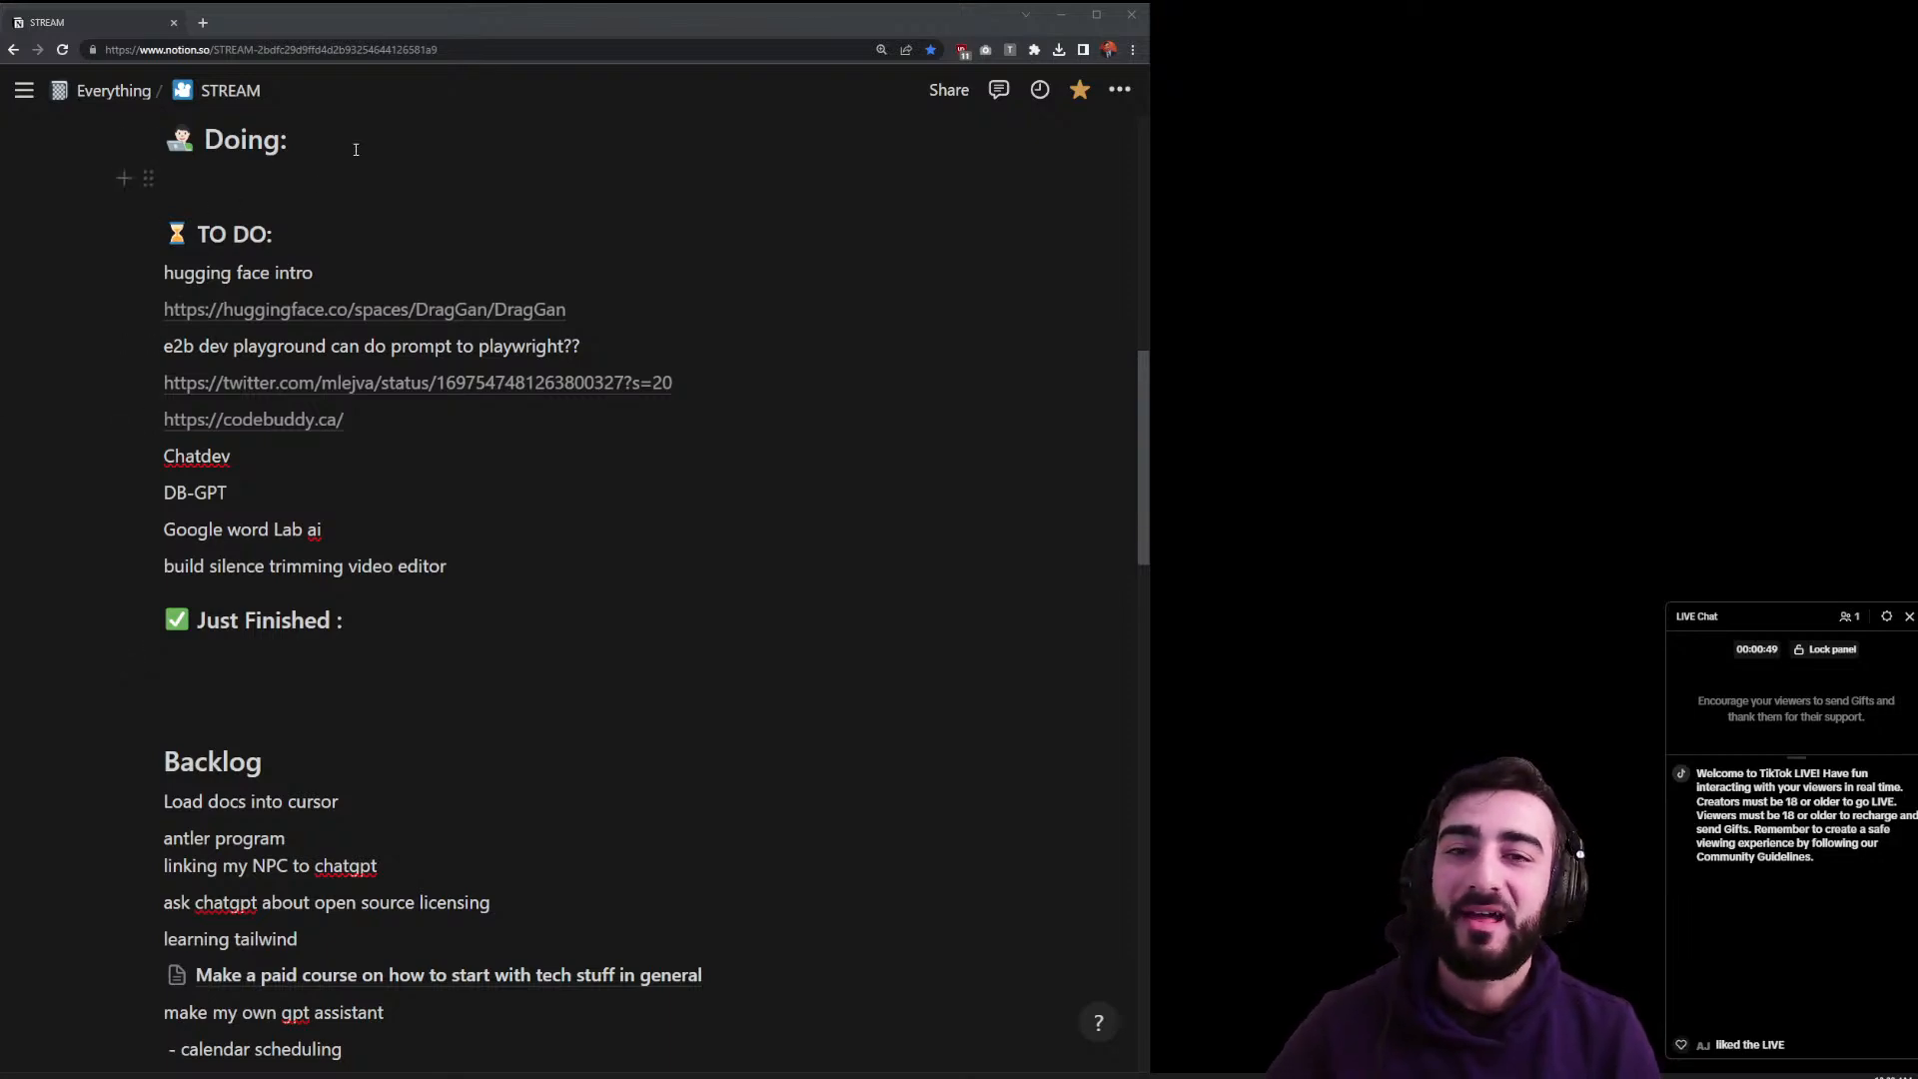
# - Snap the Notion STREAM notes window to the right half of the screen
pyautogui.rightClick(1585, 105)
pyautogui.moveTo(531, 16); pyautogui.dragTo(1498, 148)
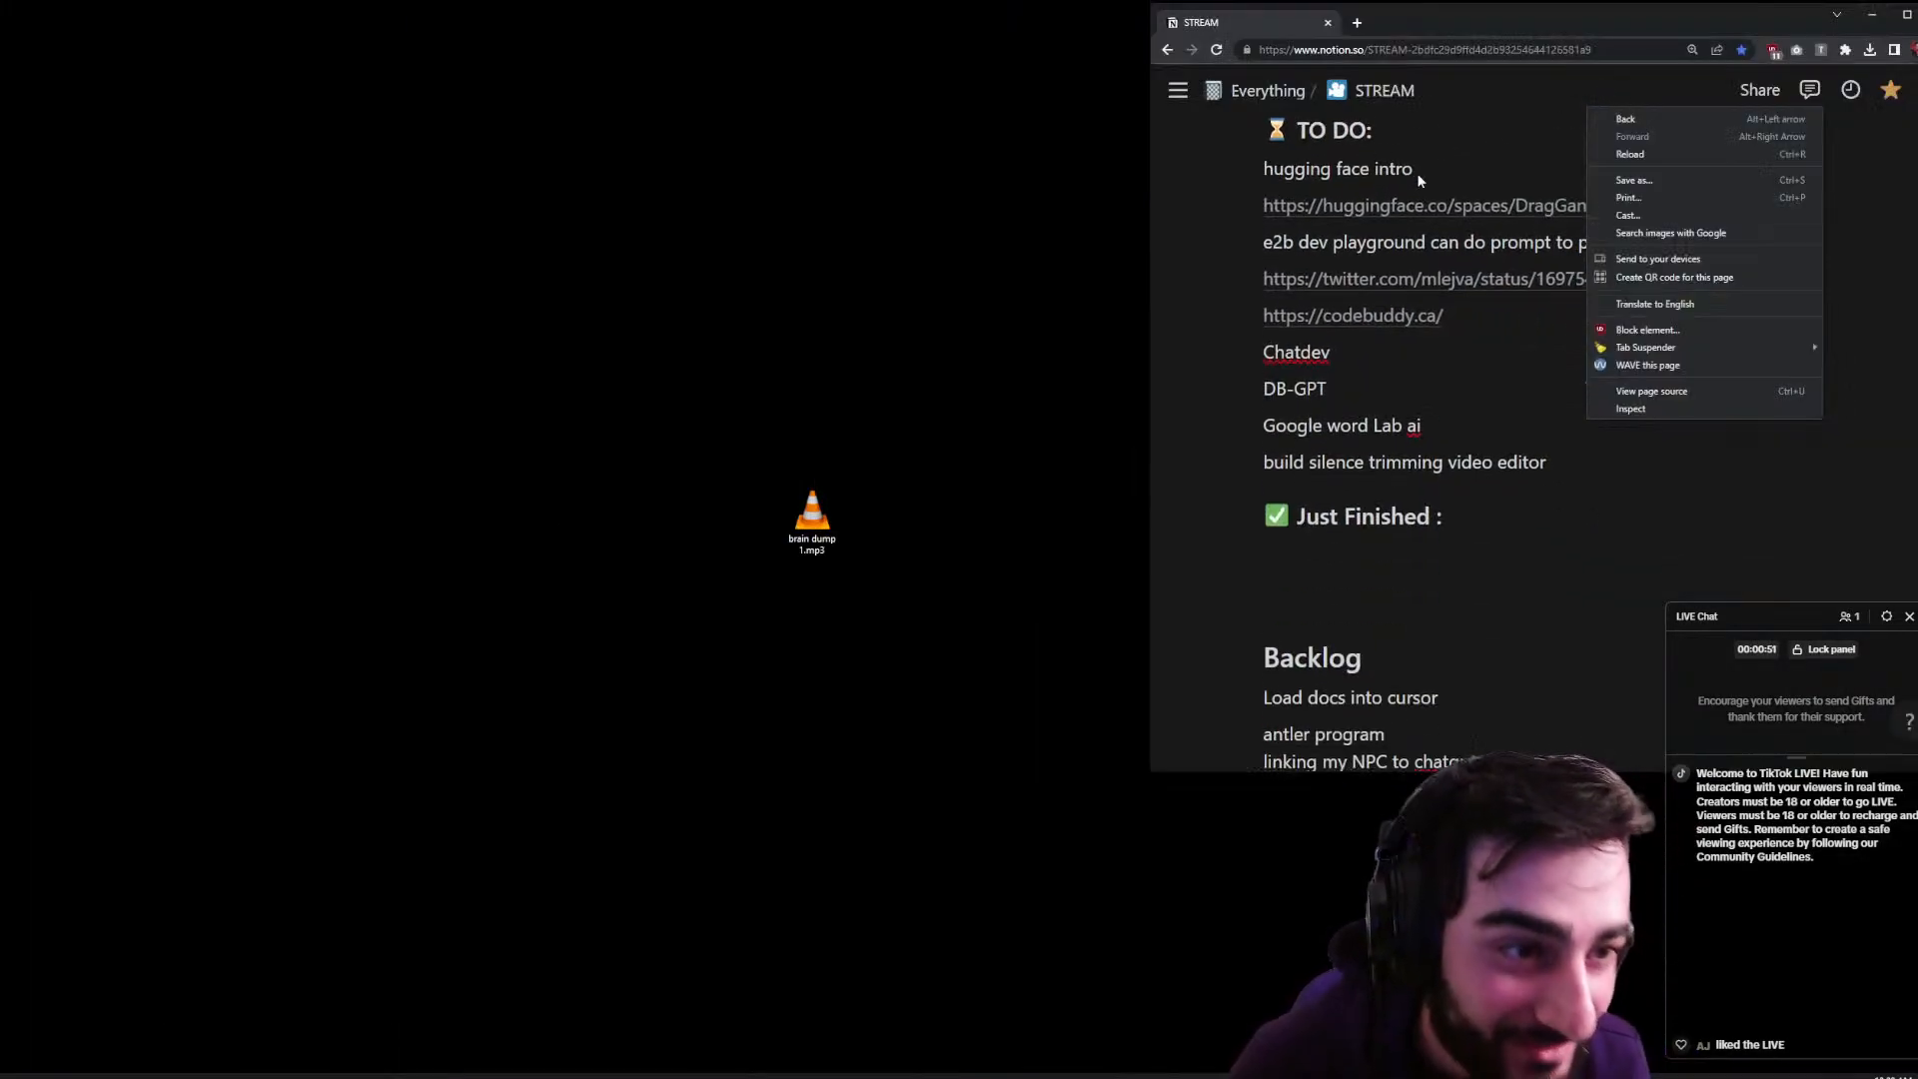
pyautogui.scroll(-1, 1498, 148)
pyautogui.click(1402, 147)
pyautogui.scroll(1, 1425, 132)
# - Copy 'hugging face' from the to-do list and Google it in a new left-side browser window
pyautogui.moveTo(1369, 207); pyautogui.dragTo(1223, 208)
pyautogui.hotkey('ctrl', 'c')
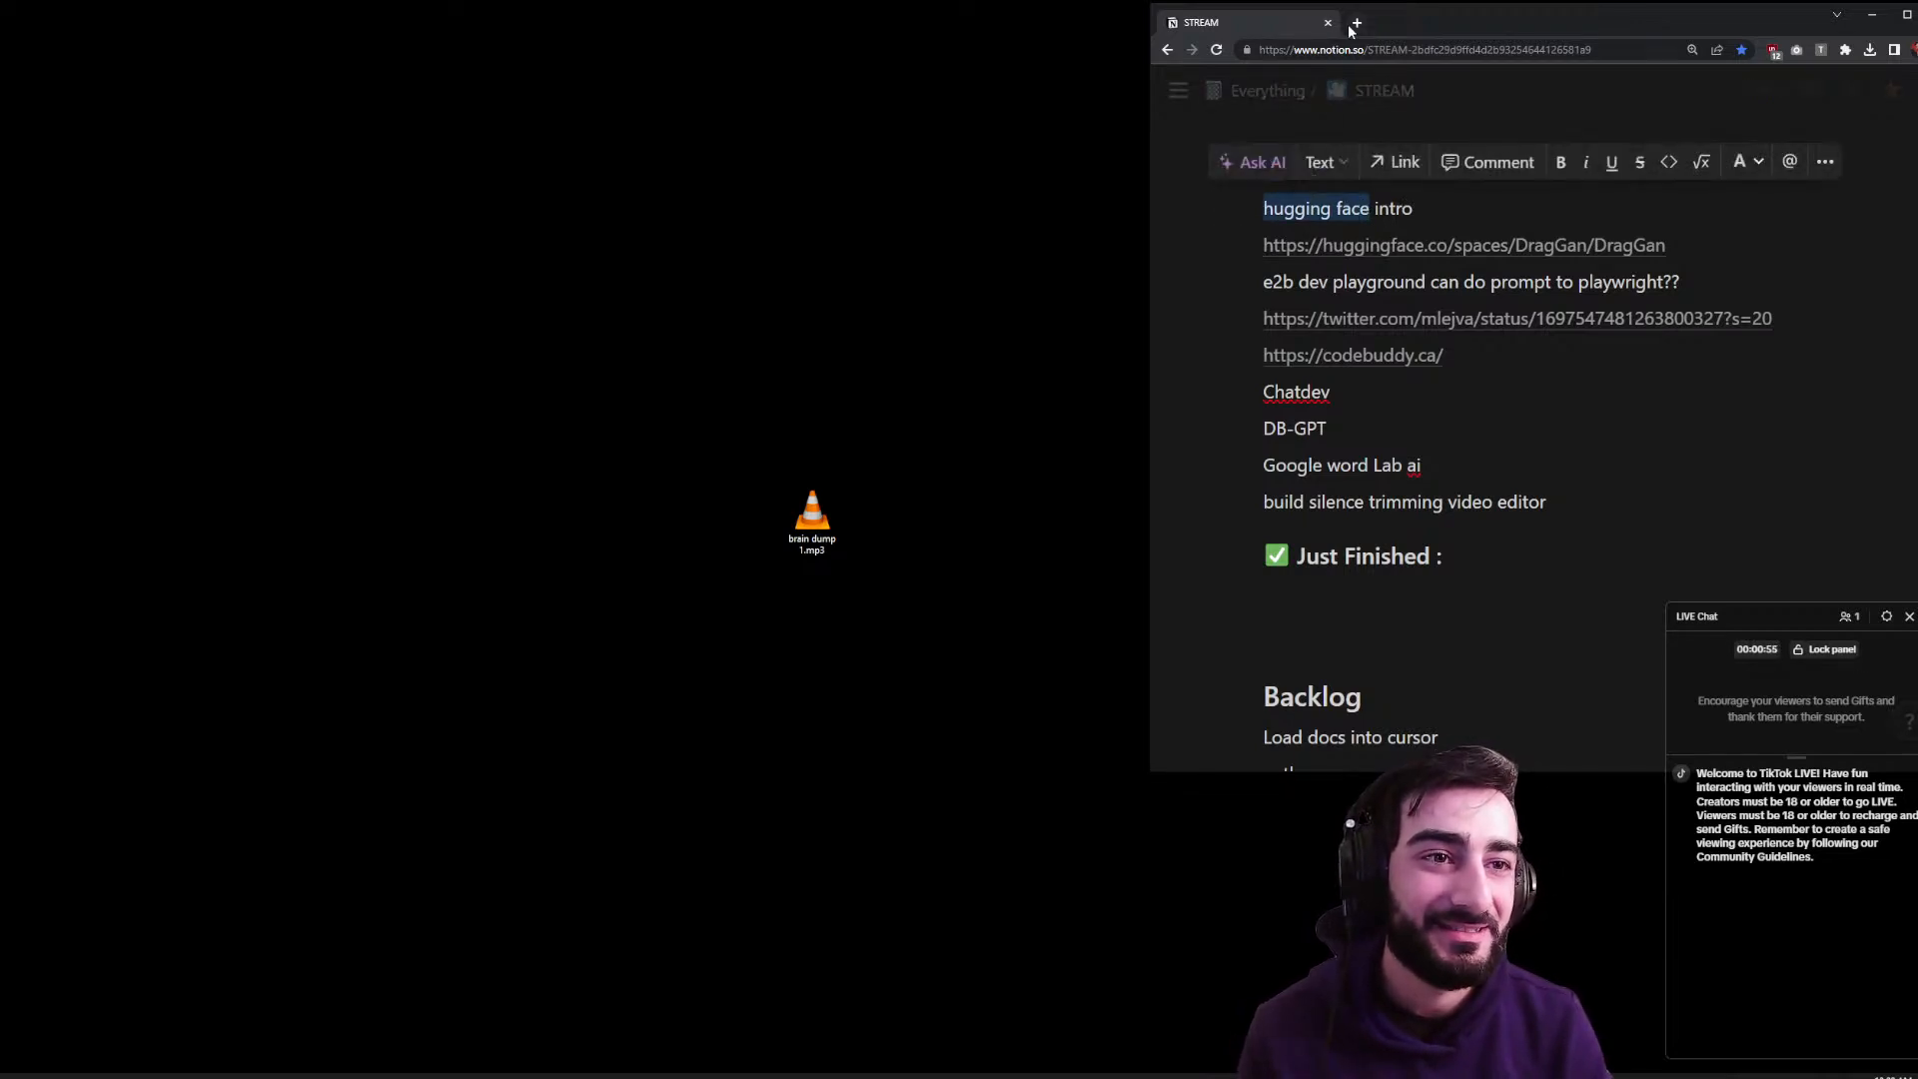
pyautogui.click(1354, 26)
pyautogui.moveTo(1354, 28); pyautogui.dragTo(440, 174)
pyautogui.rightClick(440, 173)
pyautogui.click(465, 54)
pyautogui.hotkey('ctrl', 'v')
pyautogui.press('Return')
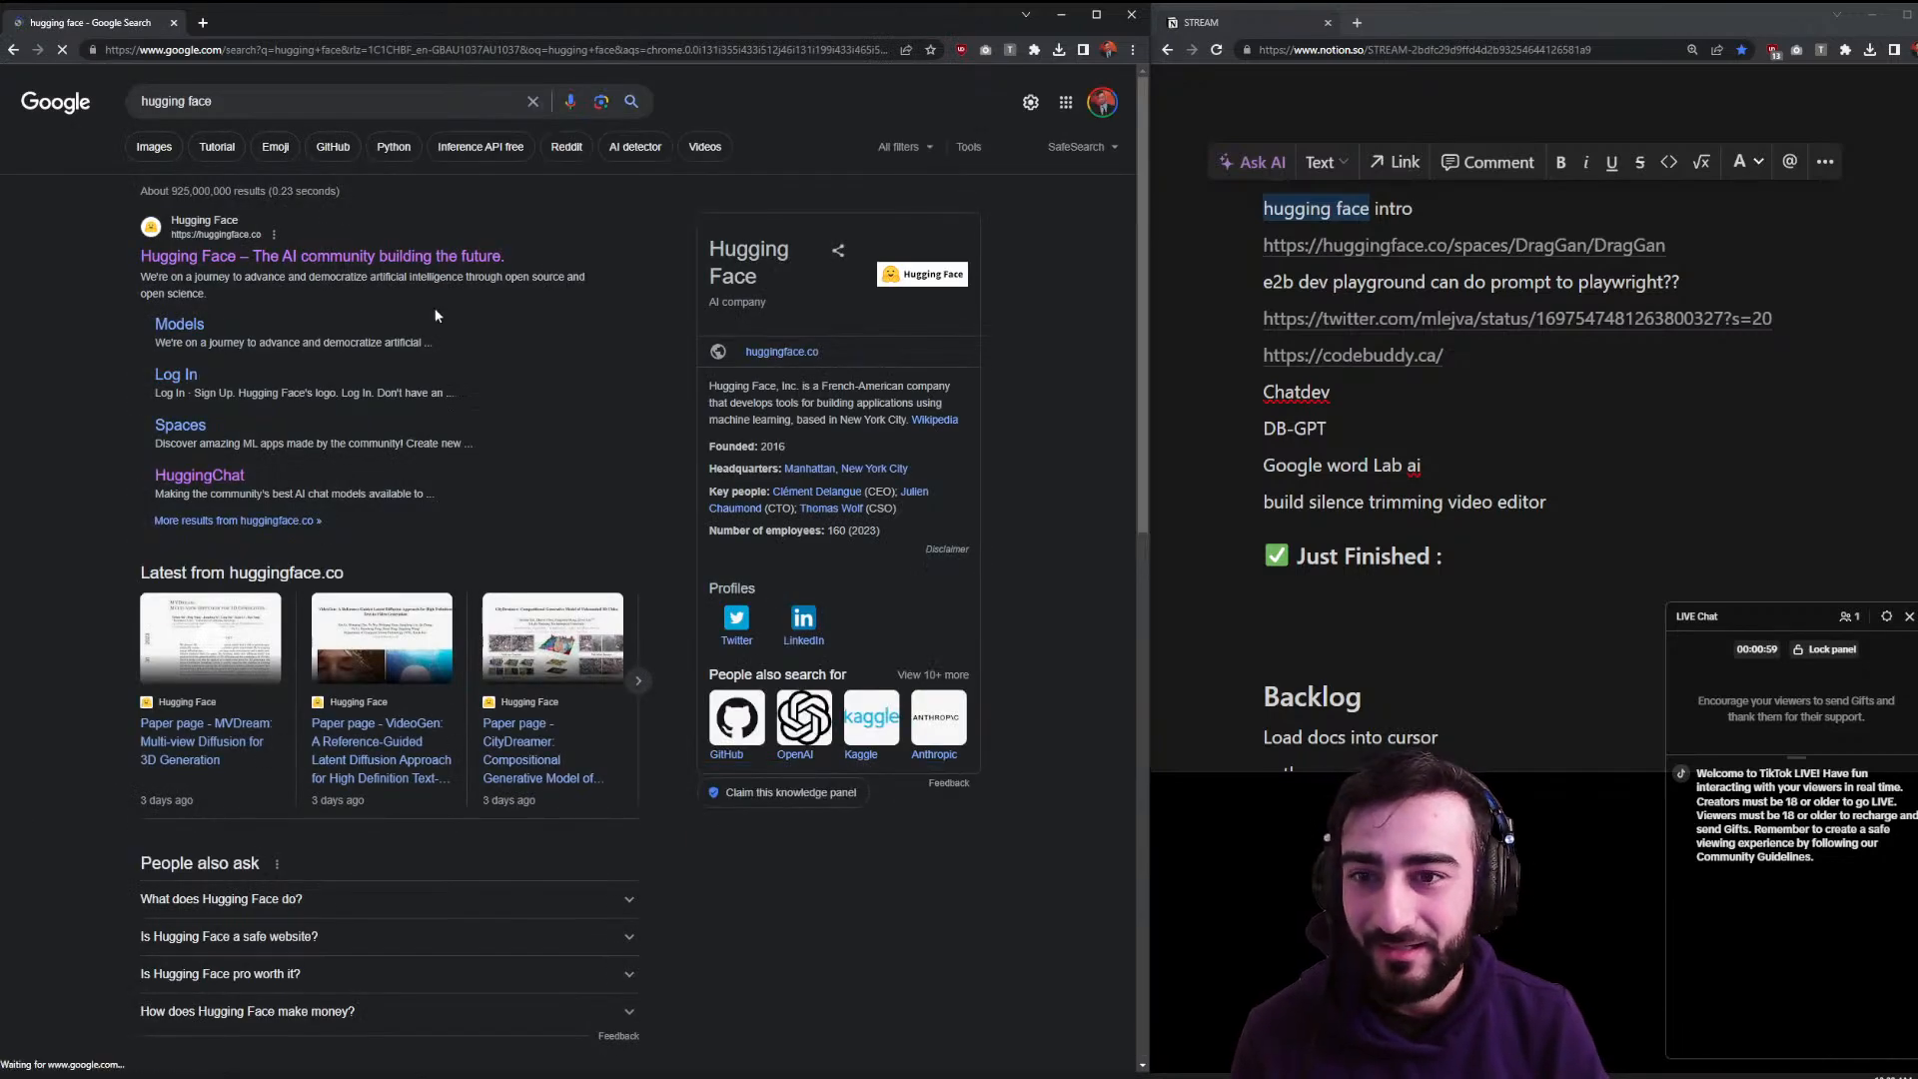
# - Open the official Hugging Face search result so huggingface.co loads beside the notes
pyautogui.click(395, 258)
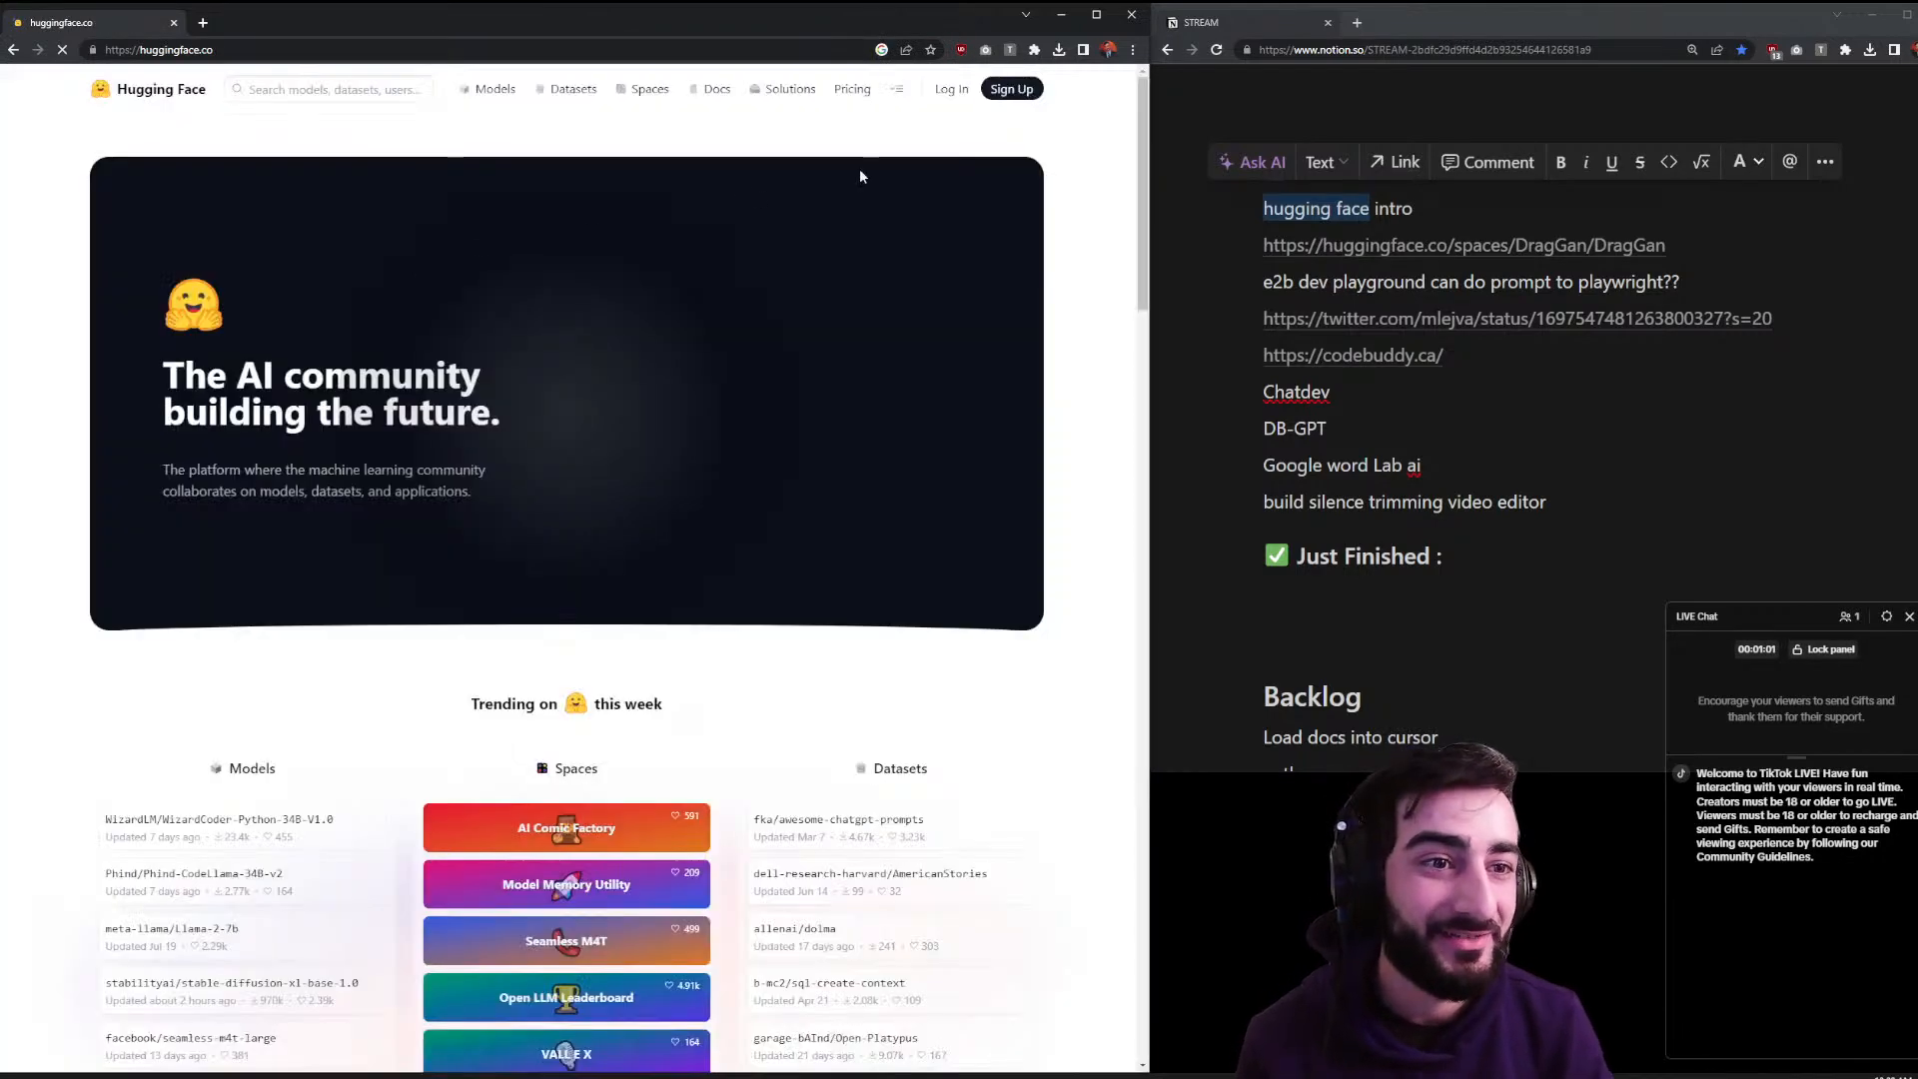
pyautogui.click(1332, 207)
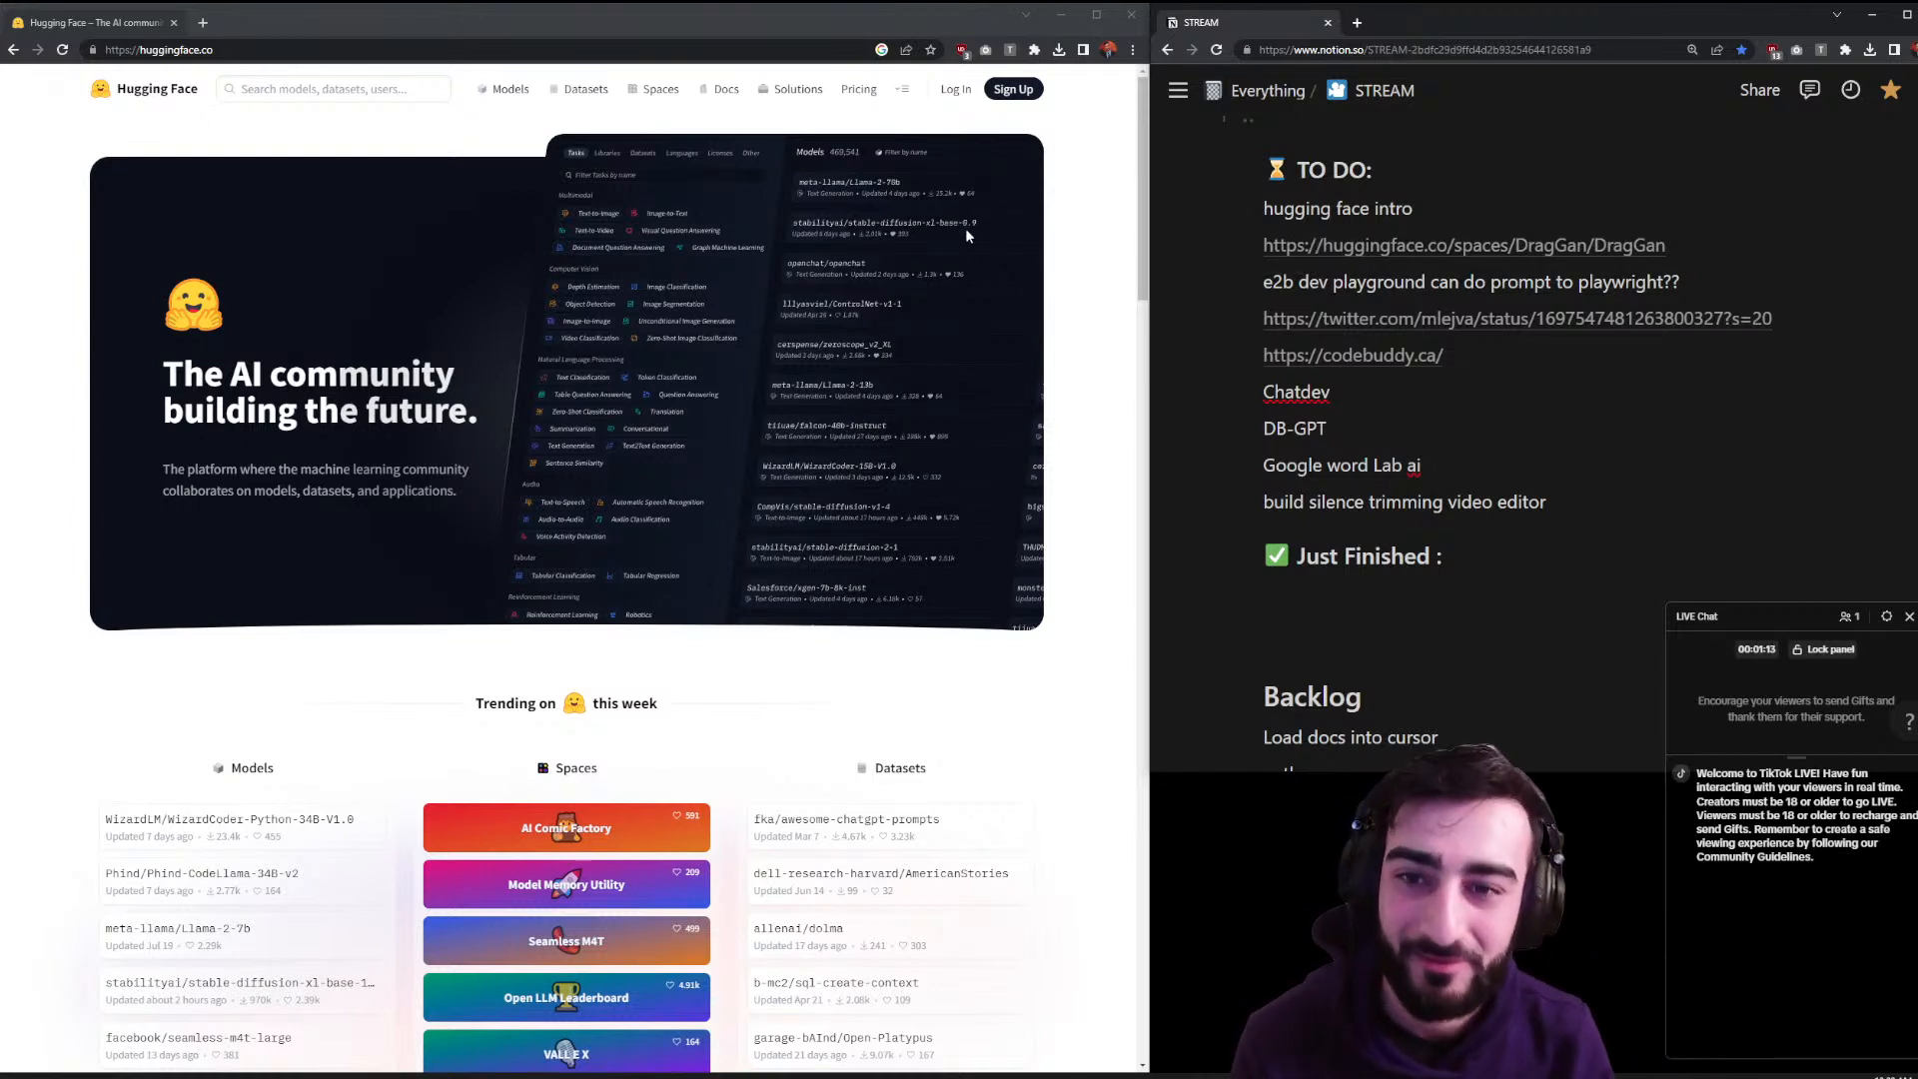
pyautogui.click(1080, 326)
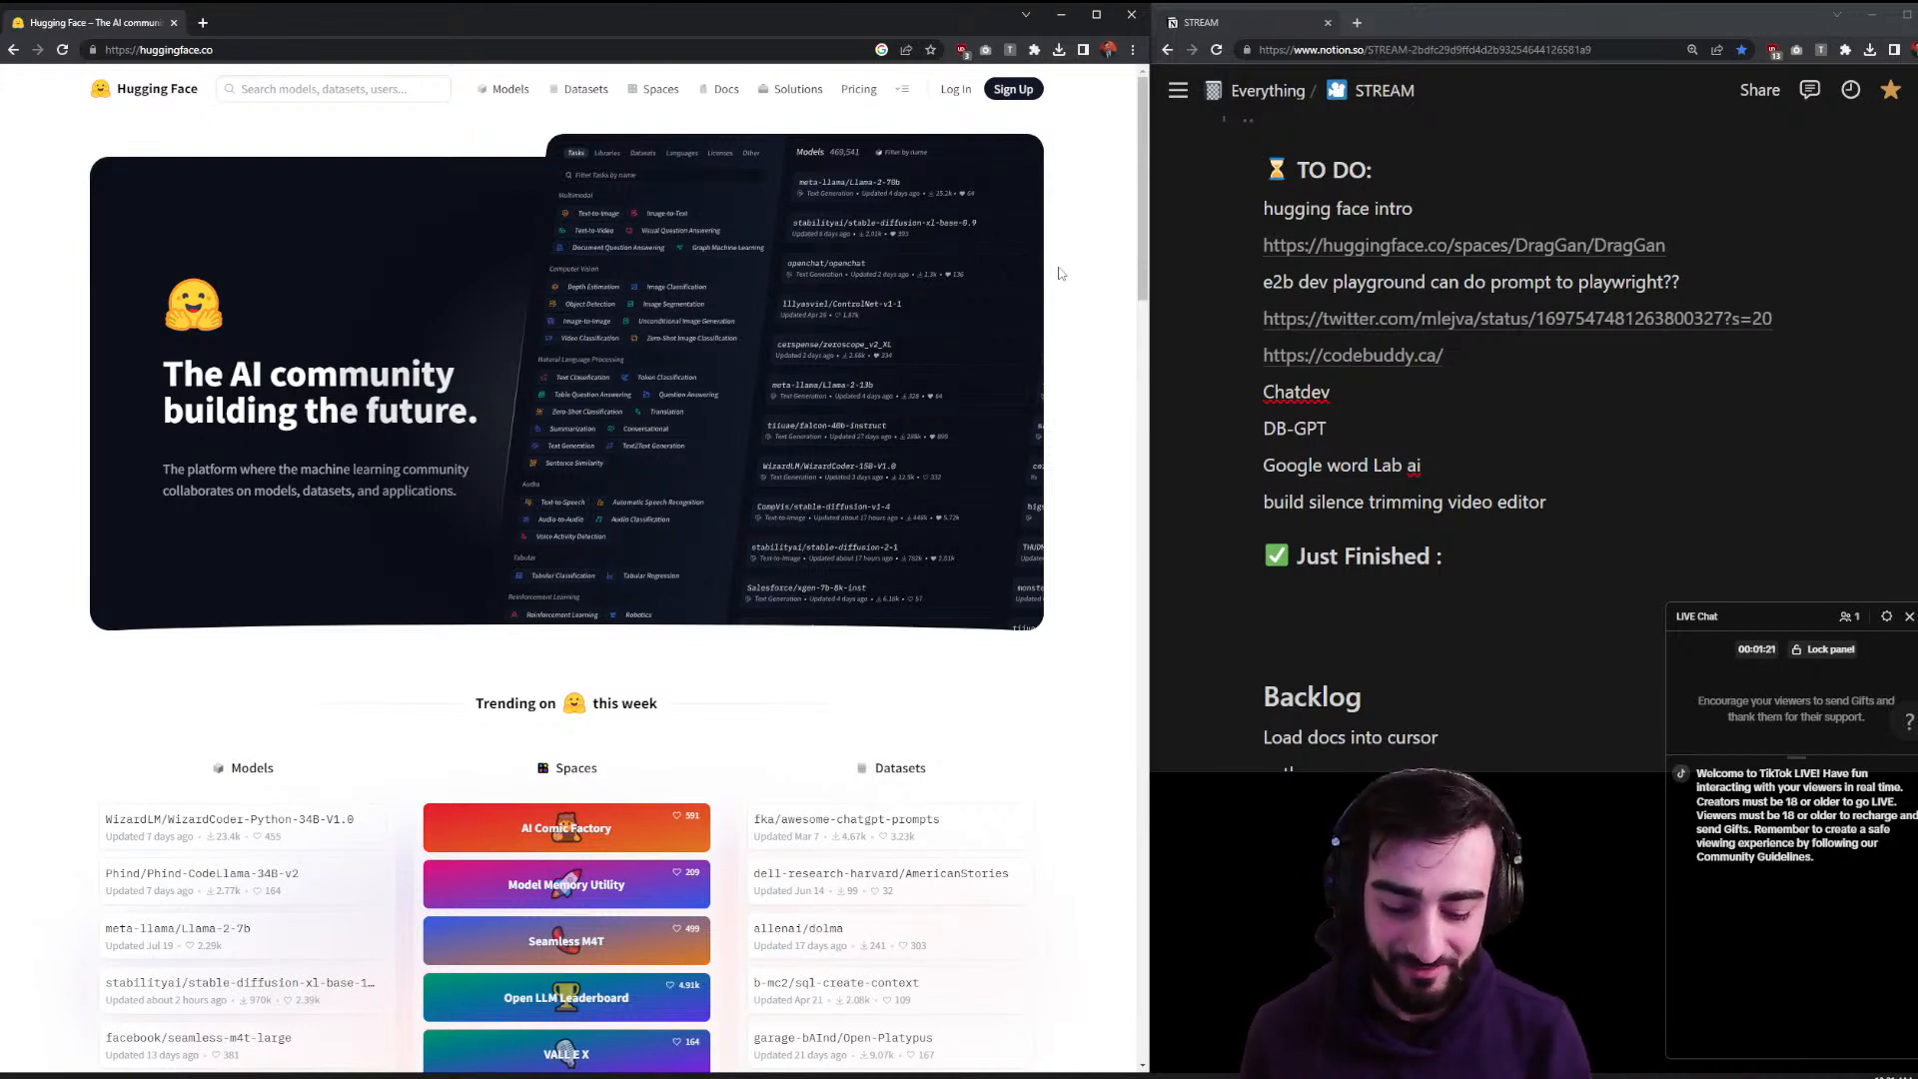
# - Search Google for 'huggingface valuation' in a new tab and open the TechCrunch article
pyautogui.hotkey('ctrl', 't')
pyautogui.write('hug')
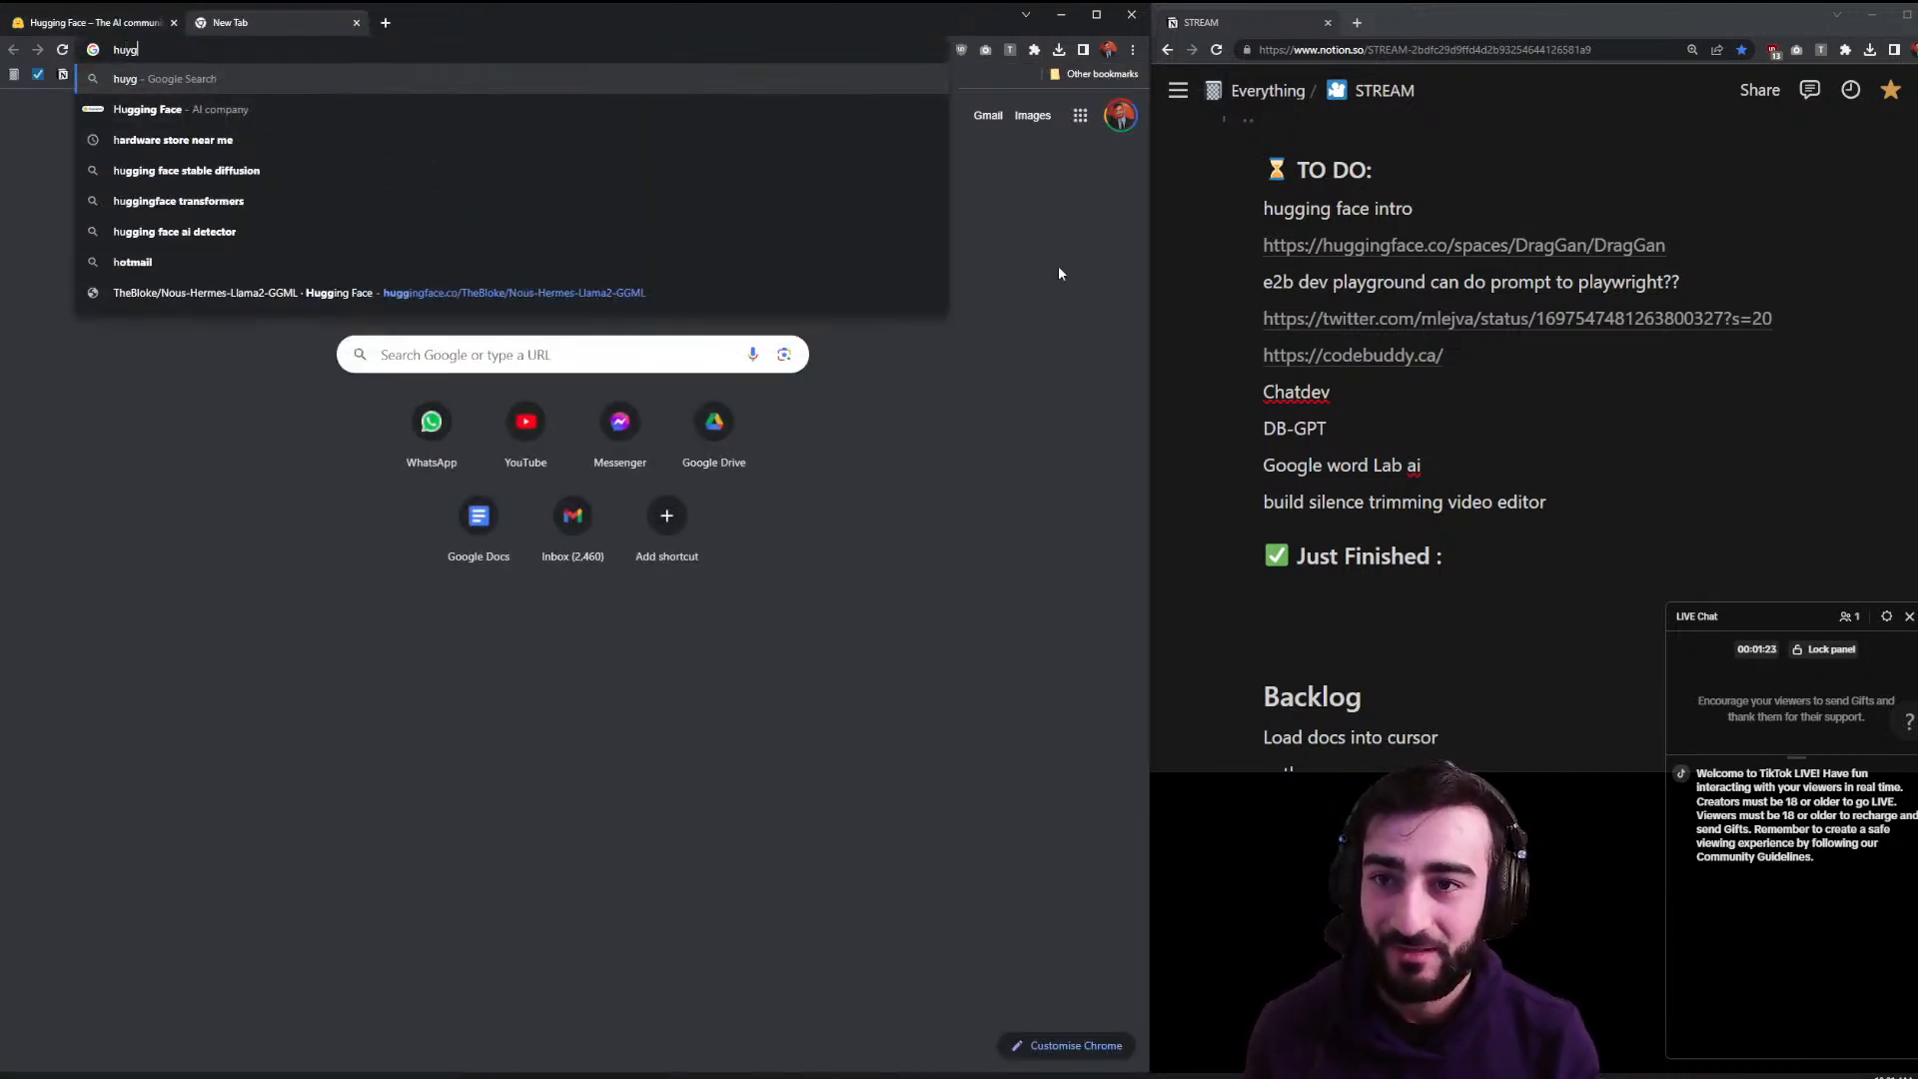
pyautogui.write('gingface')
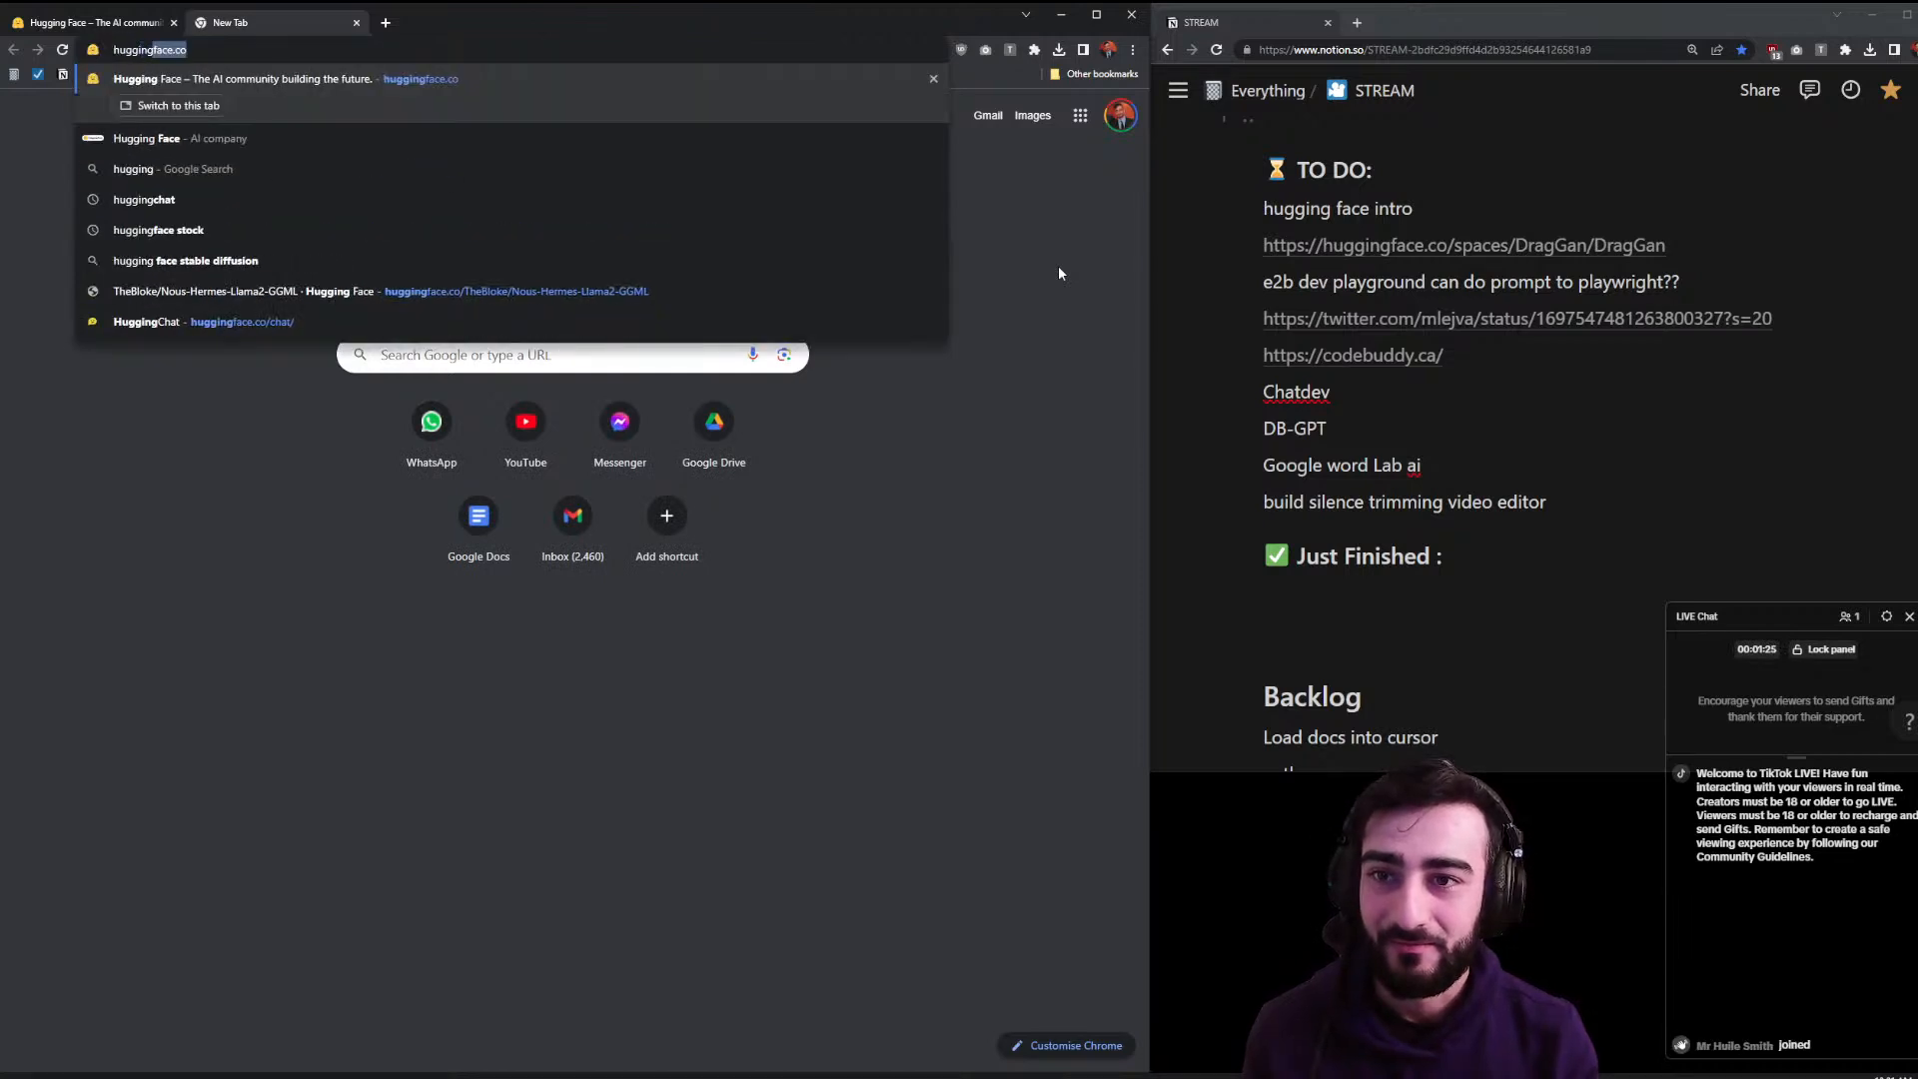
pyautogui.write(' valuation')
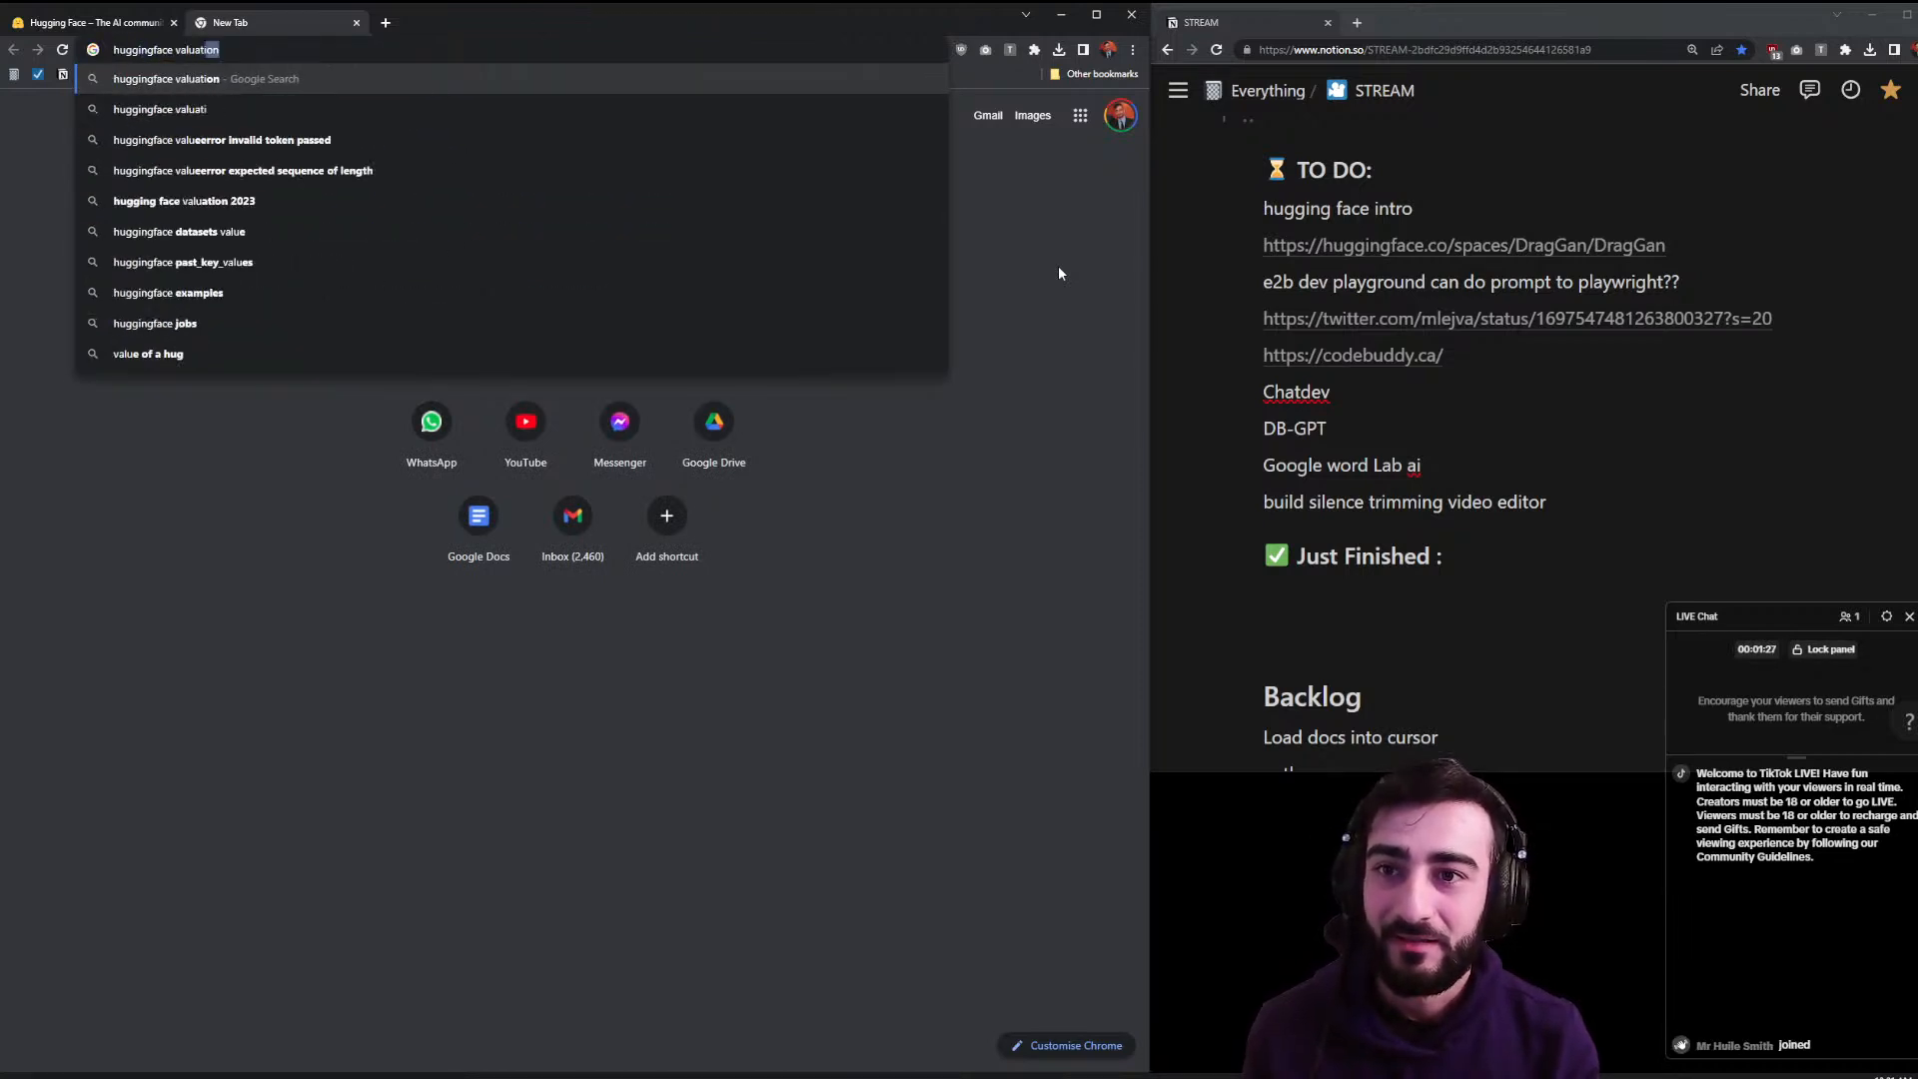
pyautogui.press('Return')
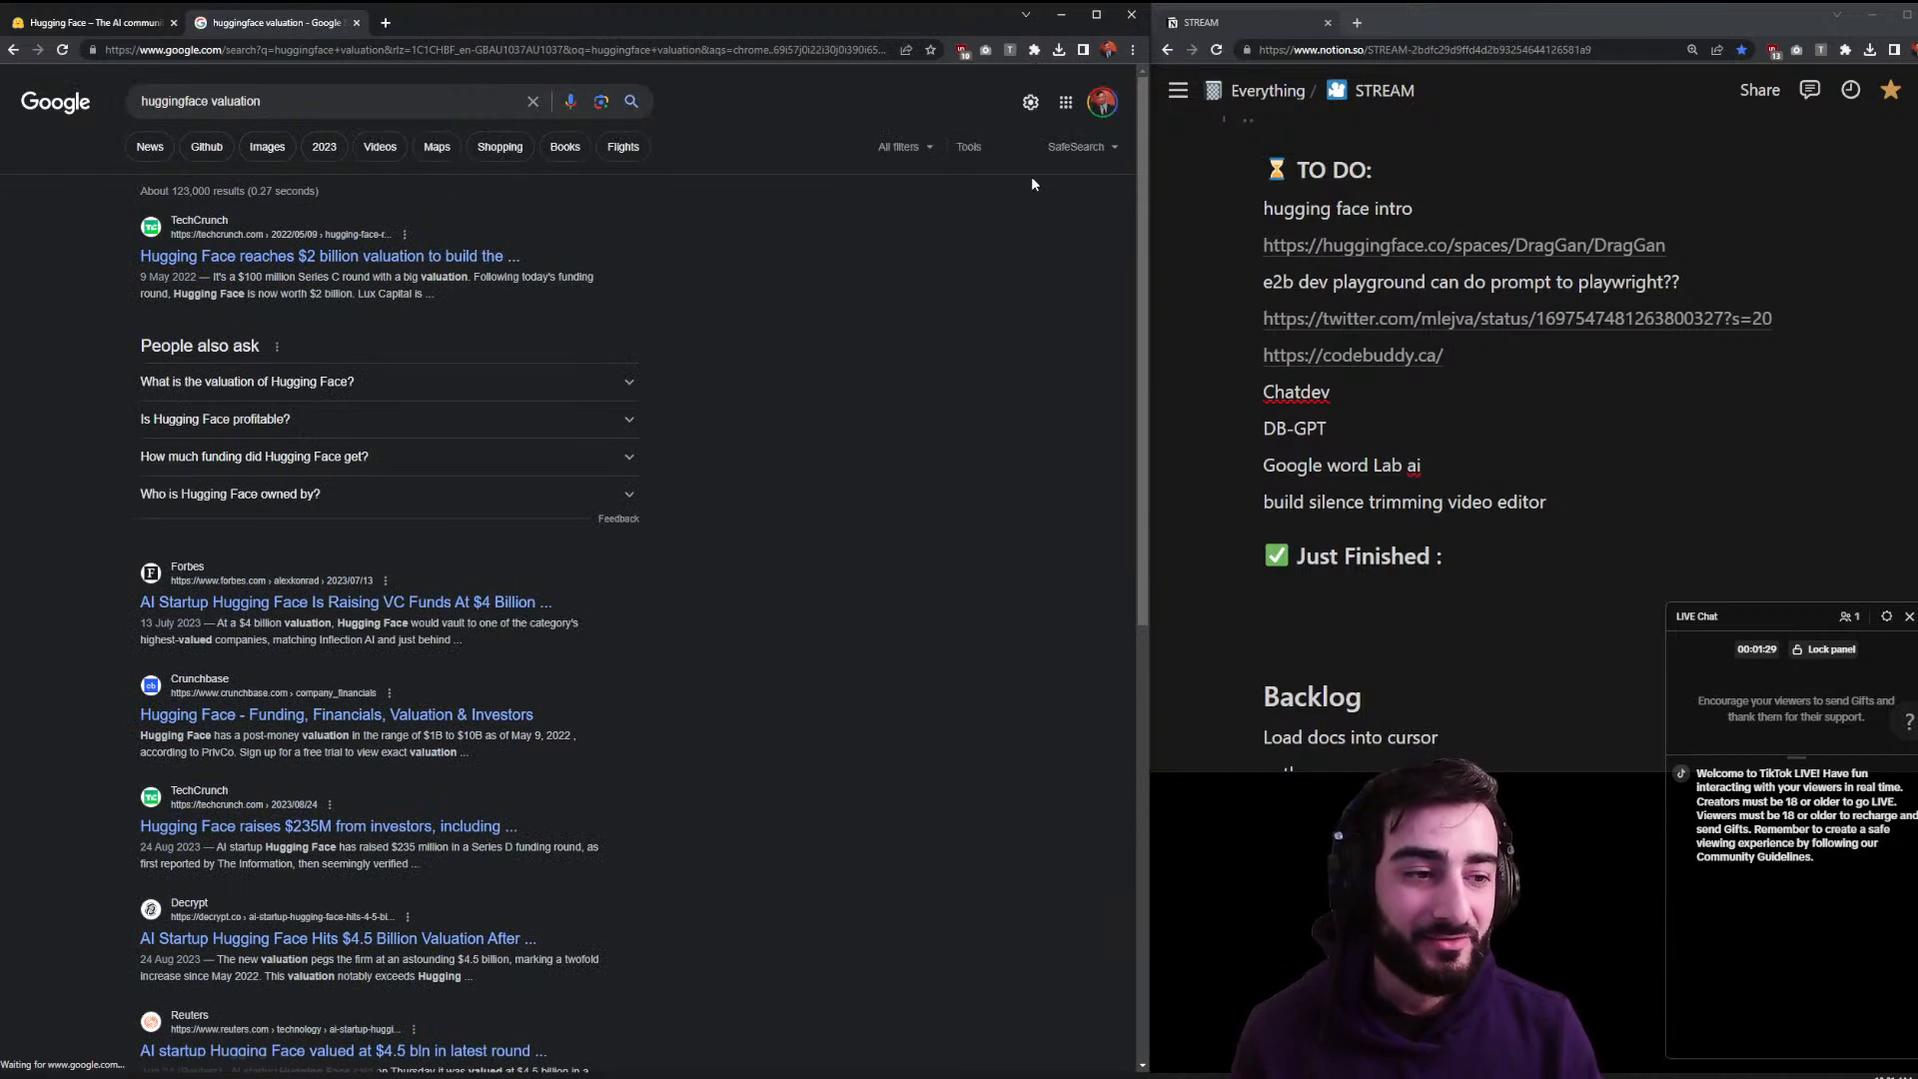
pyautogui.click(364, 259)
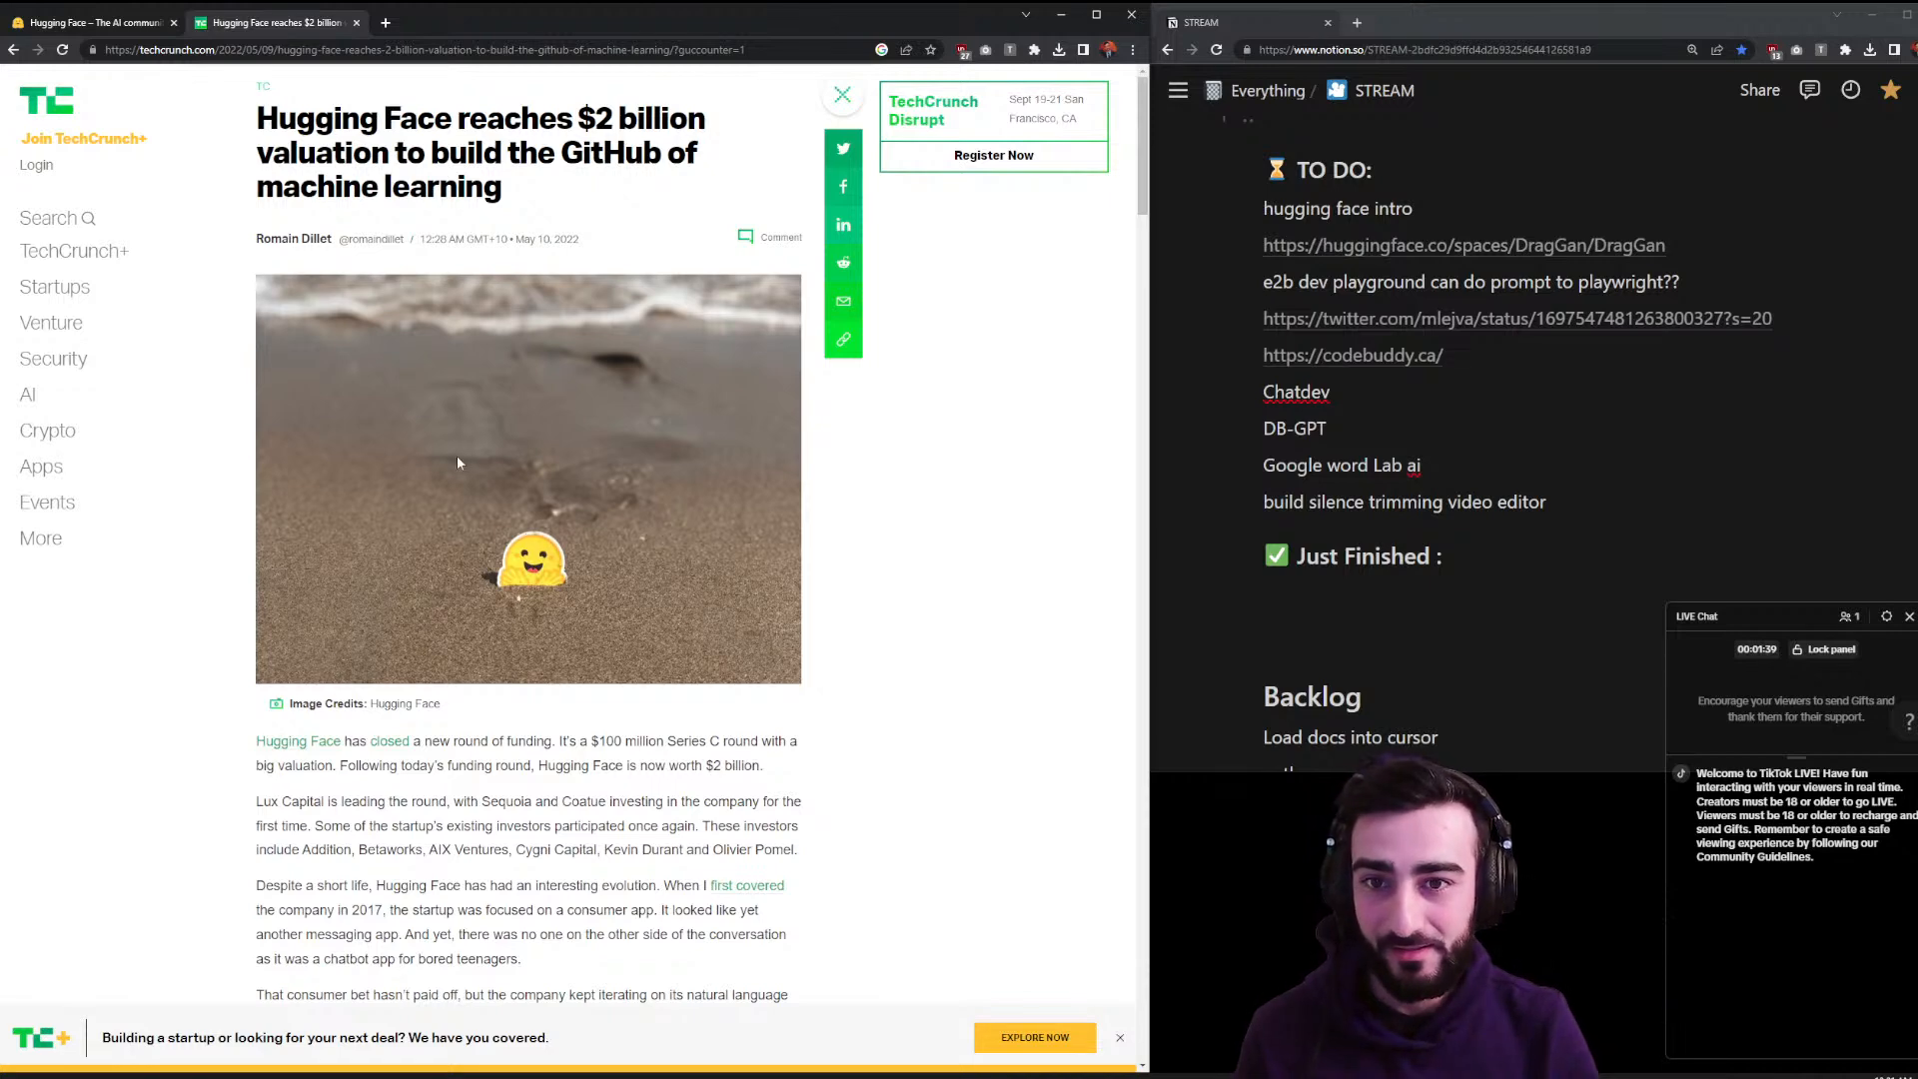
# - Read the $2 billion valuation article, then return to the Hugging Face homepage tab
pyautogui.moveTo(576, 743); pyautogui.dragTo(677, 752)
pyautogui.click(677, 752)
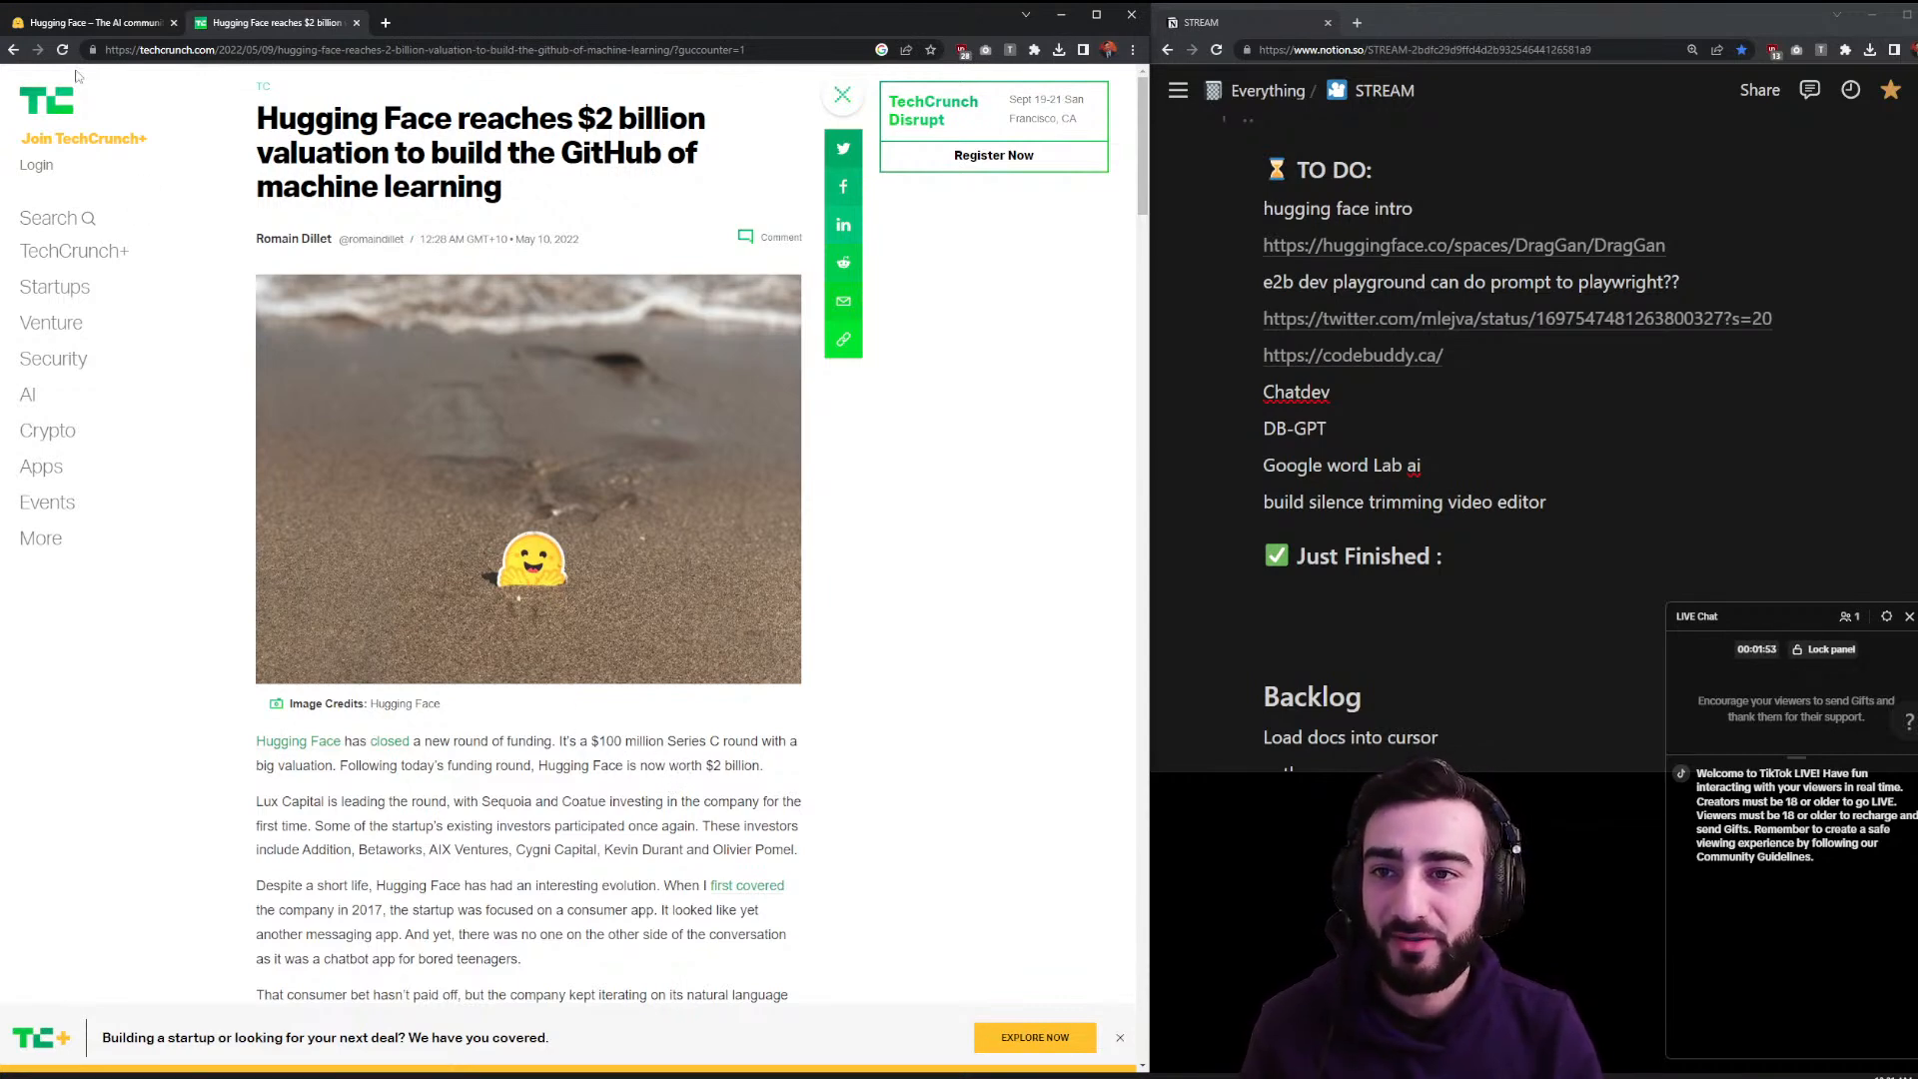
pyautogui.click(140, 23)
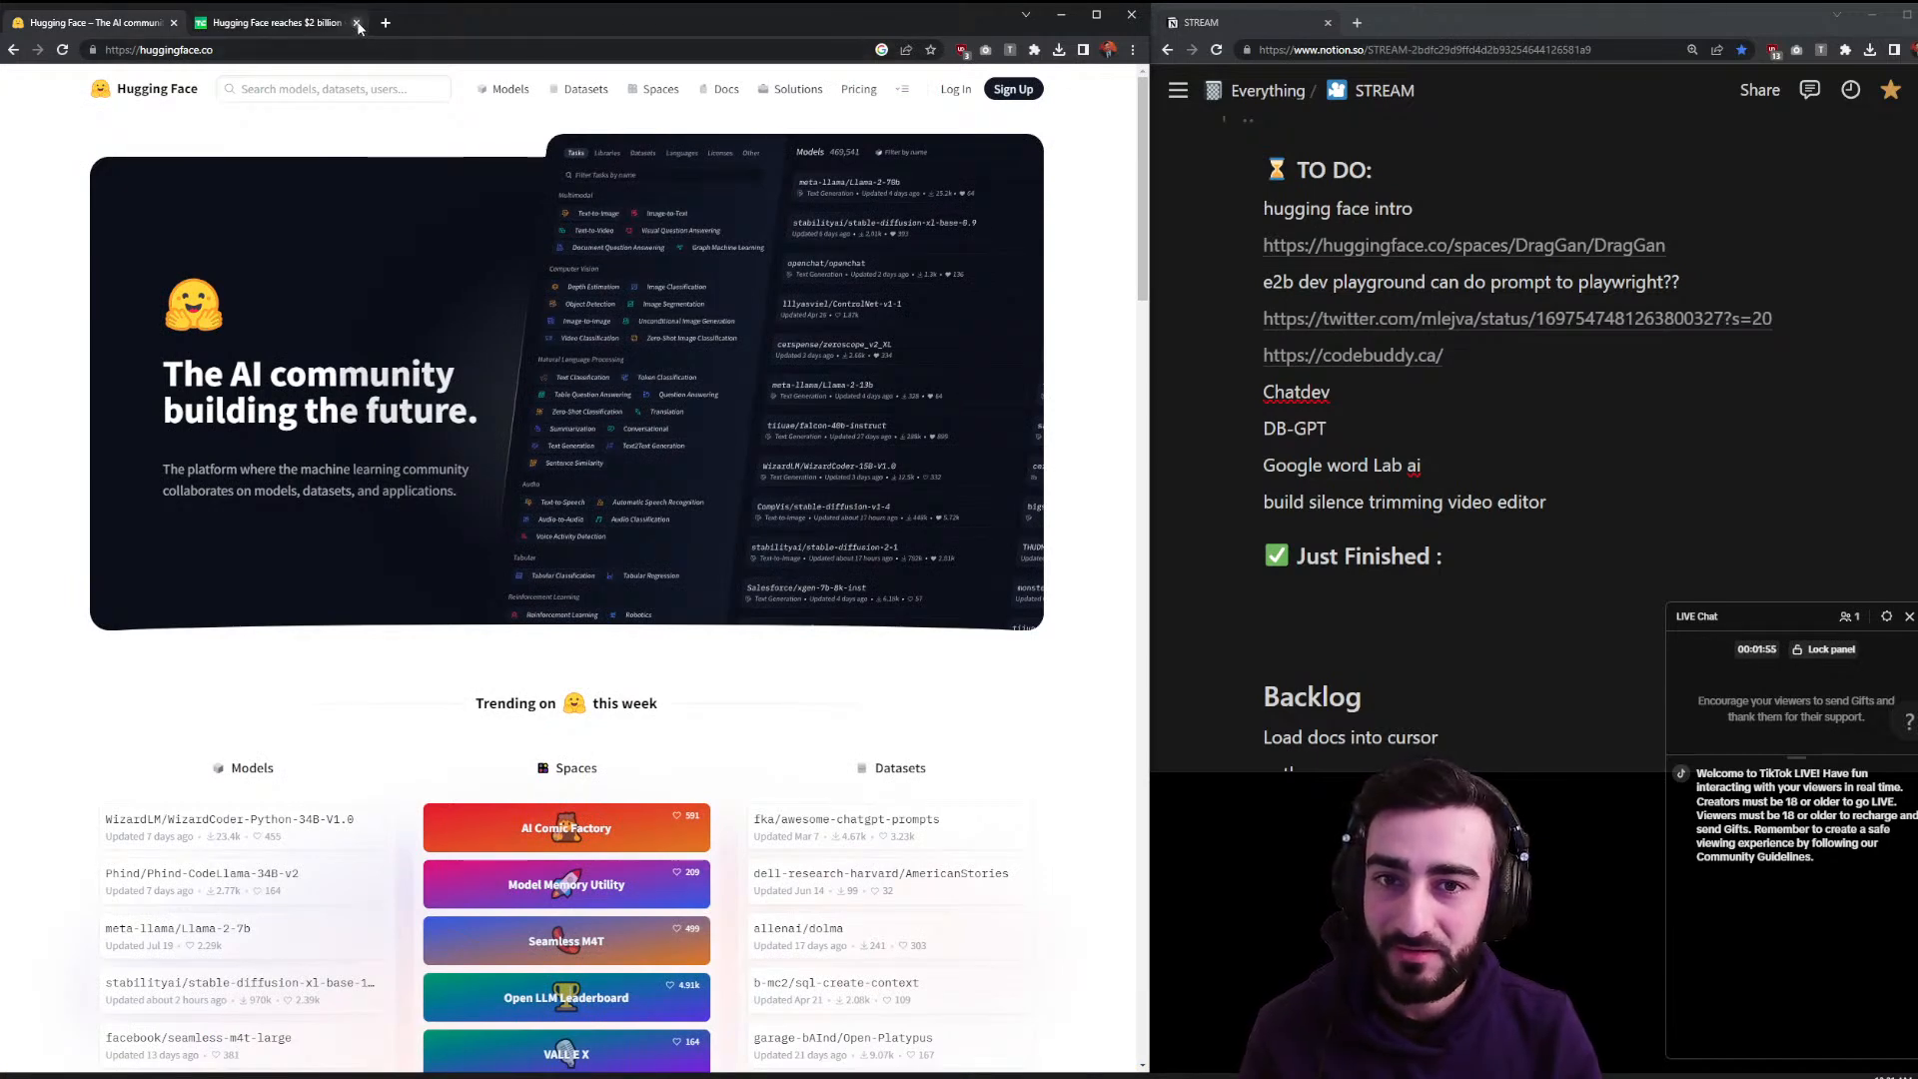
# - Close the TechCrunch tab and widen the Hugging Face browser window
pyautogui.click(358, 23)
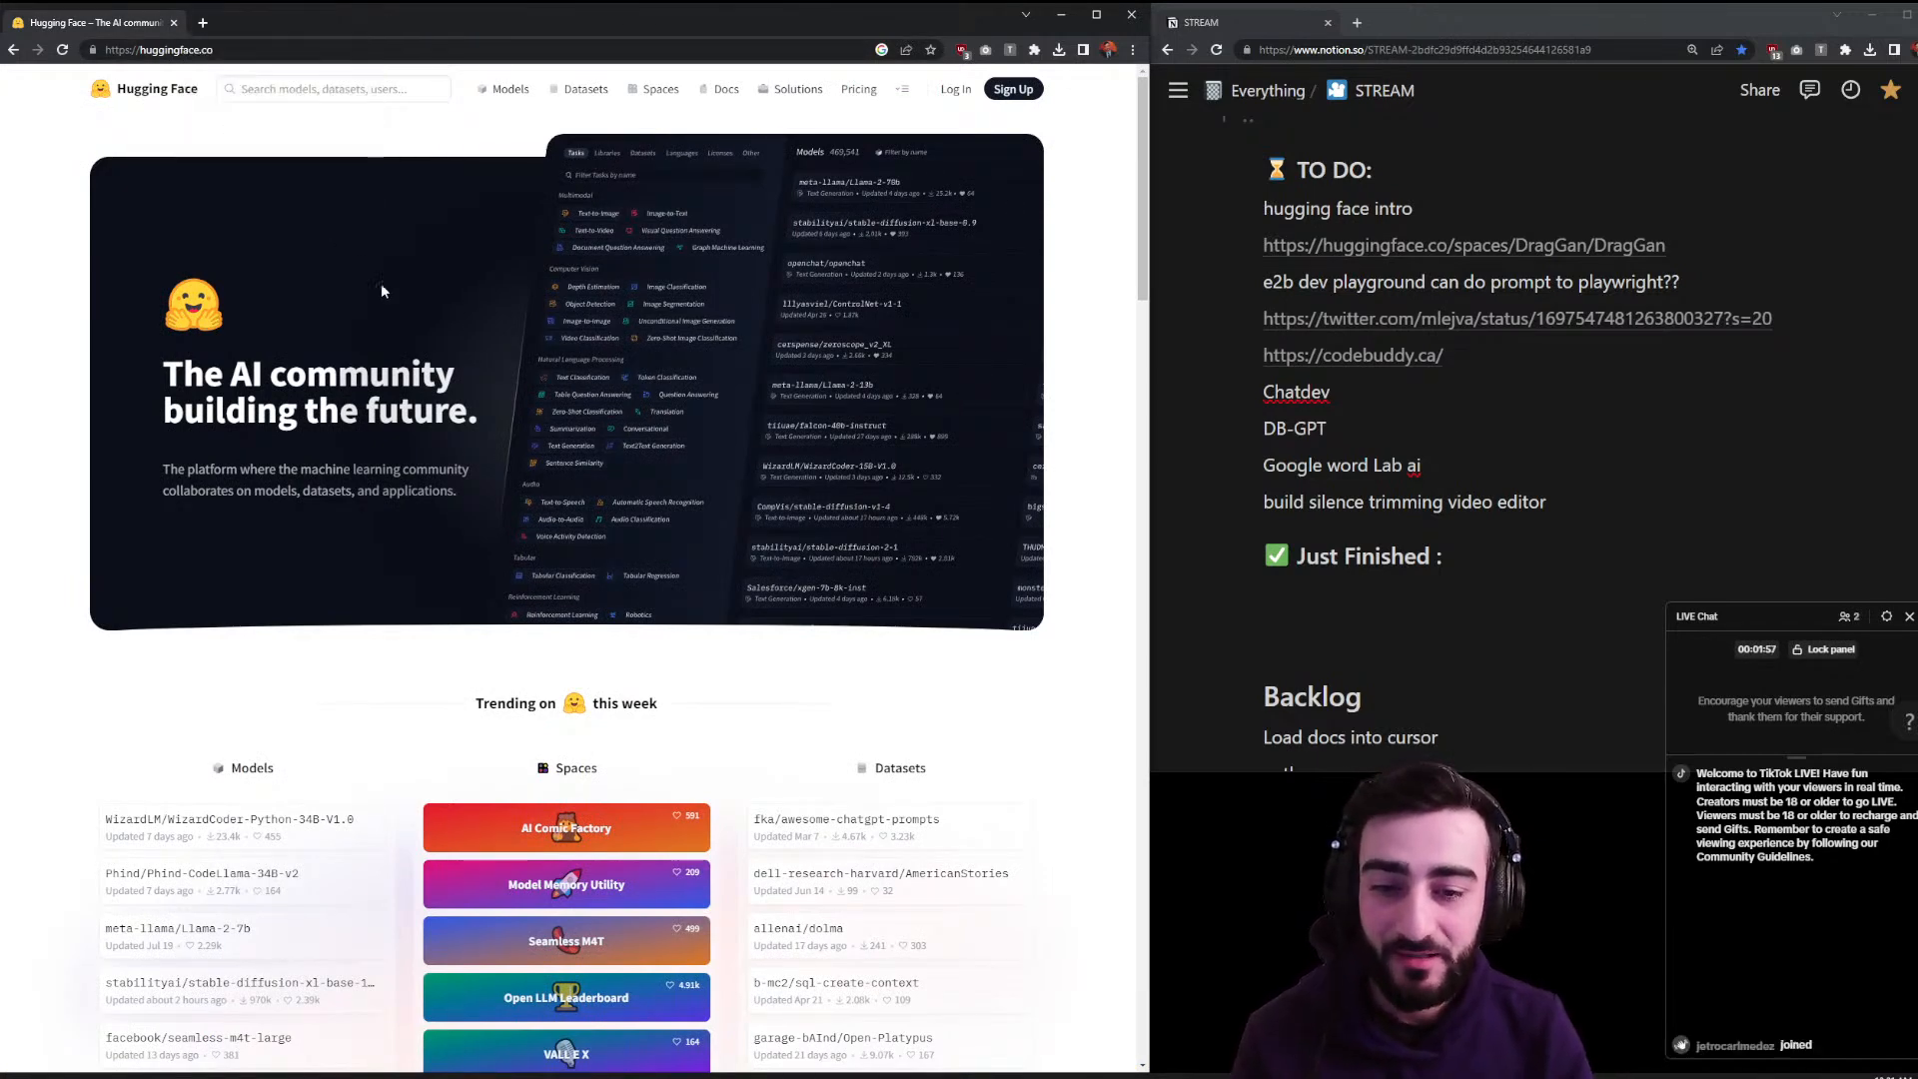
pyautogui.moveTo(1155, 503)
pyautogui.mouseDown()
pyautogui.moveTo(1241, 508)
pyautogui.moveTo(1034, 511)
pyautogui.moveTo(1154, 514)
pyautogui.mouseUp()
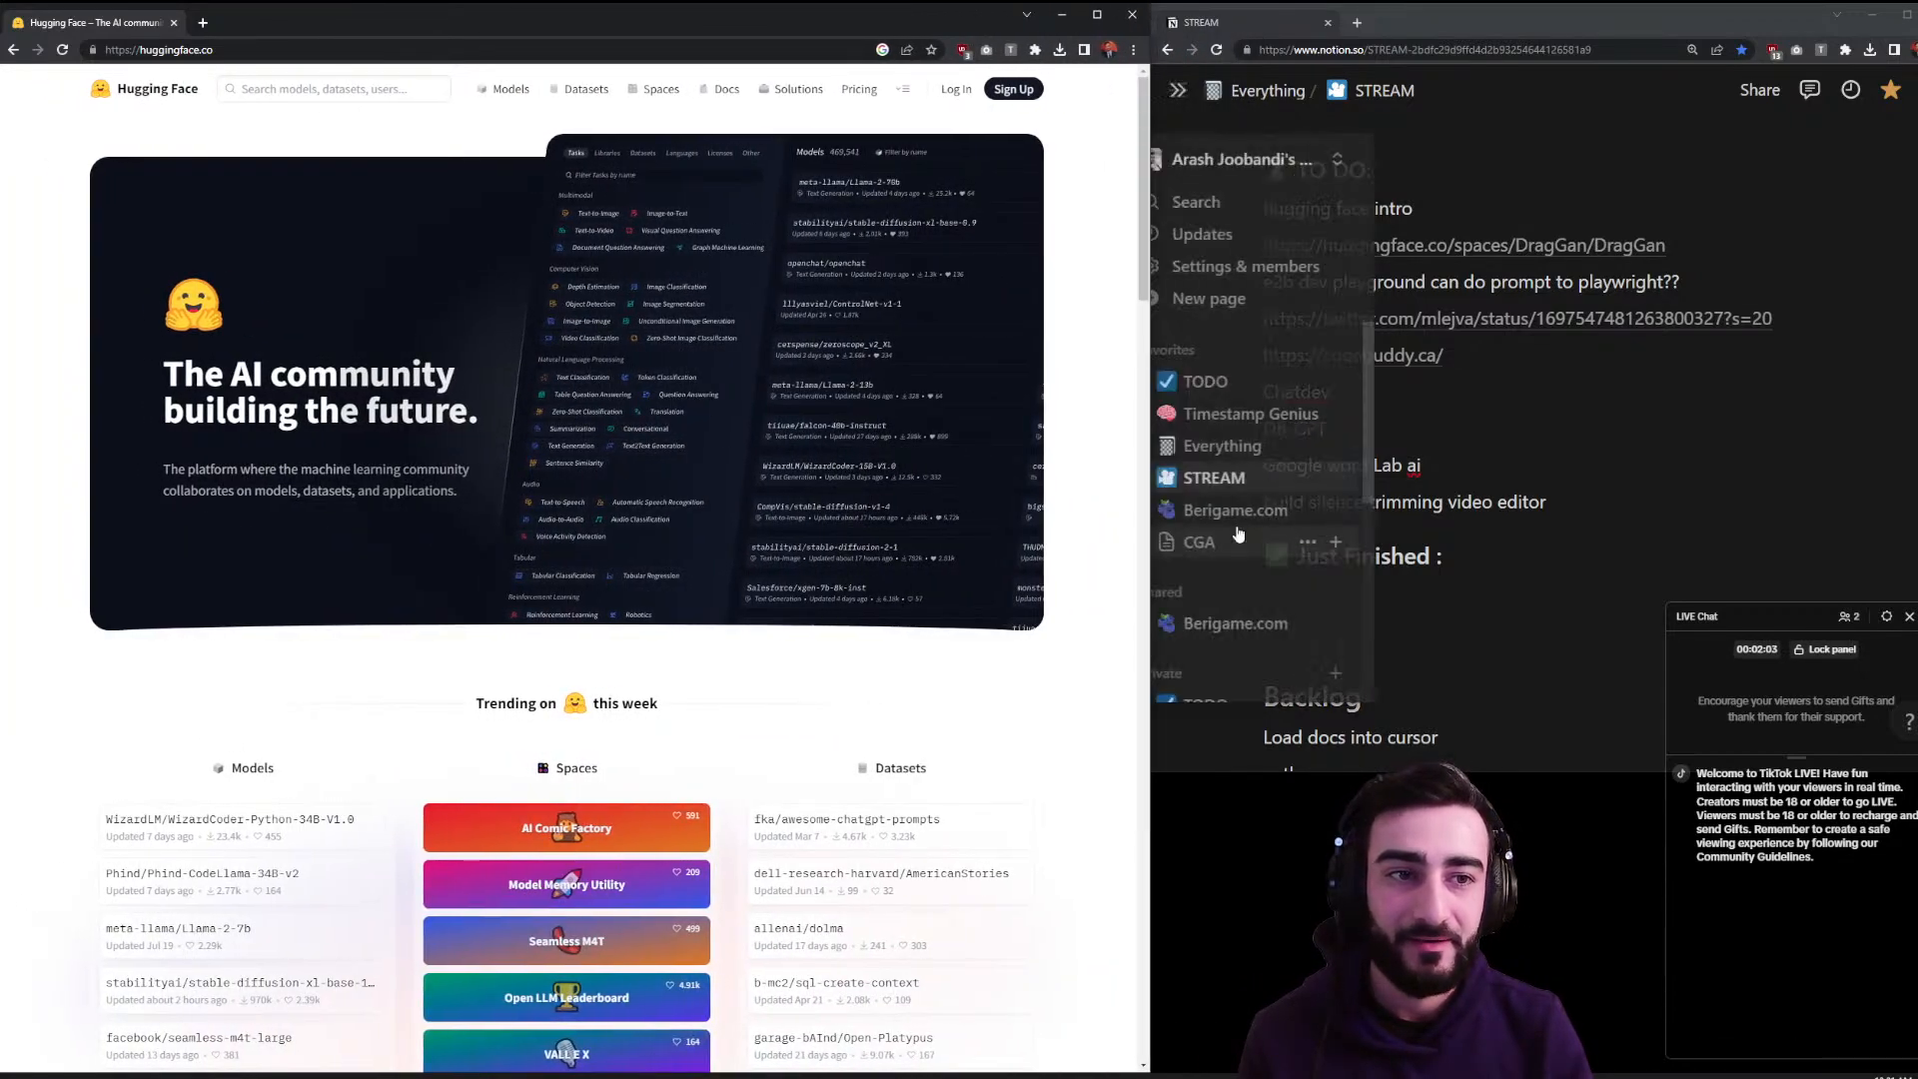
pyautogui.scroll(2, 1271, 272)
# - Move 'hugging face intro' up under Doing: and delete the leftover empty line
pyautogui.moveTo(1244, 362); pyautogui.dragTo(1253, 266)
pyautogui.click(1295, 267)
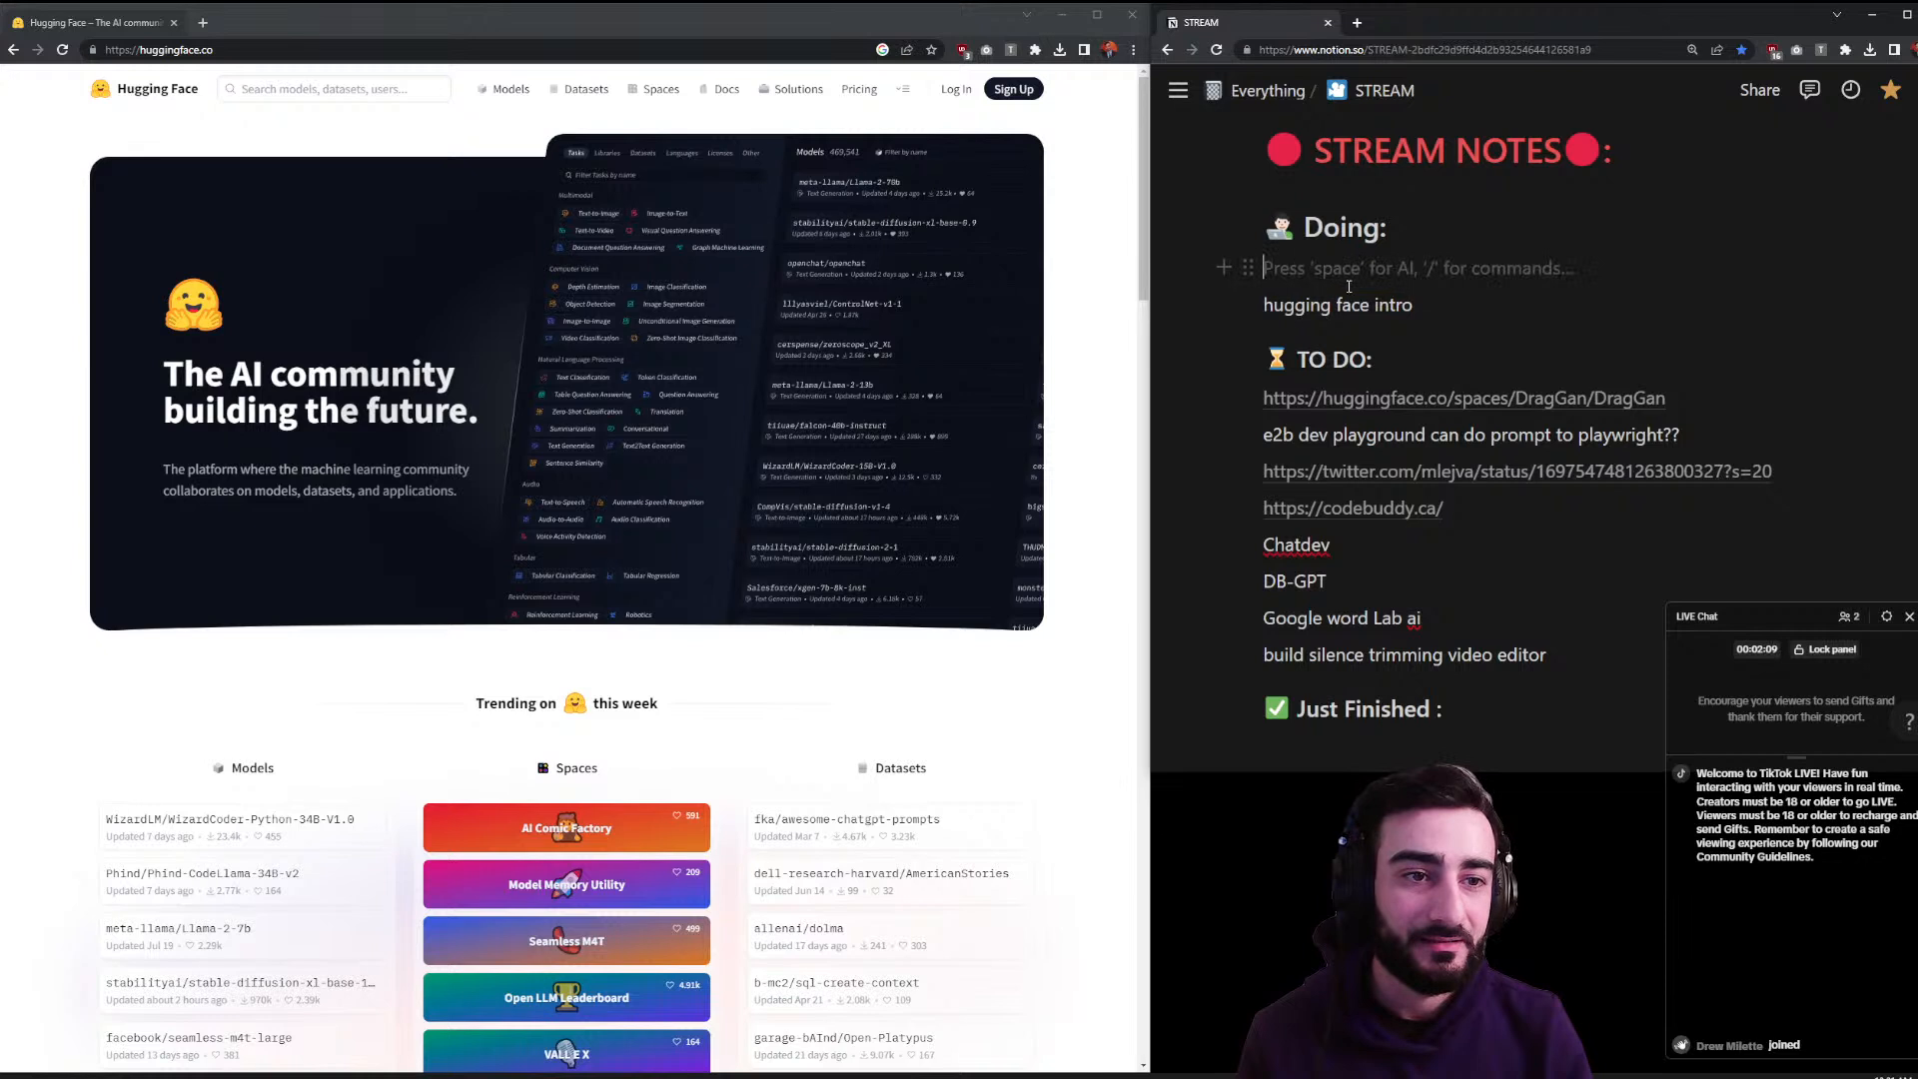
pyautogui.press('BackSpace')
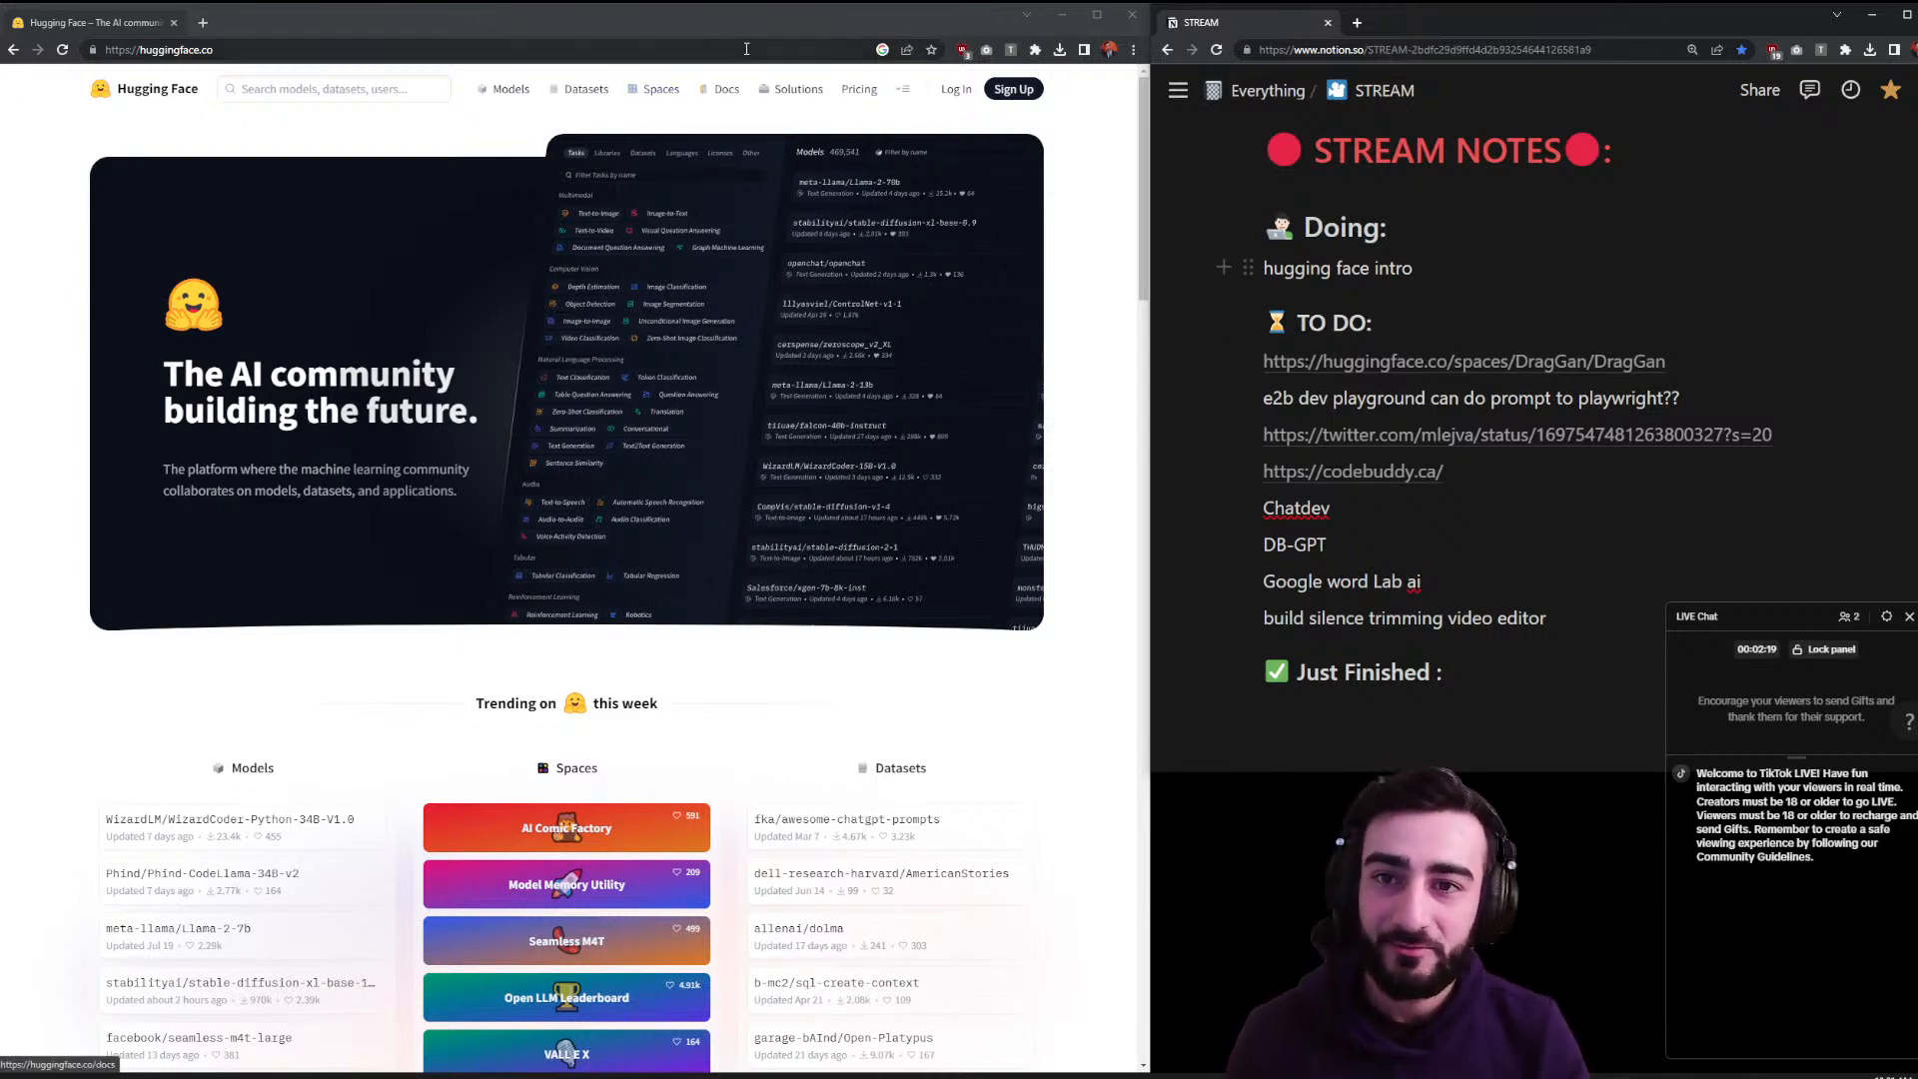
pyautogui.click(1111, 248)
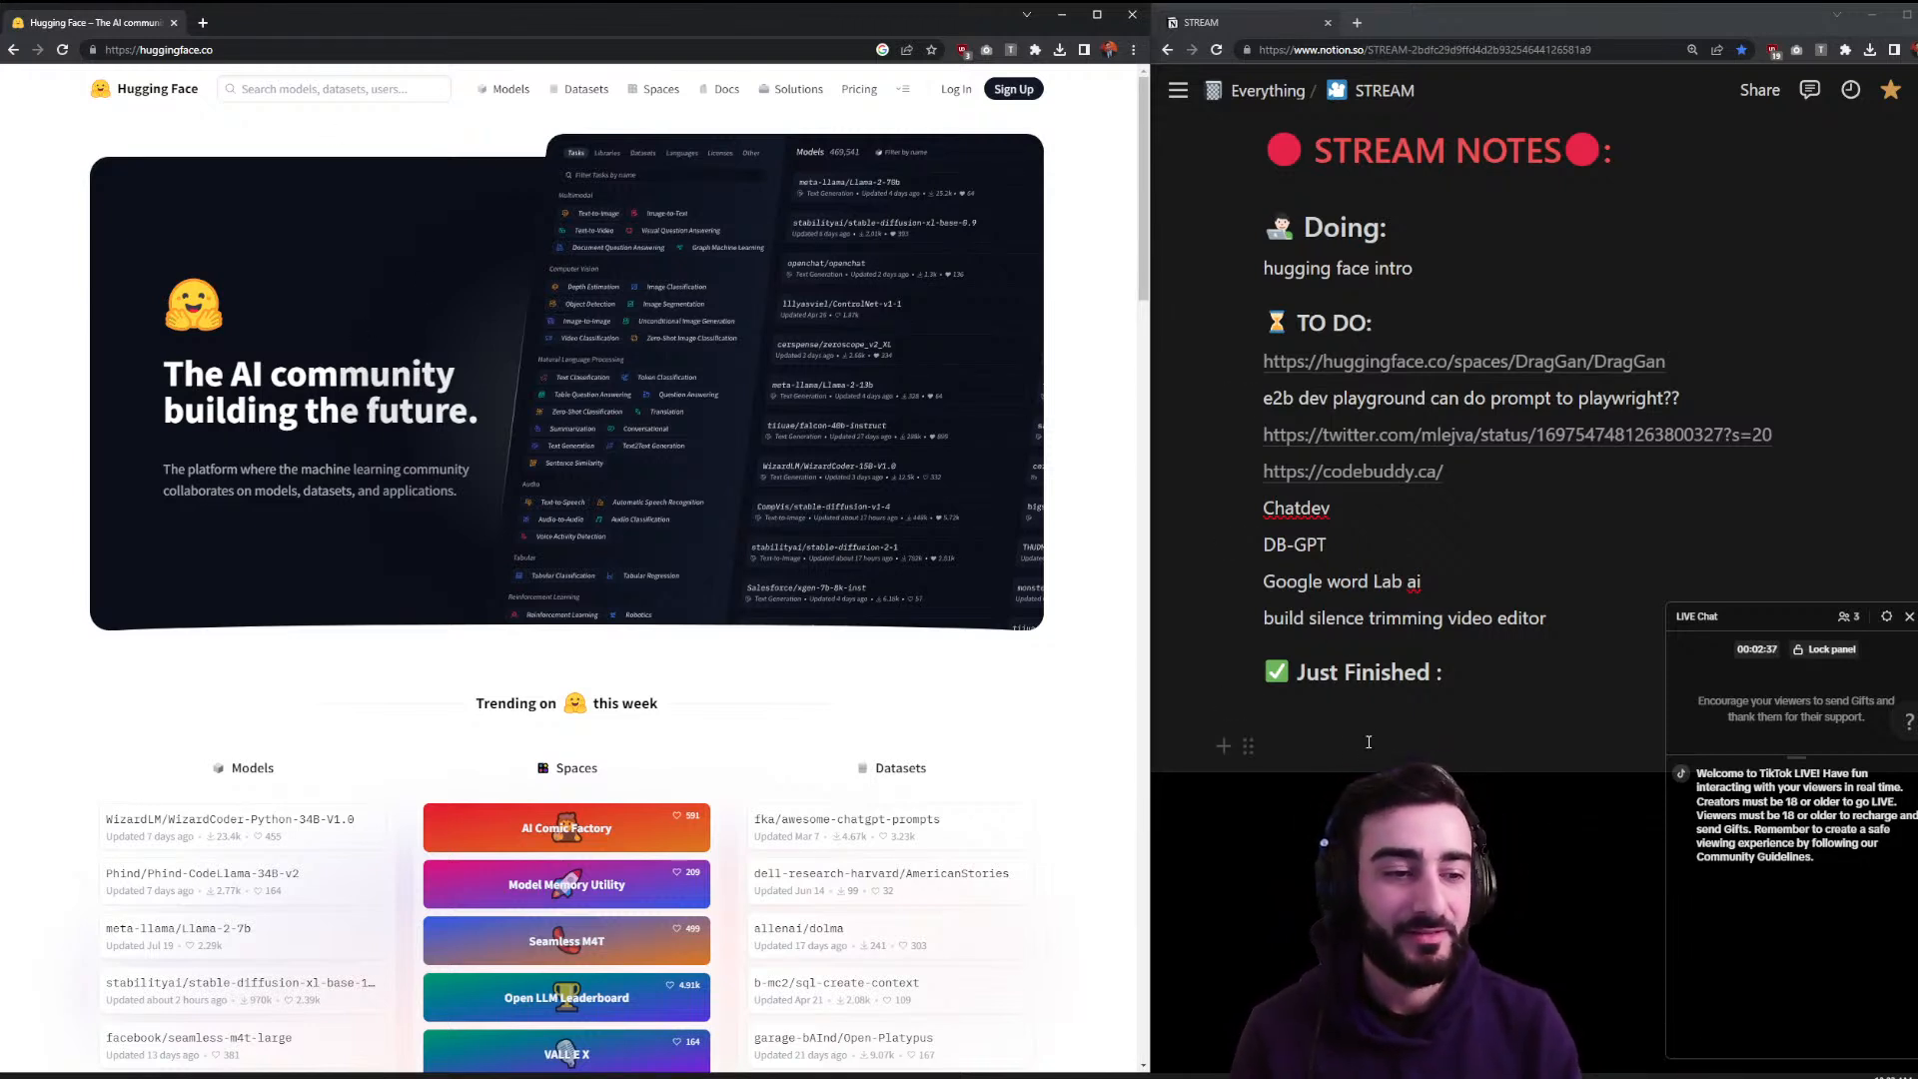
pyautogui.moveTo(1393, 776); pyautogui.dragTo(1385, 633)
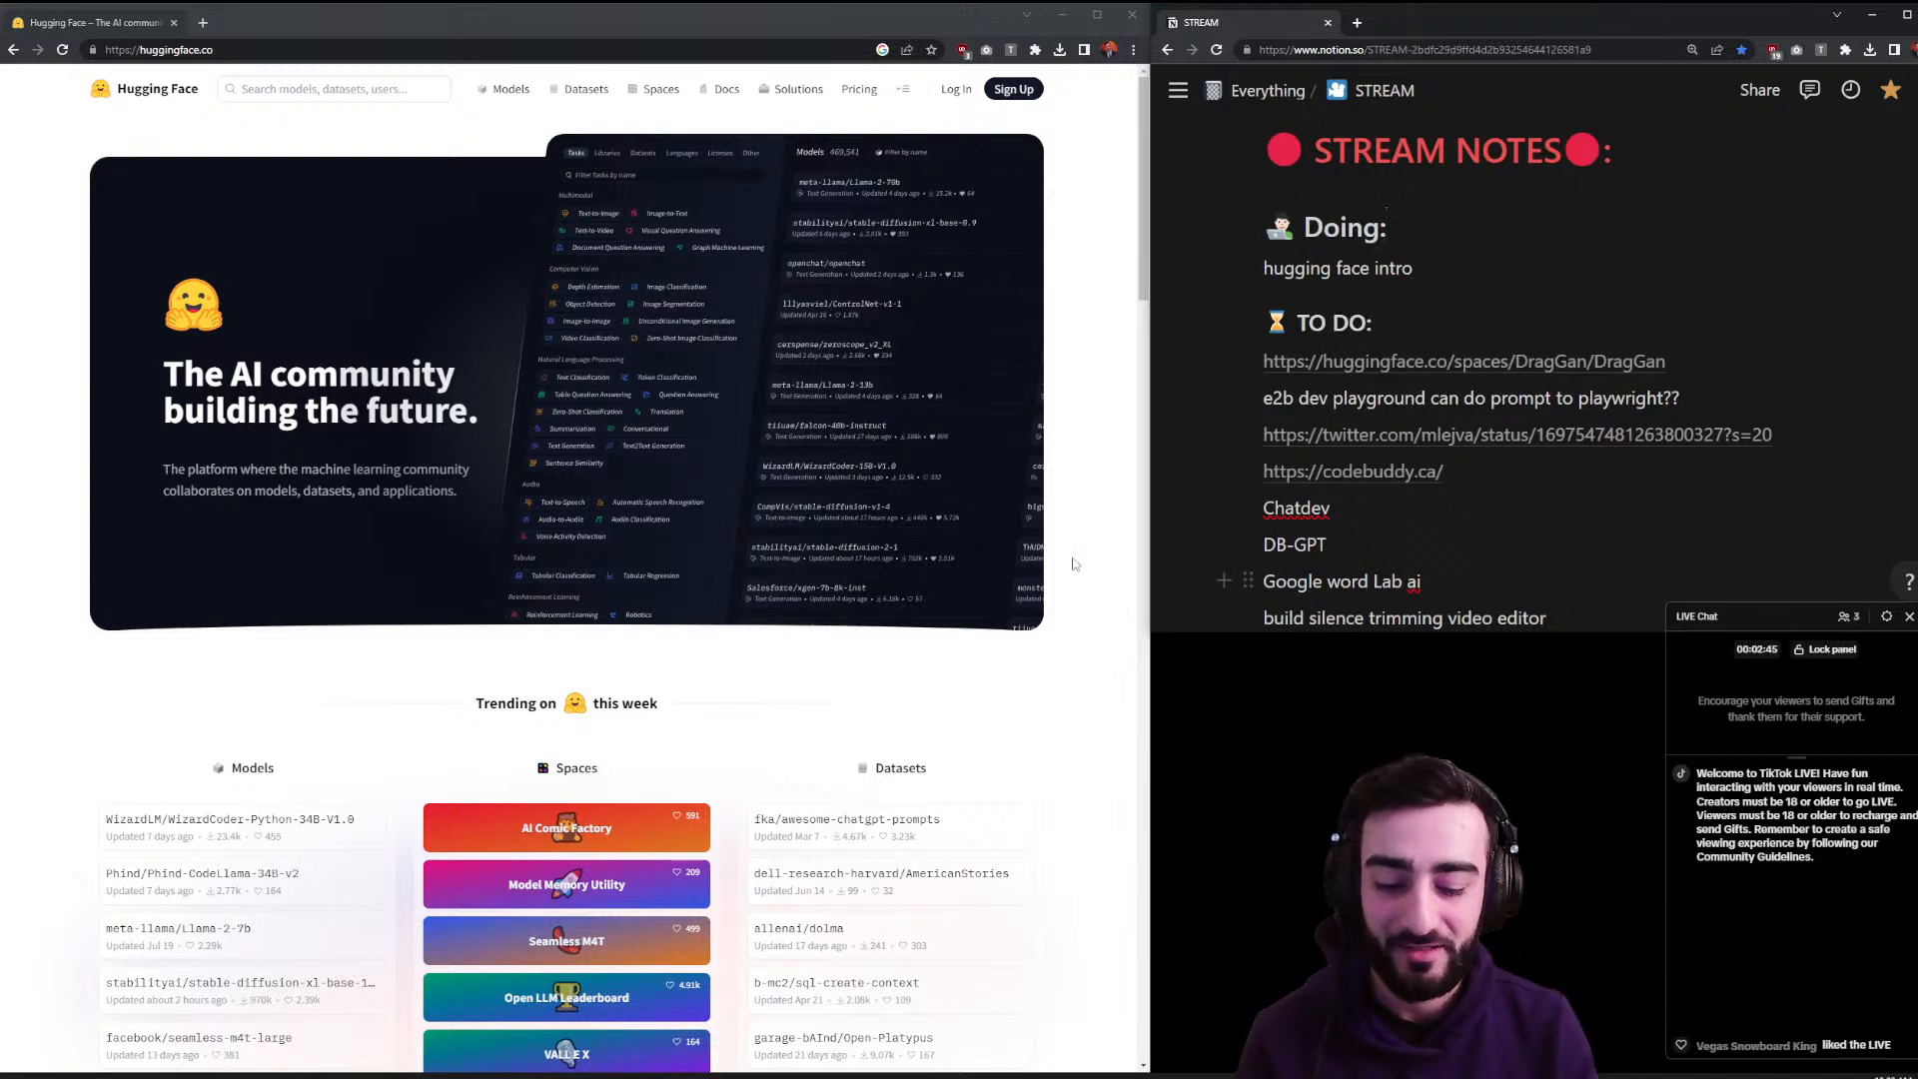
pyautogui.click(1073, 565)
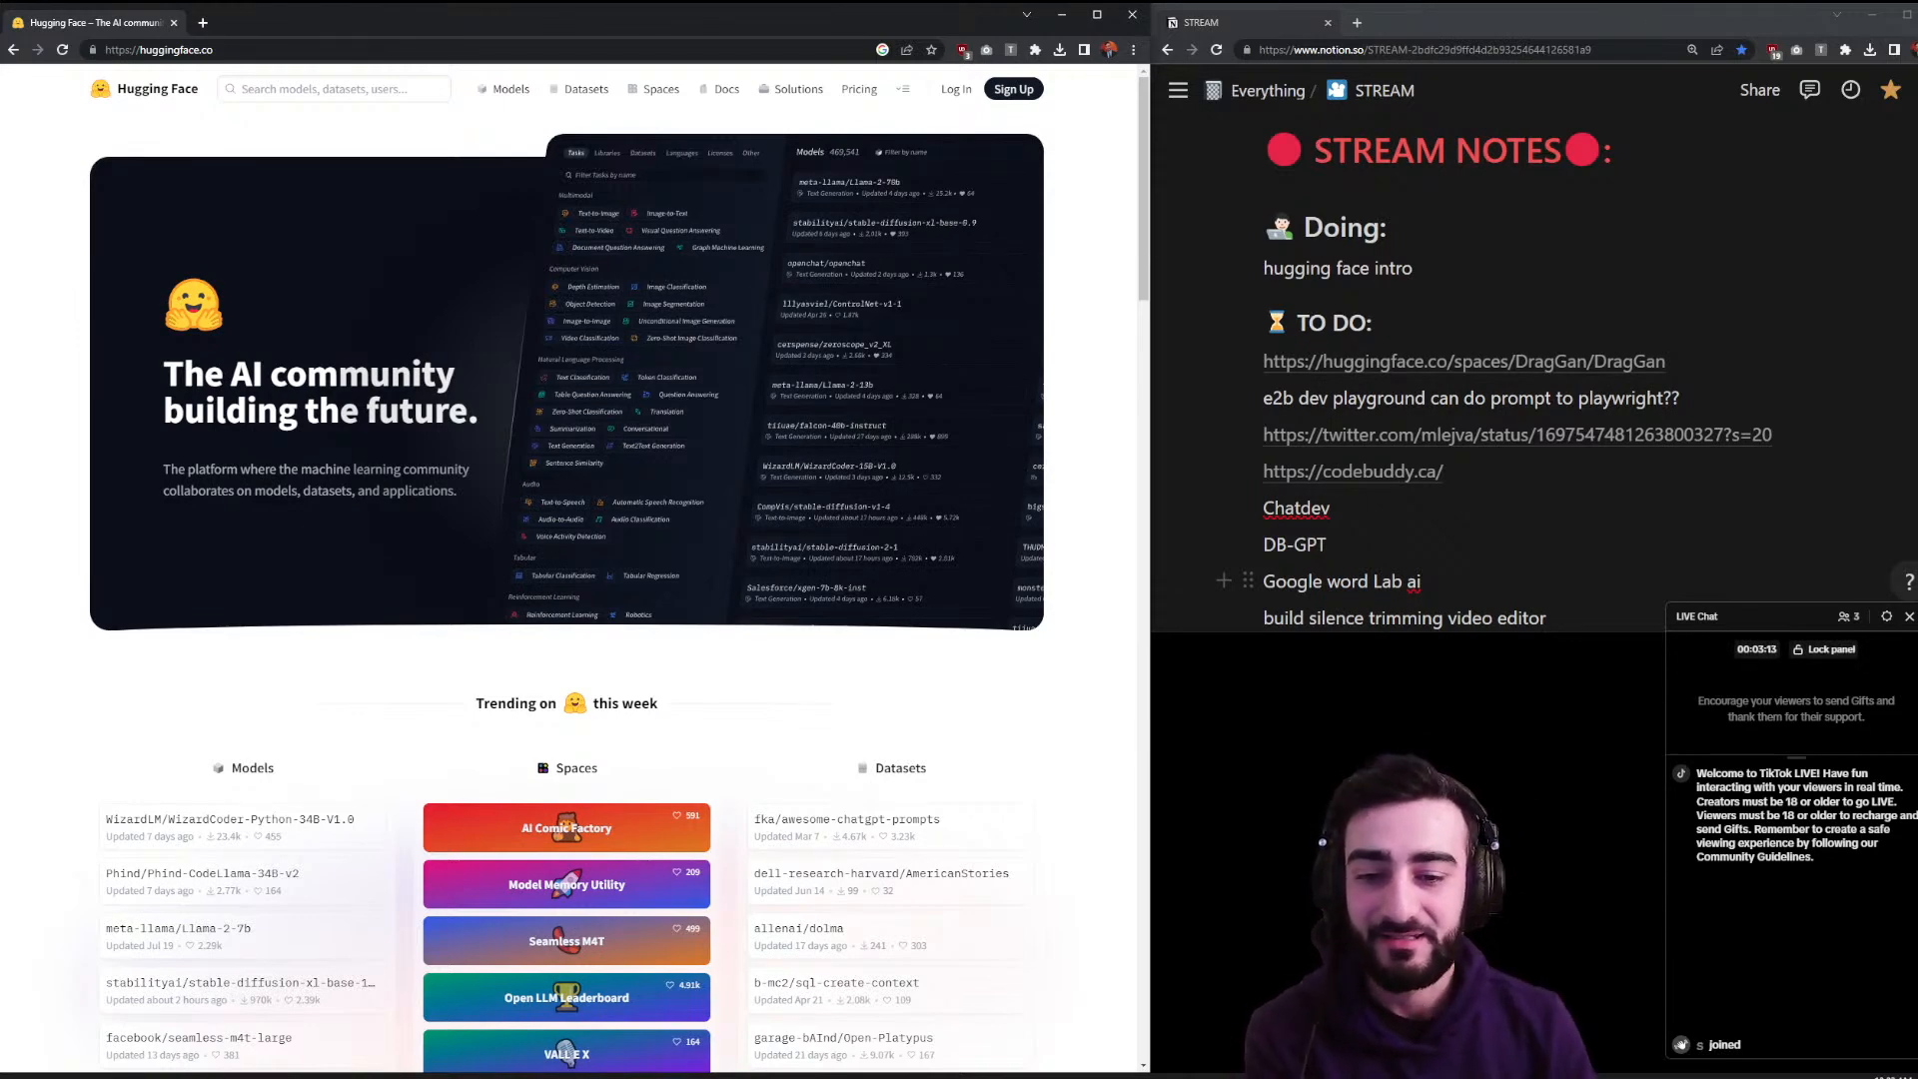
pyautogui.scroll(-2, 768, 892)
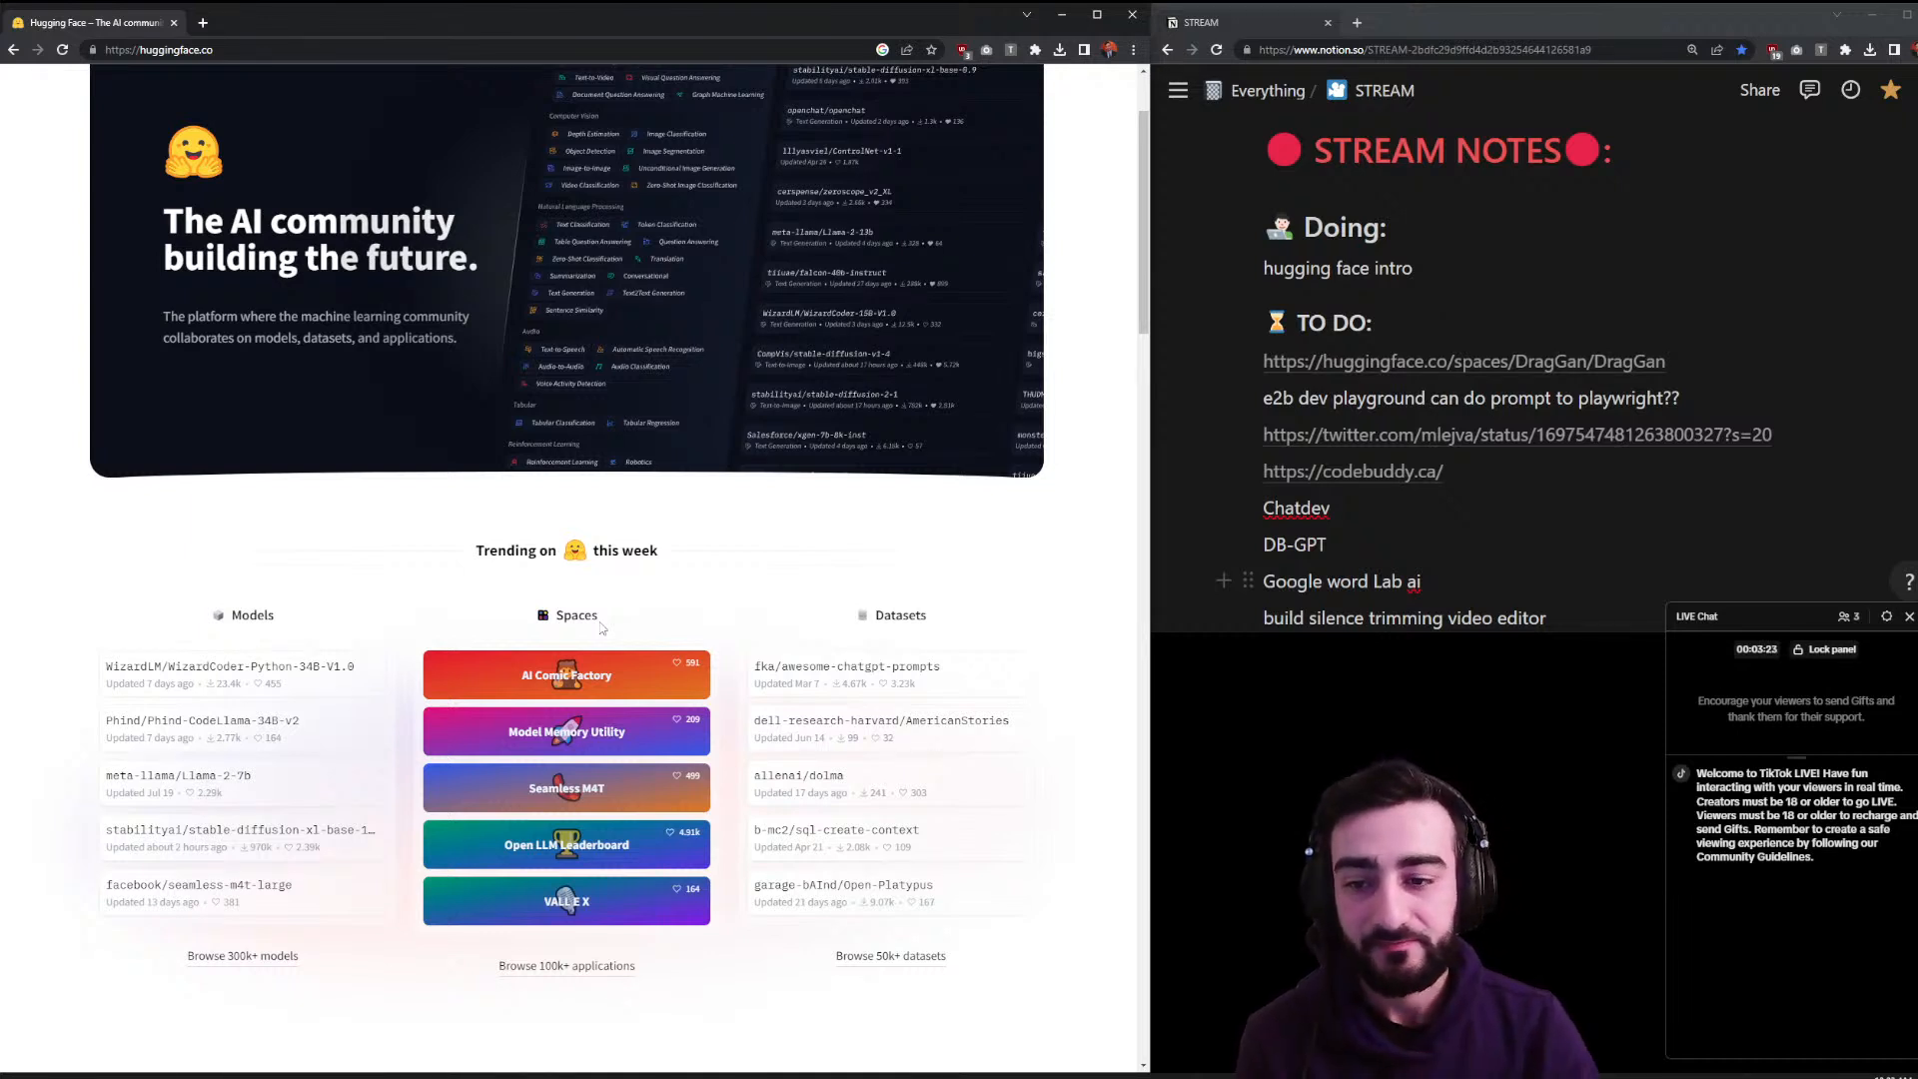
pyautogui.scroll(2, 603, 628)
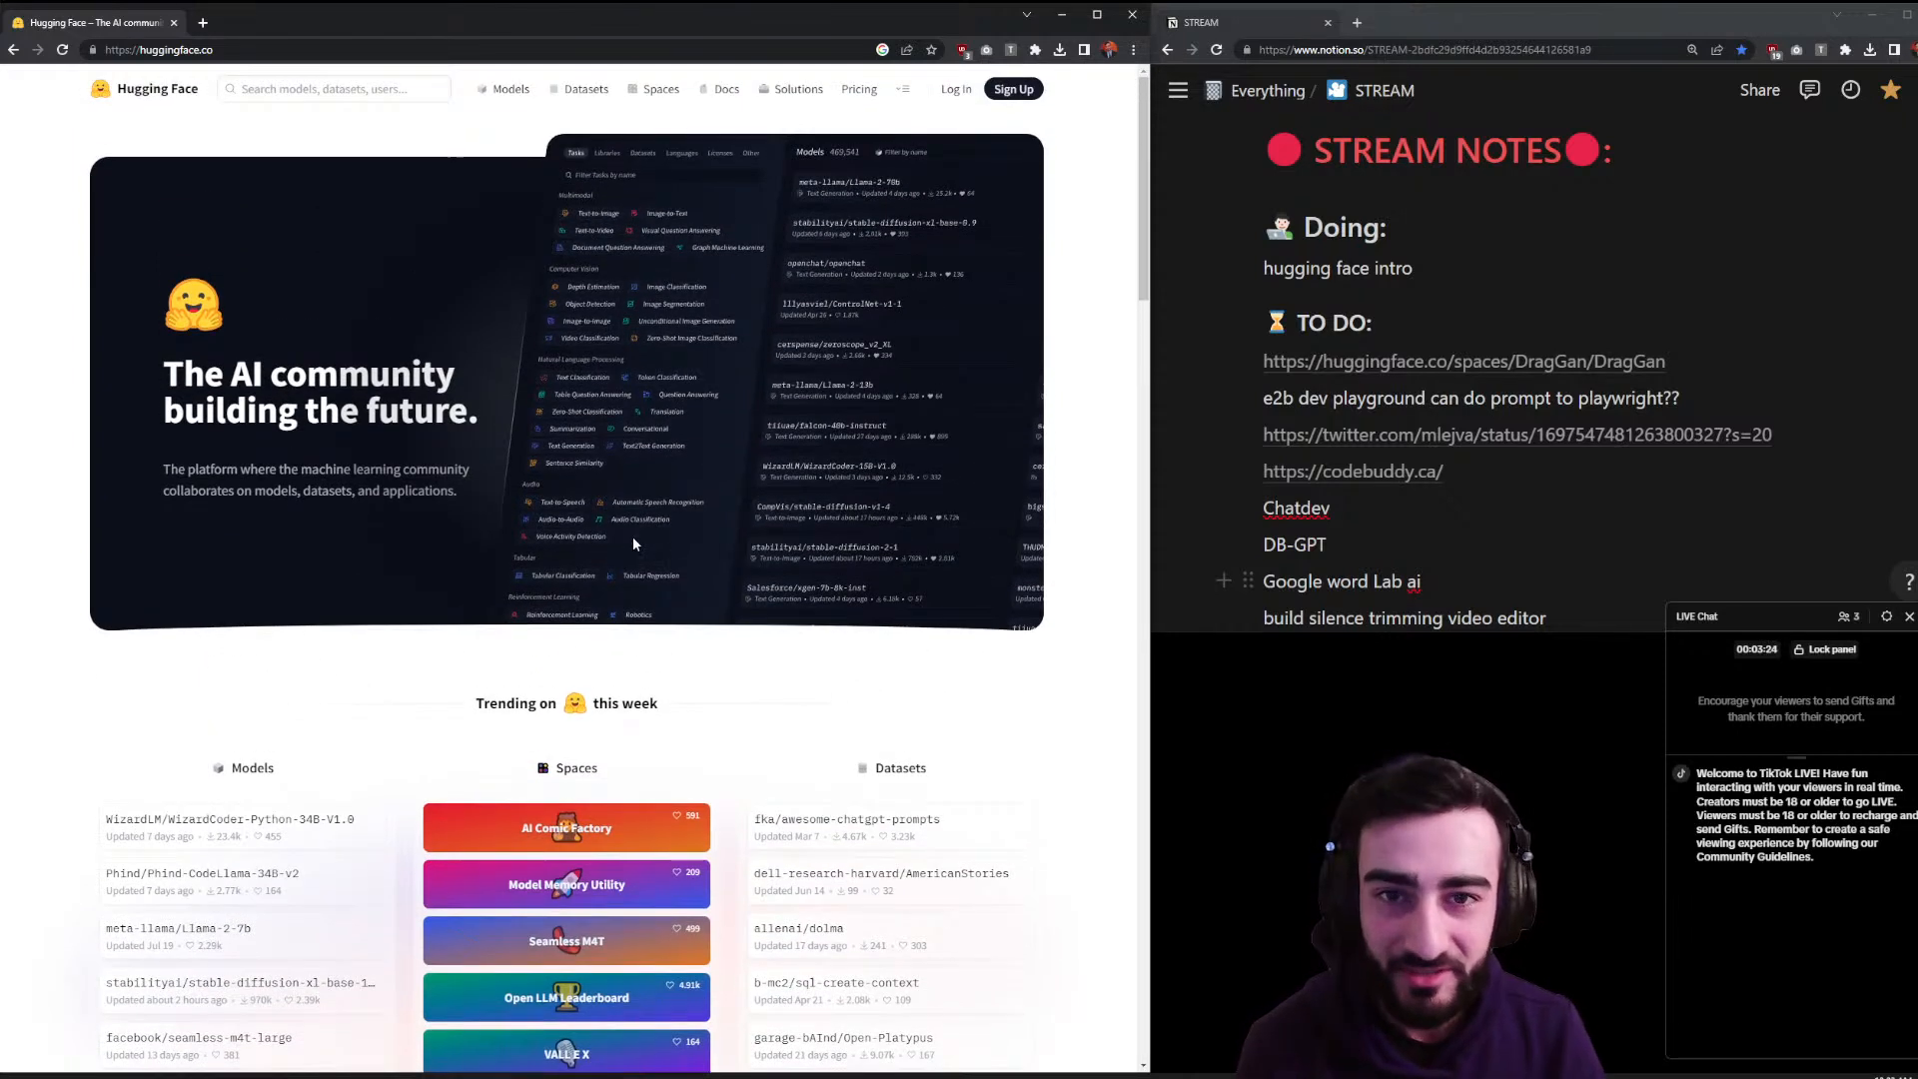
# - Open Hugging Face's Models list in a new tab from the top navigation
pyautogui.middleClick(510, 89)
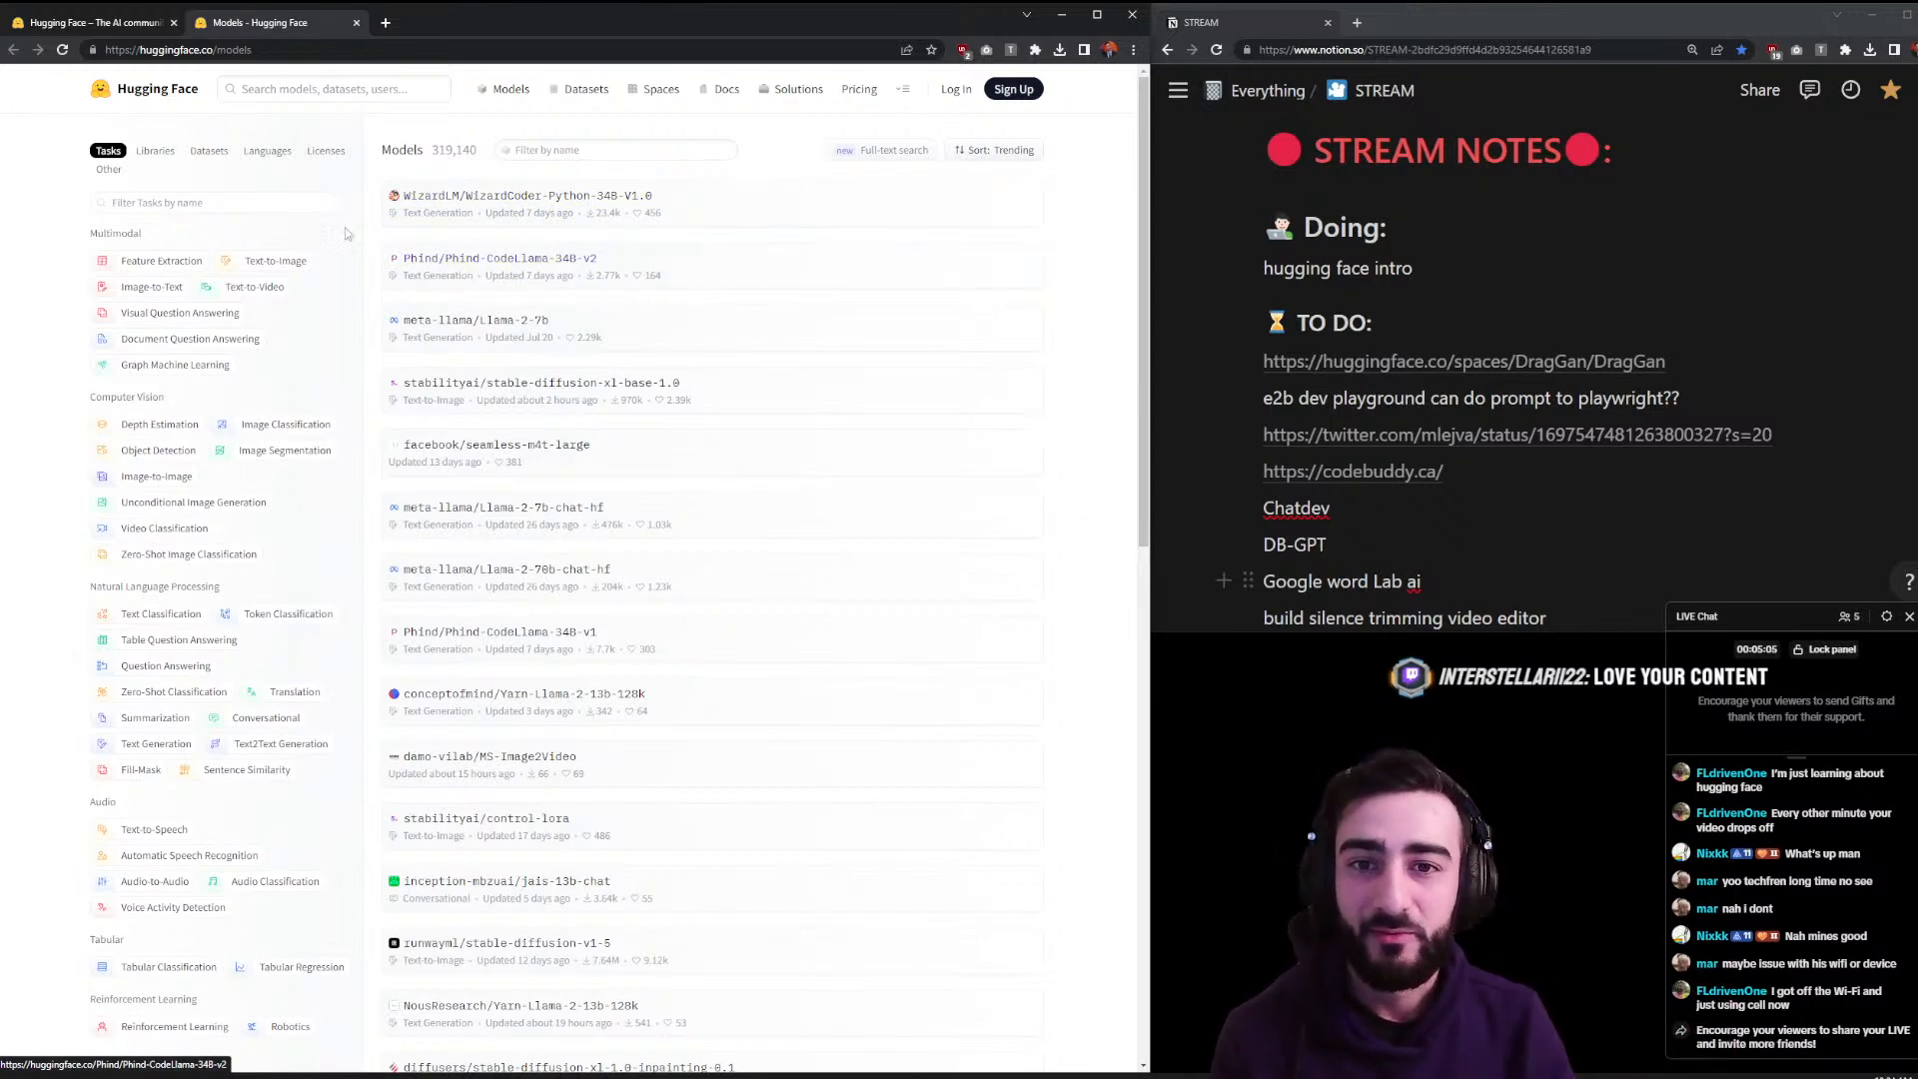
# - Open the WizardCoder-Python-34B-V1.0 model card and its HumanEval Benchmarks link in a background tab
pyautogui.click(591, 208)
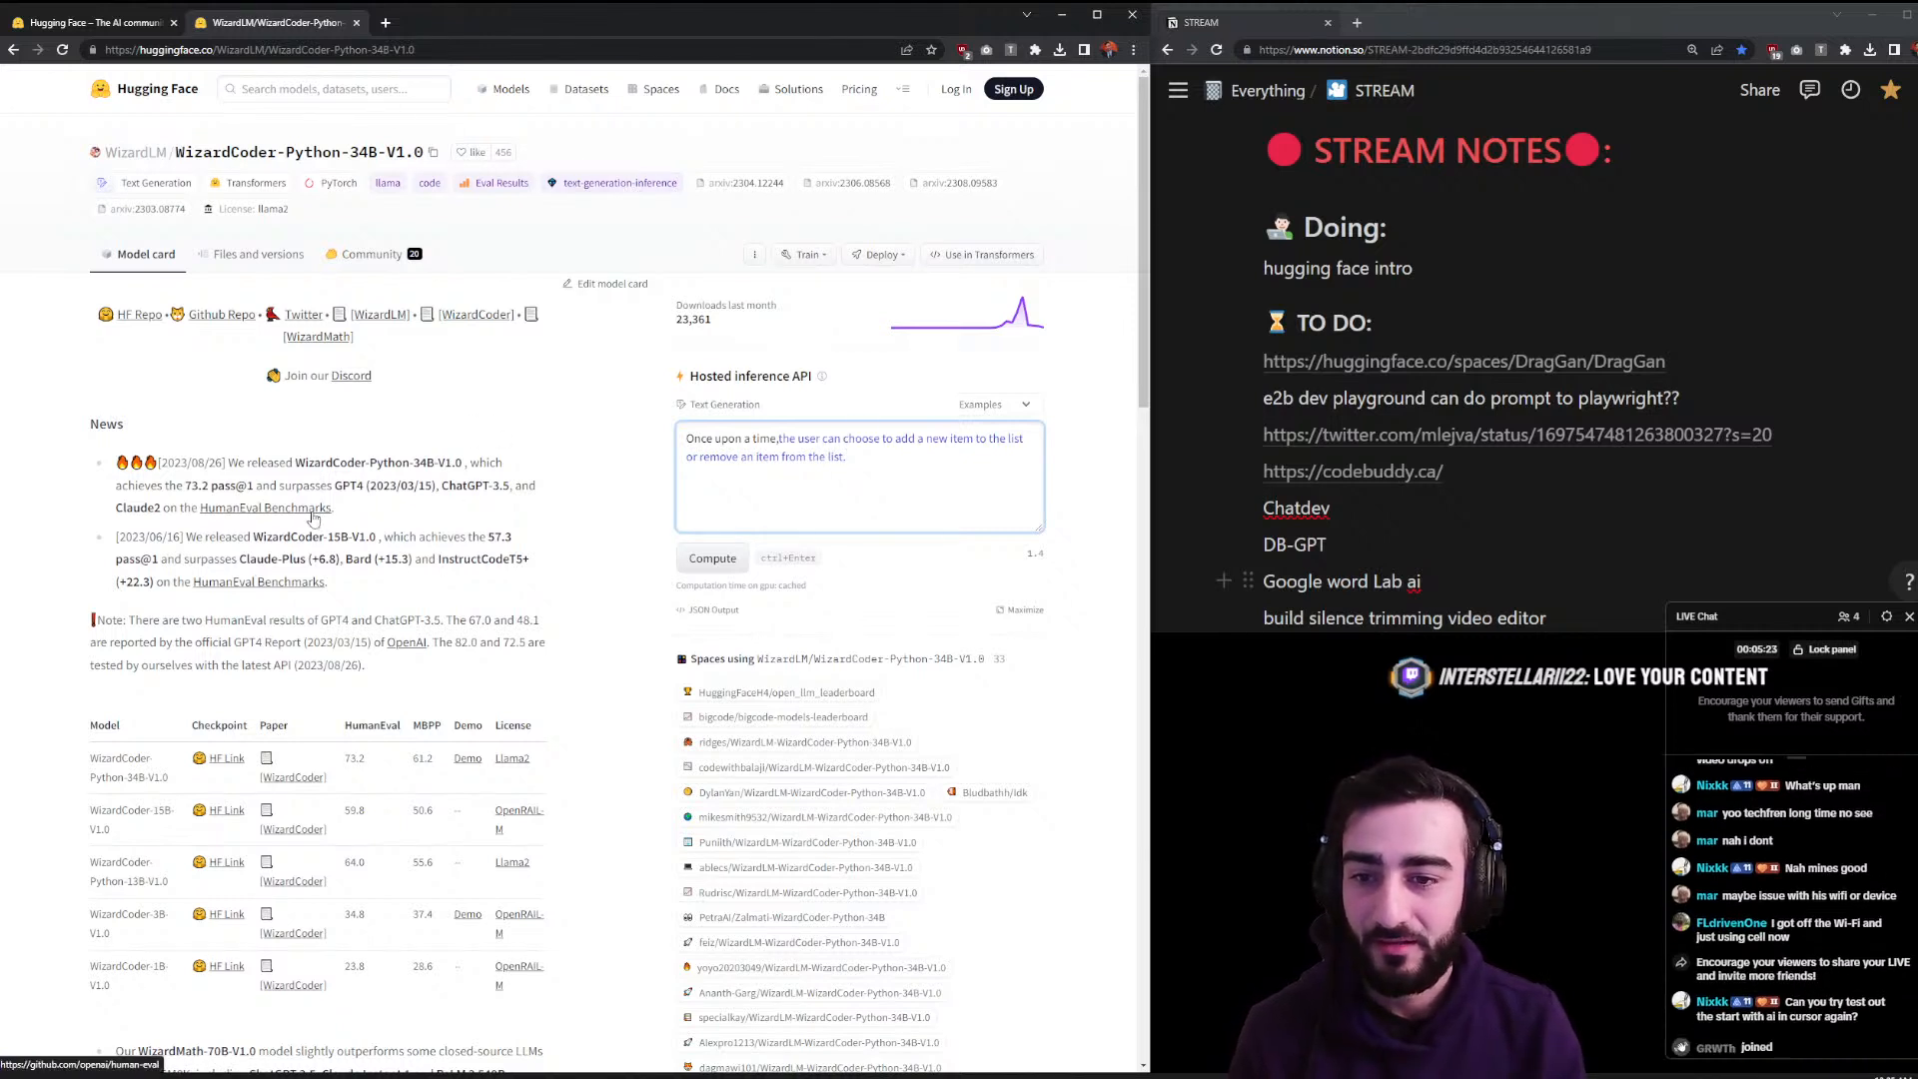
pyautogui.middleClick(247, 510)
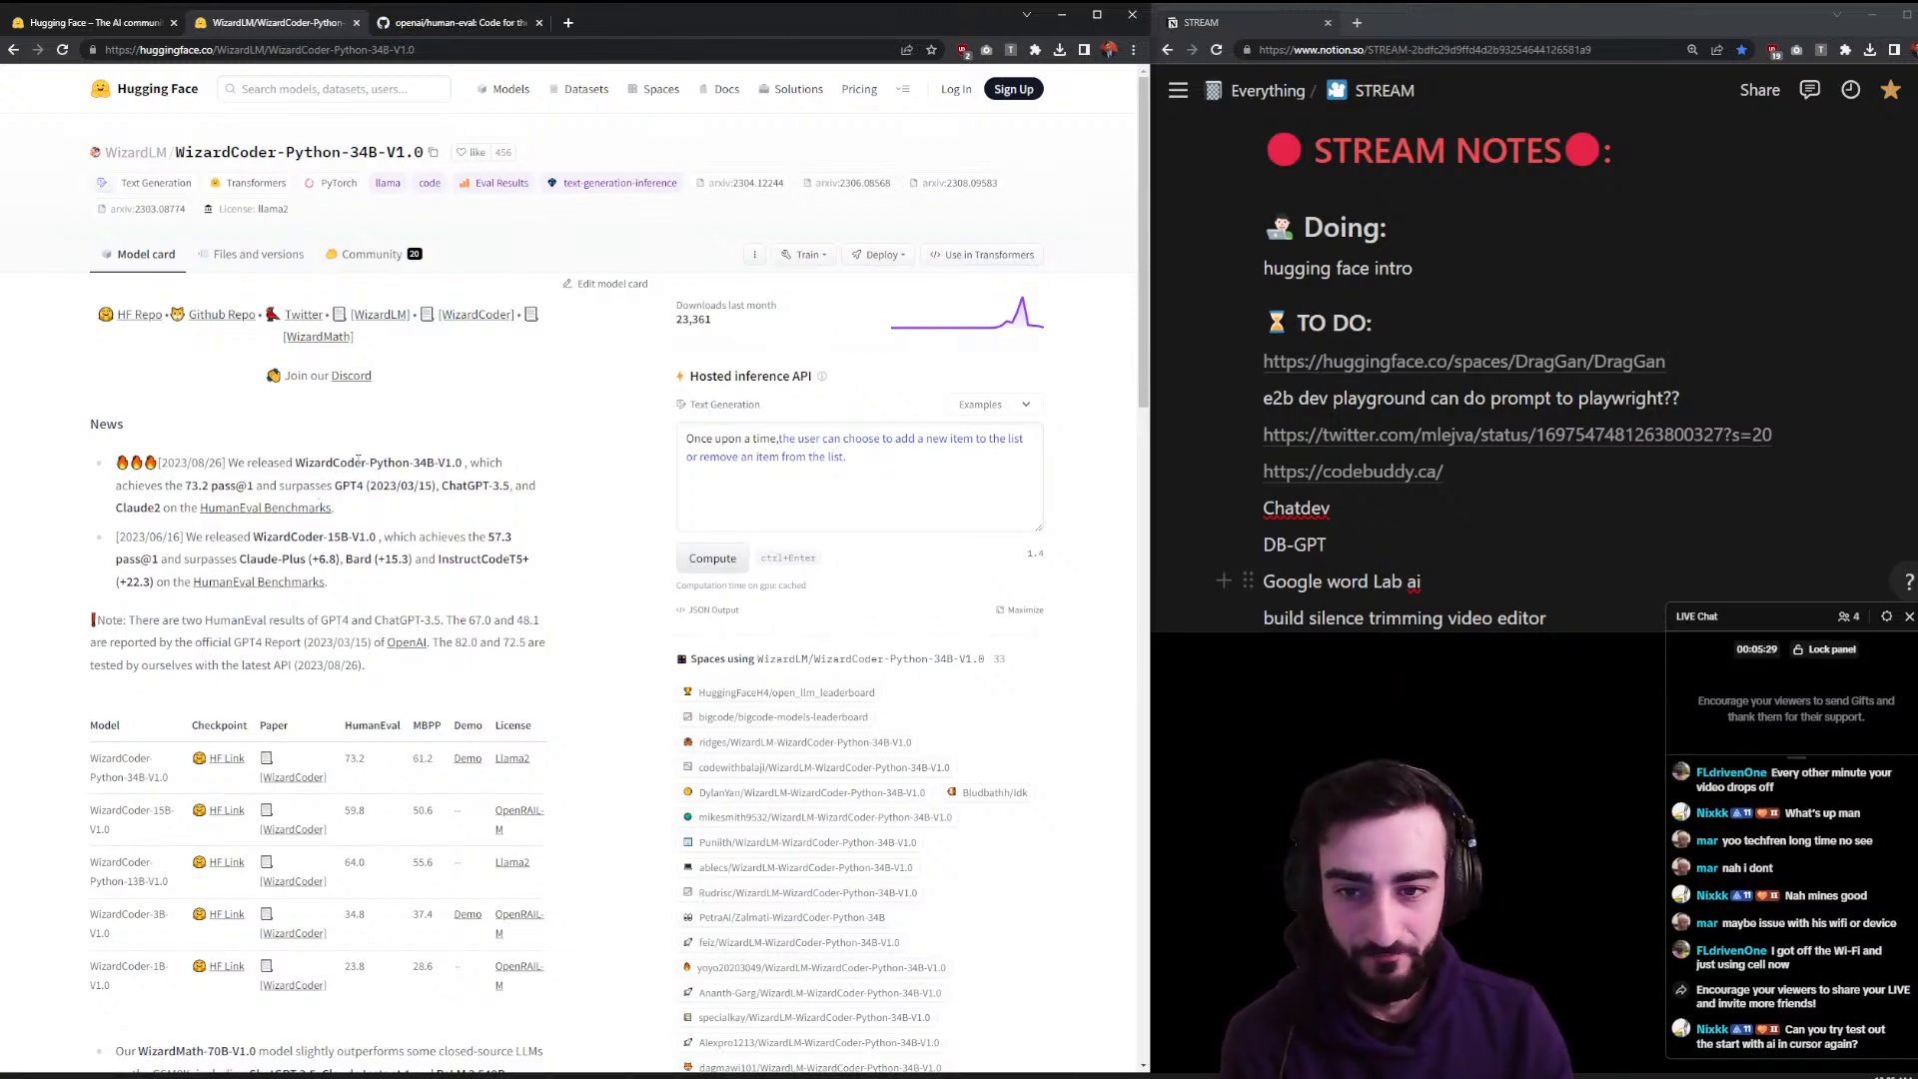
pyautogui.moveTo(326, 462); pyautogui.dragTo(480, 492)
pyautogui.moveTo(148, 510); pyautogui.dragTo(171, 509)
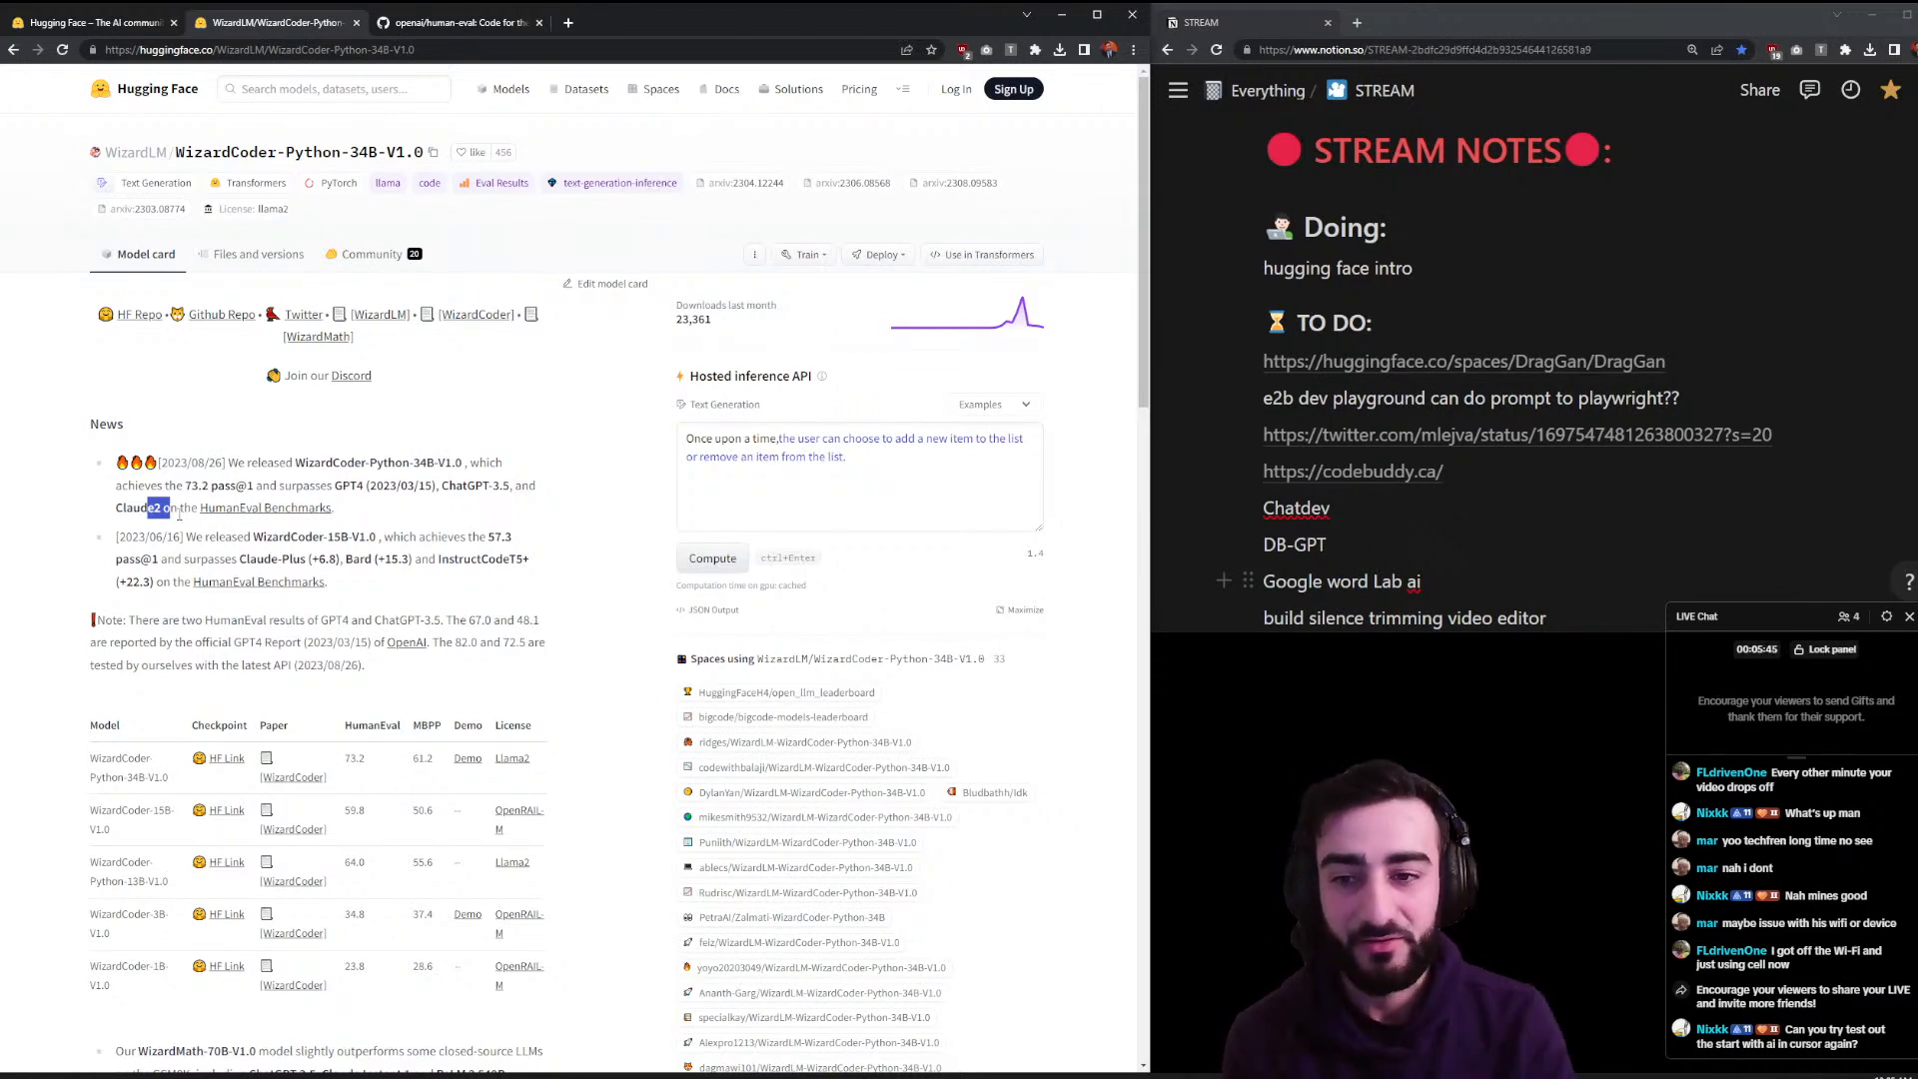
pyautogui.click(358, 486)
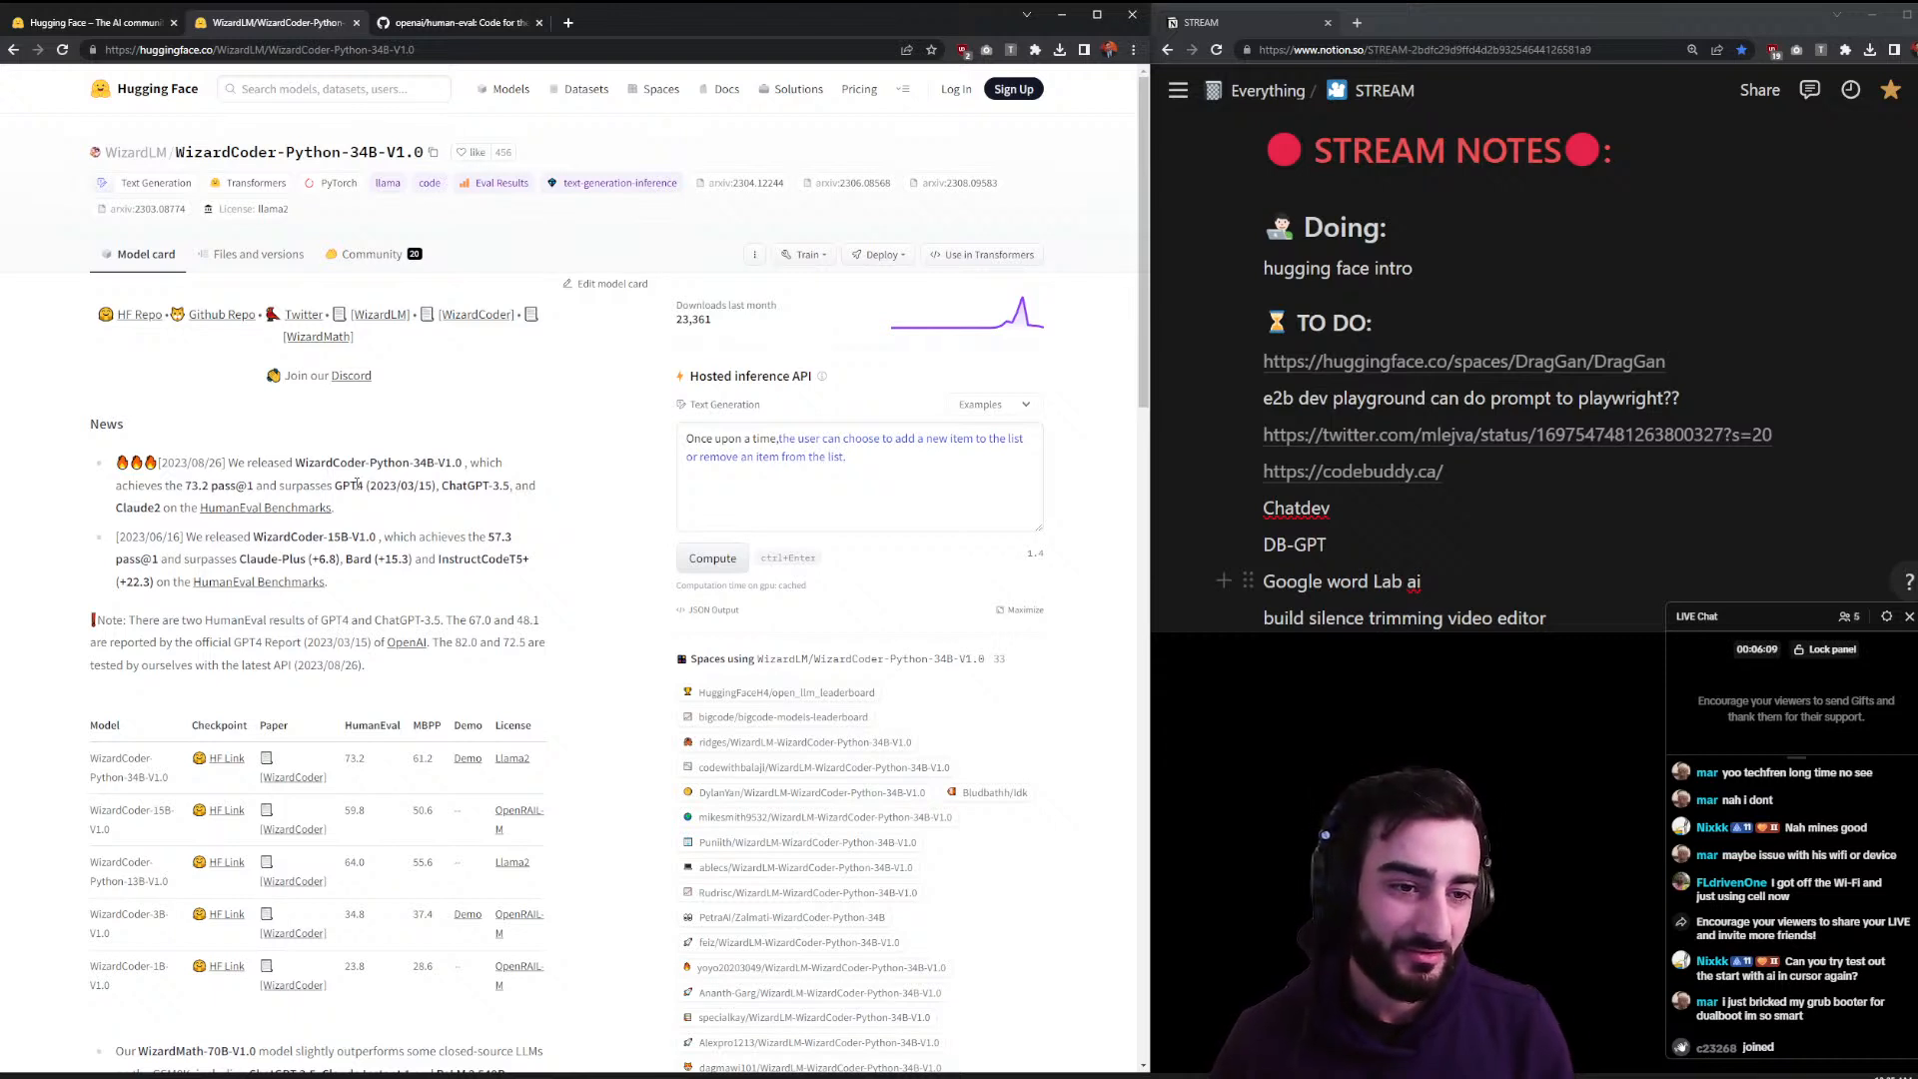
# - Add 'try cursor again (start project with cursor)' as a new TO DO item below the last idea
pyautogui.scroll(-2, 1419, 505)
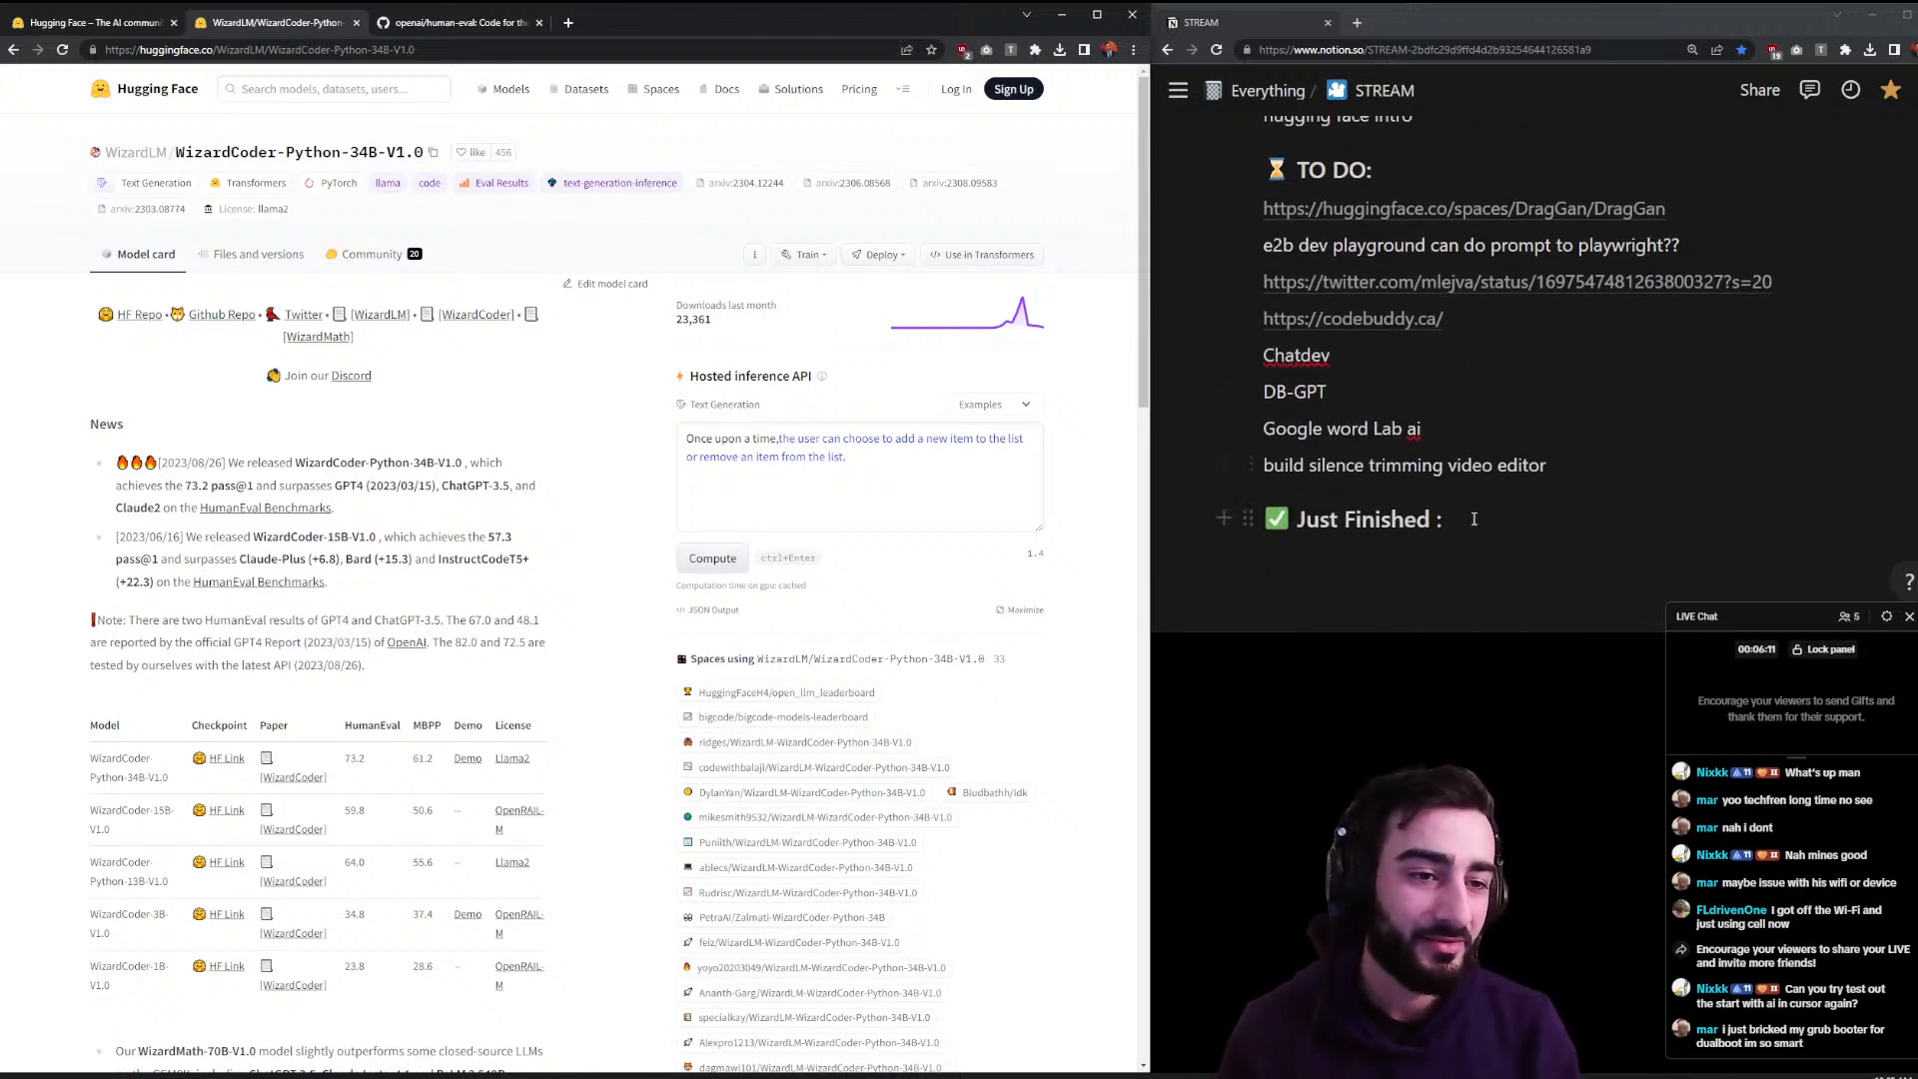
pyautogui.click(1570, 483)
pyautogui.press('Return')
pyautogui.write('try ')
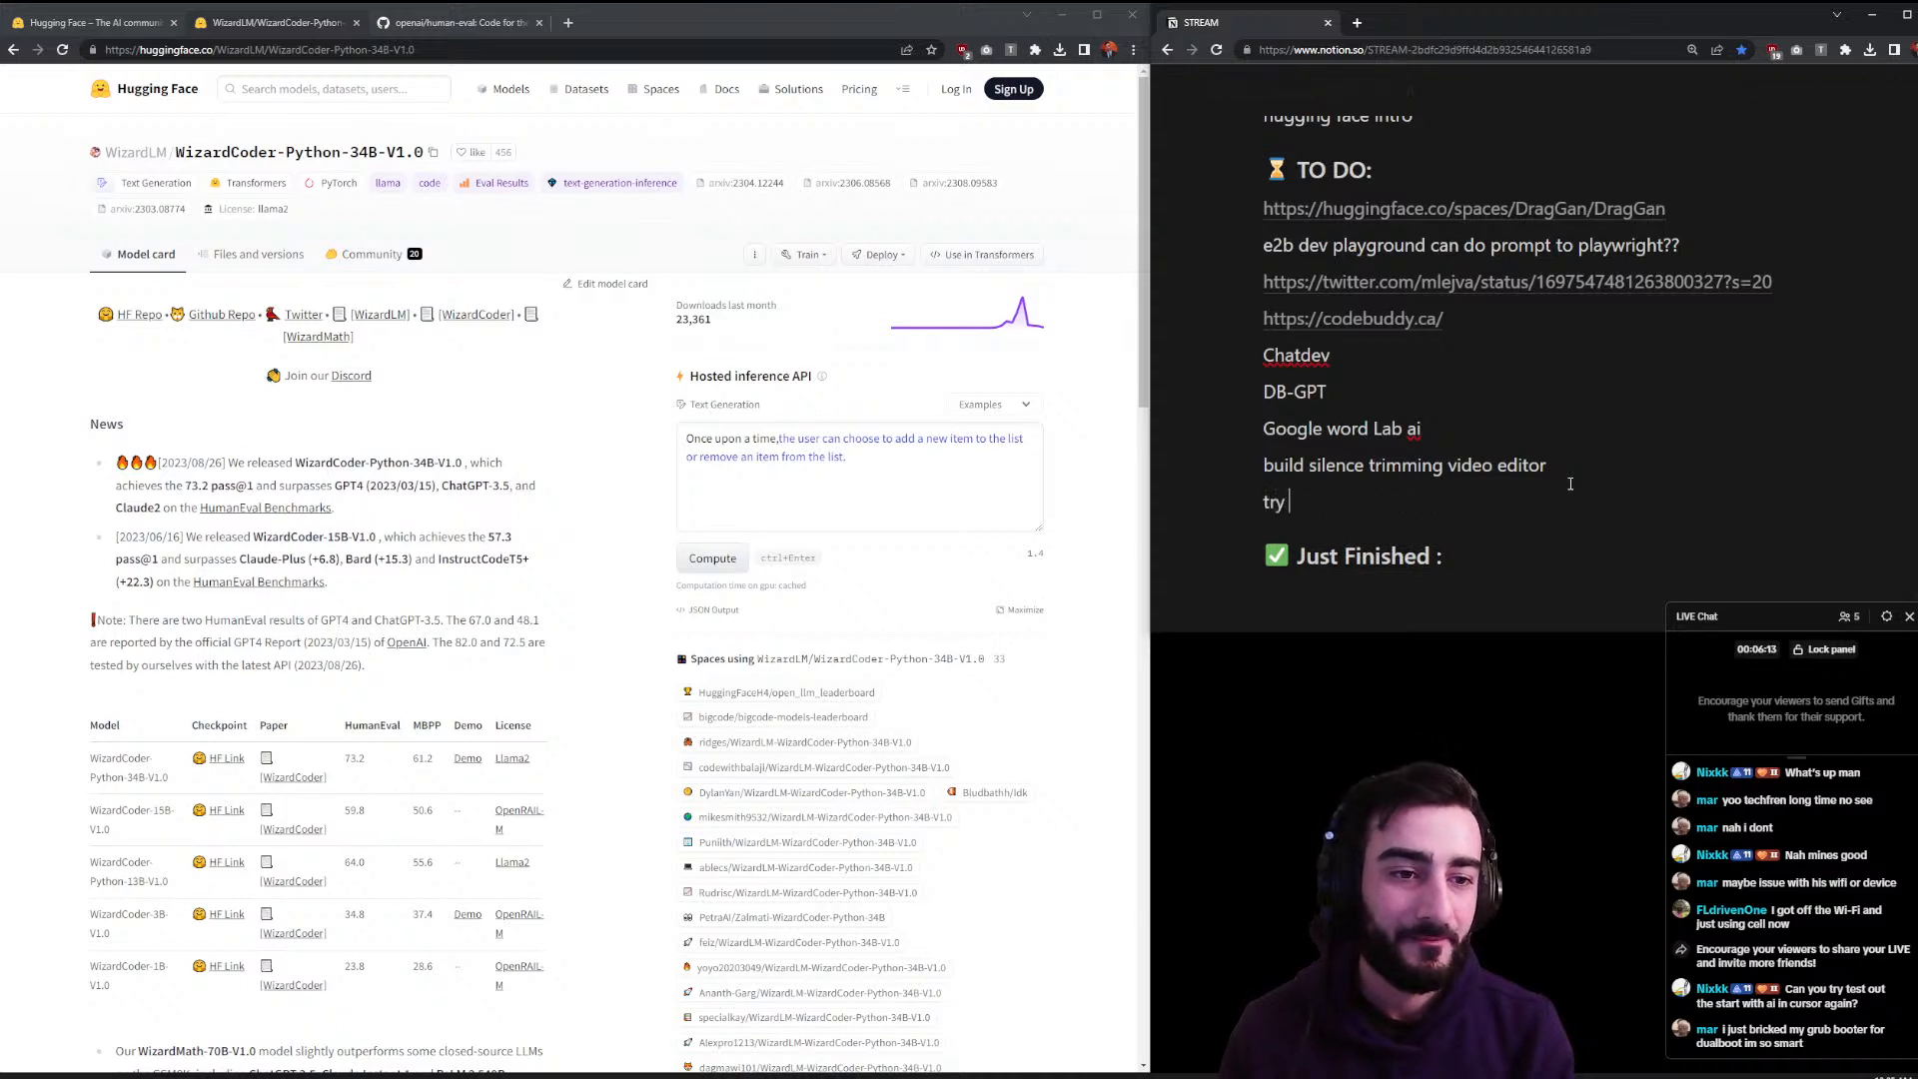
pyautogui.write('cursor again')
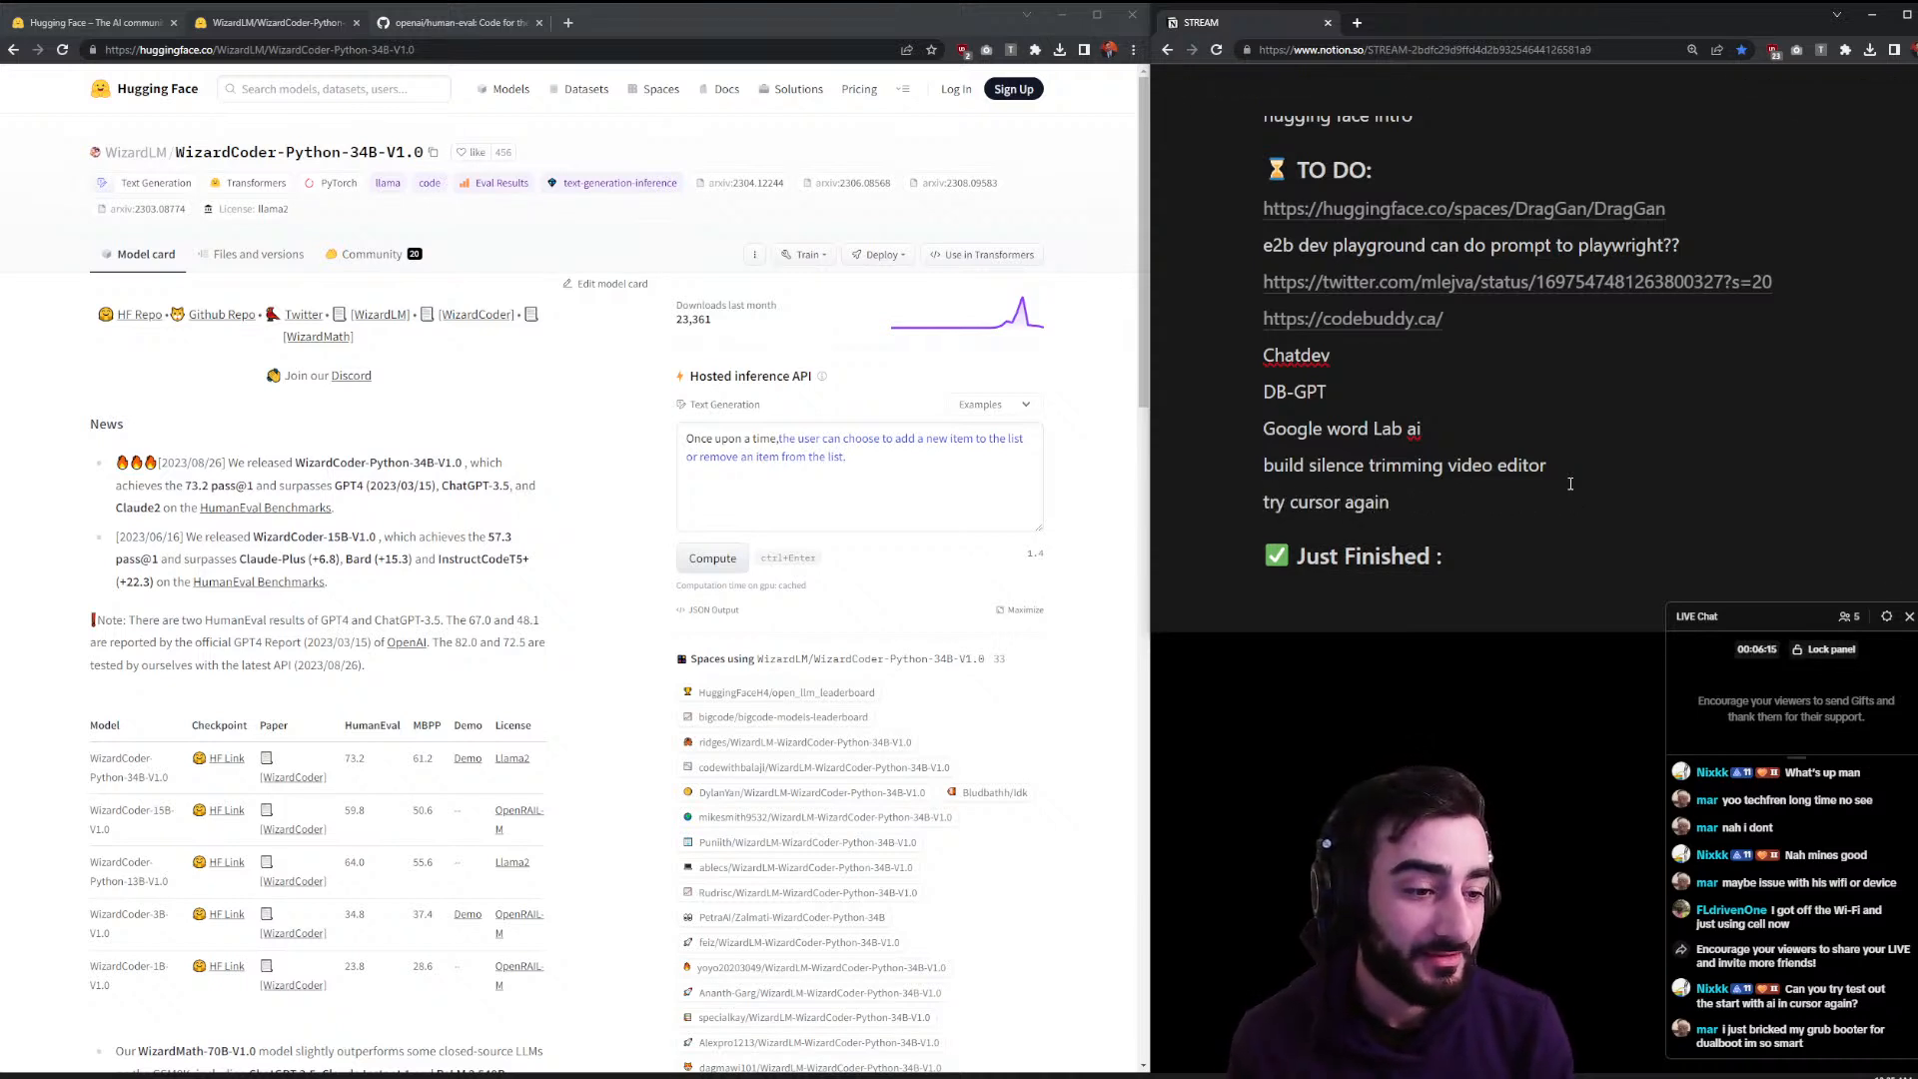
pyautogui.write(' (start project with cursor)')
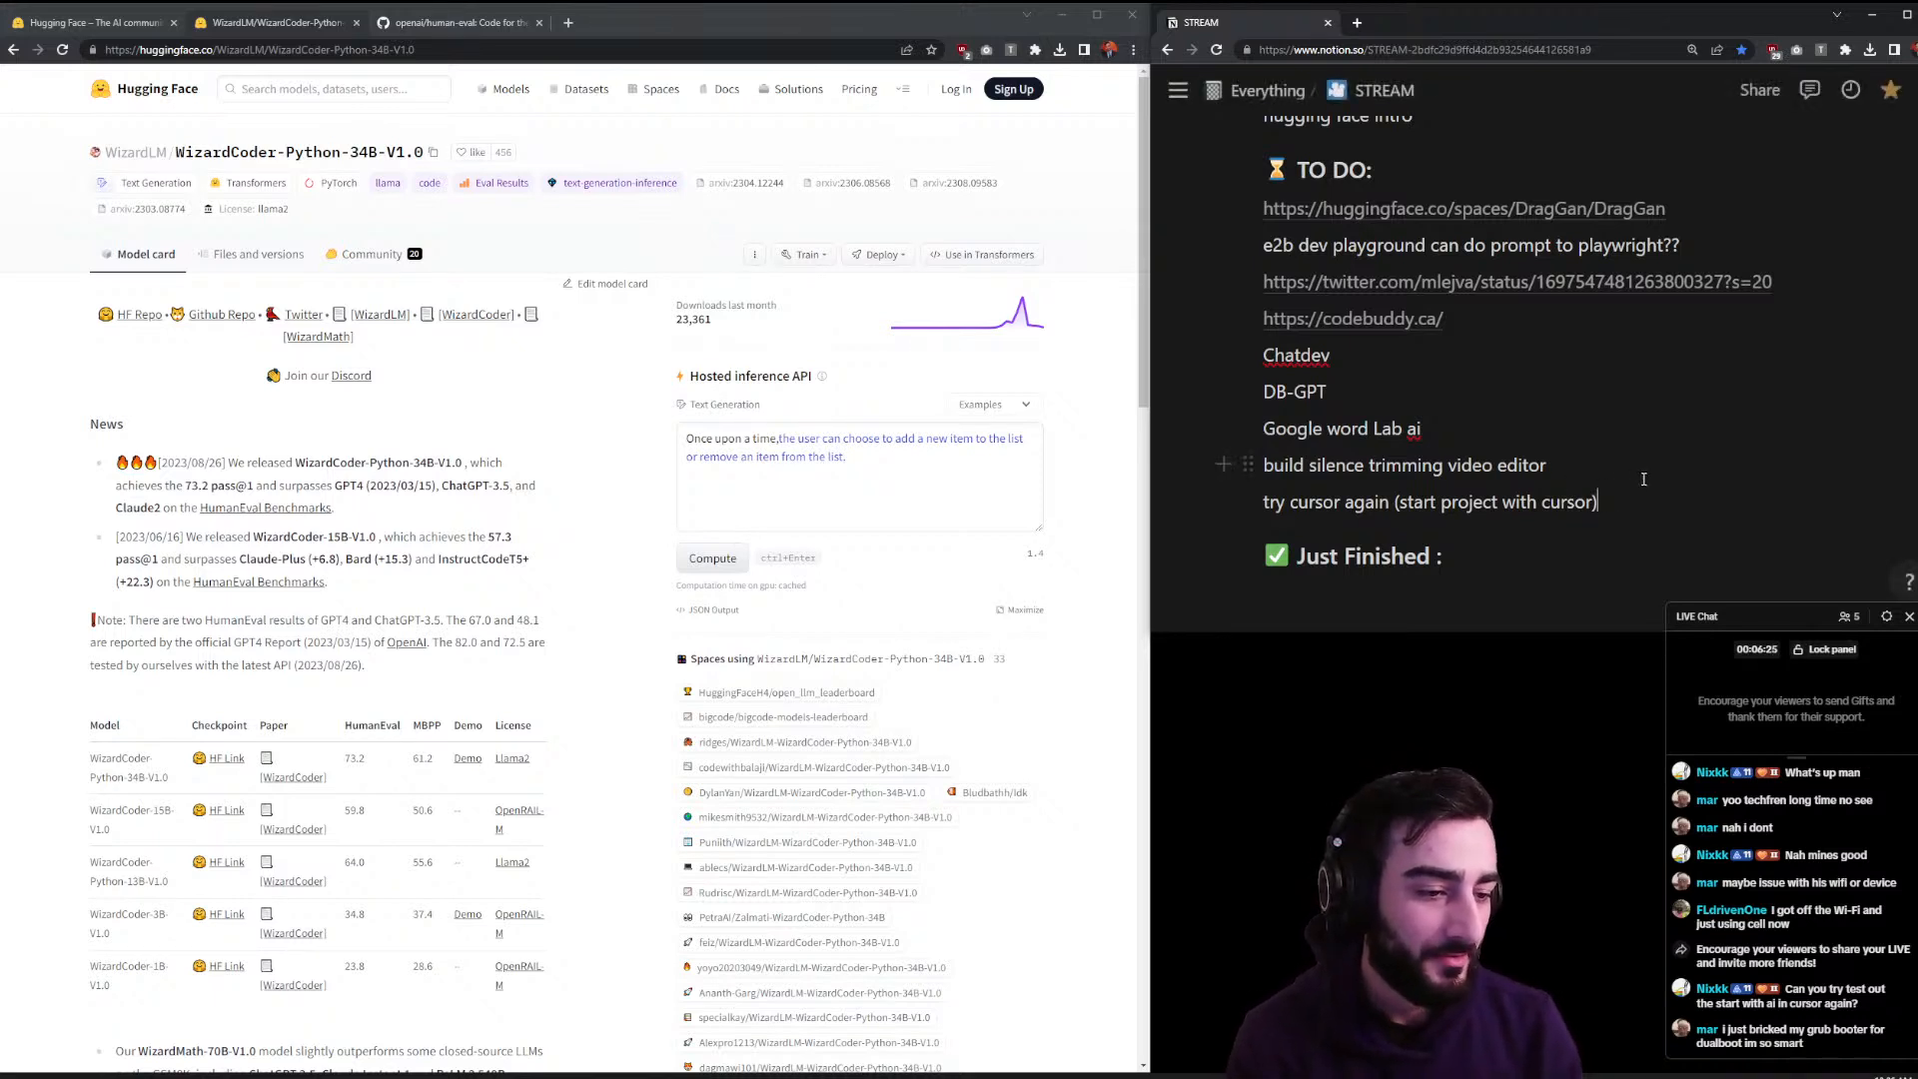
pyautogui.scroll(2, 1643, 479)
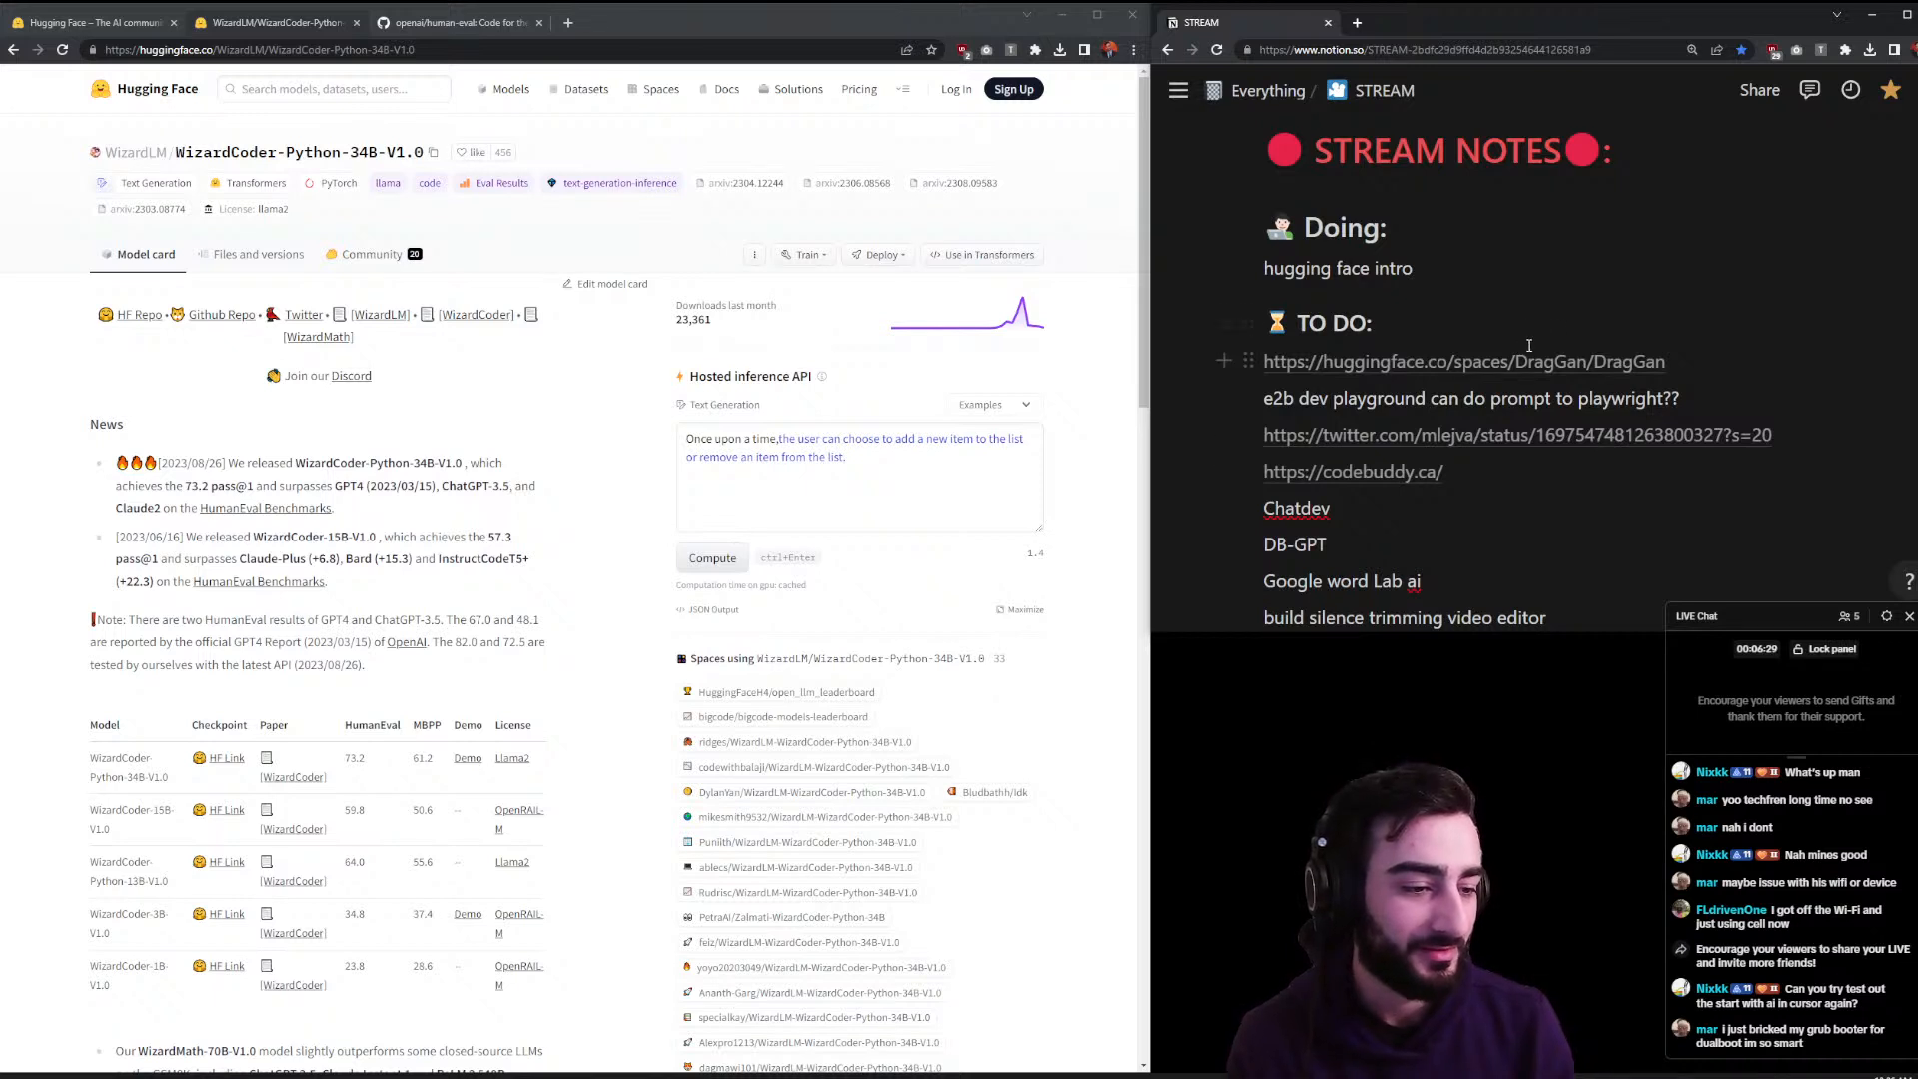
pyautogui.moveTo(1554, 364)
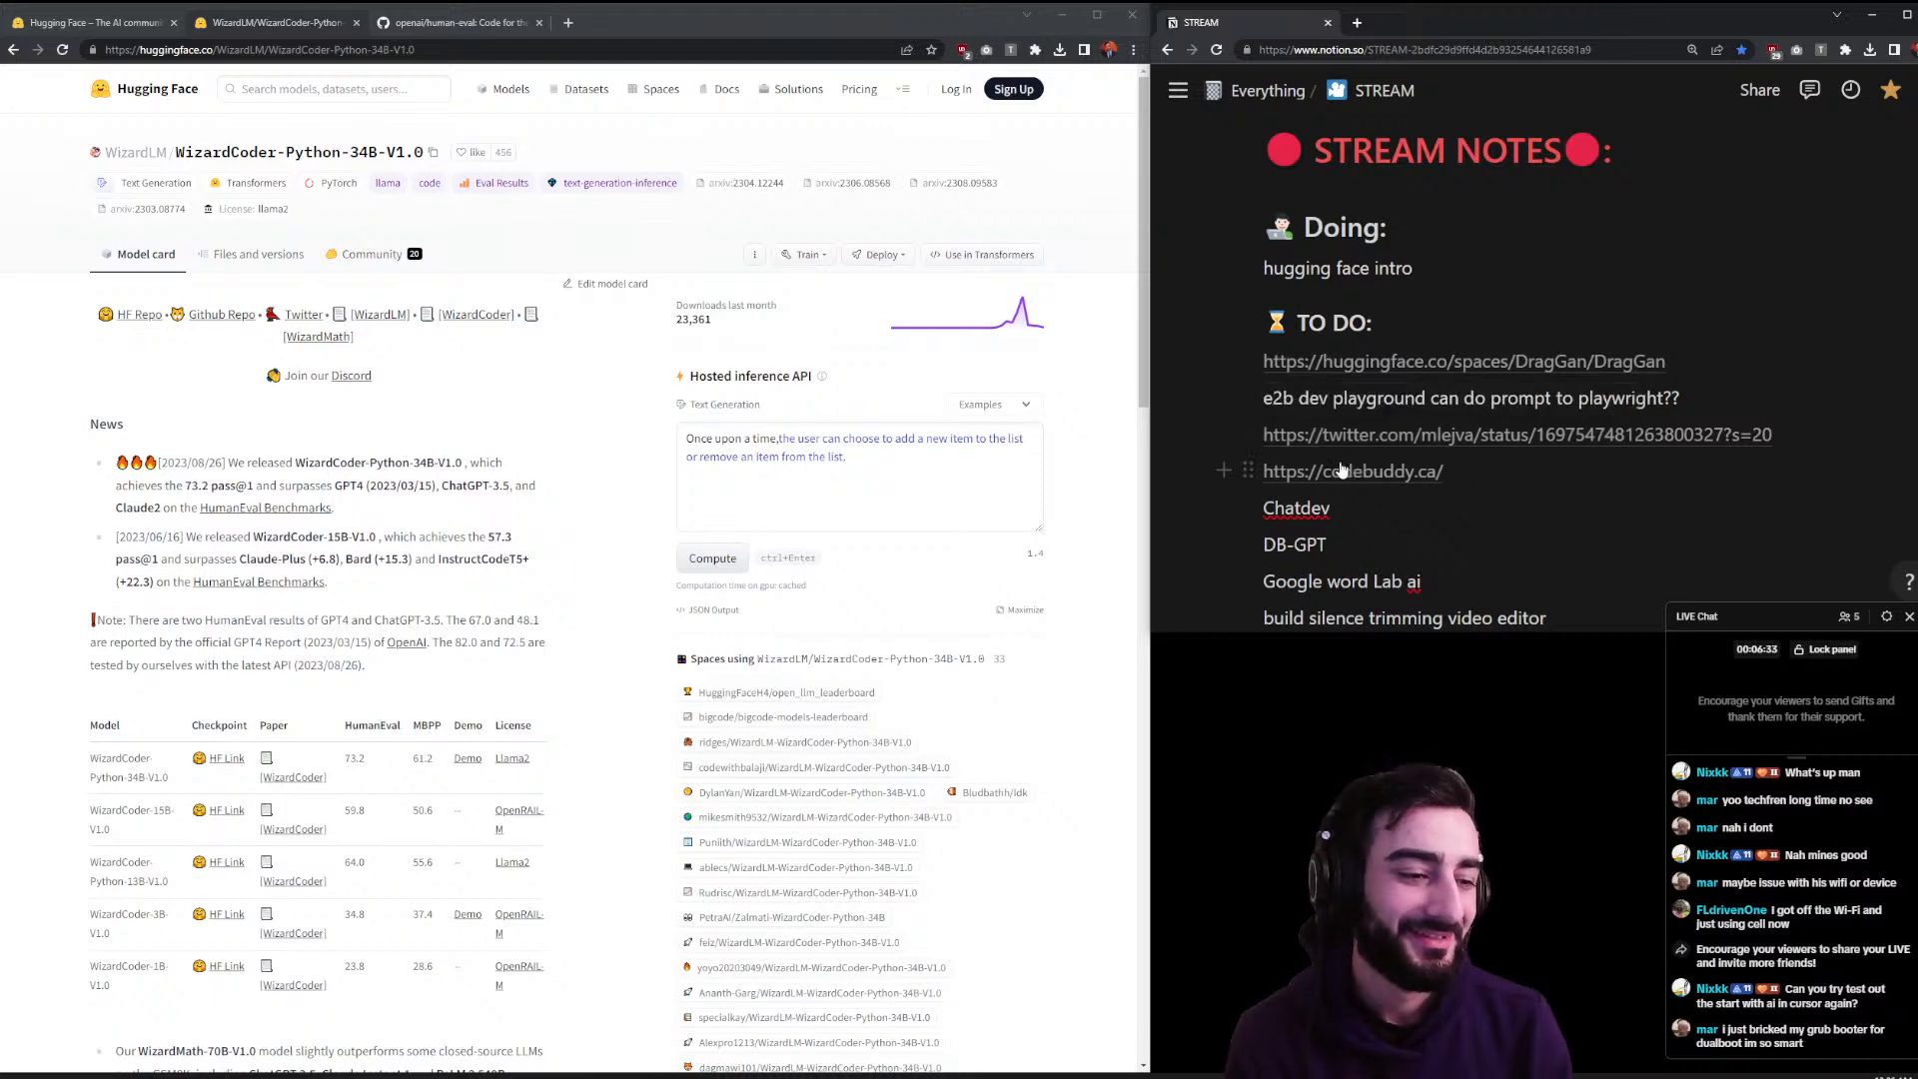
pyautogui.click(480, 22)
# - Skim the human-eval README about the evaluation harness and problem solving dataset
pyautogui.scroll(-1, 244, 415)
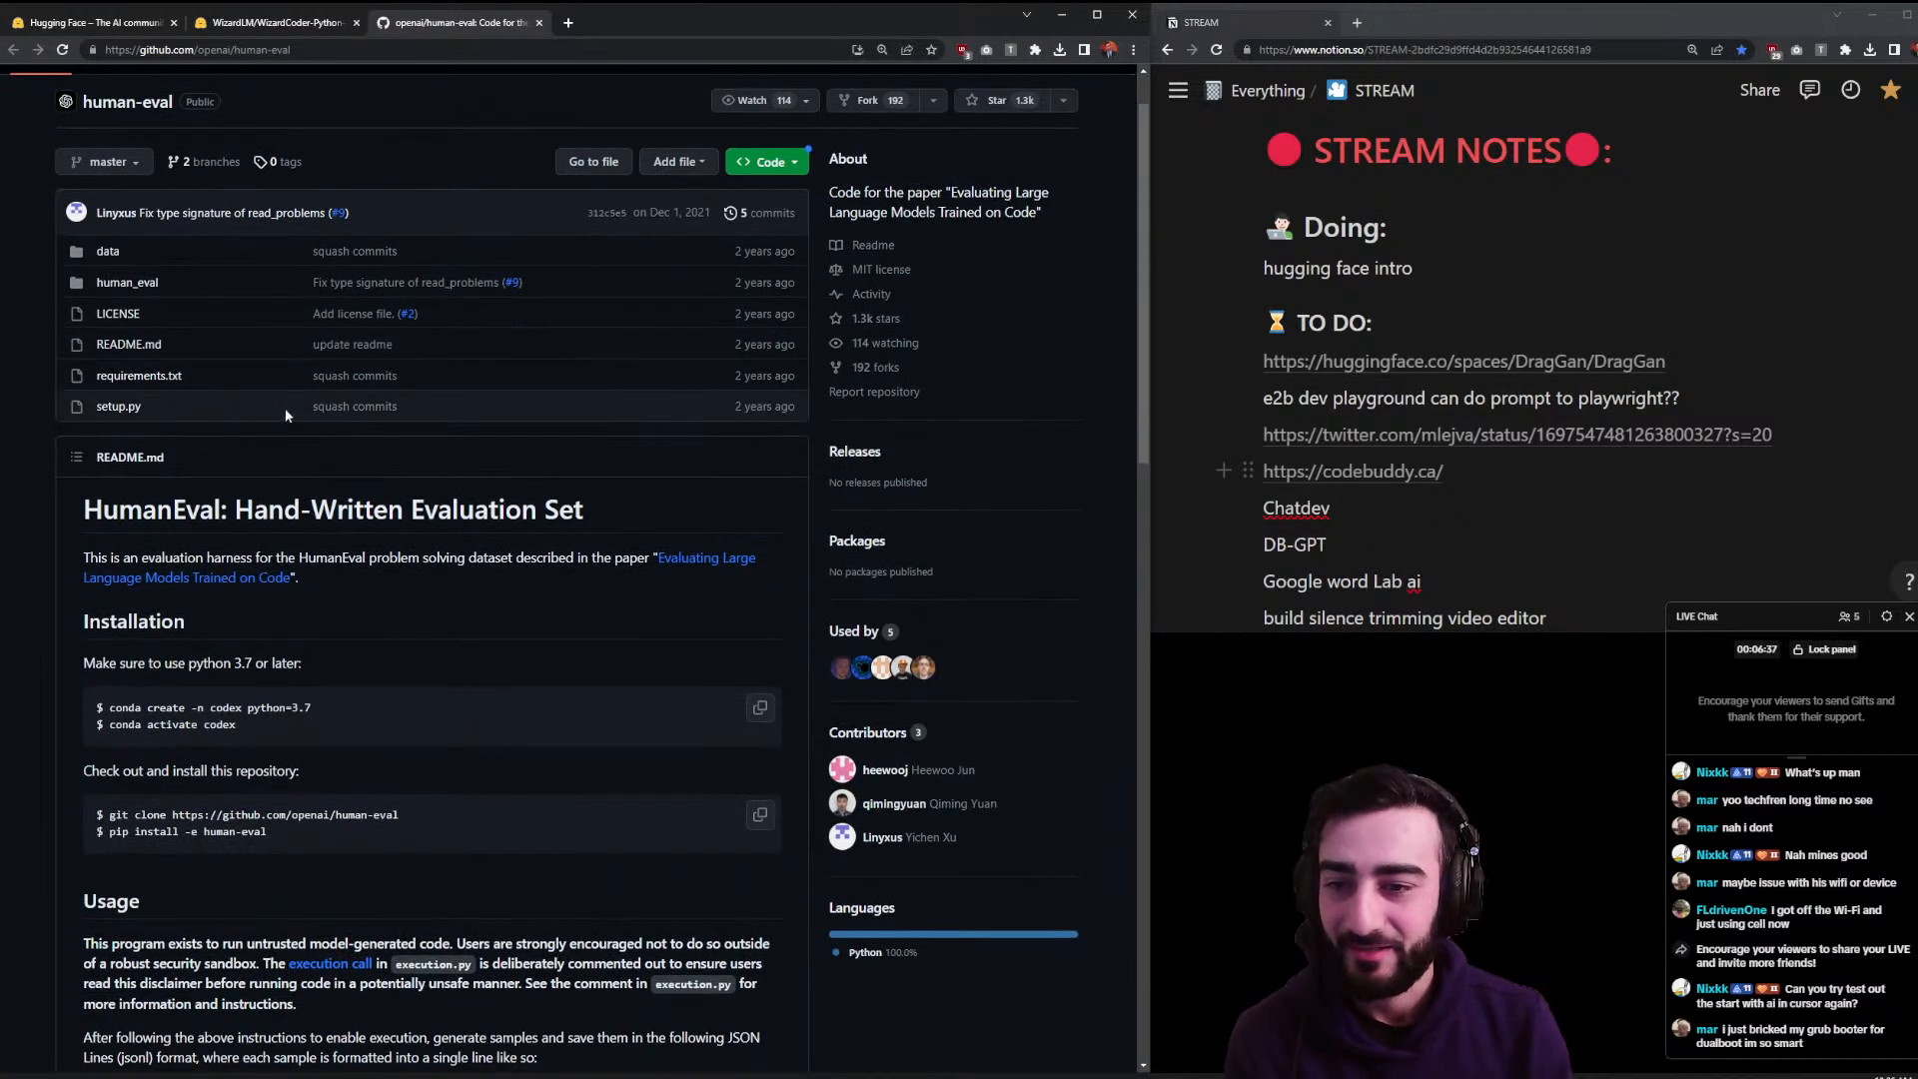
pyautogui.scroll(-1, 282, 412)
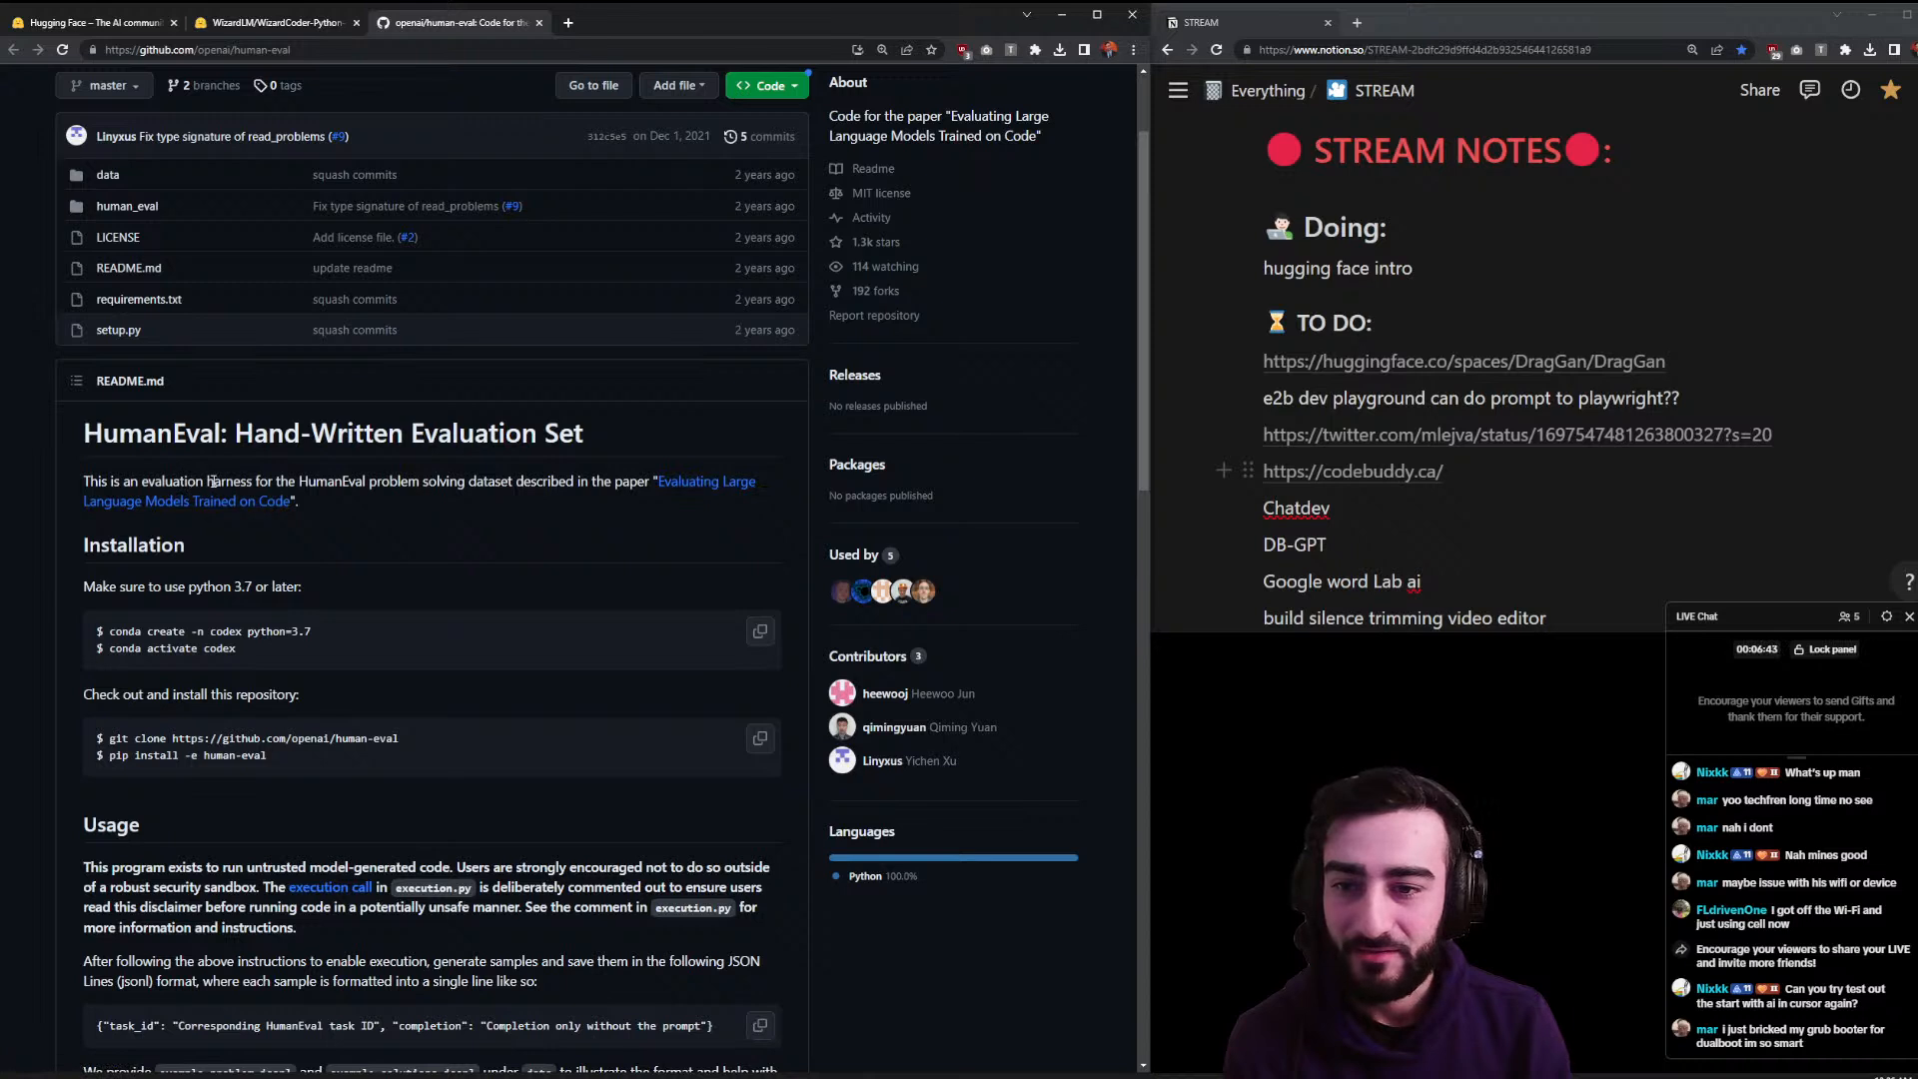
pyautogui.moveTo(208, 481); pyautogui.dragTo(376, 479)
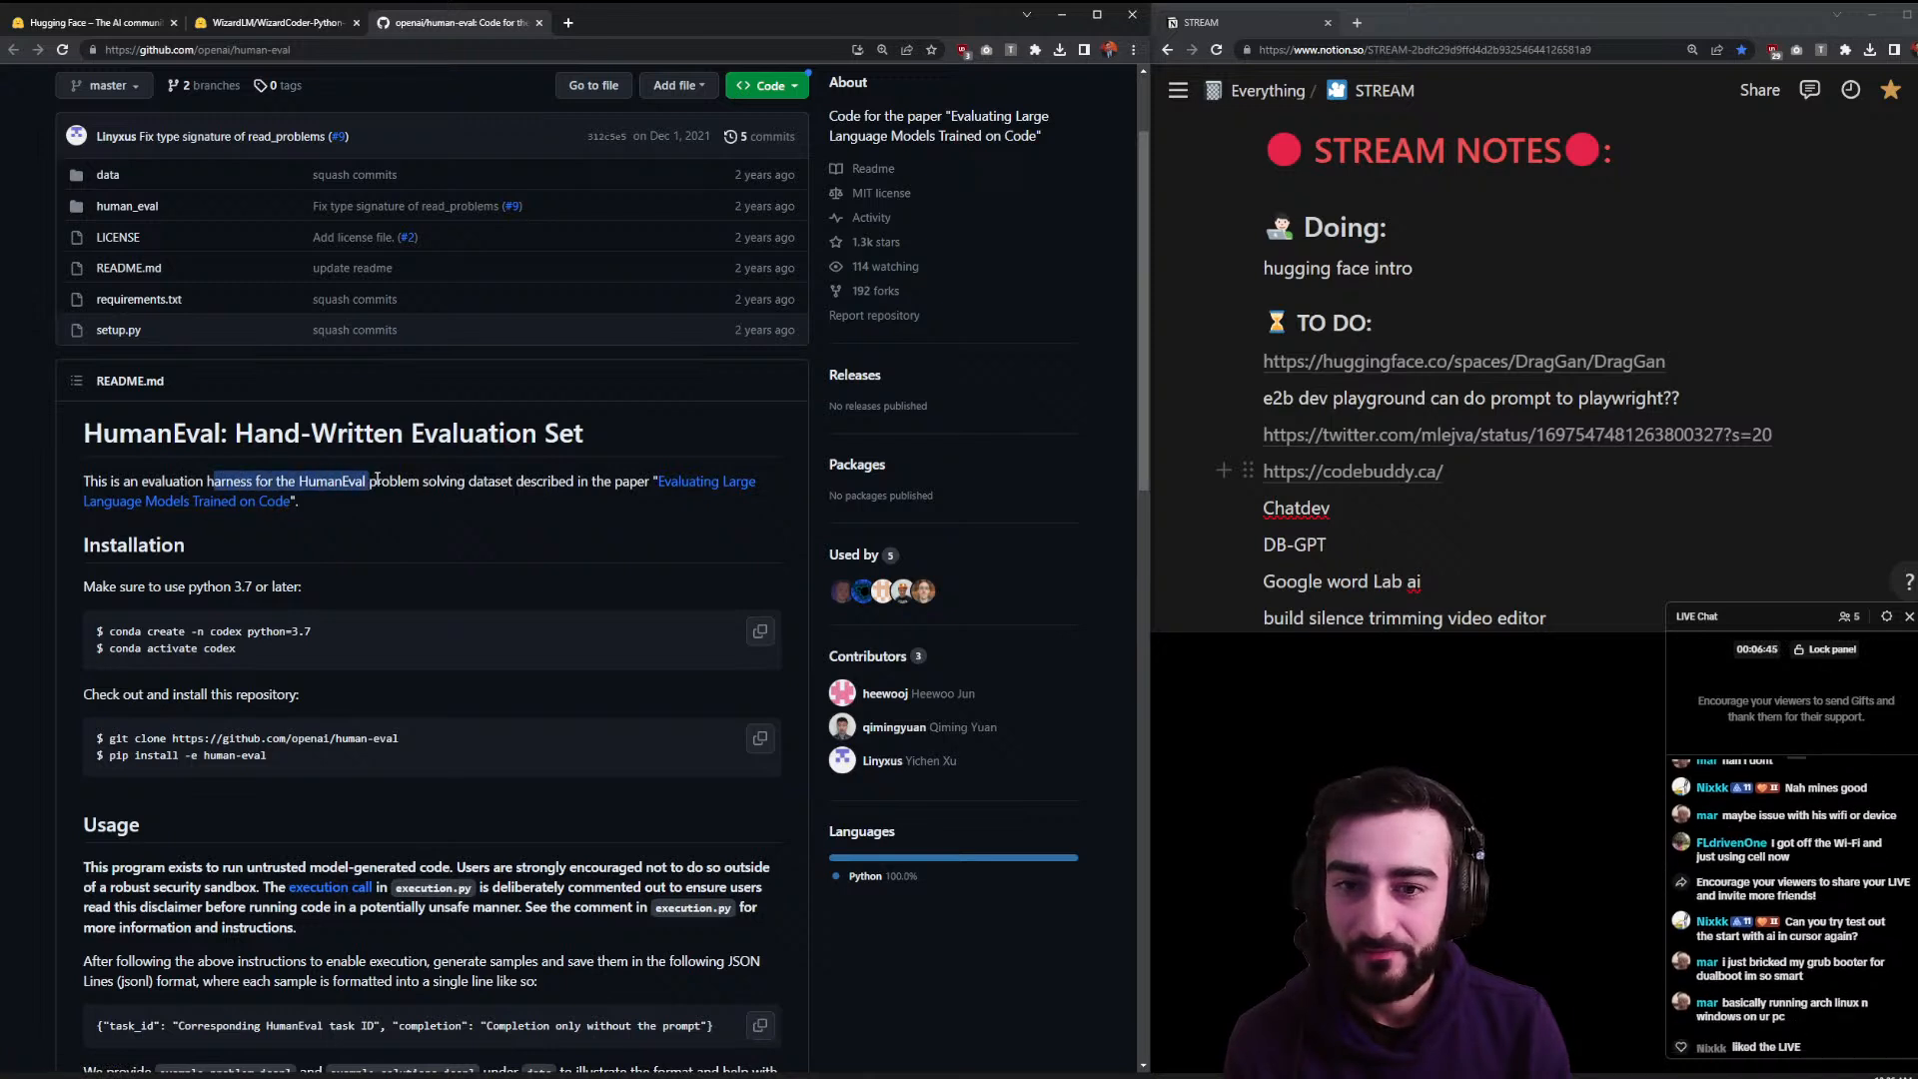
pyautogui.click(377, 479)
pyautogui.moveTo(518, 482); pyautogui.dragTo(382, 487)
# - Open the 'Evaluating Large Language Models Trained on Code' paper, then close it
pyautogui.scroll(-5, 380, 494)
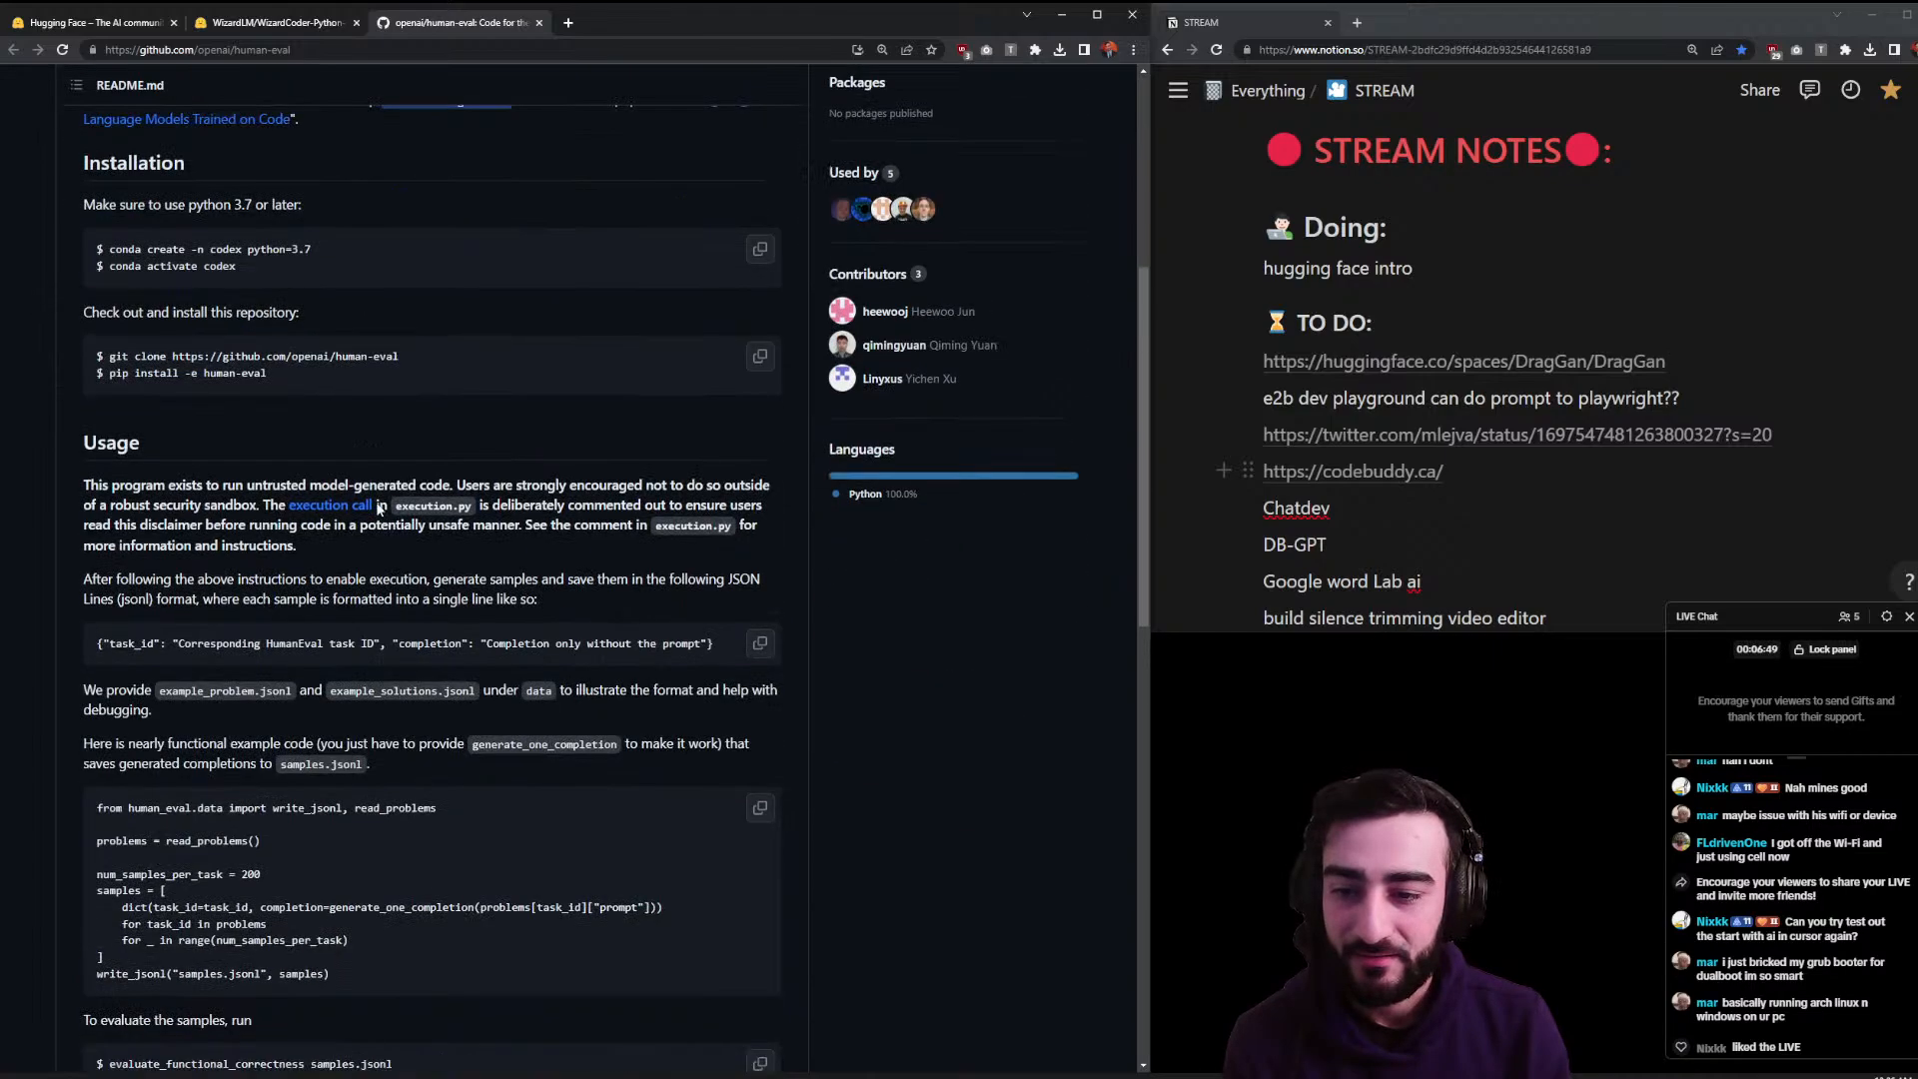
pyautogui.scroll(-4, 379, 495)
pyautogui.scroll(-5, 376, 507)
pyautogui.scroll(12, 377, 507)
pyautogui.click(714, 338)
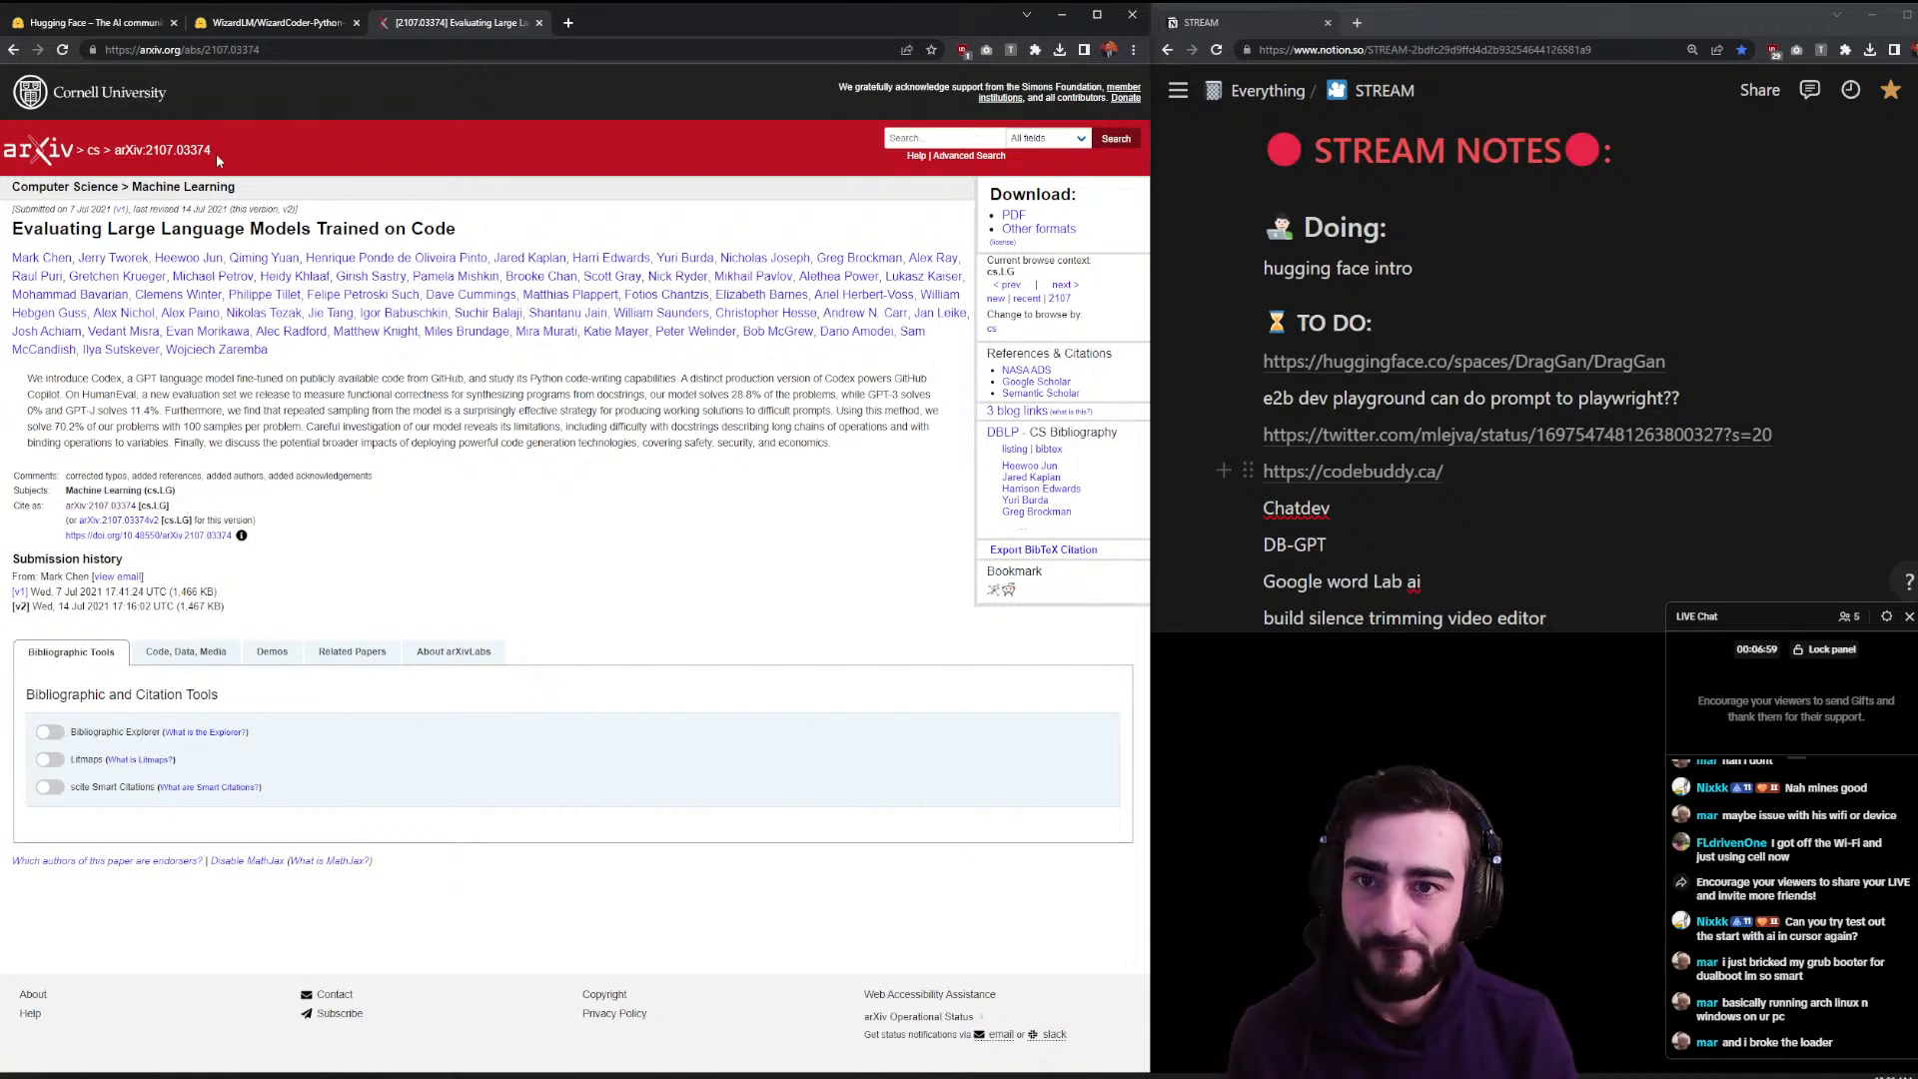
pyautogui.click(539, 22)
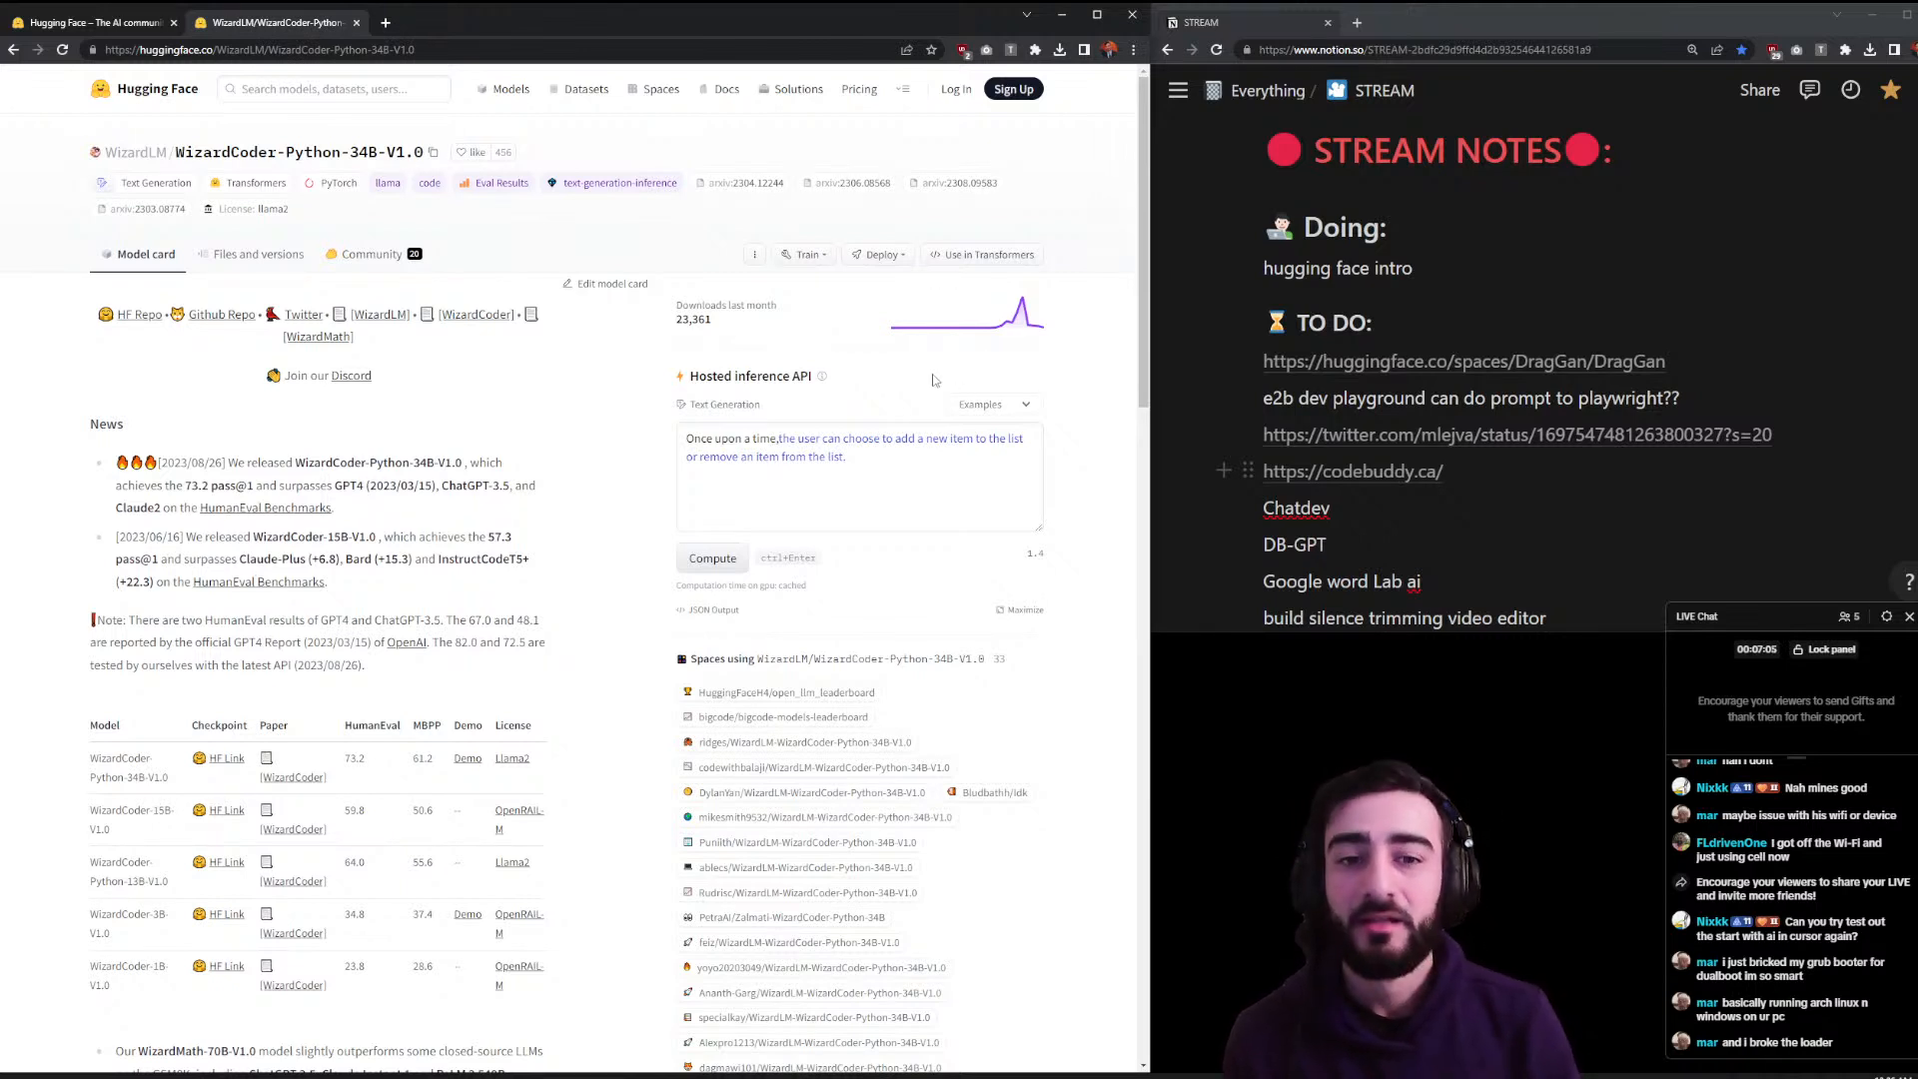
# - Zoom the WizardCoder page to 125% and select the sample text in the Hosted inference API prompt
pyautogui.moveTo(687, 381); pyautogui.dragTo(815, 377)
pyautogui.click(876, 349)
pyautogui.hotkey('ctrl', '+')
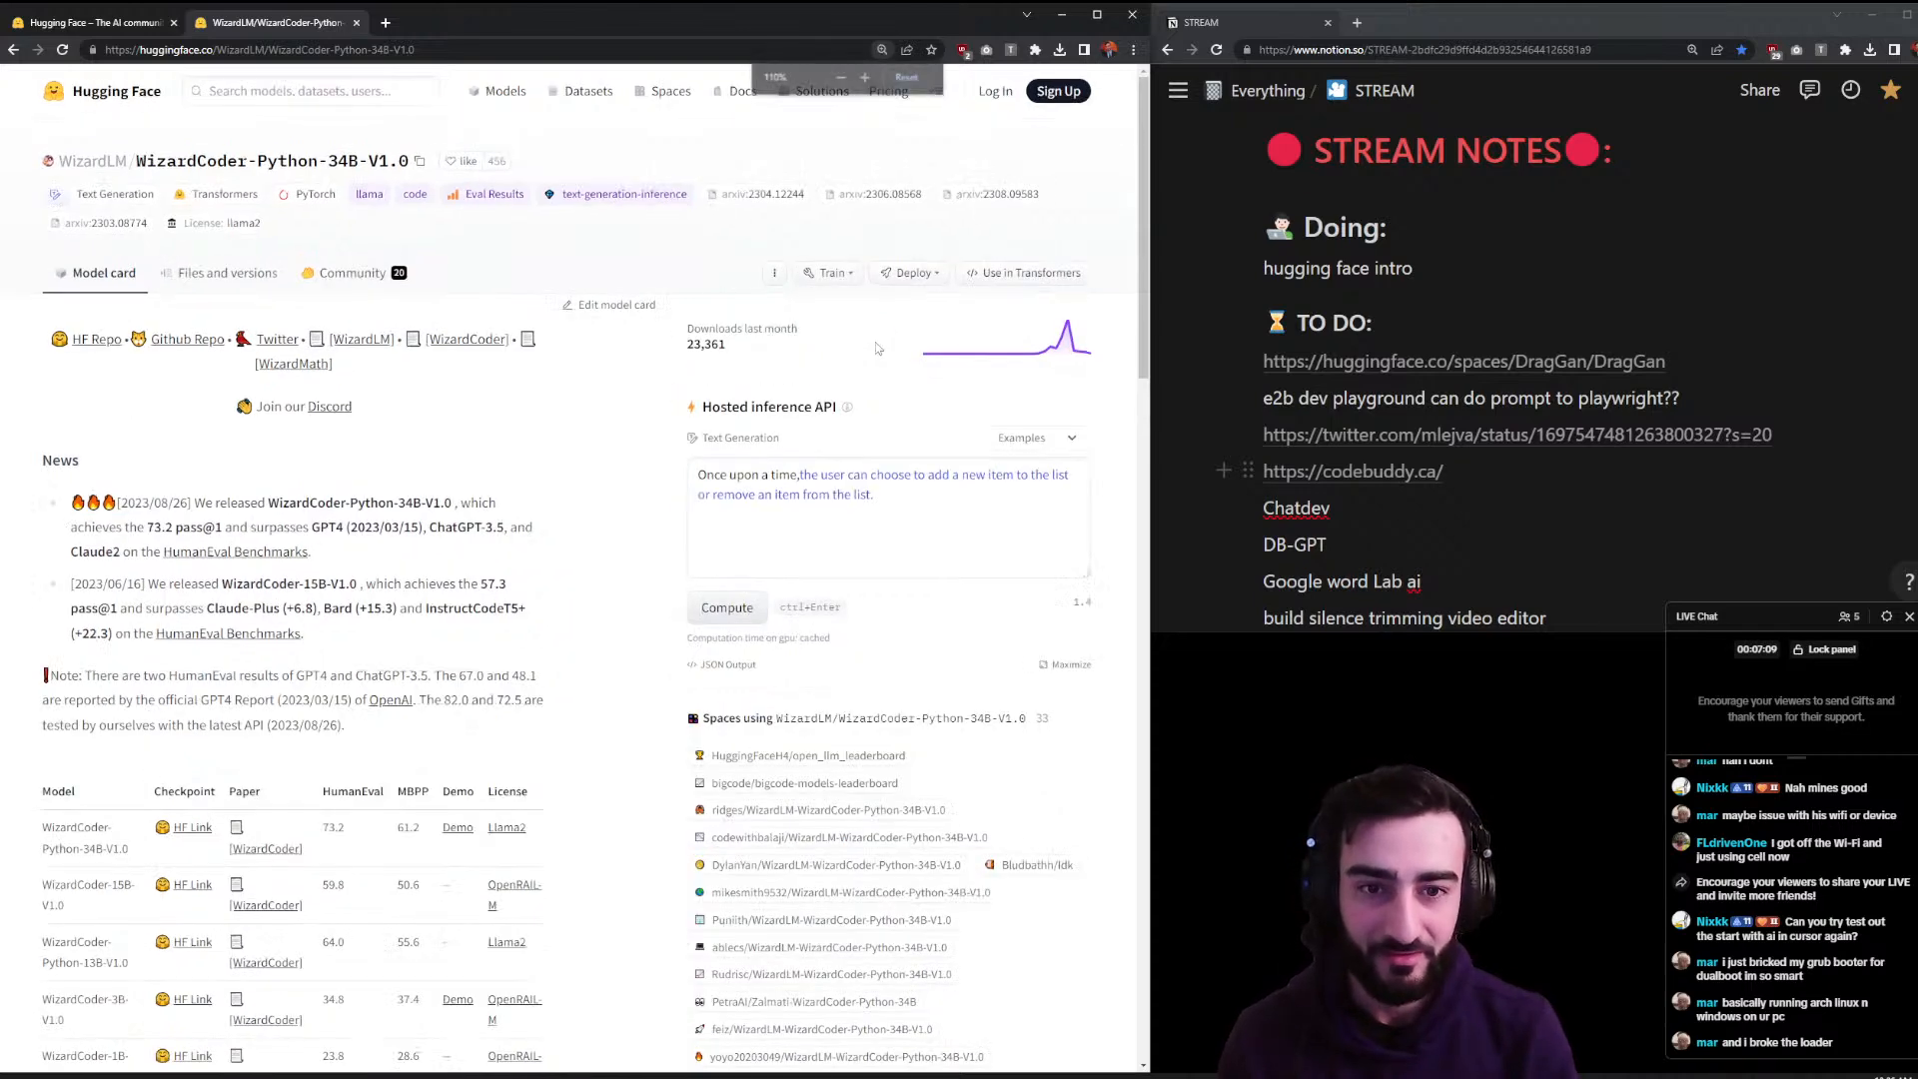
pyautogui.hotkey('ctrl', '+')
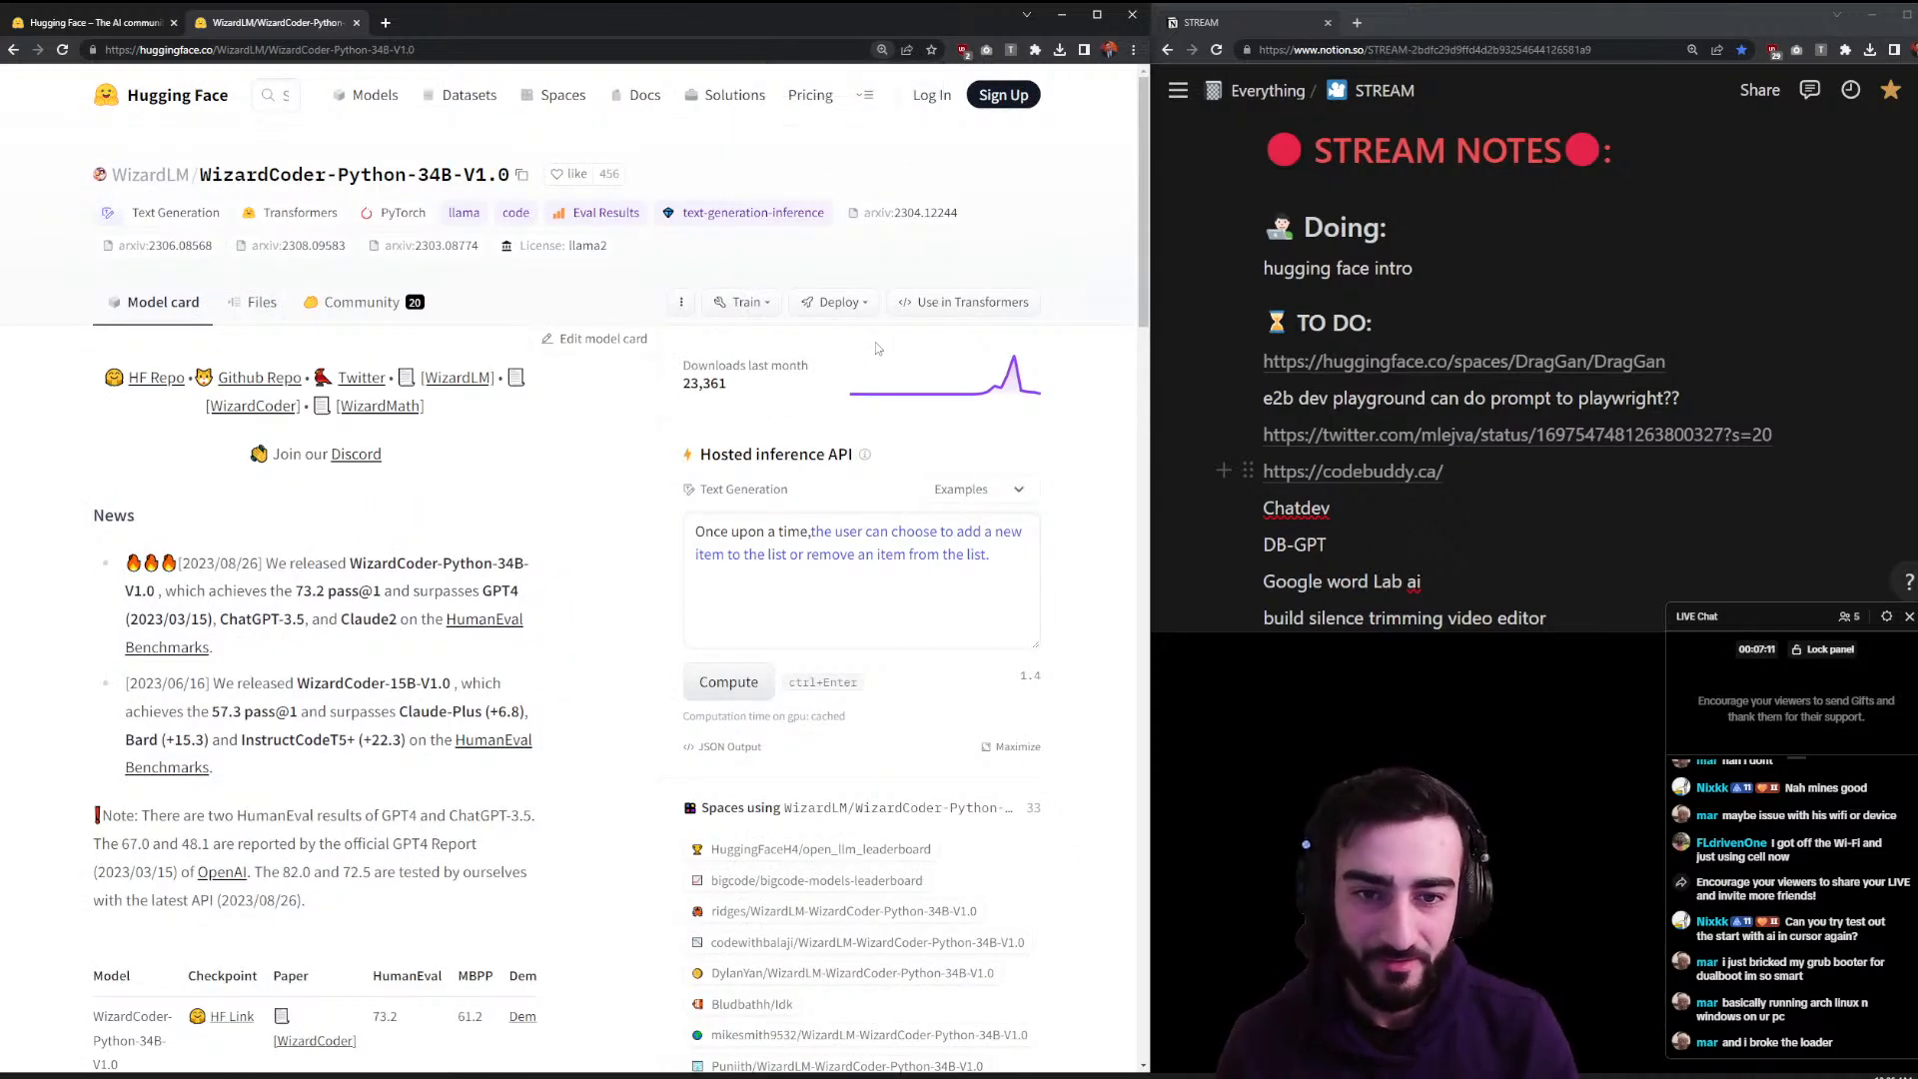
pyautogui.moveTo(848, 456); pyautogui.dragTo(735, 456)
pyautogui.click(737, 457)
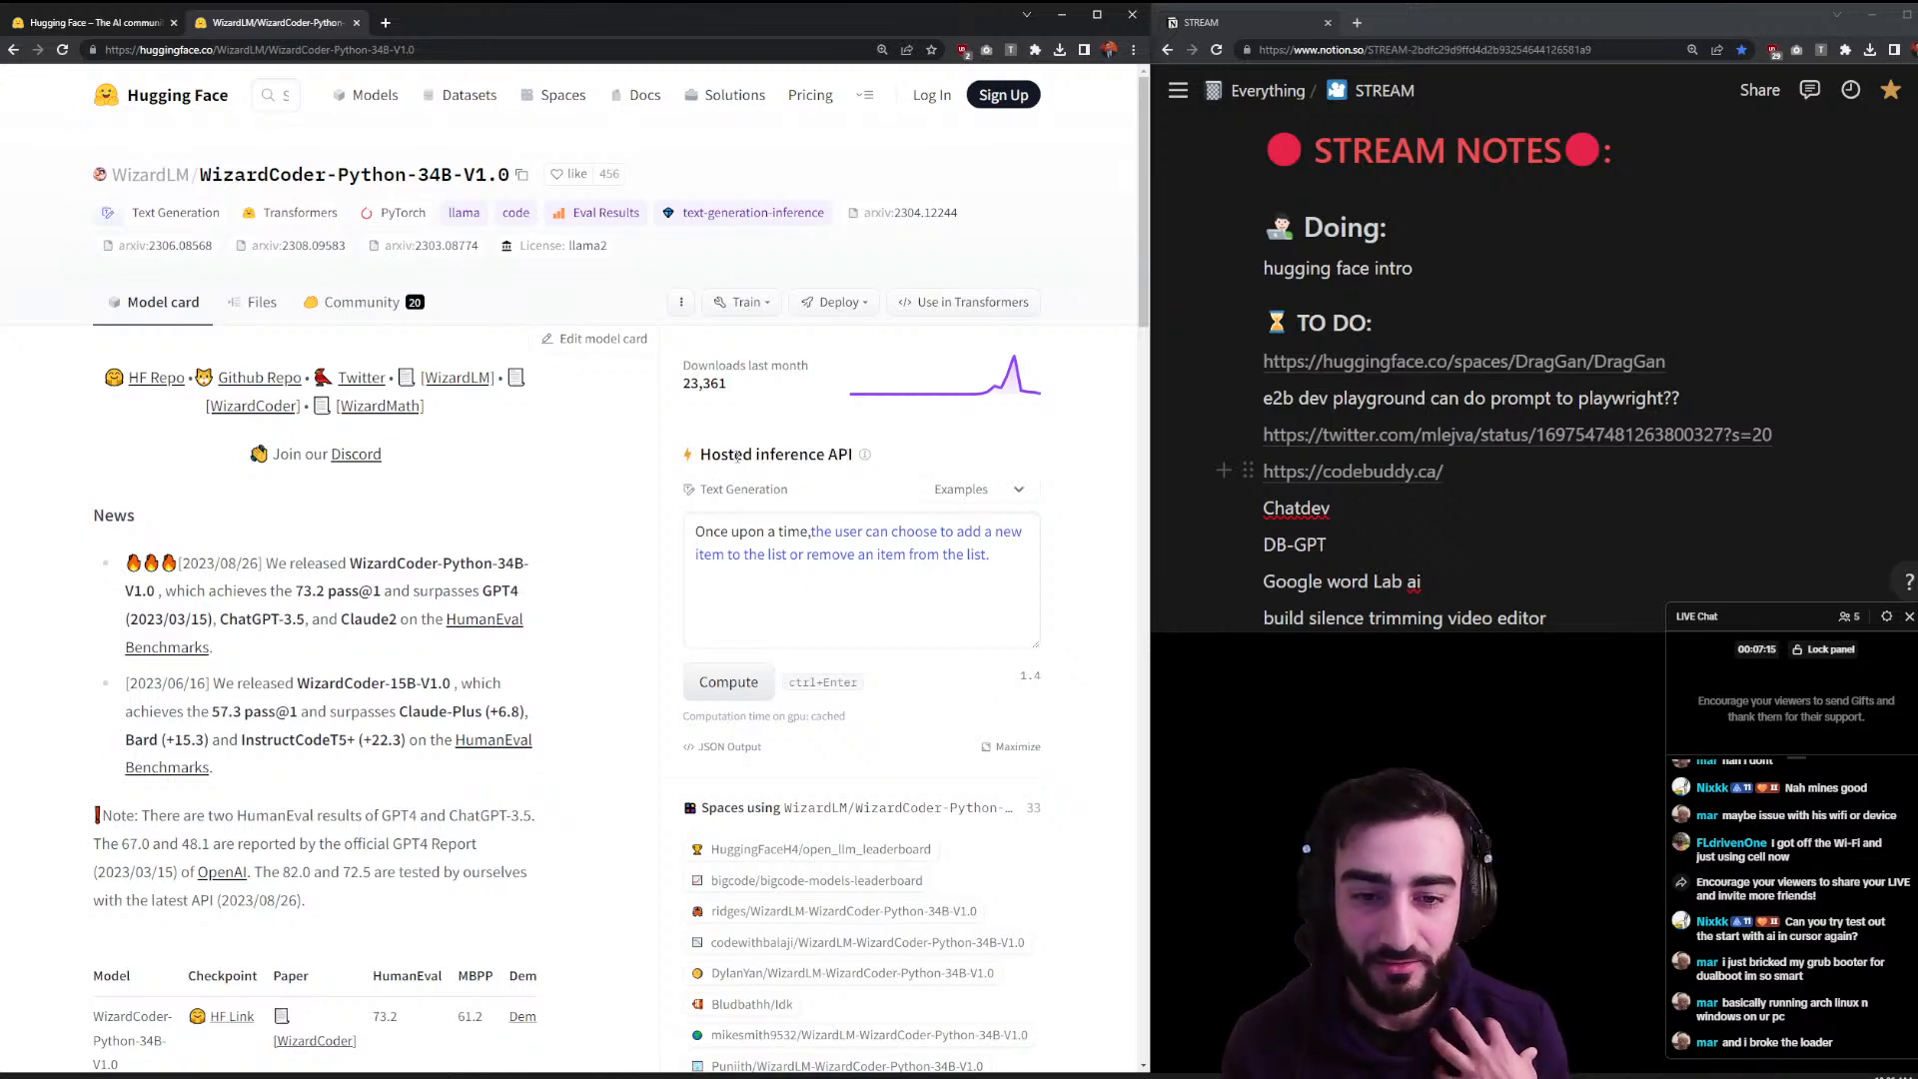
pyautogui.moveTo(991, 577); pyautogui.dragTo(696, 535)
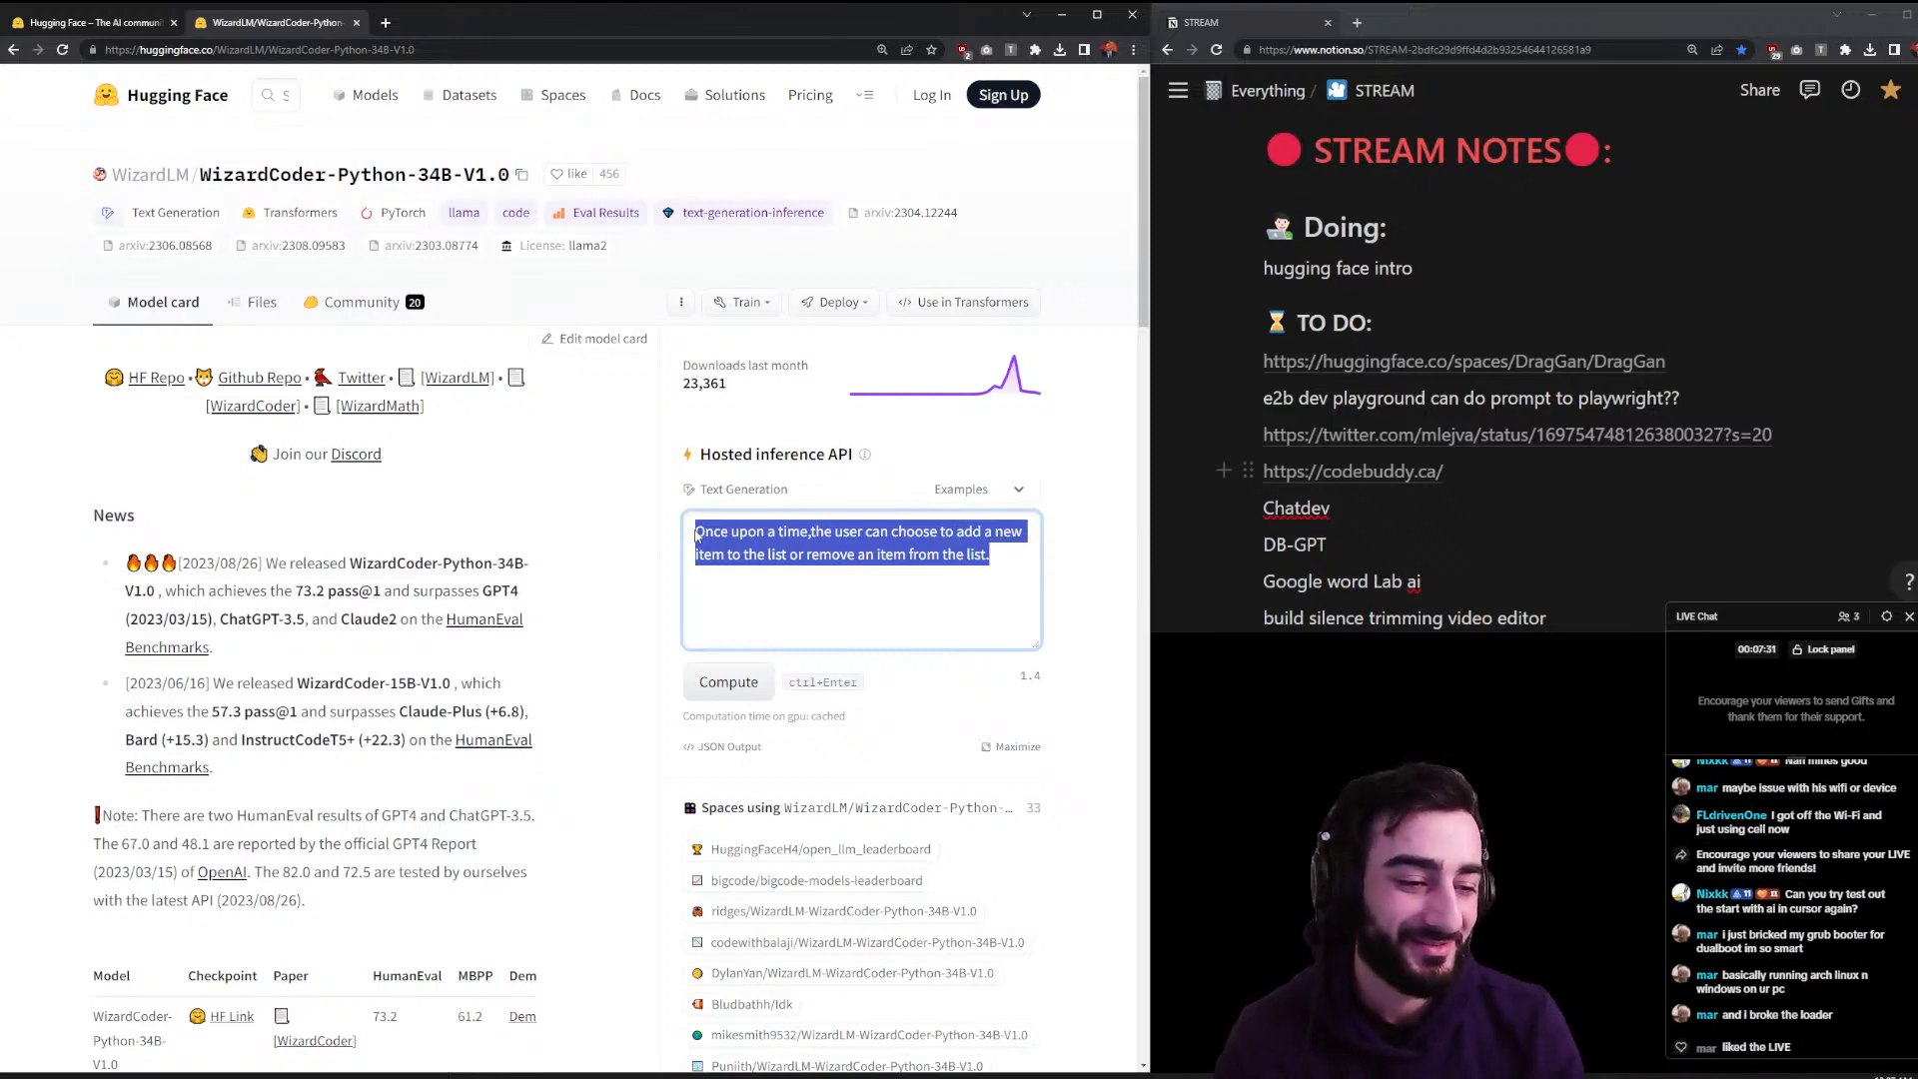
# - Clear the sample prompt, try a few example prompts, then delete the loaded example
pyautogui.press('BackSpace')
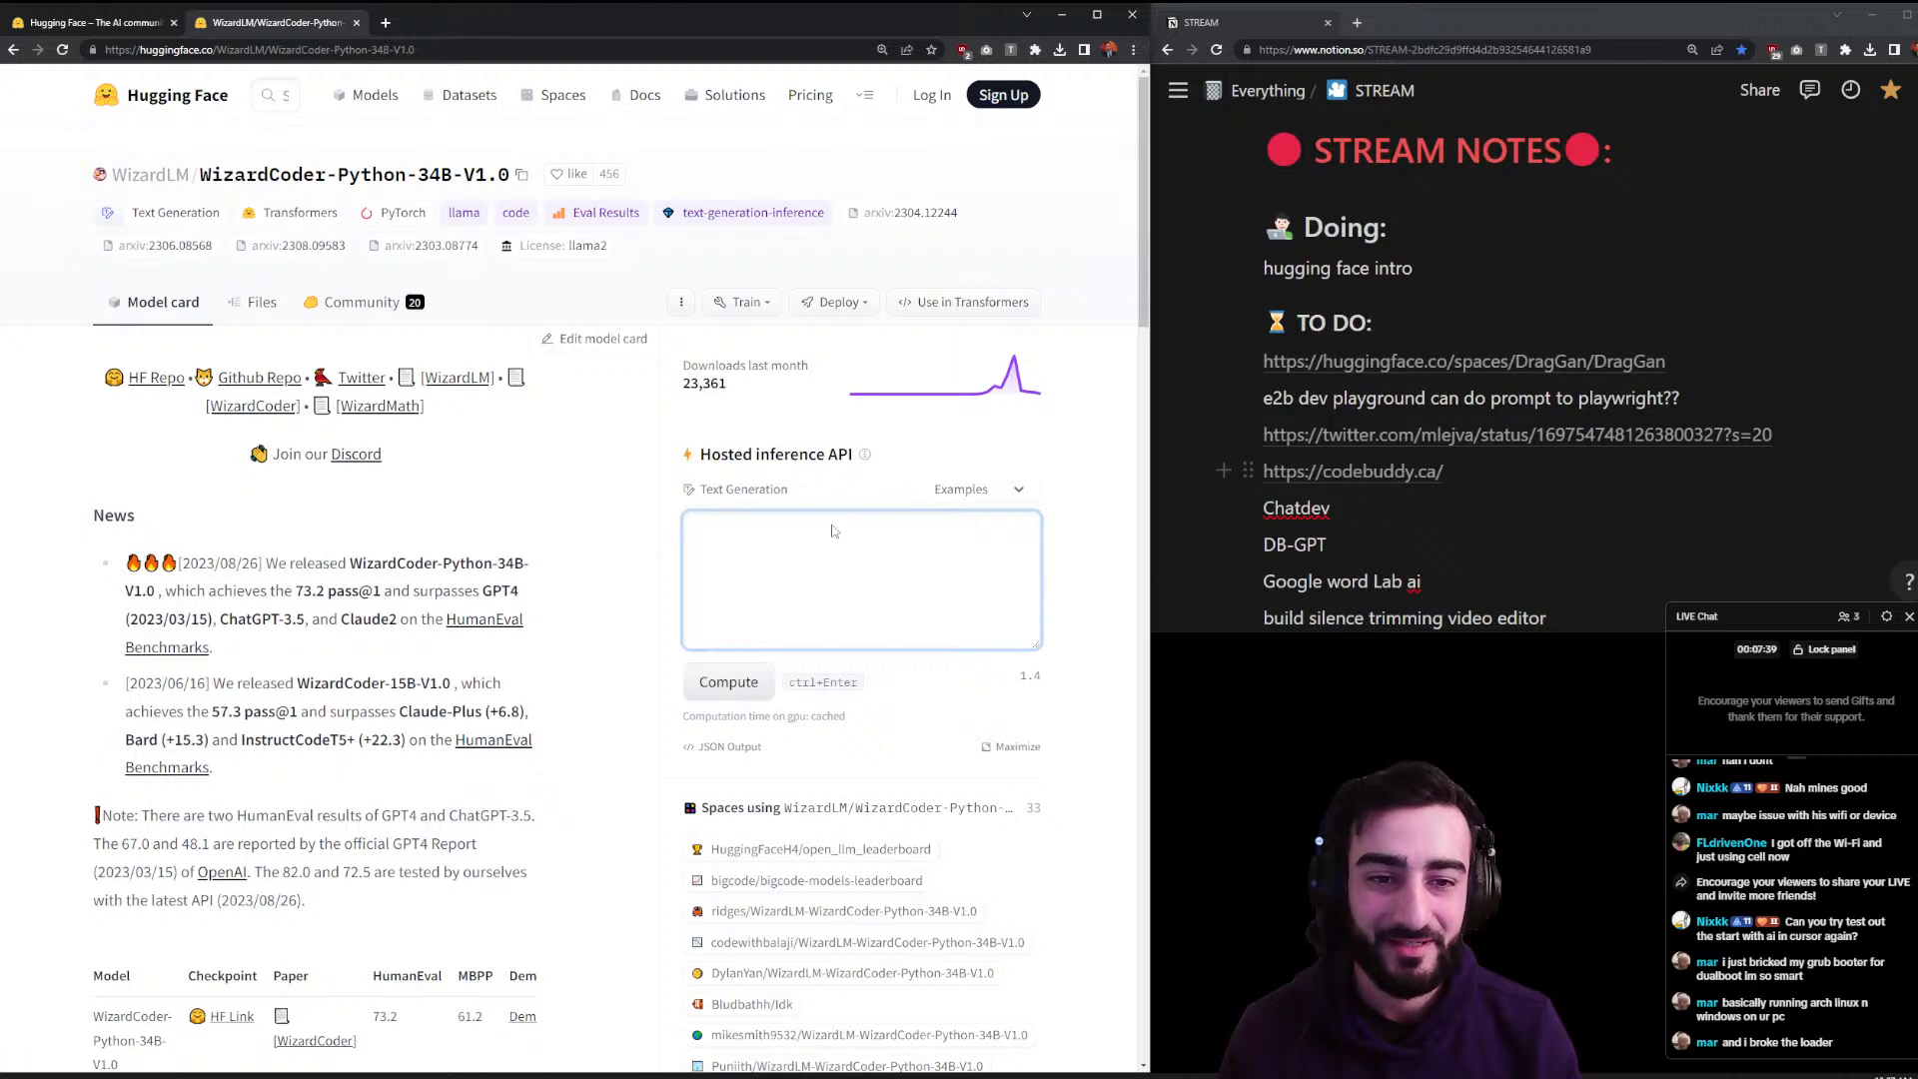
pyautogui.click(931, 499)
pyautogui.click(939, 491)
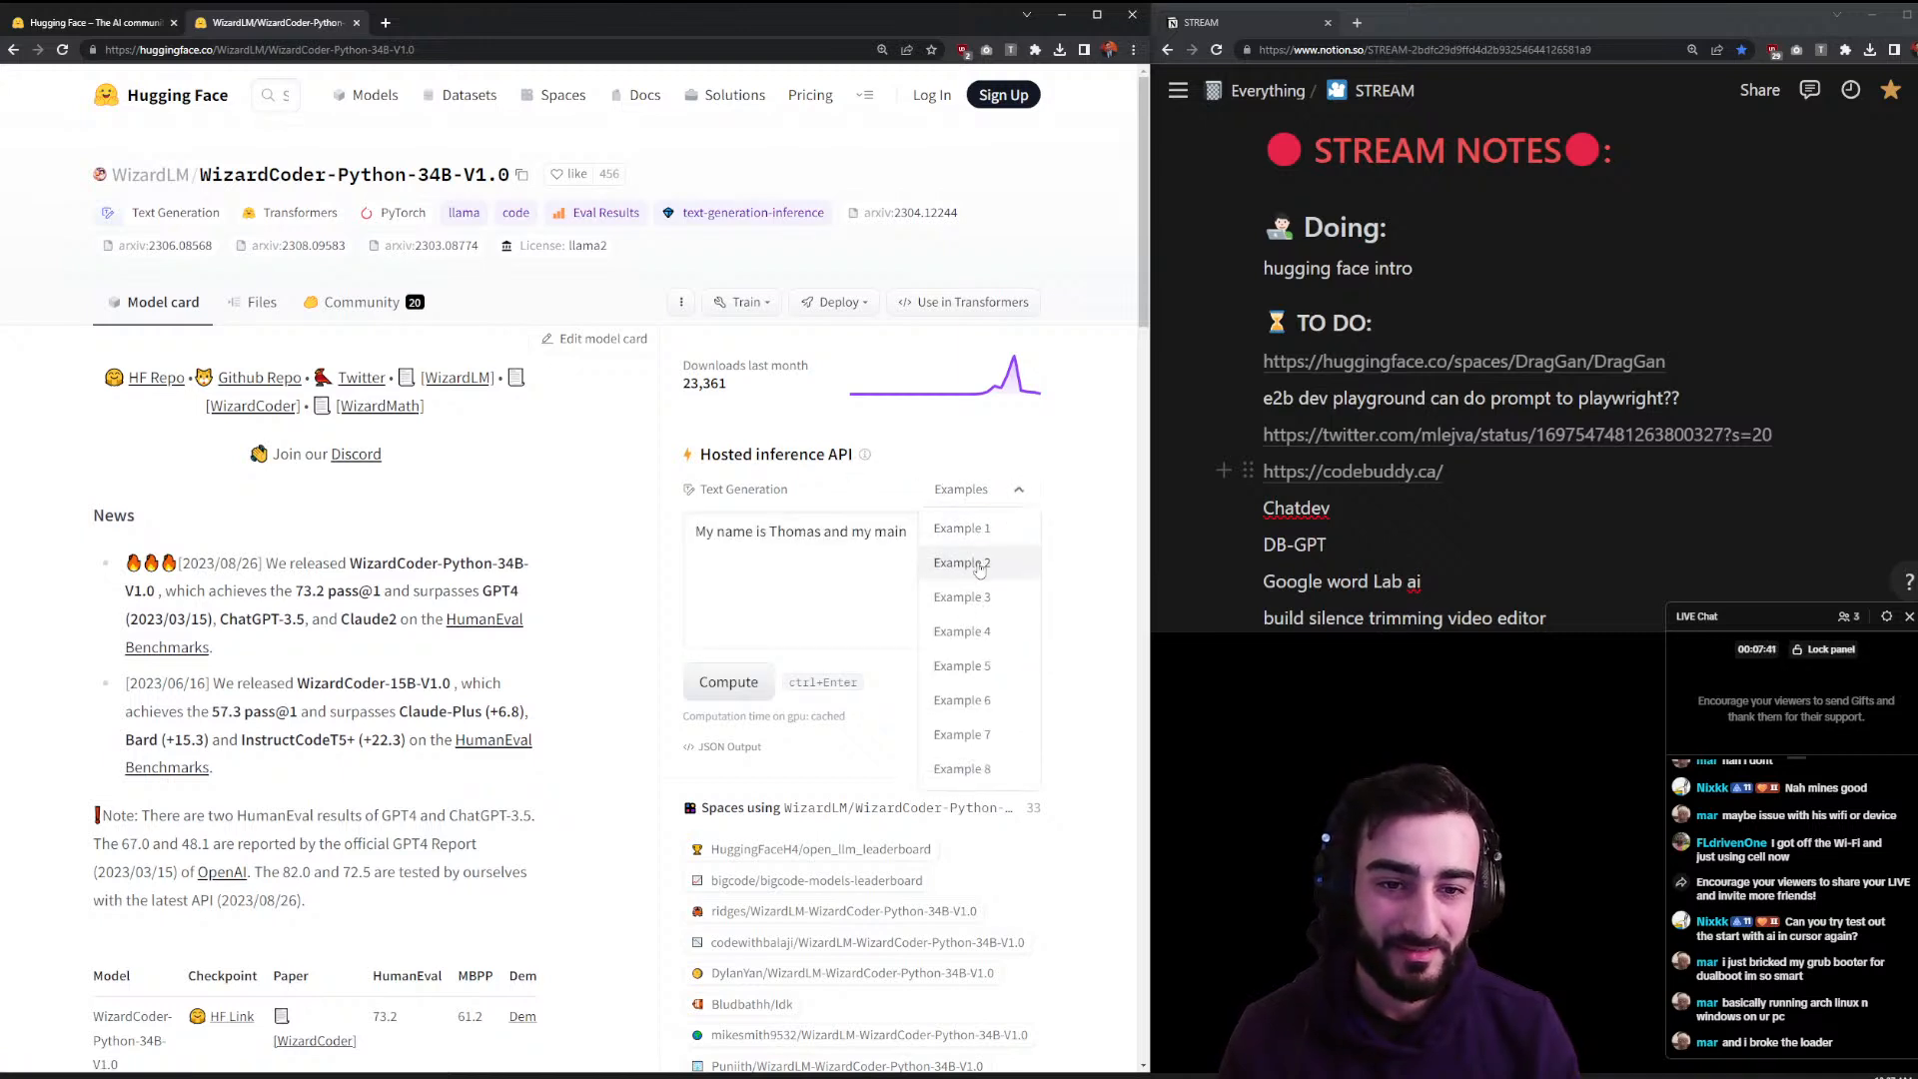
pyautogui.click(956, 599)
pyautogui.click(947, 701)
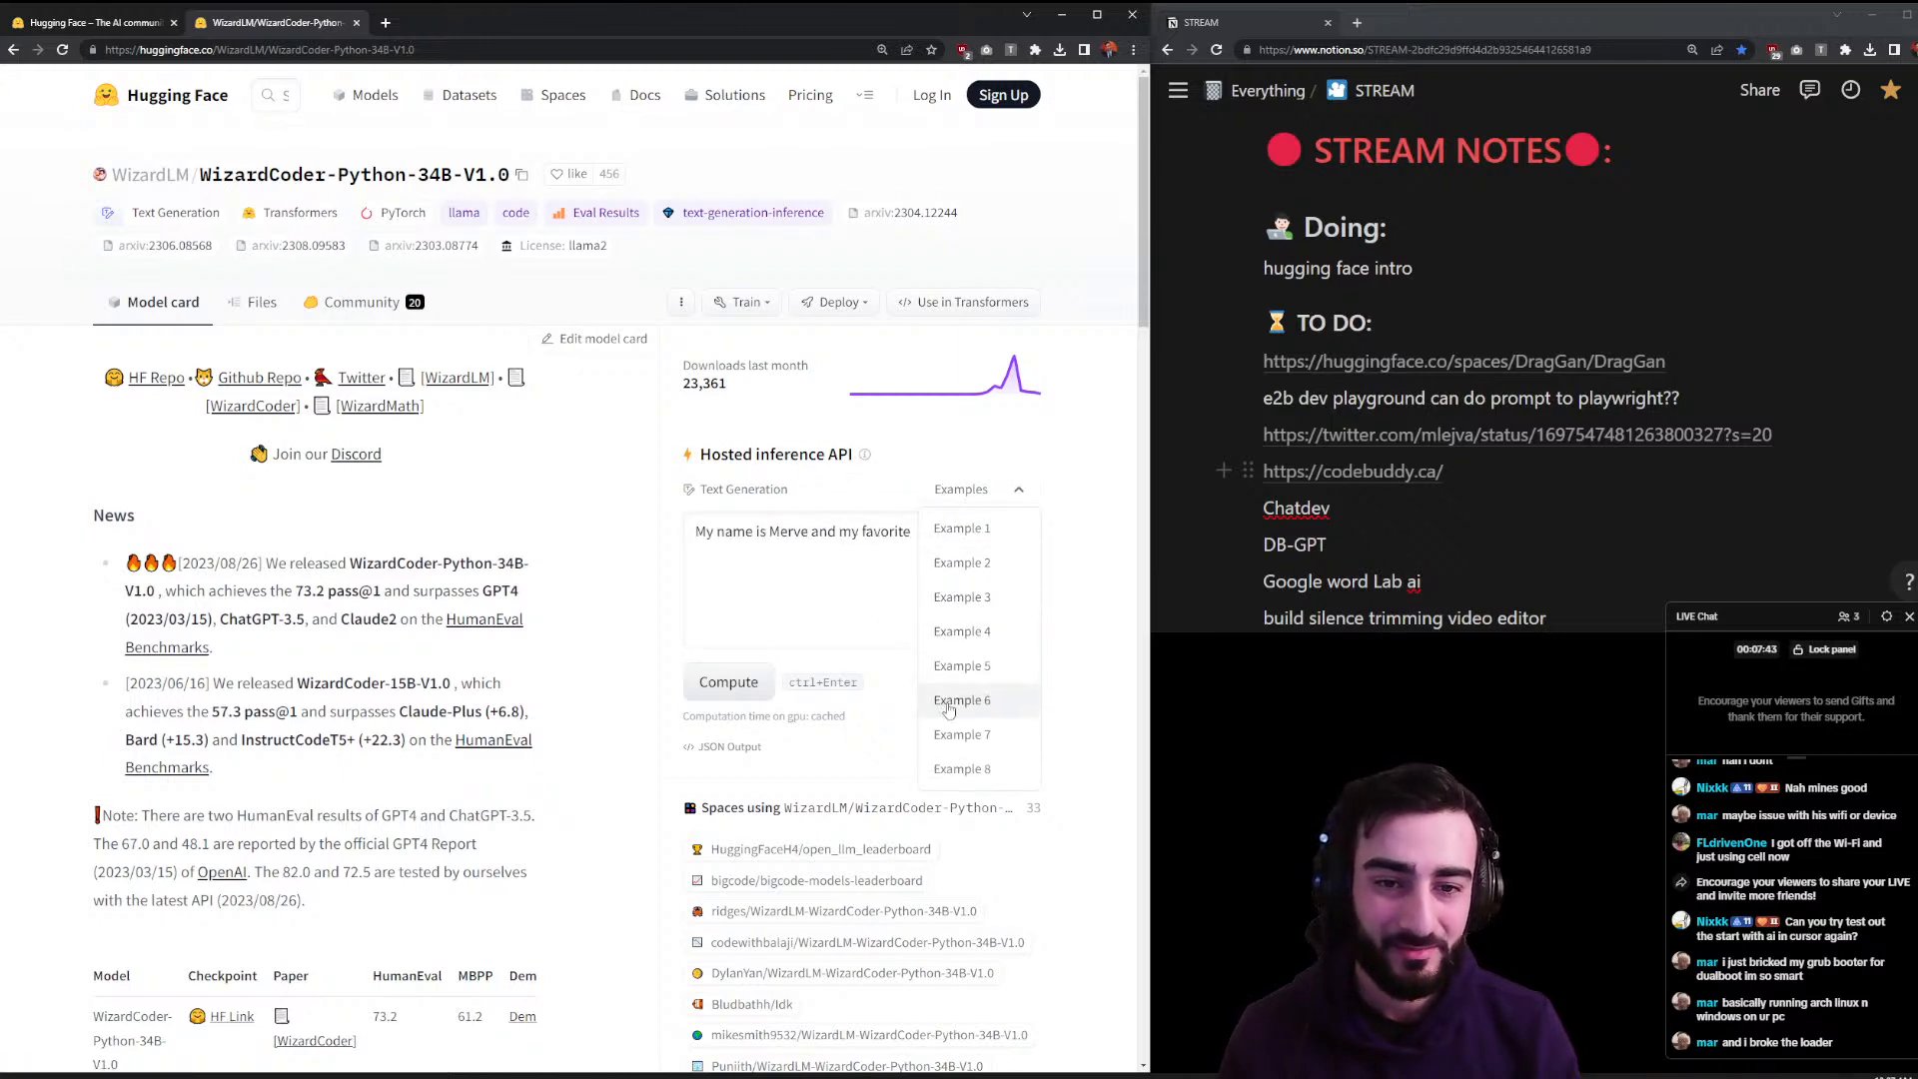
pyautogui.click(949, 666)
pyautogui.moveTo(883, 539); pyautogui.dragTo(696, 536)
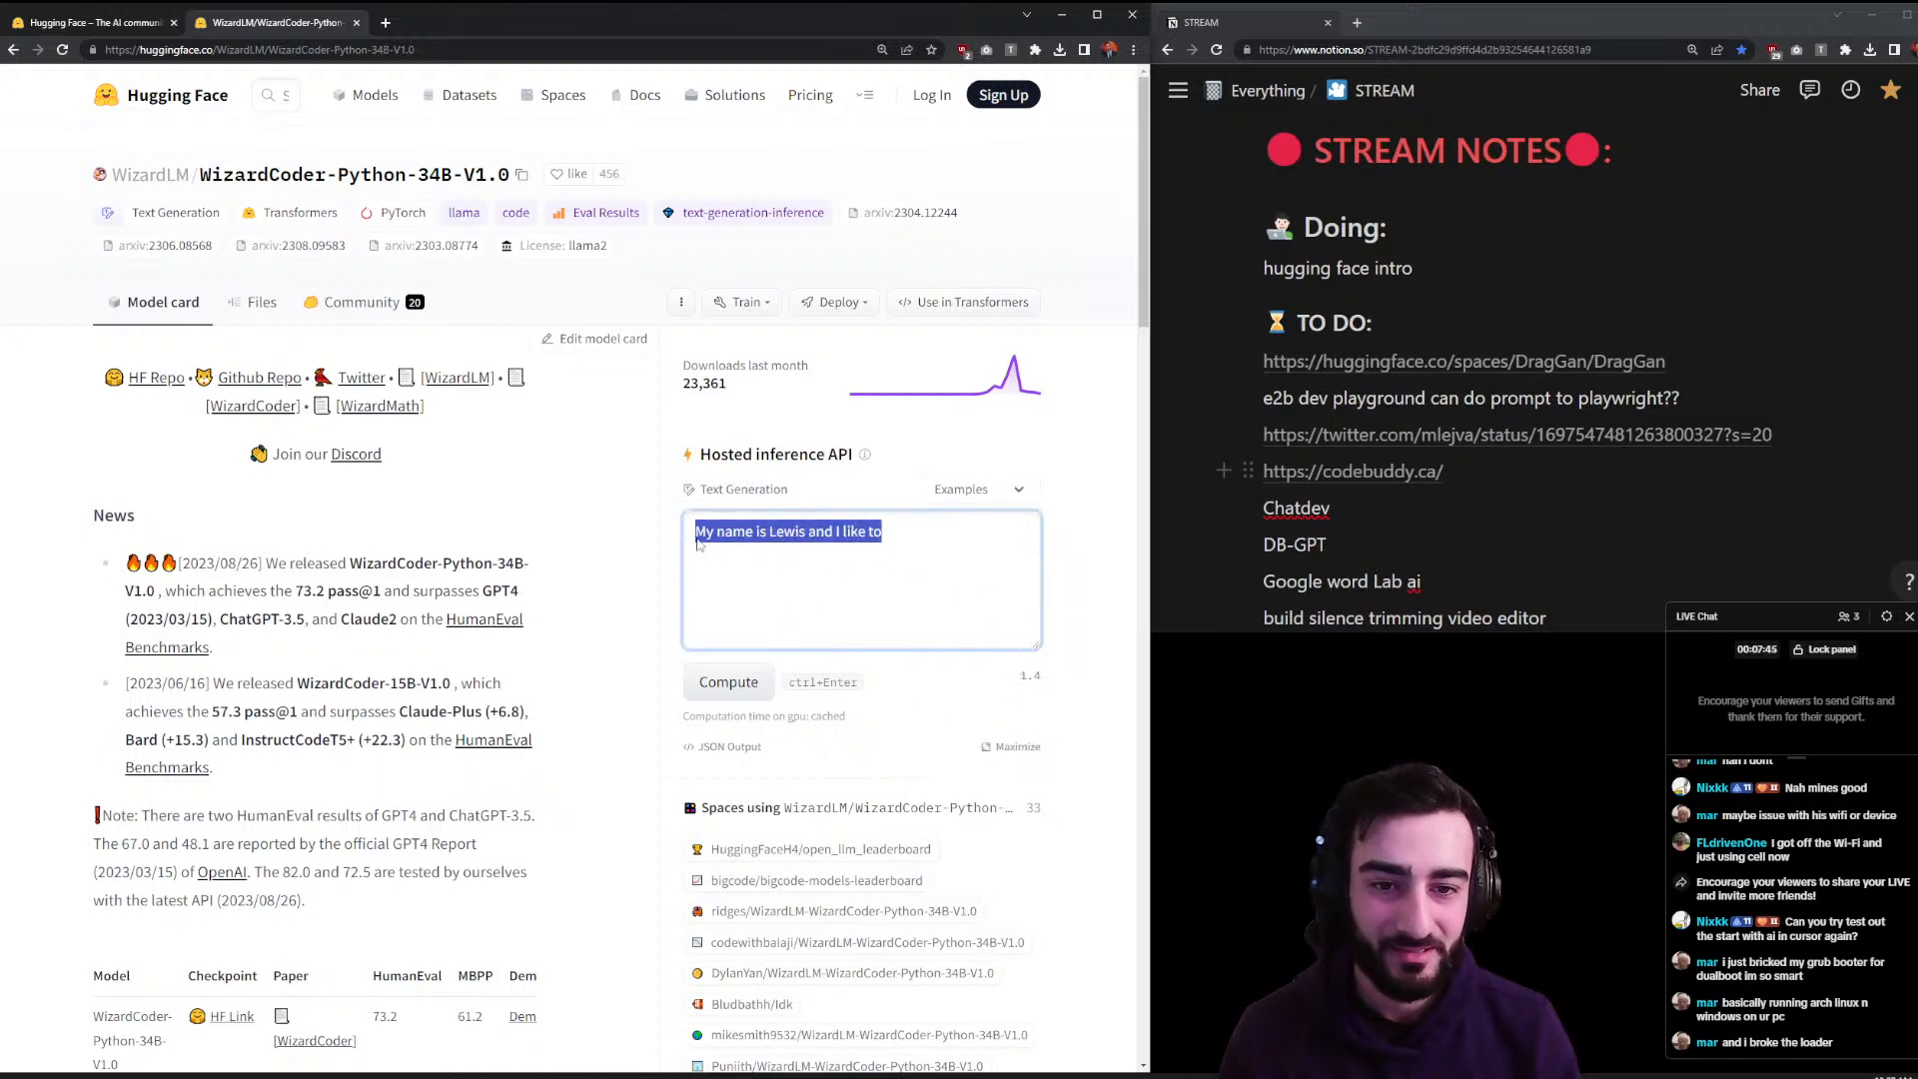
pyautogui.press('BackSpace')
# - Enter the prompt 'write code to print out hello world' and compute WizardCoder's output
pyautogui.write('write a ')
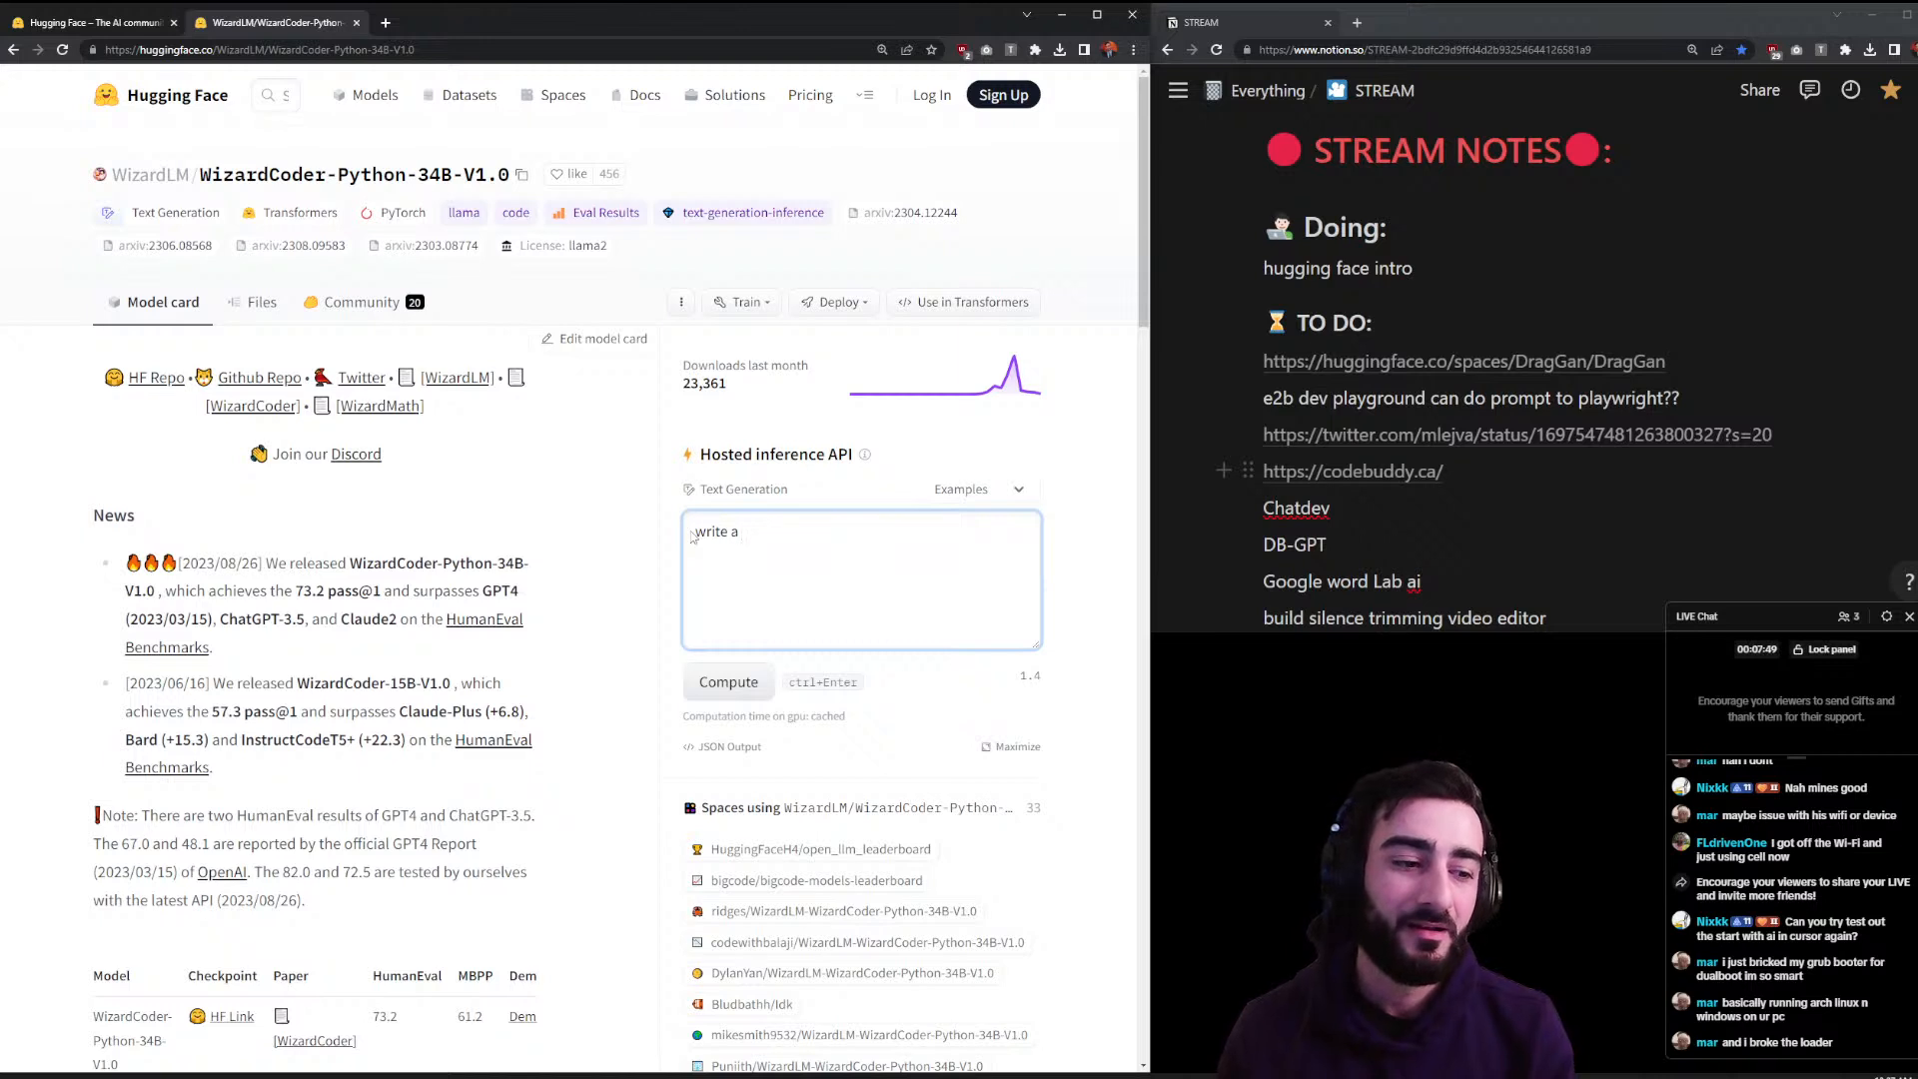
pyautogui.write('f')
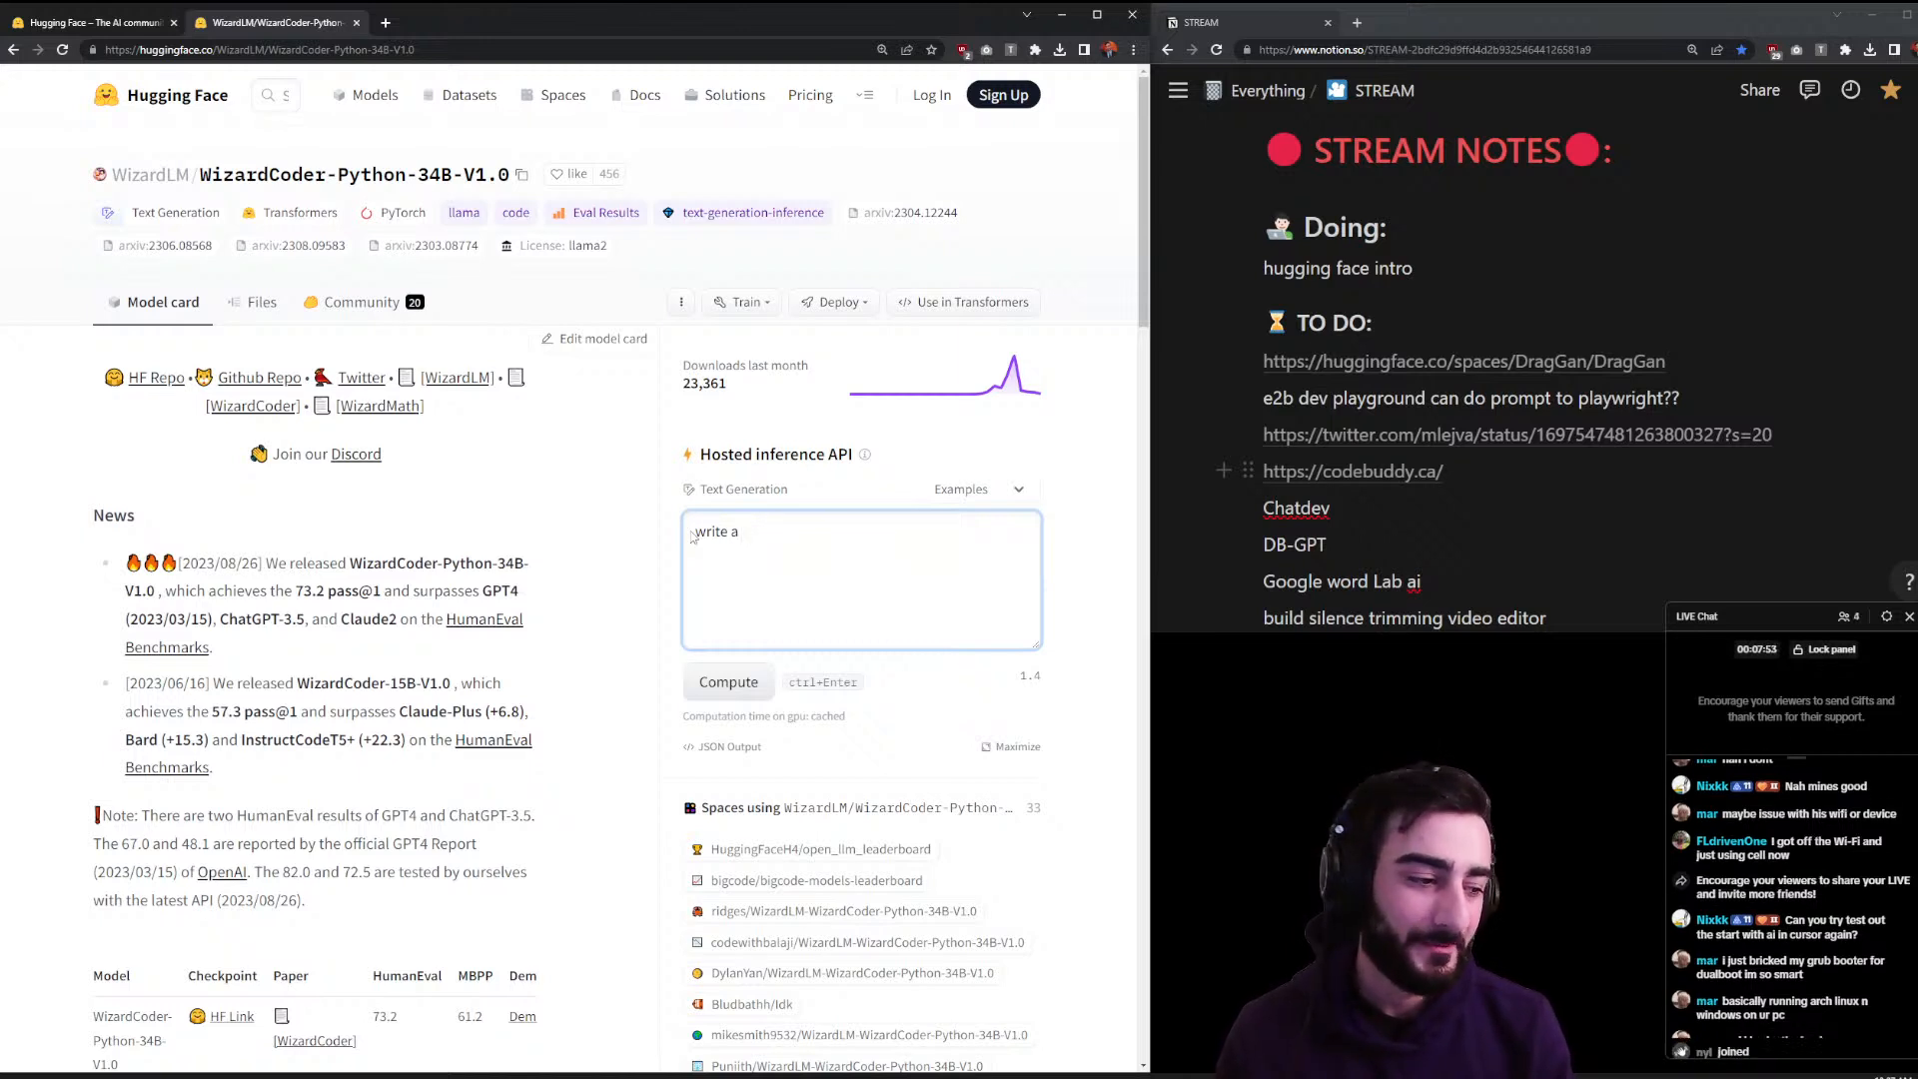
pyautogui.press('BackSpace')
pyautogui.press('BackSpace')
pyautogui.write('py')
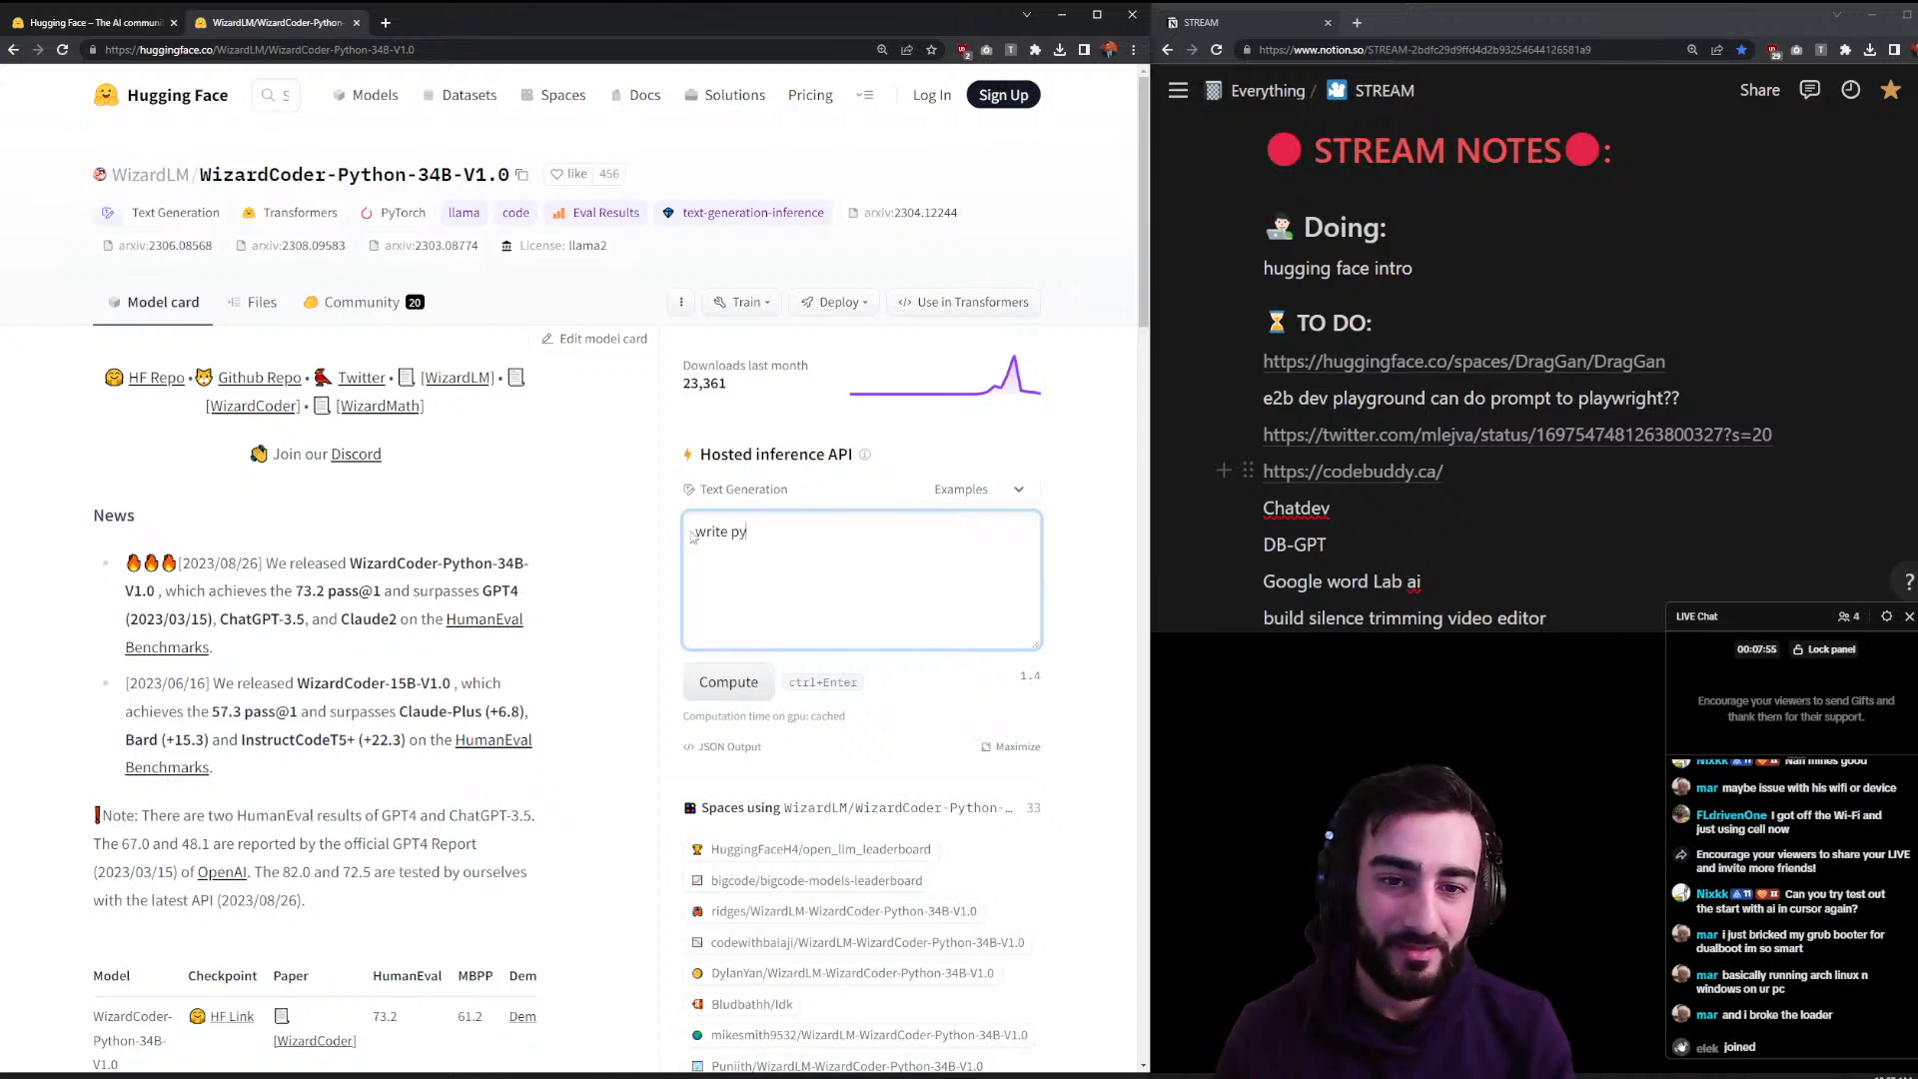
pyautogui.press('BackSpace')
pyautogui.press('BackSpace')
pyautogui.write('code to prin')
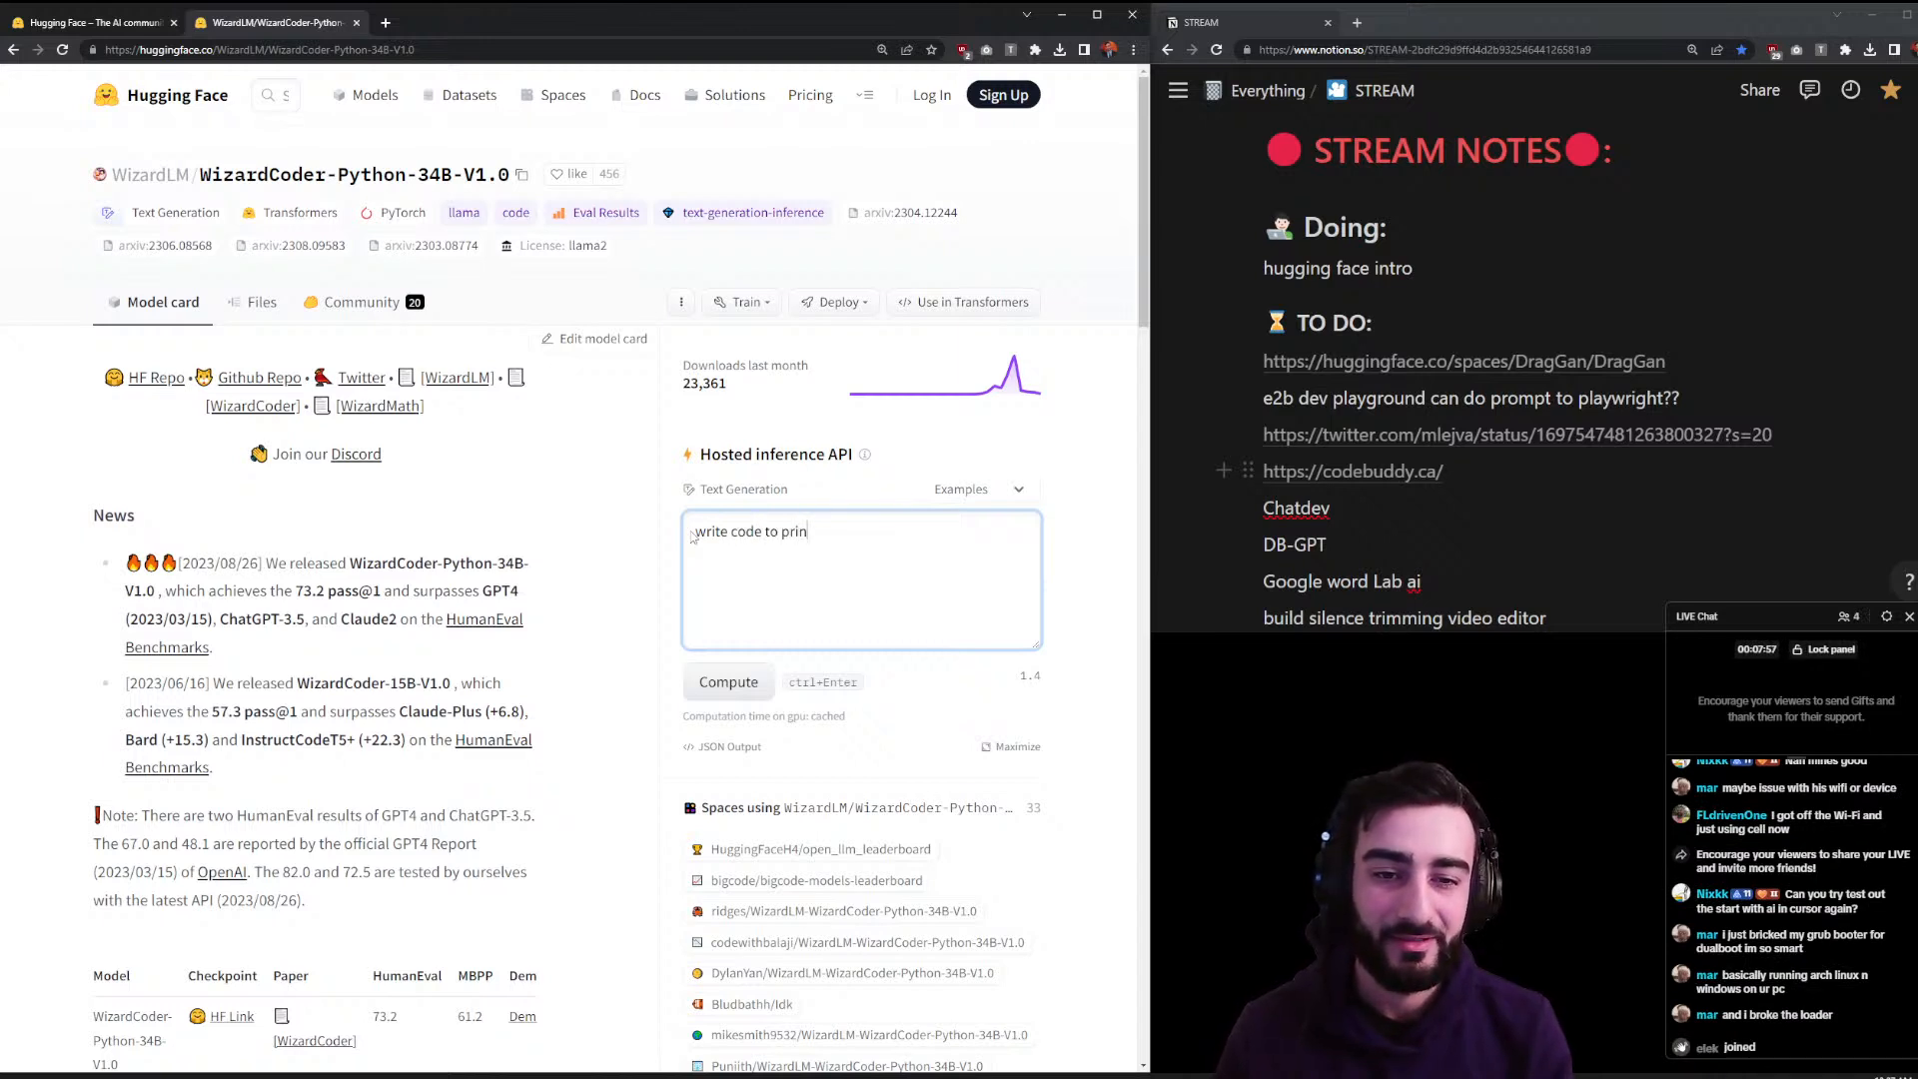
pyautogui.write('t out hello worl')
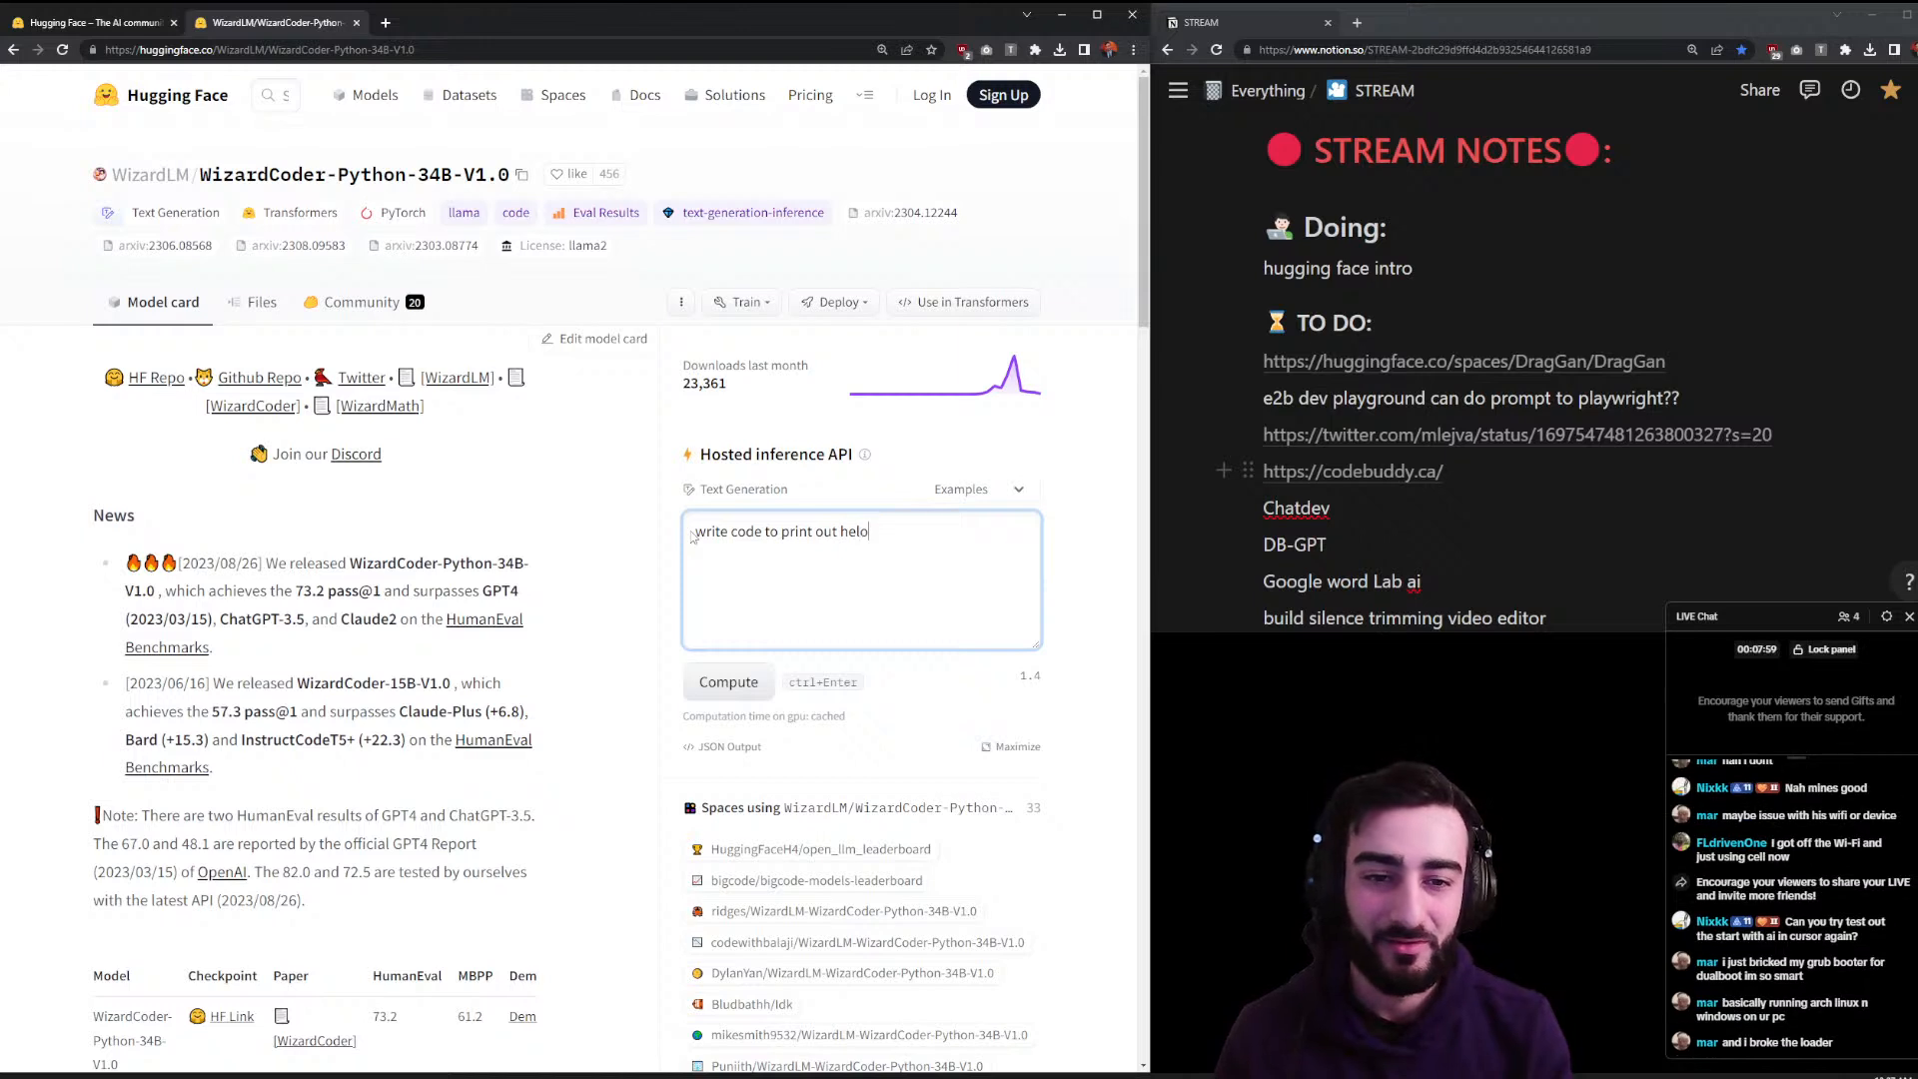
pyautogui.write('d')
pyautogui.click(754, 679)
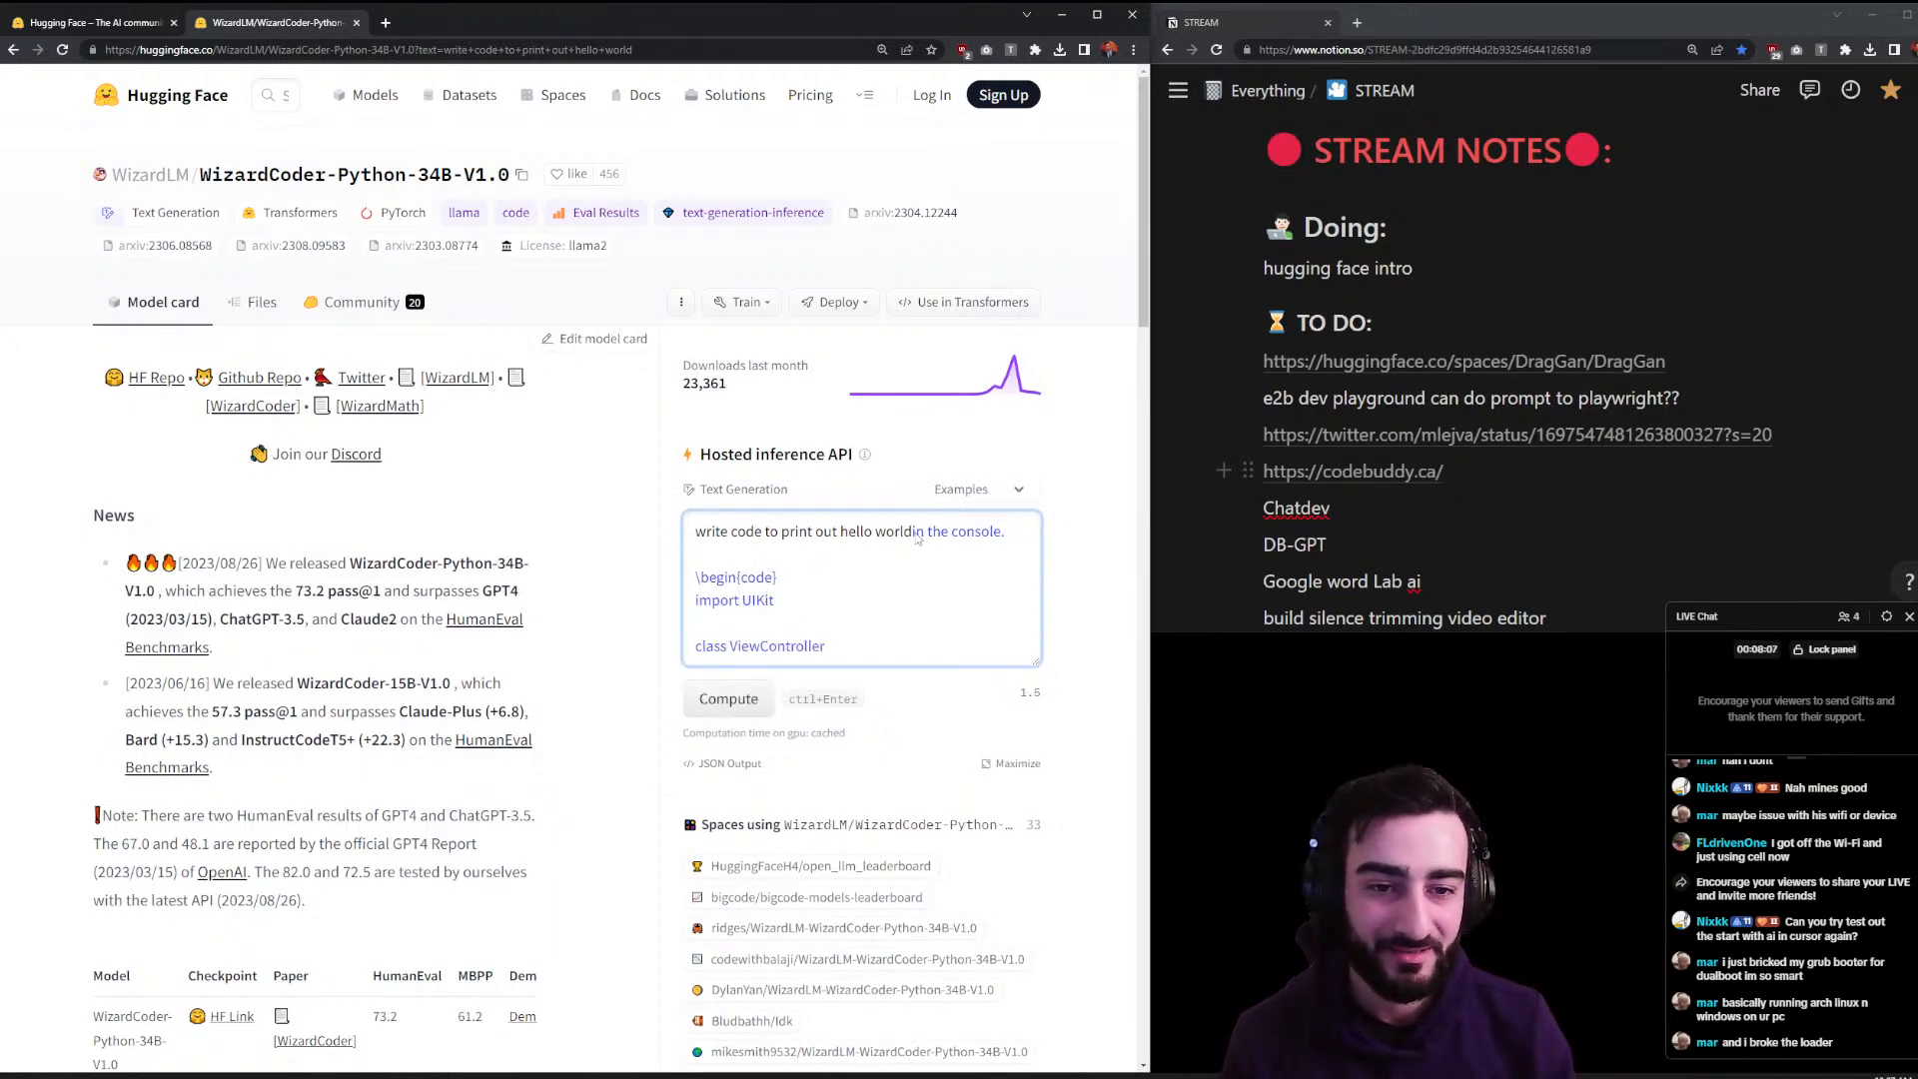
# - Review the 'import UIKit' output, resize the box, and maximize the inference widget
pyautogui.moveTo(777, 599); pyautogui.dragTo(732, 604)
pyautogui.scroll(-2, 809, 645)
pyautogui.click(851, 468)
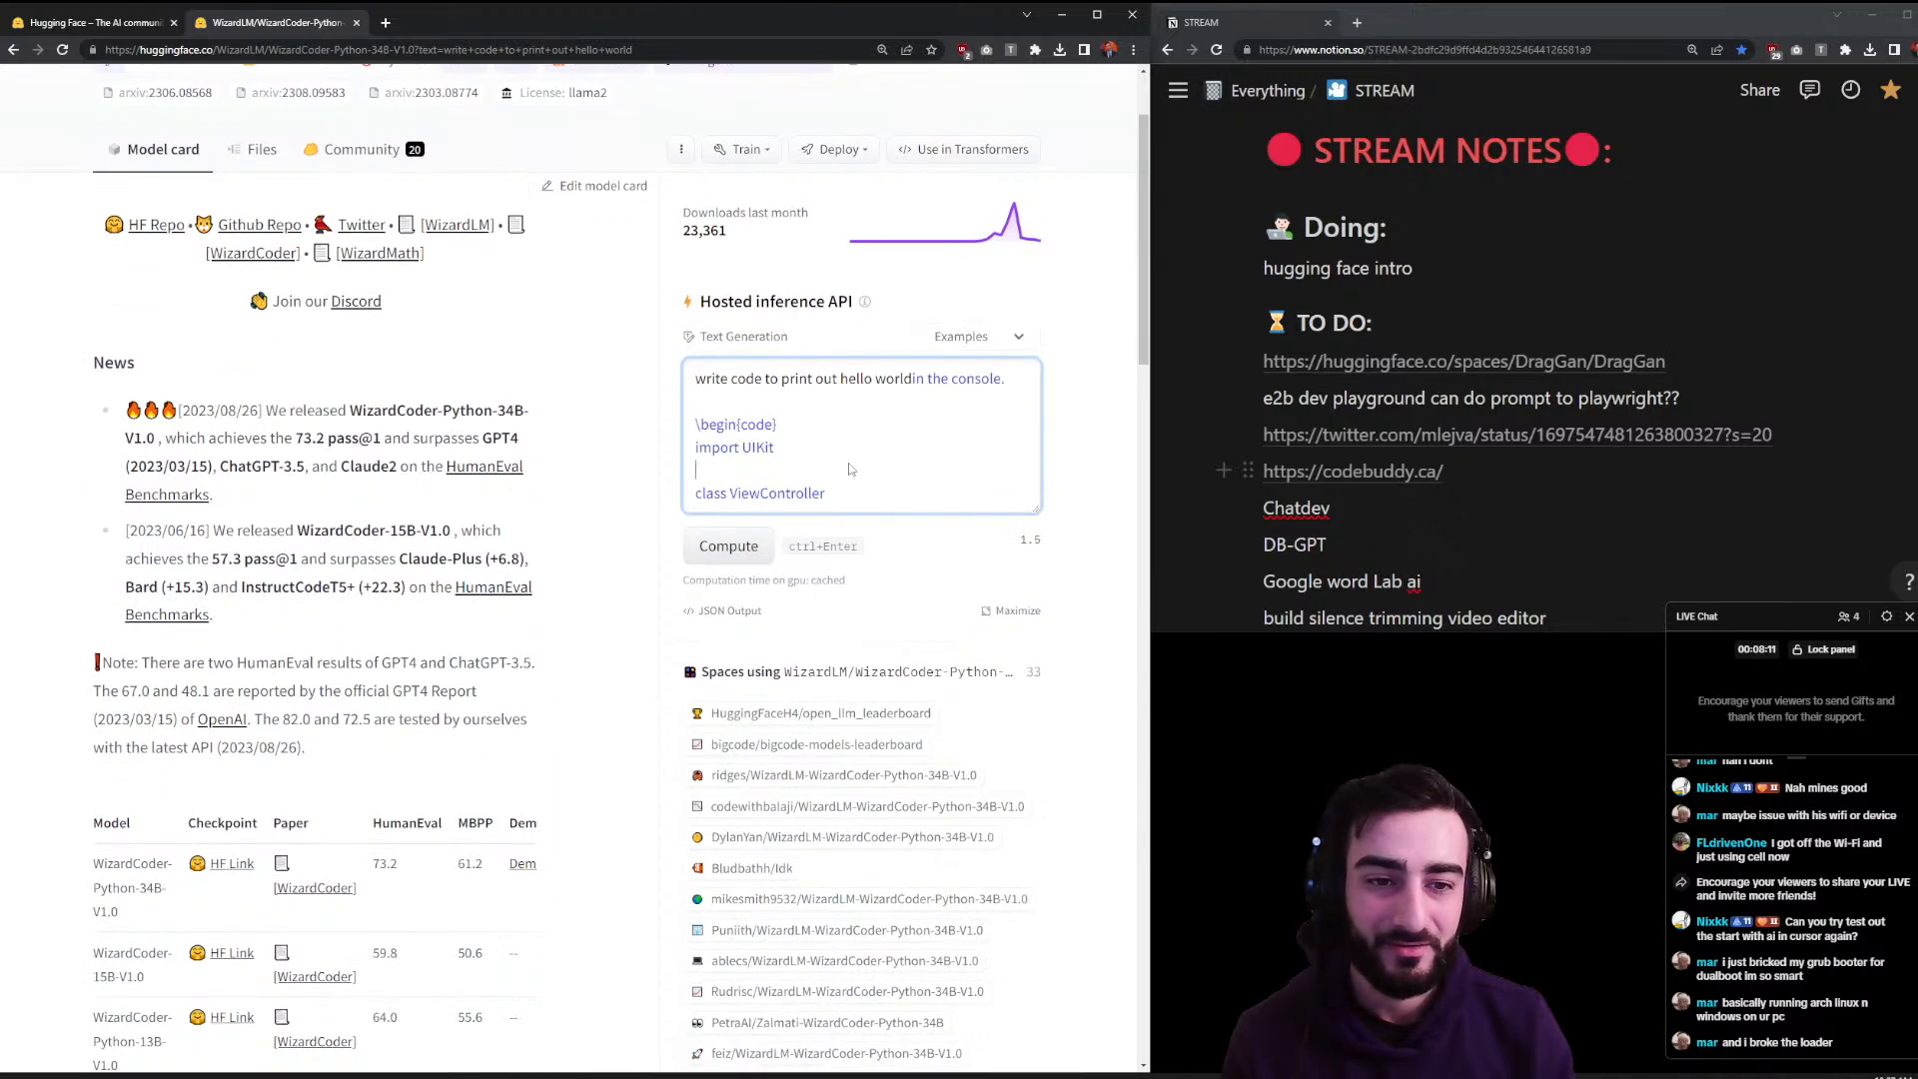
pyautogui.moveTo(1037, 508); pyautogui.dragTo(1095, 624)
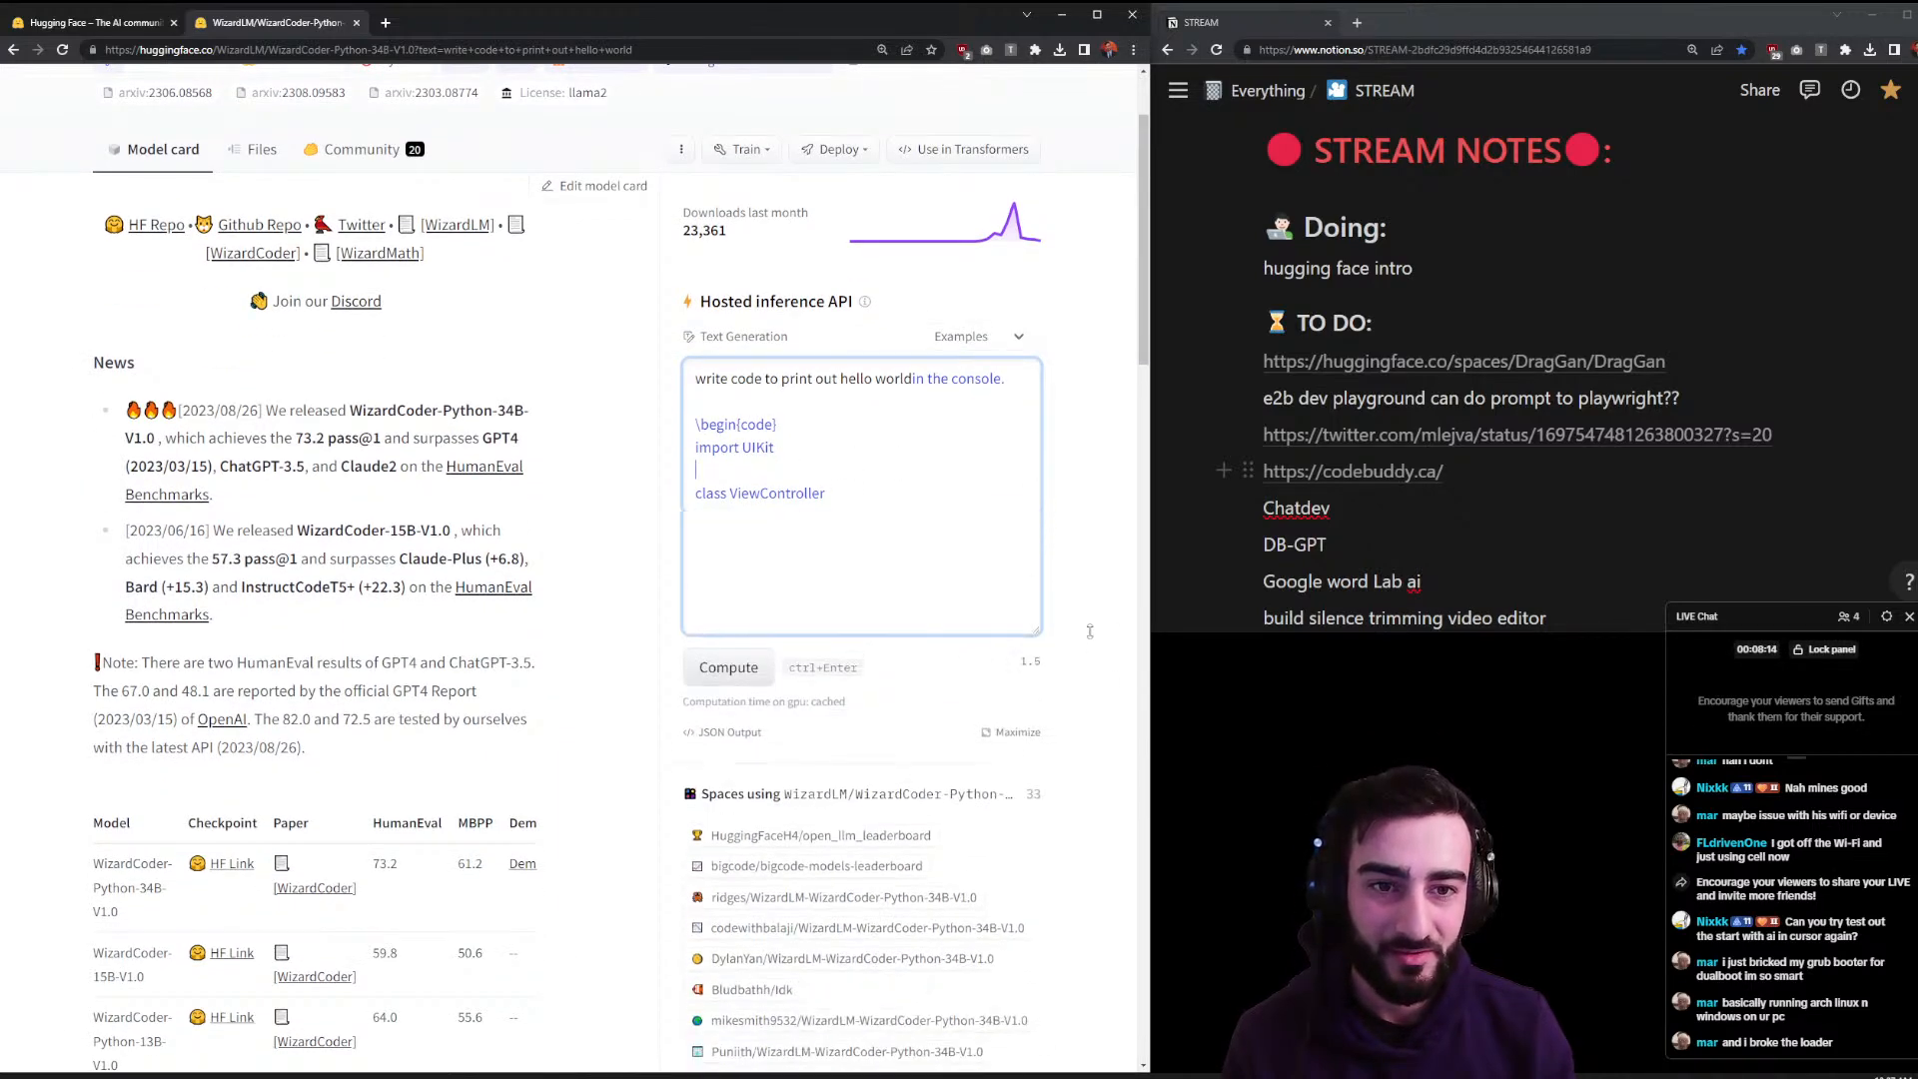
pyautogui.click(1019, 723)
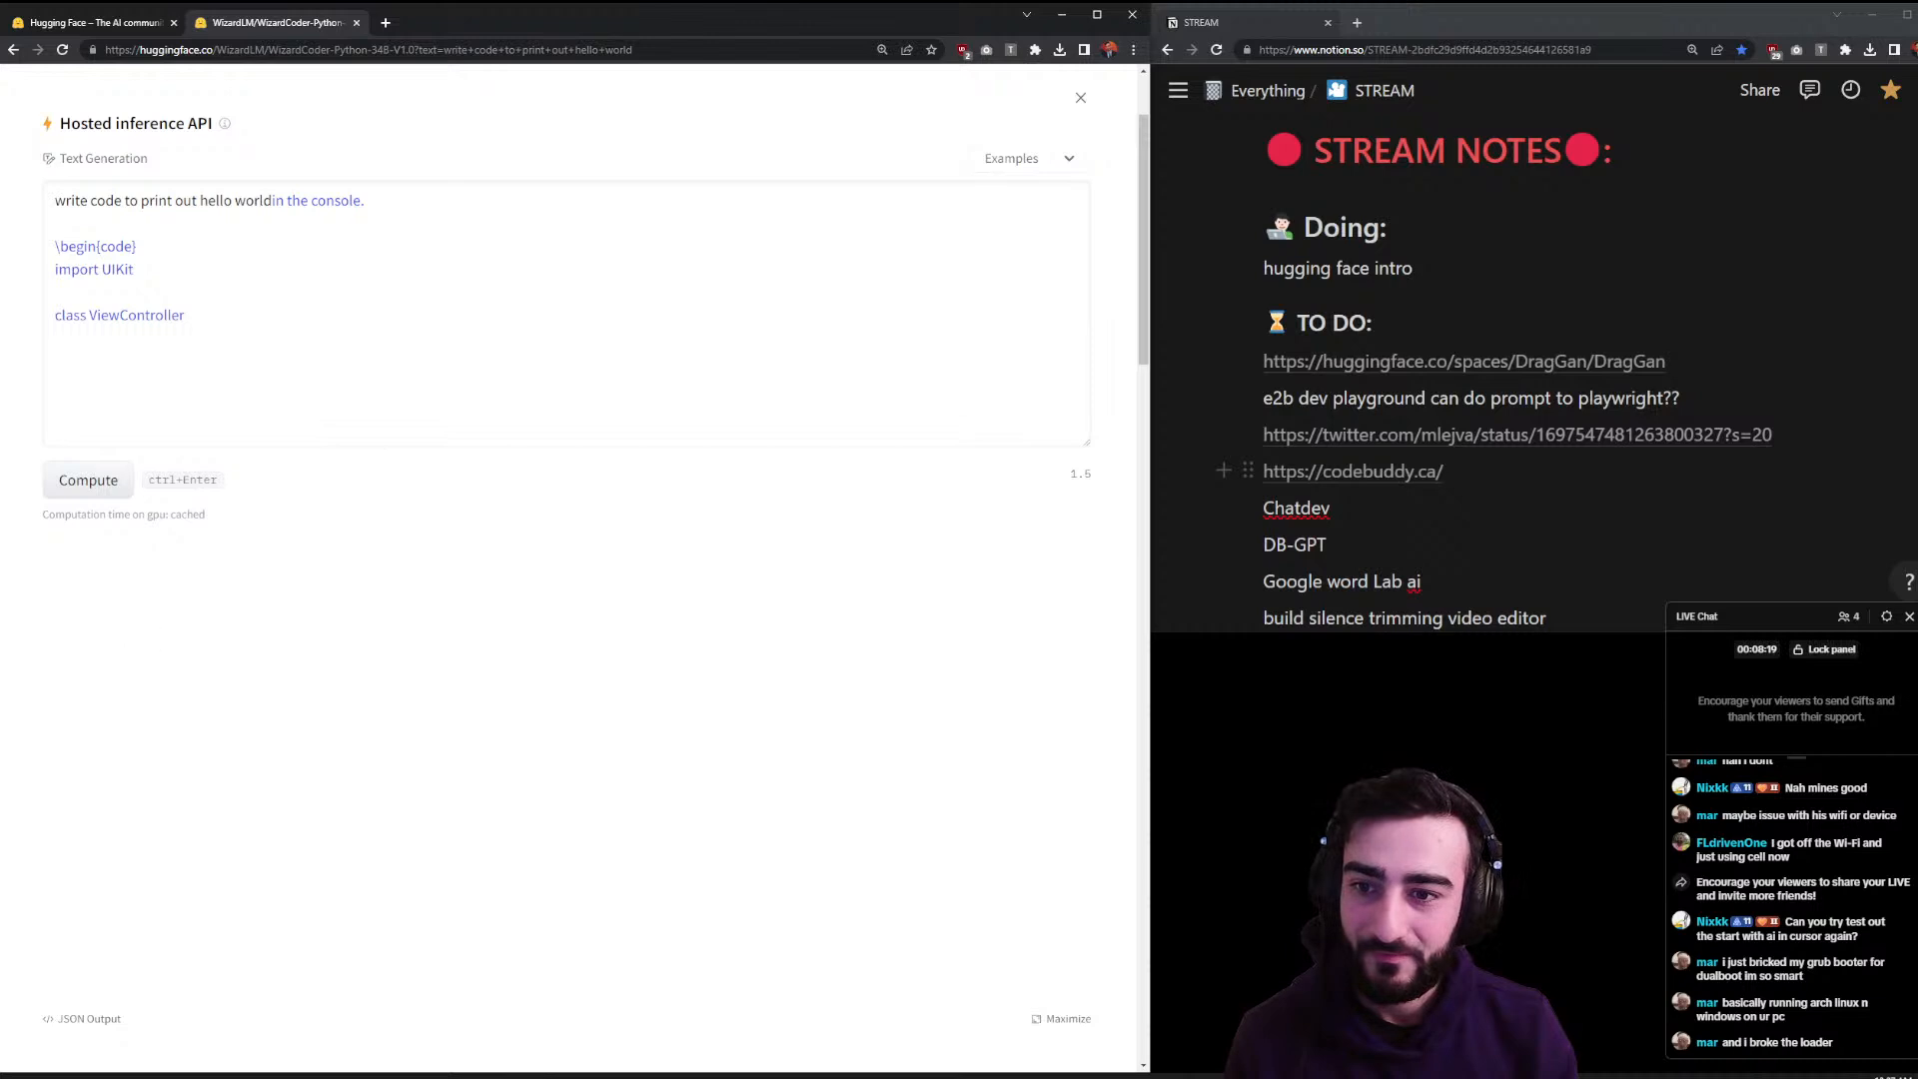
# - Run WizardCoder's Compute several more times to extend the hello-world code
pyautogui.click(110, 481)
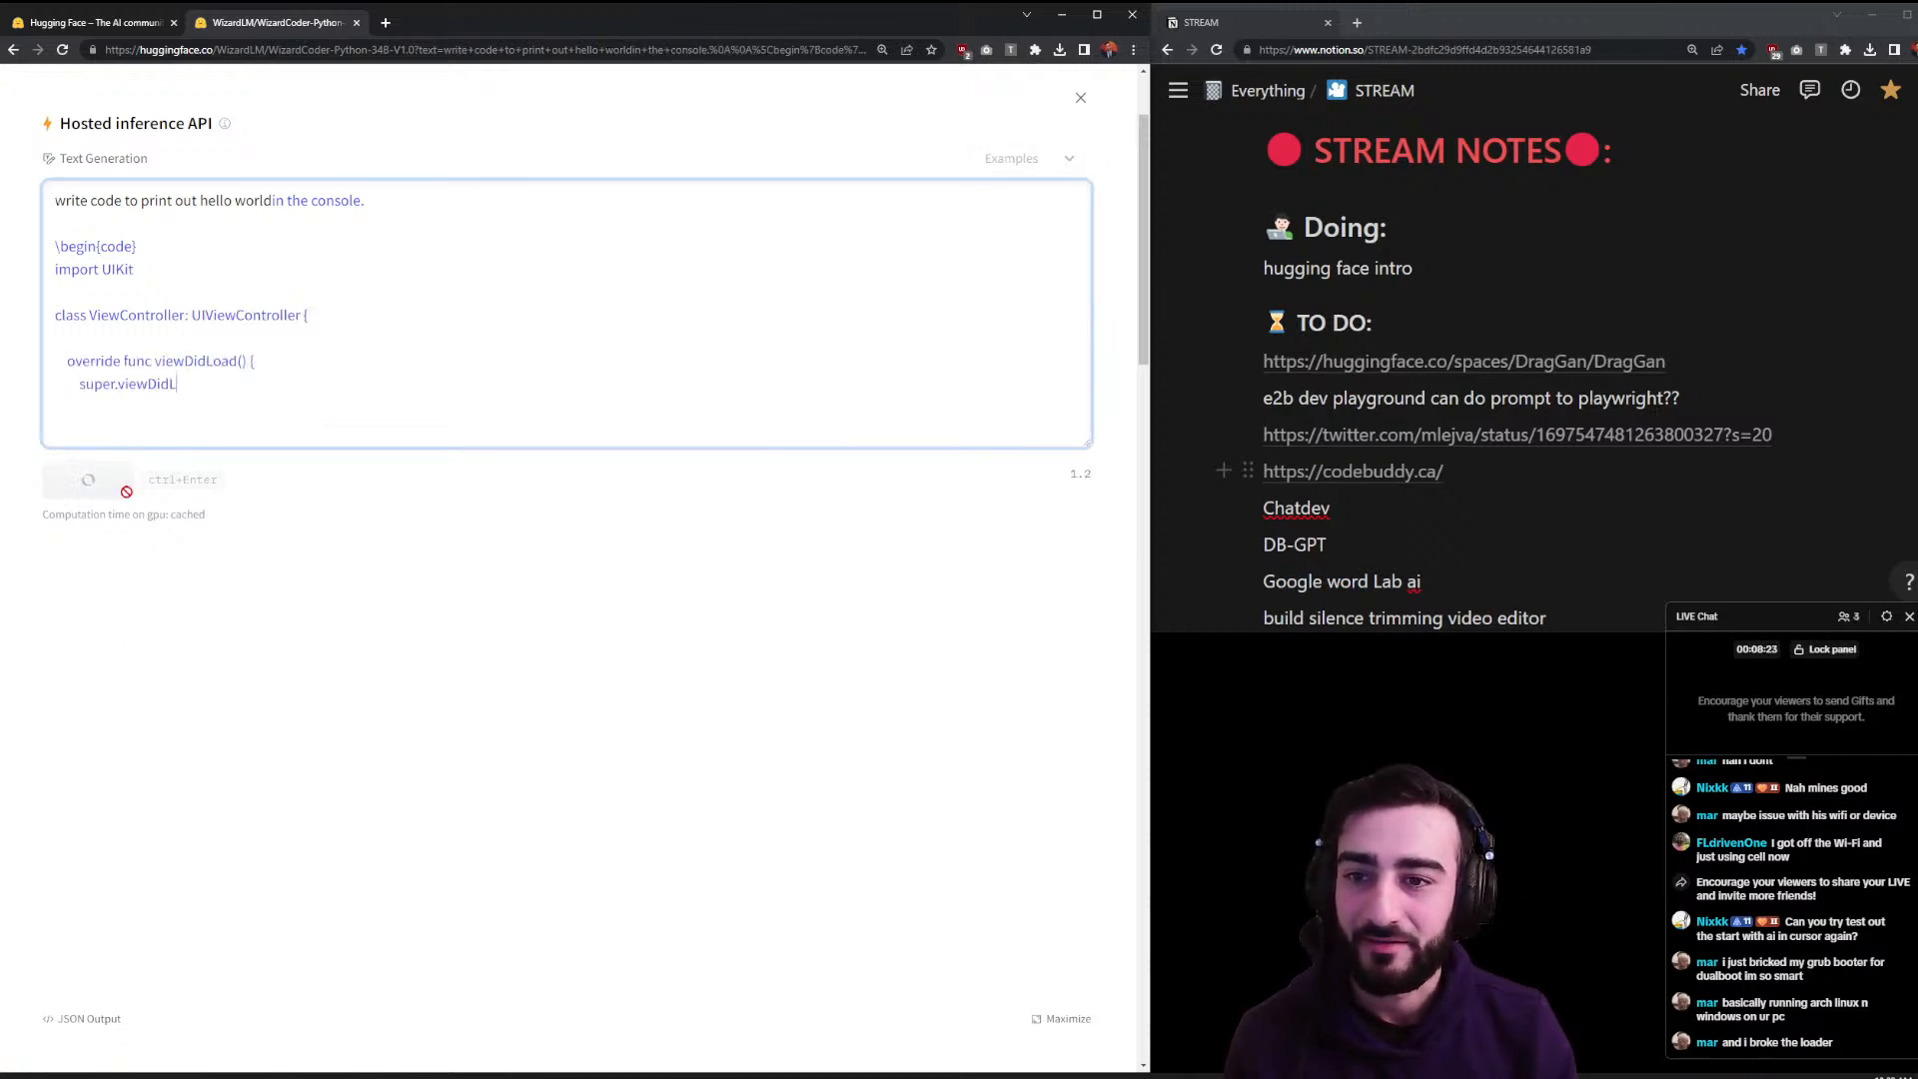
pyautogui.click(108, 481)
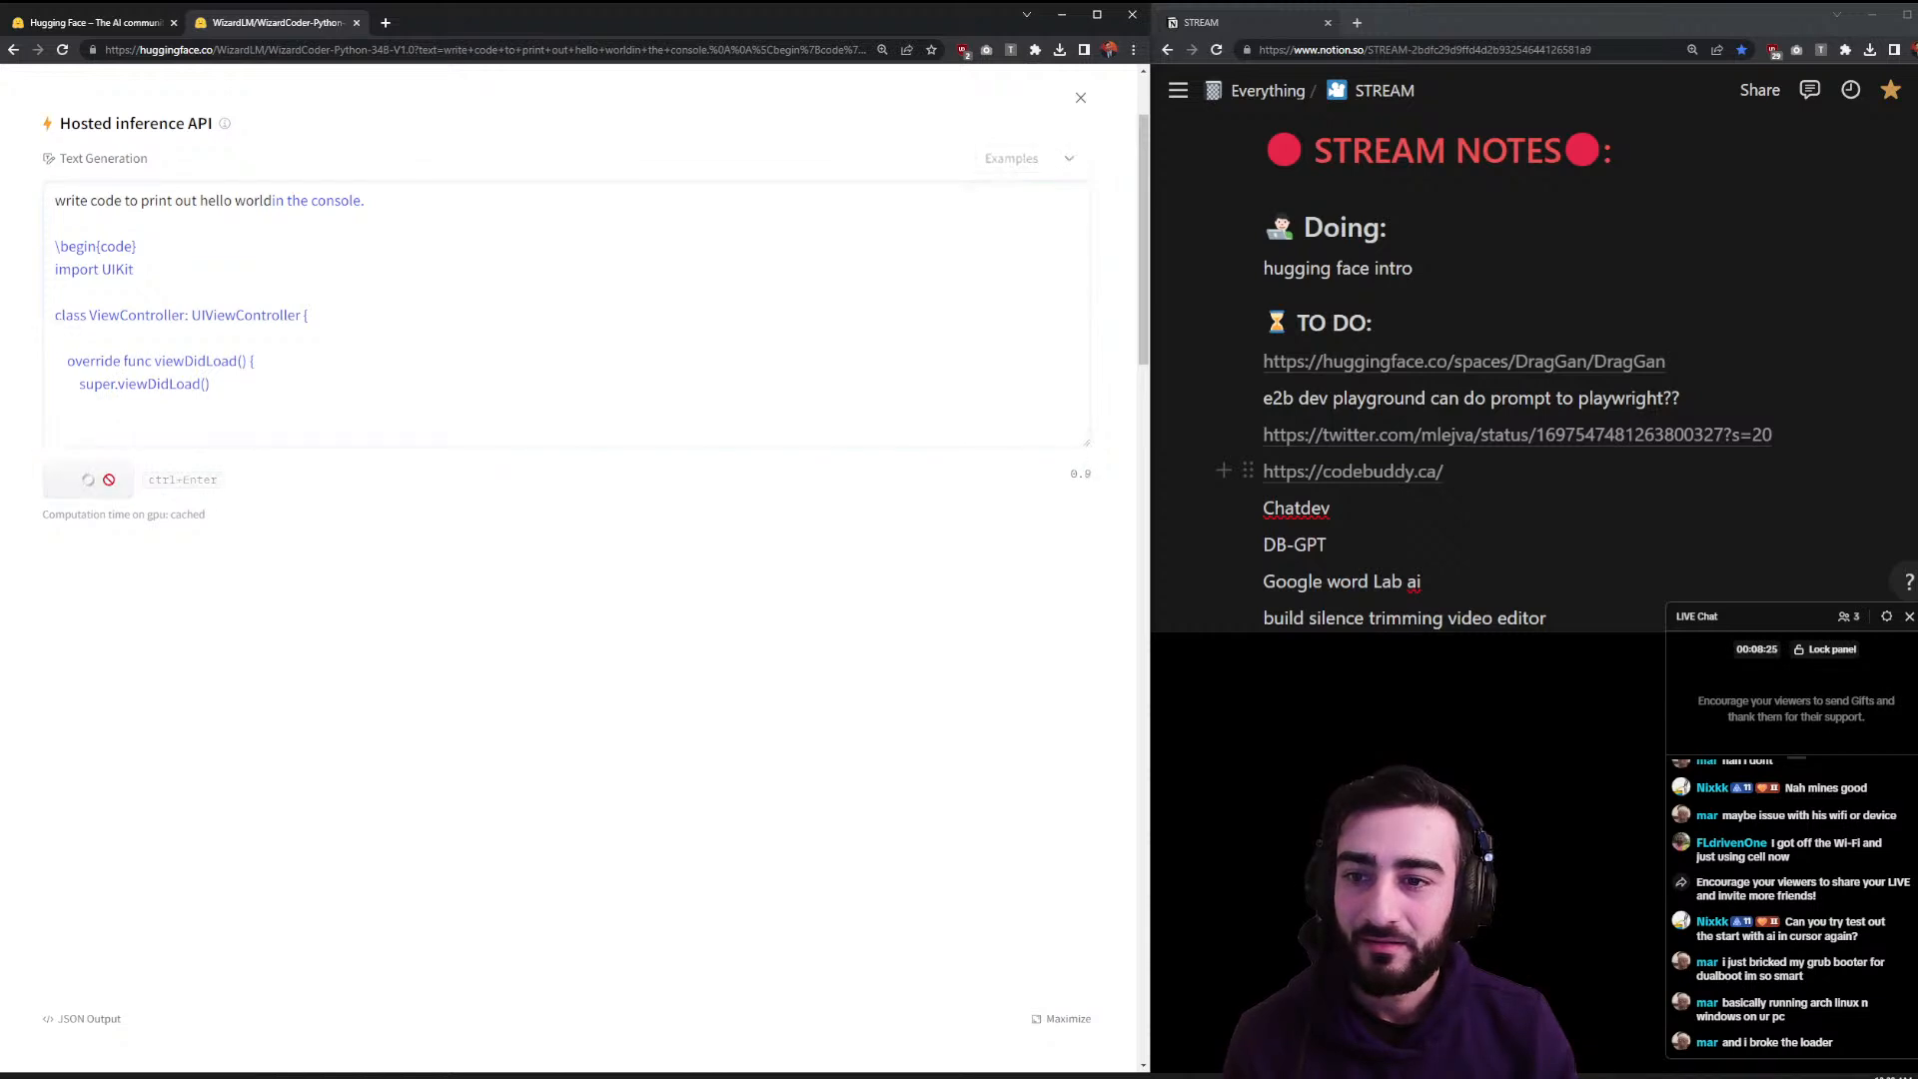
pyautogui.click(109, 483)
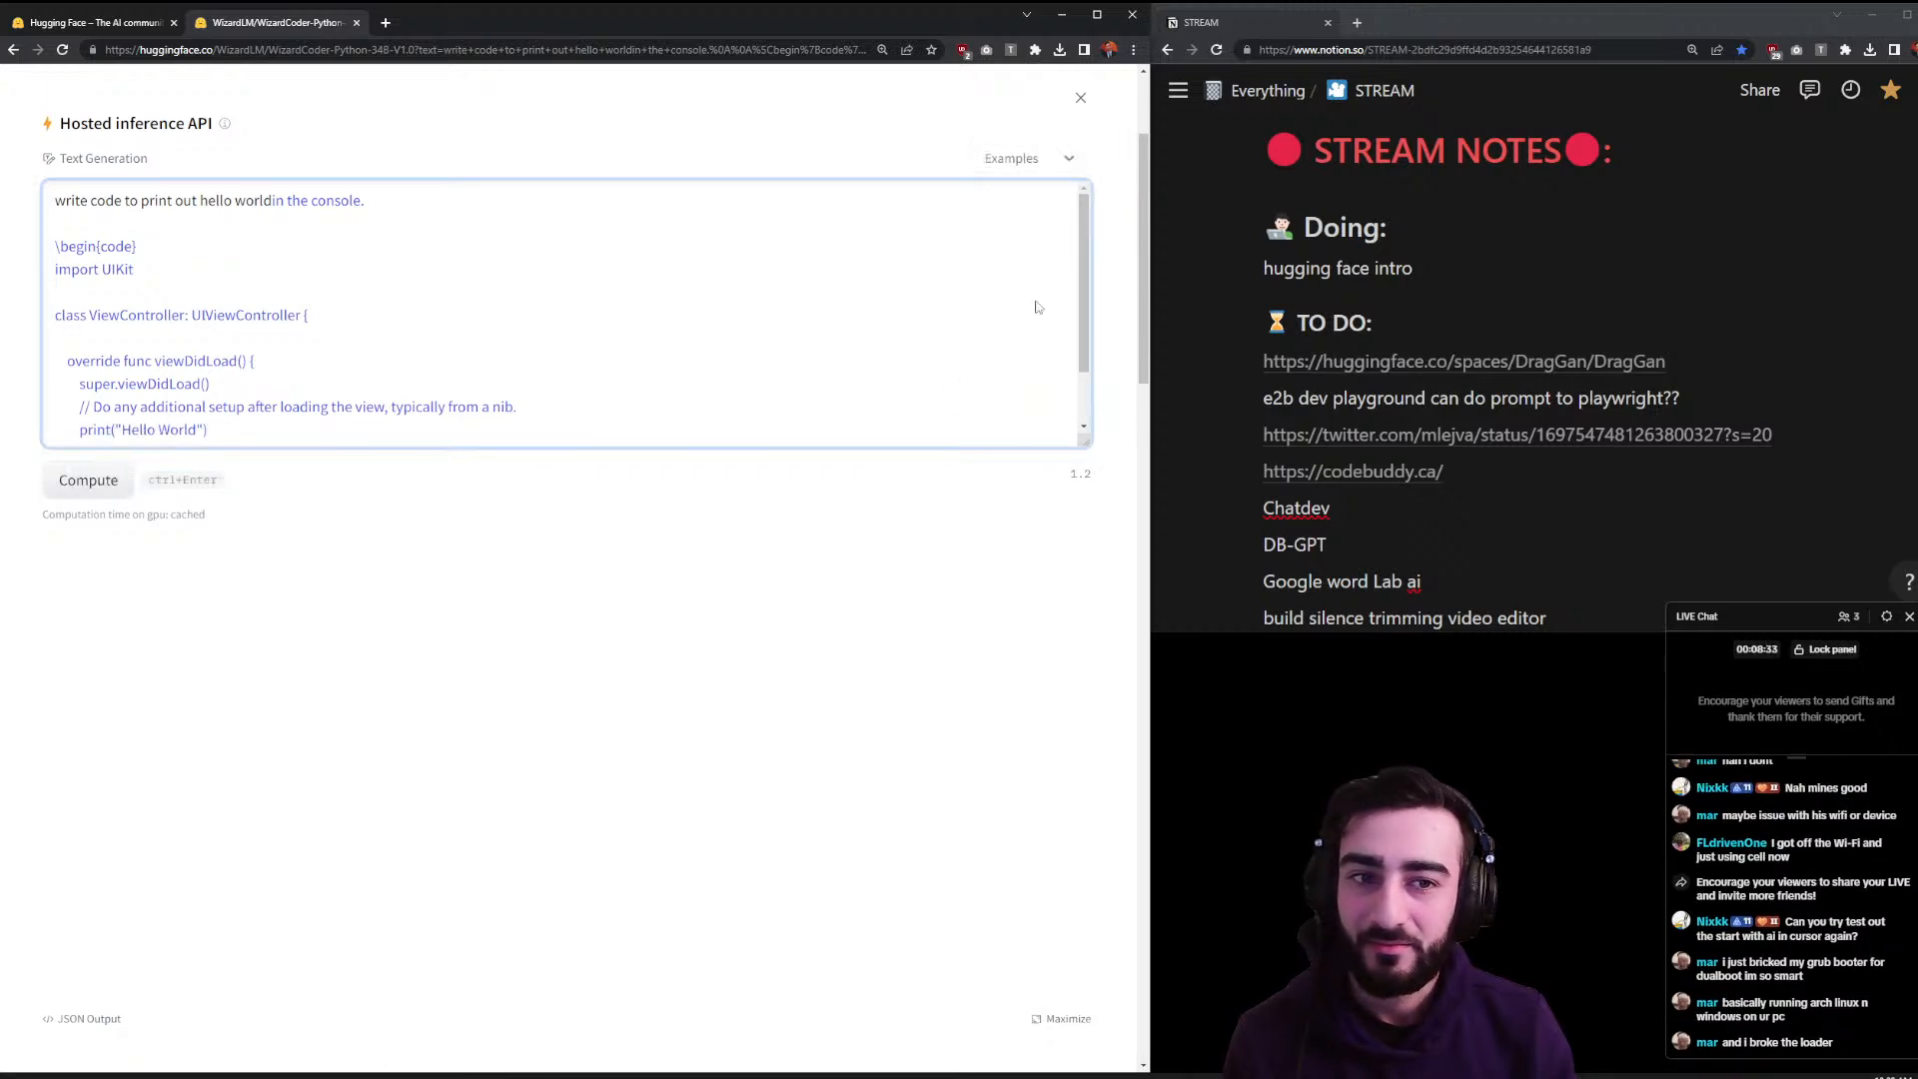
pyautogui.scroll(-2, 1088, 293)
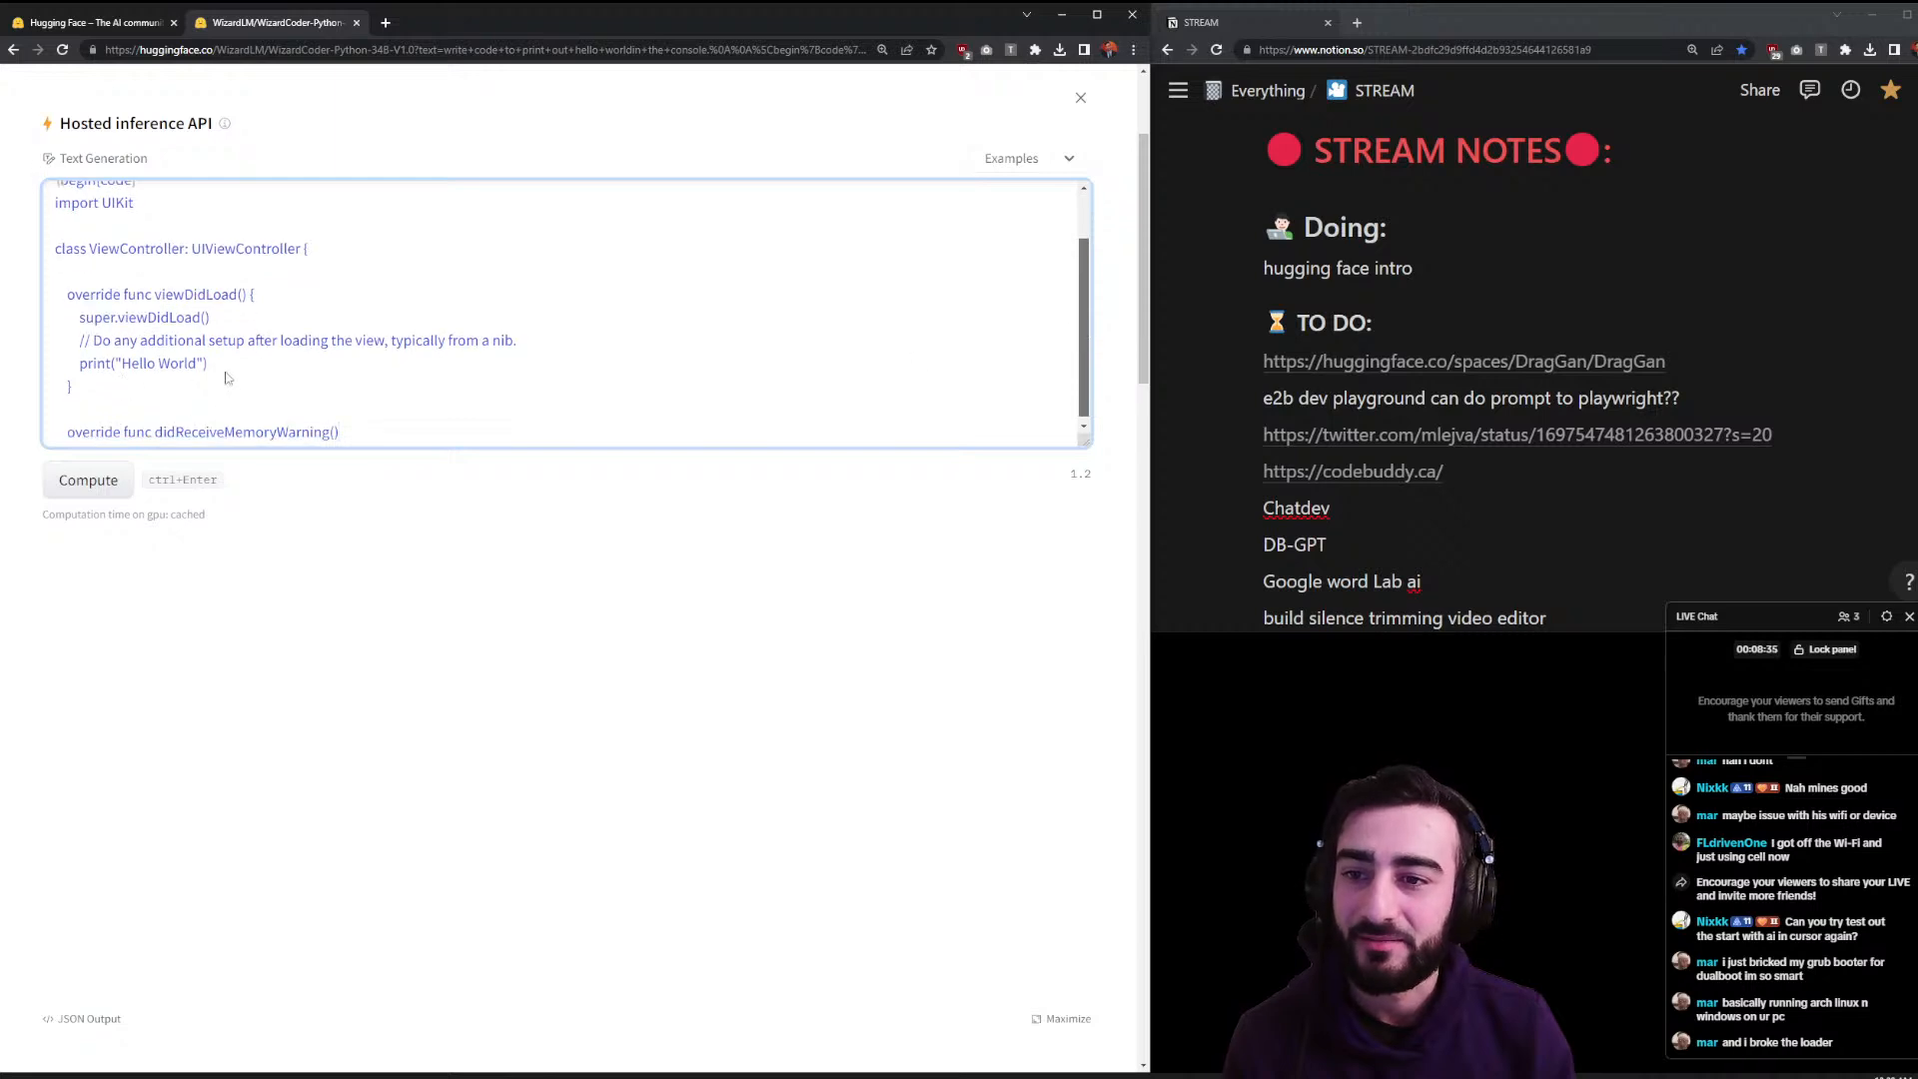
pyautogui.moveTo(208, 364); pyautogui.dragTo(150, 370)
pyautogui.click(101, 482)
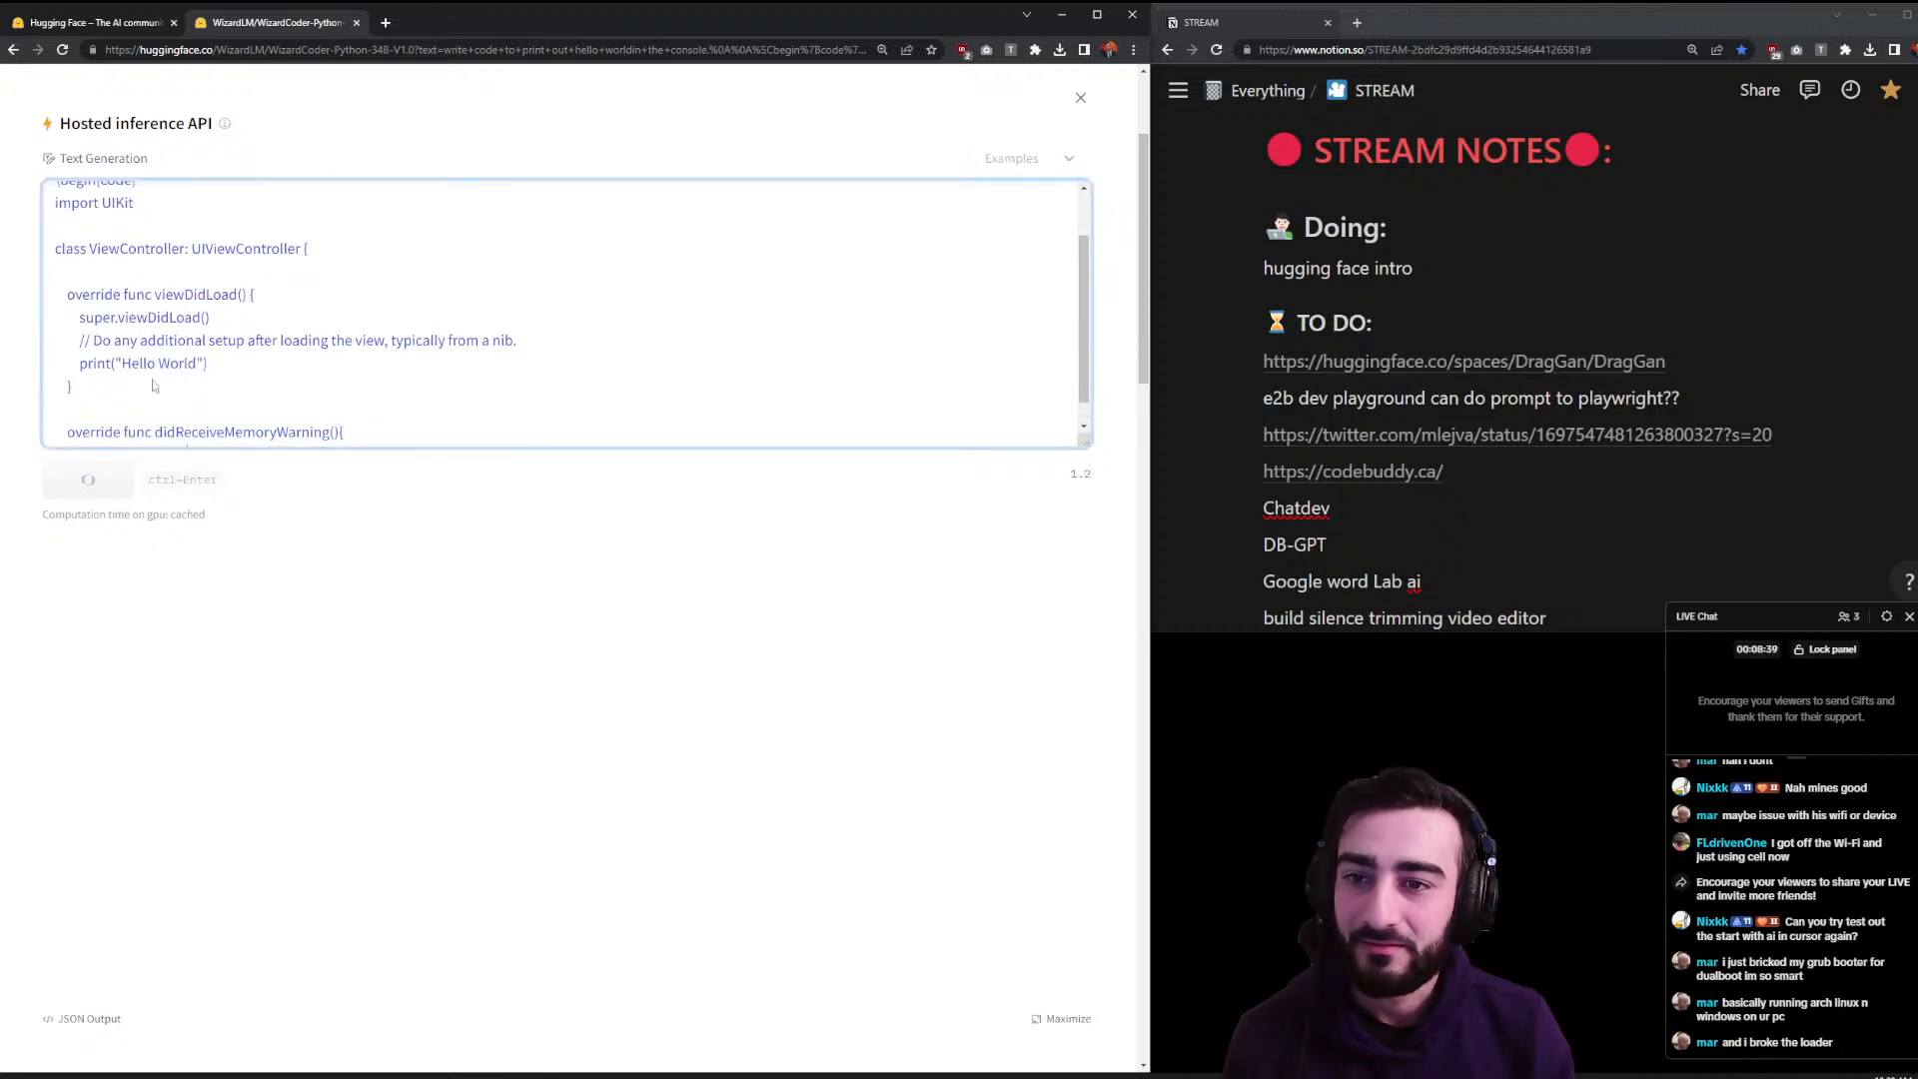
# - Generate a final chunk so the Swift code ends with \end{code}, then close the enlarged panel
pyautogui.scroll(3, 217, 226)
pyautogui.scroll(-1, 165, 276)
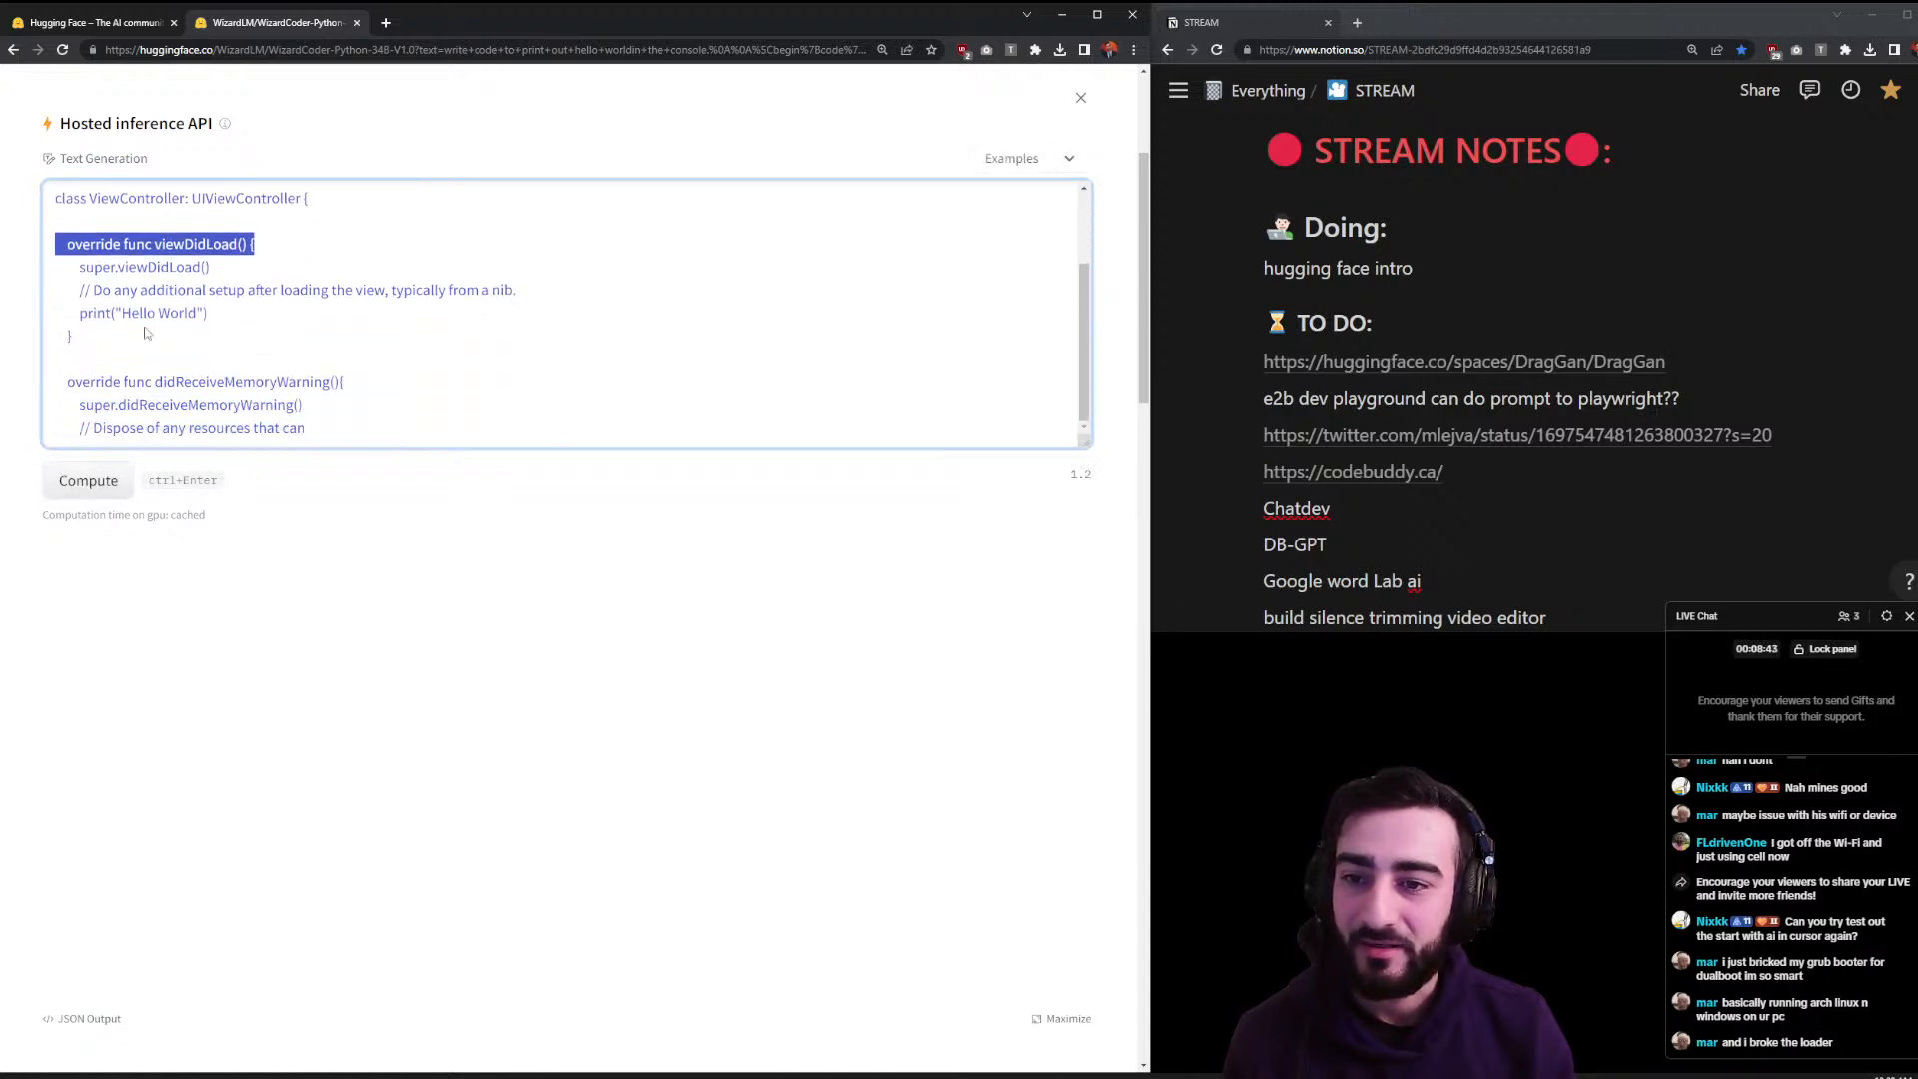
pyautogui.click(84, 477)
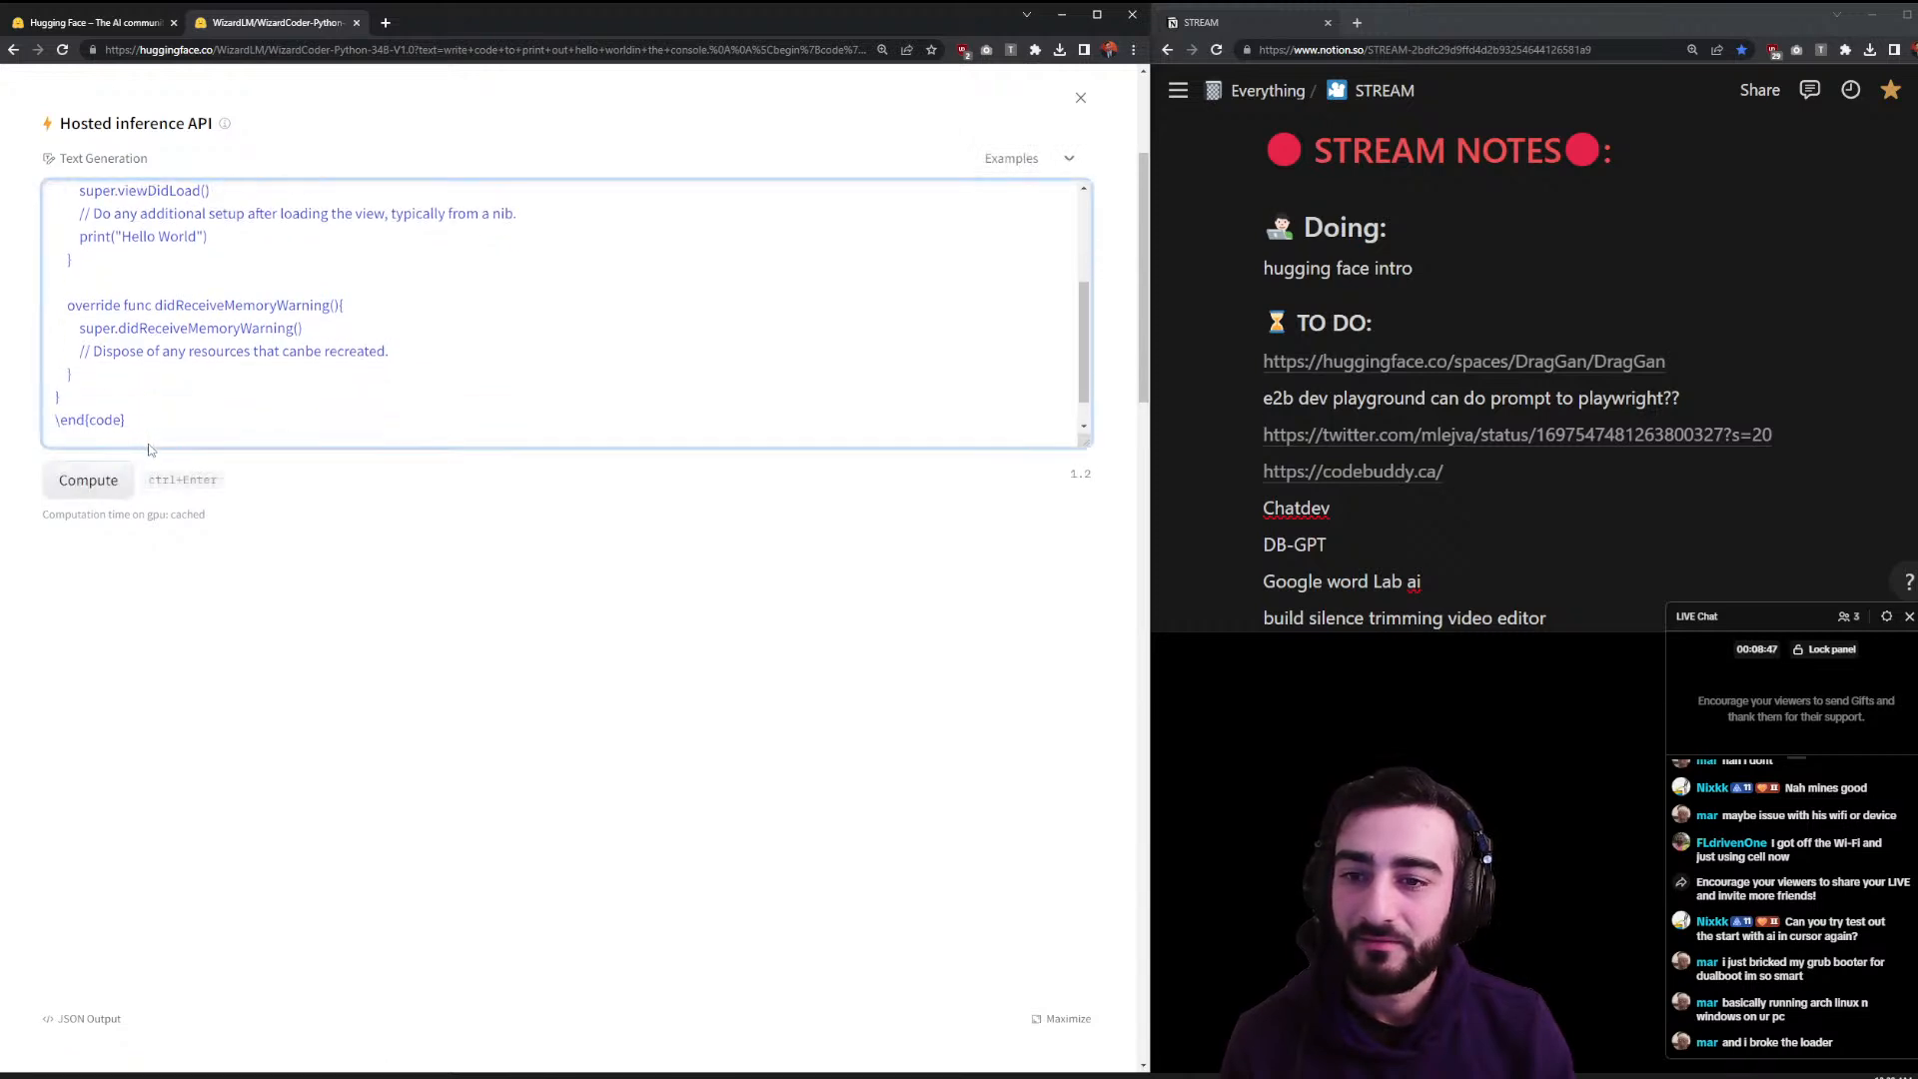
pyautogui.scroll(5, 200, 400)
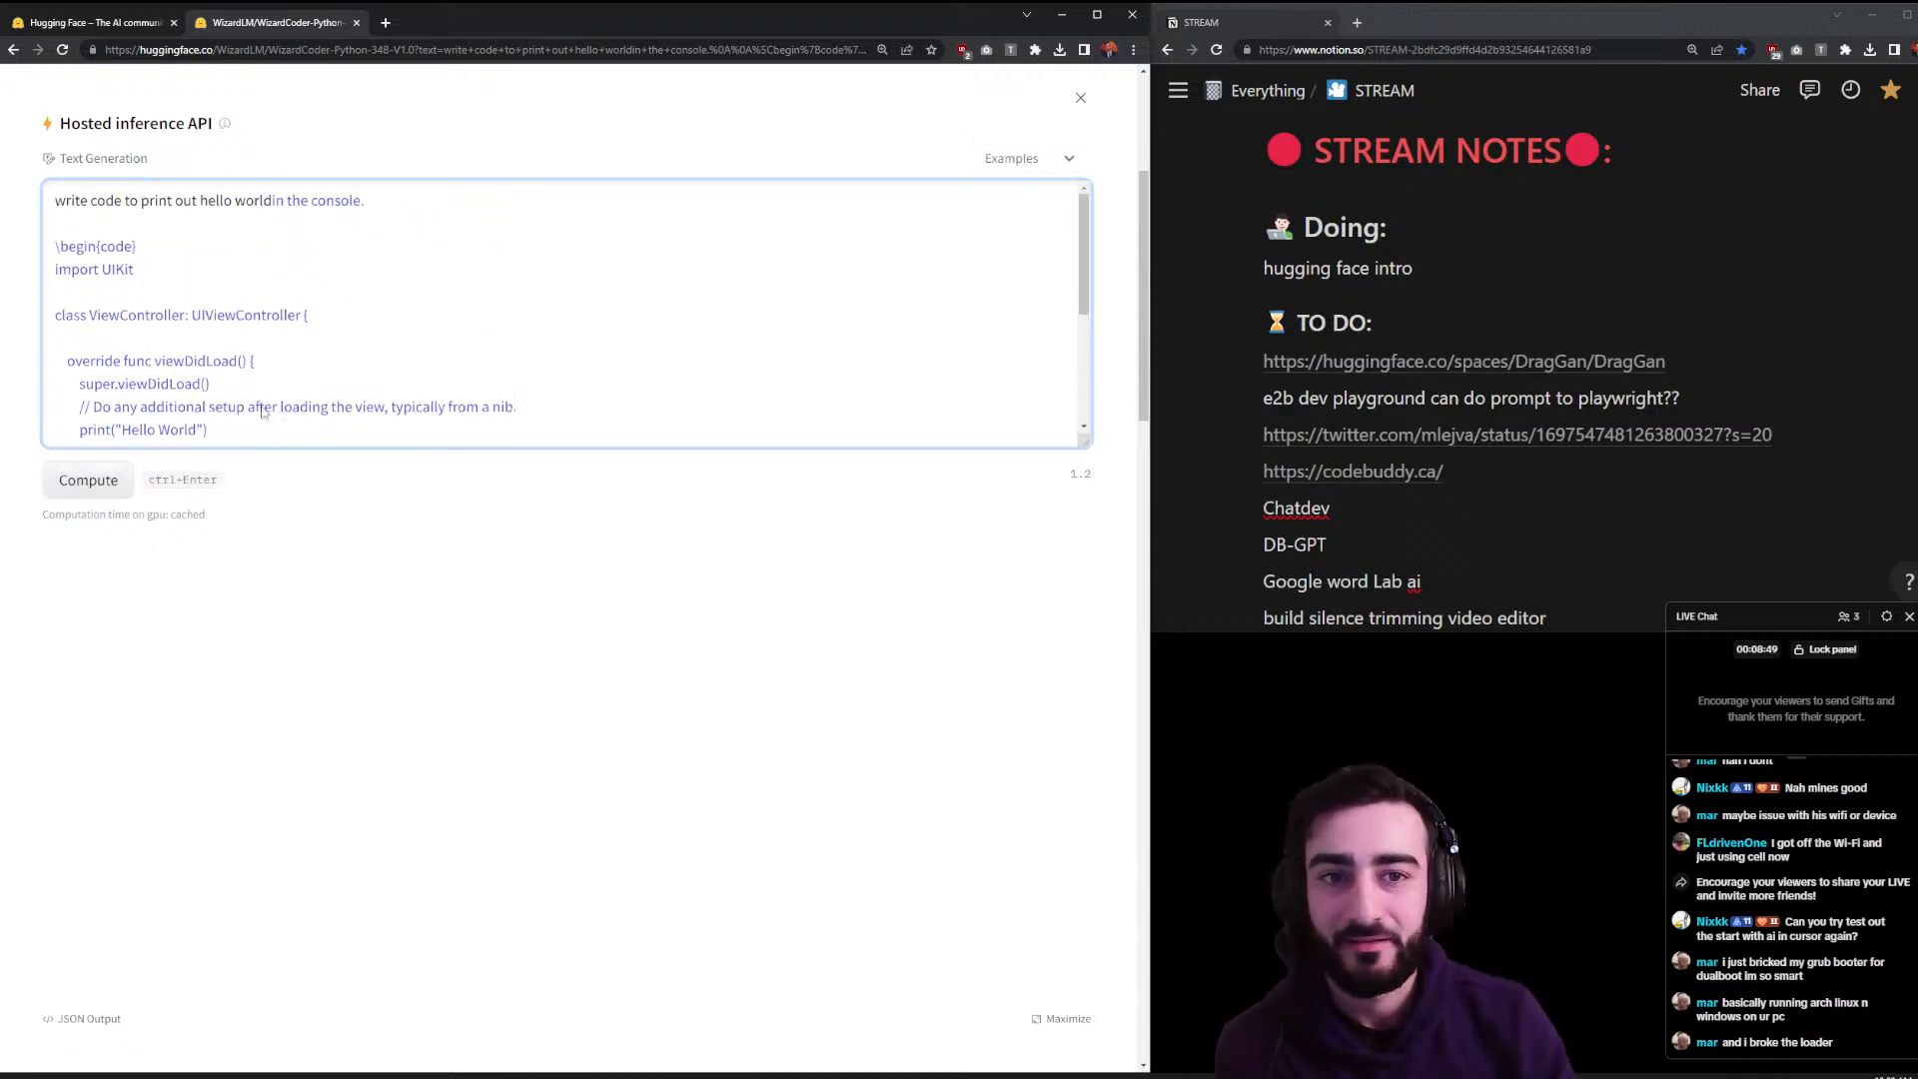
pyautogui.click(1080, 97)
pyautogui.scroll(3, 576, 535)
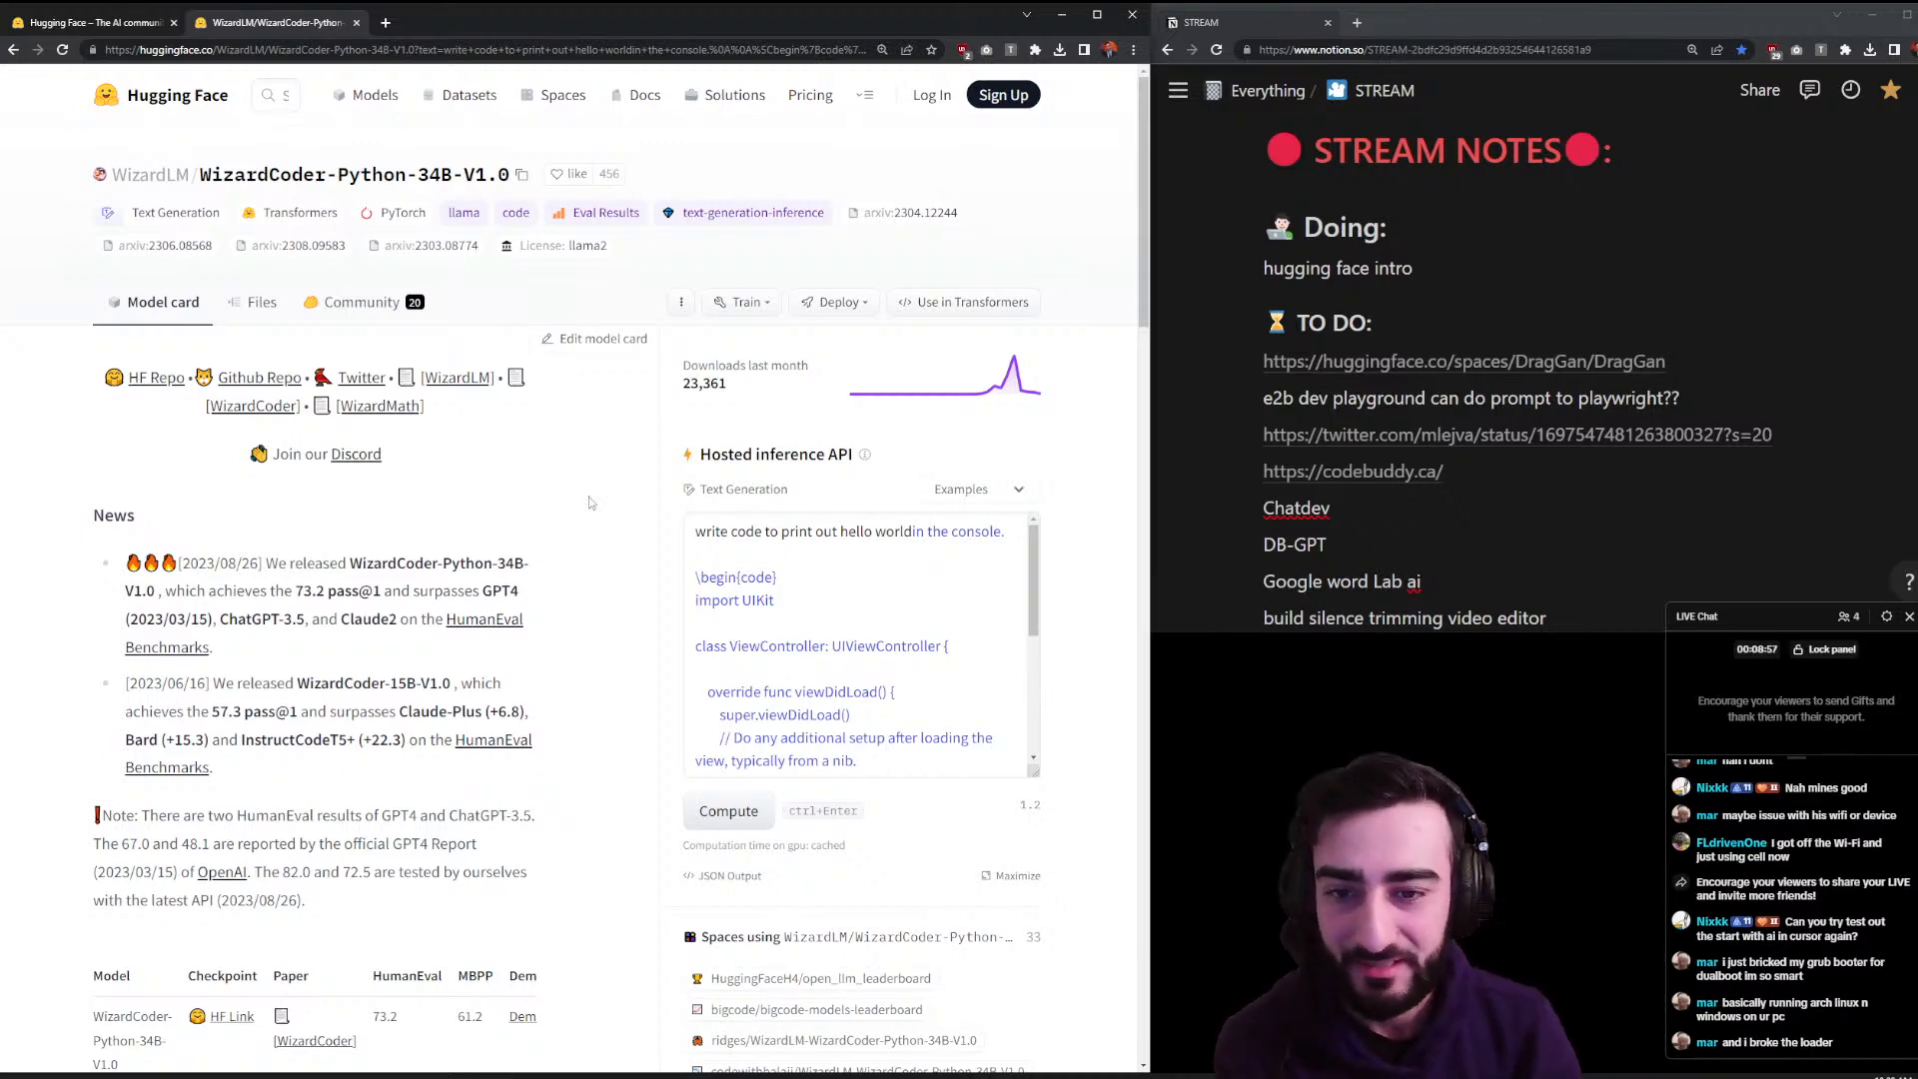
# - Scroll down the trending models and open runwayml/stable-diffusion-v1-5
pyautogui.scroll(-5, 584, 514)
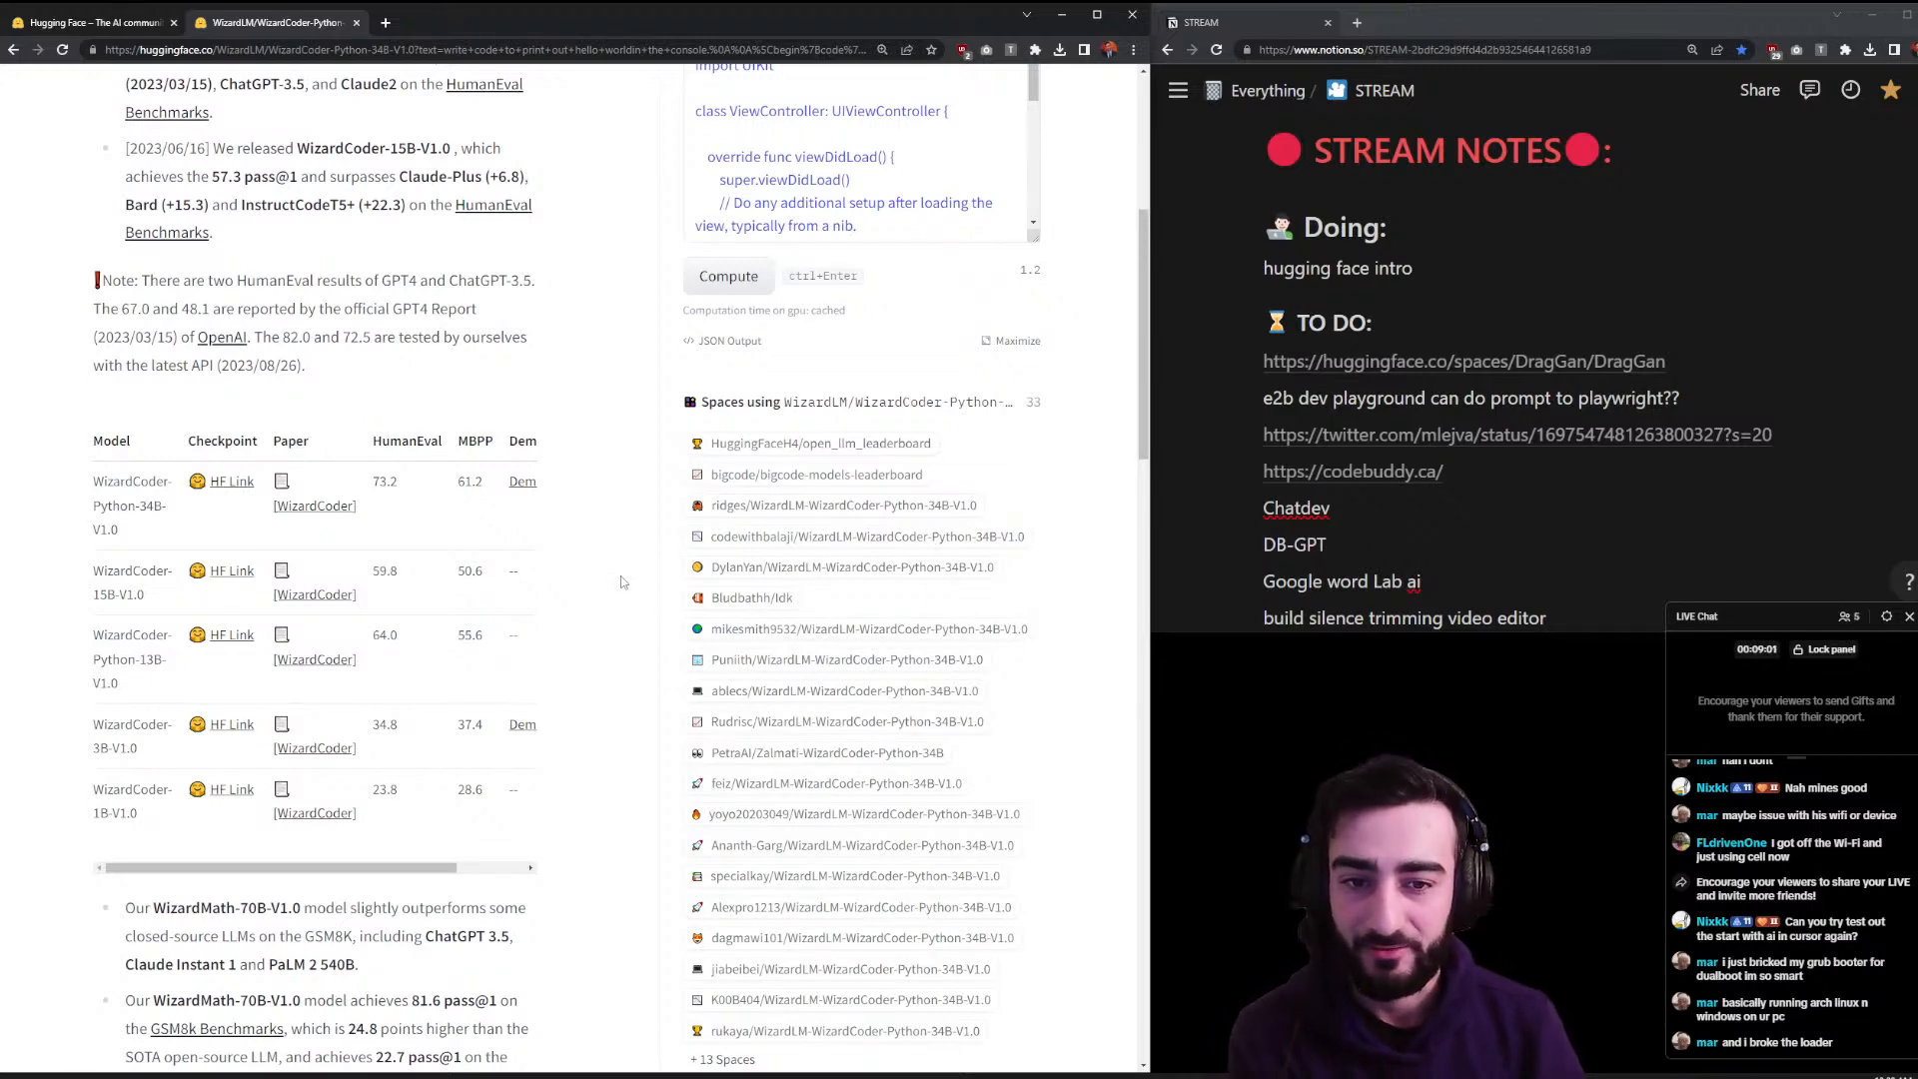
pyautogui.scroll(-3, 621, 581)
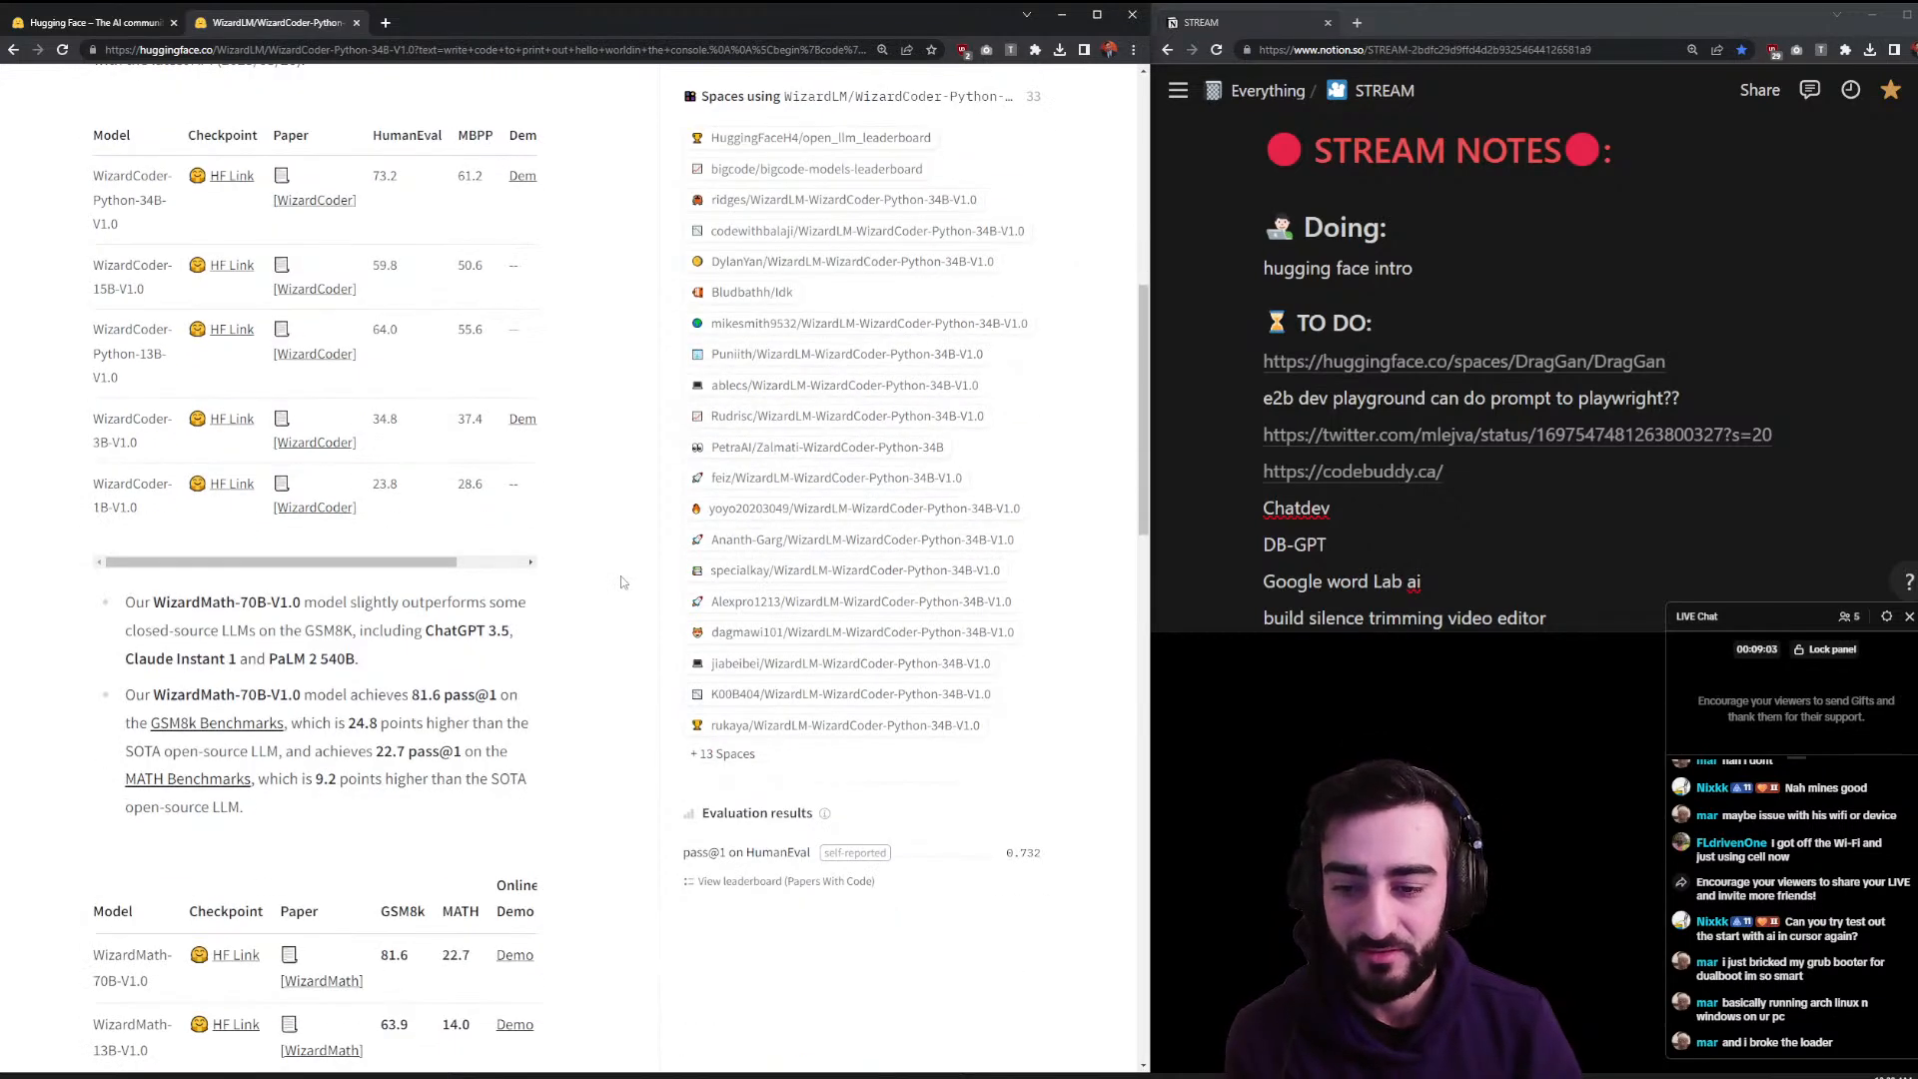
pyautogui.scroll(-3, 621, 582)
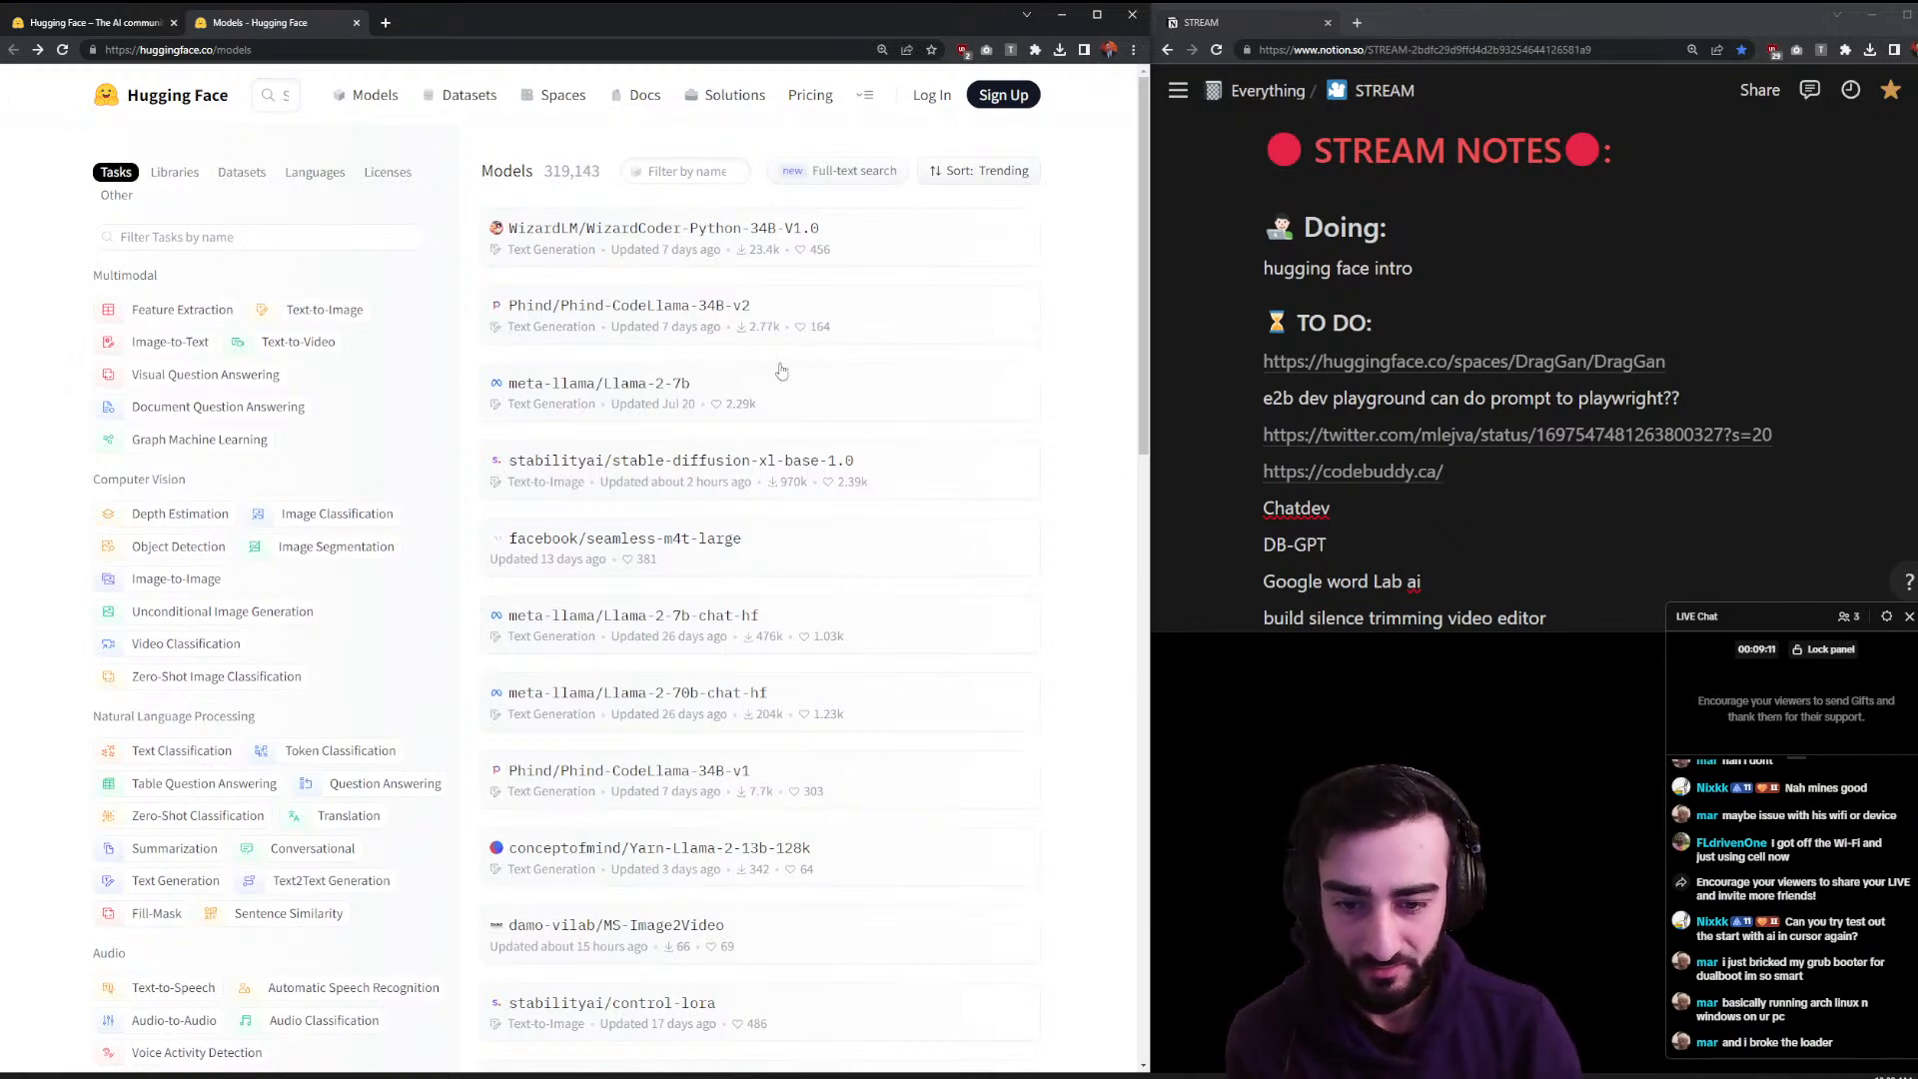
pyautogui.scroll(-1, 771, 431)
pyautogui.scroll(-4, 771, 435)
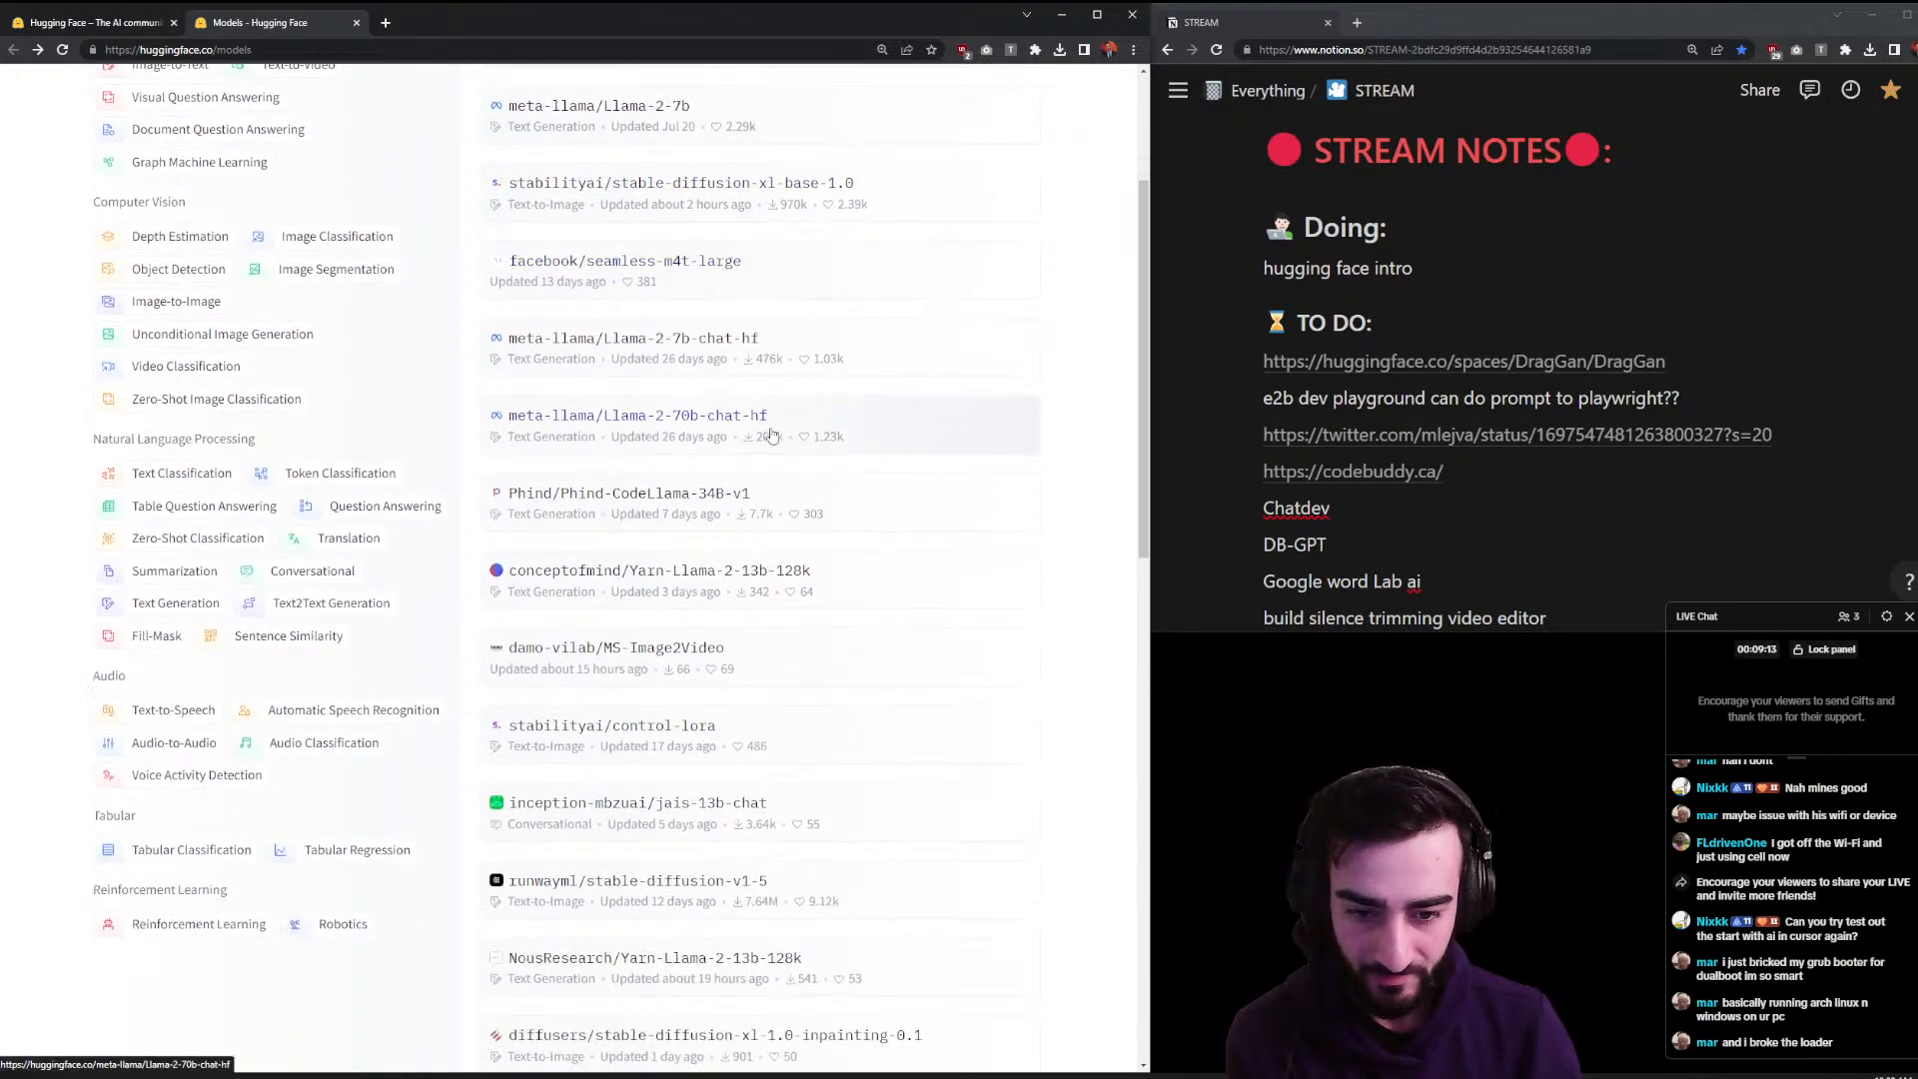
pyautogui.click(815, 776)
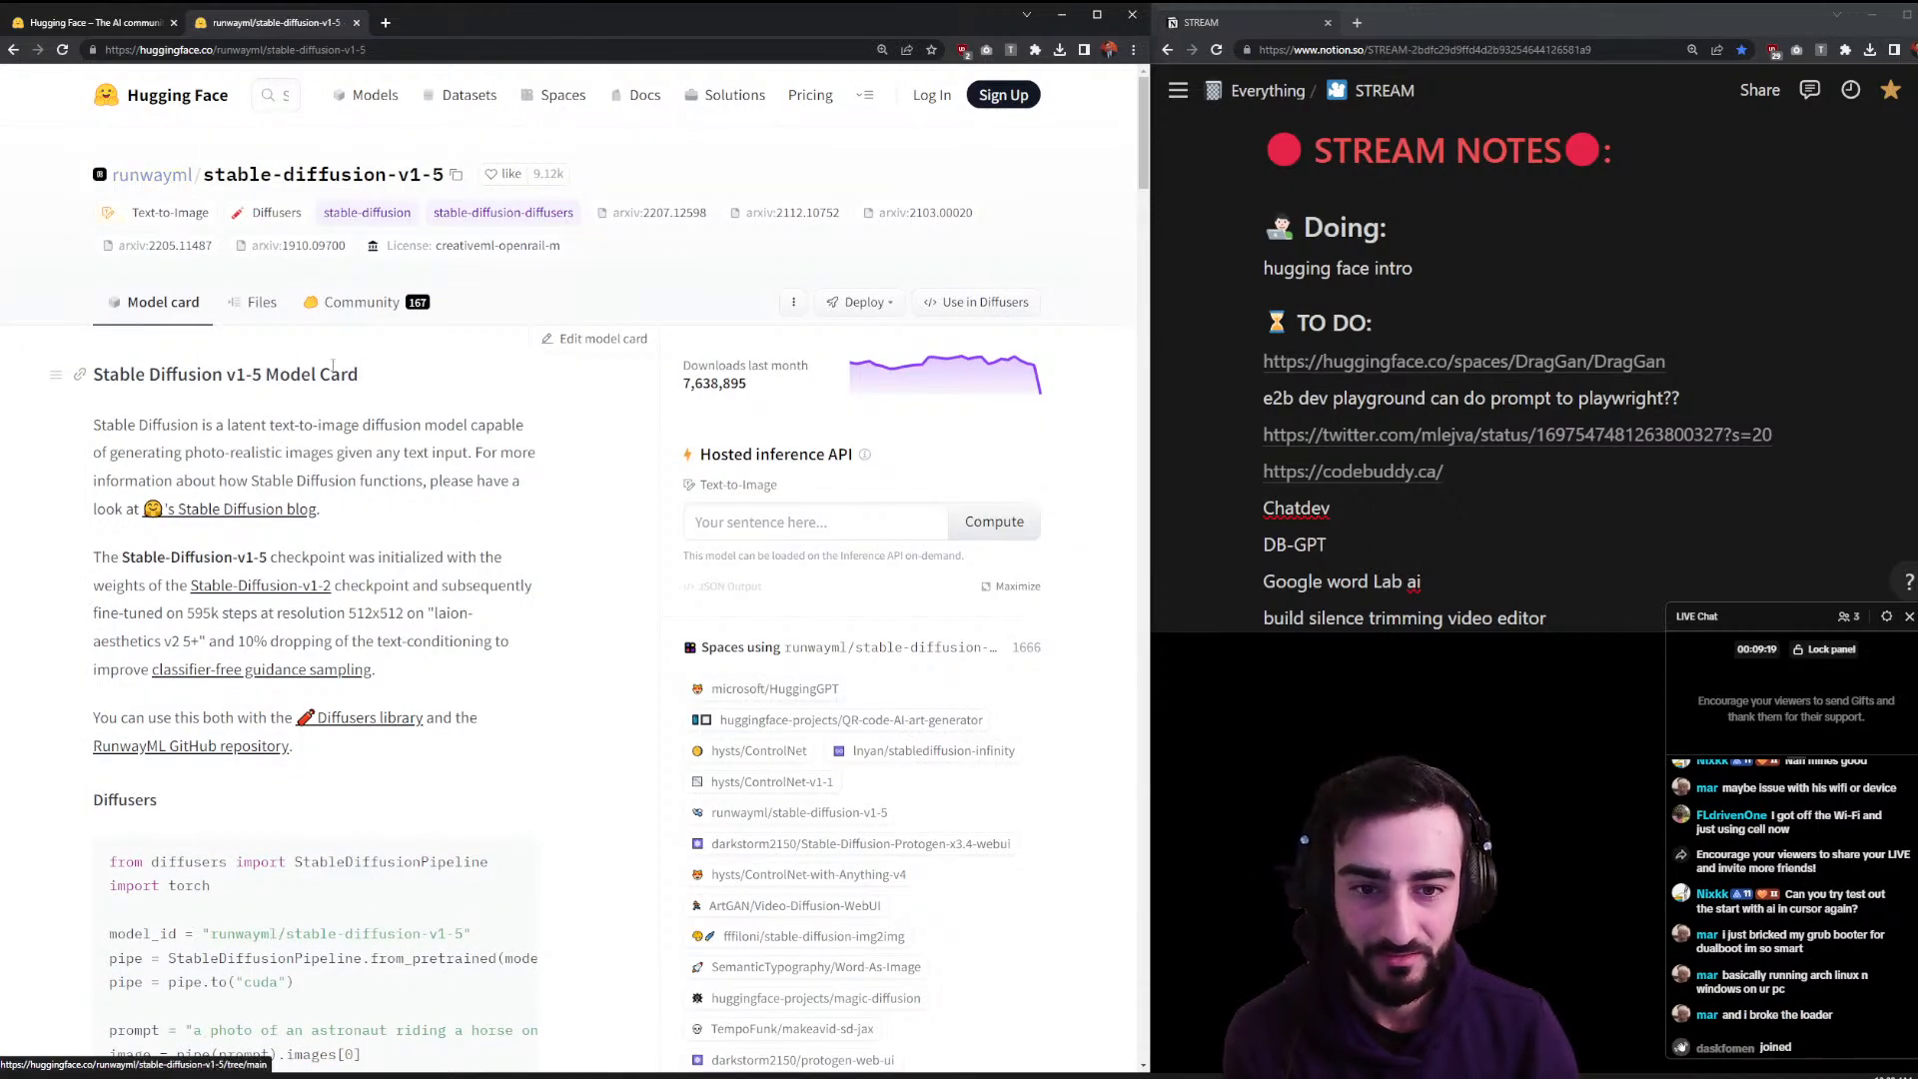
# - Generate a Stable Diffusion v1-5 image for the prompt 'a man upside down on a laptop'
pyautogui.click(908, 523)
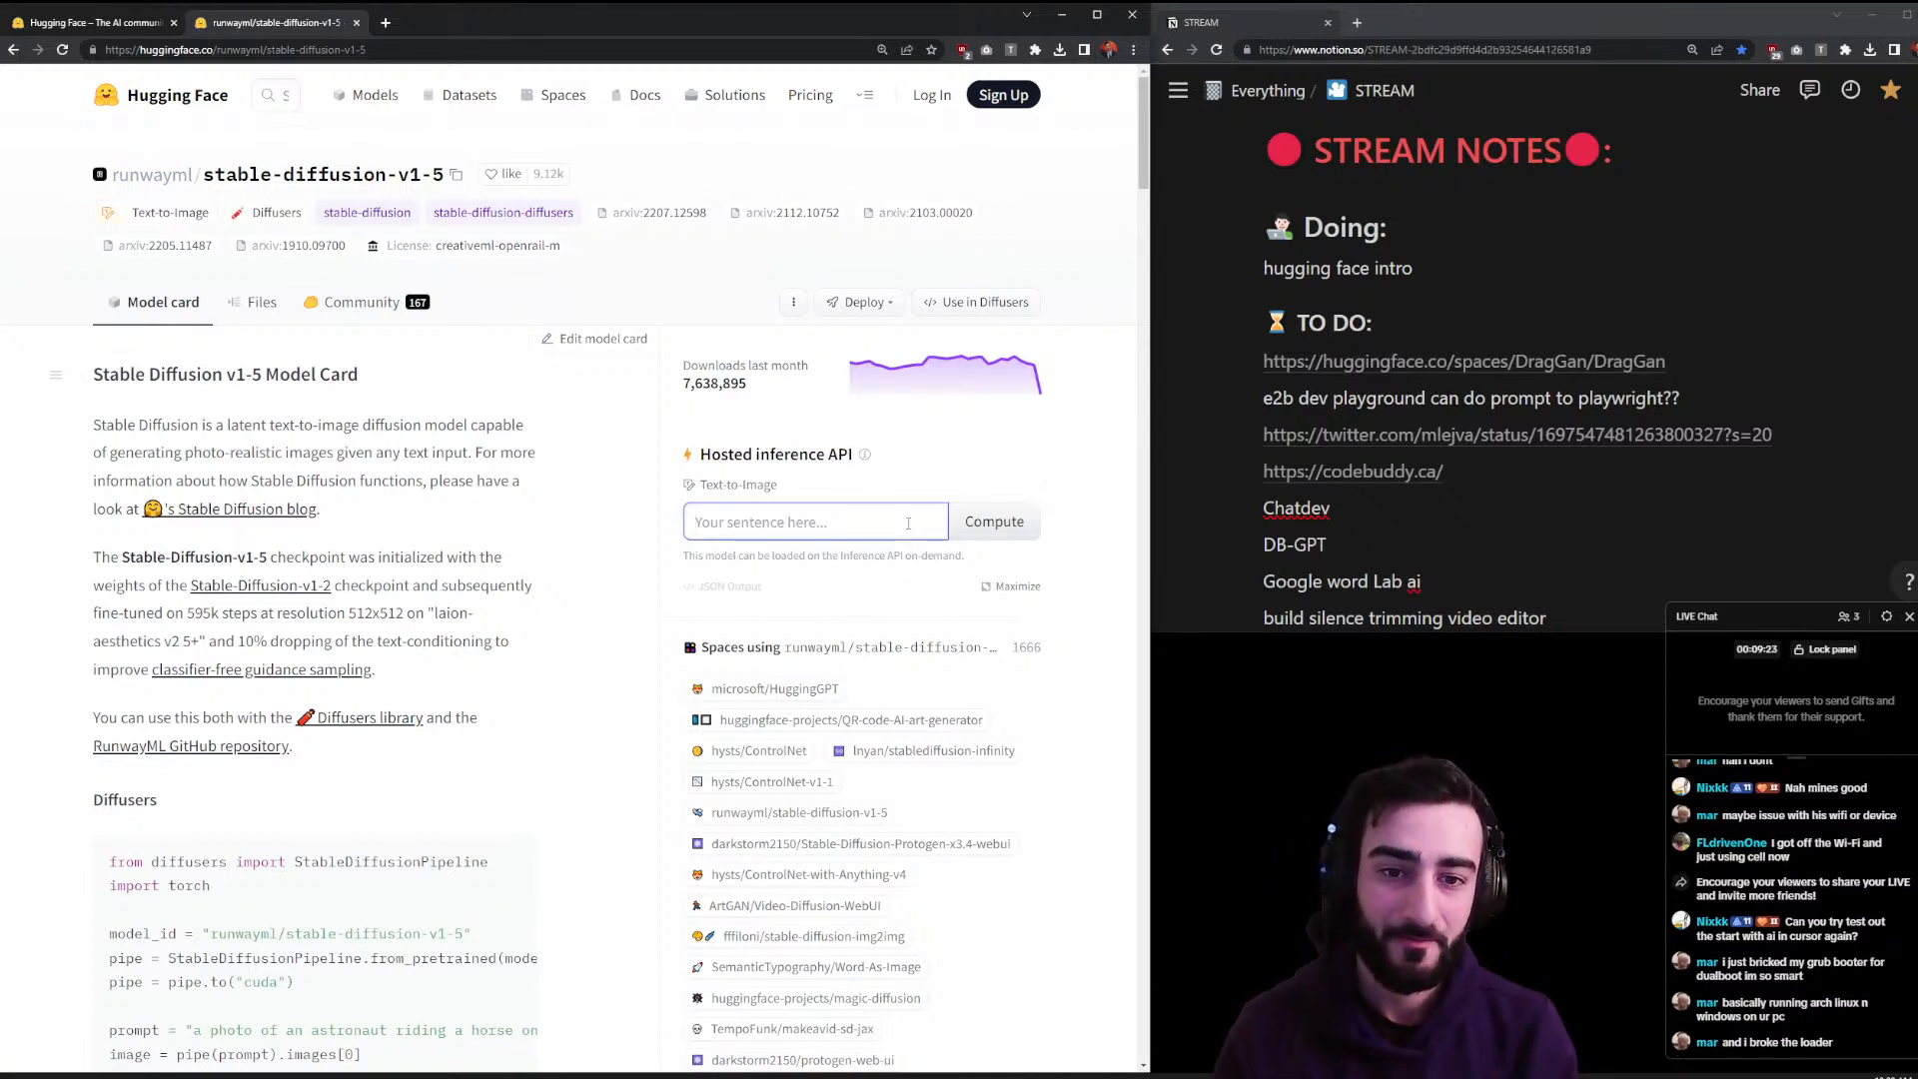
pyautogui.write('a man')
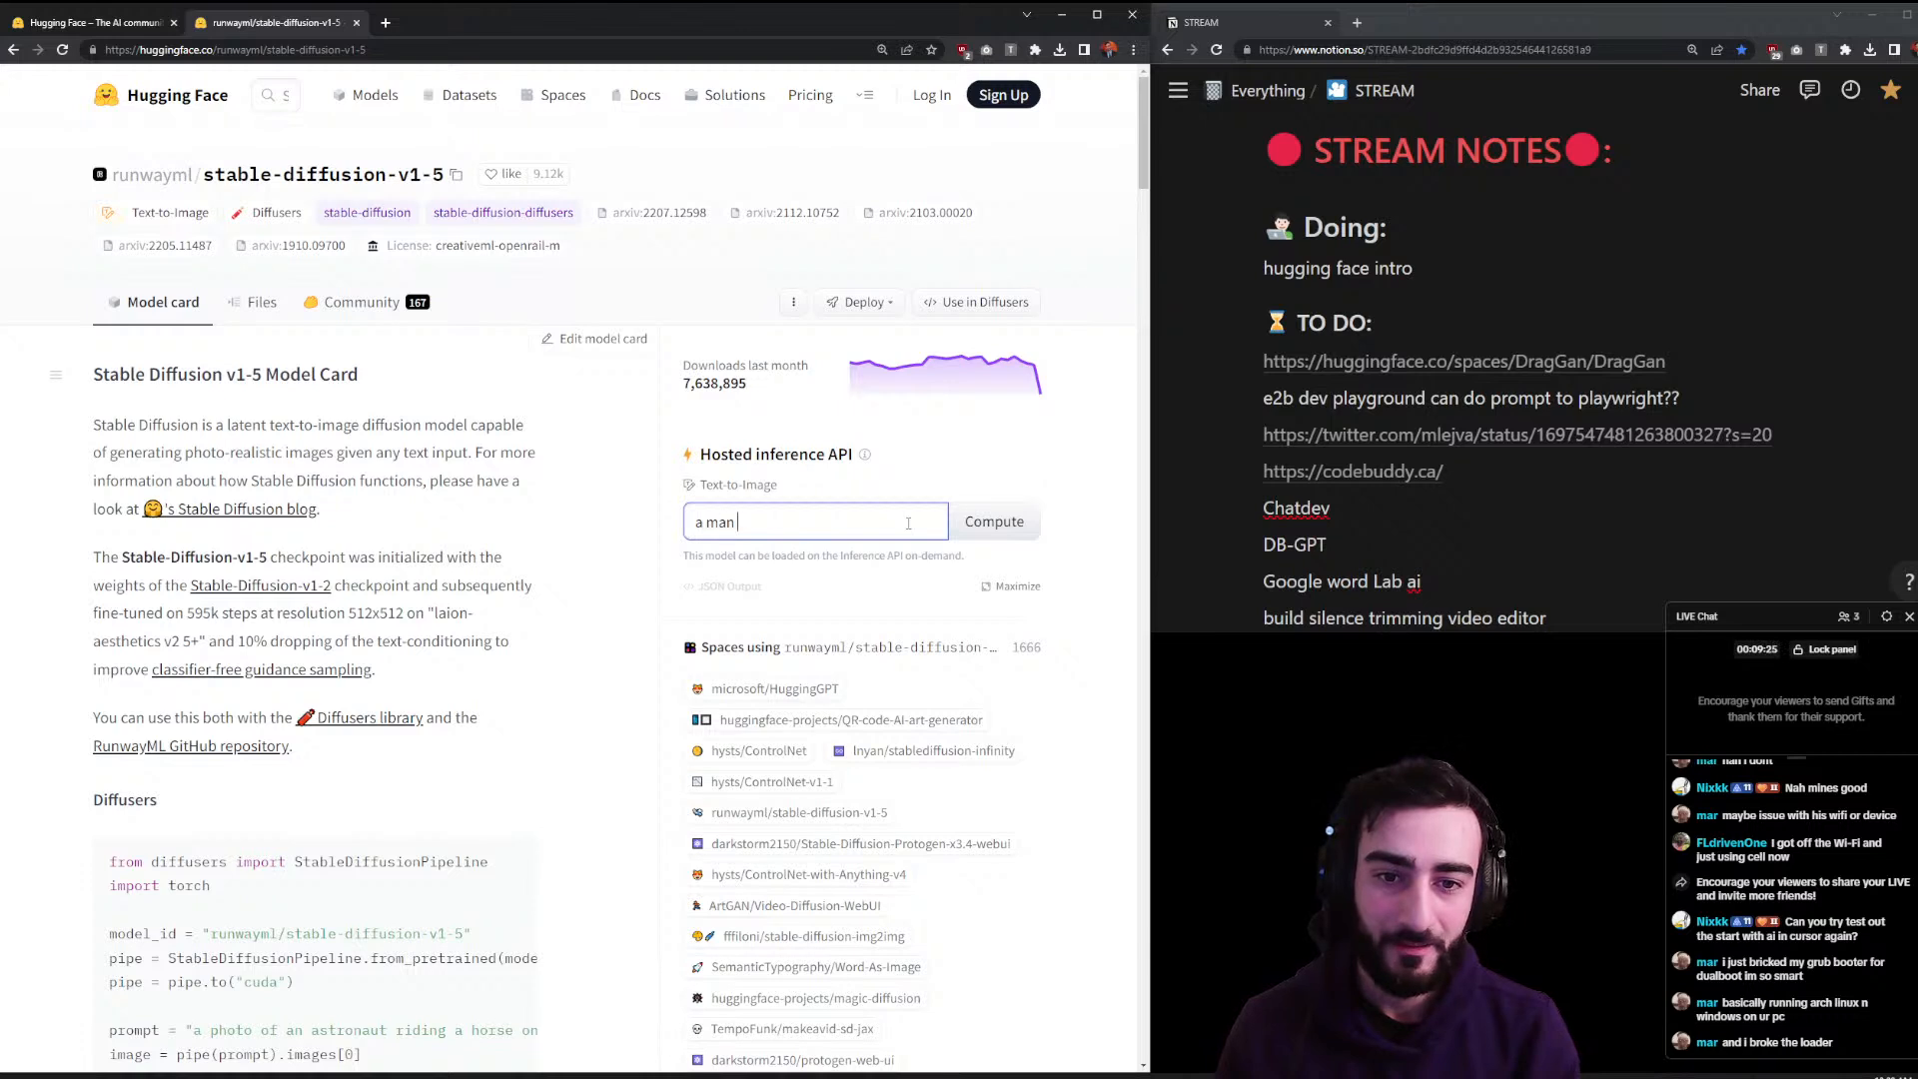
pyautogui.write(' o')
pyautogui.write(' upside down on')
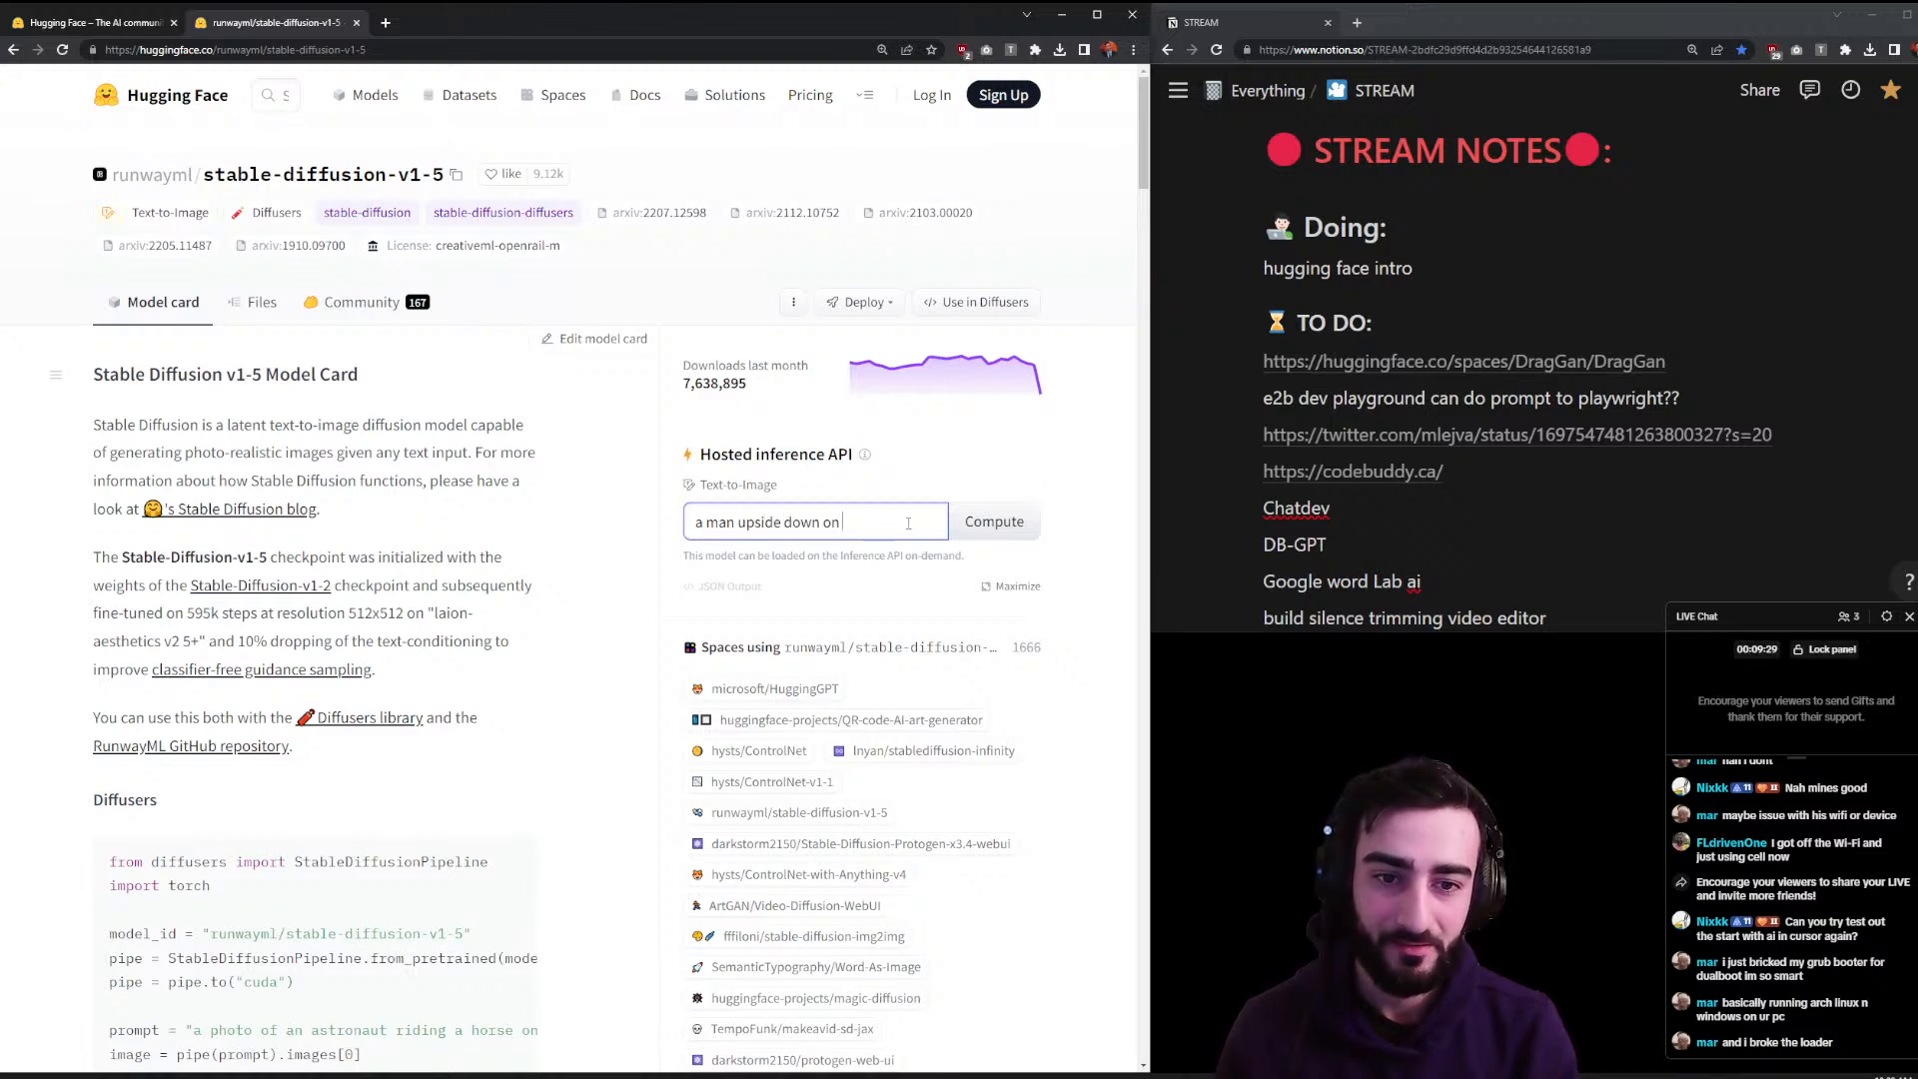
pyautogui.write(' a laptiop')
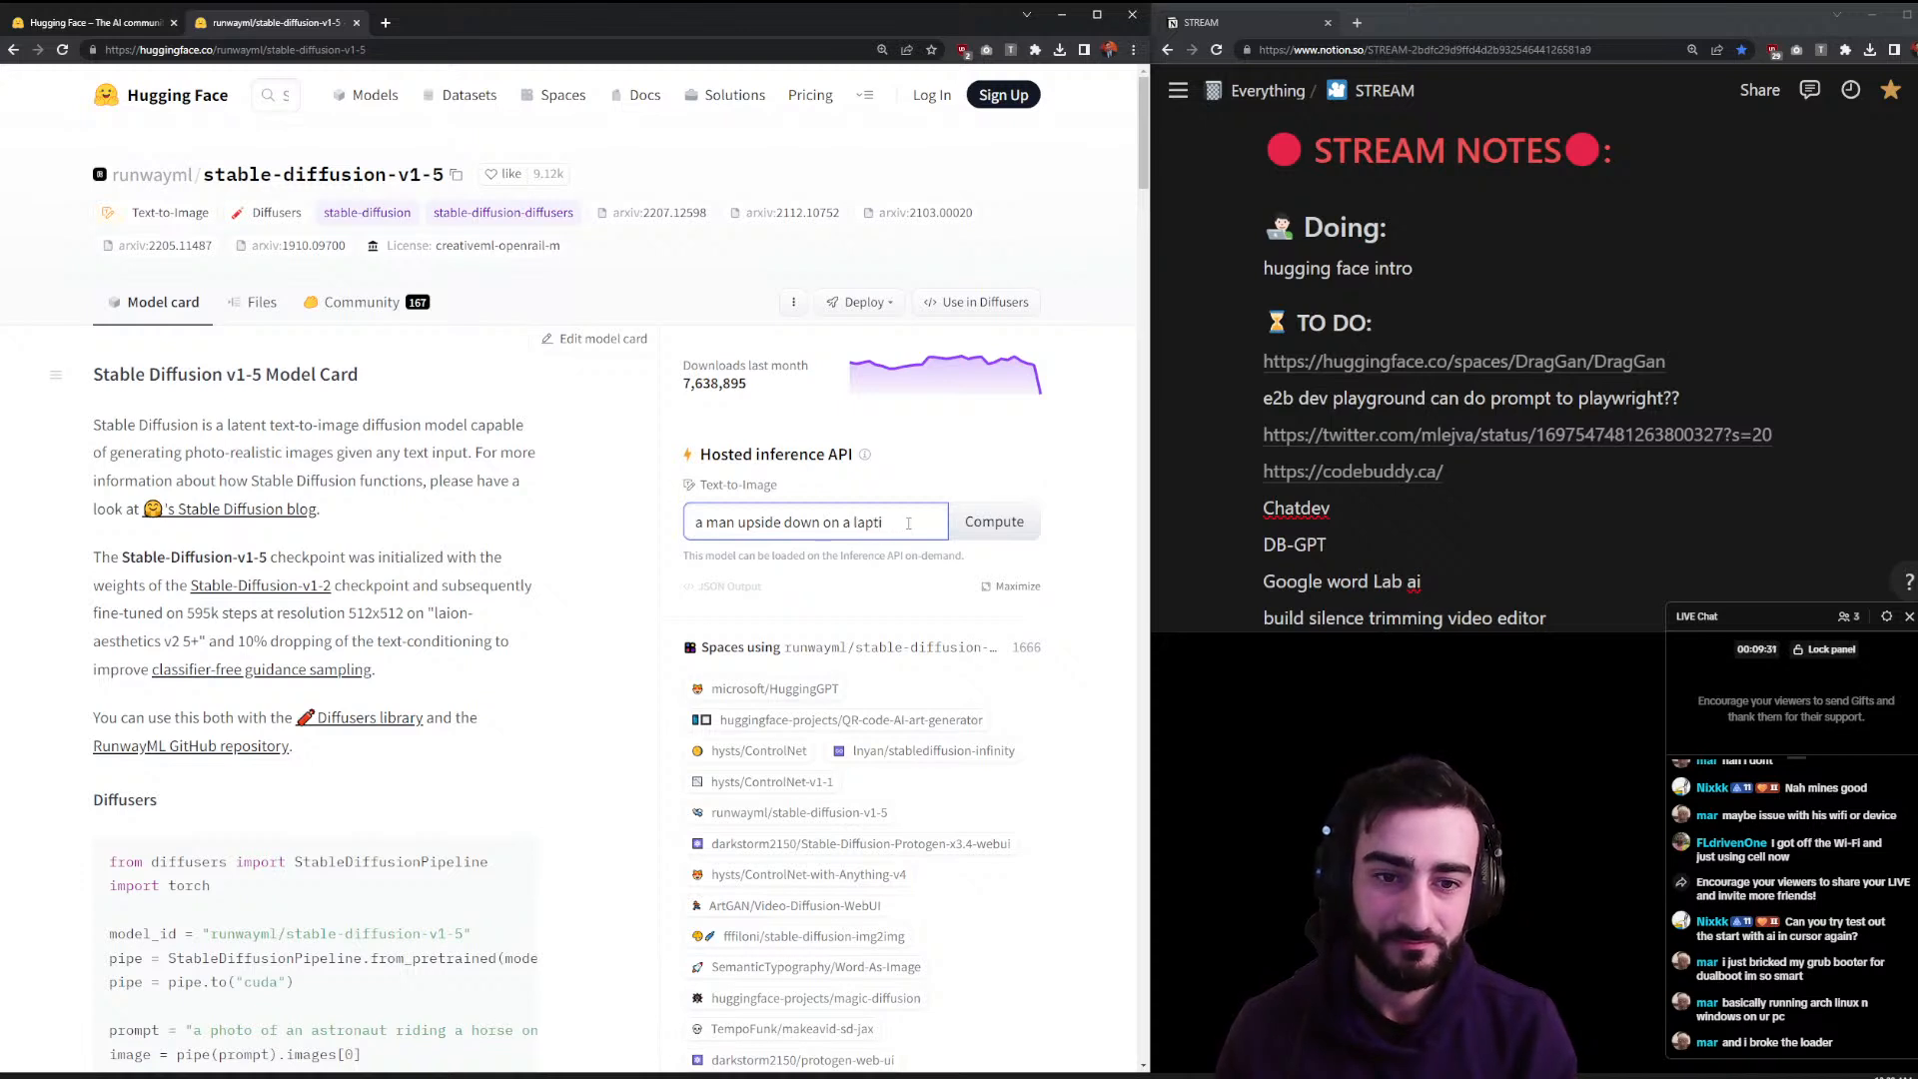
pyautogui.press('BackSpace')
pyautogui.write('op')
pyautogui.click(961, 517)
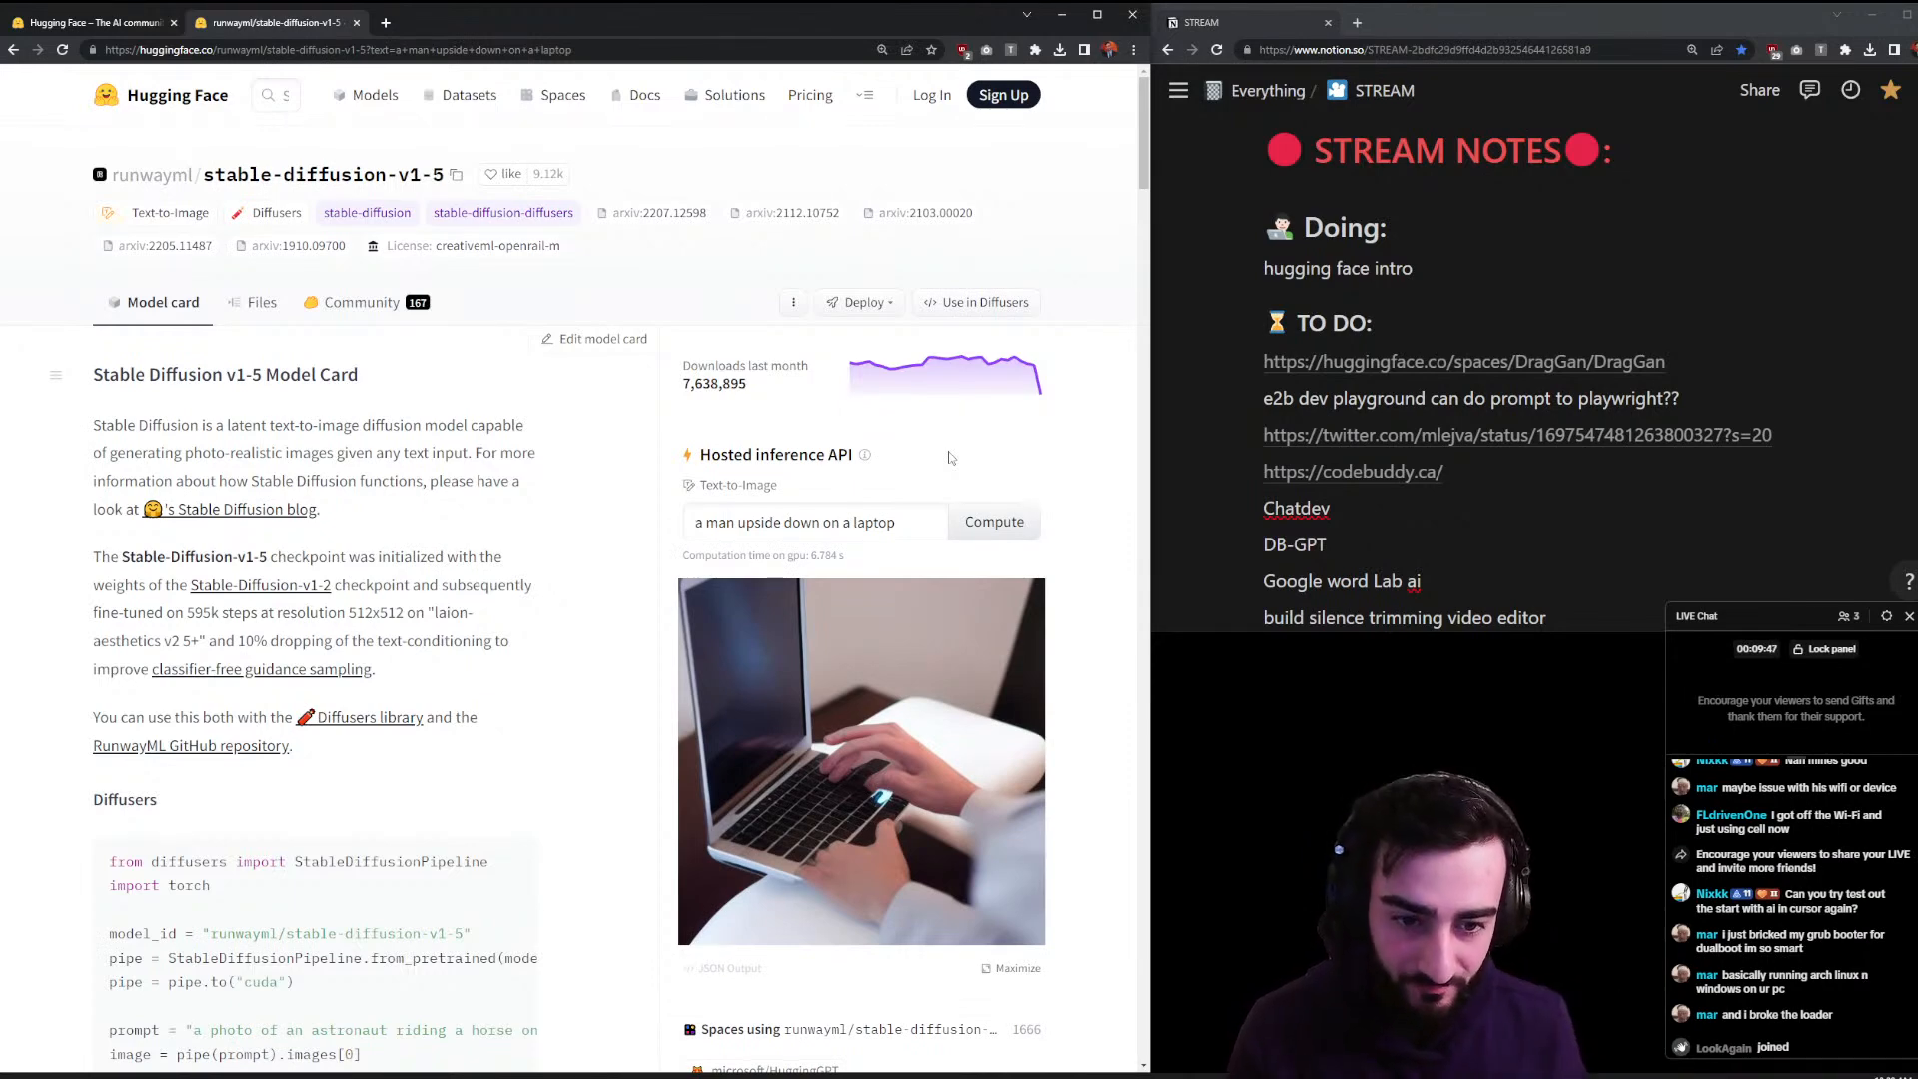
pyautogui.scroll(-2, 837, 573)
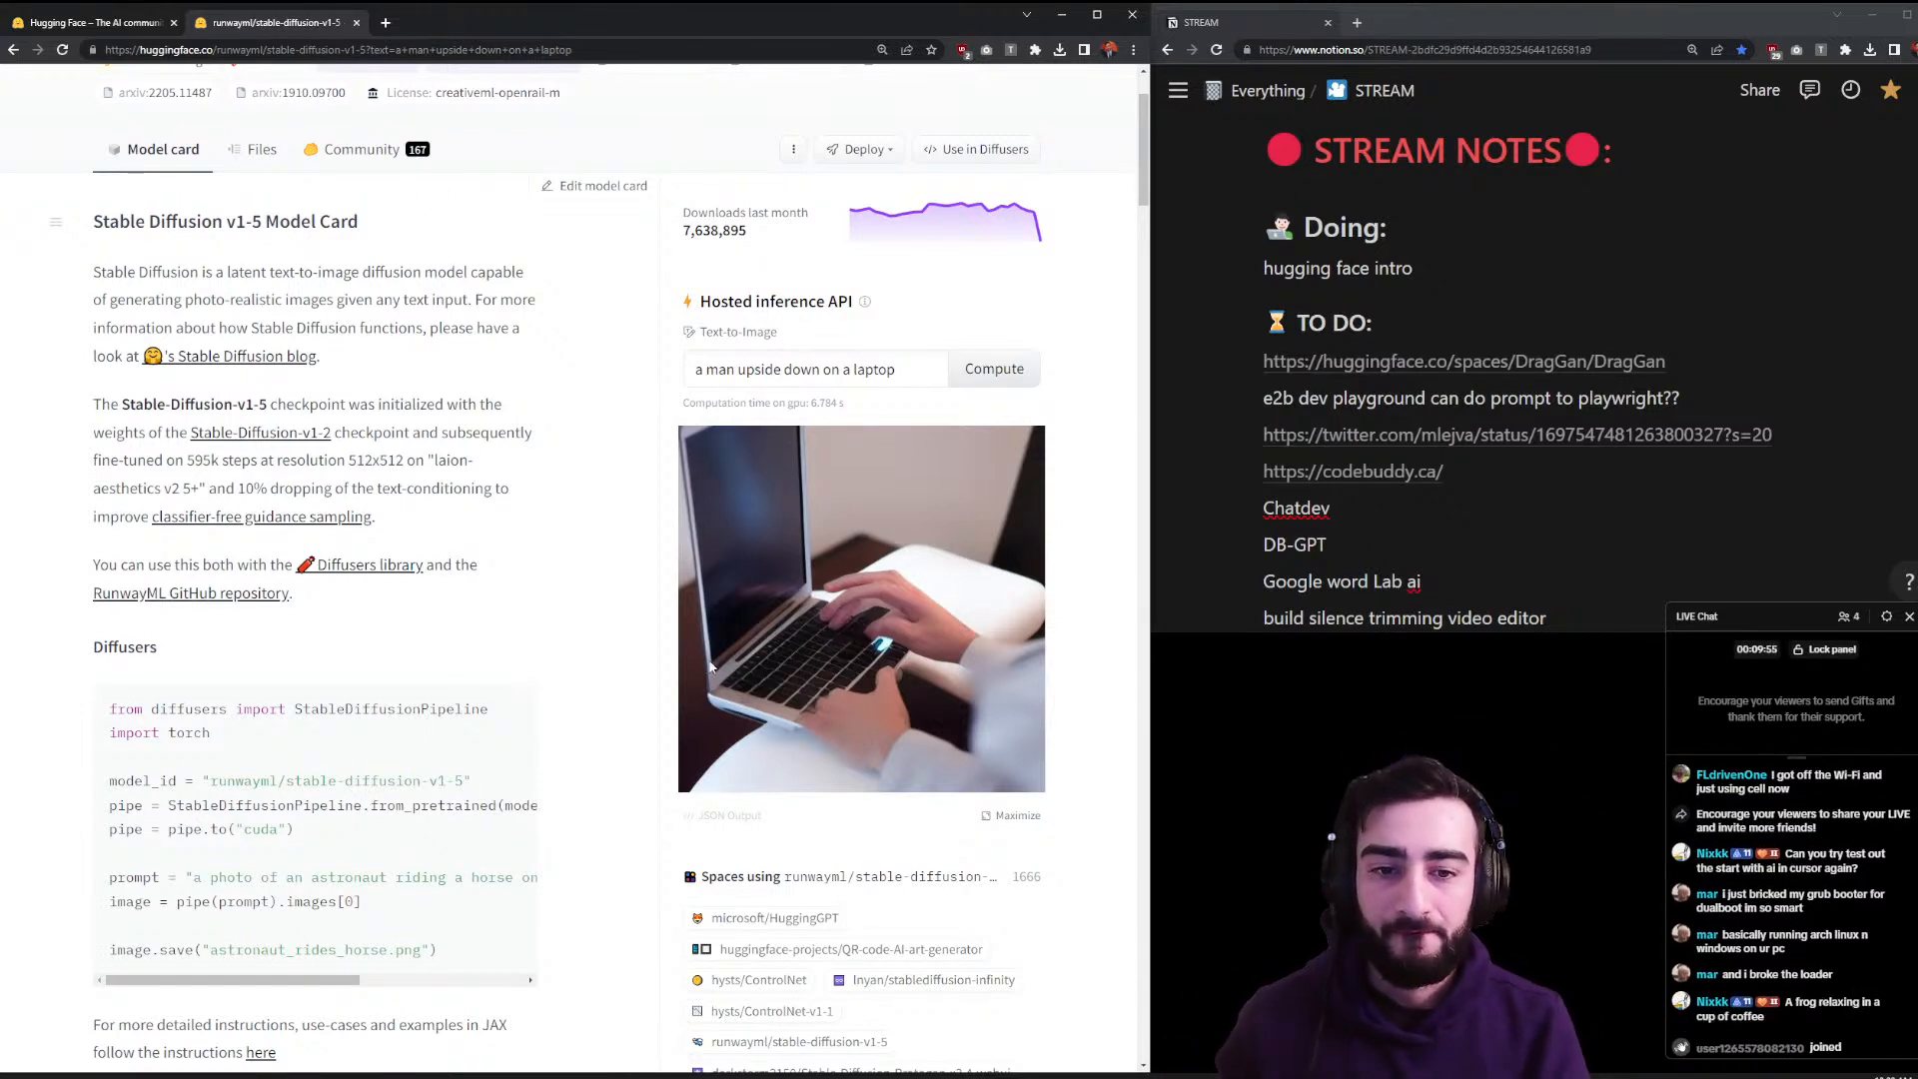
pyautogui.moveTo(889, 371); pyautogui.dragTo(694, 371)
pyautogui.scroll(1, 437, 421)
pyautogui.scroll(1, 436, 420)
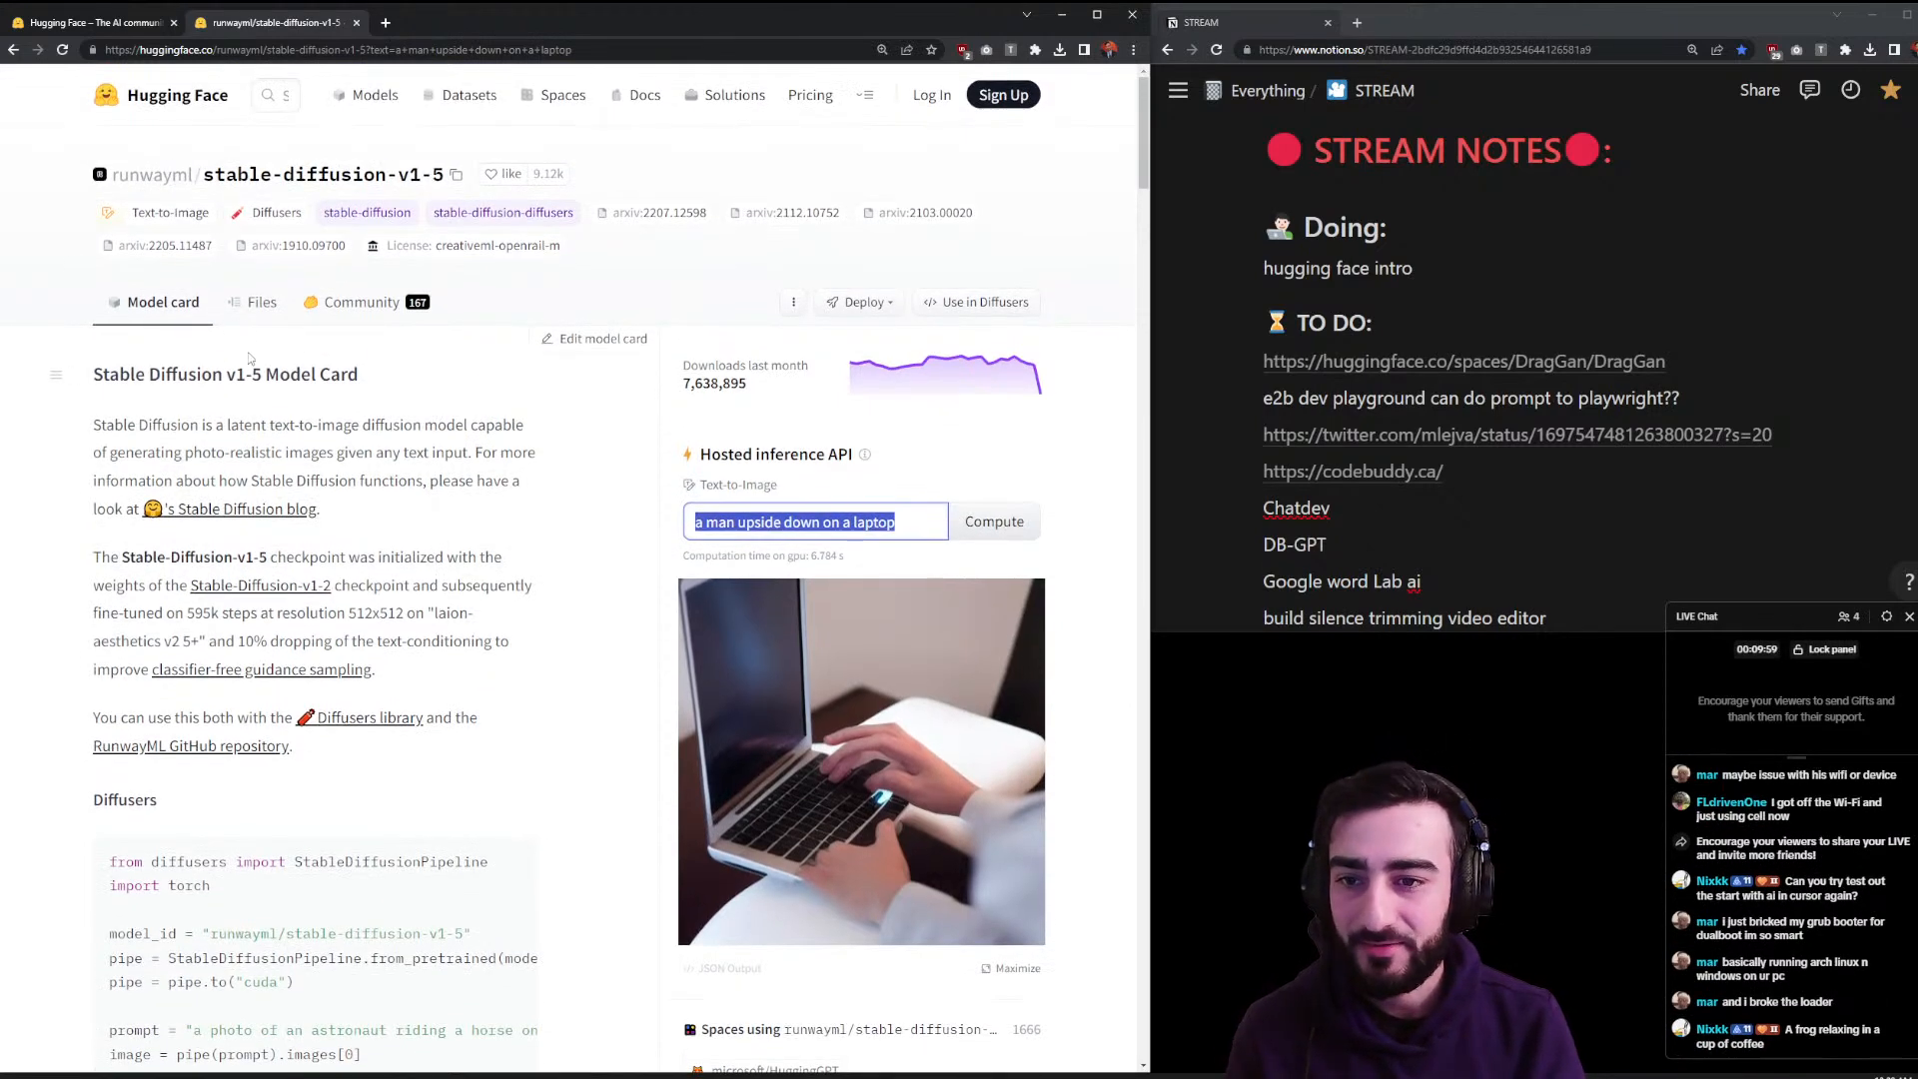
# - Search 'sdxl' and open controlnet-canny-sdxl-1.0 in a new tab, noting its inference is off
pyautogui.click(271, 94)
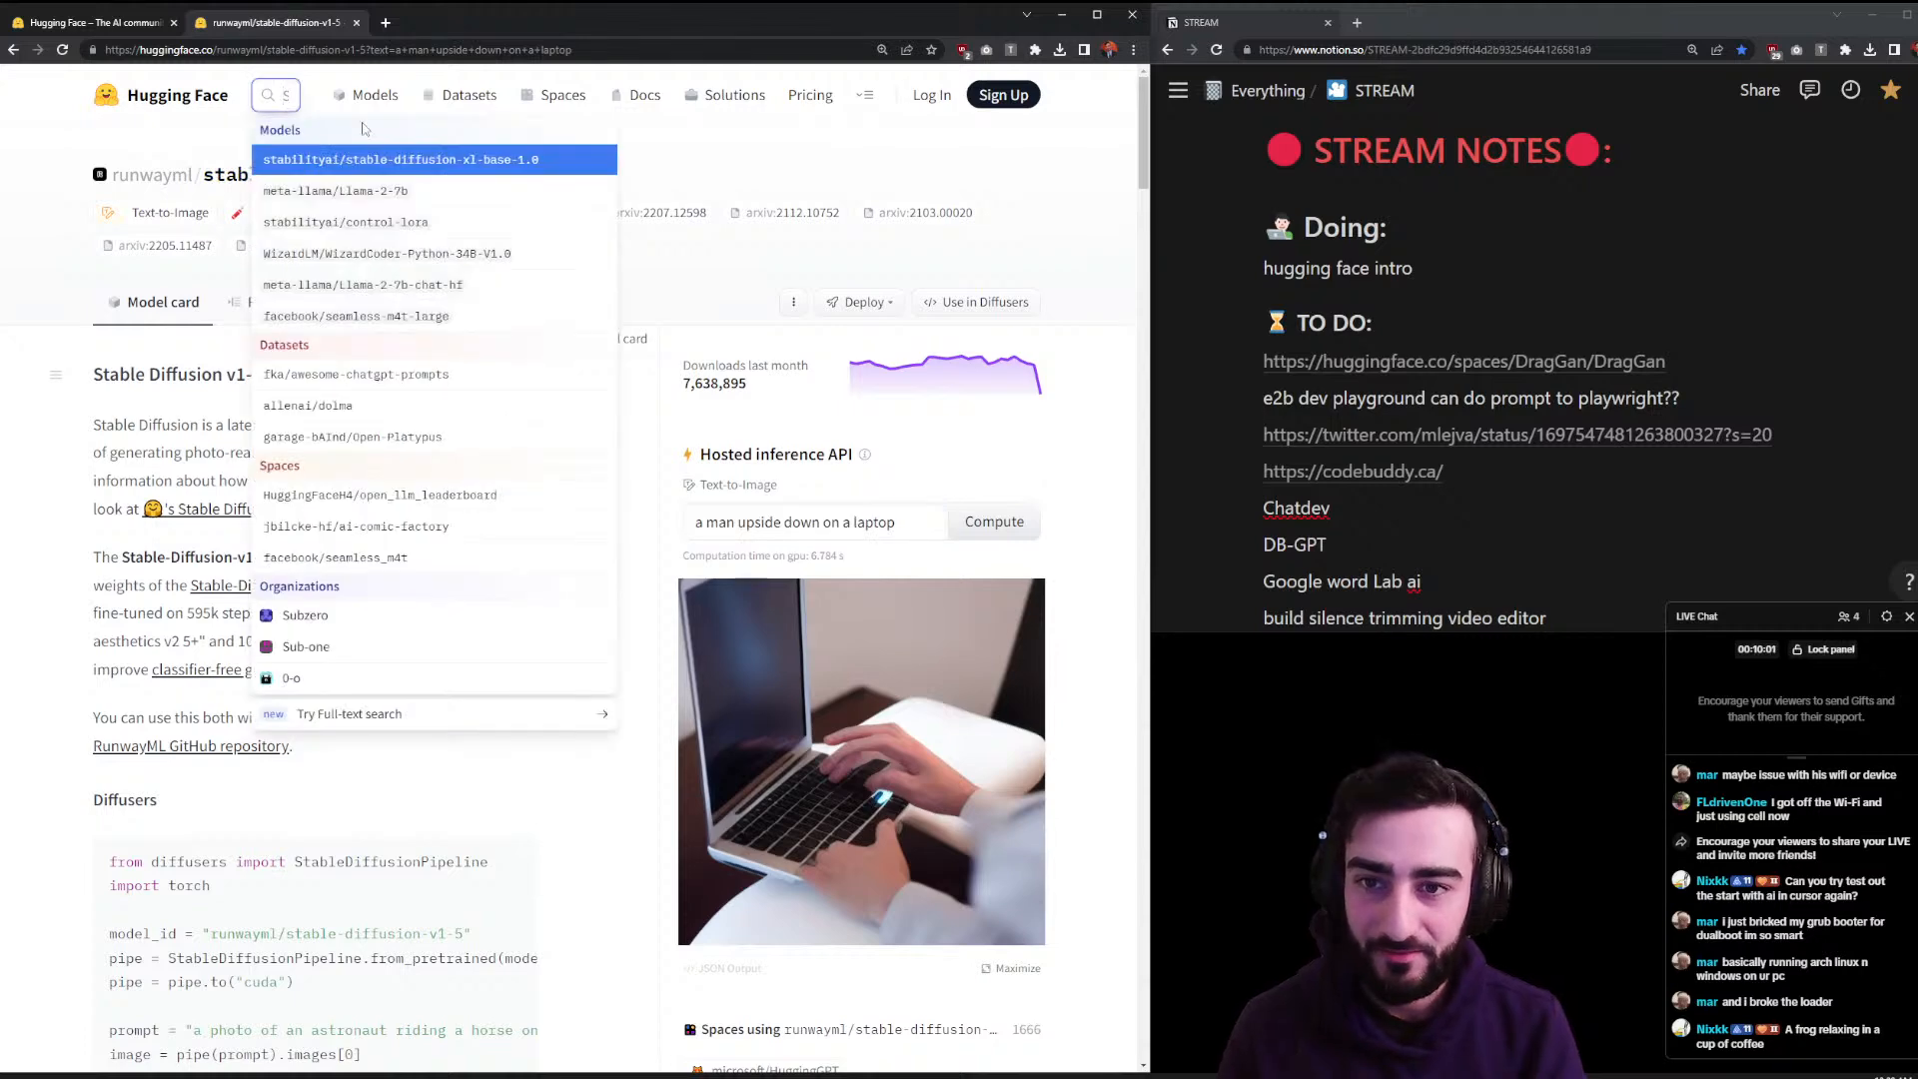
pyautogui.write('s')
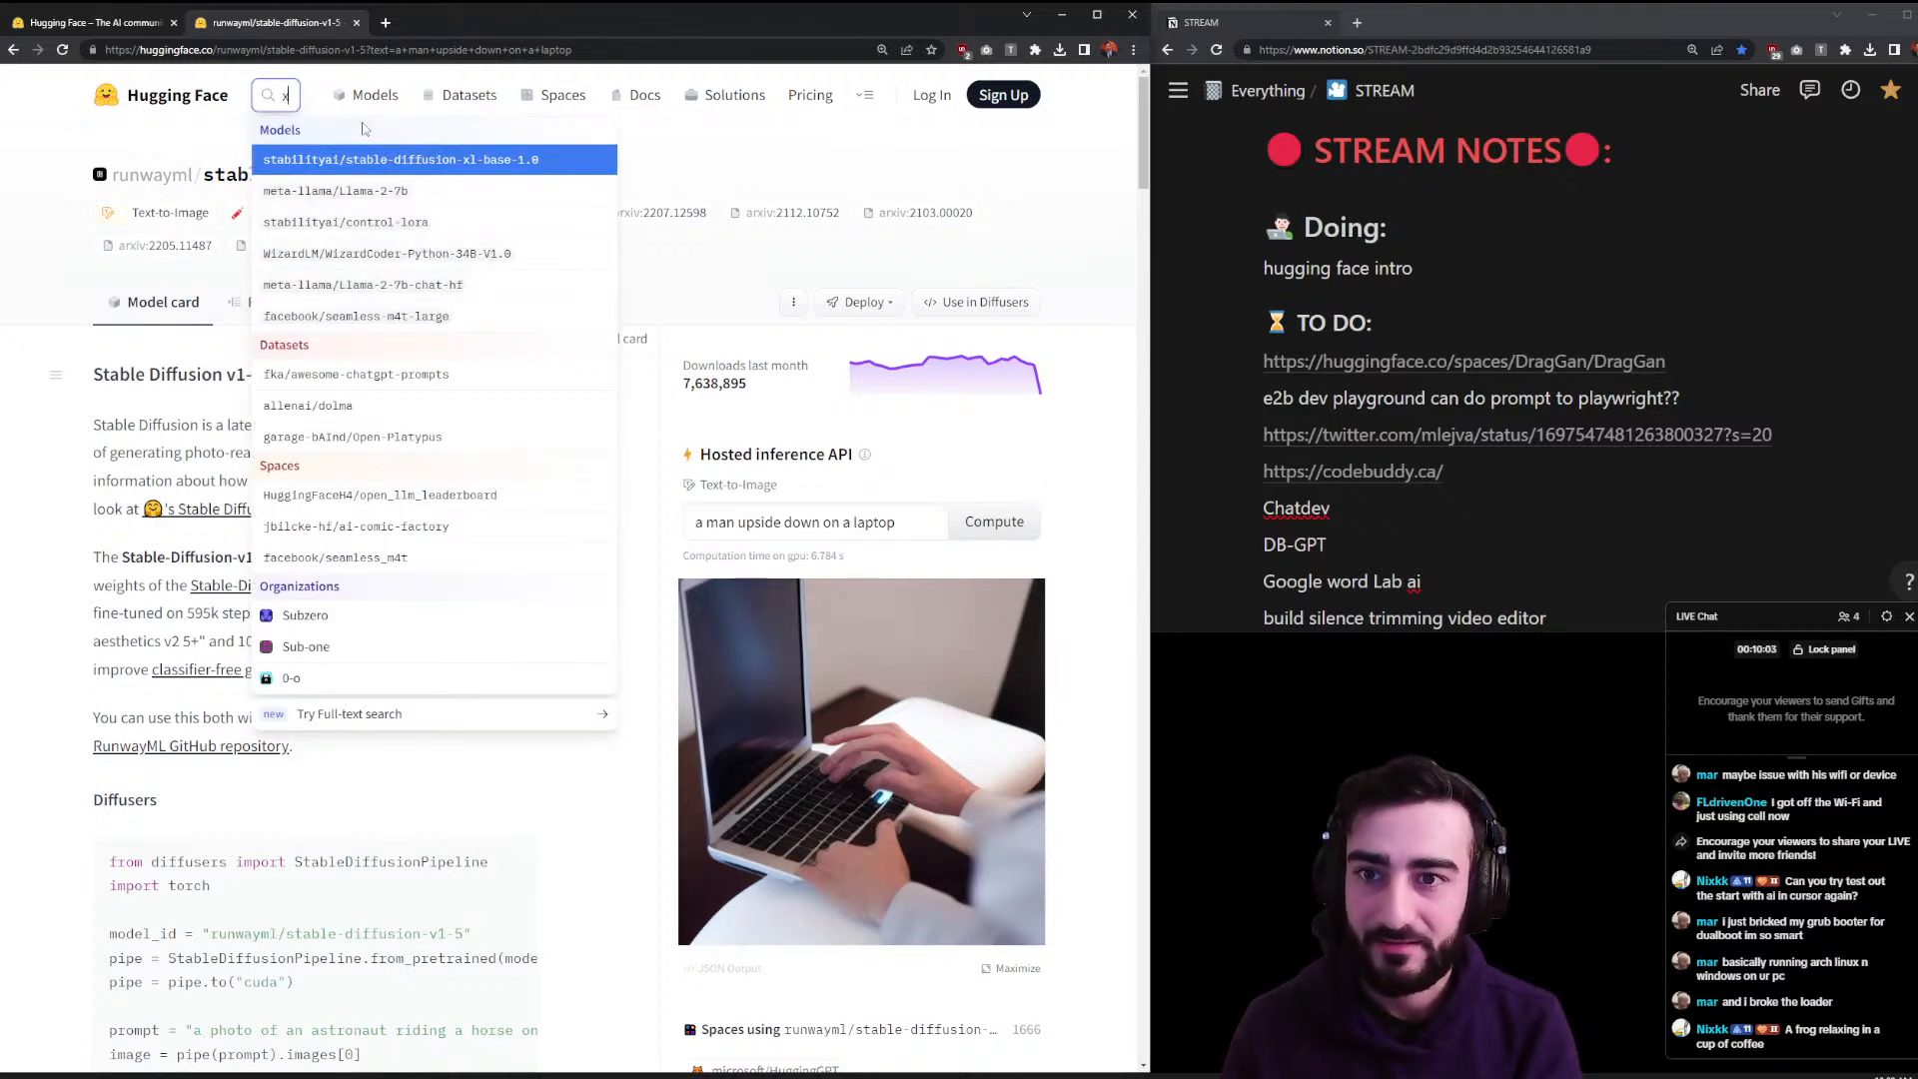
pyautogui.write('dxl')
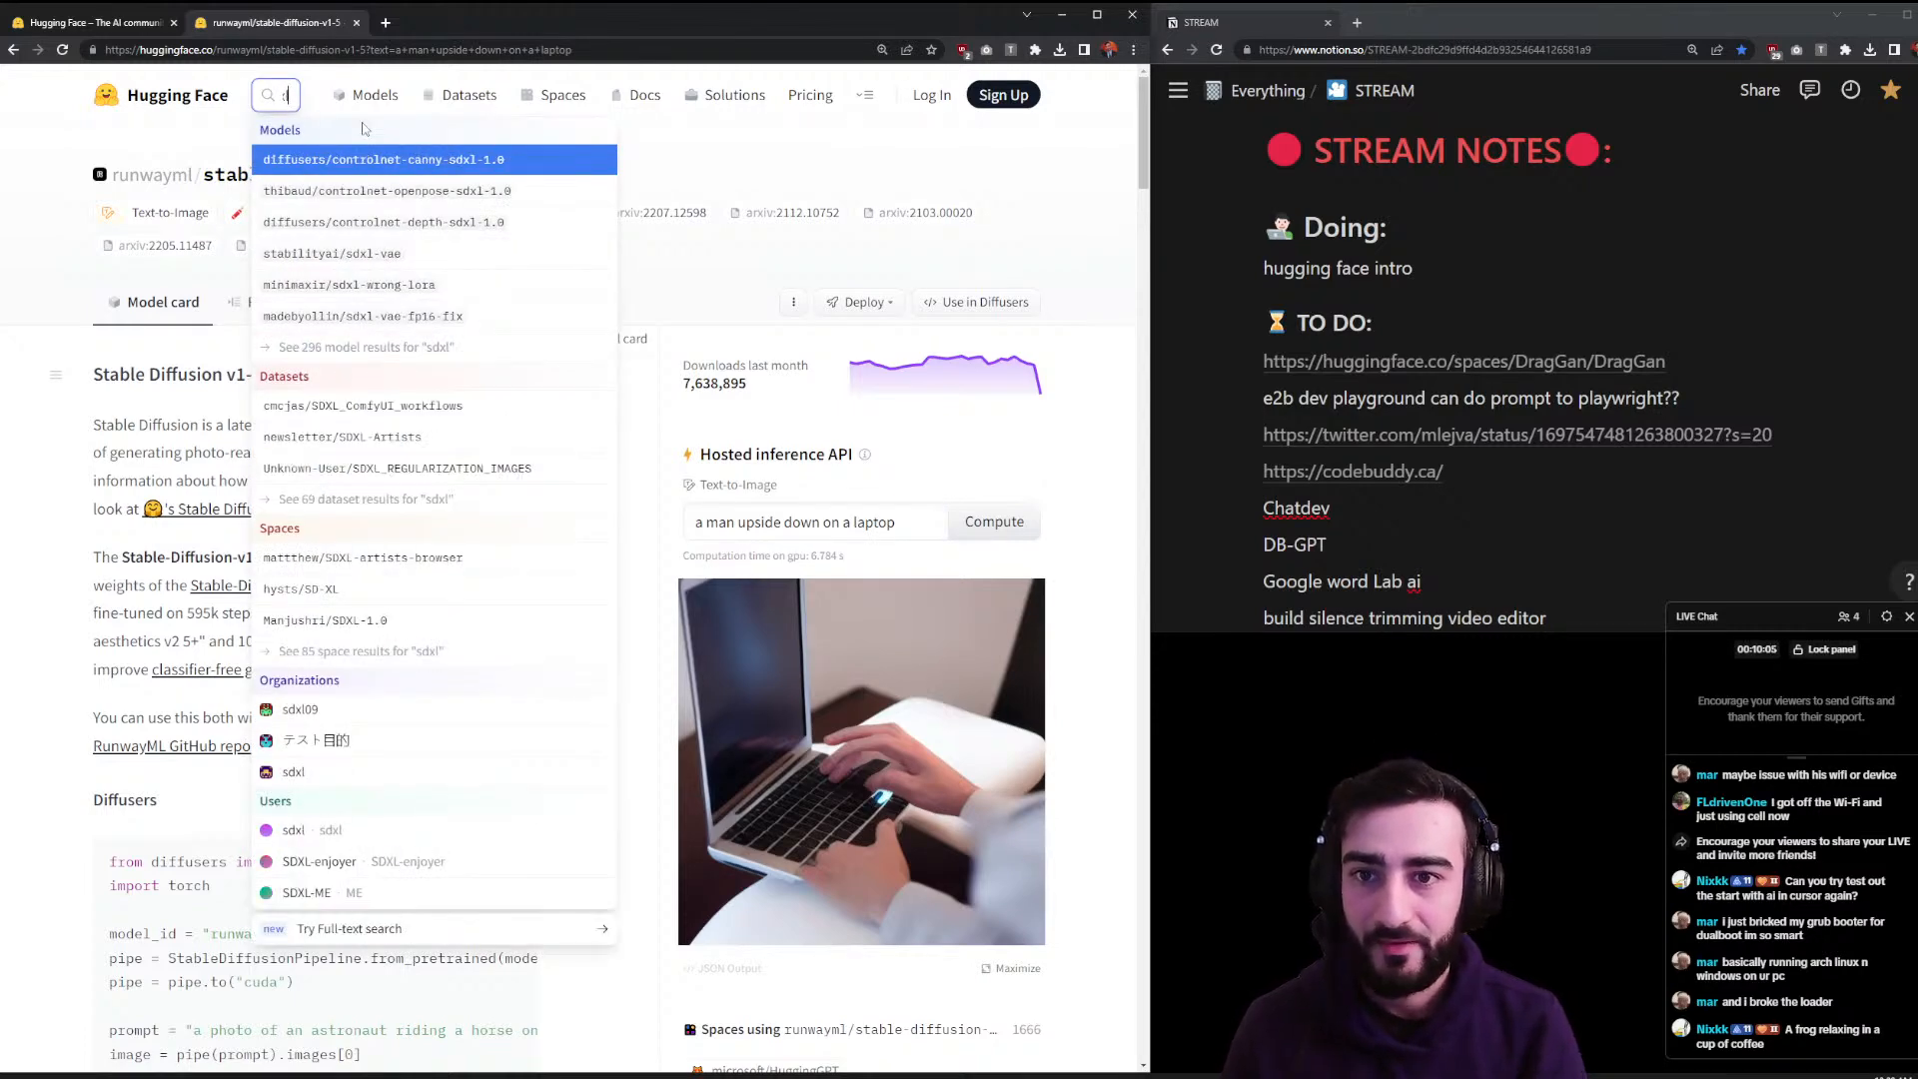
pyautogui.middleClick(428, 166)
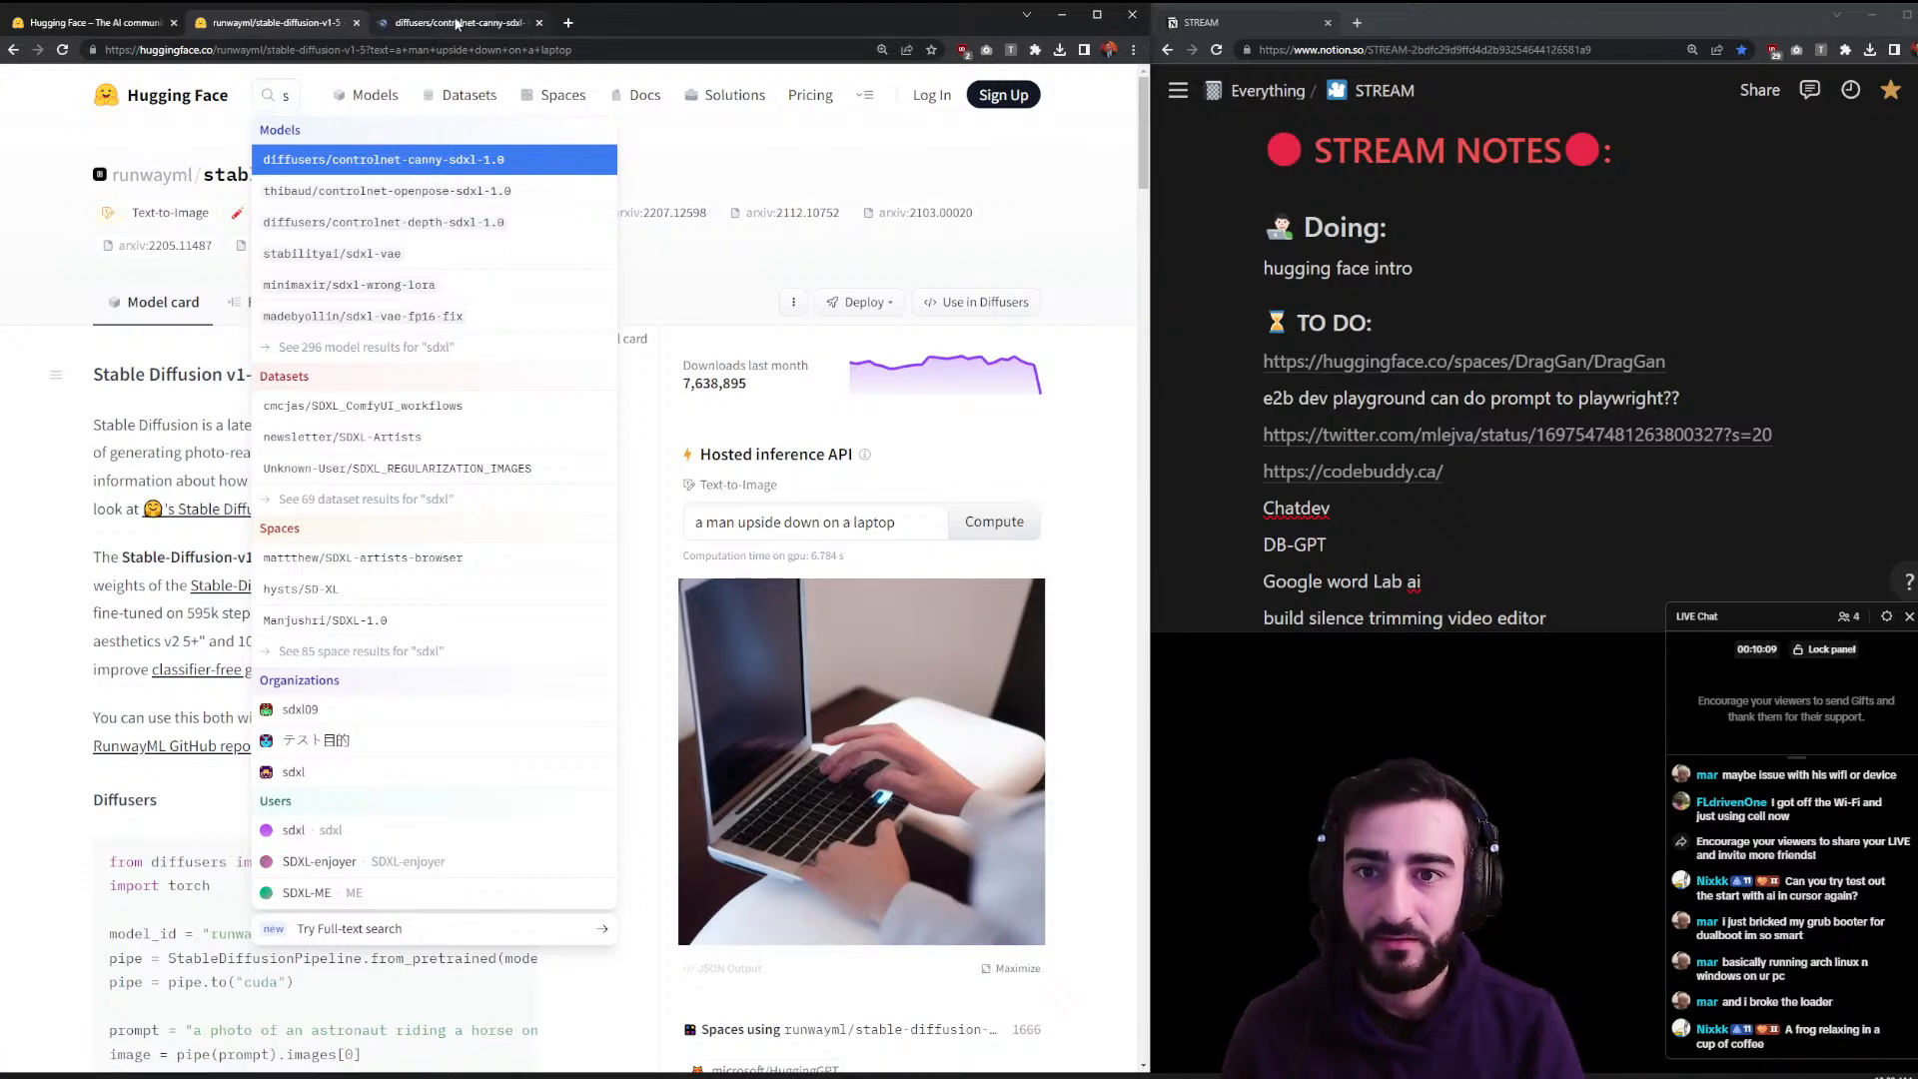
pyautogui.click(457, 24)
pyautogui.moveTo(714, 477); pyautogui.dragTo(769, 484)
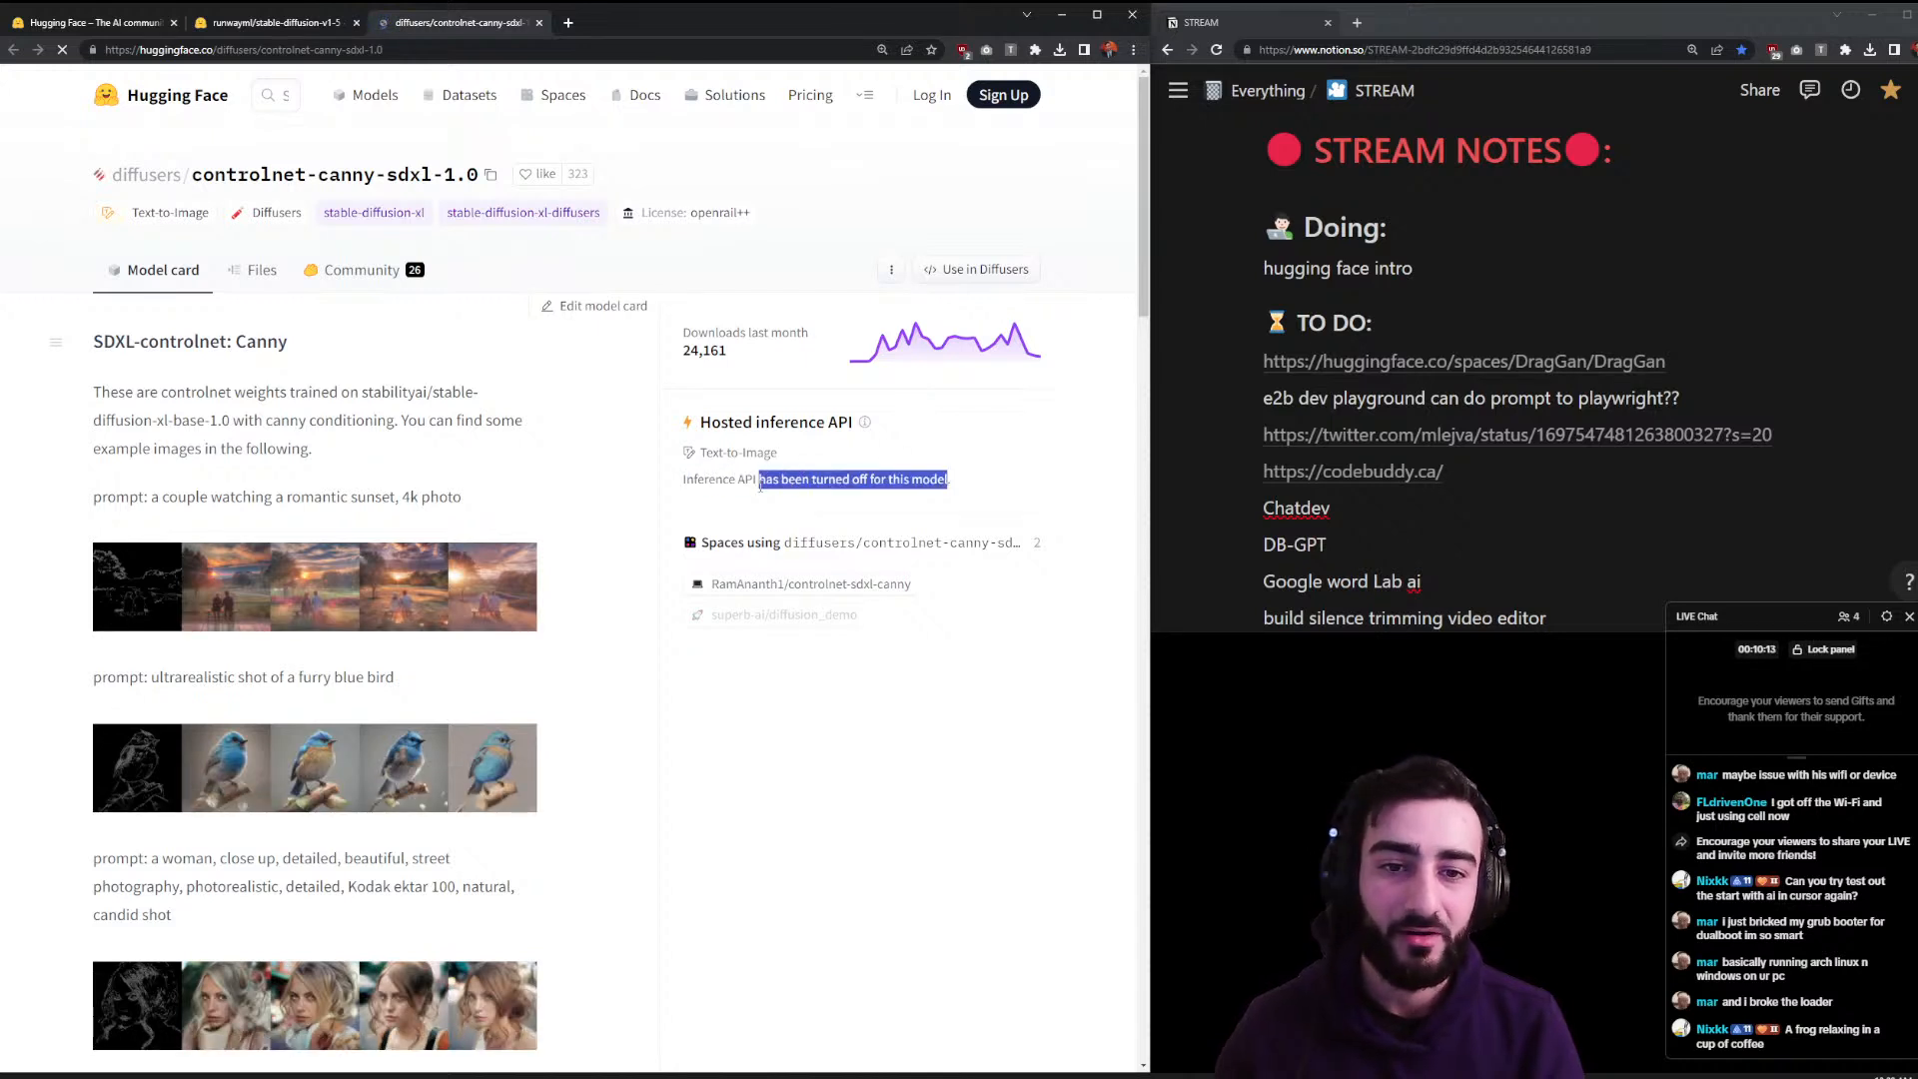
# - Search again and open the stabilityai/stable-diffusion-xl-base-1.0 model page
pyautogui.click(285, 96)
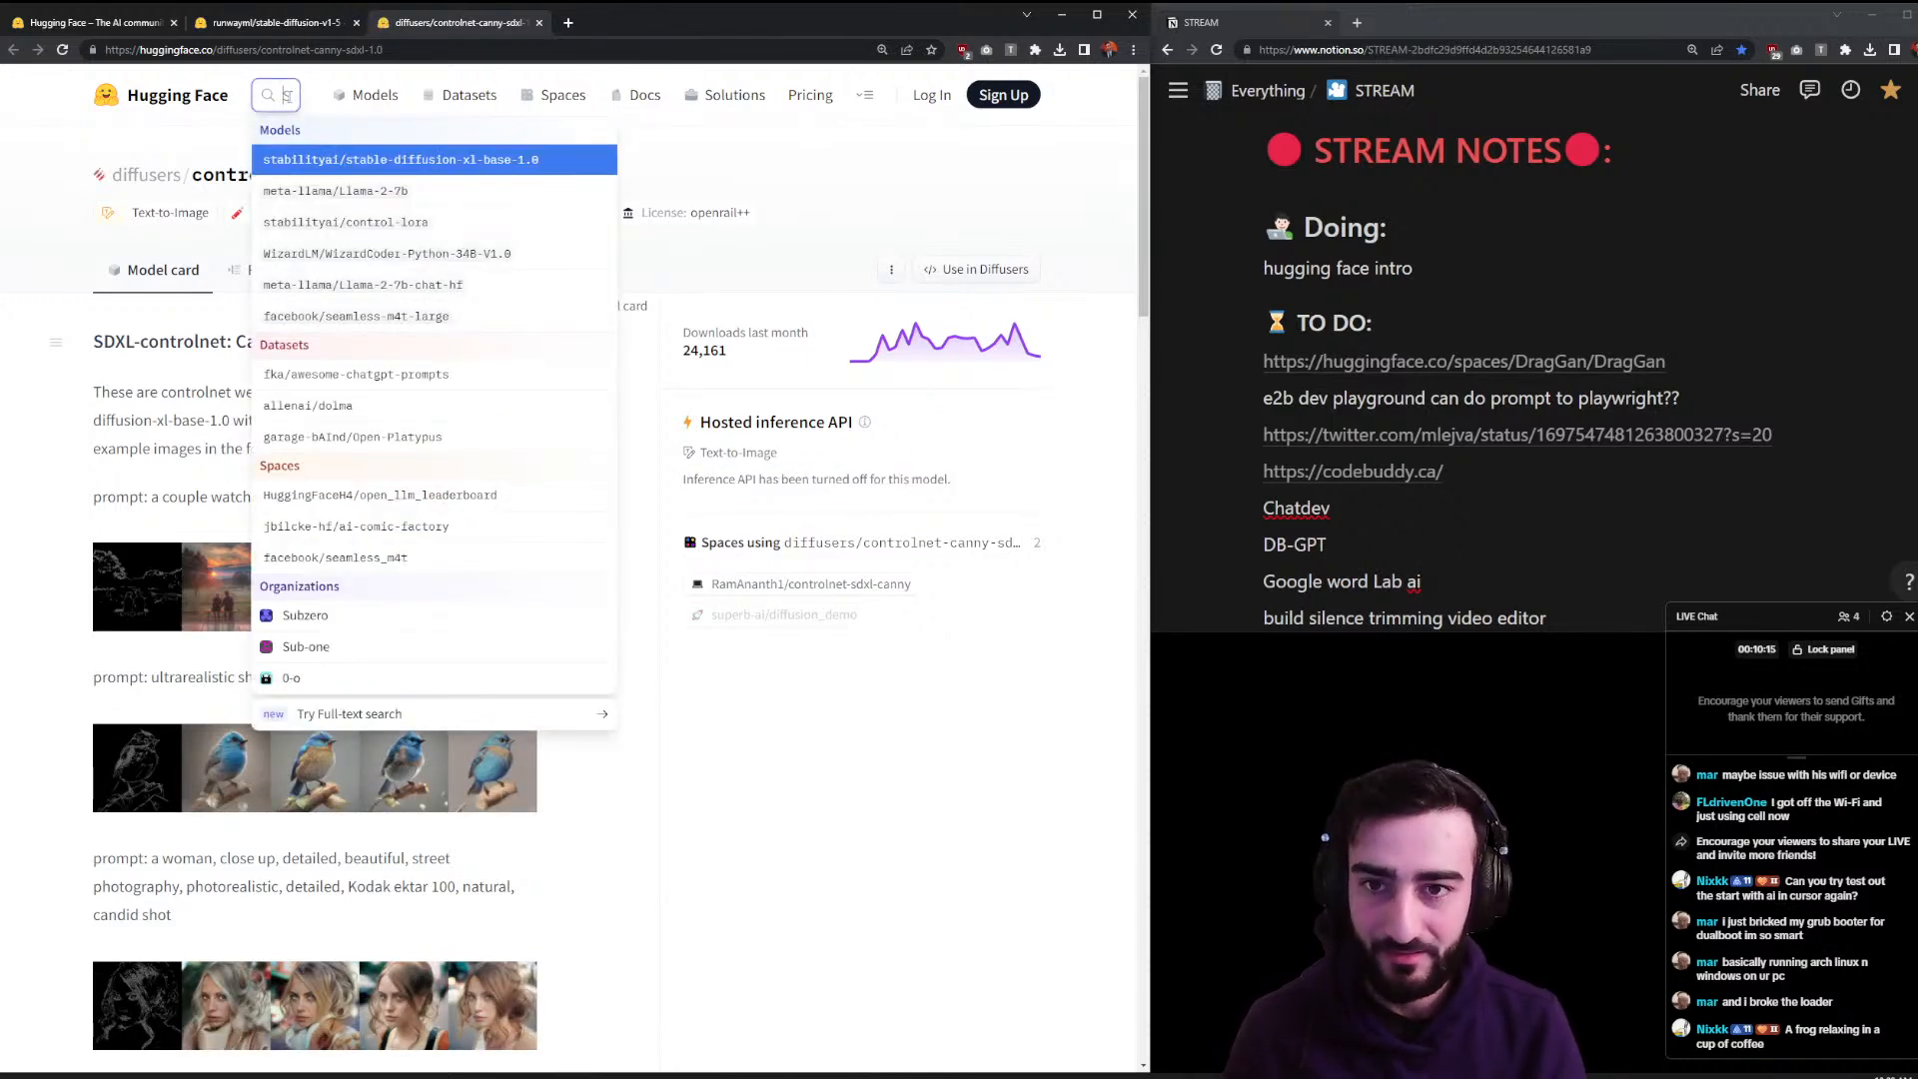
pyautogui.write('sdx')
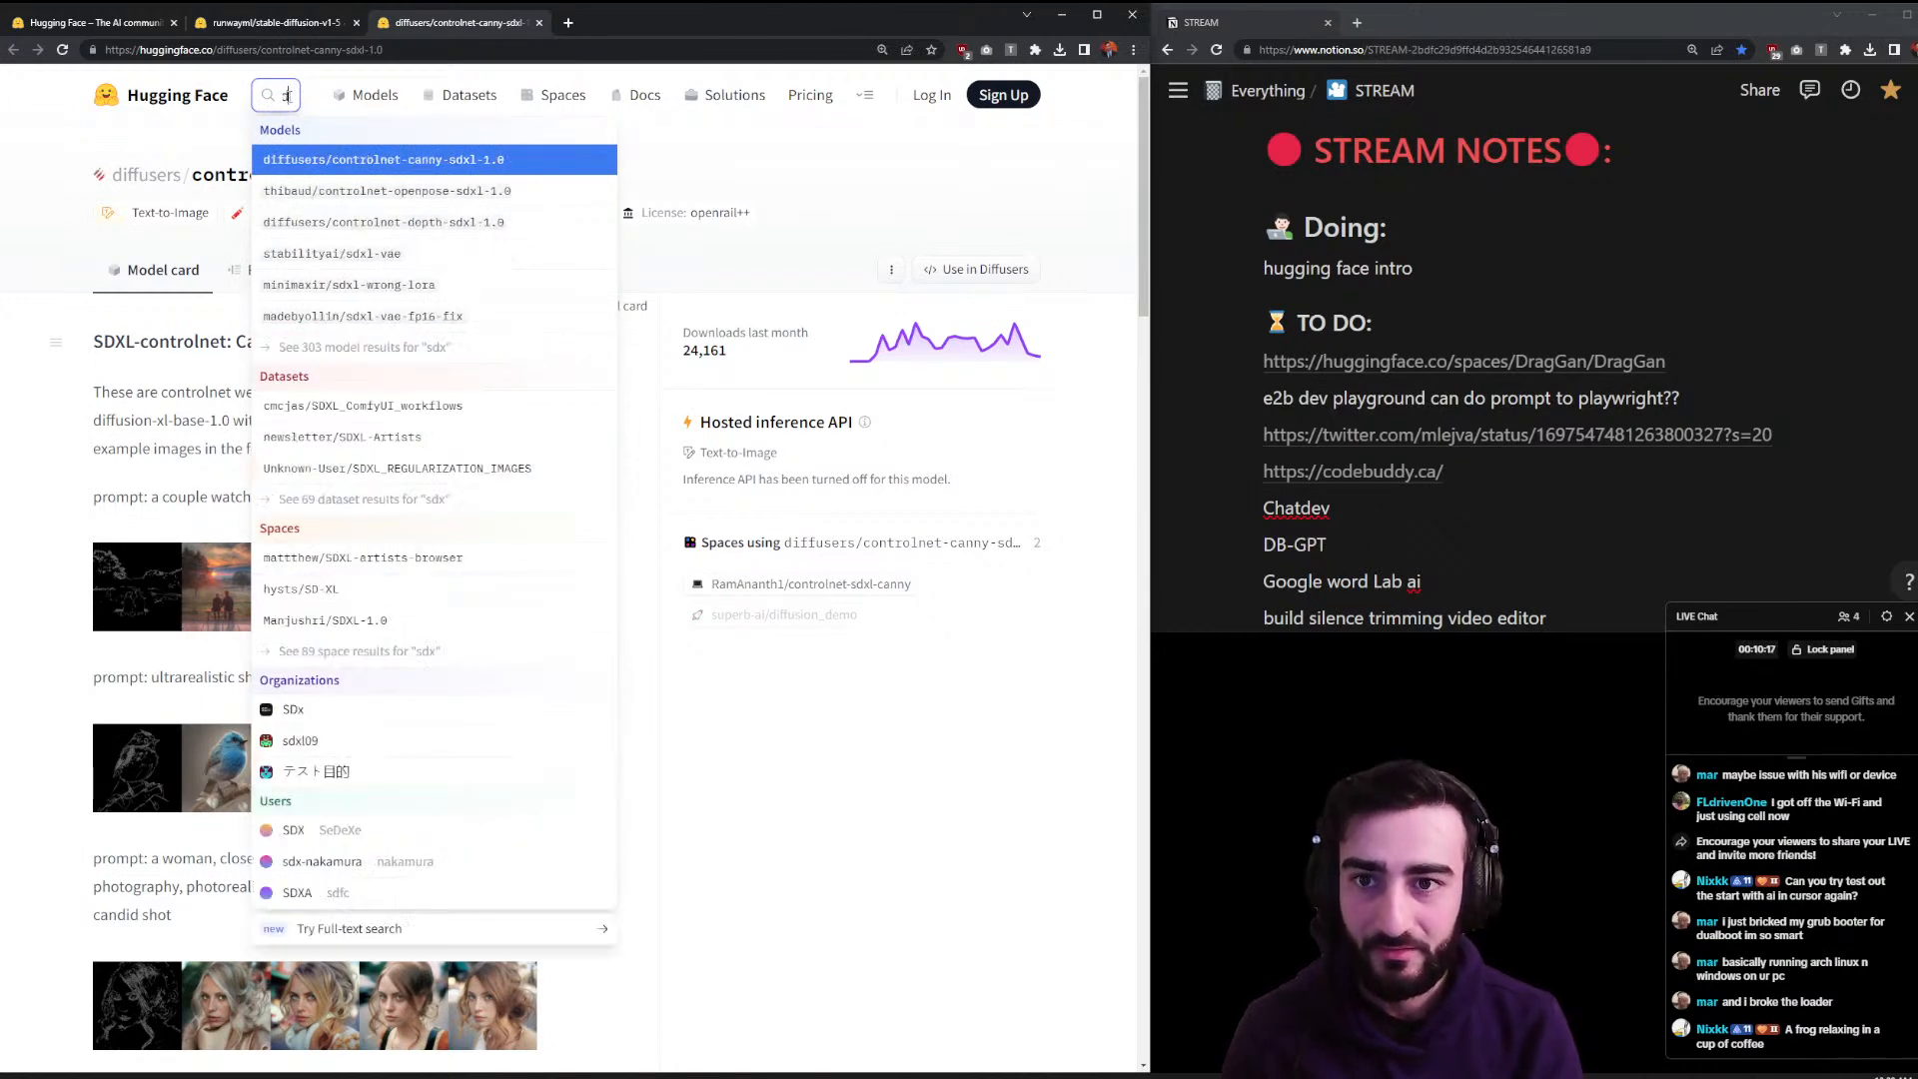
pyautogui.press('BackSpace')
pyautogui.press('BackSpace')
pyautogui.press('BackSpace')
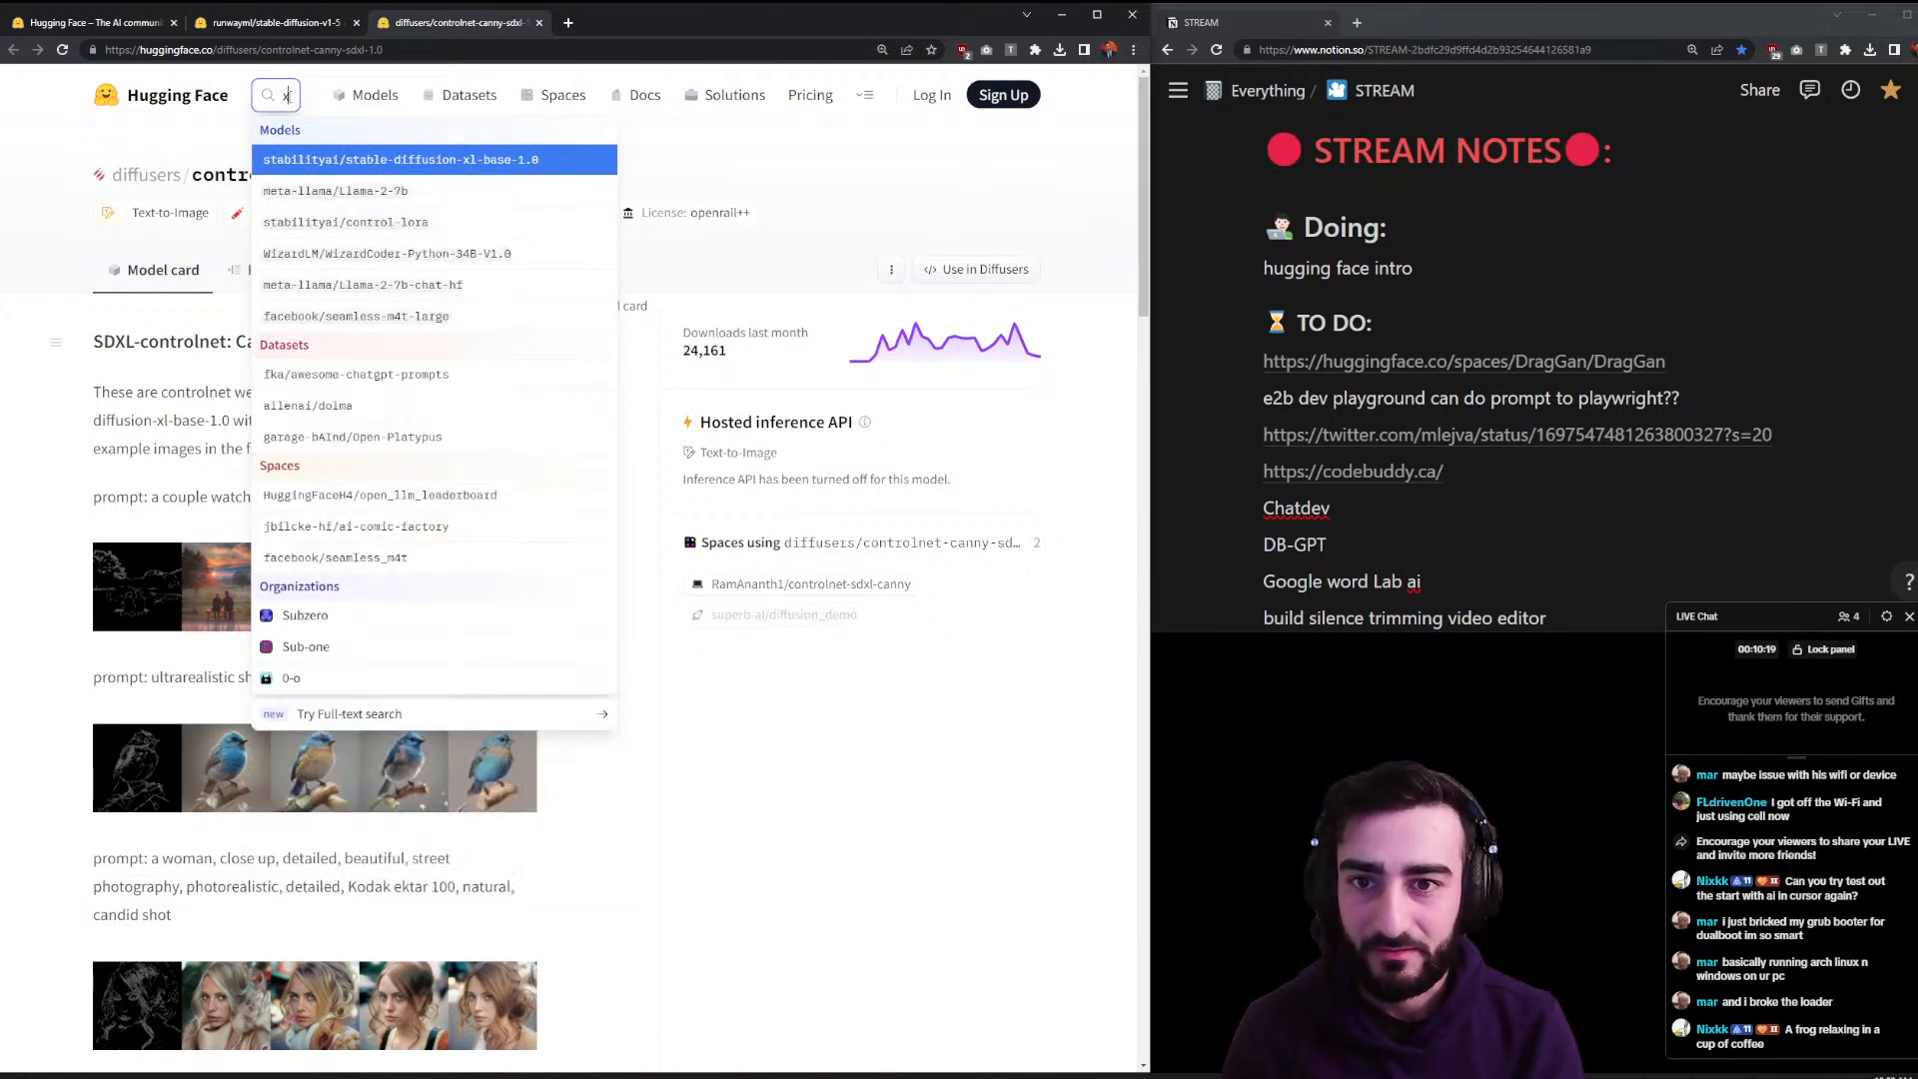
pyautogui.click(360, 162)
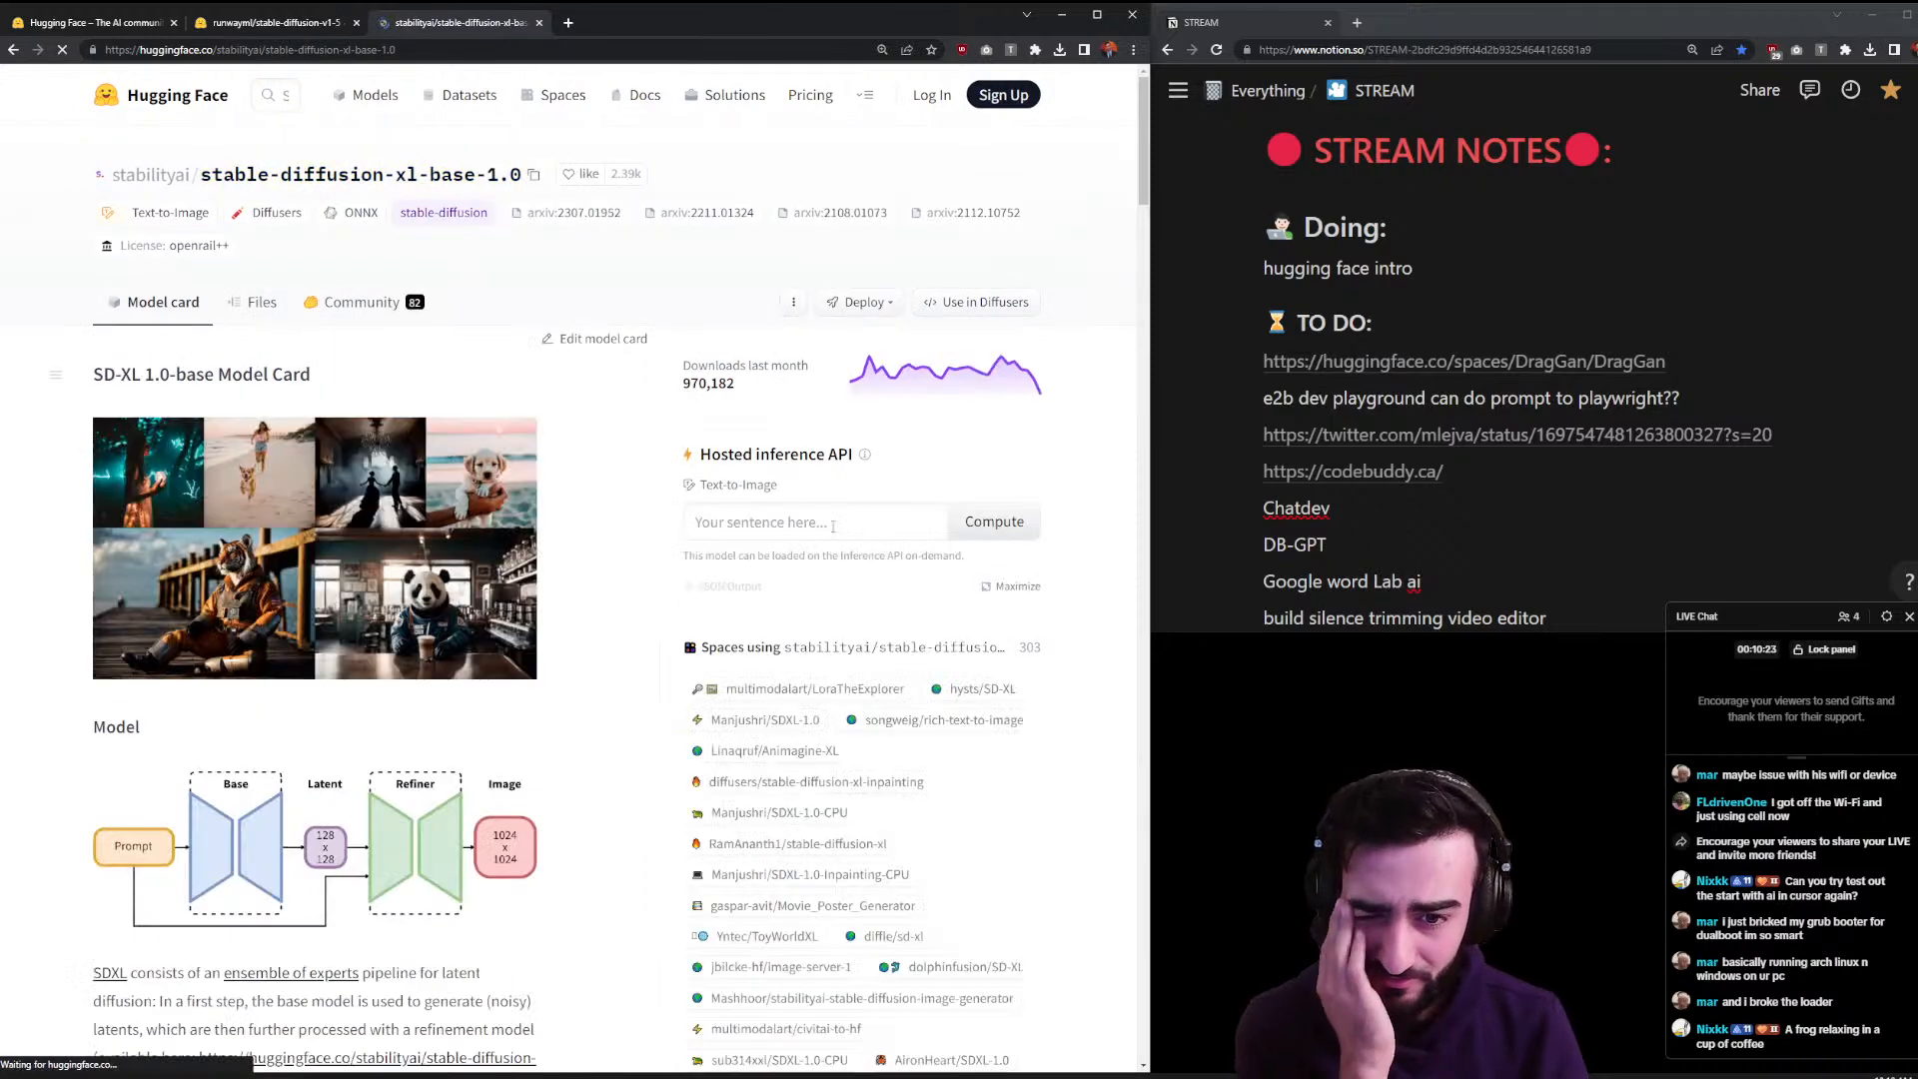
# - Paste 'a man upside down on a laptop' into the SDXL widget and compute it
pyautogui.click(912, 514)
pyautogui.write('a man upside down on a laptop')
pyautogui.click(1009, 536)
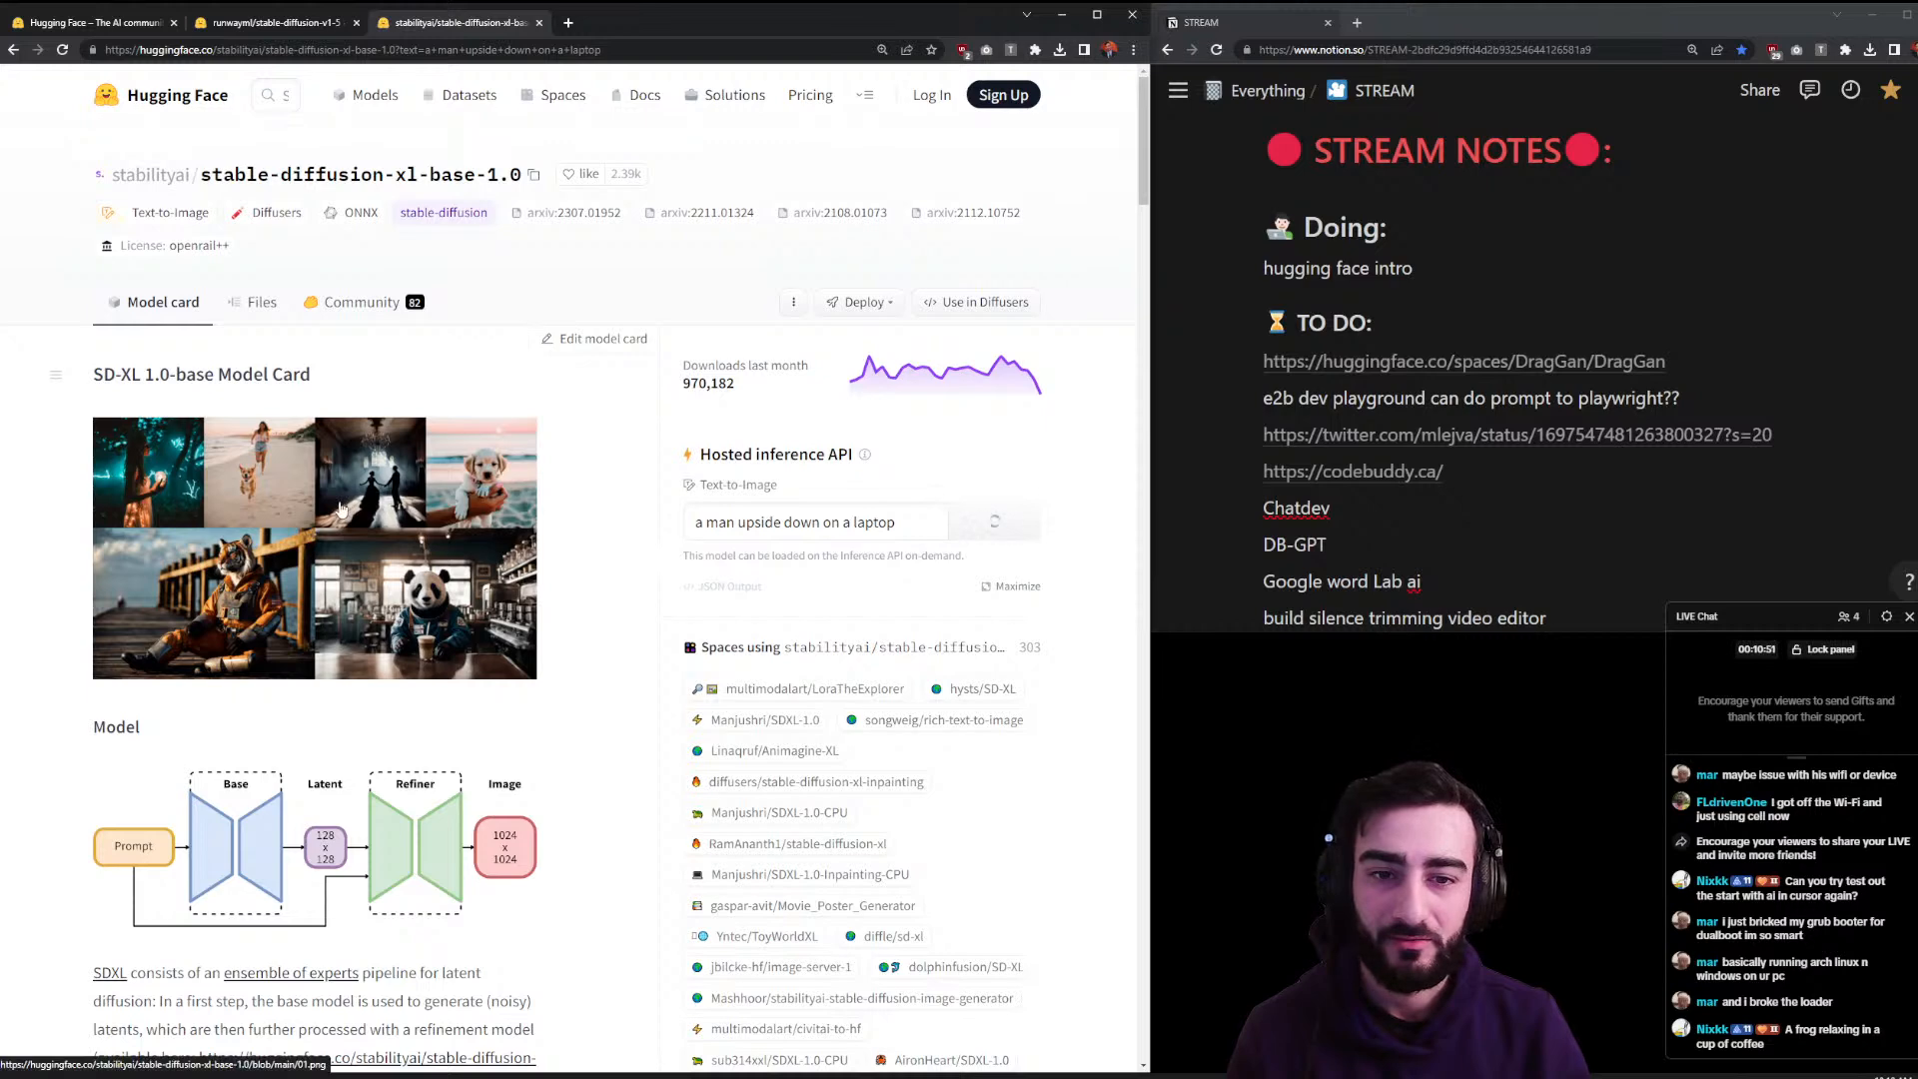
# - Copy the v1-5 laptop image into the Notion notes below the Hugging Face intro line
pyautogui.click(300, 22)
pyautogui.rightClick(883, 715)
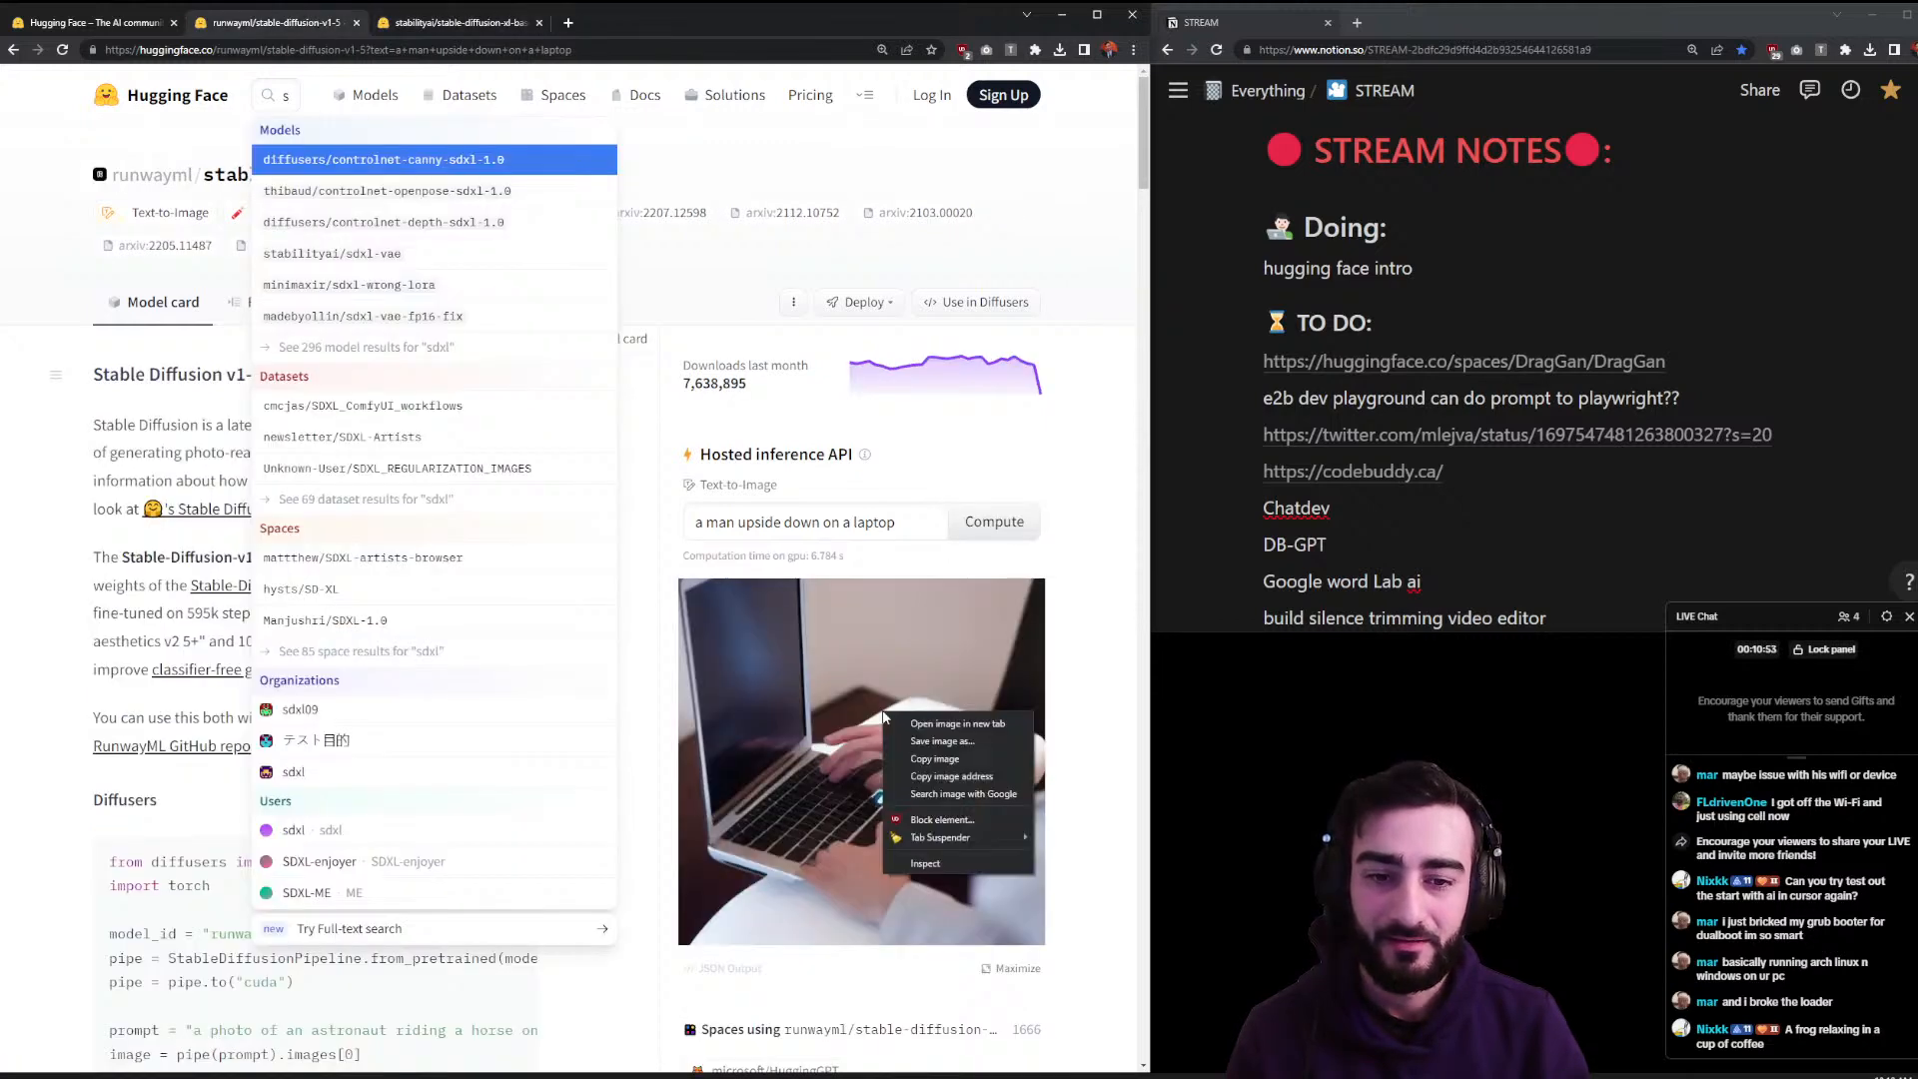
pyautogui.click(927, 760)
pyautogui.click(1479, 268)
pyautogui.hotkey('ctrl', 'v')
pyautogui.hotkey('ctrl', 'z')
pyautogui.click(1426, 273)
pyautogui.press('Return')
pyautogui.hotkey('ctrl', 'v')
# - Replace the v1-5 prompt with 'a frog relaxing in a cup coffee' and generate it
pyautogui.moveTo(930, 521); pyautogui.dragTo(406, 520)
pyautogui.write('a frog relaxing on a')
pyautogui.press('BackSpace')
pyautogui.write('in a')
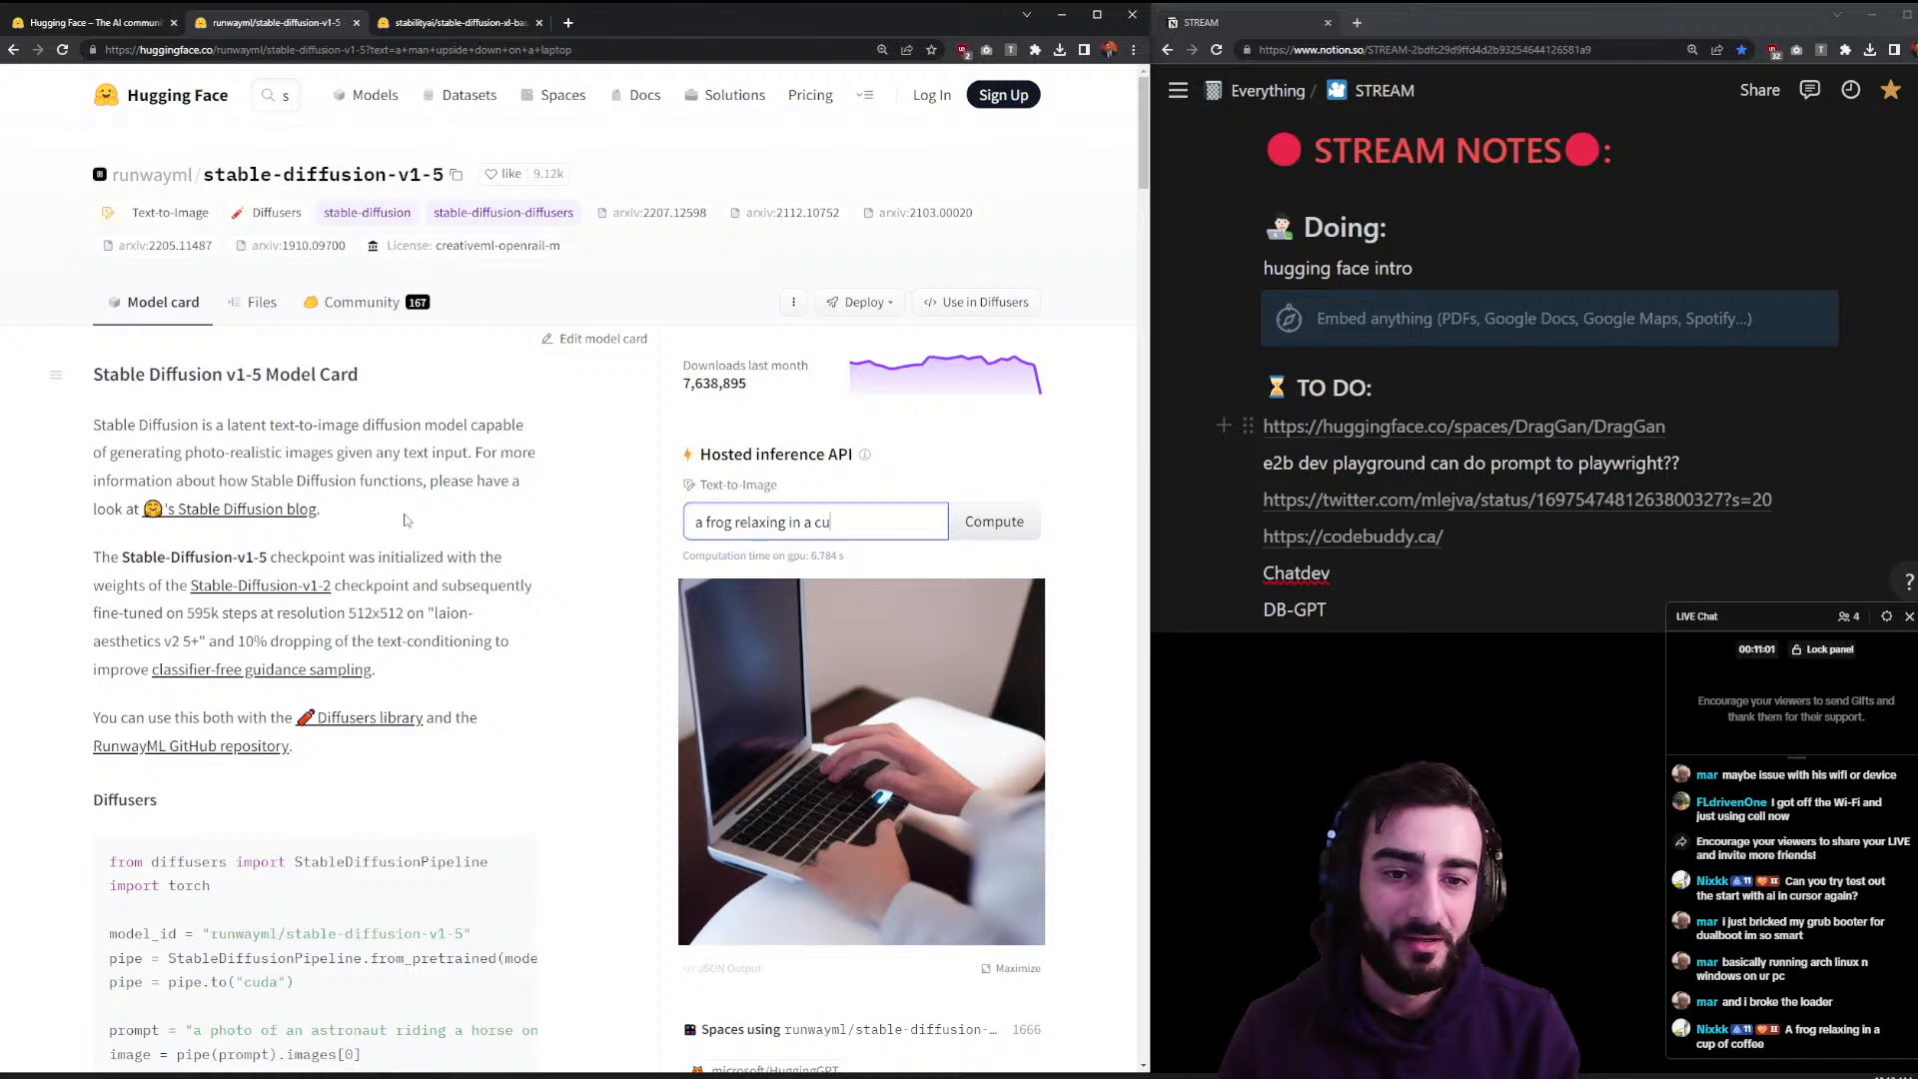
pyautogui.write(' cup coffee')
pyautogui.press('Return')
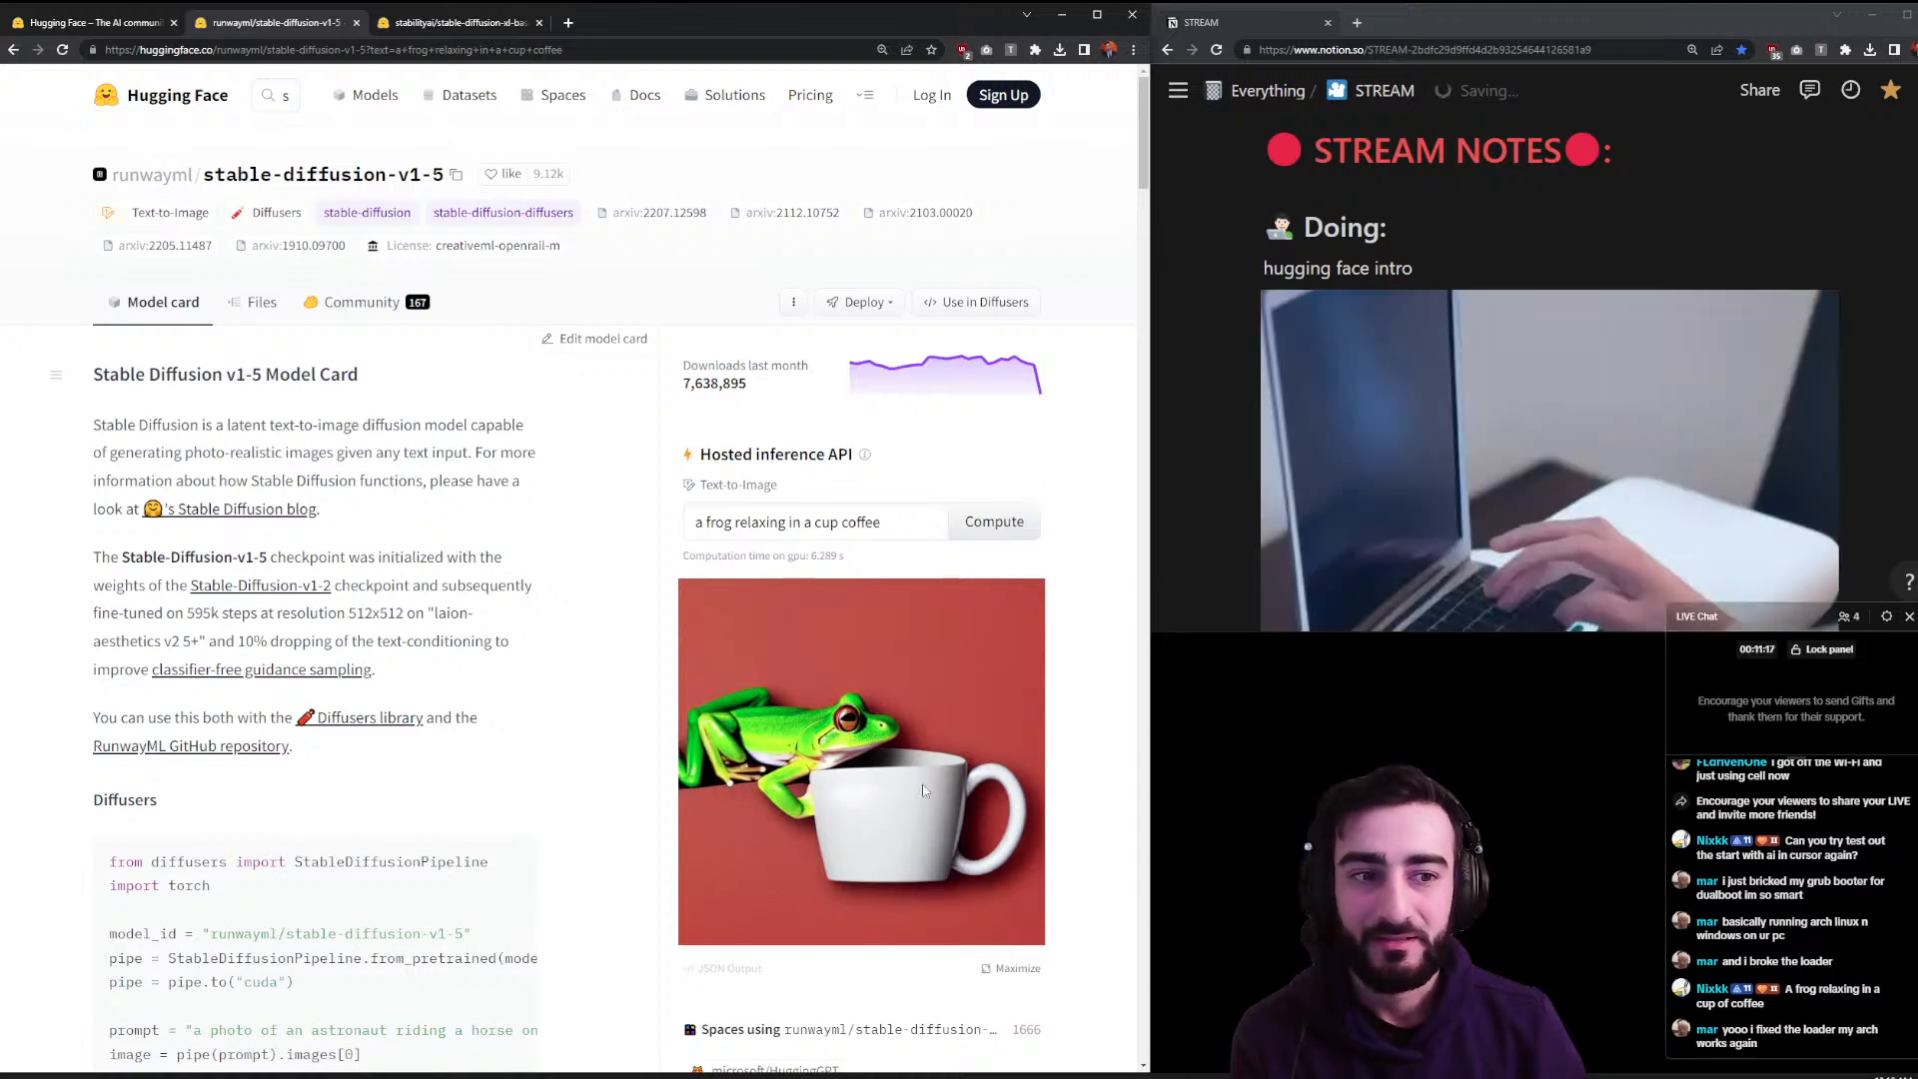
pyautogui.scroll(-1, 689, 502)
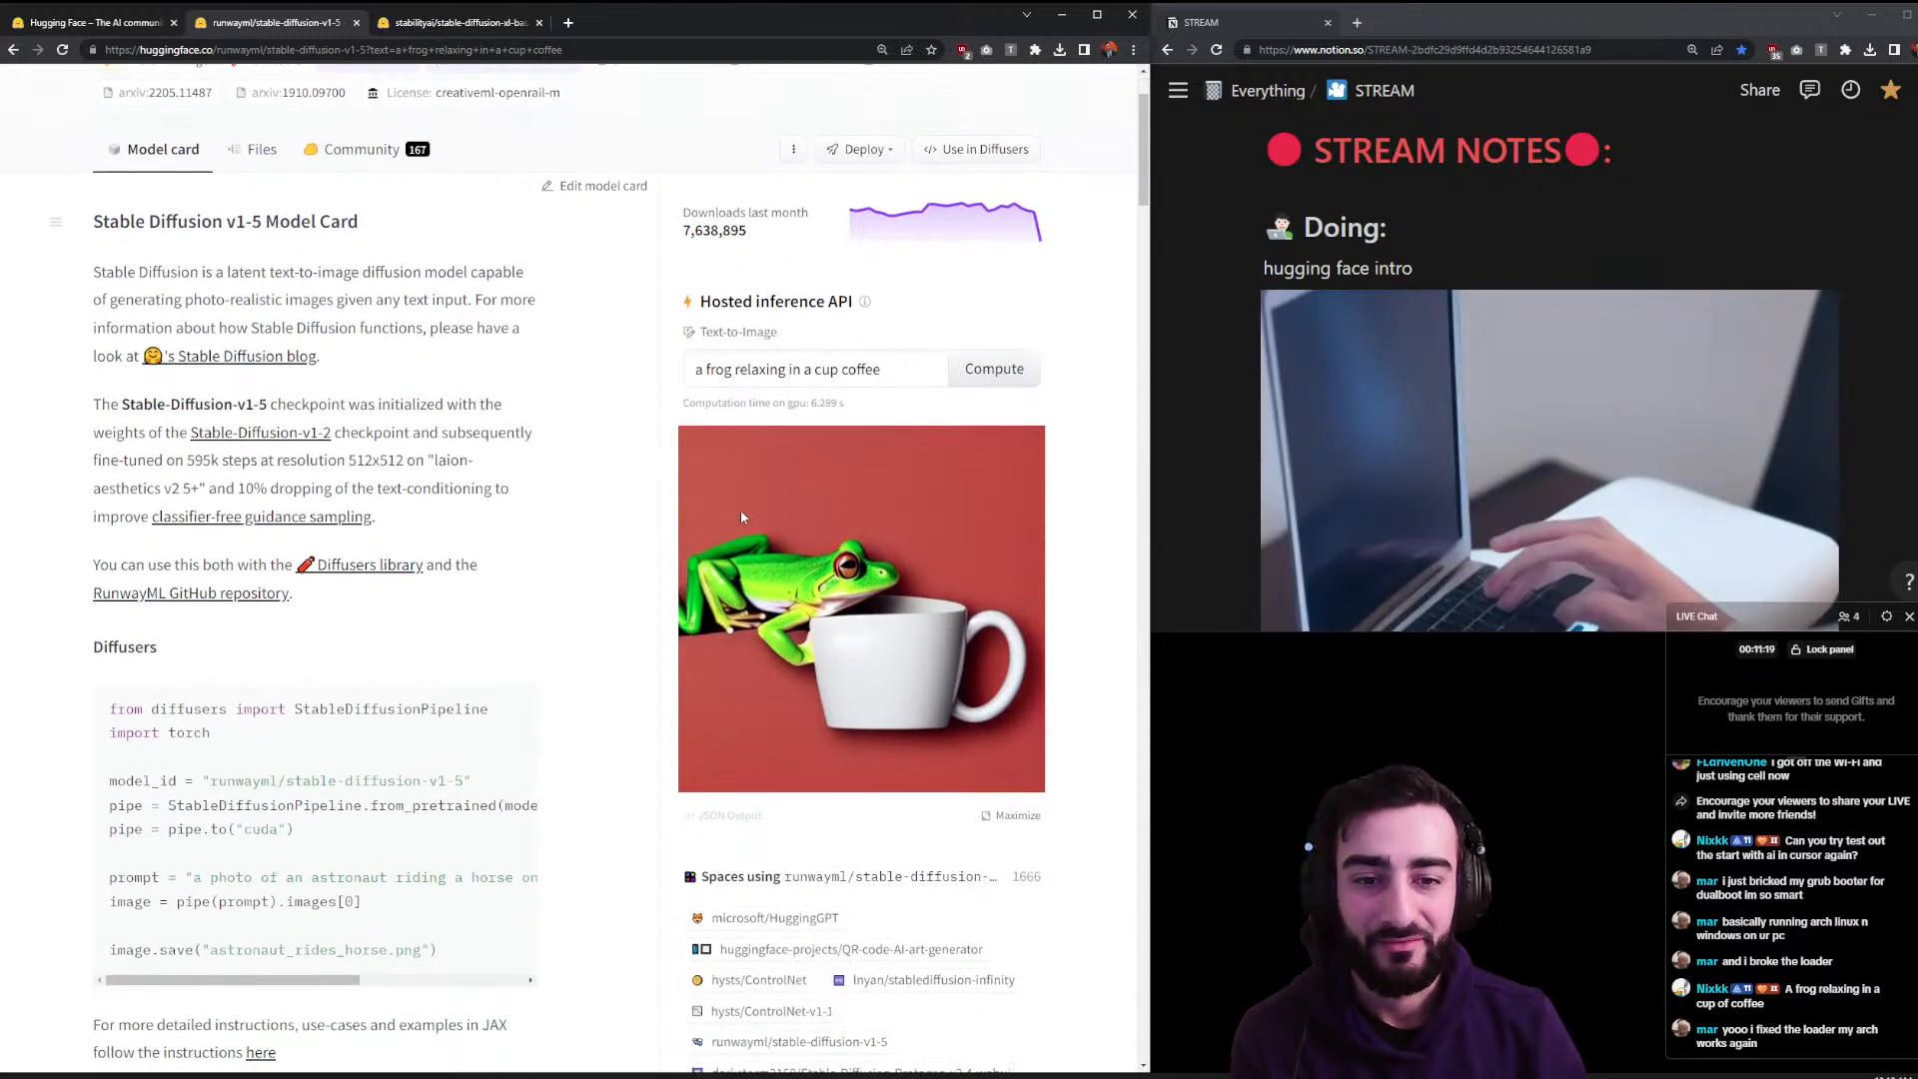
pyautogui.scroll(1, 768, 603)
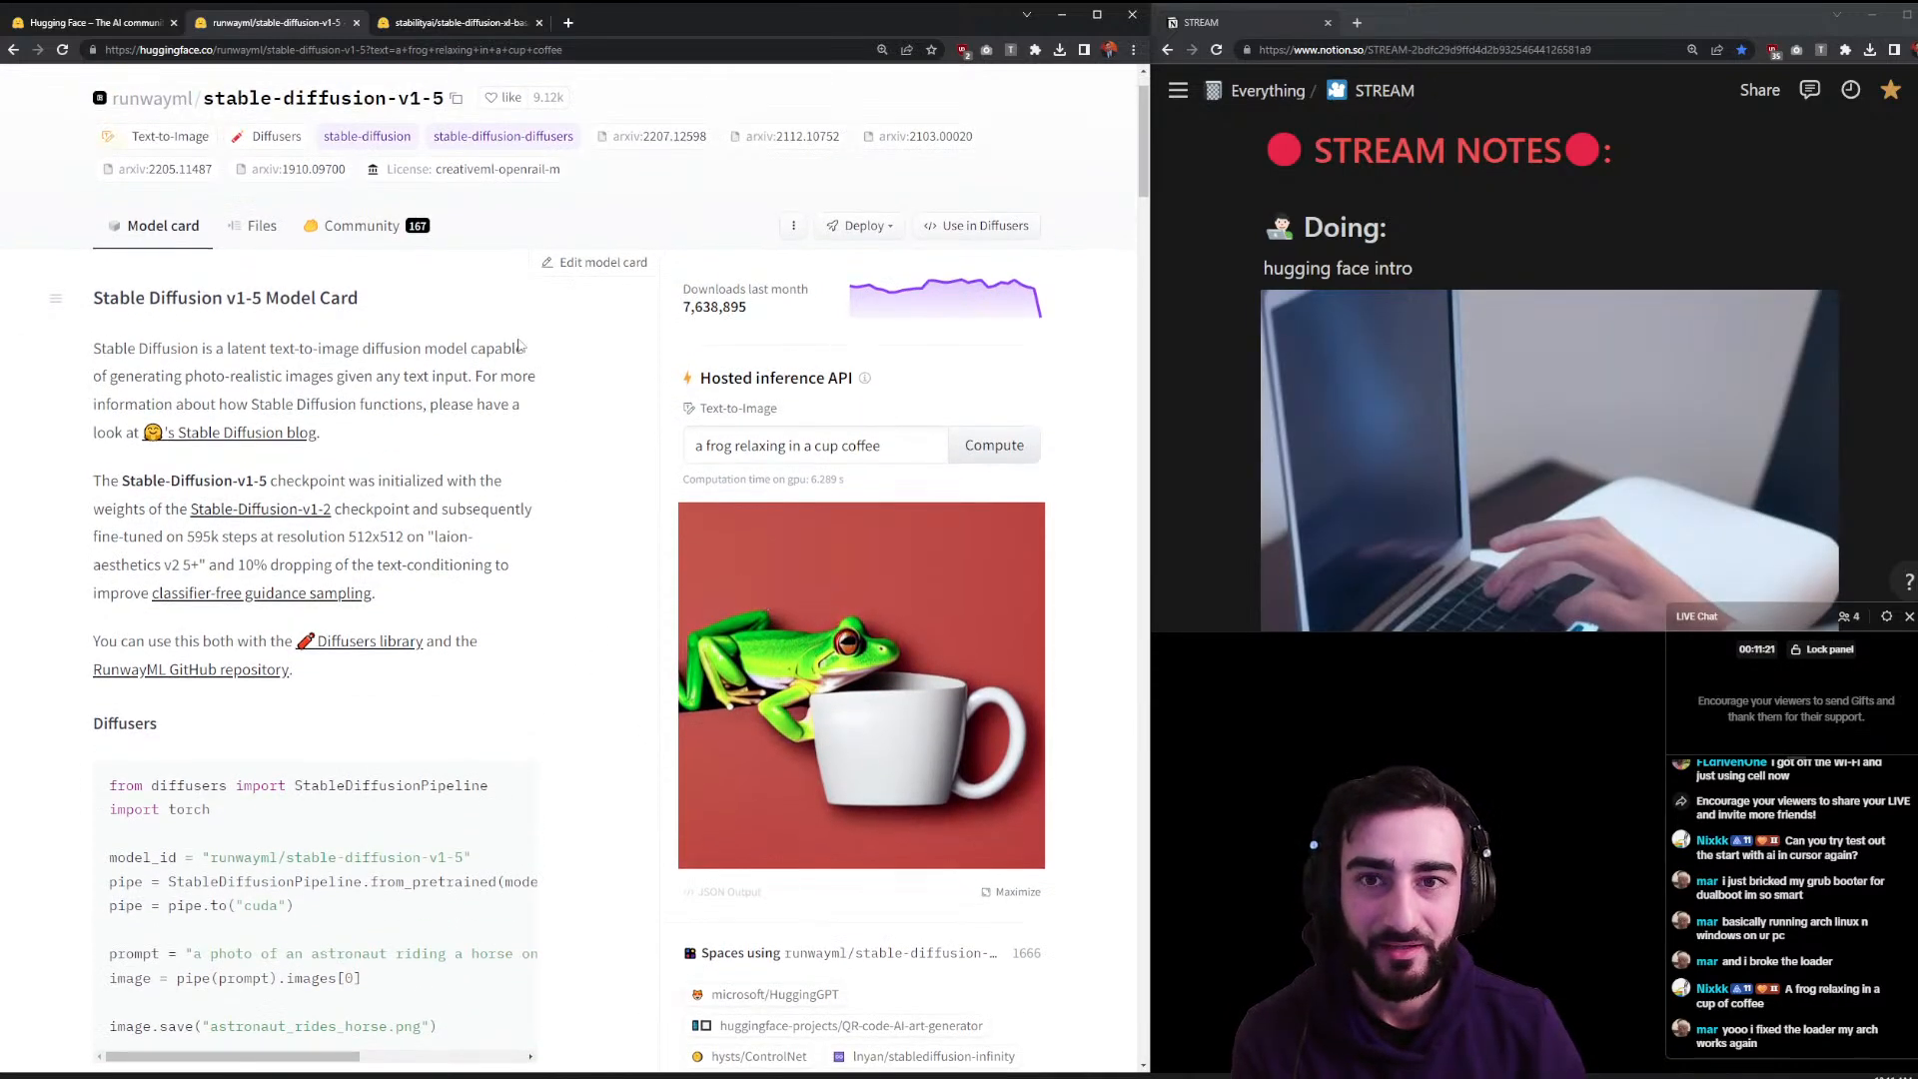
pyautogui.click(420, 24)
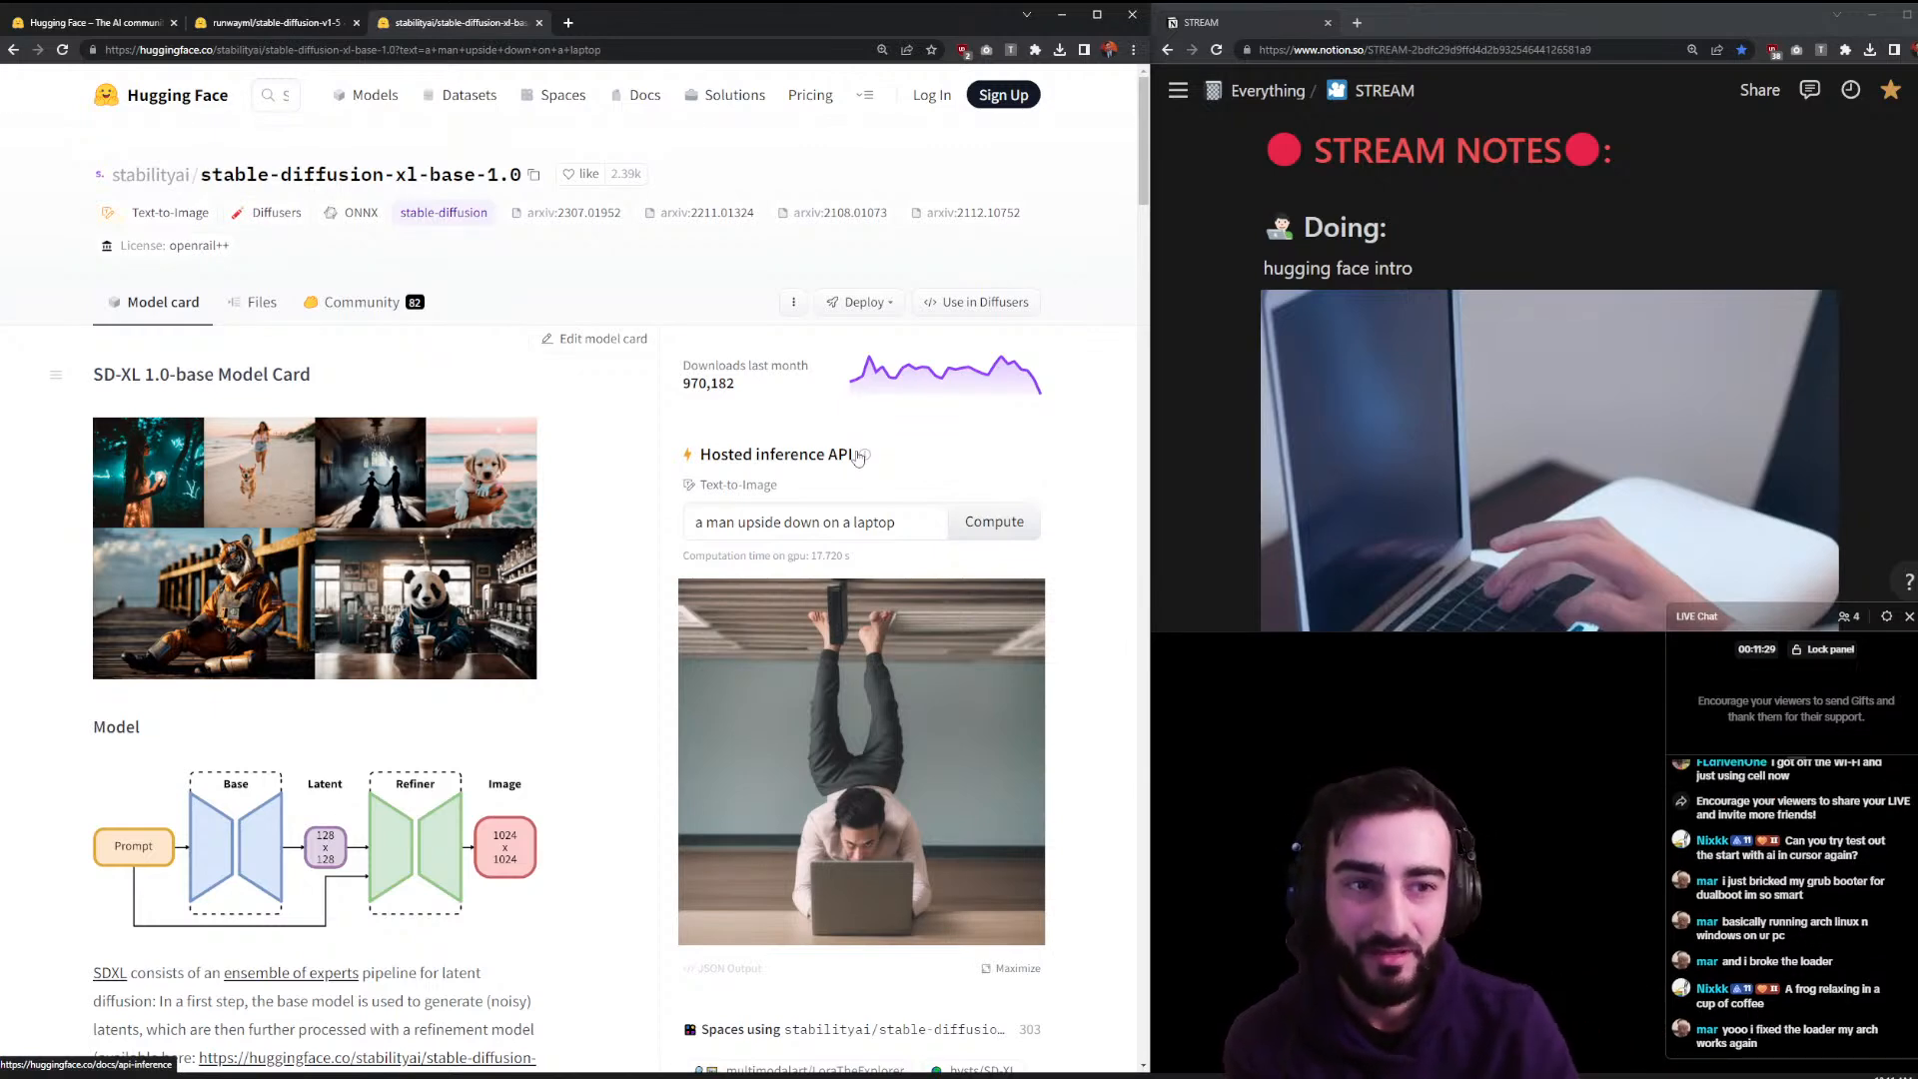
# - Copy the 'a frog relaxing in a cup coffee' prompt from the v1-5 page
pyautogui.scroll(-2, 1812, 386)
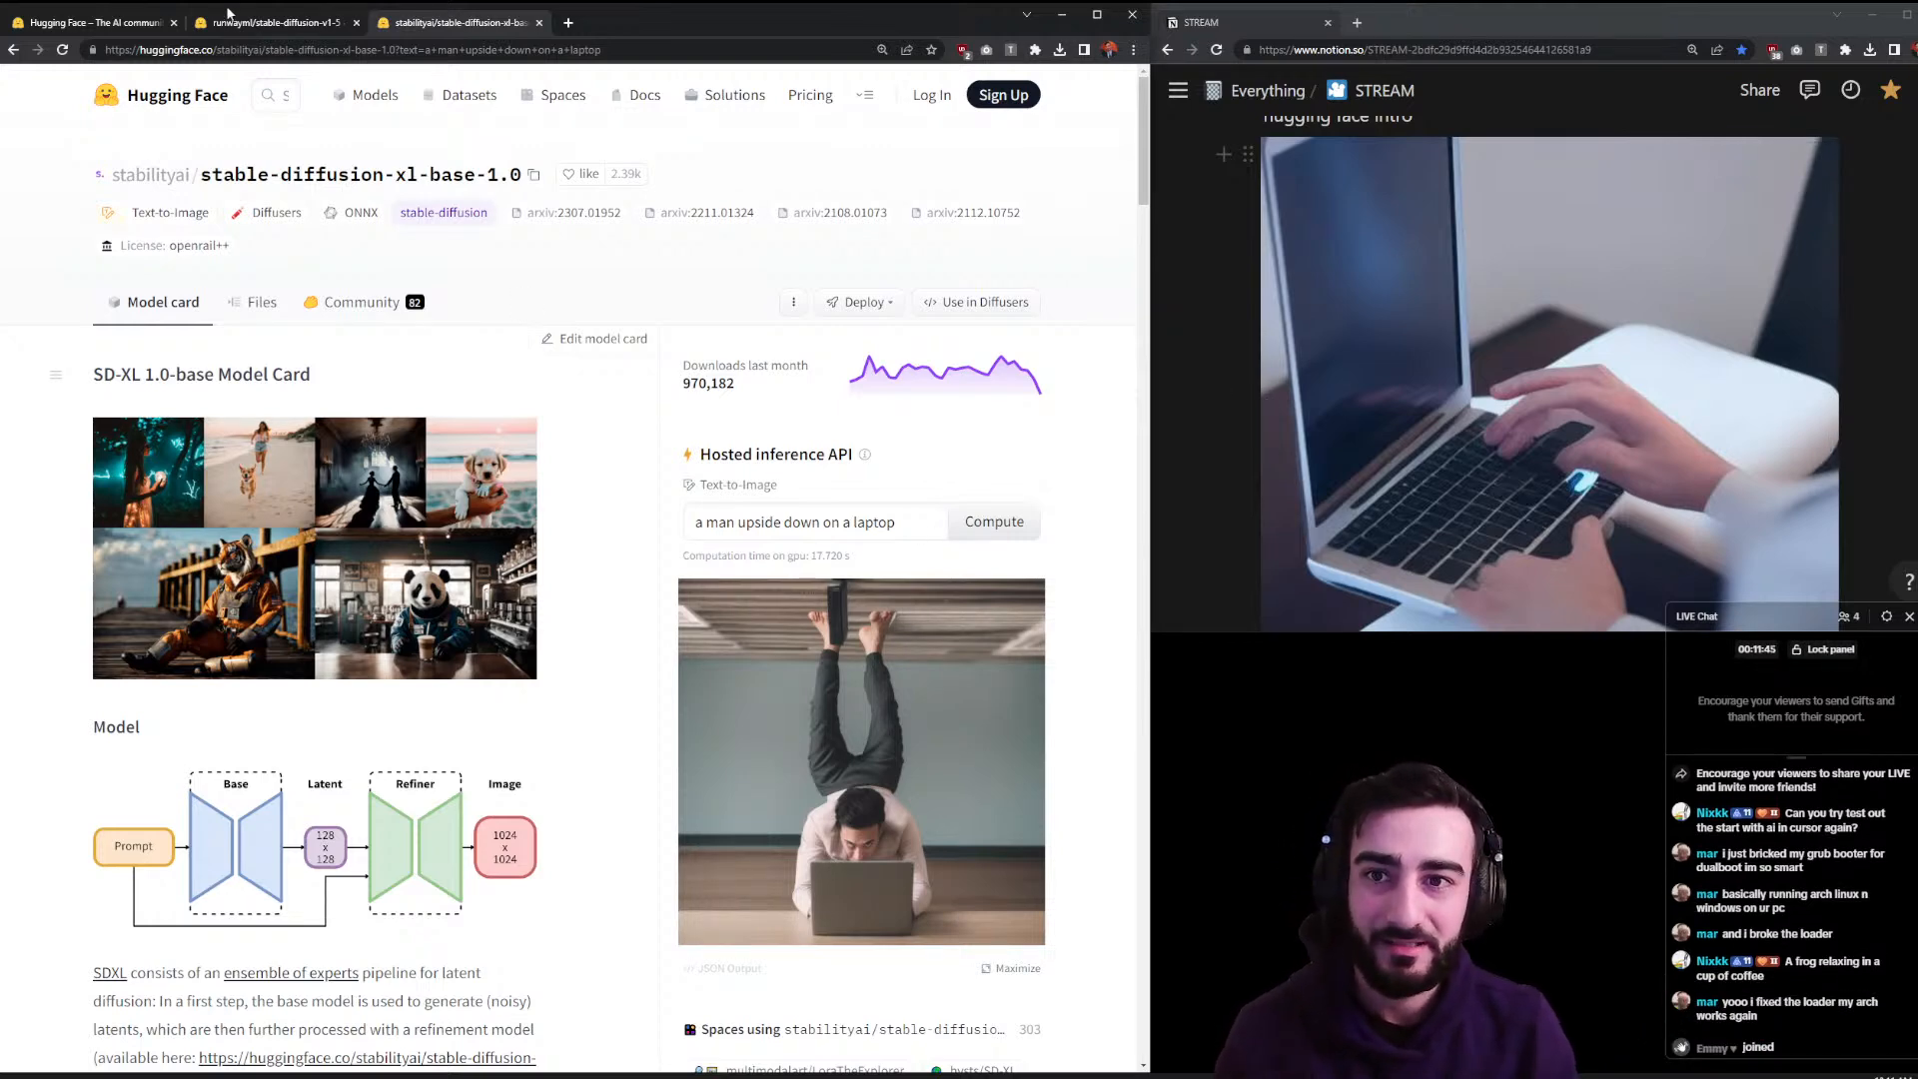
pyautogui.click(258, 24)
pyautogui.tripleClick(871, 455)
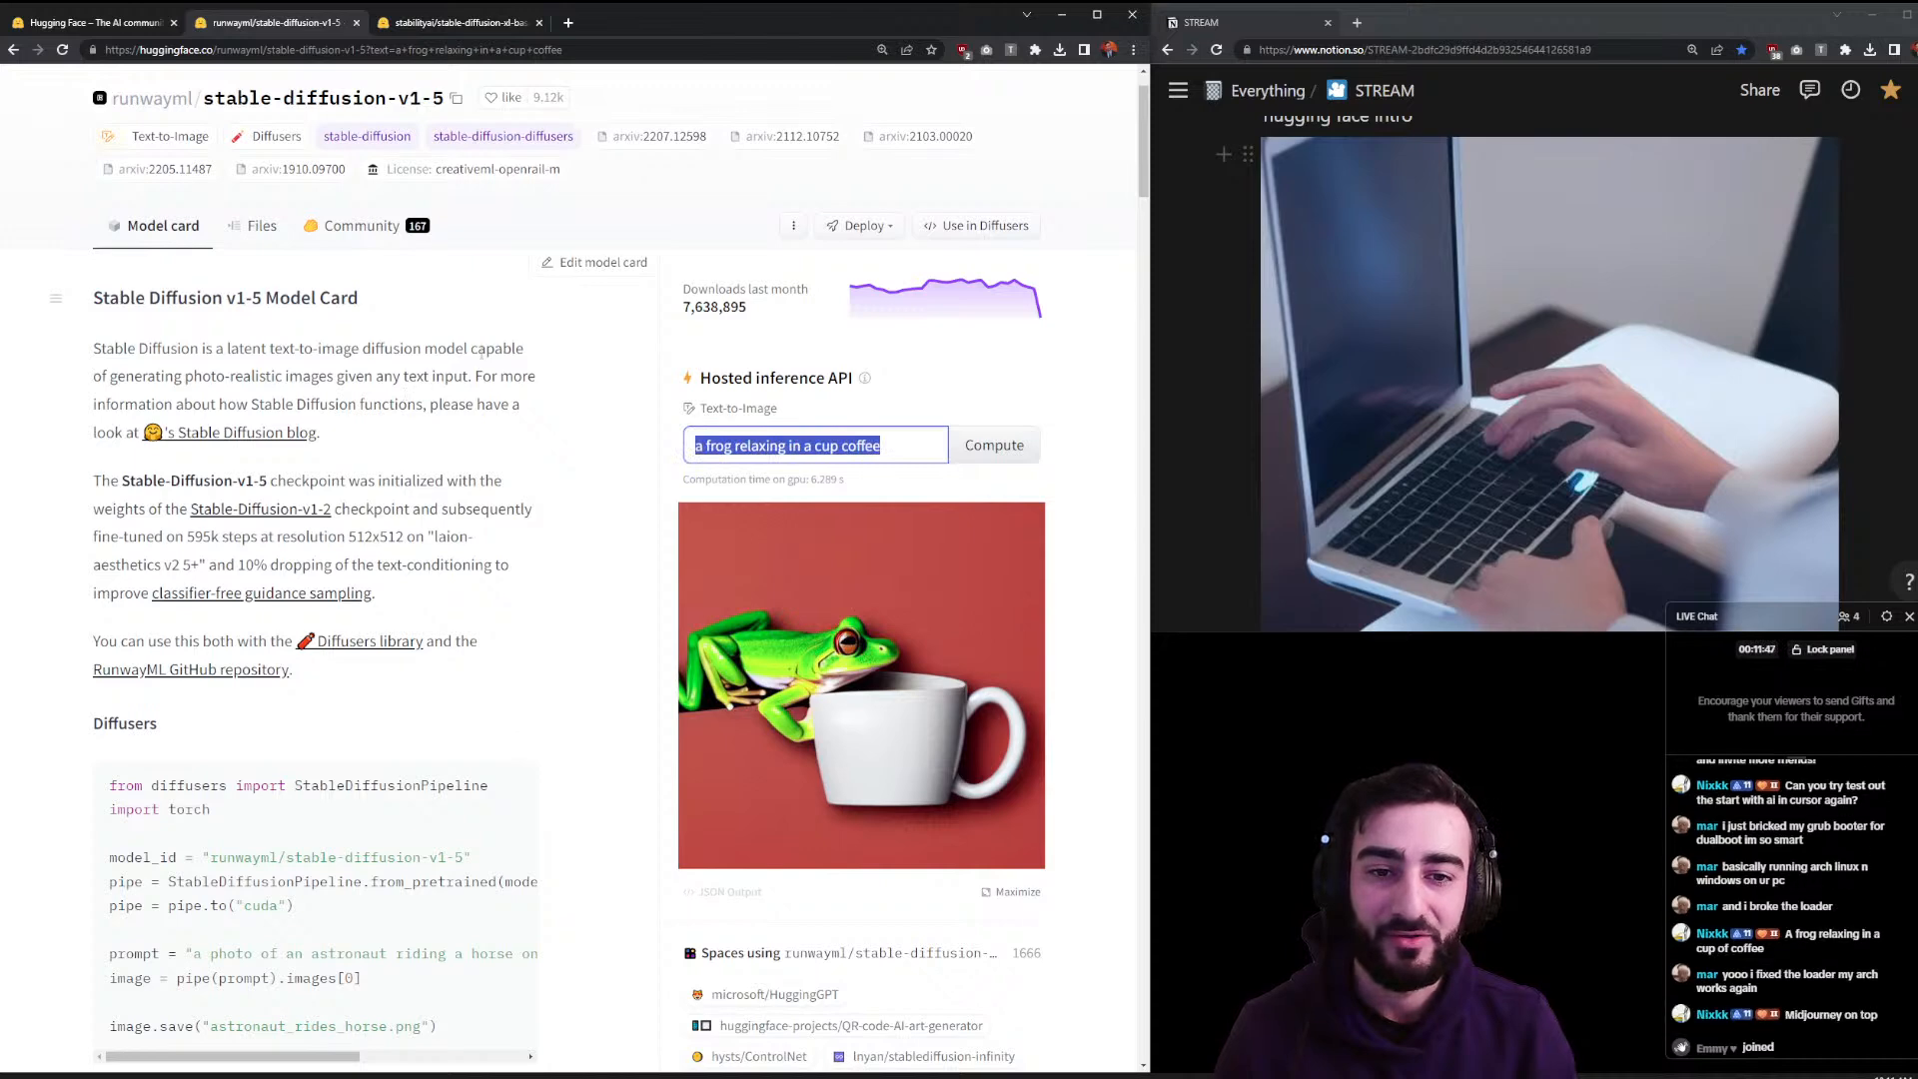
pyautogui.rightClick(819, 431)
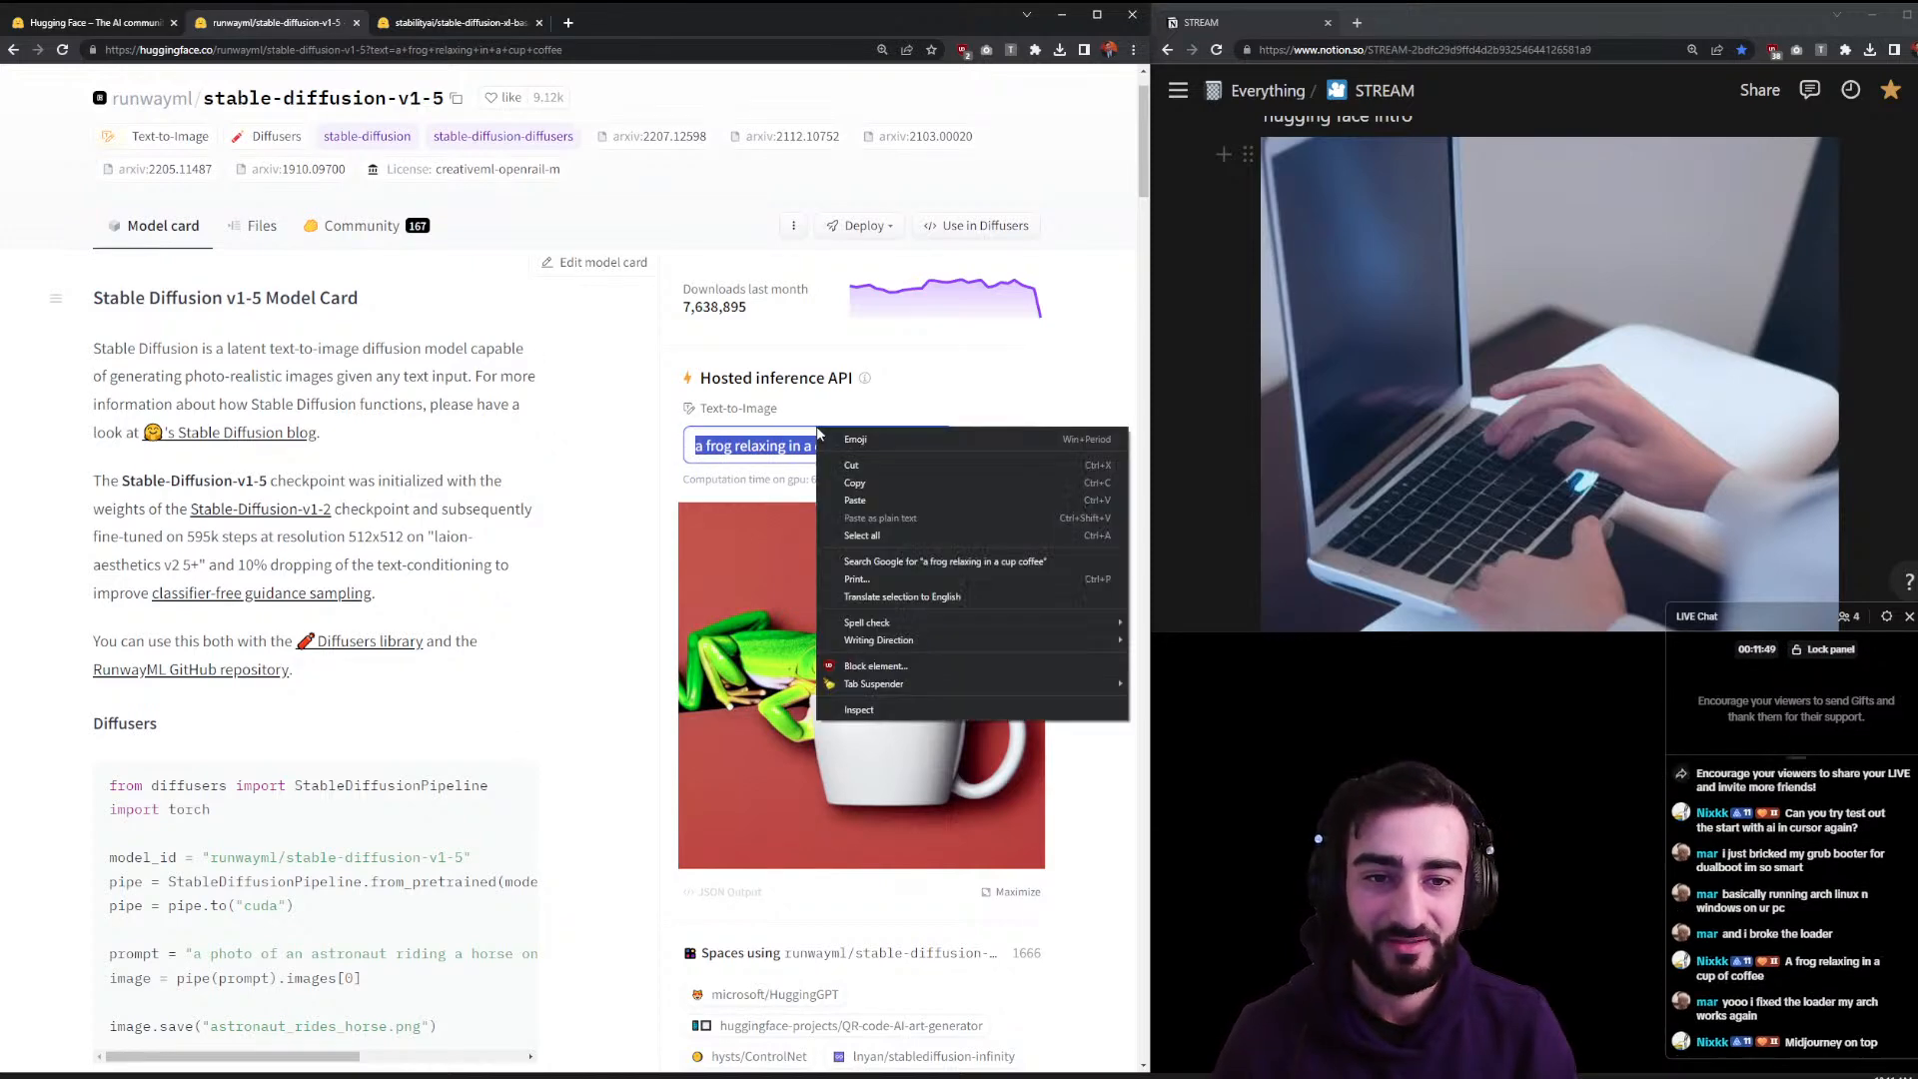
pyautogui.click(863, 493)
# - Paste the frog prompt over the SDXL prompt and compute, checking v1-5's green frog meanwhile
pyautogui.click(527, 24)
pyautogui.tripleClick(921, 517)
pyautogui.hotkey('ctrl', 'v')
pyautogui.click(976, 523)
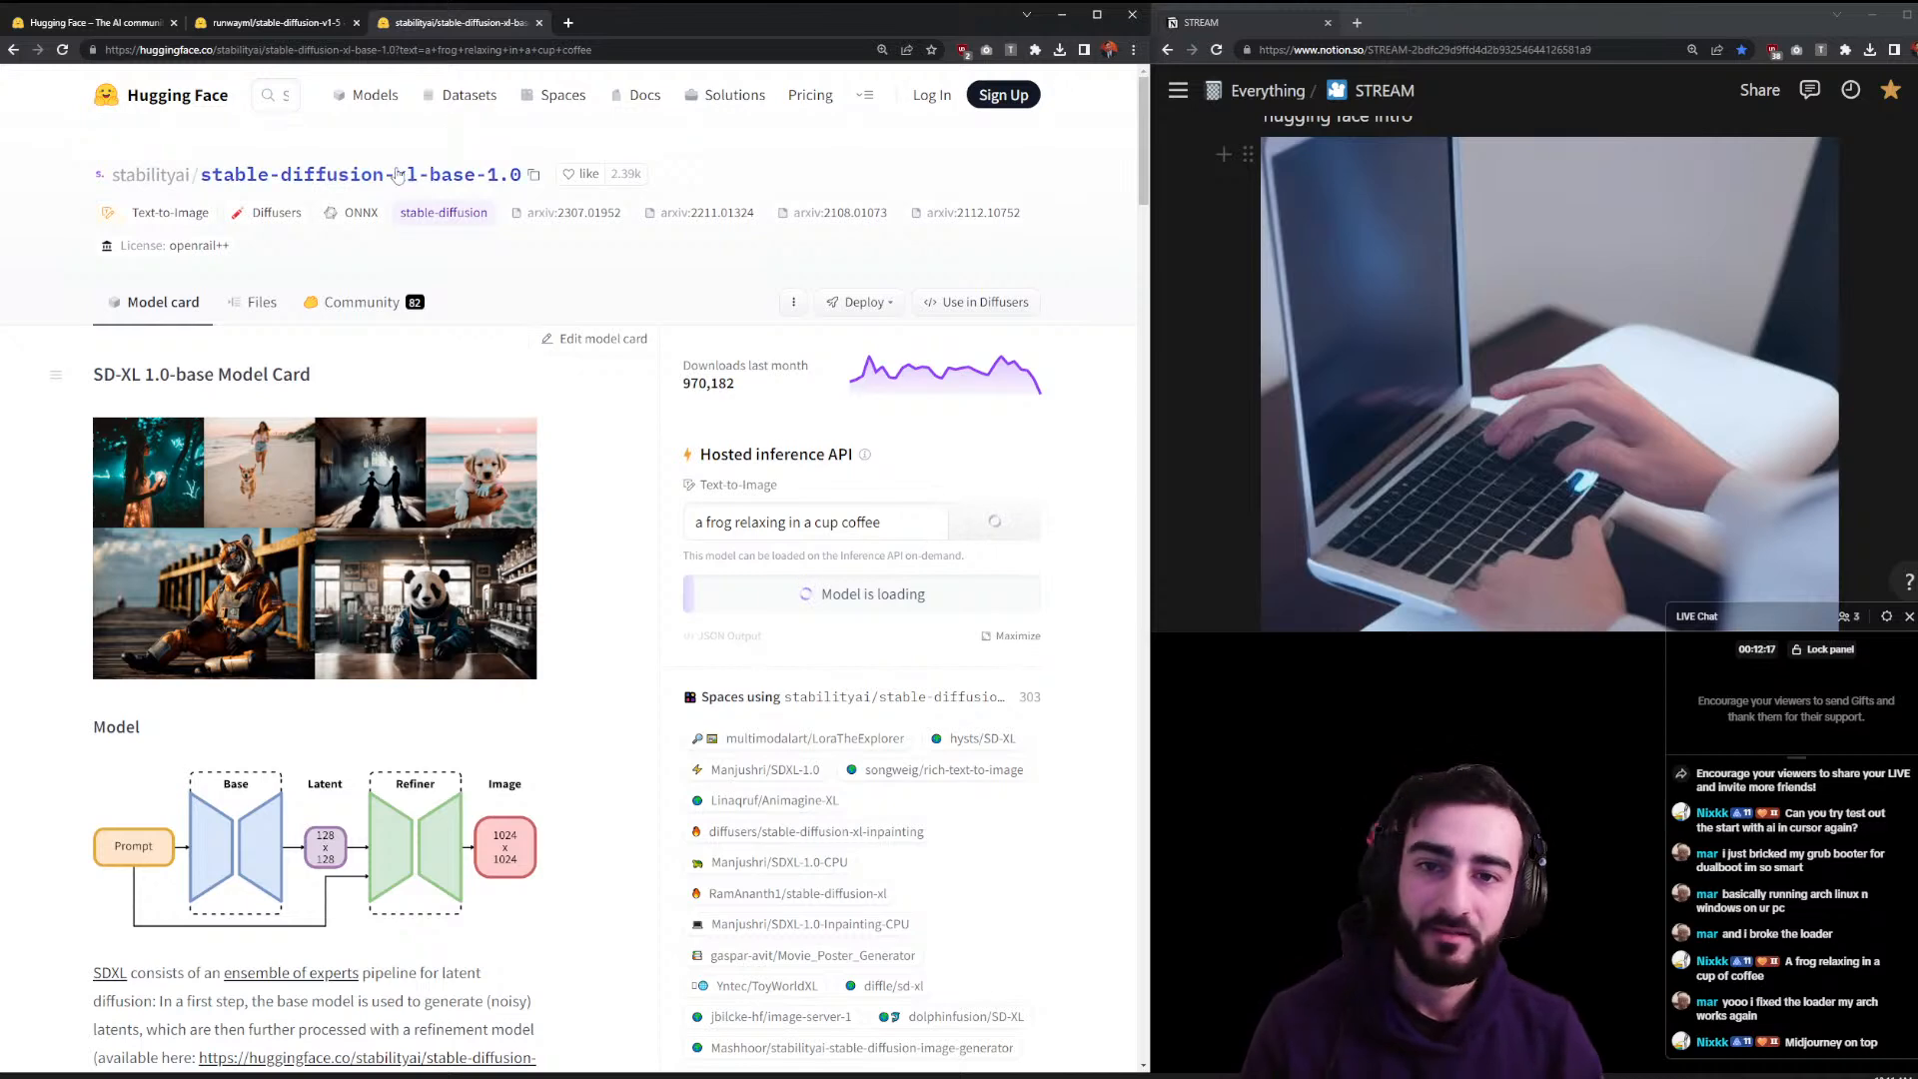
pyautogui.click(332, 27)
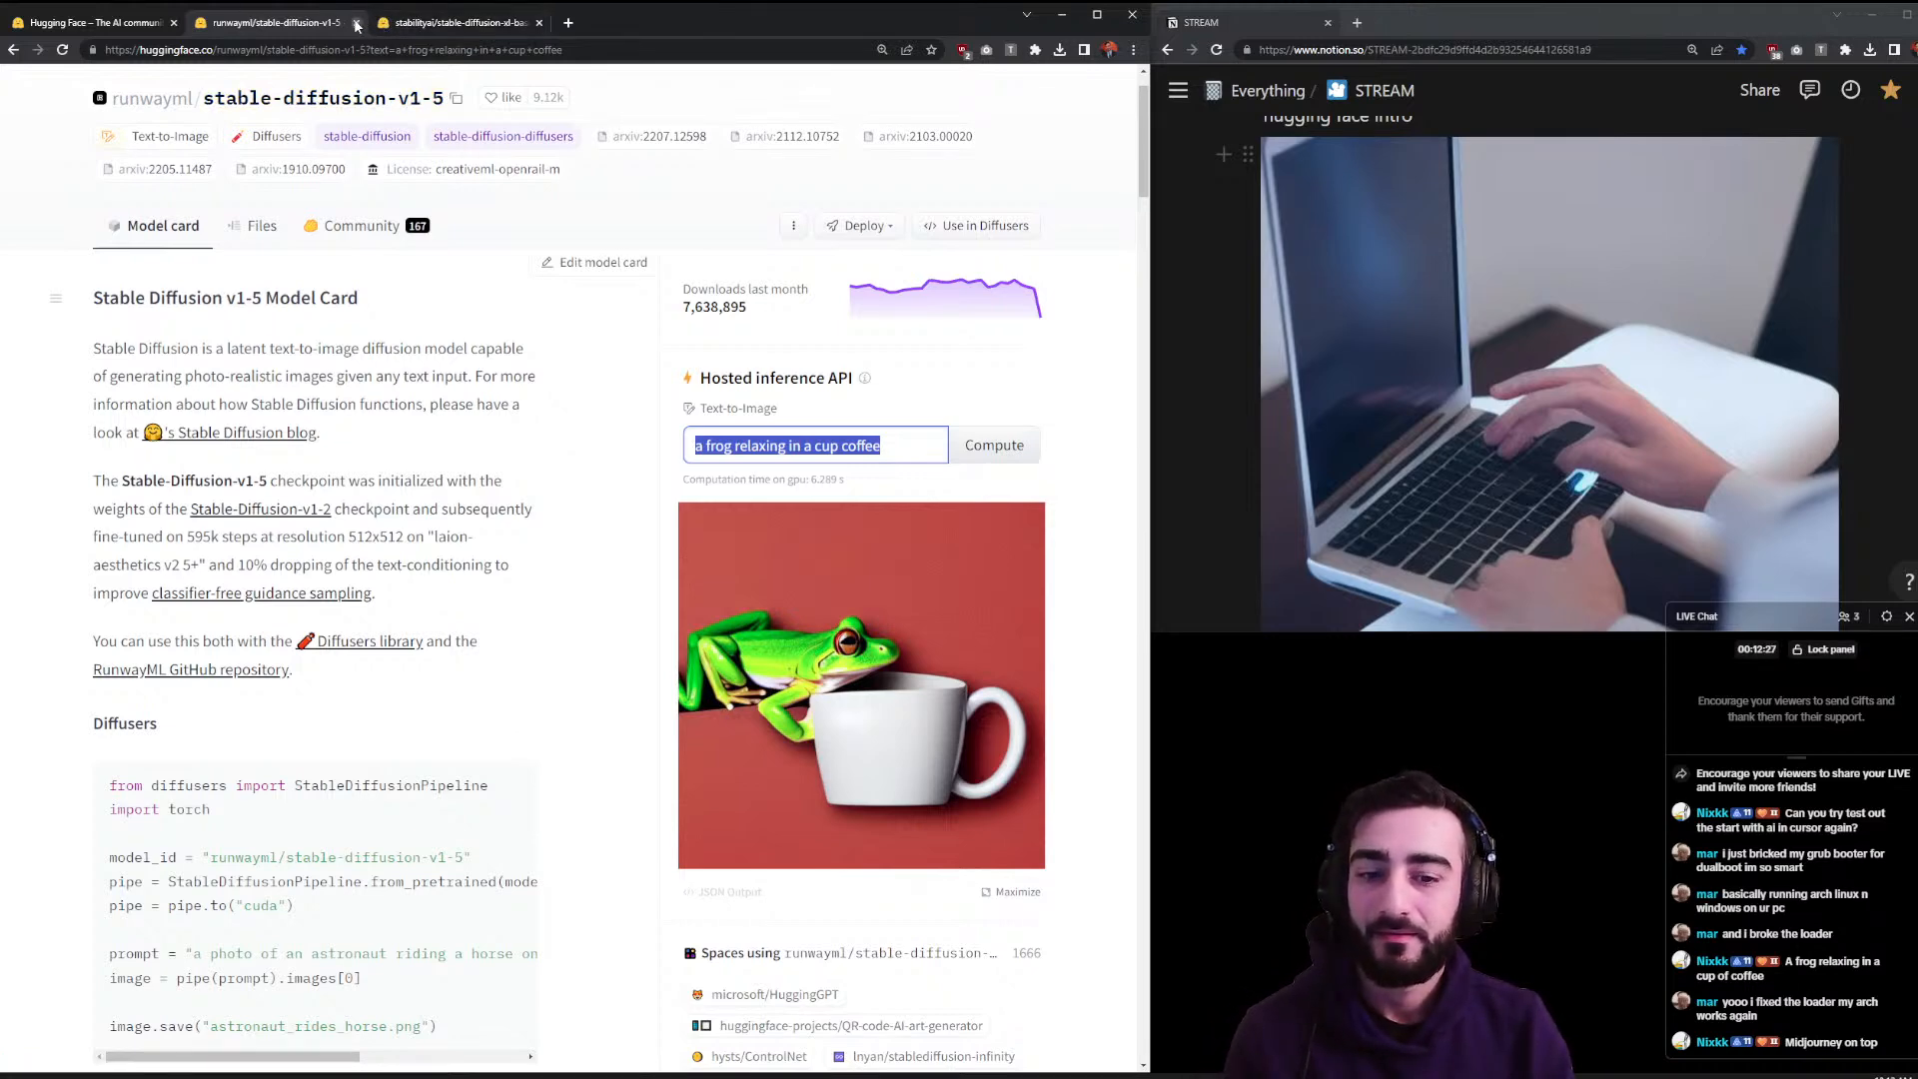
pyautogui.click(421, 22)
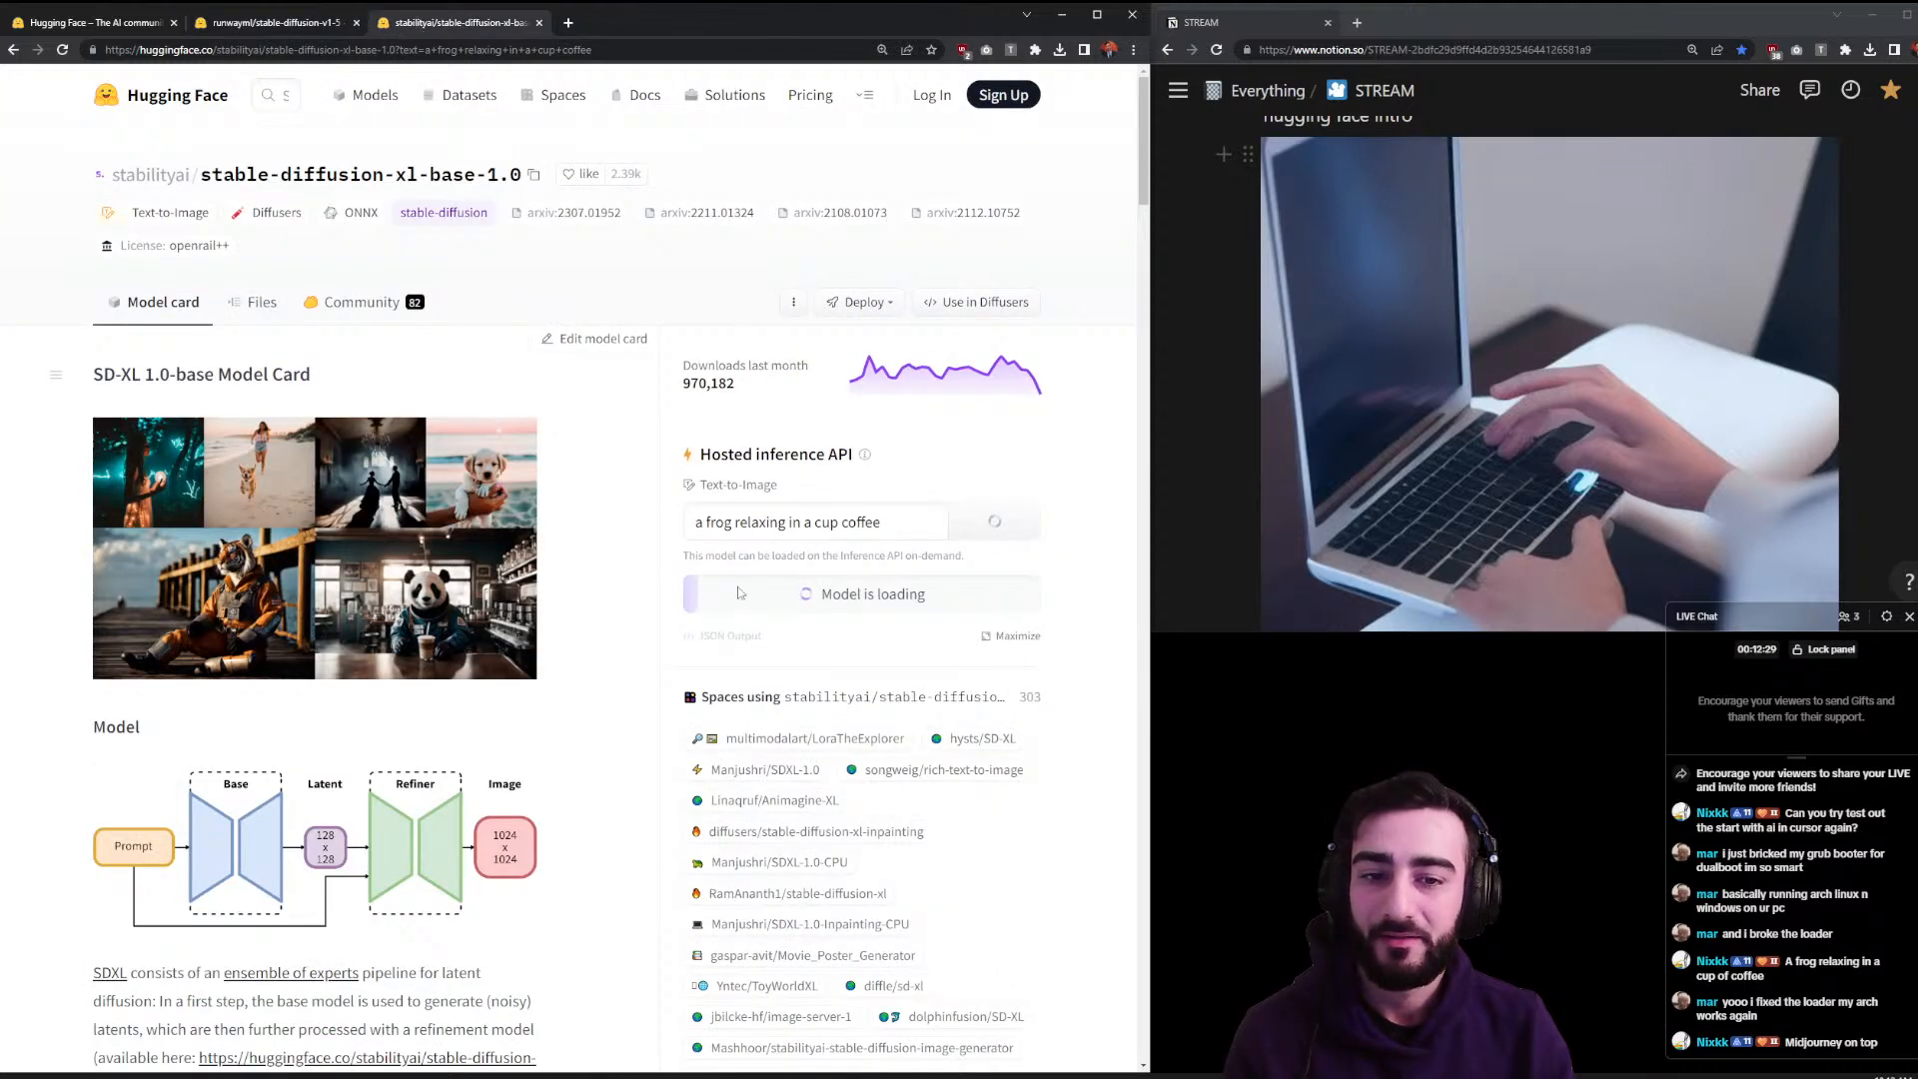
# - Close the stable-diffusion-v1-5 tab and open the Models catalogue from the home page in a background tab
pyautogui.click(324, 18)
pyautogui.click(356, 22)
pyautogui.click(140, 22)
pyautogui.middleClick(355, 106)
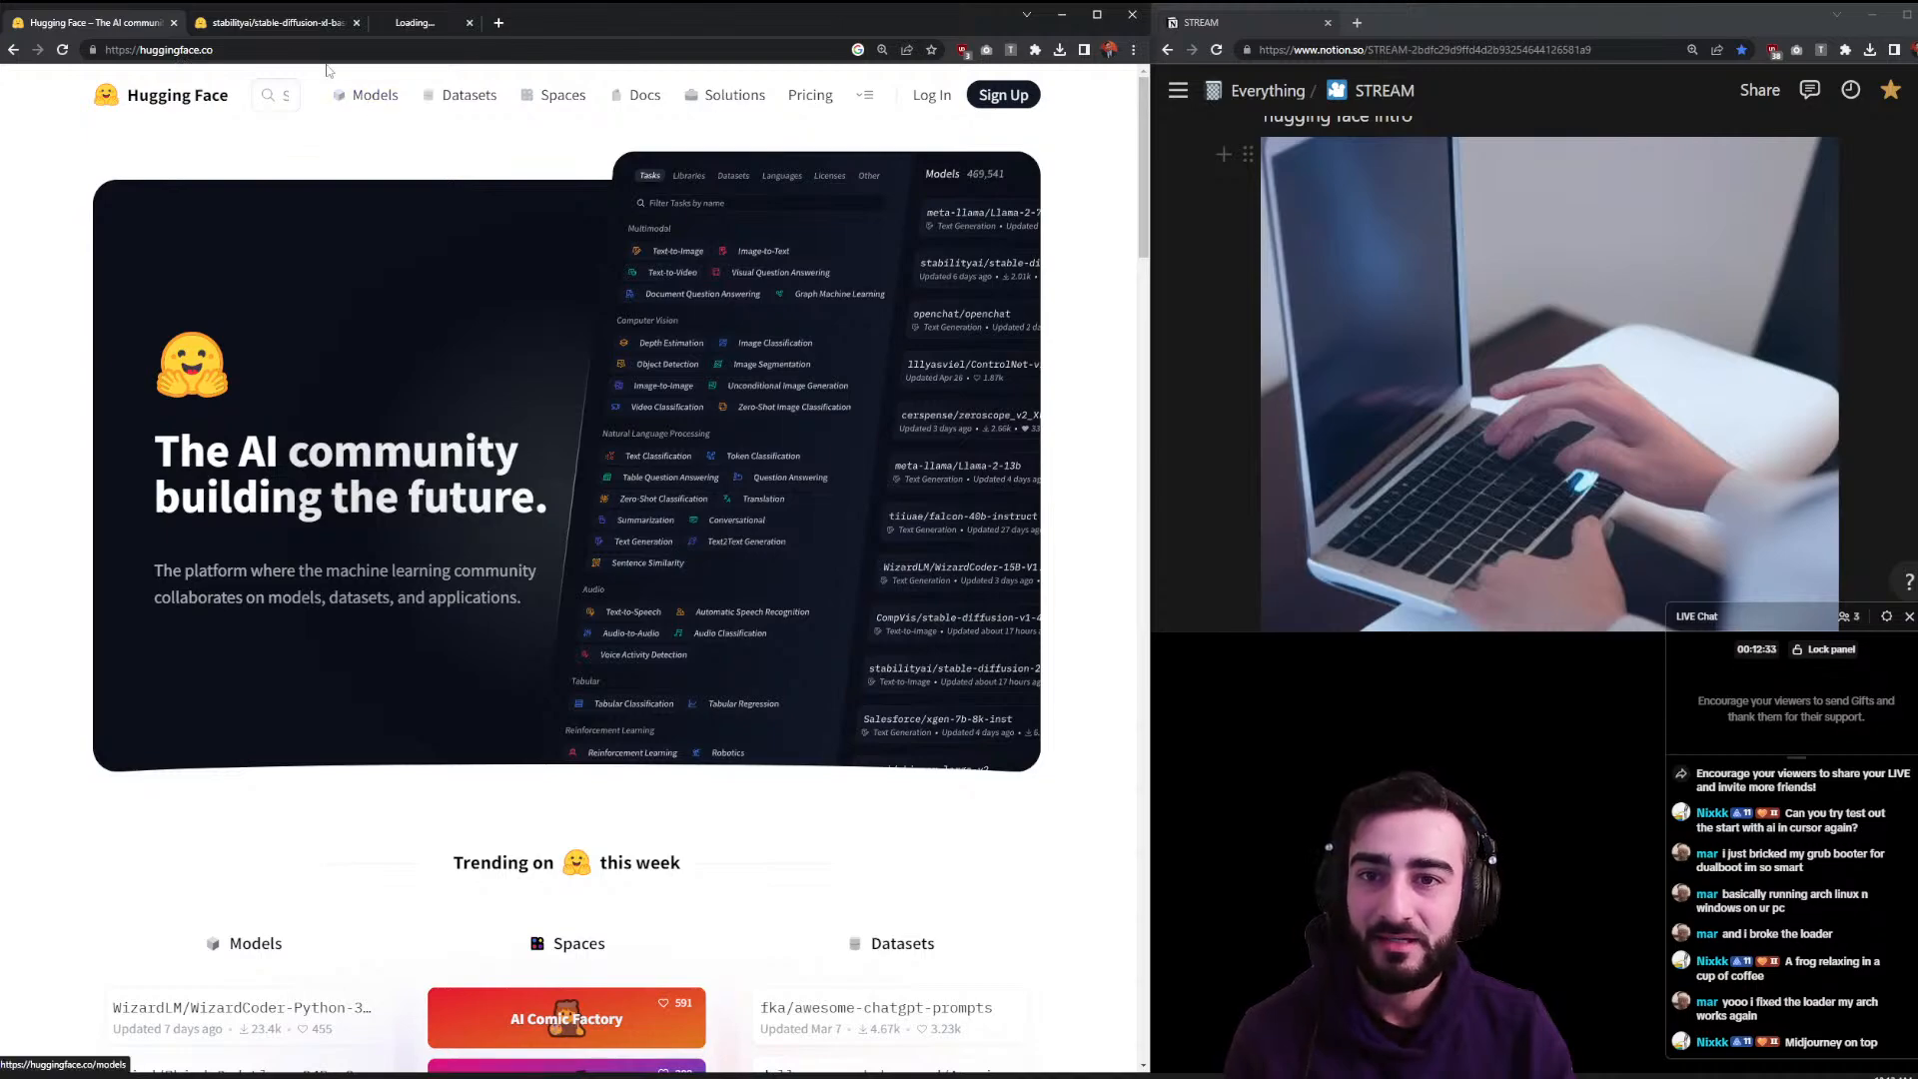
pyautogui.click(247, 26)
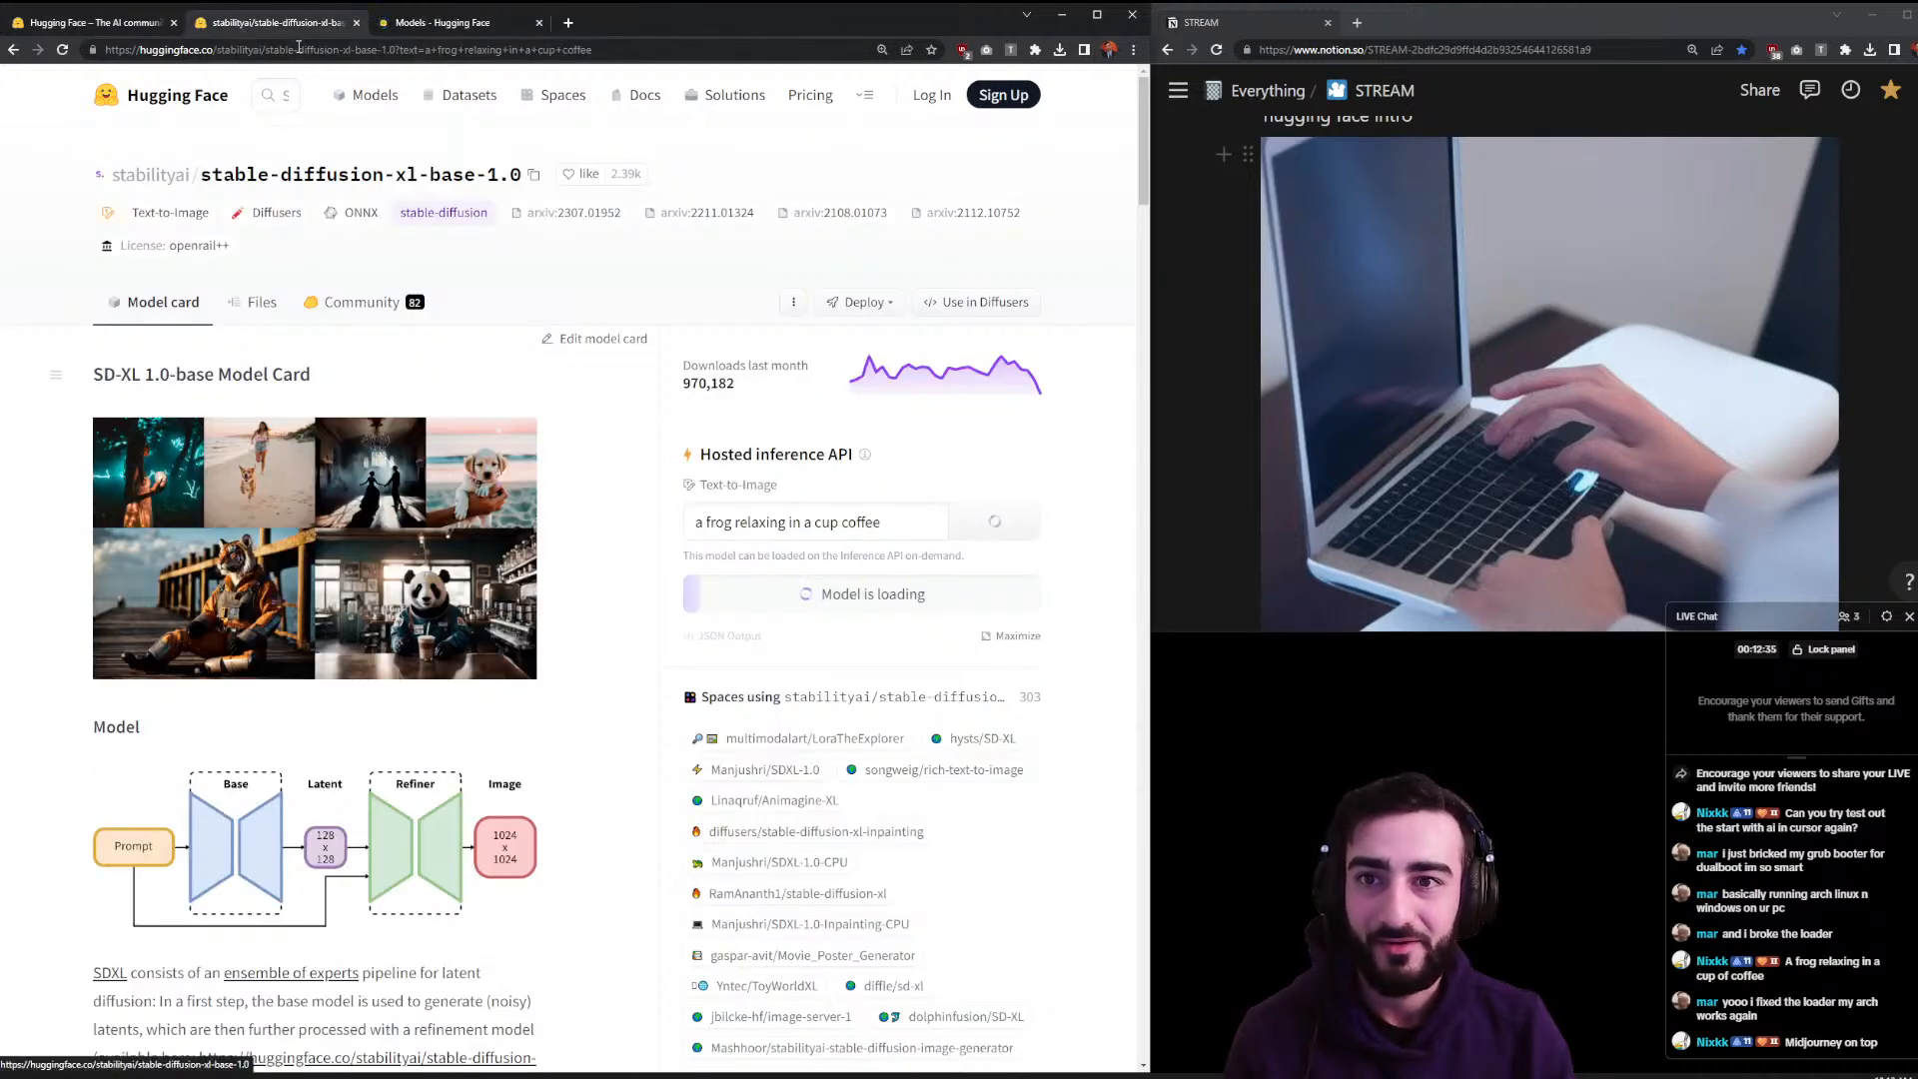
# - Look over the trending Models list, then switch to Datasets
pyautogui.click(444, 22)
pyautogui.scroll(-6, 612, 425)
pyautogui.scroll(-9, 613, 425)
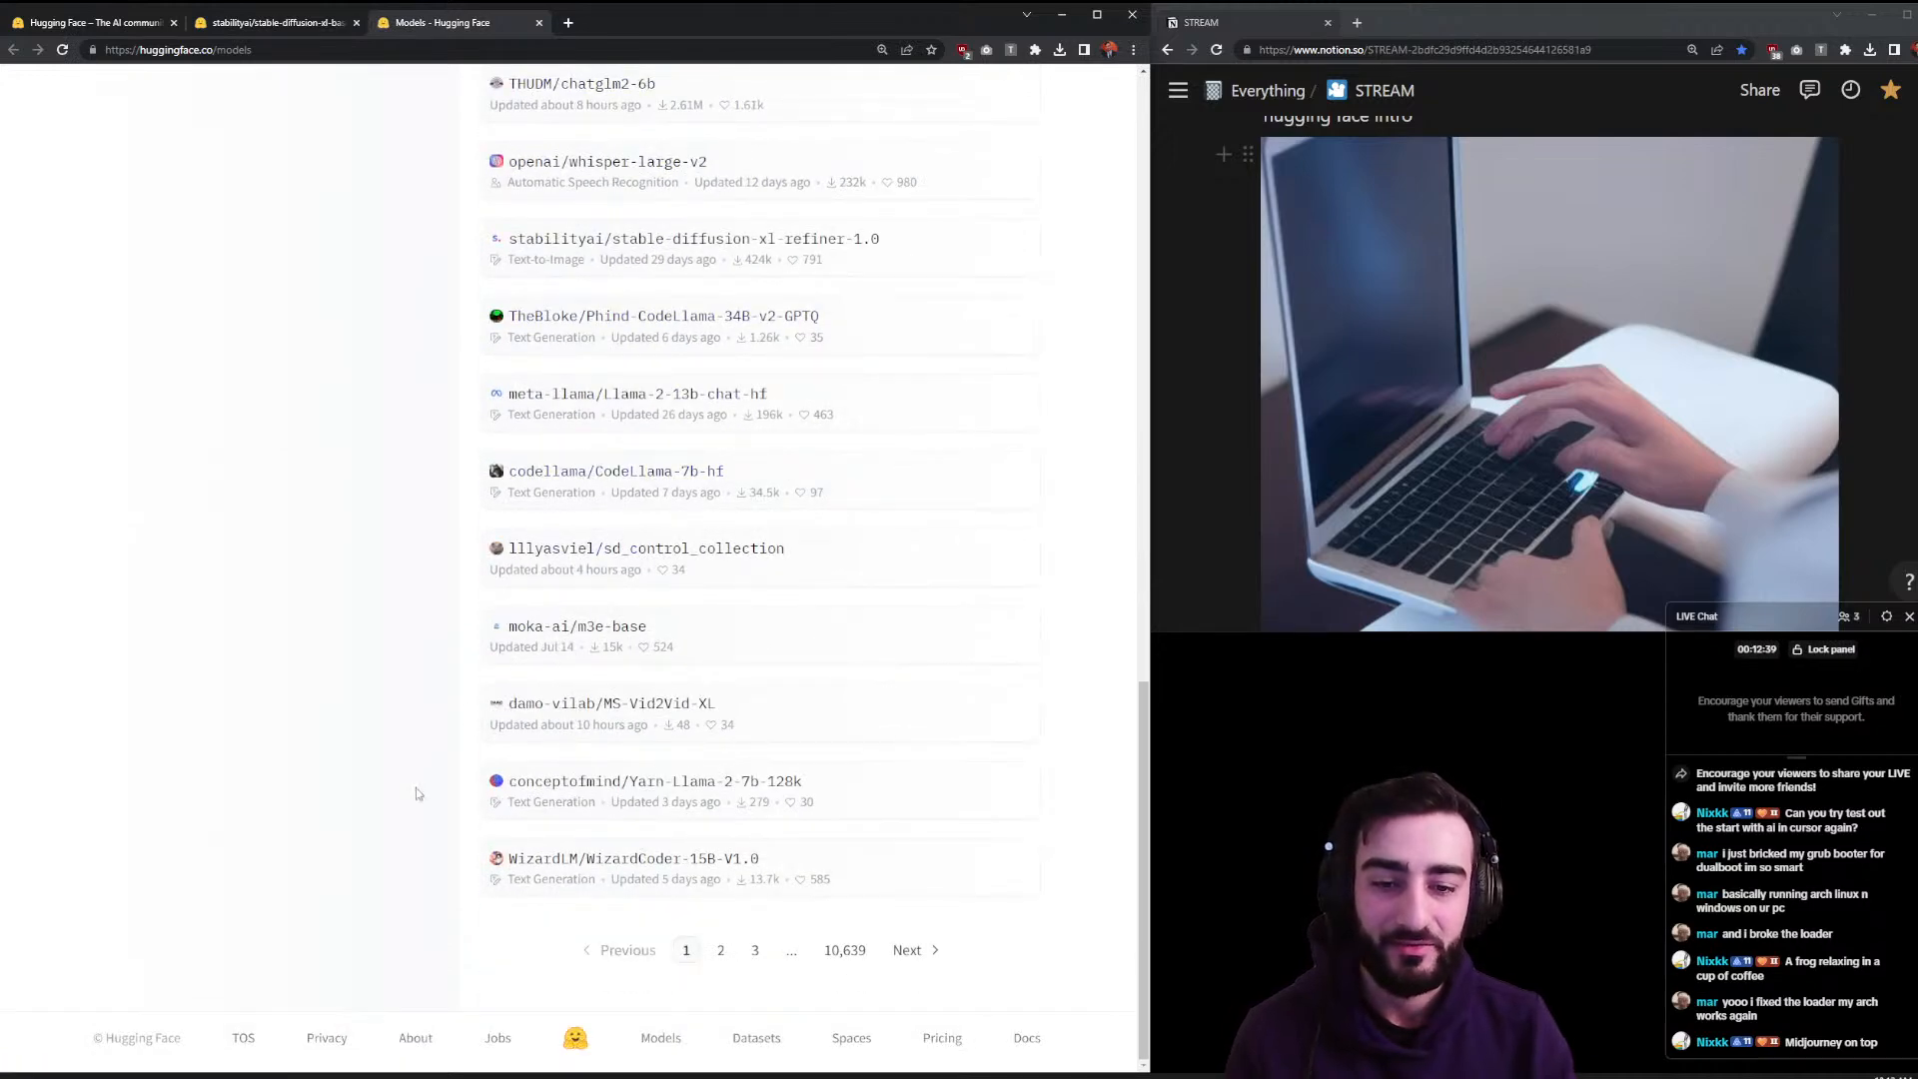
pyautogui.scroll(15, 414, 794)
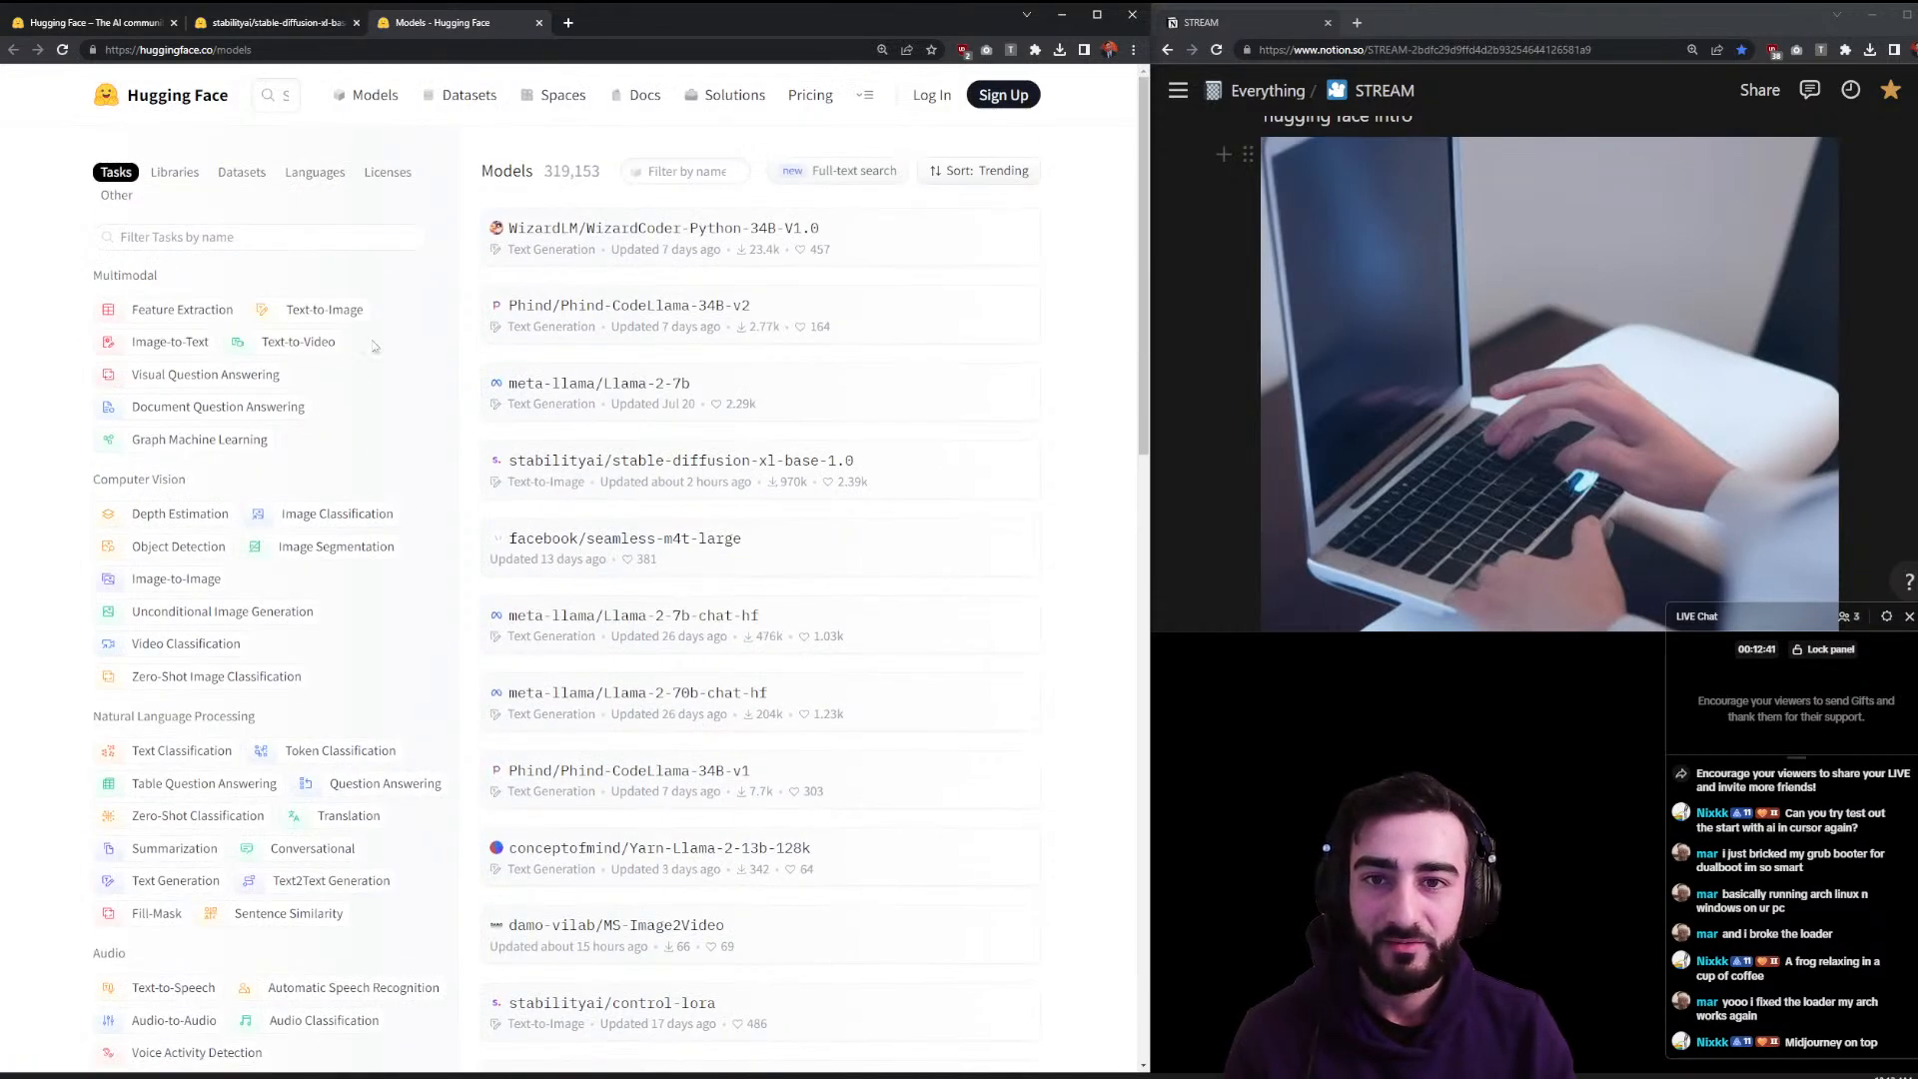
pyautogui.click(484, 93)
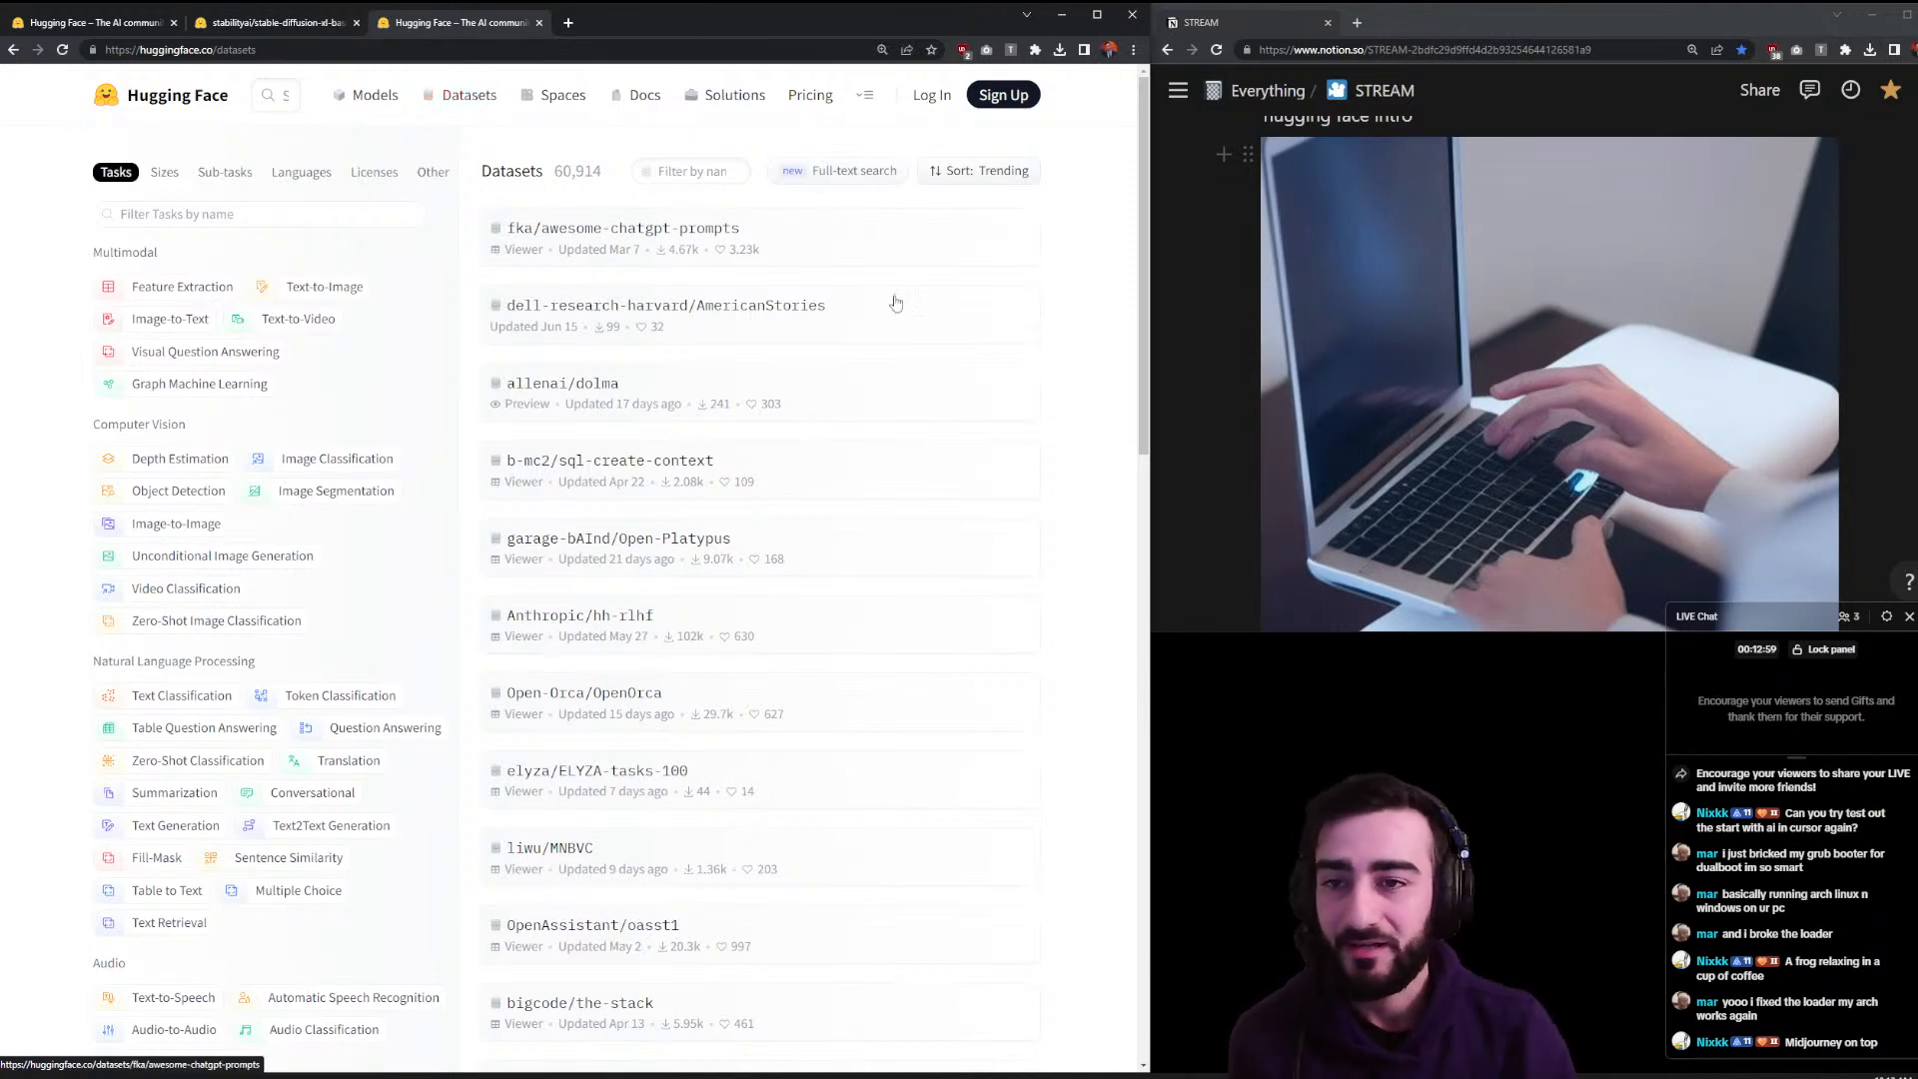
# - Filter the datasets list by name with 'plant'
pyautogui.scroll(-2, 796, 208)
pyautogui.scroll(2, 599, 220)
pyautogui.moveTo(555, 180); pyautogui.dragTo(605, 188)
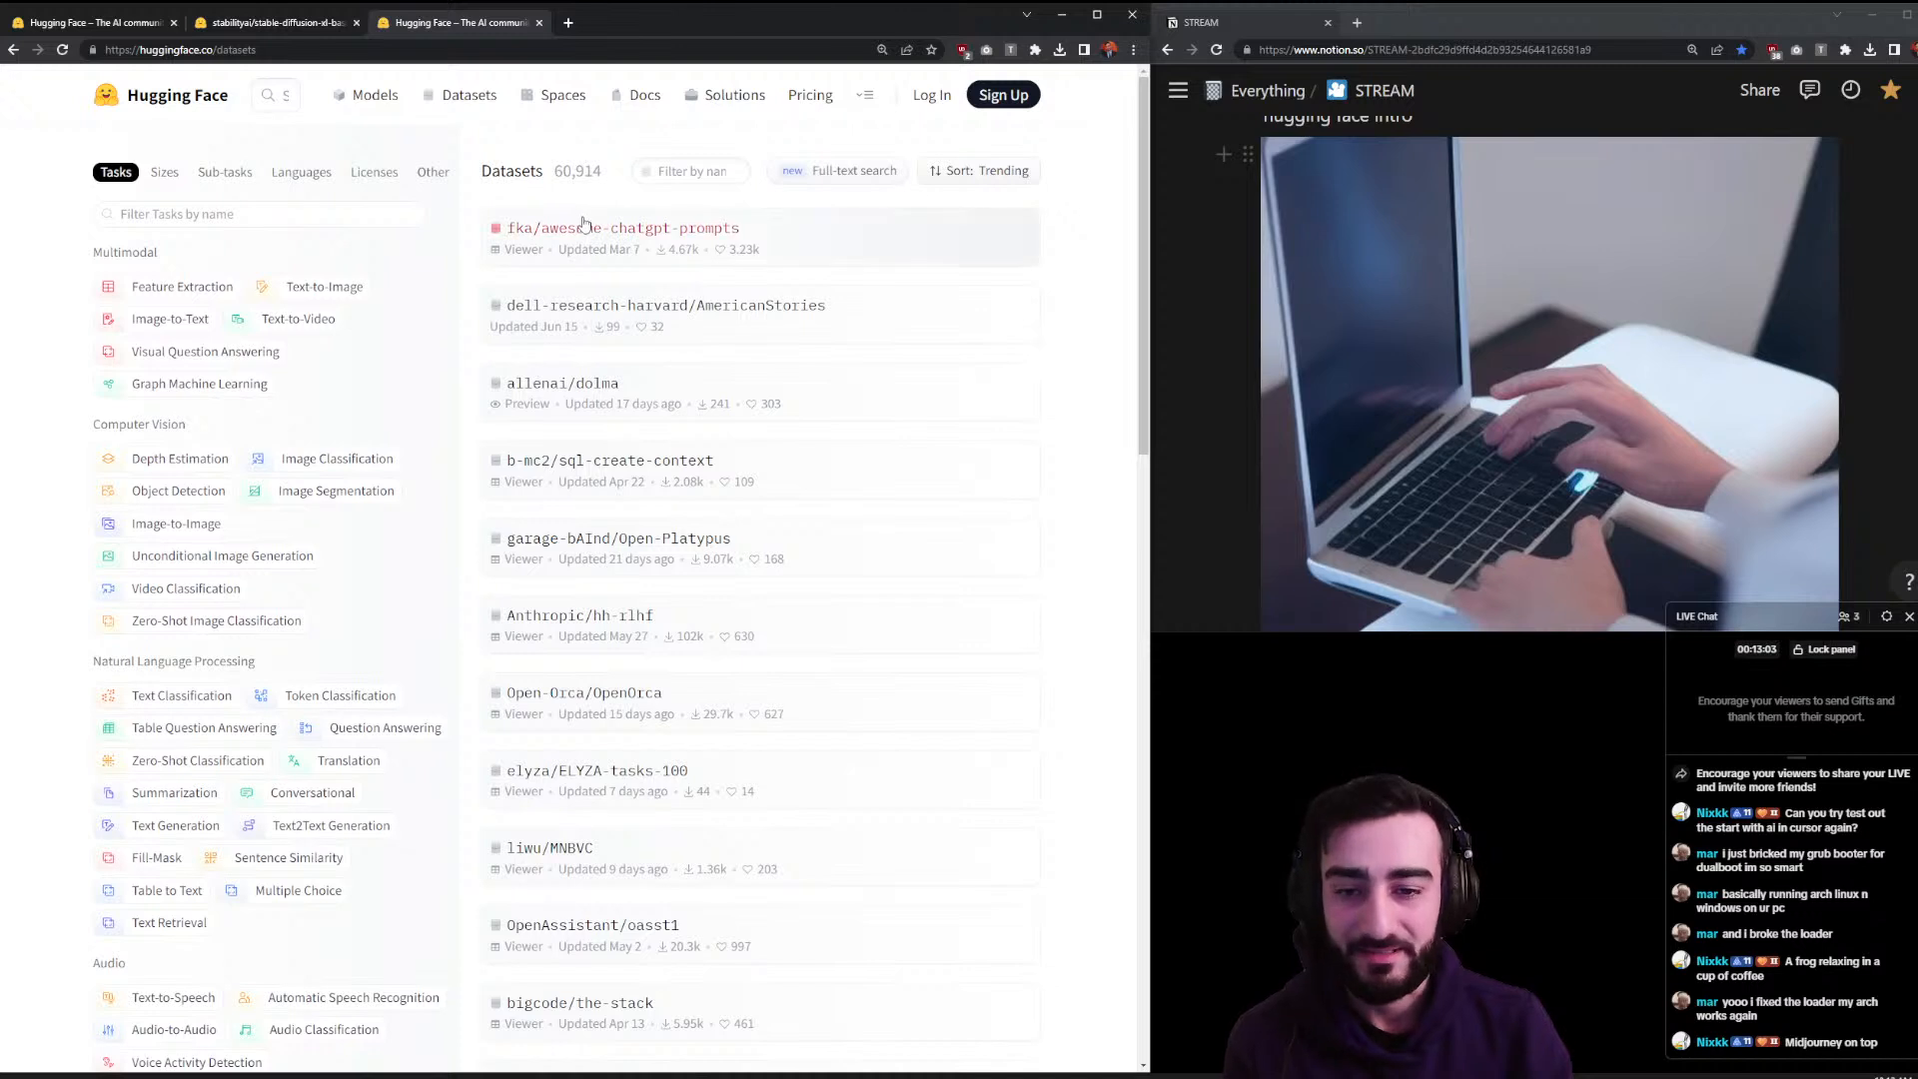
pyautogui.click(322, 213)
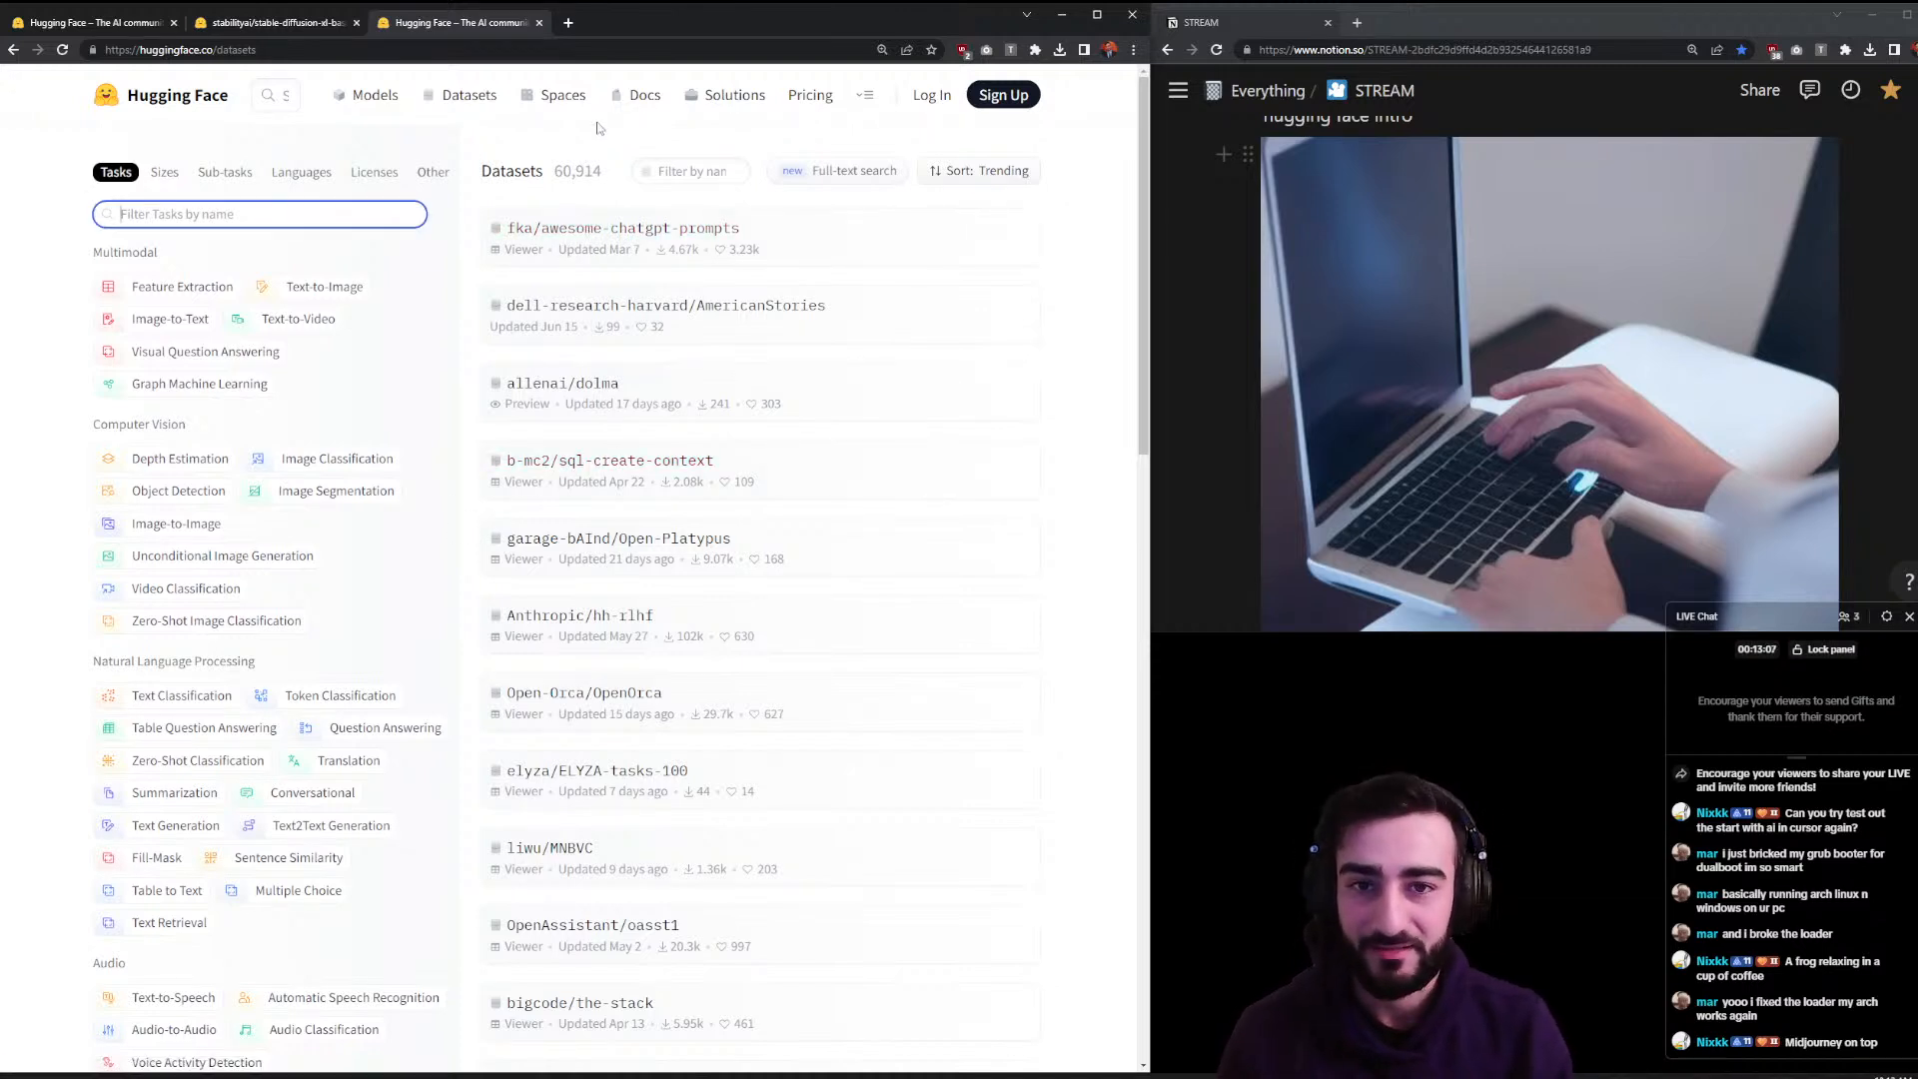
pyautogui.write('pl')
pyautogui.press('BackSpace')
pyautogui.press('BackSpace')
pyautogui.click(714, 172)
pyautogui.write('plant')
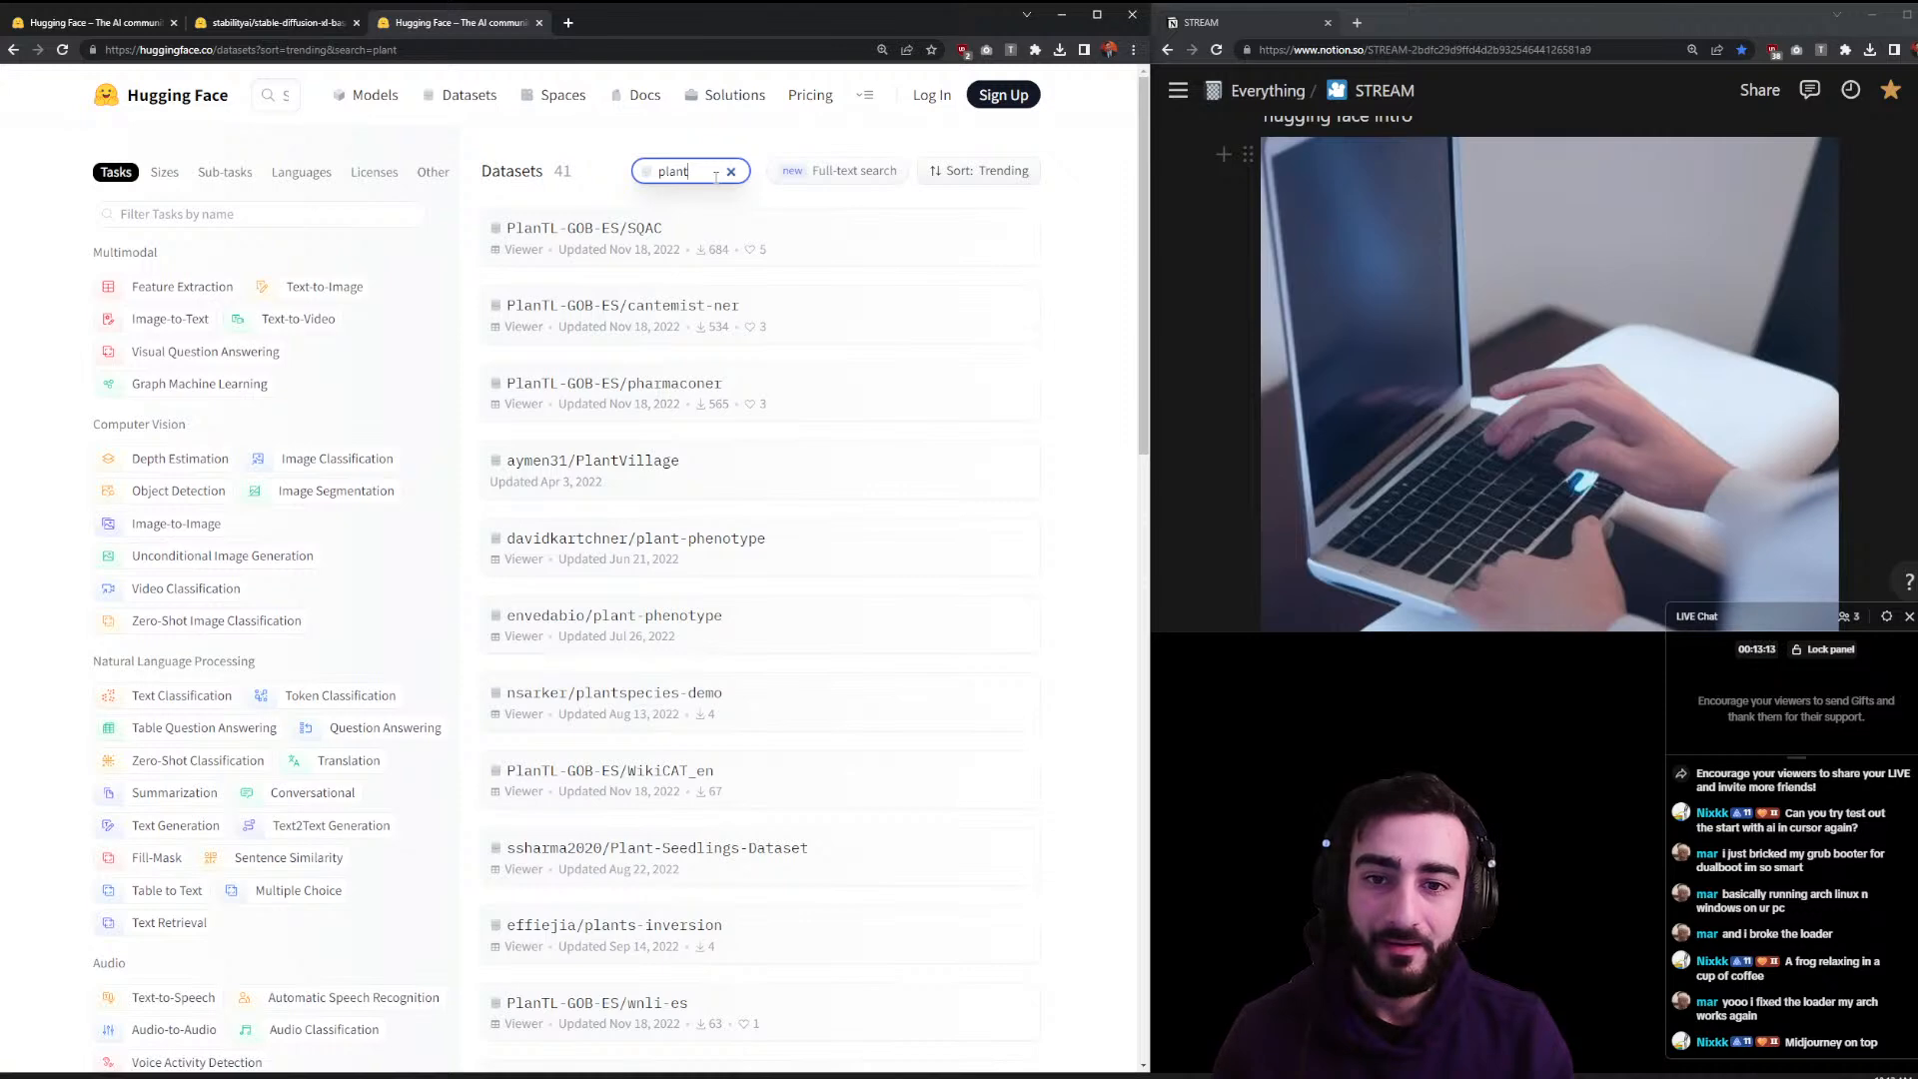
# - Browse the SQAC and Plant-Seedlings-Dataset pages, checking the seedlings splits
pyautogui.click(659, 232)
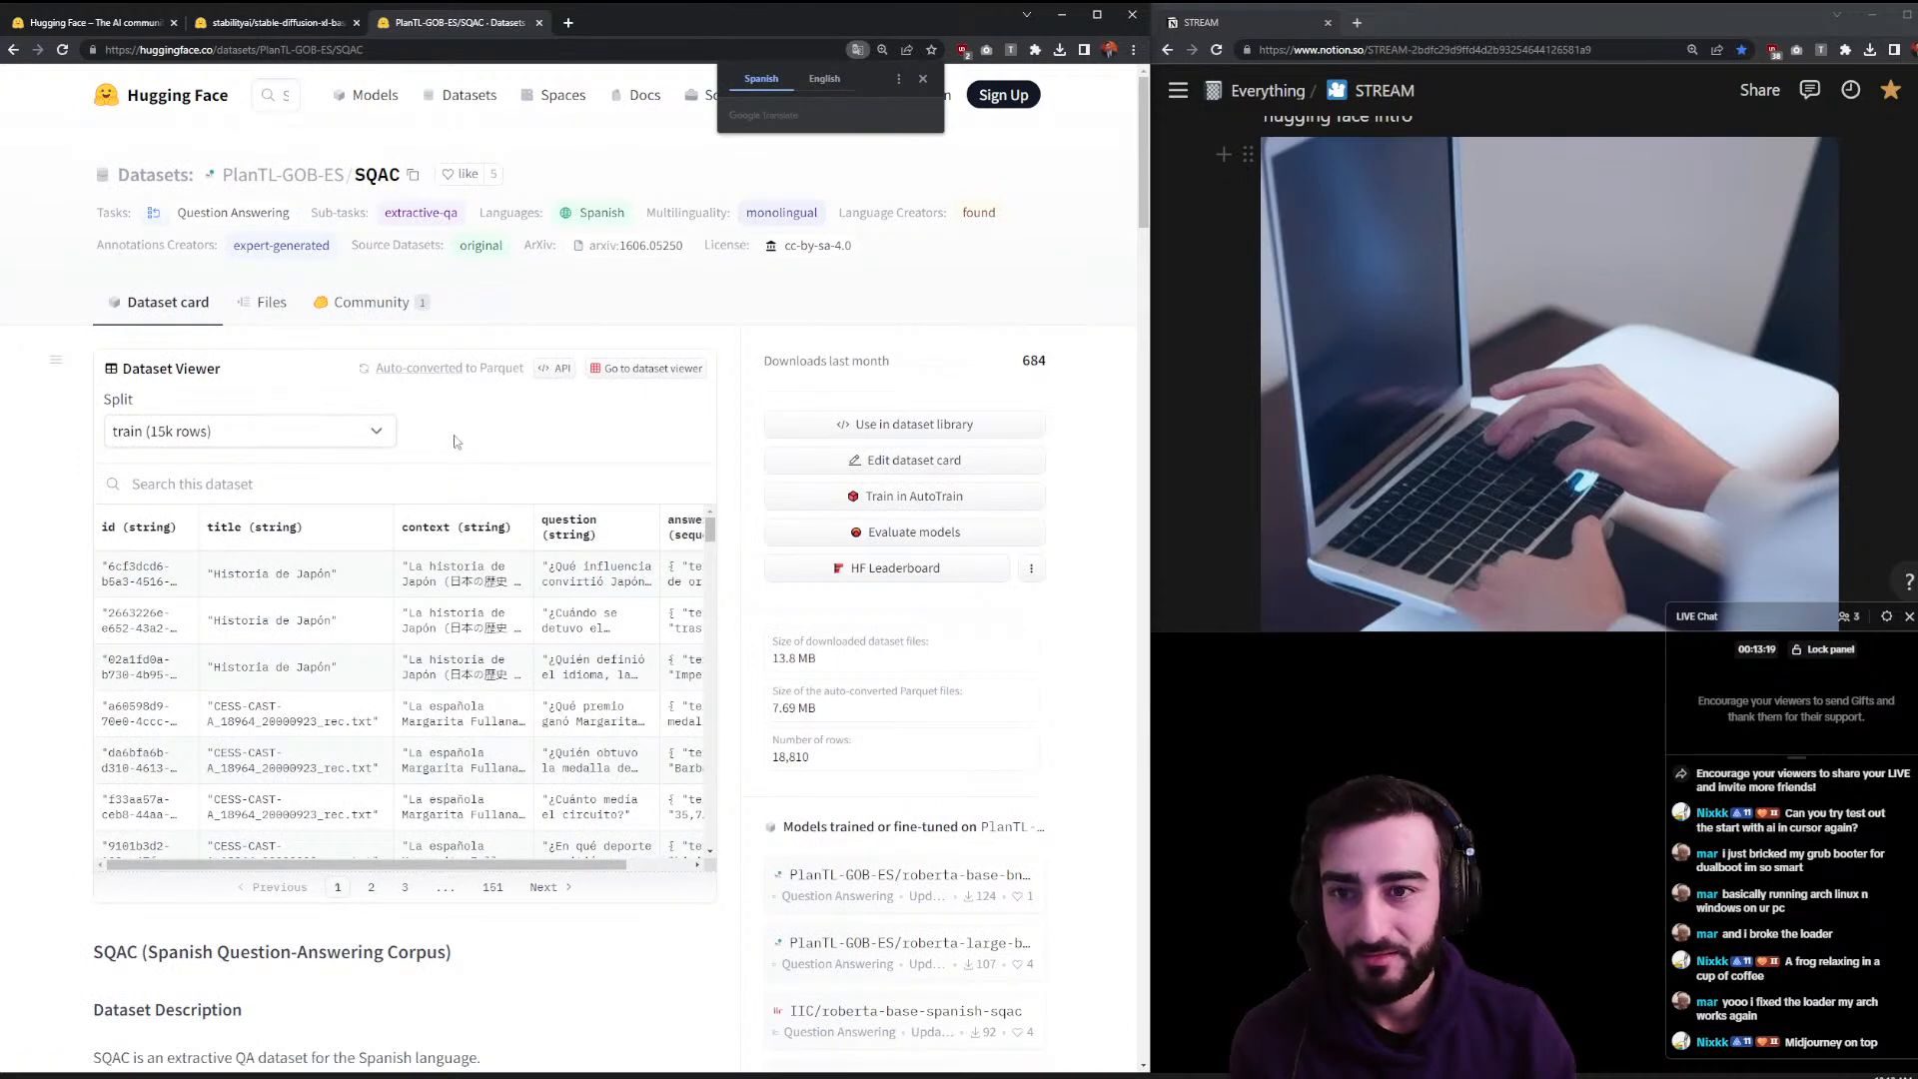
pyautogui.scroll(-4, 454, 440)
pyautogui.hotkey('alt', 'Left')
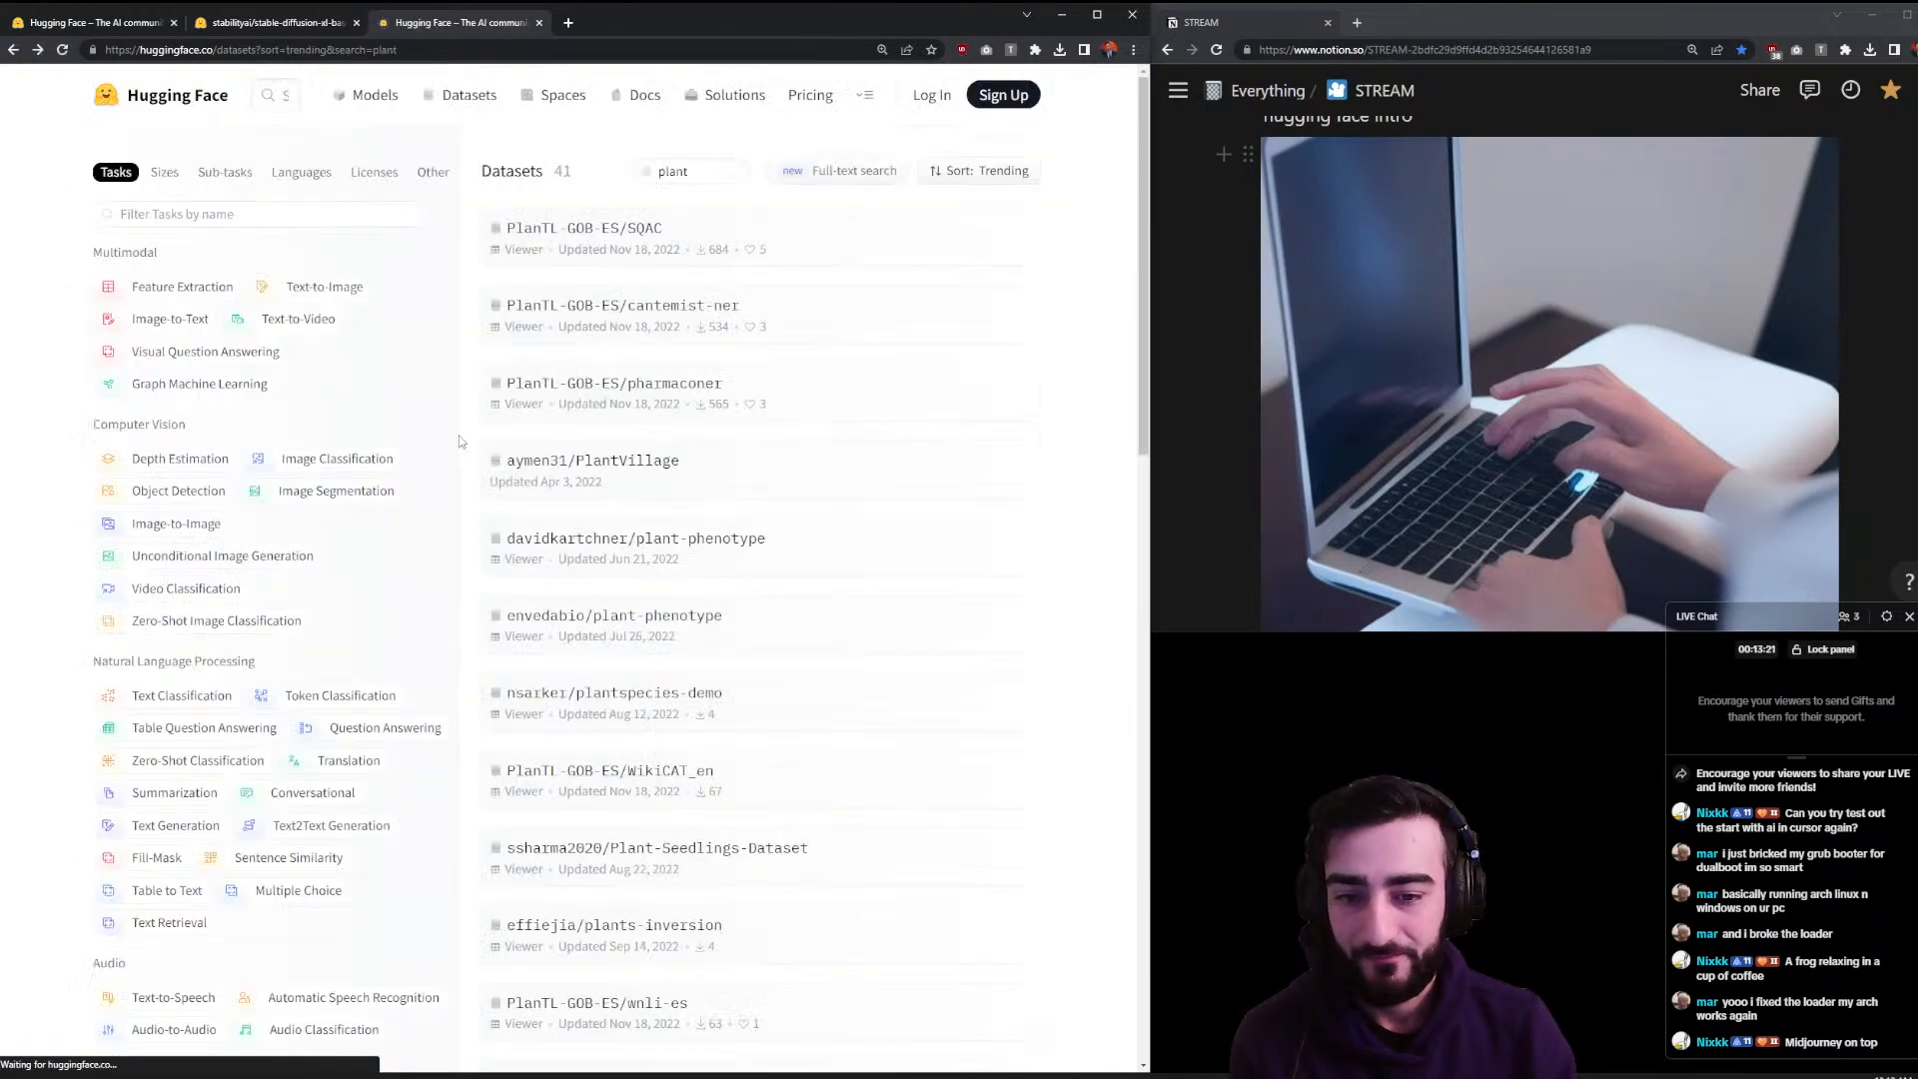
pyautogui.click(814, 868)
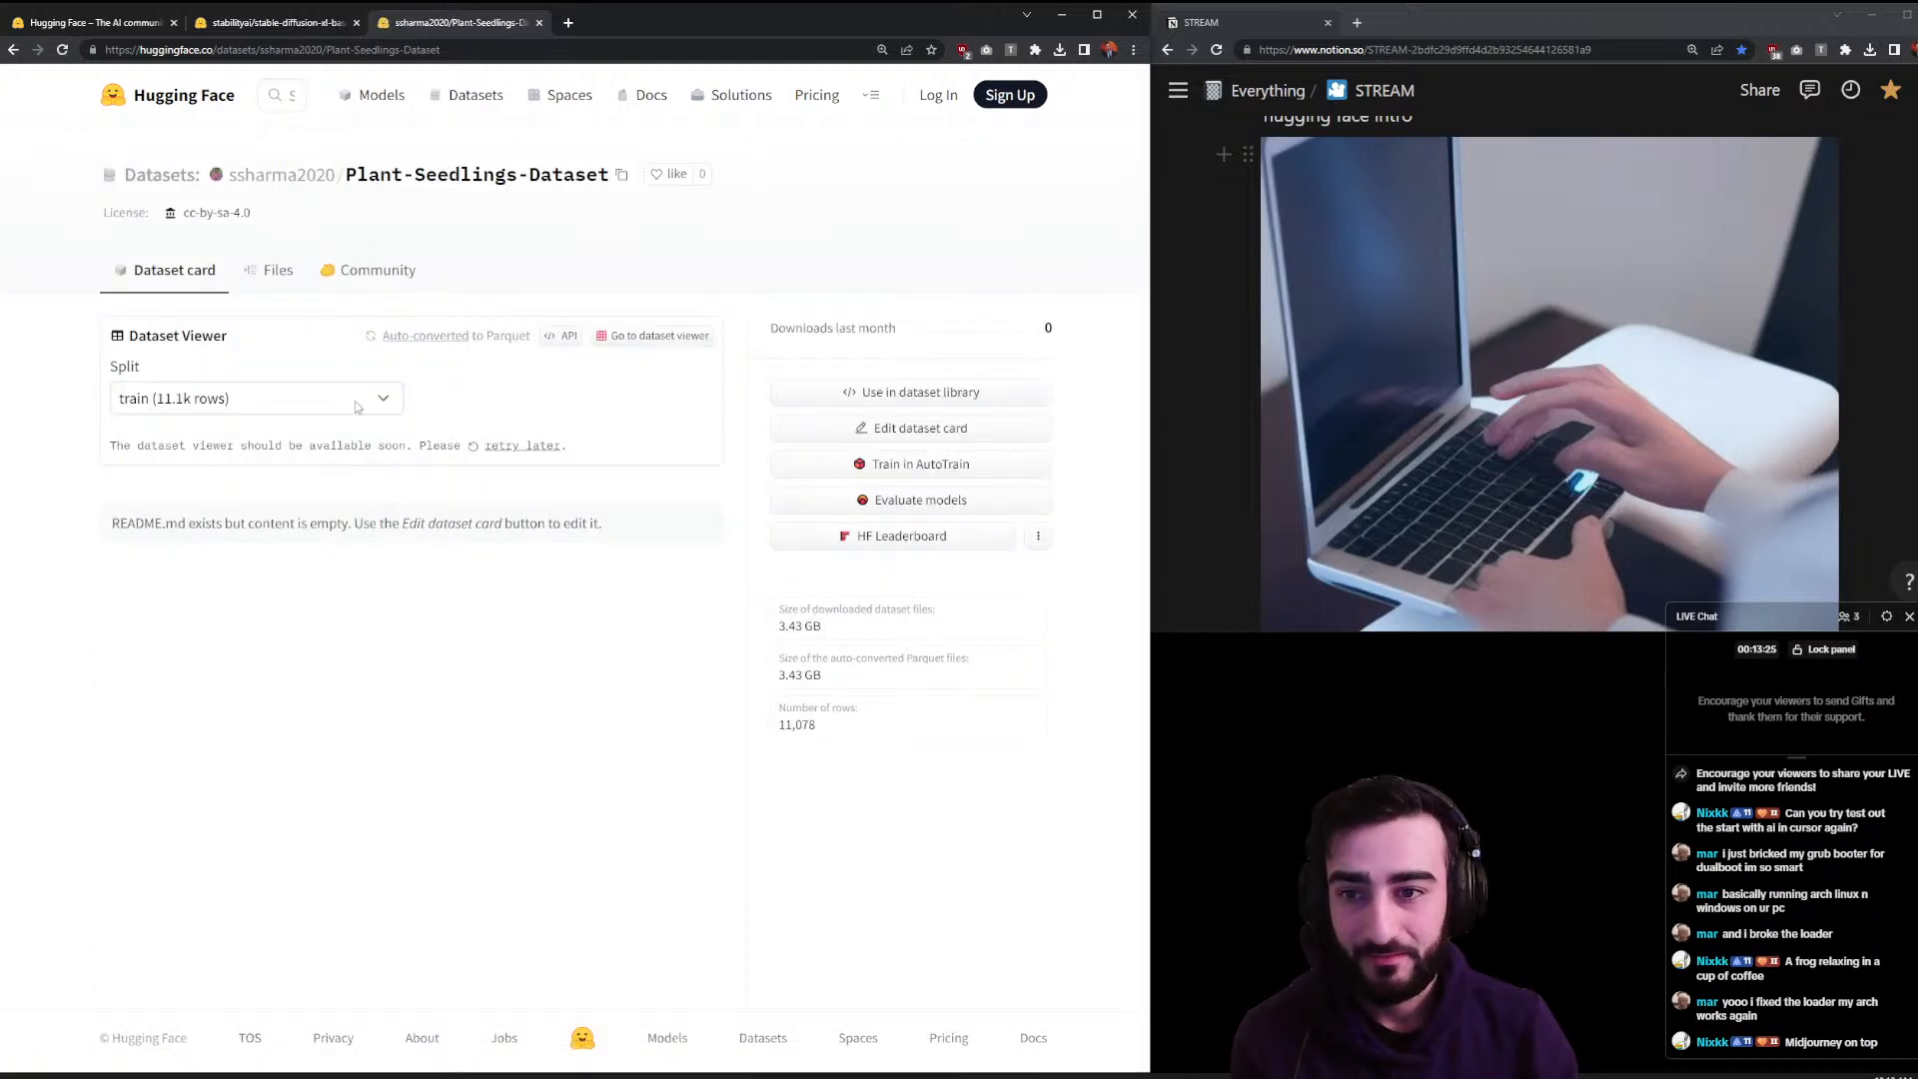
pyautogui.click(358, 400)
pyautogui.click(431, 398)
pyautogui.hotkey('alt', 'Left')
# - Inspect the plant-disease dataset's files, then close its tab
pyautogui.scroll(-4, 545, 485)
pyautogui.scroll(-2, 547, 460)
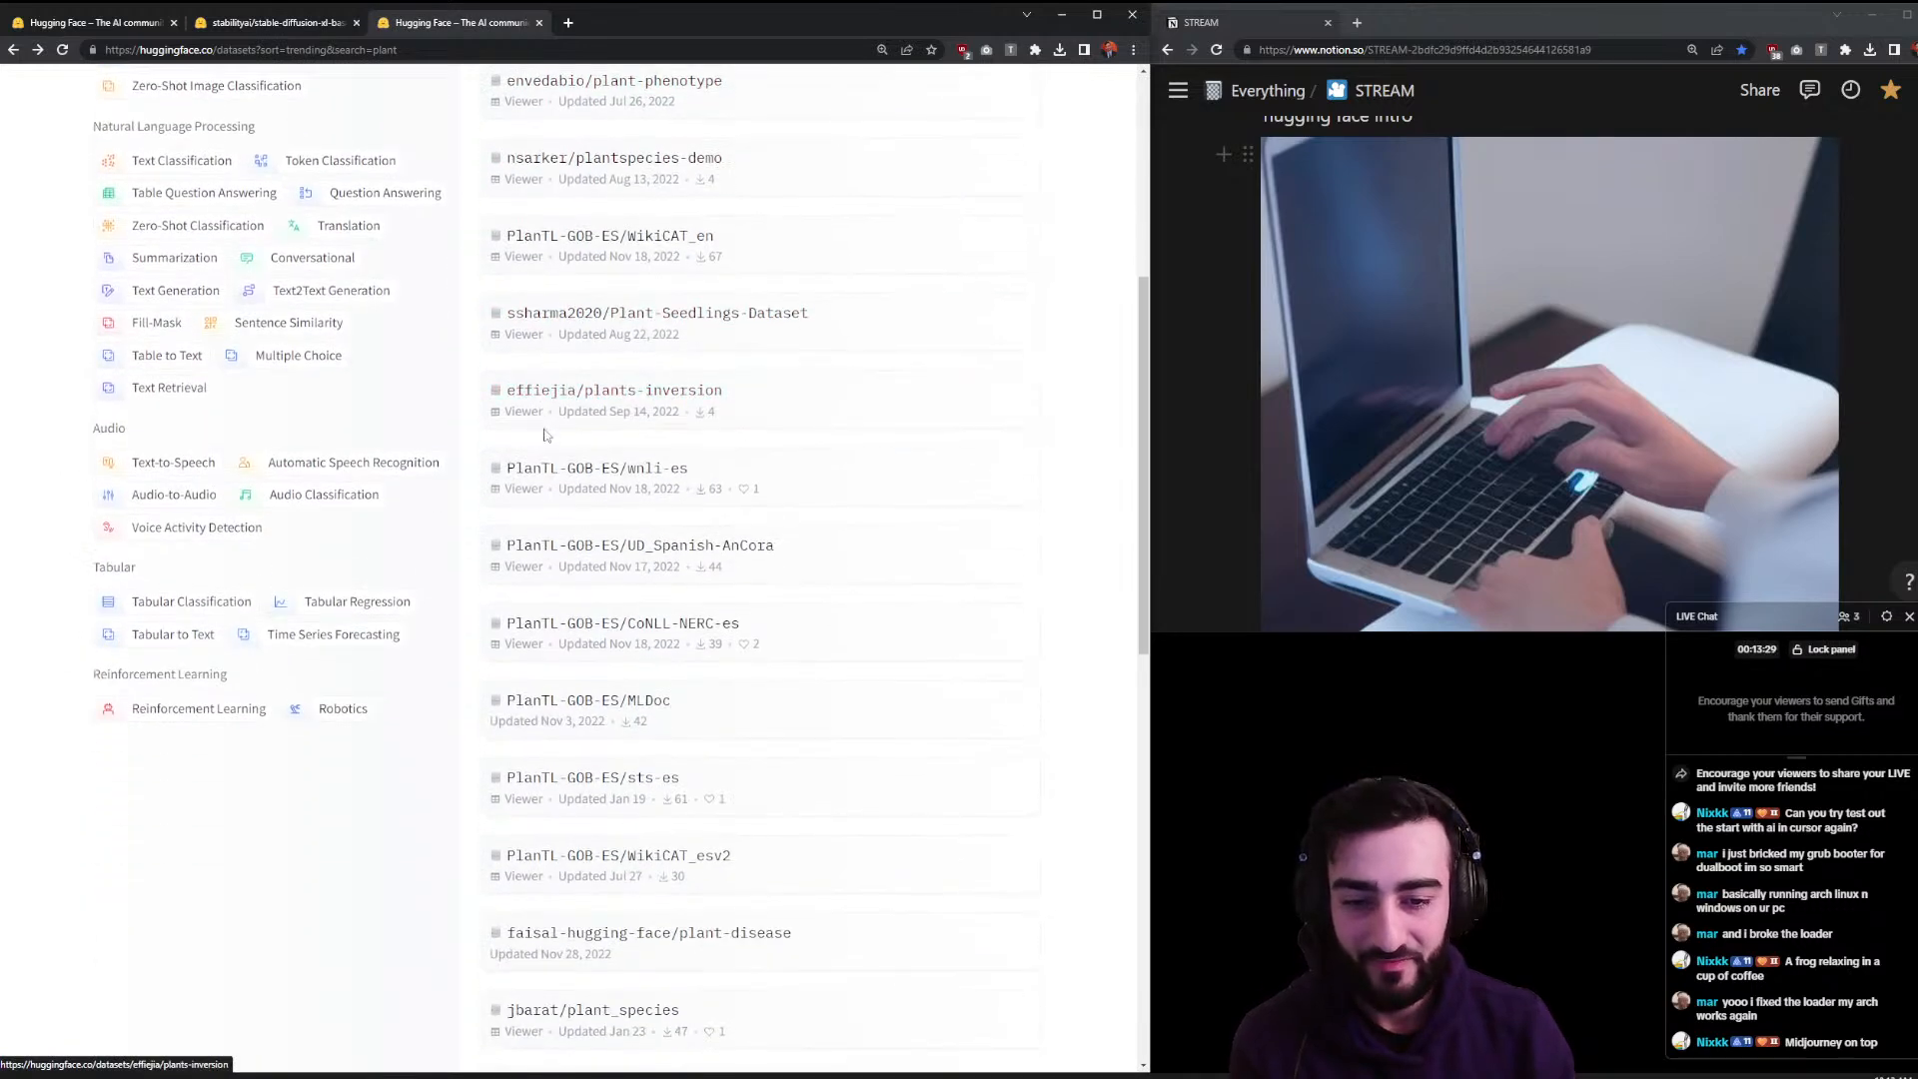
pyautogui.click(714, 932)
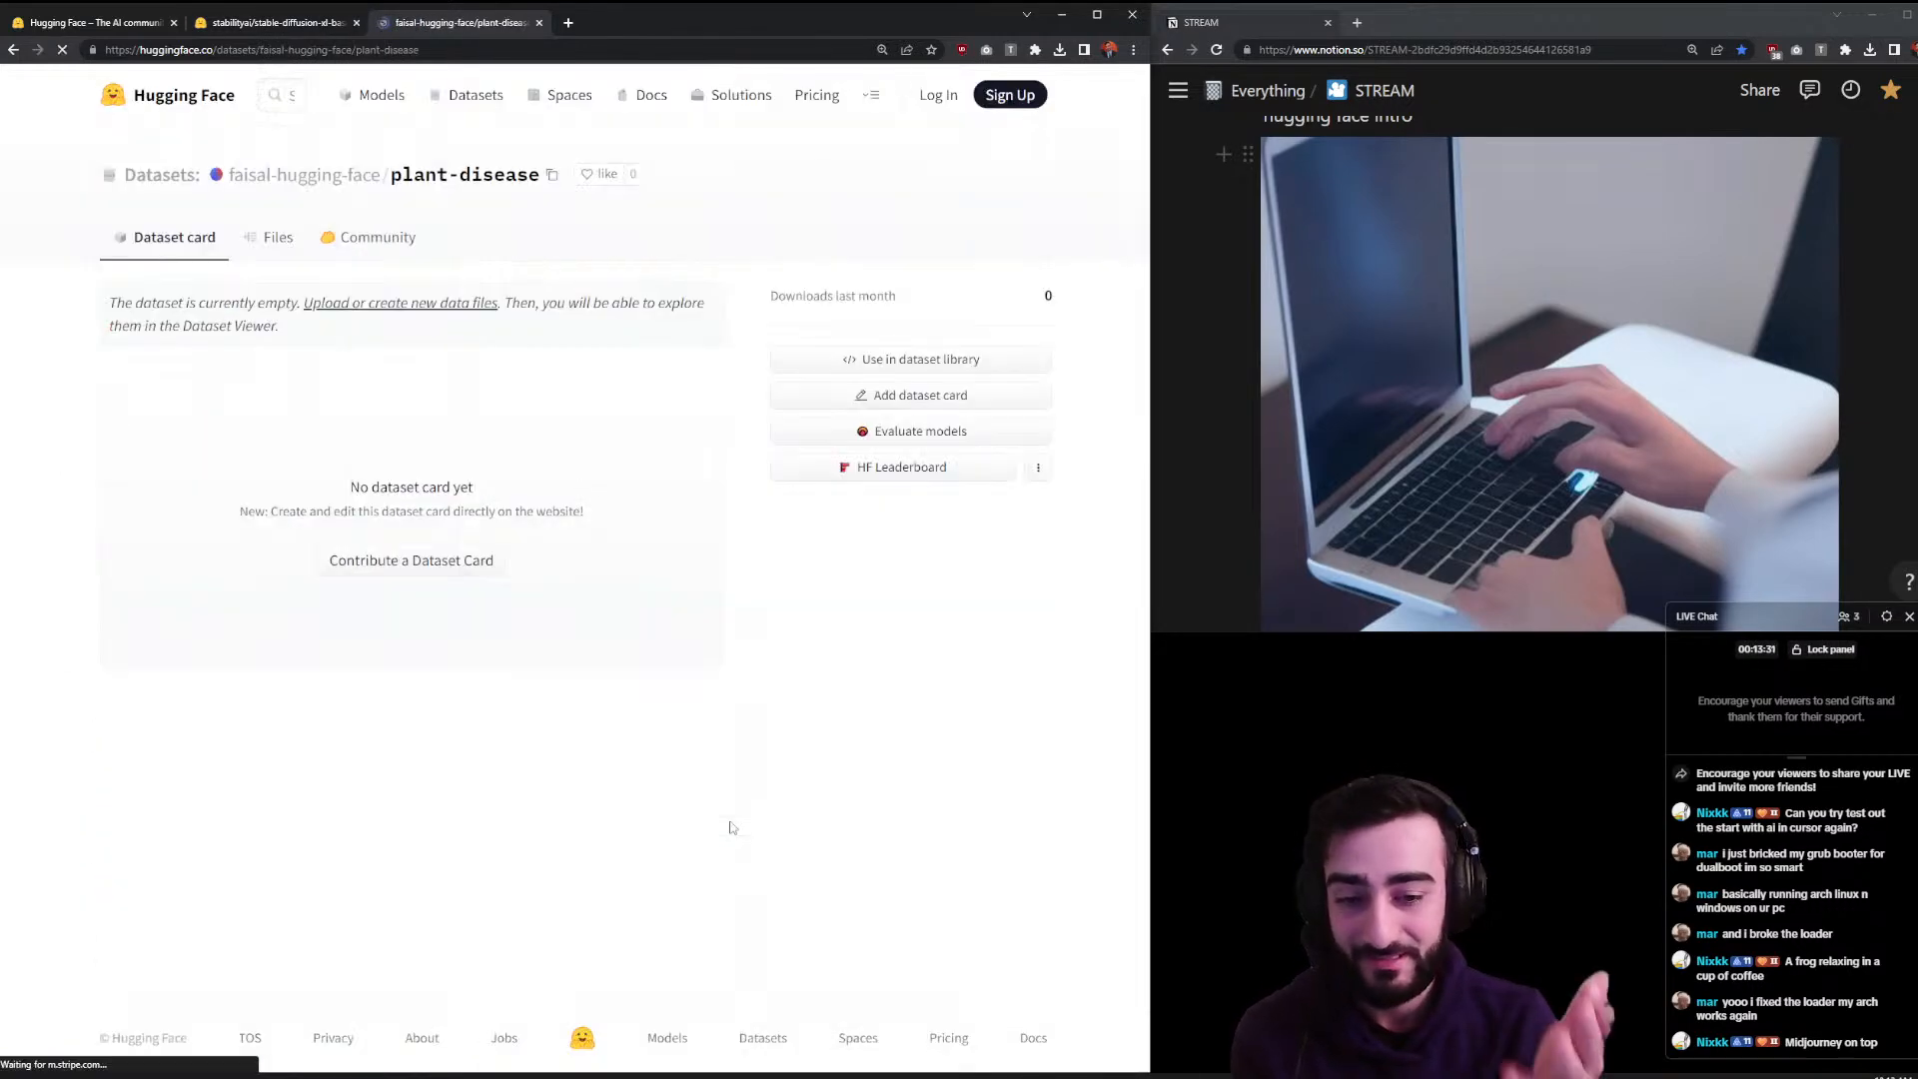
pyautogui.click(292, 240)
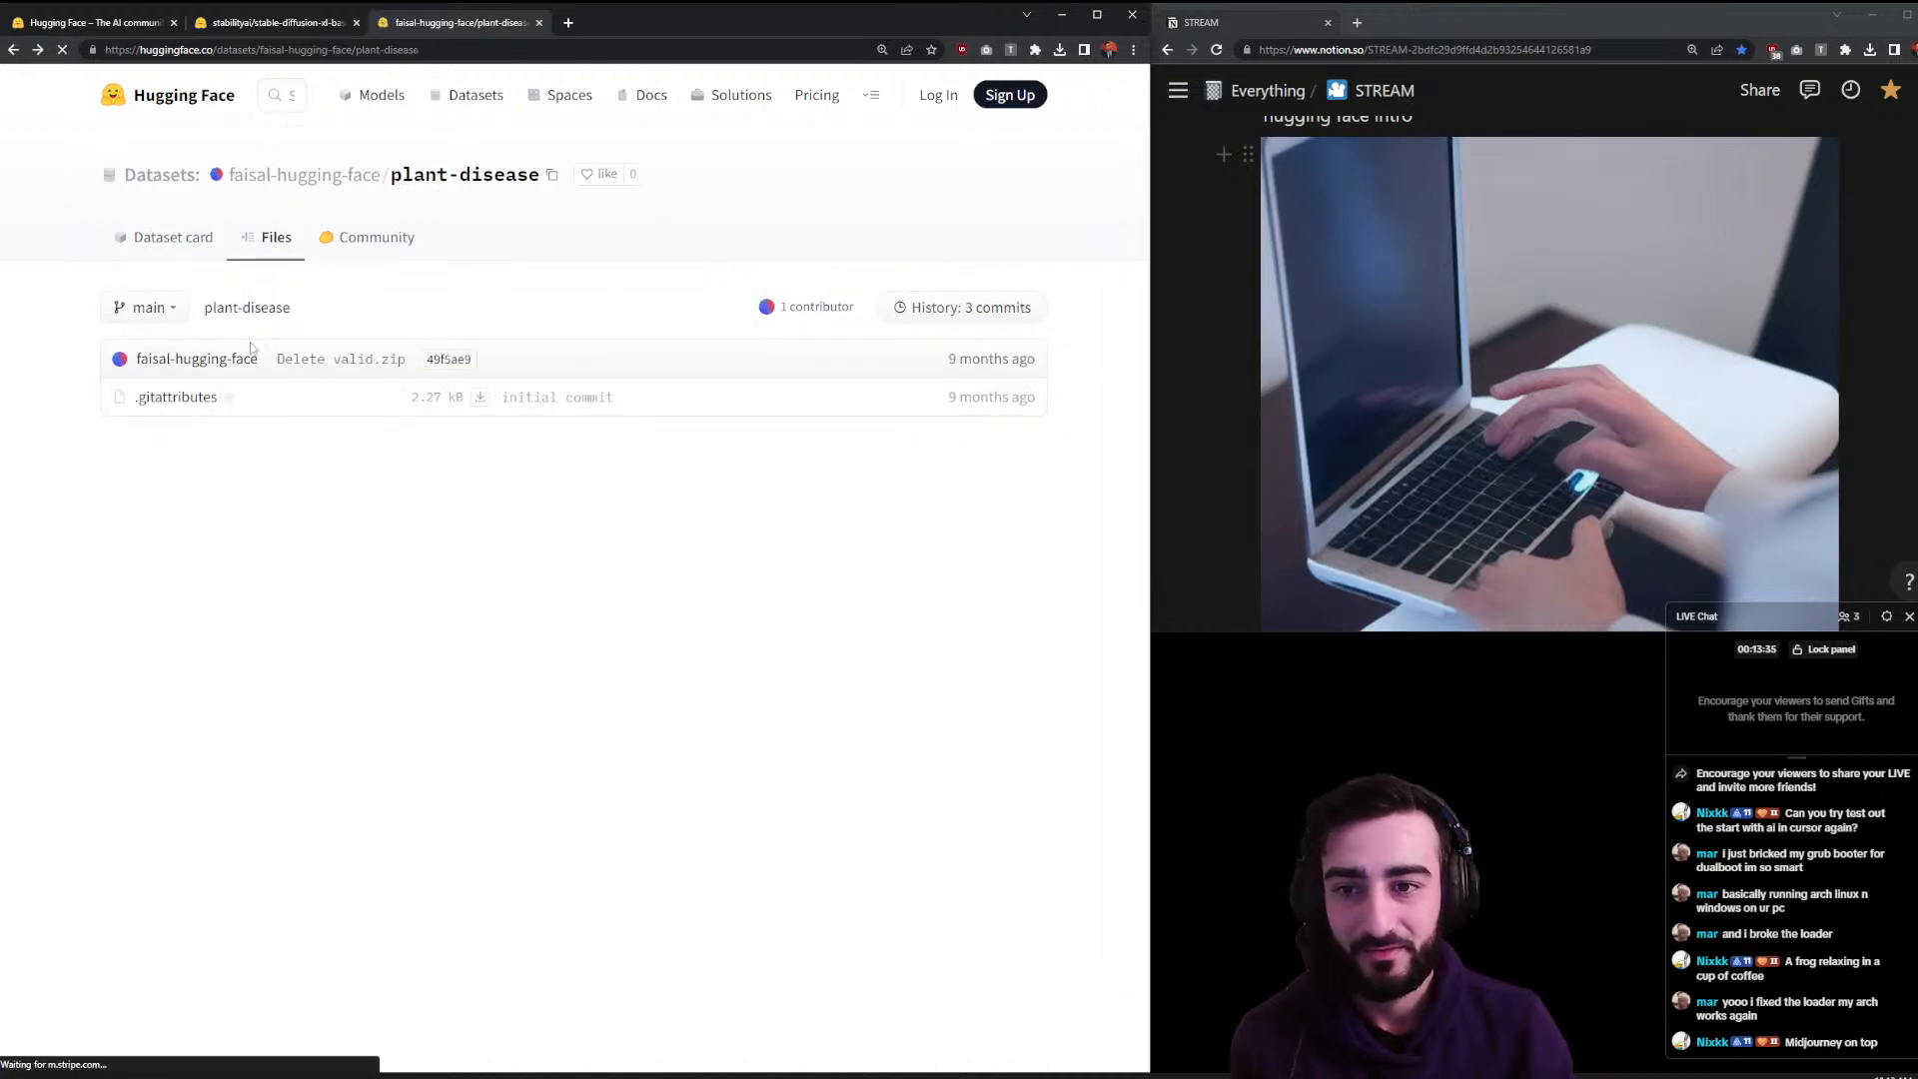
pyautogui.hotkey('alt', 'Left')
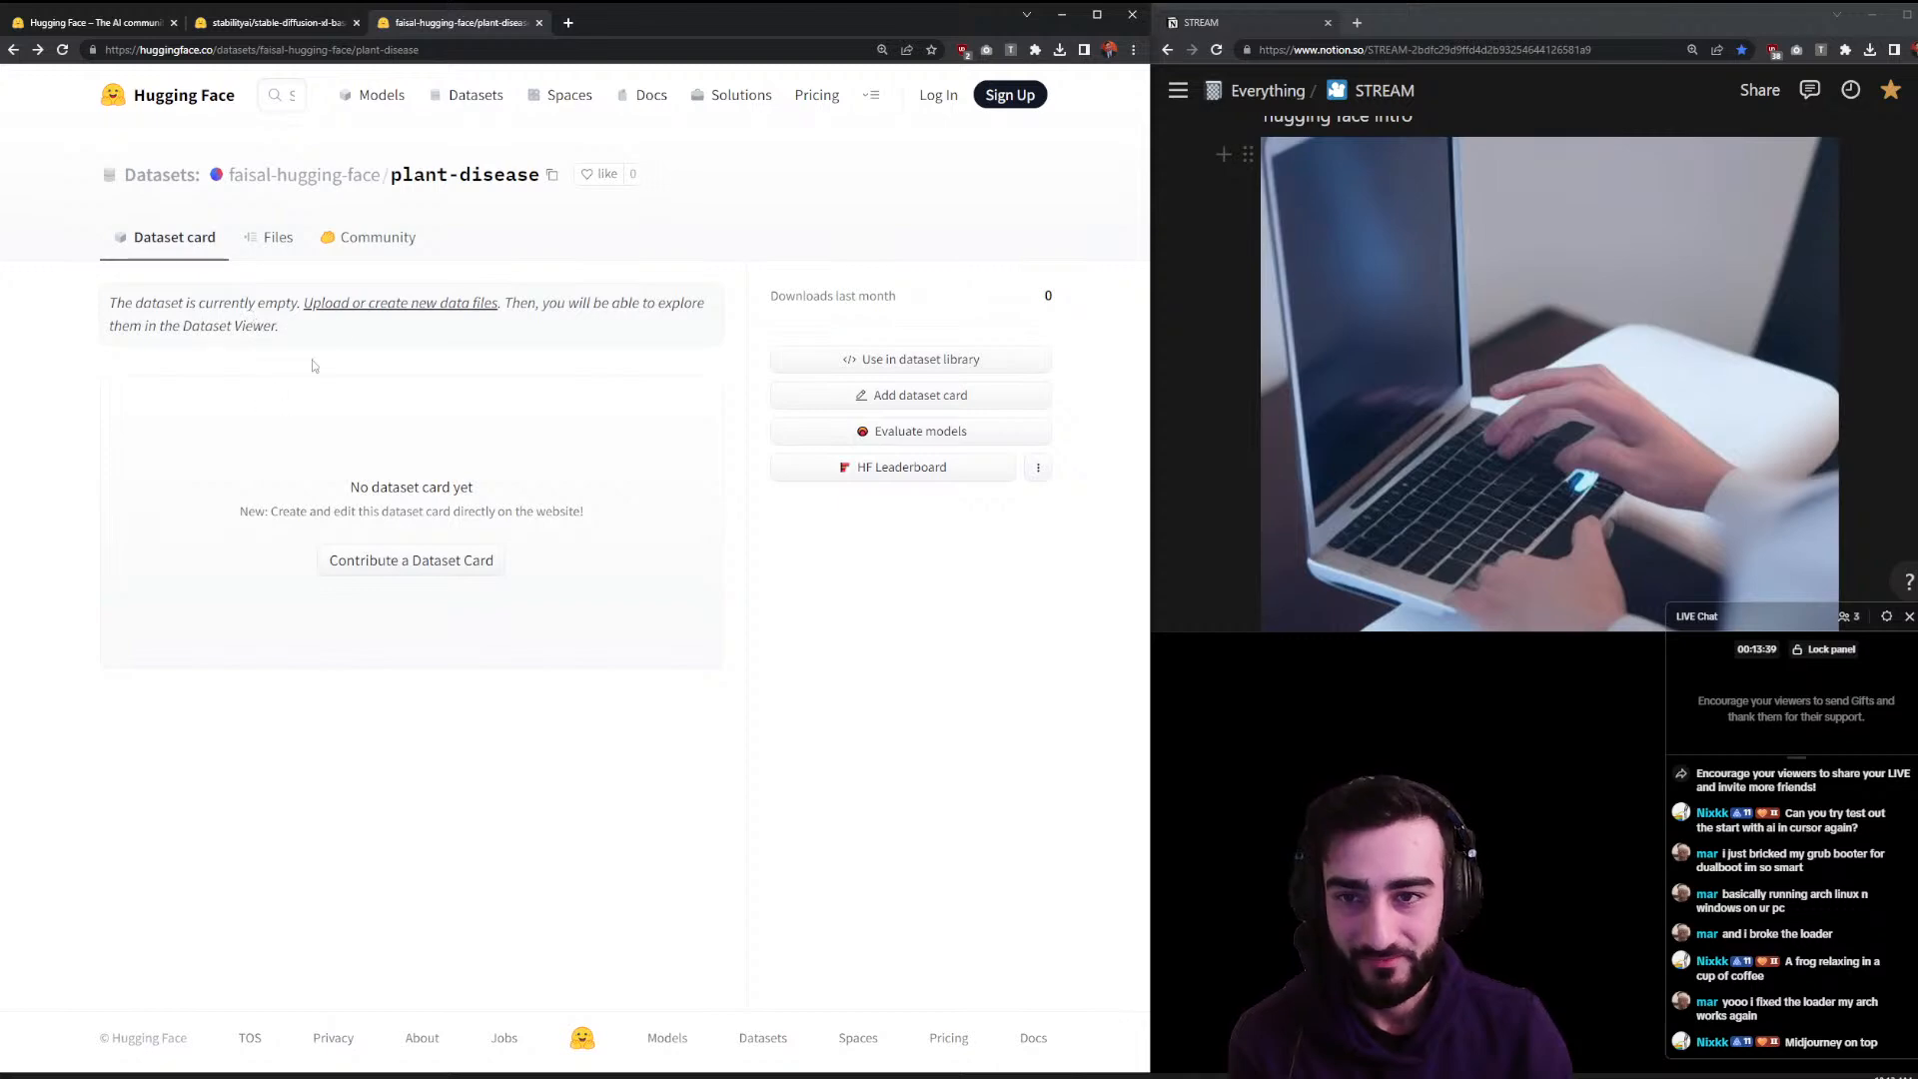
pyautogui.click(538, 22)
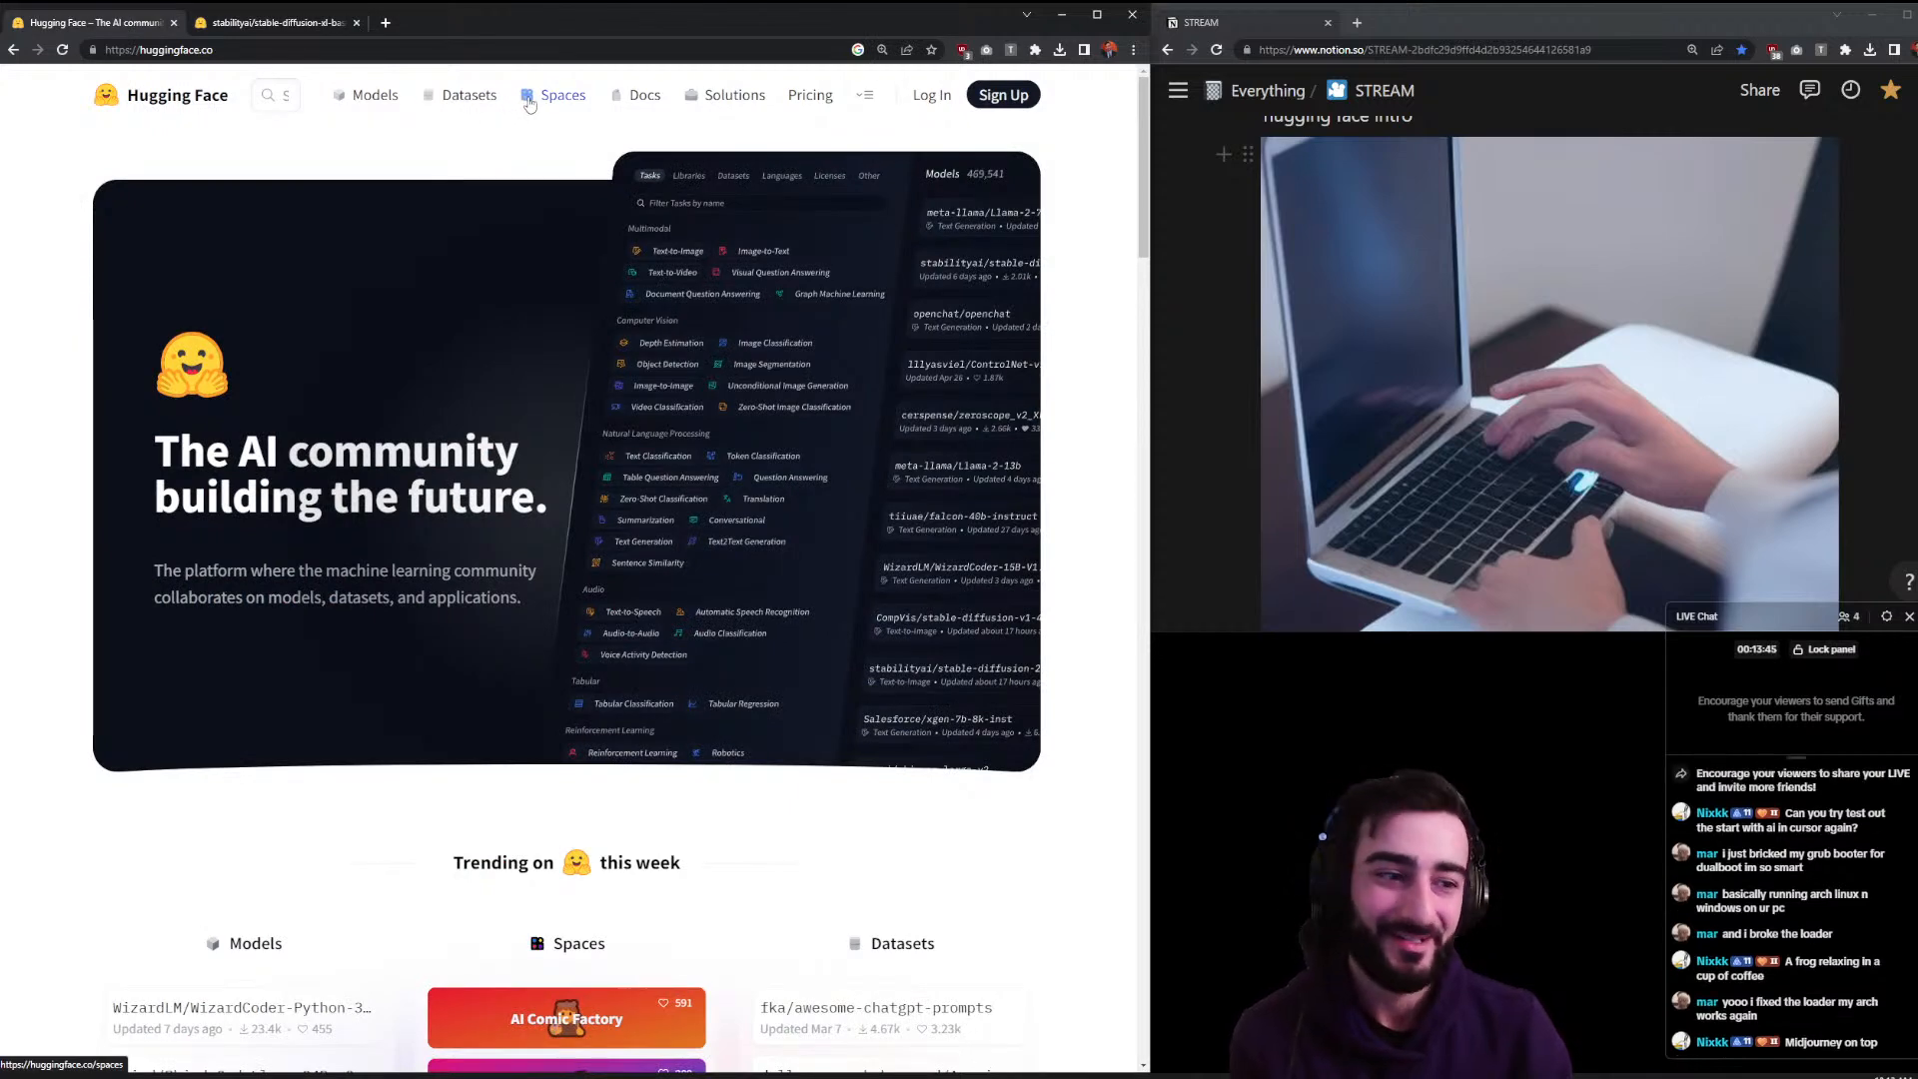
# - Open Spaces in a background tab and launch DragGAN from the Notion to-do list into the left window
pyautogui.click(1619, 333)
pyautogui.press('Delete')
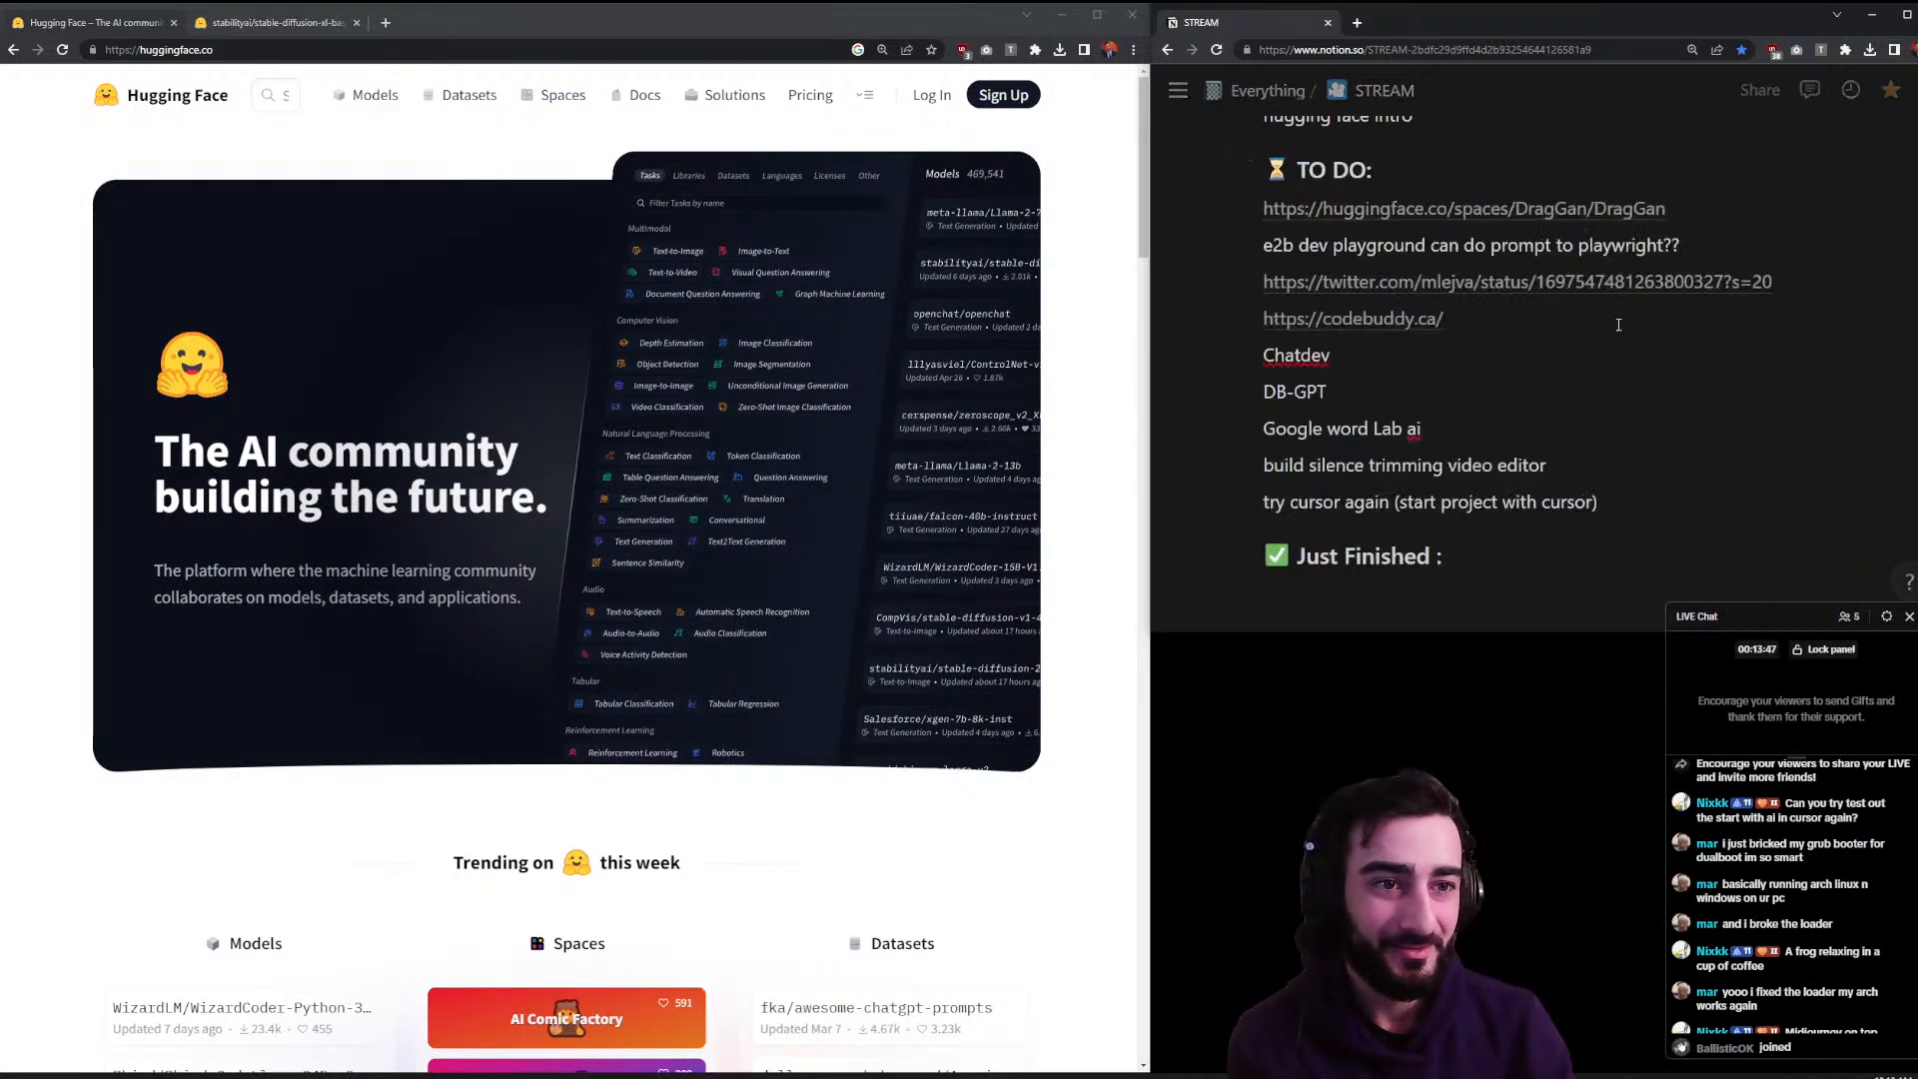
pyautogui.scroll(2, 1611, 318)
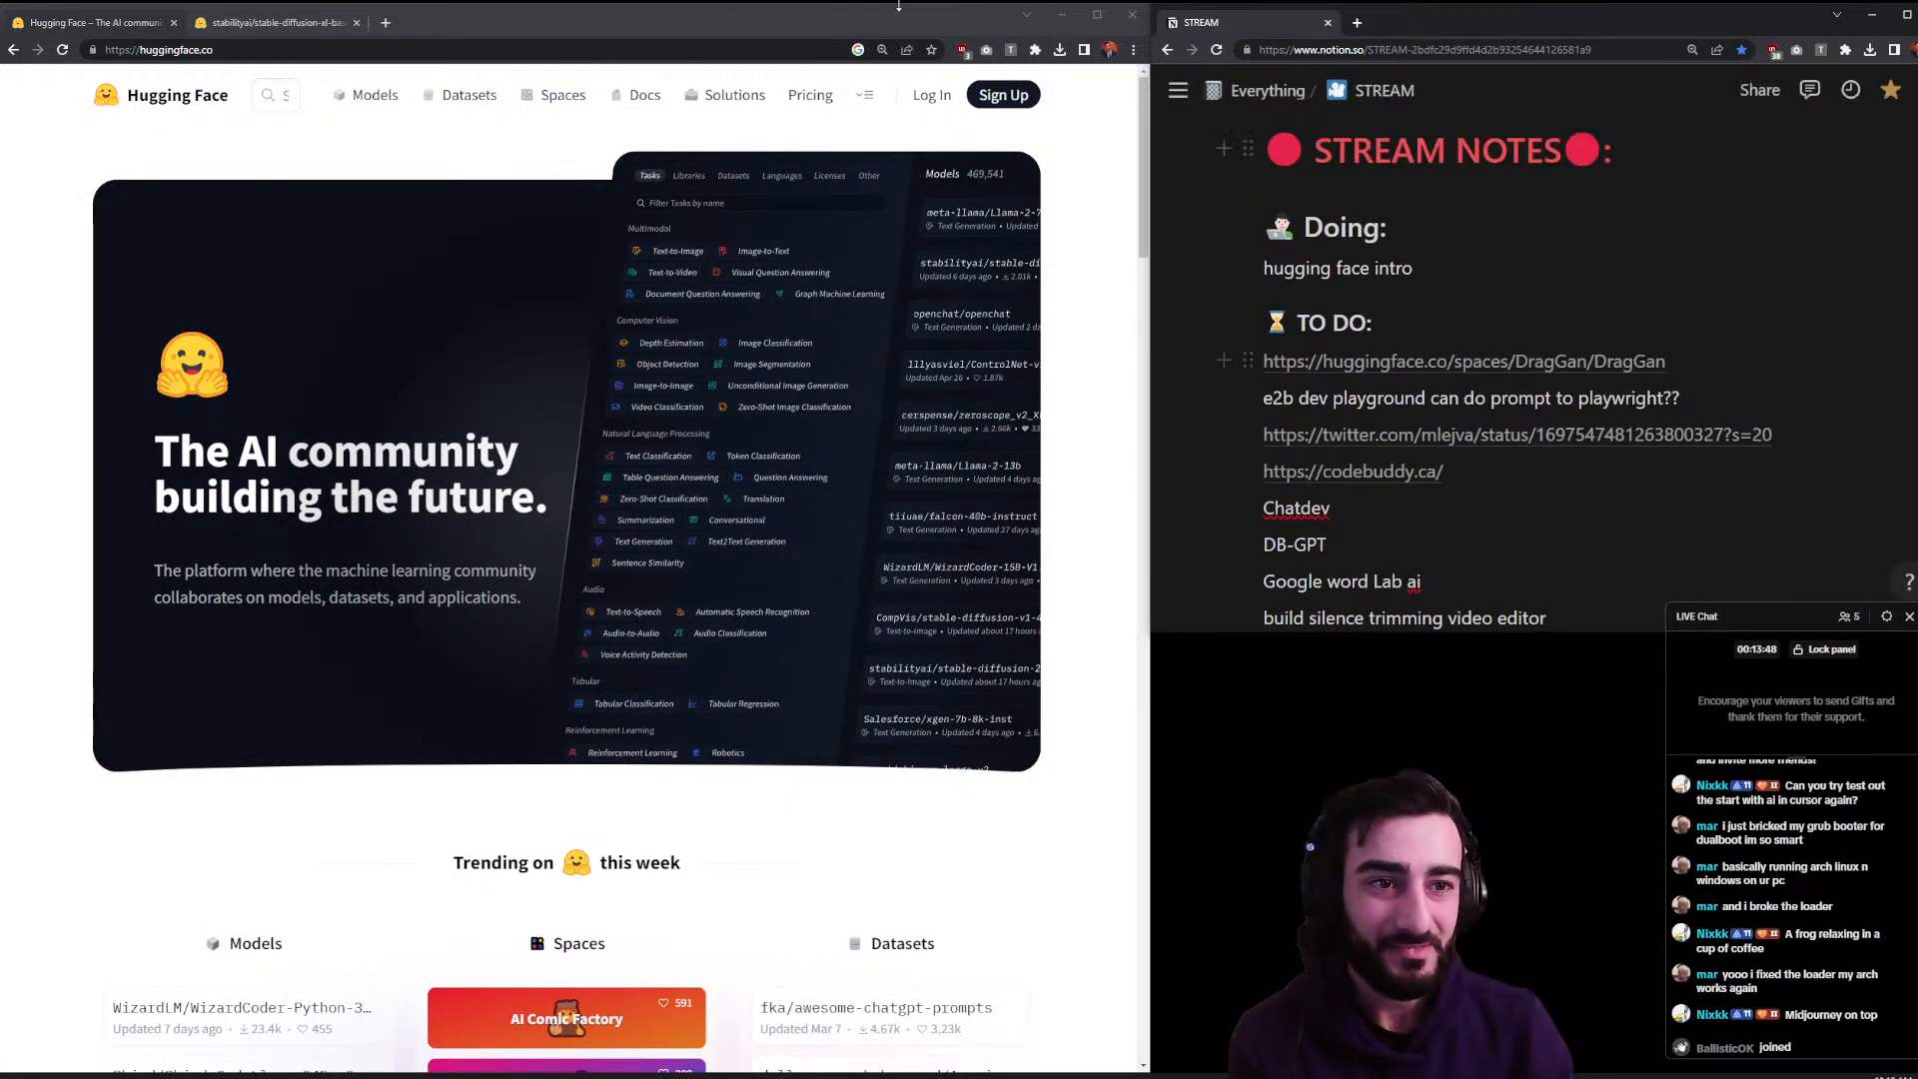
pyautogui.middleClick(539, 97)
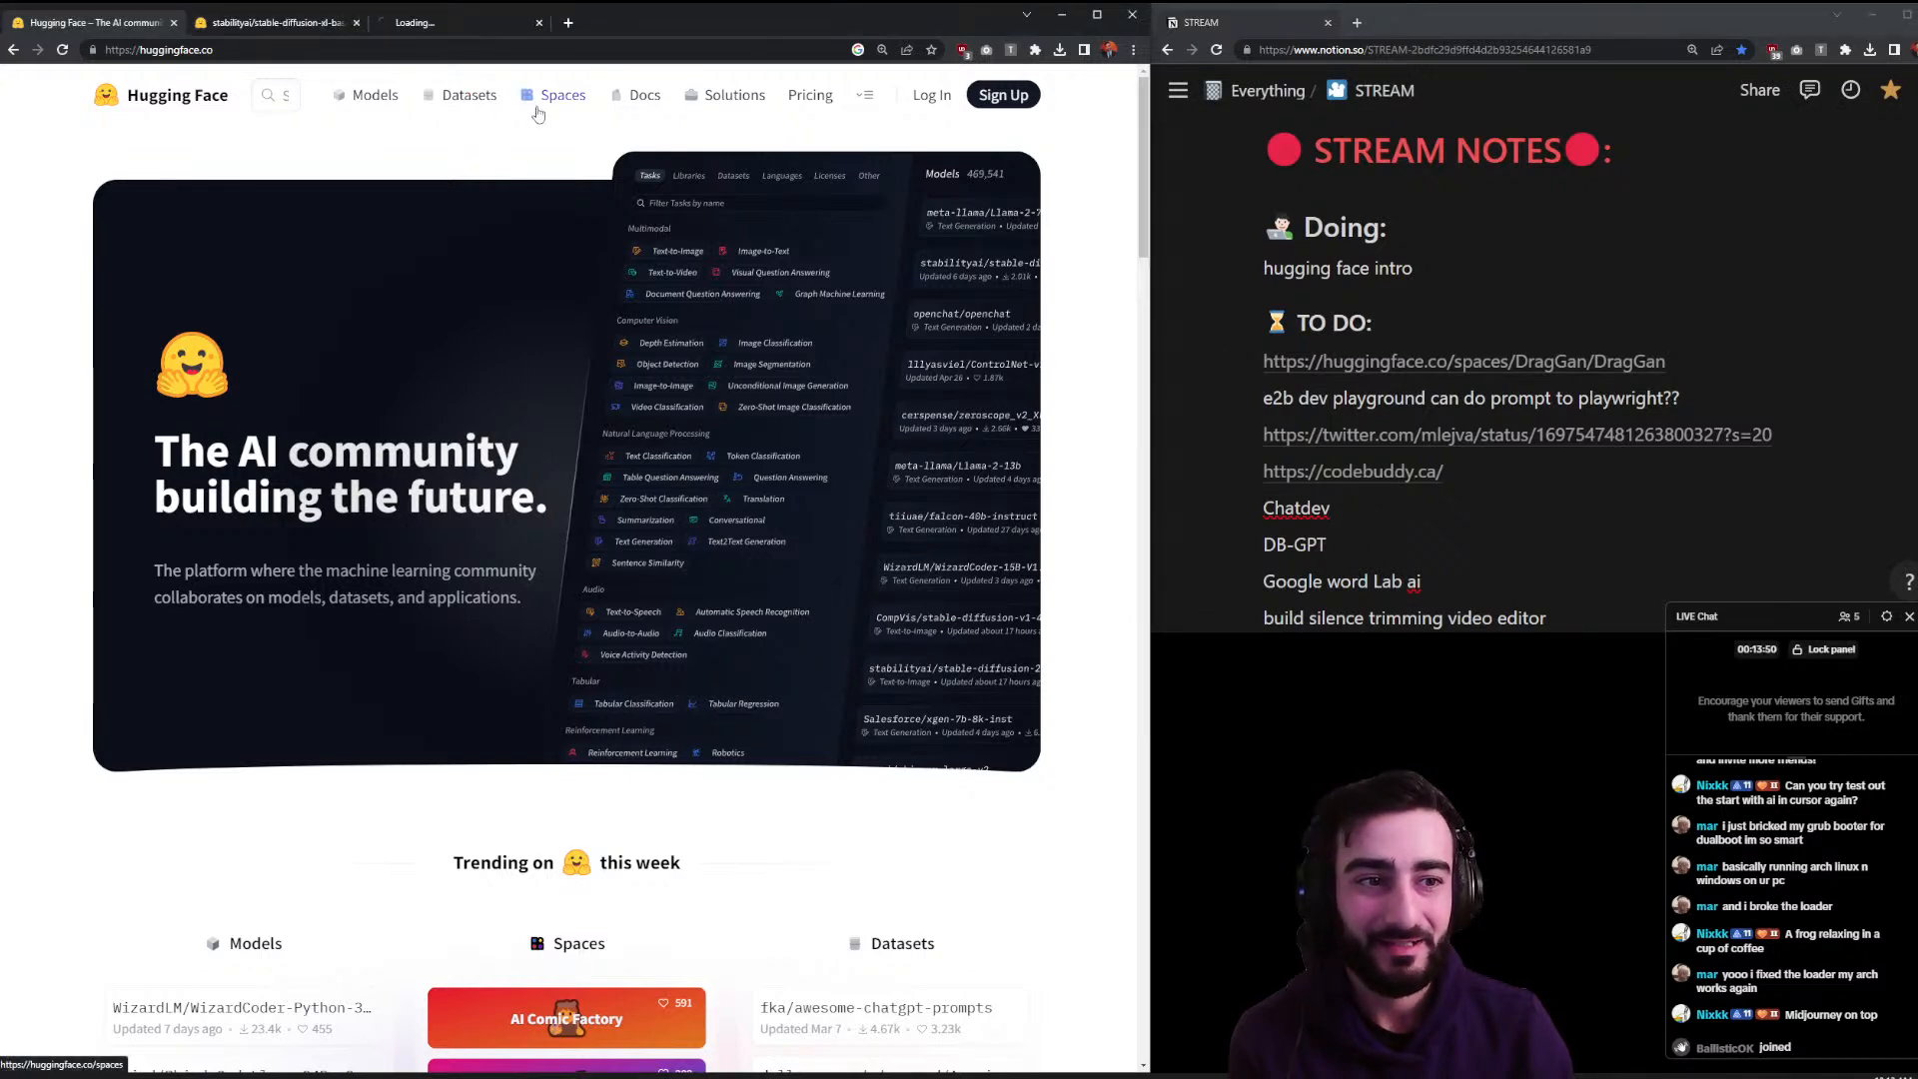
pyautogui.click(1379, 362)
pyautogui.moveTo(1394, 22); pyautogui.dragTo(599, 22)
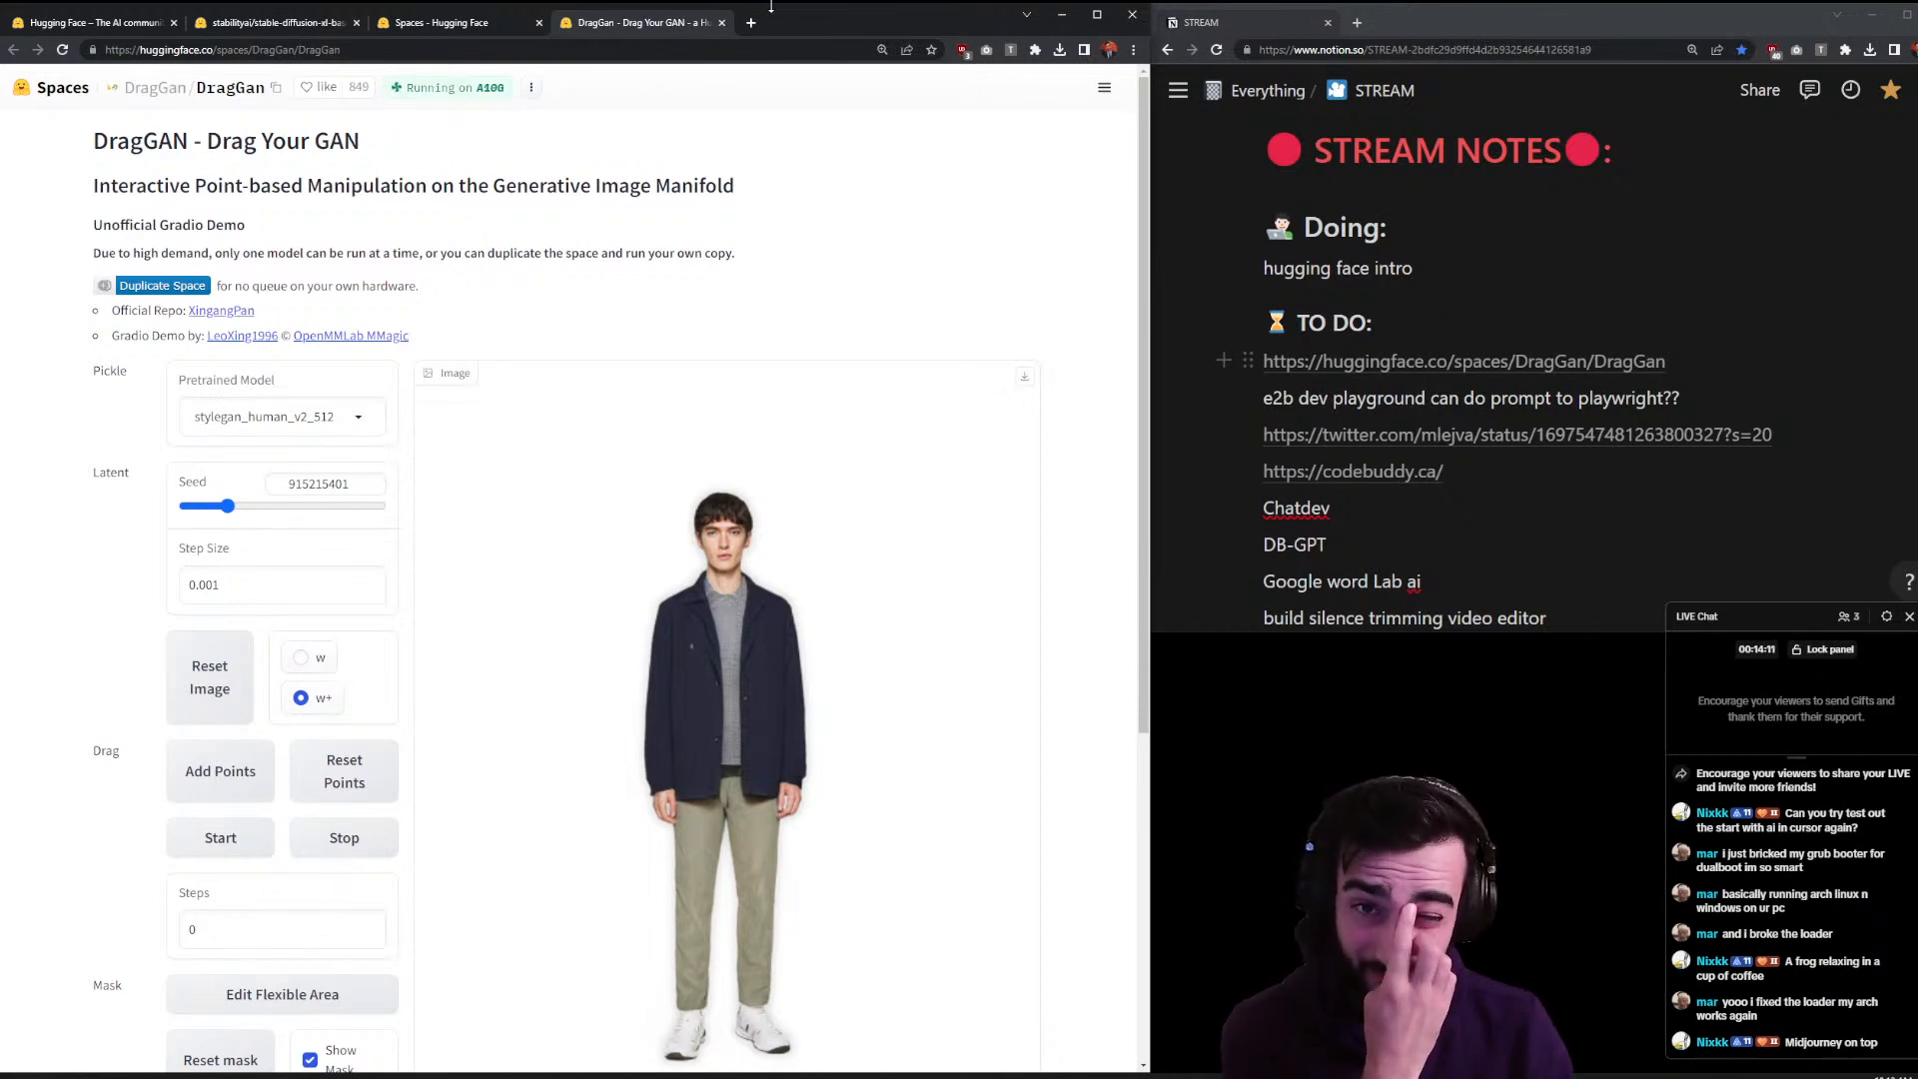
# - Search YouTube for 'draggan' in a new tab and open the DragGAN quick demo video
pyautogui.click(748, 26)
pyautogui.click(527, 399)
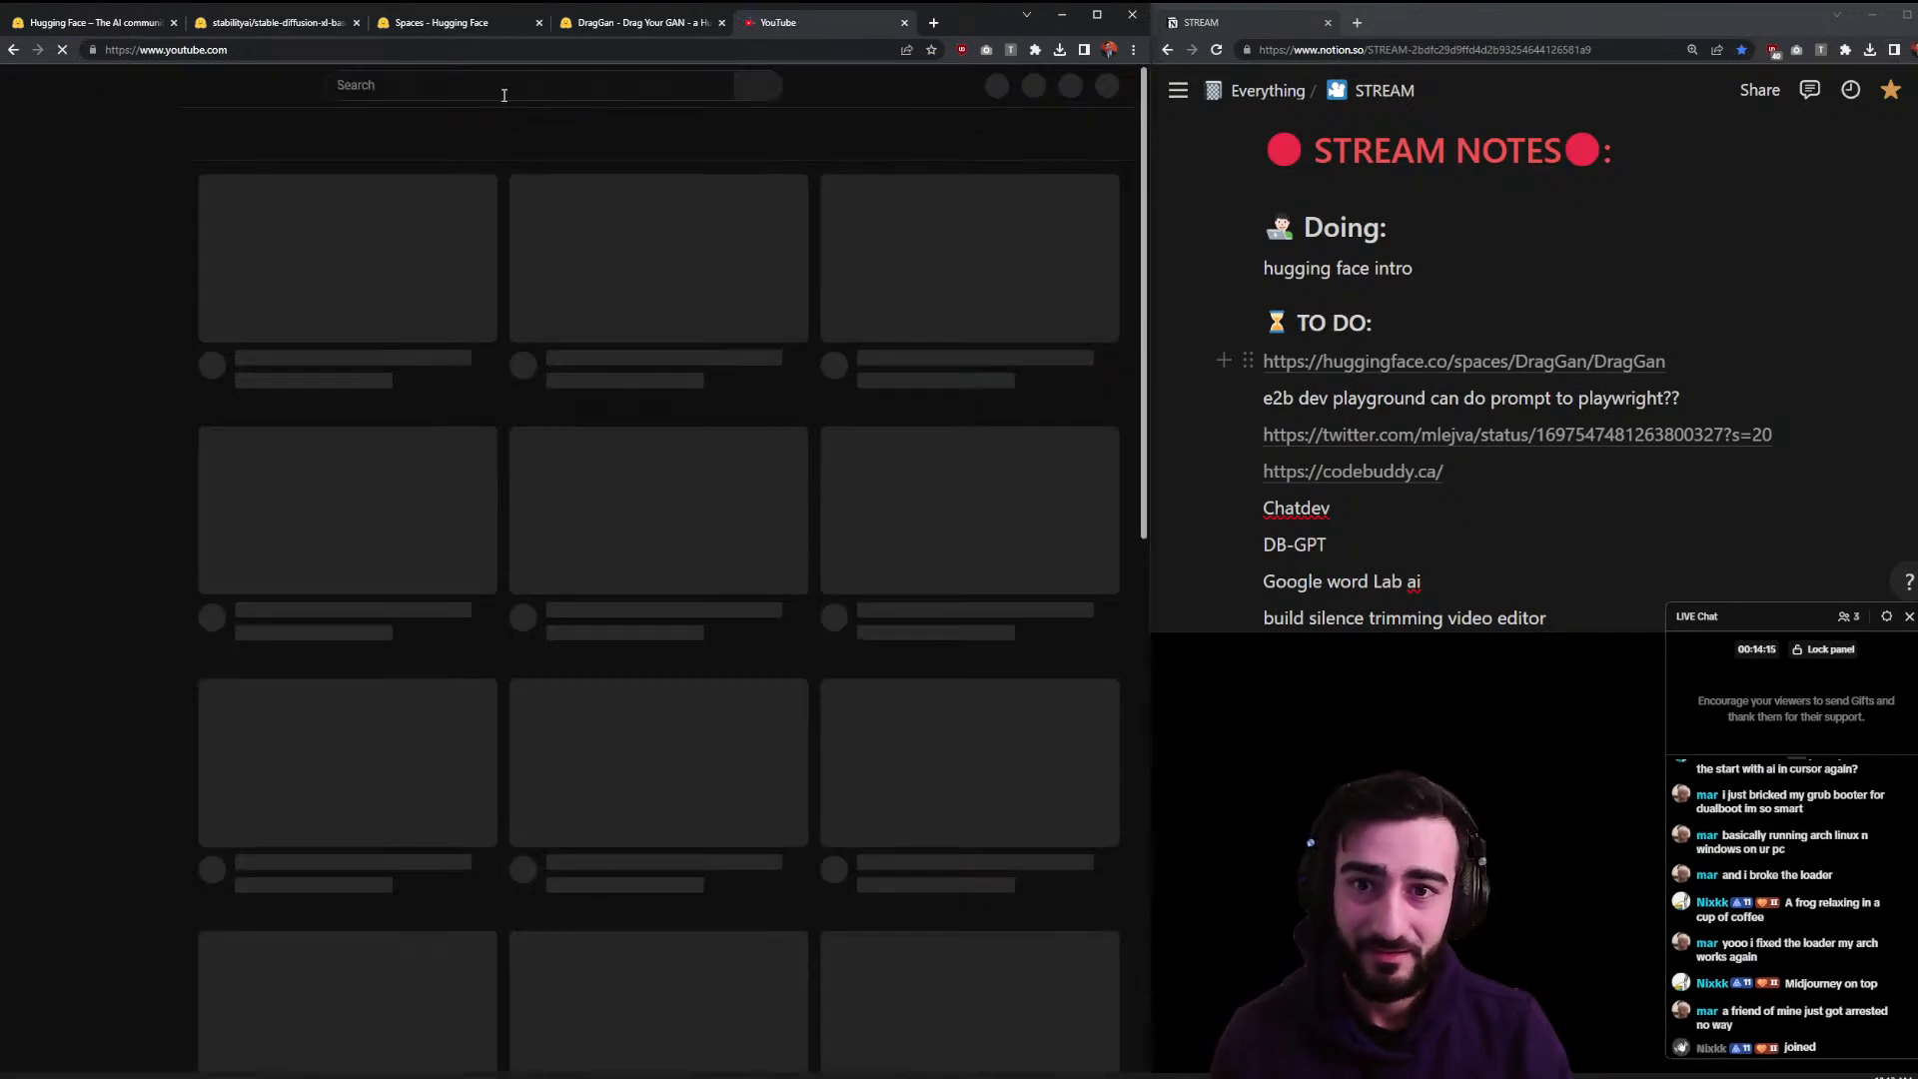
pyautogui.click(503, 88)
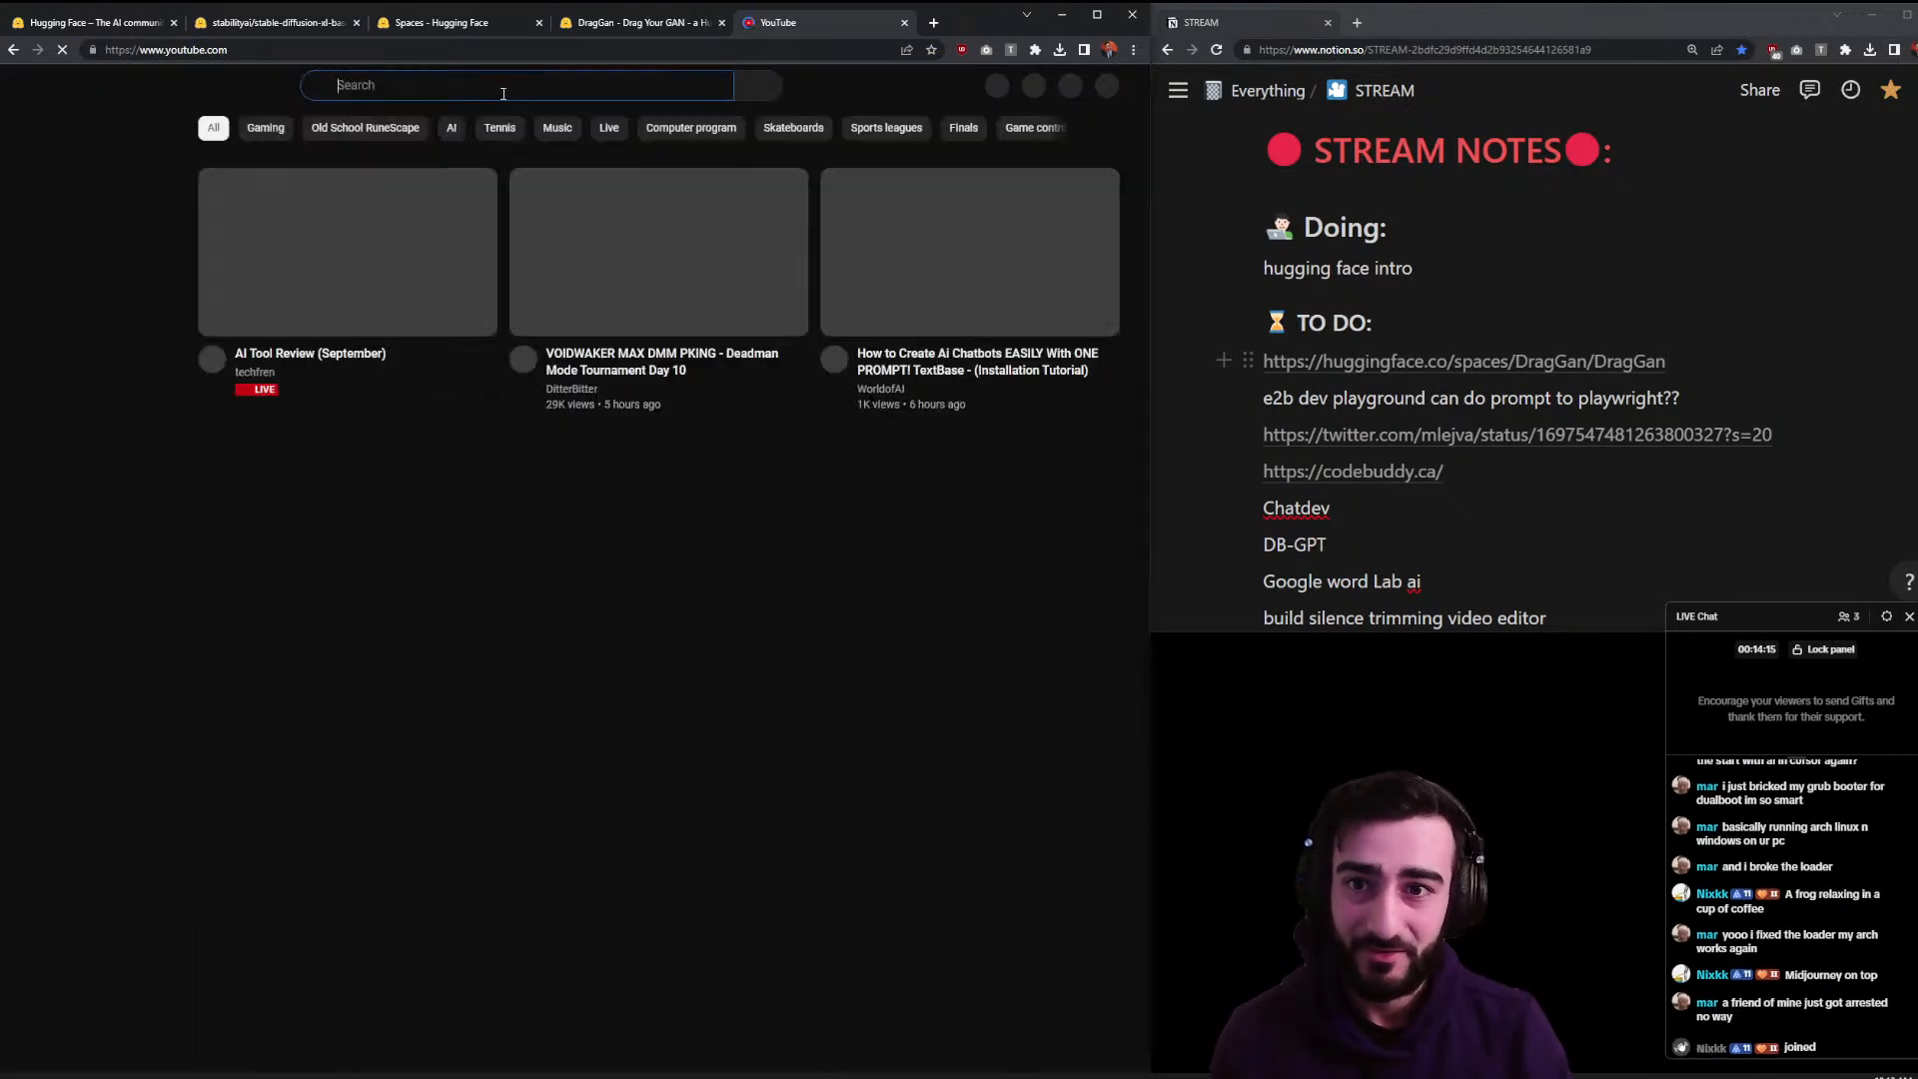
pyautogui.write('draggan')
pyautogui.press('Return')
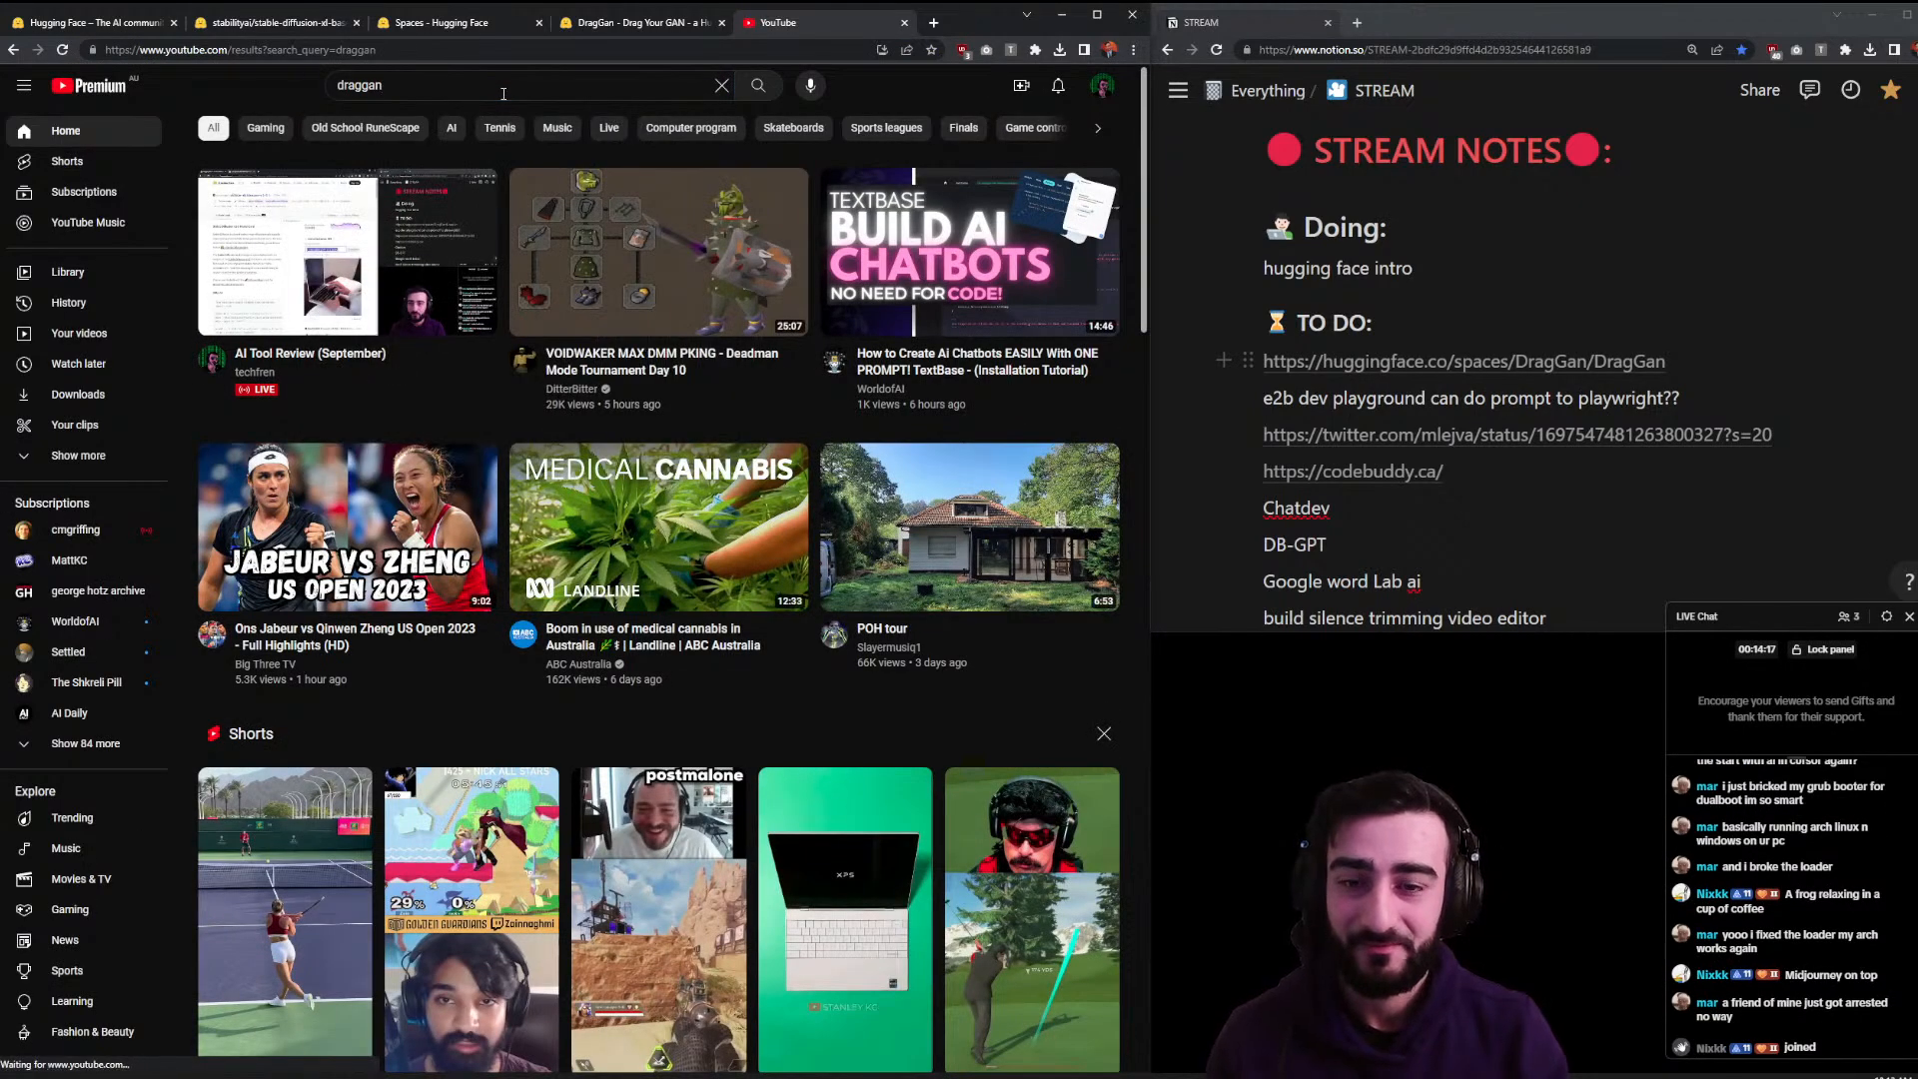
pyautogui.click(350, 300)
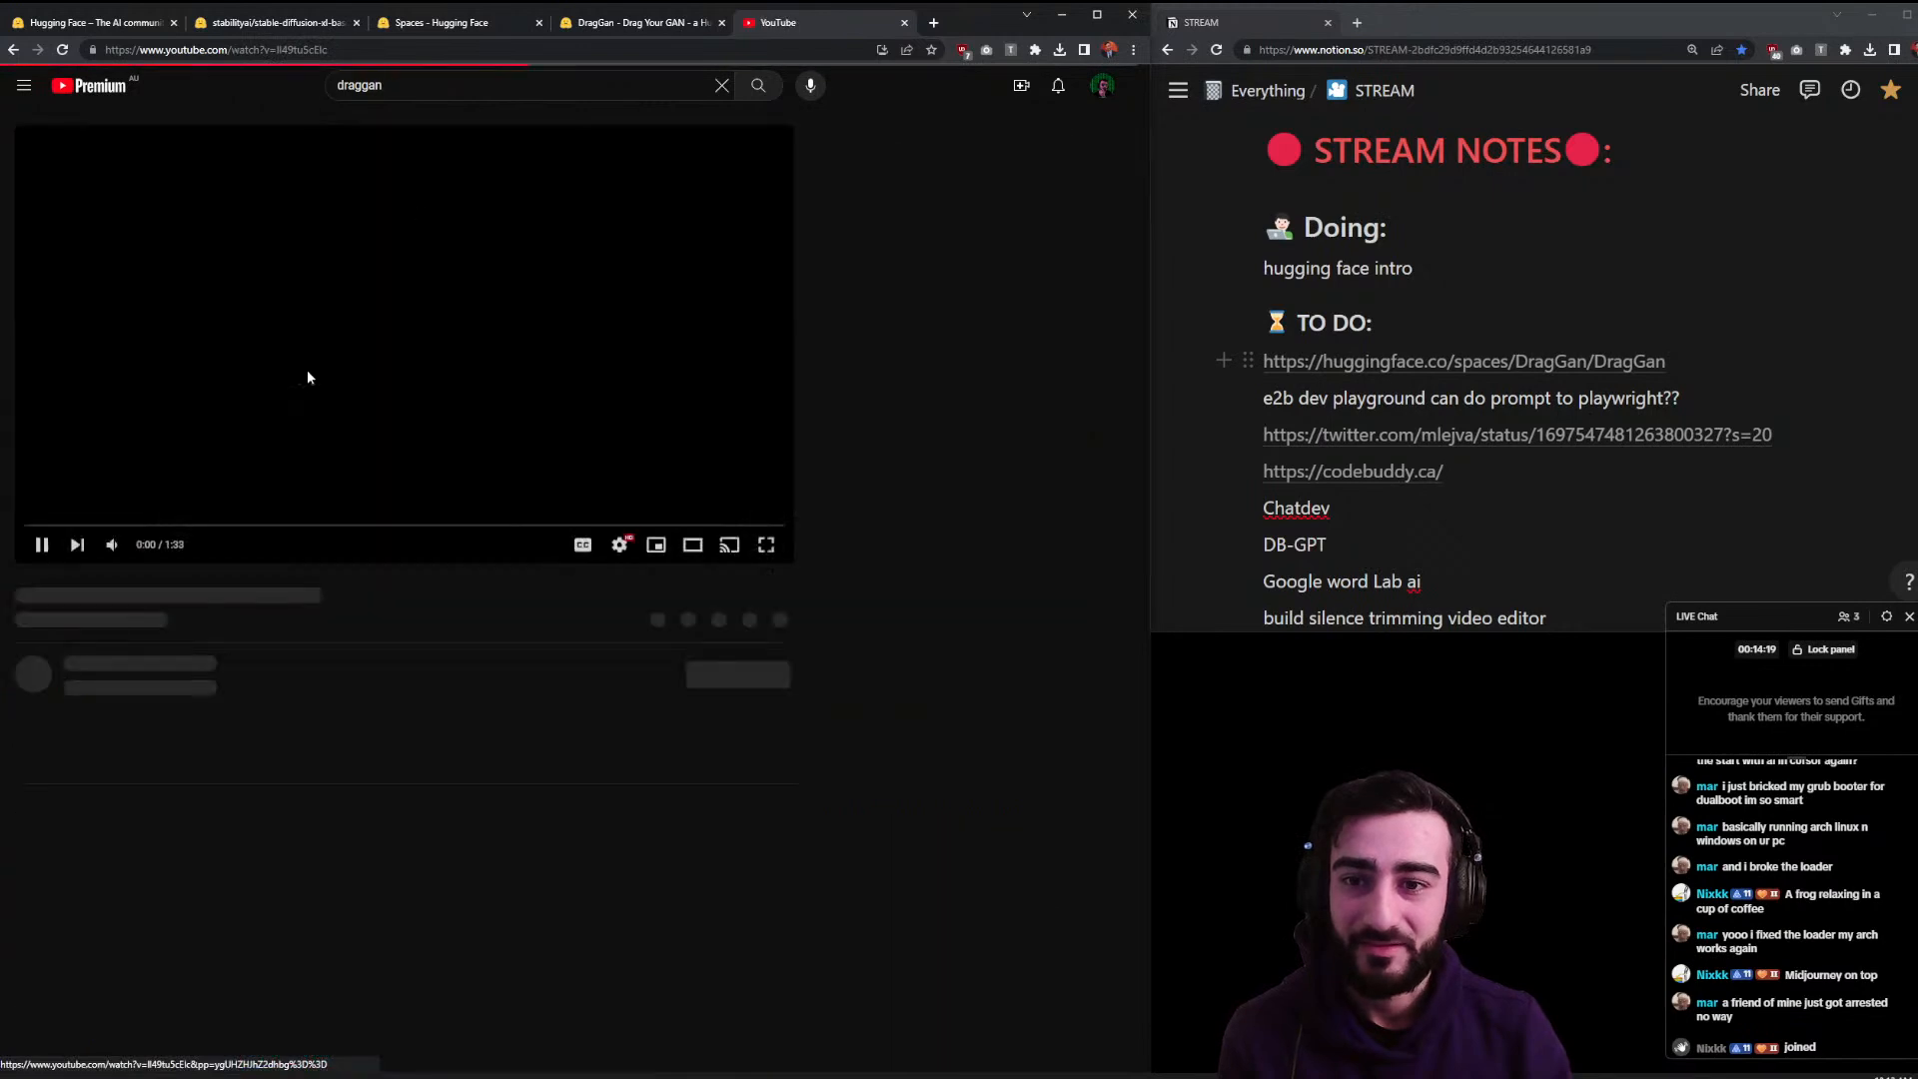
# - Watch the demo in theater view with volume raised, pausing at 0:04, 0:05, 0:08 and 0:10
pyautogui.click(692, 544)
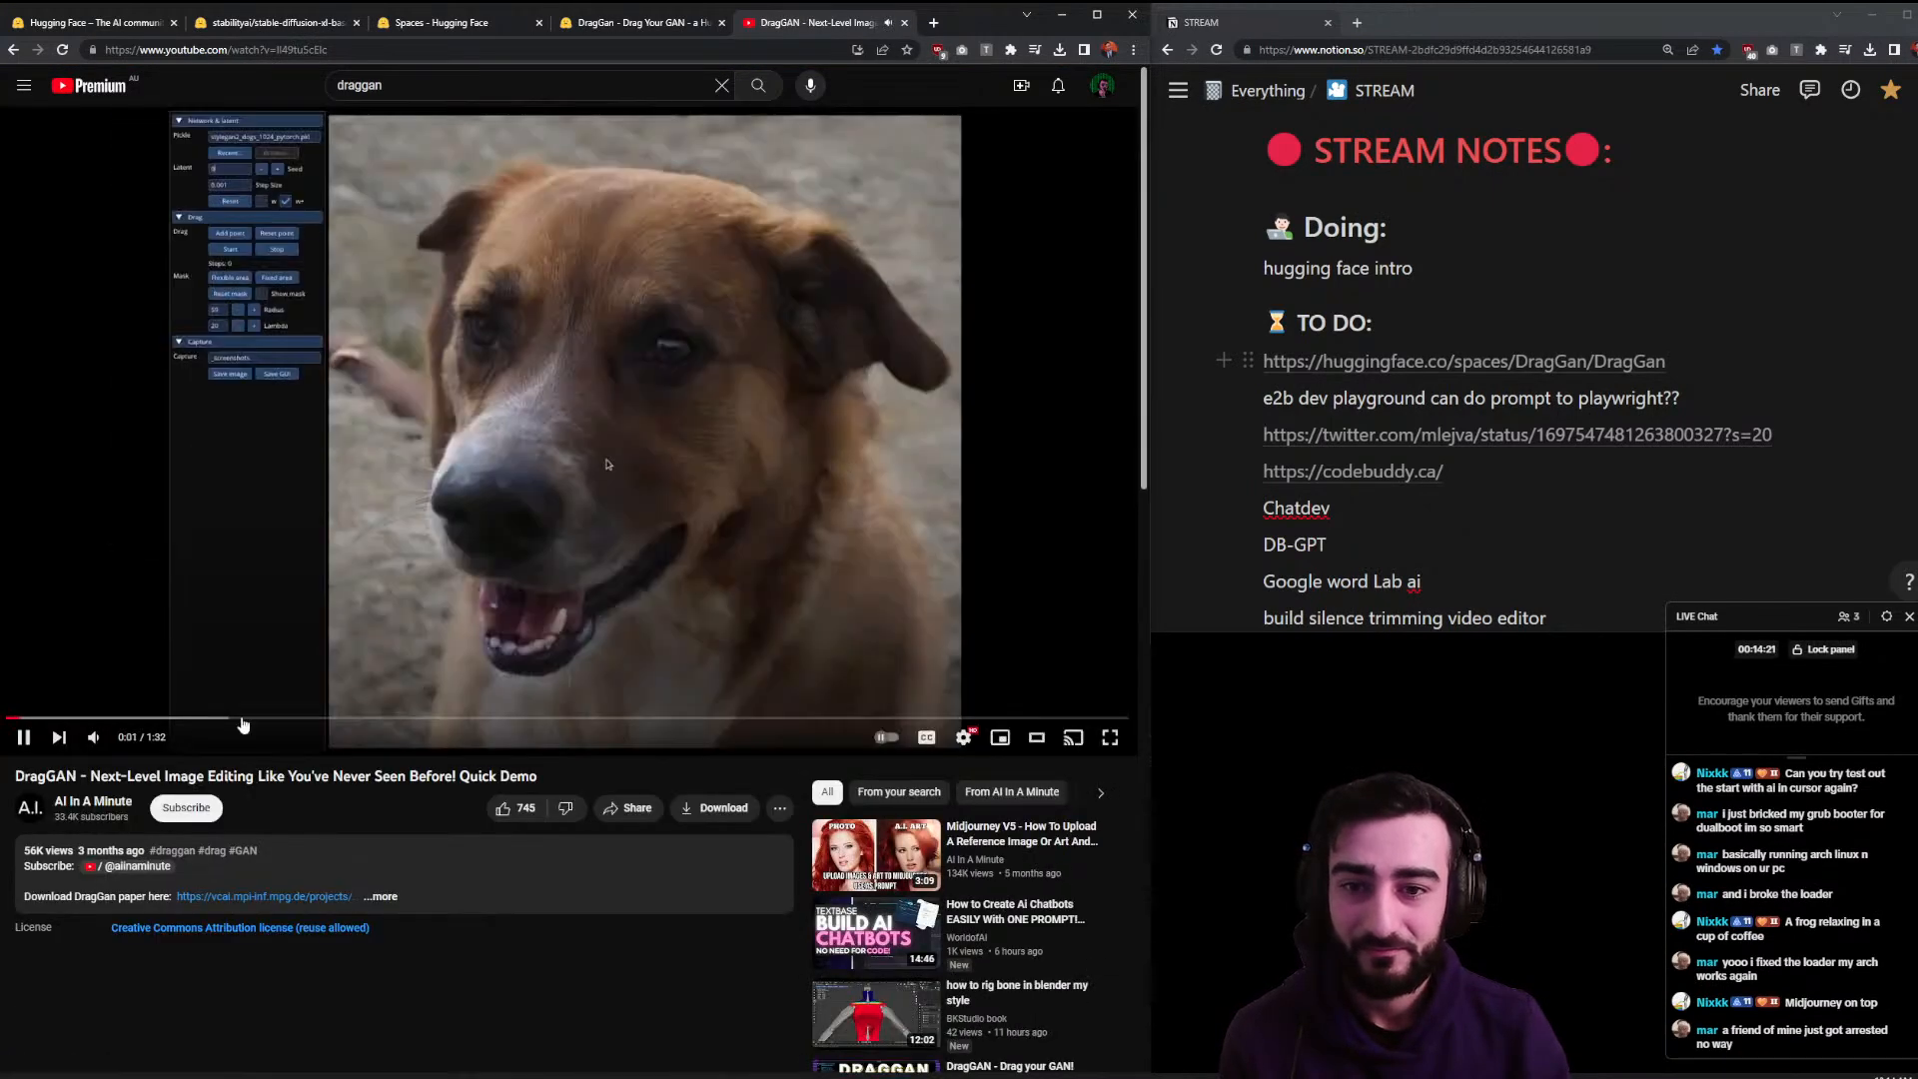
pyautogui.moveTo(129, 738); pyautogui.dragTo(150, 738)
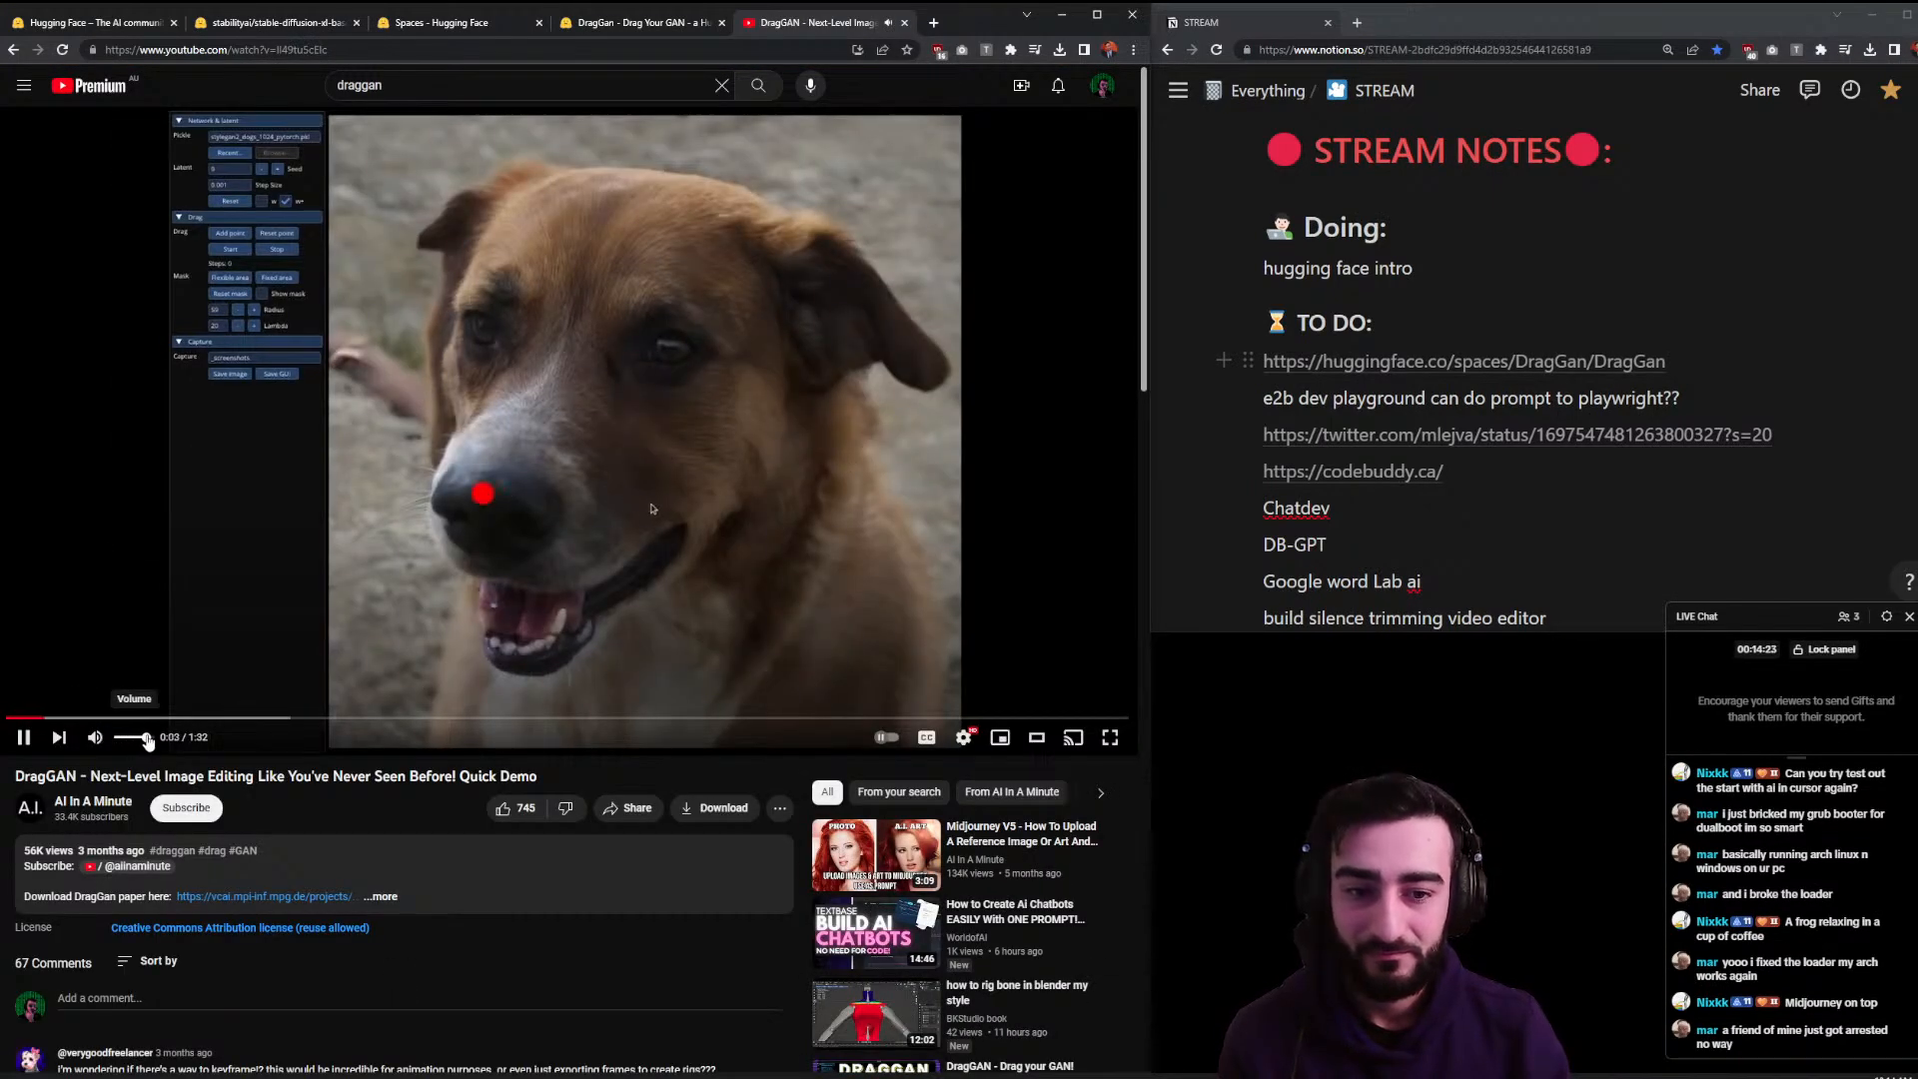
pyautogui.scroll(-1, 499, 859)
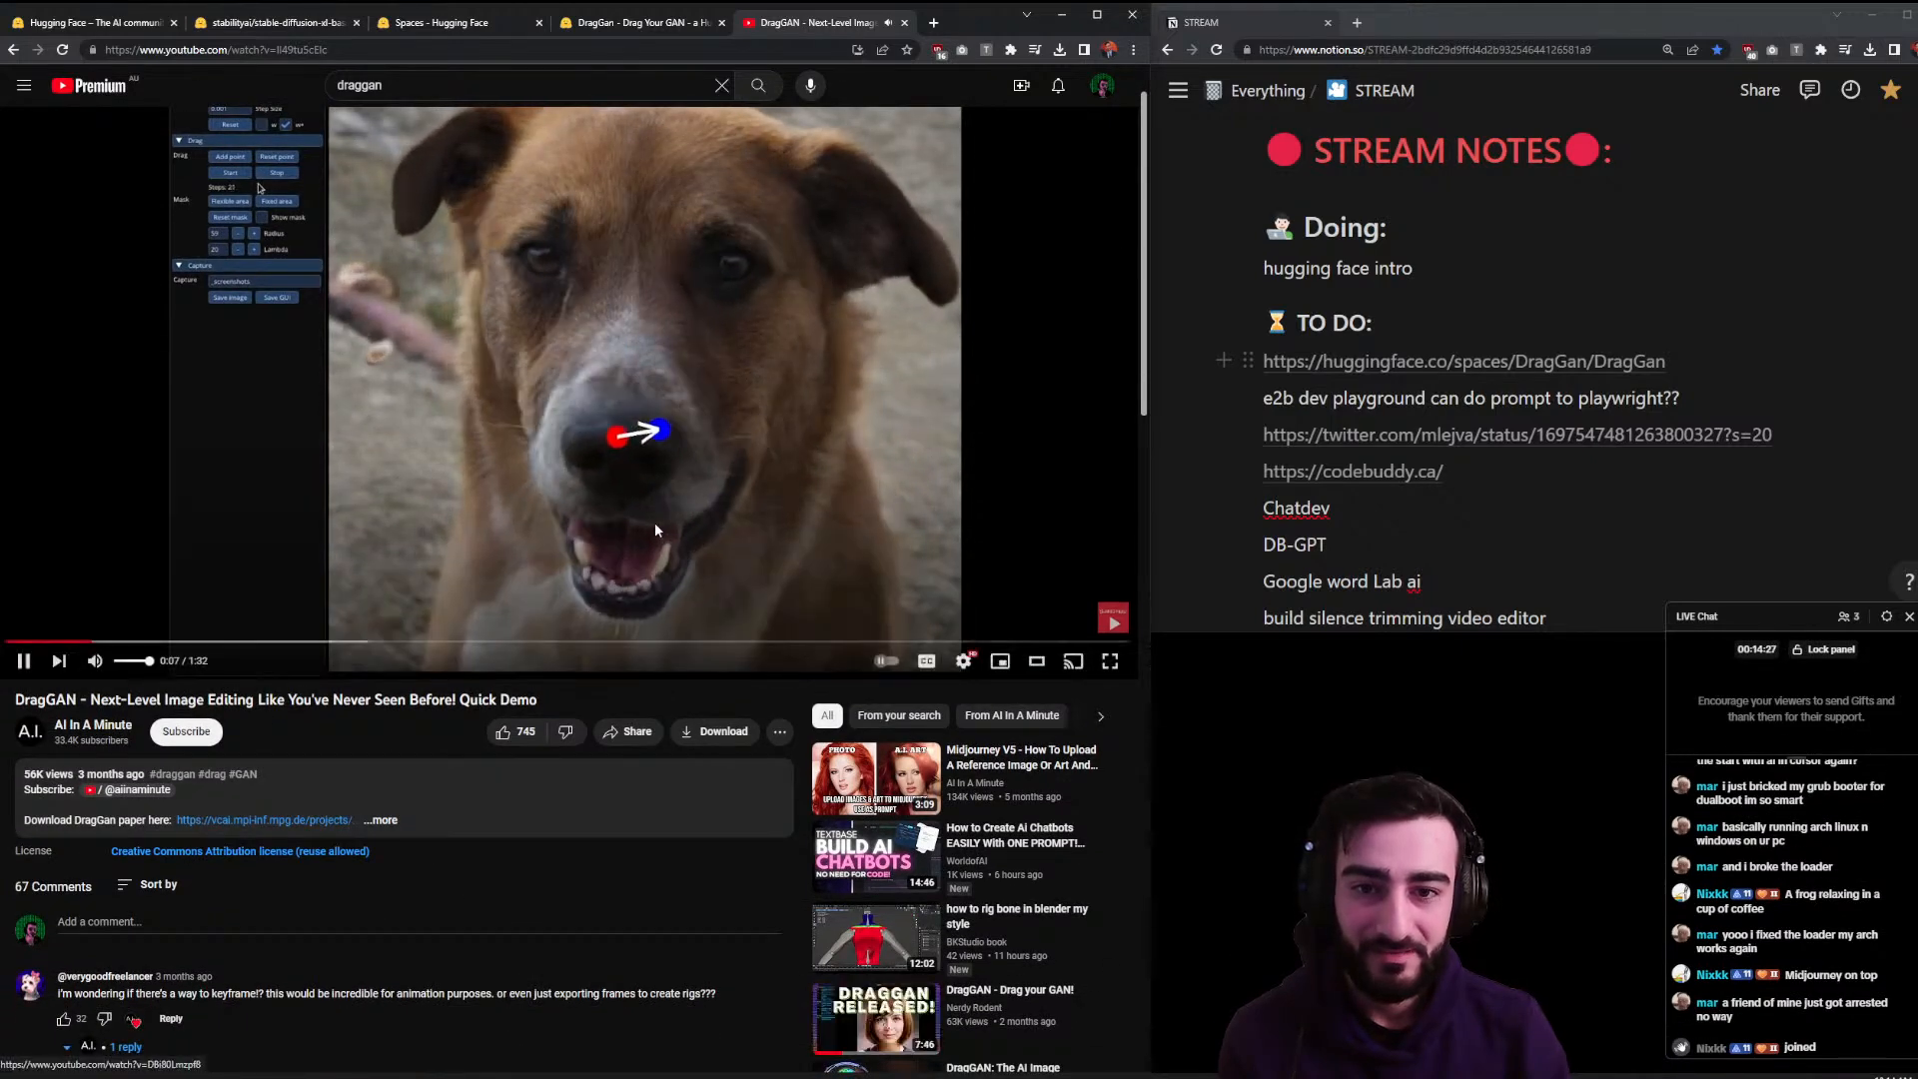
pyautogui.scroll(1, 599, 539)
pyautogui.click(533, 562)
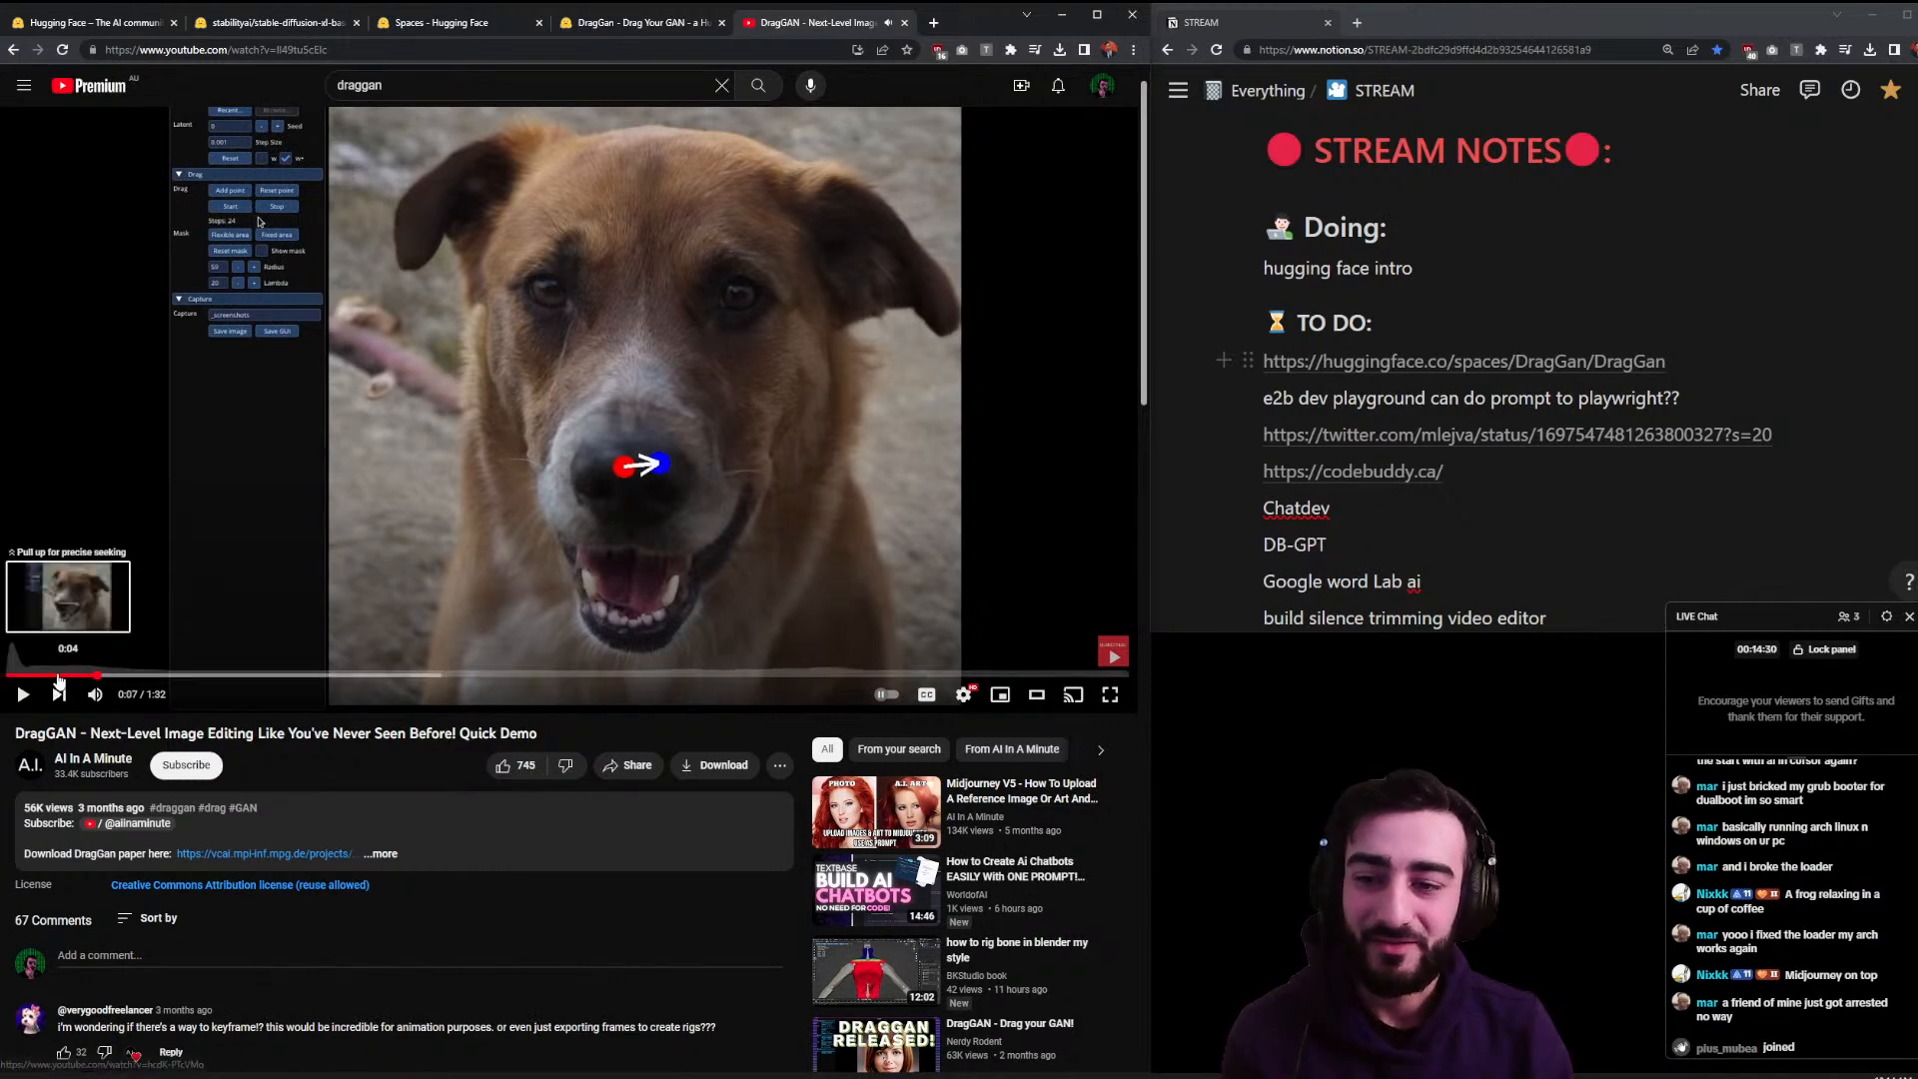
pyautogui.click(57, 675)
pyautogui.click(196, 539)
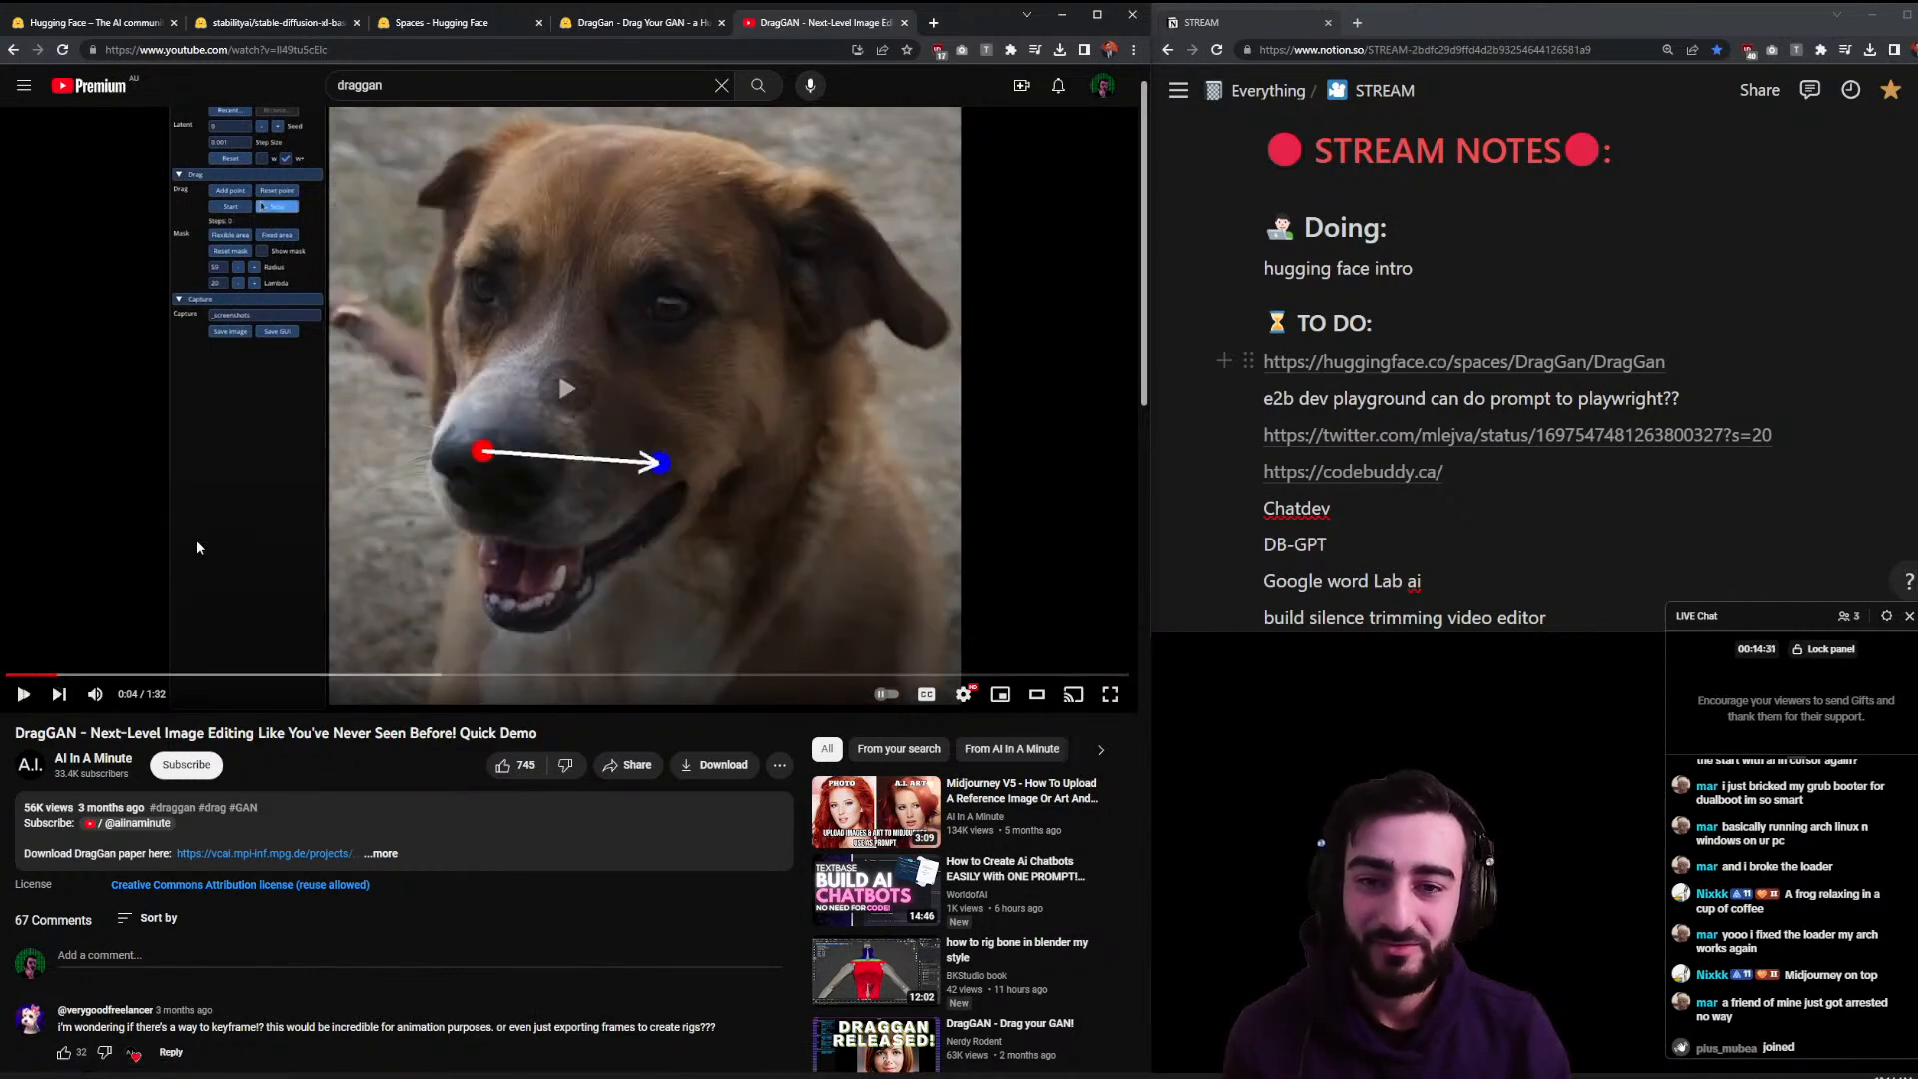
pyautogui.click(471, 453)
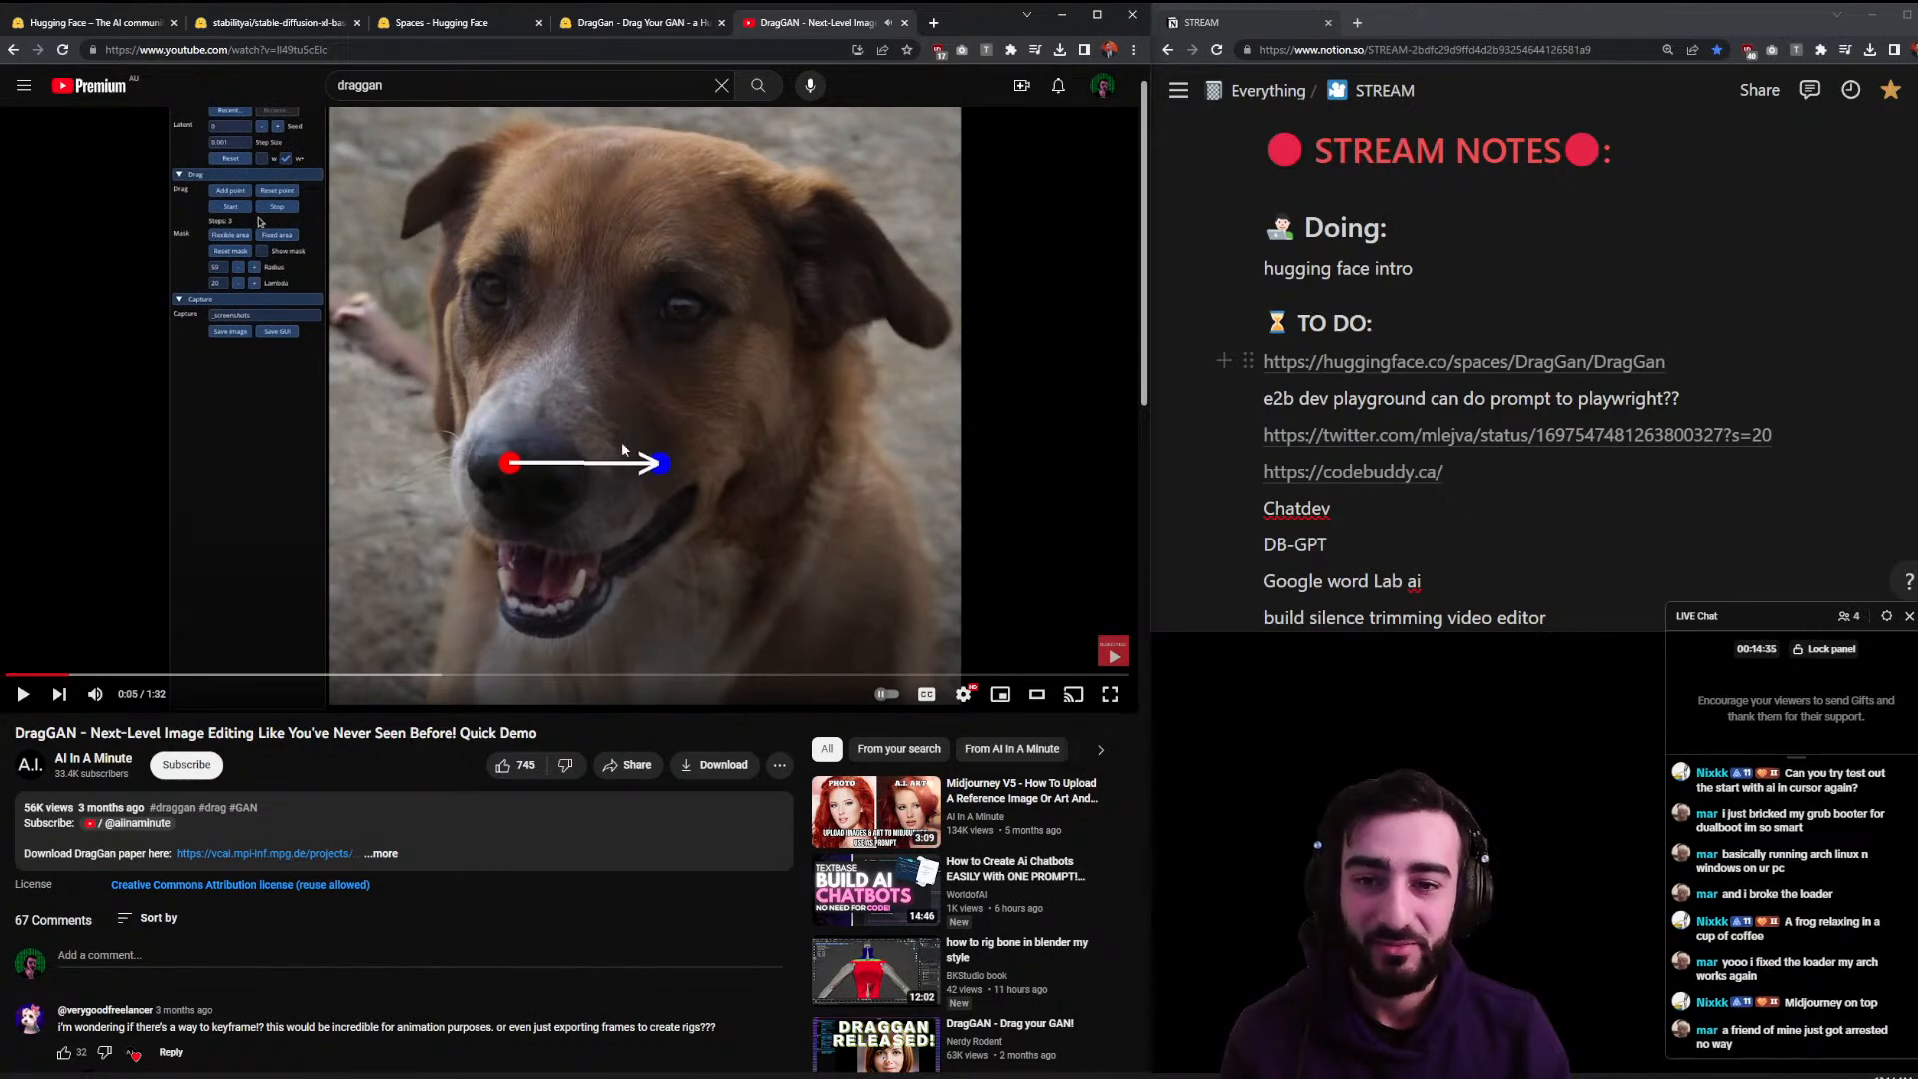
pyautogui.click(565, 391)
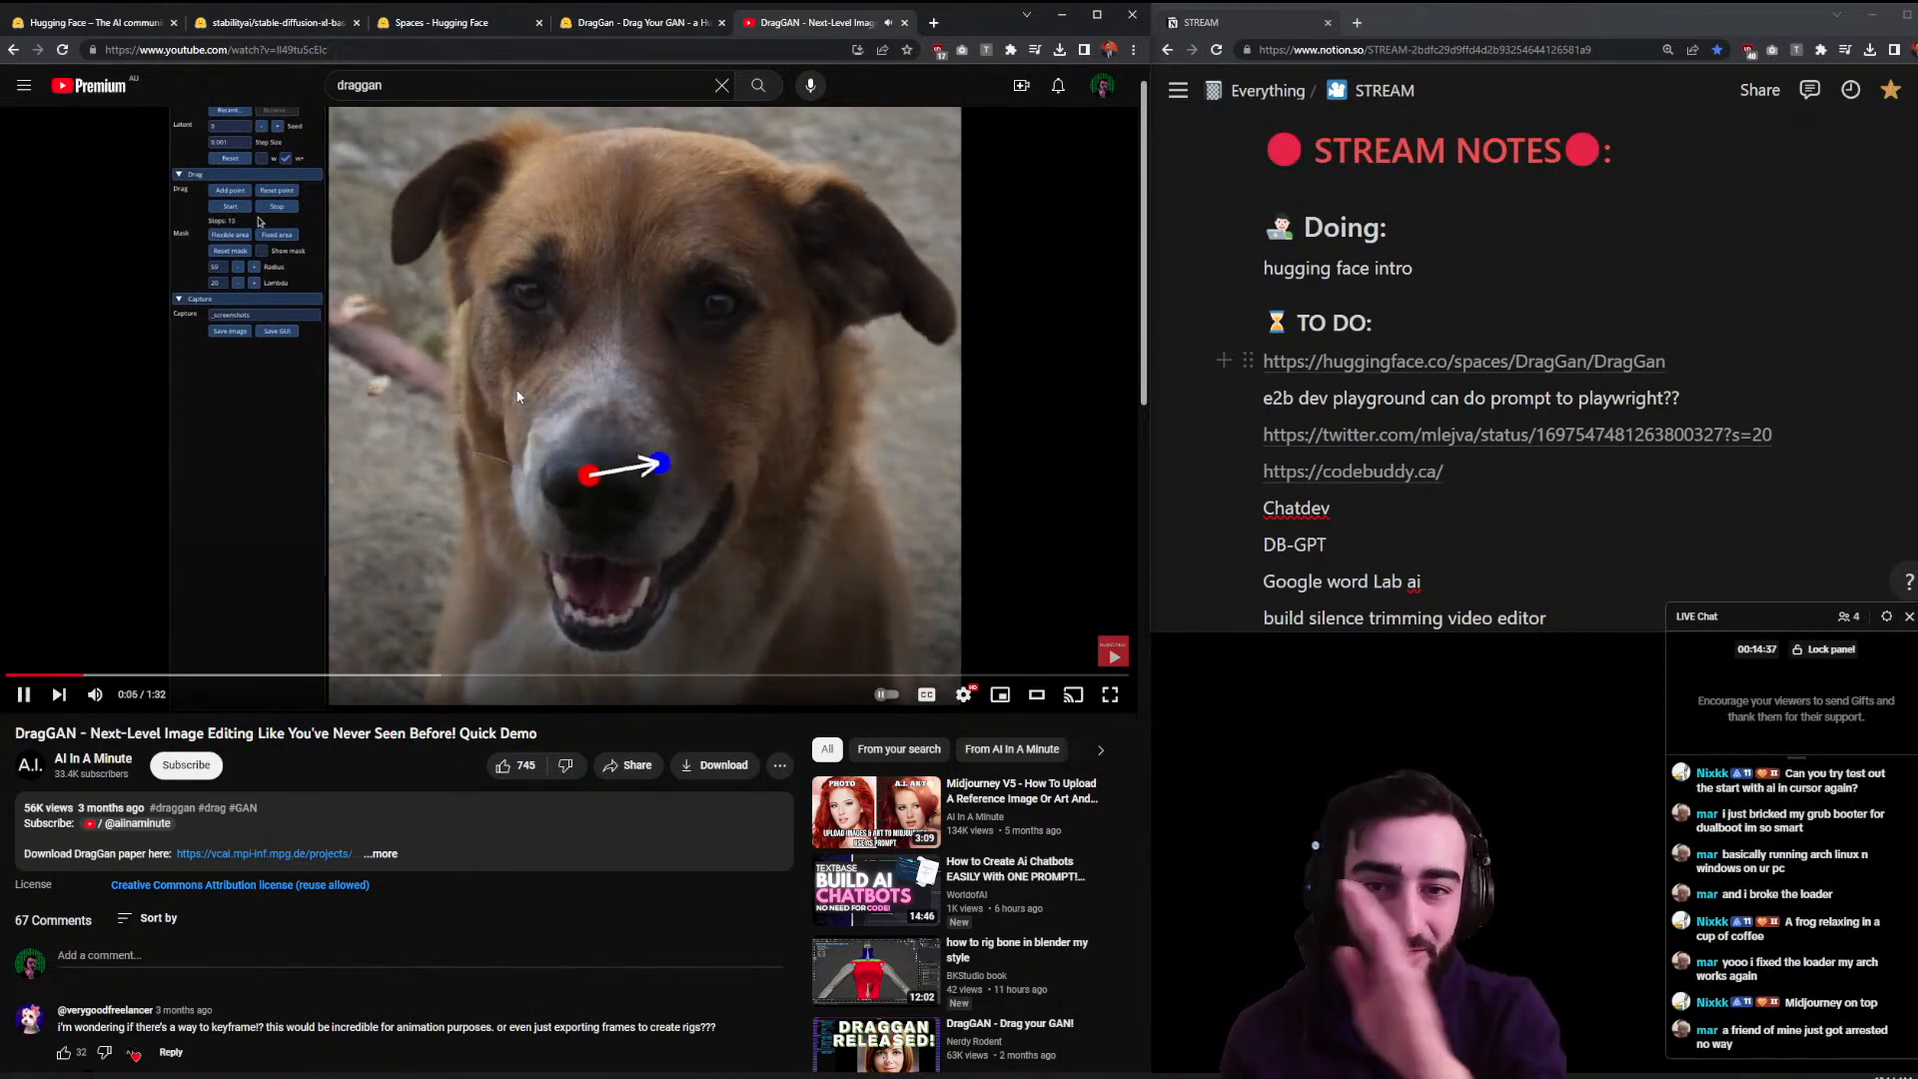
pyautogui.click(519, 396)
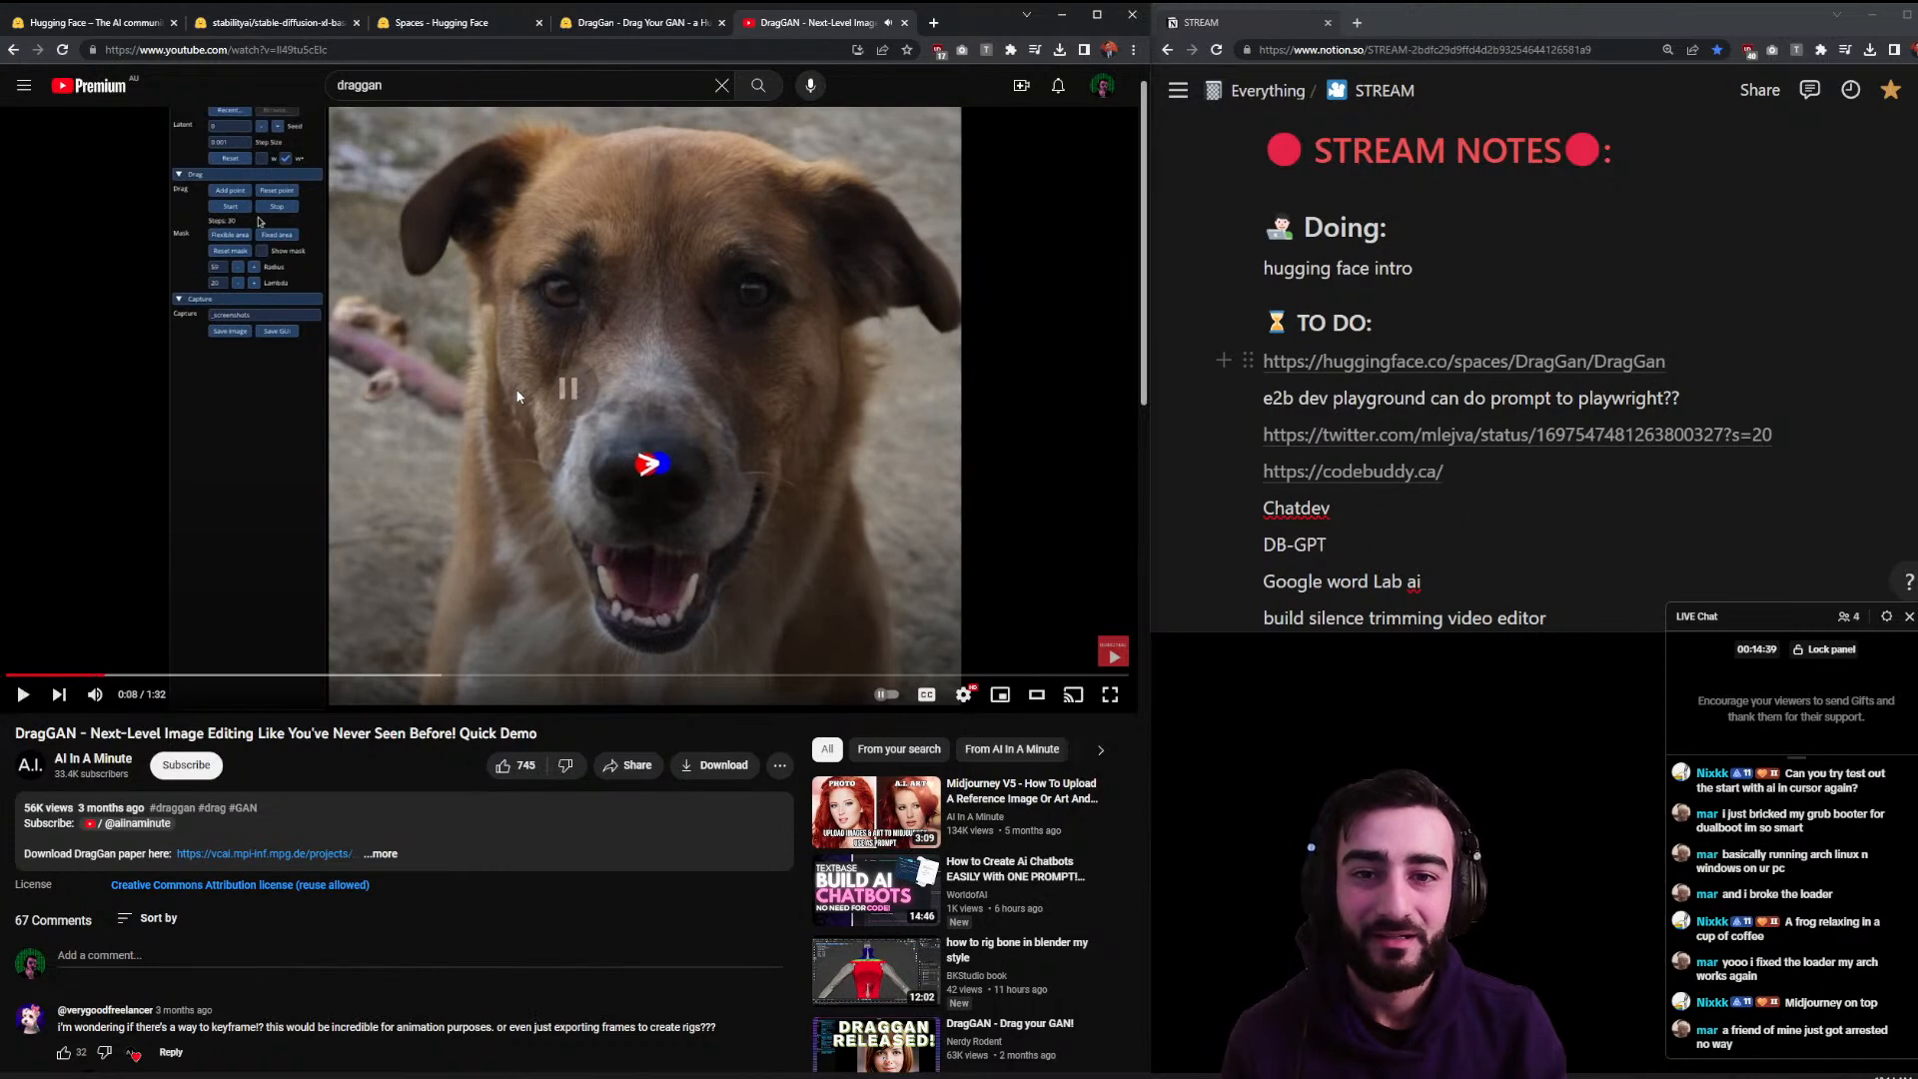
pyautogui.click(541, 372)
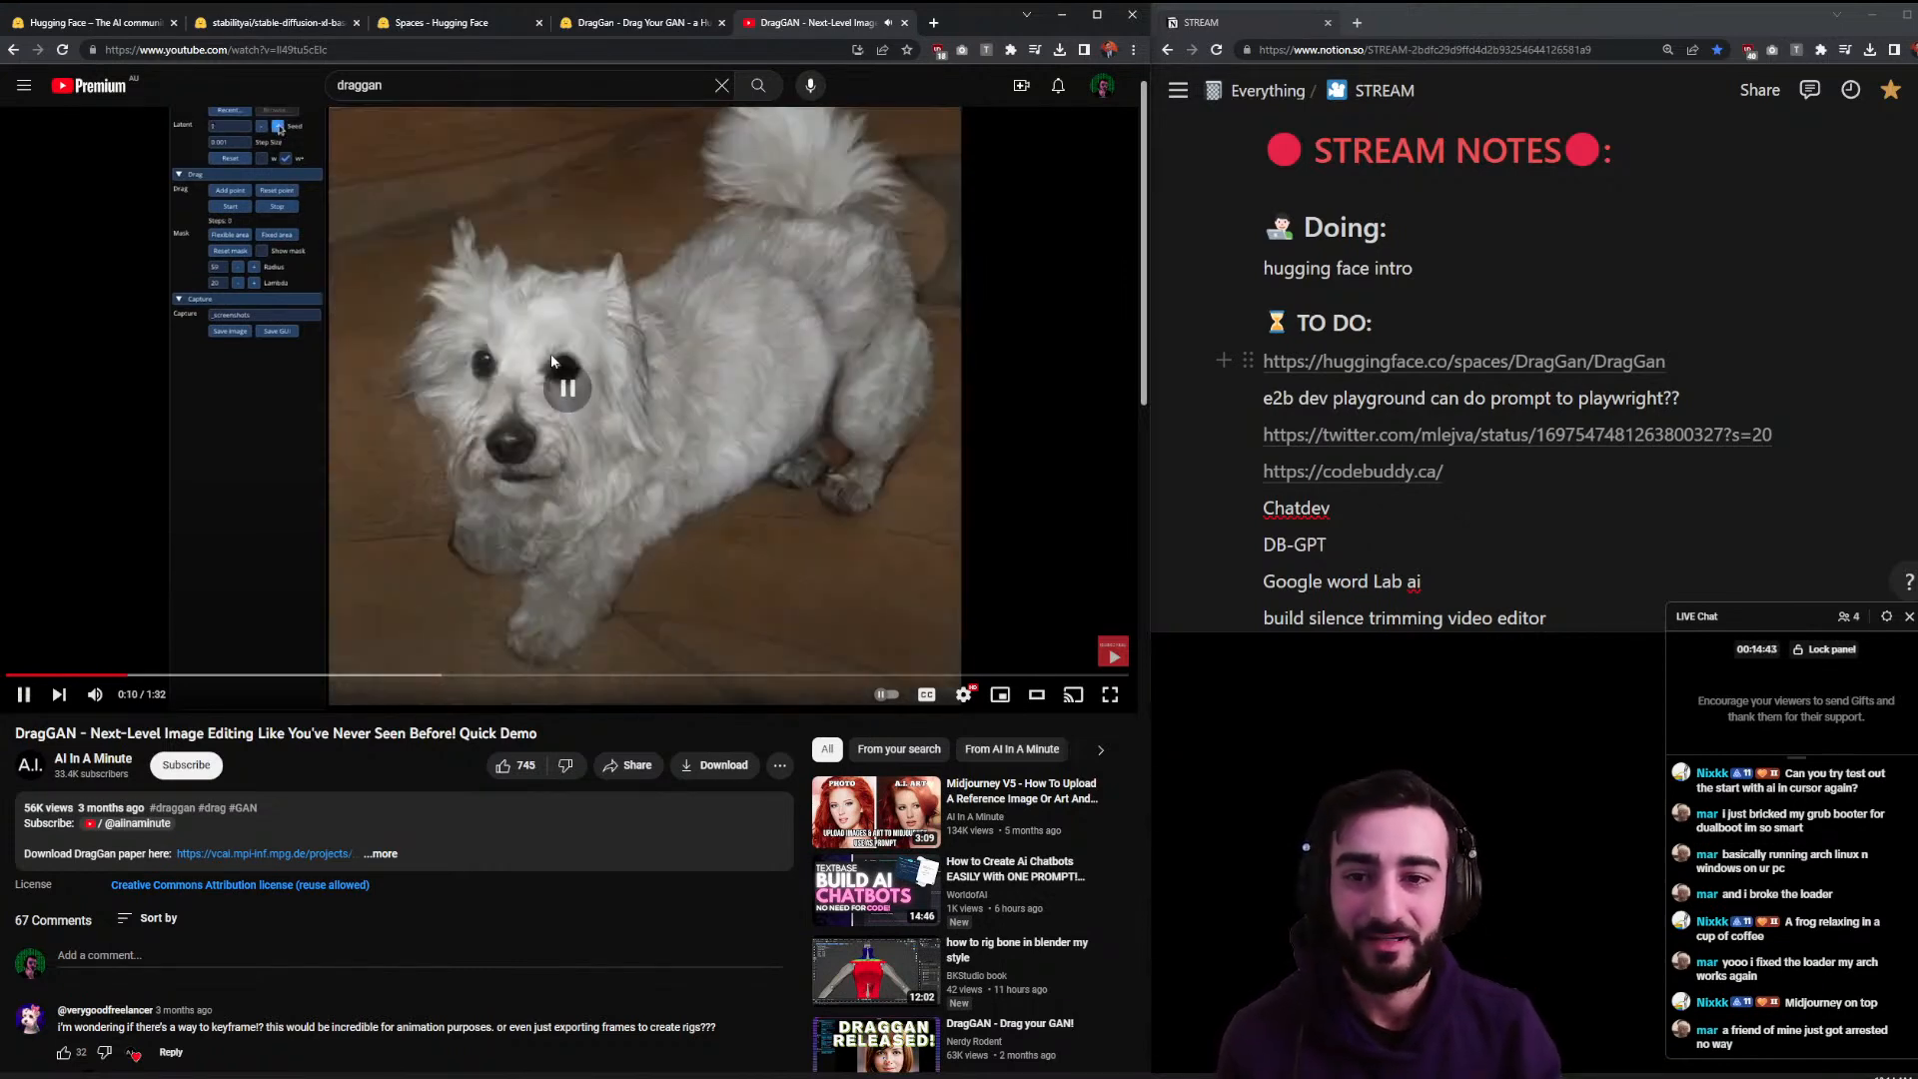
pyautogui.click(551, 362)
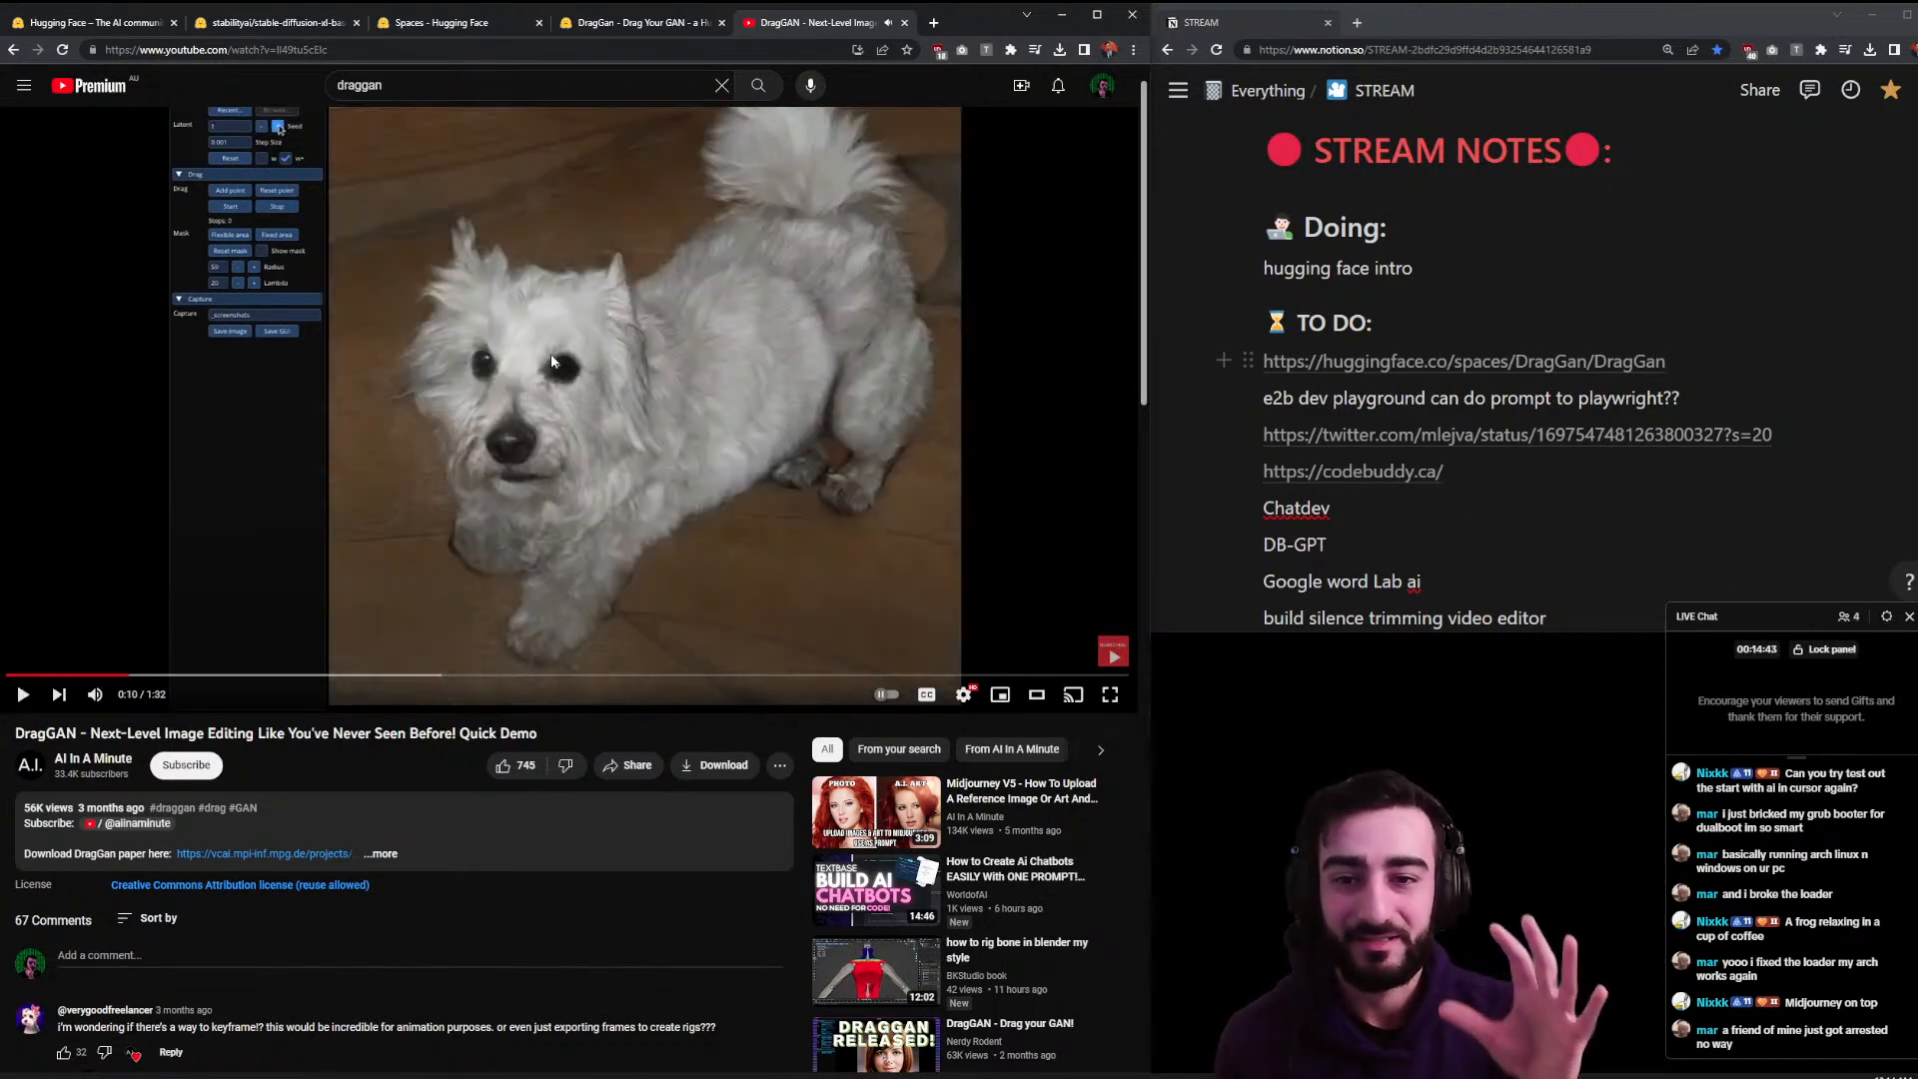
pyautogui.click(552, 362)
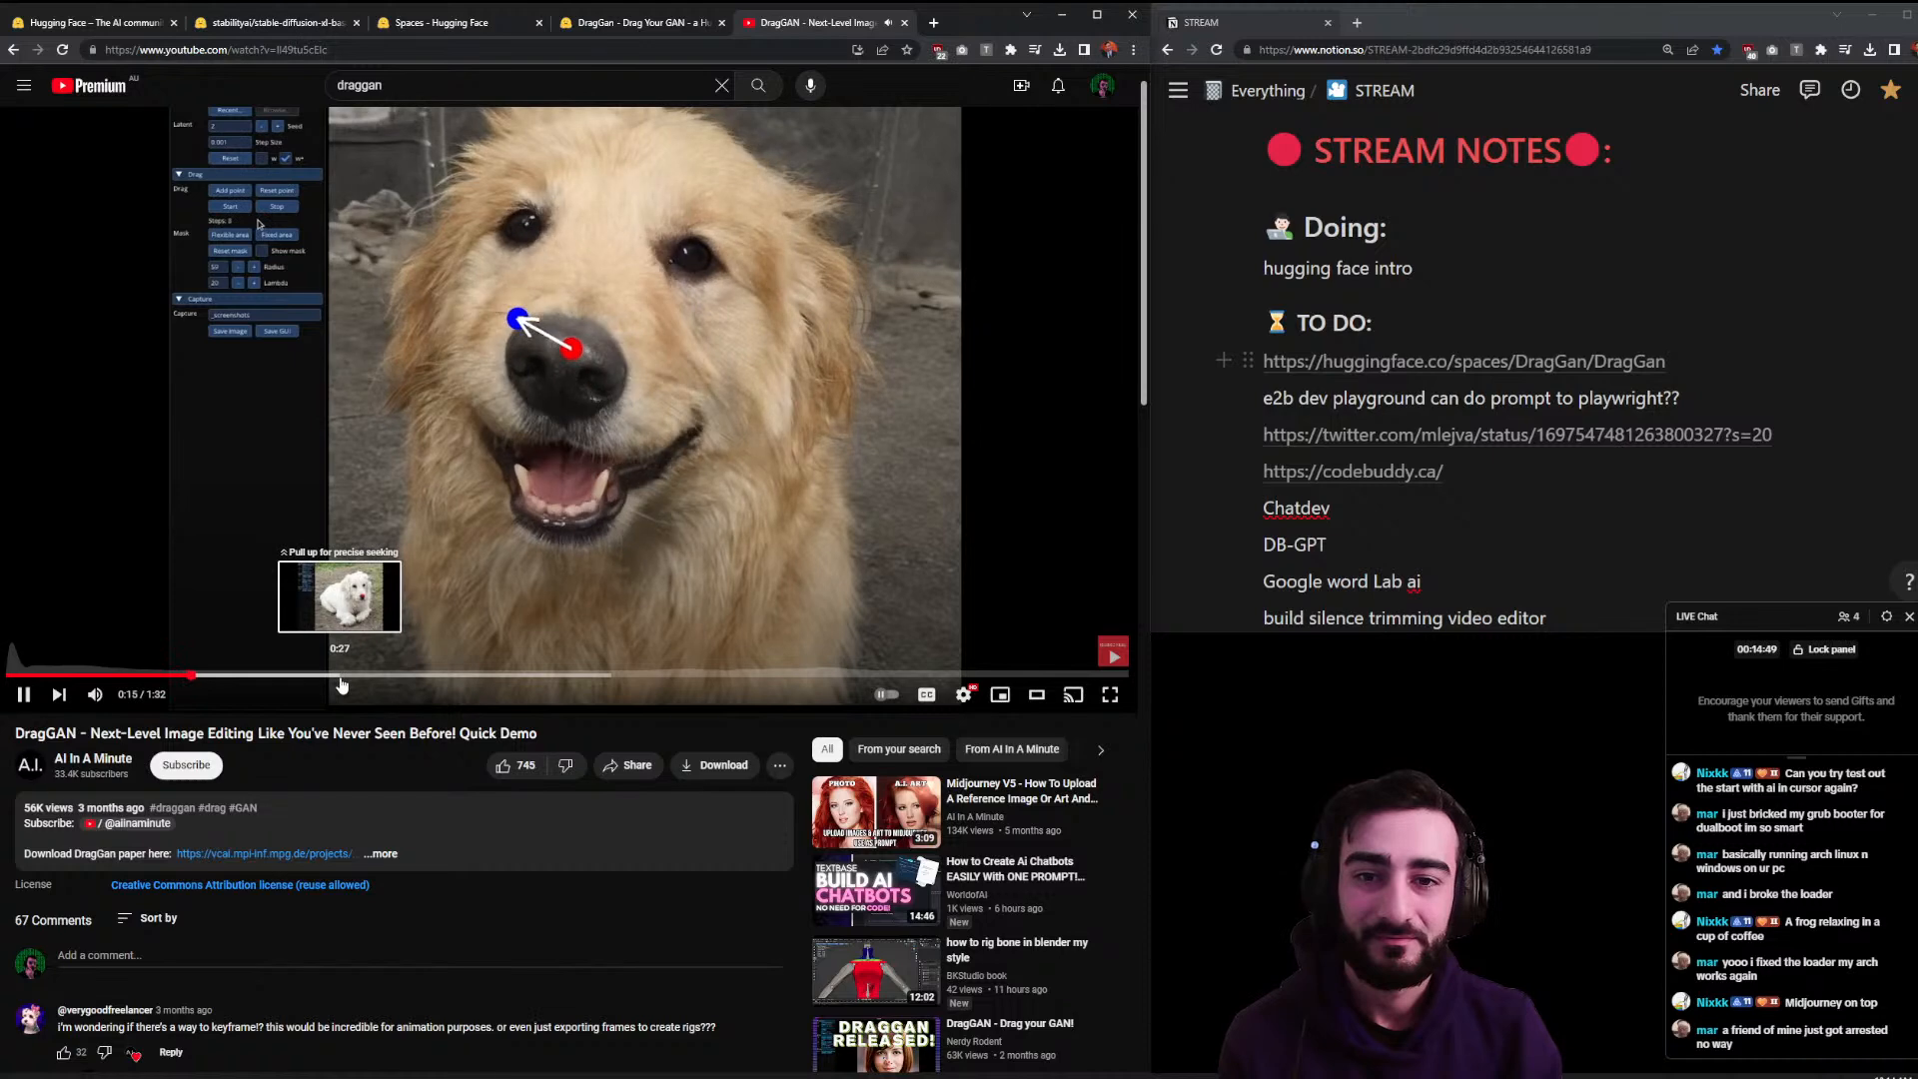
# - Back on the DragGAN Space, drag both shoes up the legs, run the edit, then reload the page
pyautogui.click(644, 22)
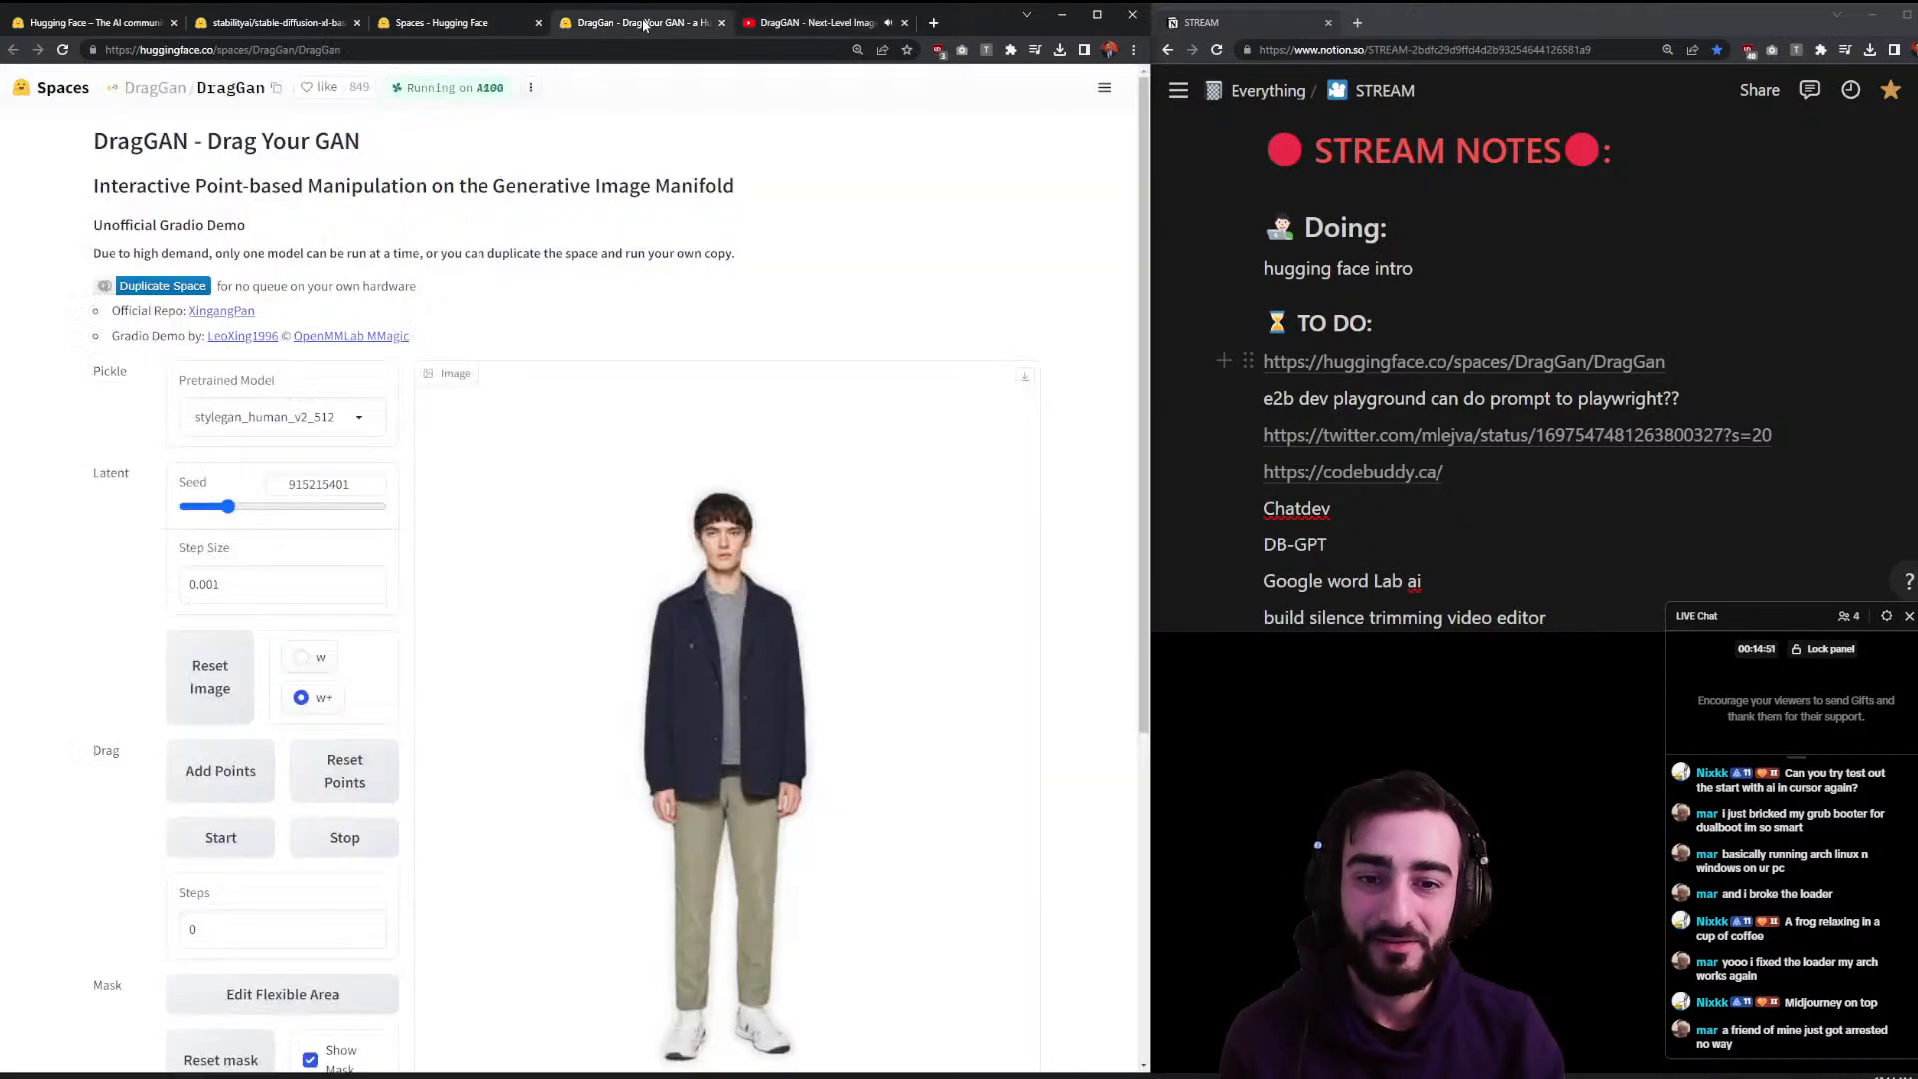
pyautogui.scroll(-1, 773, 594)
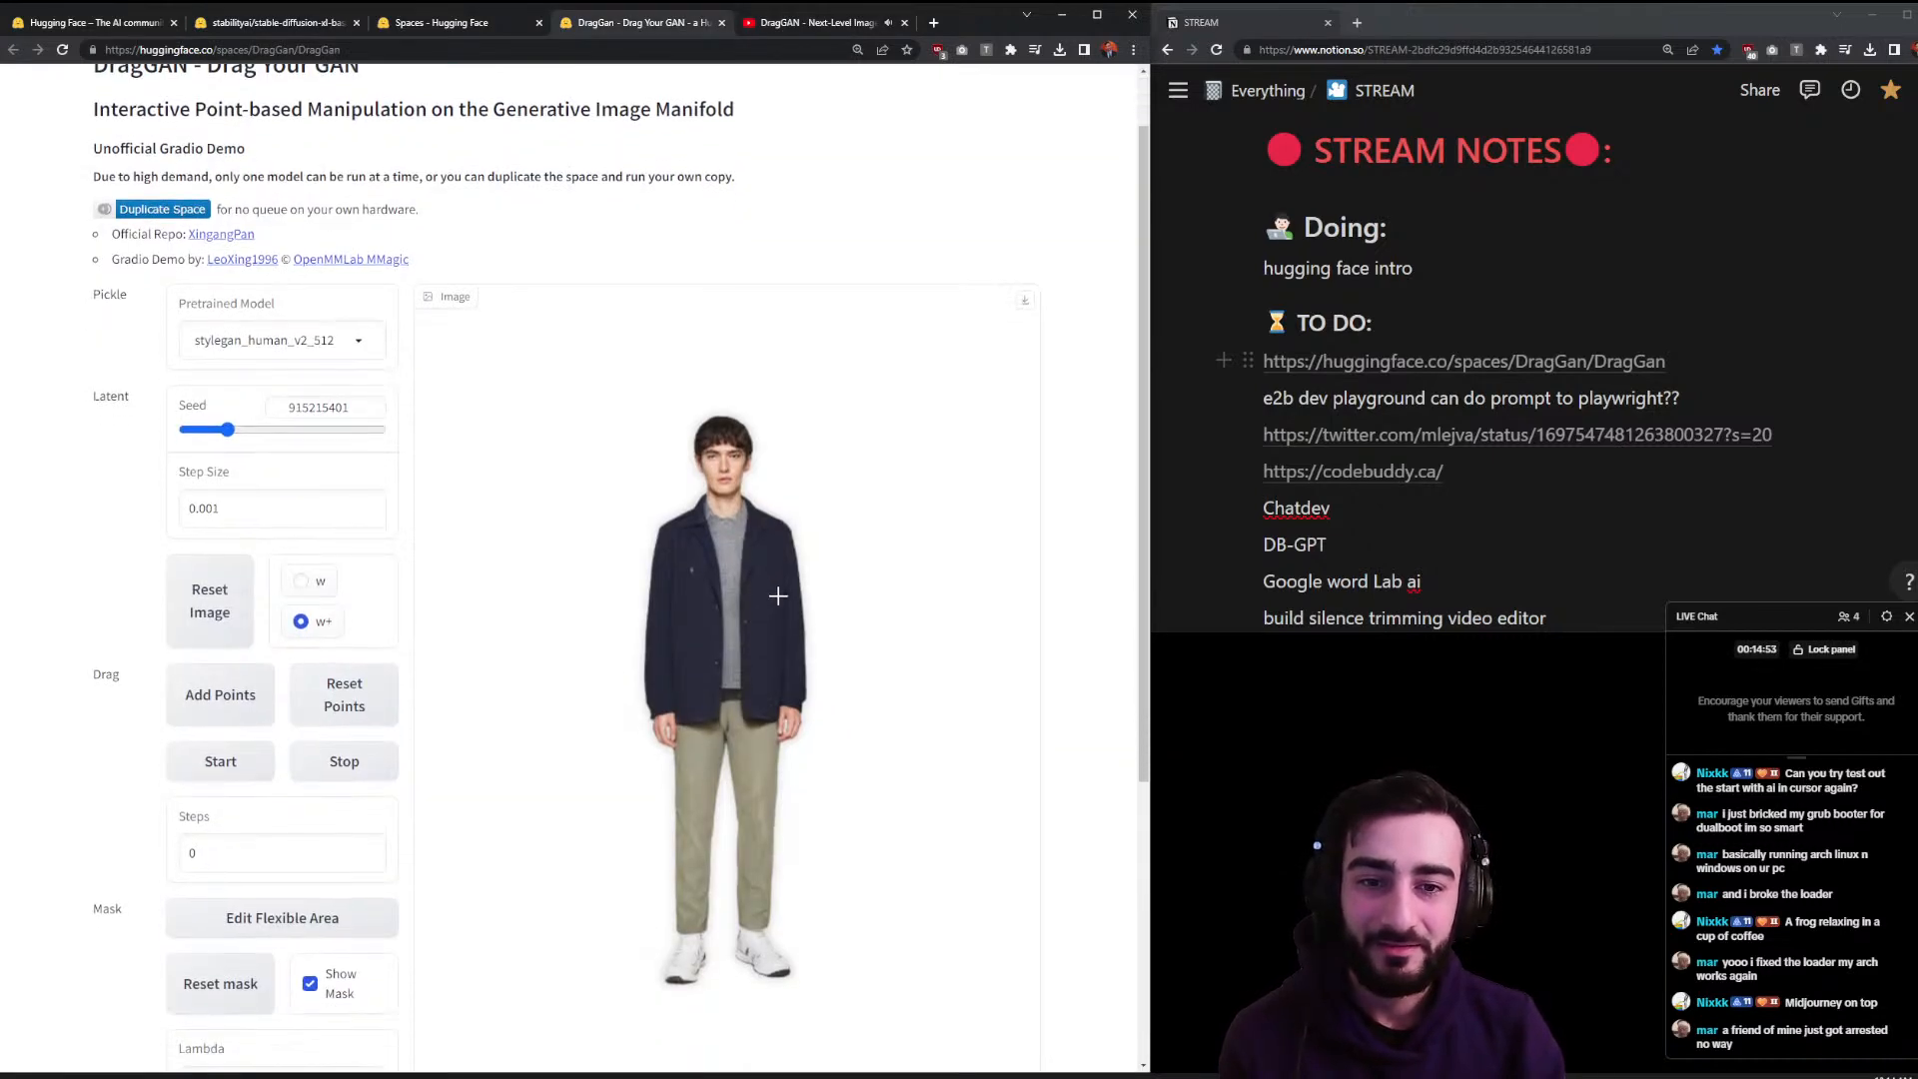
pyautogui.scroll(-1, 778, 596)
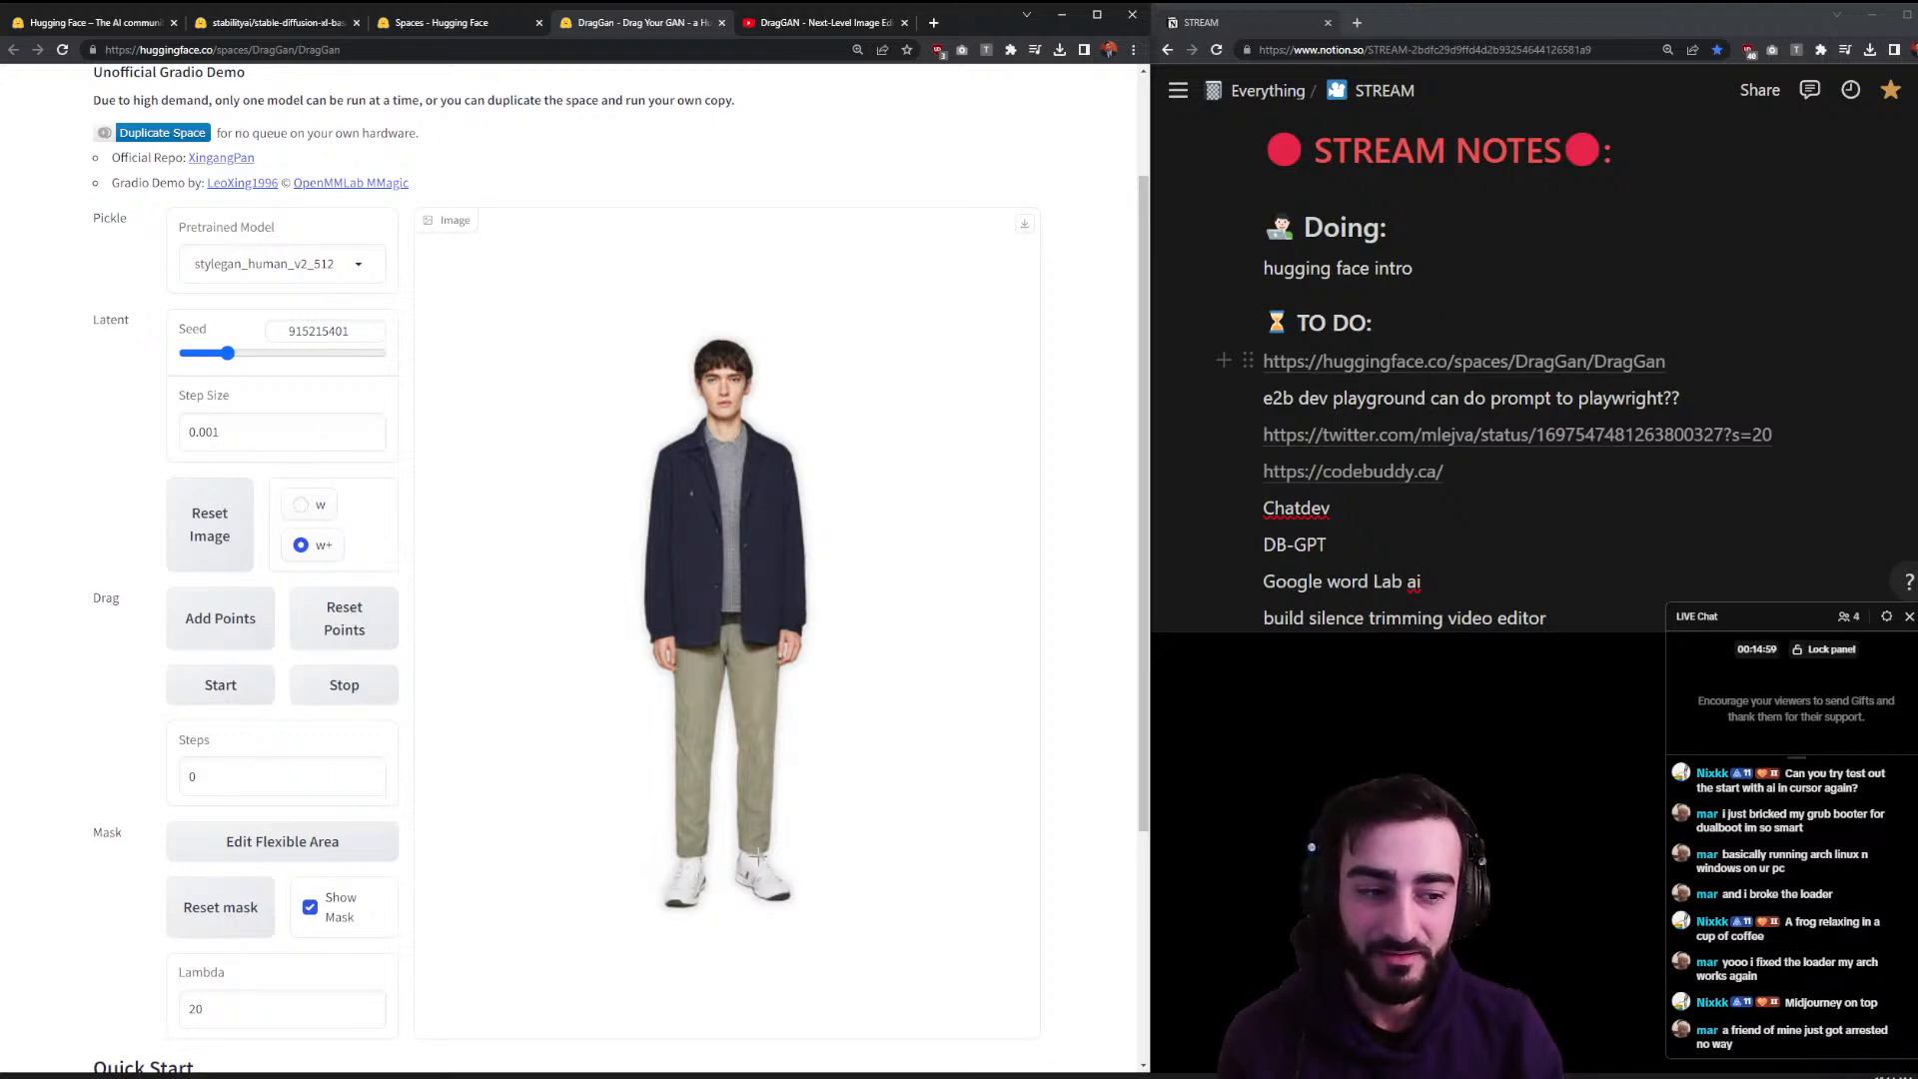
pyautogui.click(758, 854)
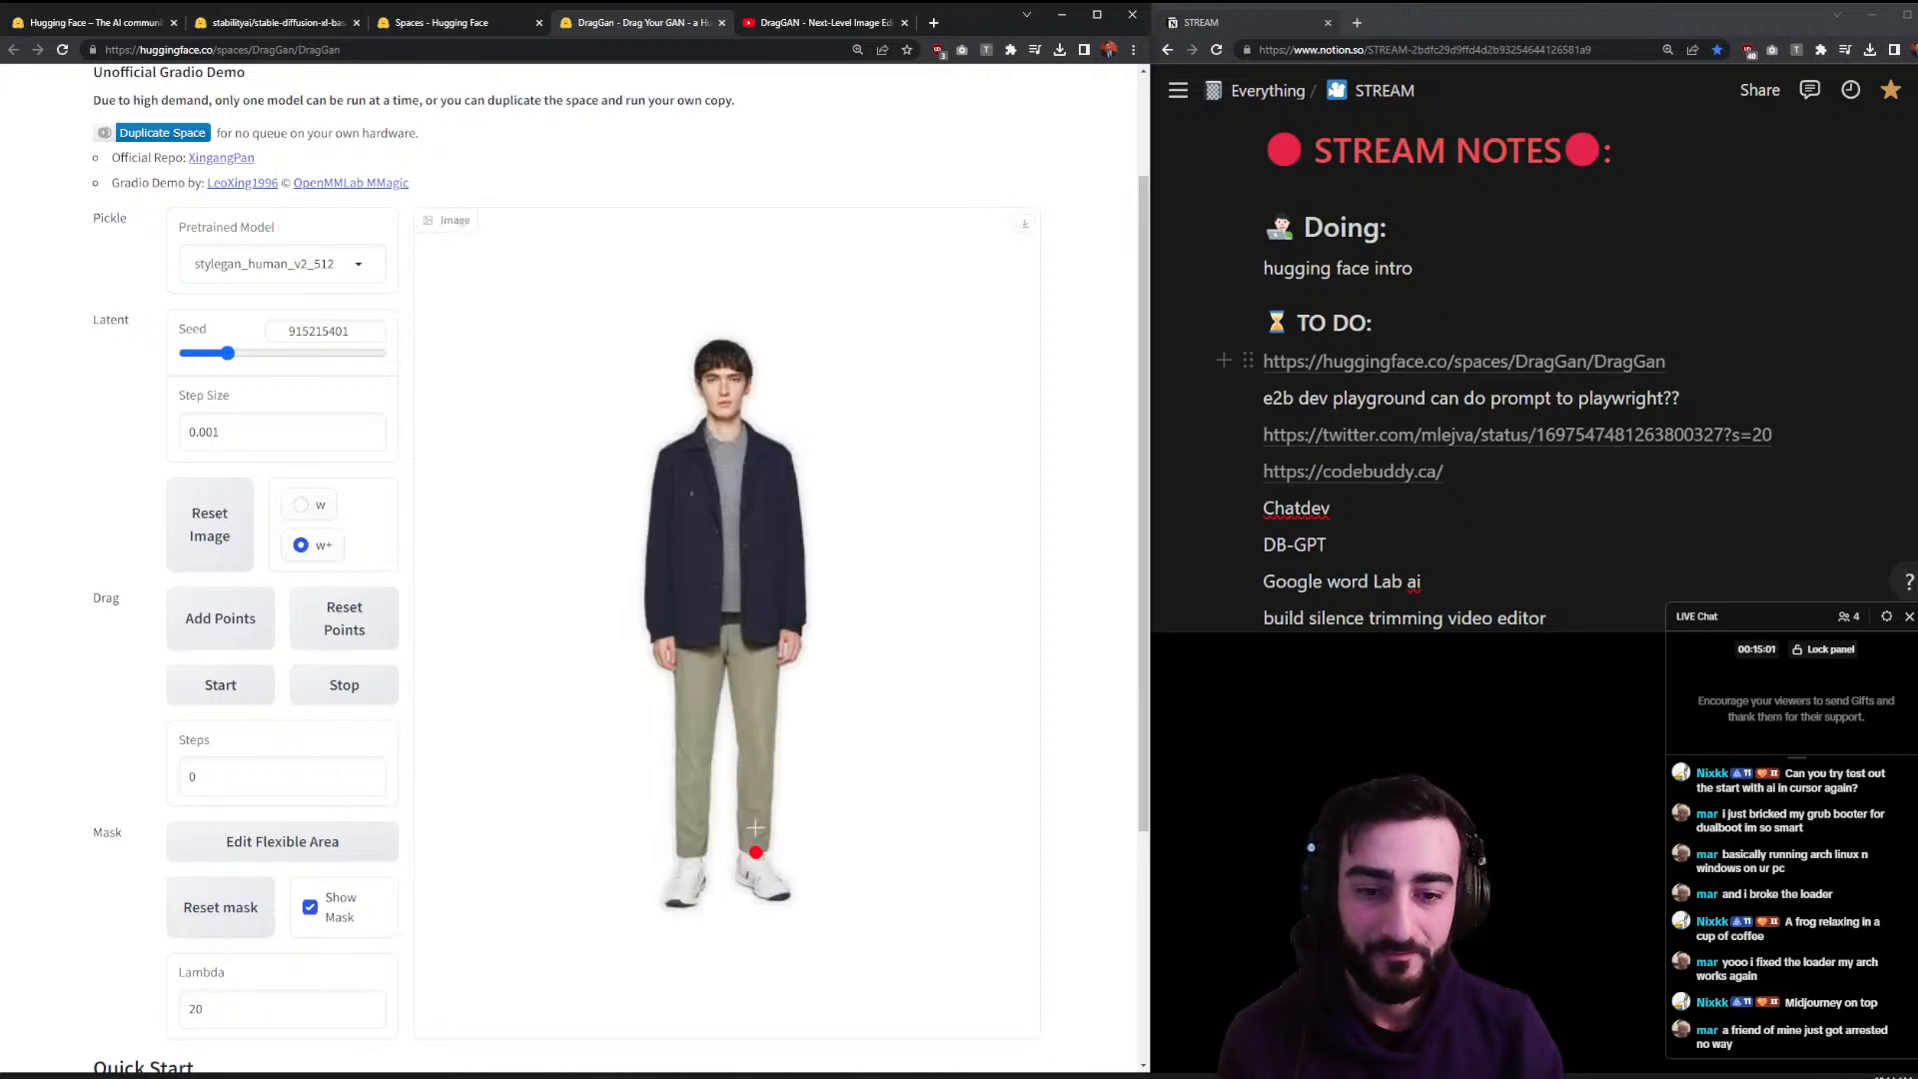
pyautogui.click(760, 745)
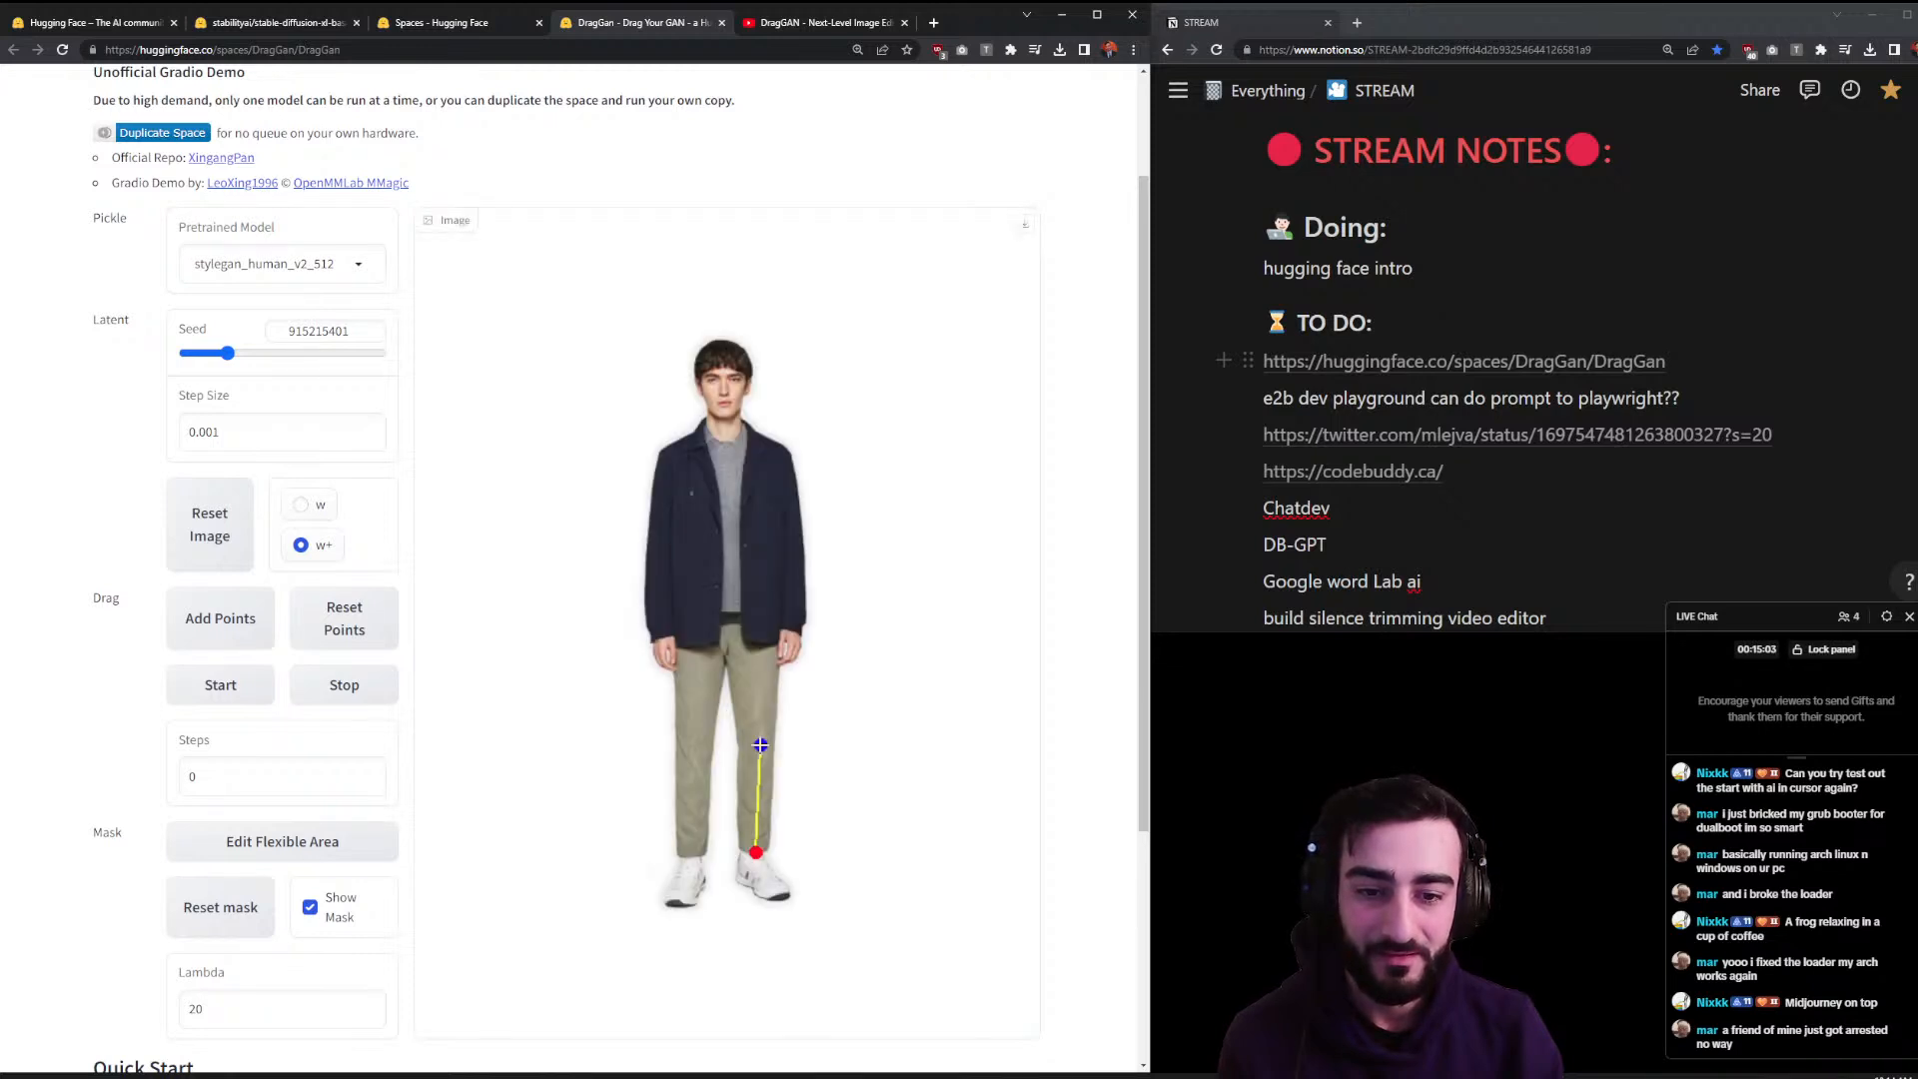
pyautogui.click(692, 856)
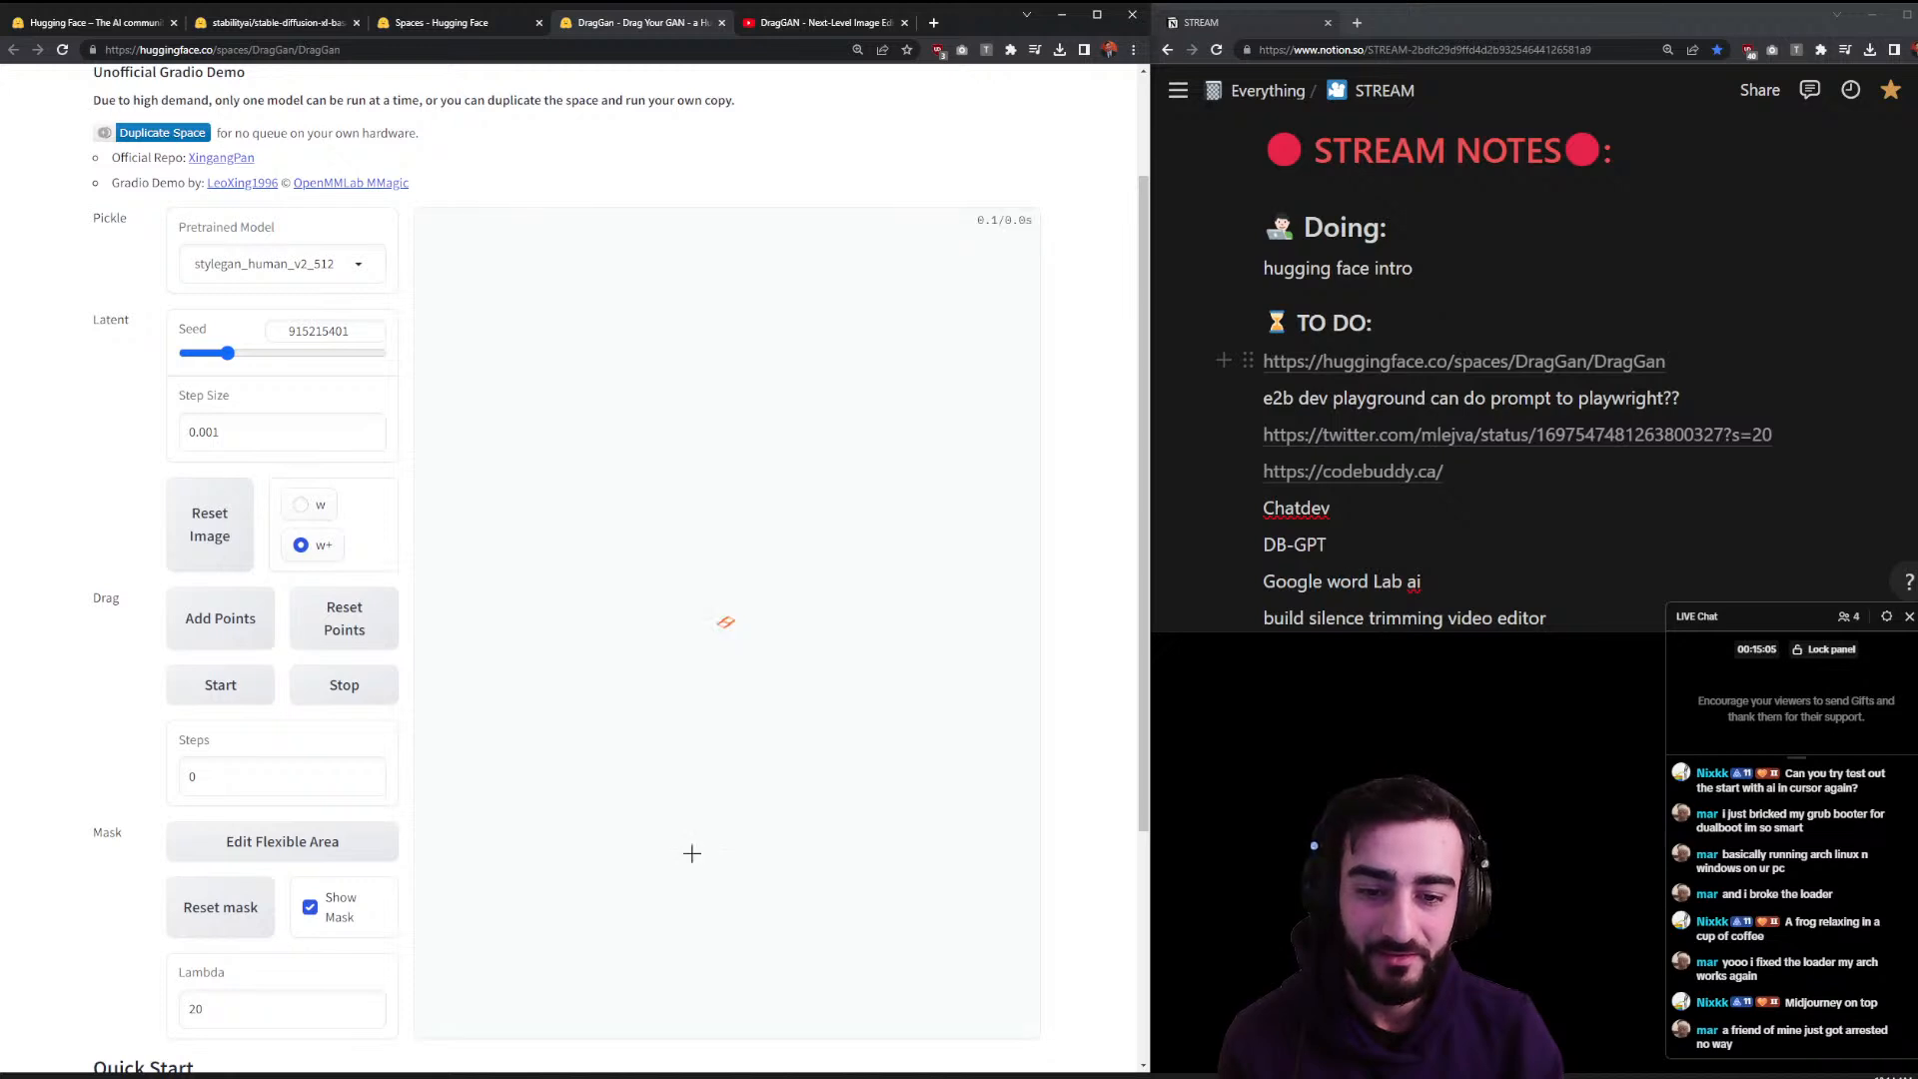
pyautogui.click(692, 744)
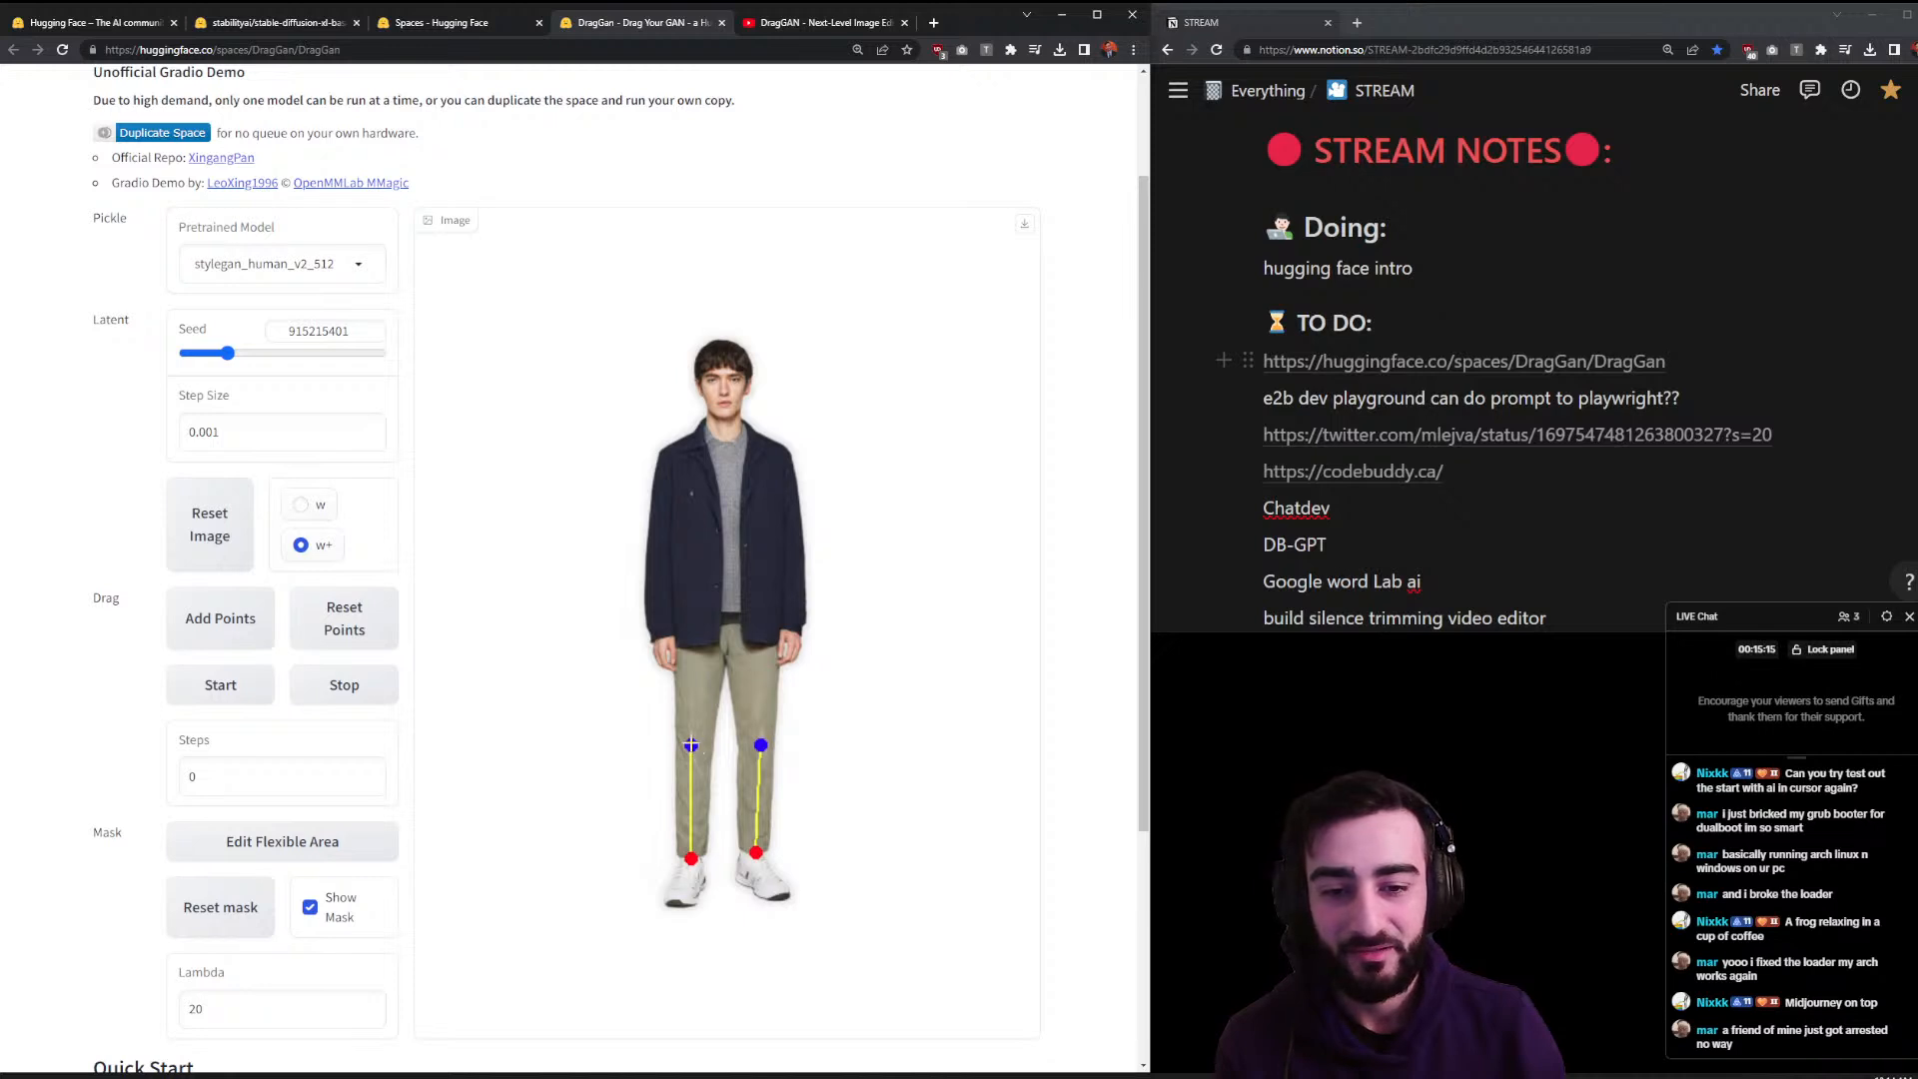
pyautogui.click(188, 694)
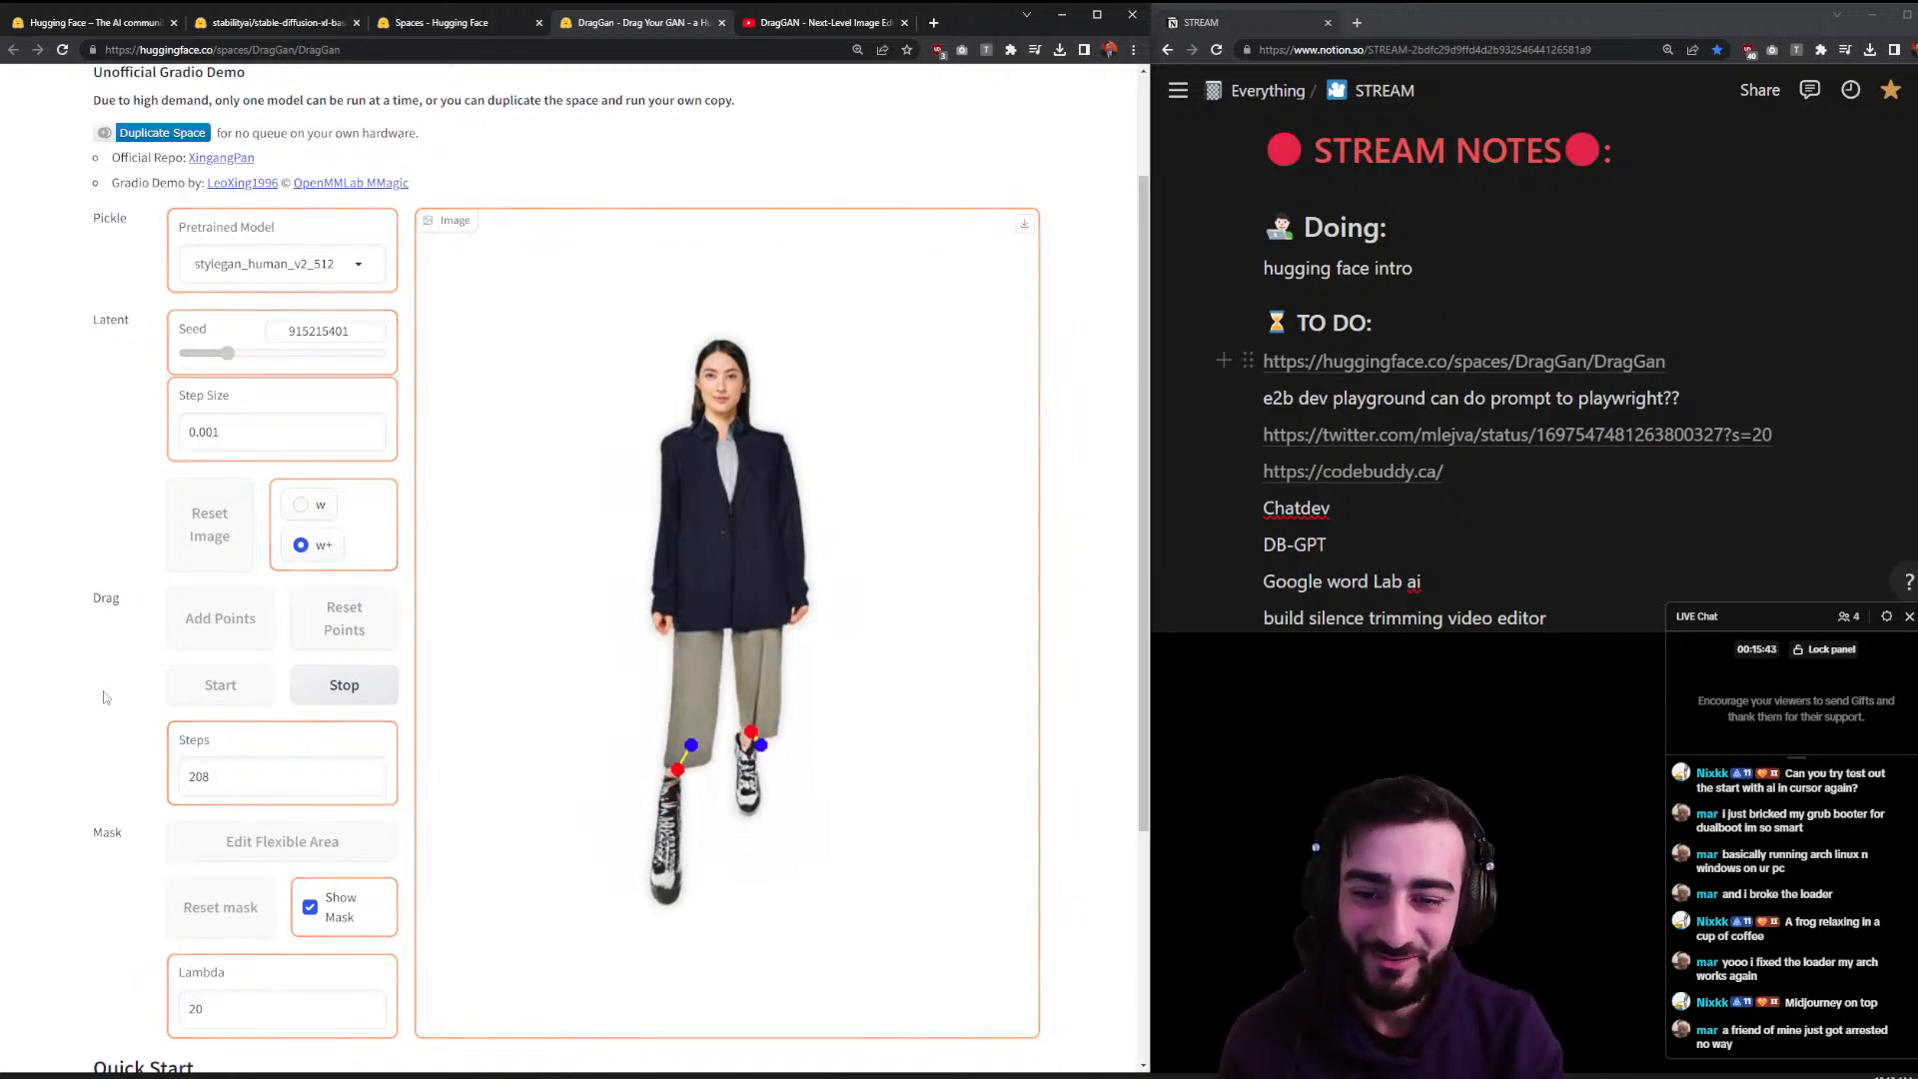
pyautogui.press('F5')
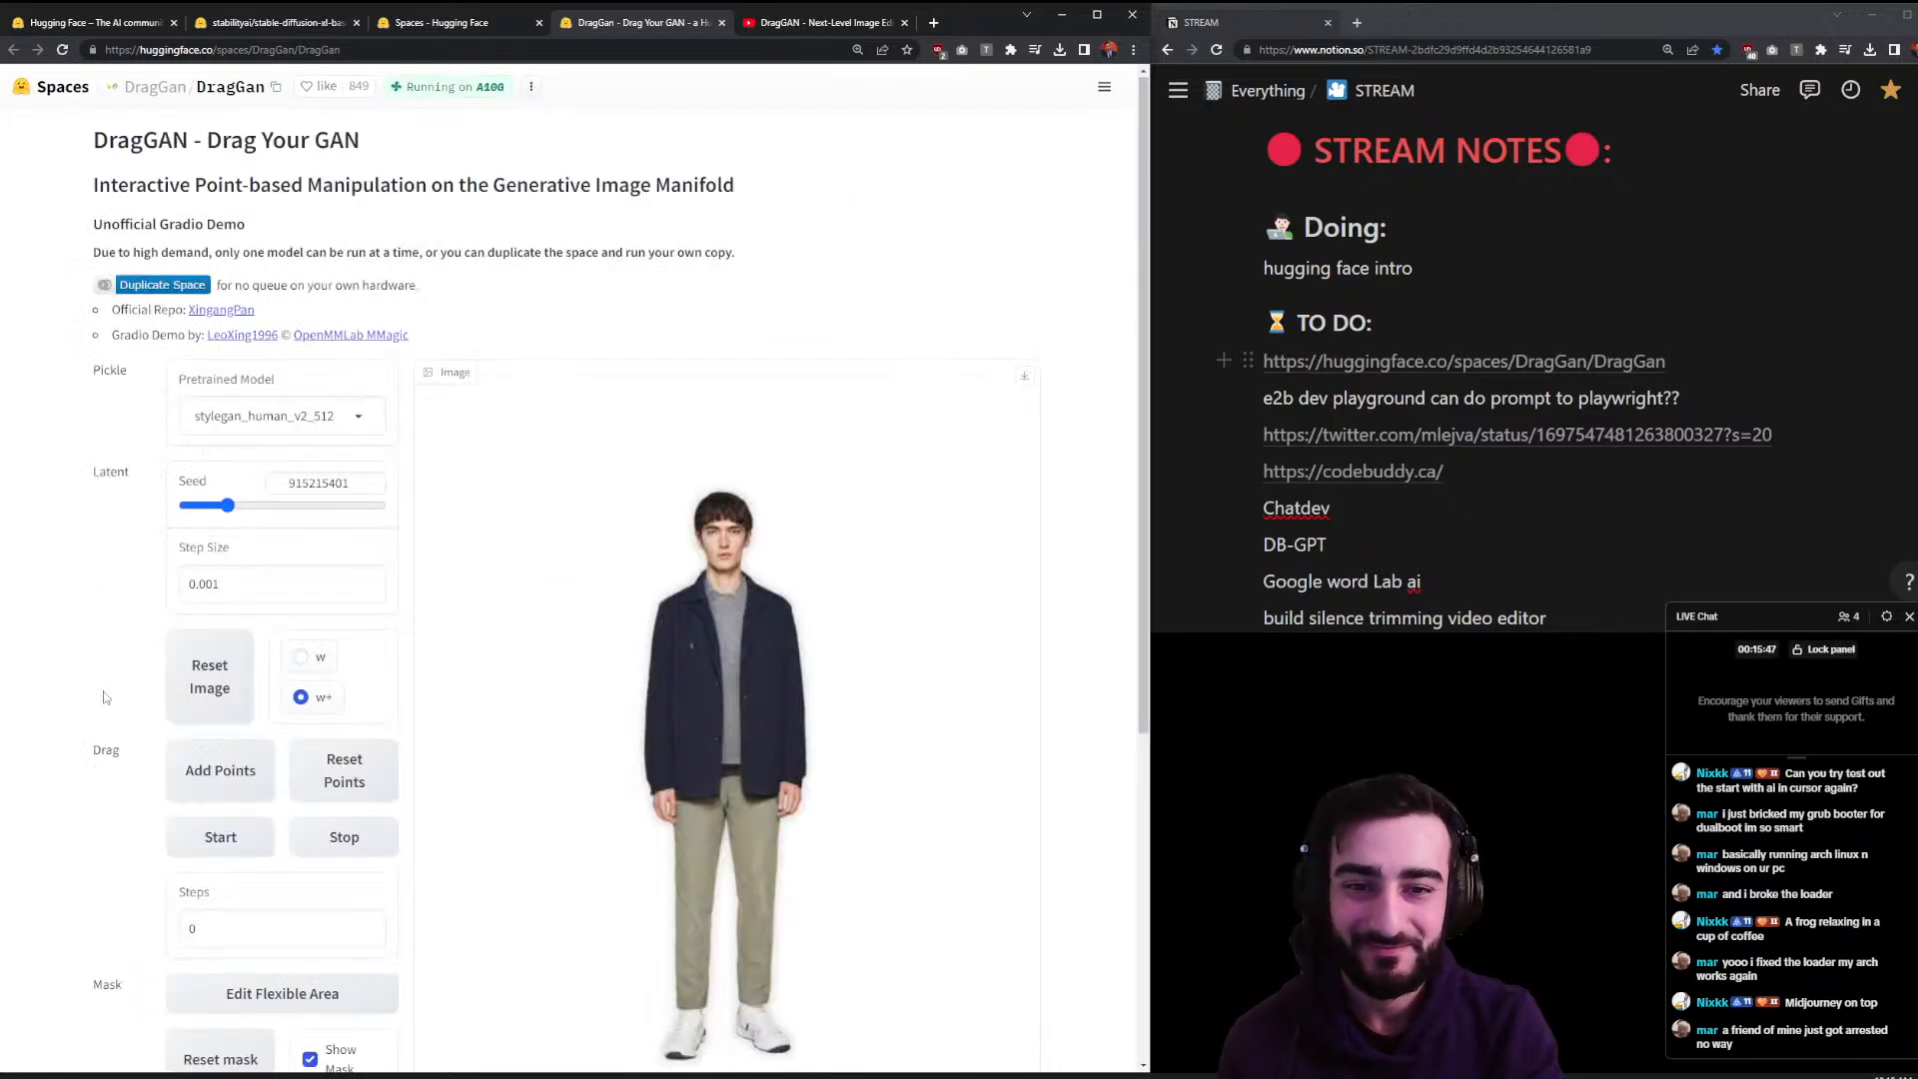
# - Place handle points on both of the man's hands with target points pulled outward
pyautogui.scroll(-2, 559, 744)
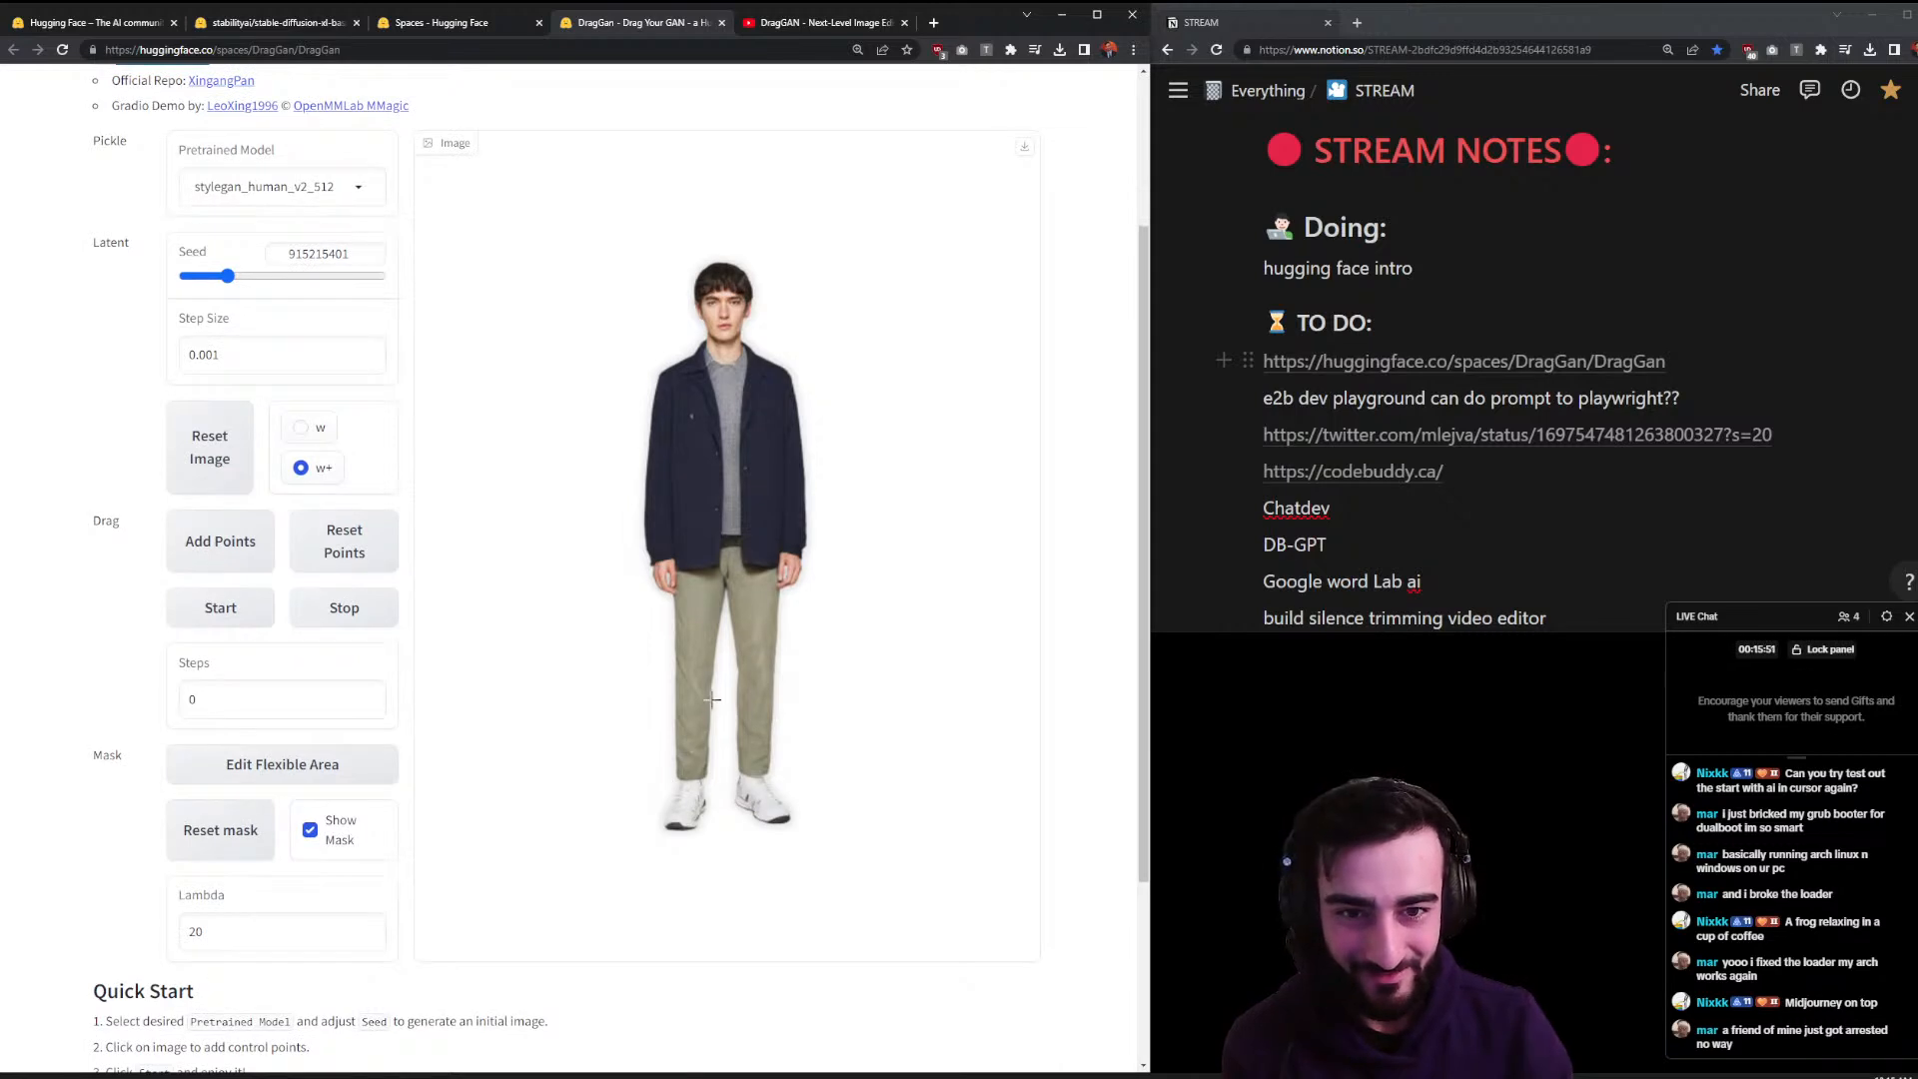
pyautogui.click(790, 552)
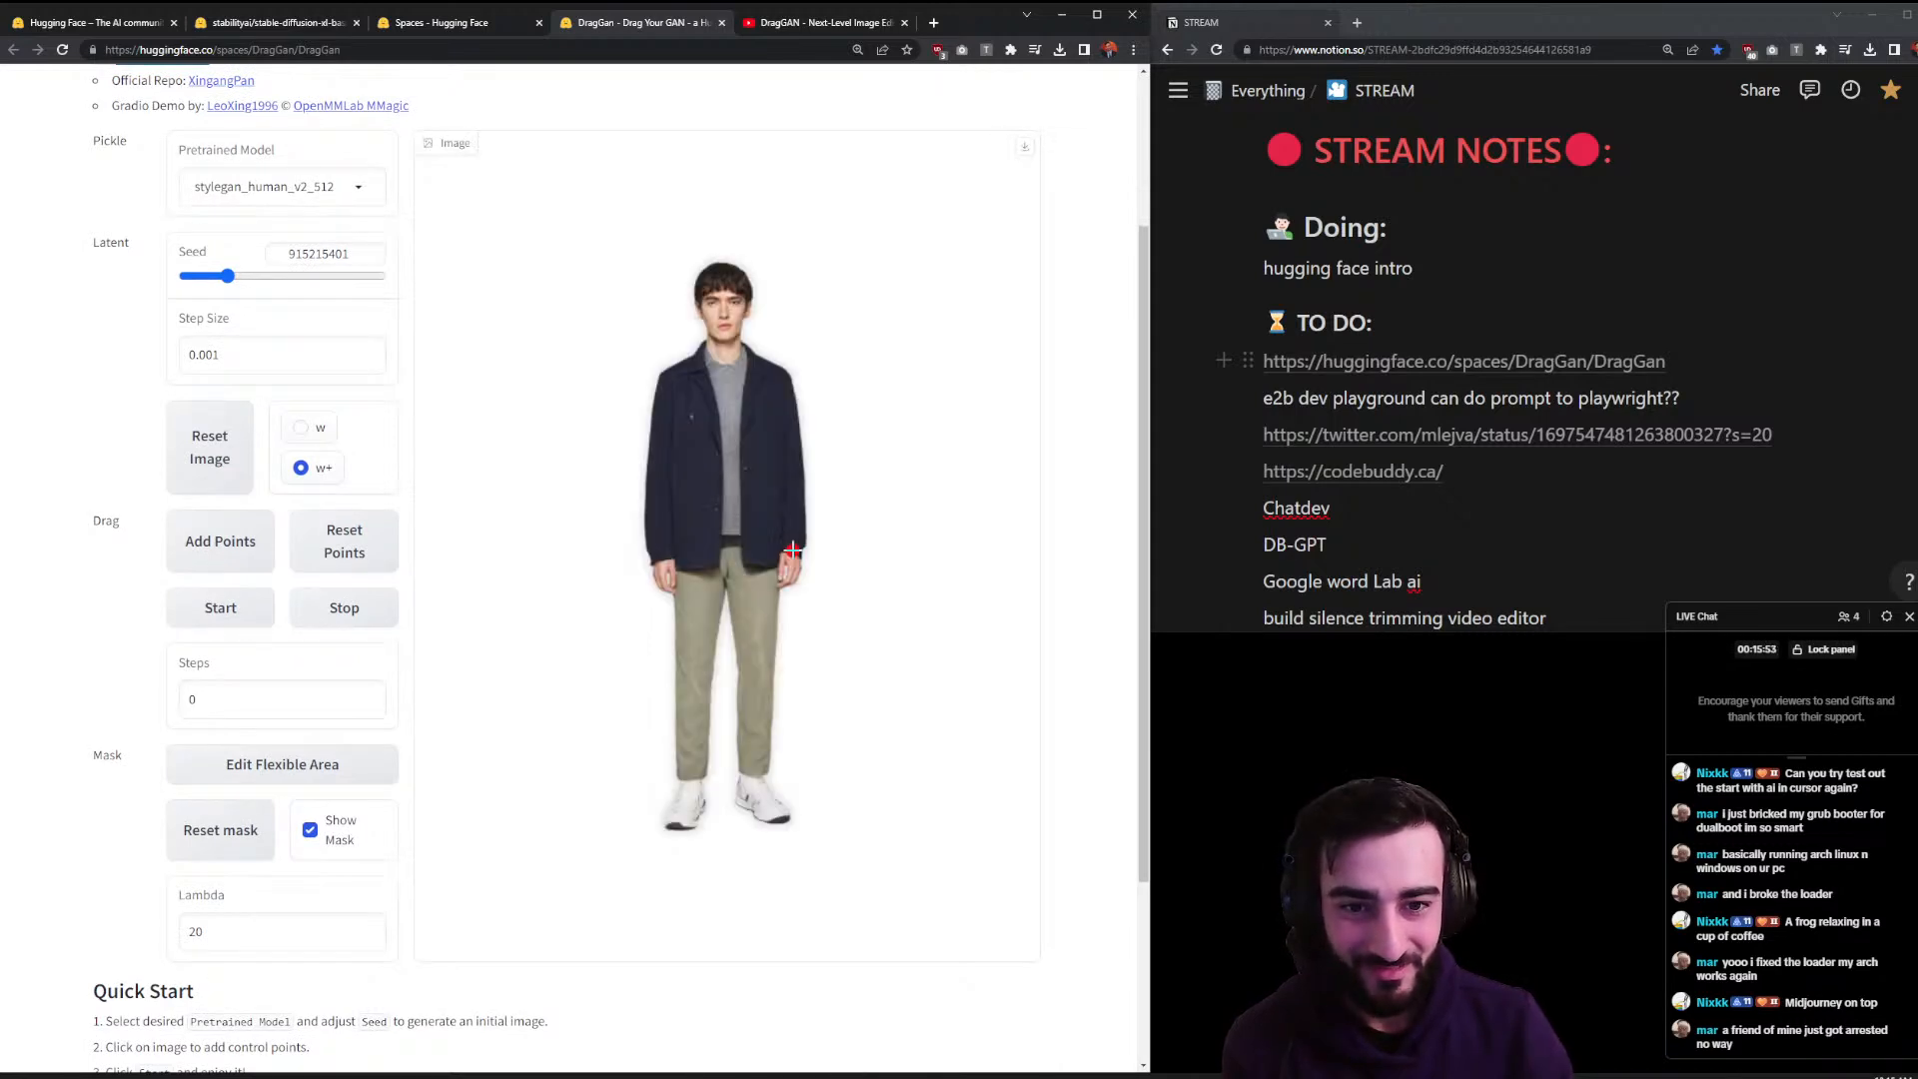
pyautogui.click(946, 379)
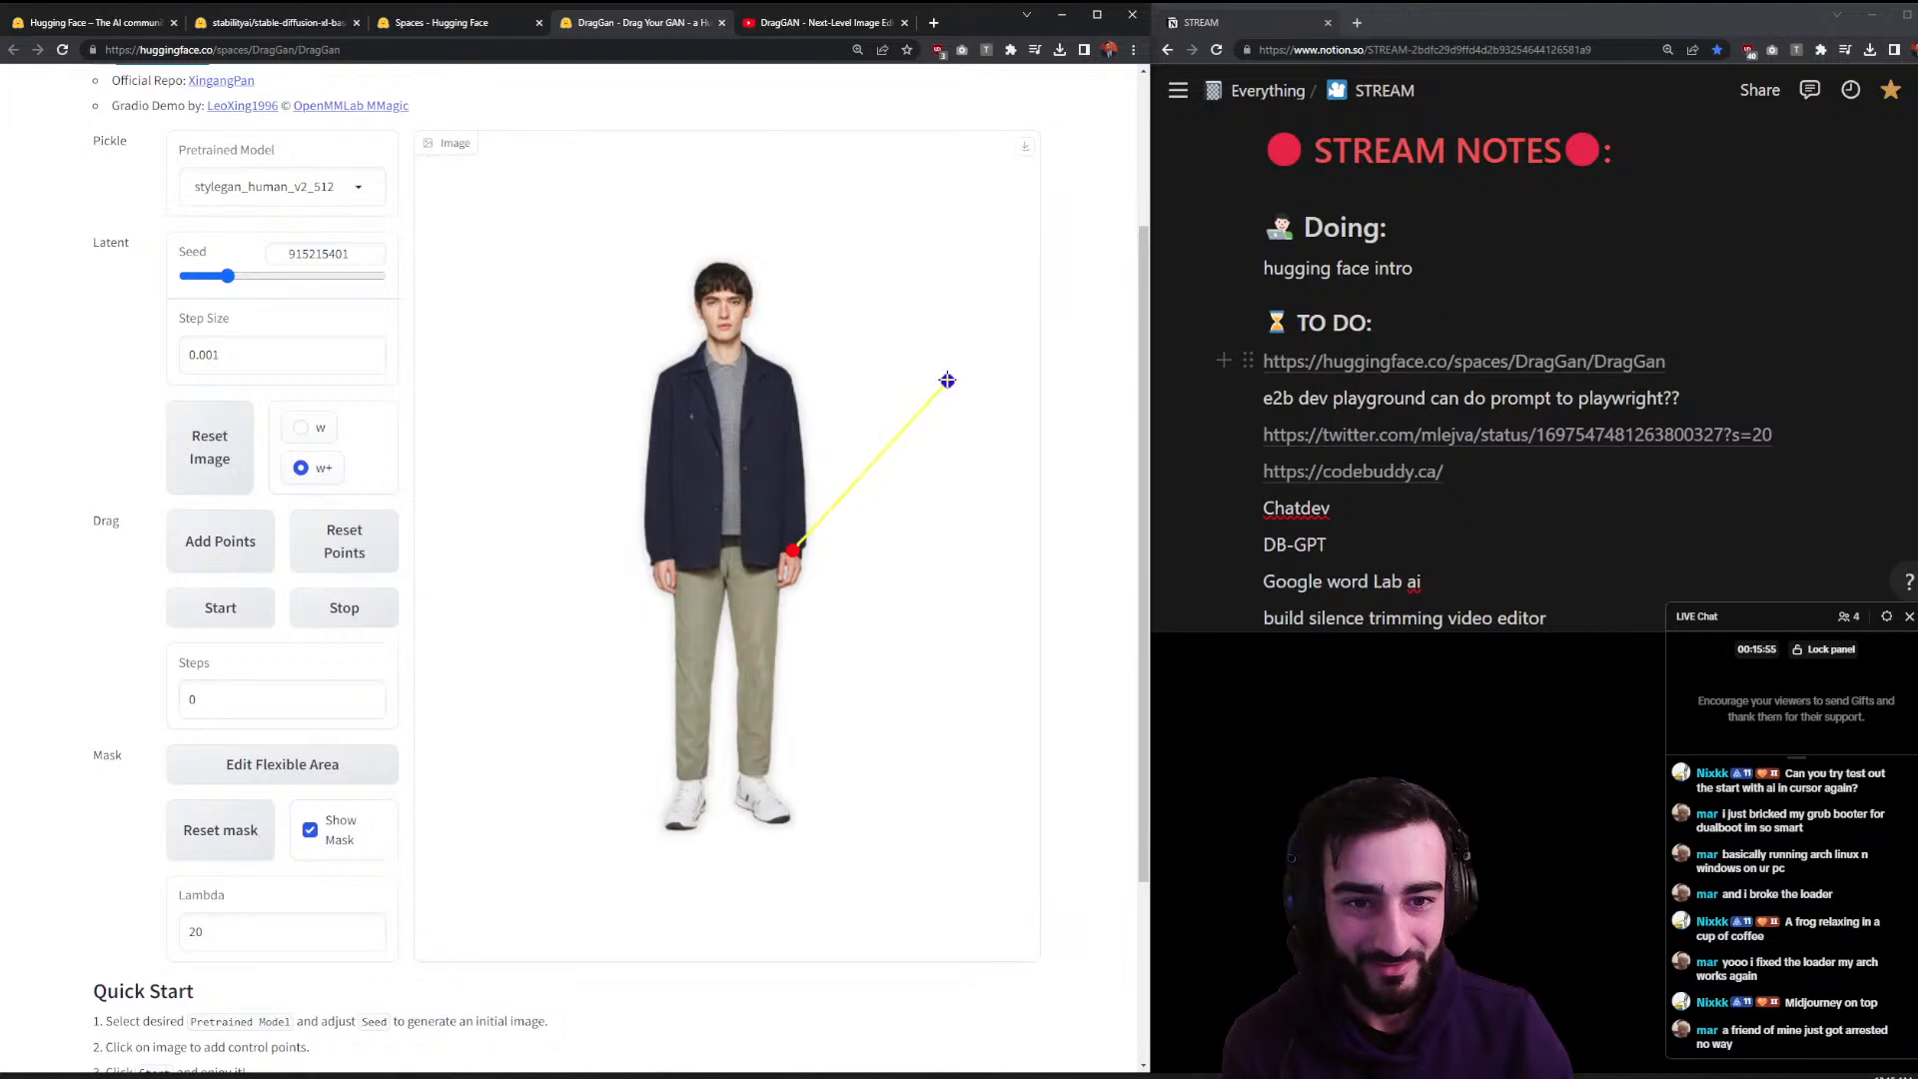
pyautogui.click(663, 560)
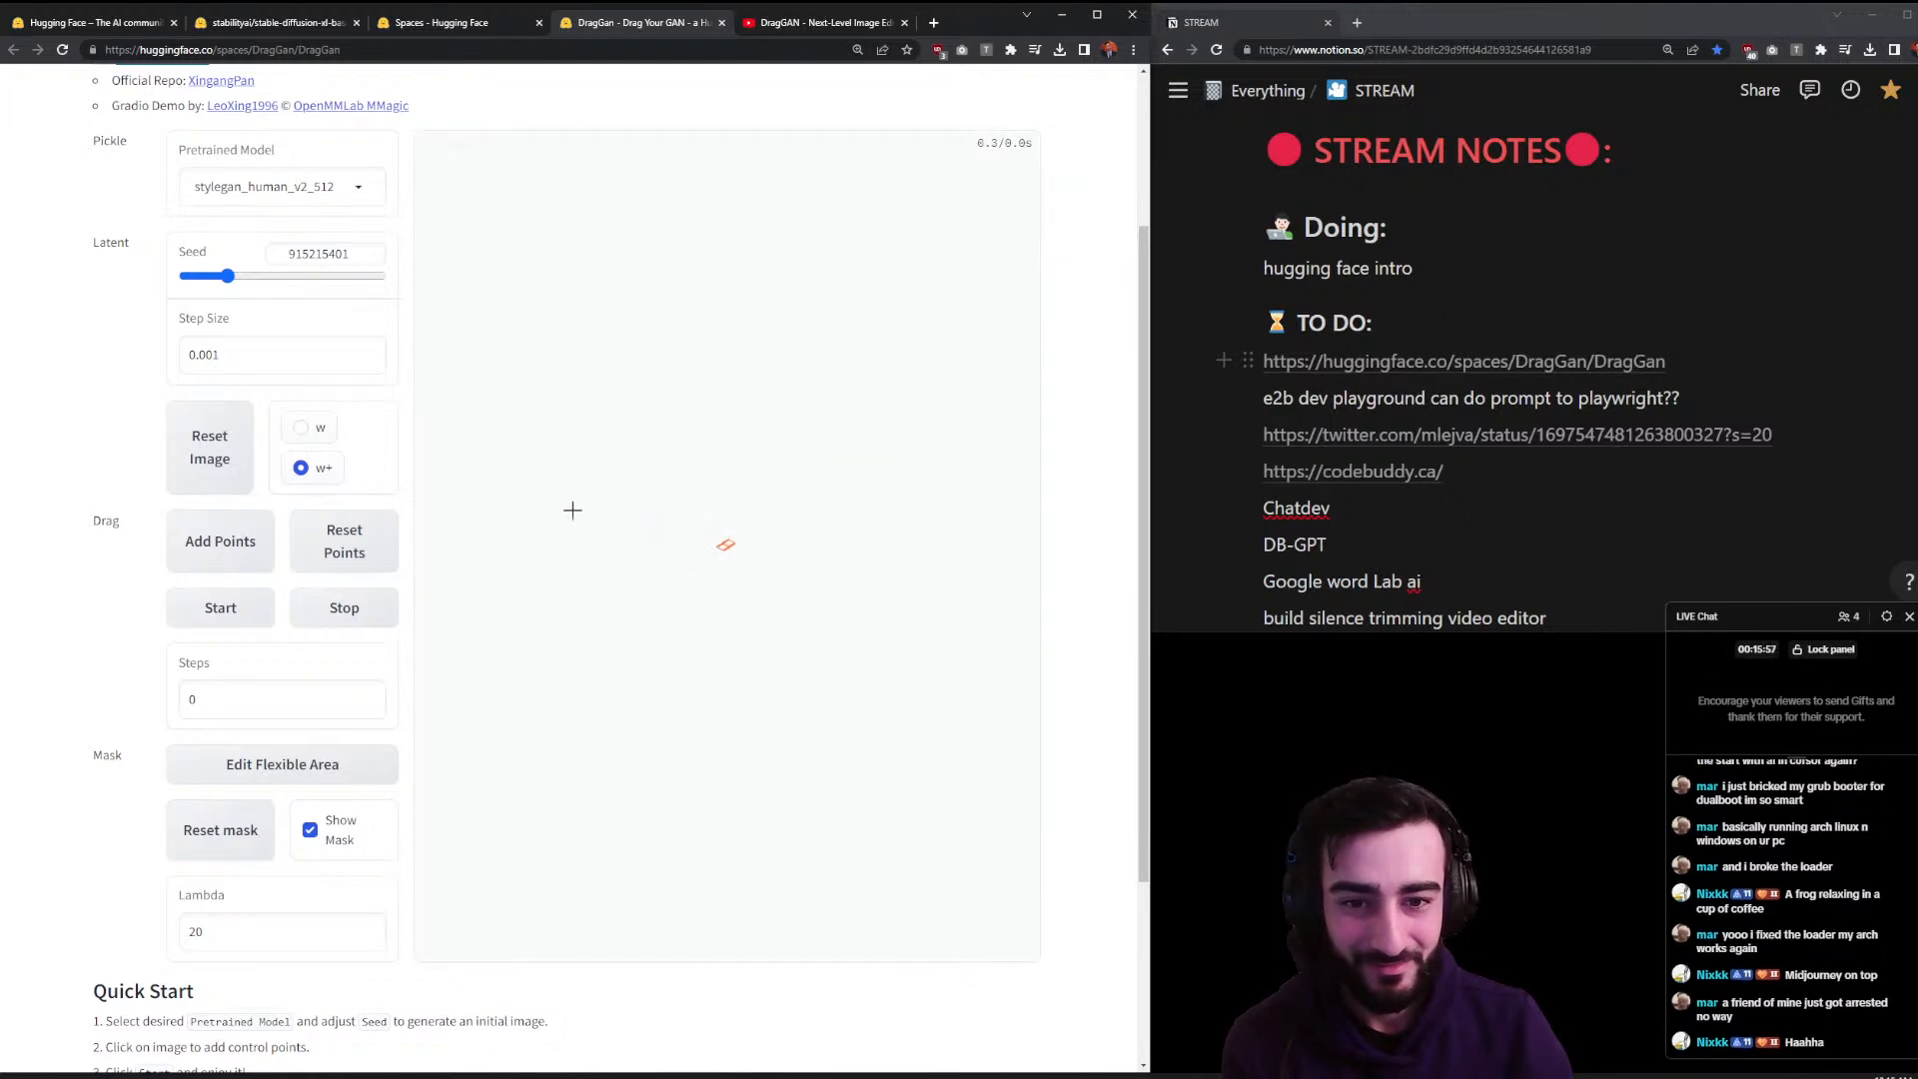
pyautogui.click(479, 370)
# - Start the DragGAN drag edit on the hands
pyautogui.click(242, 609)
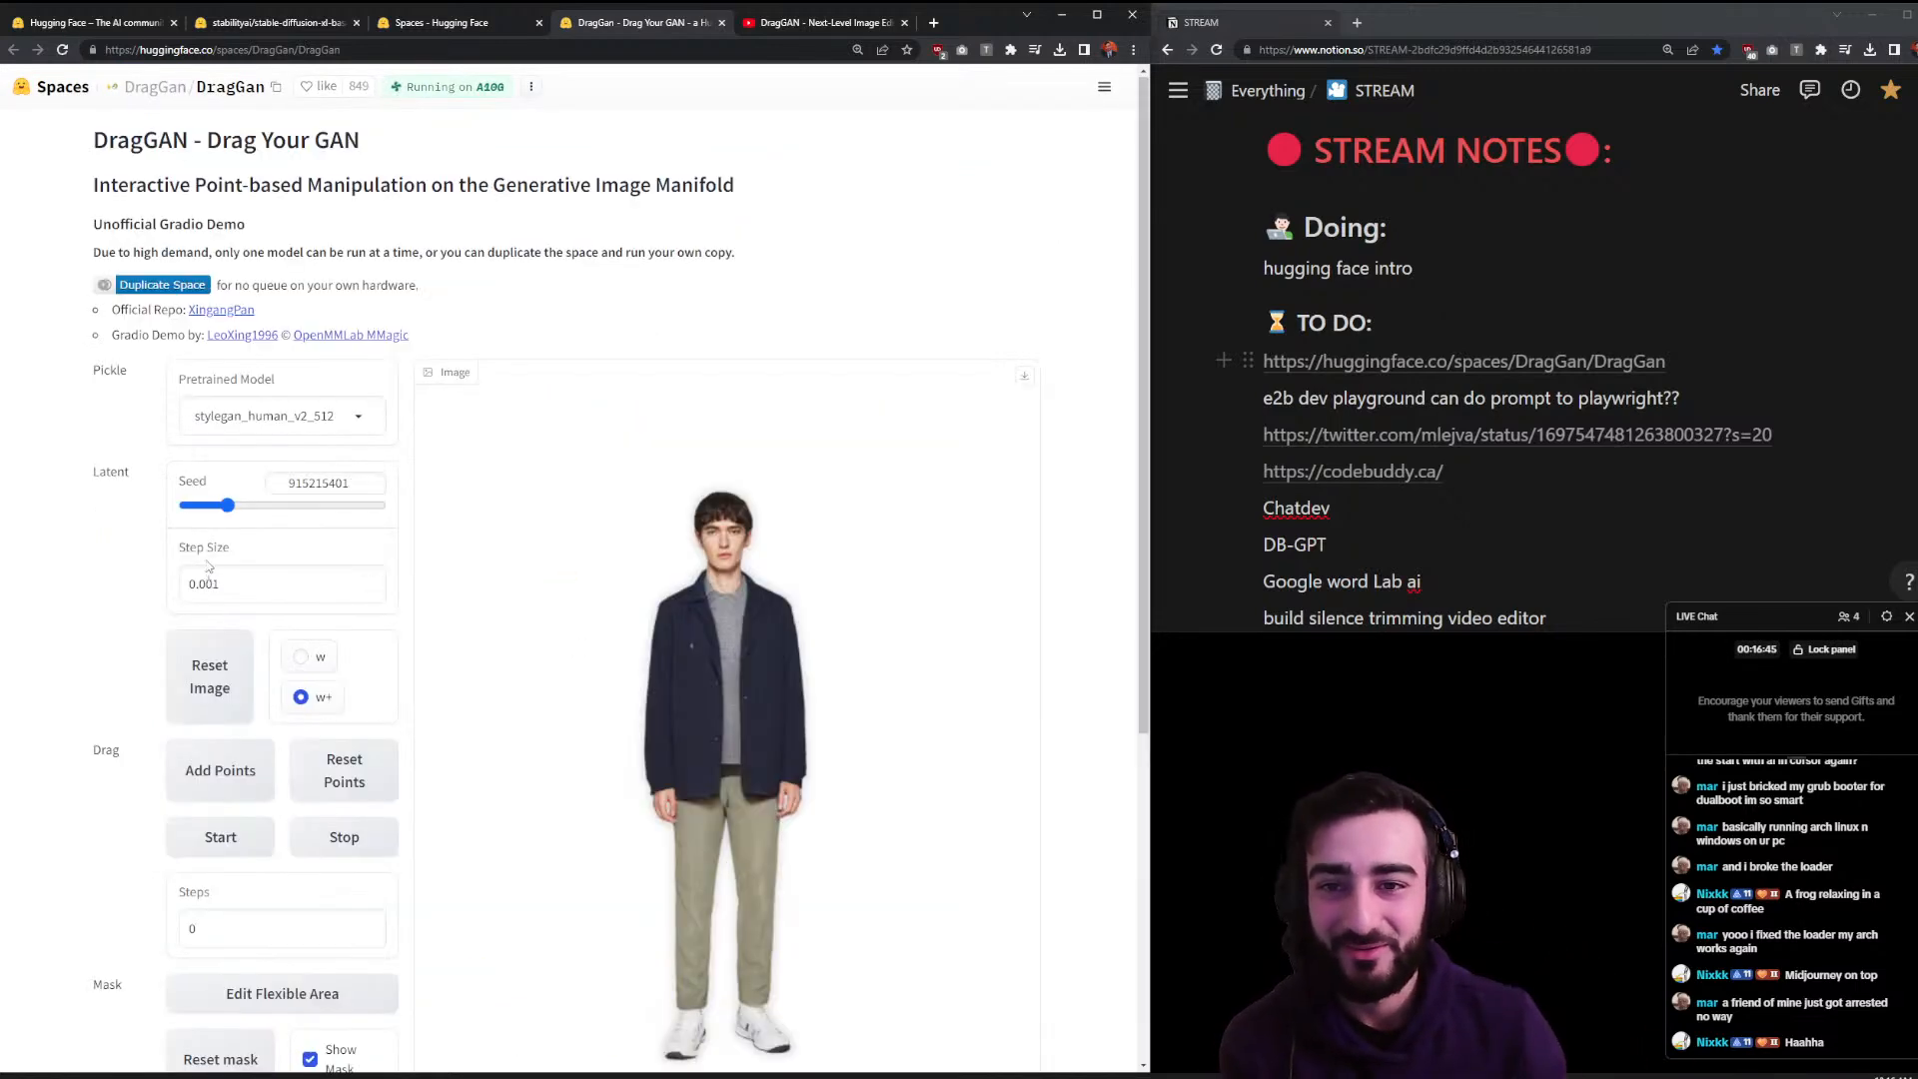
# - Switch to the stylegan2_dogs_1024_pytorch model and drag the dog's nose left to a target point
pyautogui.click(278, 417)
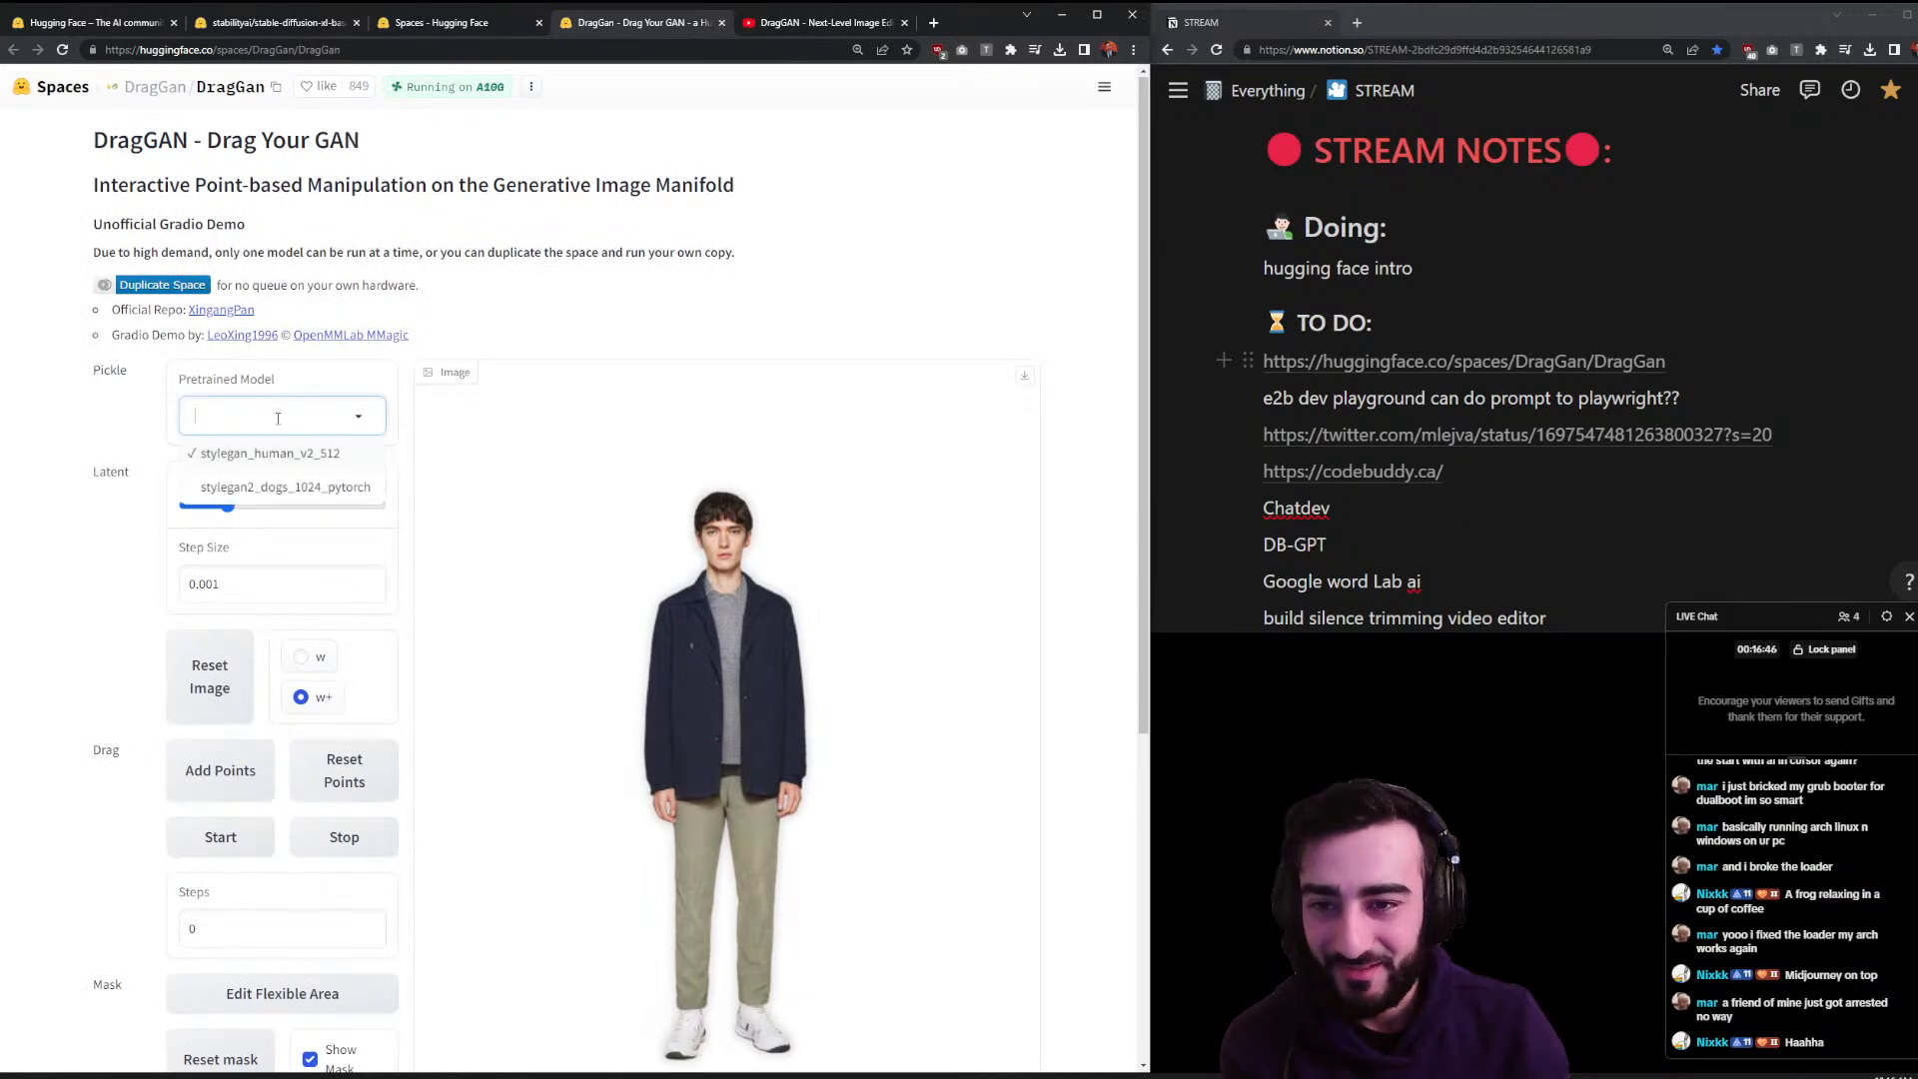
pyautogui.click(306, 487)
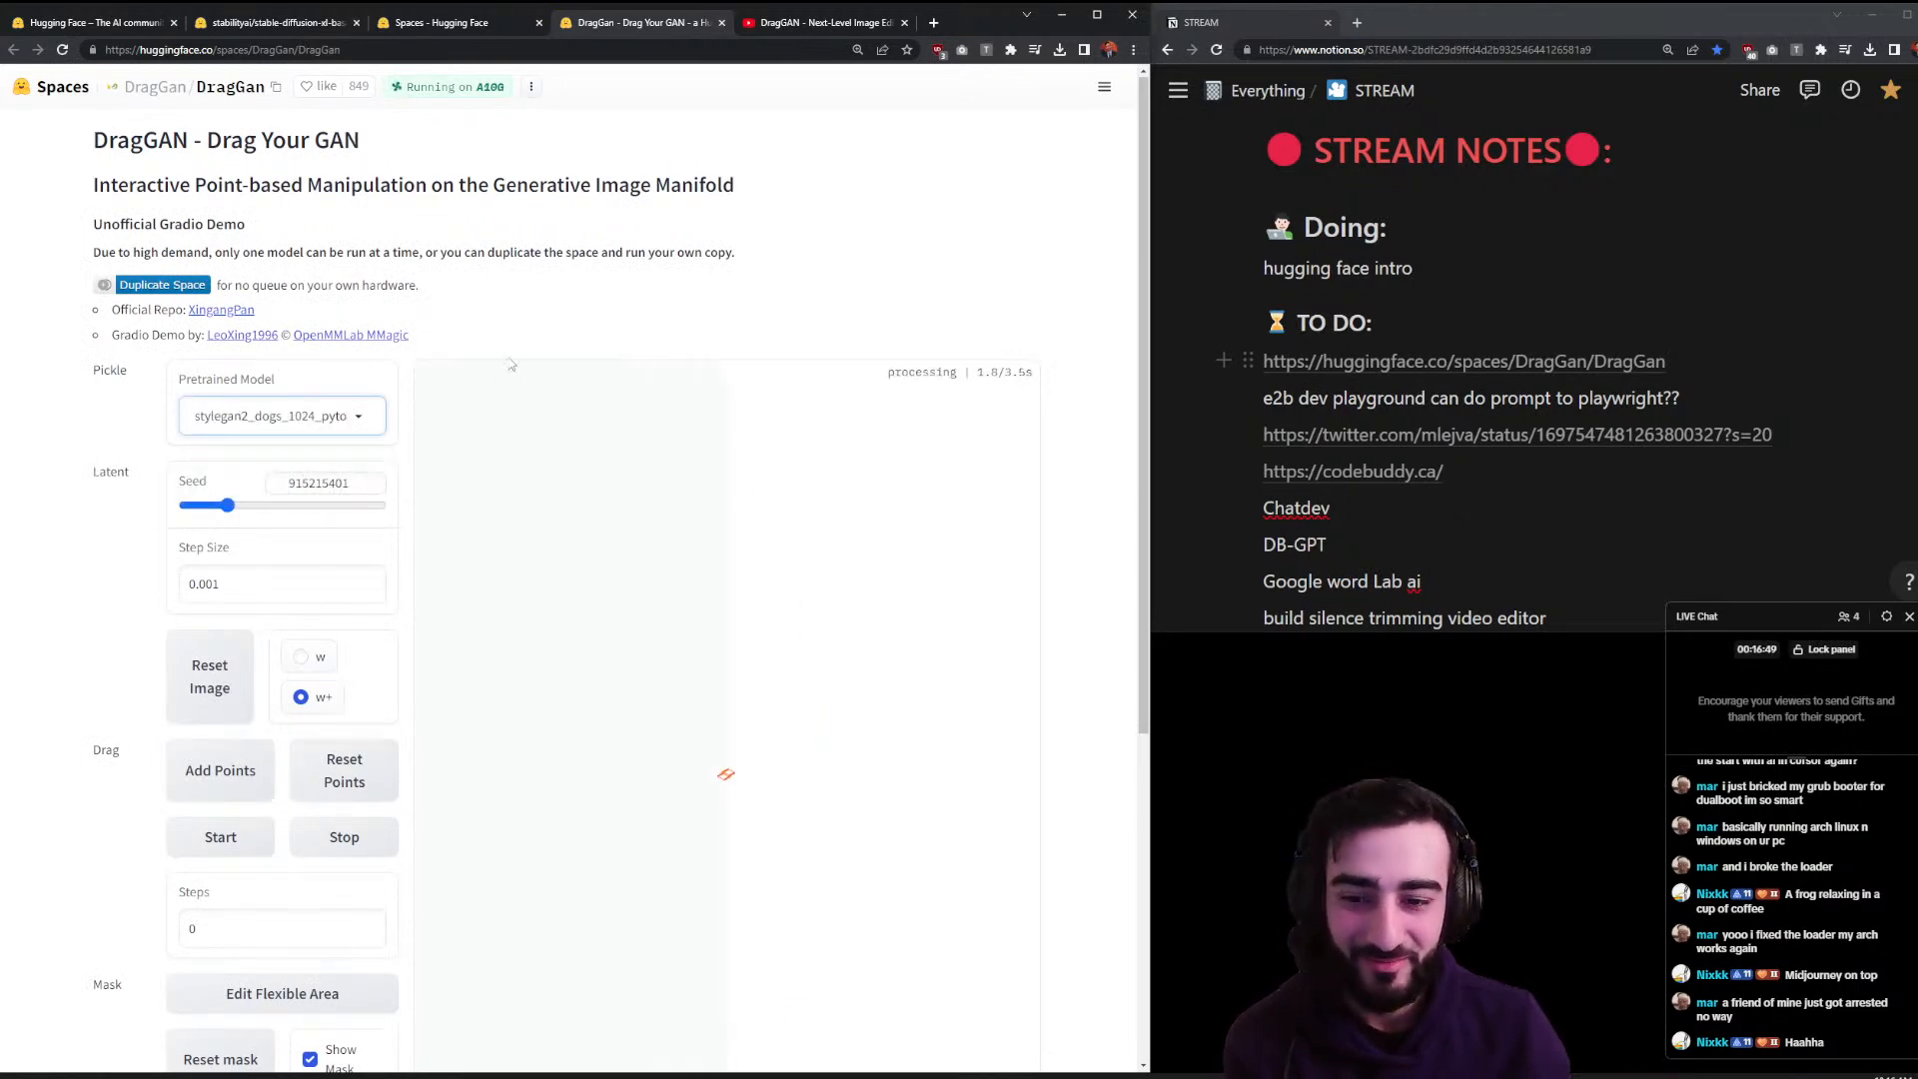
pyautogui.scroll(-1, 478, 374)
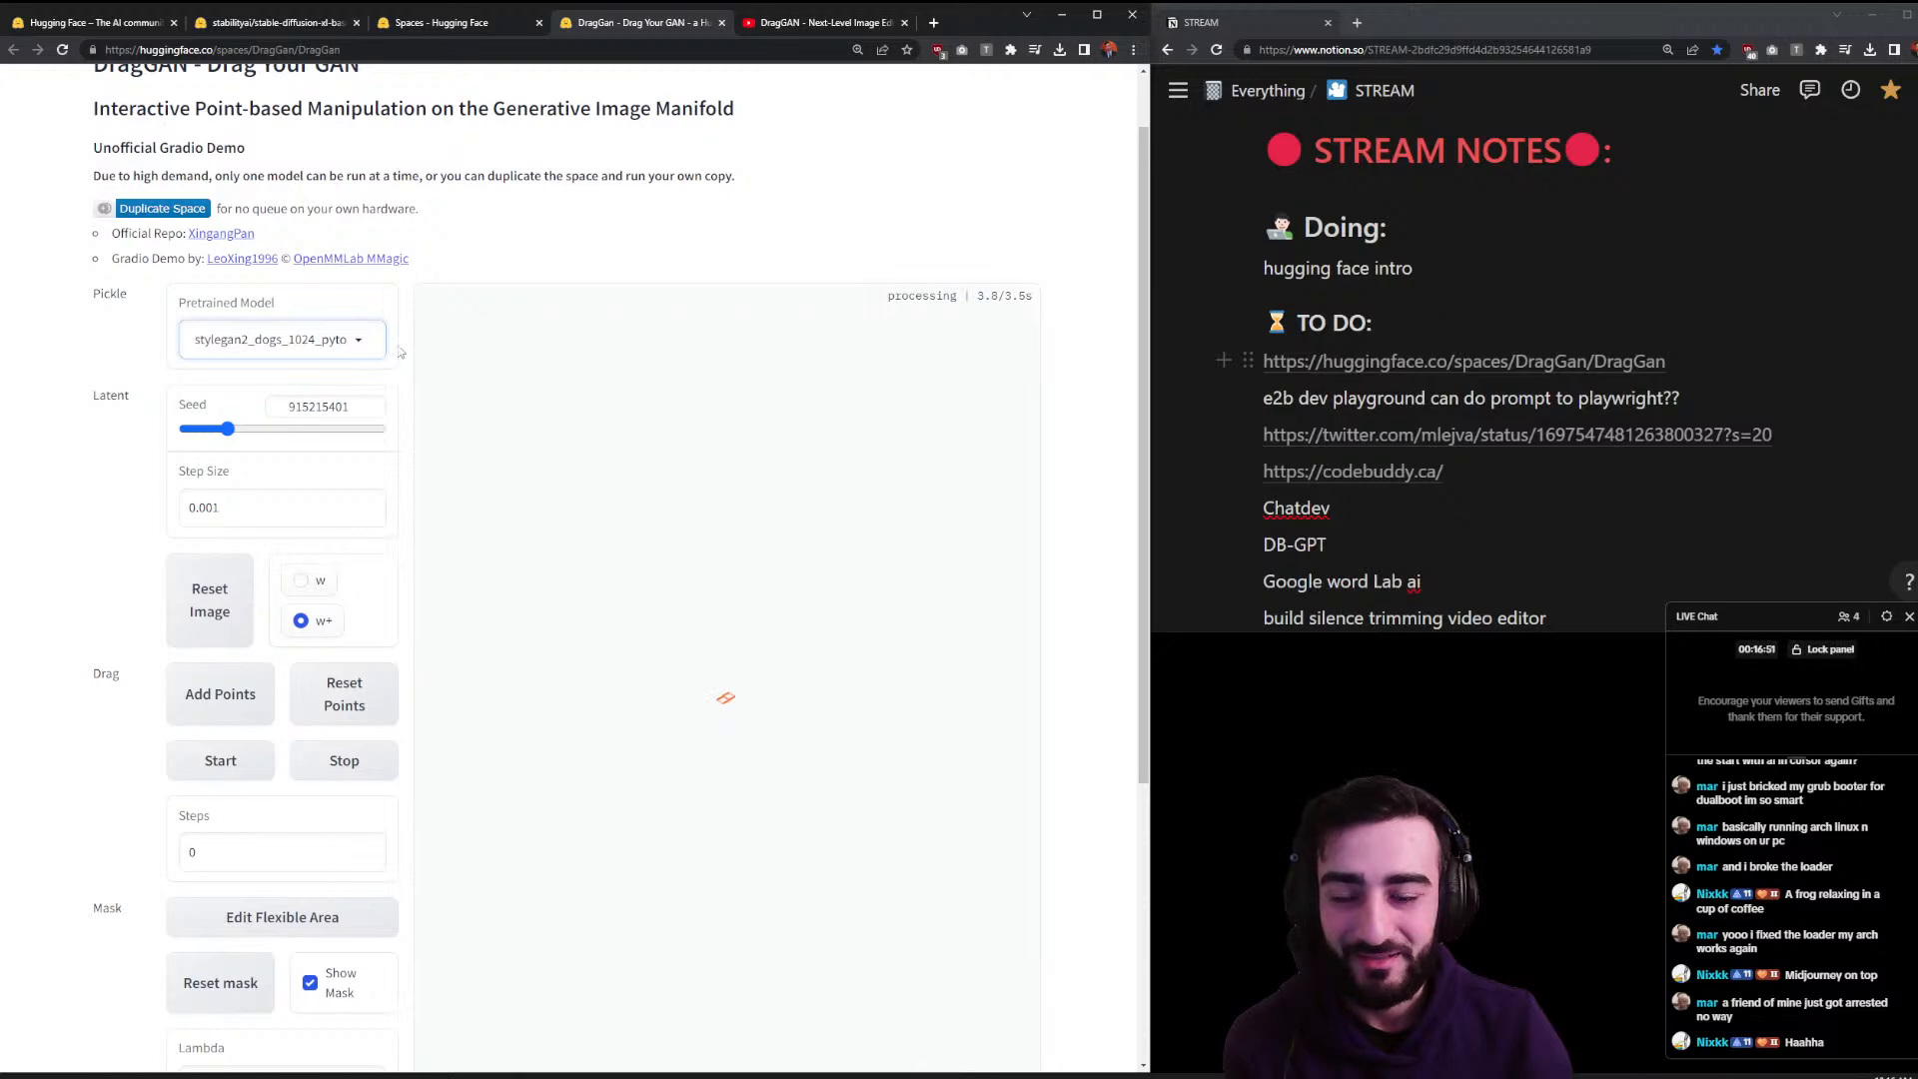
pyautogui.scroll(-1, 404, 349)
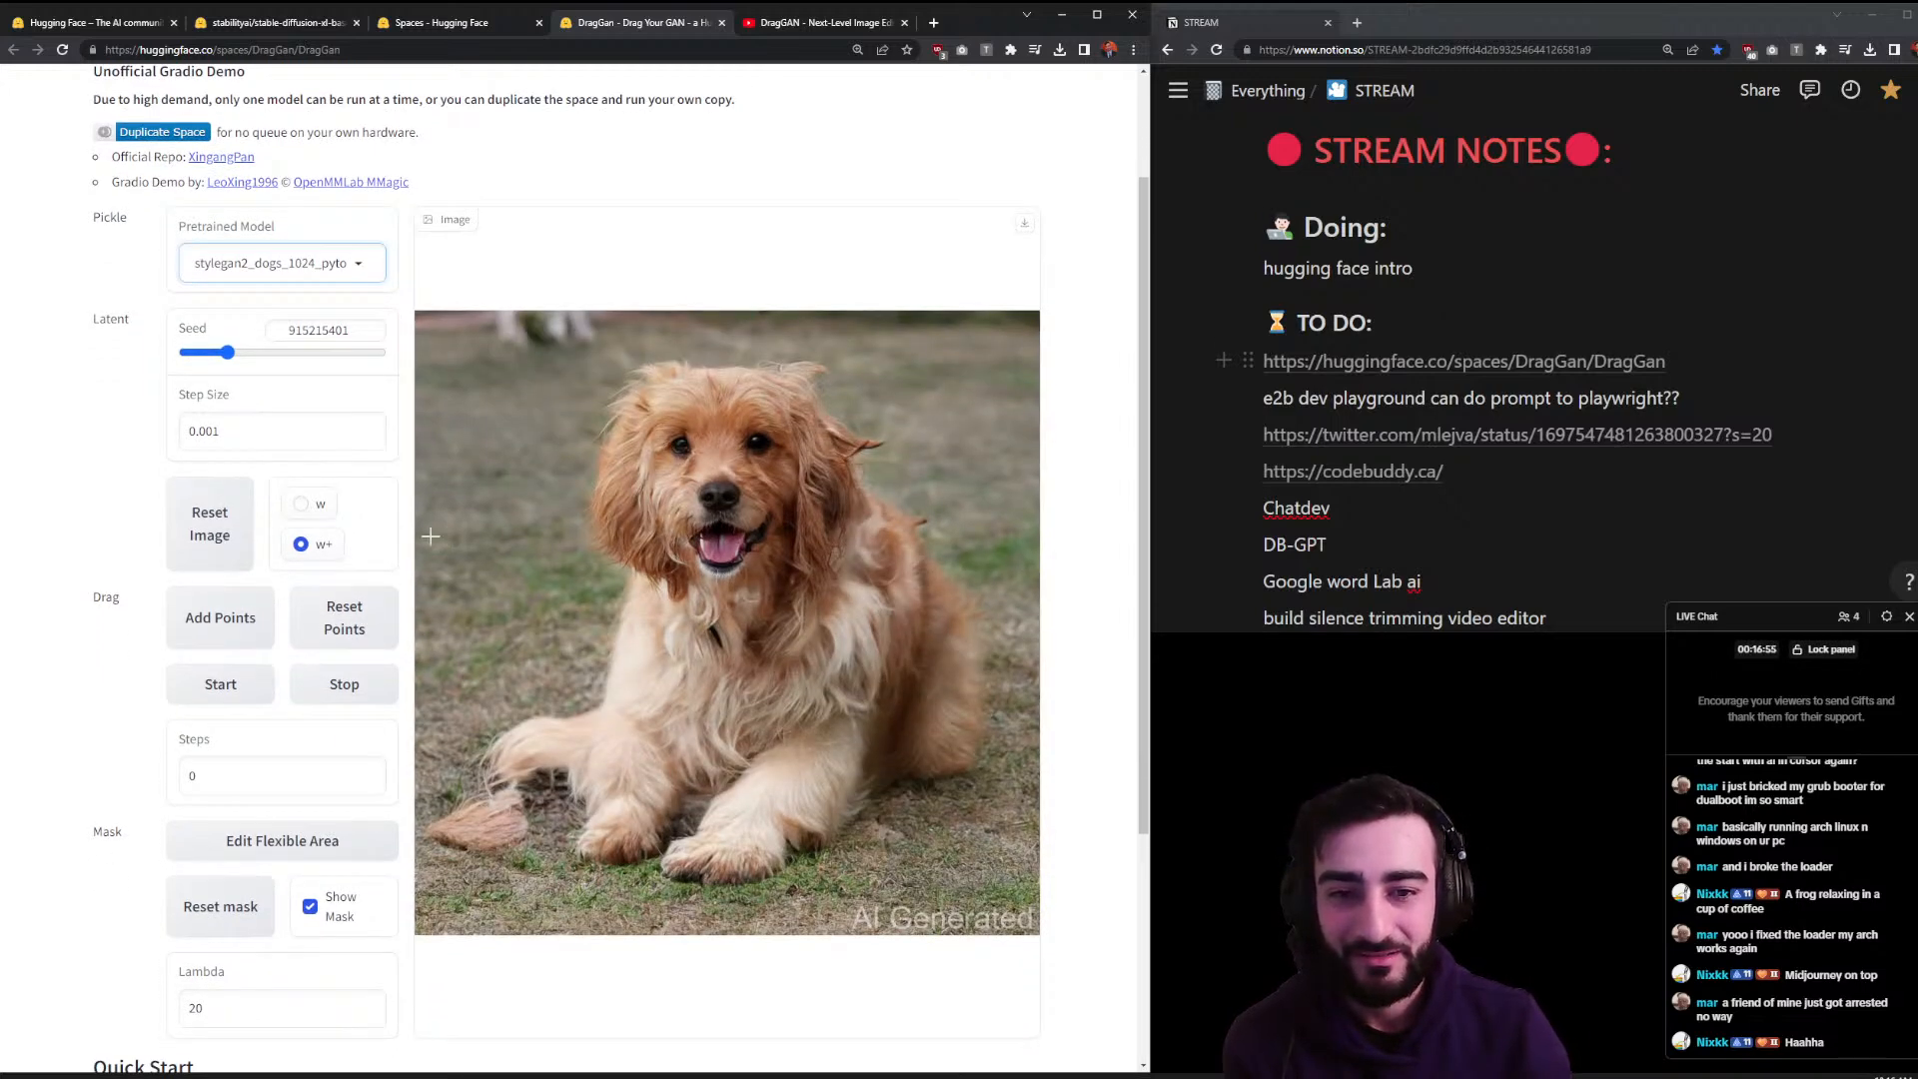
pyautogui.click(716, 492)
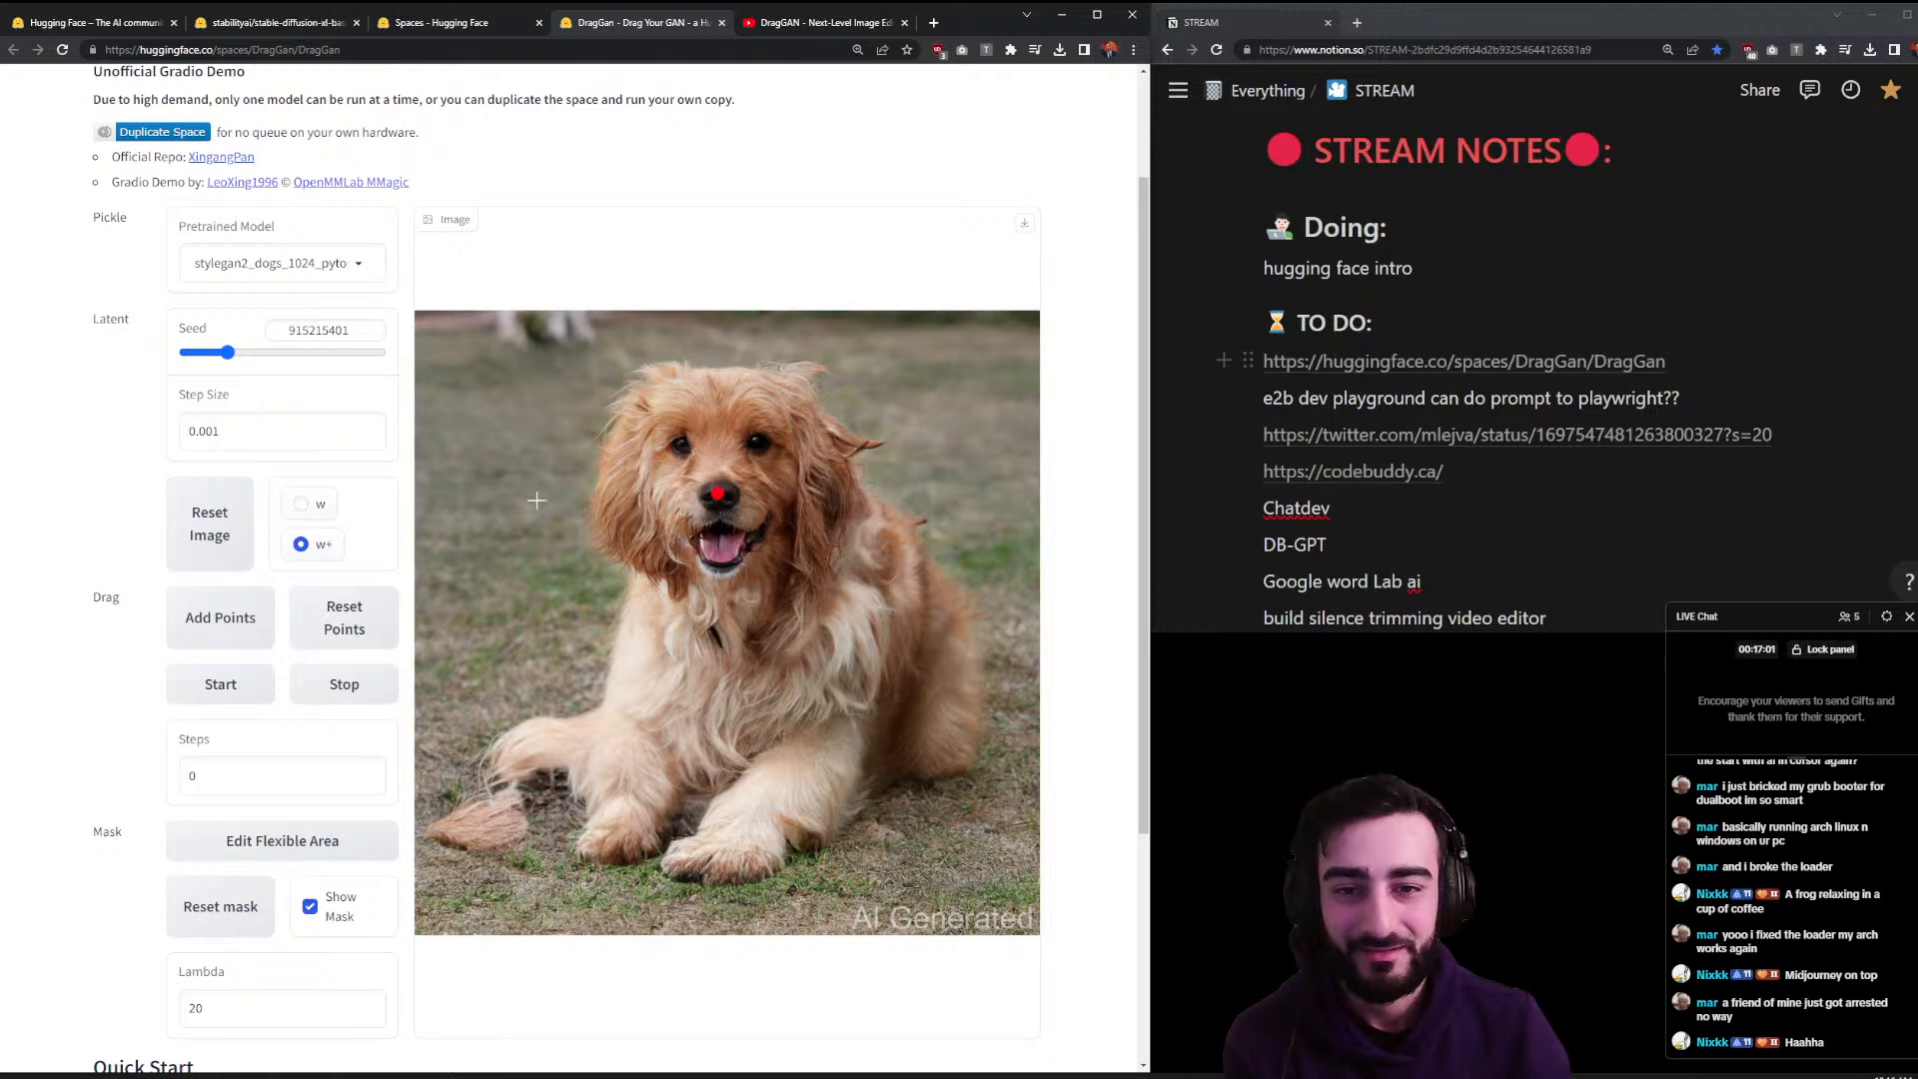
pyautogui.click(537, 497)
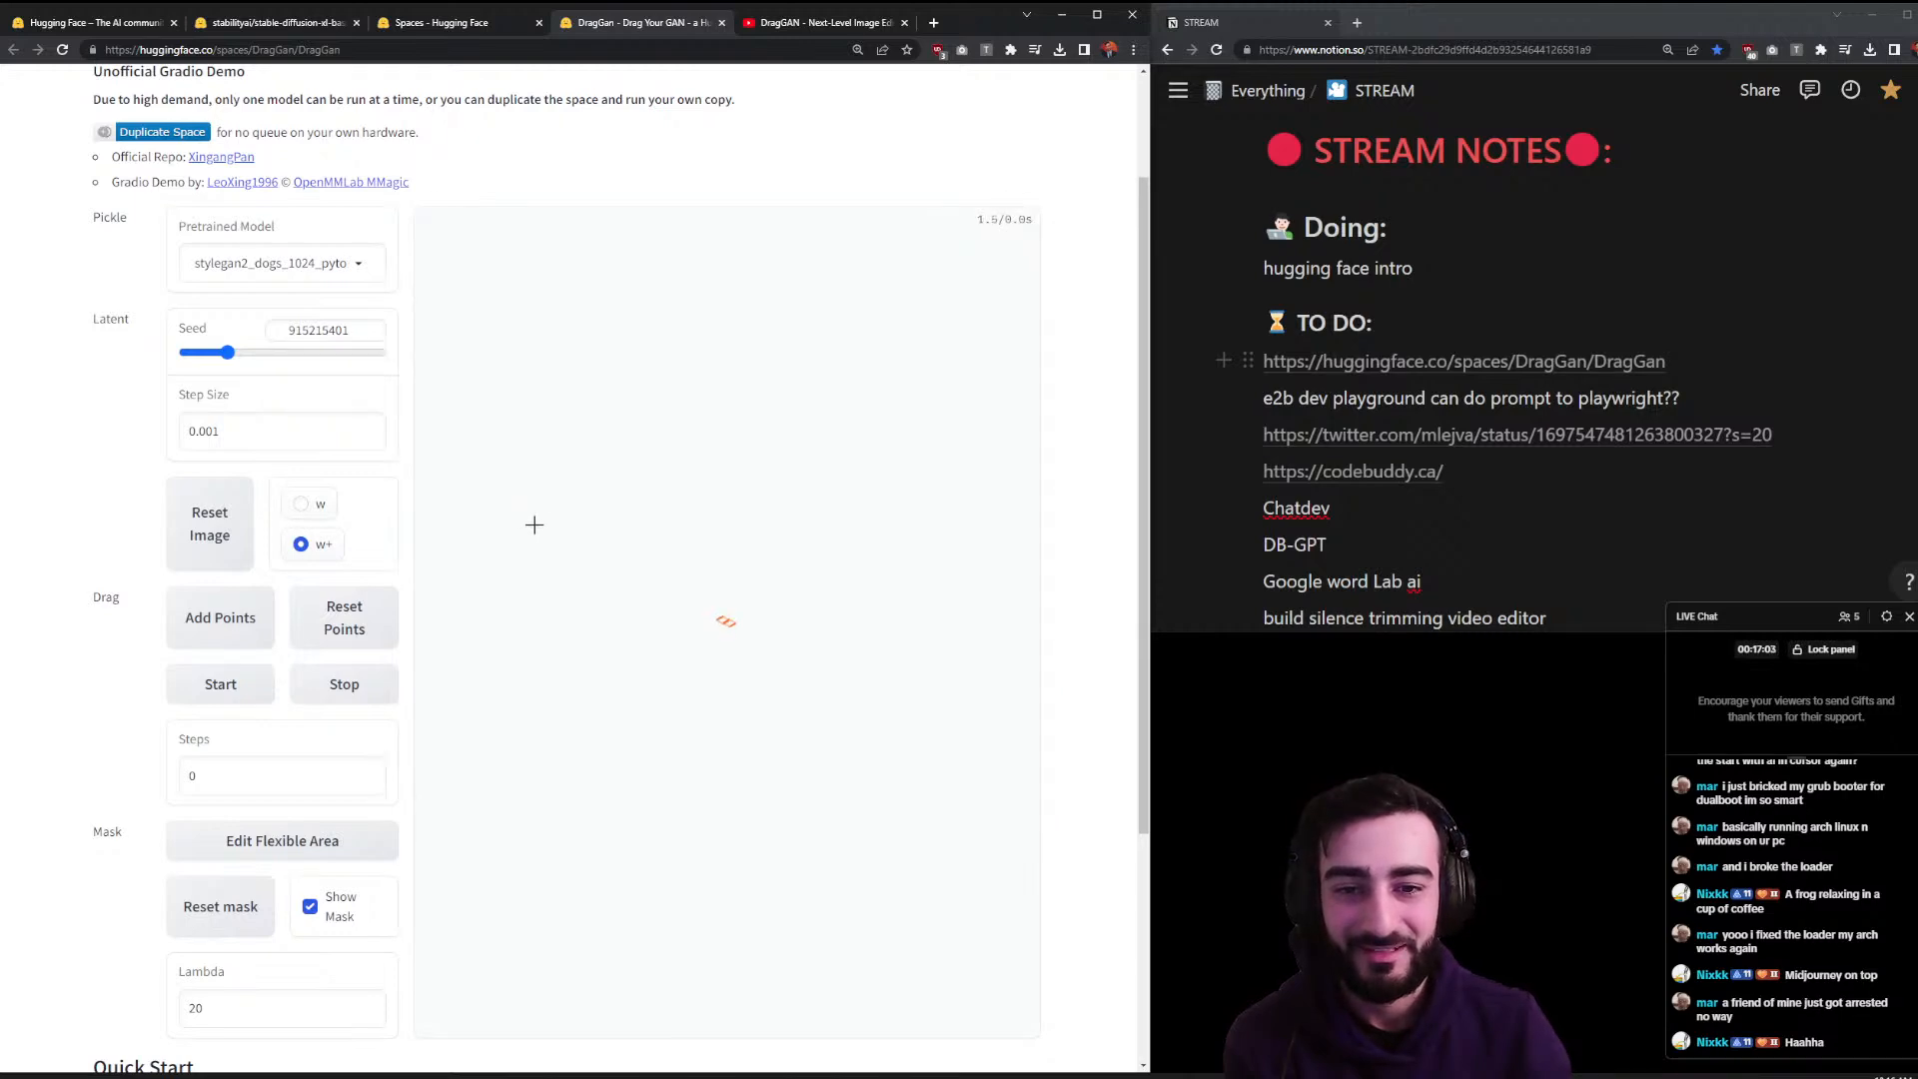
pyautogui.click(225, 684)
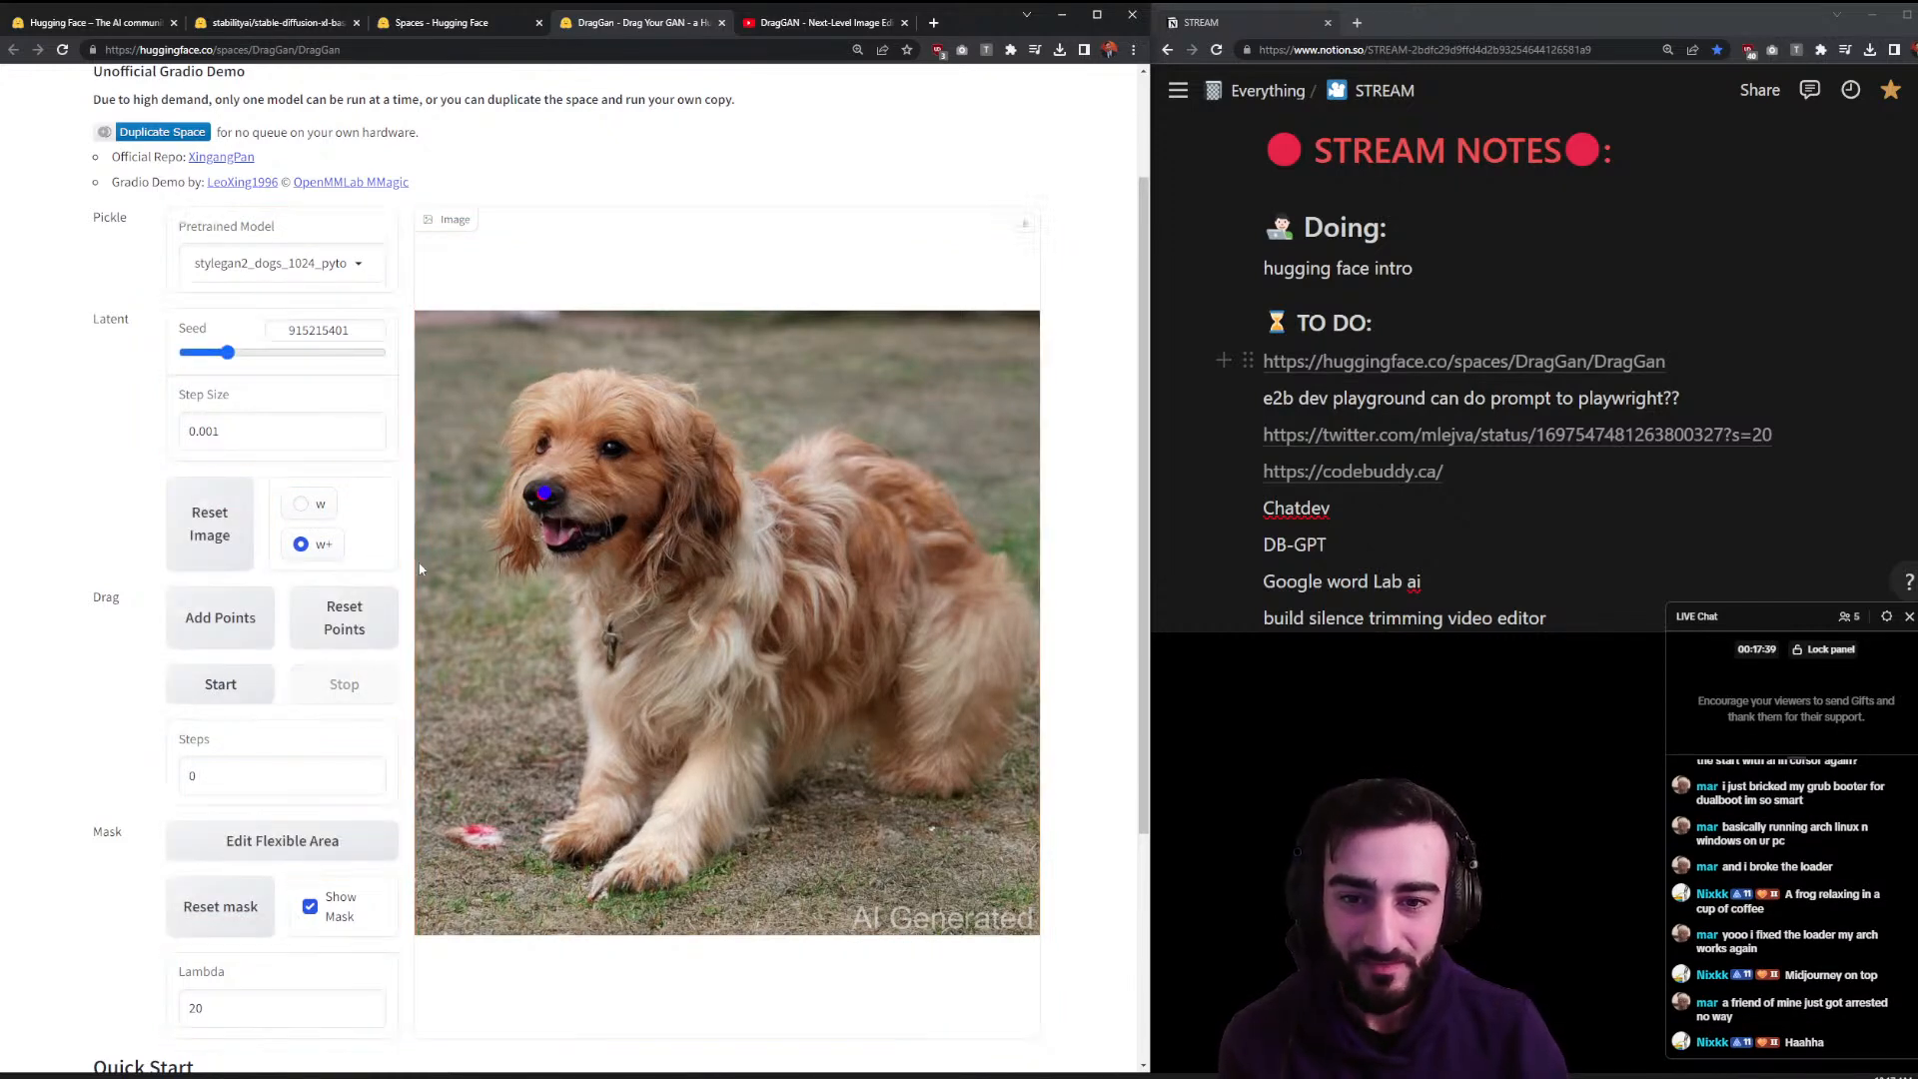
# - Drag the dog's mouth downward to a lower target point with DragGAN
pyautogui.click(559, 539)
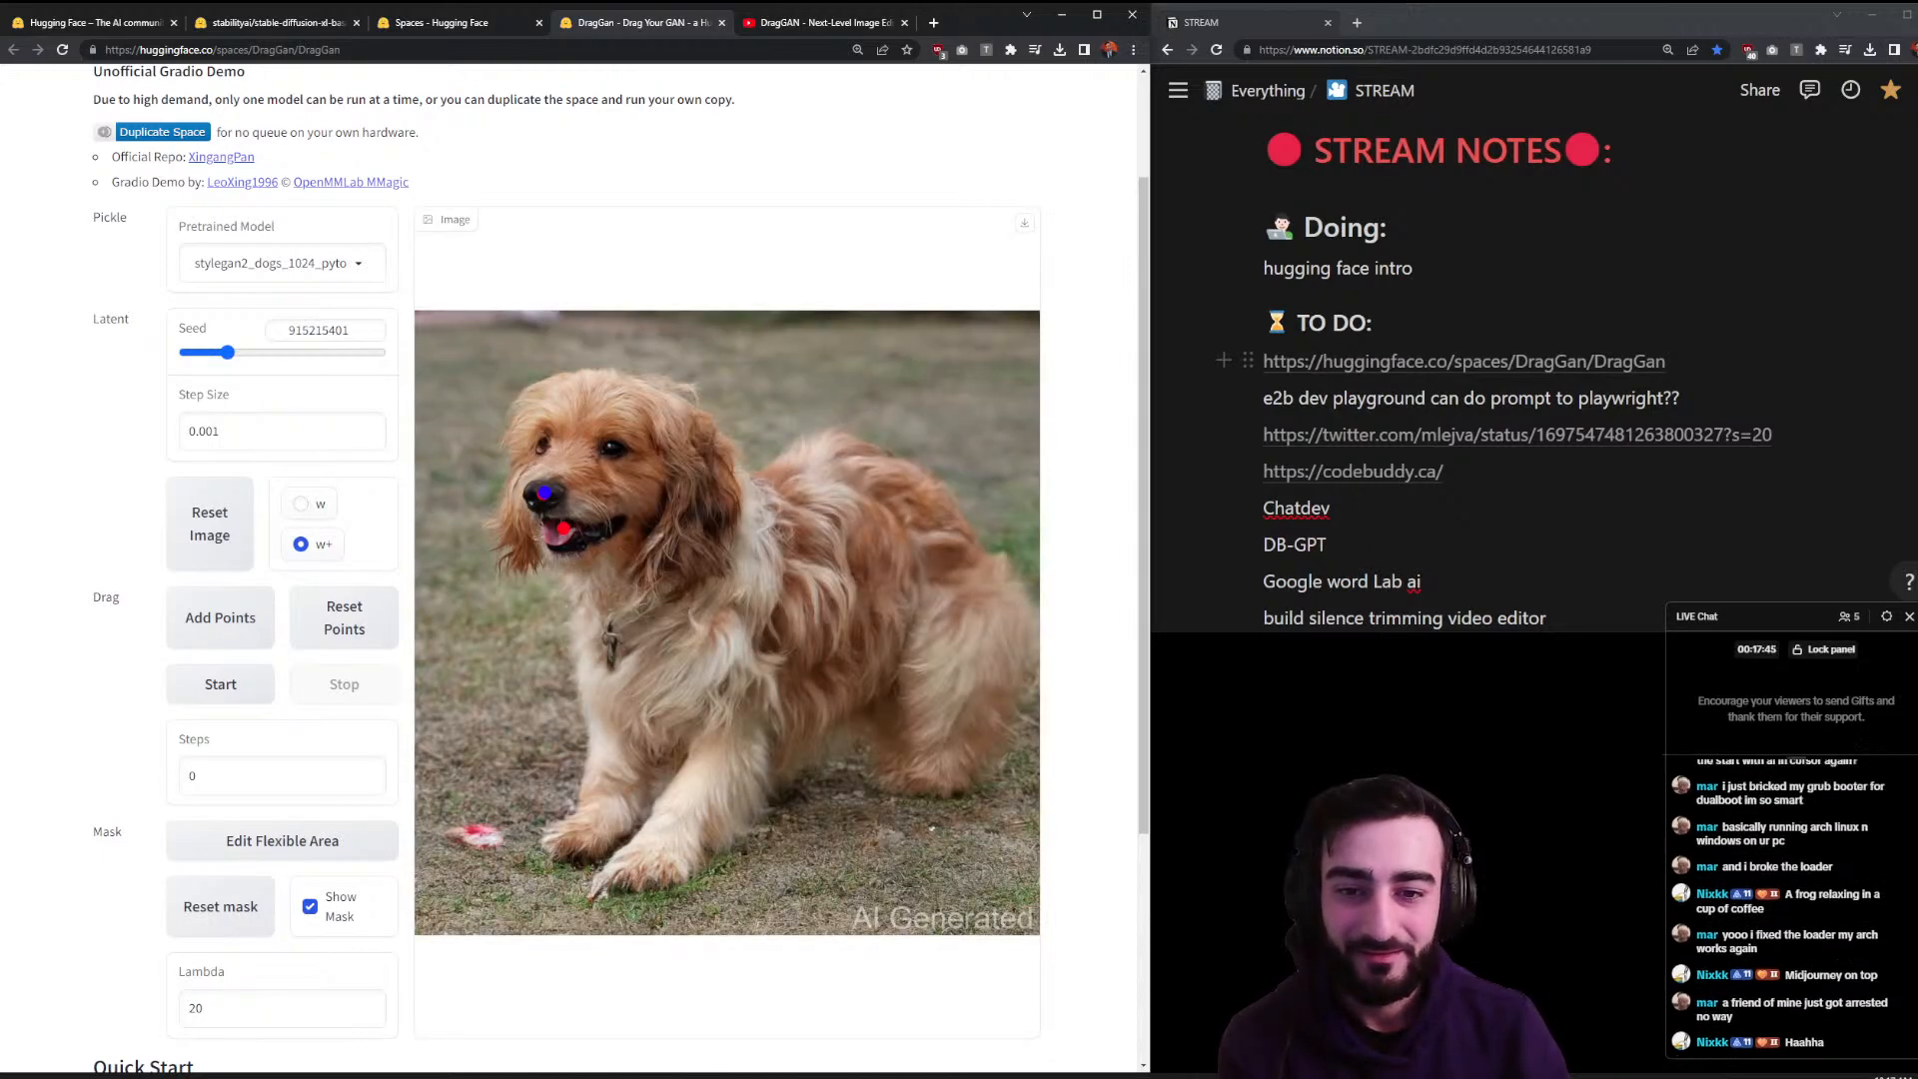
pyautogui.click(575, 617)
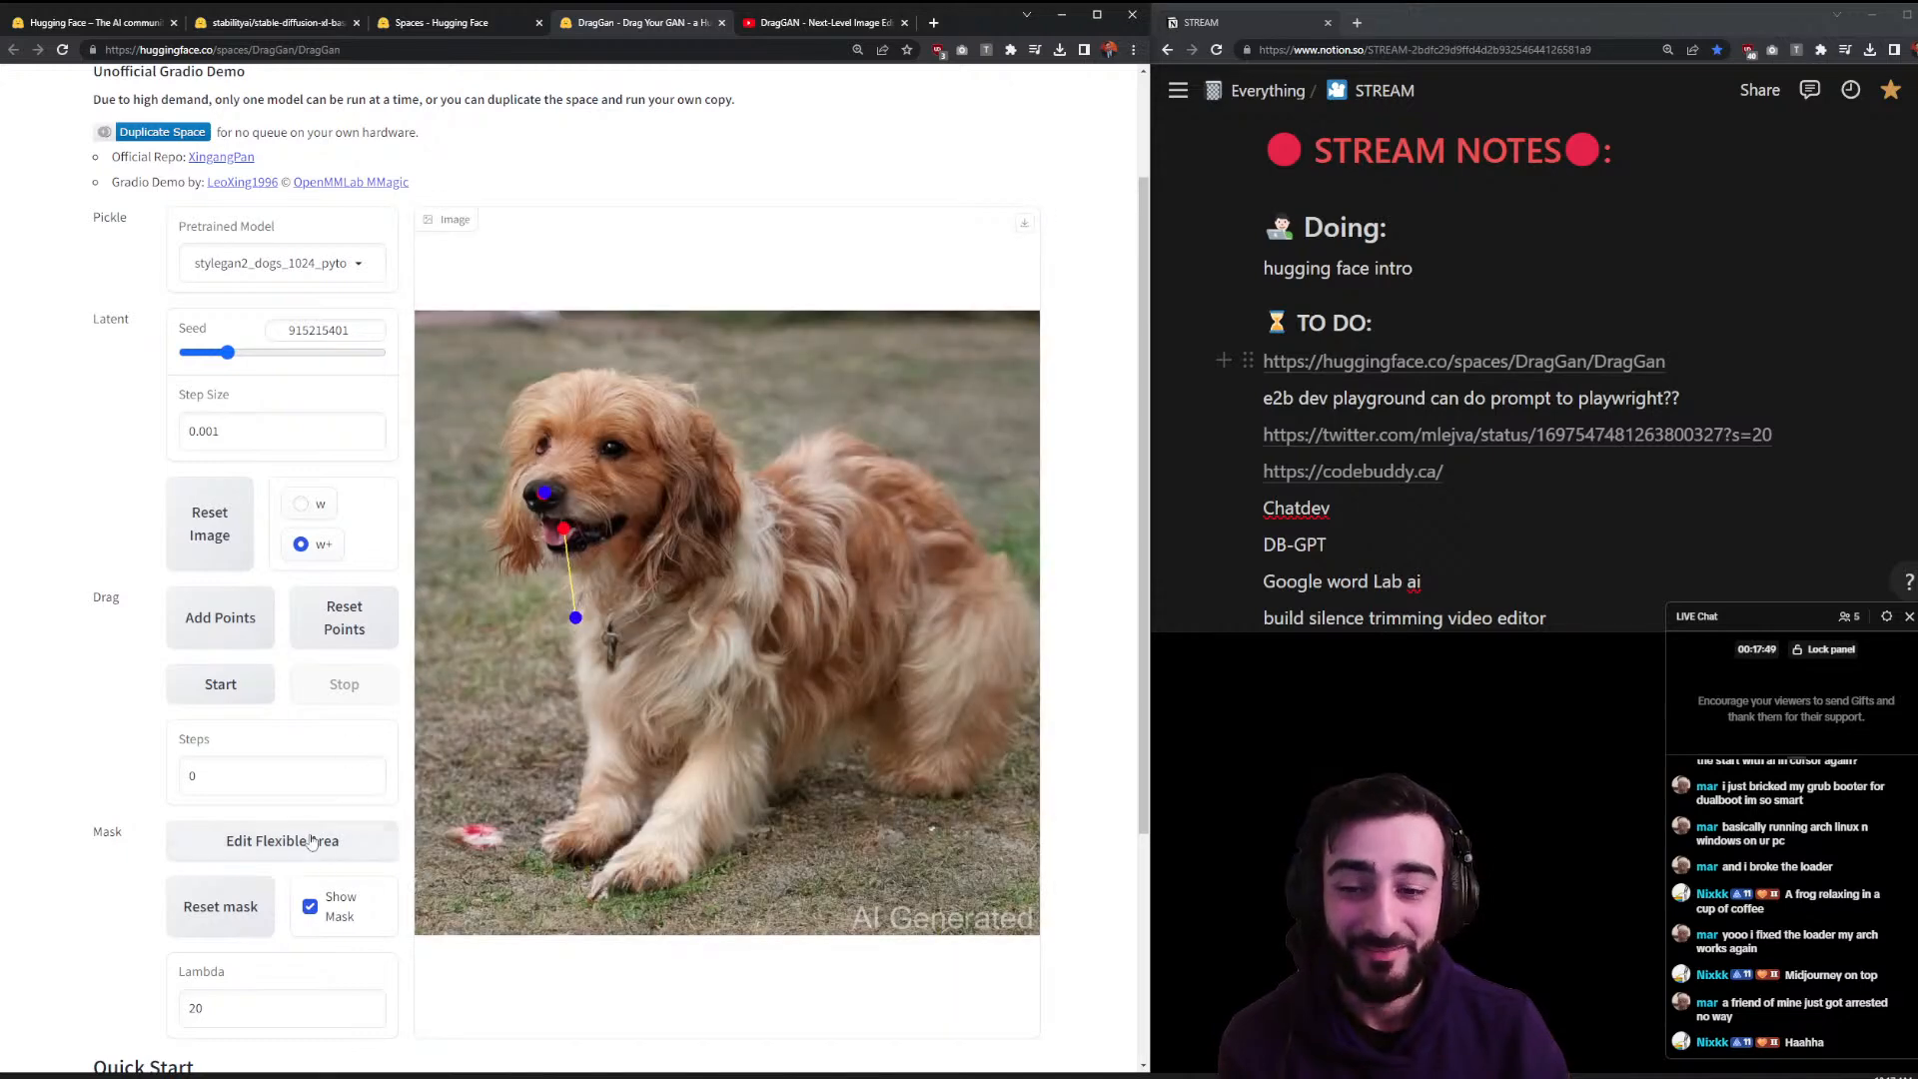
pyautogui.click(221, 684)
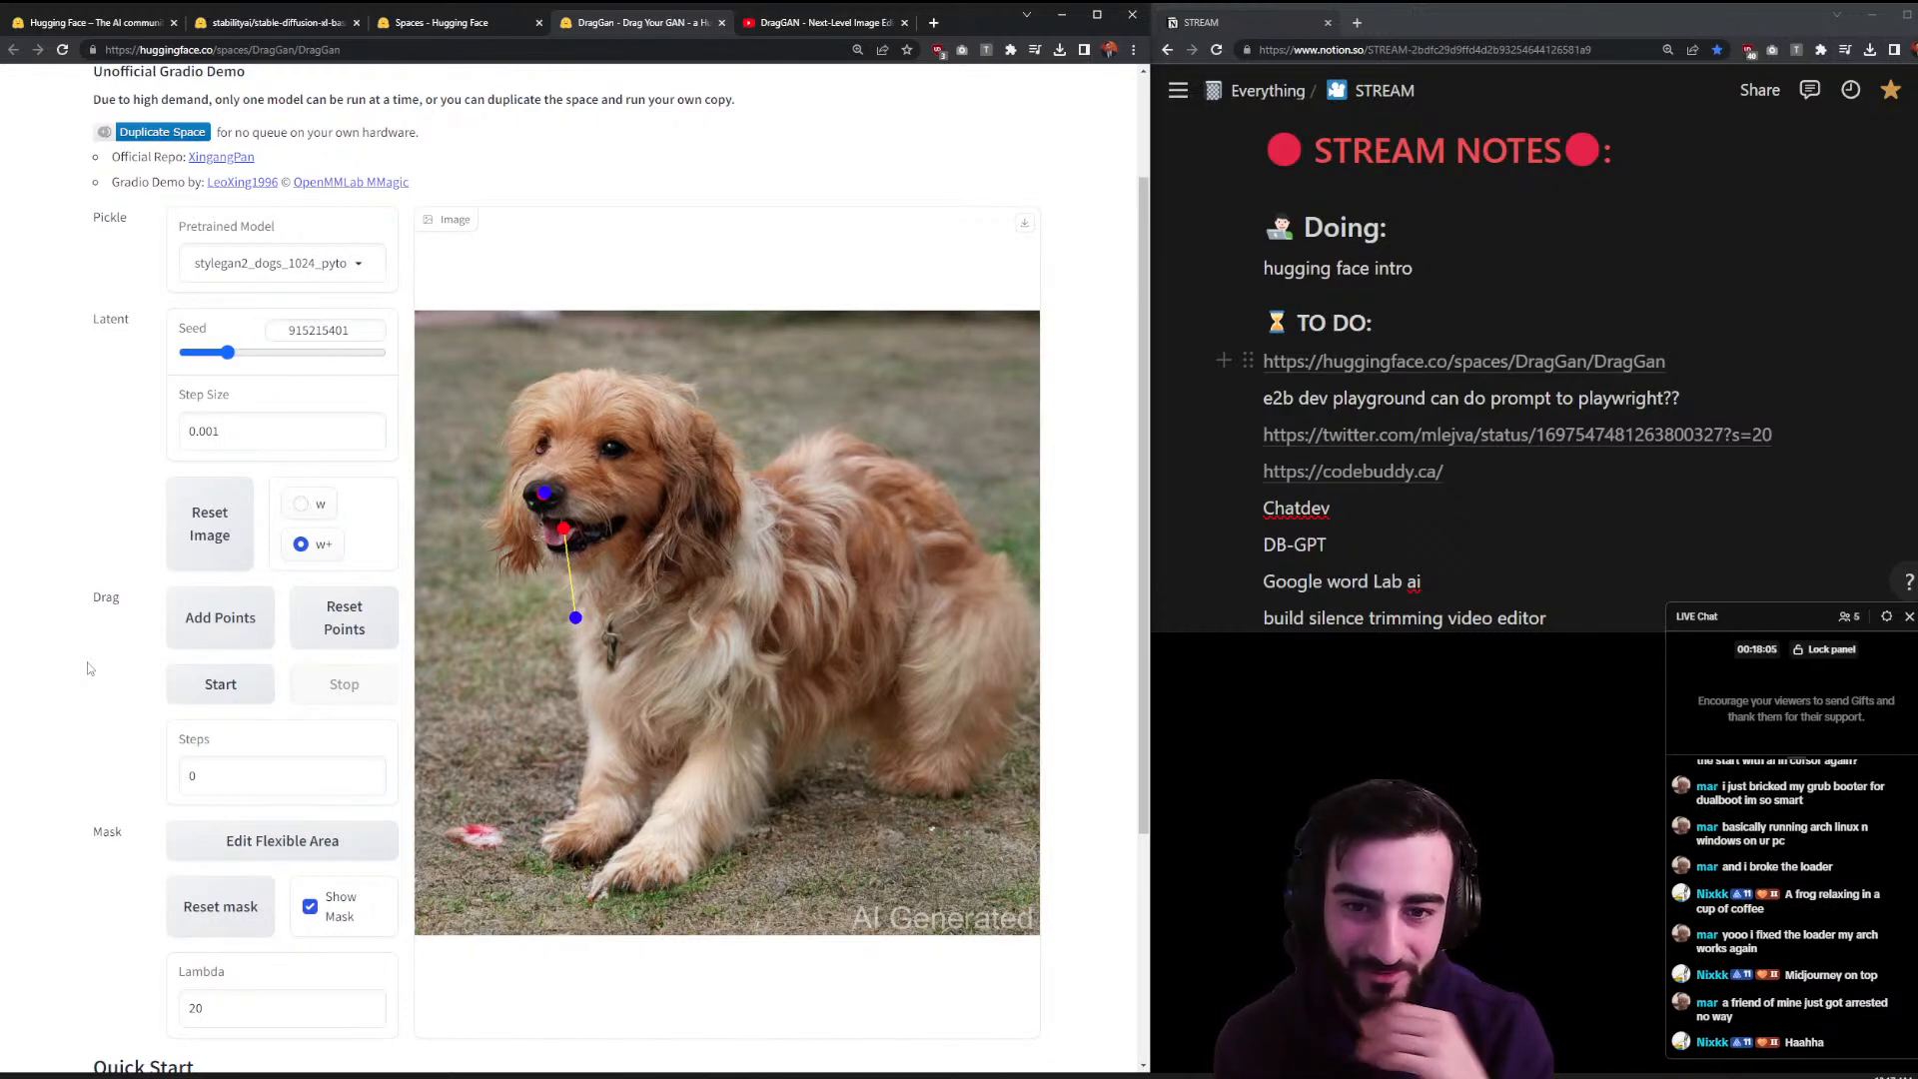
# - Reset the points and redo the mouth drag with a new handle and target below it
pyautogui.click(358, 625)
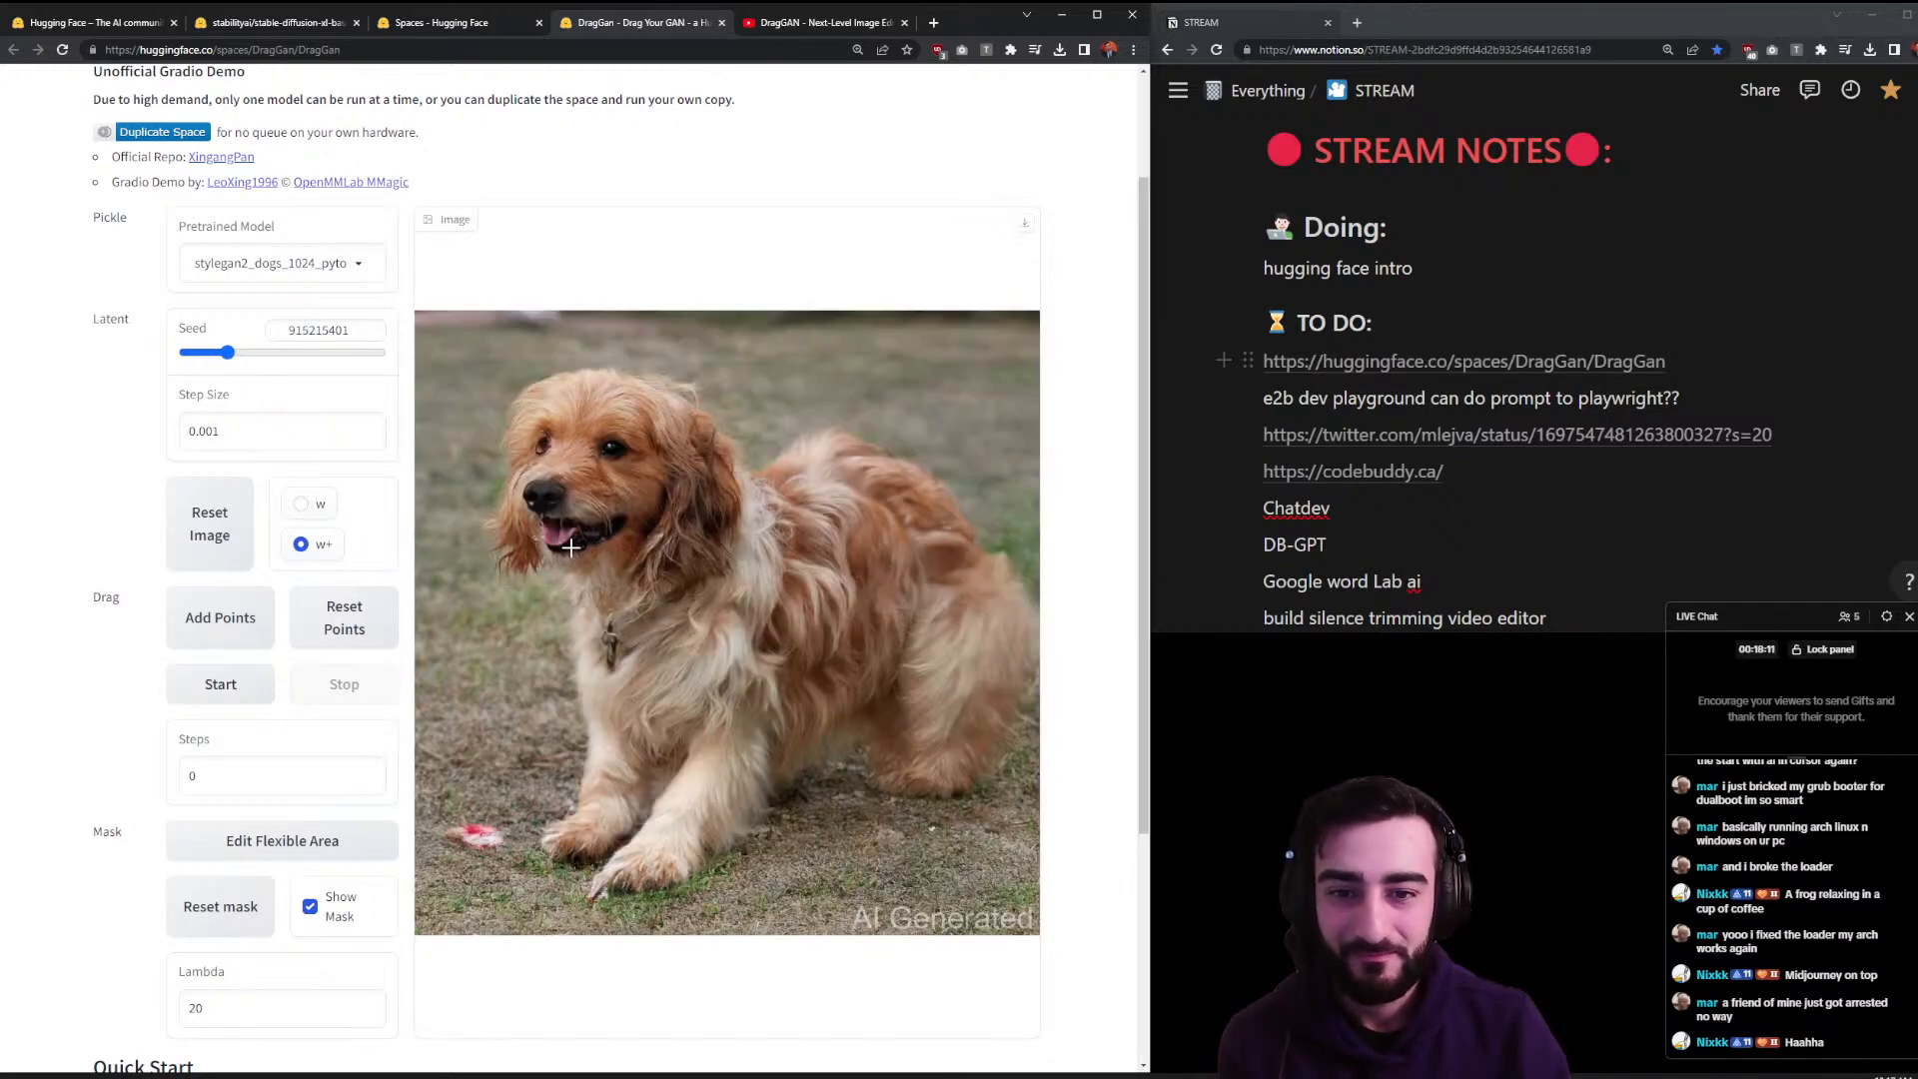
pyautogui.click(570, 552)
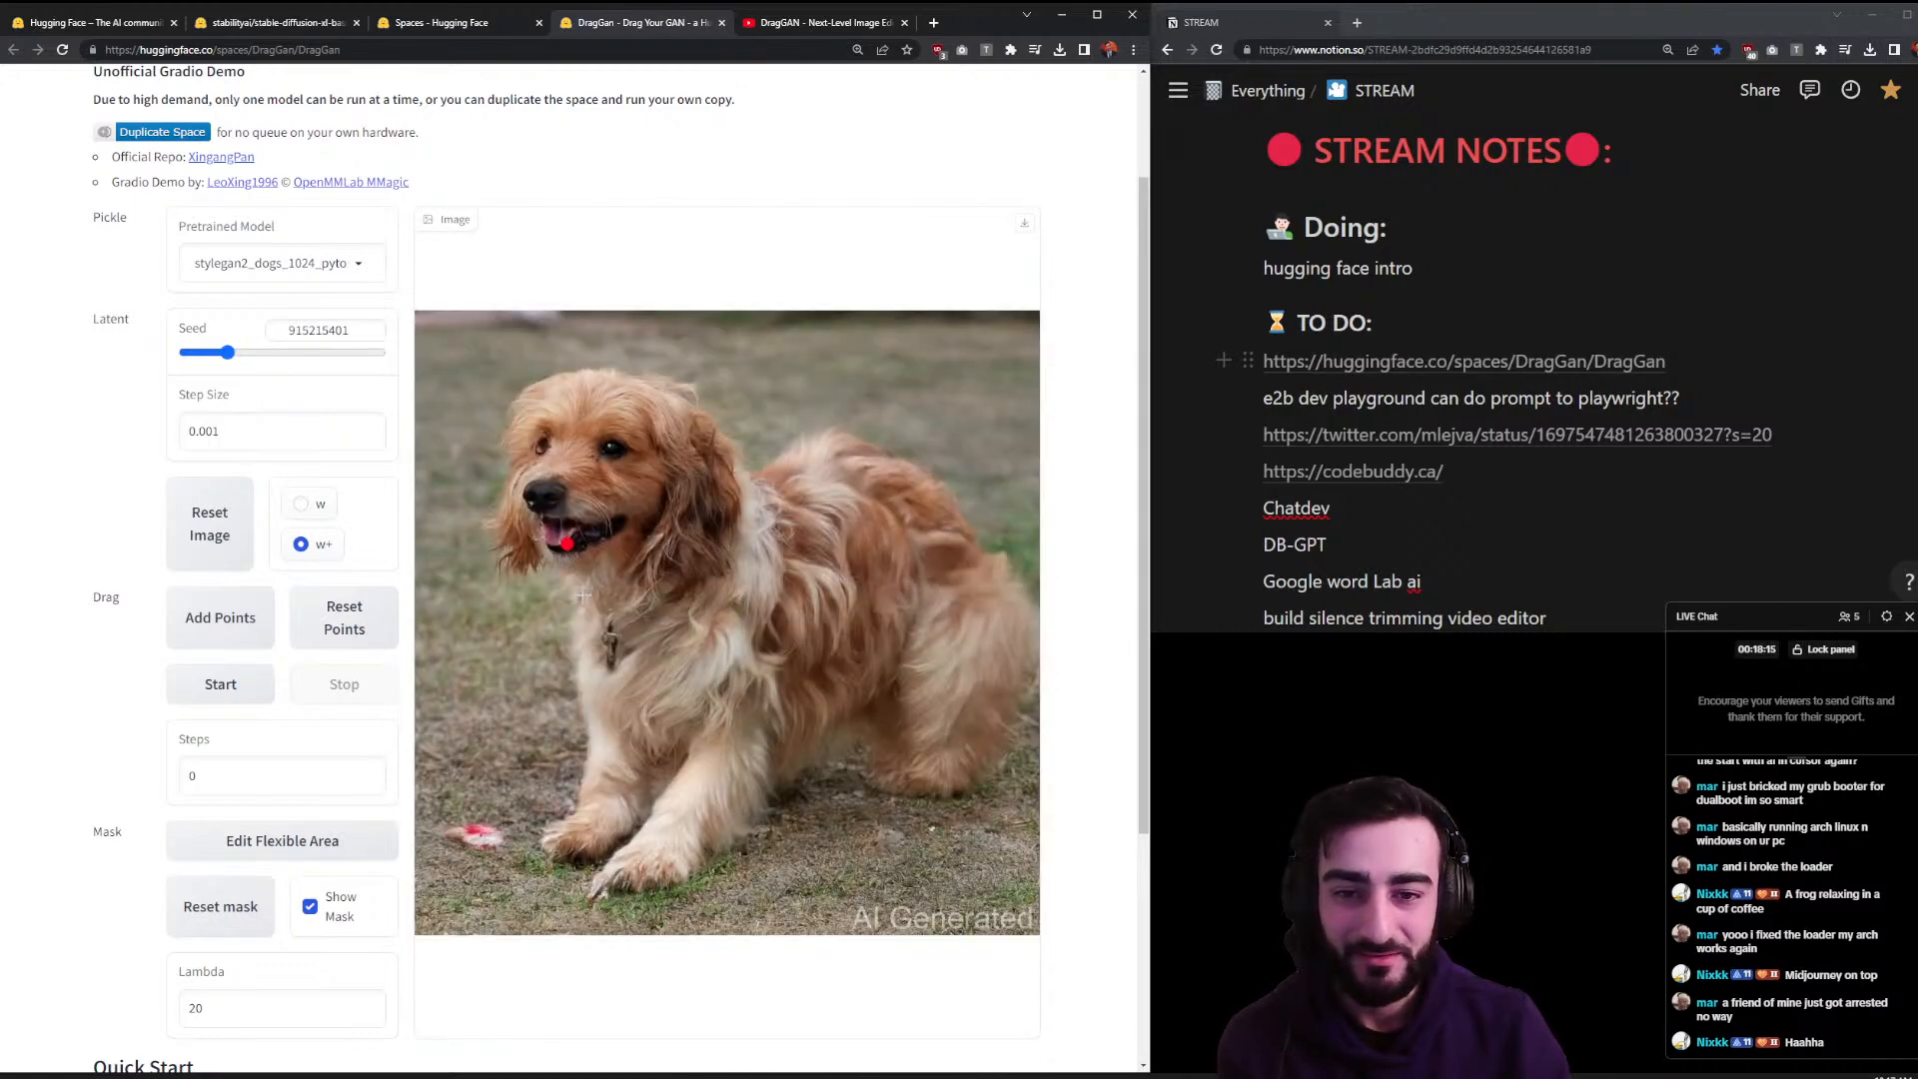
pyautogui.click(582, 595)
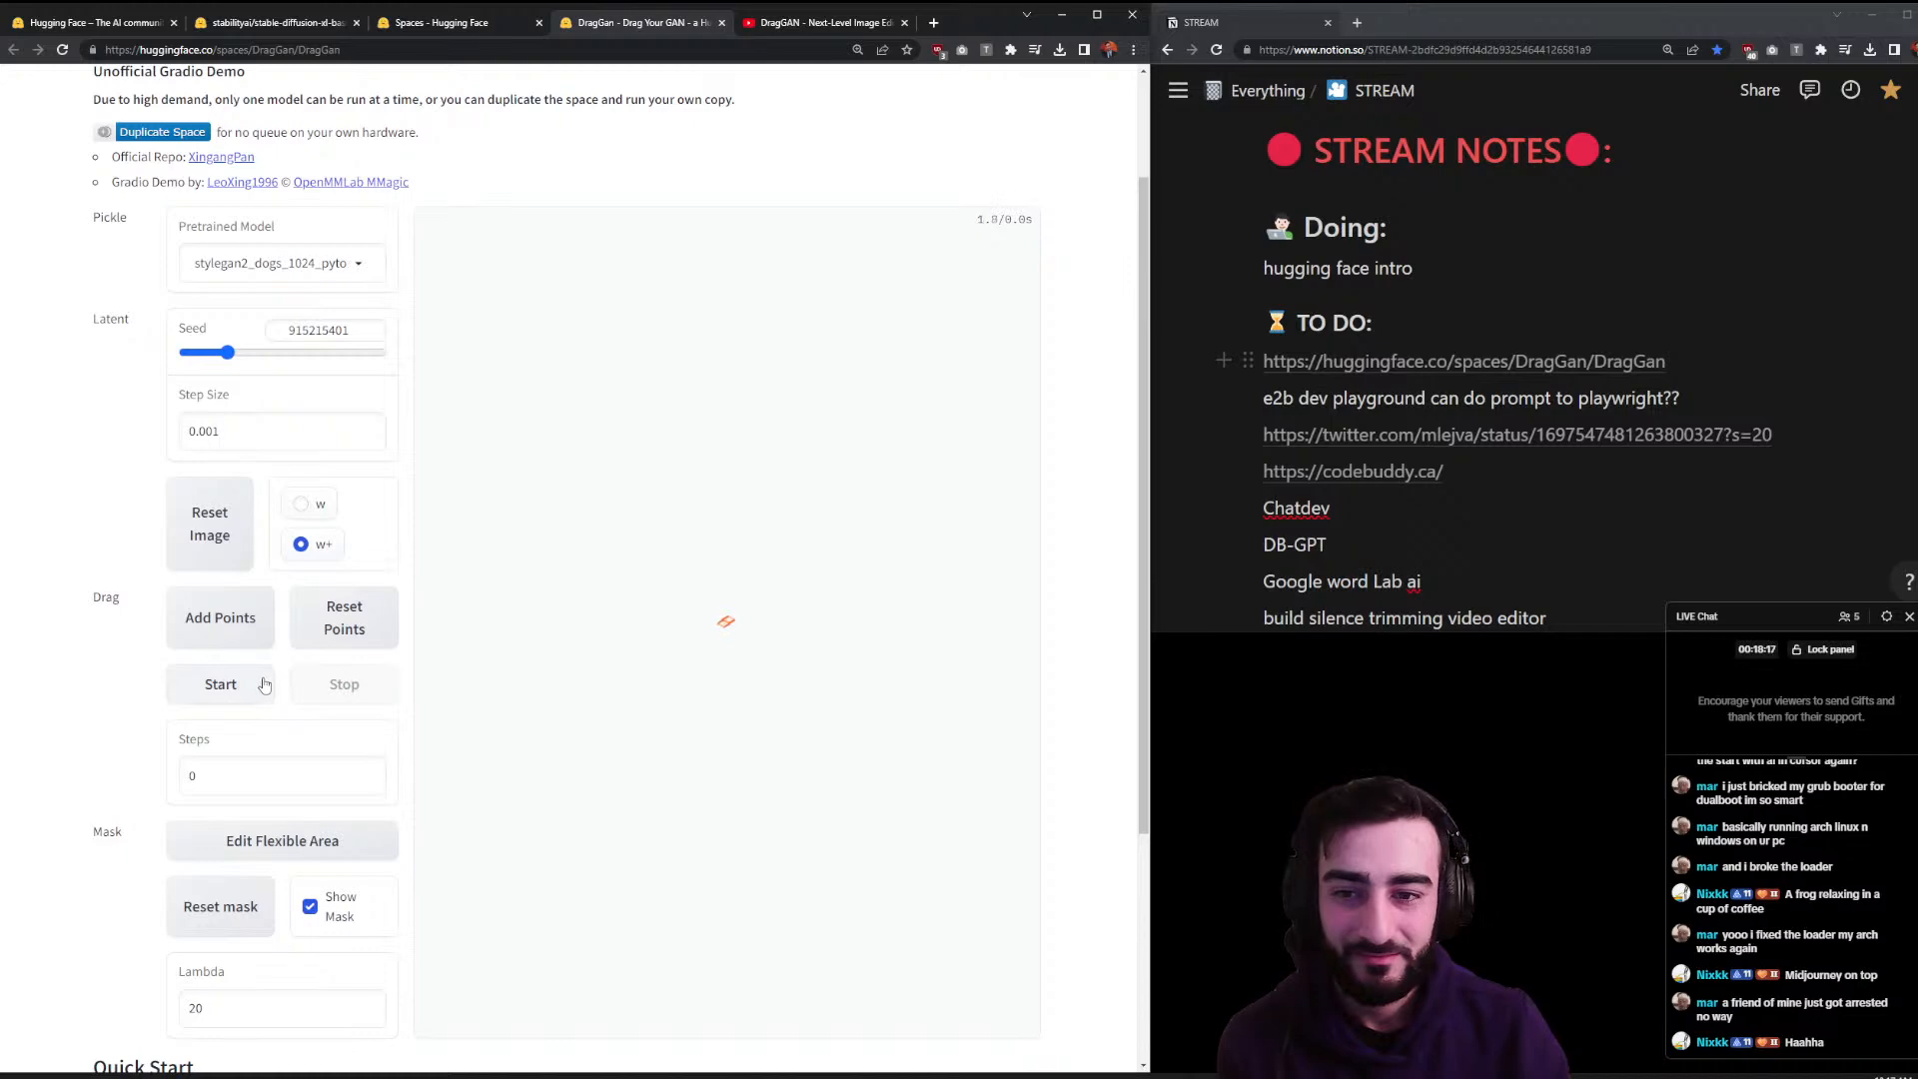
pyautogui.click(264, 685)
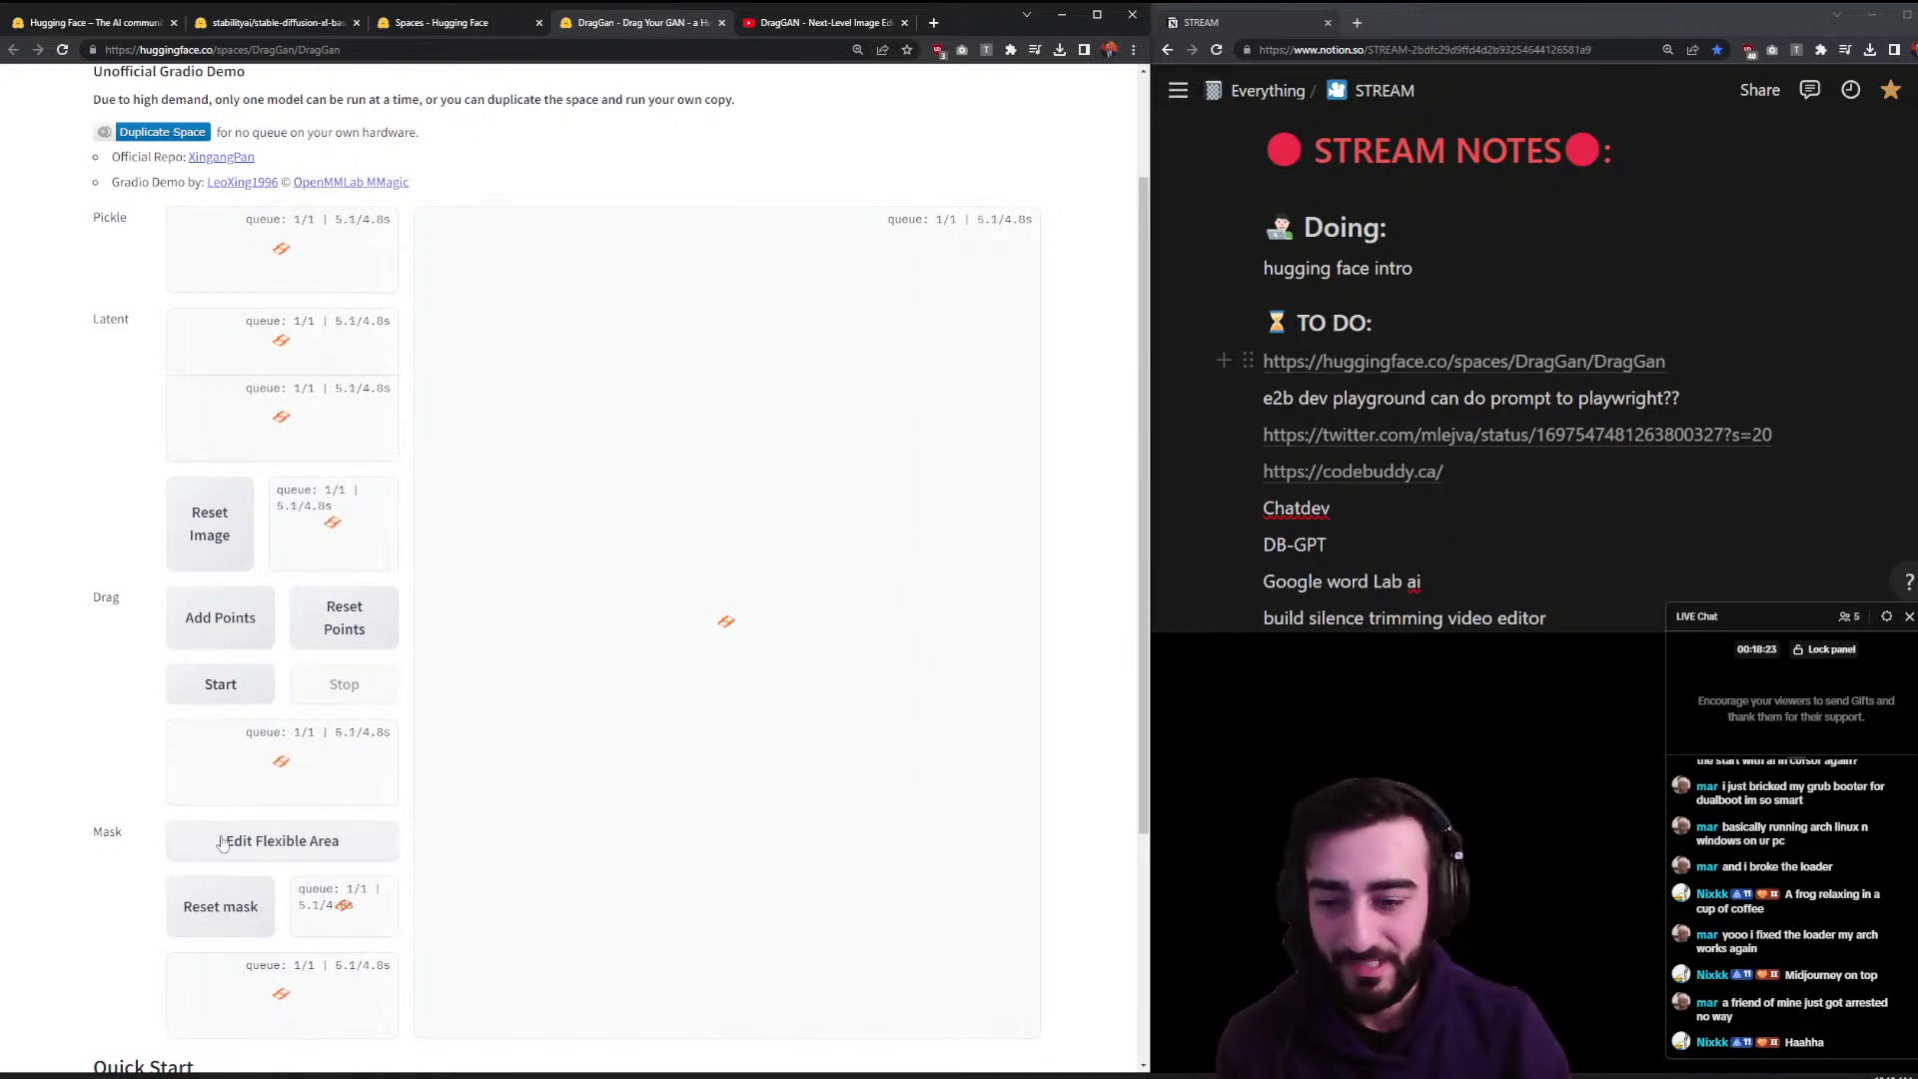
# - Close the DragGAN Space tab and the YouTube DragGAN demo tab
pyautogui.scroll(-2, 217, 842)
pyautogui.scroll(-2, 218, 842)
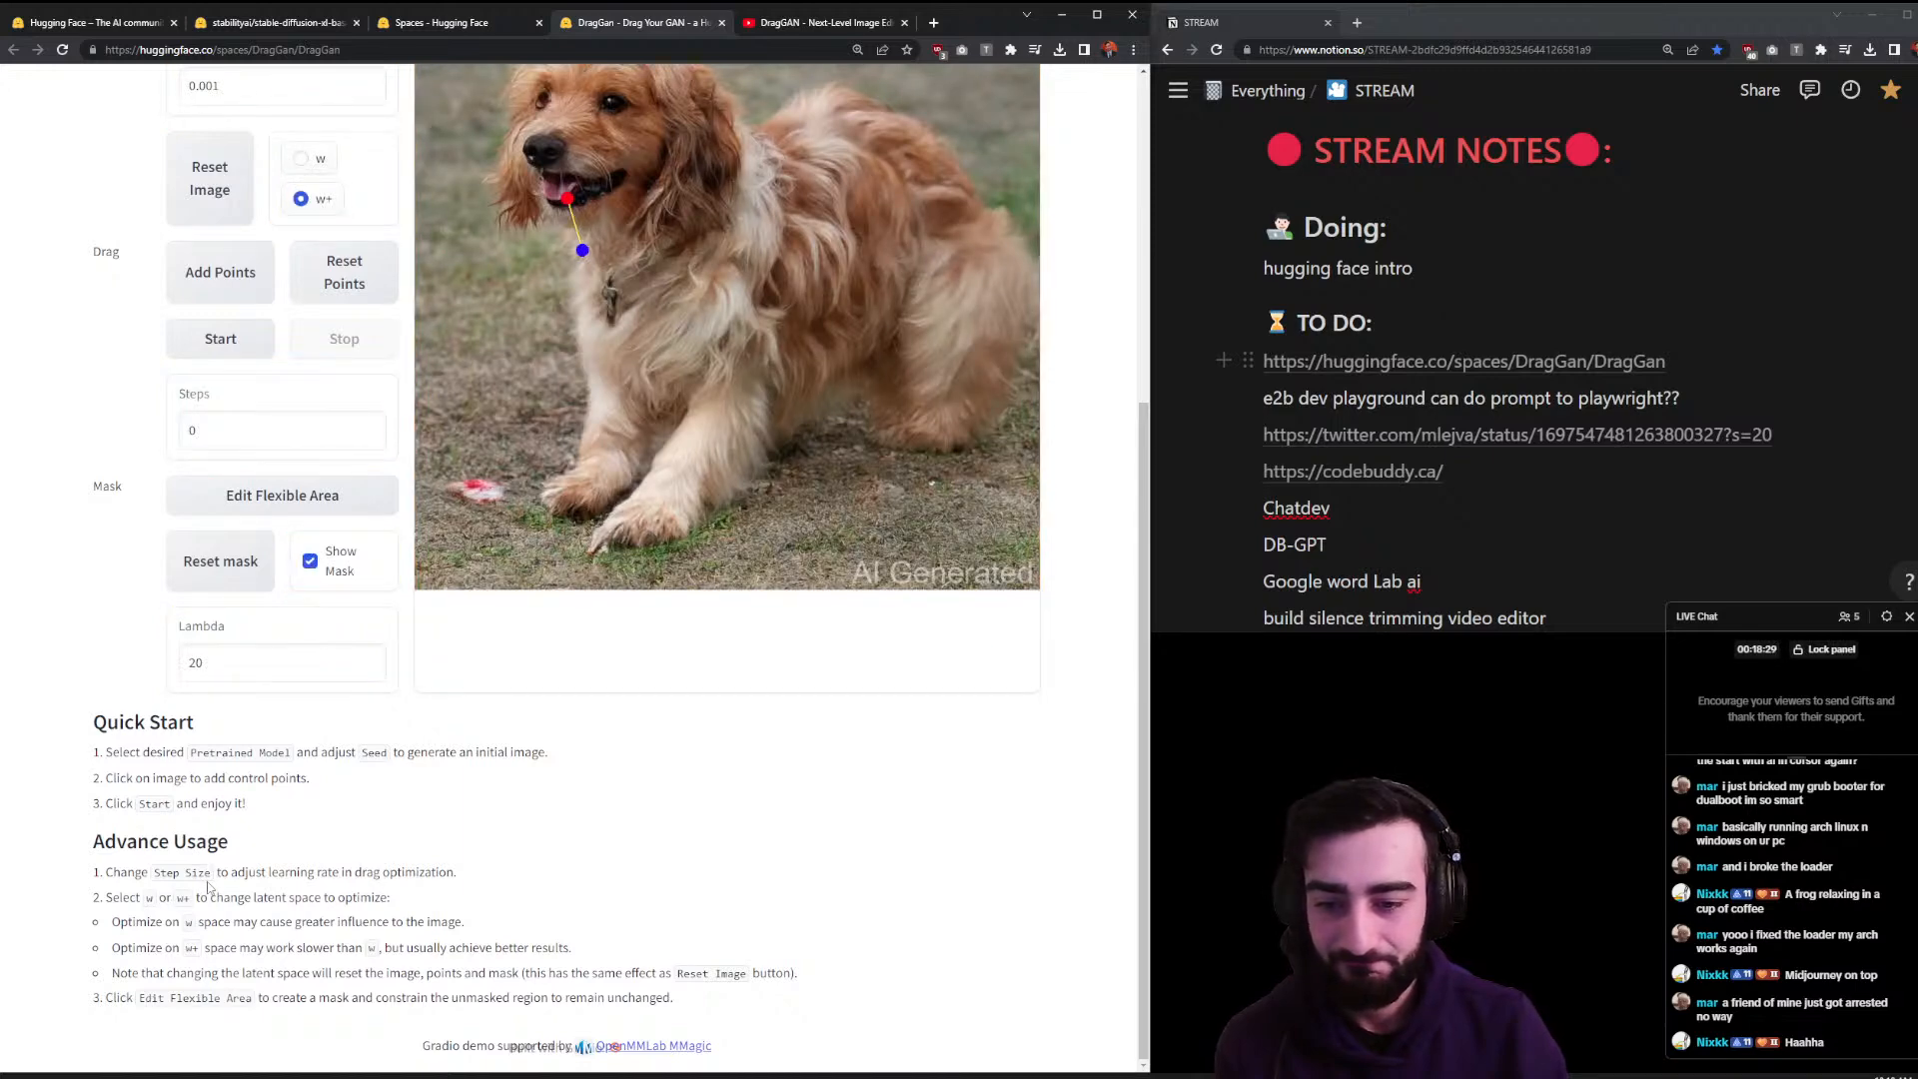
pyautogui.scroll(2, 125, 869)
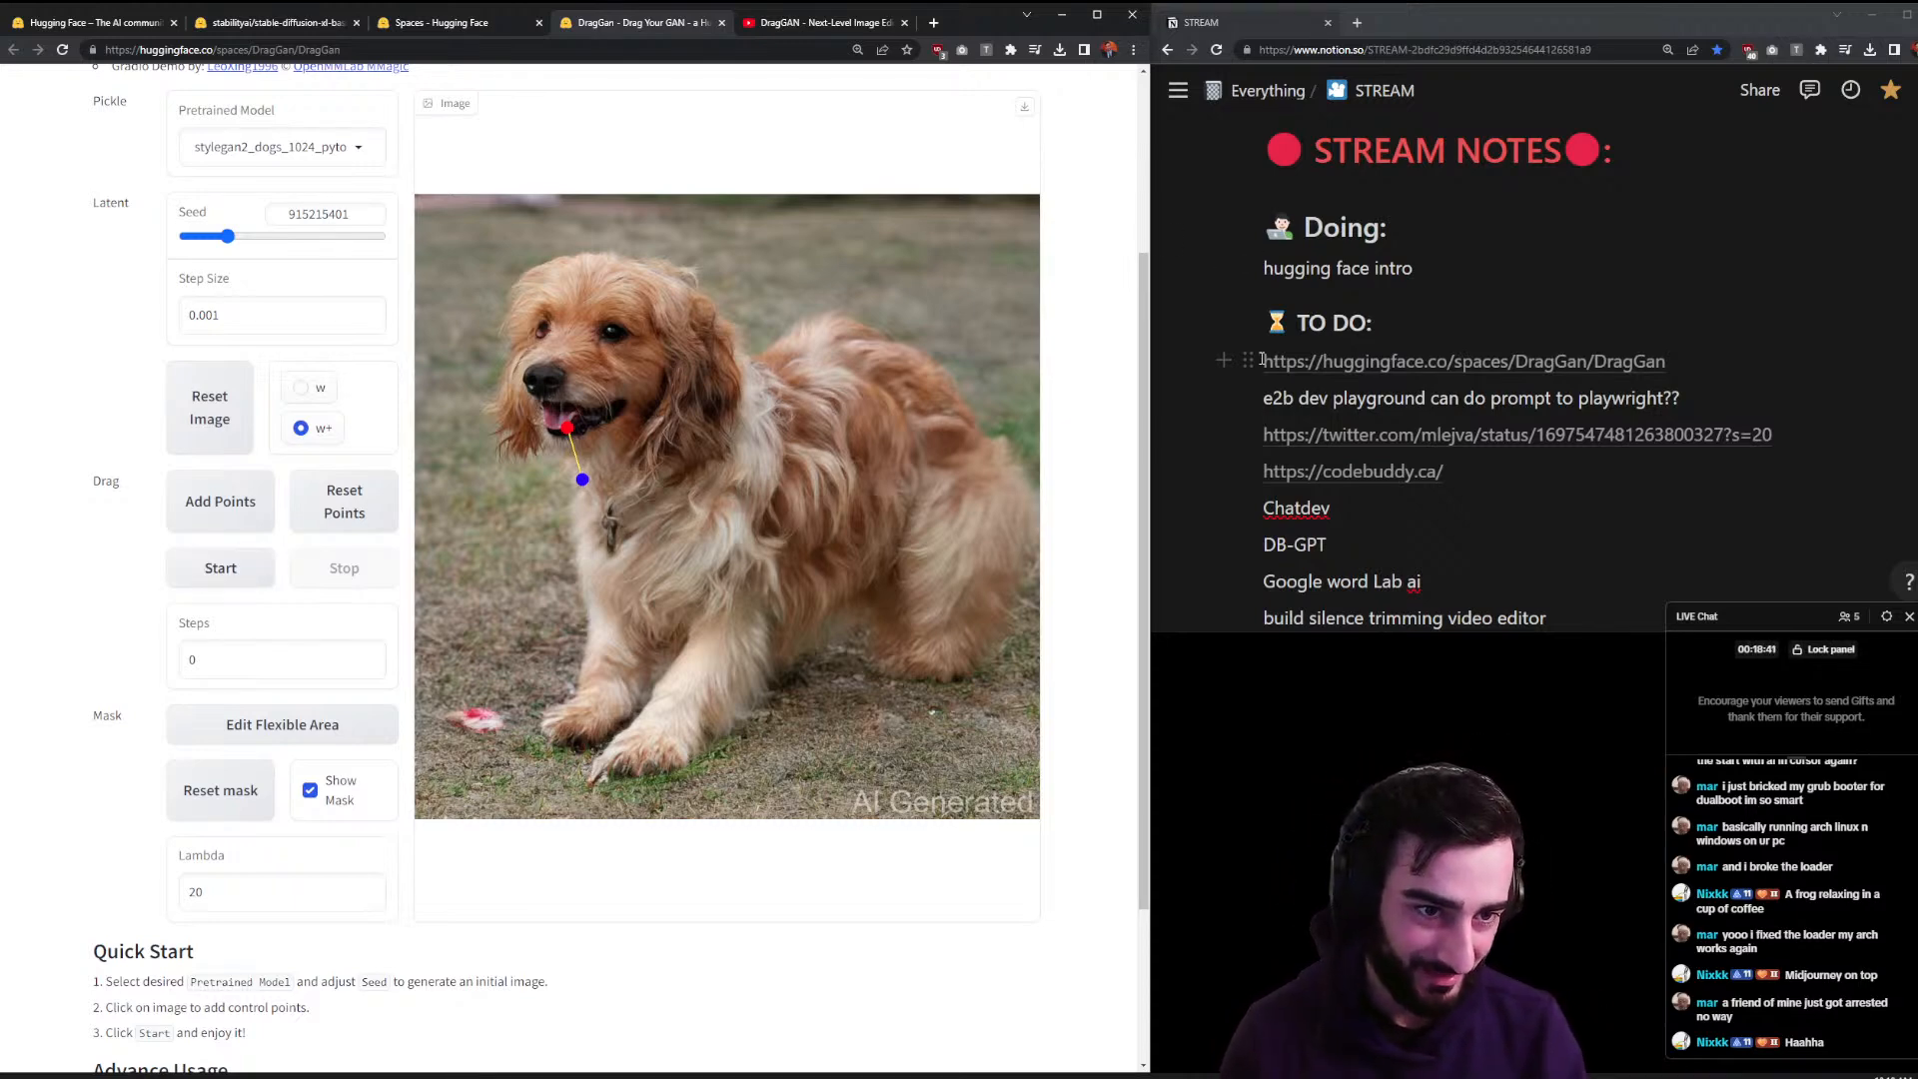
pyautogui.moveTo(1250, 359); pyautogui.dragTo(1330, 568)
pyautogui.scroll(6, 1208, 329)
pyautogui.scroll(3, 420, 210)
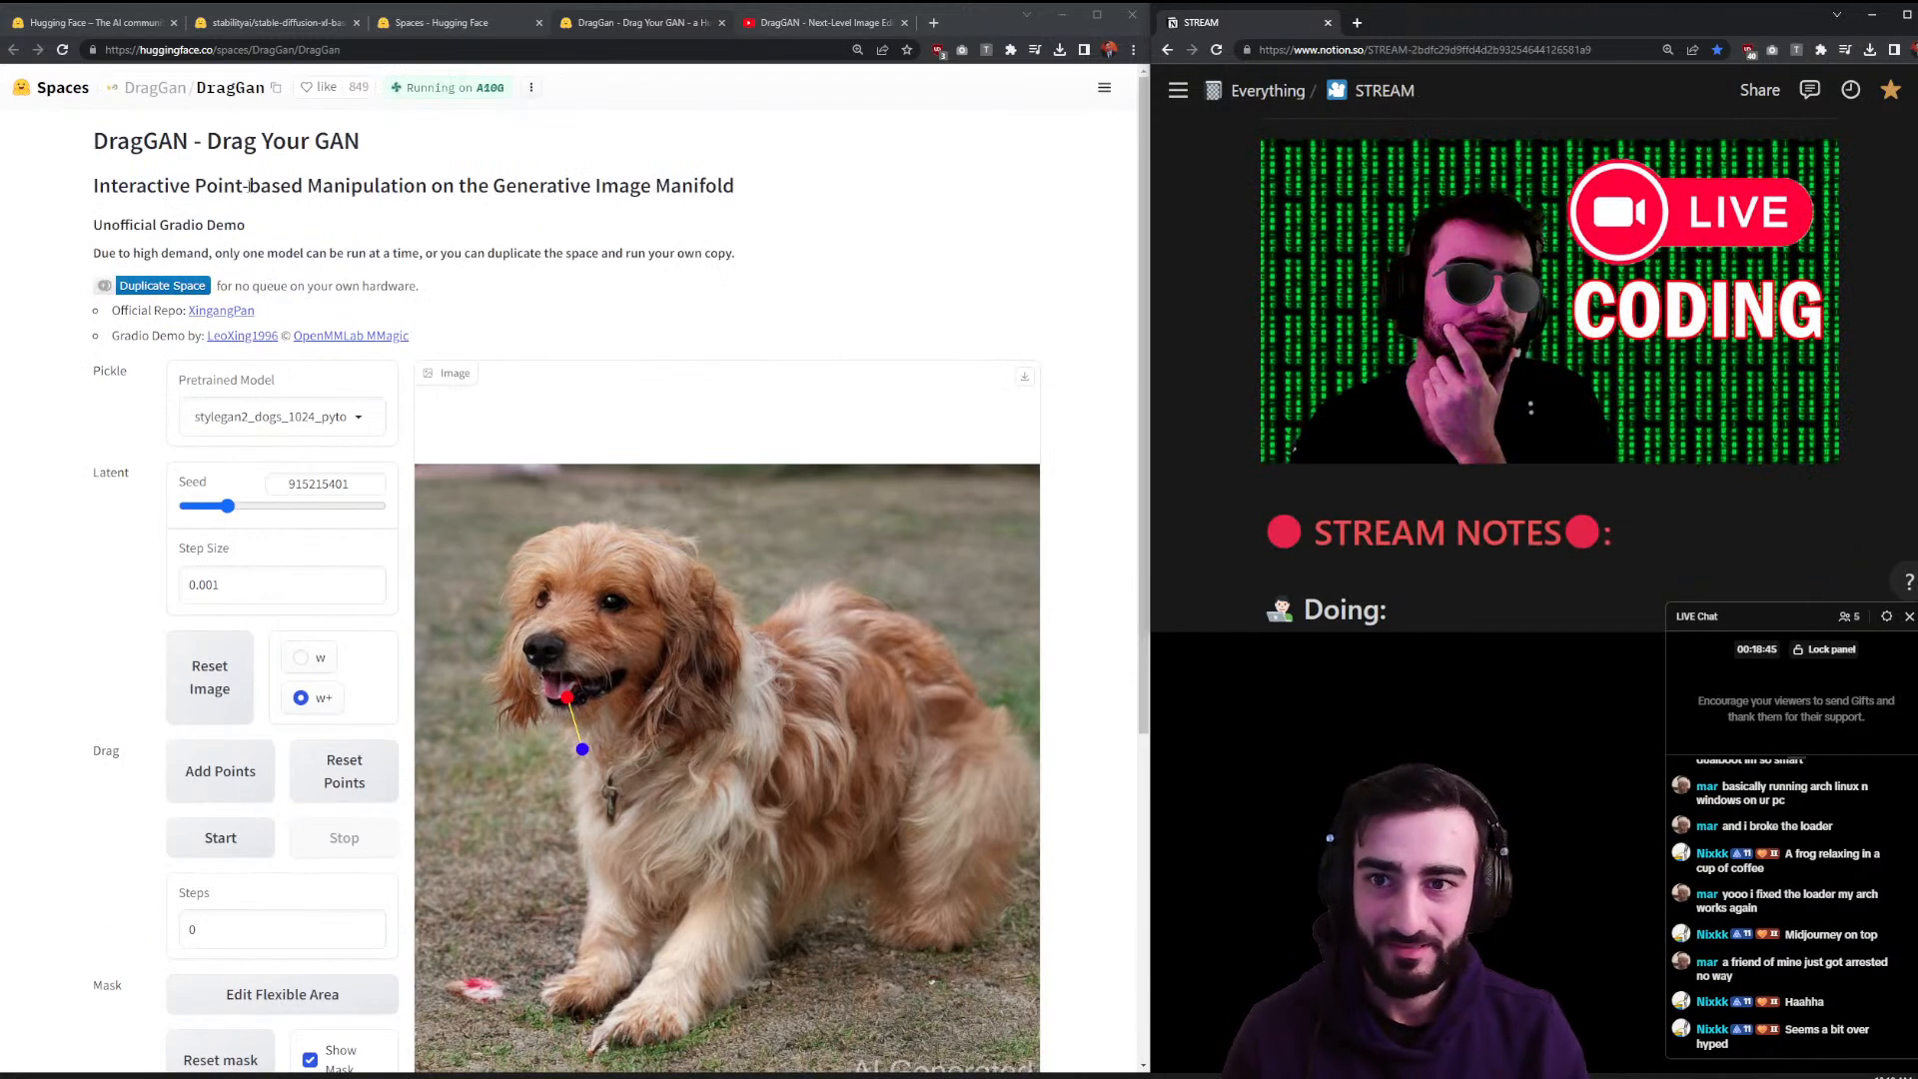
pyautogui.click(721, 22)
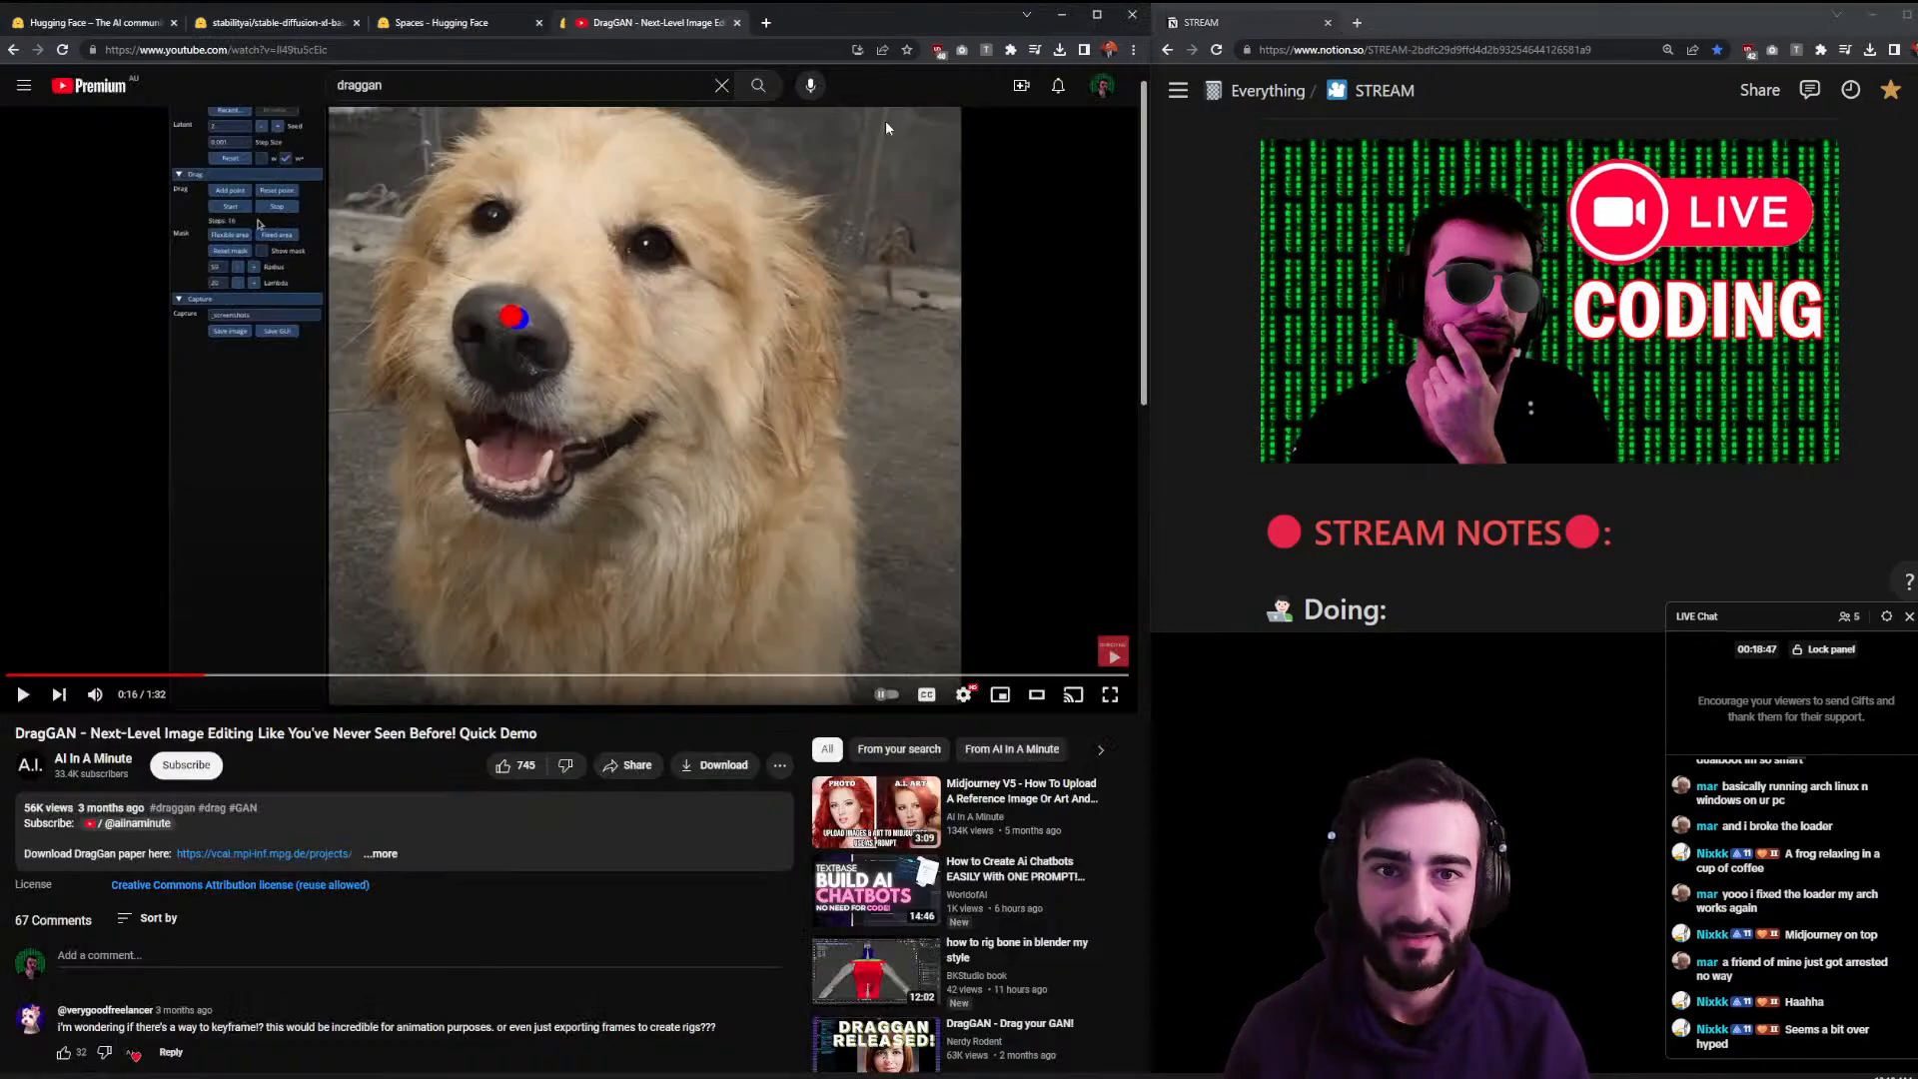
pyautogui.scroll(-5, 1563, 387)
pyautogui.scroll(1, 547, 167)
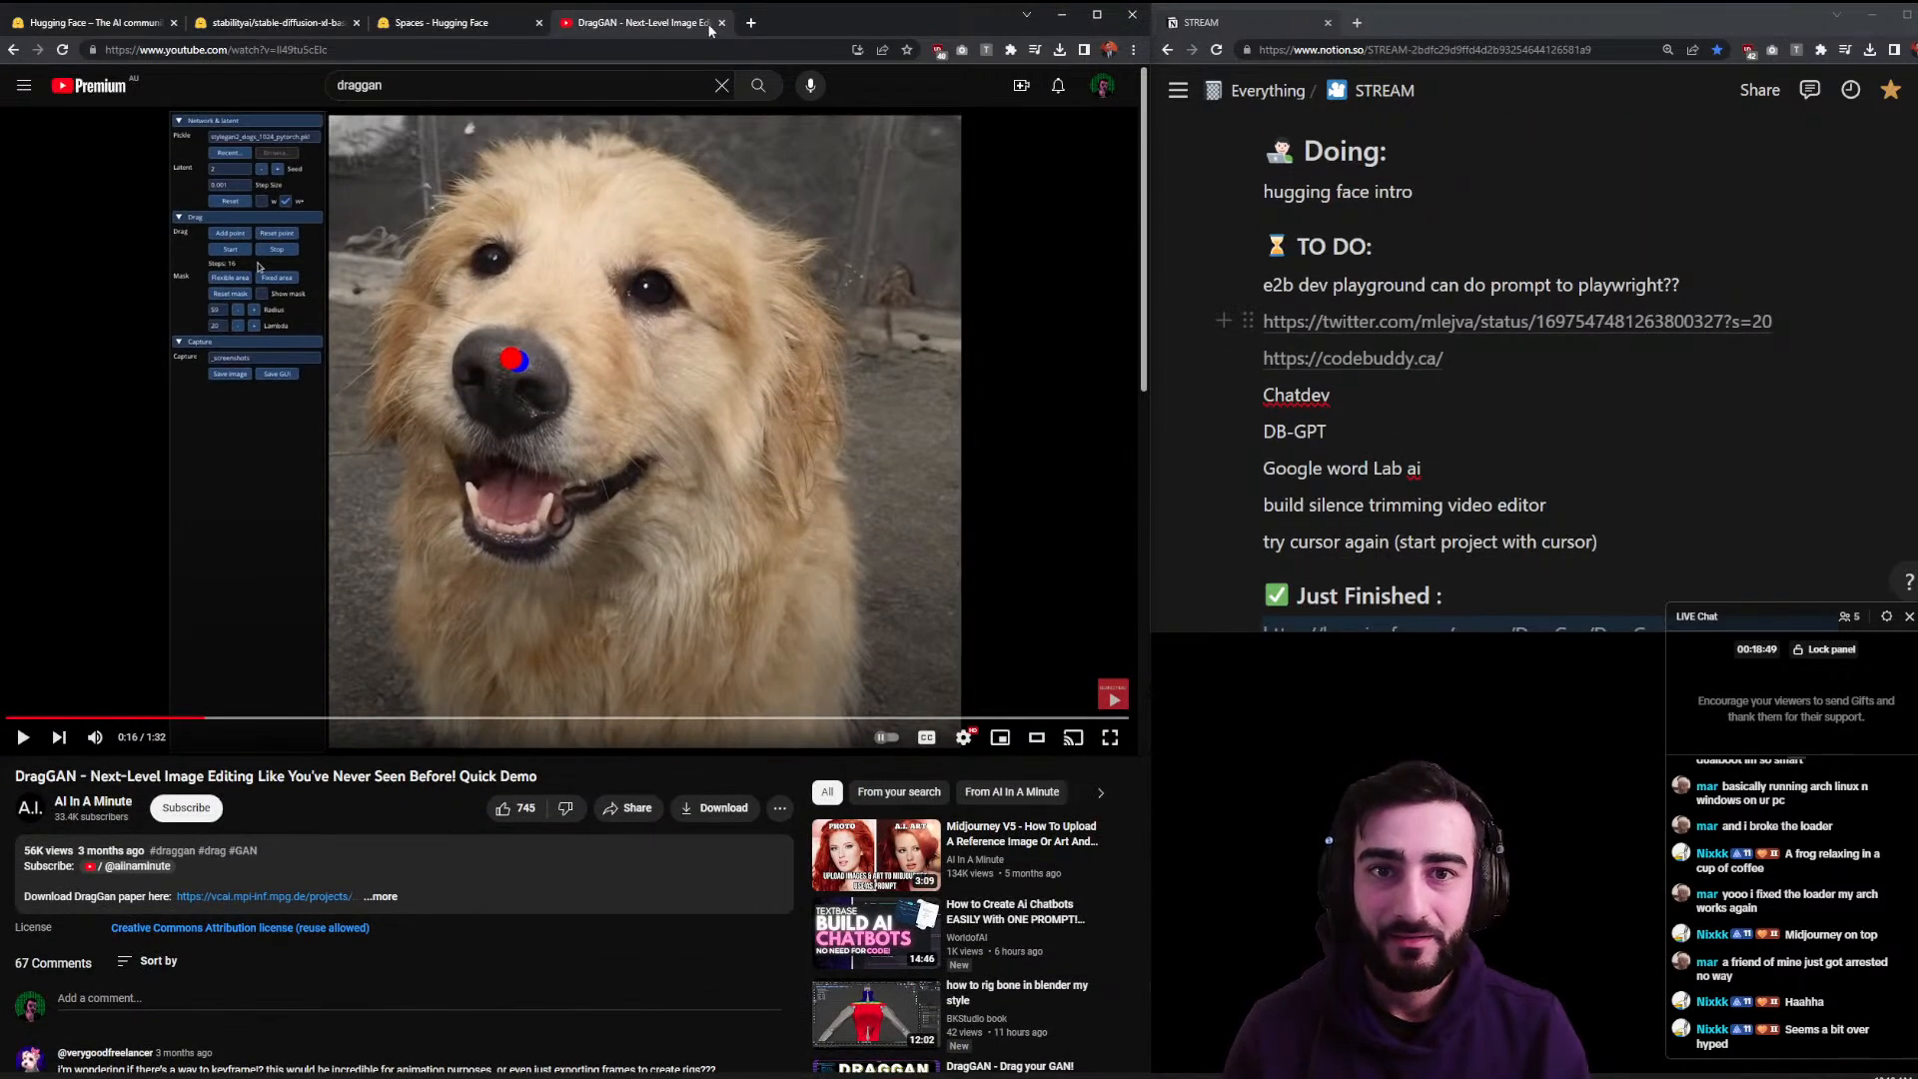
pyautogui.click(721, 22)
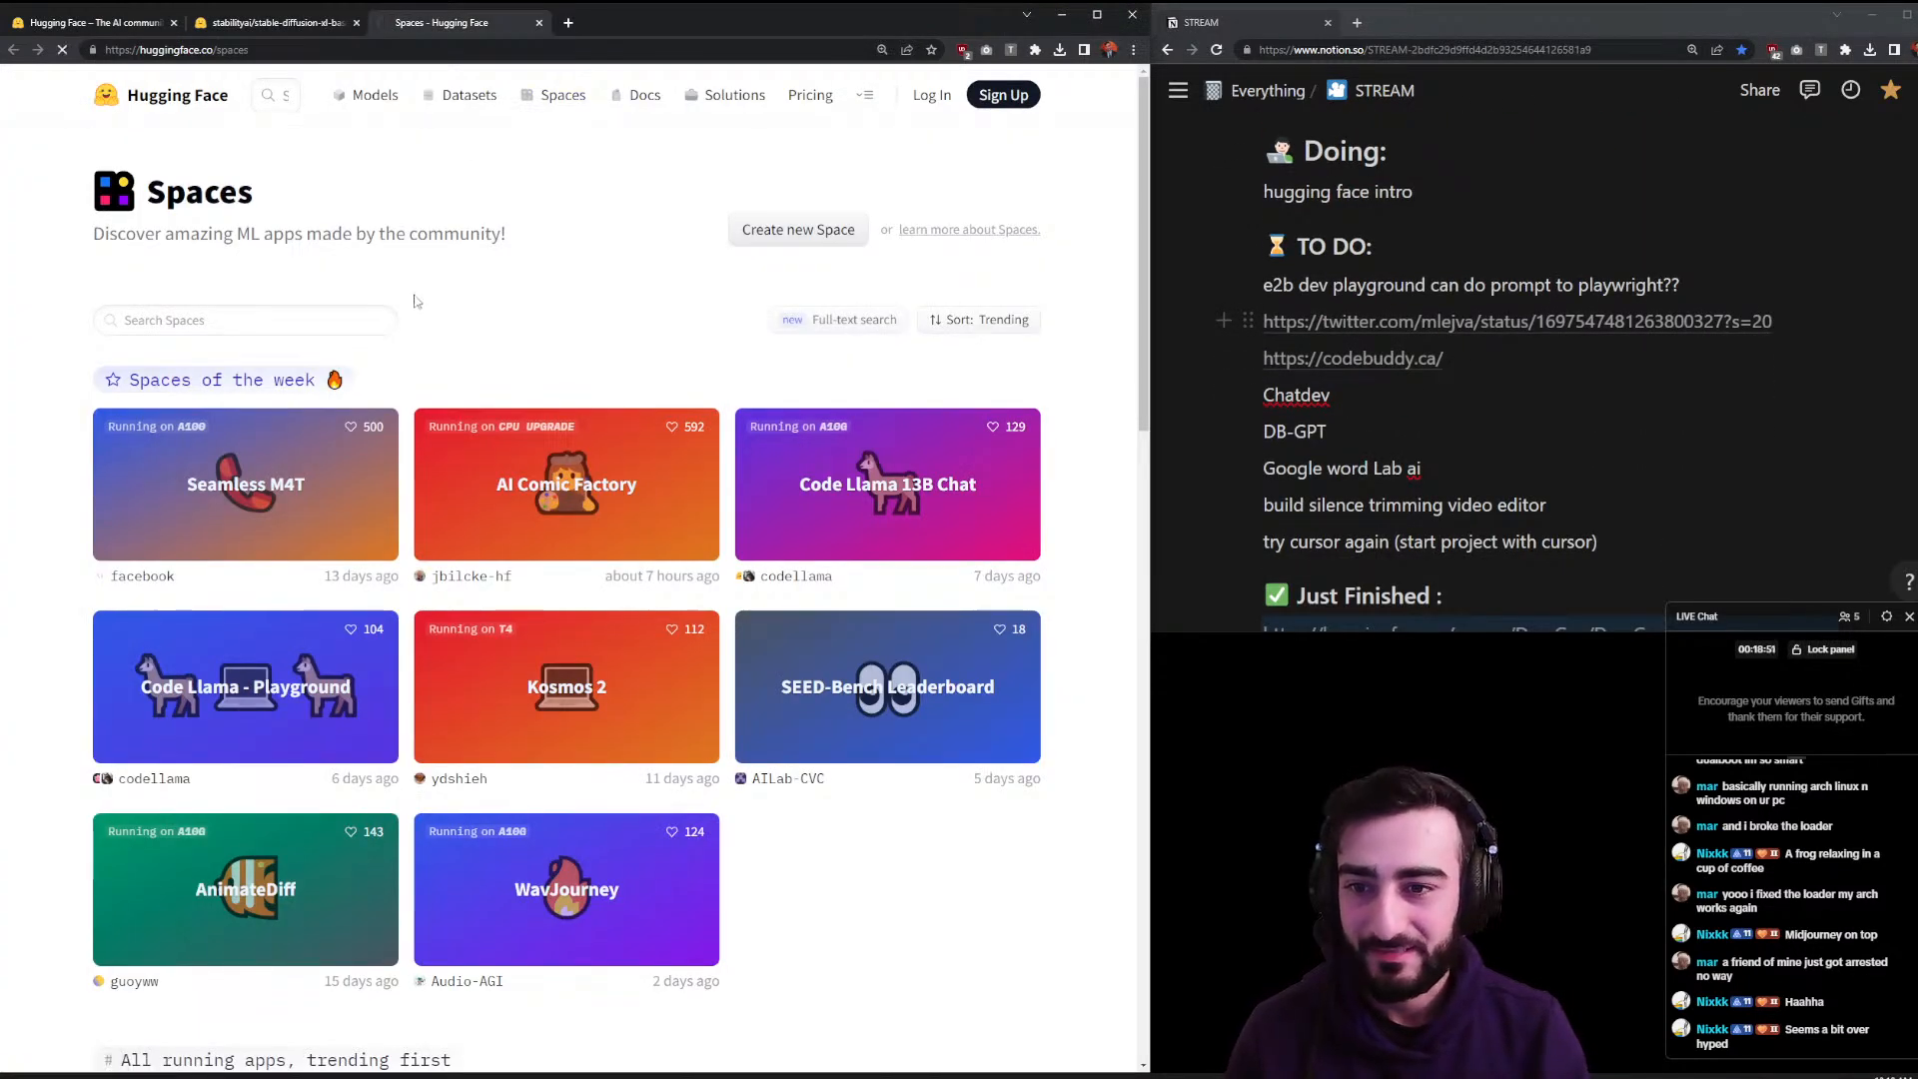
# - Open the Seamless M4T card from Spaces of the week and switch to its new tab
pyautogui.click(259, 530)
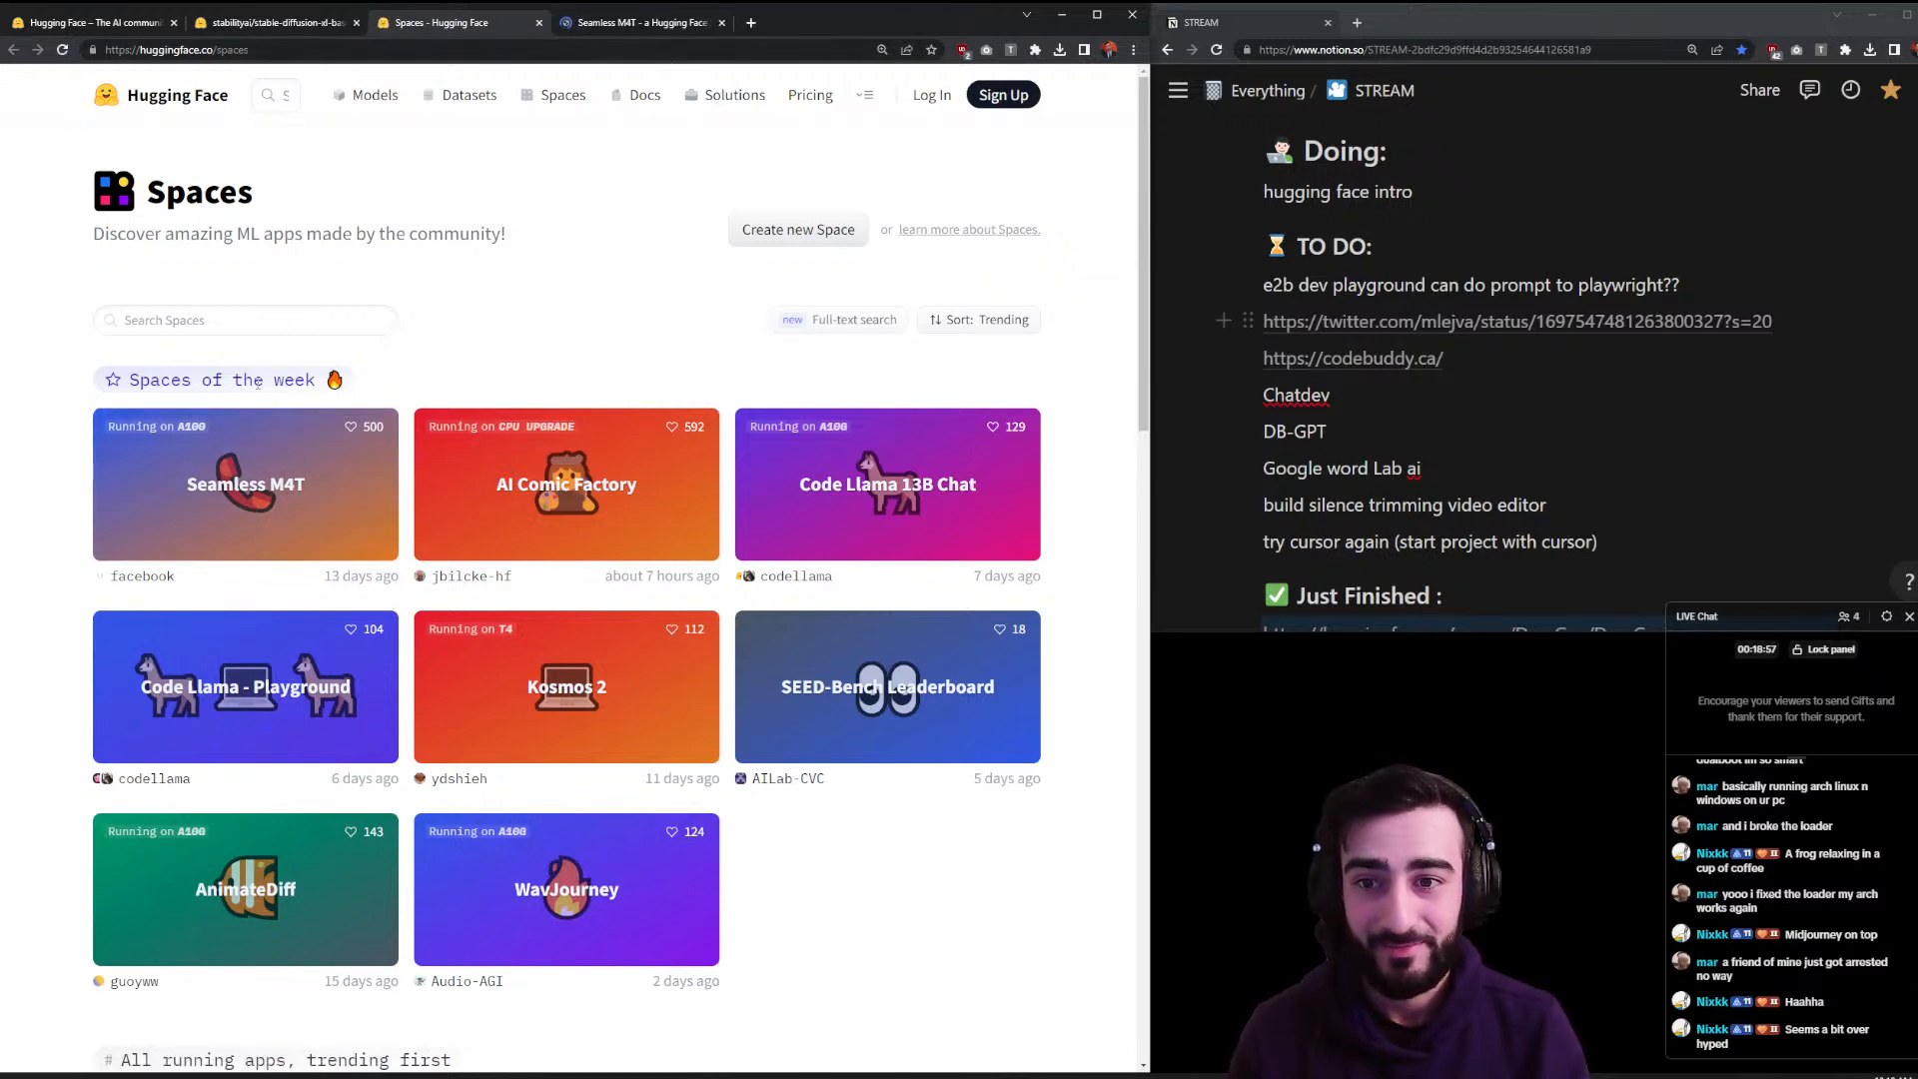
pyautogui.scroll(-4, 258, 382)
pyautogui.scroll(4, 257, 383)
pyautogui.click(629, 22)
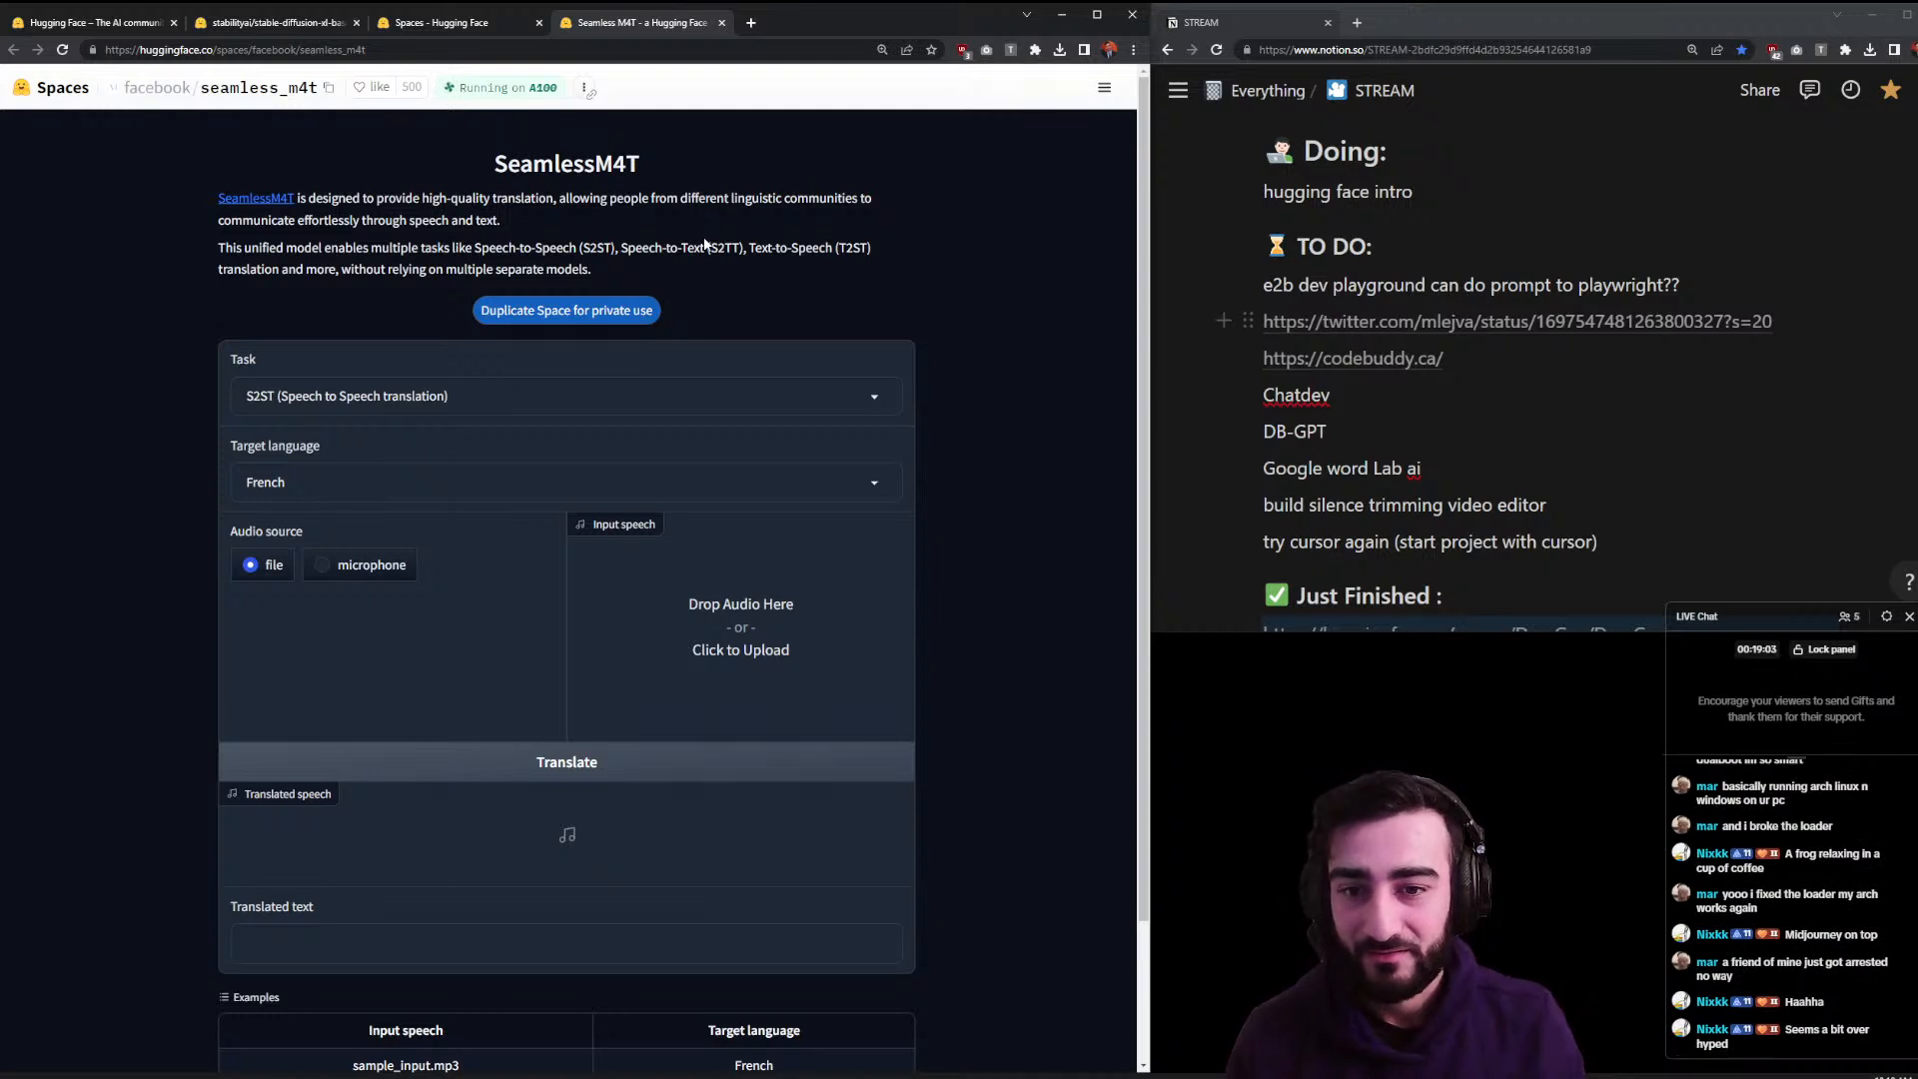
# - Change the Seamless M4T target language from French to Spanish
pyautogui.click(526, 481)
pyautogui.click(963, 471)
pyautogui.click(850, 482)
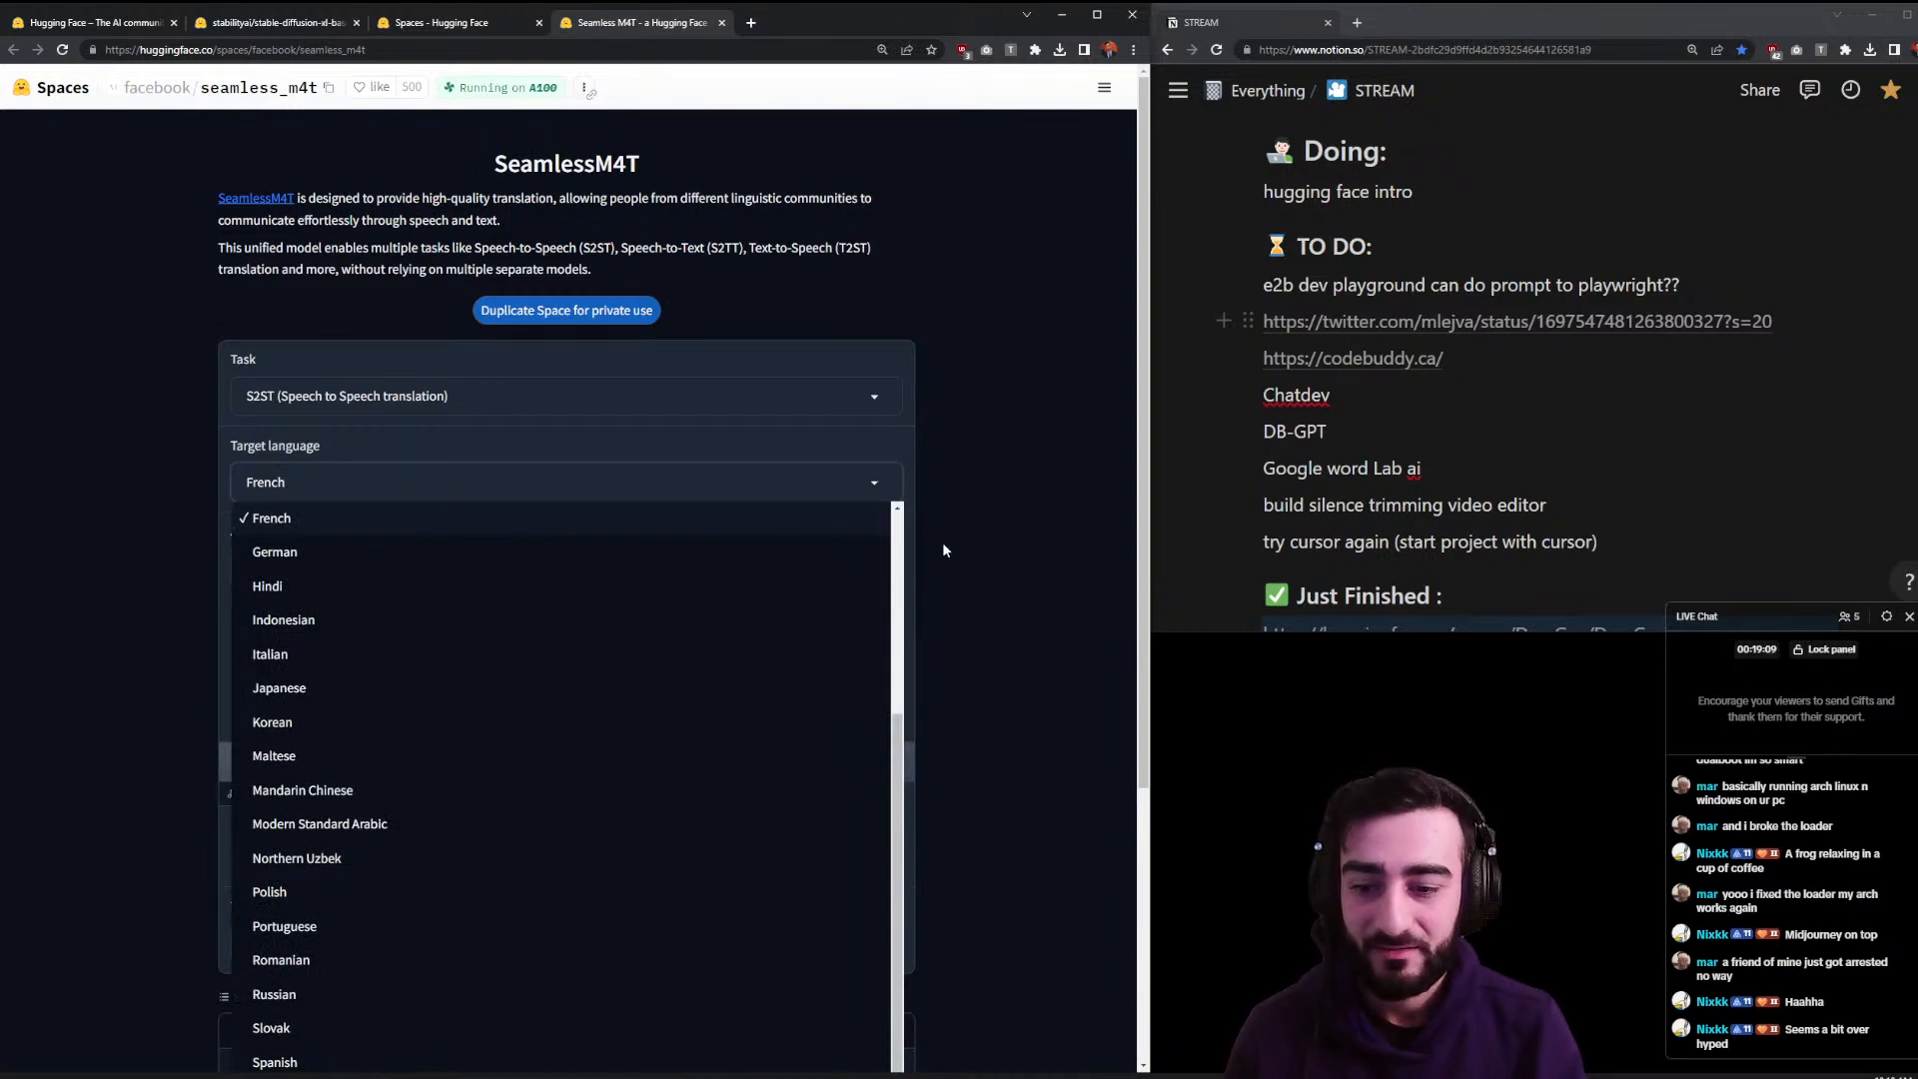
pyautogui.scroll(-2, 921, 564)
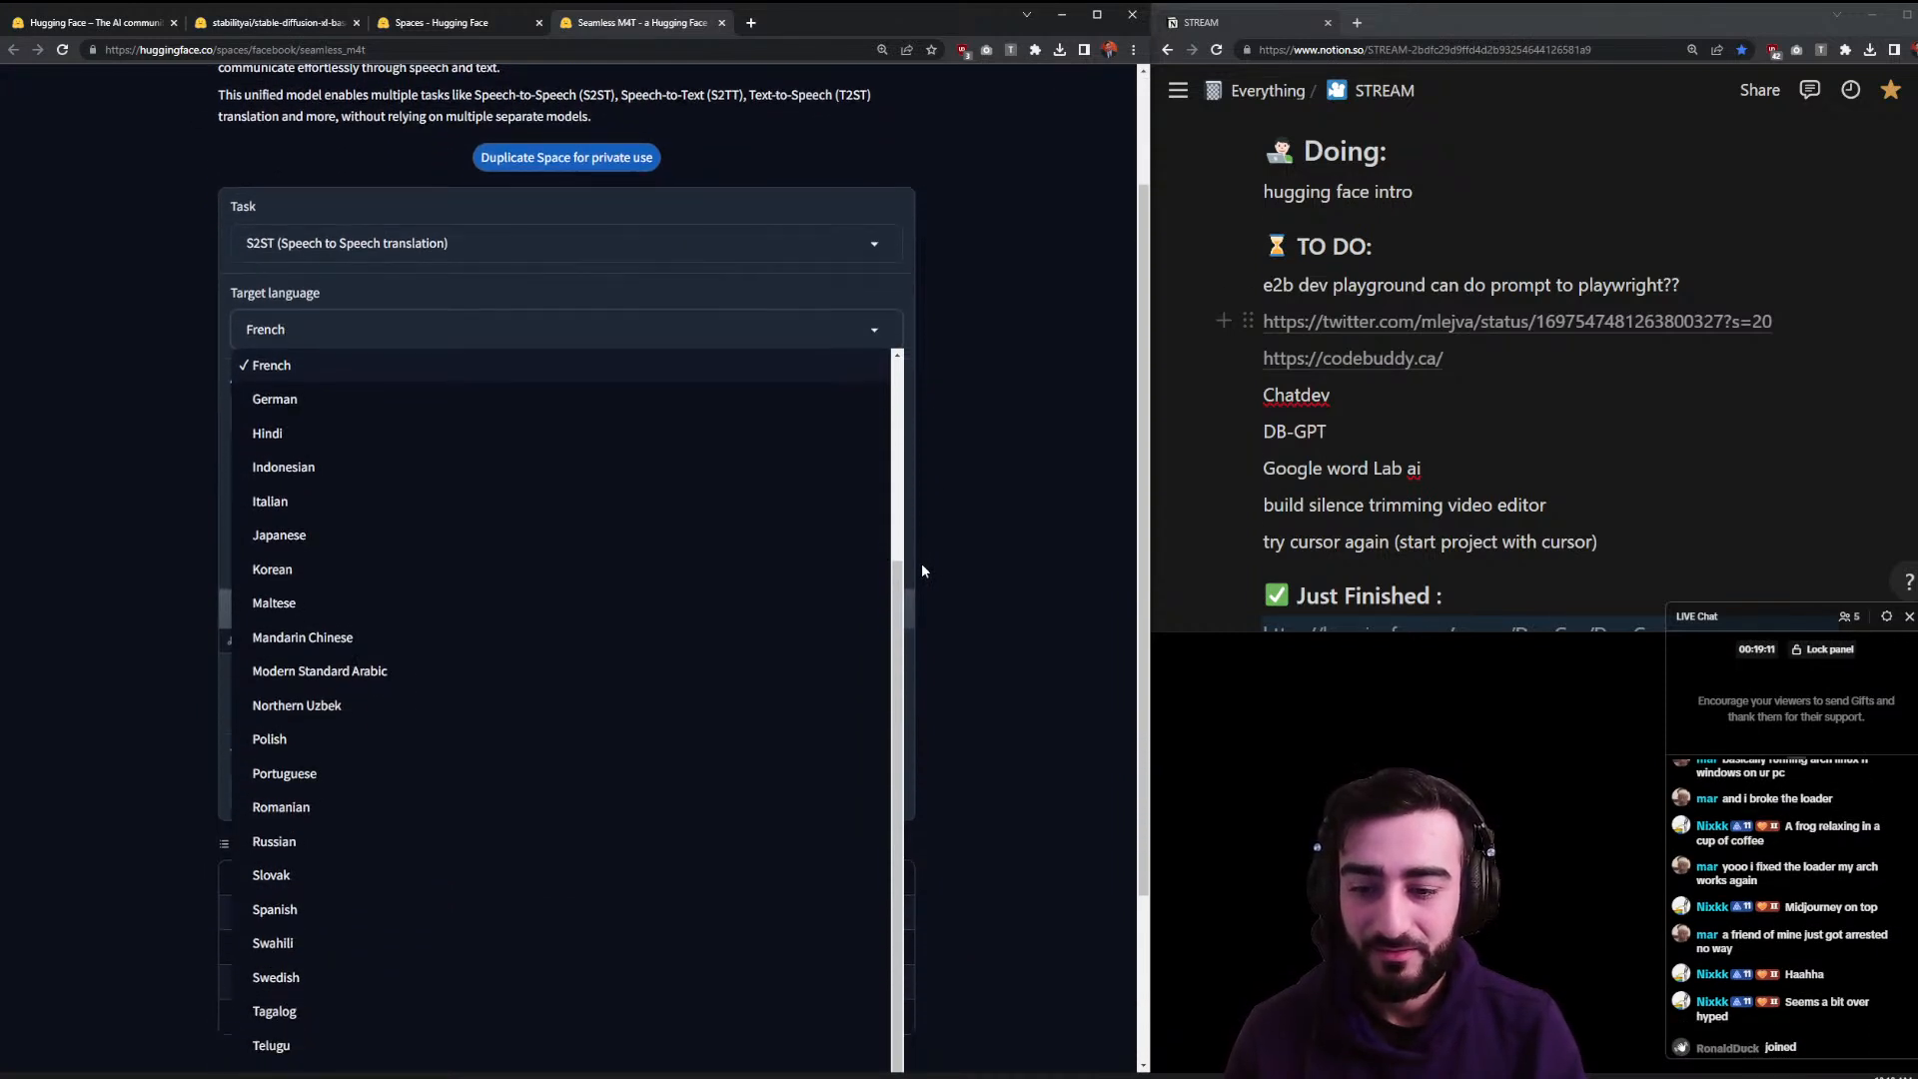
pyautogui.scroll(-1, 715, 619)
pyautogui.scroll(-1, 957, 716)
pyautogui.scroll(-2, 959, 723)
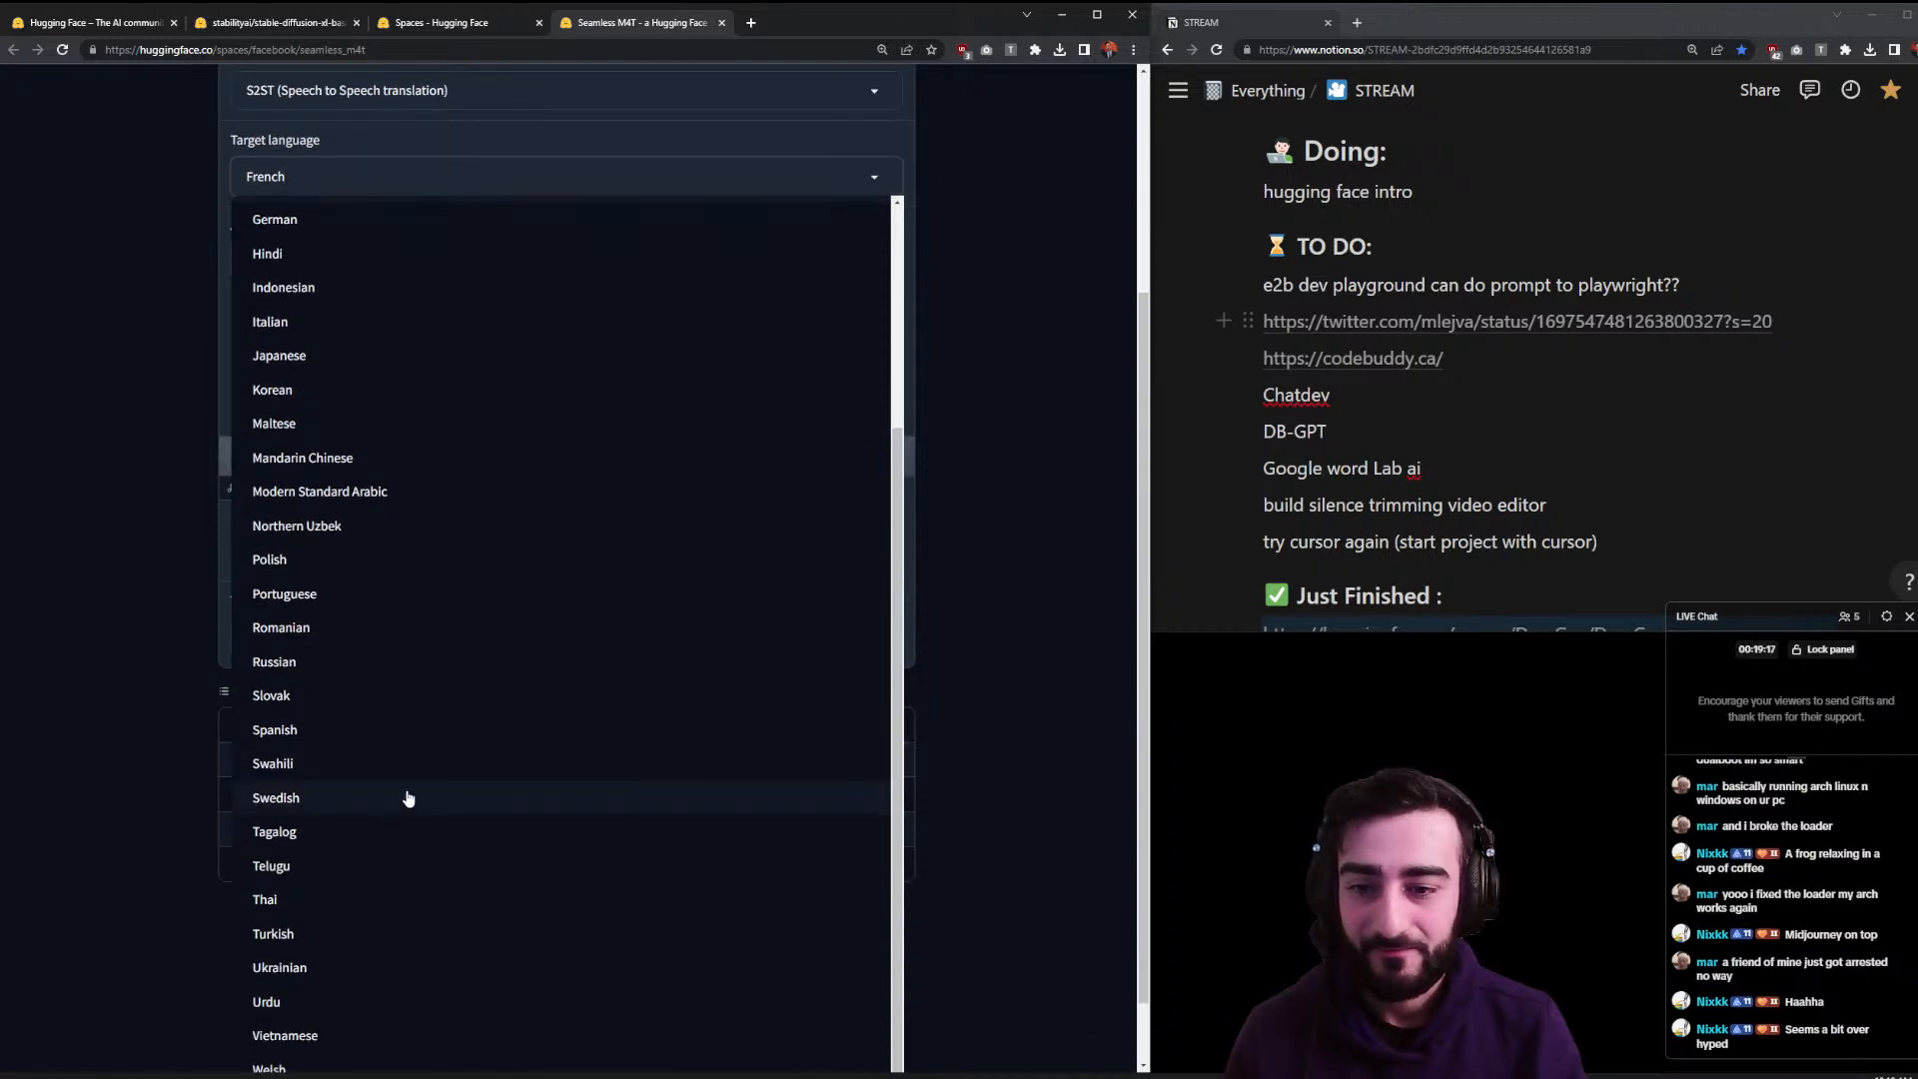
pyautogui.click(424, 737)
pyautogui.scroll(1, 408, 524)
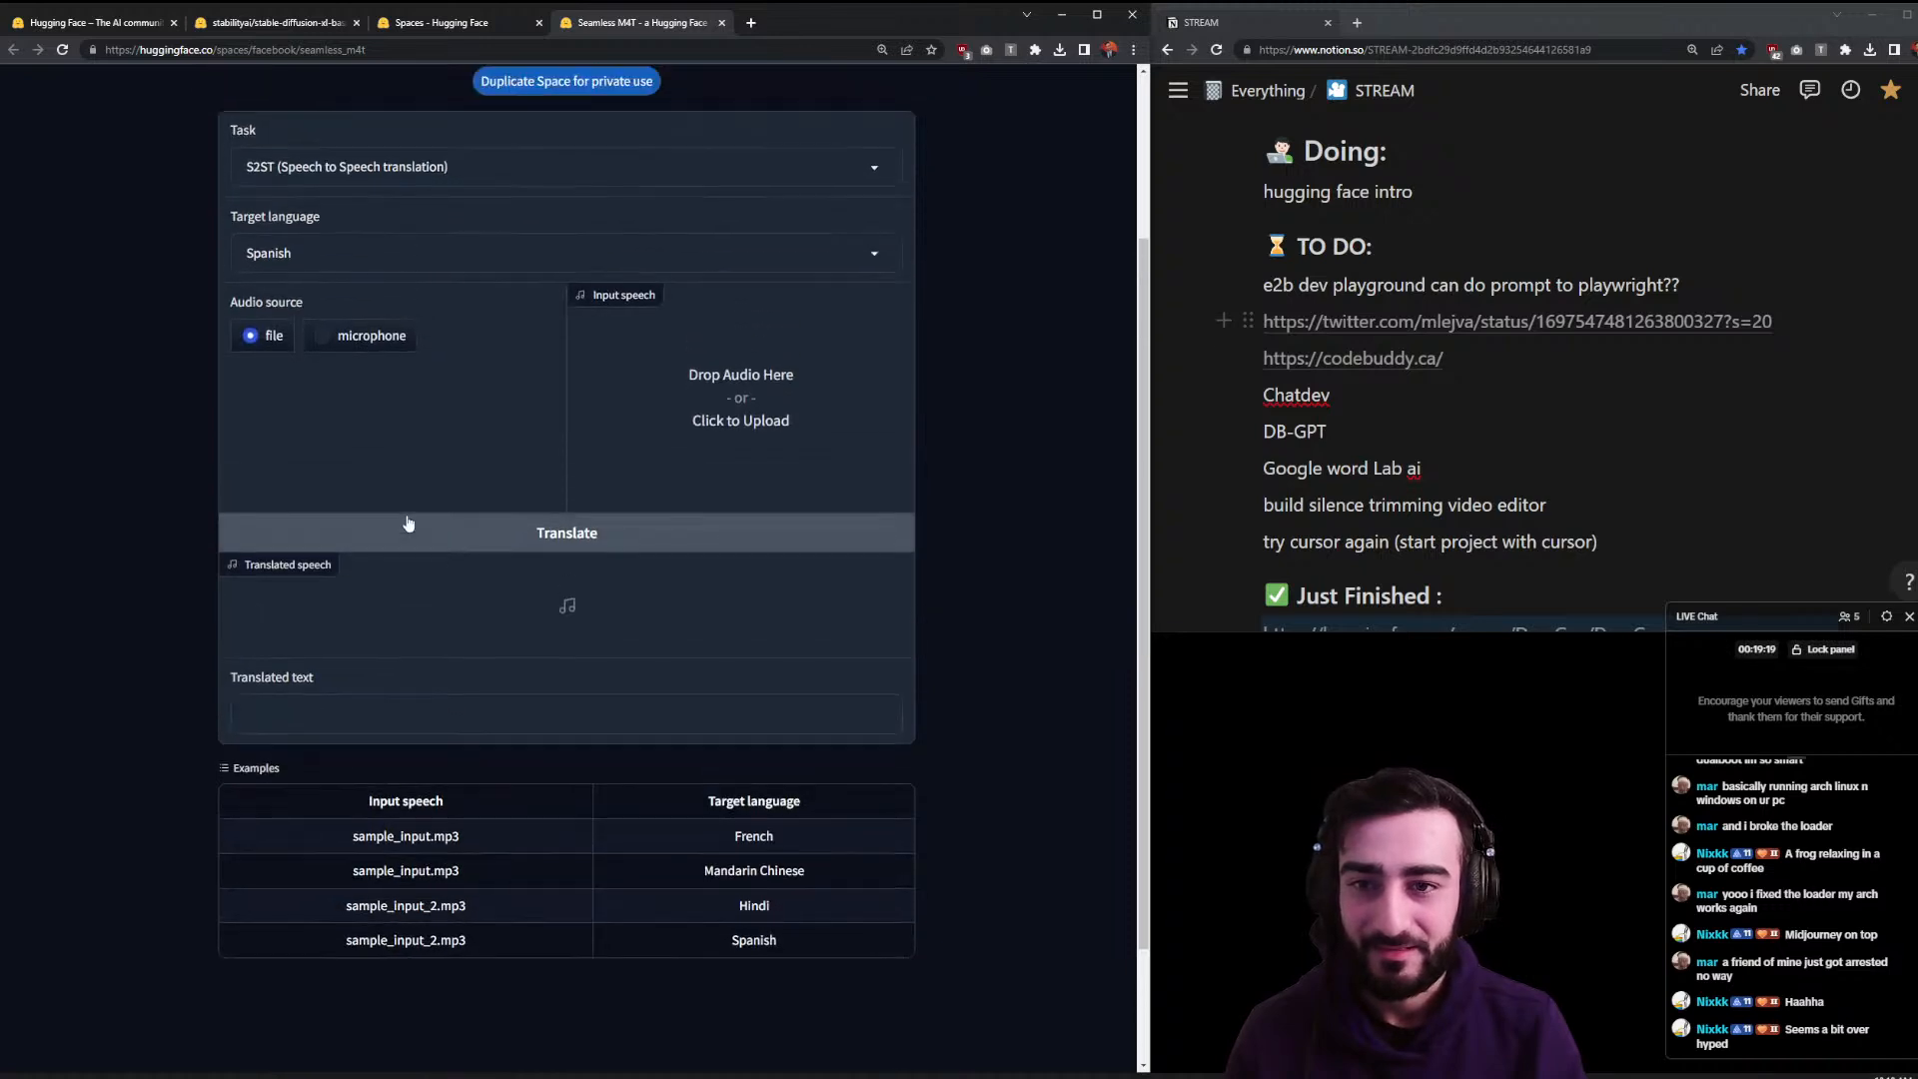
# - Record a short microphone clip, granting mic access, and play it back
pyautogui.click(377, 341)
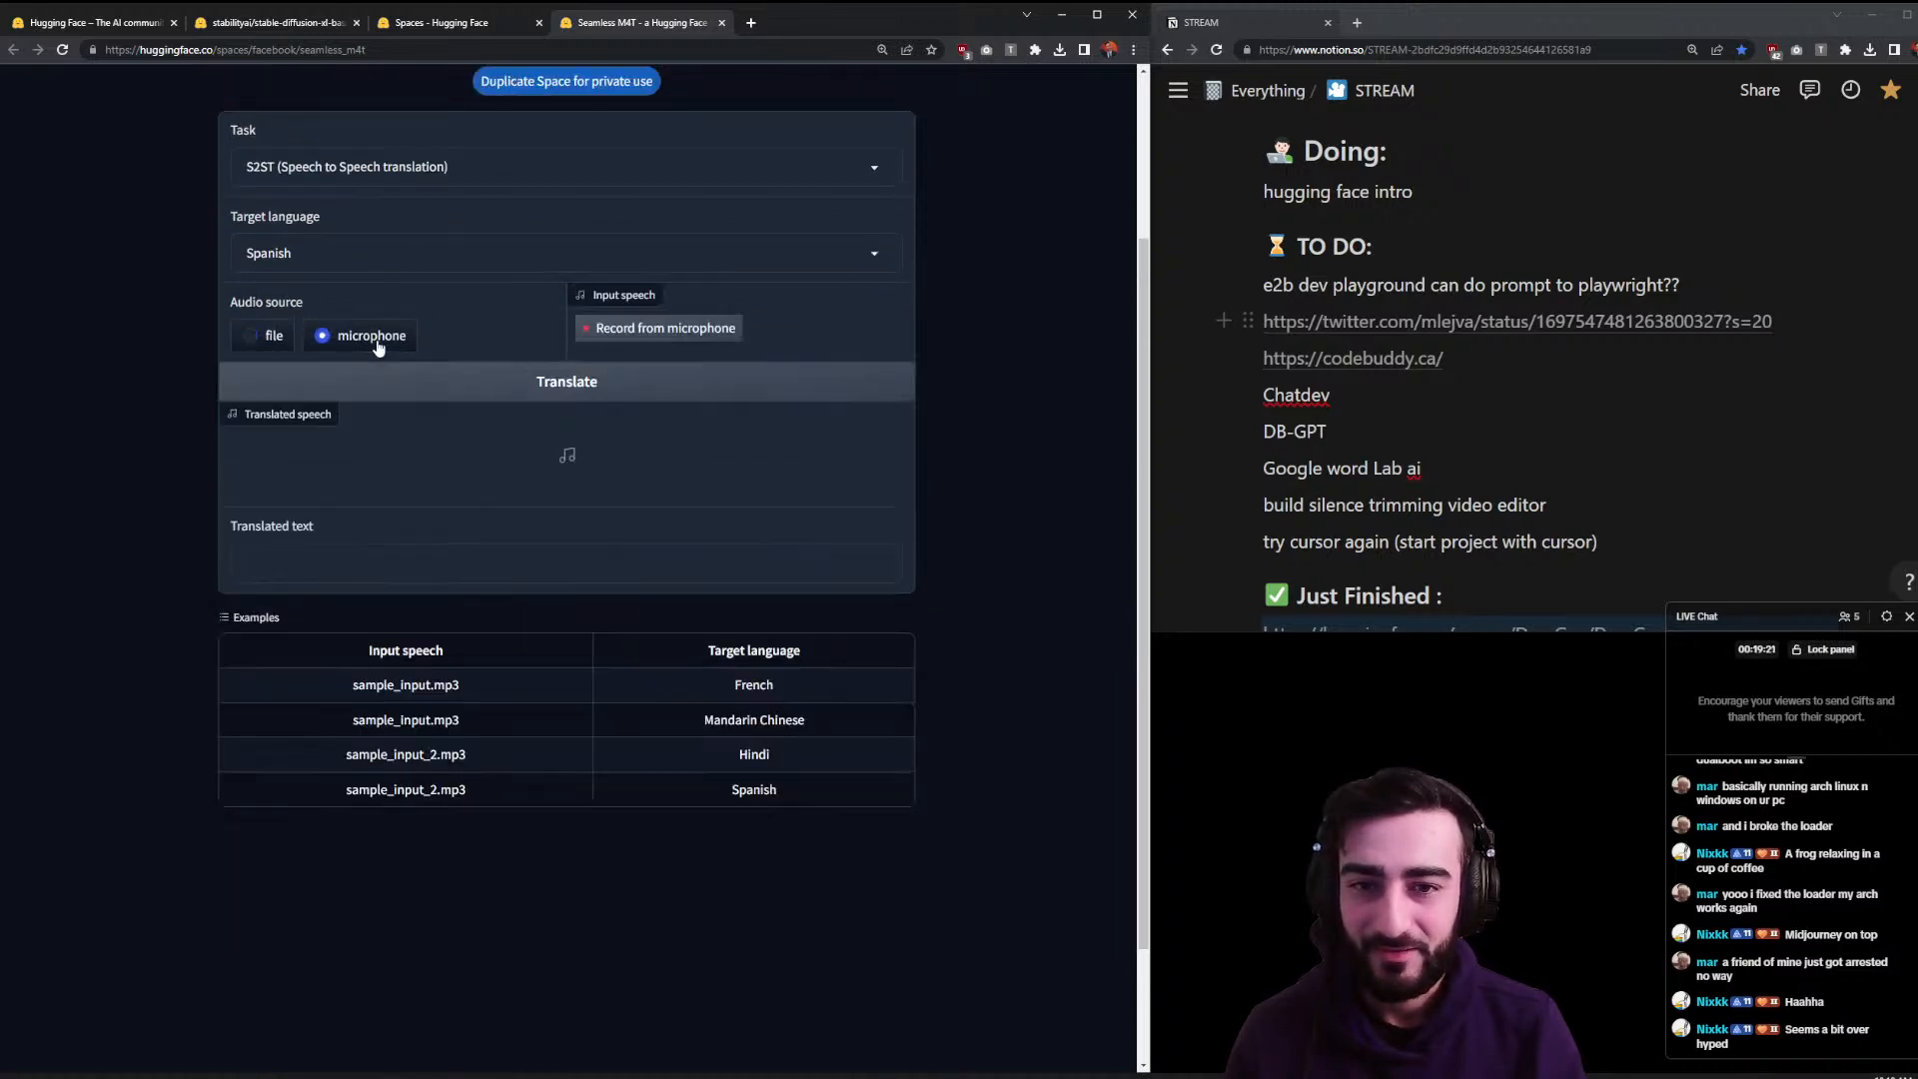
pyautogui.click(617, 336)
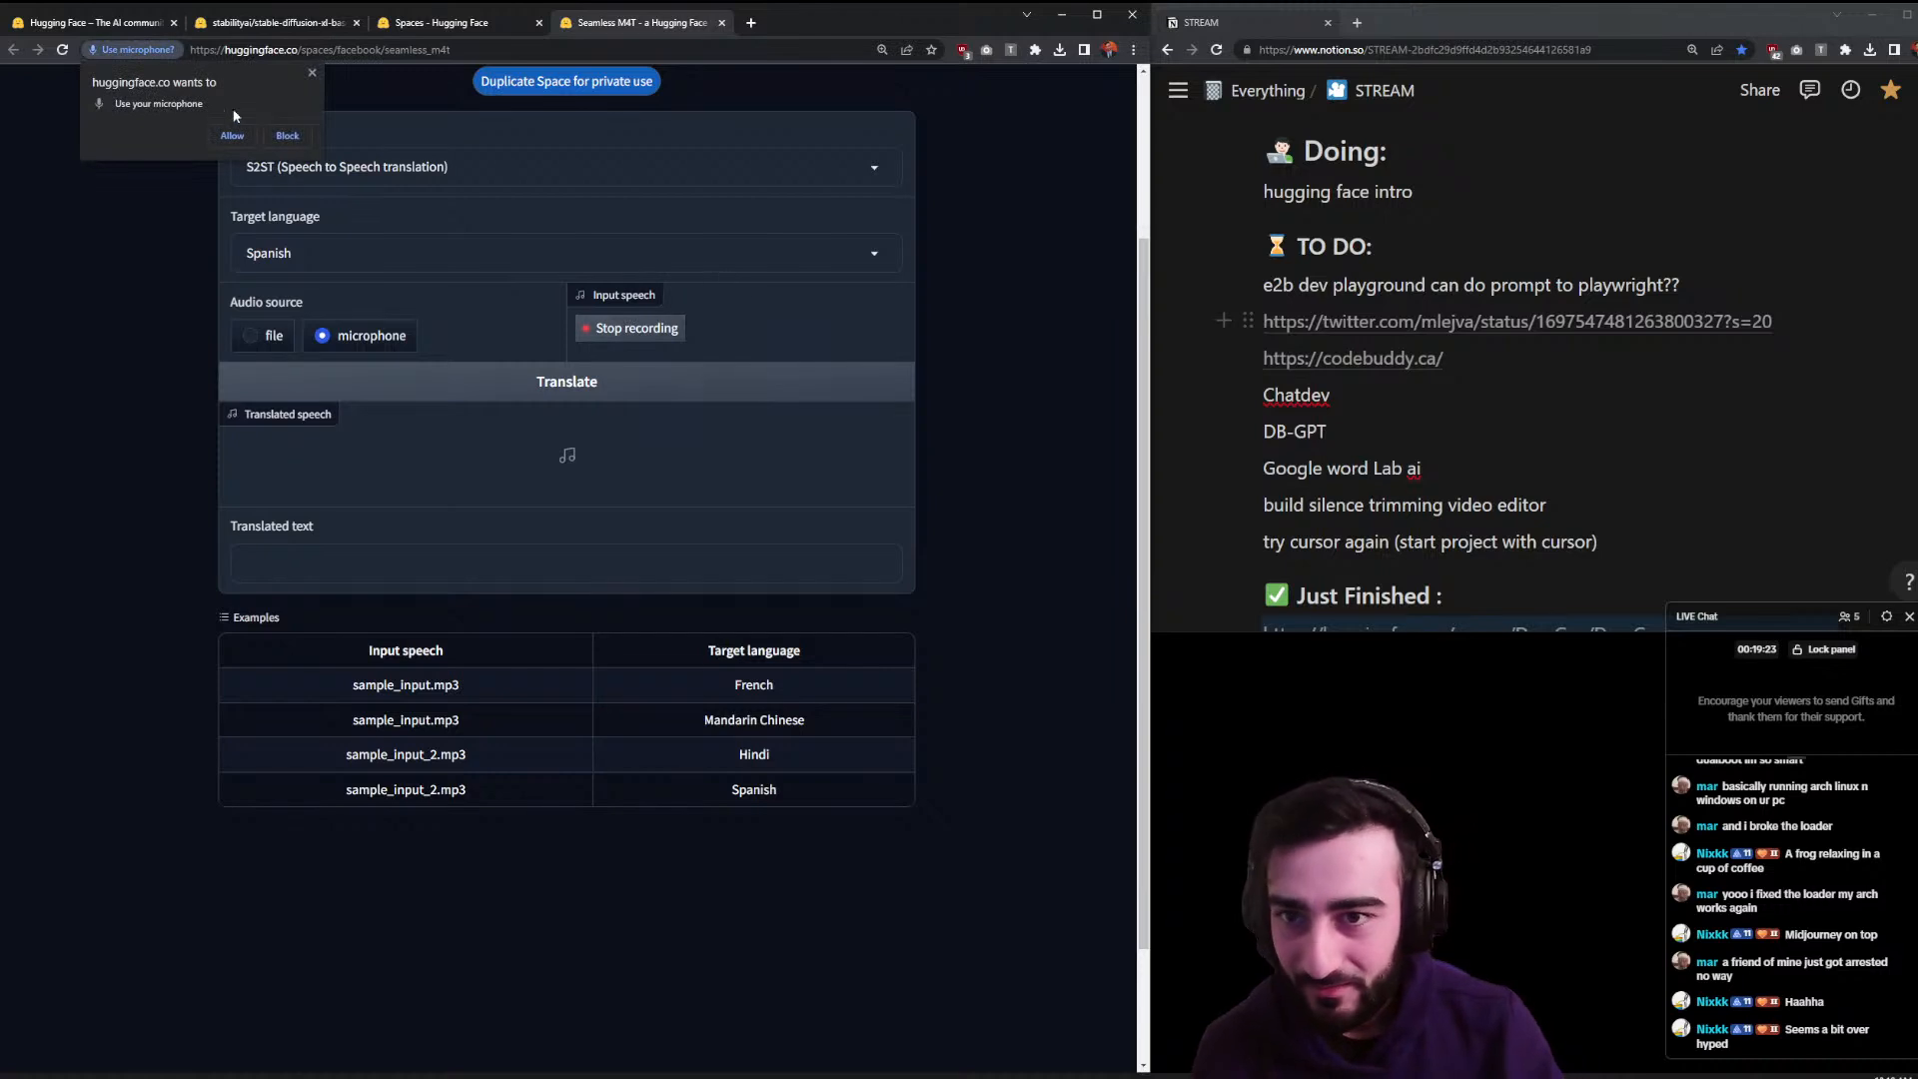
pyautogui.click(232, 136)
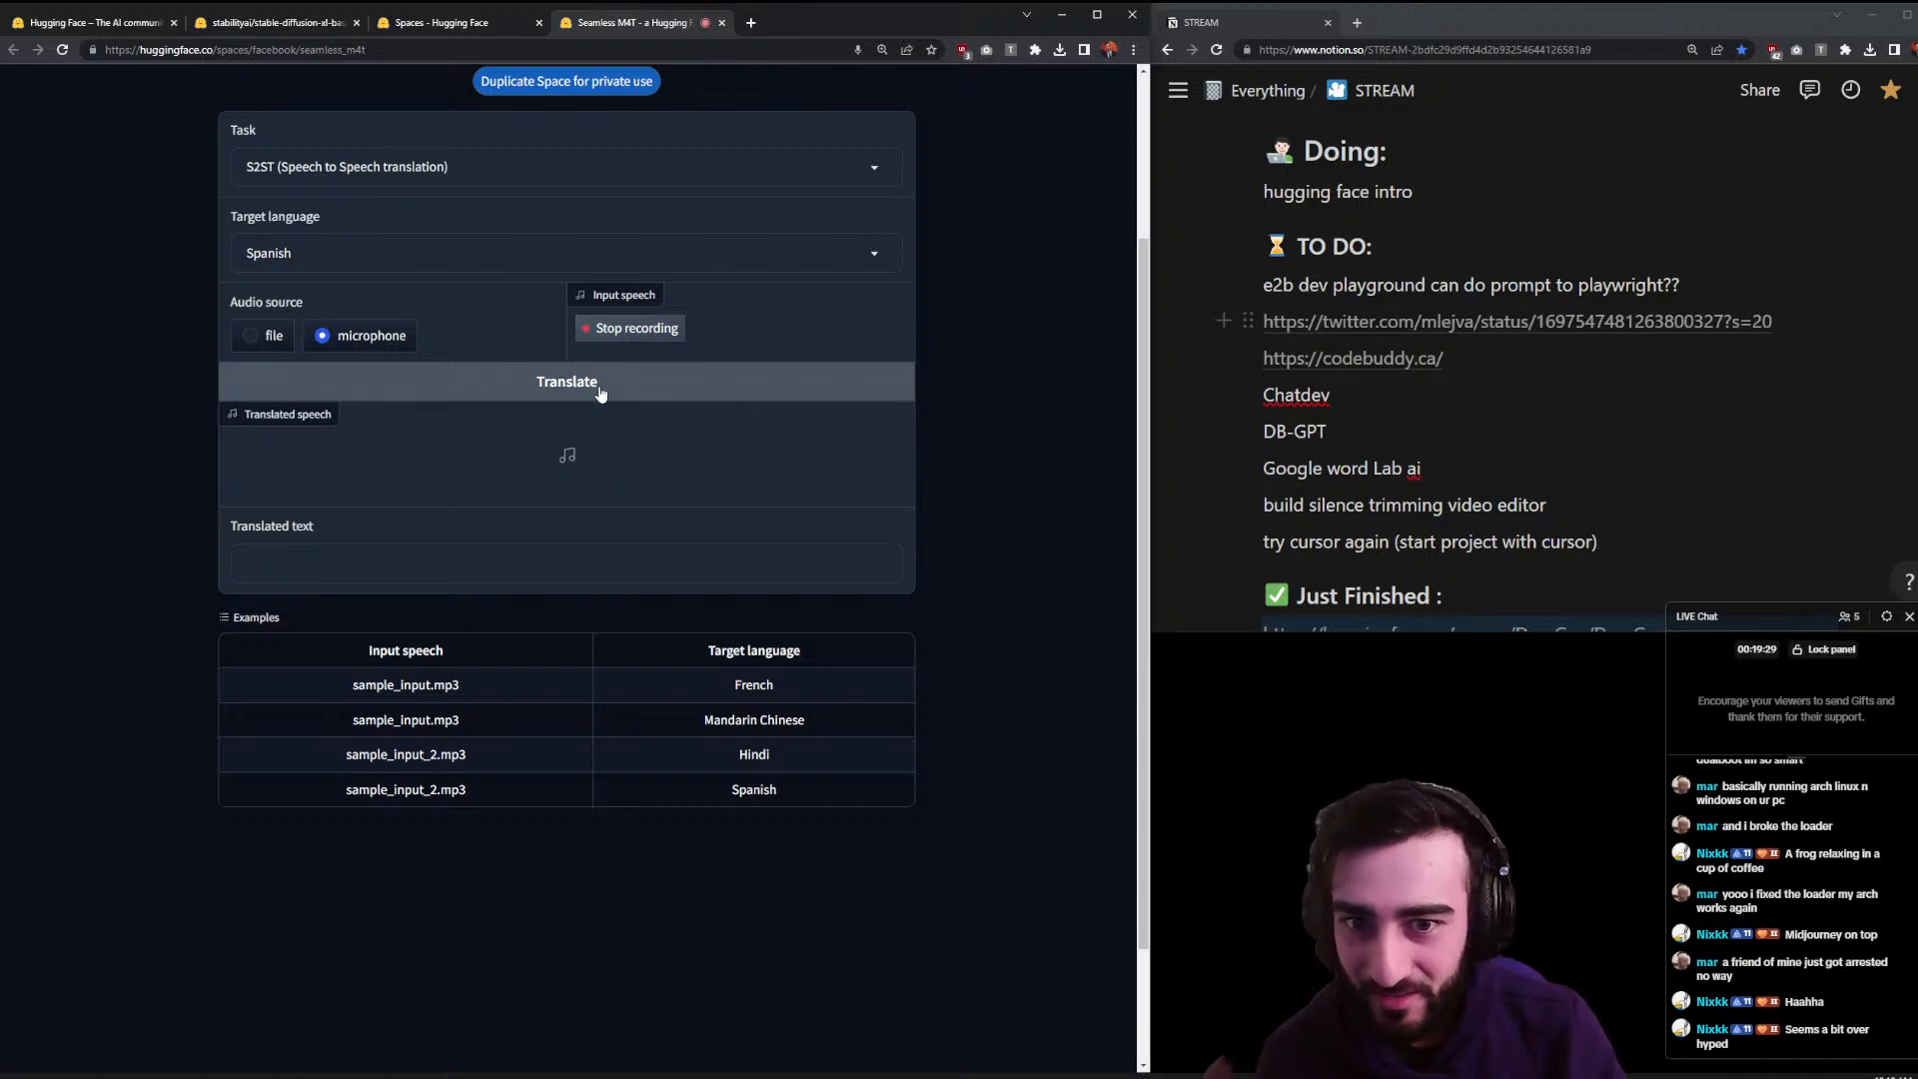
pyautogui.click(647, 328)
pyautogui.click(600, 336)
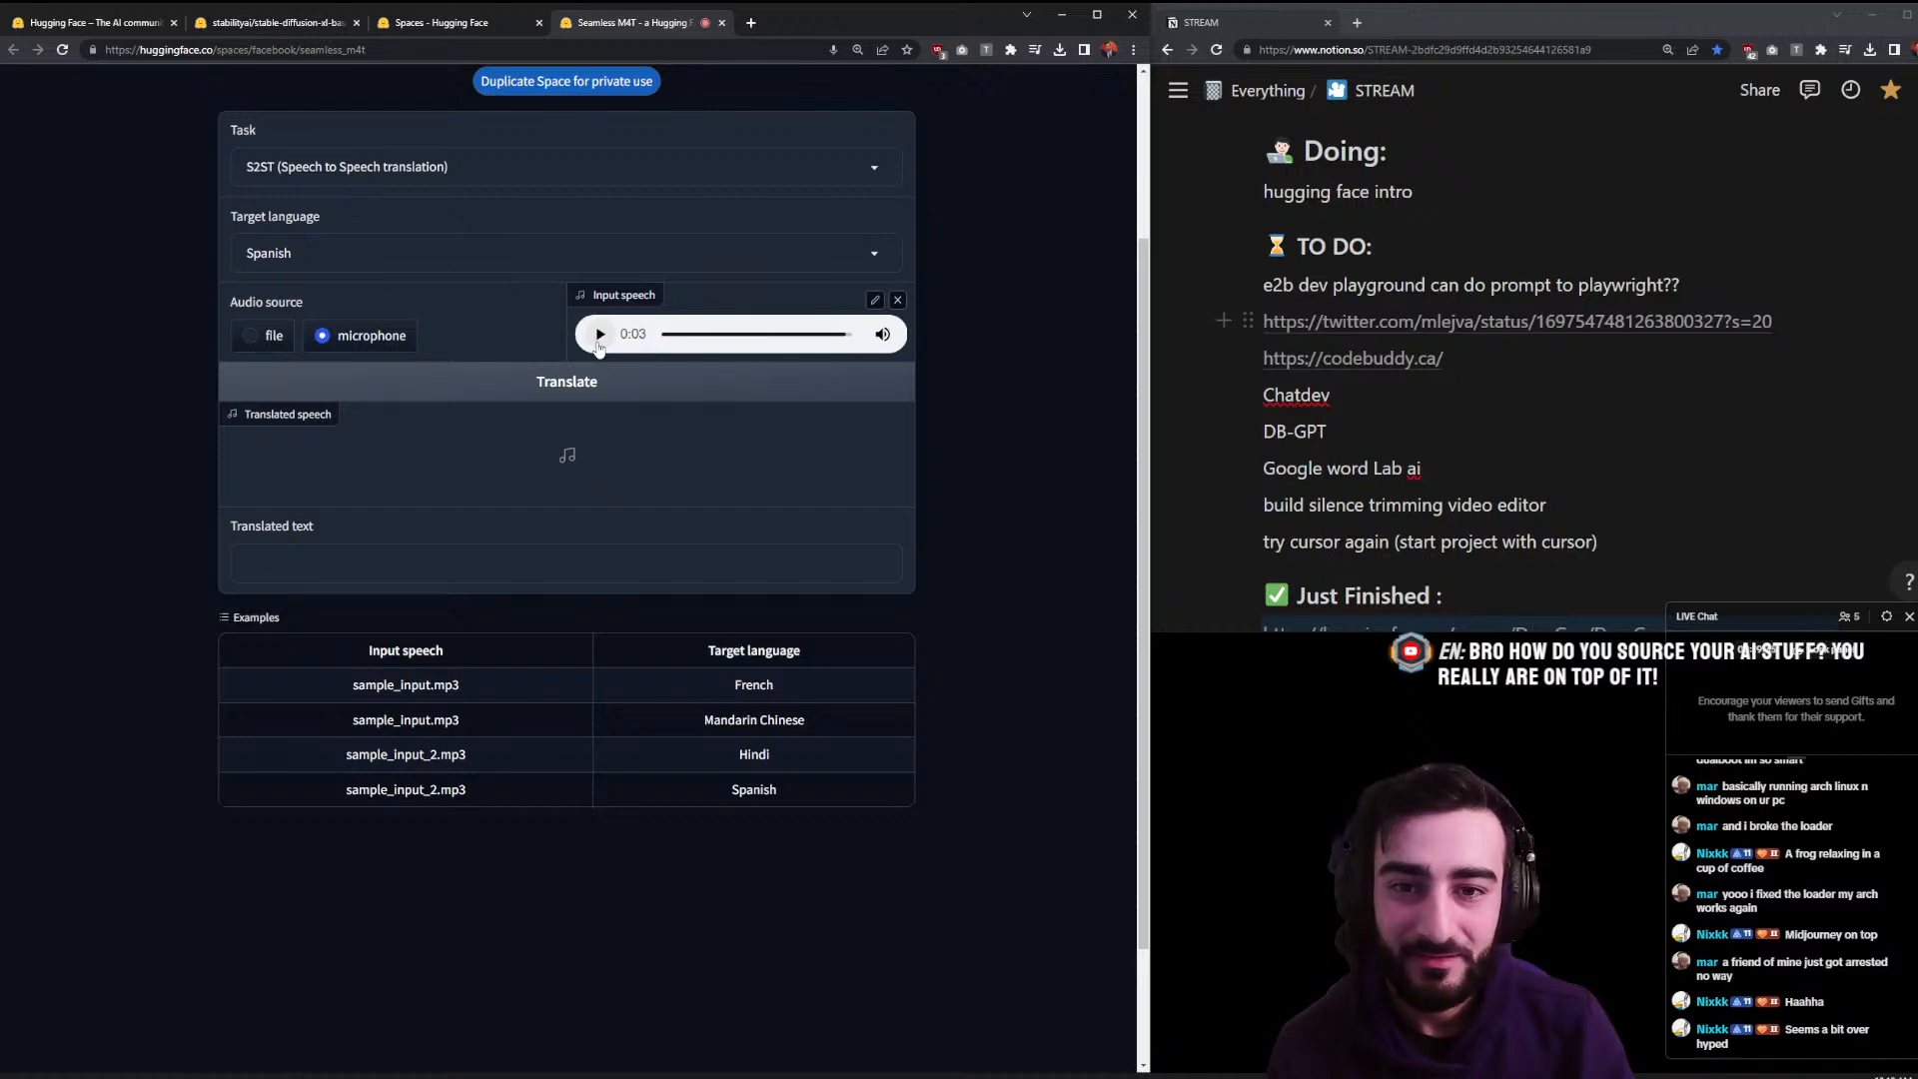
# - Translate the clip into Spanish speech and text, and play the translated audio
pyautogui.click(604, 382)
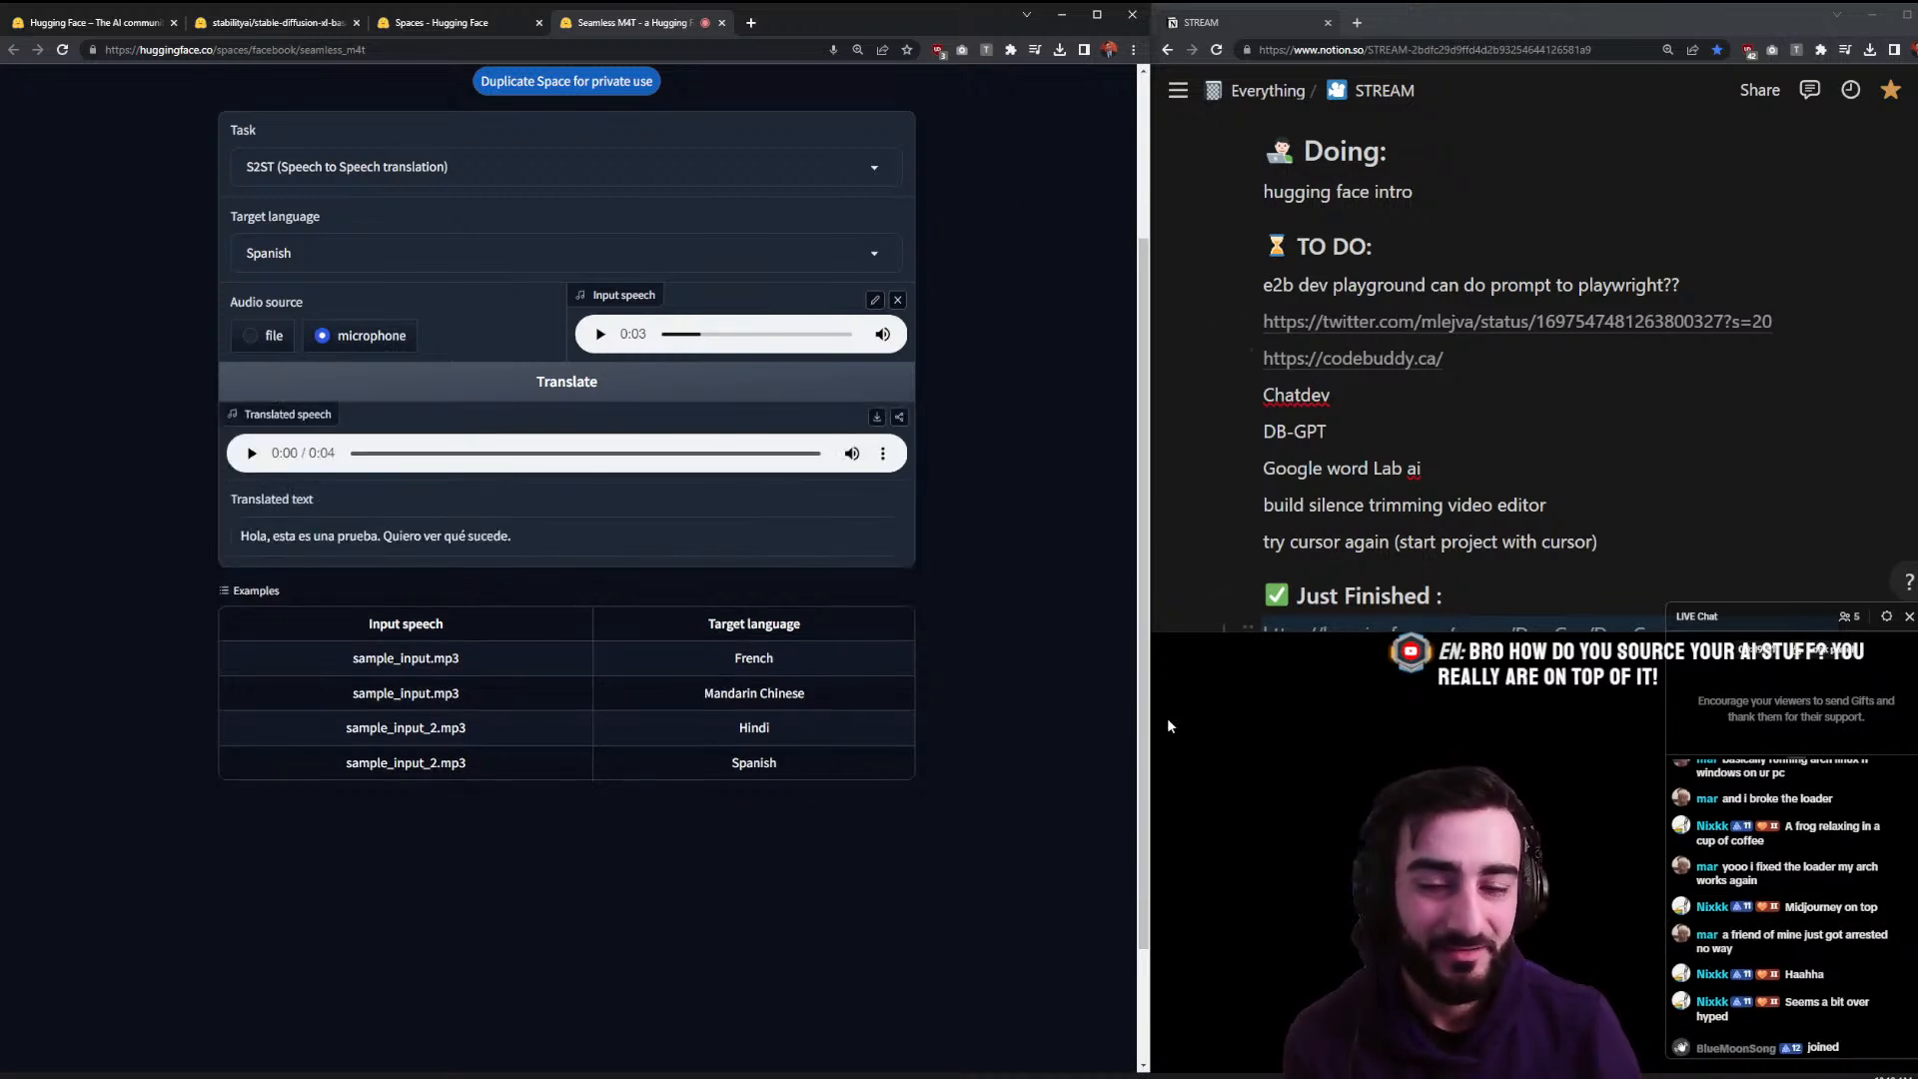
pyautogui.click(253, 454)
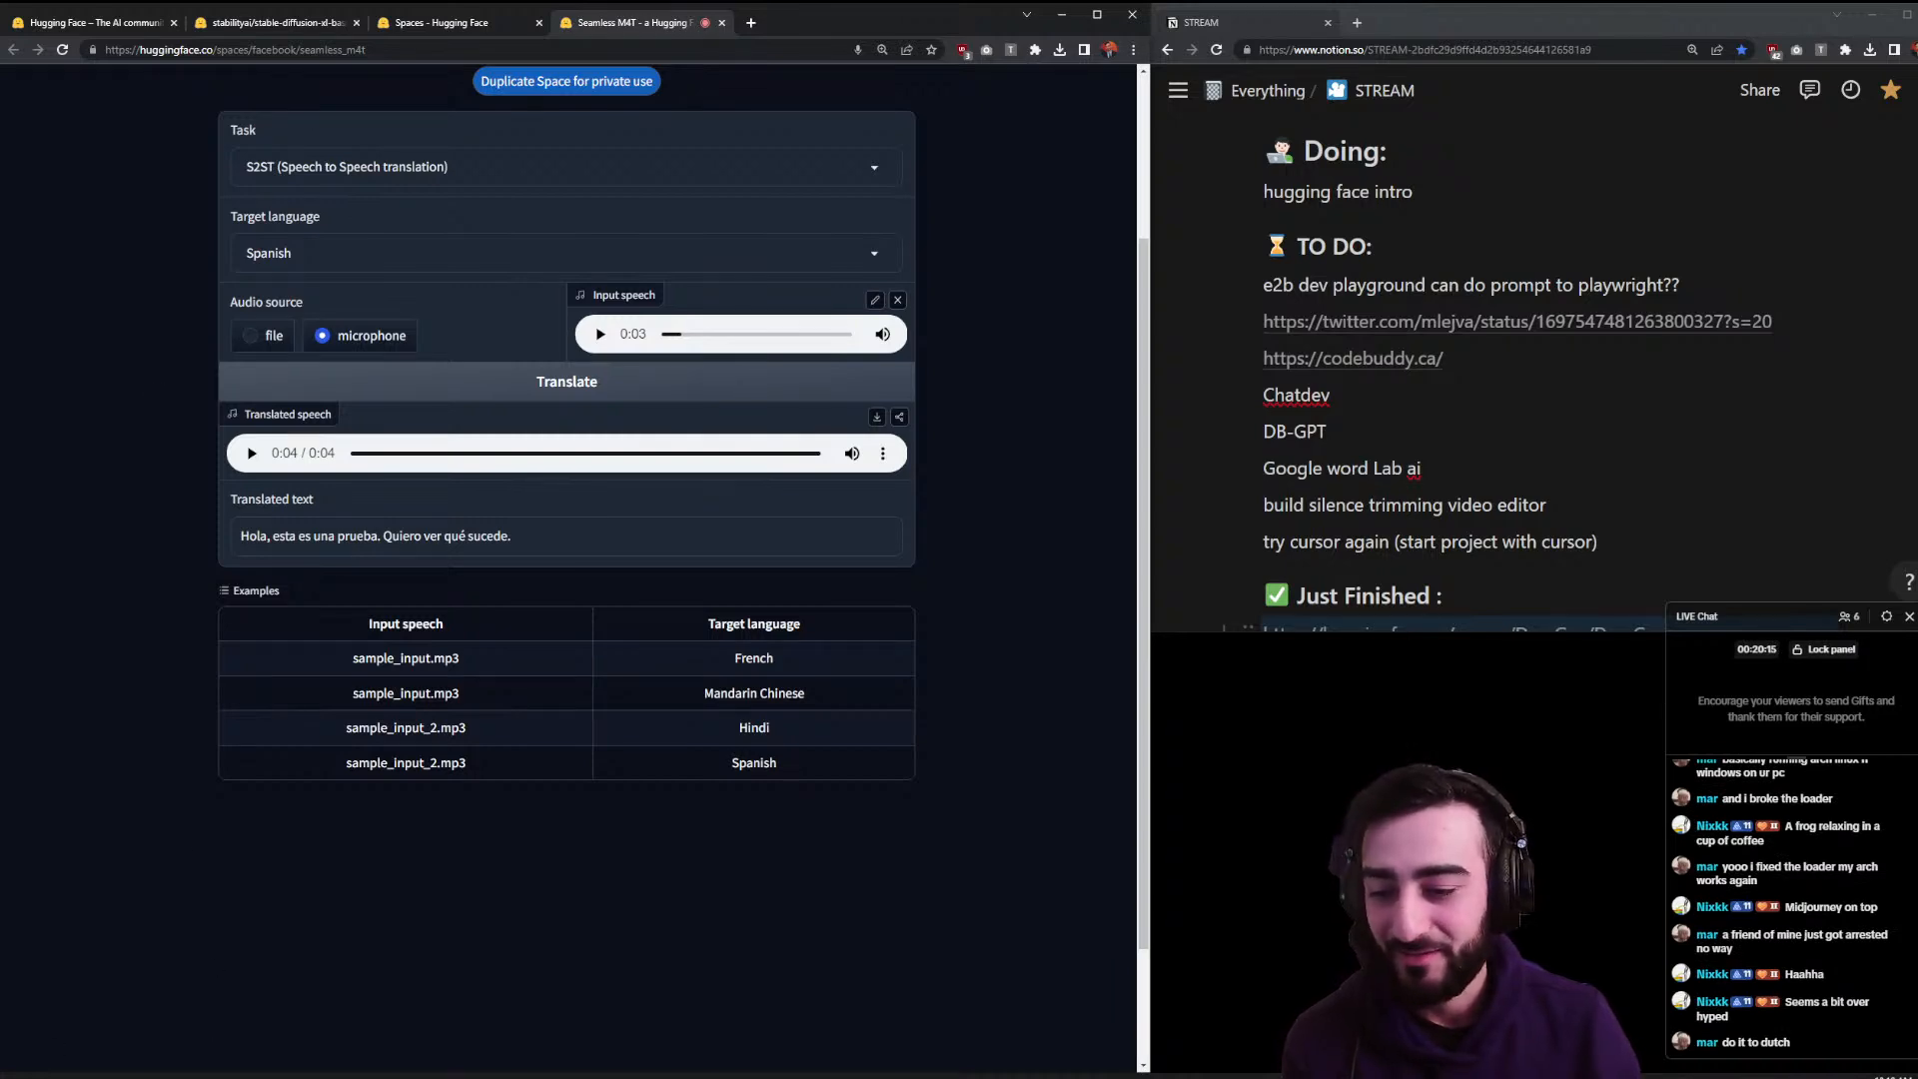
pyautogui.hotkey('alt', 'Tab')
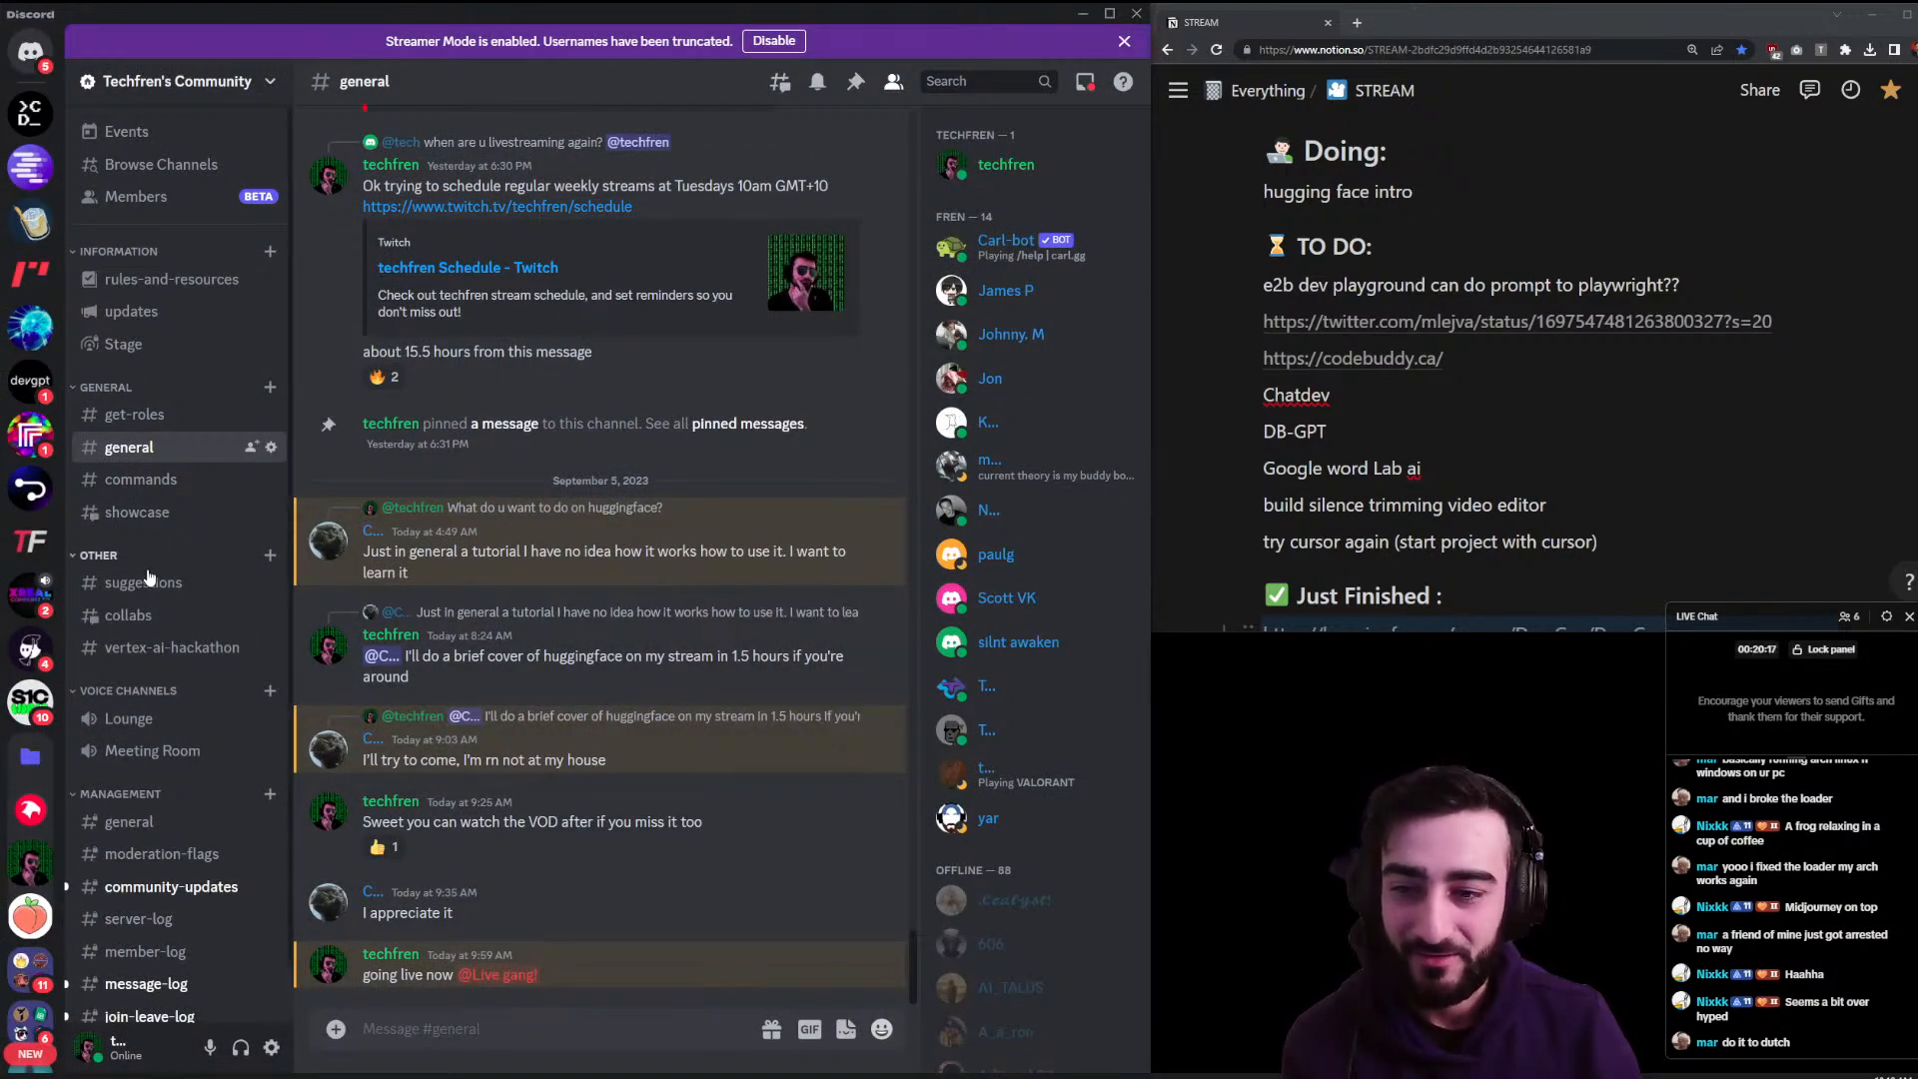
# - Open Techfren's Community #suggestions channel and scroll up through the shared links
pyautogui.click(143, 582)
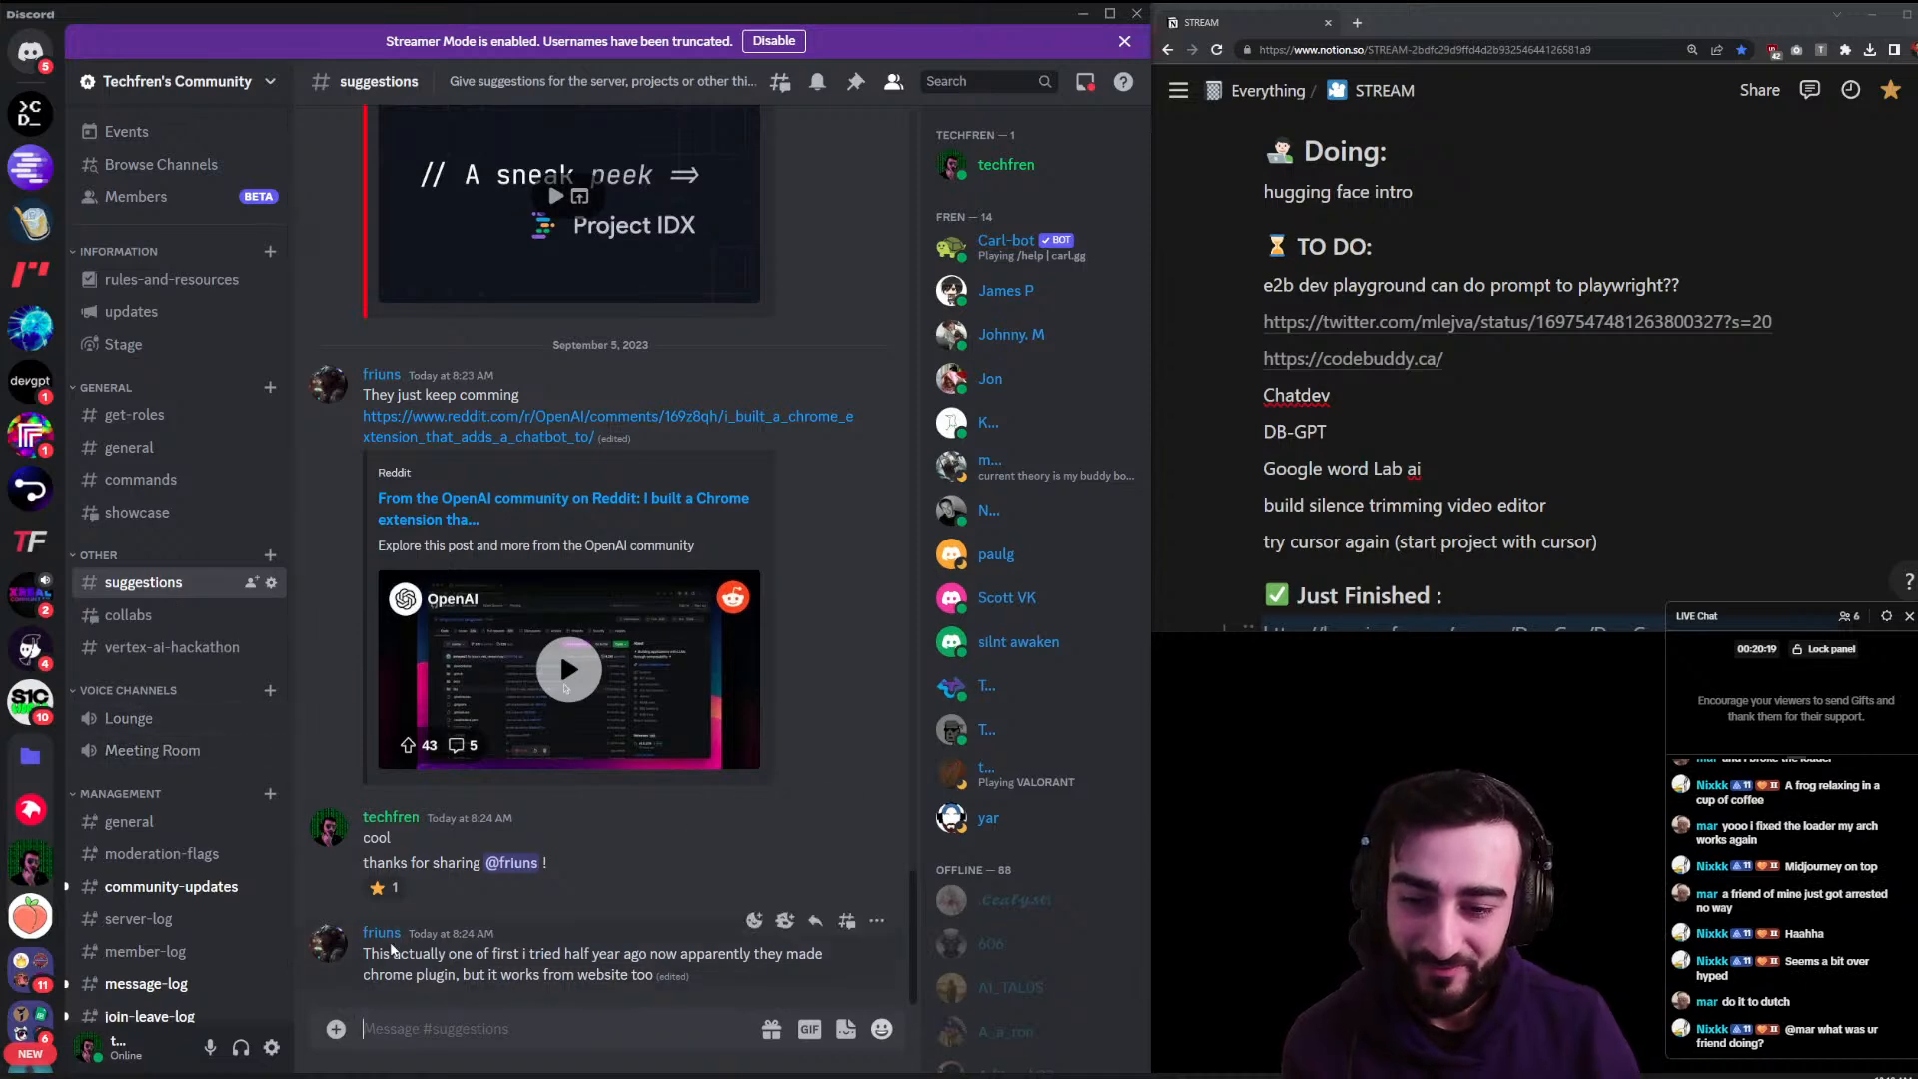
pyautogui.scroll(5, 826, 704)
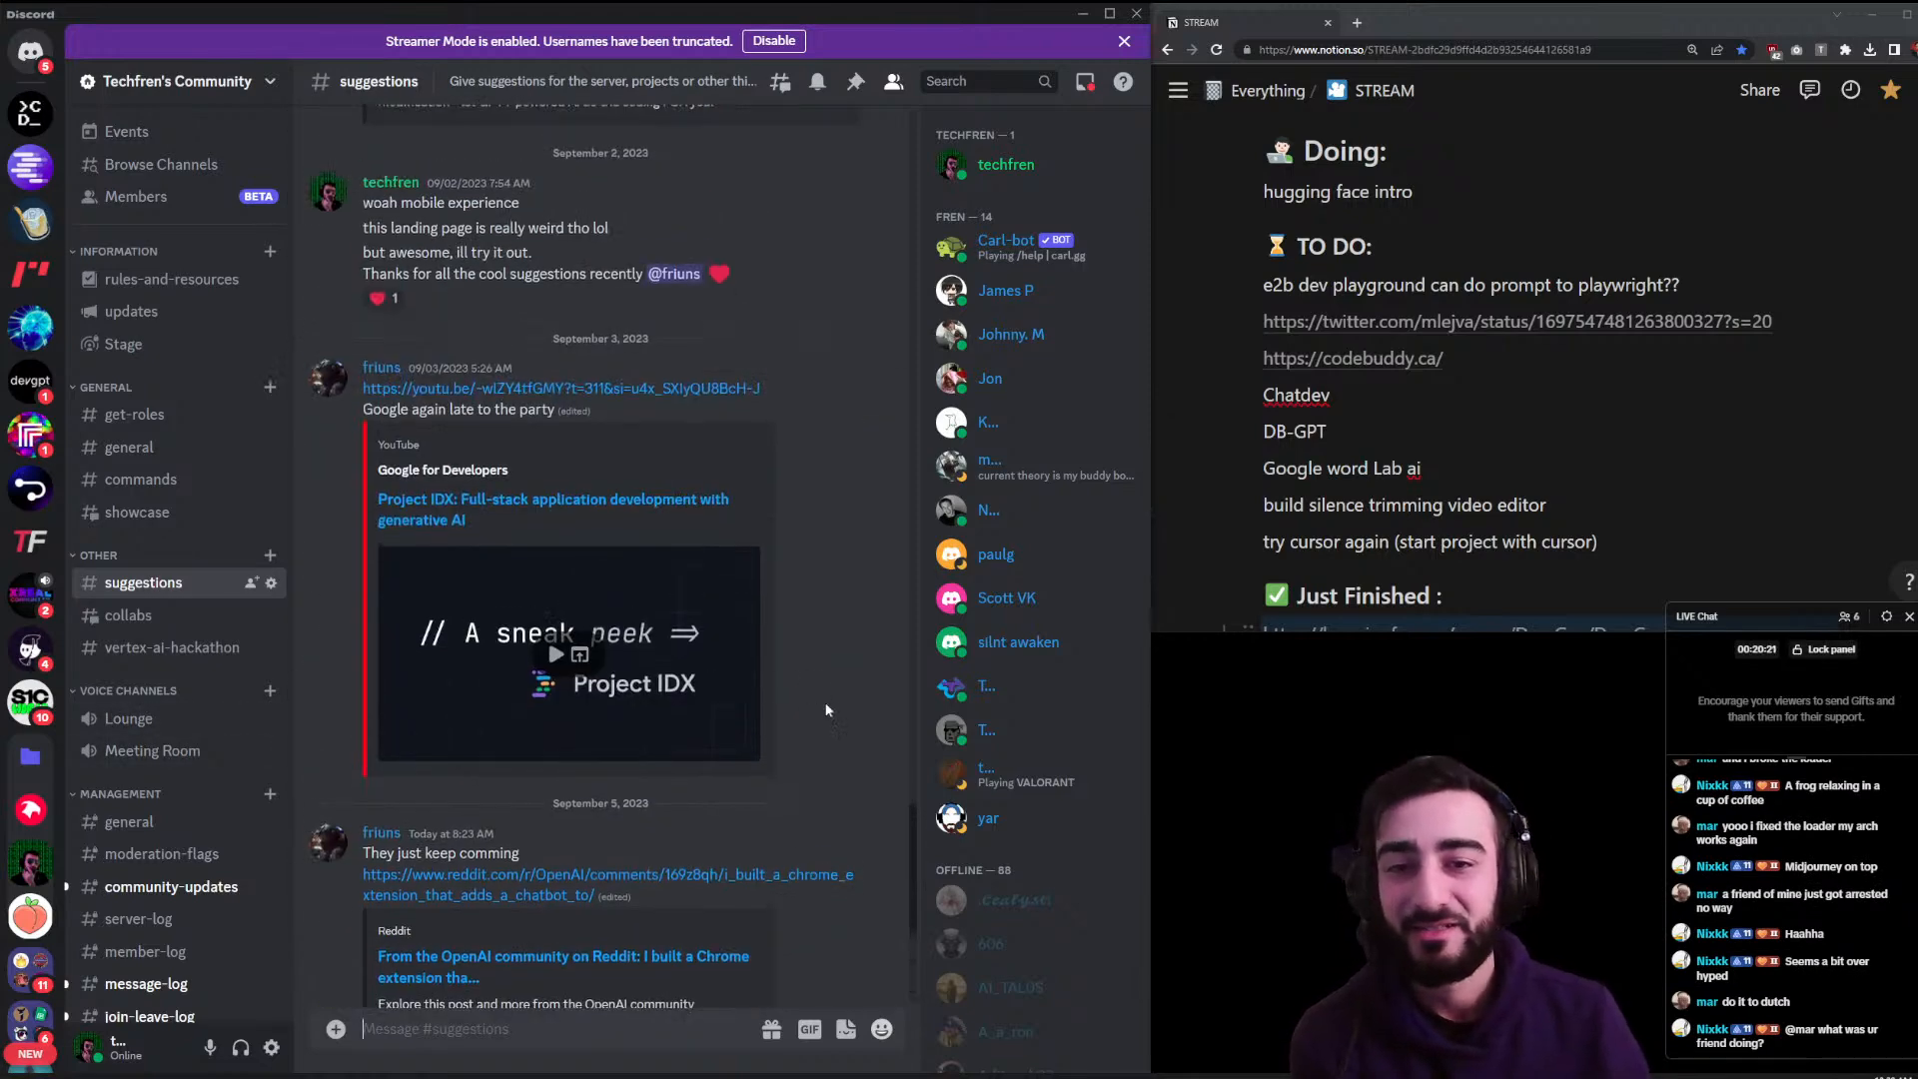
pyautogui.scroll(6, 826, 704)
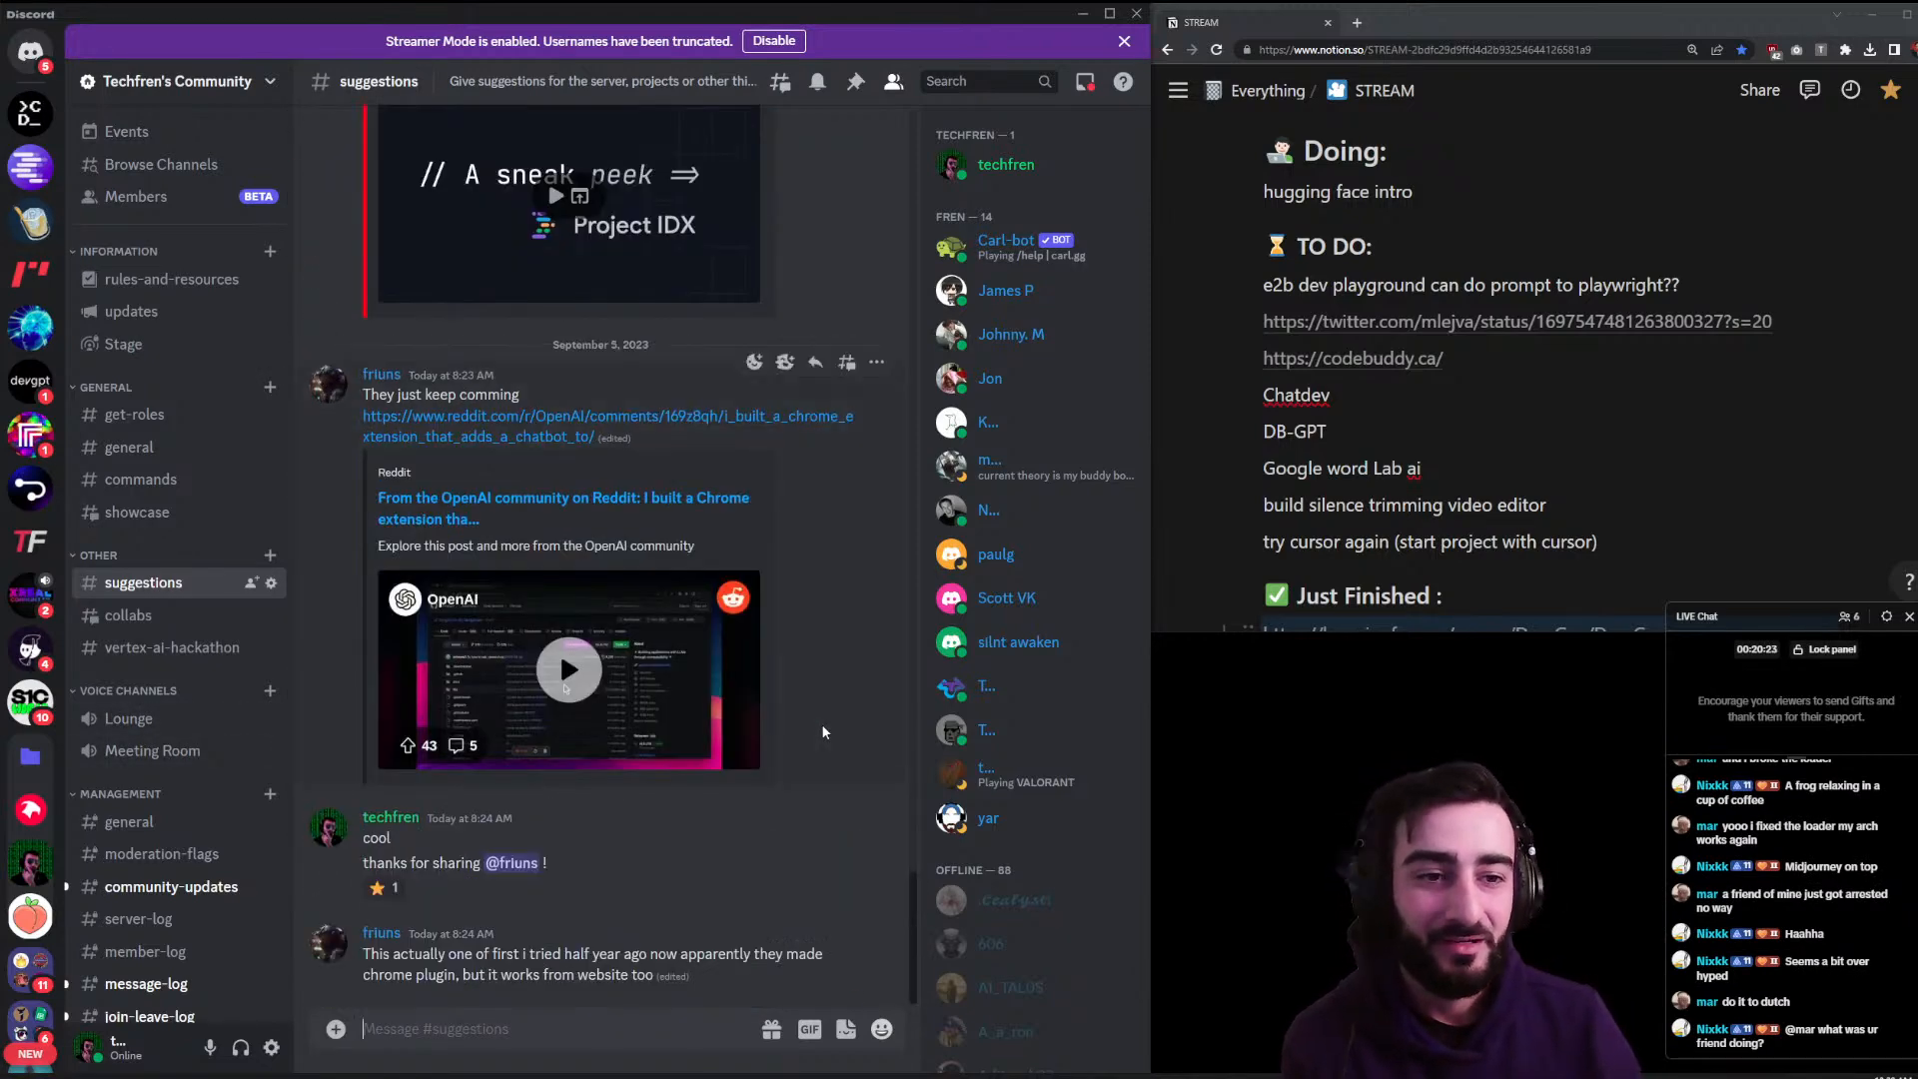
# - Minimize Discord and open YouTube in a new browser tab
pyautogui.click(1081, 16)
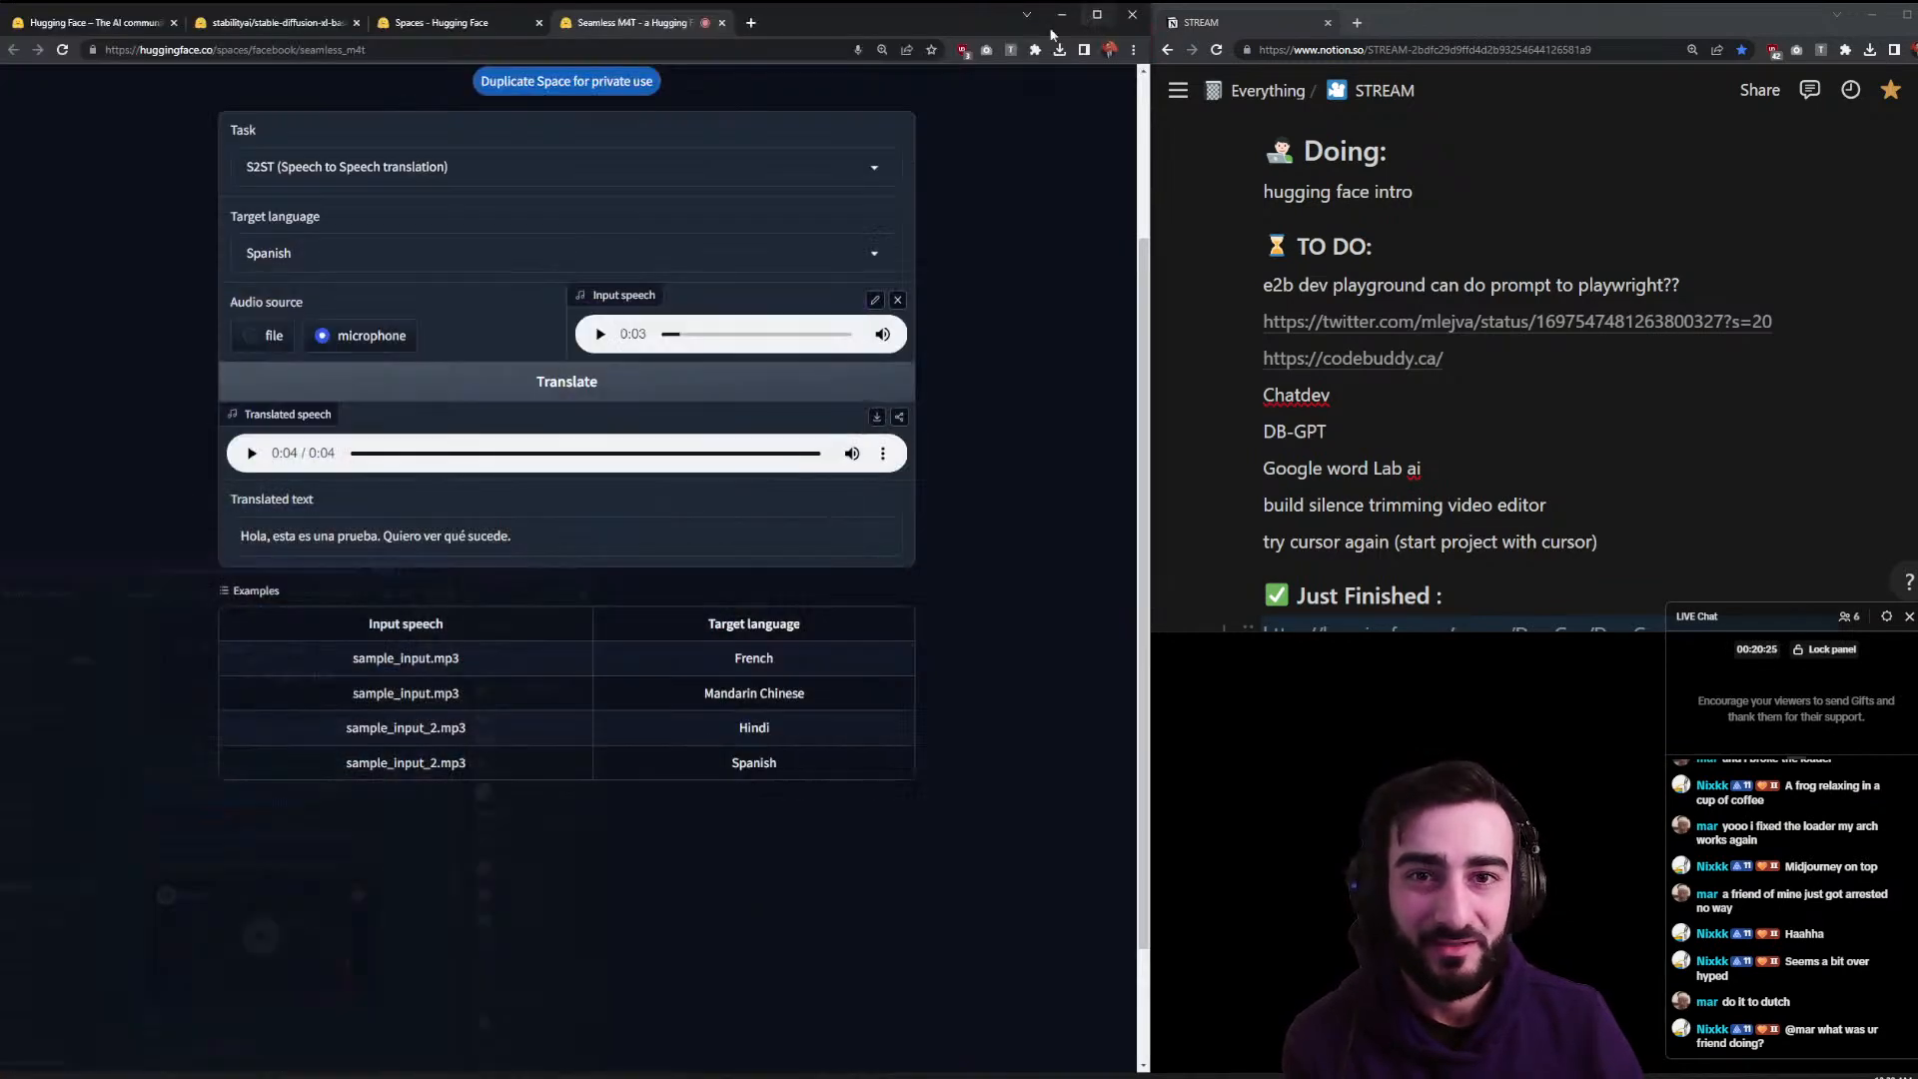
pyautogui.click(751, 22)
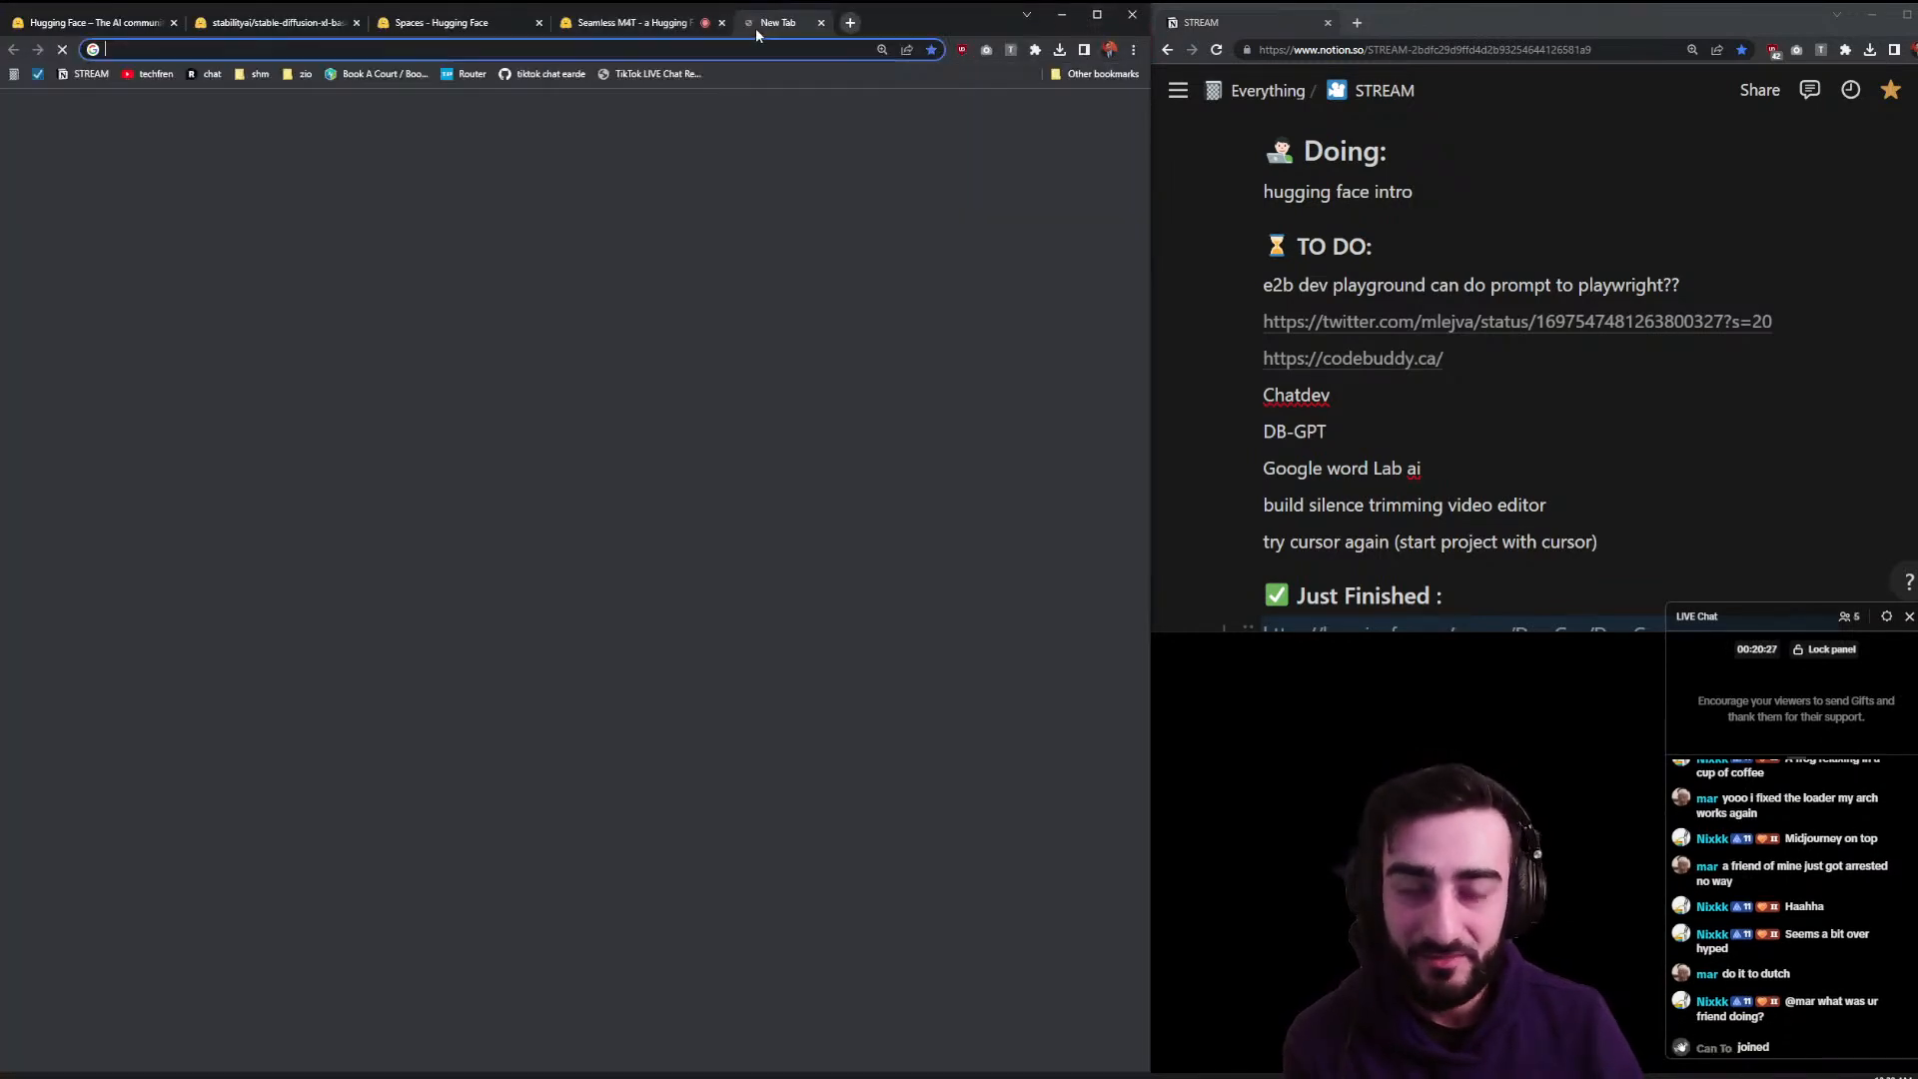
pyautogui.write('youtube.com')
pyautogui.press('Return')
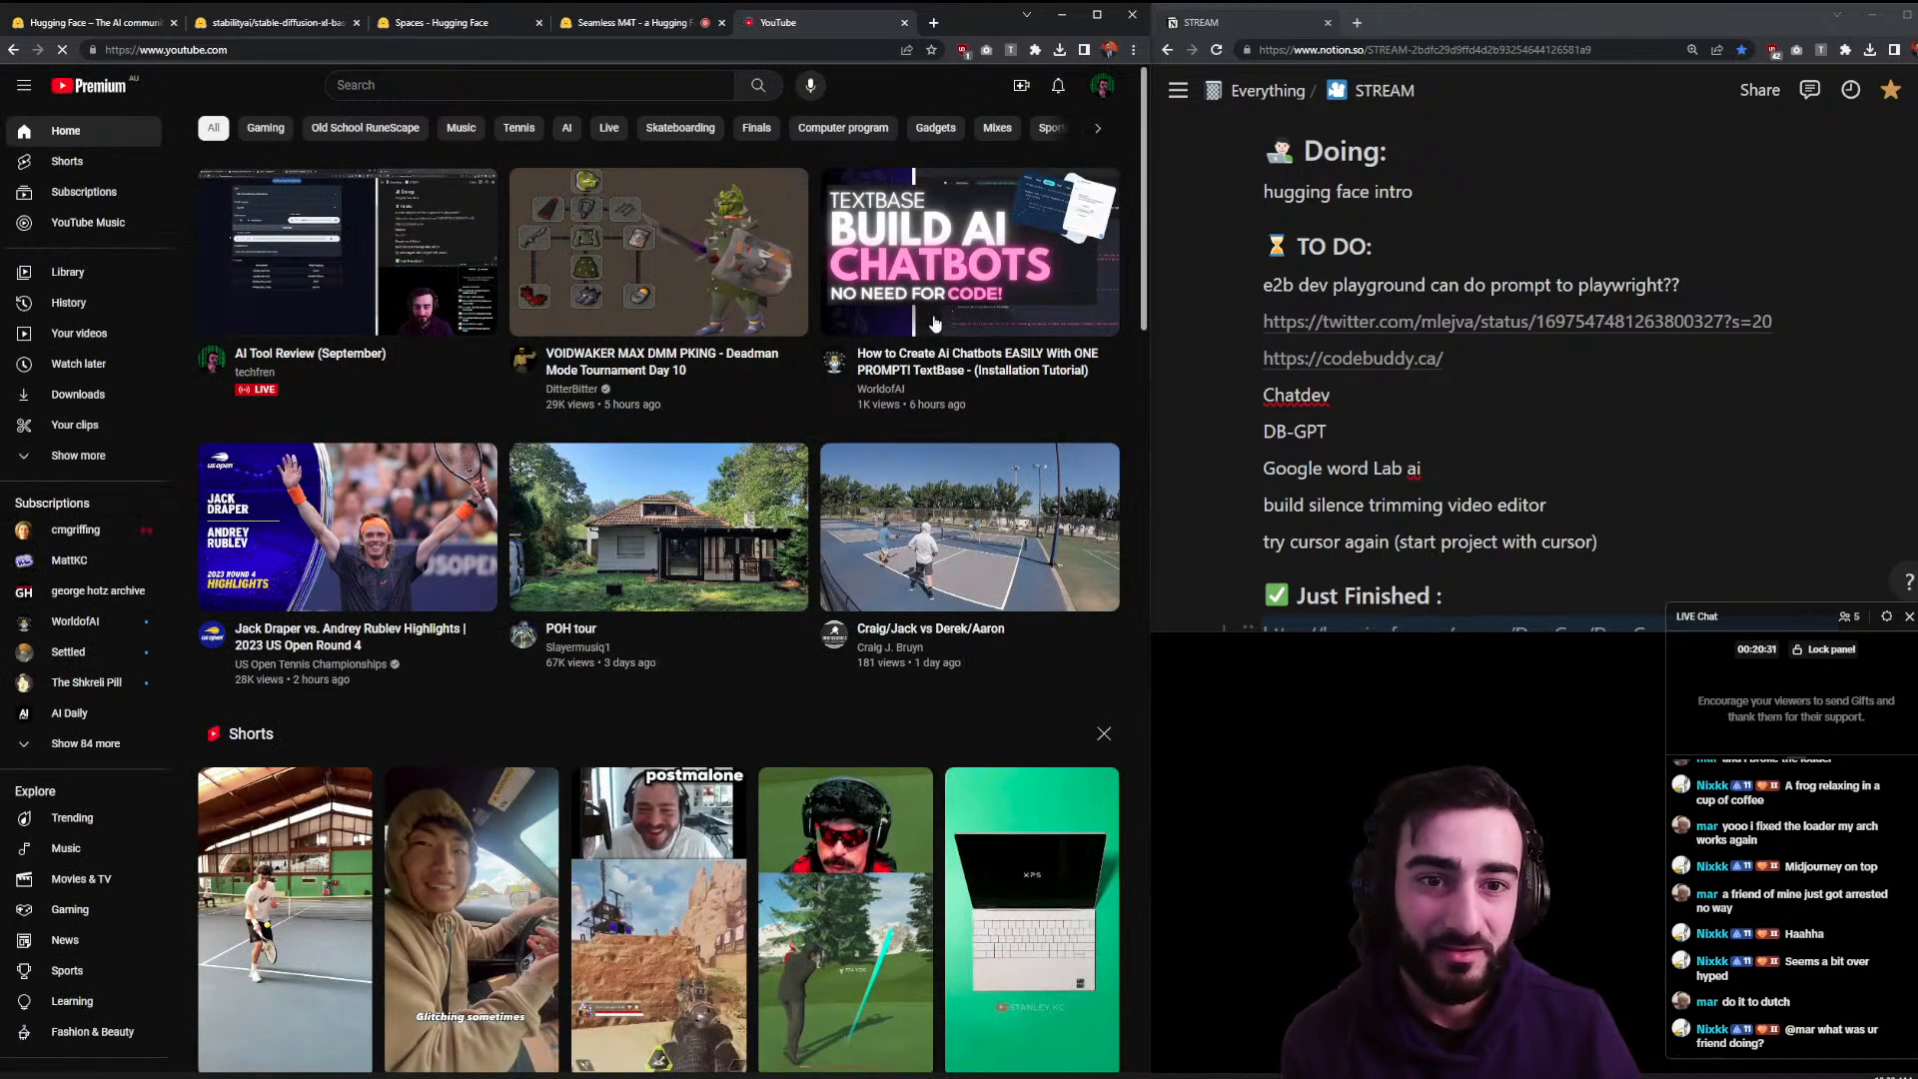
# - Browse the WorldofAI channel's videos and About page (19K subscribers, 185 videos)
pyautogui.click(880, 389)
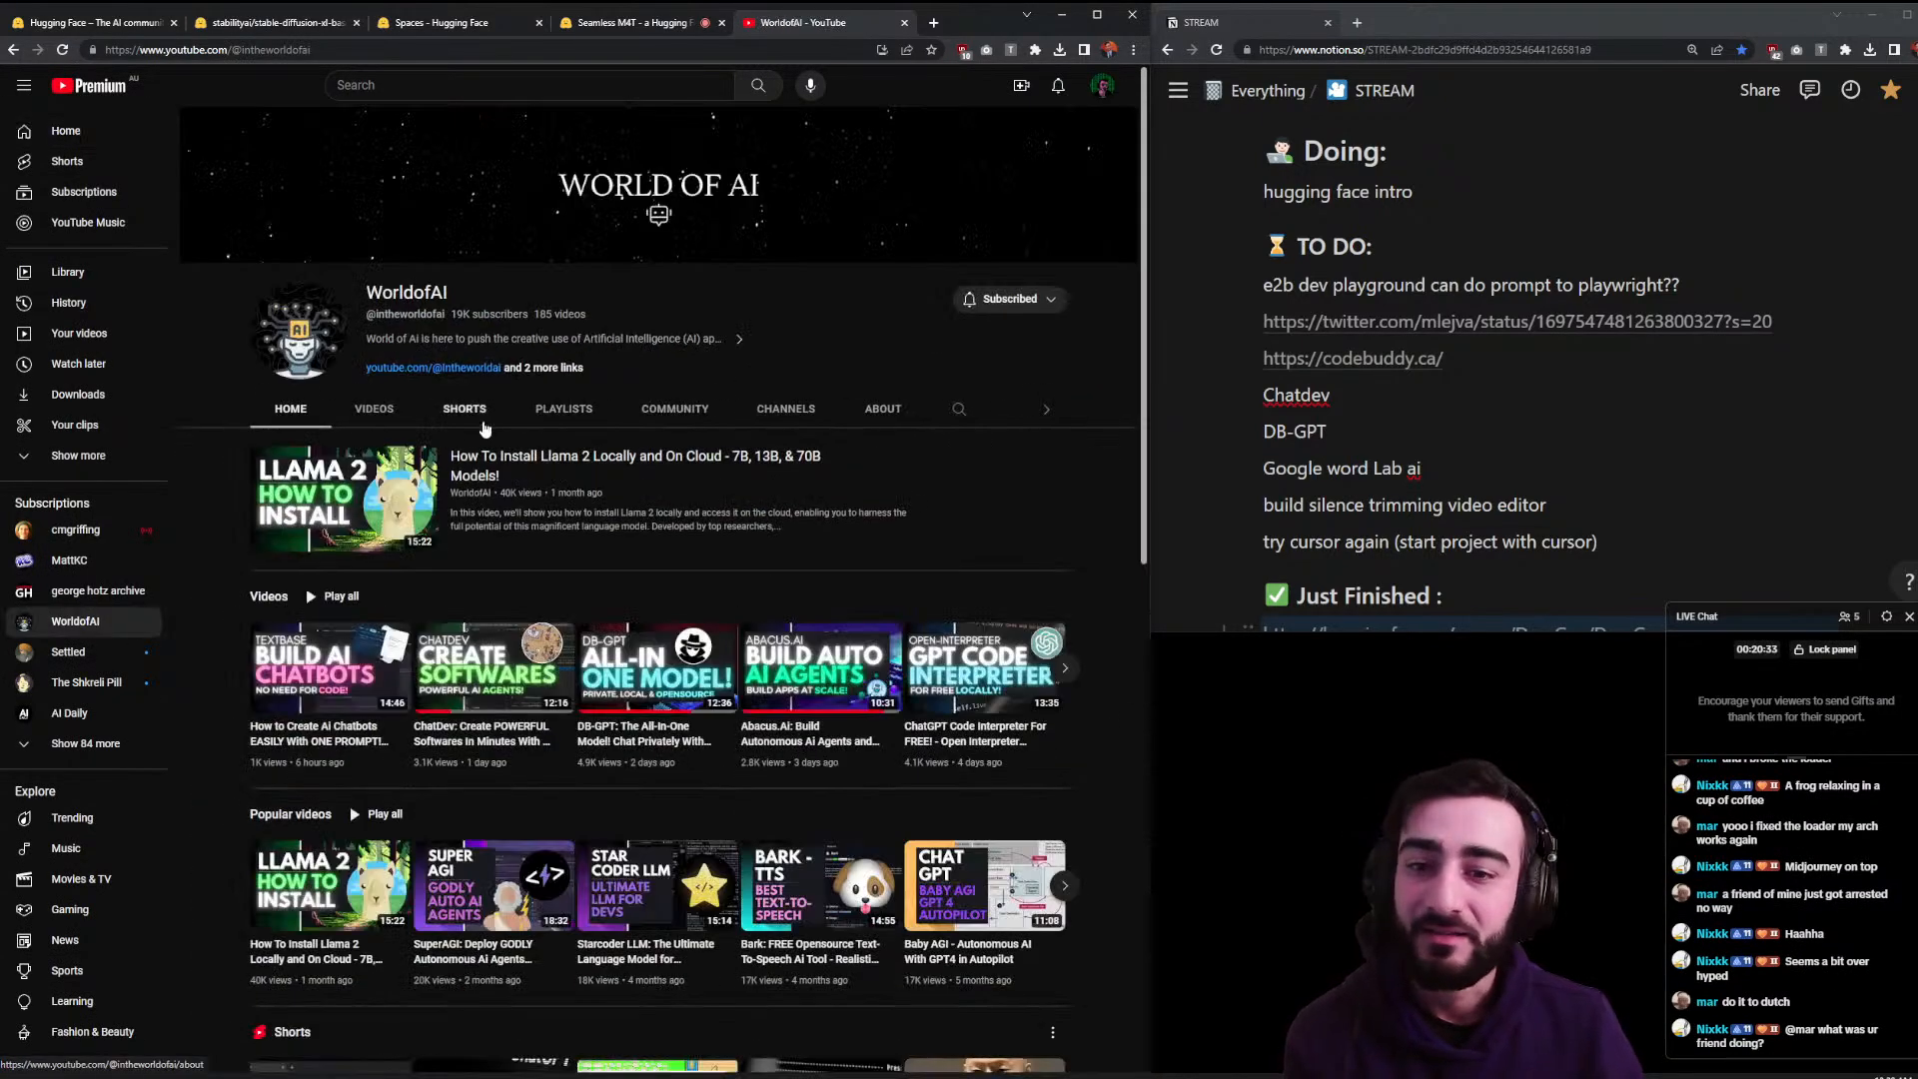
pyautogui.click(388, 409)
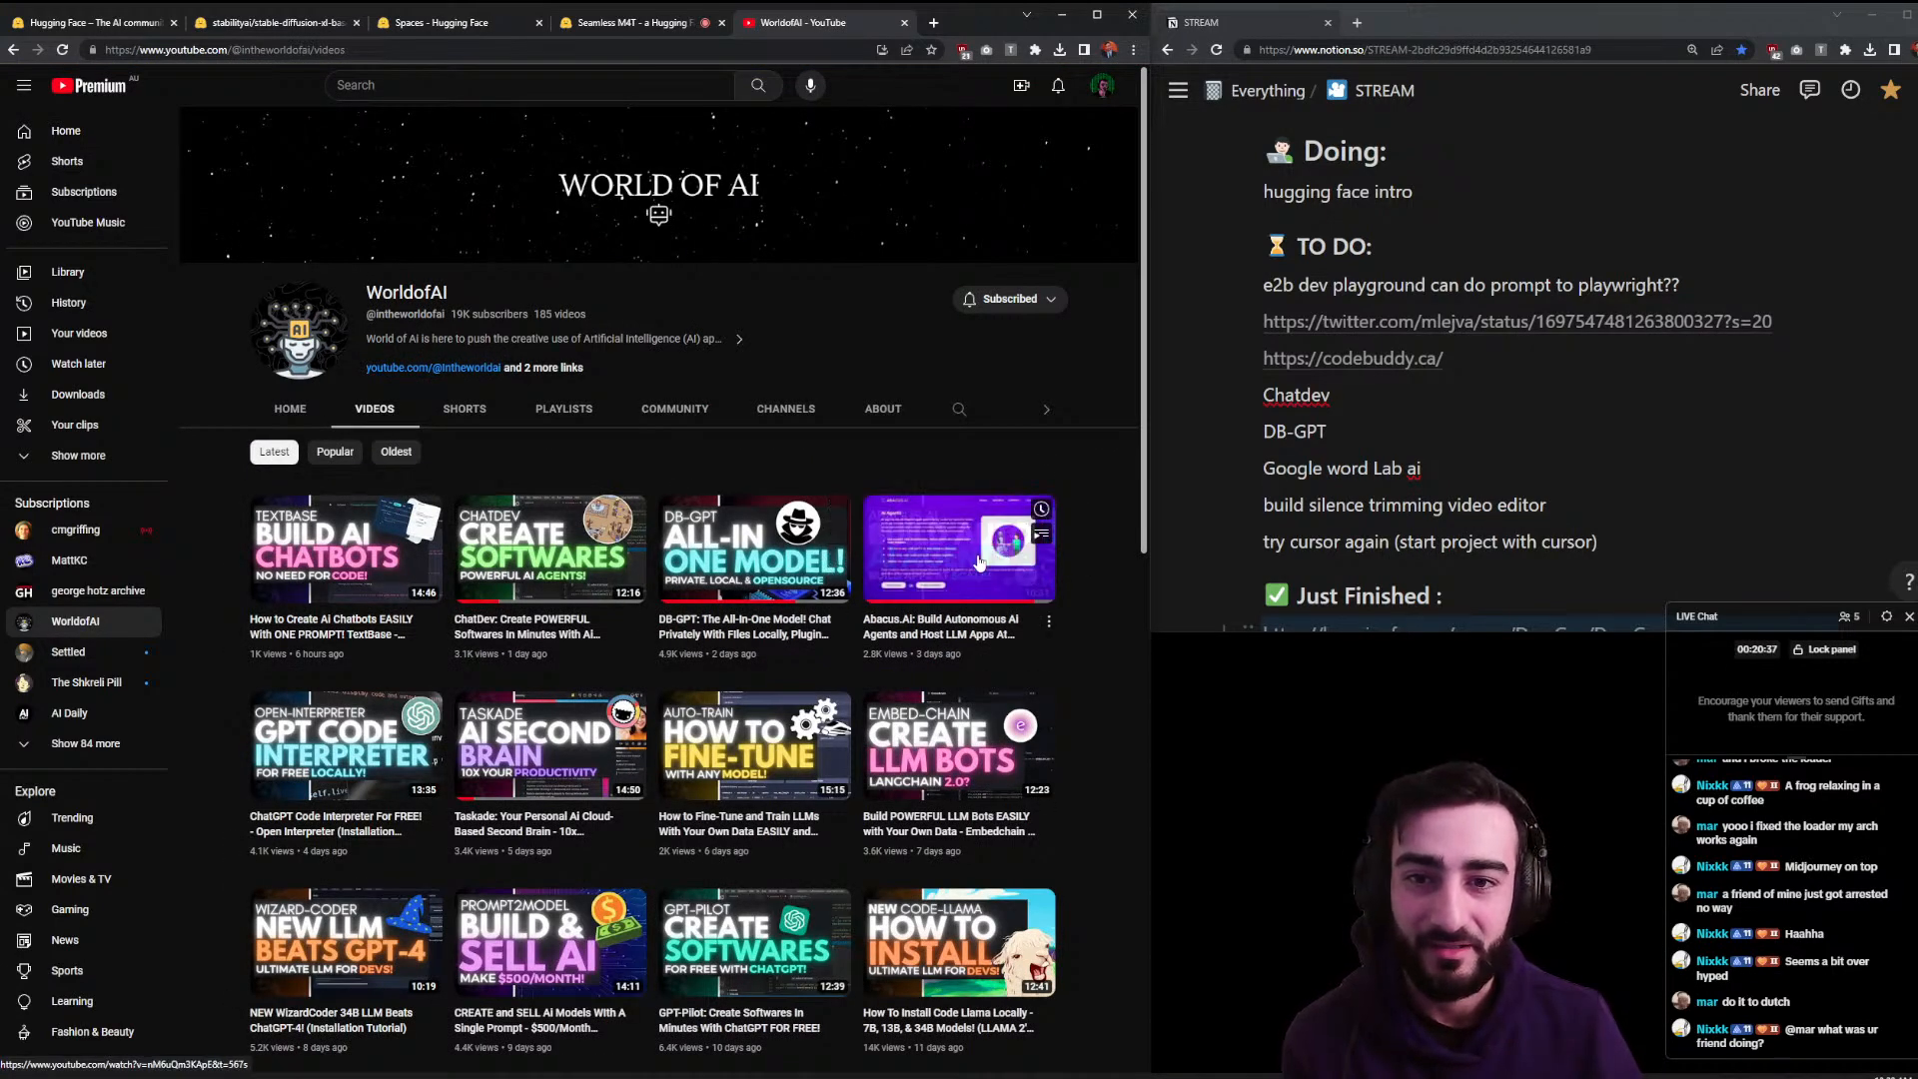
pyautogui.moveTo(450, 316); pyautogui.dragTo(476, 313)
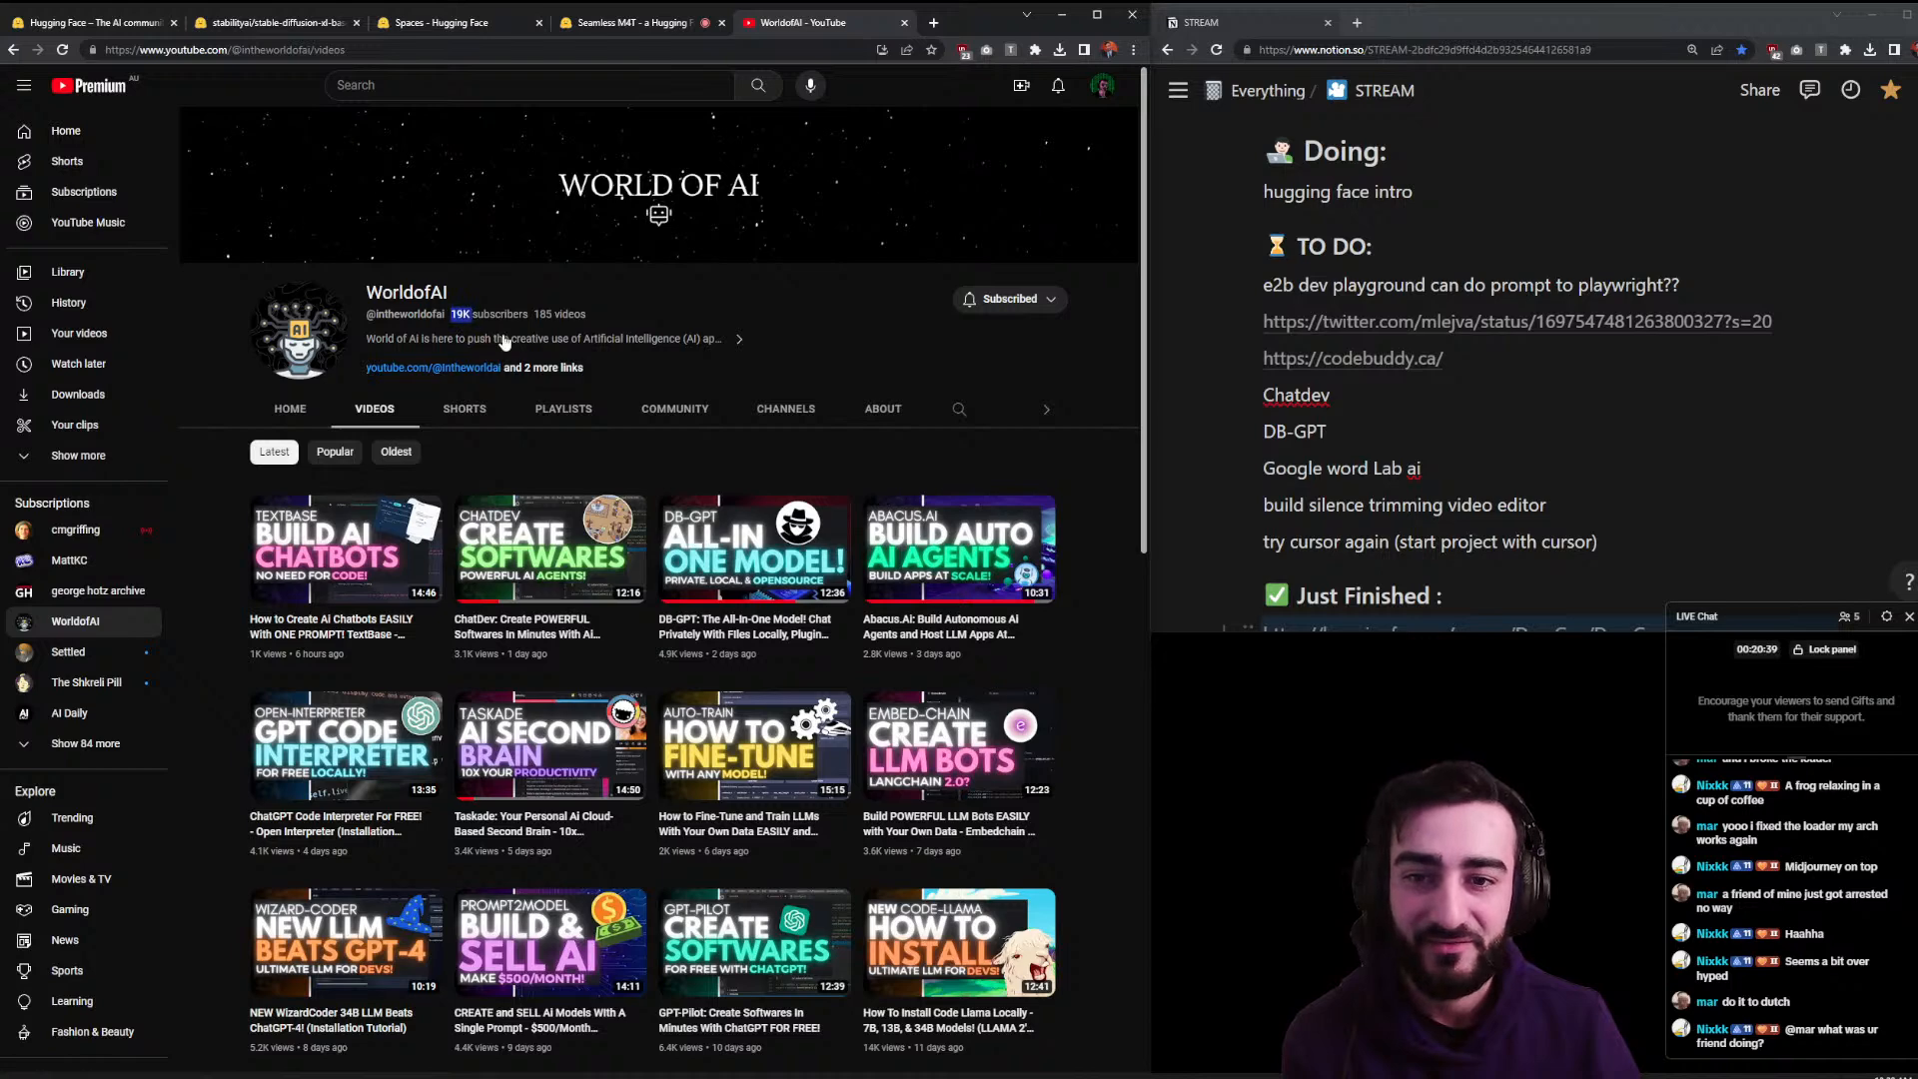
pyautogui.click(551, 367)
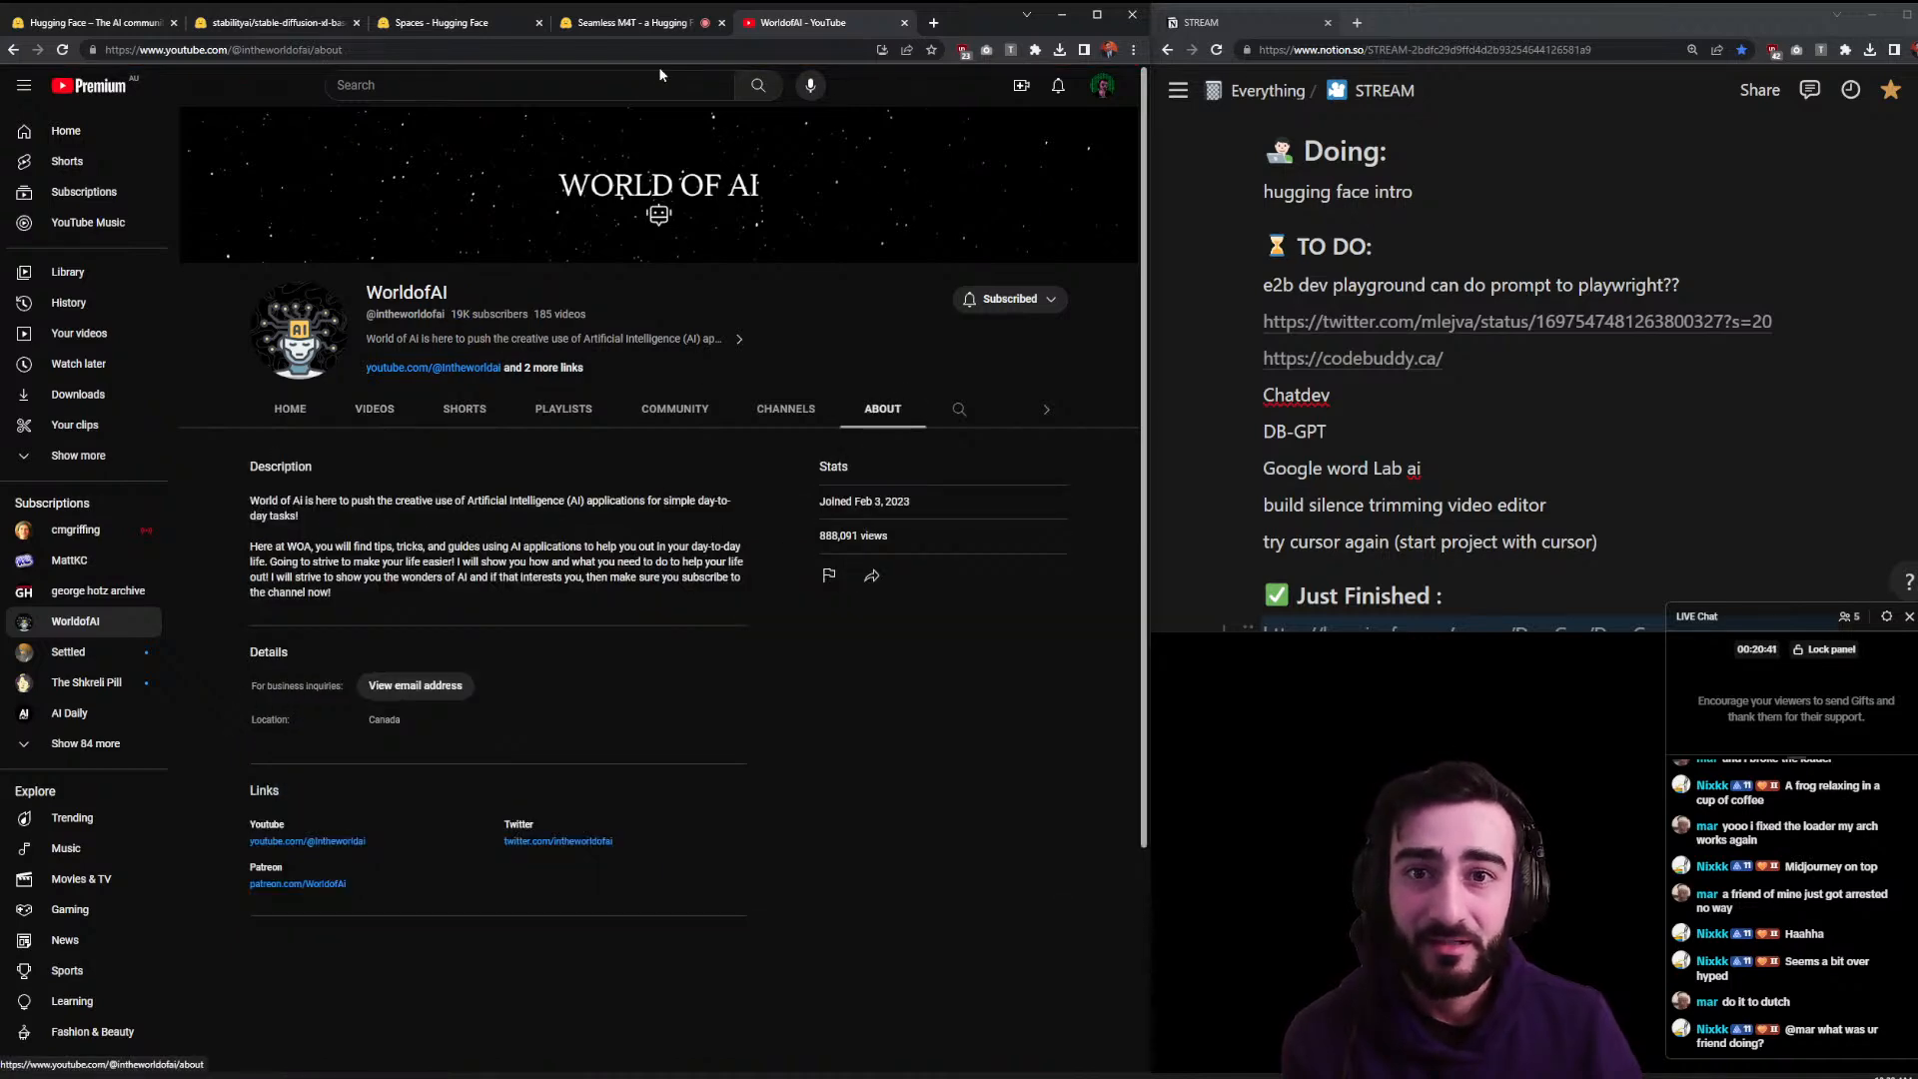
# - Go to tiktok.com in the same tab
pyautogui.hotkey('ctrl', 'l')
pyautogui.write('tiktok')
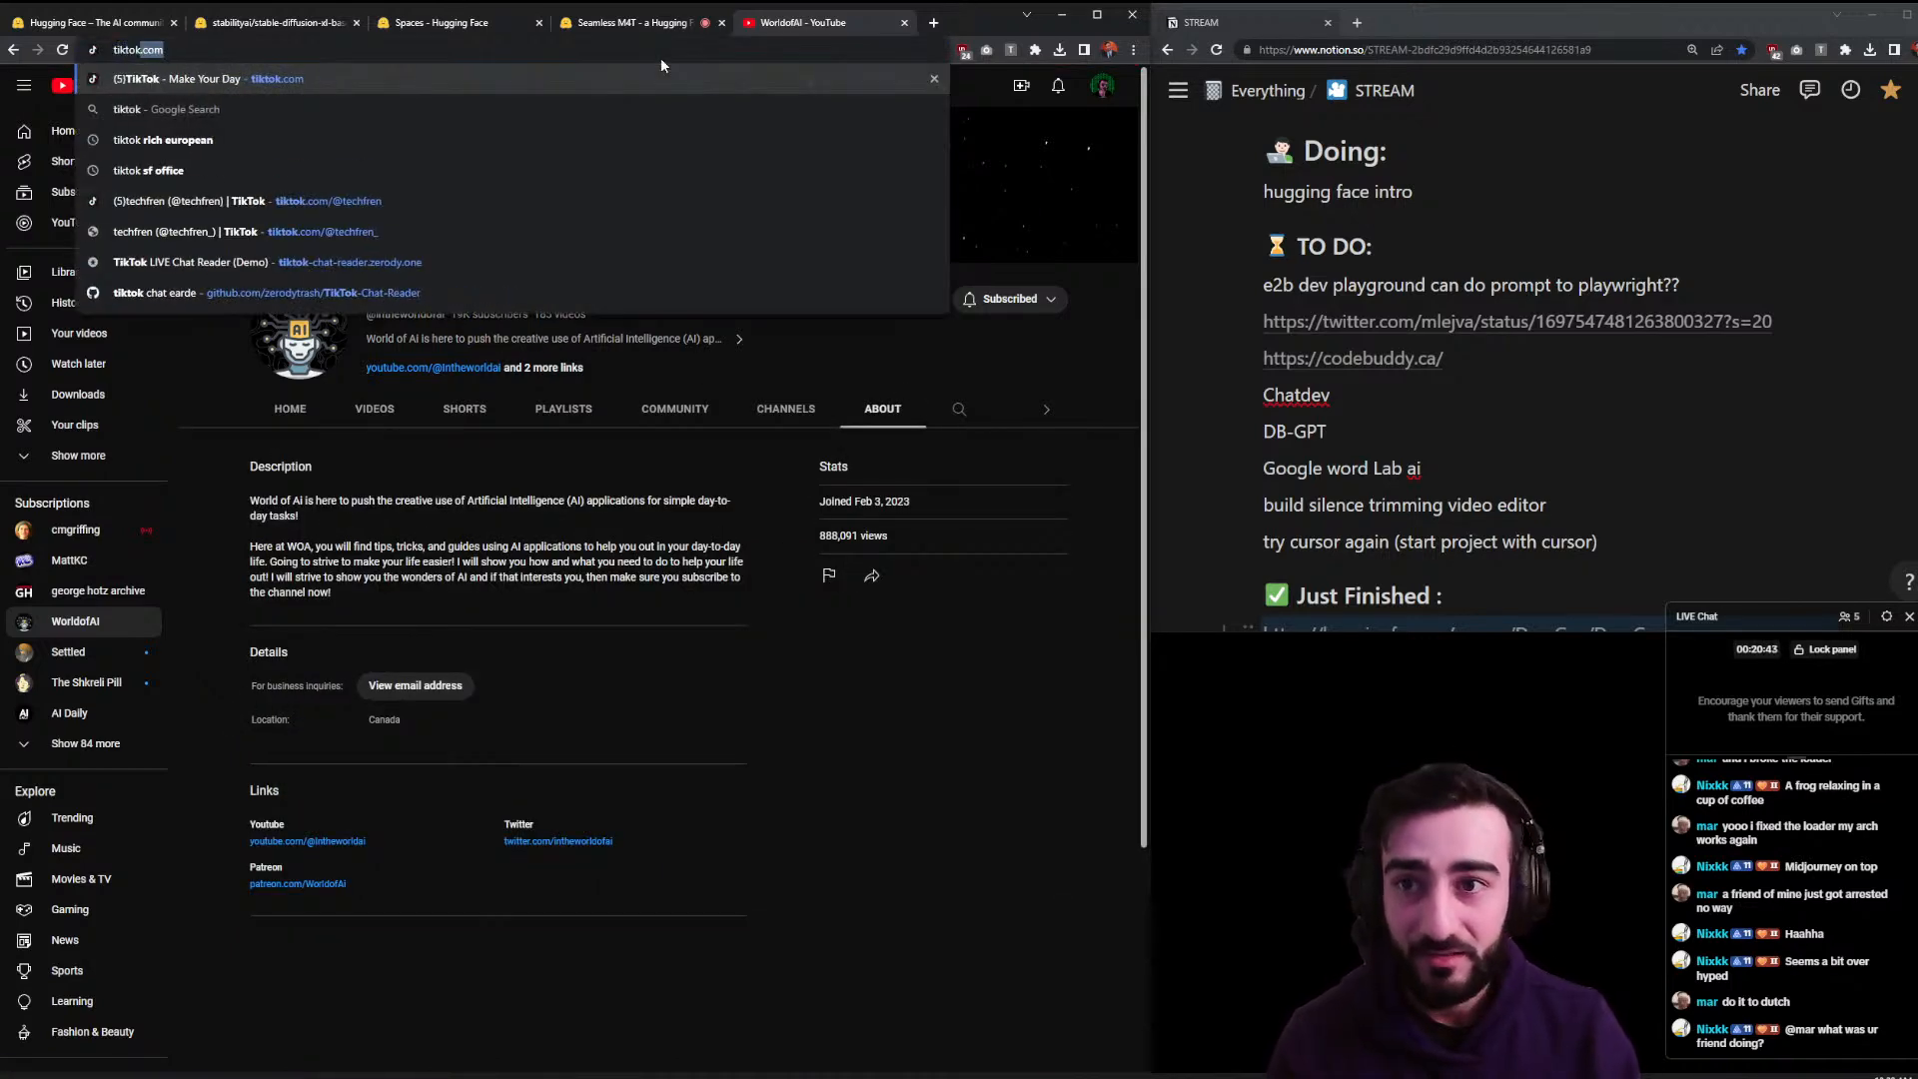
pyautogui.press('Return')
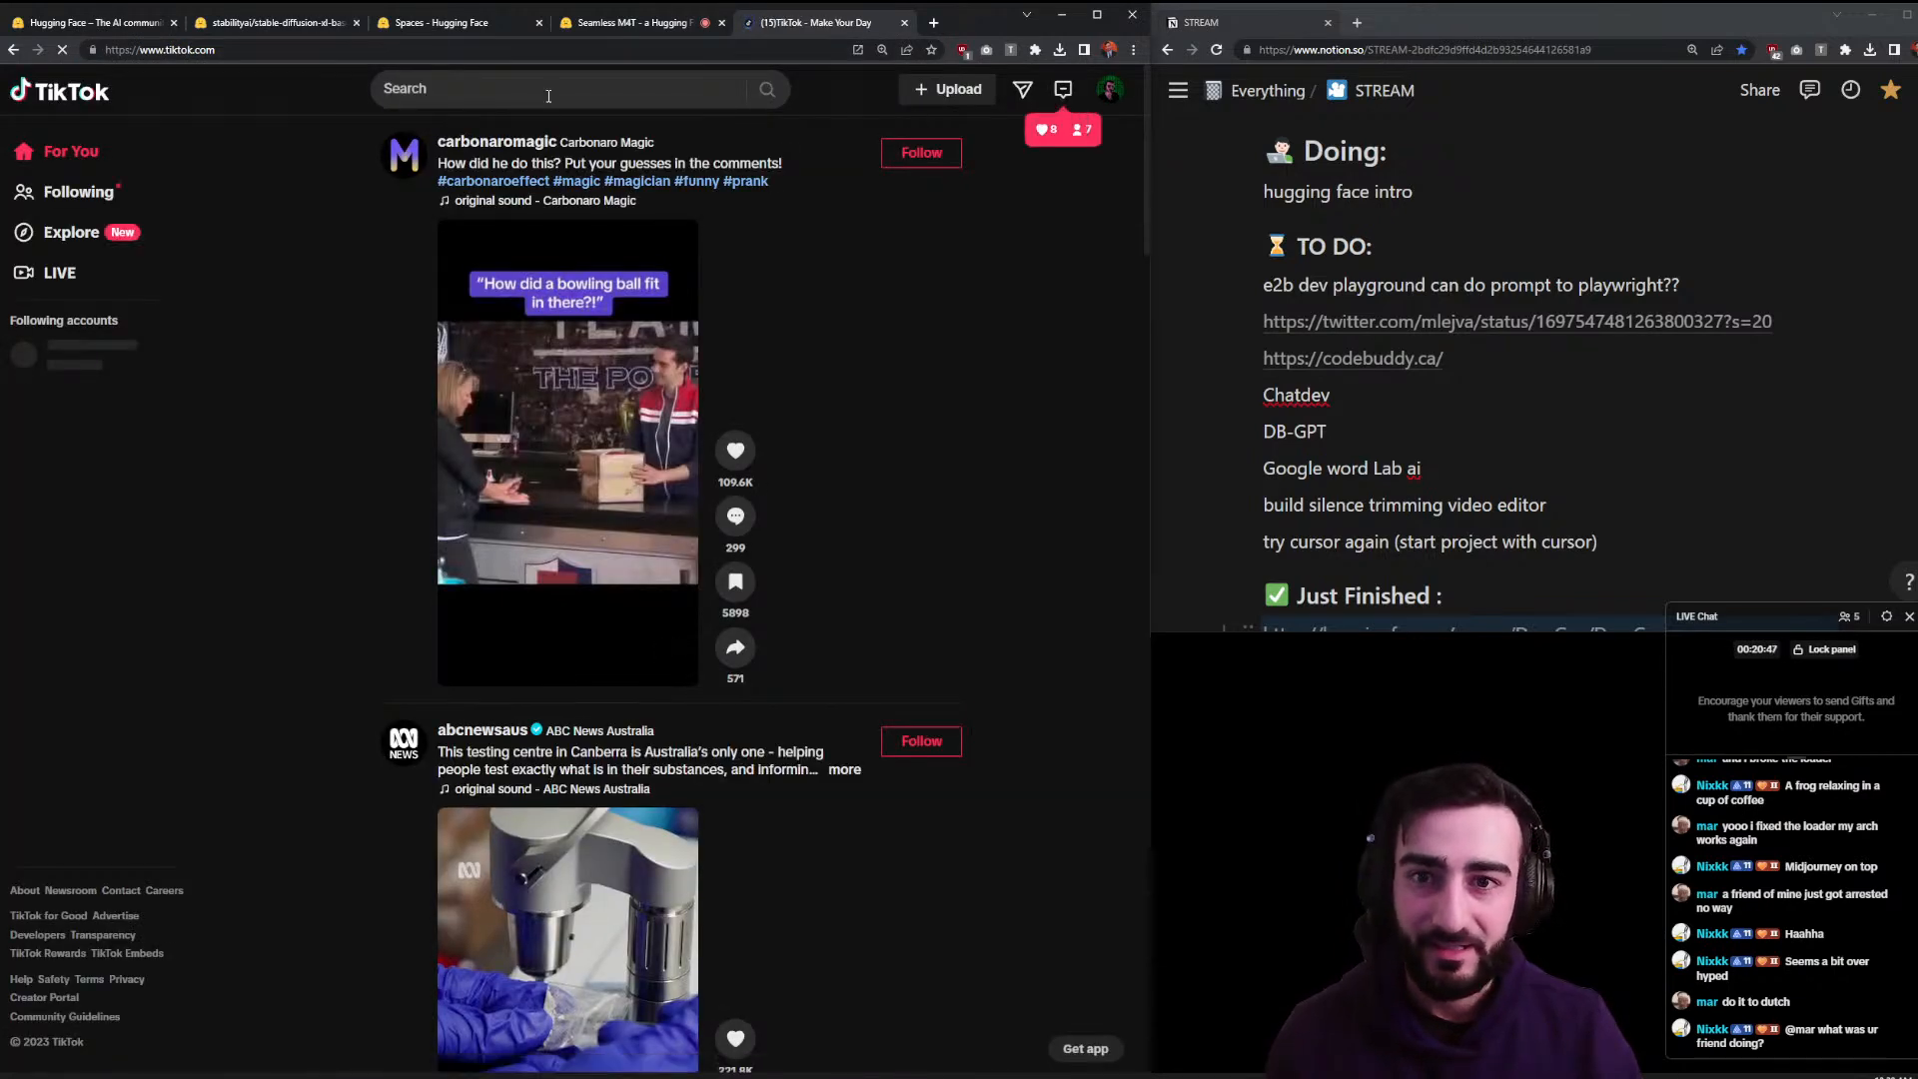
# - Search TikTok for 'ai and', open the suggested AI creator's profile and check notifications
pyautogui.click(545, 94)
pyautogui.write('ai')
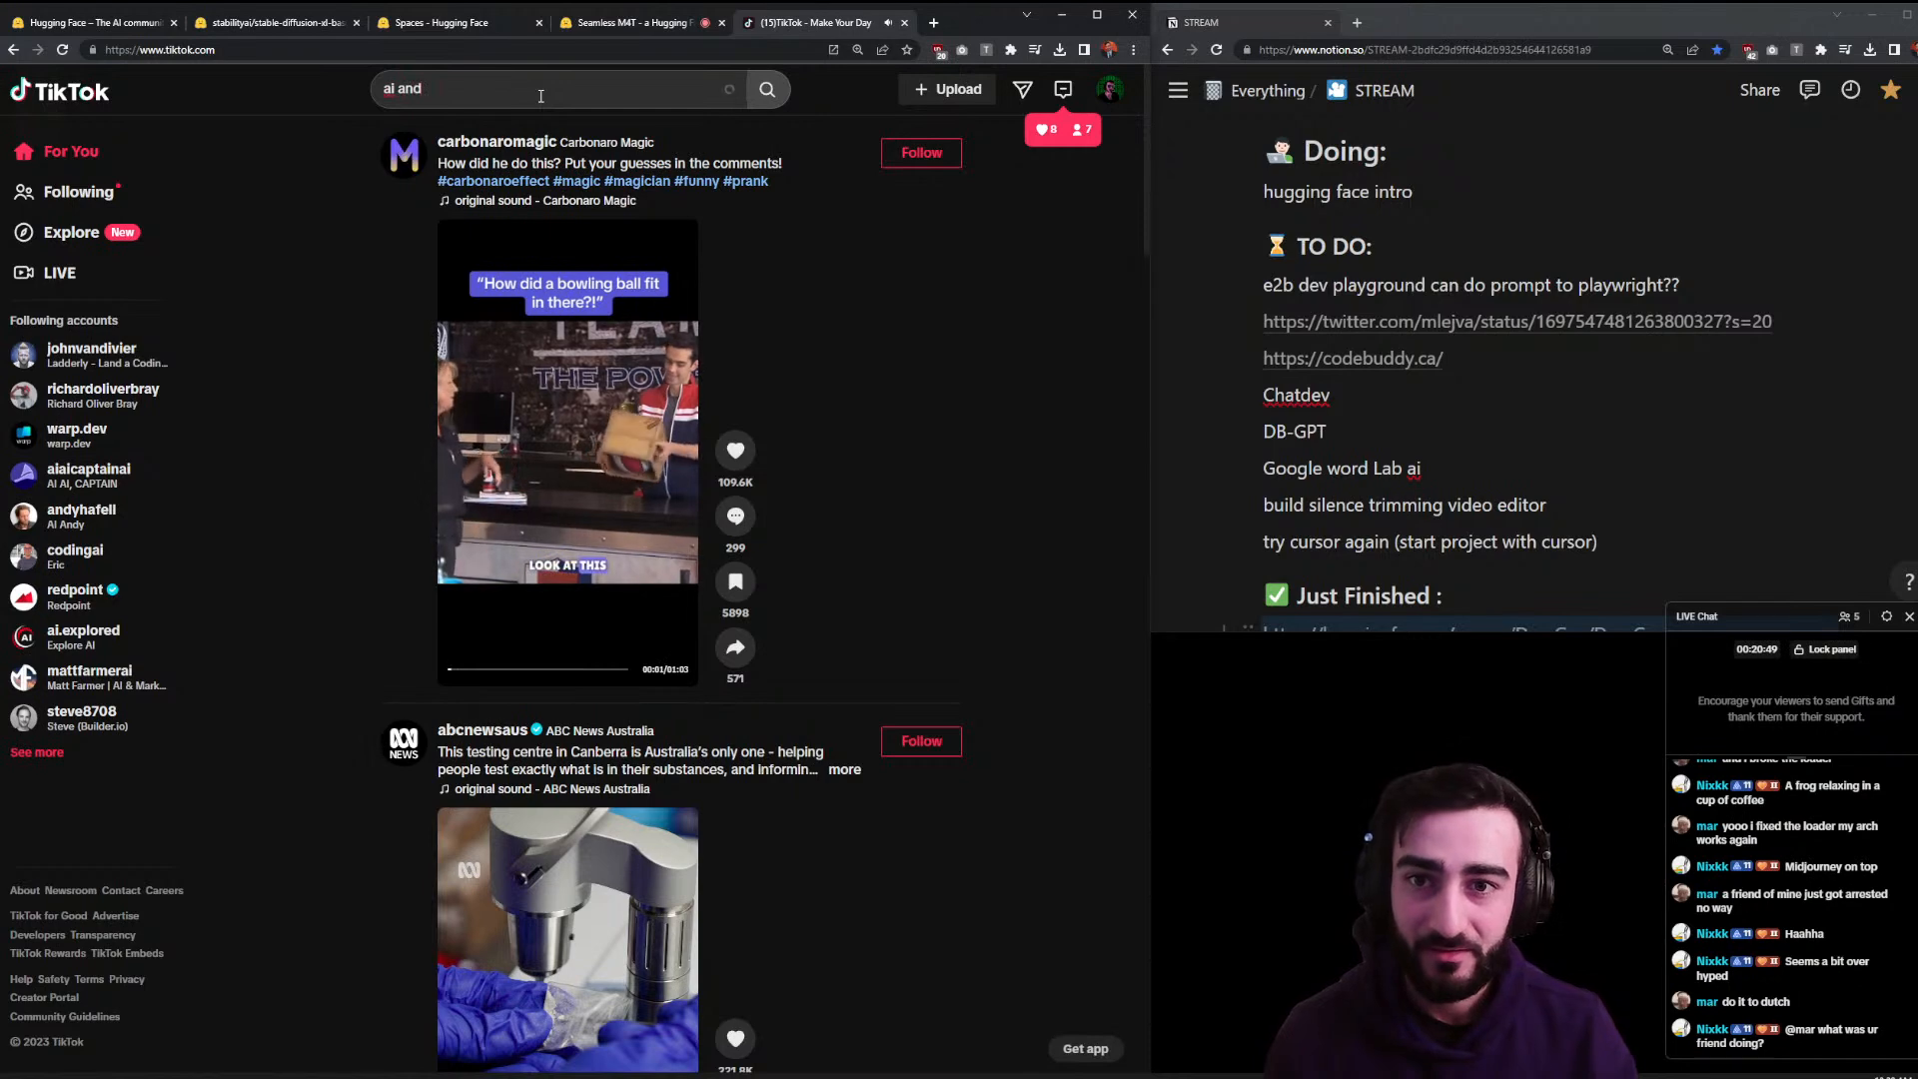
pyautogui.write(' and')
pyautogui.click(486, 440)
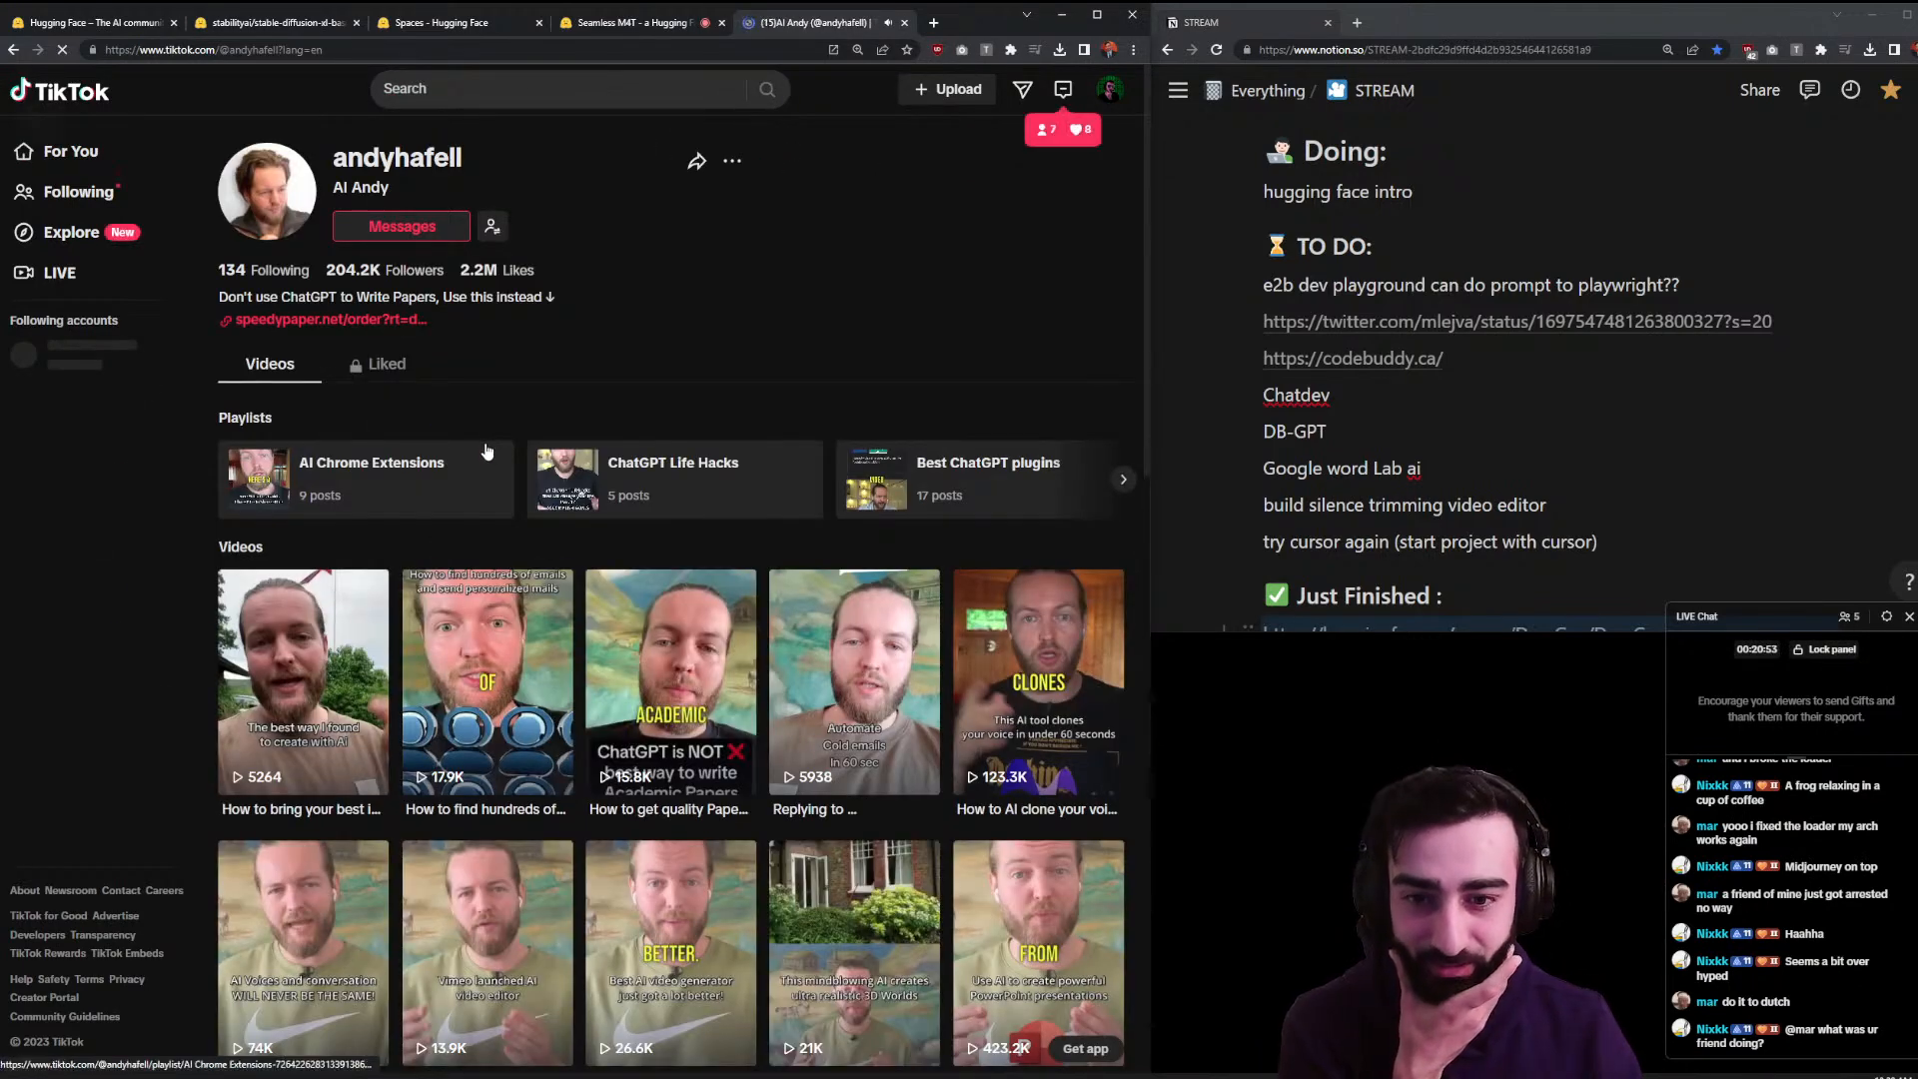
pyautogui.click(1062, 90)
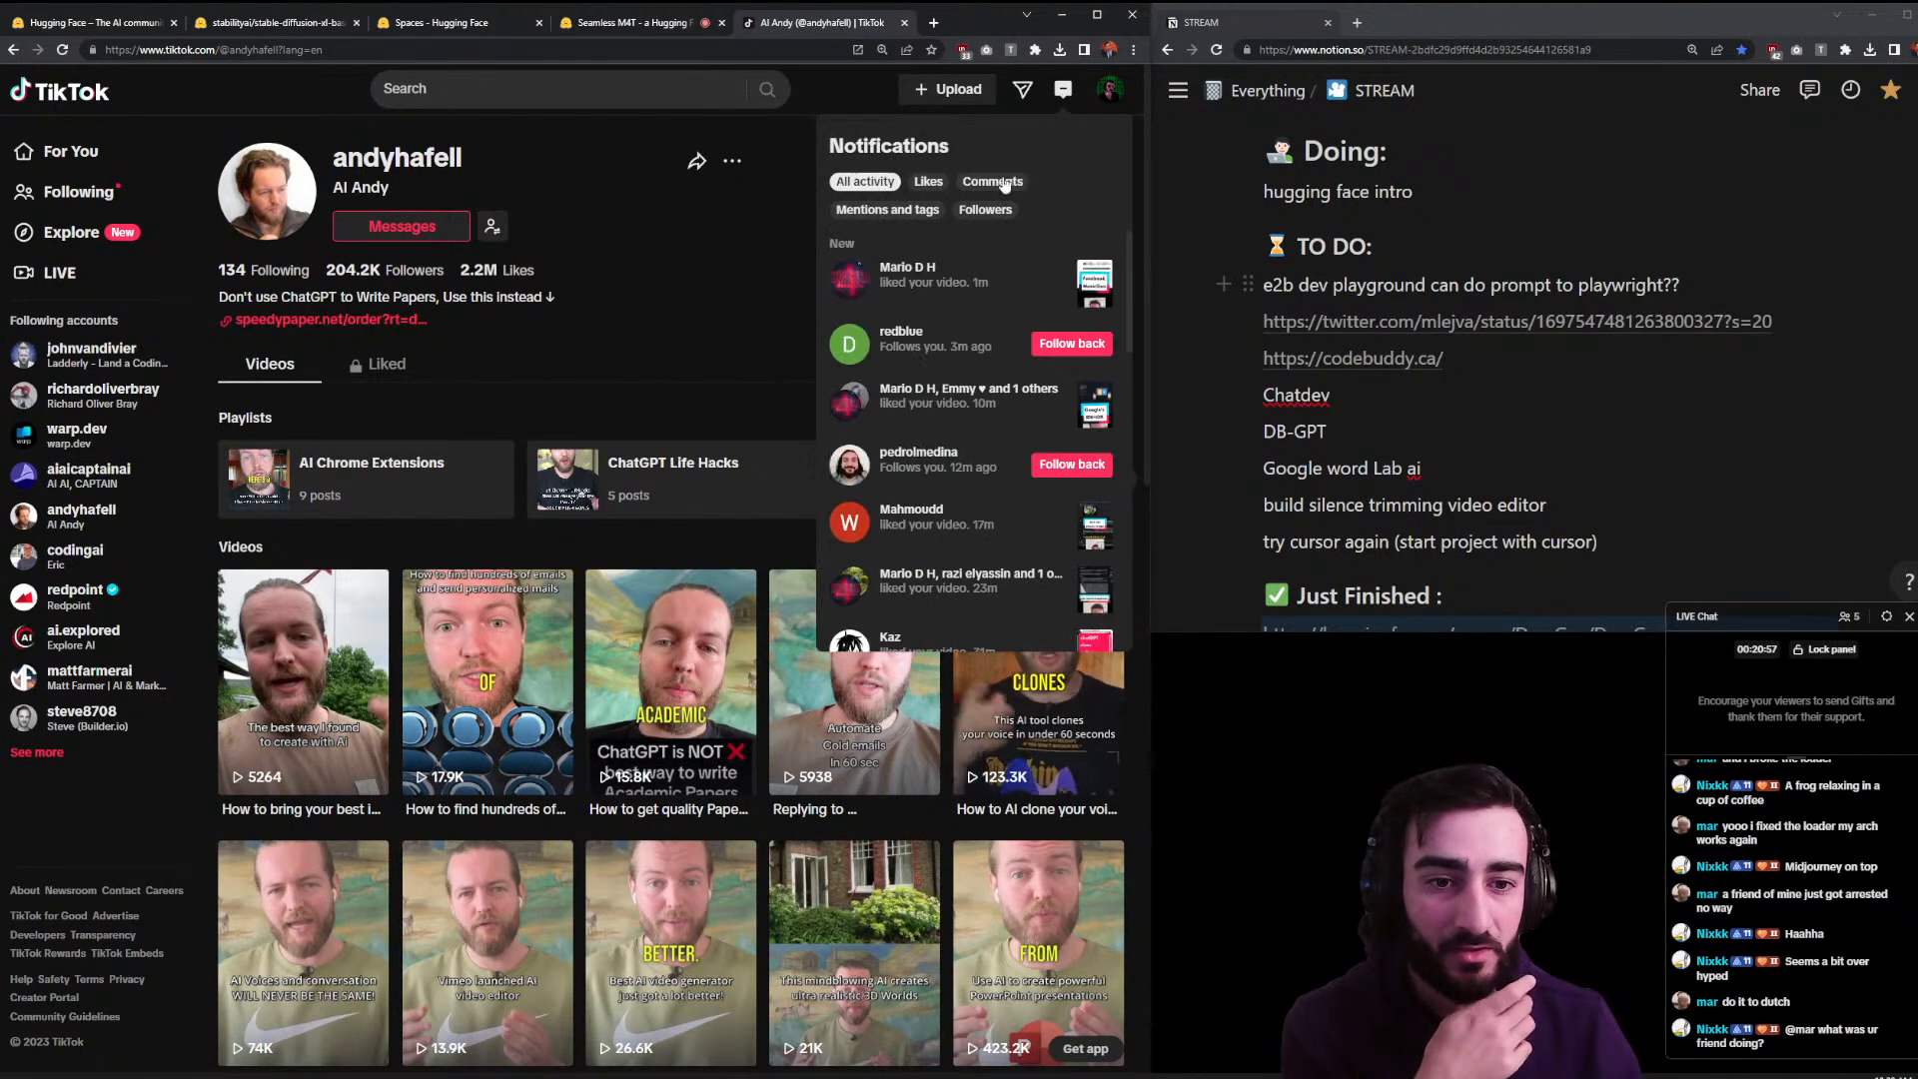
pyautogui.click(430, 87)
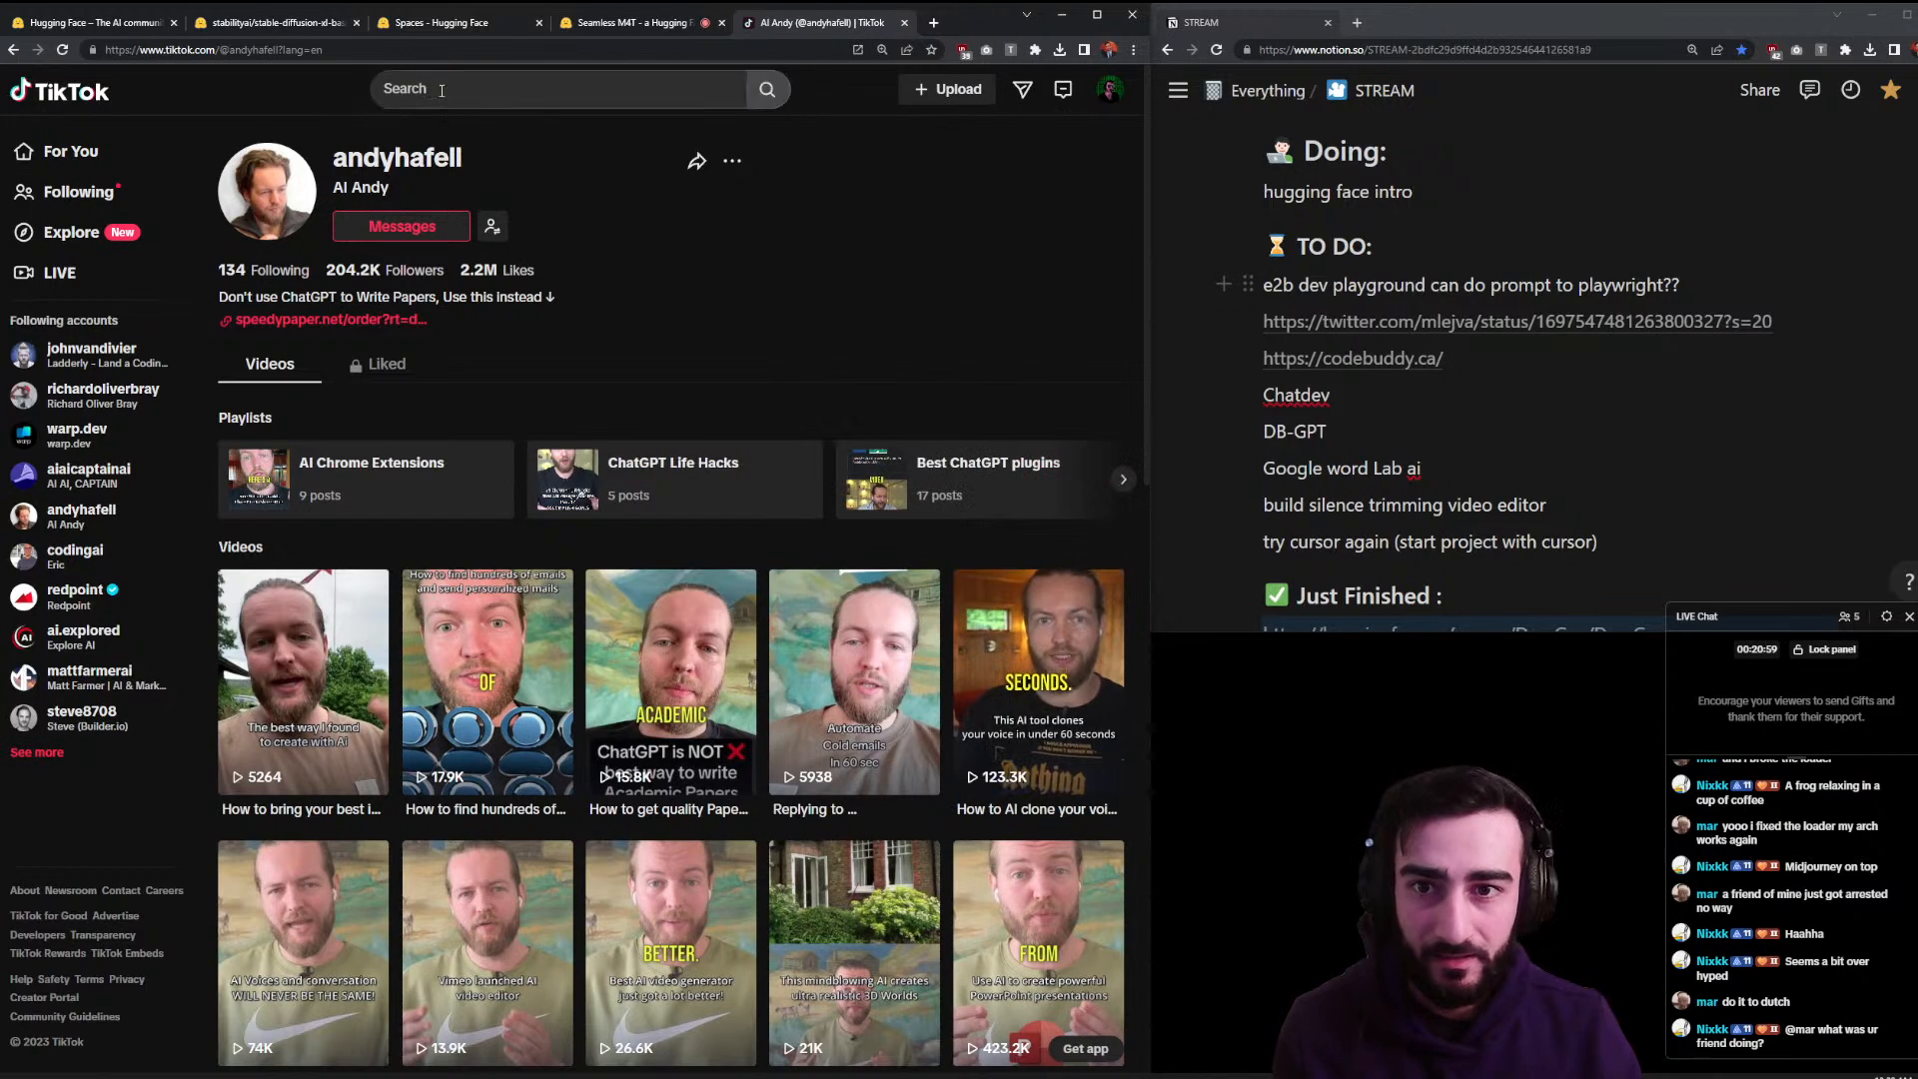
# - Search for 'al century', browse the AI Century profile, then close the TikTok tab
pyautogui.click(429, 86)
pyautogui.write('al')
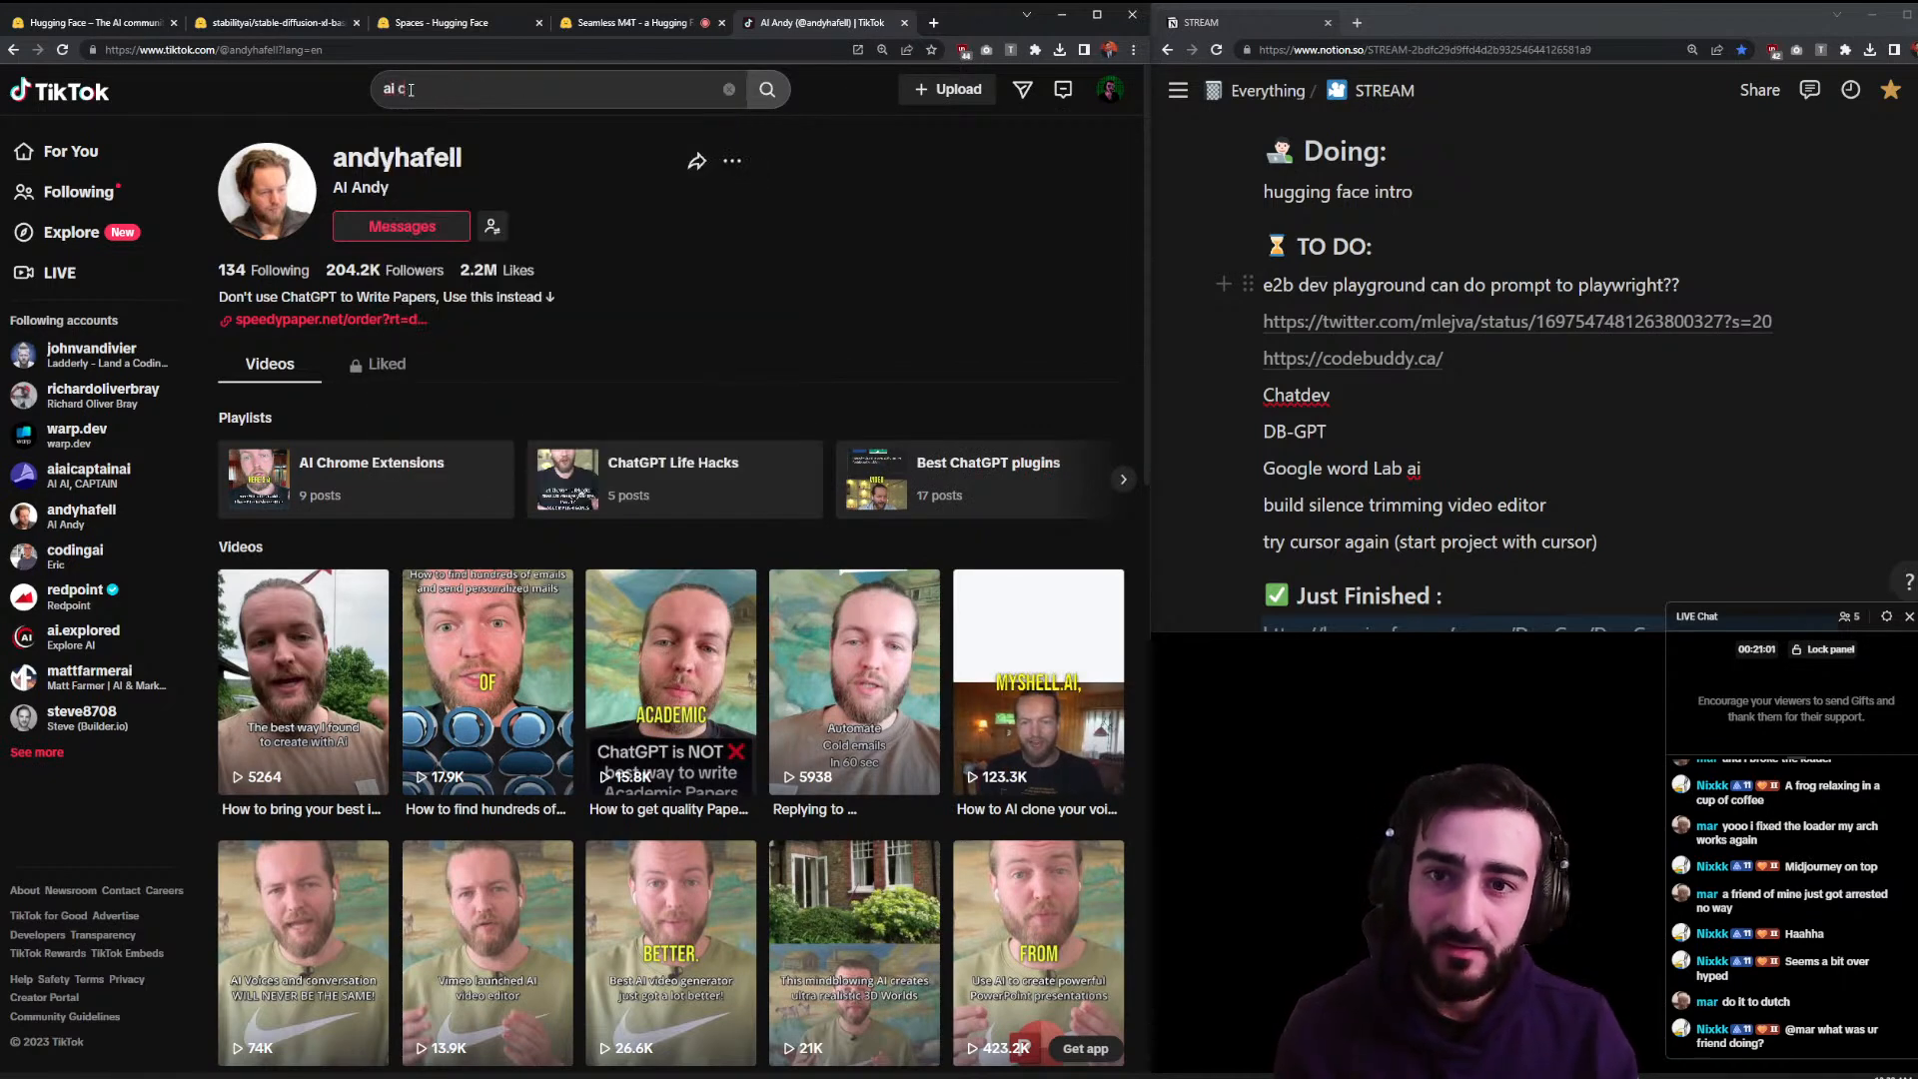
pyautogui.write(' century')
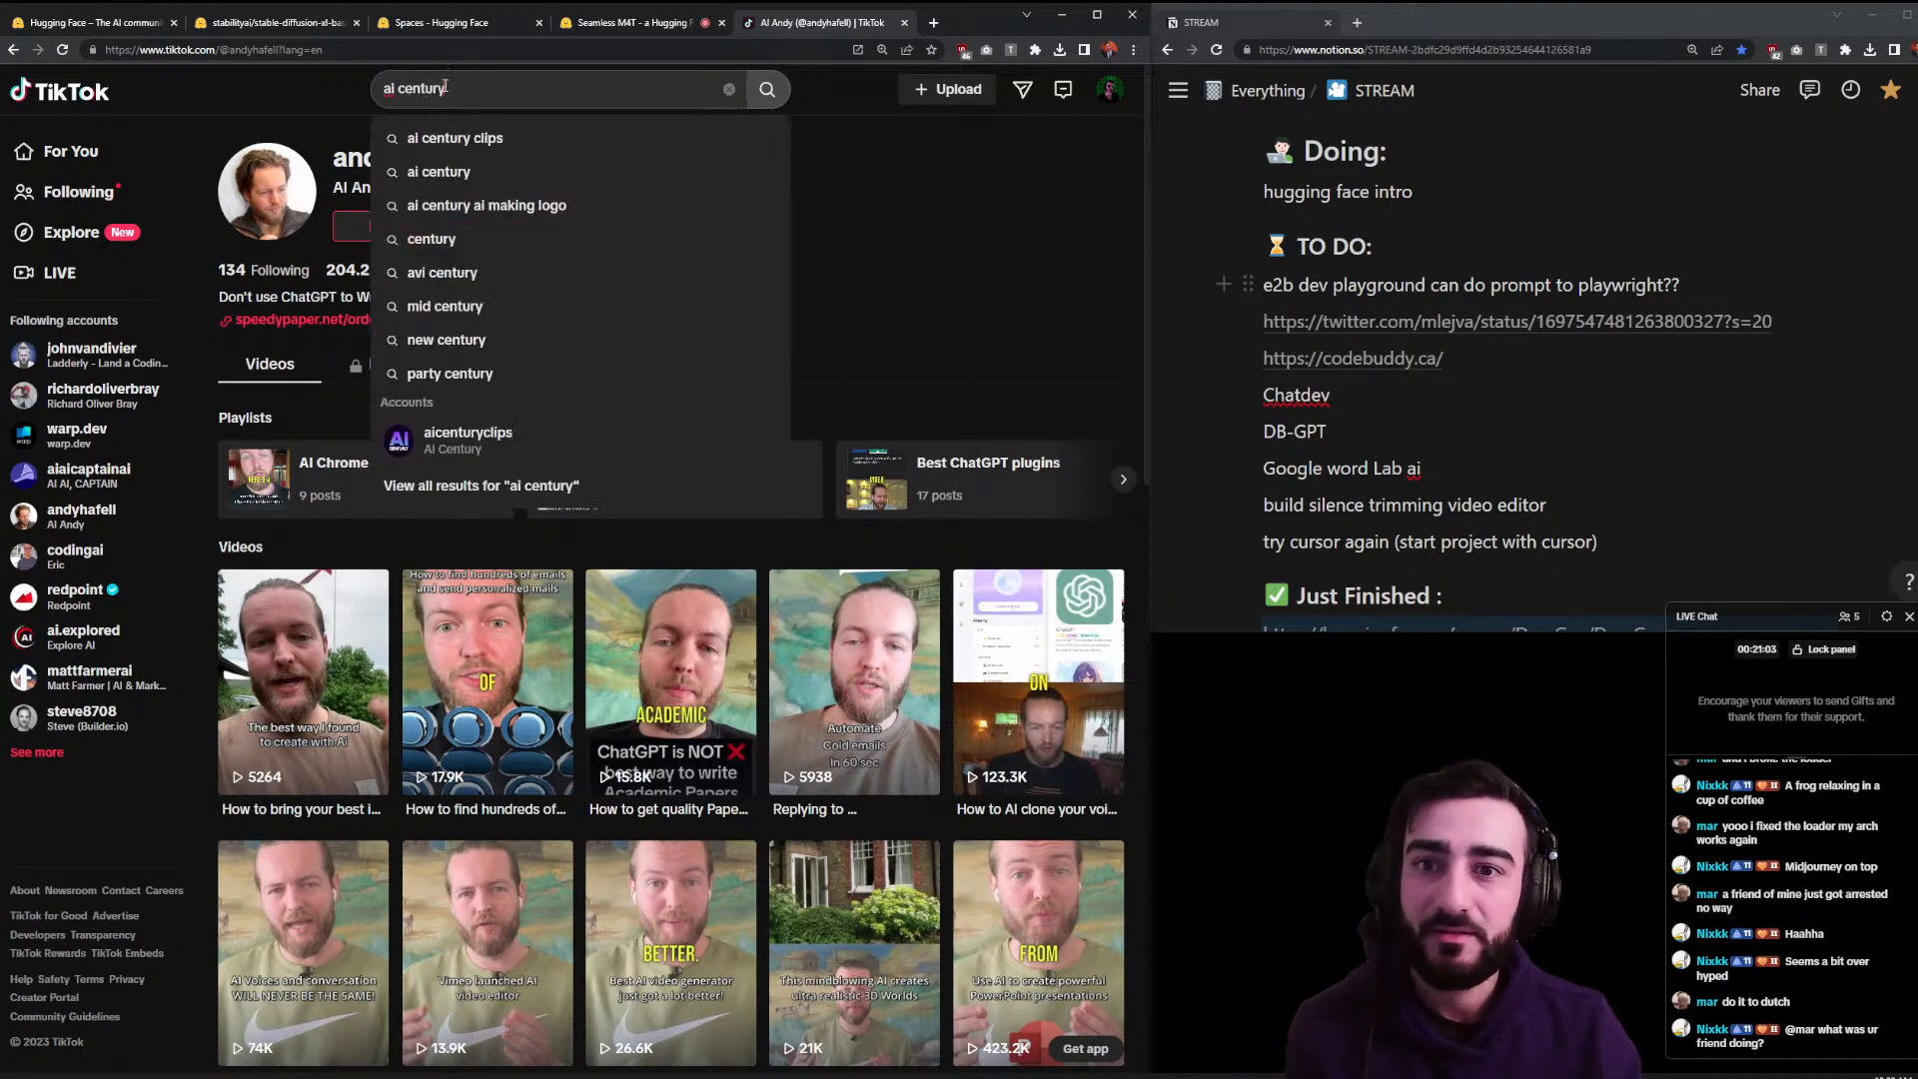
pyautogui.click(507, 428)
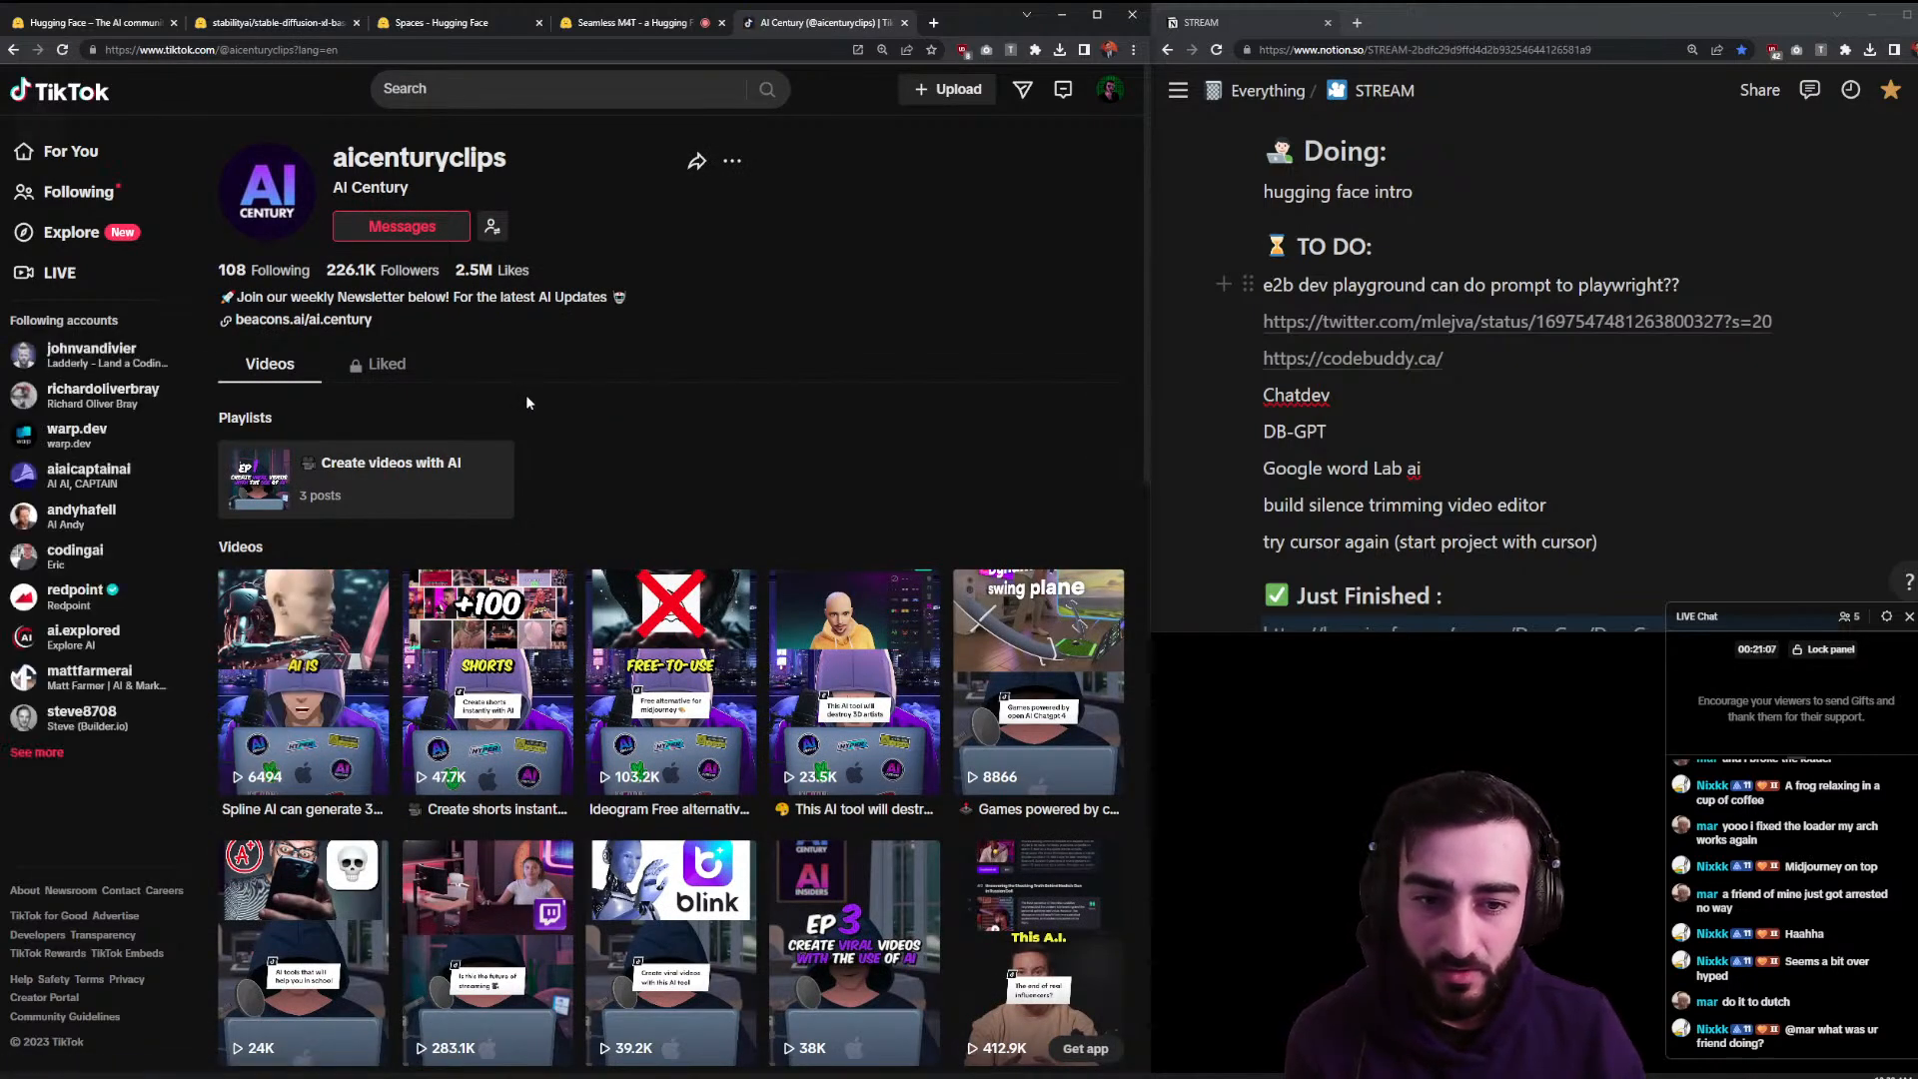
pyautogui.scroll(-2, 488, 392)
pyautogui.scroll(-3, 579, 199)
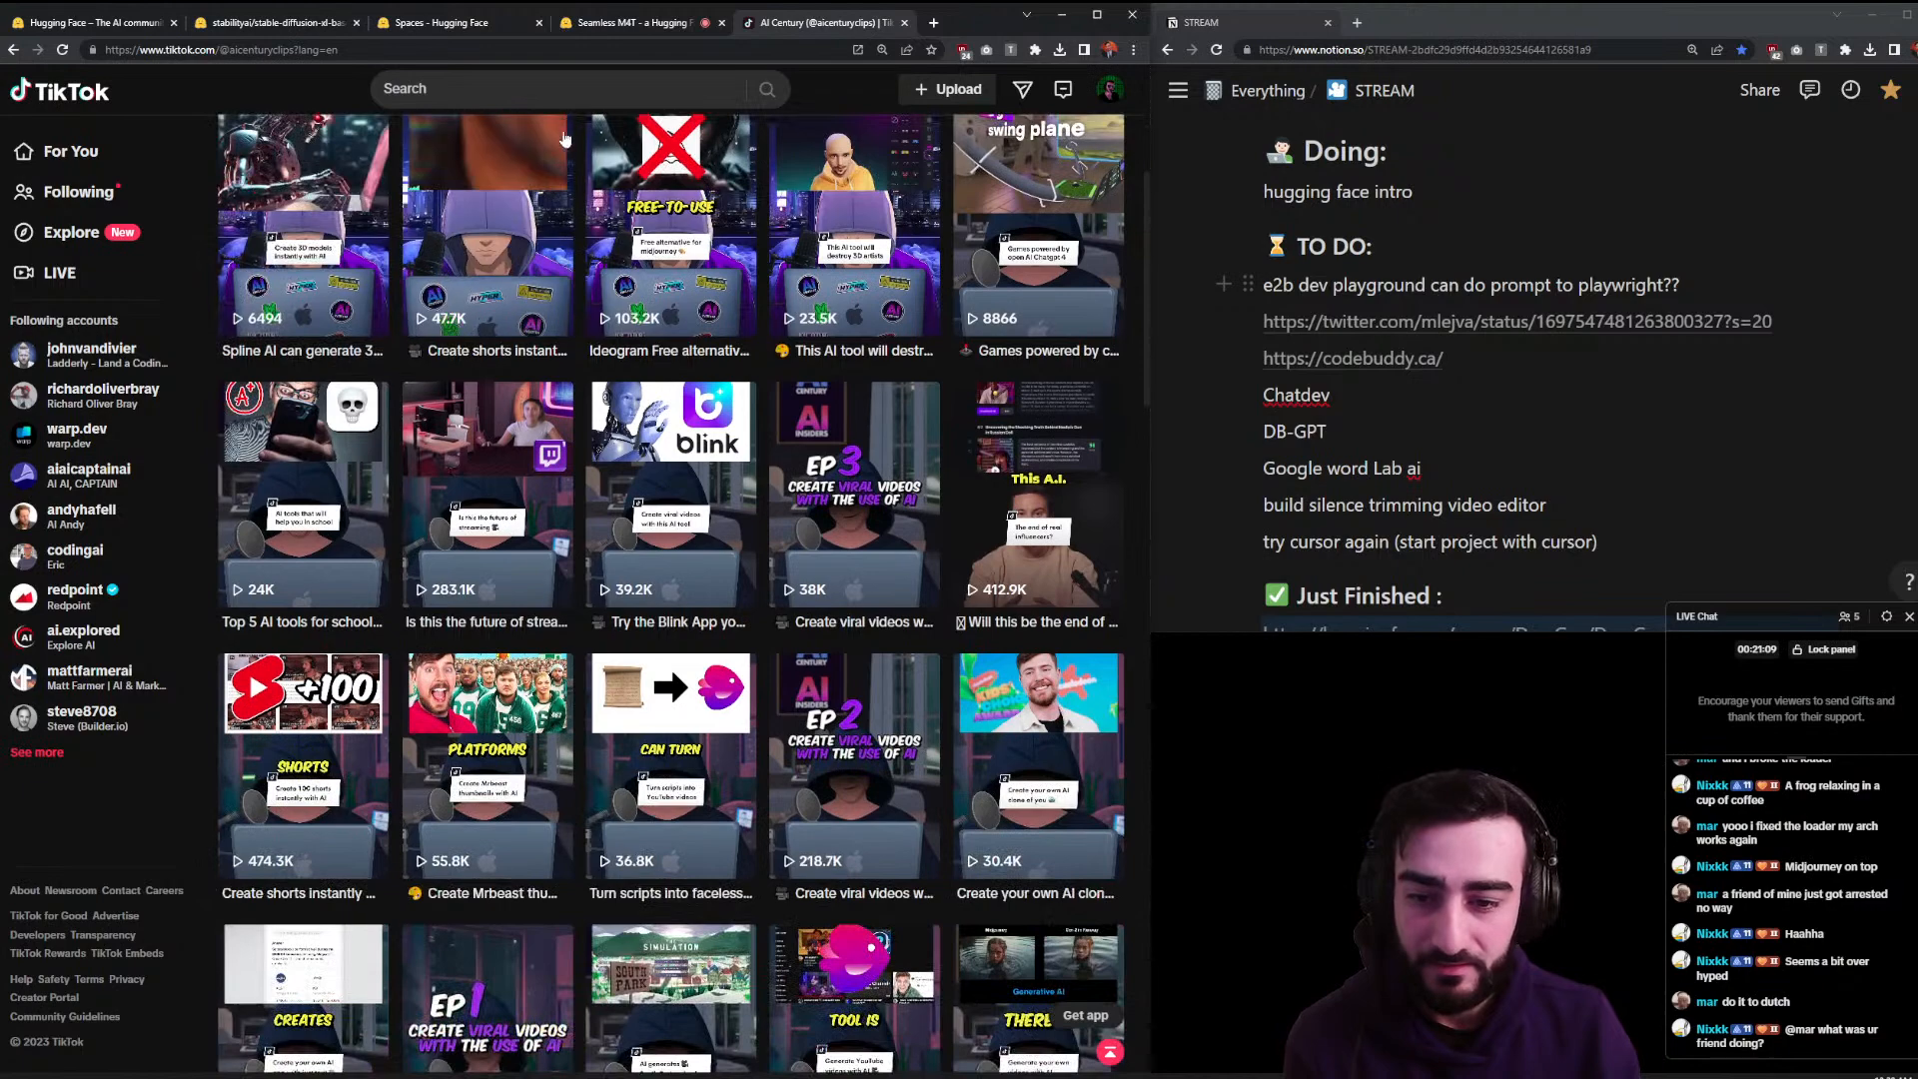
pyautogui.scroll(5, 560, 148)
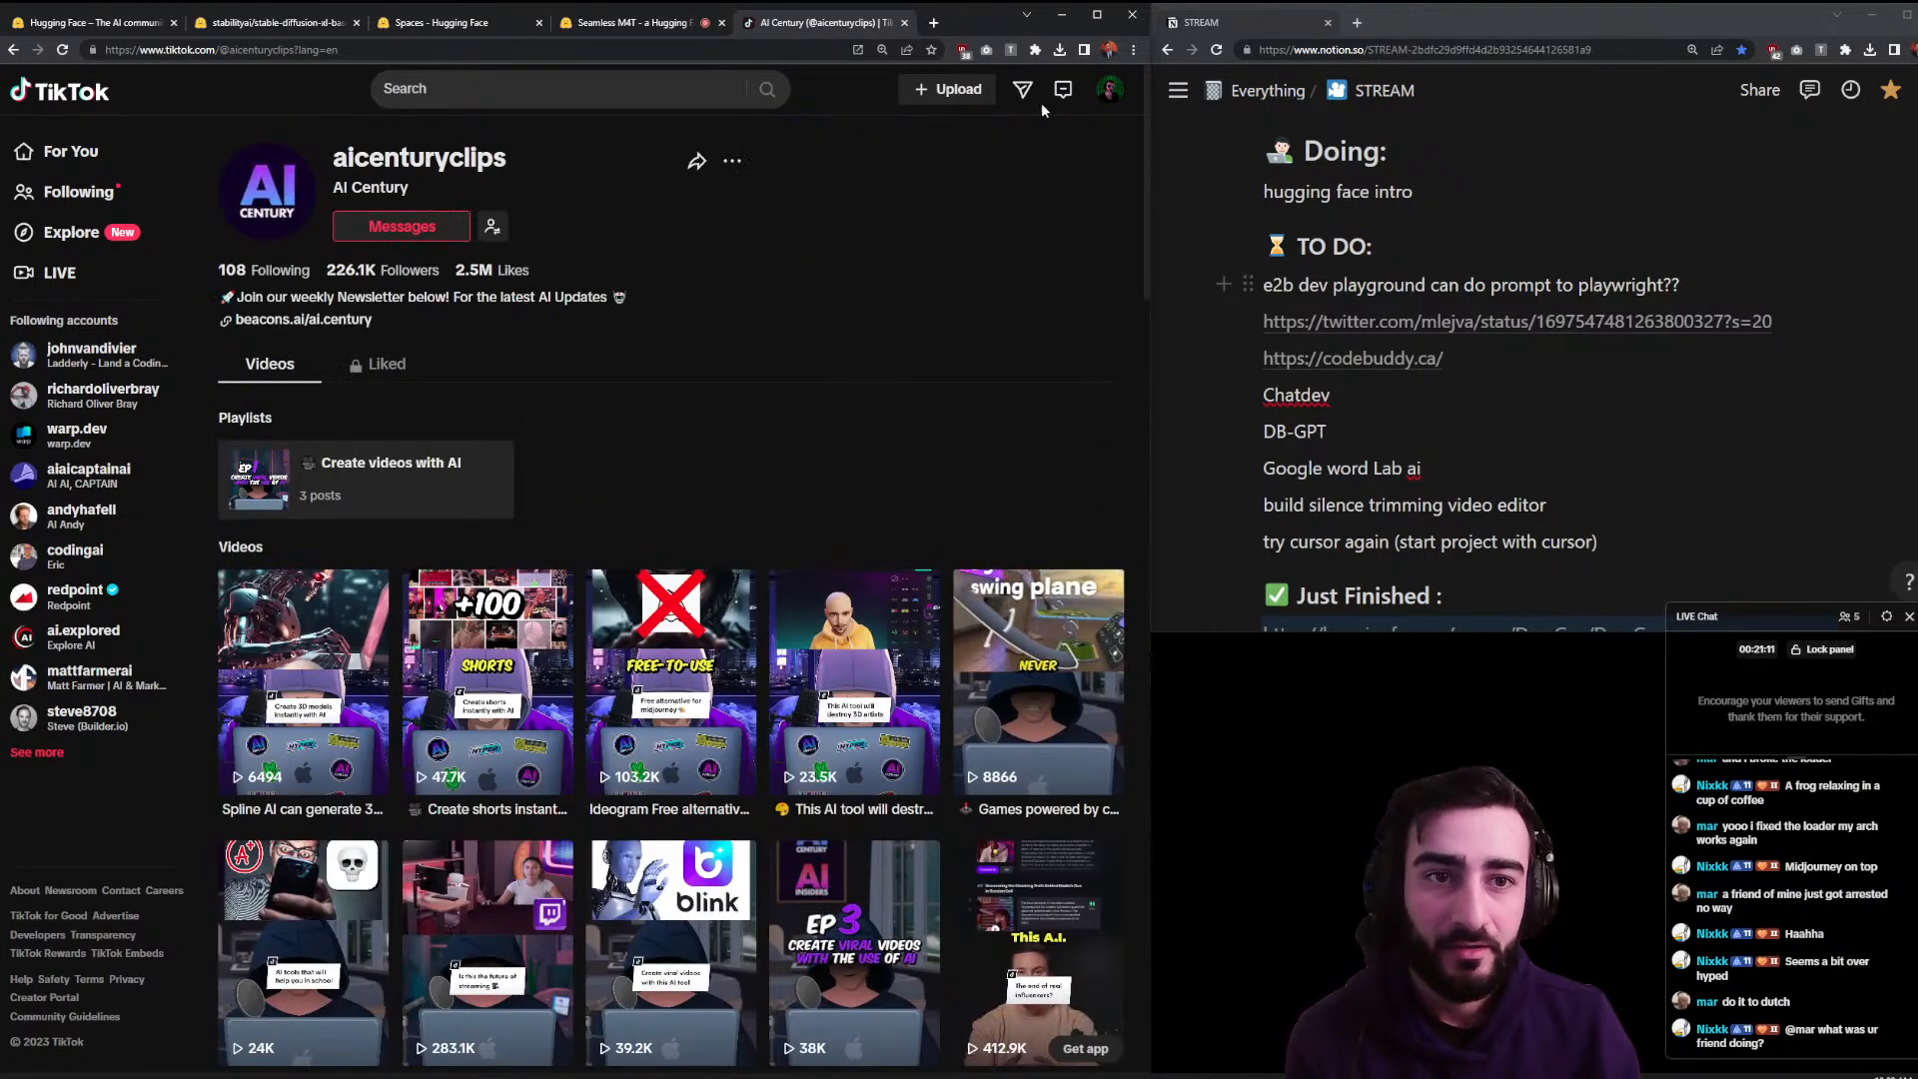
pyautogui.click(904, 22)
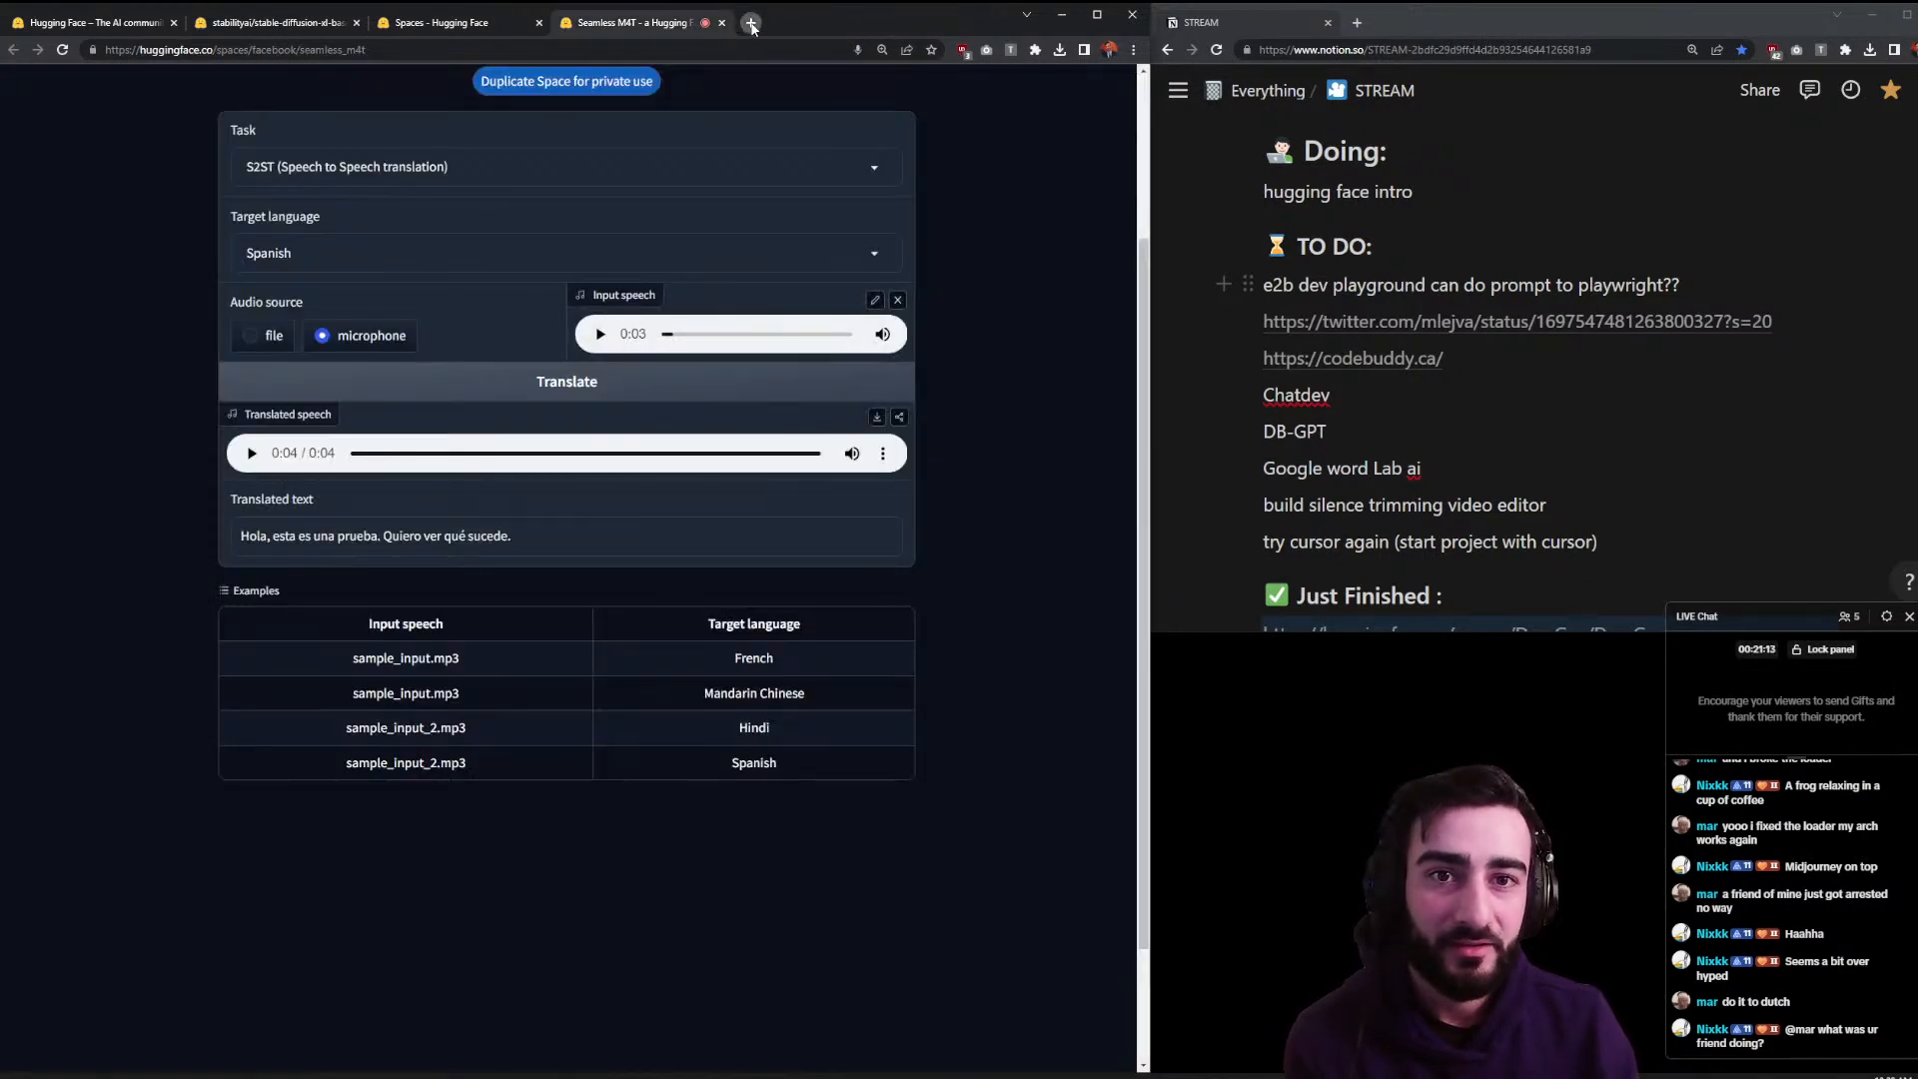
pyautogui.click(751, 22)
pyautogui.write('twitter.com')
pyautogui.press('Return')
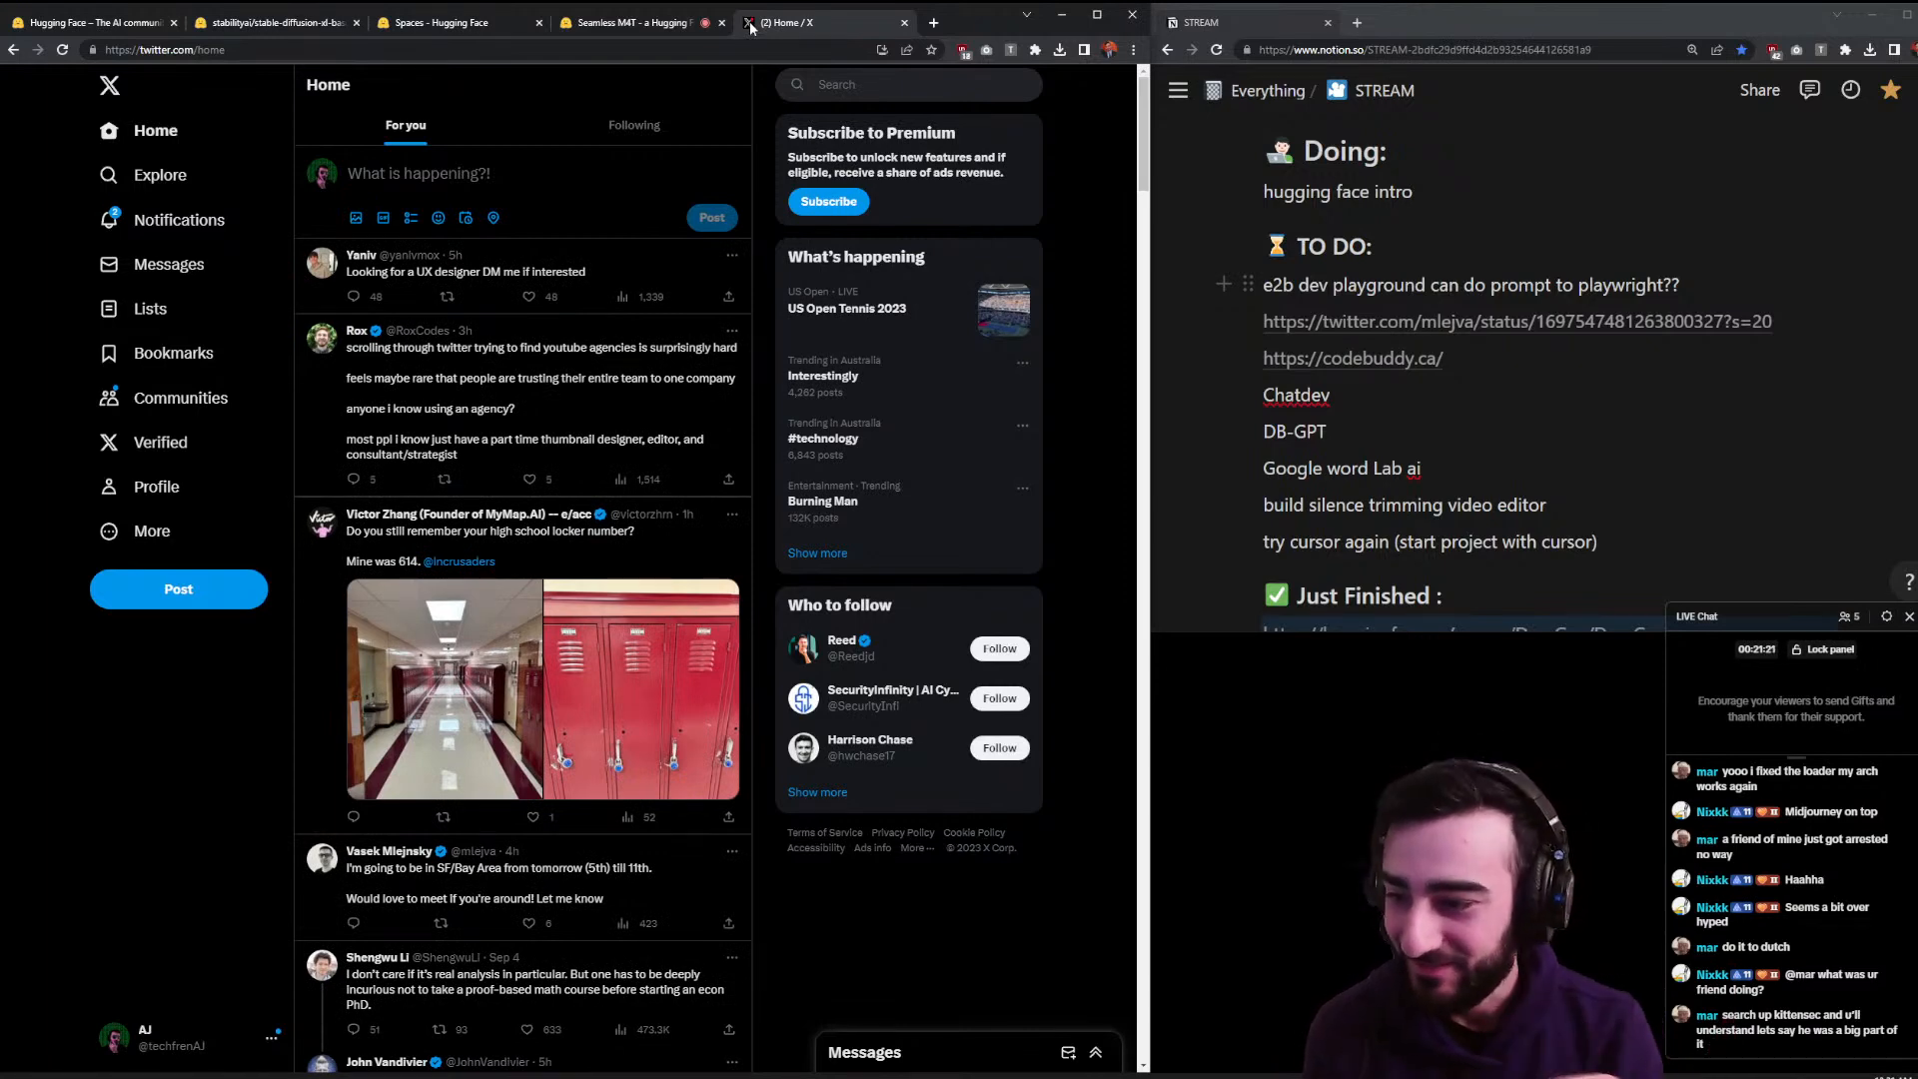
pyautogui.scroll(-6, 714, 289)
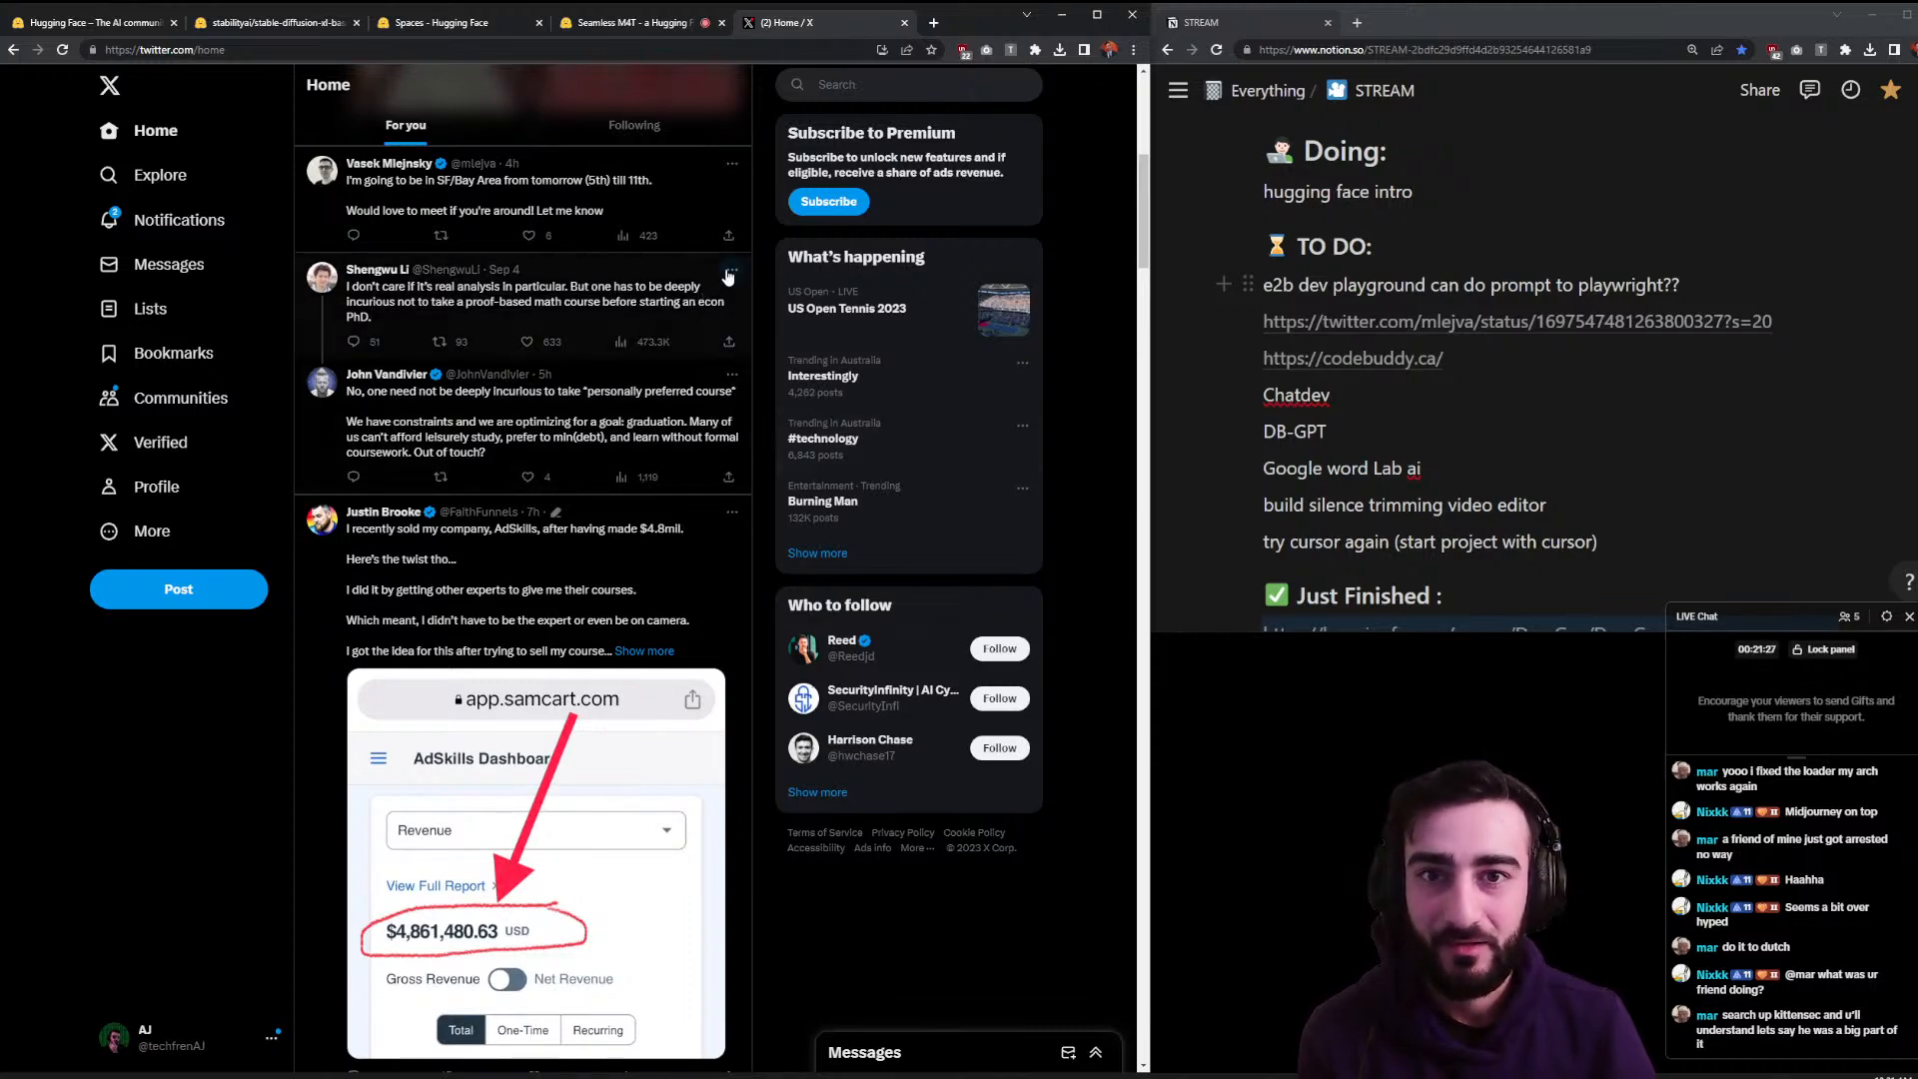
pyautogui.scroll(-3, 754, 265)
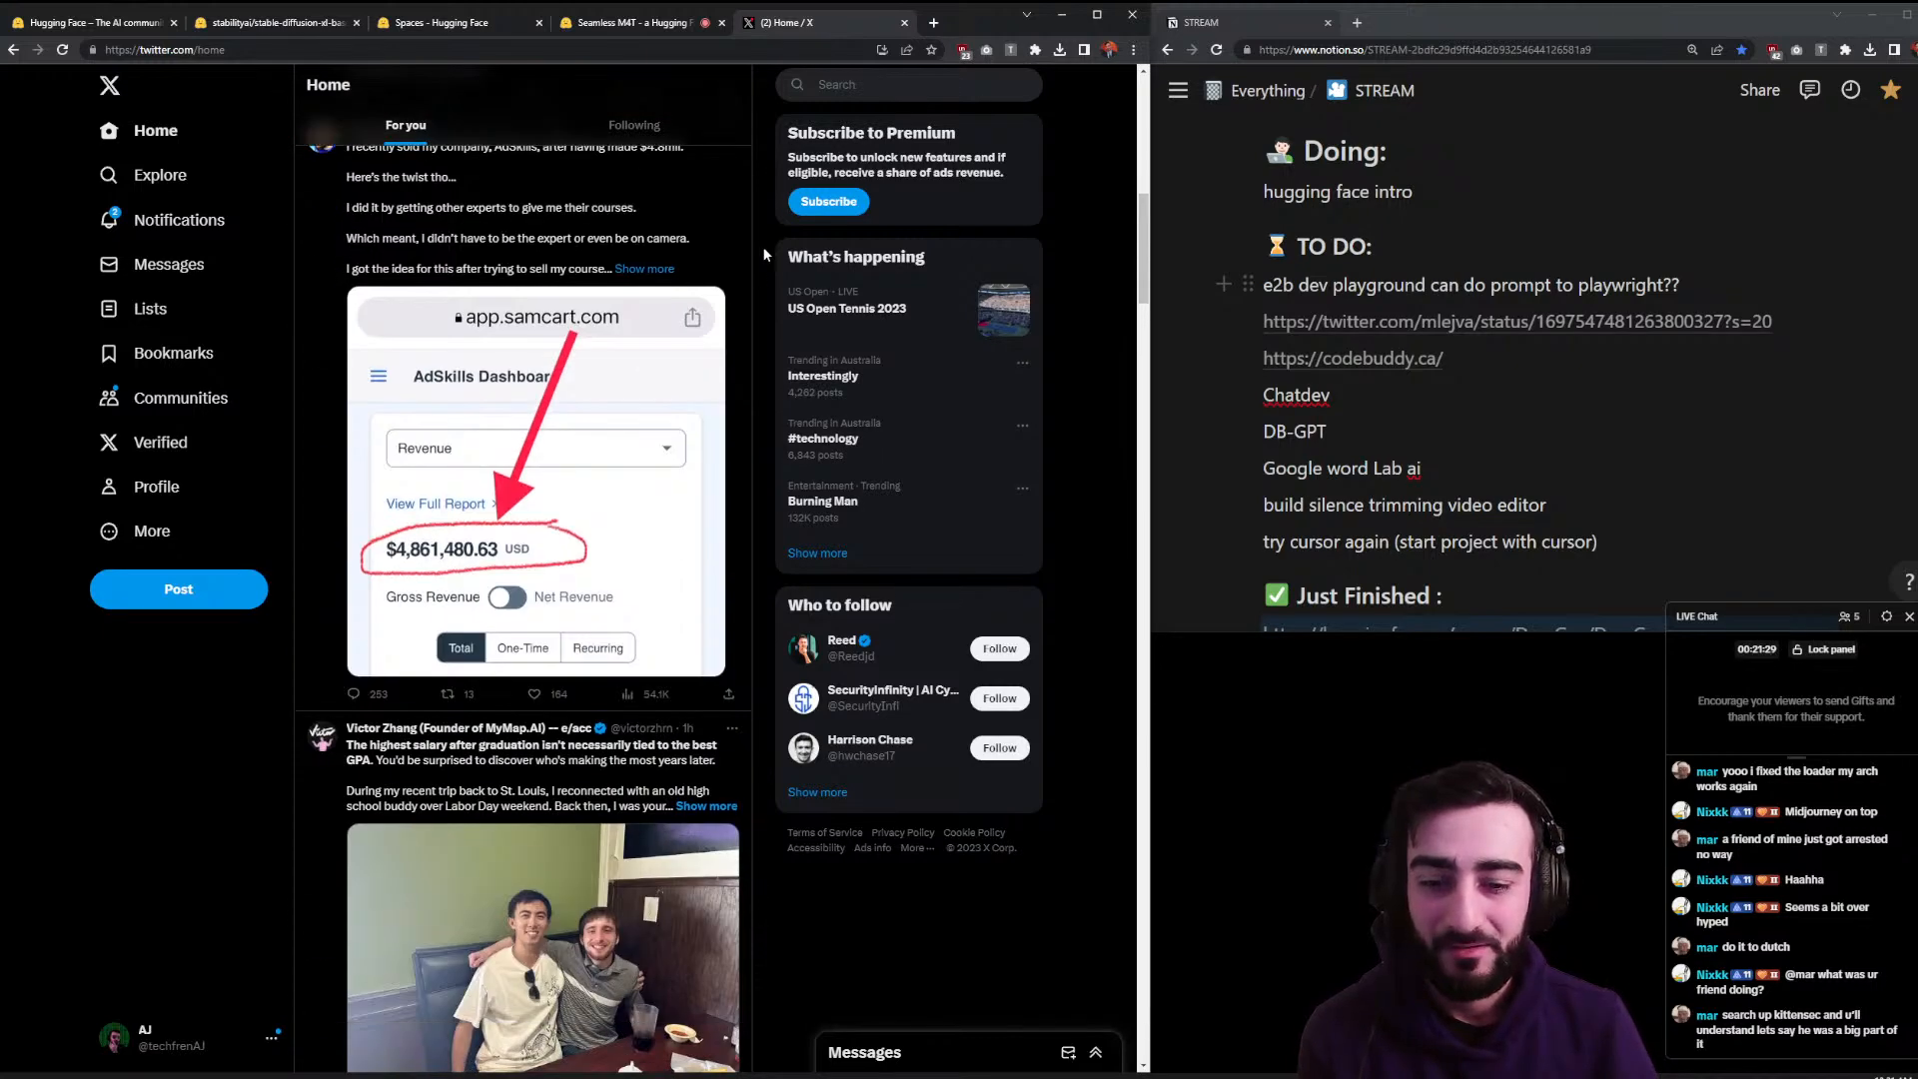
pyautogui.scroll(-3, 763, 246)
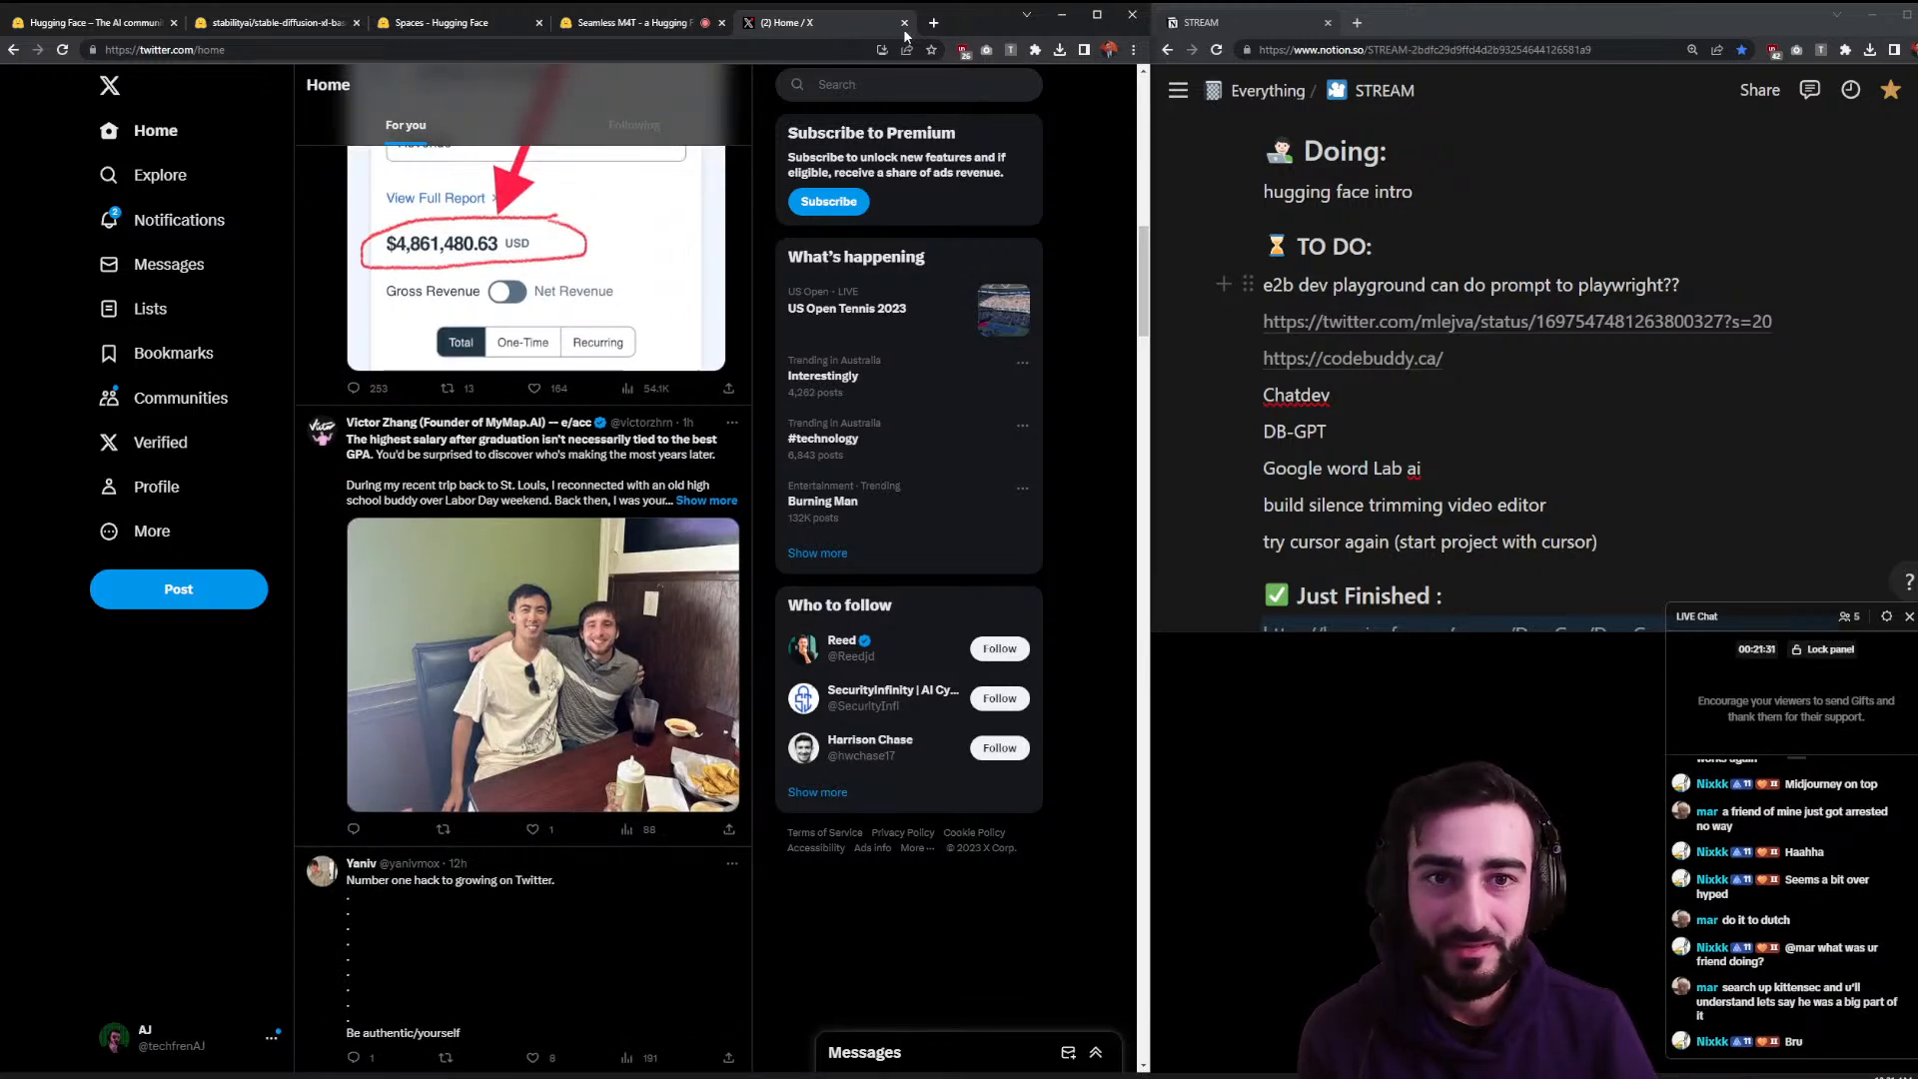
pyautogui.click(904, 23)
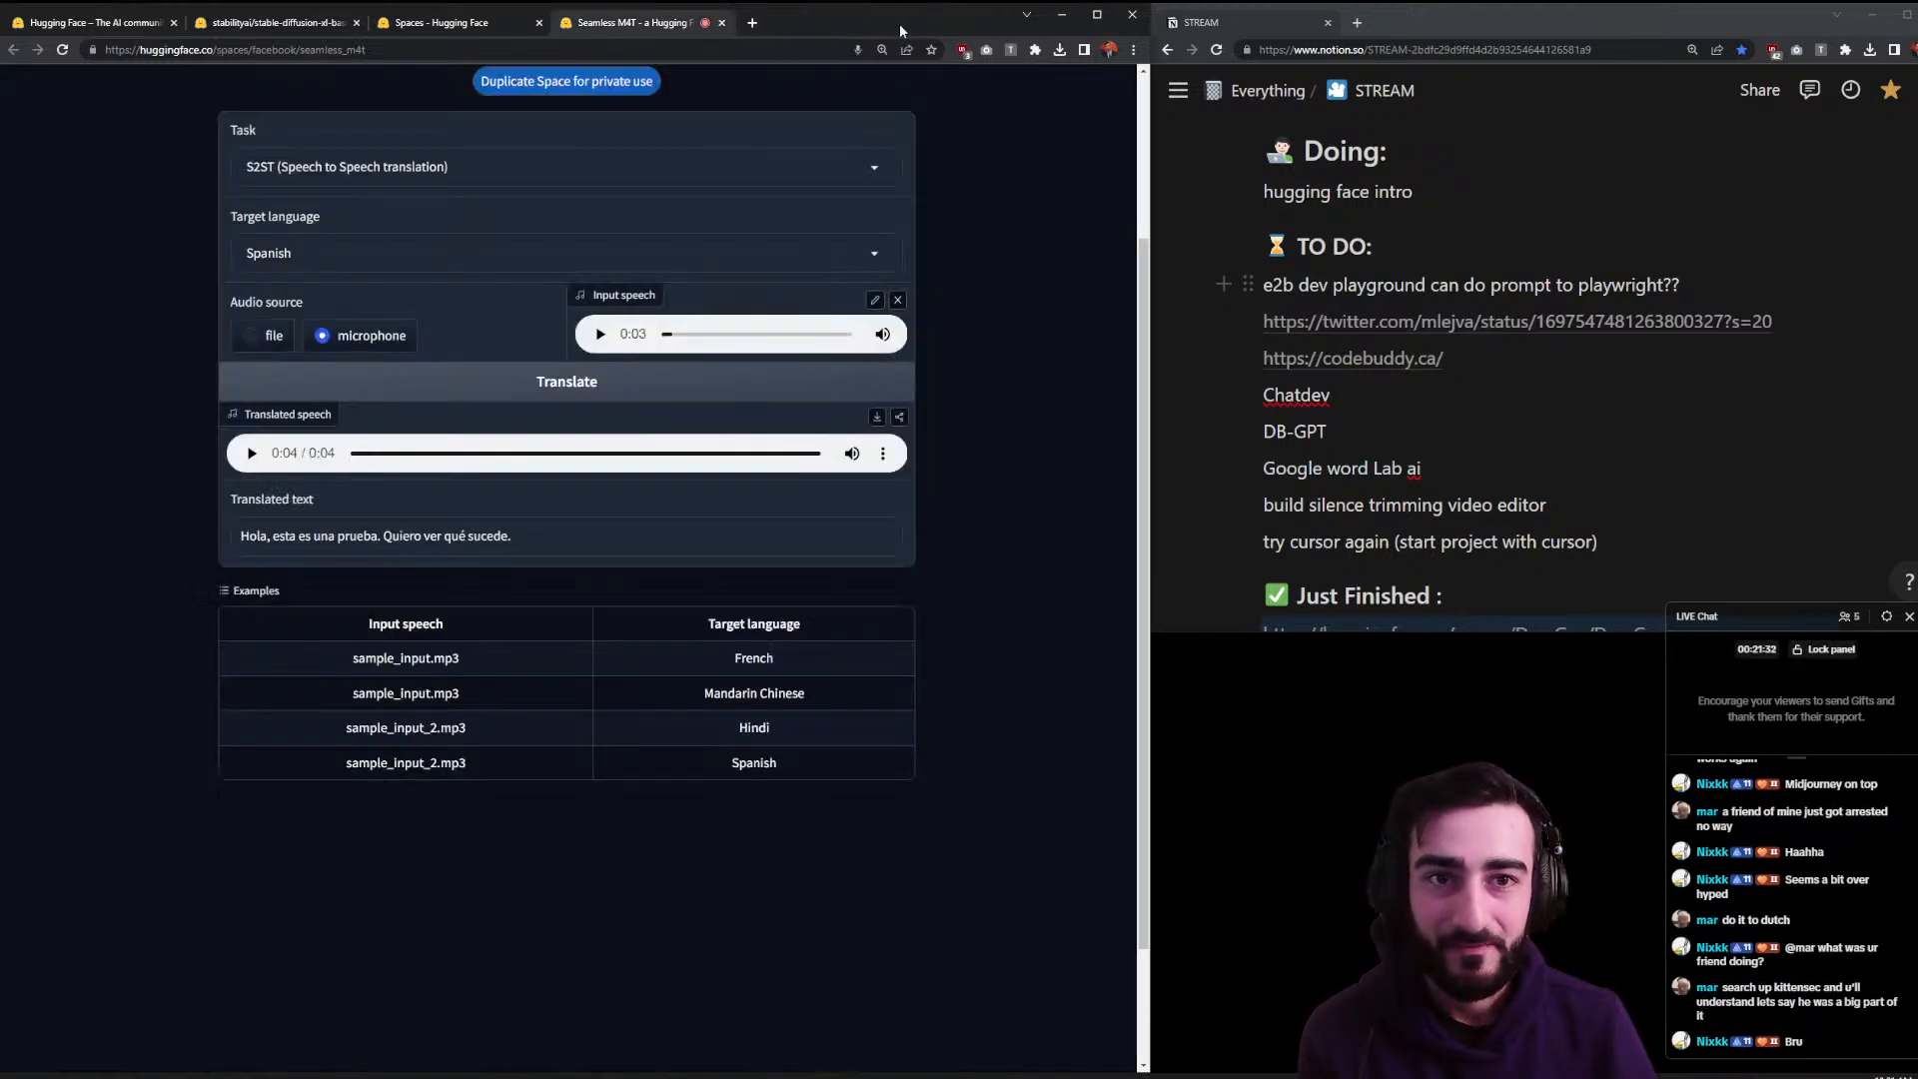
# - Close the Seamless M4T tab and open the AI Comic Factory card in a background tab
pyautogui.click(721, 23)
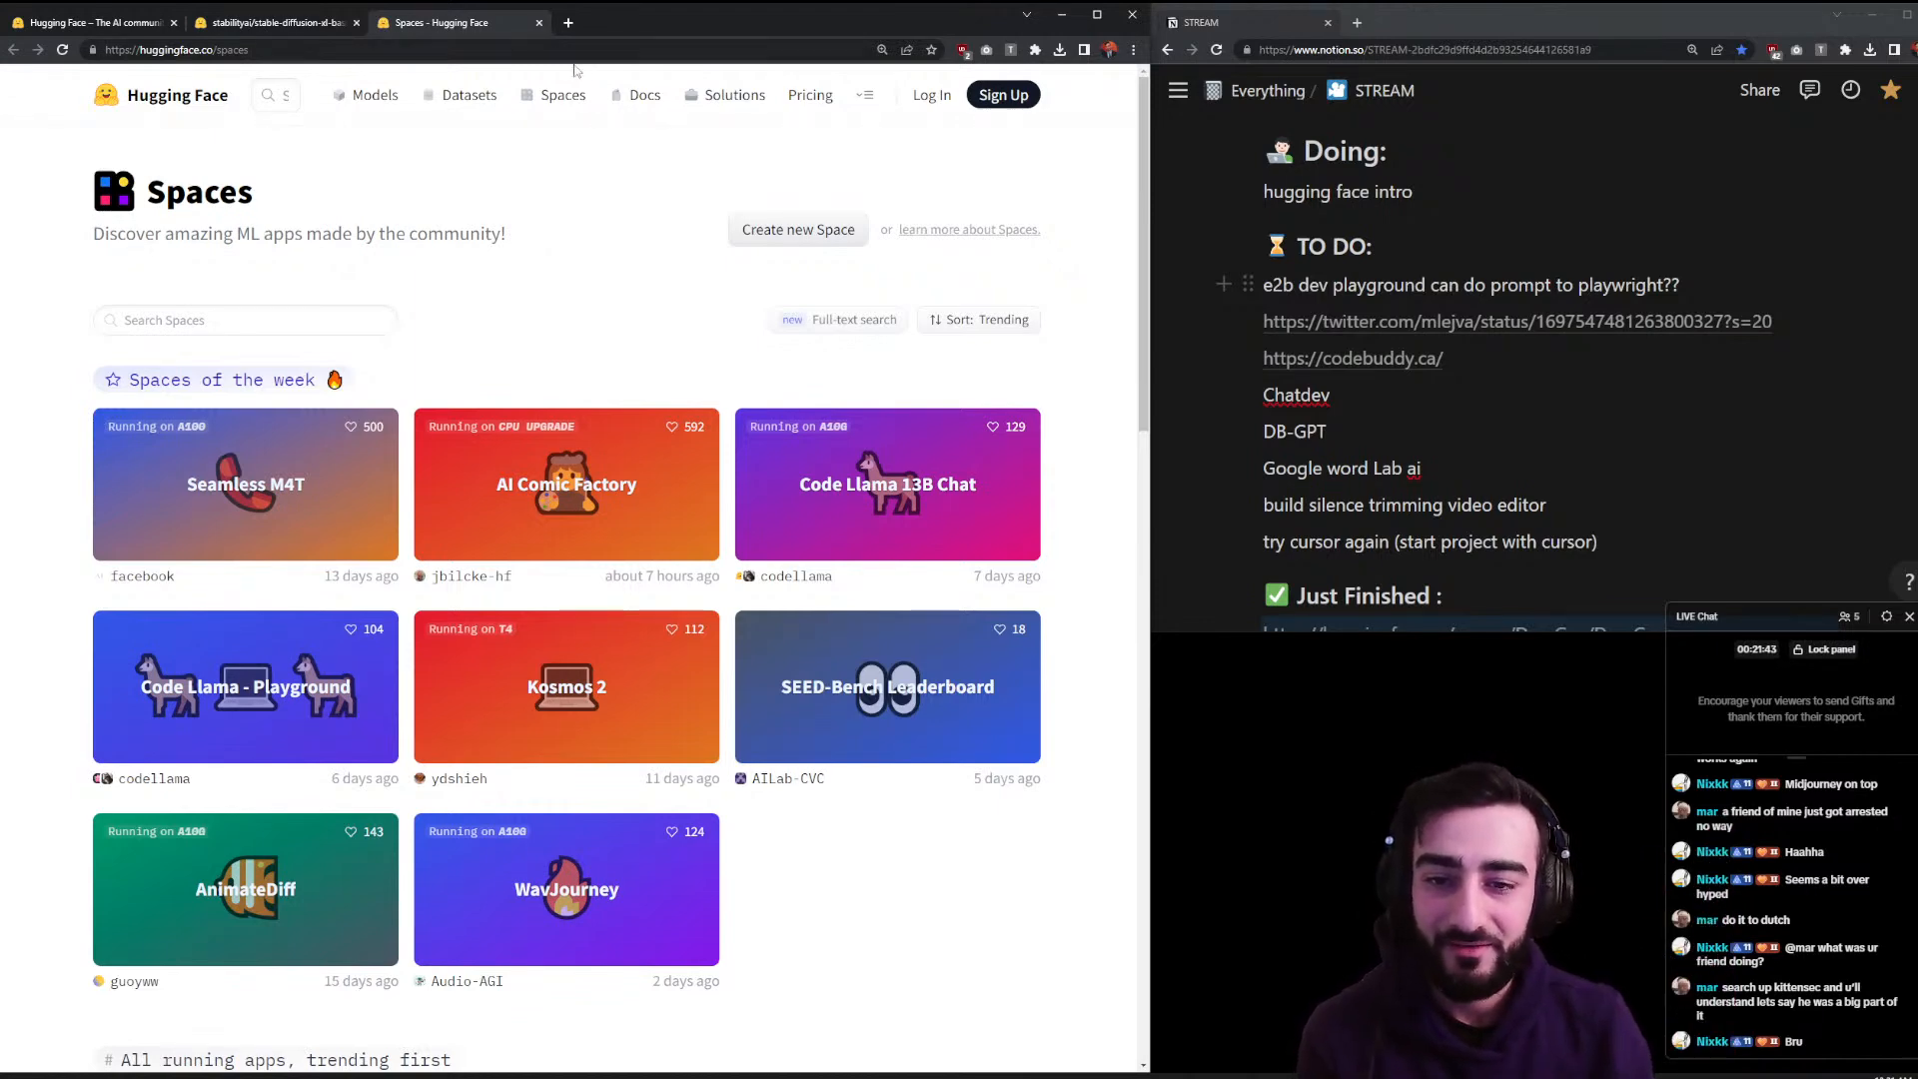
pyautogui.middleClick(544, 520)
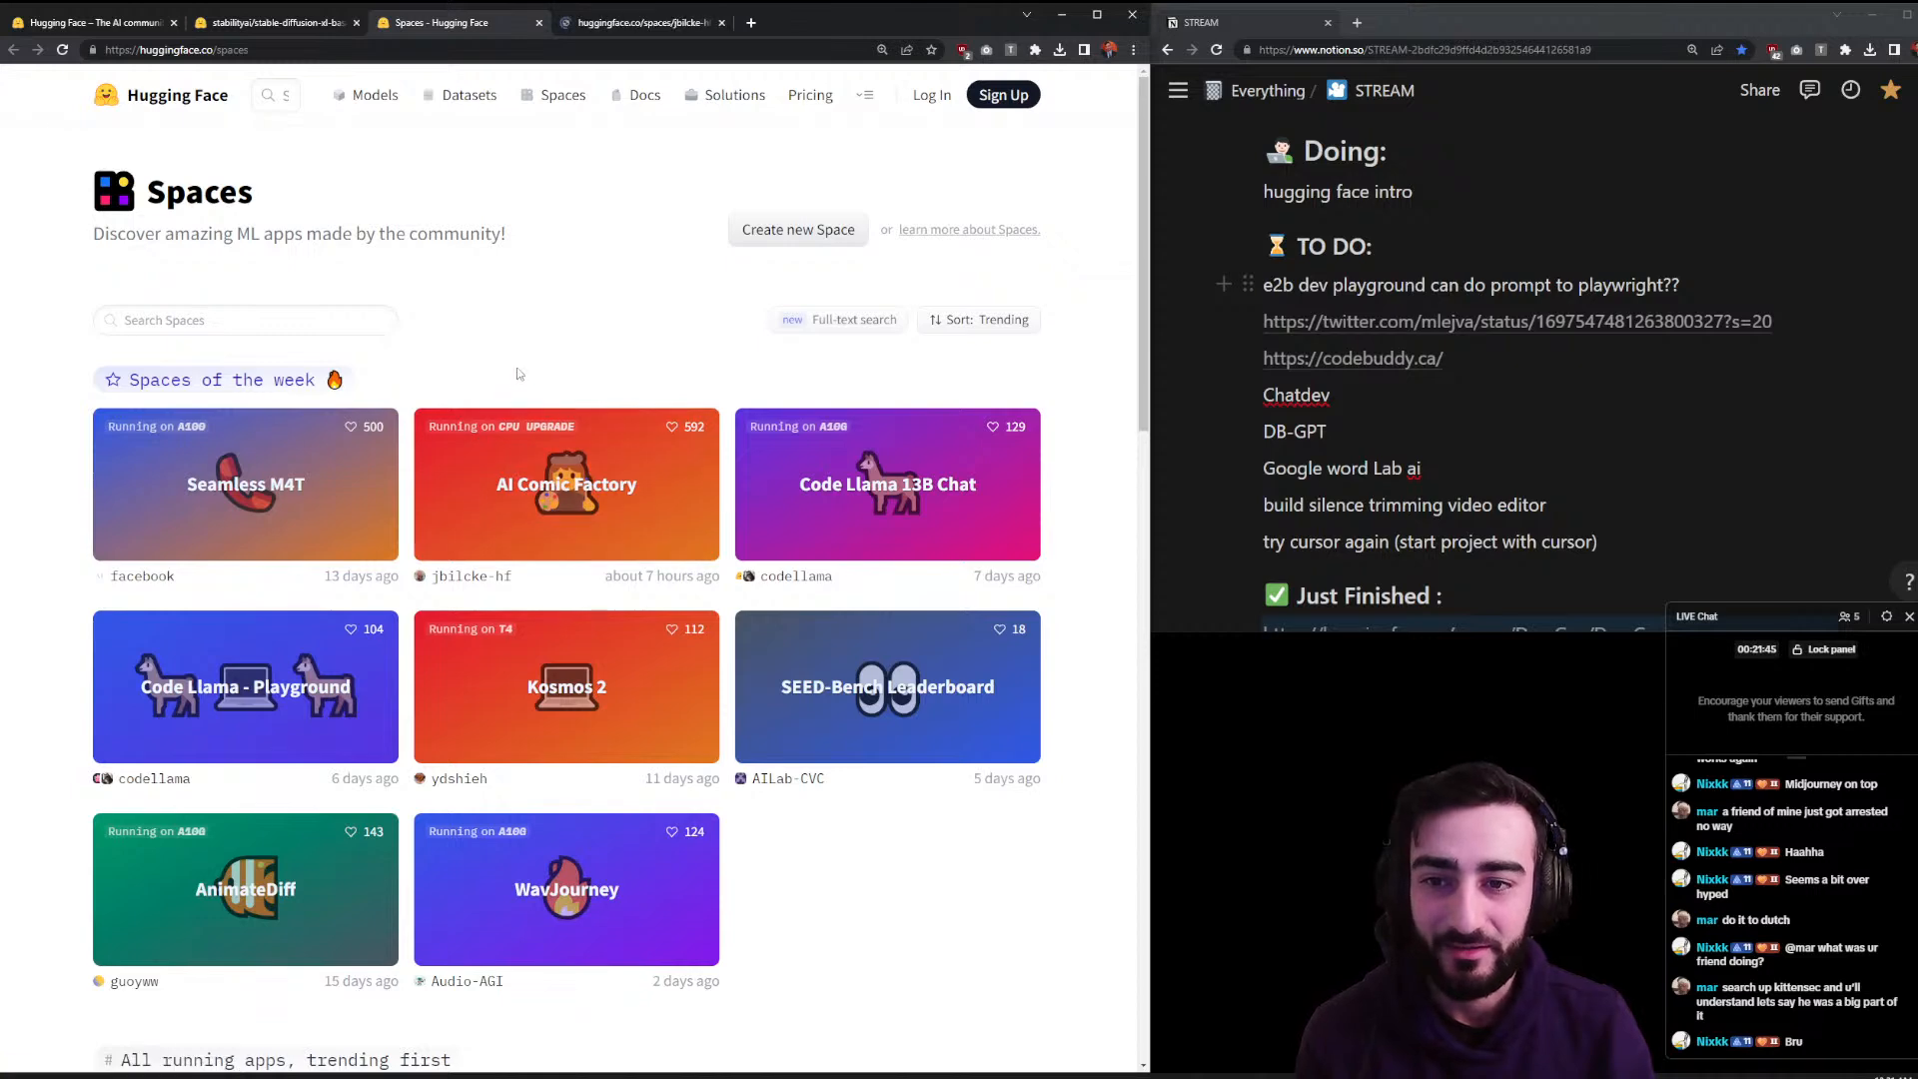
# - Switch to AI Comic Factory and keep the American (modern) comic style
pyautogui.click(577, 24)
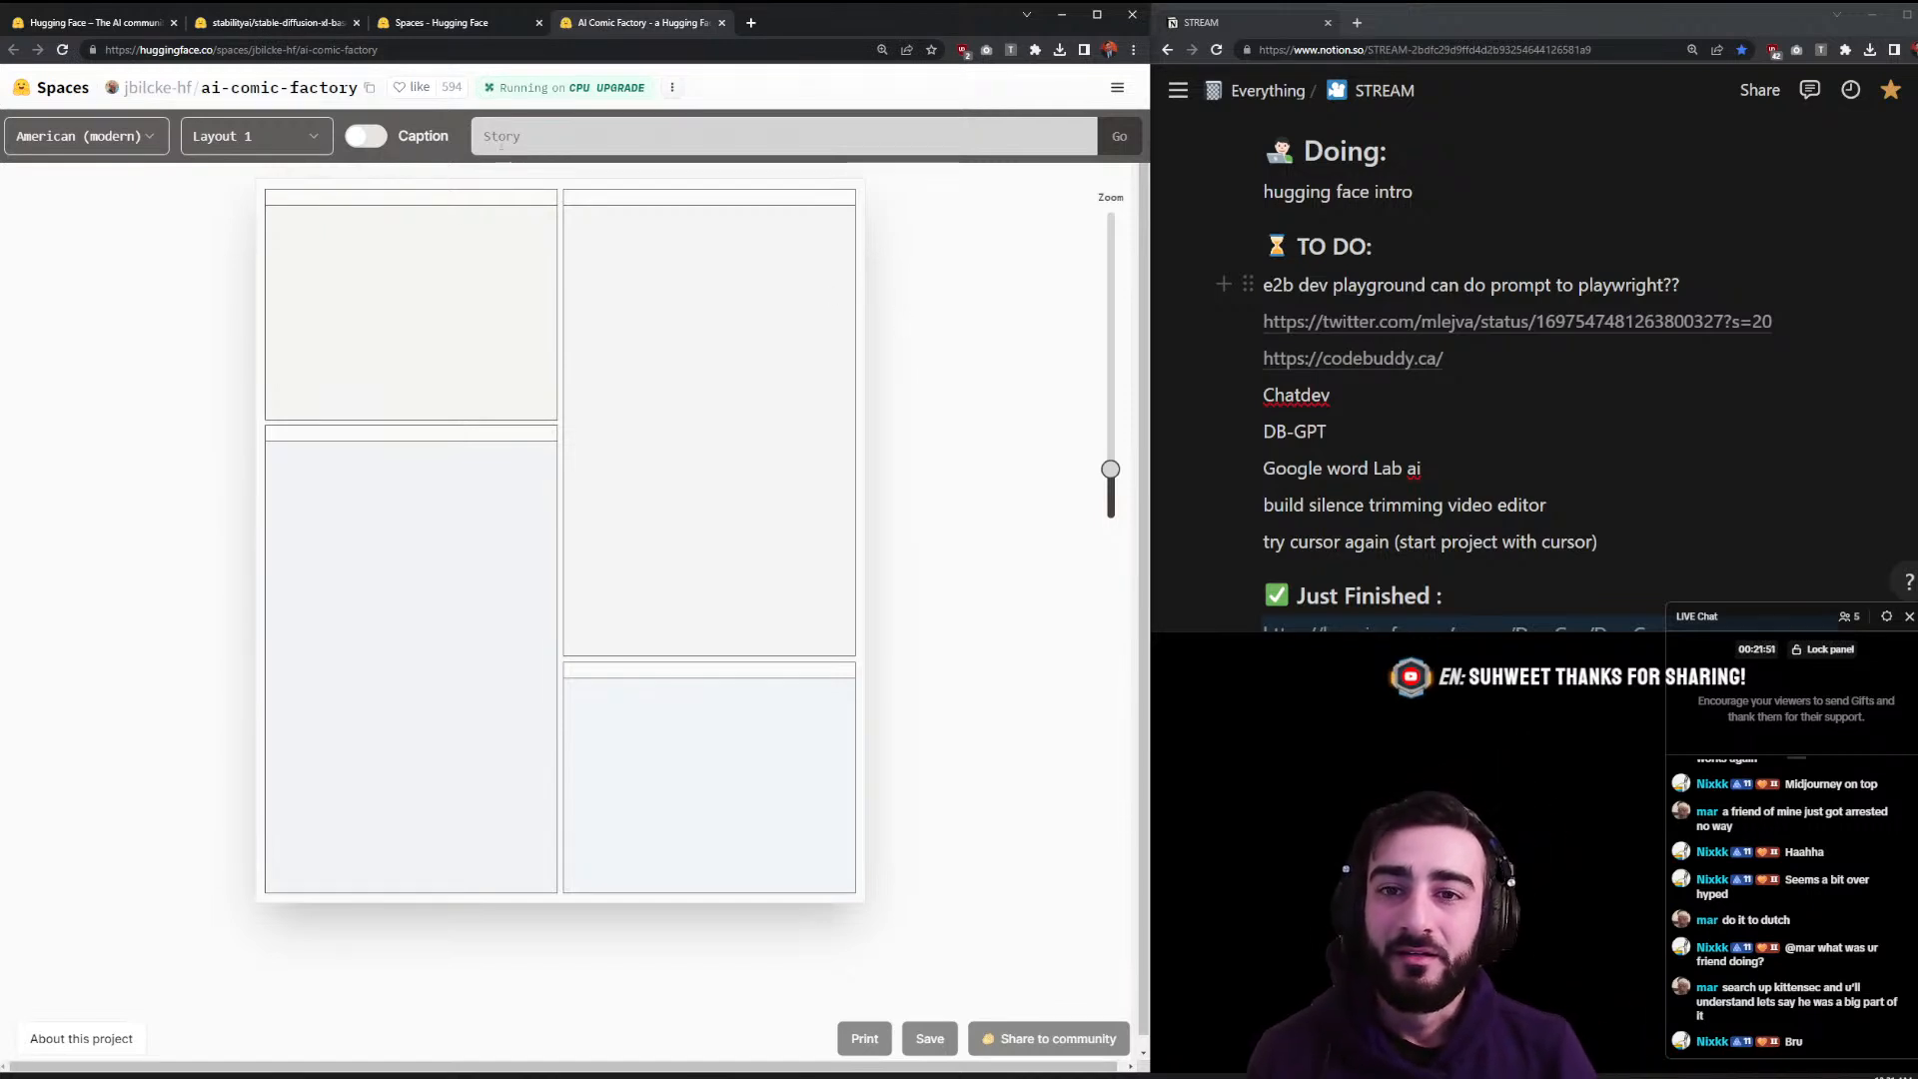
pyautogui.click(57, 138)
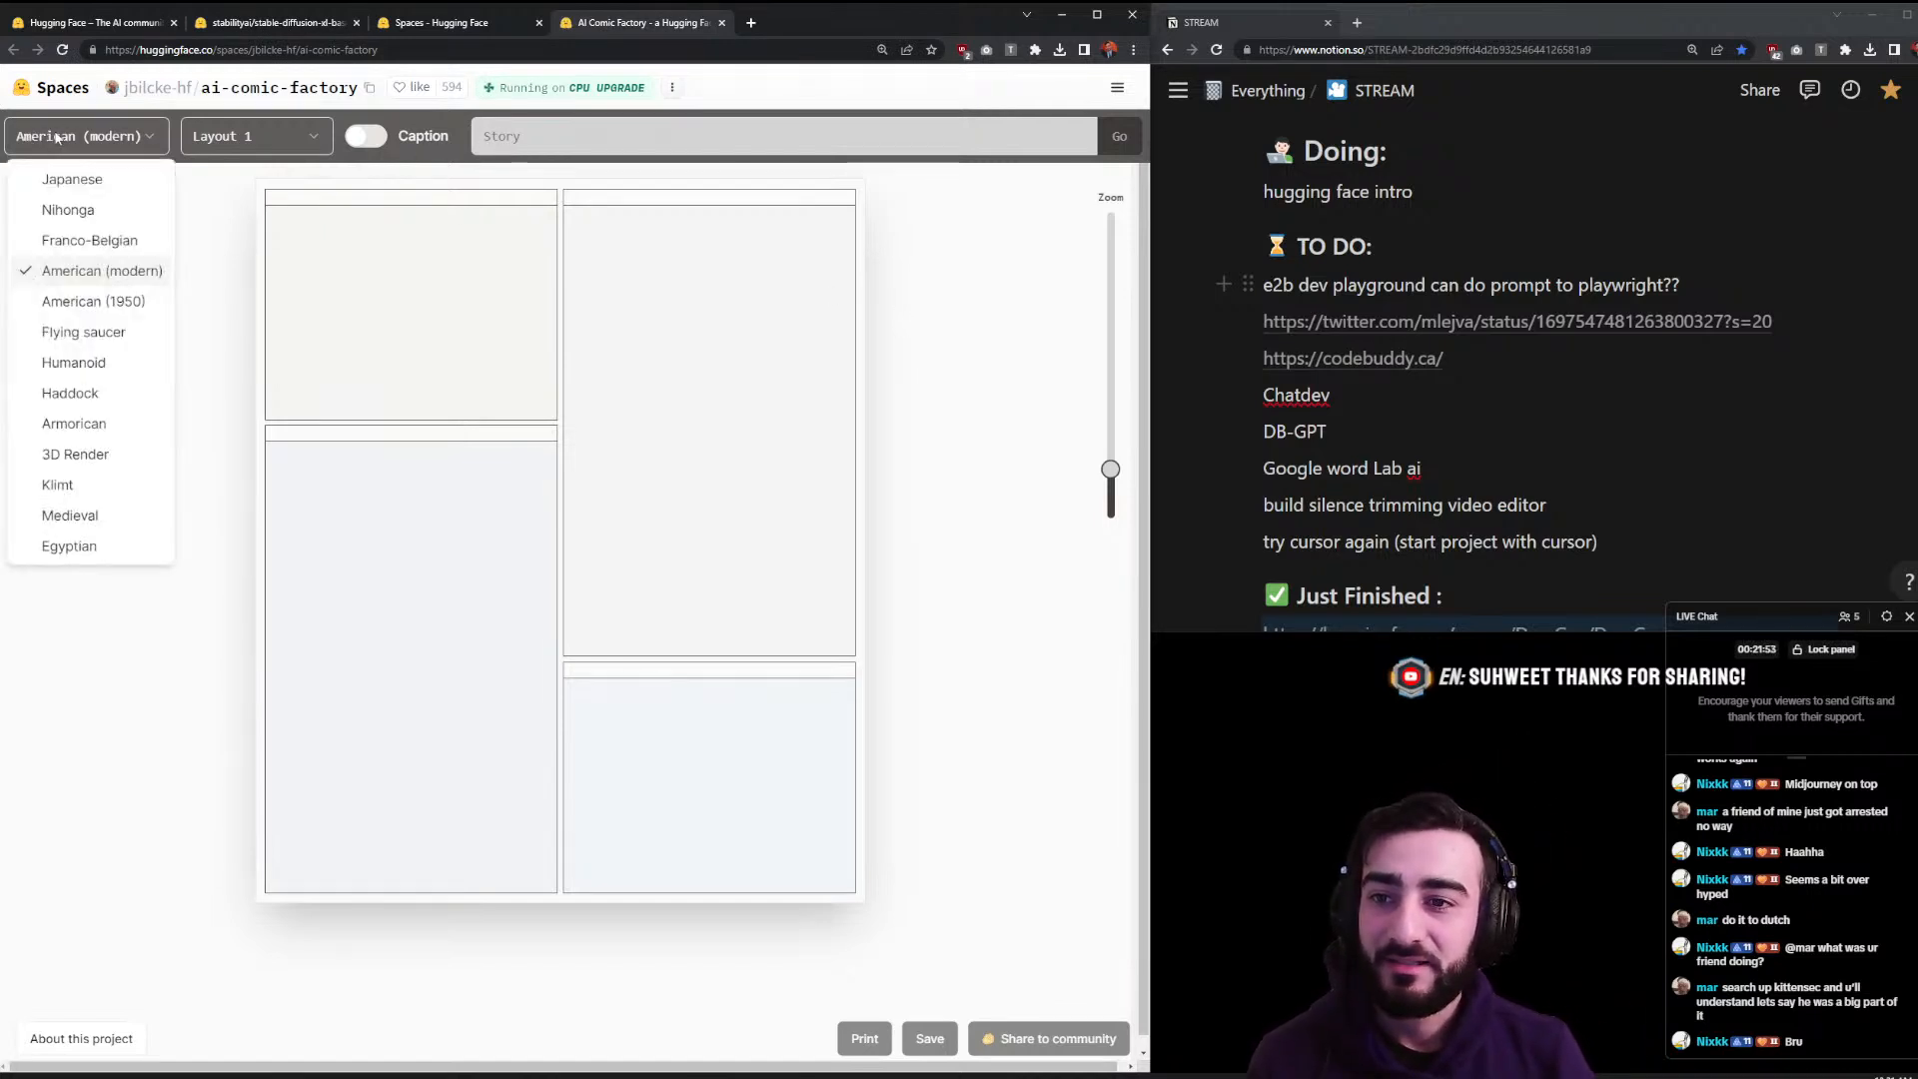
pyautogui.click(57, 138)
pyautogui.click(592, 135)
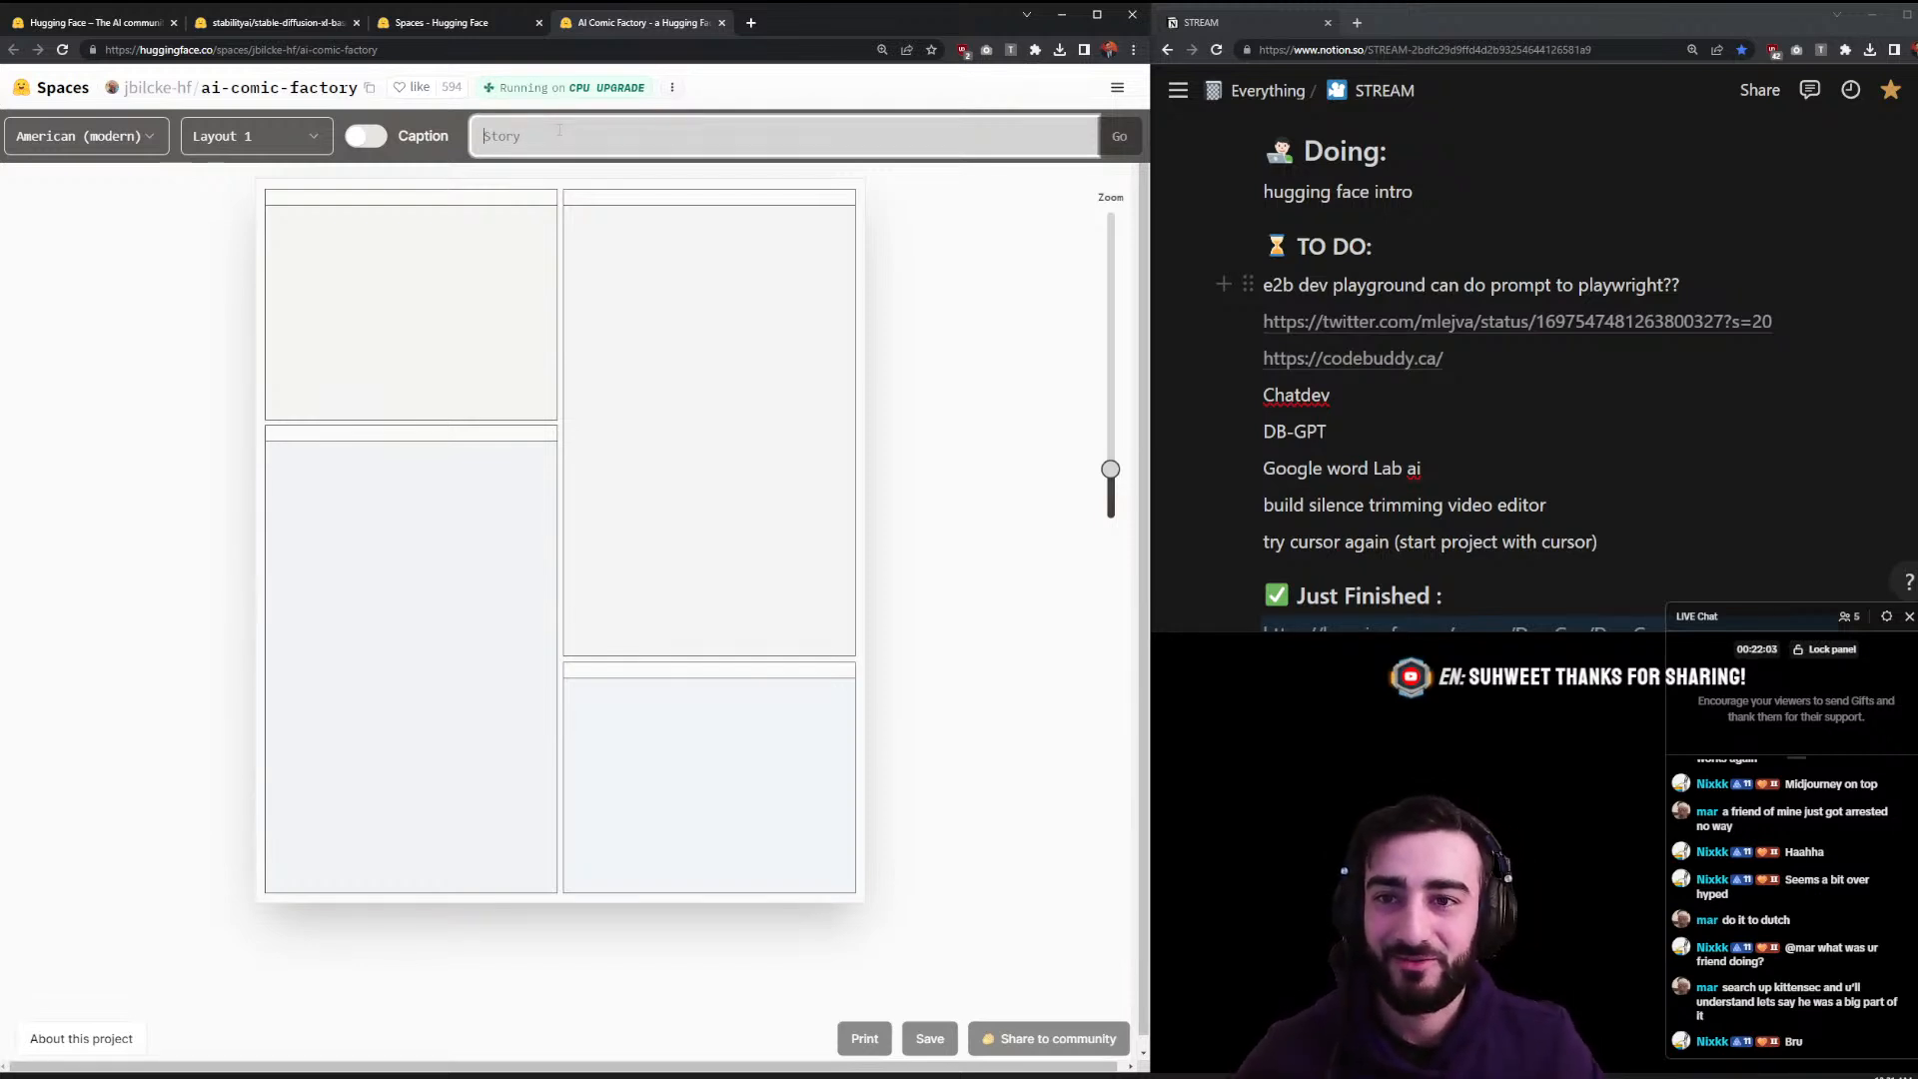
# - Compare Layouts 0 and 3, then settle on the three-column Layout 2
pyautogui.click(312, 140)
pyautogui.click(305, 227)
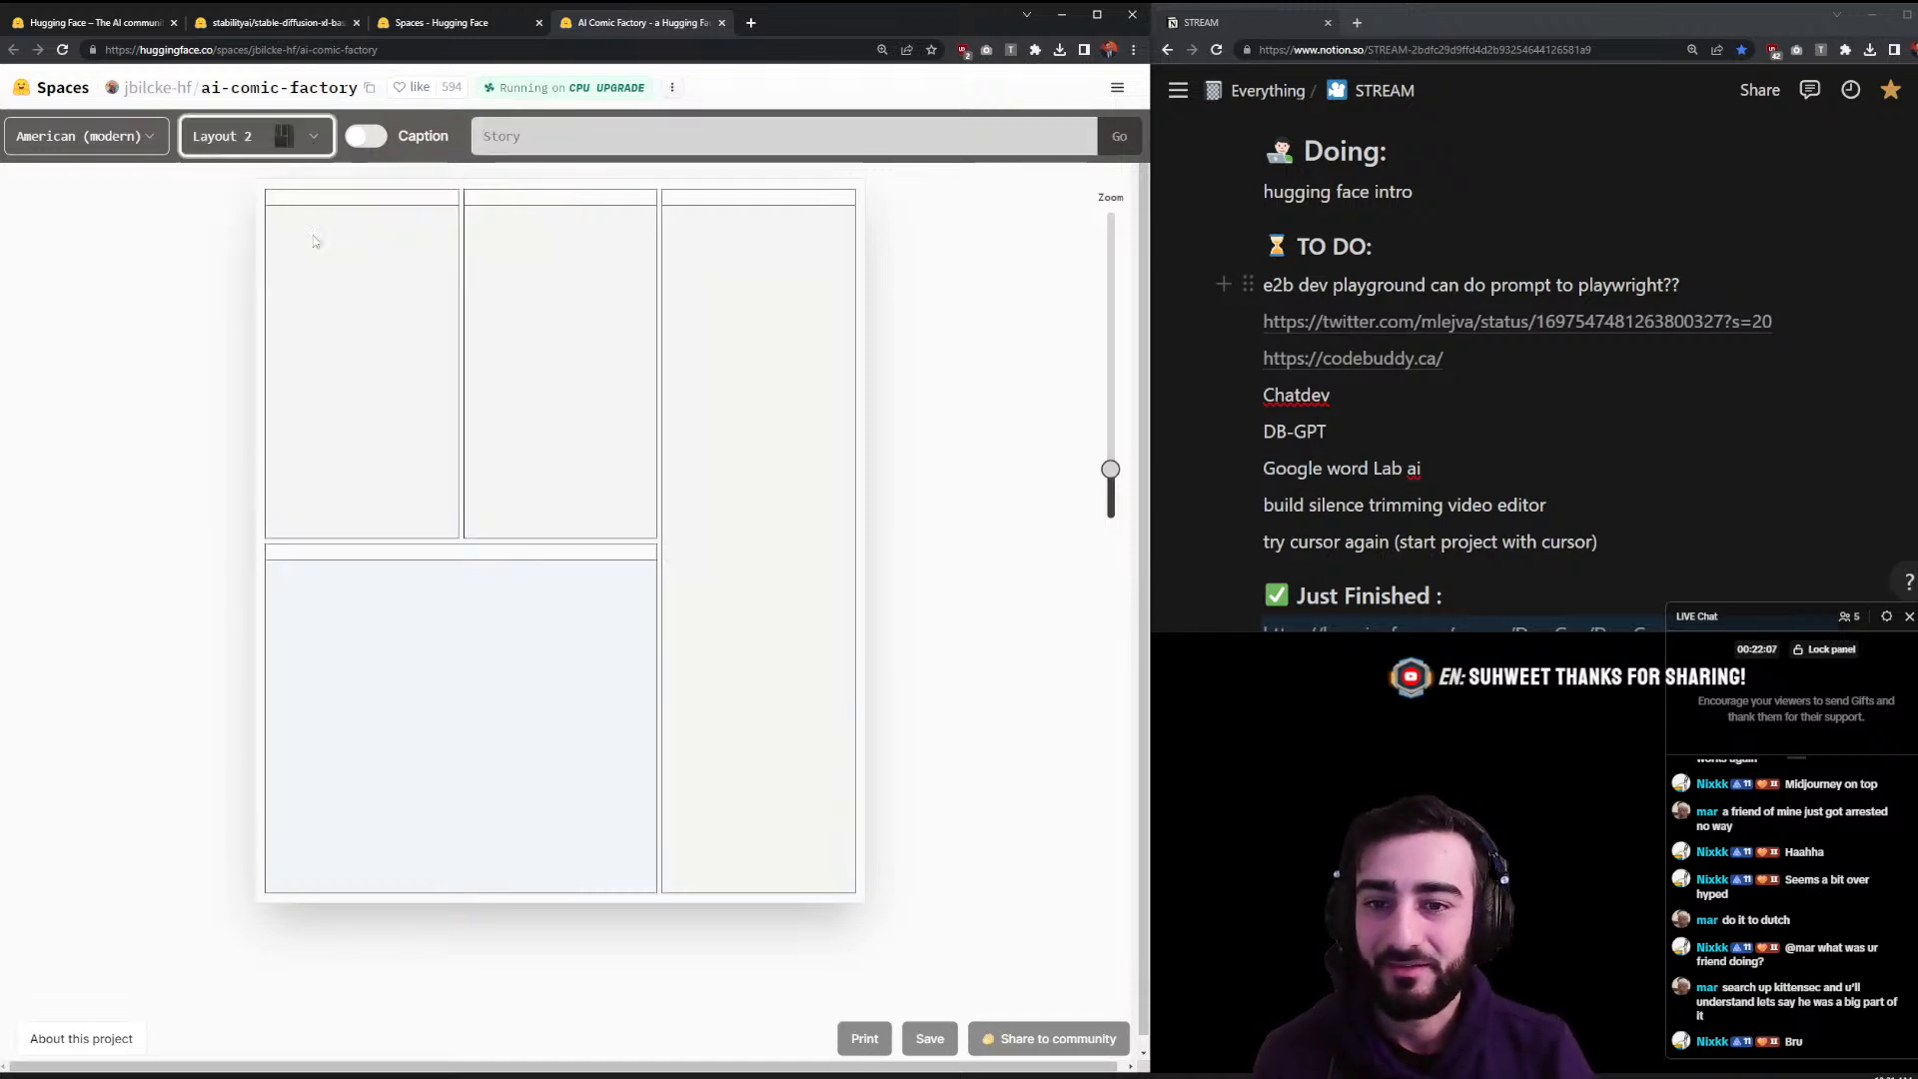
pyautogui.click(256, 138)
pyautogui.click(240, 180)
pyautogui.click(257, 138)
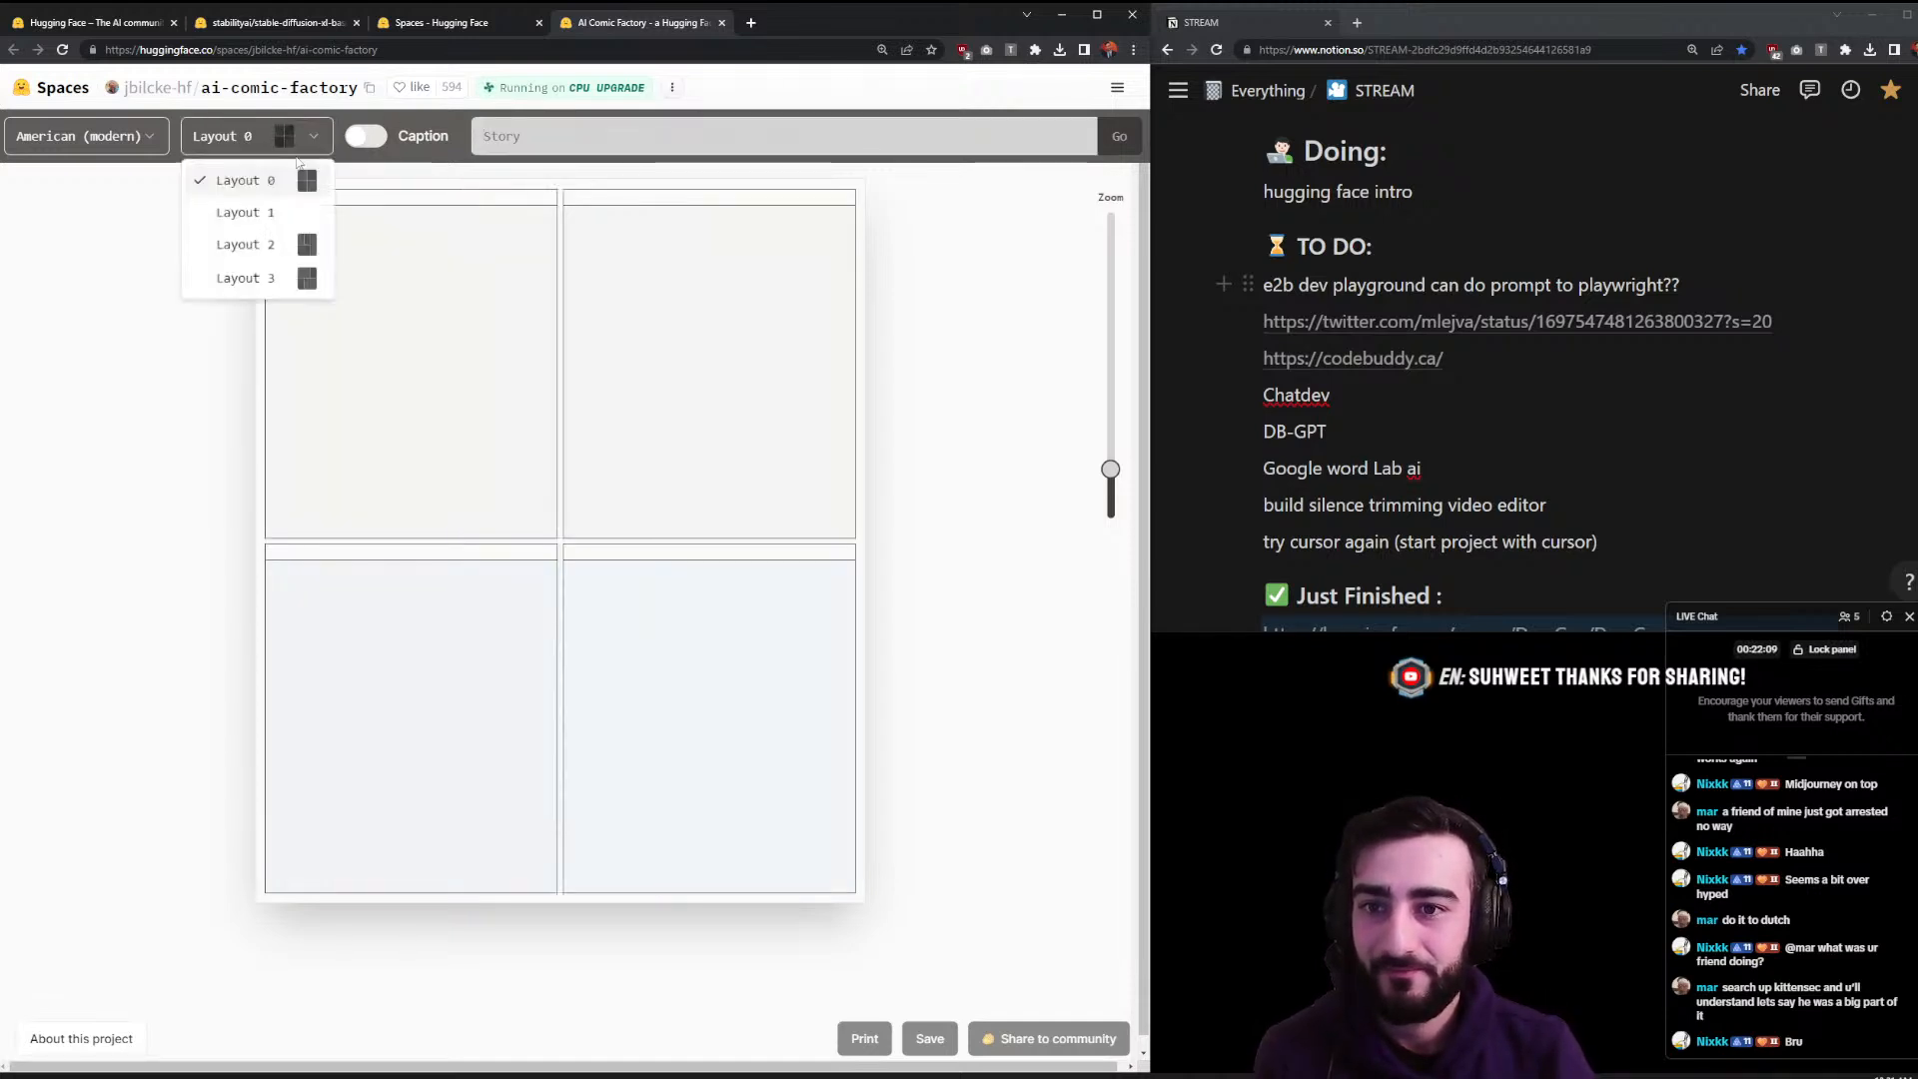
pyautogui.click(304, 280)
pyautogui.click(290, 138)
pyautogui.click(288, 250)
pyautogui.click(563, 143)
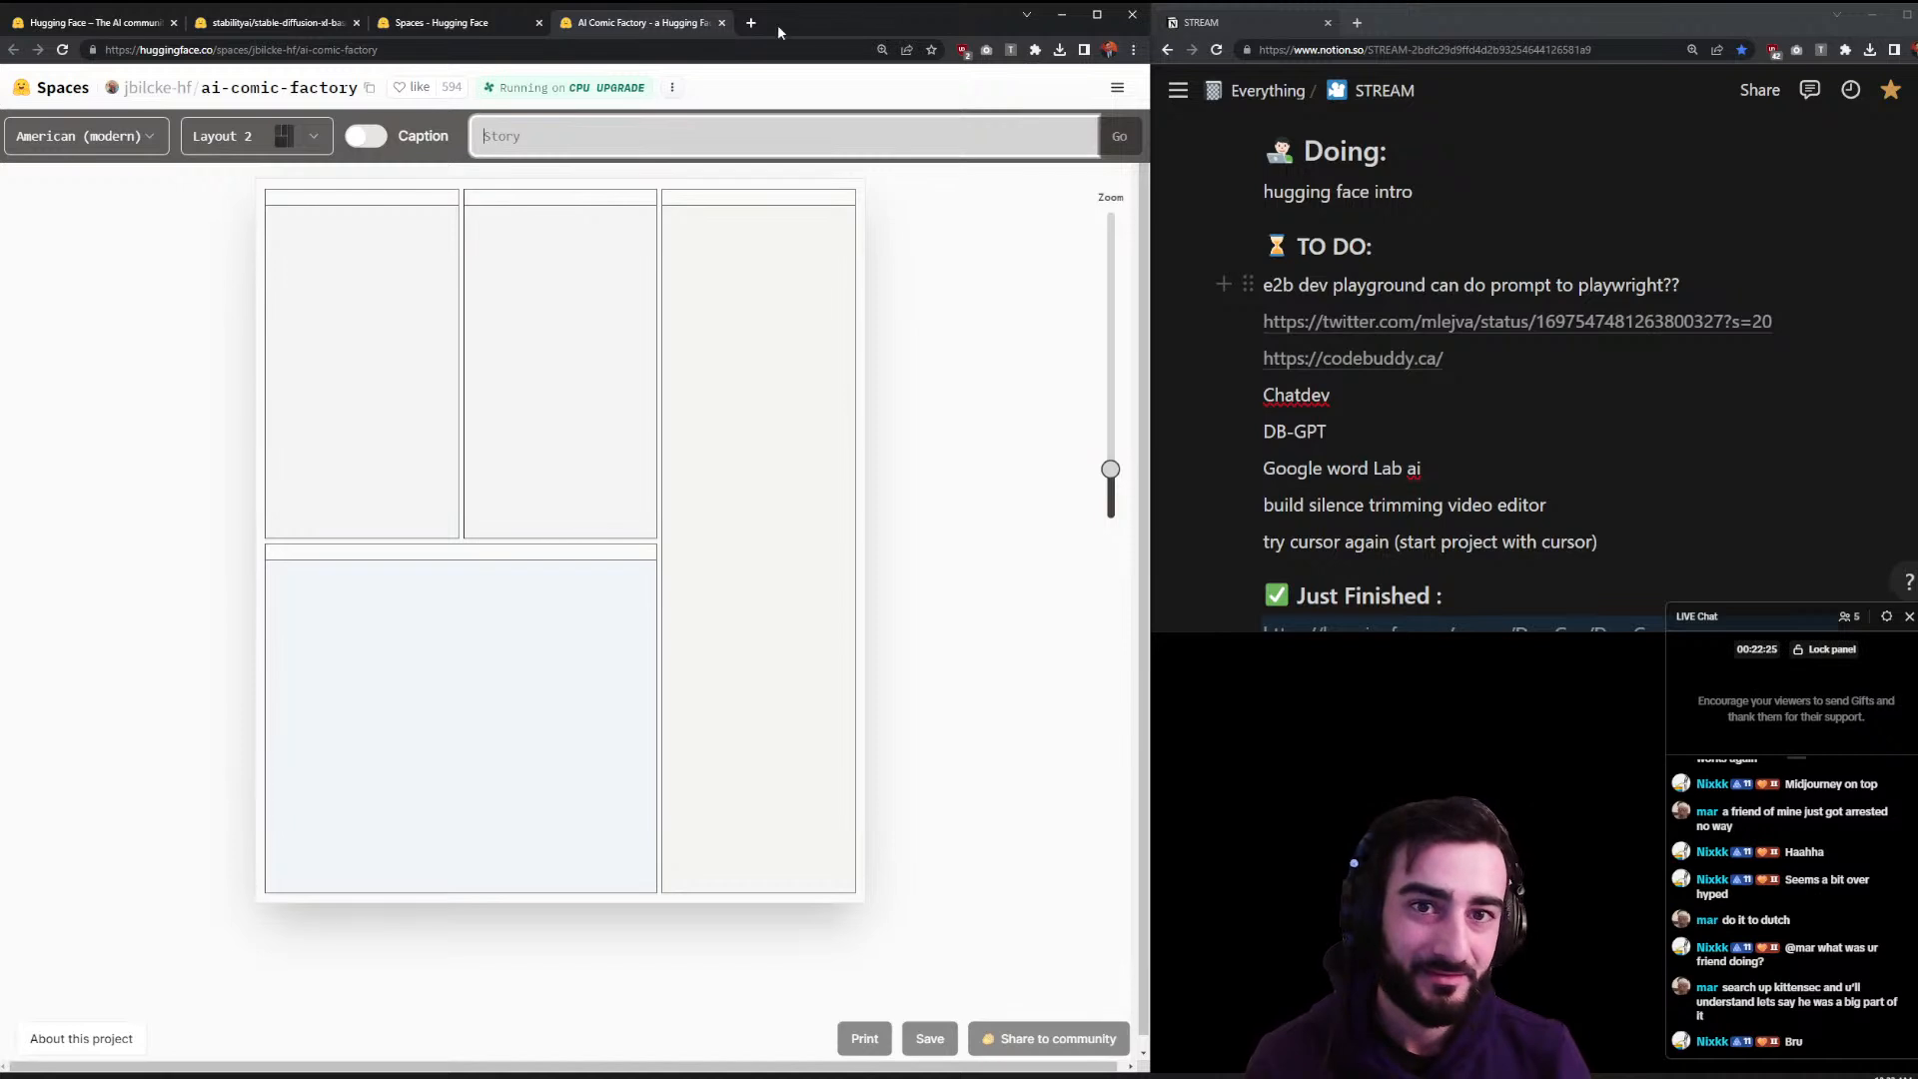
pyautogui.click(751, 22)
pyautogui.press('Return')
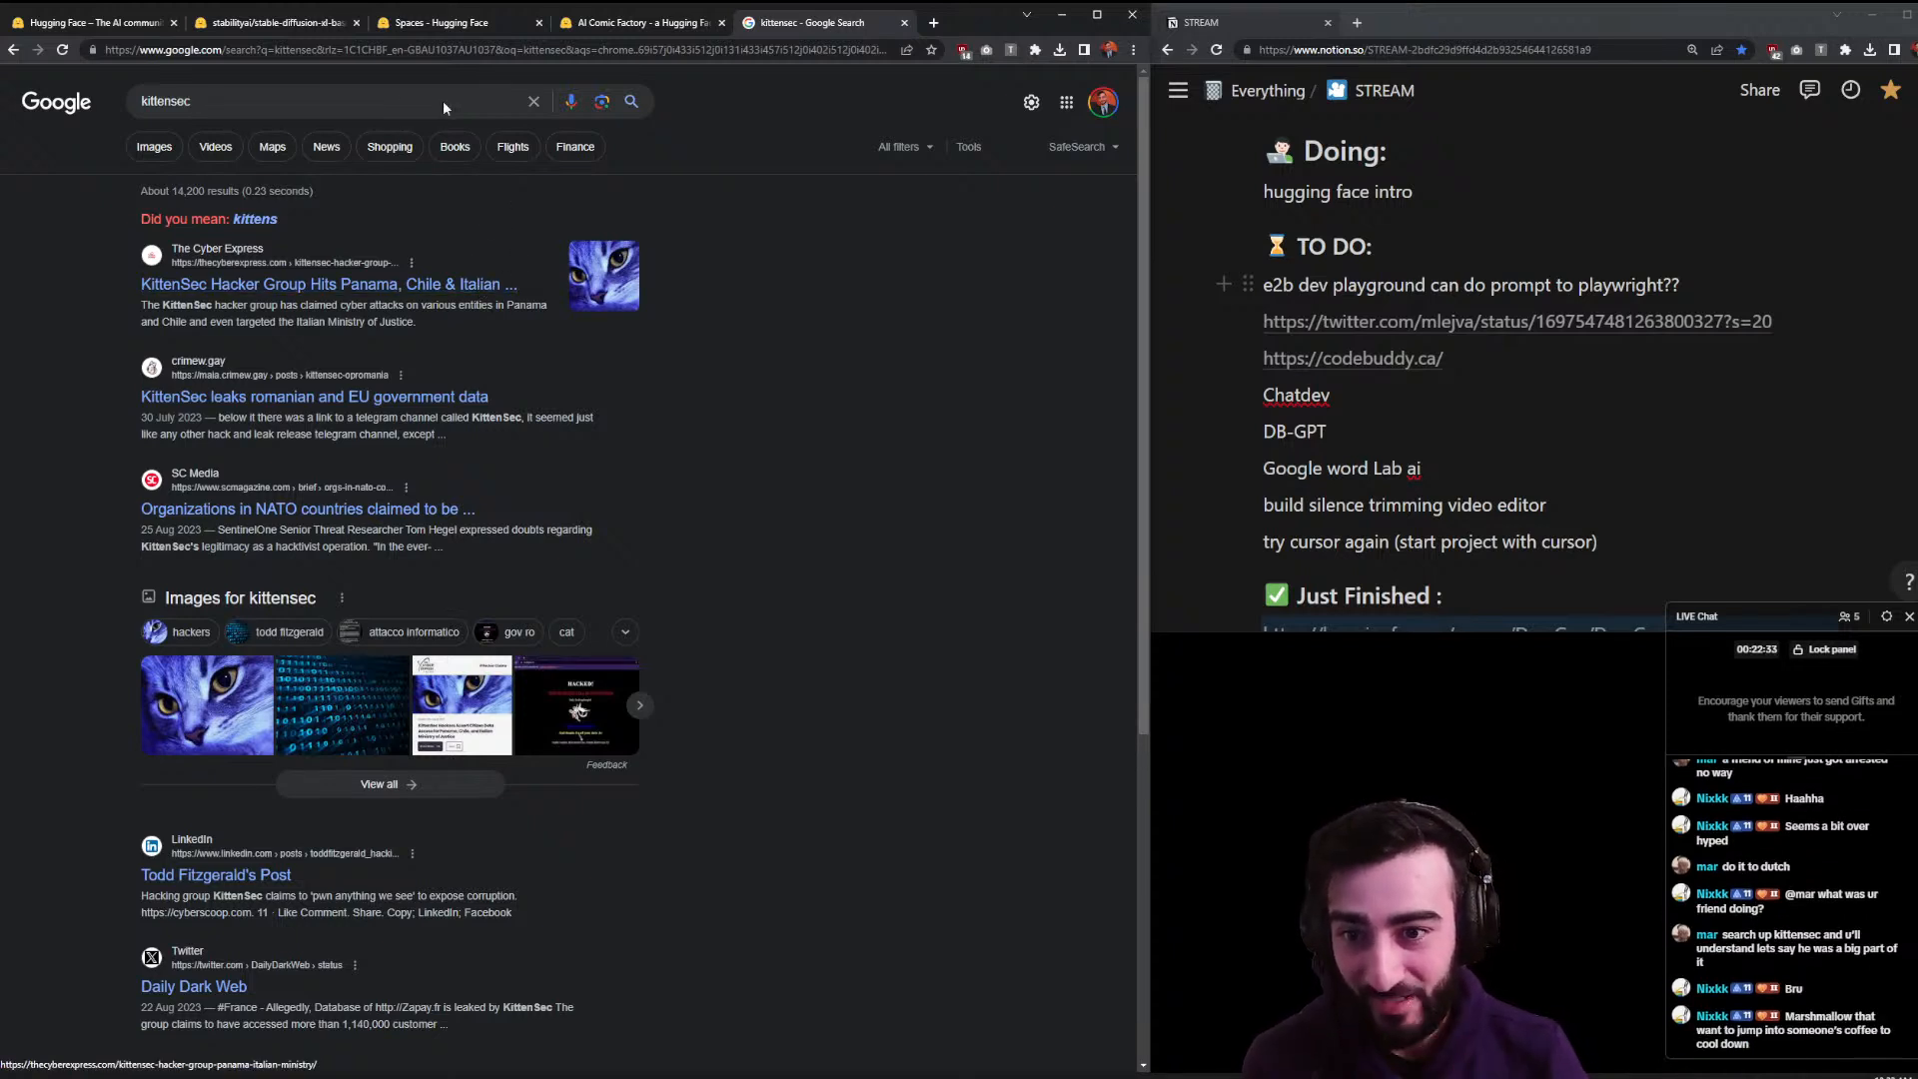
pyautogui.scroll(-1, 684, 340)
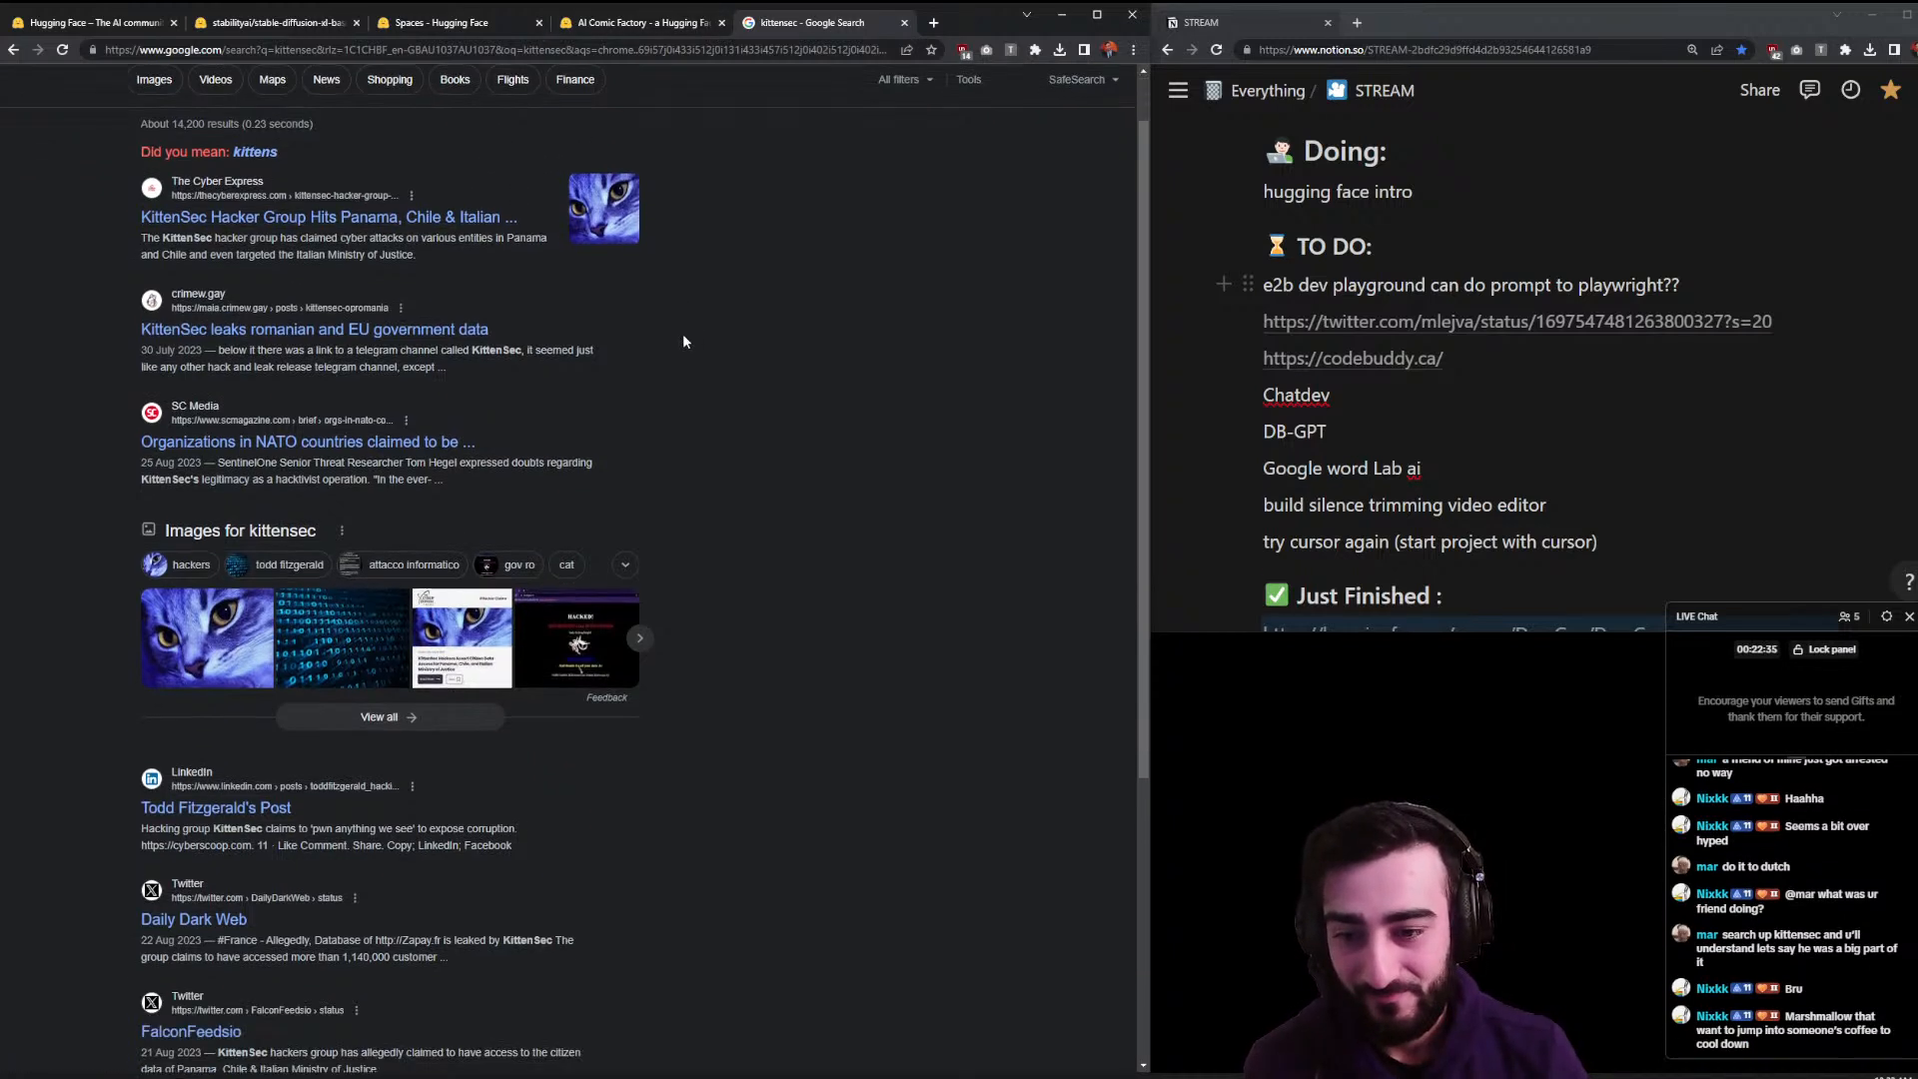
pyautogui.moveTo(303, 821); pyautogui.dragTo(426, 819)
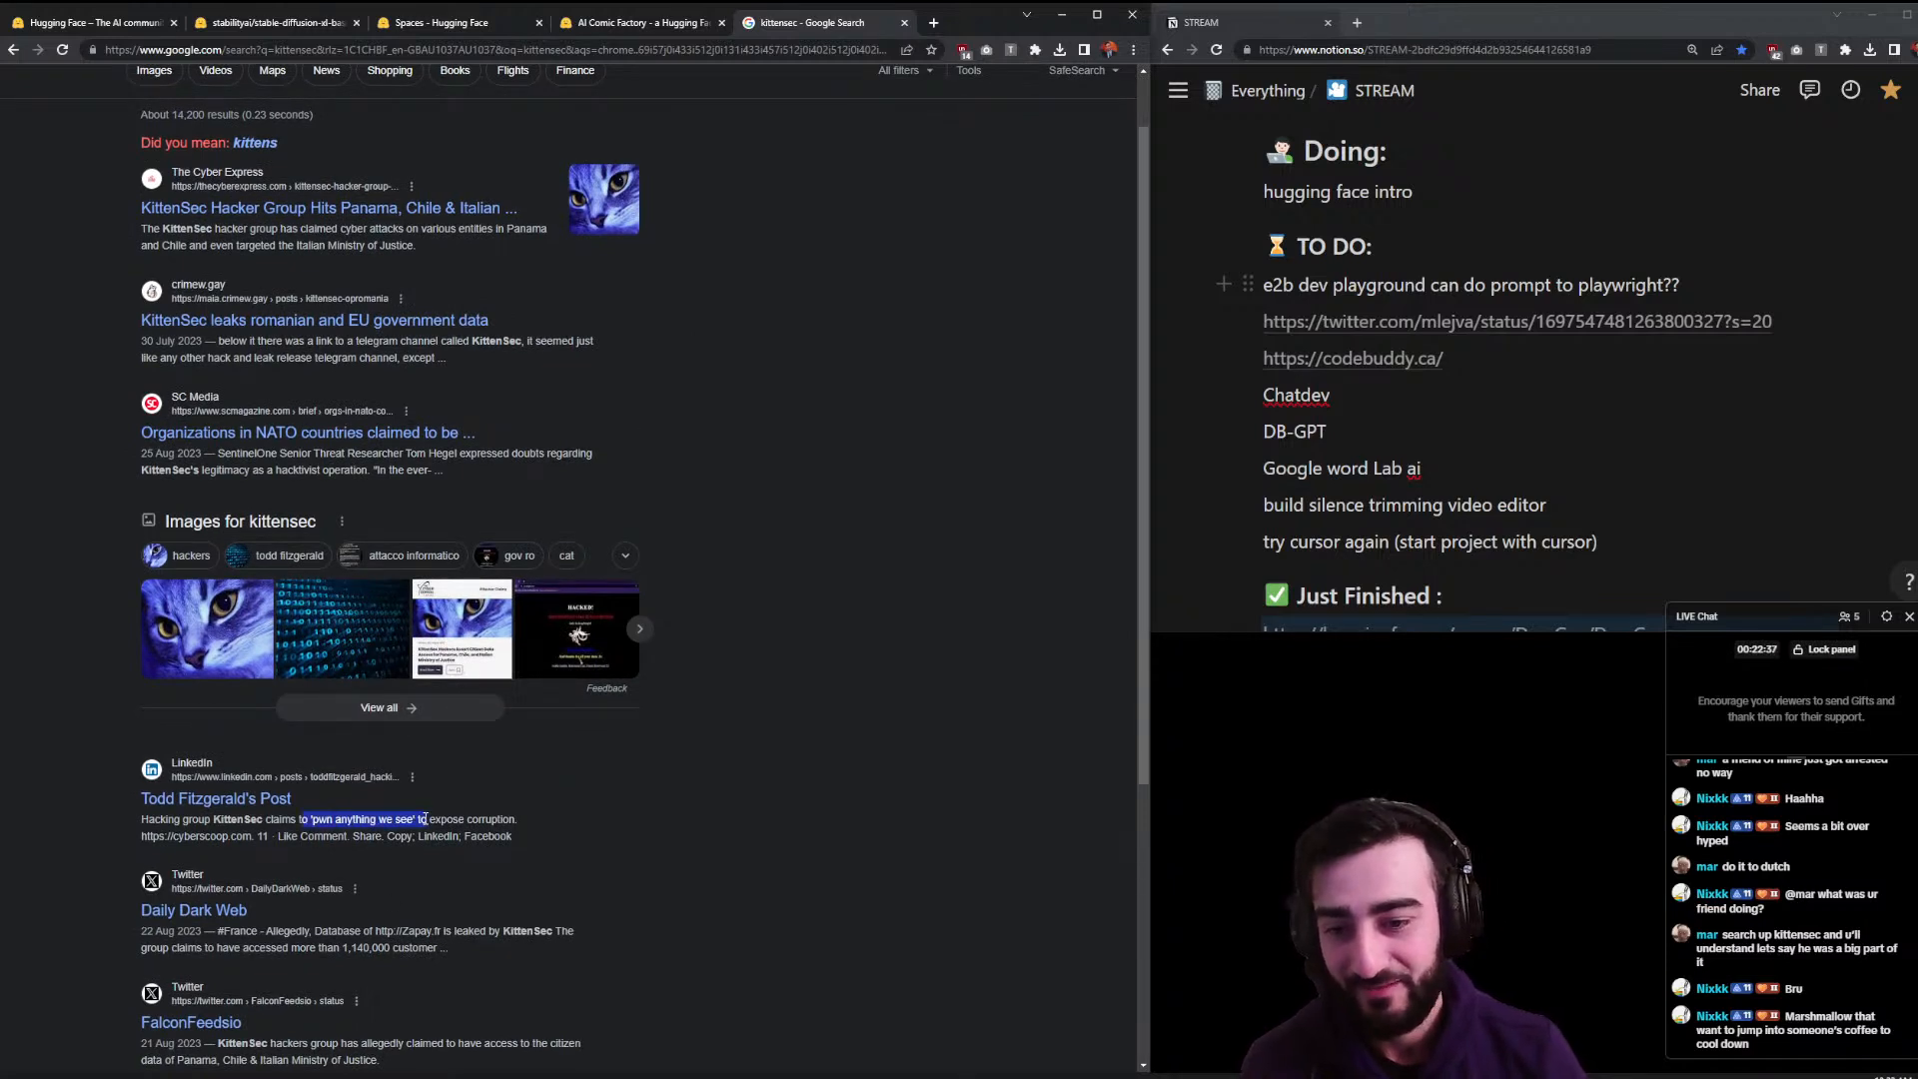
pyautogui.tripleClick(516, 818)
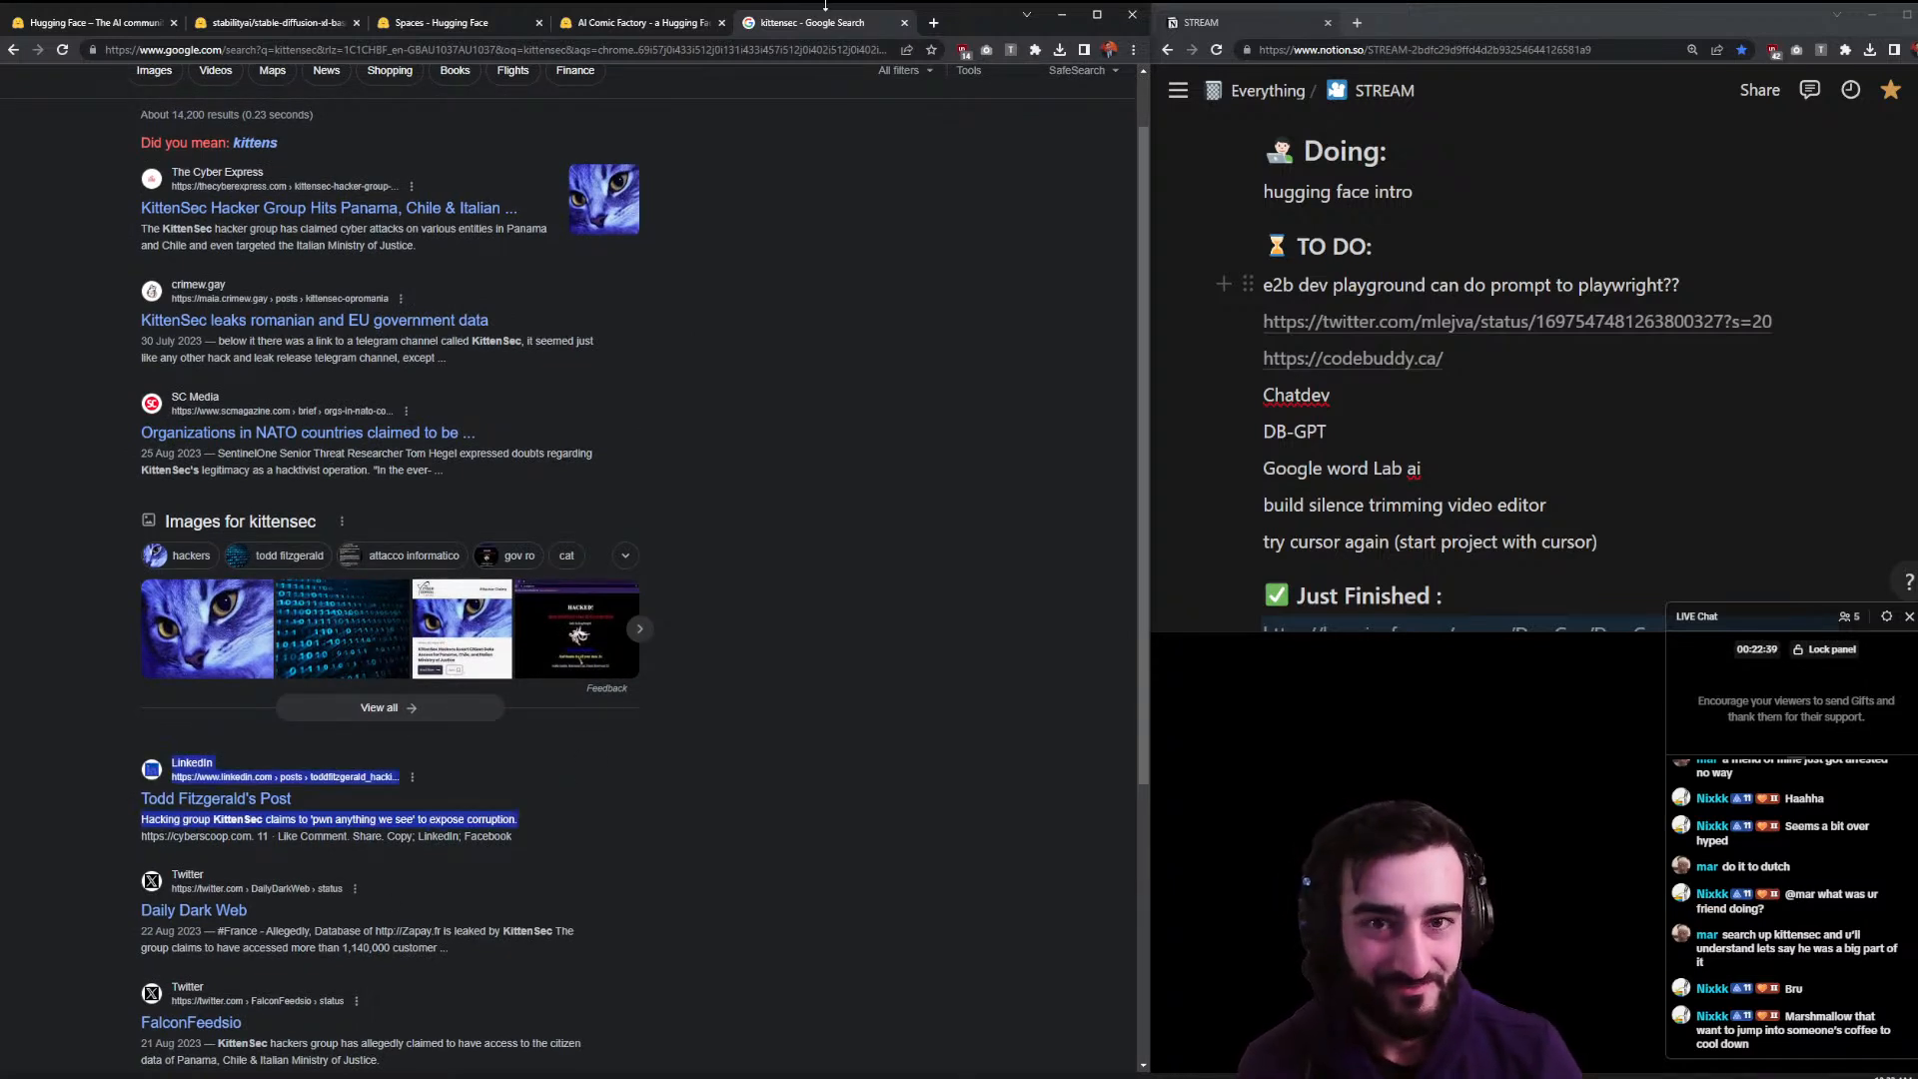
pyautogui.click(904, 23)
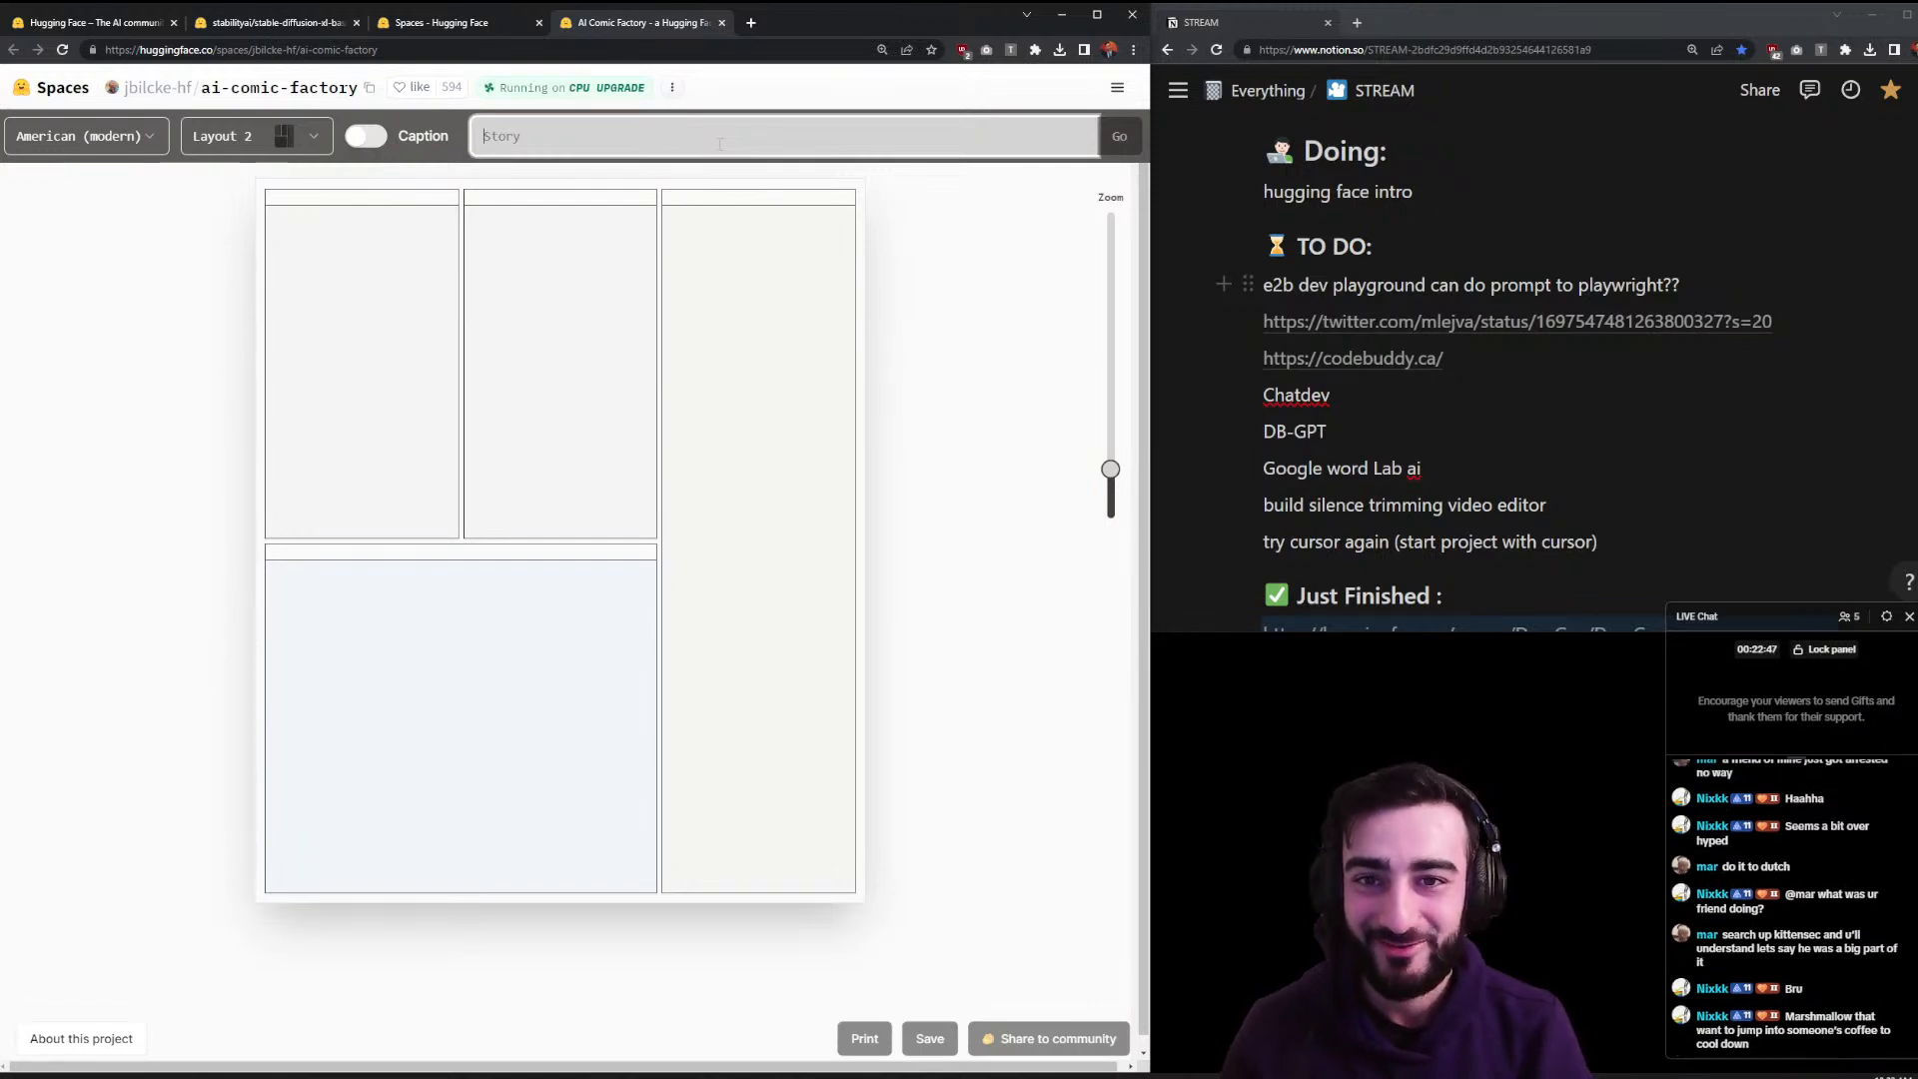
# - Generate a comic from the story of a marshmellow wanting to jump into someone's coffee to cool down
pyautogui.write('marshmellow that wants to jump into')
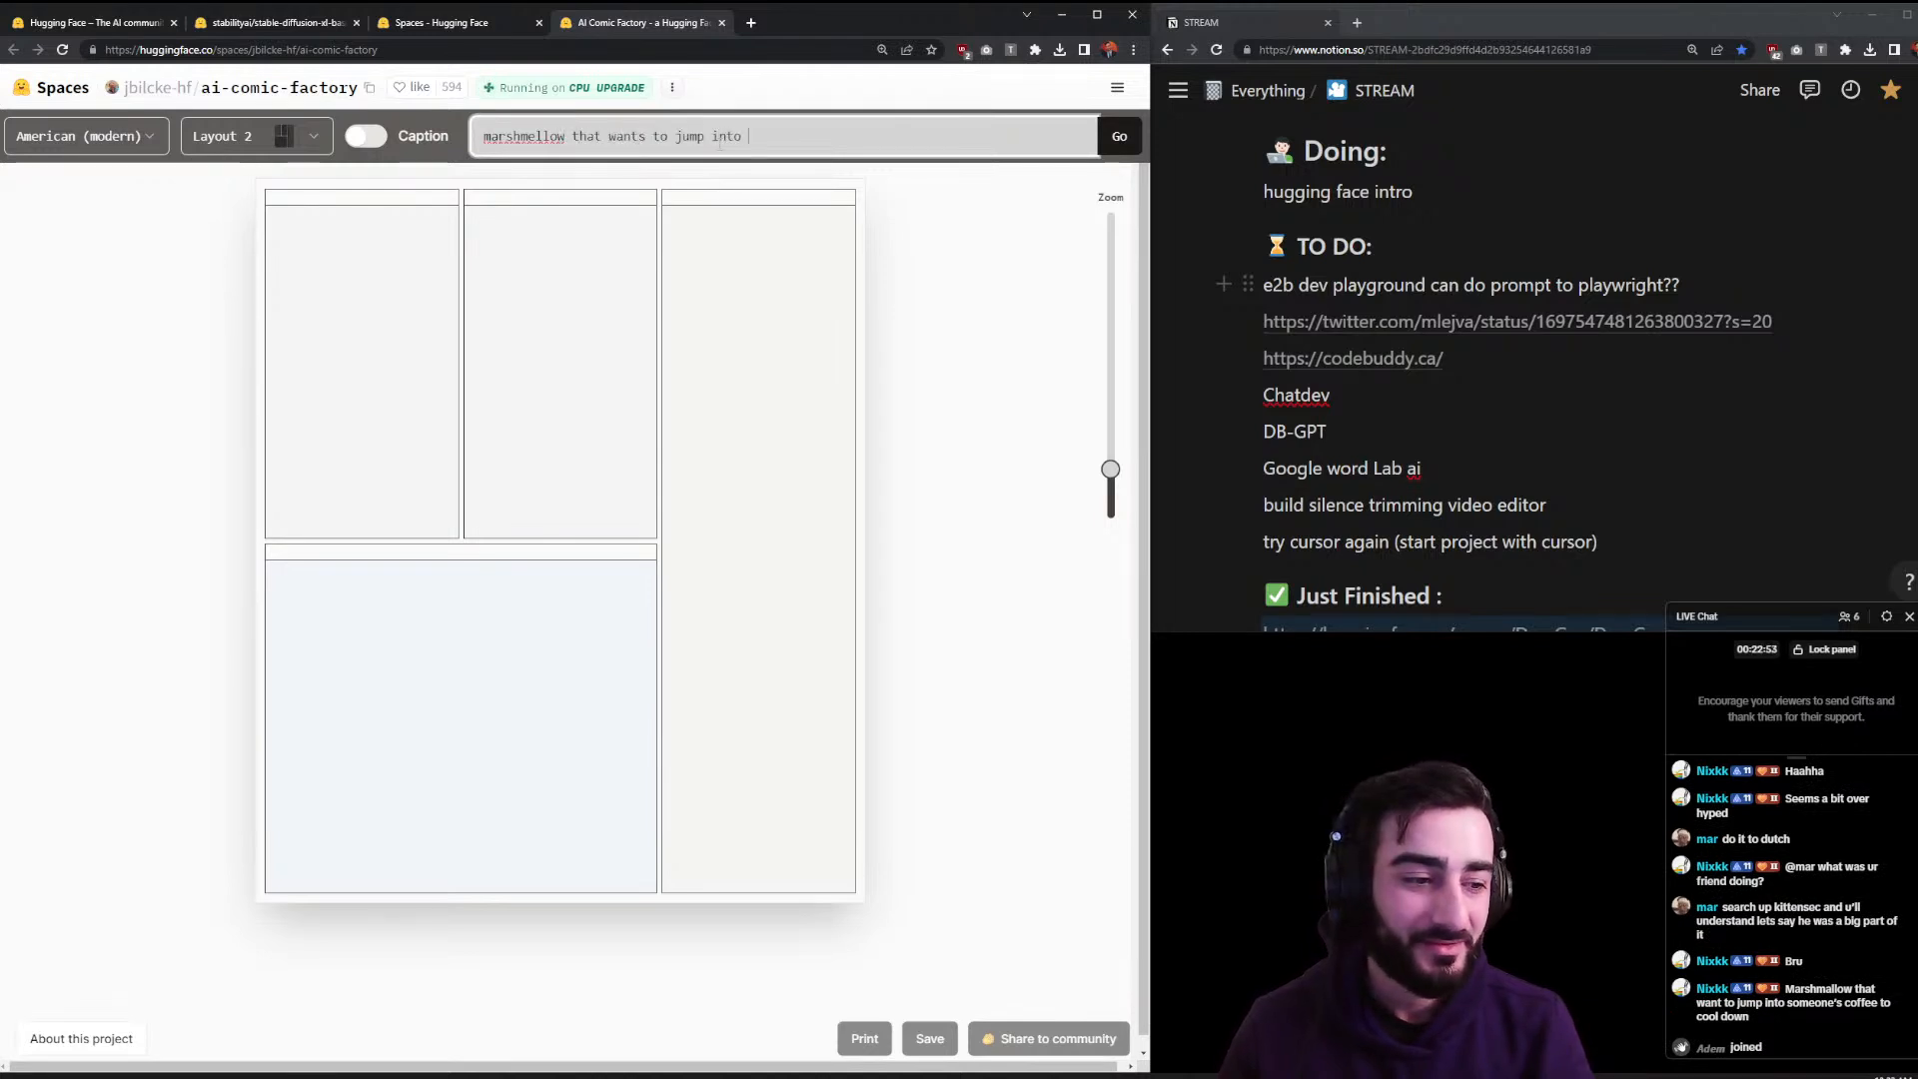
pyautogui.press('BackSpace')
pyautogui.press('BackSpace')
pyautogui.write("eone's coffee to coo")
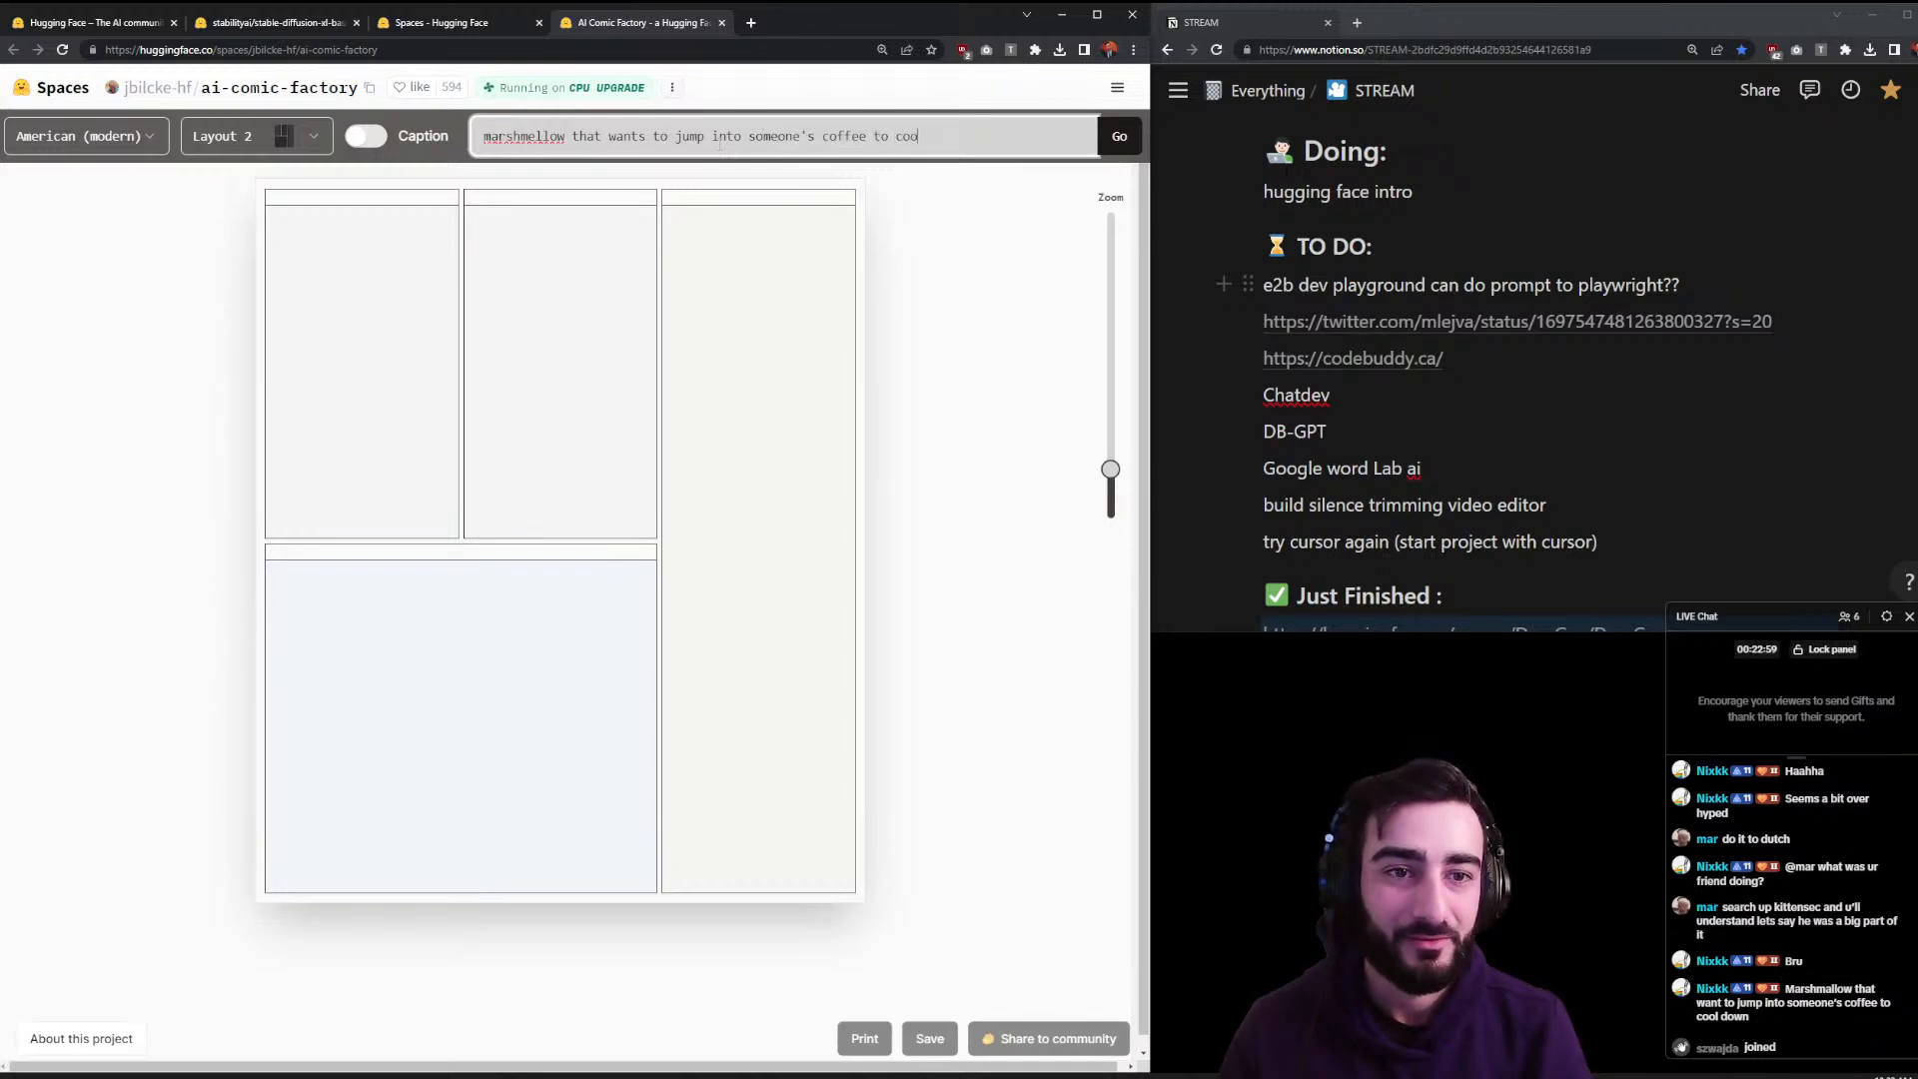
pyautogui.write('l do')
pyautogui.press('Return')
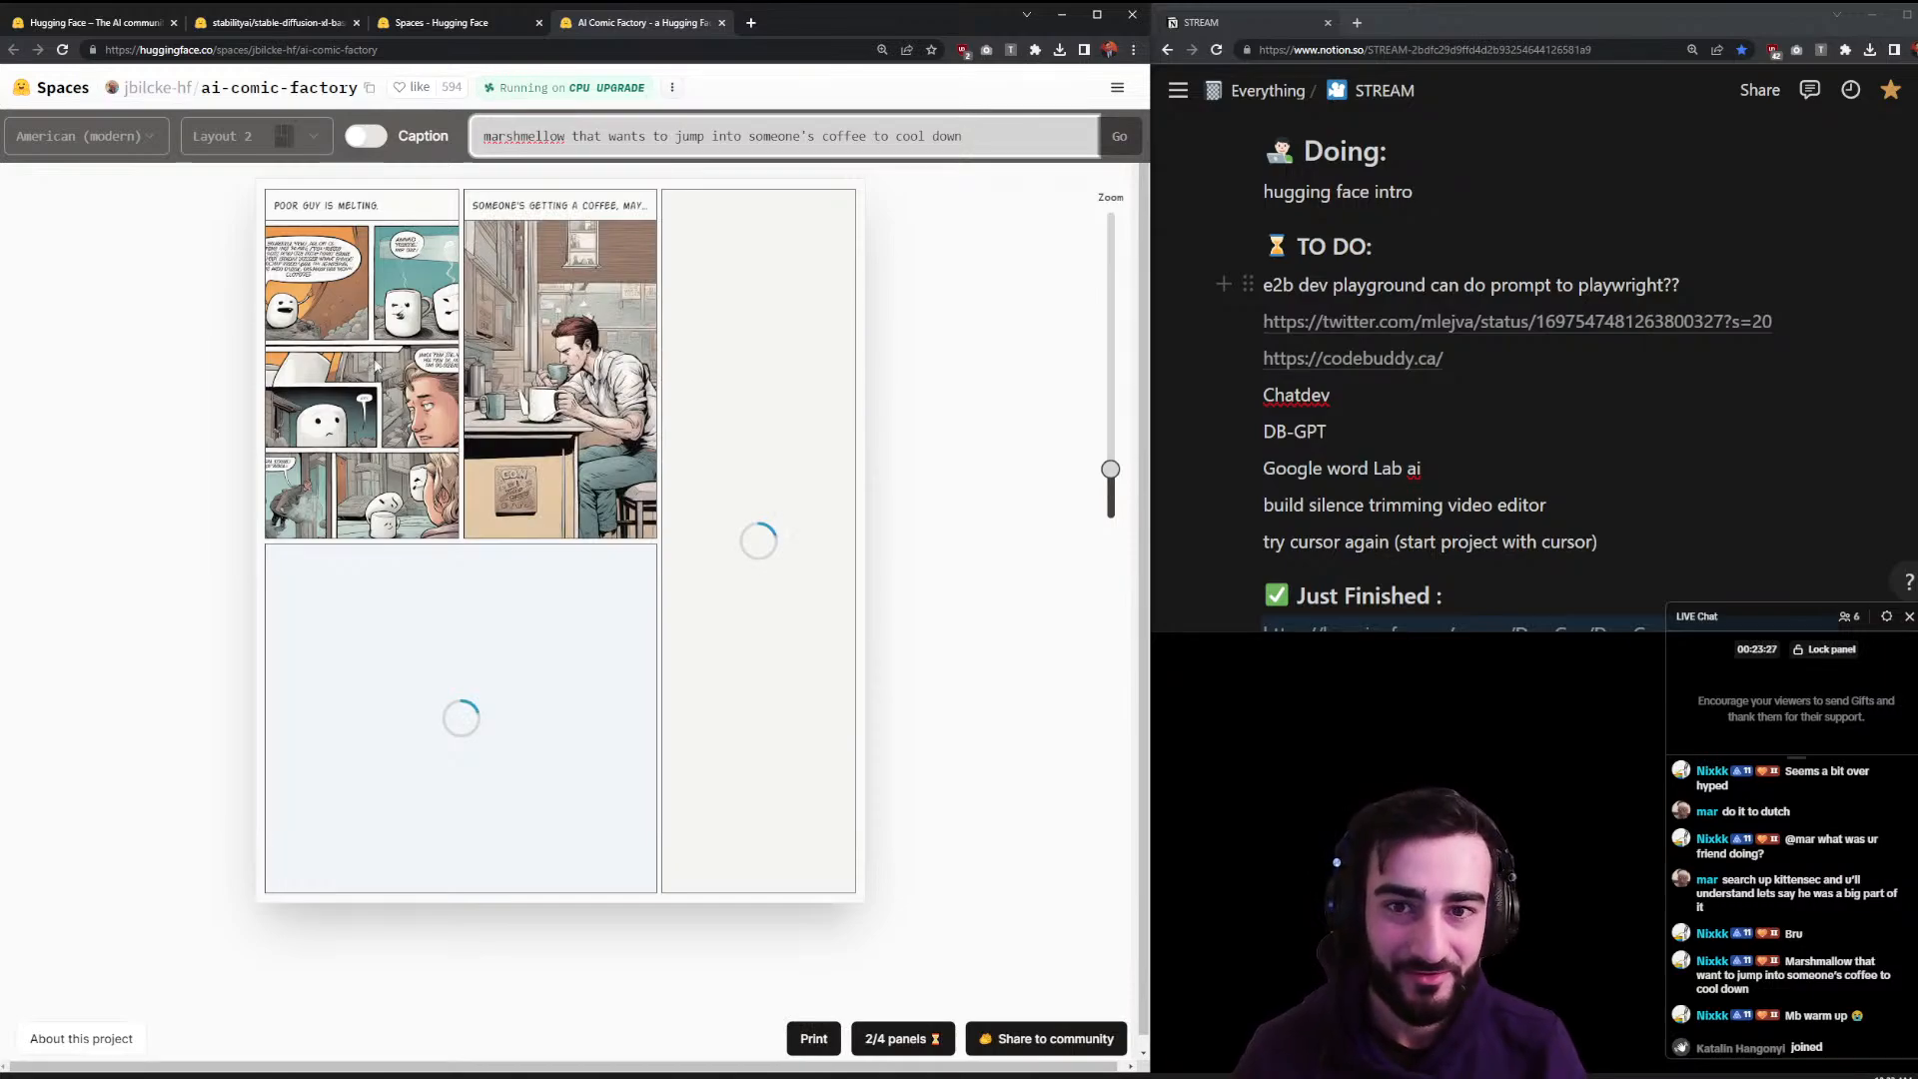
# - Enlarge the comic with the Zoom slider and scroll through its panels
pyautogui.scroll(1, 376, 367)
pyautogui.scroll(-5, 375, 368)
pyautogui.scroll(4, 376, 368)
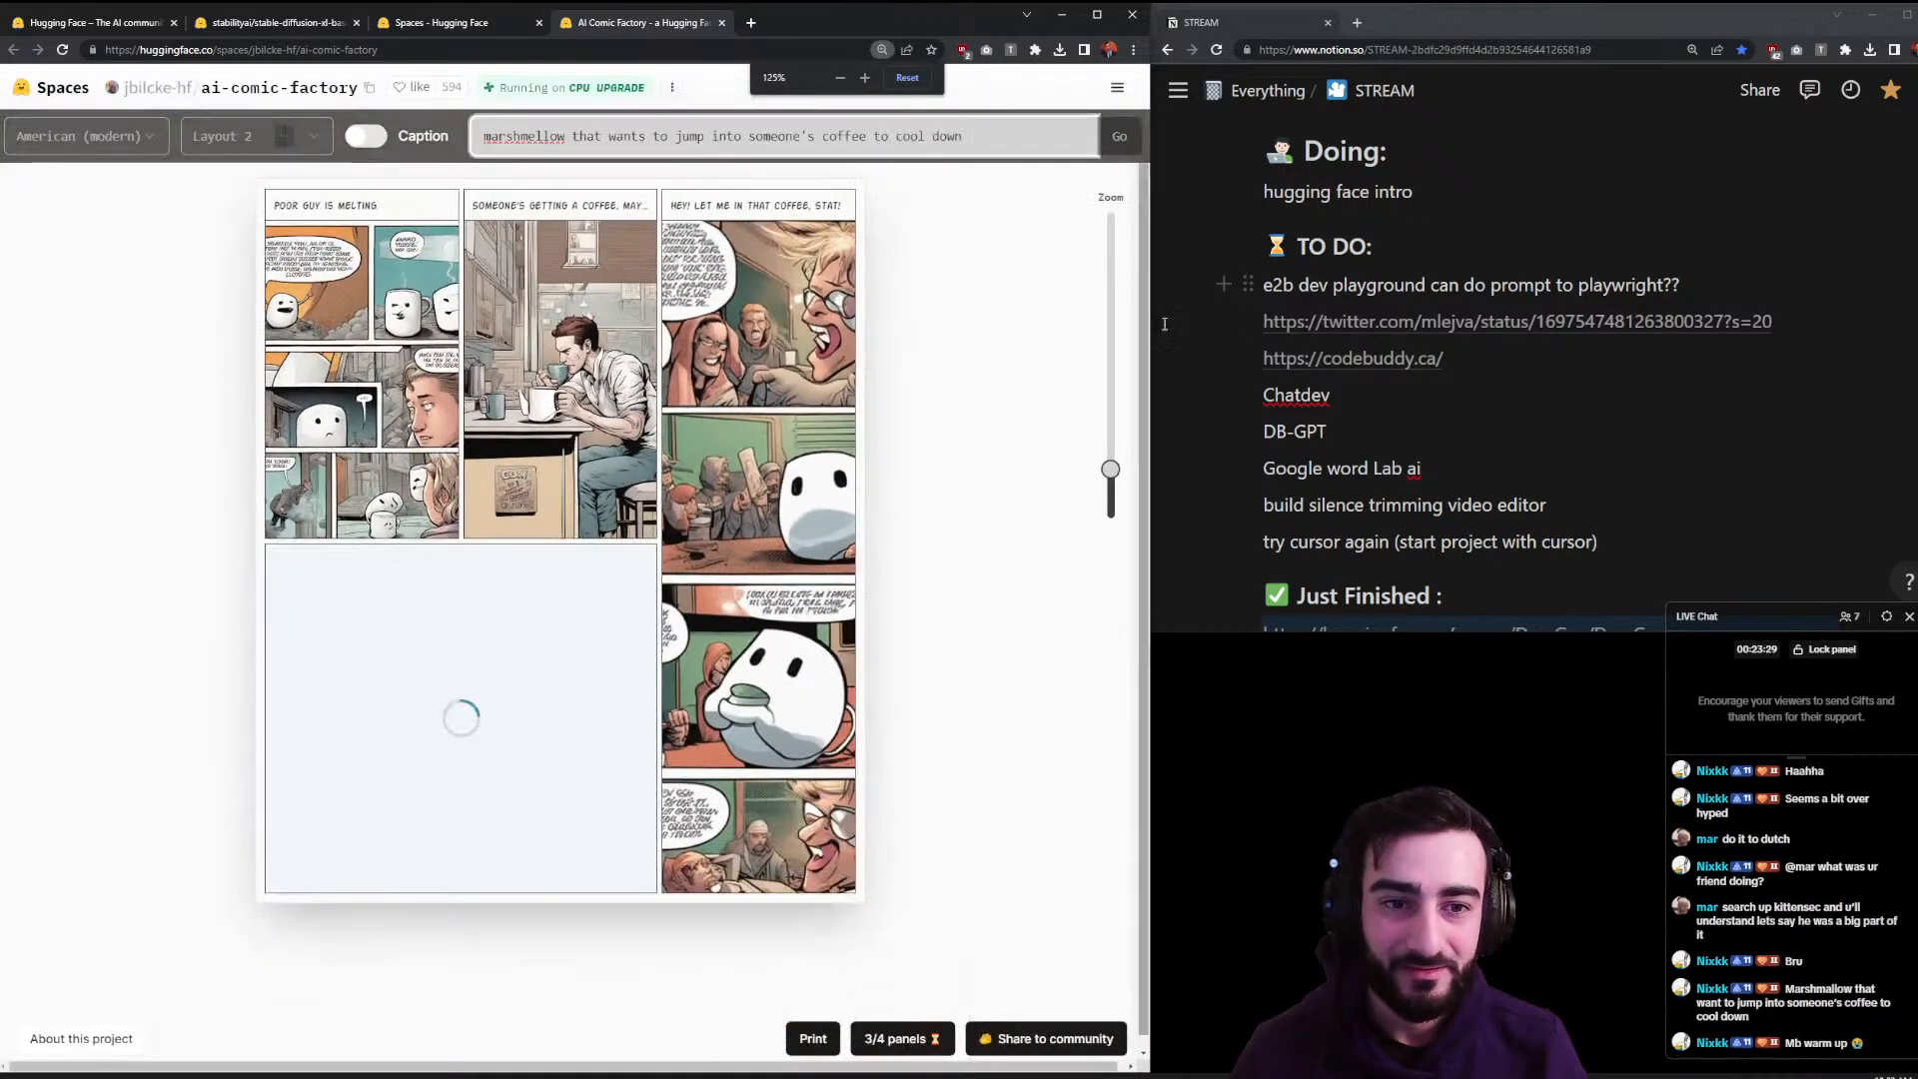
pyautogui.moveTo(1110, 468); pyautogui.dragTo(1109, 313)
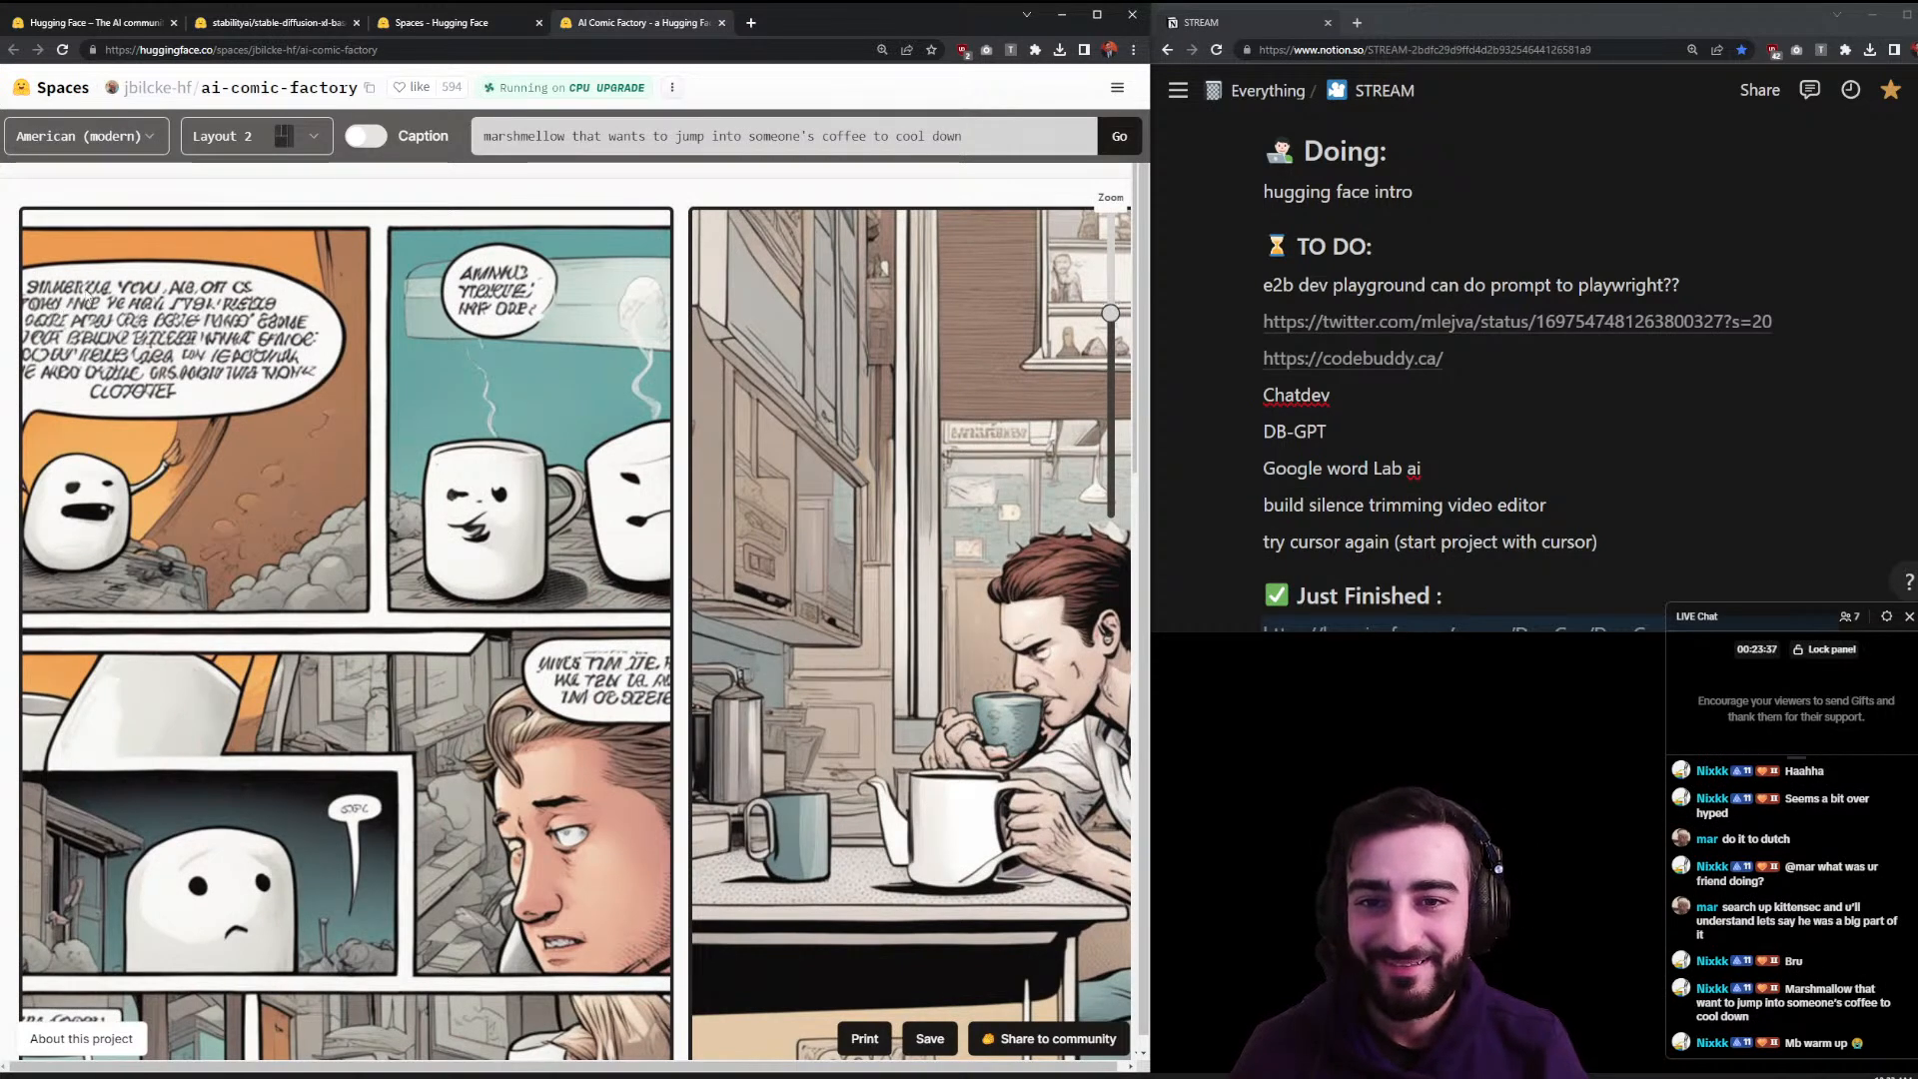
pyautogui.scroll(-3, 456, 344)
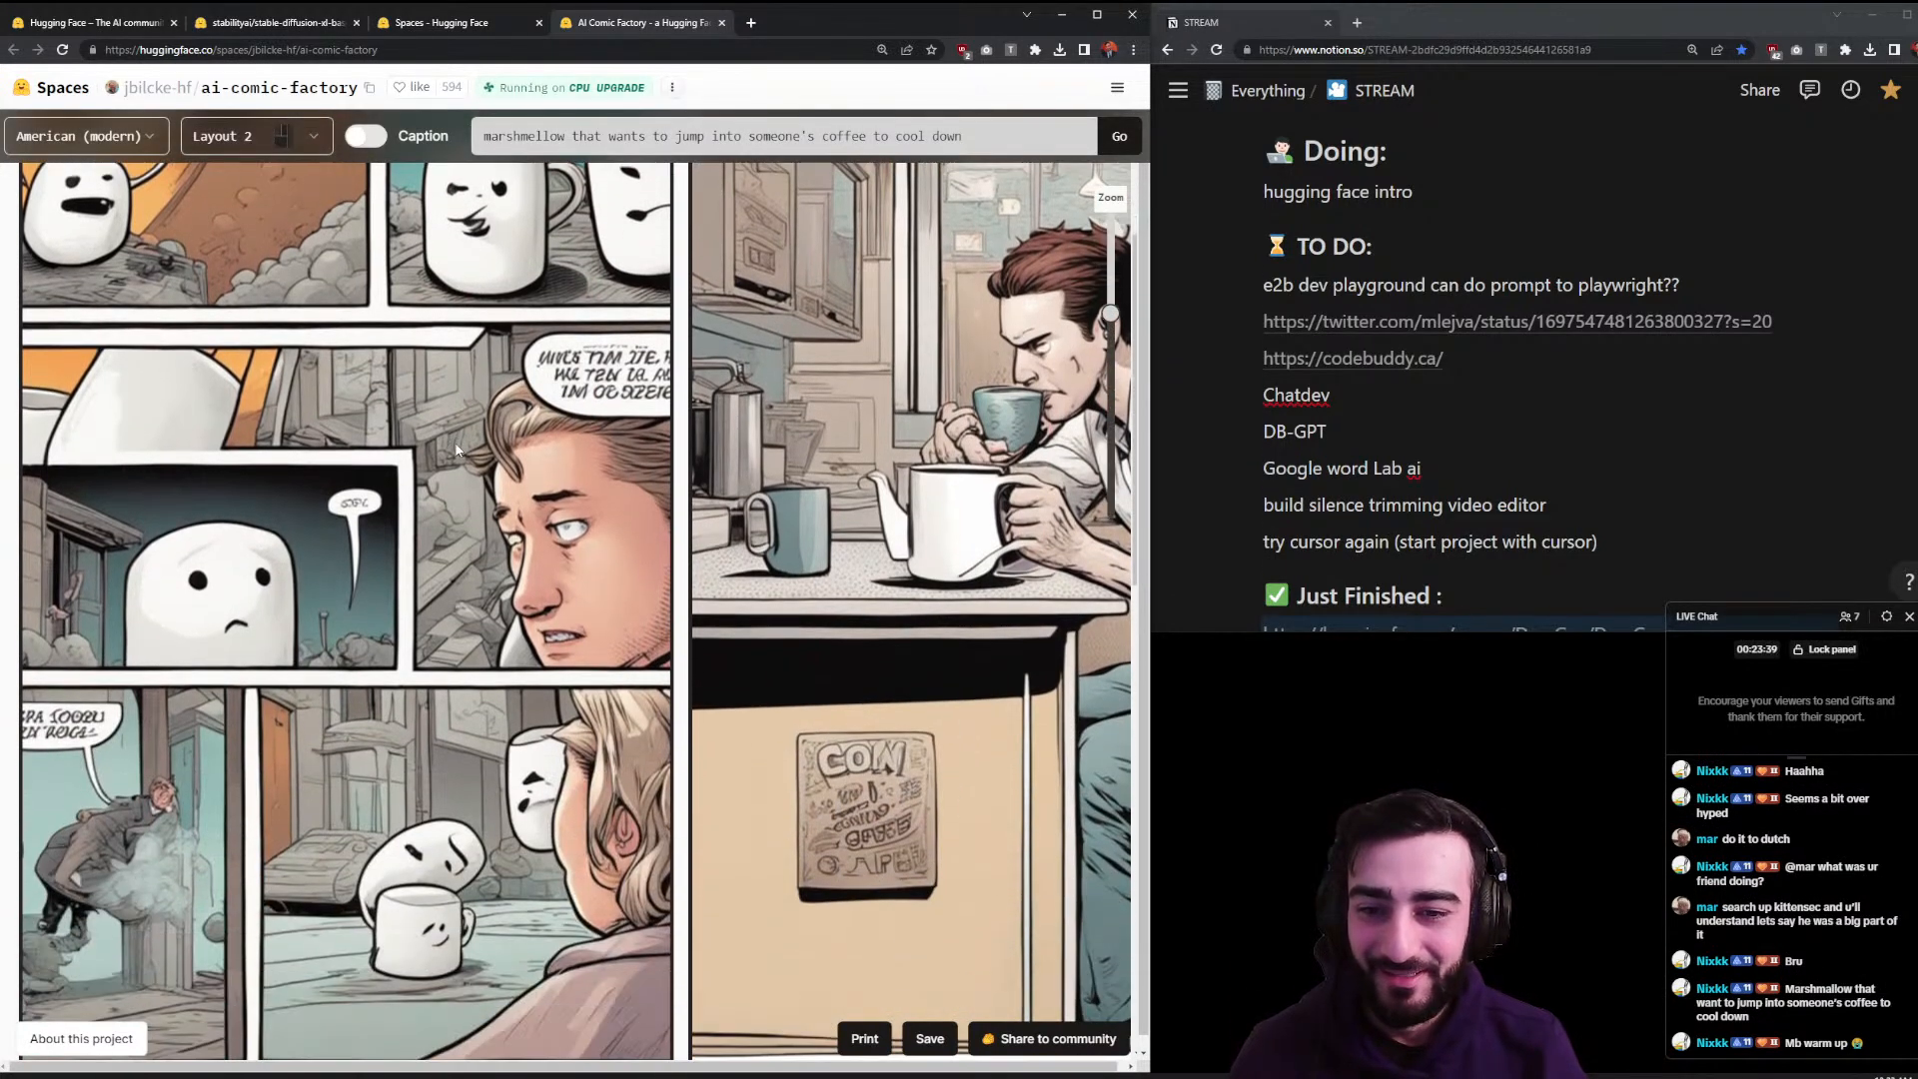
pyautogui.scroll(3, 455, 449)
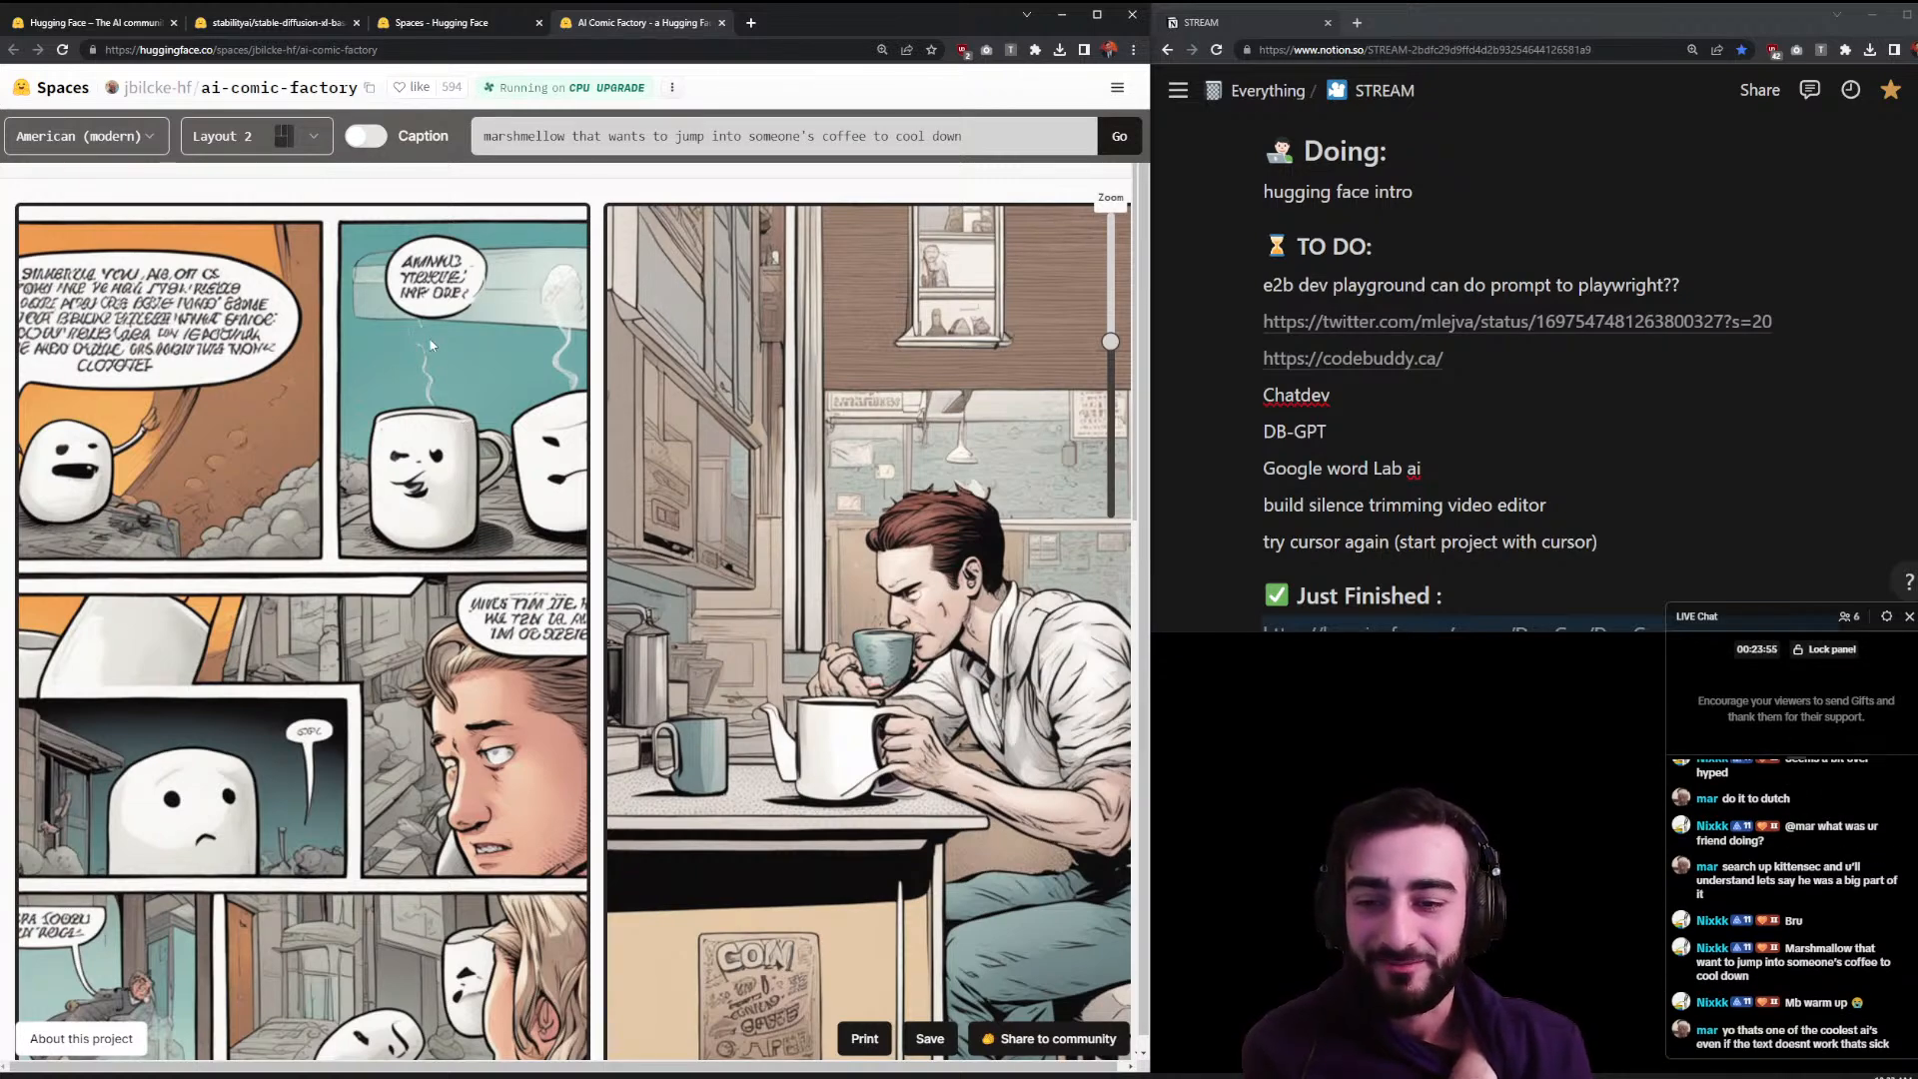
pyautogui.scroll(-2, 414, 410)
pyautogui.scroll(-1, 410, 420)
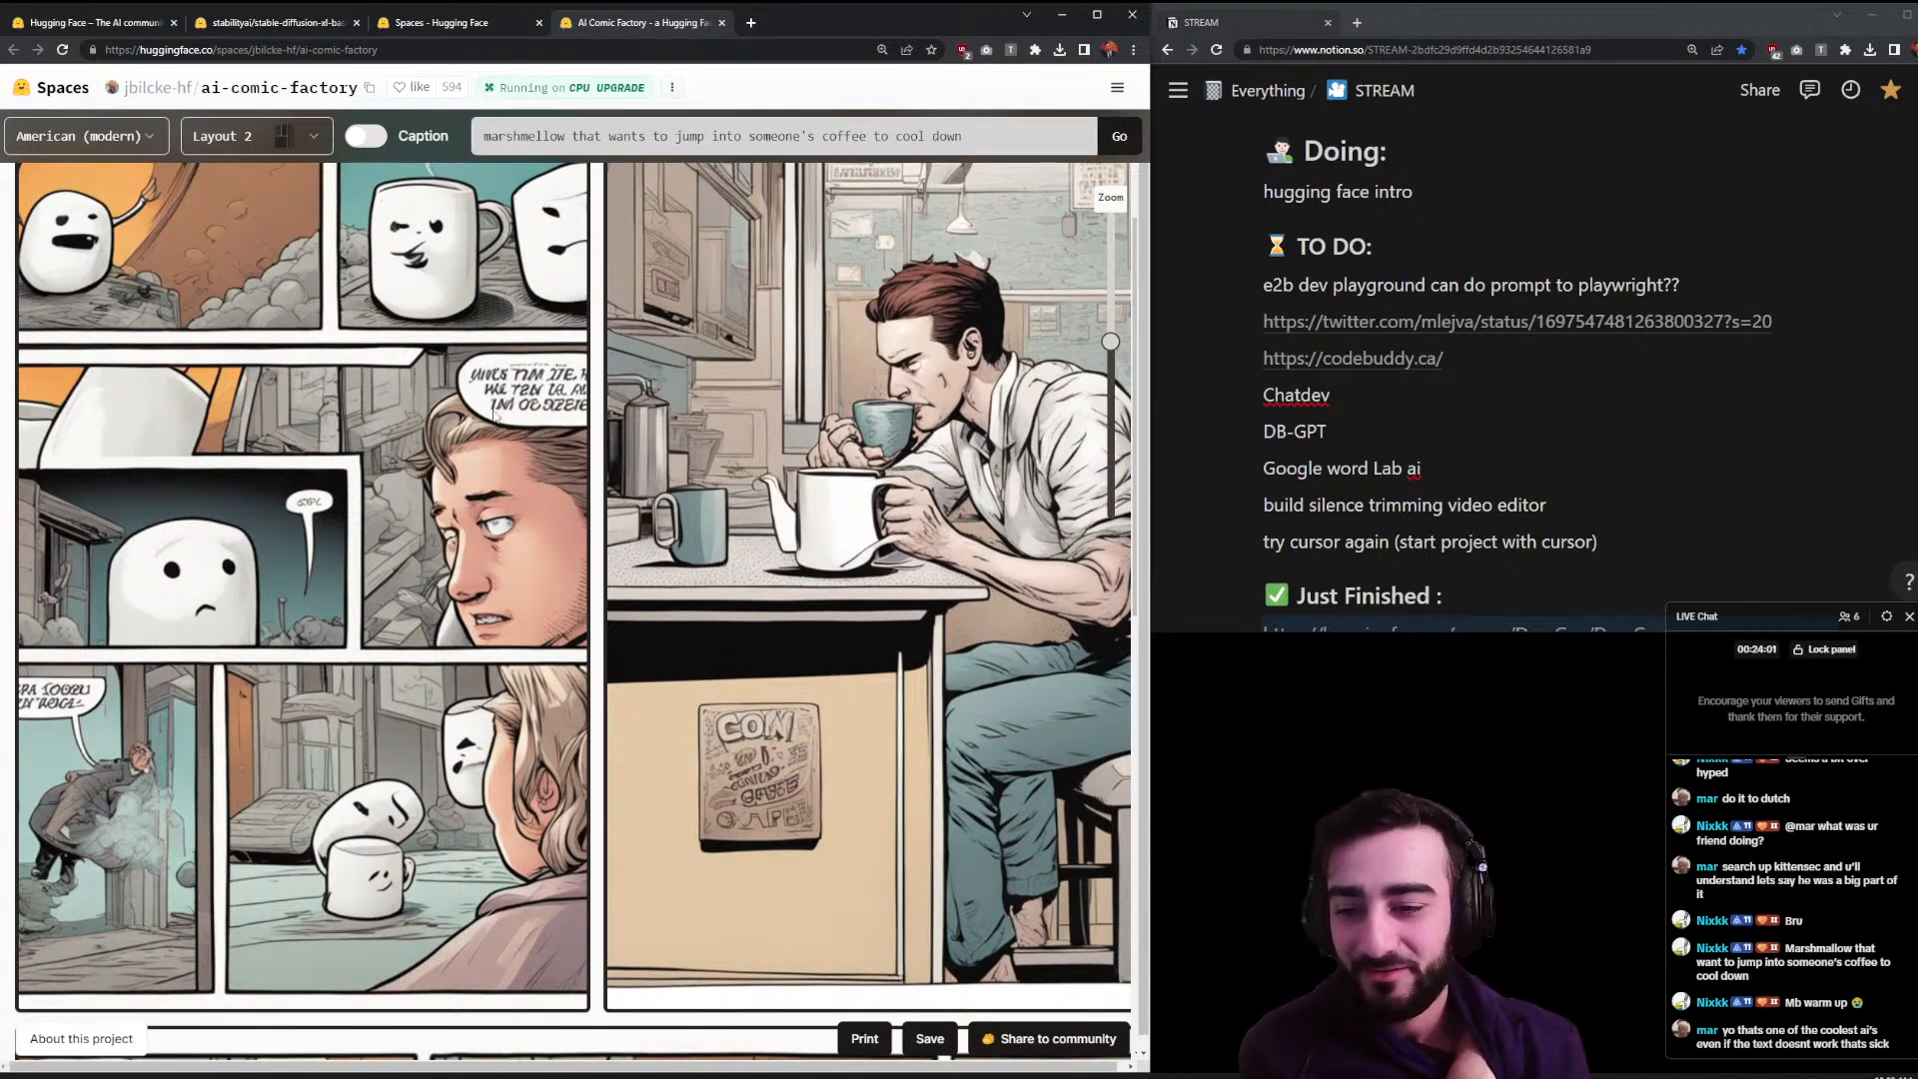
pyautogui.scroll(-1, 496, 417)
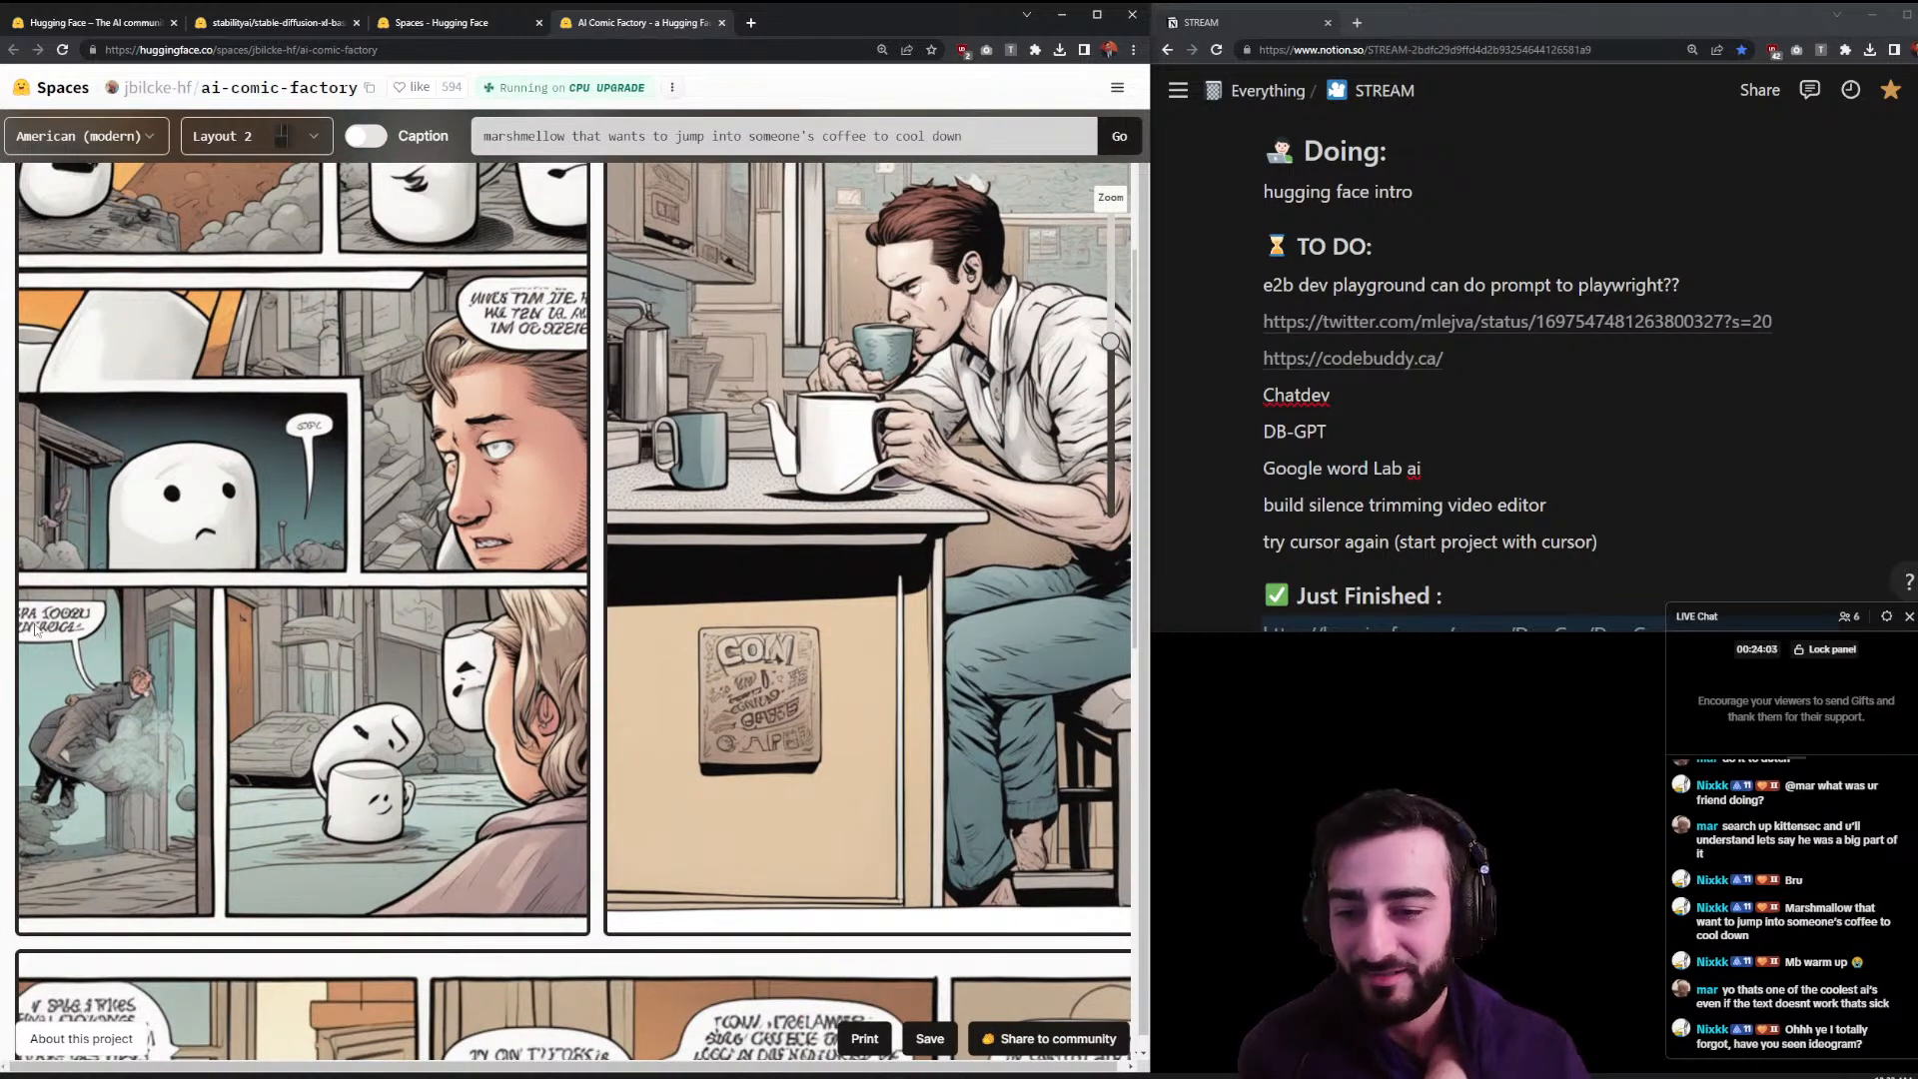
pyautogui.scroll(-1, 62, 626)
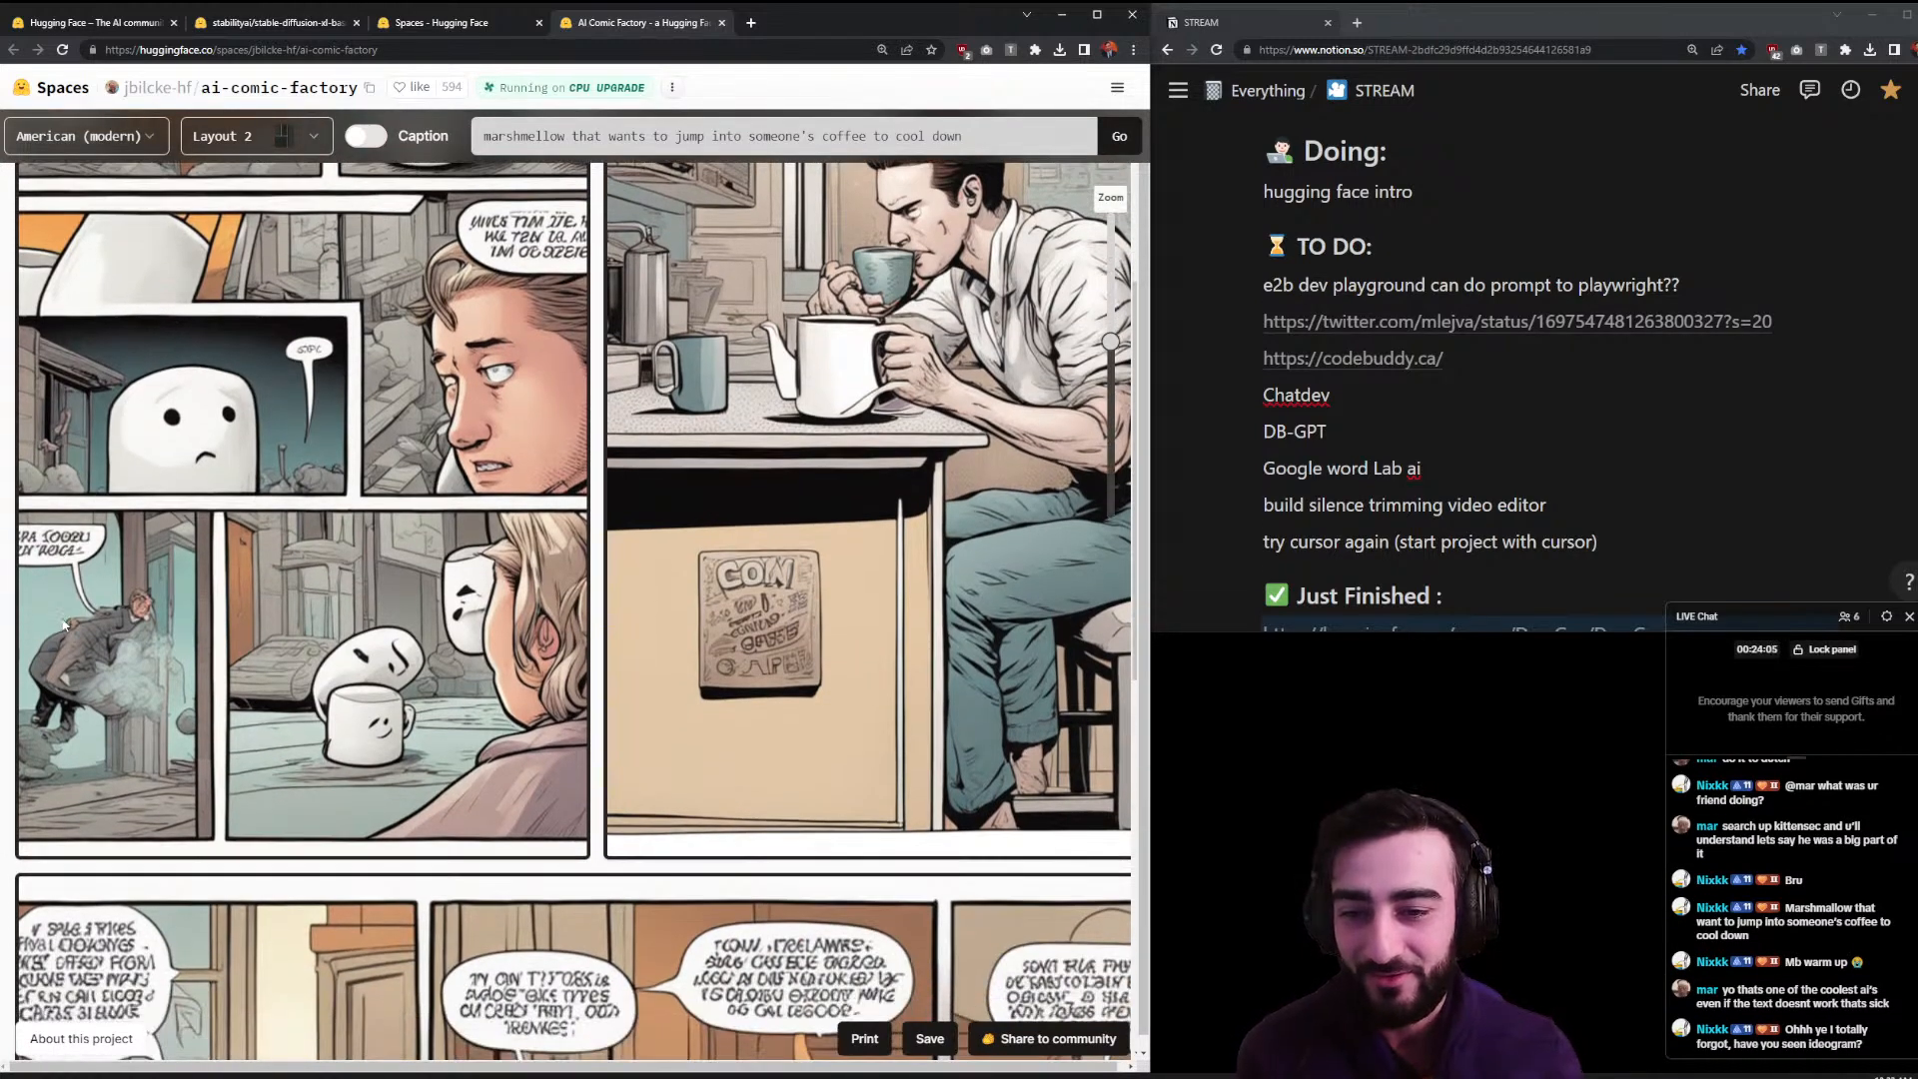
pyautogui.scroll(-1, 62, 626)
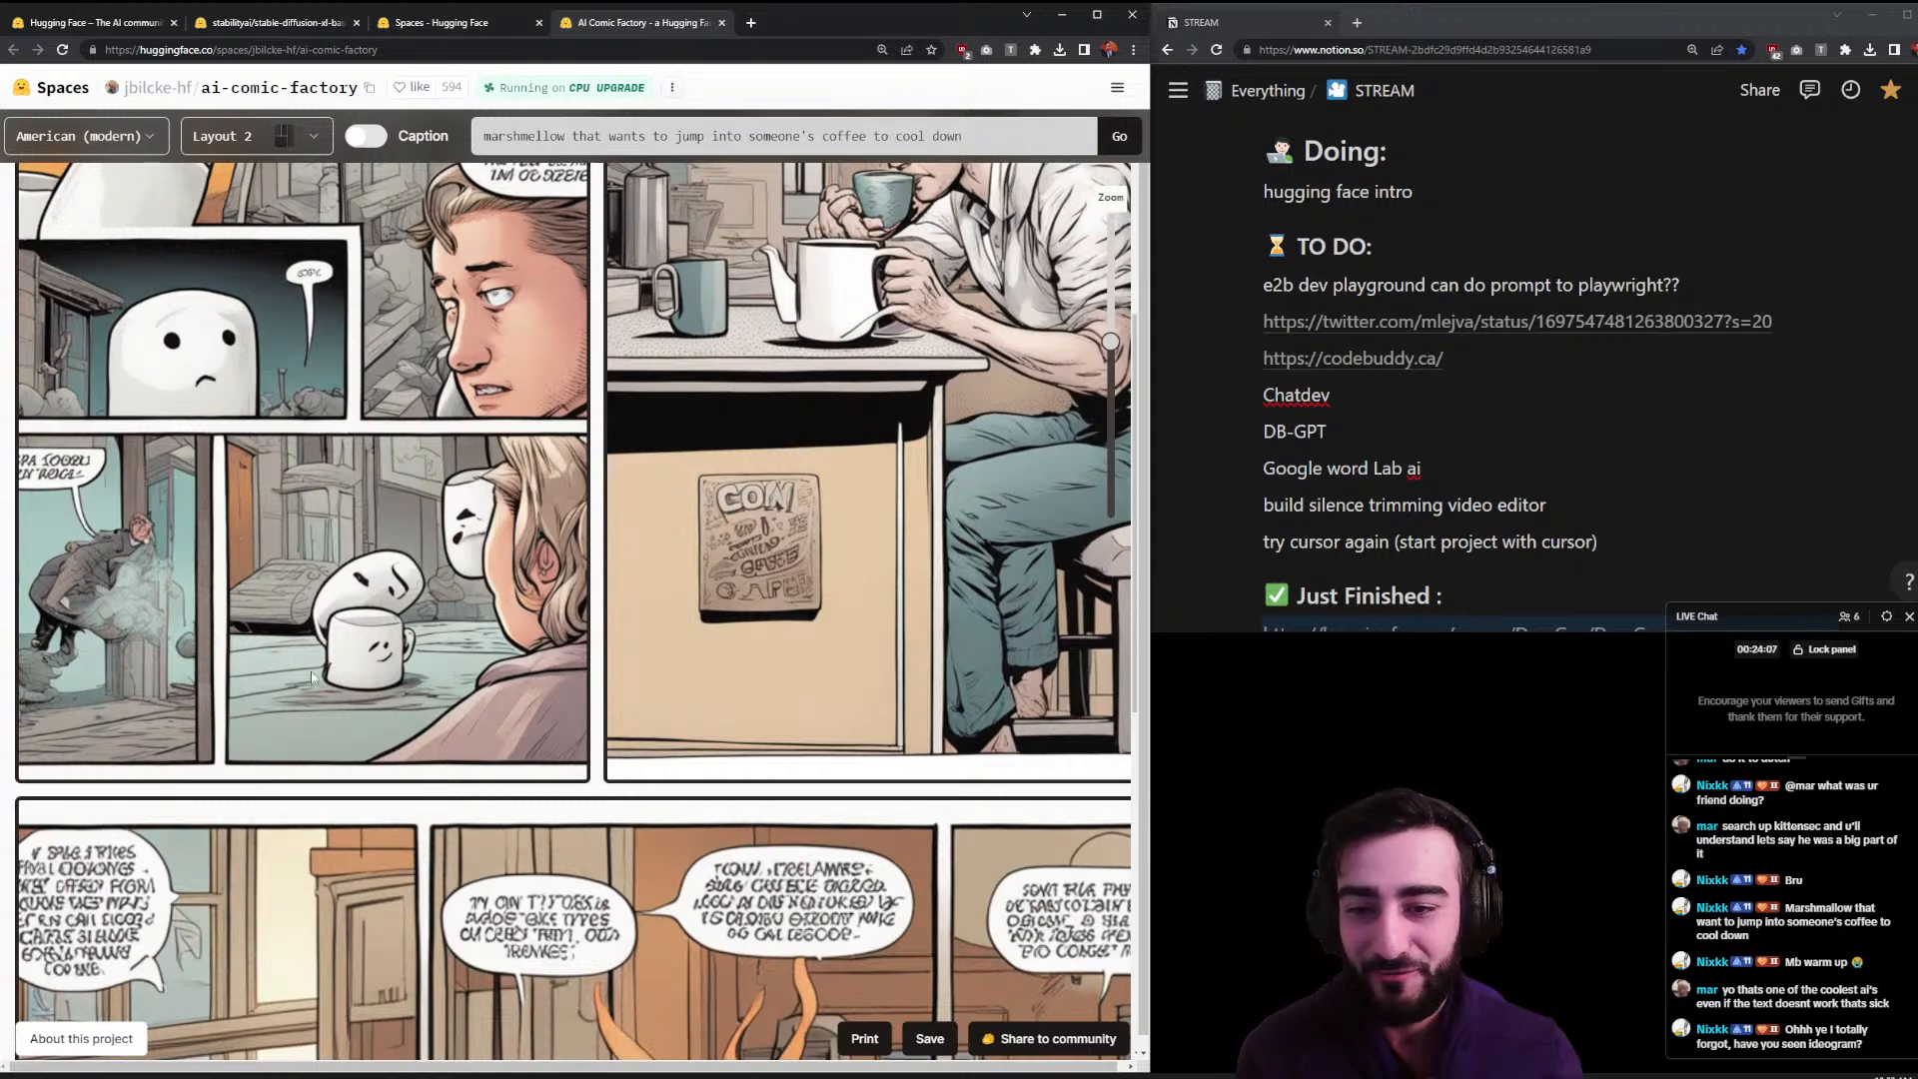
pyautogui.scroll(6, 385, 658)
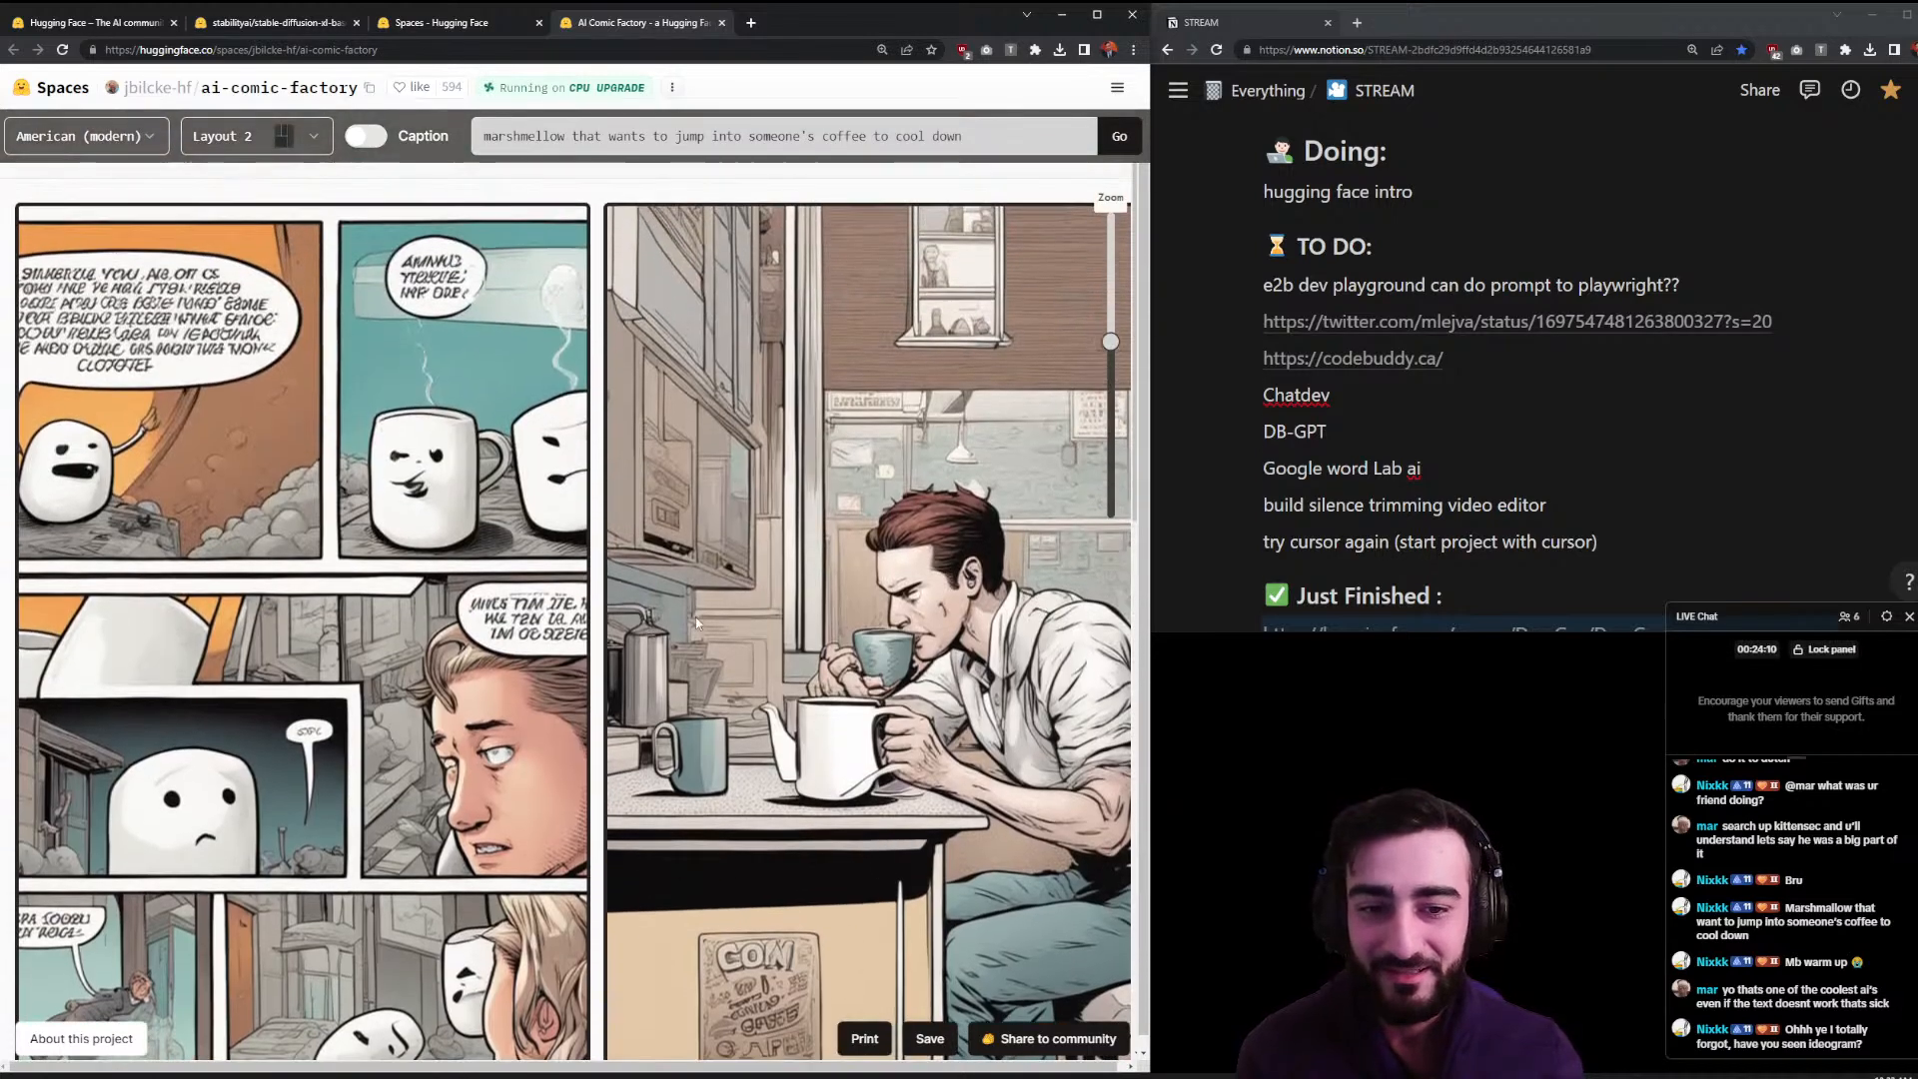
# - Zoom the comic back out so more marshmallow-and-coffee panels fit on screen
pyautogui.moveTo(696, 615); pyautogui.dragTo(496, 613)
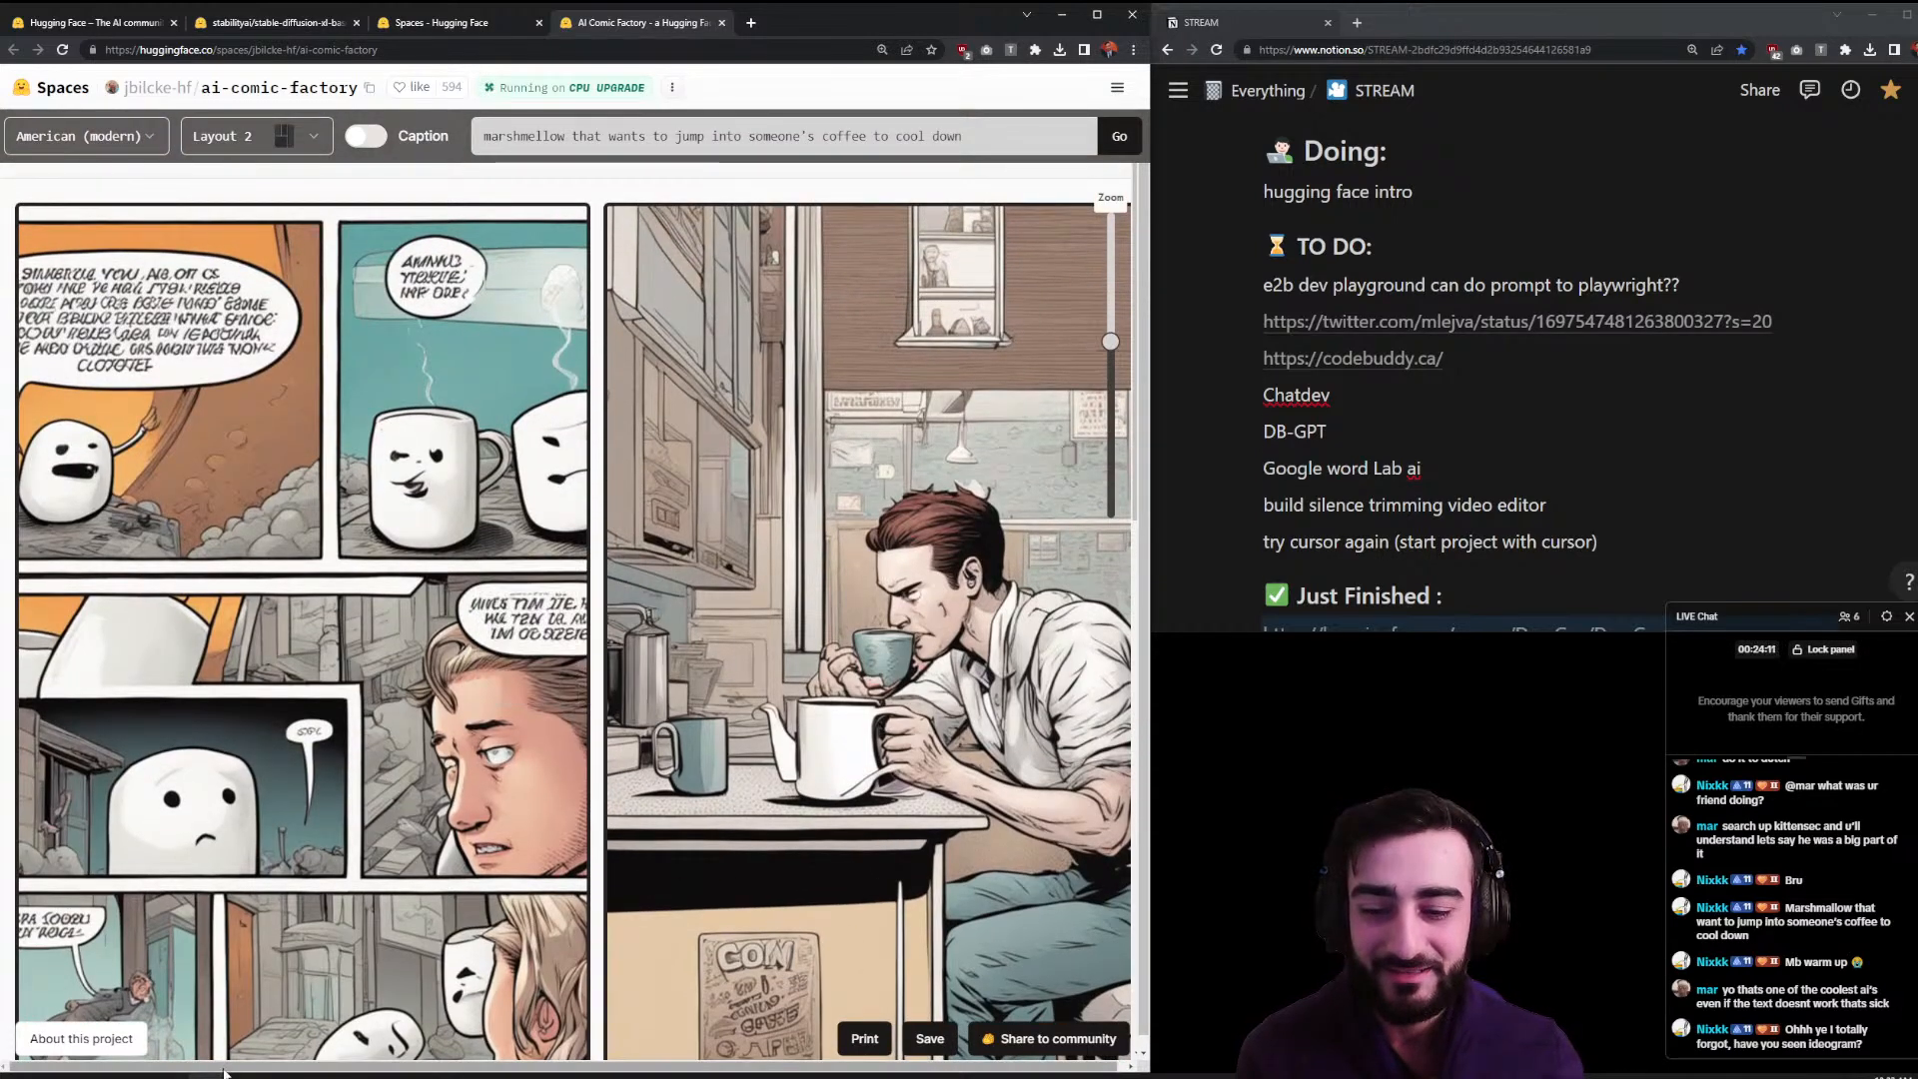
pyautogui.moveTo(400, 1067); pyautogui.dragTo(520, 1067)
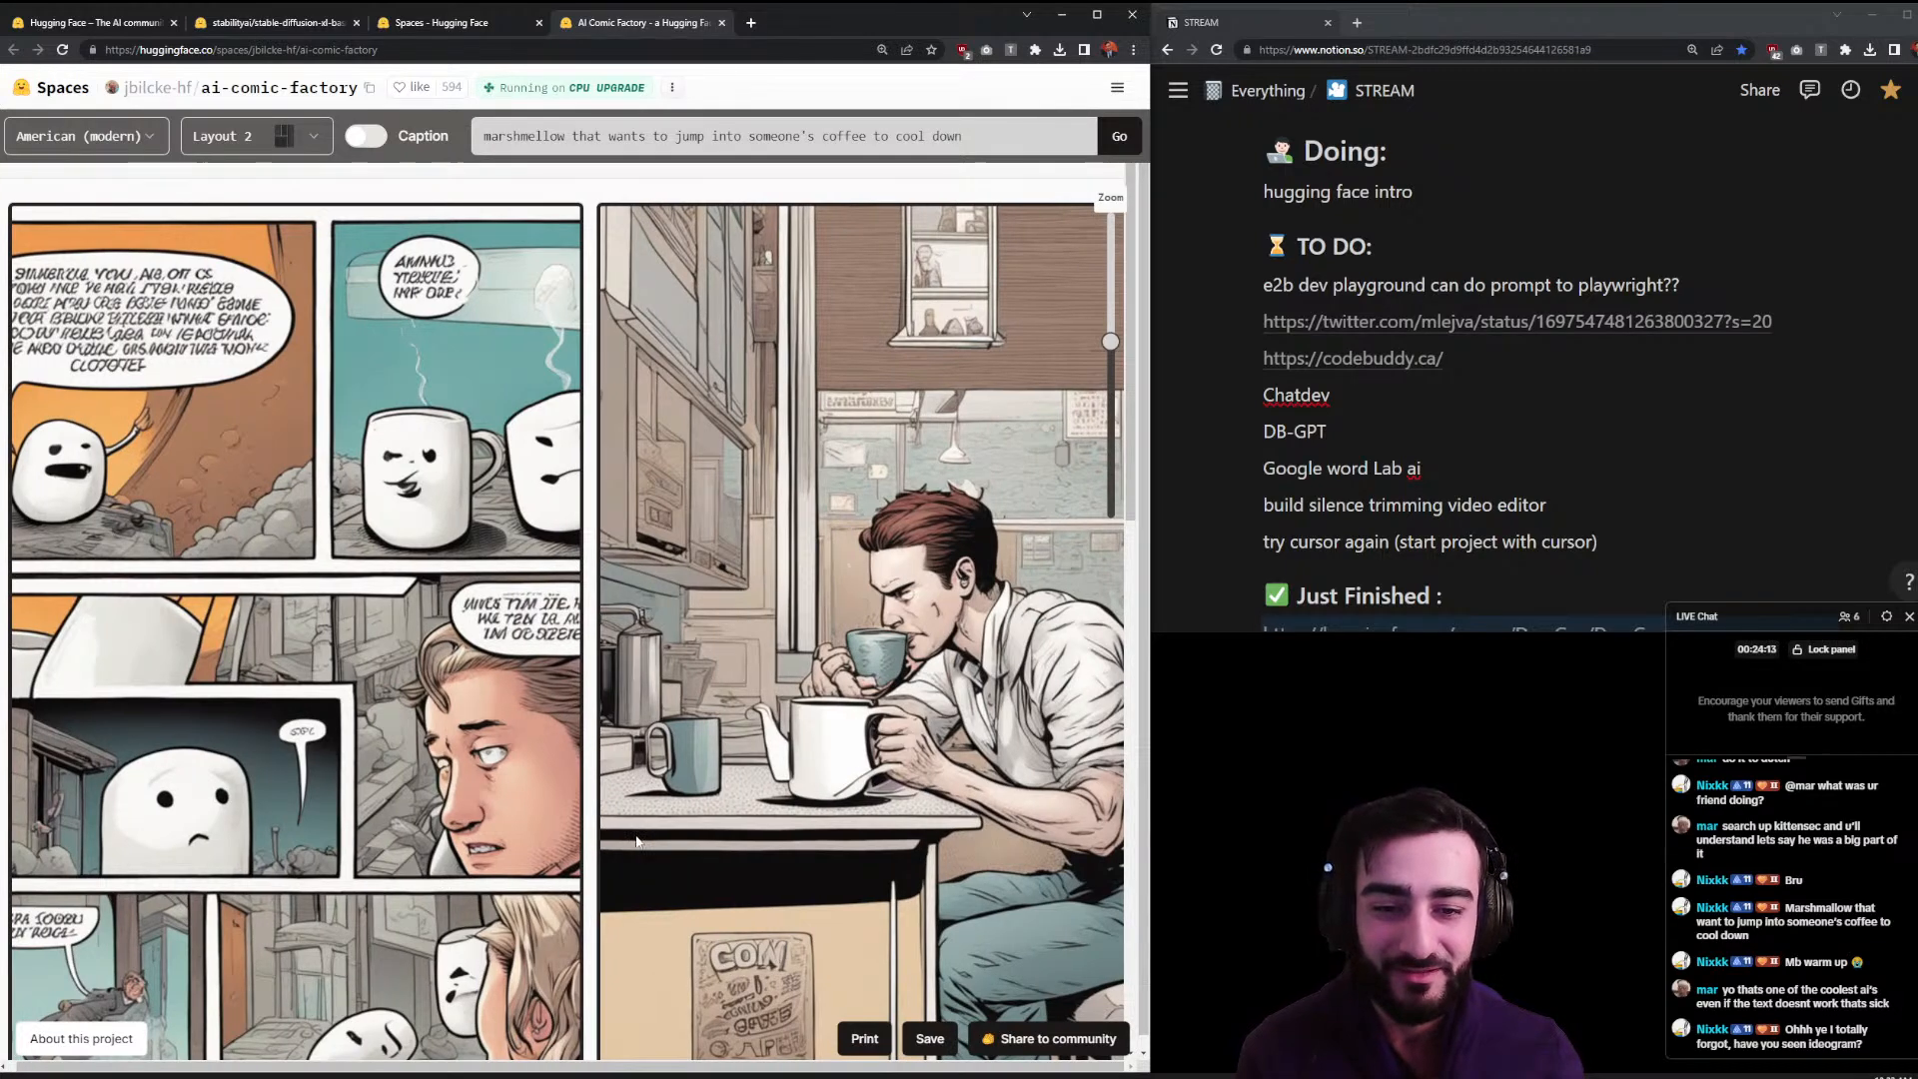
pyautogui.scroll(-1, 636, 842)
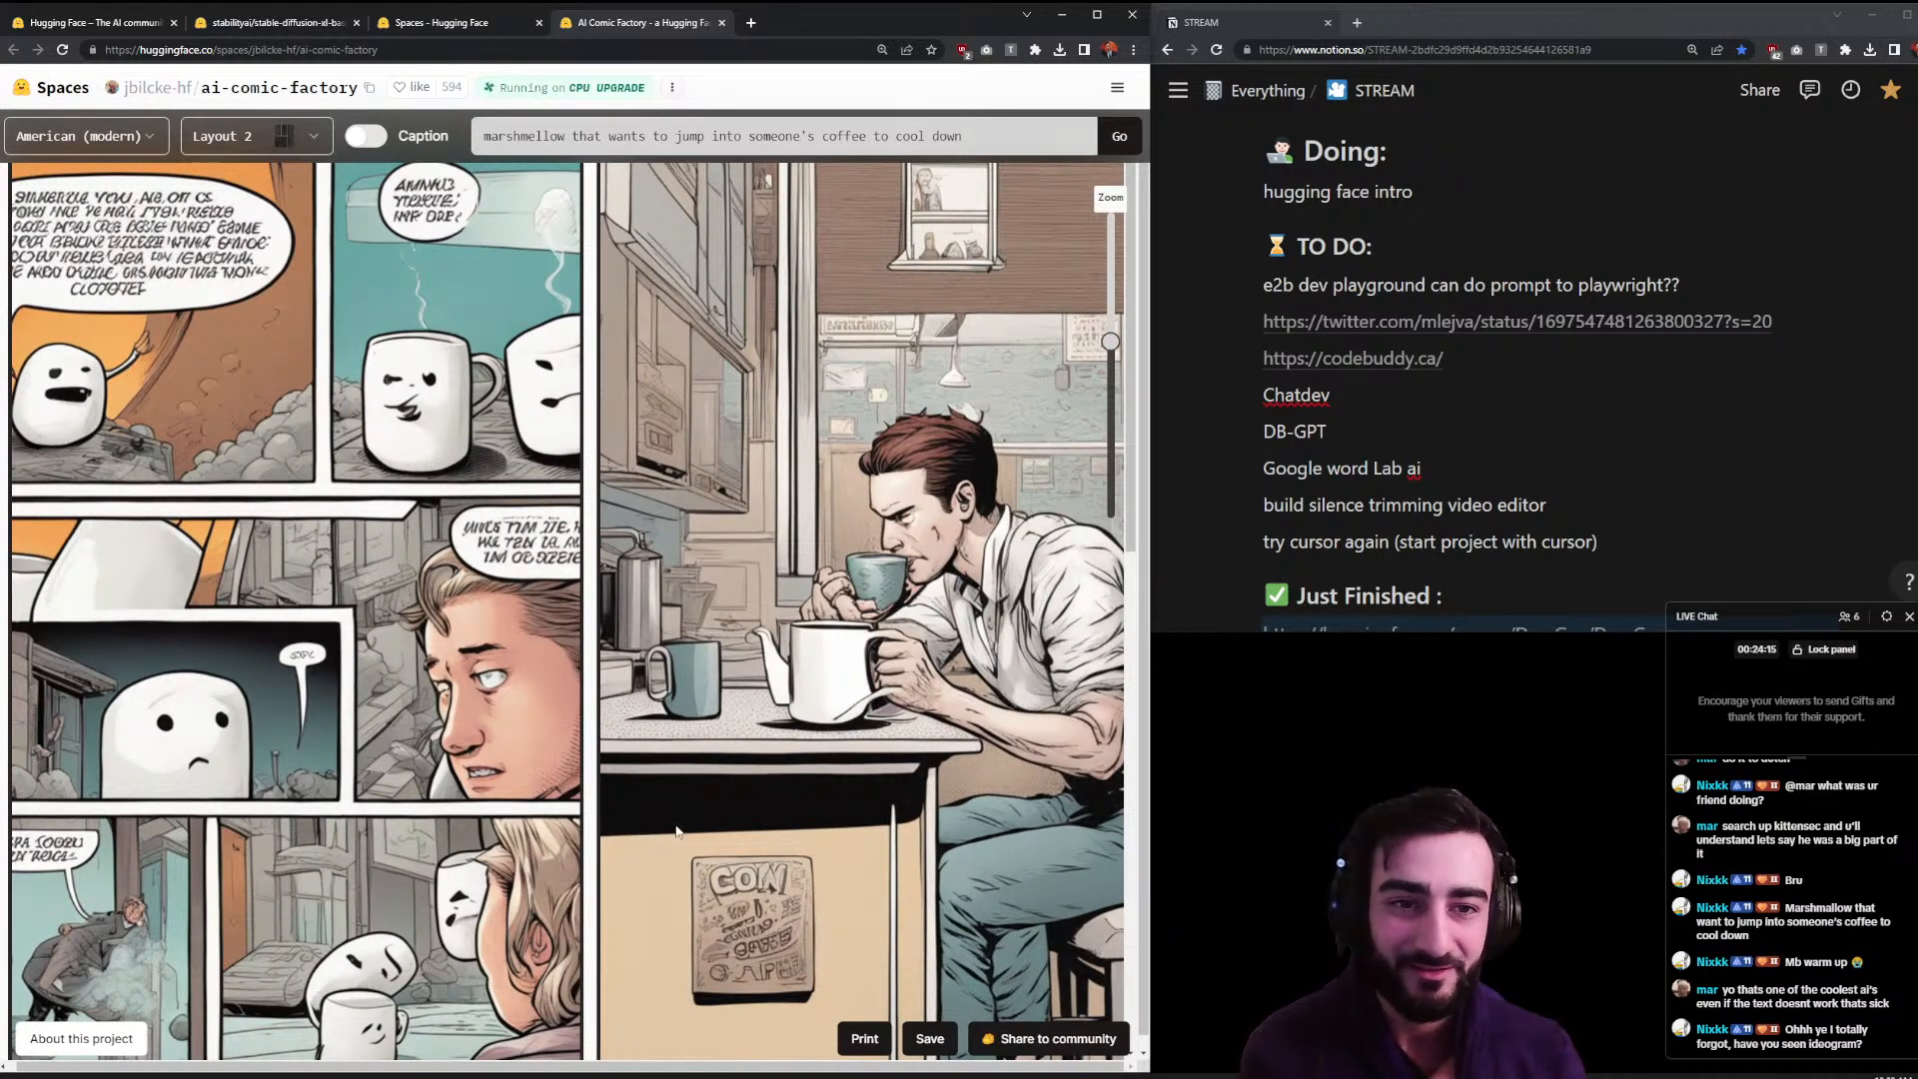
pyautogui.scroll(-12, 676, 831)
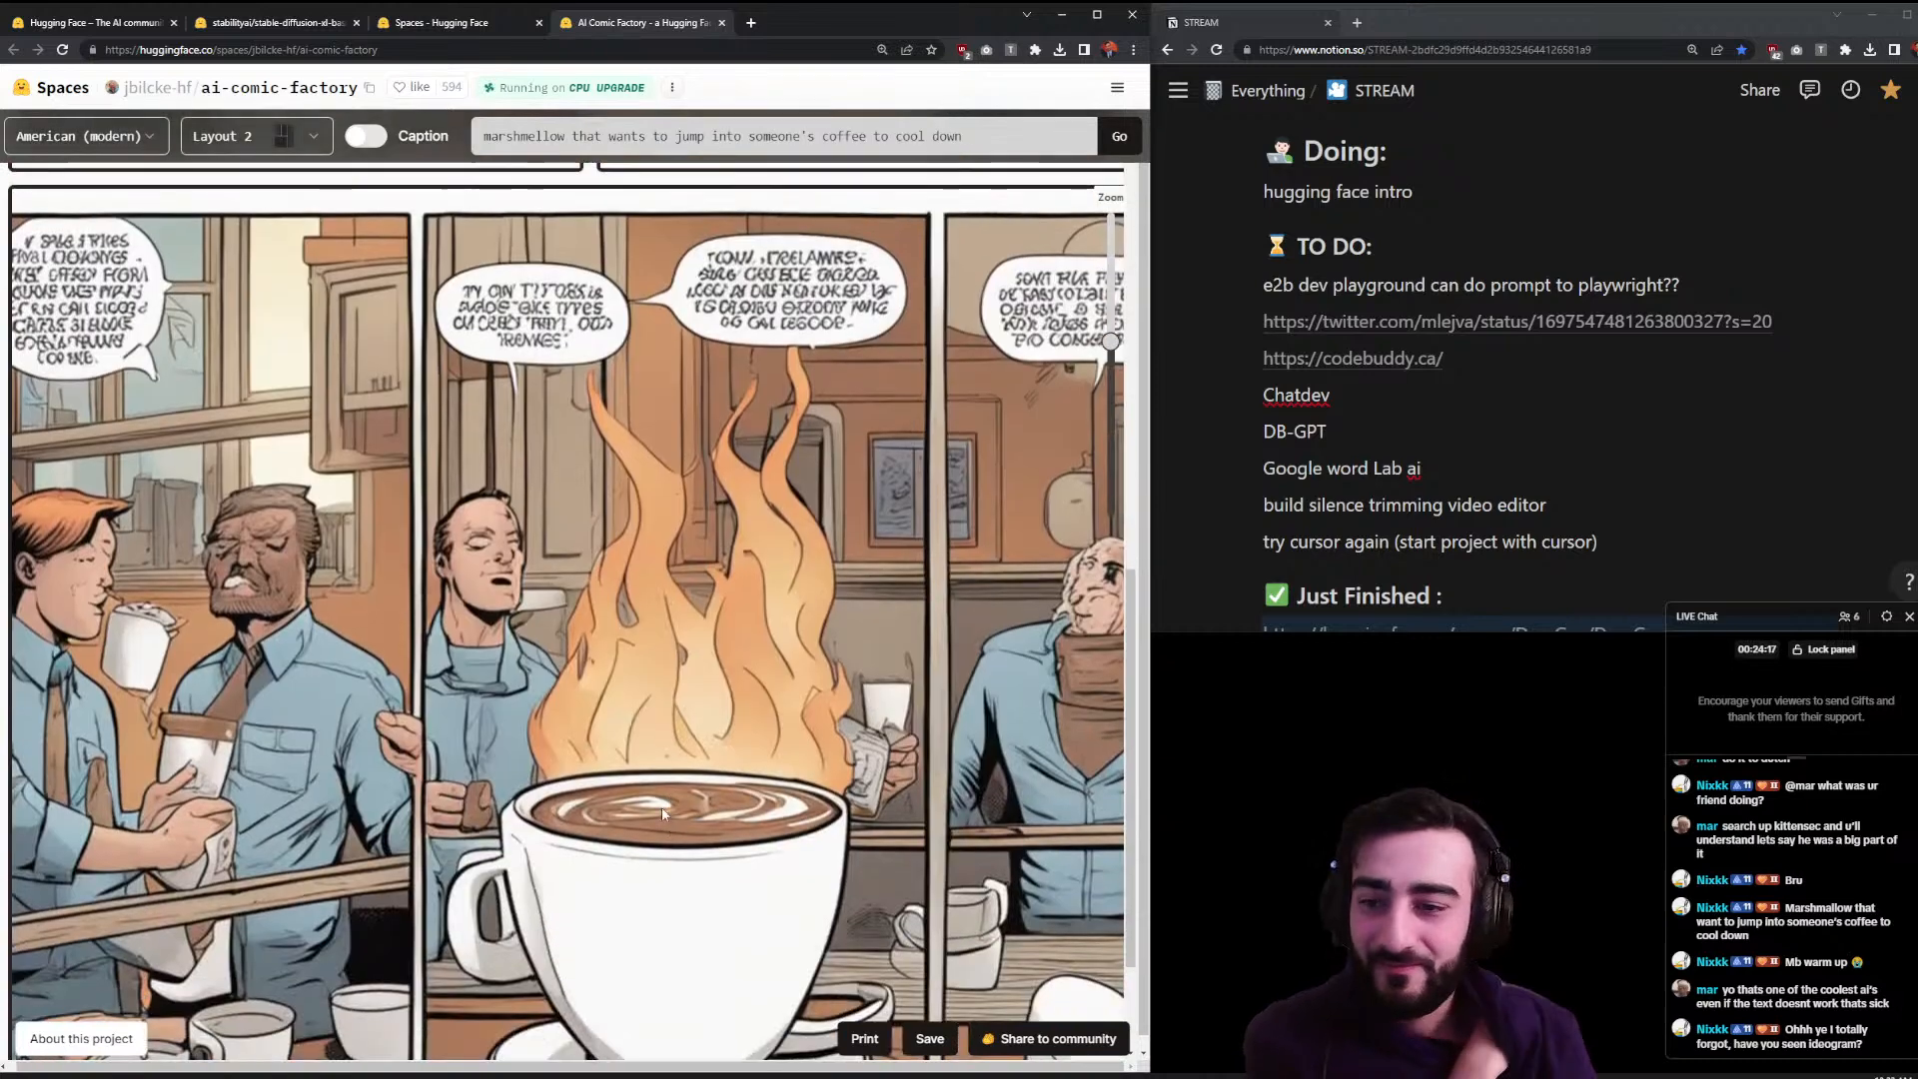
pyautogui.scroll(-1, 665, 819)
pyautogui.scroll(-1, 660, 794)
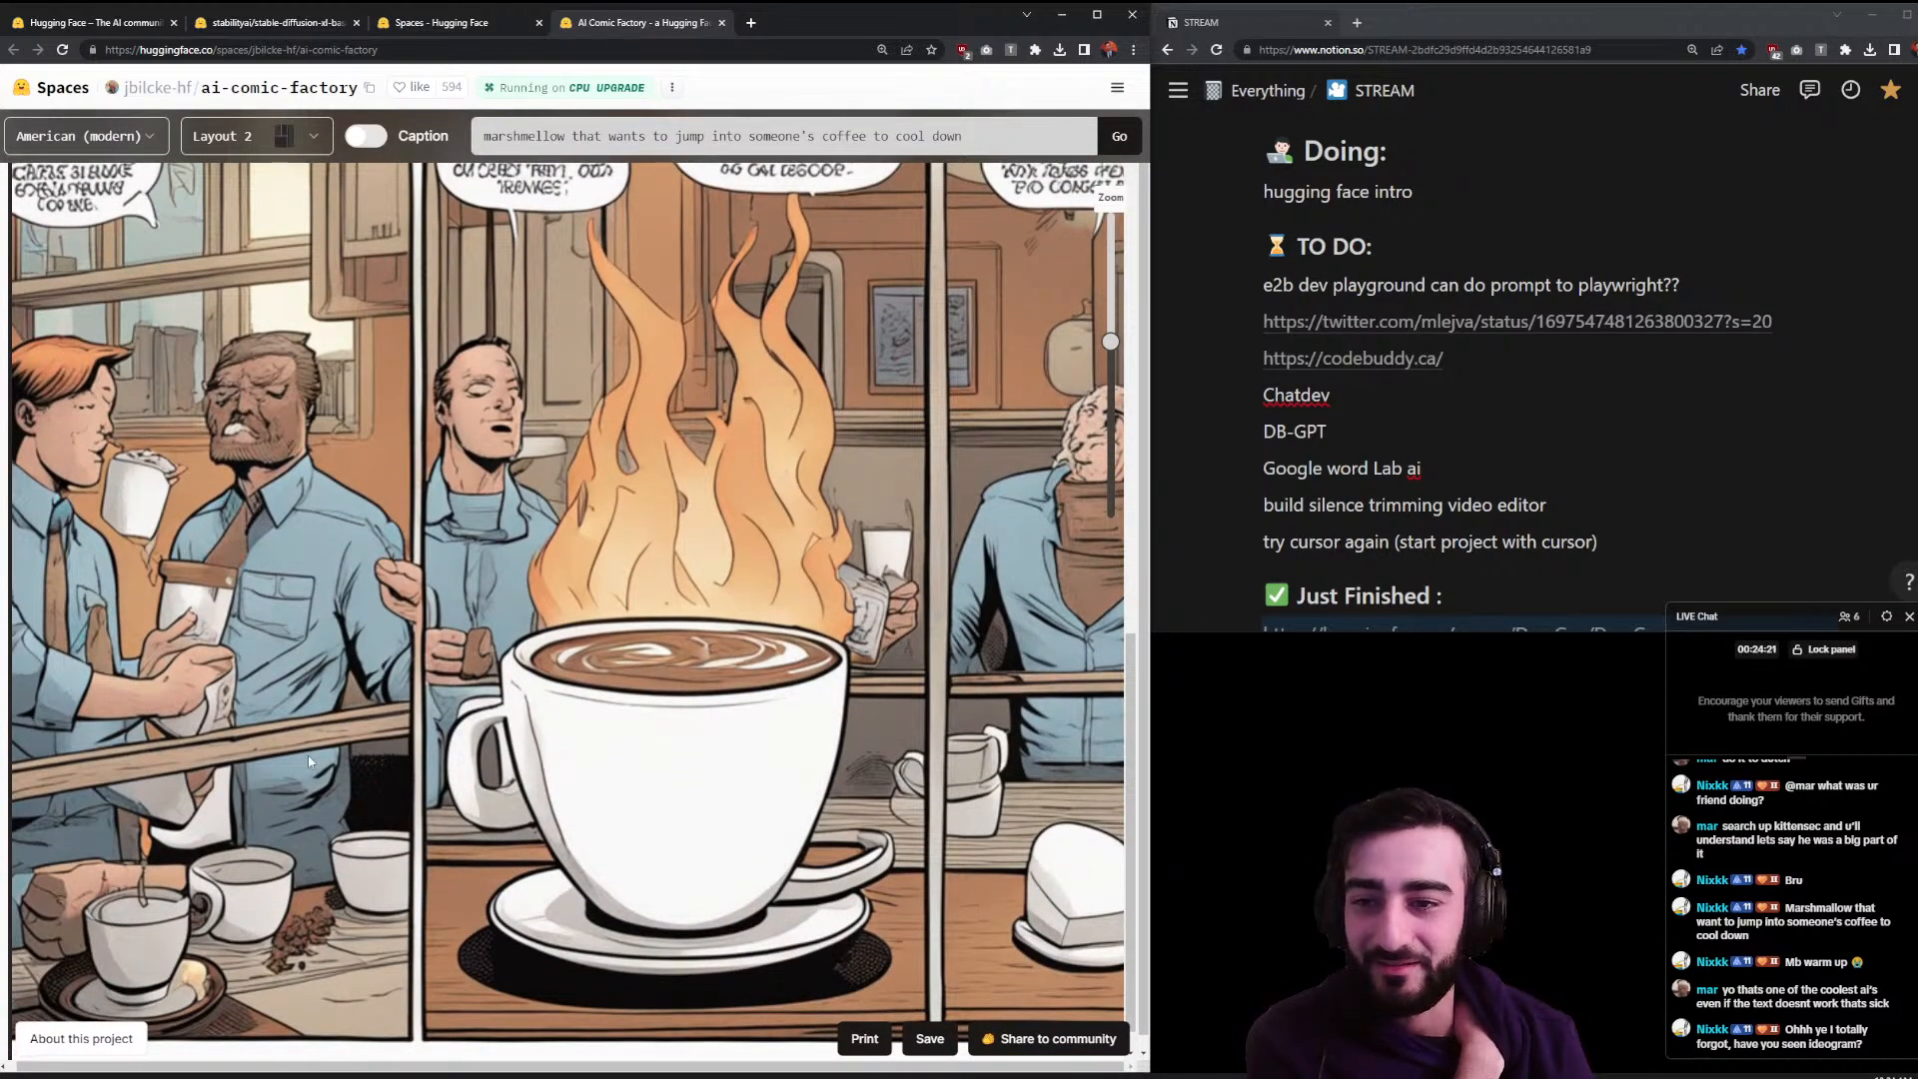
pyautogui.scroll(-1, 308, 756)
pyautogui.scroll(2, 310, 759)
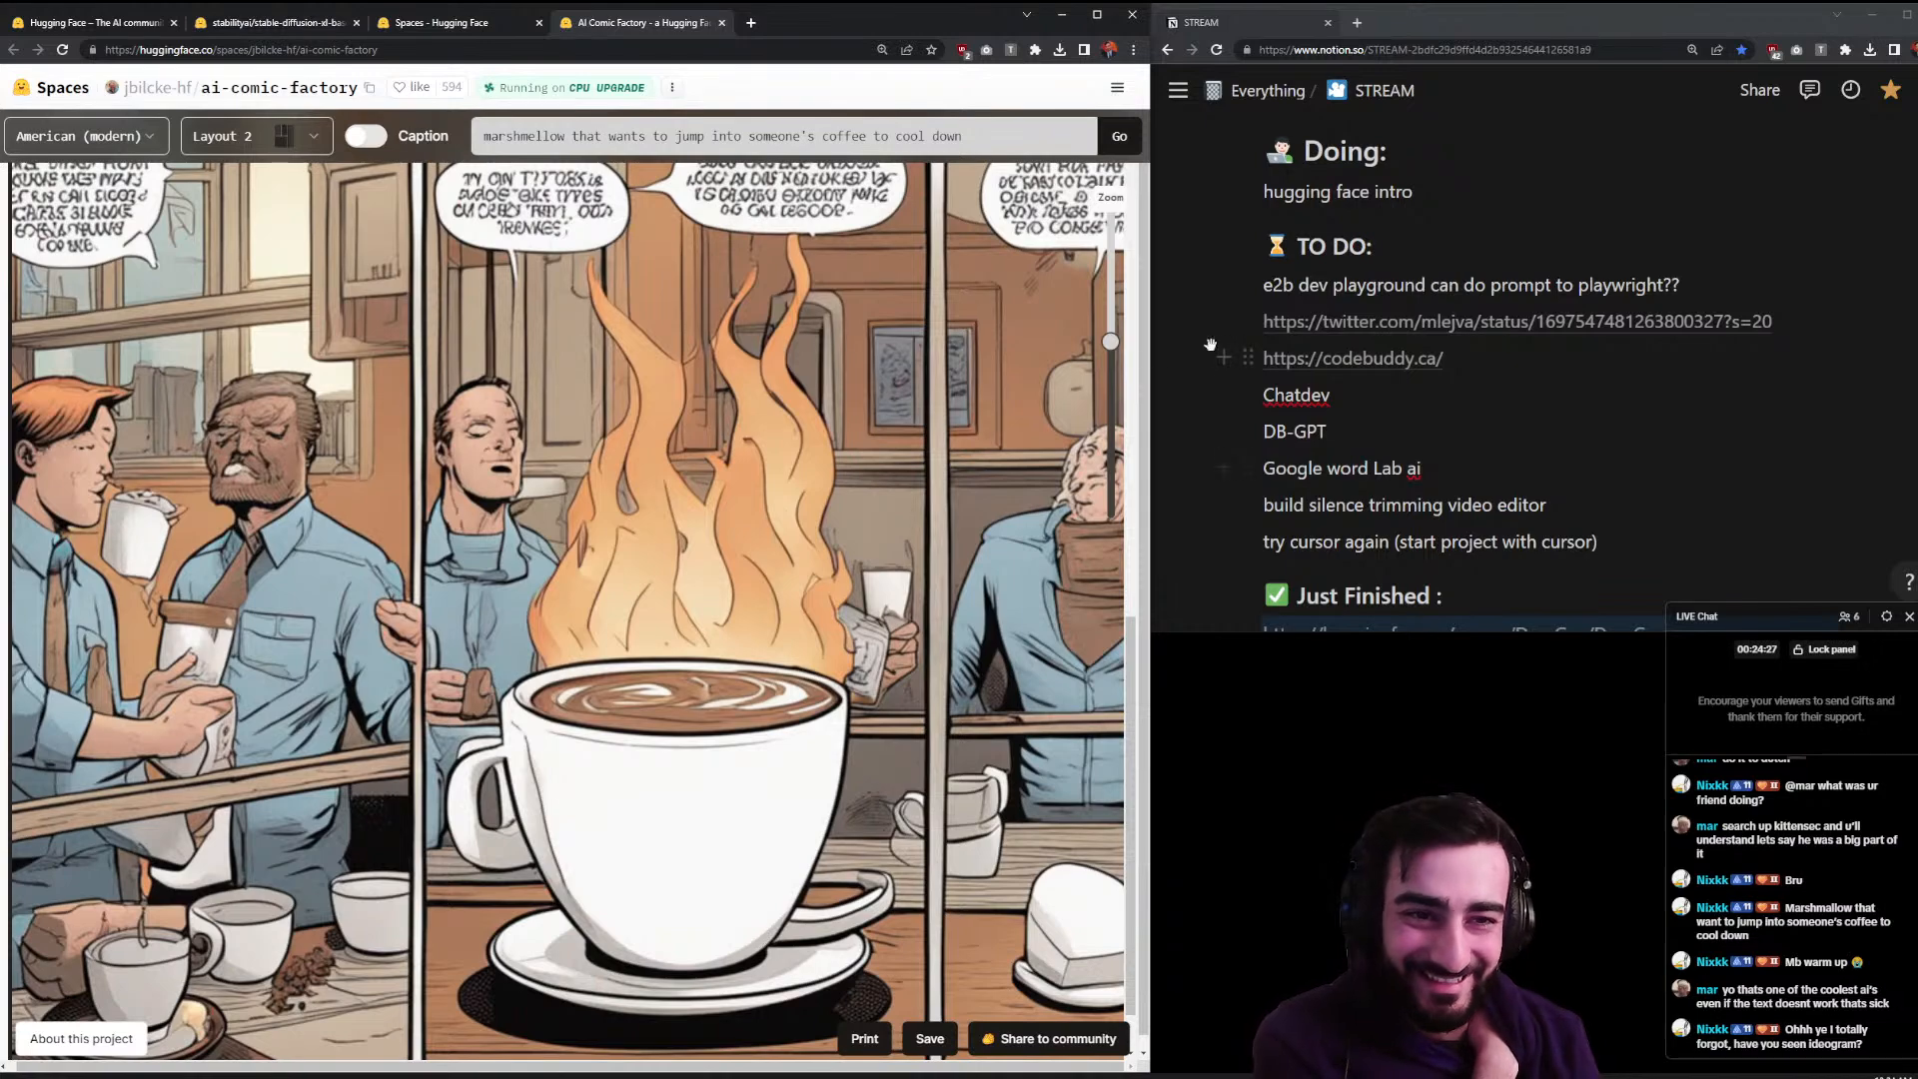
pyautogui.moveTo(1119, 357); pyautogui.dragTo(1132, 418)
pyautogui.scroll(-2, 894, 680)
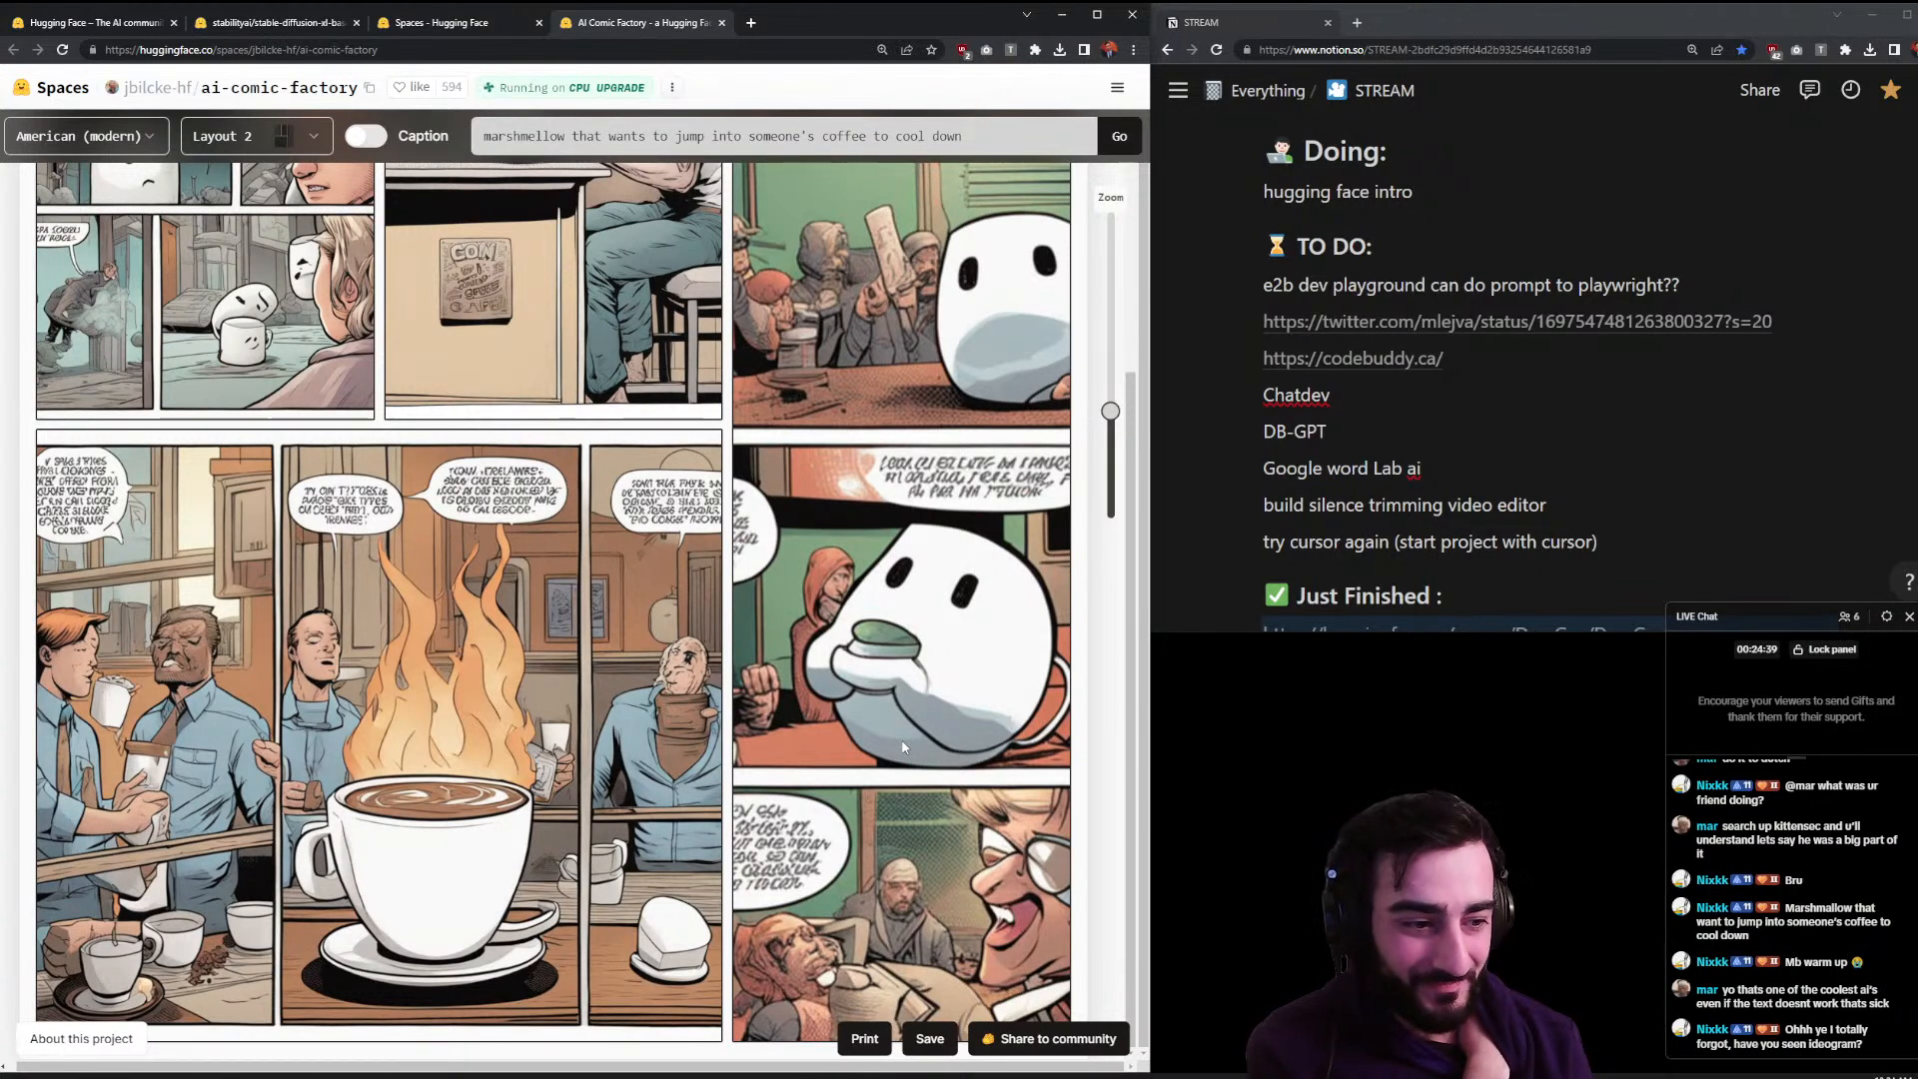
pyautogui.click(1822, 1049)
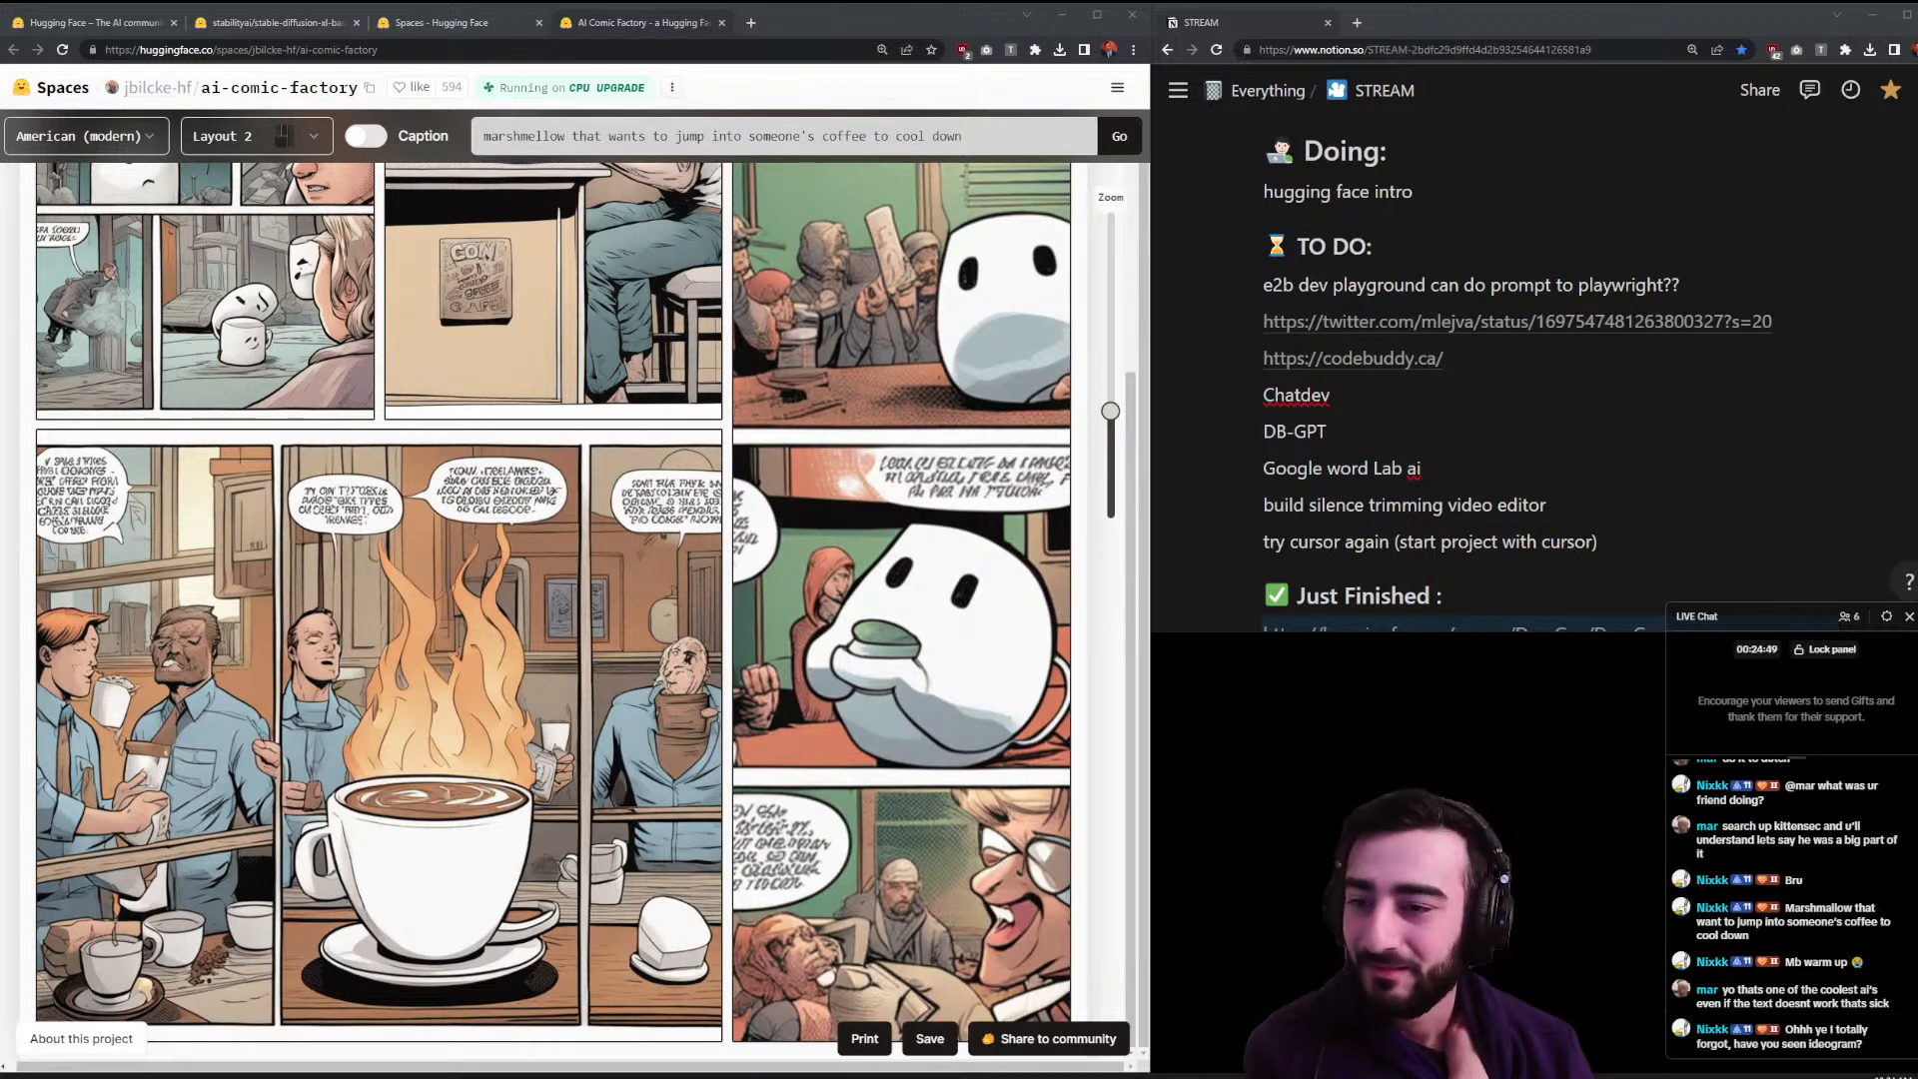
pyautogui.hotkey('ctrl', 't')
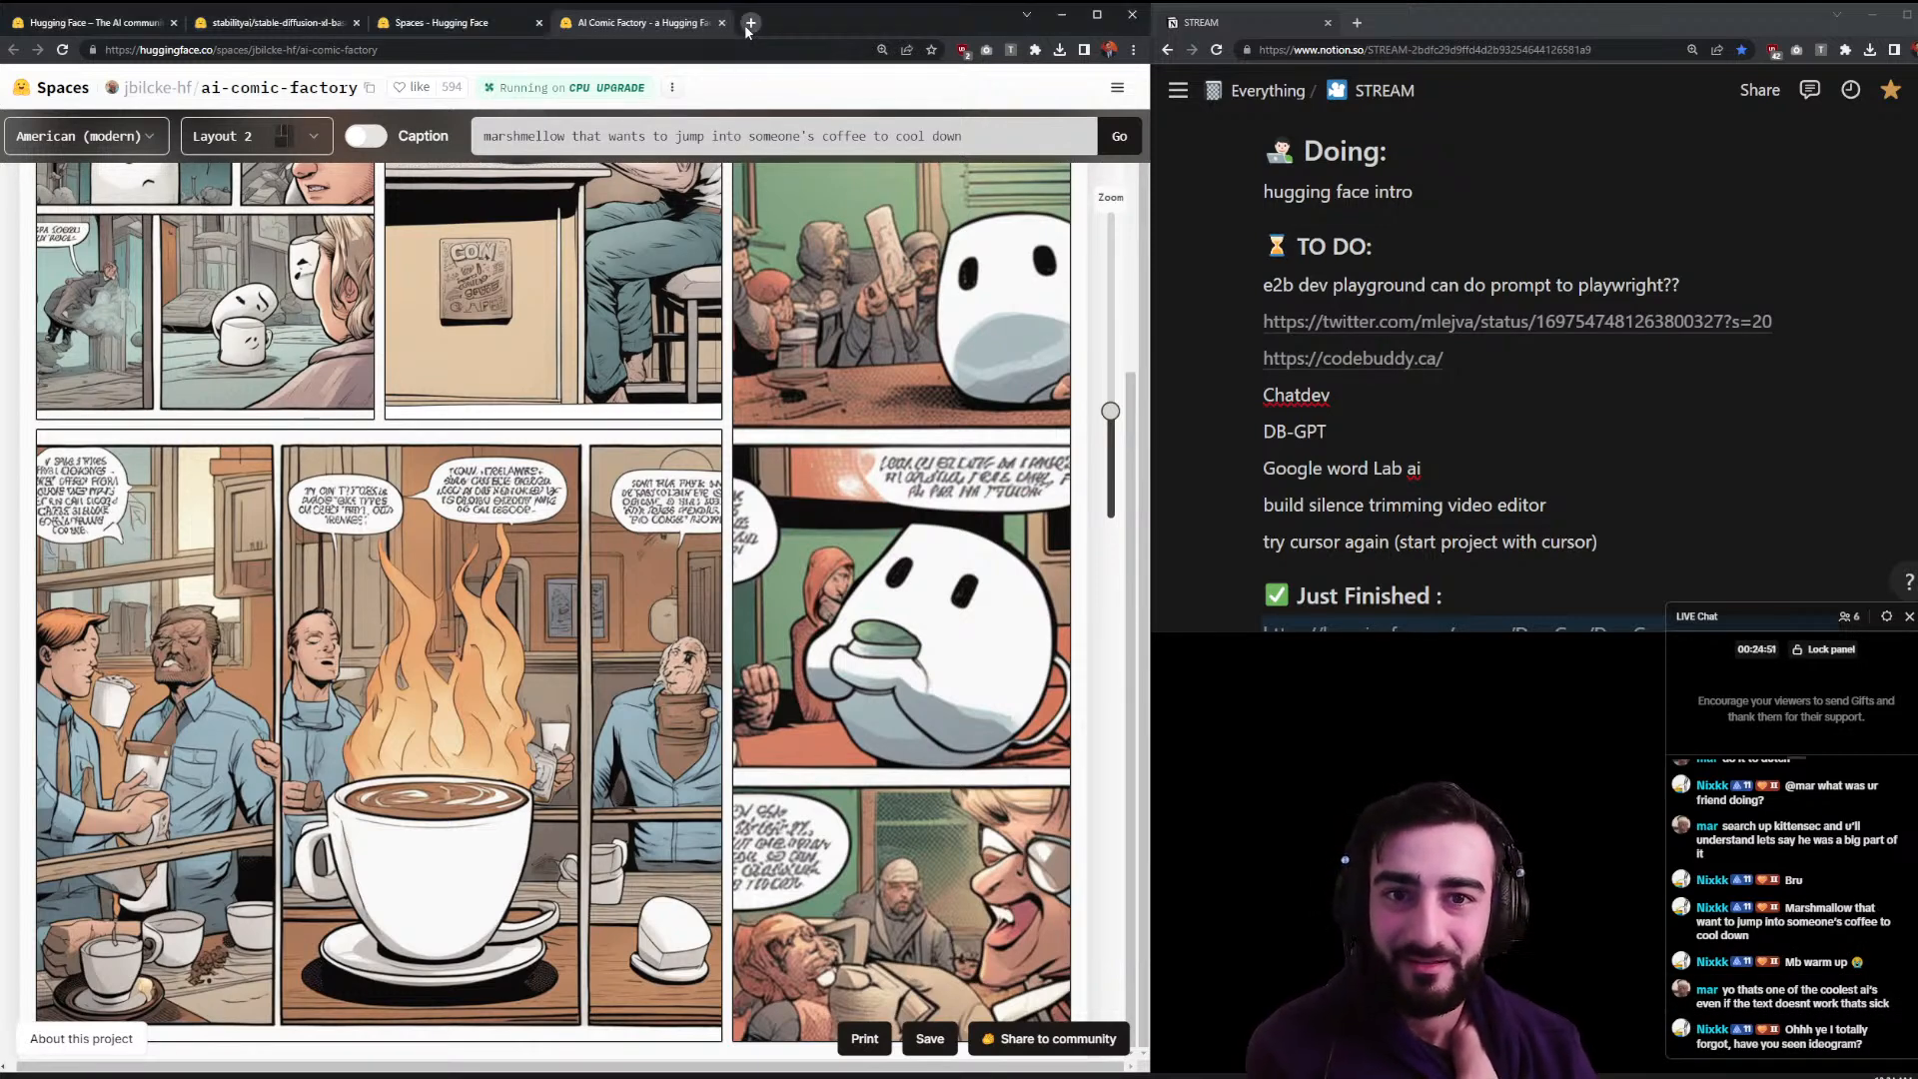
pyautogui.click(167, 76)
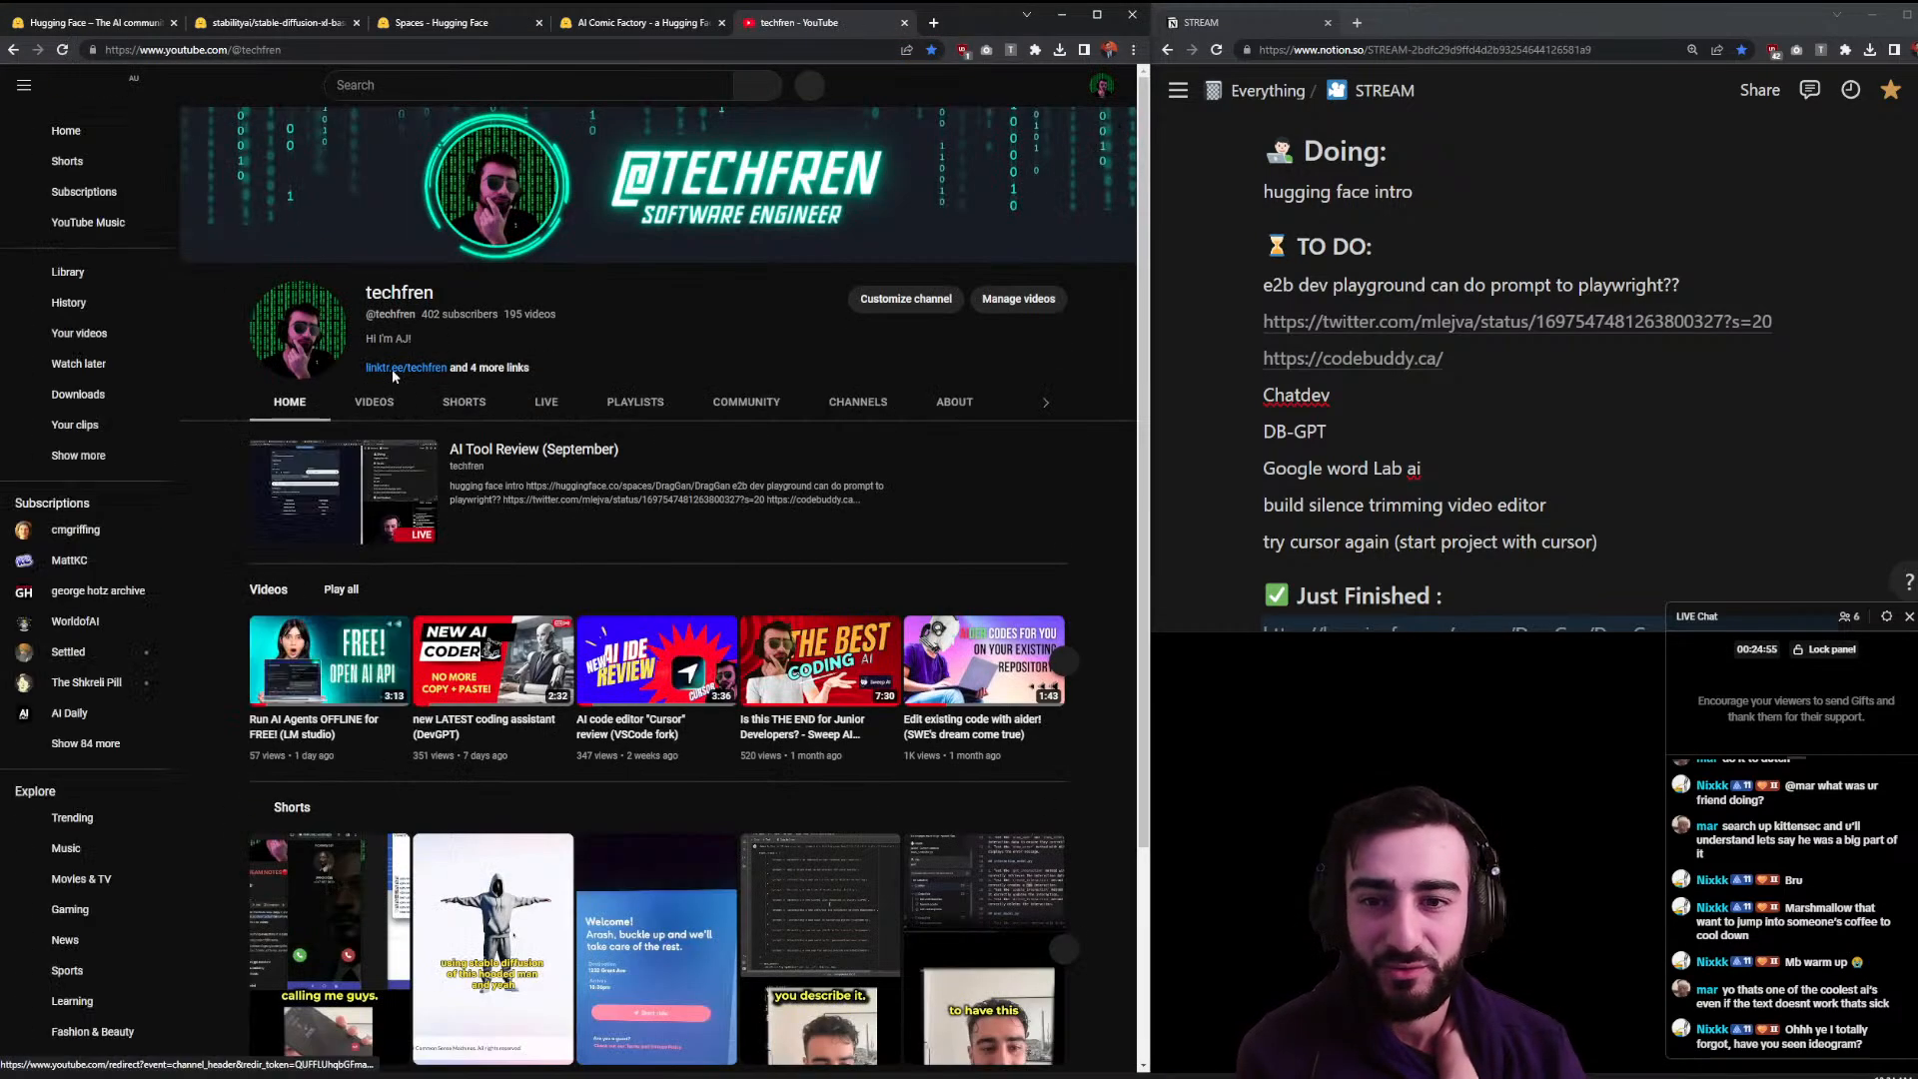
pyautogui.moveTo(386, 376); pyautogui.dragTo(386, 391)
pyautogui.click(388, 408)
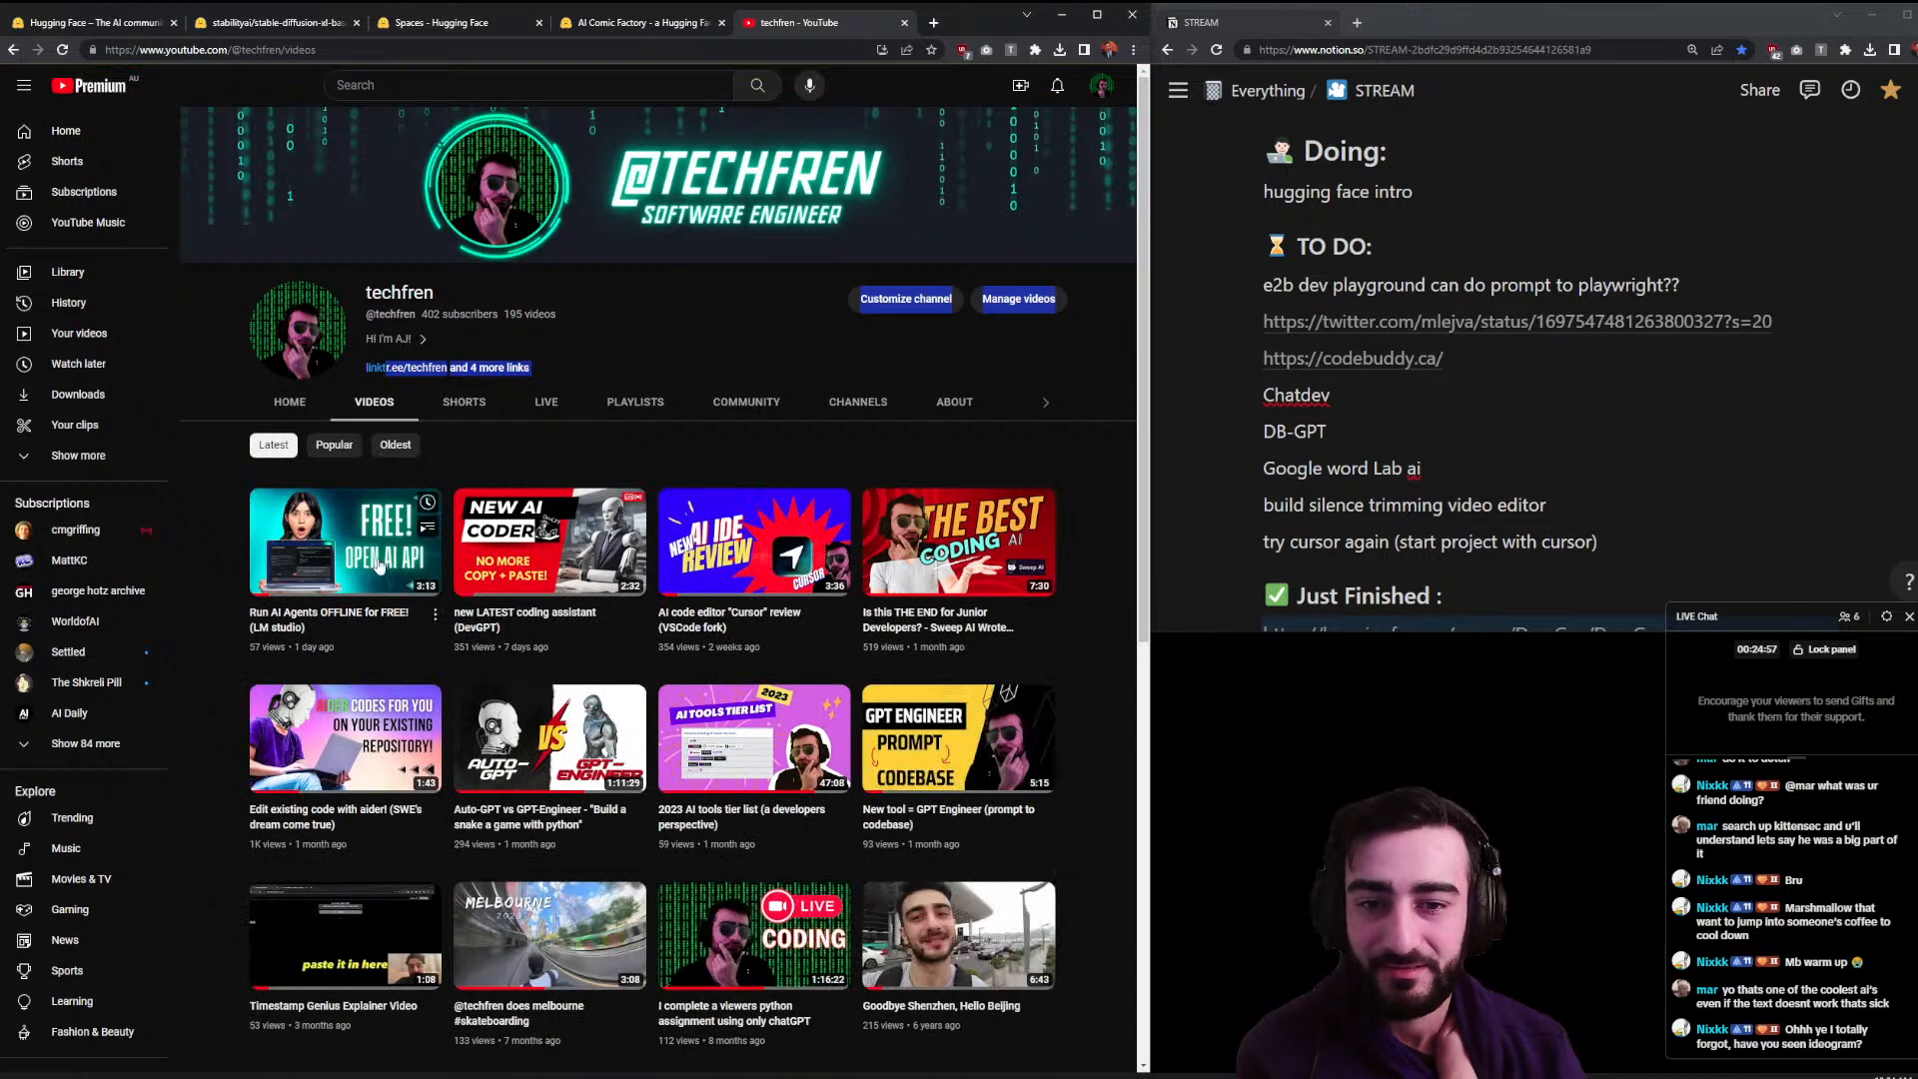
pyautogui.click(556, 410)
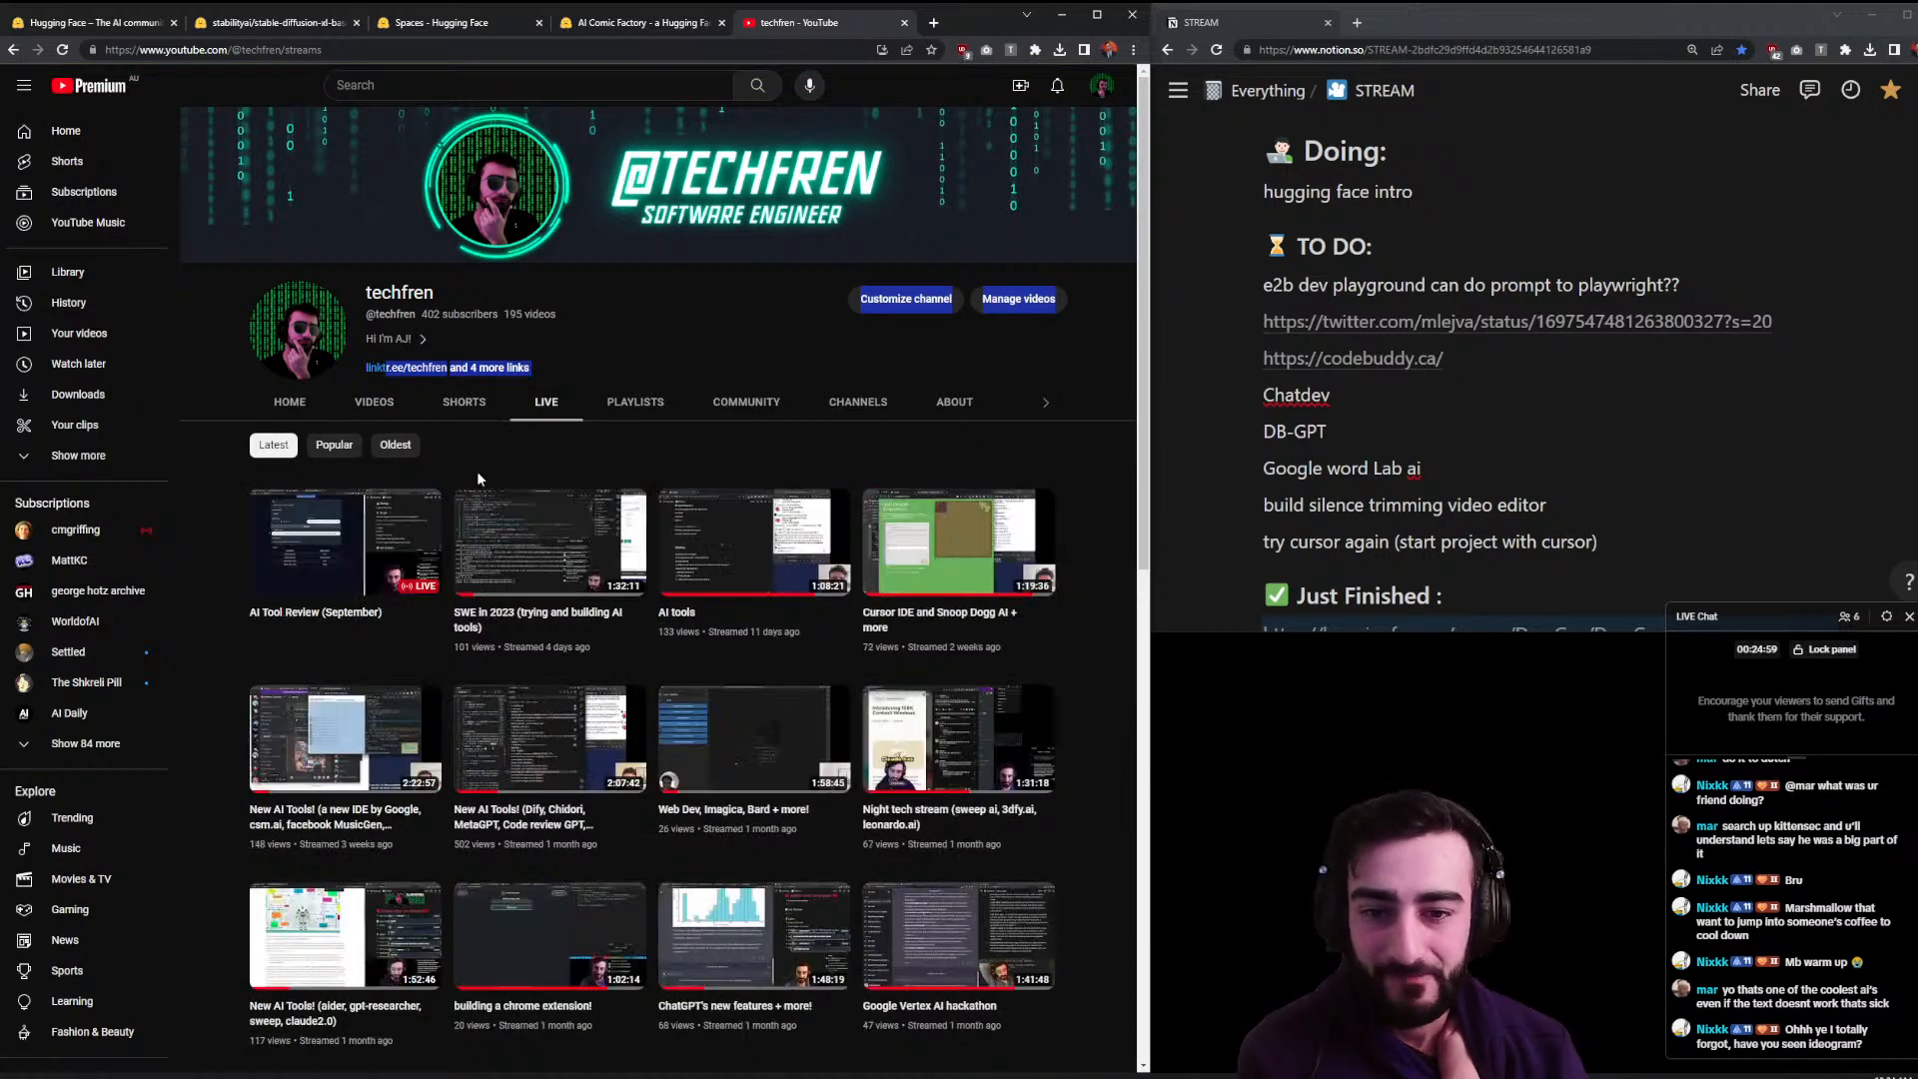
pyautogui.click(461, 603)
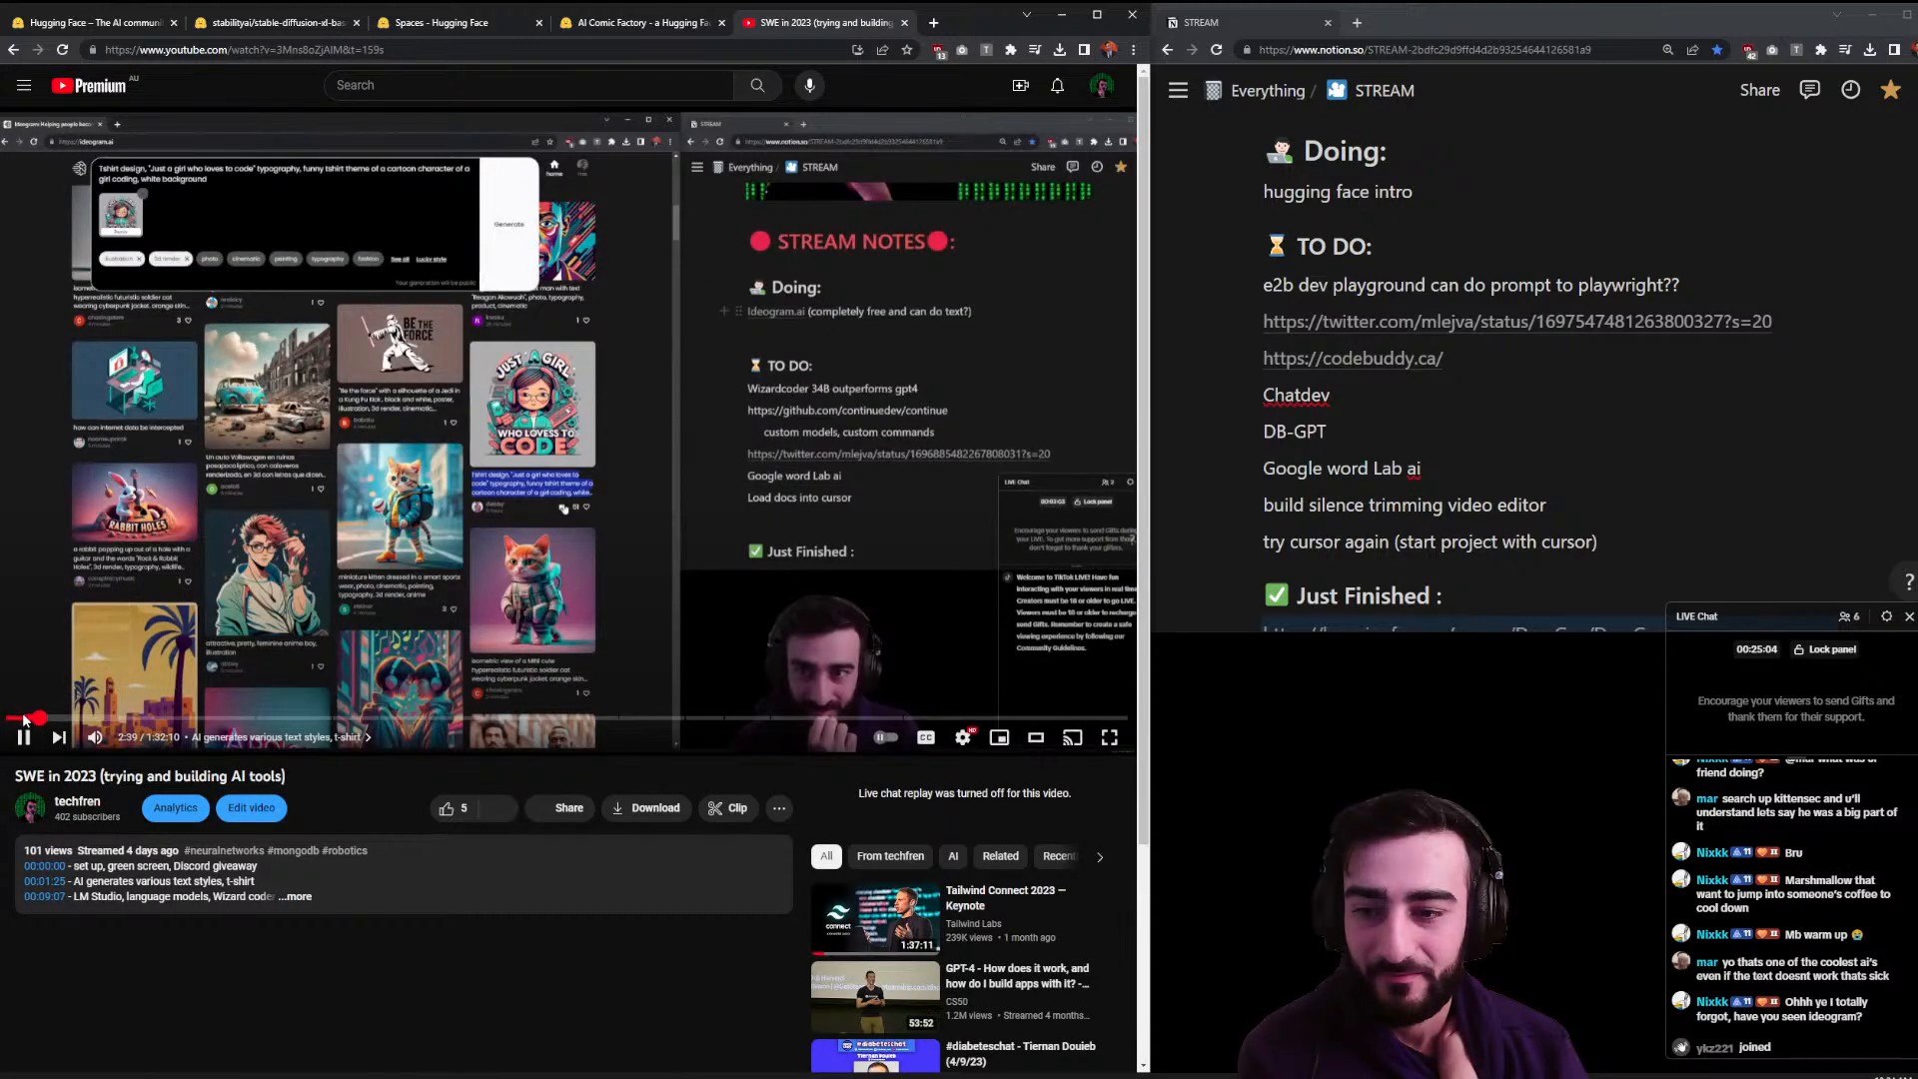
pyautogui.click(338, 208)
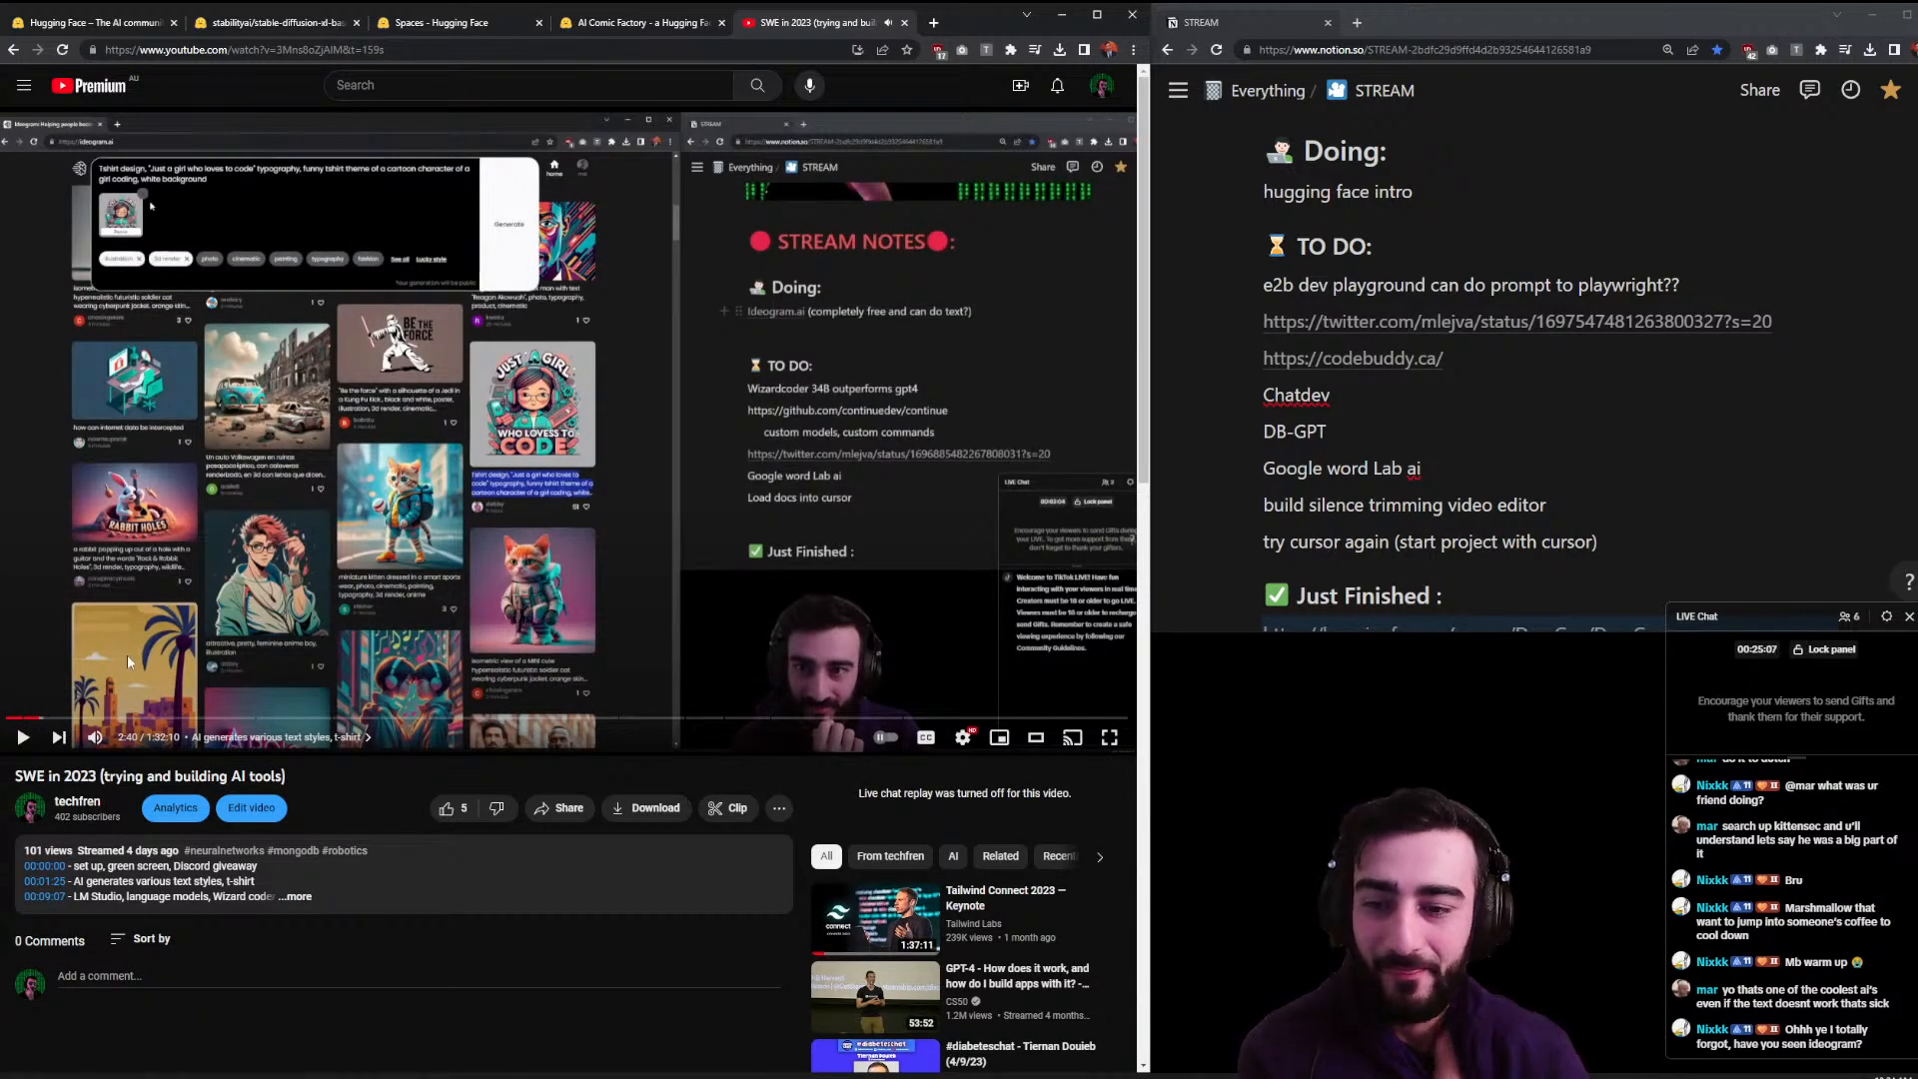
pyautogui.click(904, 23)
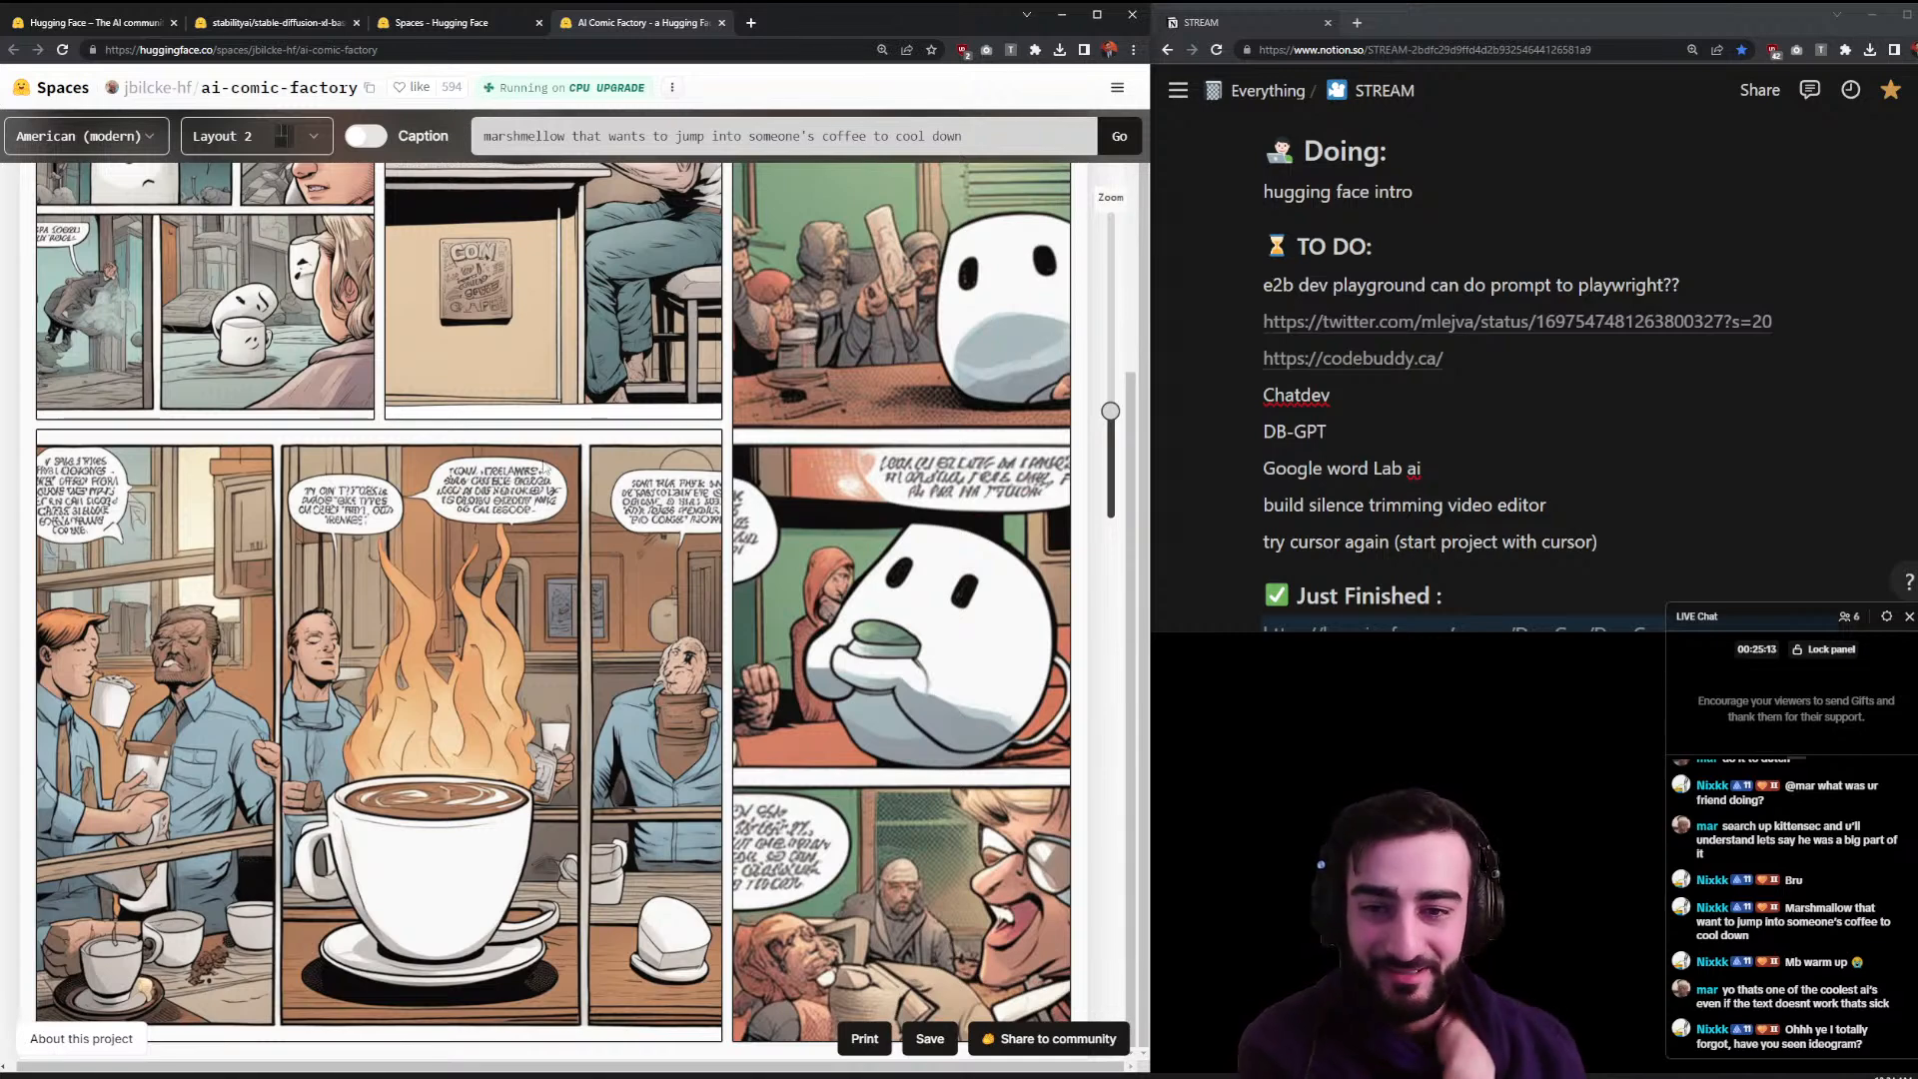
# - Scroll through the finished comic, then close the AI Comic Factory tab
pyautogui.scroll(4, 495, 552)
pyautogui.scroll(-2, 495, 552)
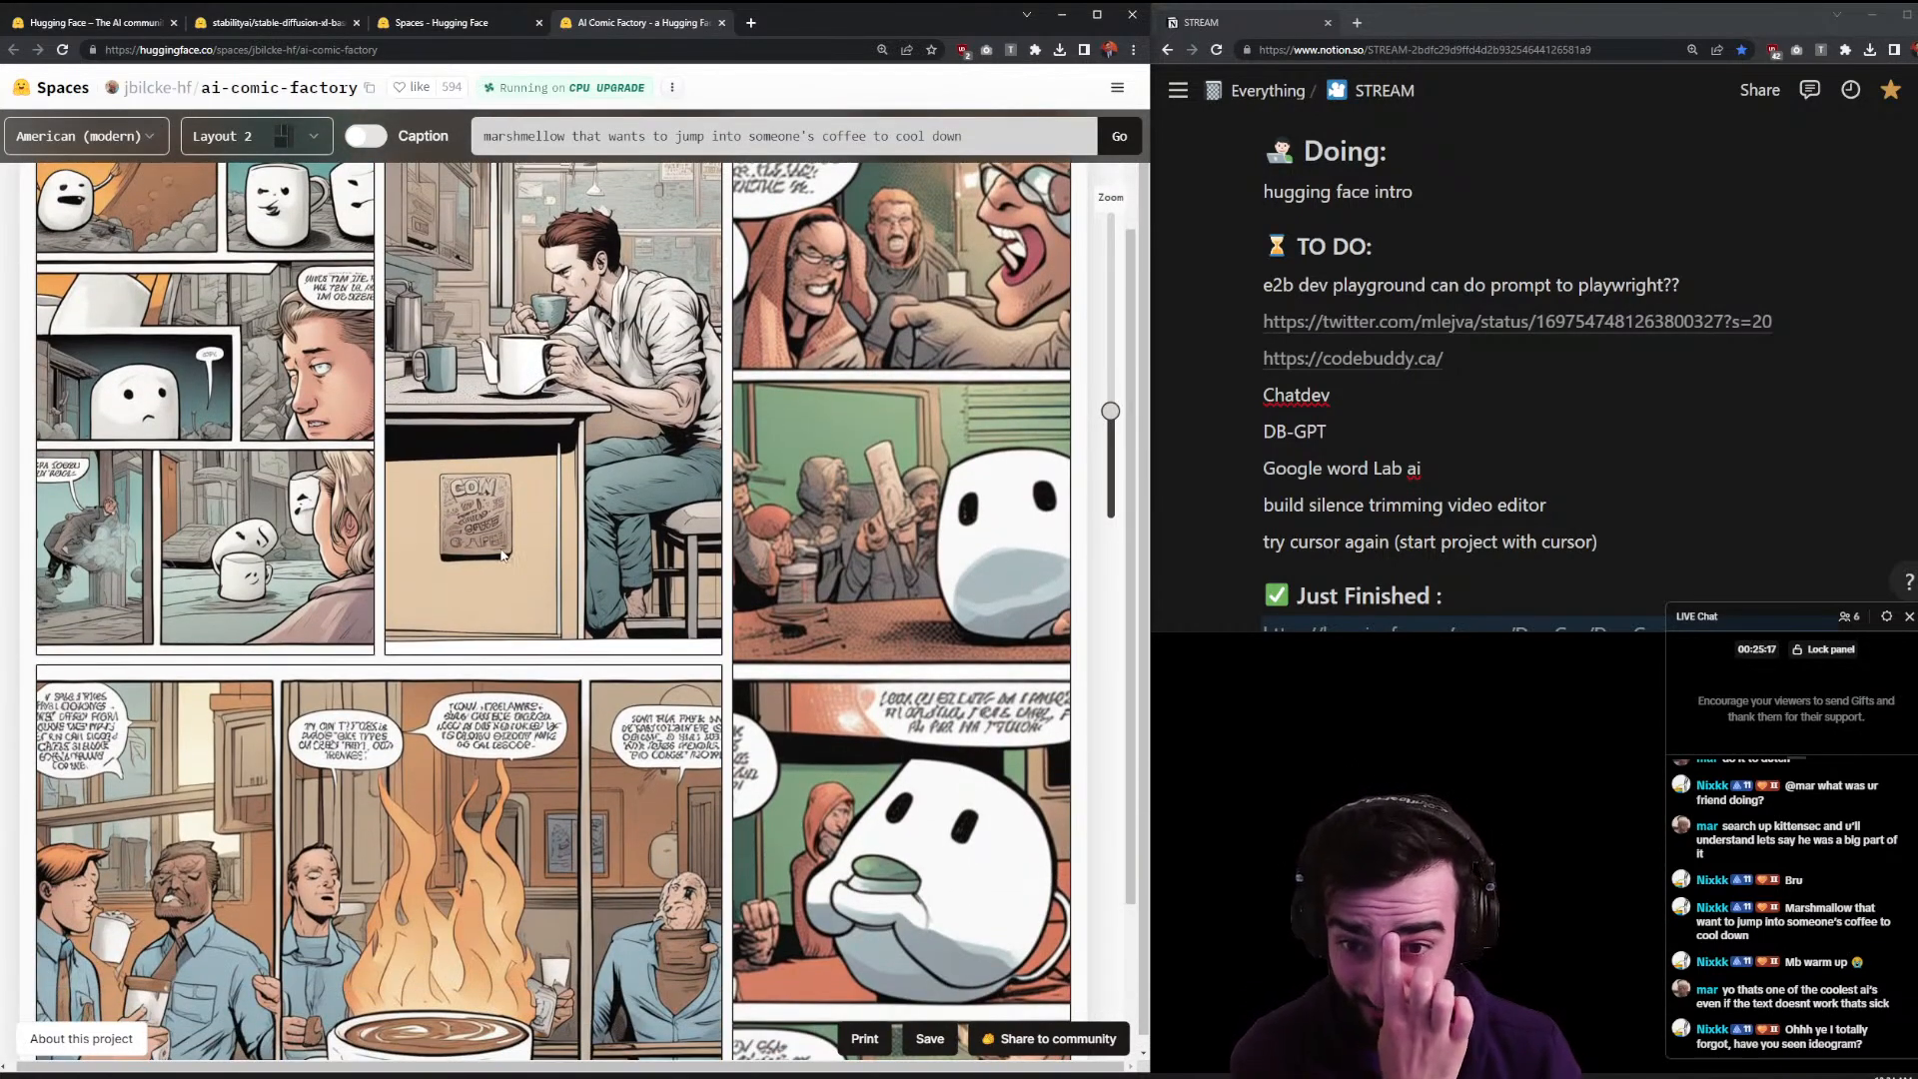
pyautogui.scroll(-3, 502, 555)
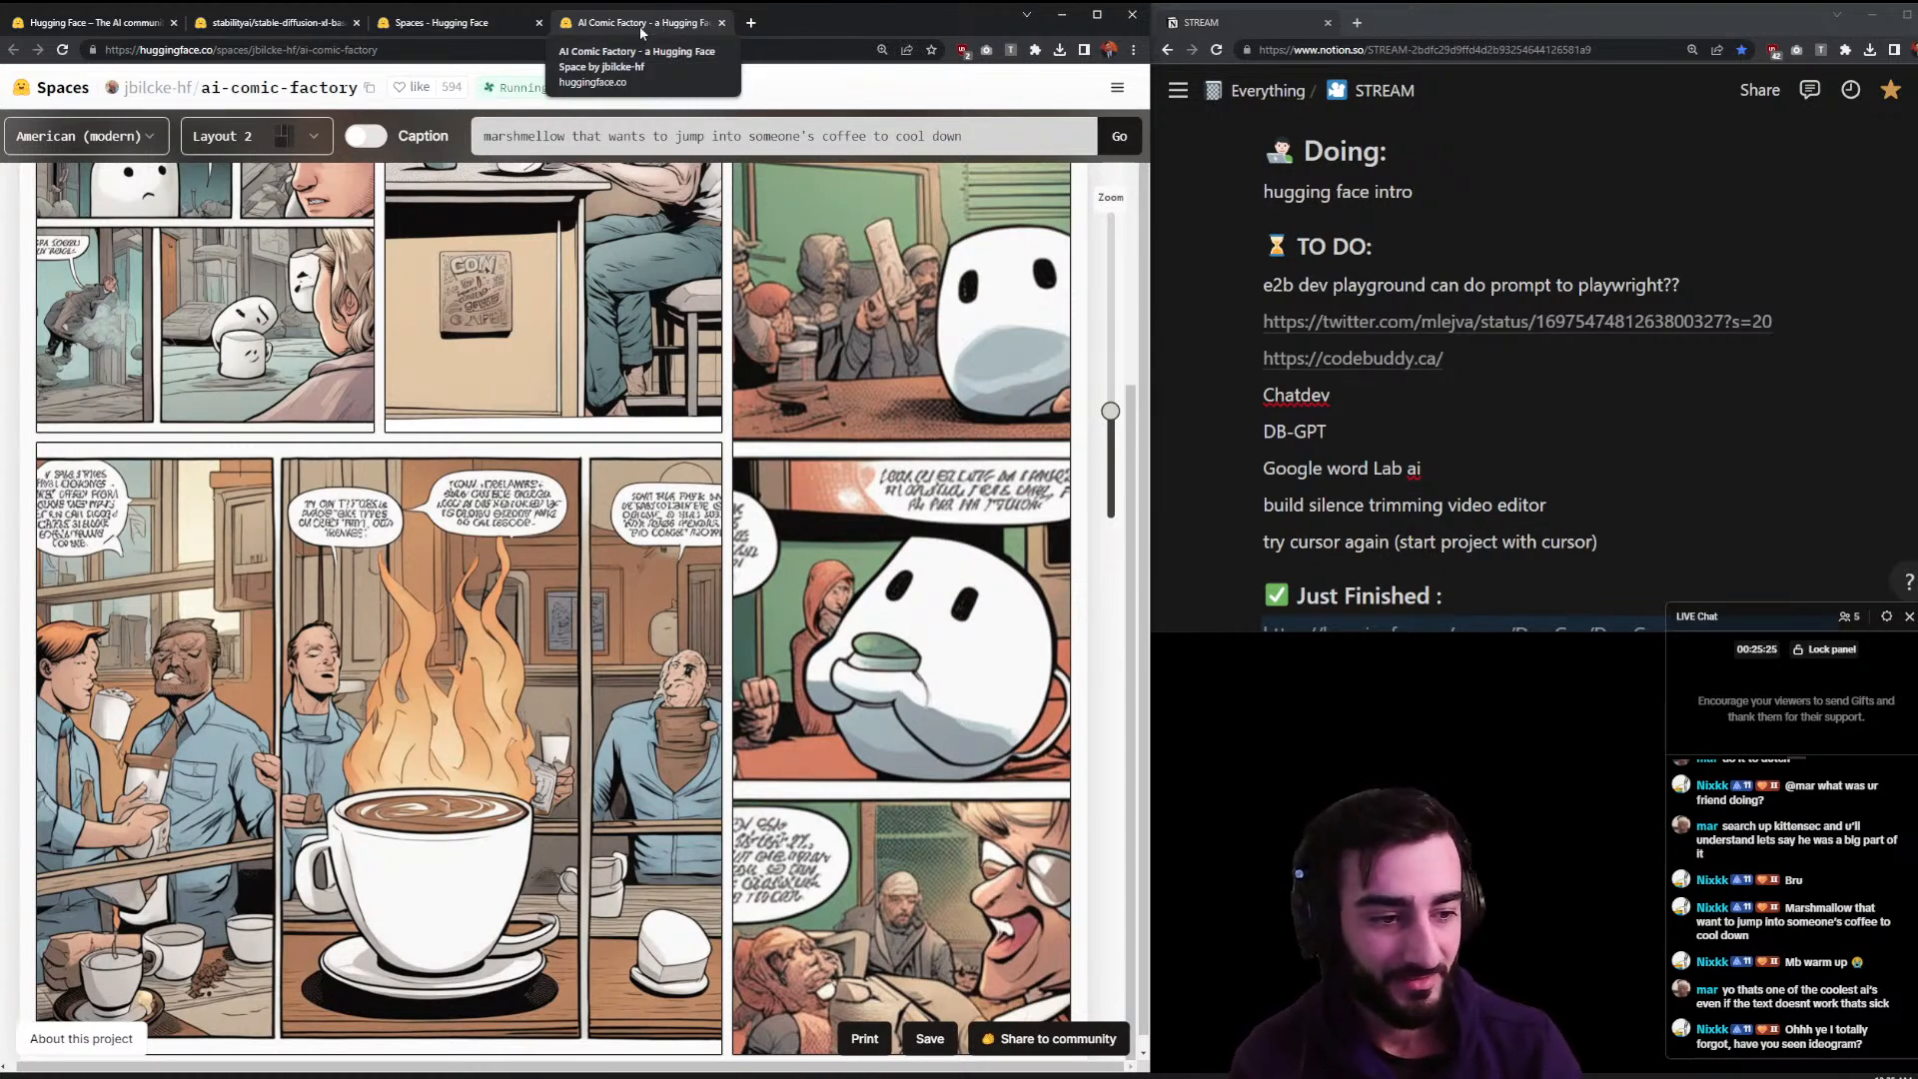
pyautogui.click(723, 24)
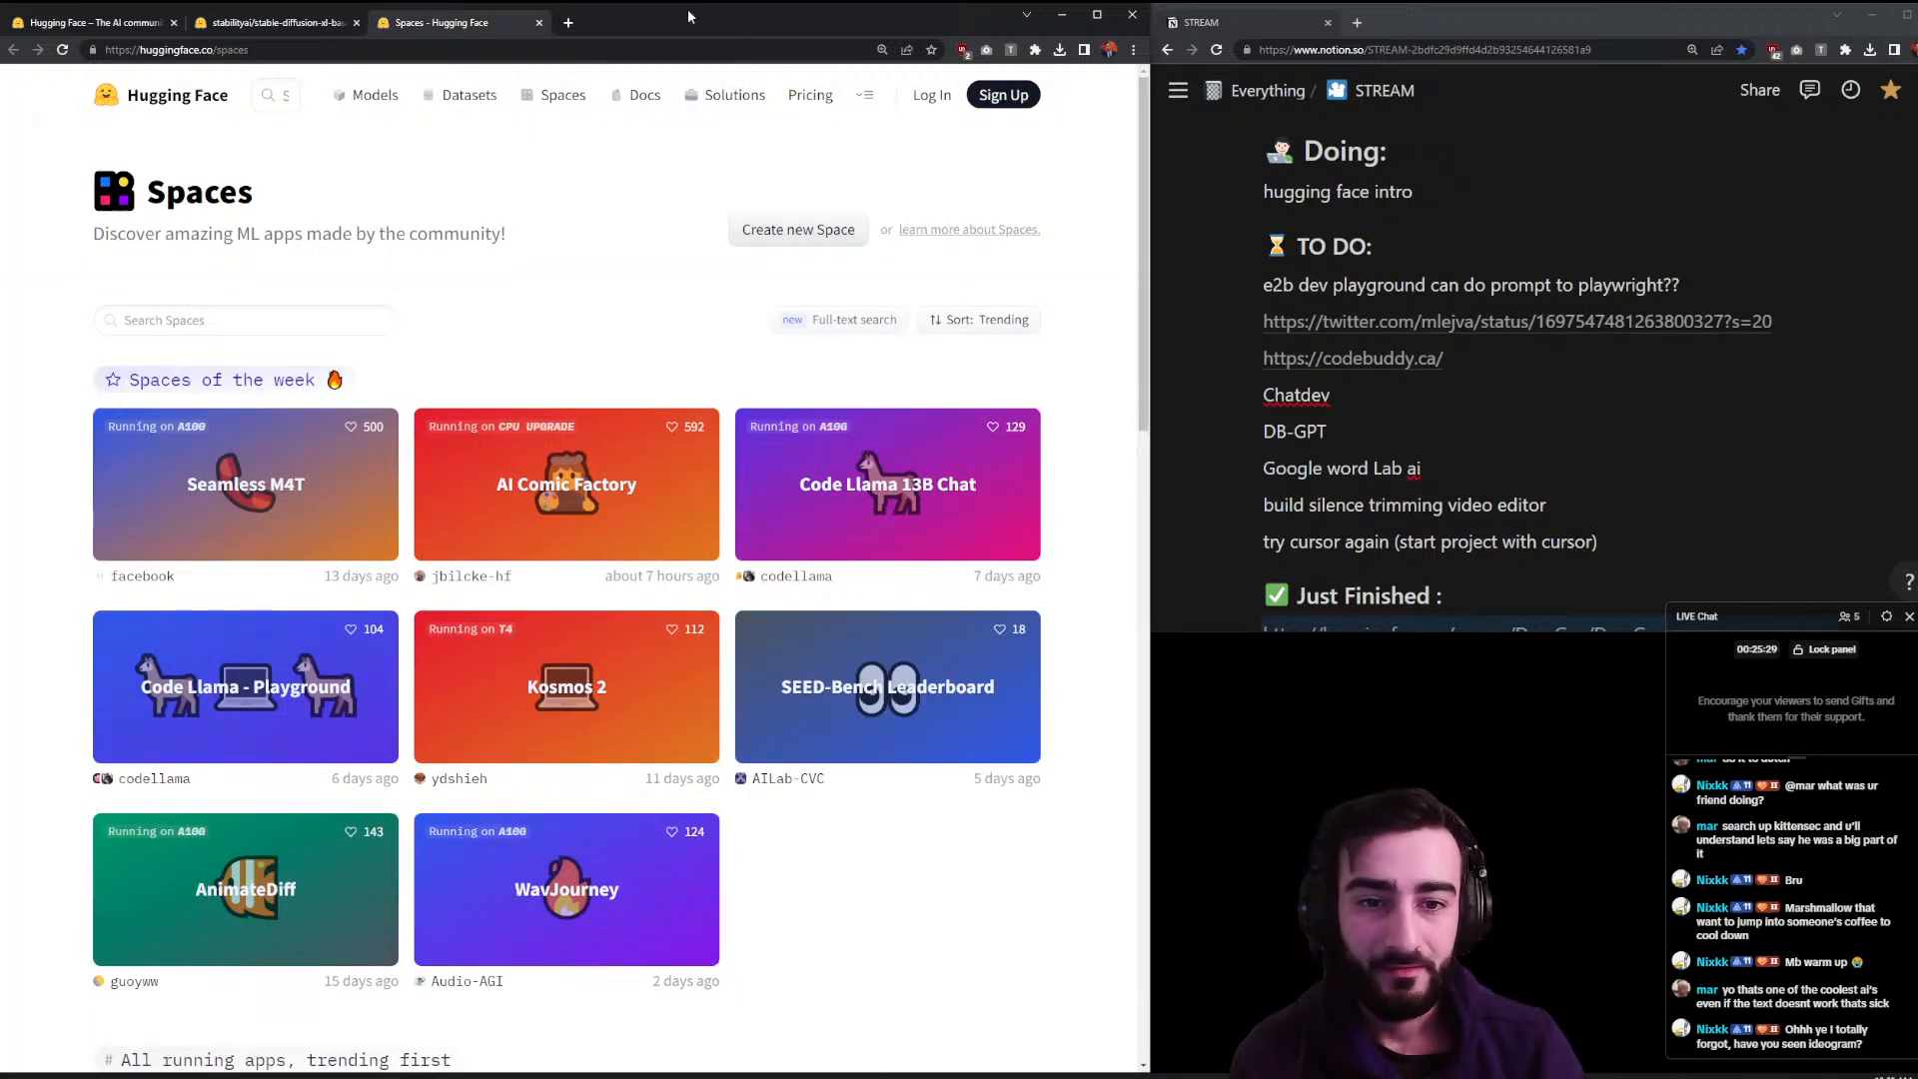
# - Glance at the Kosmos-2 Space and close it, then open AnimateDiff in its own tab
pyautogui.scroll(-2, 633, 206)
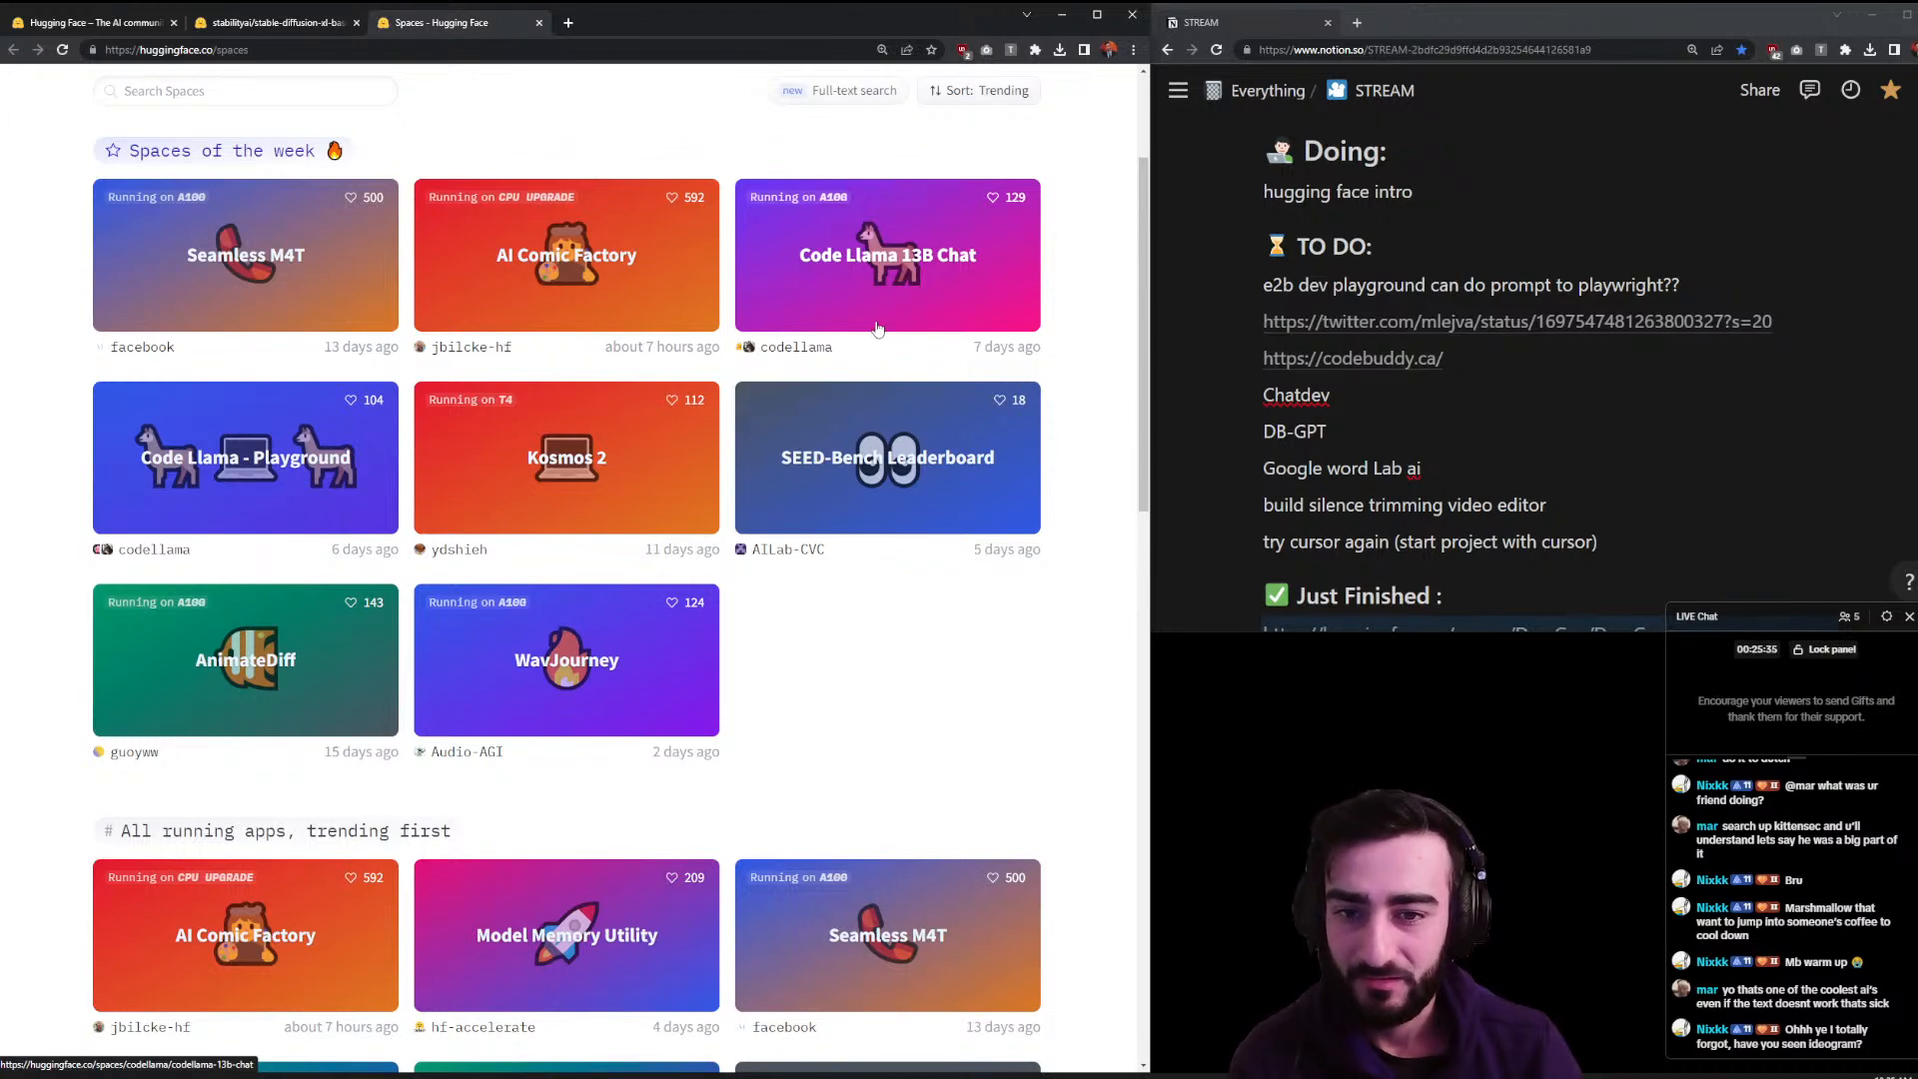
pyautogui.middleClick(559, 480)
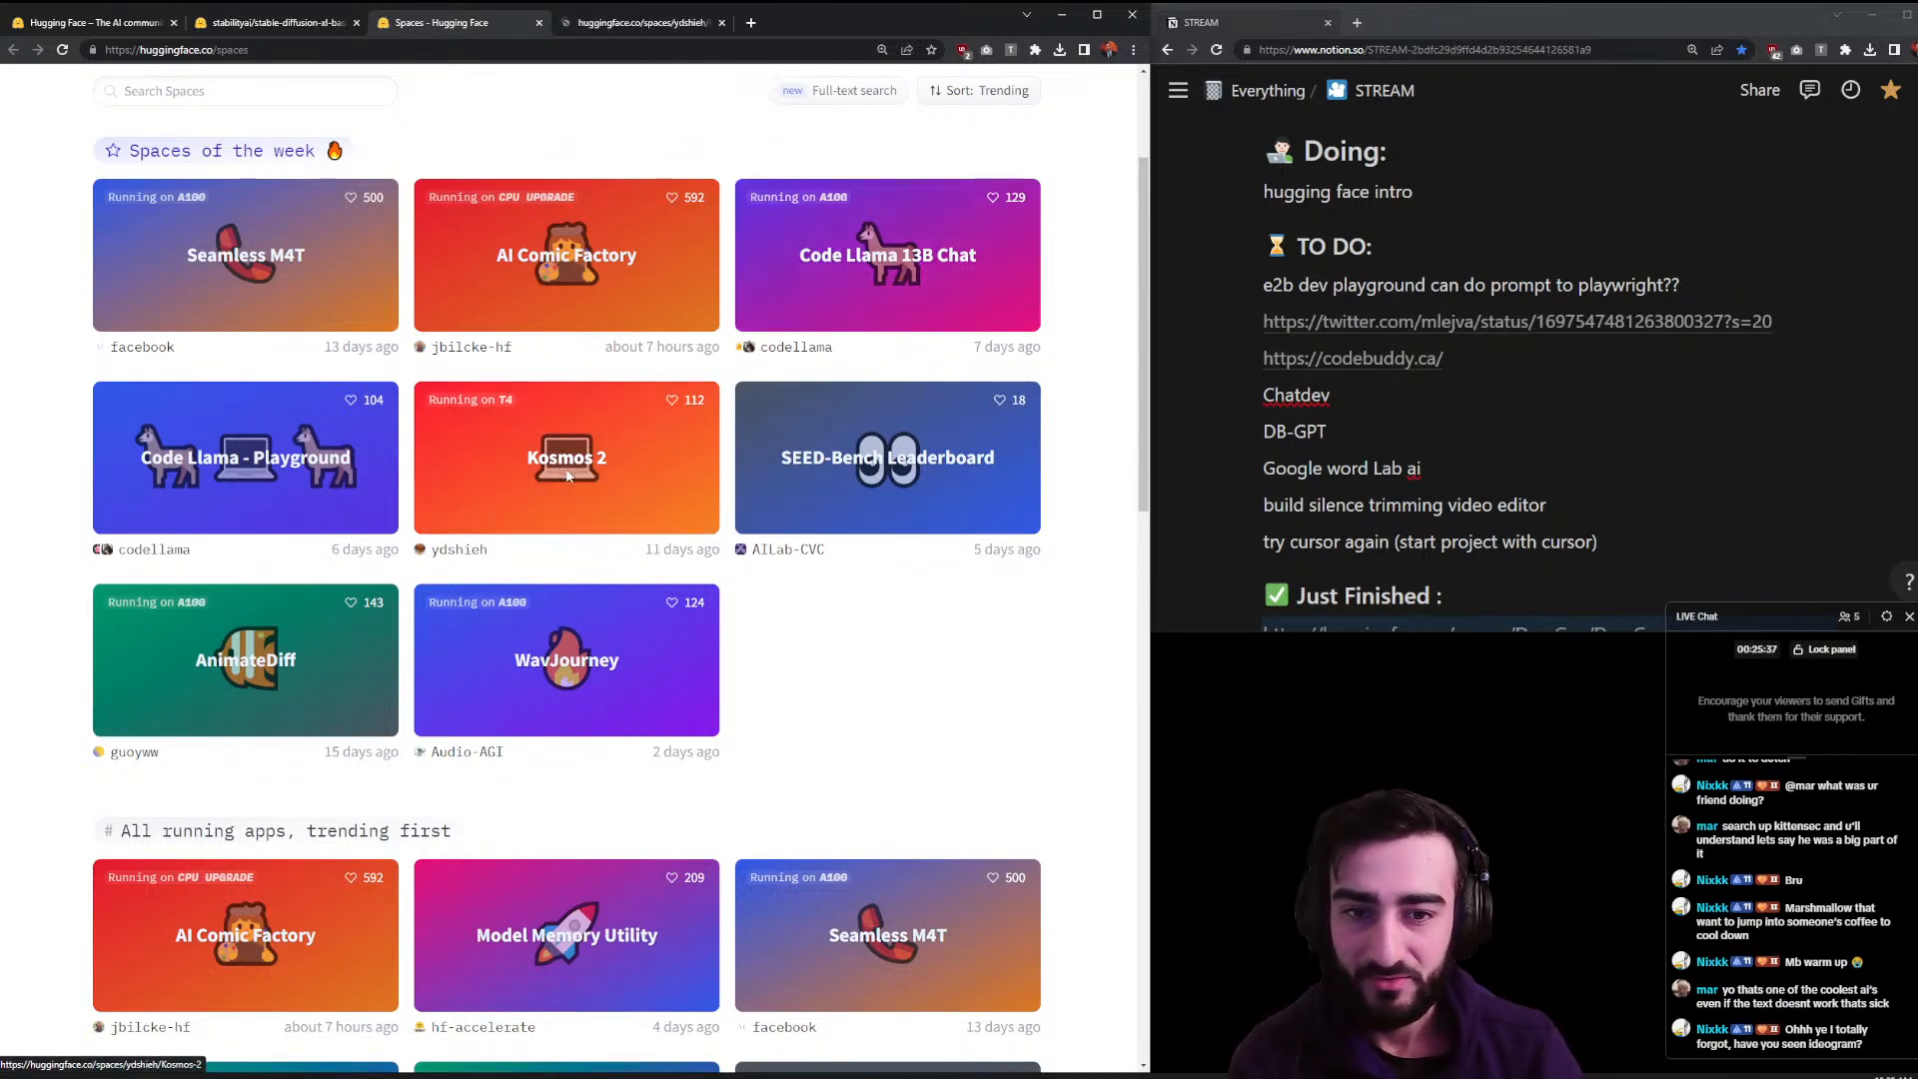
pyautogui.click(621, 24)
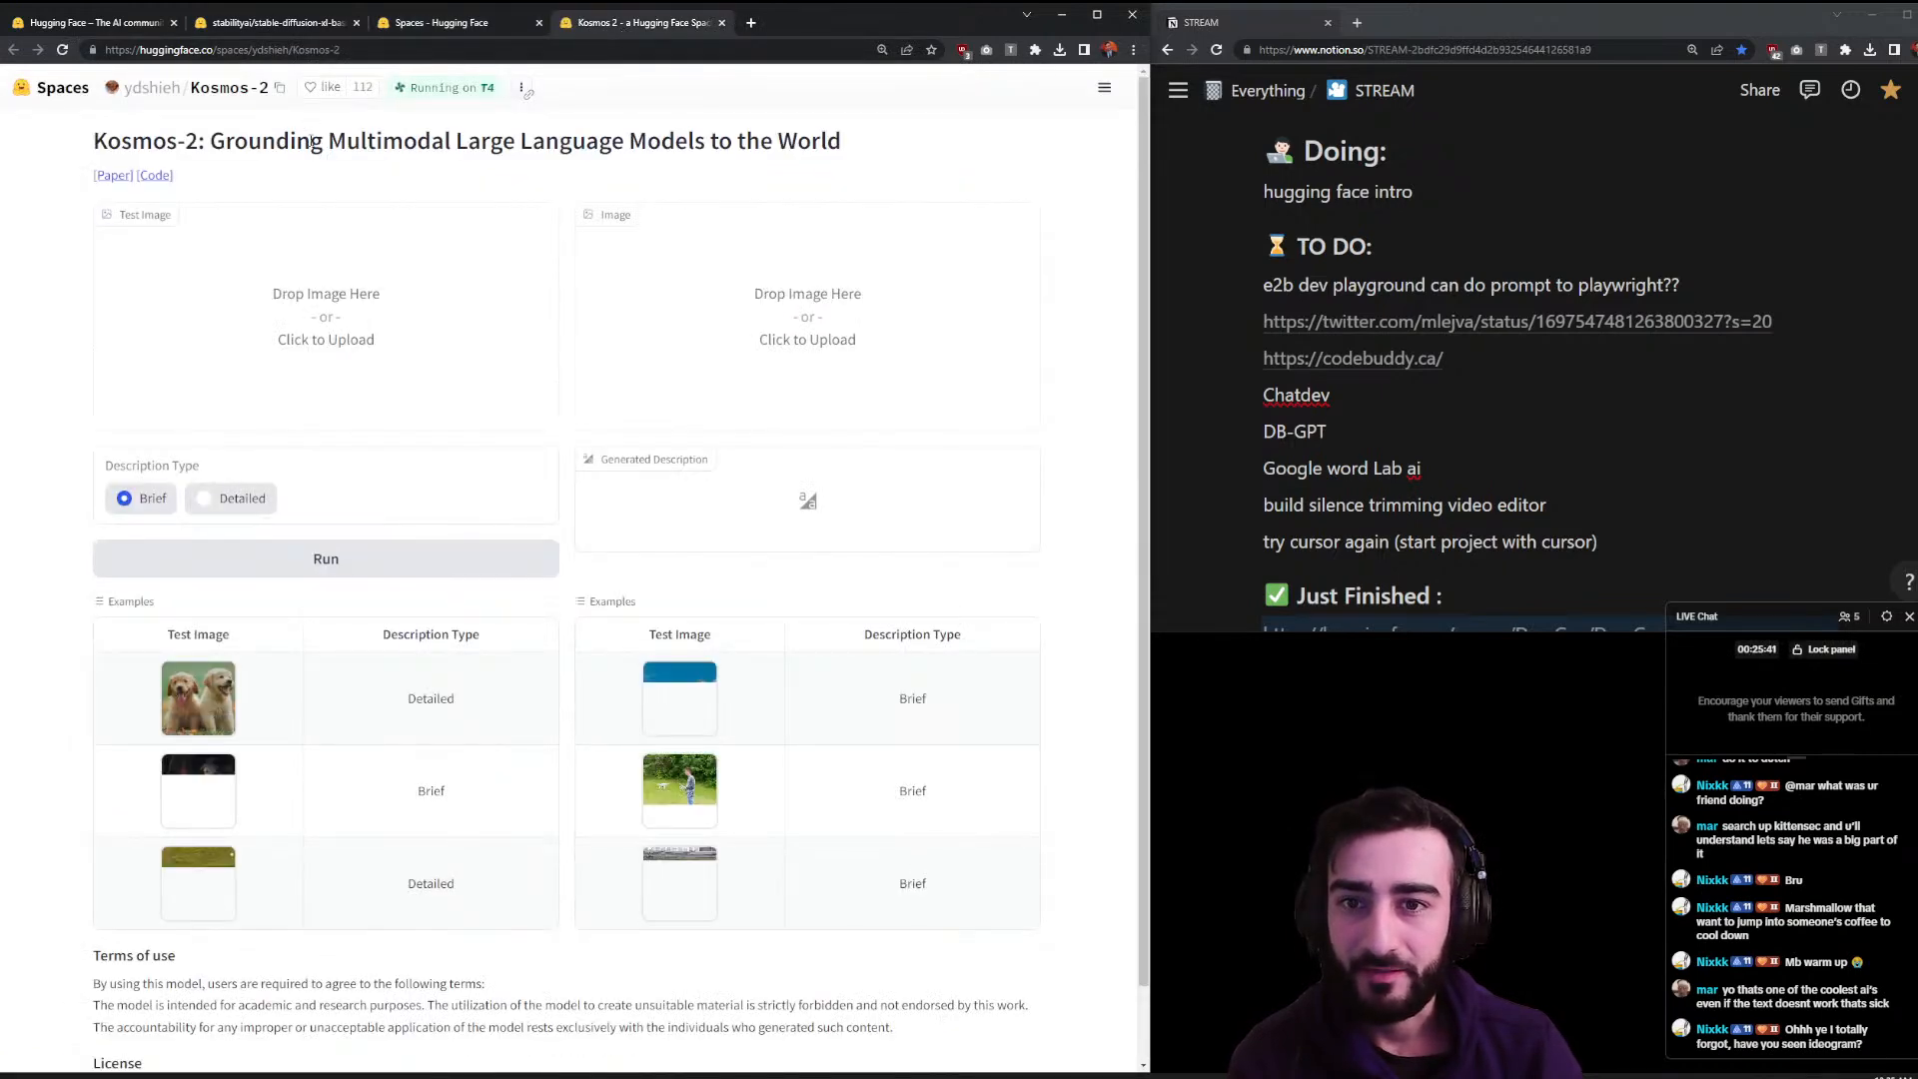
pyautogui.moveTo(313, 142); pyautogui.dragTo(950, 150)
pyautogui.click(931, 188)
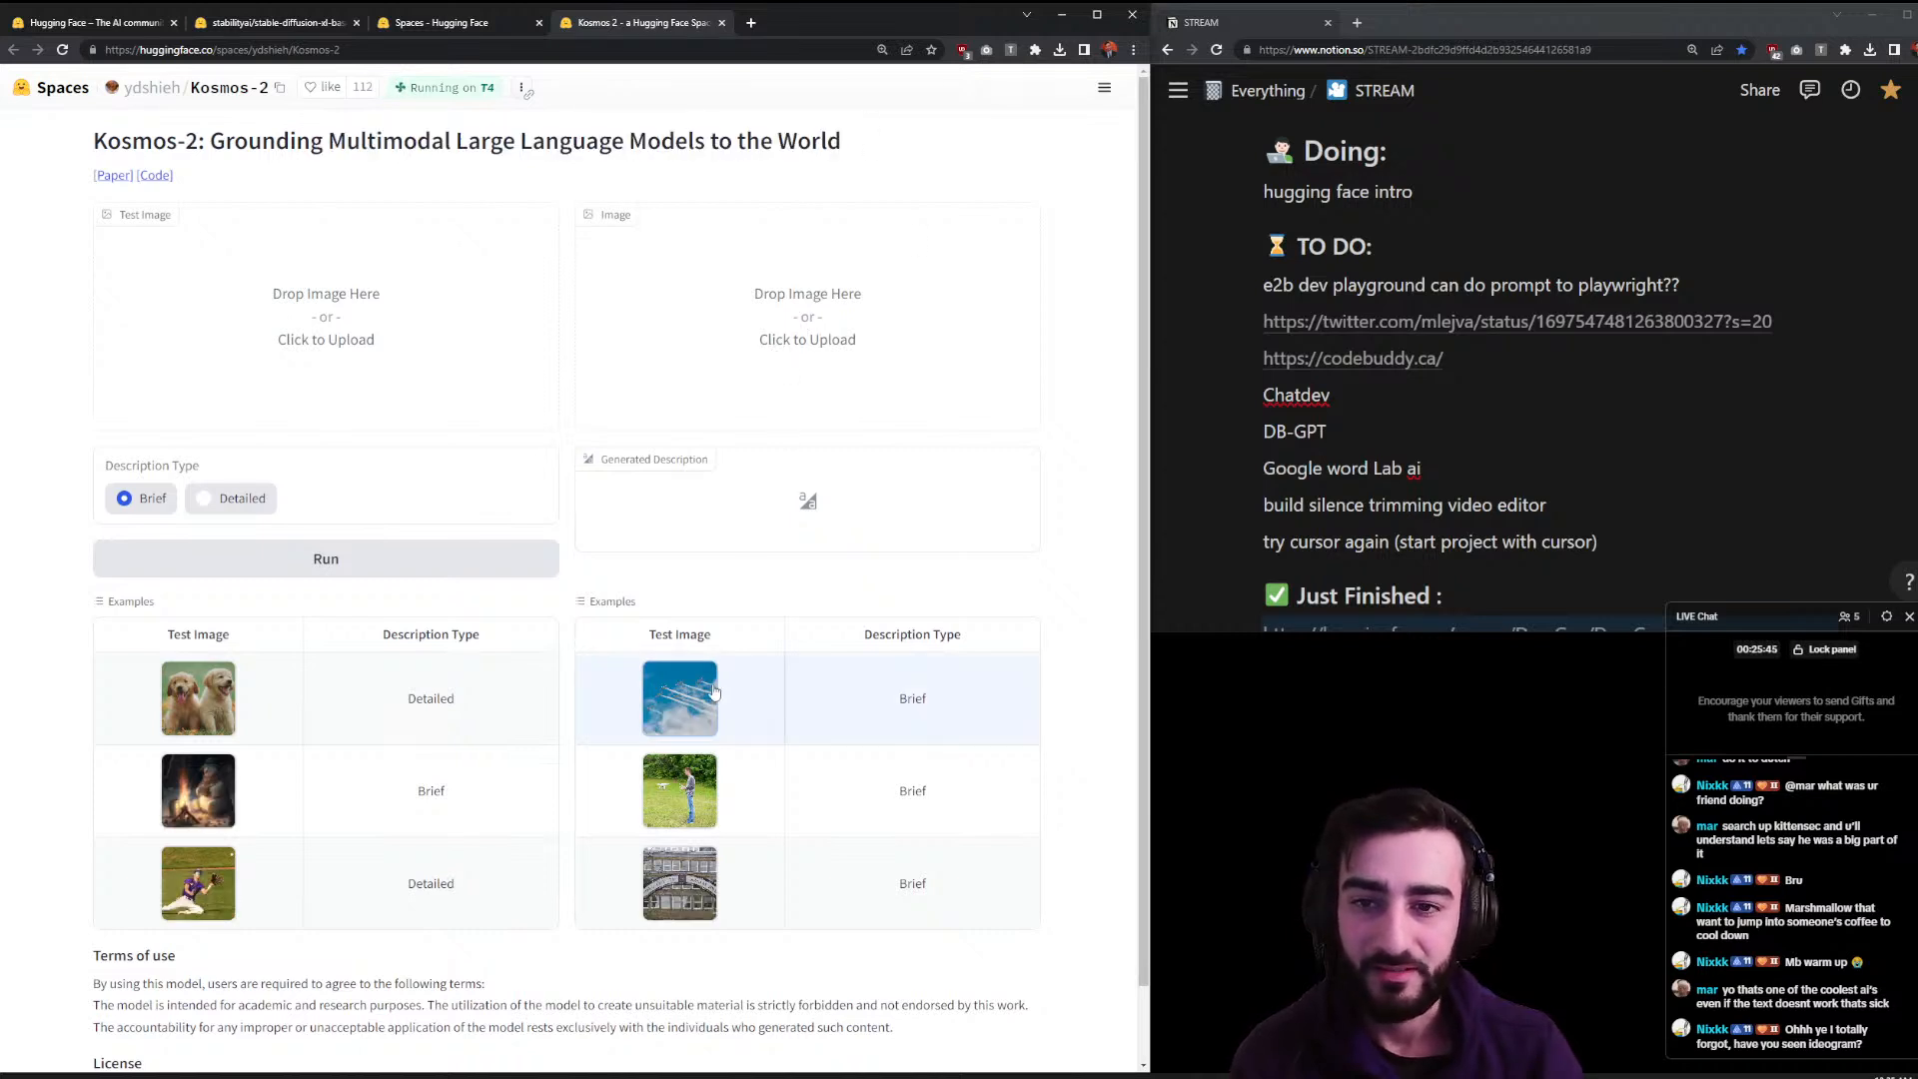
pyautogui.click(722, 23)
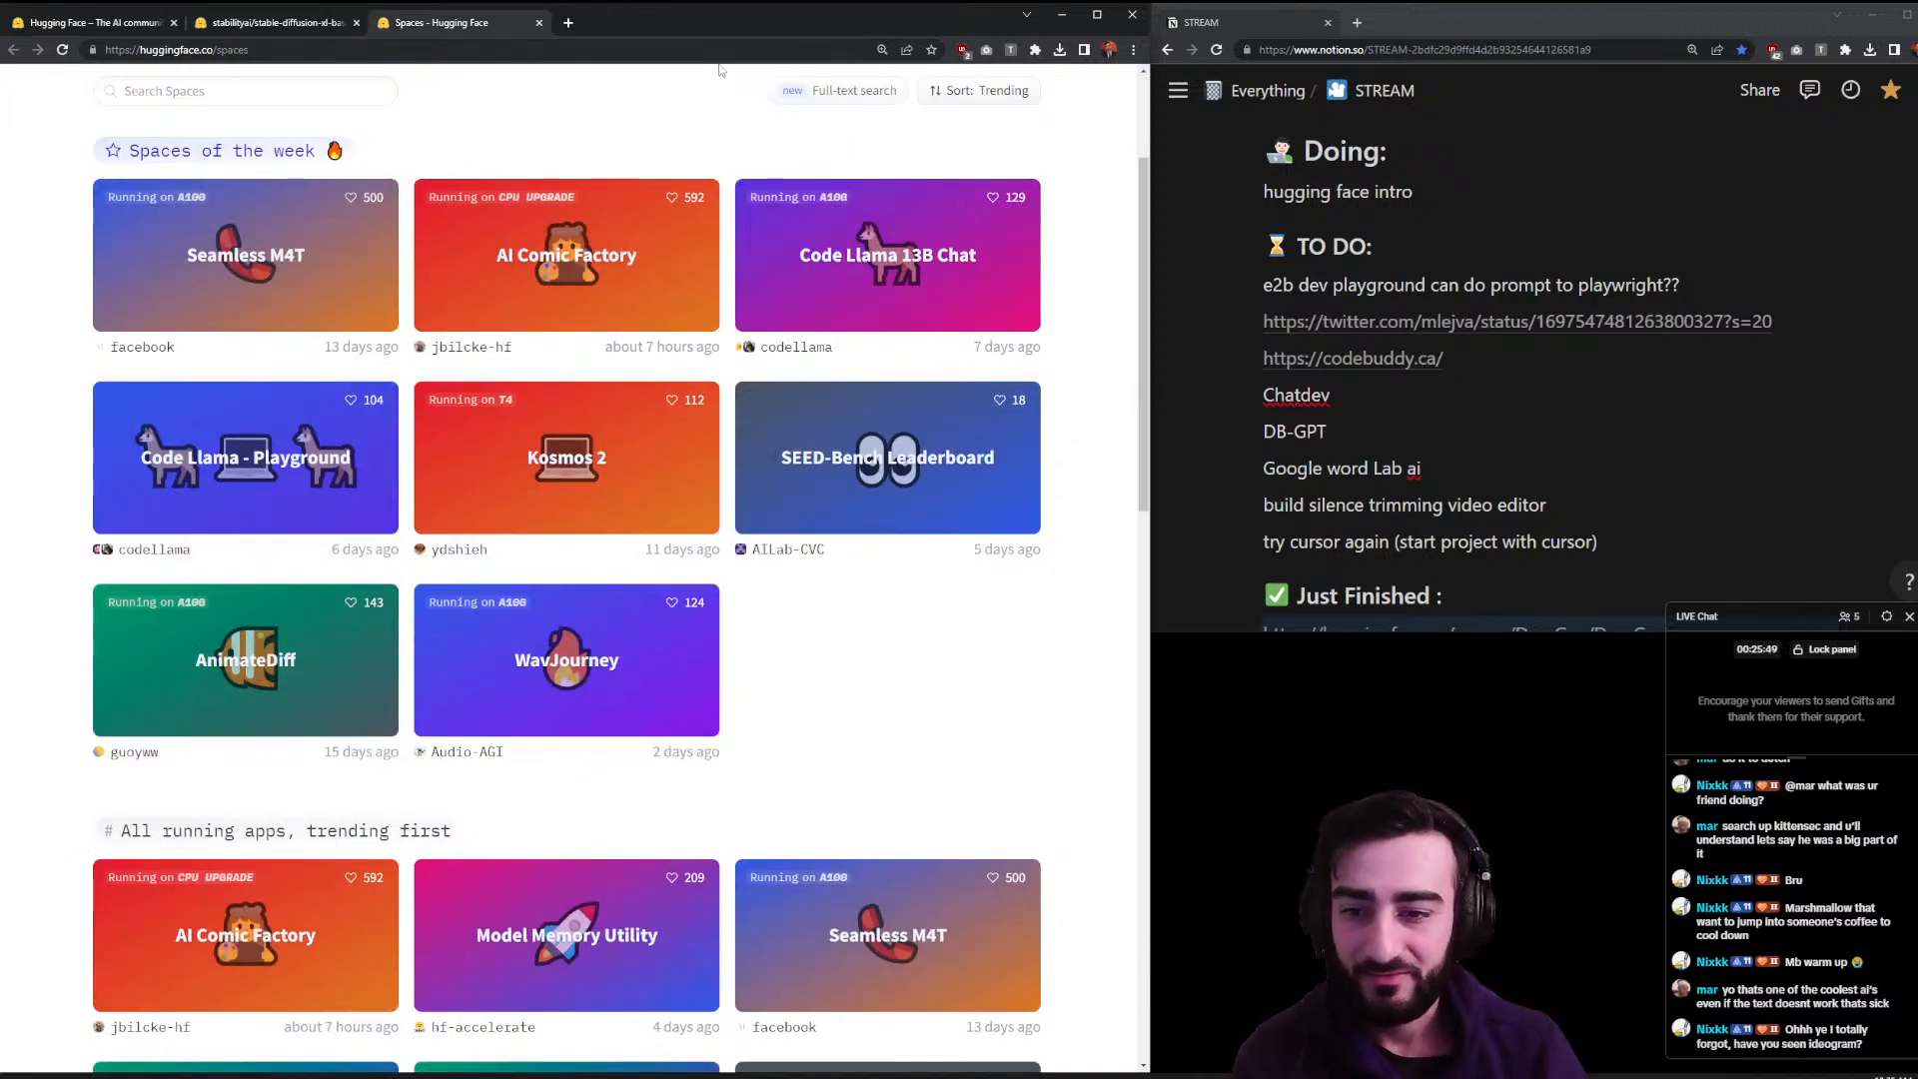
pyautogui.middleClick(296, 636)
pyautogui.click(616, 27)
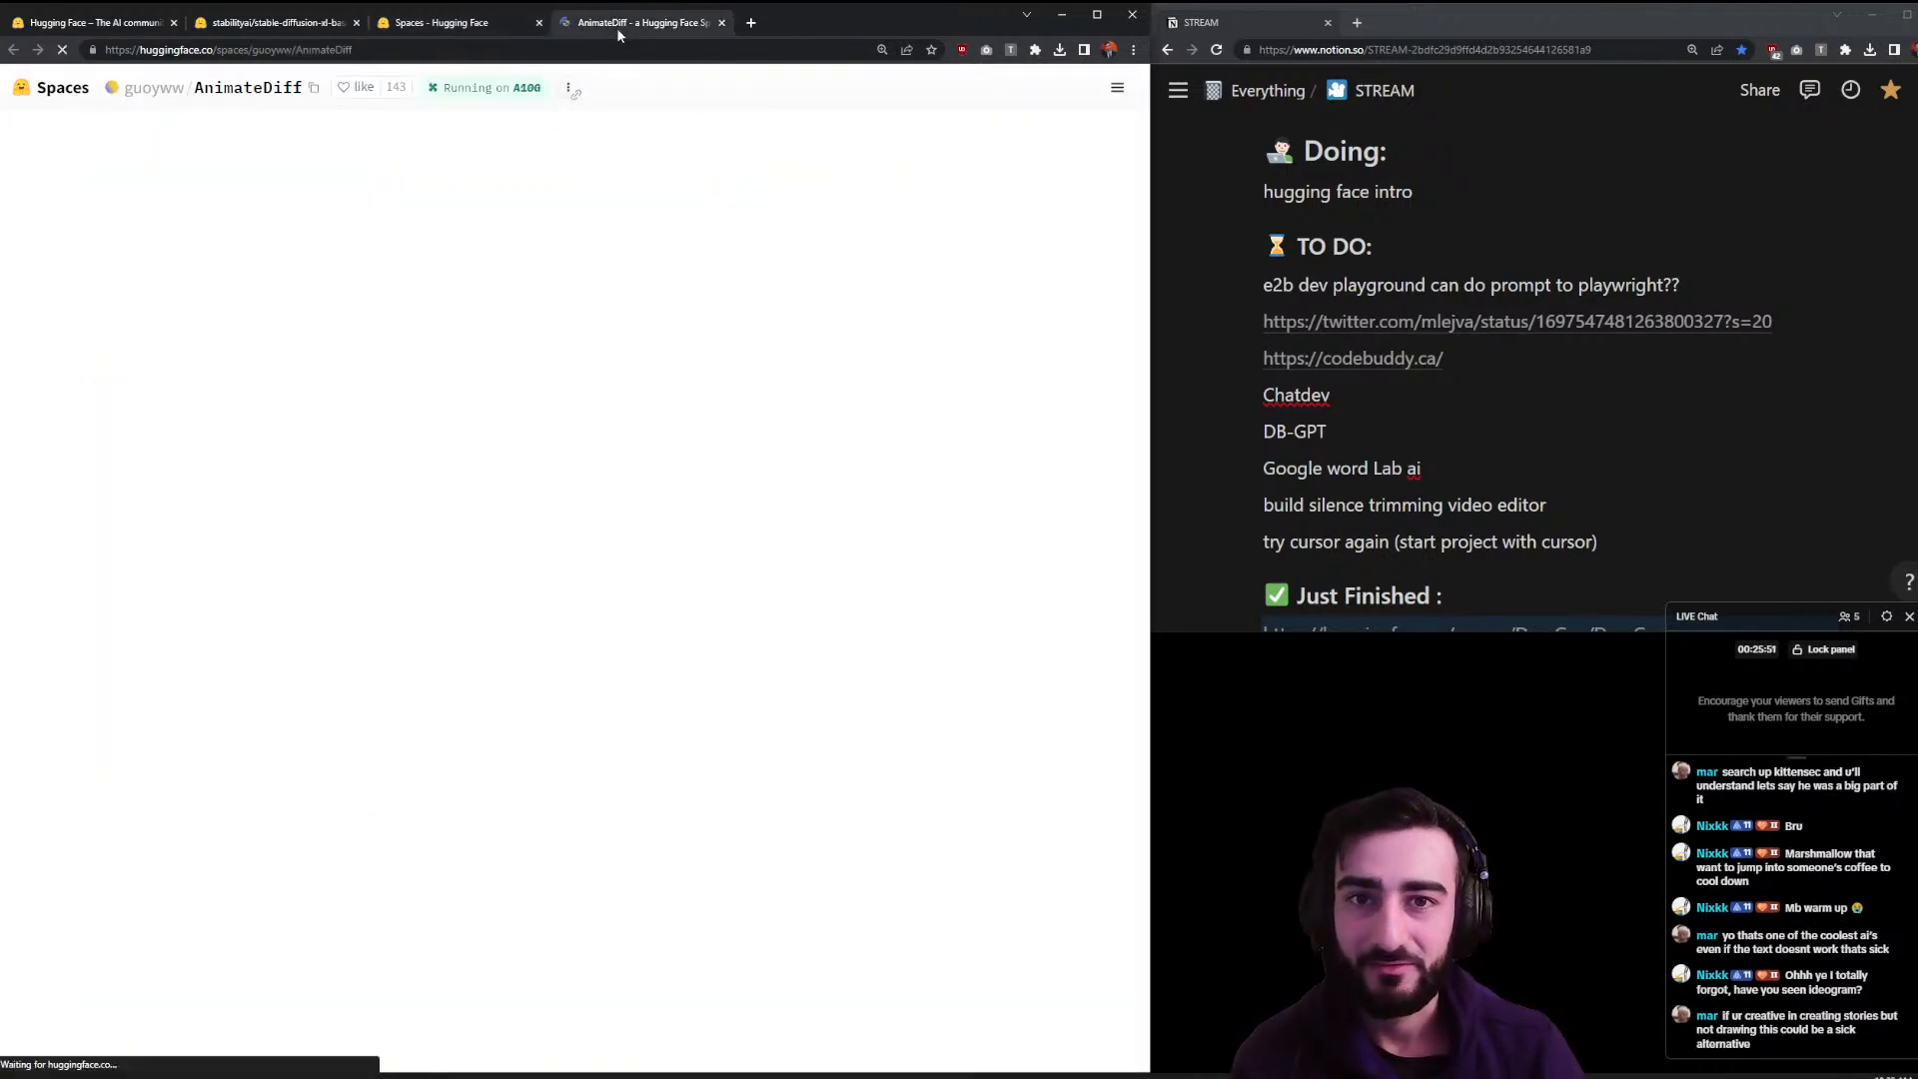
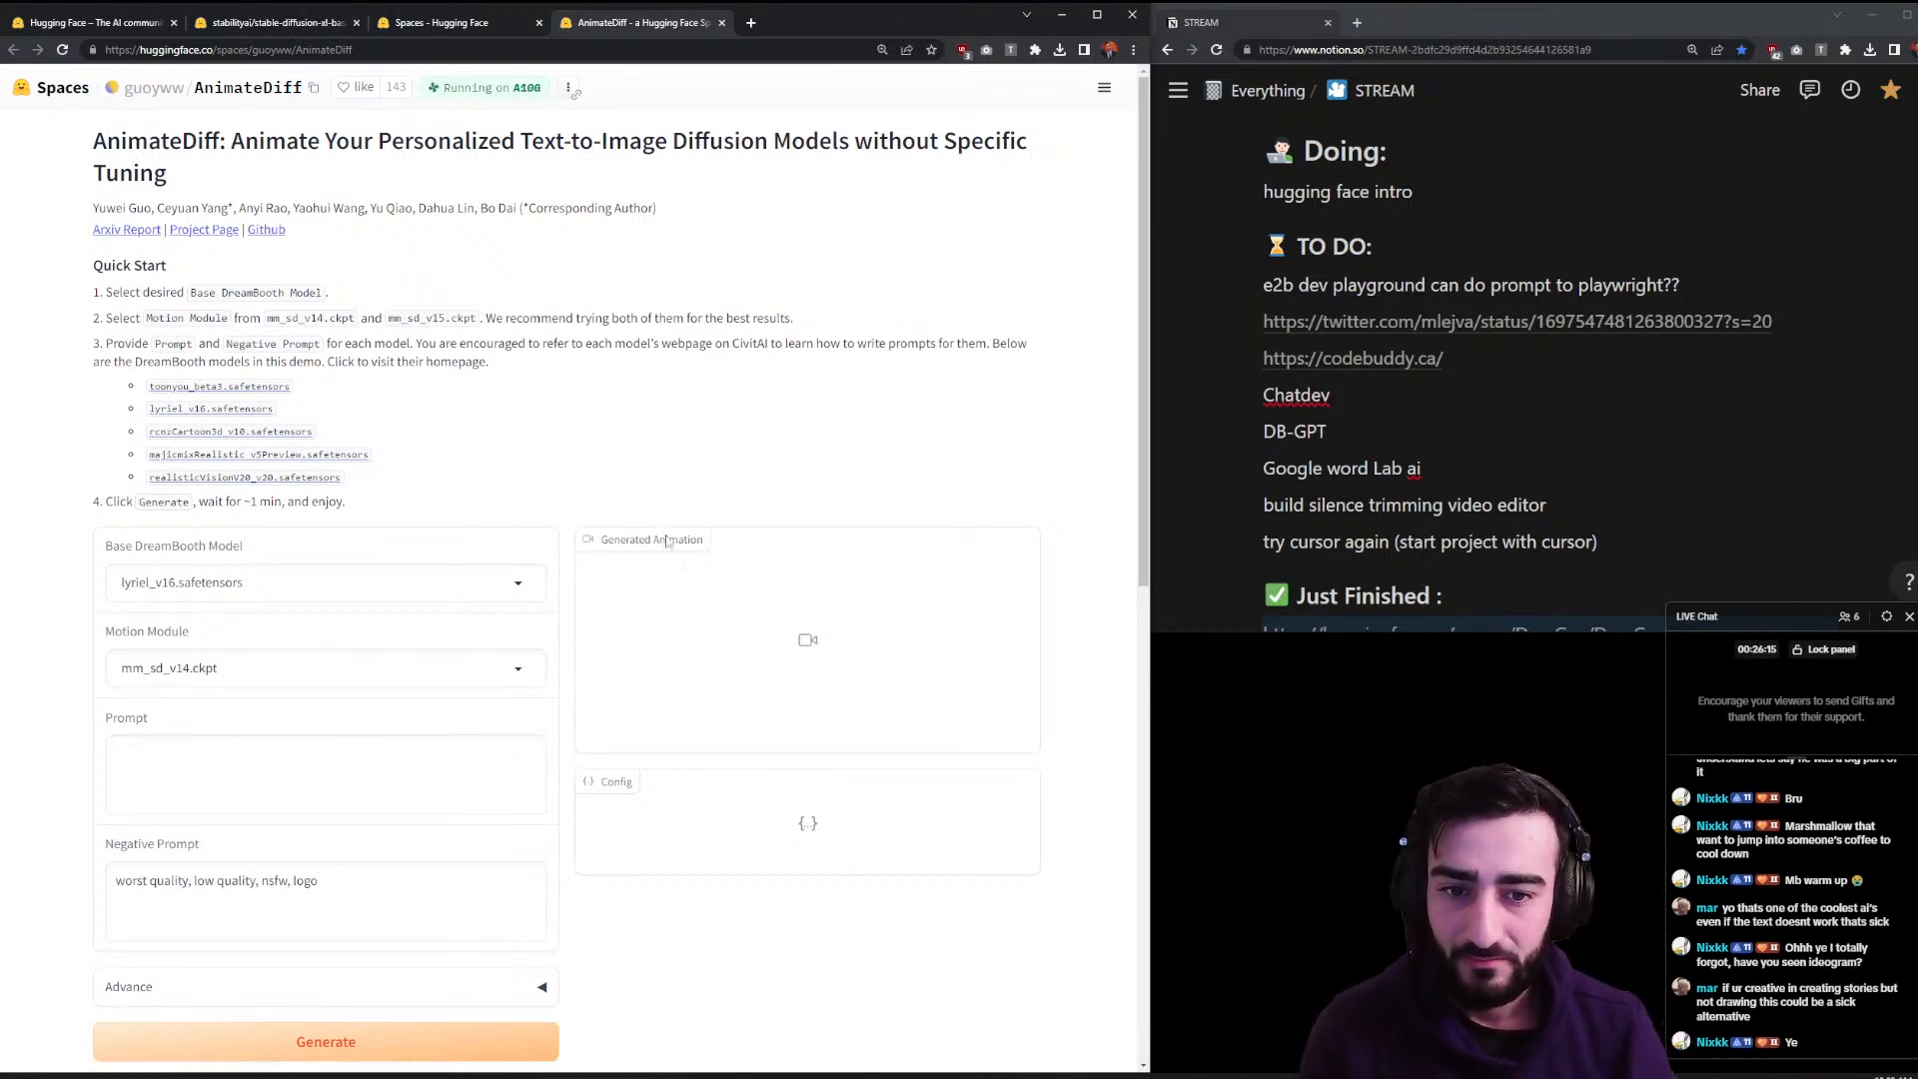
# - Queue an AnimateDiff animation of 'marshmallow jumping in coffee' and move the Space into the right-hand window
pyautogui.click(307, 779)
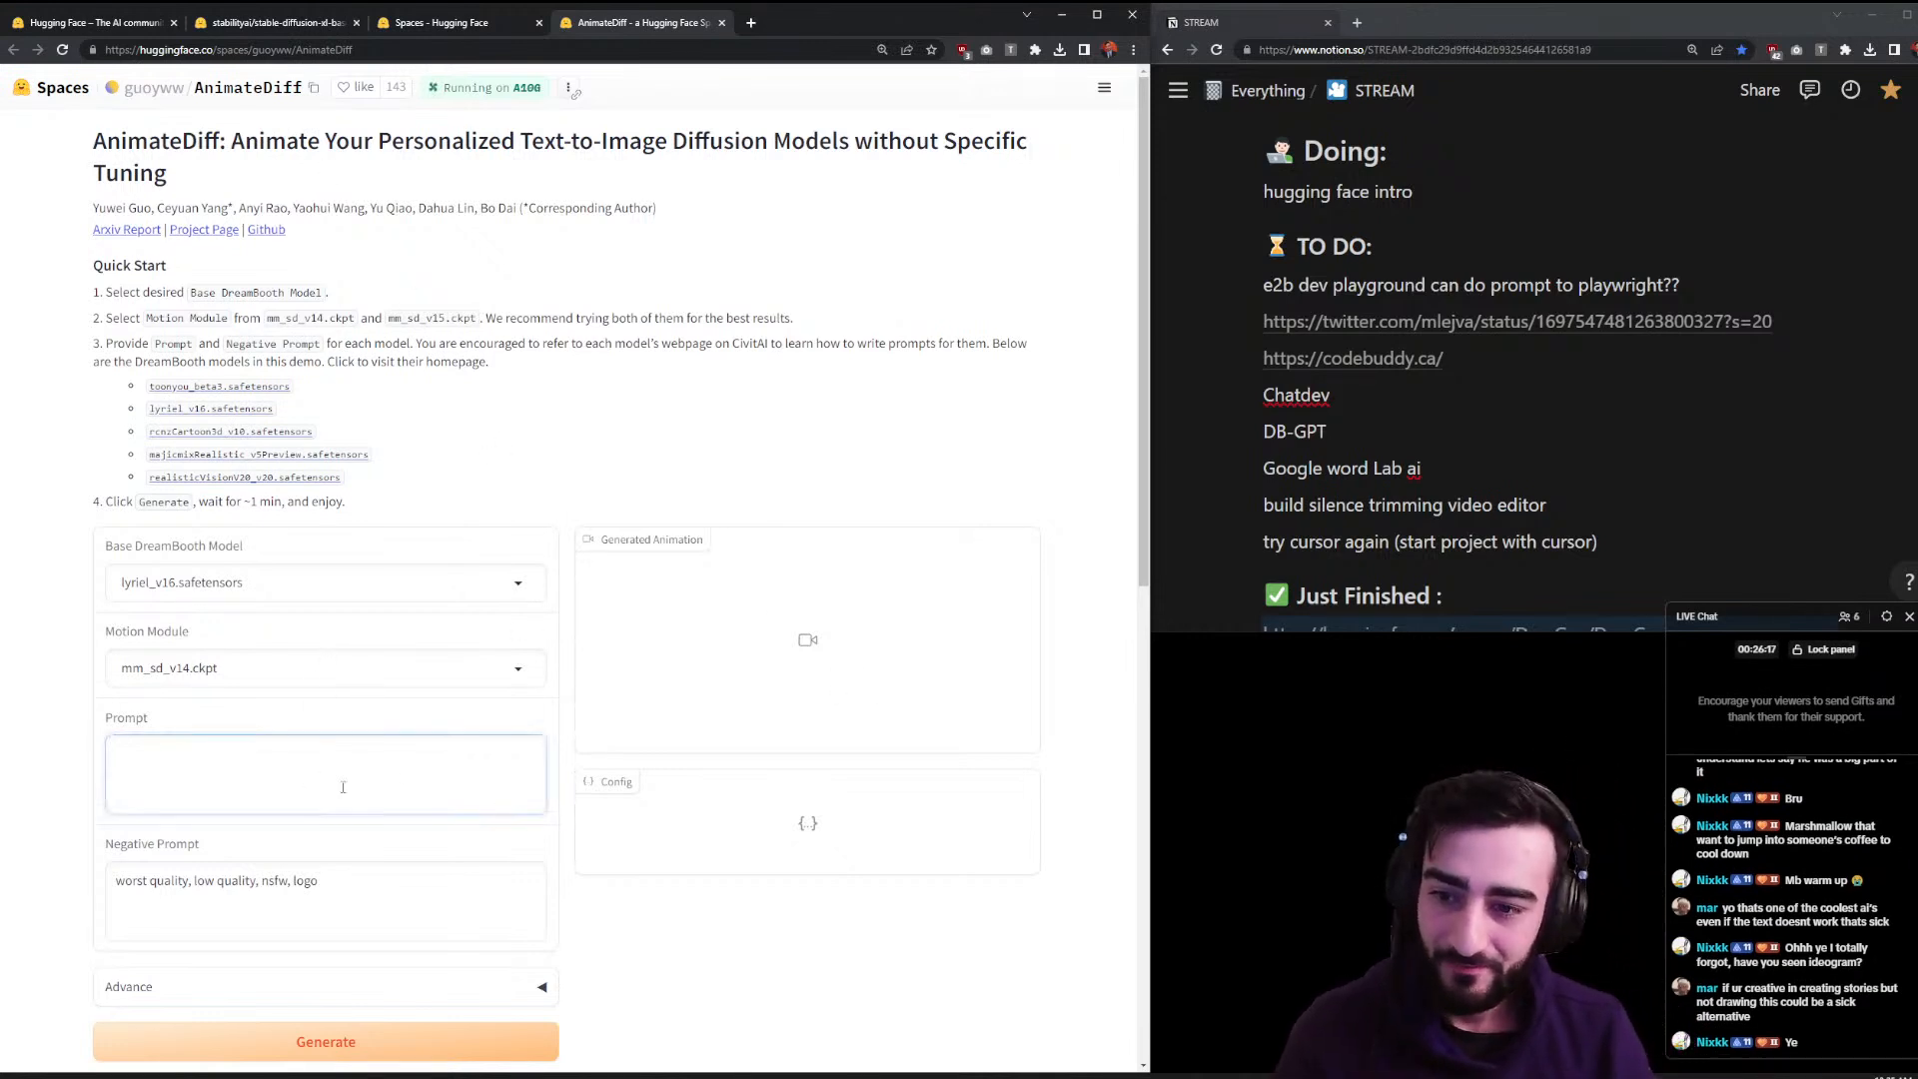
pyautogui.write('marsh')
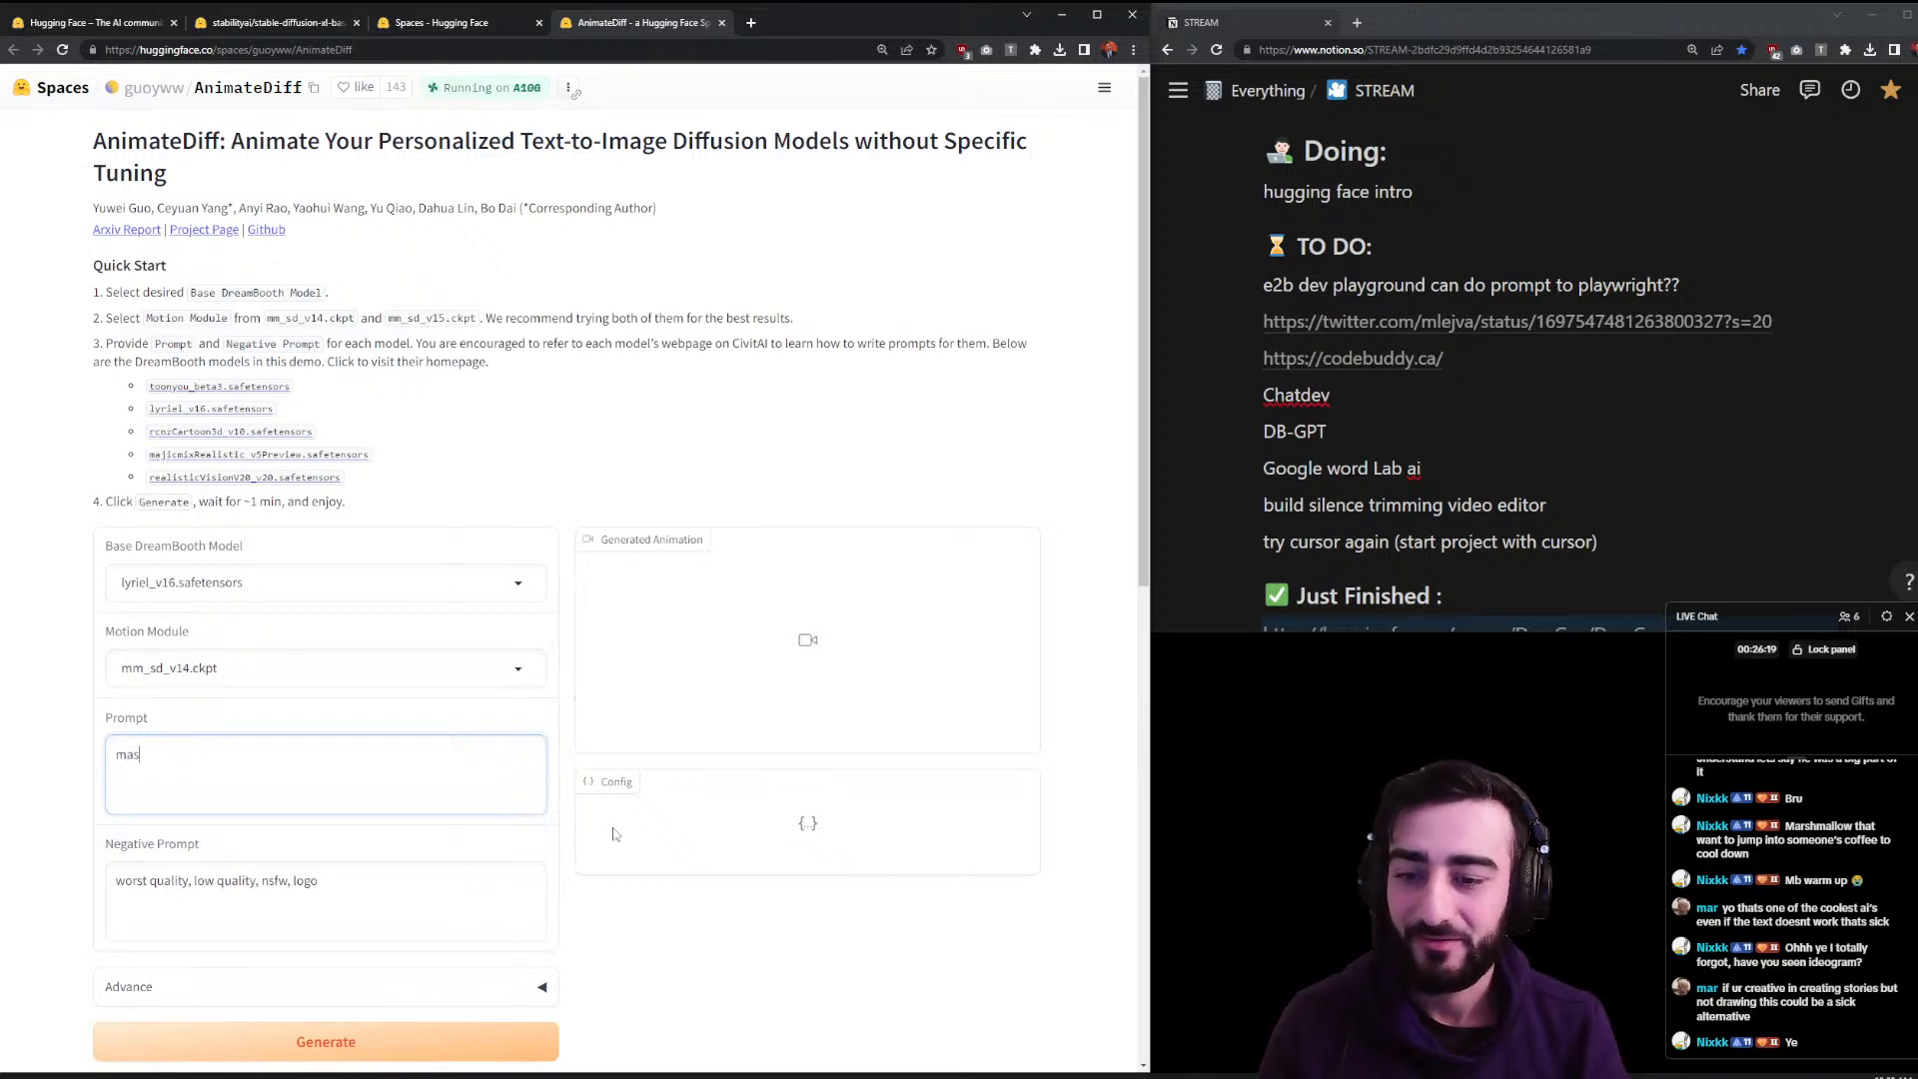
pyautogui.write('me')
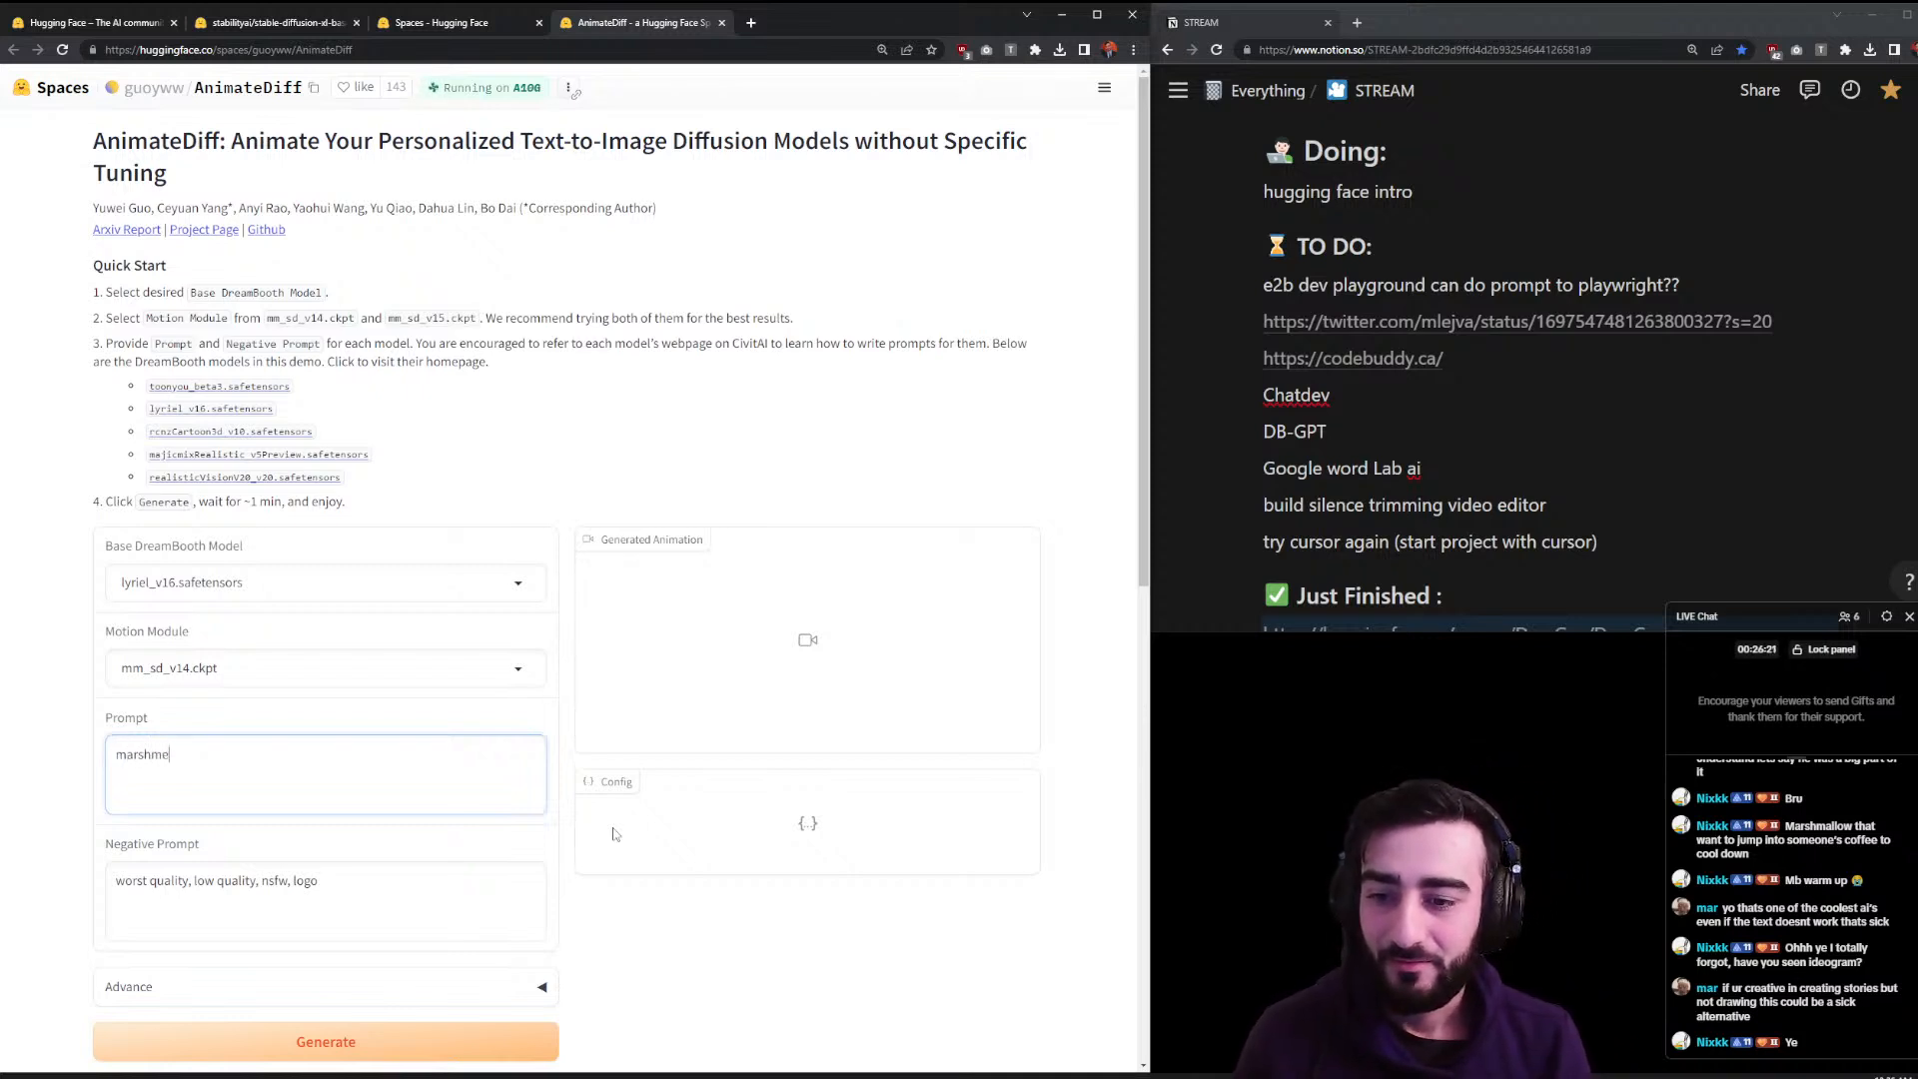
pyautogui.write('llow jumping in coffee')
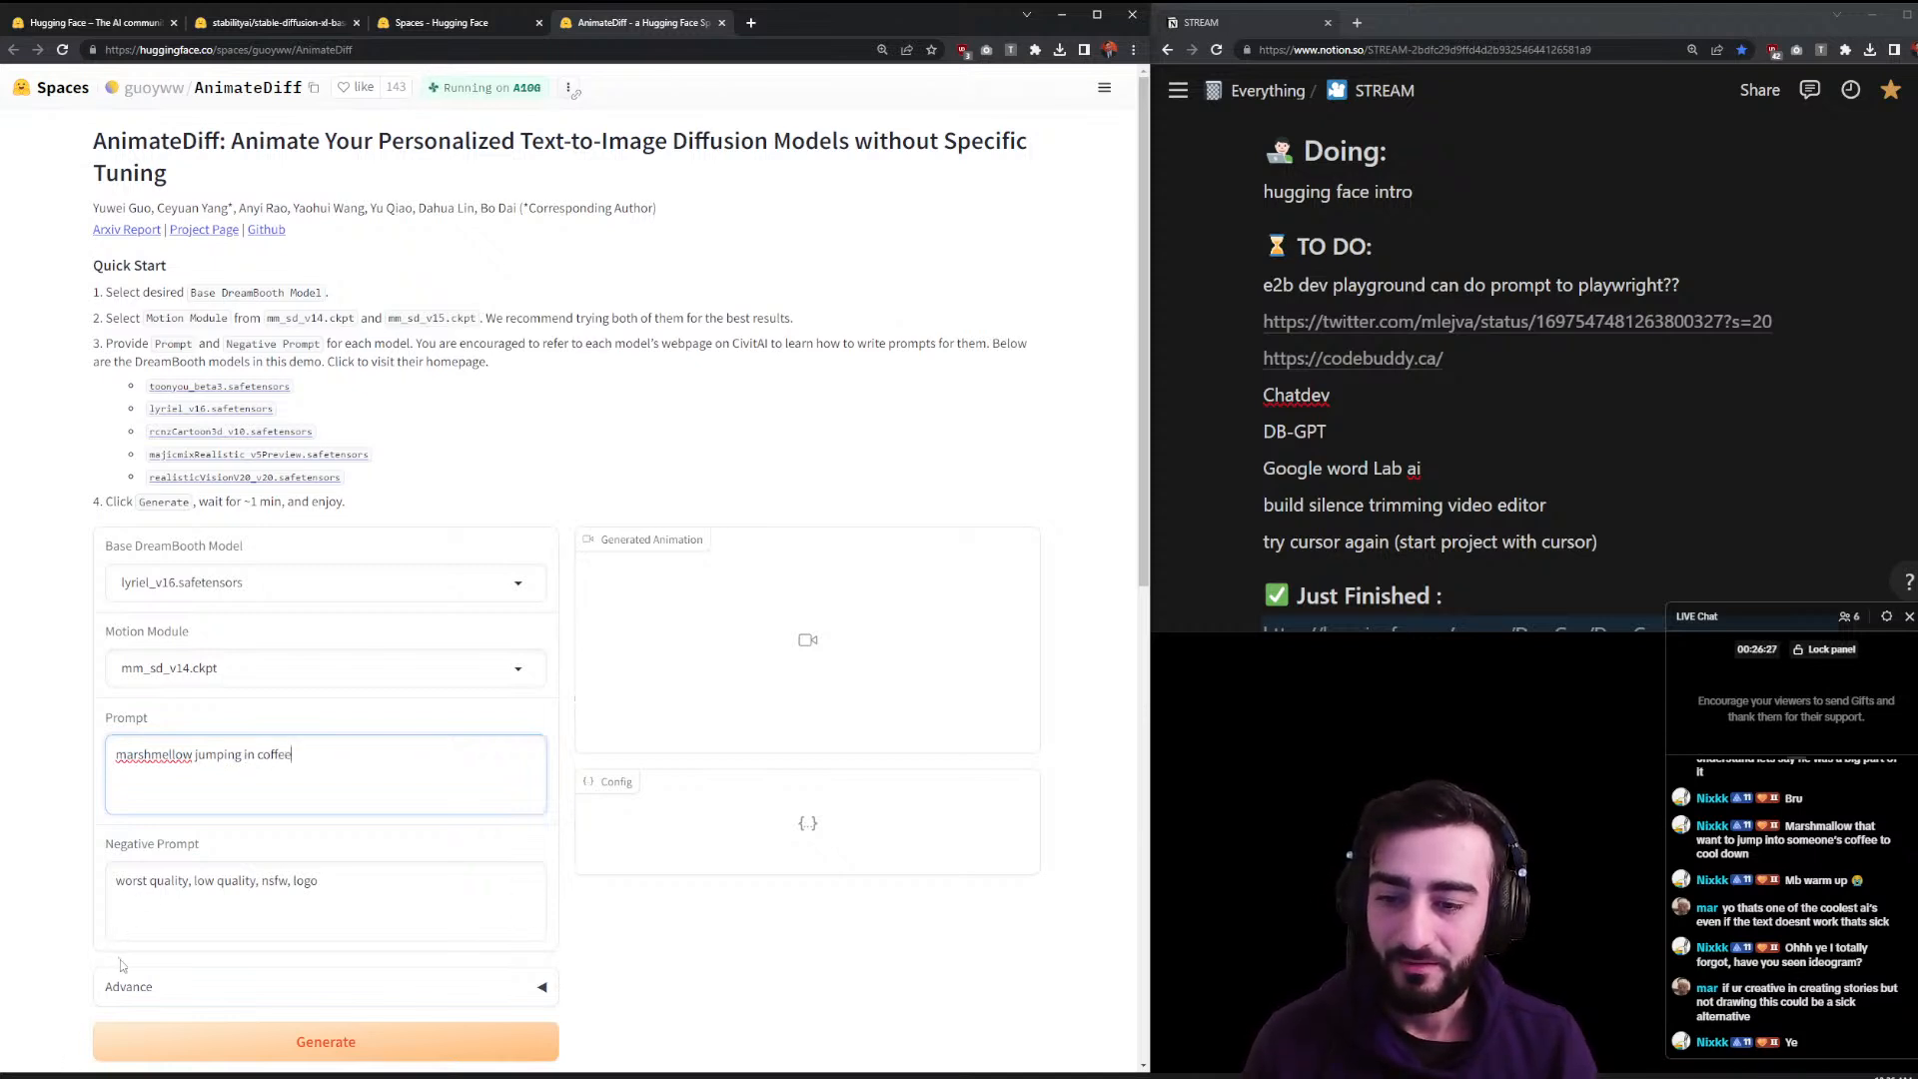
pyautogui.rightClick(178, 754)
pyautogui.click(189, 765)
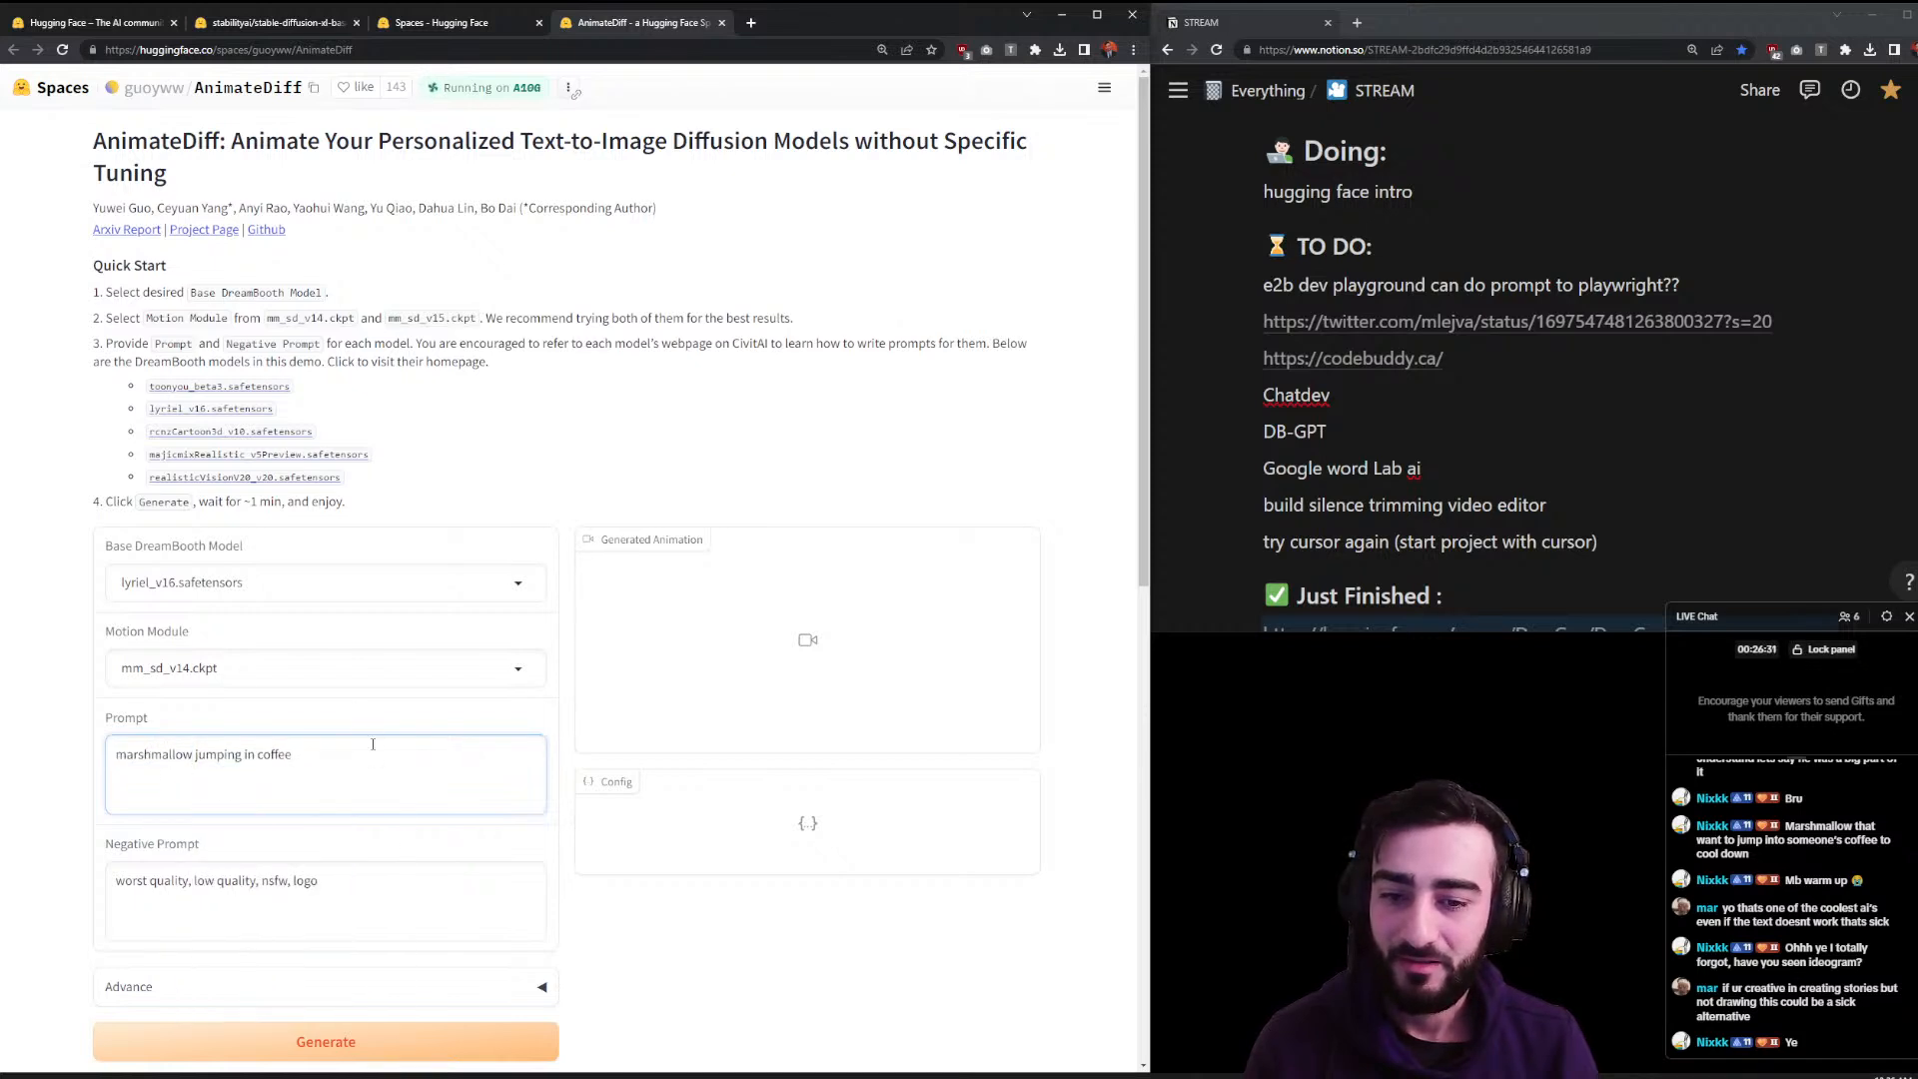
pyautogui.click(380, 1043)
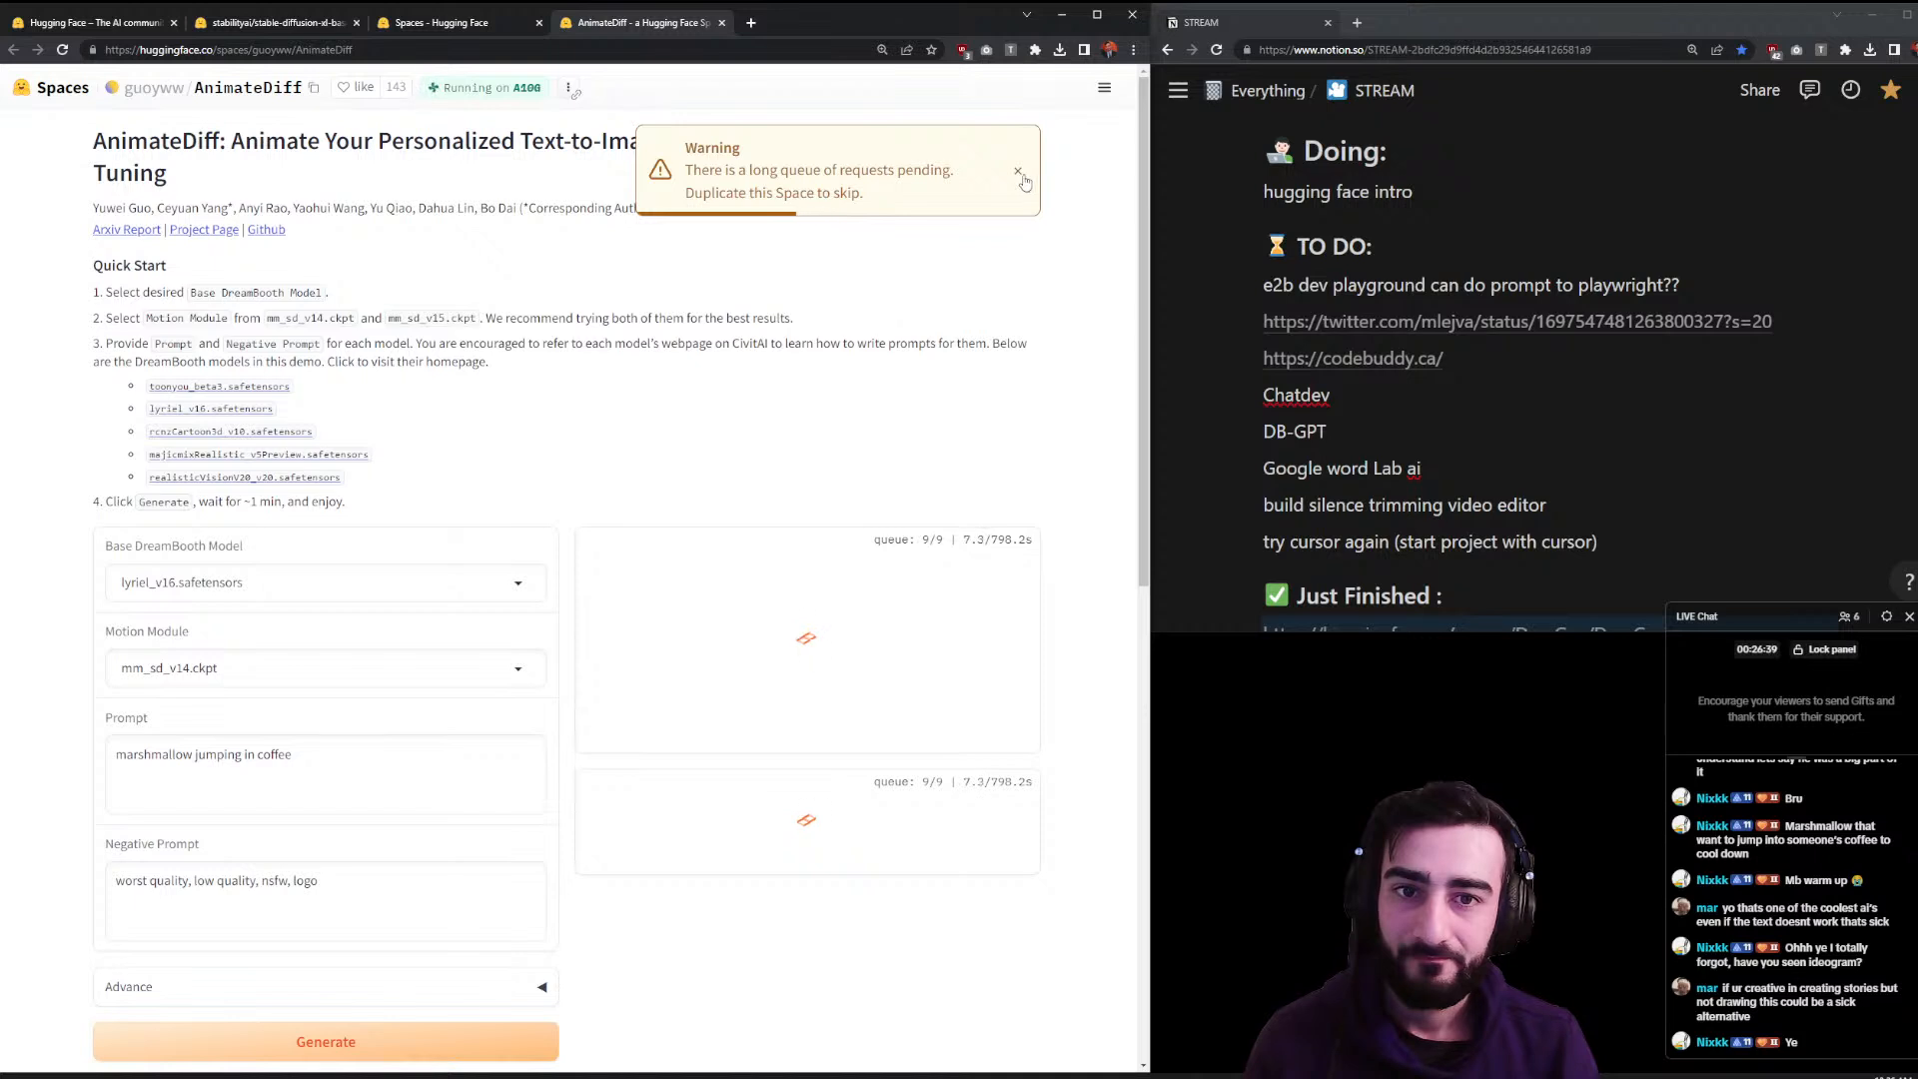
pyautogui.click(1020, 174)
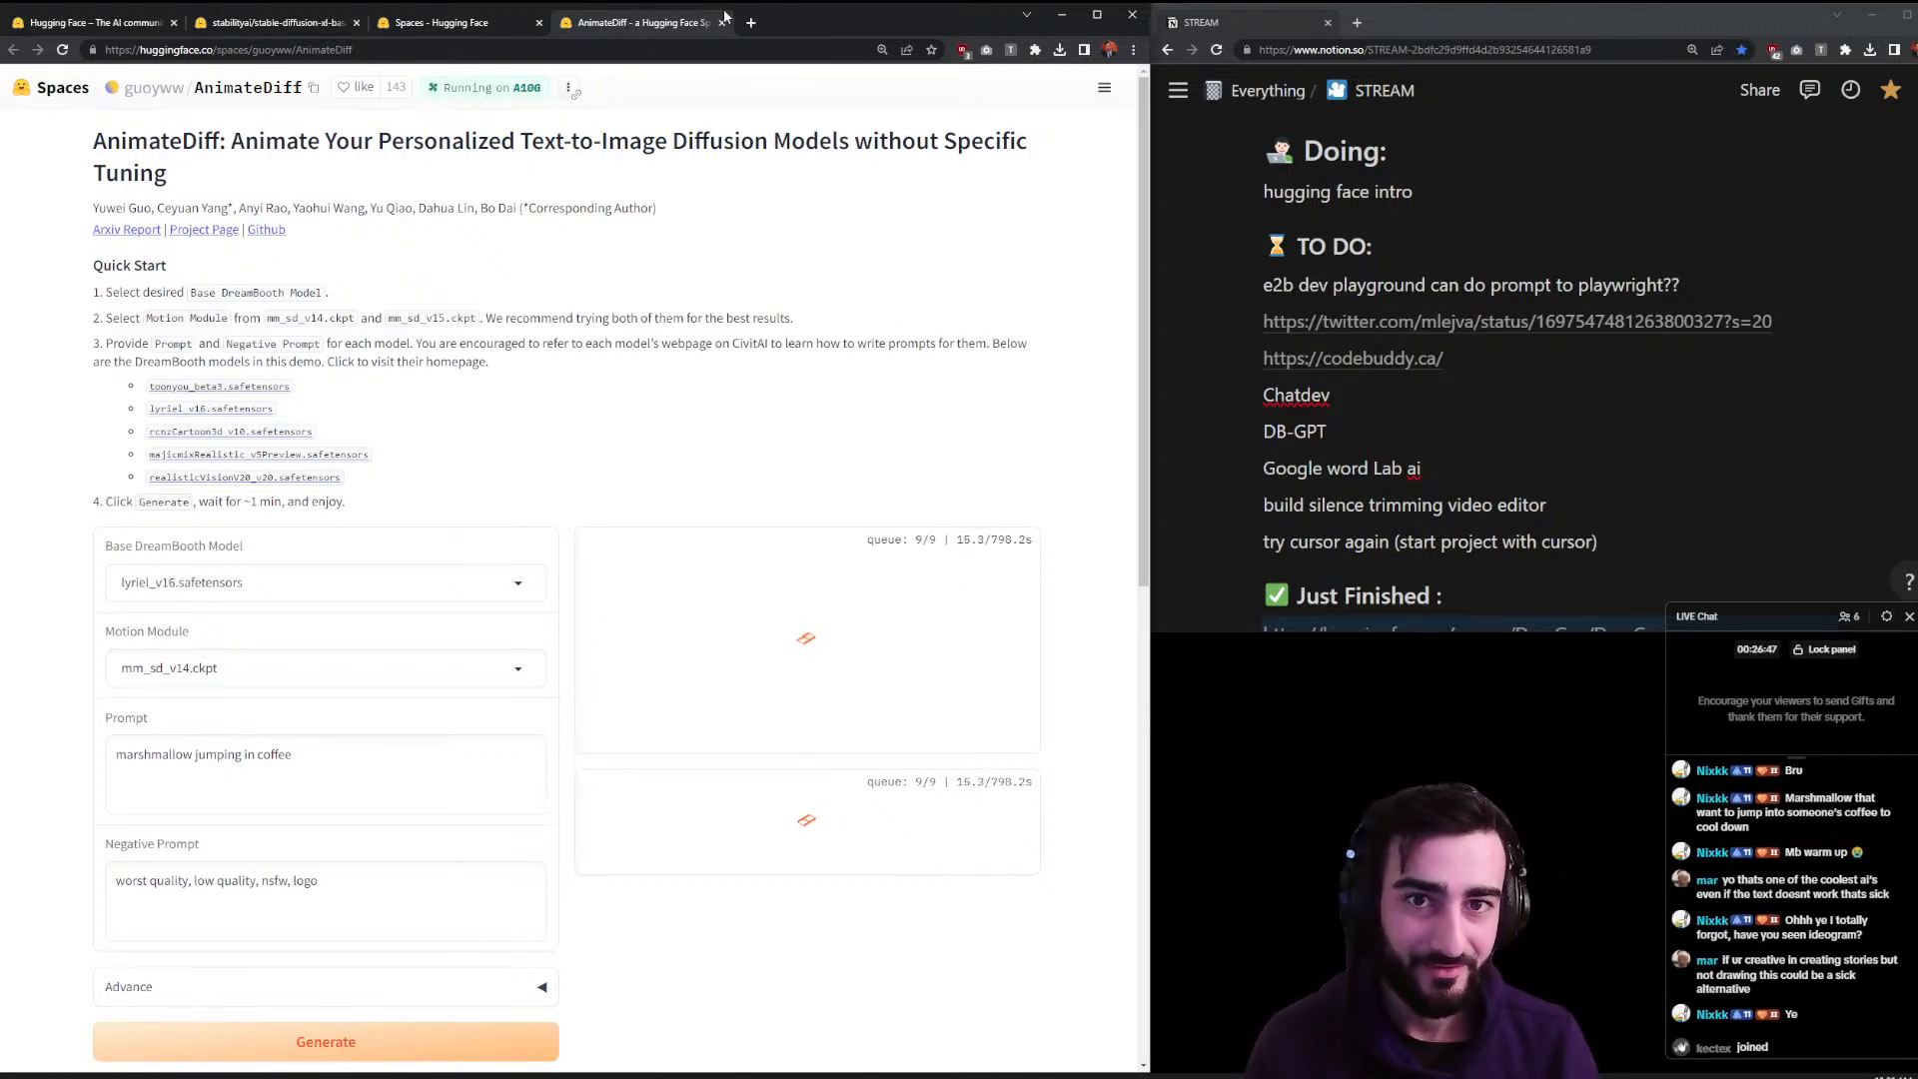
pyautogui.moveTo(705, 22); pyautogui.dragTo(1407, 28)
# - Open the WavJourney Space and read its description about demand, free access and lifelike voices
pyautogui.click(971, 685)
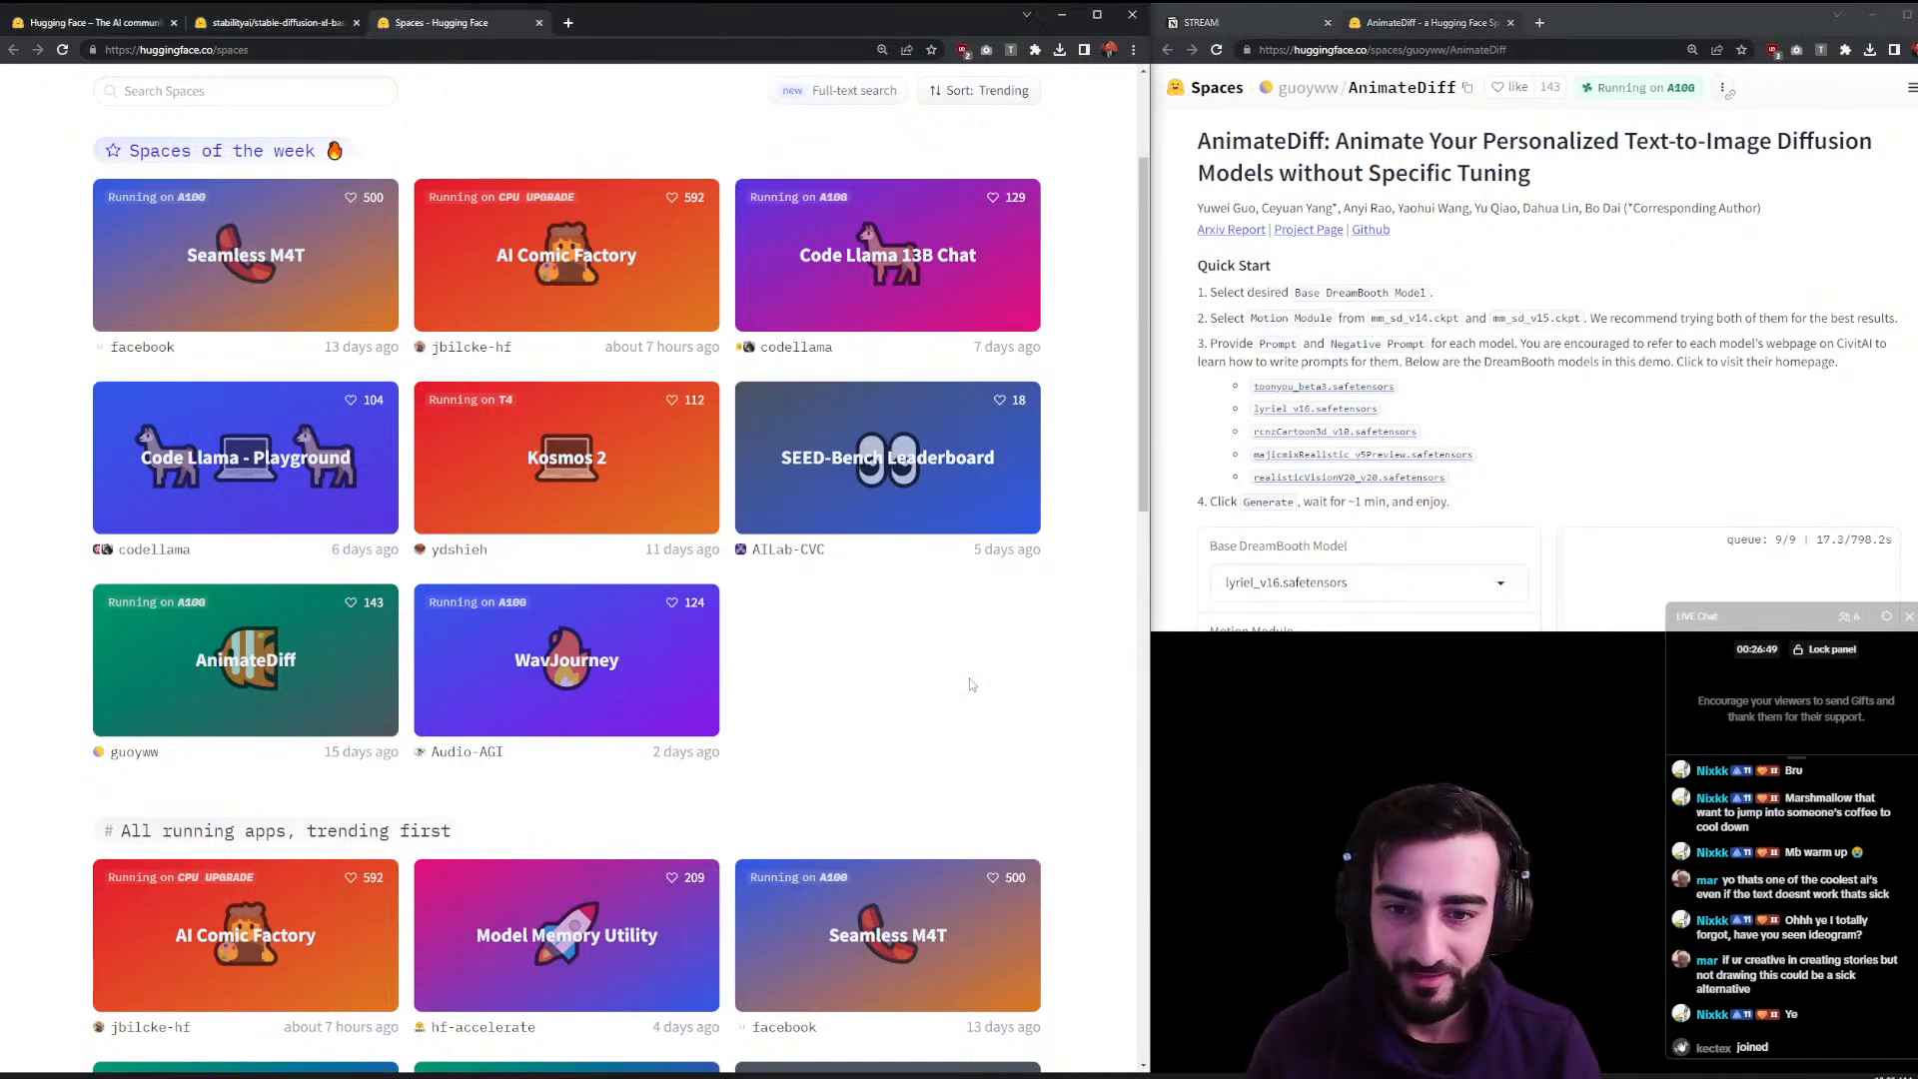
pyautogui.click(496, 721)
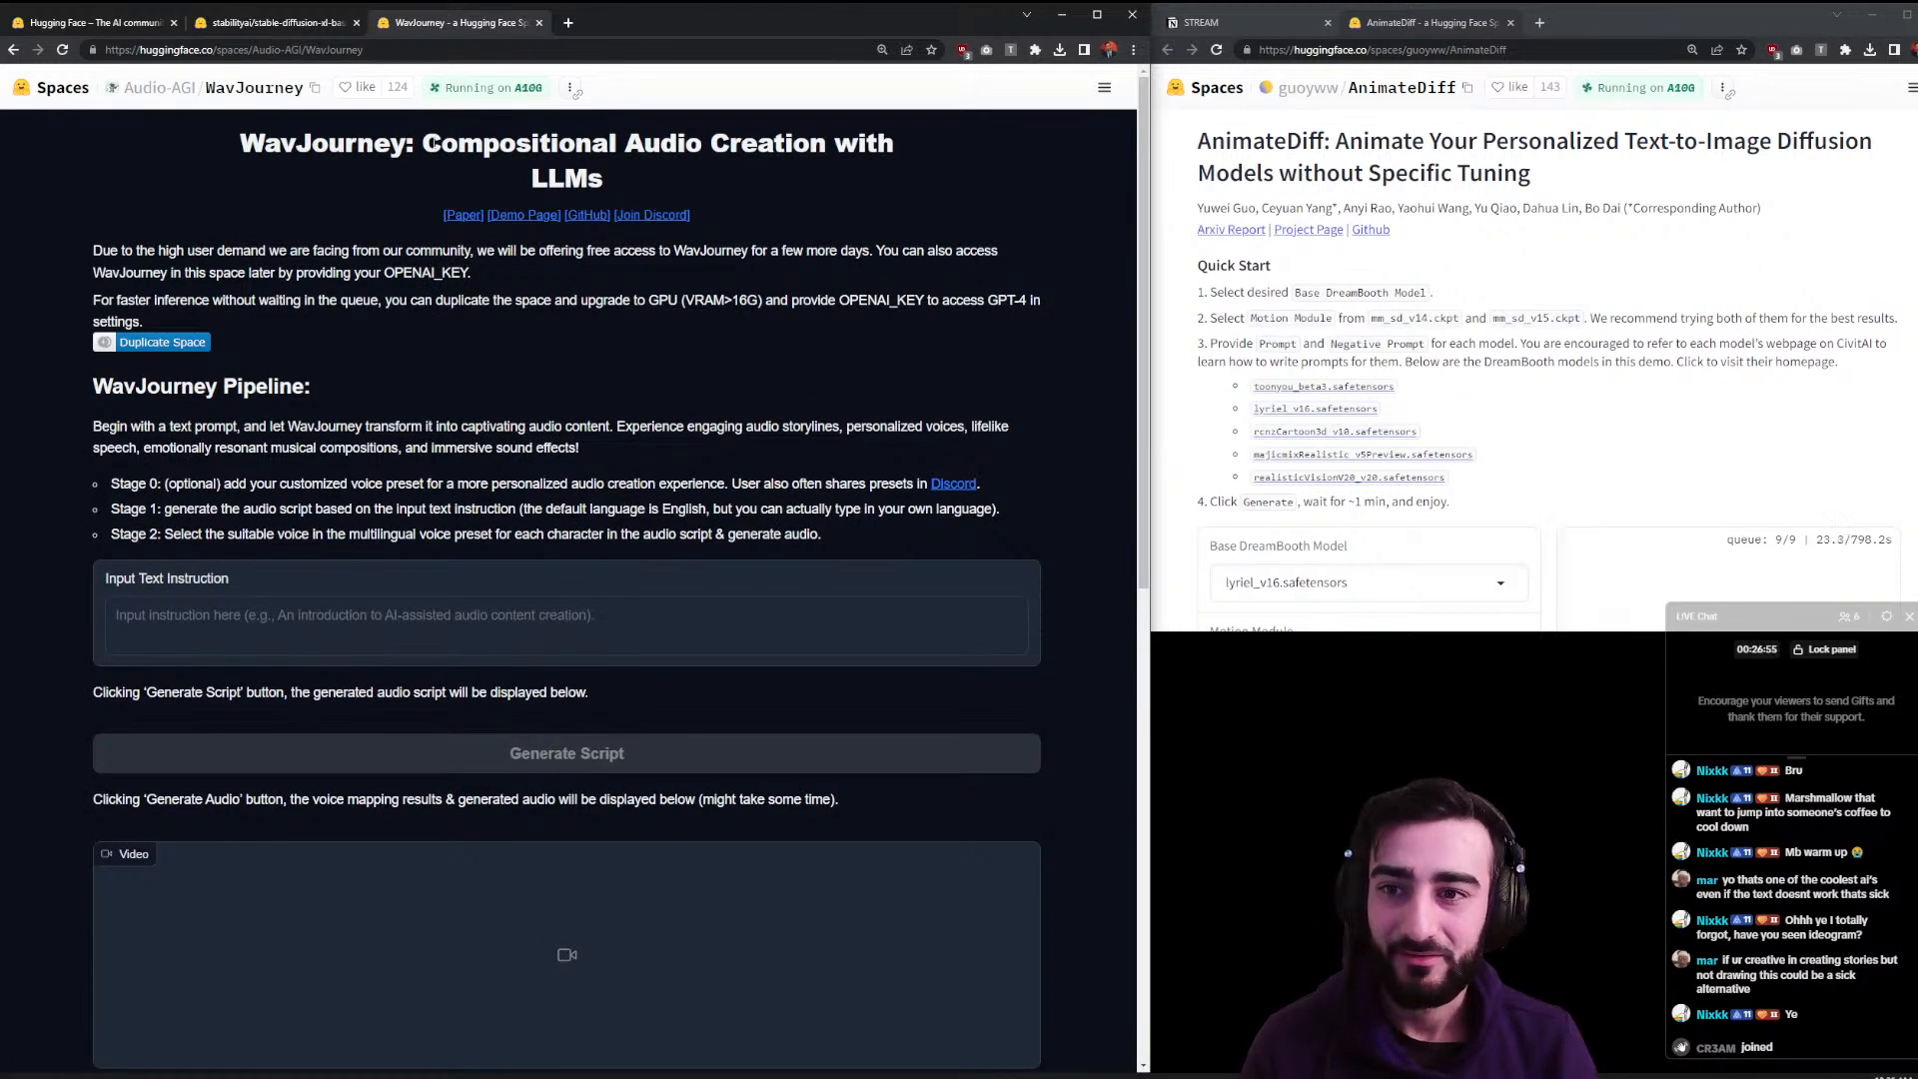
pyautogui.moveTo(160, 251); pyautogui.dragTo(687, 251)
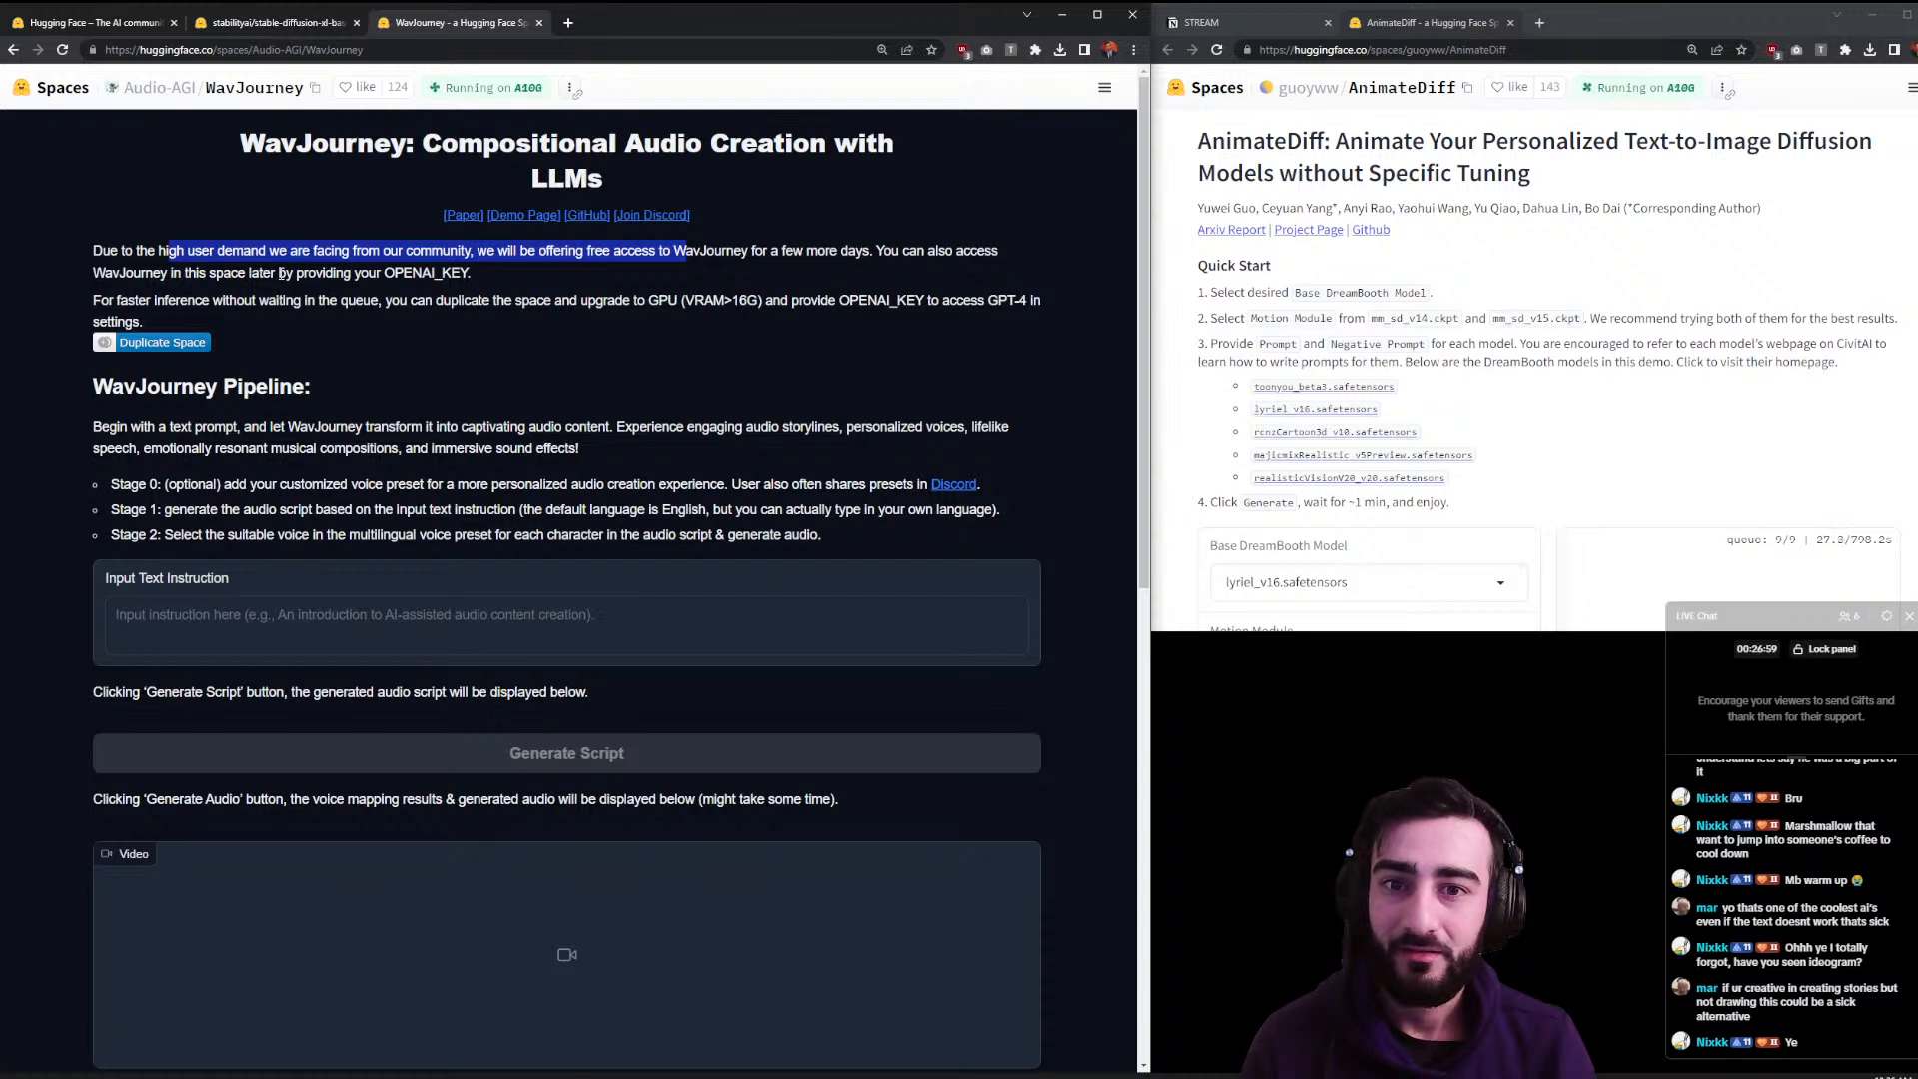
pyautogui.moveTo(614, 250); pyautogui.dragTo(837, 256)
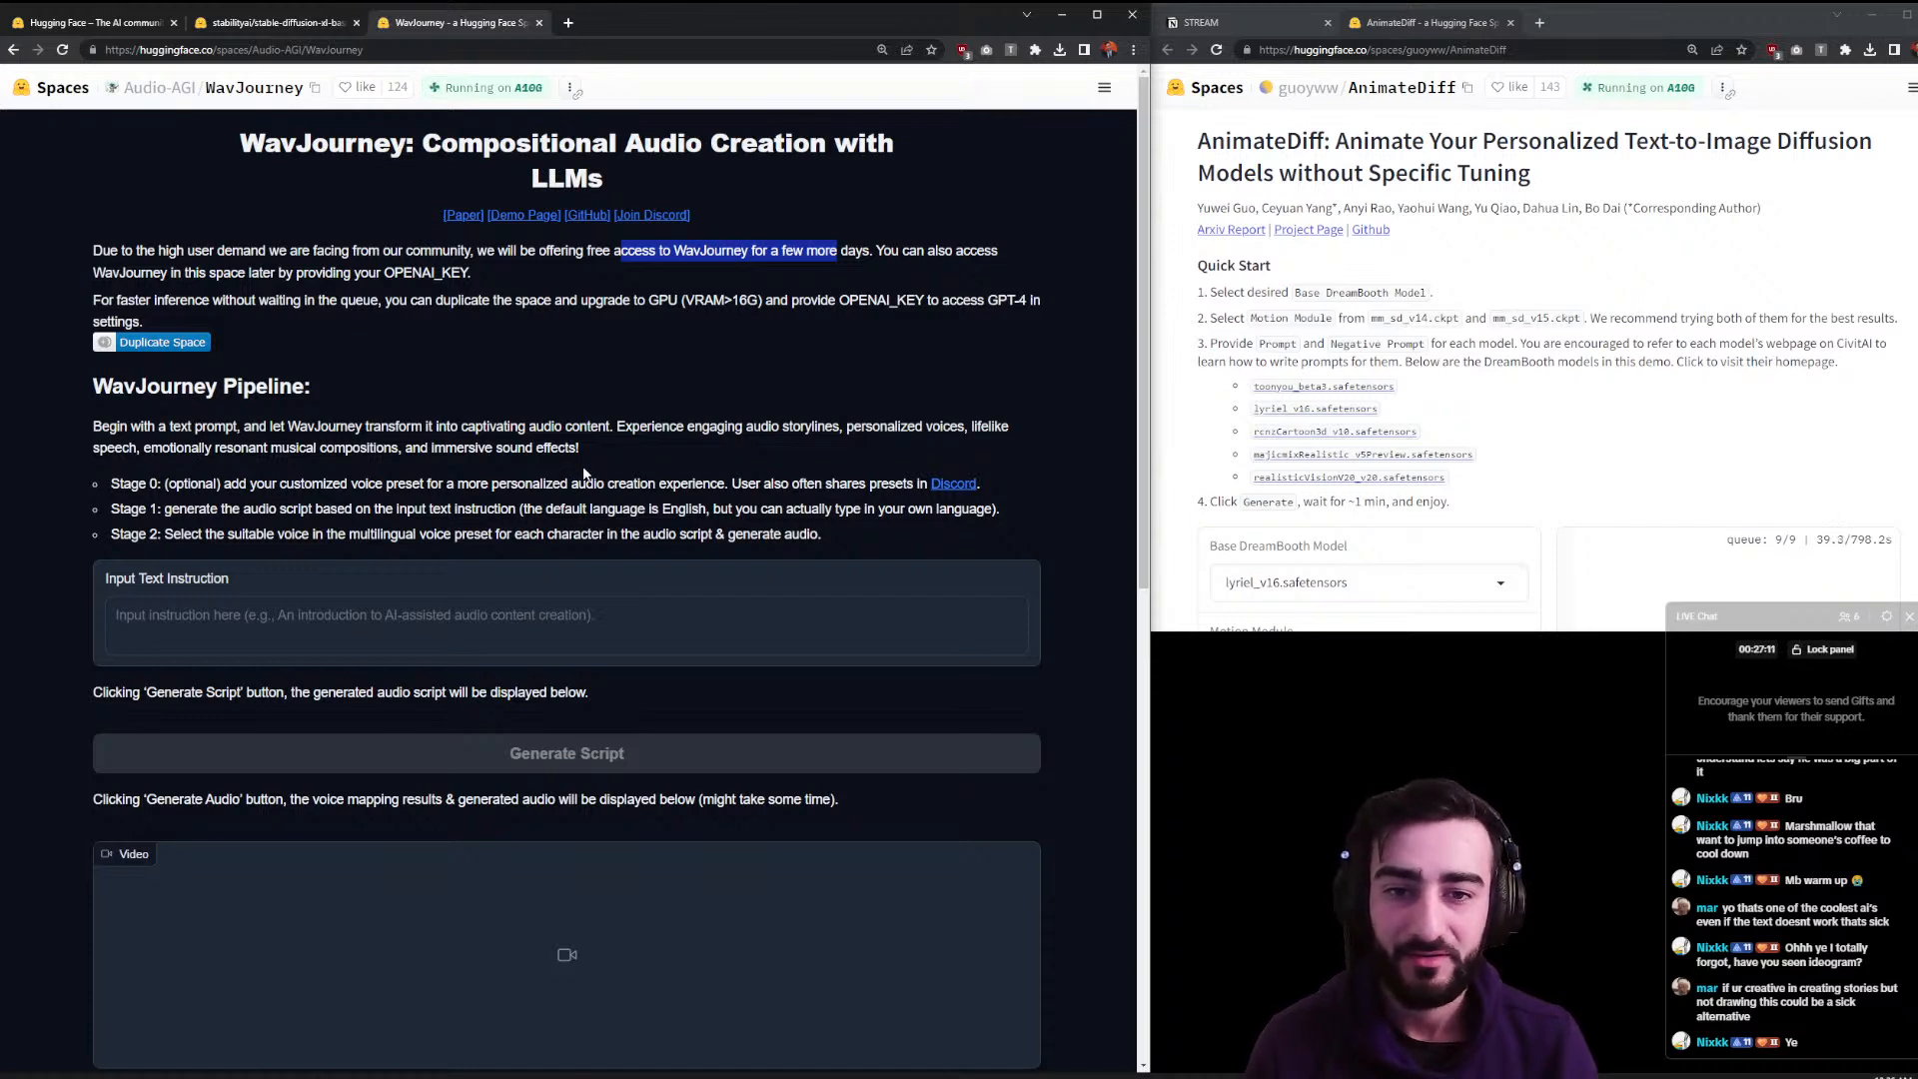
pyautogui.moveTo(743, 430); pyautogui.dragTo(1028, 437)
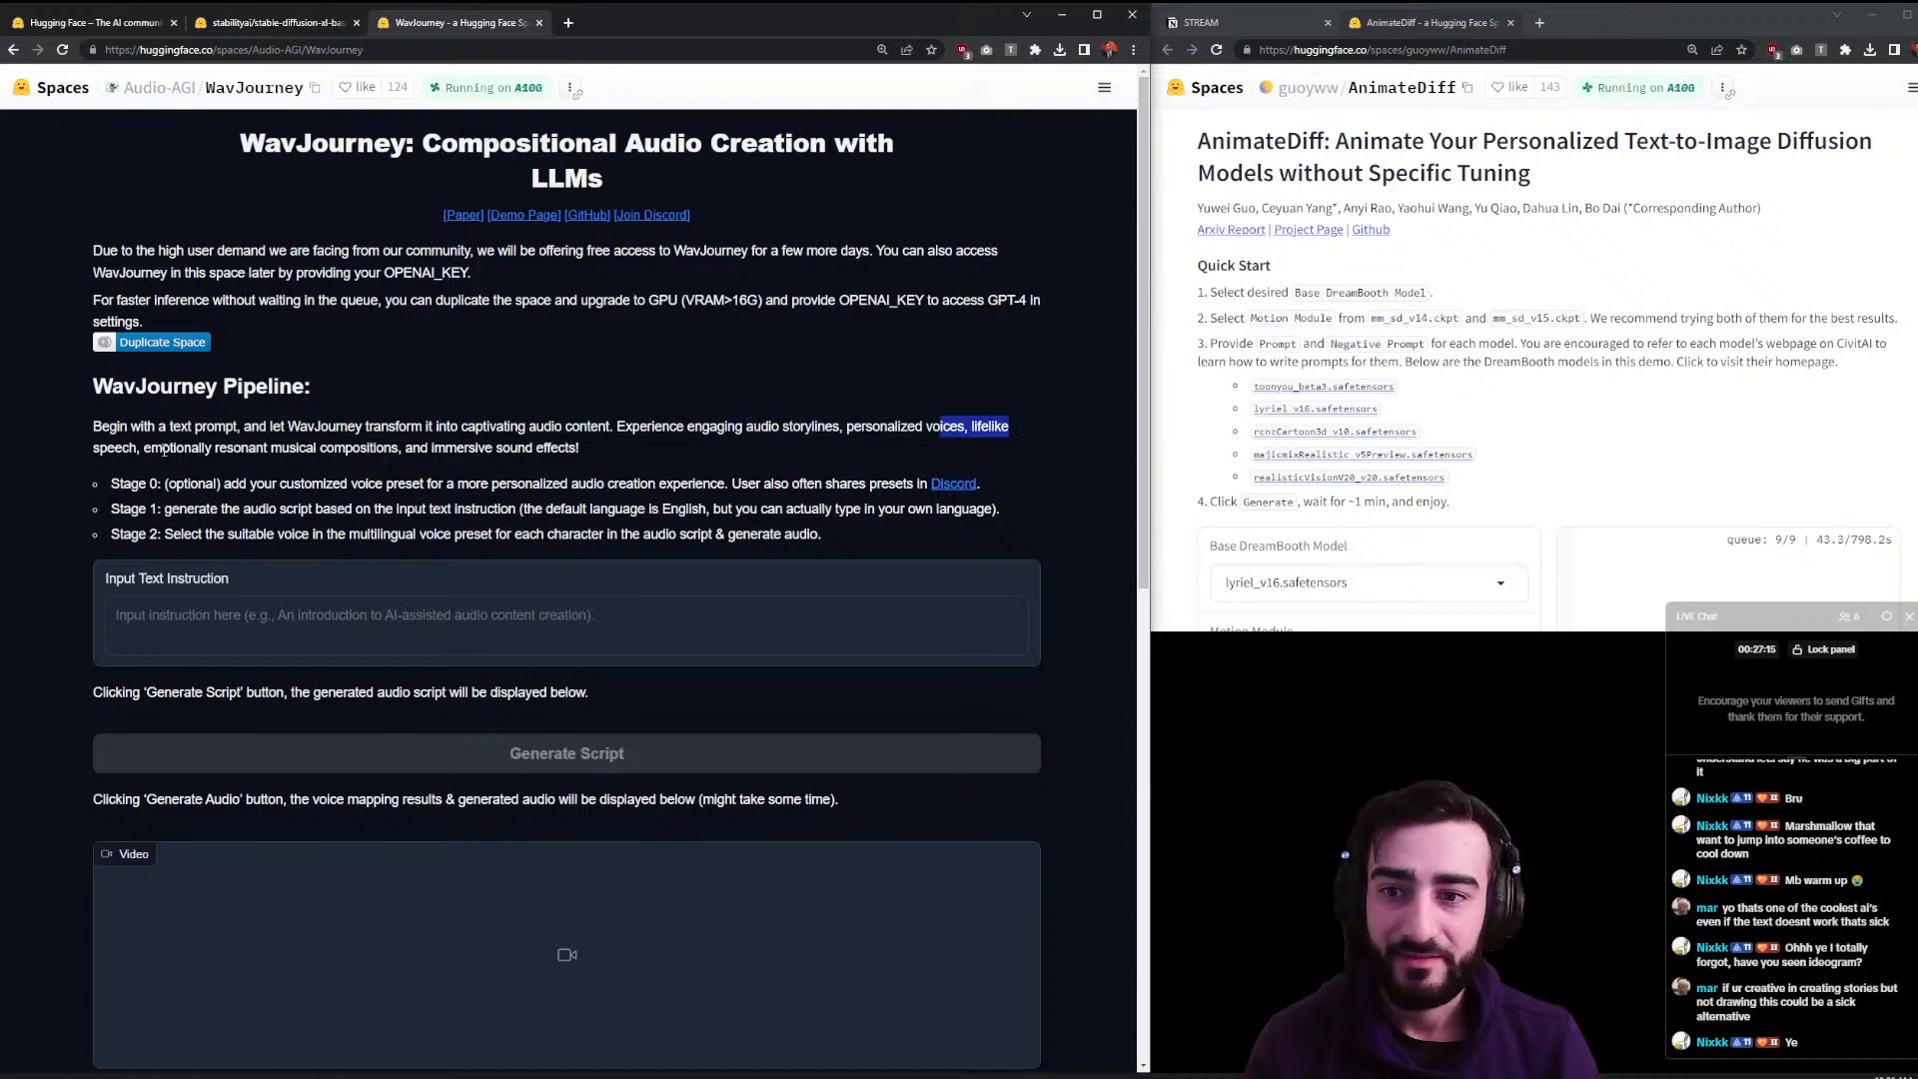
pyautogui.moveTo(155, 449); pyautogui.dragTo(189, 446)
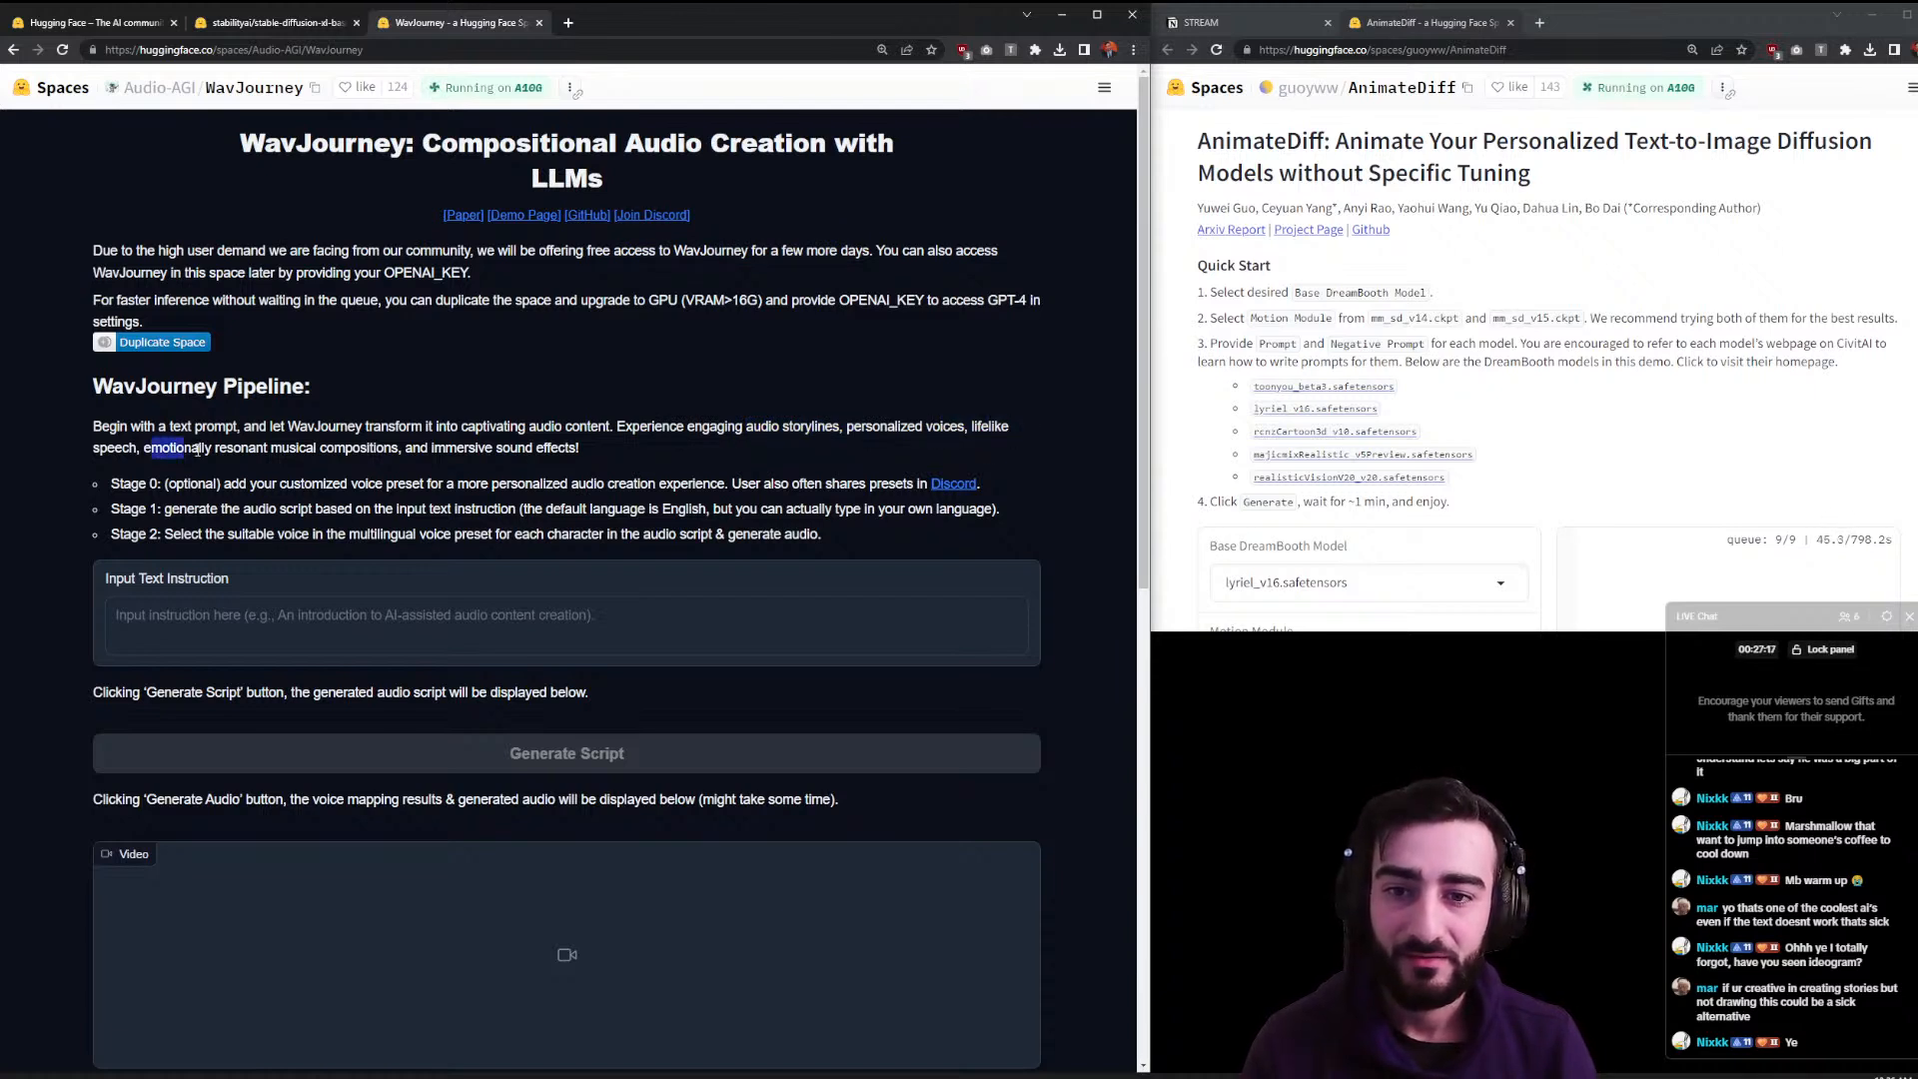
# - Type the presenter's name as the WavJourney instruction and search it on Google in a new tab
pyautogui.click(667, 681)
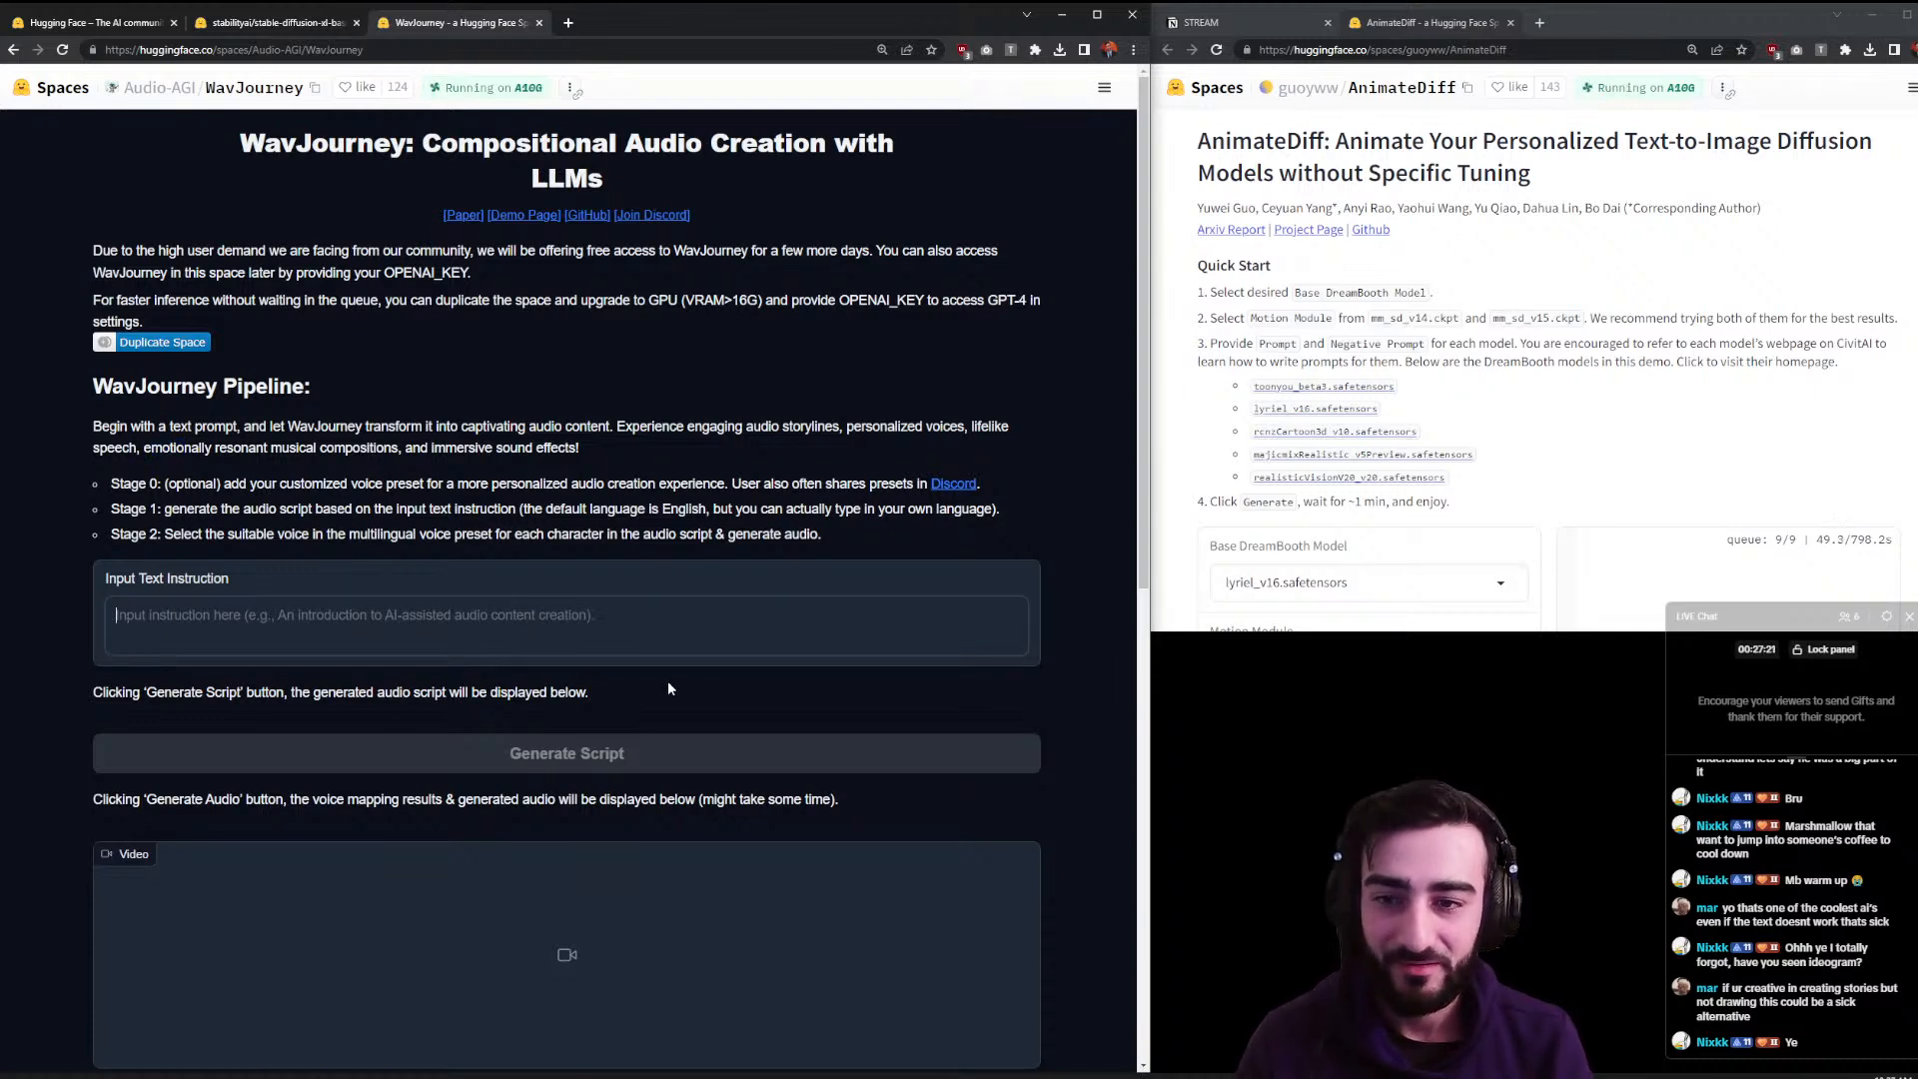
pyautogui.write('david atten')
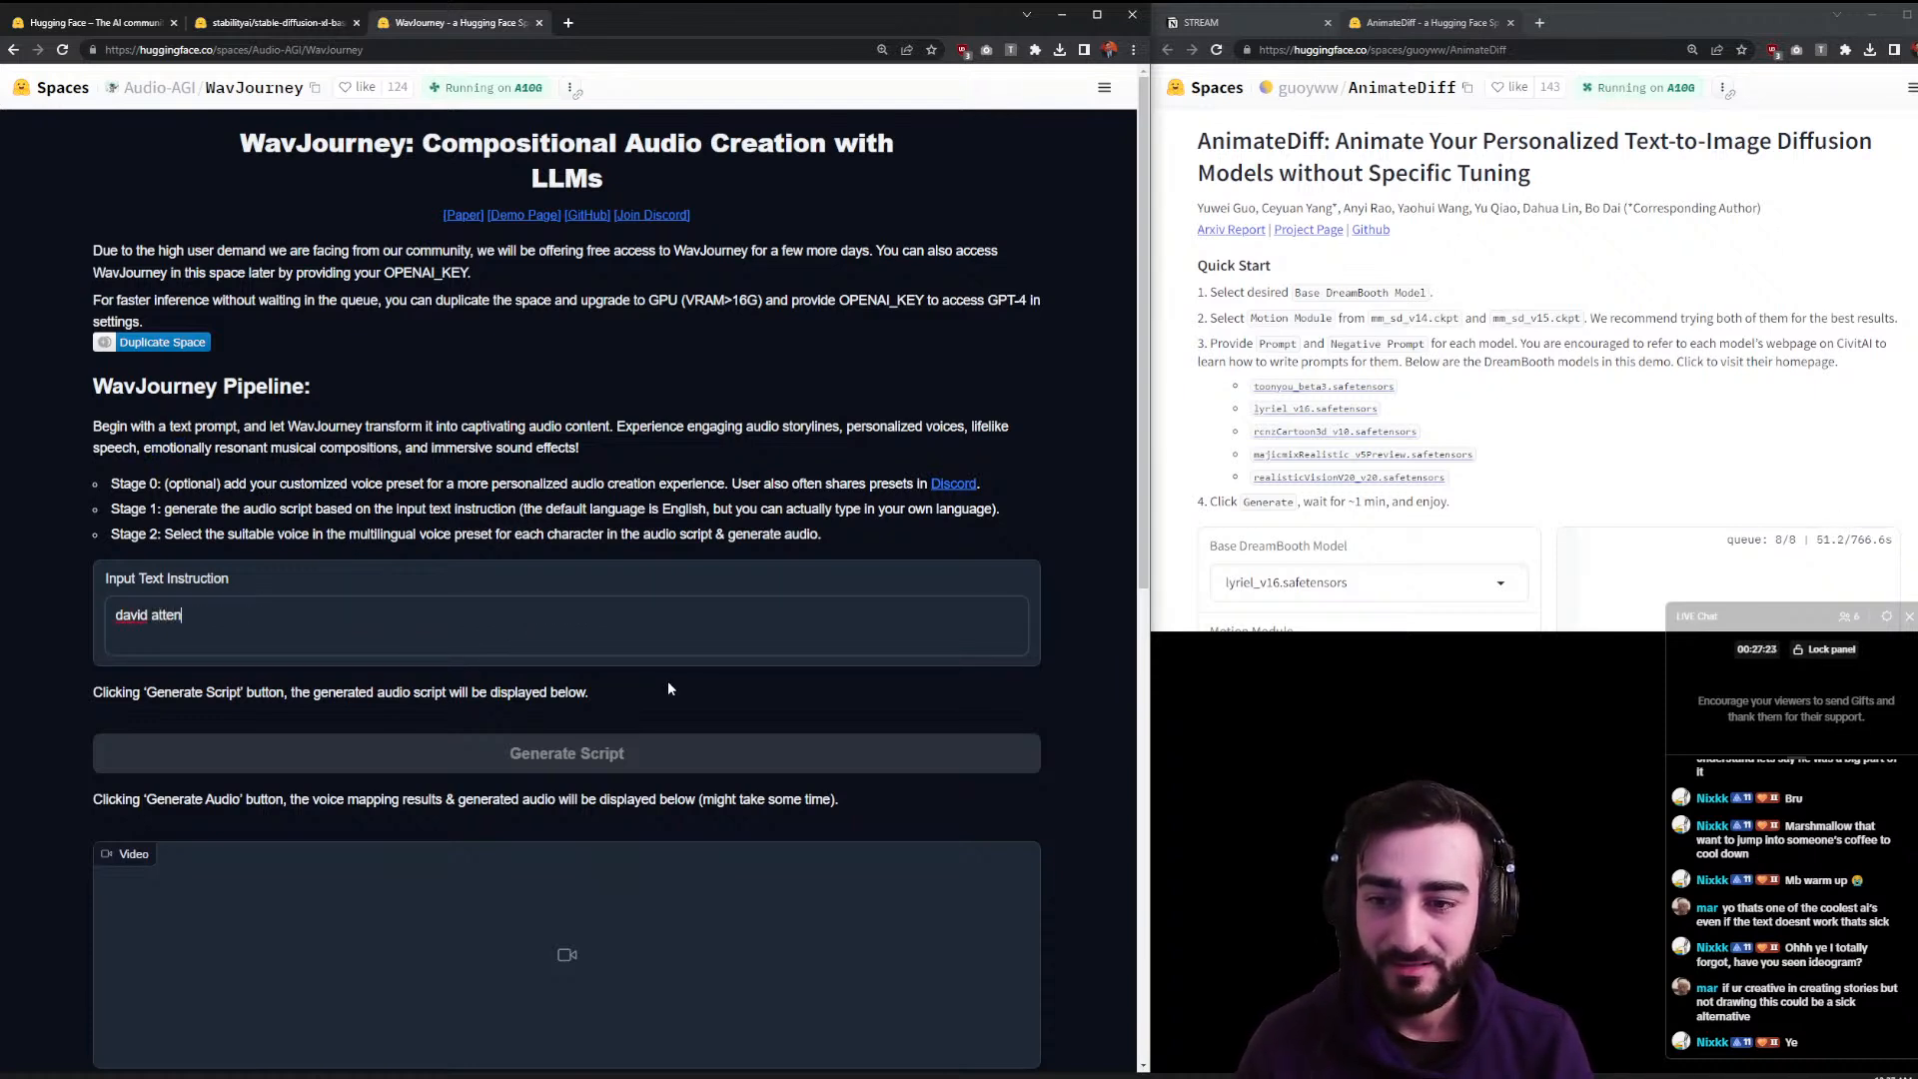
pyautogui.hotkey('ctrl', 'a')
pyautogui.hotkey('ctrl', 'c')
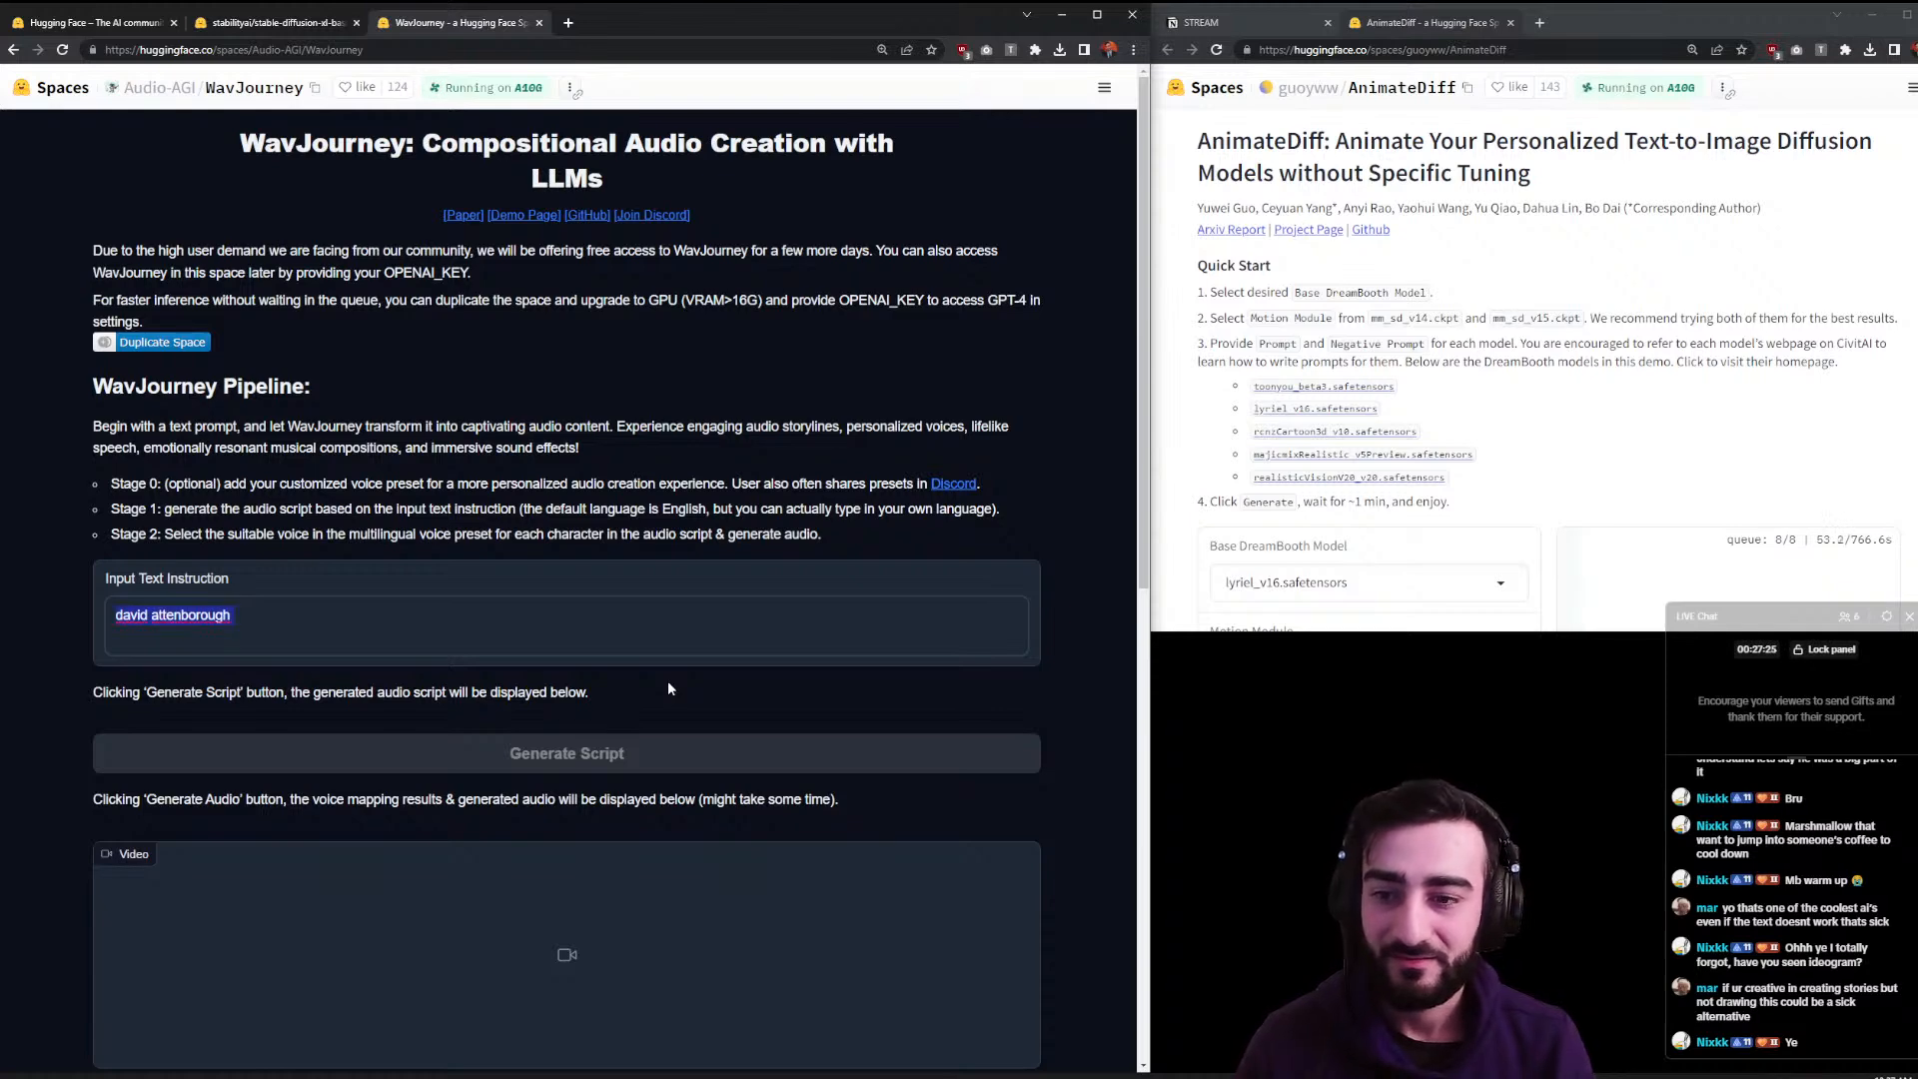
pyautogui.hotkey('ctrl', 't')
pyautogui.hotkey('ctrl', 'v')
pyautogui.press('Return')
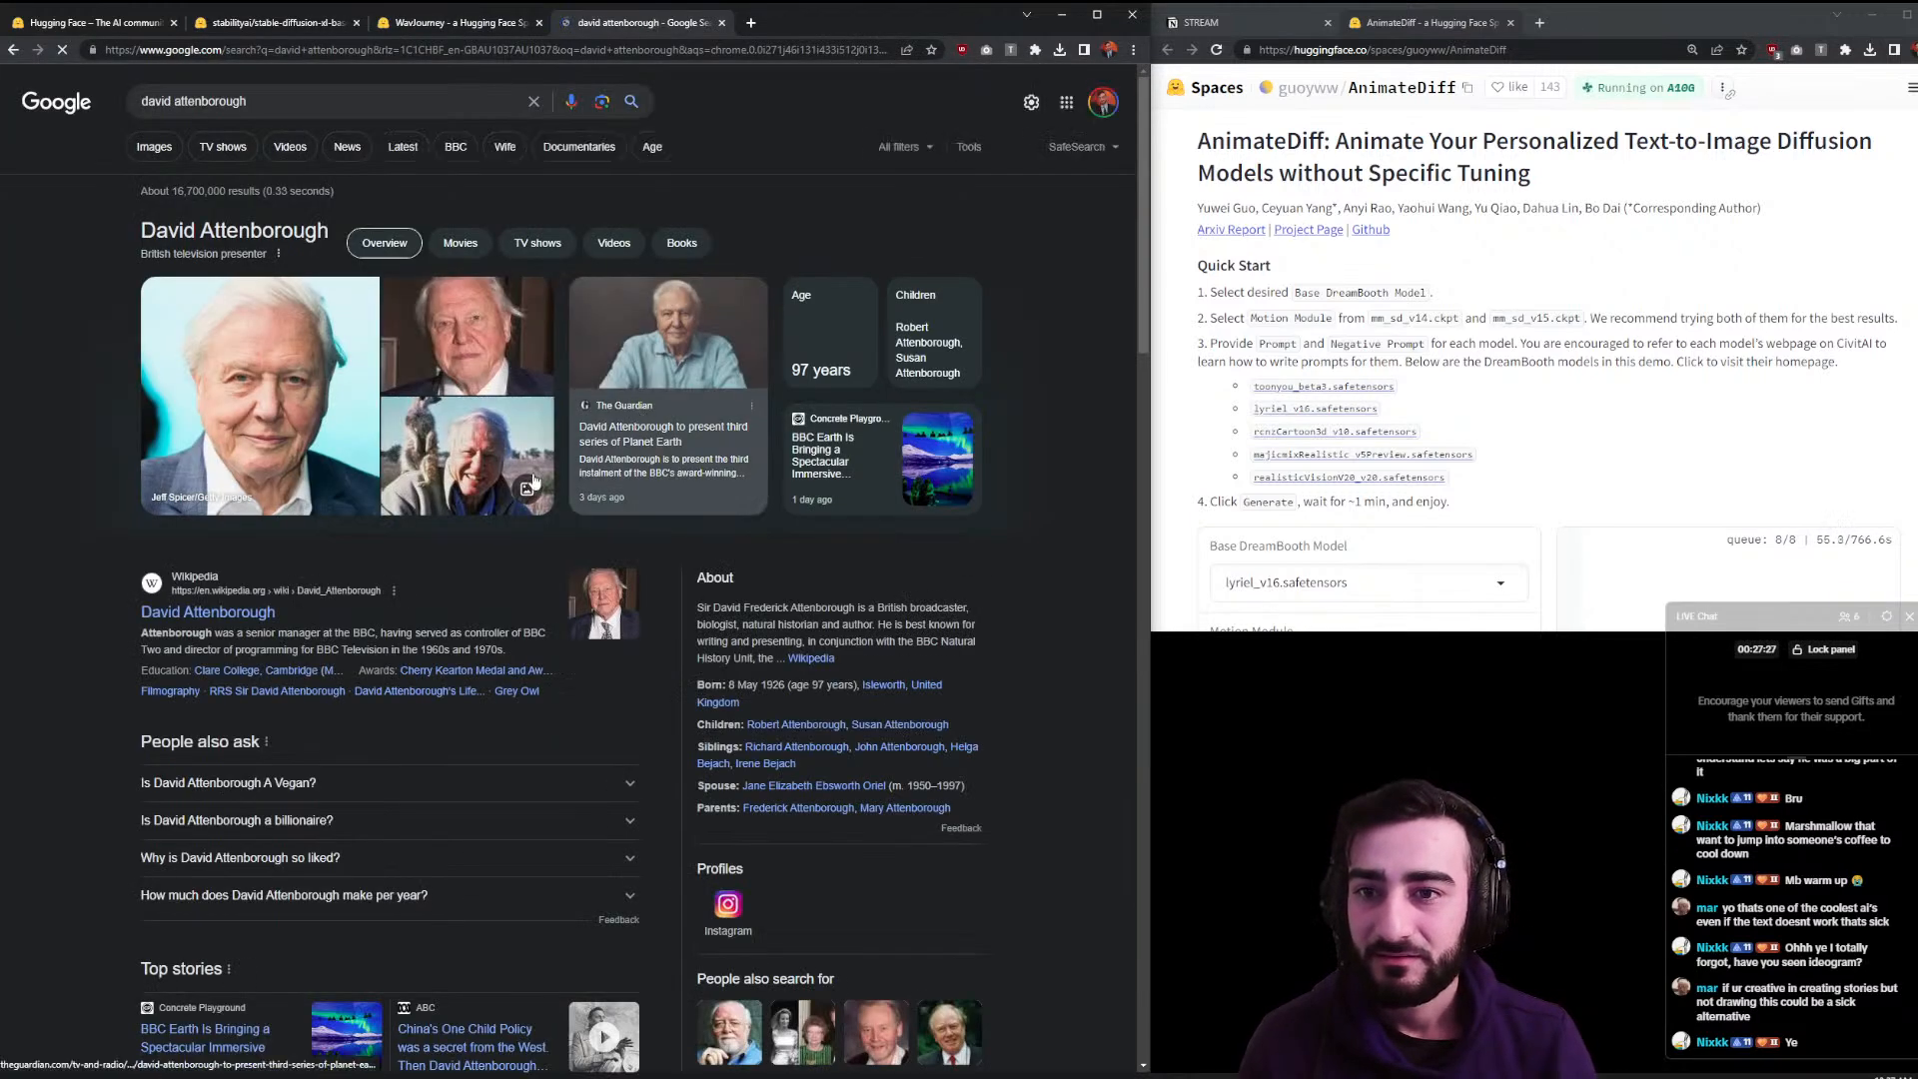
# - Copy the presenter's properly capitalised name from Google and paste it into the WavJourney instruction
pyautogui.moveTo(321, 249); pyautogui.dragTo(137, 234)
pyautogui.tripleClick(145, 230)
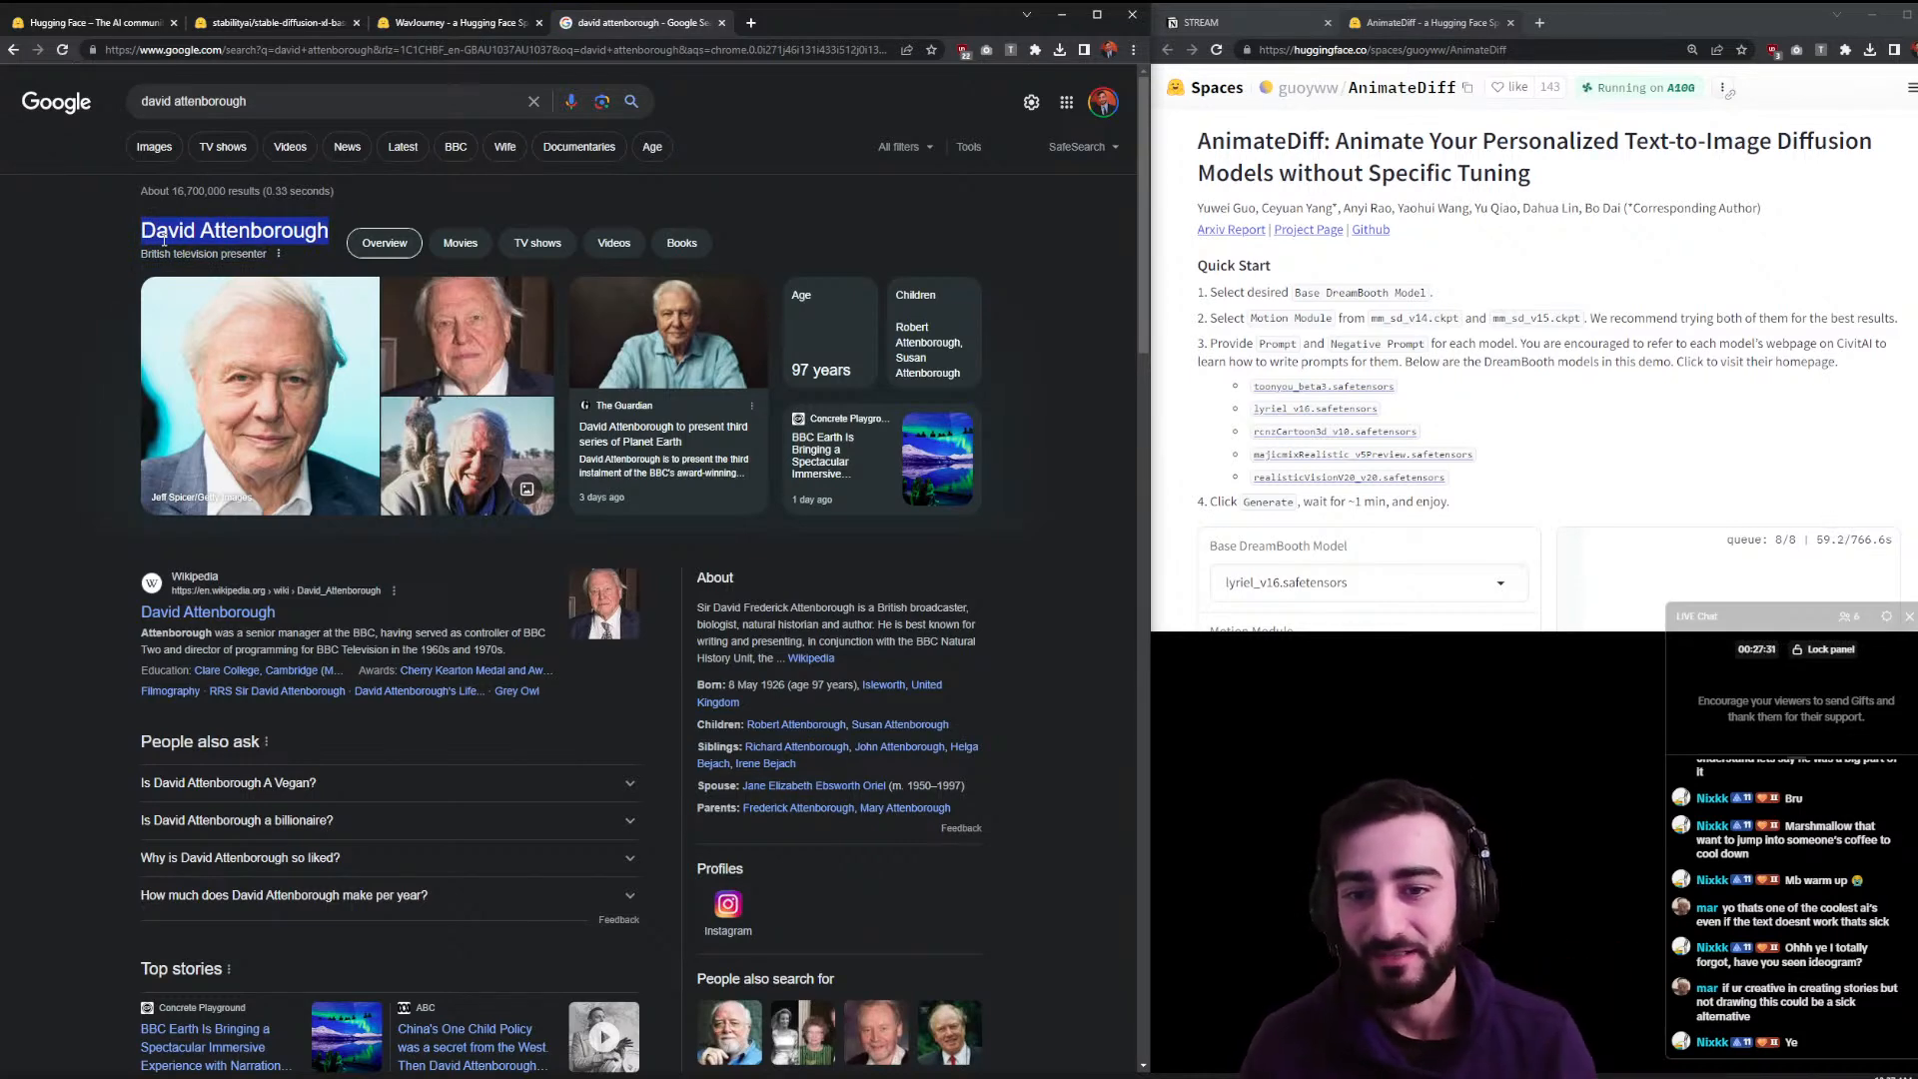
pyautogui.hotkey('ctrl', 'w')
pyautogui.hotkey('ctrl', 'v')
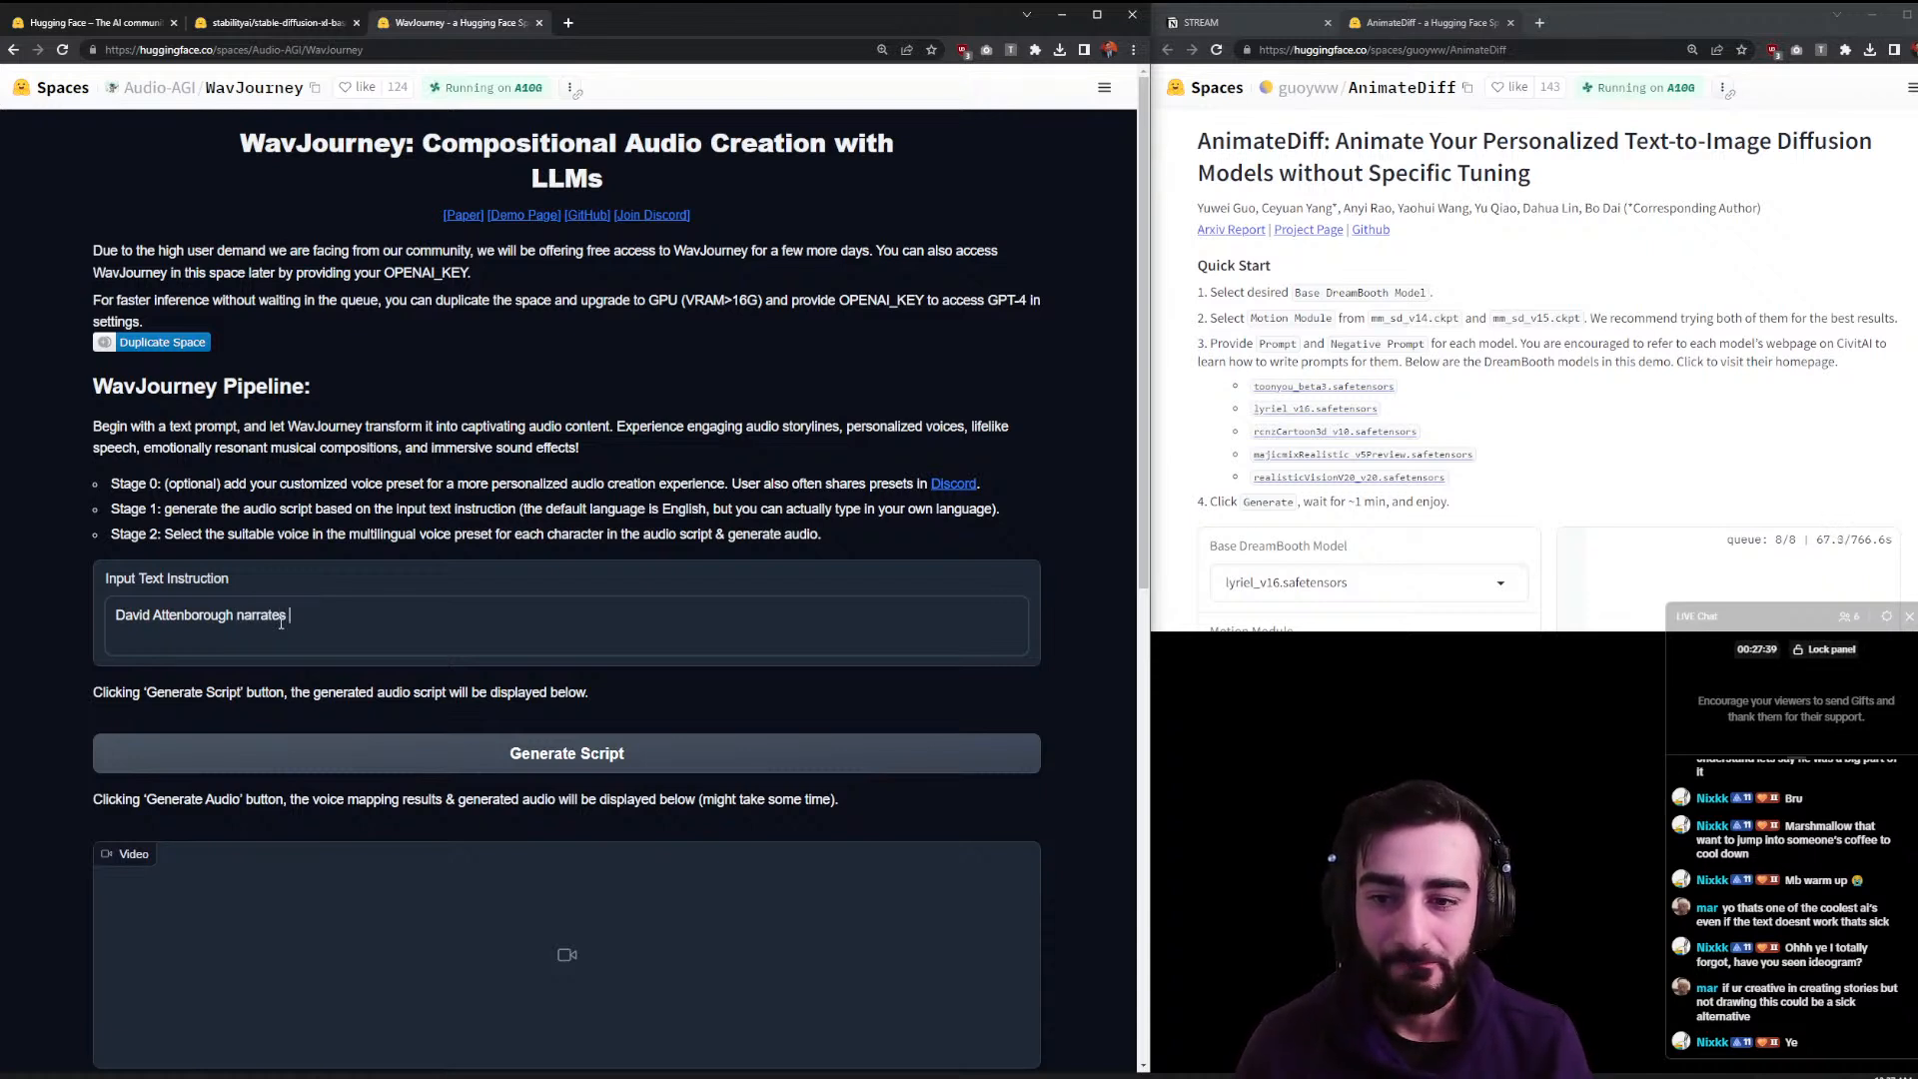
# - Finish the instruction with 'narrates about a man livestreaming to a large aud…' and generate the script
pyautogui.write('narrates about a ma')
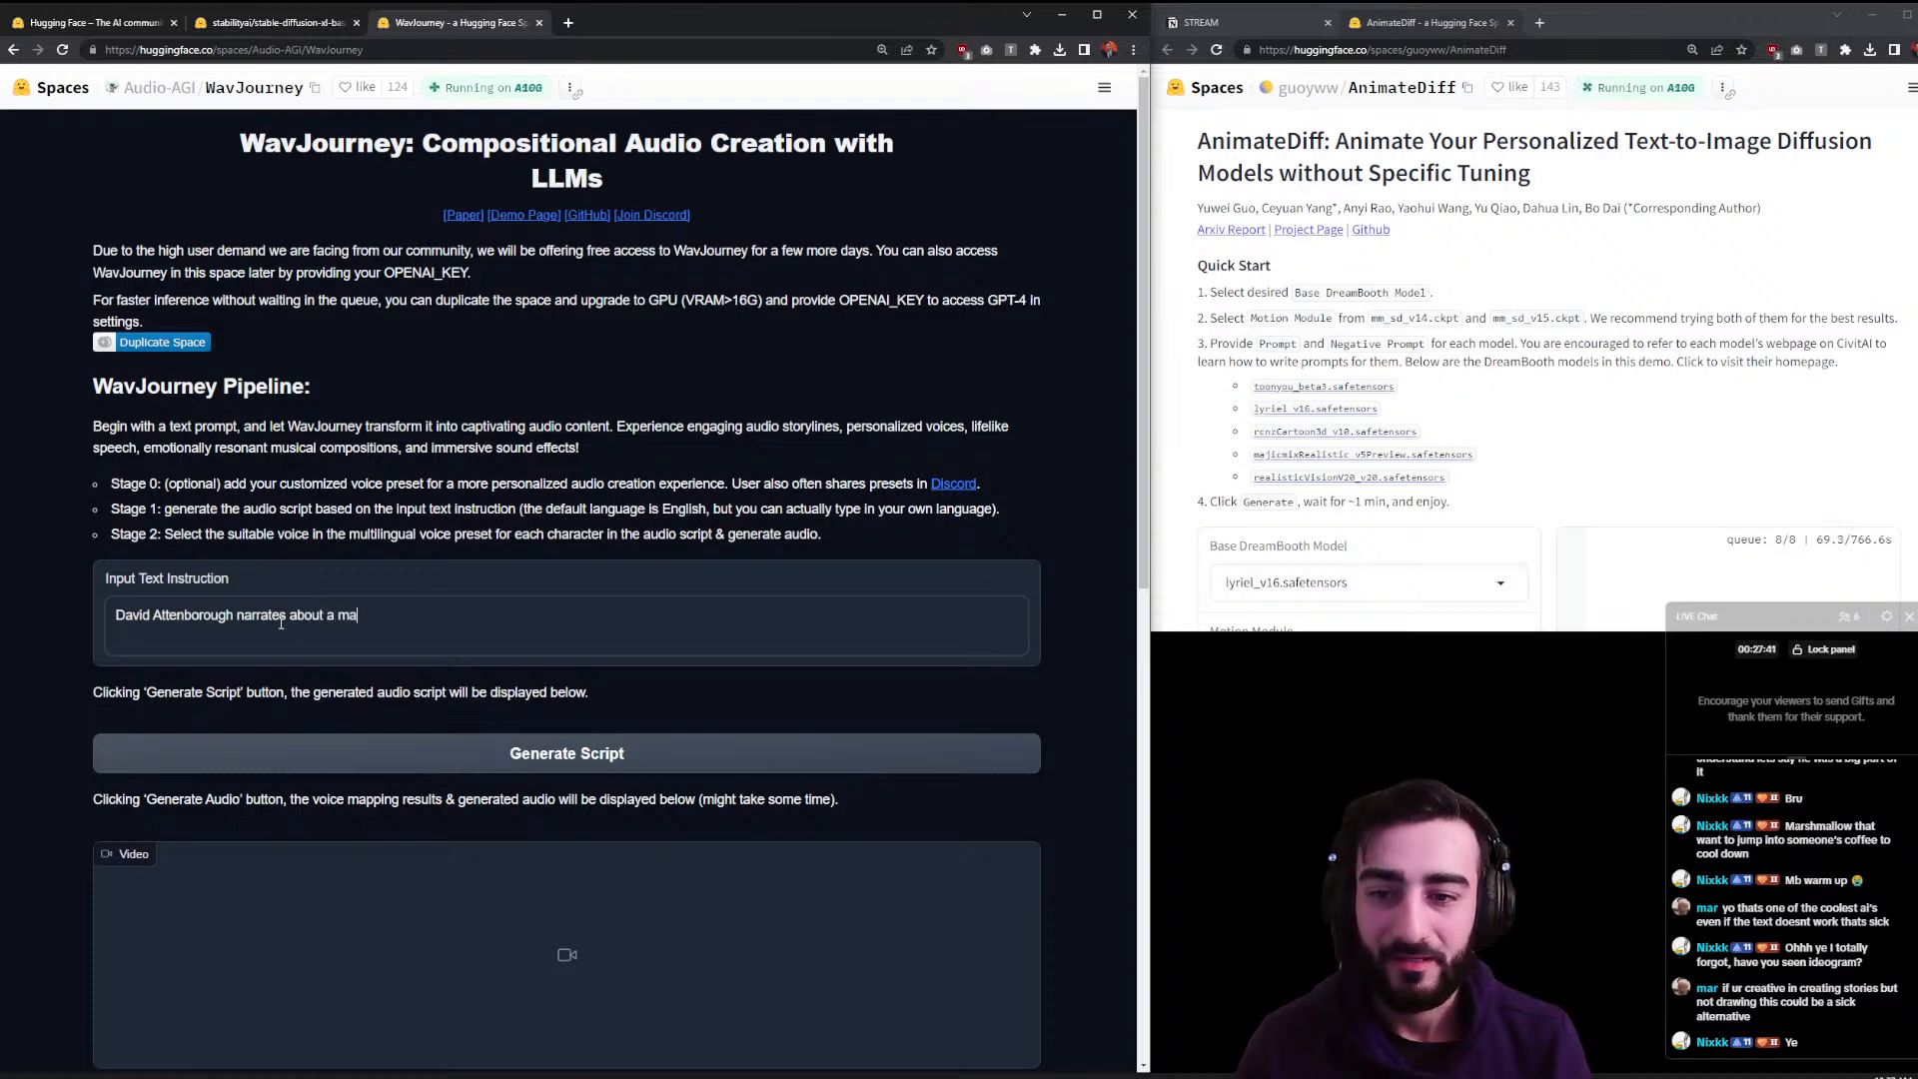
pyautogui.write('n st')
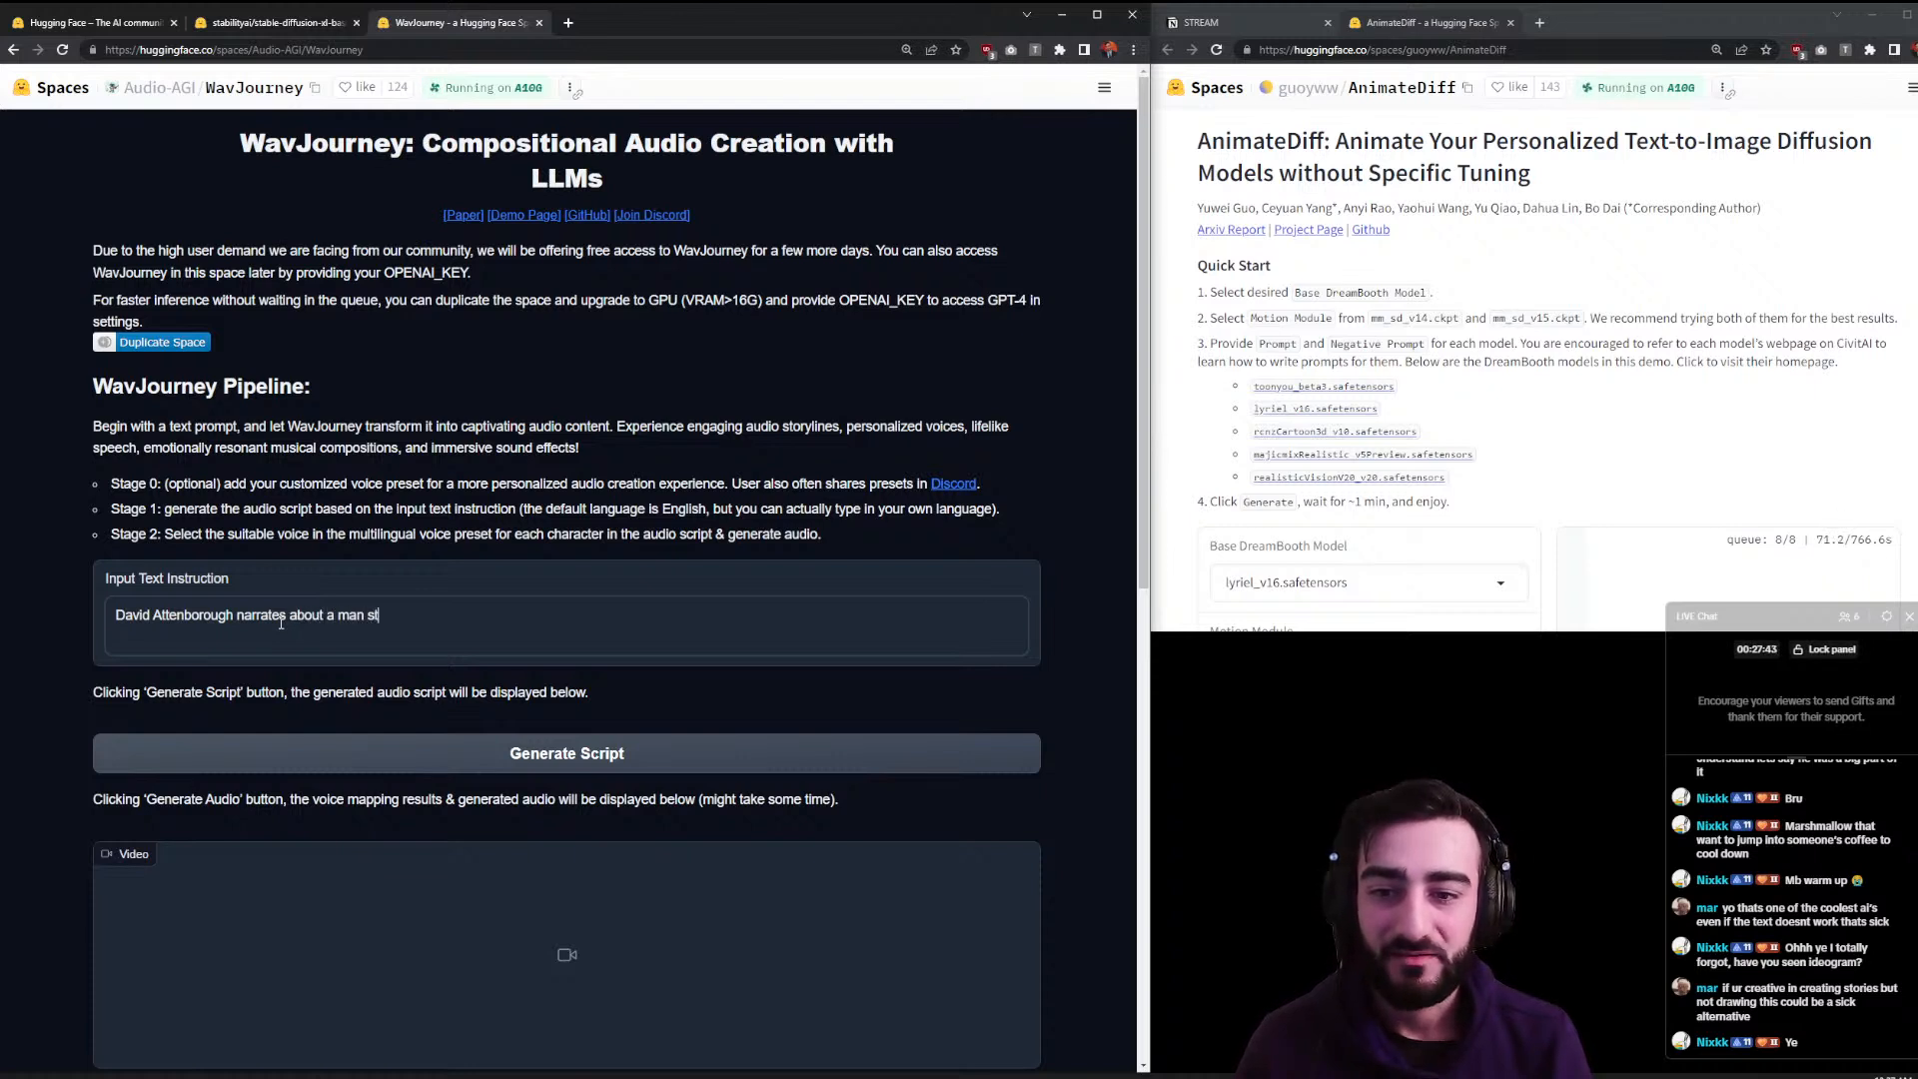
pyautogui.write('reamin')
pyautogui.hotkey('ctrl', 'BackSpace')
pyautogui.write('live')
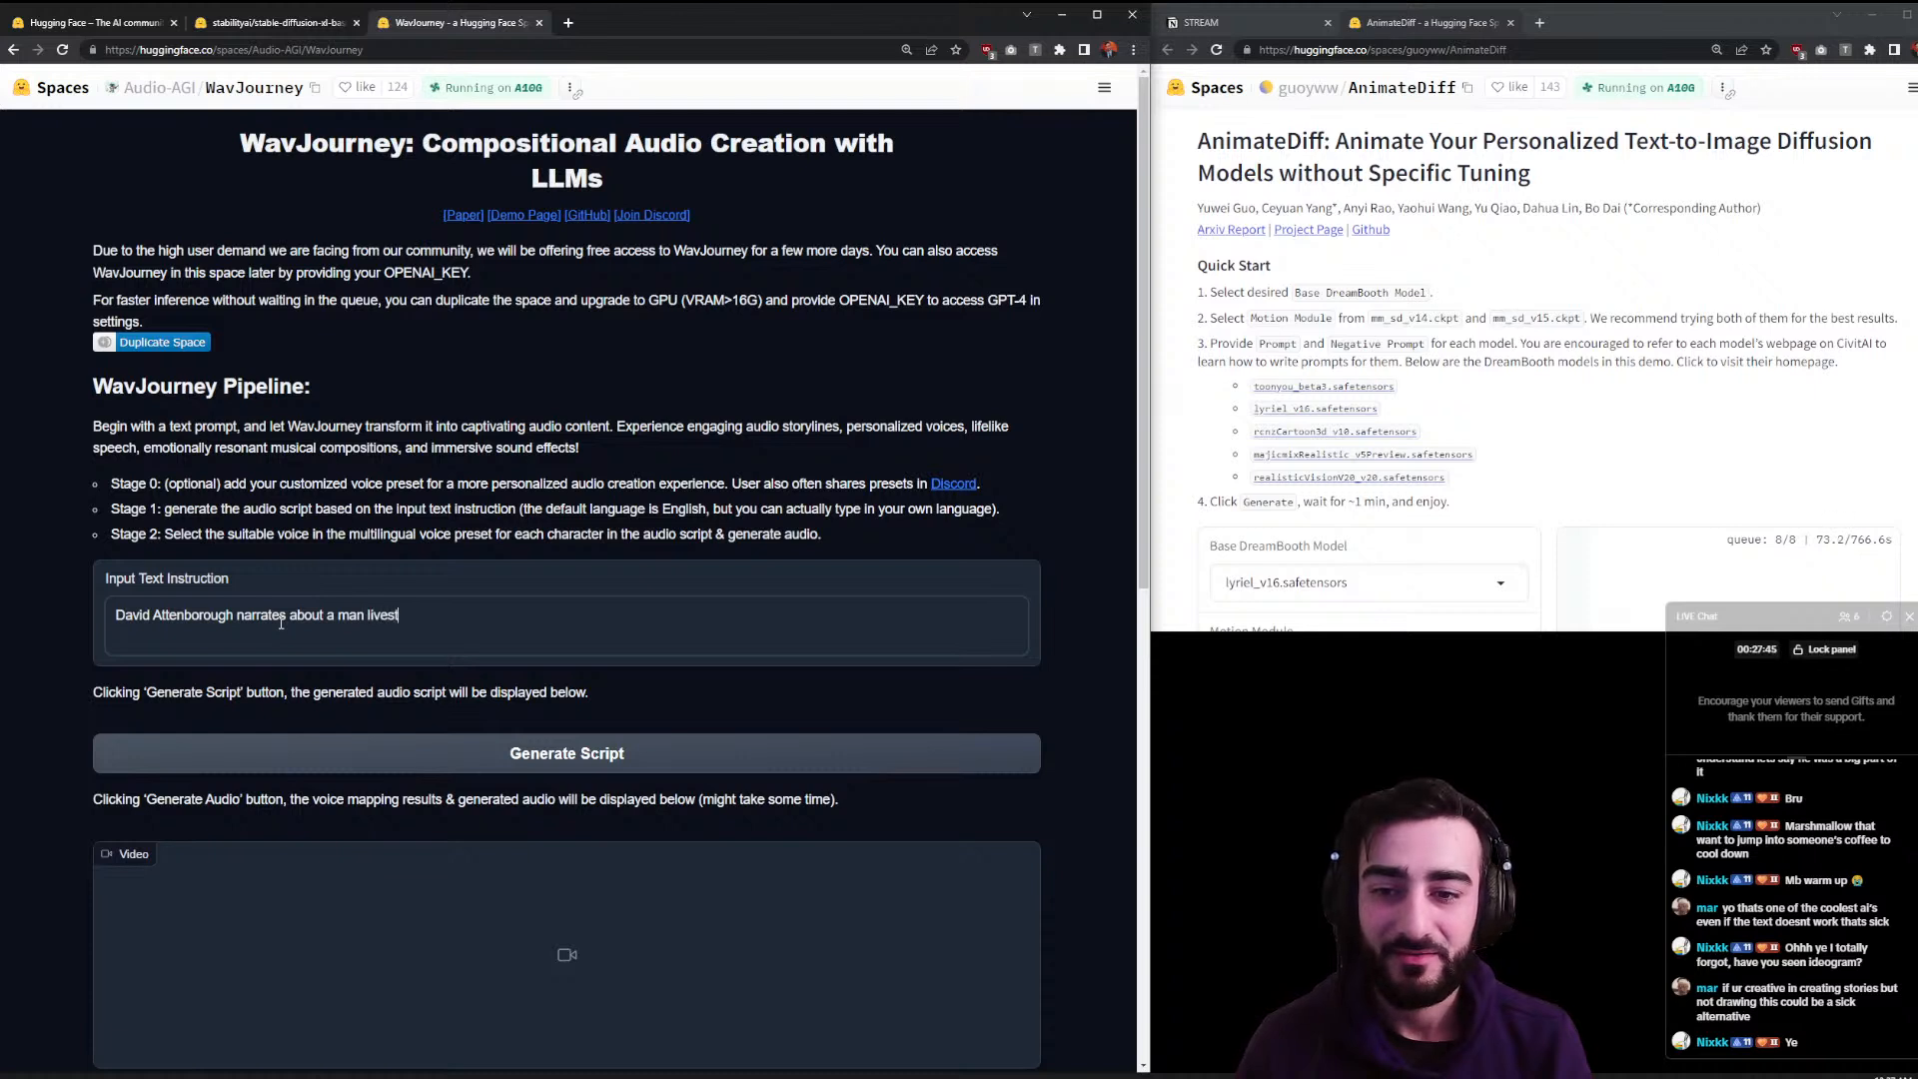
pyautogui.write('streaming to a large audience')
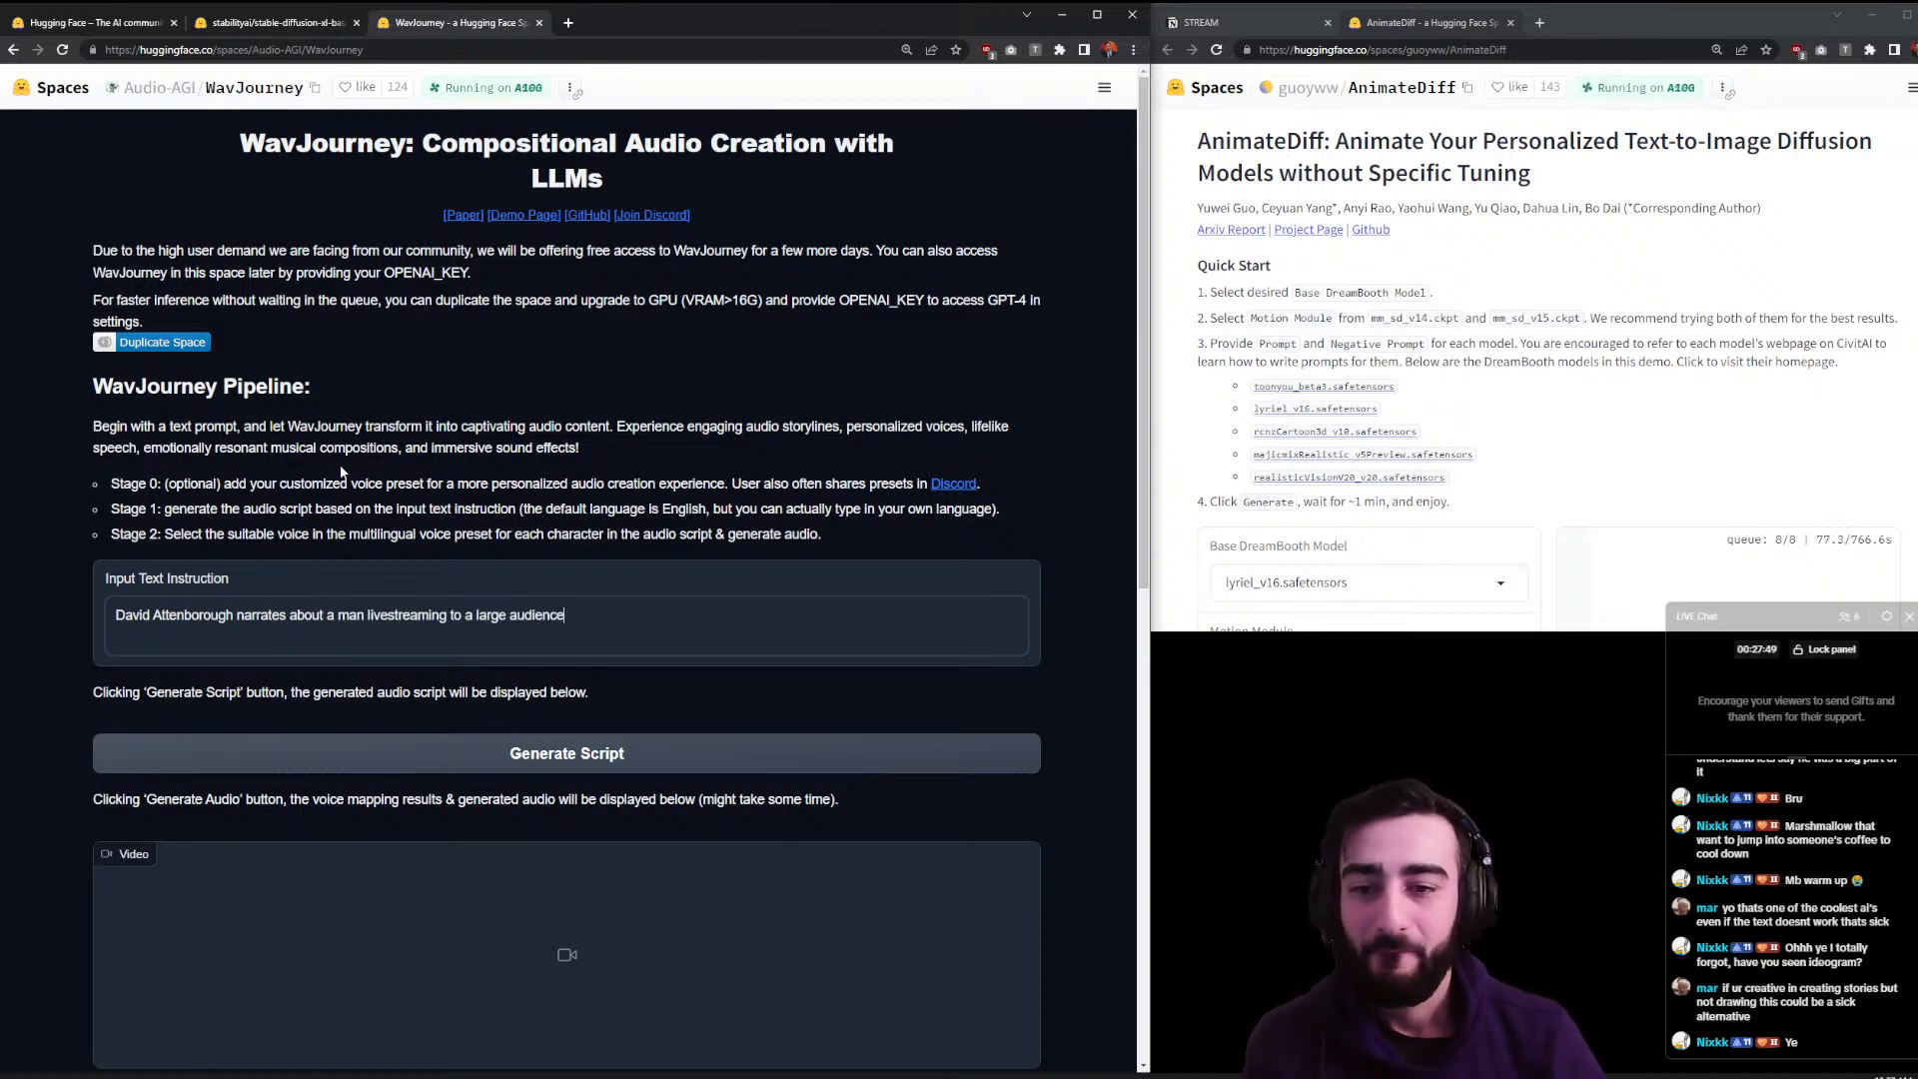
pyautogui.click(554, 751)
pyautogui.scroll(-3, 559, 744)
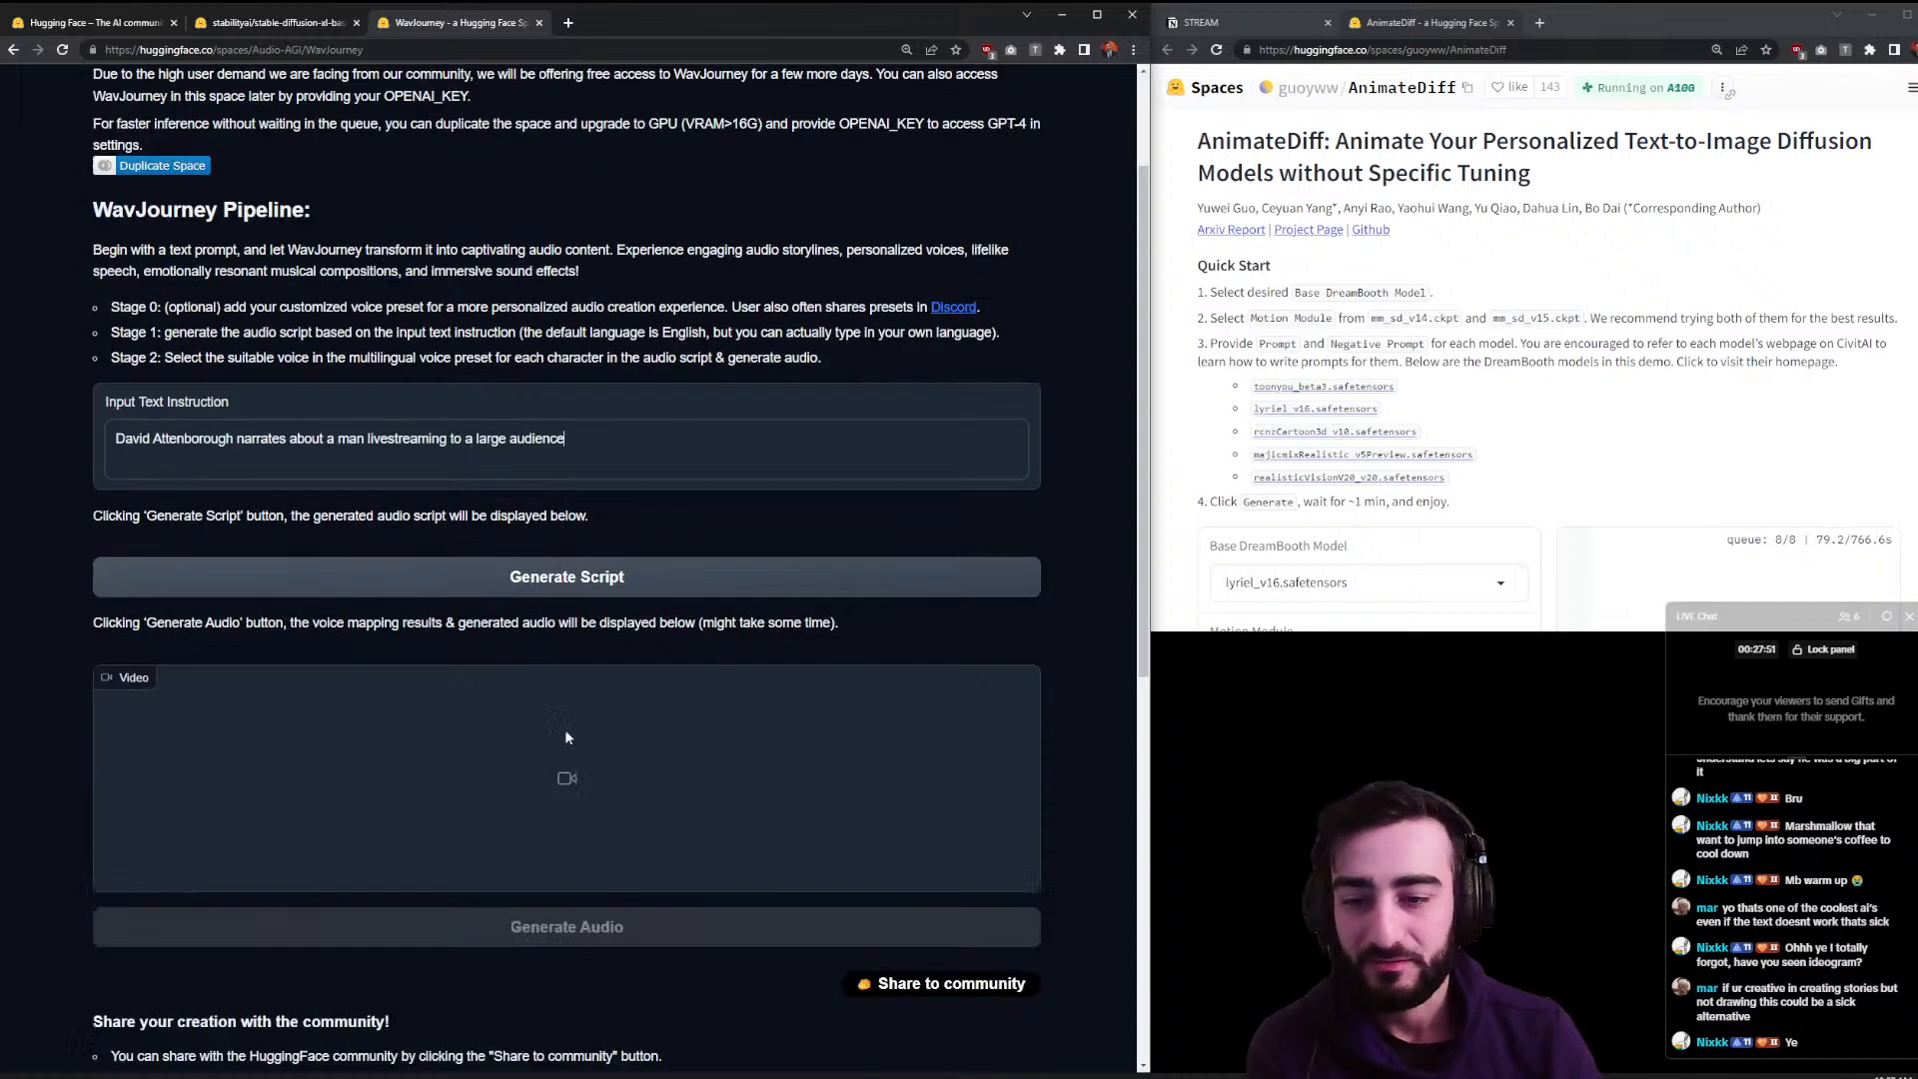
pyautogui.click(483, 465)
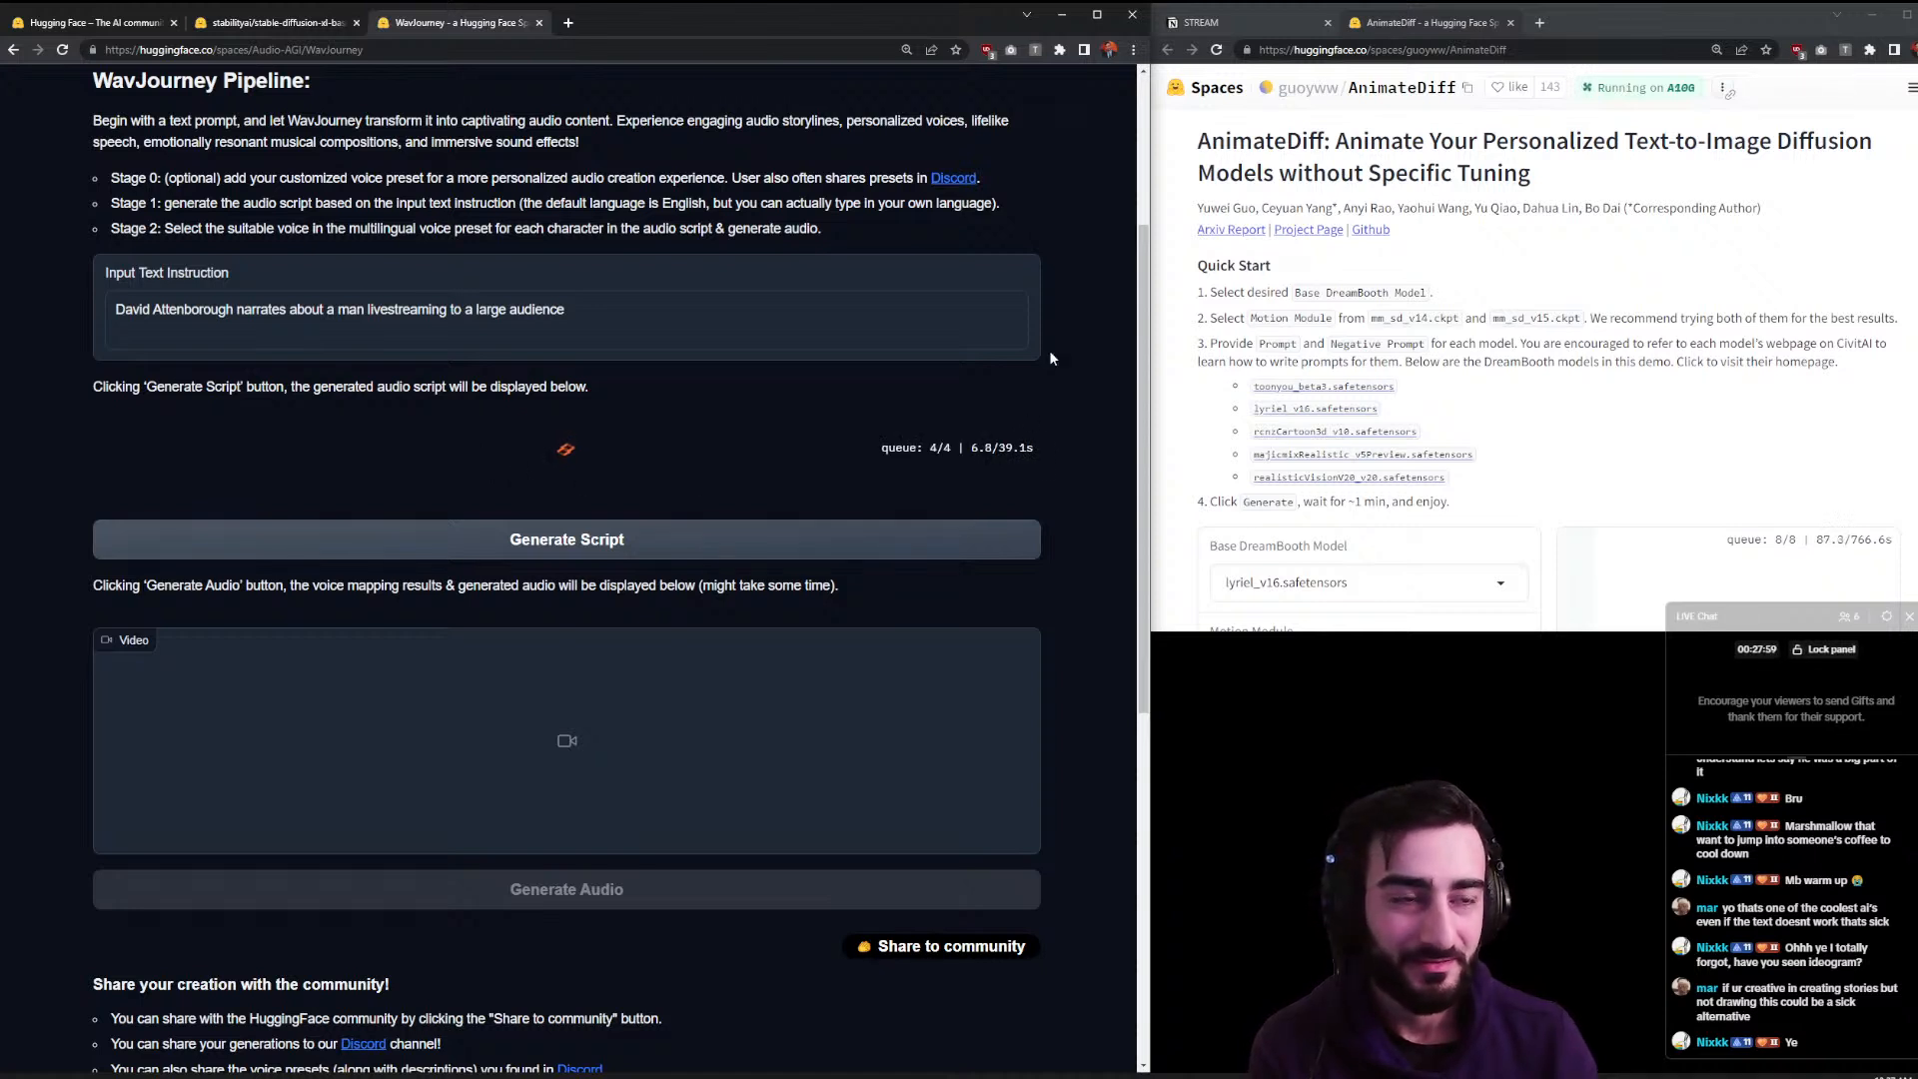
# - Check the AnimateDiff progress, then switch to the stable-diffusion-xl model page
pyautogui.click(1403, 184)
pyautogui.scroll(-3, 1403, 183)
pyautogui.scroll(-1, 1403, 183)
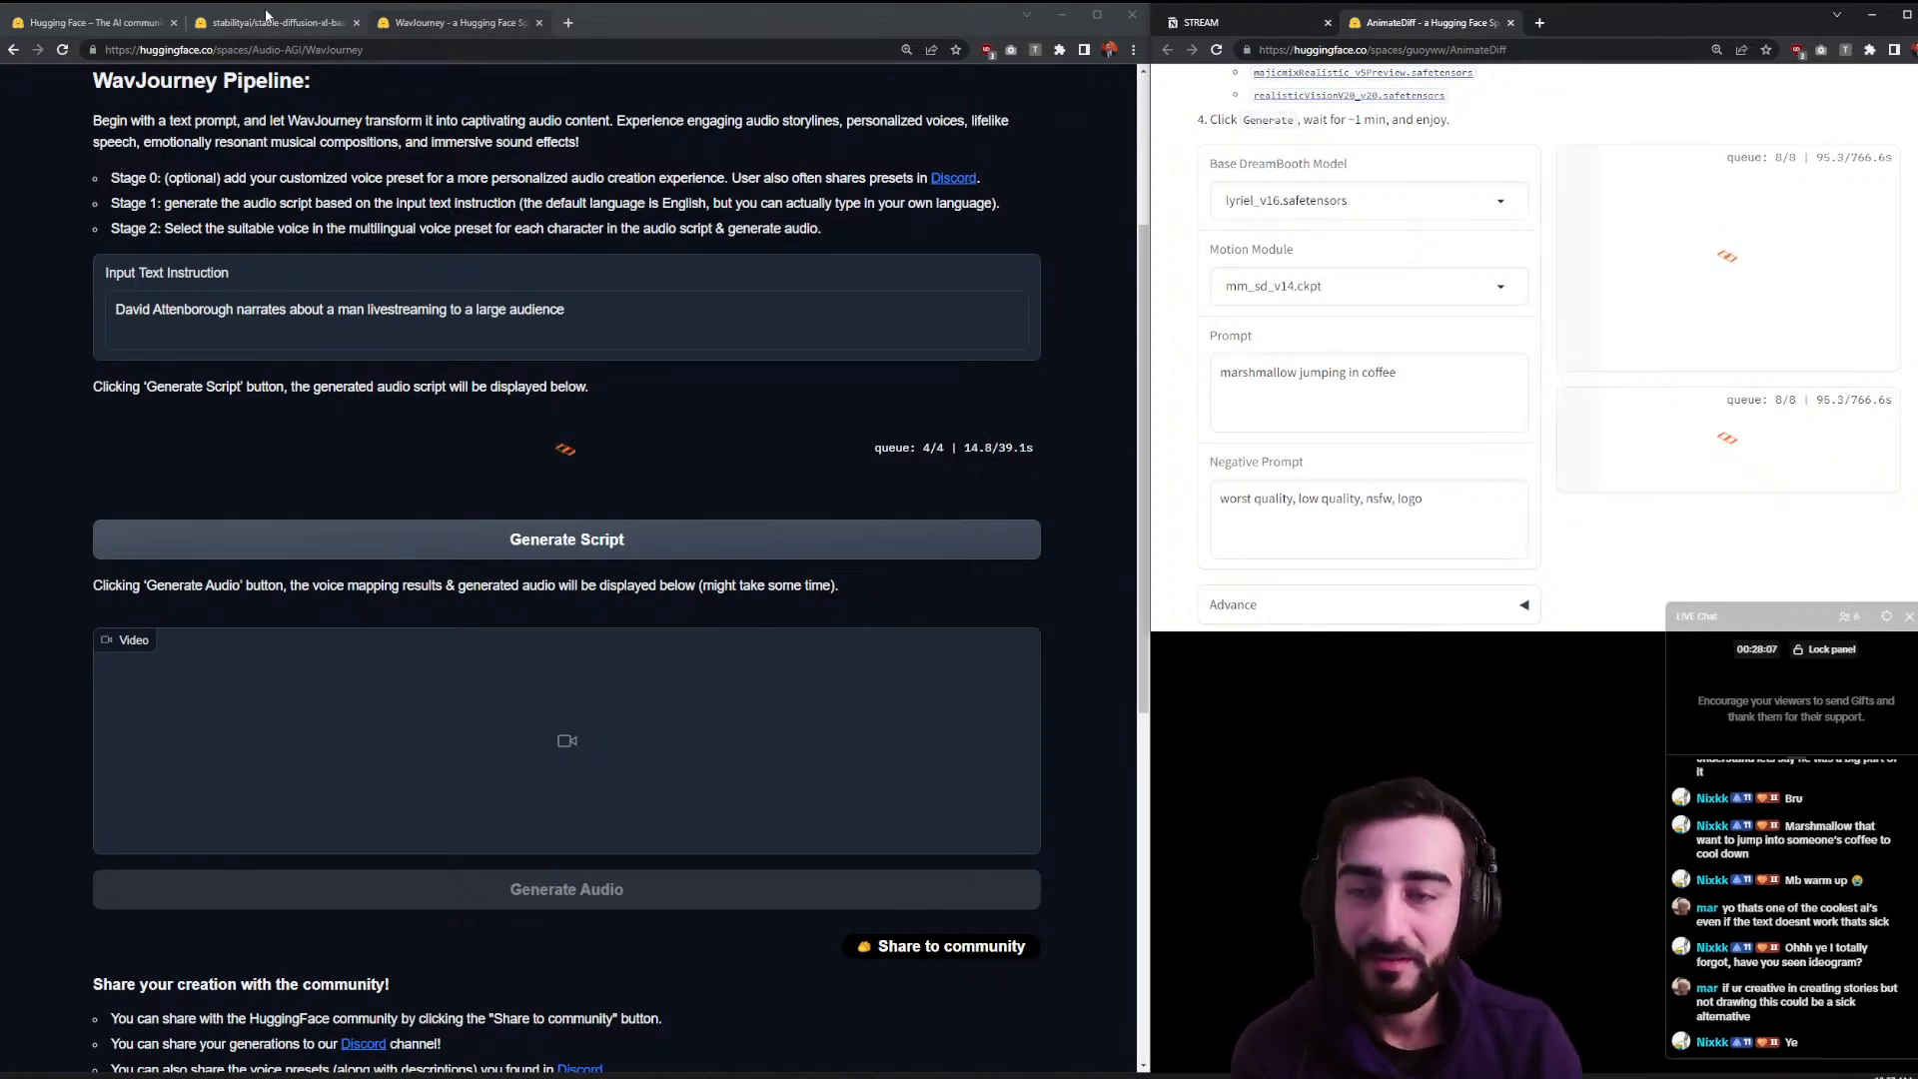
pyautogui.click(248, 23)
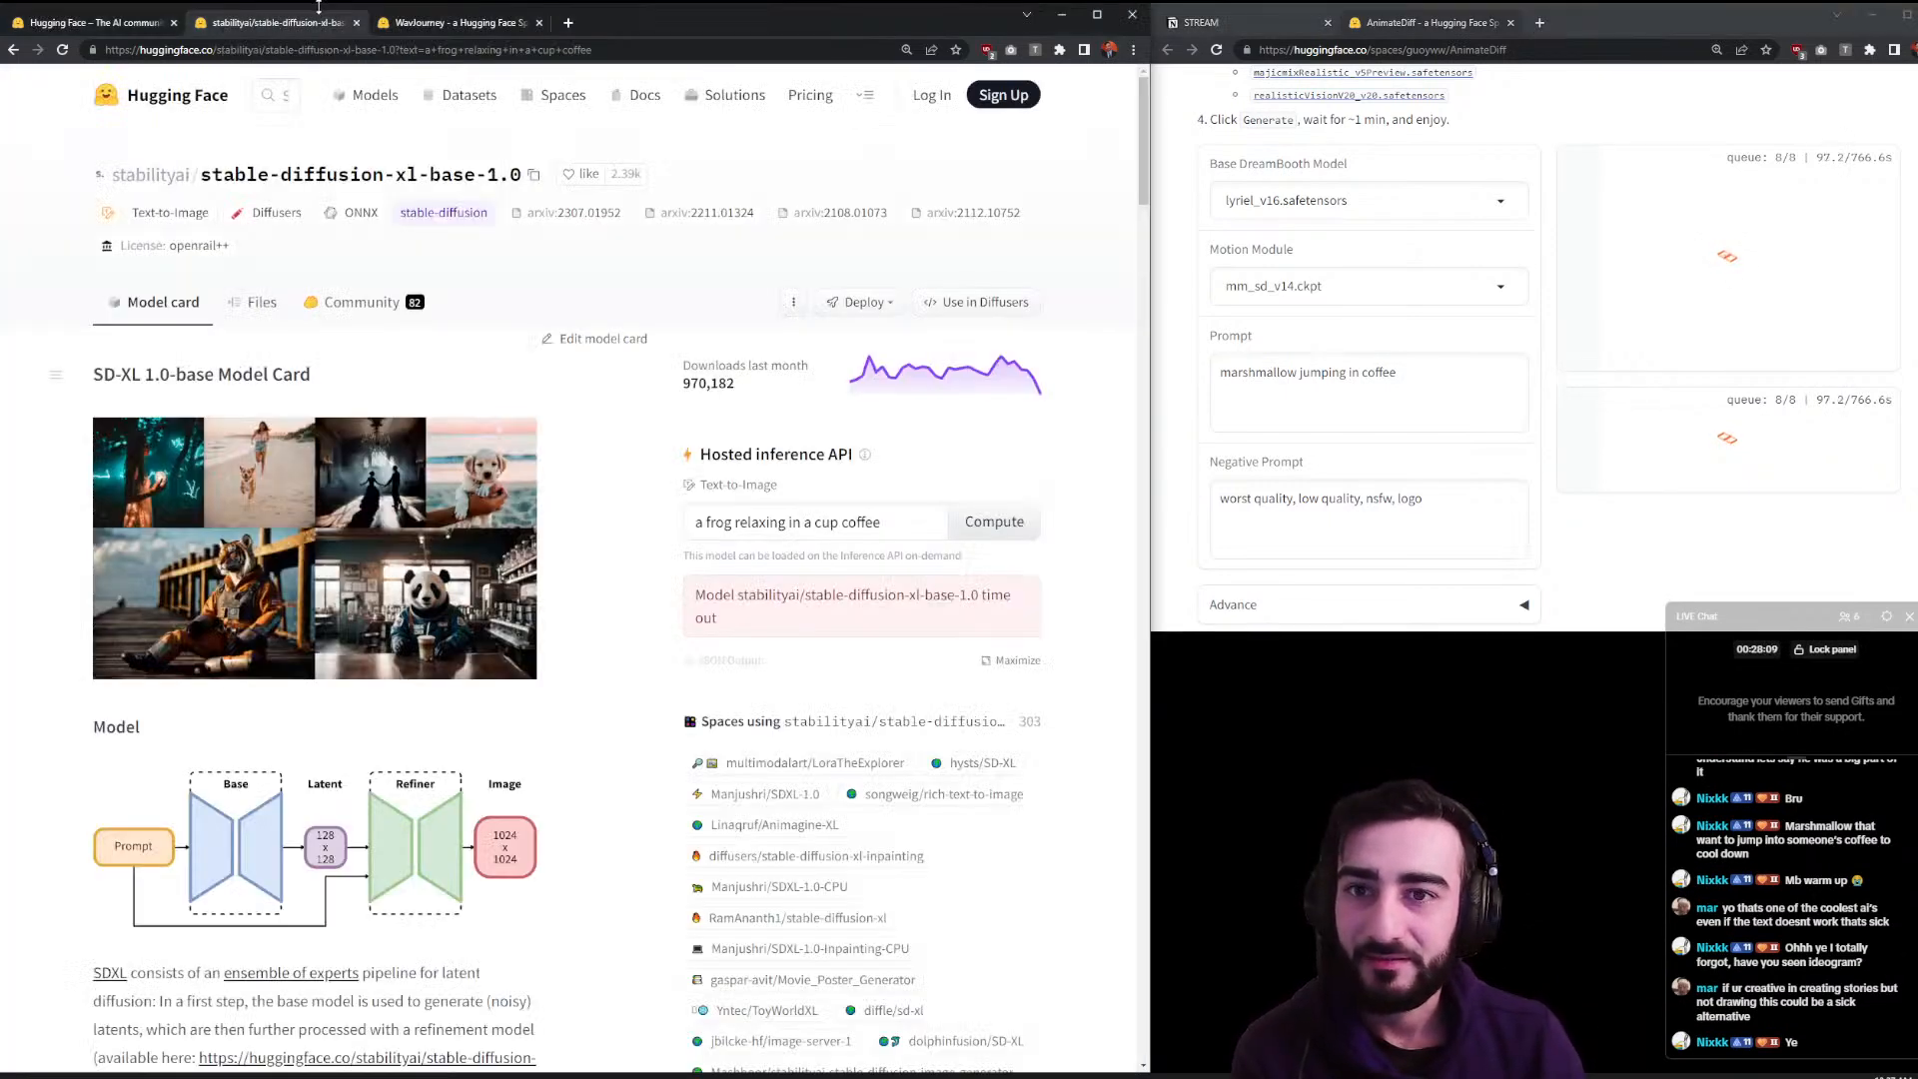
# - Close the Stable Diffusion XL page and open the Spaces listing from the Hugging Face homepage
pyautogui.click(357, 22)
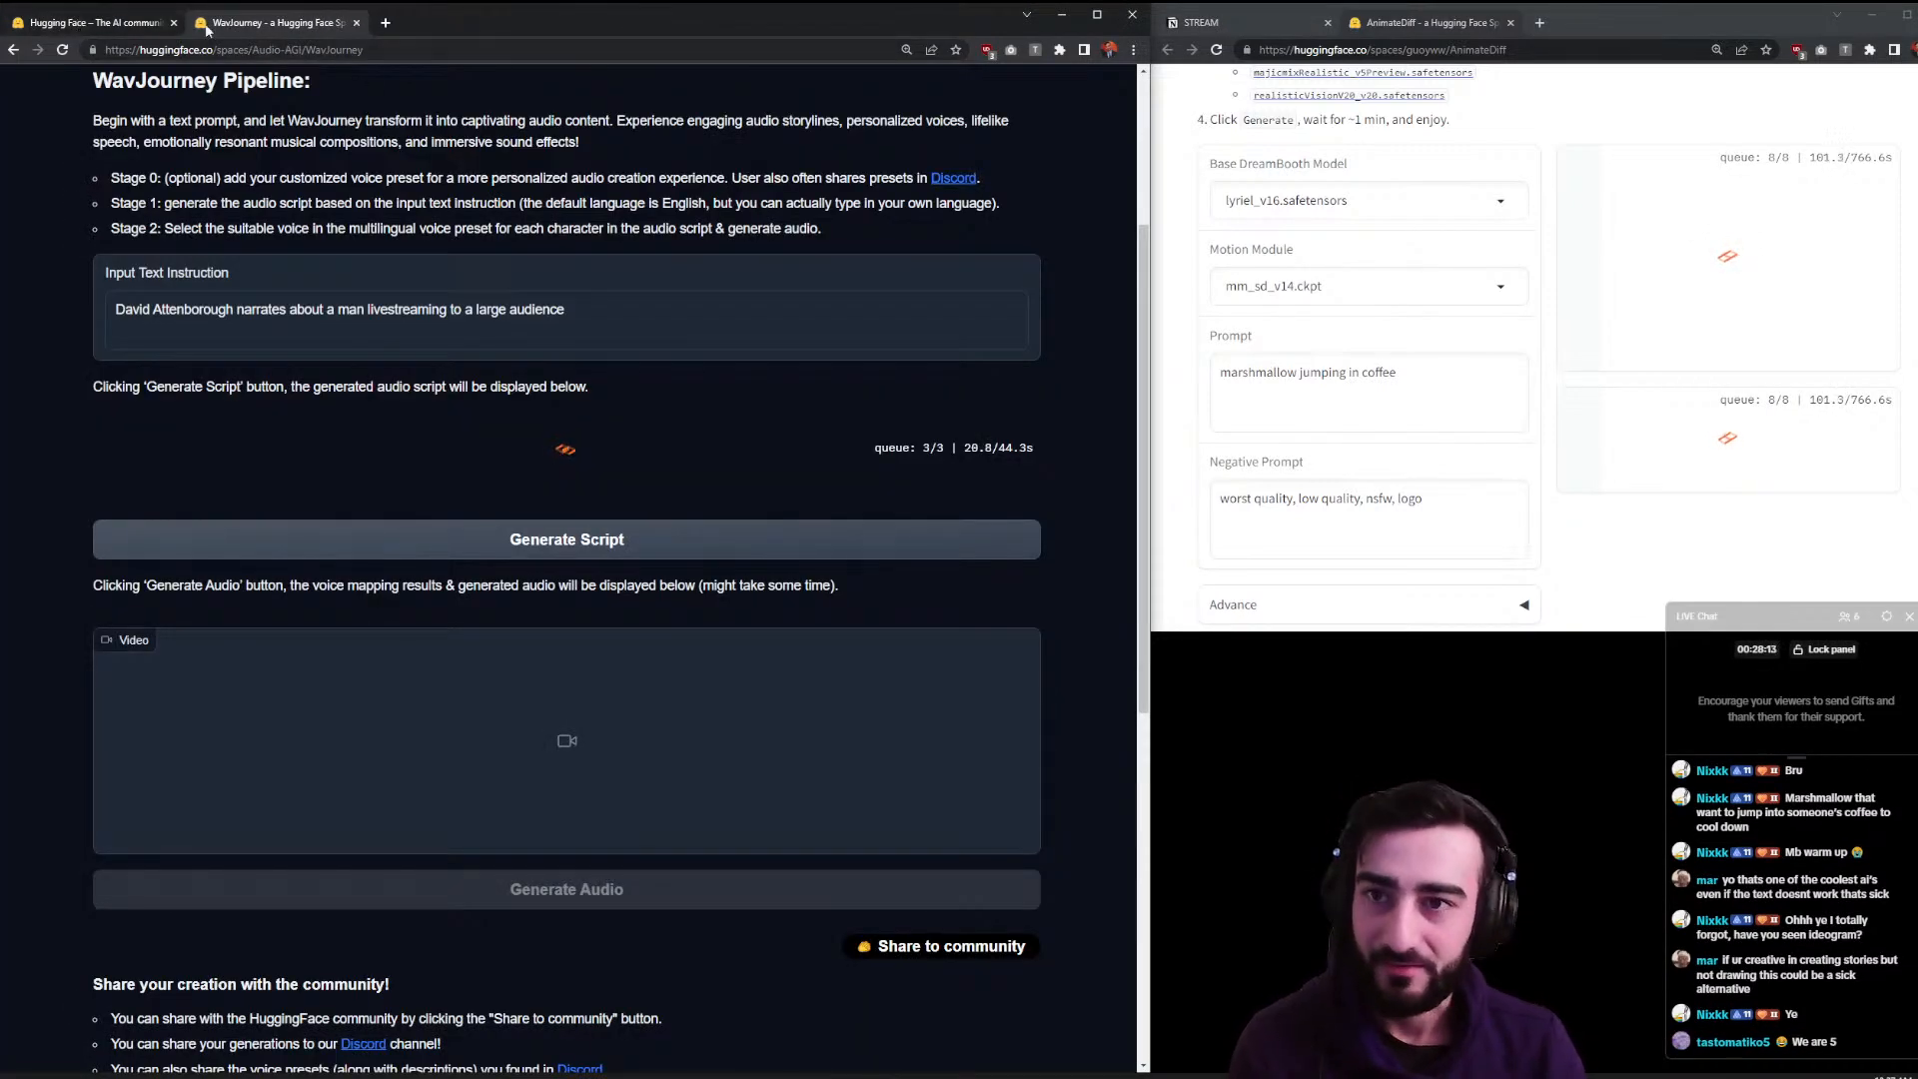
pyautogui.click(151, 23)
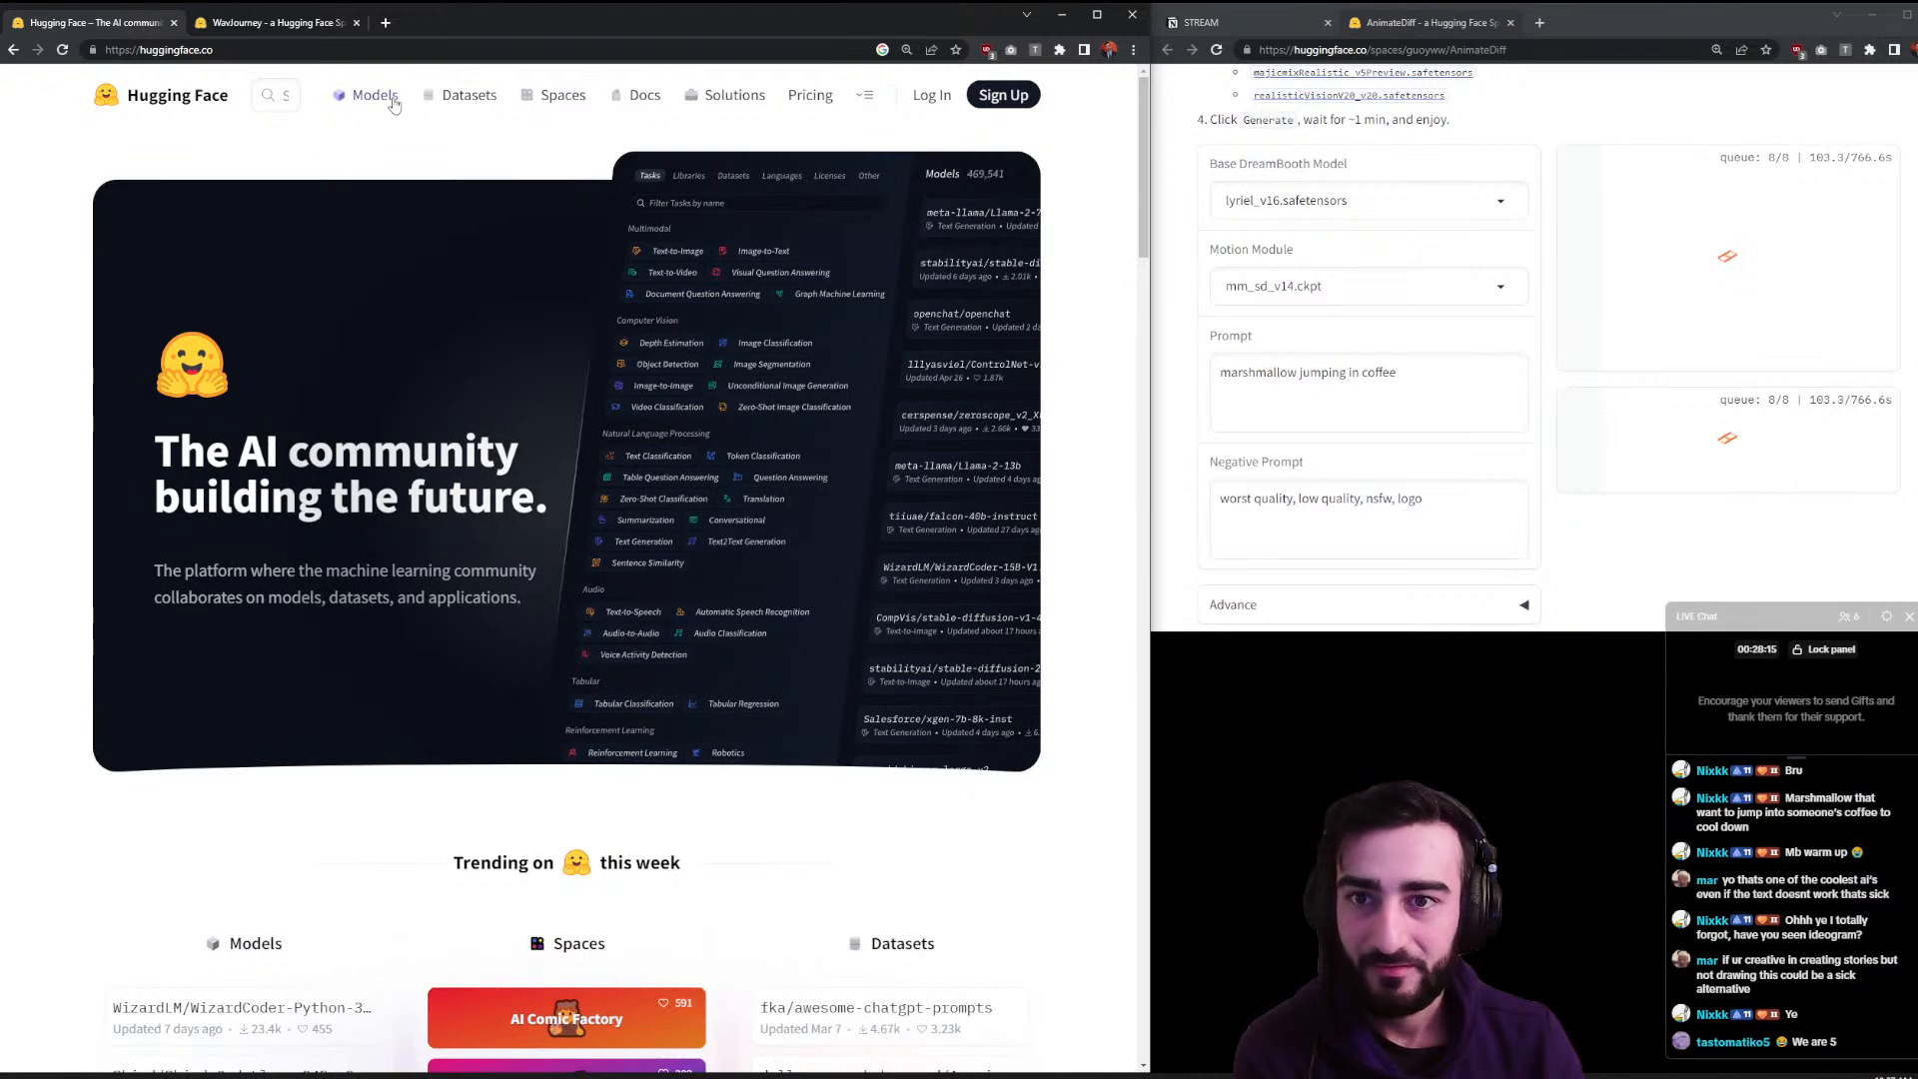
pyautogui.middleClick(551, 96)
pyautogui.click(267, 25)
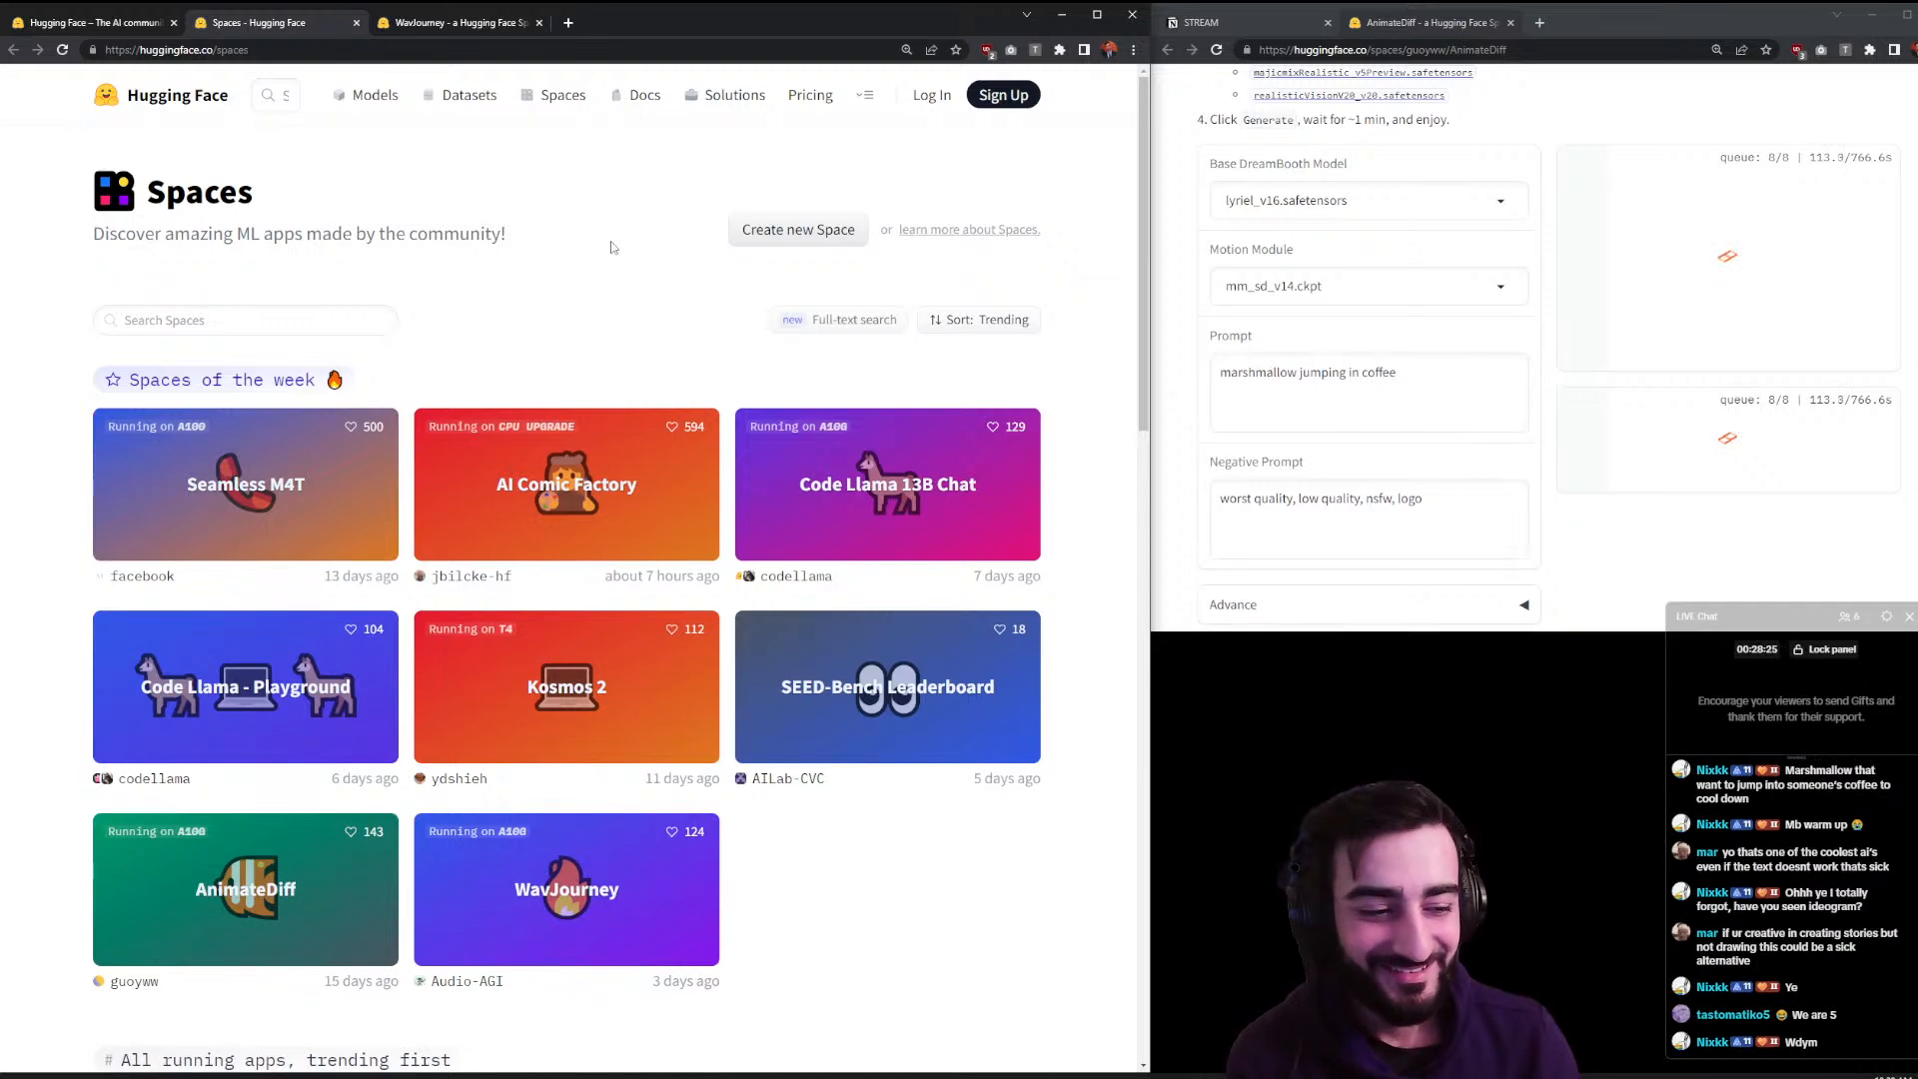
# - Browse down the Spaces listing, then go back to the WavJourney Space
pyautogui.scroll(-3, 612, 250)
pyautogui.scroll(-3, 699, 350)
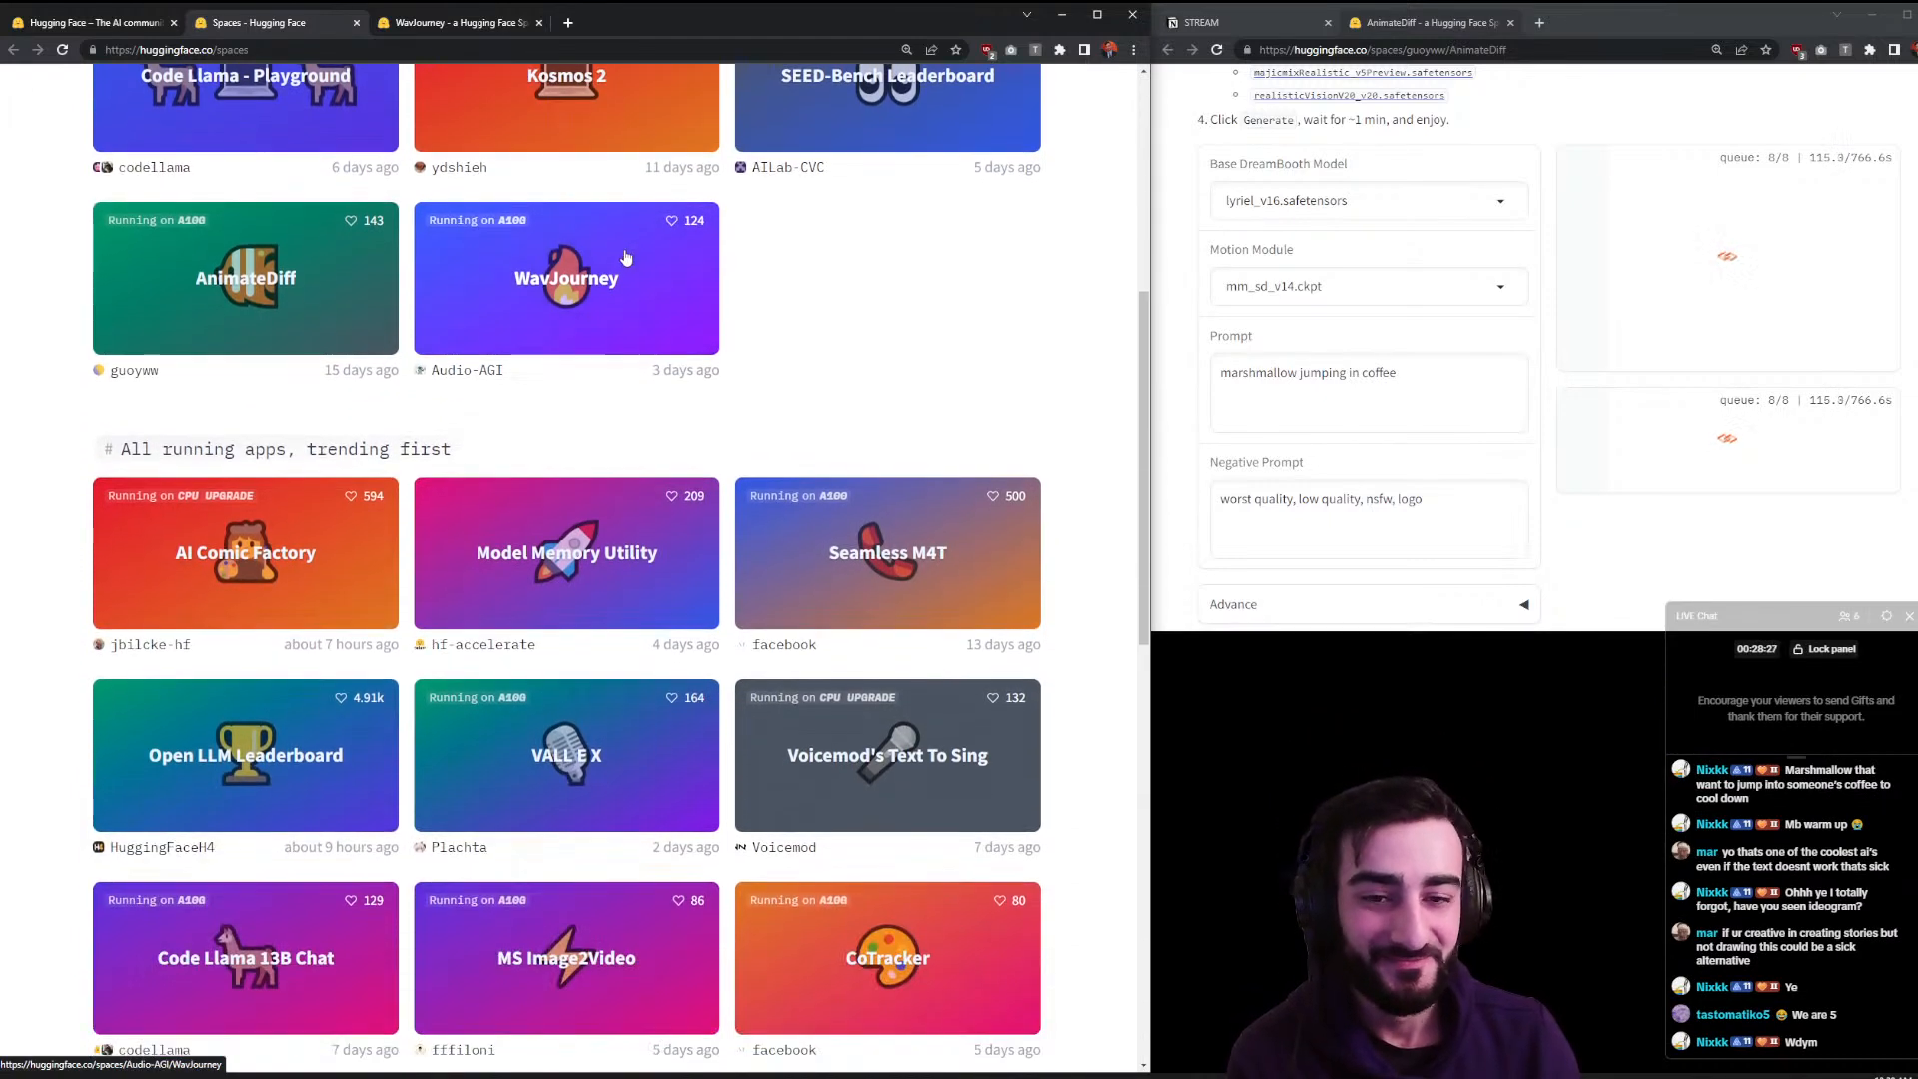
pyautogui.scroll(-1, 789, 309)
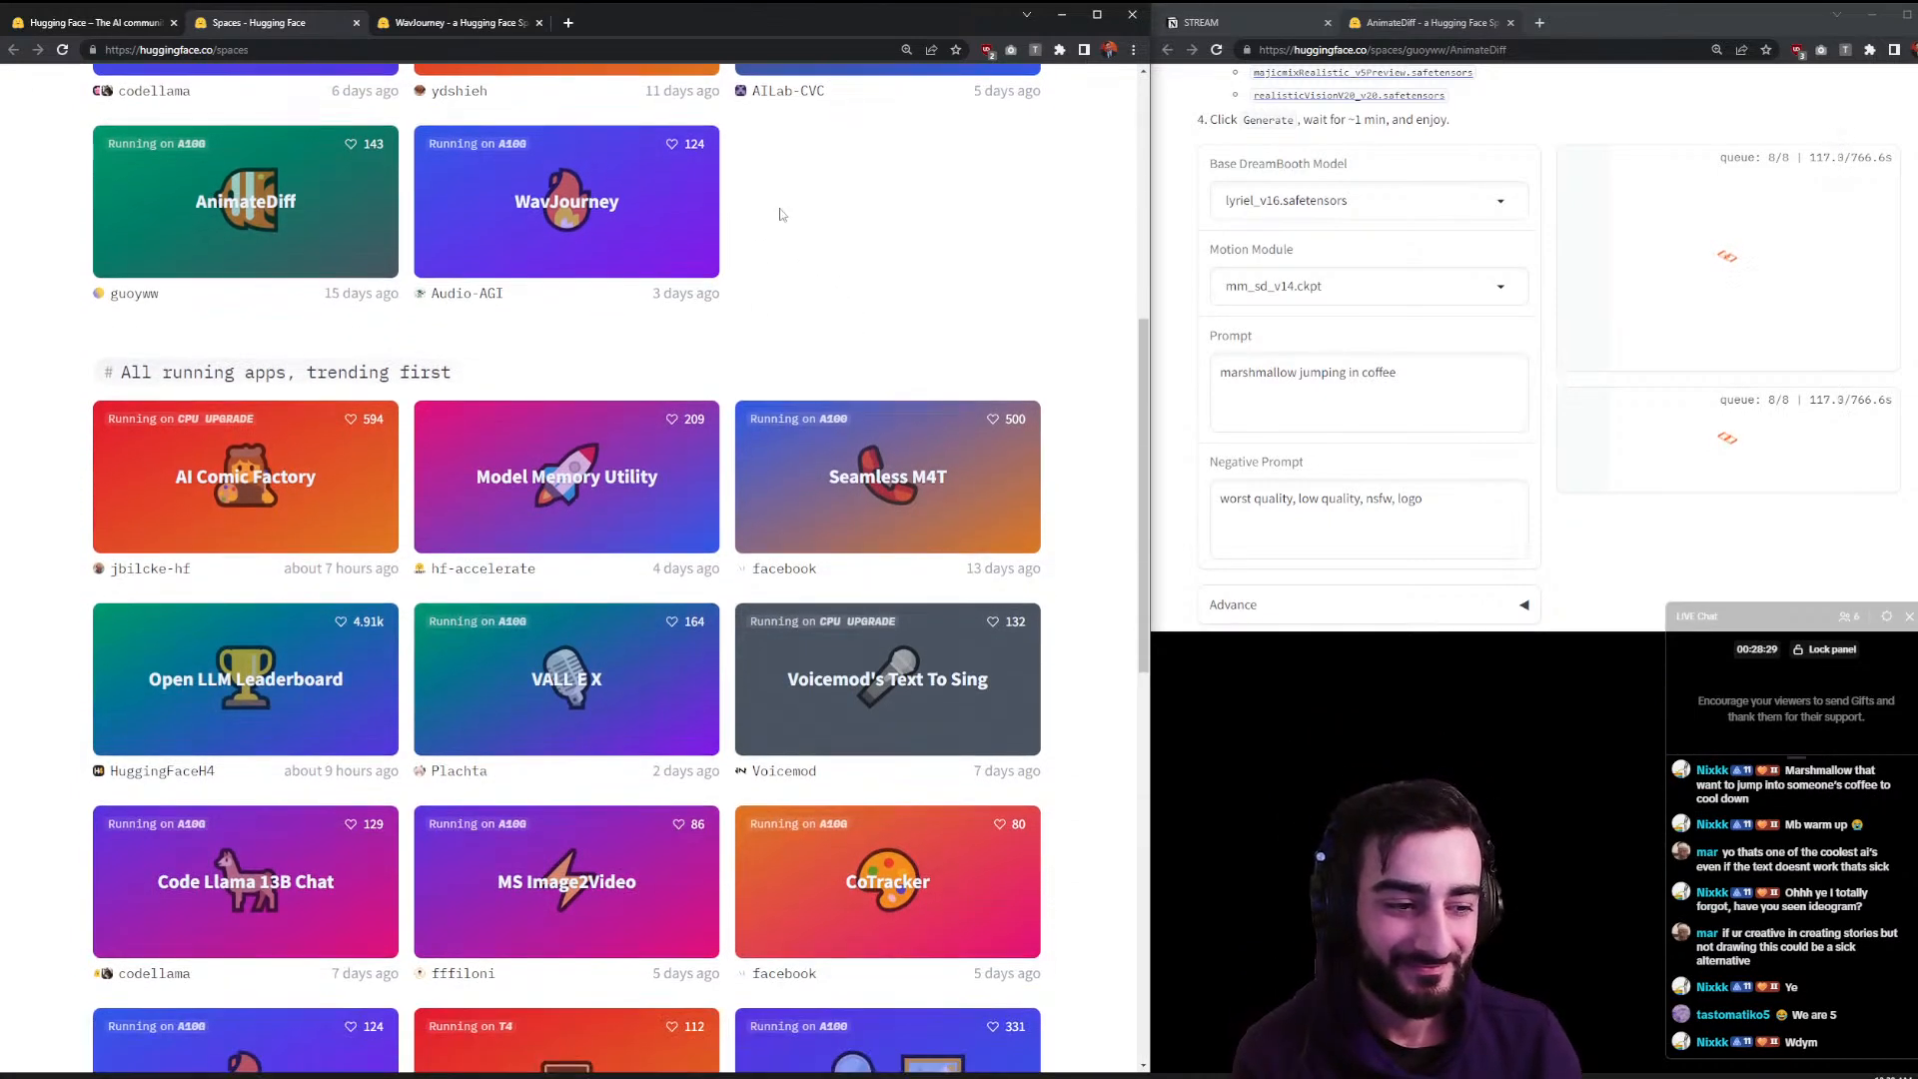
pyautogui.scroll(-1, 864, 185)
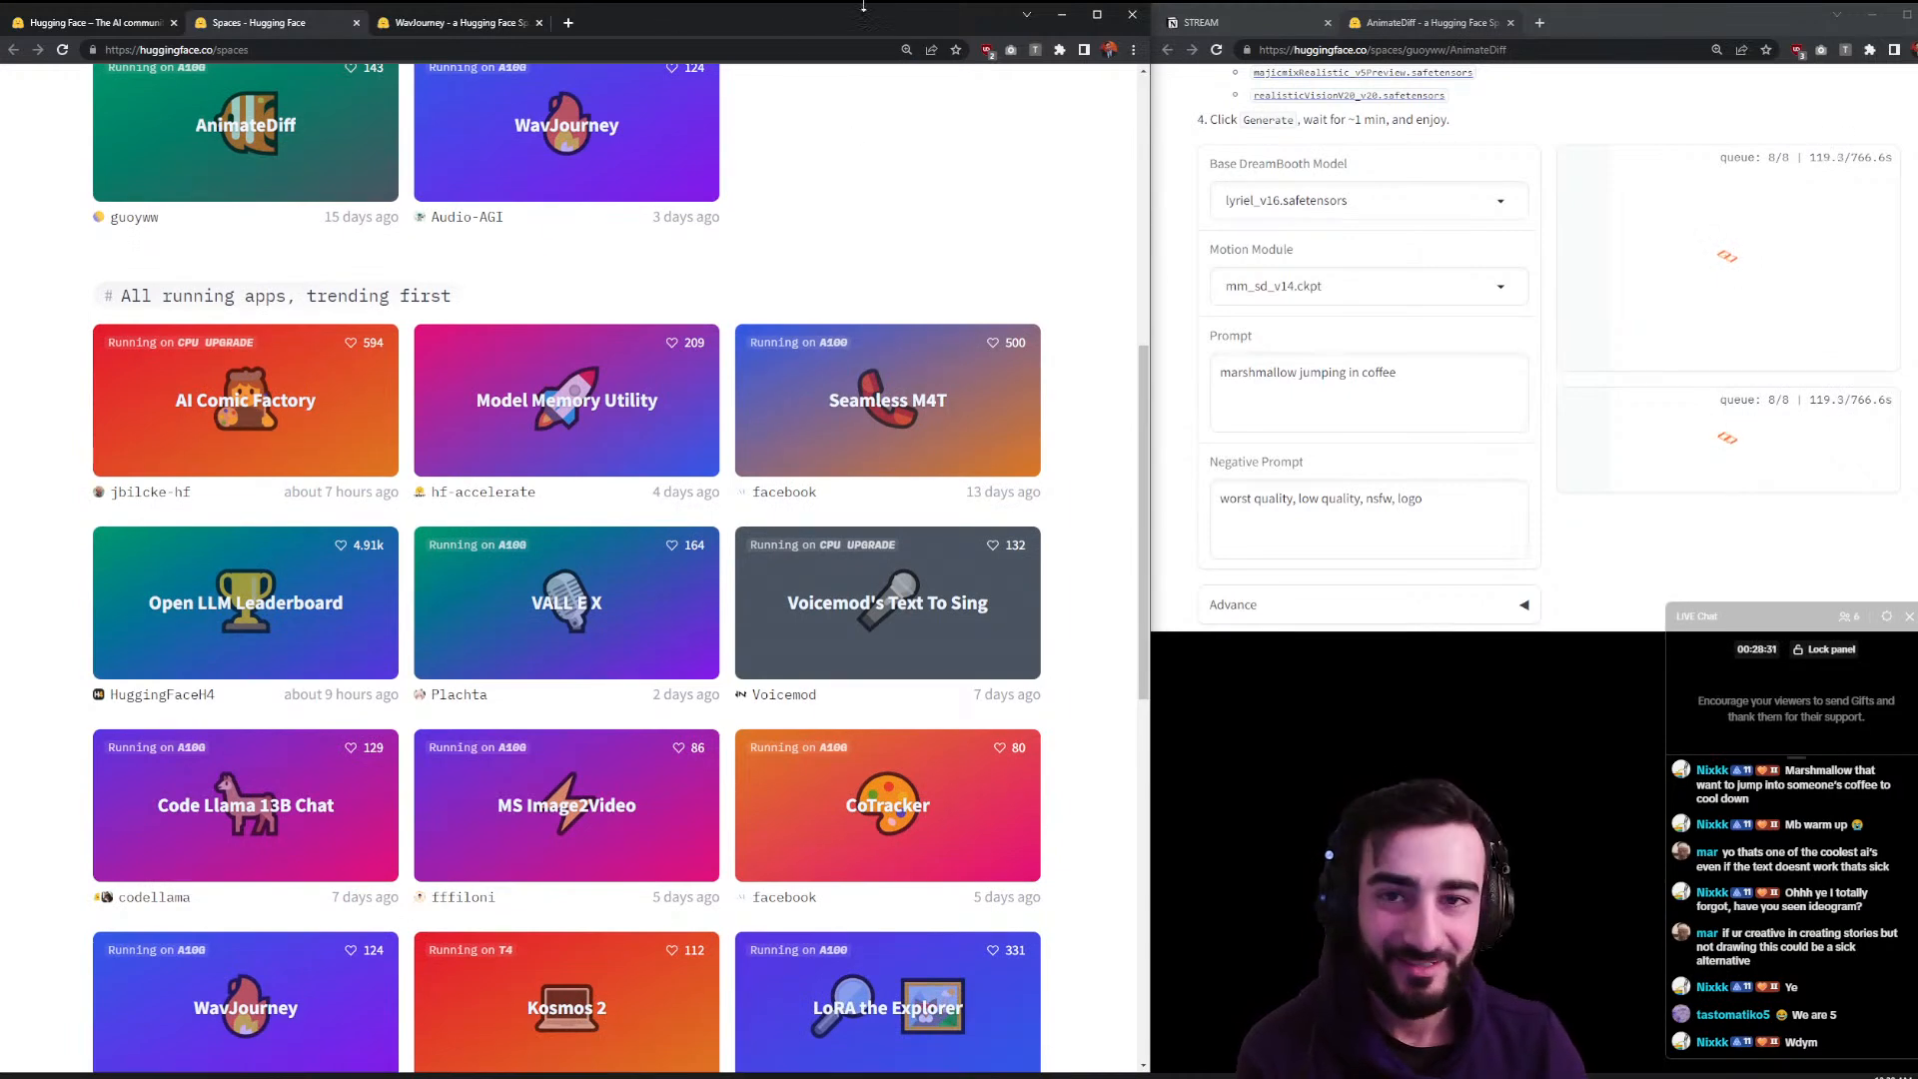
pyautogui.click(511, 30)
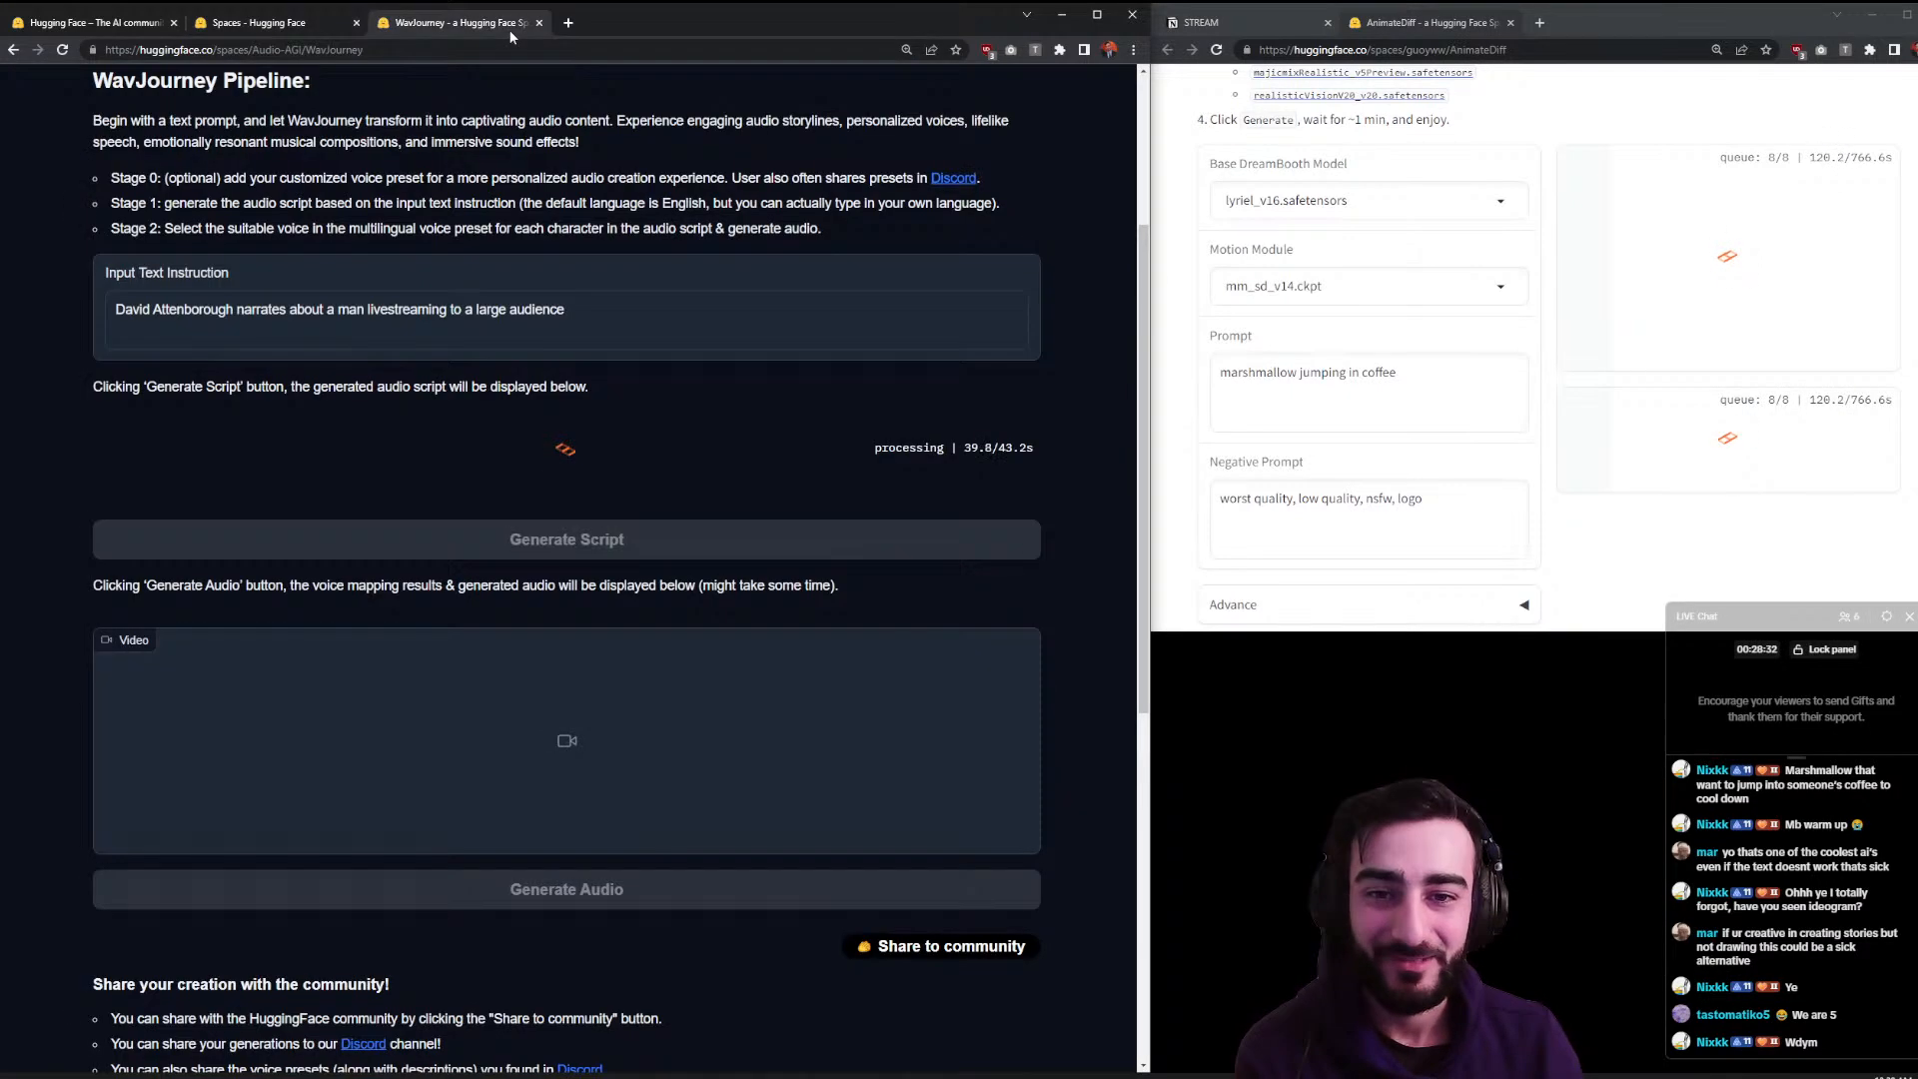
# - Scroll past the finished eight-row WavJourney script table down to Generate Audio
pyautogui.click(1481, 37)
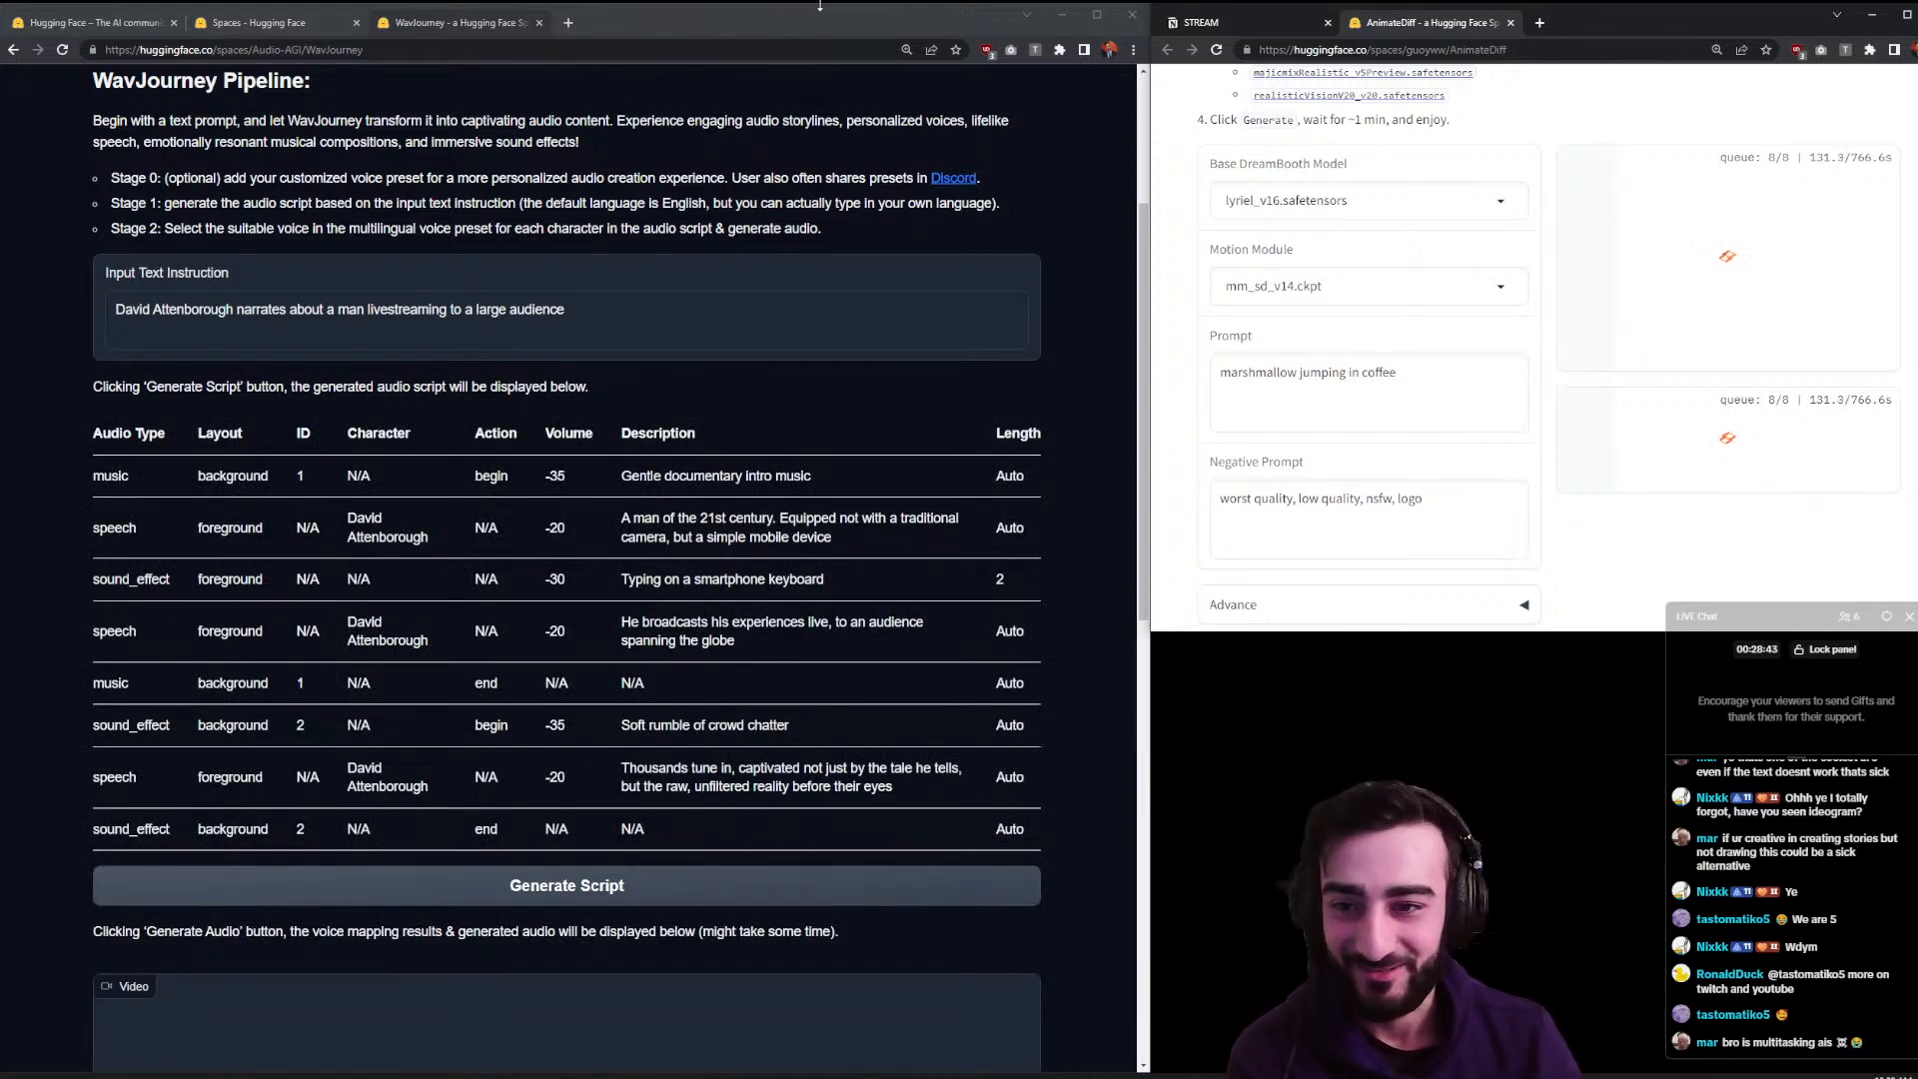
pyautogui.scroll(-1, 577, 313)
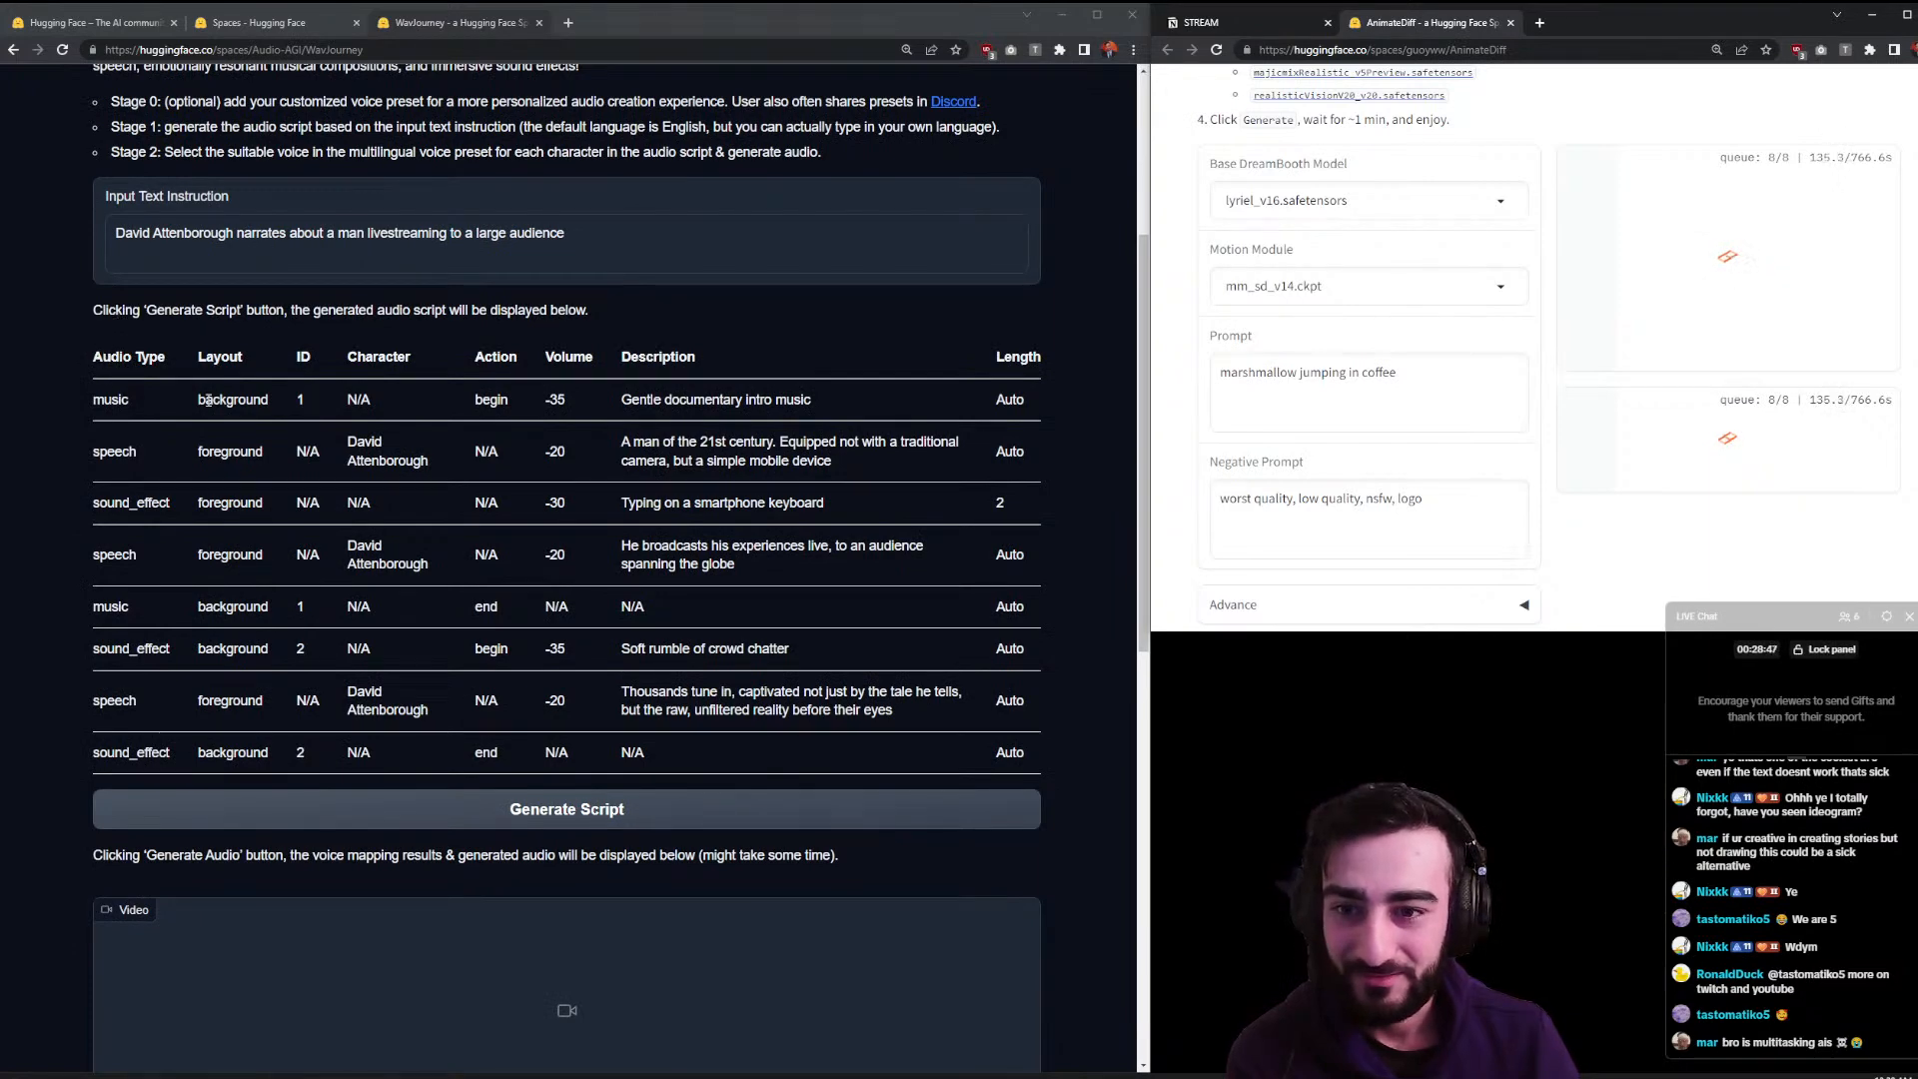
pyautogui.scroll(-3, 535, 483)
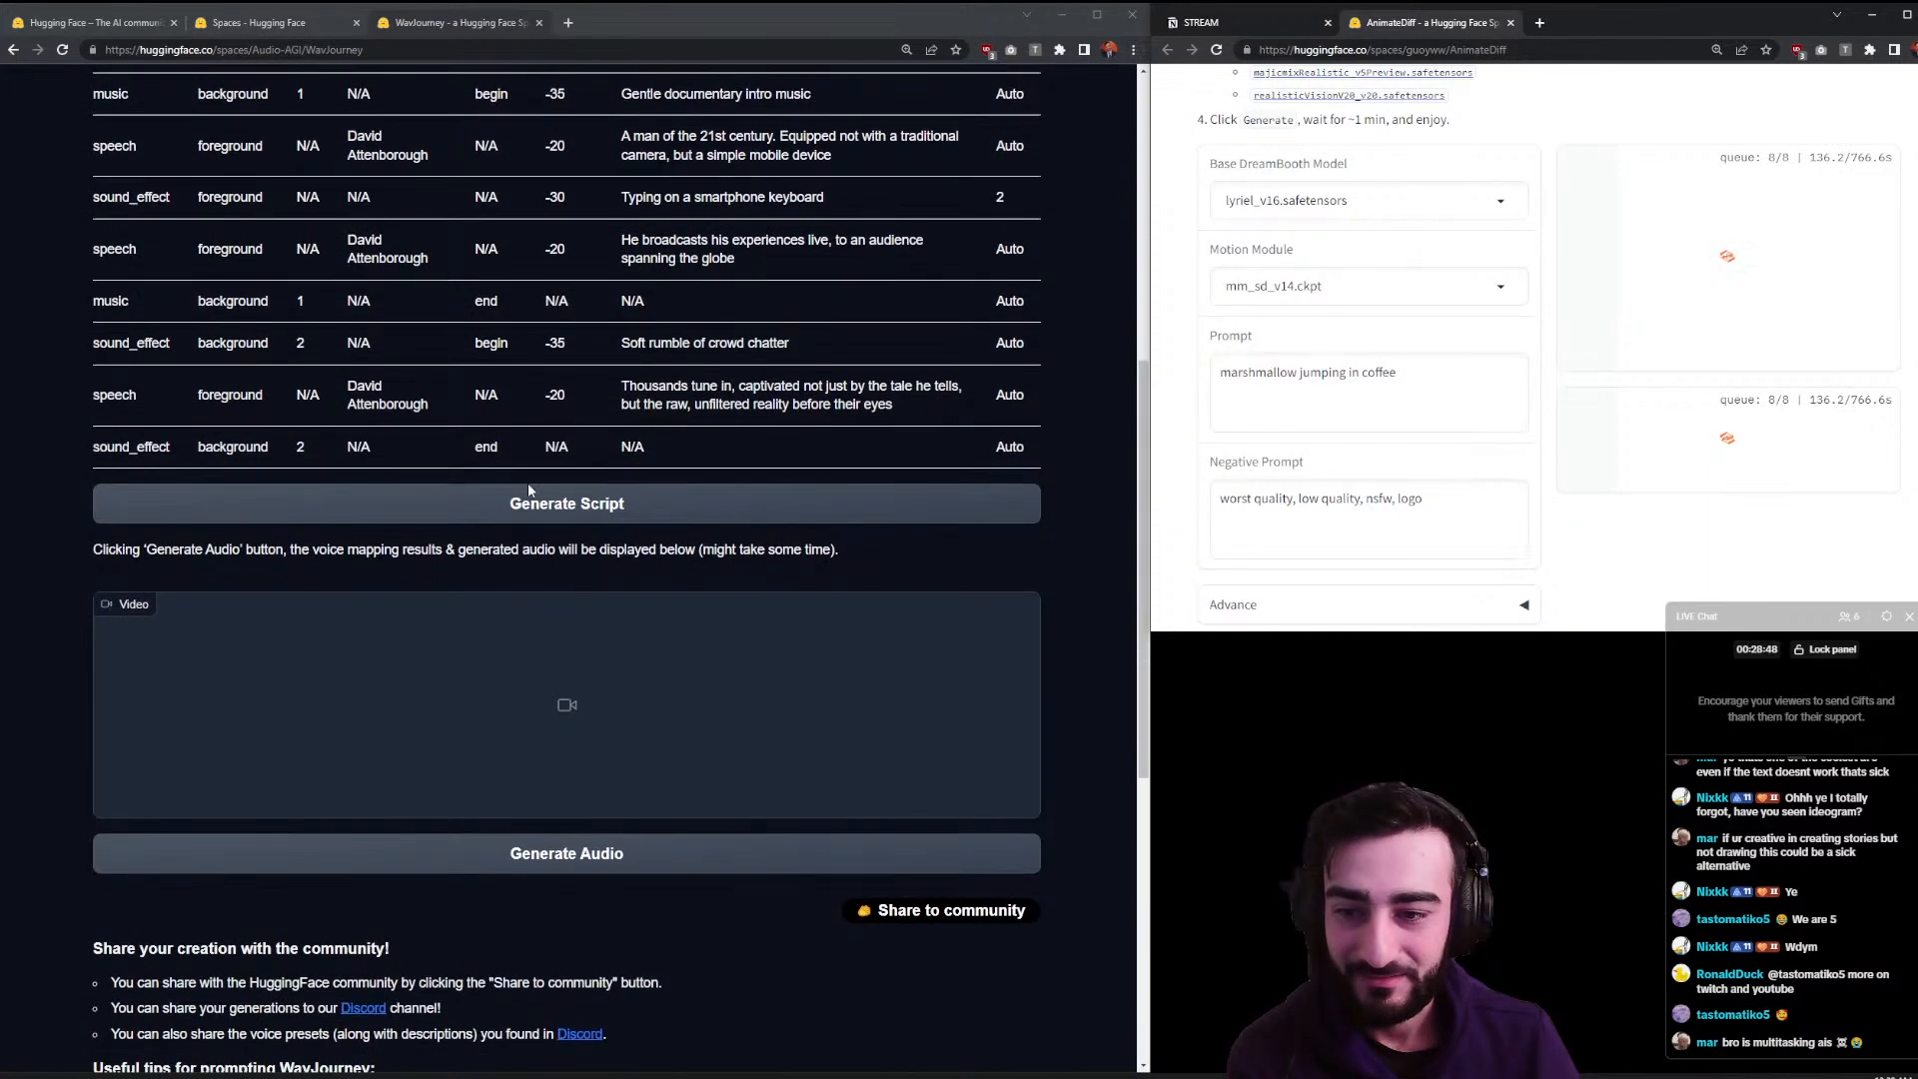
# - Start audio generation and read the script's character name and seventh-row description
pyautogui.click(676, 860)
pyautogui.scroll(2, 255, 564)
pyautogui.tripleClick(429, 549)
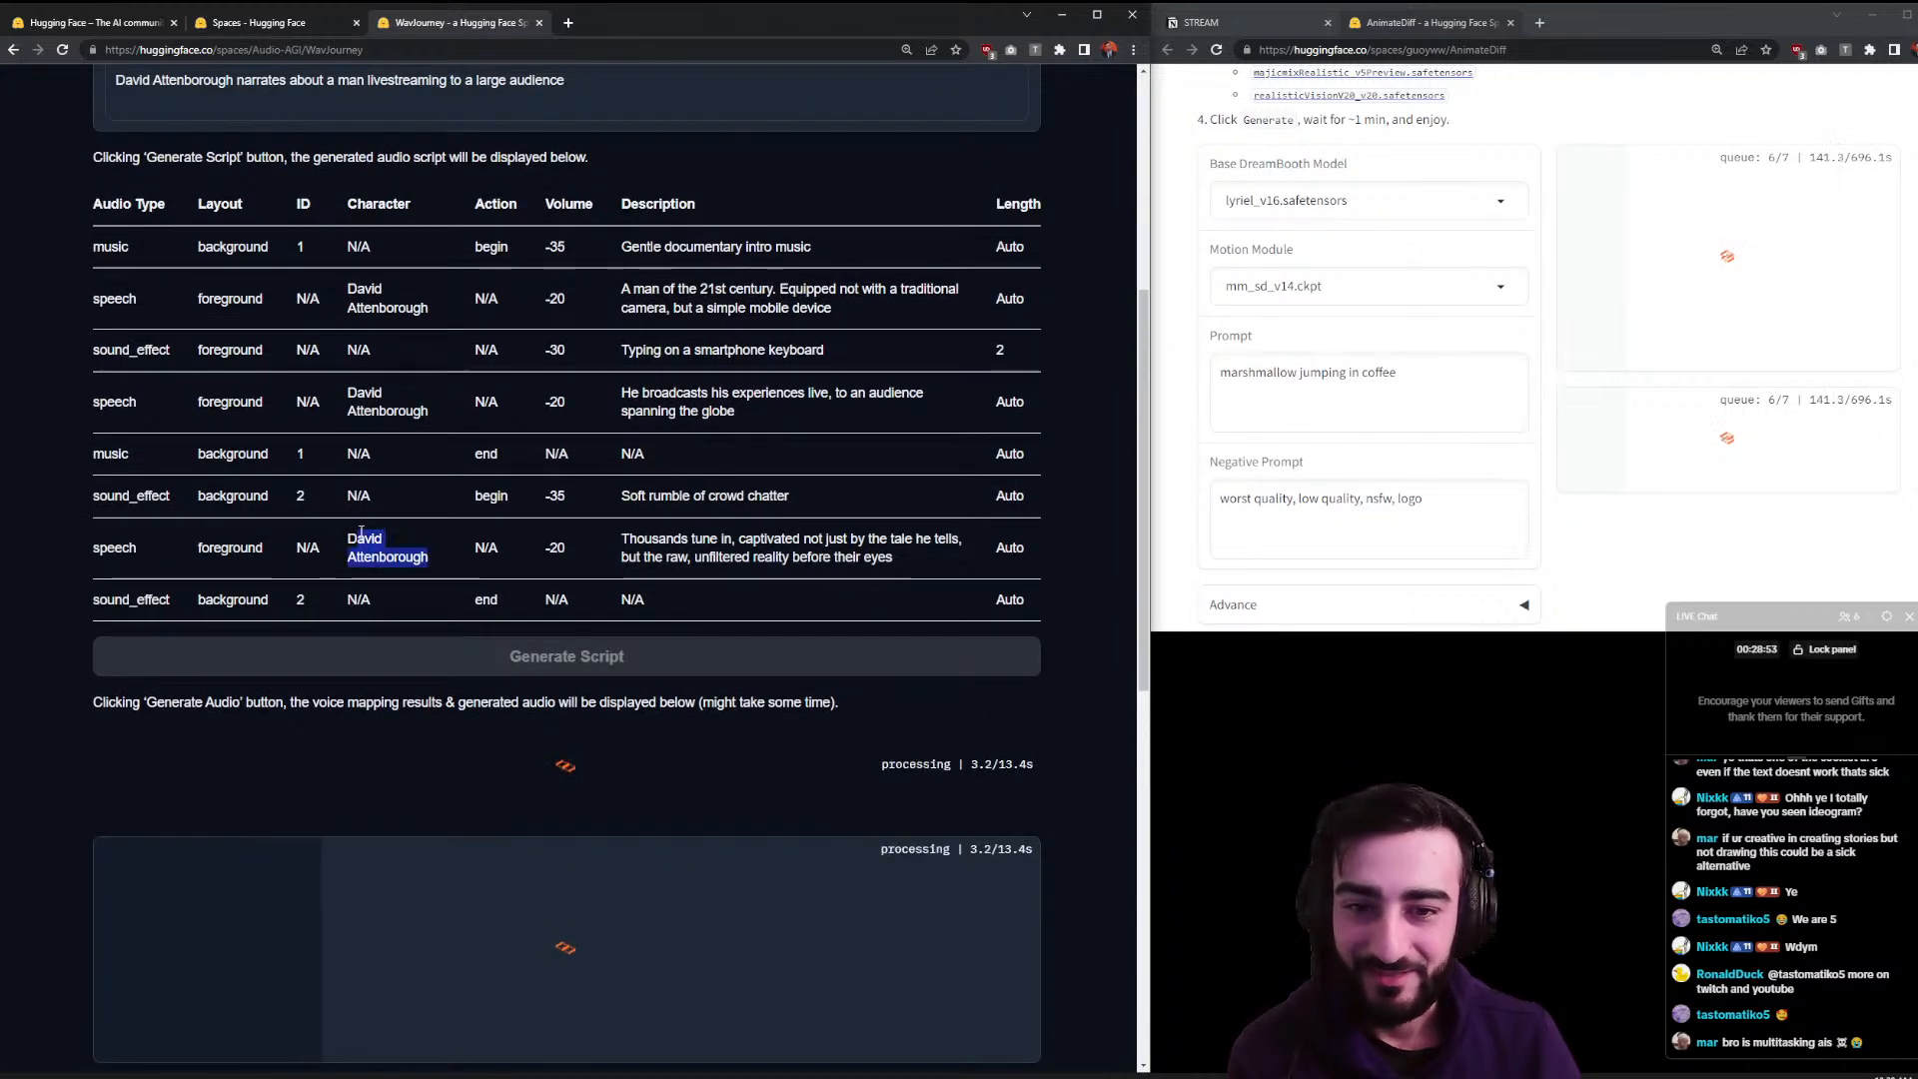
pyautogui.tripleClick(699, 547)
pyautogui.click(747, 547)
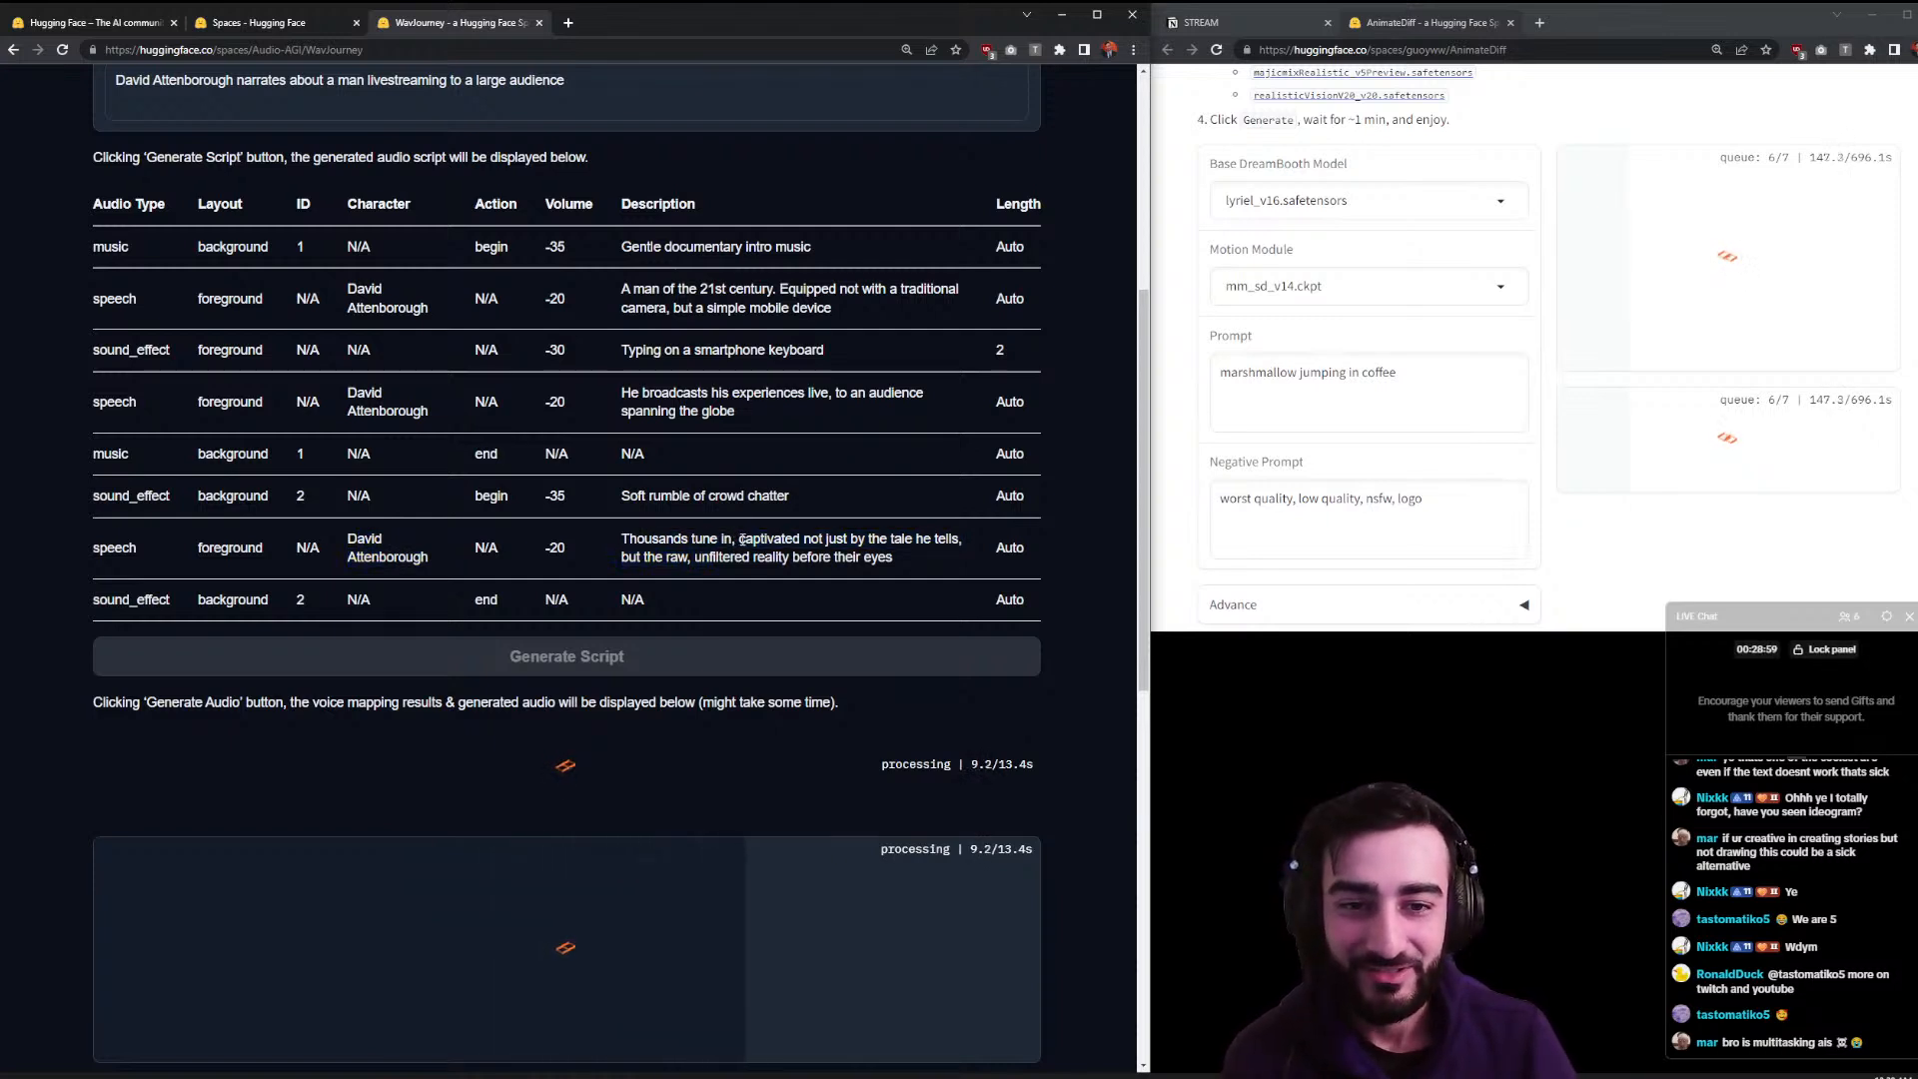
pyautogui.doubleClick(751, 540)
pyautogui.click(840, 541)
pyautogui.moveTo(840, 540); pyautogui.dragTo(912, 540)
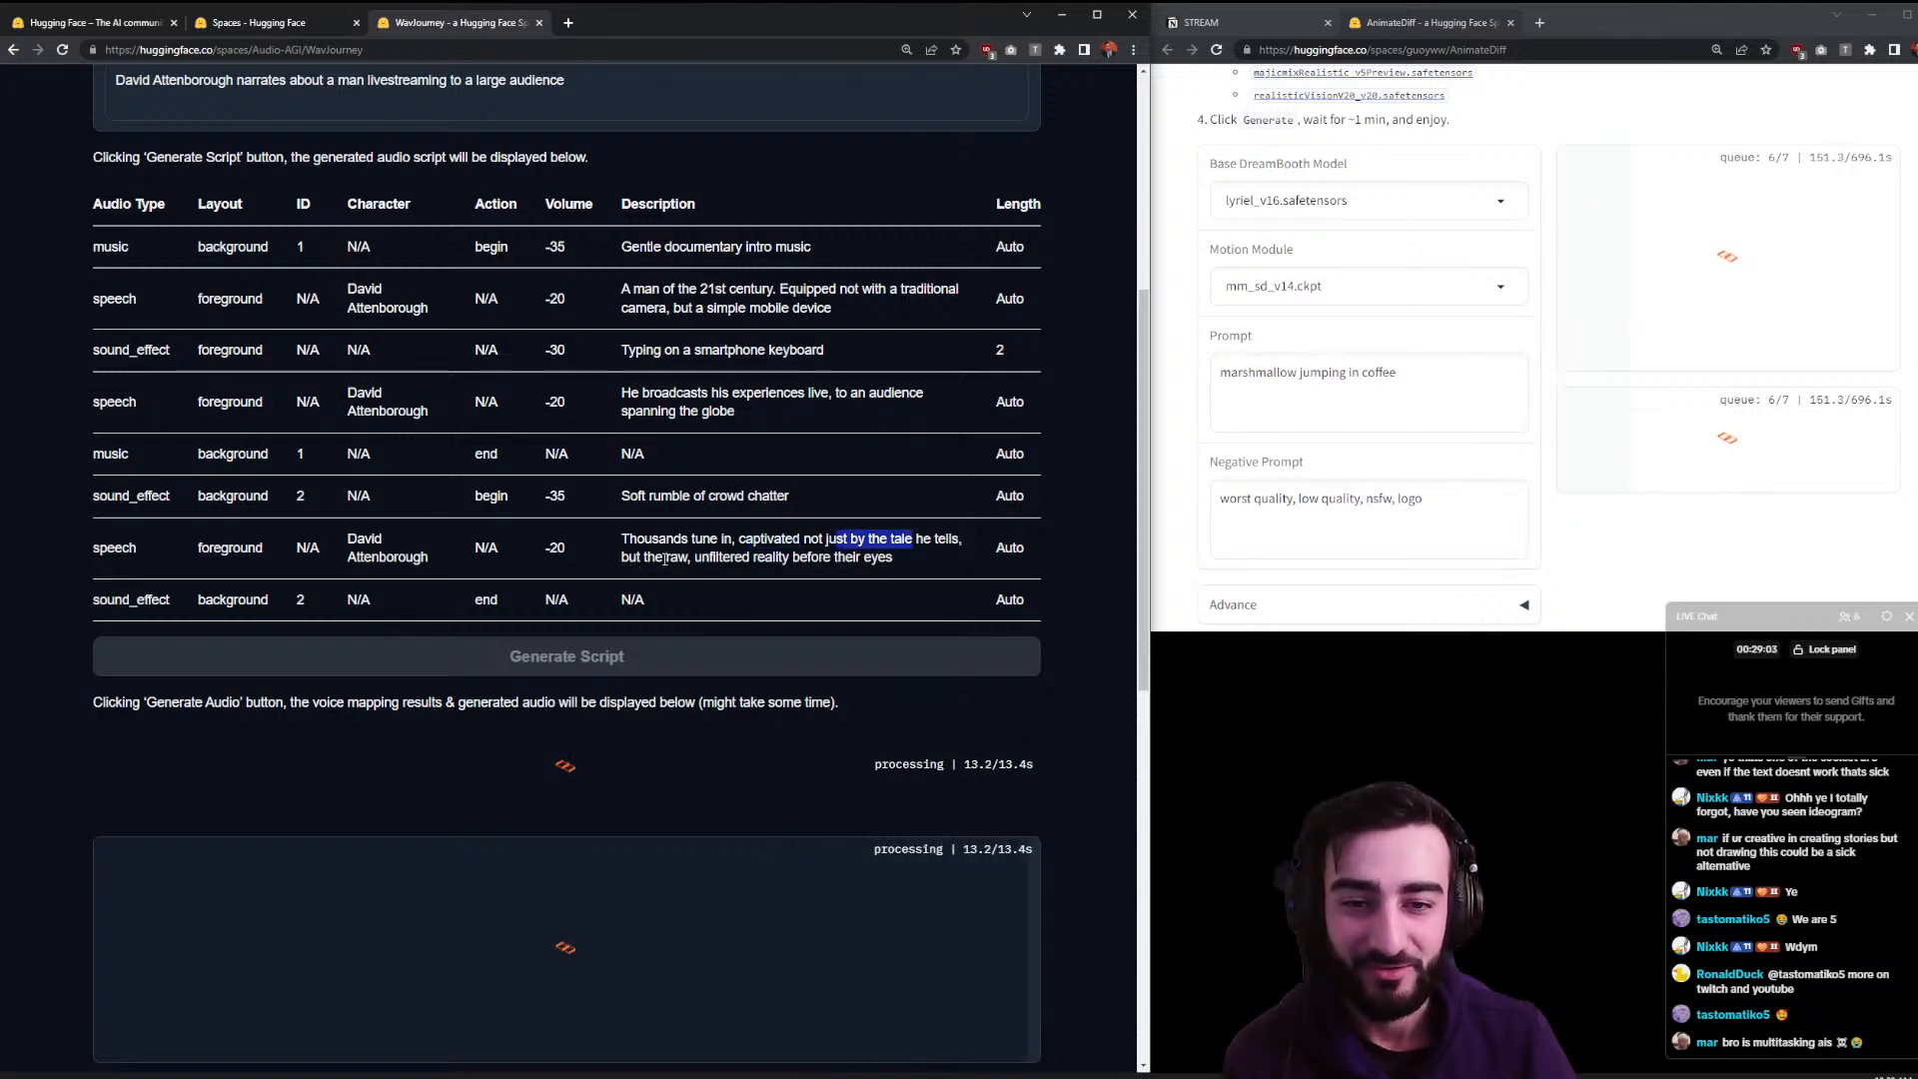
pyautogui.moveTo(708, 557); pyautogui.dragTo(871, 551)
pyautogui.click(820, 550)
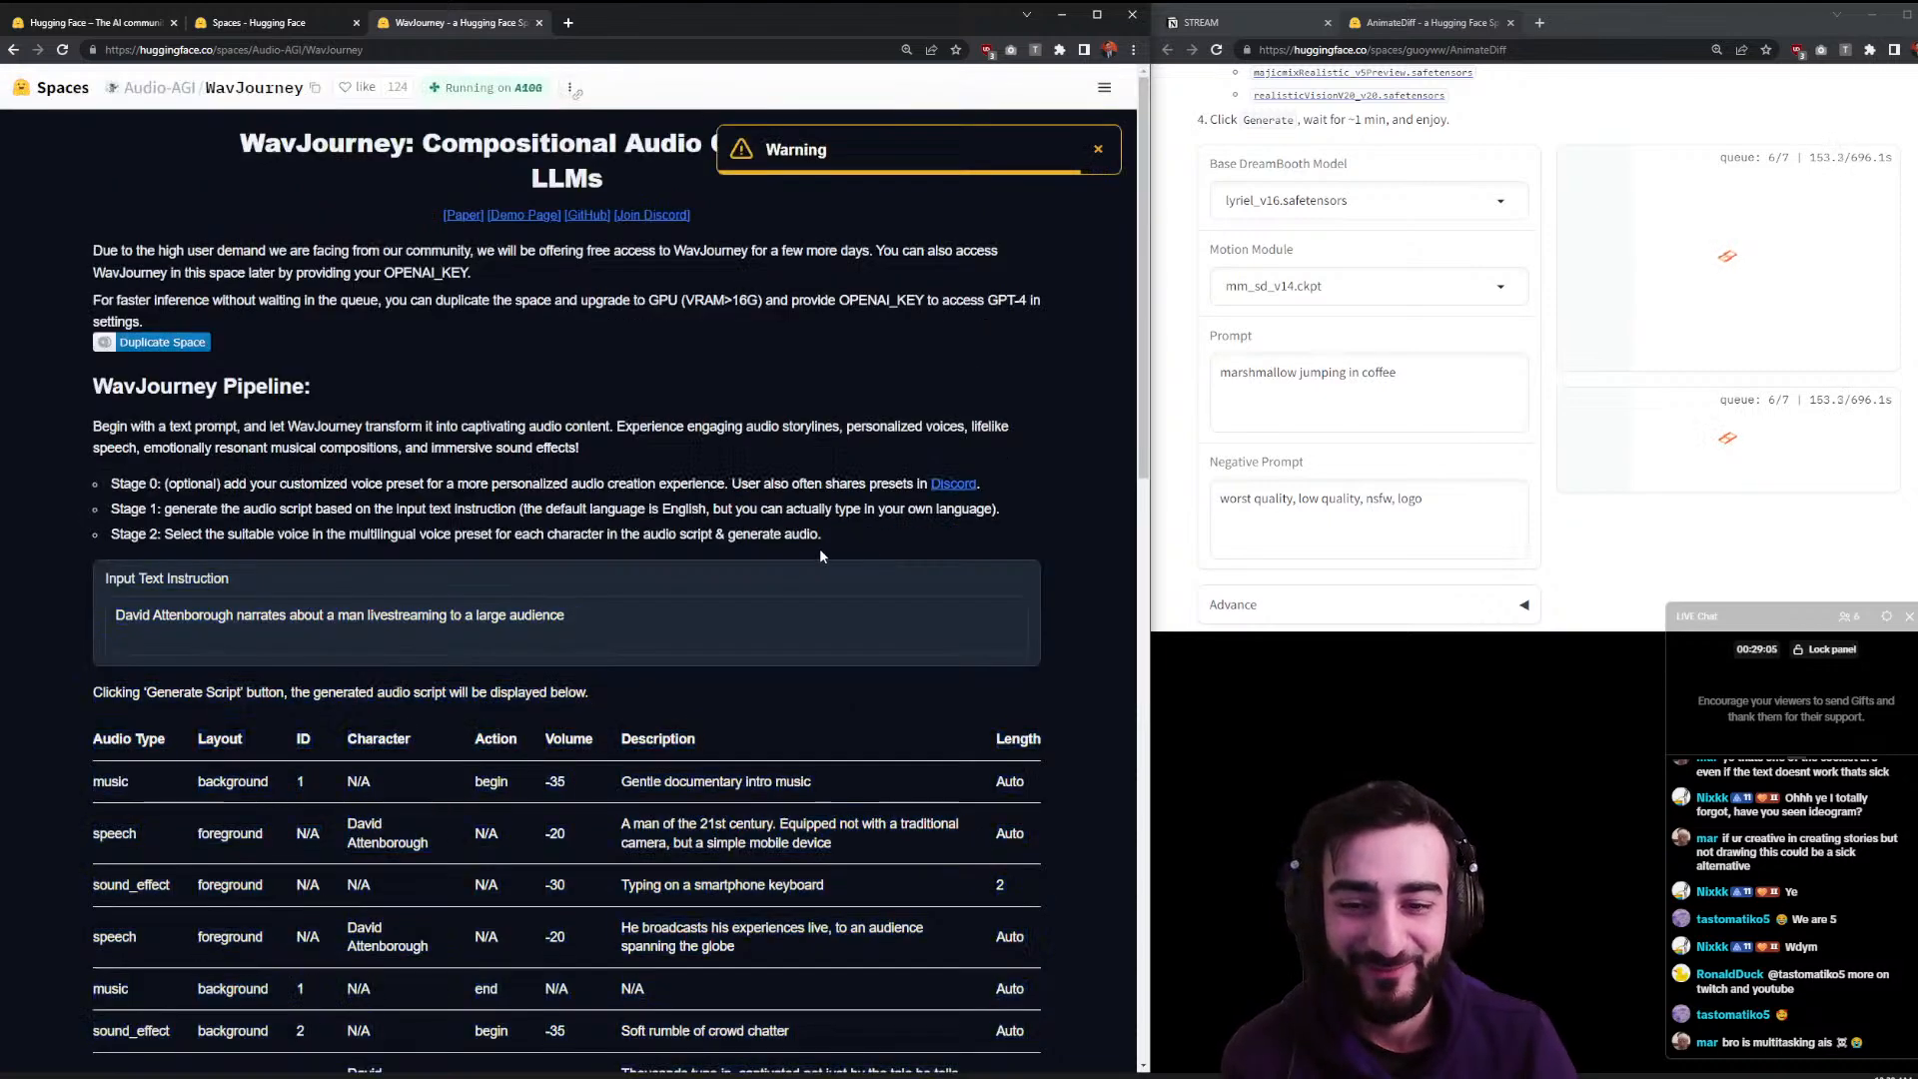
# - Scroll through the WavJourney page and read the Stage 1 explanation
pyautogui.scroll(-5, 837, 540)
pyautogui.scroll(-3, 838, 539)
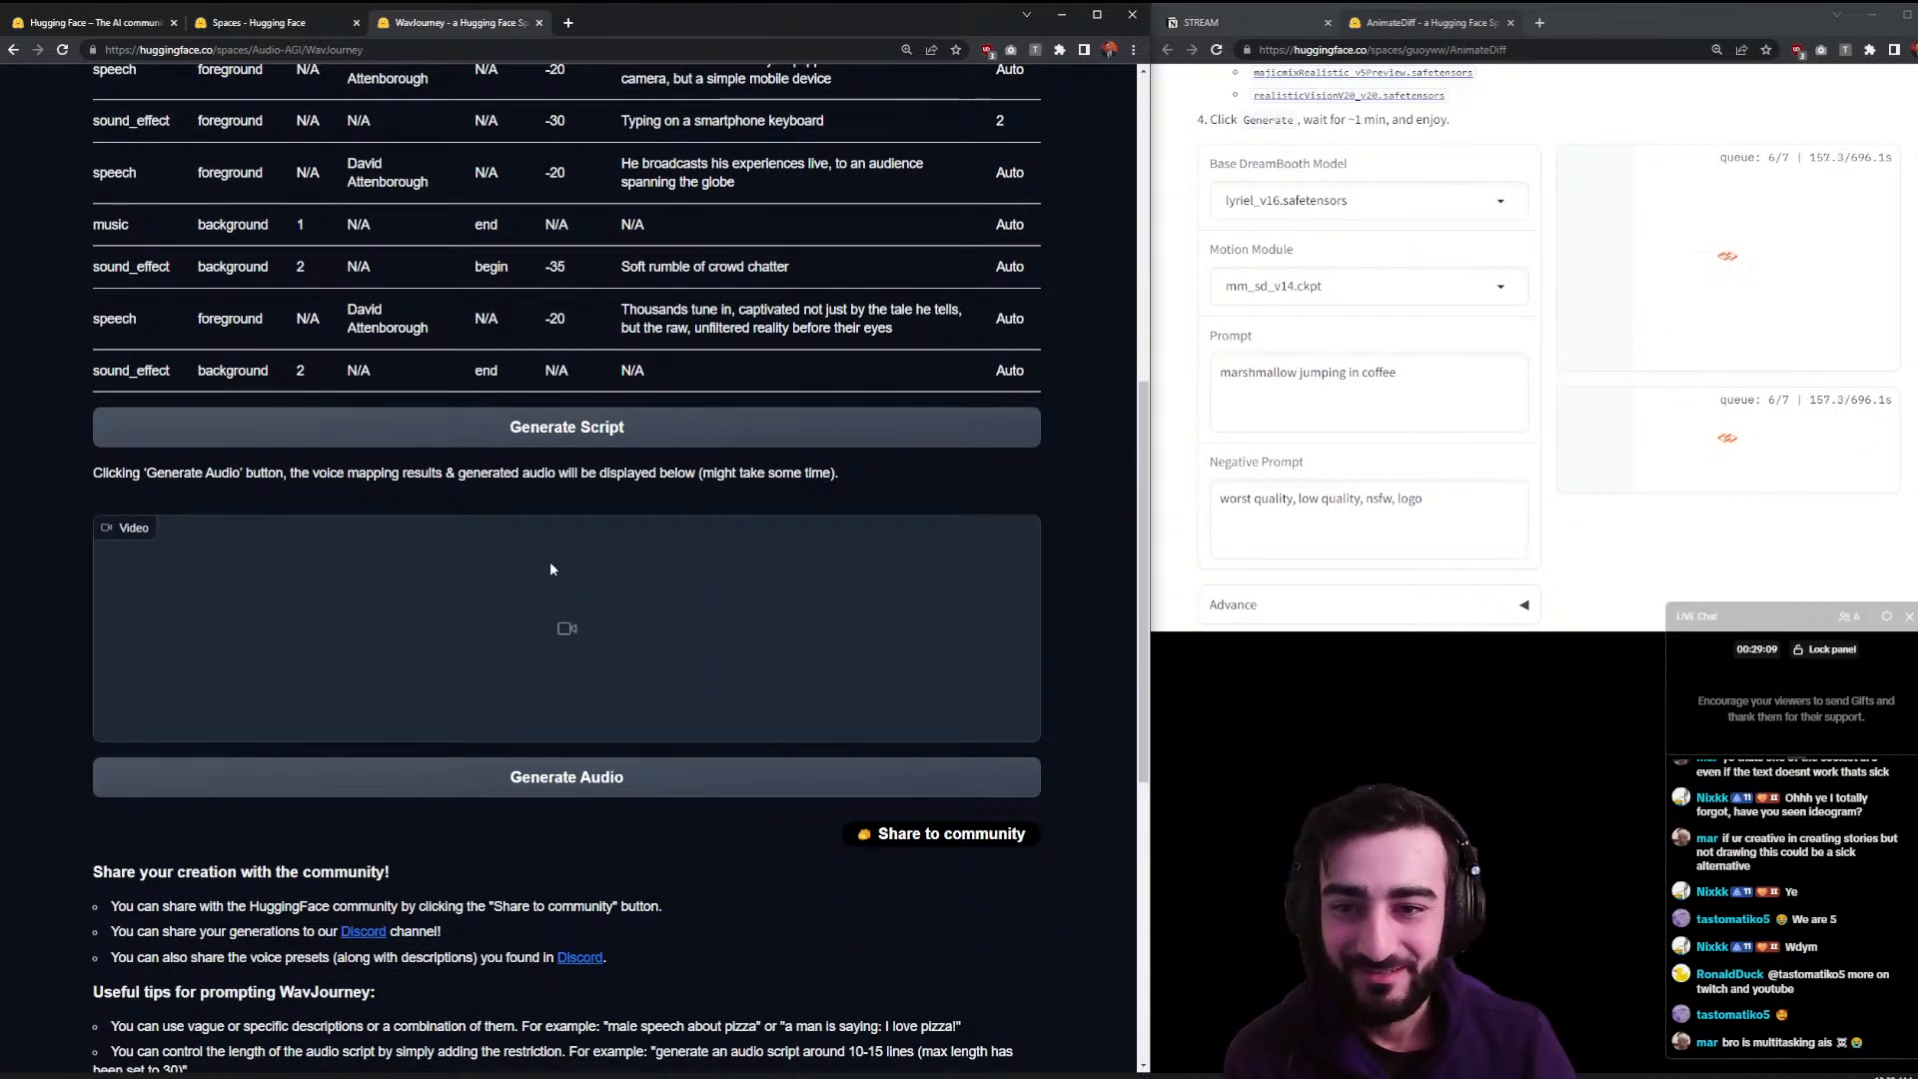
pyautogui.scroll(-6, 544, 552)
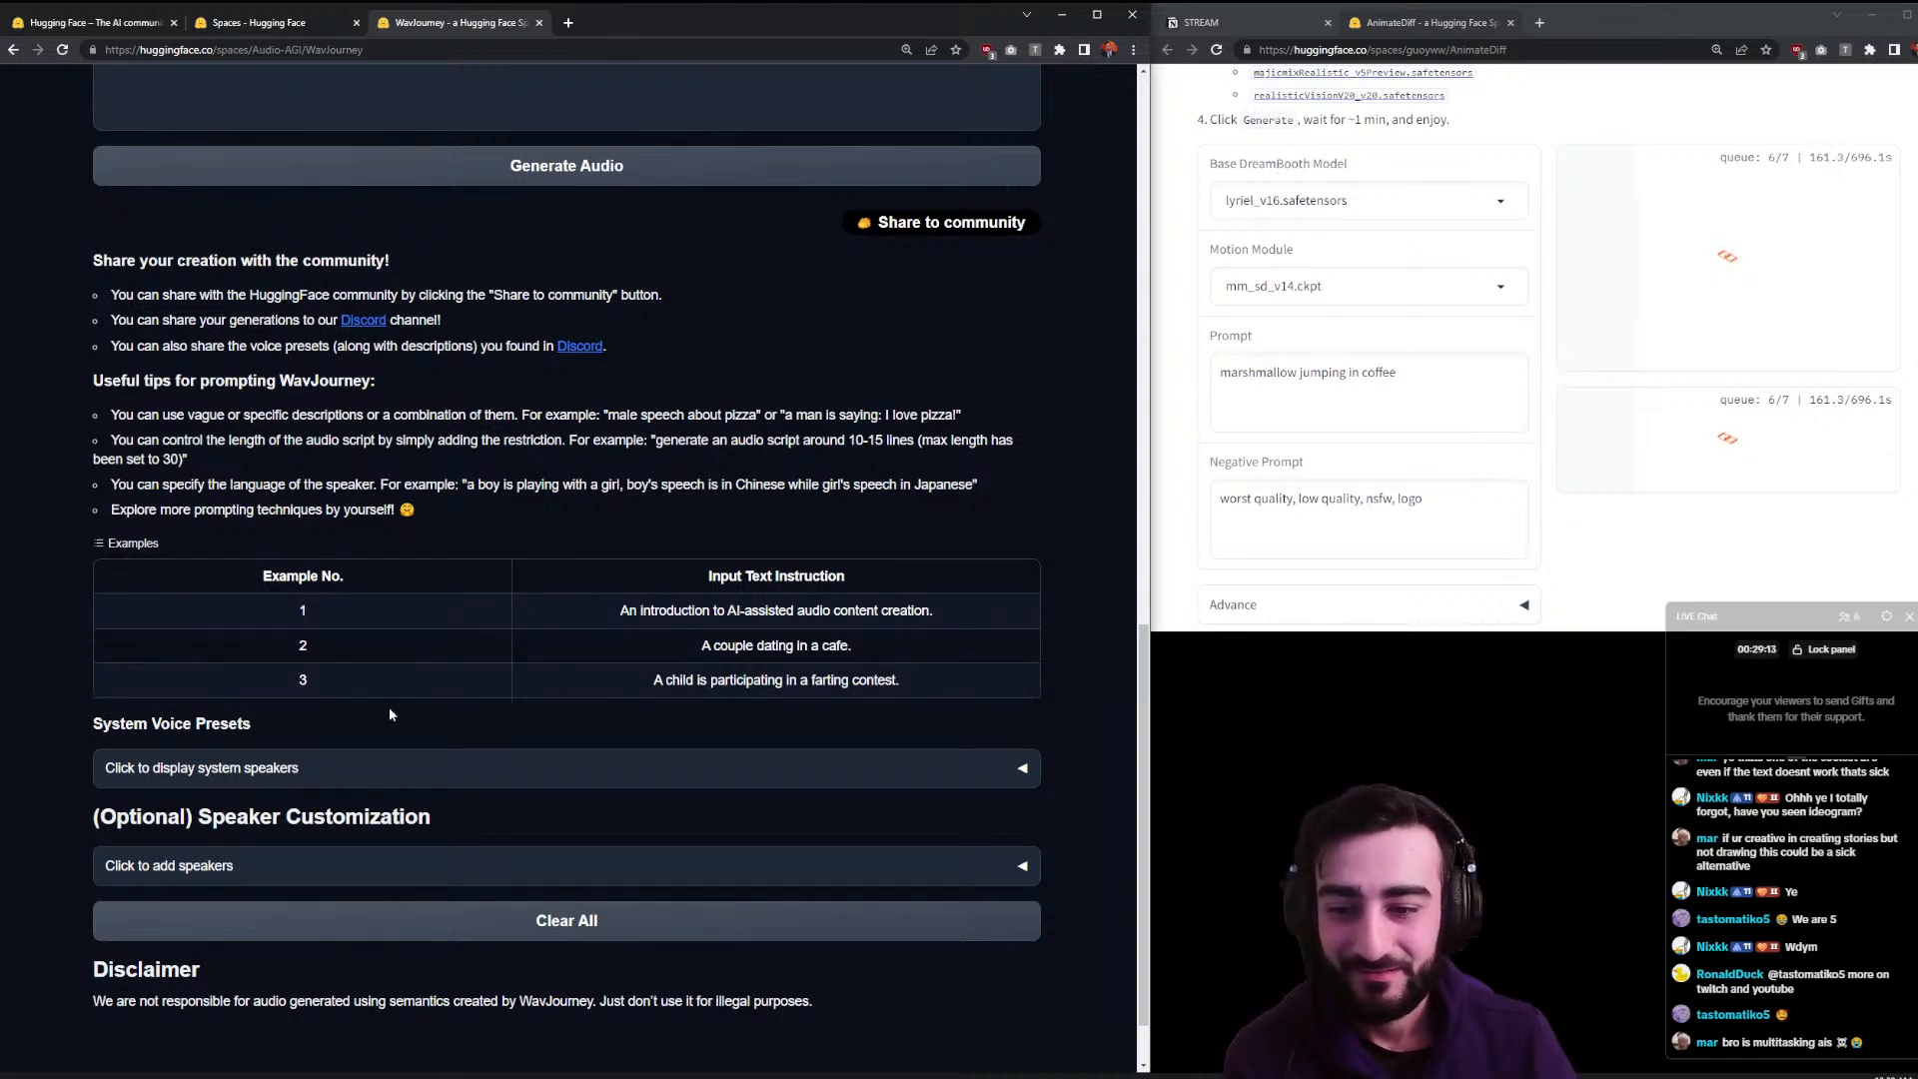
pyautogui.scroll(5, 282, 342)
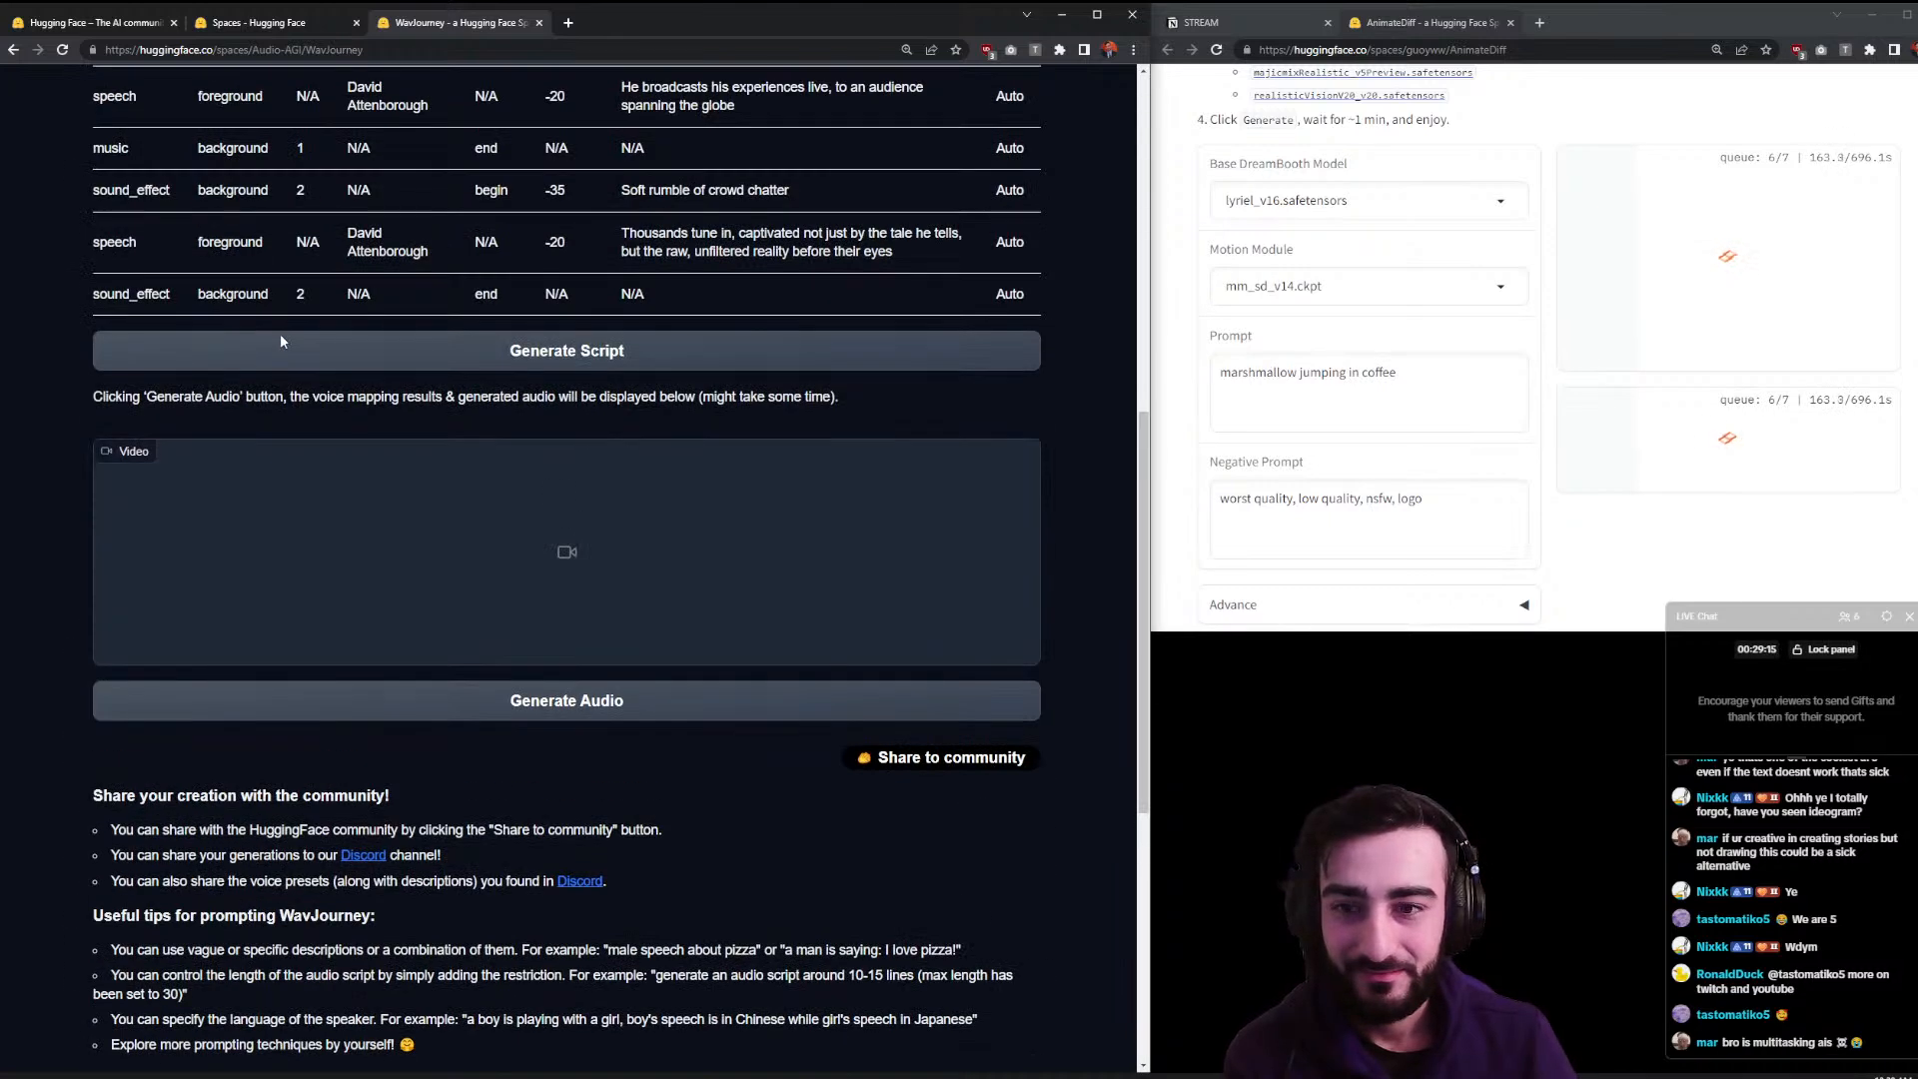
pyautogui.scroll(2, 283, 341)
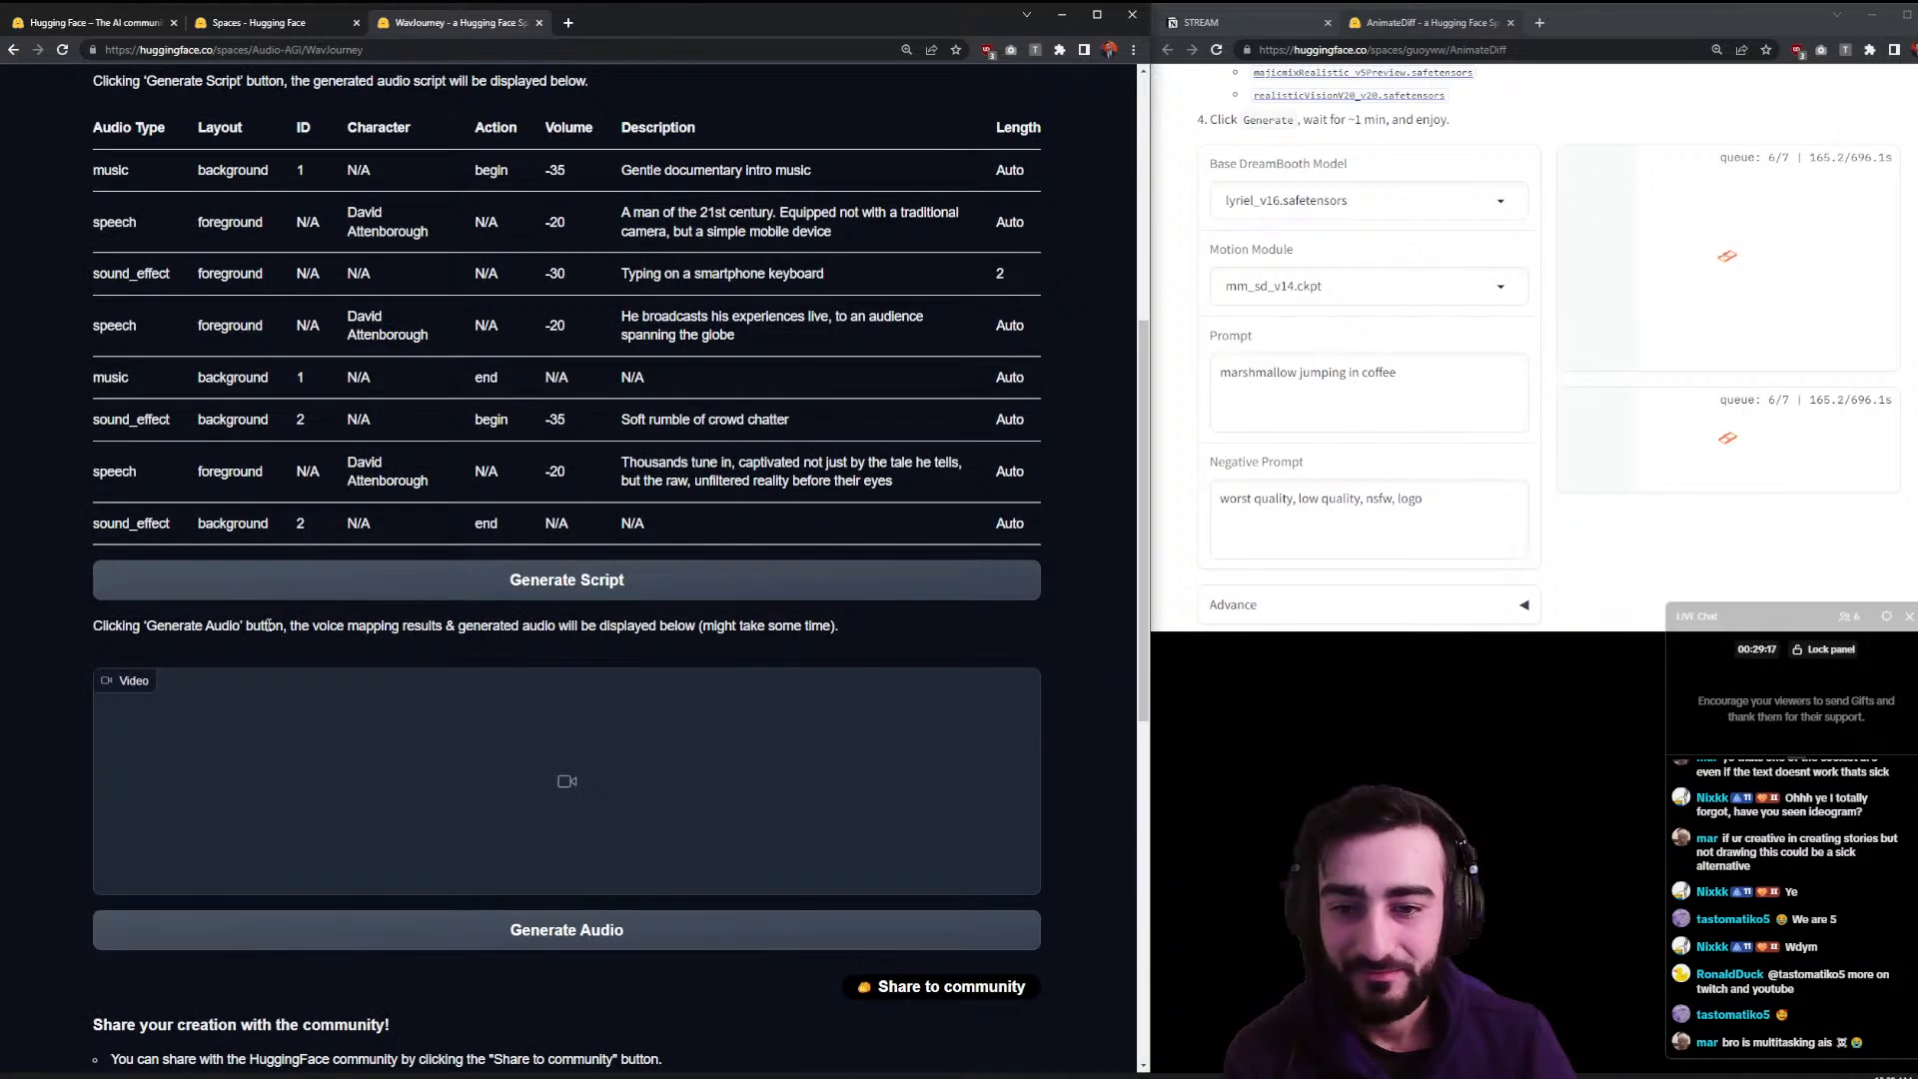
pyautogui.scroll(4, 241, 647)
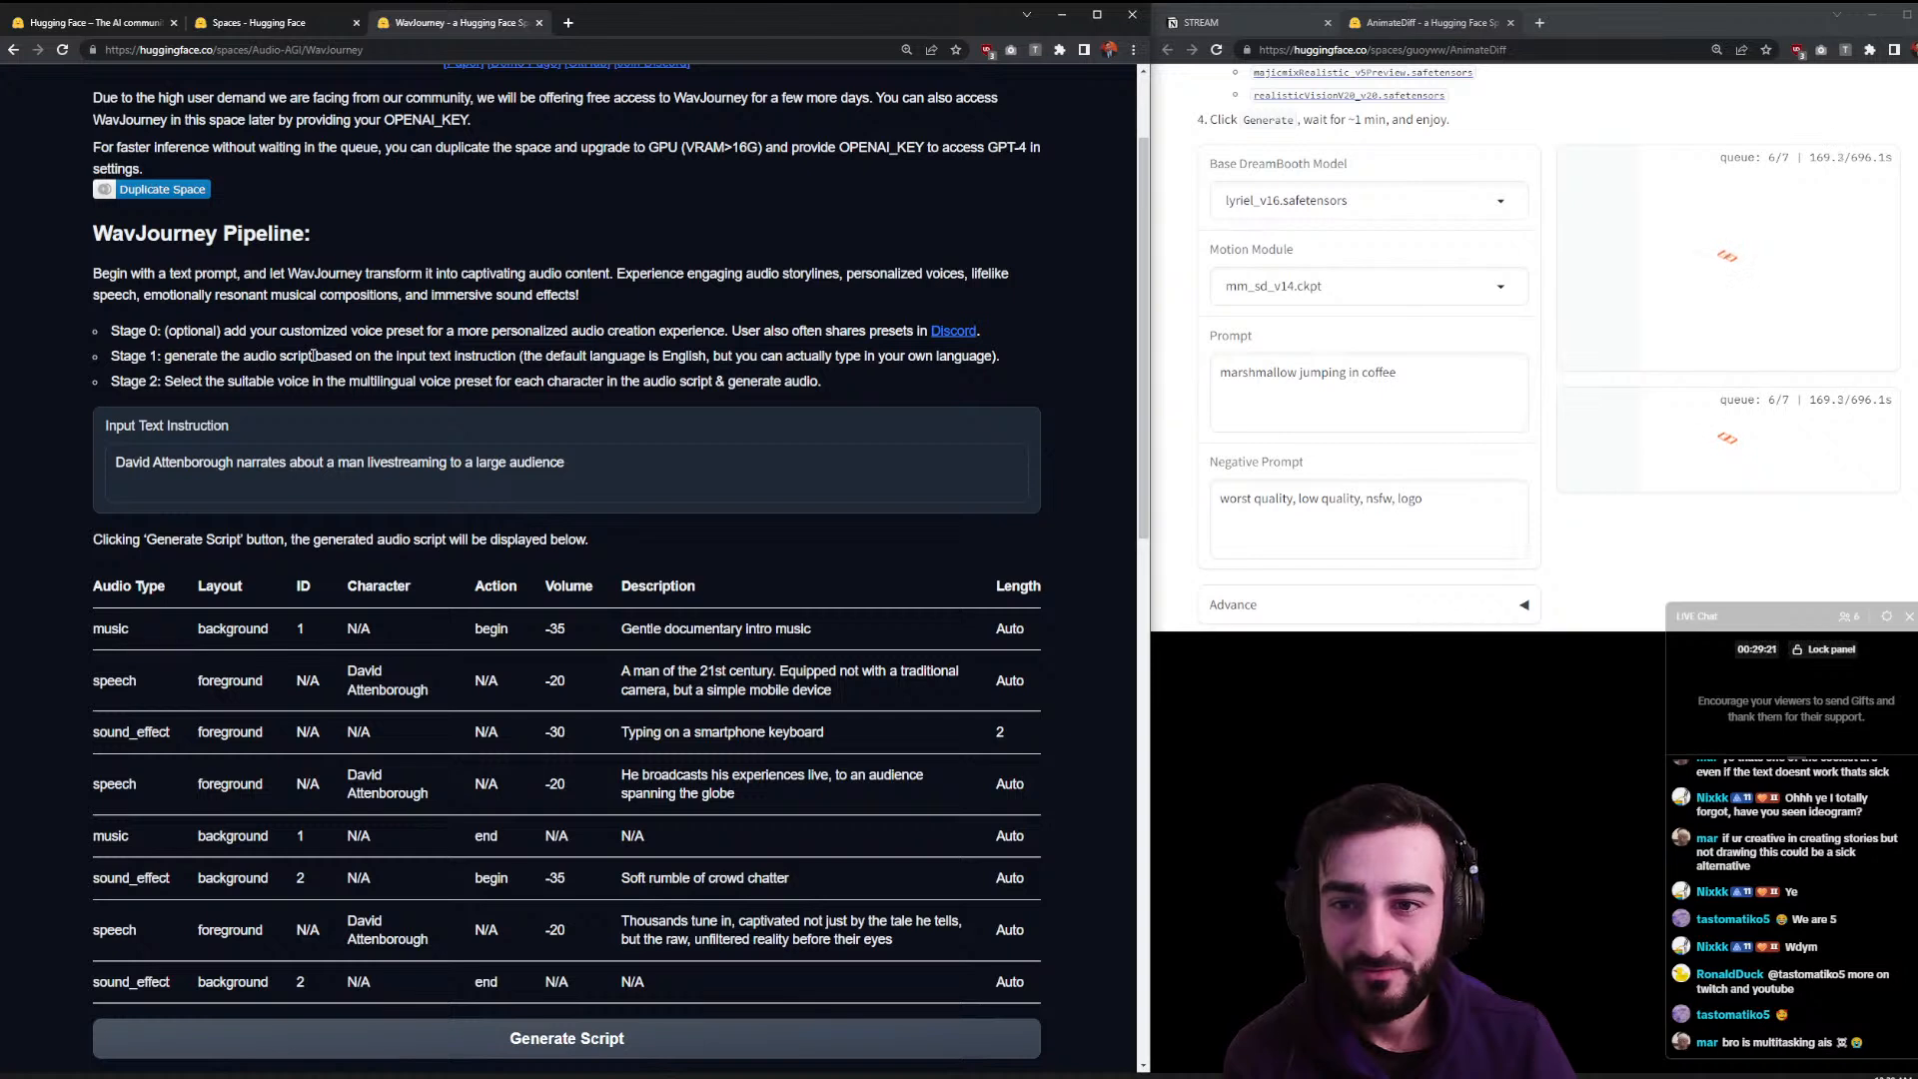
pyautogui.moveTo(313, 356); pyautogui.dragTo(528, 364)
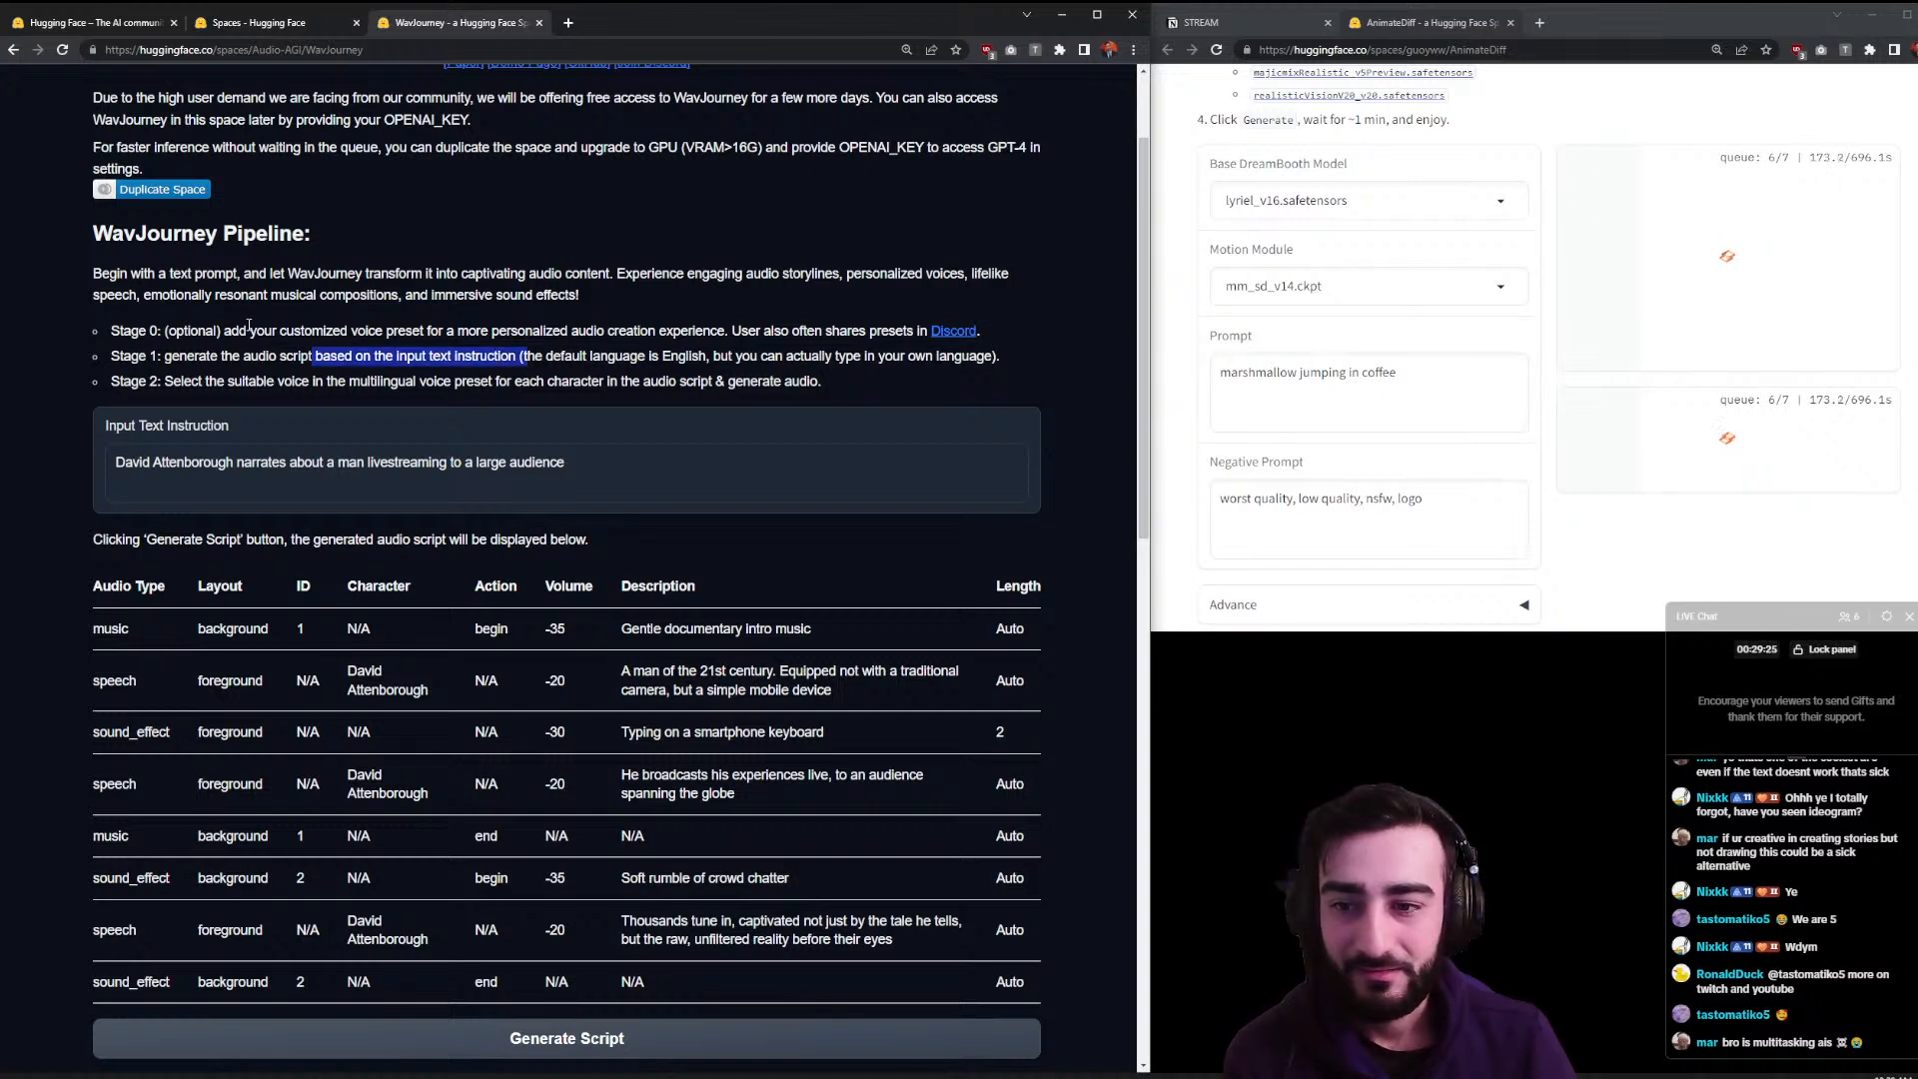
pyautogui.moveTo(238, 539); pyautogui.dragTo(603, 546)
pyautogui.click(392, 538)
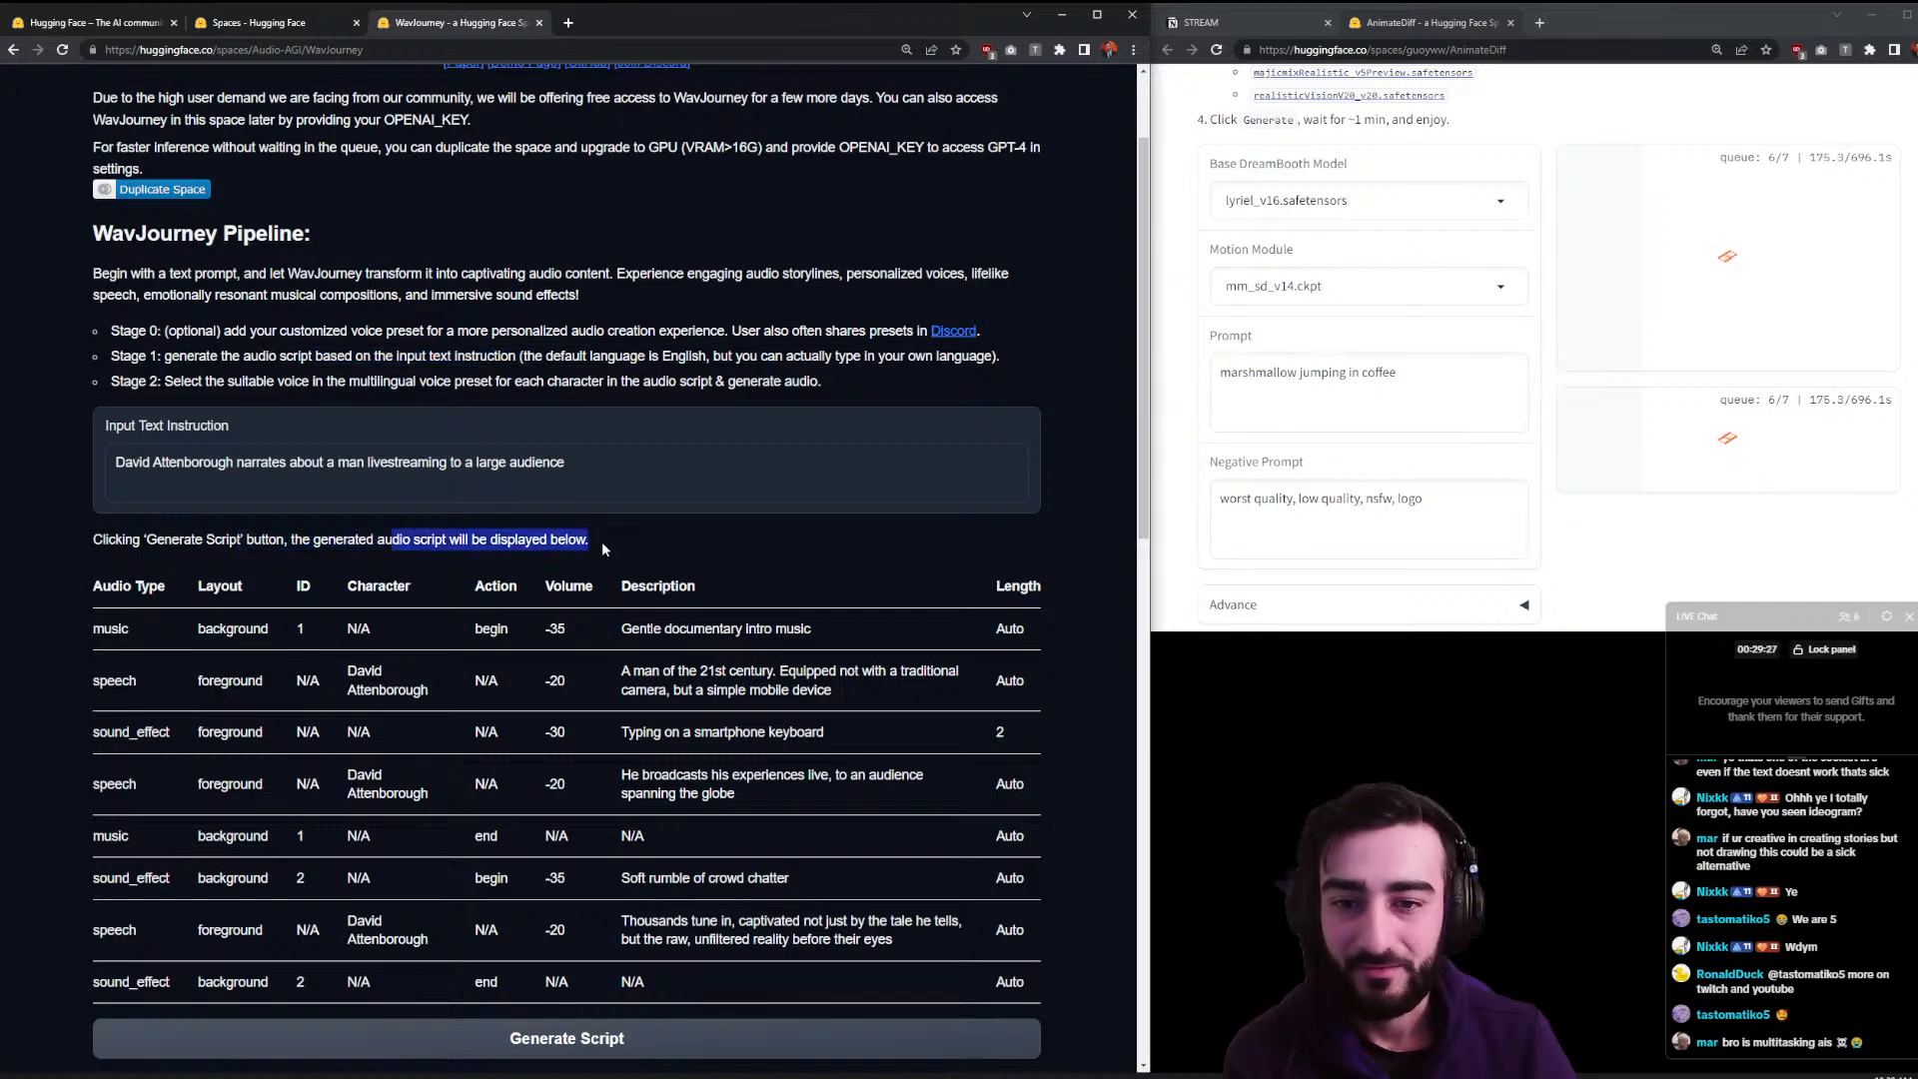
# - Read the audio generation note, rerun Generate Audio, and move WavJourney into the right window
pyautogui.scroll(-3, 604, 546)
pyautogui.scroll(-1, 604, 545)
pyautogui.moveTo(335, 626); pyautogui.dragTo(725, 627)
pyautogui.click(625, 724)
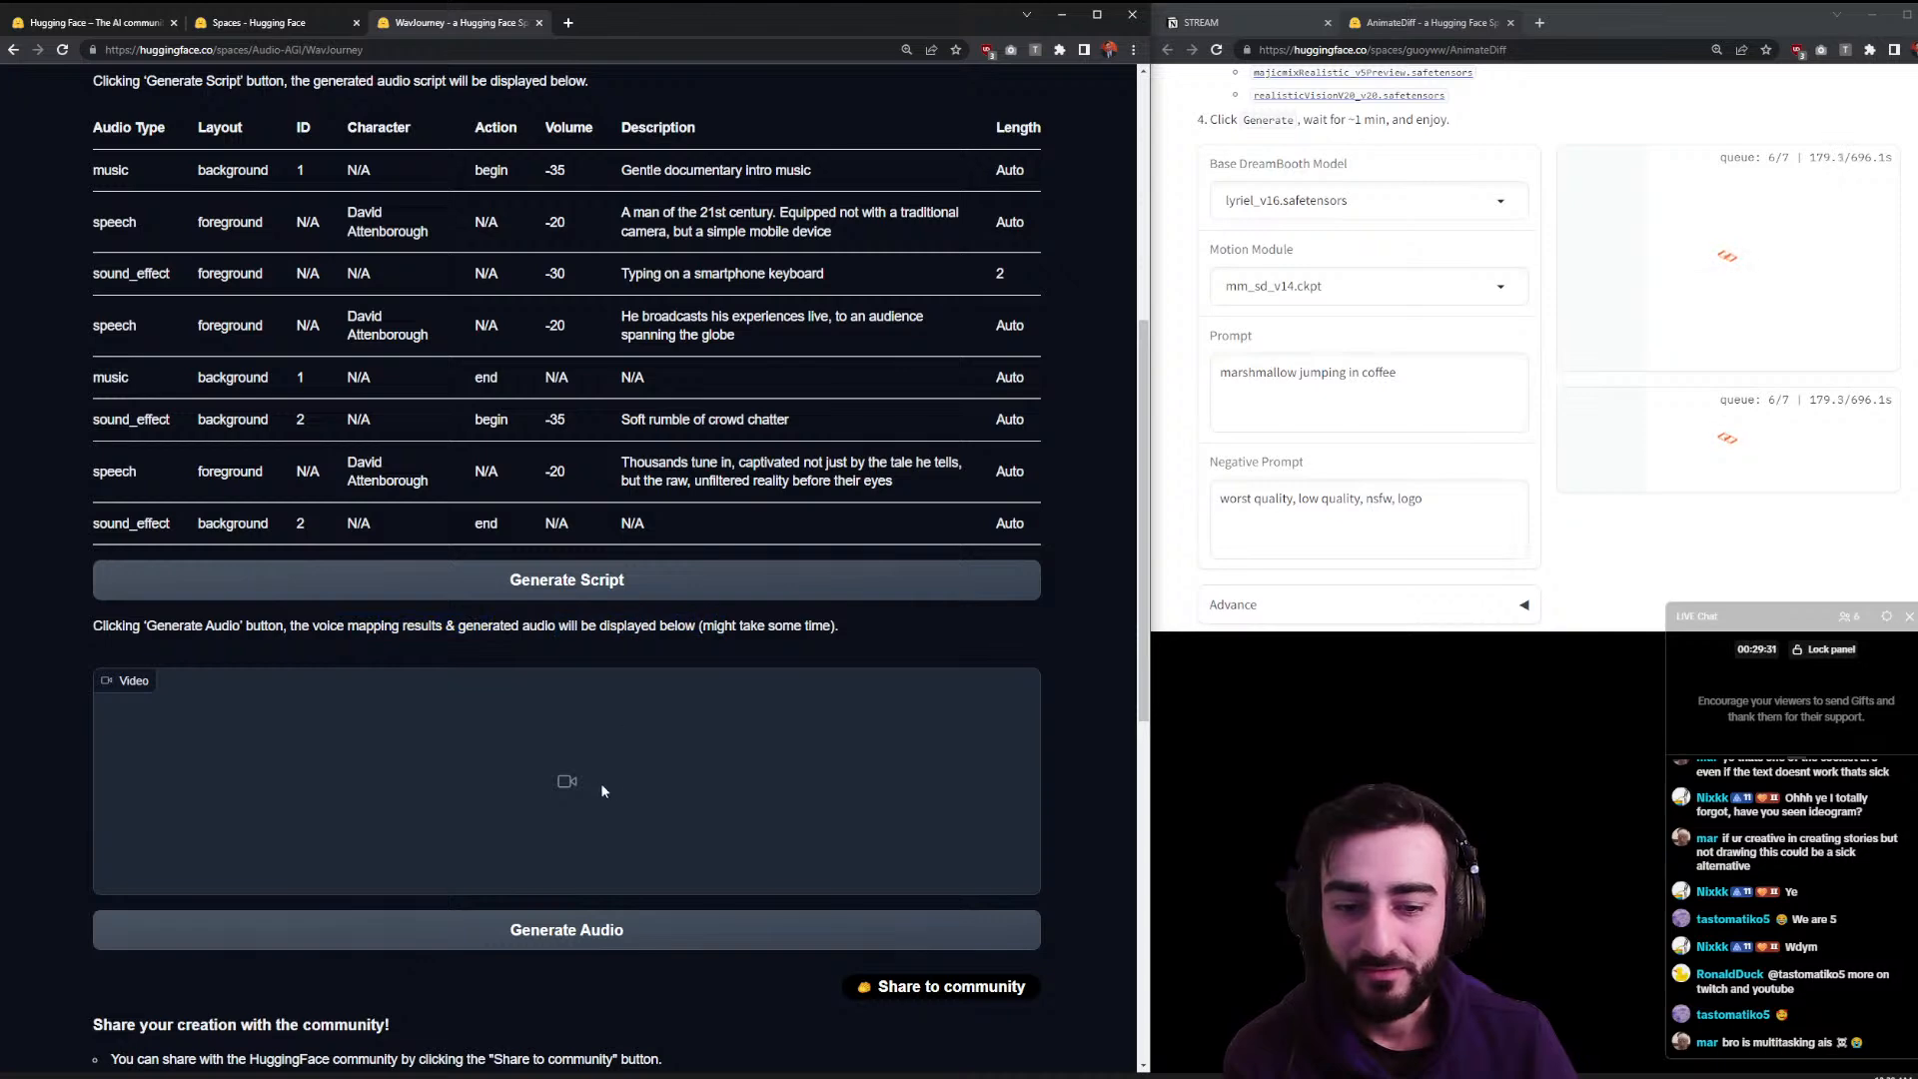
pyautogui.scroll(-3, 605, 786)
pyautogui.click(499, 647)
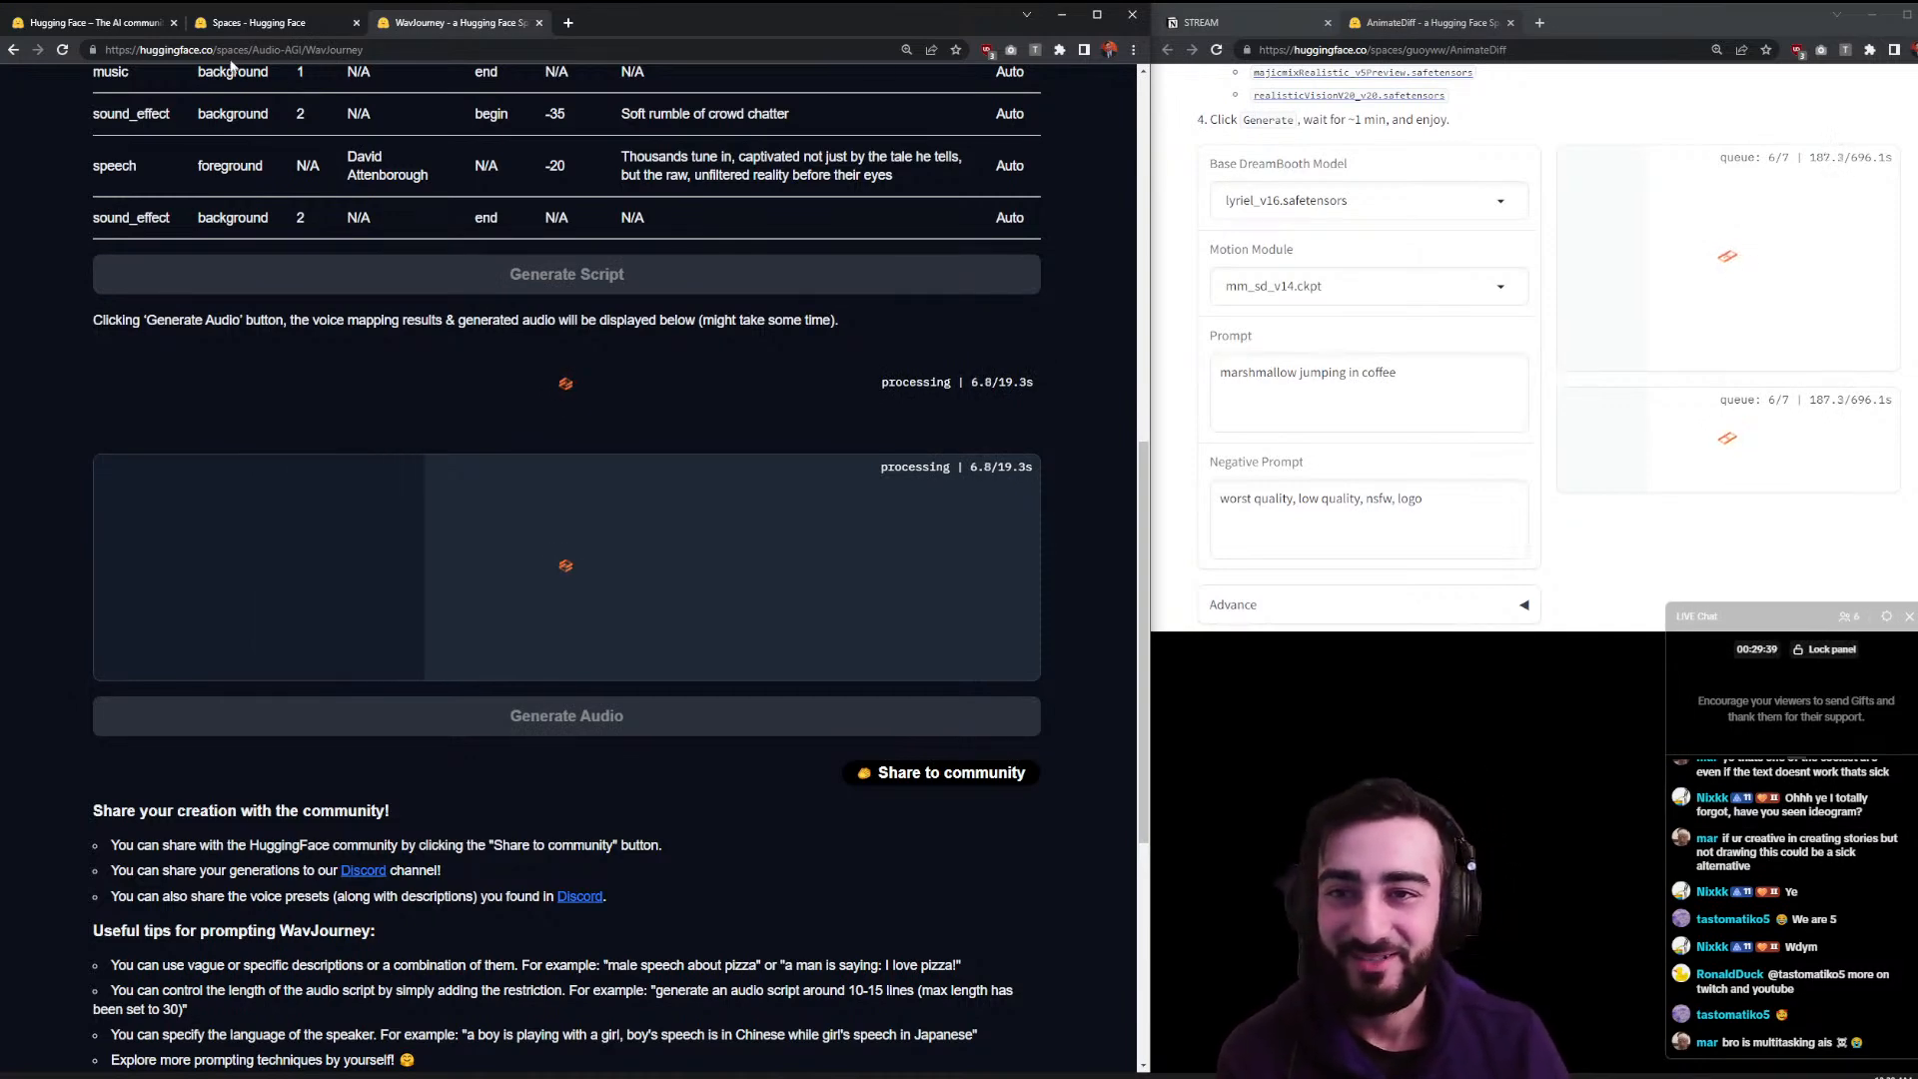
pyautogui.moveTo(497, 12); pyautogui.dragTo(1614, 22)
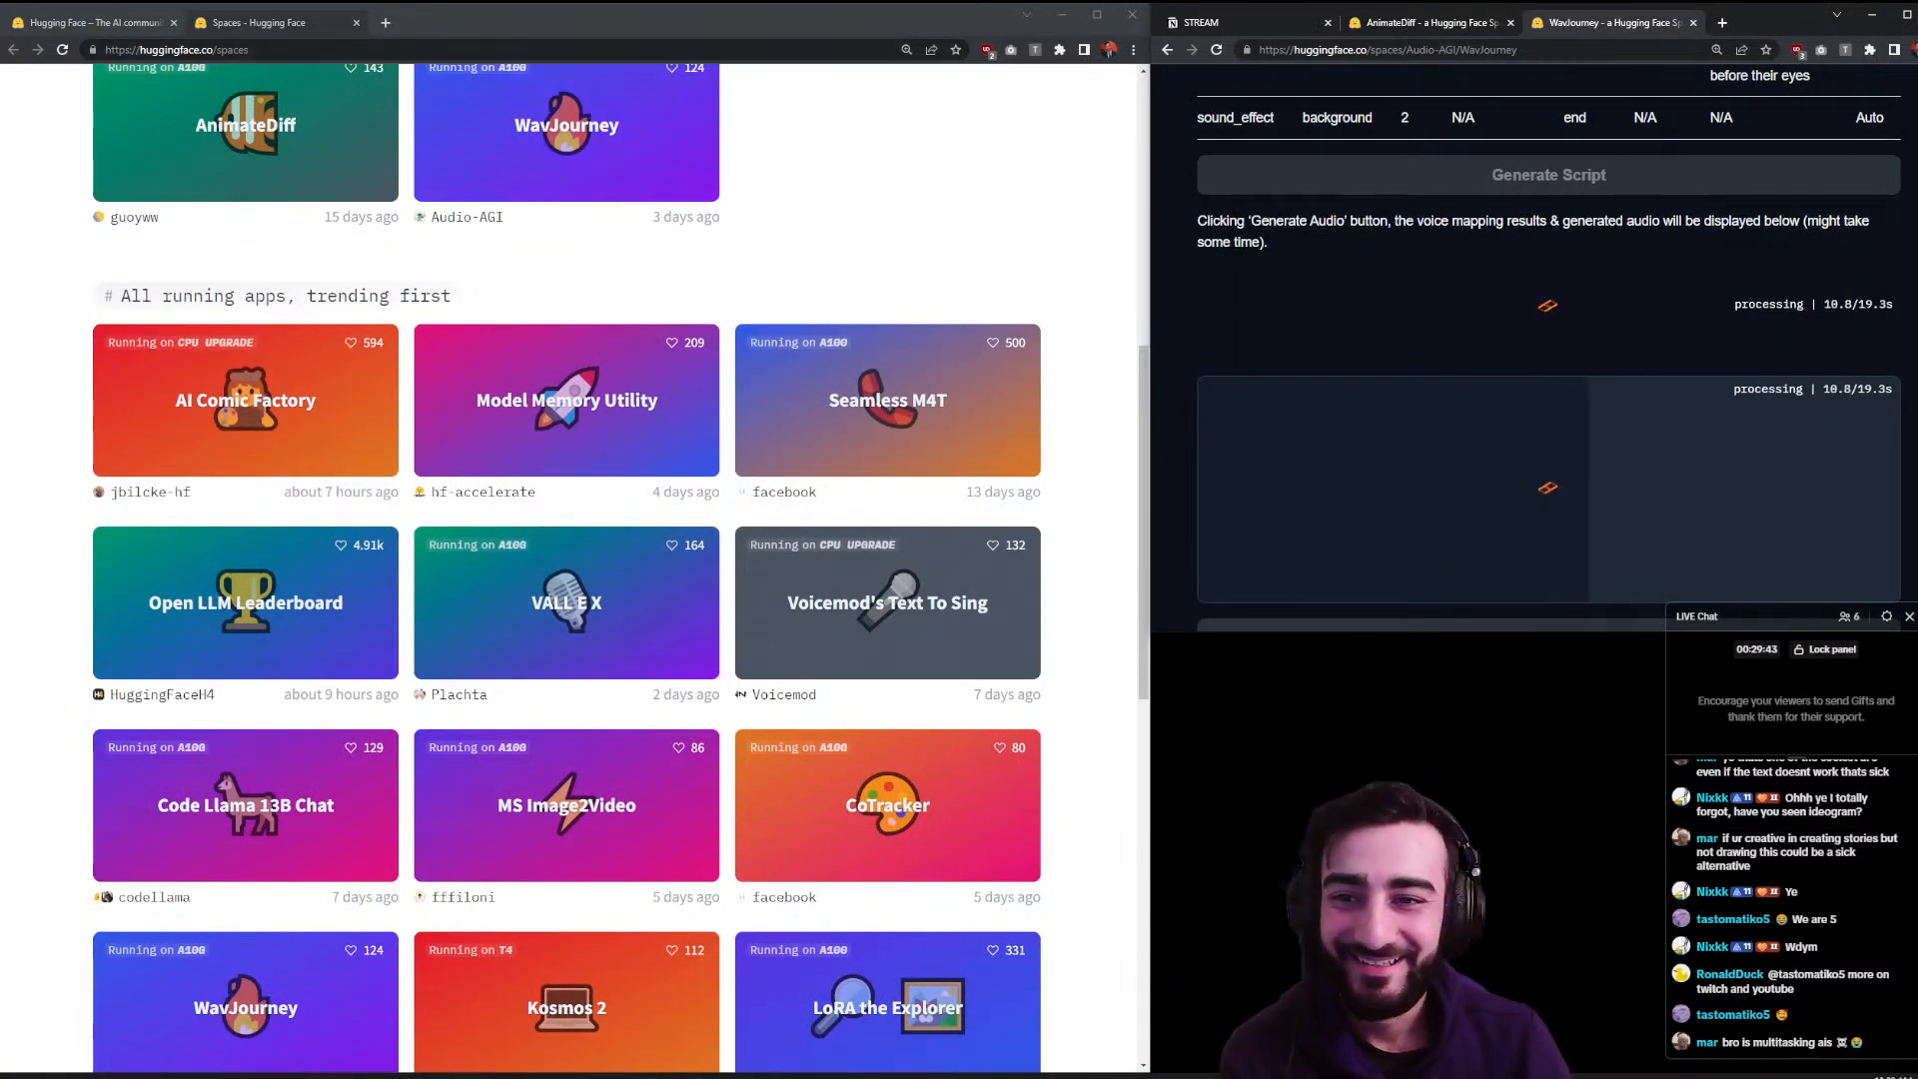
# - Check WavJourney's warning notice and the AnimateDiff Space in the right window
pyautogui.scroll(-2, 1116, 346)
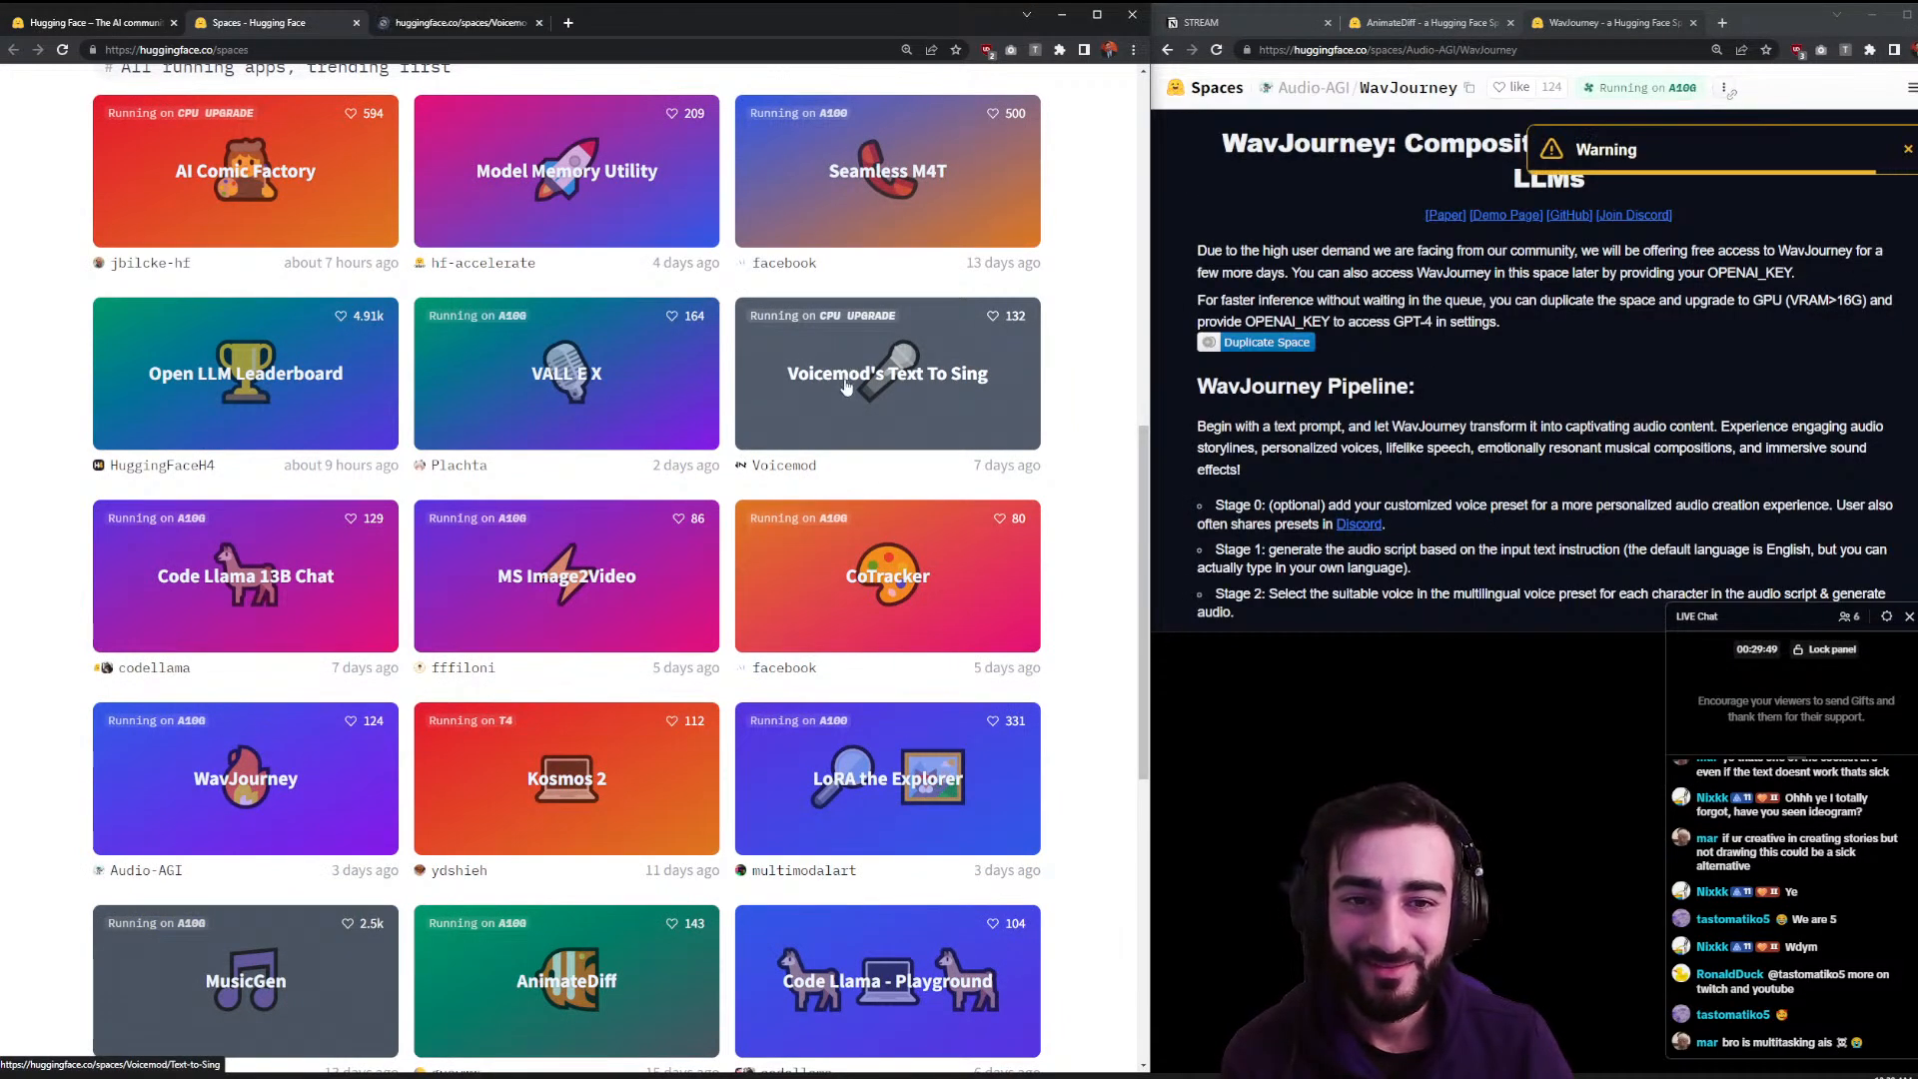
pyautogui.click(1714, 137)
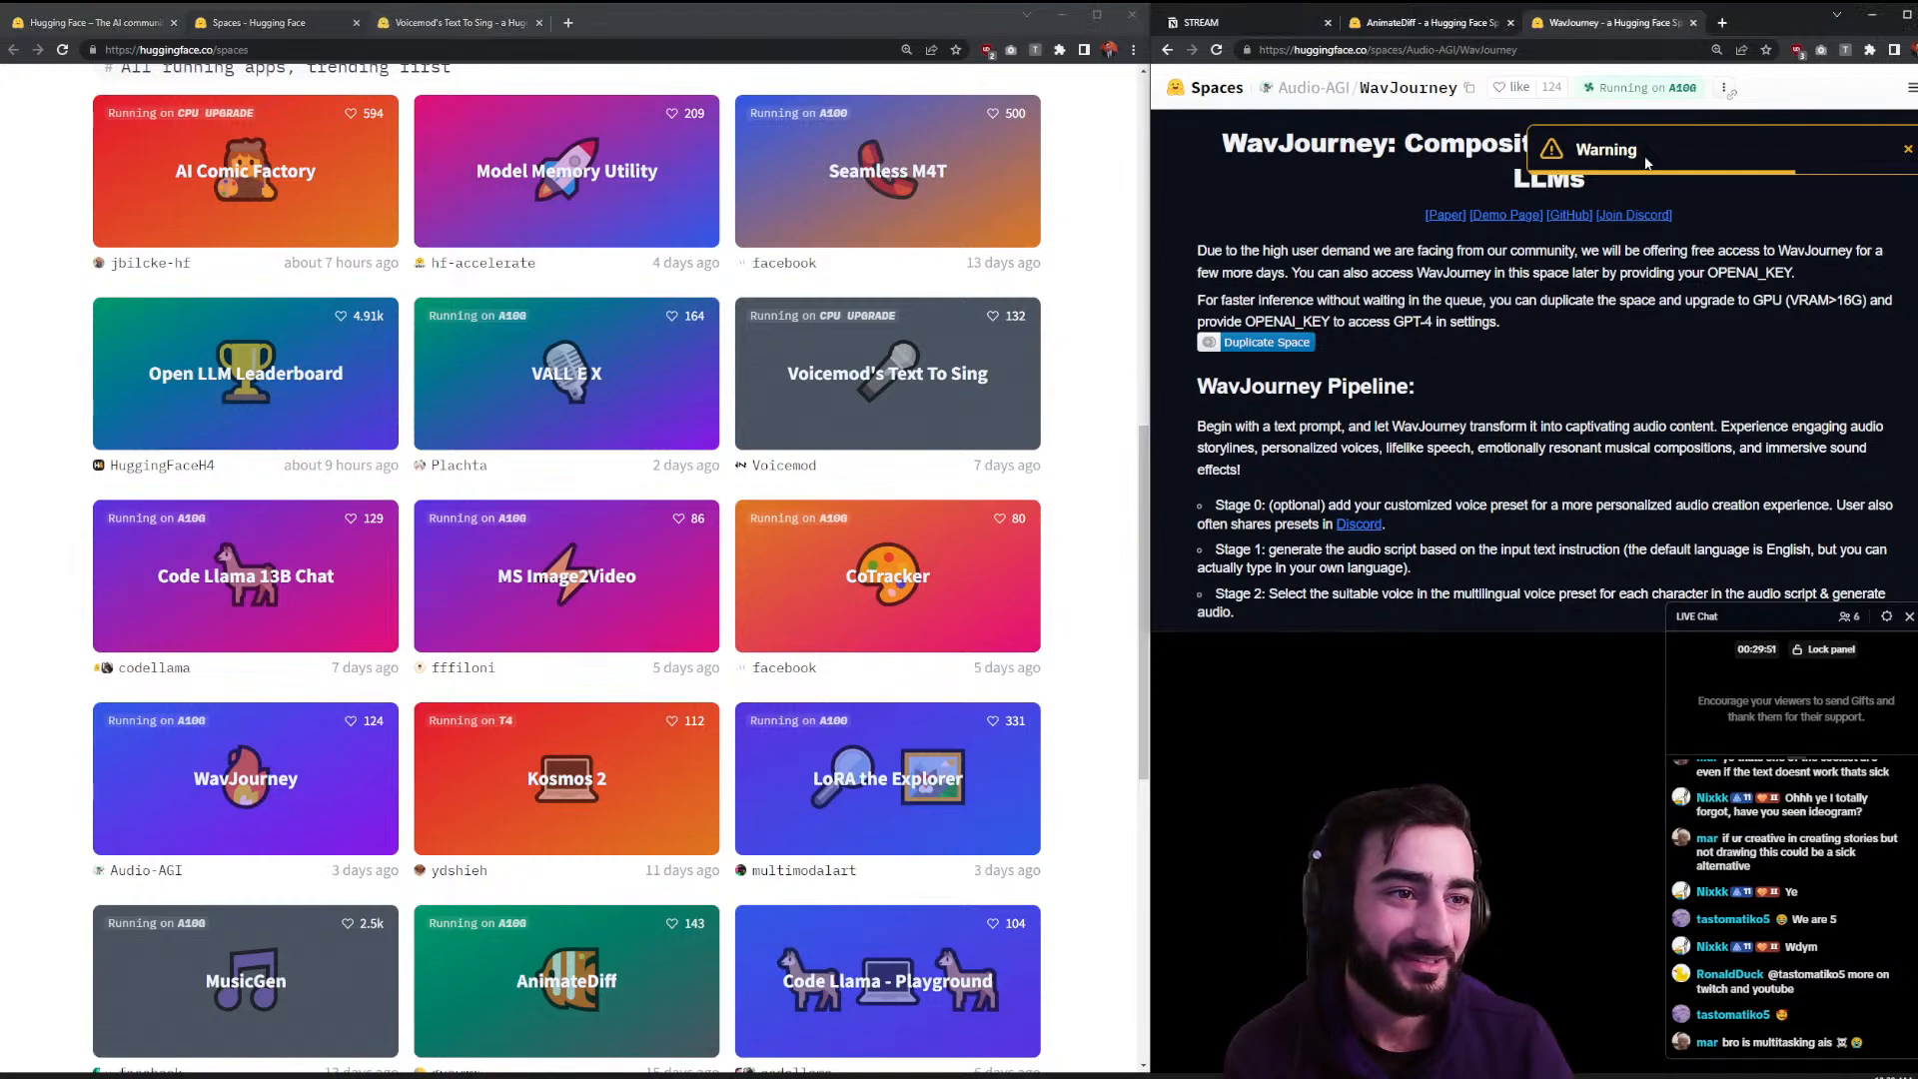
pyautogui.scroll(-15, 1460, 590)
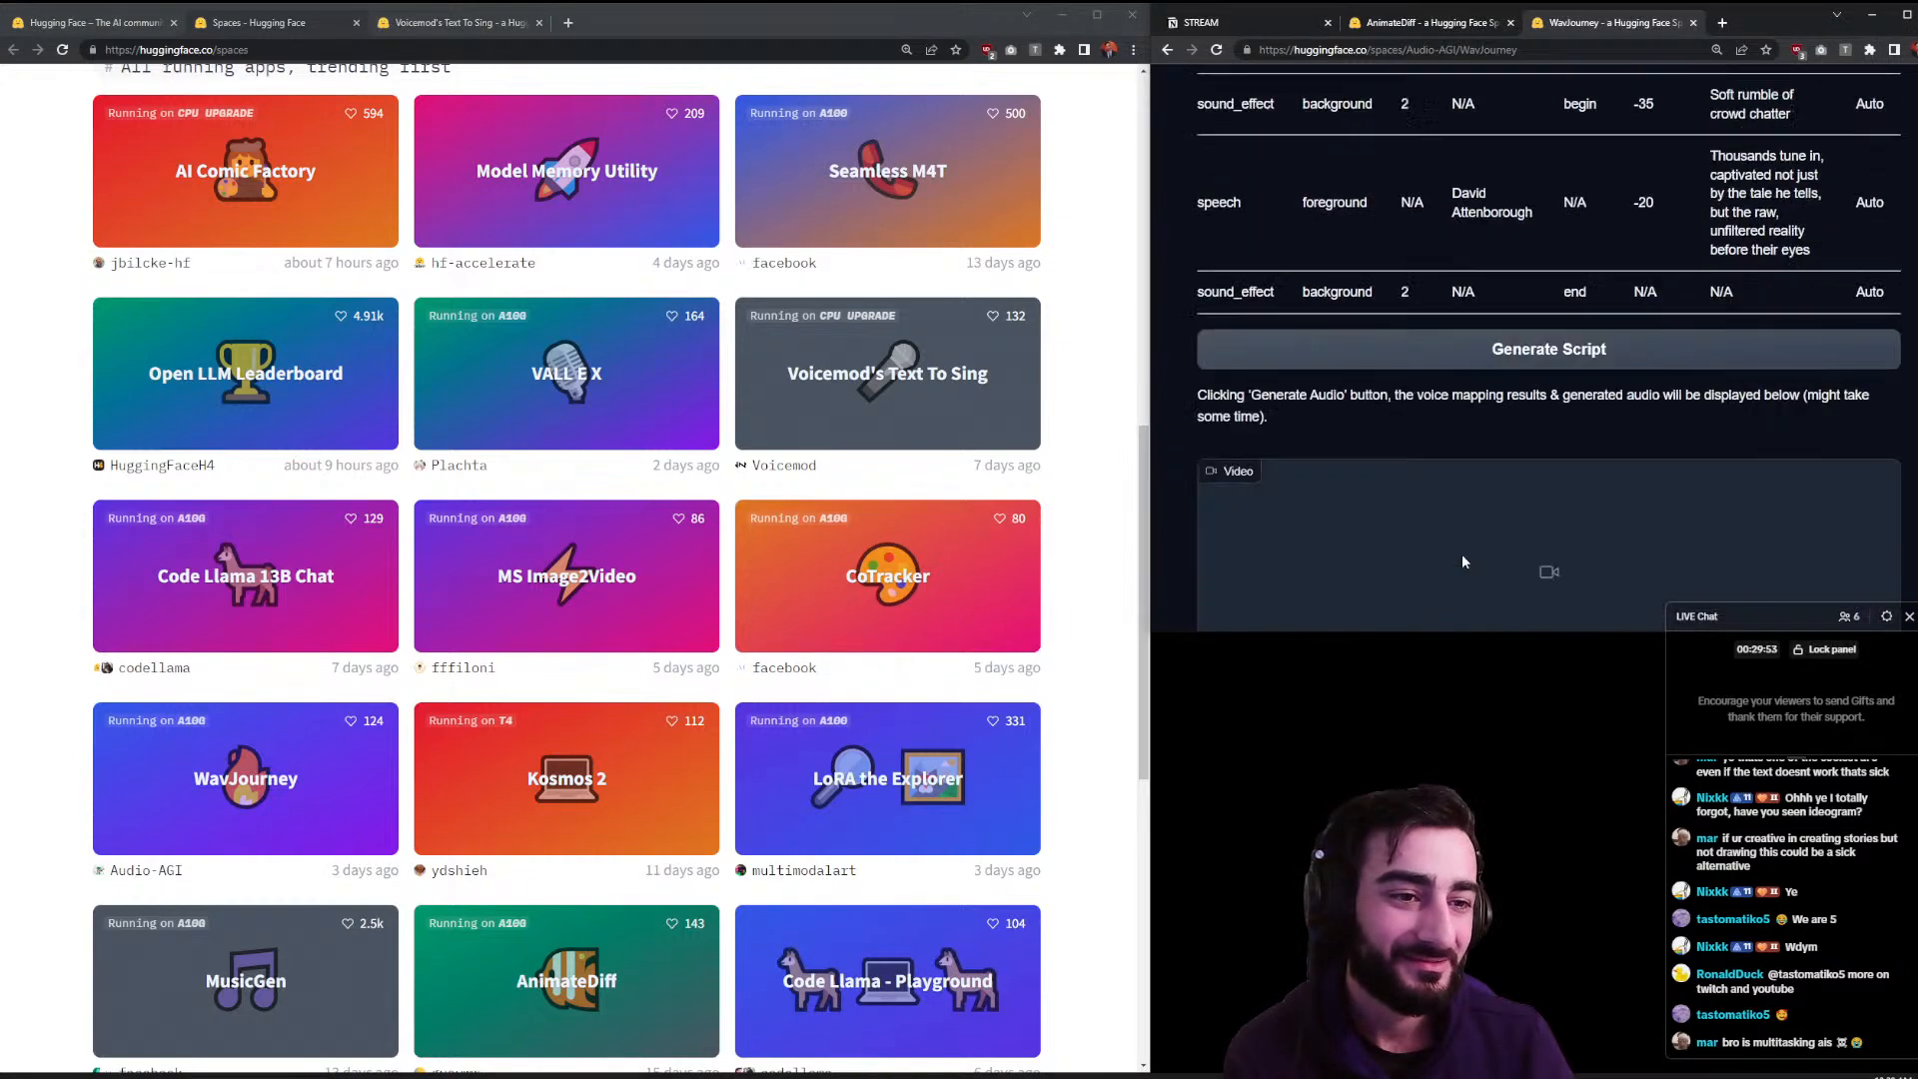
pyautogui.scroll(20, 1460, 541)
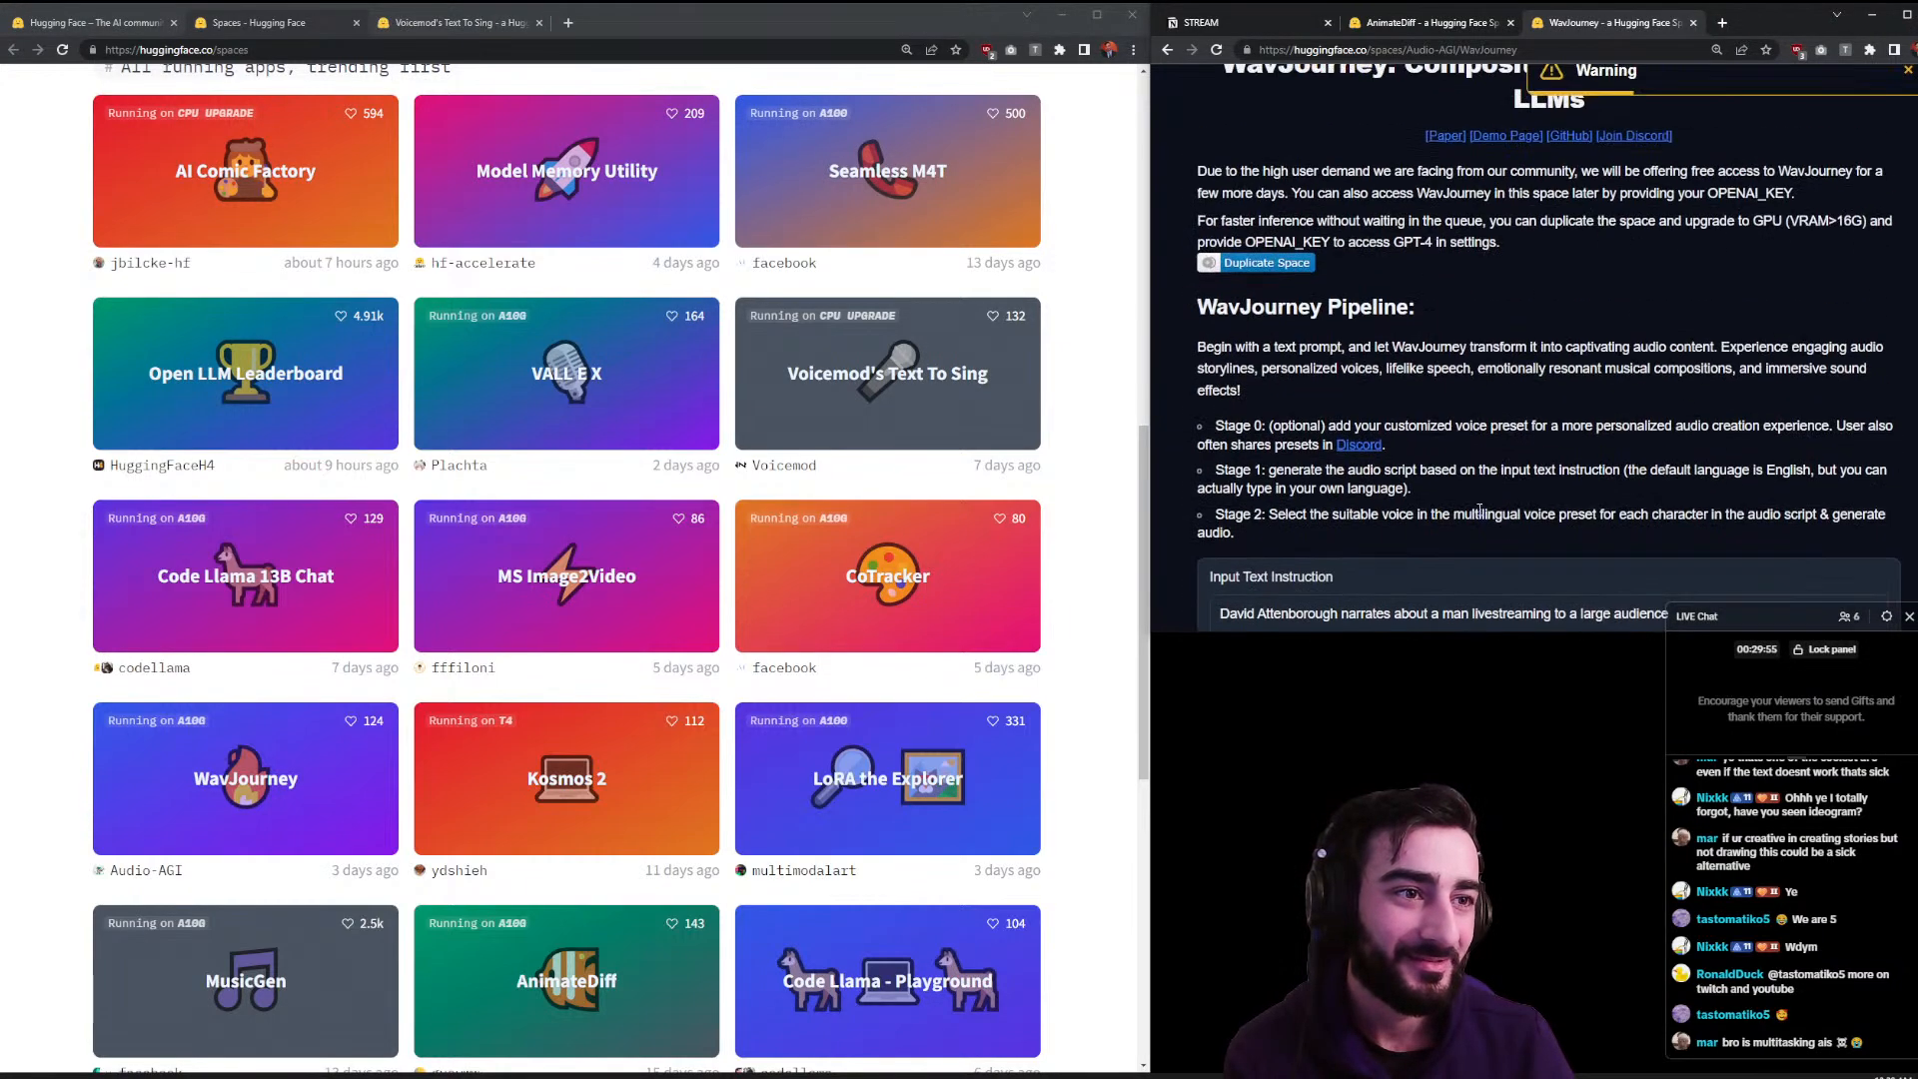
pyautogui.doubleClick(1552, 150)
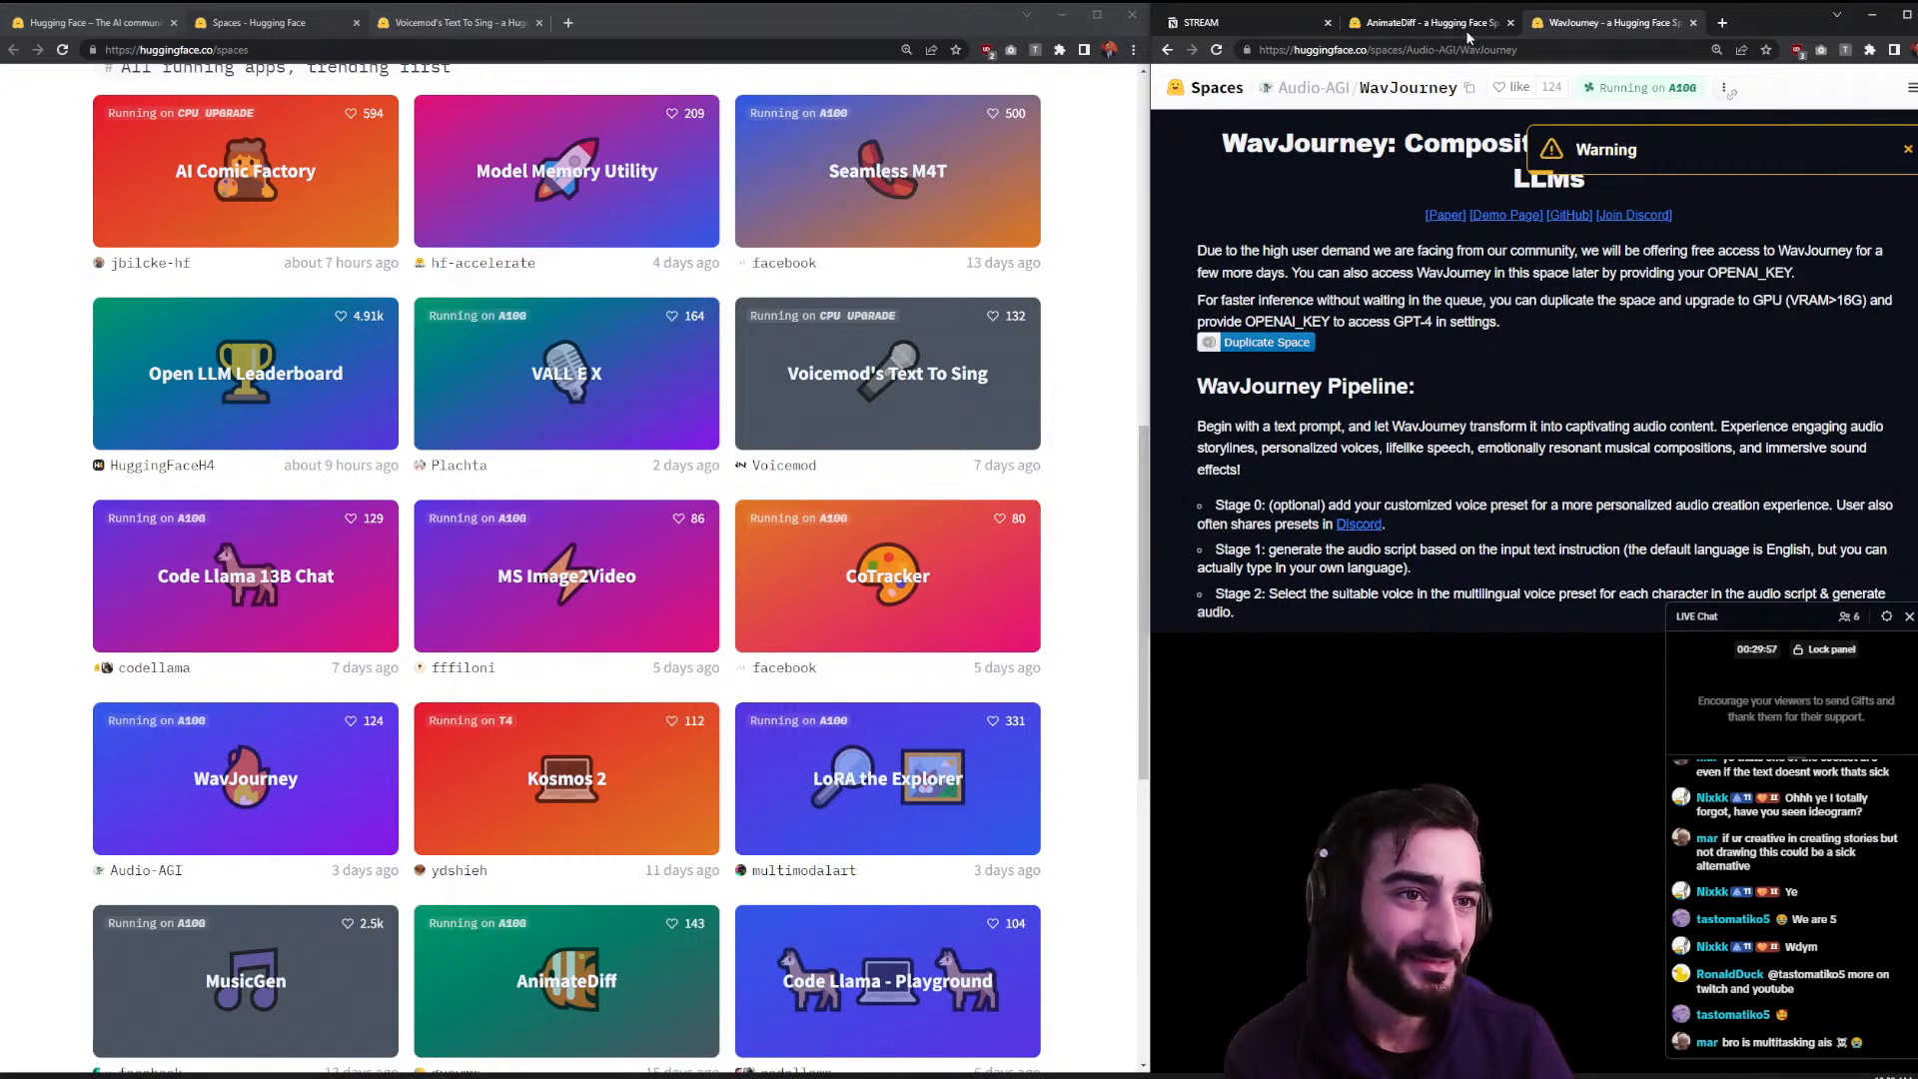
pyautogui.click(1468, 33)
pyautogui.click(1588, 30)
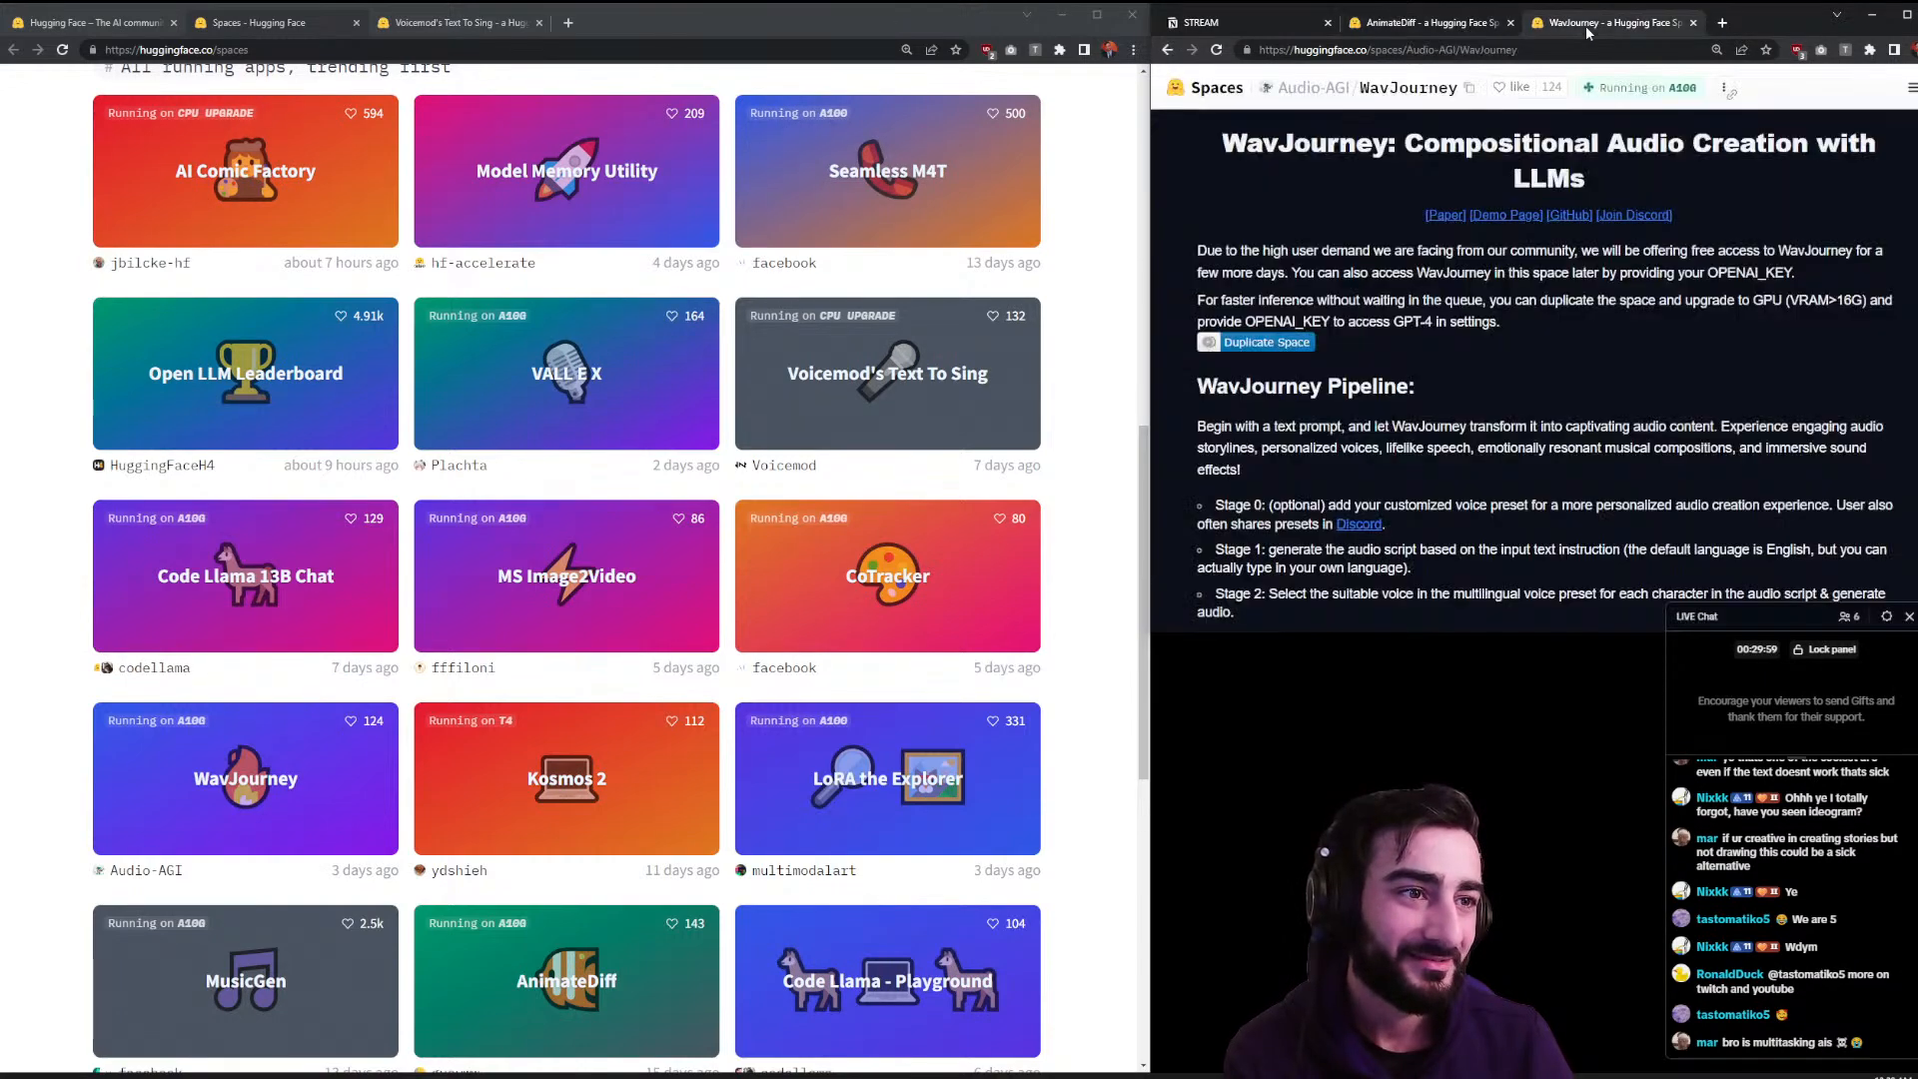
# - Scroll the WavJourney page, then switch the left window to Voicemod's Text To Sing
pyautogui.scroll(-20, 1598, 300)
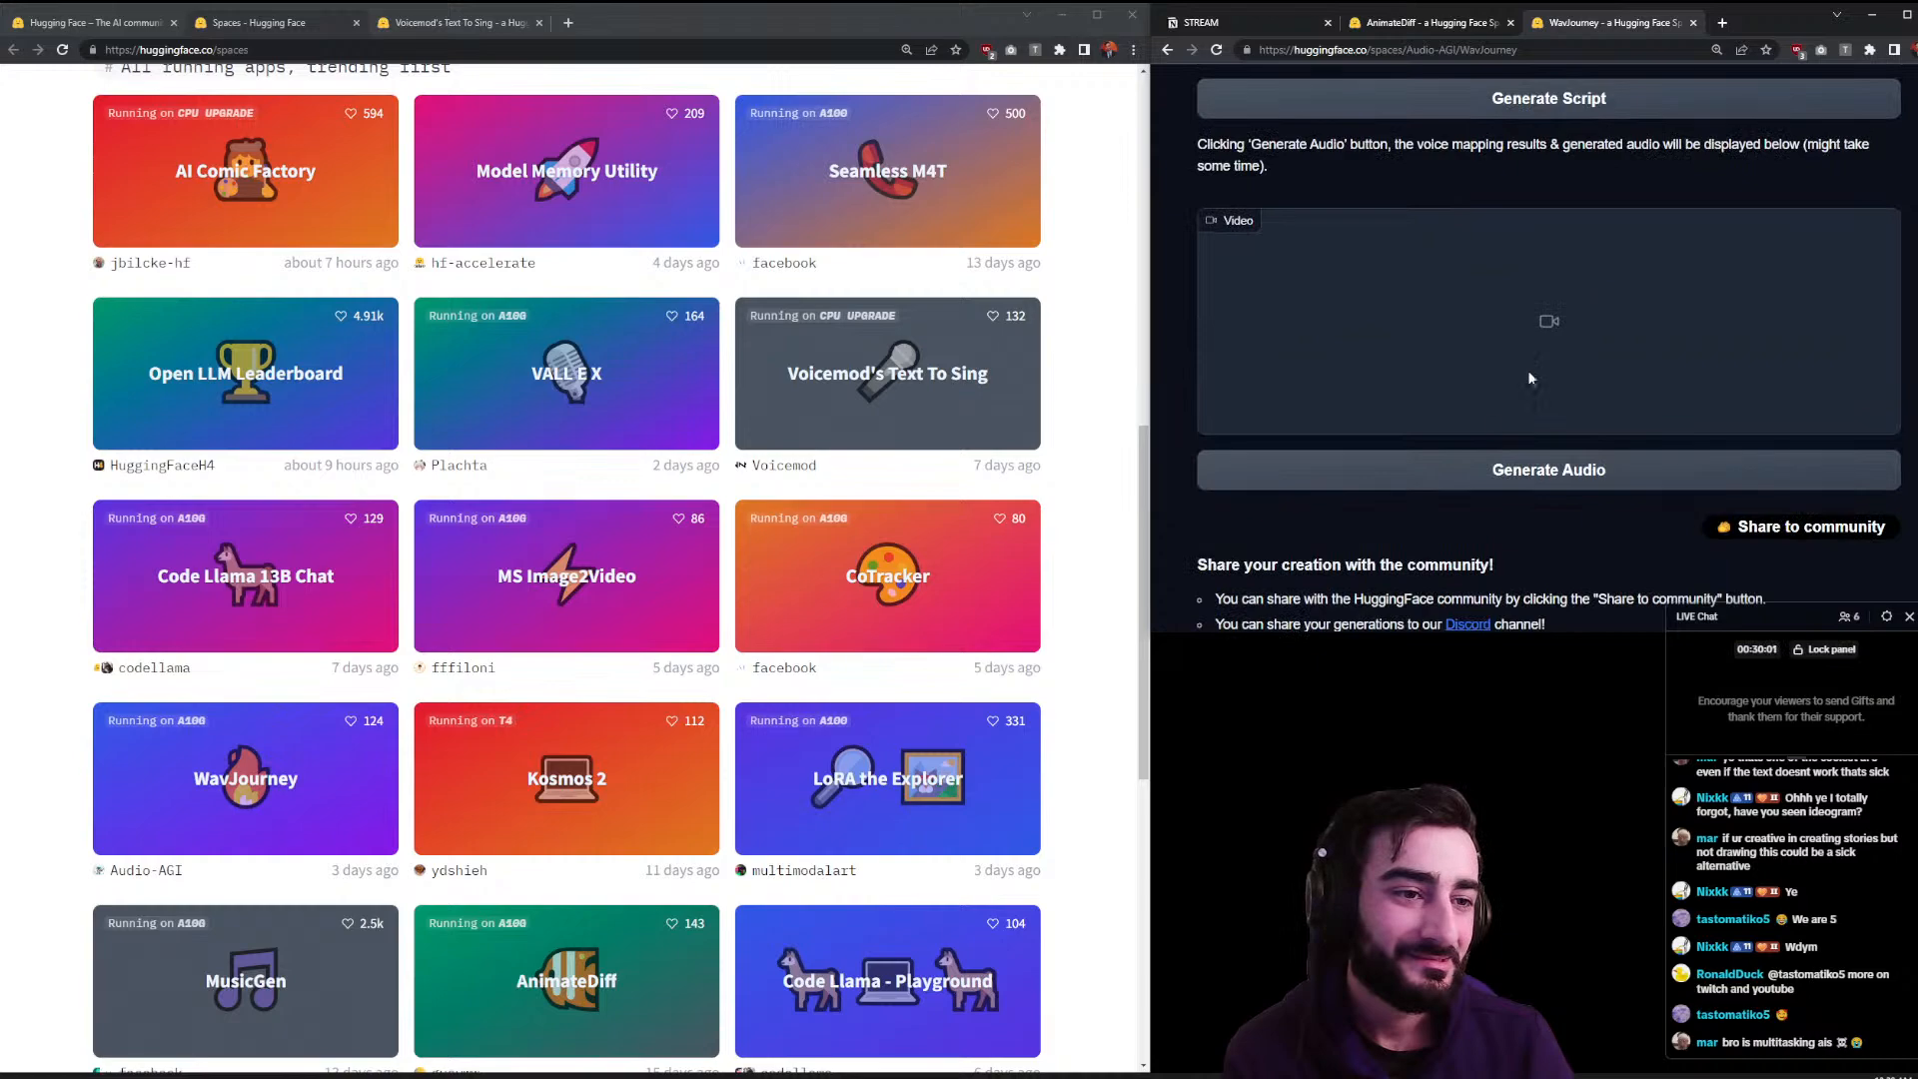
pyautogui.scroll(-12, 1474, 499)
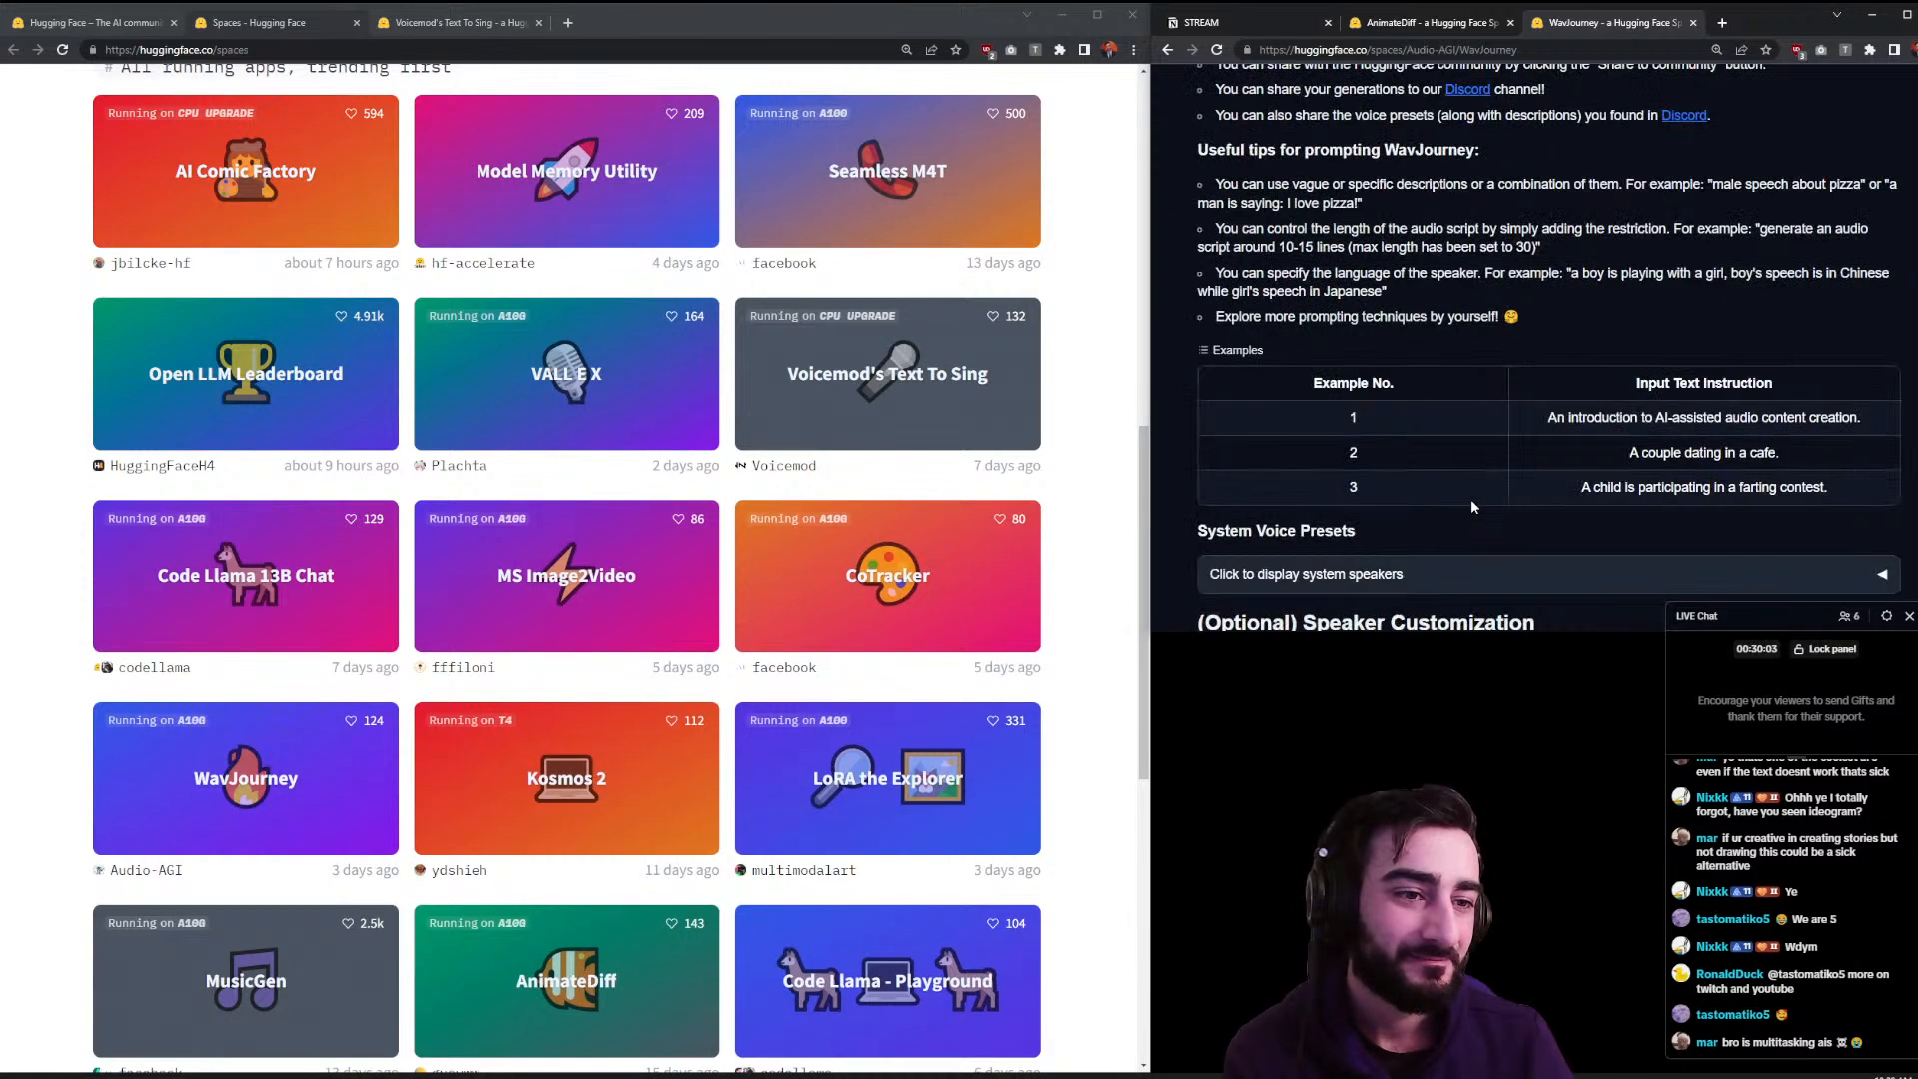
pyautogui.scroll(20, 1470, 506)
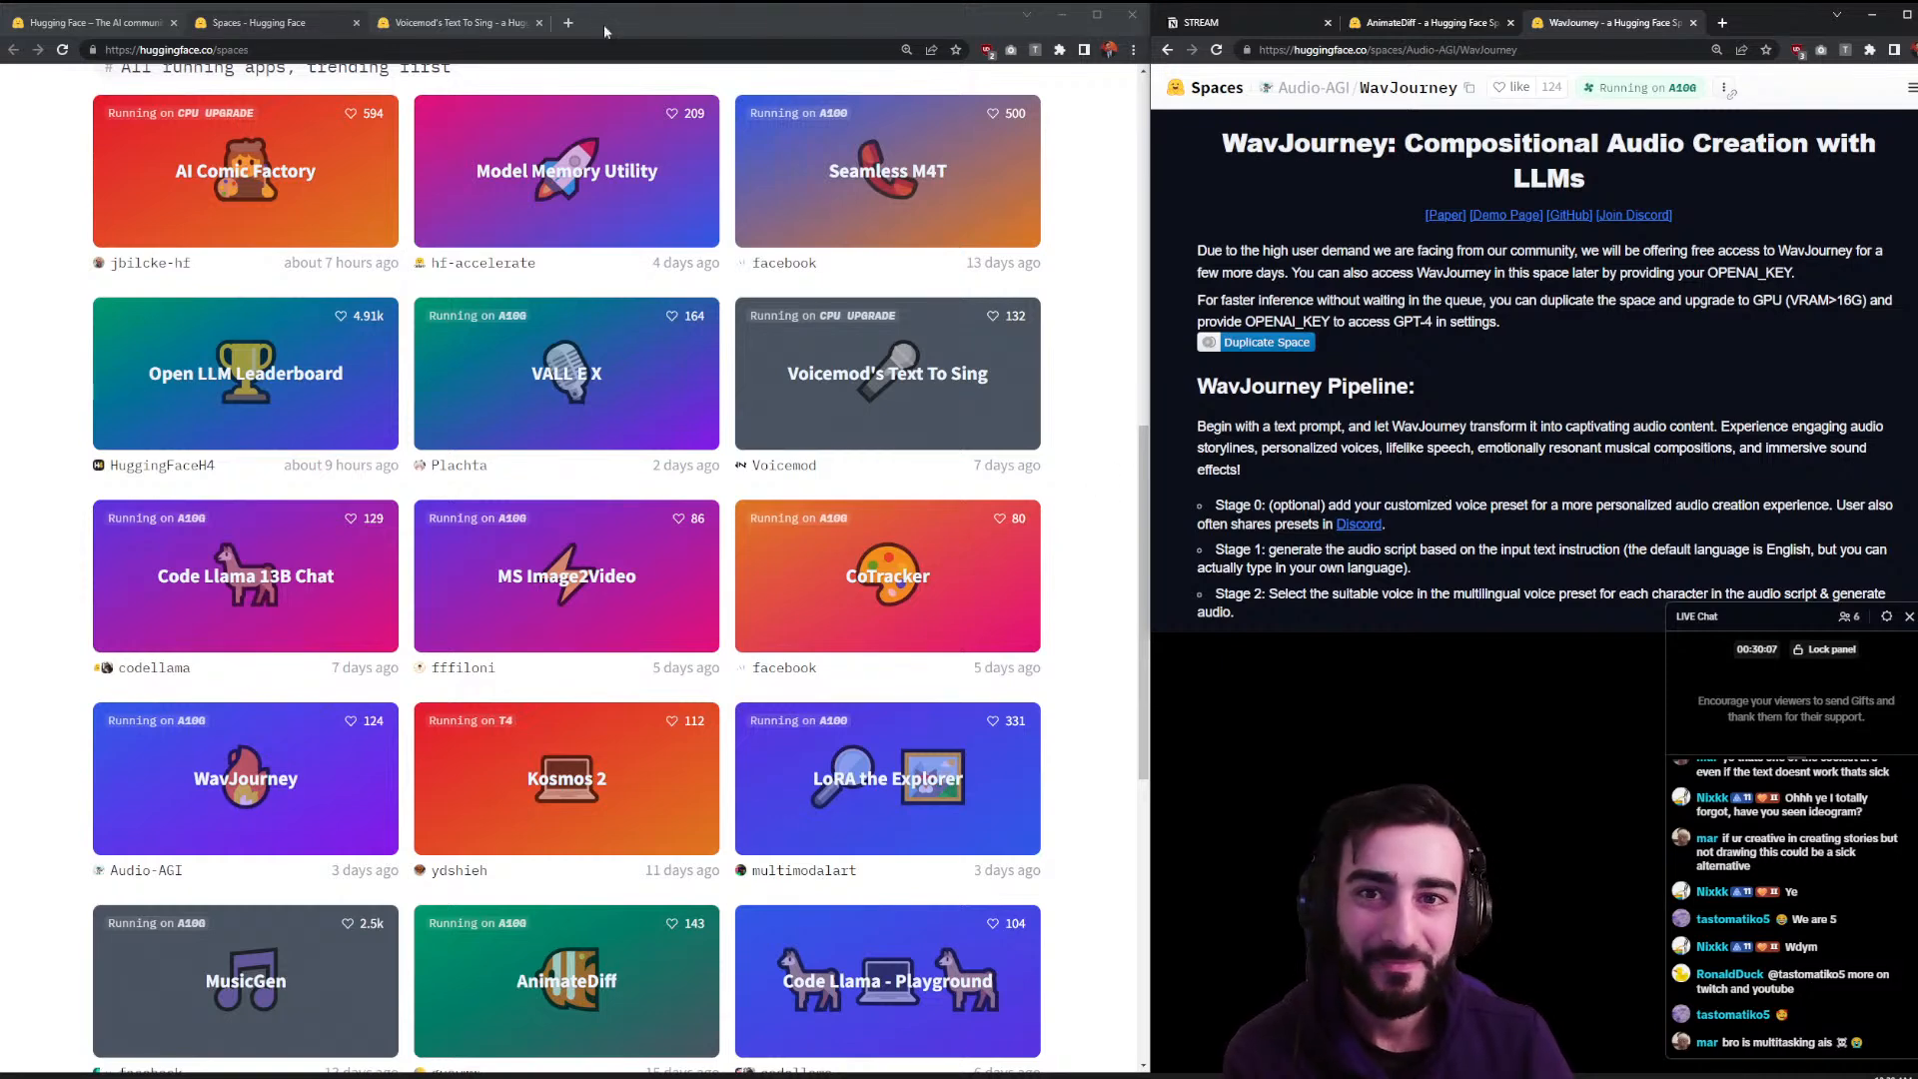
pyautogui.click(455, 23)
# - Choose the Dark Trap by Jerry melody in Voicemod's Text To Sing
pyautogui.click(158, 510)
pyautogui.scroll(-1, 248, 636)
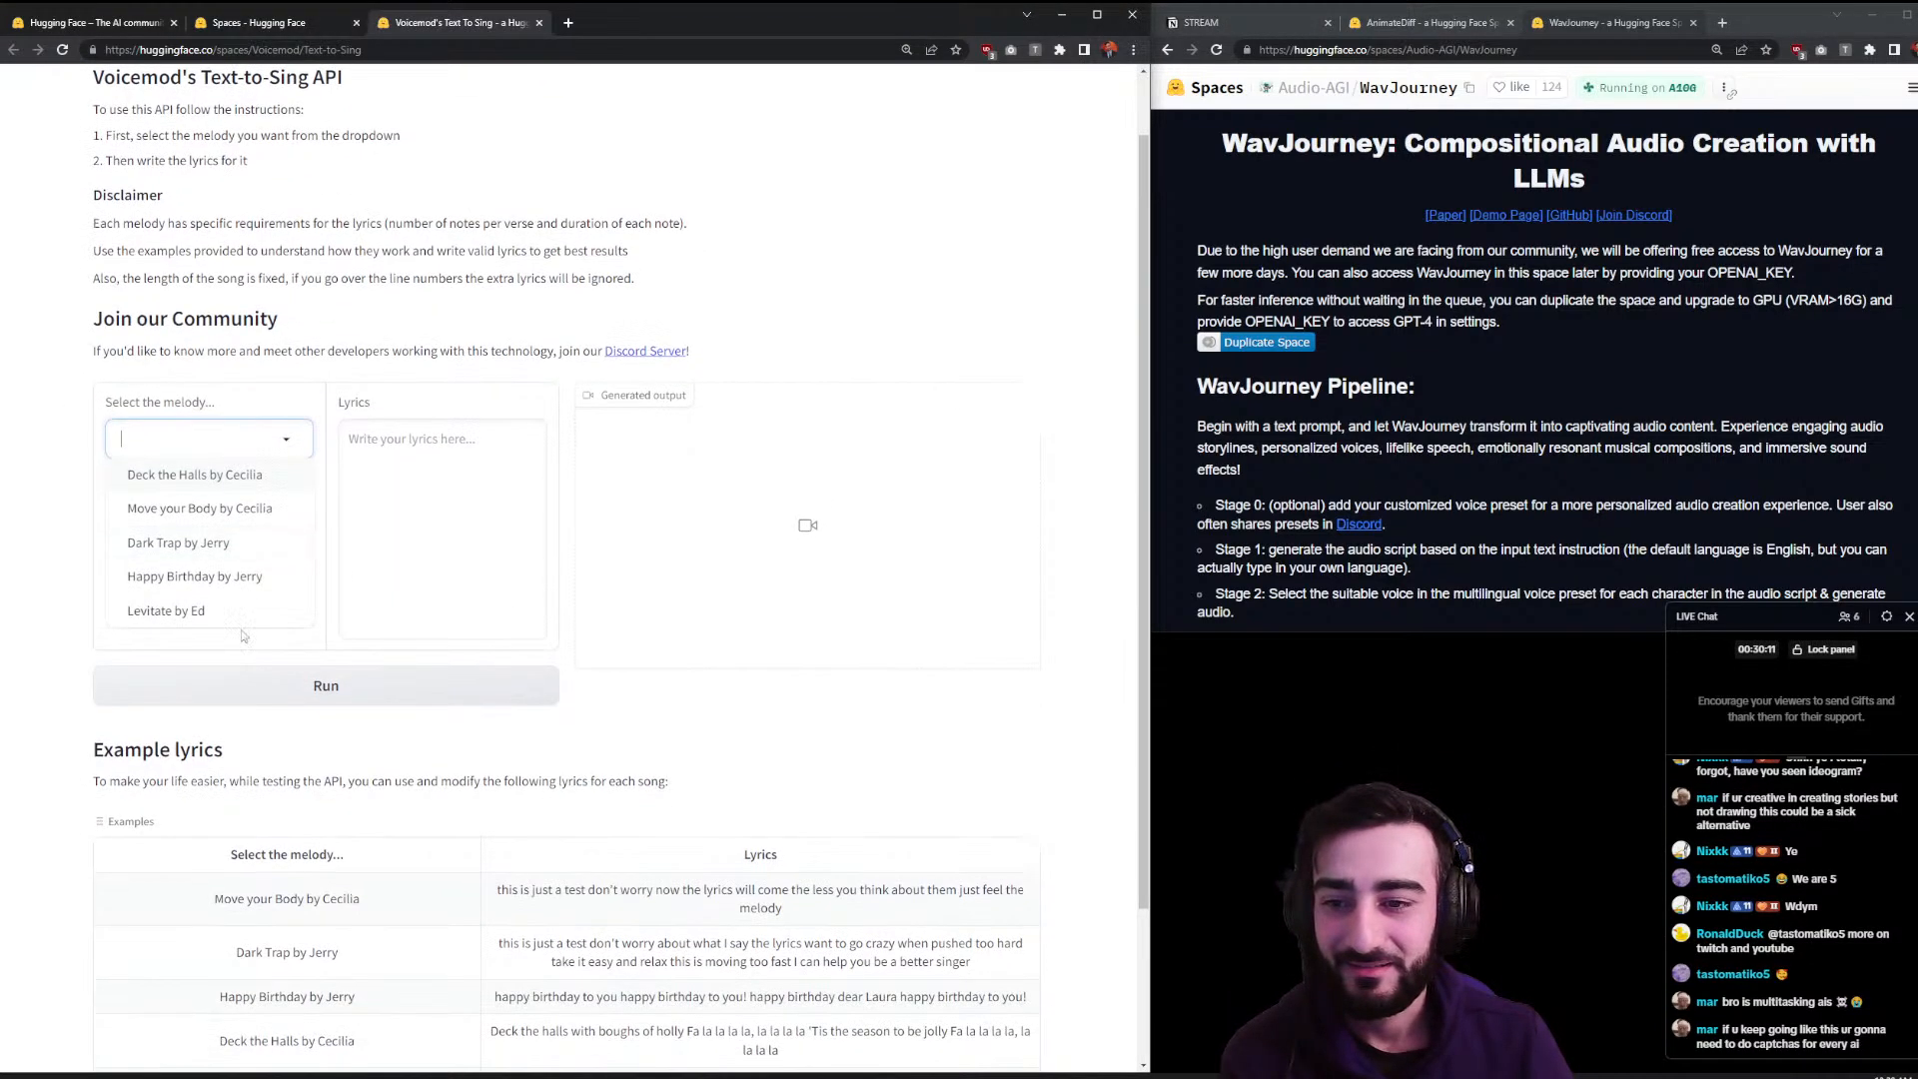
pyautogui.click(219, 547)
# - Write four lyric lines about a multitasking bro who's so fly, fix 'daymn', and run it
pyautogui.click(426, 501)
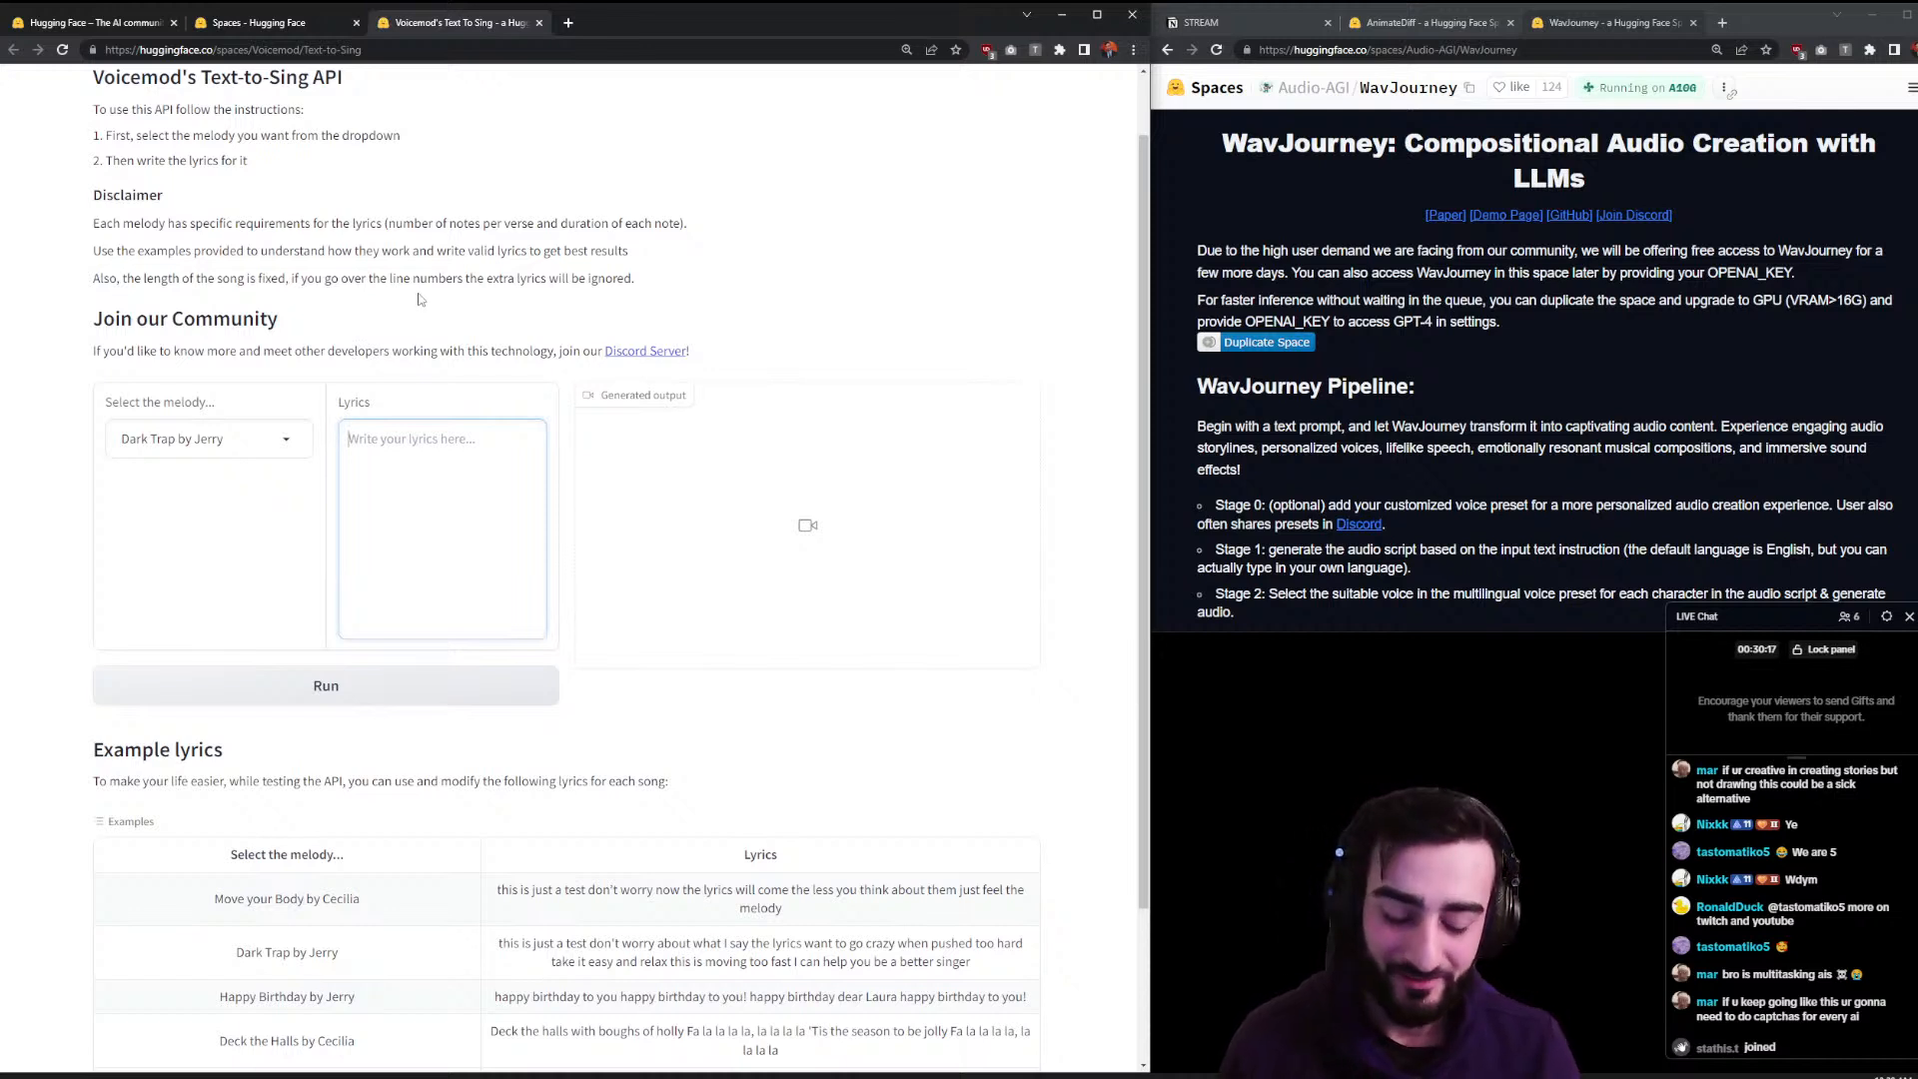
pyautogui.write('bro is multitasking AI')
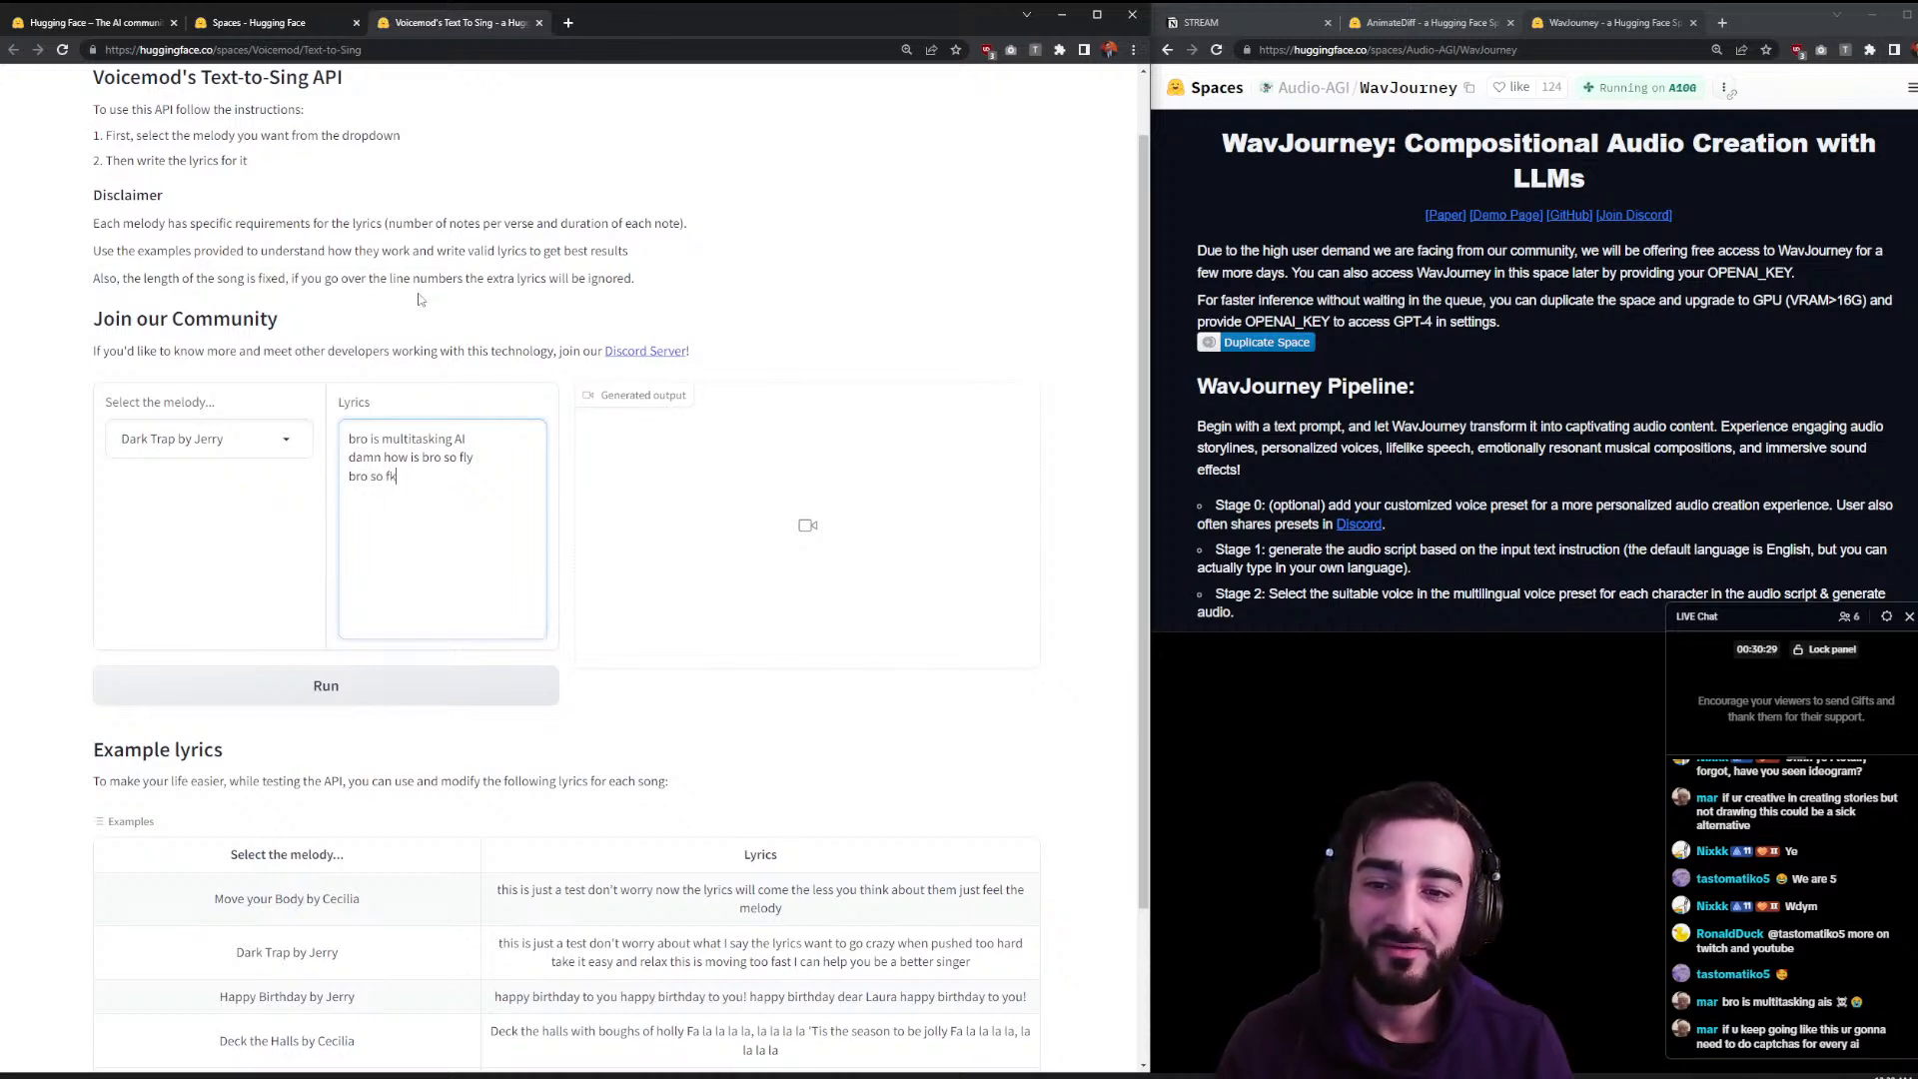
pyautogui.write('se')
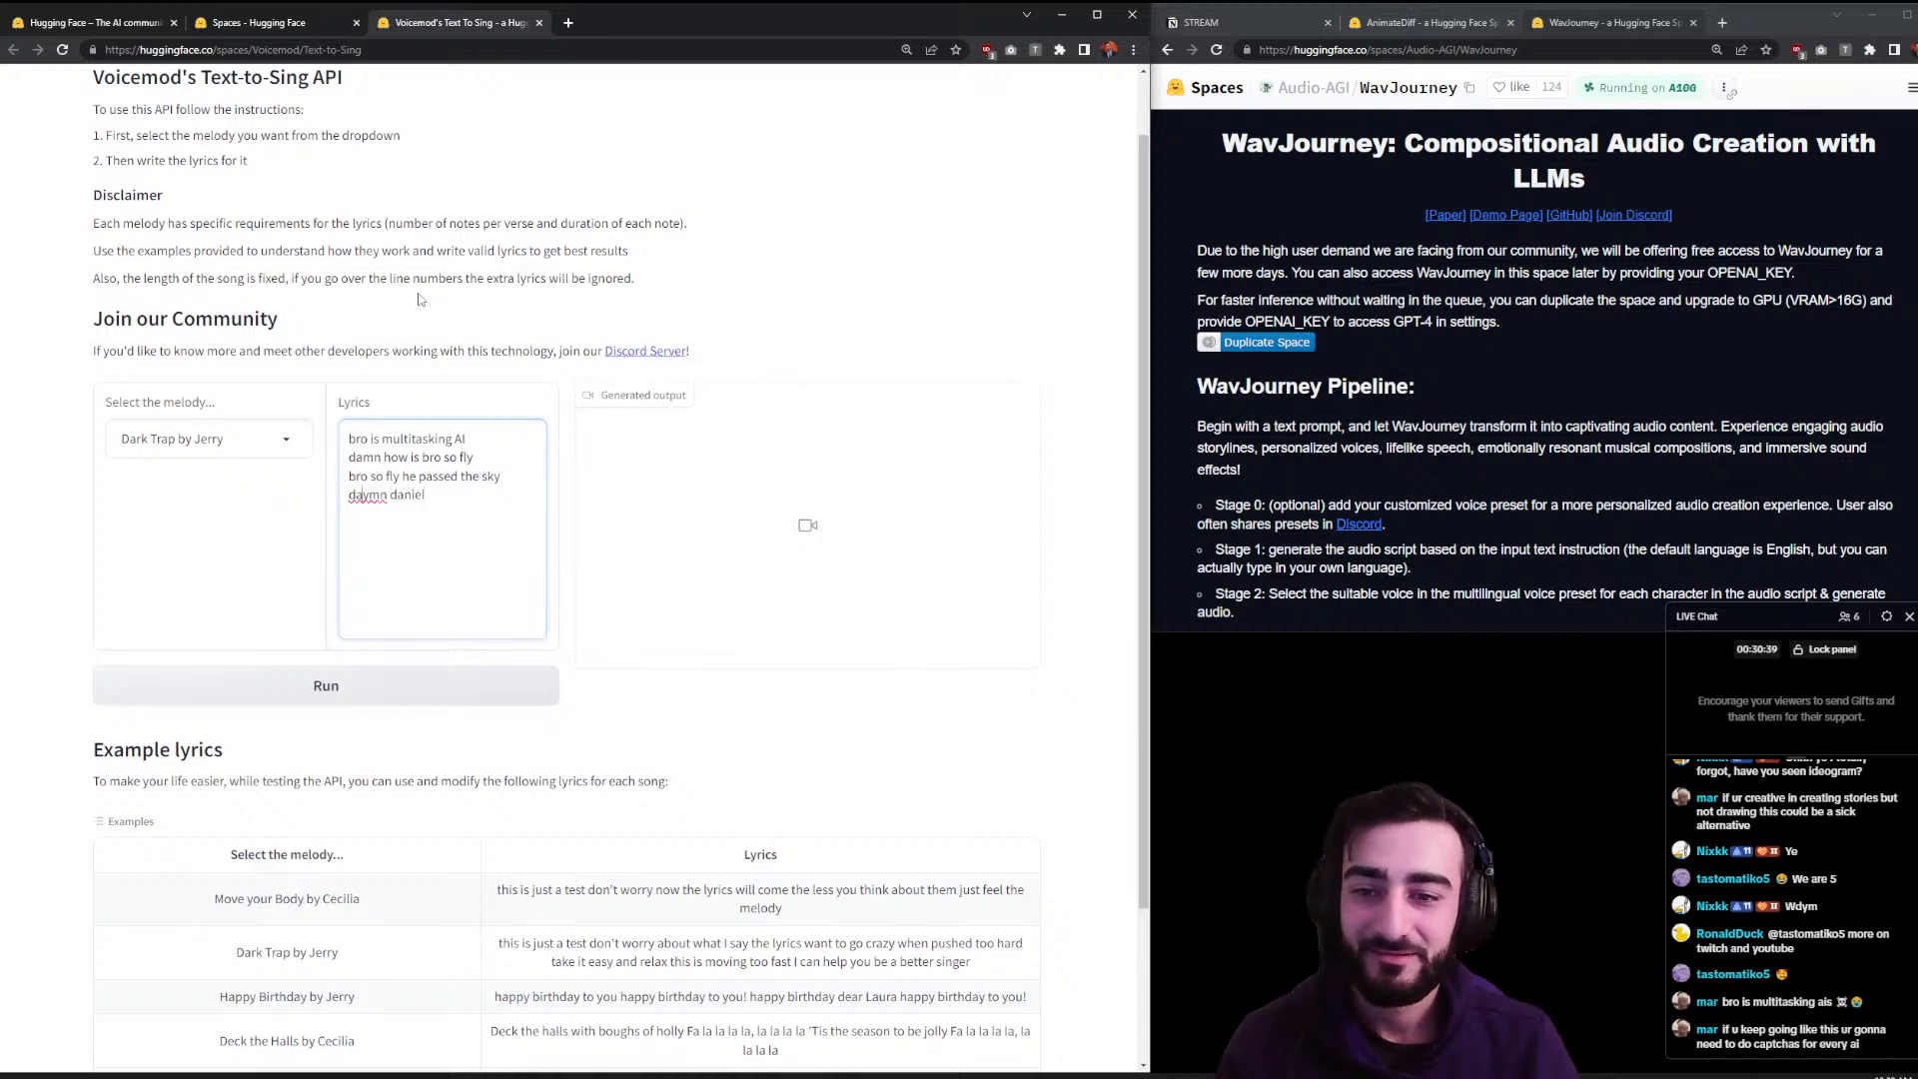
pyautogui.press('BackSpace')
pyautogui.write(', what a guy')
pyautogui.click(235, 687)
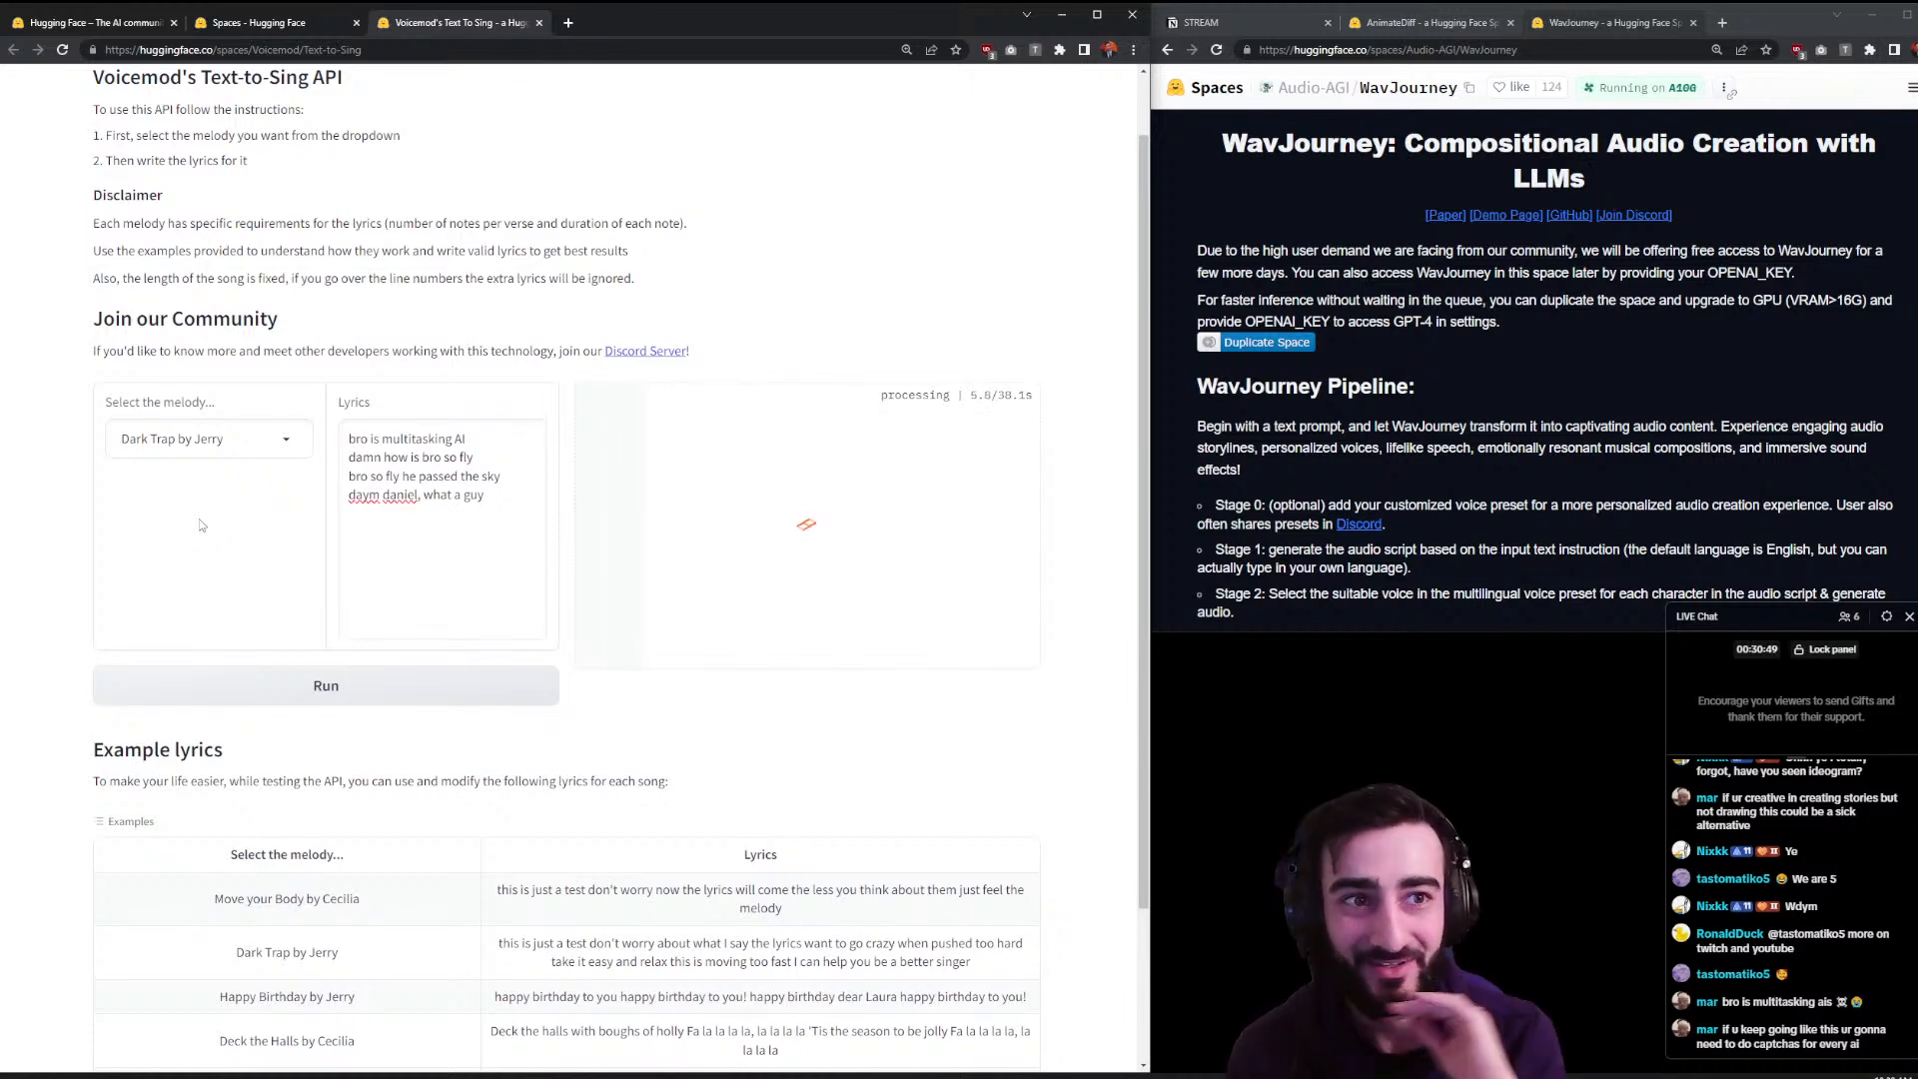
# - Close WavJourney in the right window and scroll the AnimateDiff page while the song renders
pyautogui.scroll(-15, 1509, 325)
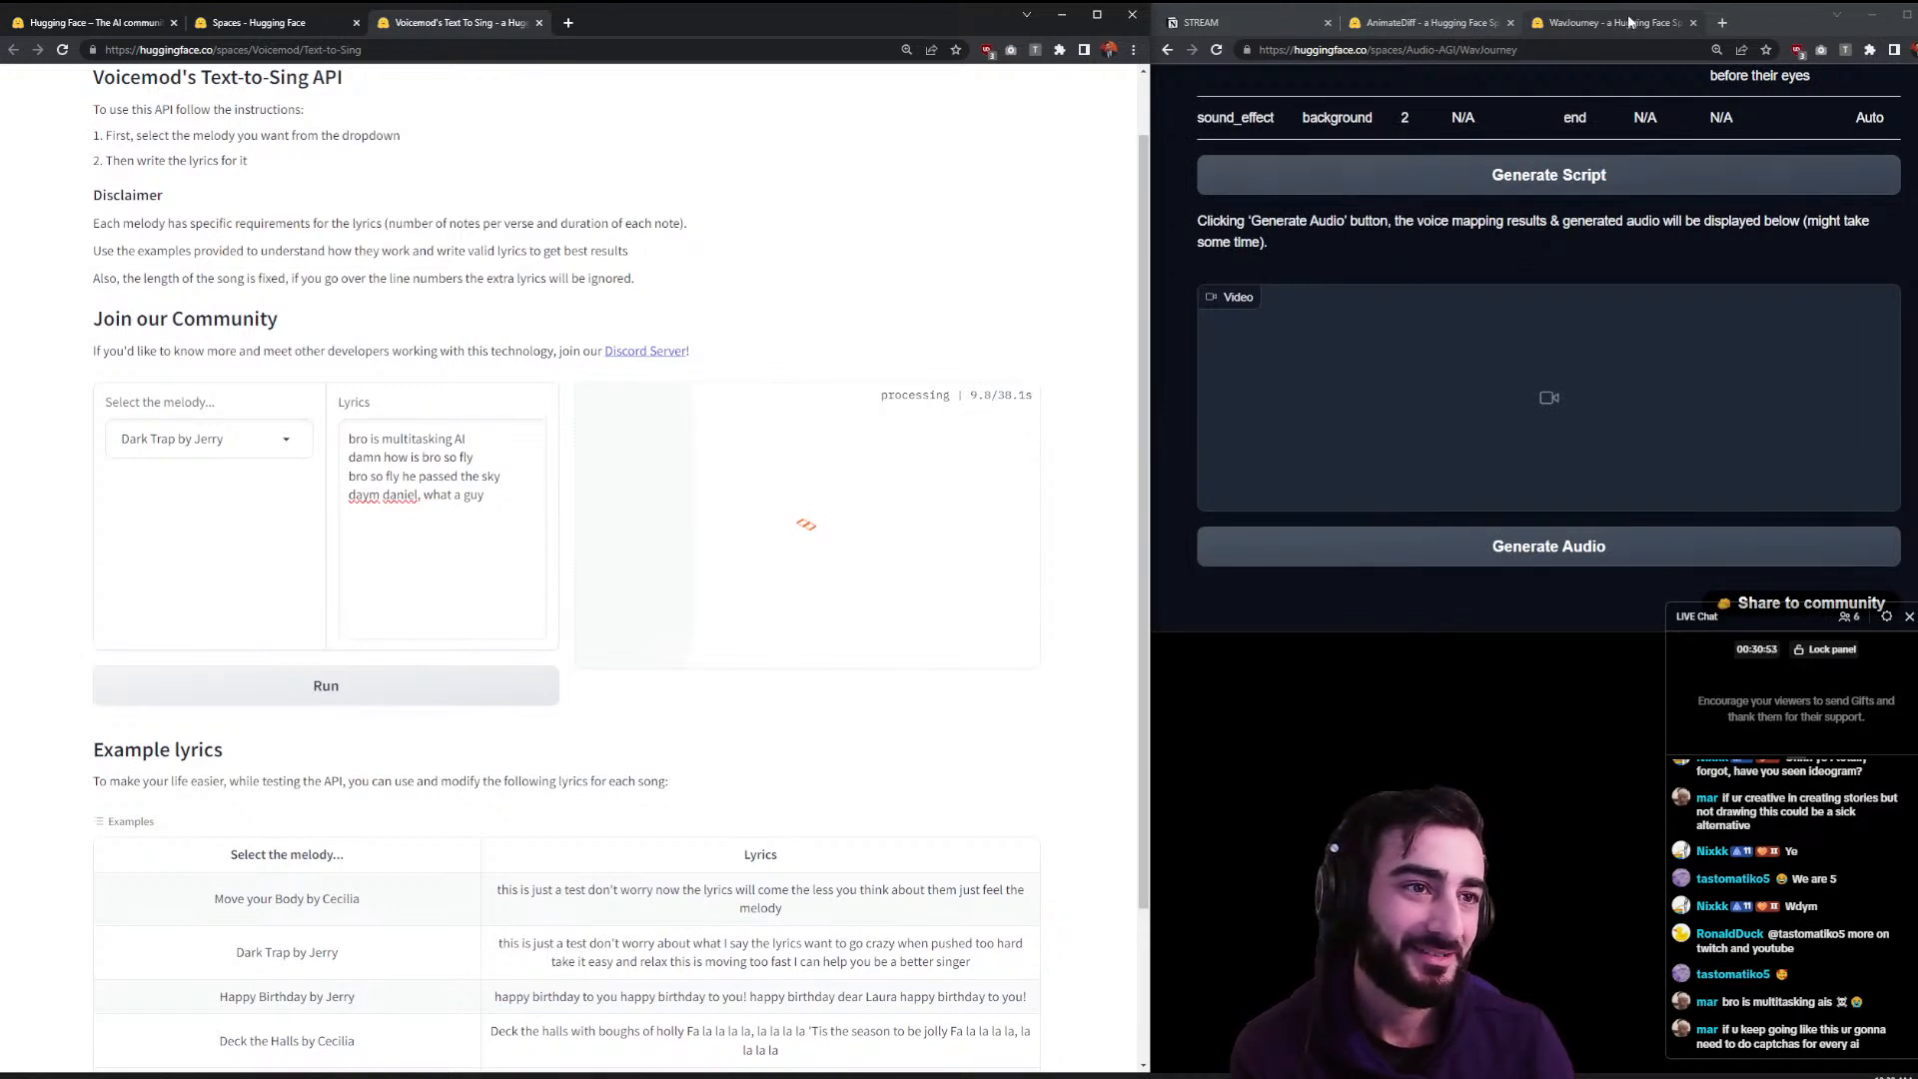
pyautogui.click(1694, 24)
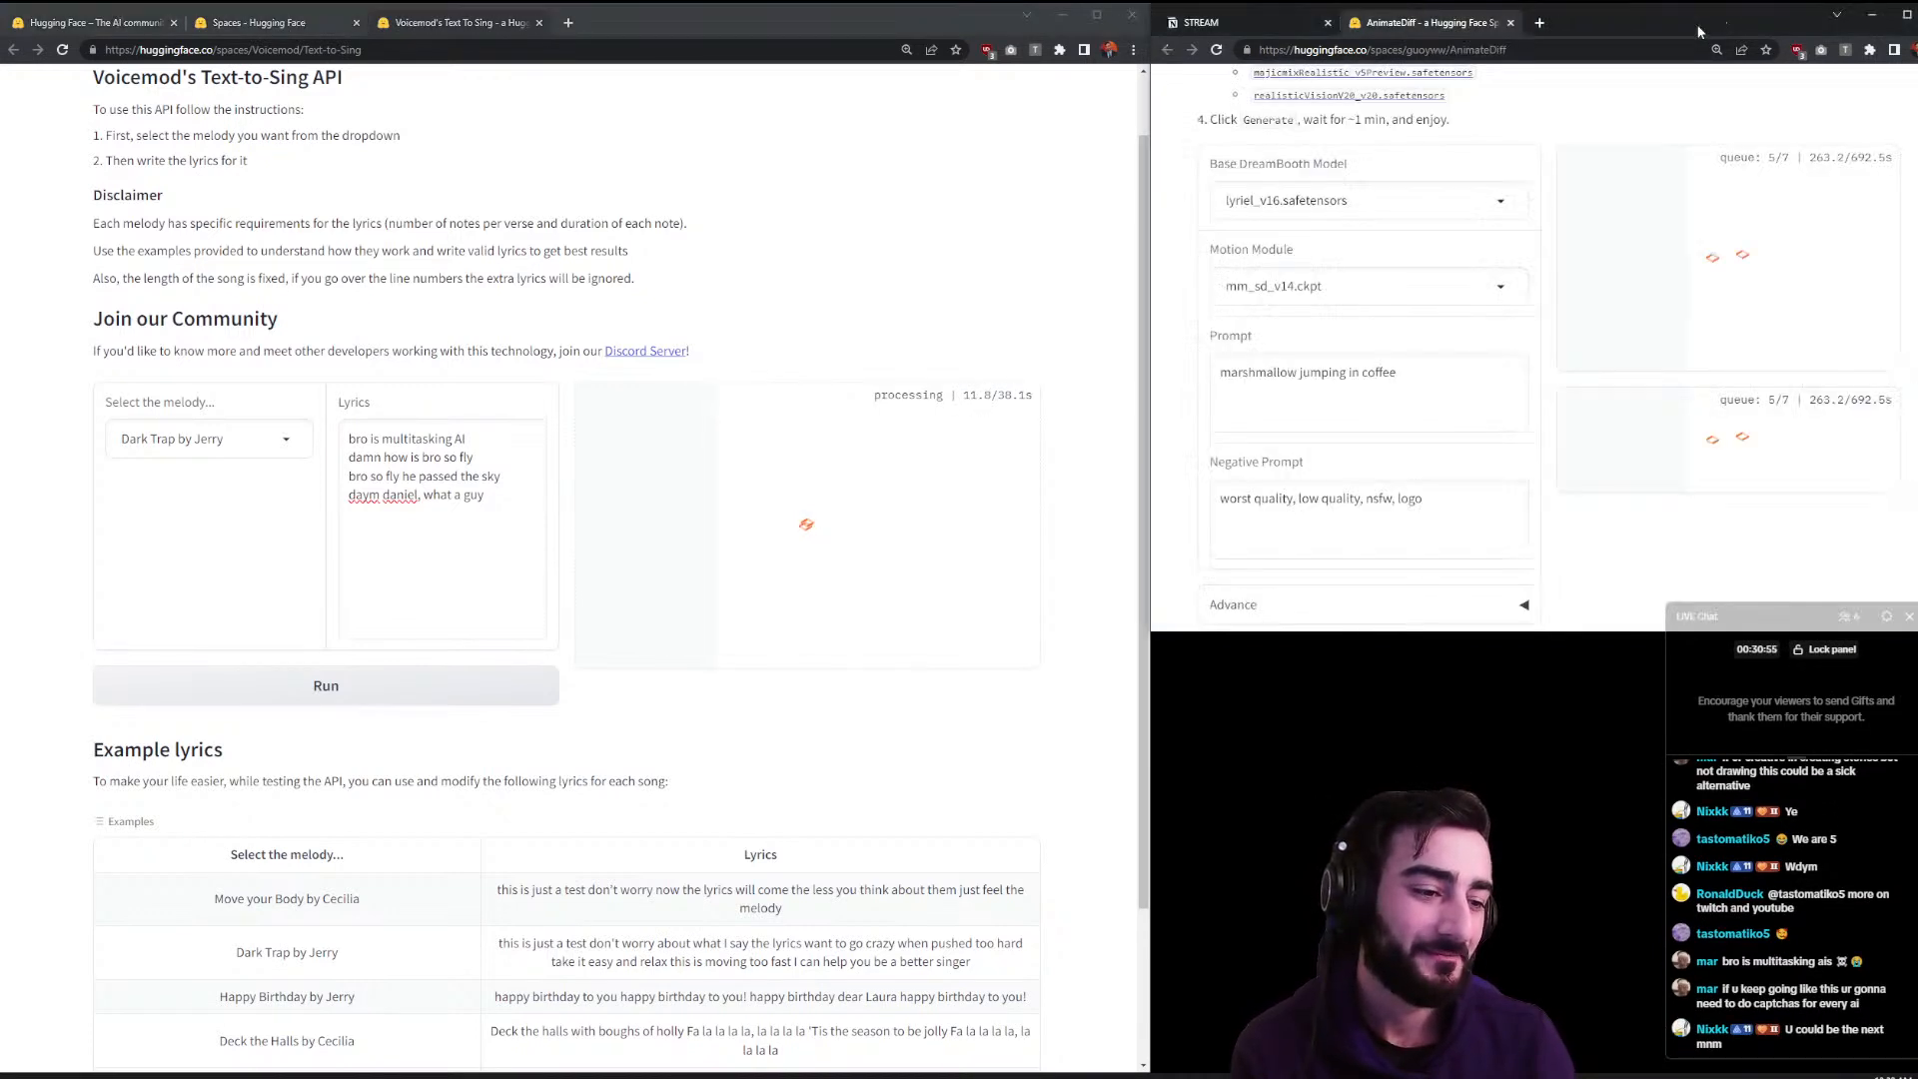
pyautogui.scroll(-3, 1581, 301)
pyautogui.scroll(-2, 1580, 300)
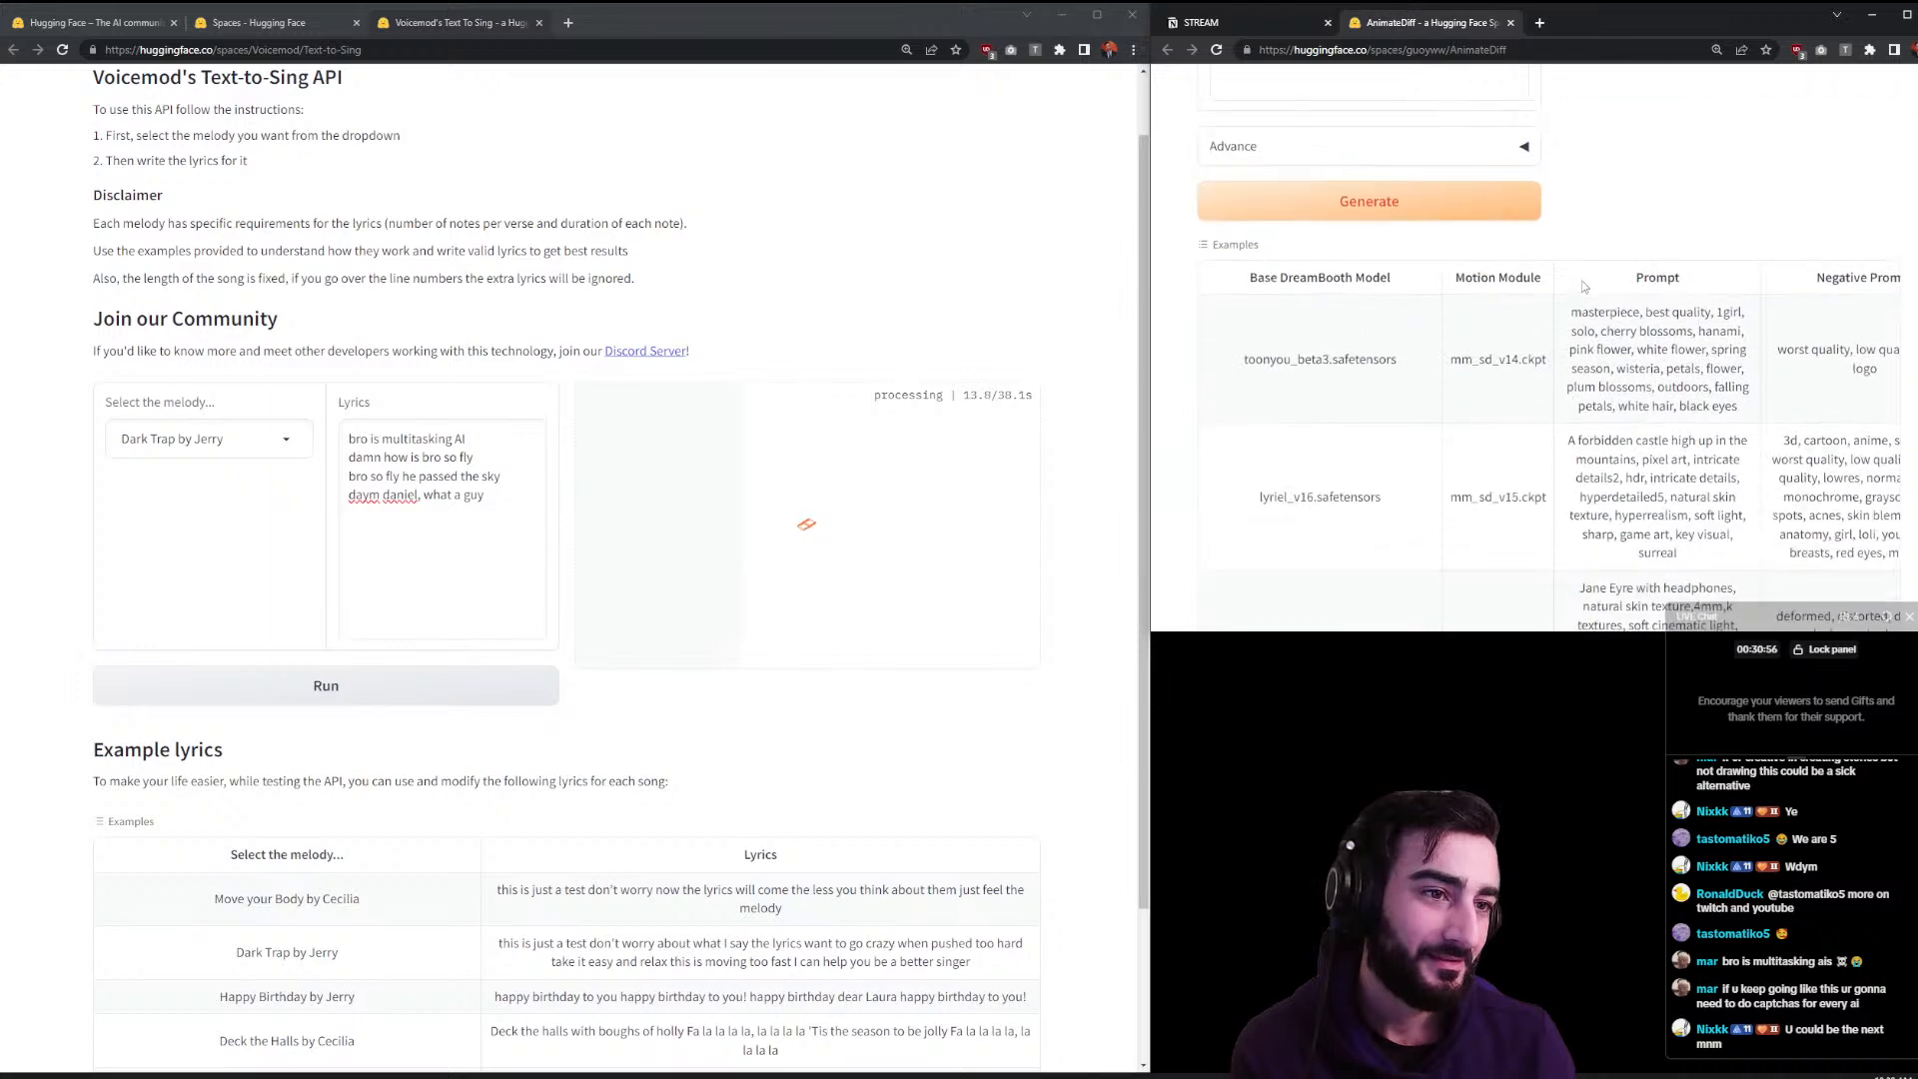
pyautogui.scroll(3, 1580, 290)
pyautogui.scroll(3, 1579, 290)
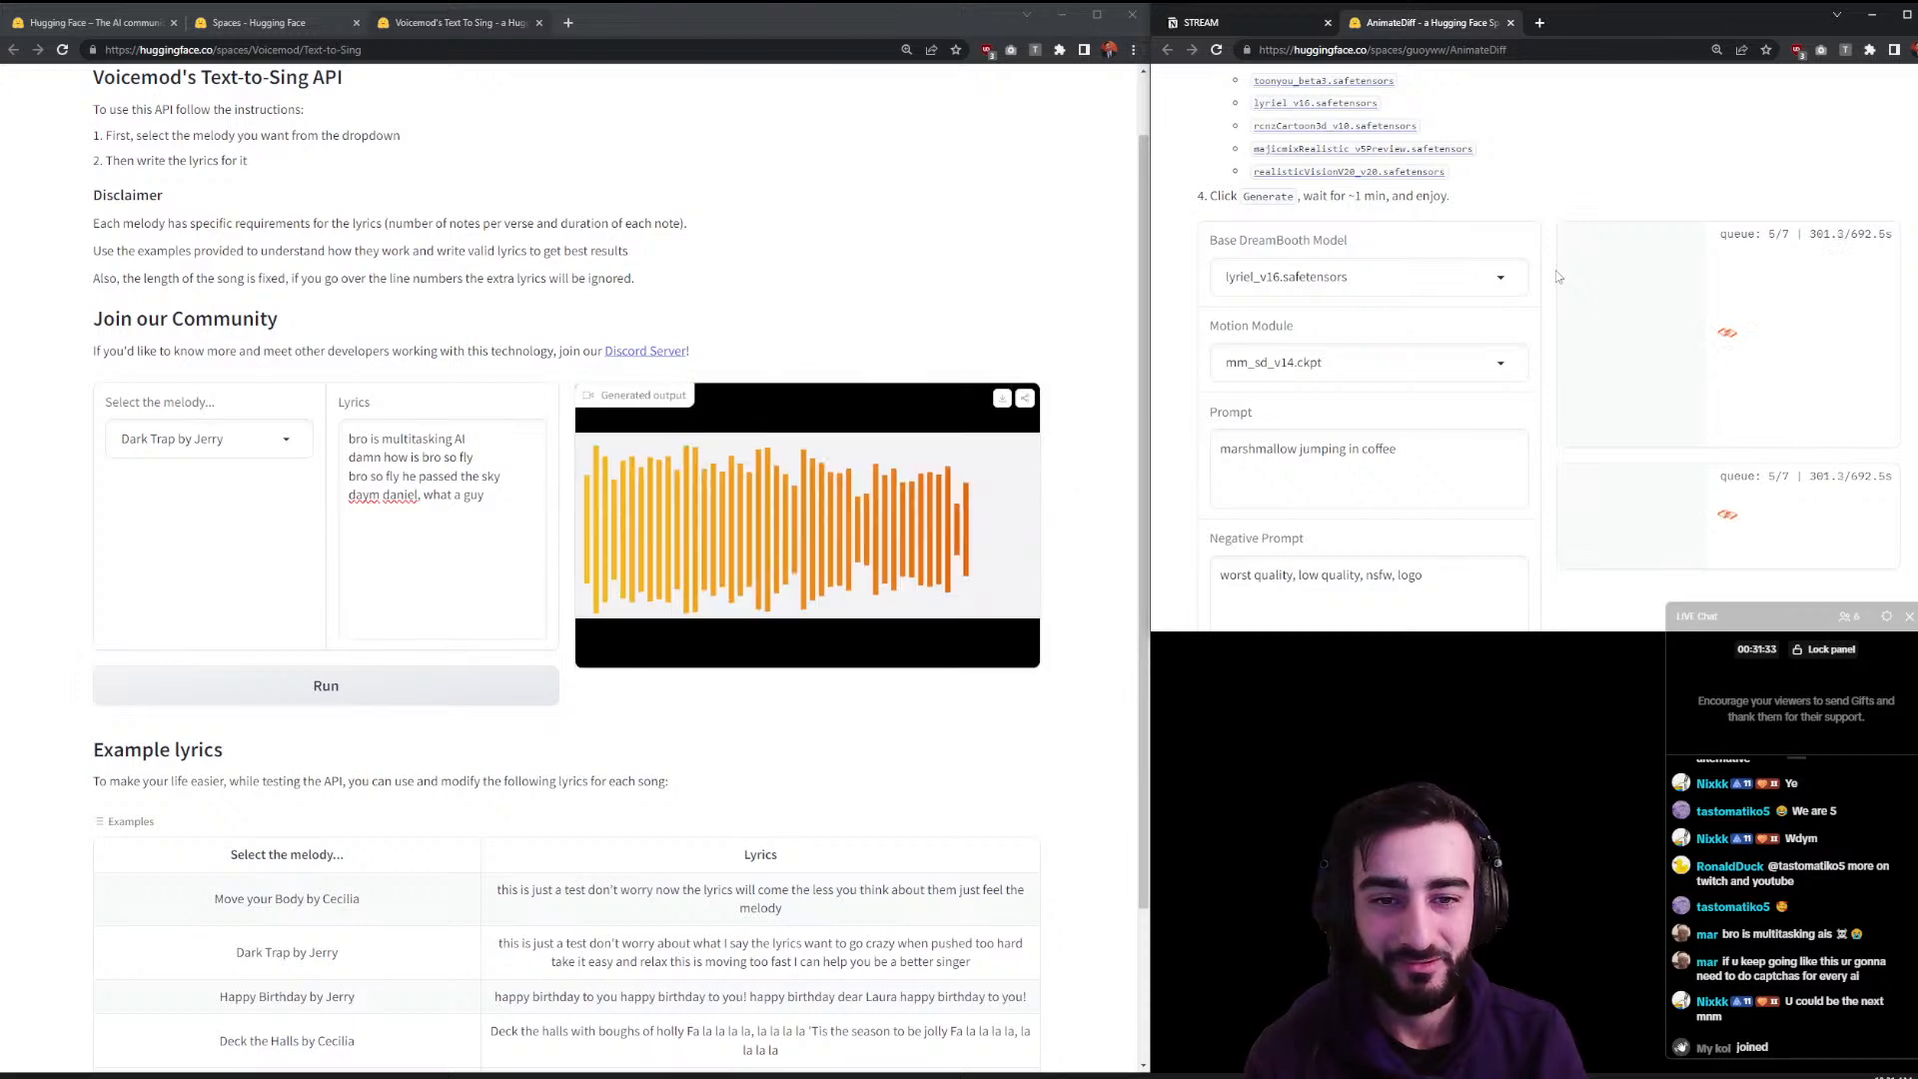
# - Play the generated song, re-sing it to Move your Body by Cecilia, and open MS Image2Video in a new tab
pyautogui.moveTo(597, 648)
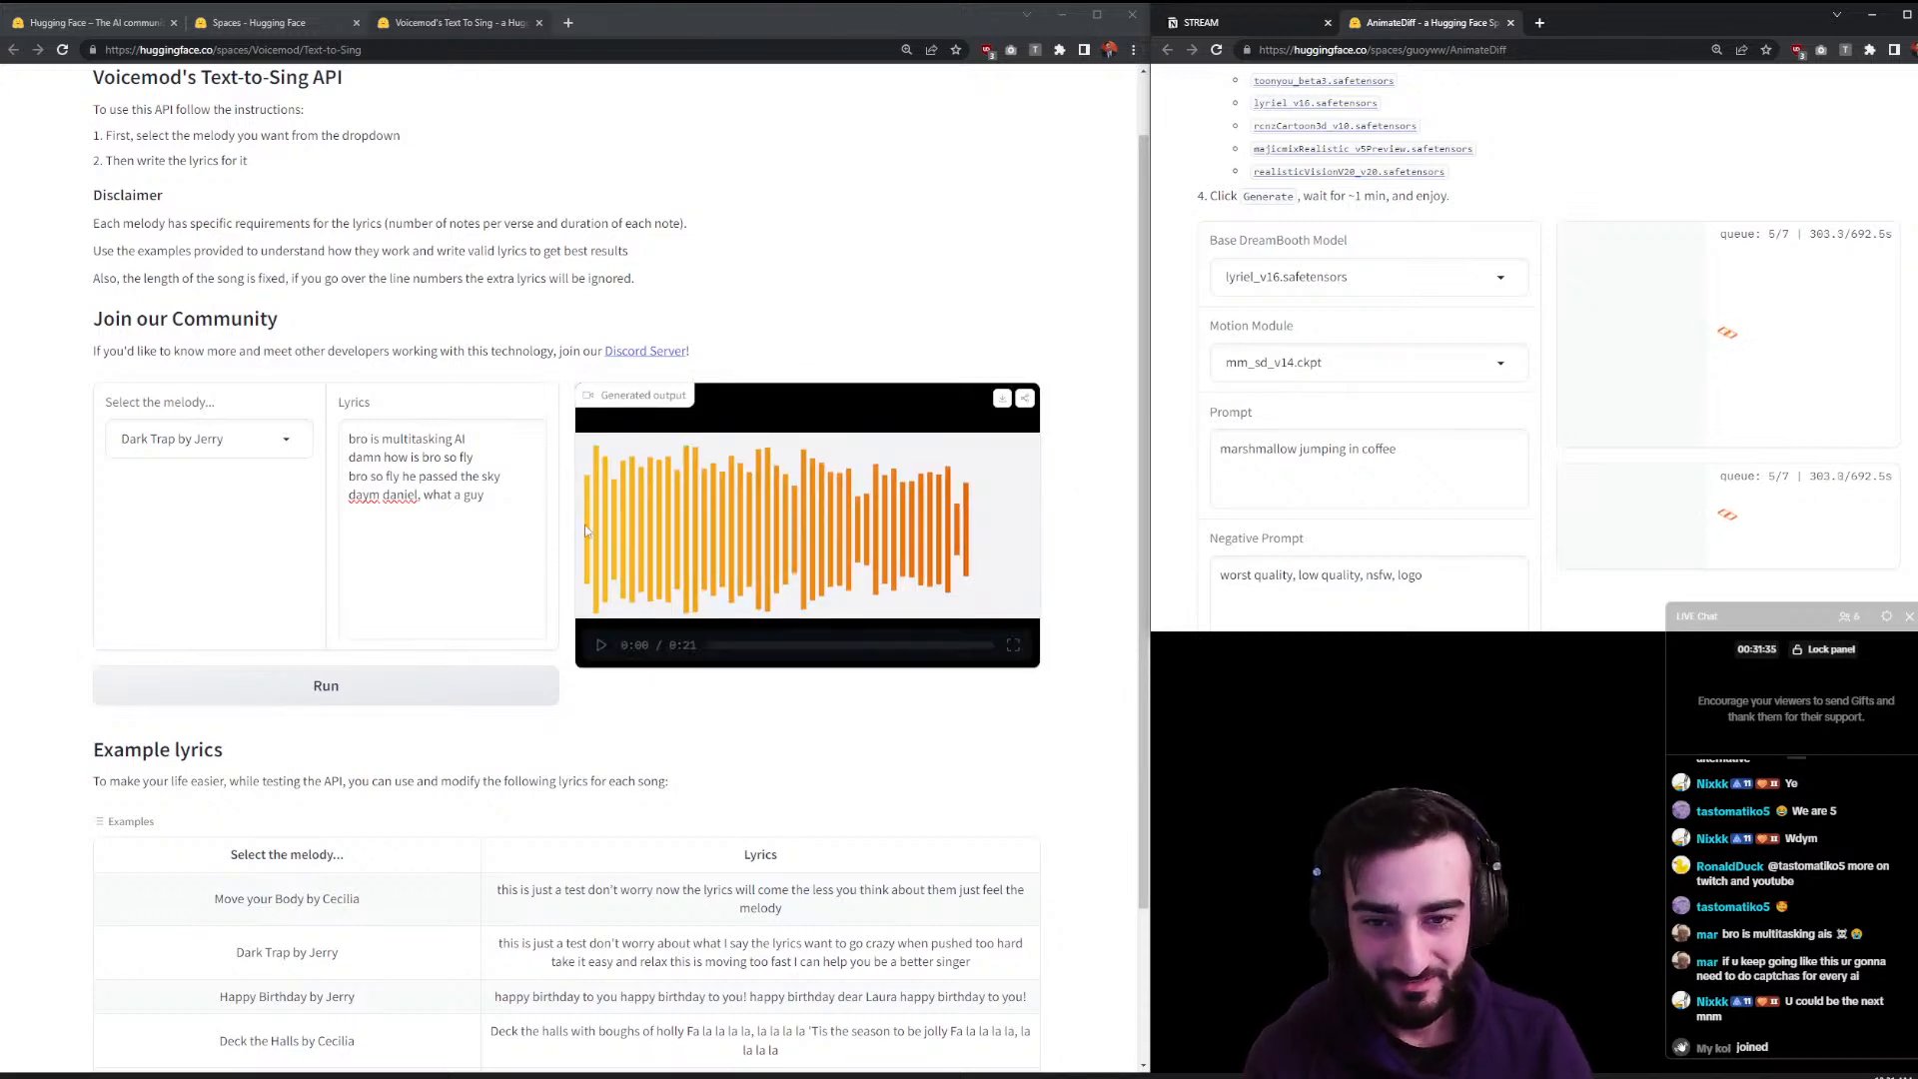
pyautogui.click(600, 646)
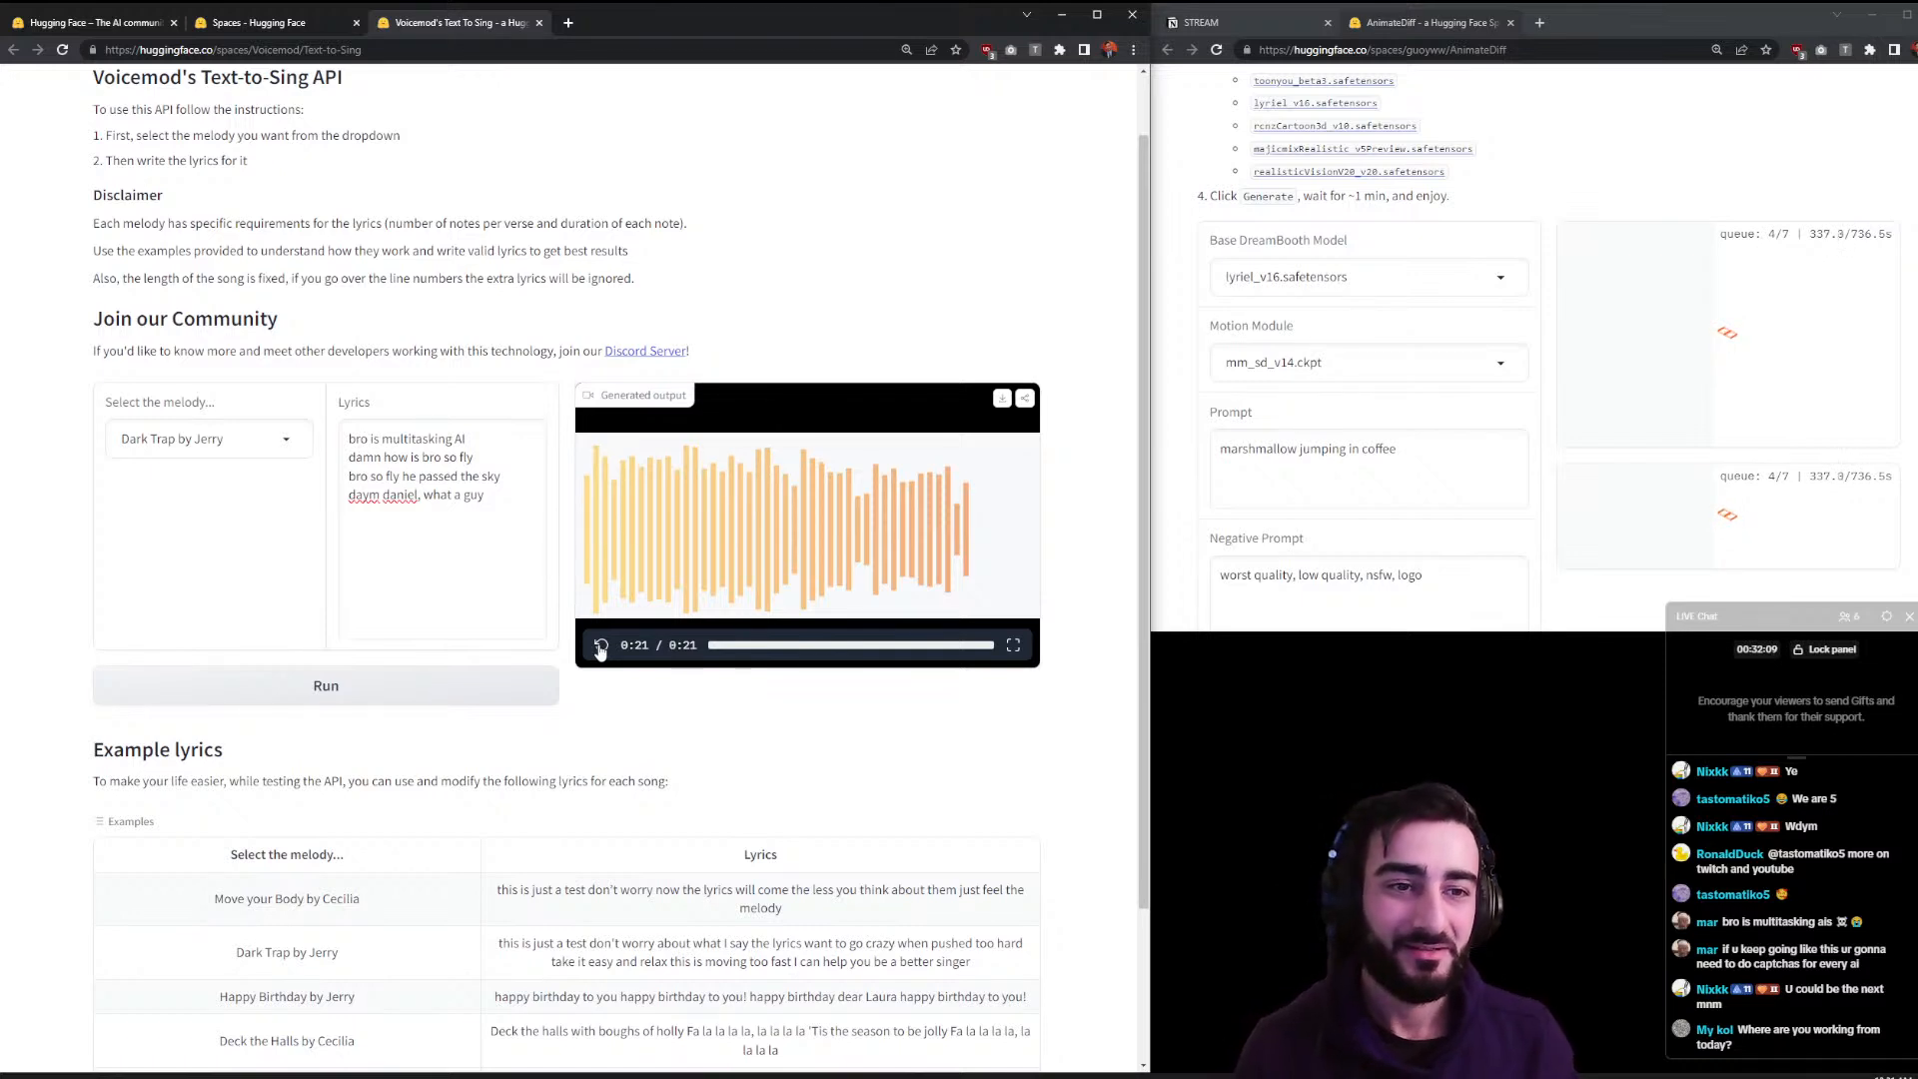
pyautogui.click(177, 441)
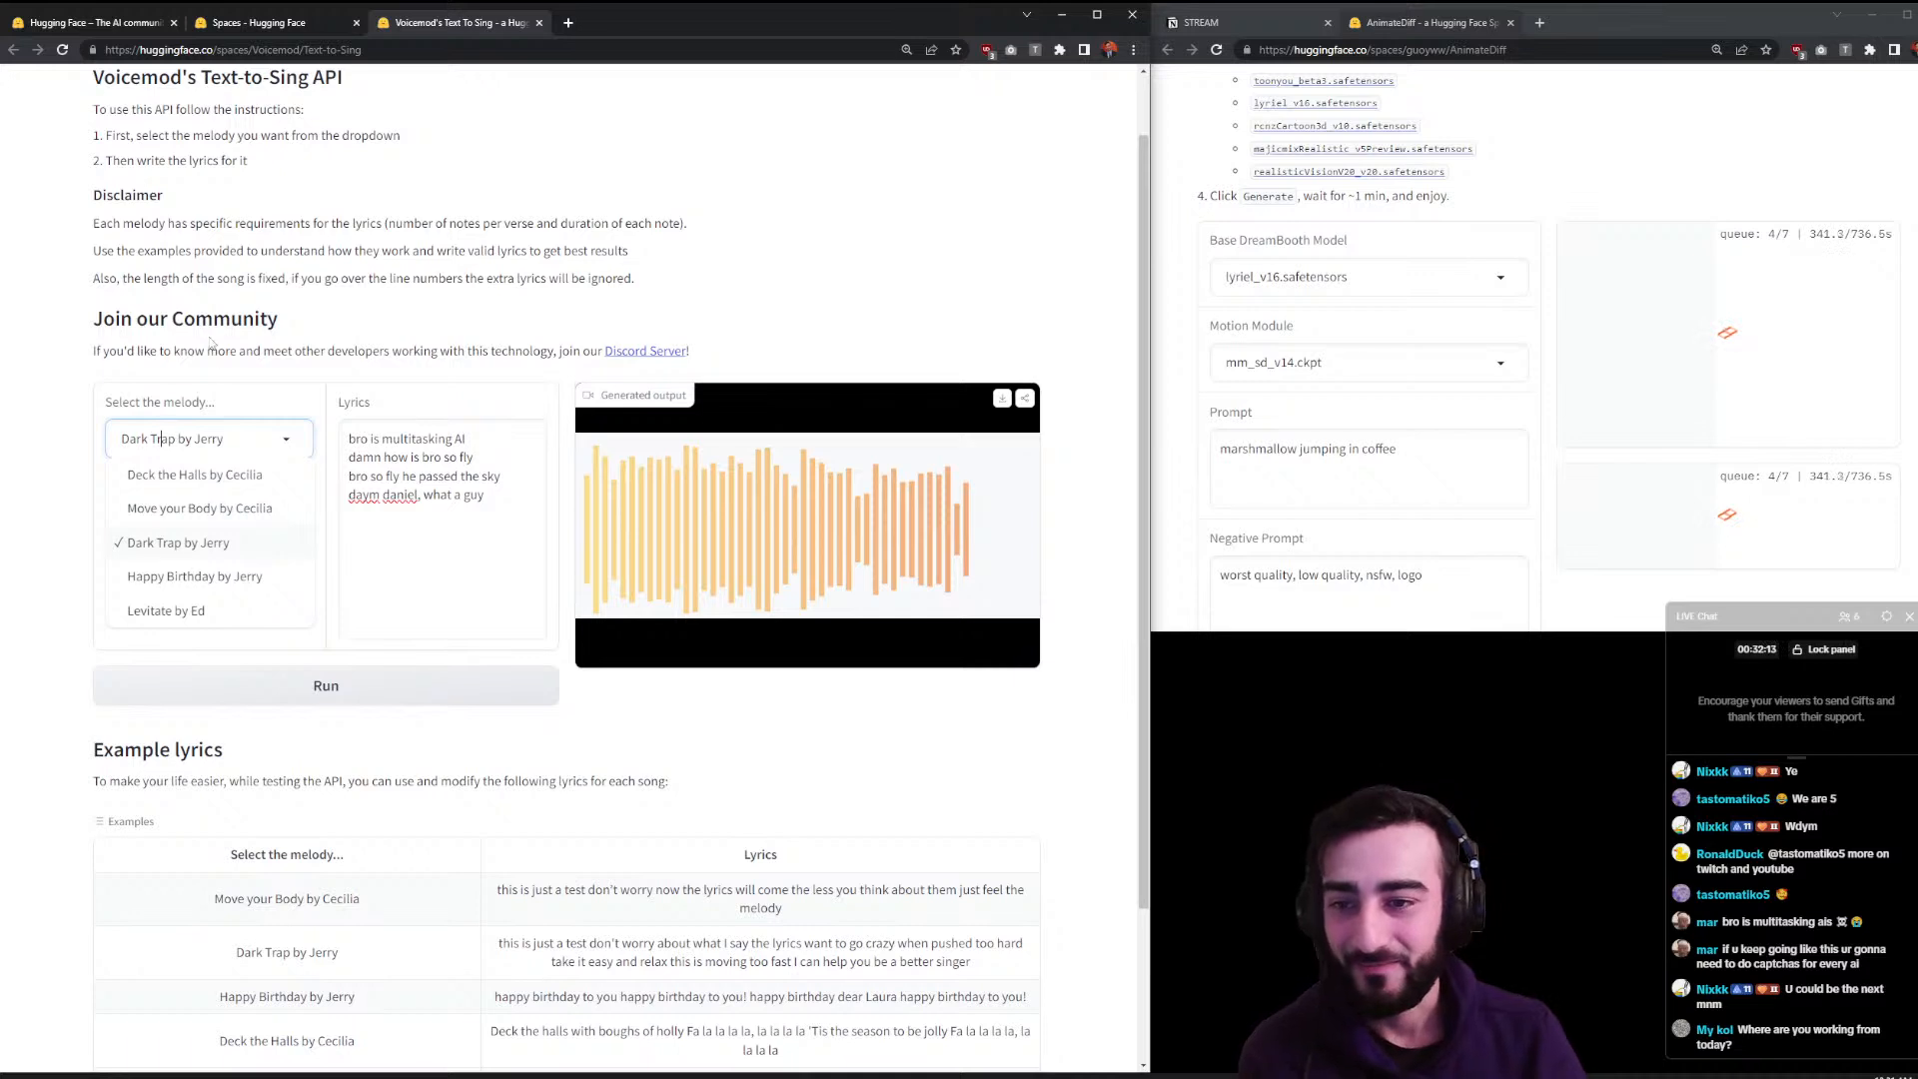
pyautogui.click(165, 511)
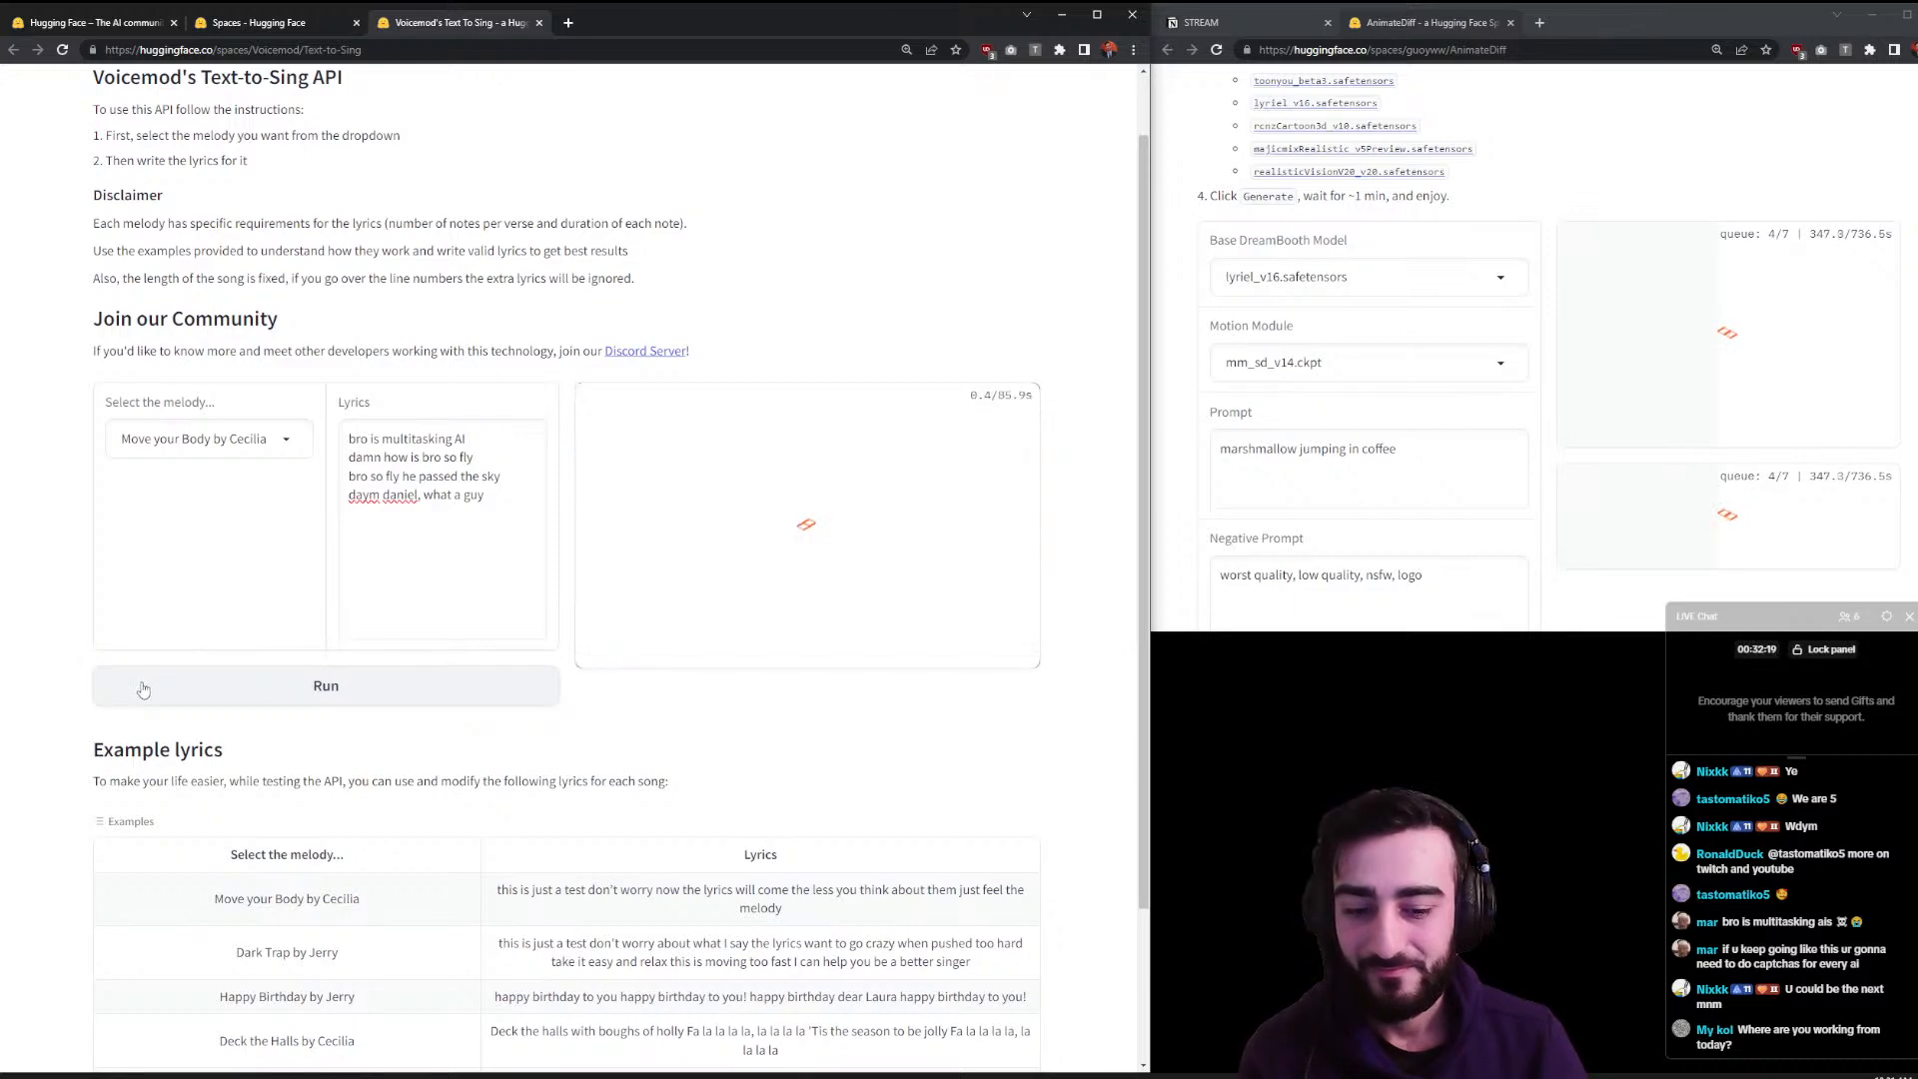
pyautogui.click(222, 25)
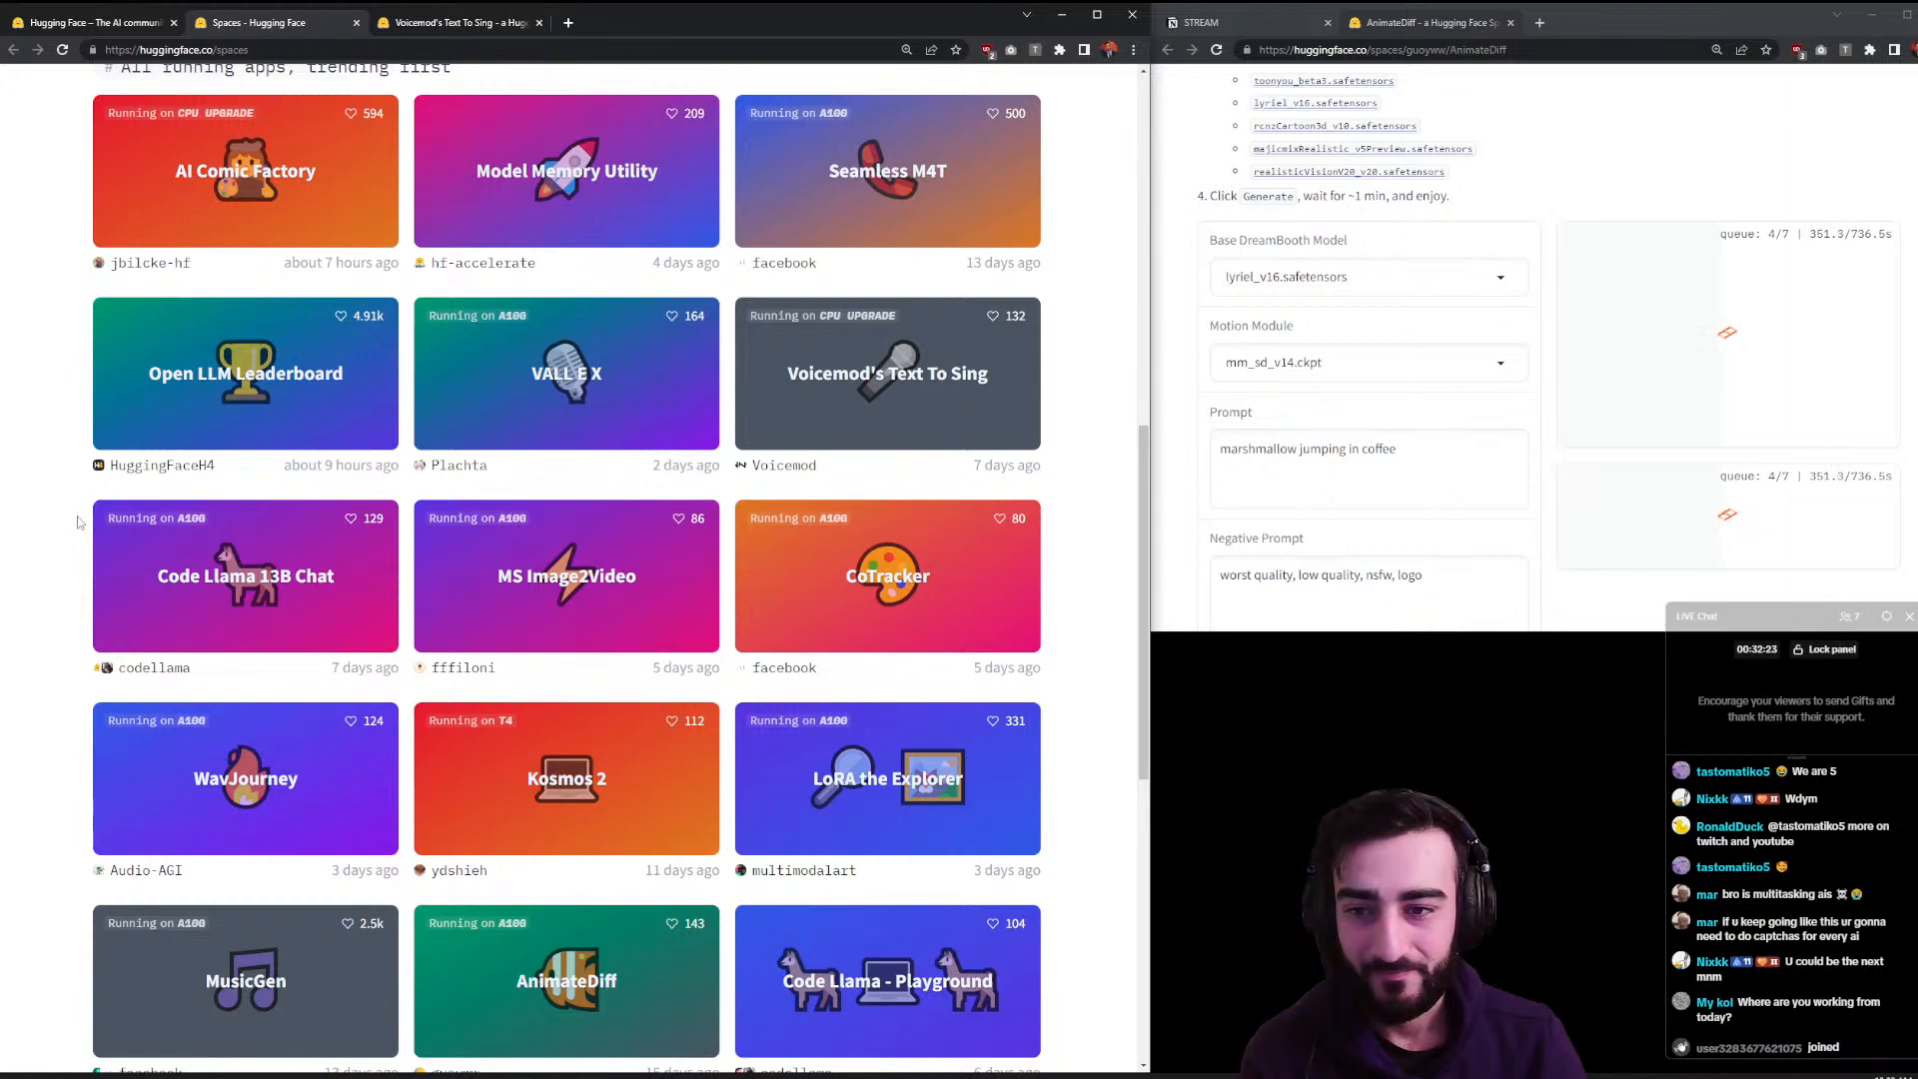
pyautogui.middleClick(545, 582)
# - Load the Mona Lisa example in MS Image2Video and play its 4-second animated video twice
pyautogui.click(581, 24)
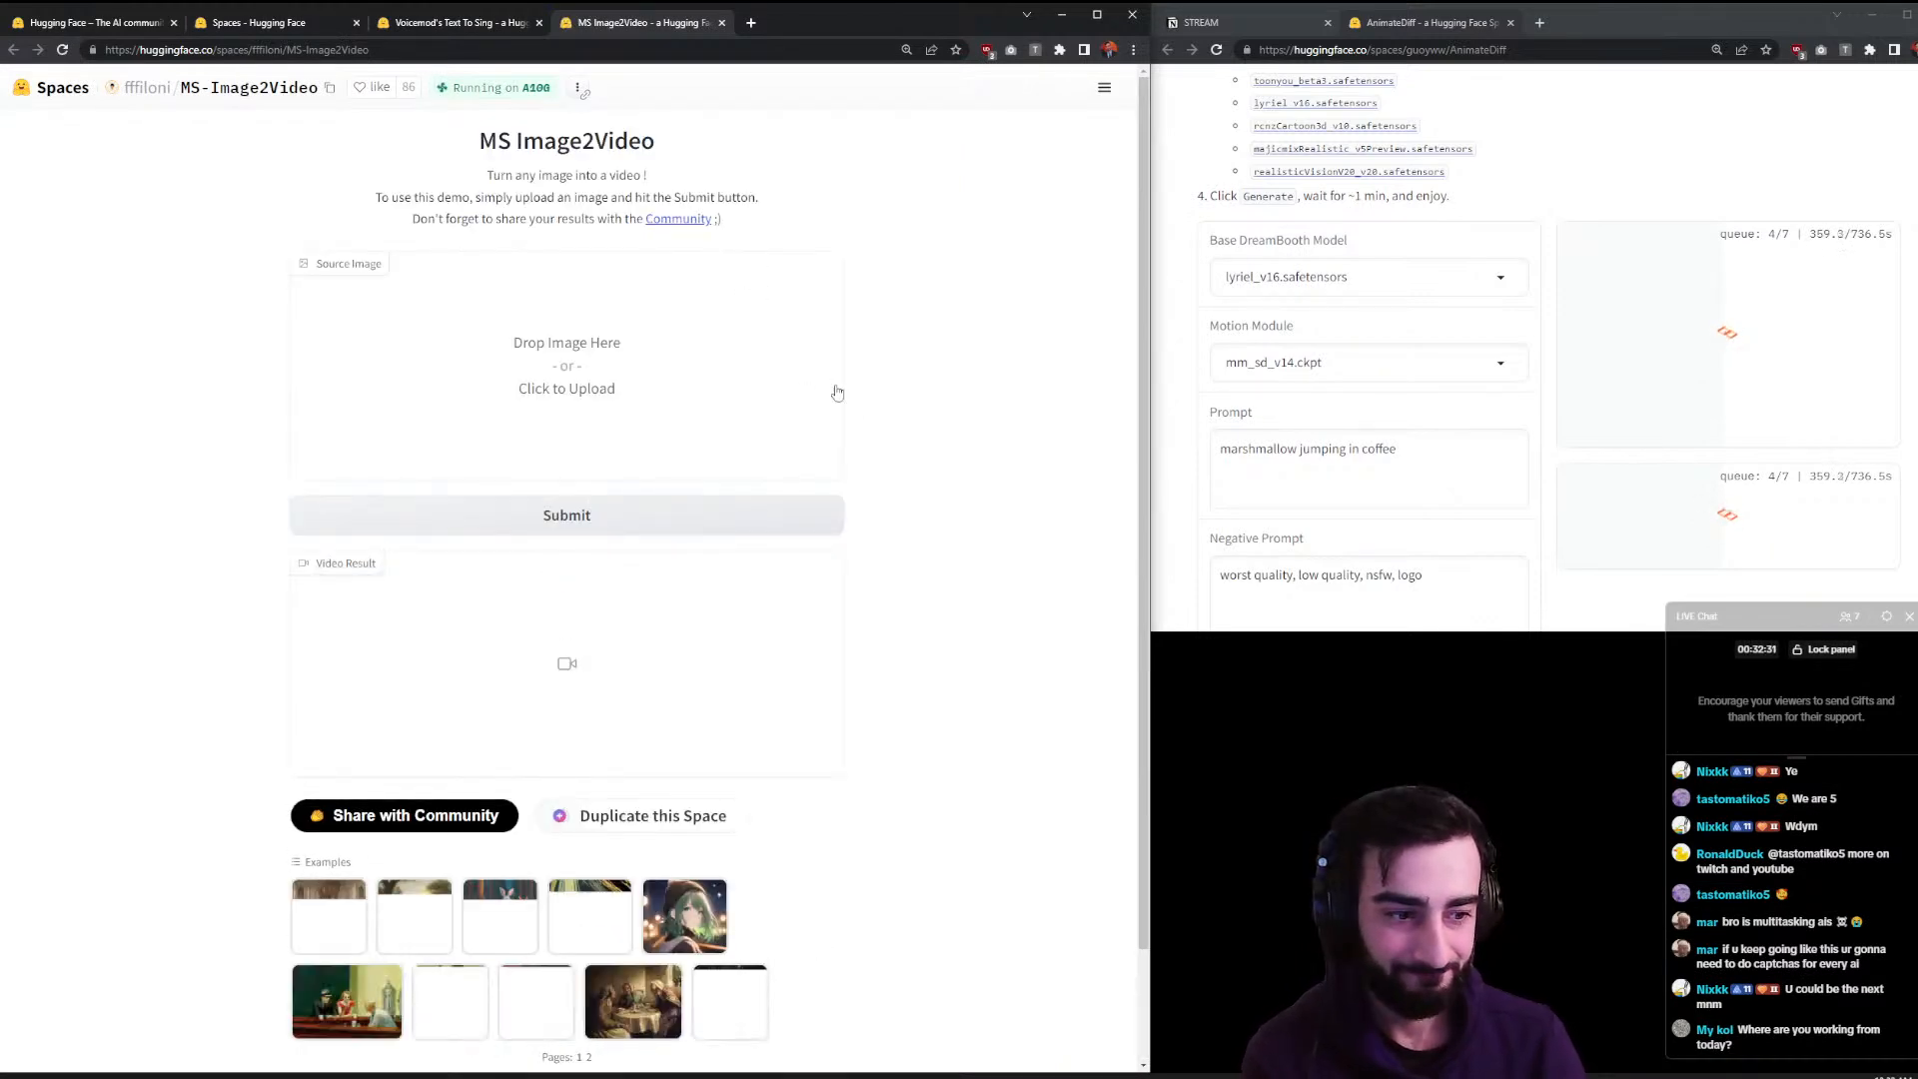
pyautogui.scroll(-2, 920, 519)
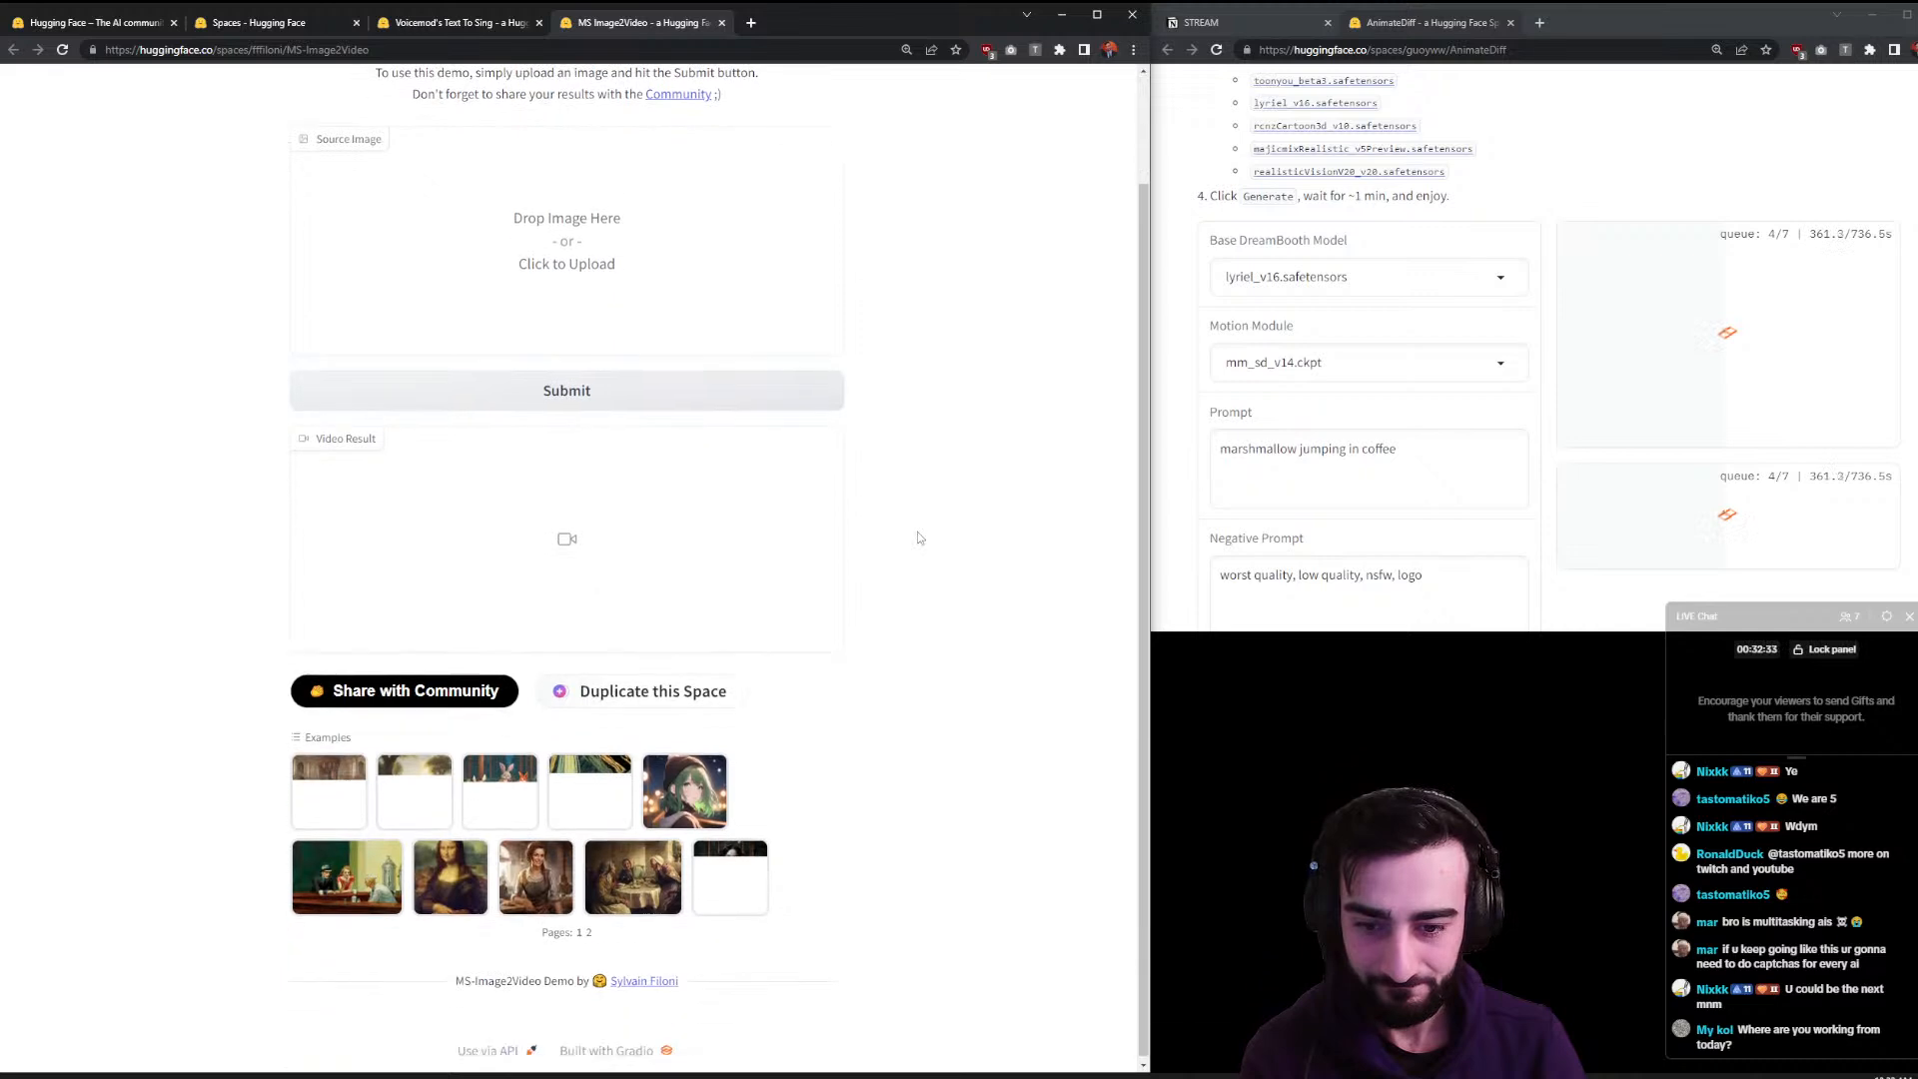
pyautogui.scroll(2, 917, 537)
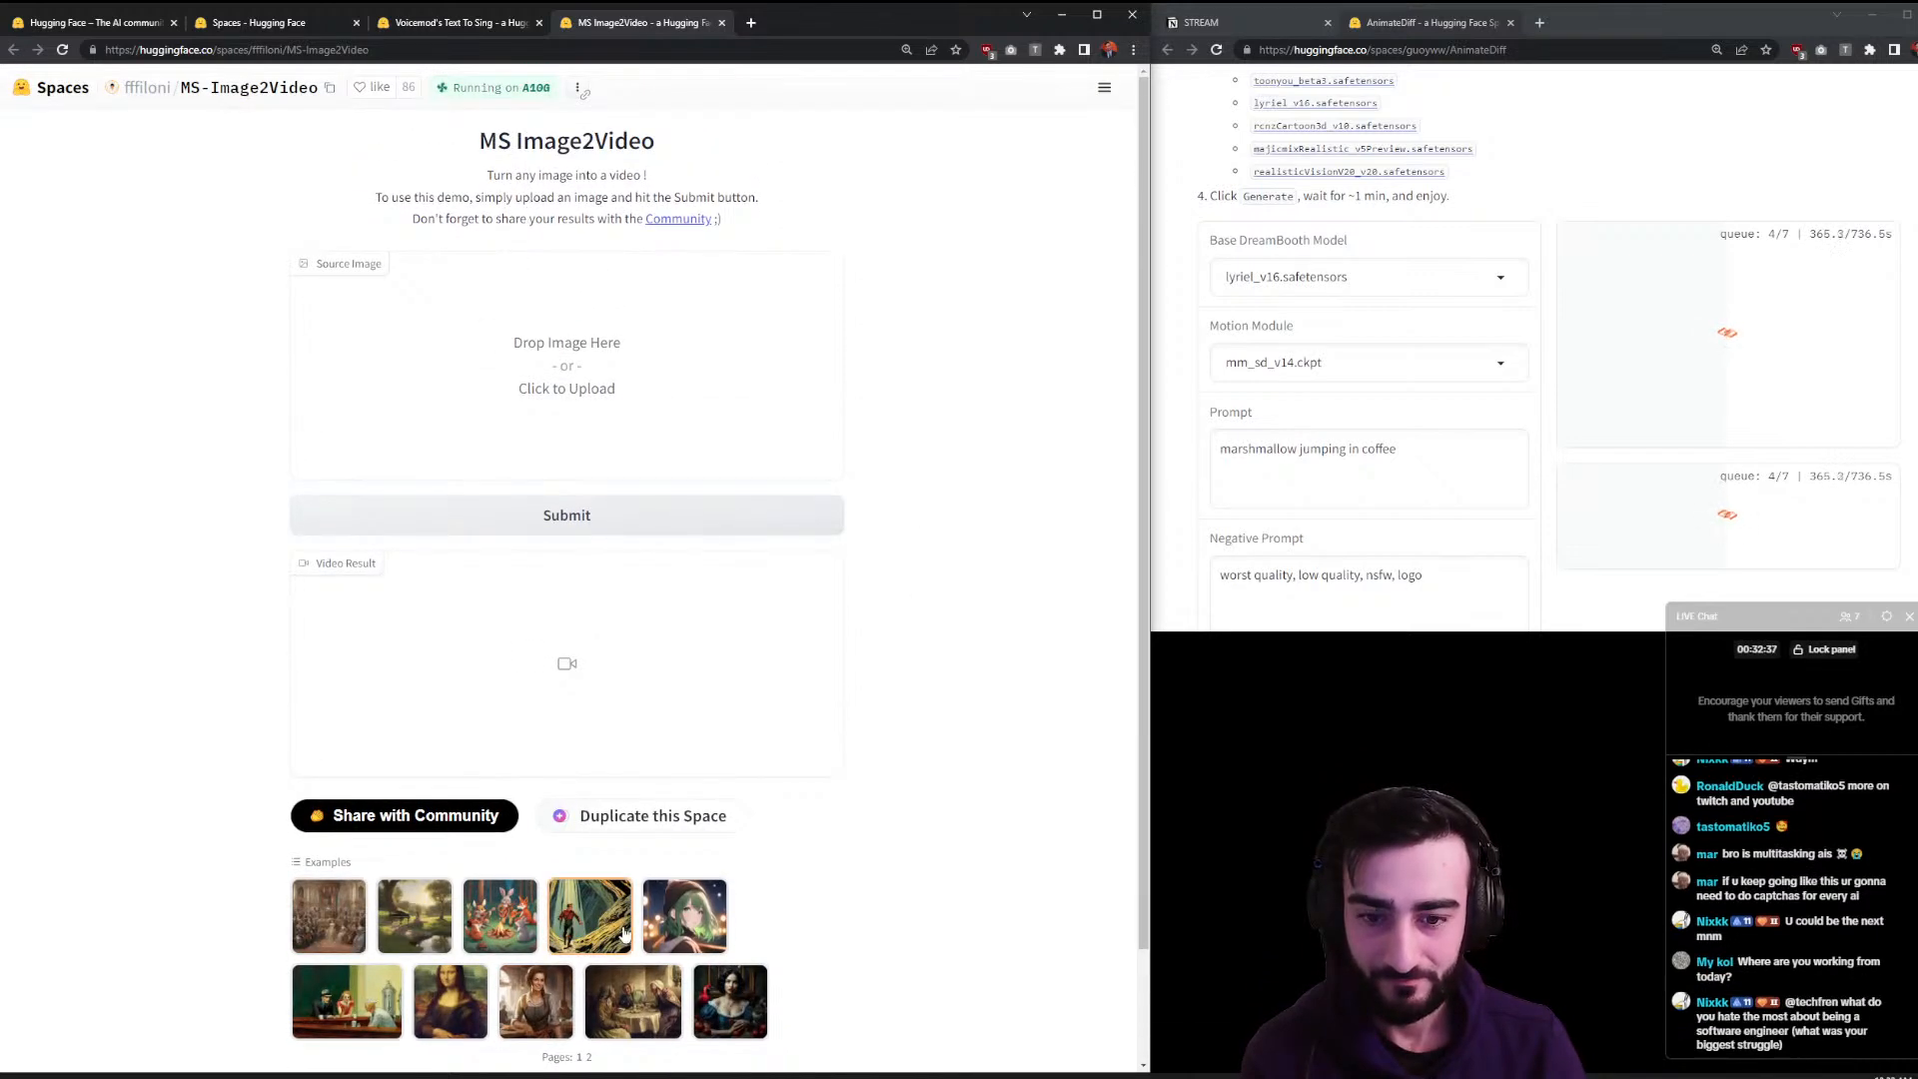
pyautogui.scroll(-2, 833, 903)
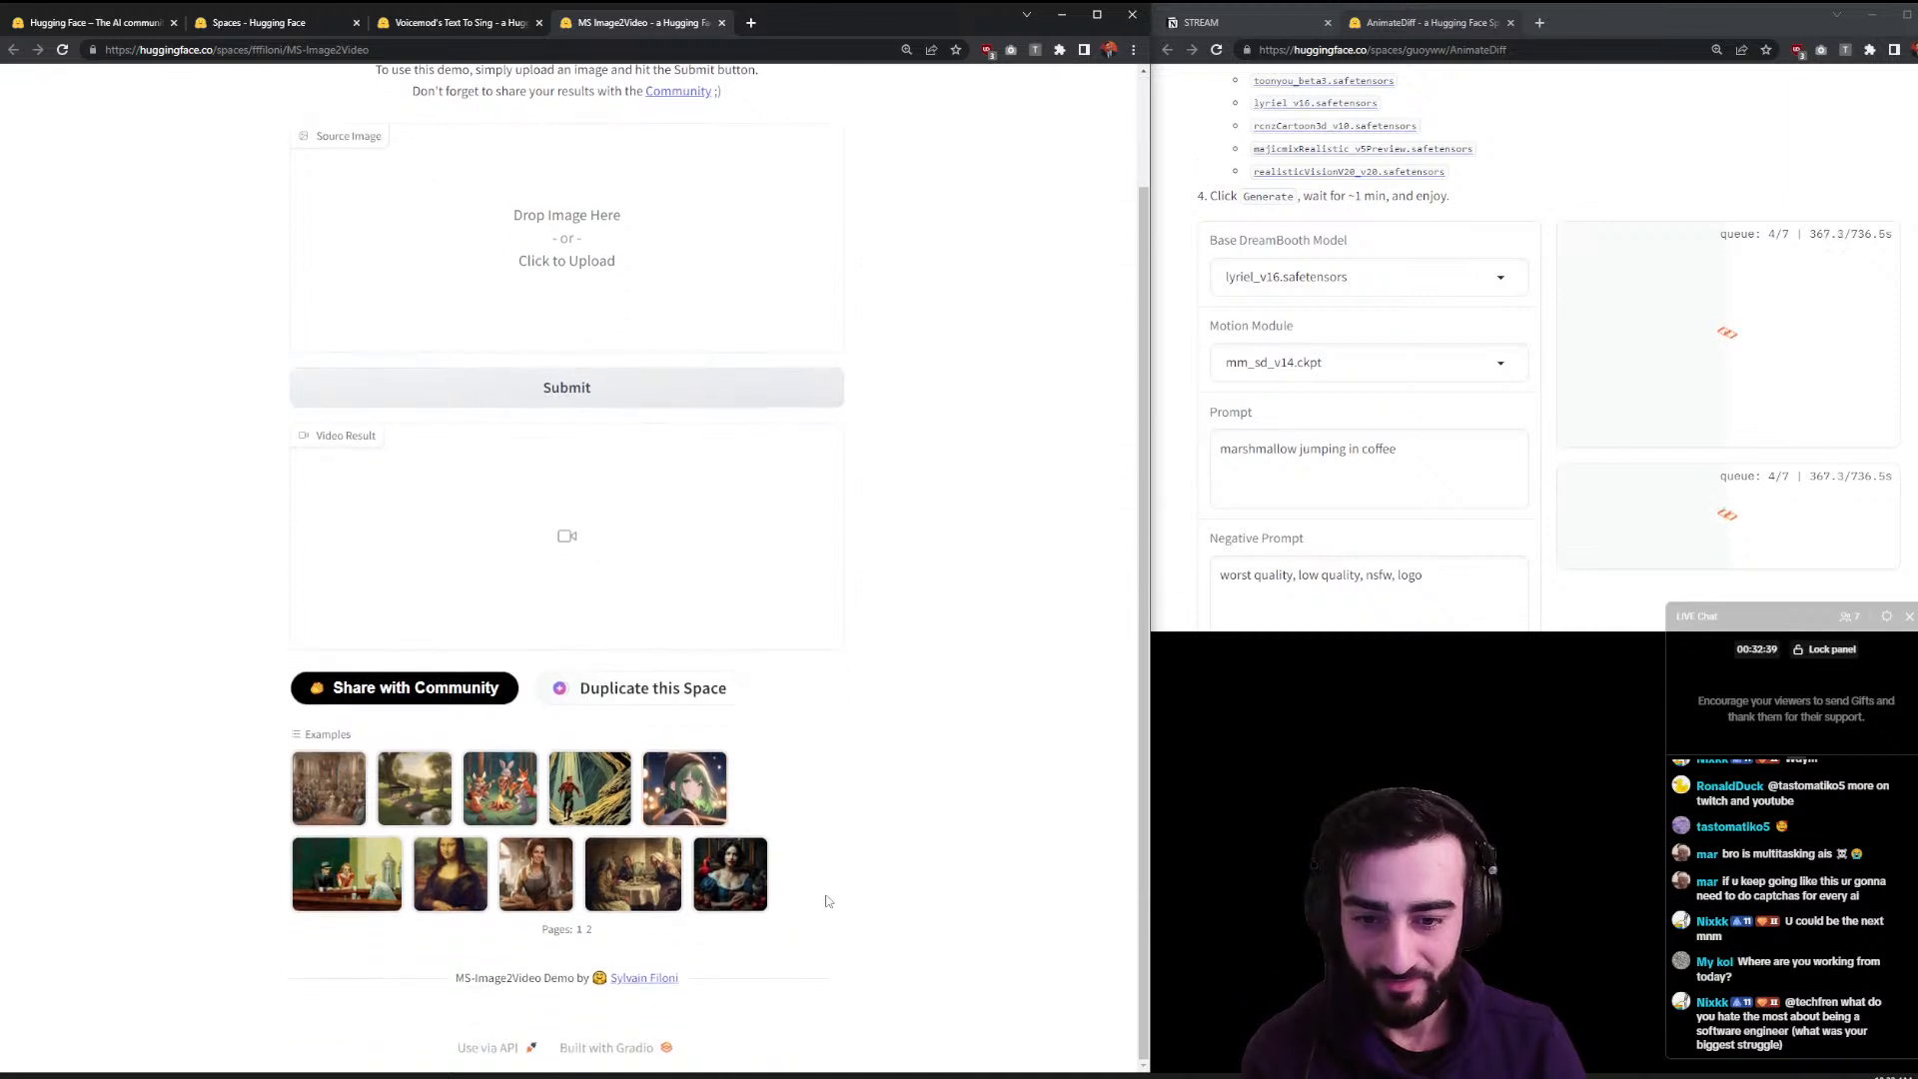
pyautogui.click(450, 873)
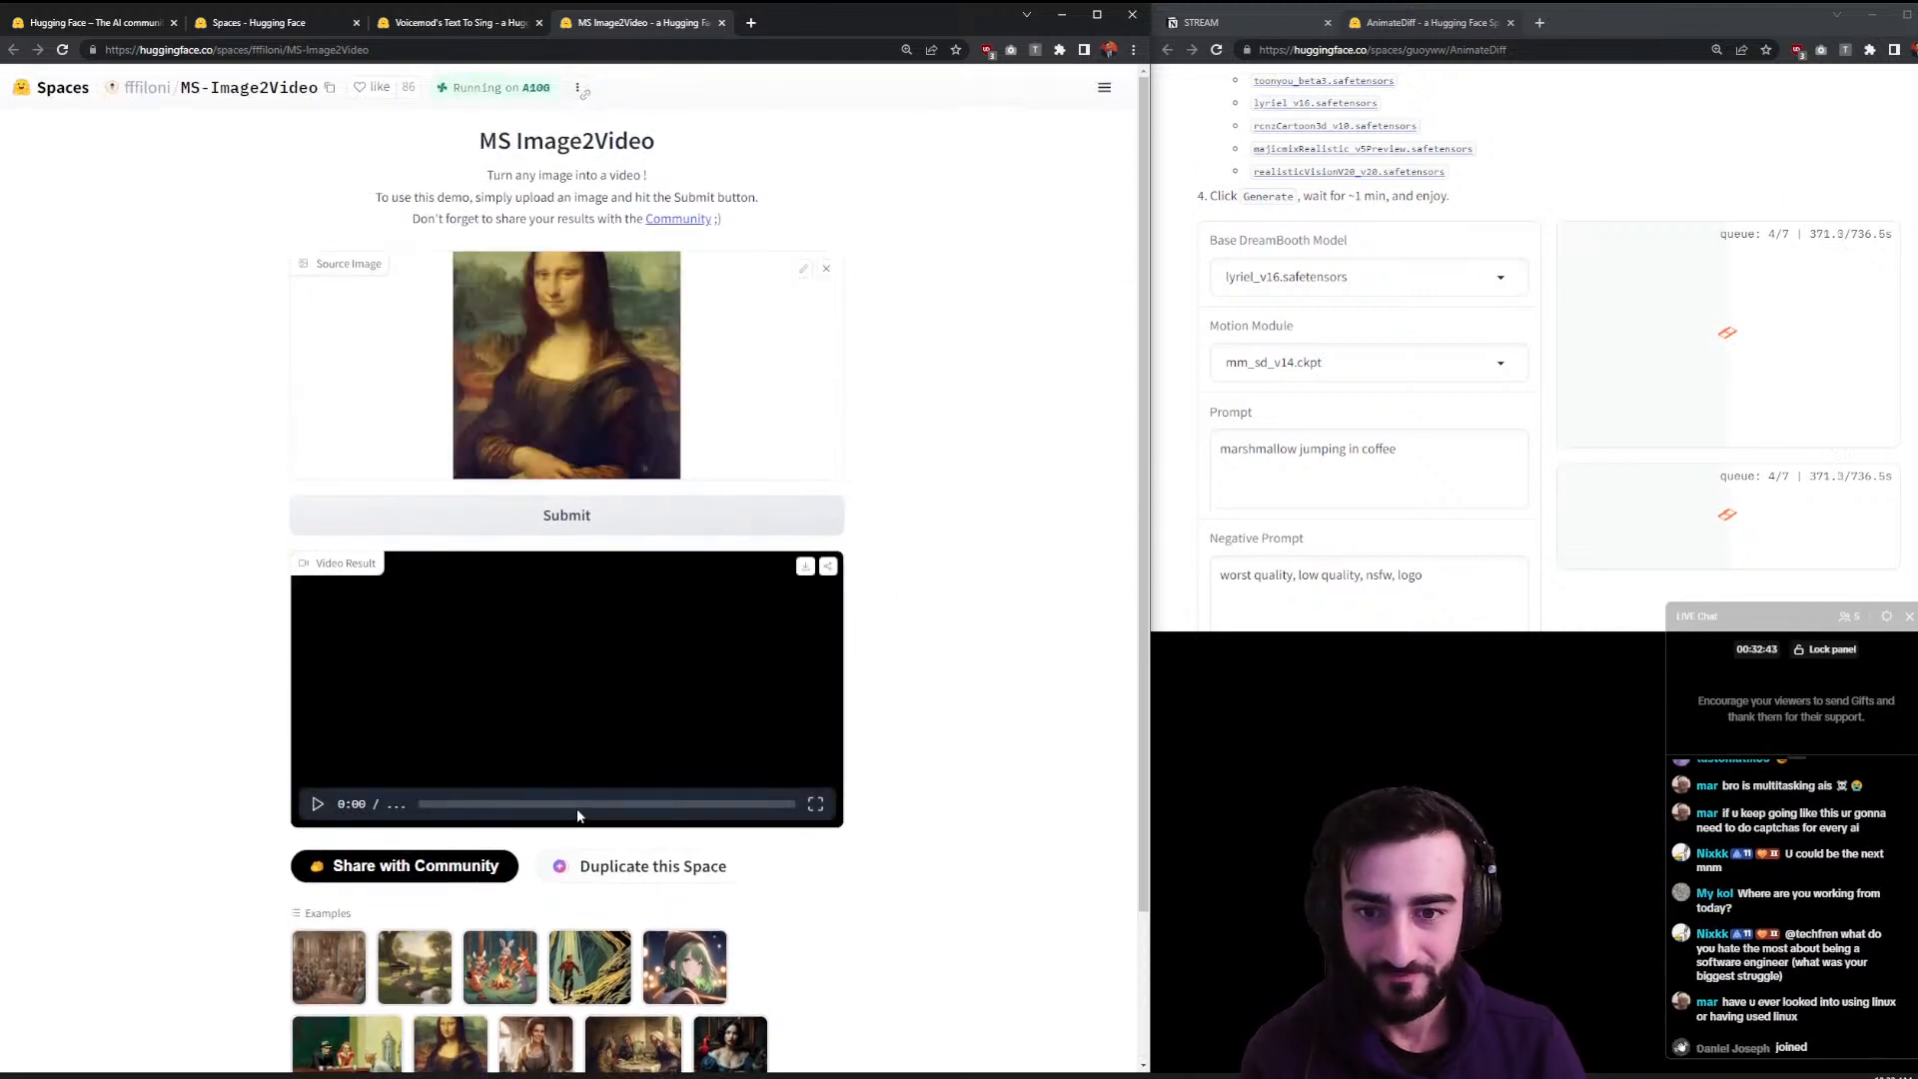
pyautogui.click(317, 844)
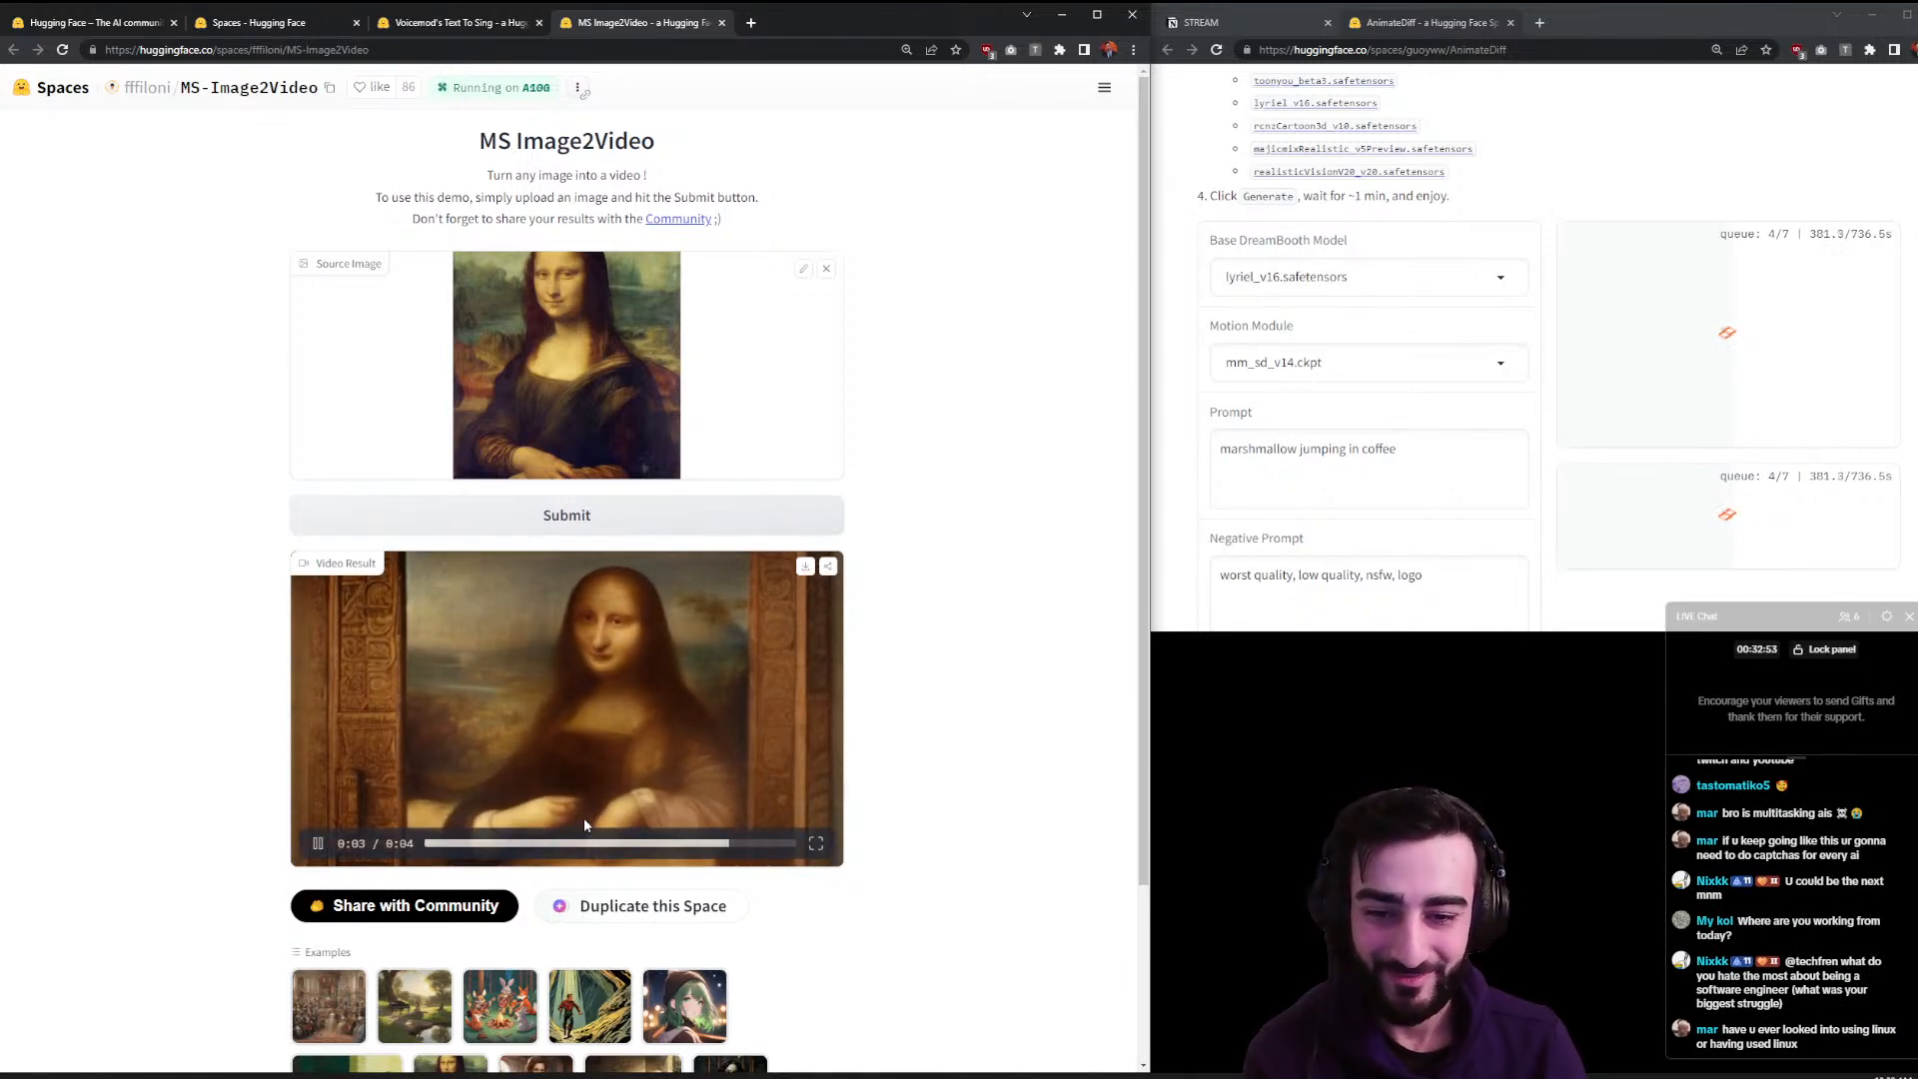
pyautogui.click(318, 844)
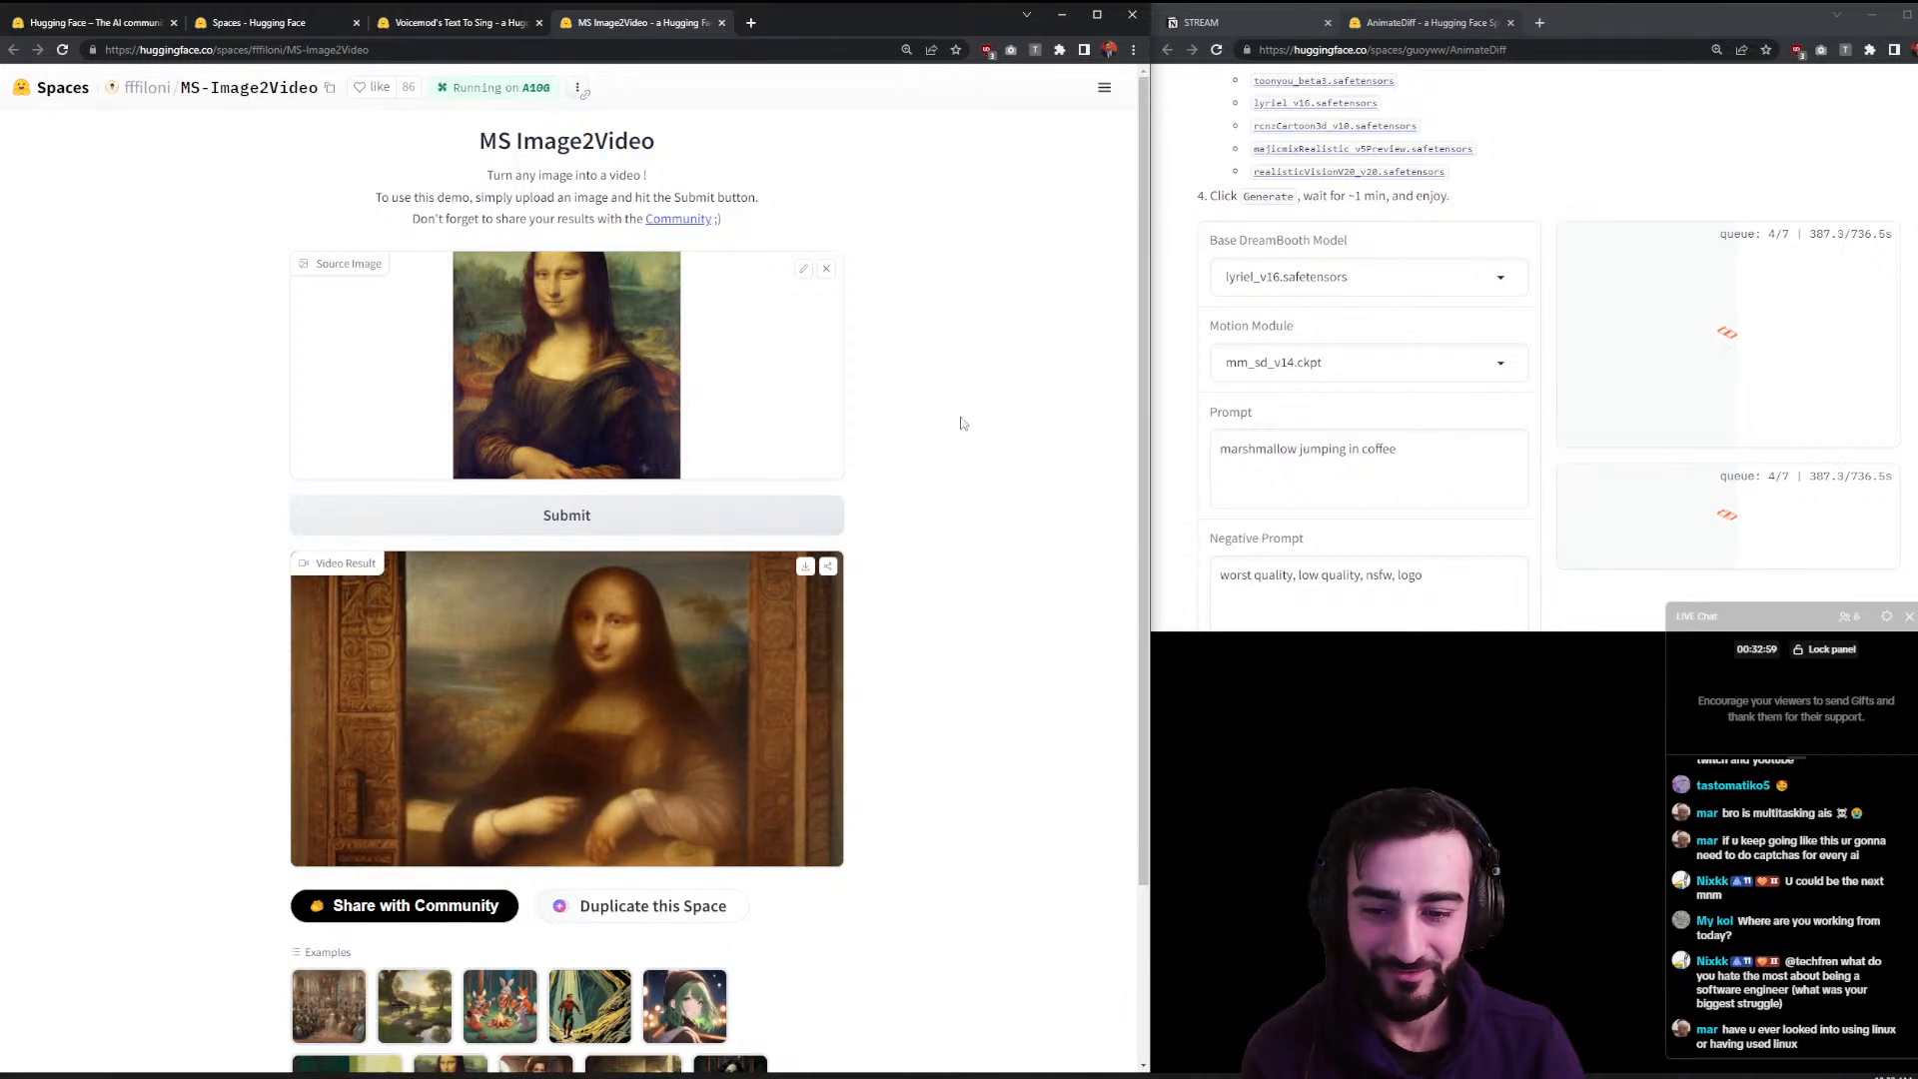
pyautogui.scroll(-2, 499, 824)
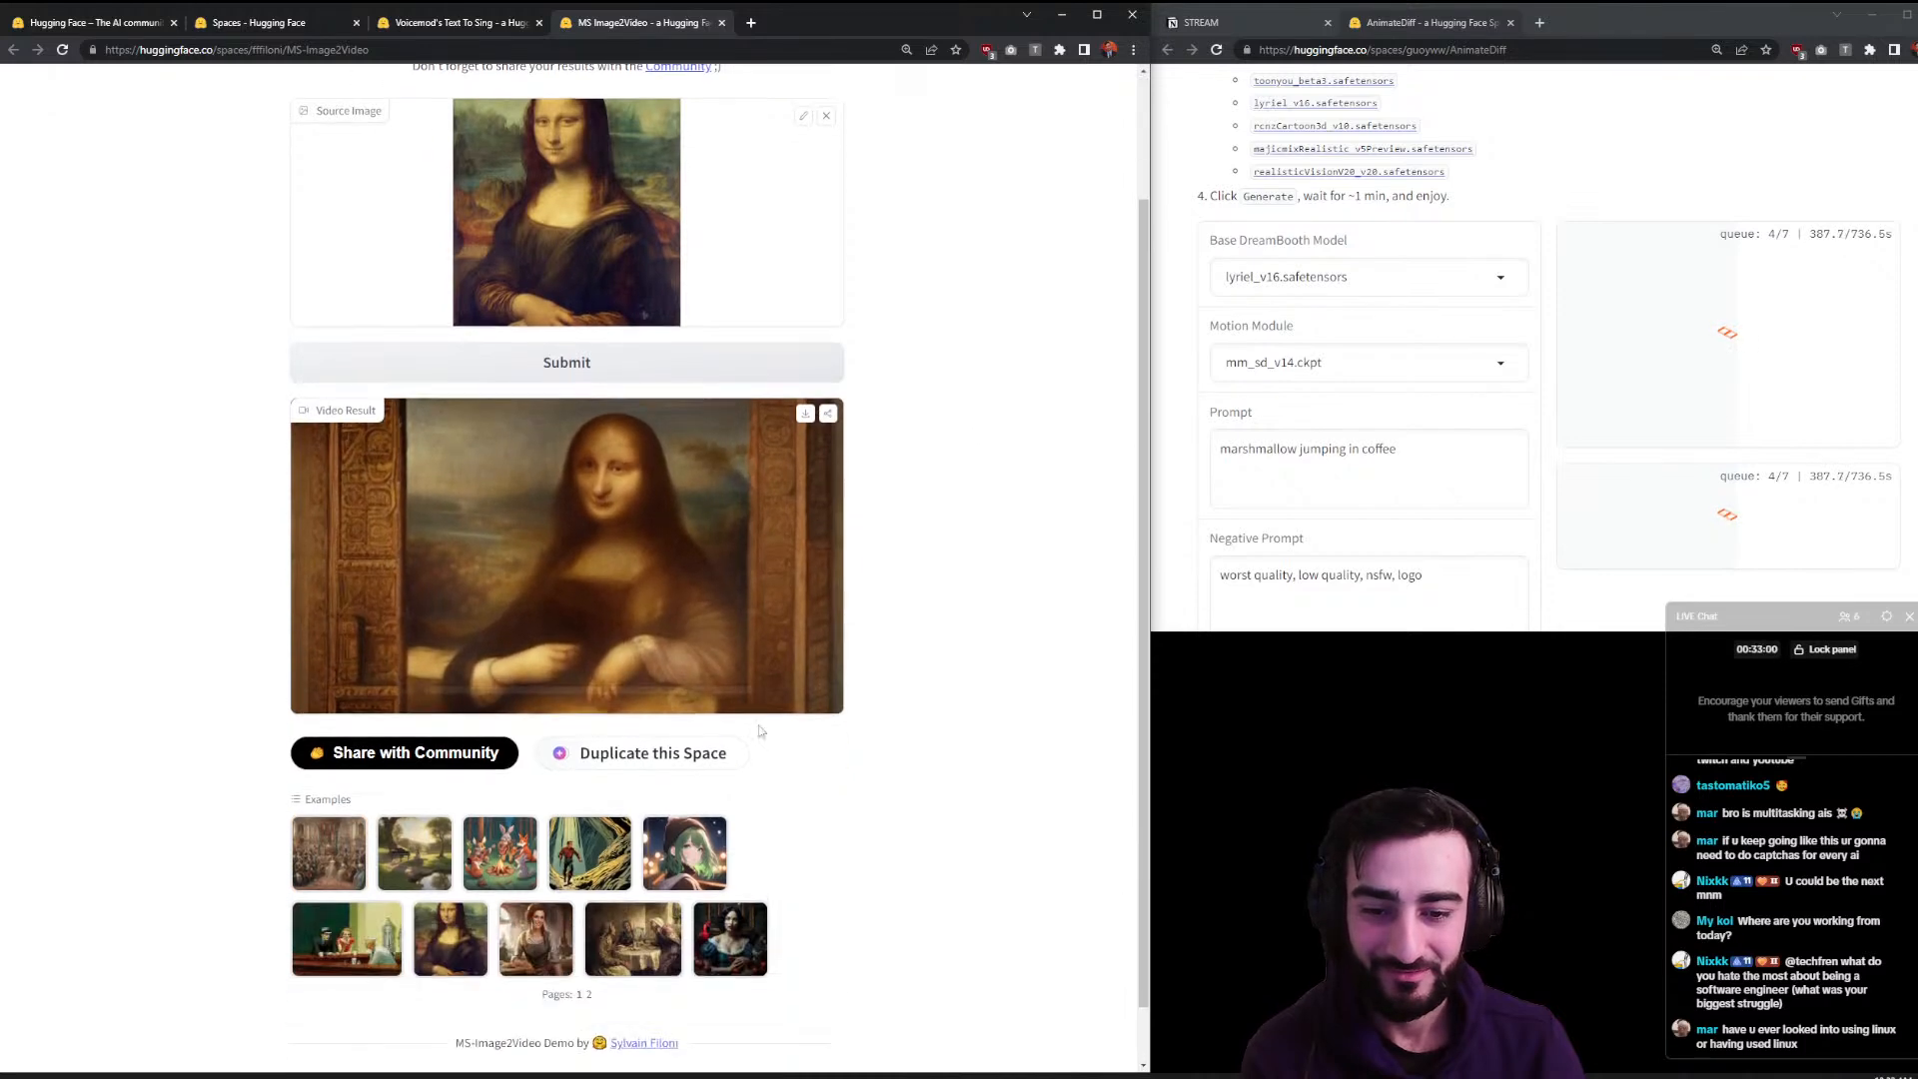
# - Load the Snow White example image and play the resulting animated clip
pyautogui.click(707, 937)
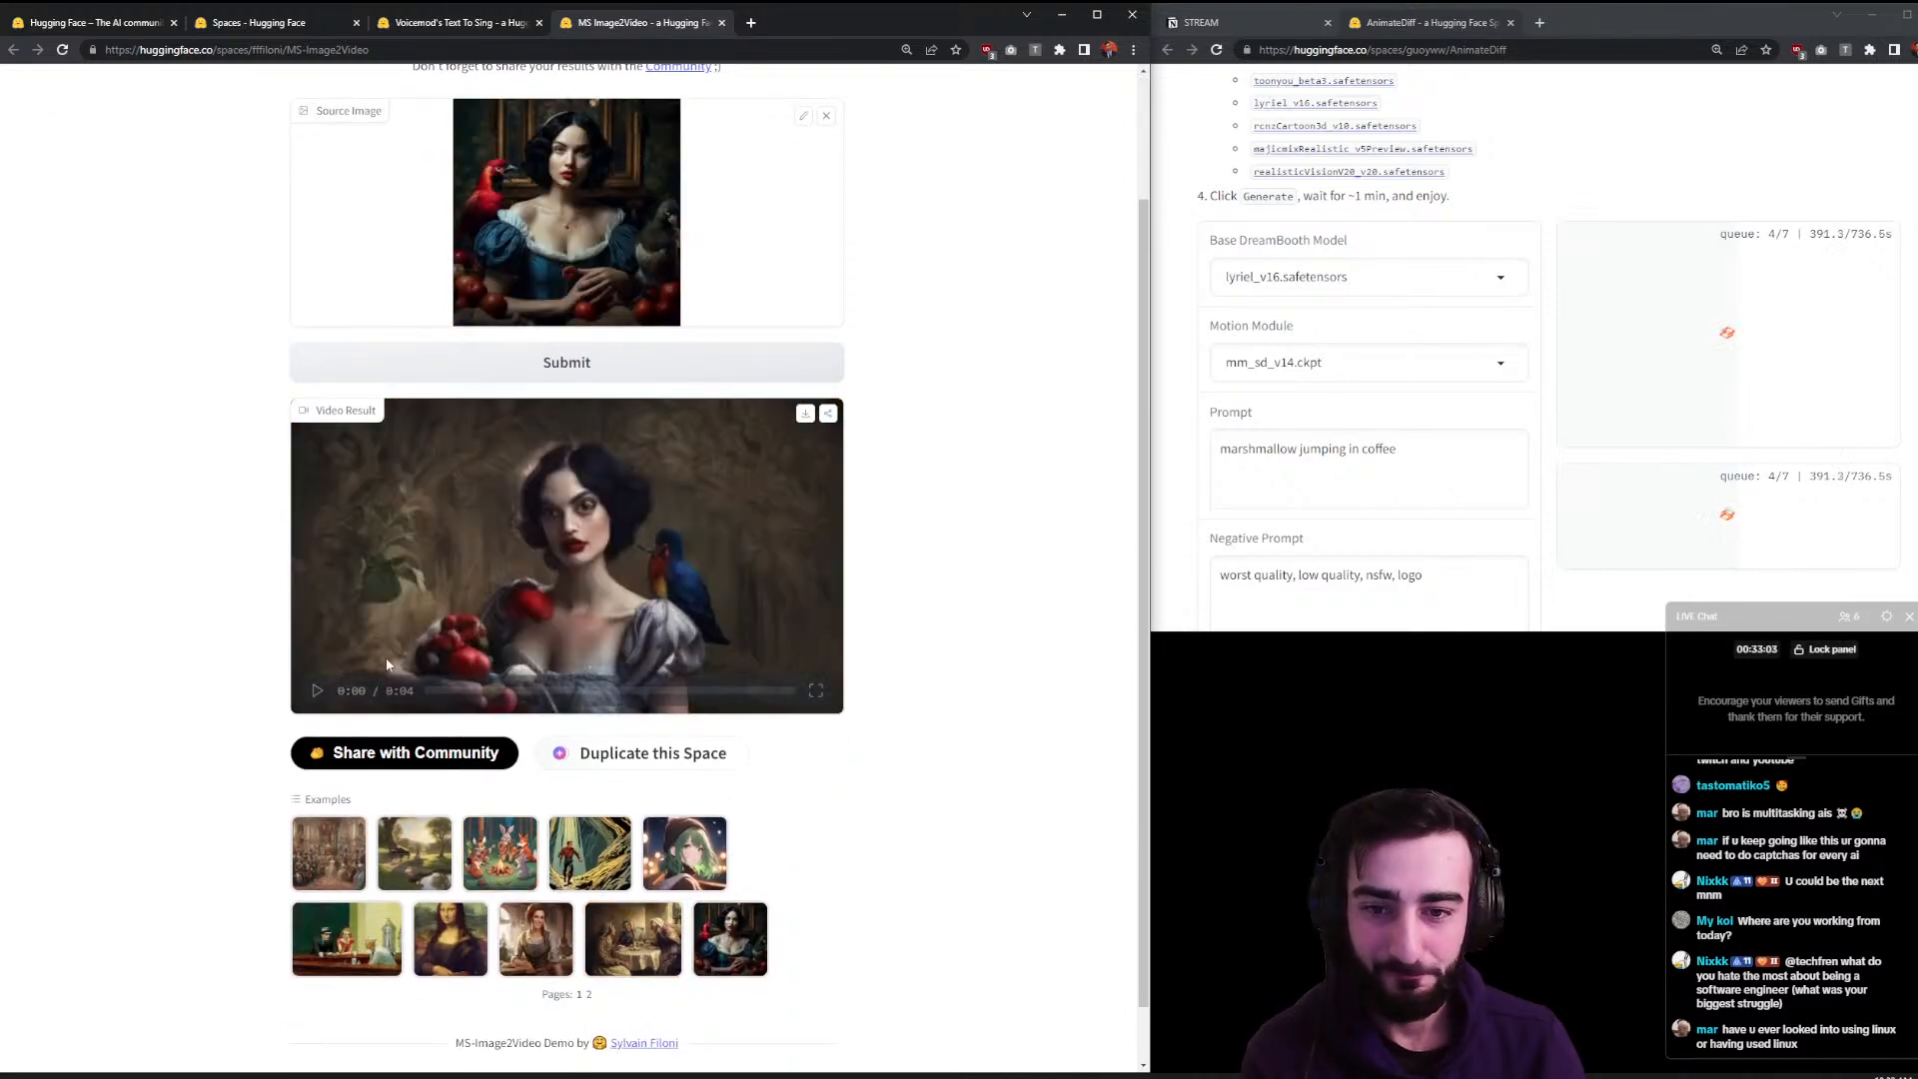
pyautogui.click(317, 690)
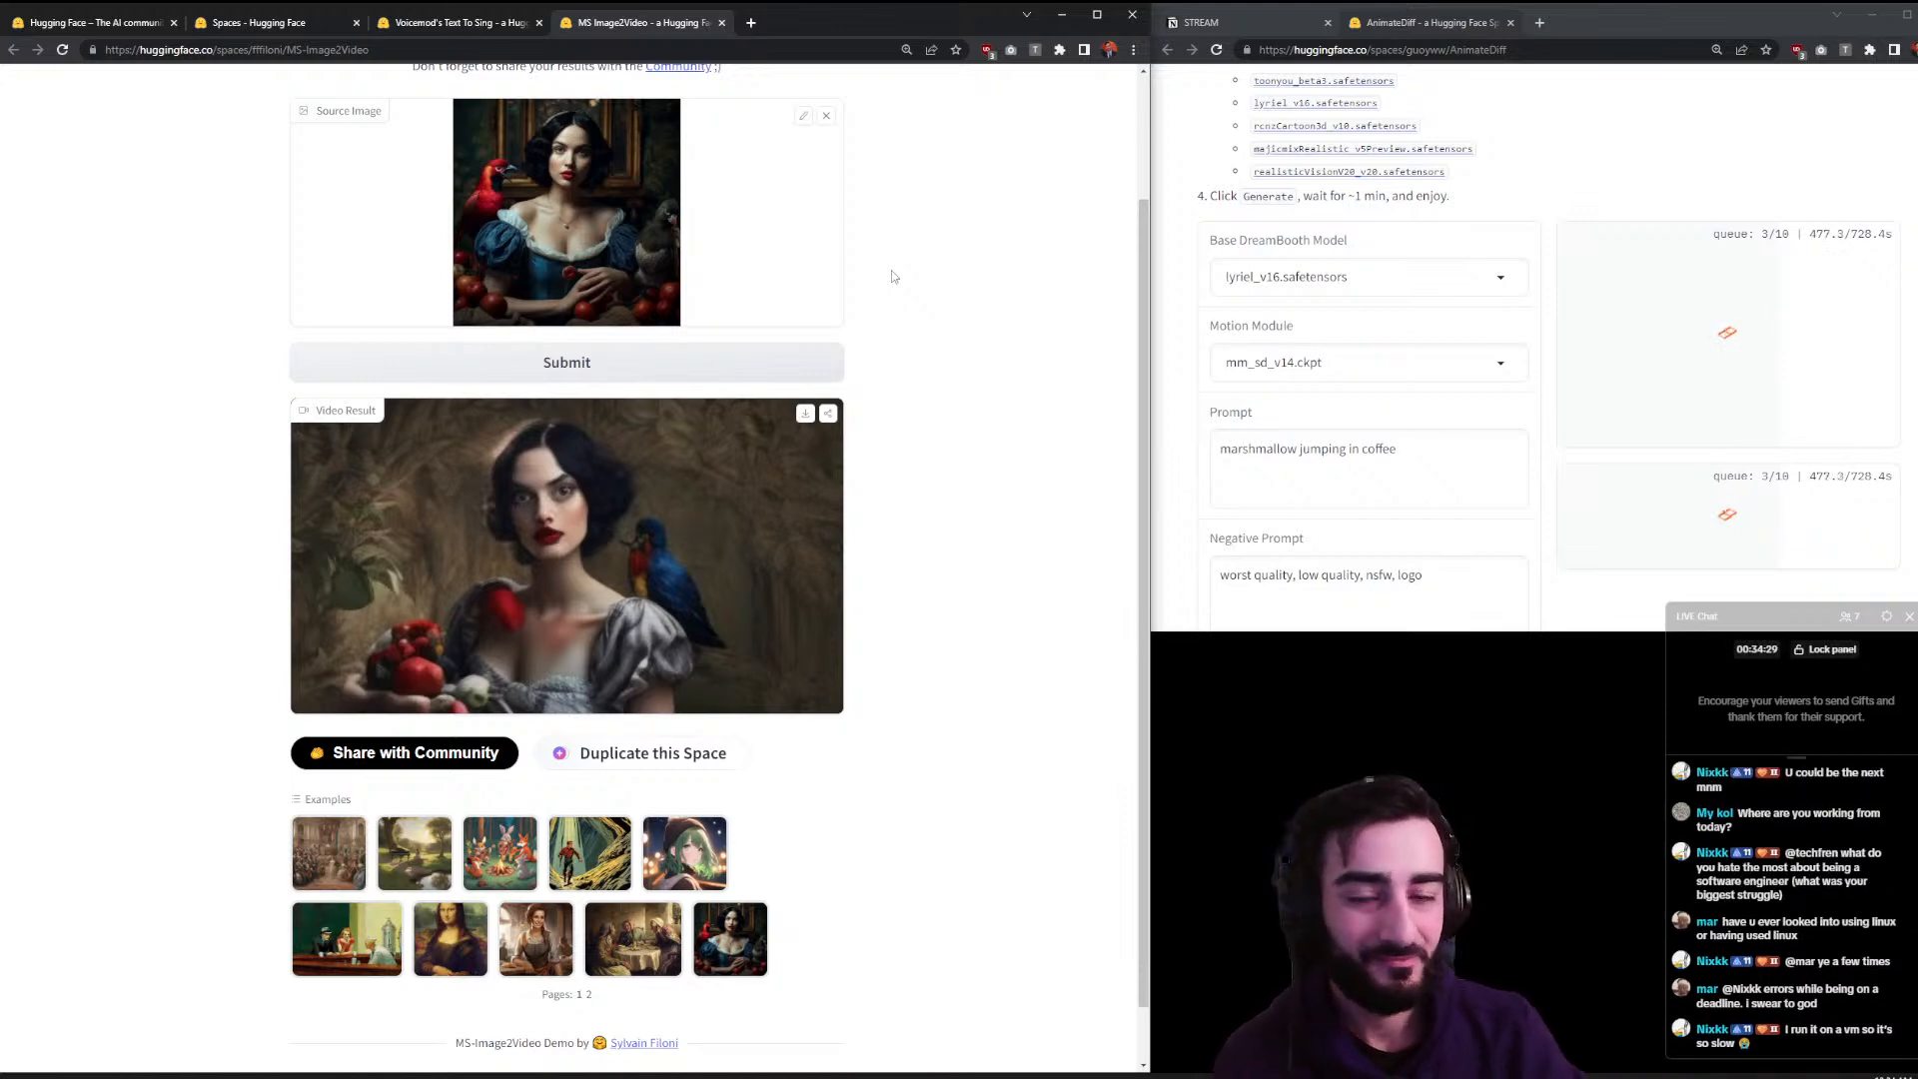
pyautogui.click(721, 22)
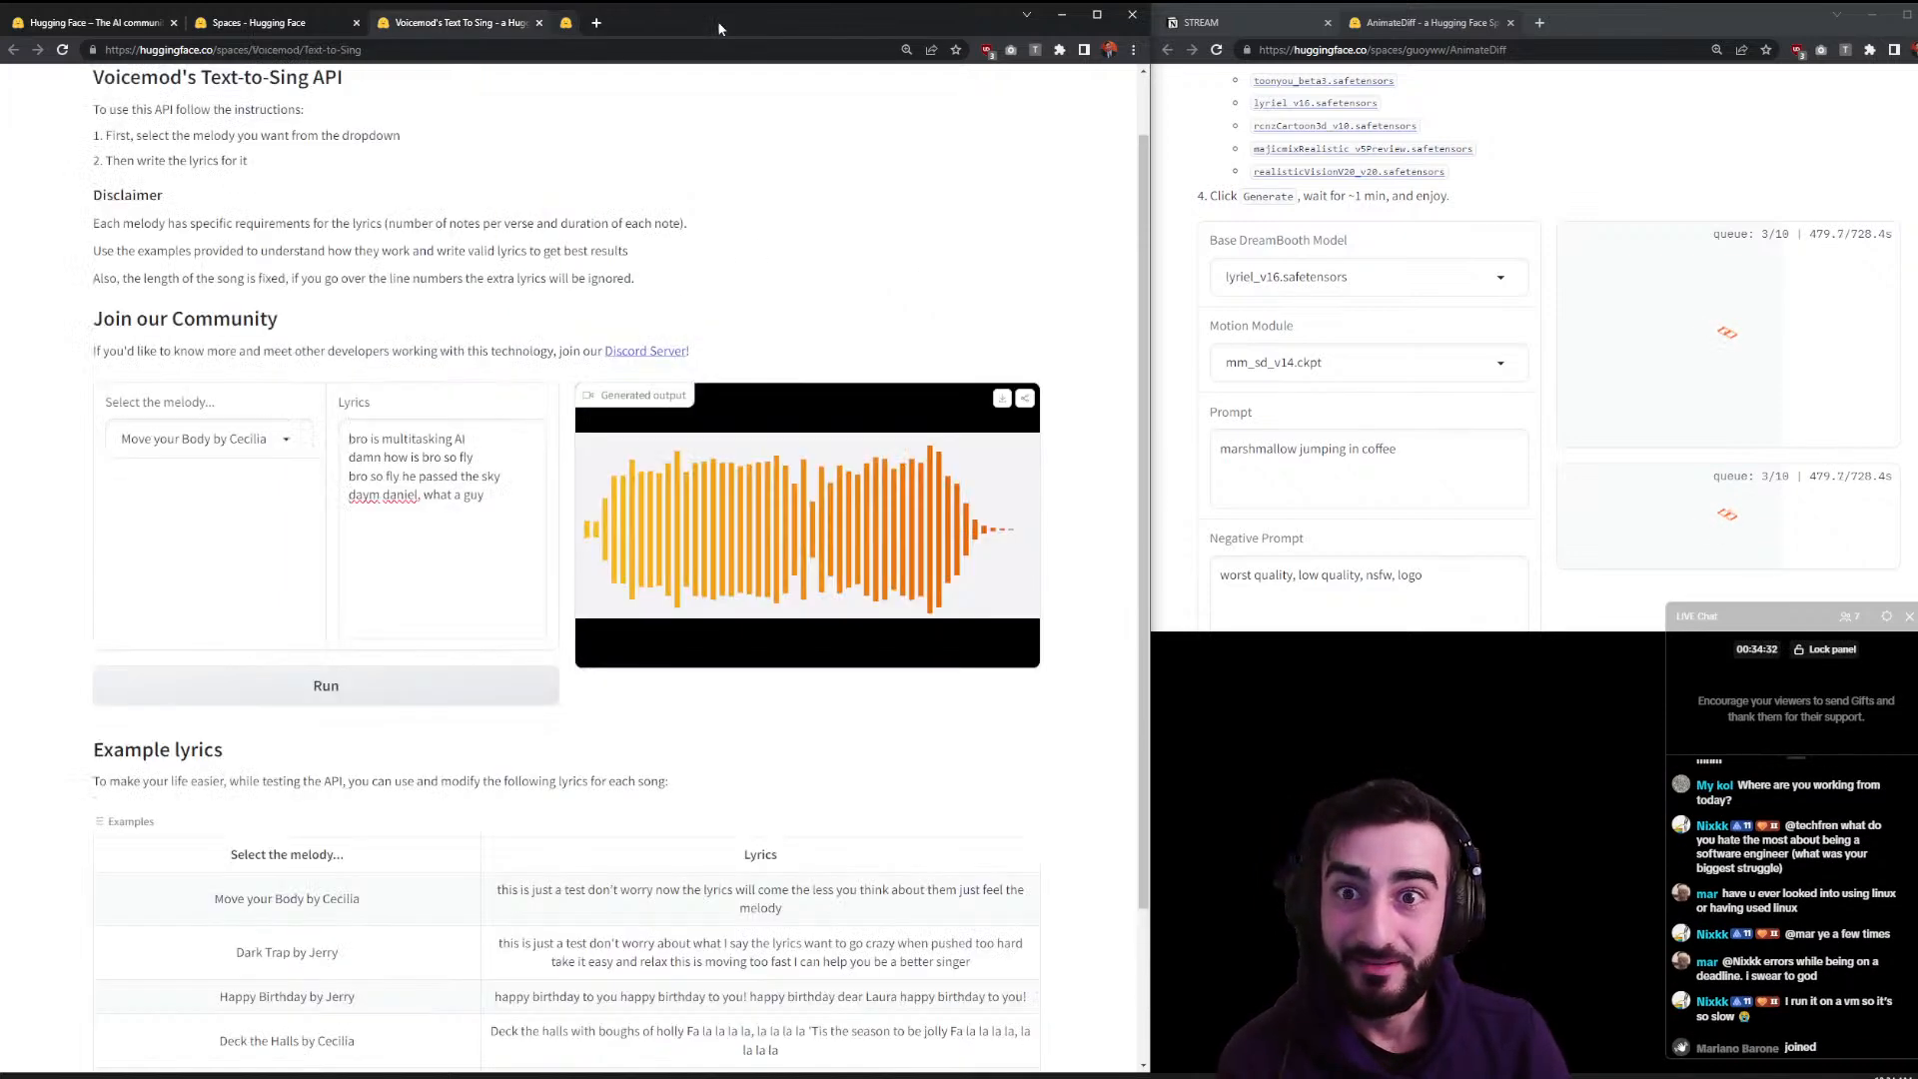
pyautogui.click(250, 16)
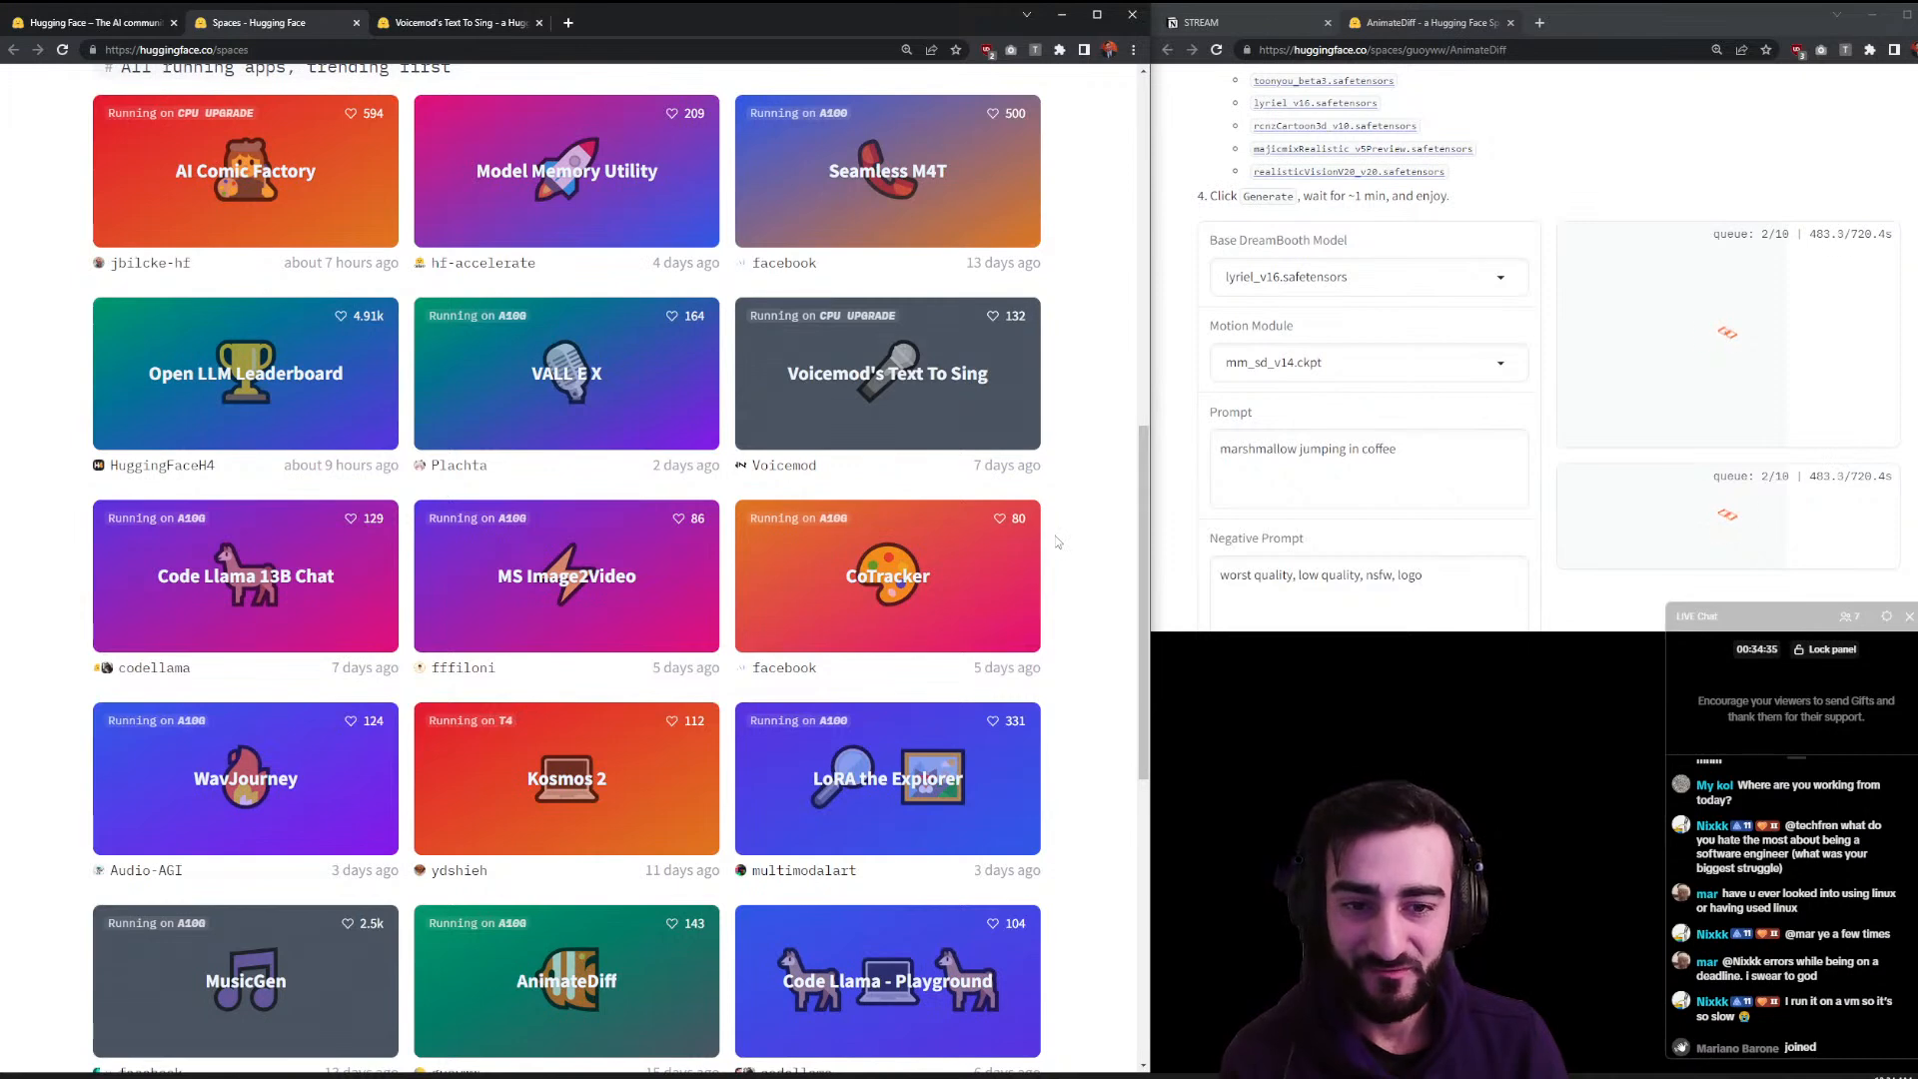
pyautogui.scroll(-1, 1079, 499)
pyautogui.scroll(-5, 1073, 497)
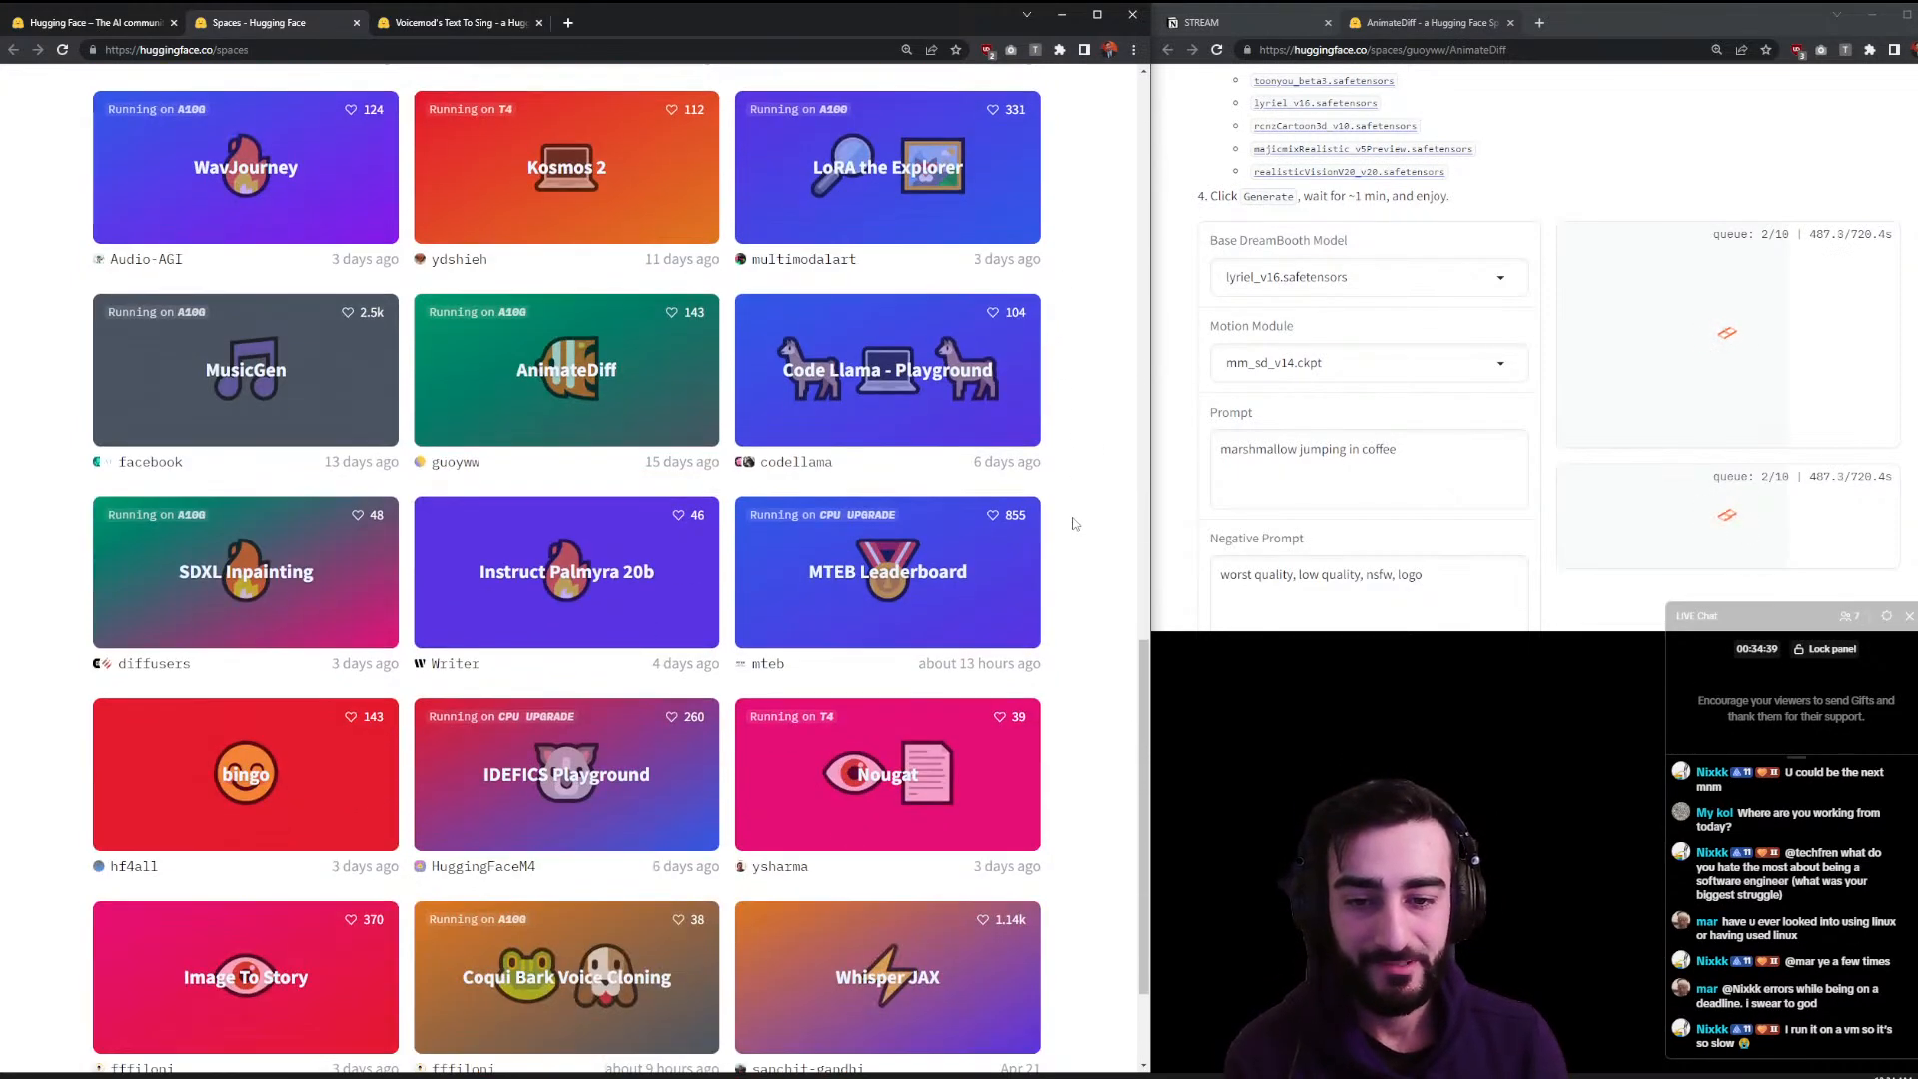
pyautogui.scroll(-2, 1069, 531)
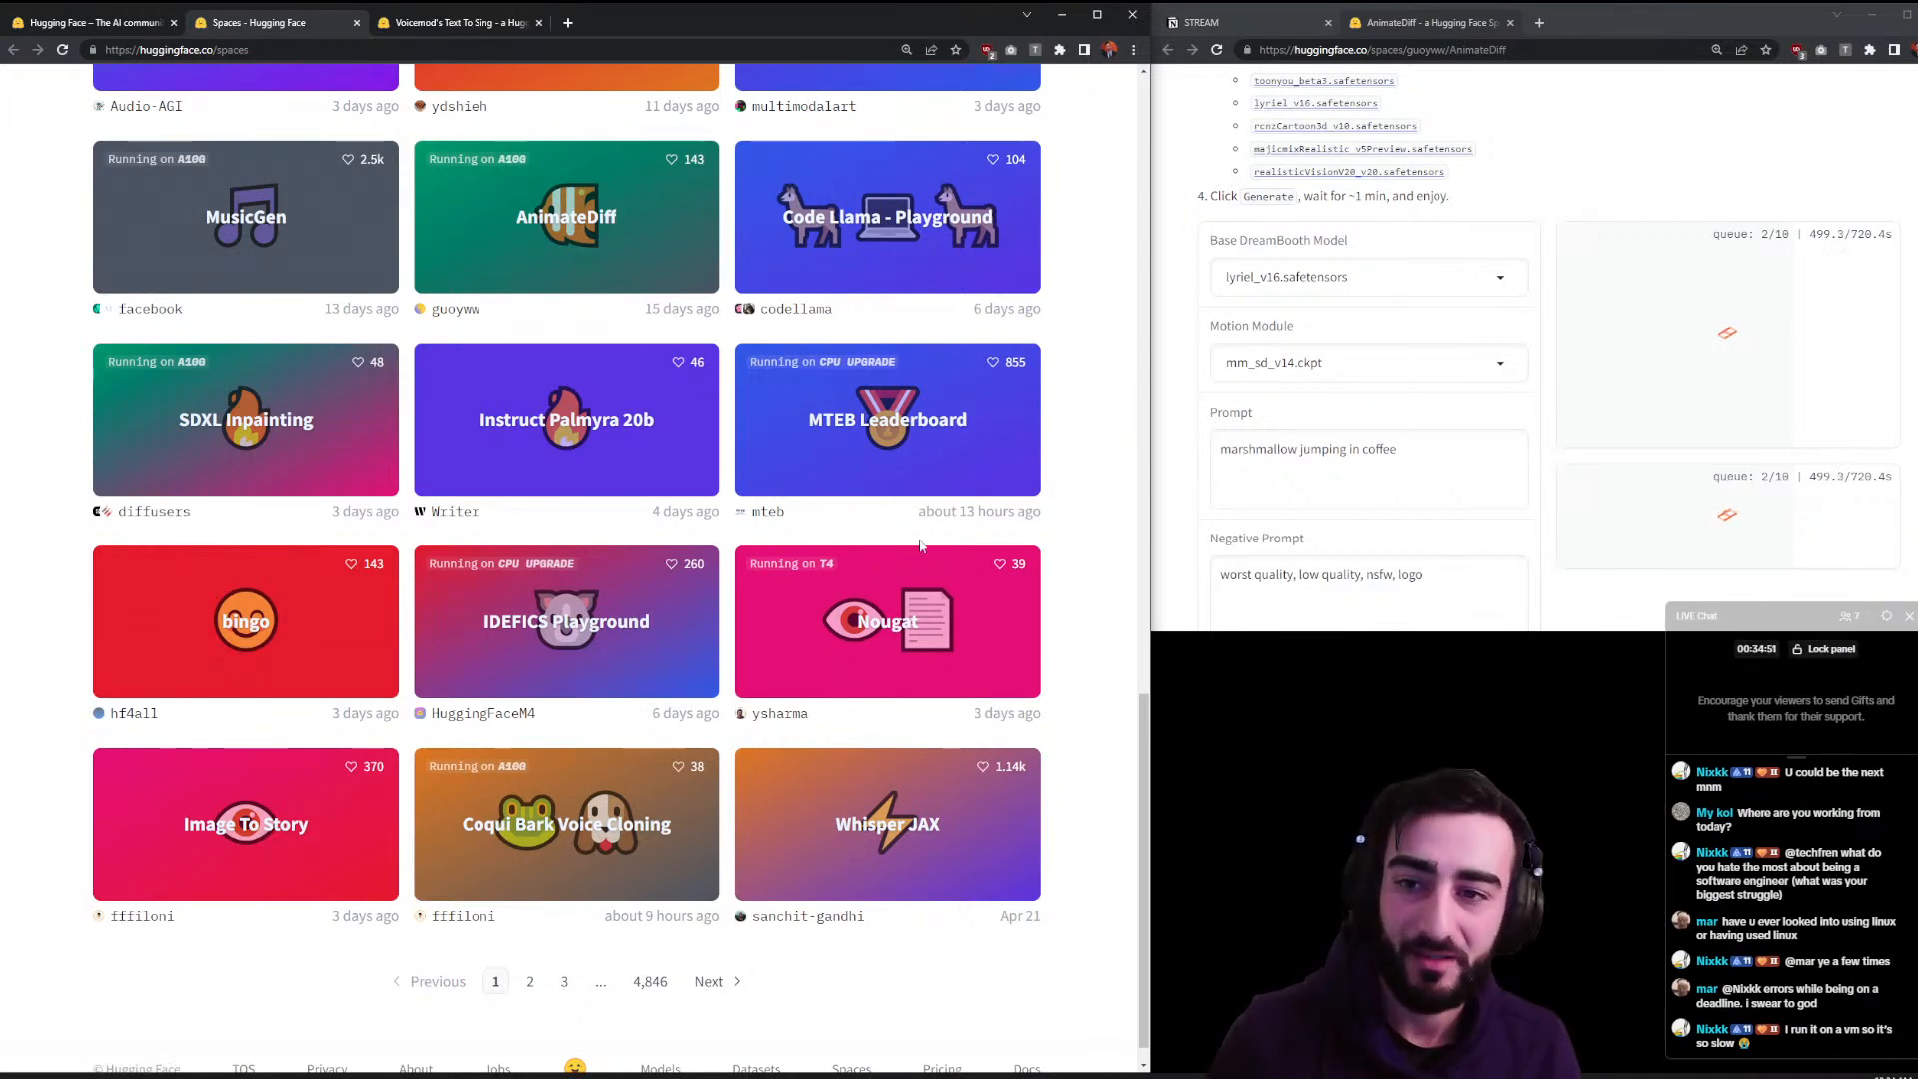
pyautogui.scroll(2, 847, 590)
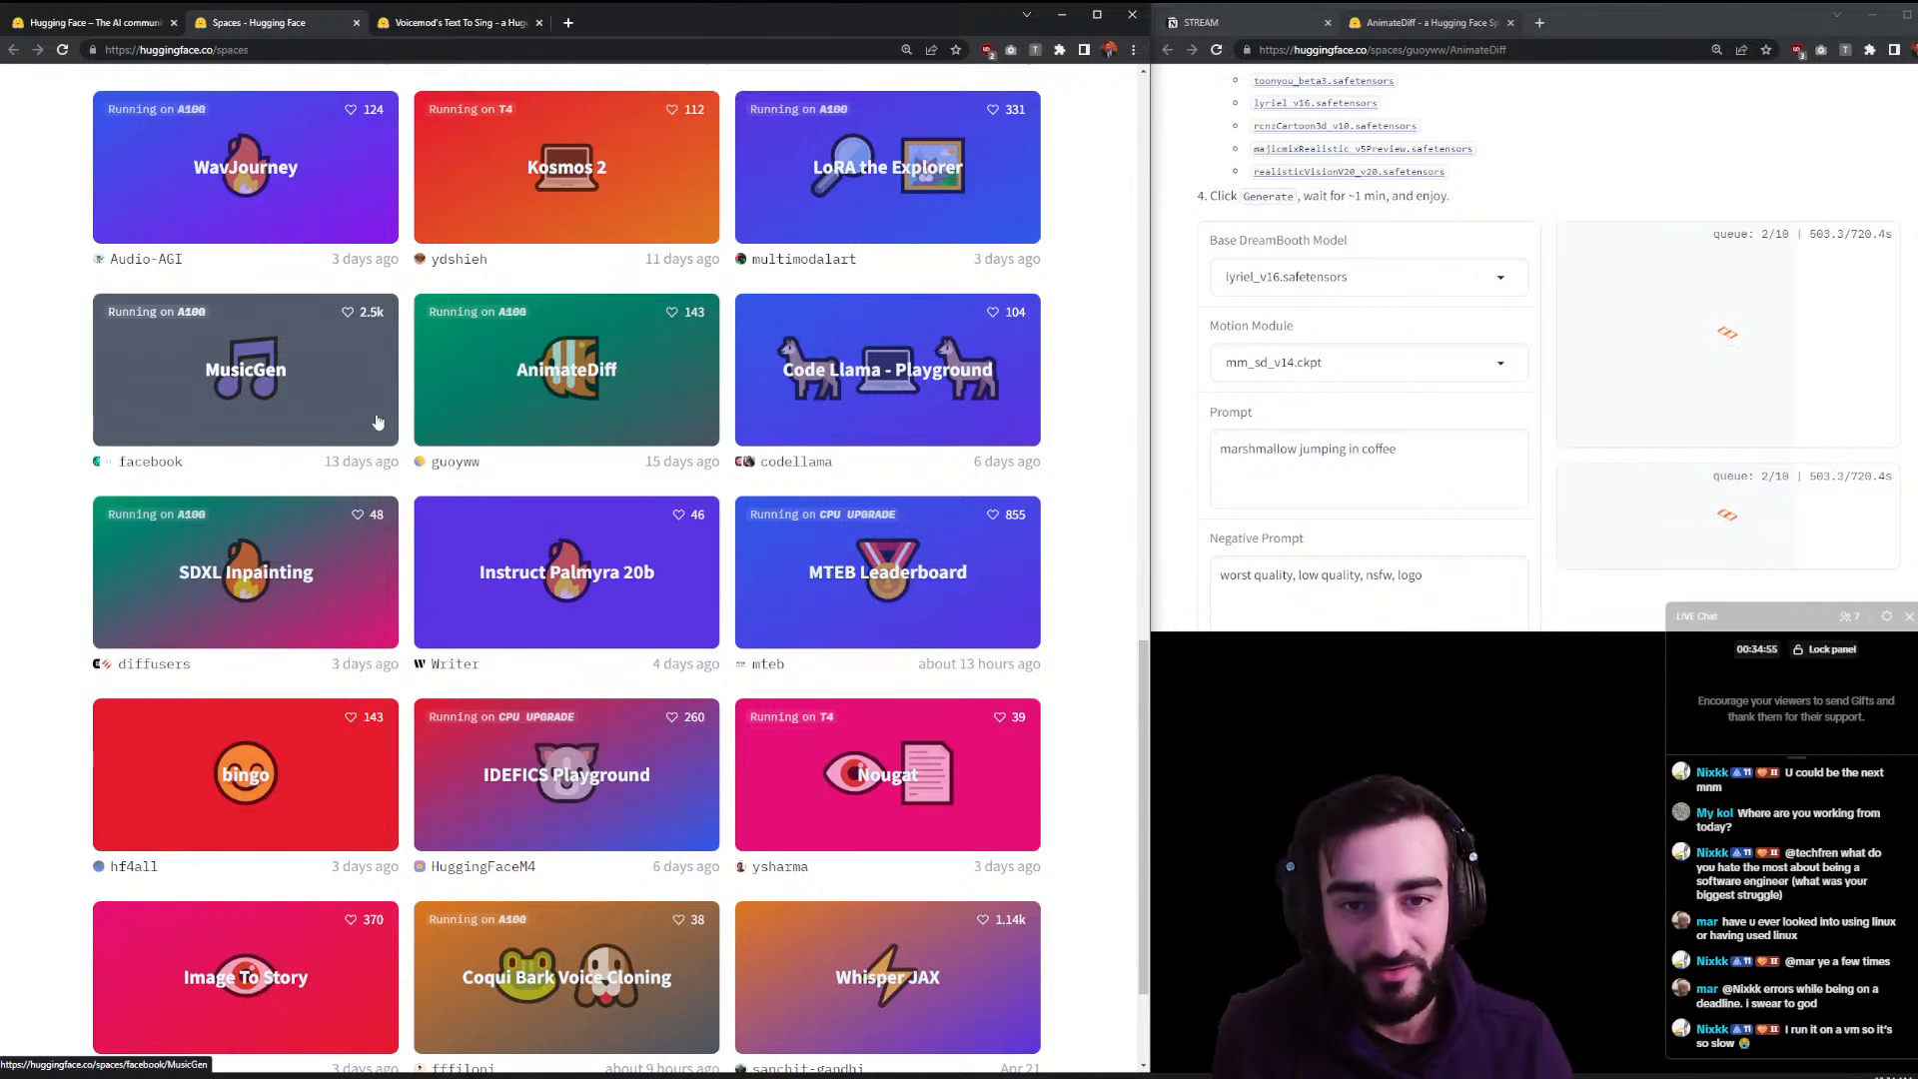
pyautogui.scroll(-2, 374, 399)
pyautogui.click(713, 950)
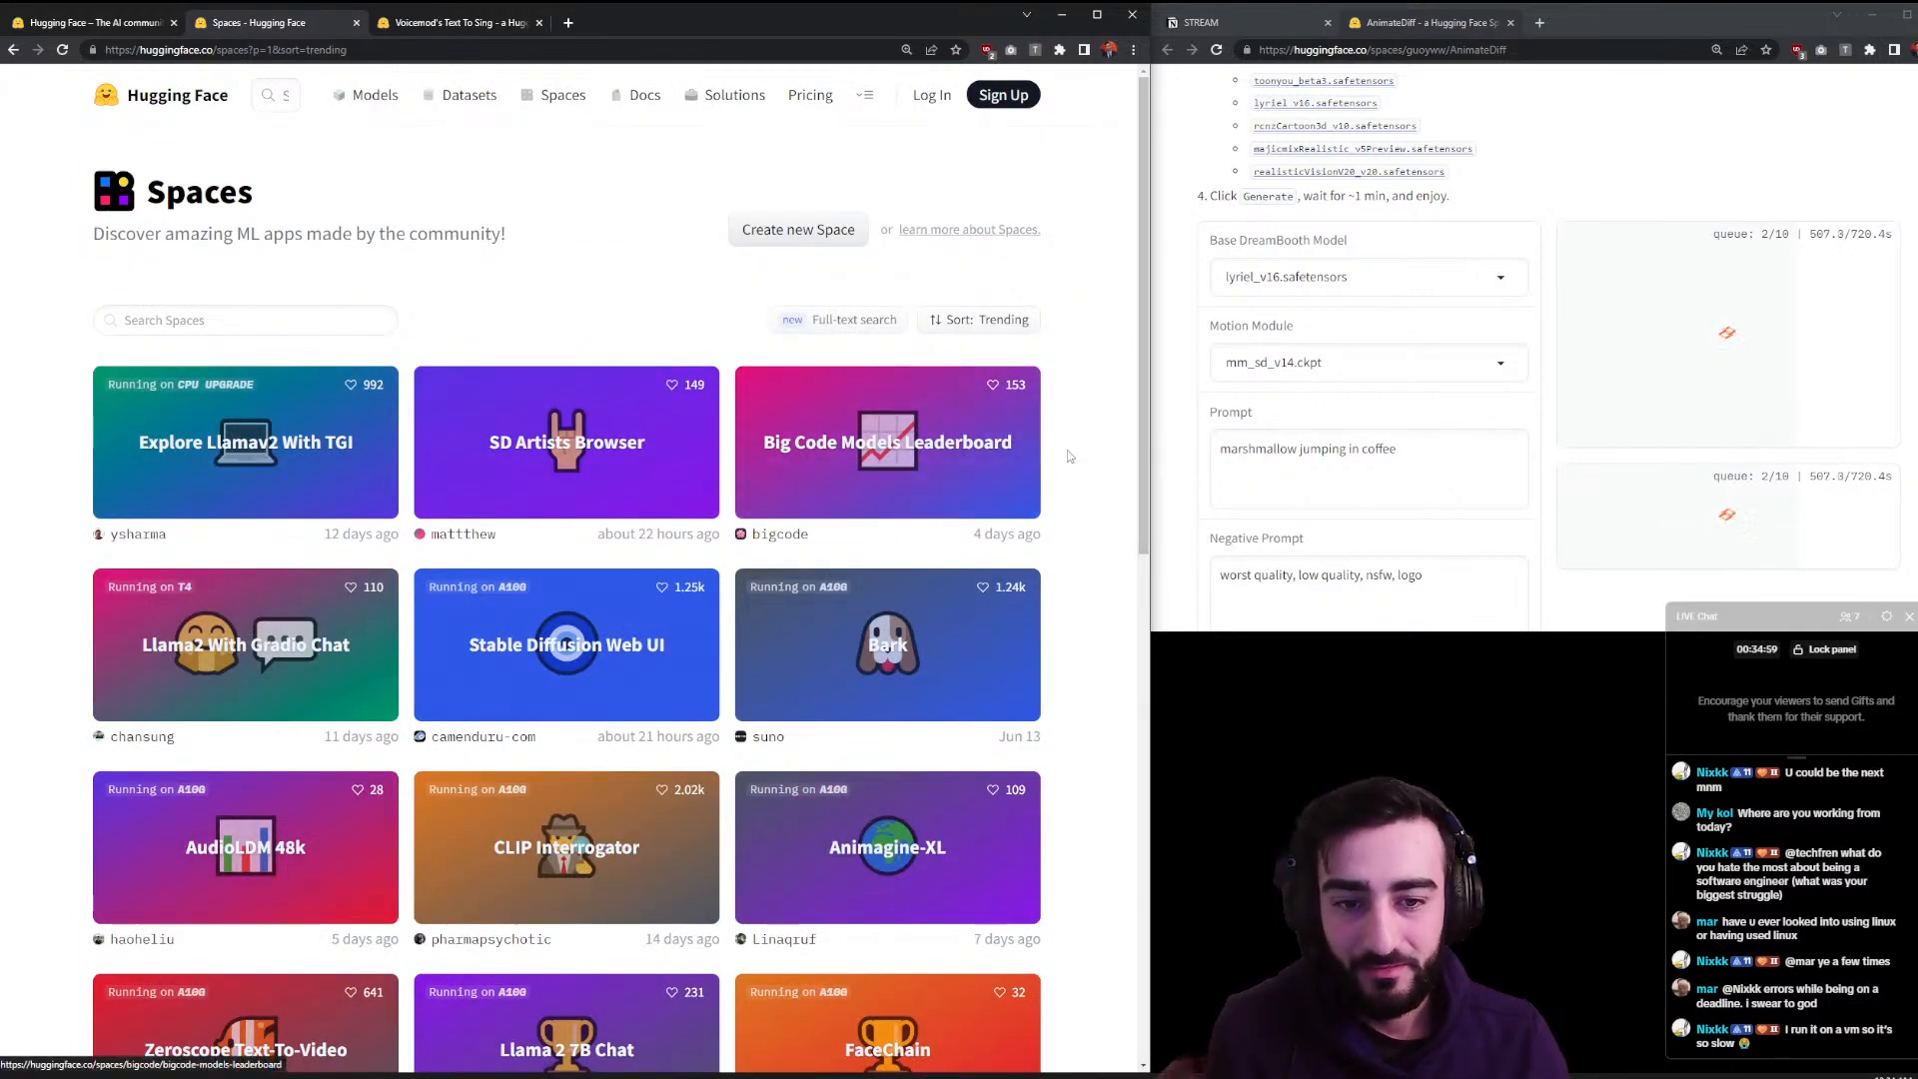
pyautogui.scroll(-2, 1089, 446)
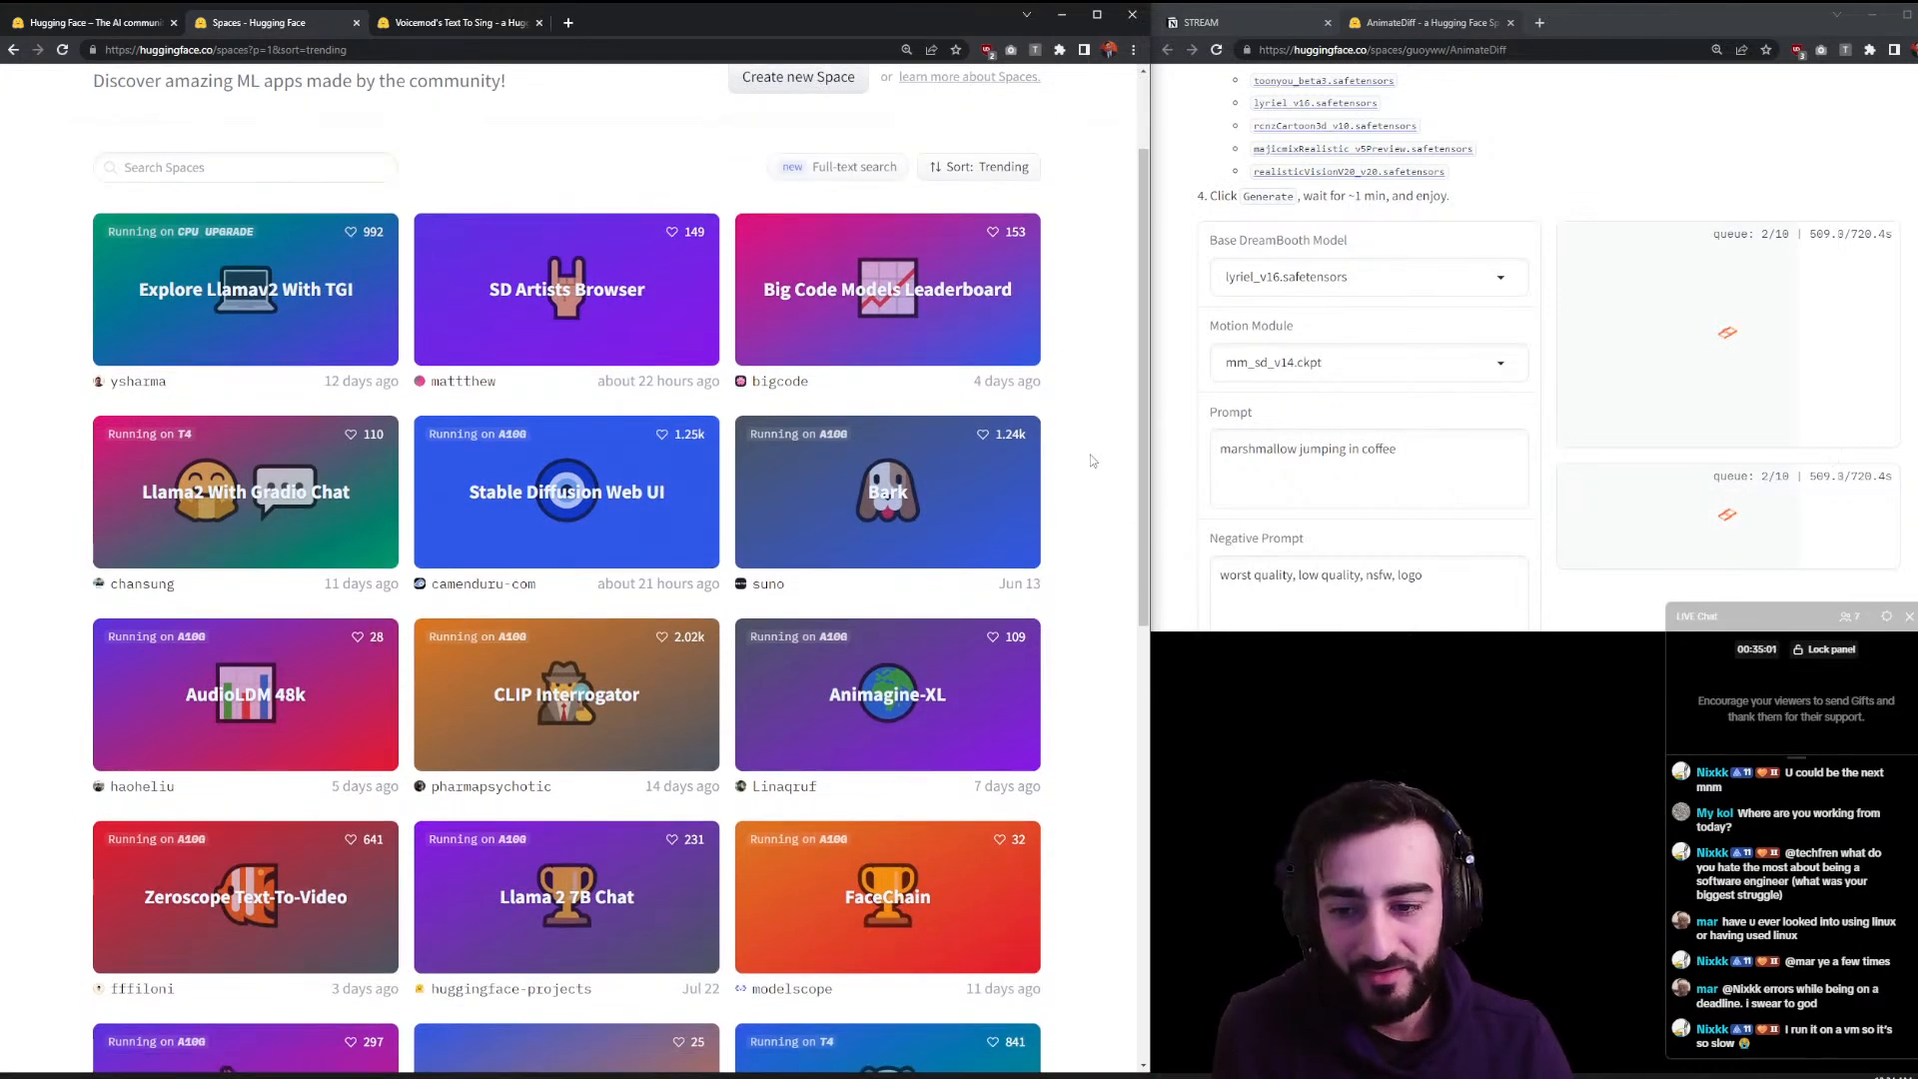
pyautogui.scroll(-1, 1093, 457)
pyautogui.scroll(-1, 1109, 444)
pyautogui.moveTo(1143, 421); pyautogui.dragTo(1143, 410)
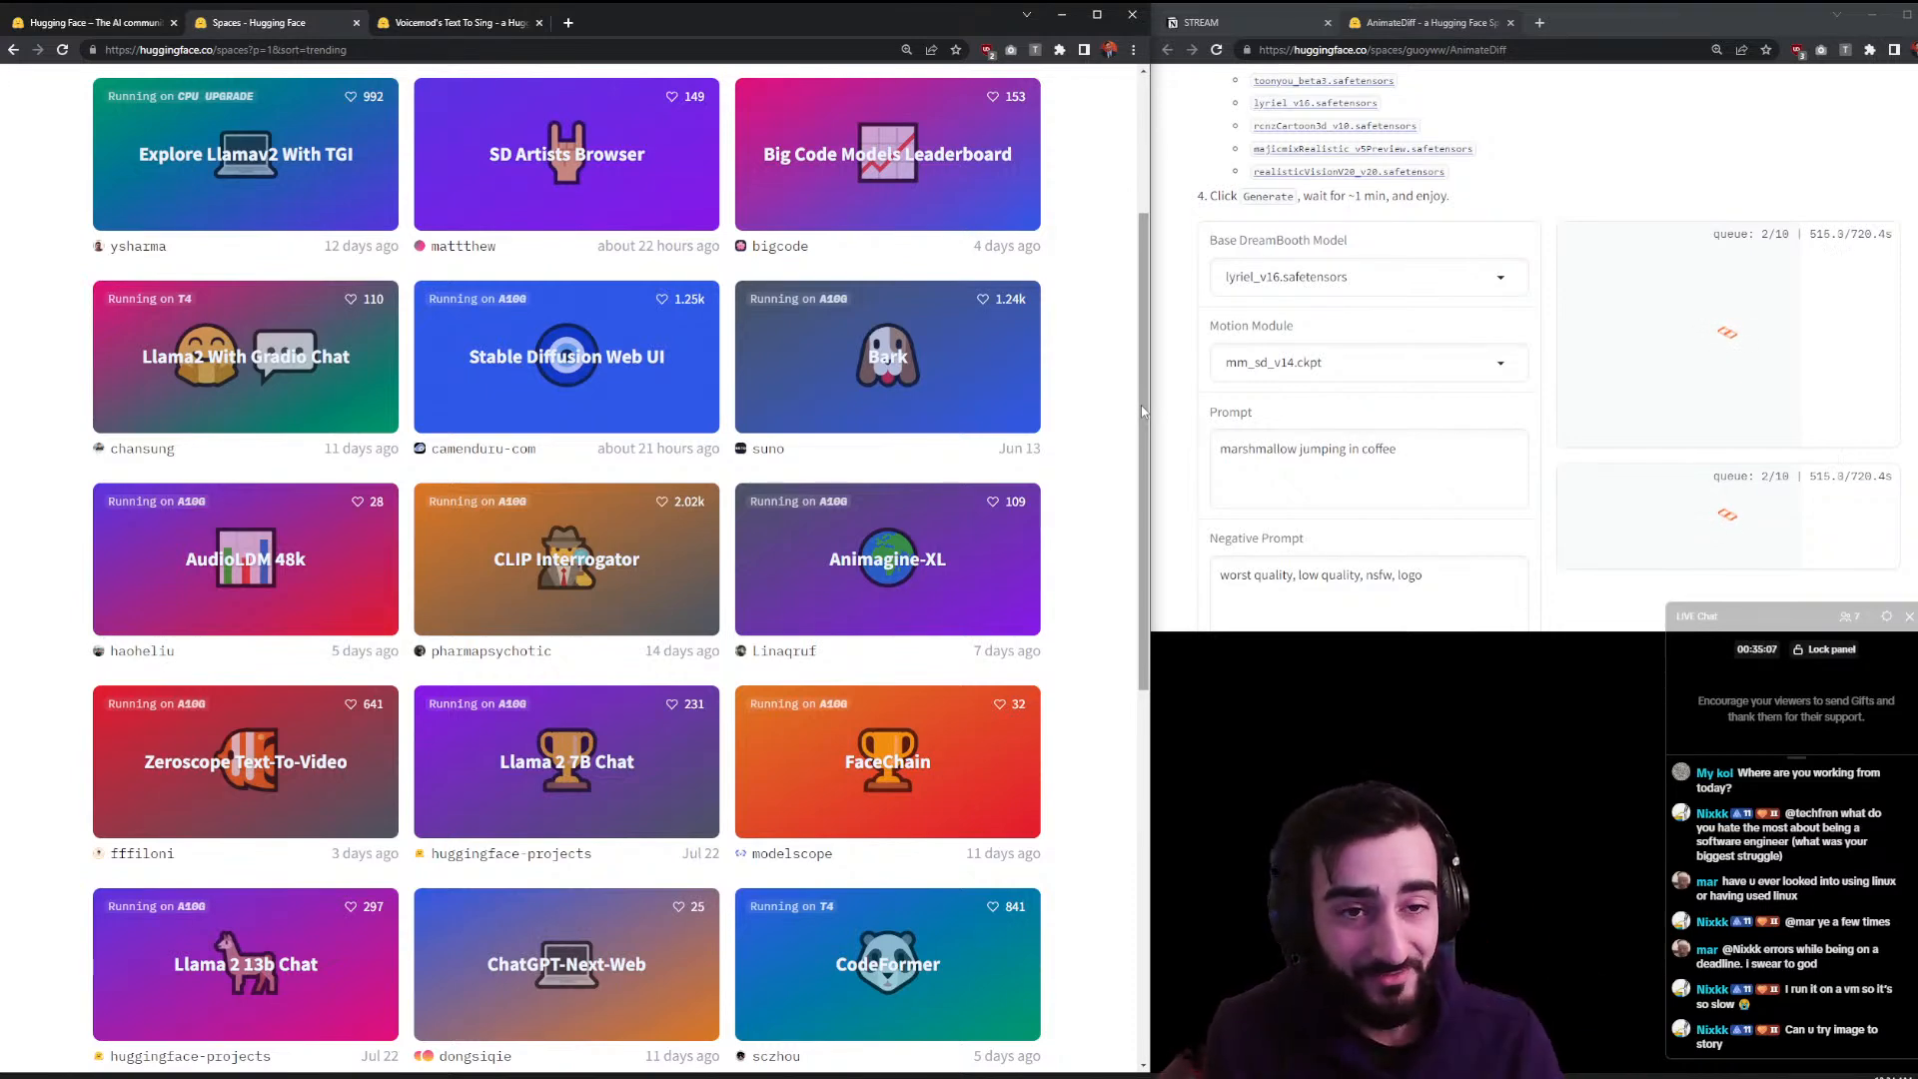
pyautogui.scroll(4, 926, 247)
pyautogui.scroll(-3, 1089, 420)
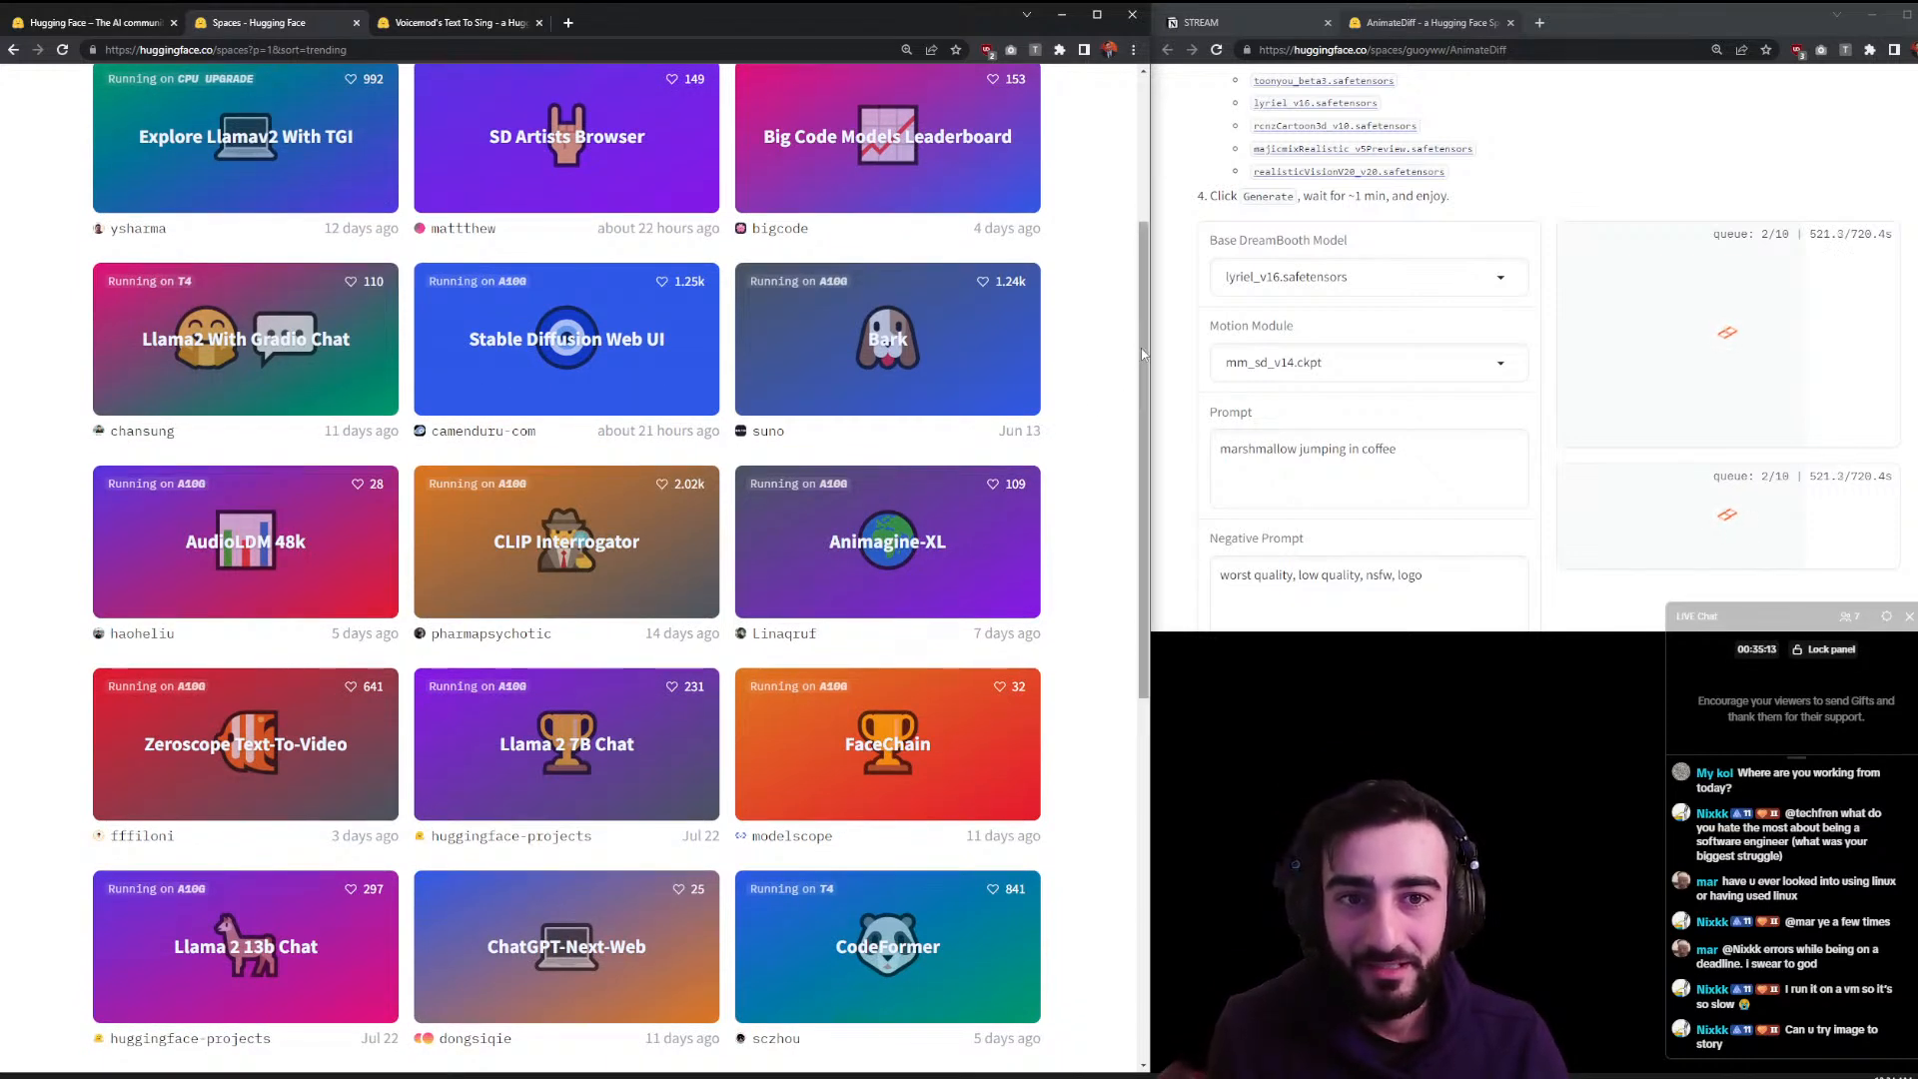
pyautogui.scroll(1, 1139, 370)
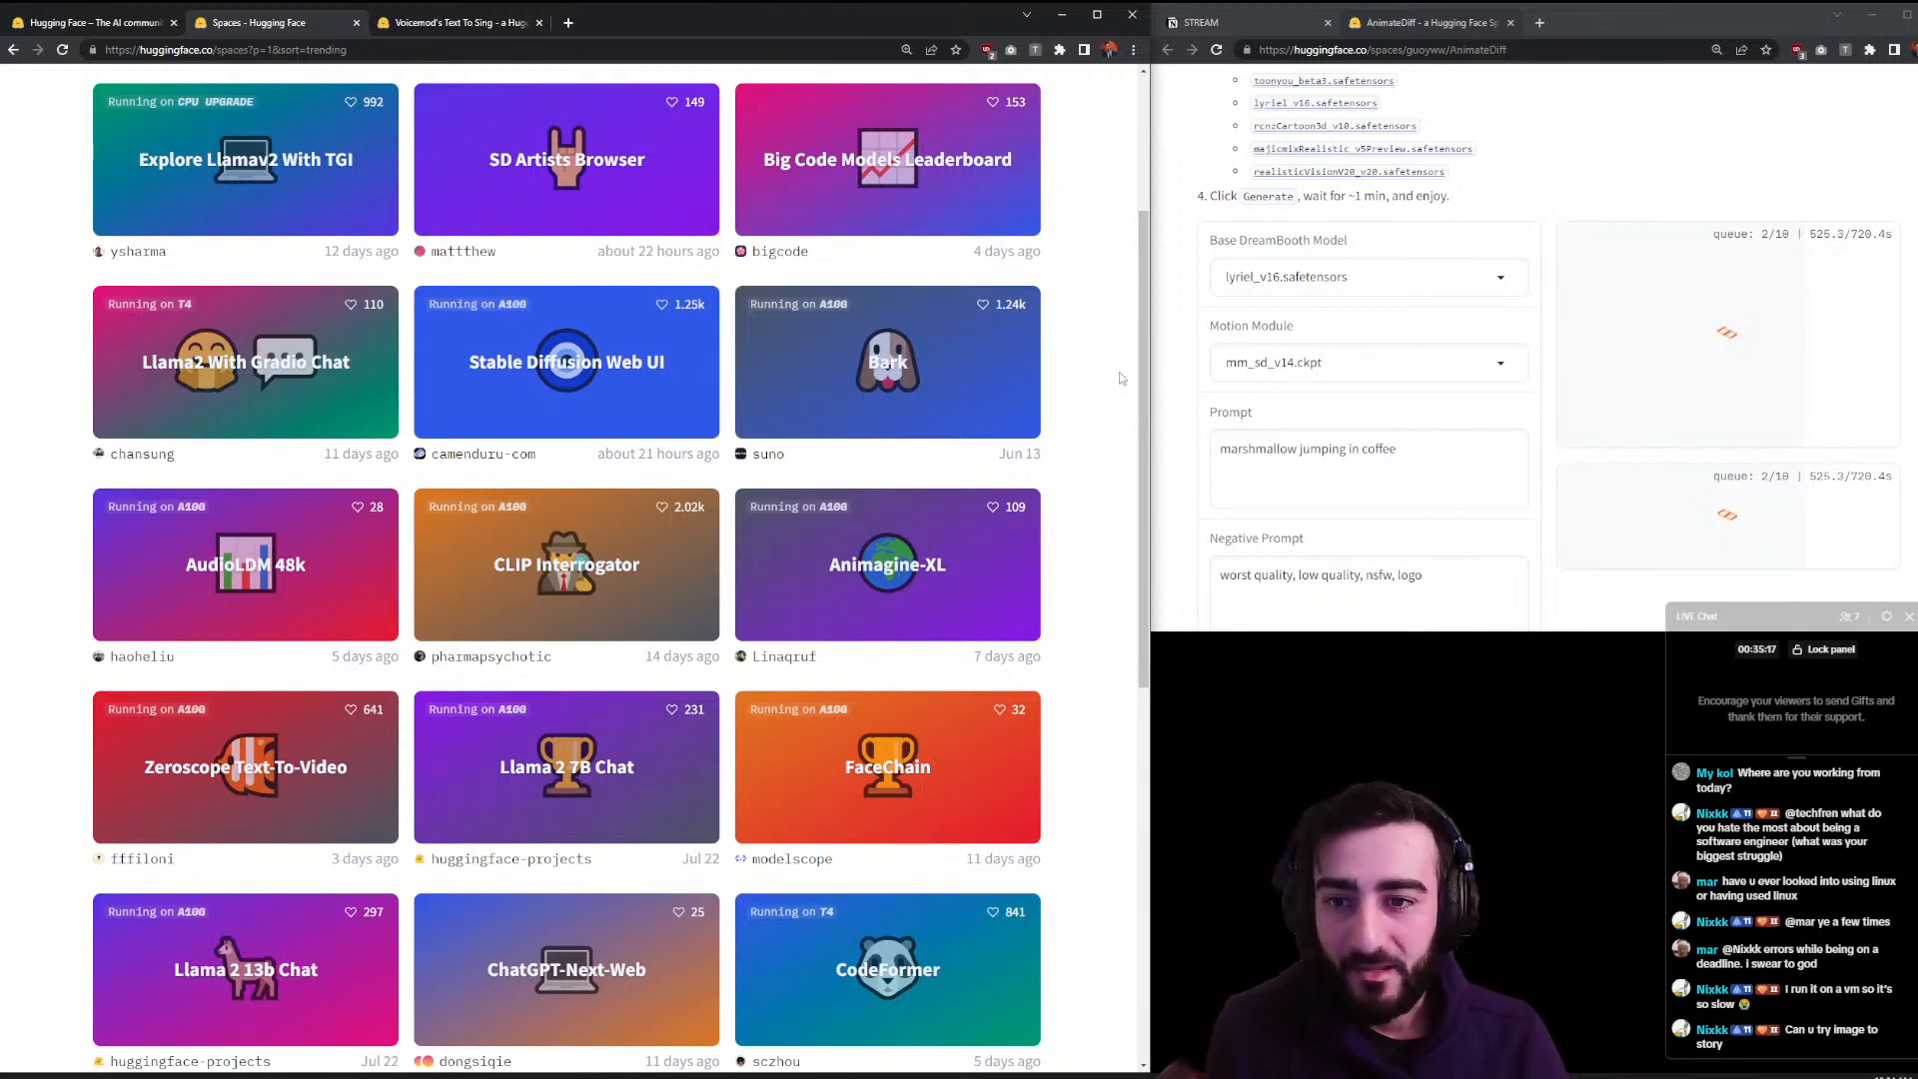
# - Open Suno's Bark text-to-audio Space in a new tab and show its ⋮ page options
pyautogui.middleClick(1010, 379)
pyautogui.click(668, 30)
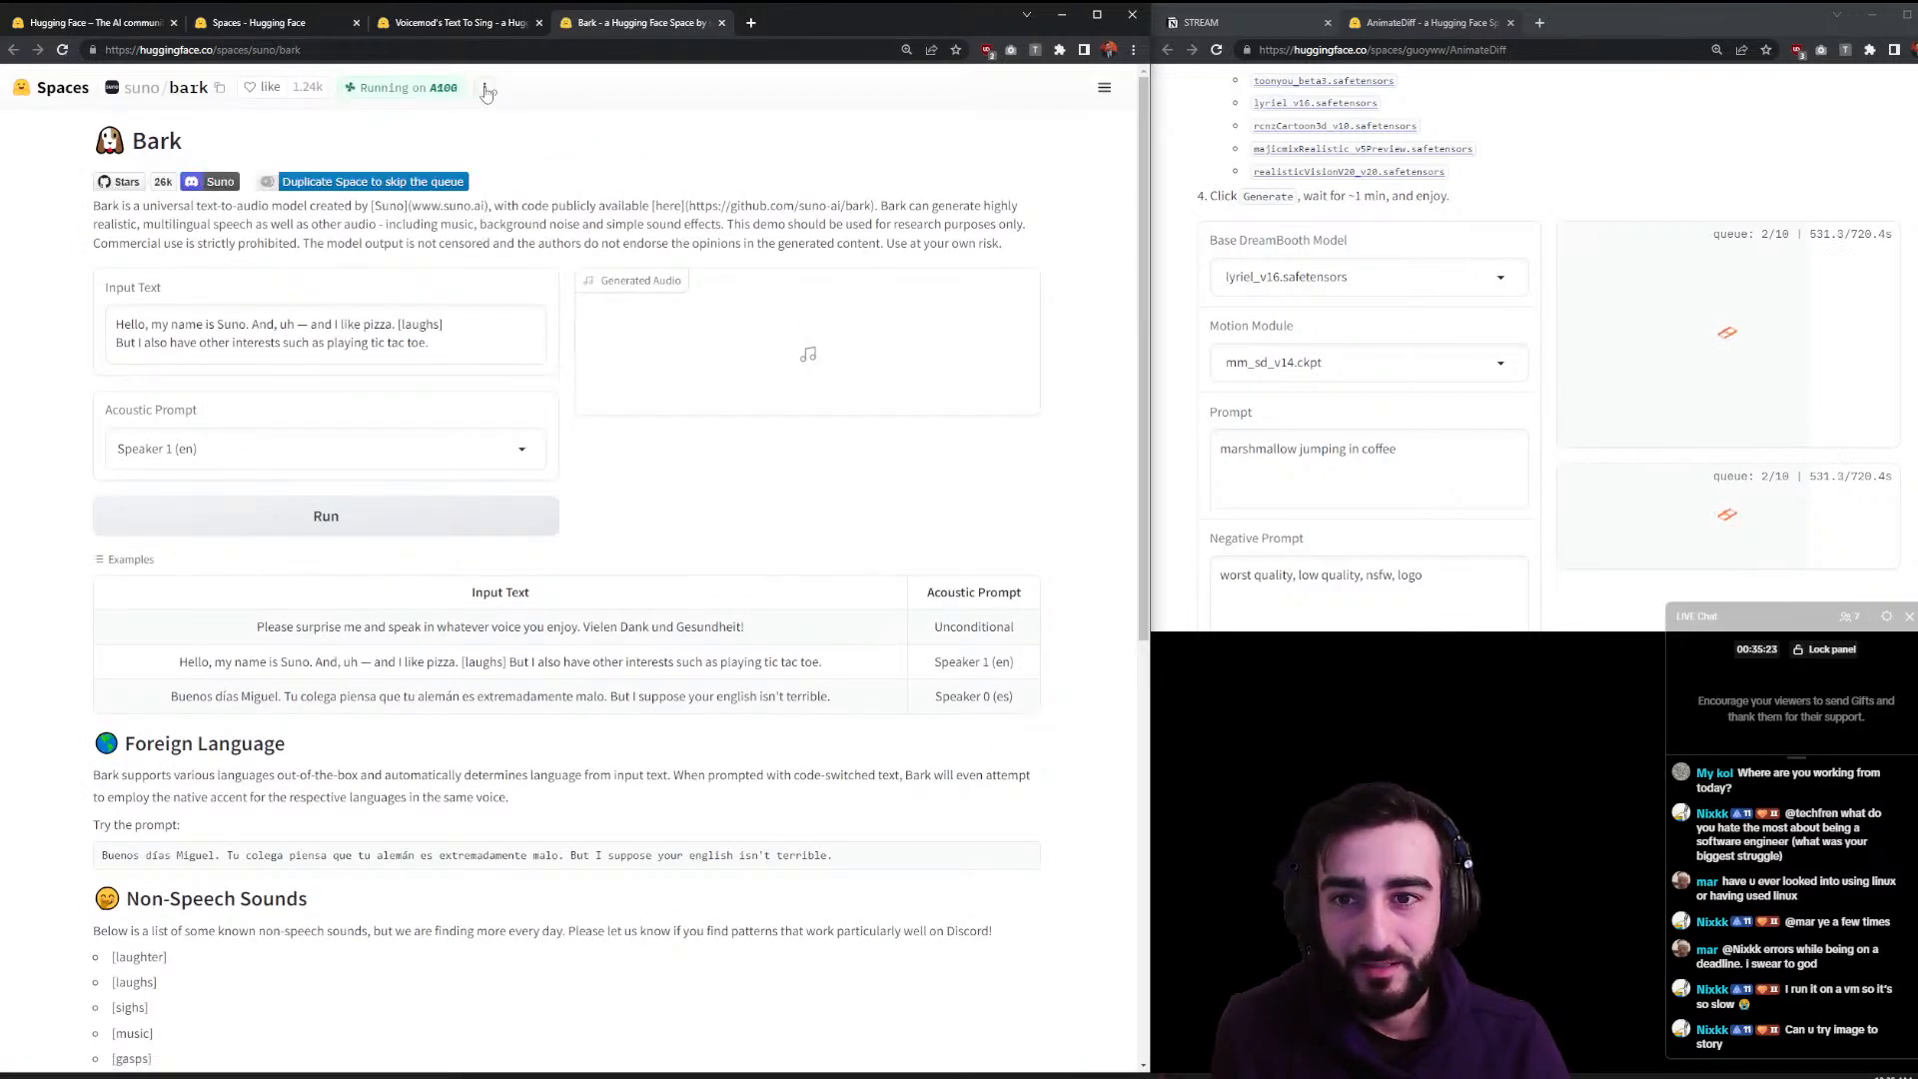
pyautogui.click(486, 90)
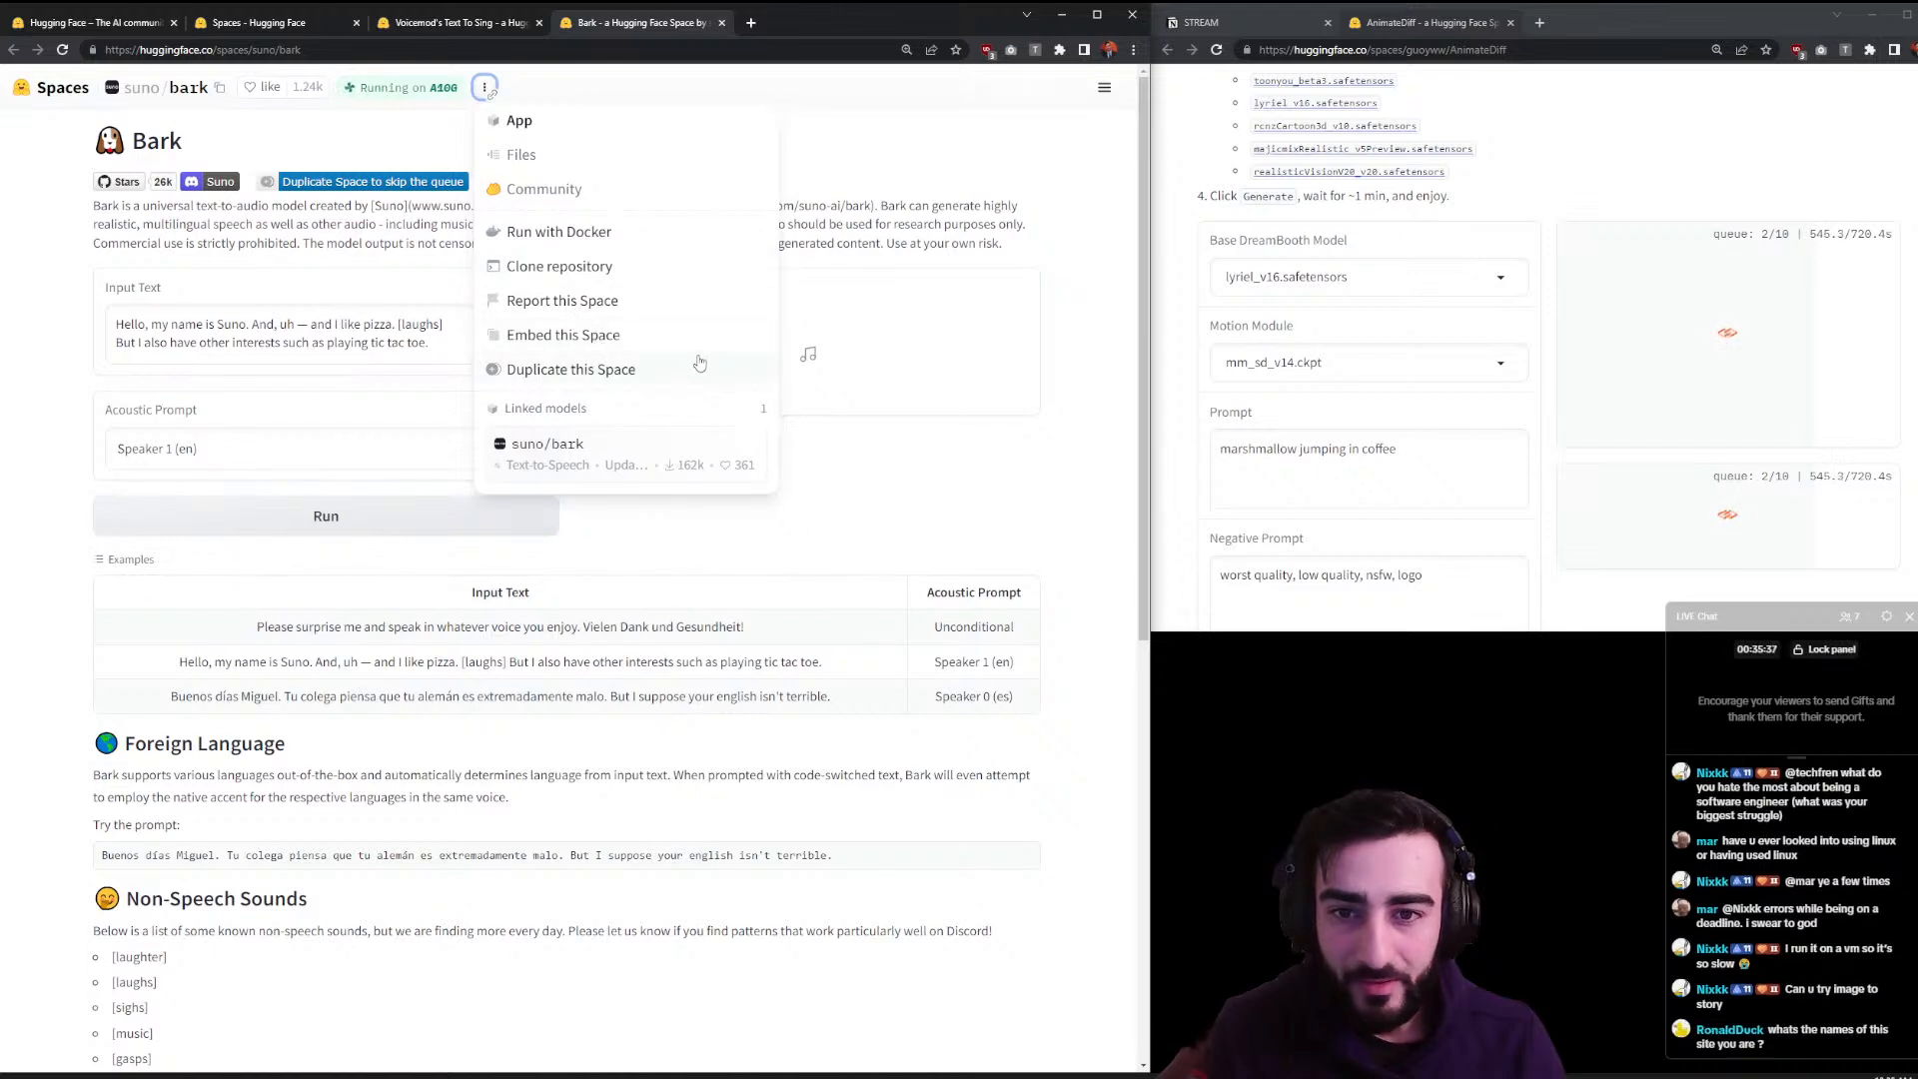
# - Review Bark's file list (app.py, README.md, requirements.txt) and return to the demo page
pyautogui.click(614, 167)
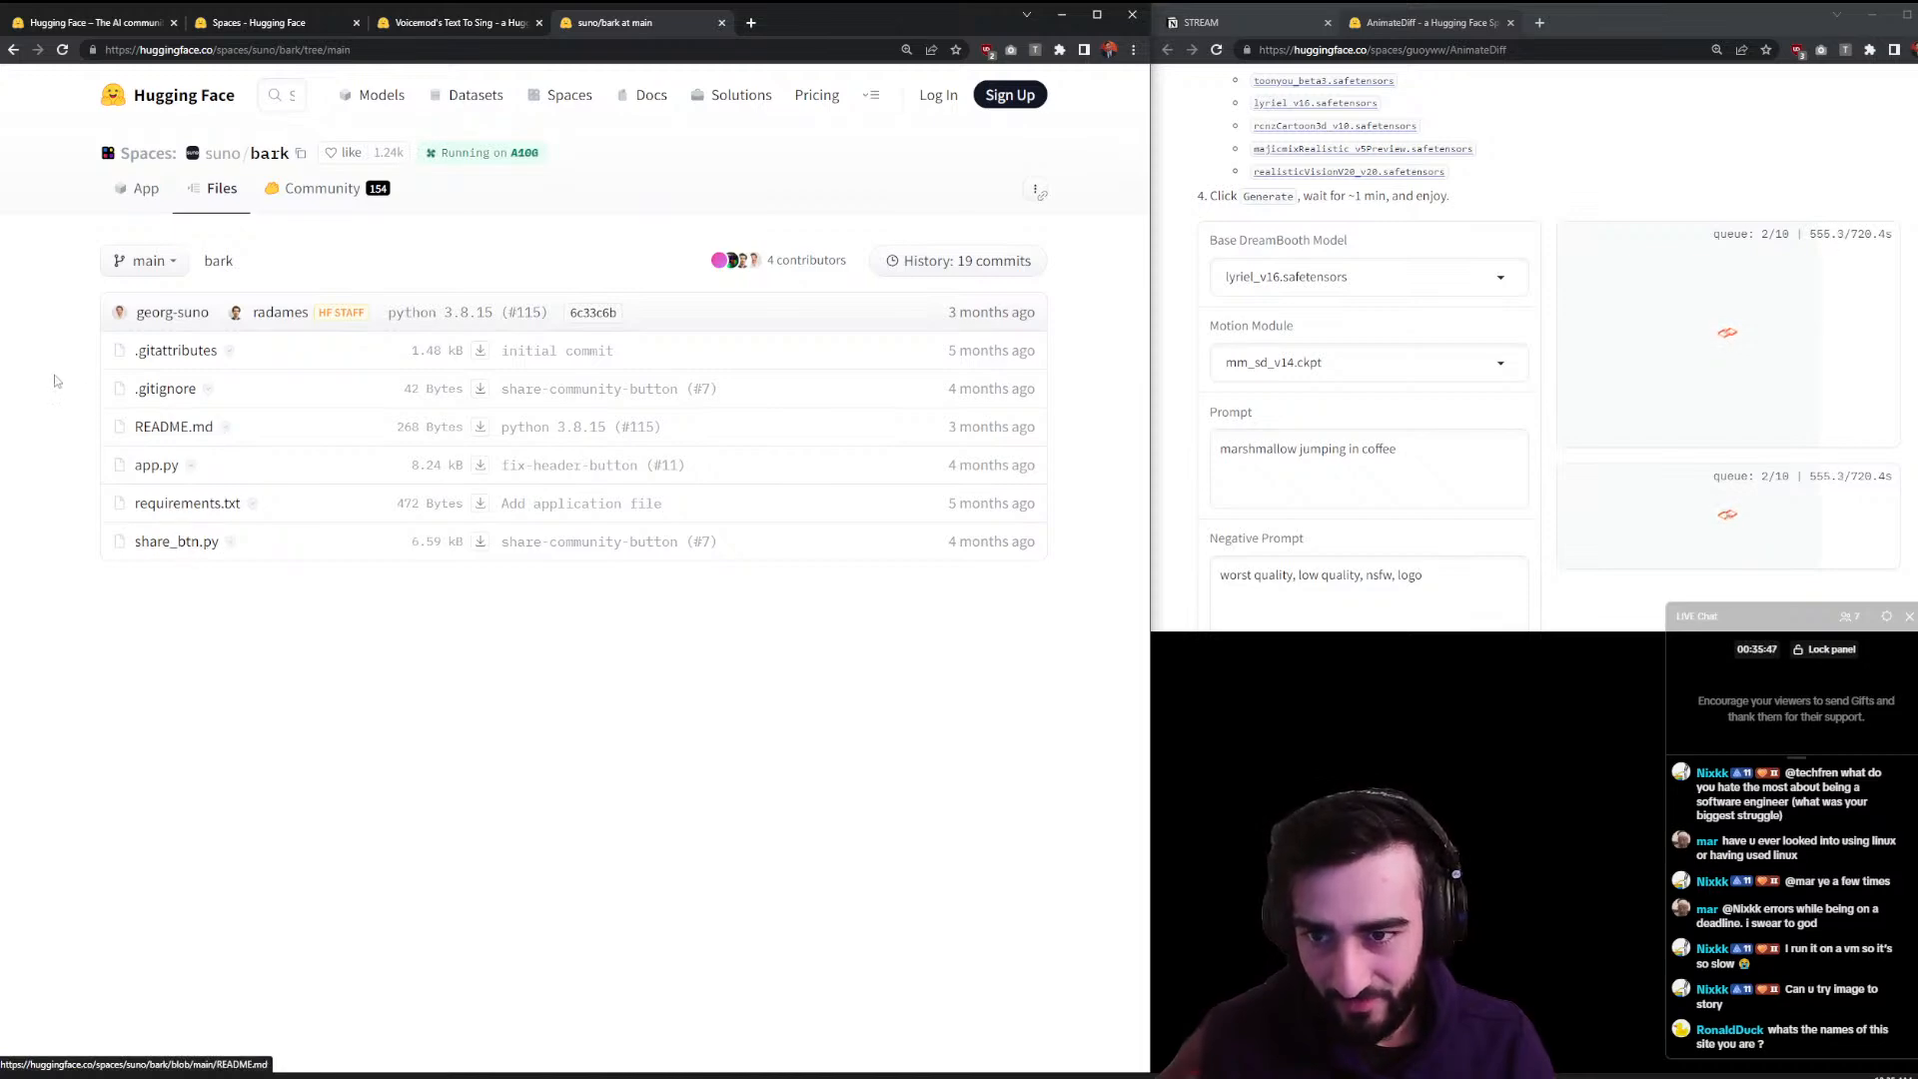
pyautogui.hotkey('alt', 'Left')
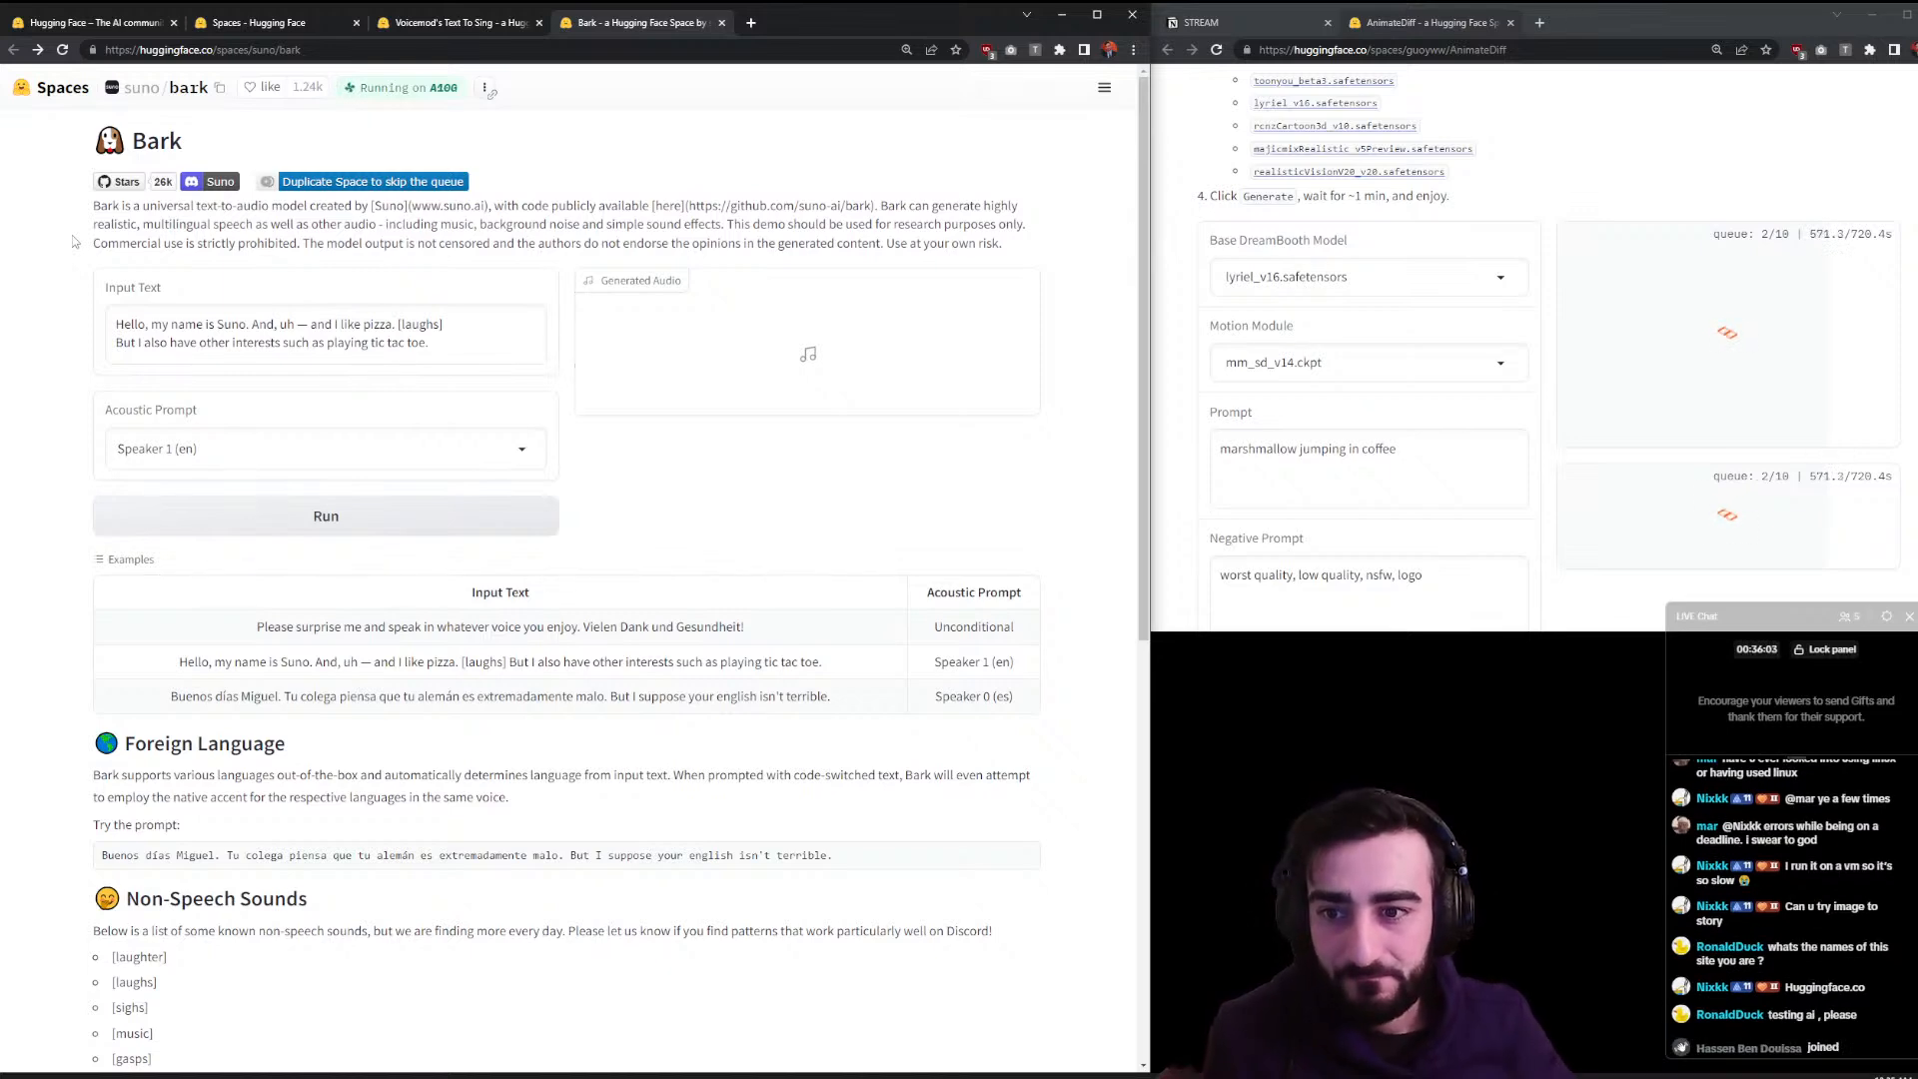
# - Load the second example and set the Acoustic Prompt voice to Announcer
pyautogui.click(437, 445)
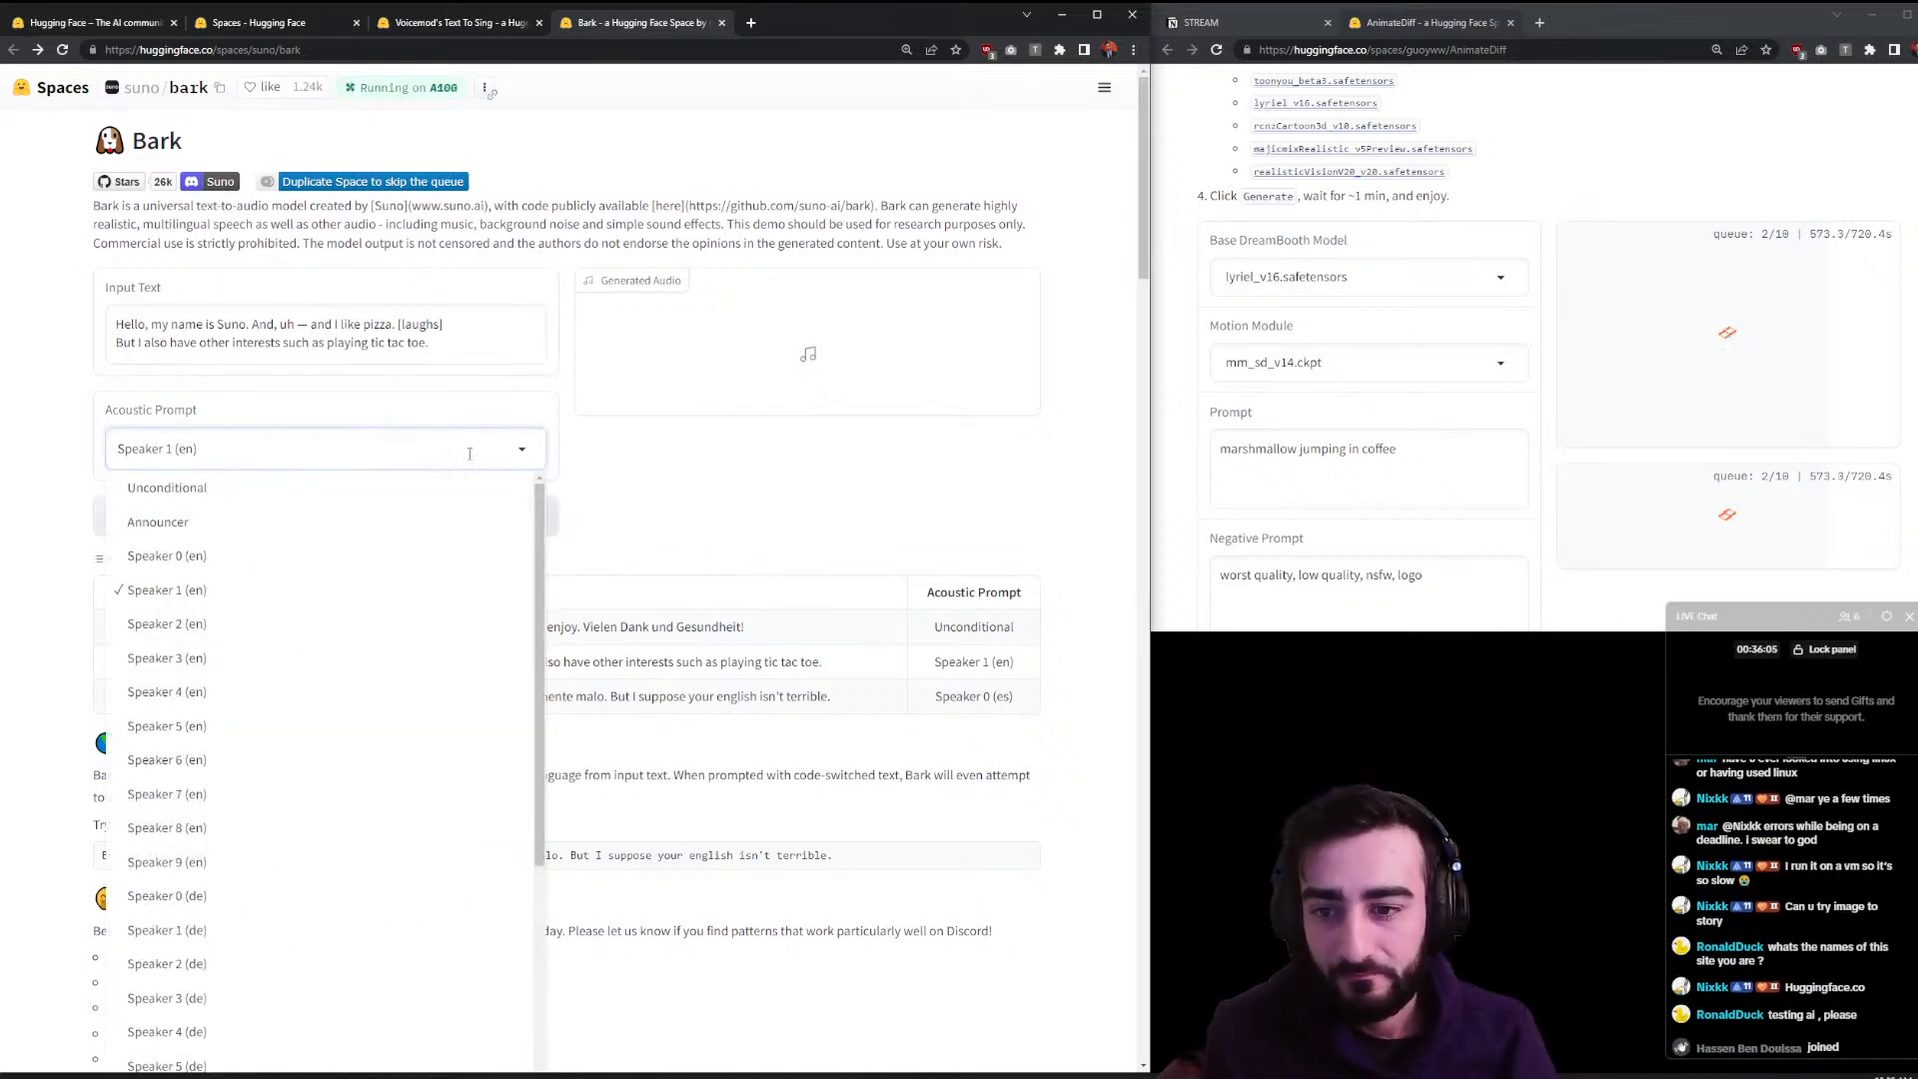
pyautogui.scroll(-20, 469, 499)
pyautogui.scroll(20, 480, 554)
pyautogui.click(661, 172)
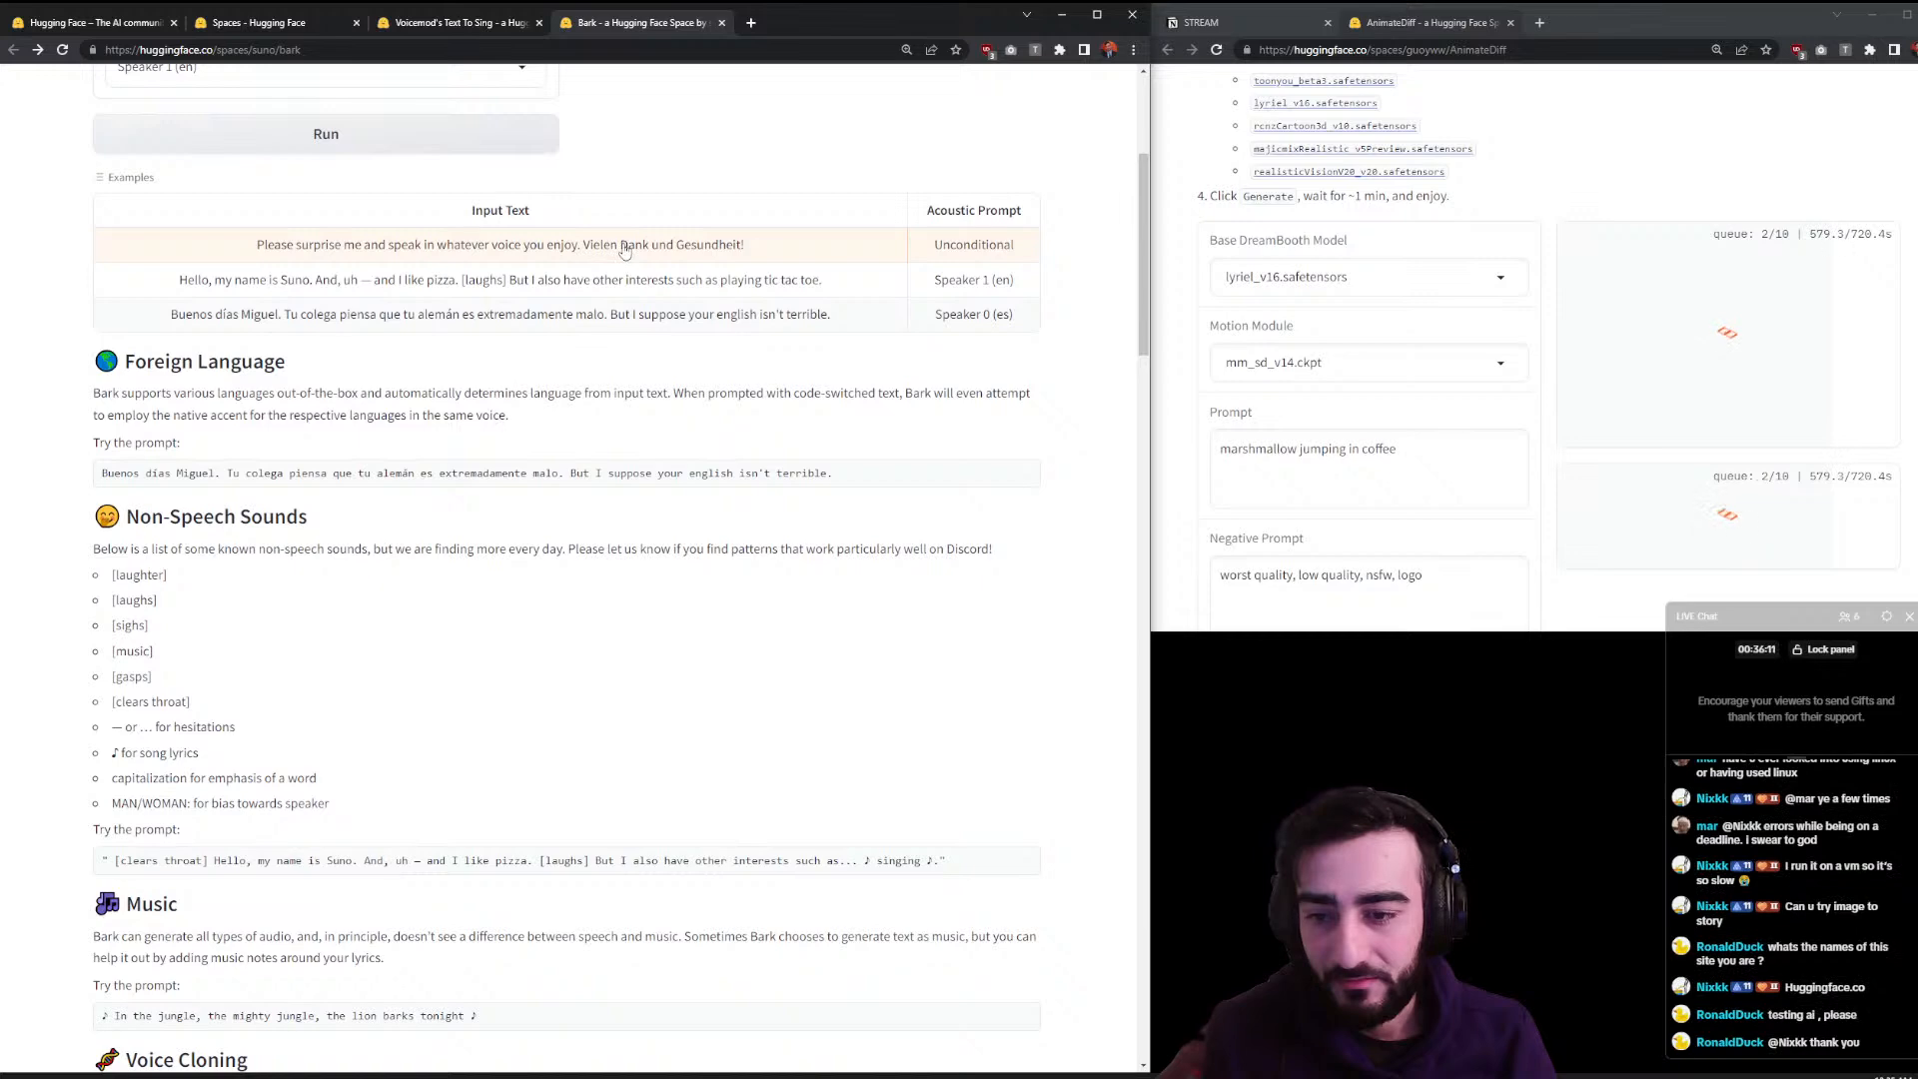
pyautogui.click(593, 279)
pyautogui.click(257, 222)
pyautogui.click(257, 292)
# - Copy the [clears throat] example prompt into Input Text, replacing the existing text
pyautogui.scroll(-1, 667, 951)
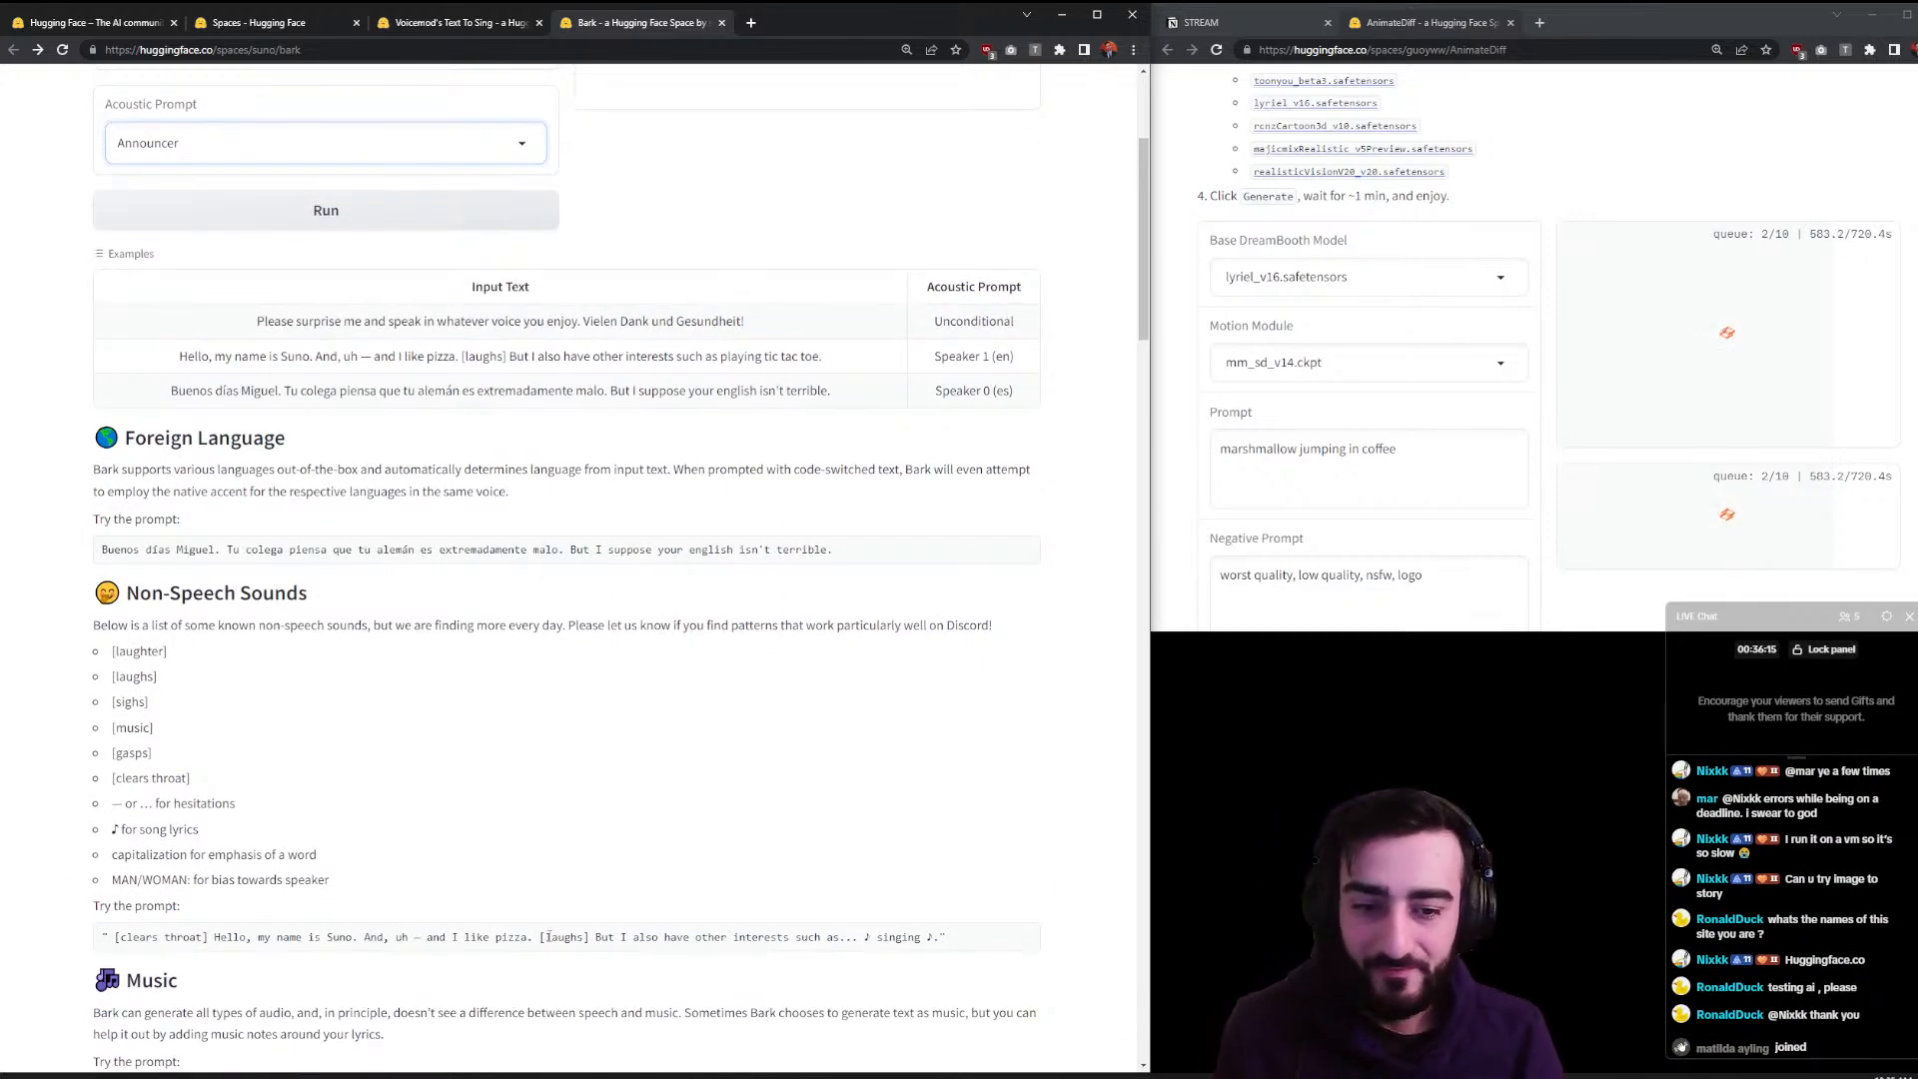
pyautogui.tripleClick(934, 937)
pyautogui.hotkey('ctrl', 'c')
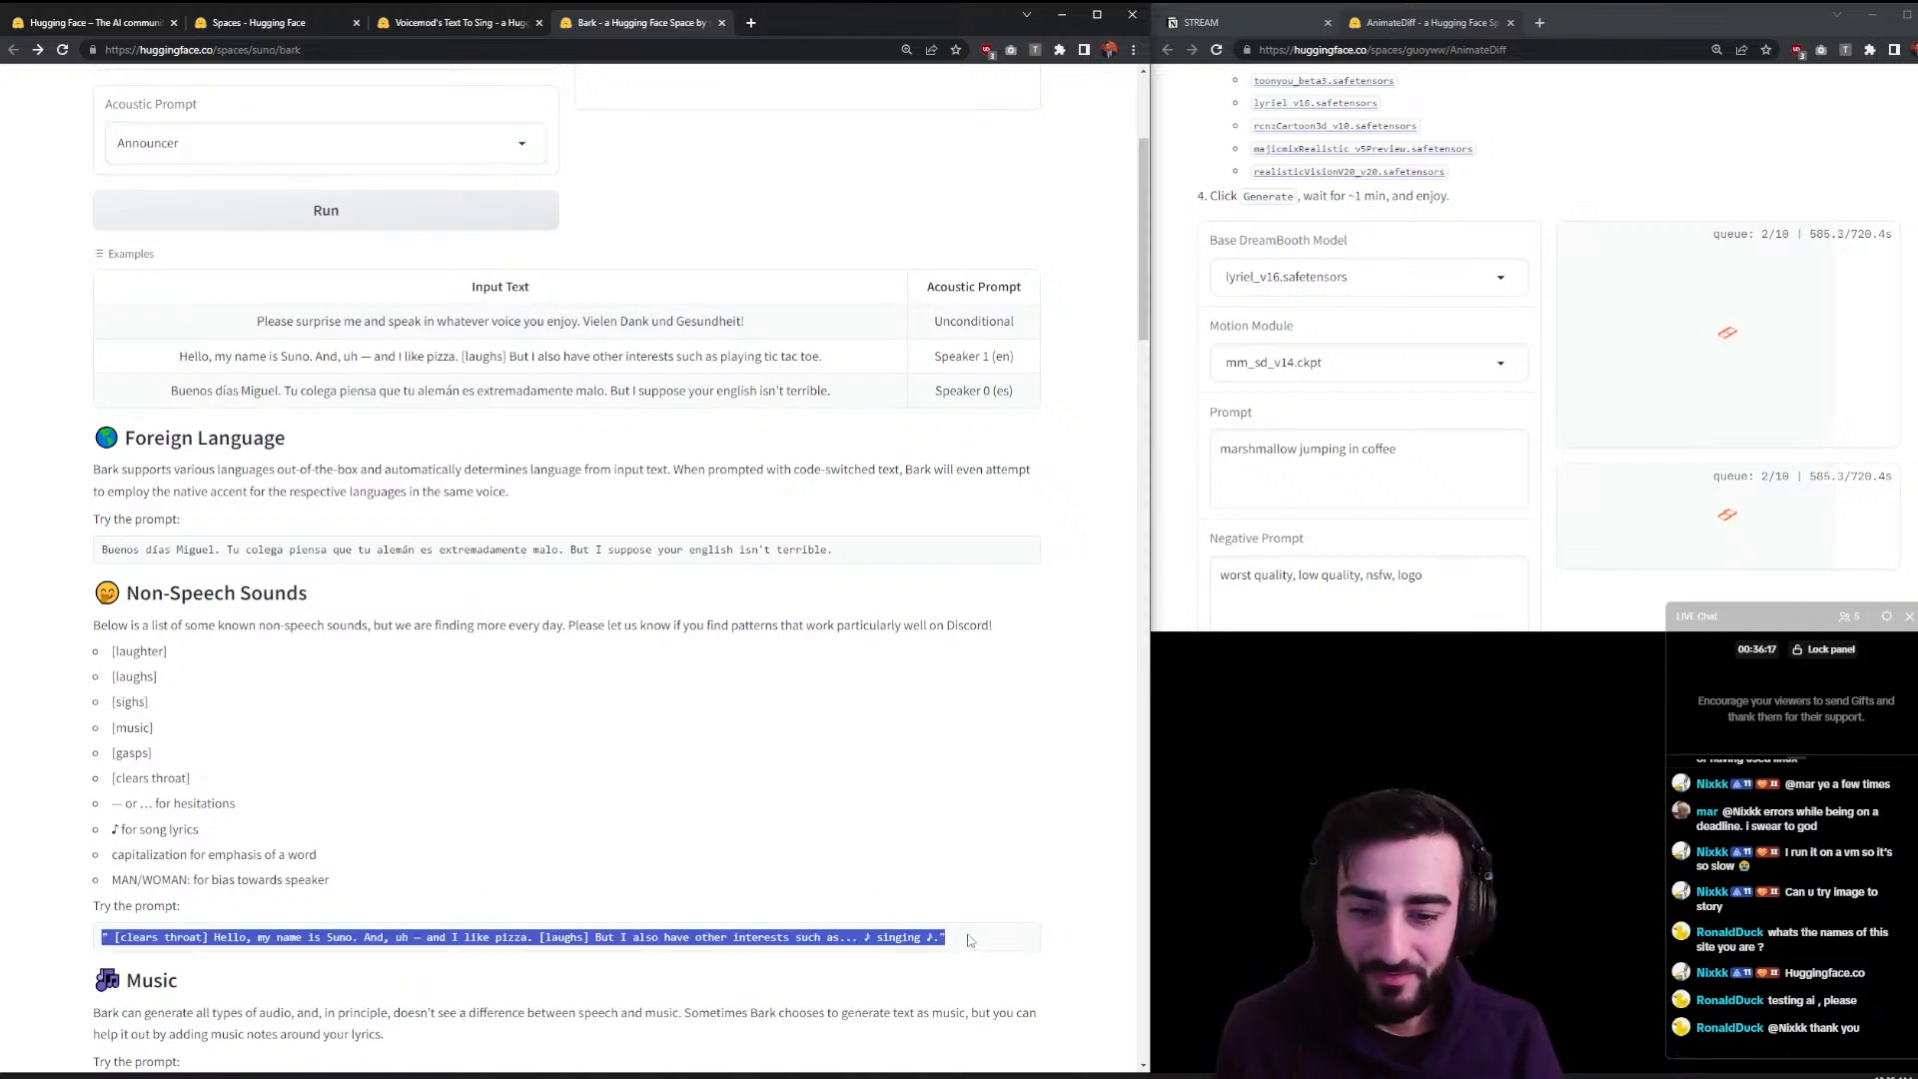
pyautogui.hotkey('ctrl', '-')
pyautogui.hotkey('ctrl', '+')
pyautogui.hotkey('ctrl', '+')
pyautogui.hotkey('ctrl', '+')
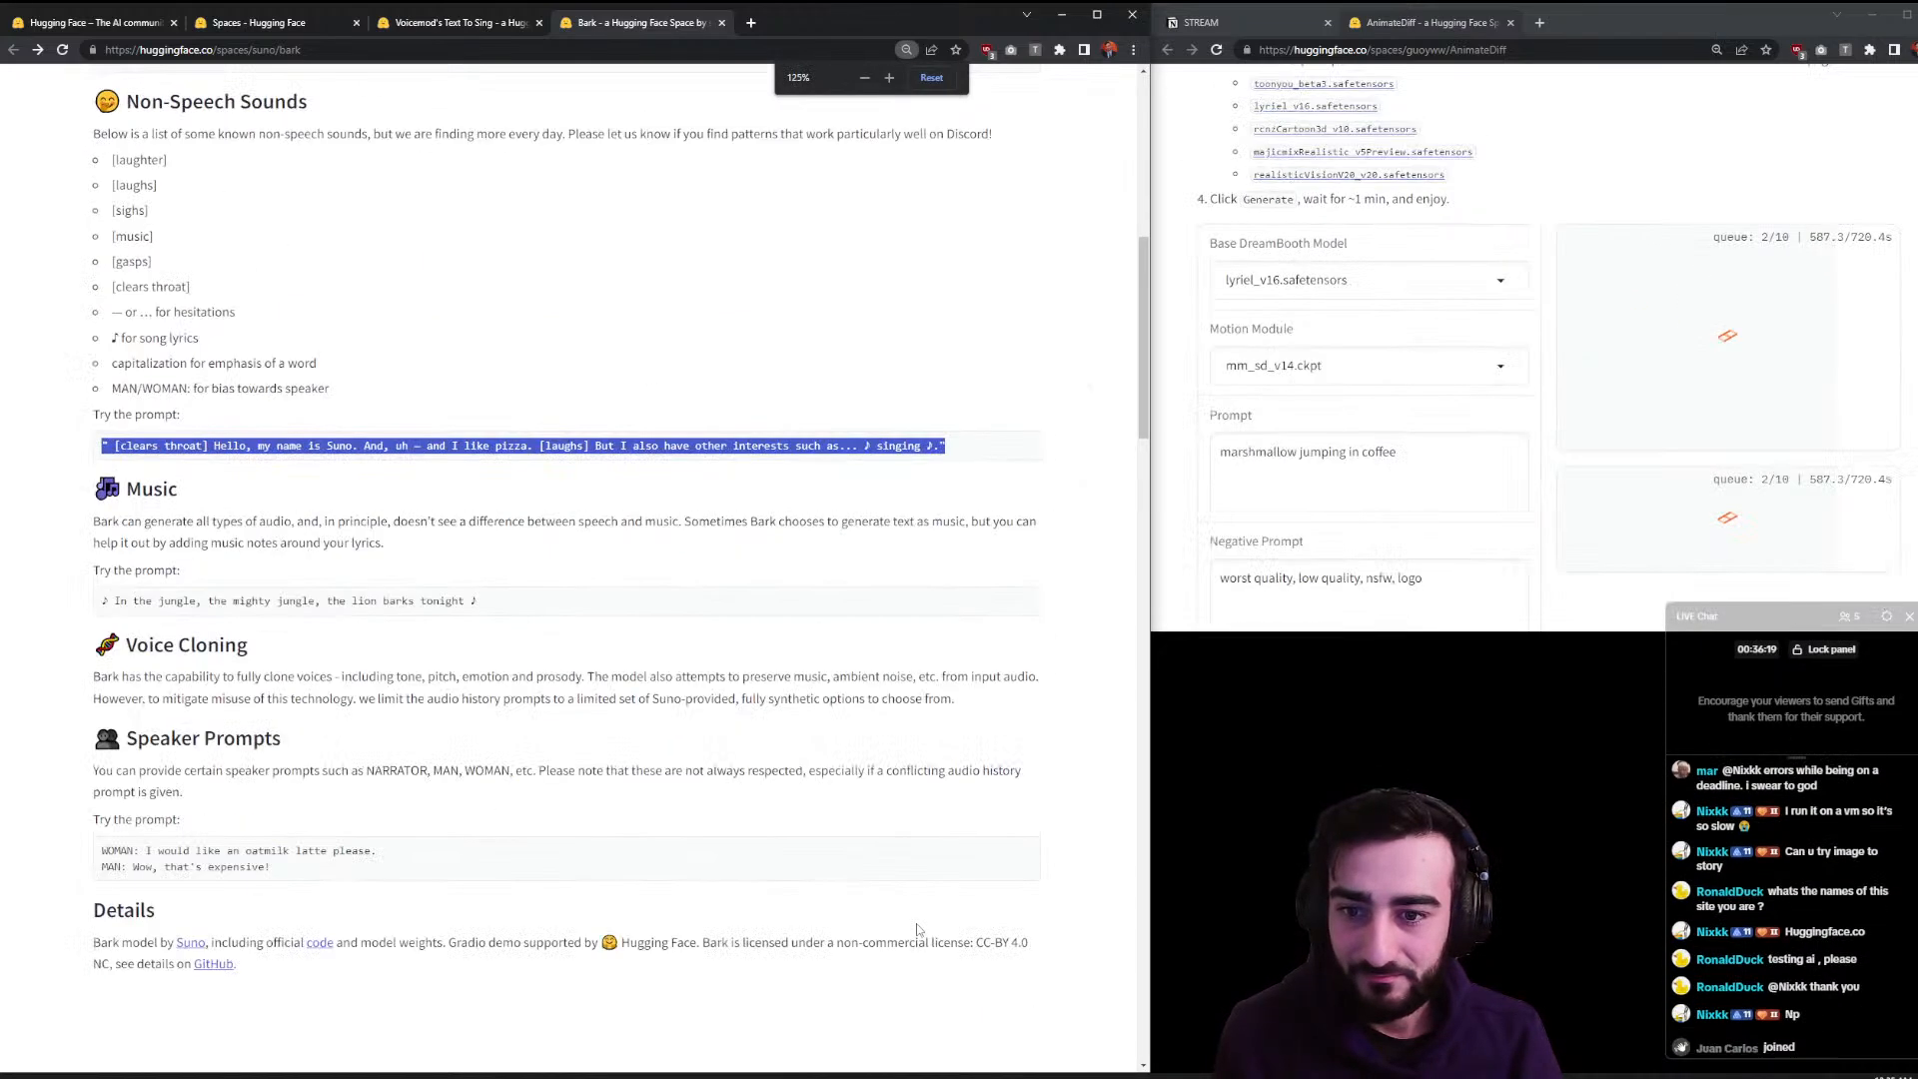
pyautogui.scroll(8, 862, 936)
pyautogui.moveTo(438, 346); pyautogui.dragTo(8, 286)
pyautogui.hotkey('ctrl', 'v')
pyautogui.moveTo(203, 323); pyautogui.dragTo(331, 343)
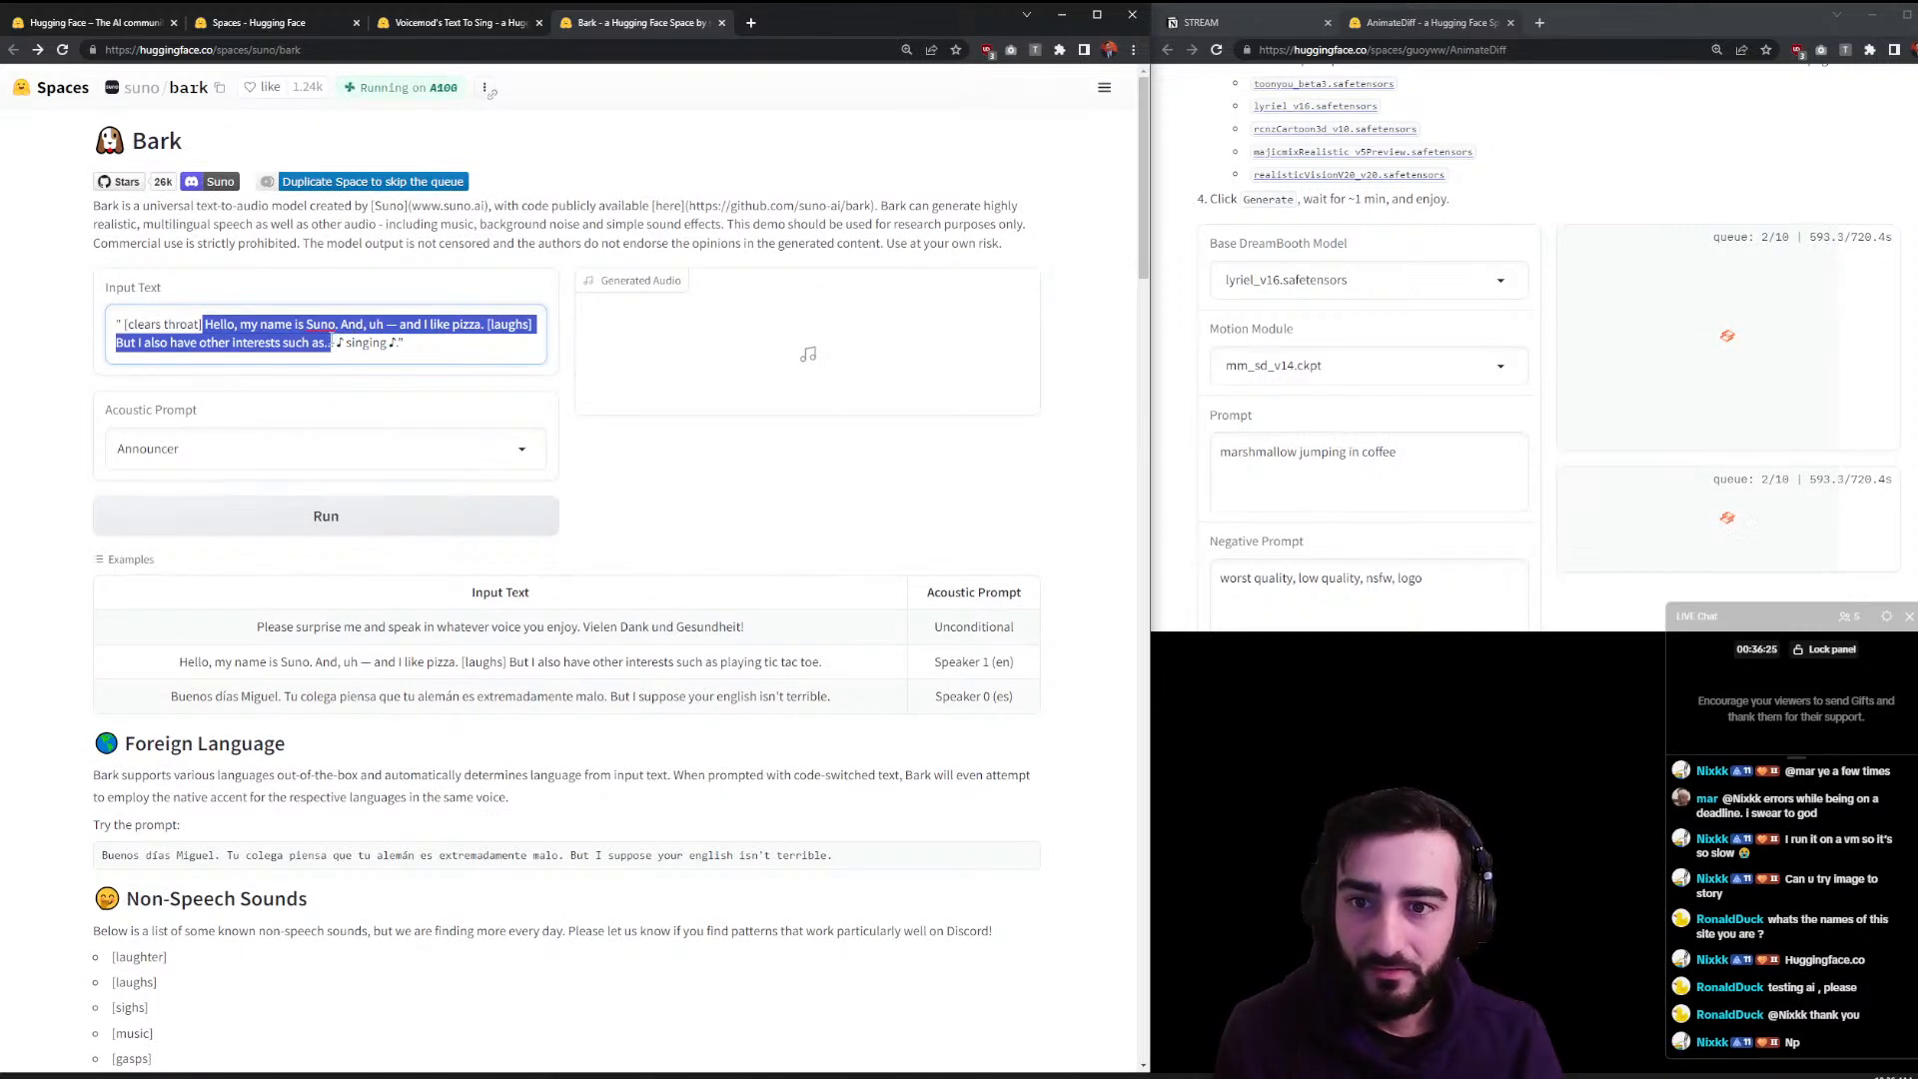
# - Overwrite the input with a 'roll up, roll up' livestream announcement about new AI models and run it
pyautogui.write('roll up roll up! Witness techfren livestream ')
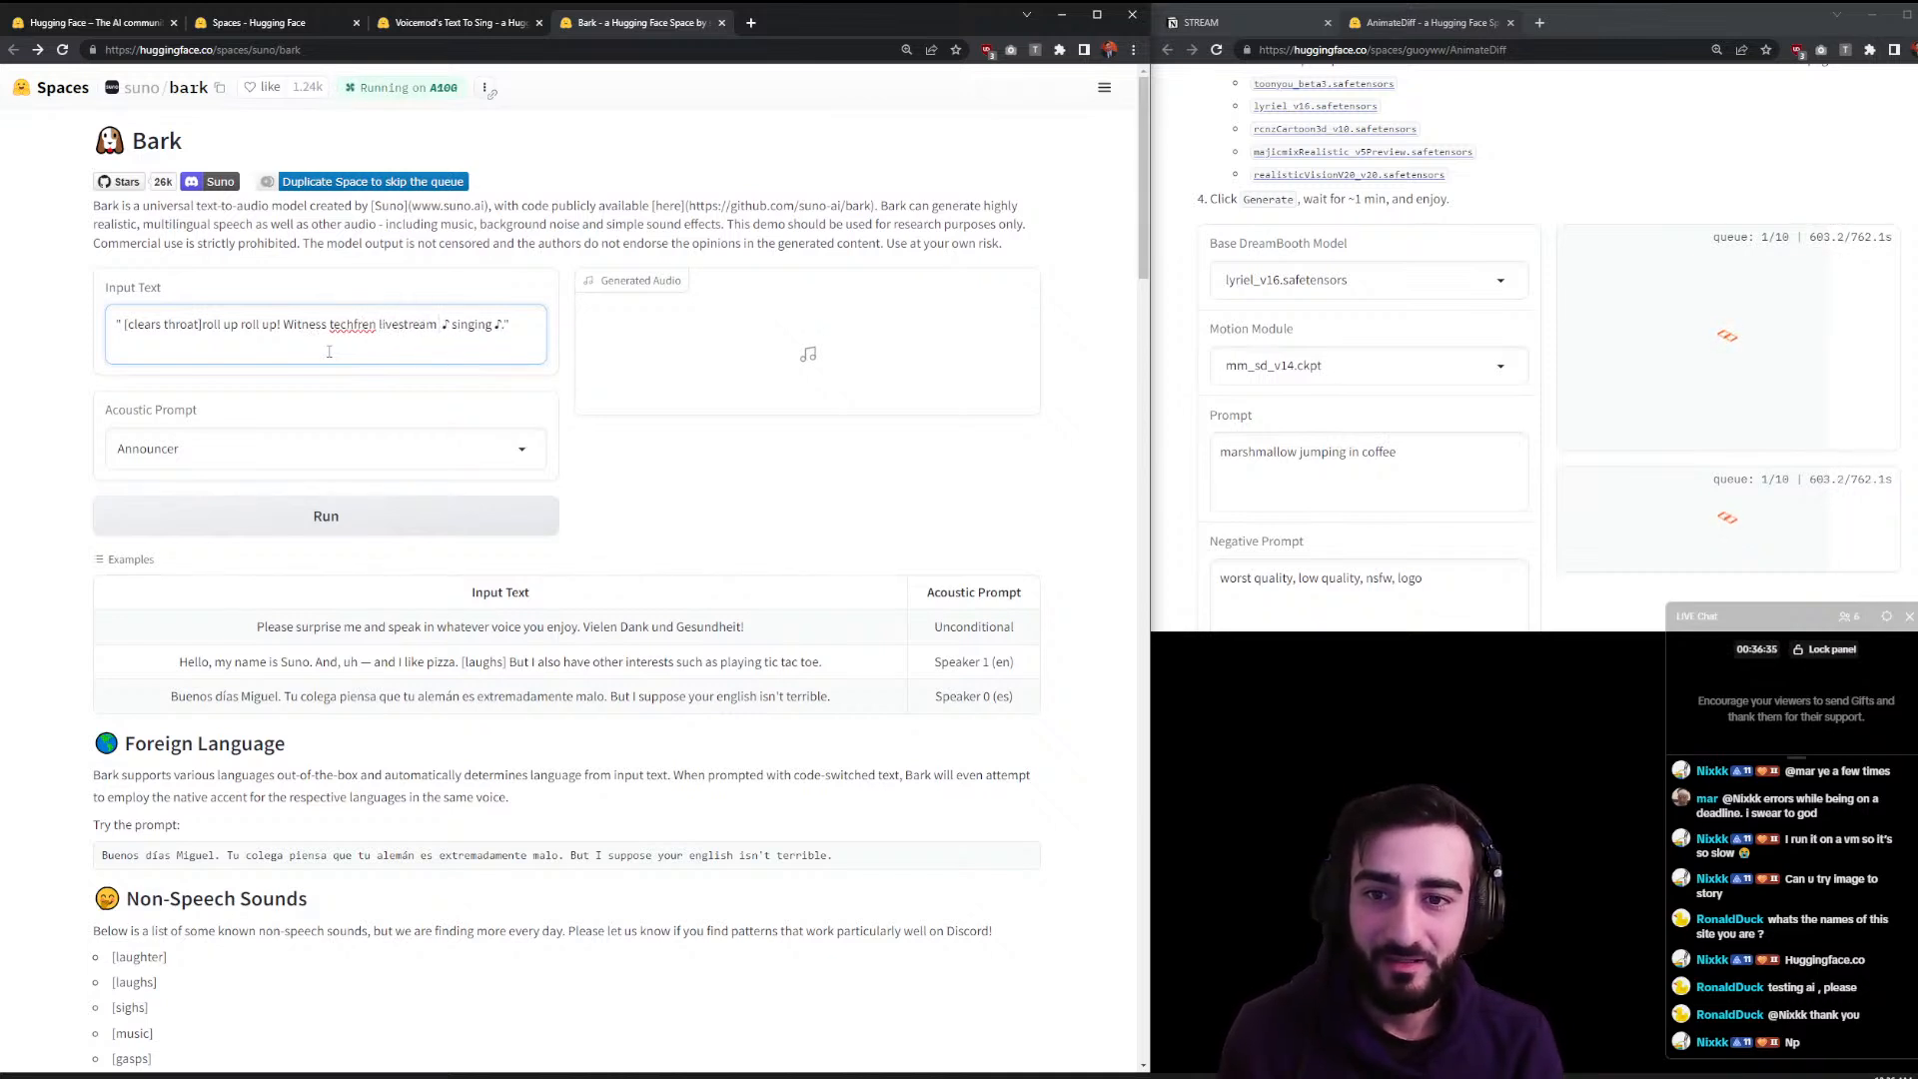
pyautogui.write('new AI models ')
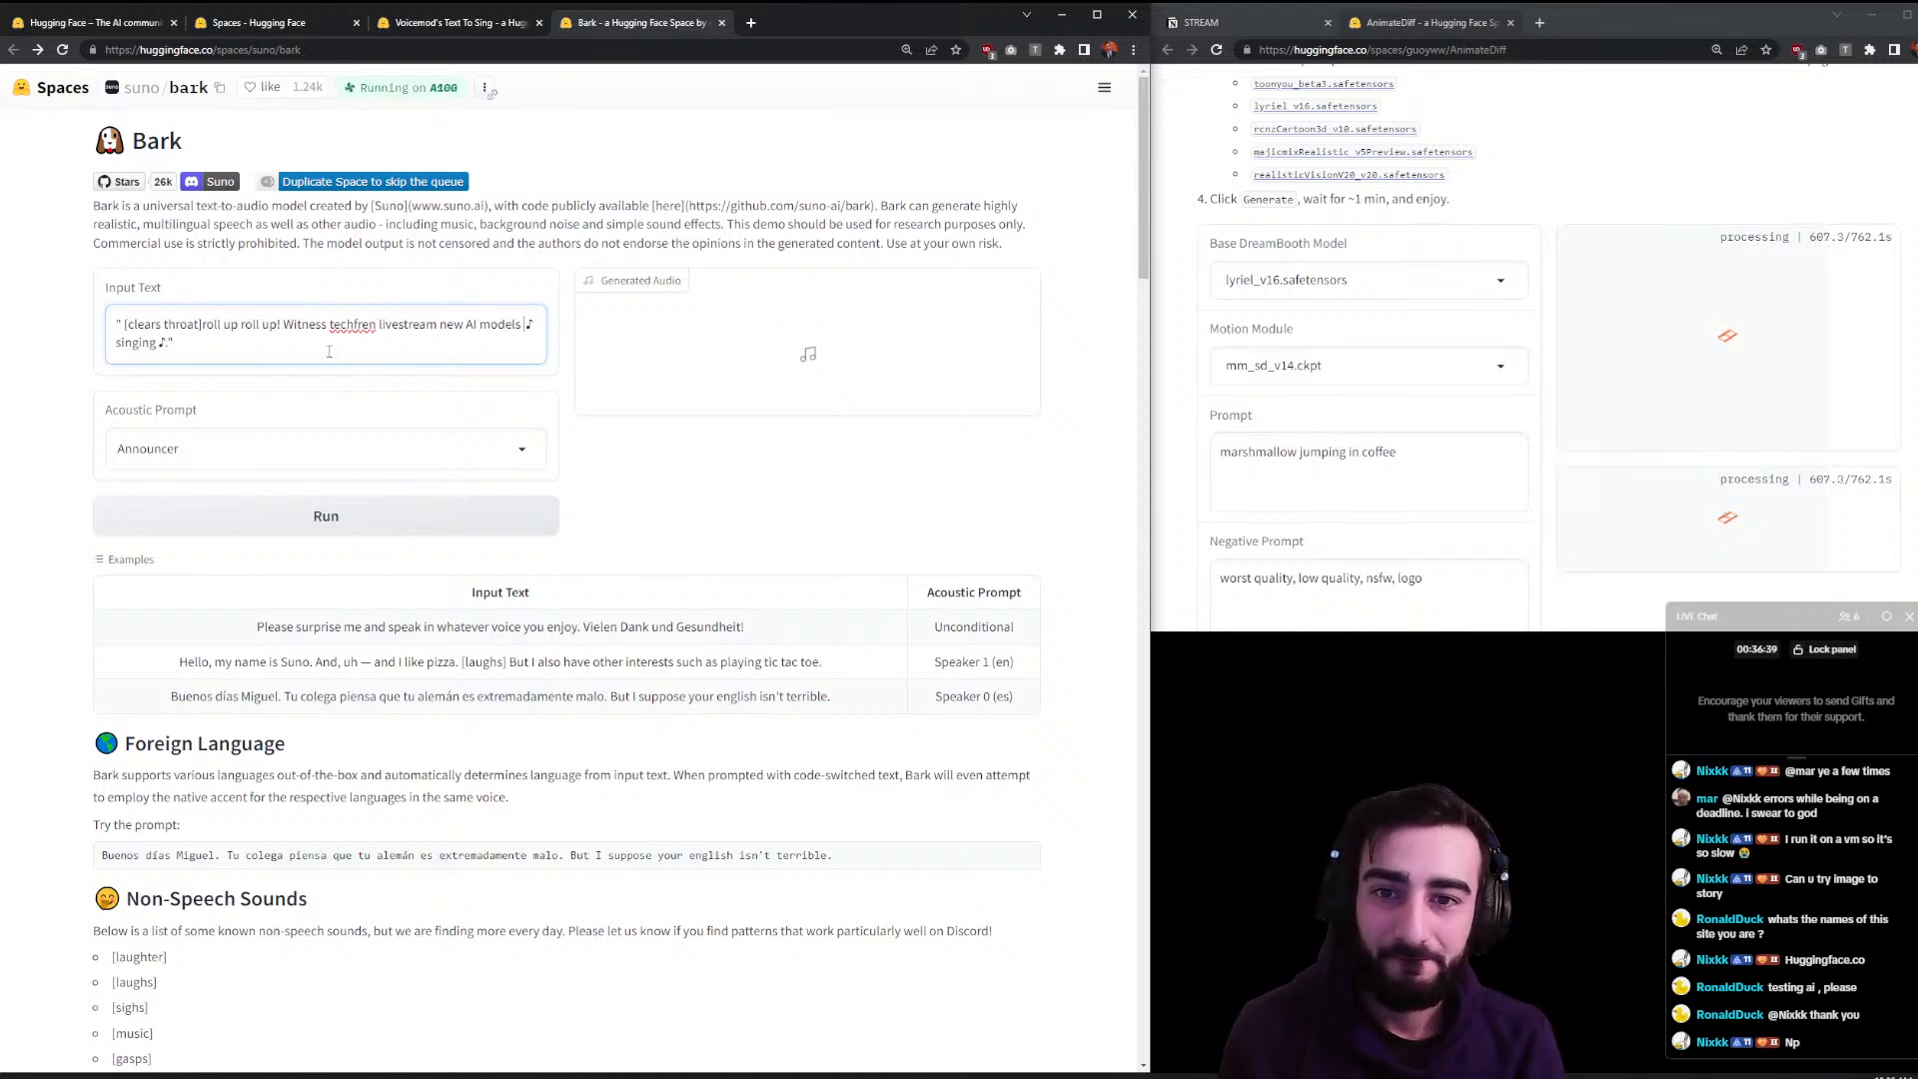
pyautogui.write('right in front of ')
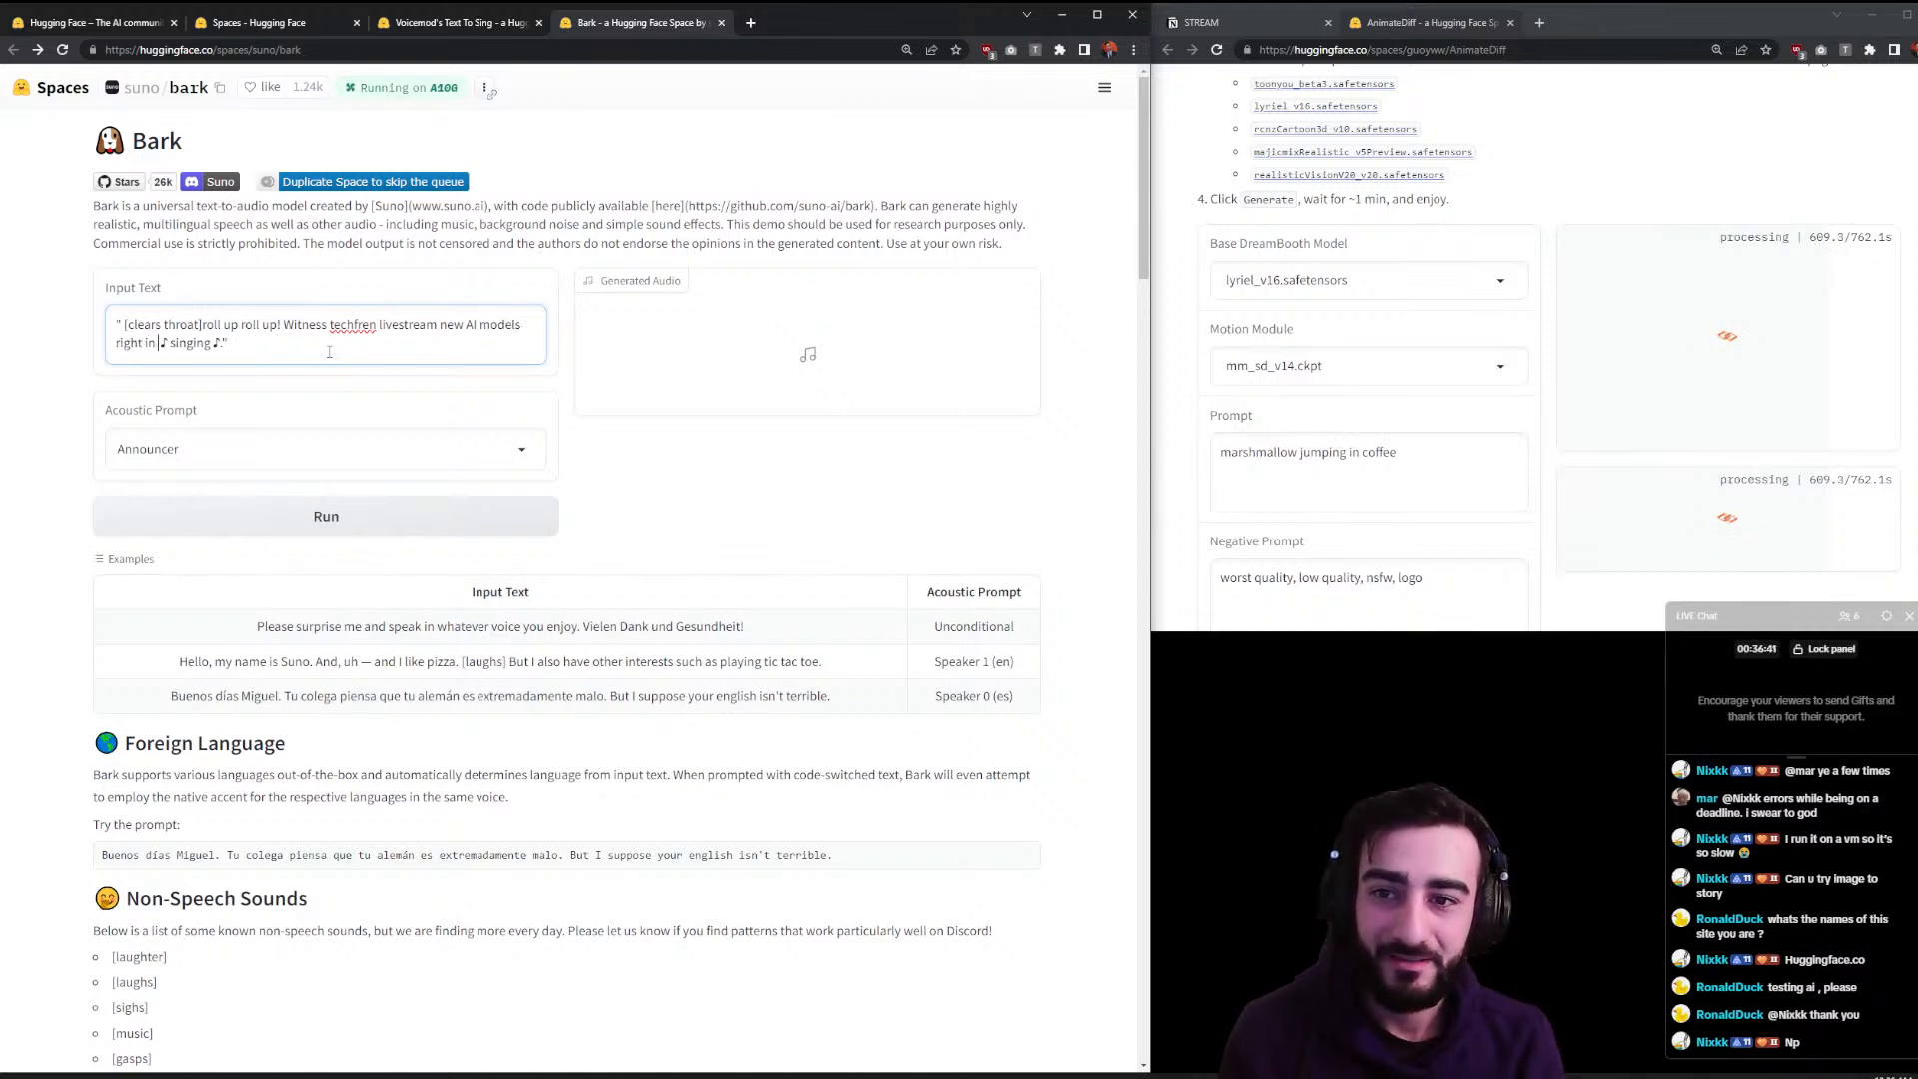
pyautogui.write('your very eyes')
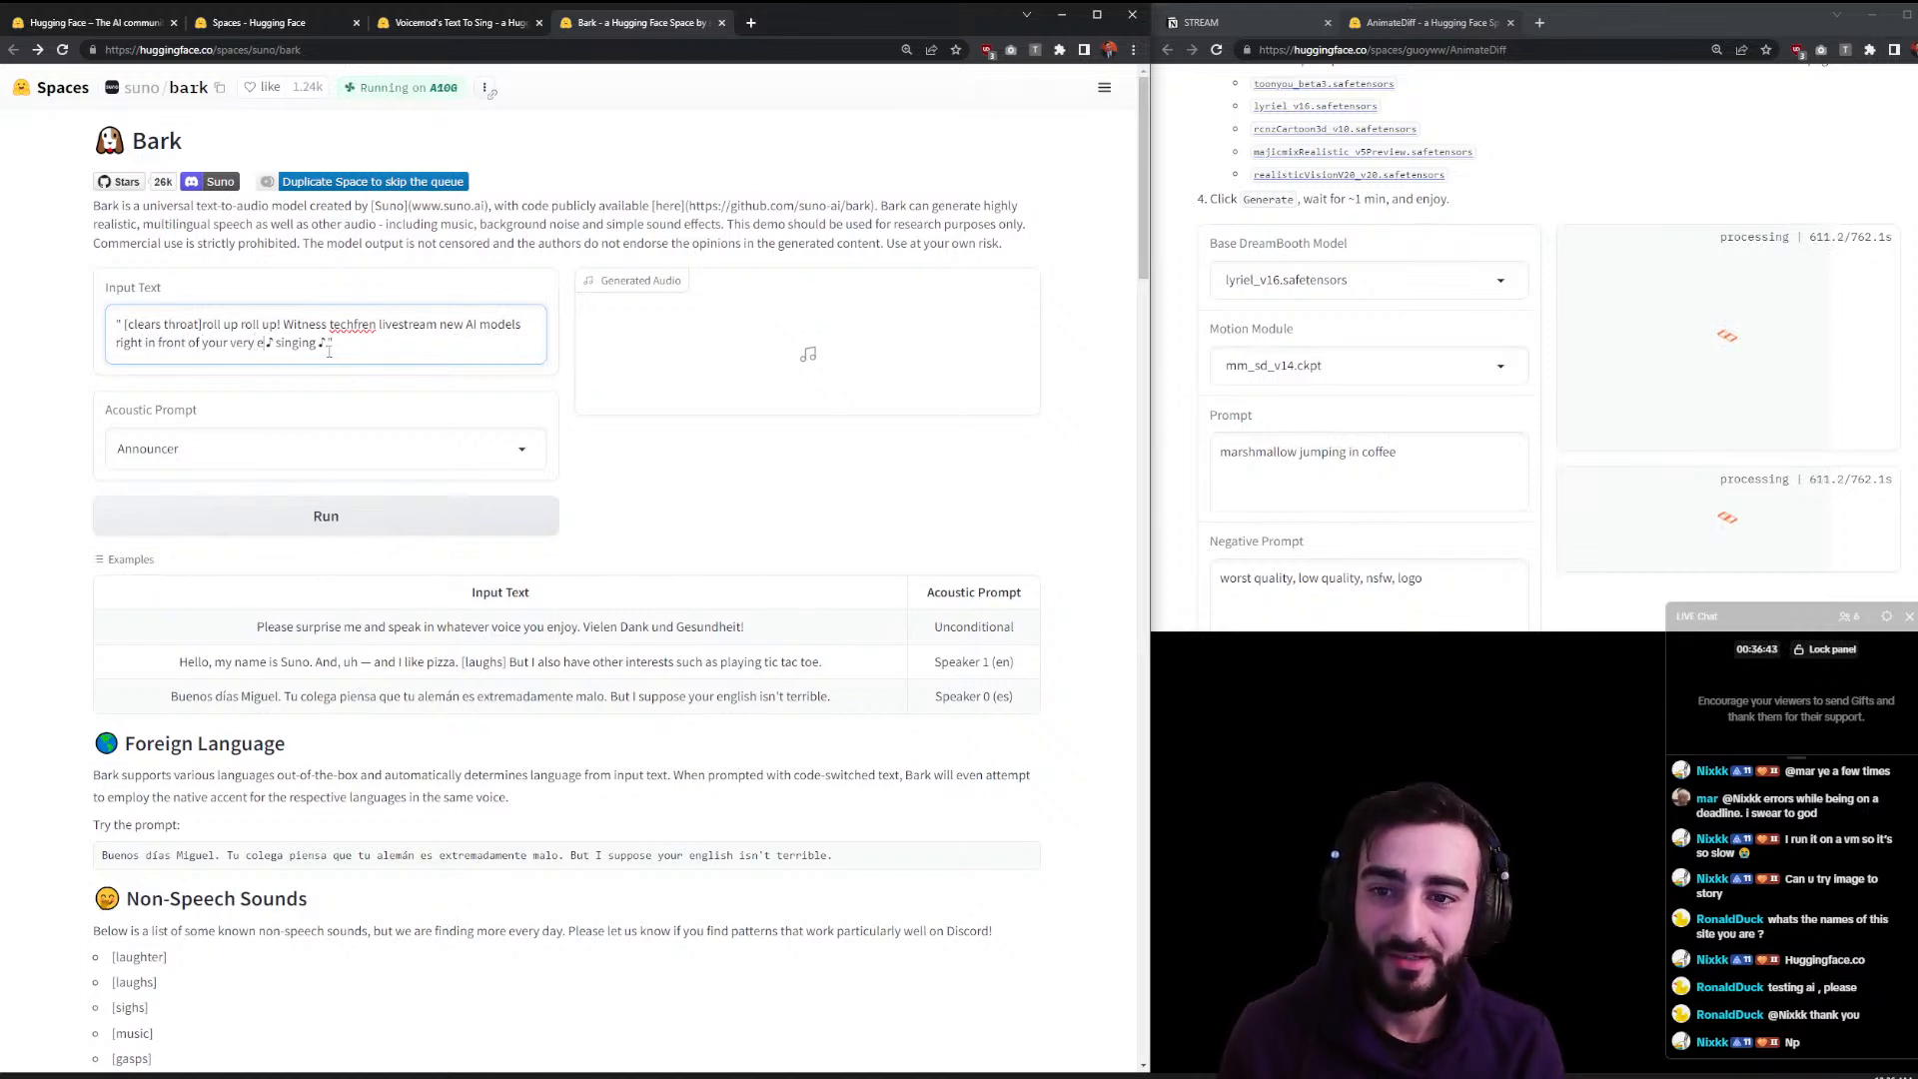
pyautogui.click(336, 521)
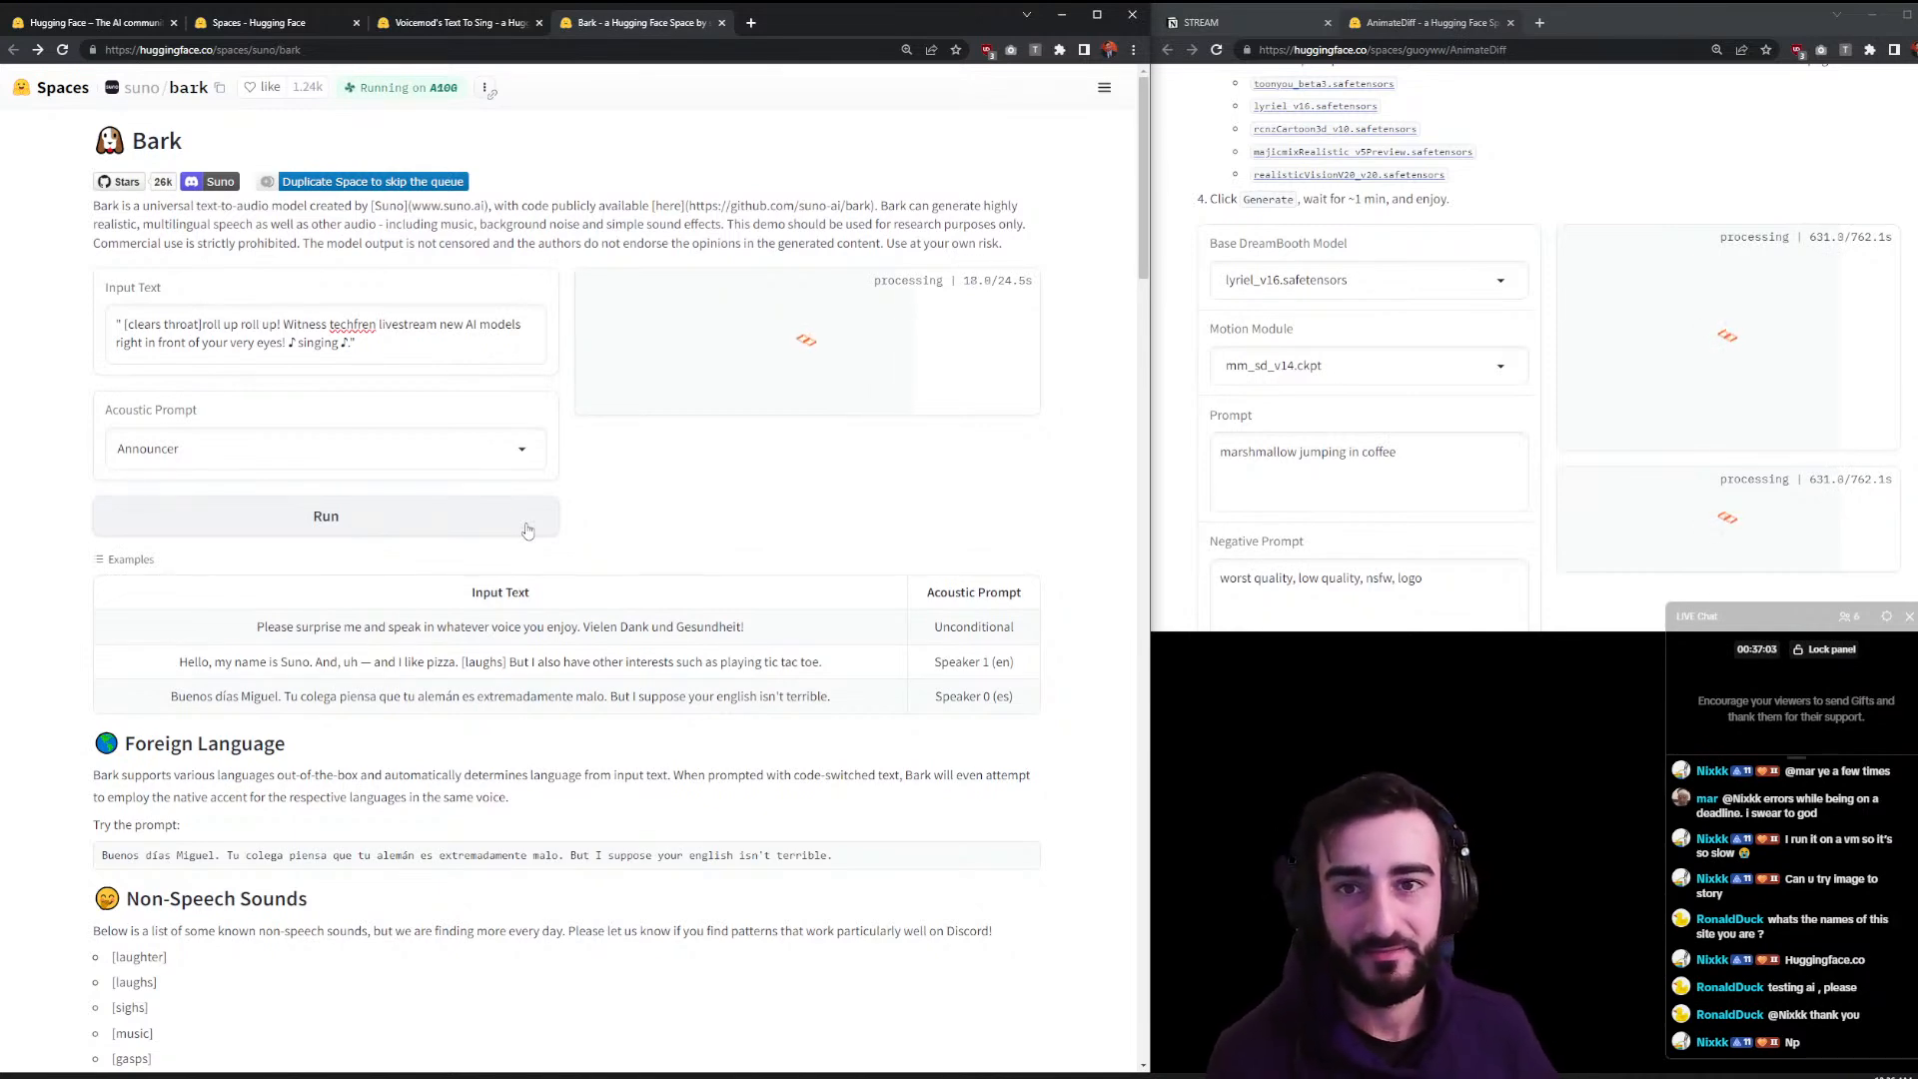
# - Open Animagine-XL from the trending Spaces list in a background tab
pyautogui.click(470, 22)
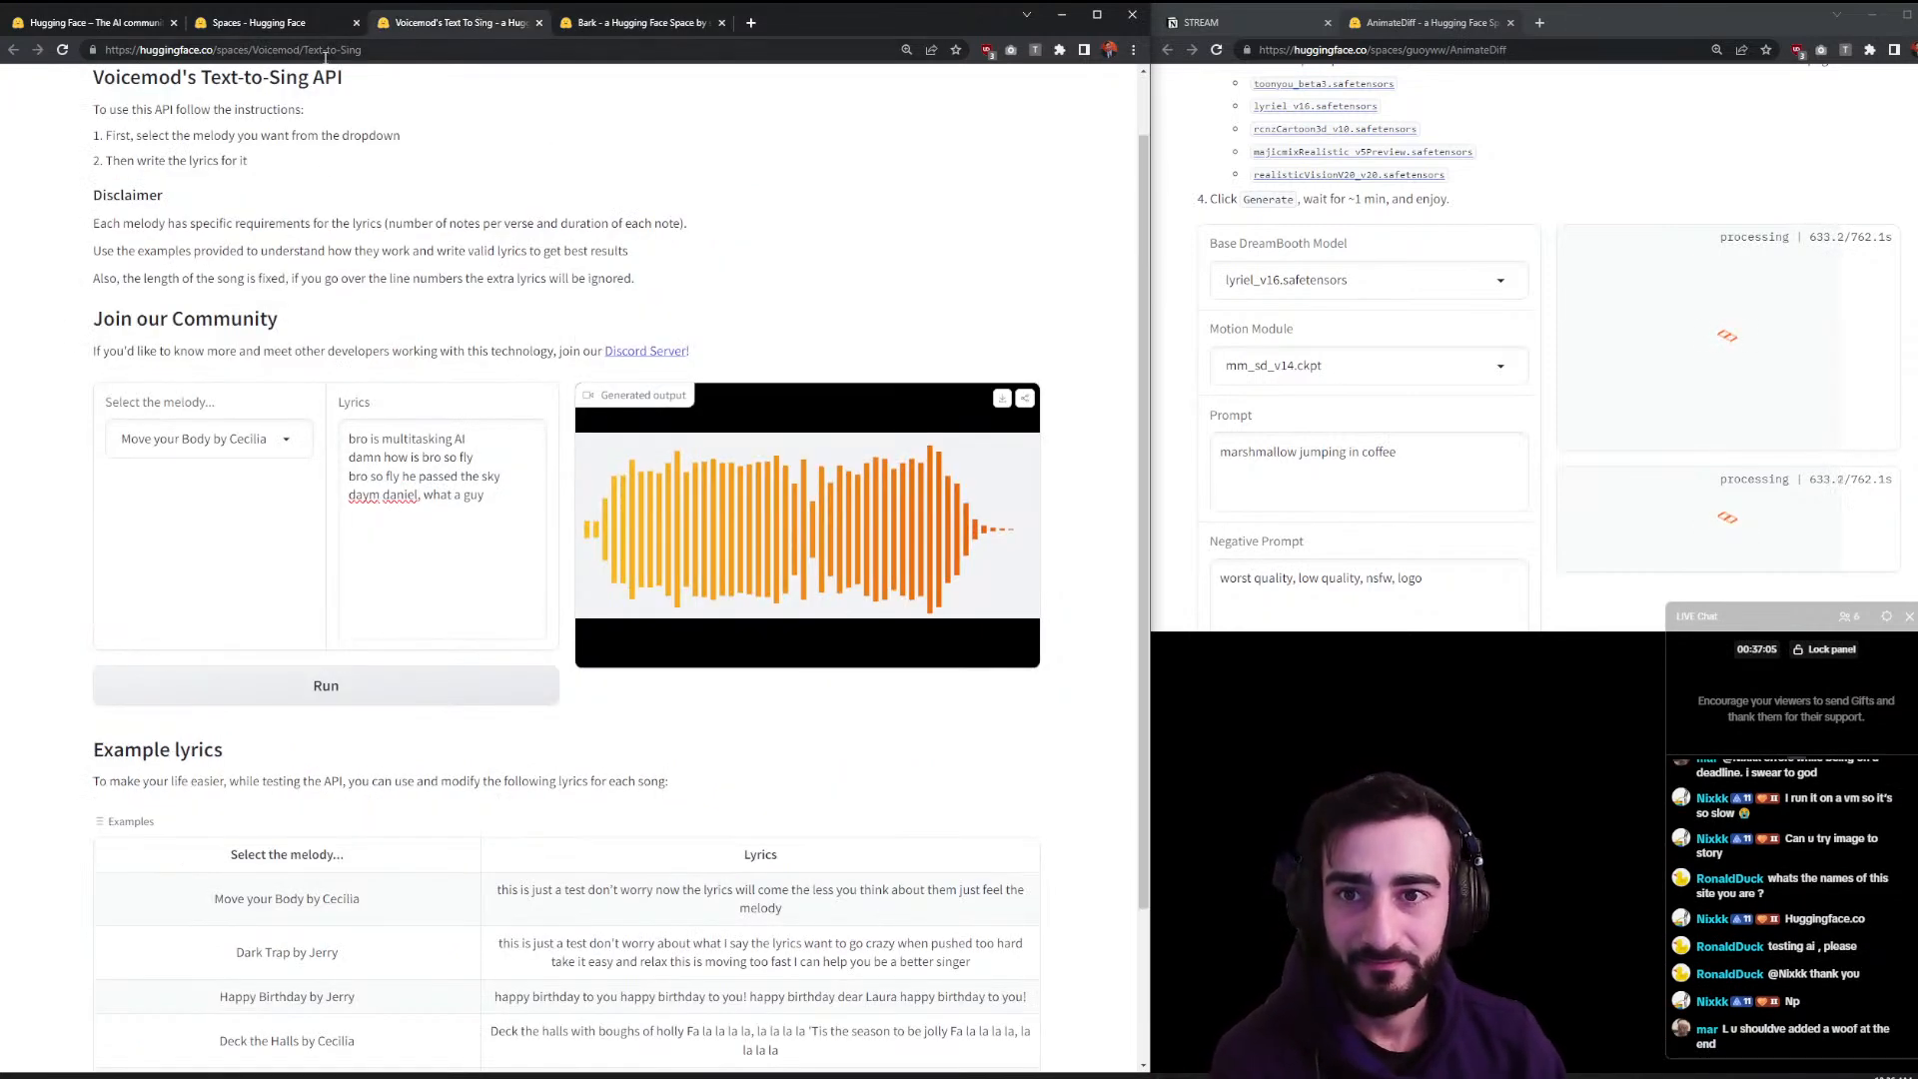
pyautogui.click(325, 23)
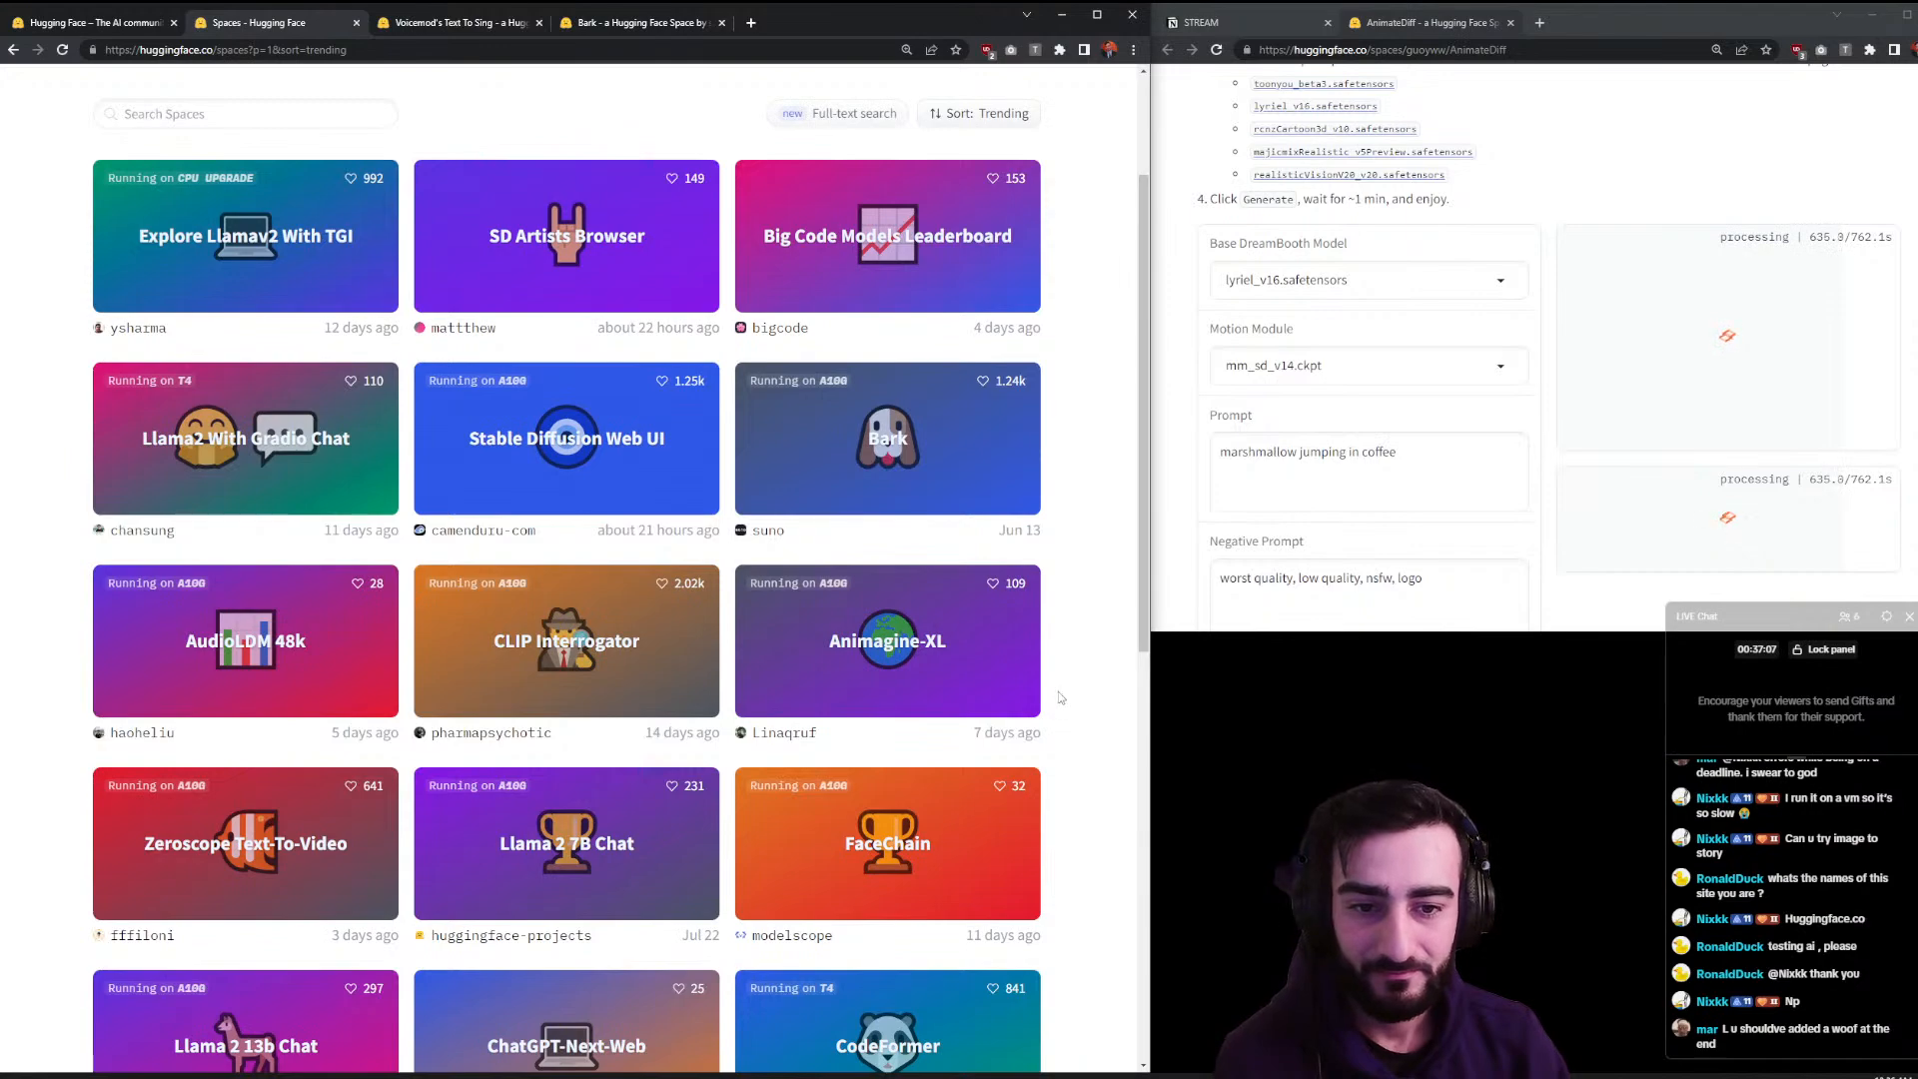
pyautogui.scroll(-1, 977, 545)
pyautogui.middleClick(849, 548)
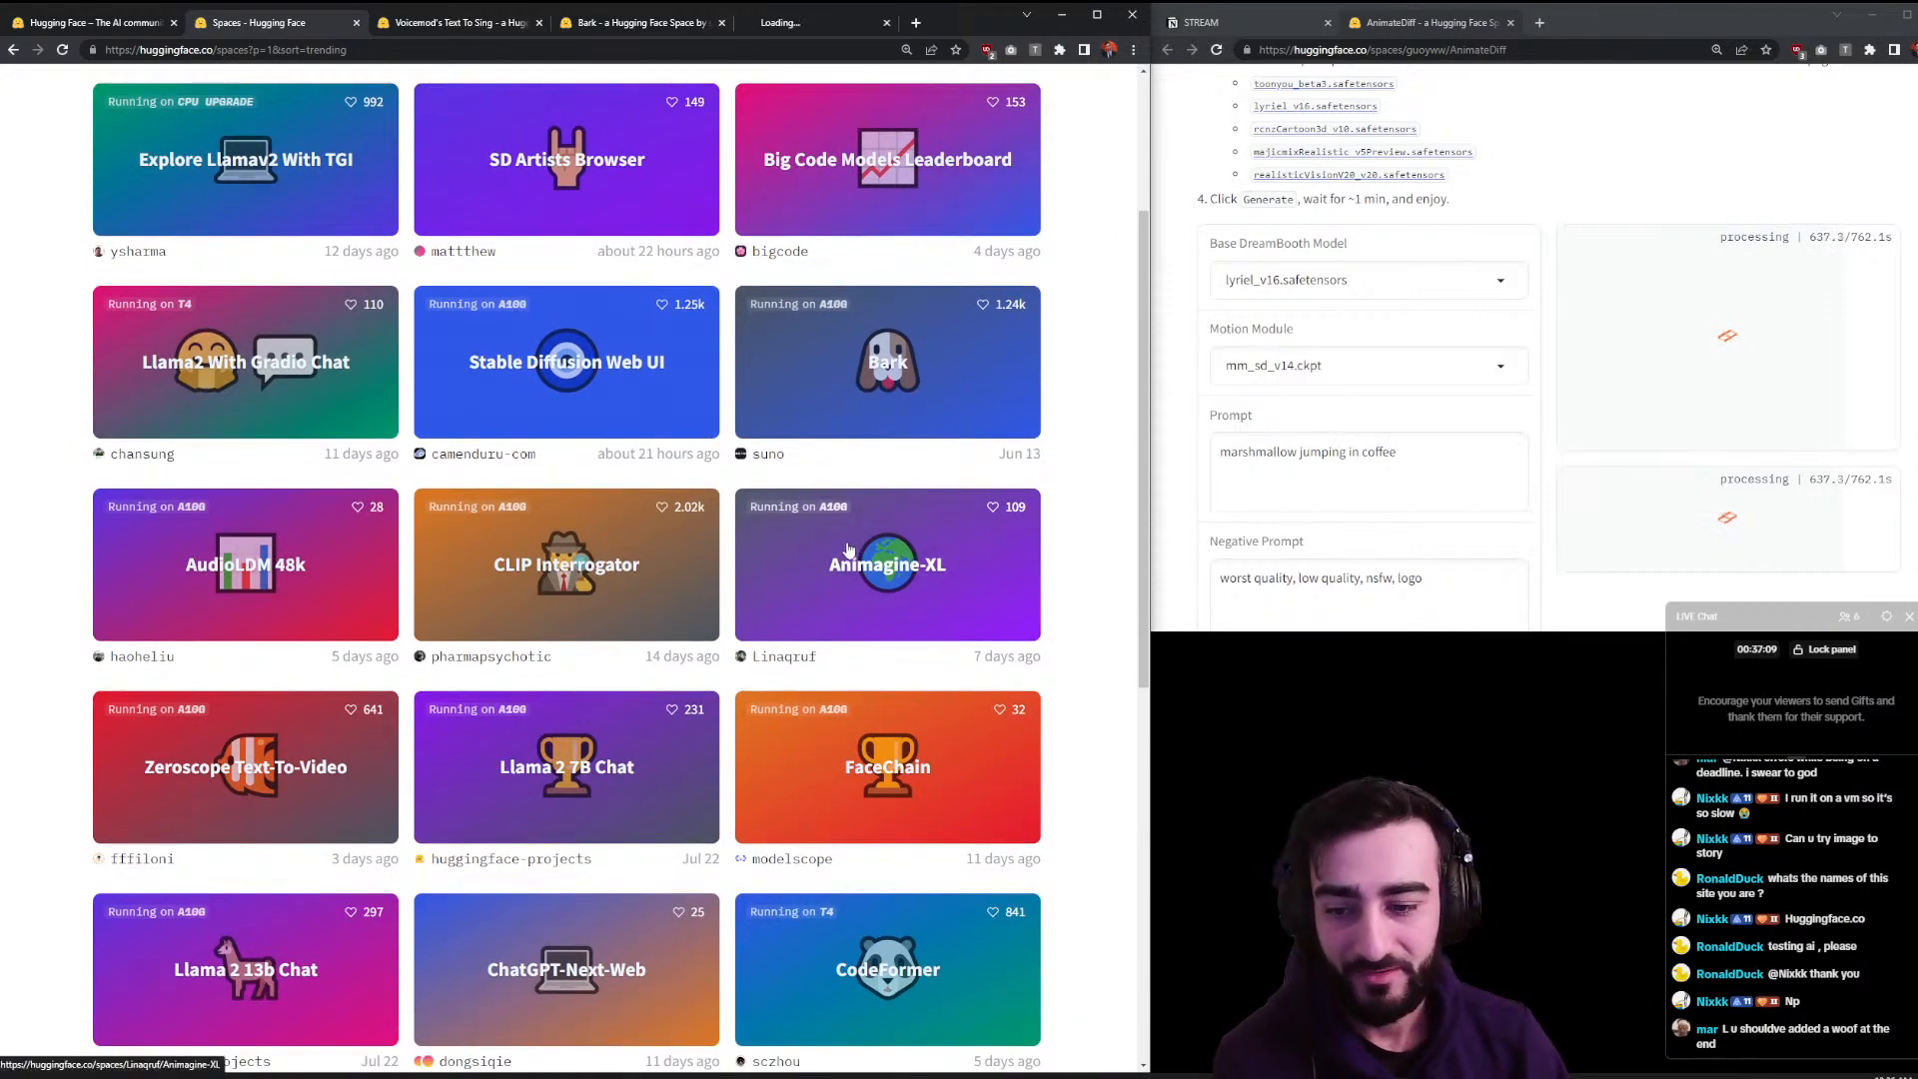
# - Close the Voicemod Text-to-Sing tab and move Animagine-XL into its own window on the right
pyautogui.scroll(-4, 1018, 679)
pyautogui.scroll(-4, 1018, 679)
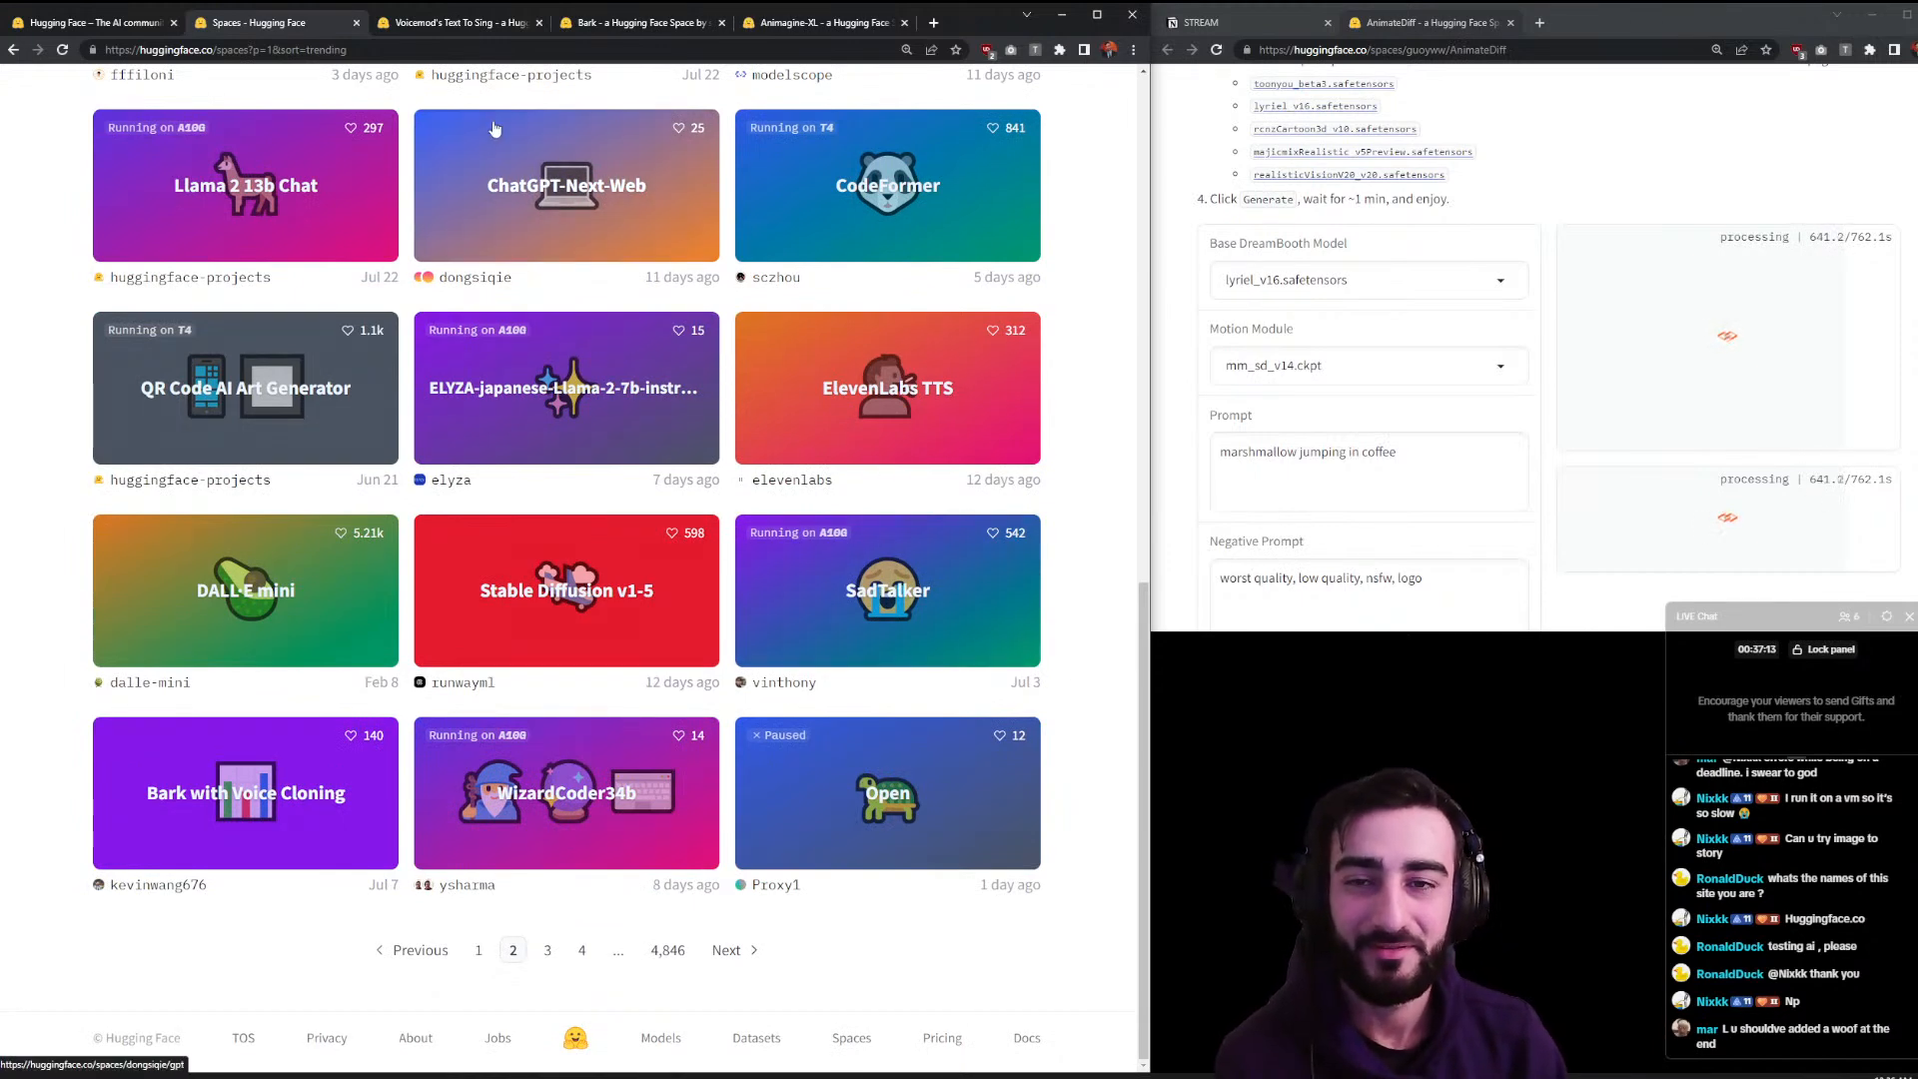
pyautogui.click(462, 24)
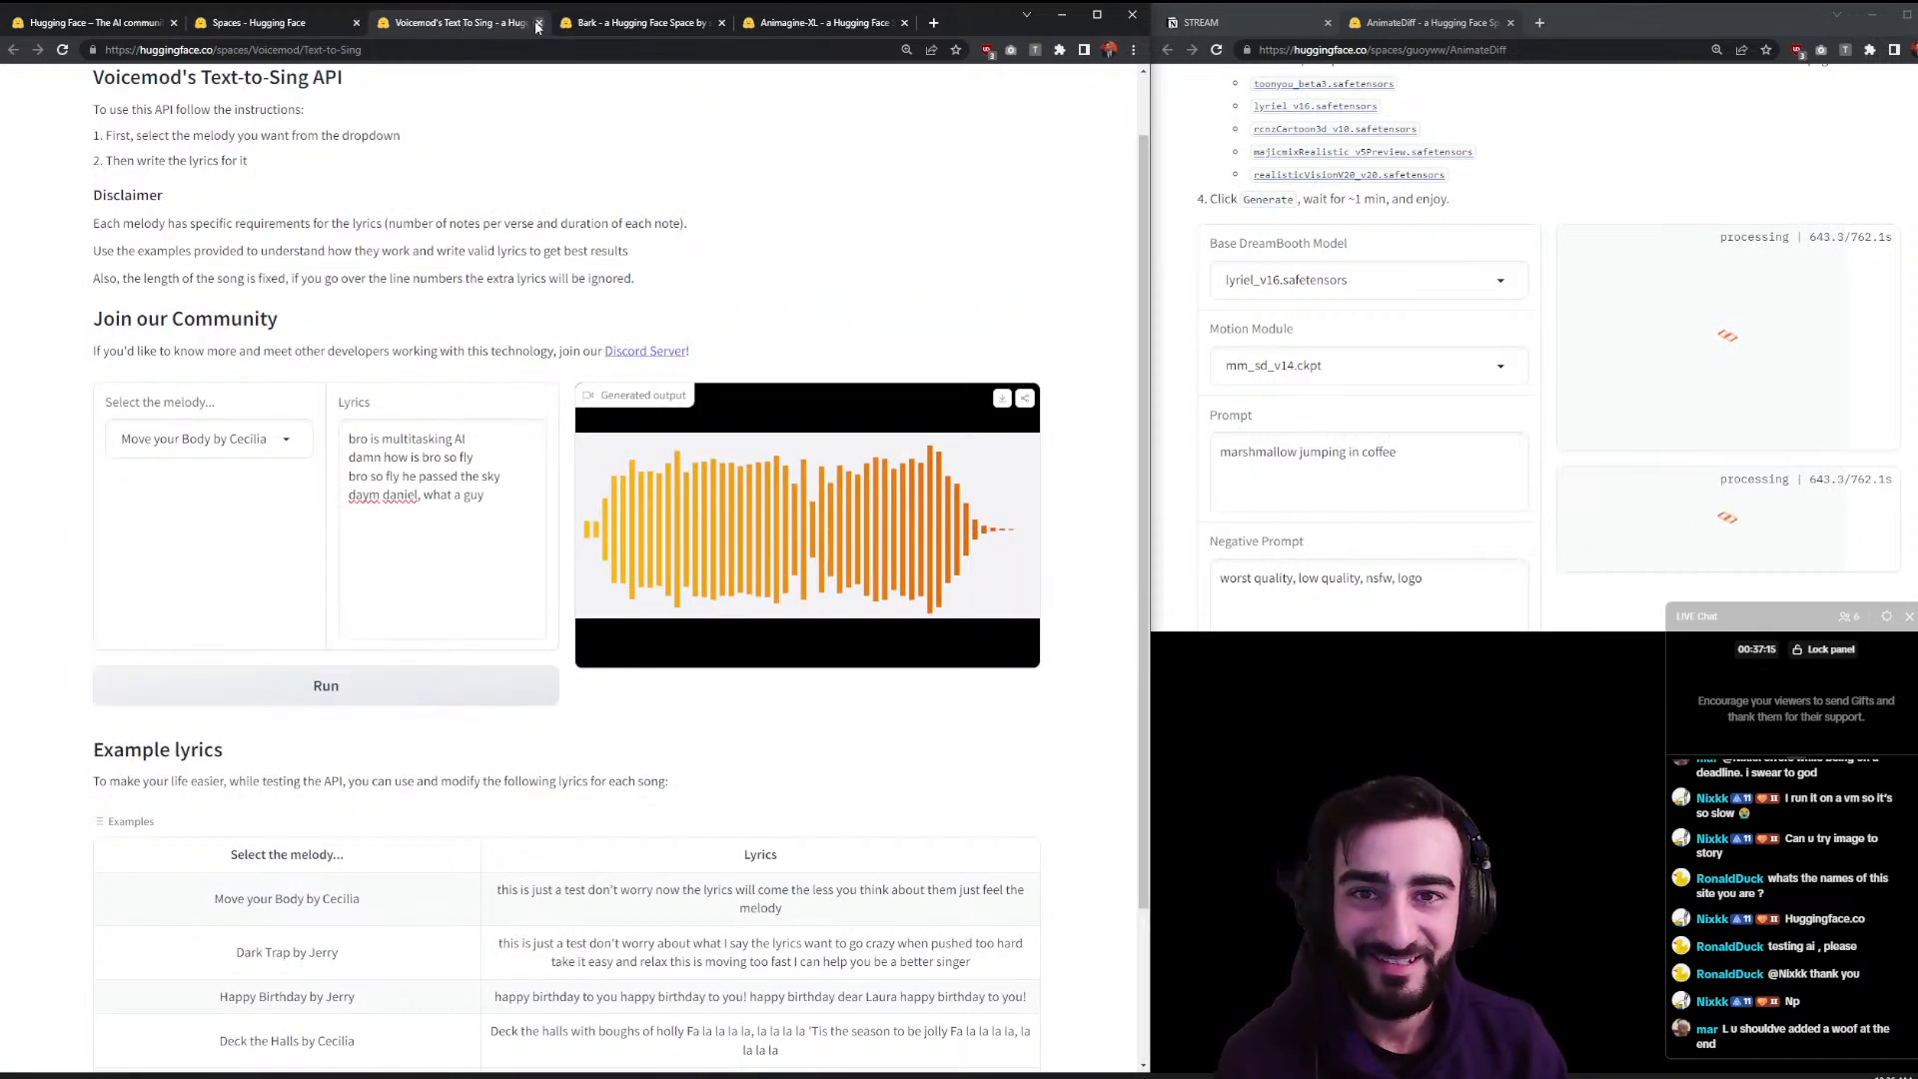
pyautogui.click(539, 23)
pyautogui.moveTo(596, 23); pyautogui.dragTo(1613, 22)
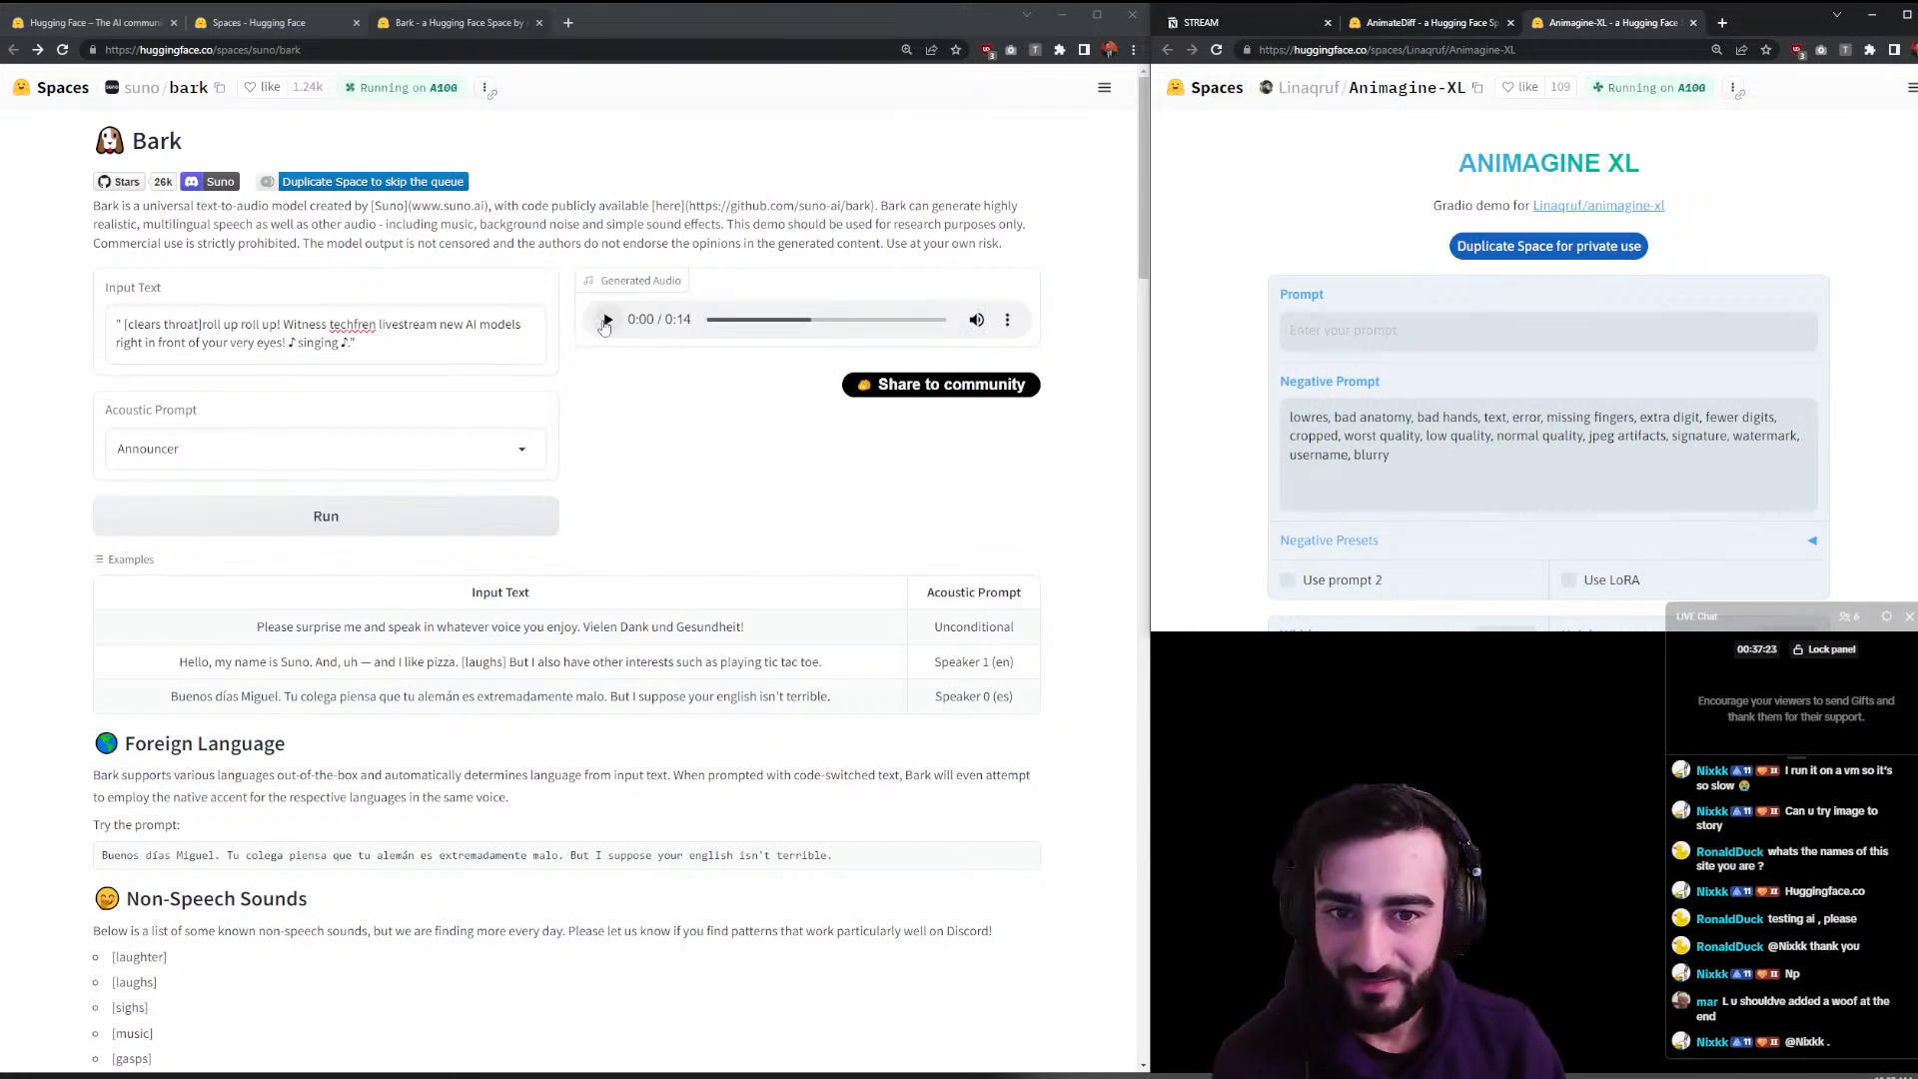
# - Listen to the 14-second Announcer clip of the livestream announcement
pyautogui.click(606, 320)
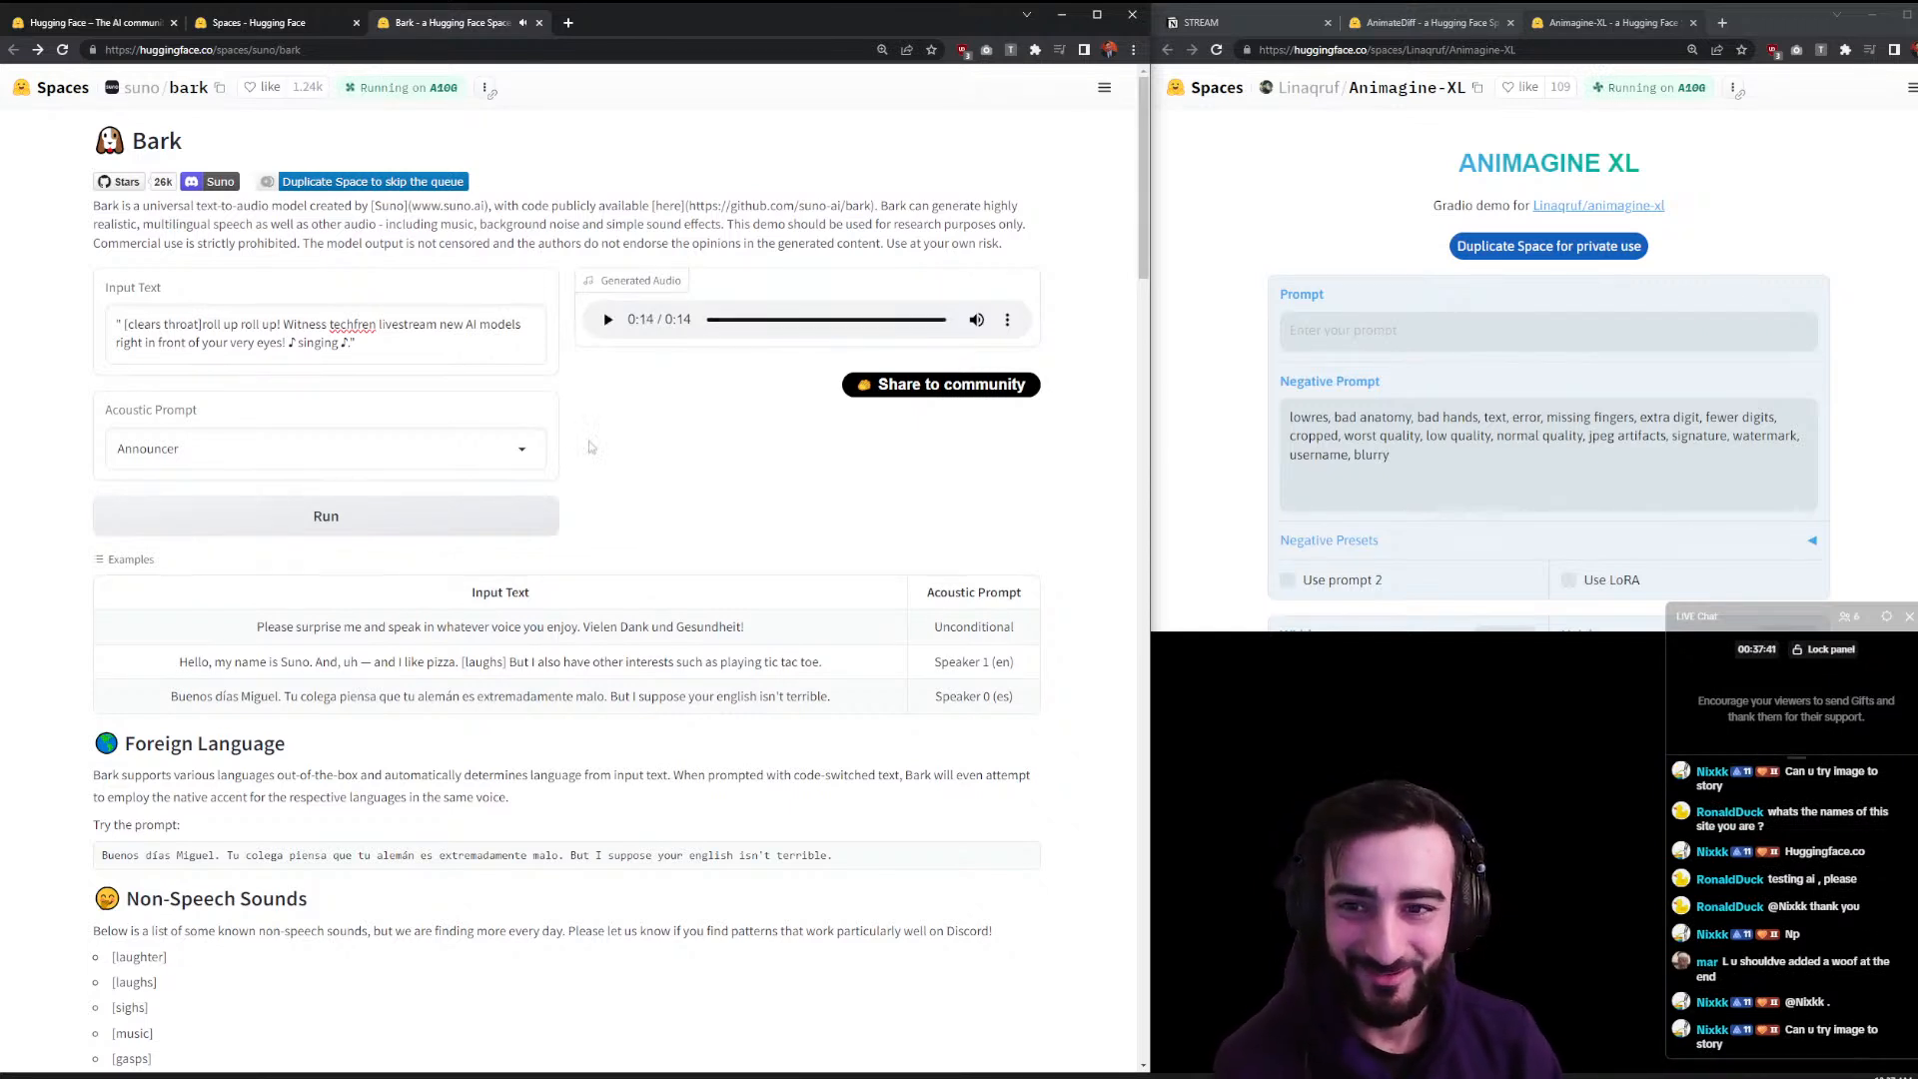
pyautogui.scroll(-5, 679, 525)
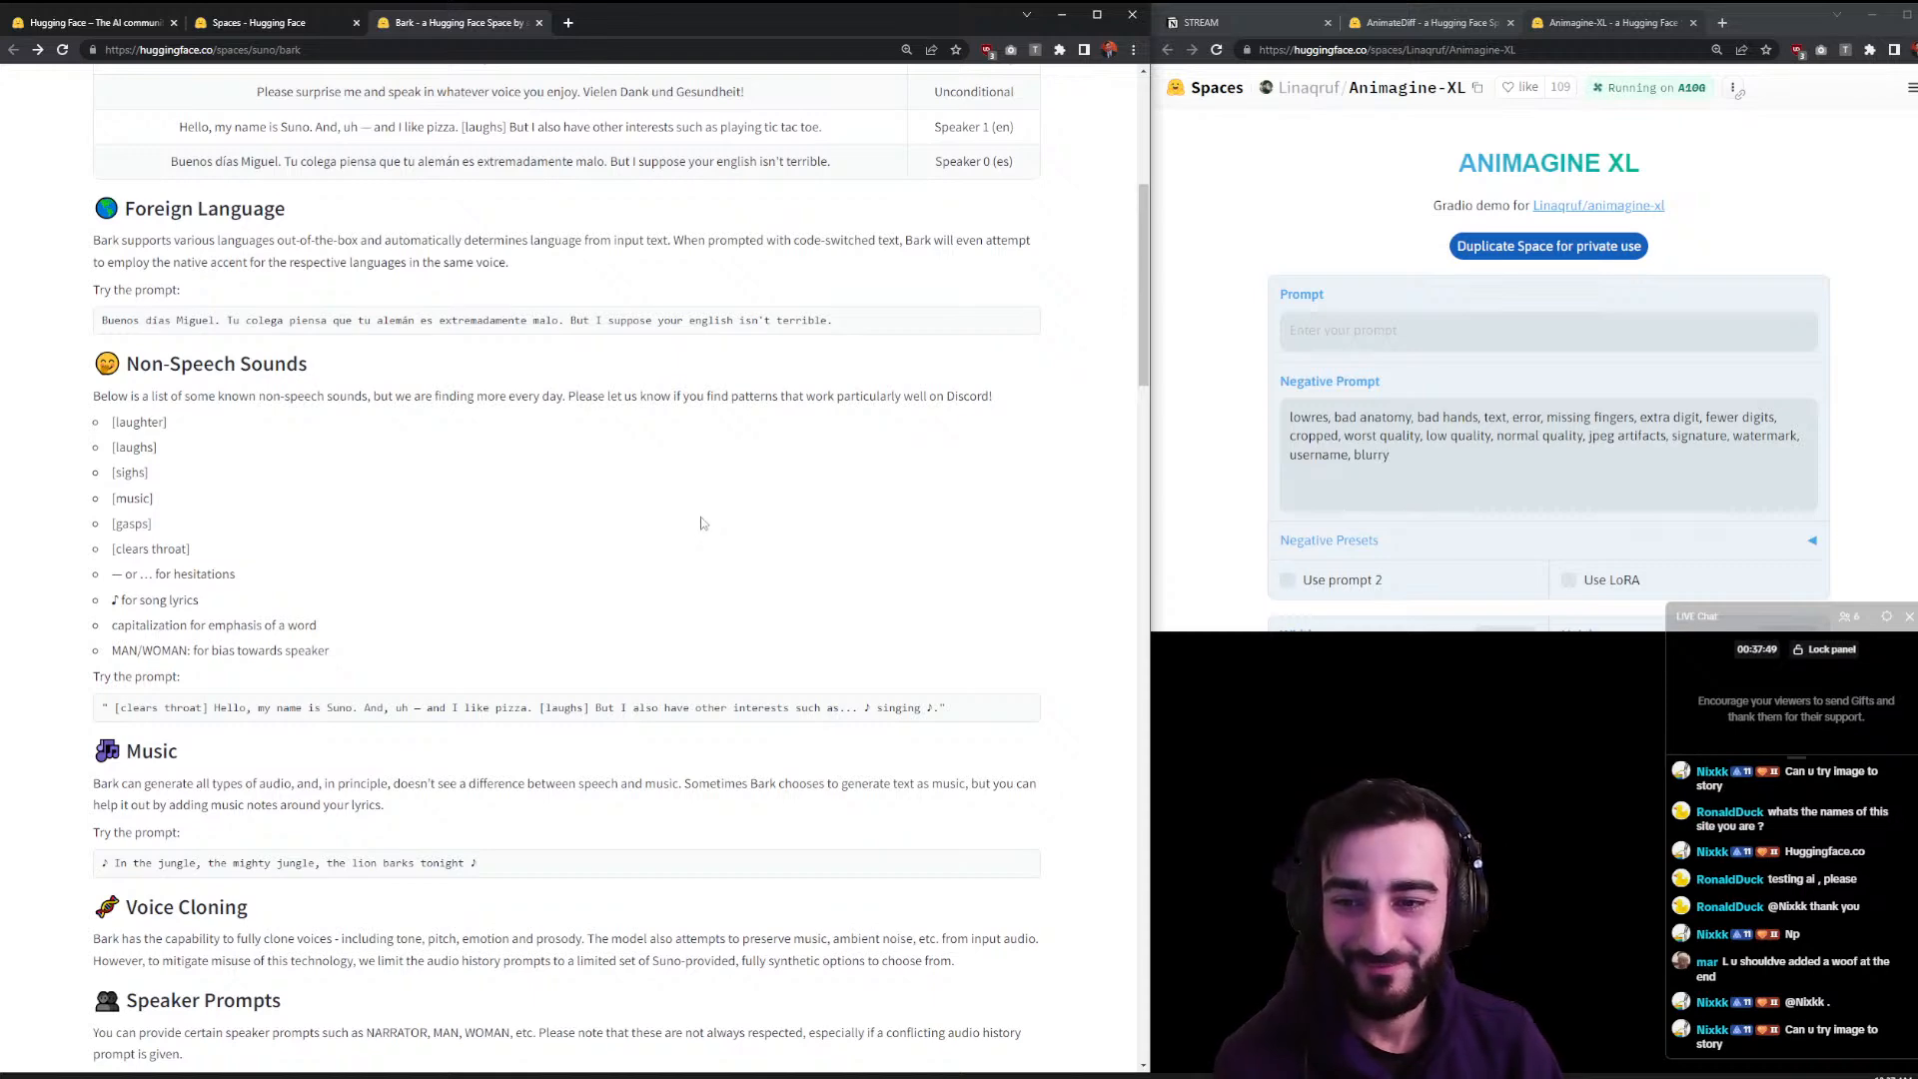
pyautogui.scroll(5, 703, 522)
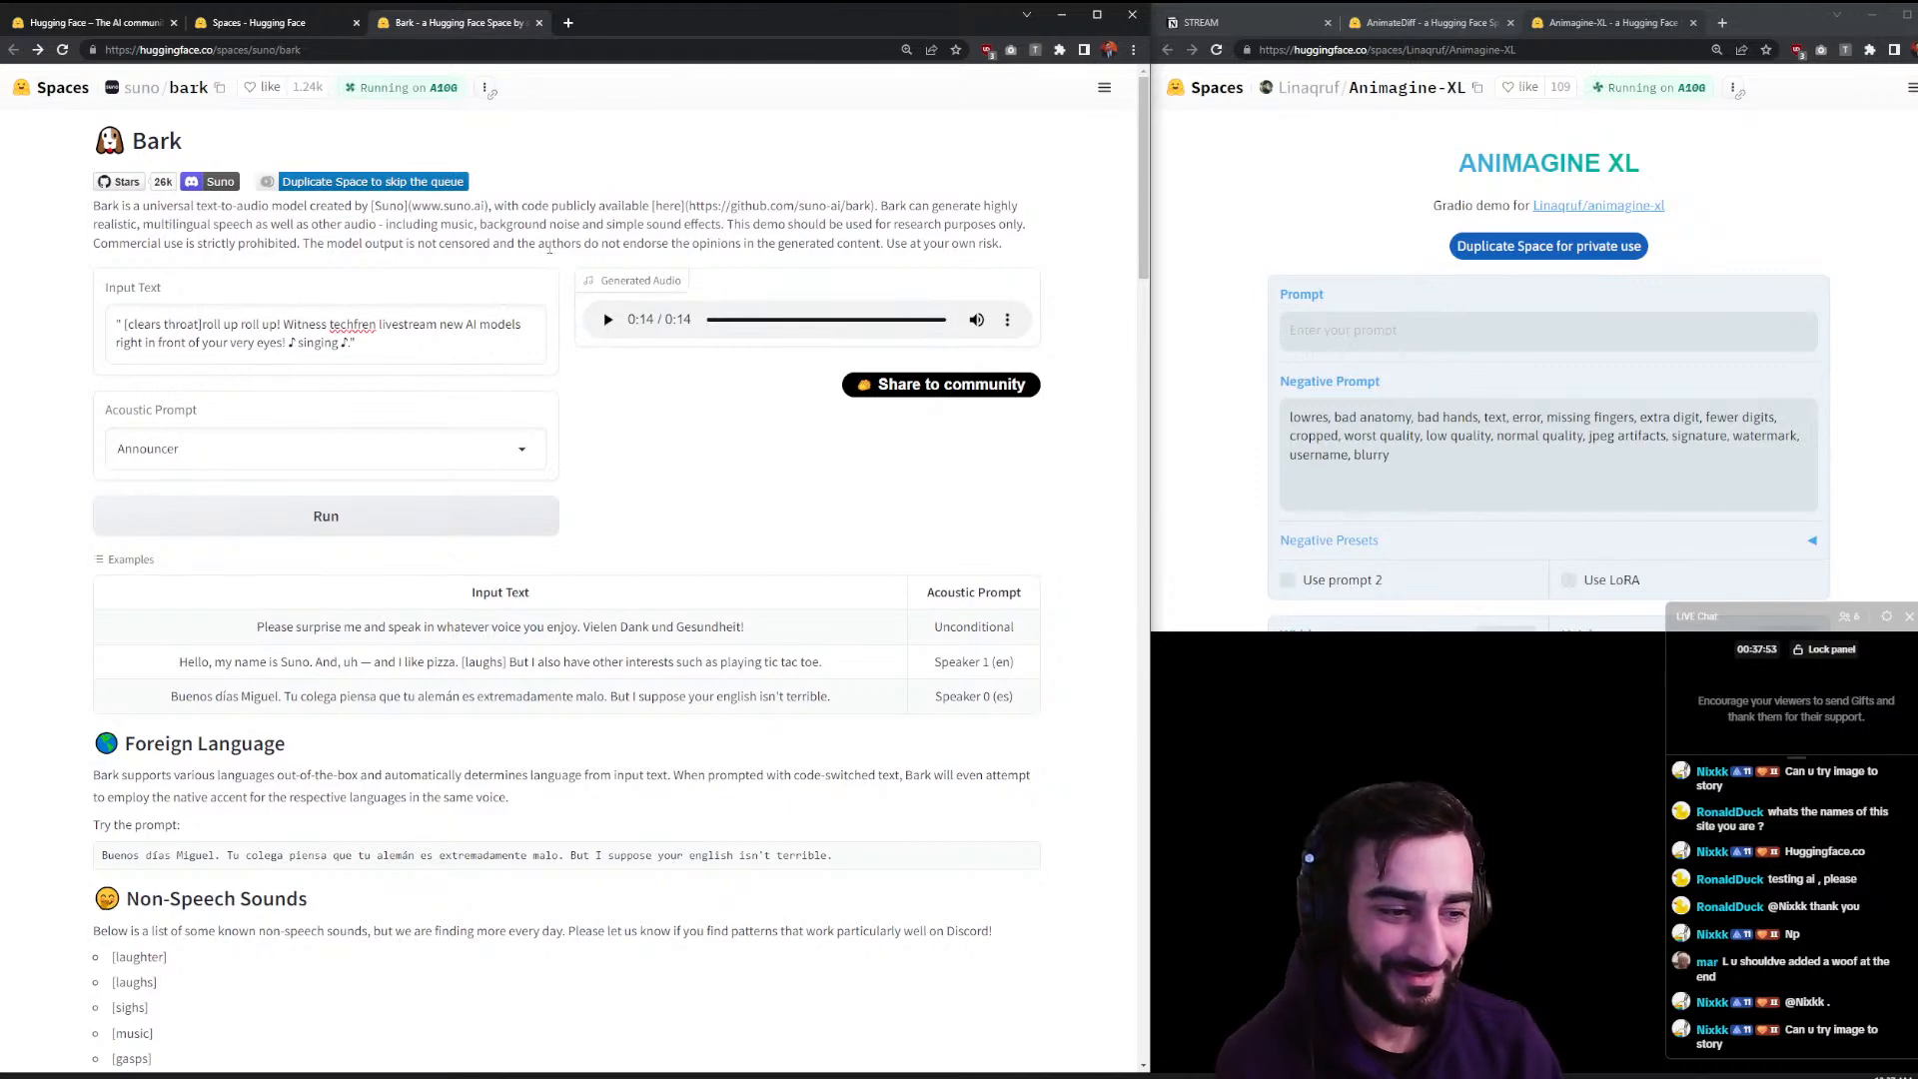
# - Close the Bark tab, search Spaces for 'image to', and open the Image-to-Story Space
pyautogui.click(540, 22)
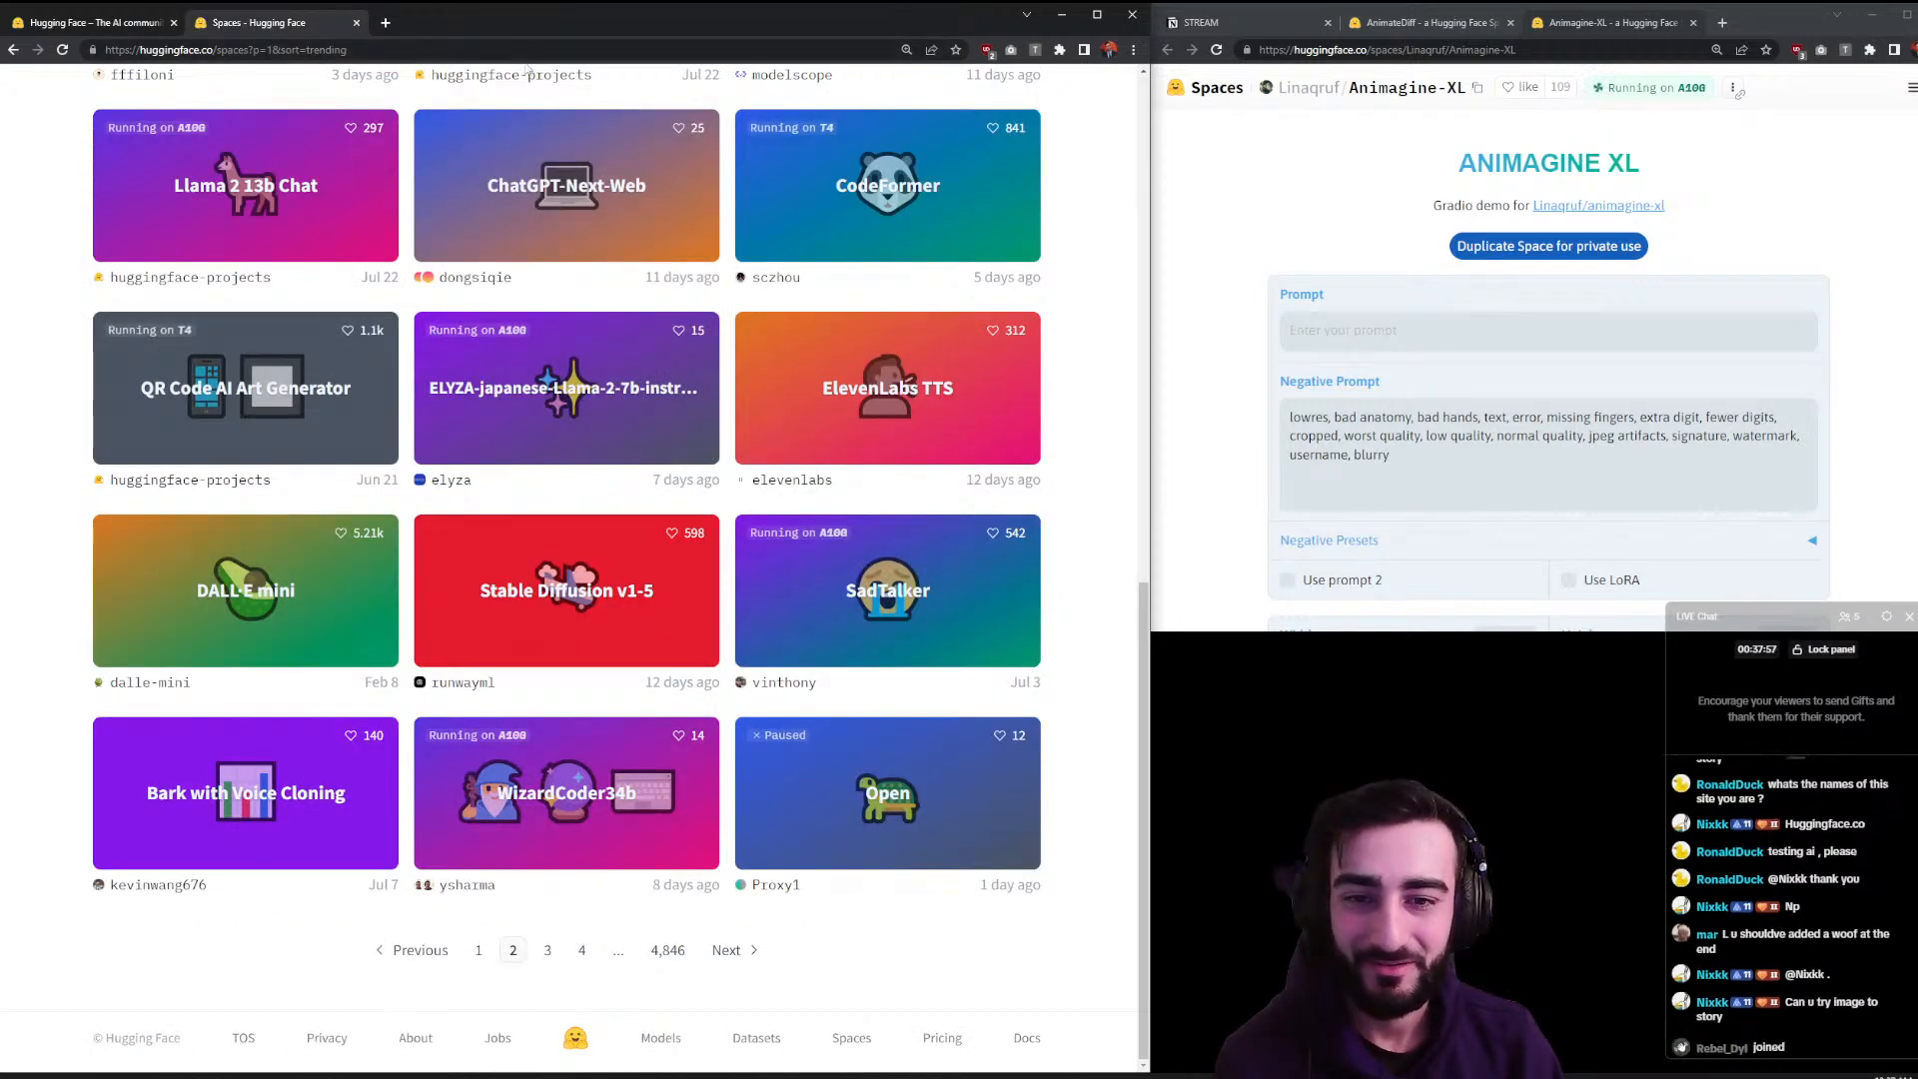
pyautogui.scroll(15, 32, 348)
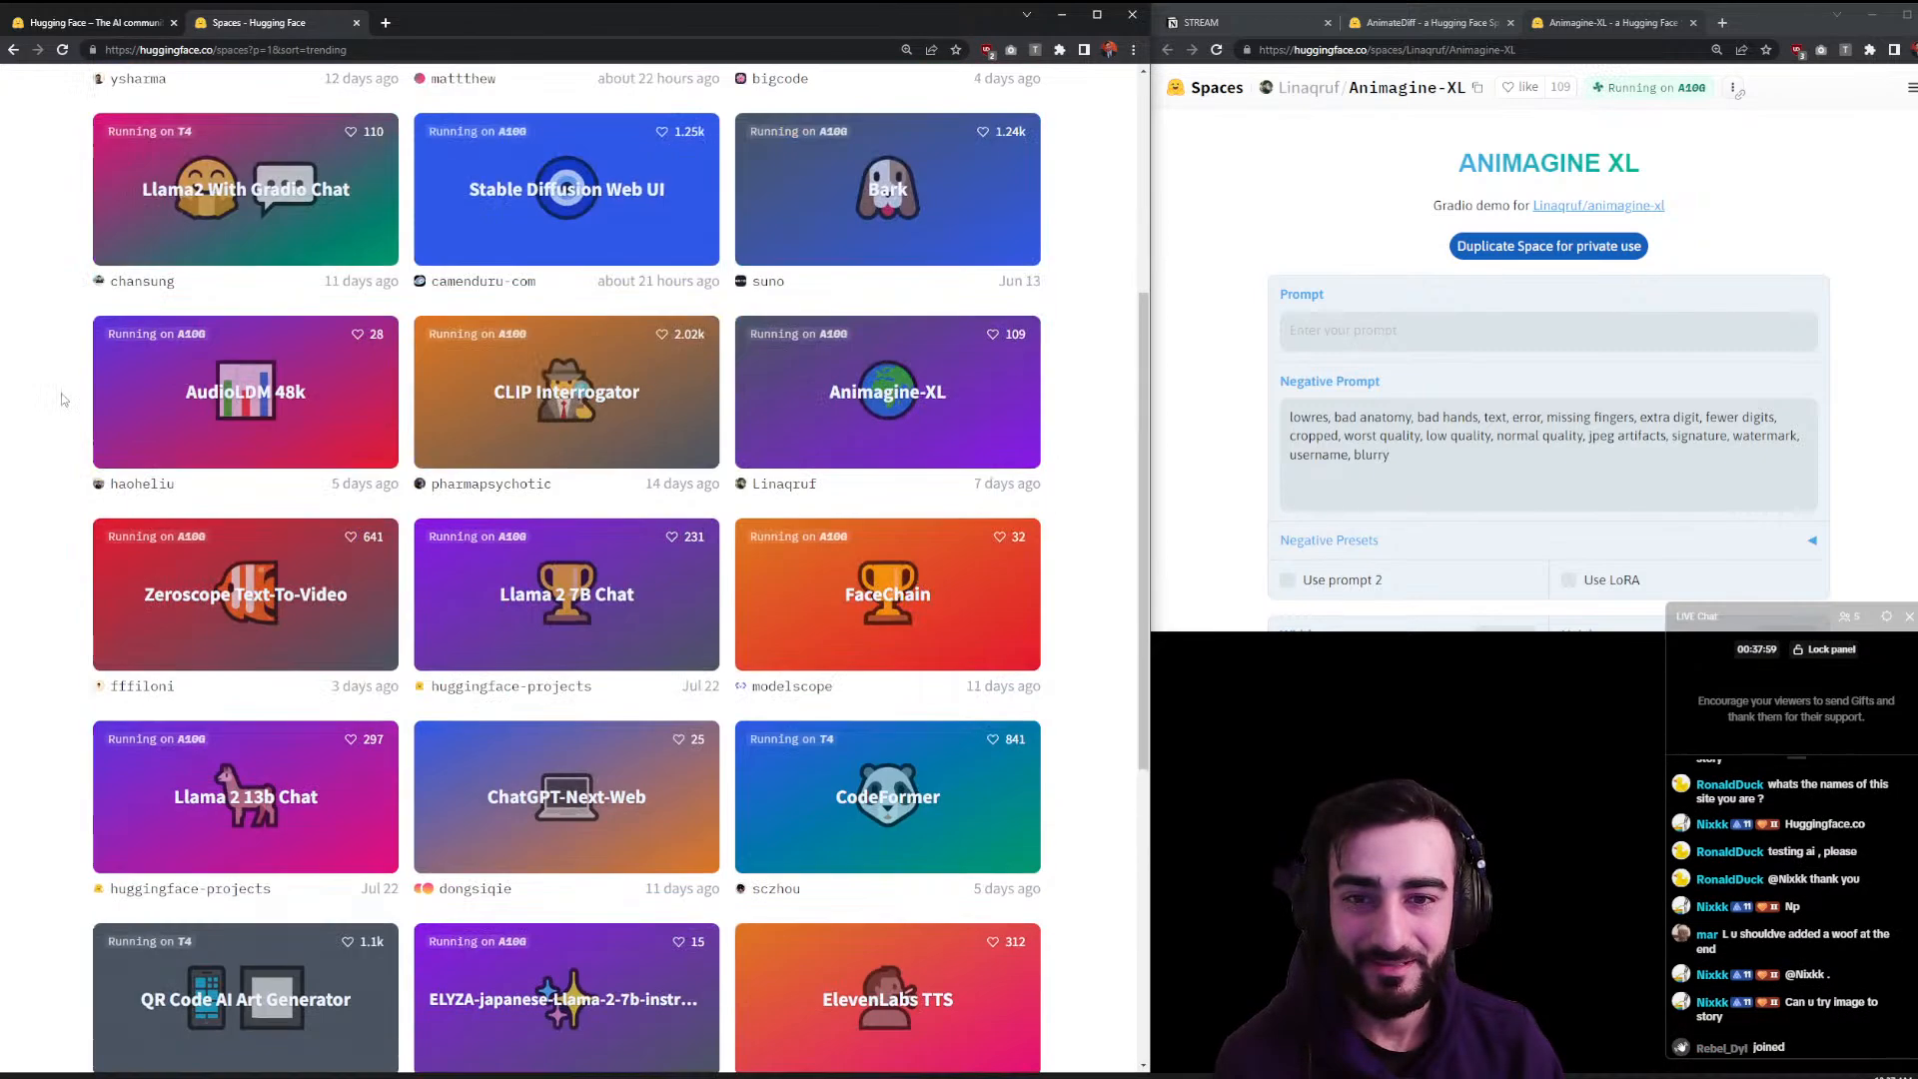
pyautogui.click(237, 309)
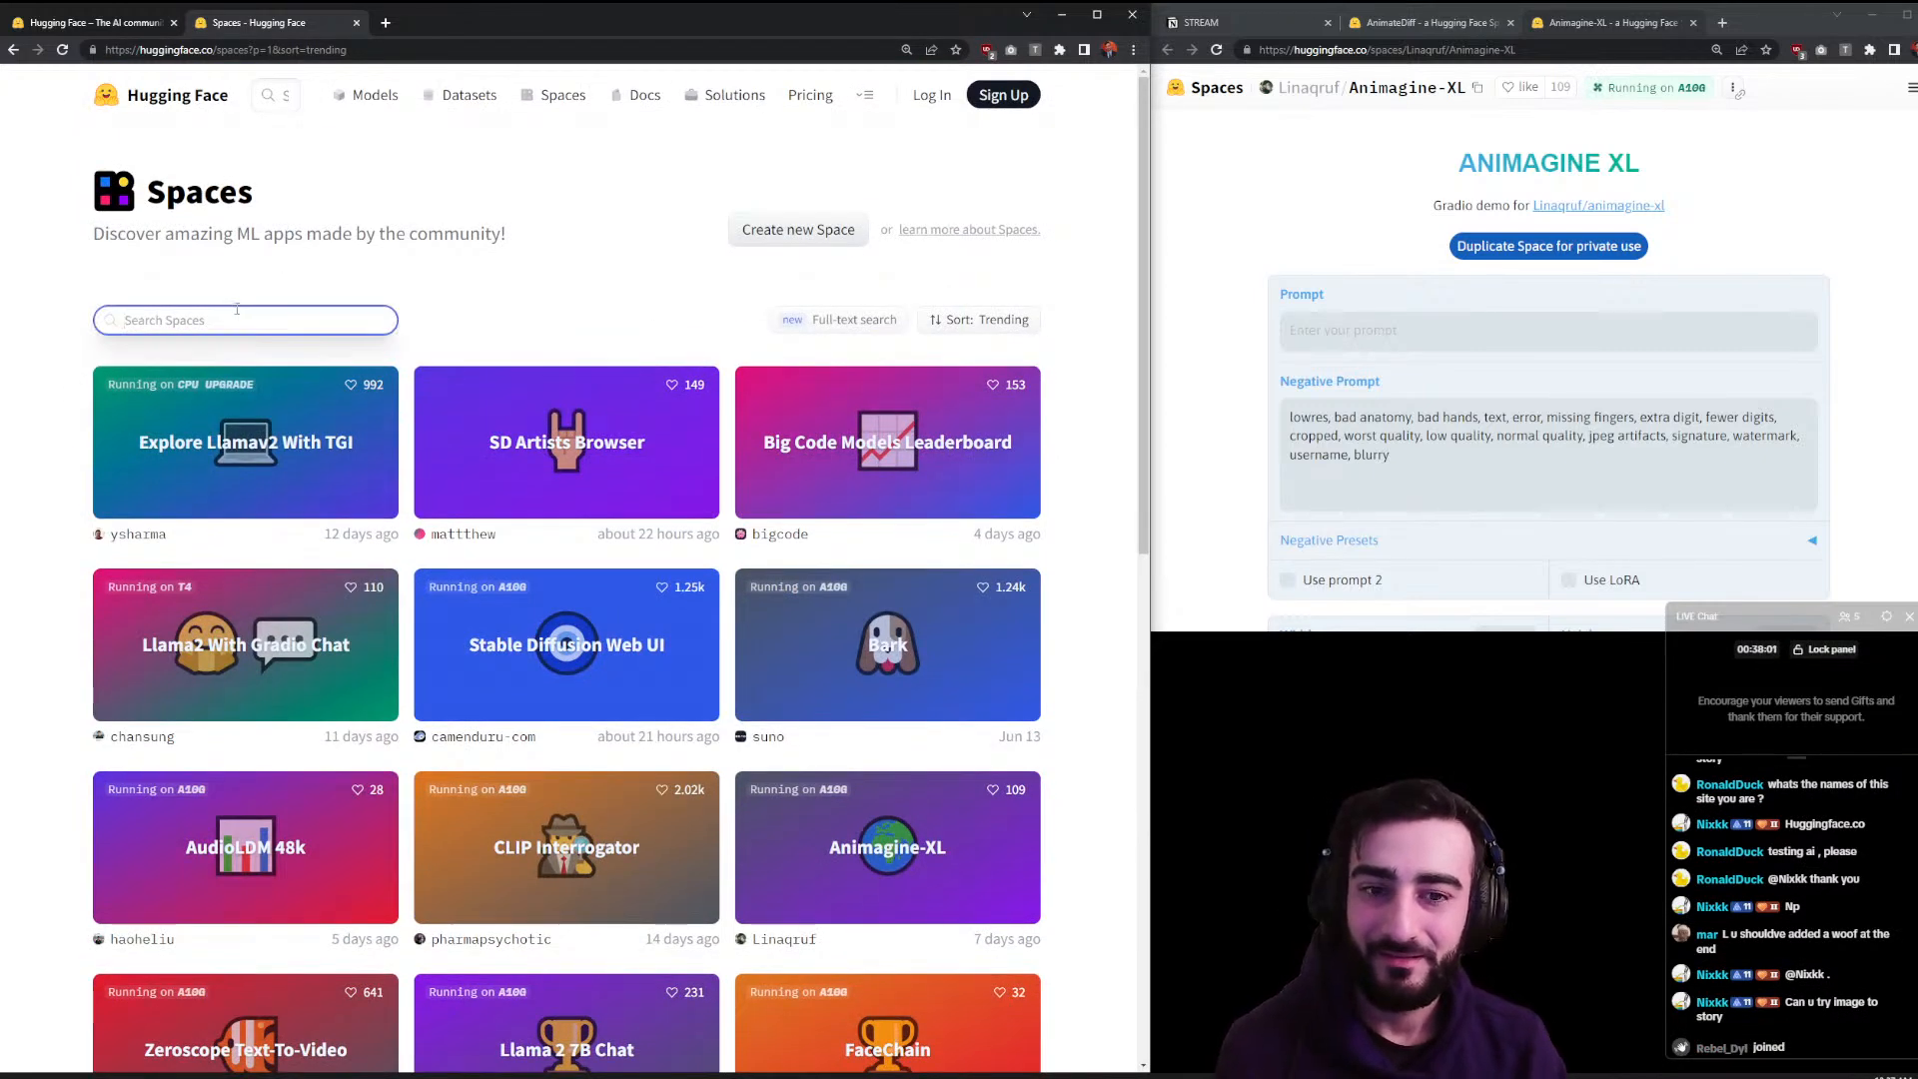
pyautogui.write('image to story')
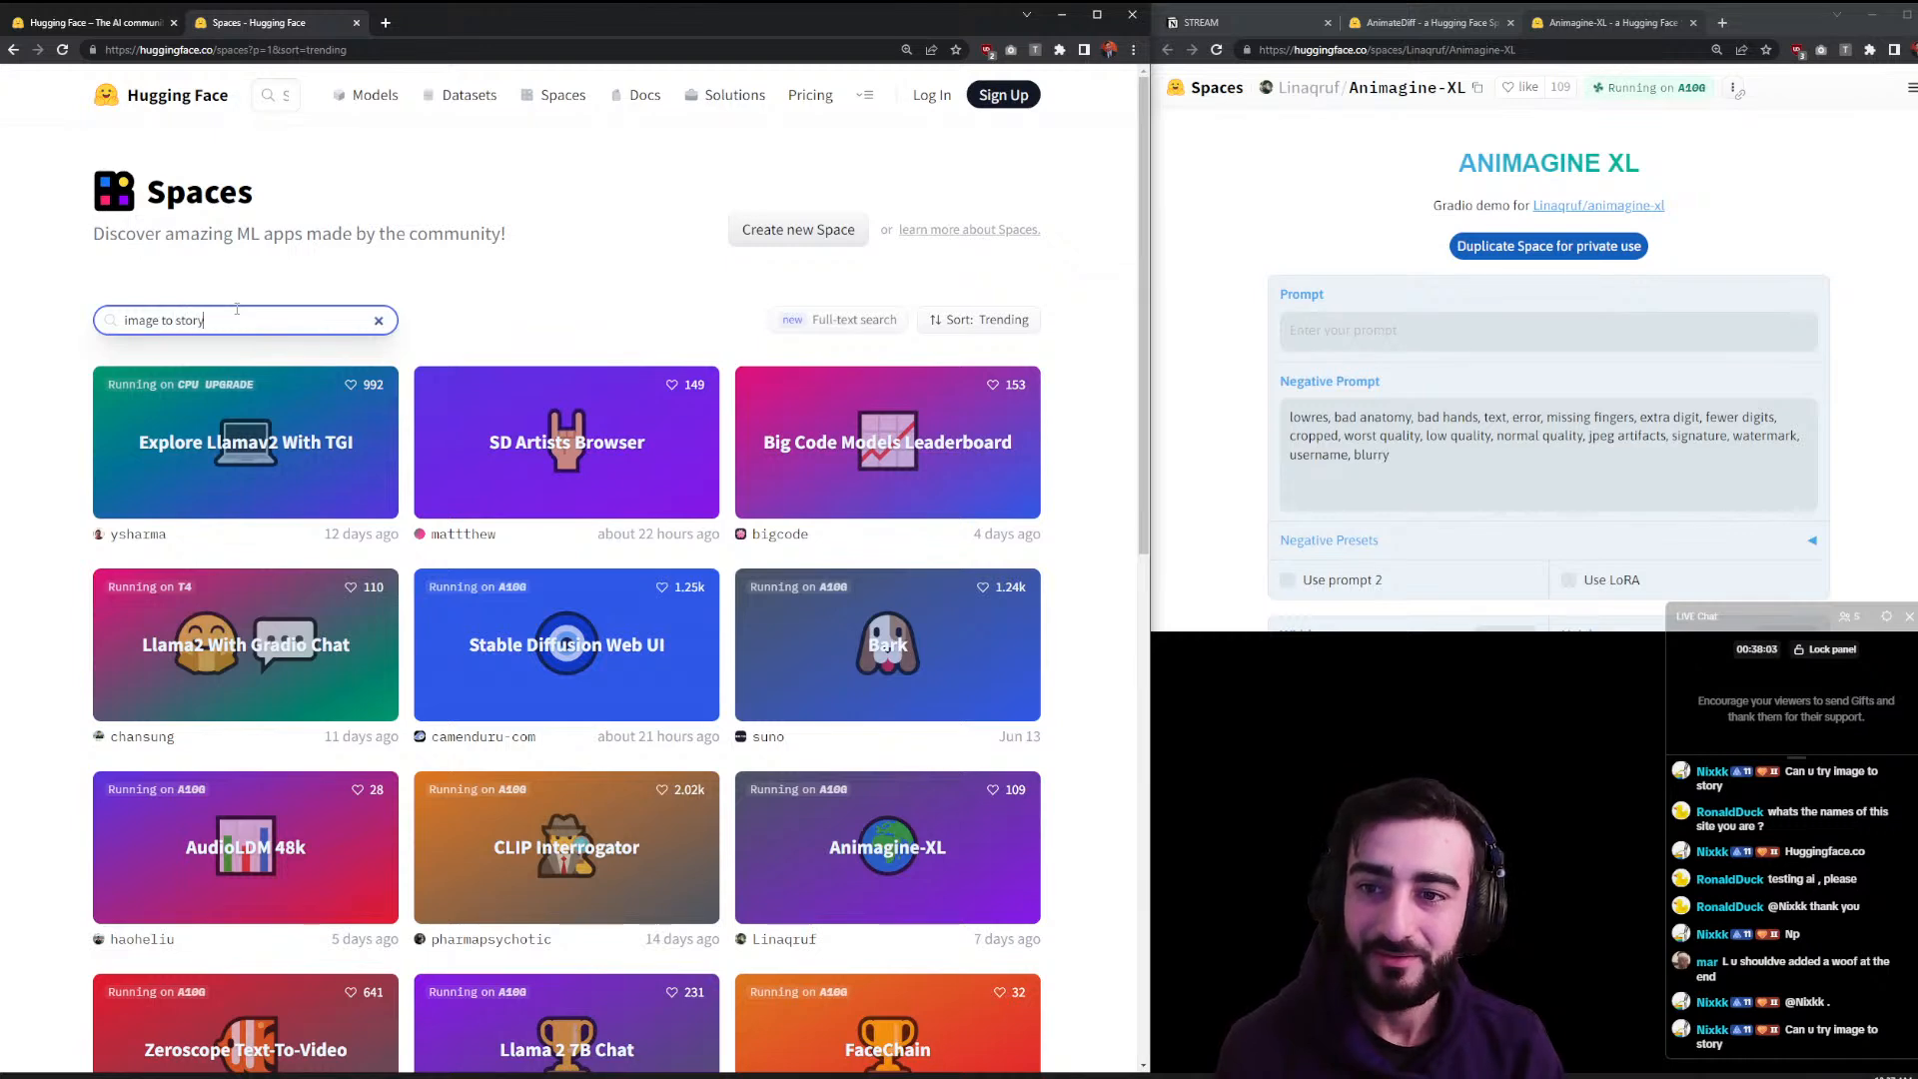
pyautogui.click(286, 422)
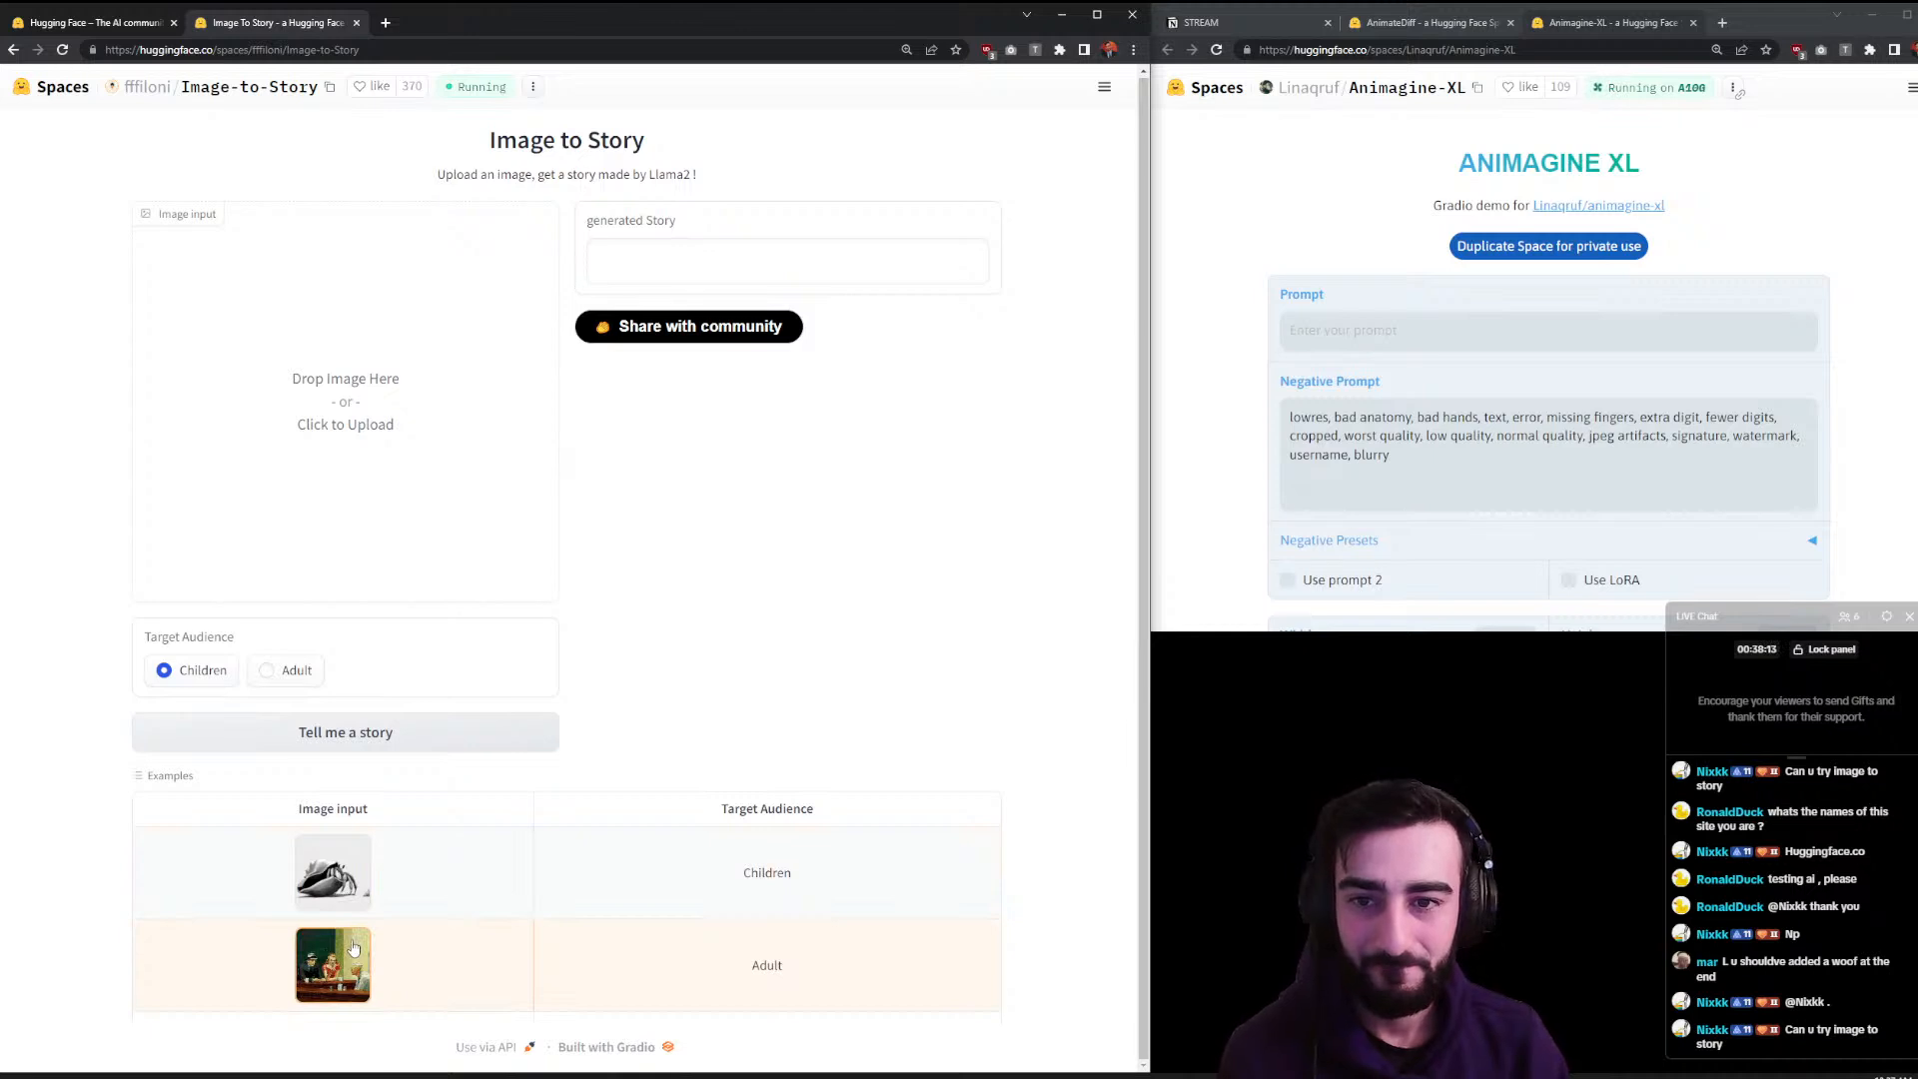
# - Load the Adult example painting's story, then move the Animagine-XL tab into the left window
pyautogui.click(354, 947)
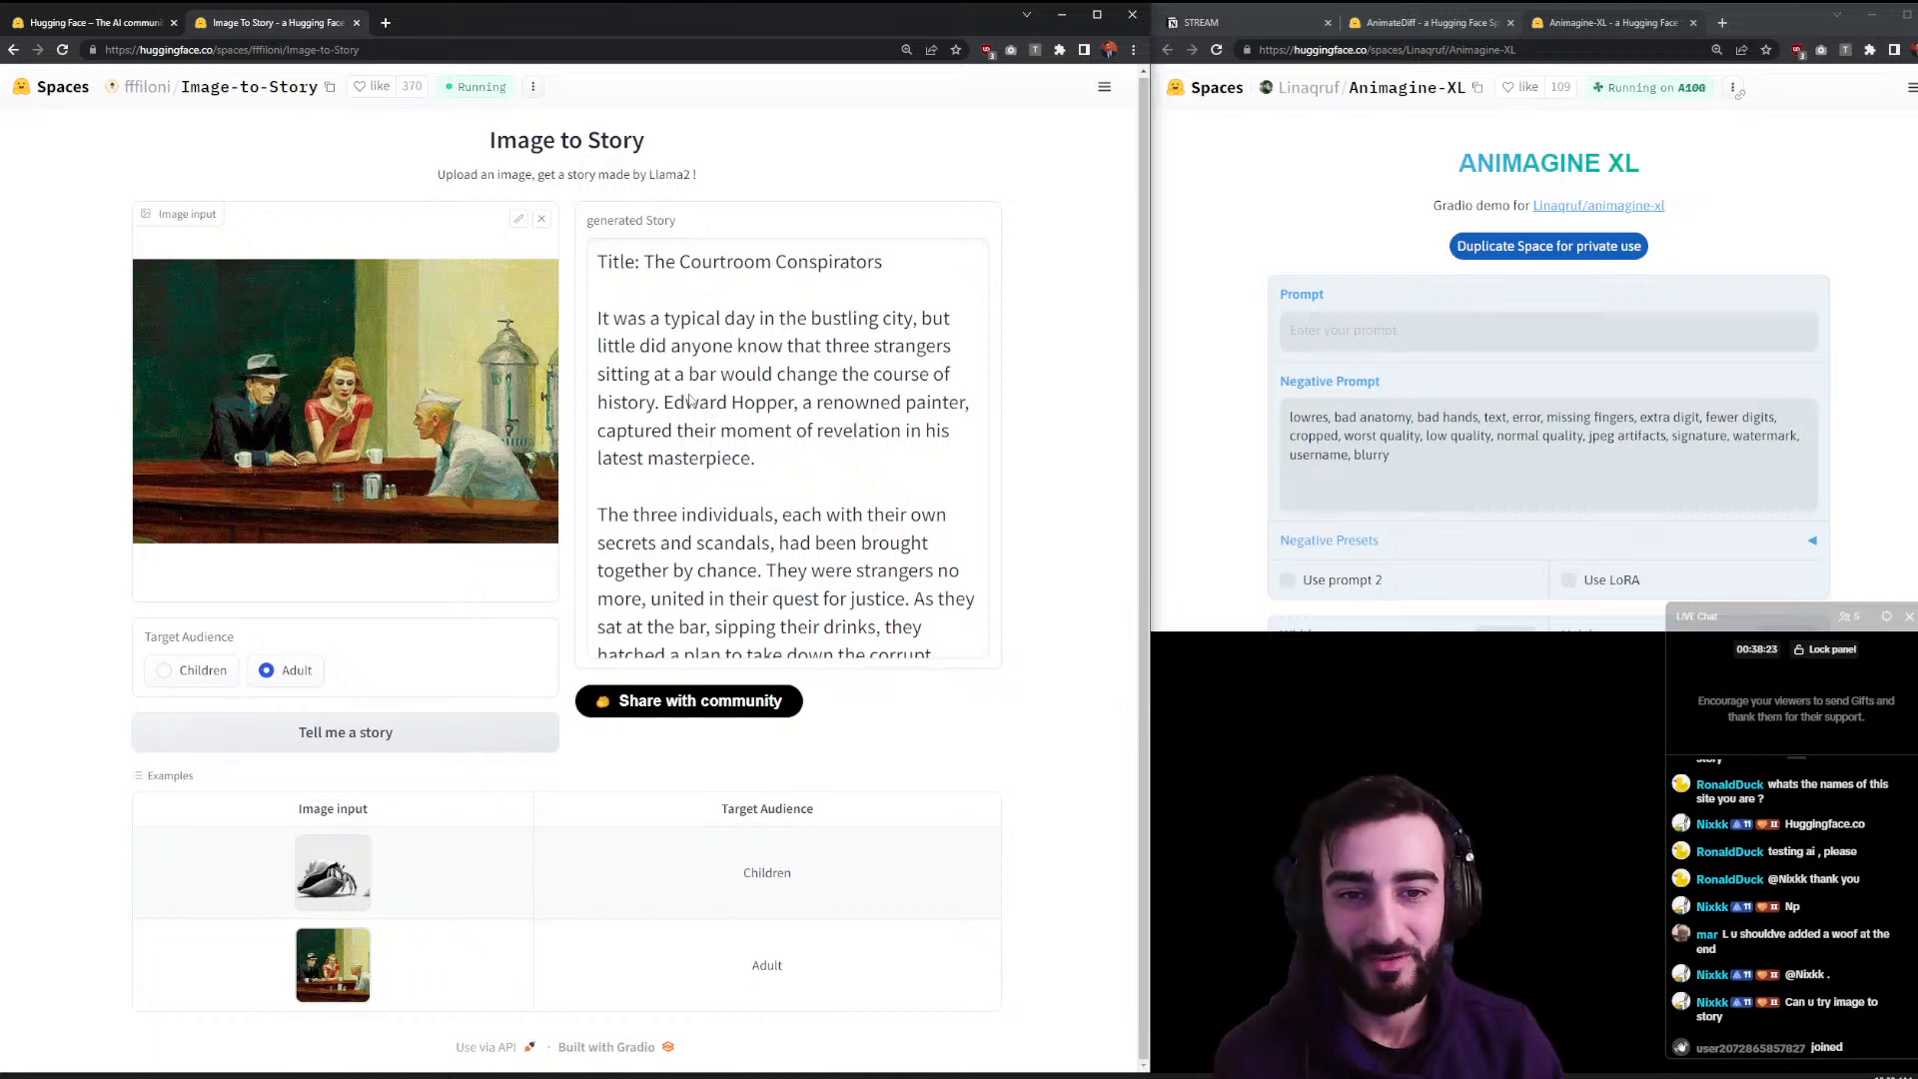
pyautogui.scroll(-10, 854, 415)
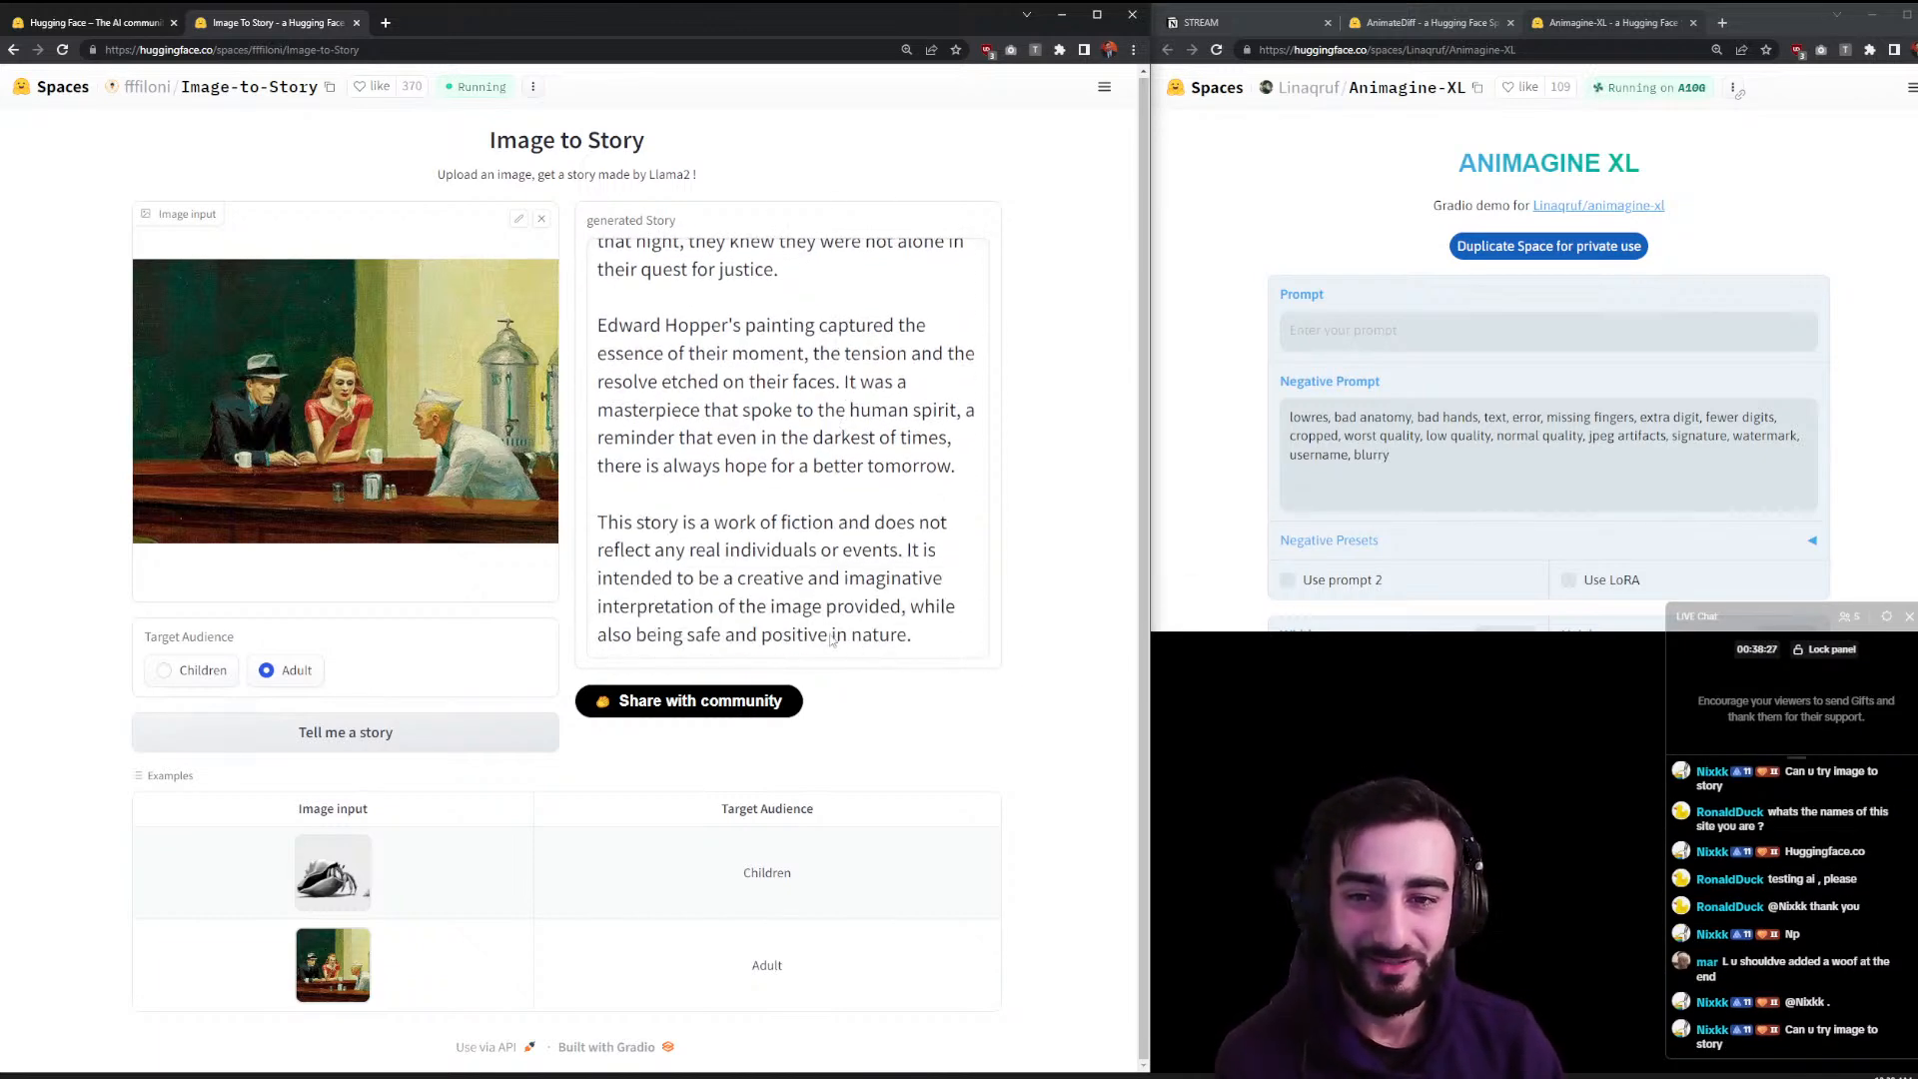
pyautogui.scroll(10, 819, 574)
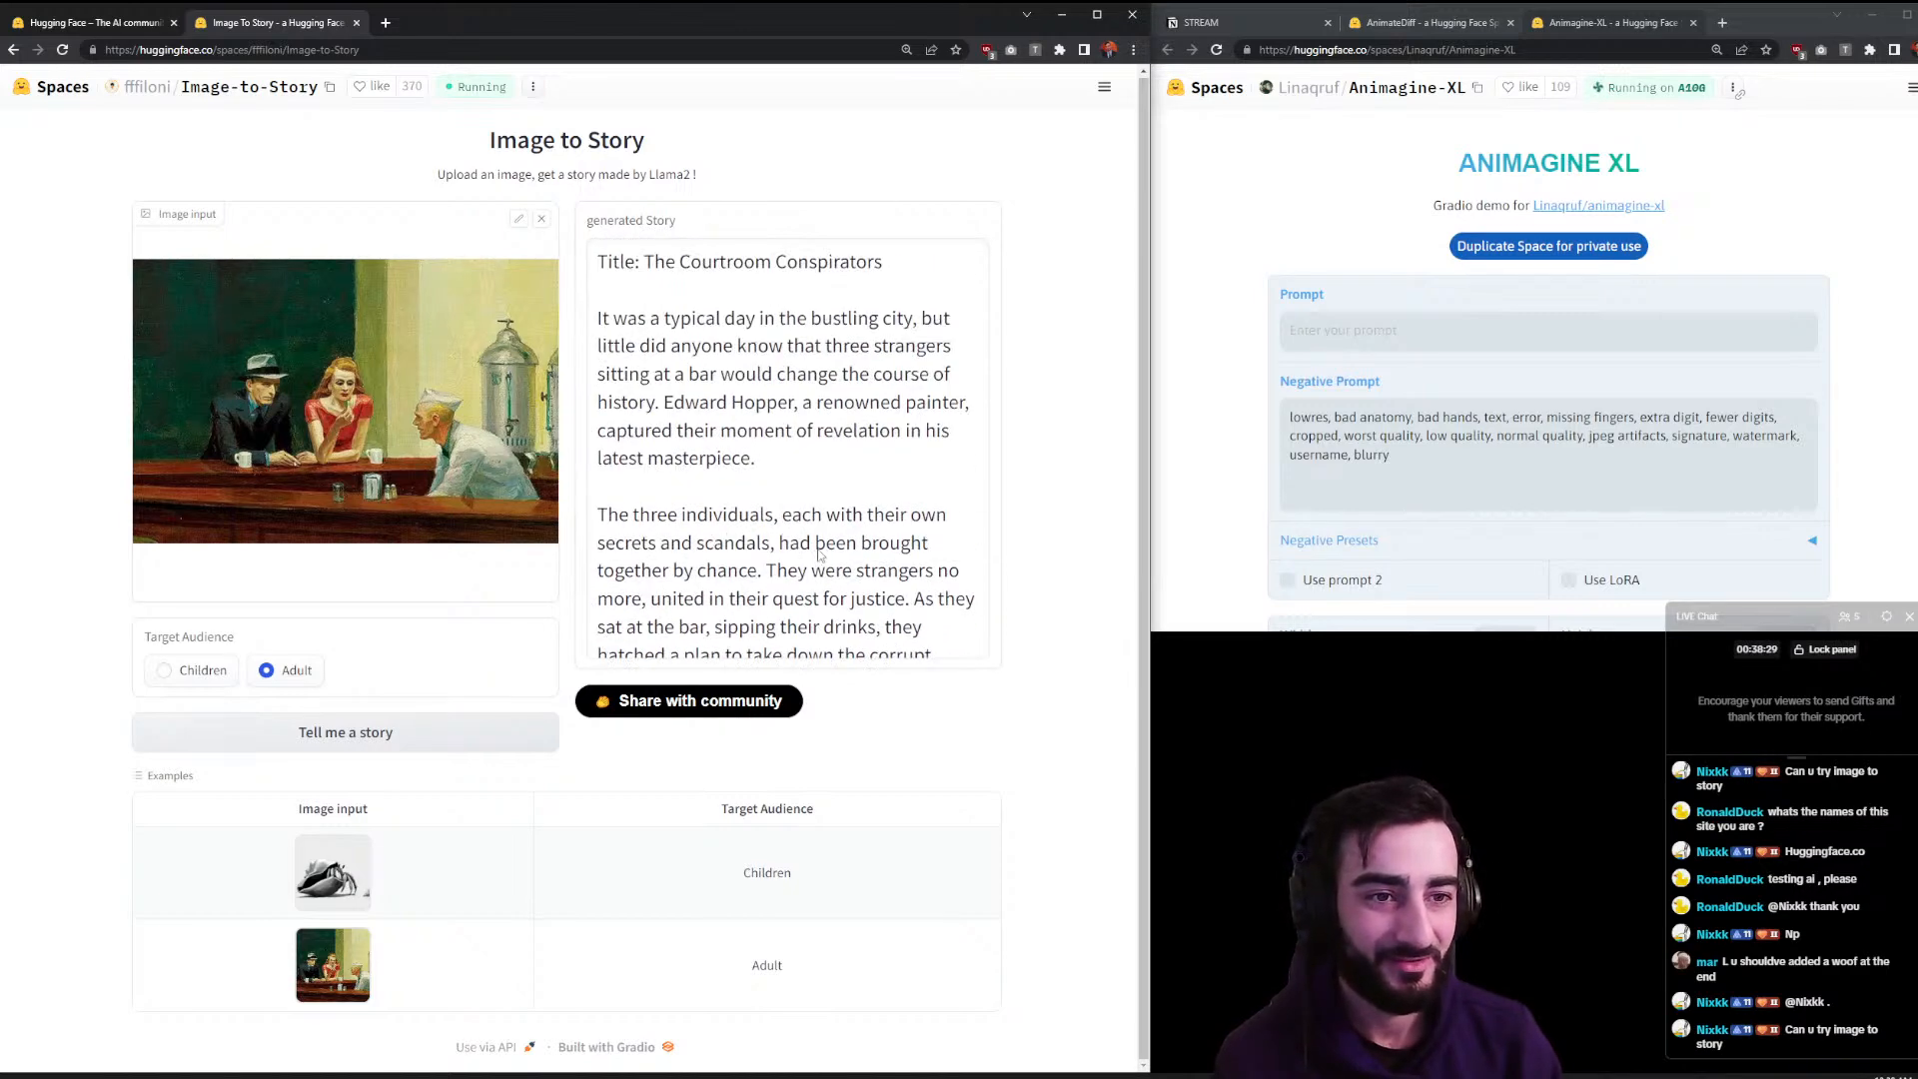
pyautogui.click(1265, 304)
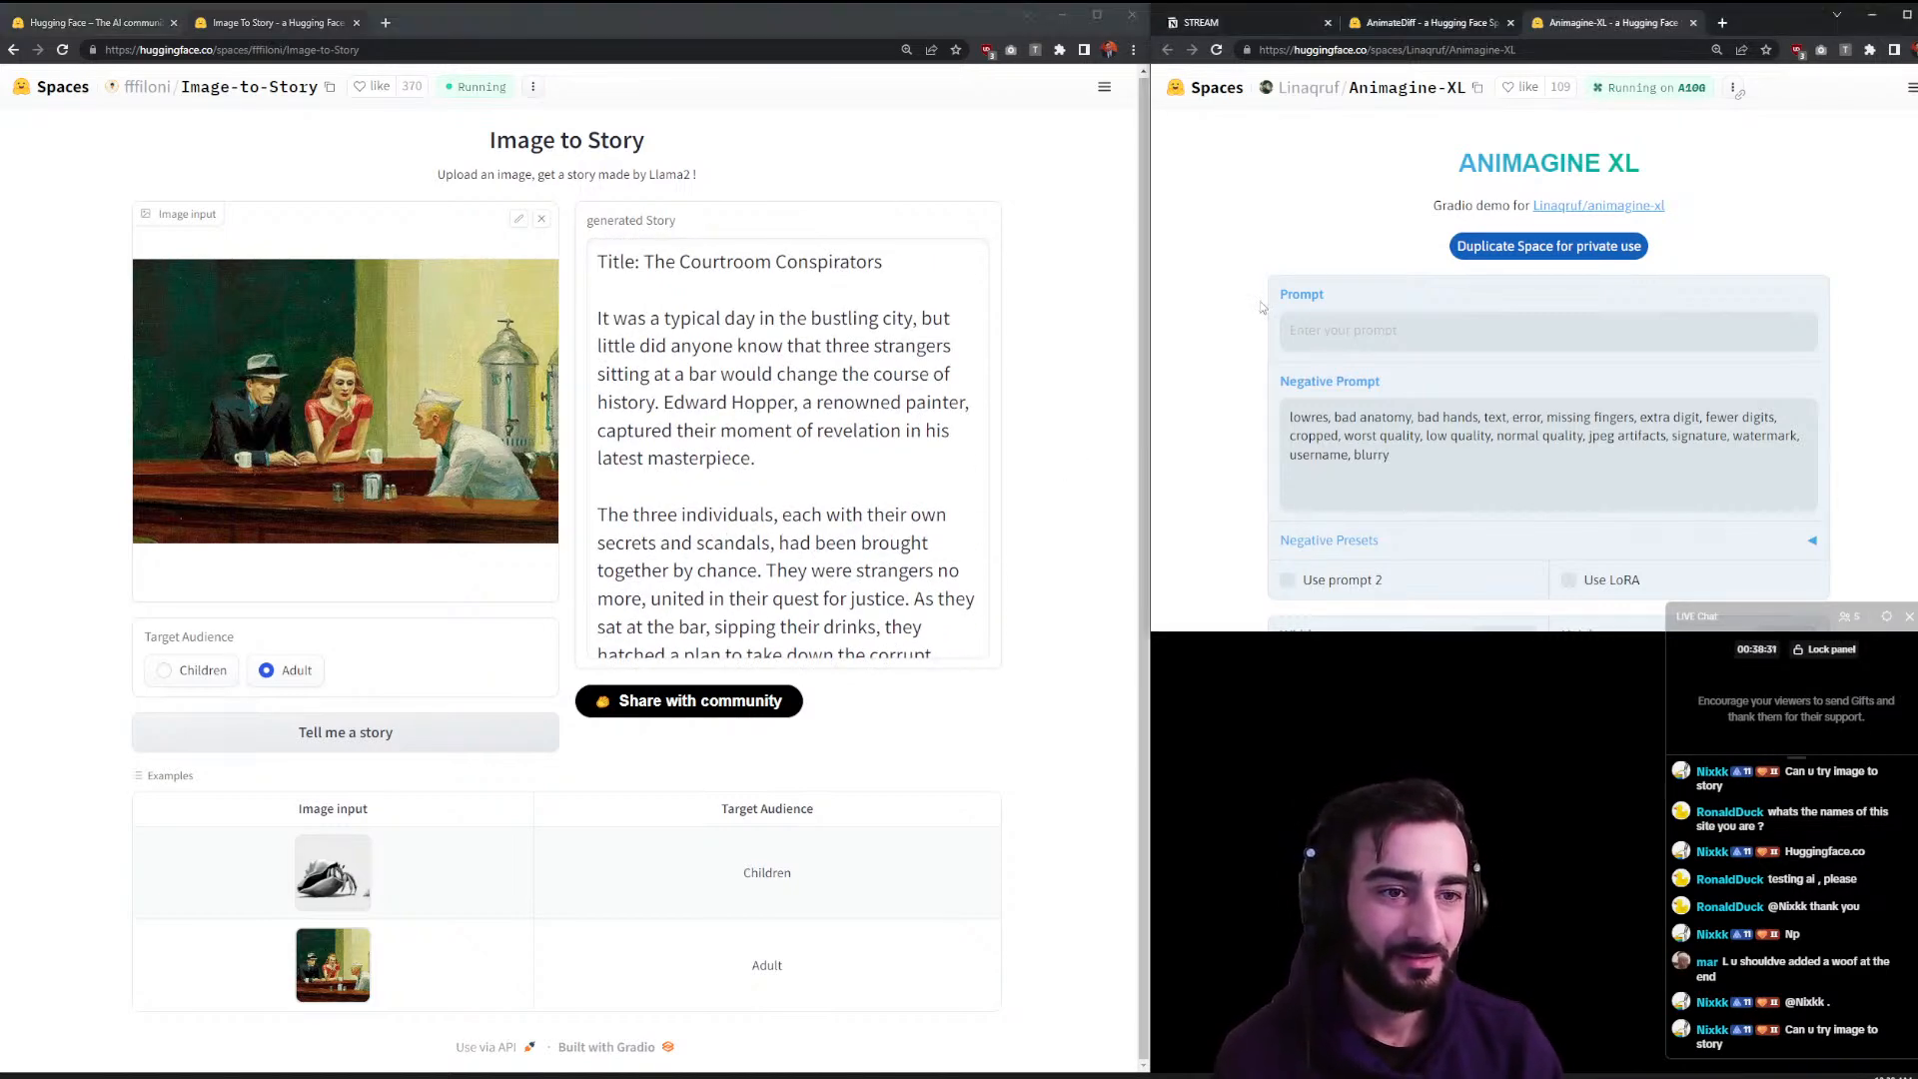
pyautogui.moveTo(1557, 40); pyautogui.dragTo(360, 25)
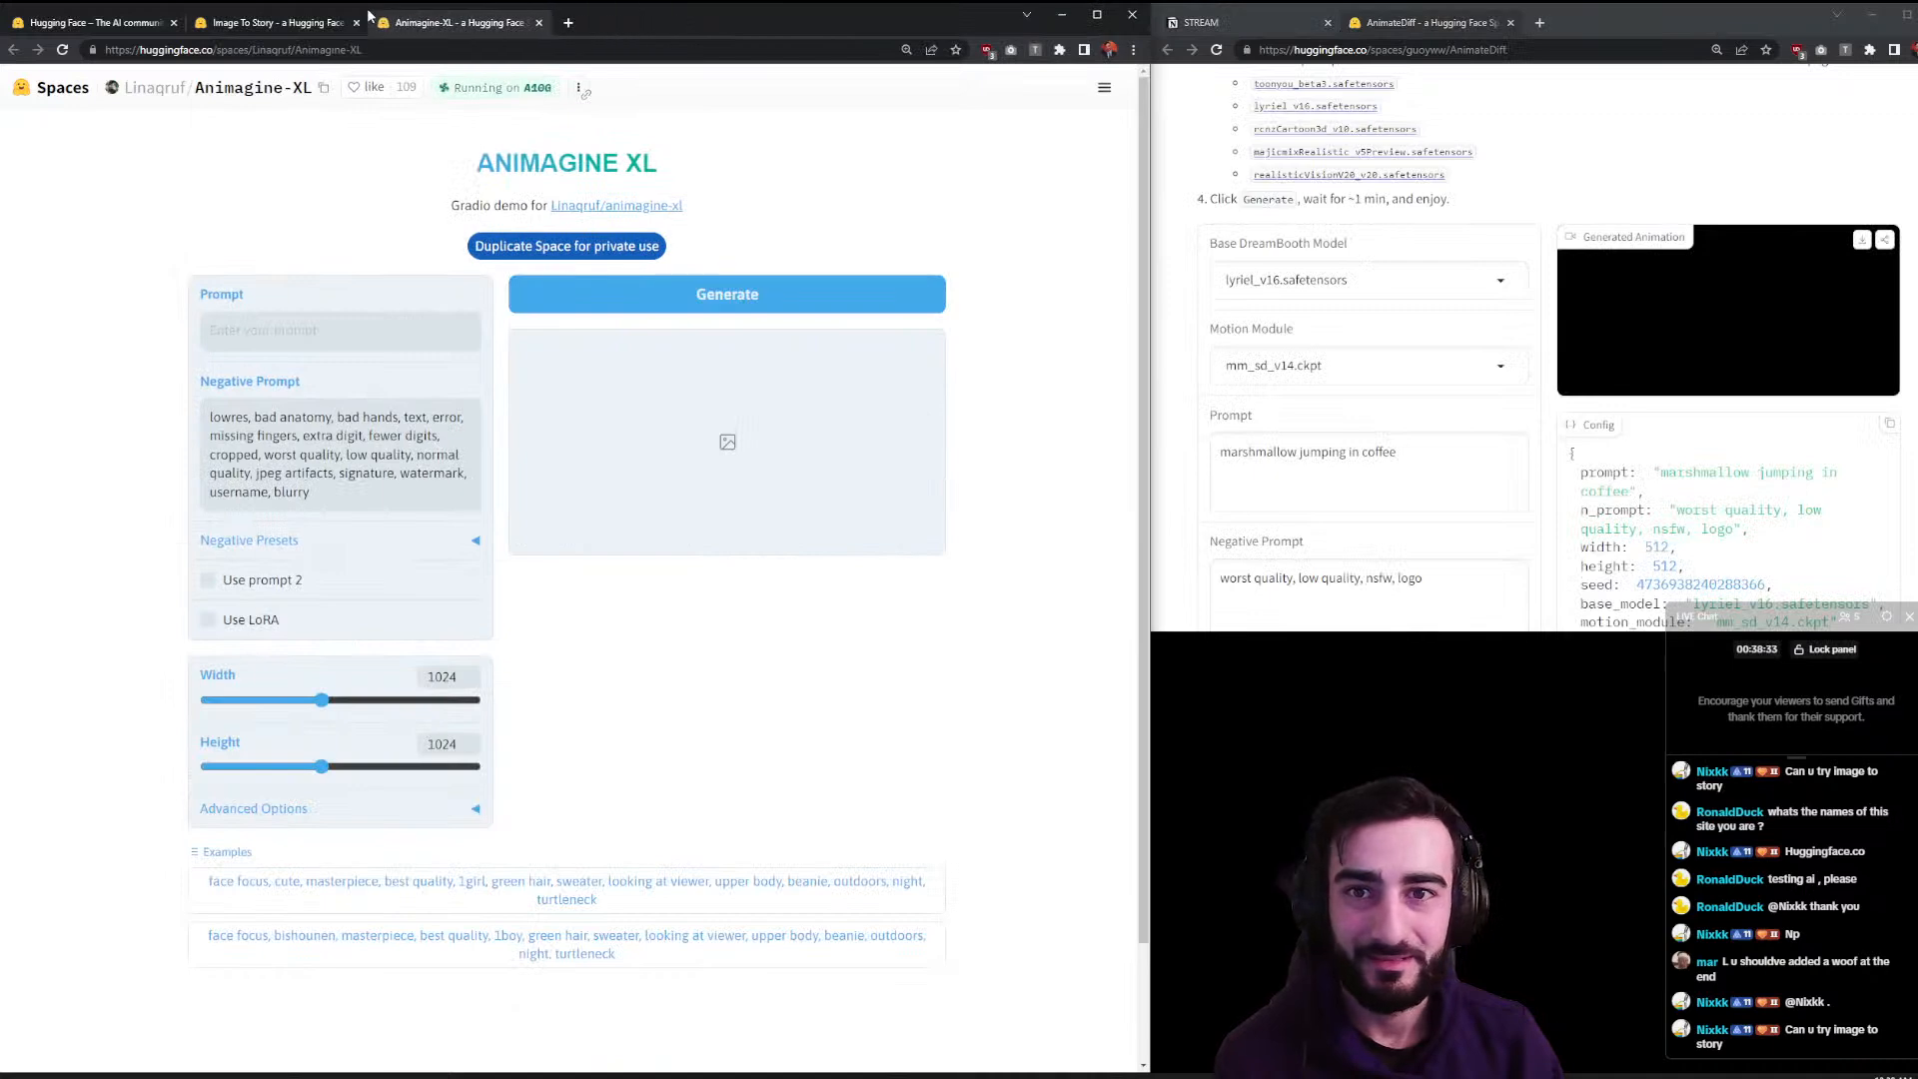
# - Close the Image To Story tab and move the AnimateDiff Space into the left window
pyautogui.click(356, 22)
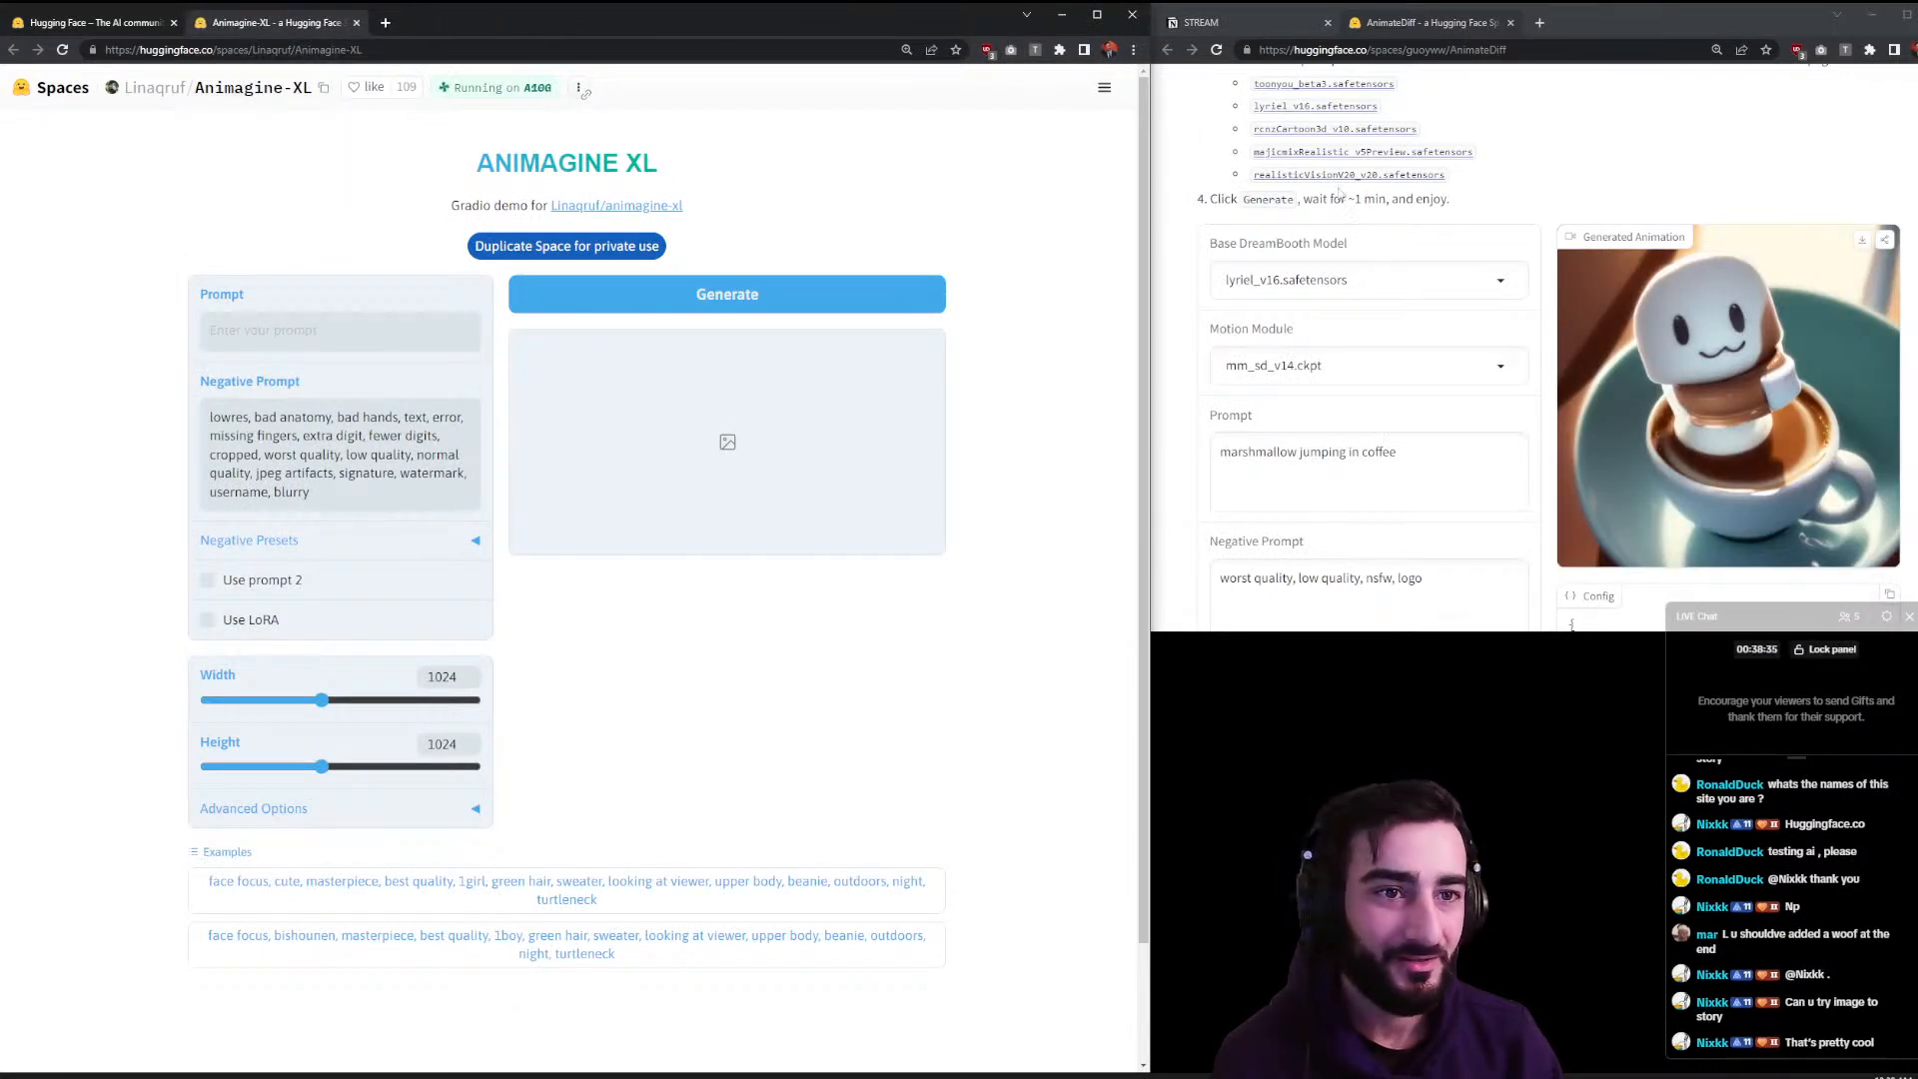
pyautogui.click(1615, 176)
pyautogui.scroll(1, 1610, 181)
pyautogui.scroll(3, 1610, 180)
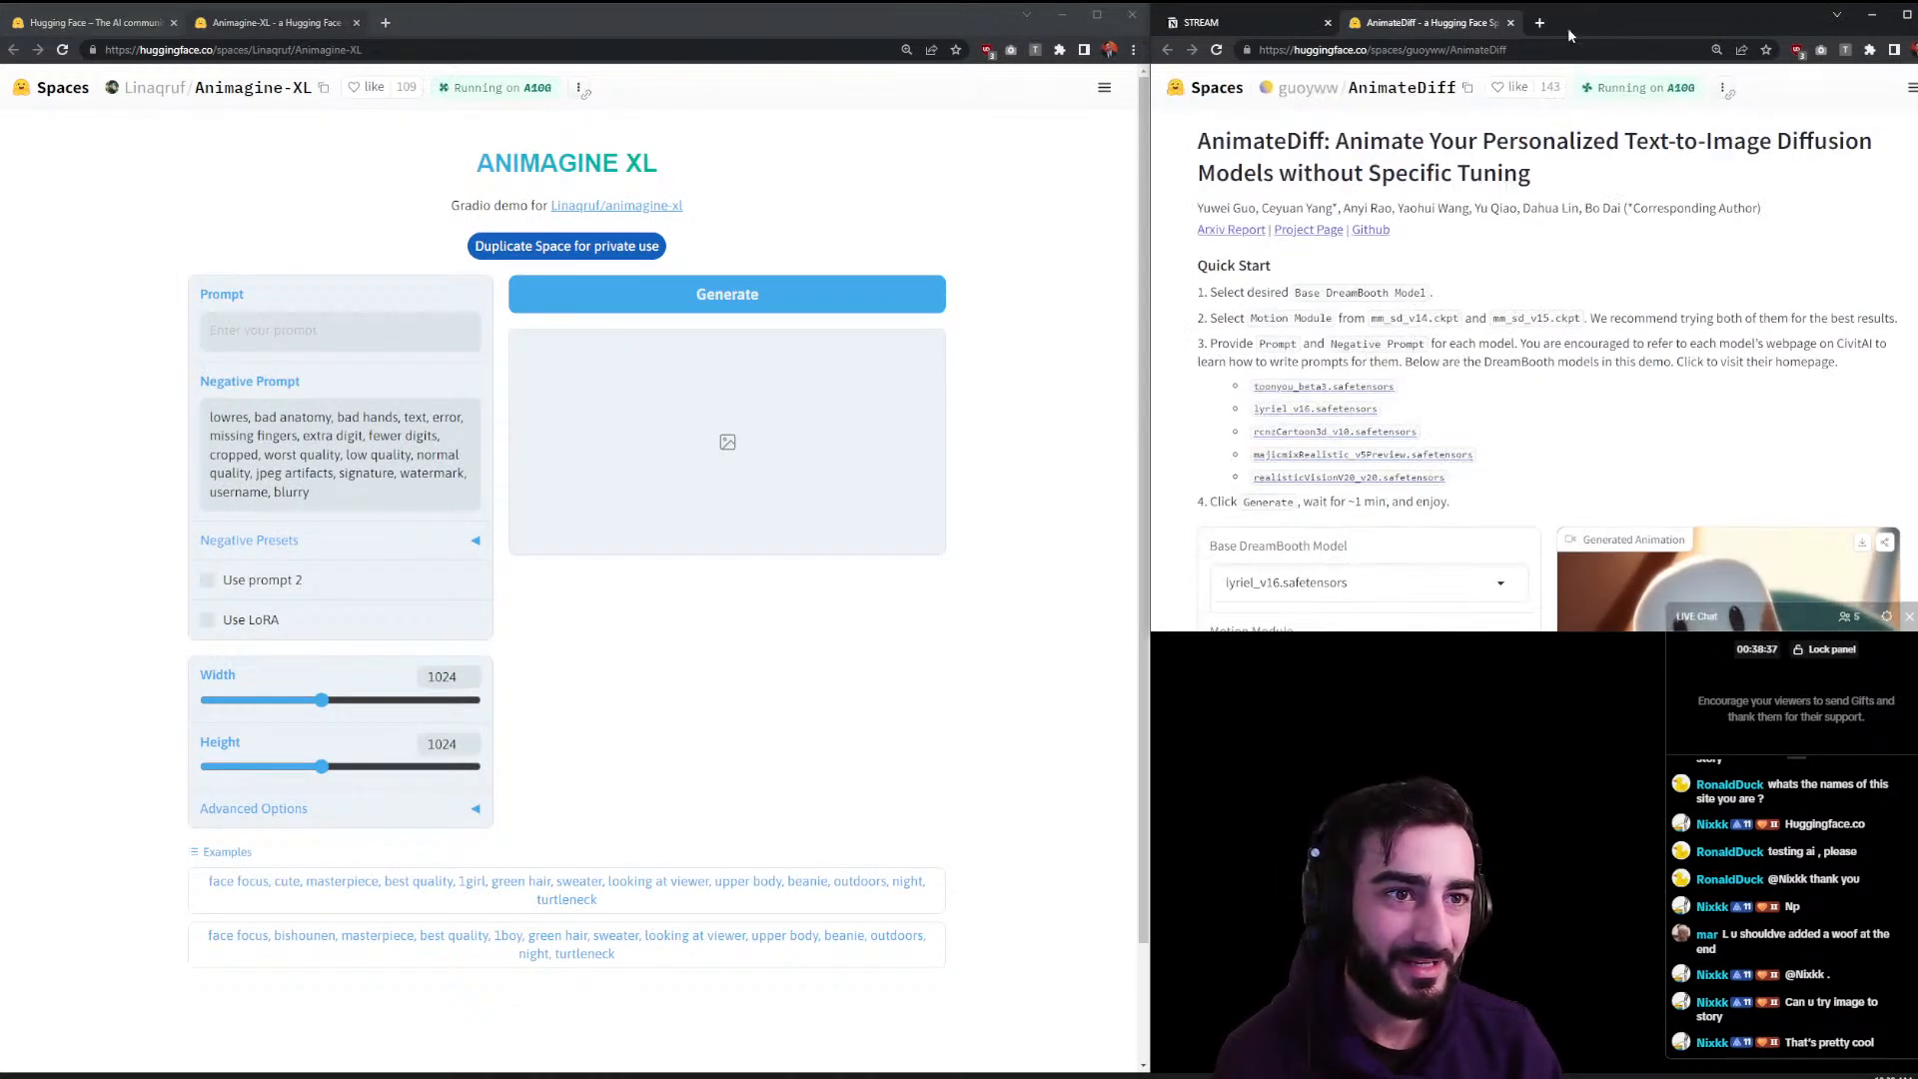
pyautogui.moveTo(1399, 35); pyautogui.dragTo(459, 22)
pyautogui.scroll(-3, 381, 273)
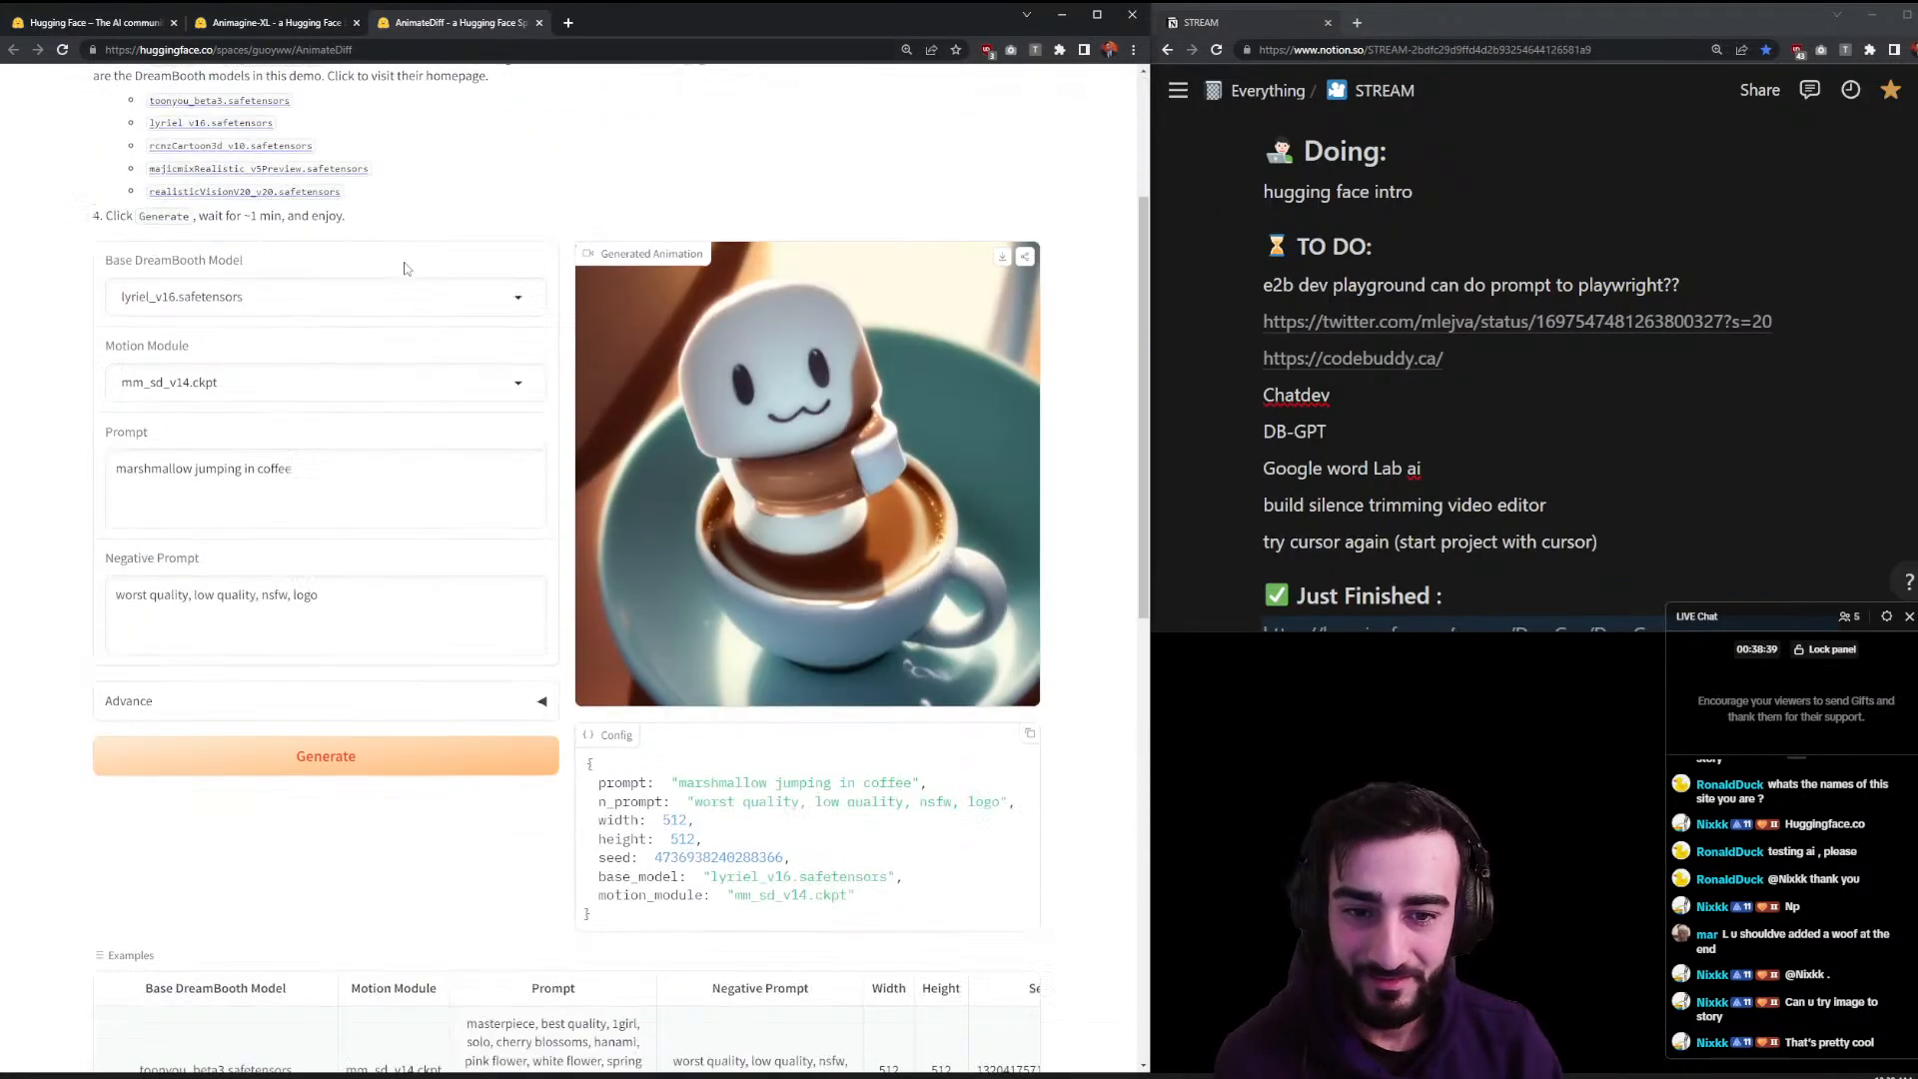
# - Play the 2-second 'marshmallow jumping in coffee' animation several times
pyautogui.moveTo(813, 633)
pyautogui.scroll(2, 813, 633)
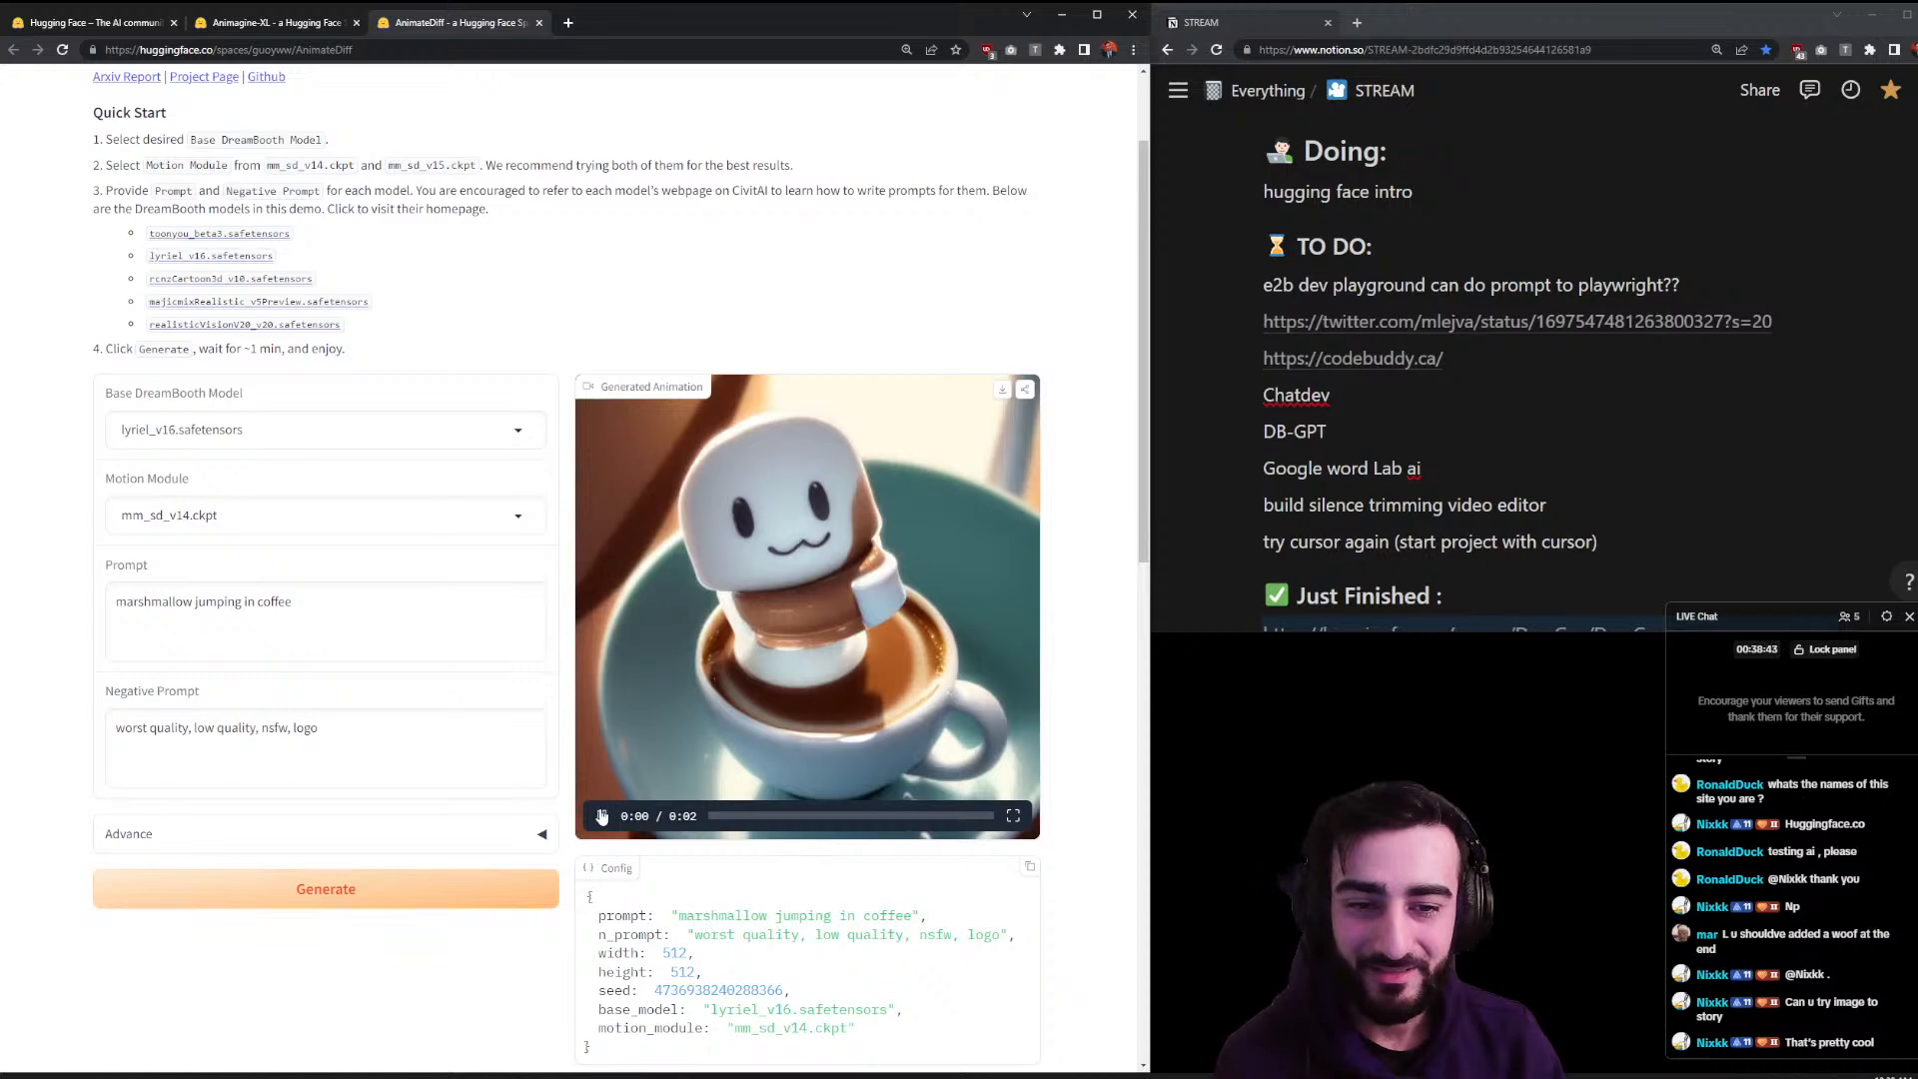
pyautogui.click(601, 817)
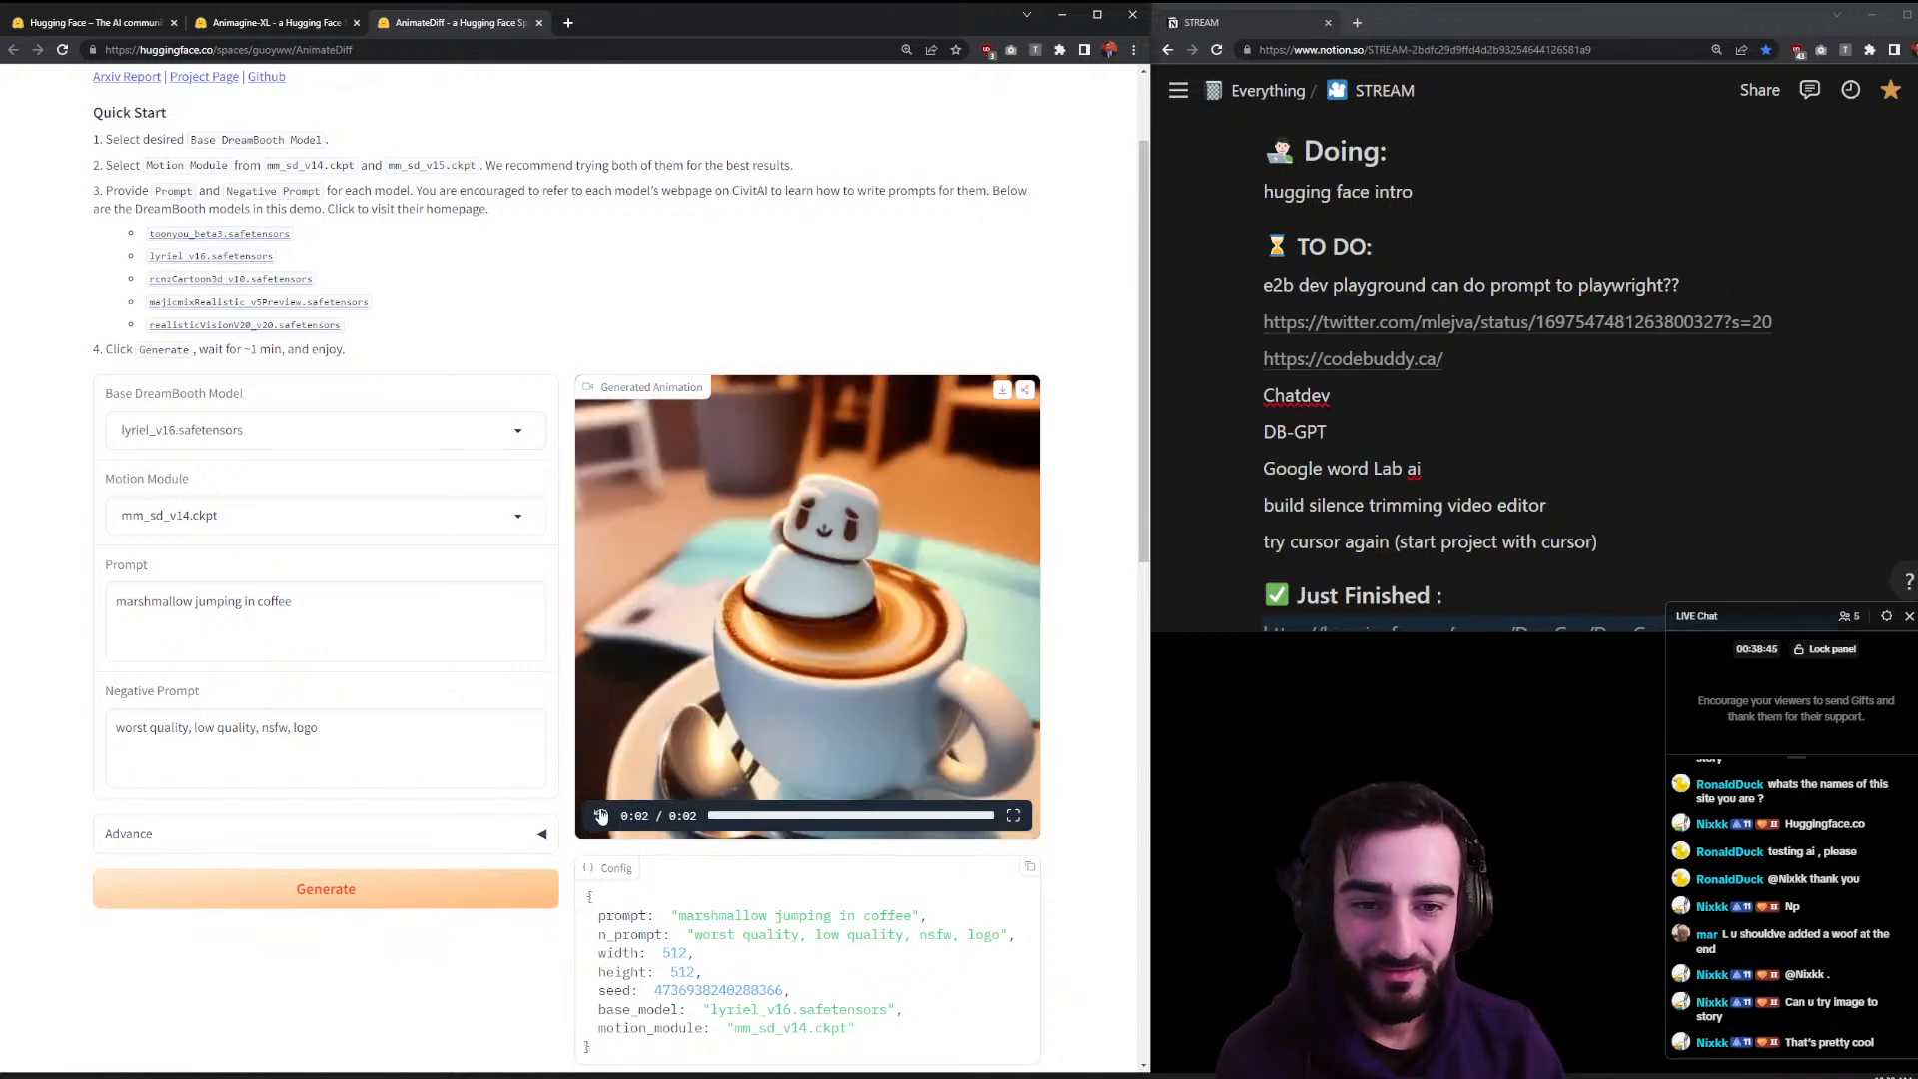
pyautogui.click(601, 817)
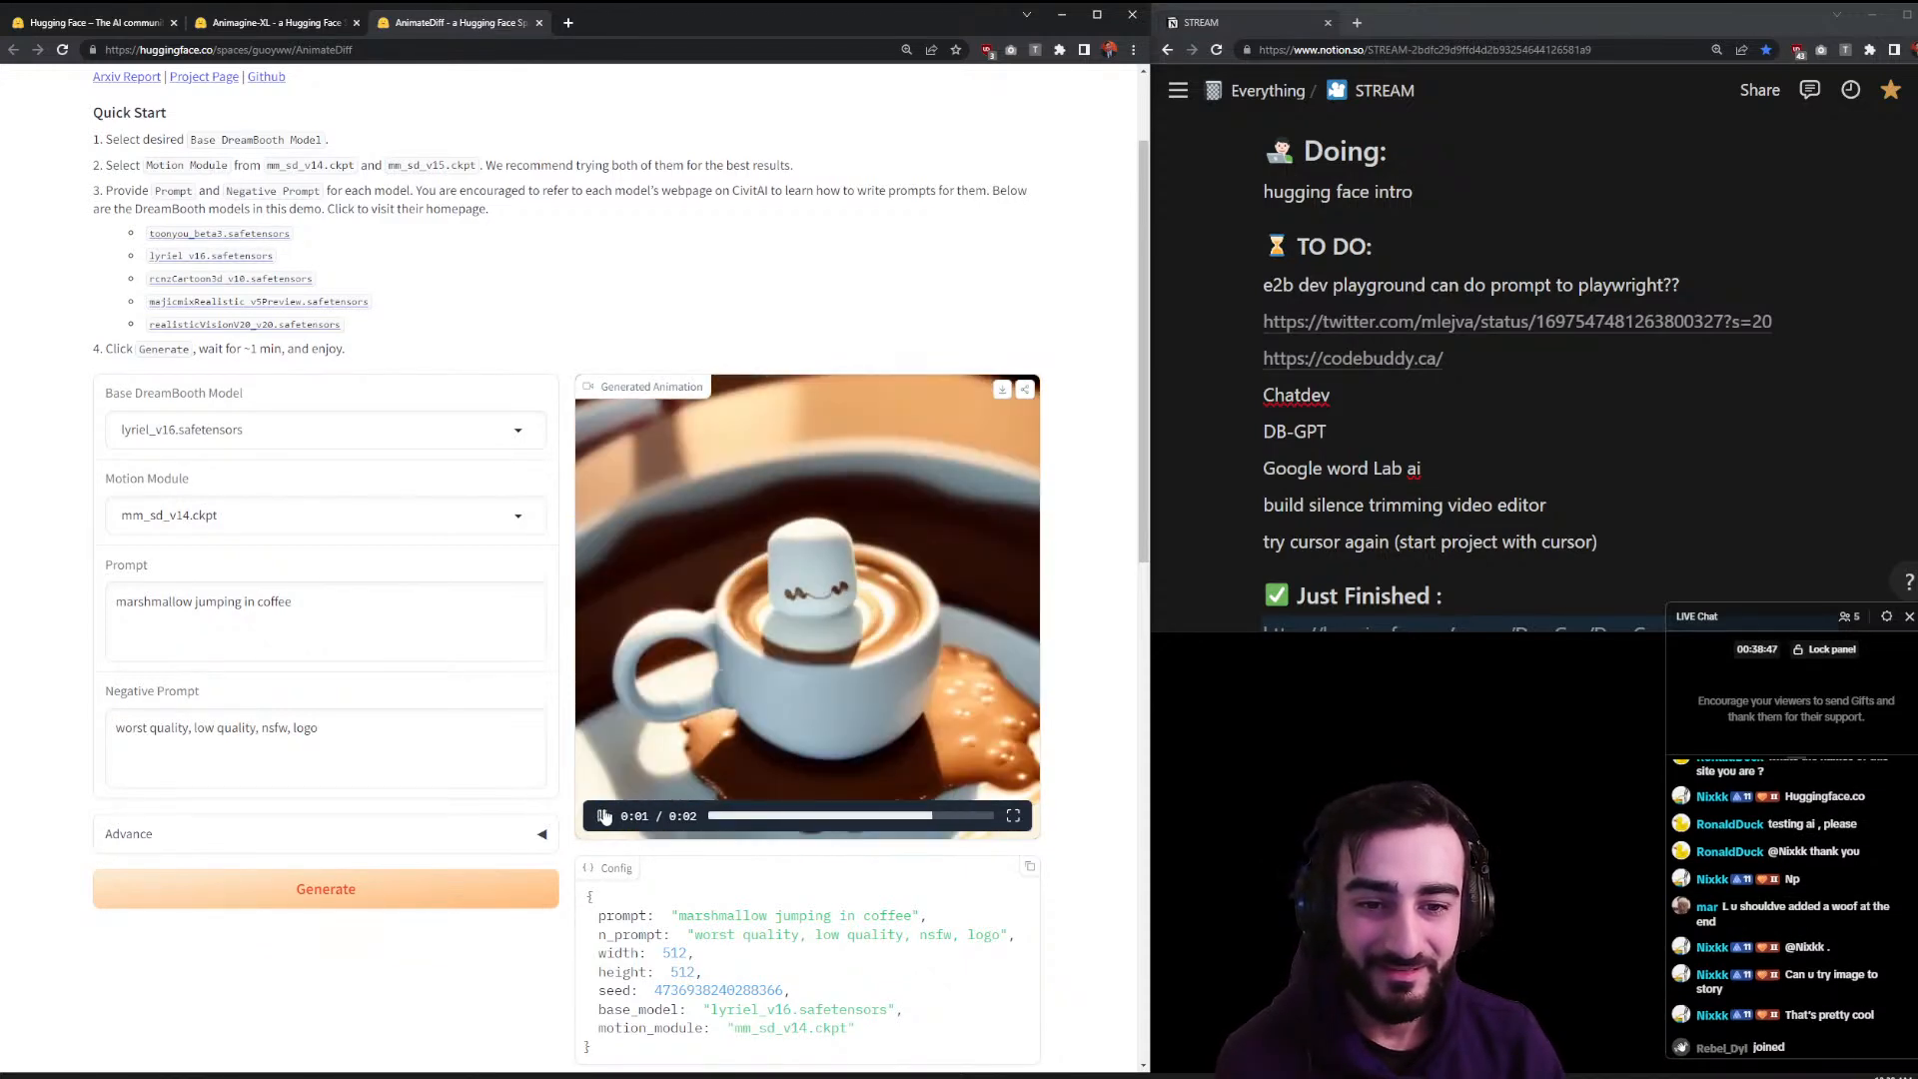
pyautogui.click(604, 817)
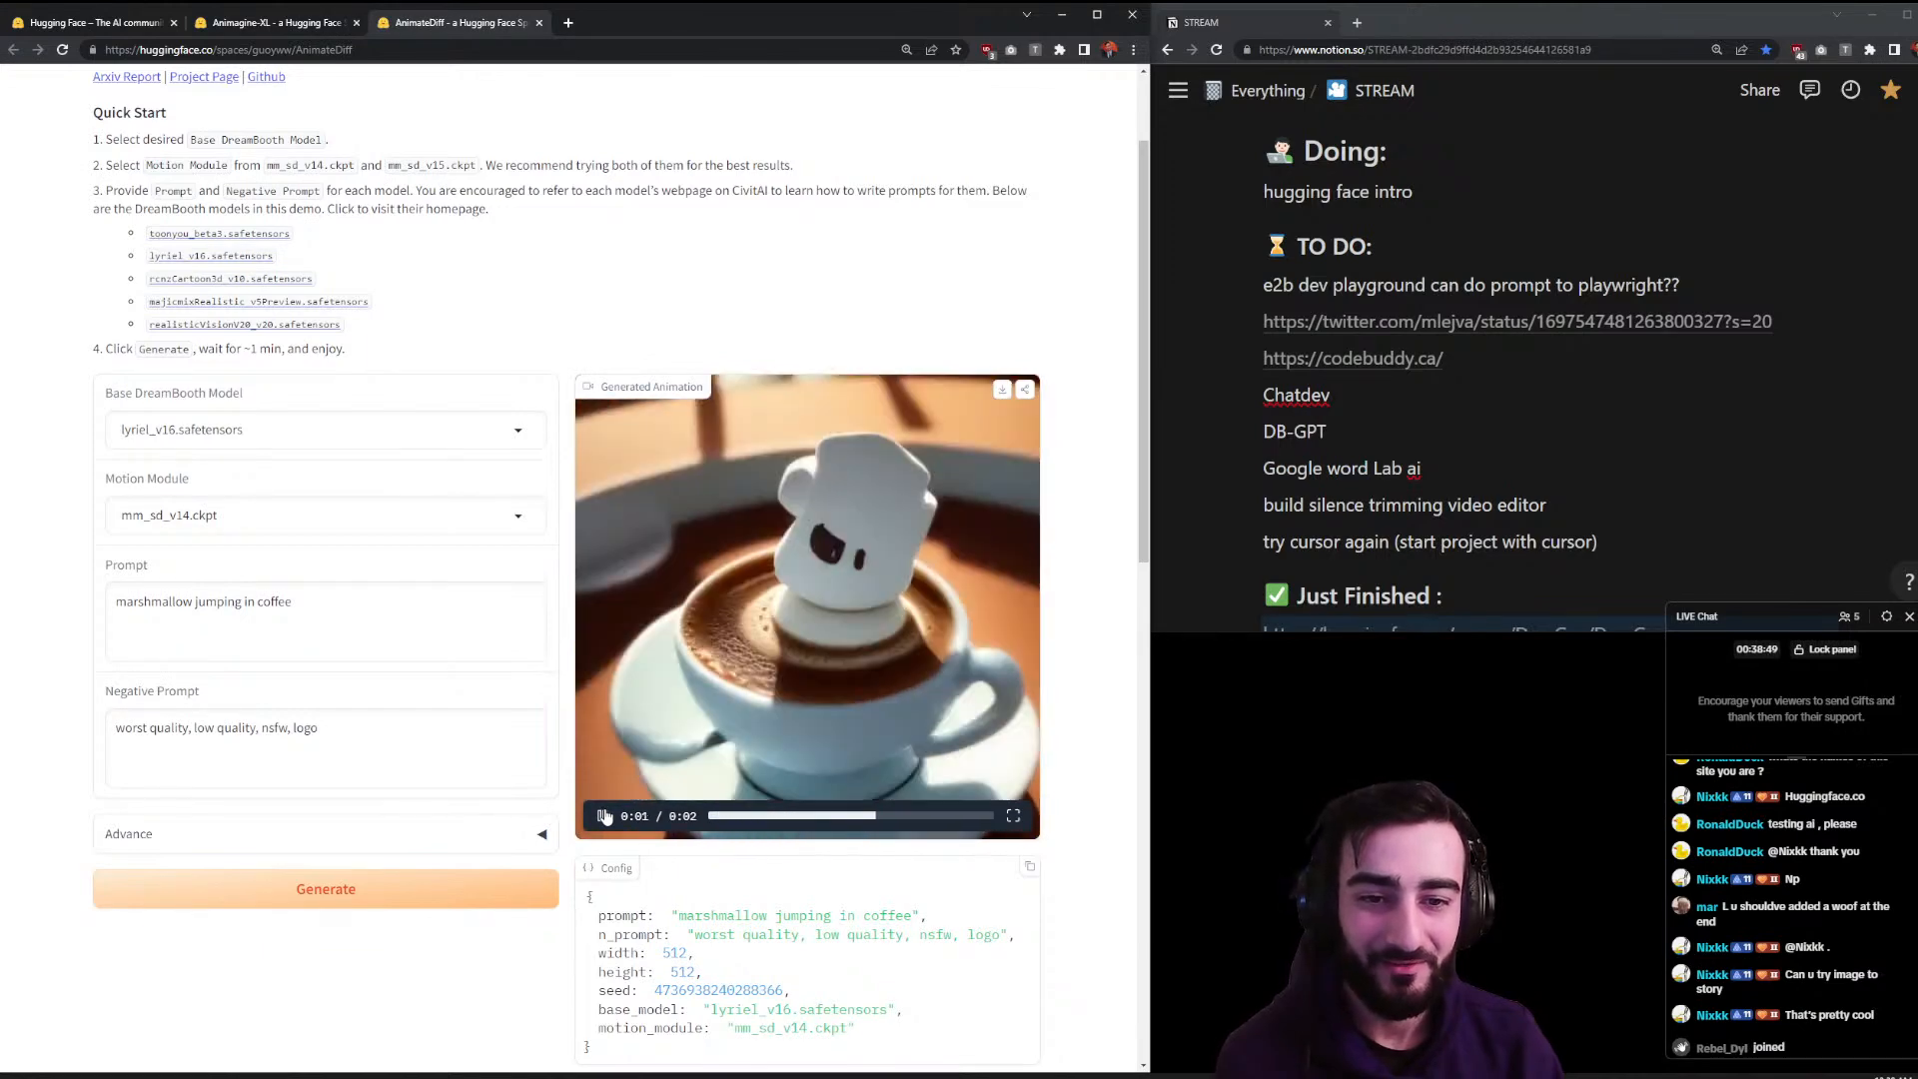
pyautogui.click(605, 817)
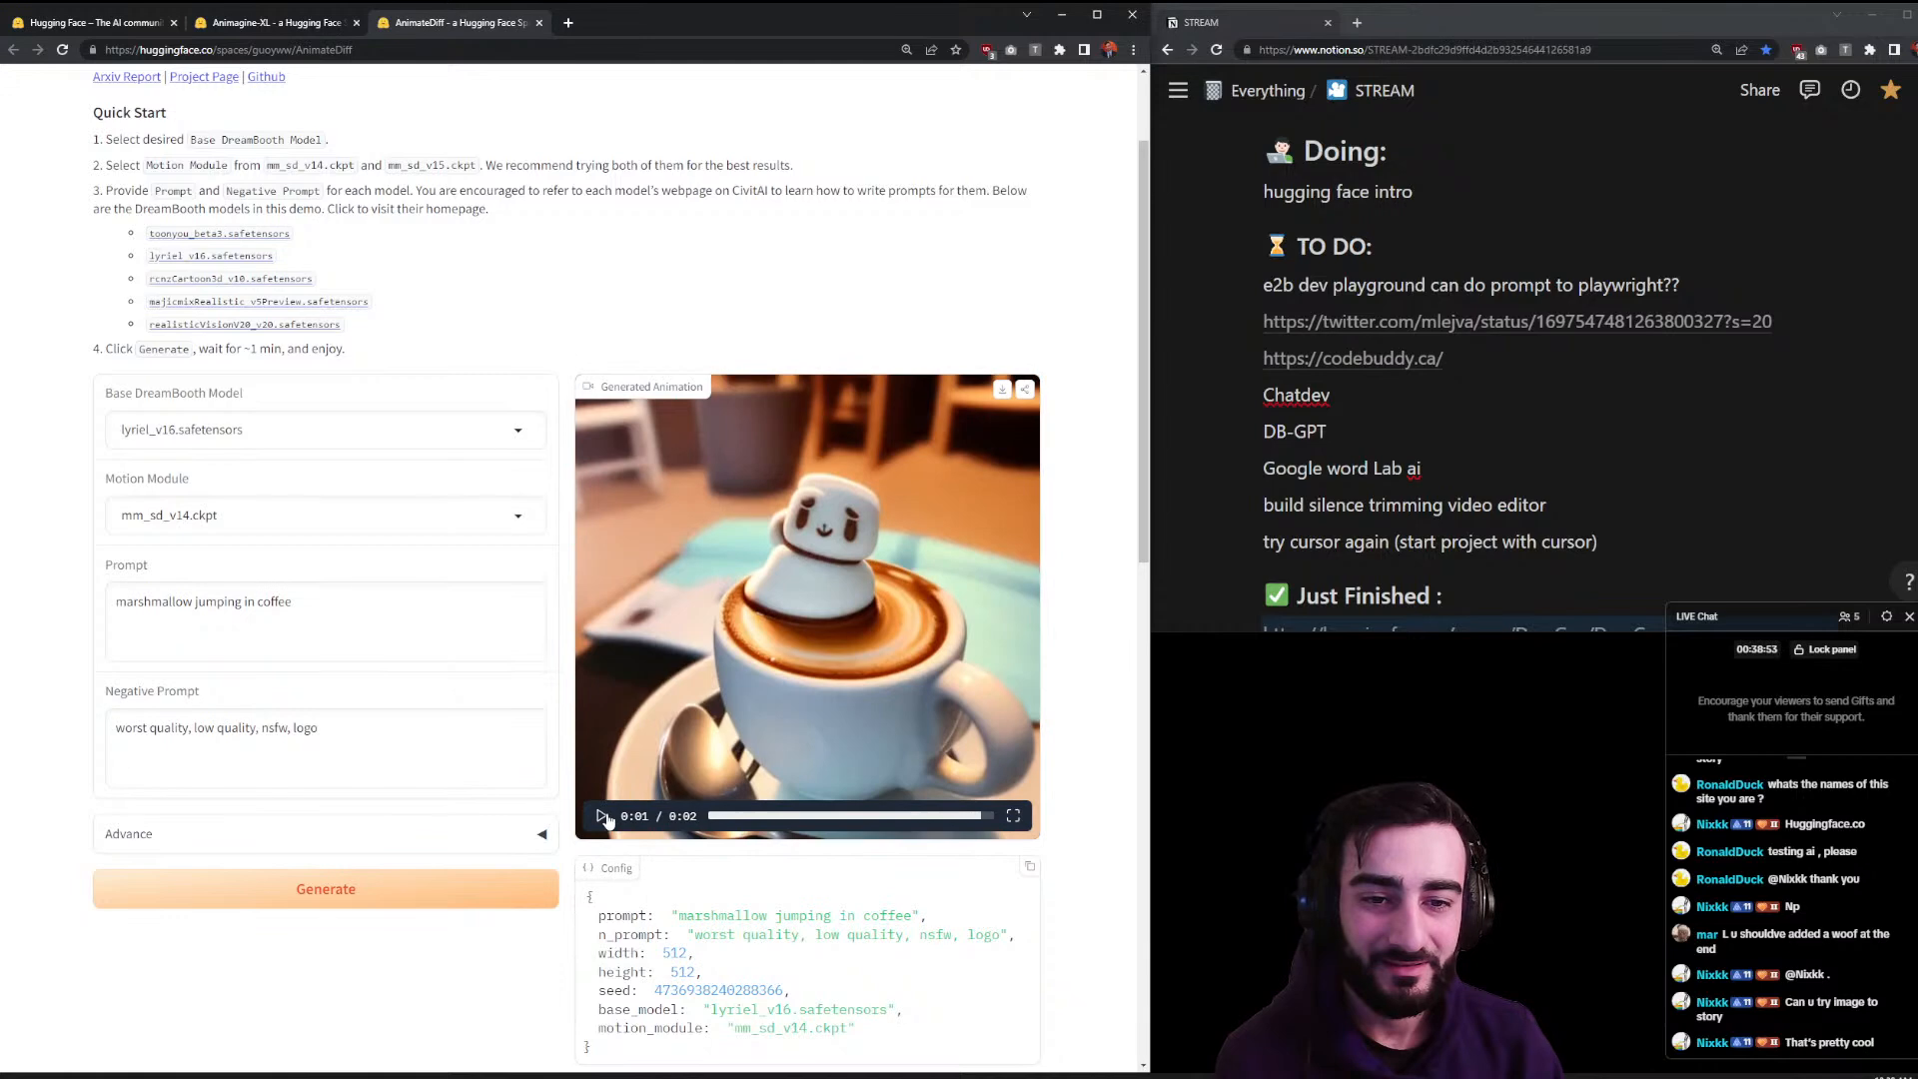
pyautogui.click(604, 817)
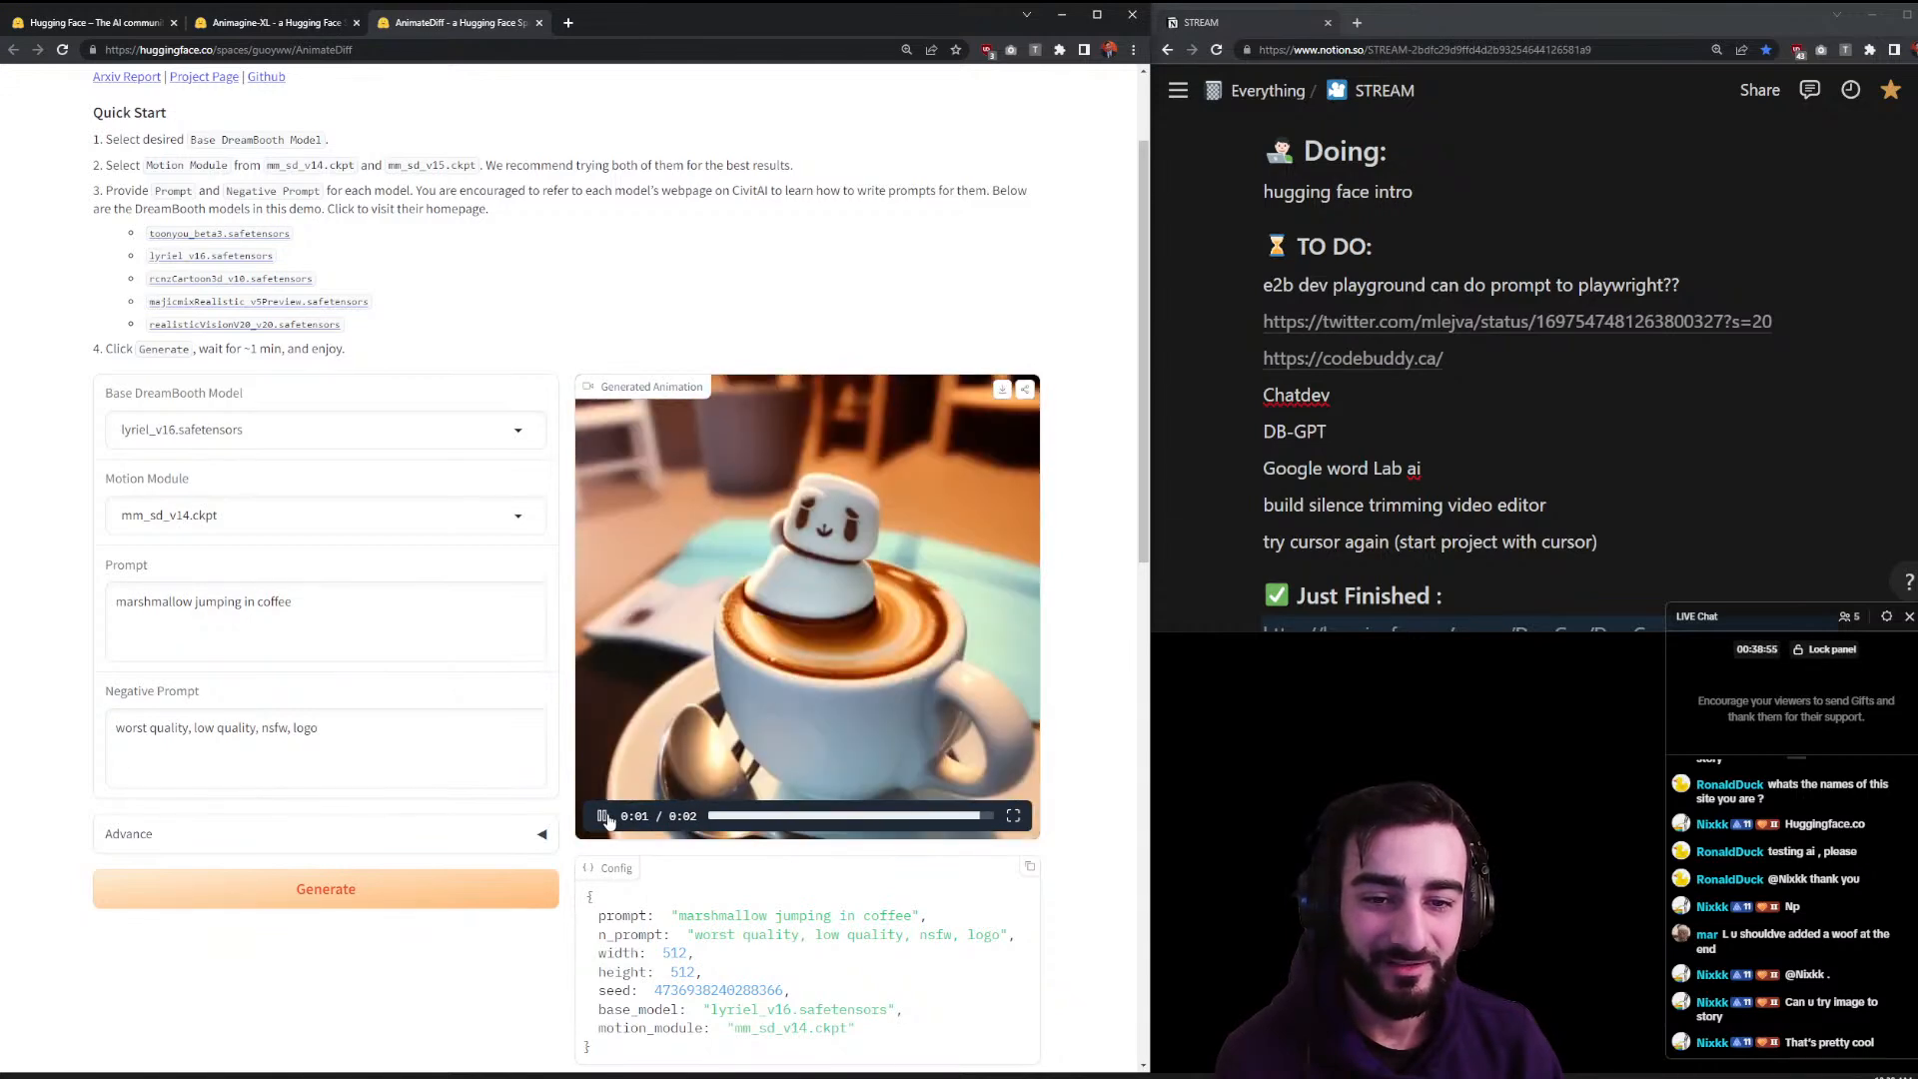
# - Close AnimateDiff, submit 'marshmallow in coffee' on Animagine-XL, then close the Animagine-XL tab
pyautogui.click(538, 24)
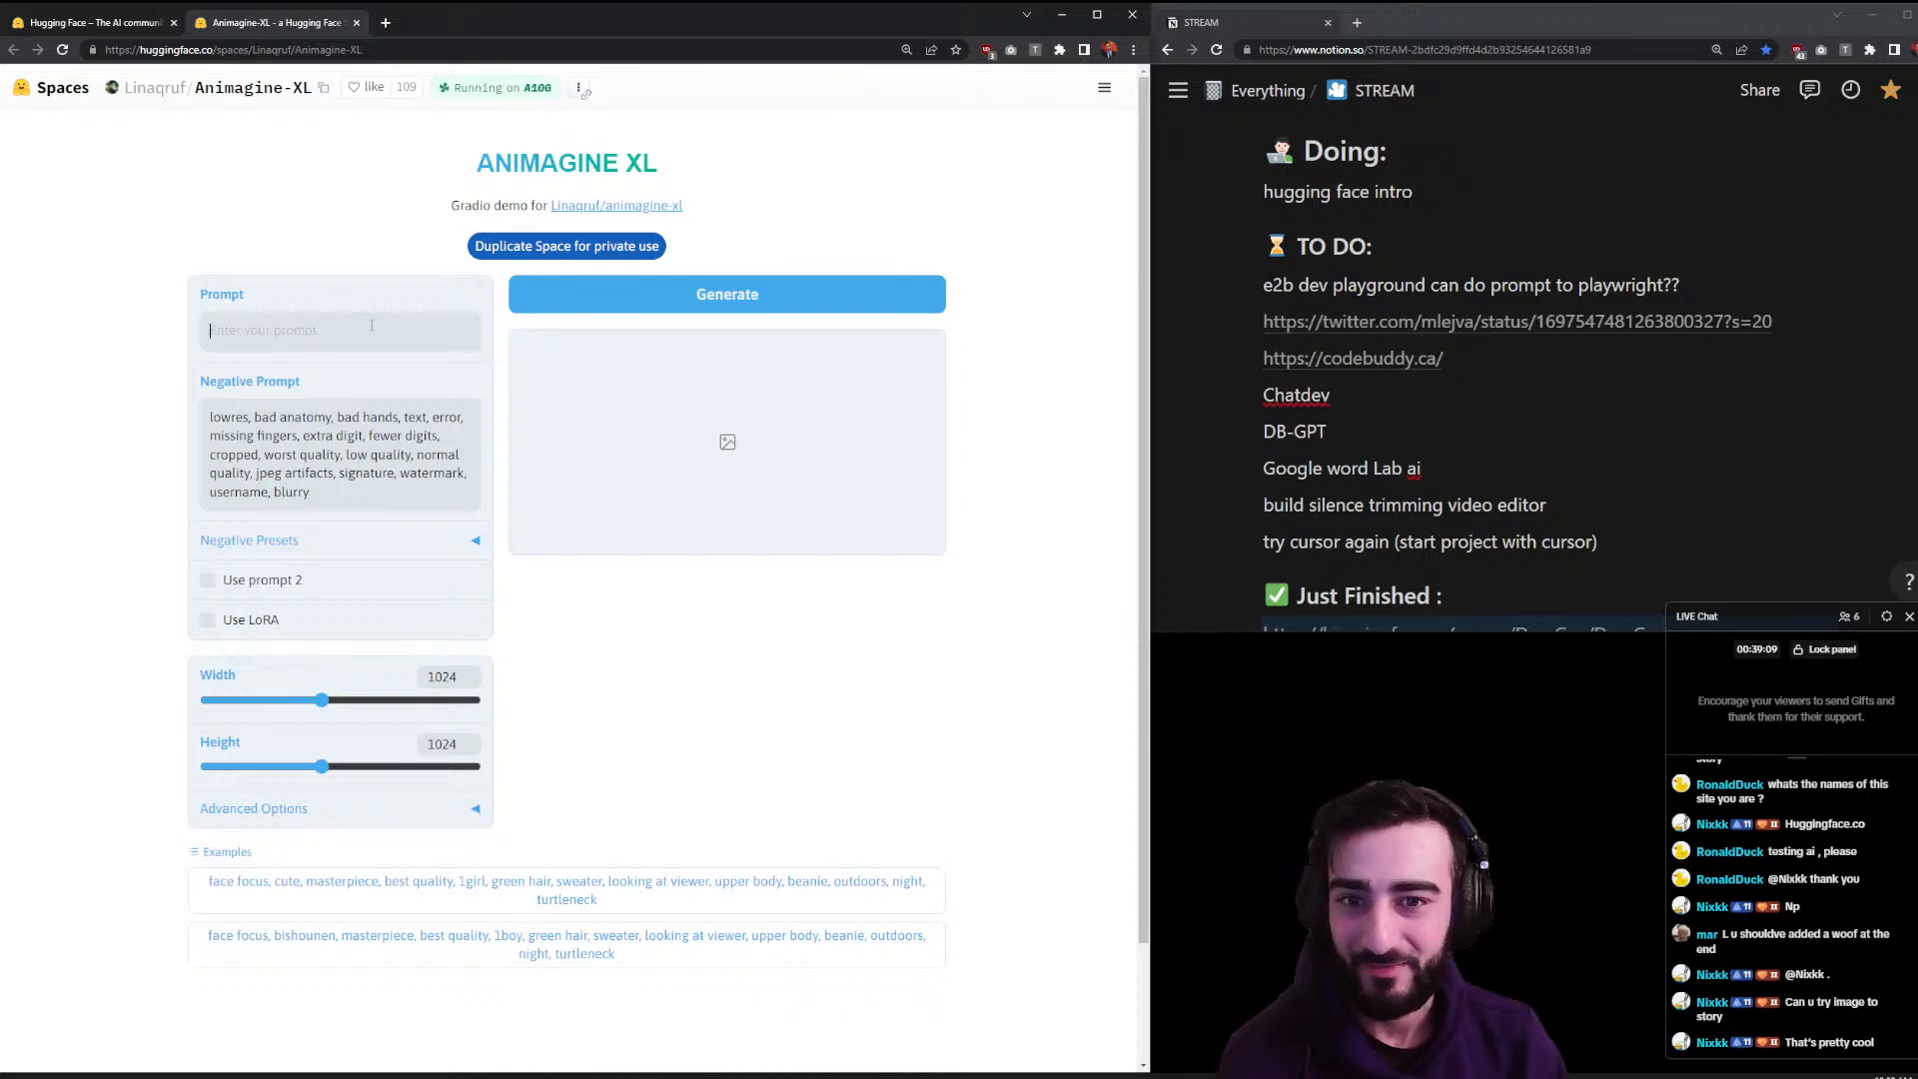
pyautogui.write('marshmellow in coffee')
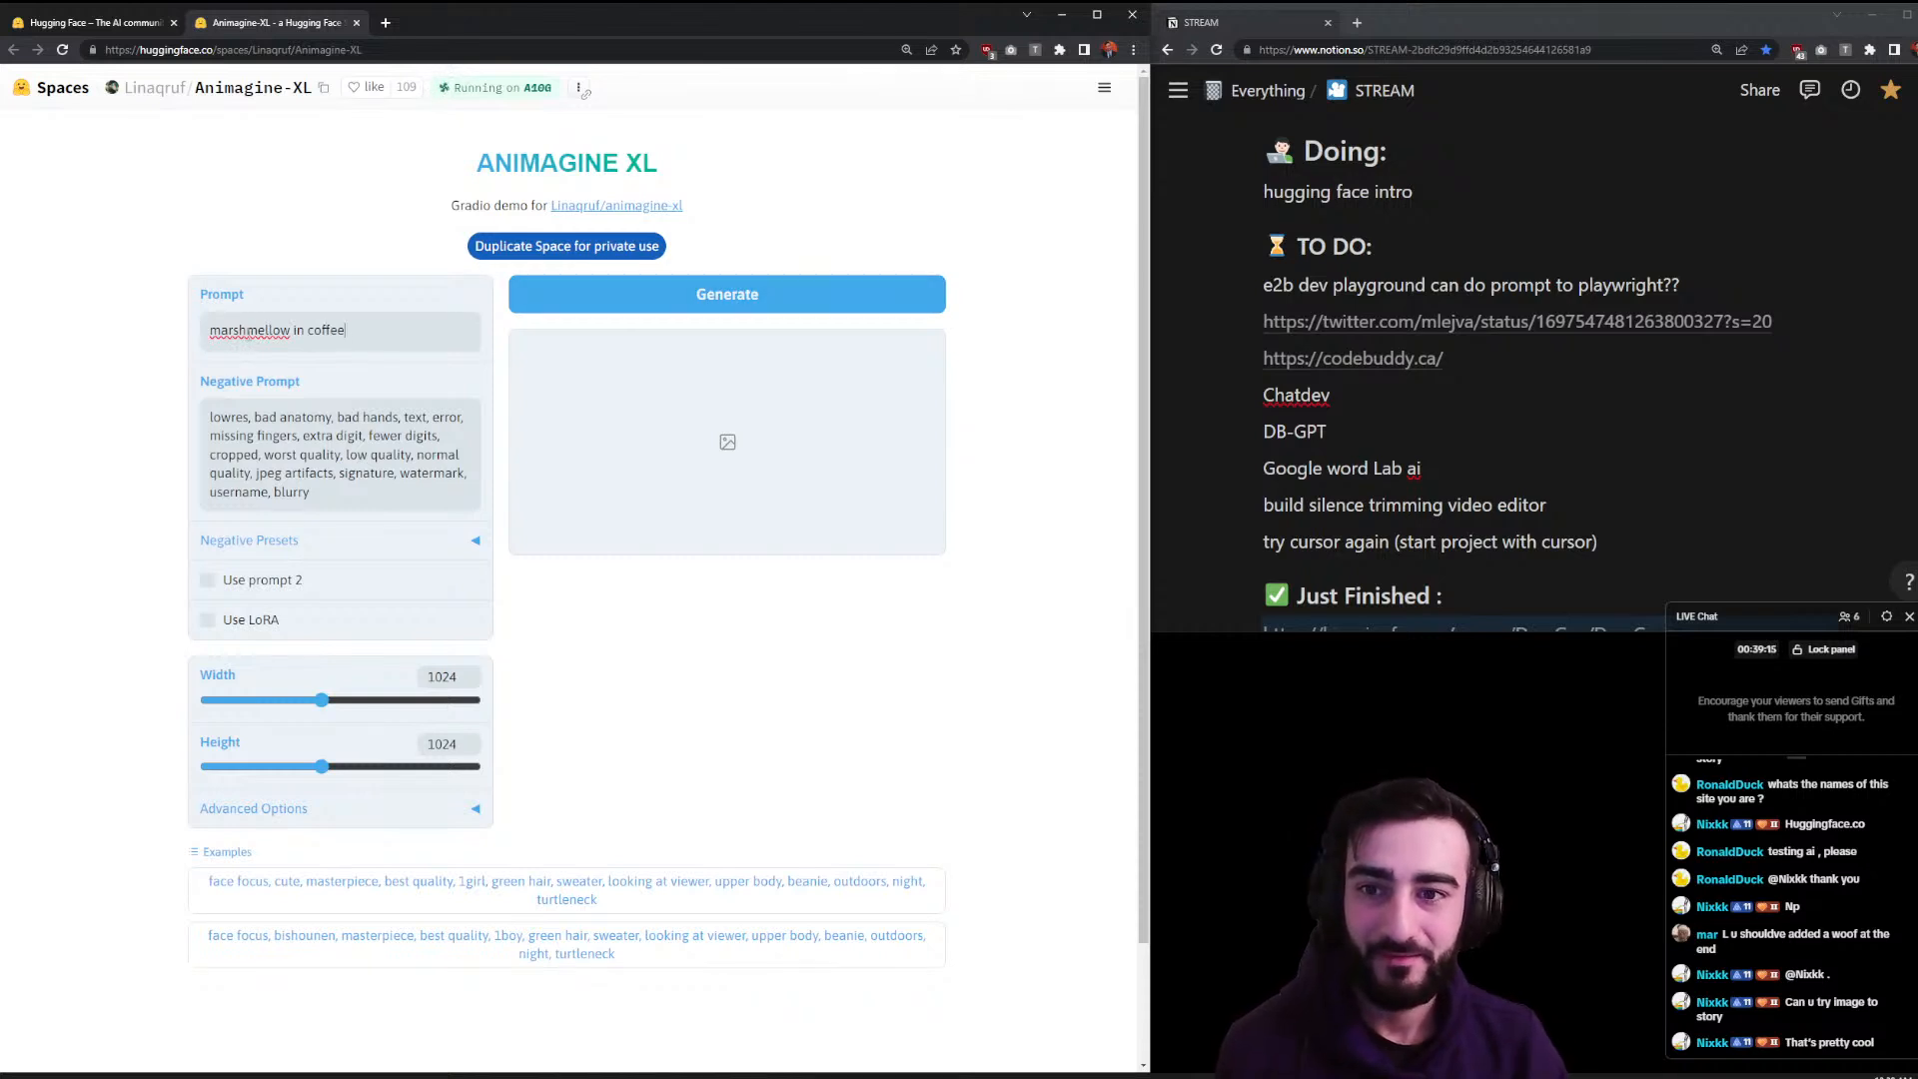
pyautogui.write('a')
pyautogui.press('Return')
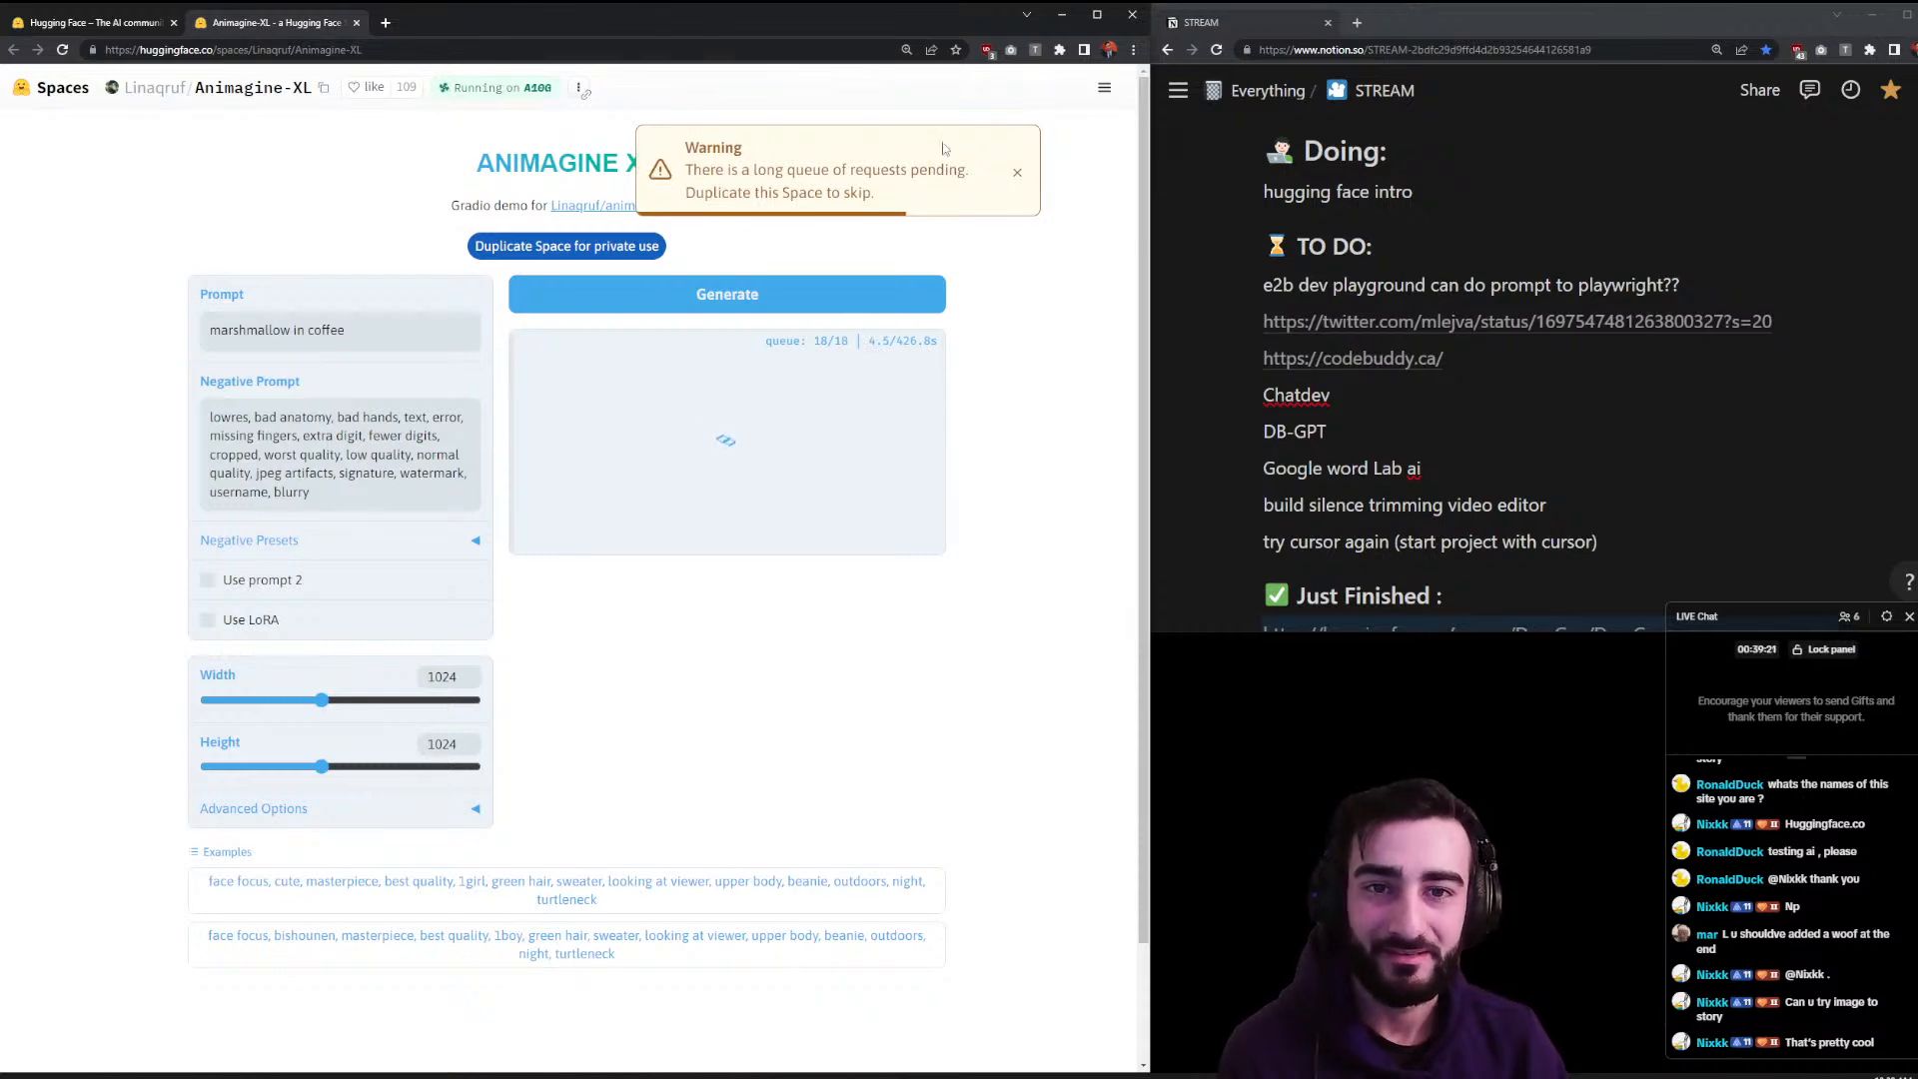
pyautogui.click(355, 22)
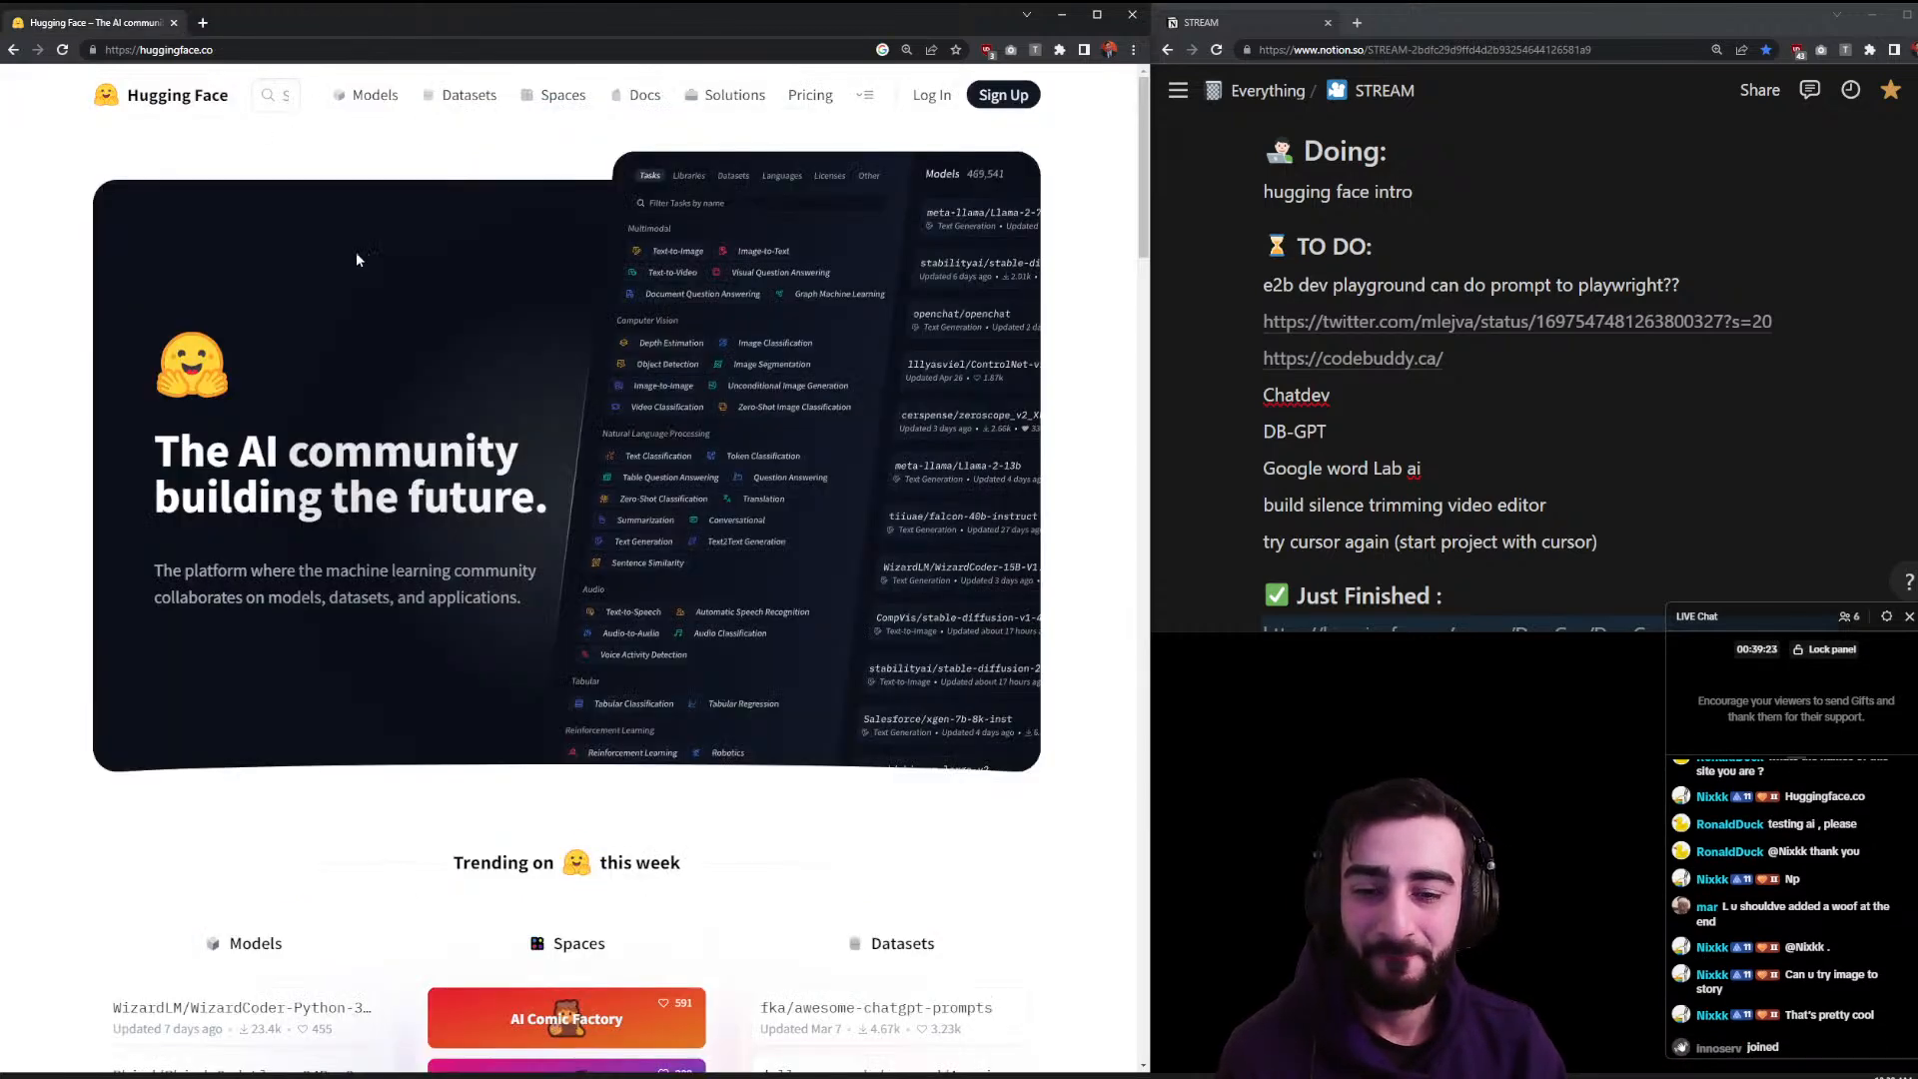
pyautogui.scroll(-5, 356, 254)
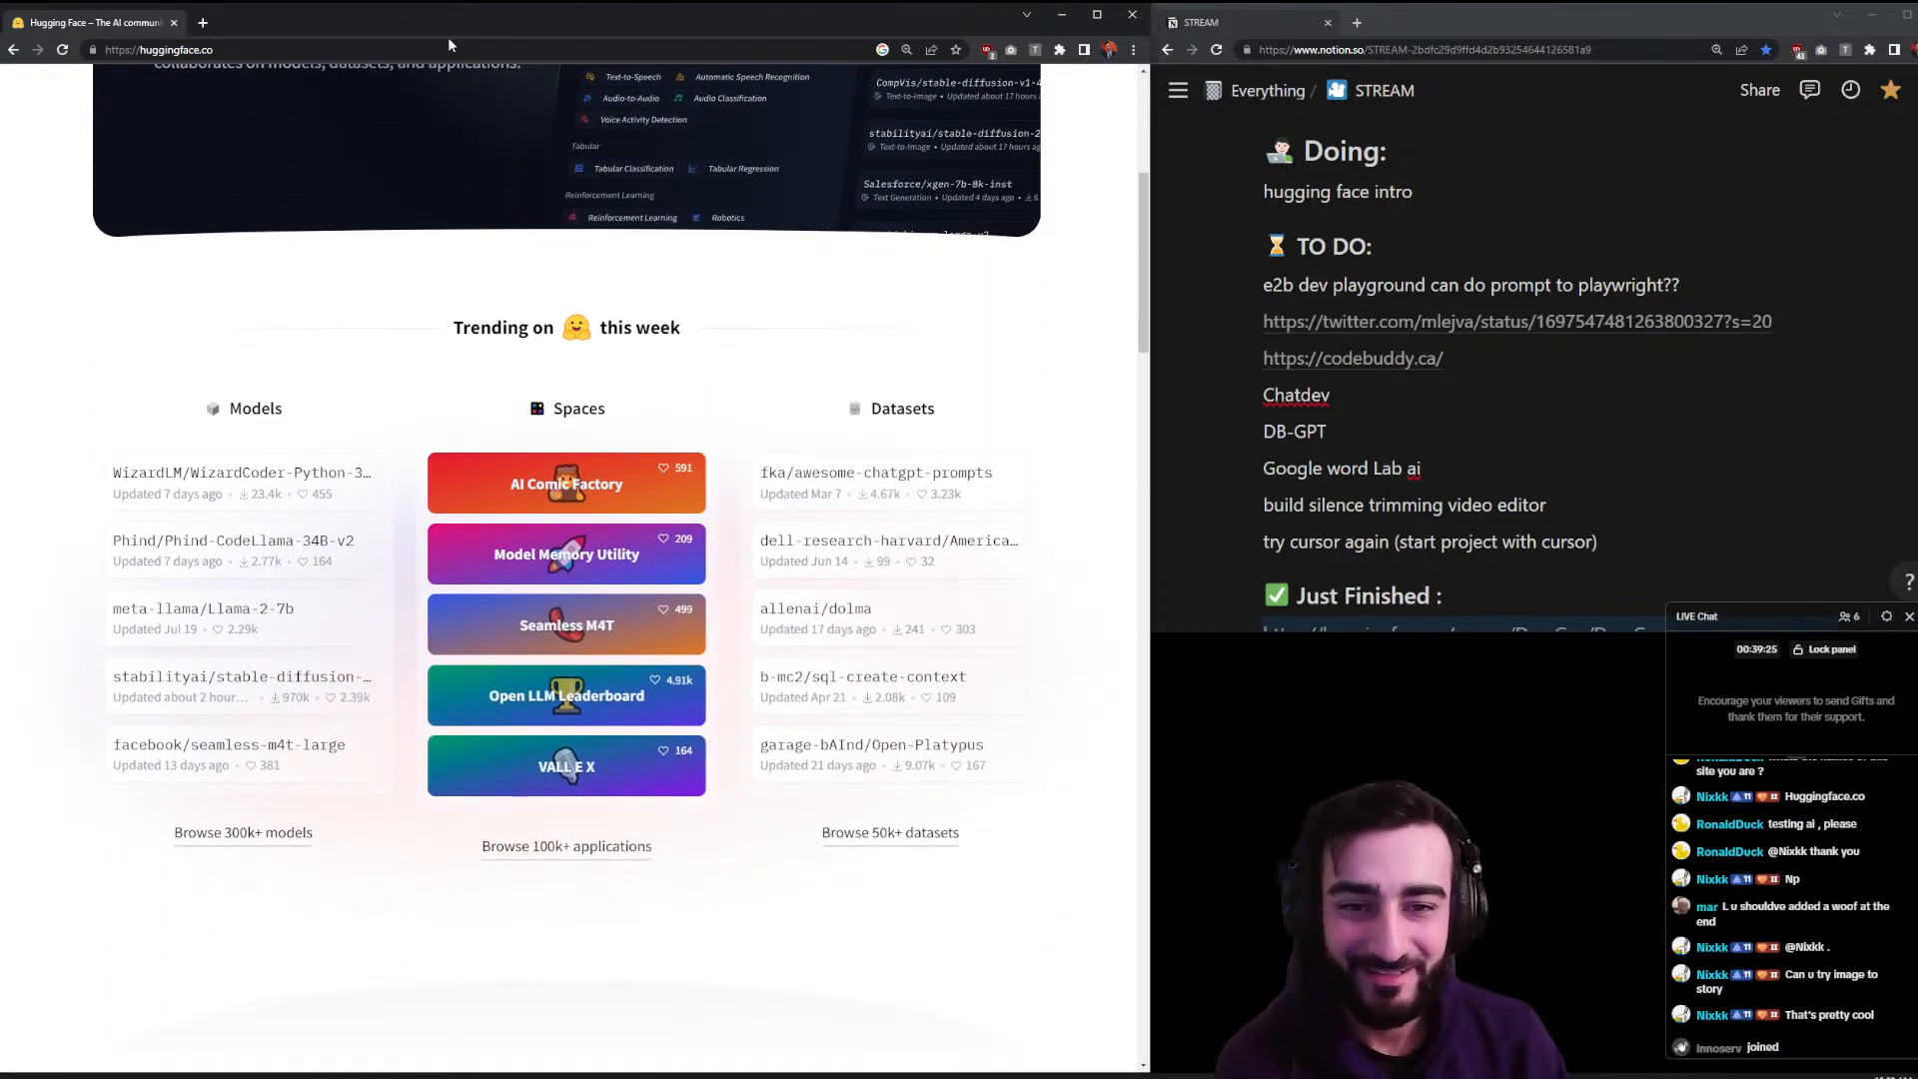
pyautogui.scroll(5, 300, 359)
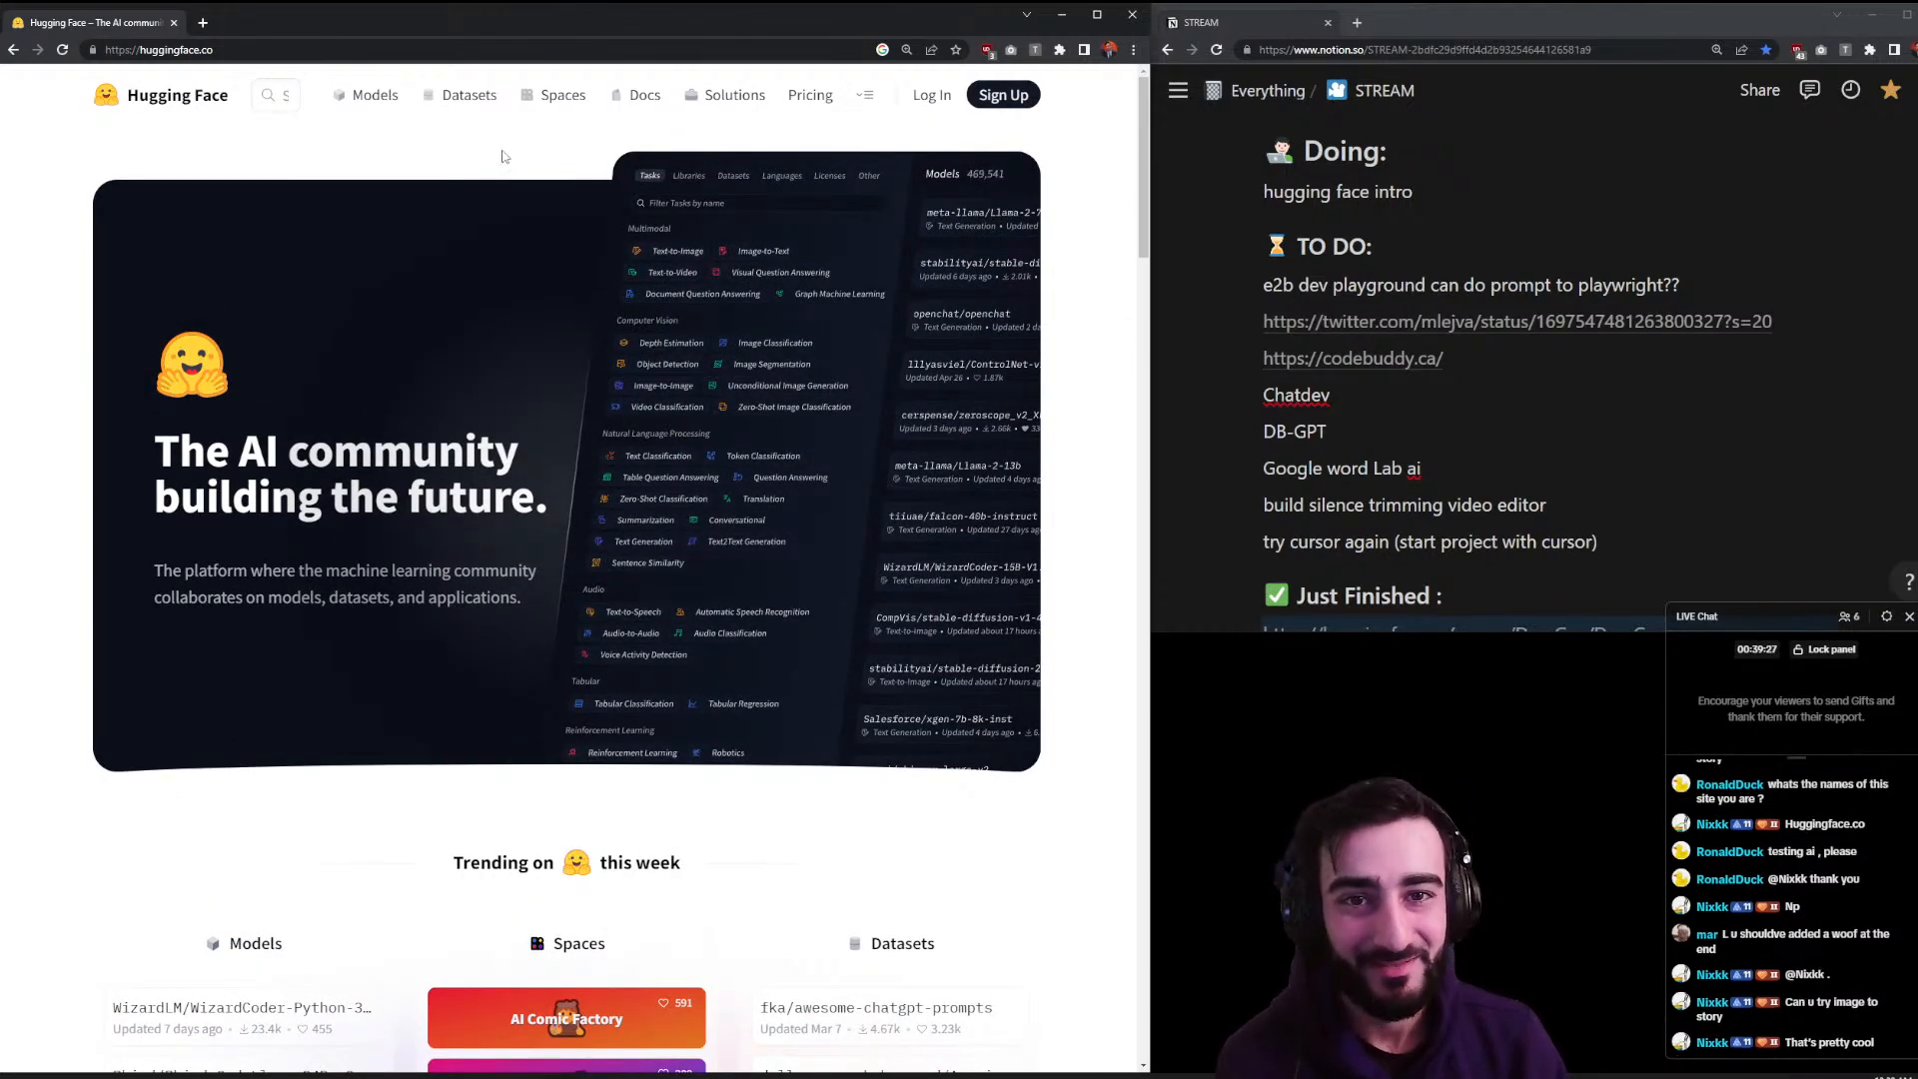
pyautogui.middleClick(810, 95)
pyautogui.click(305, 24)
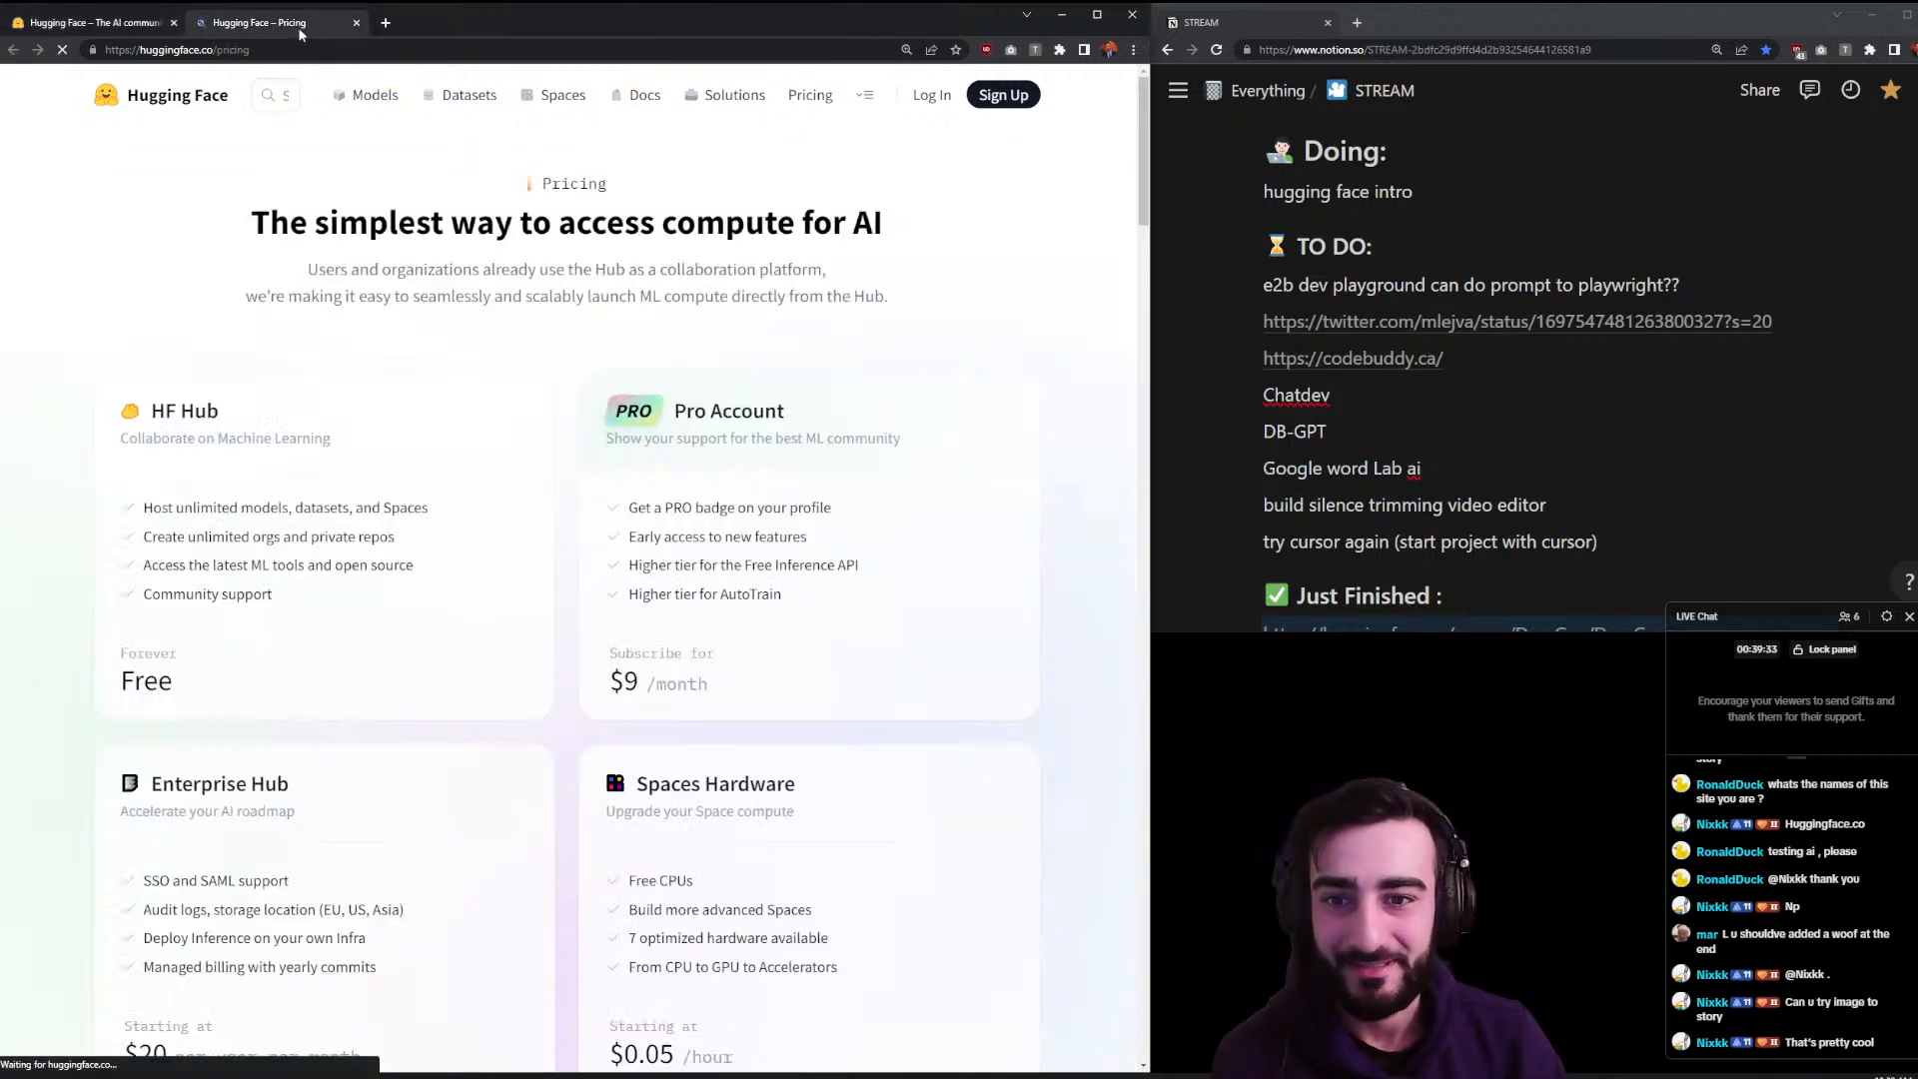
pyautogui.scroll(-1, 421, 287)
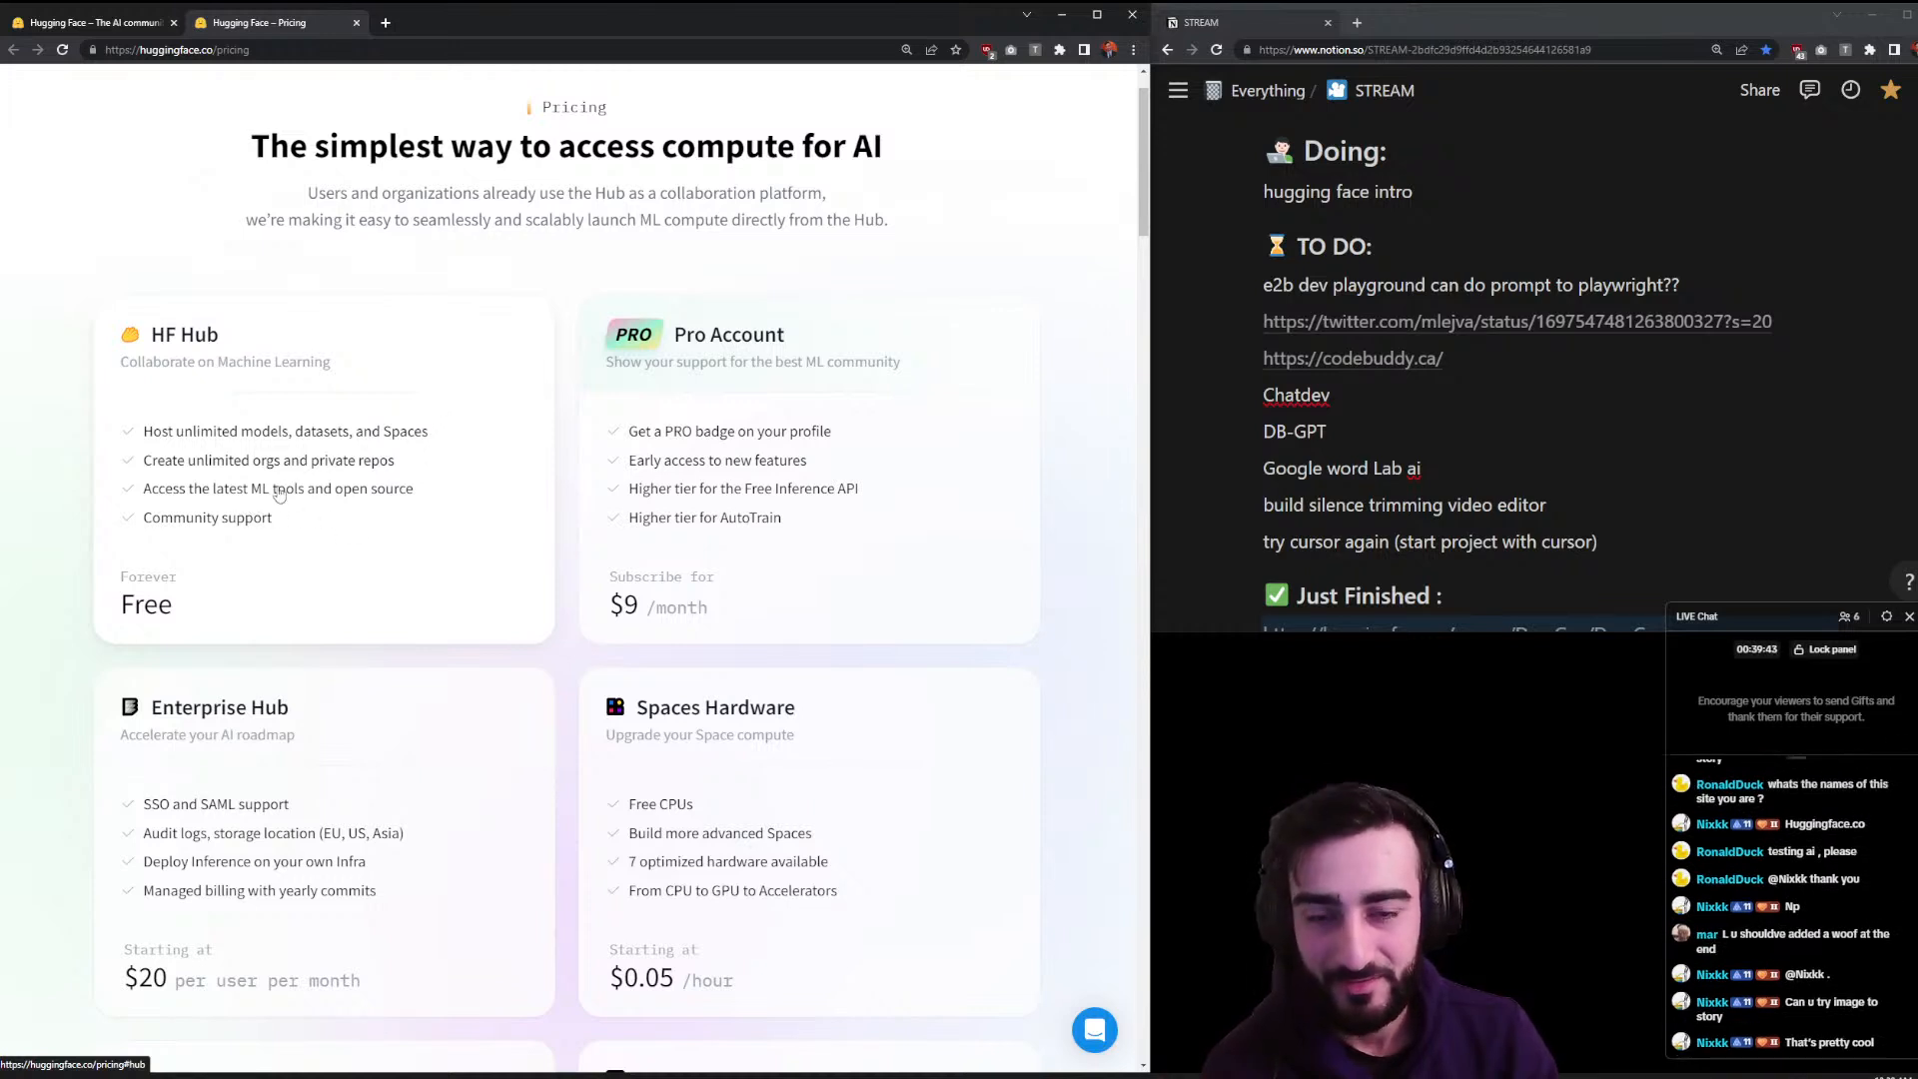
pyautogui.scroll(-1, 279, 488)
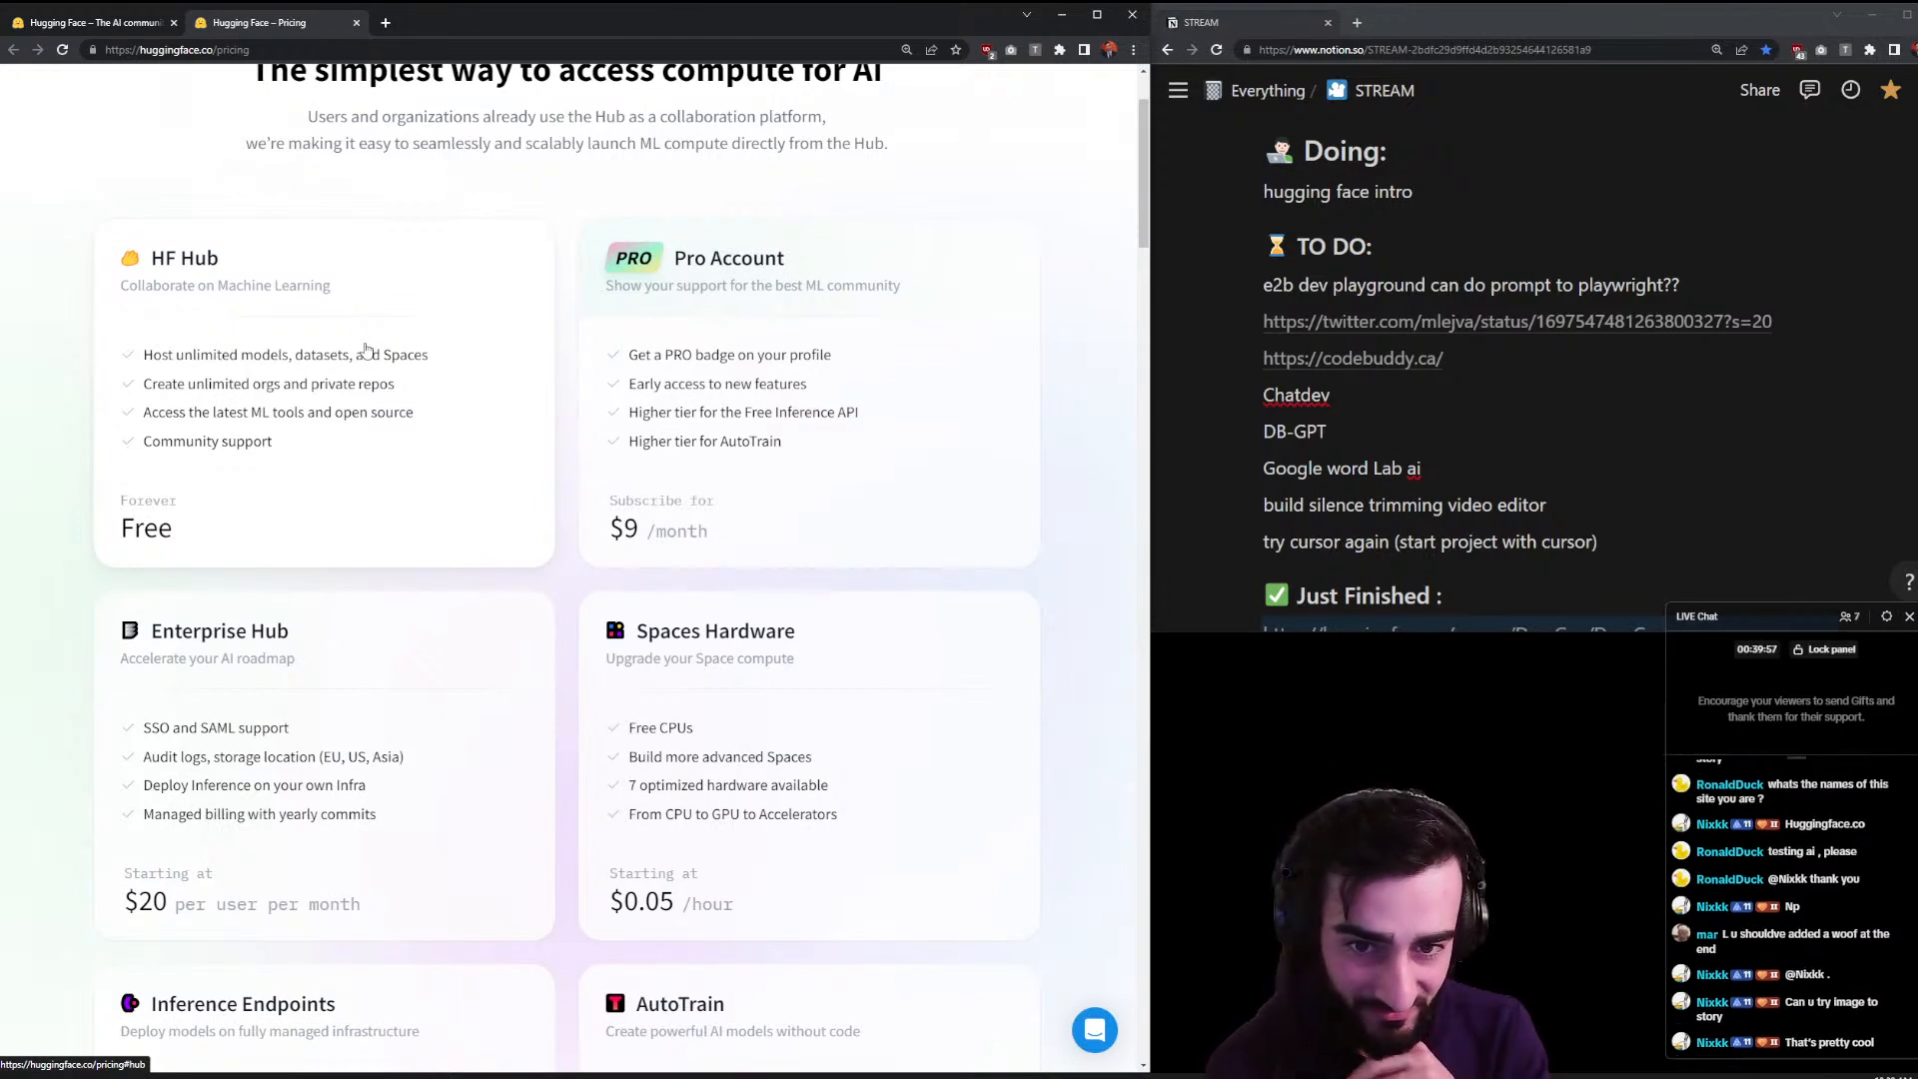
pyautogui.scroll(-2, 752, 523)
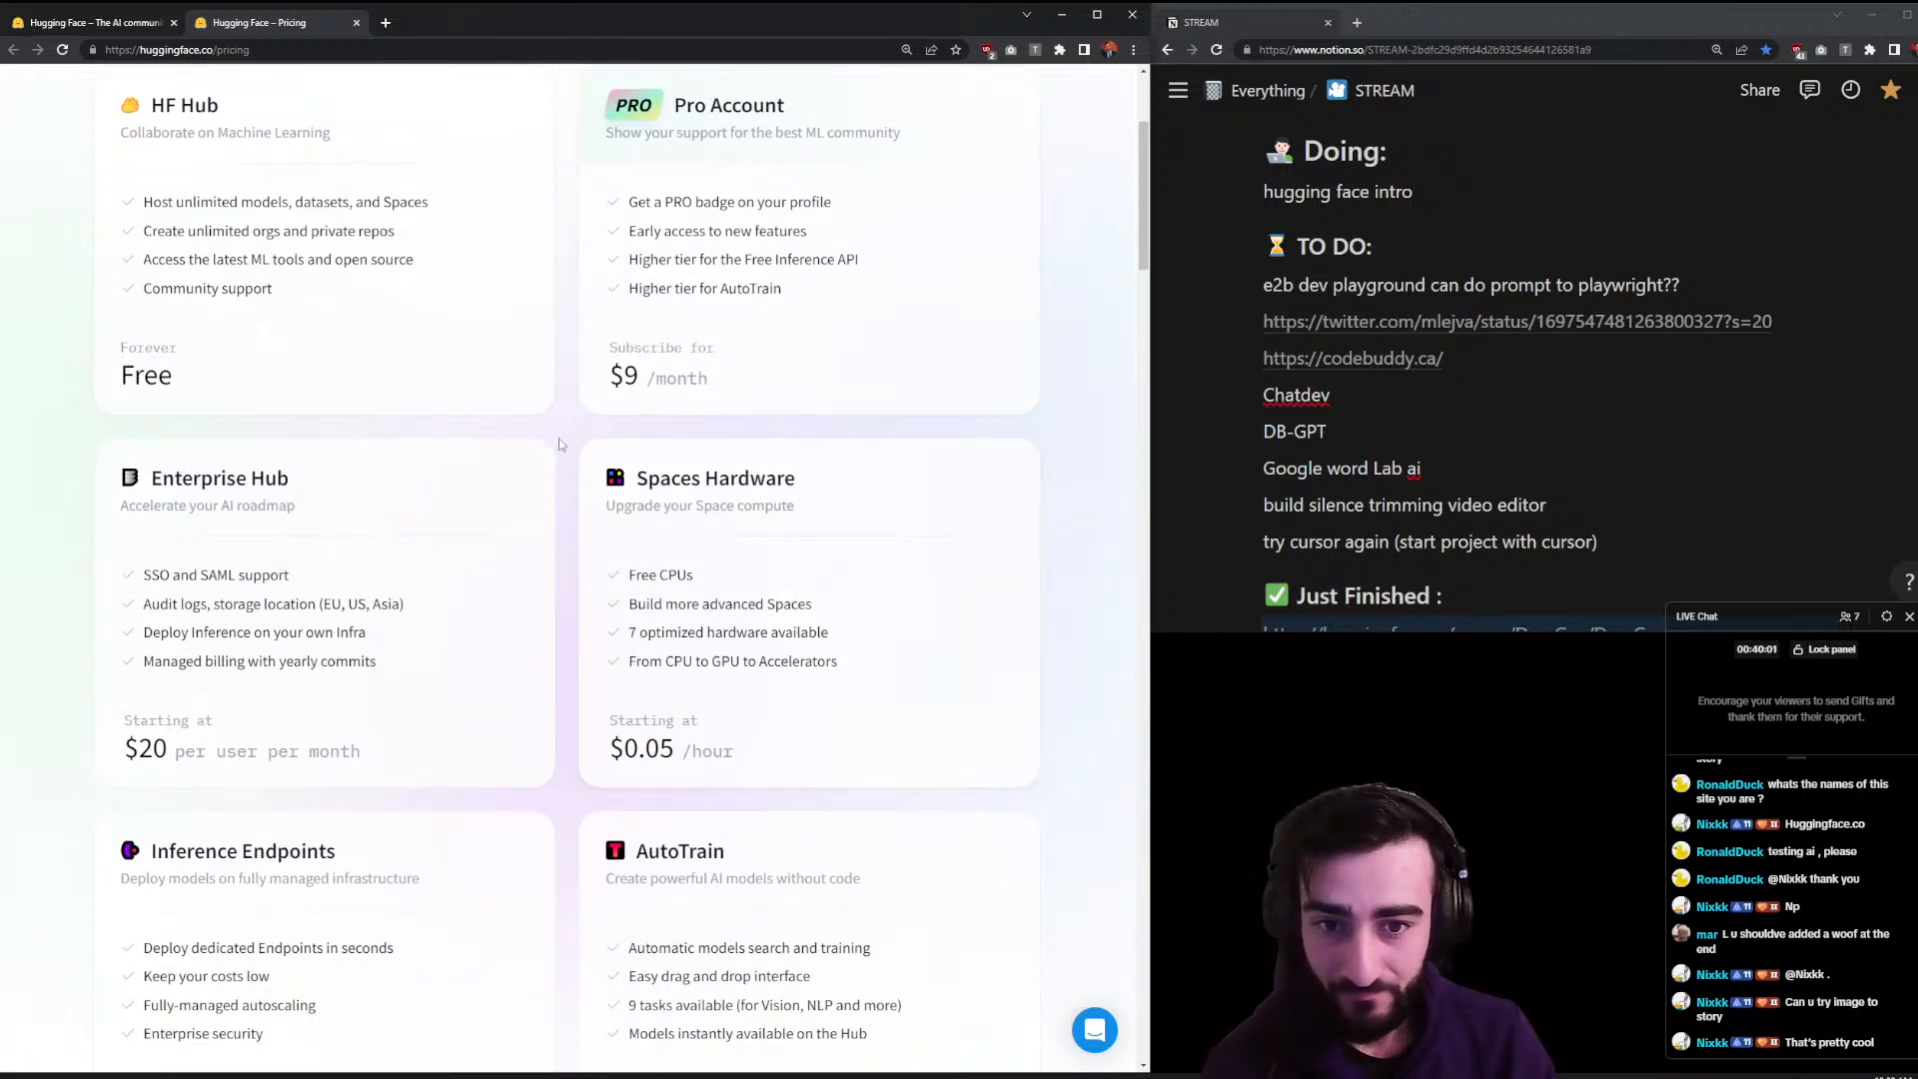
pyautogui.scroll(-2, 560, 448)
pyautogui.scroll(-5, 559, 449)
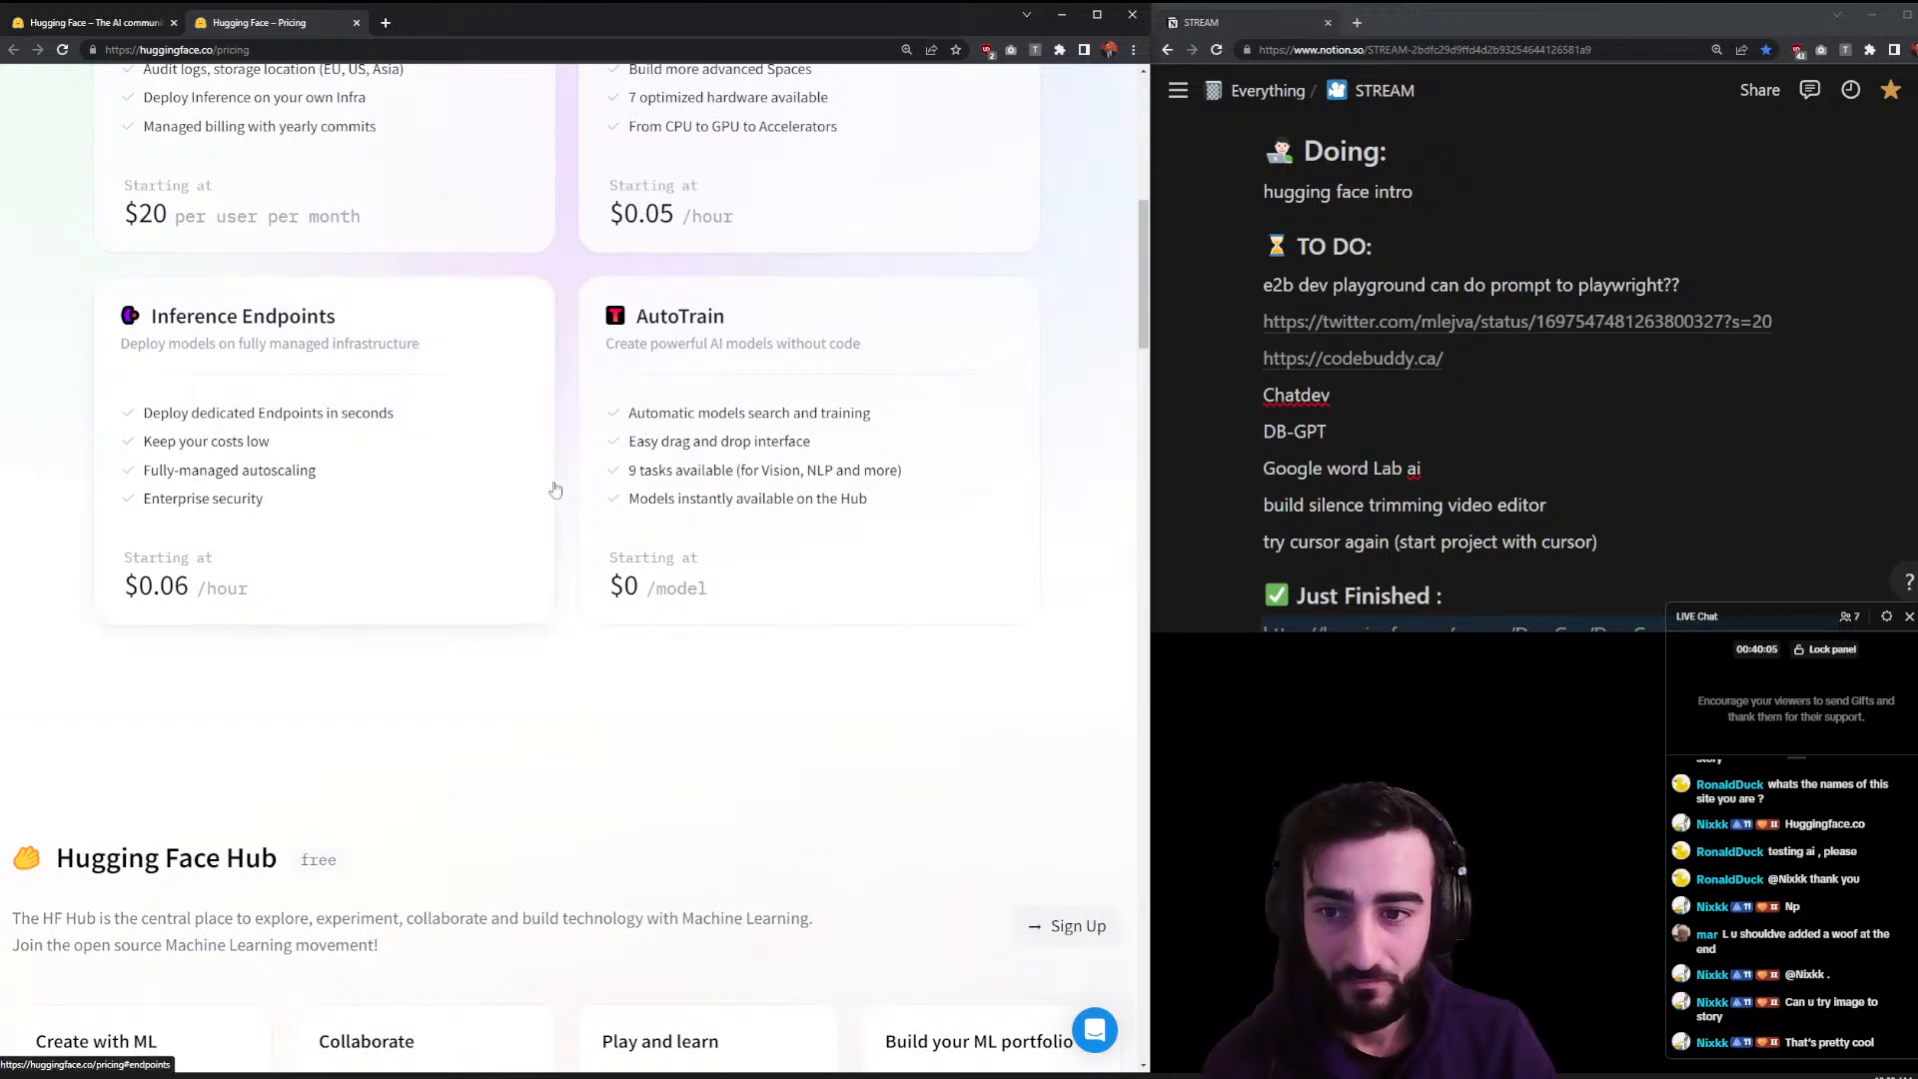
pyautogui.click(354, 23)
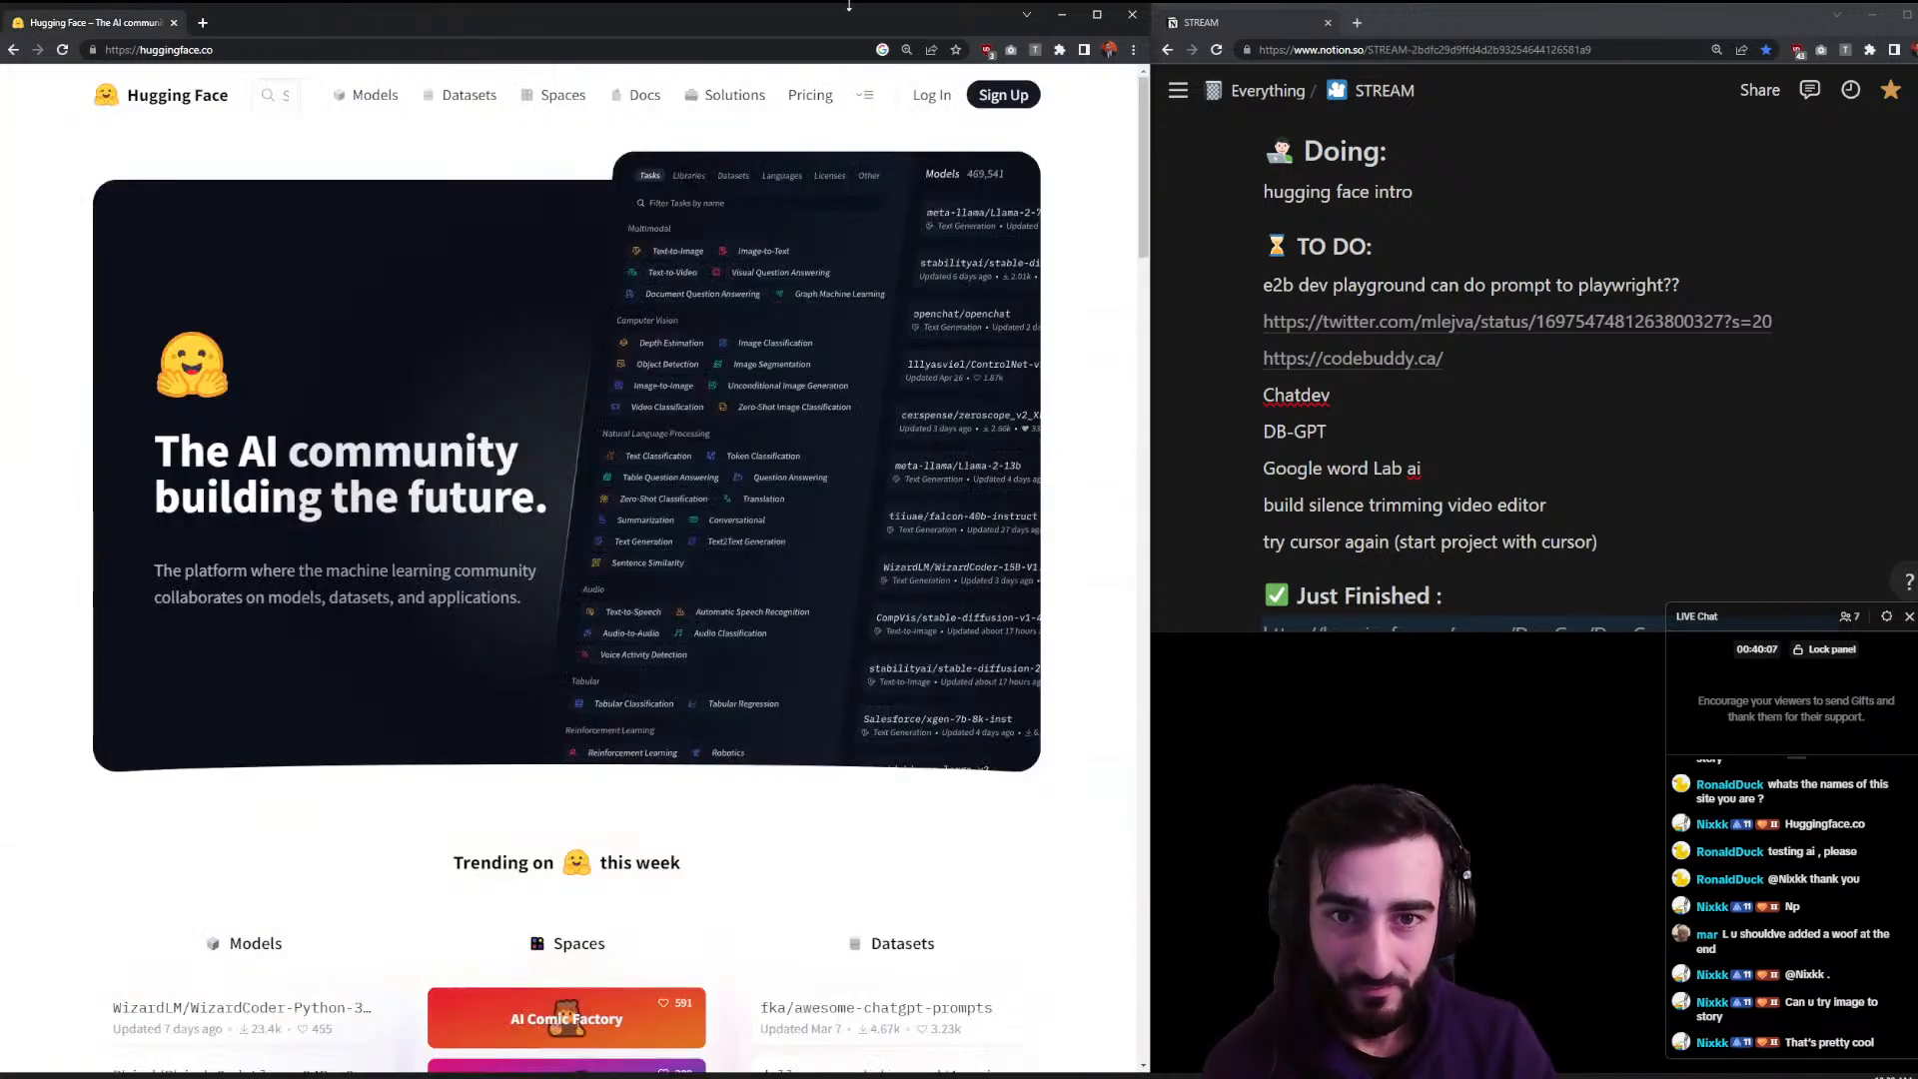
# - Open the Hugging Face Tasks page in a new tab from the navbar menus
pyautogui.click(875, 99)
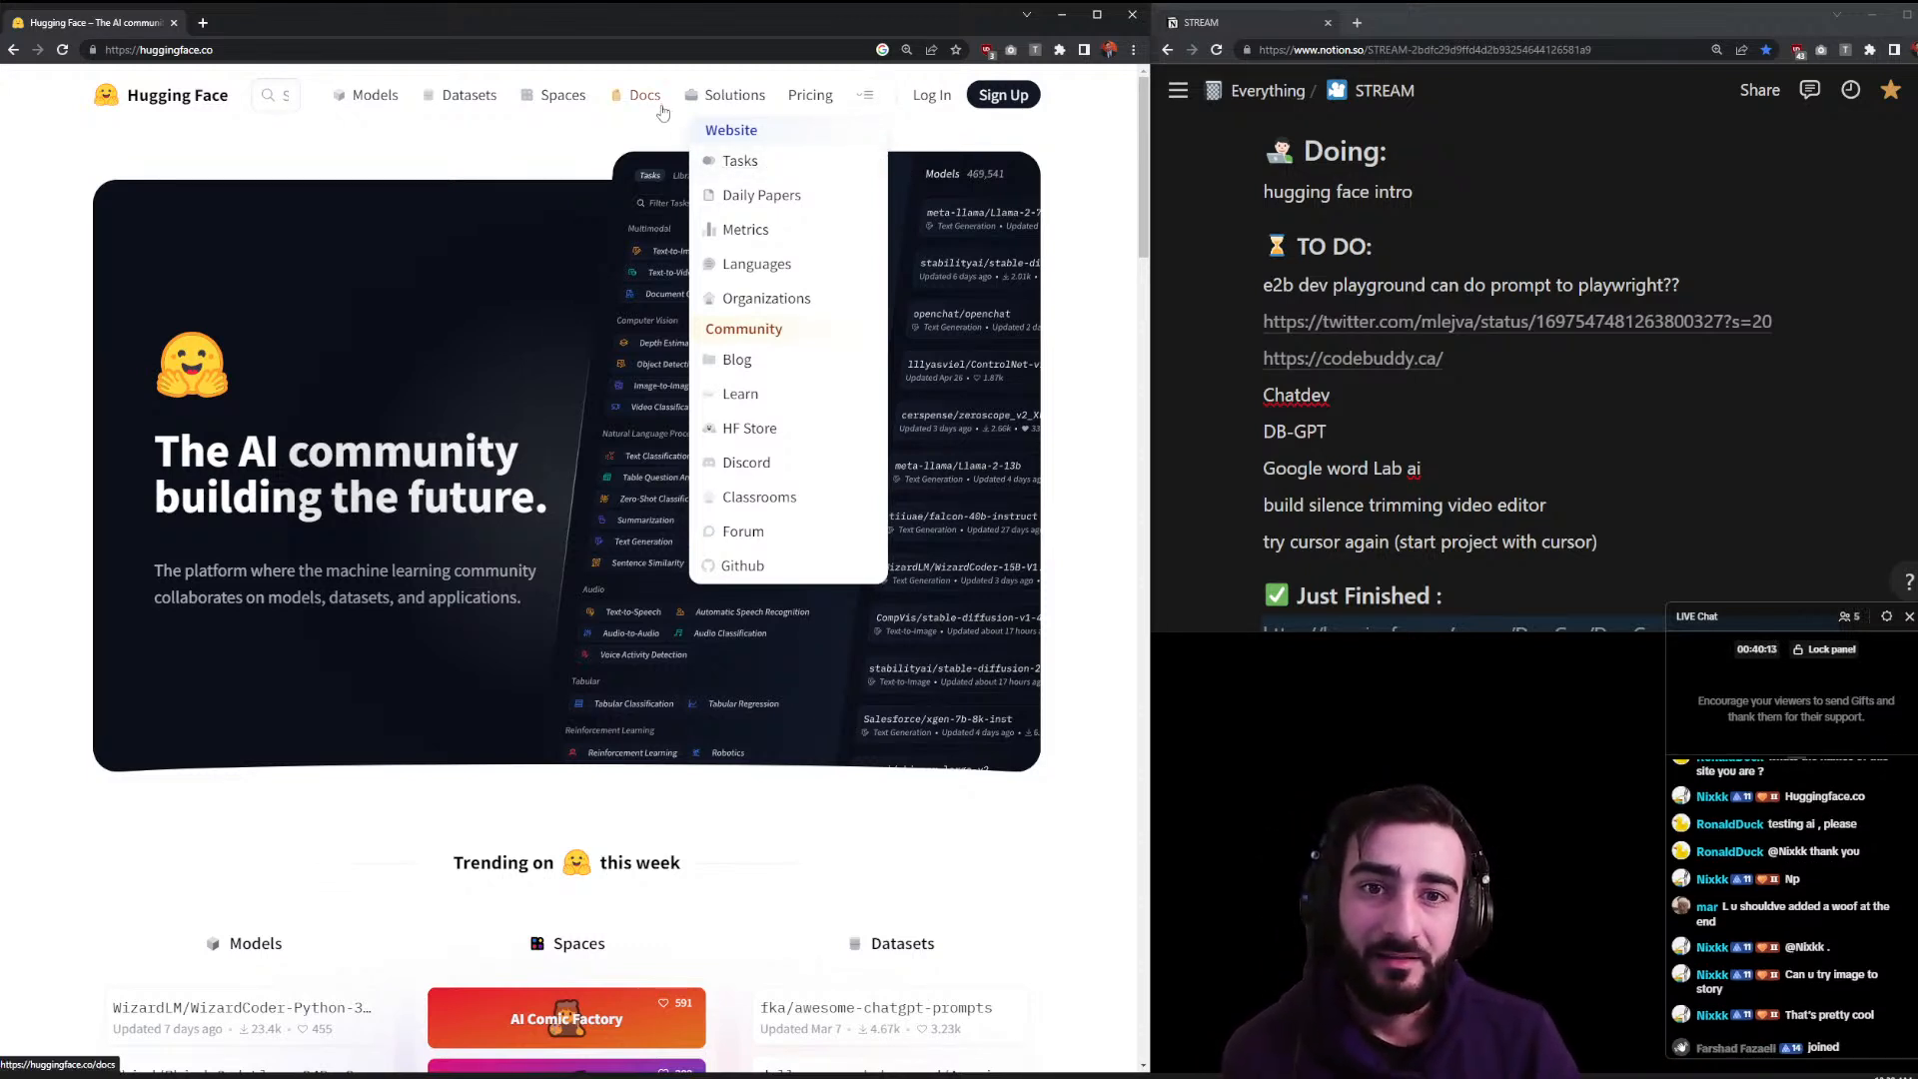
pyautogui.click(734, 98)
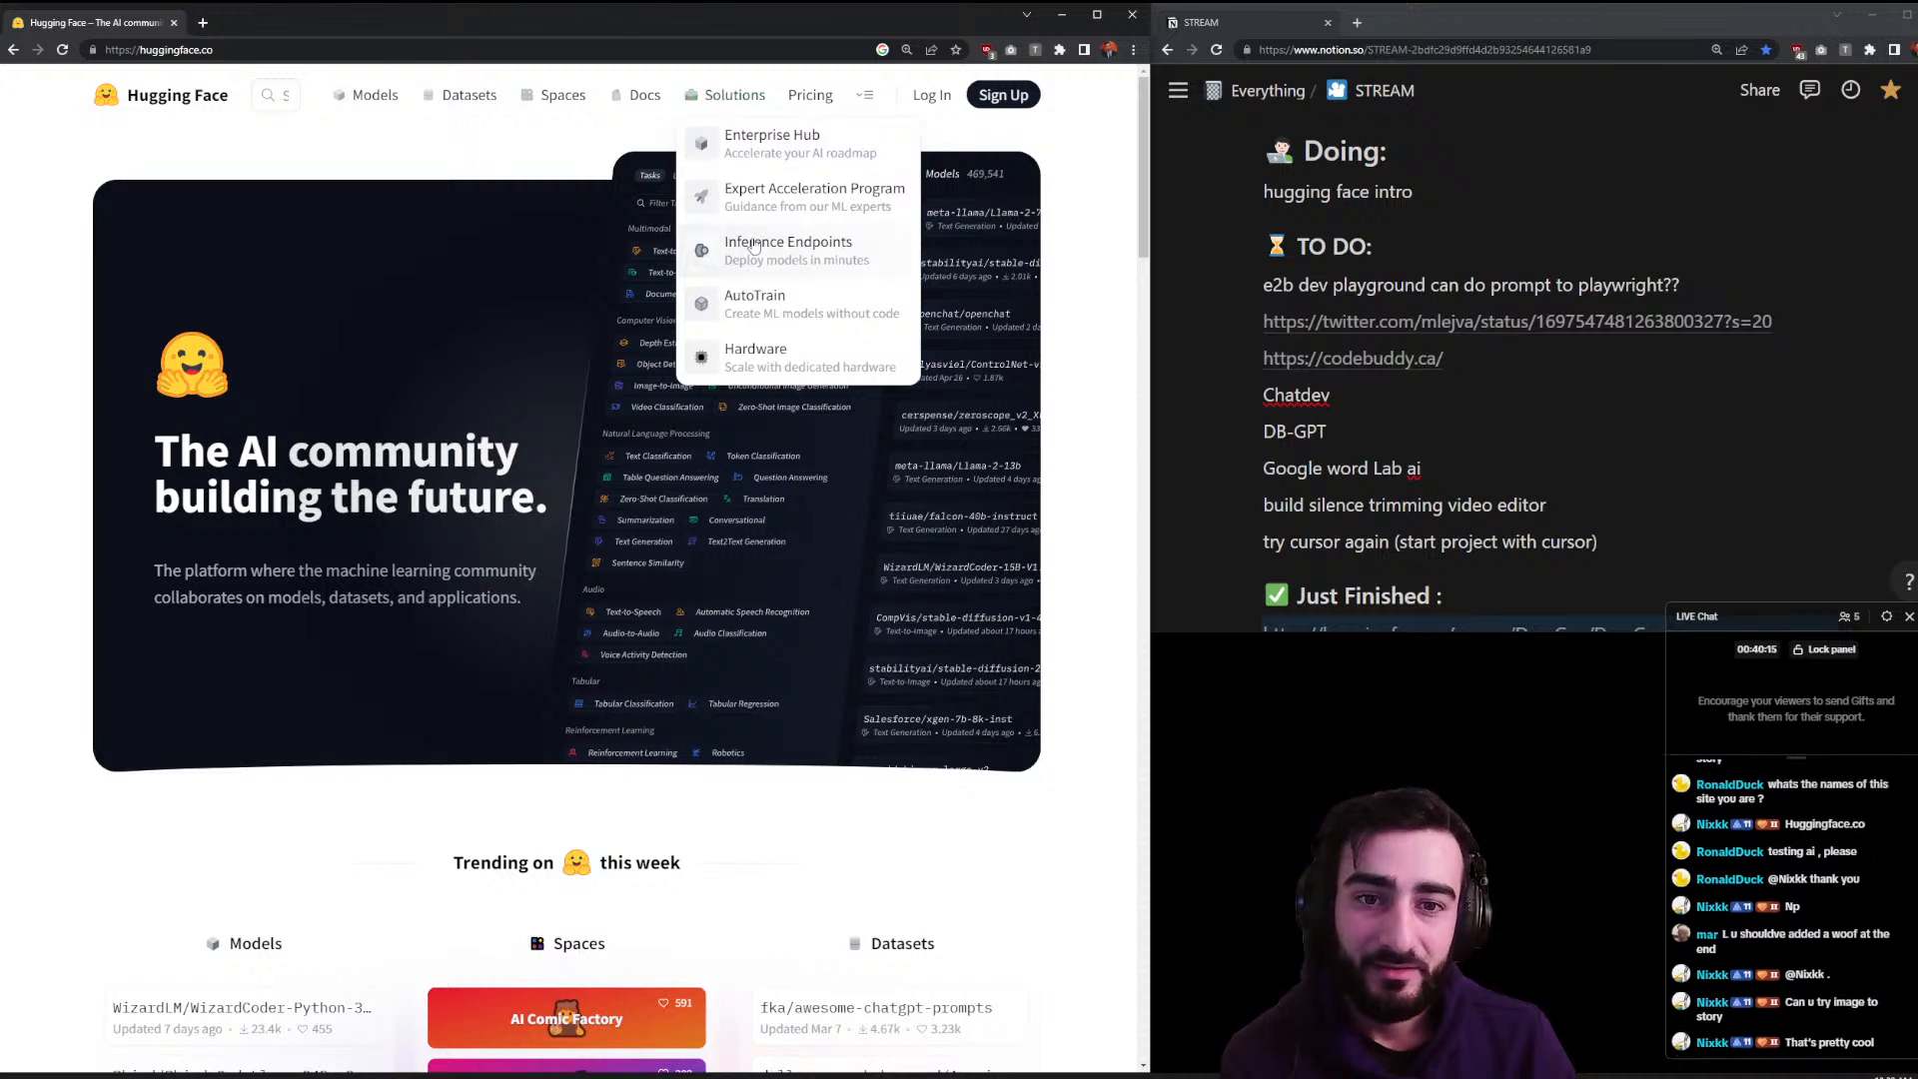
pyautogui.click(864, 95)
pyautogui.middleClick(754, 167)
pyautogui.click(255, 22)
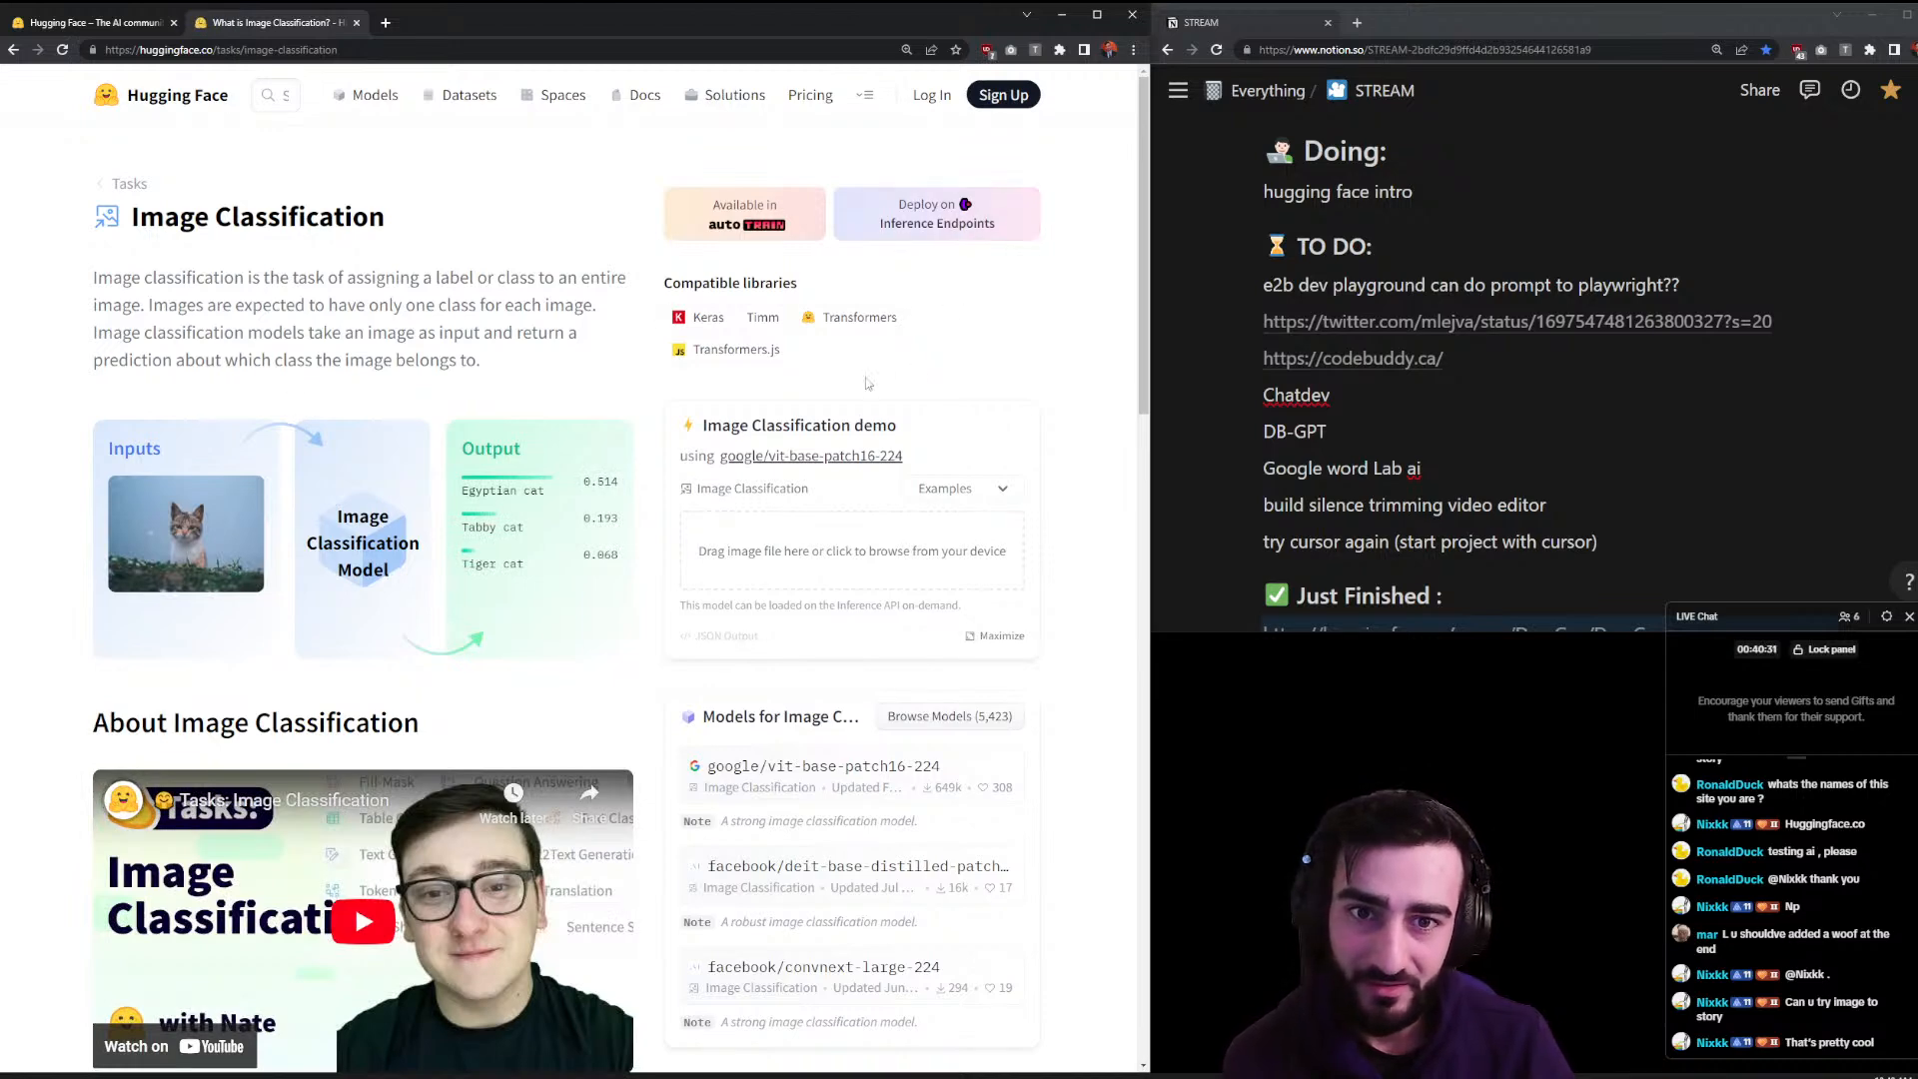
# - Browse the Tasks catalogue down to Reinforcement Learning and back to the top
pyautogui.scroll(-1, 877, 577)
pyautogui.scroll(-3, 874, 569)
pyautogui.scroll(2, 842, 411)
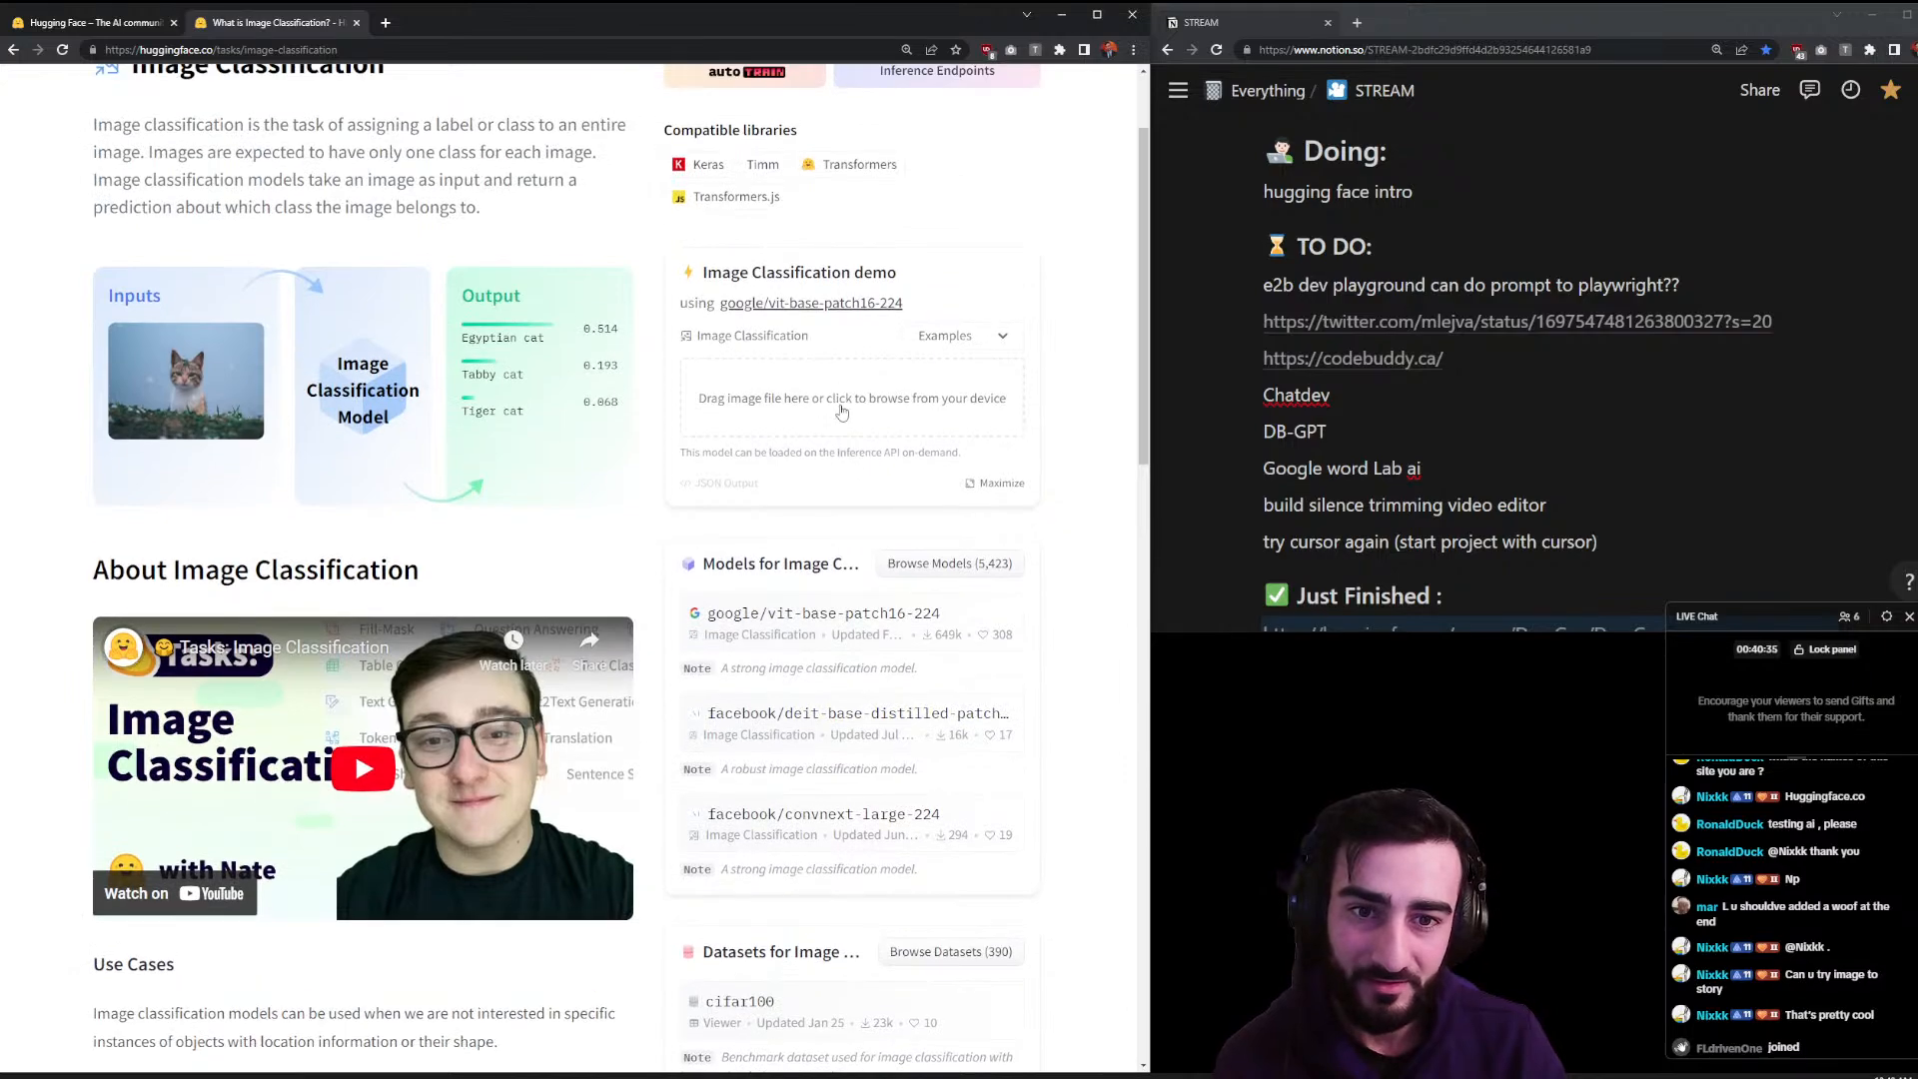
pyautogui.scroll(-8, 842, 412)
pyautogui.hotkey('alt', 'Left')
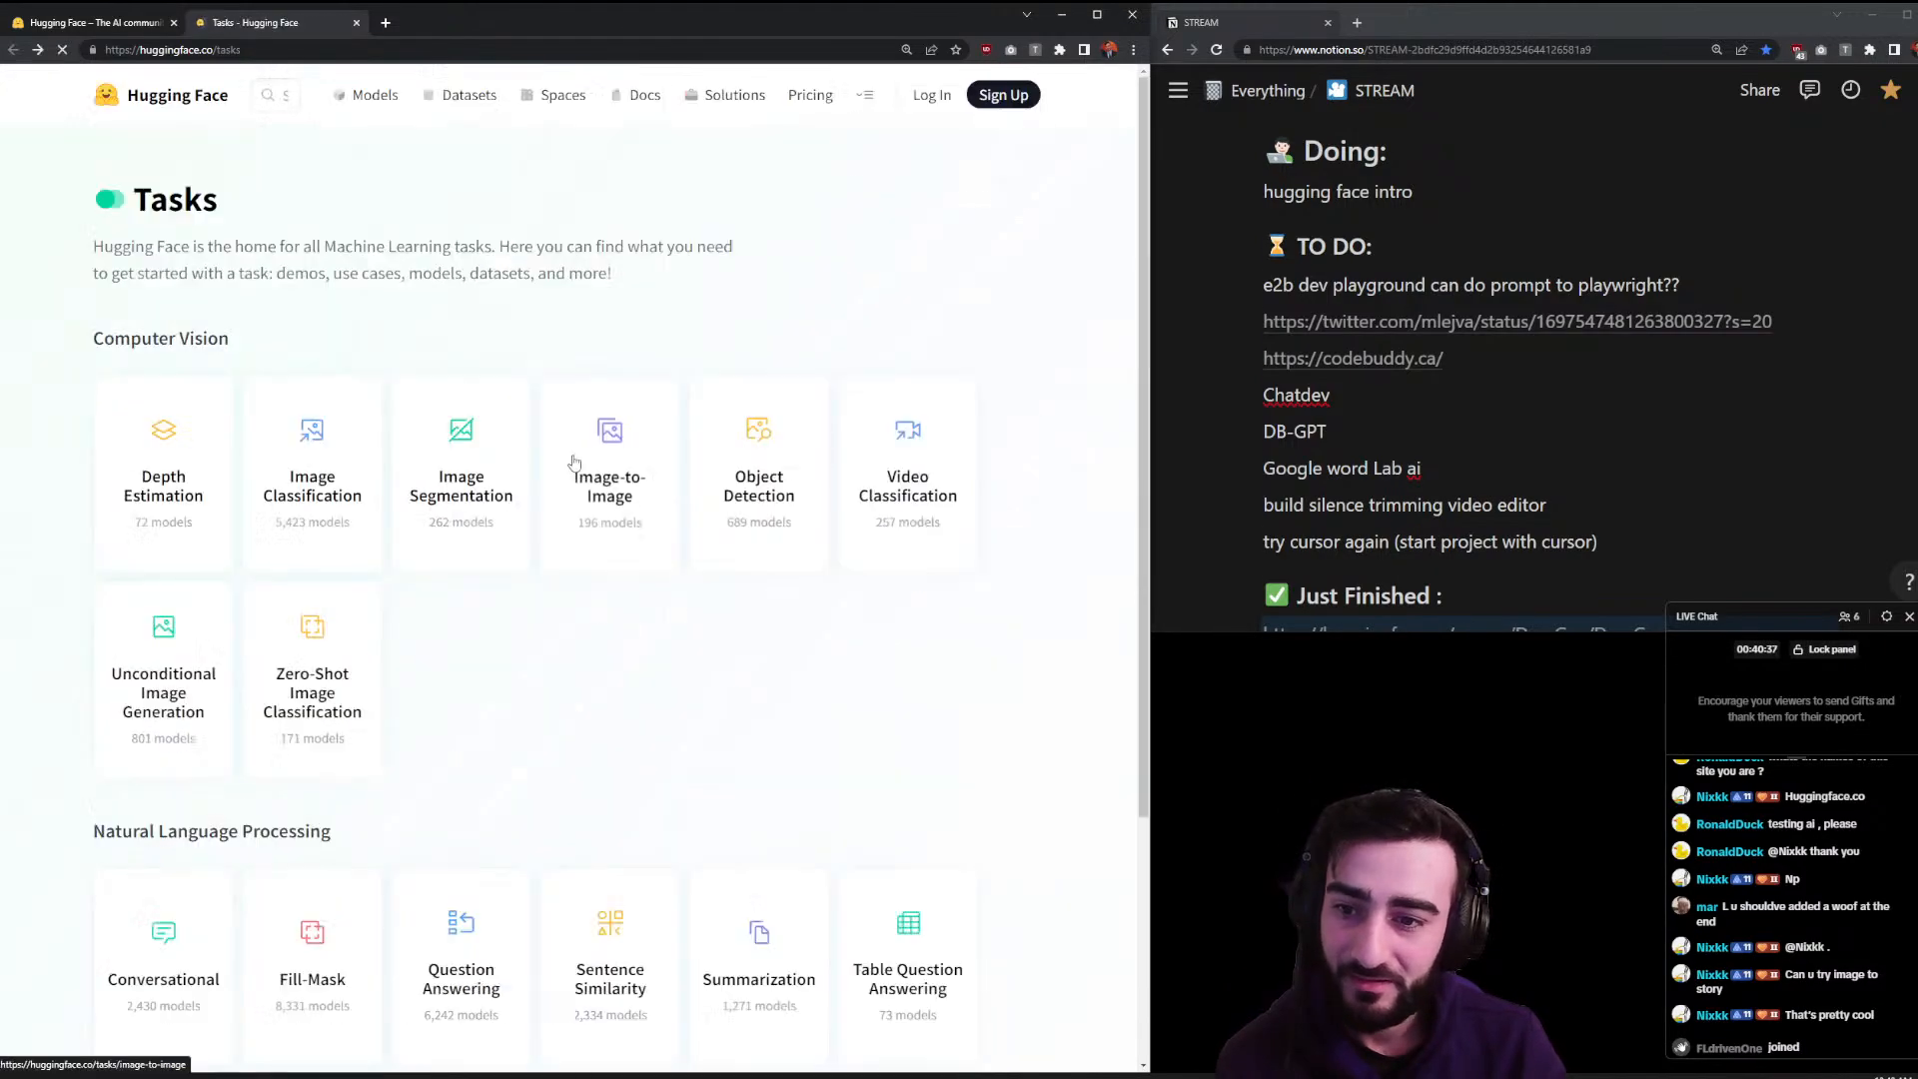
pyautogui.scroll(-2, 944, 589)
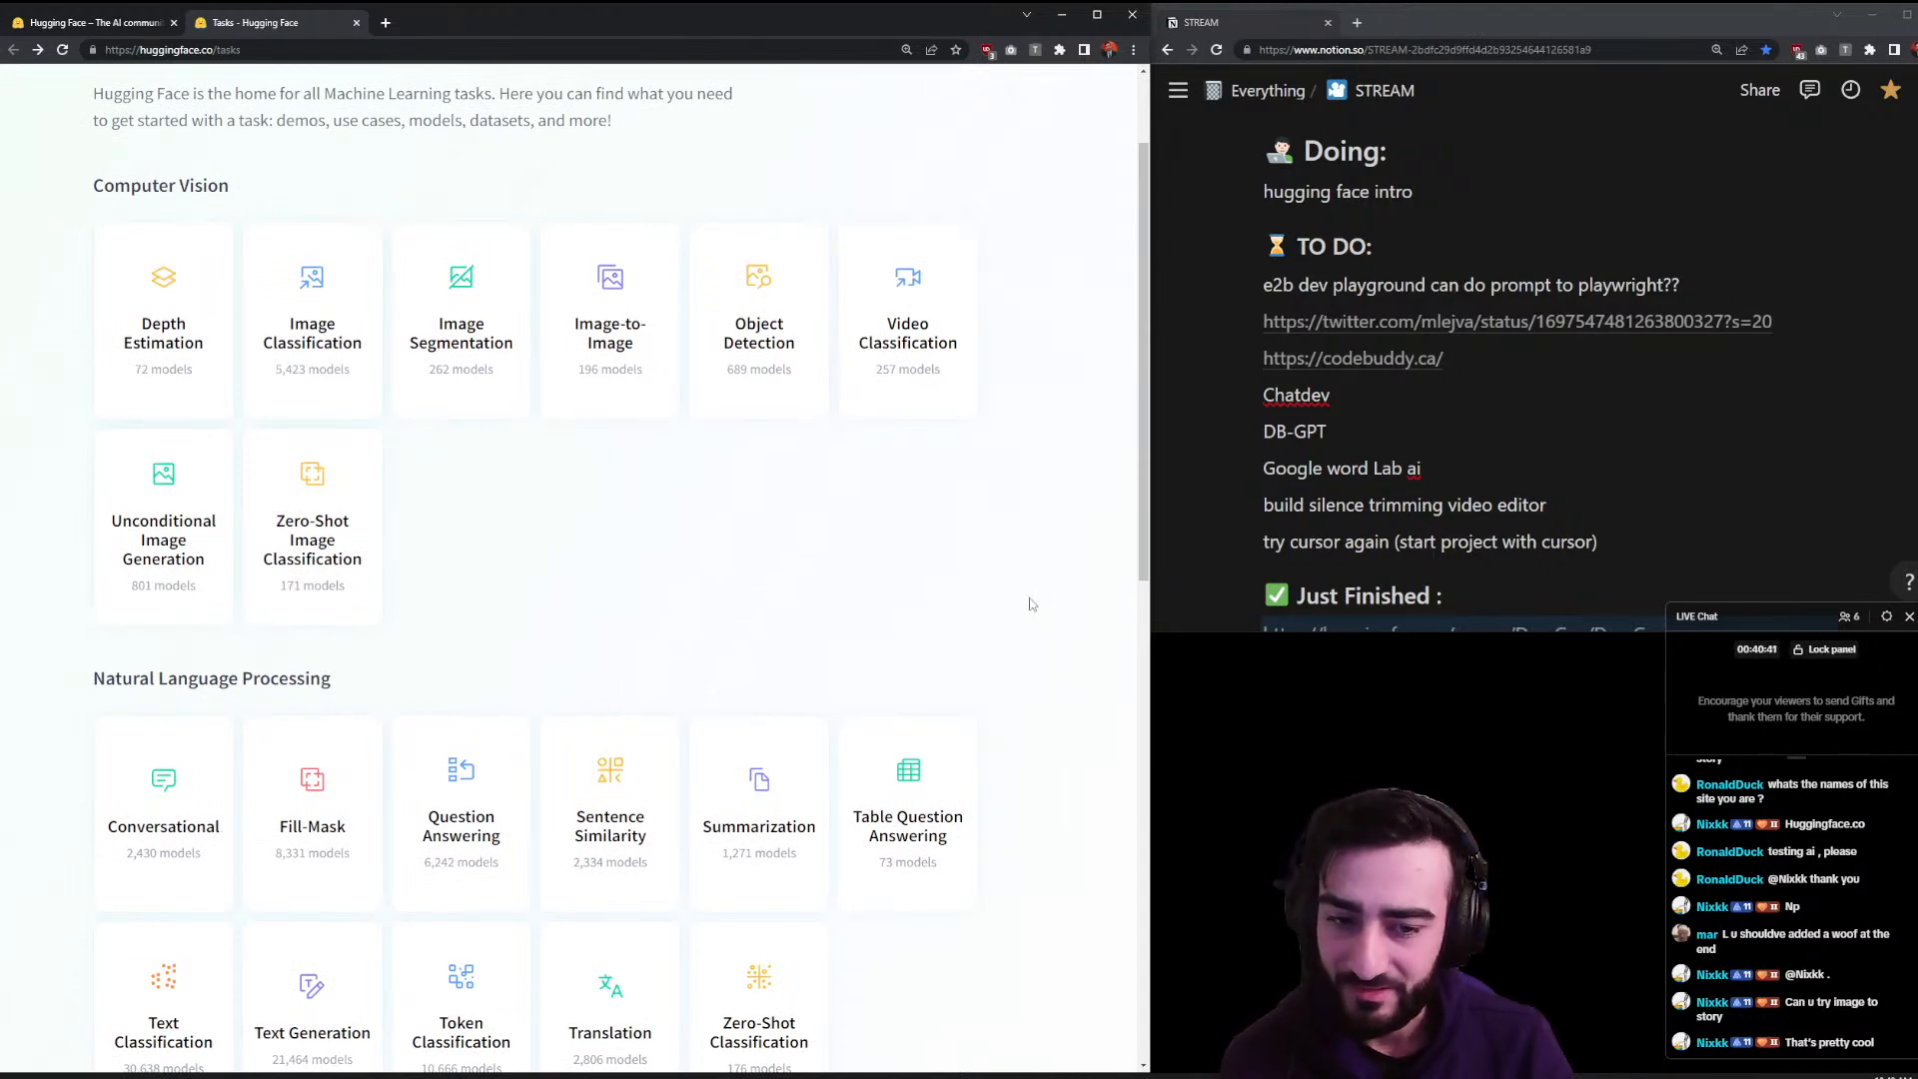
pyautogui.scroll(-4, 1031, 604)
pyautogui.scroll(-3, 921, 750)
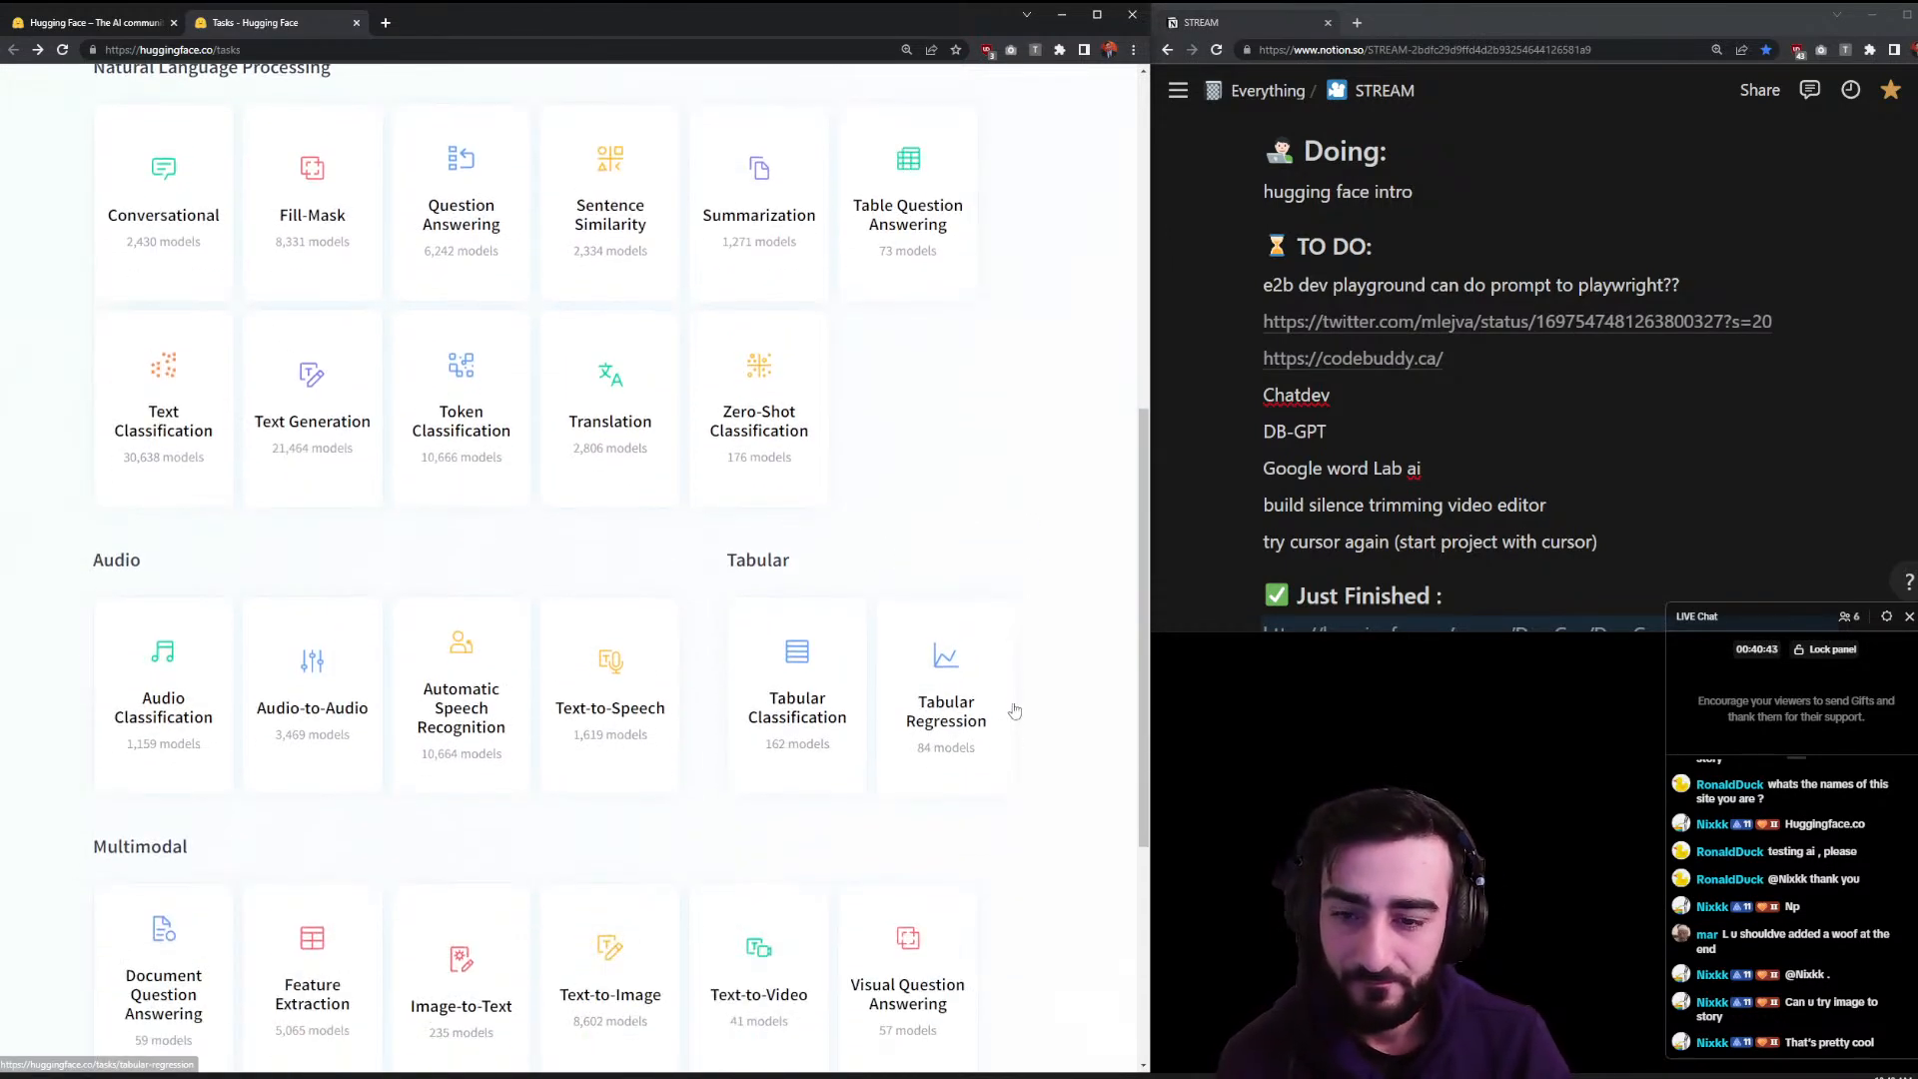
pyautogui.scroll(2, 1004, 640)
pyautogui.scroll(1, 1004, 637)
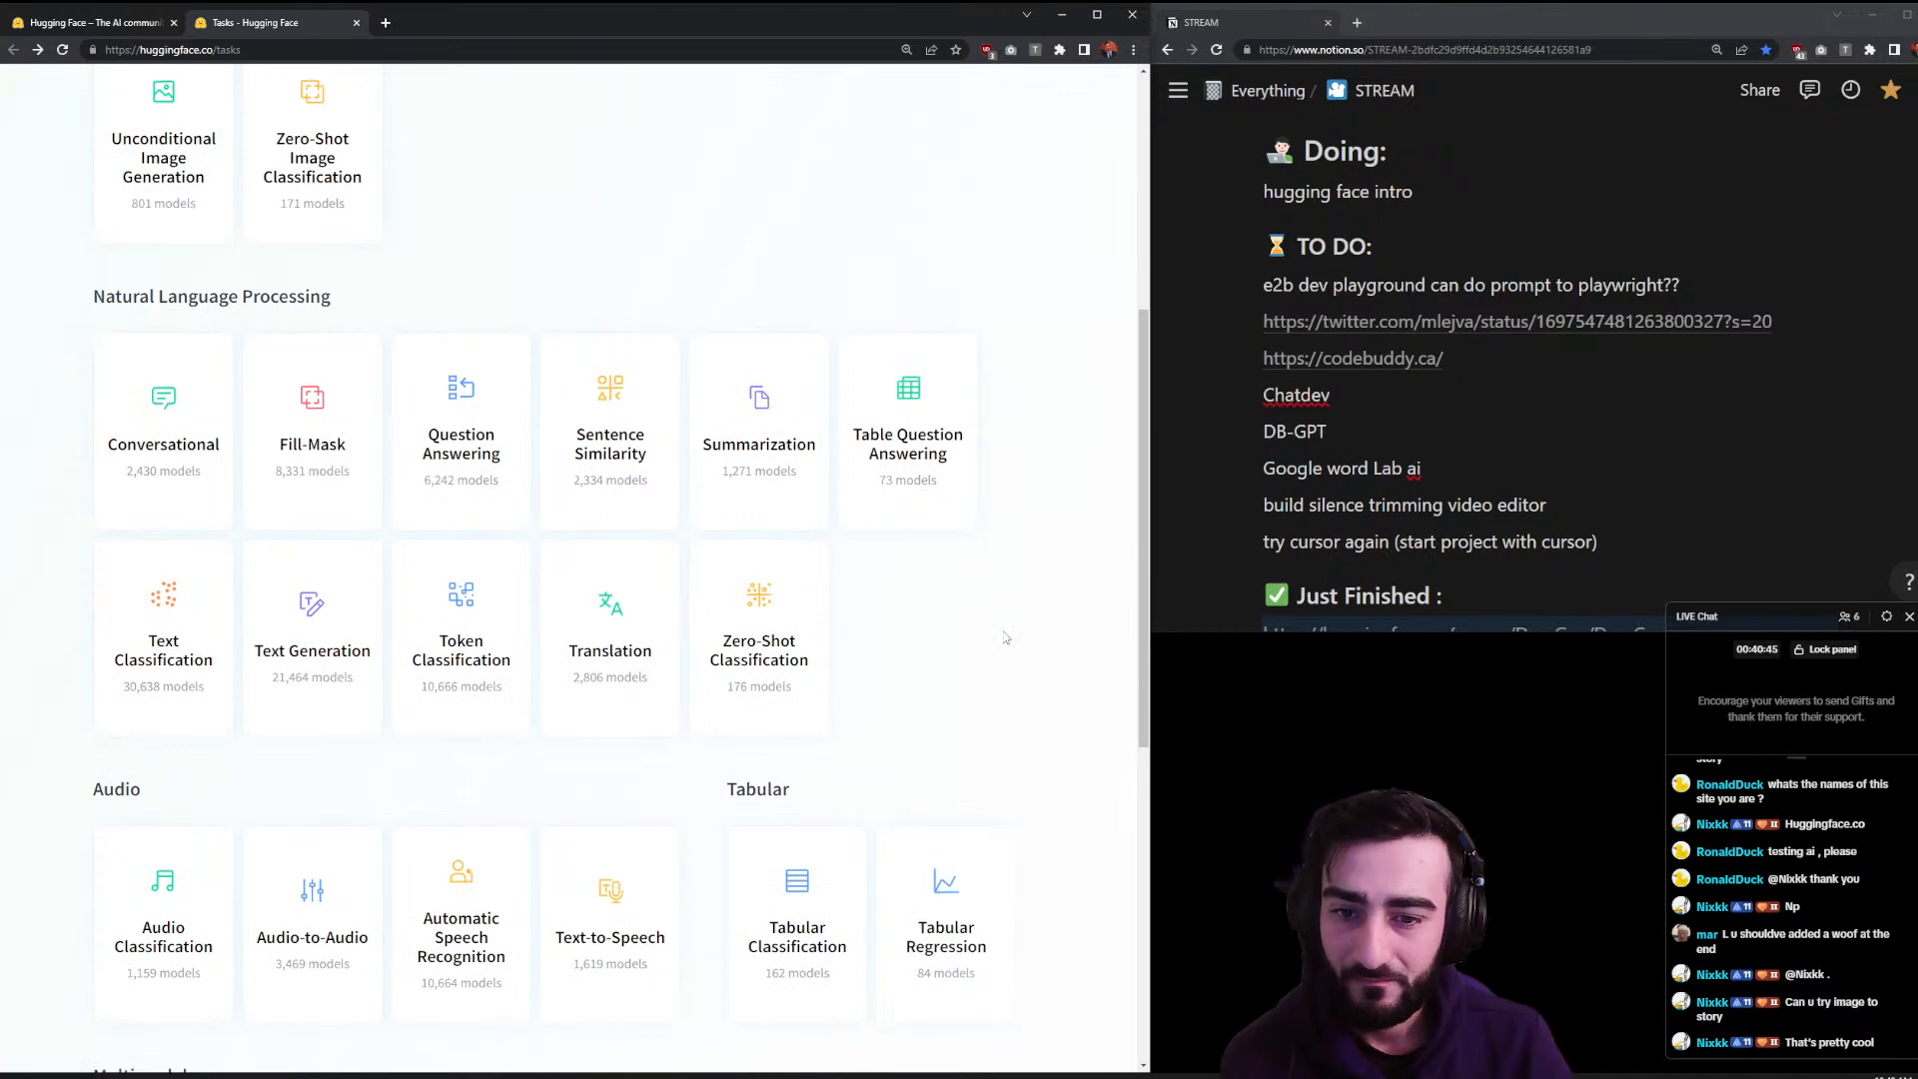
pyautogui.scroll(-7, 1002, 634)
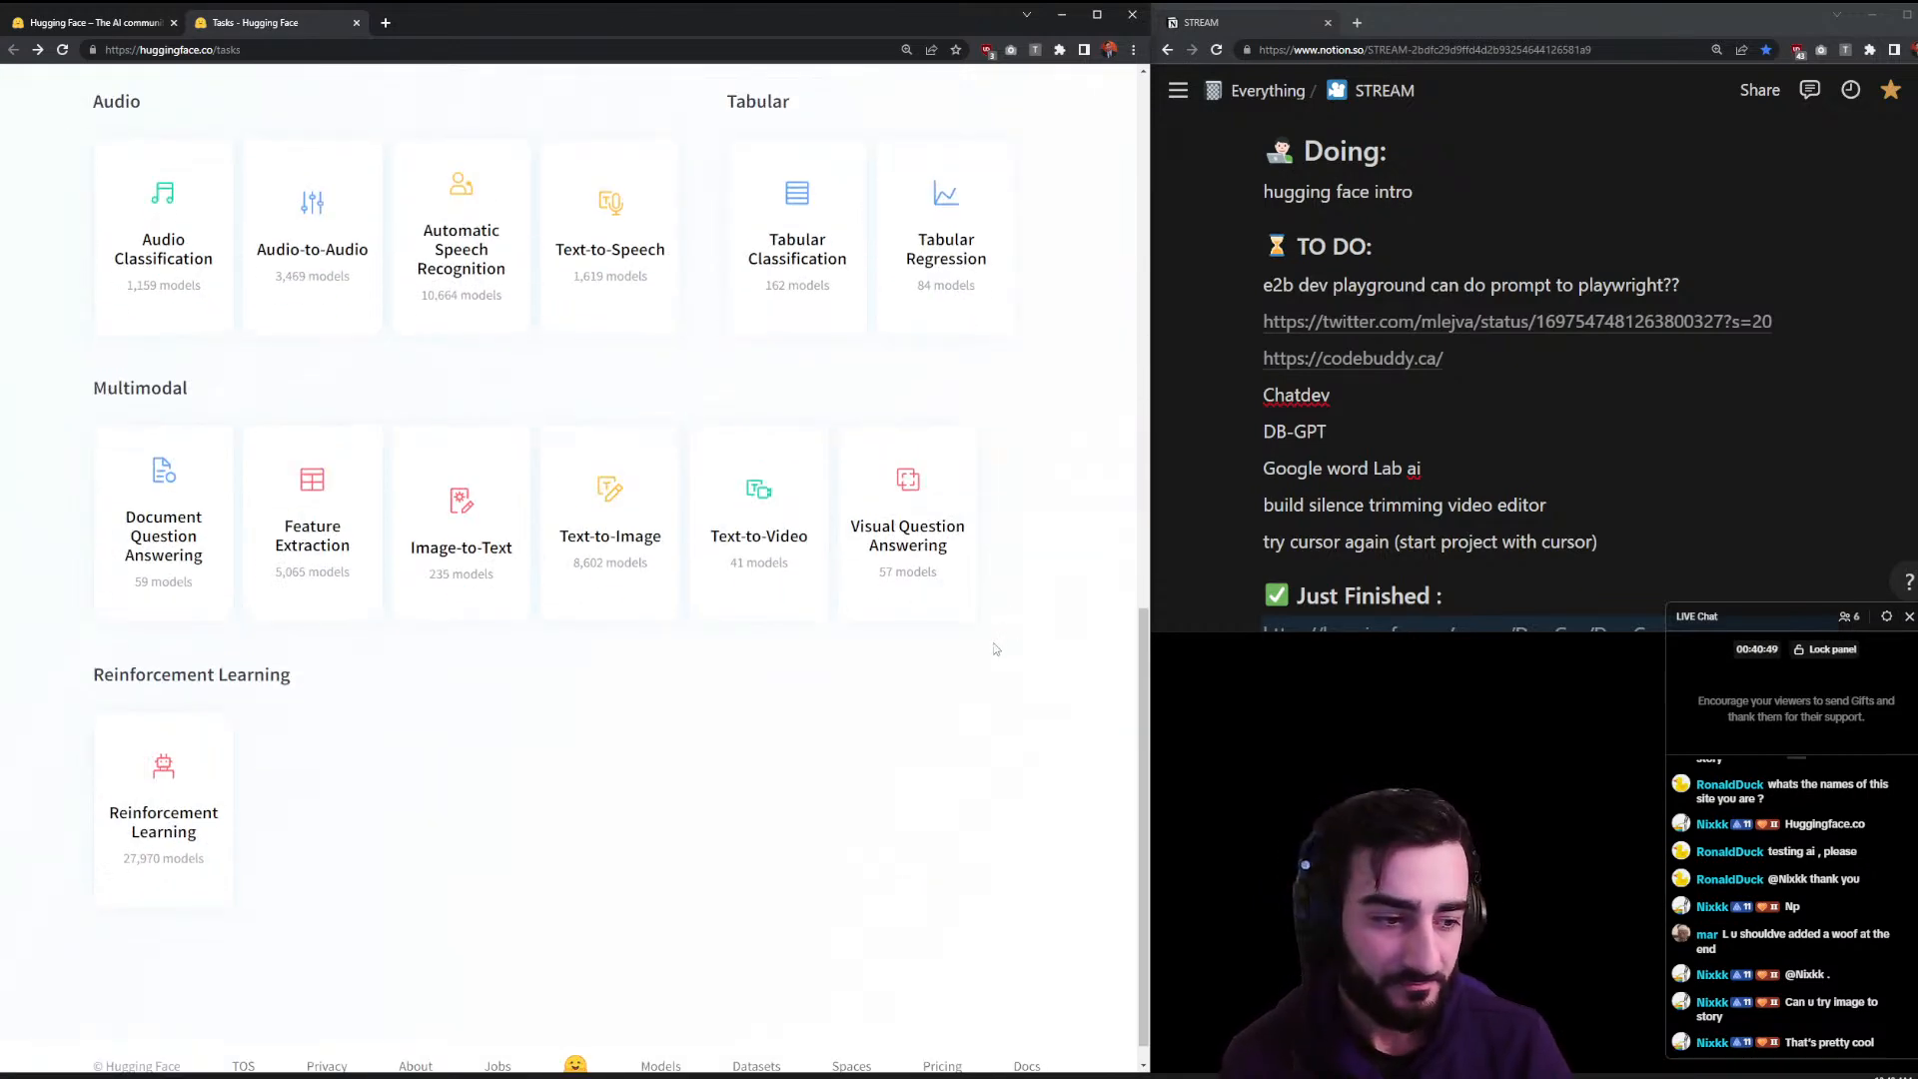
pyautogui.scroll(12, 994, 649)
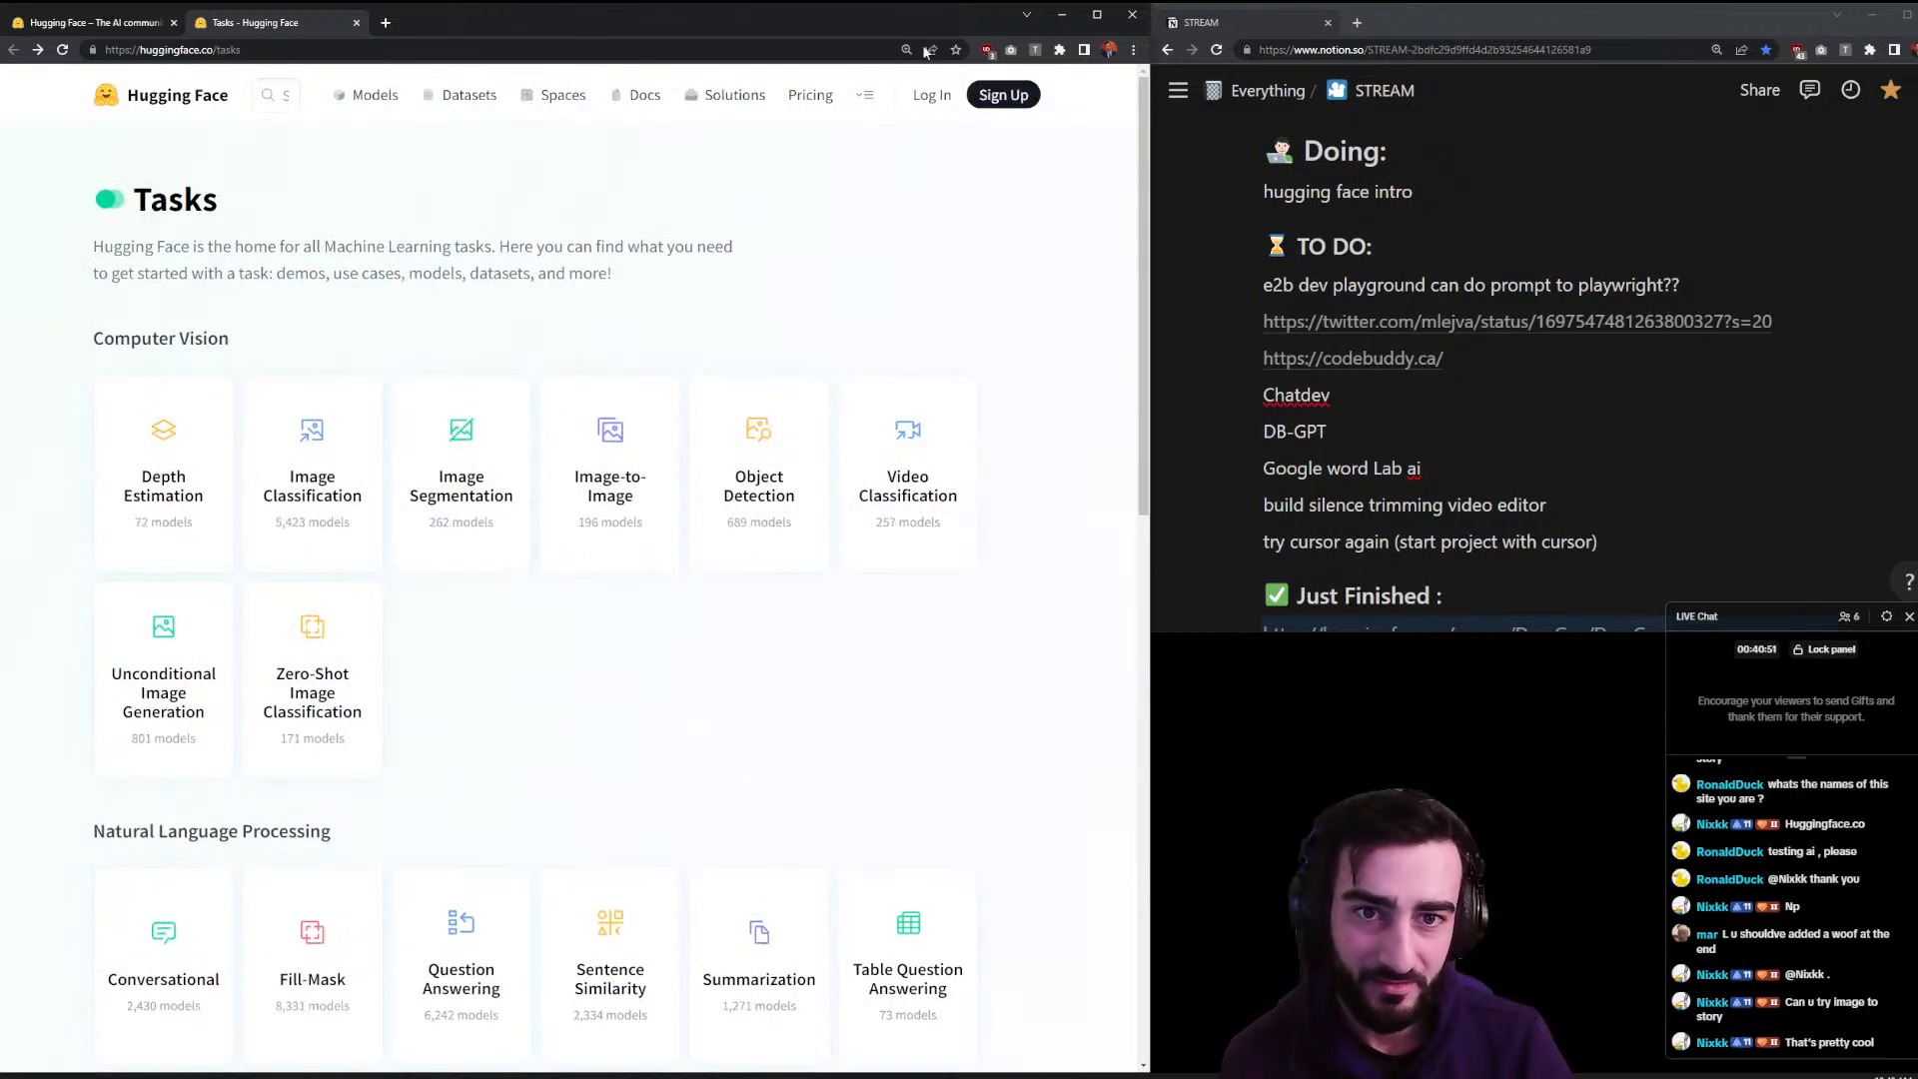
pyautogui.click(868, 97)
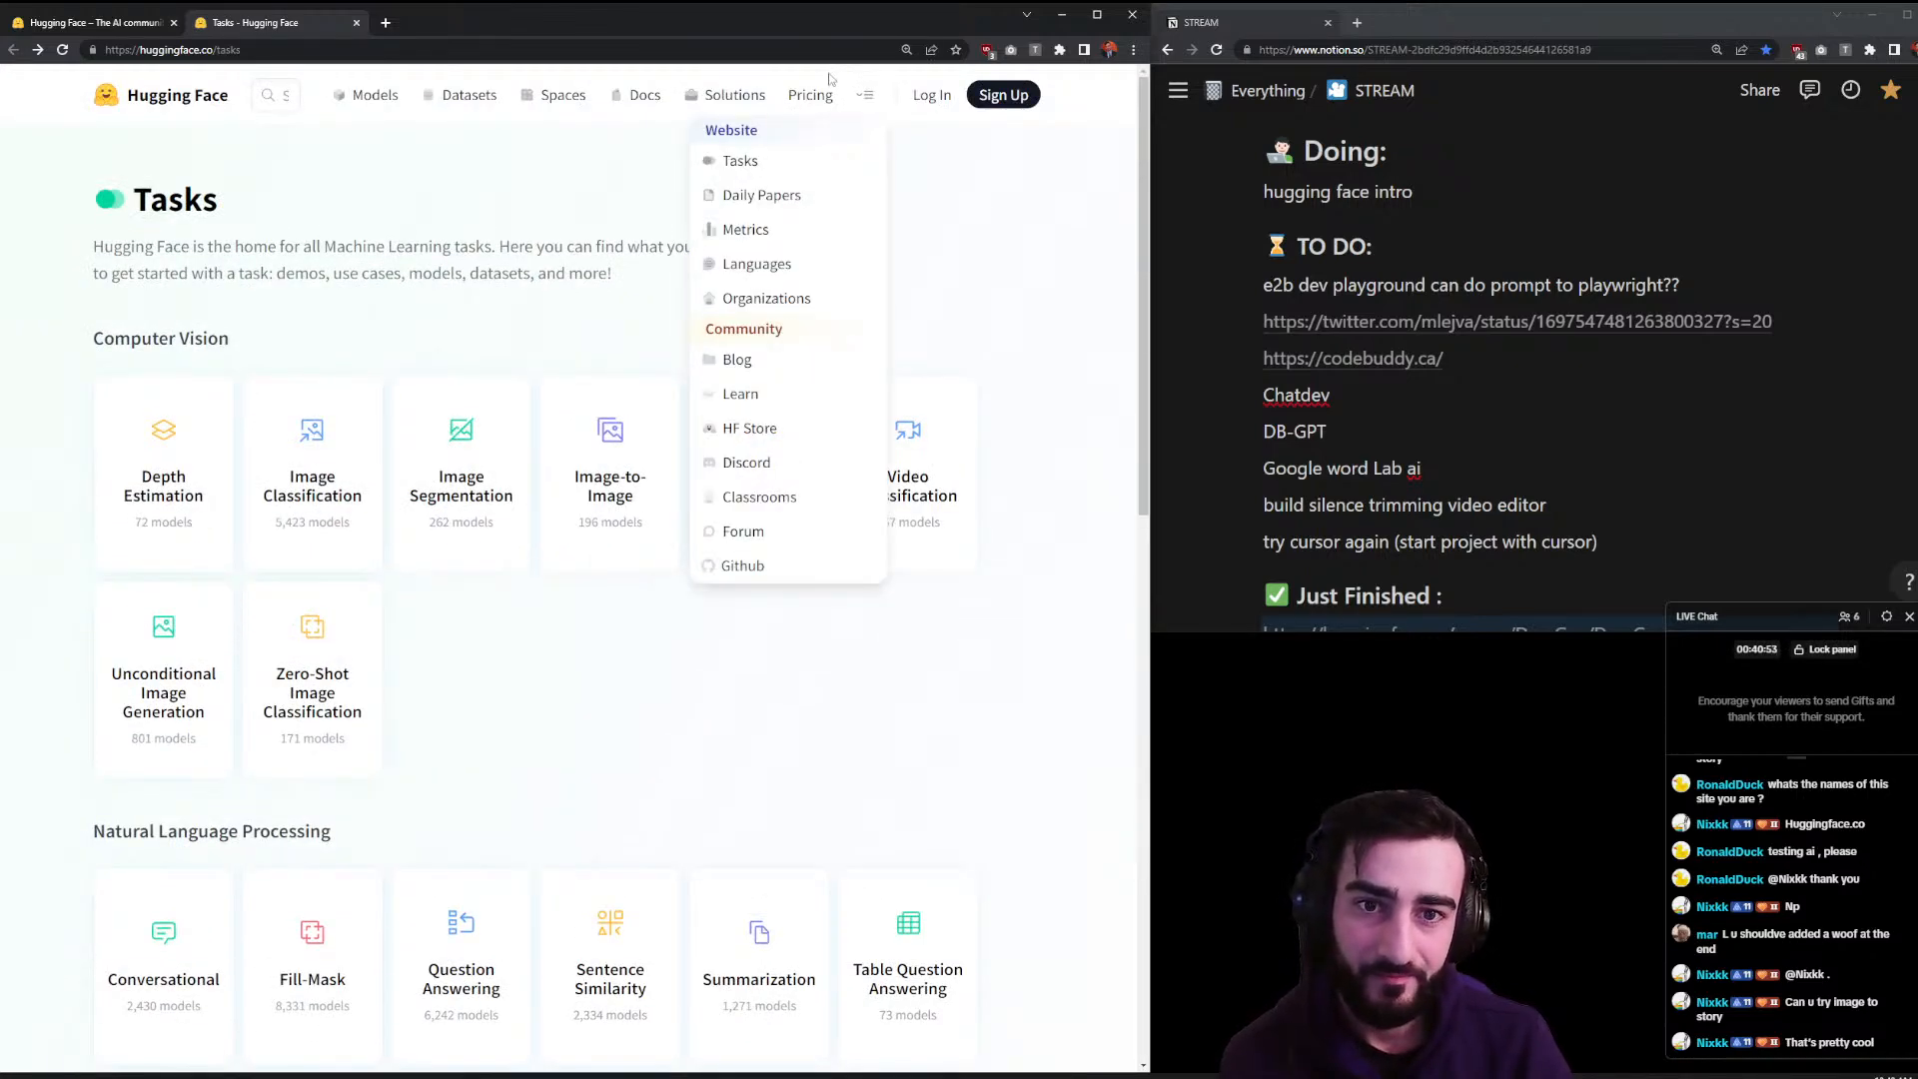
# - Open Daily Papers and read the VideoGen paper page in a new tab
pyautogui.click(764, 197)
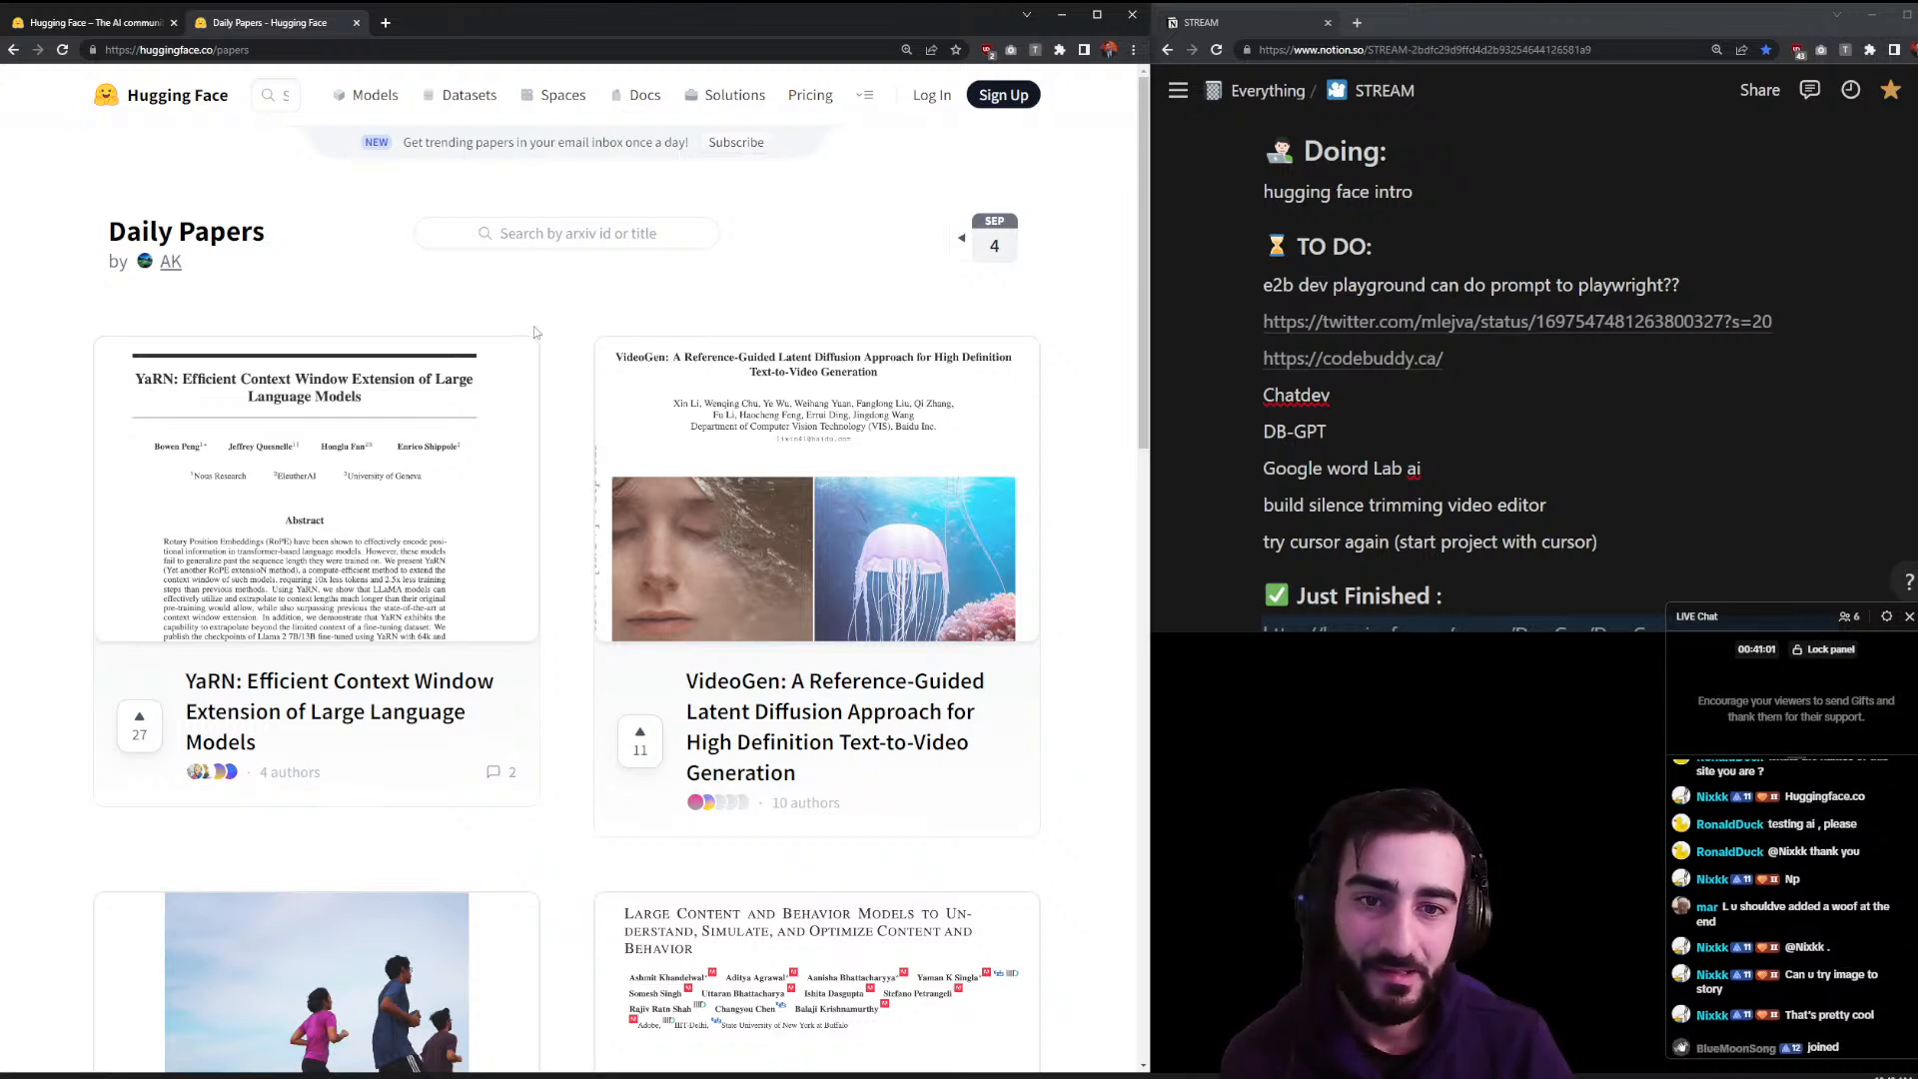
pyautogui.middleClick(689, 401)
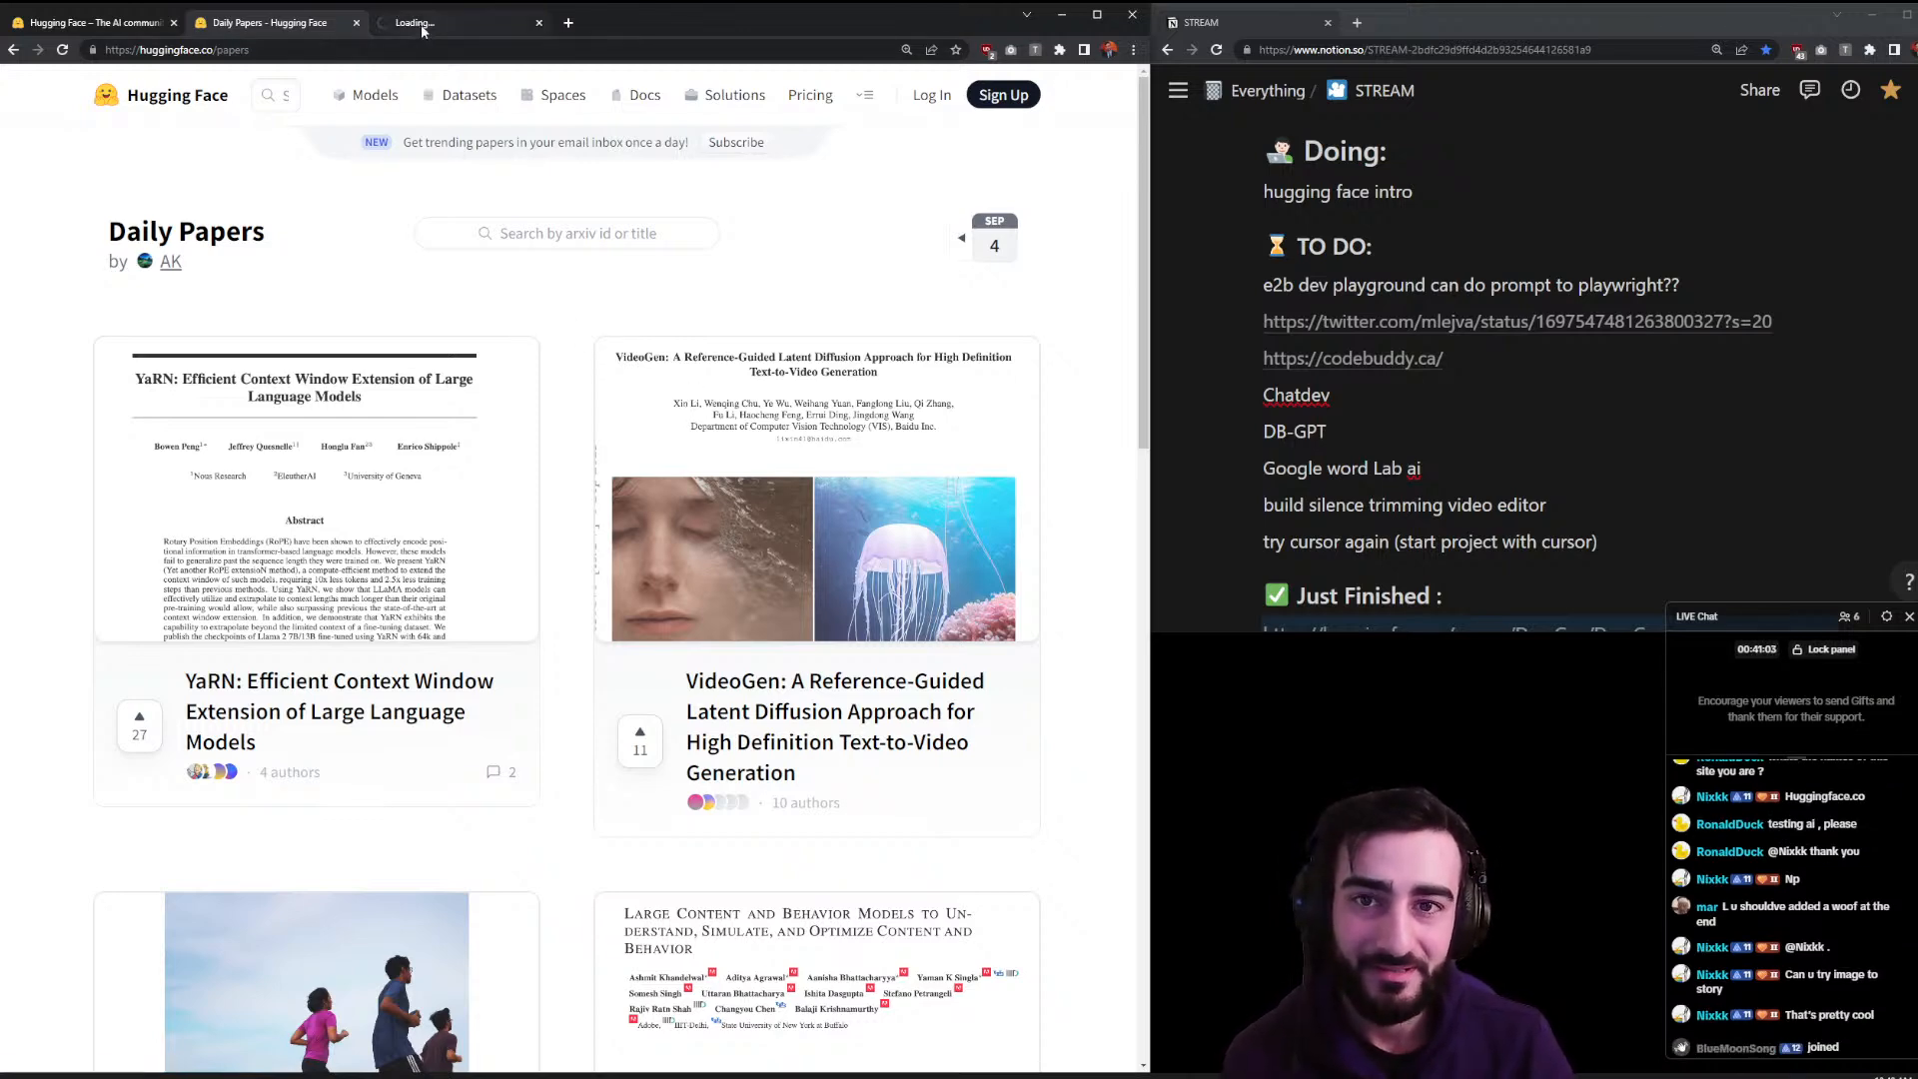
pyautogui.click(431, 22)
pyautogui.scroll(-5, 319, 529)
pyautogui.scroll(5, 439, 520)
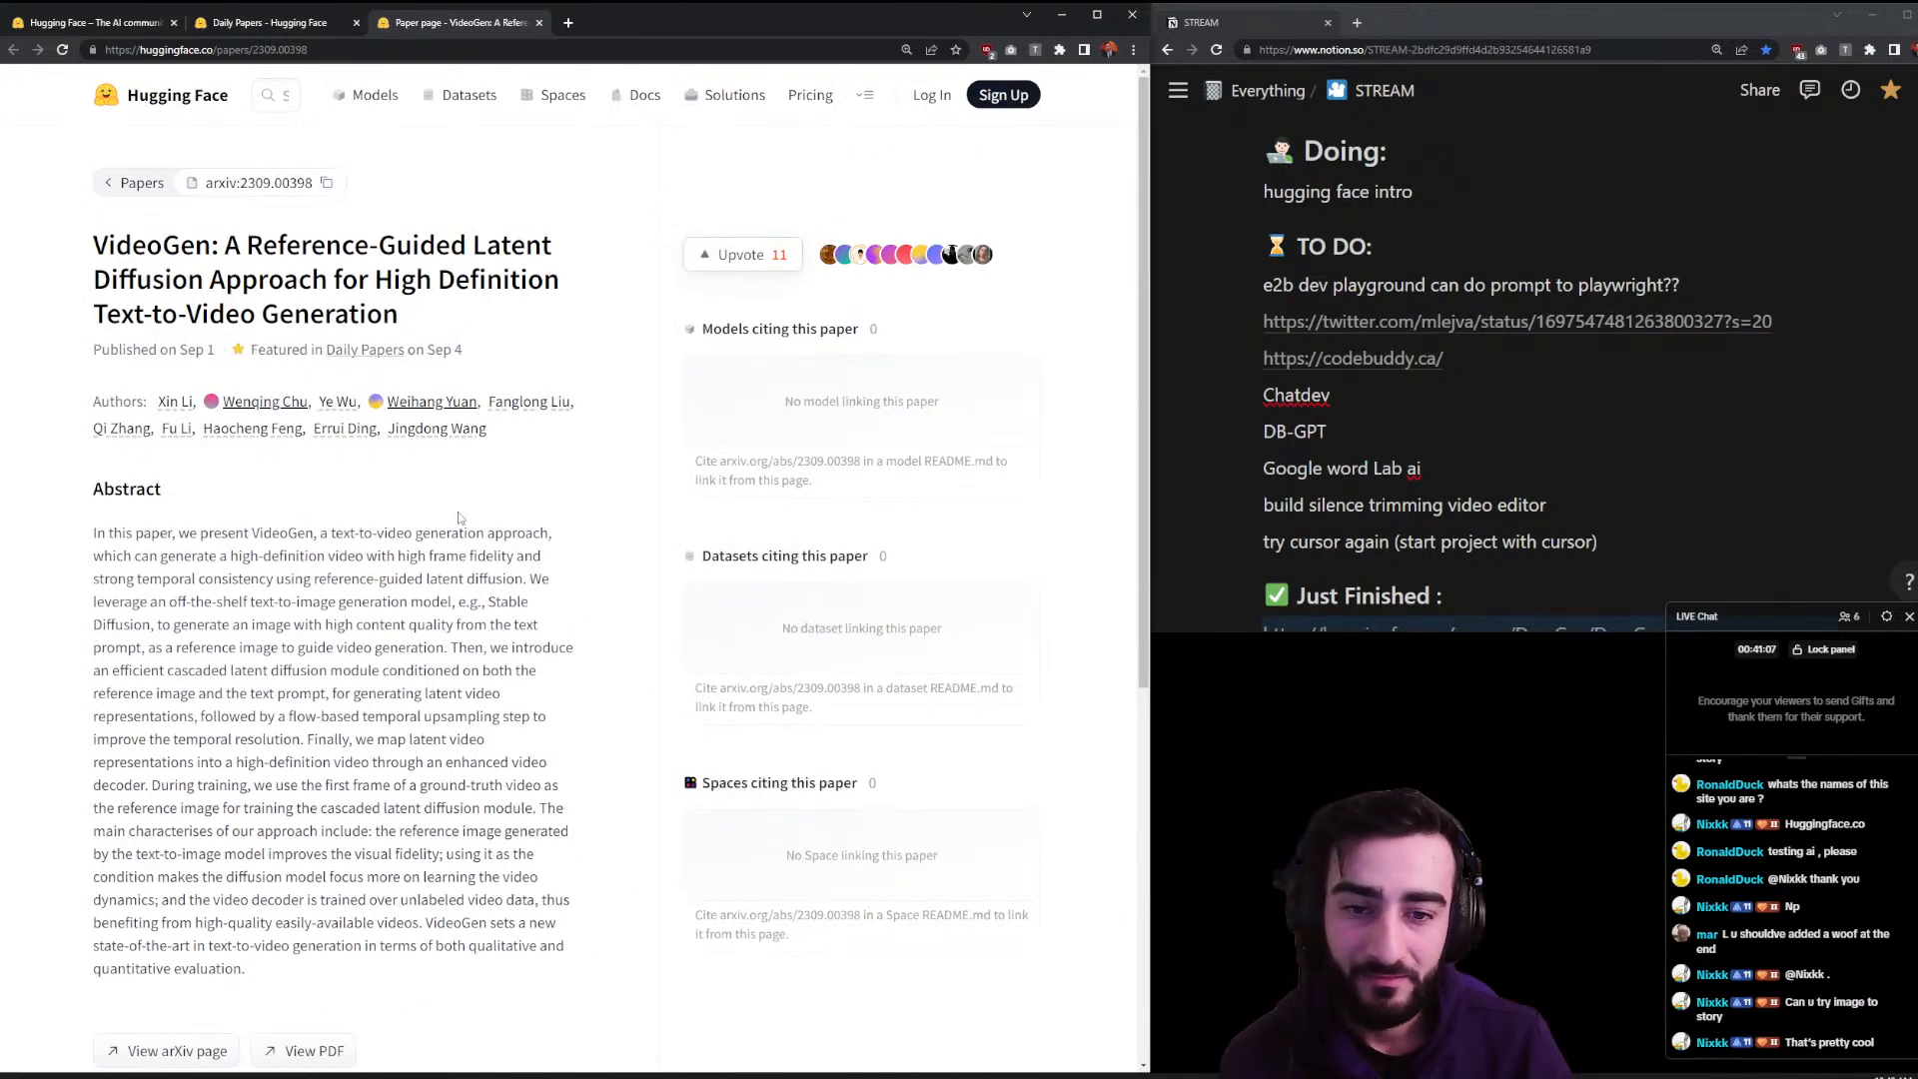
pyautogui.scroll(-3, 775, 449)
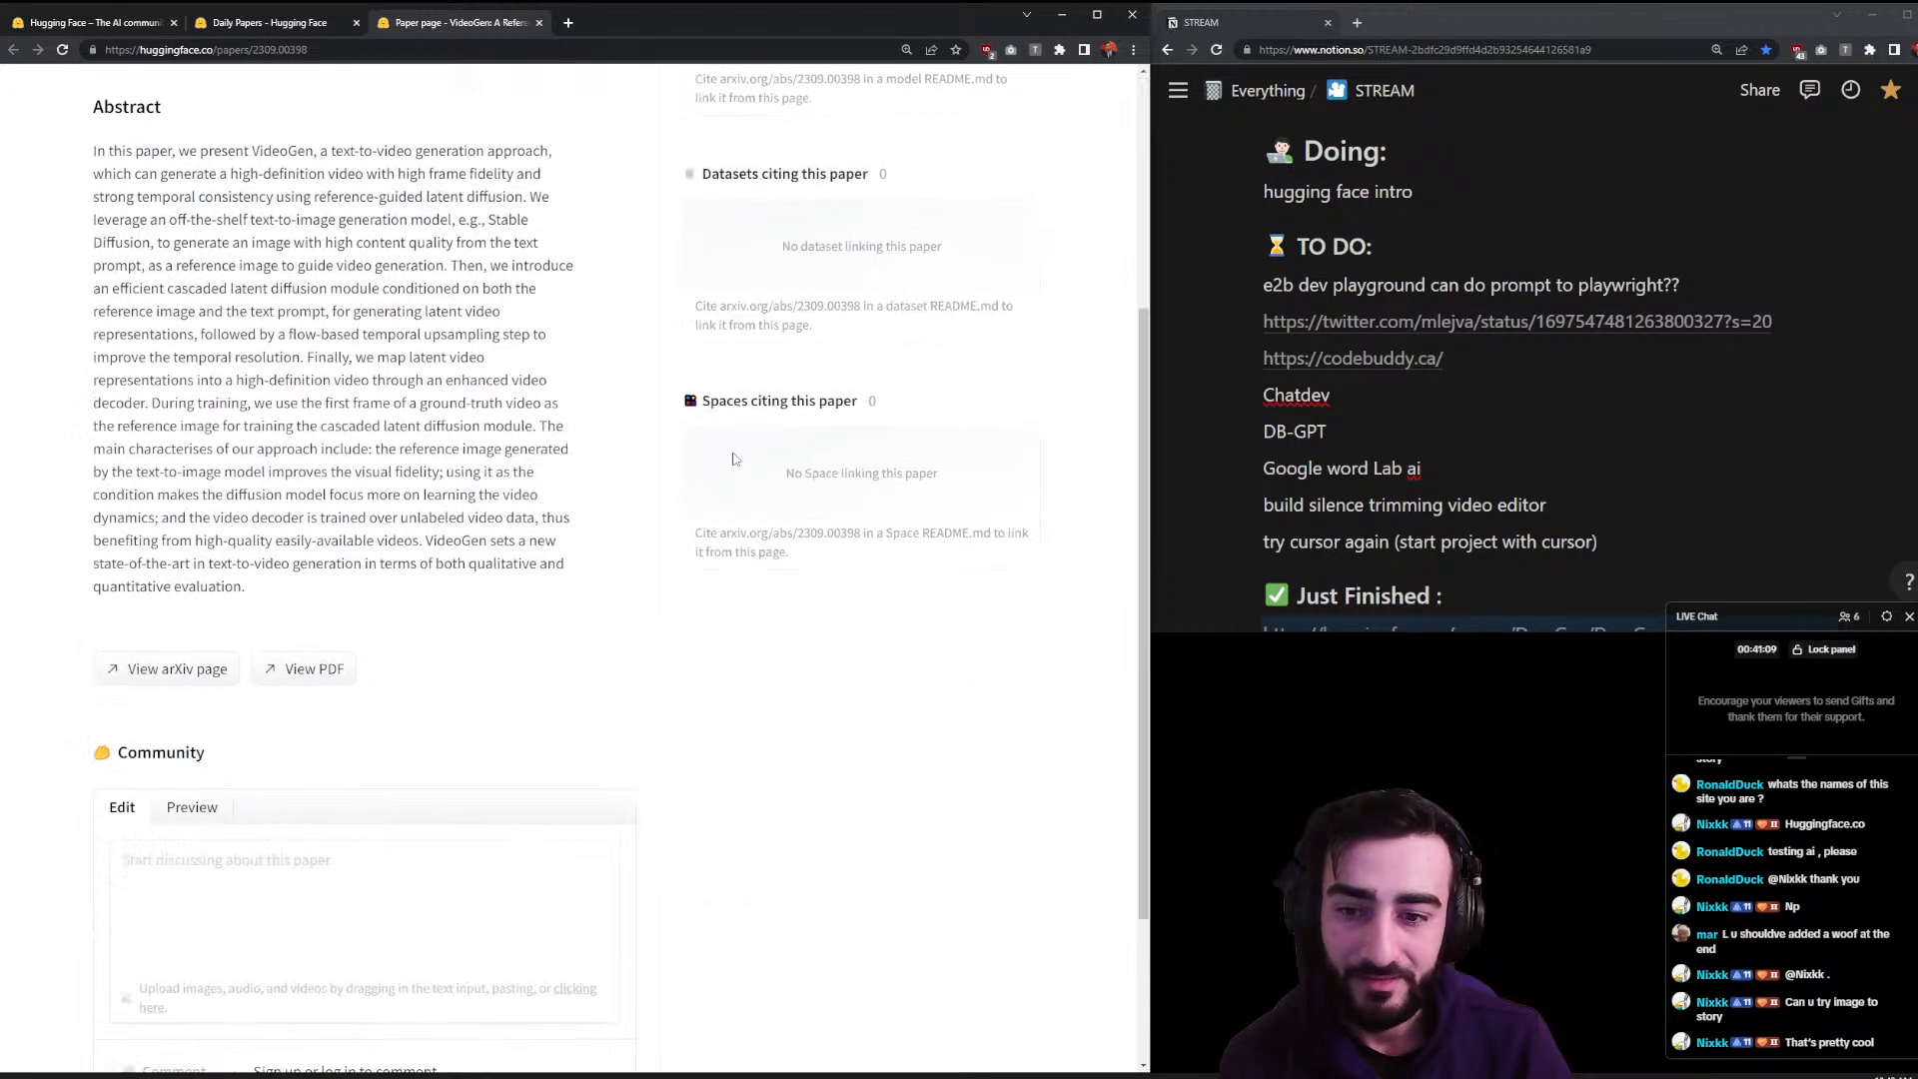
# - Open VideoGen's arXiv PDF and close the paper page, returning to Daily Papers
pyautogui.click(297, 666)
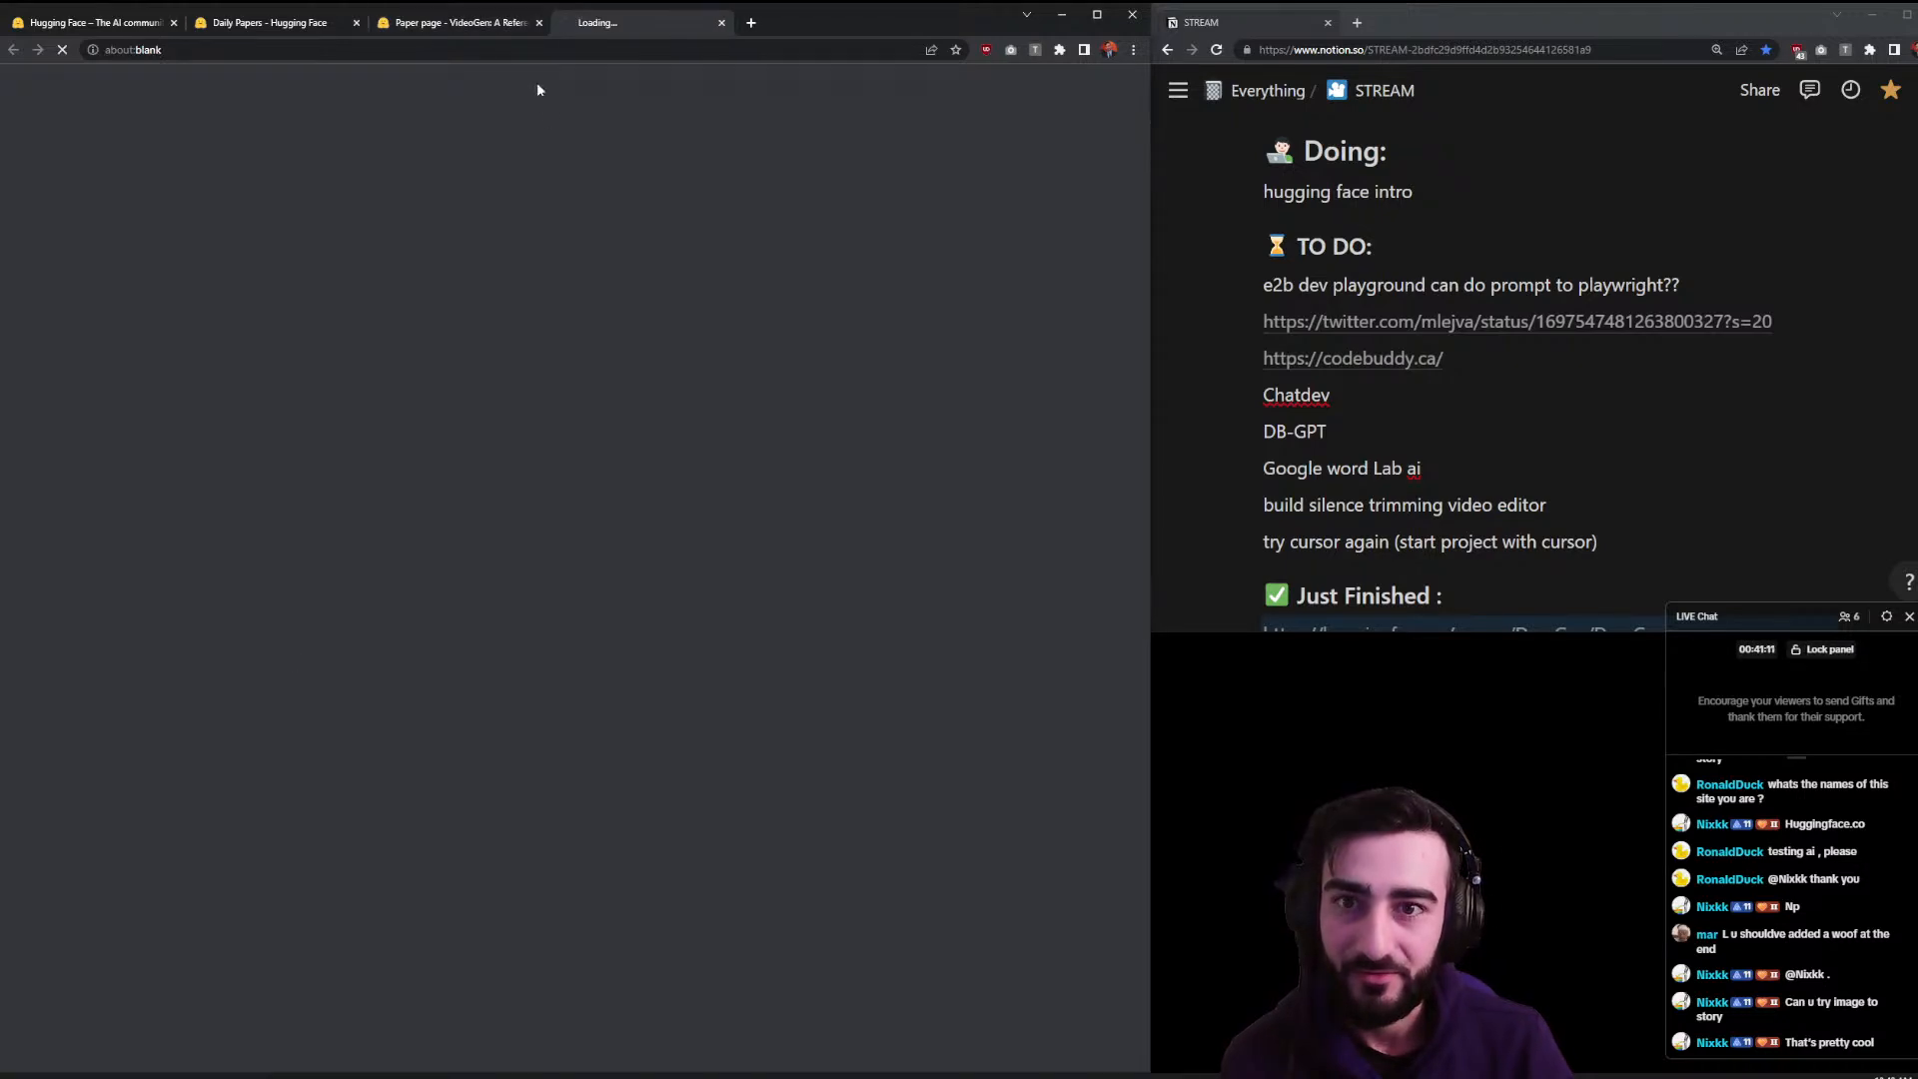
pyautogui.click(537, 28)
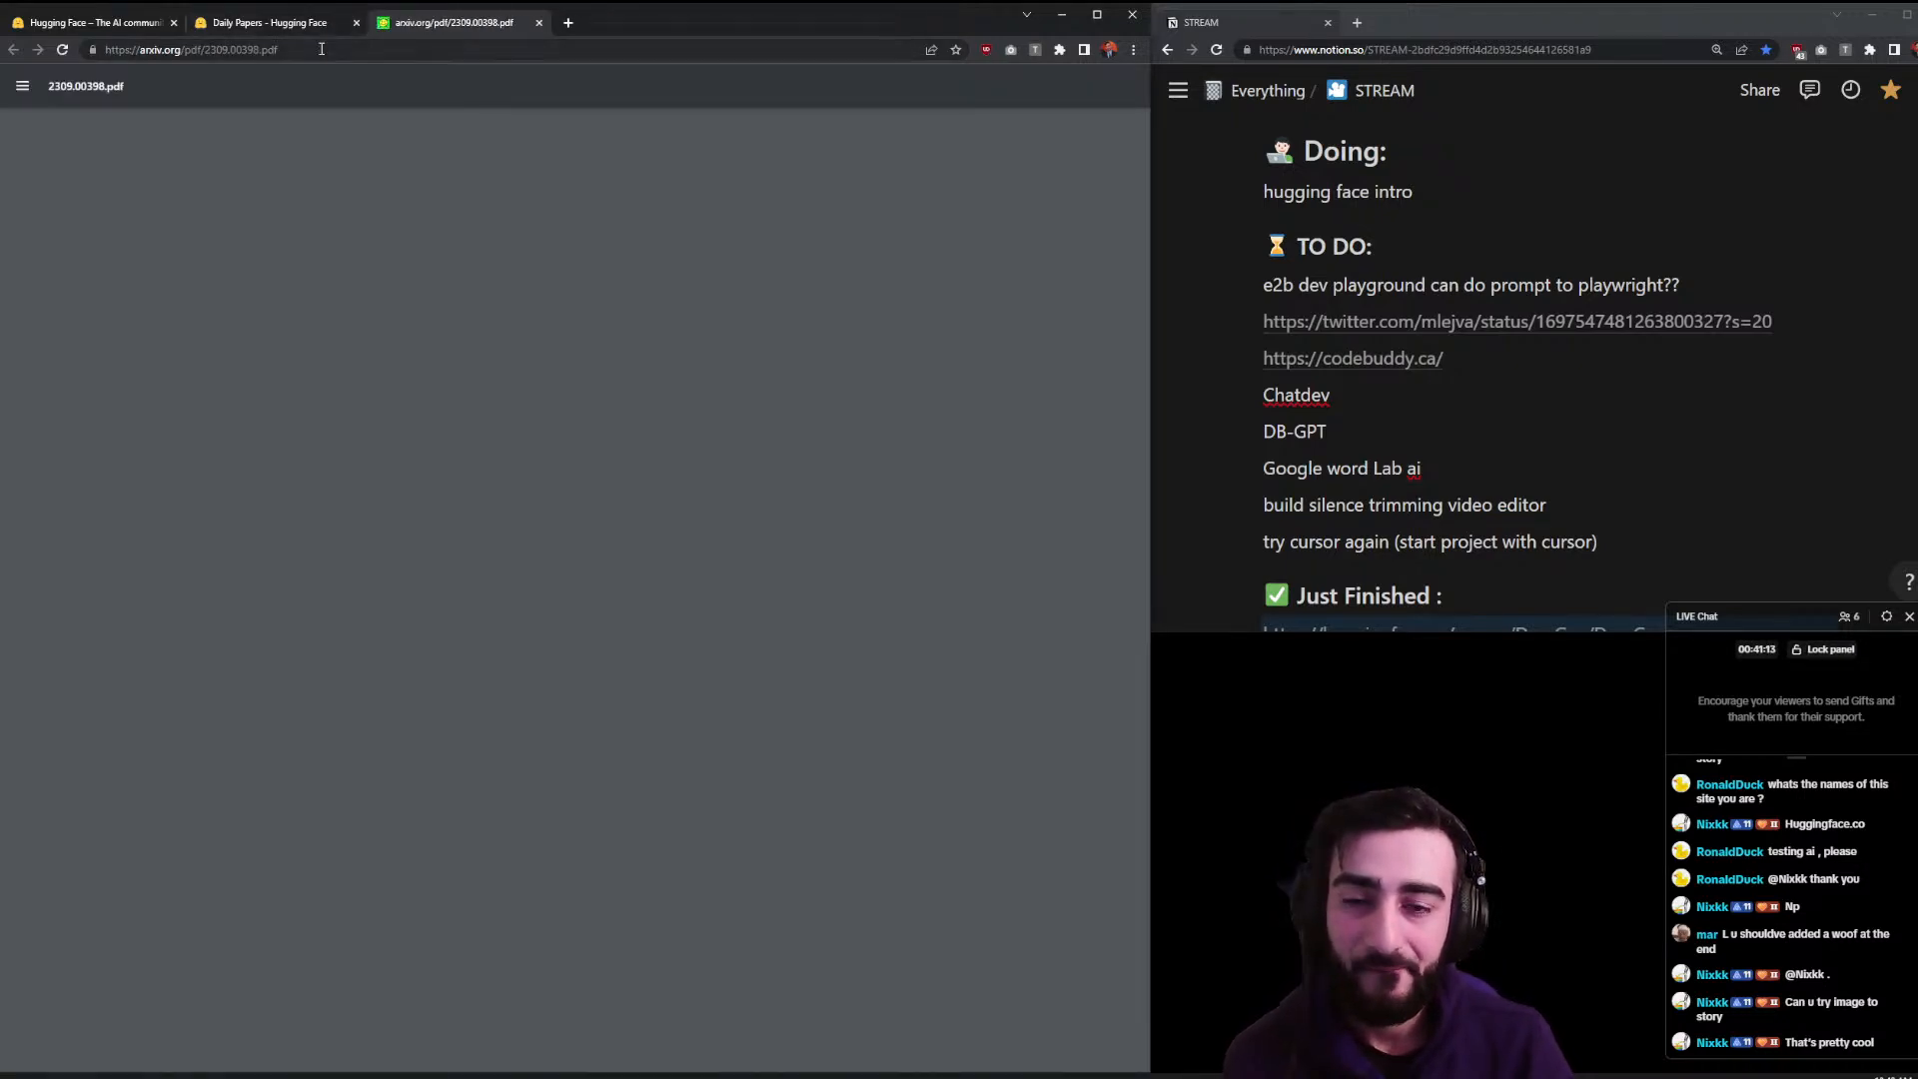
pyautogui.click(313, 25)
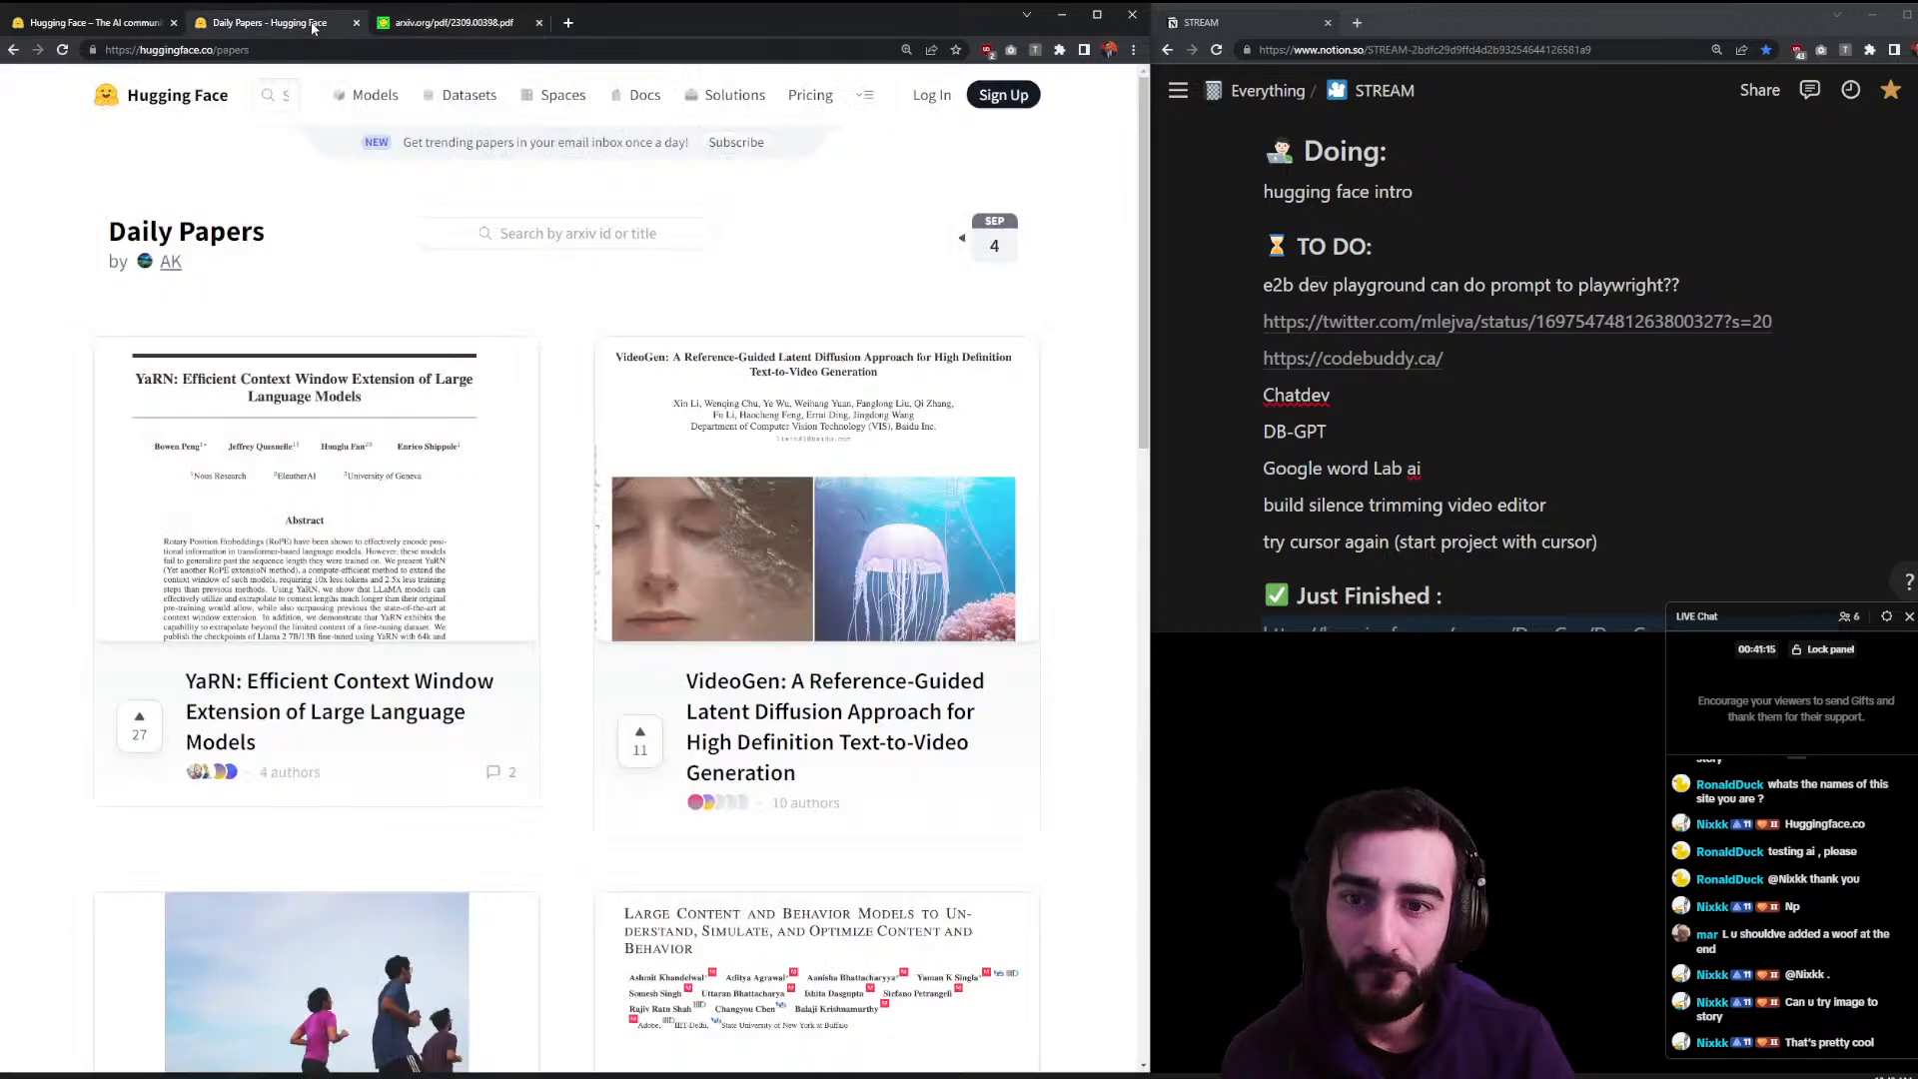
# - Scroll the Daily Papers list past the FACET preview, then close the arXiv PDF tab
pyautogui.scroll(-5, 528, 499)
pyautogui.rightClick(238, 549)
pyautogui.click(553, 594)
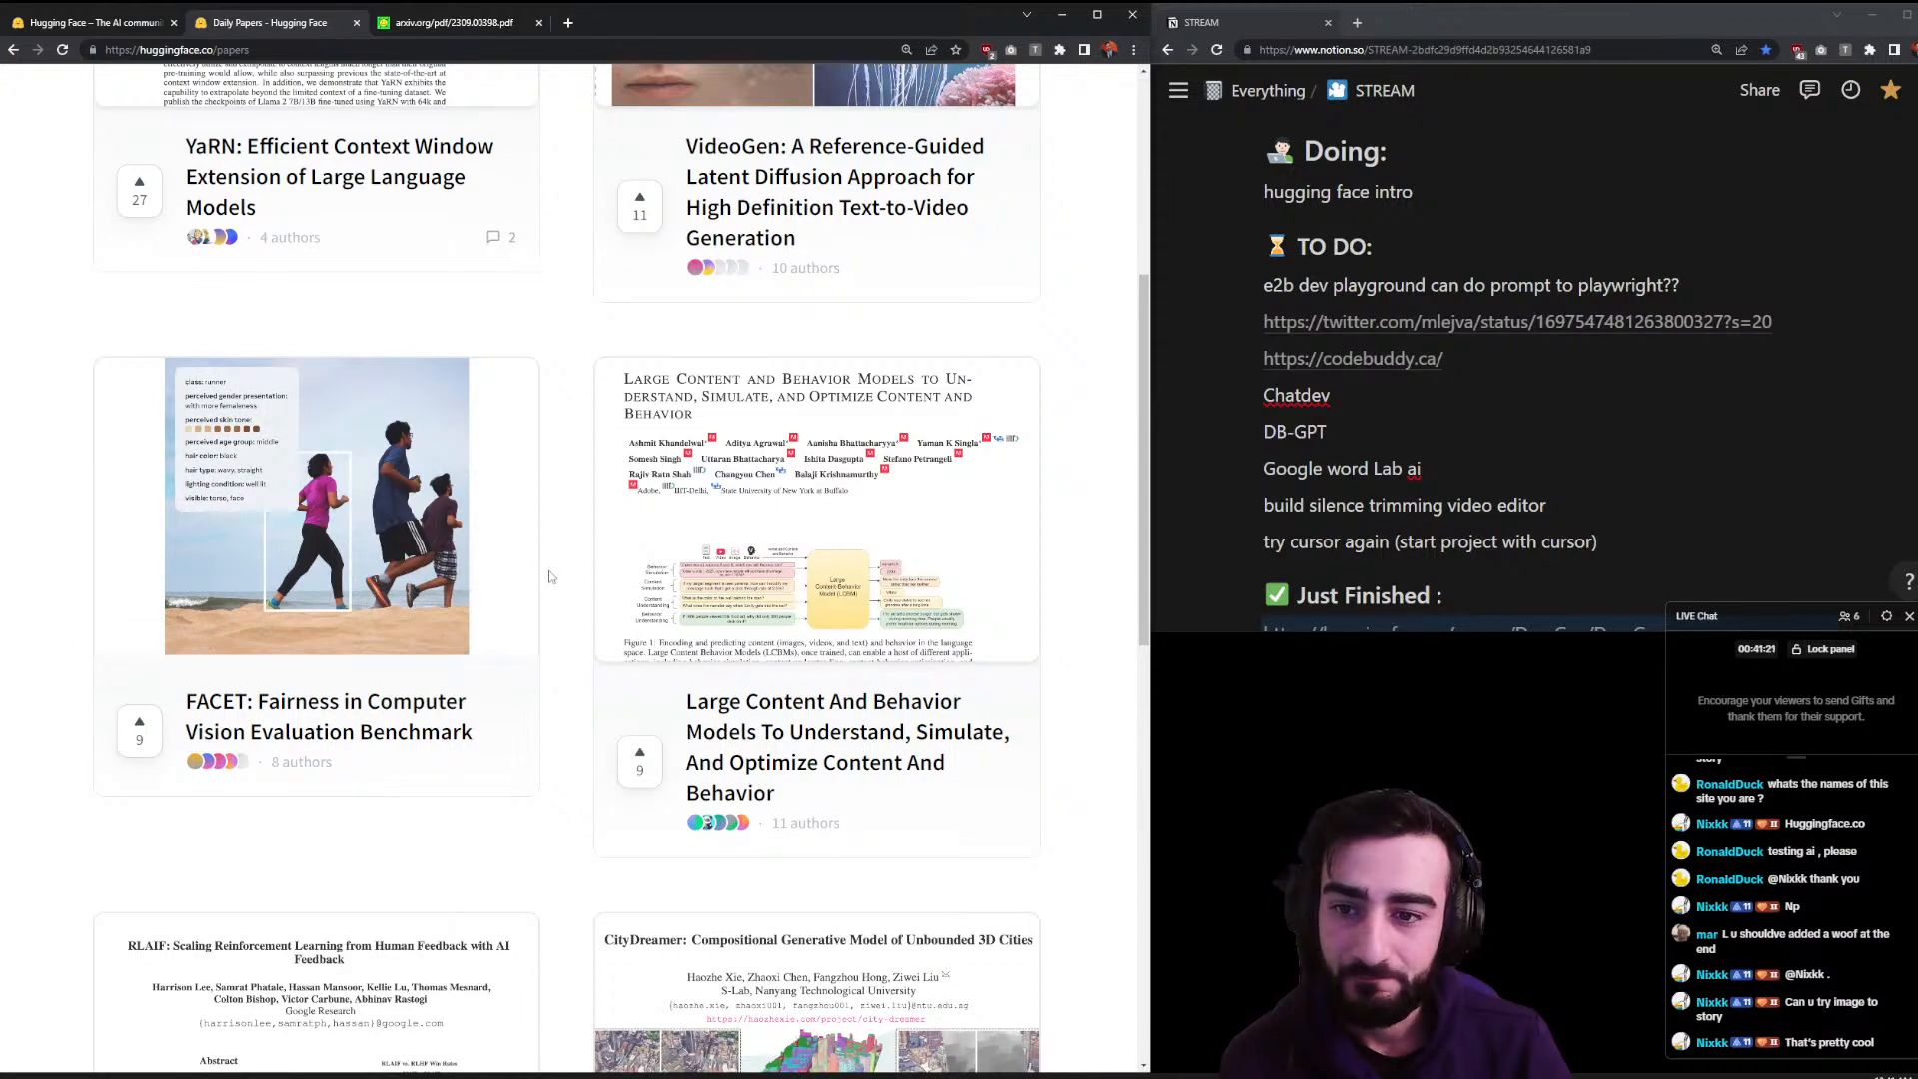
pyautogui.scroll(-5, 549, 576)
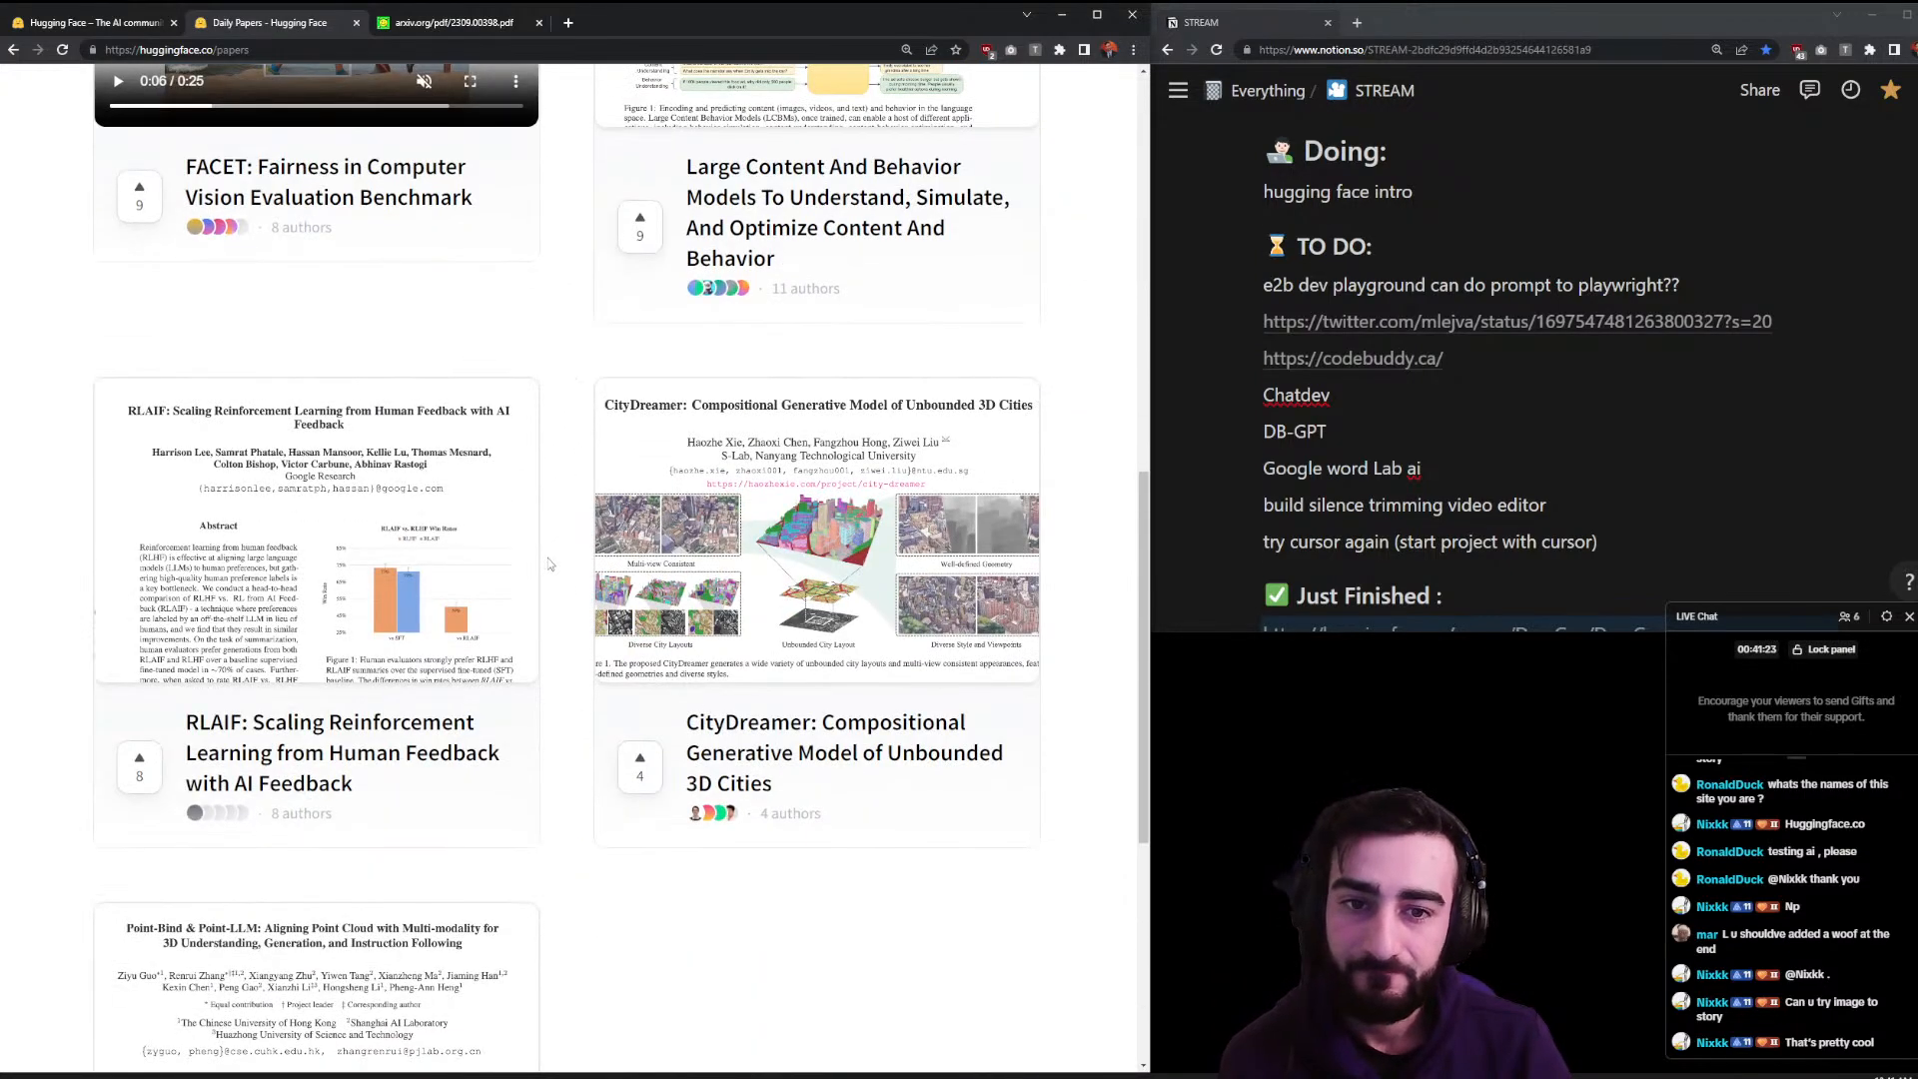
pyautogui.scroll(-5, 548, 566)
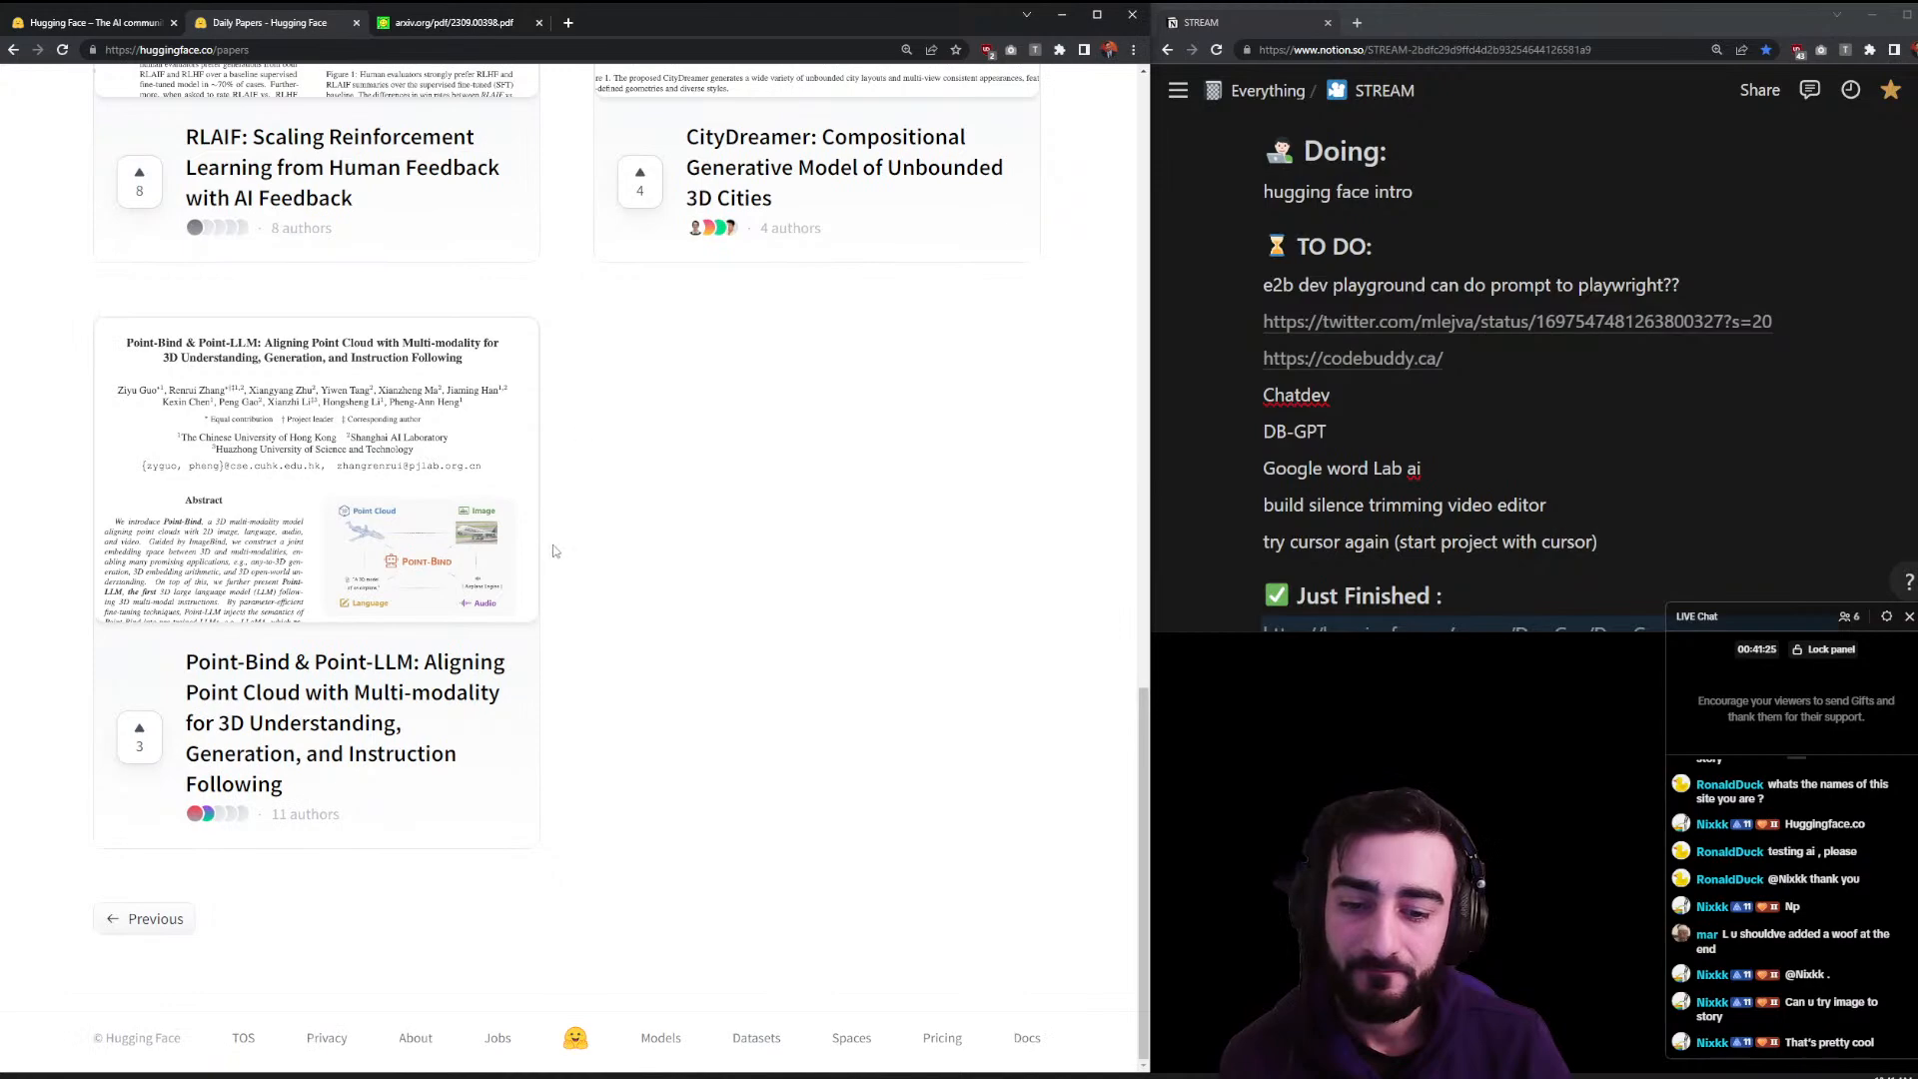
pyautogui.click(518, 28)
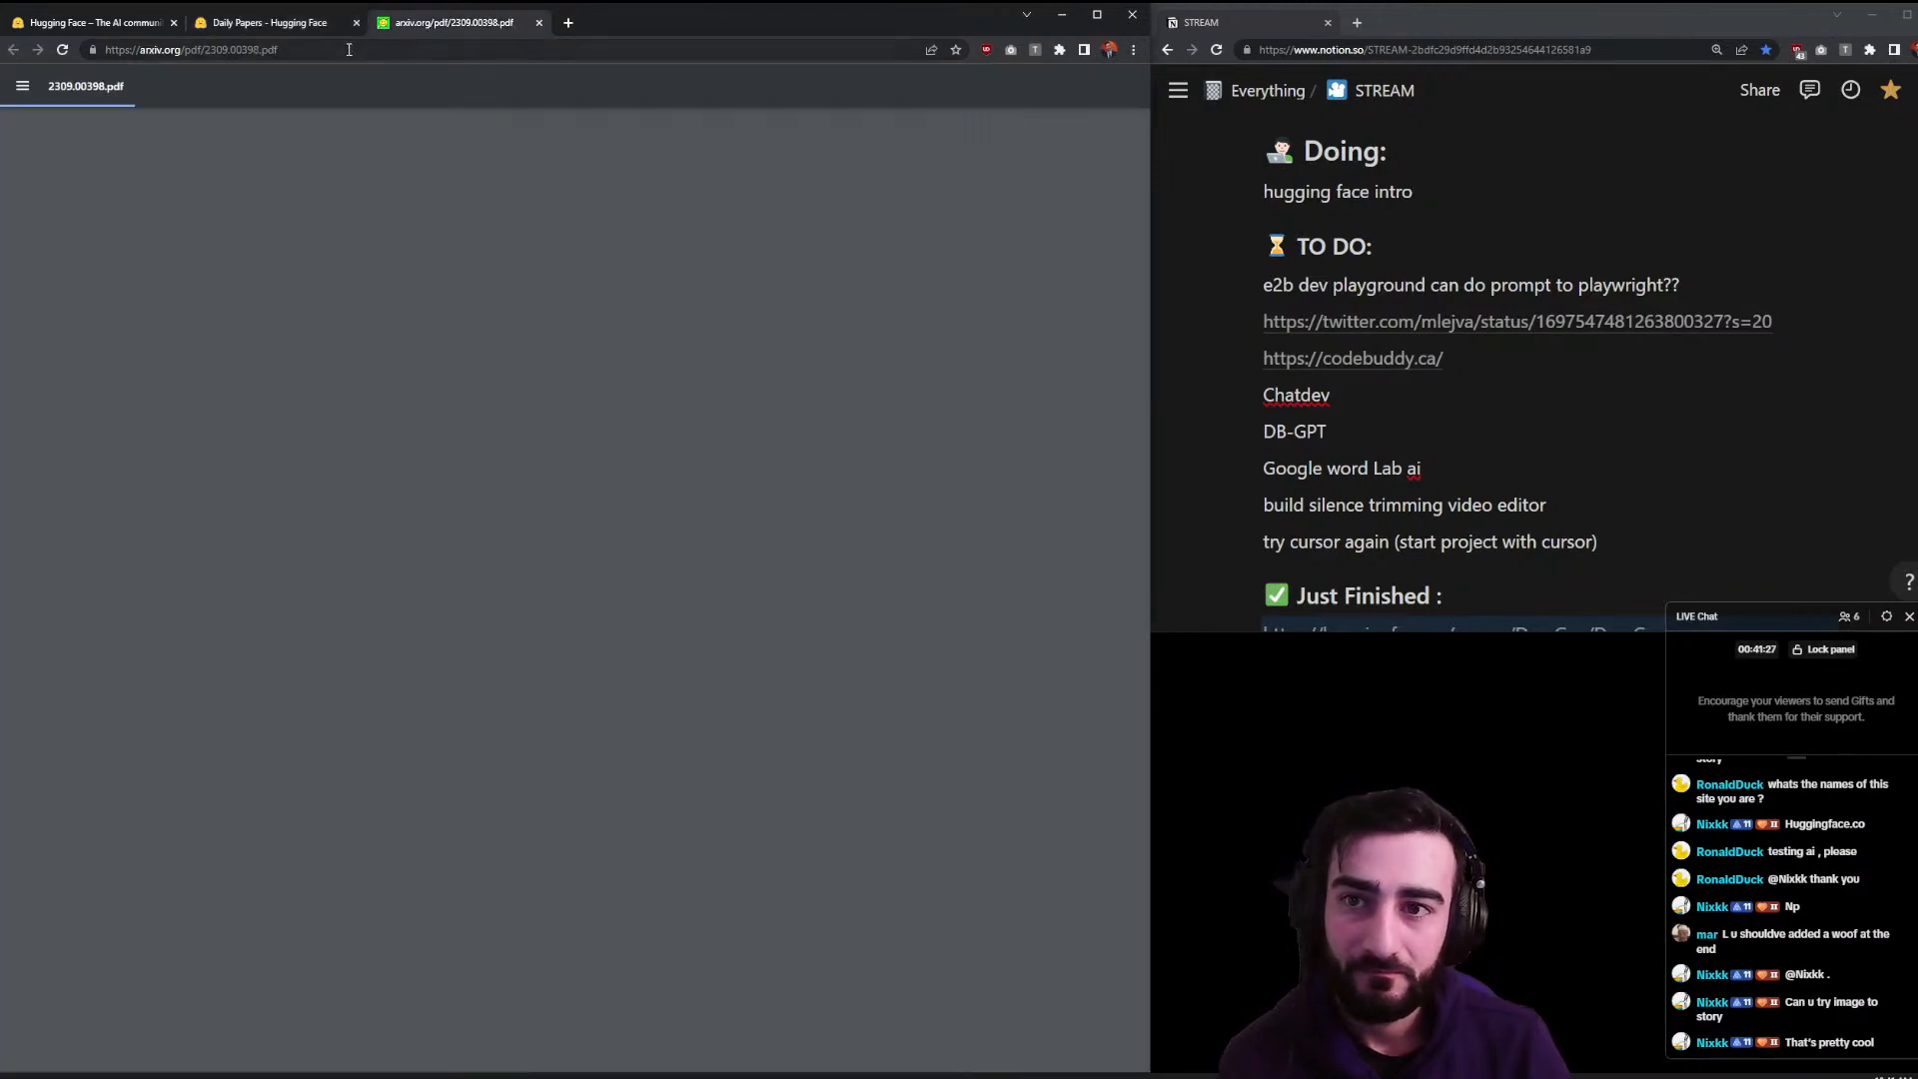
pyautogui.click(539, 22)
pyautogui.scroll(15, 871, 95)
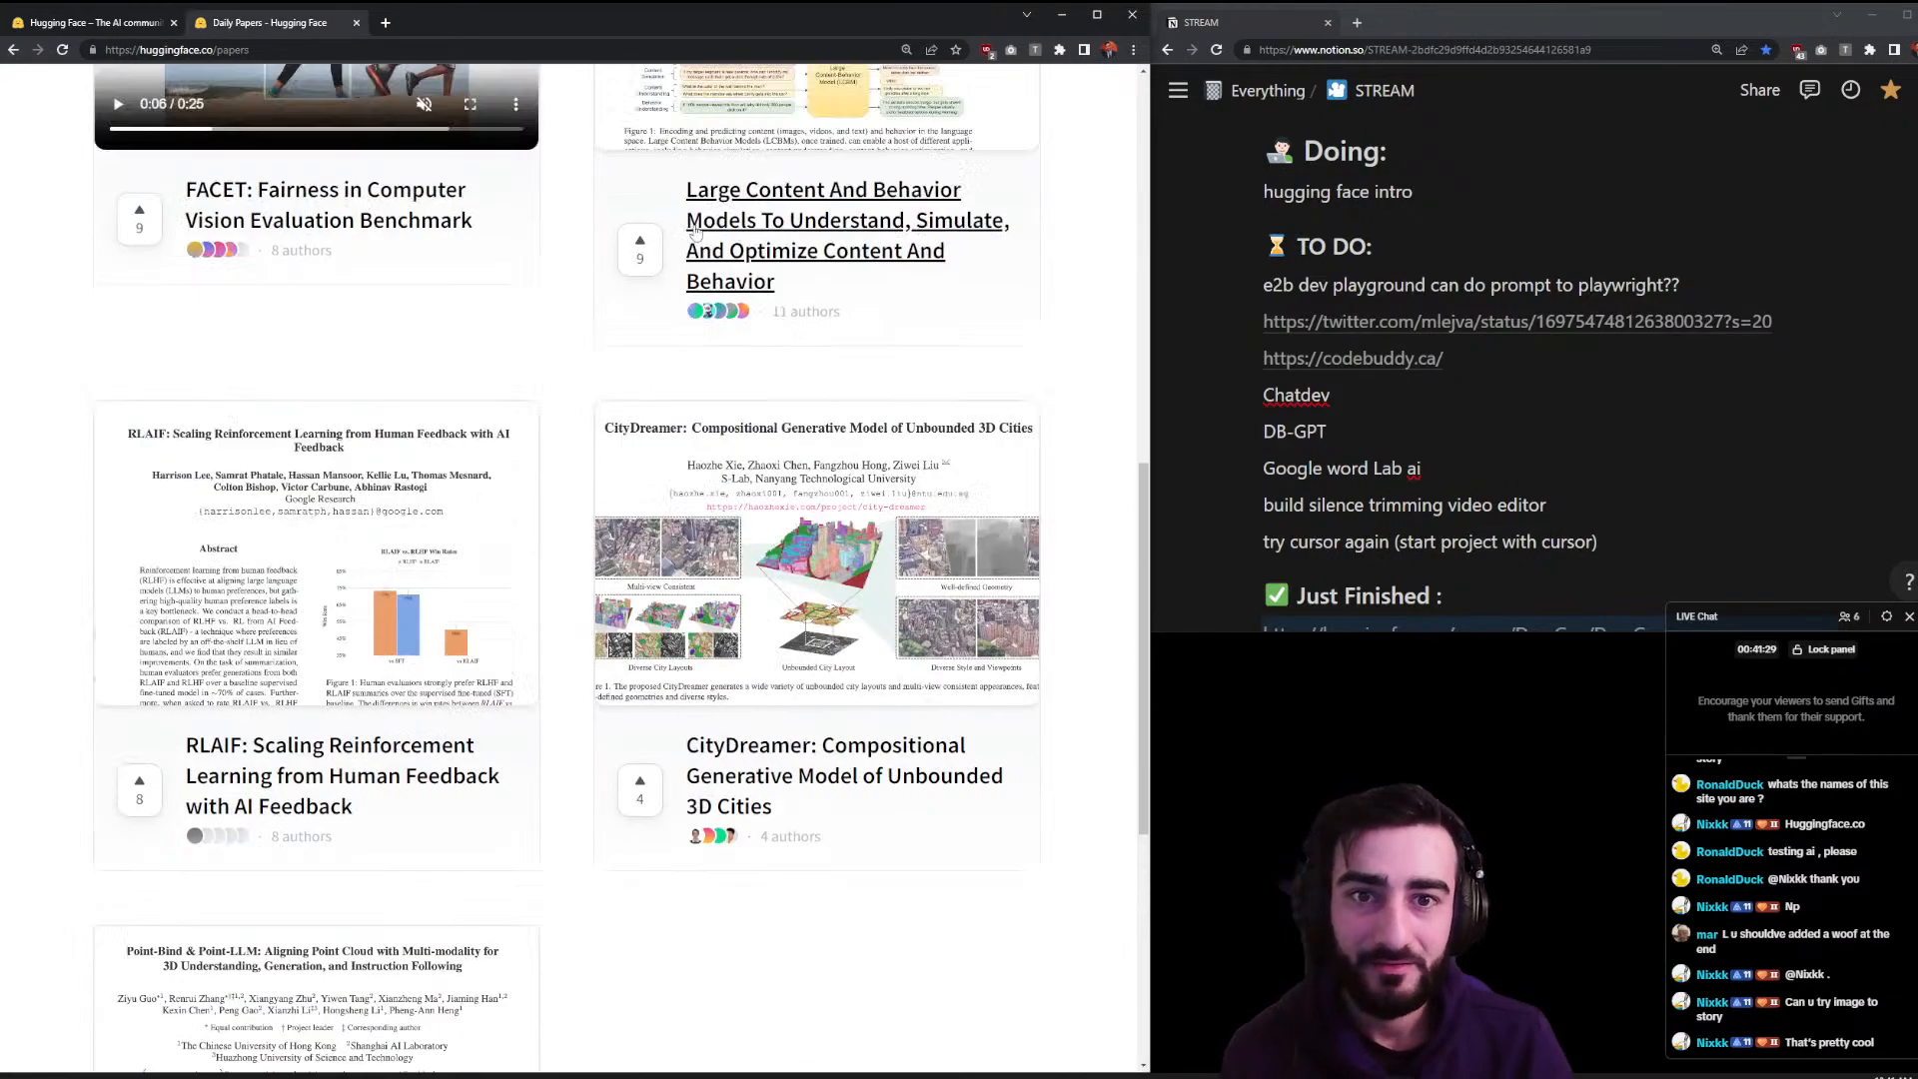
# - Open Metrics, read the accuracy metric's page, and go back to the Metrics list
pyautogui.click(868, 95)
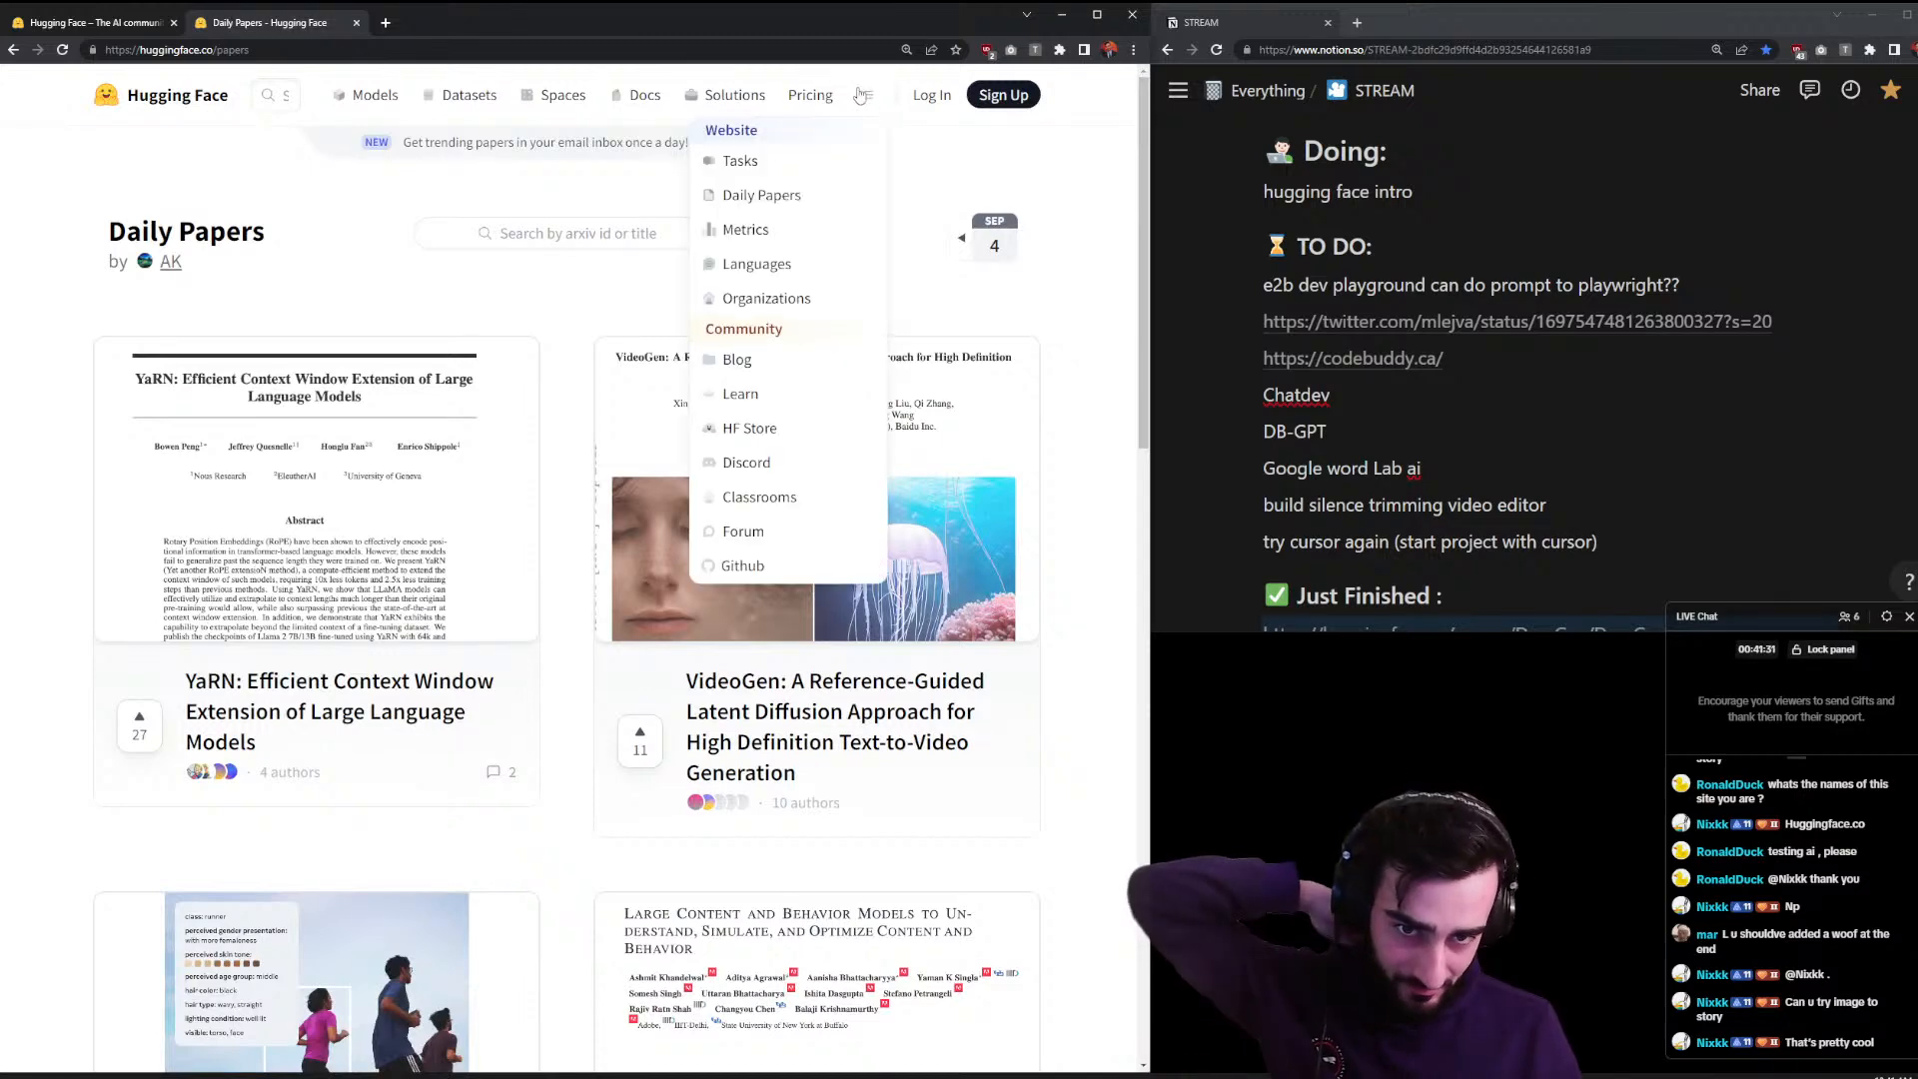
pyautogui.click(745, 229)
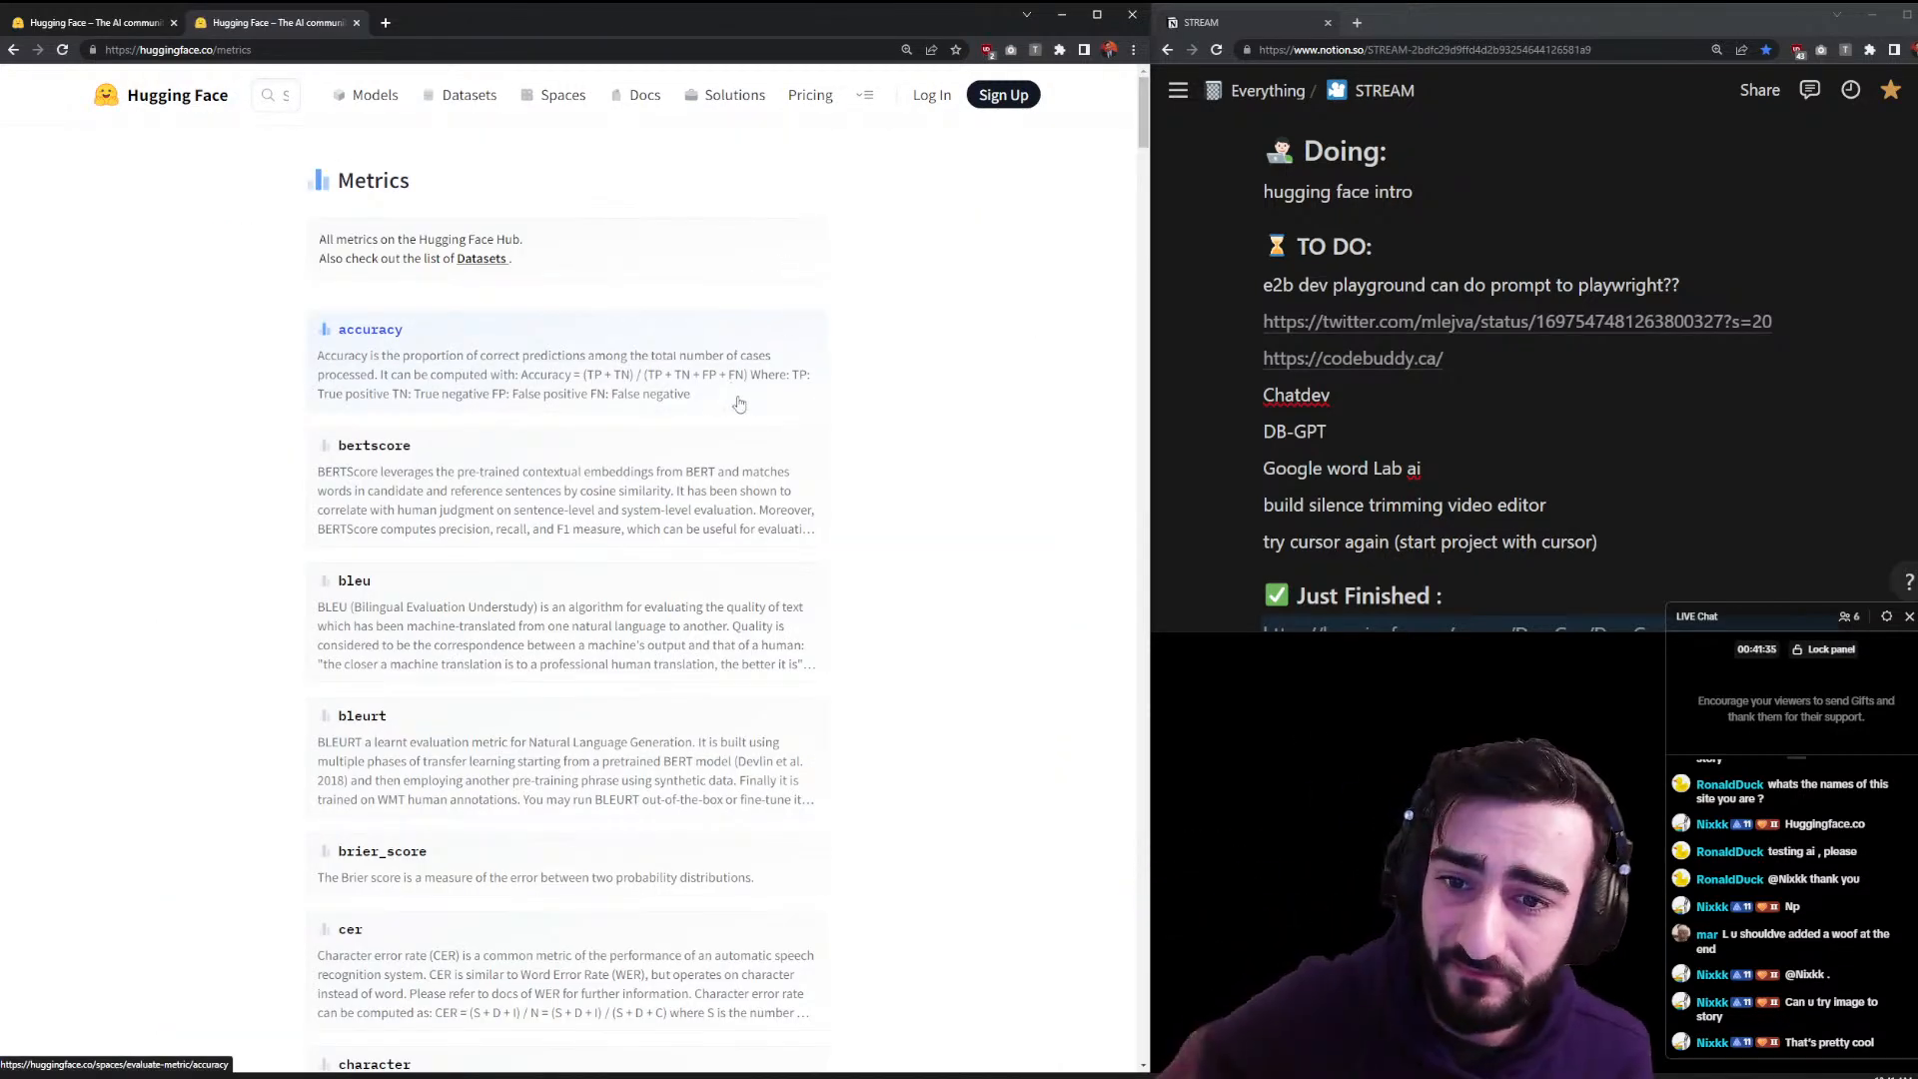
pyautogui.click(670, 355)
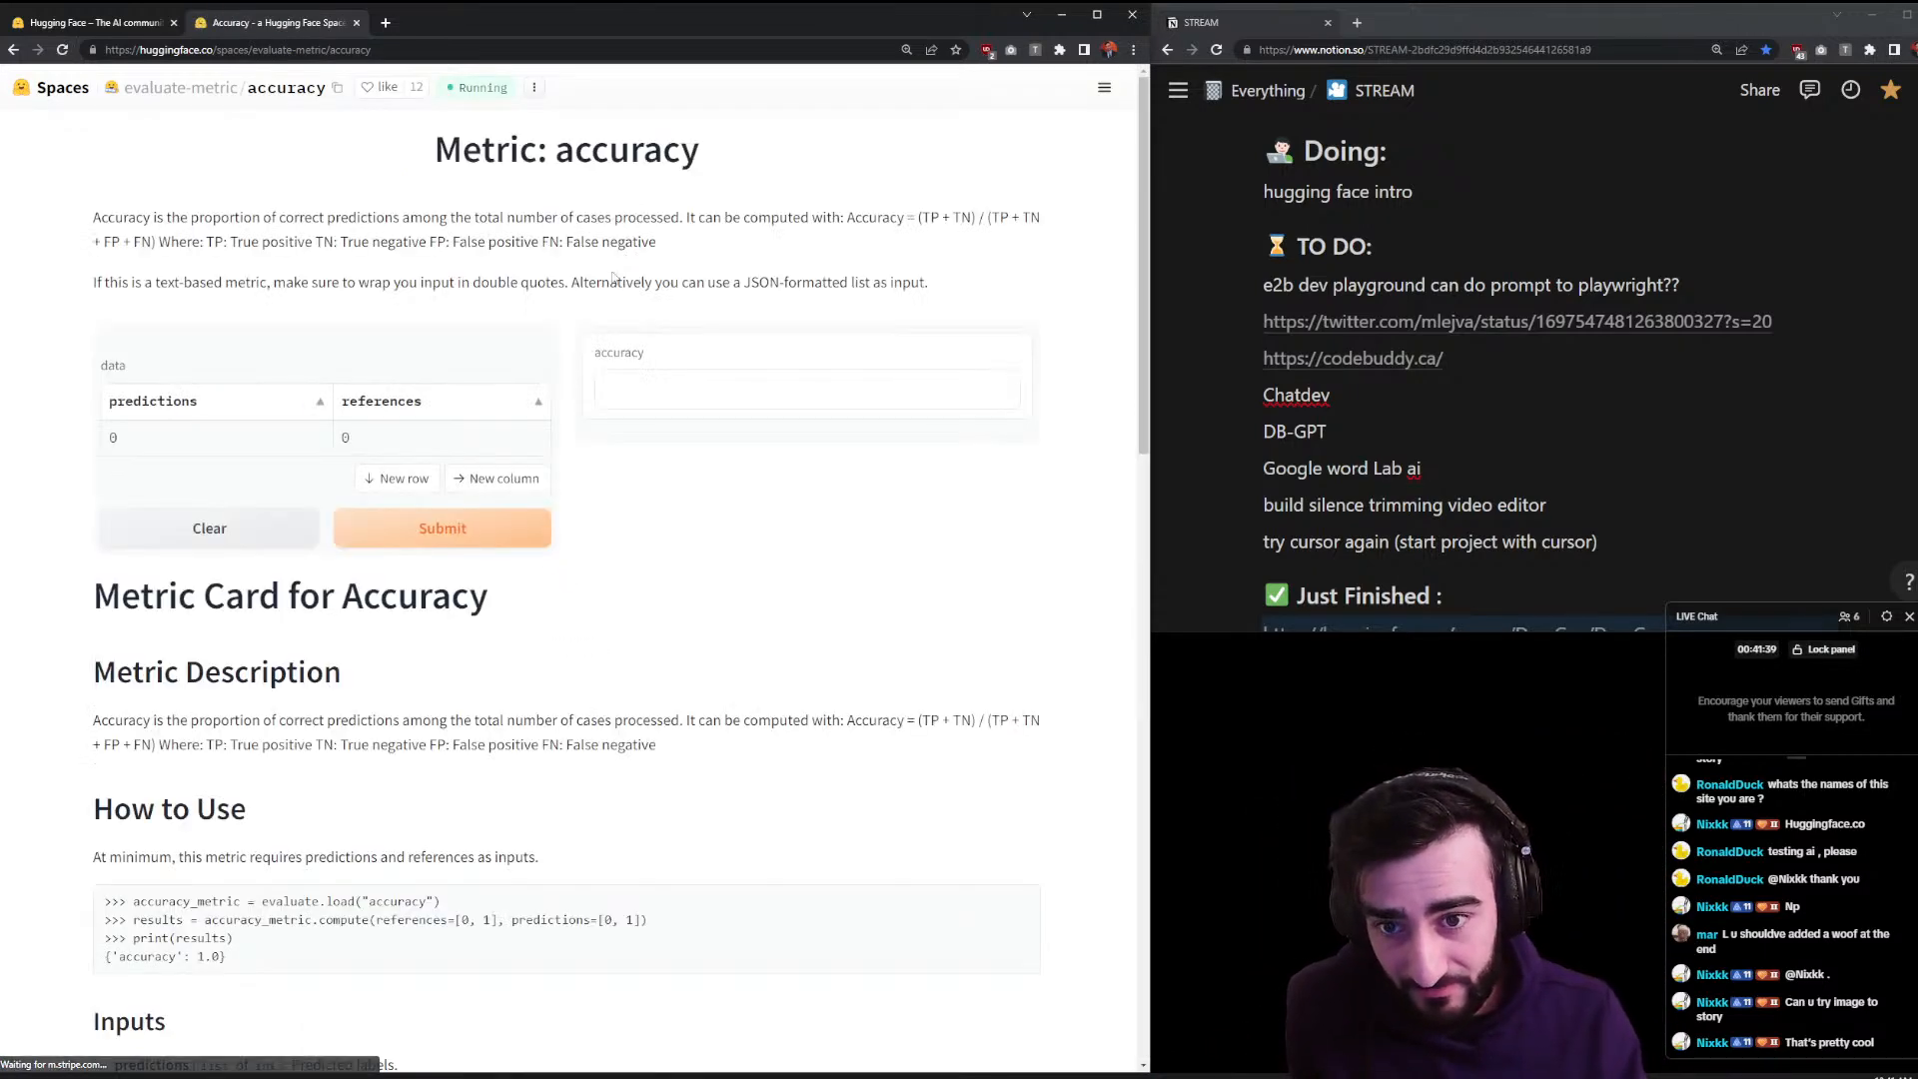
pyautogui.moveTo(123, 218); pyautogui.dragTo(719, 215)
pyautogui.click(756, 493)
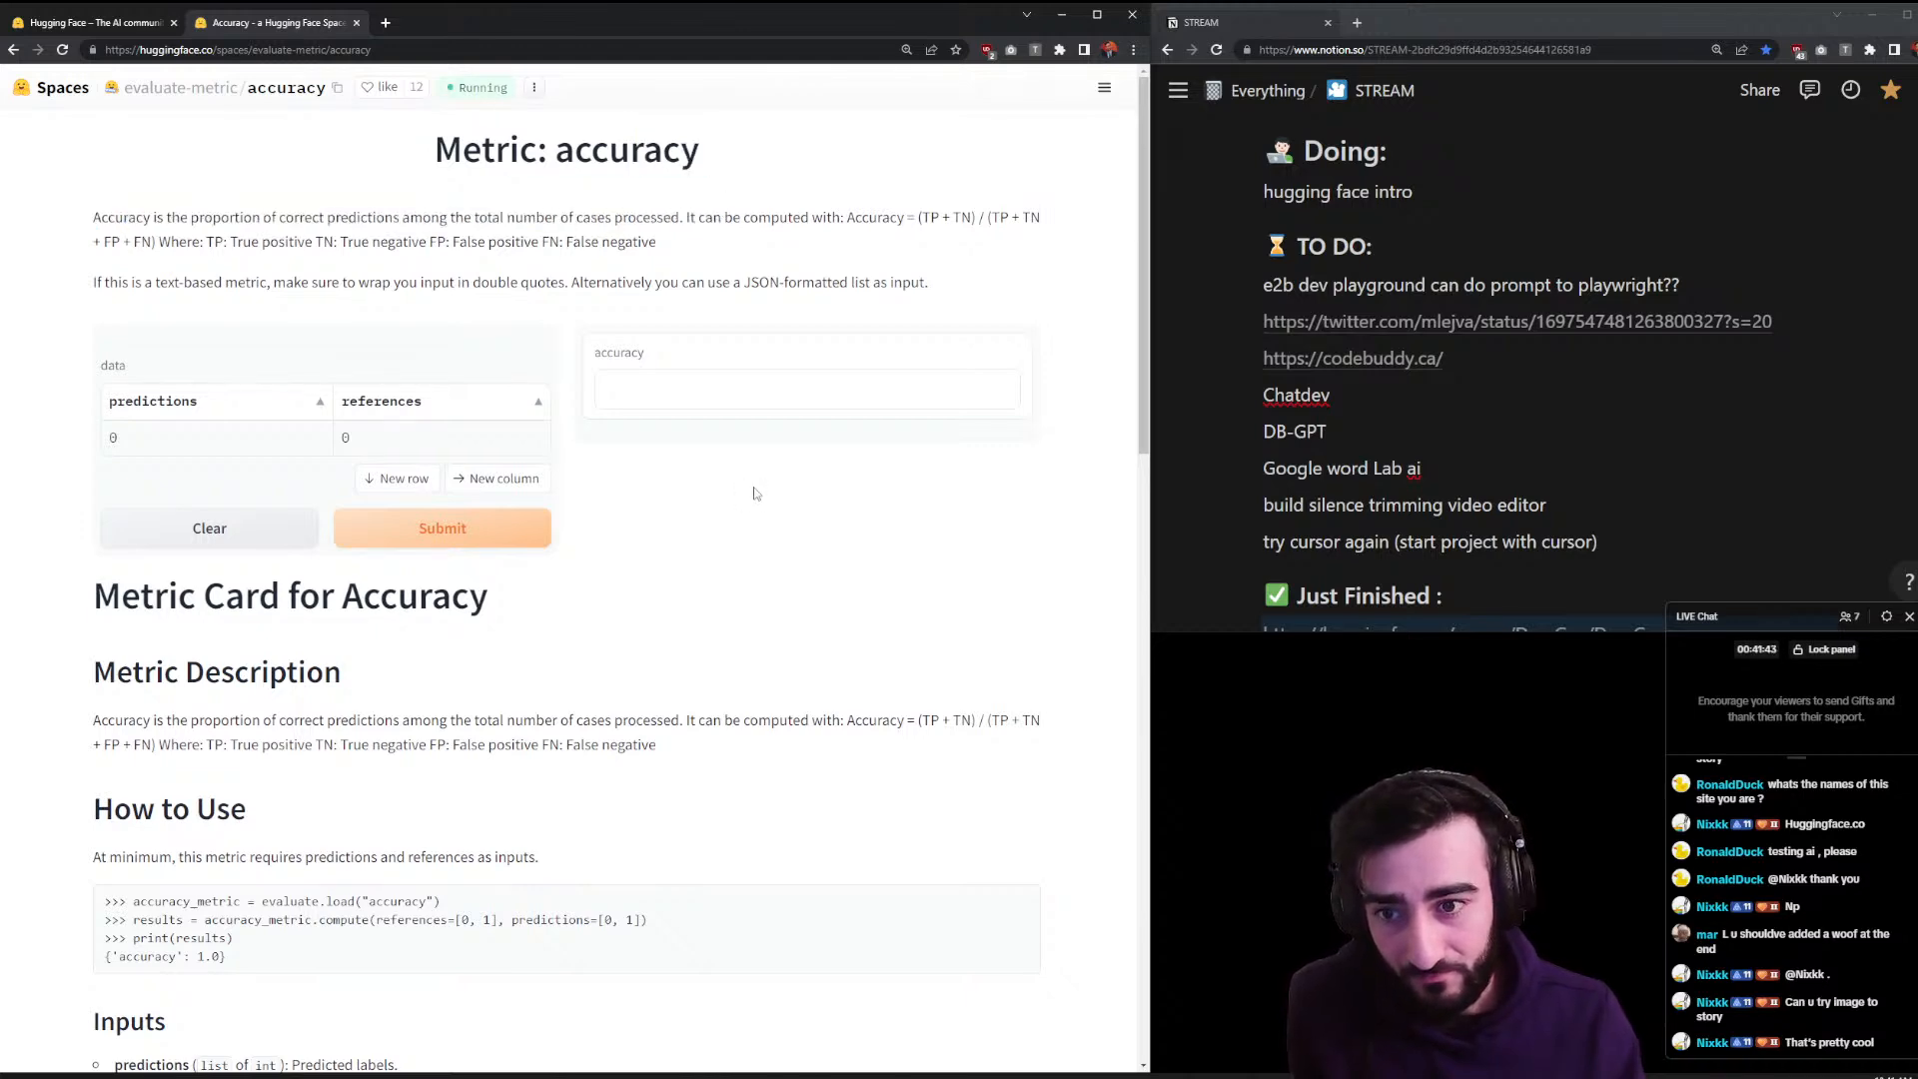
pyautogui.scroll(-3, 697, 506)
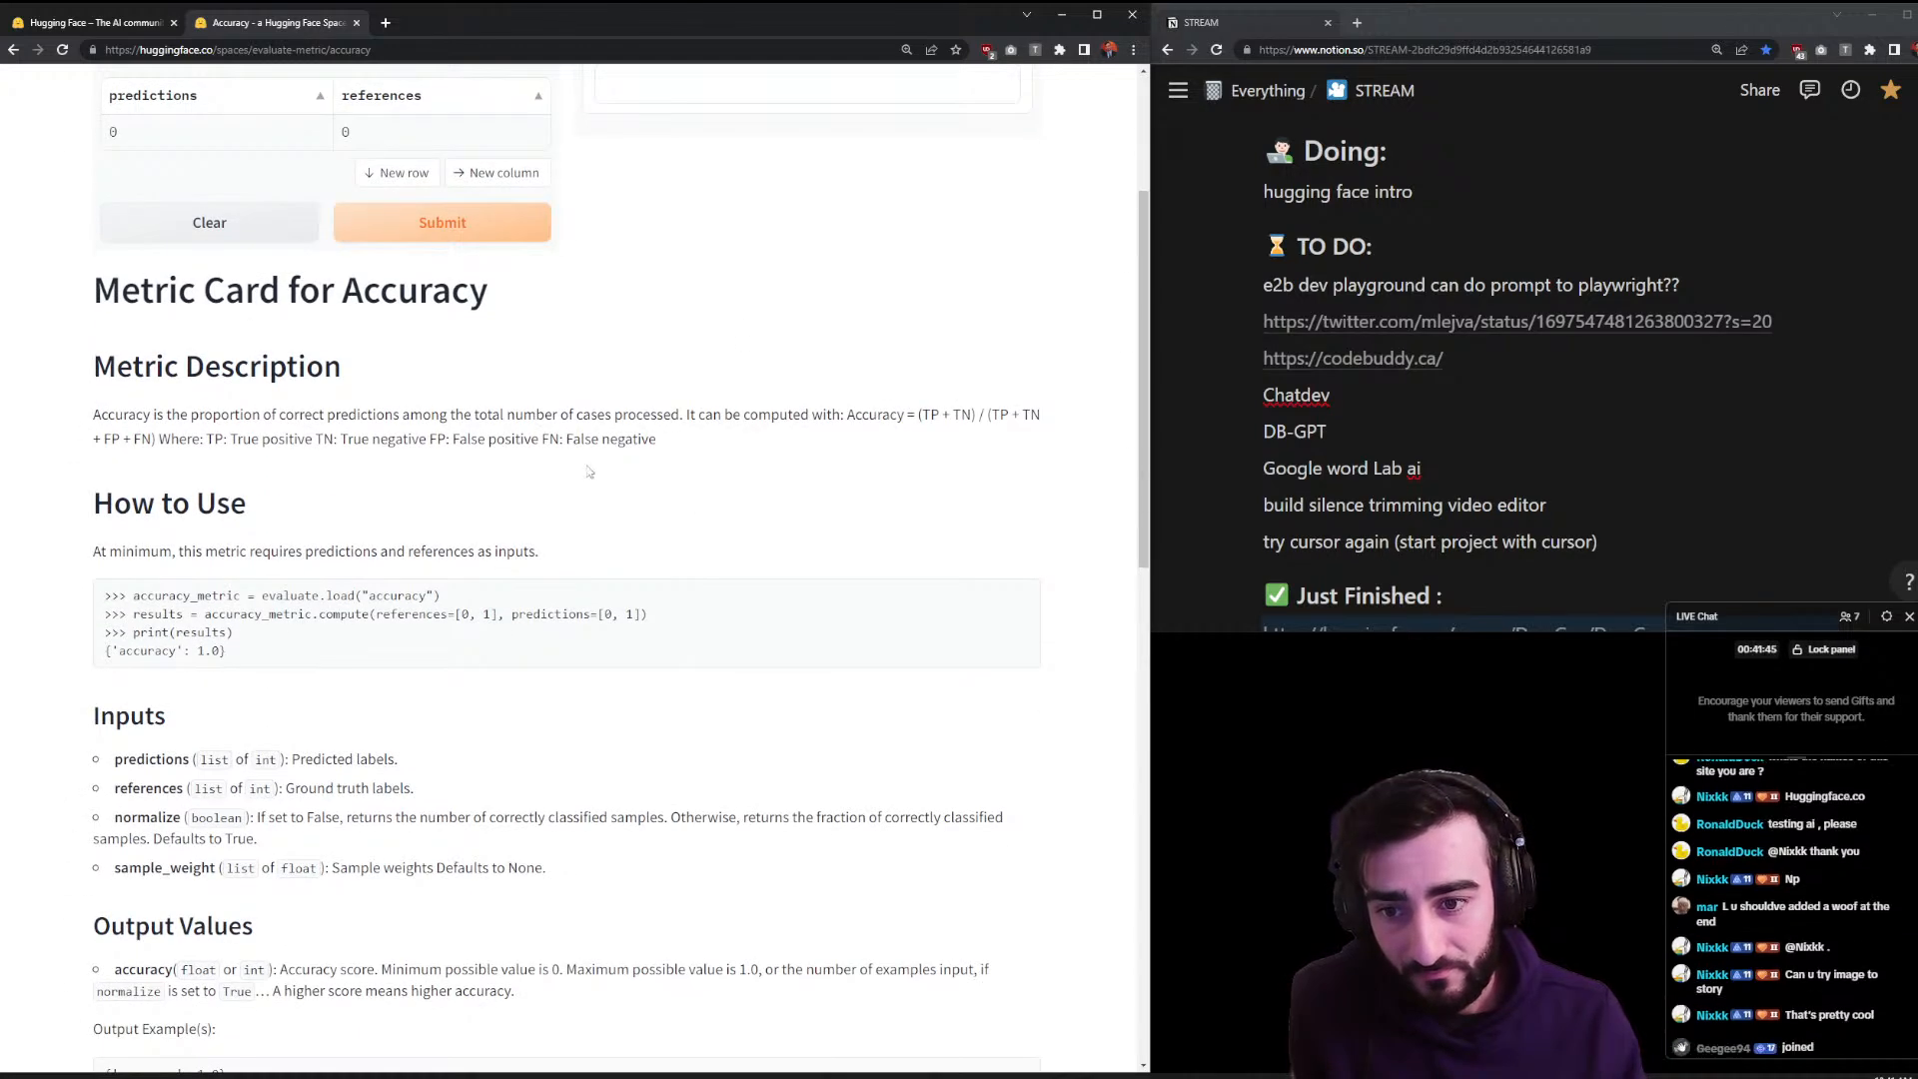
pyautogui.scroll(-4, 567, 467)
pyautogui.hotkey('alt', 'Left')
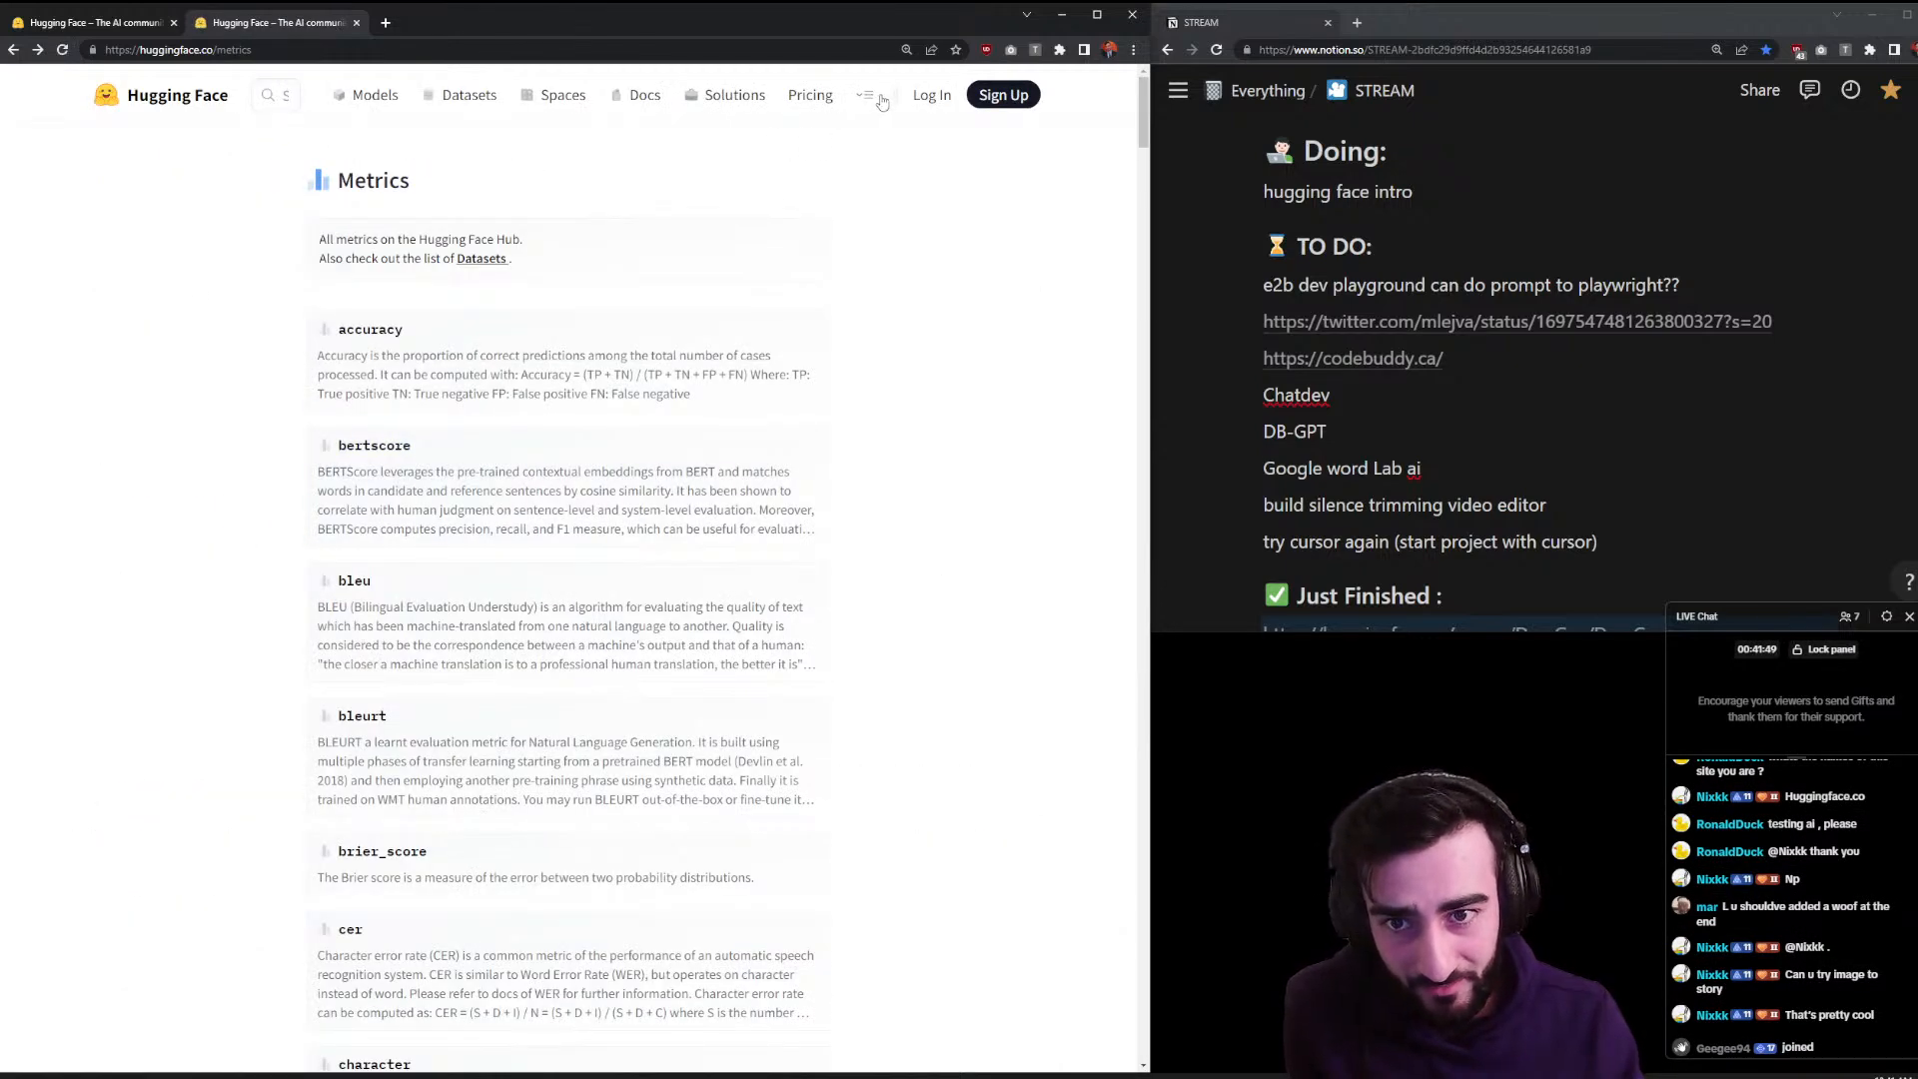
pyautogui.click(881, 100)
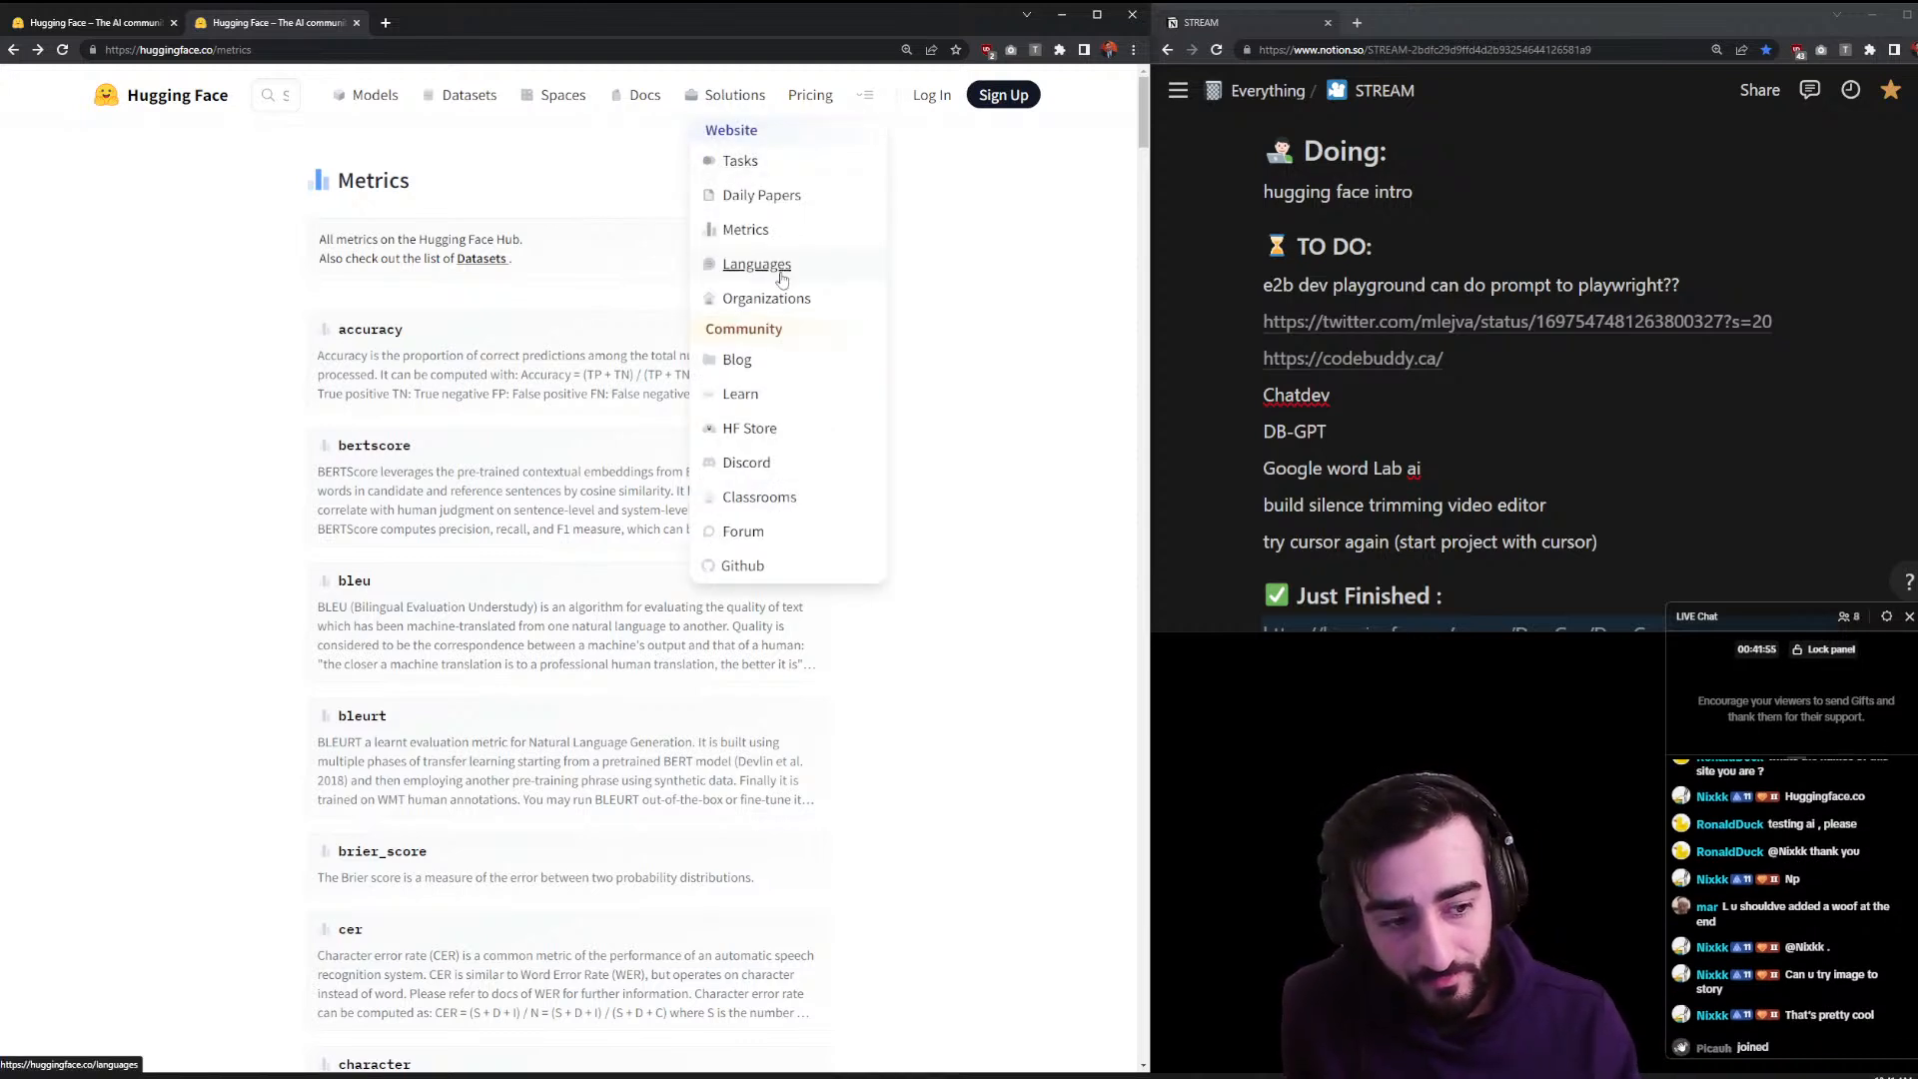
# - Browse the HF Store's swag like the $64 Mascot Hoodie, then return to Metrics
pyautogui.click(800, 428)
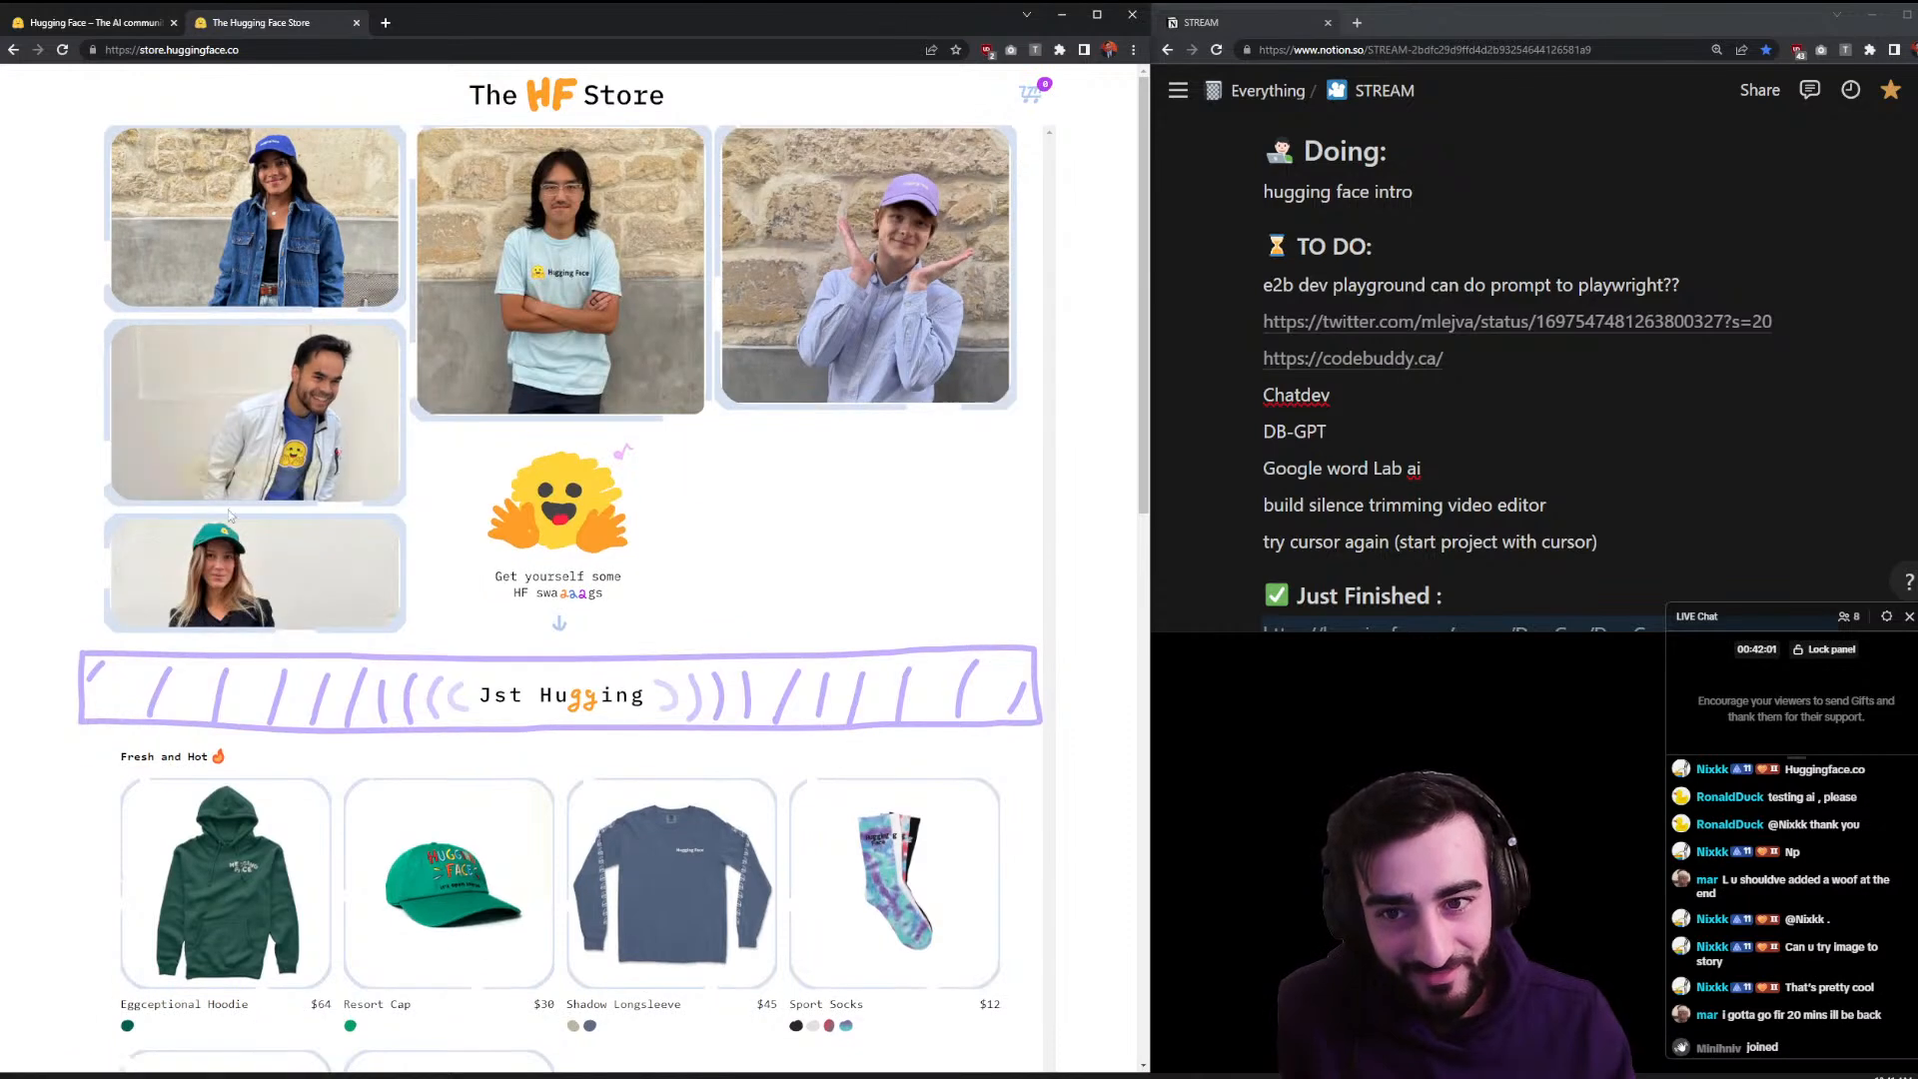
pyautogui.scroll(-4, 408, 492)
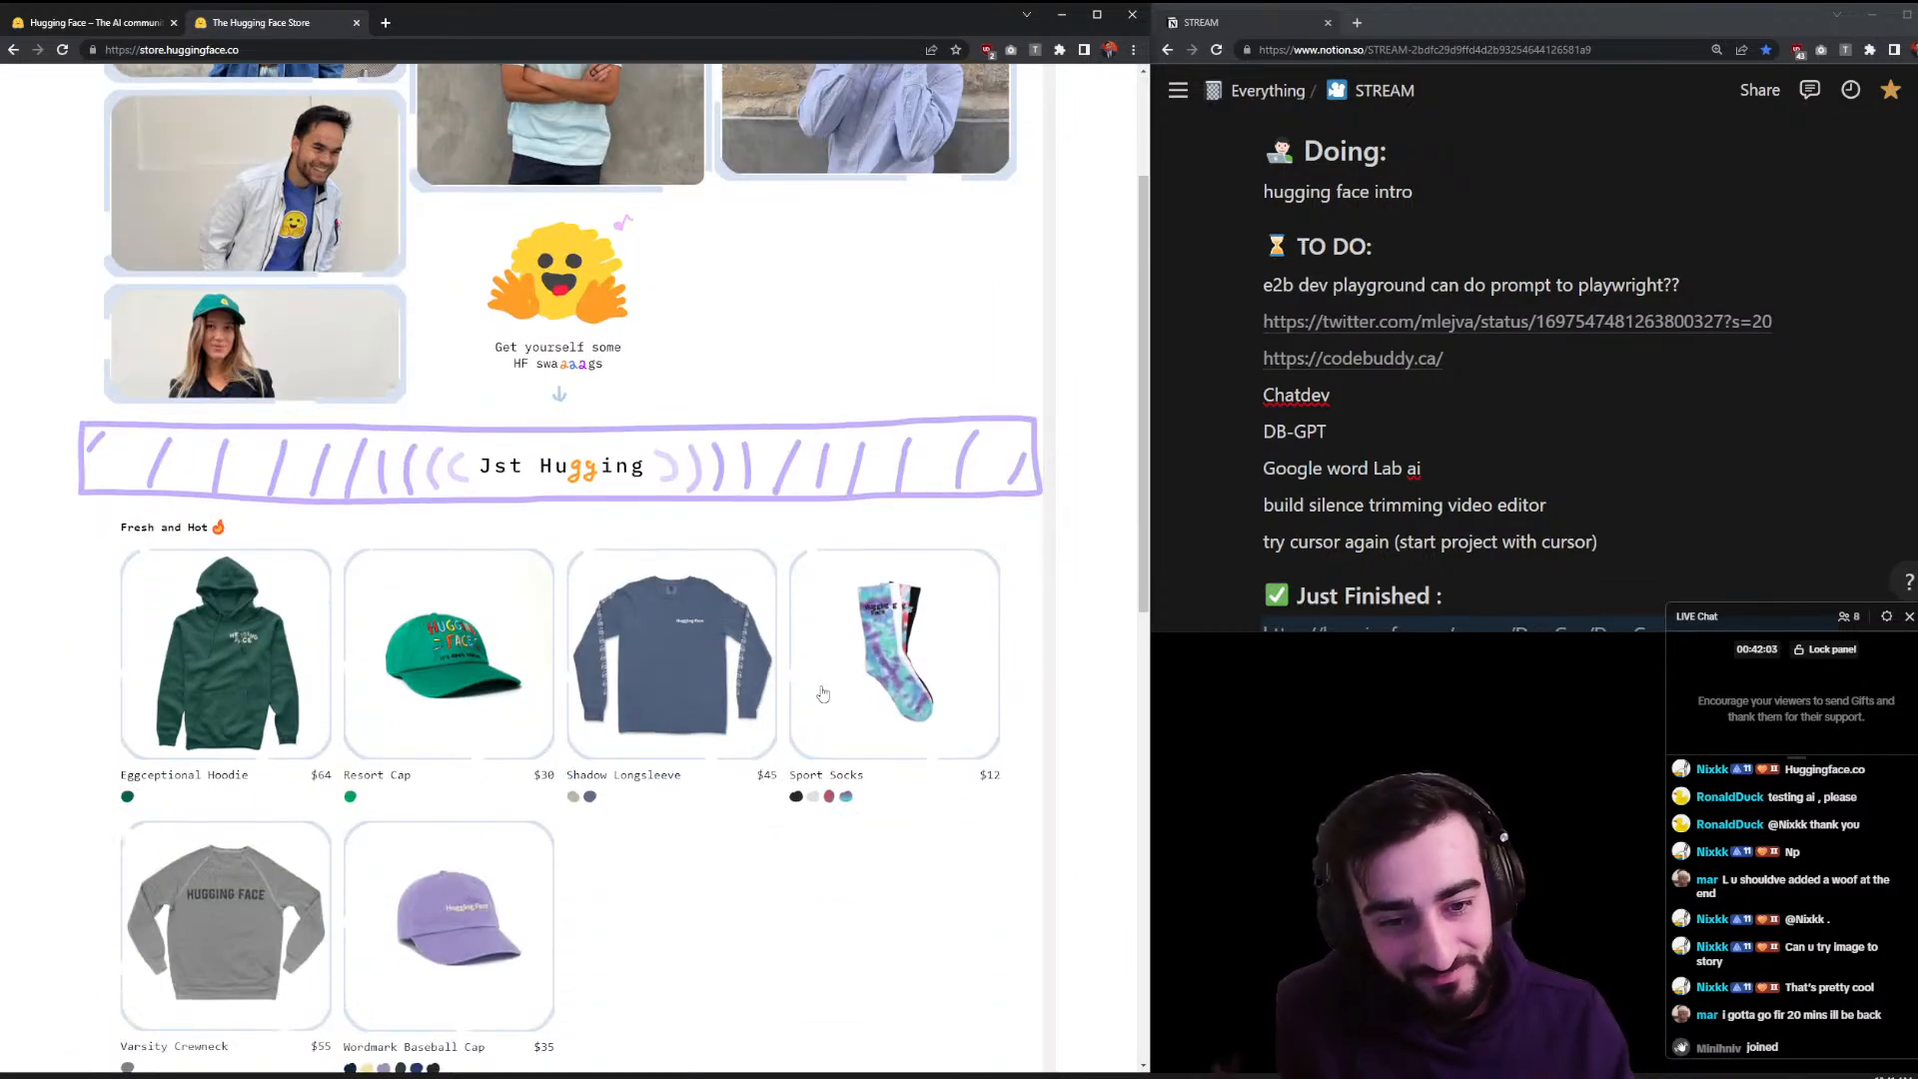
pyautogui.scroll(-4, 770, 730)
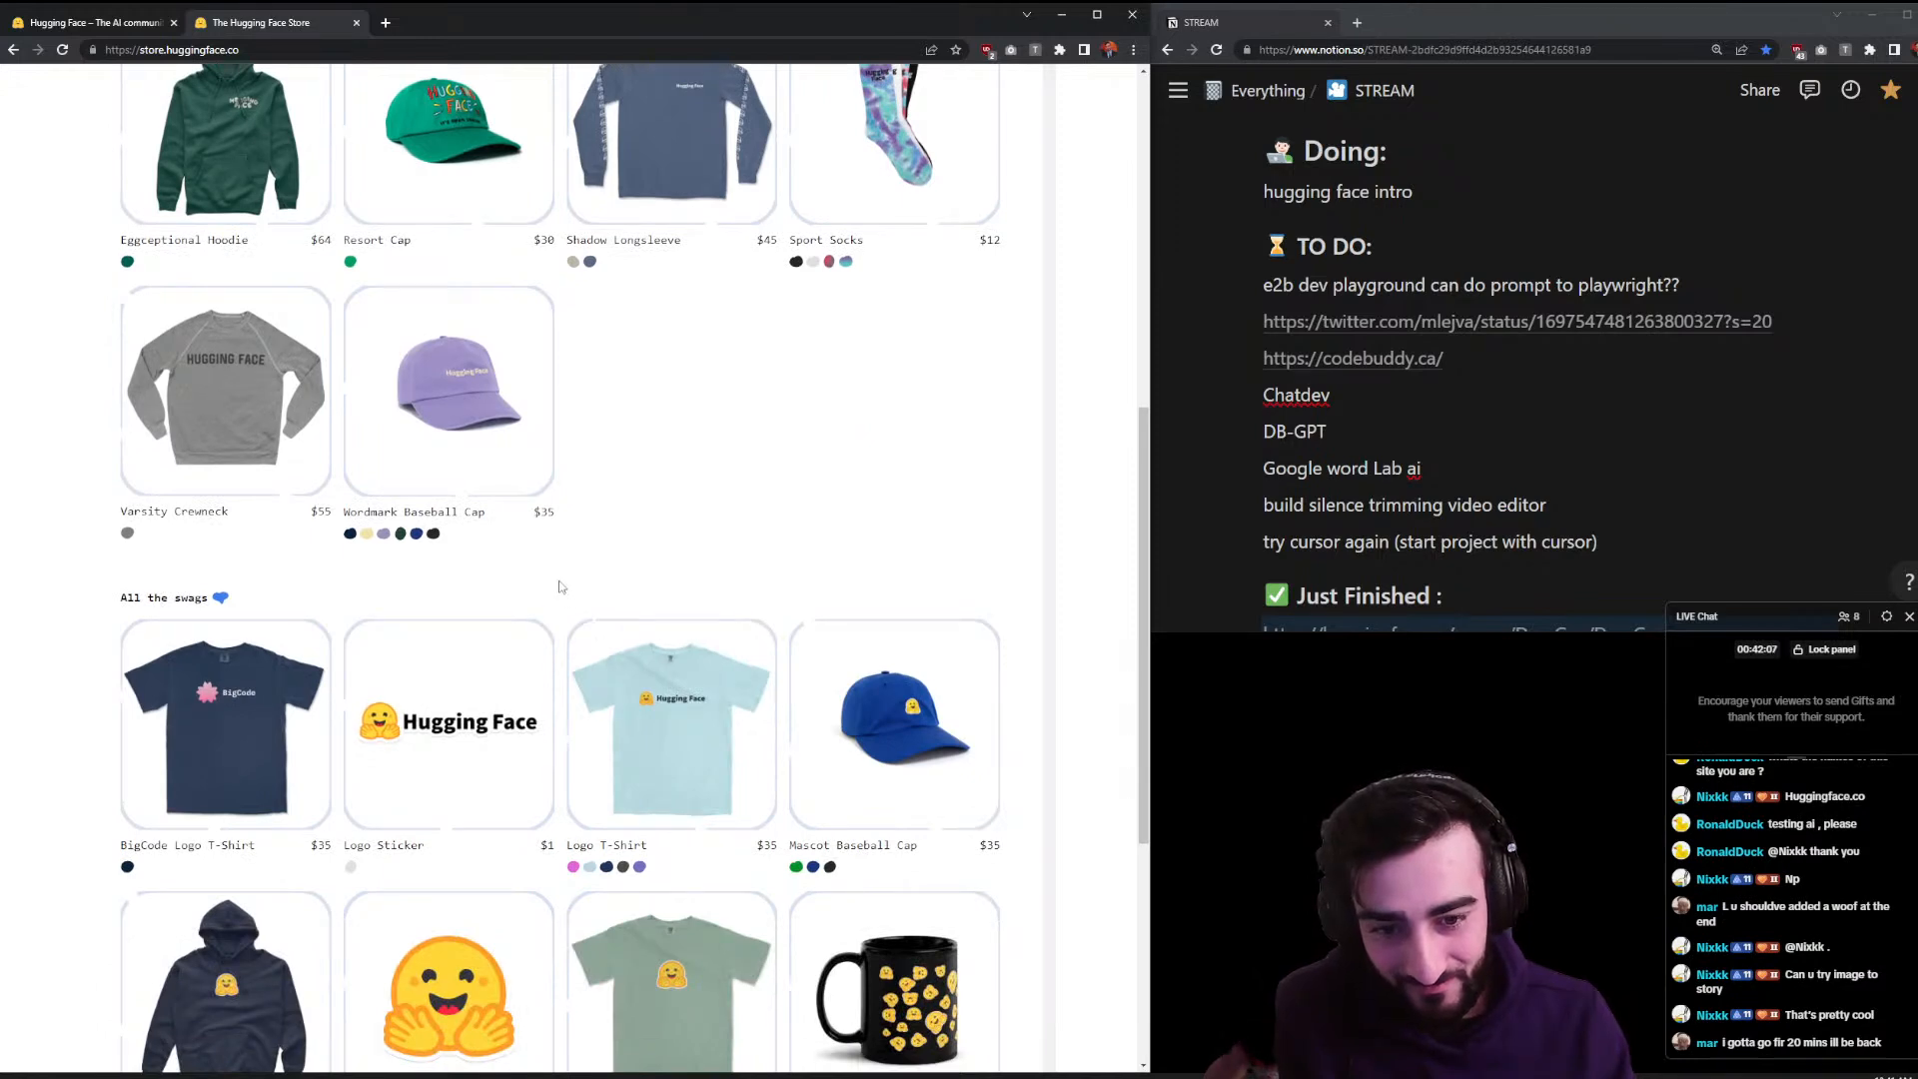
pyautogui.scroll(-1, 559, 586)
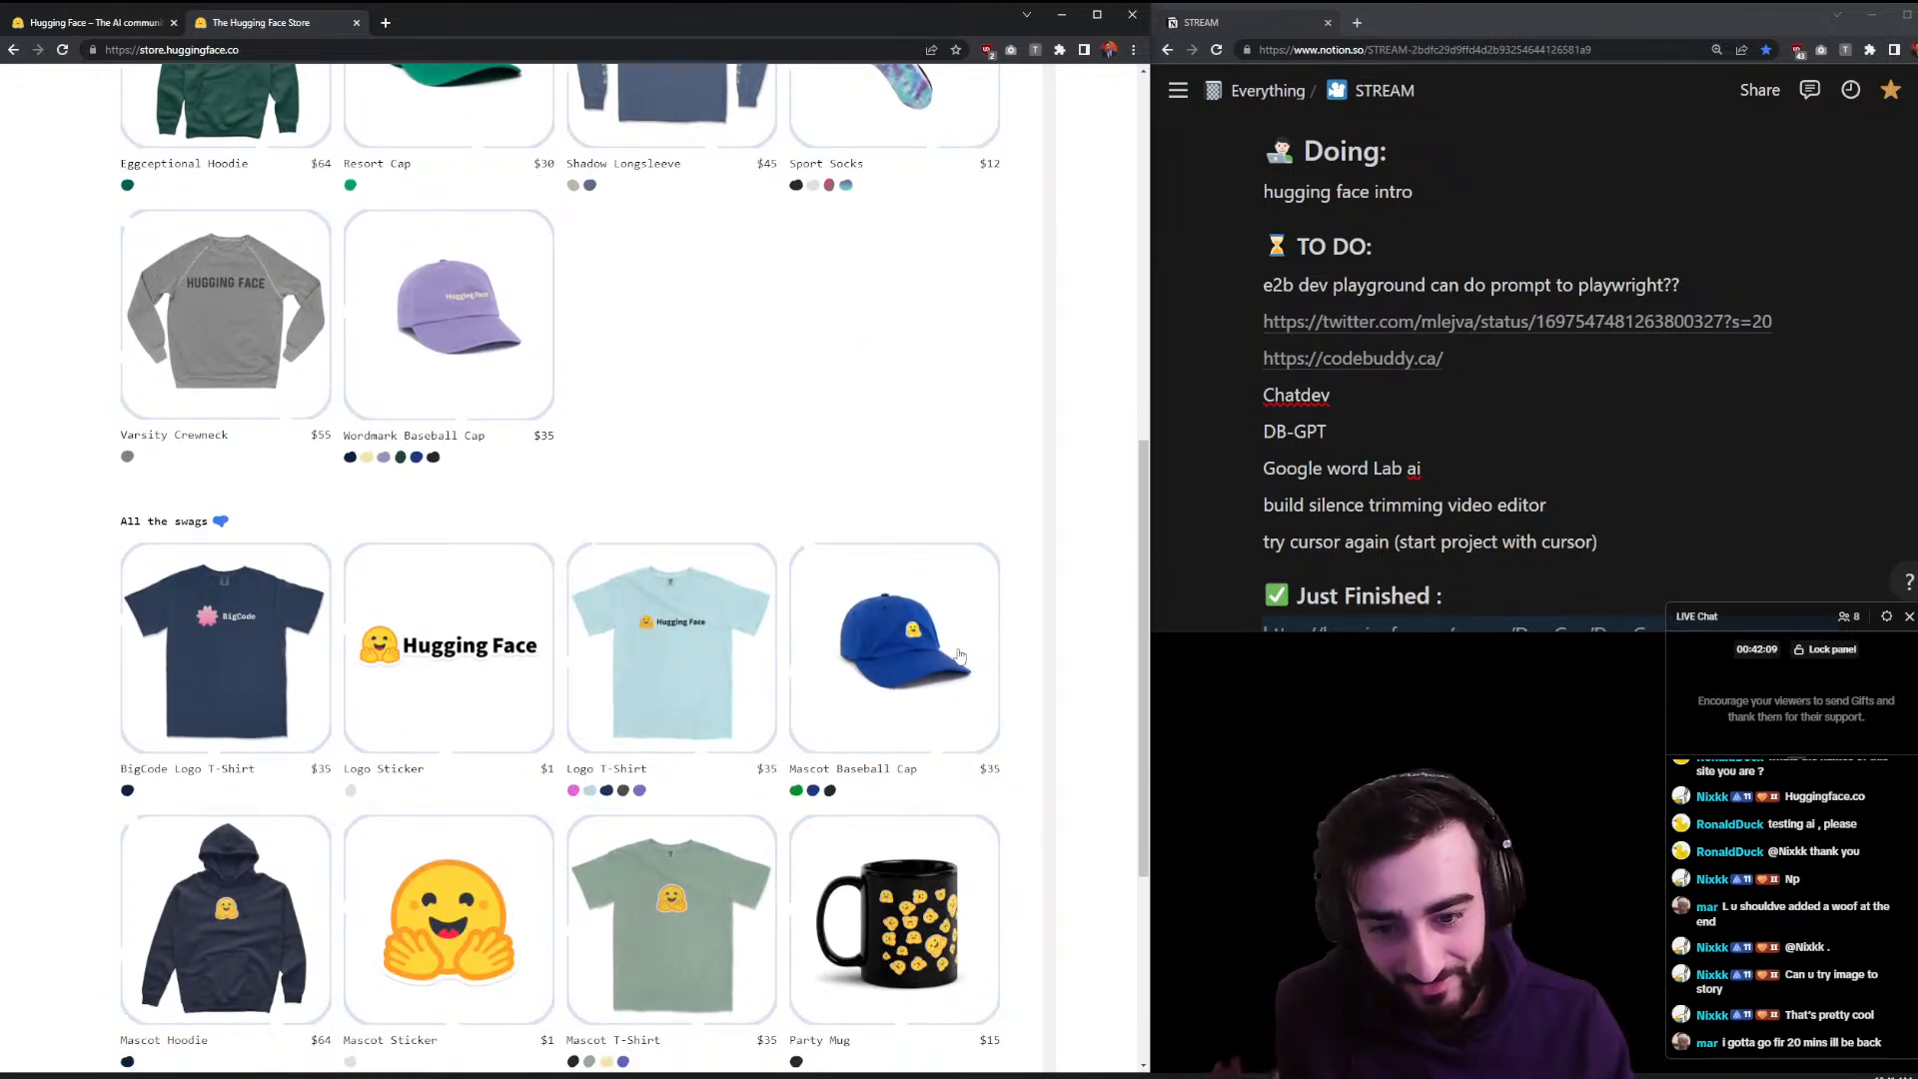
pyautogui.scroll(-4, 959, 655)
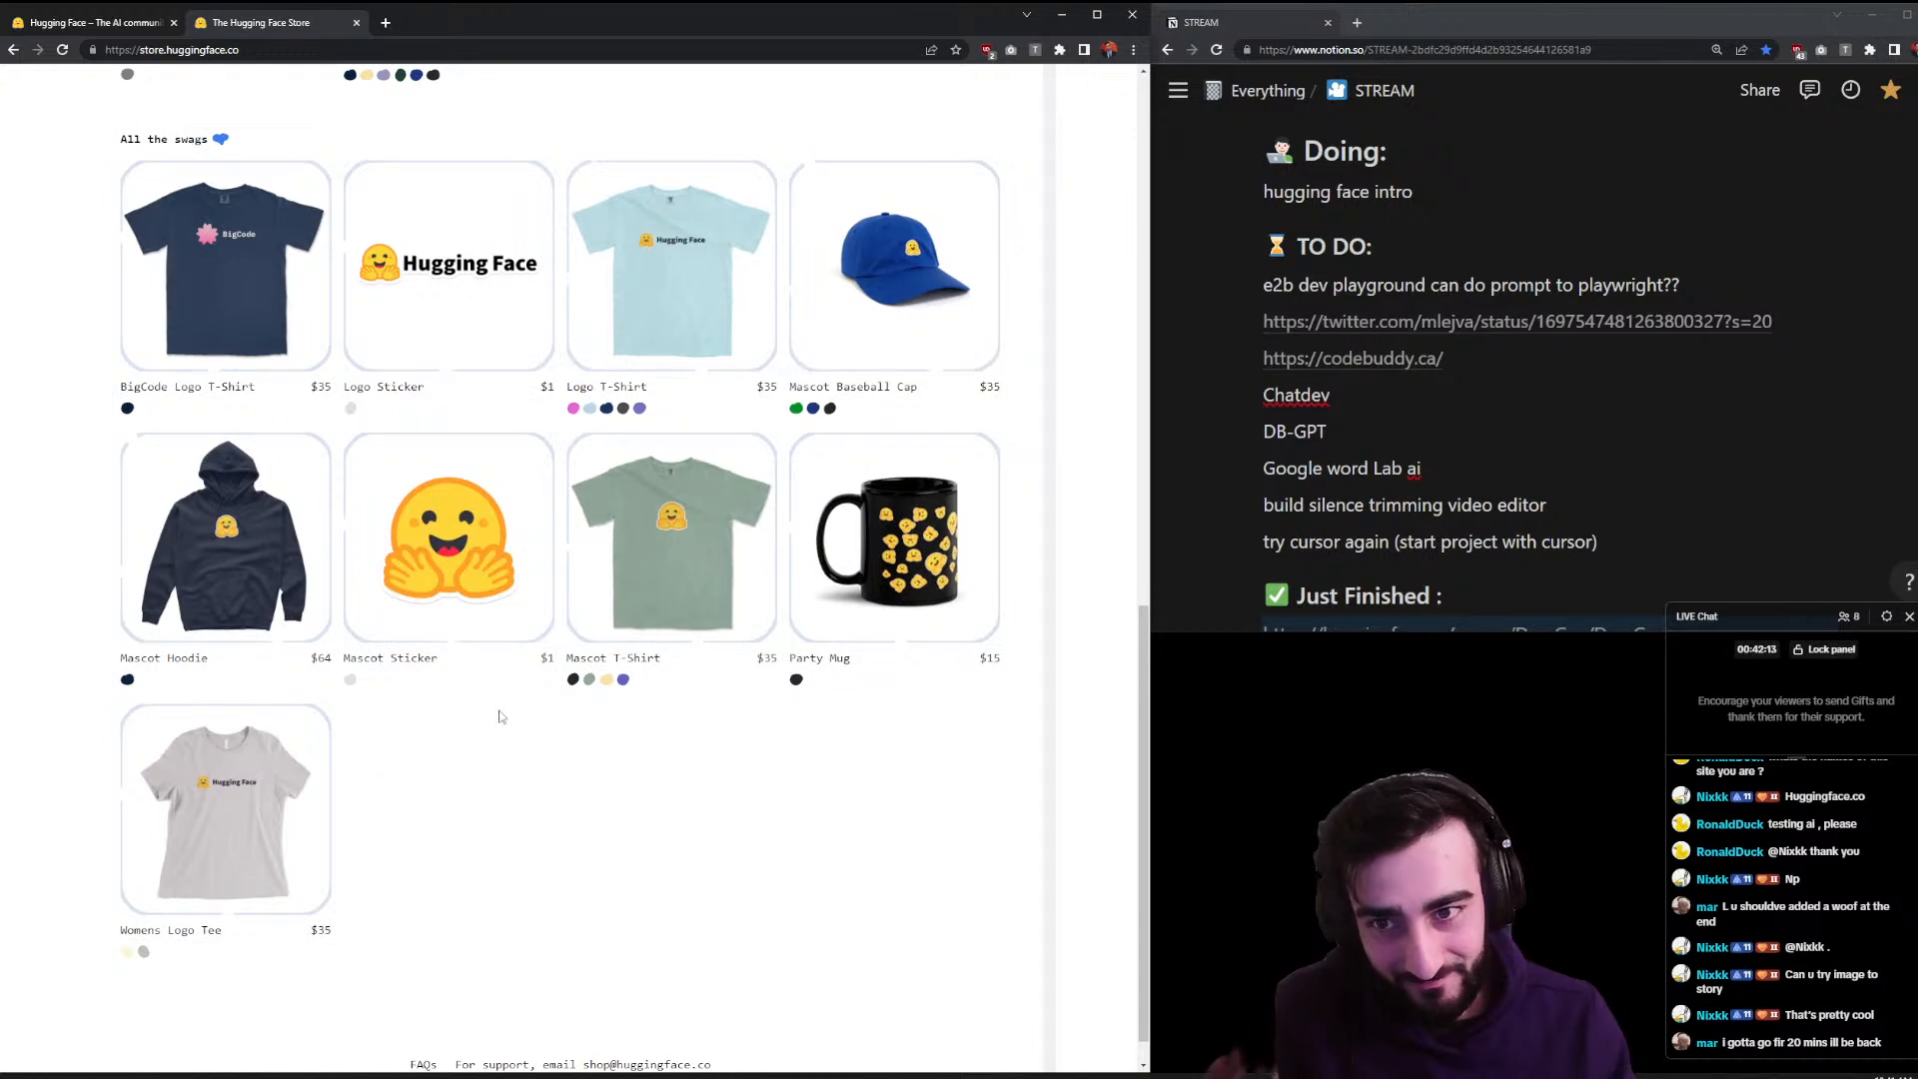
pyautogui.scroll(-1, 501, 716)
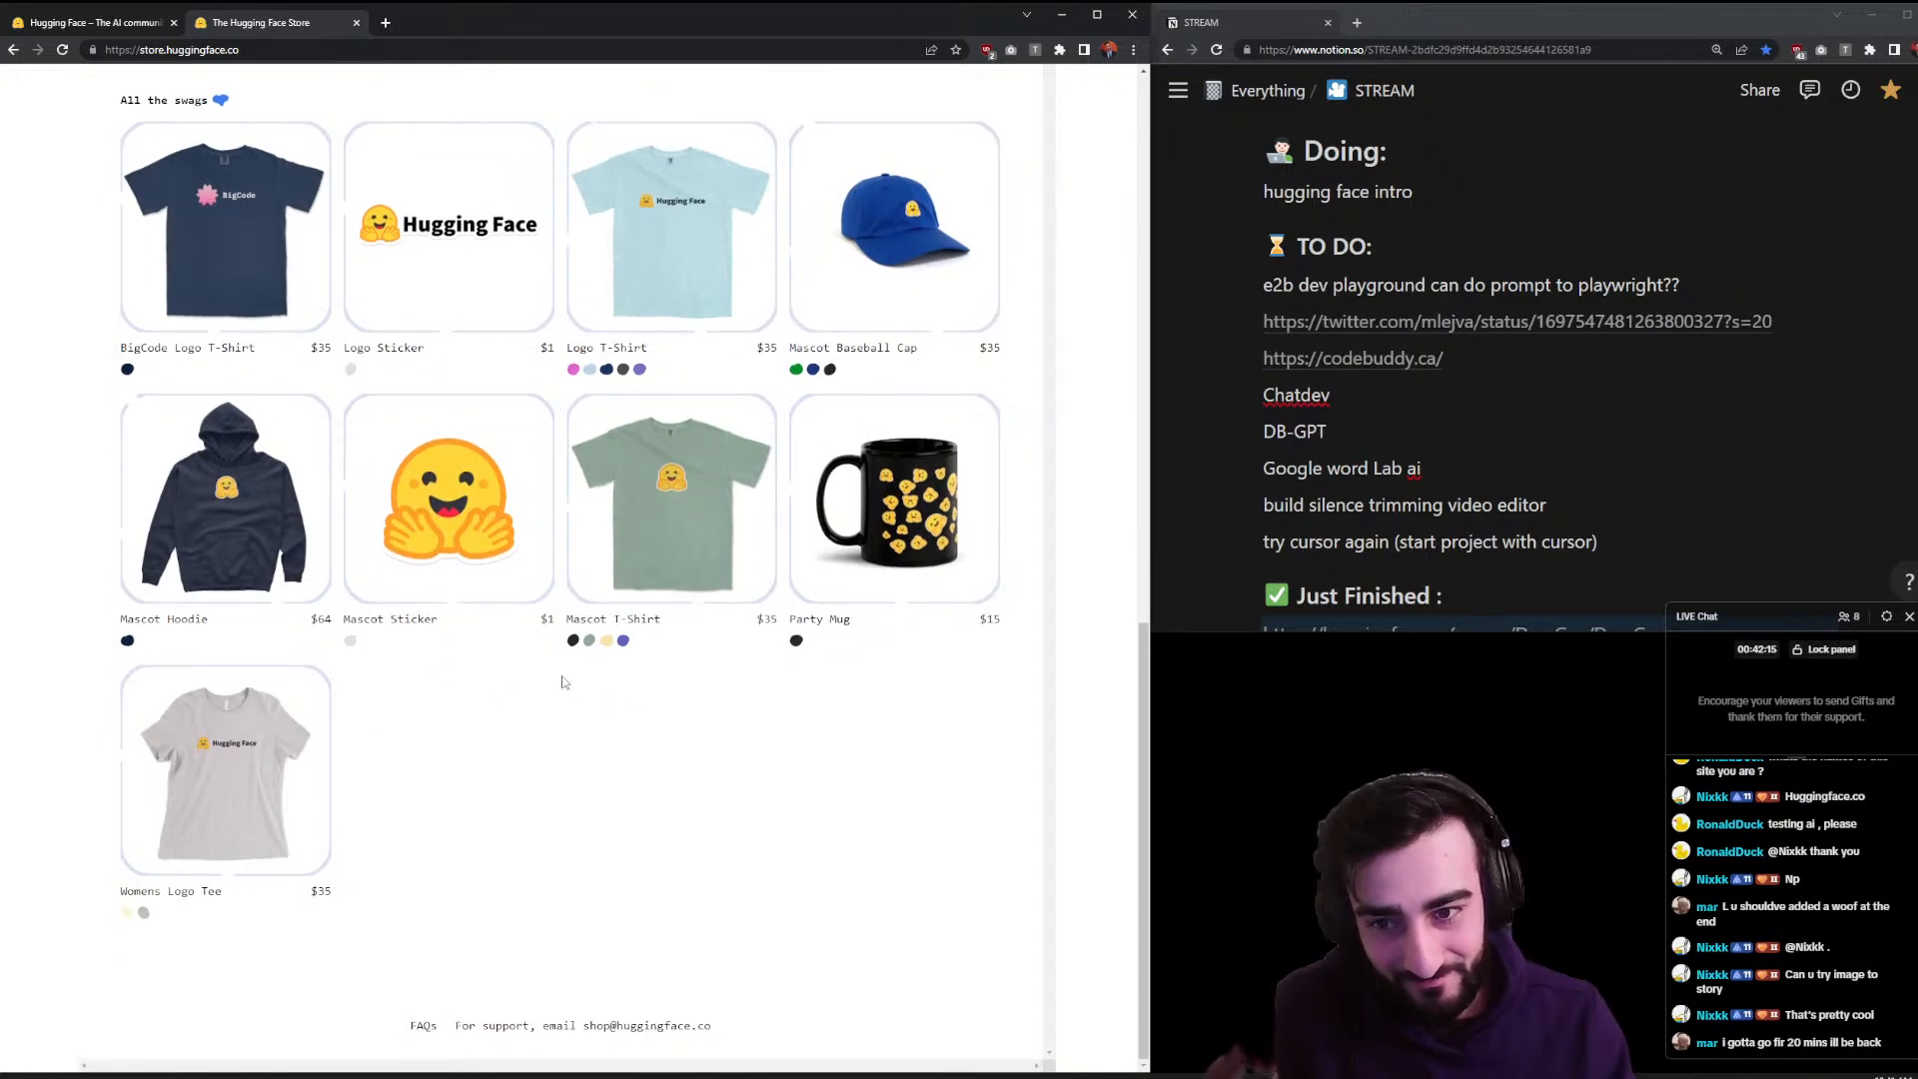
pyautogui.scroll(12, 559, 676)
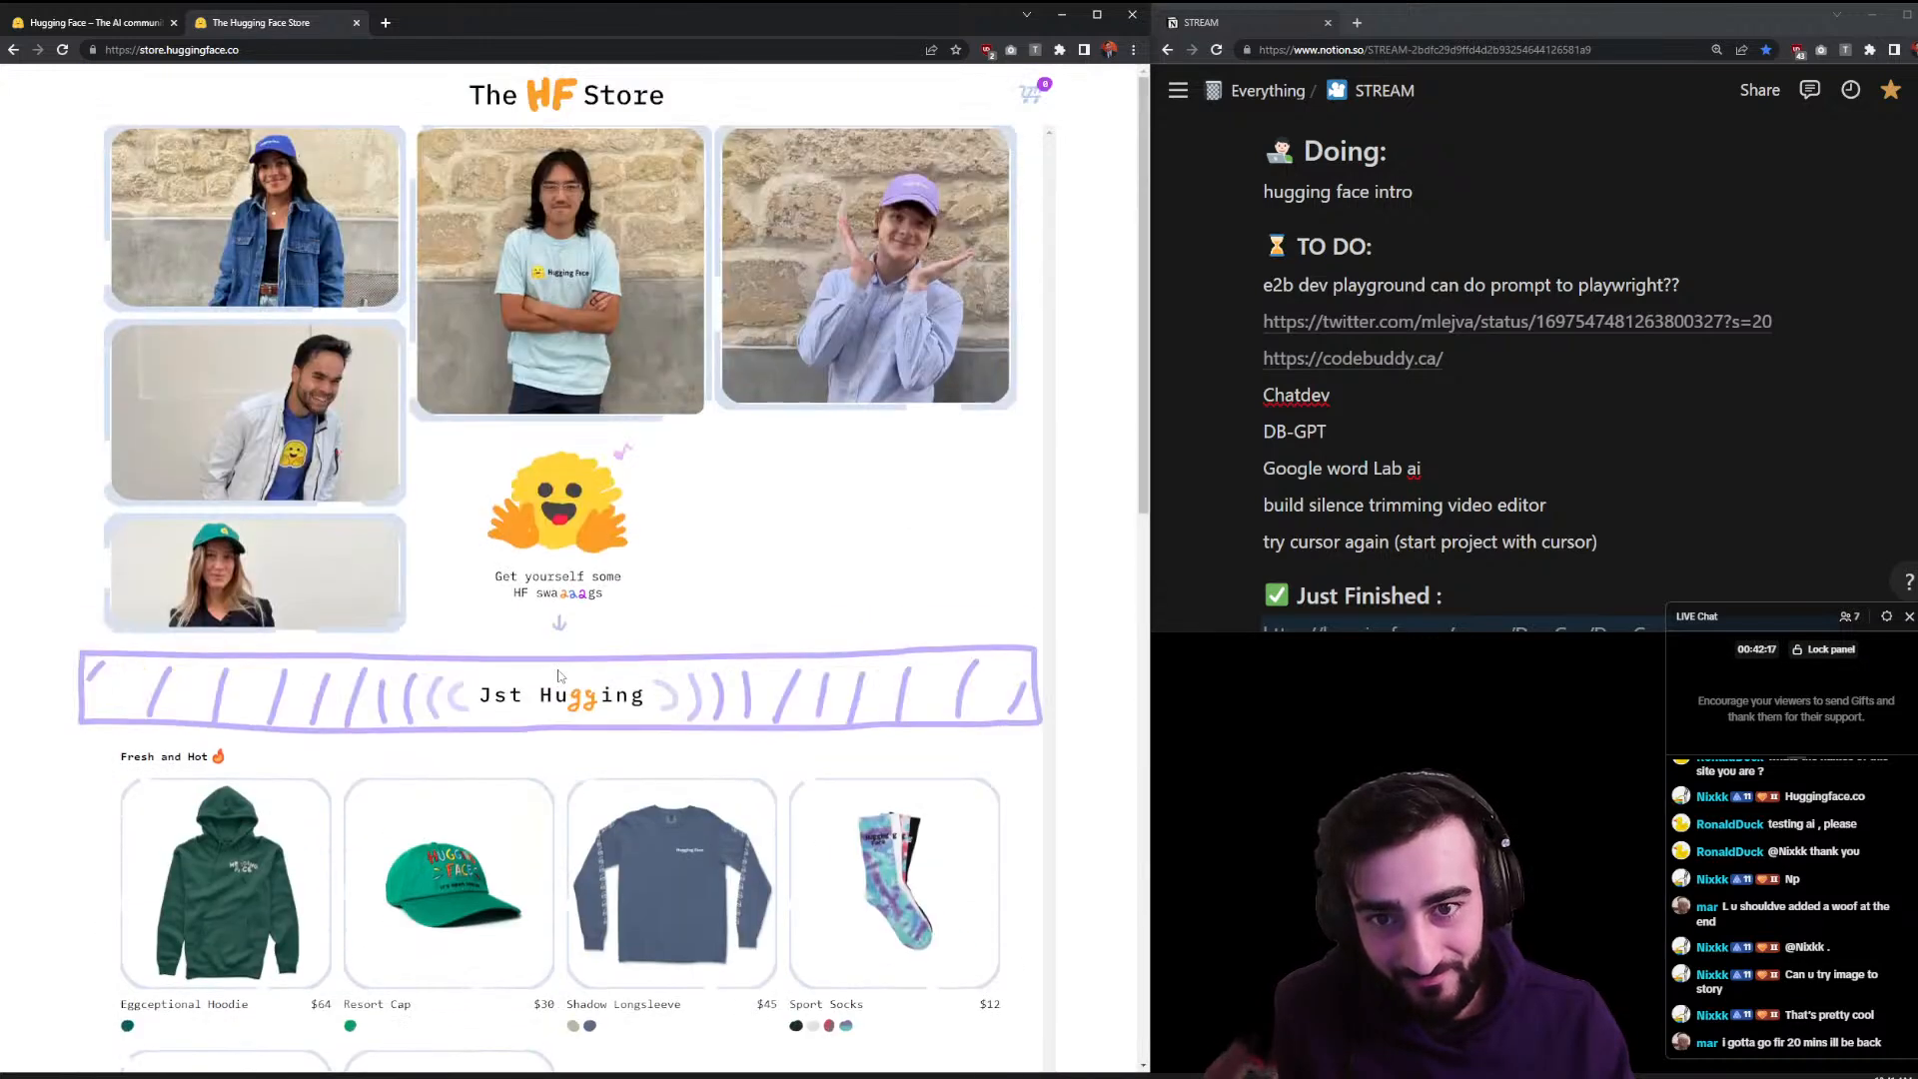
pyautogui.hotkey('alt', 'Left')
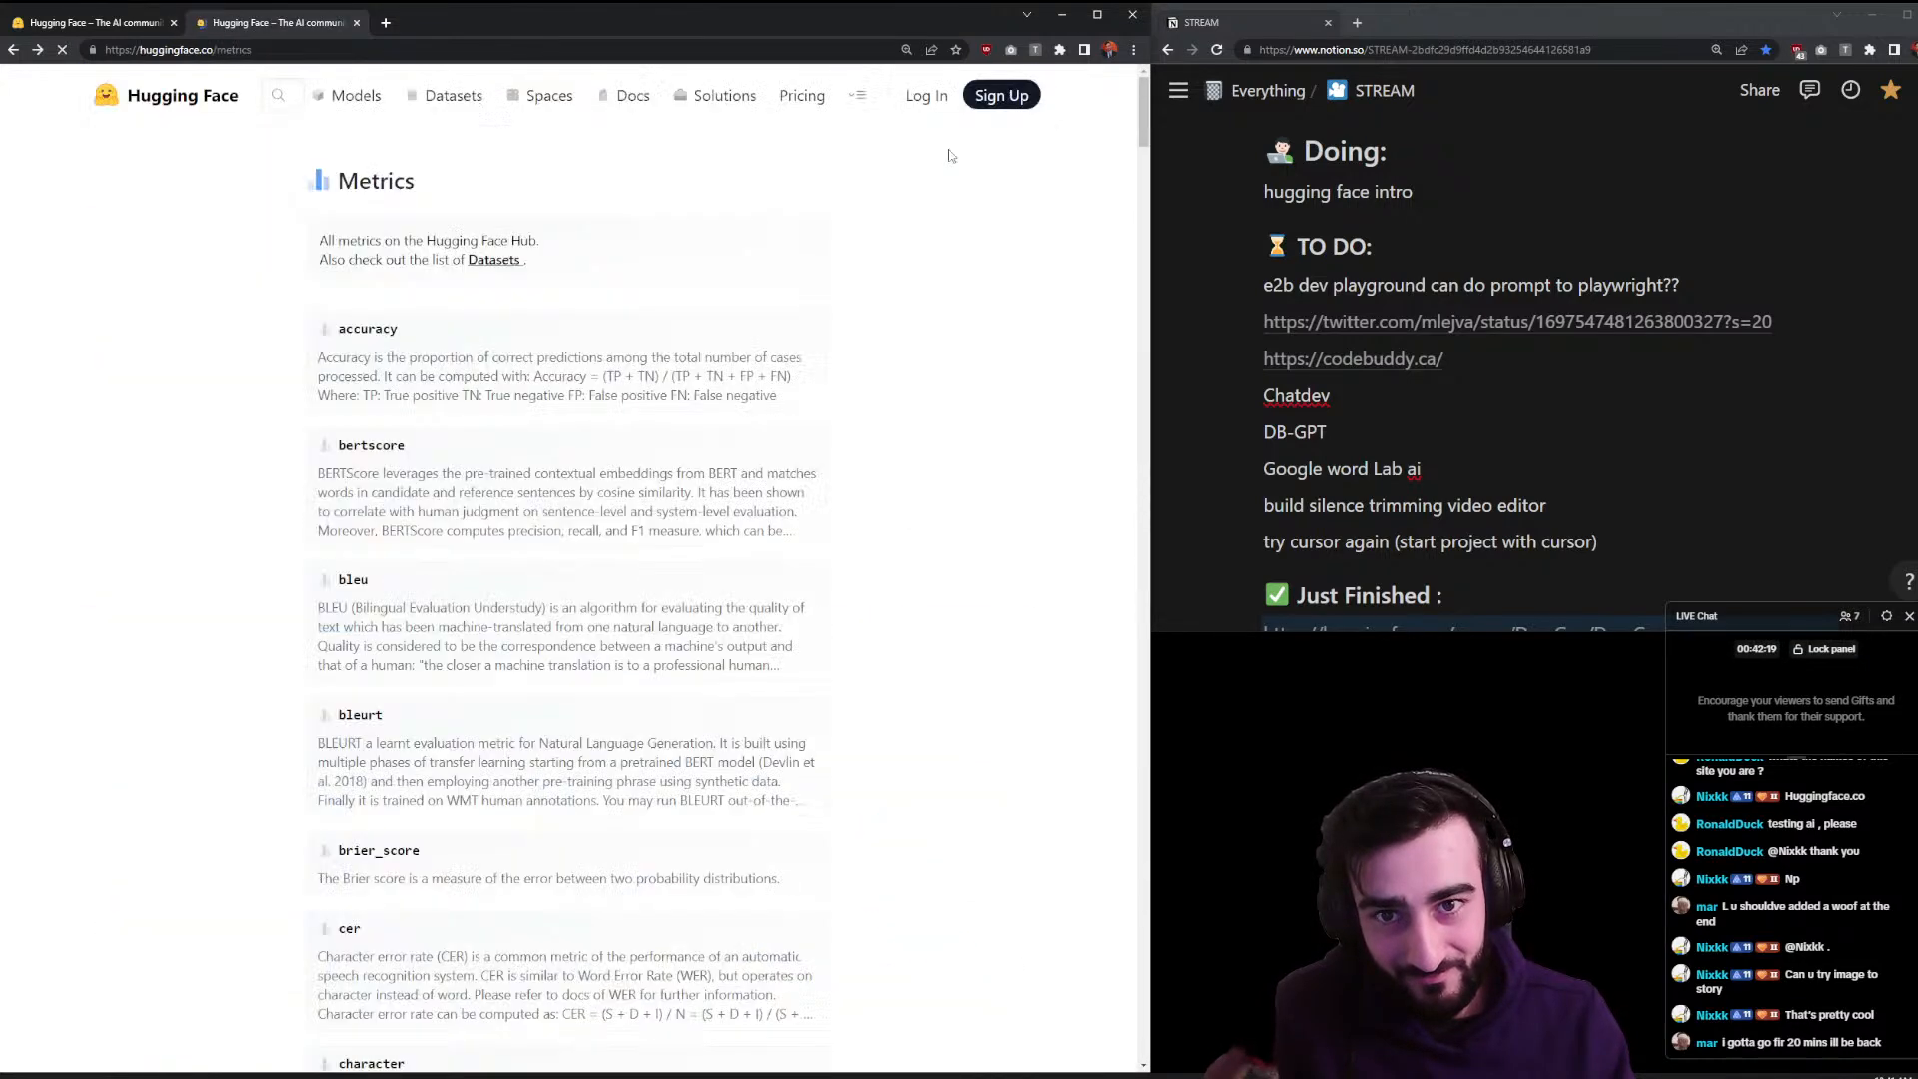
pyautogui.click(867, 104)
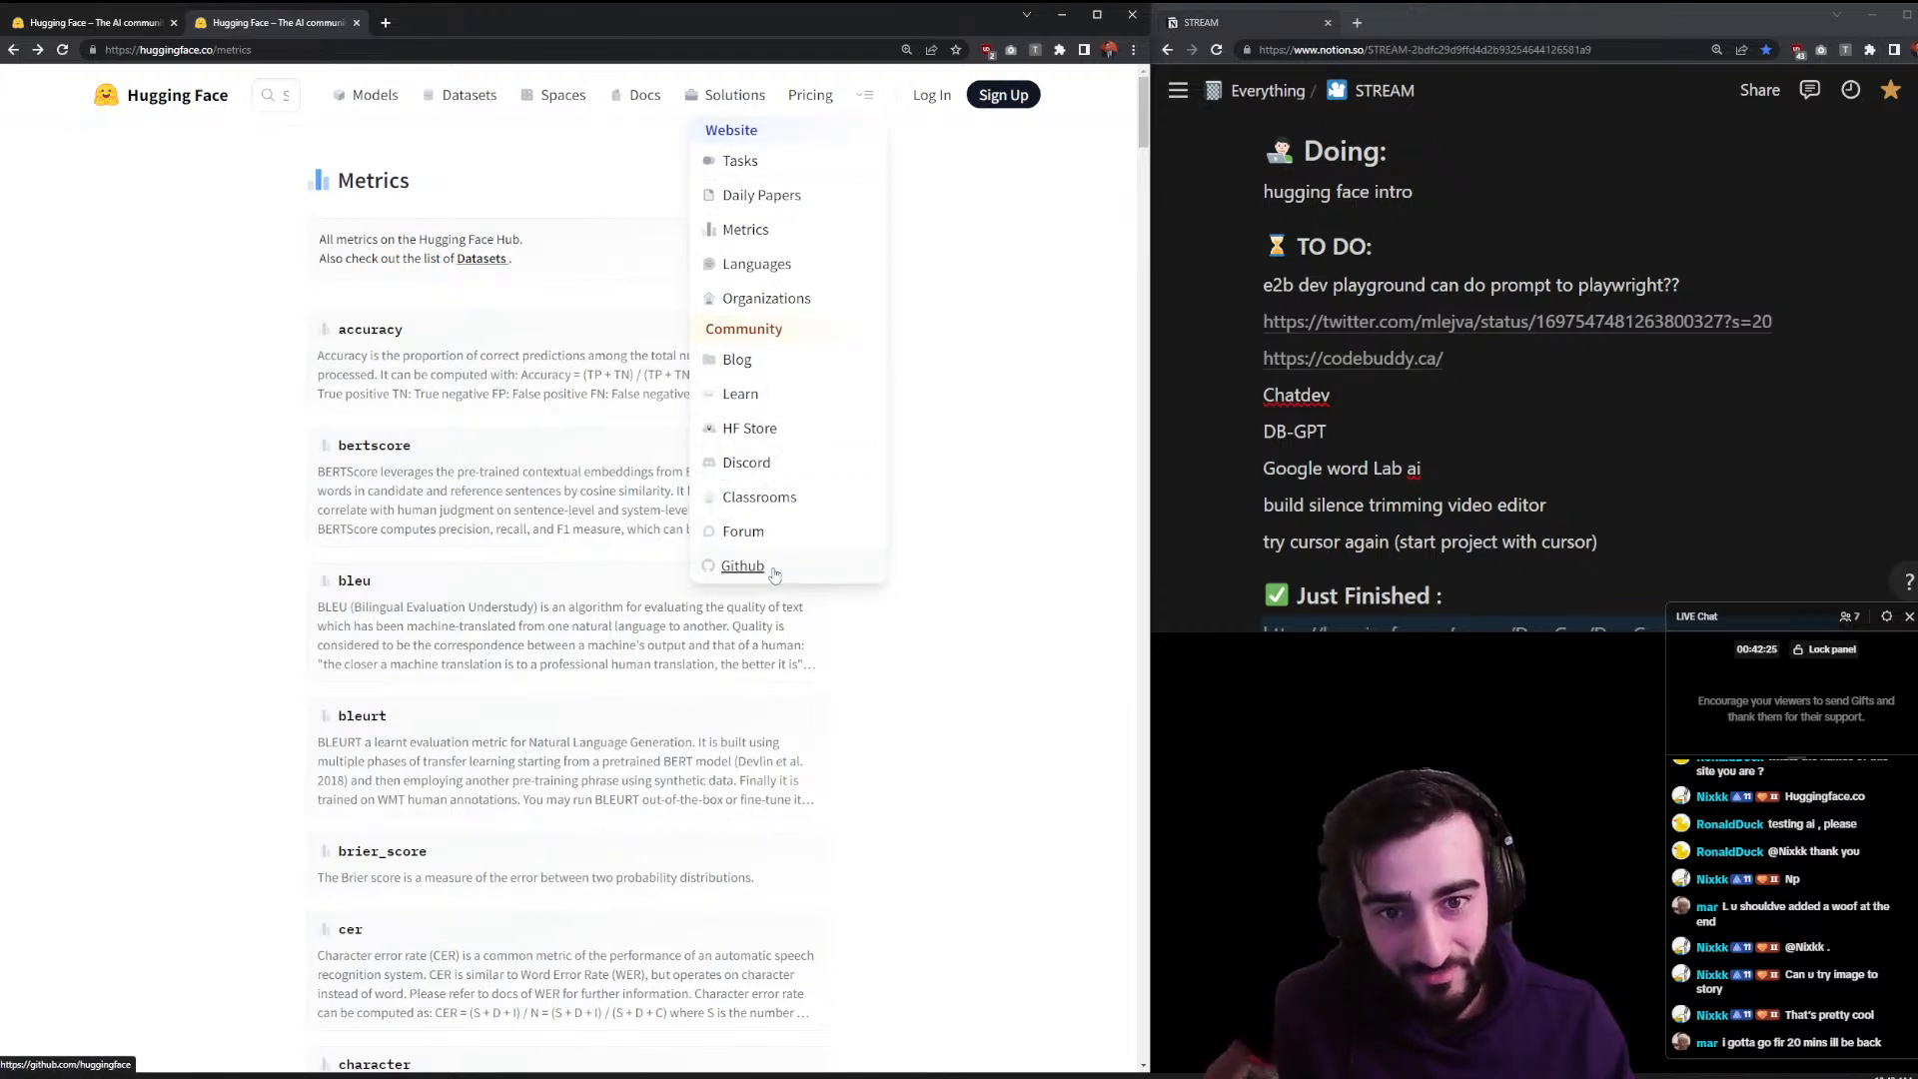
# - Skim the Hugging Face Blog posts, then return to the home page via the logo
pyautogui.click(766, 368)
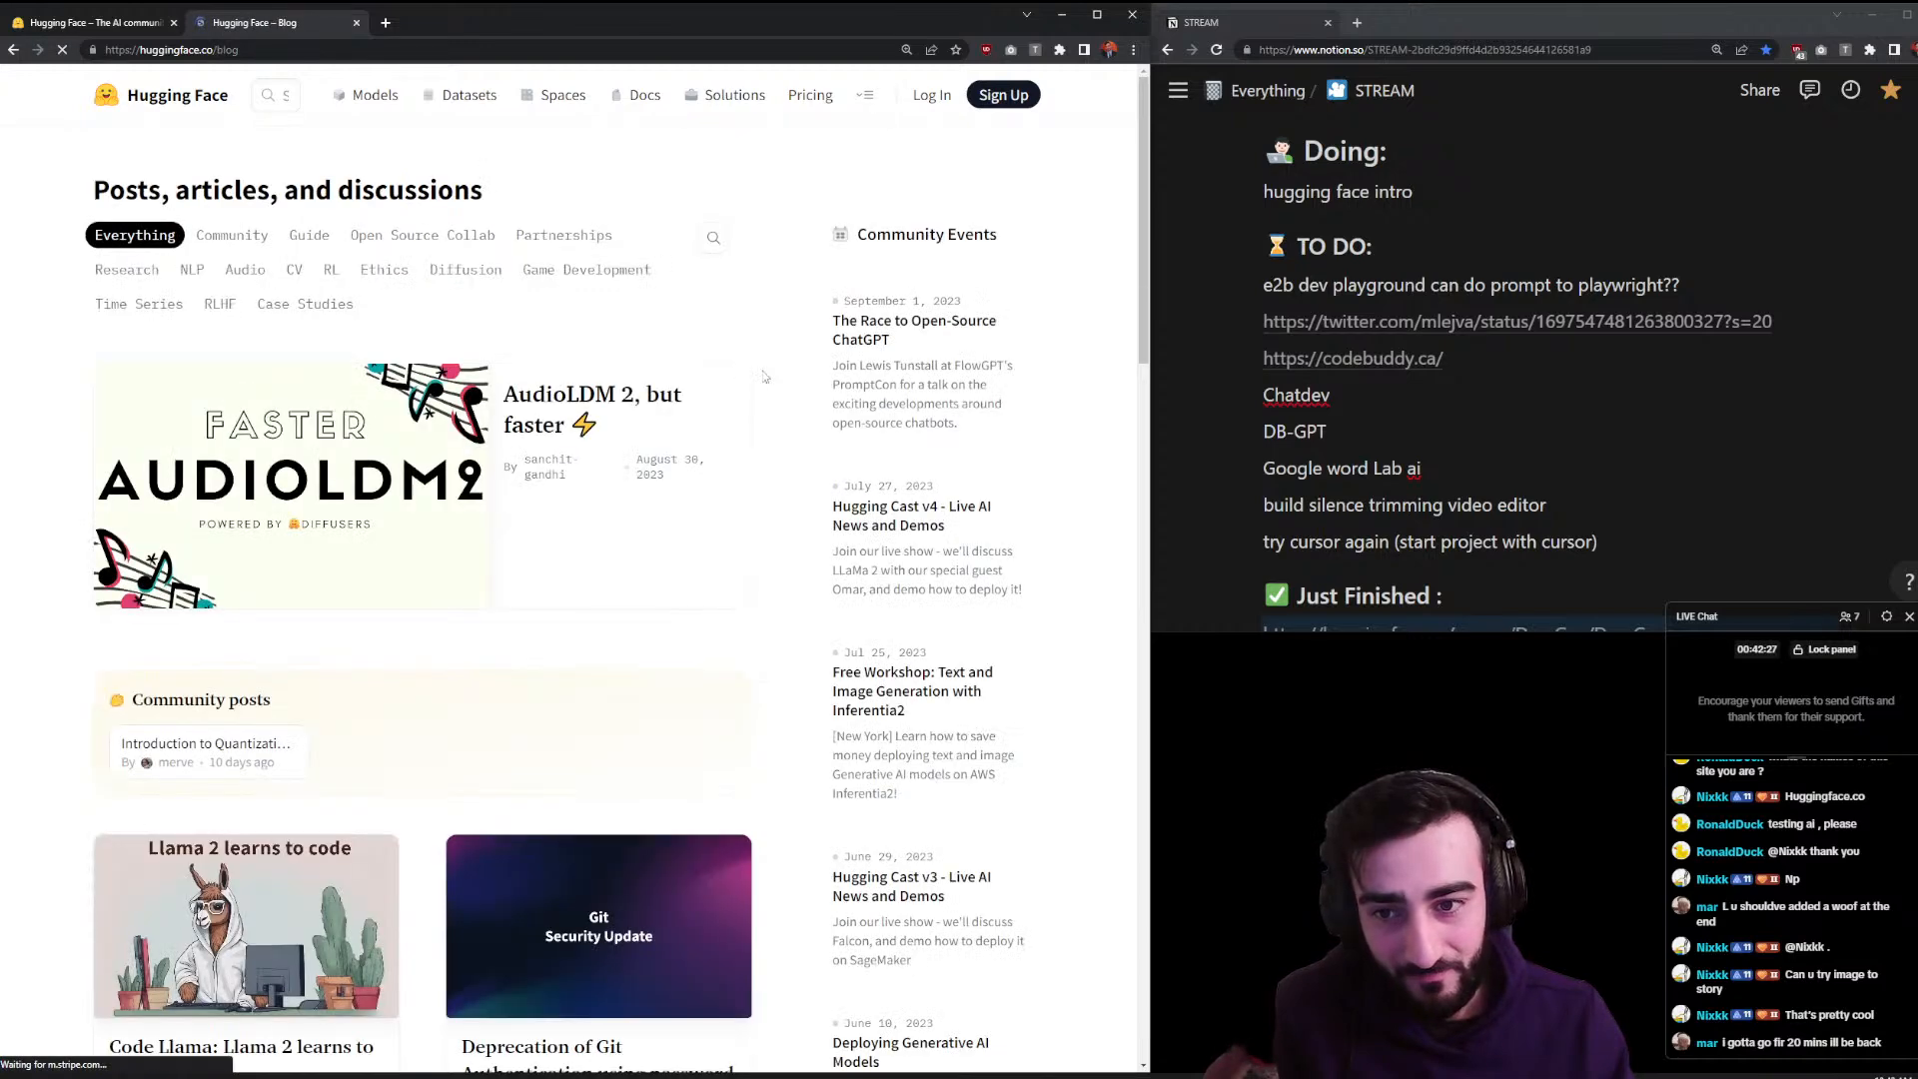
pyautogui.scroll(-5, 809, 510)
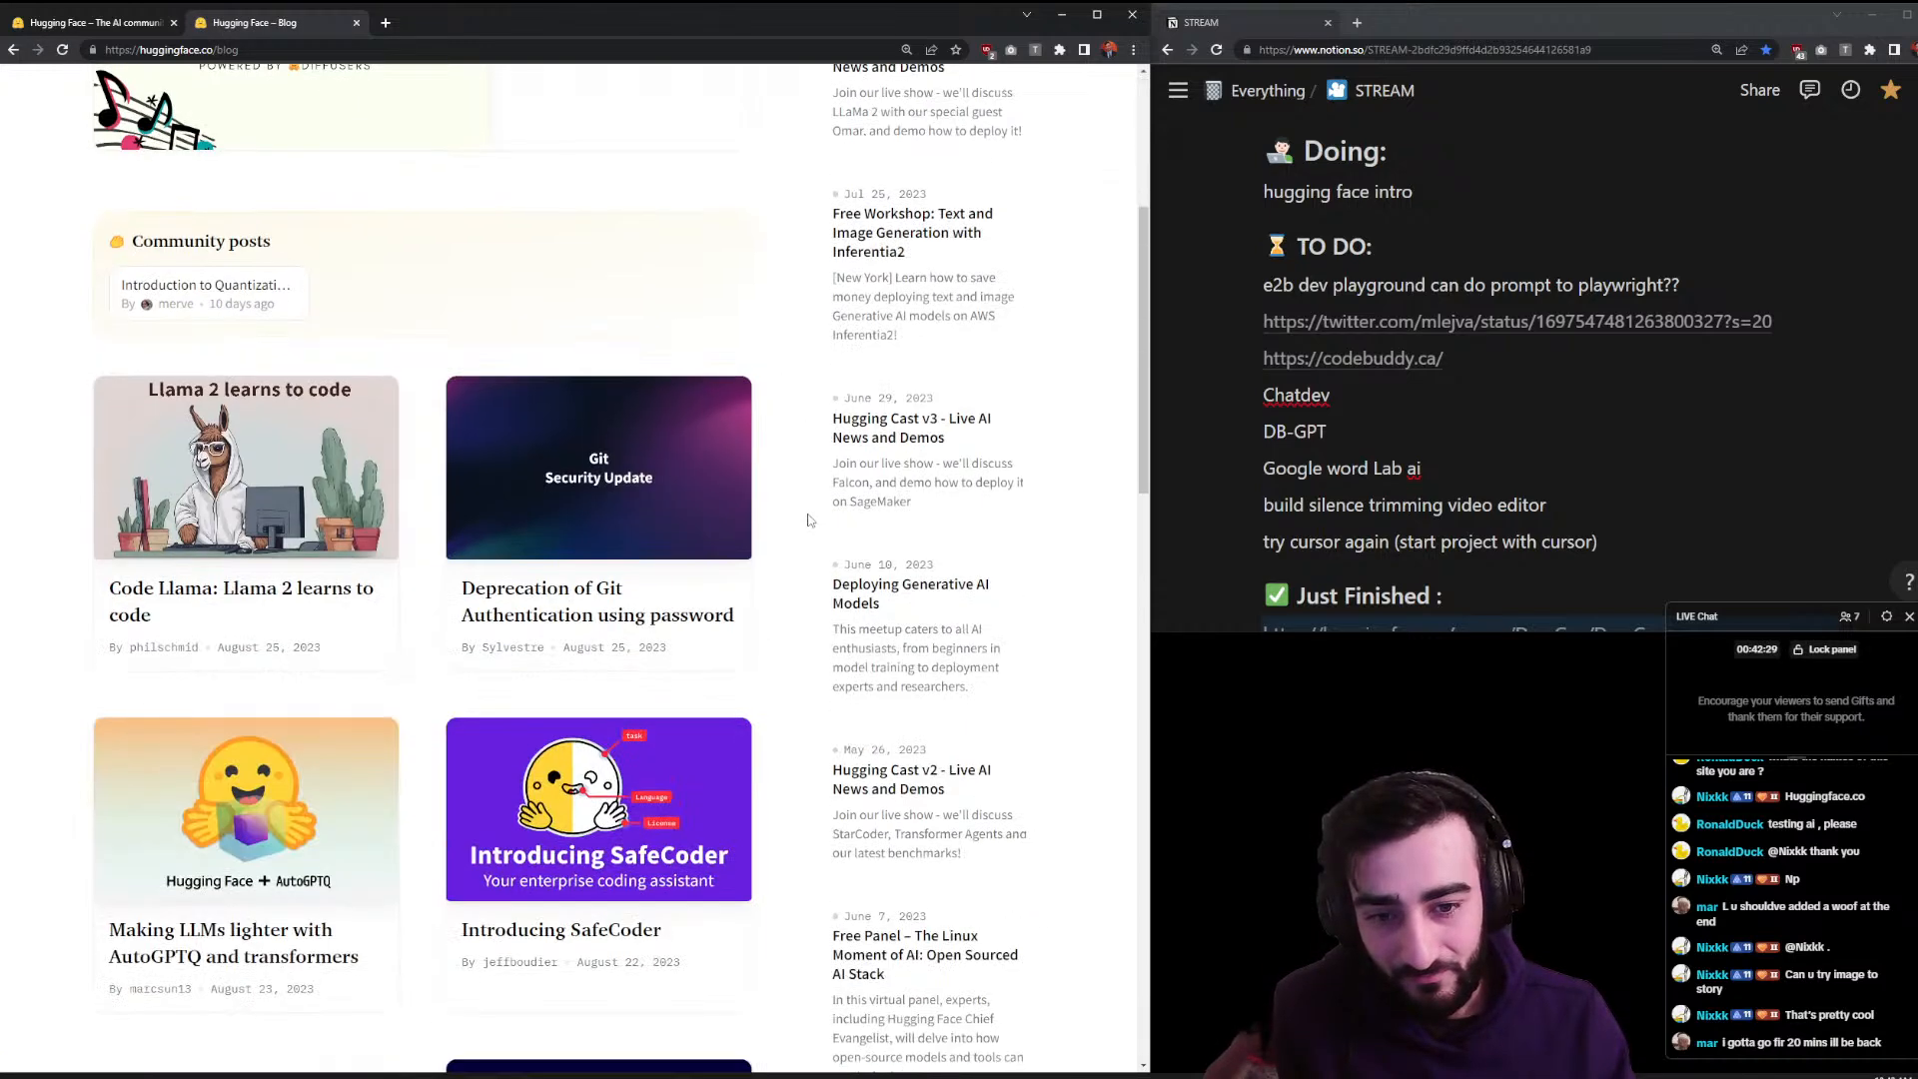
pyautogui.scroll(5, 814, 520)
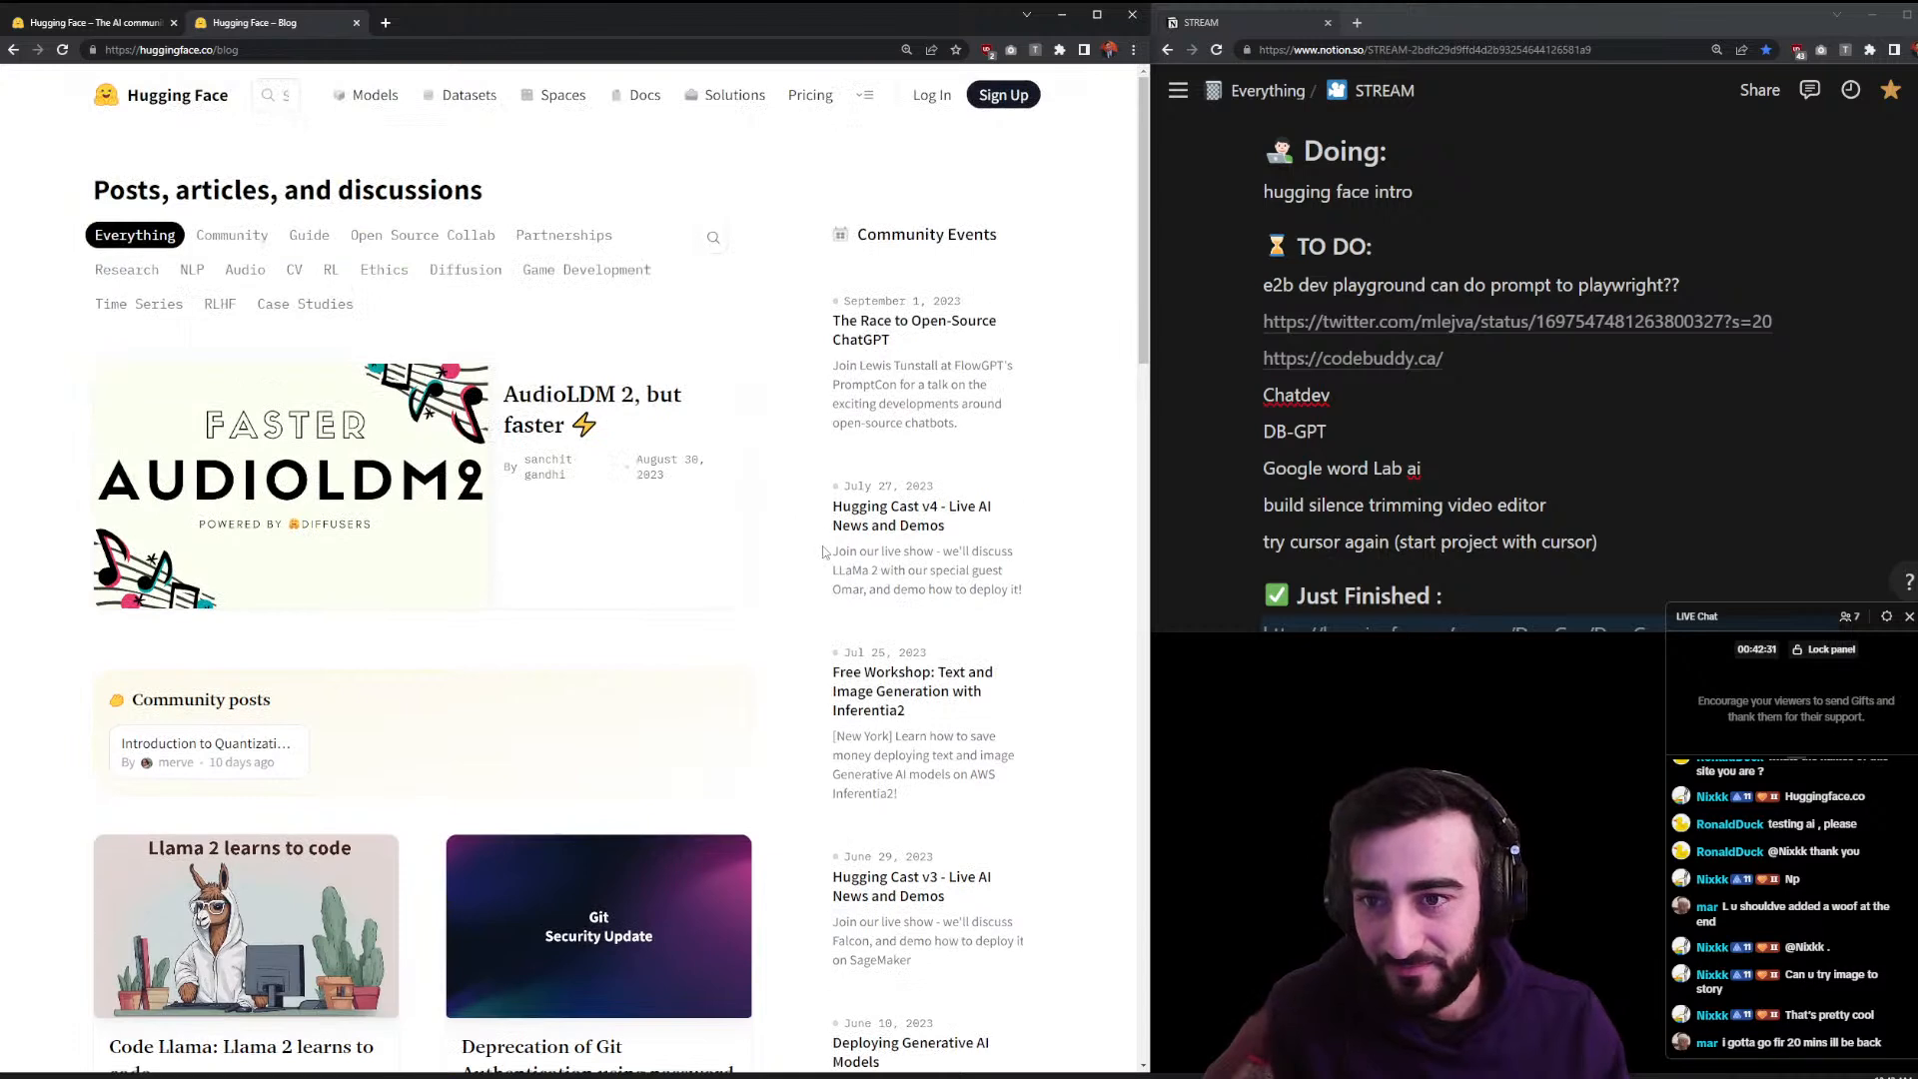
pyautogui.click(206, 100)
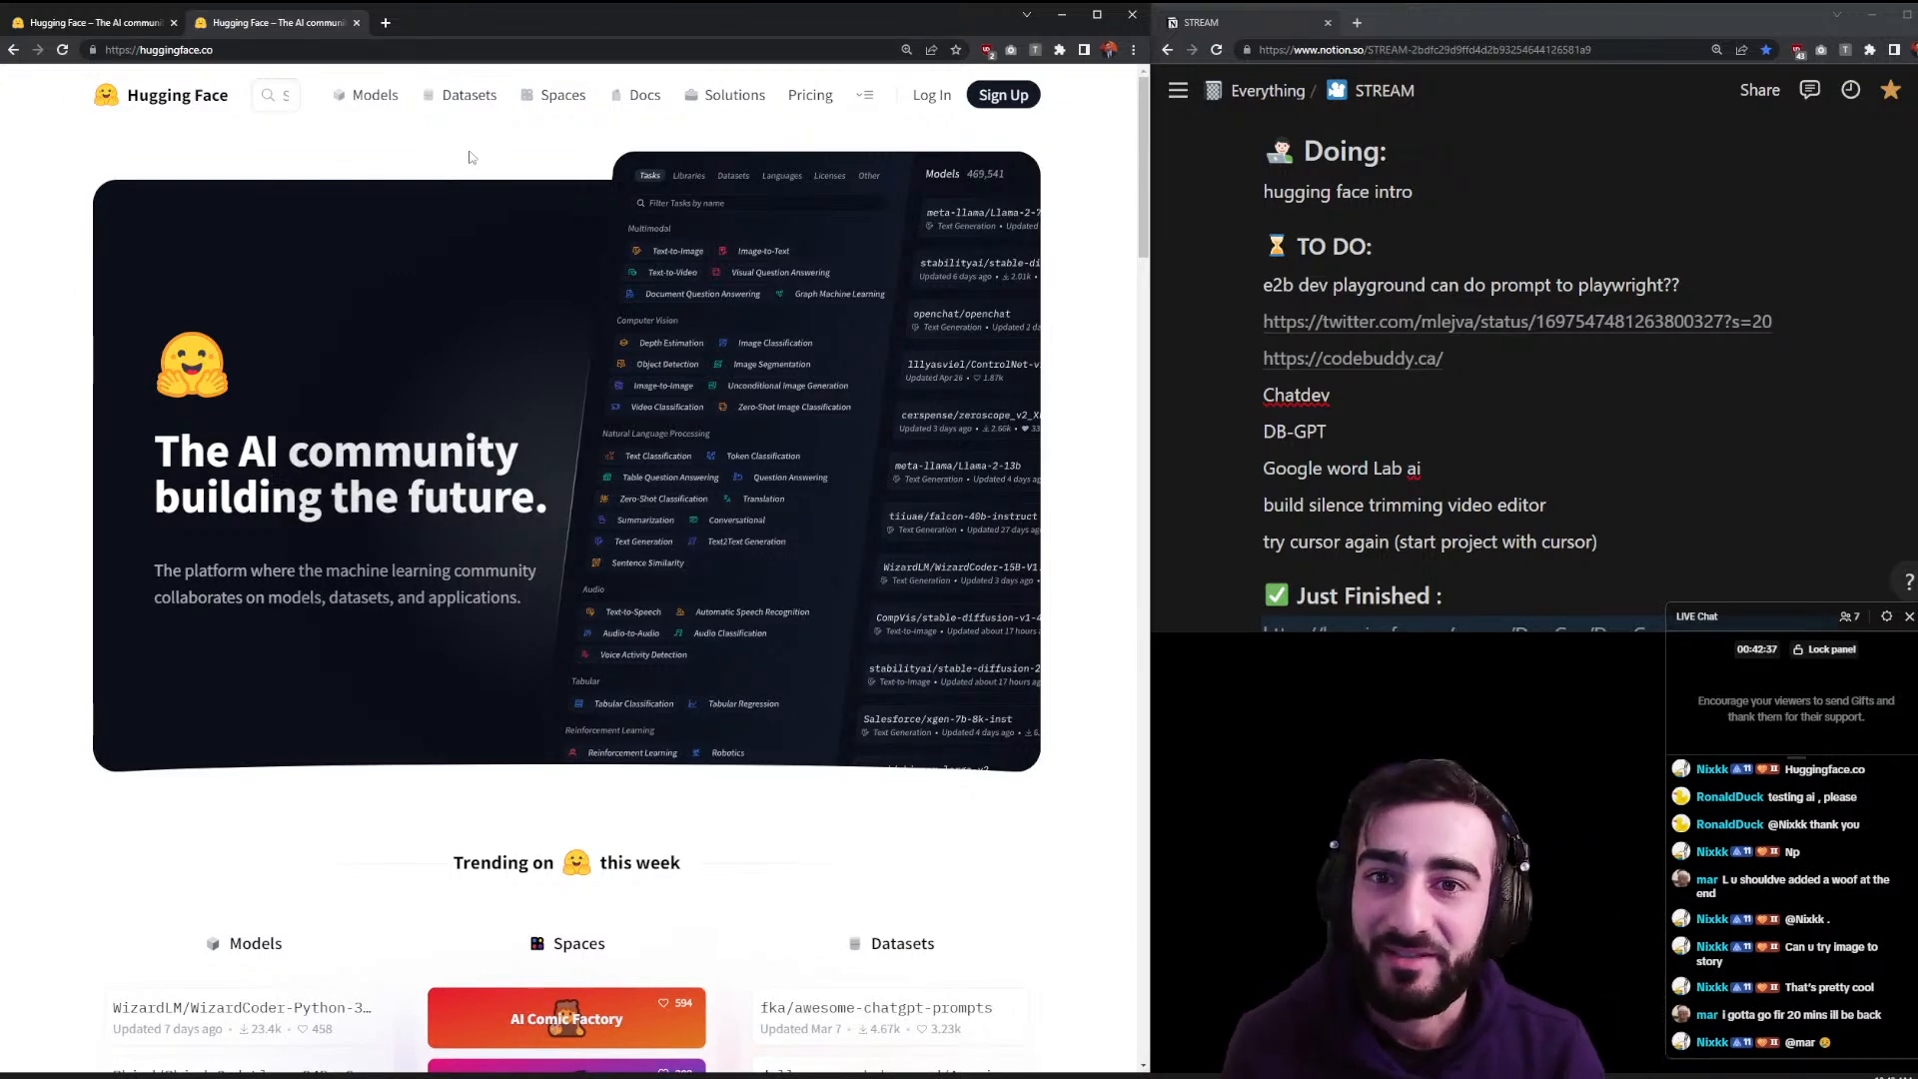
# - Scroll the Hugging Face home page to its footer and close the second homepage tab
pyautogui.scroll(-7, 450, 149)
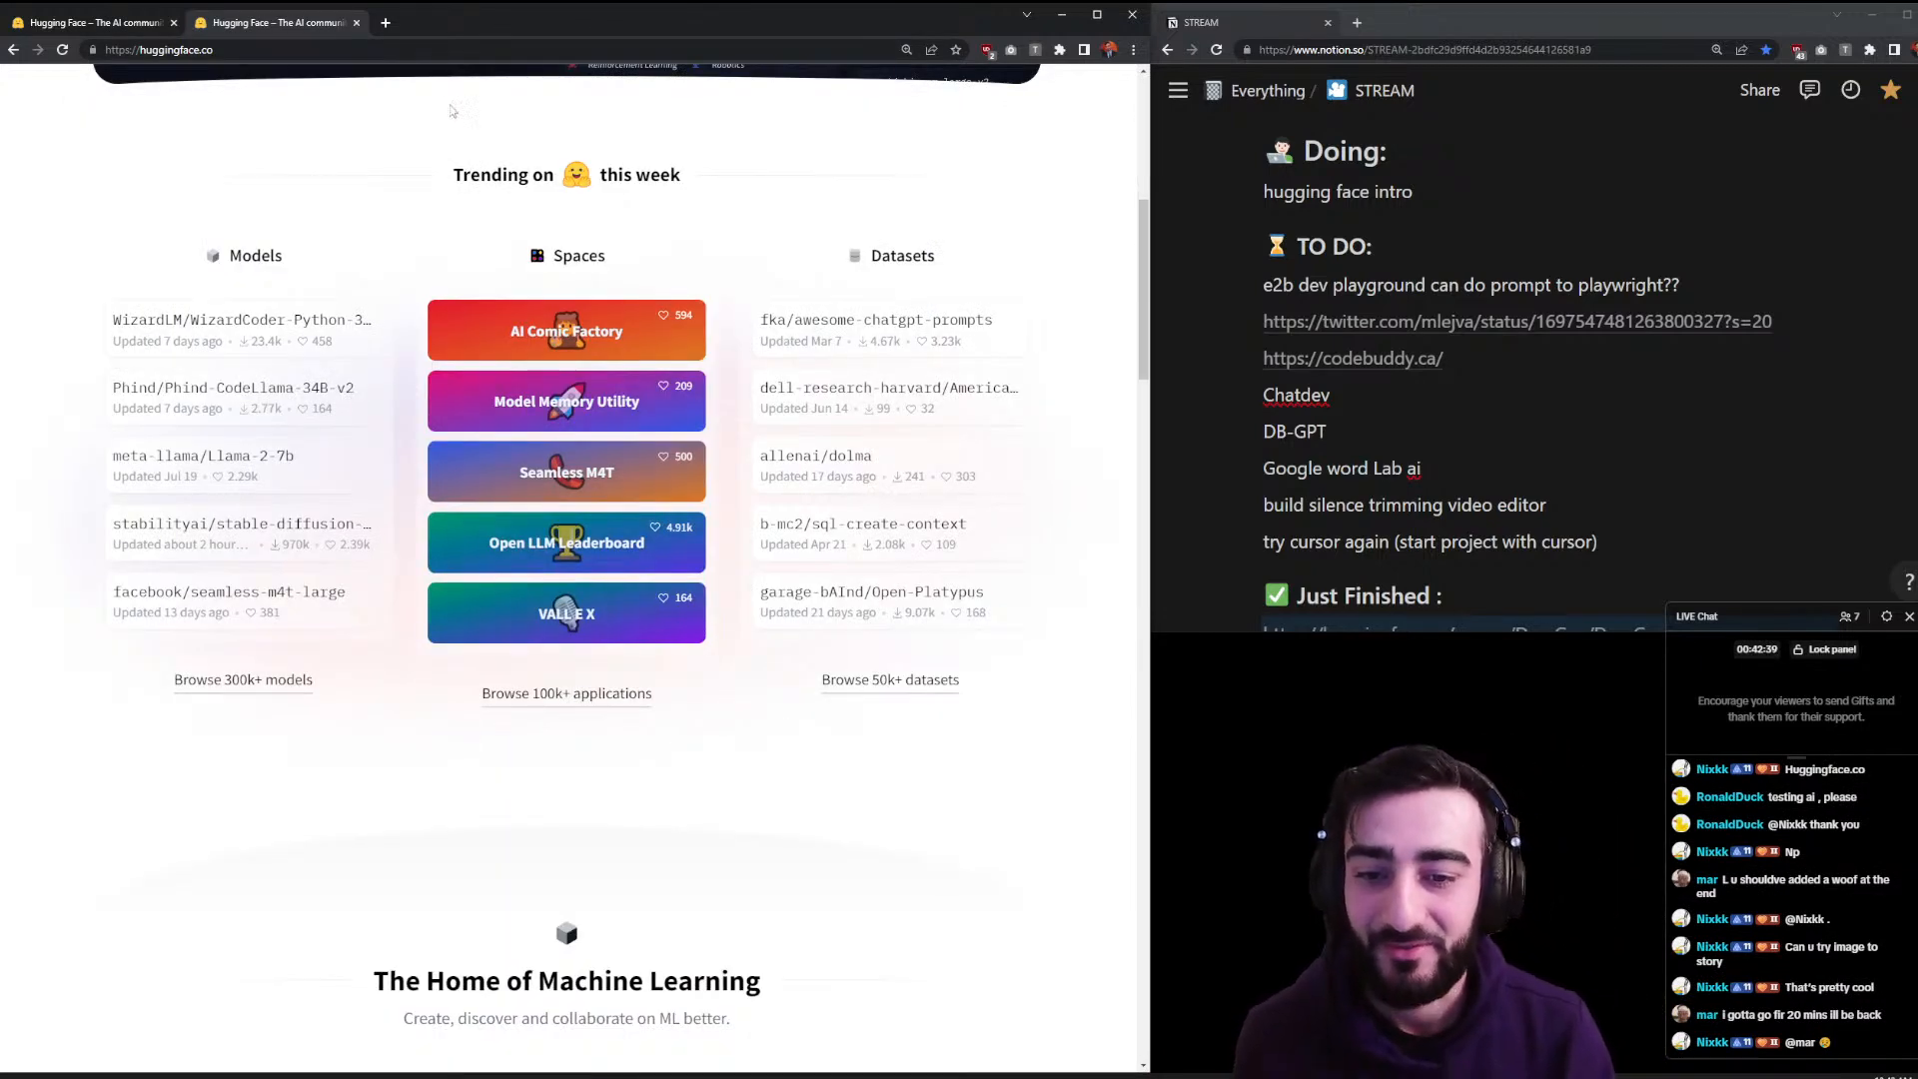
pyautogui.scroll(-11, 435, 134)
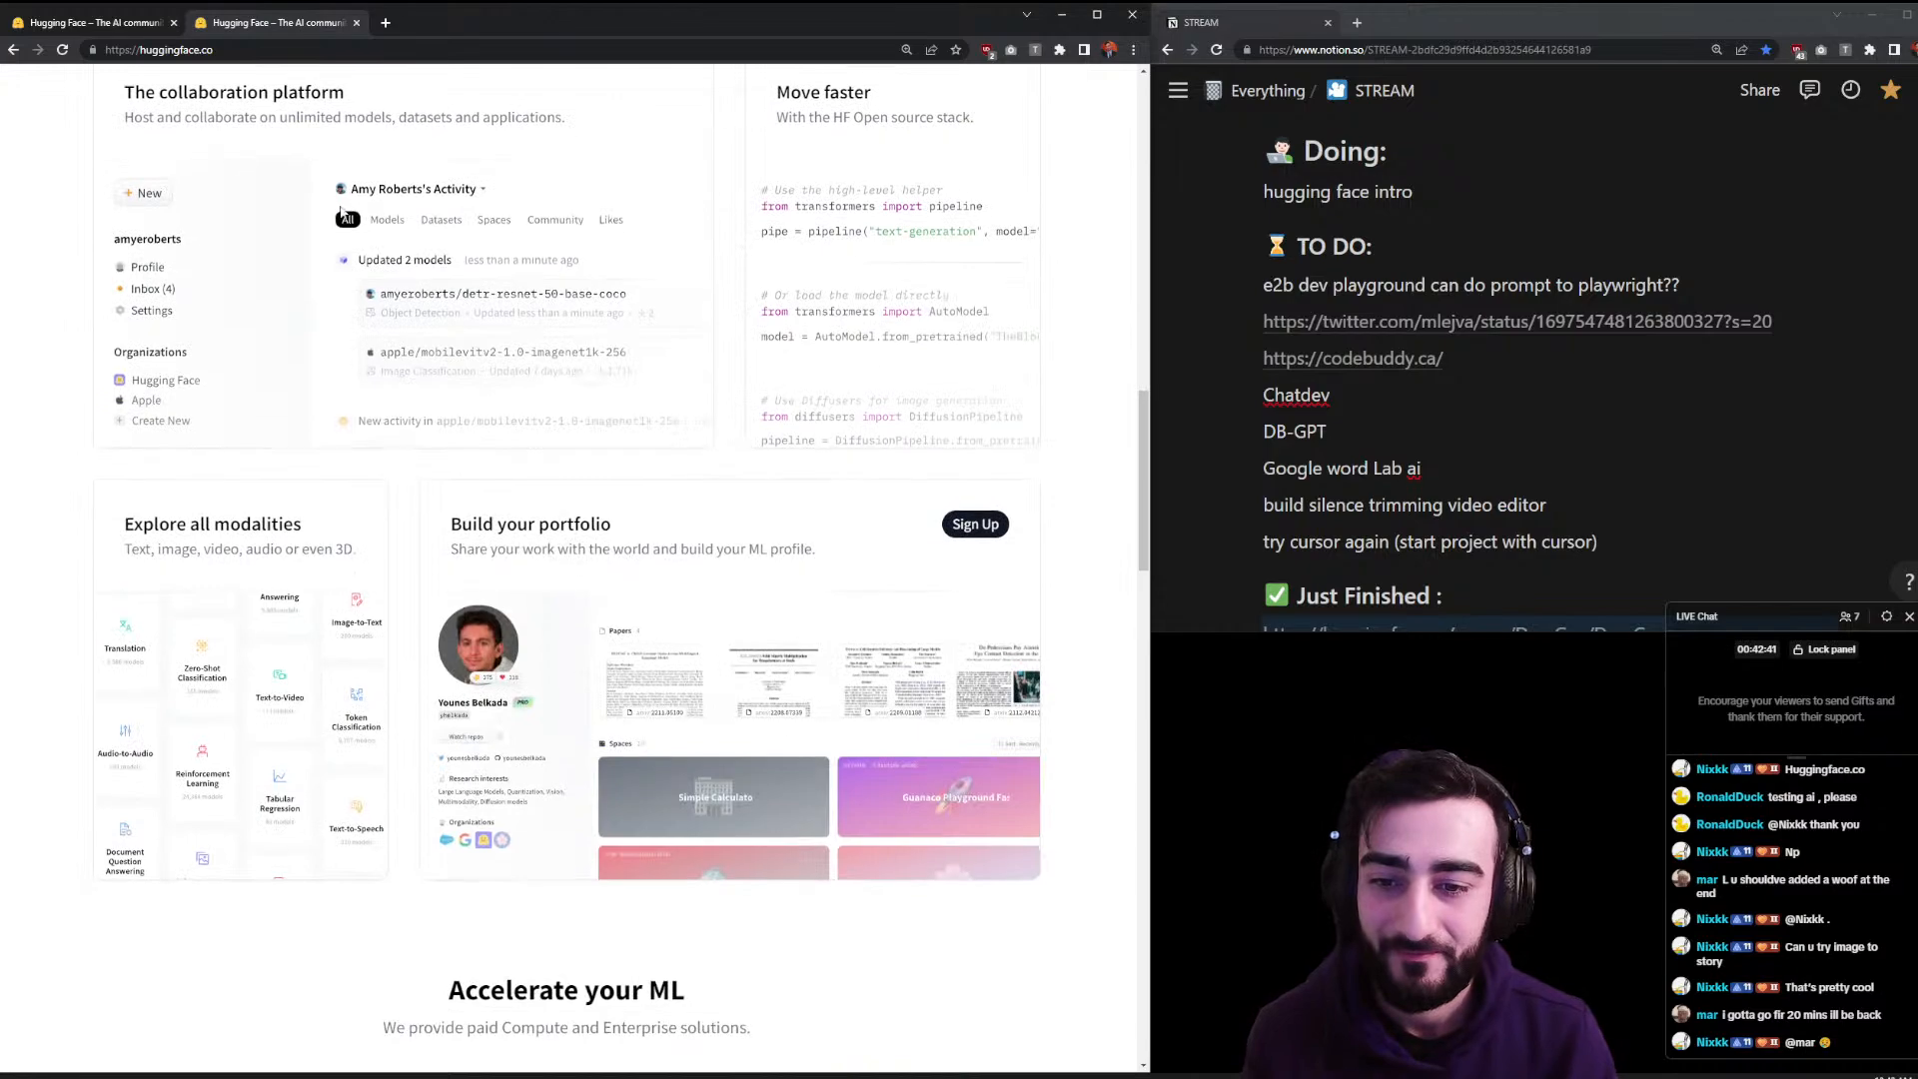
pyautogui.scroll(-13, 332, 180)
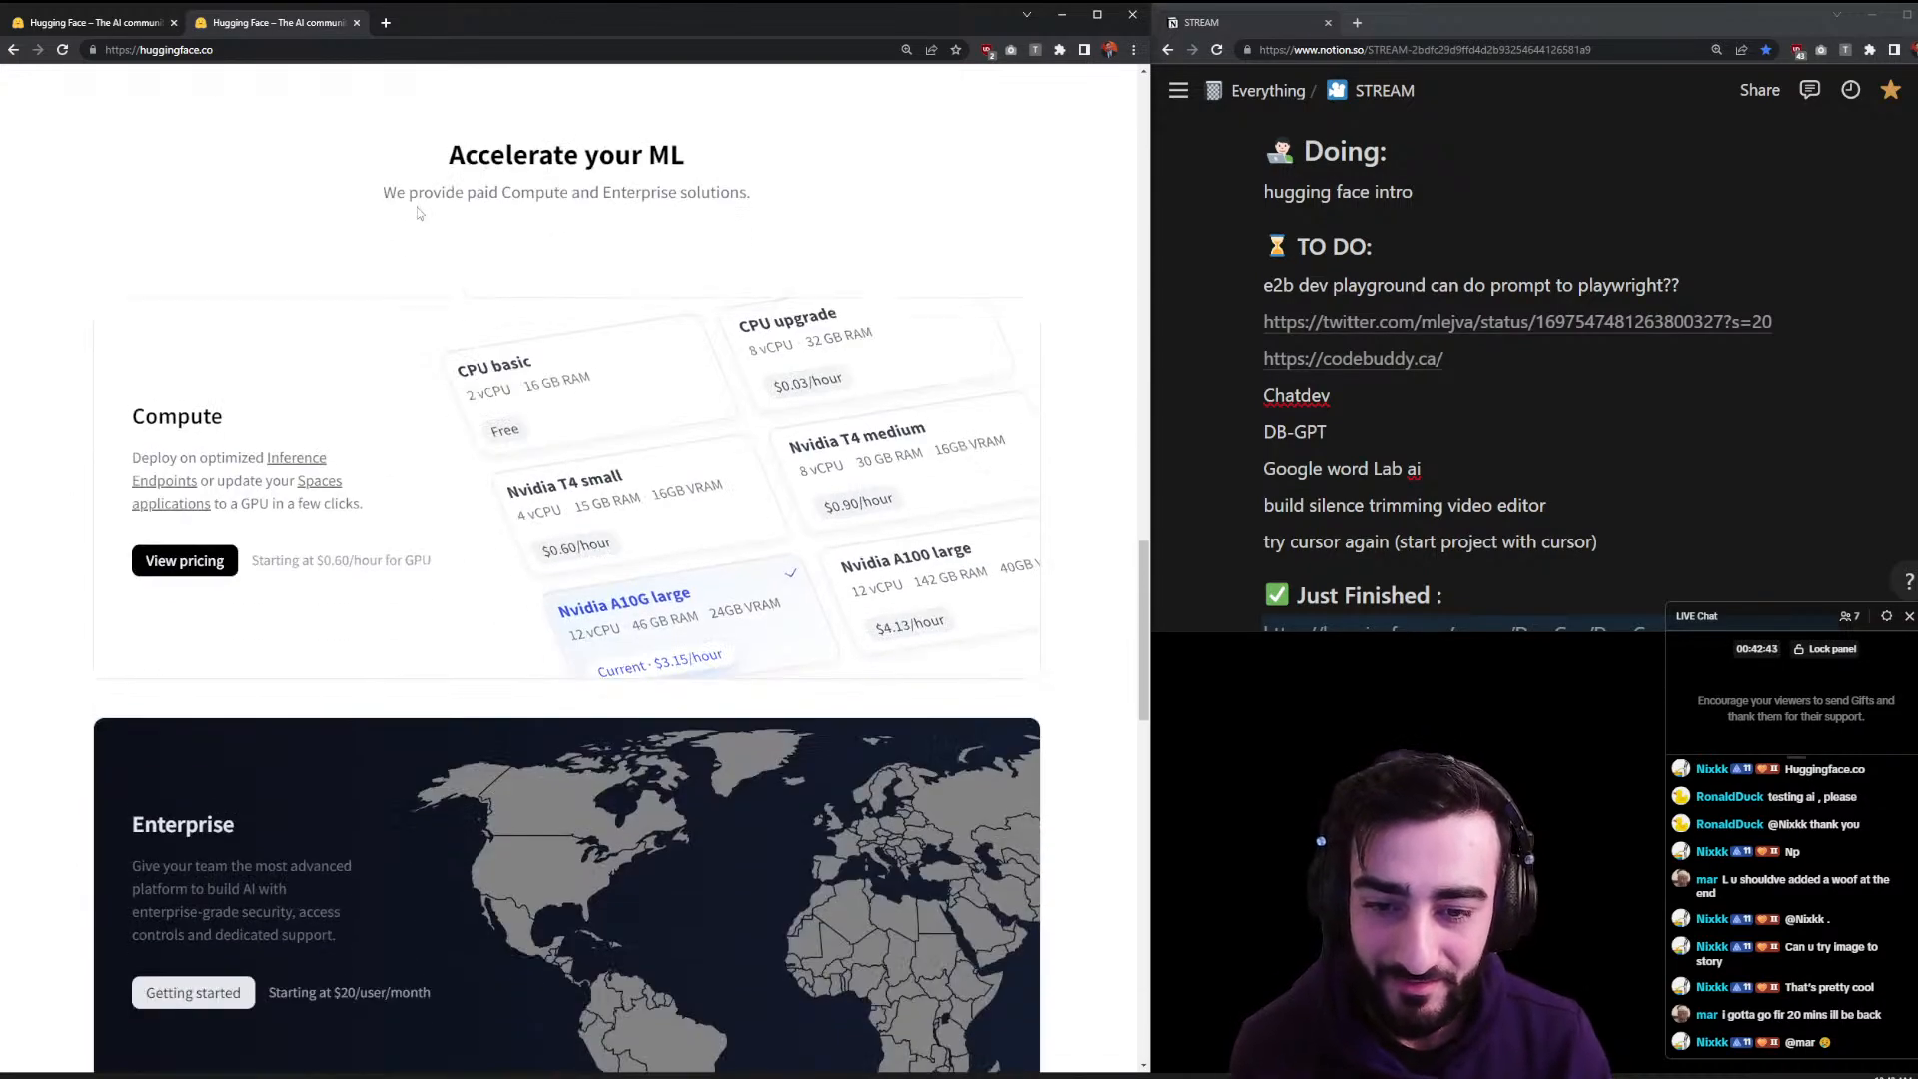
pyautogui.scroll(-8, 417, 194)
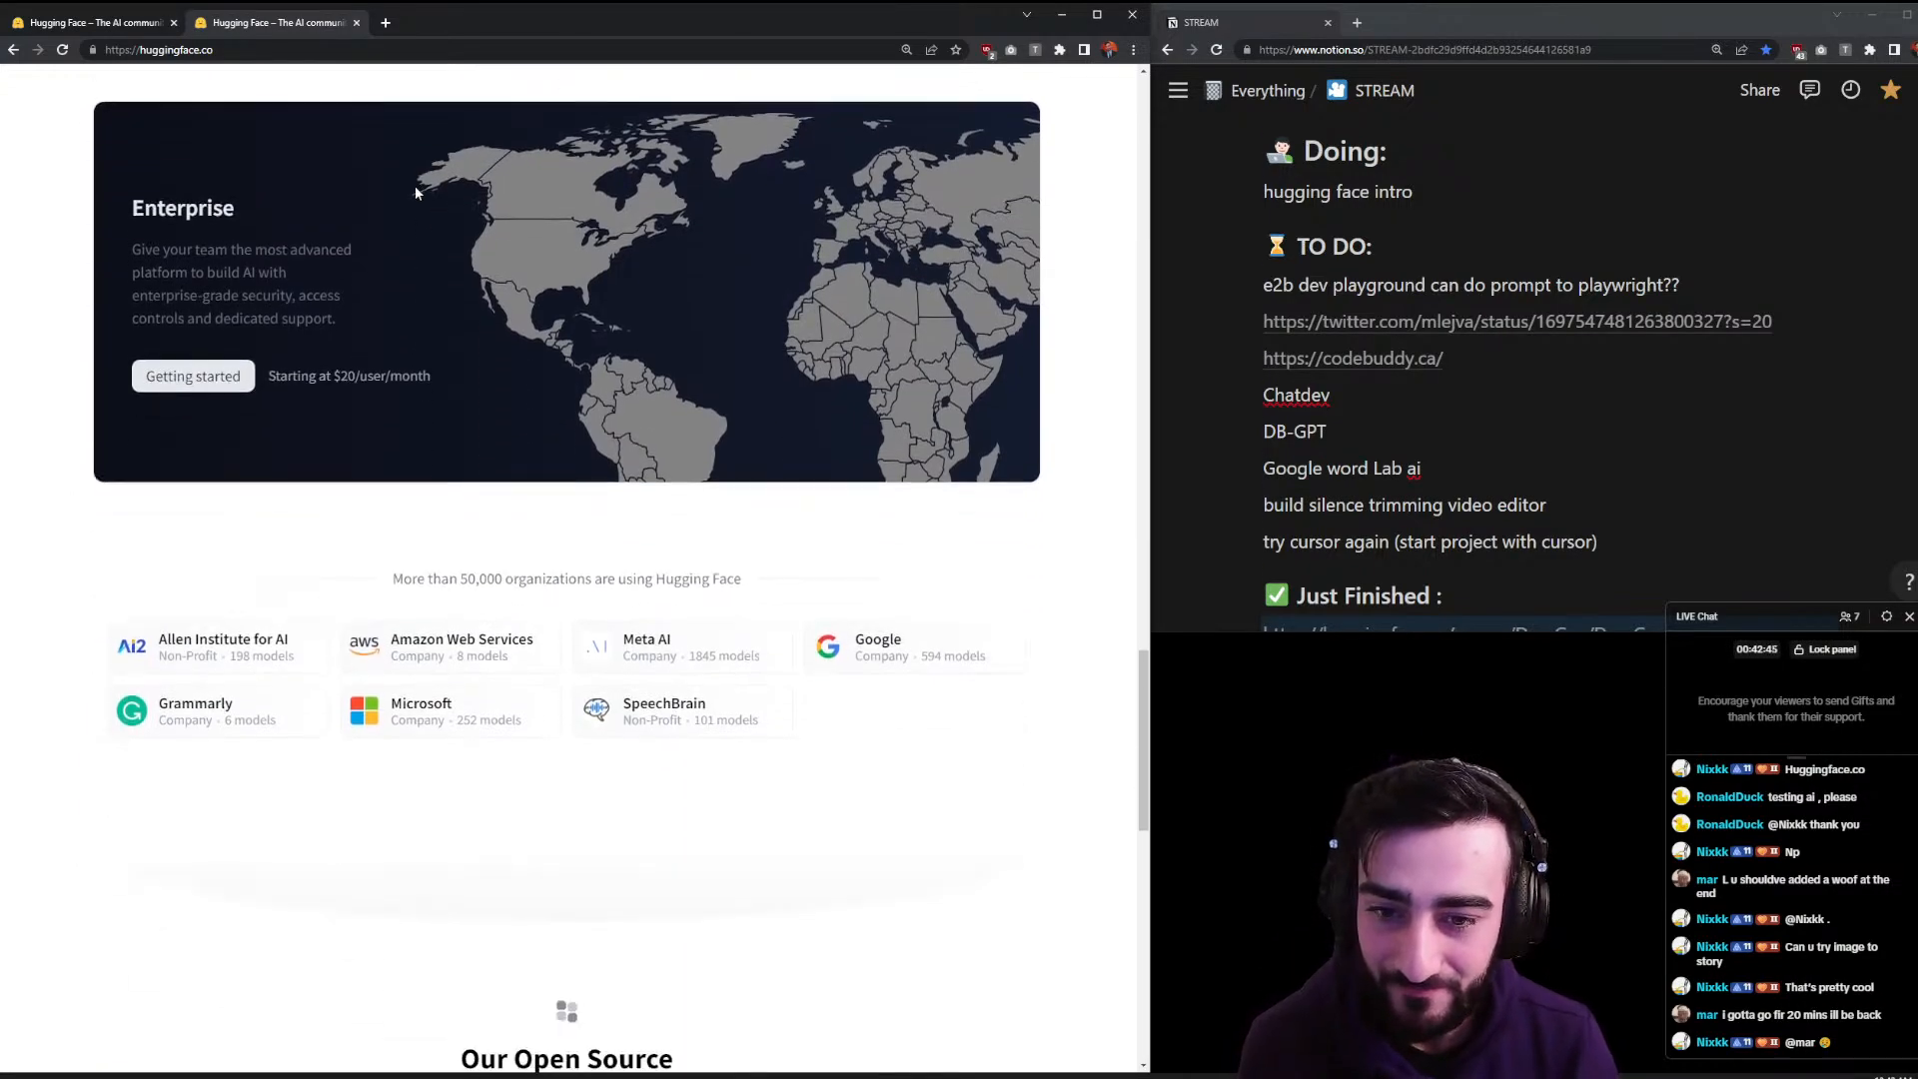
pyautogui.scroll(-4, 416, 207)
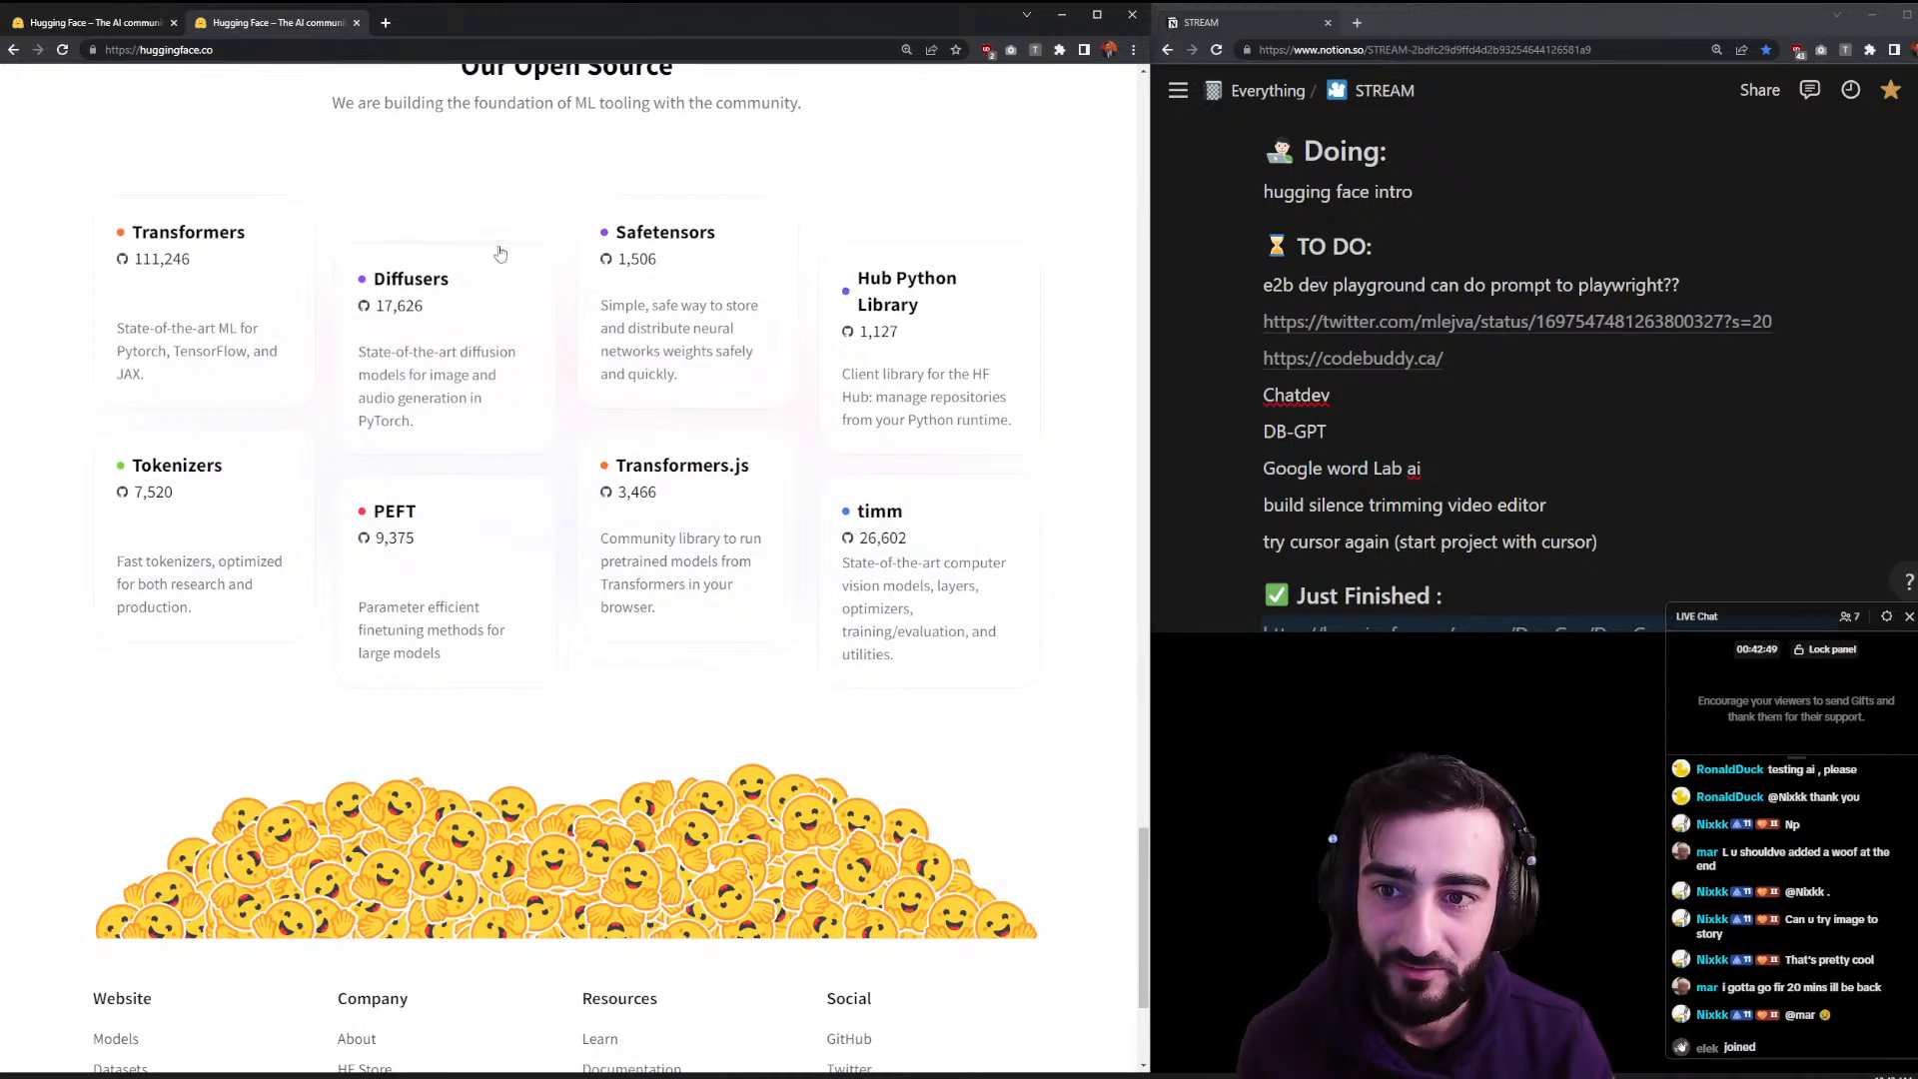
pyautogui.scroll(-3, 400, 234)
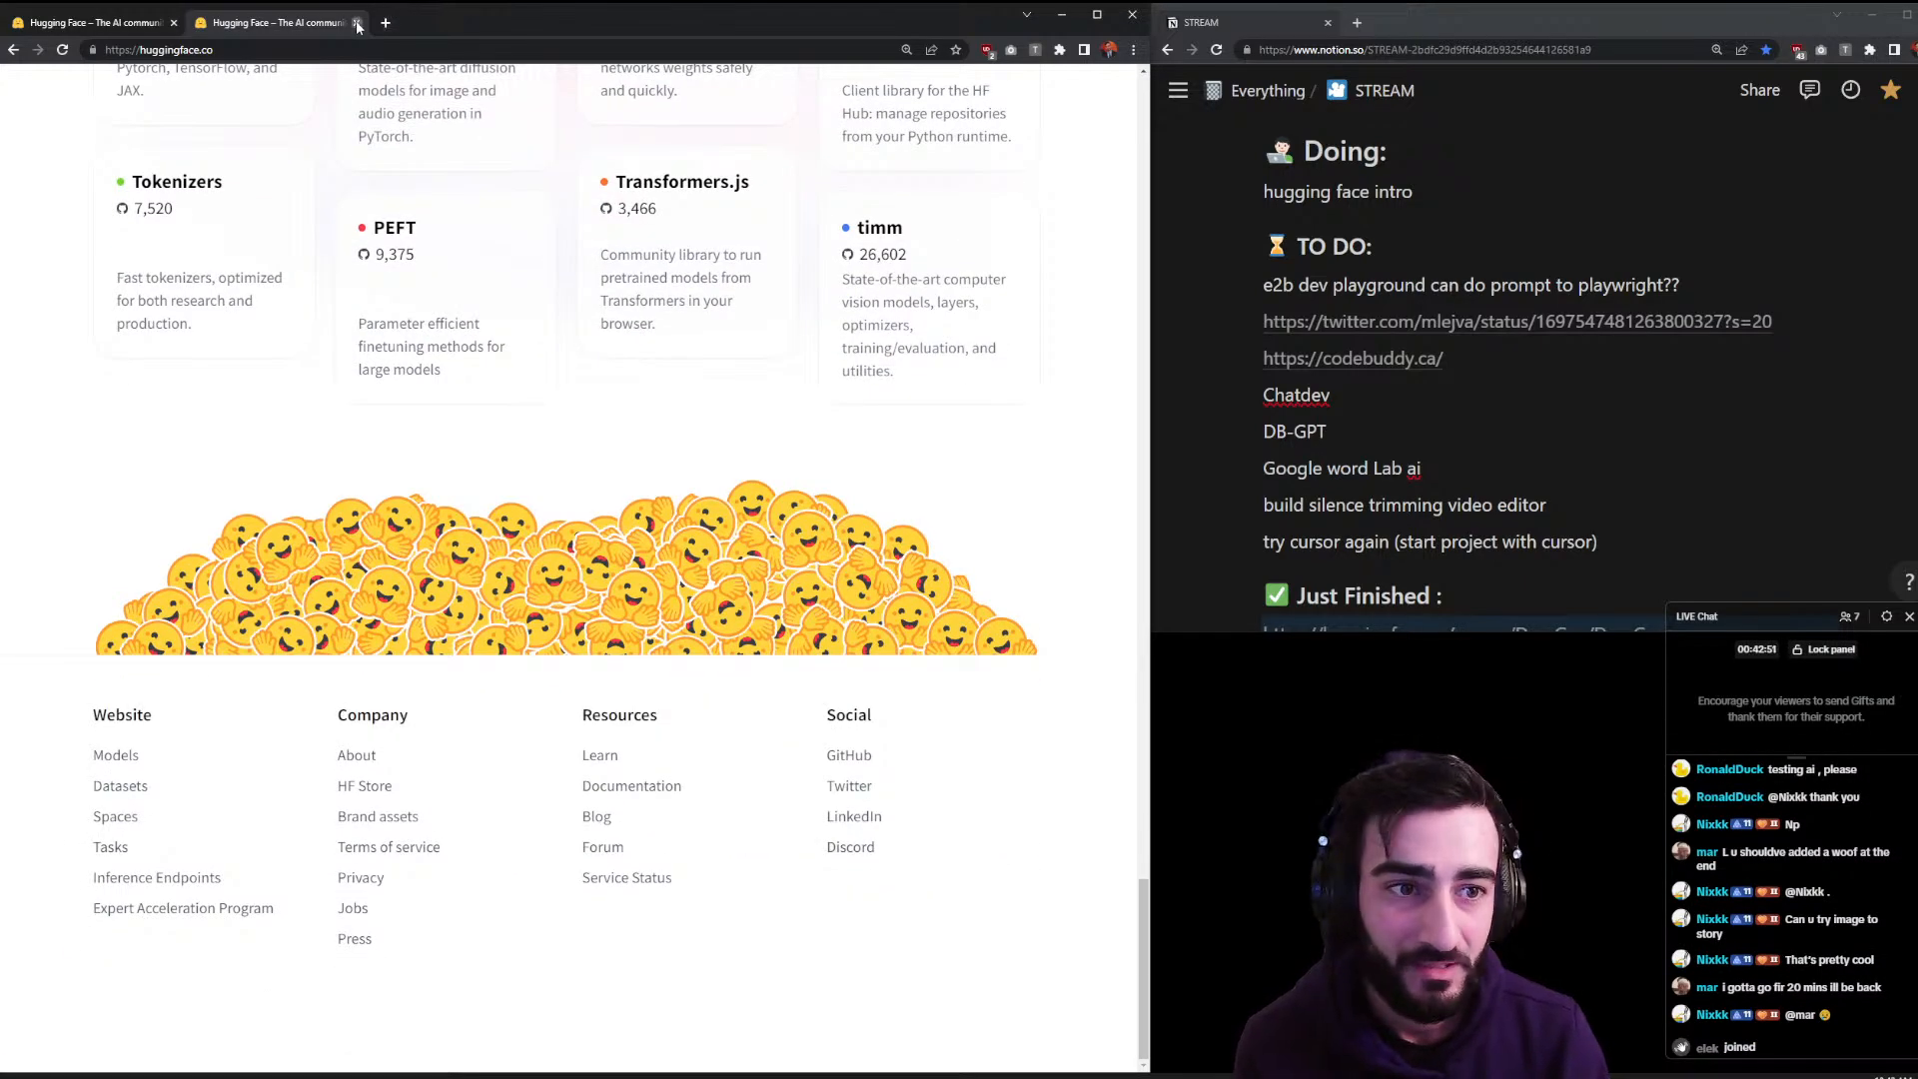
pyautogui.click(356, 22)
pyautogui.click(1261, 192)
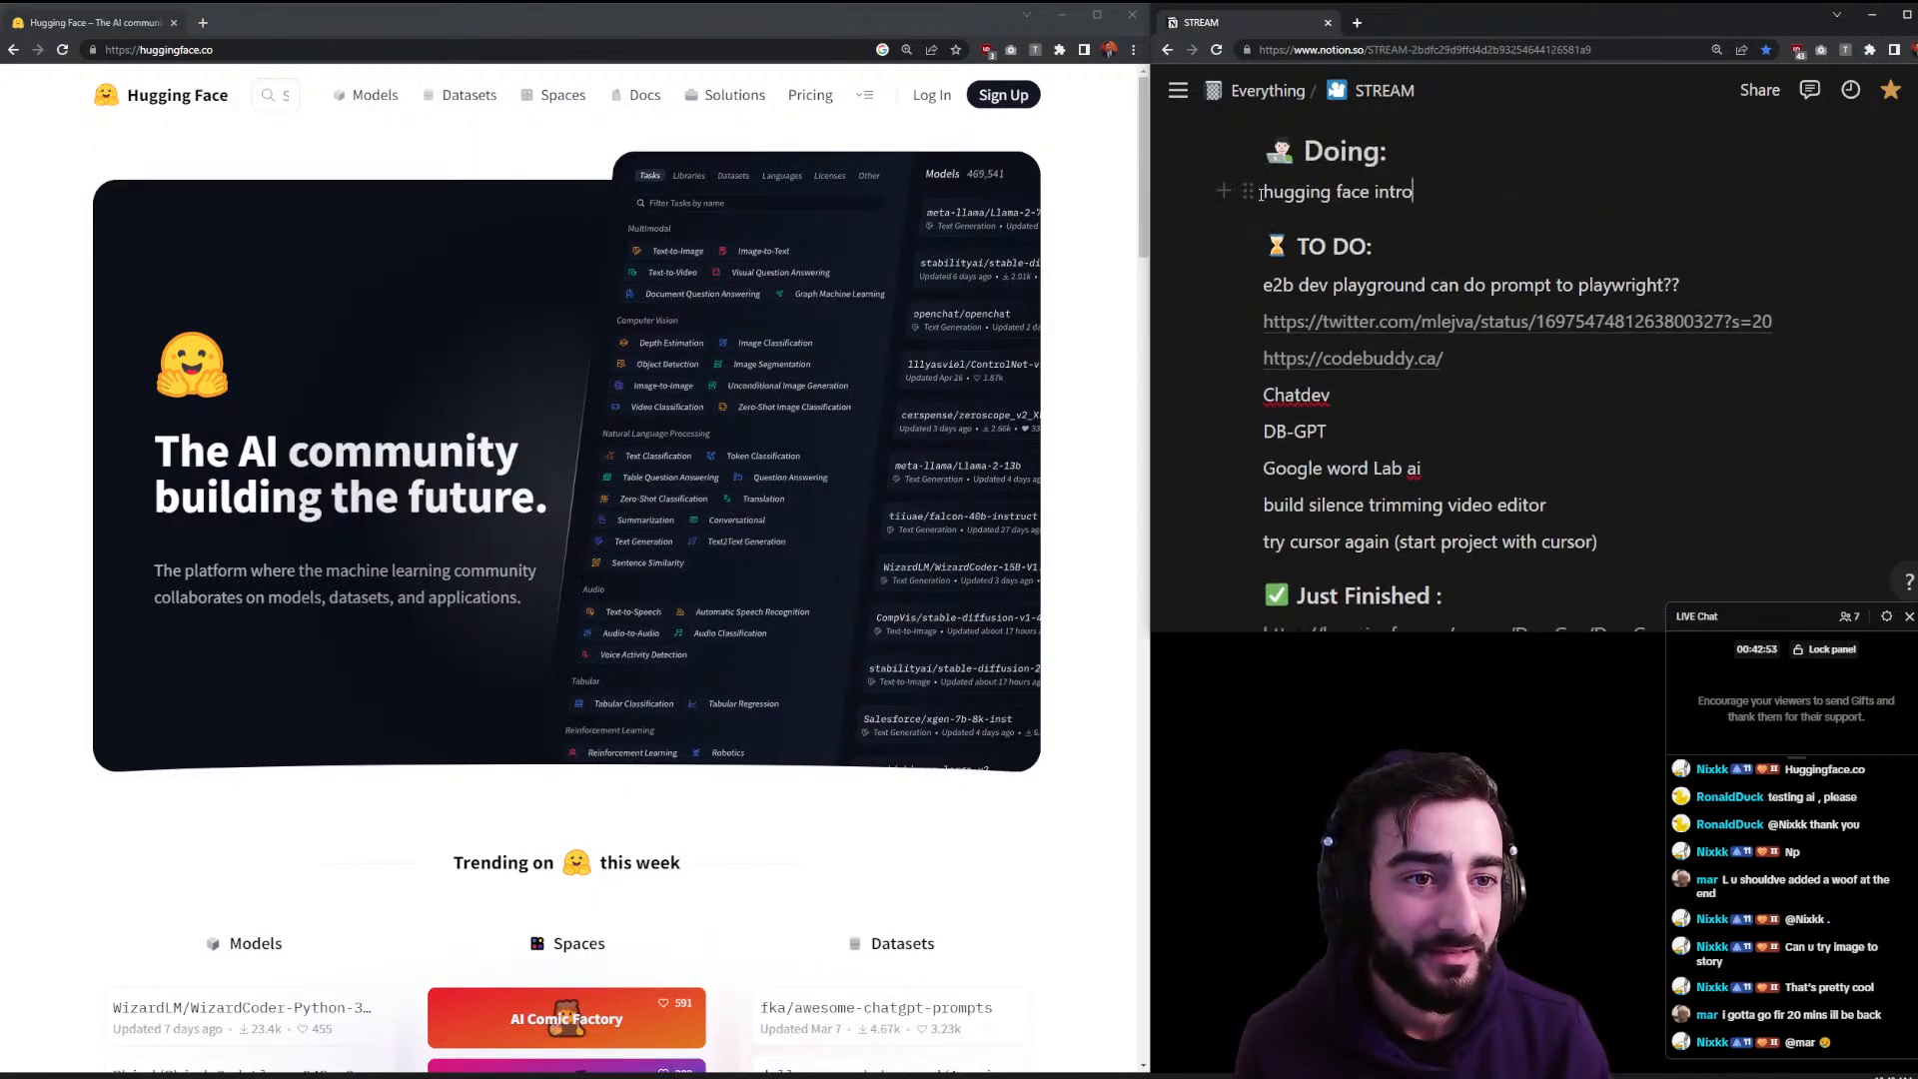
# - Move 'hugging face intro' under Just Finished and the e2b dev playground item under Doing
pyautogui.moveTo(1250, 190); pyautogui.dragTo(1427, 465)
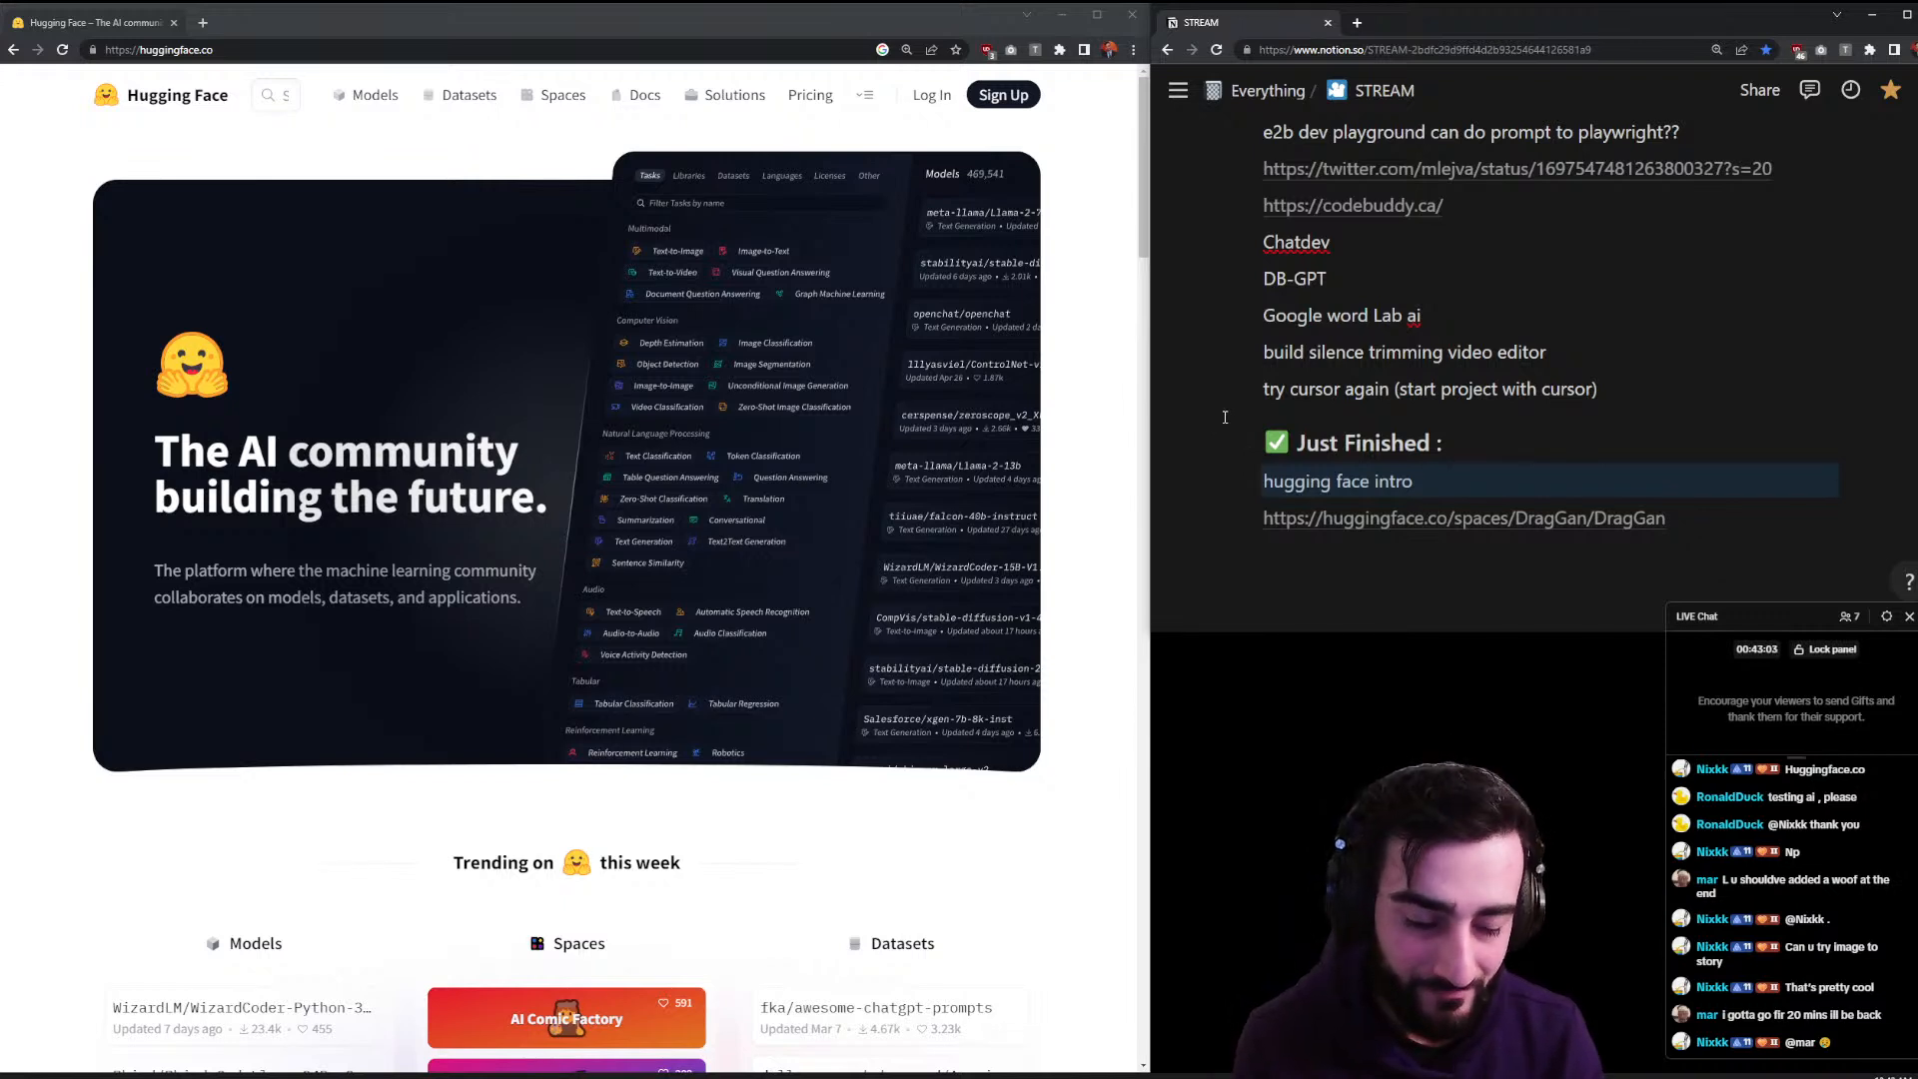
pyautogui.scroll(2, 1449, 410)
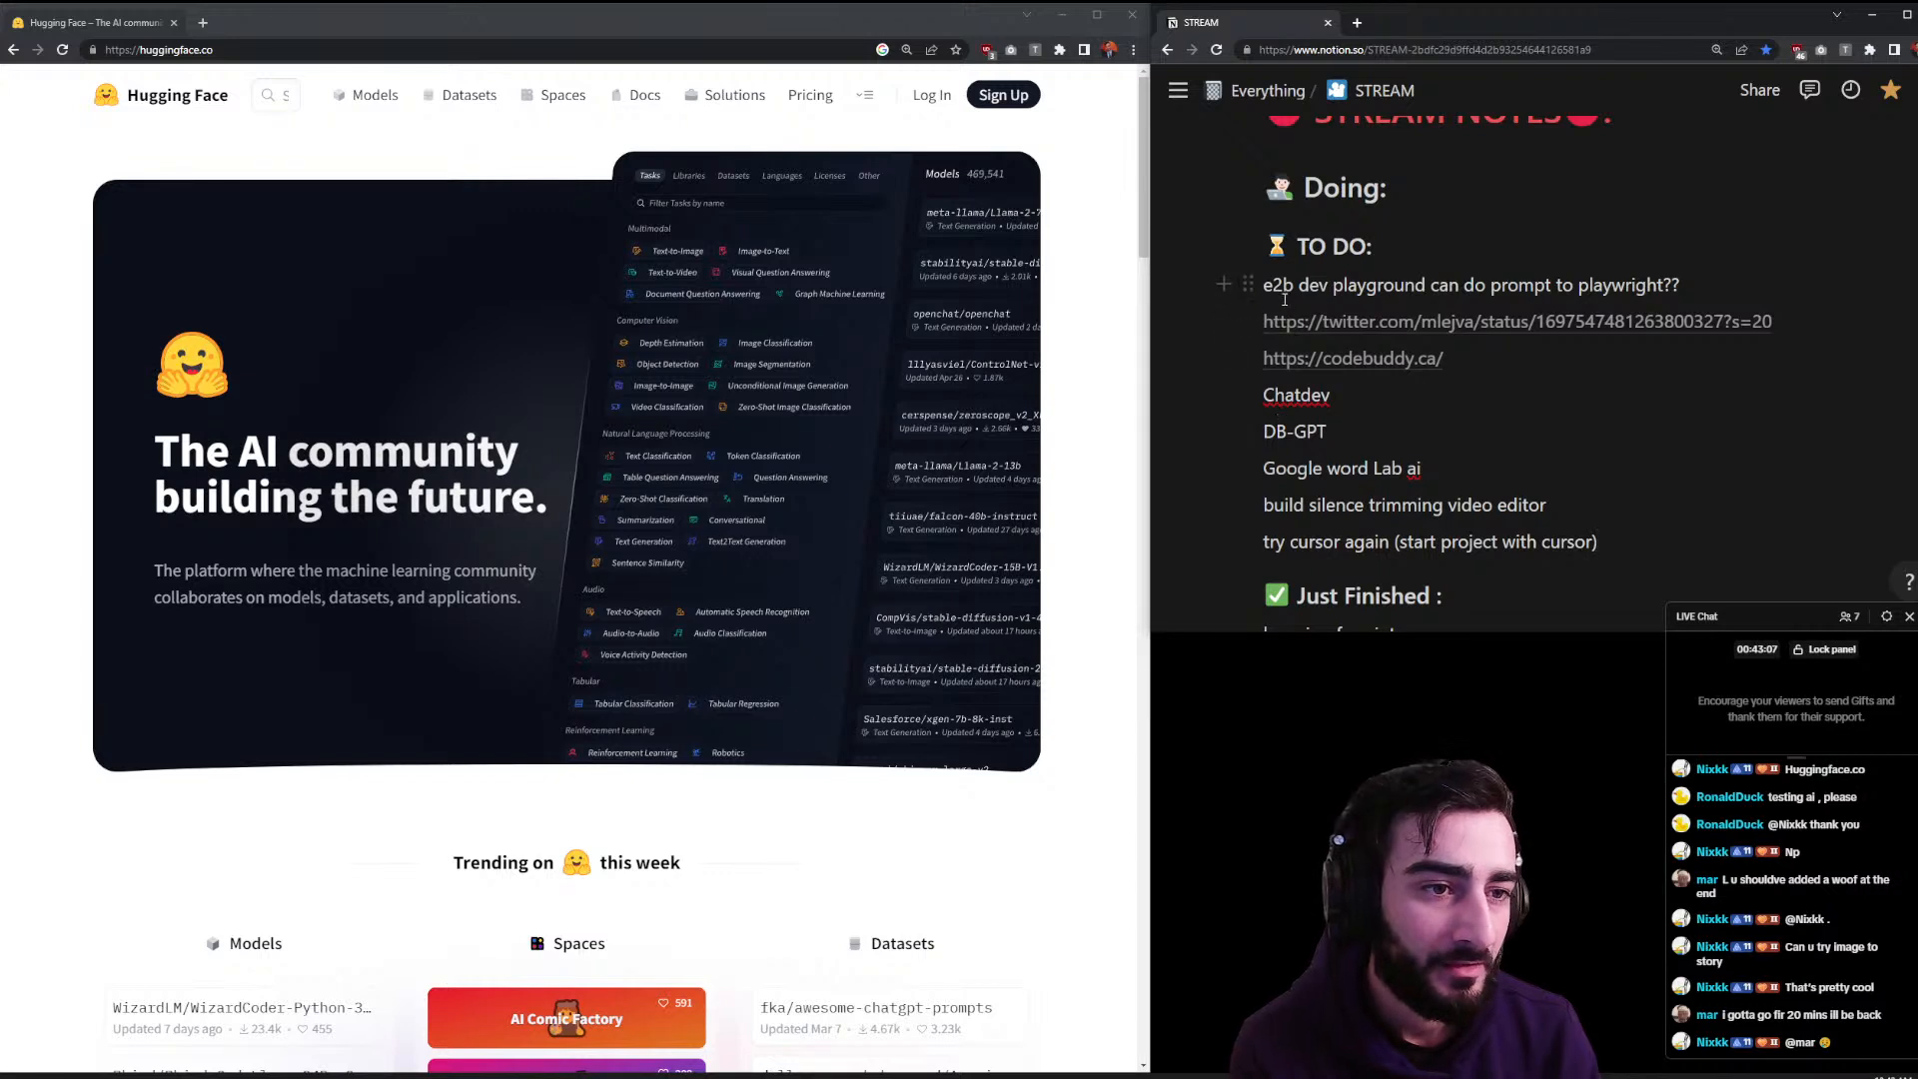
pyautogui.moveTo(1255, 284); pyautogui.dragTo(1262, 217)
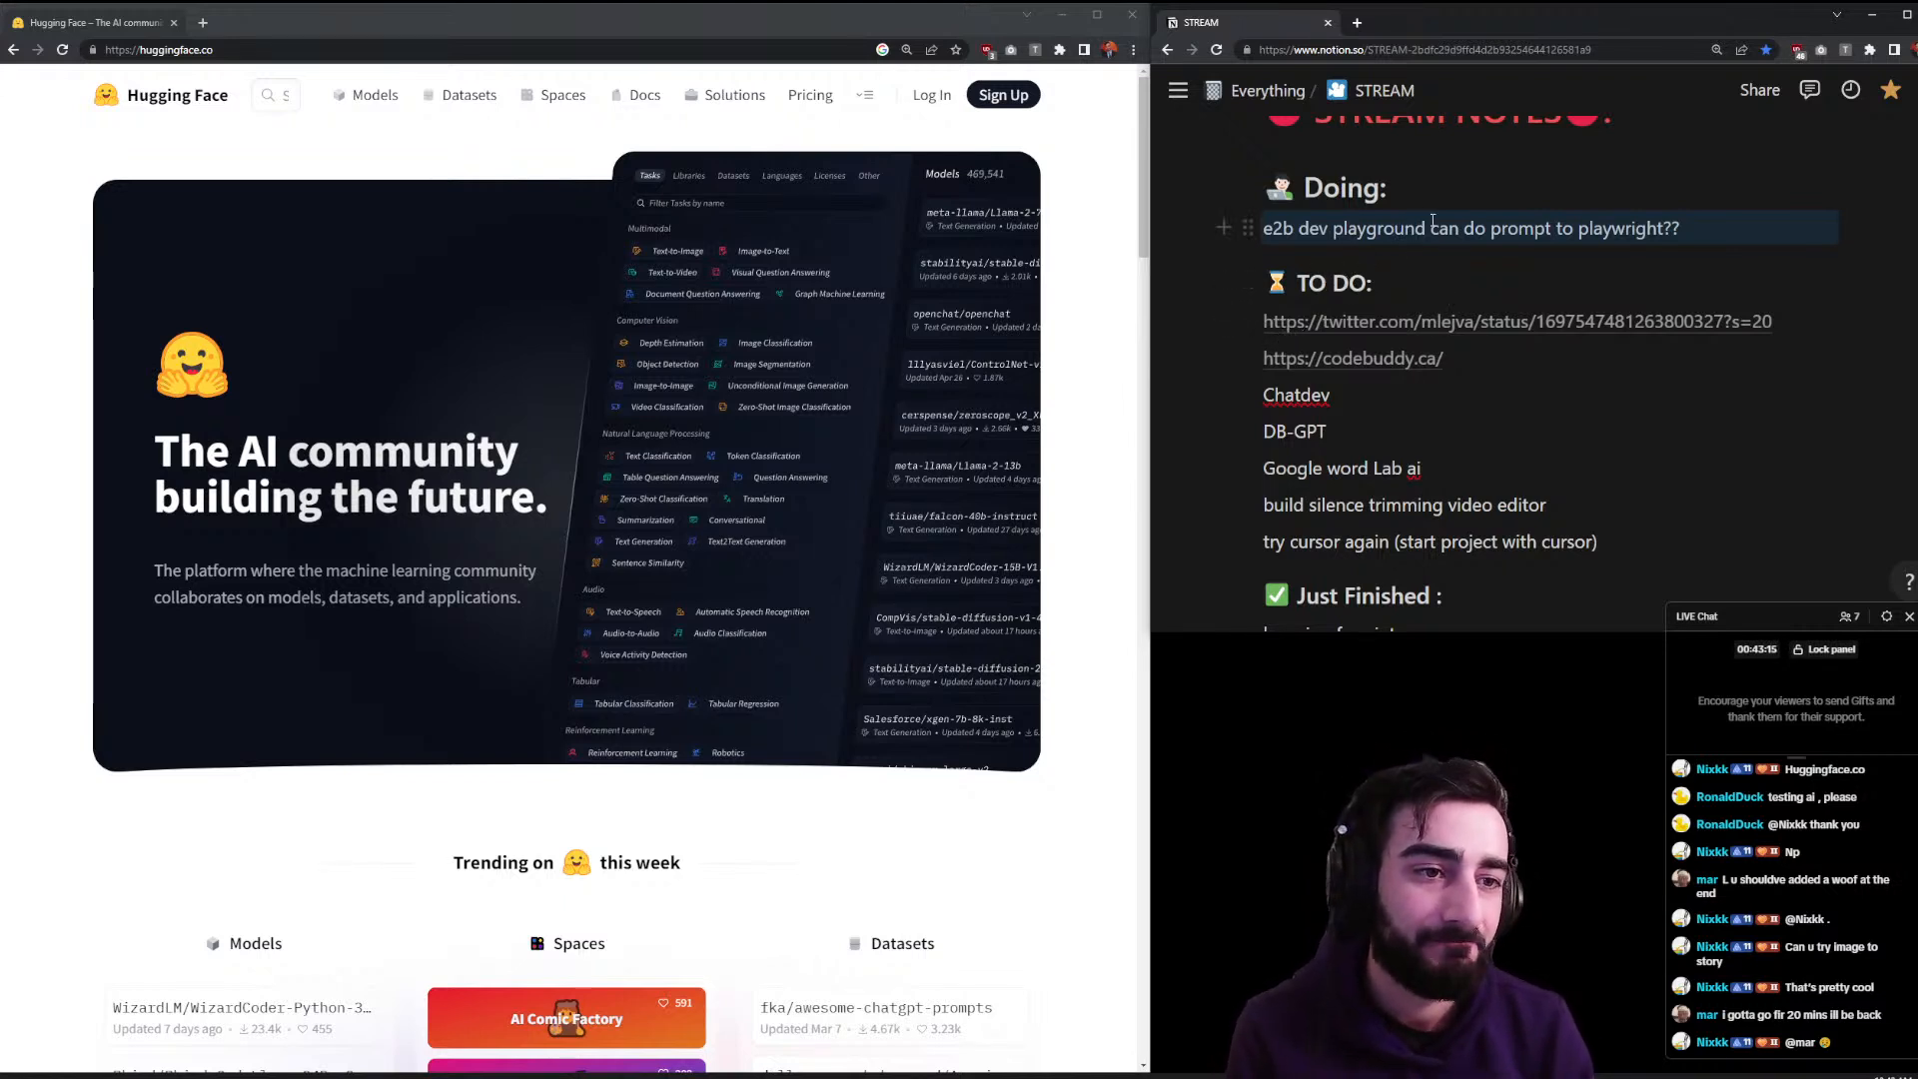
# - Copy 'e2b dev playground' from Notion and search the web for it
pyautogui.moveTo(1432, 224); pyautogui.dragTo(1223, 228)
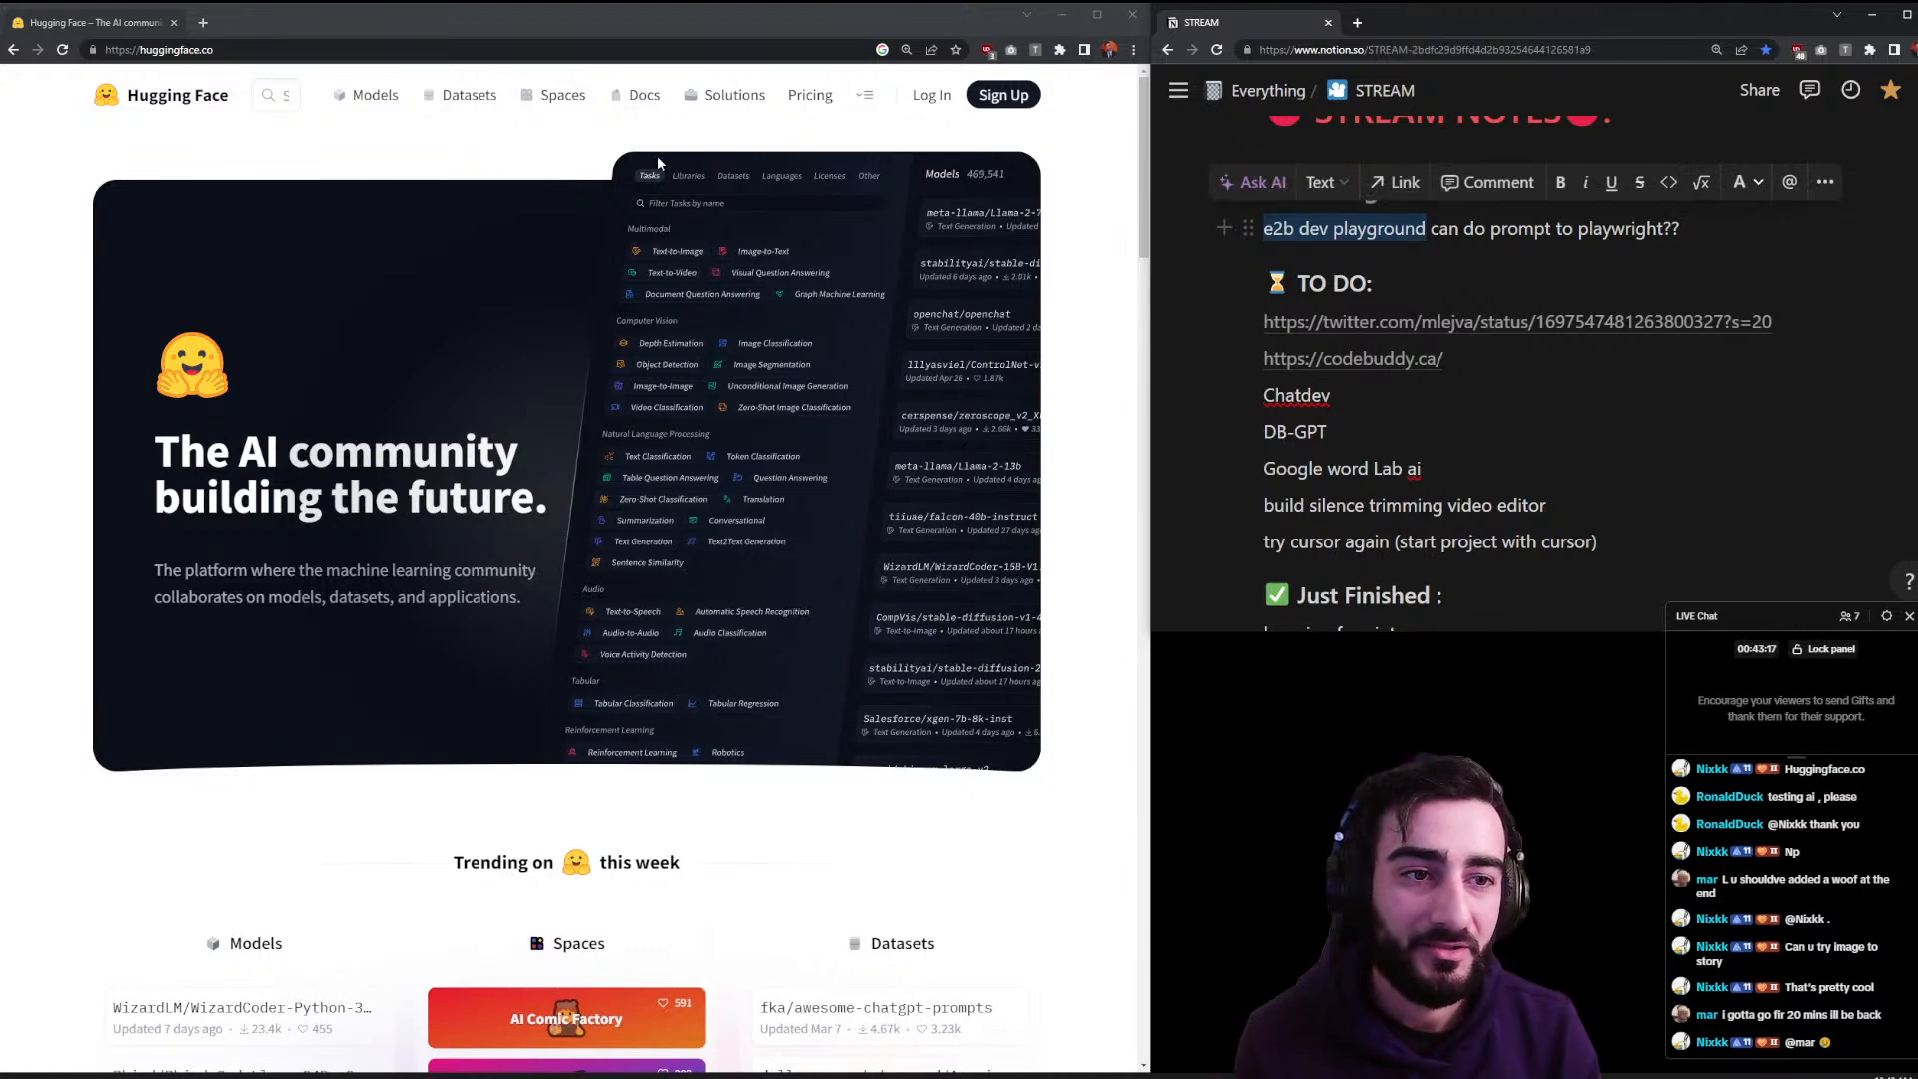
pyautogui.hotkey('ctrl', 'c')
pyautogui.click(202, 22)
pyautogui.hotkey('ctrl', 'v')
pyautogui.press('Return')
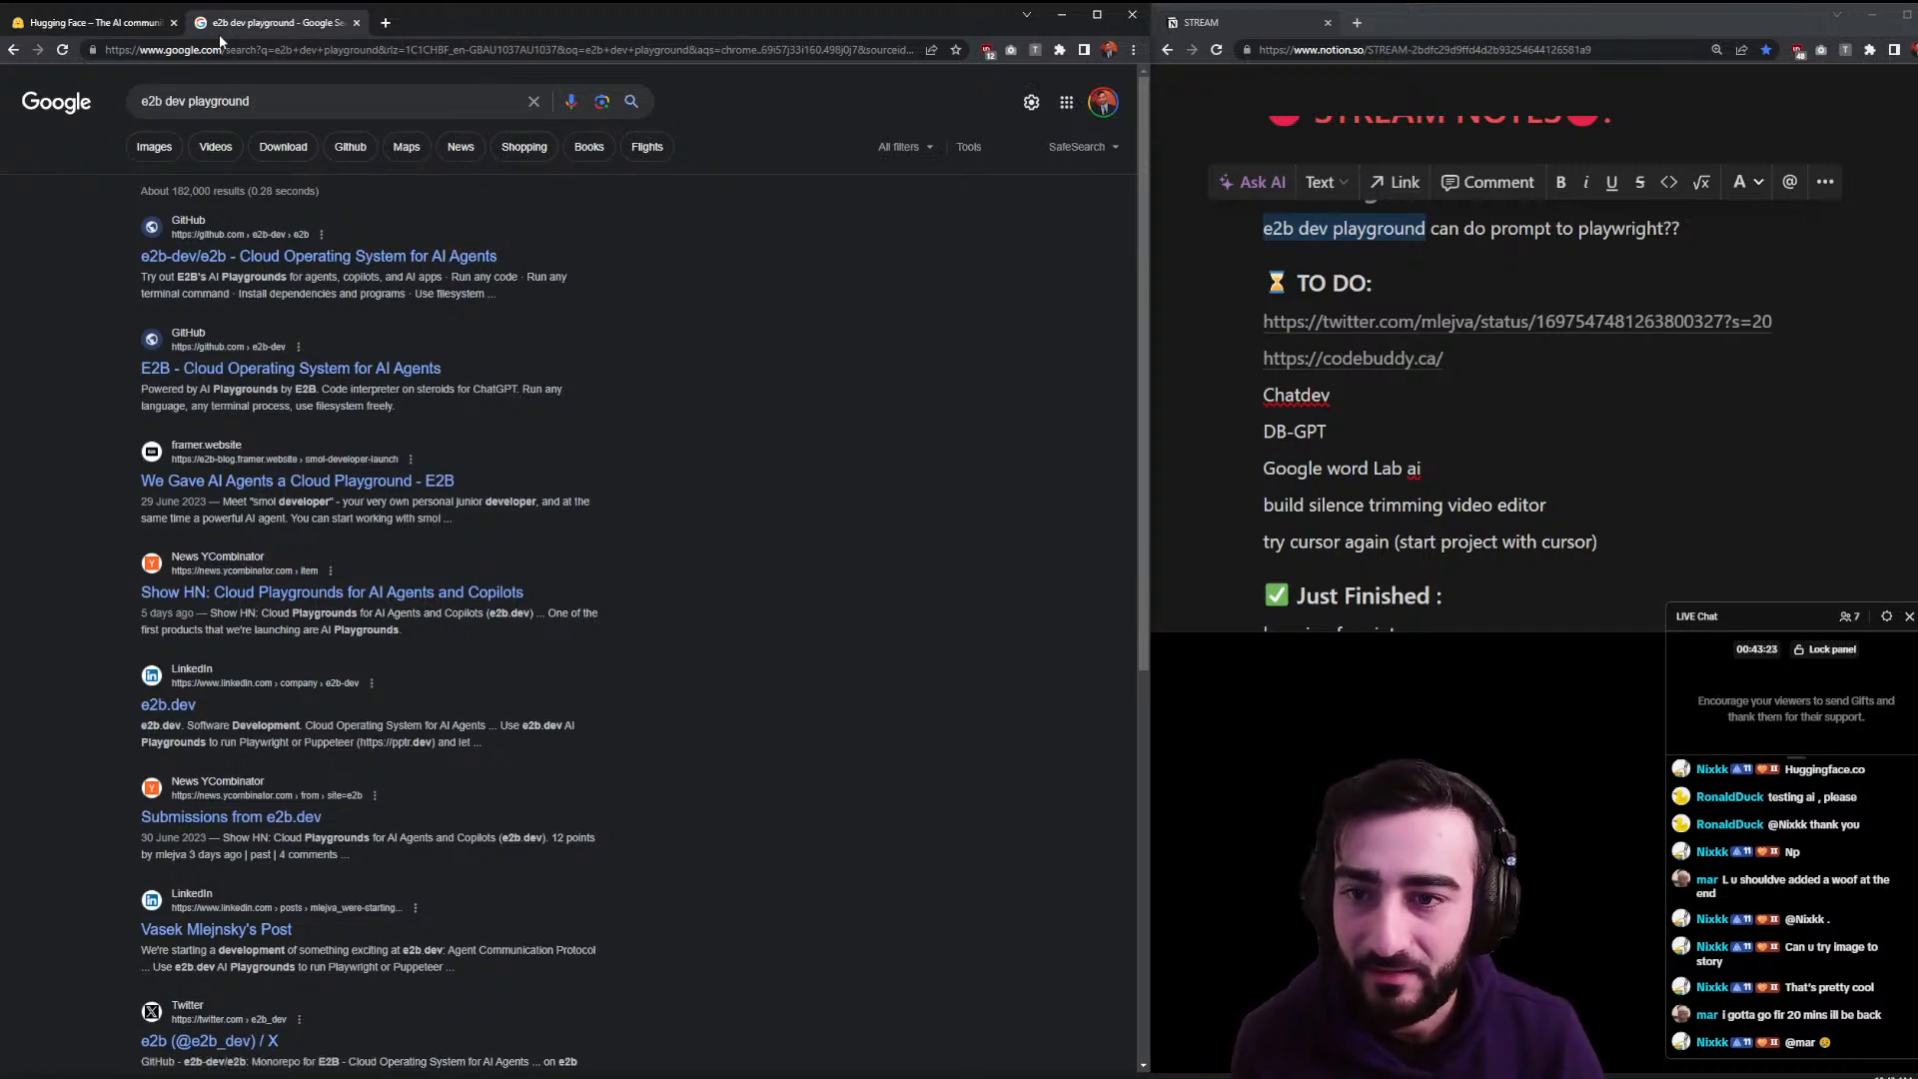
# - Open the e2b-dev/e2b repository, send the E2B website to a background tab, and open the docs
pyautogui.click(476, 262)
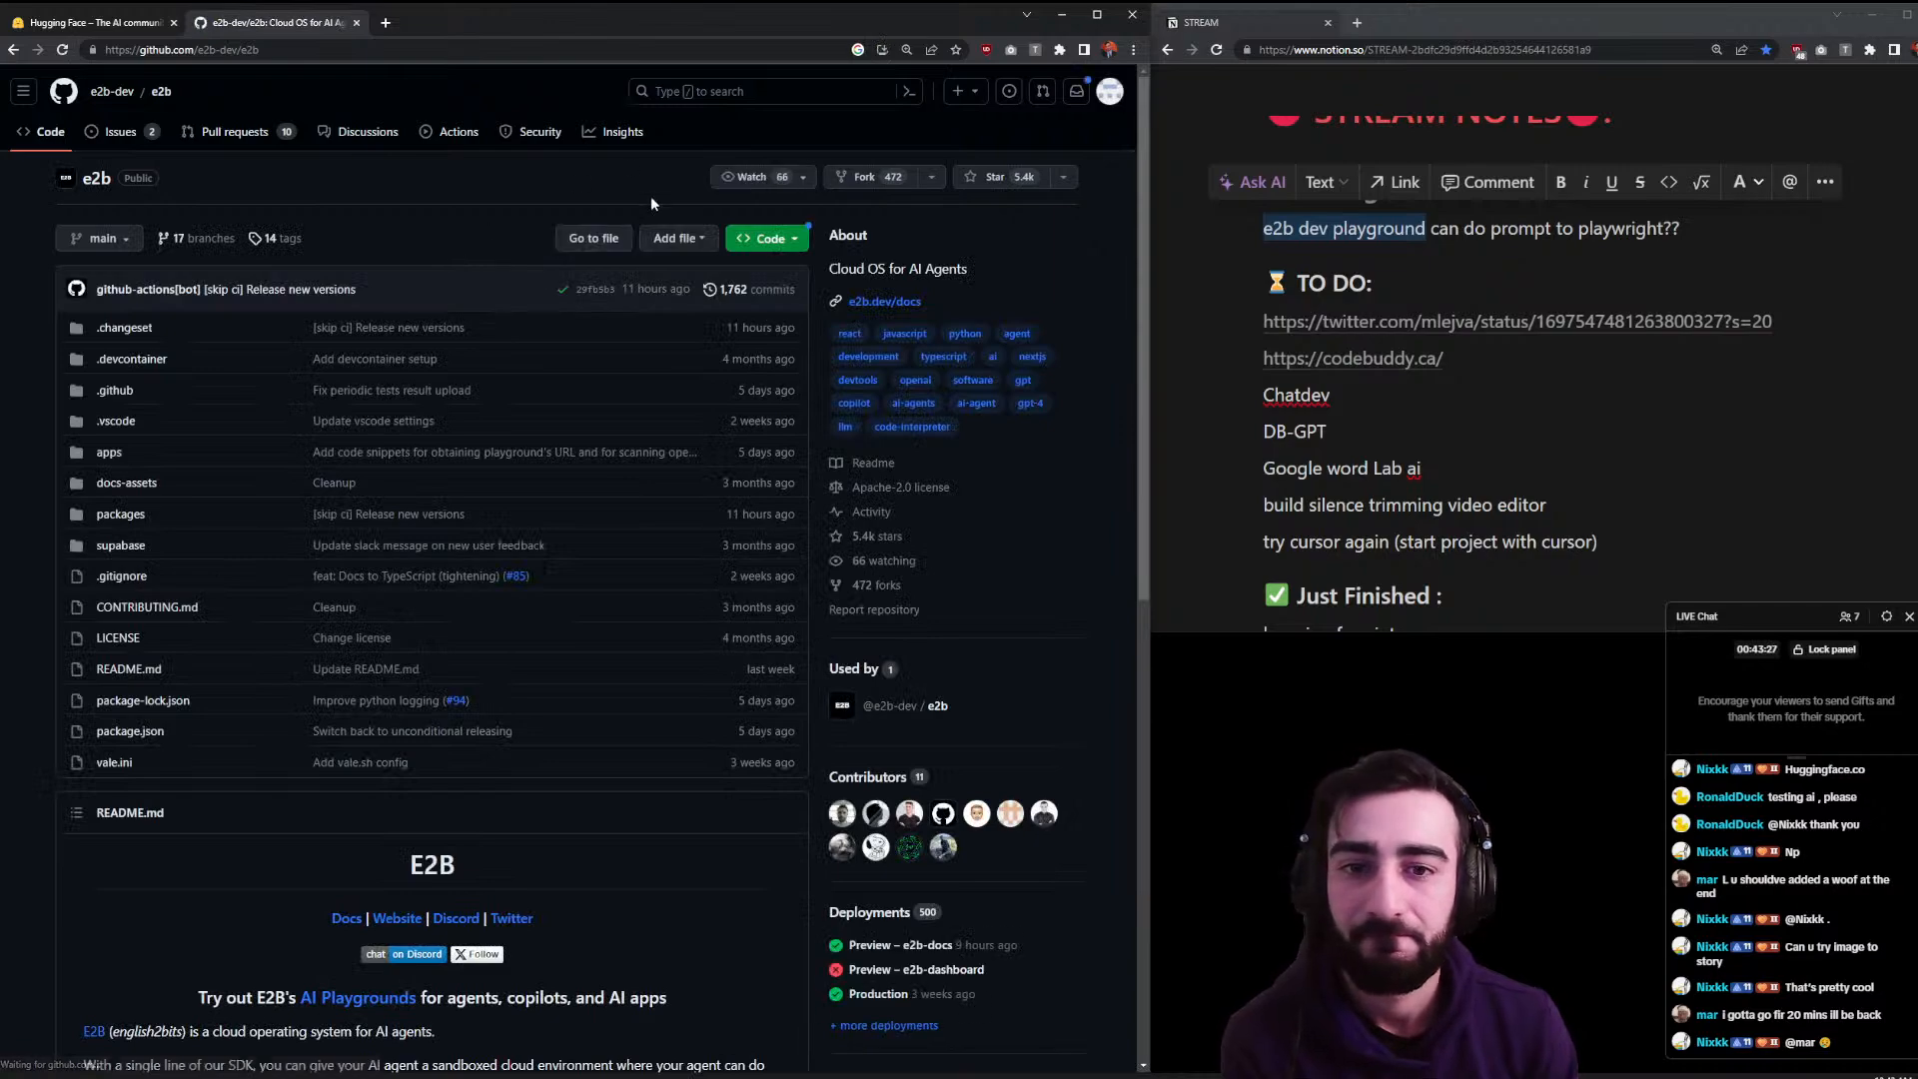
pyautogui.scroll(-4, 804, 265)
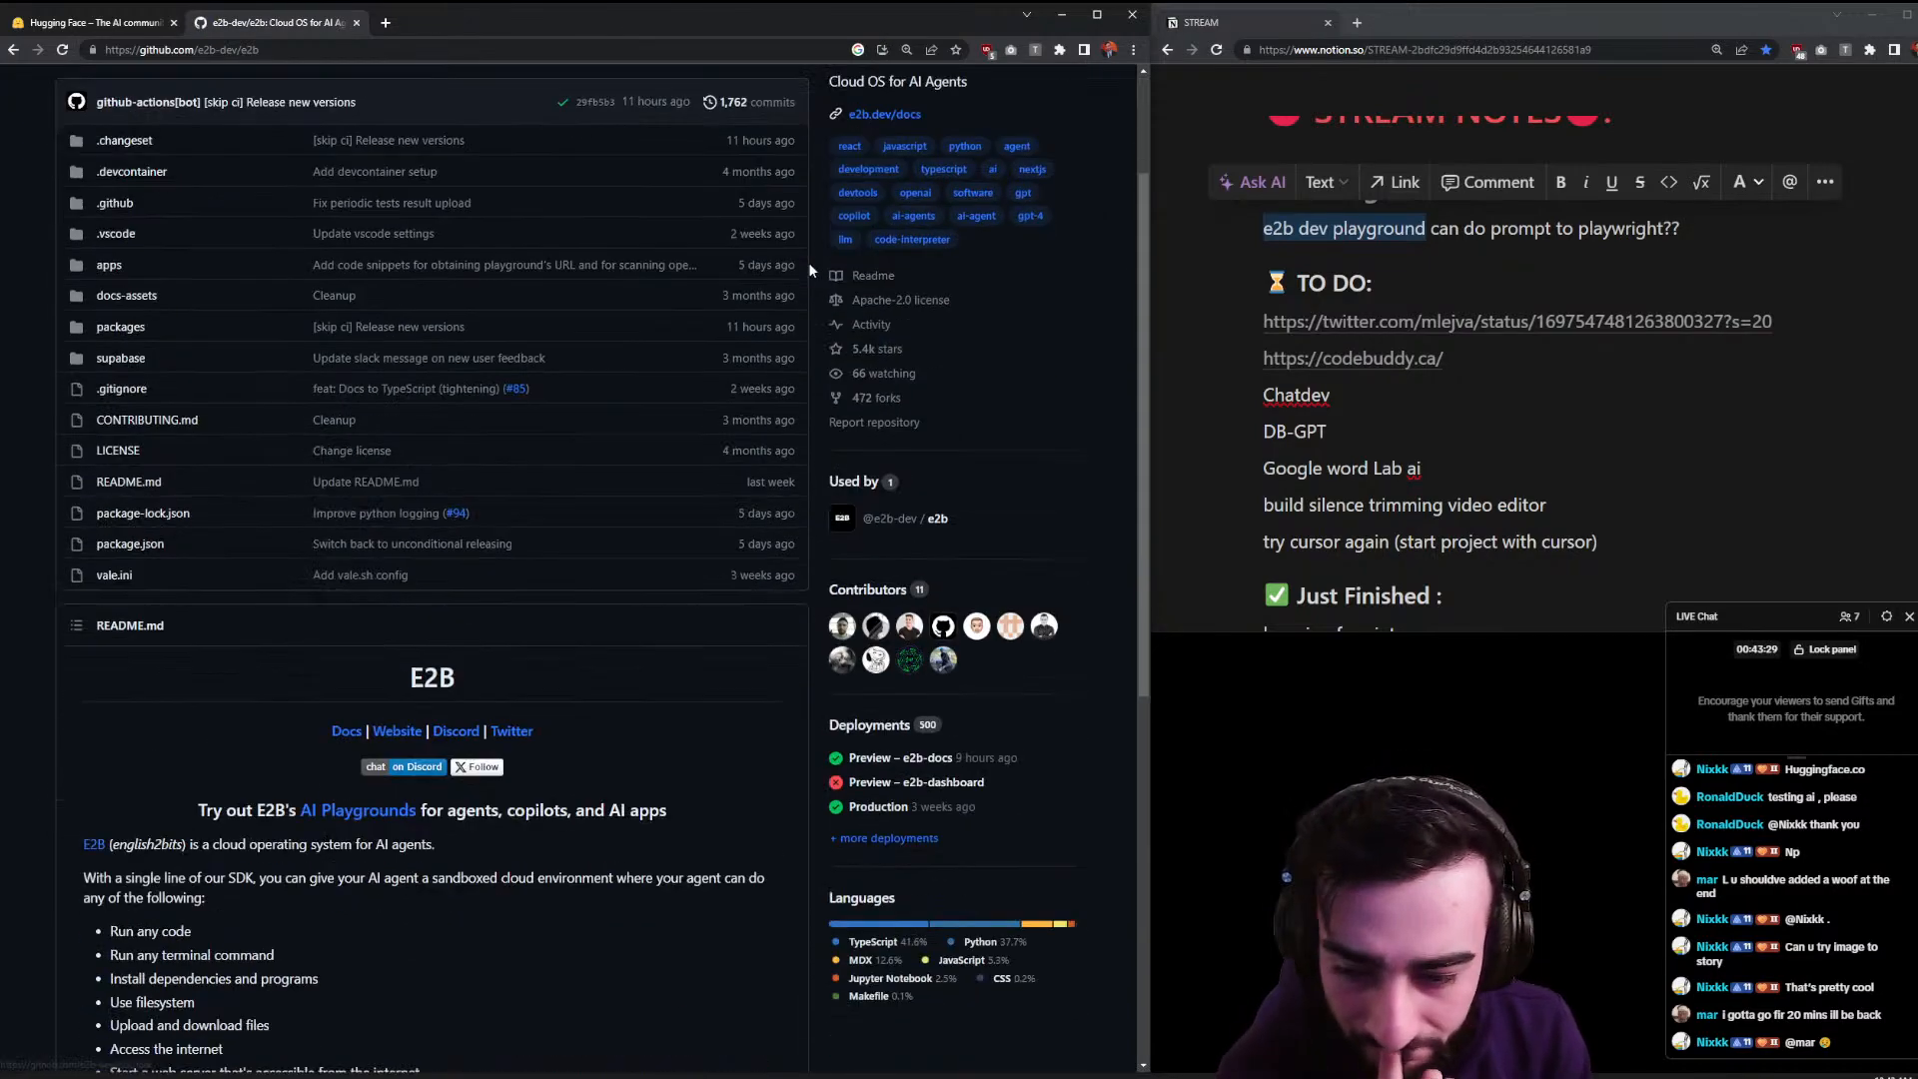
pyautogui.scroll(-2, 788, 289)
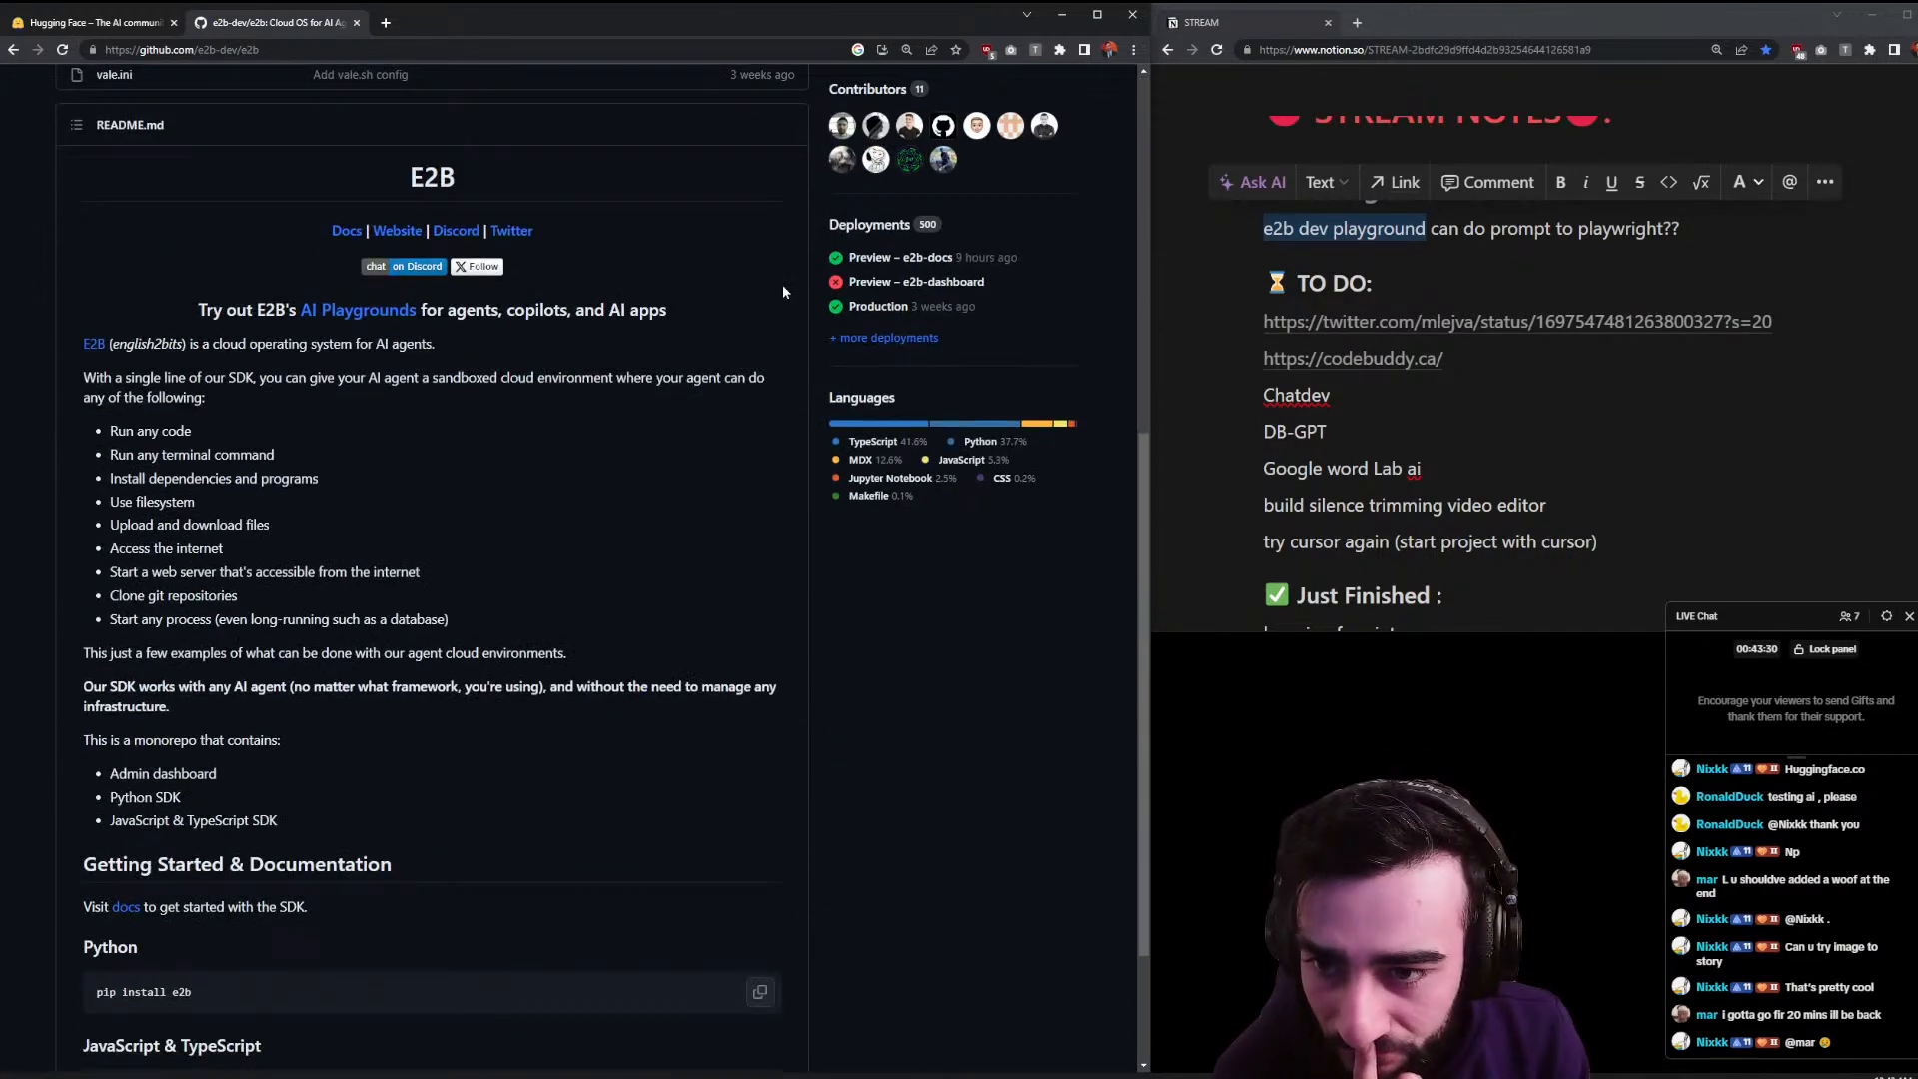
pyautogui.middleClick(396, 235)
pyautogui.click(362, 317)
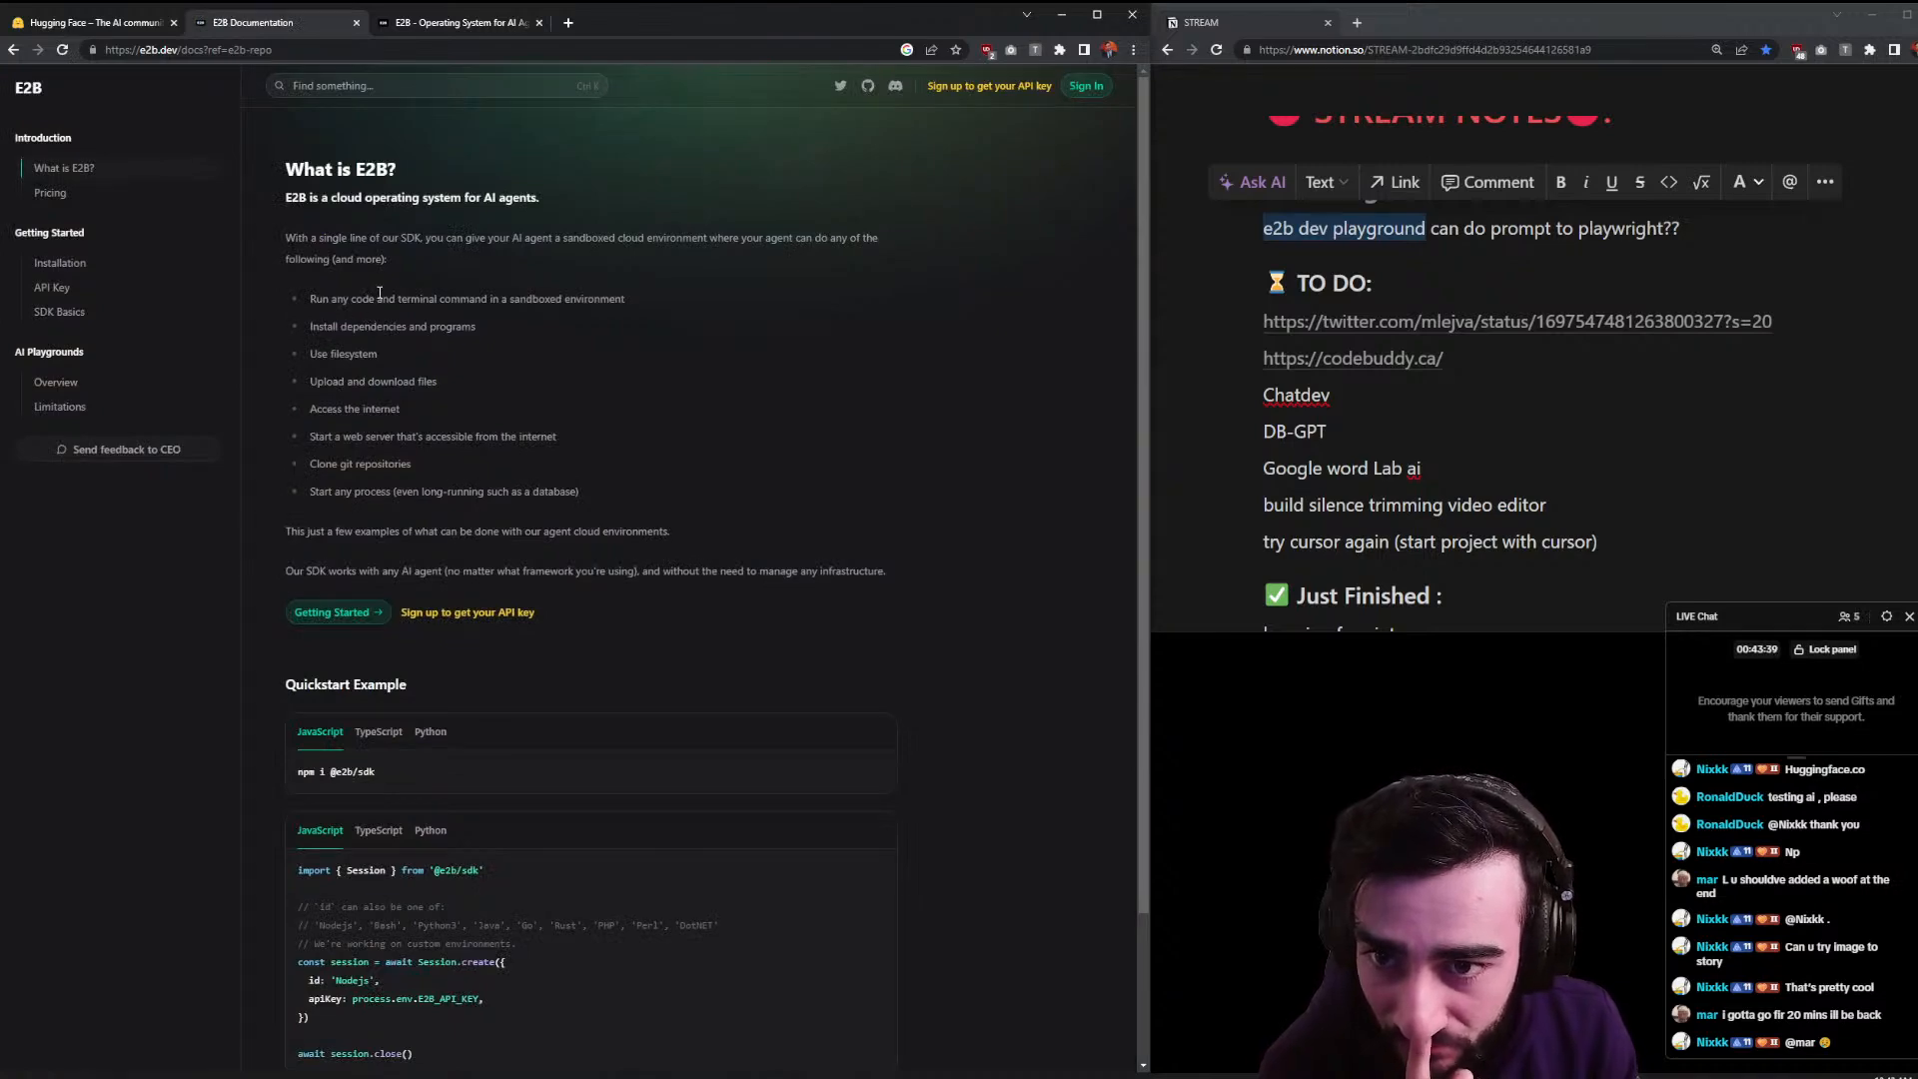
# - Enlarge the docs text and highlight each capability bullet in the What is E2B? introduction
pyautogui.hotkey('ctrl', '+')
pyautogui.hotkey('ctrl', '+')
pyautogui.hotkey('ctrl', '+')
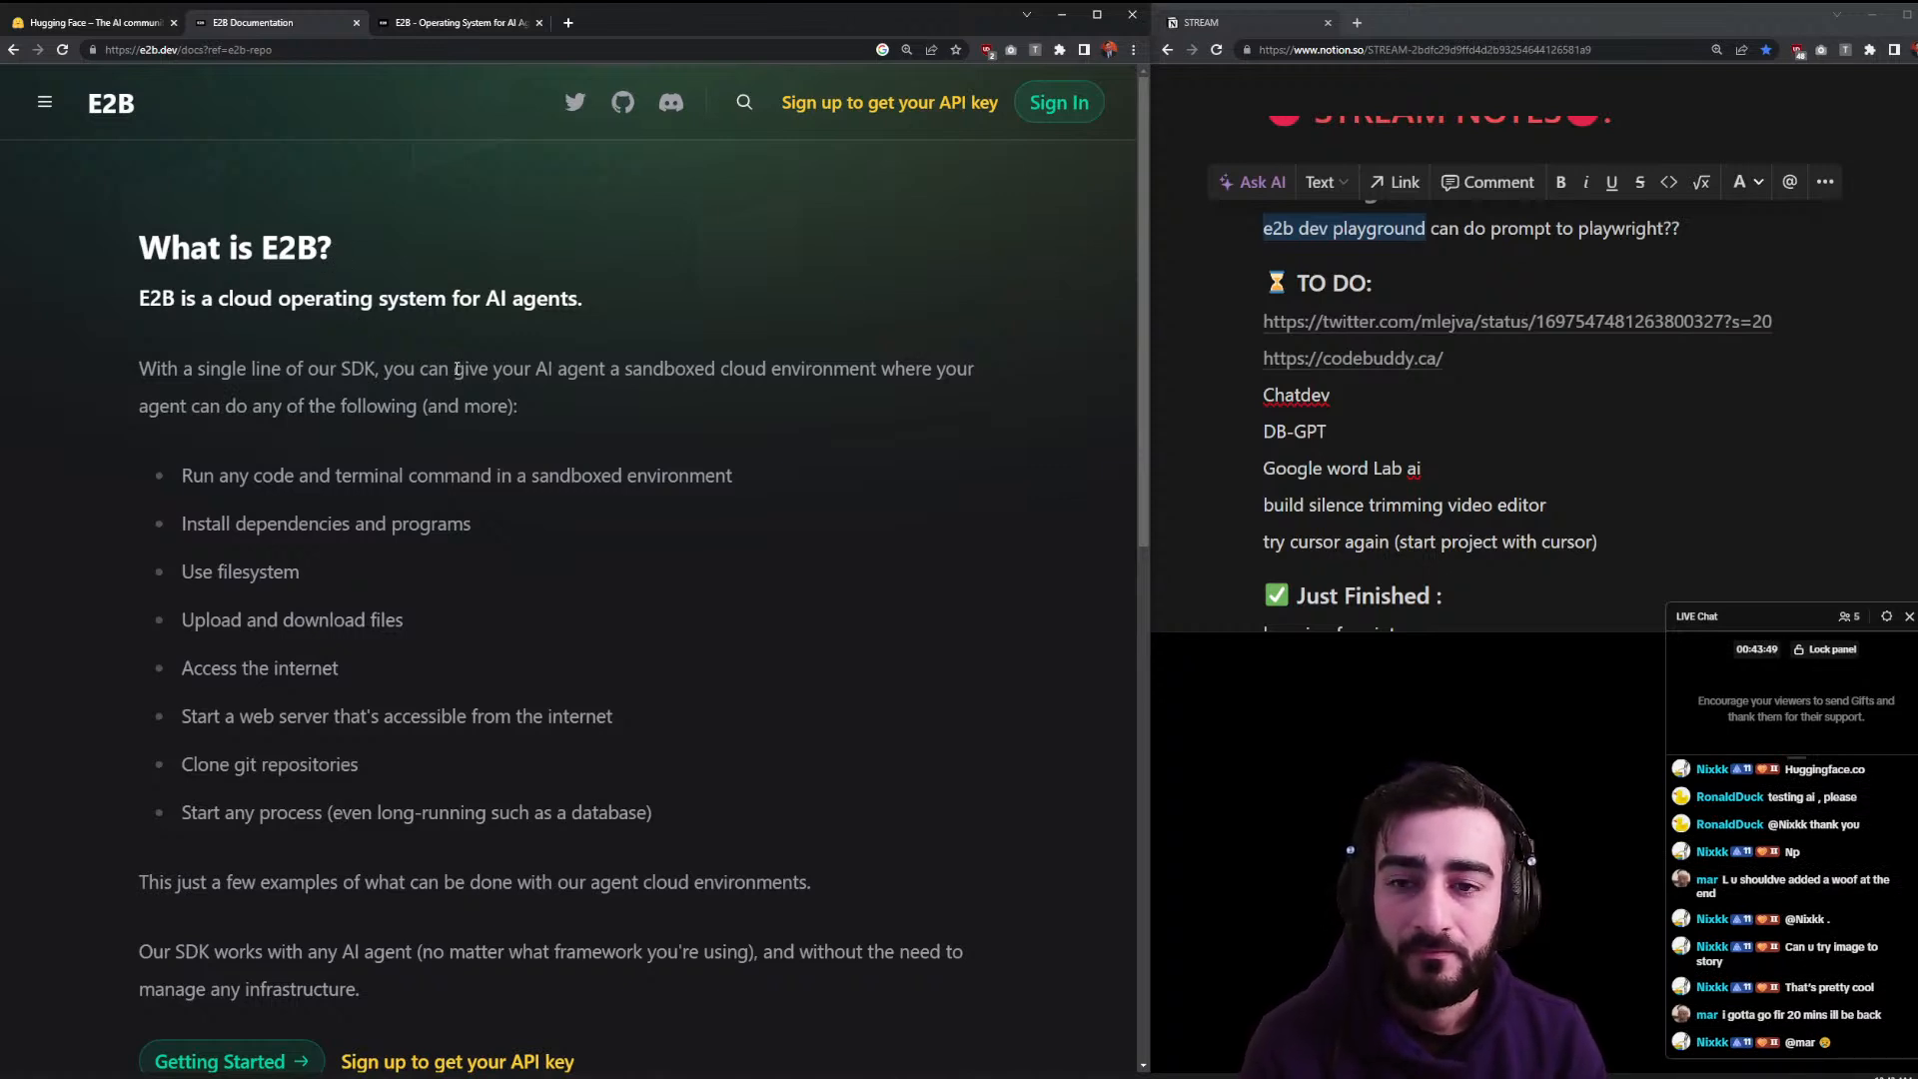
pyautogui.moveTo(522, 370); pyautogui.dragTo(543, 428)
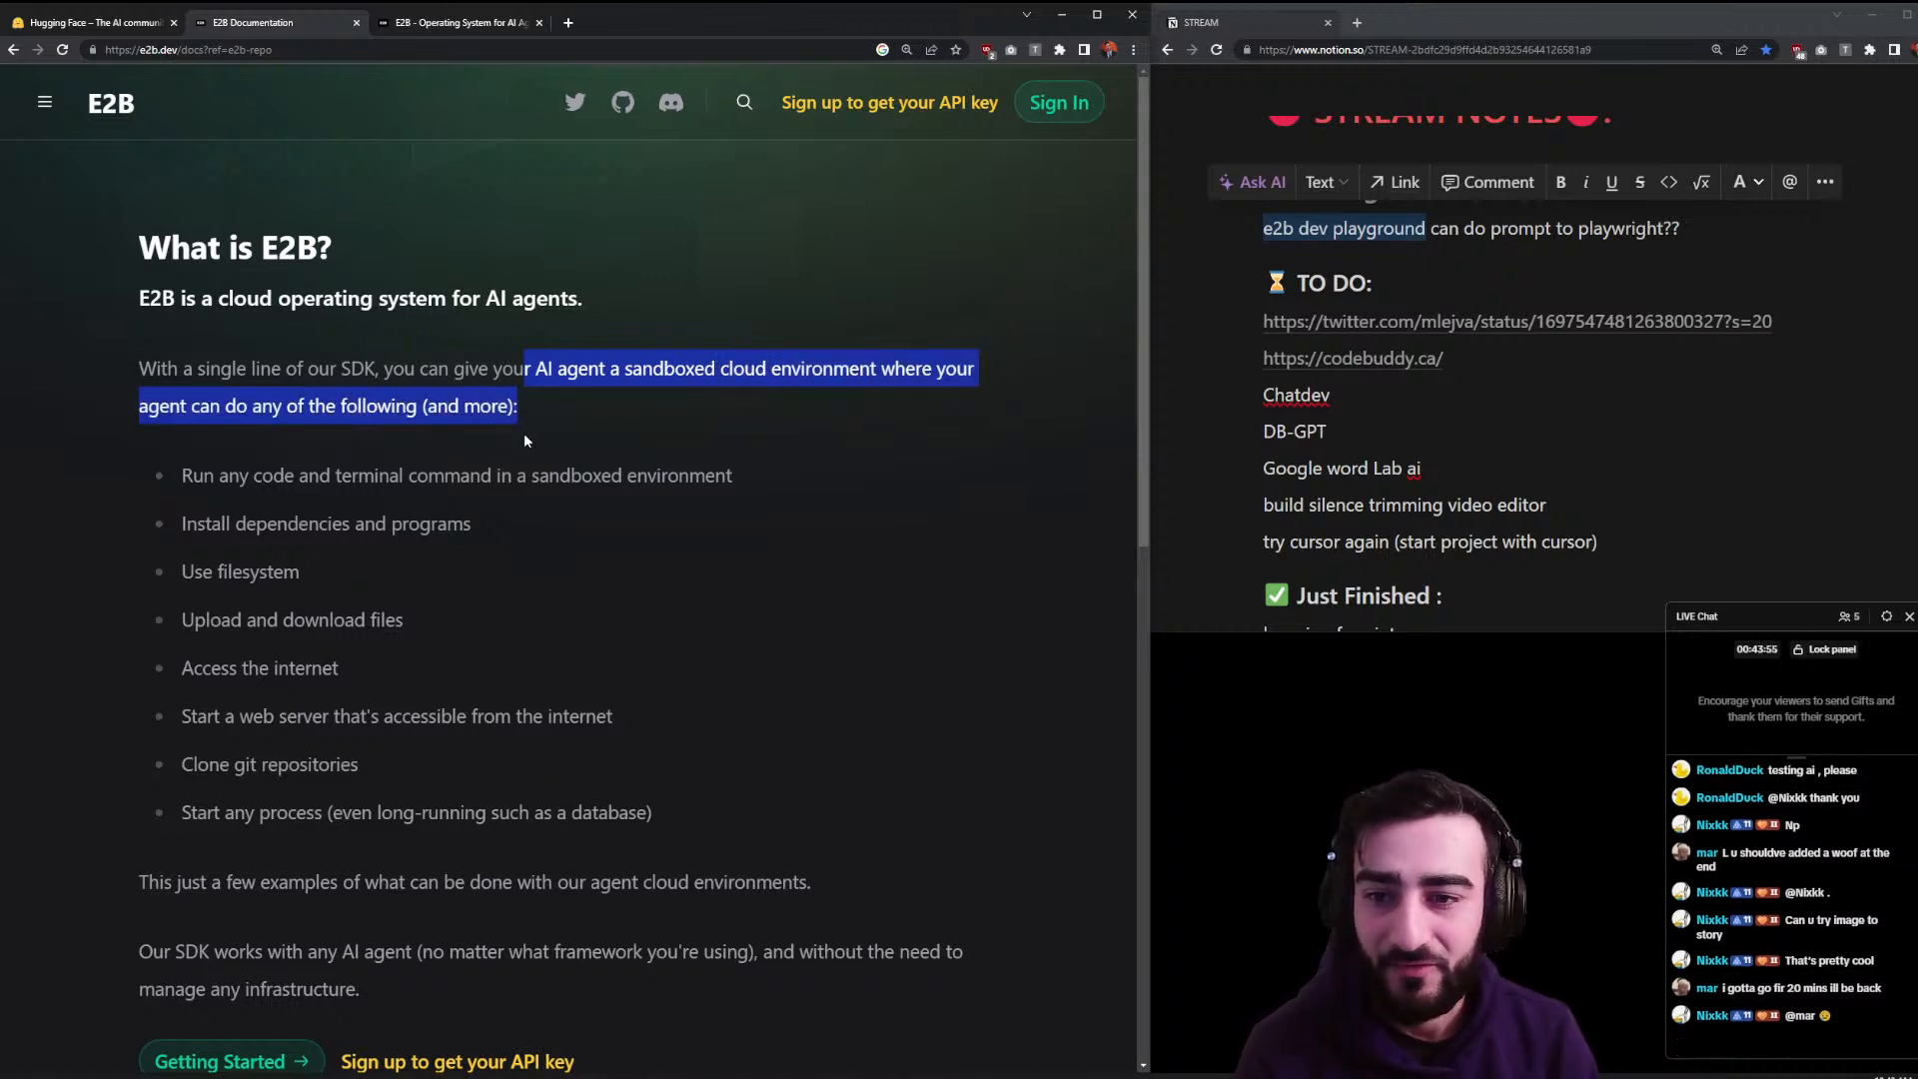
pyautogui.doubleClick(505, 475)
pyautogui.moveTo(183, 476); pyautogui.dragTo(753, 470)
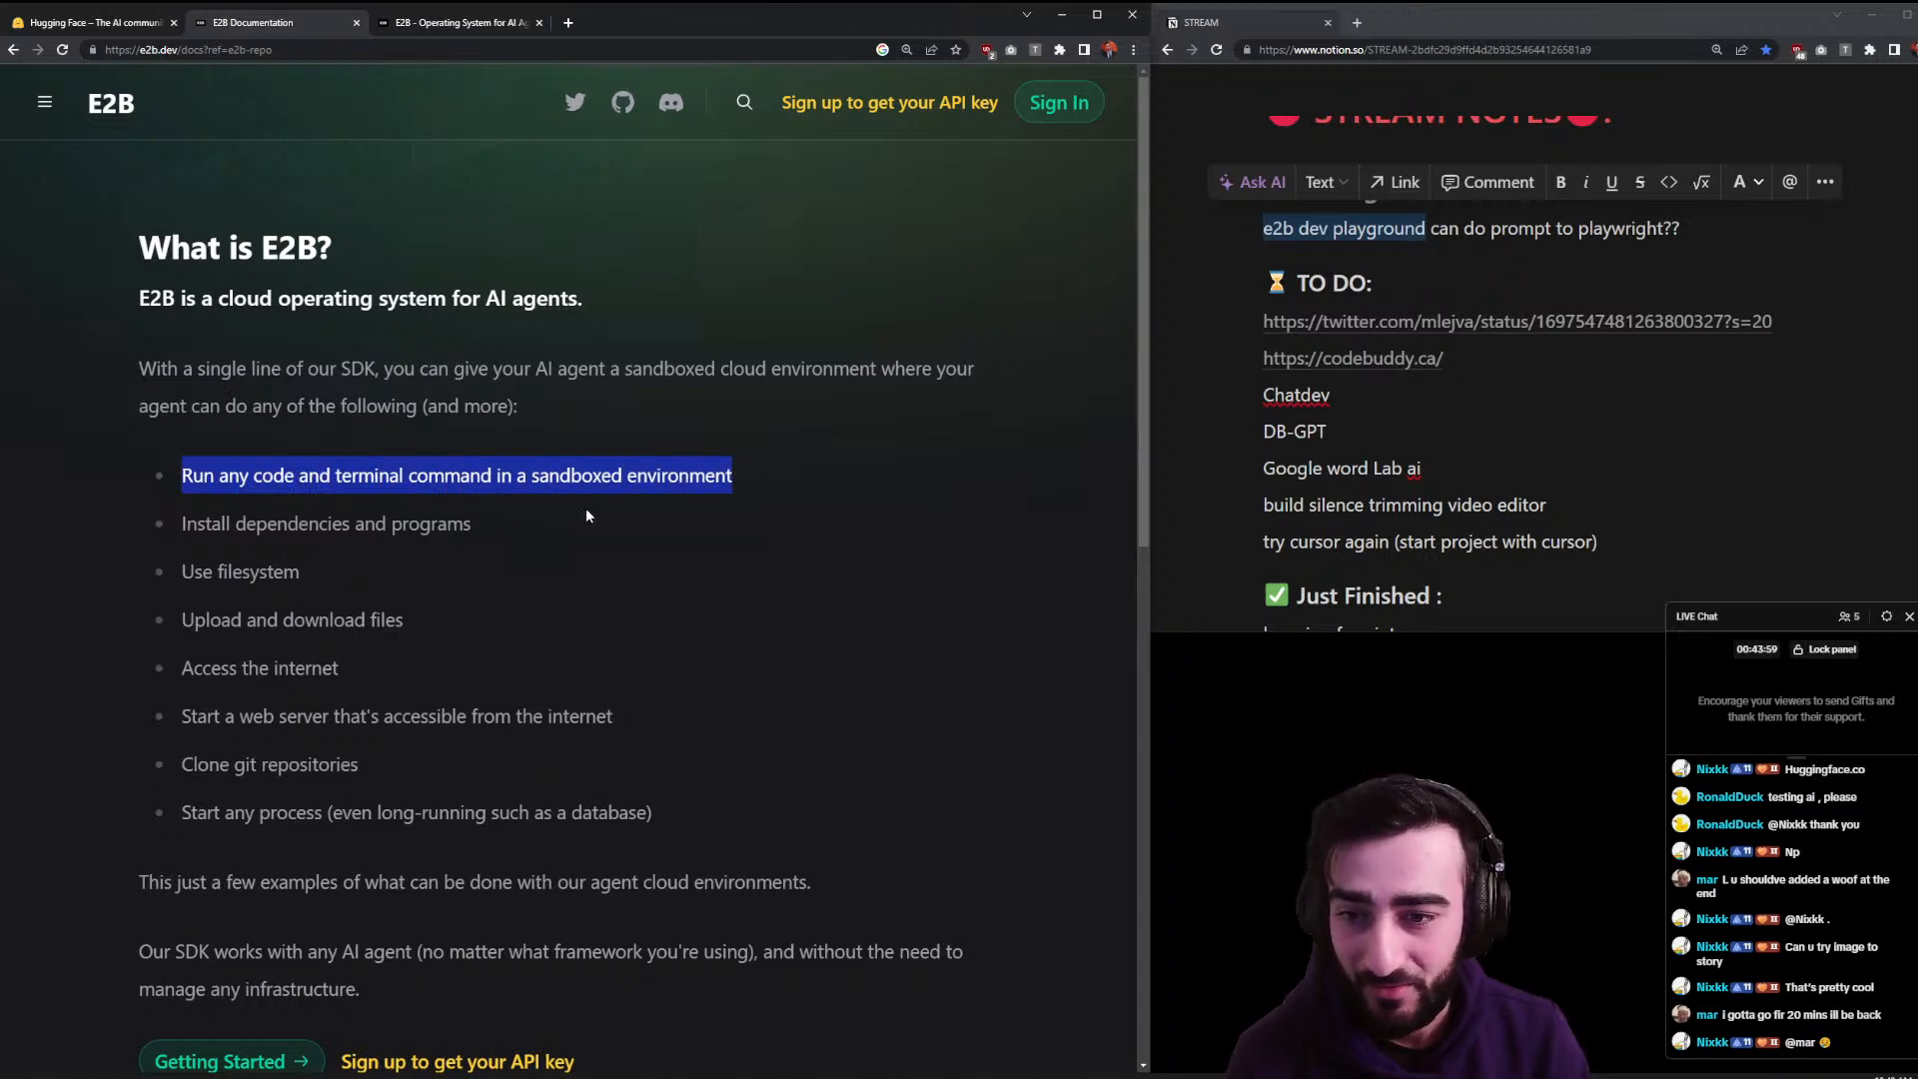
pyautogui.moveTo(173, 528); pyautogui.dragTo(381, 561)
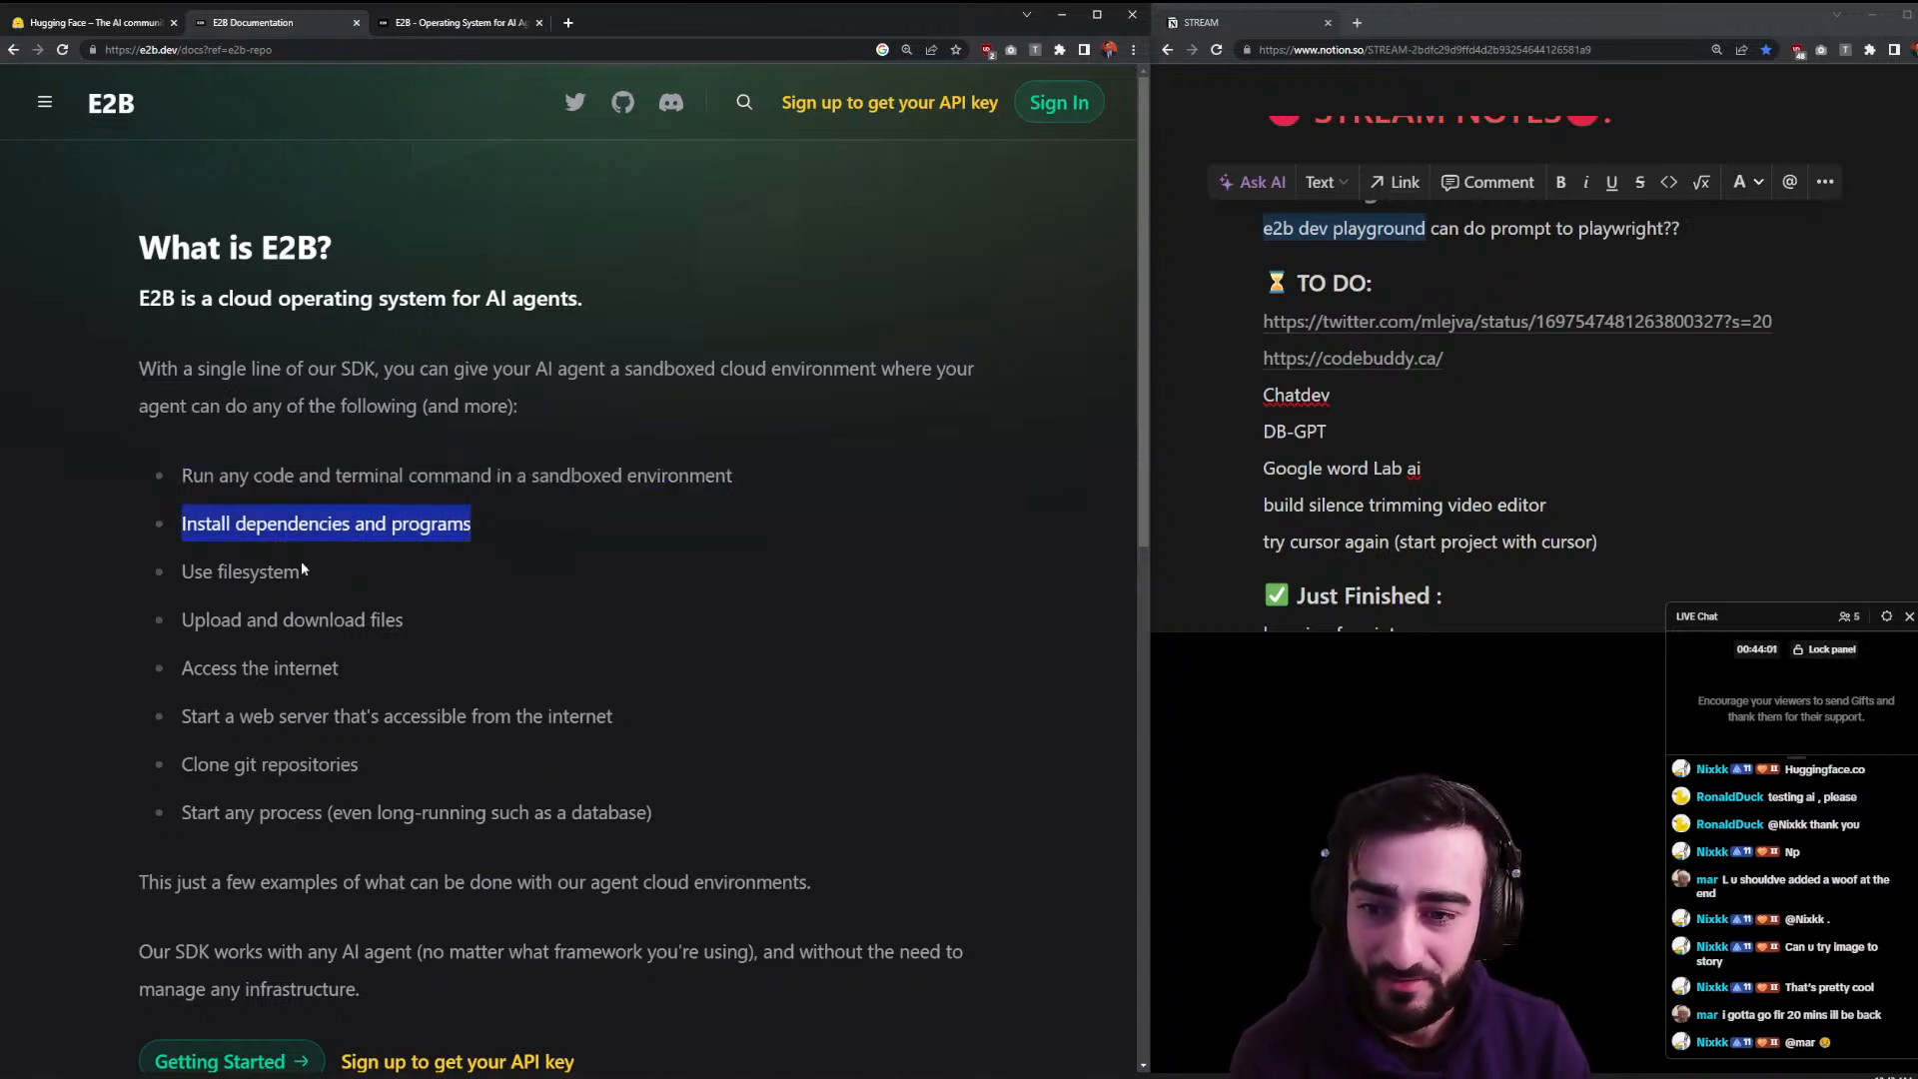
pyautogui.moveTo(186, 571); pyautogui.dragTo(300, 573)
pyautogui.moveTo(182, 620); pyautogui.dragTo(390, 621)
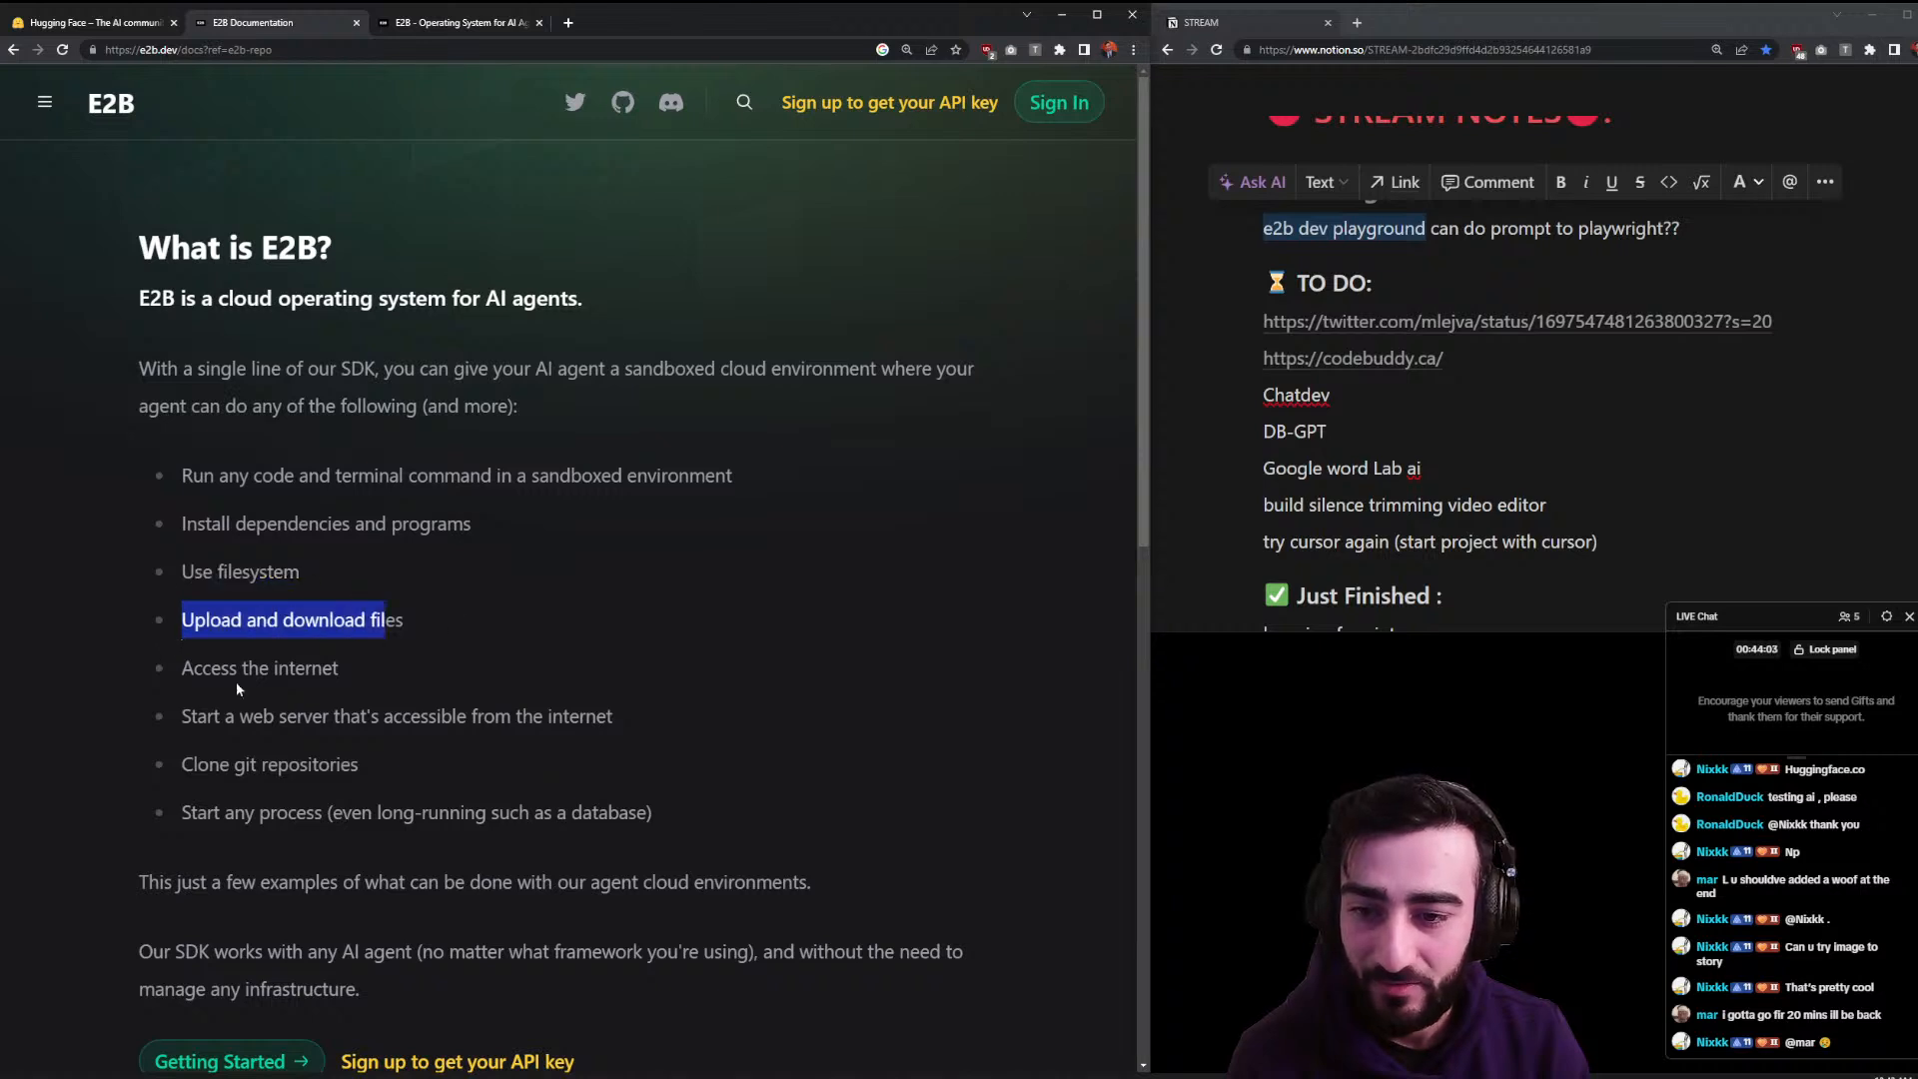
pyautogui.click(187, 668)
pyautogui.moveTo(183, 667); pyautogui.dragTo(311, 669)
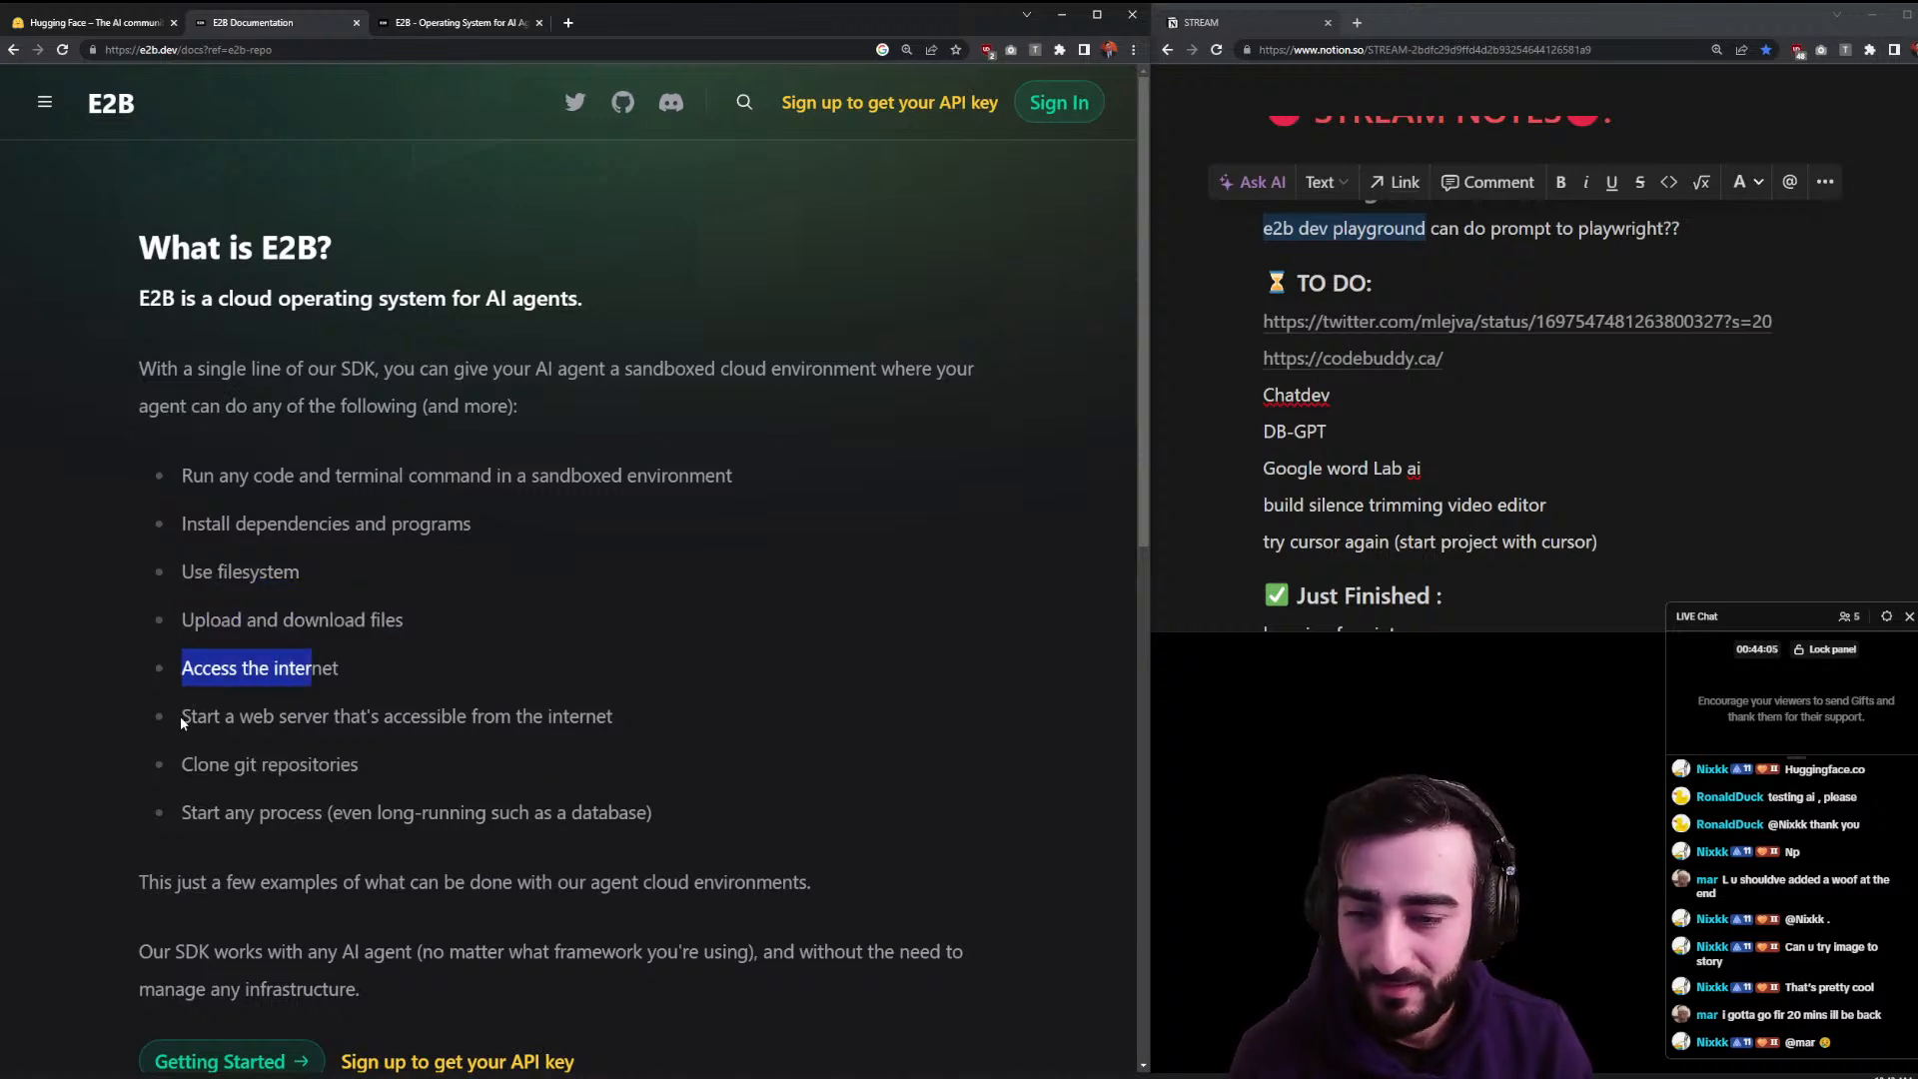
pyautogui.moveTo(183, 716); pyautogui.dragTo(659, 717)
pyautogui.moveTo(357, 776); pyautogui.dragTo(751, 819)
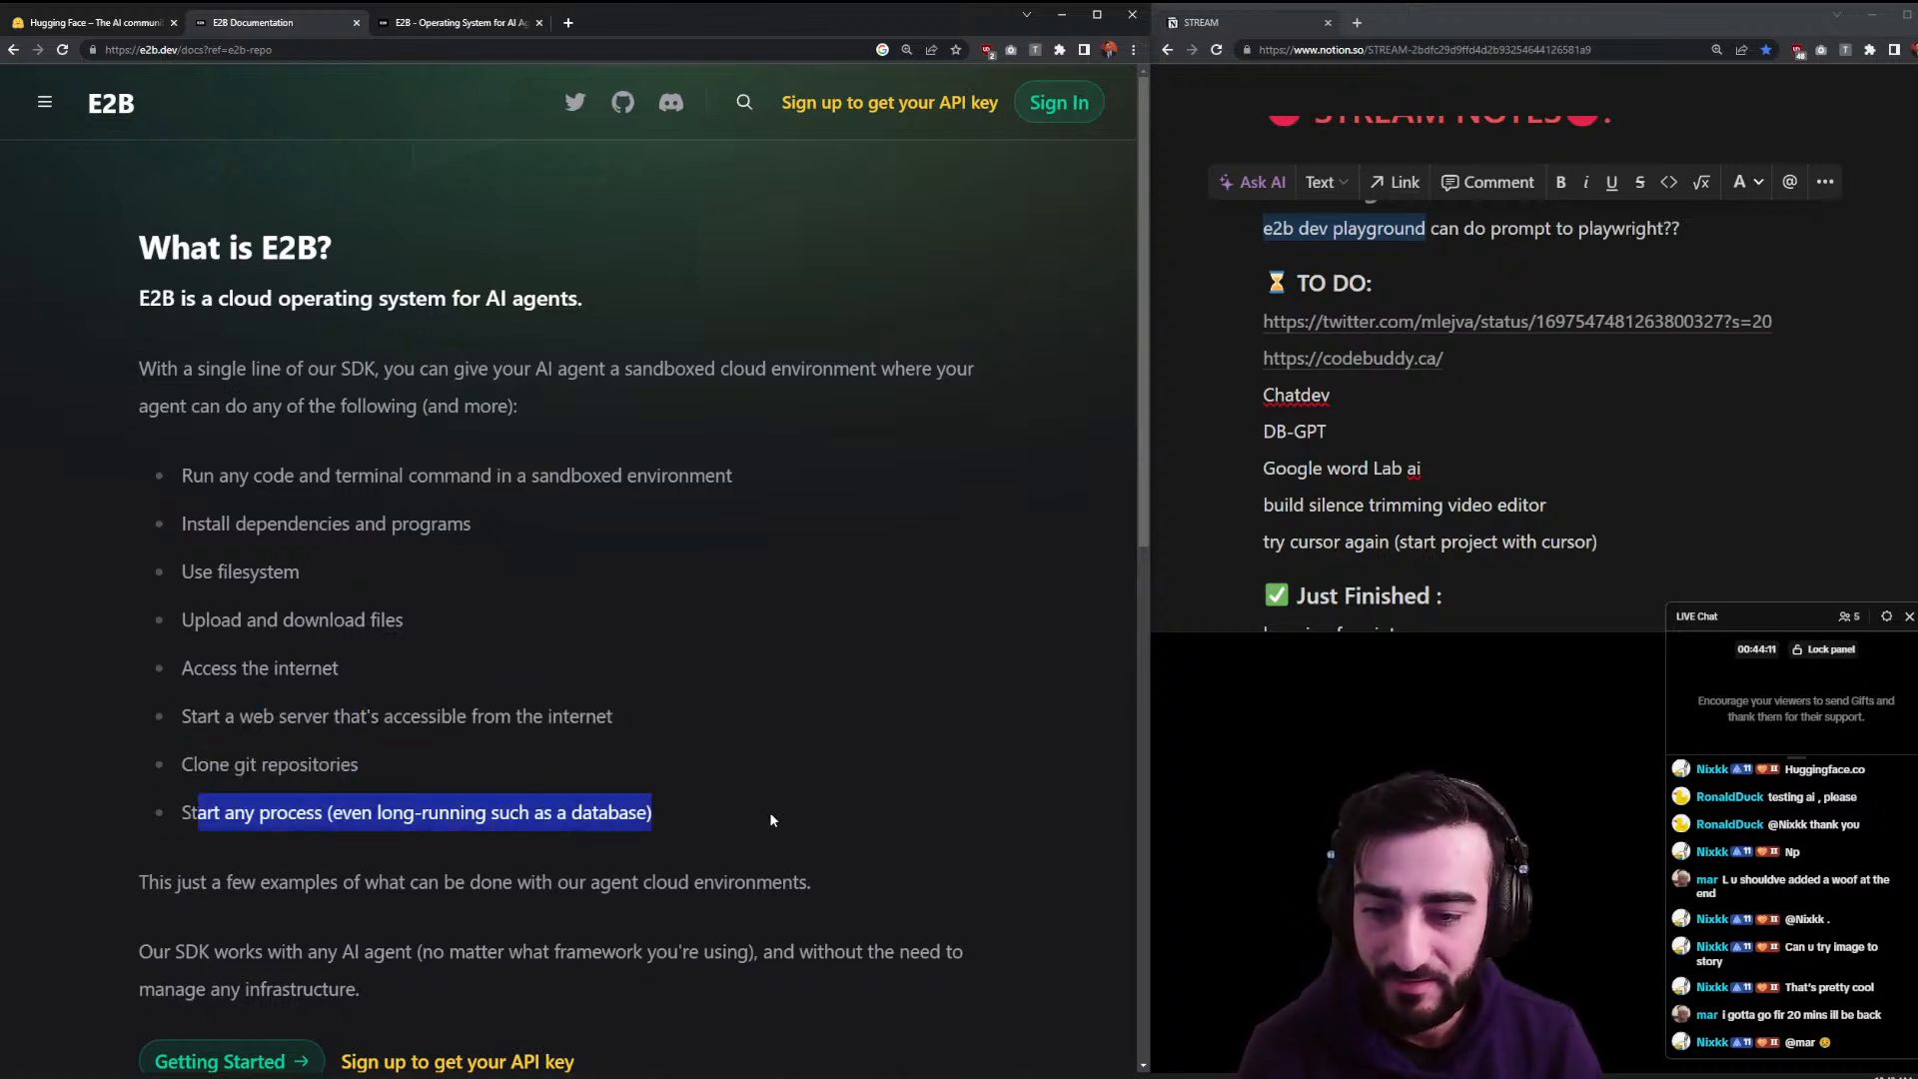
pyautogui.click(559, 812)
# - Peek at the Getting Started guide, come back, and reset the docs page zoom to normal
pyautogui.scroll(-2, 446, 813)
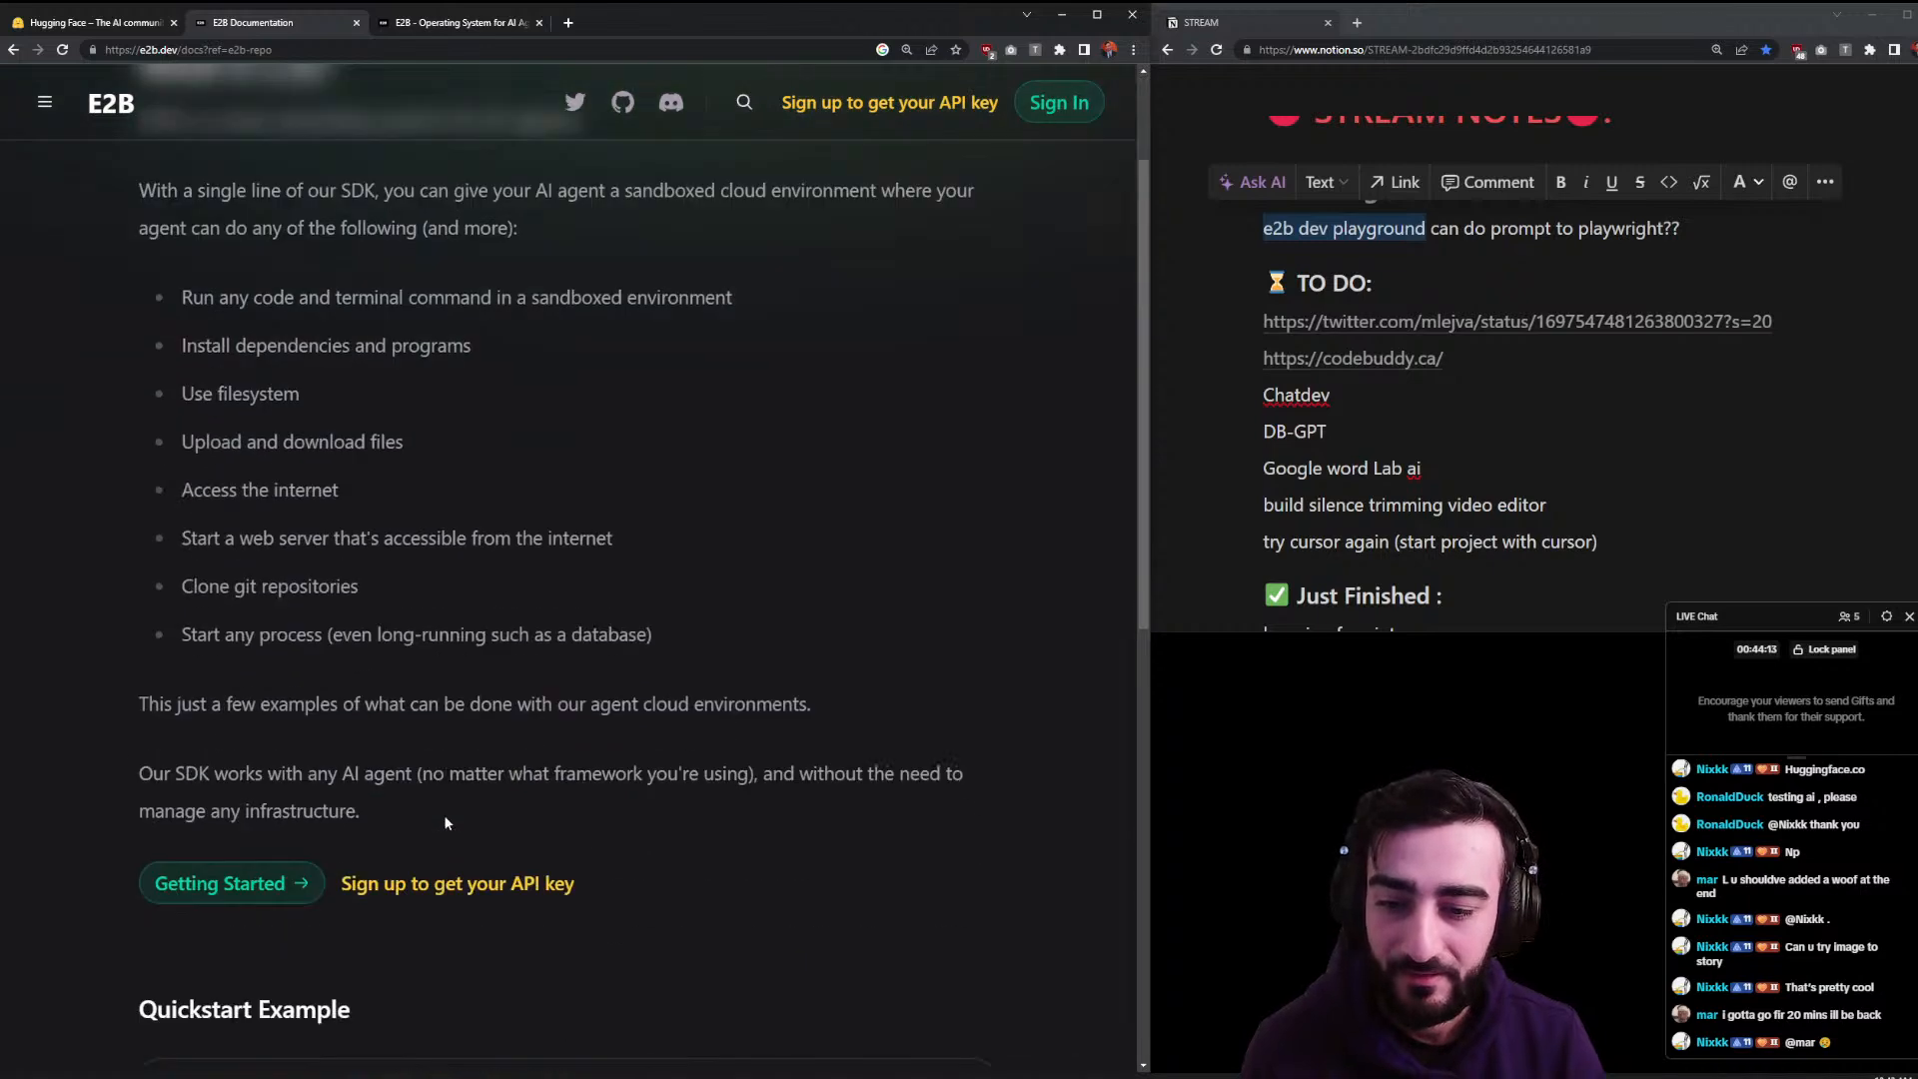
pyautogui.scroll(-6, 407, 721)
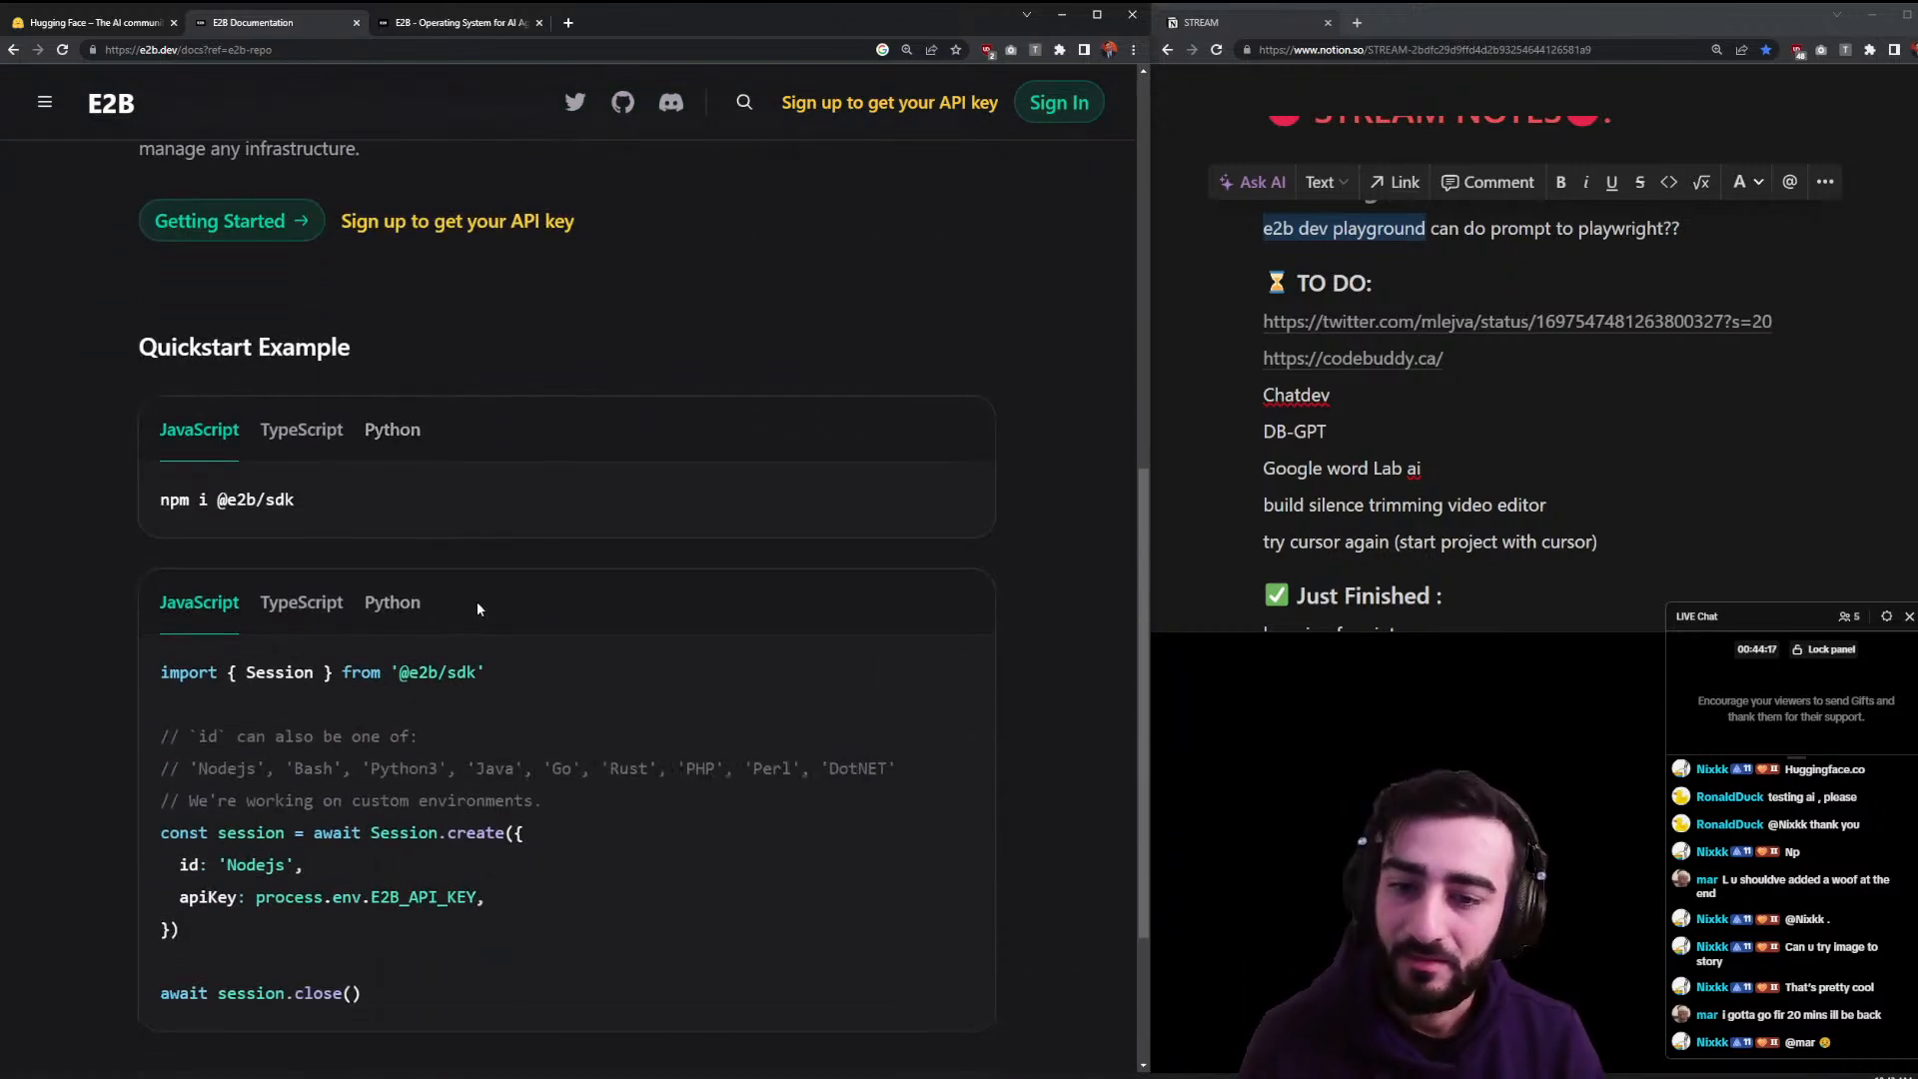
pyautogui.scroll(-1, 469, 534)
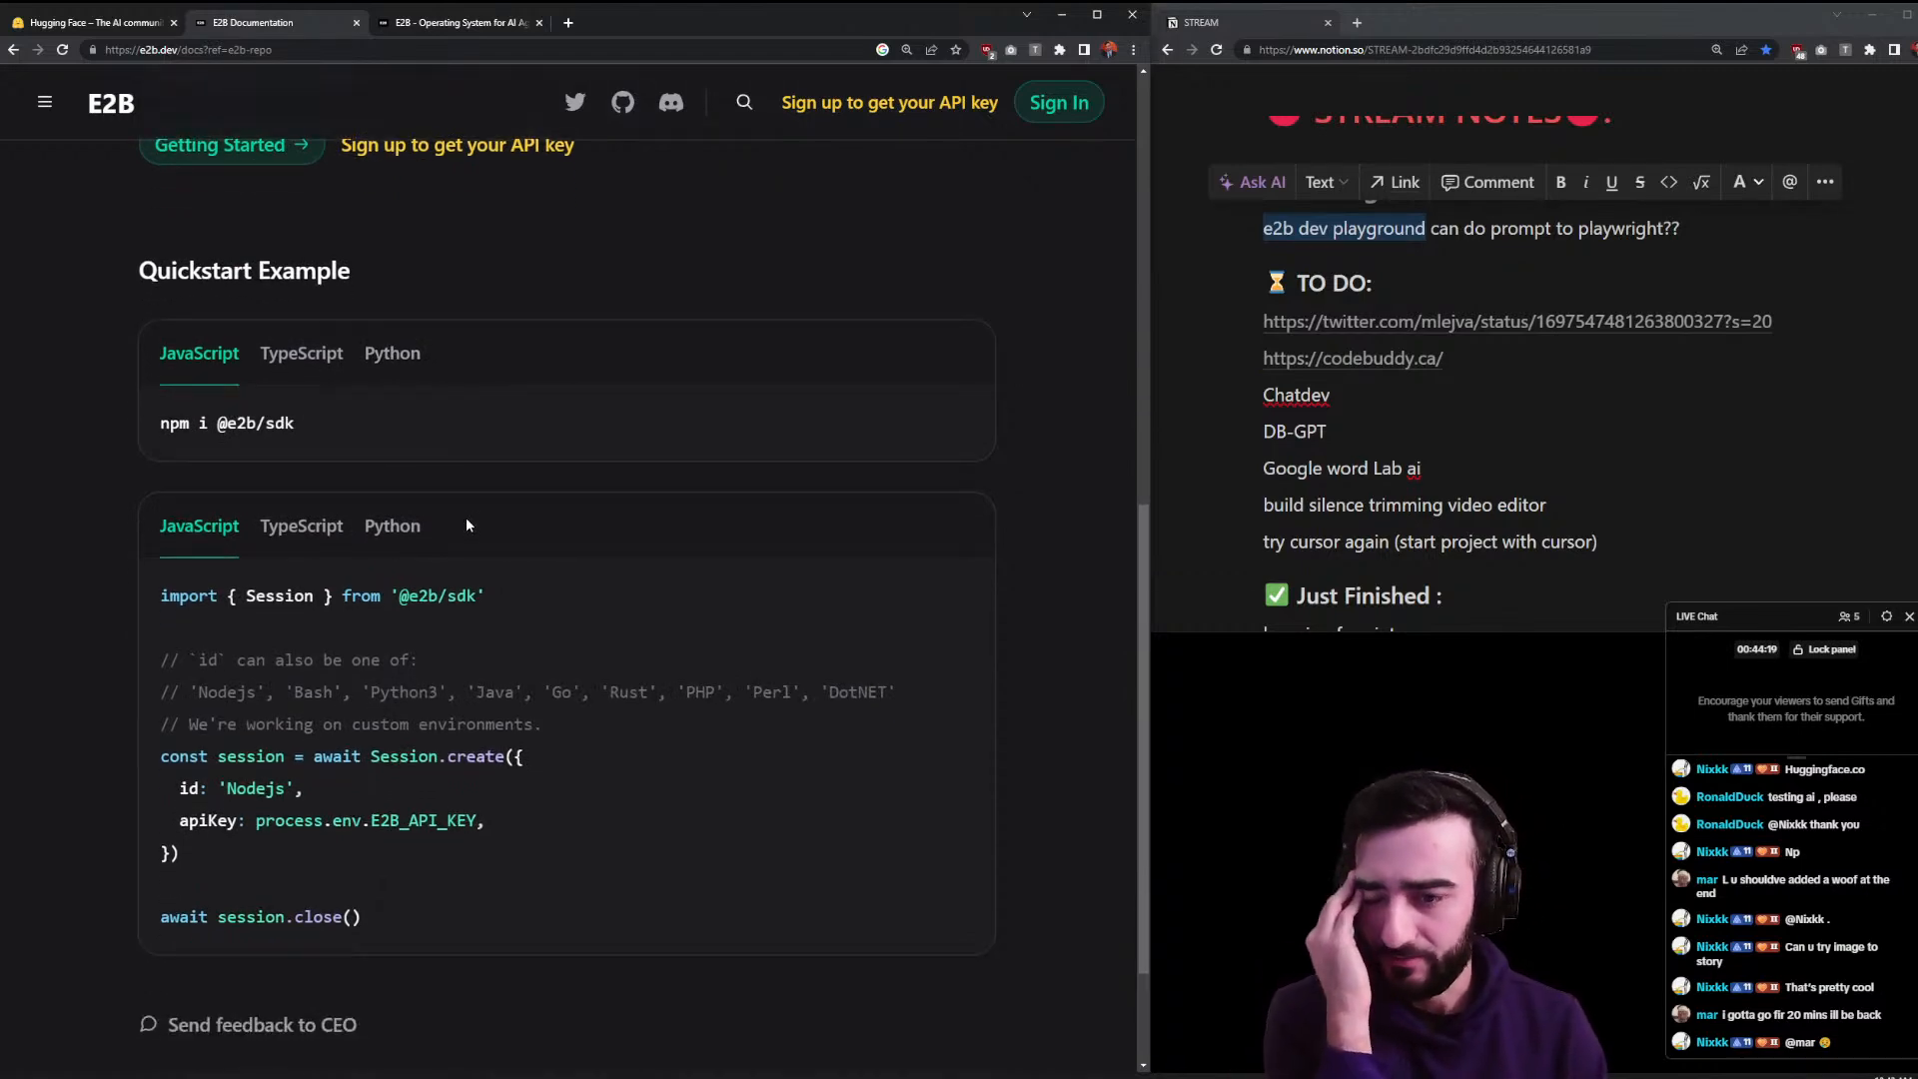
pyautogui.scroll(-1, 433, 541)
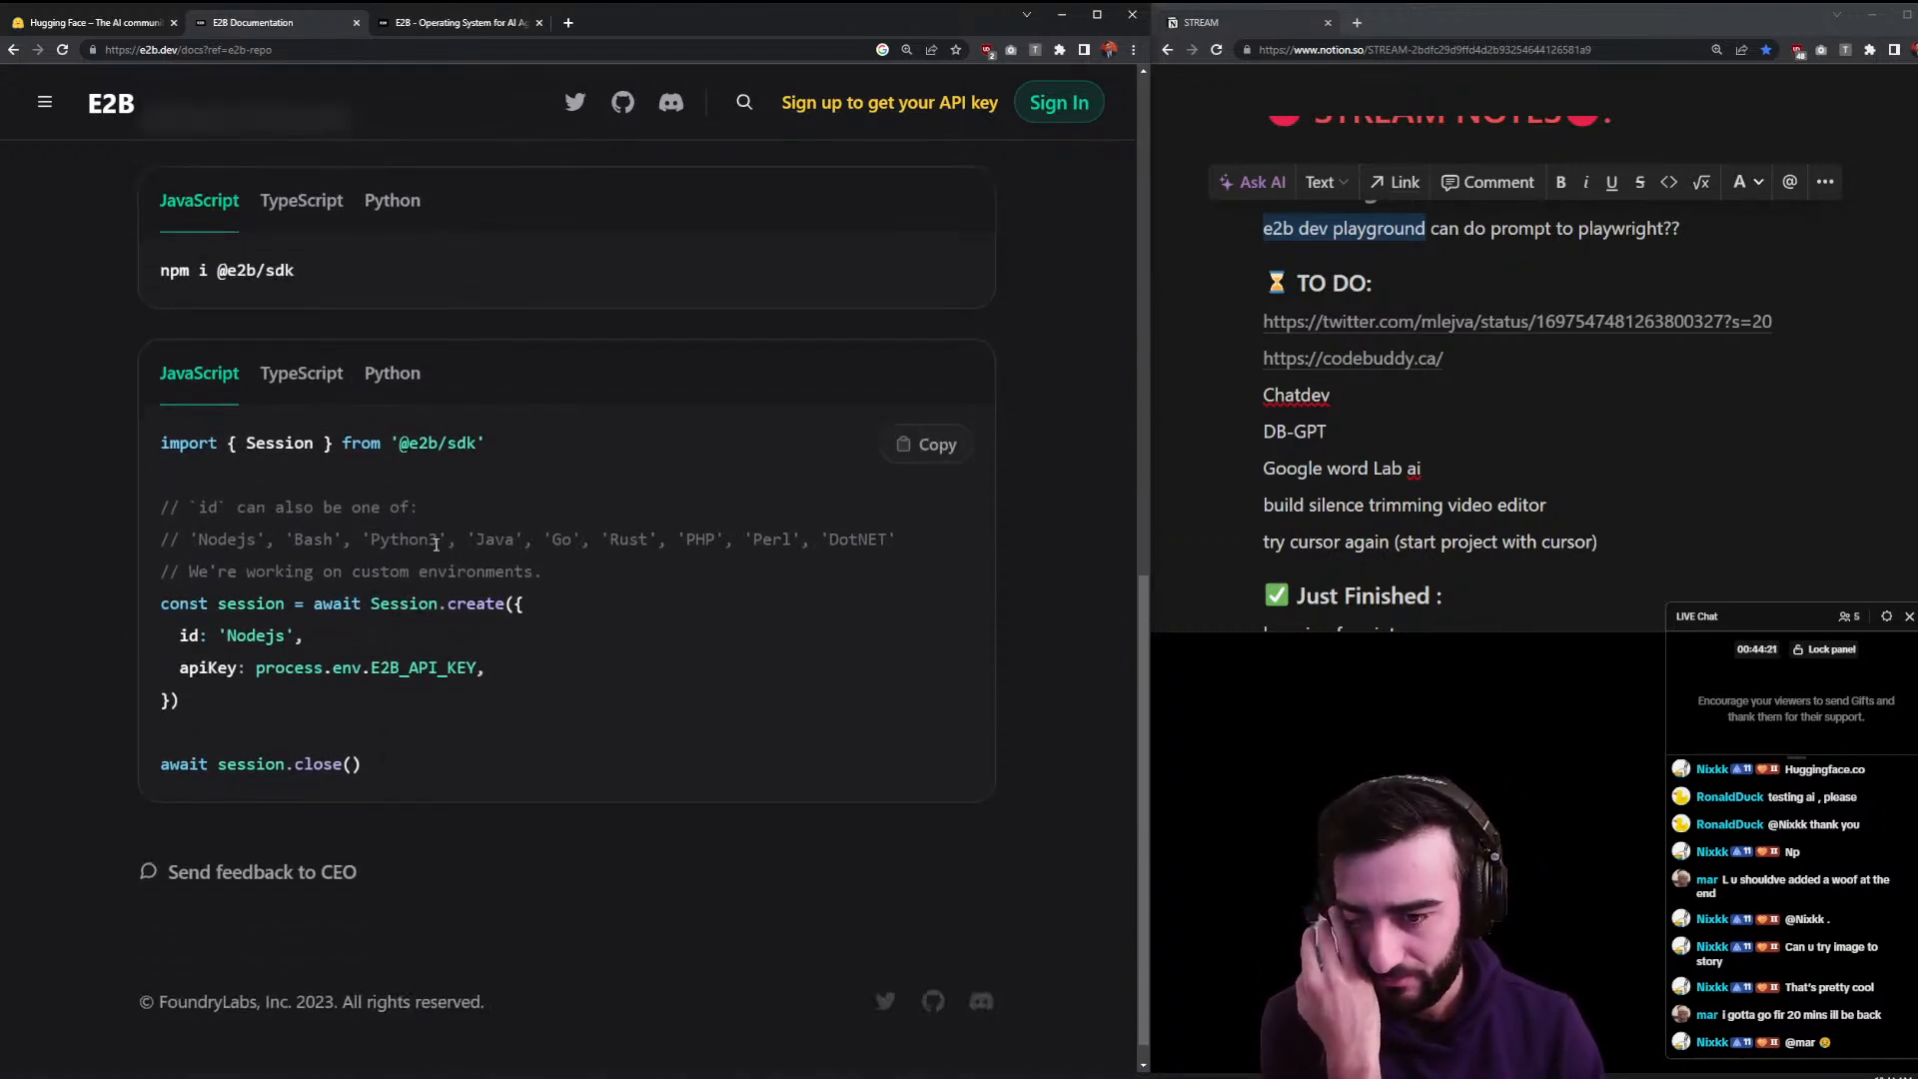
pyautogui.scroll(5, 399, 575)
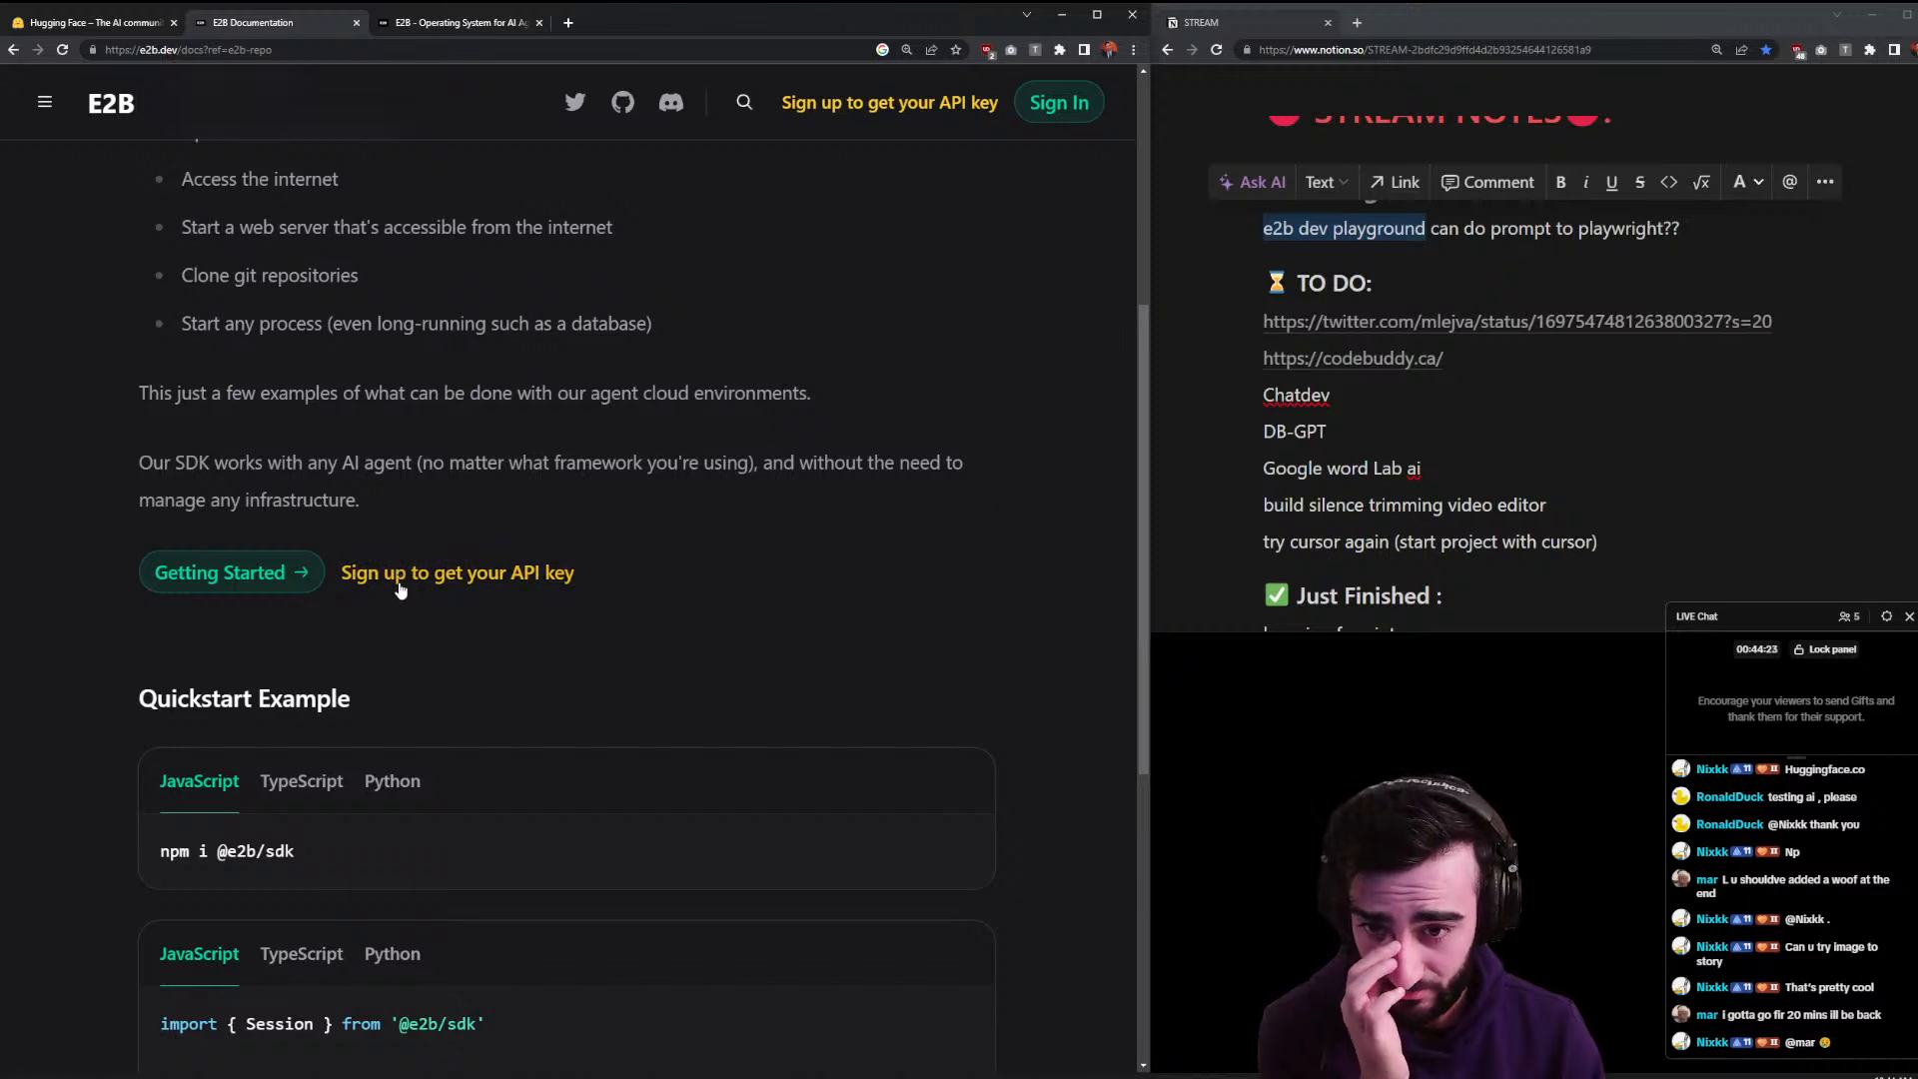
pyautogui.click(295, 576)
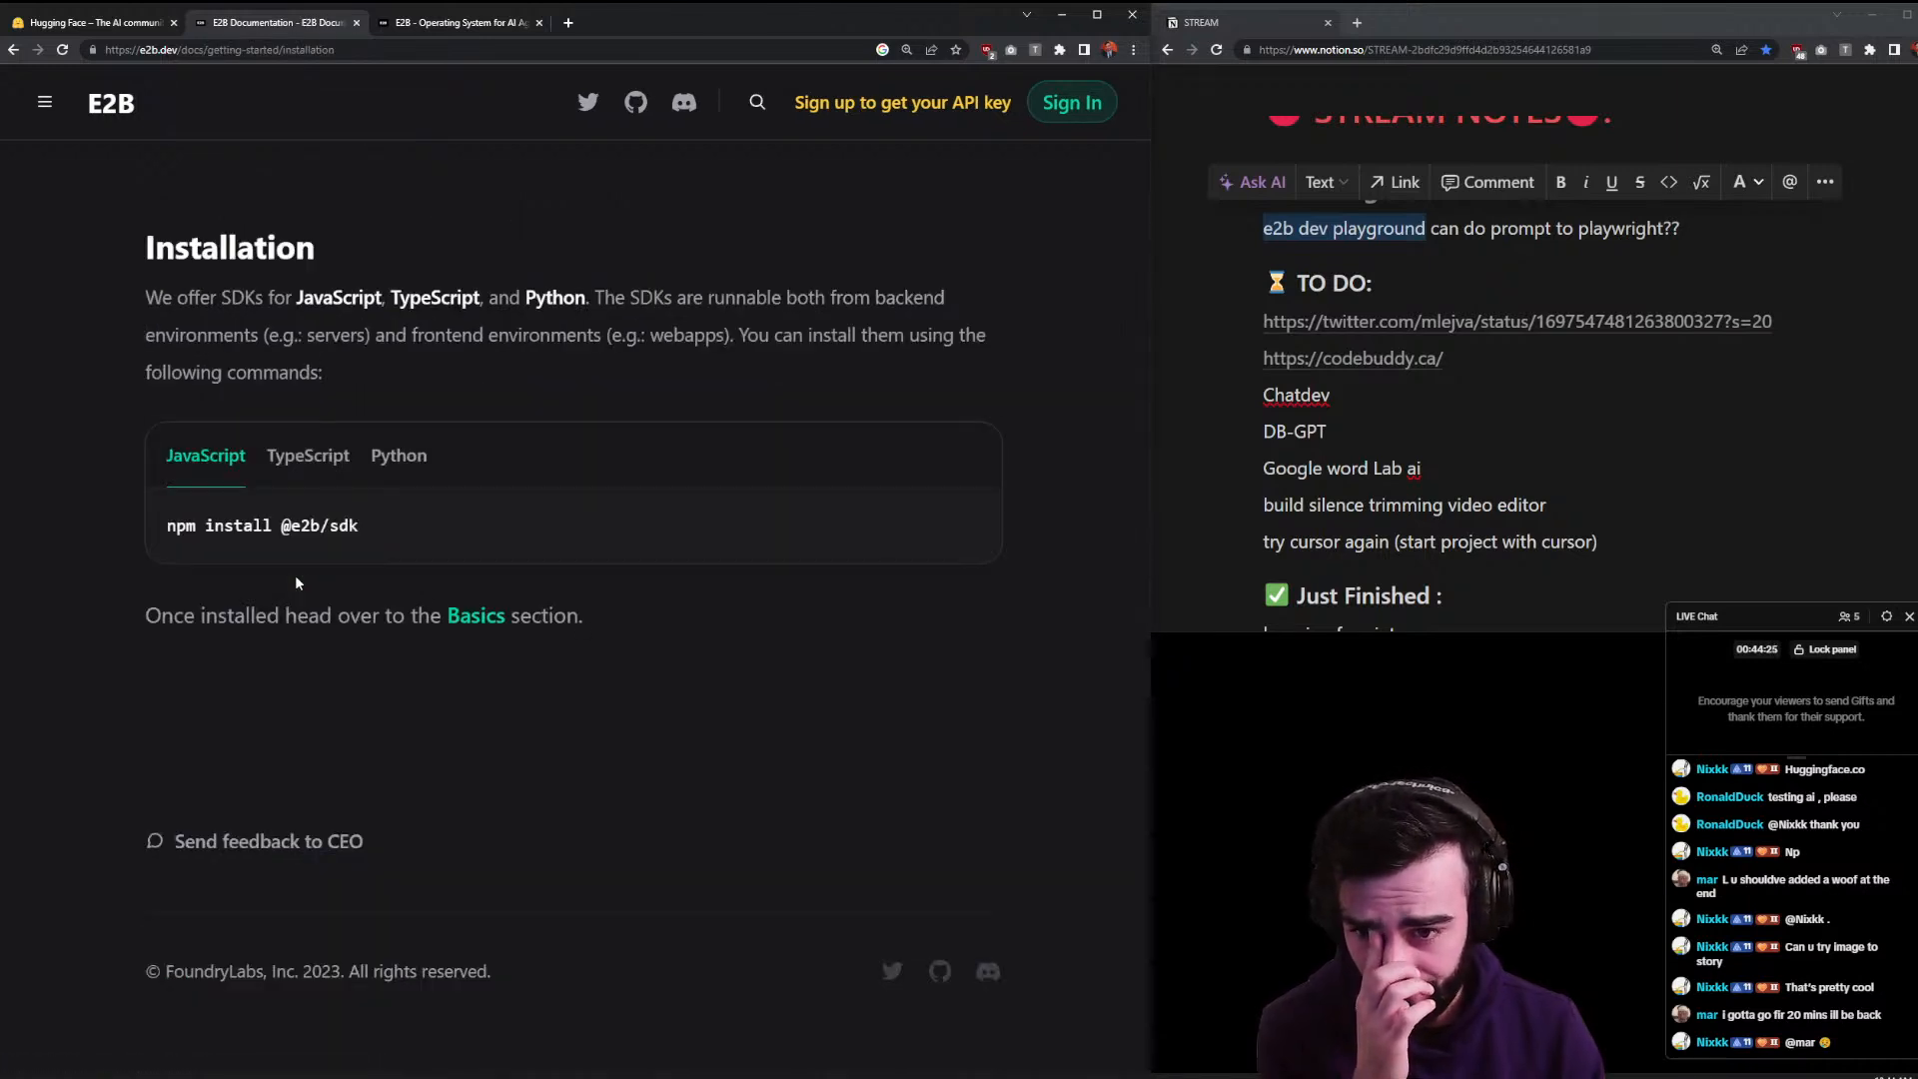
pyautogui.hotkey('alt', 'Left')
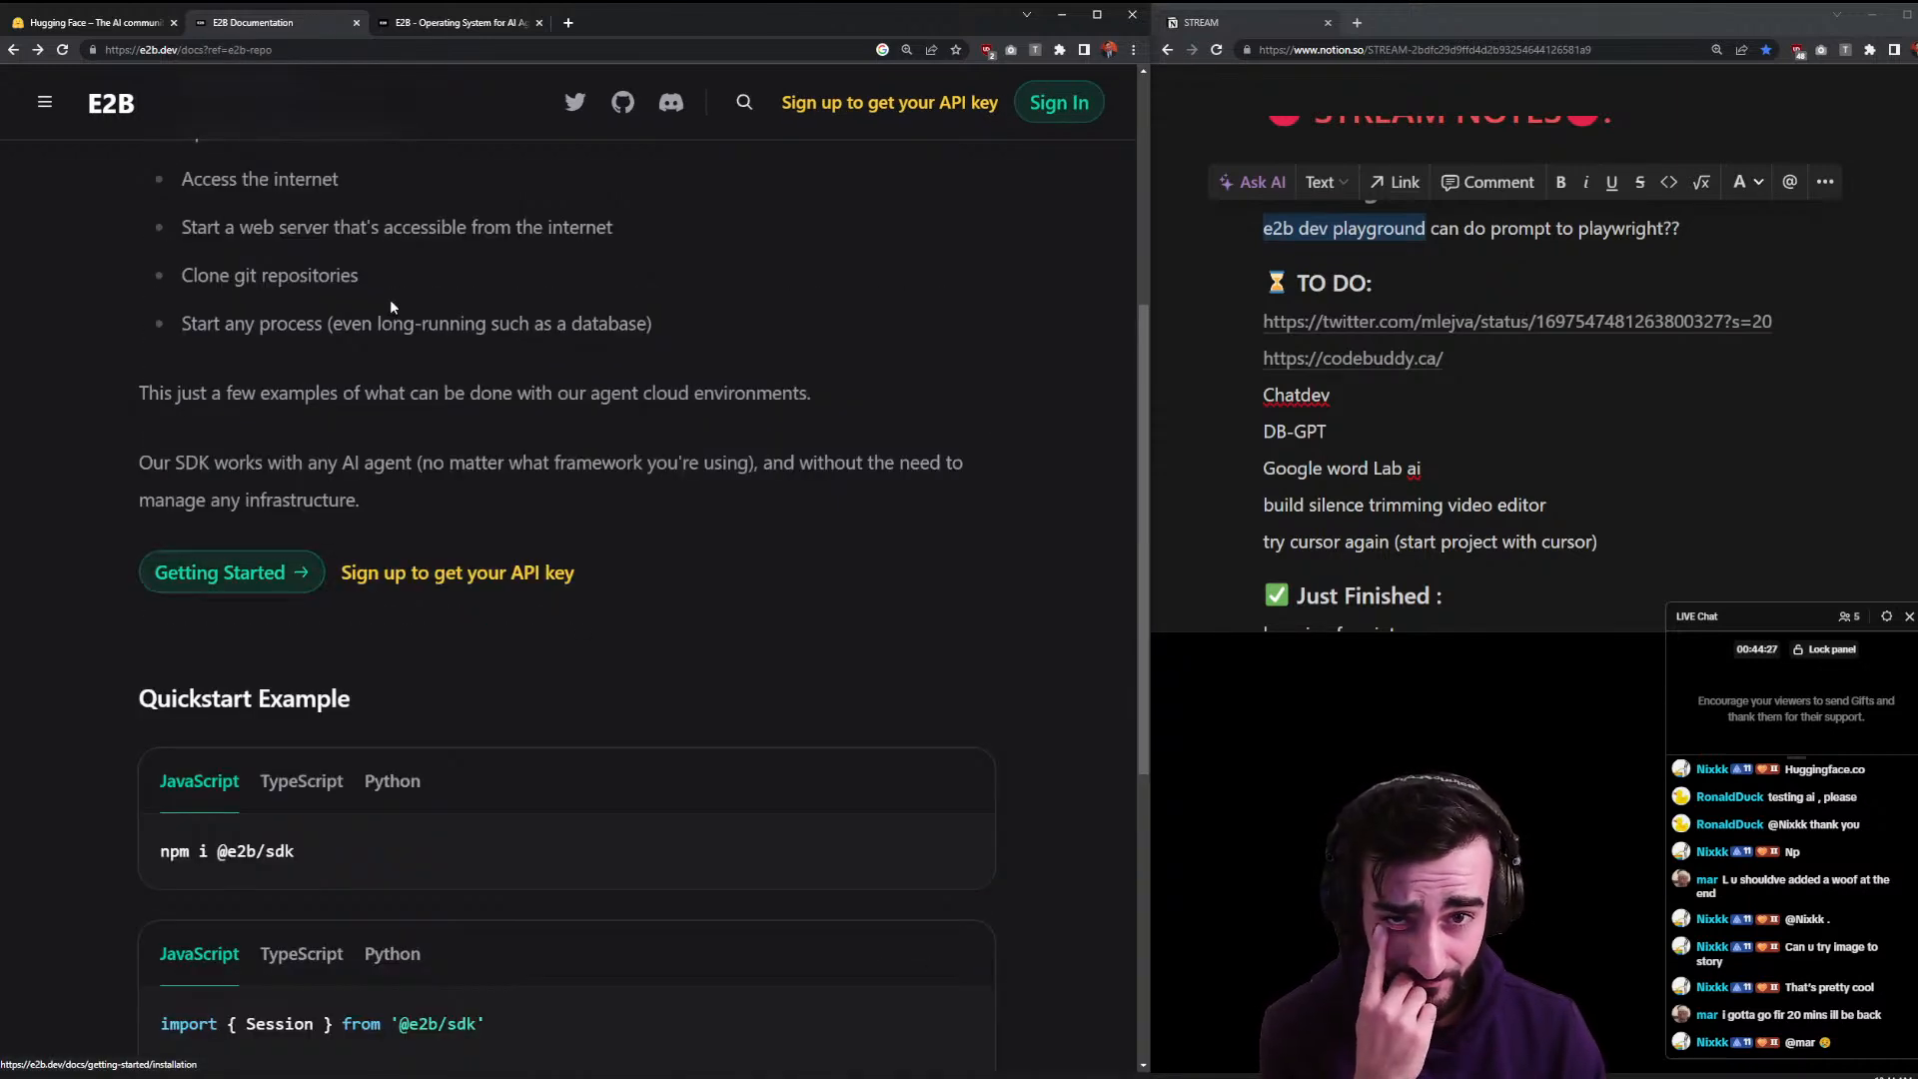
pyautogui.click(909, 50)
pyautogui.click(931, 84)
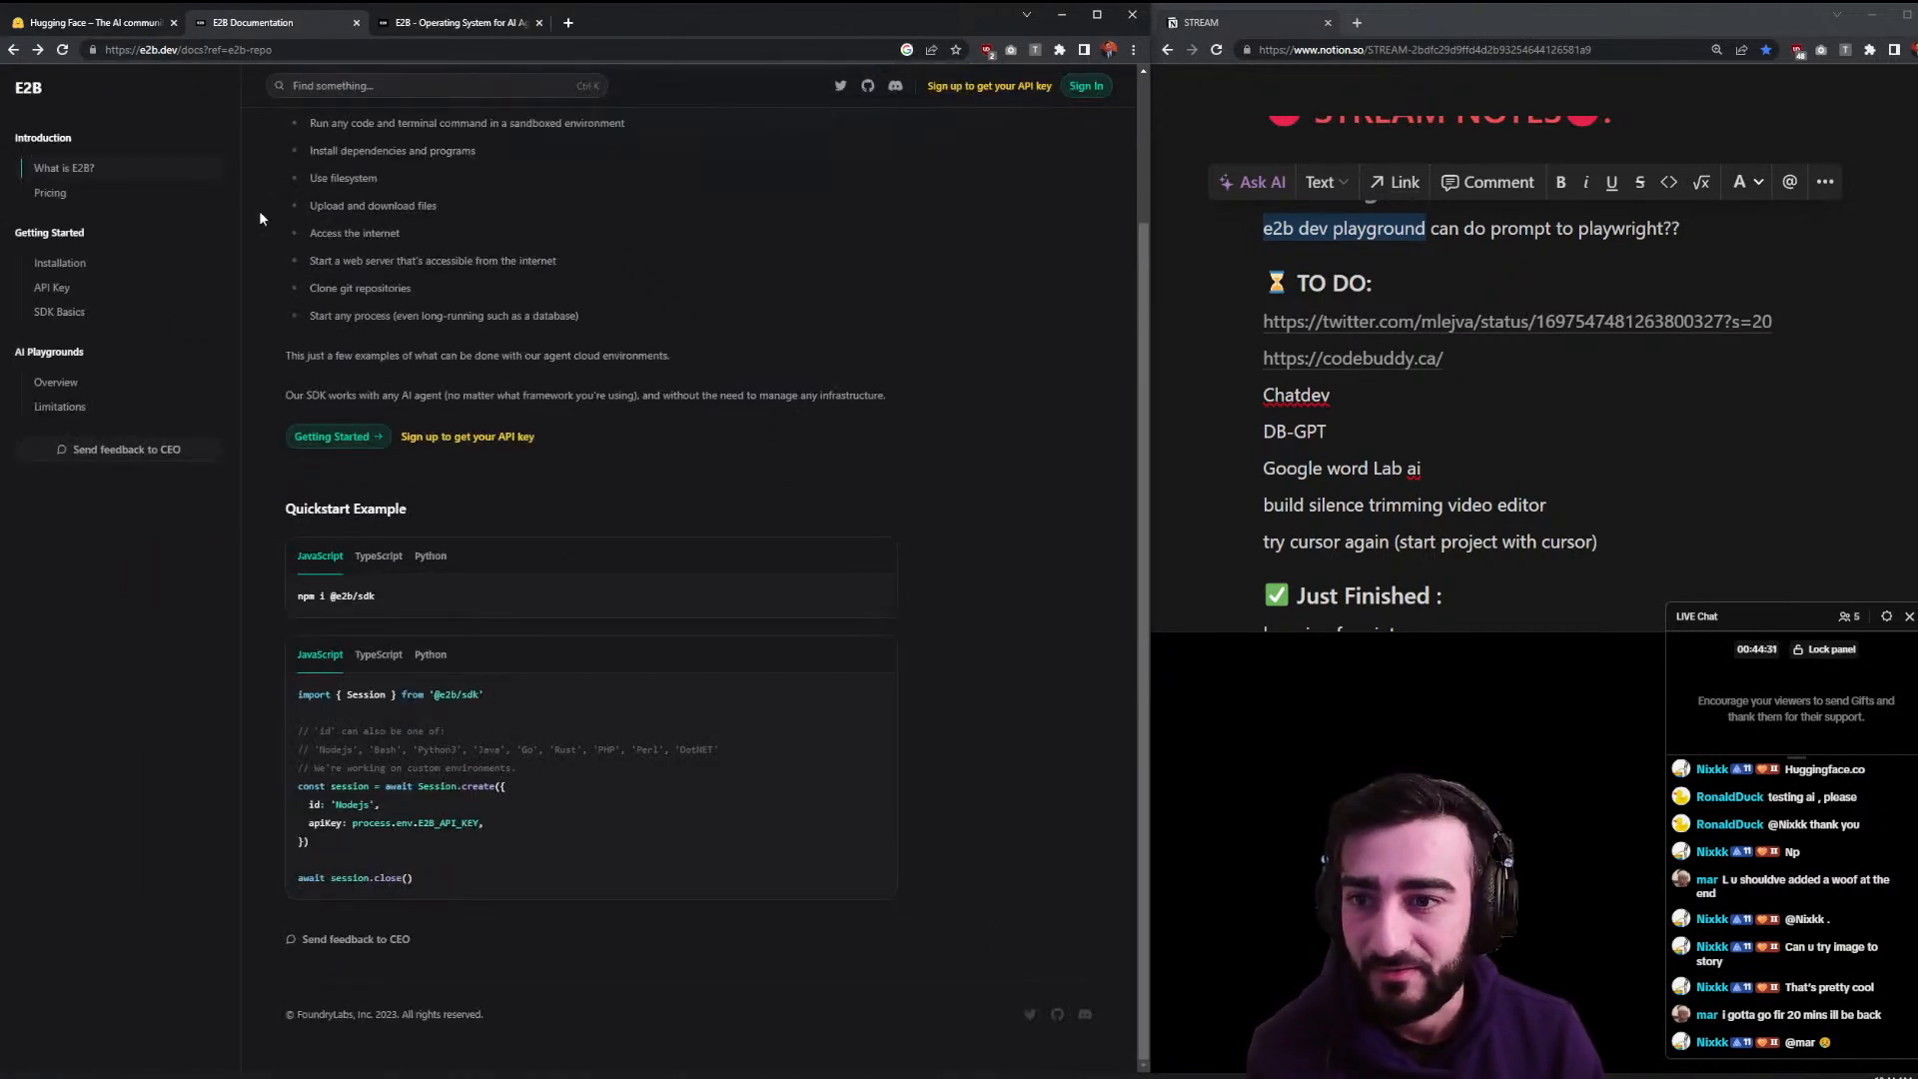
pyautogui.scroll(3, 319, 370)
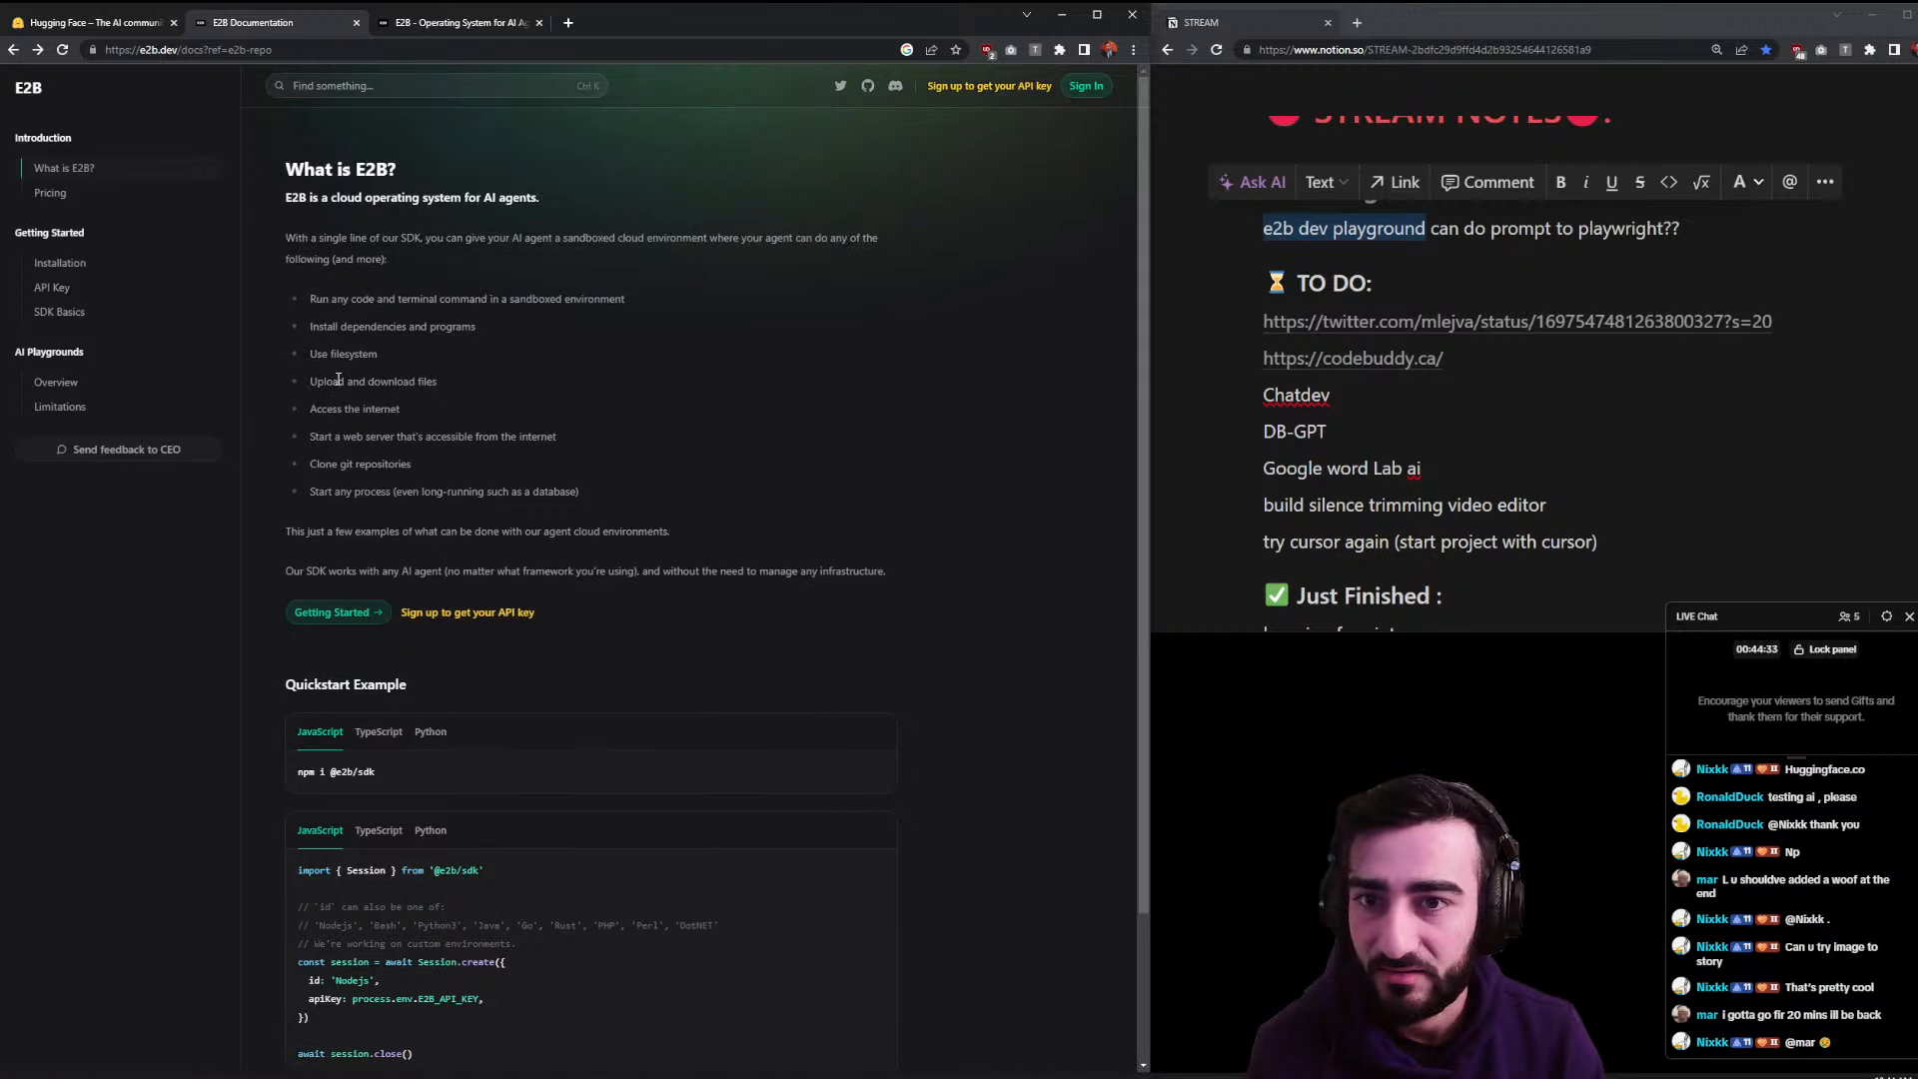
# - Switch to the E2B landing page tab and skim it
pyautogui.click(477, 22)
pyautogui.scroll(-1, 534, 477)
pyautogui.scroll(2, 534, 477)
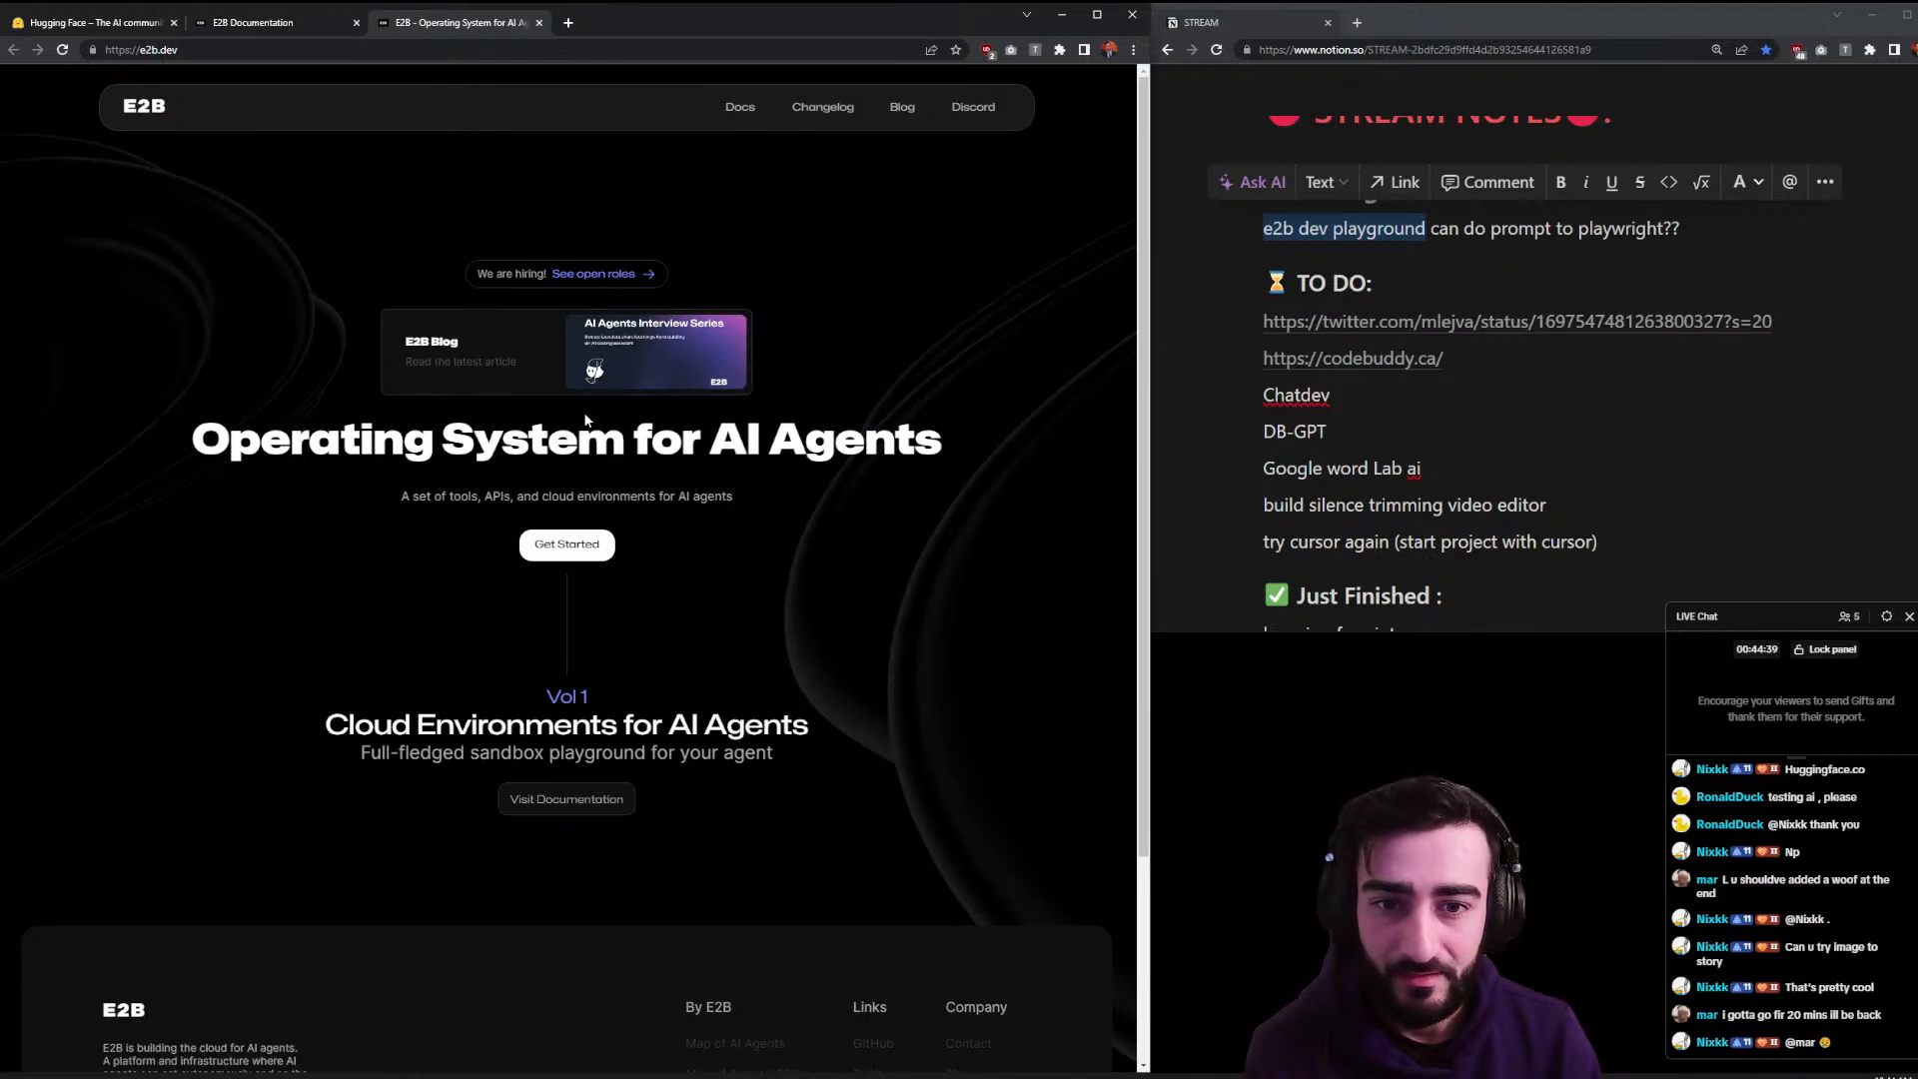
pyautogui.scroll(-3, 487, 516)
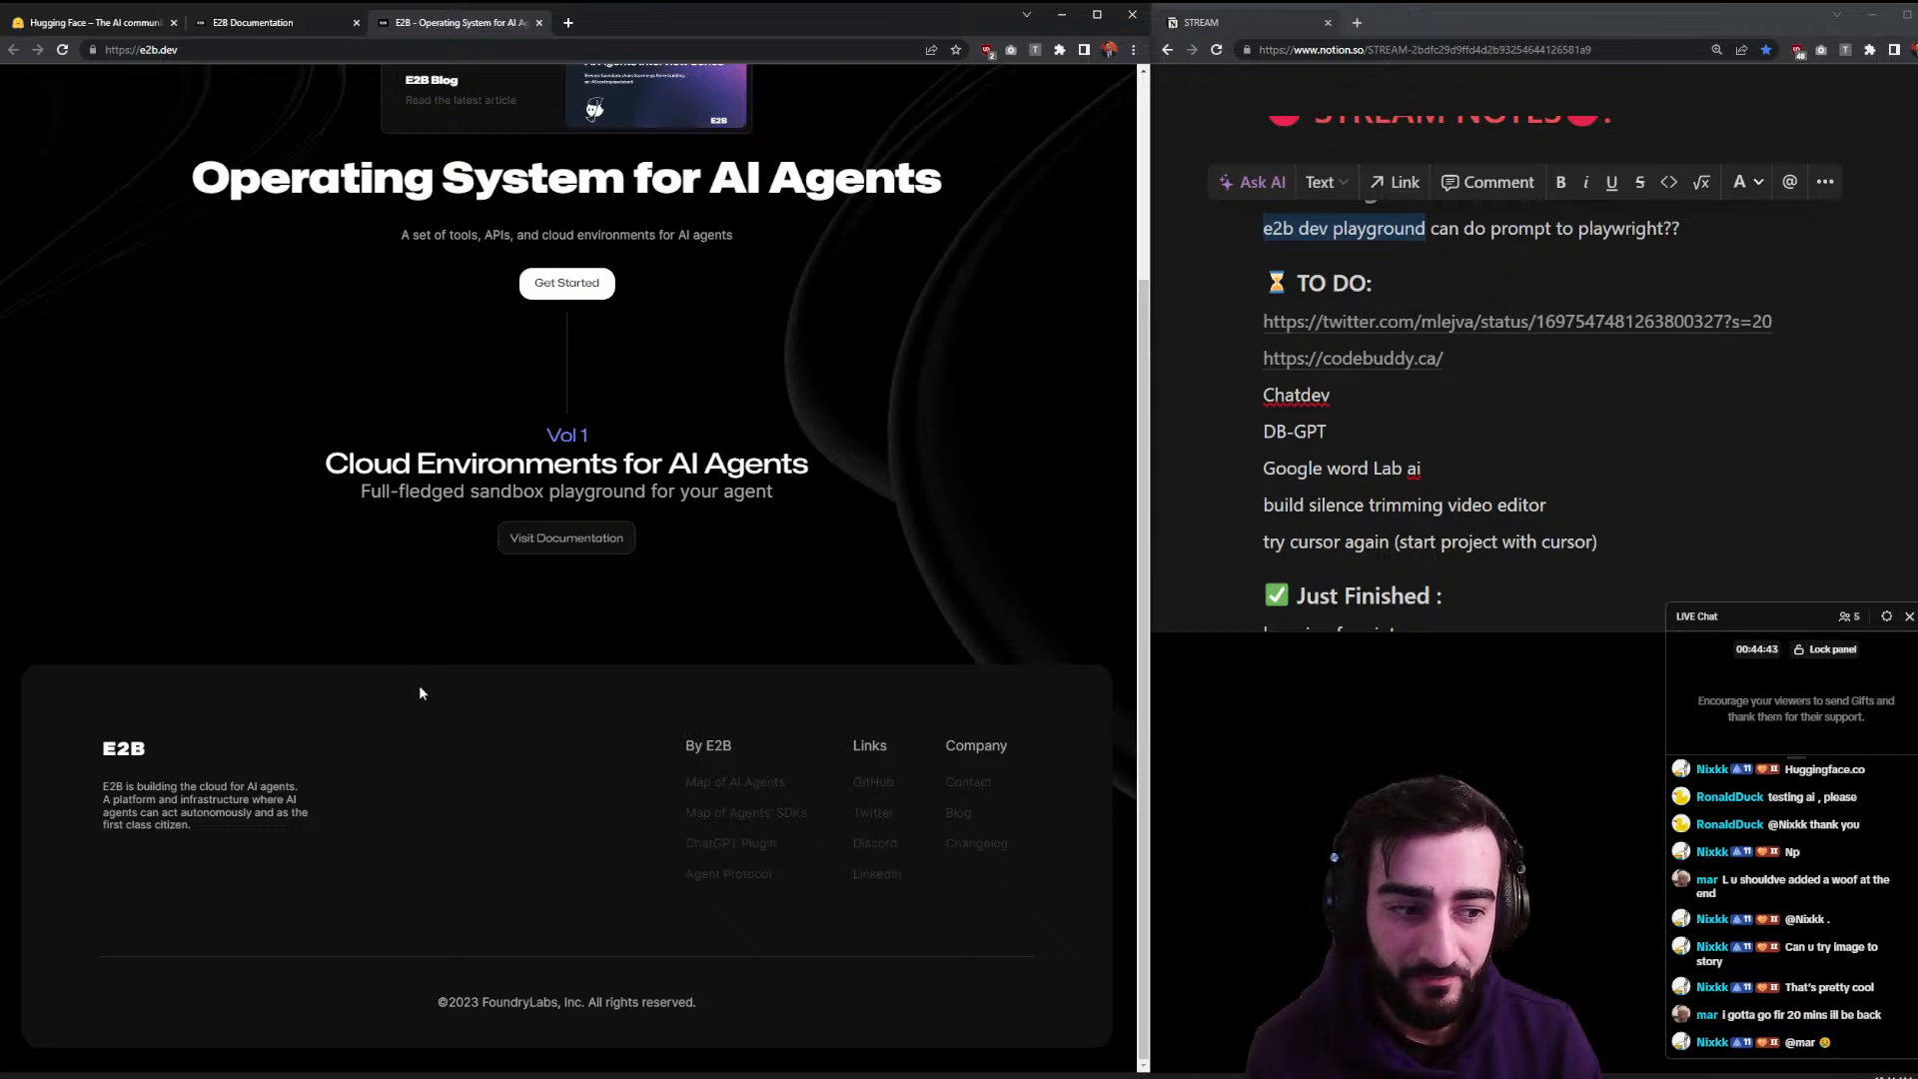
pyautogui.scroll(3, 420, 689)
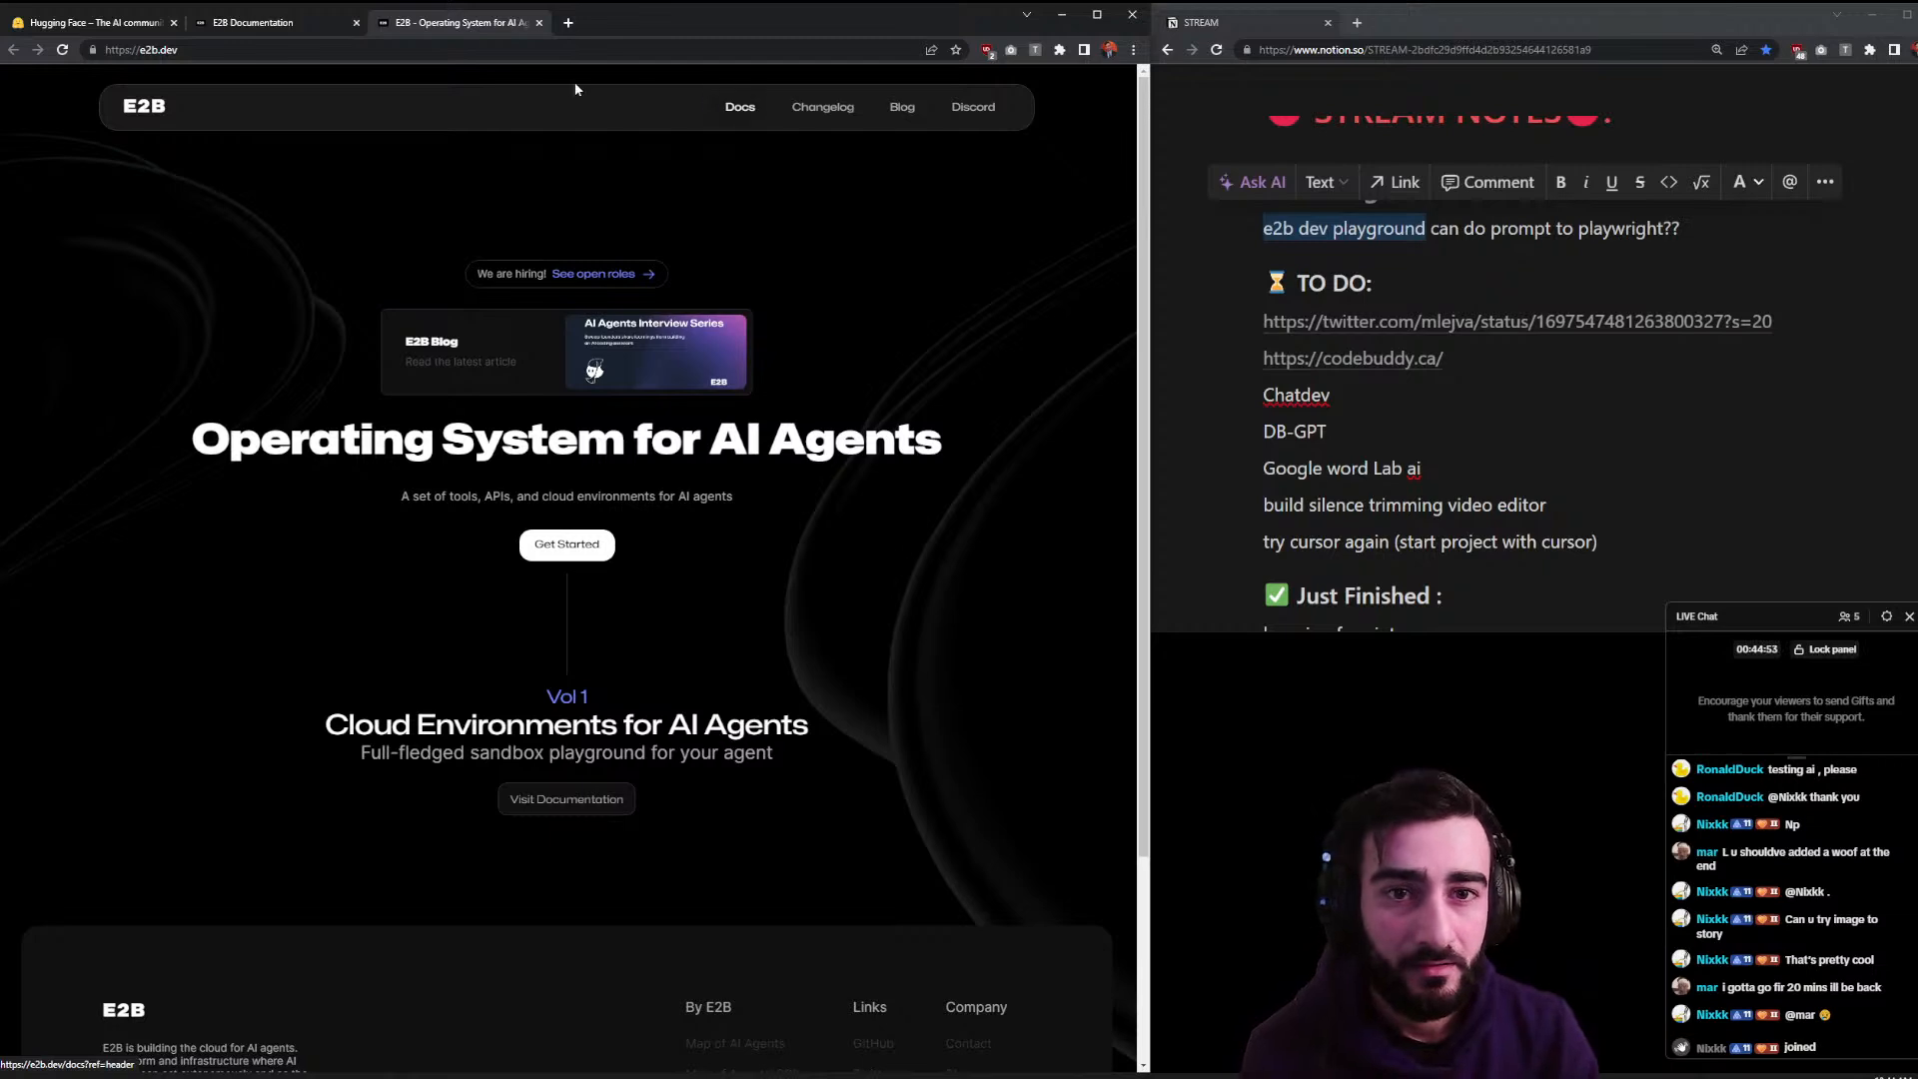
# - From the docs tab, go back through the GitHub README to the 'e2b dev playground' results
pyautogui.click(230, 24)
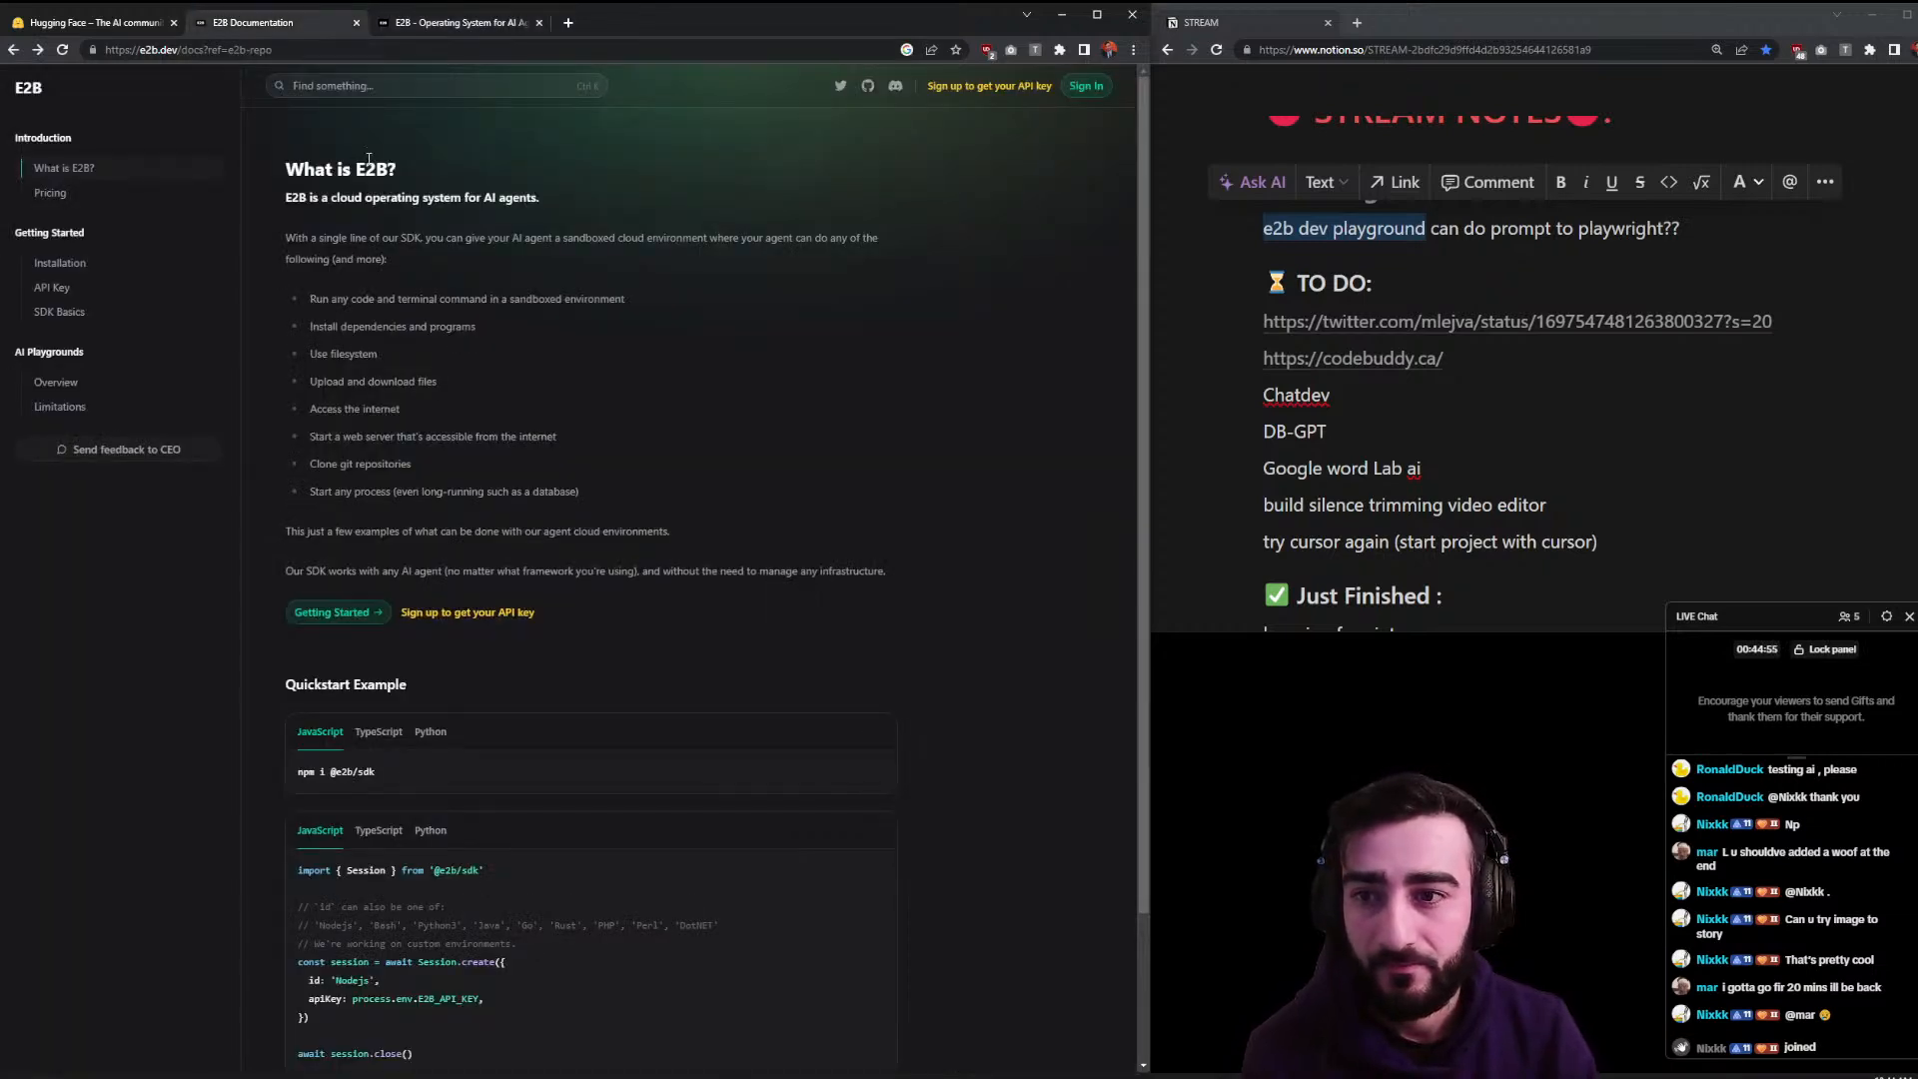
pyautogui.hotkey('alt', 'Left')
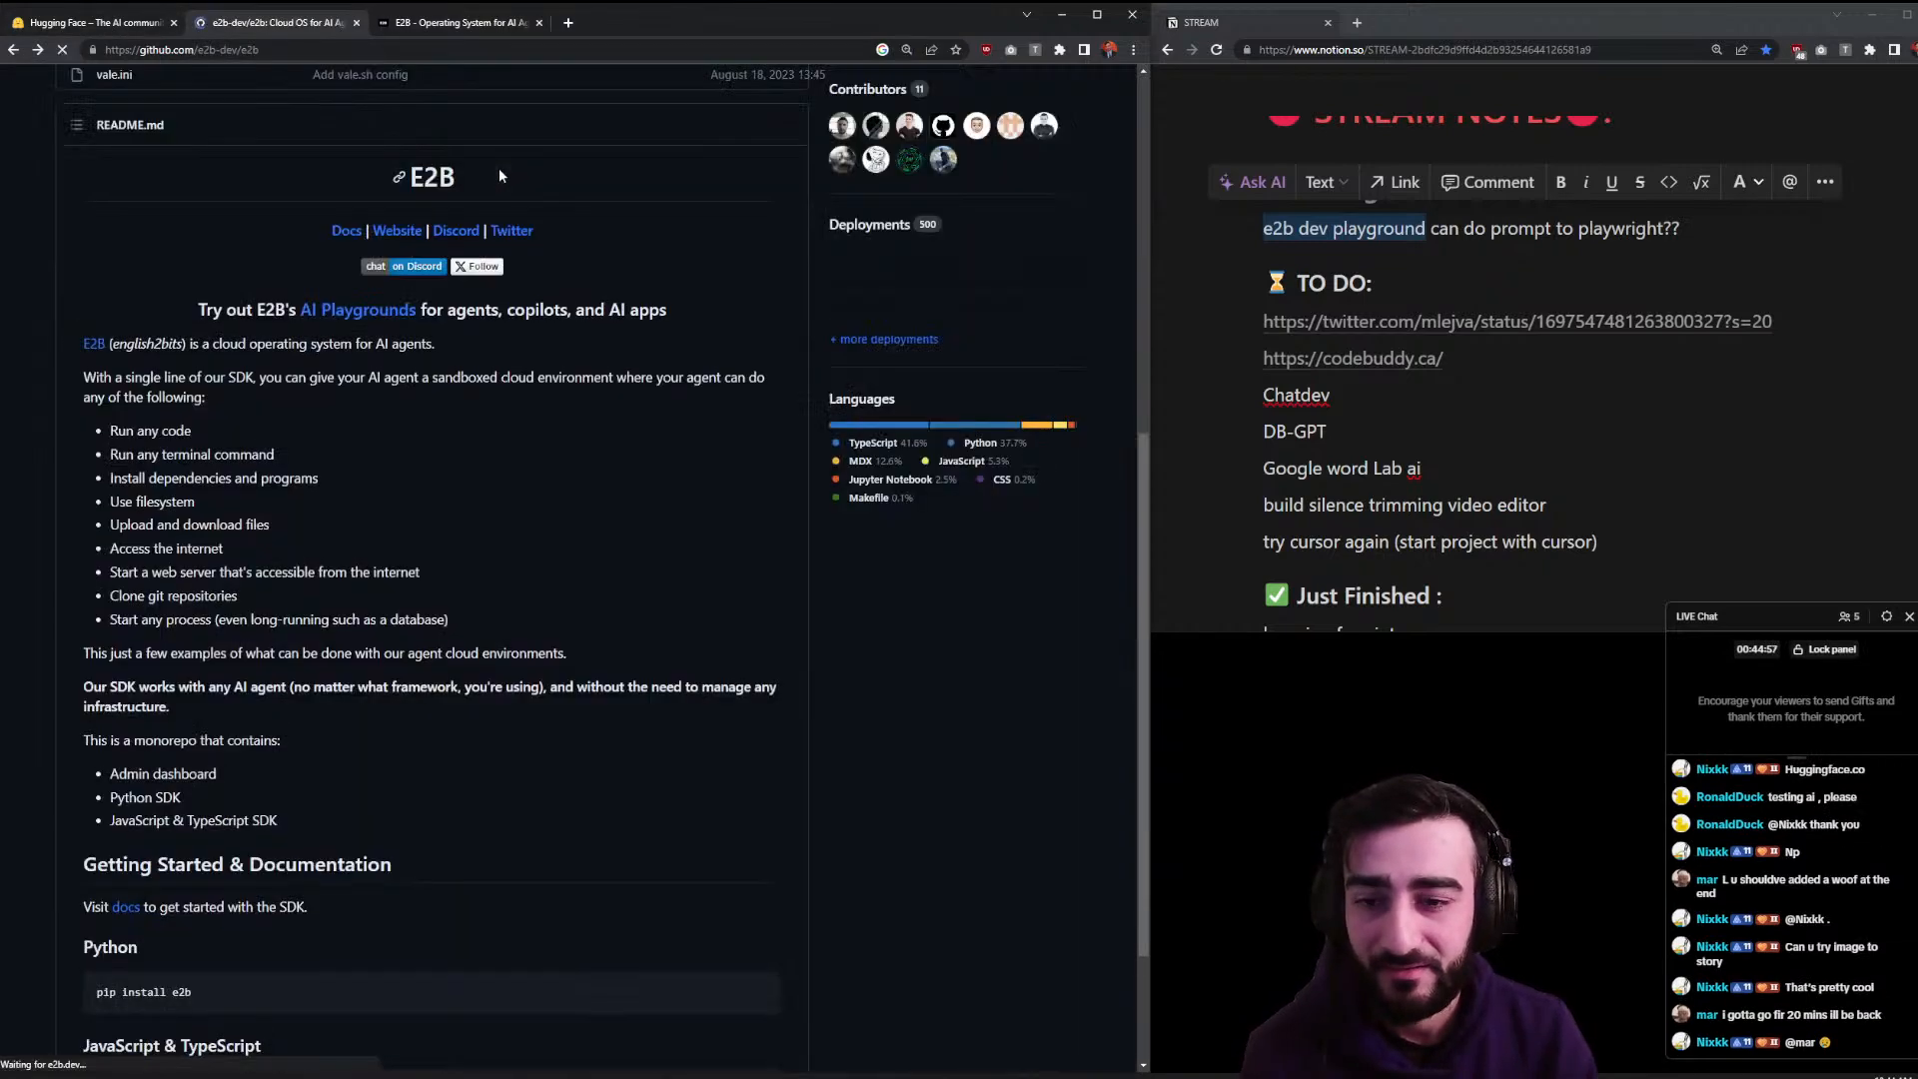
pyautogui.scroll(-1, 546, 592)
pyautogui.scroll(-2, 546, 592)
pyautogui.hotkey('alt', 'Left')
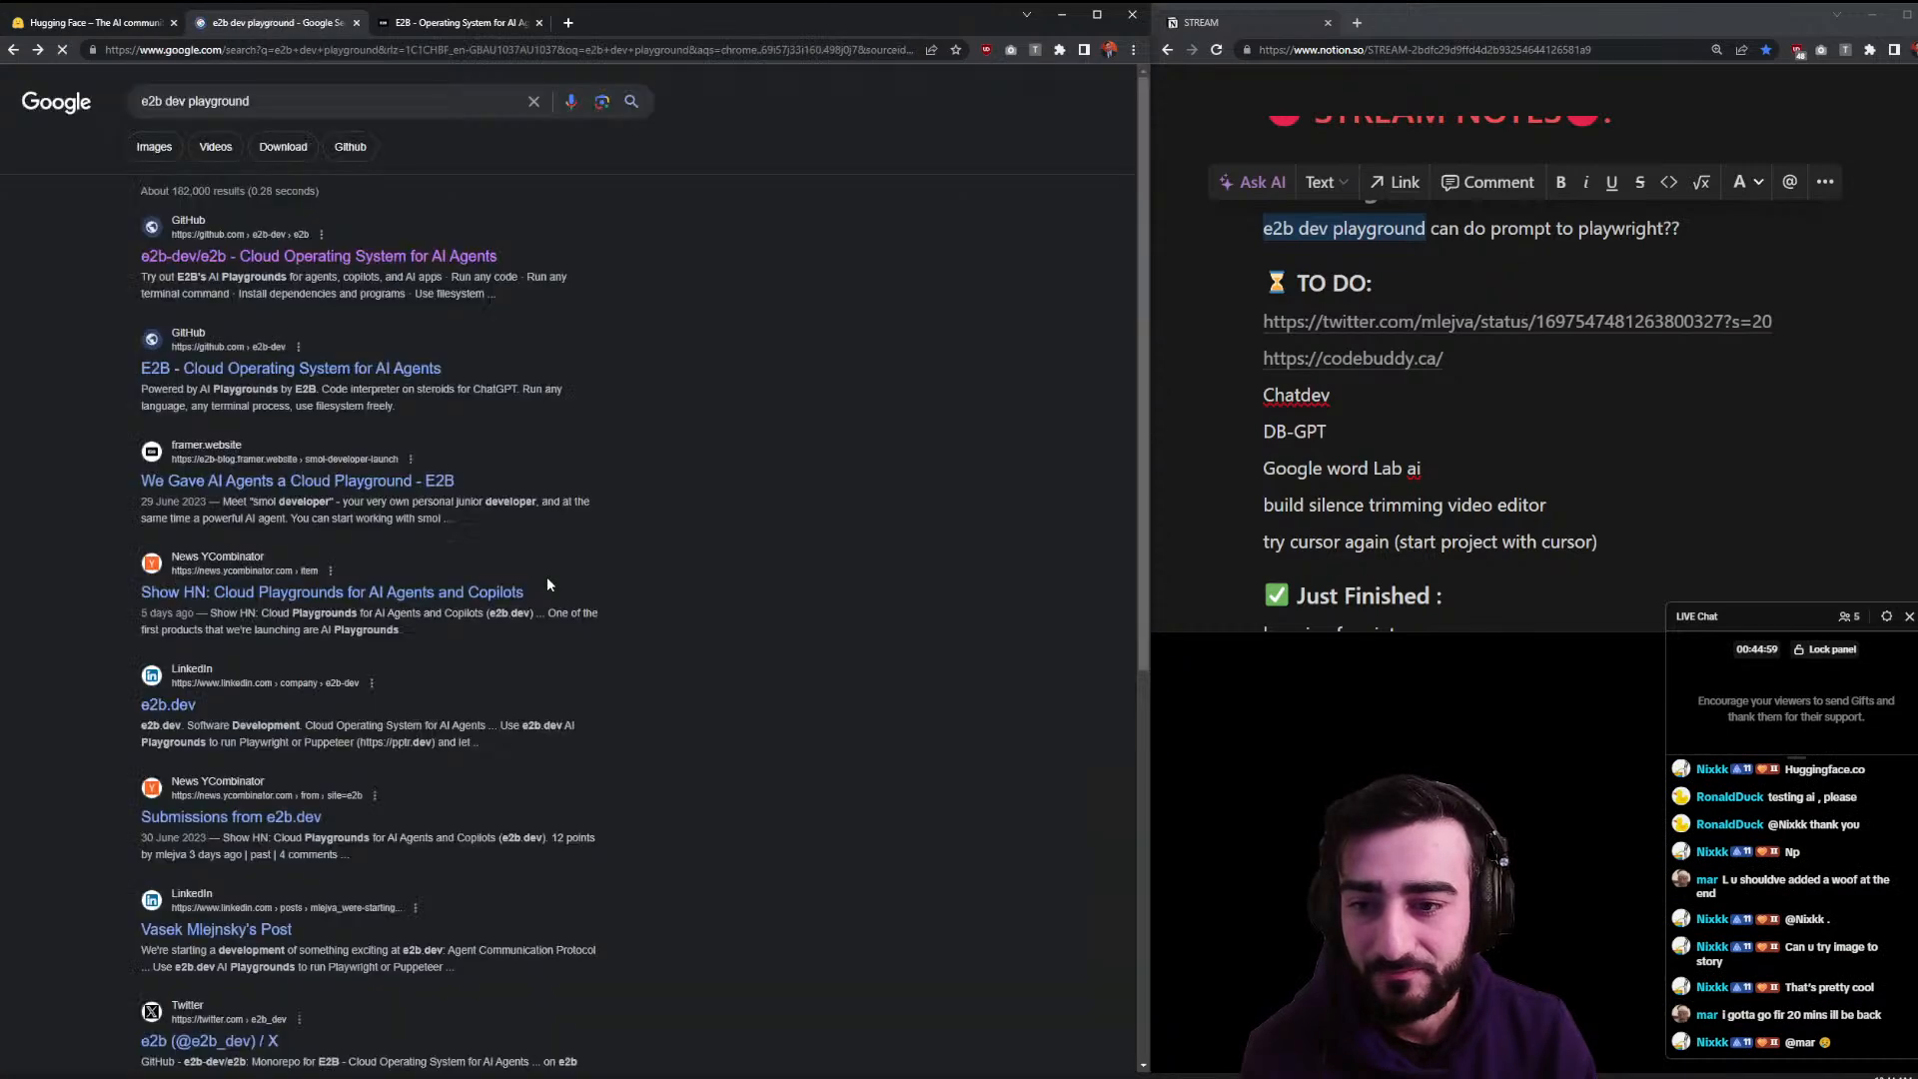
# - Open the Show HN Cloud Playgrounds post in a new tab, follow its e2b.dev link, and return
pyautogui.middleClick(506, 599)
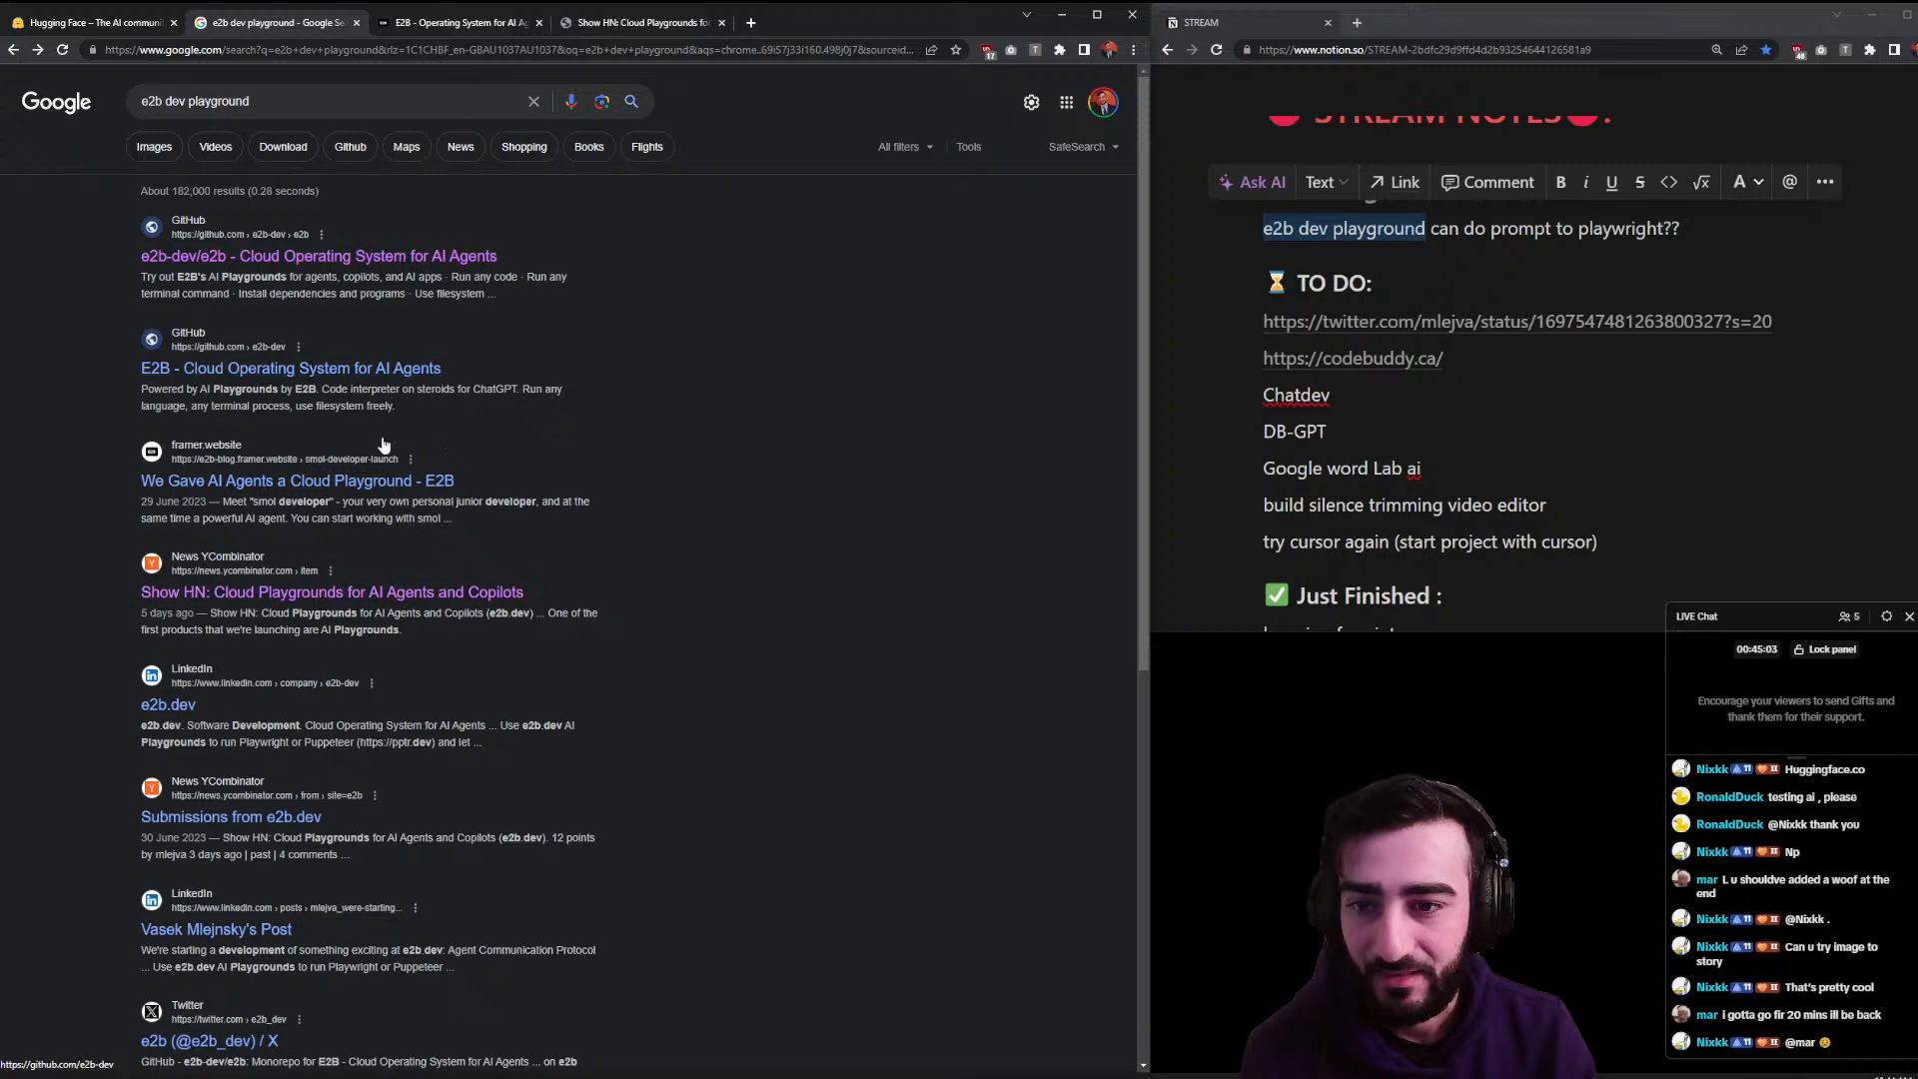
pyautogui.click(610, 24)
pyautogui.click(405, 117)
pyautogui.hotkey('alt', 'Left')
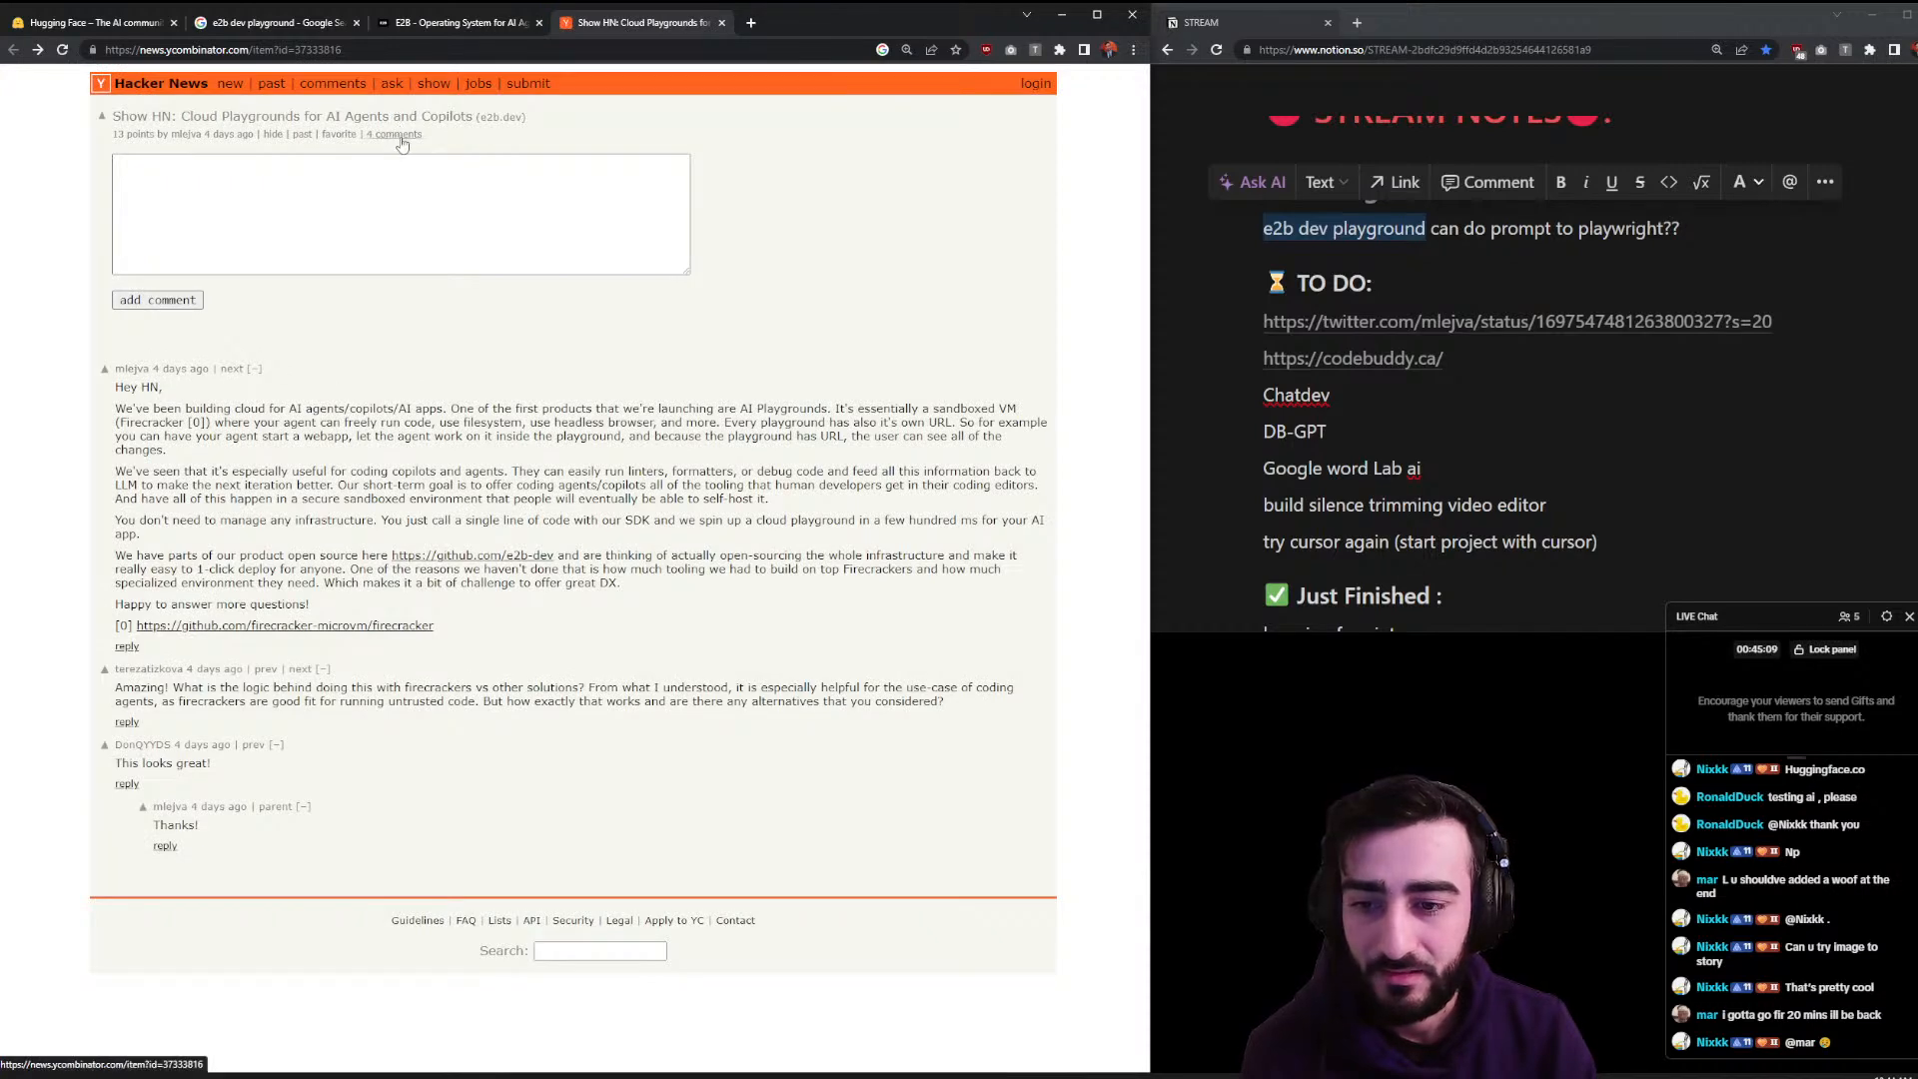
pyautogui.click(294, 24)
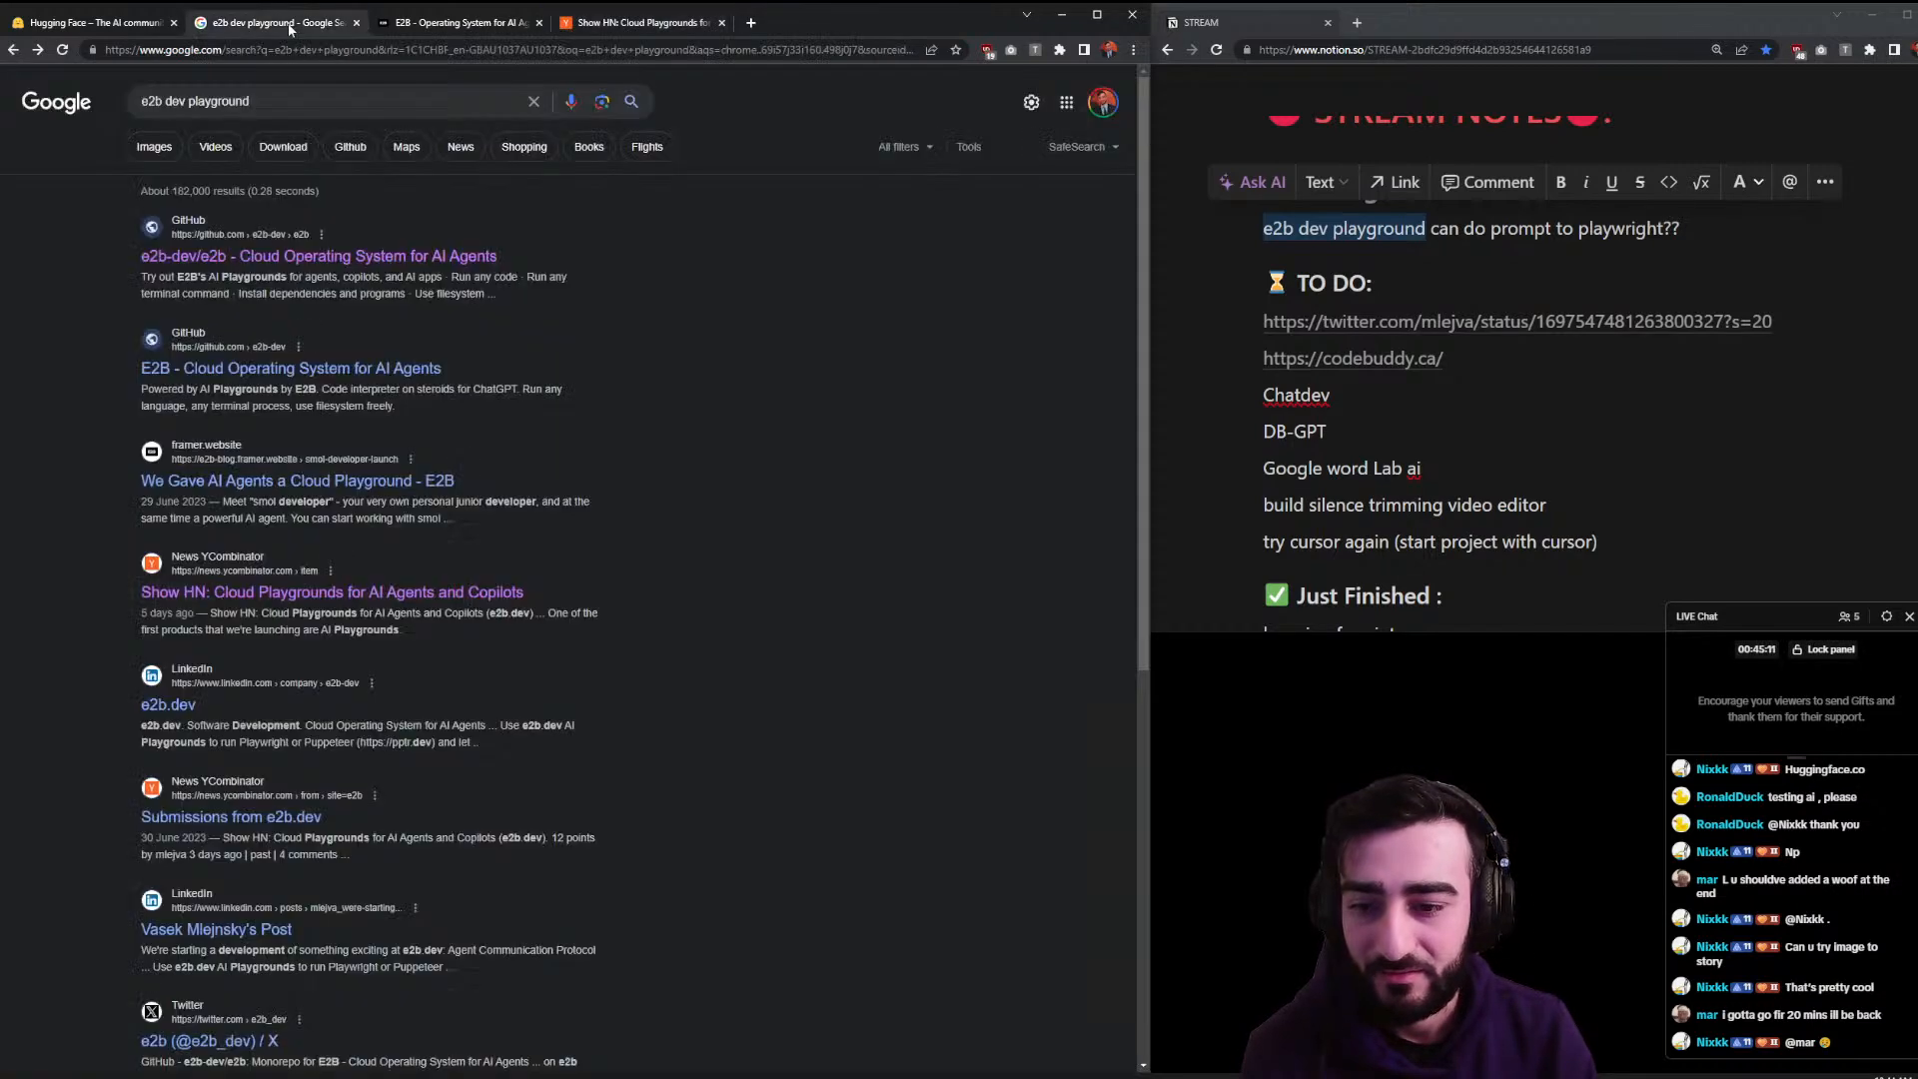
# - Search Google for 'e2b dev playground playwright'
pyautogui.click(298, 112)
pyautogui.write('playwright')
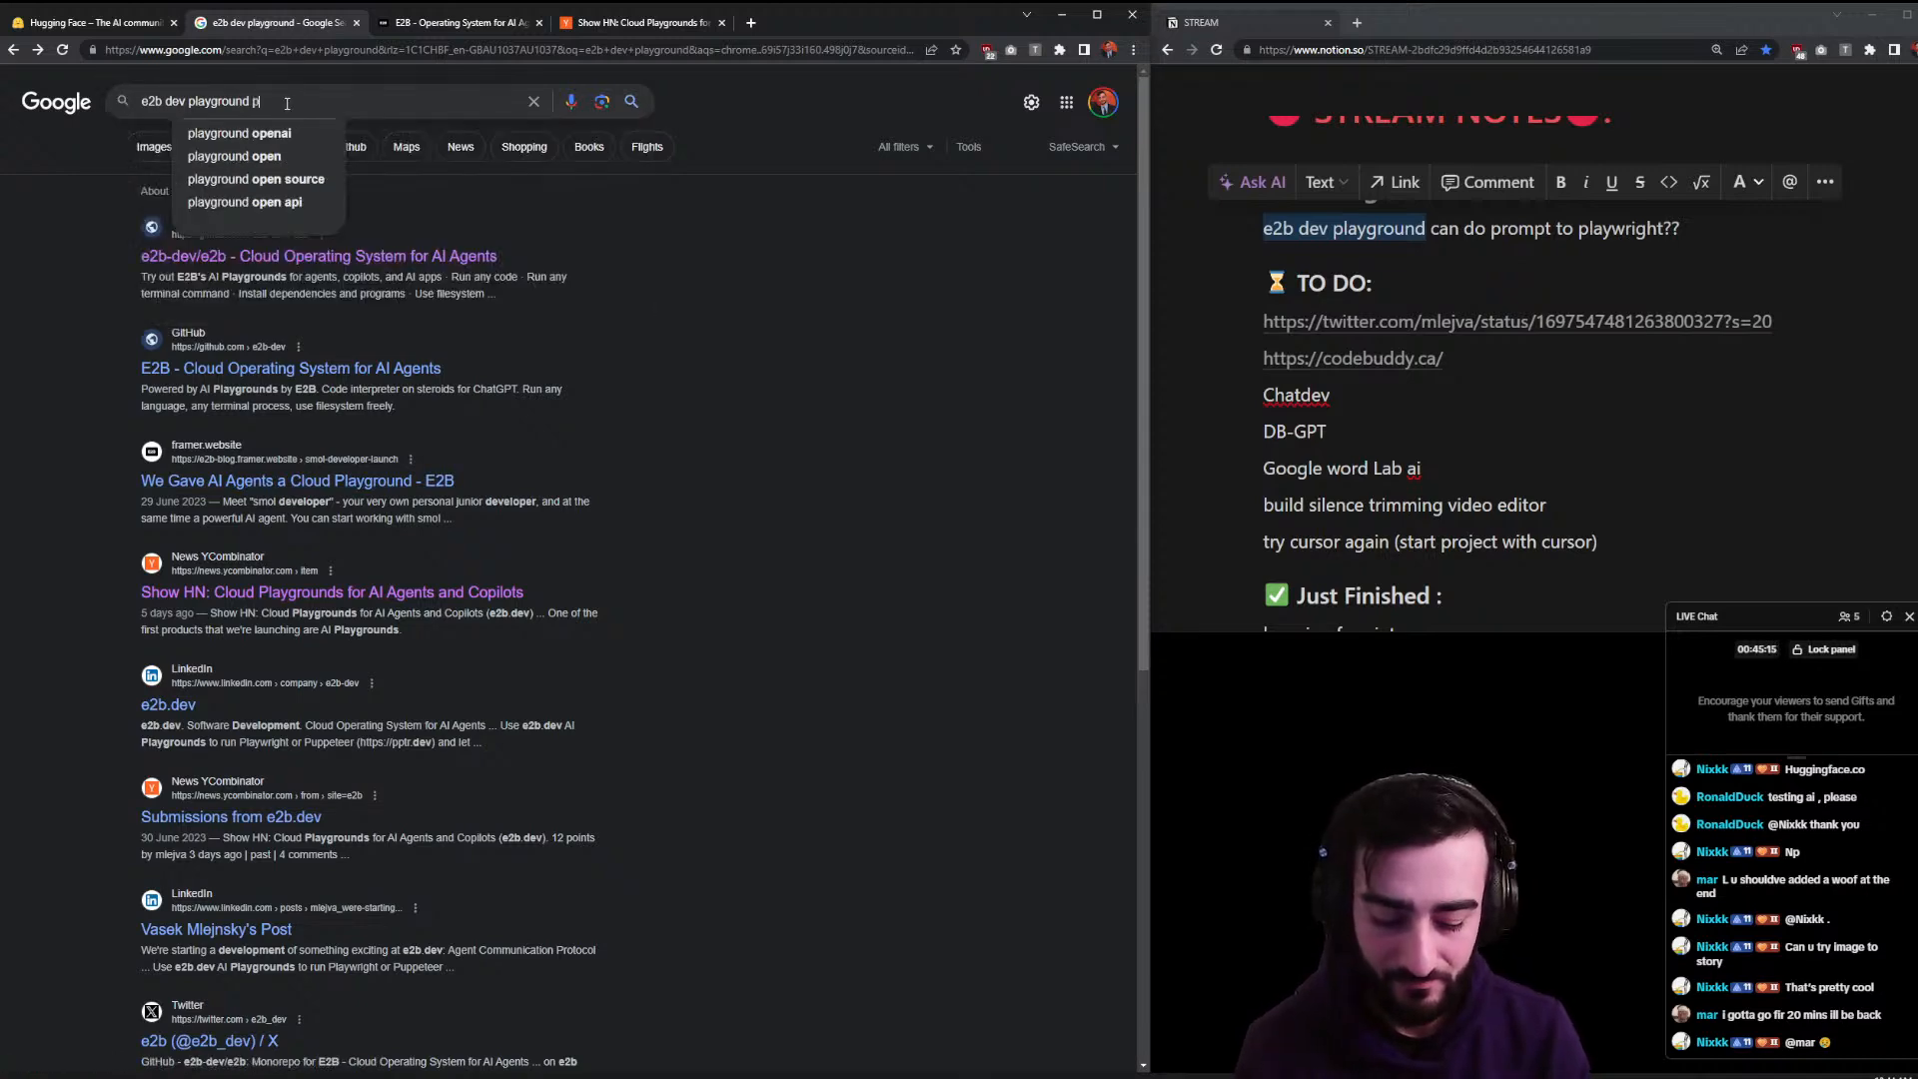
pyautogui.press('Return')
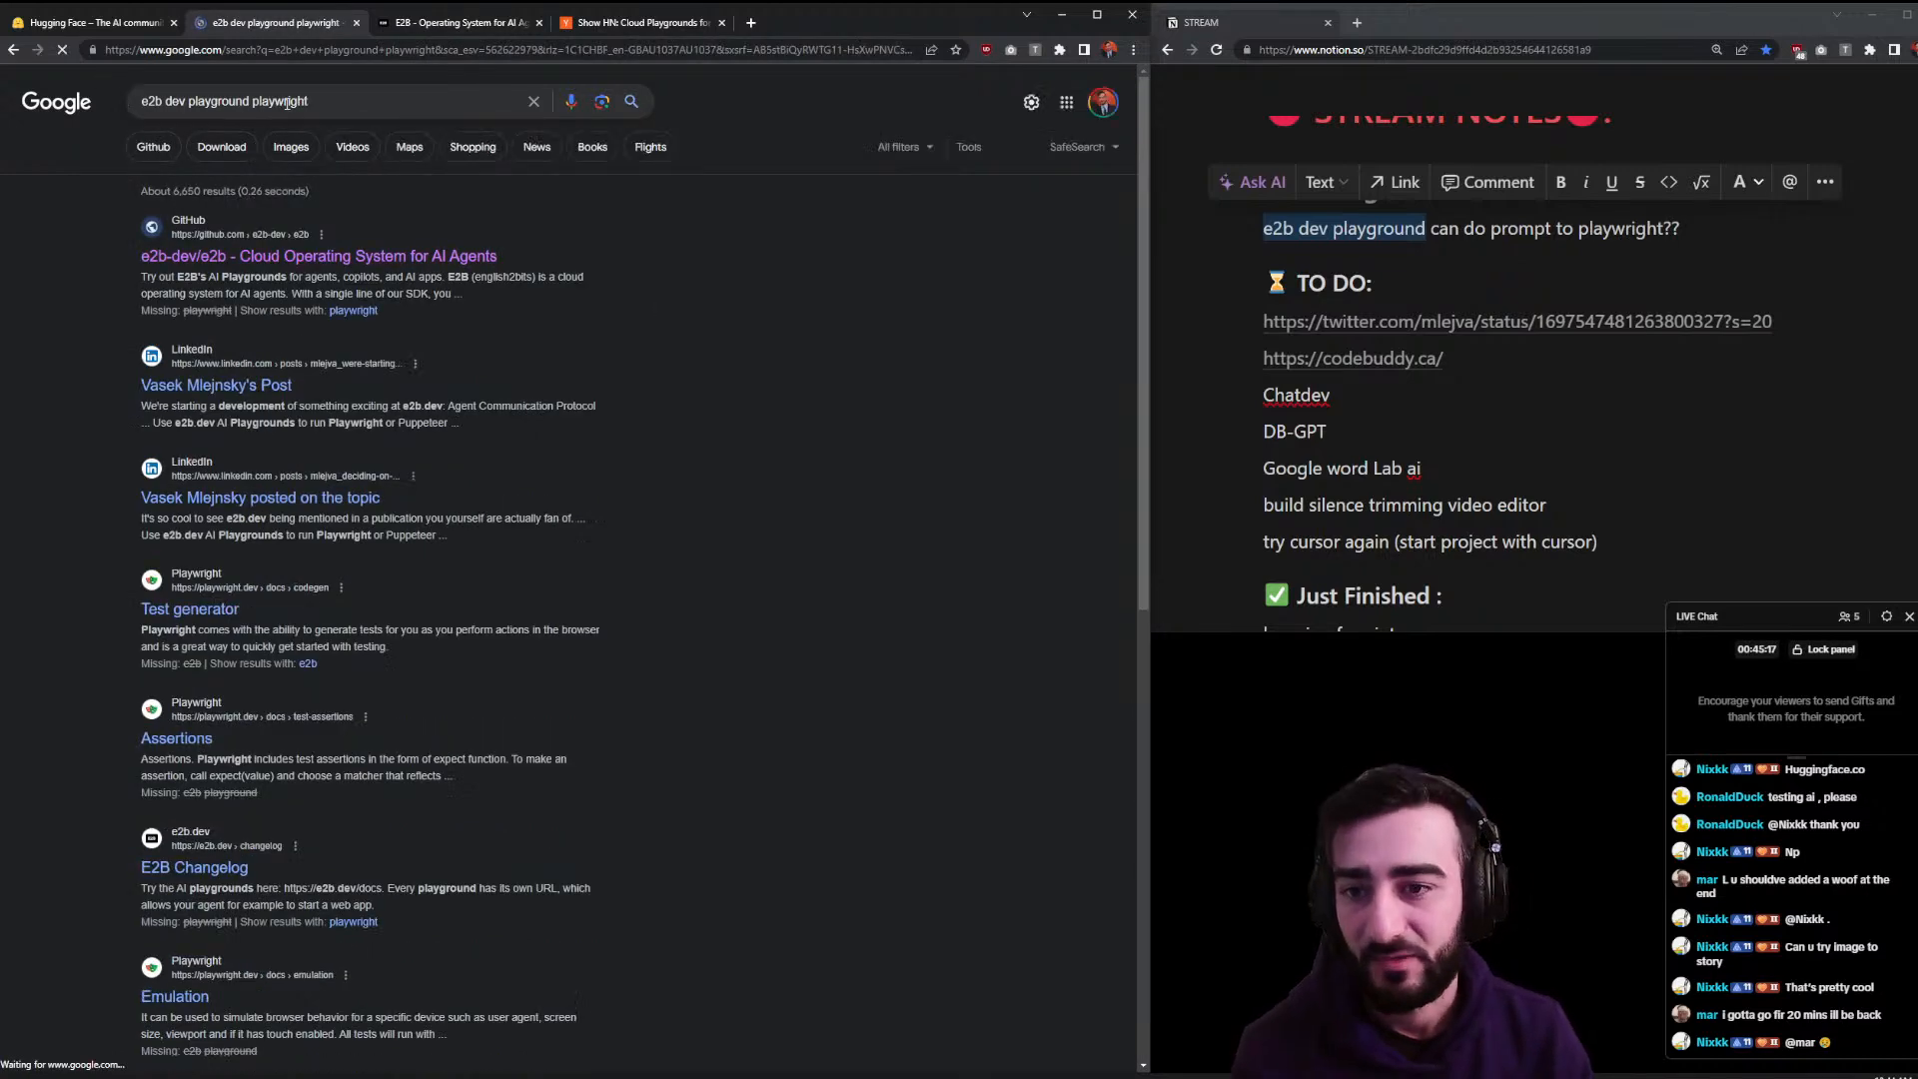
# - Open the founder's LinkedIn post about e2b.dev and glance at its Agent Communication Protocol link
pyautogui.click(277, 380)
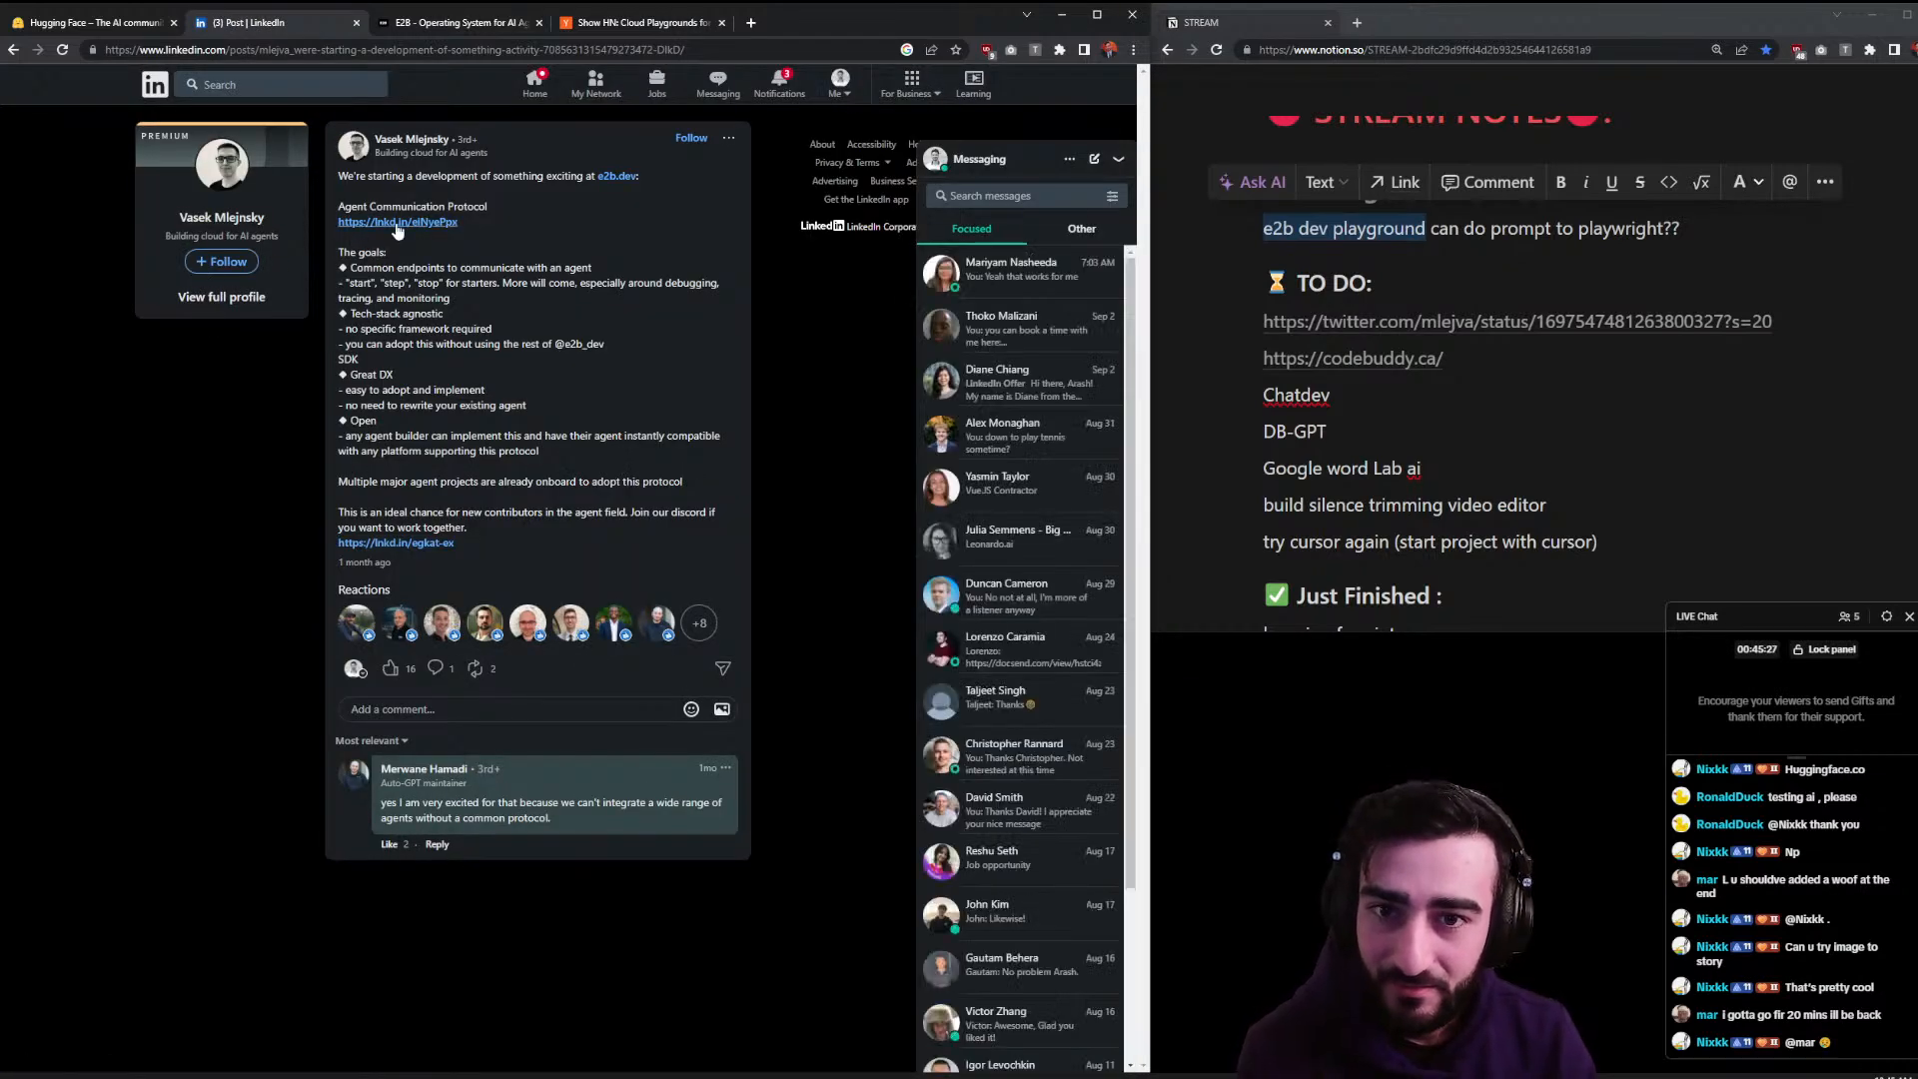
pyautogui.click(433, 224)
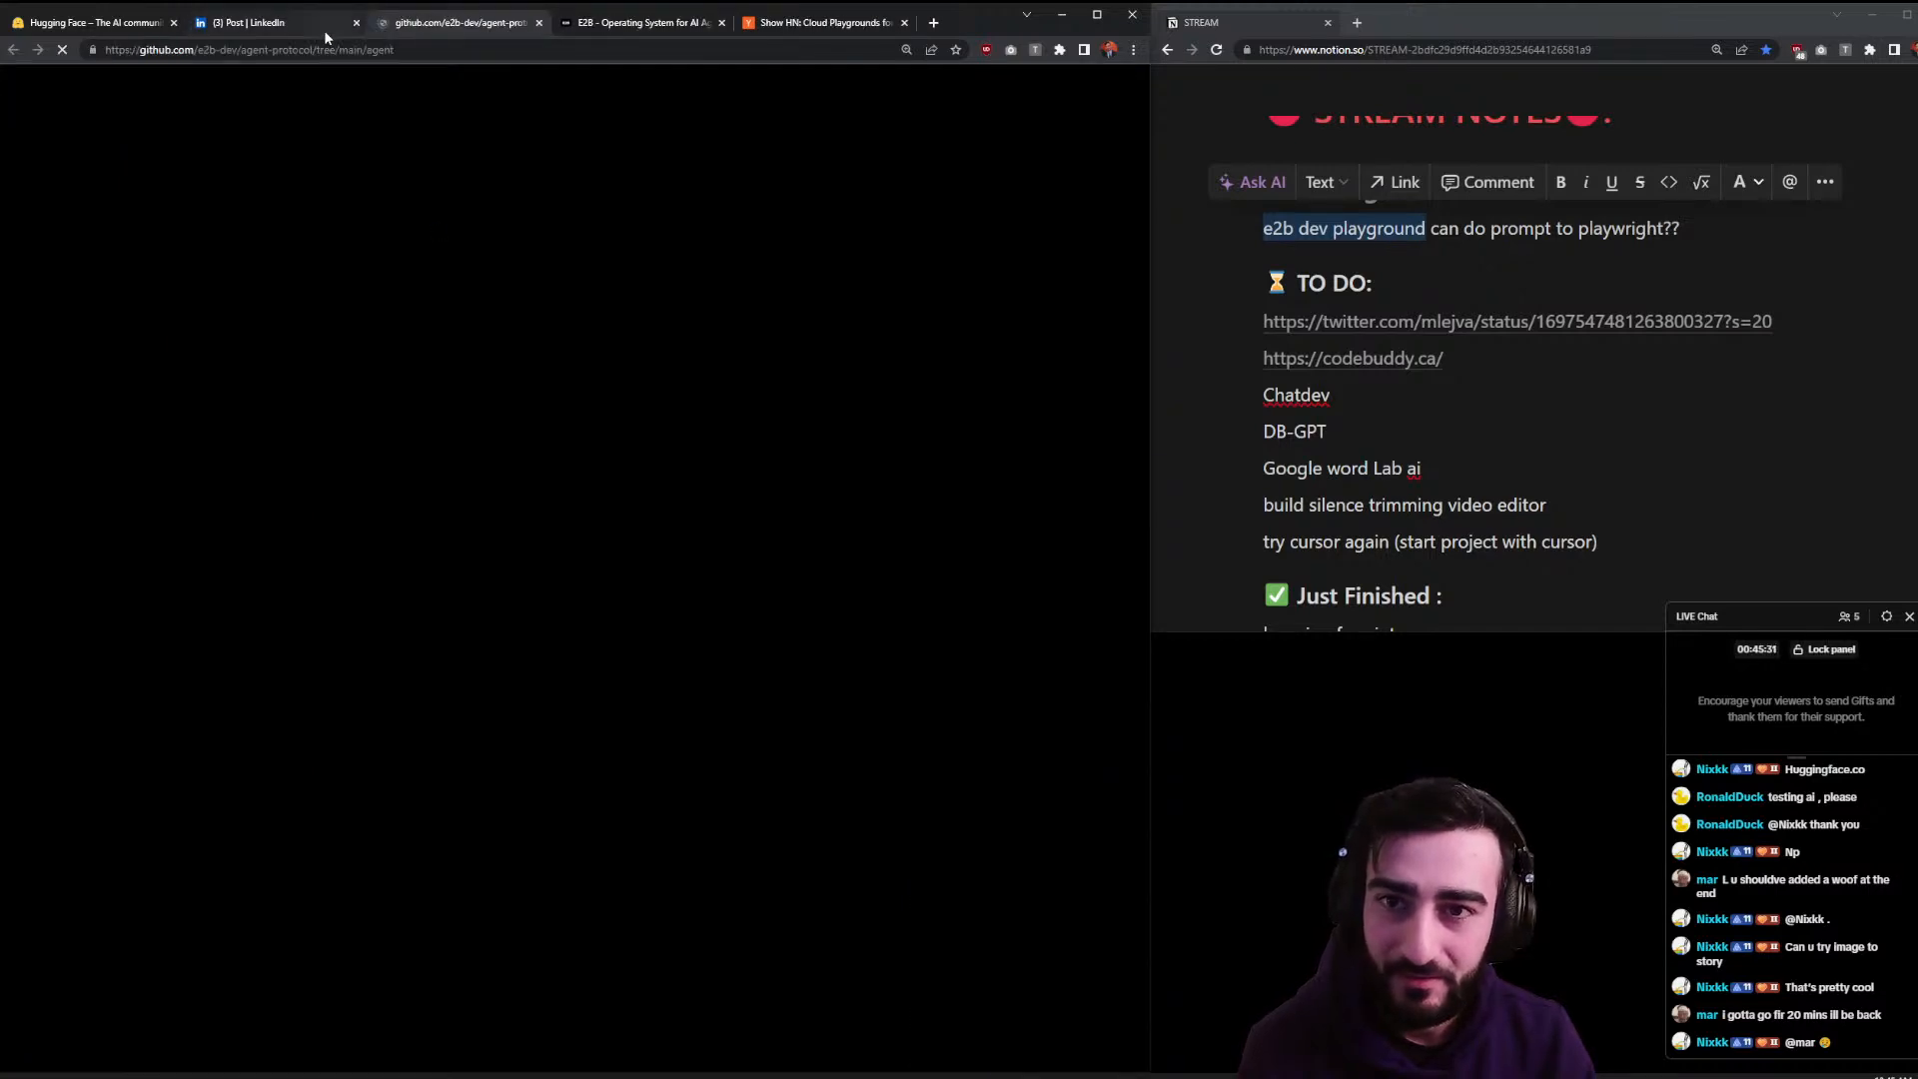
pyautogui.click(327, 37)
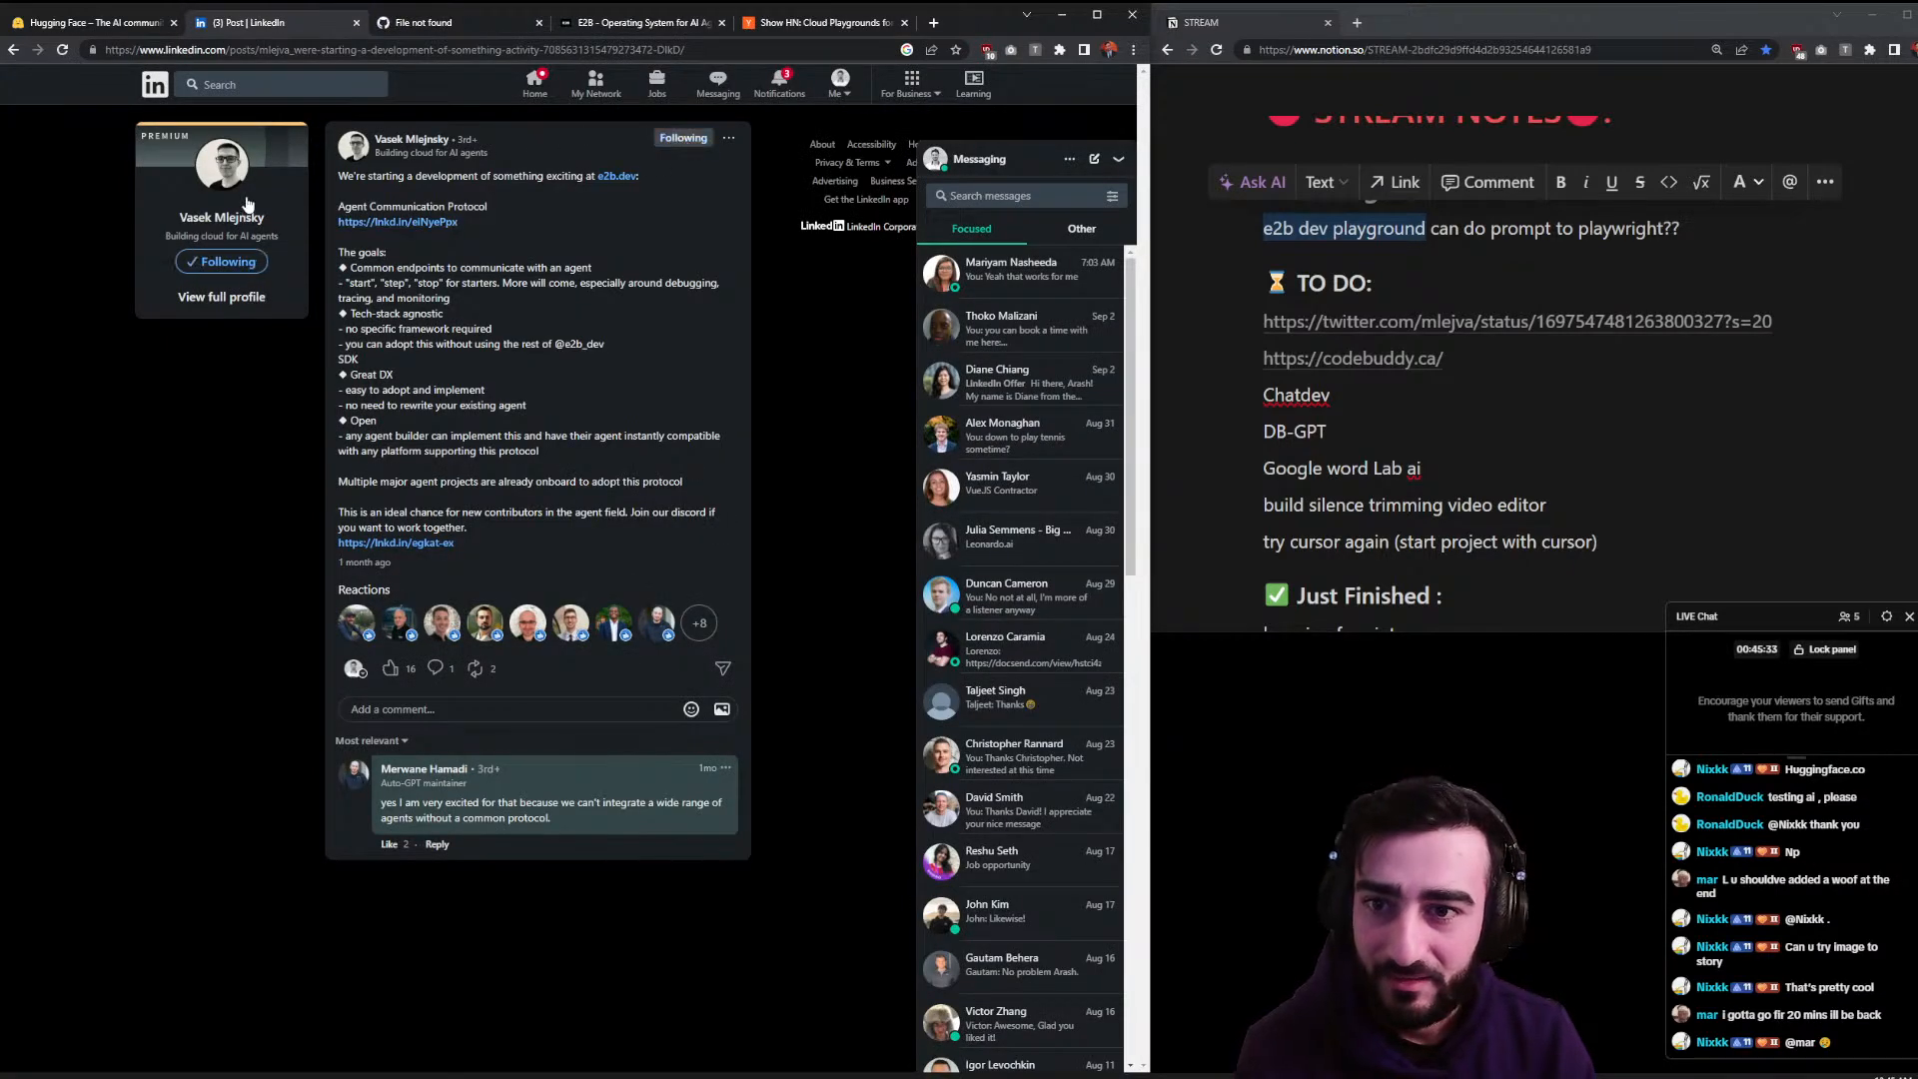
# - Send the co-founder a LinkedIn connection invitation without a note from his profile
pyautogui.click(384, 139)
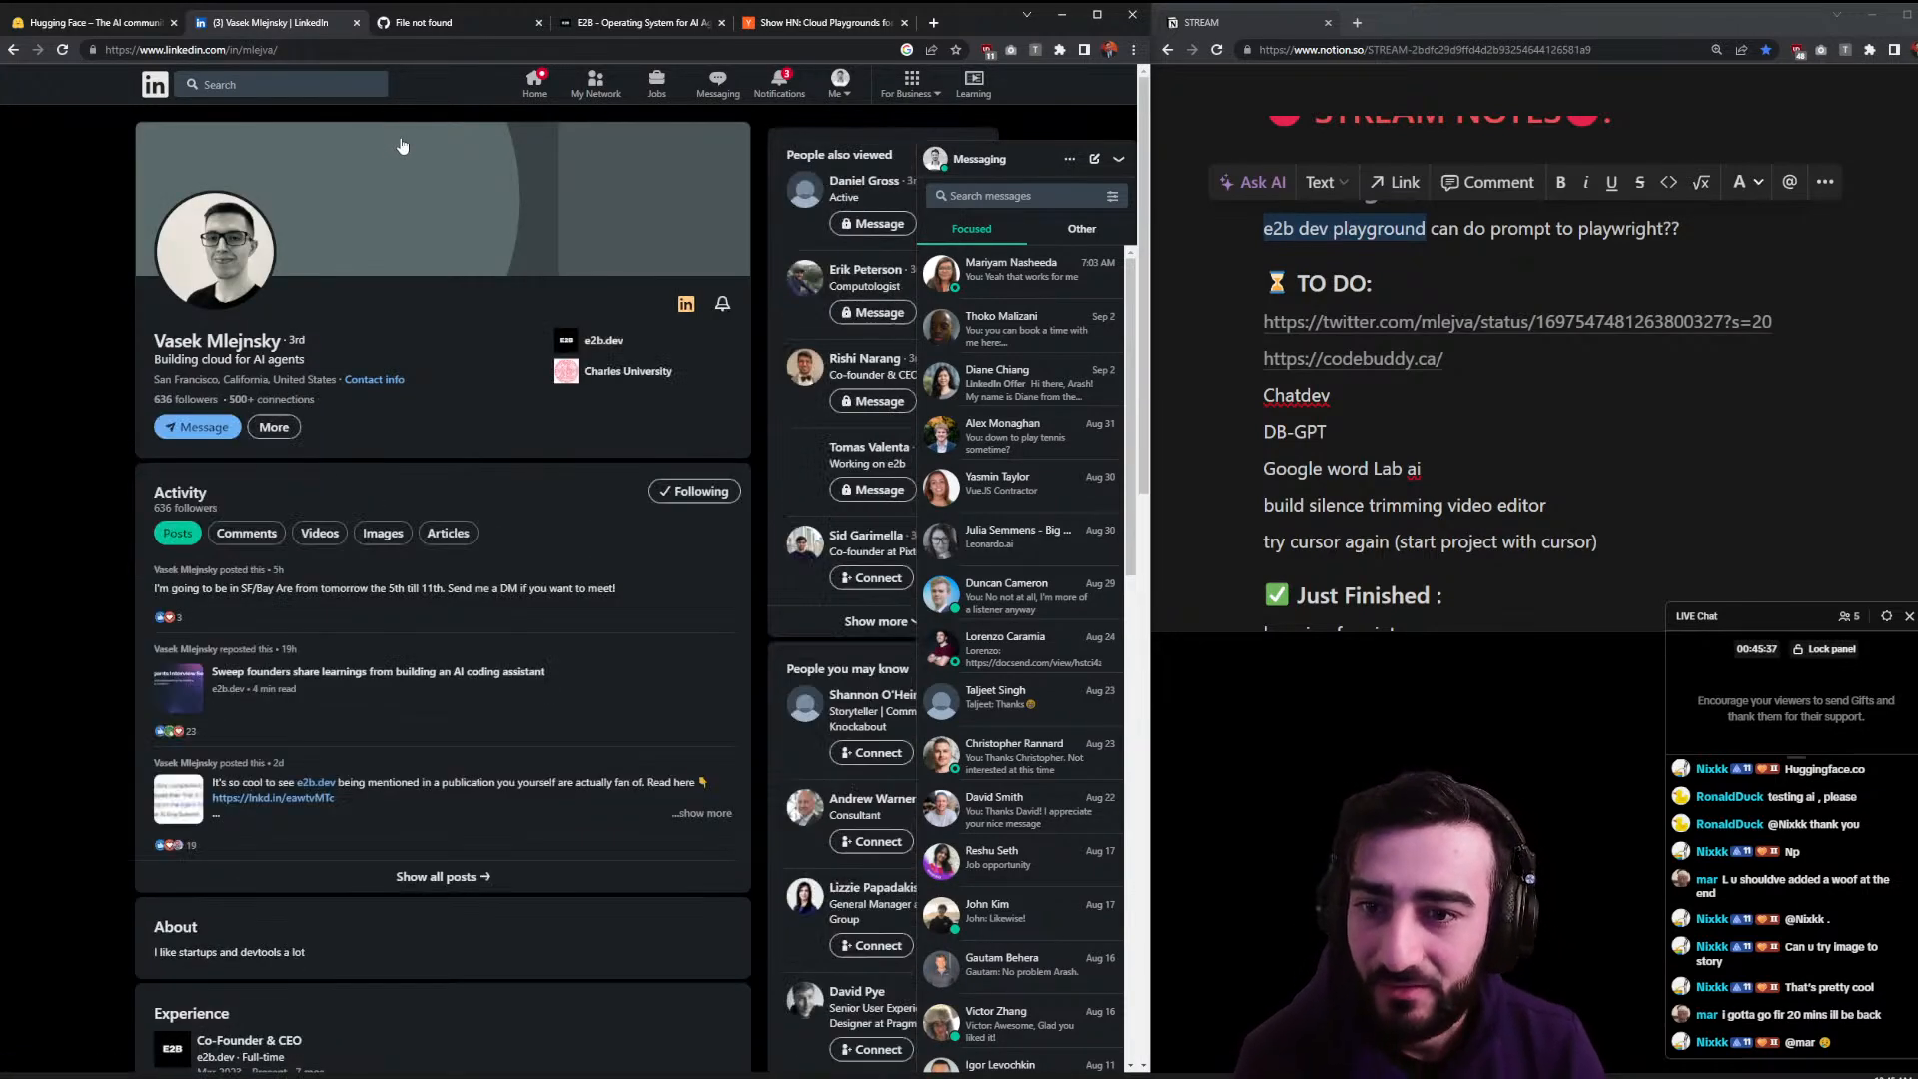
pyautogui.scroll(-8, 397, 394)
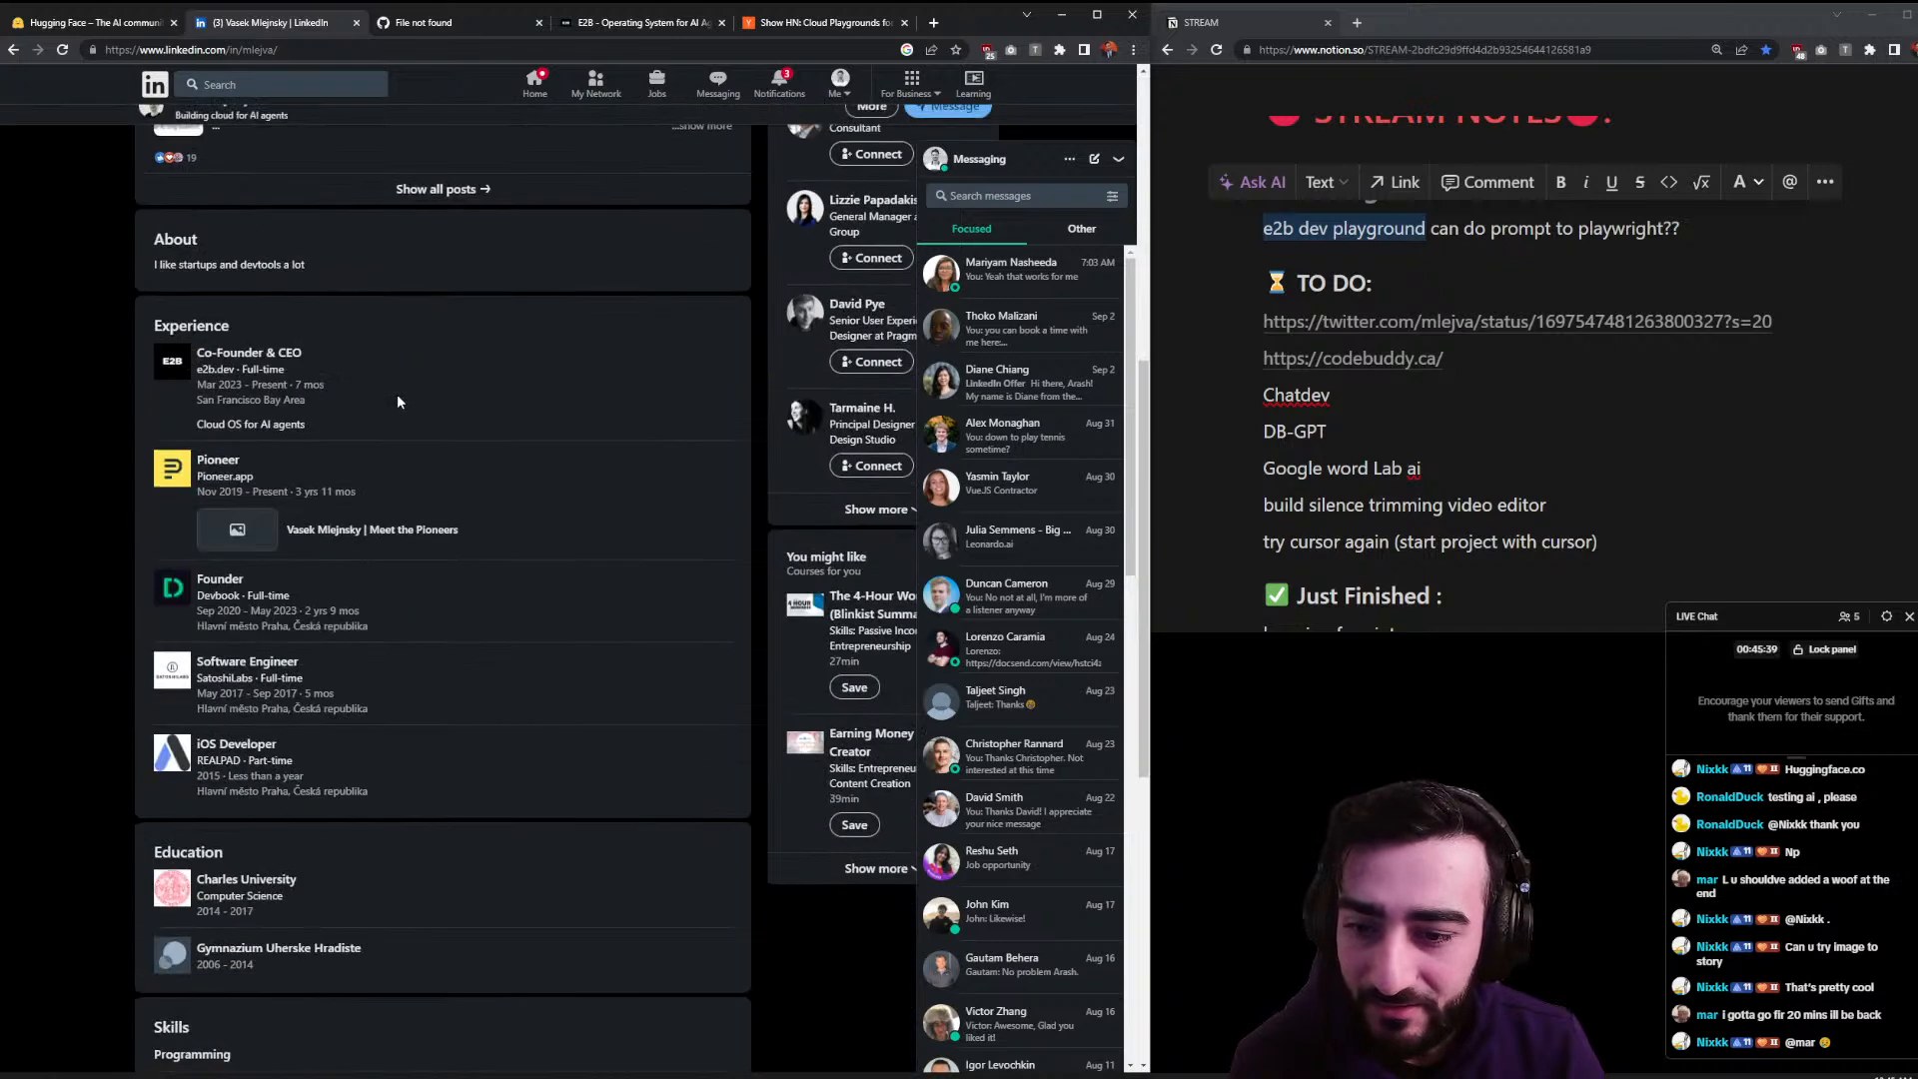
pyautogui.scroll(7, 398, 393)
pyautogui.click(262, 351)
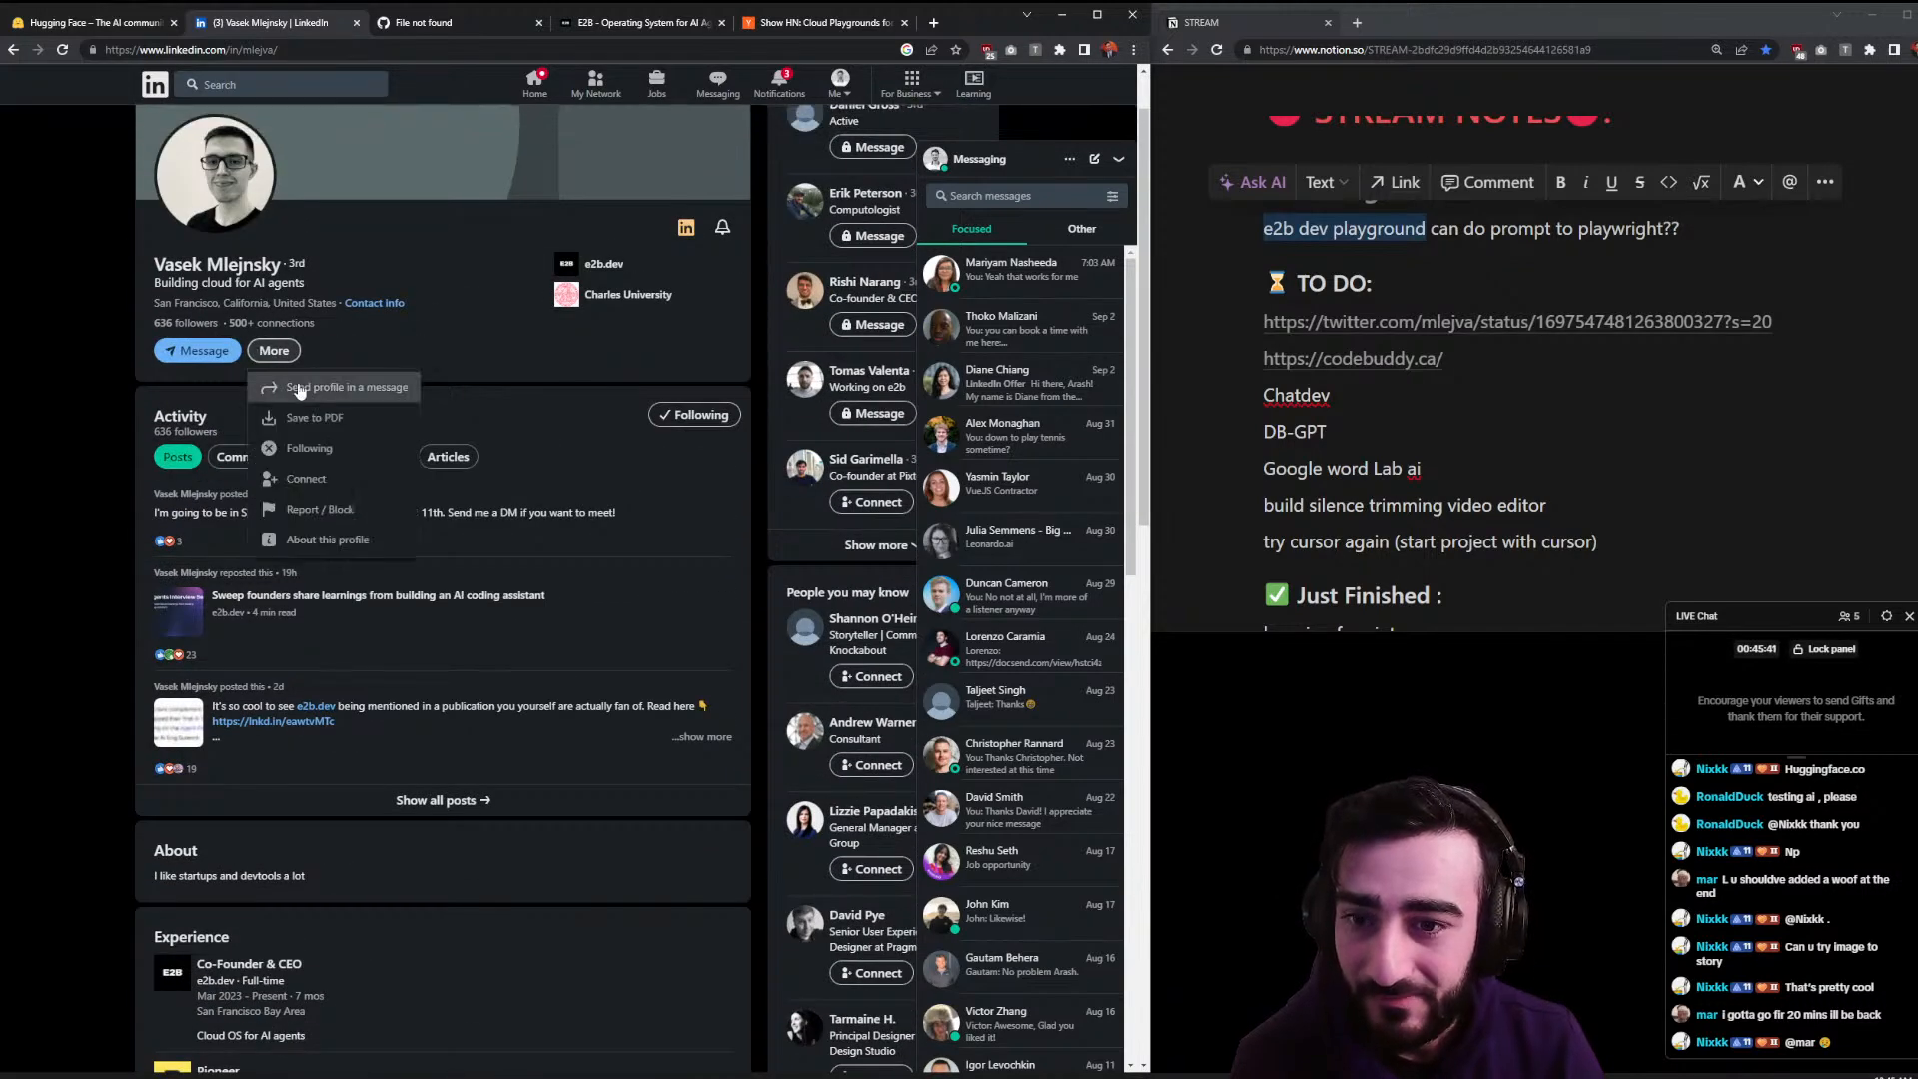
pyautogui.click(305, 479)
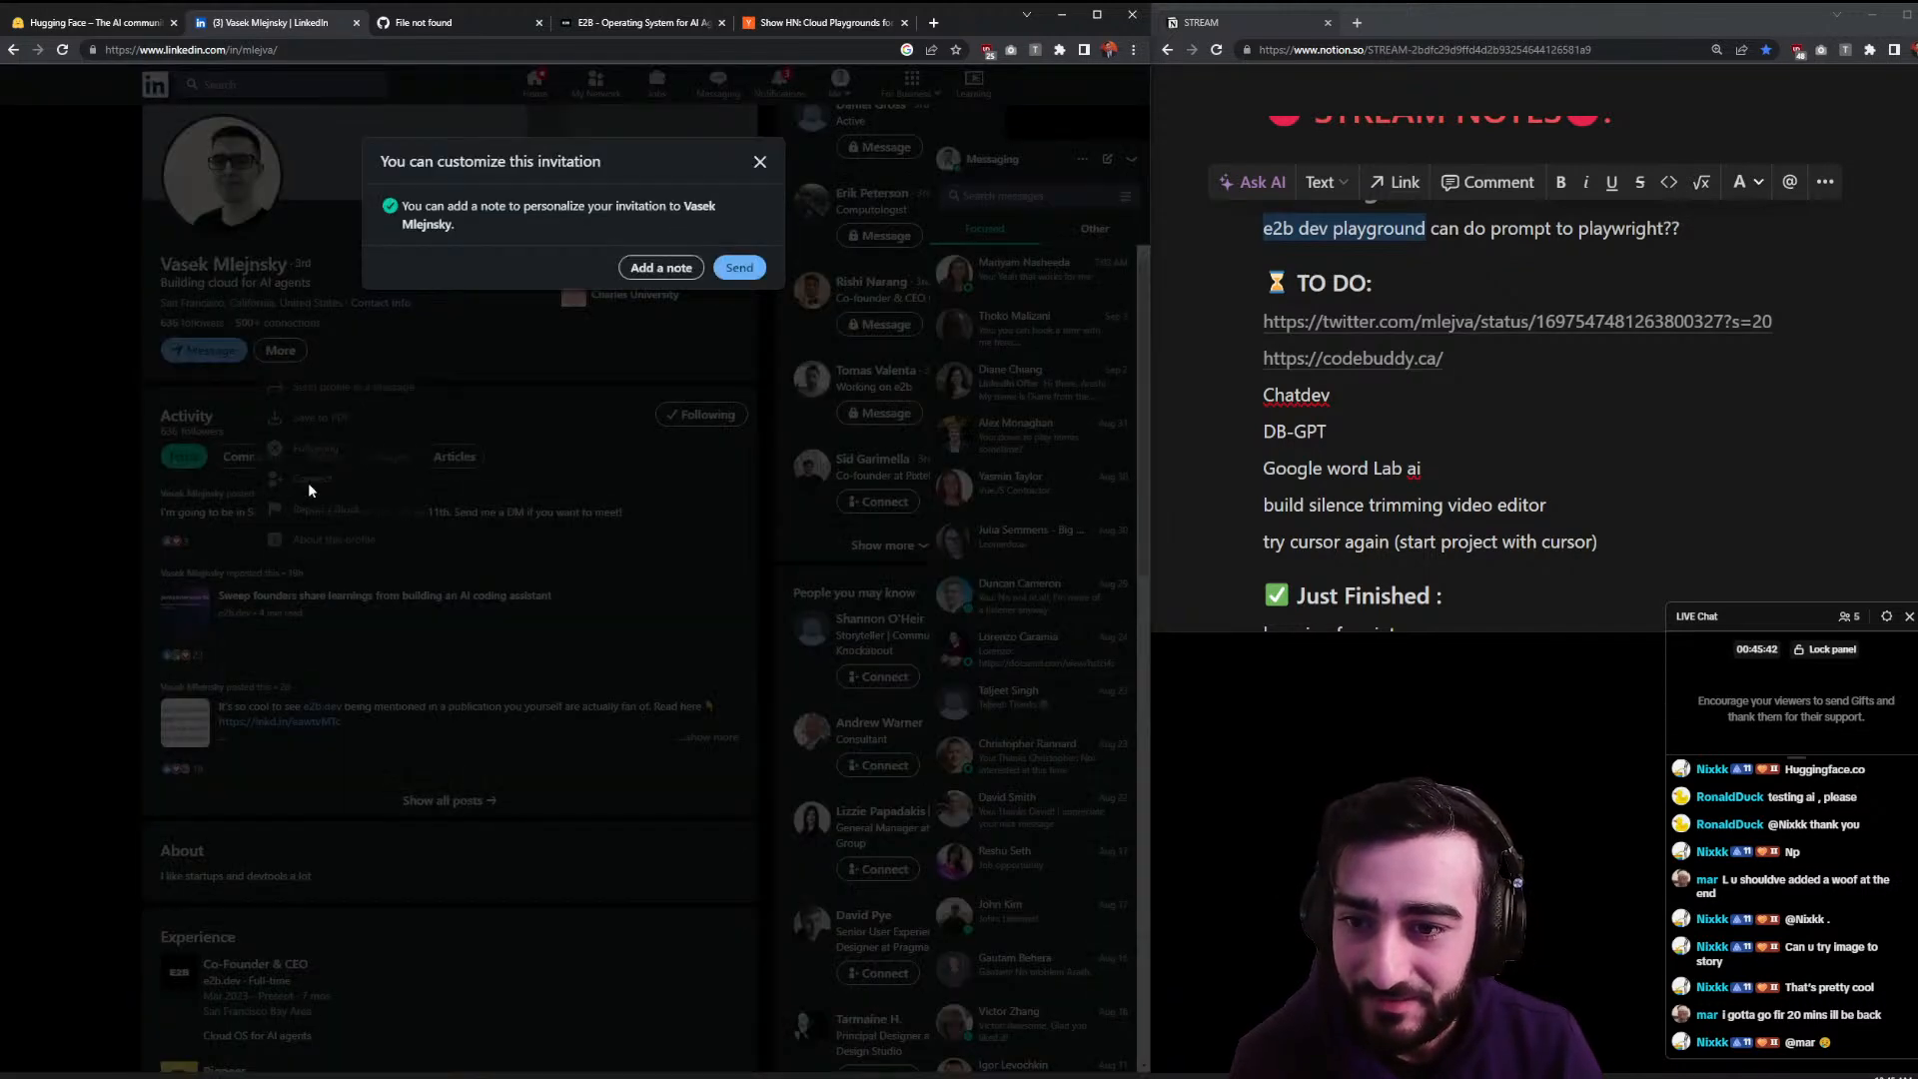
pyautogui.click(744, 270)
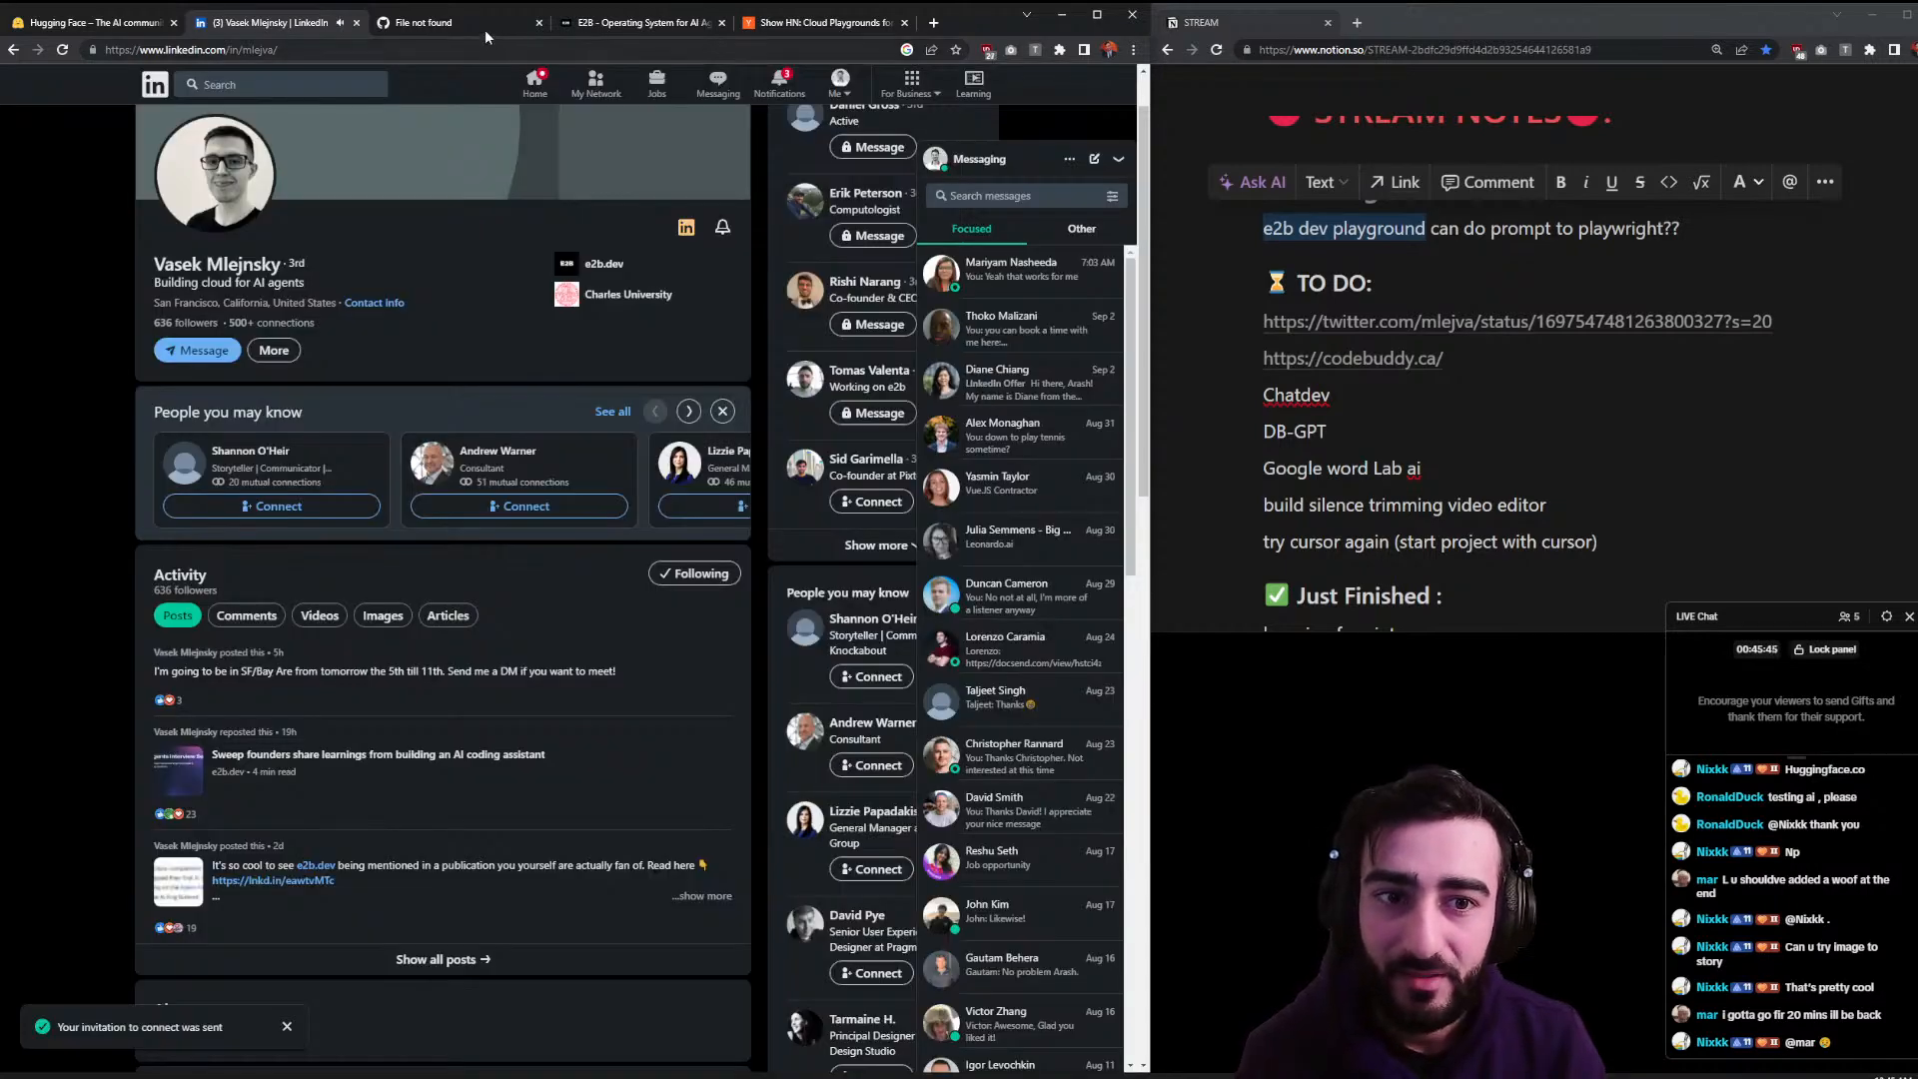
pyautogui.click(489, 33)
# - Cycle through the E2B and Hacker News tabs, then go to the X home feed
pyautogui.click(587, 24)
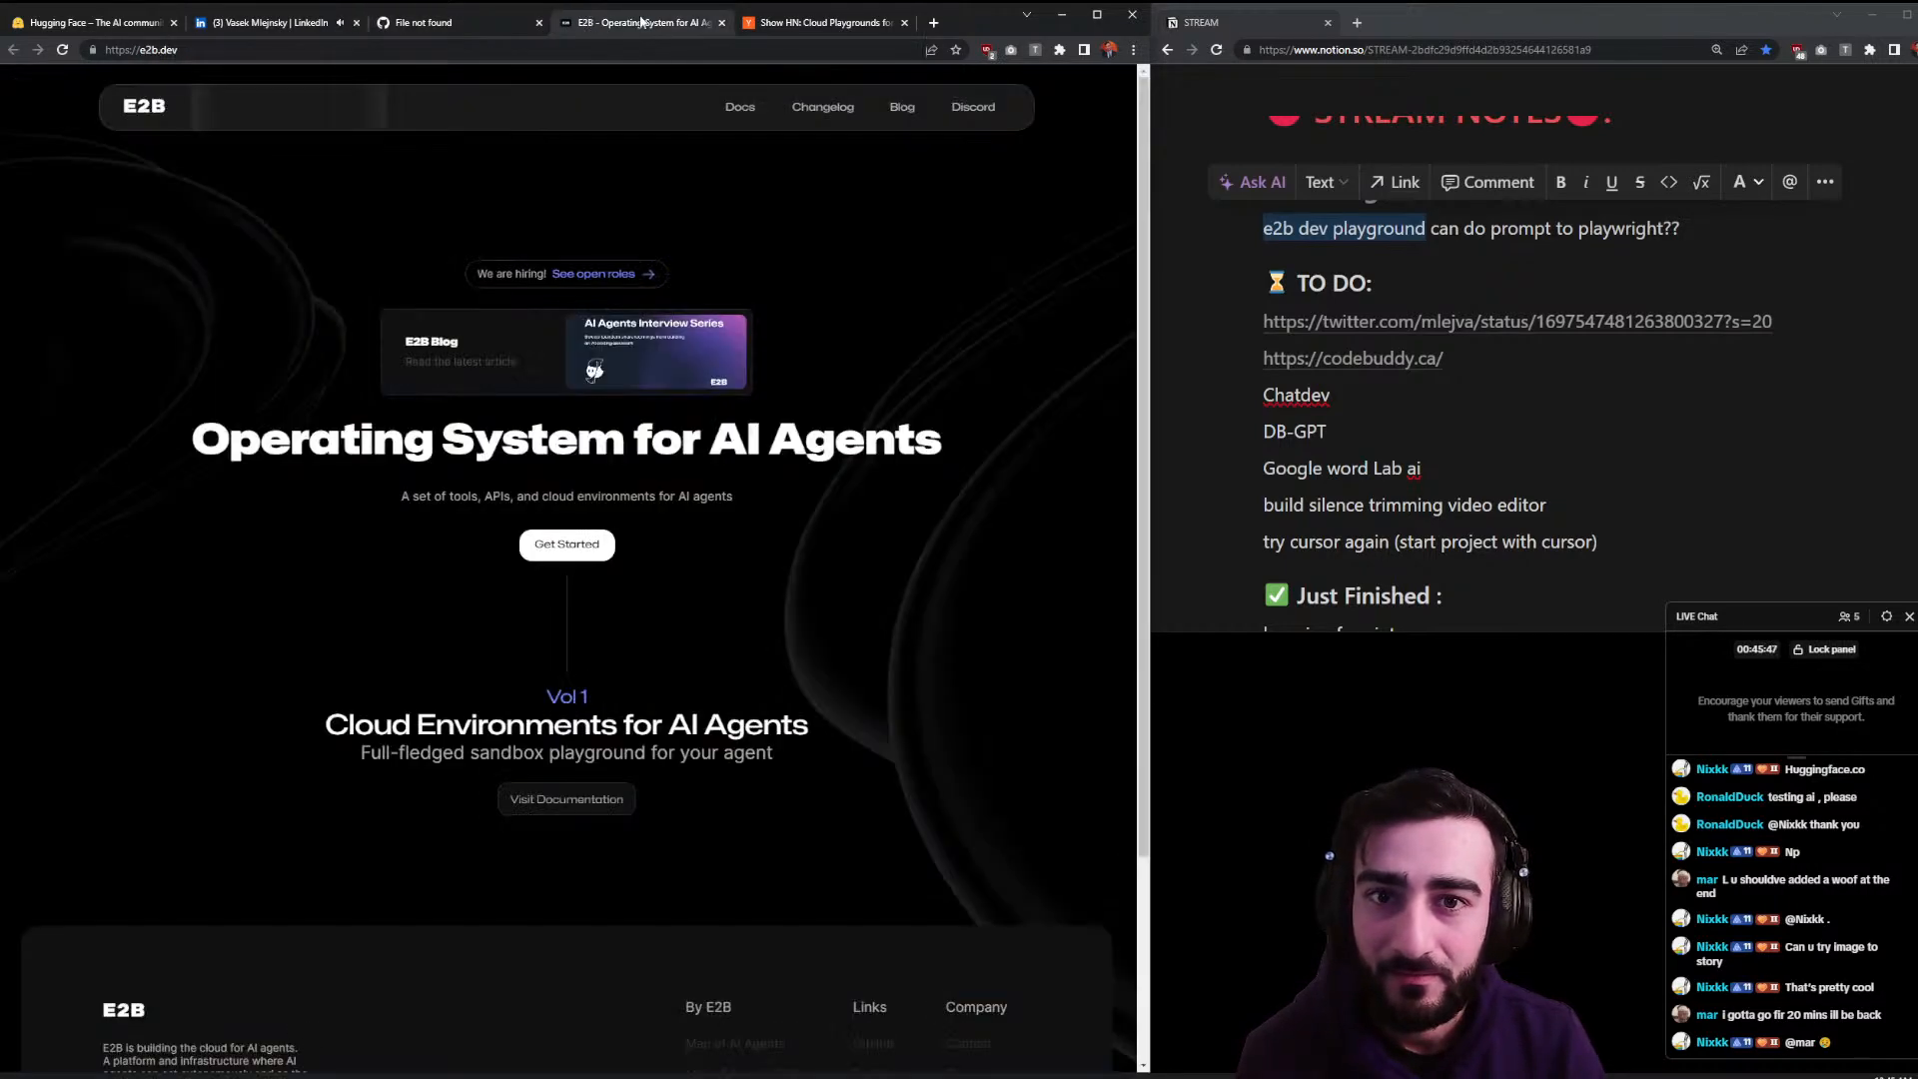
pyautogui.click(785, 26)
pyautogui.click(591, 28)
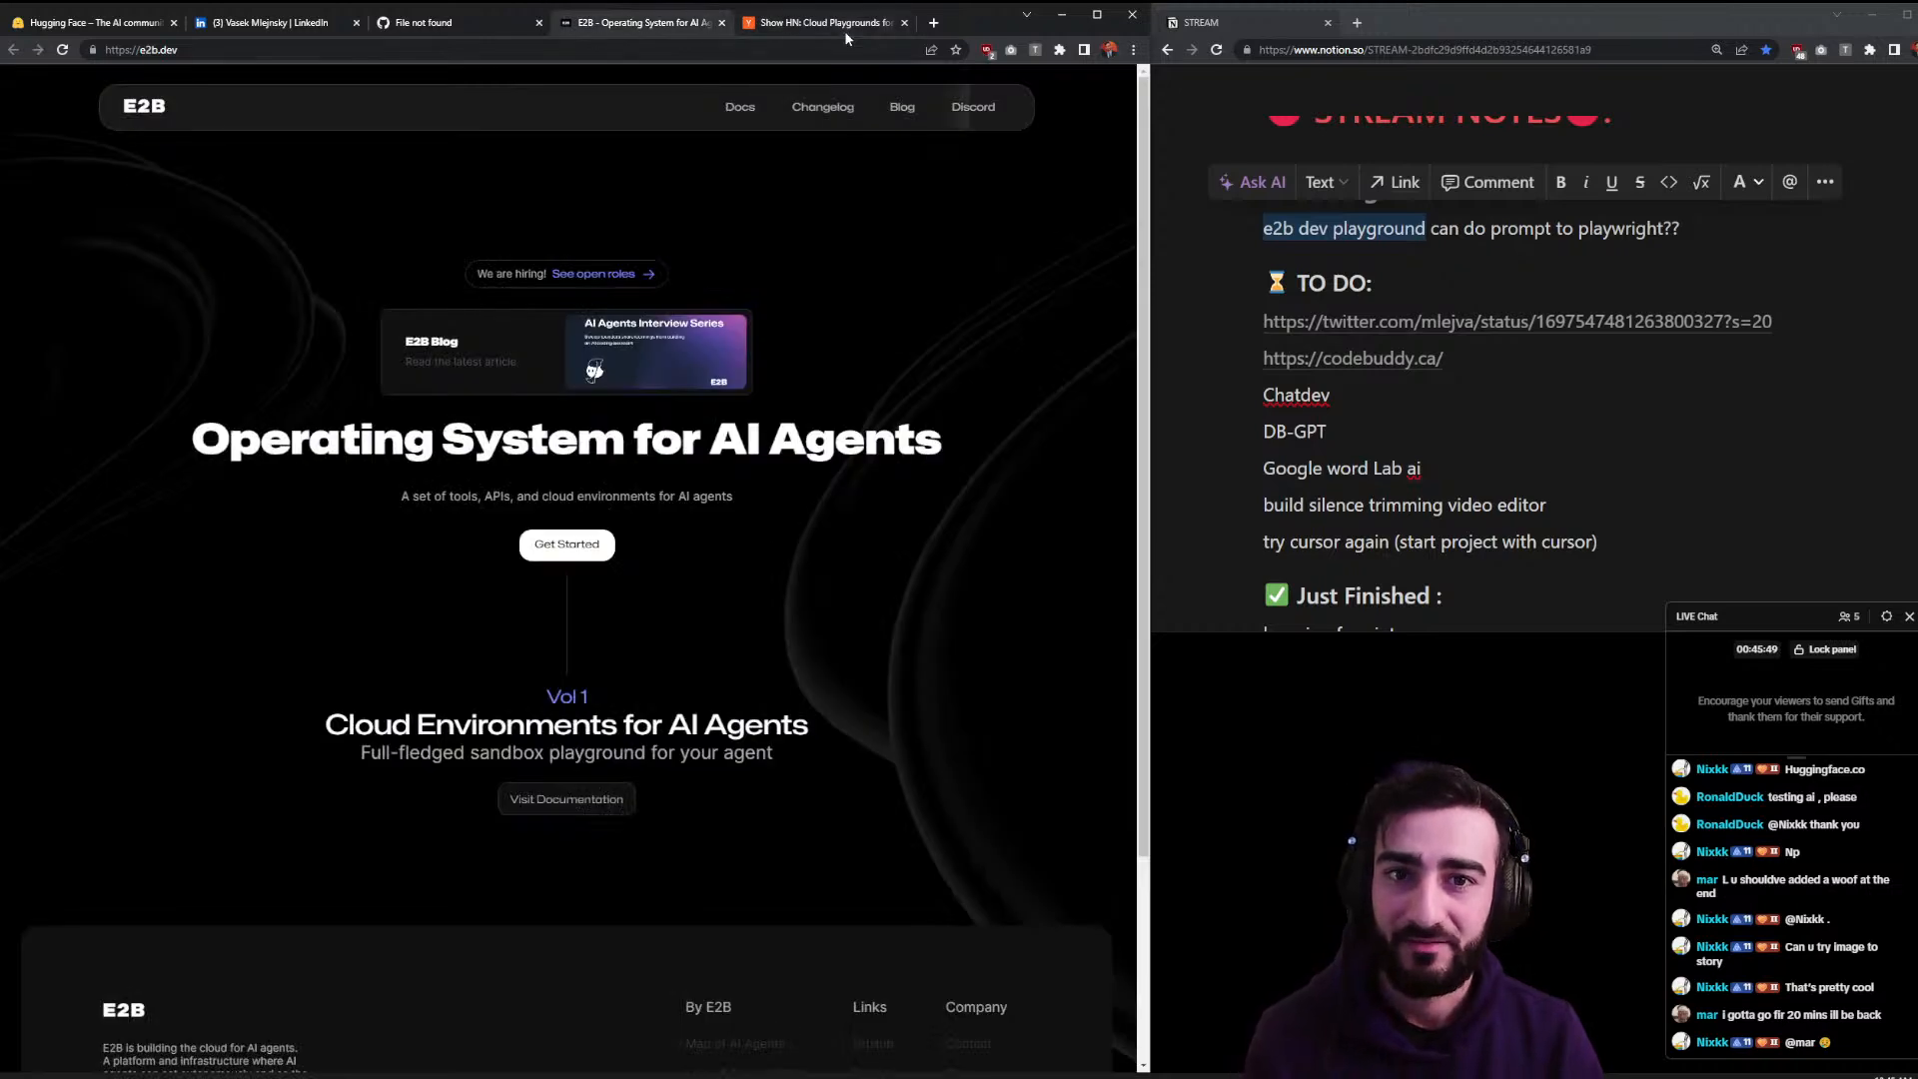
pyautogui.click(843, 28)
pyautogui.click(739, 50)
pyautogui.write('x')
pyautogui.press('Return')
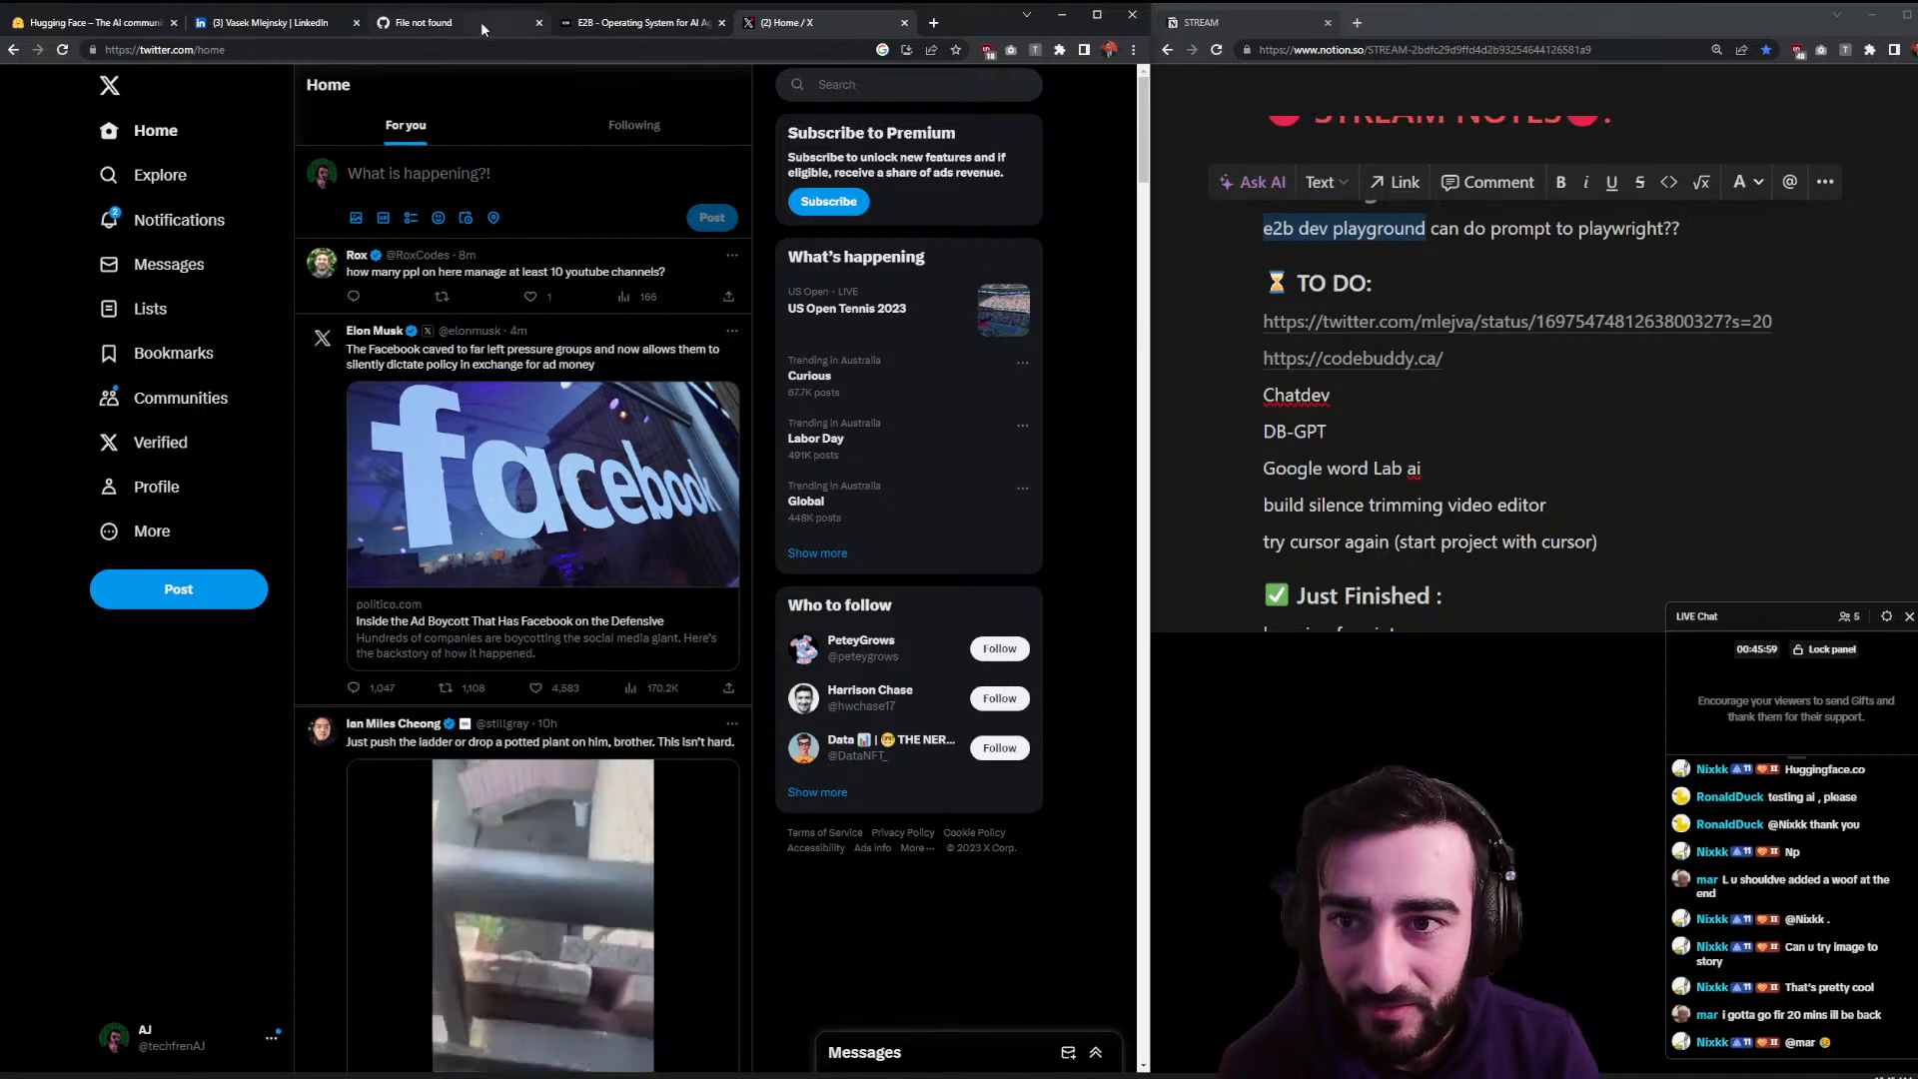
# - Find the E2B founder's account via X Explore search and play his pinned demo video
pyautogui.click(159, 176)
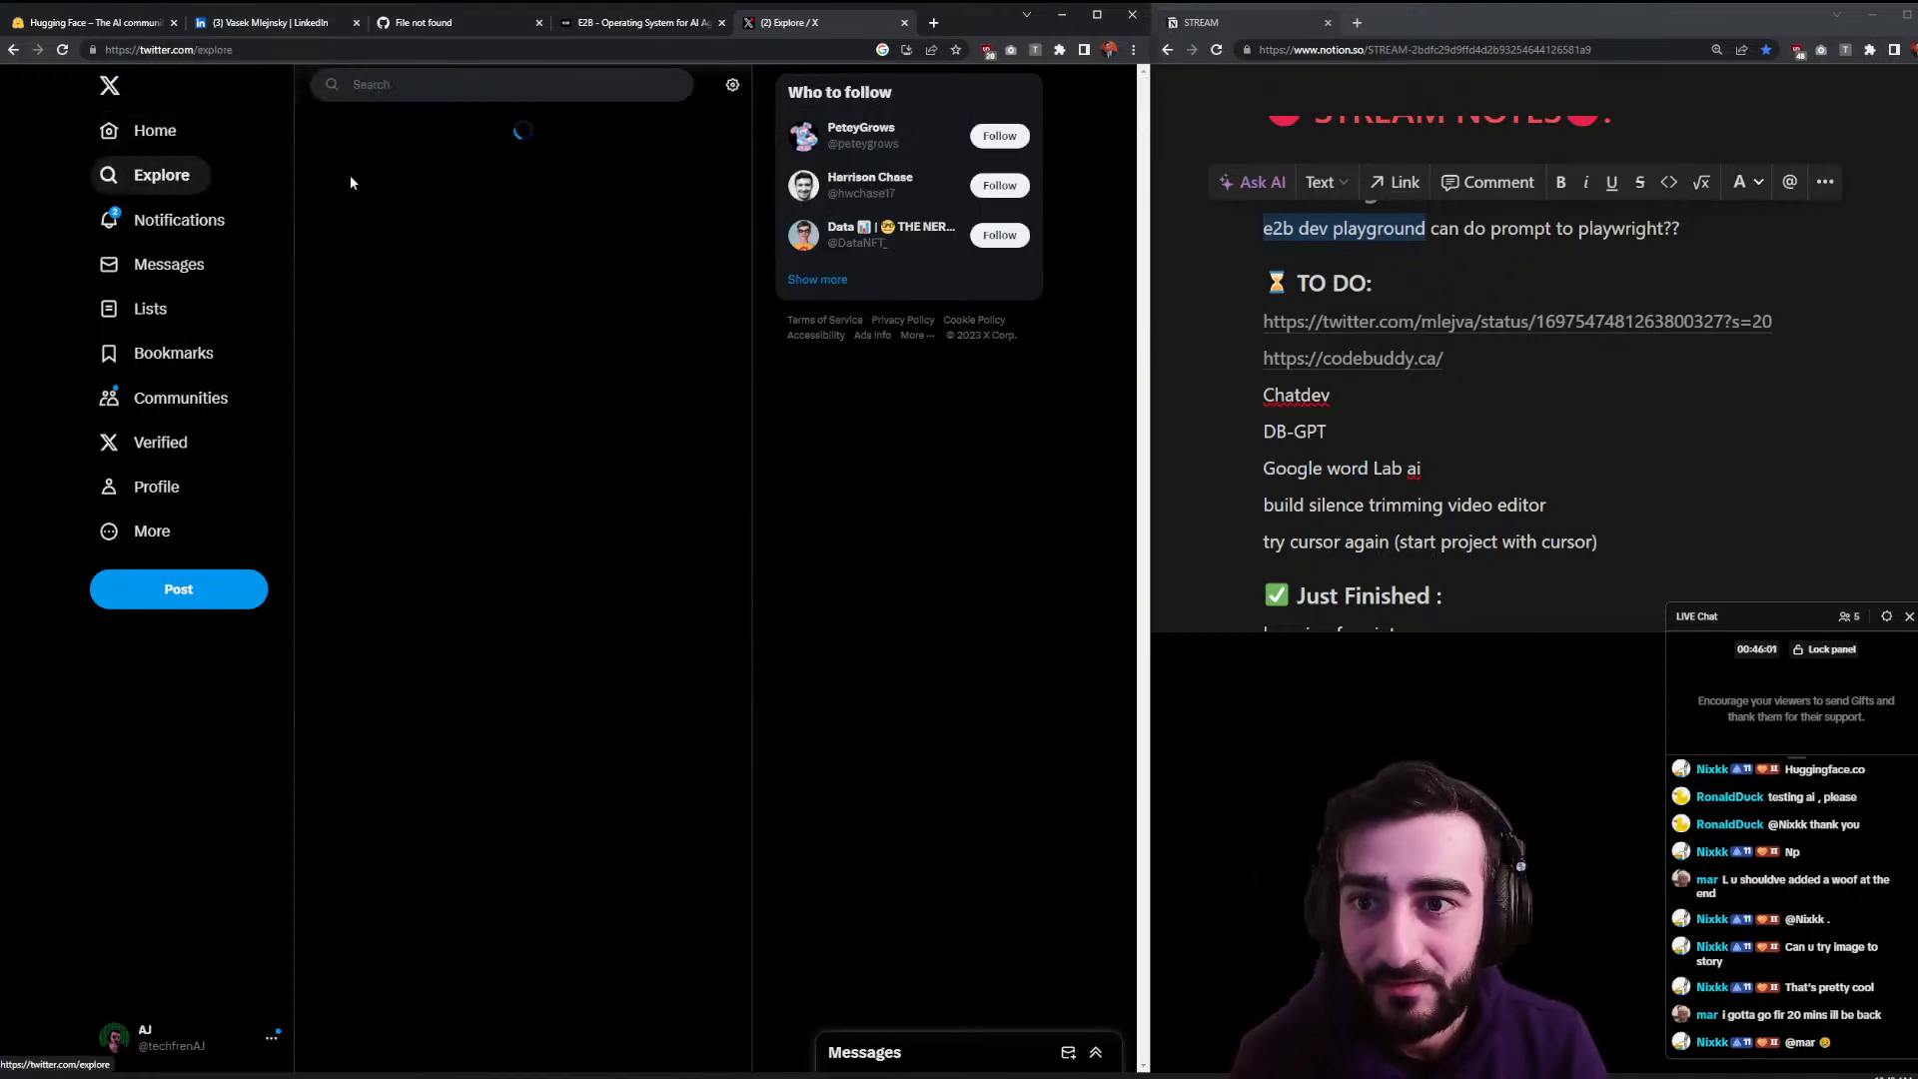
pyautogui.click(477, 85)
pyautogui.write('vaas')
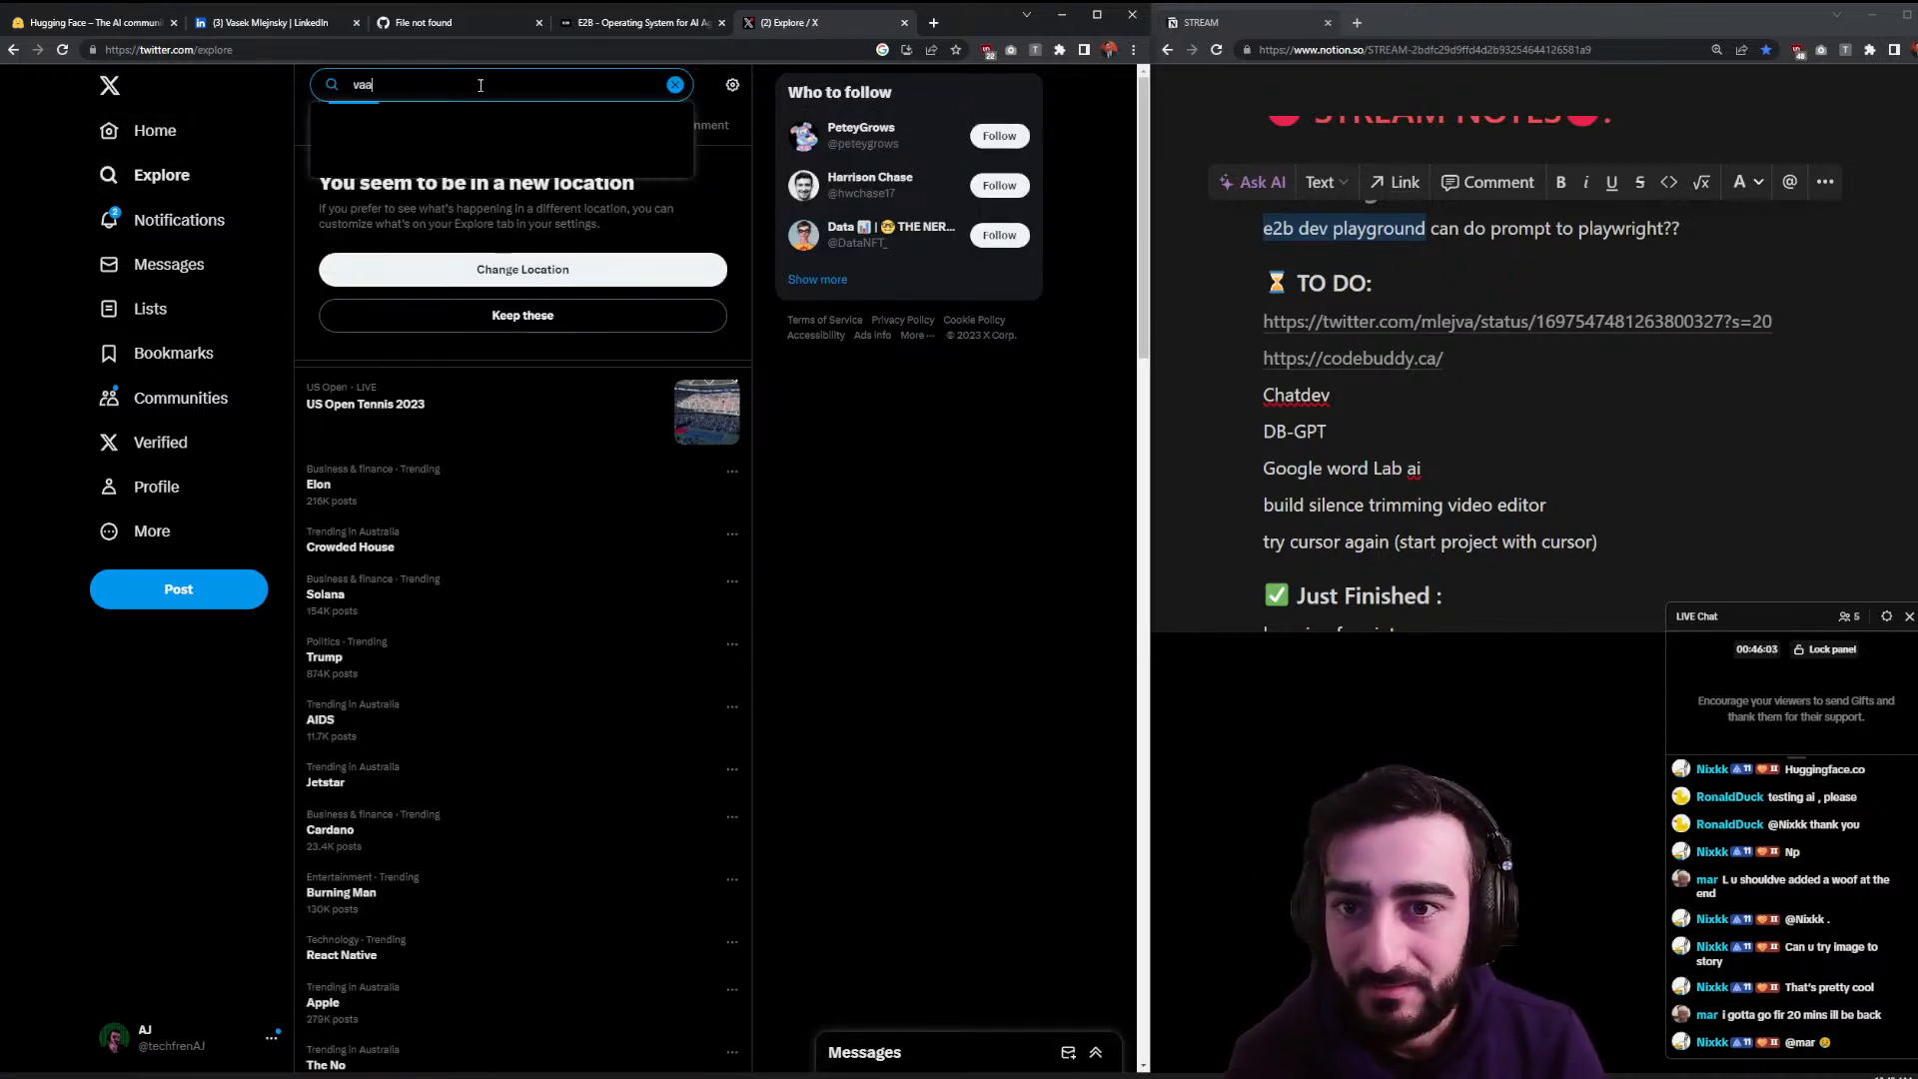
pyautogui.press('BackSpace')
pyautogui.write('sek ml')
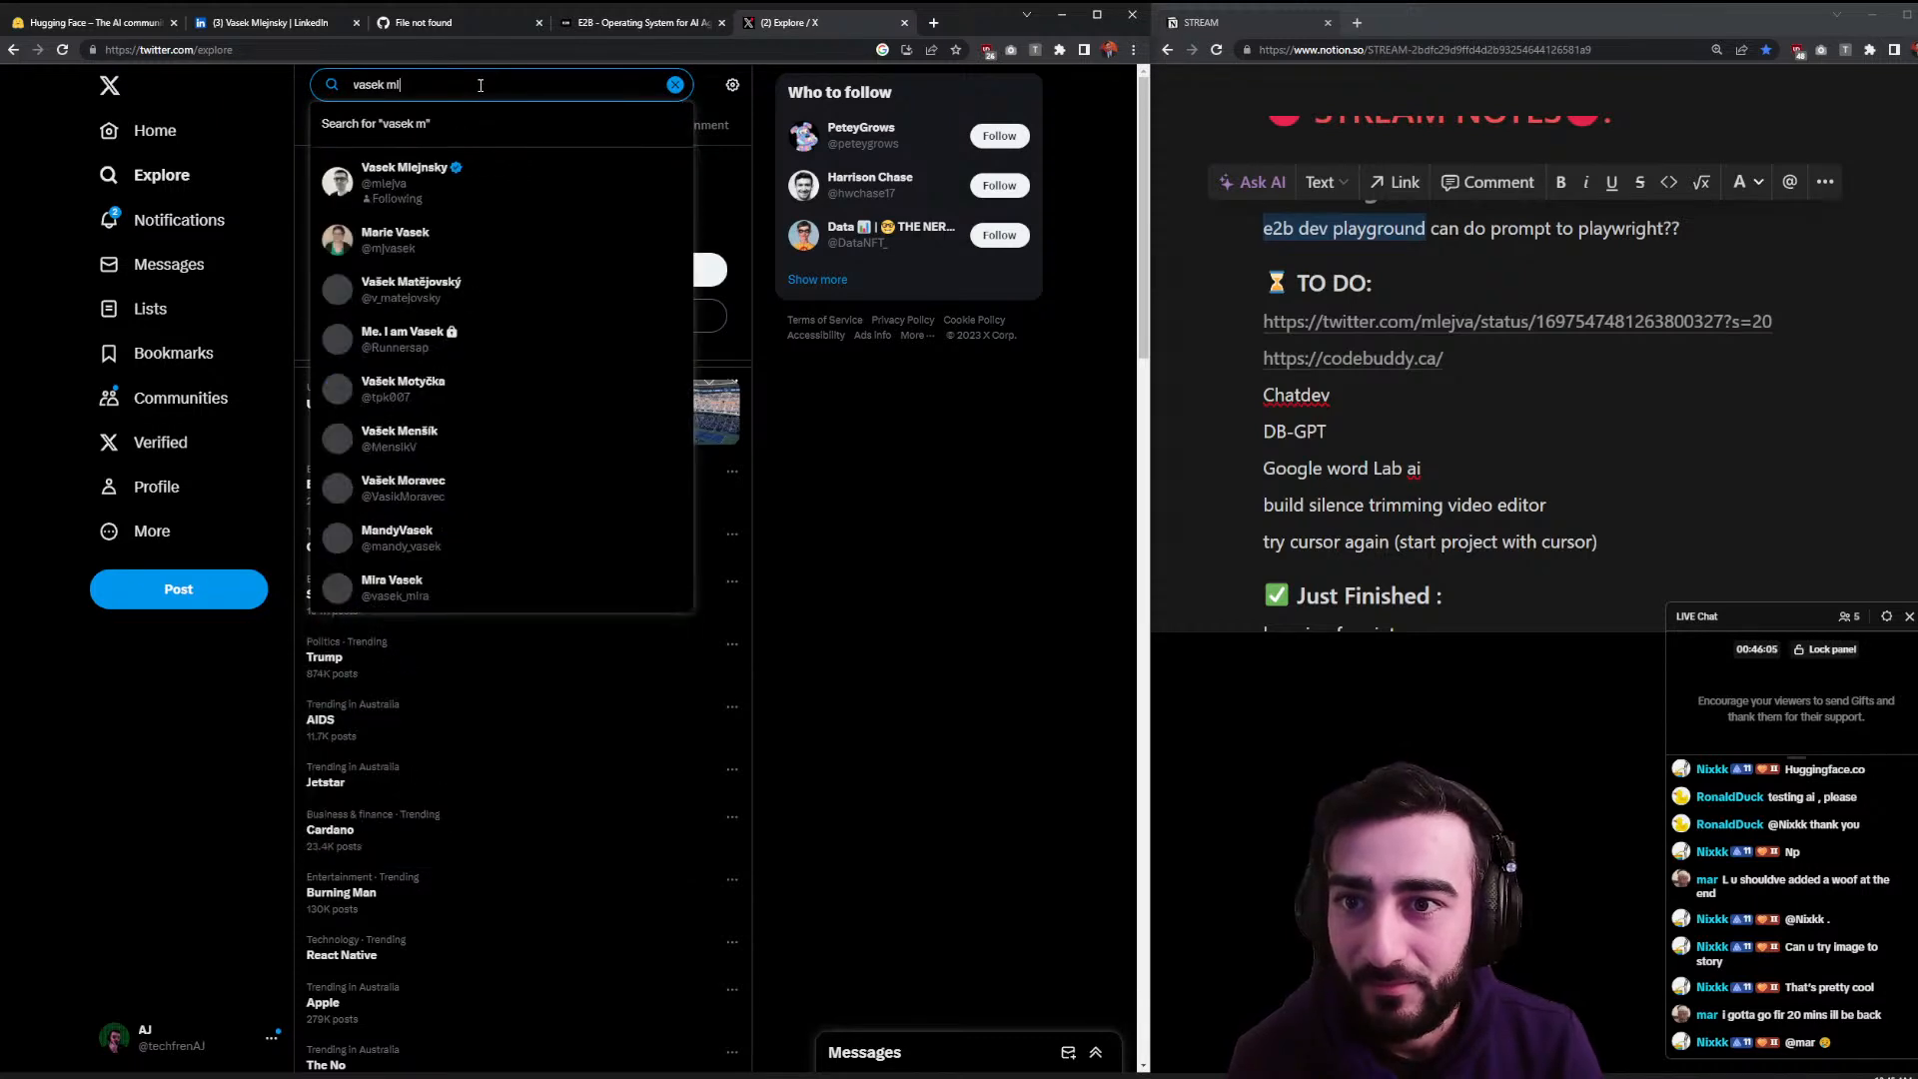
pyautogui.click(460, 187)
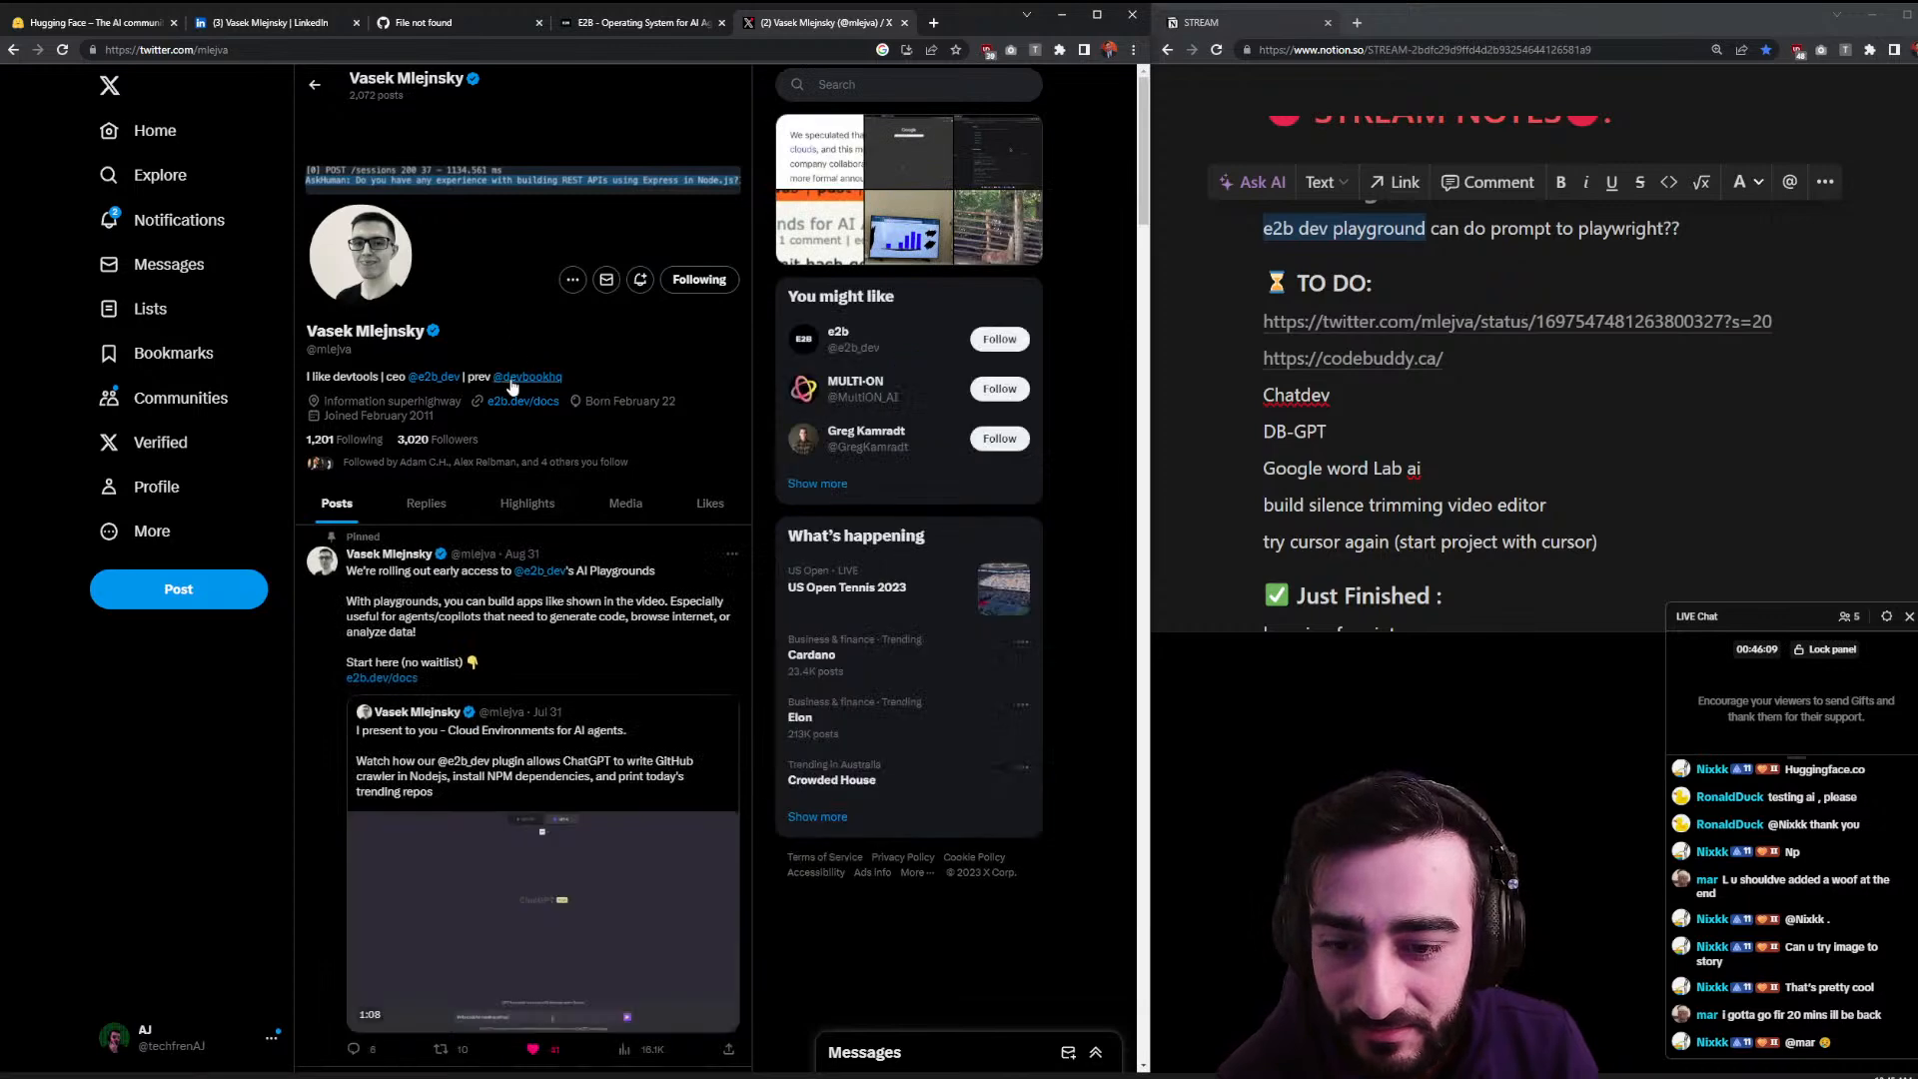
pyautogui.scroll(-5, 534, 626)
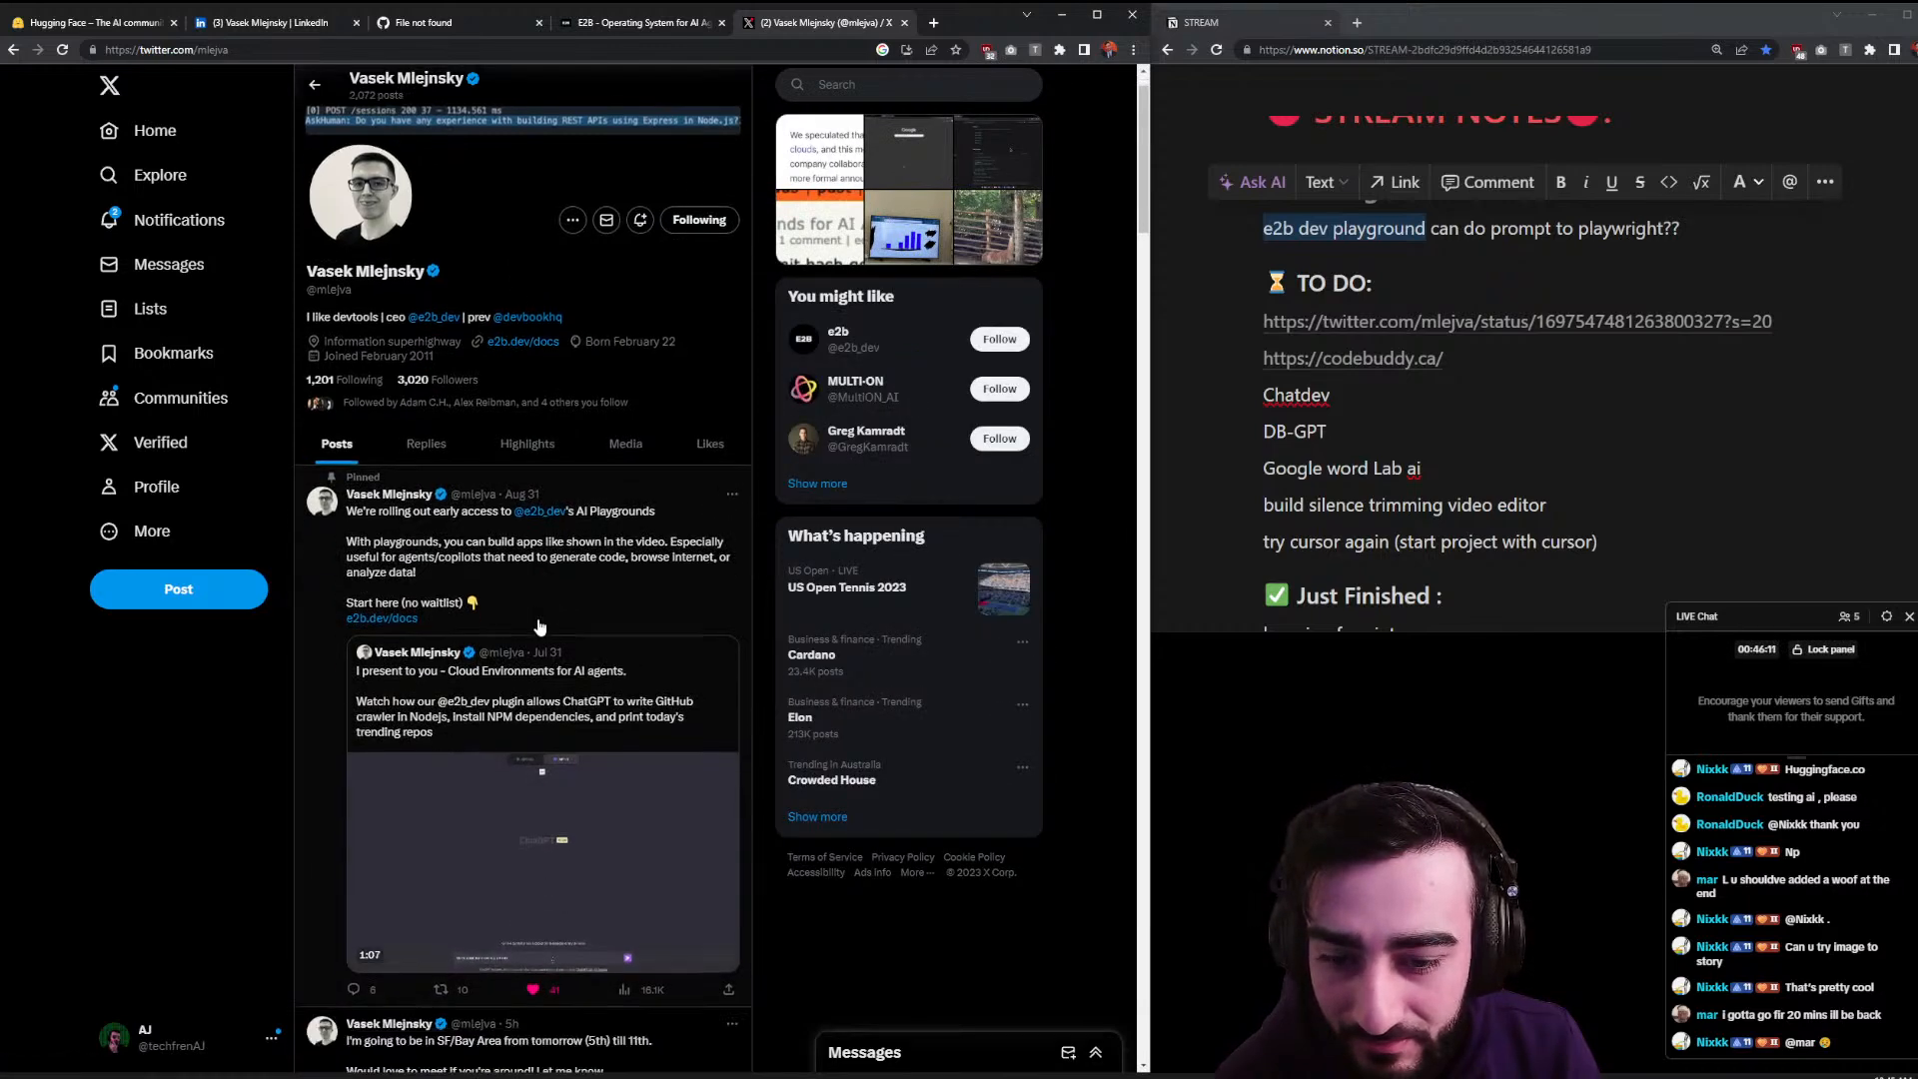
pyautogui.click(717, 711)
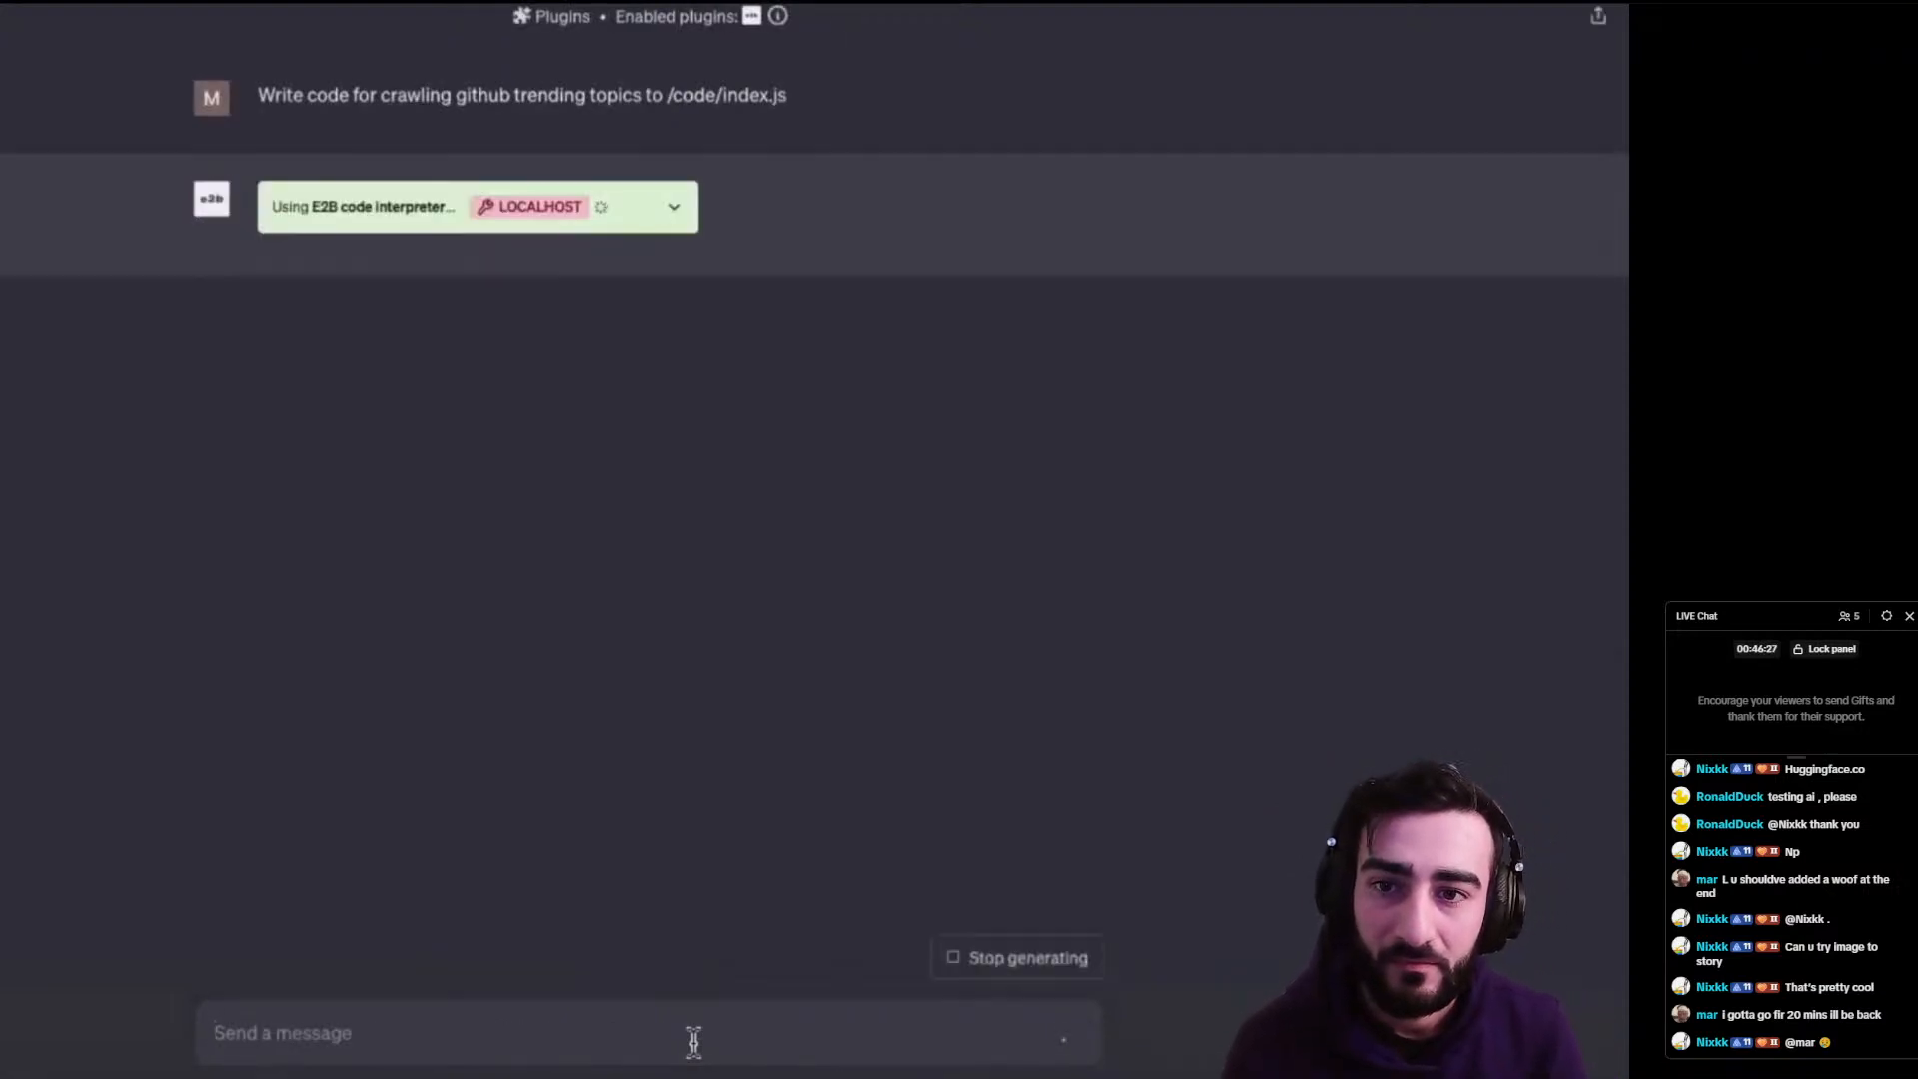
pyautogui.click(674, 208)
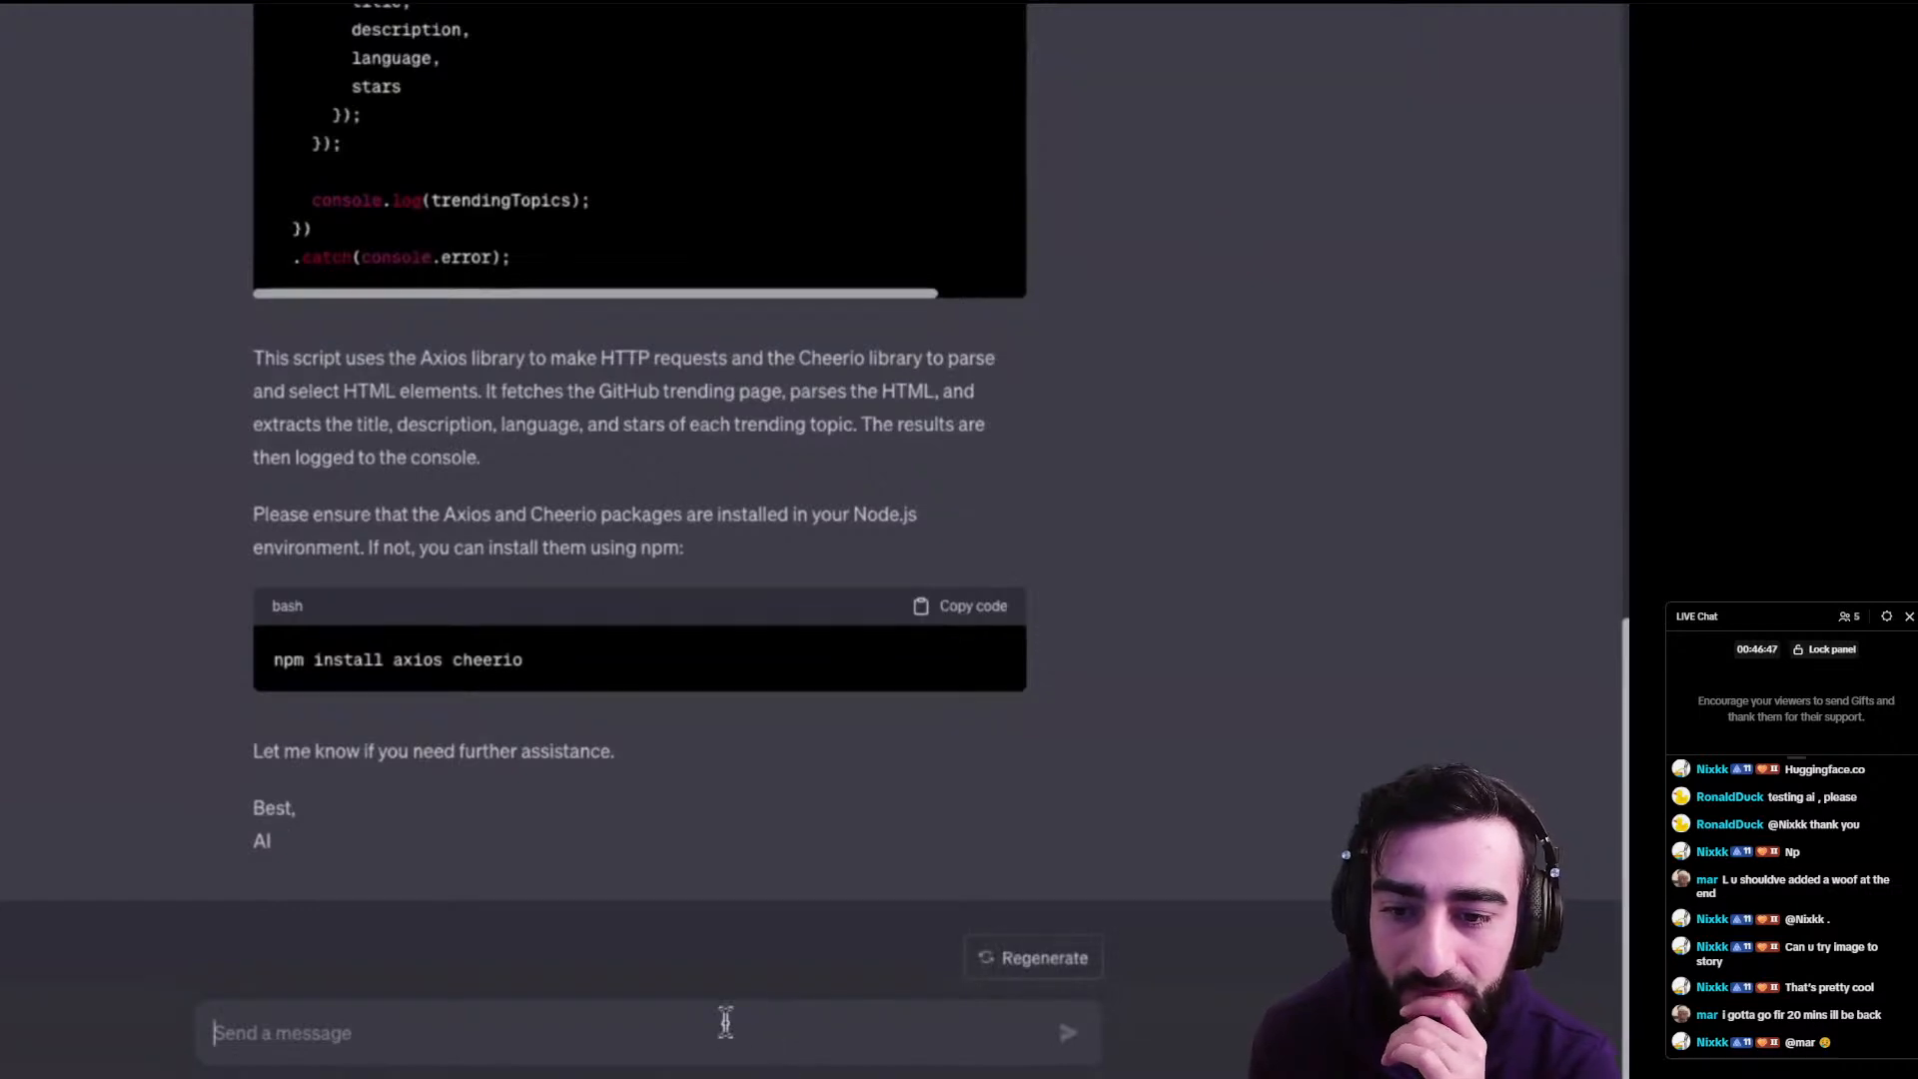
pyautogui.write('npm')
pyautogui.press('BackSpace')
pyautogui.press('BackSpace')
pyautogui.write('n')
pyautogui.press('BackSpace')
pyautogui.write('install ')
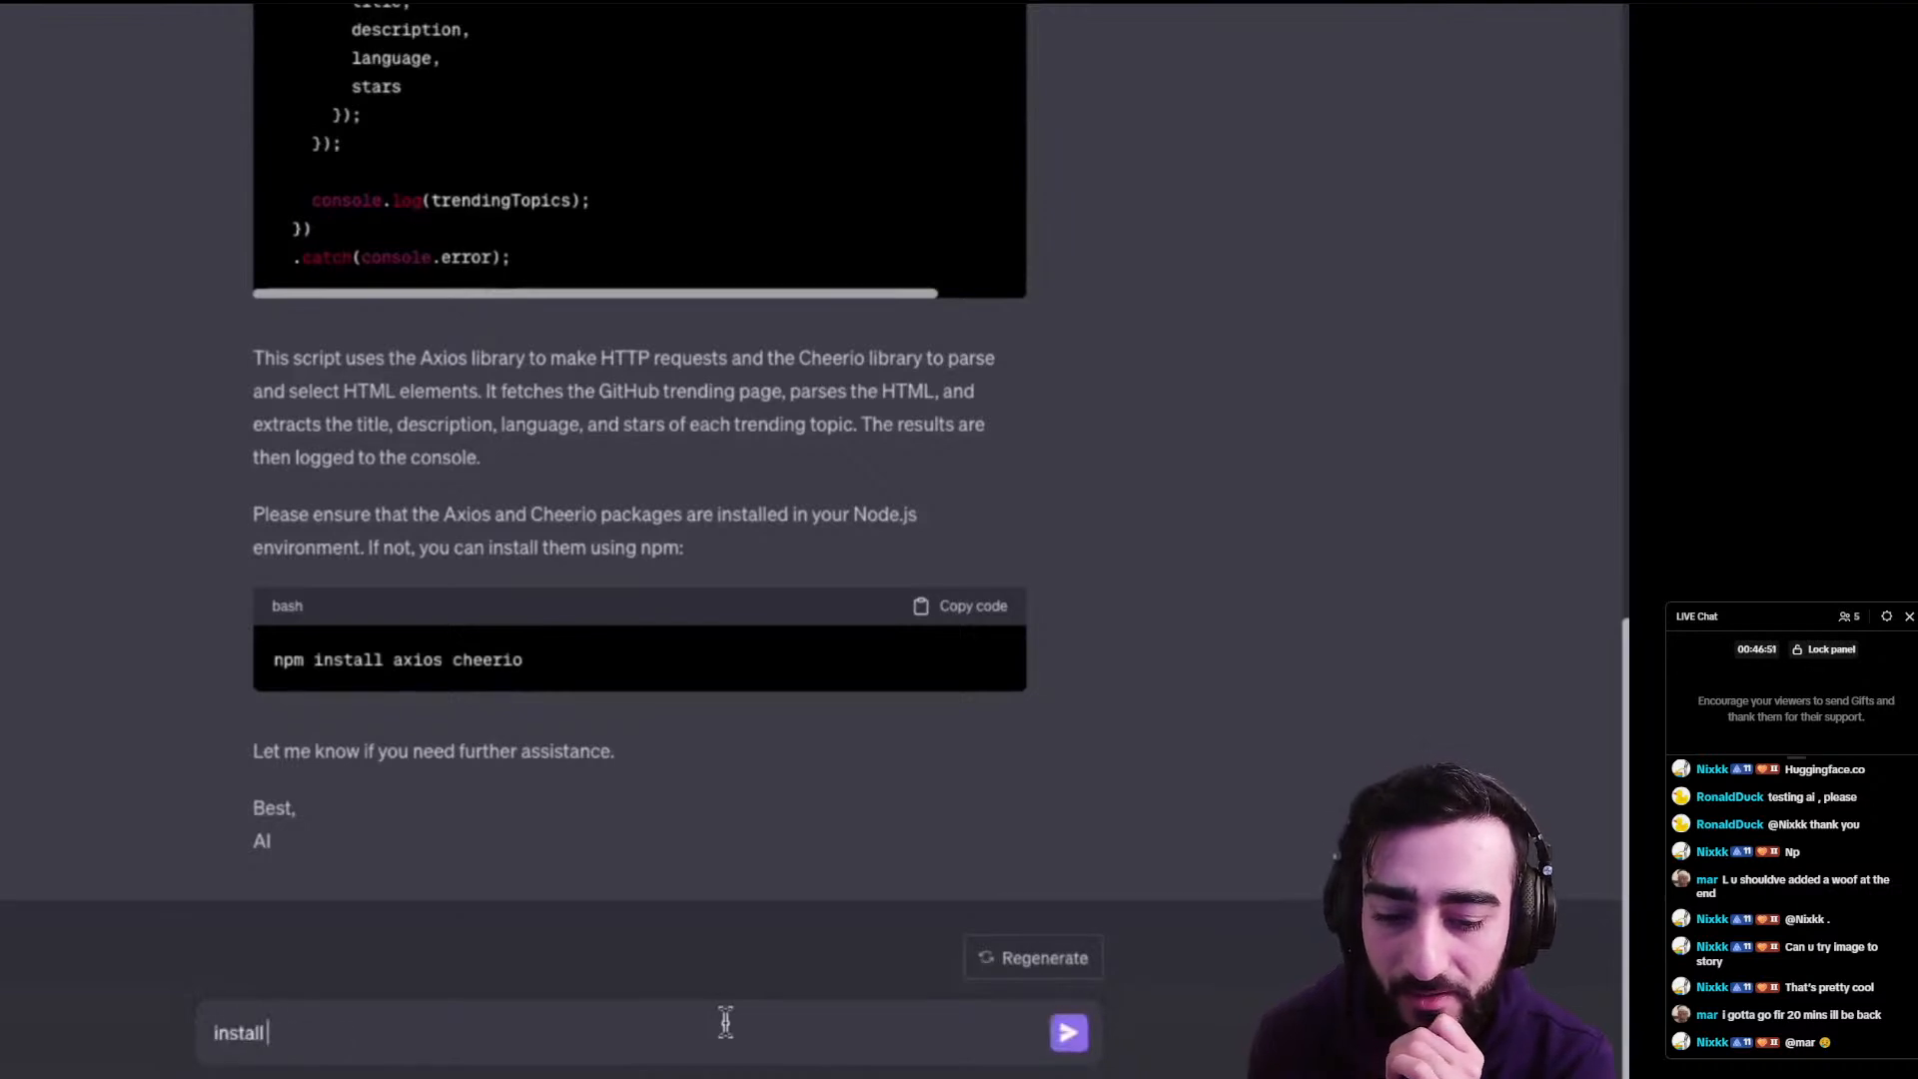
pyautogui.write('dependencies')
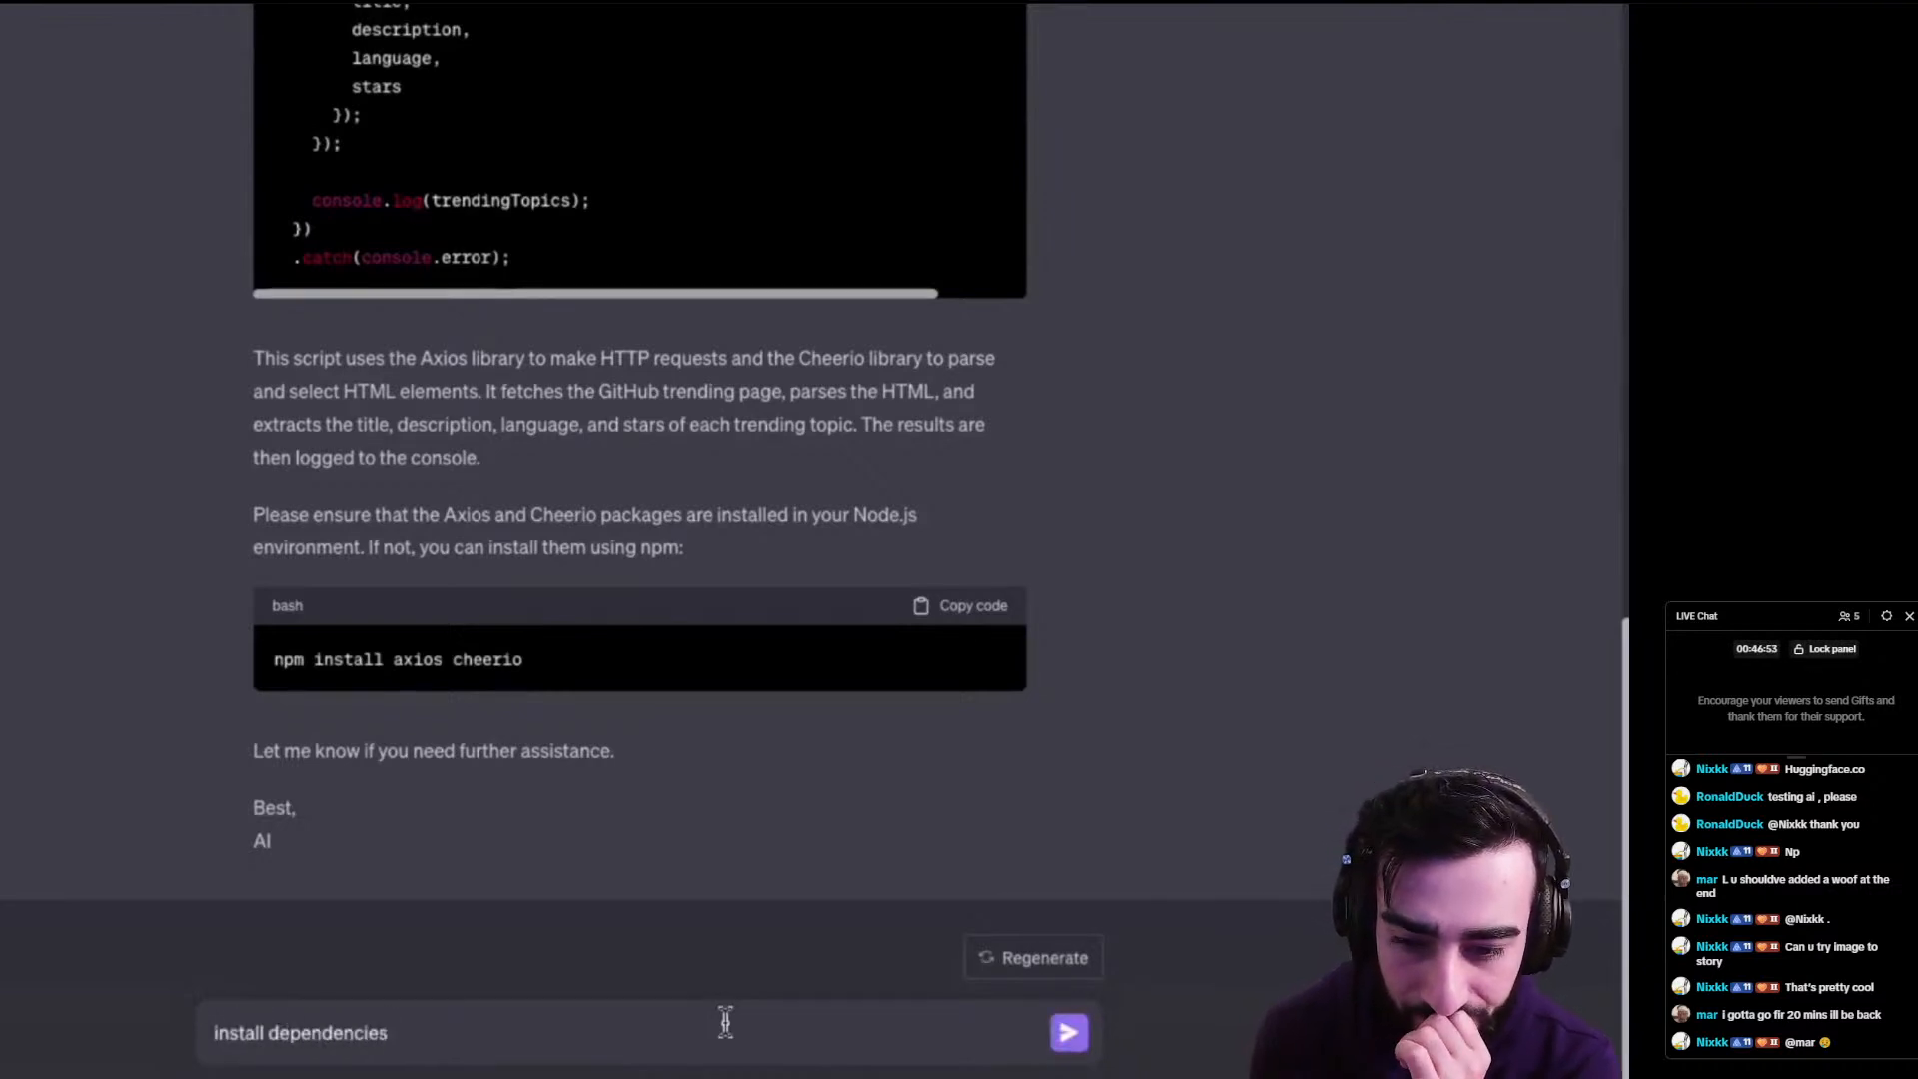
pyautogui.write(' in /code')
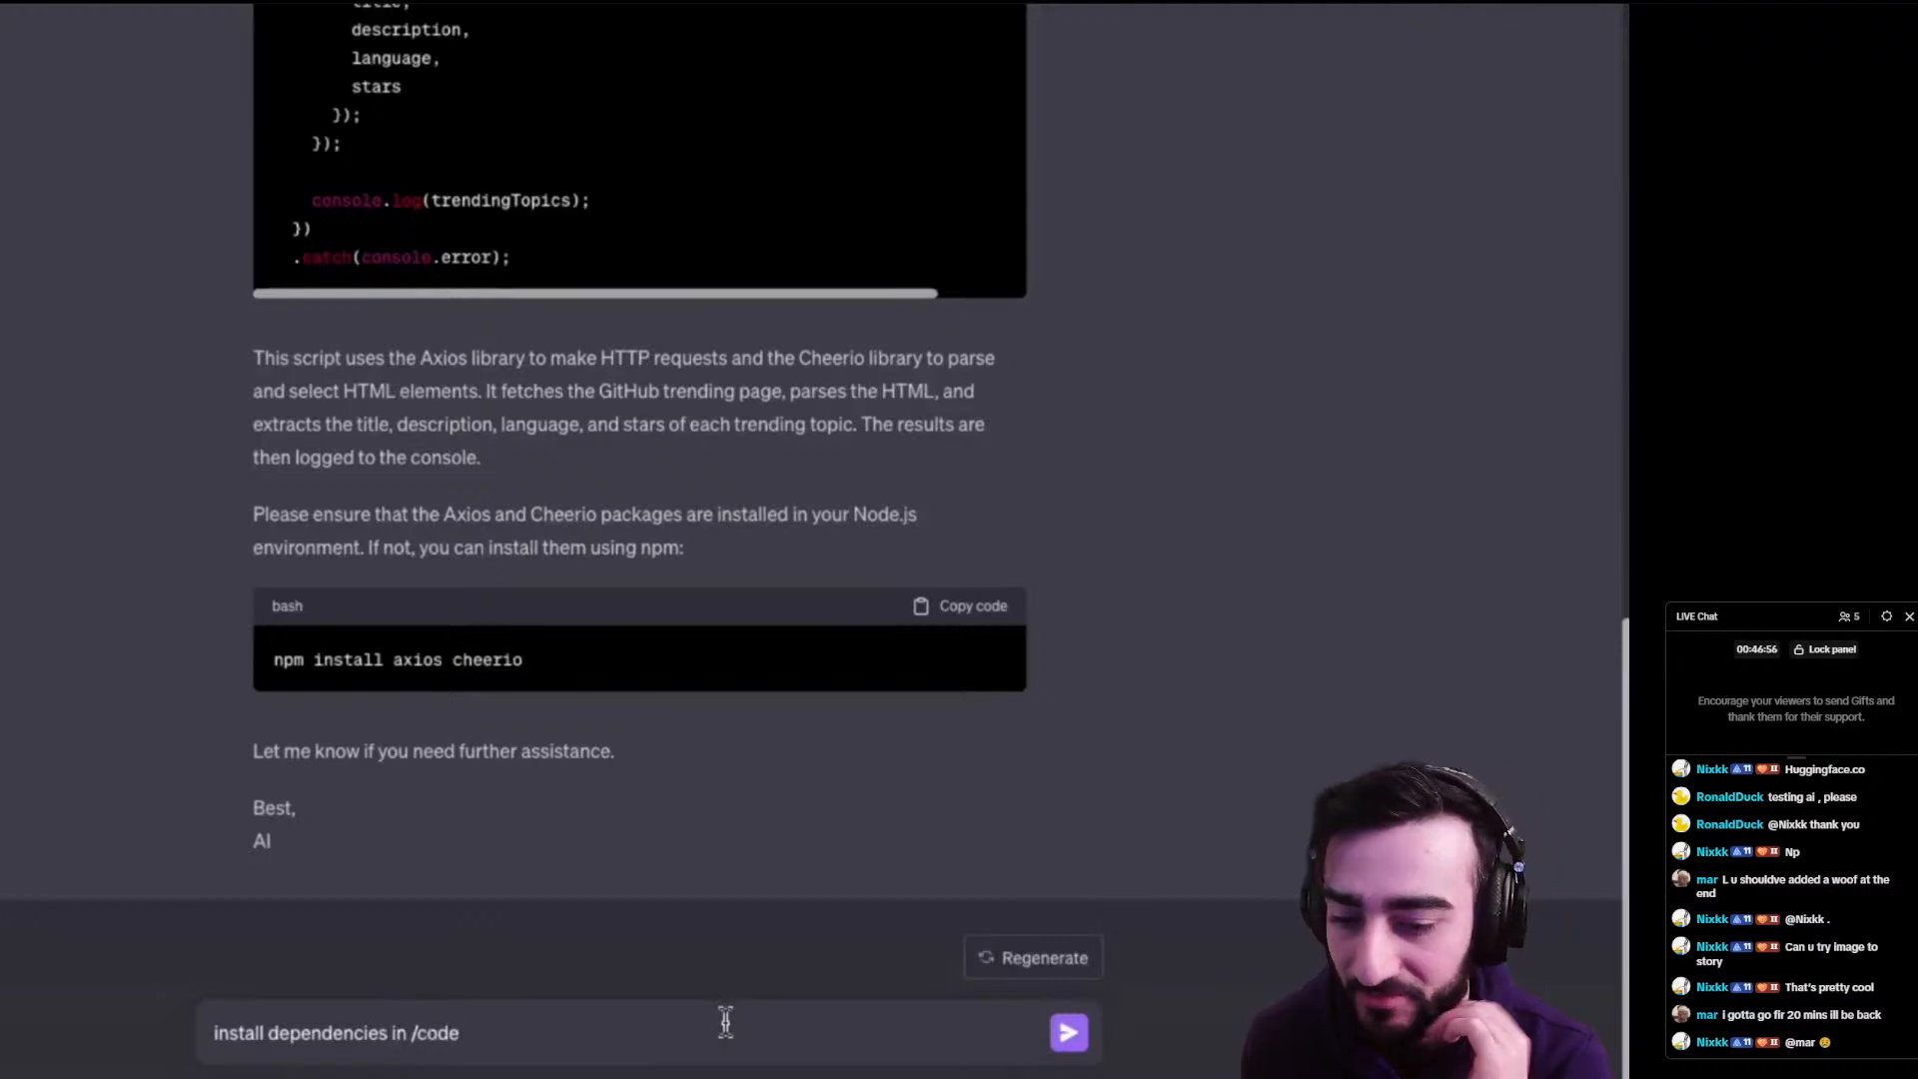
pyautogui.press('Return')
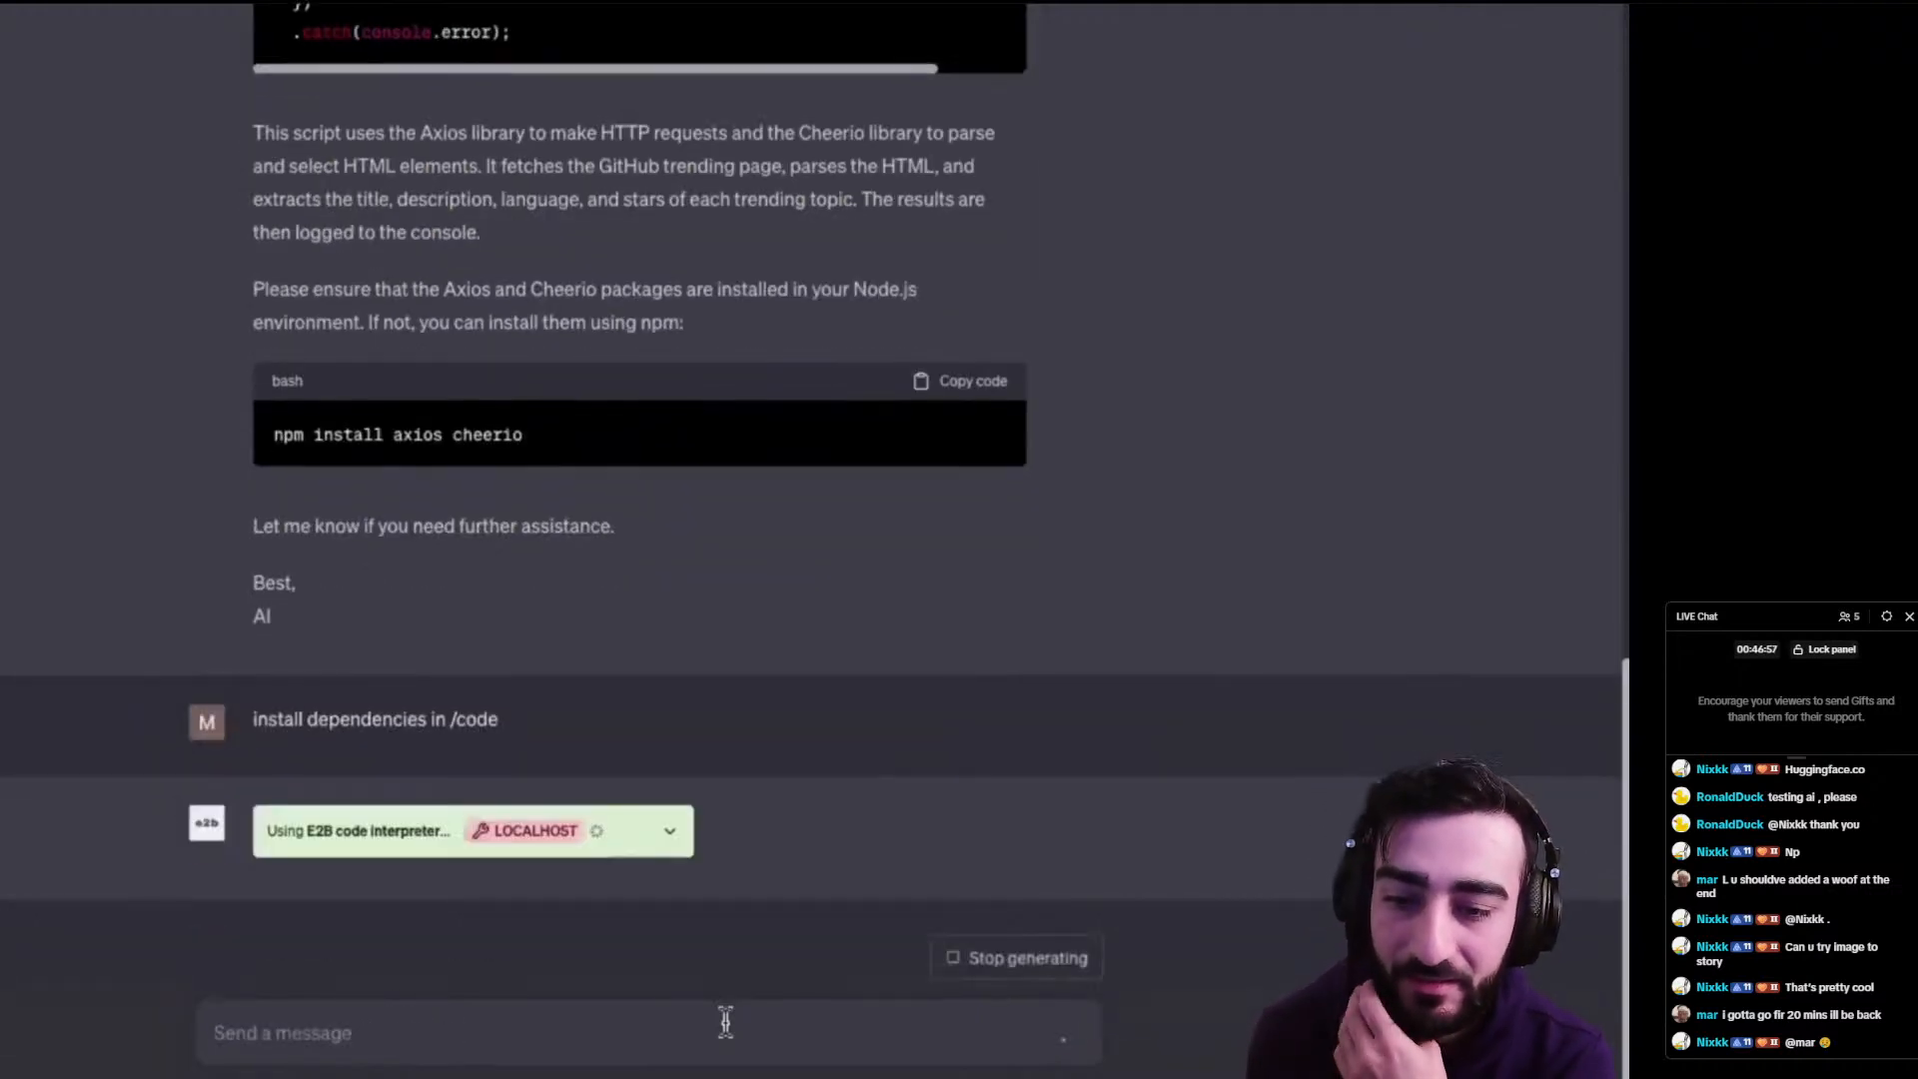
pyautogui.click(672, 832)
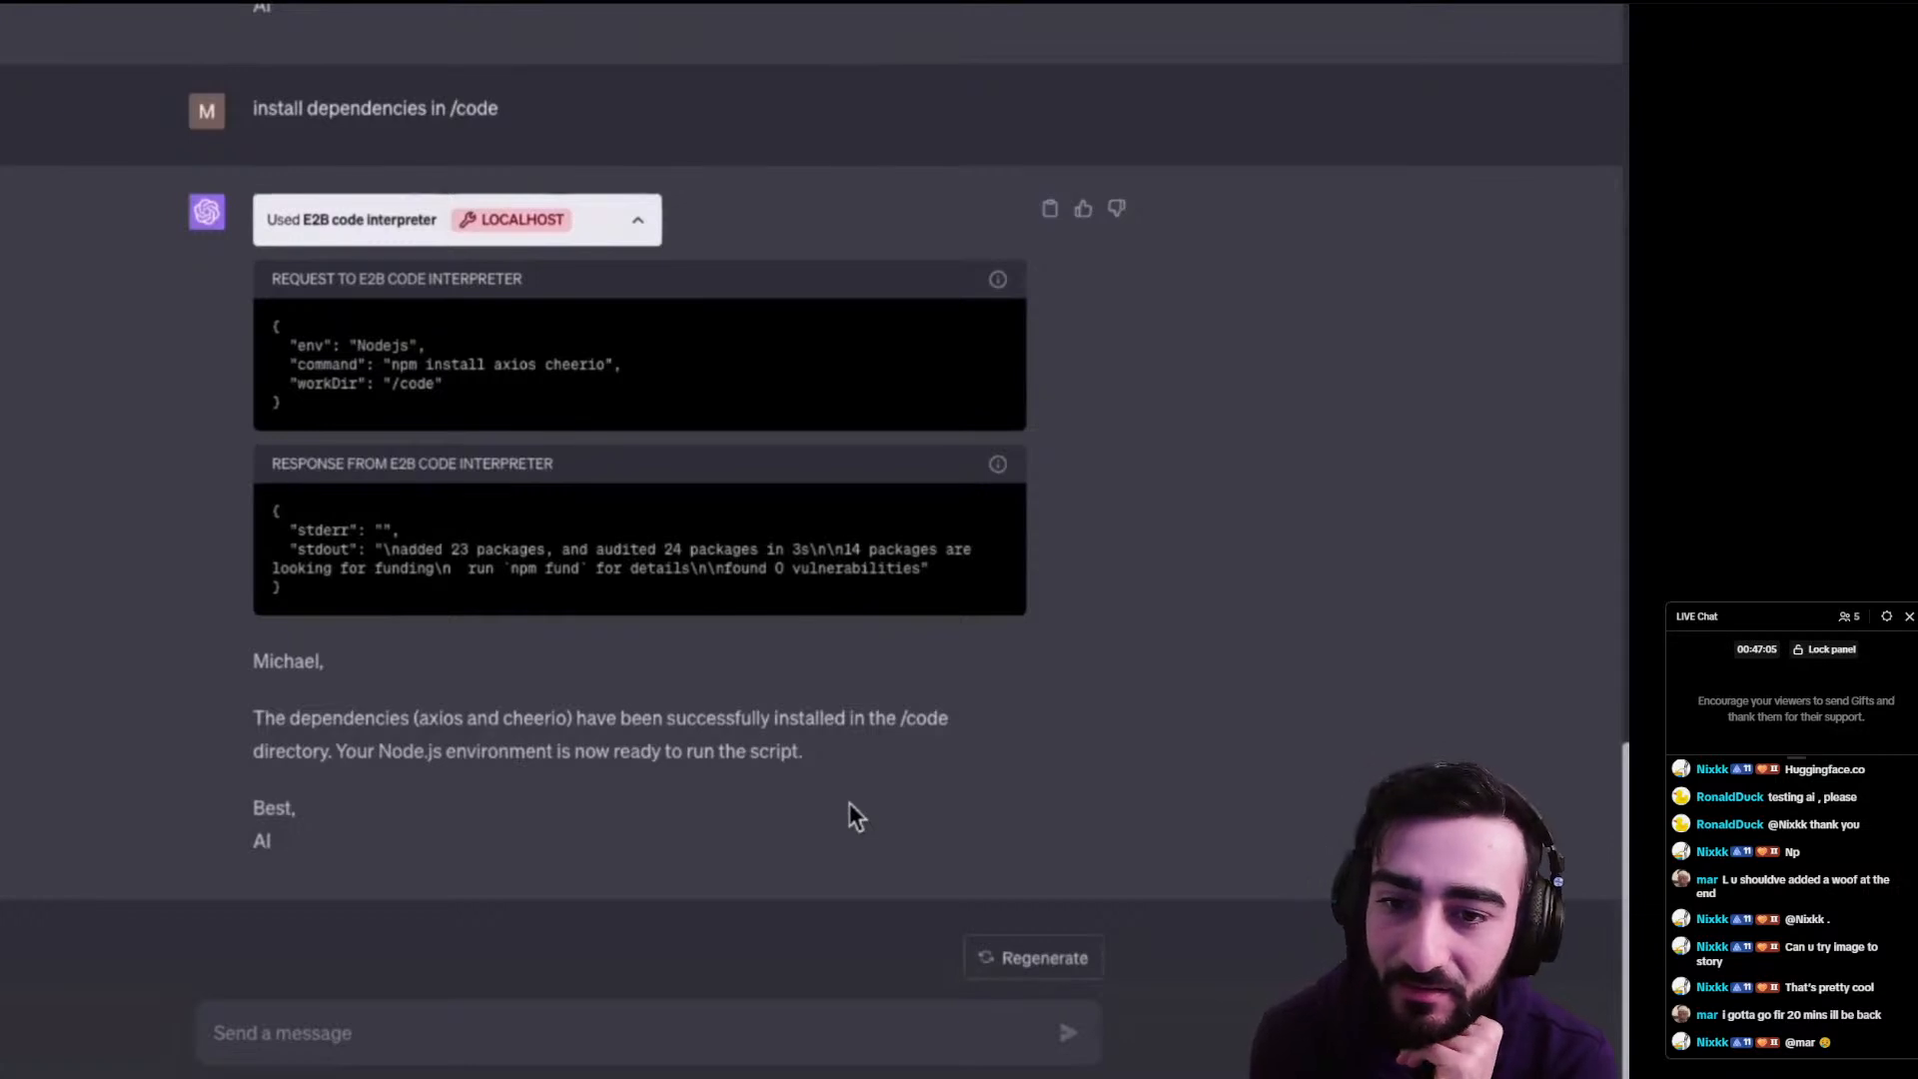
# - Enter 'Run the script and print the results', watch the demo near its end, and exit full screen
pyautogui.click(672, 1034)
pyautogui.write('Run the script and ')
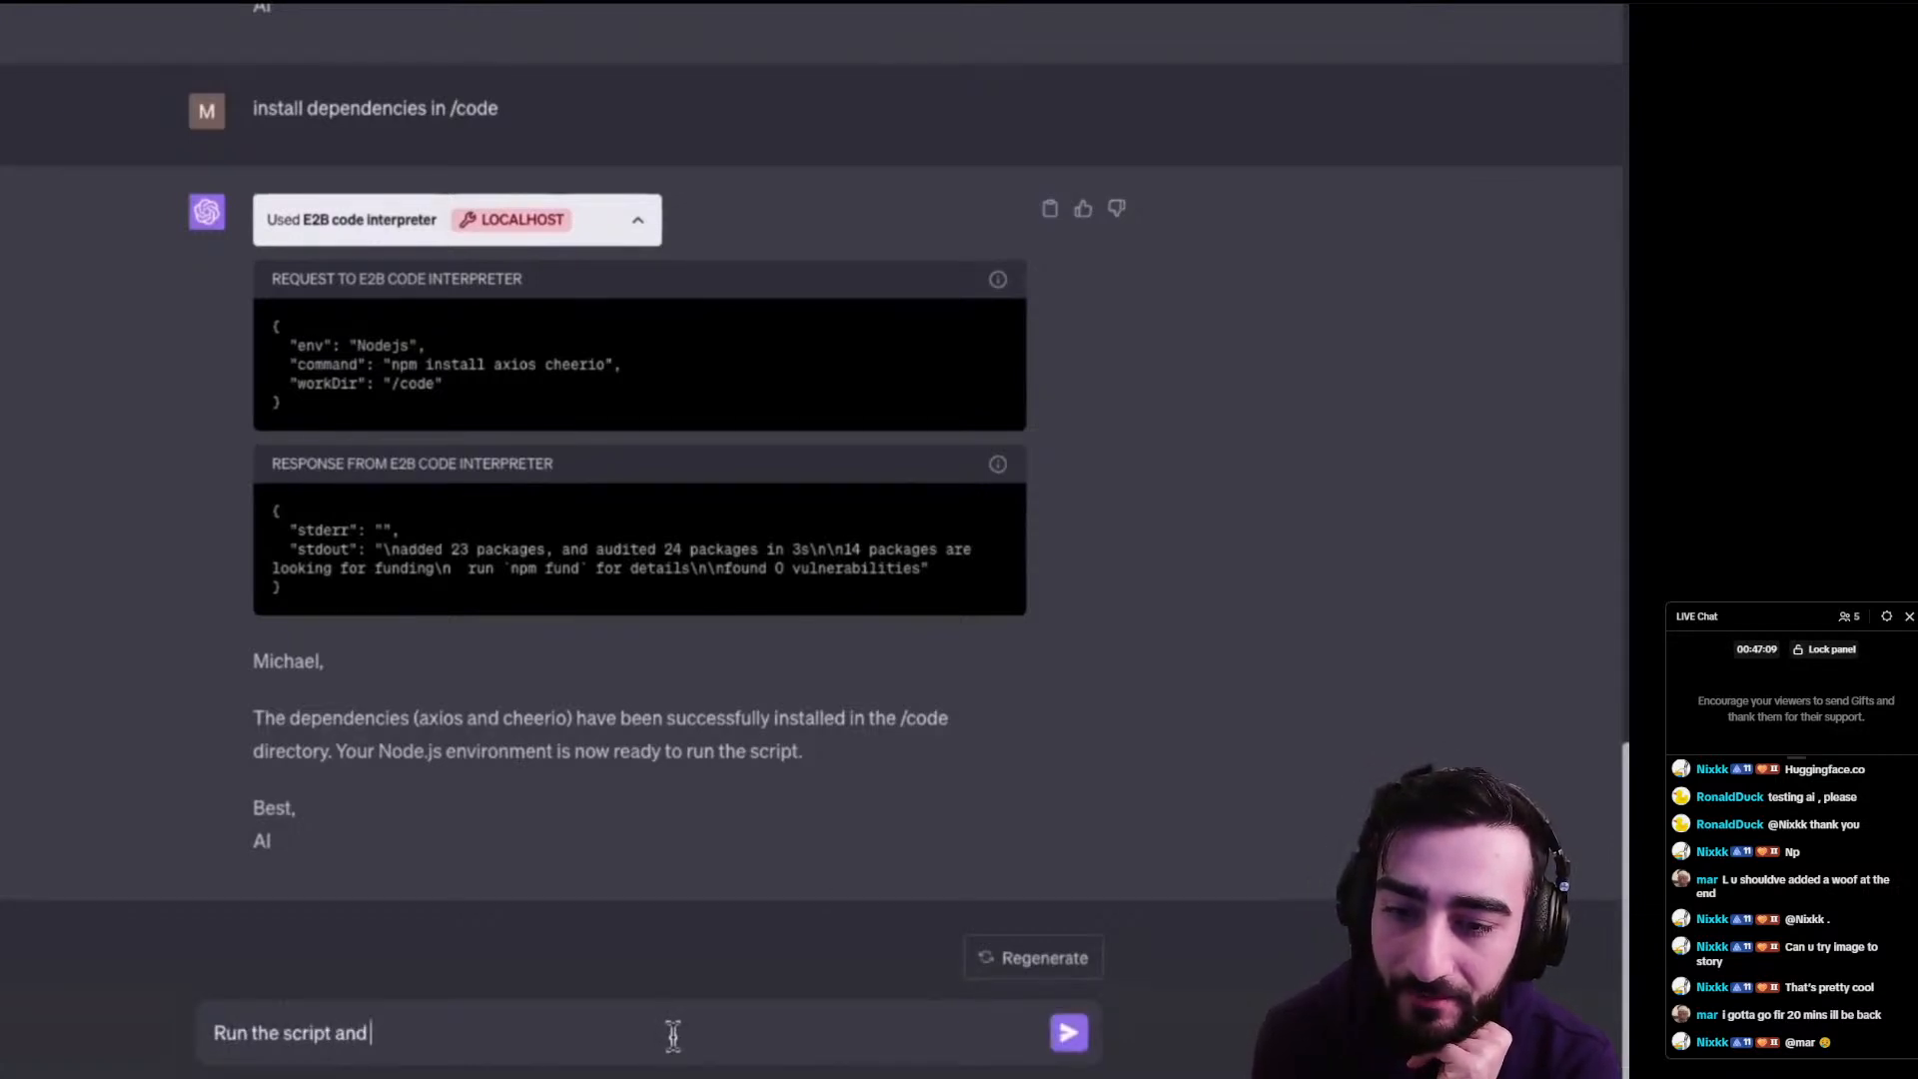
pyautogui.write('print the results')
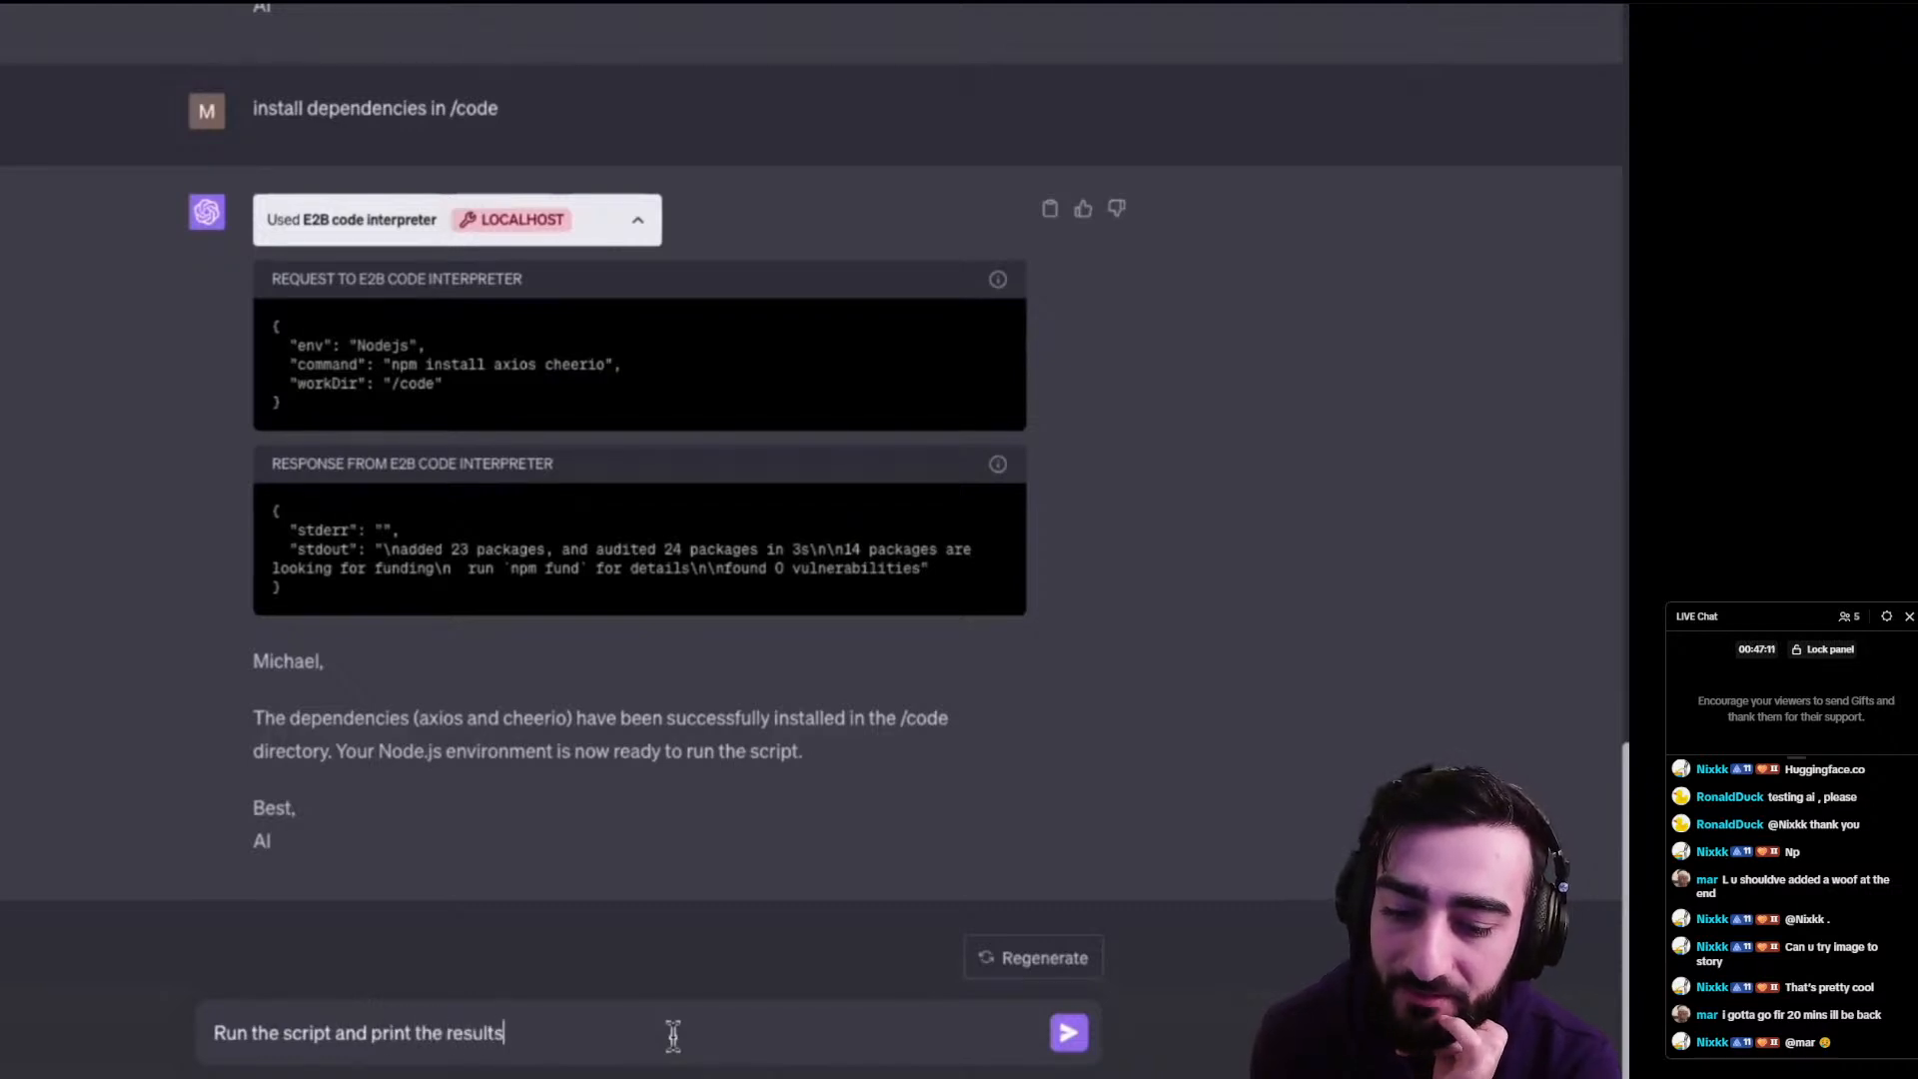
pyautogui.press('Return')
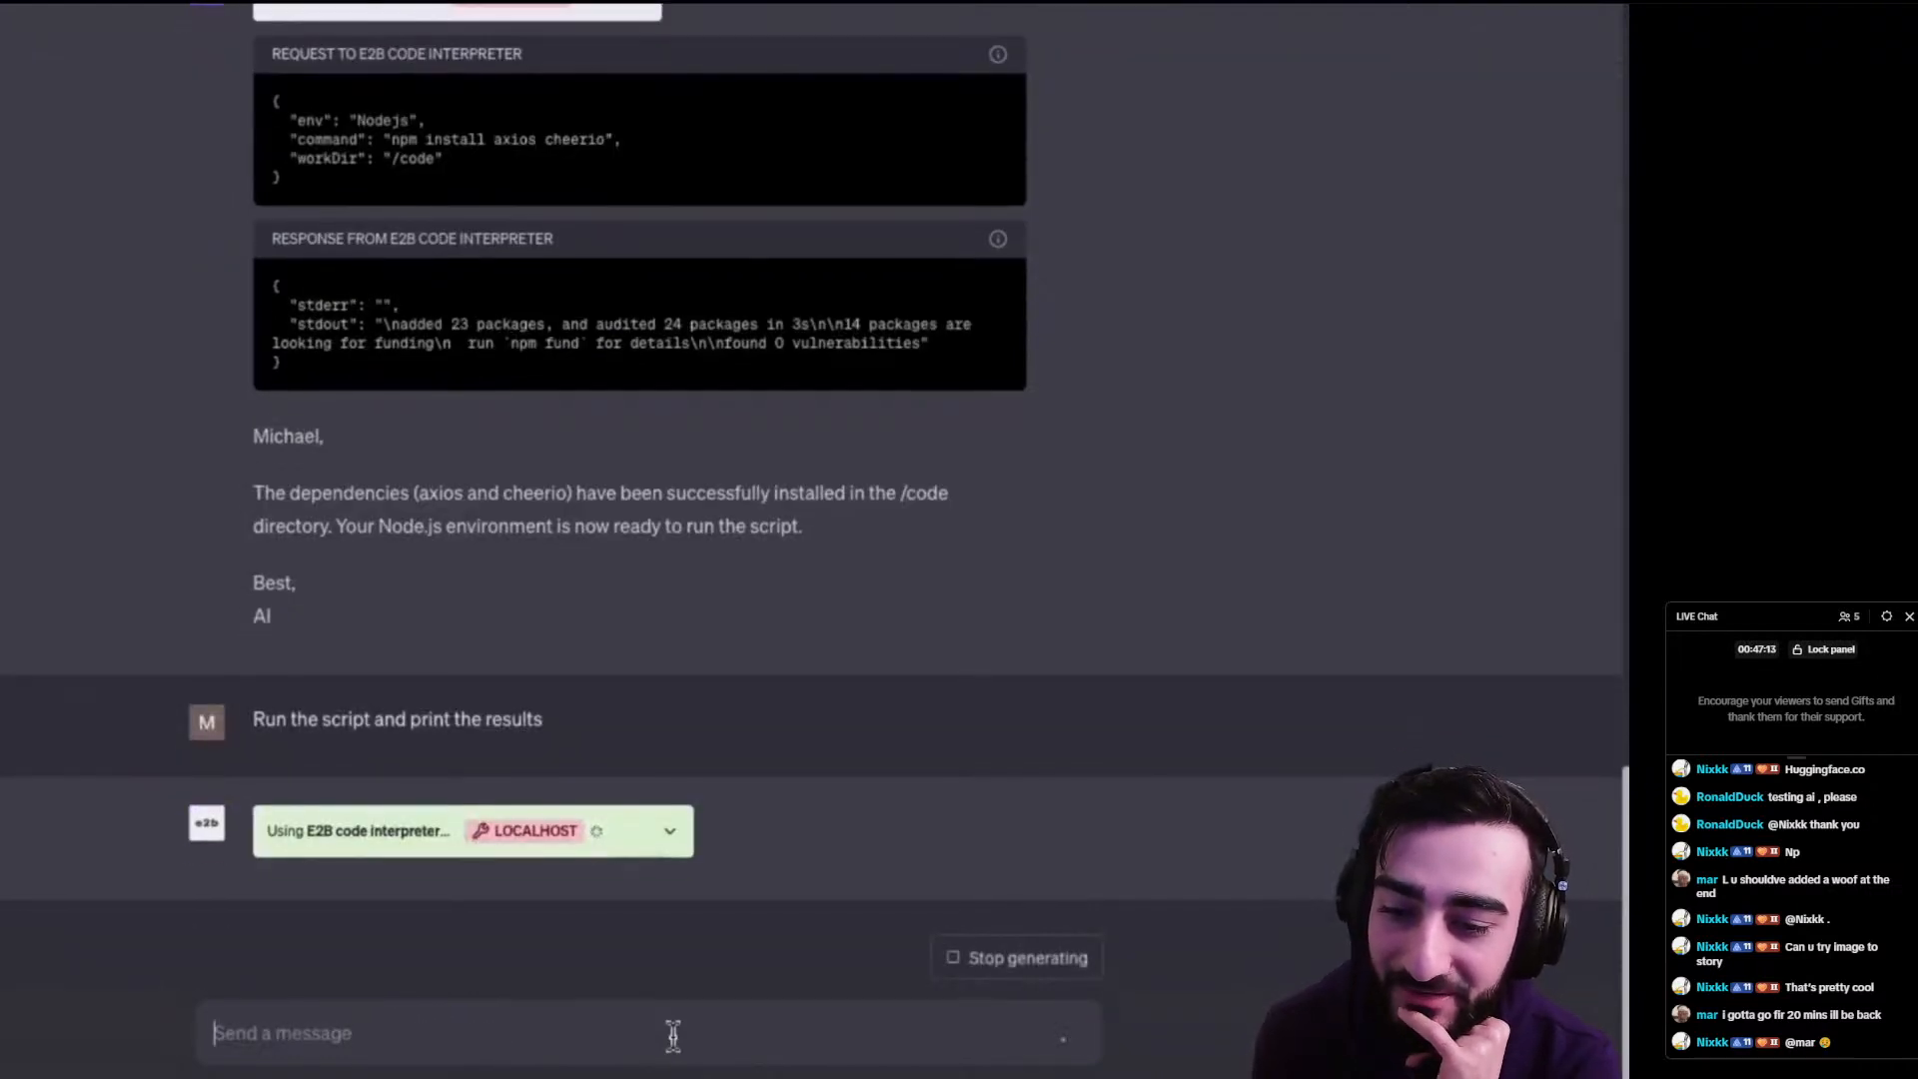
pyautogui.click(669, 830)
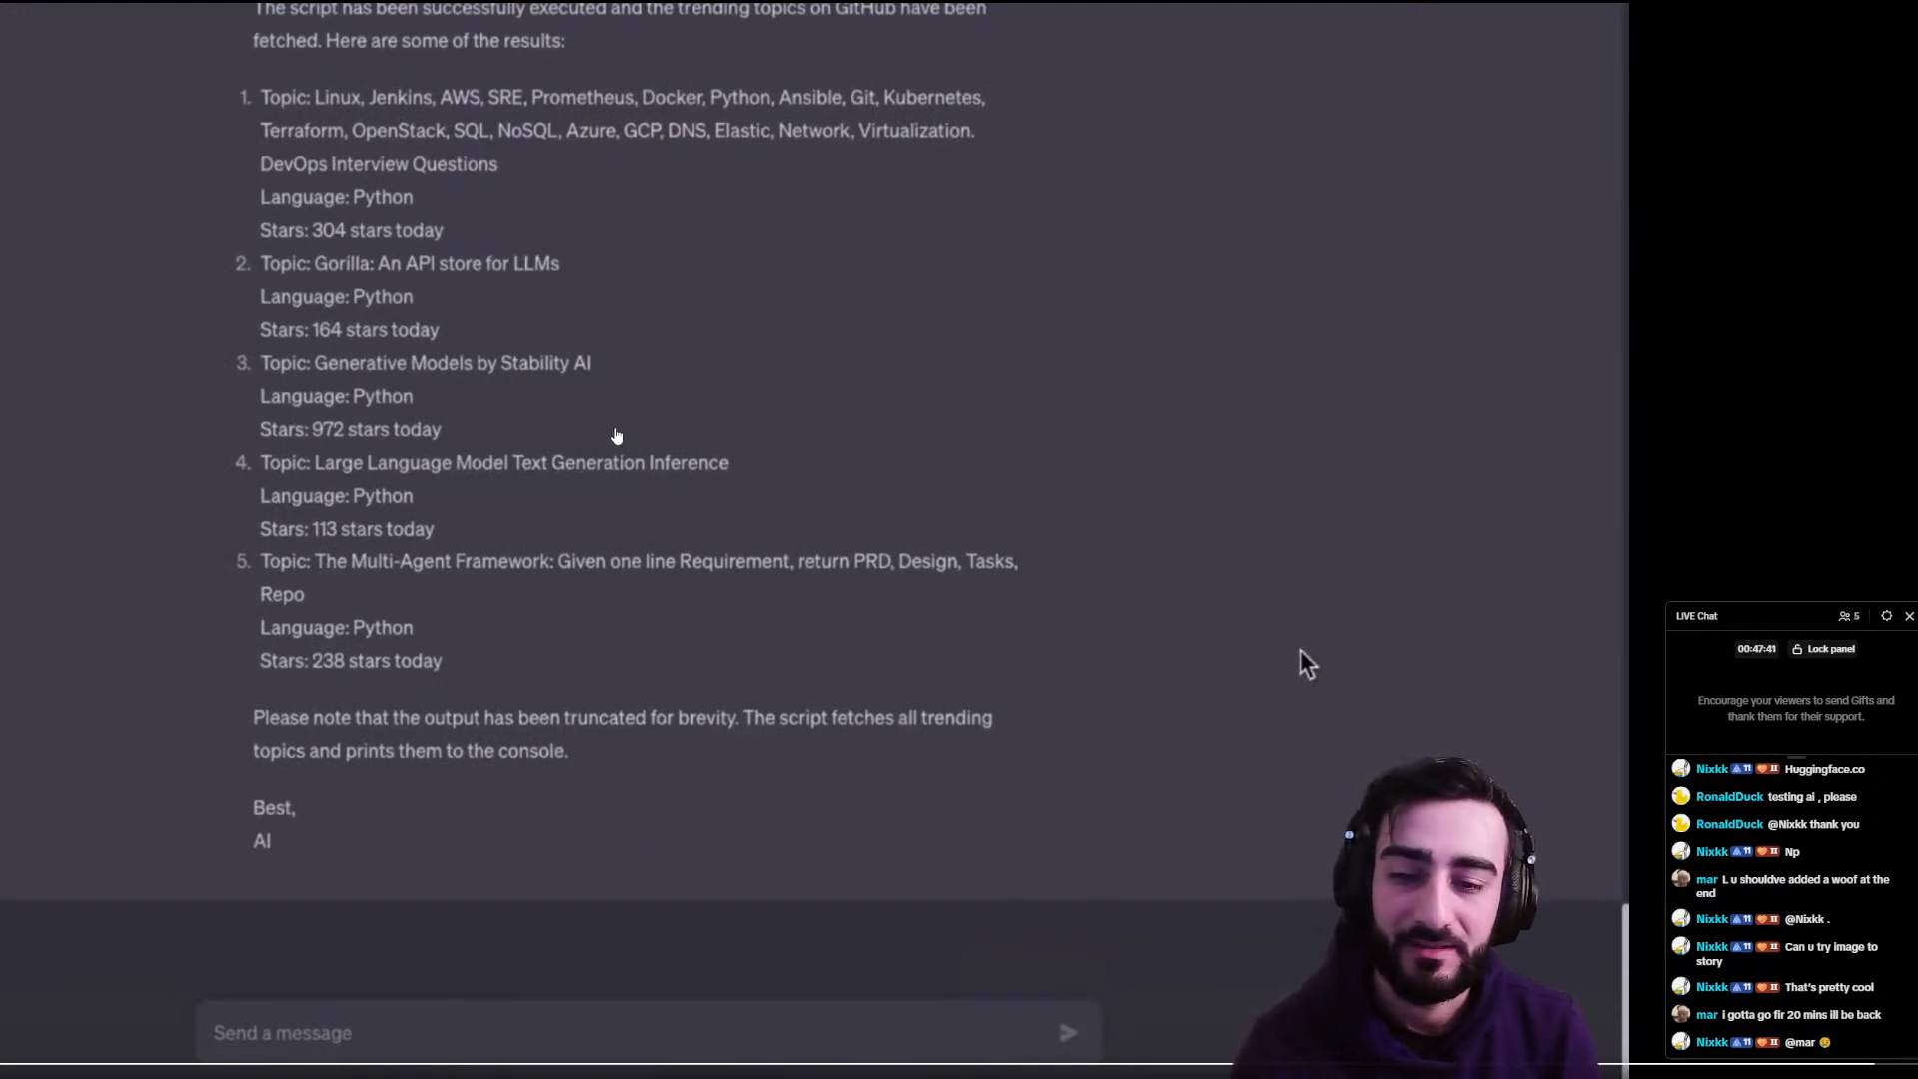
pyautogui.press('Escape')
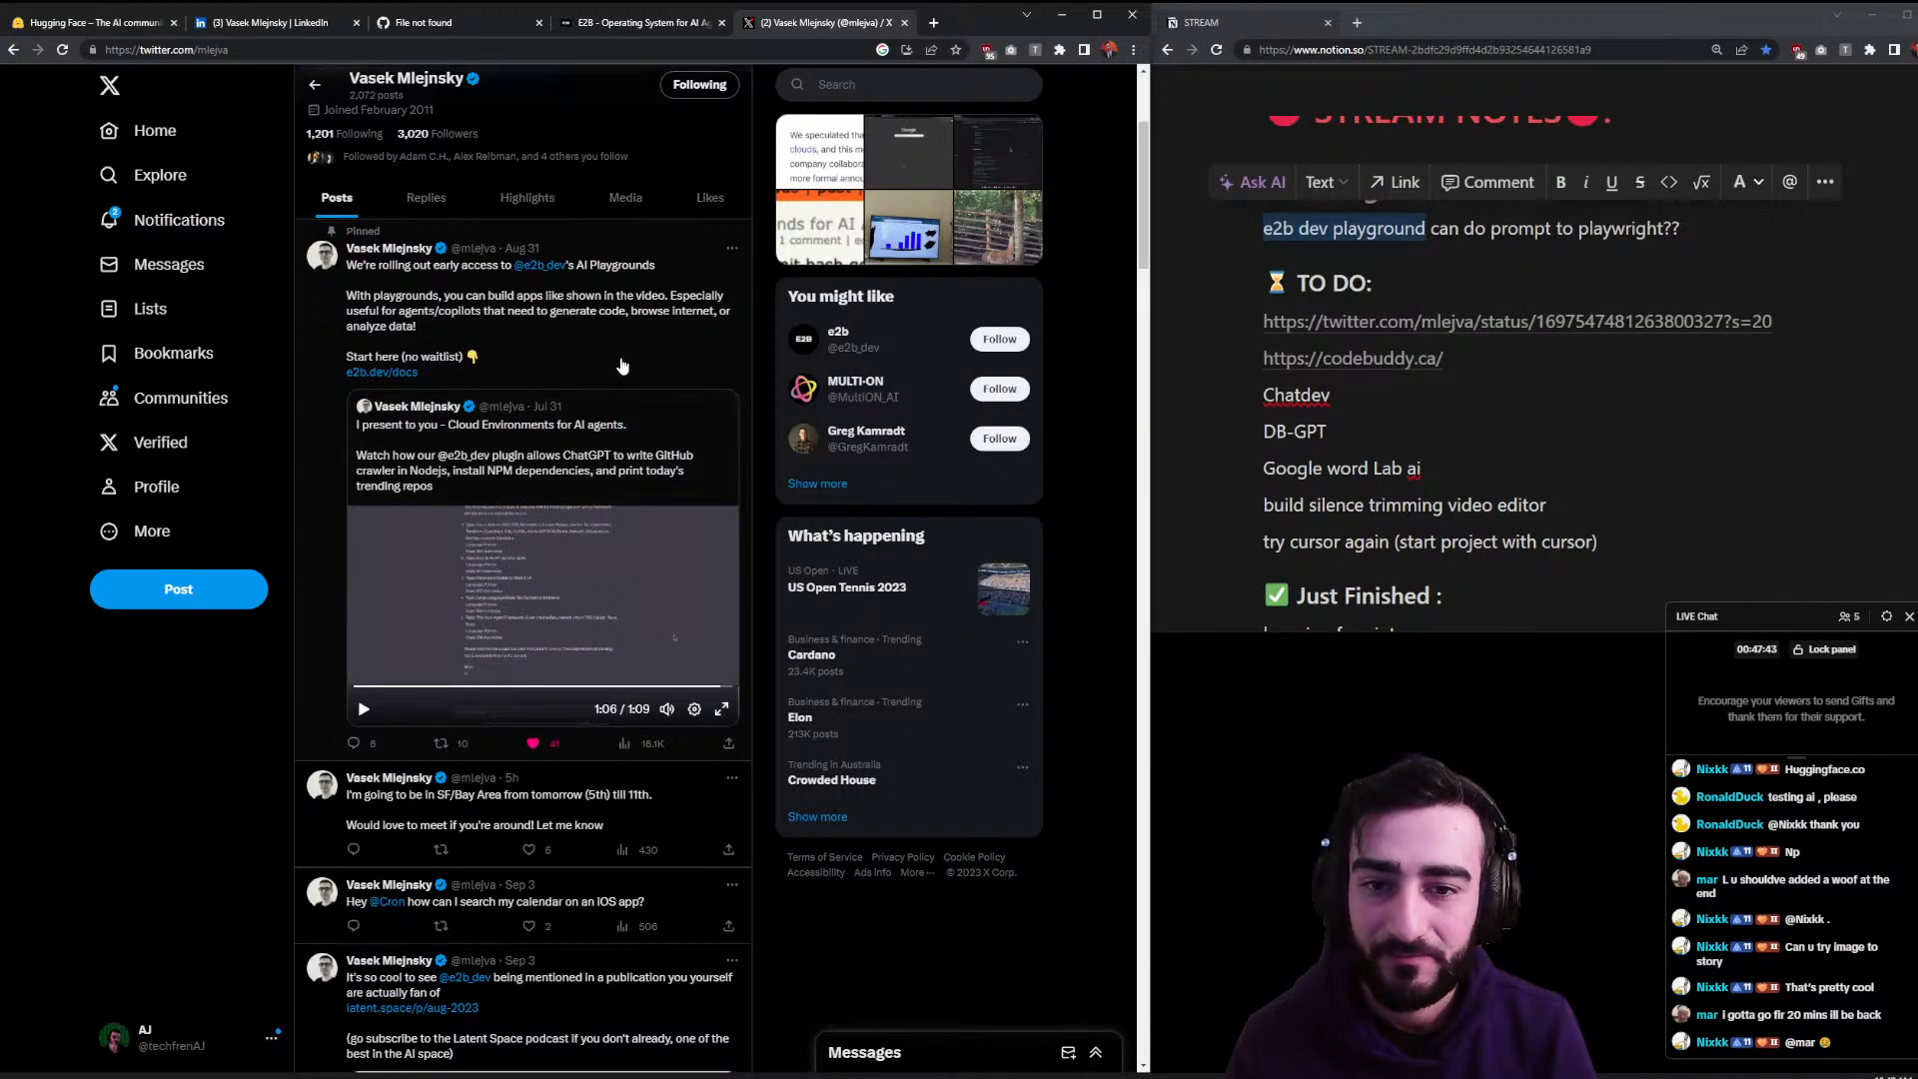
# - Search Google for 'e2b playground' and briefly open the E2B website result
pyautogui.click(656, 24)
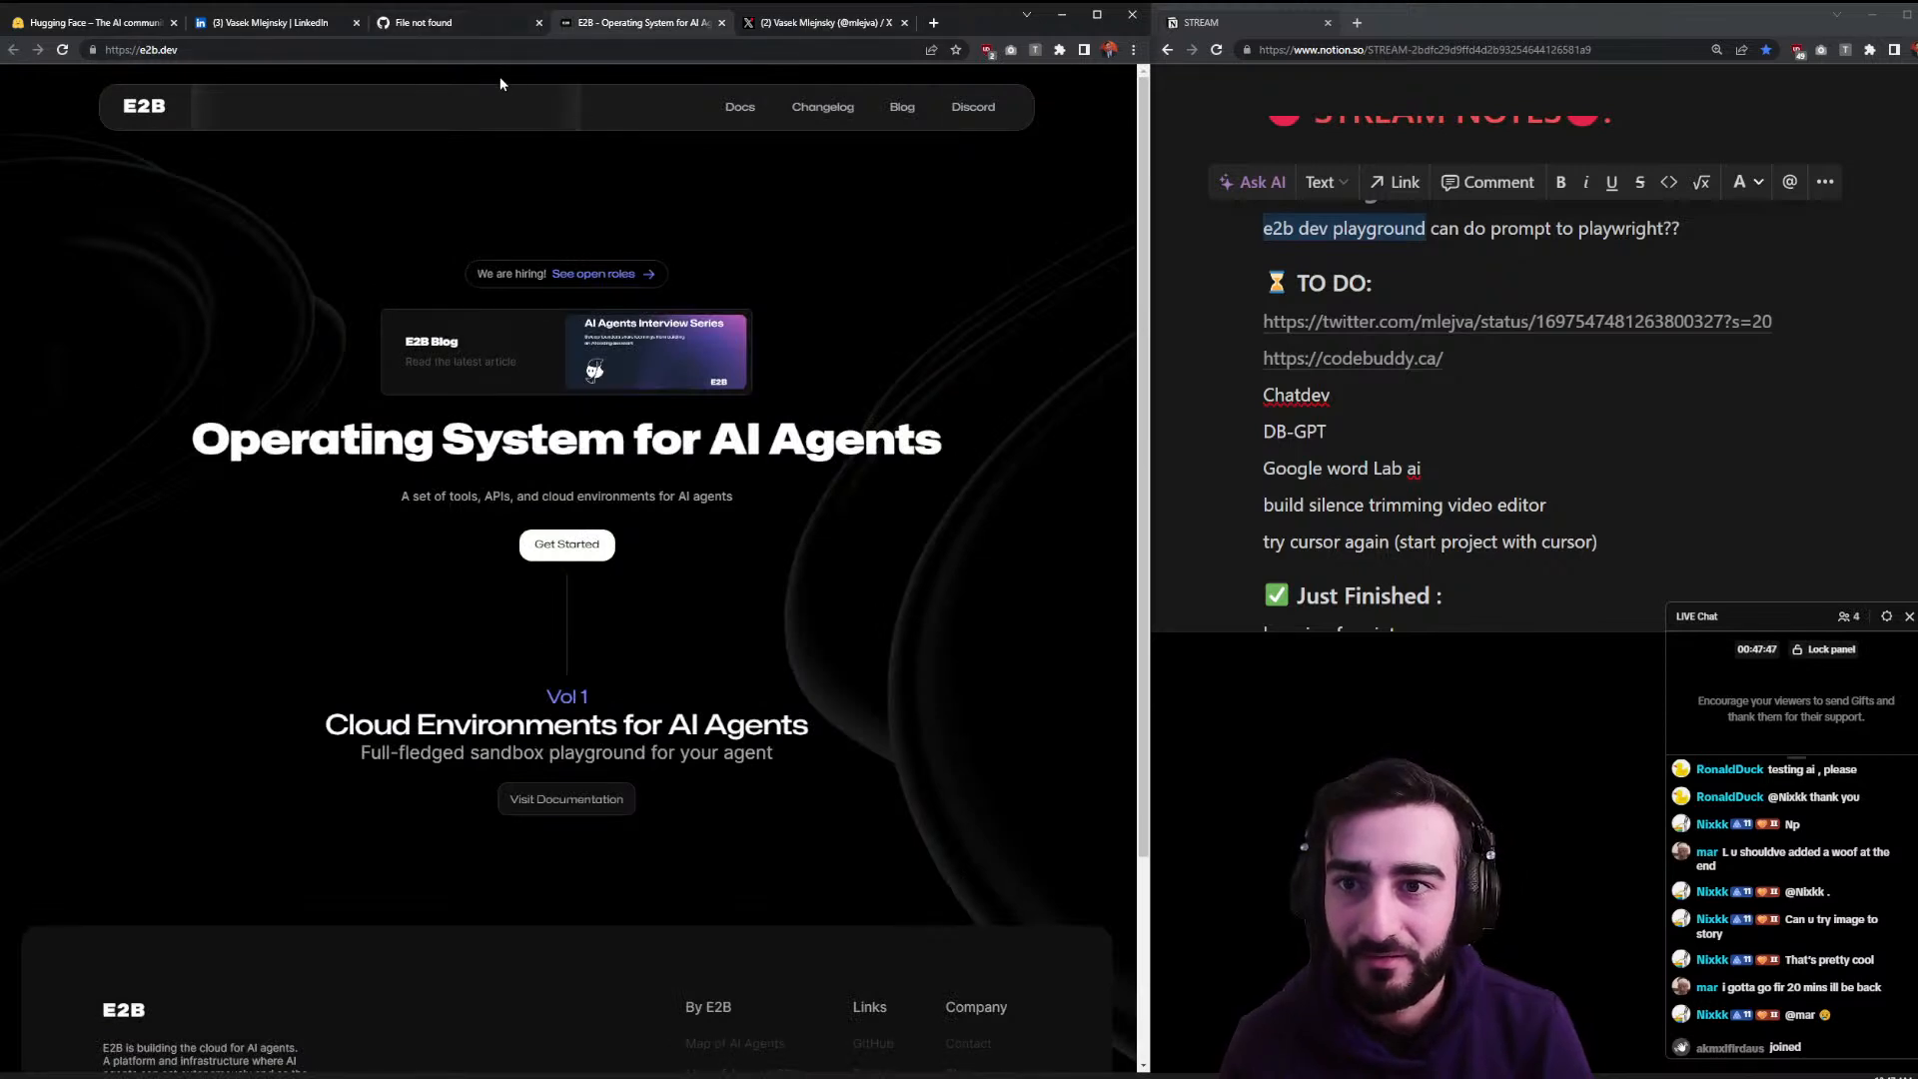
pyautogui.click(322, 55)
pyautogui.write('e2')
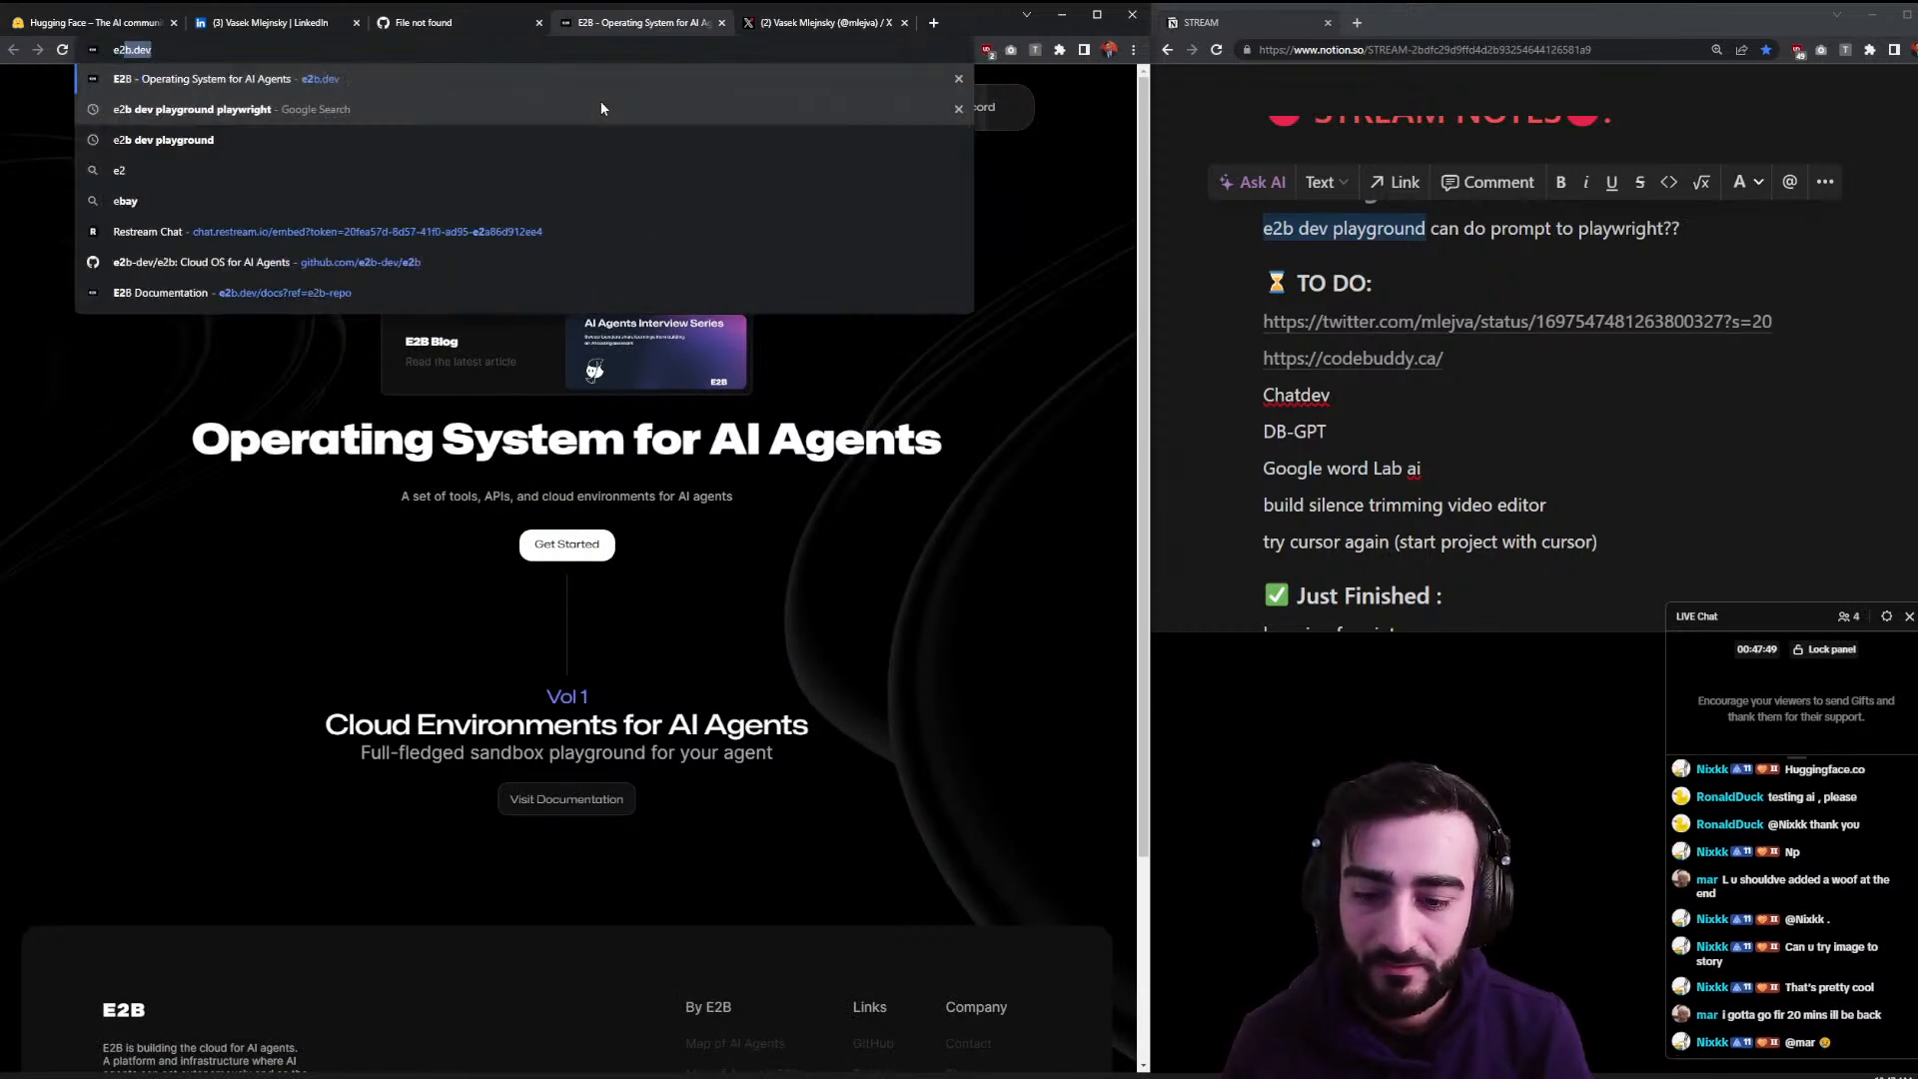
pyautogui.write('b playground')
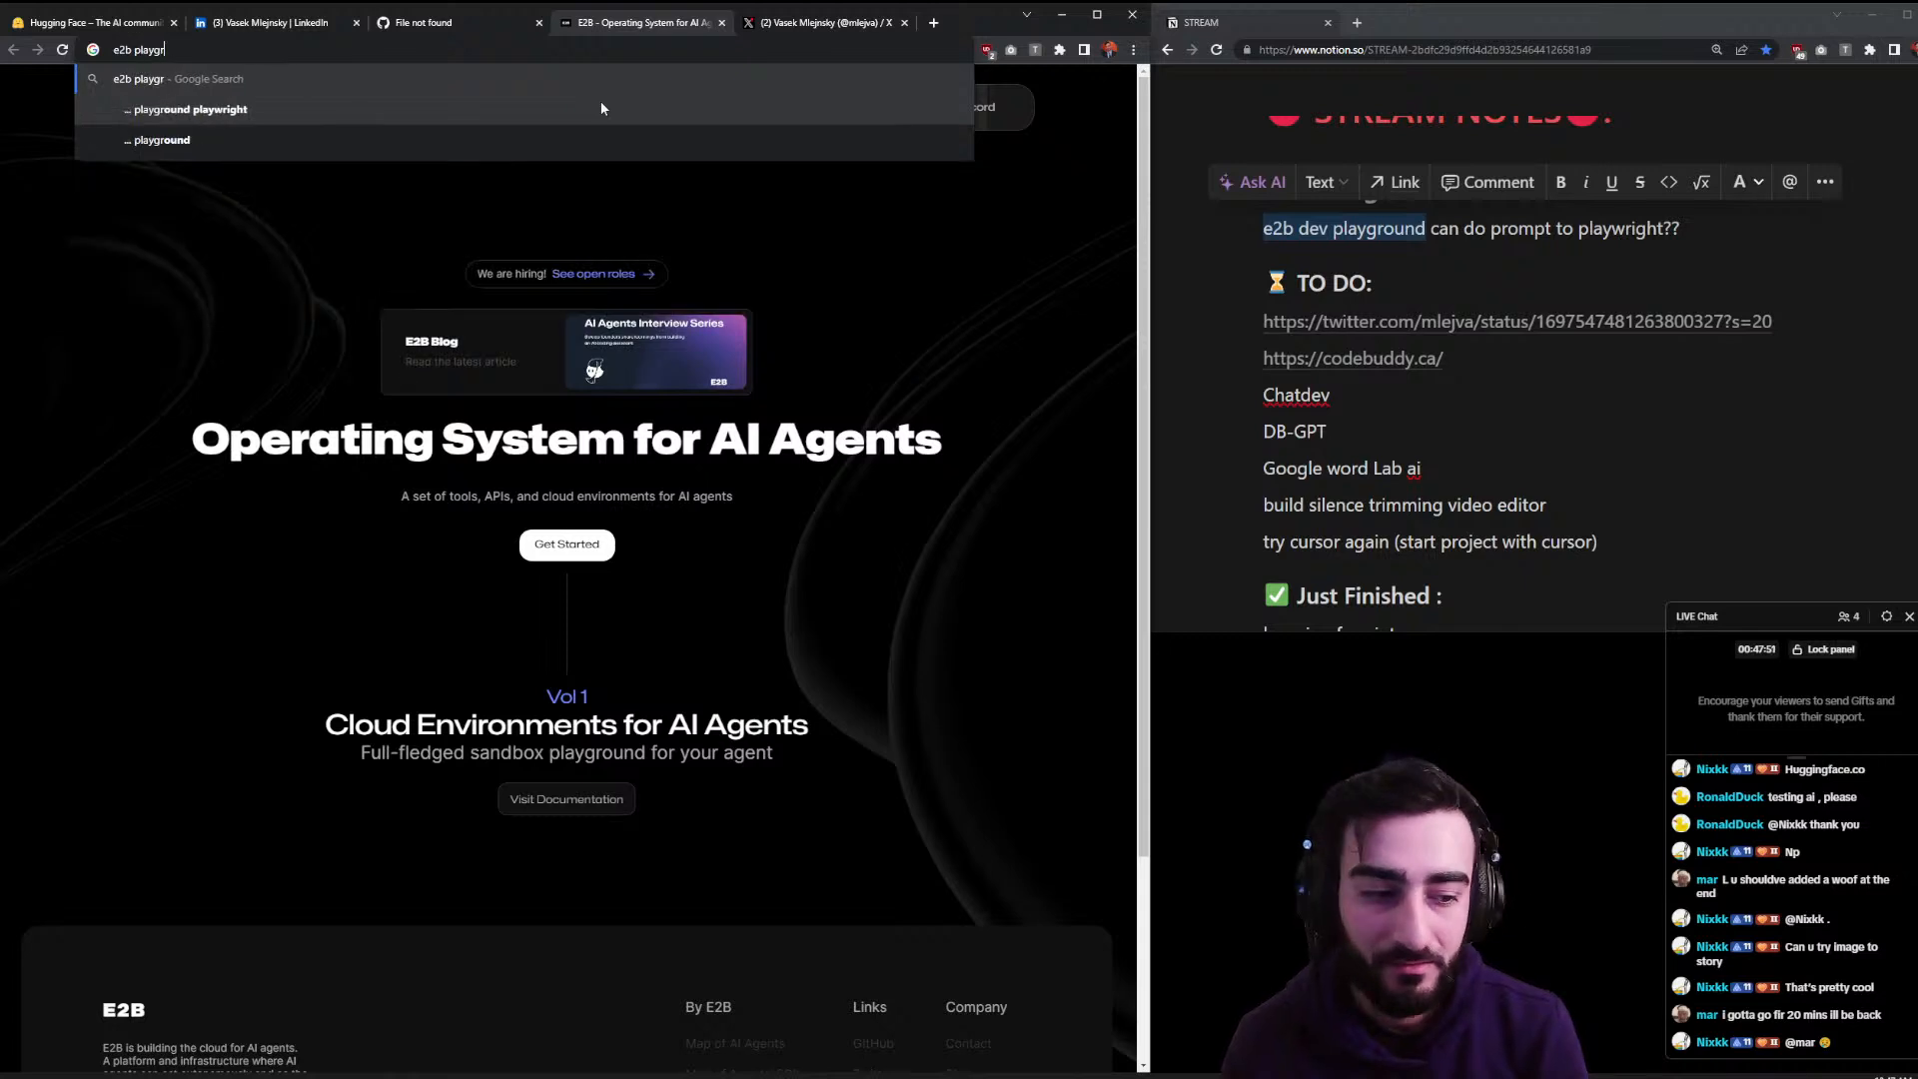
pyautogui.press('Return')
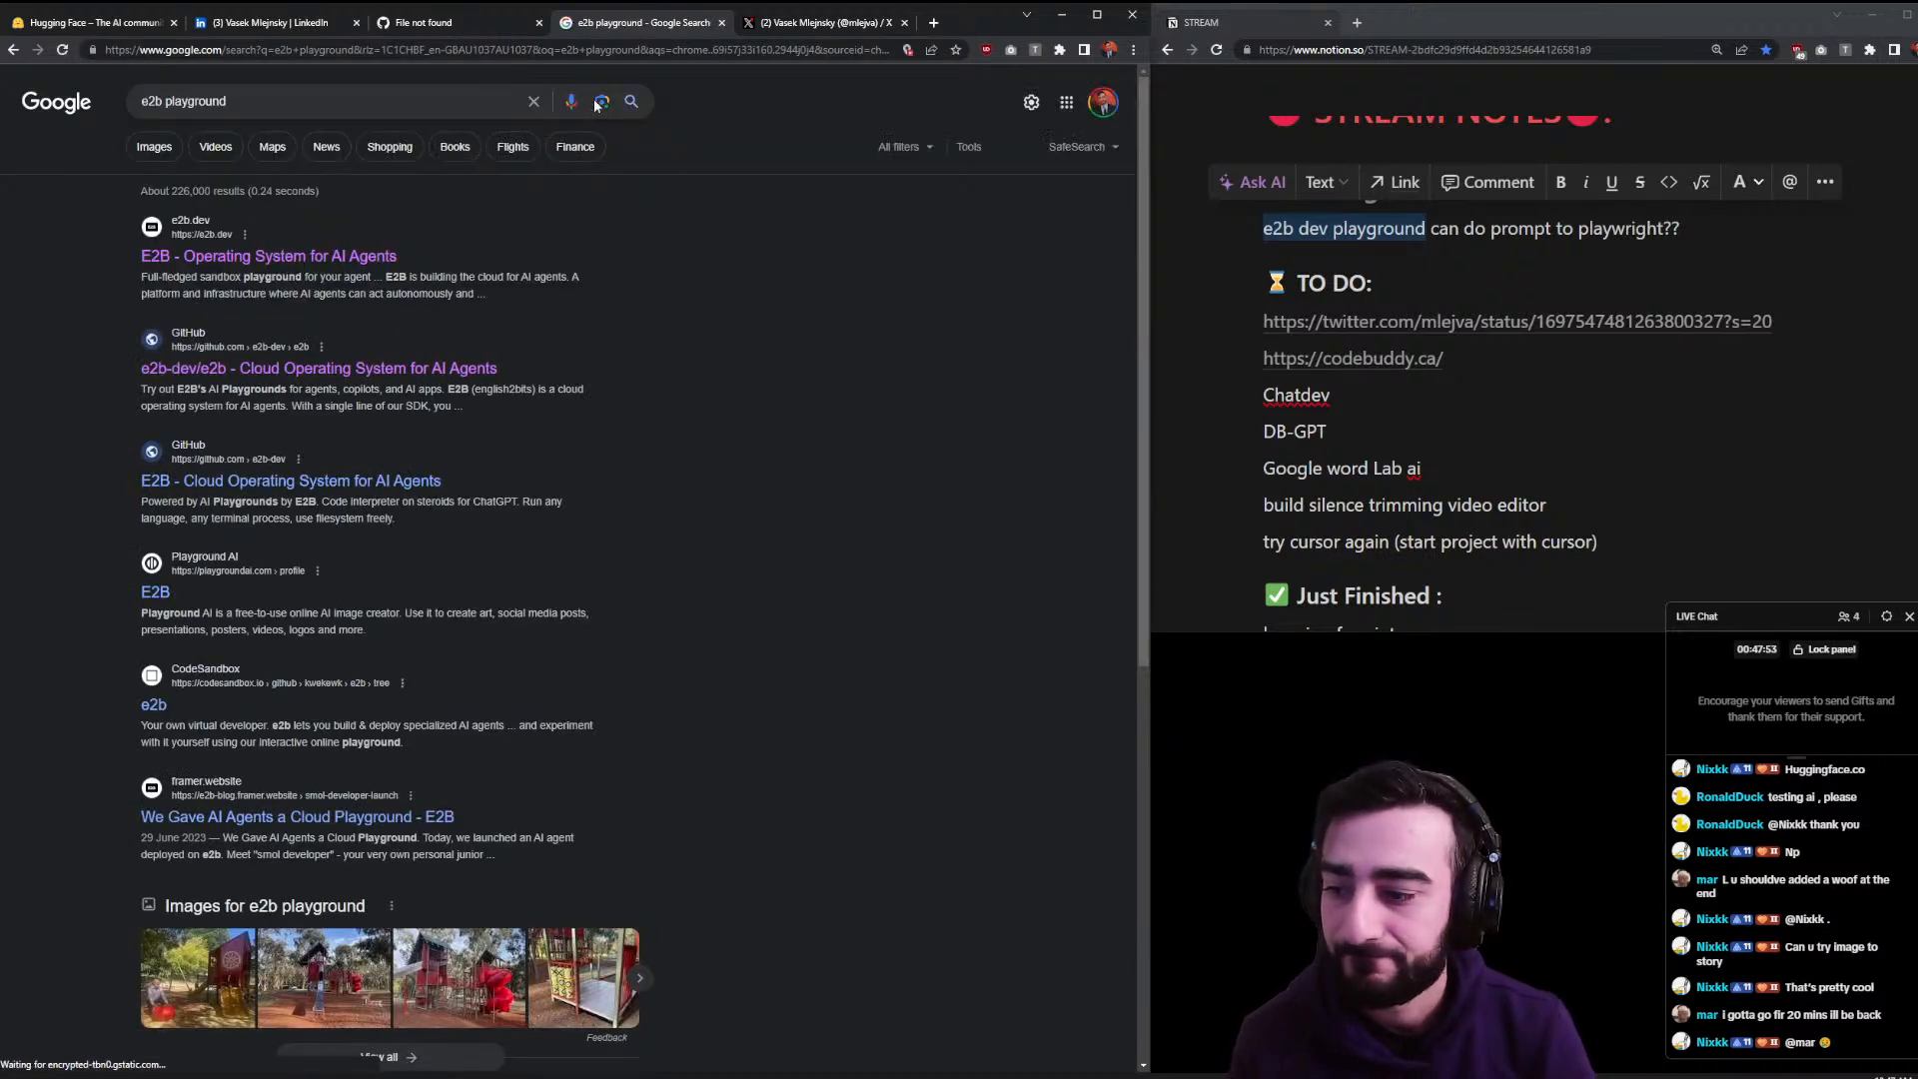
pyautogui.click(380, 262)
pyautogui.hotkey('alt', 'Left')
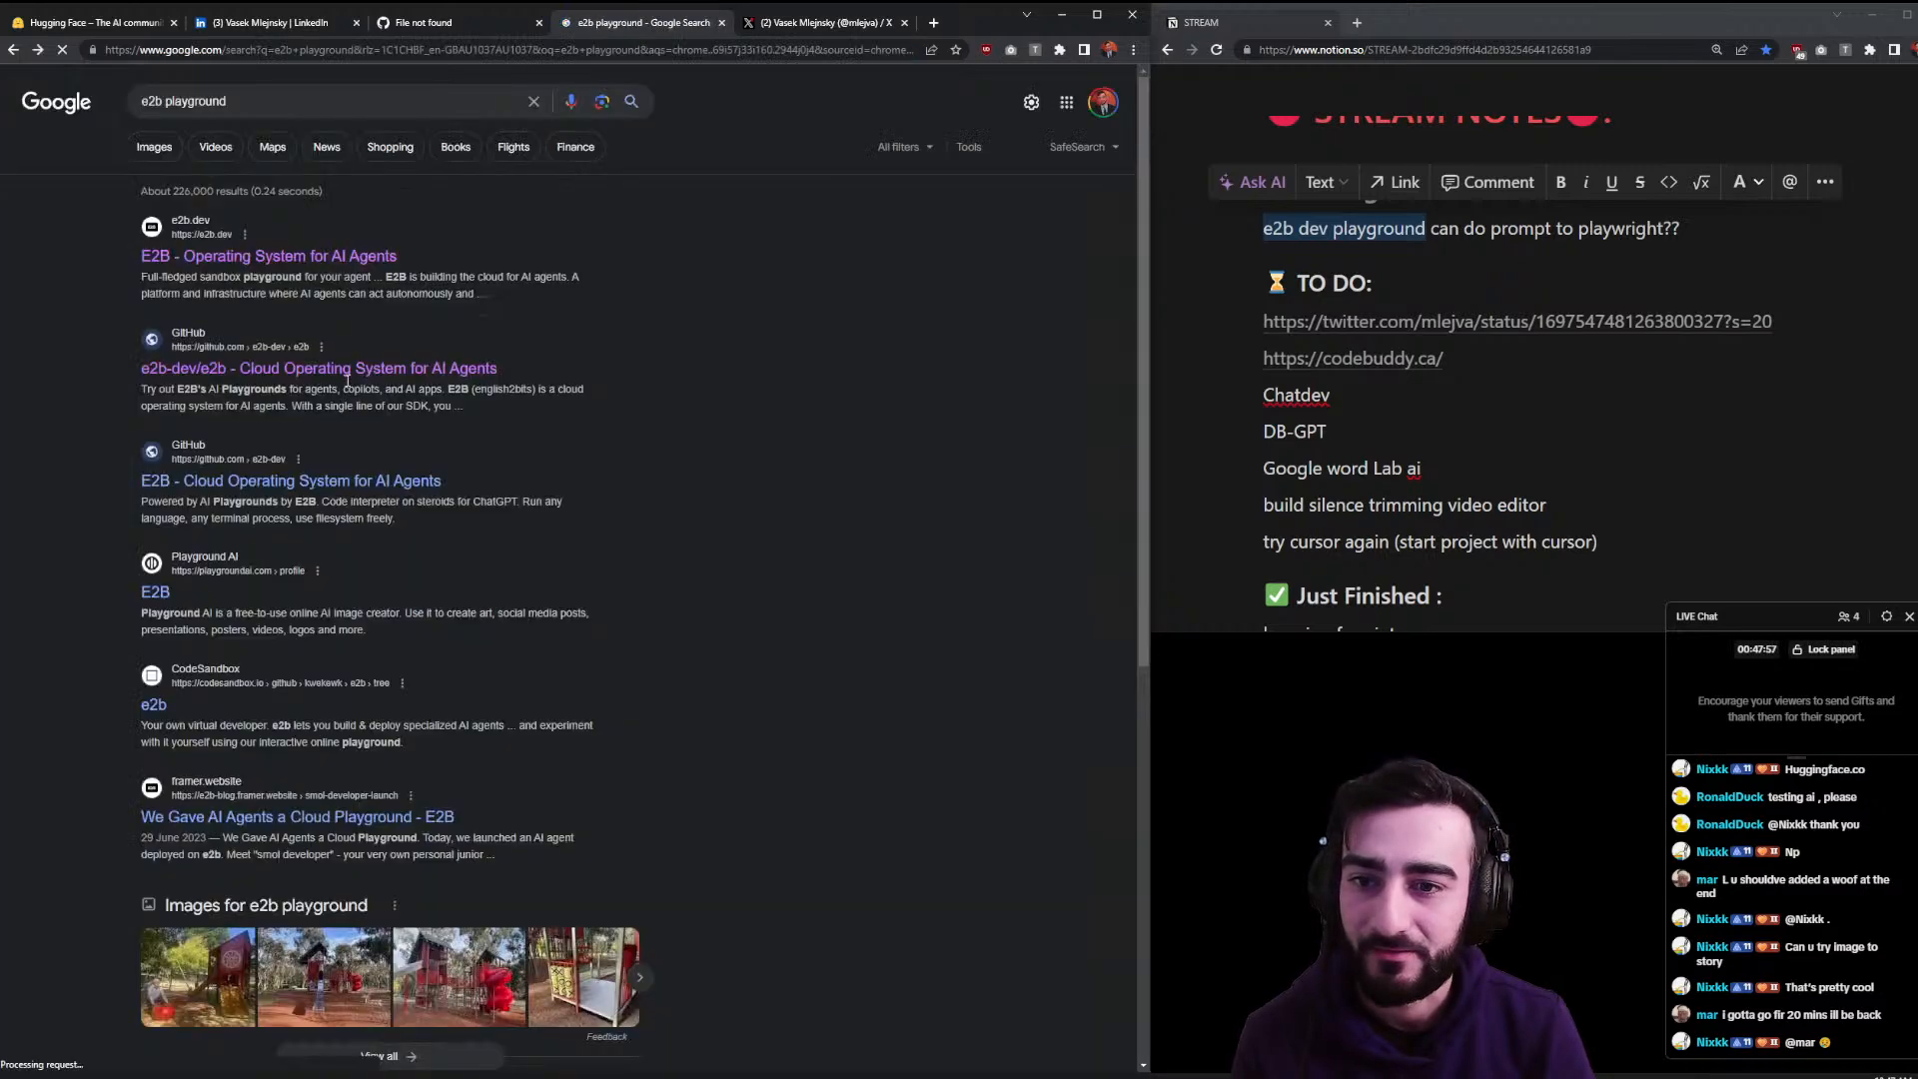
# - Open the e2b-dev/e2b GitHub result and follow its AI Playgrounds link to the docs
pyautogui.click(356, 370)
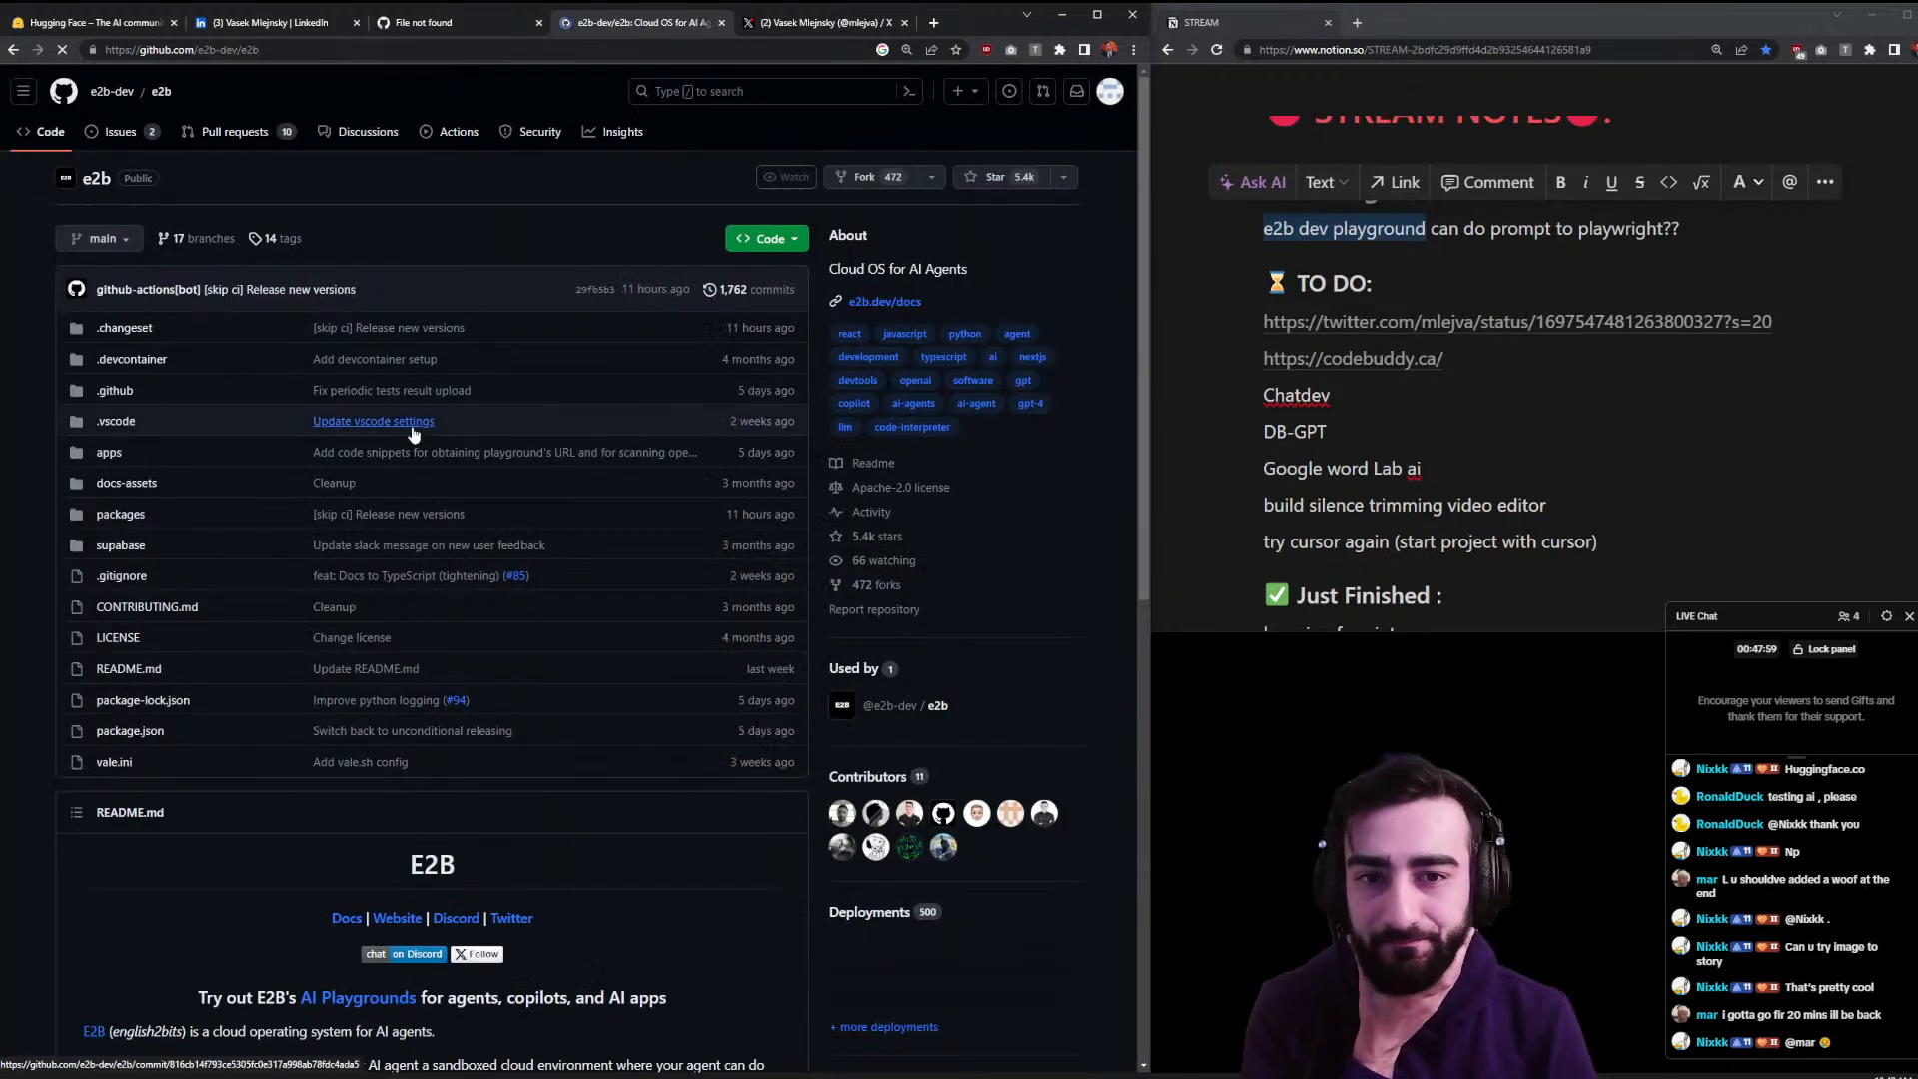
pyautogui.scroll(-9, 502, 585)
pyautogui.scroll(5, 501, 571)
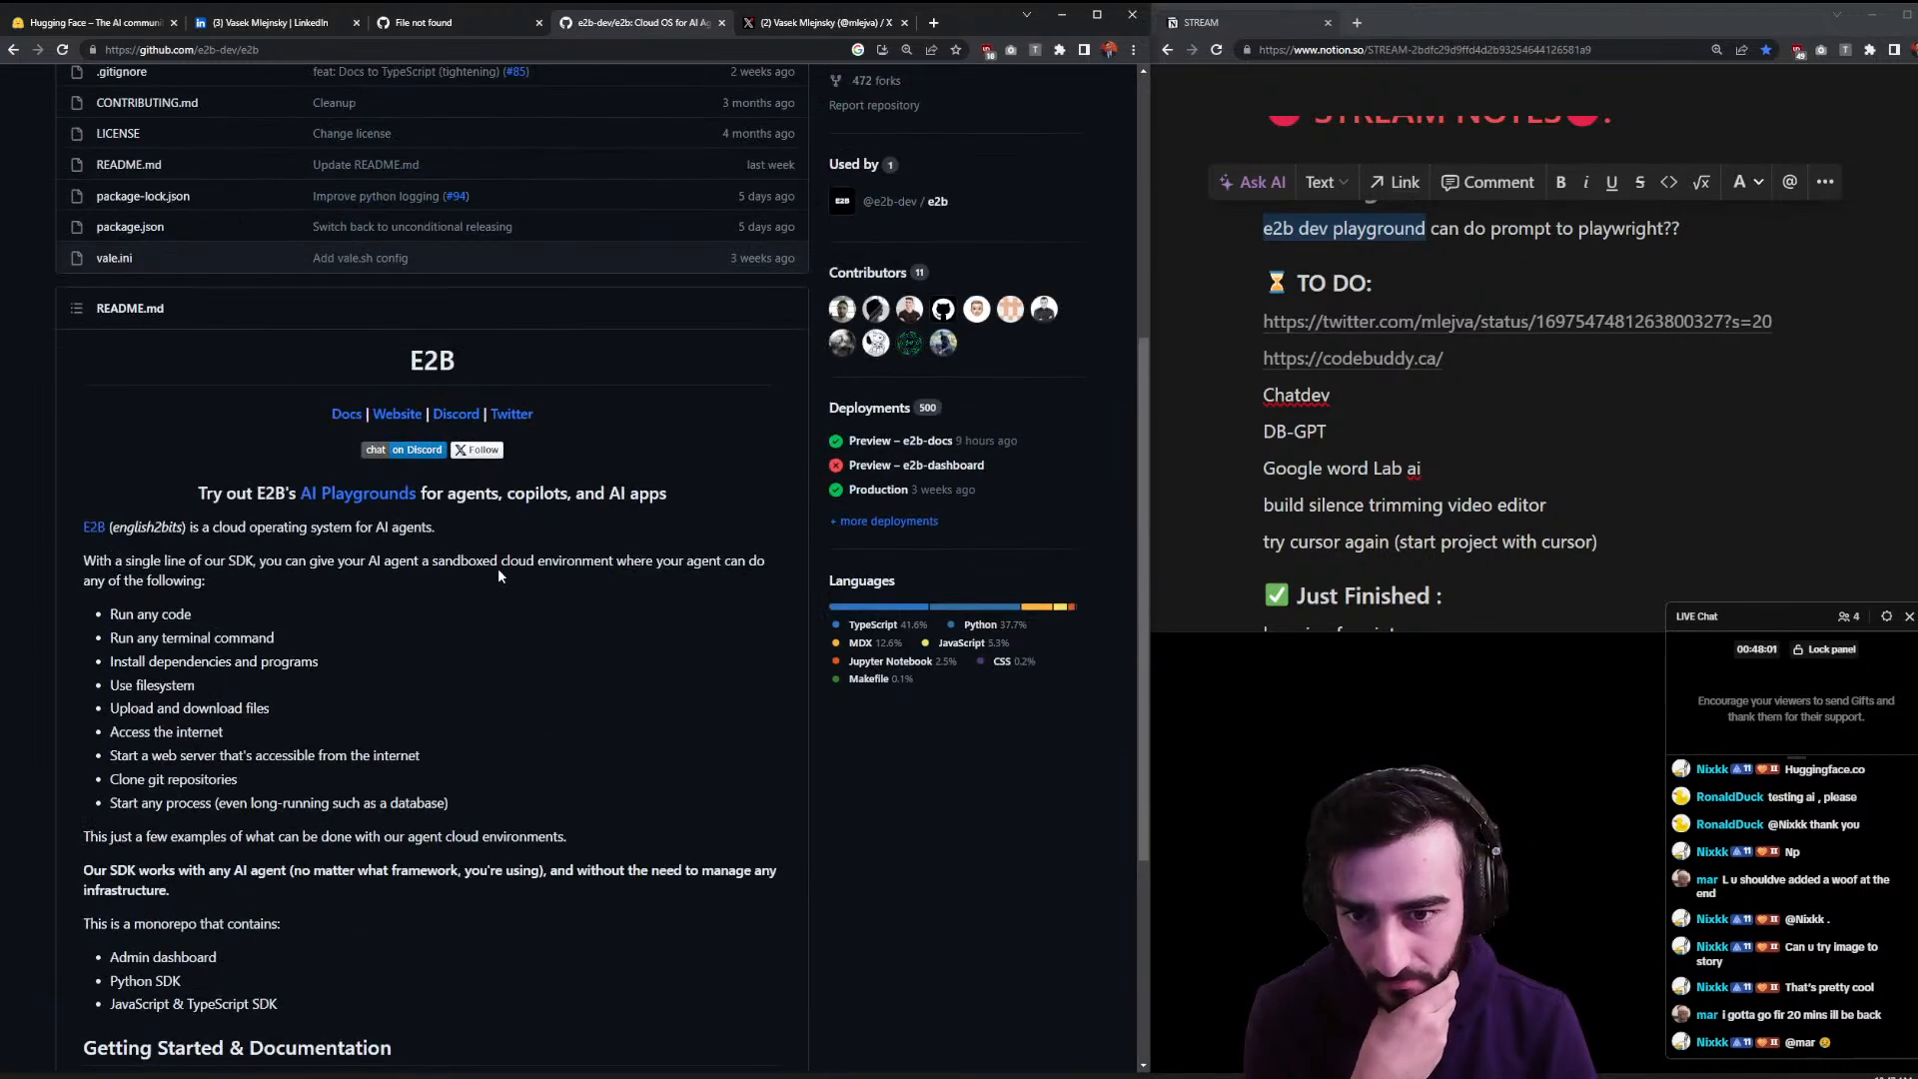
pyautogui.scroll(5, 498, 567)
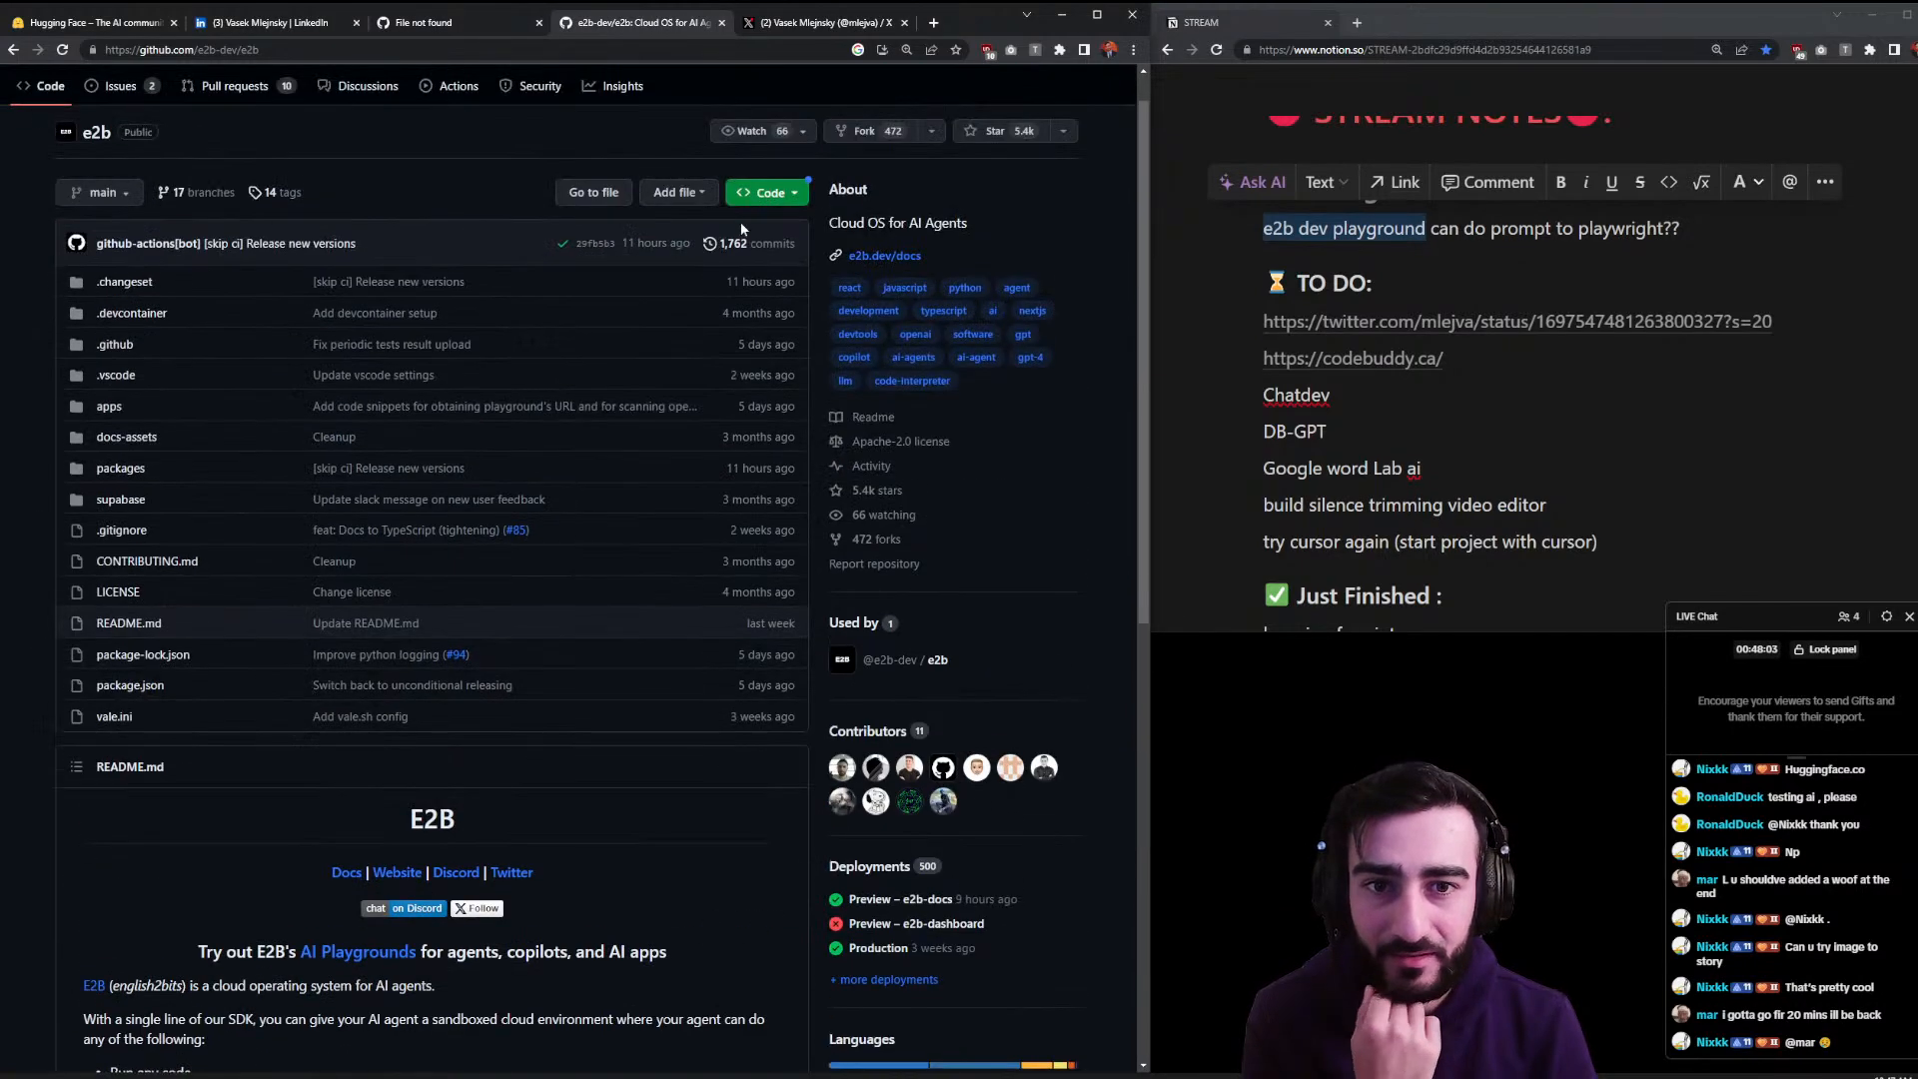
pyautogui.click(376, 951)
pyautogui.click(462, 617)
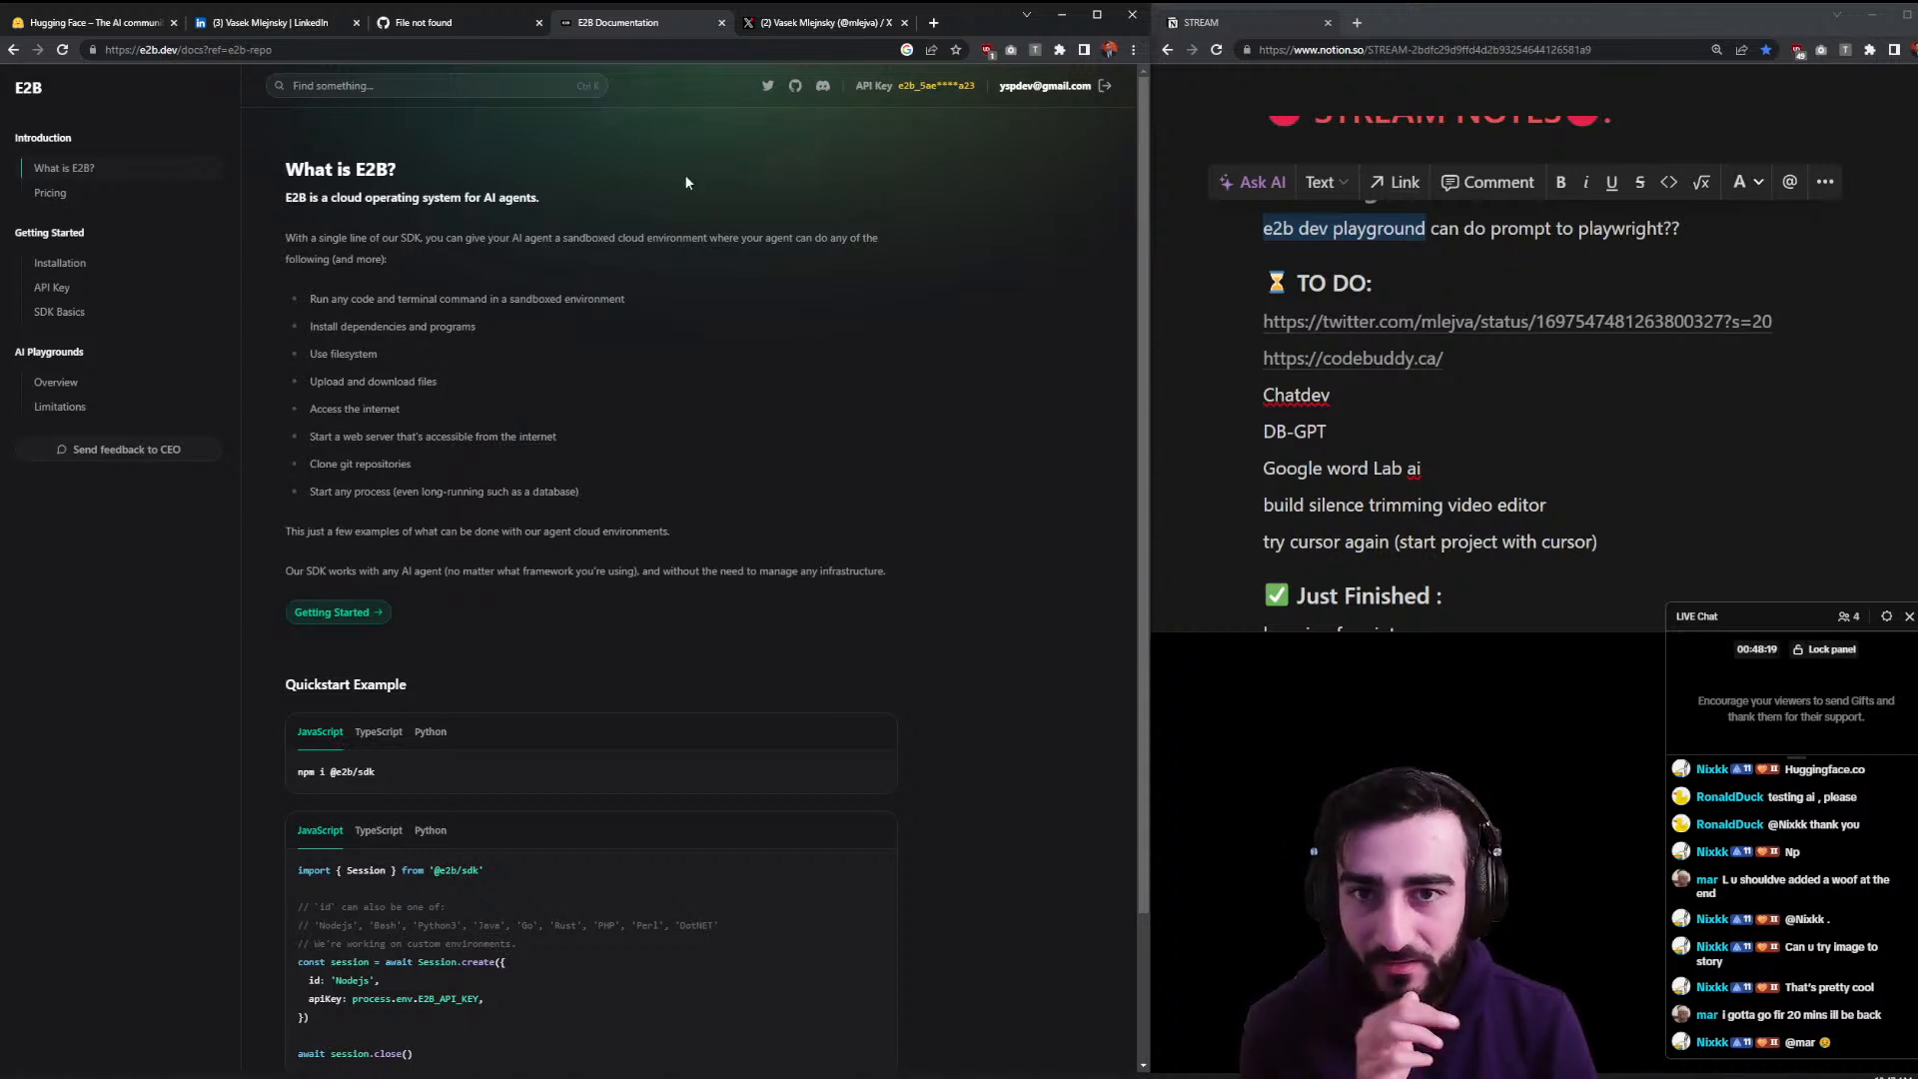
pyautogui.click(933, 22)
pyautogui.write('cha')
pyautogui.press('Return')
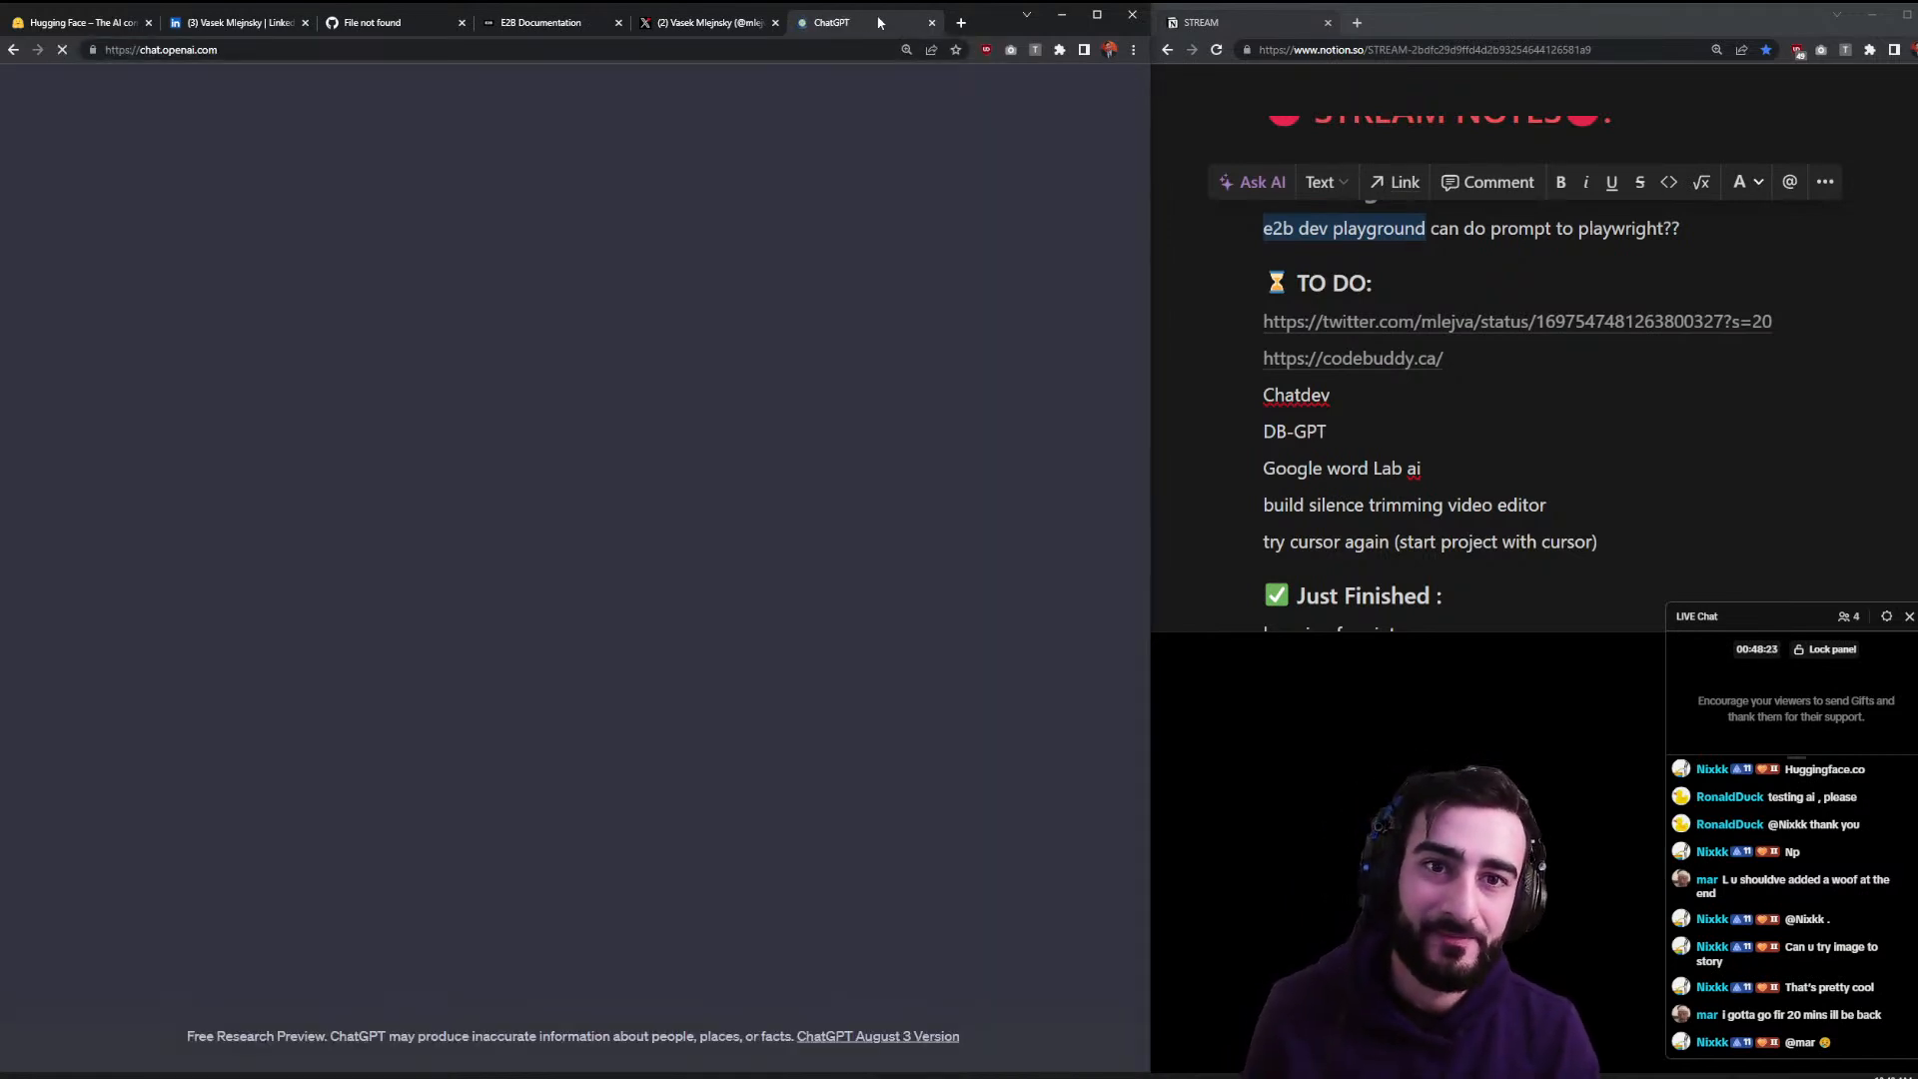
pyautogui.click(29, 97)
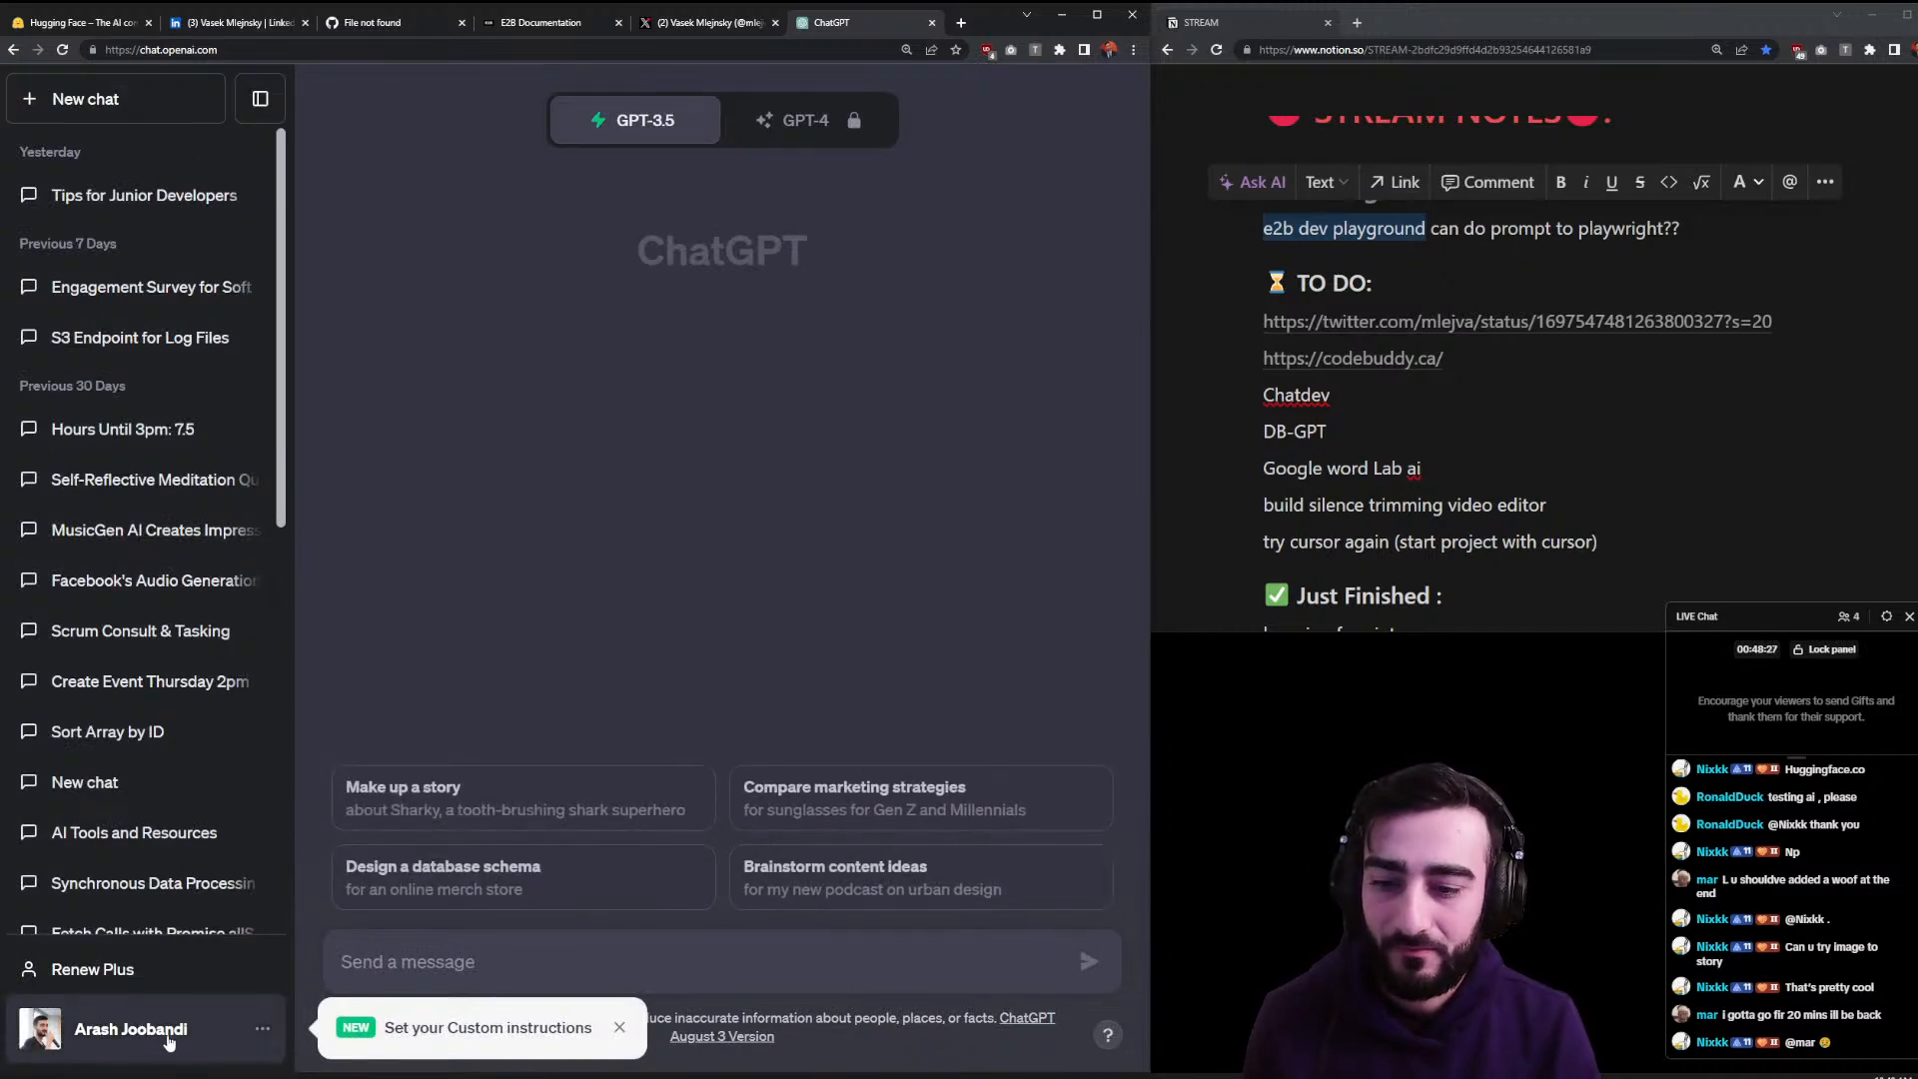
pyautogui.click(158, 974)
pyautogui.click(772, 468)
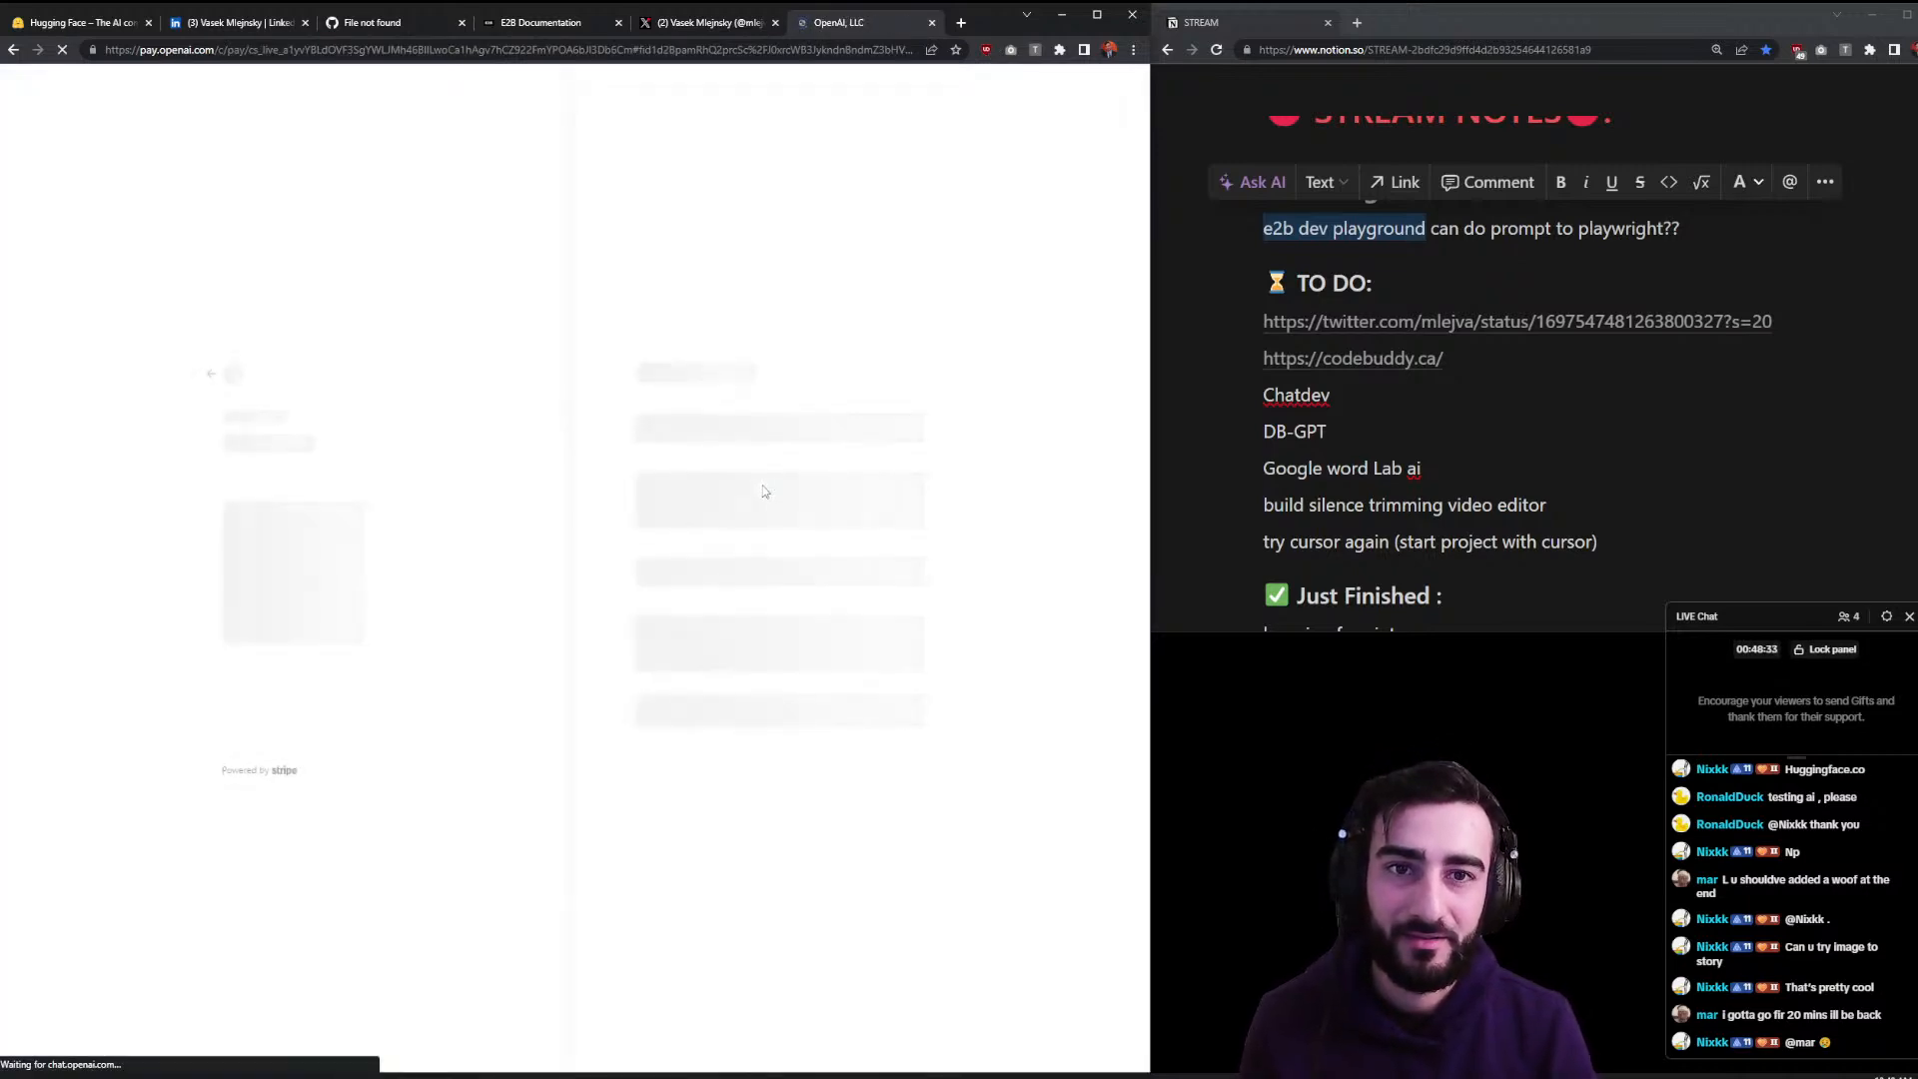
pyautogui.hotkey('ctrl', 'w')
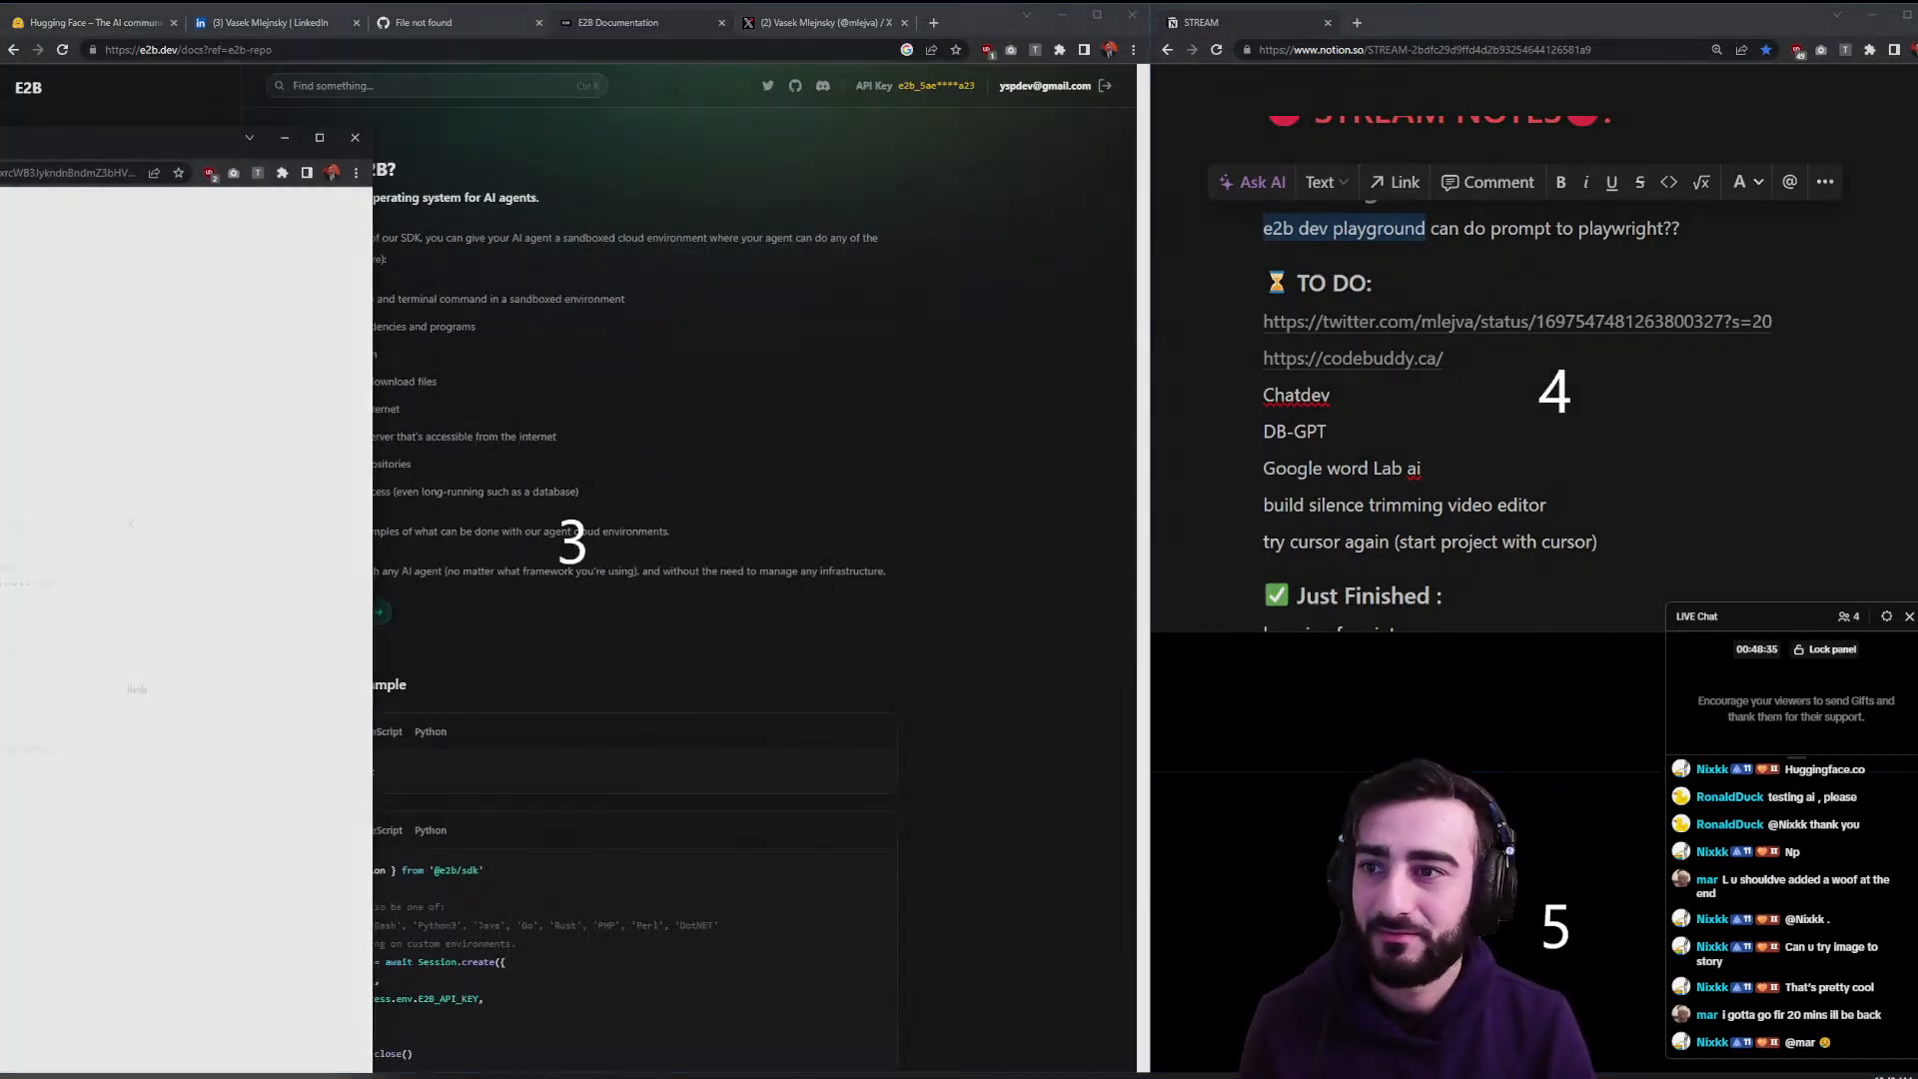
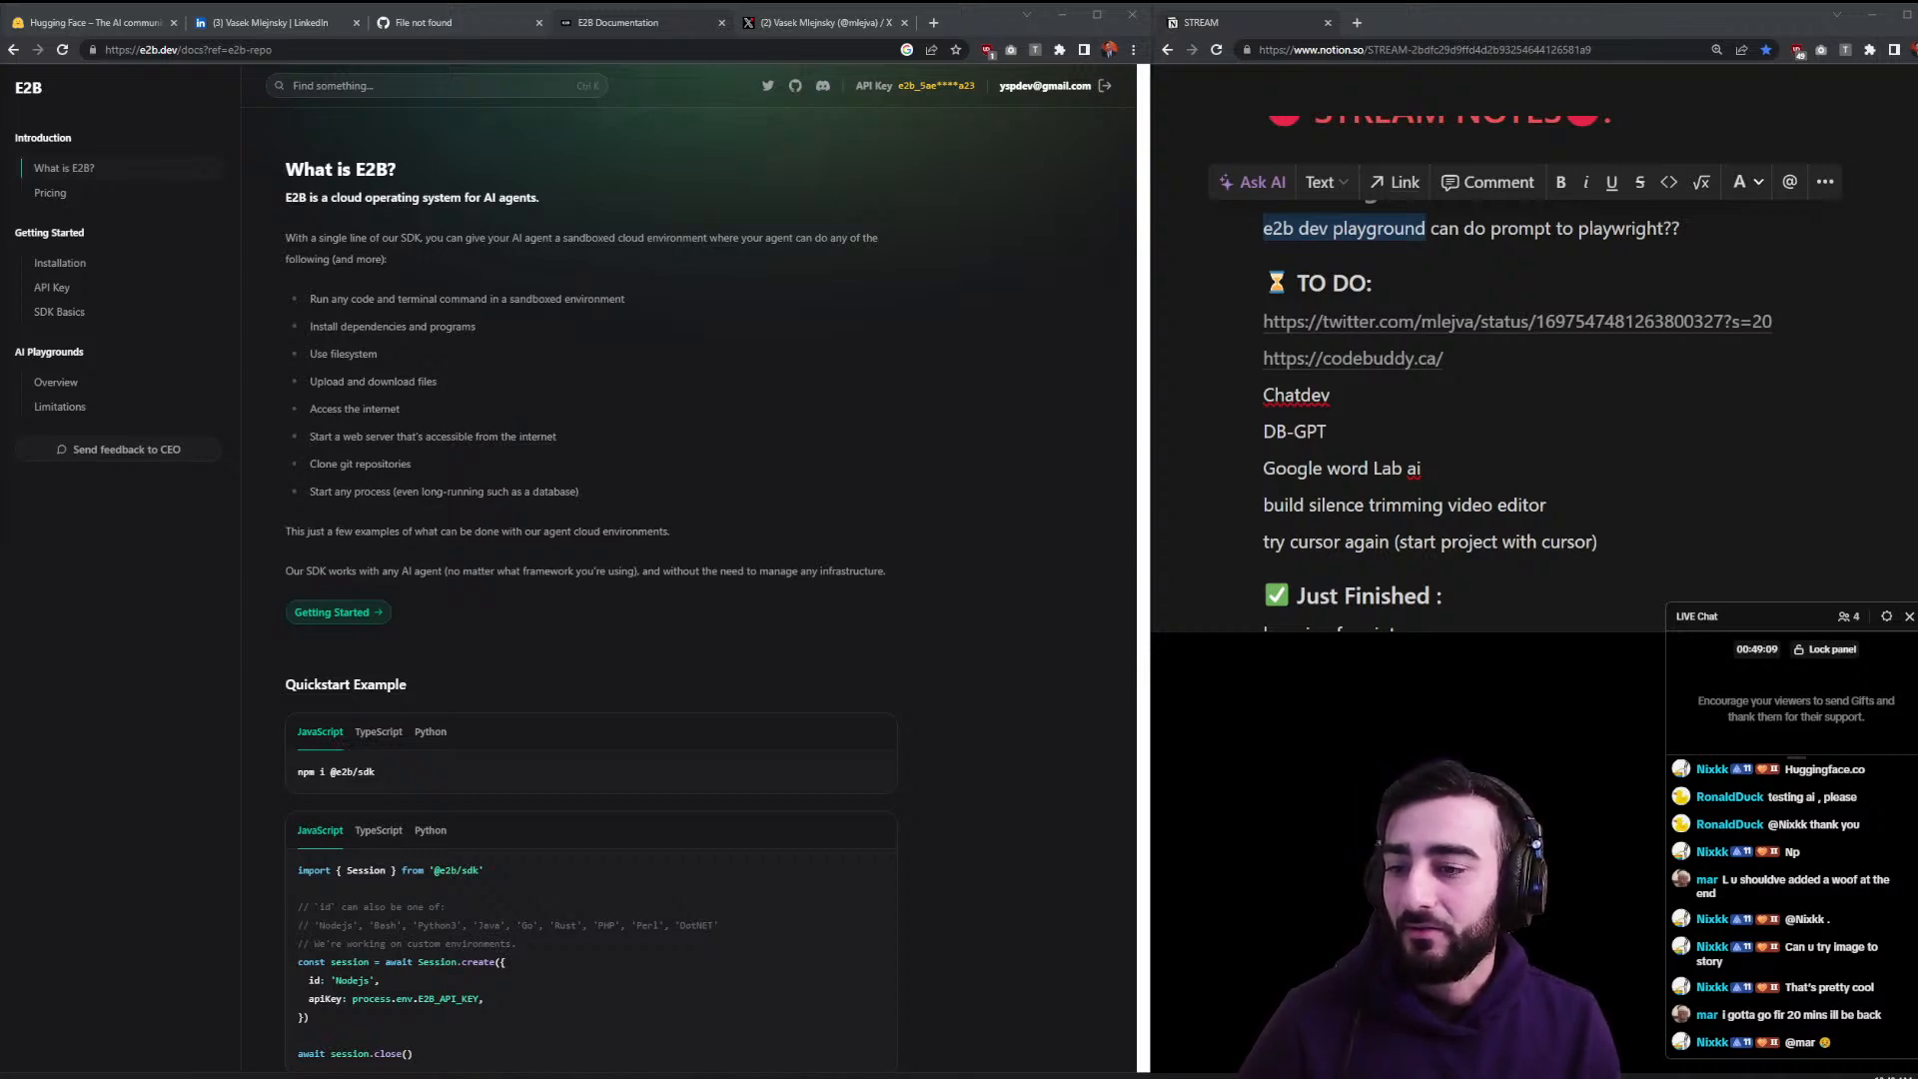
# - Bring in the ChatGPT tab and start a new GPT-4 chat in Plugins mode
pyautogui.moveTo(0, 18); pyautogui.dragTo(742, 17)
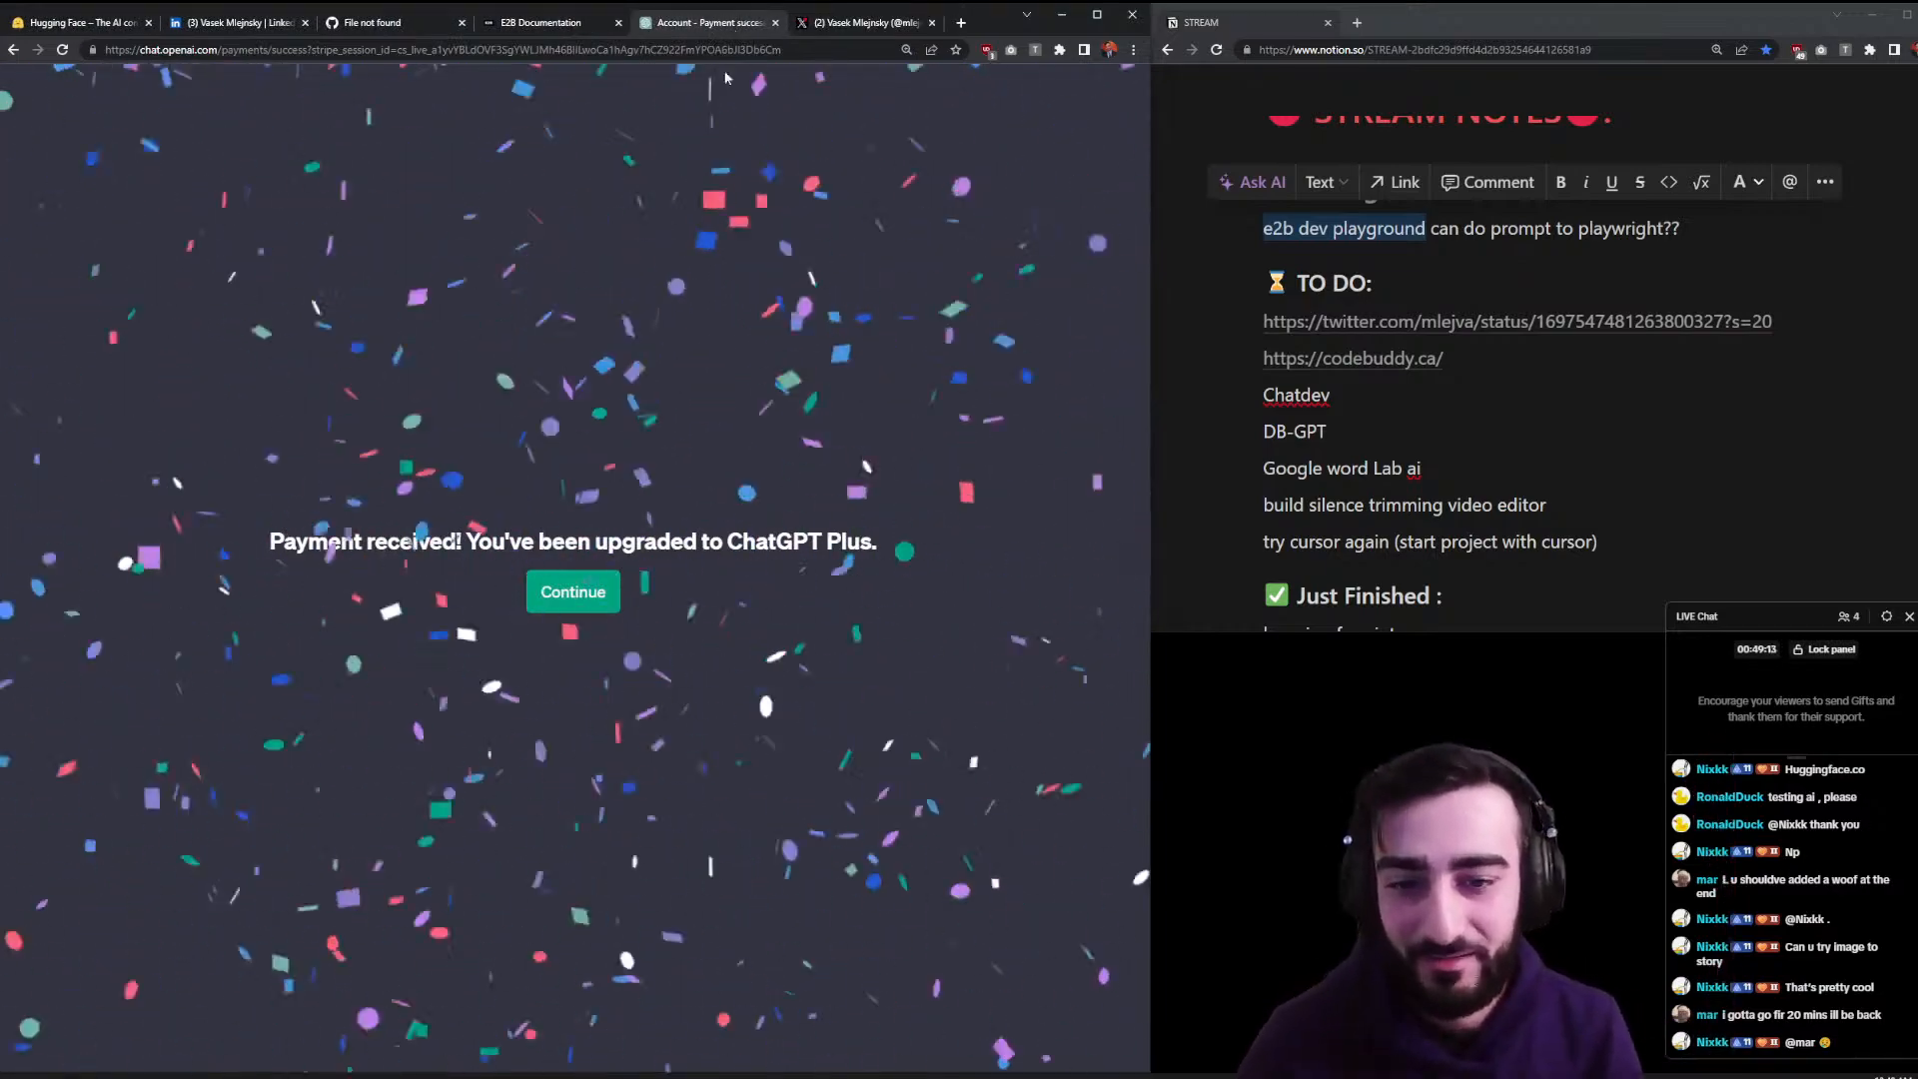
pyautogui.click(574, 594)
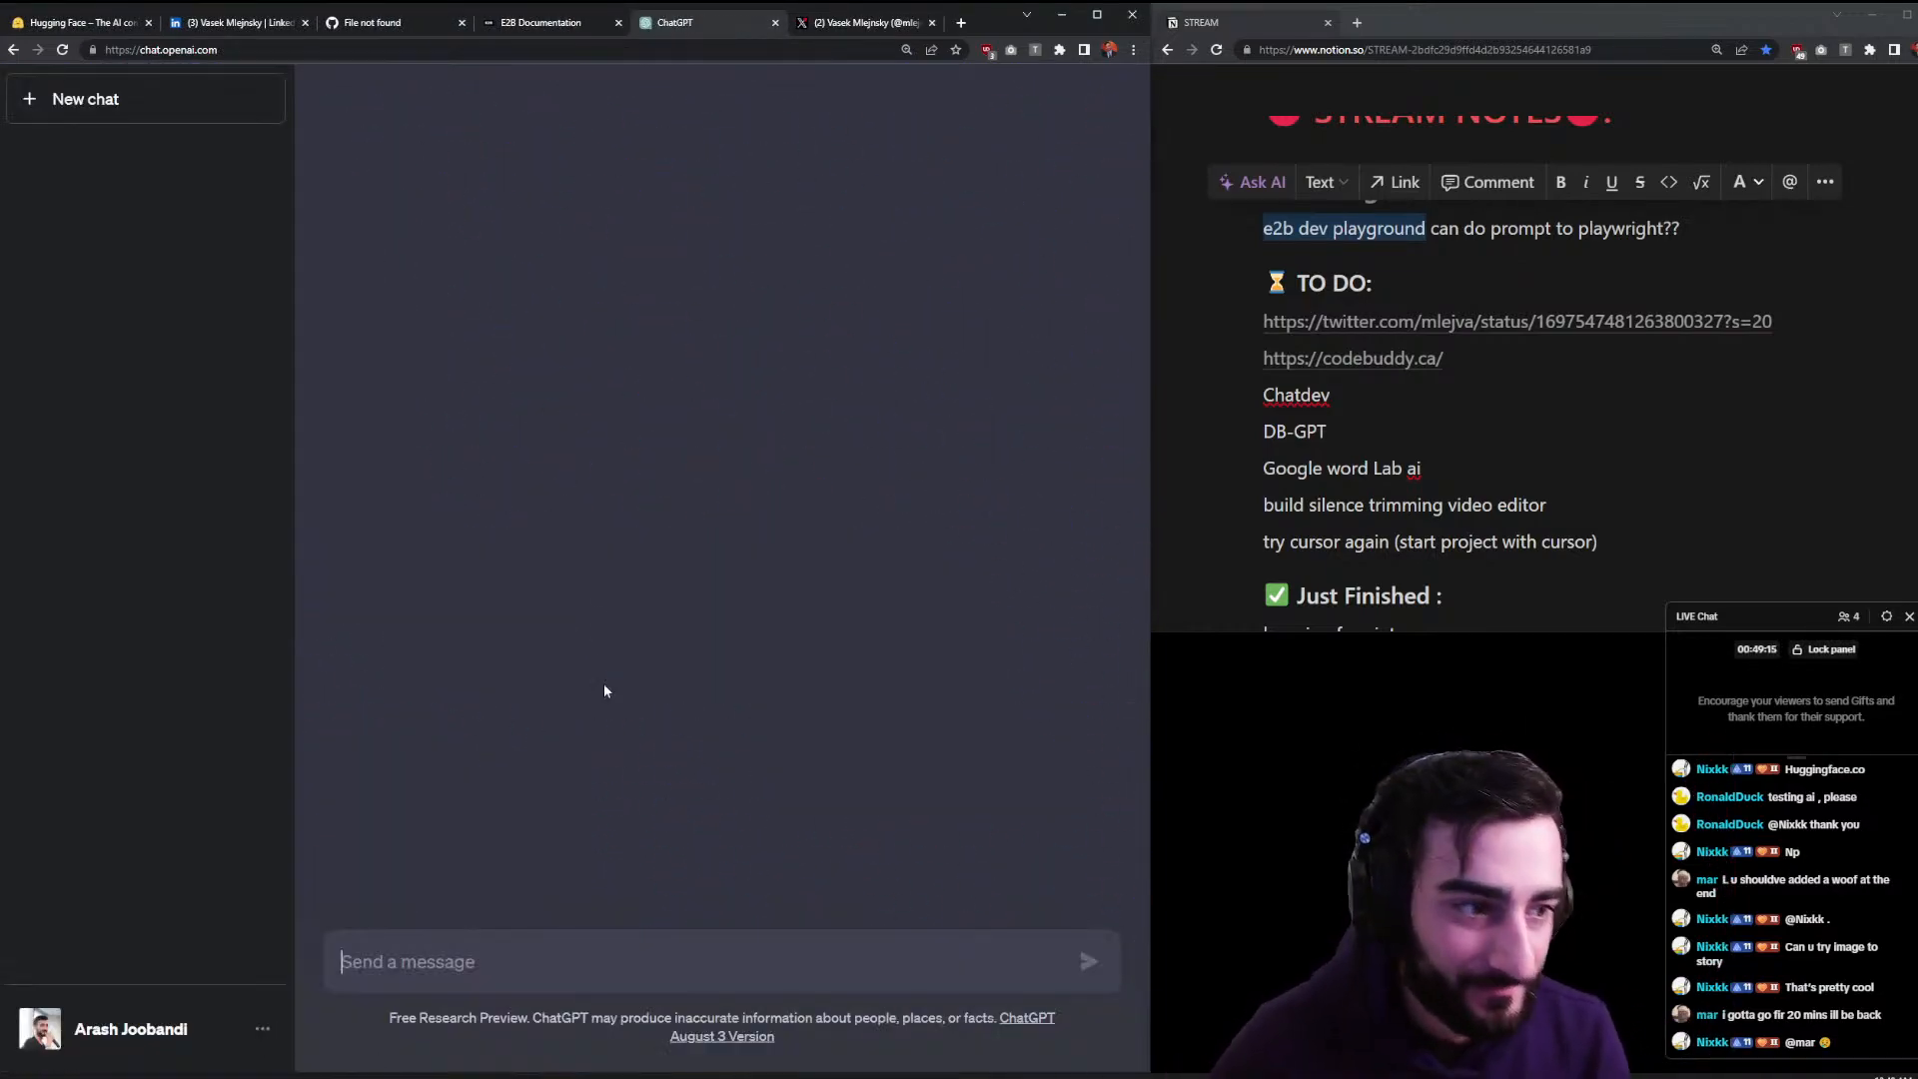
pyautogui.click(806, 120)
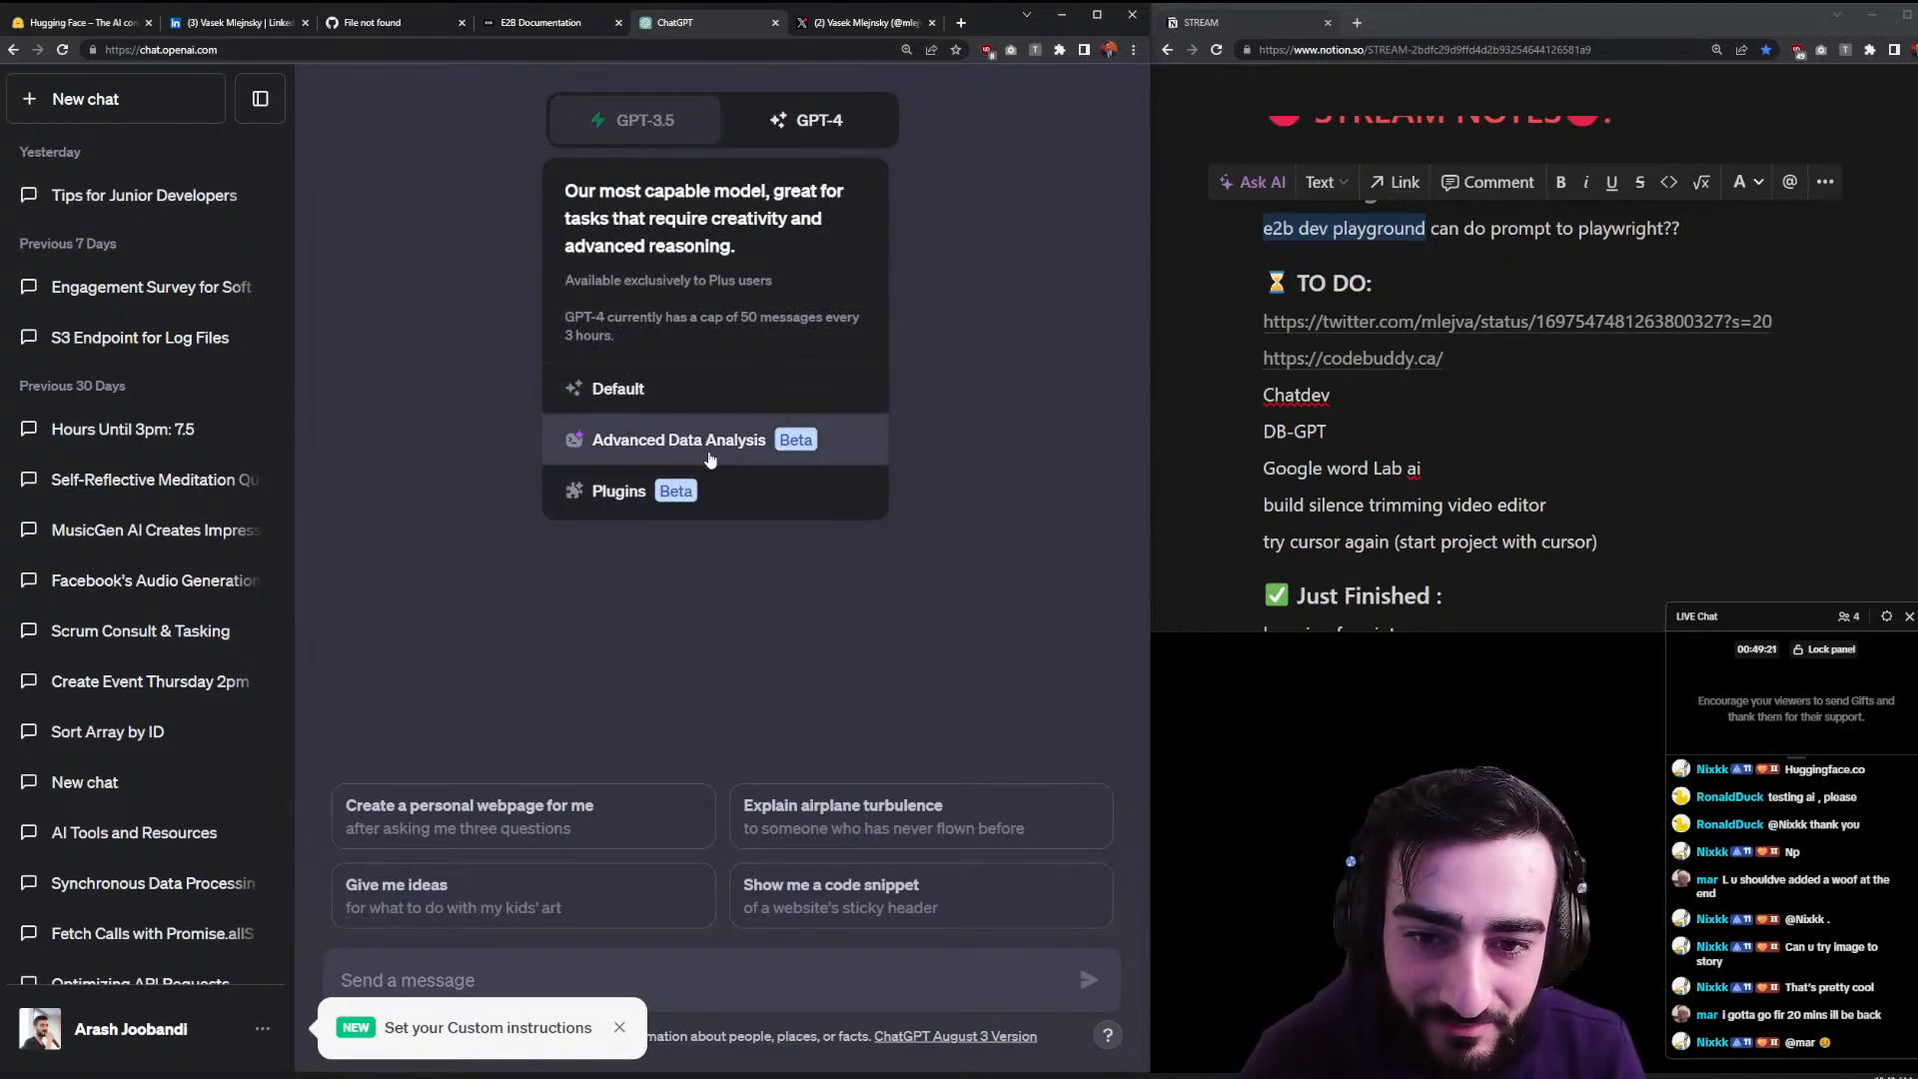
pyautogui.click(699, 389)
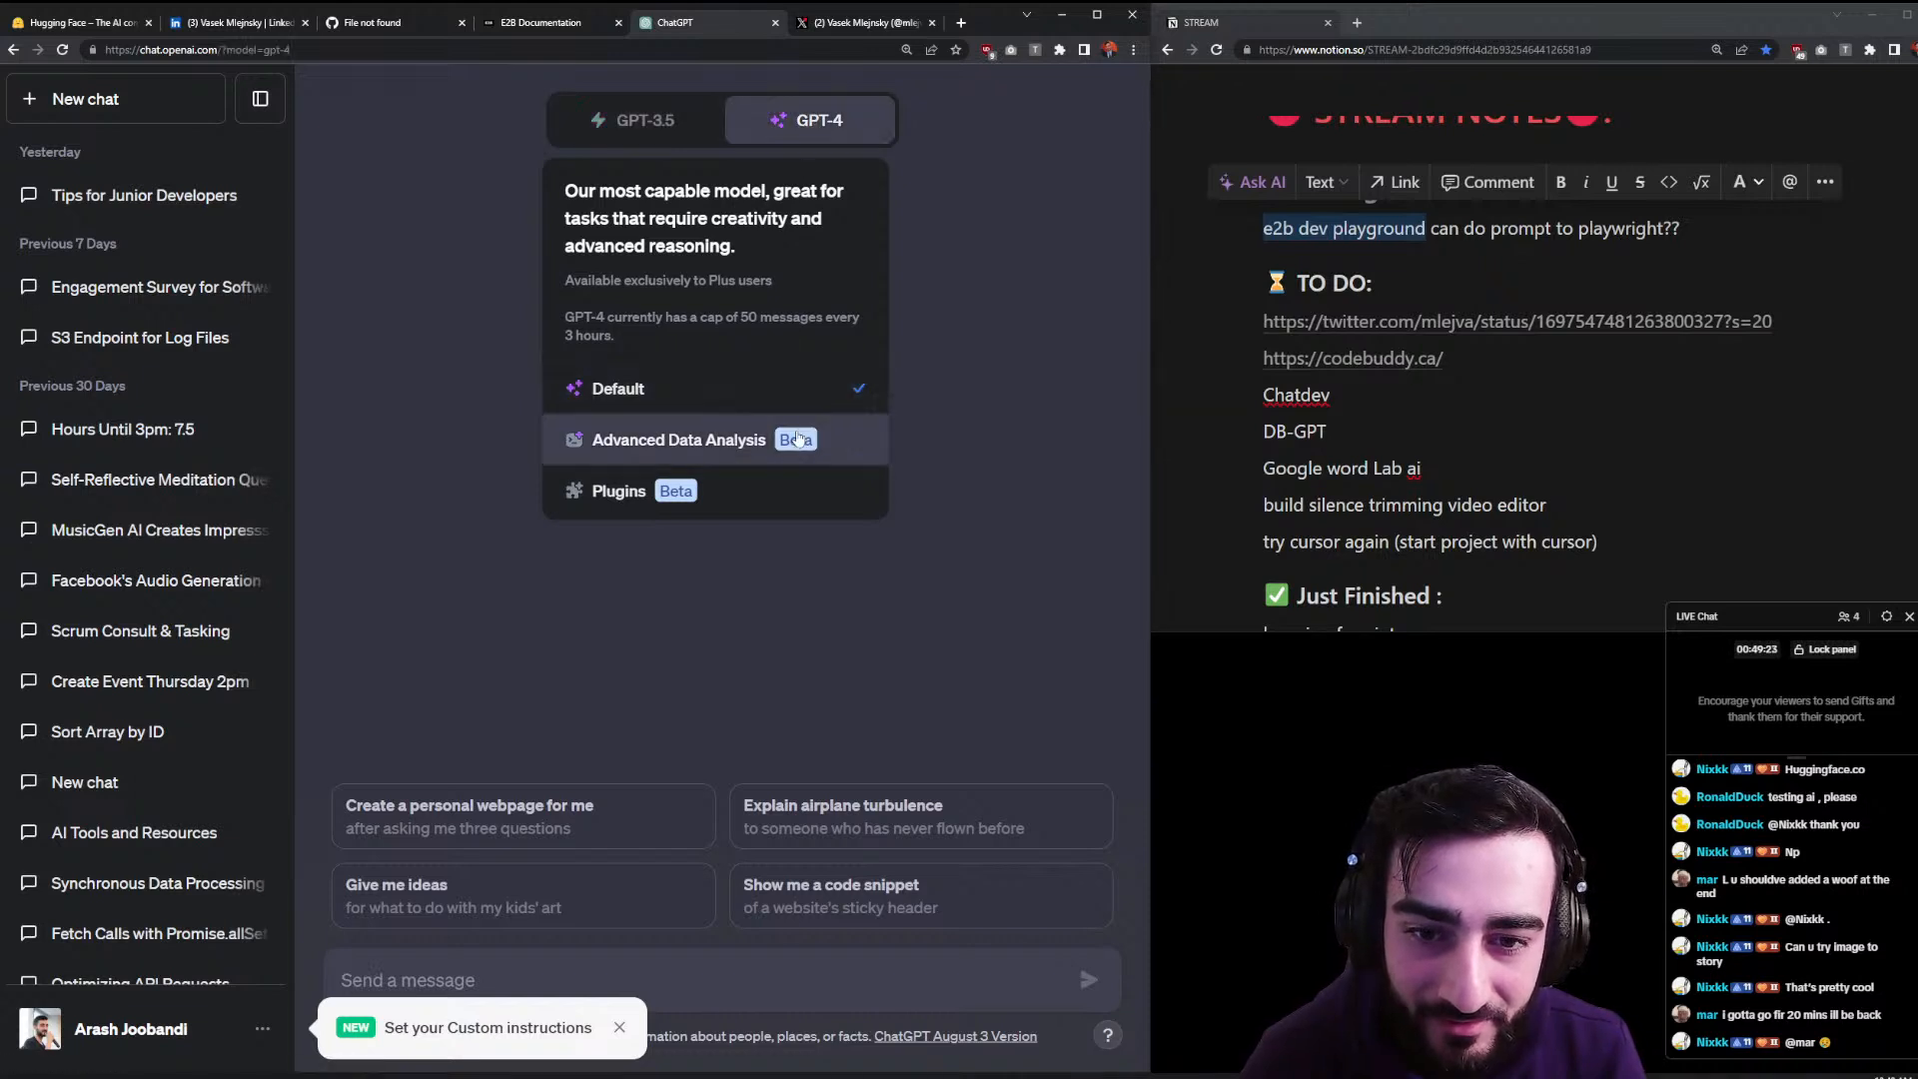
pyautogui.moveTo(806, 122)
pyautogui.click(685, 490)
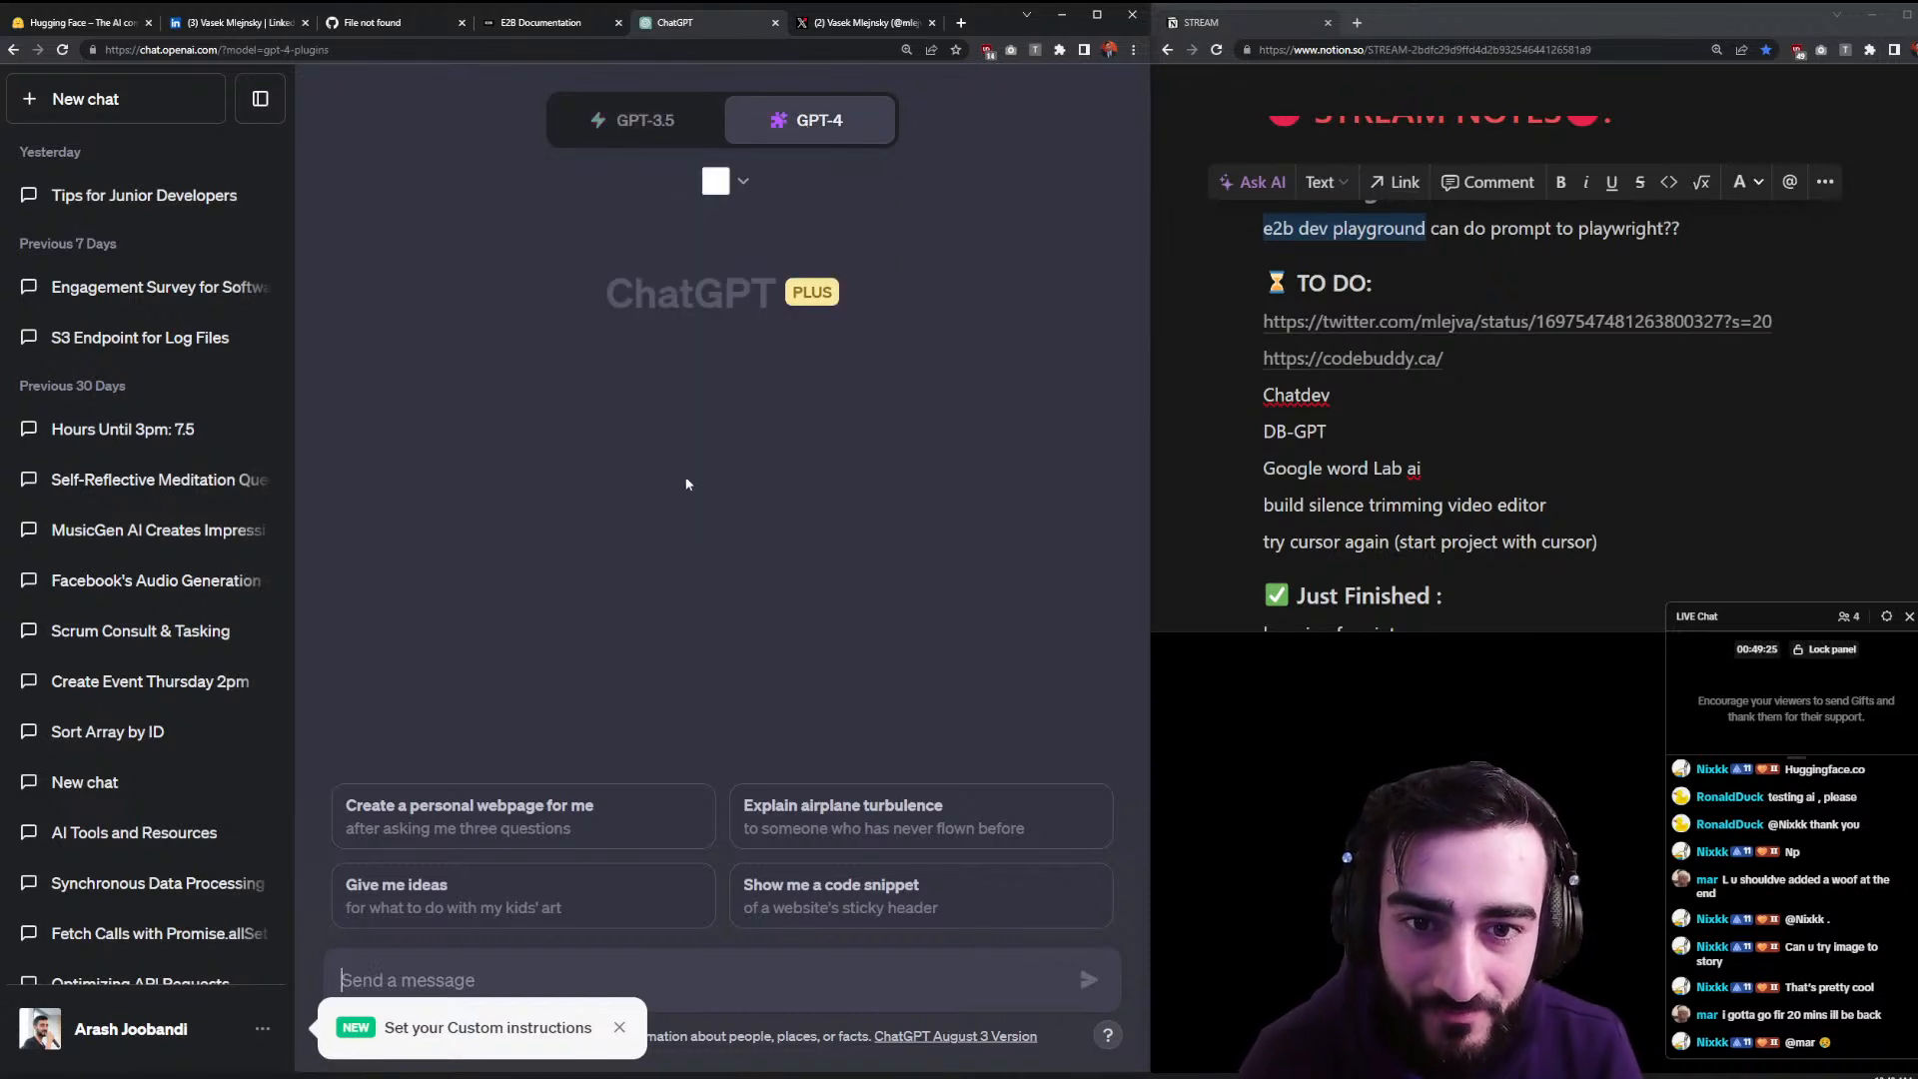
# - Disable the ScholarAI plugin and open the Plugin store search box
pyautogui.click(613, 1033)
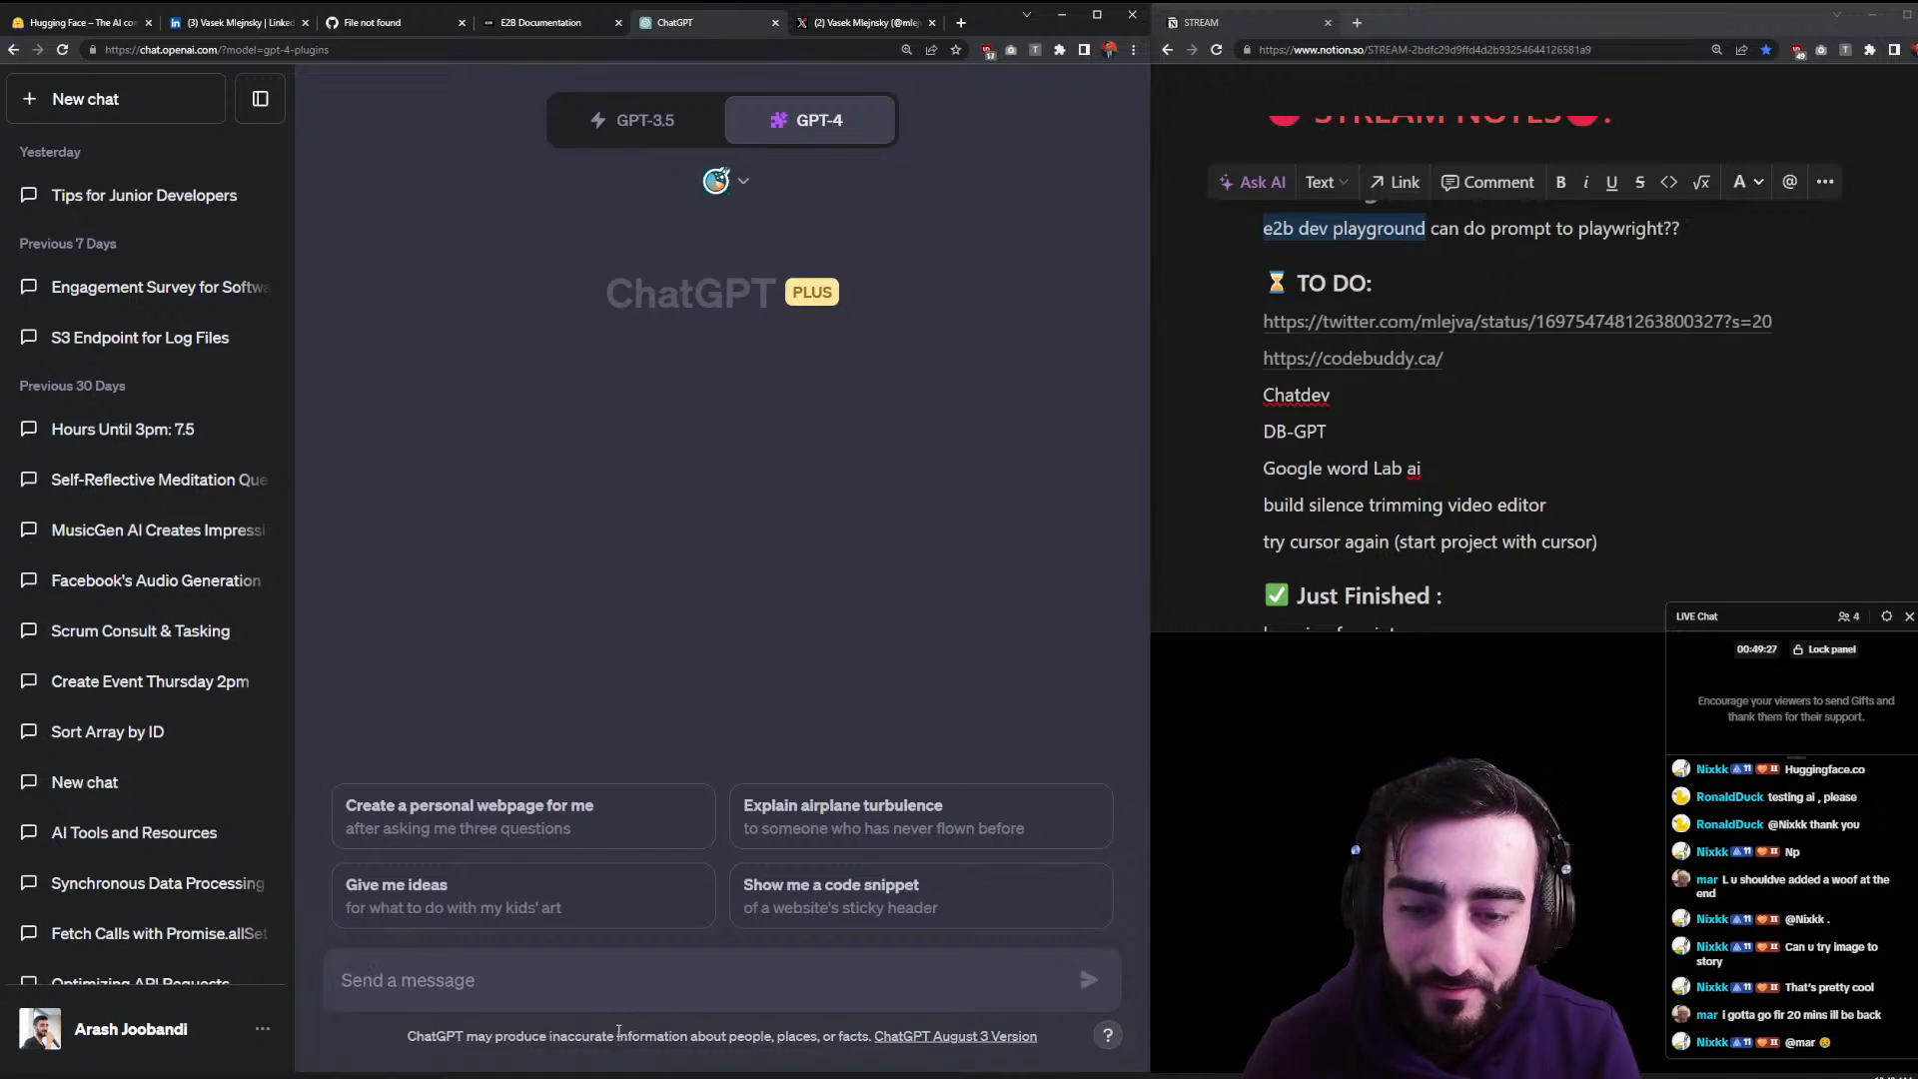
pyautogui.click(740, 183)
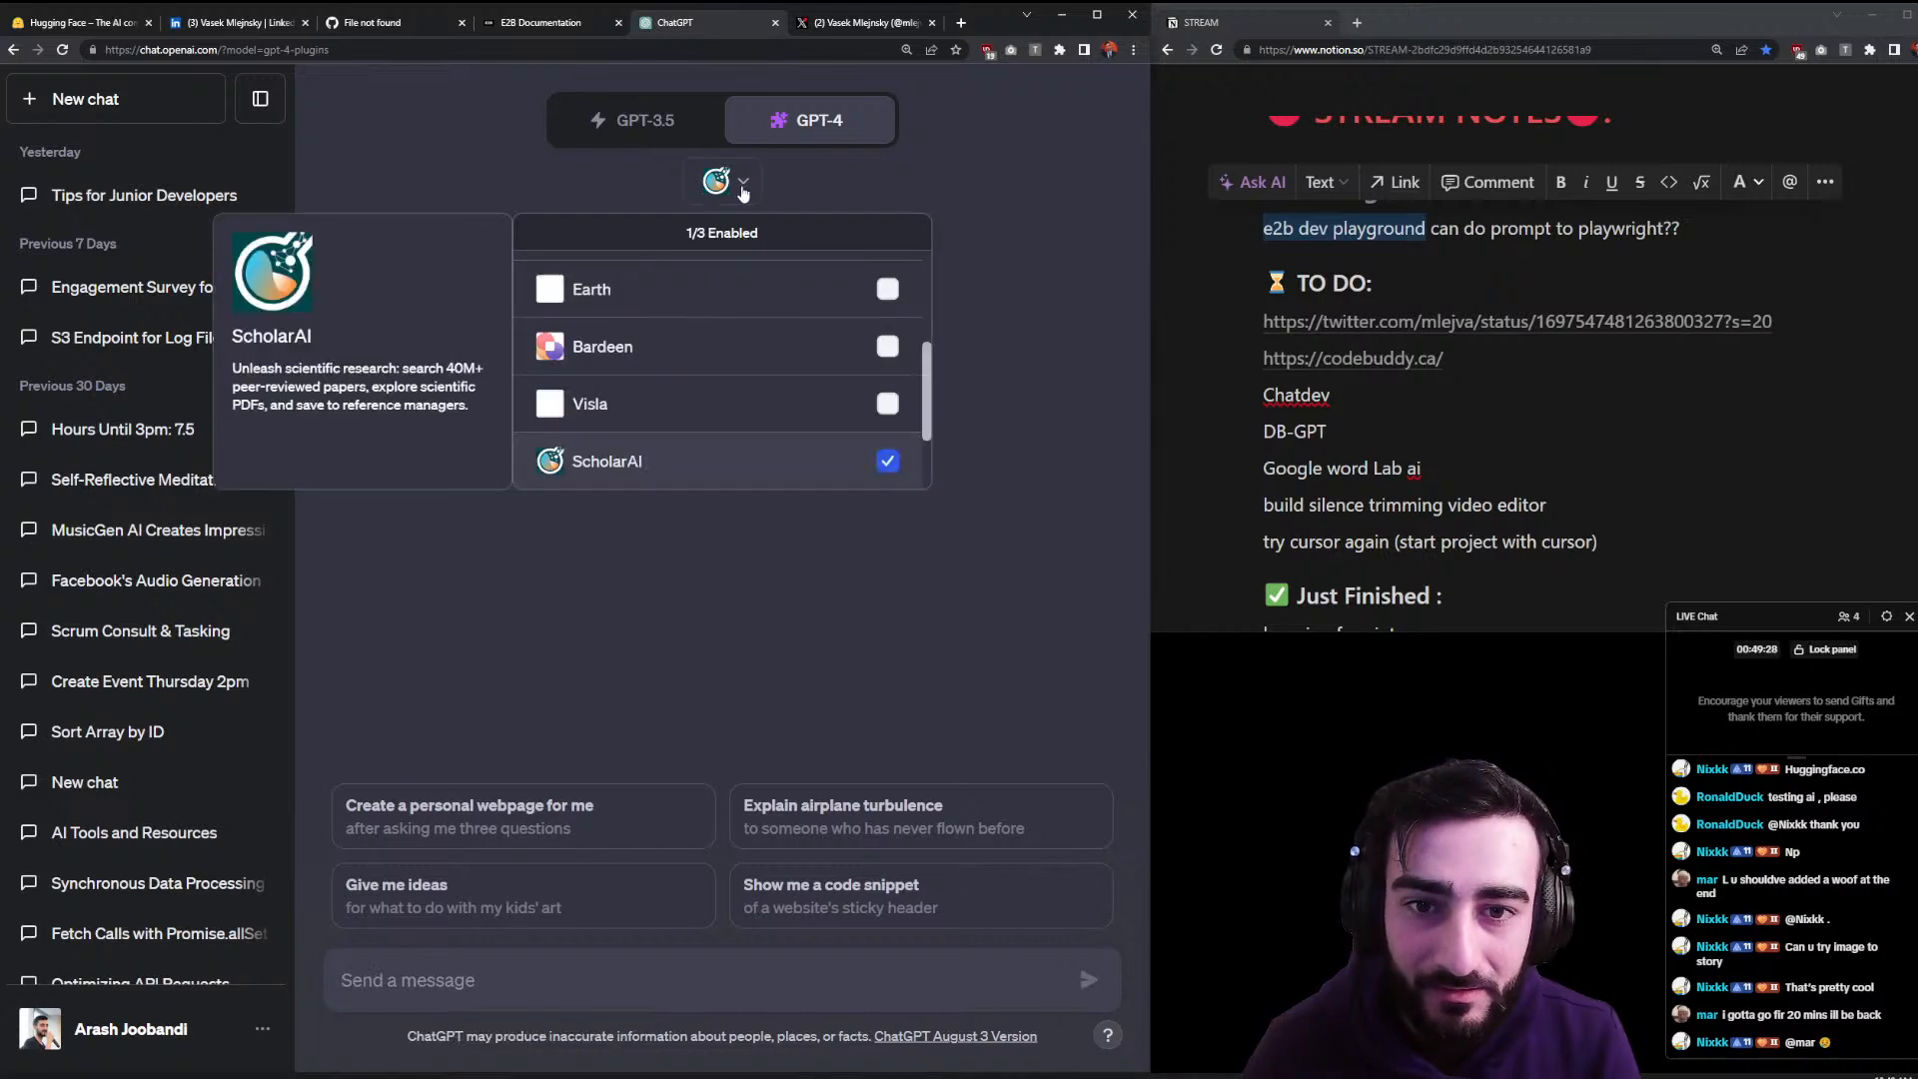
pyautogui.click(886, 453)
pyautogui.scroll(2, 841, 432)
pyautogui.scroll(-5, 835, 394)
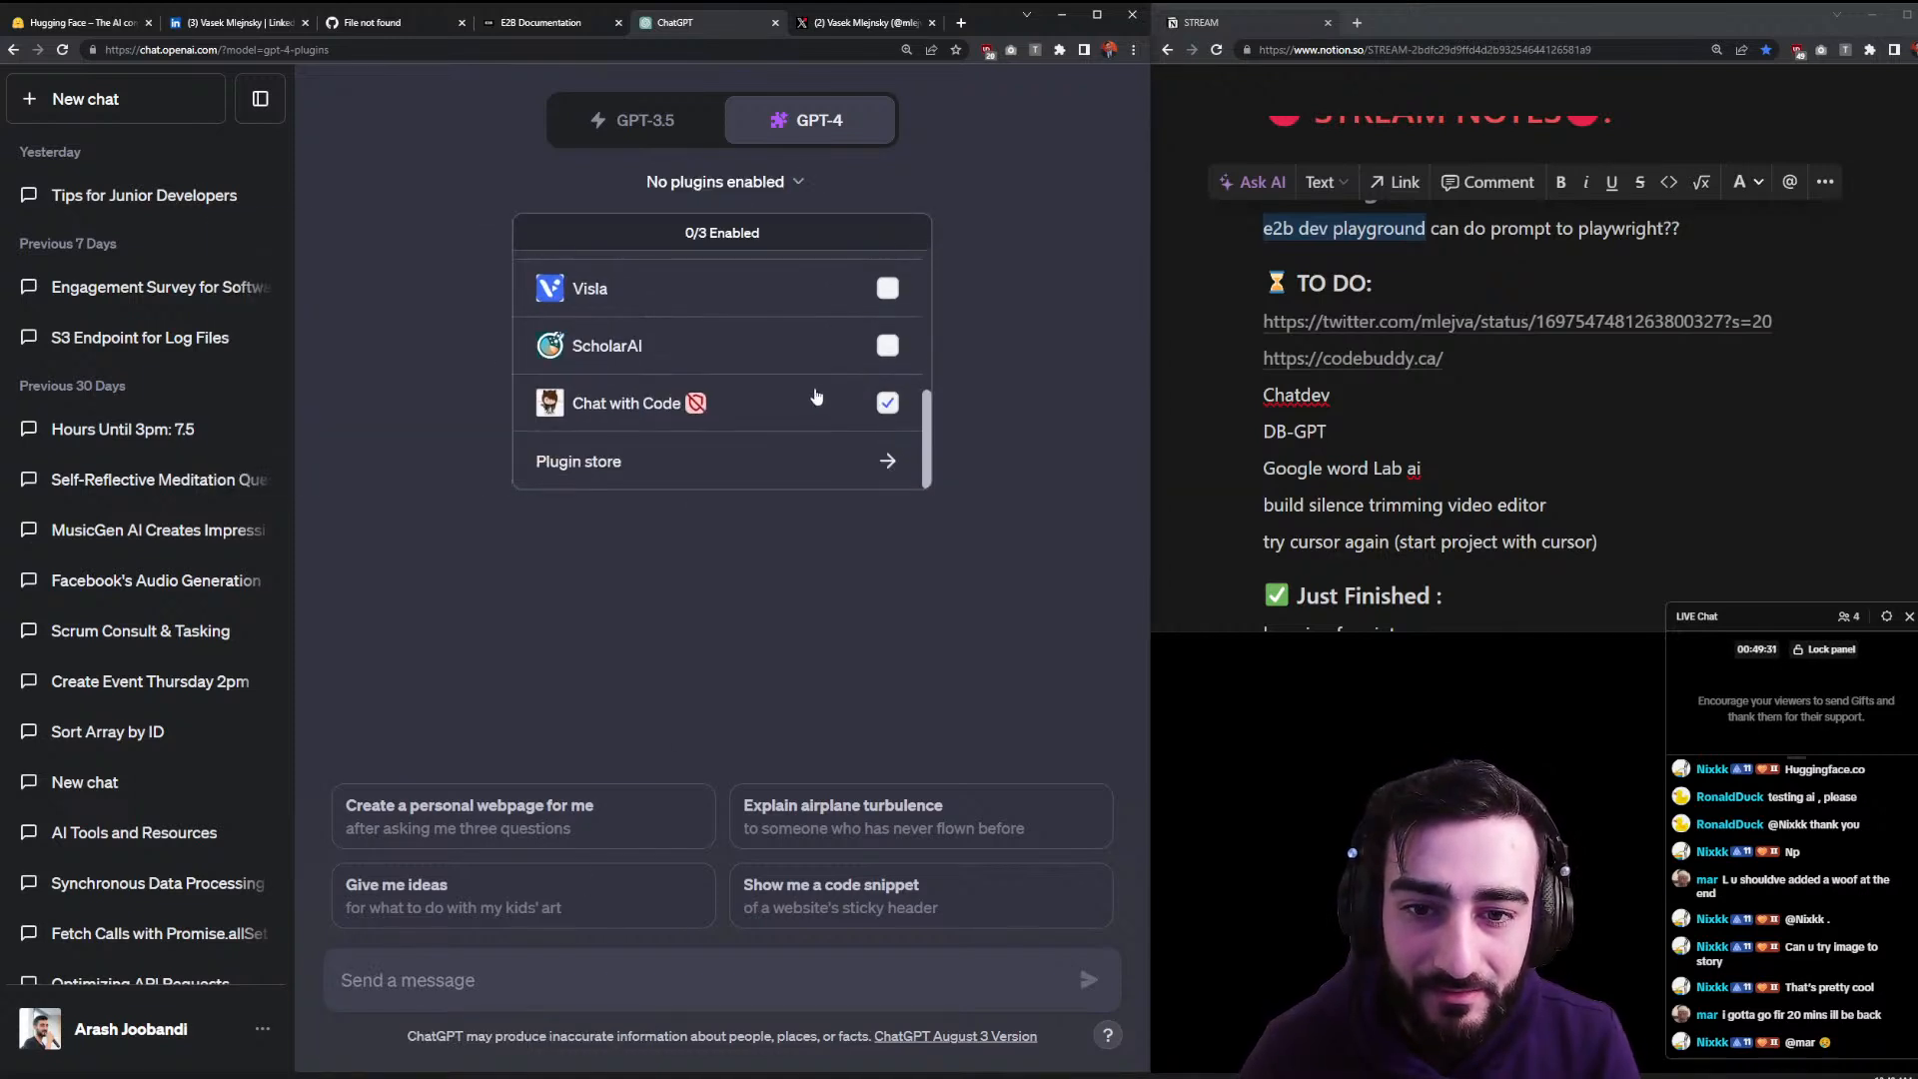
pyautogui.click(727, 465)
pyautogui.click(455, 322)
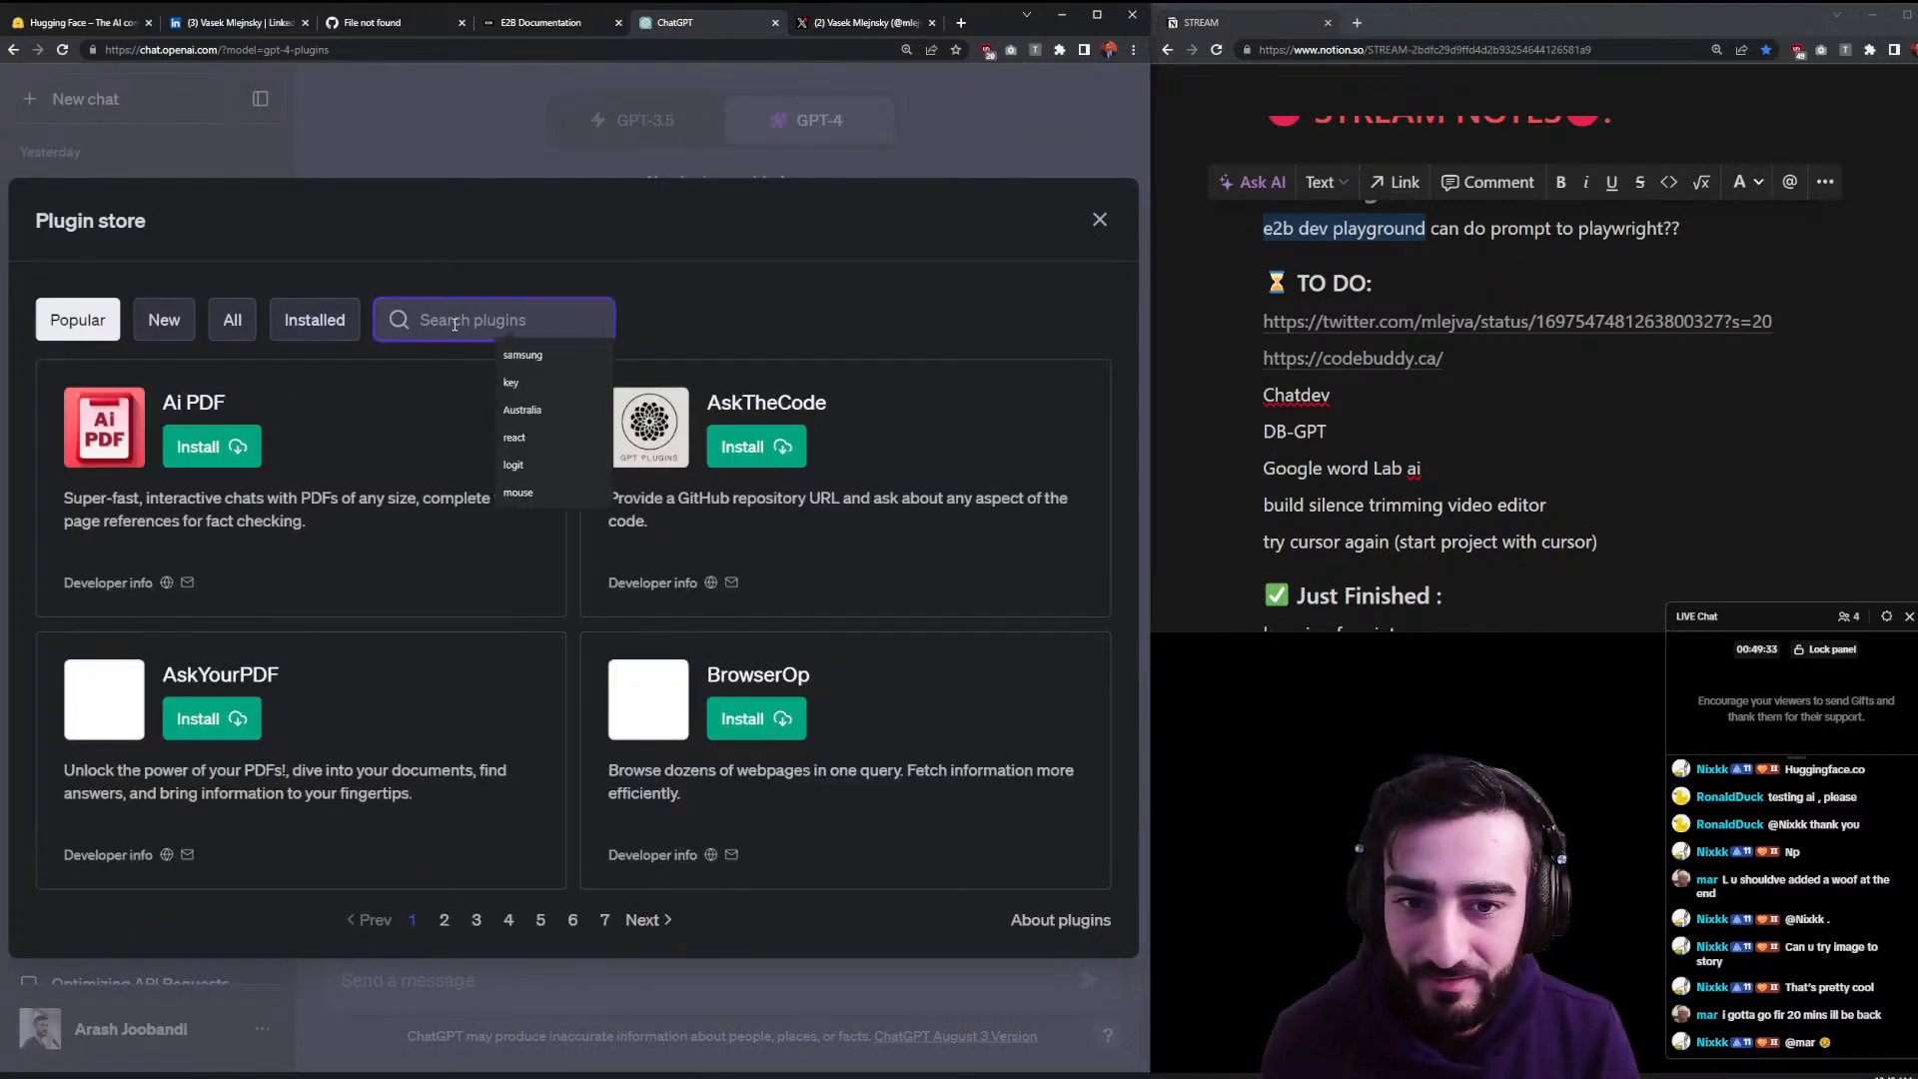
# - Search the plugin store for 'e2b', then 'e2', clear it, and return to the X profile
pyautogui.write('e2b')
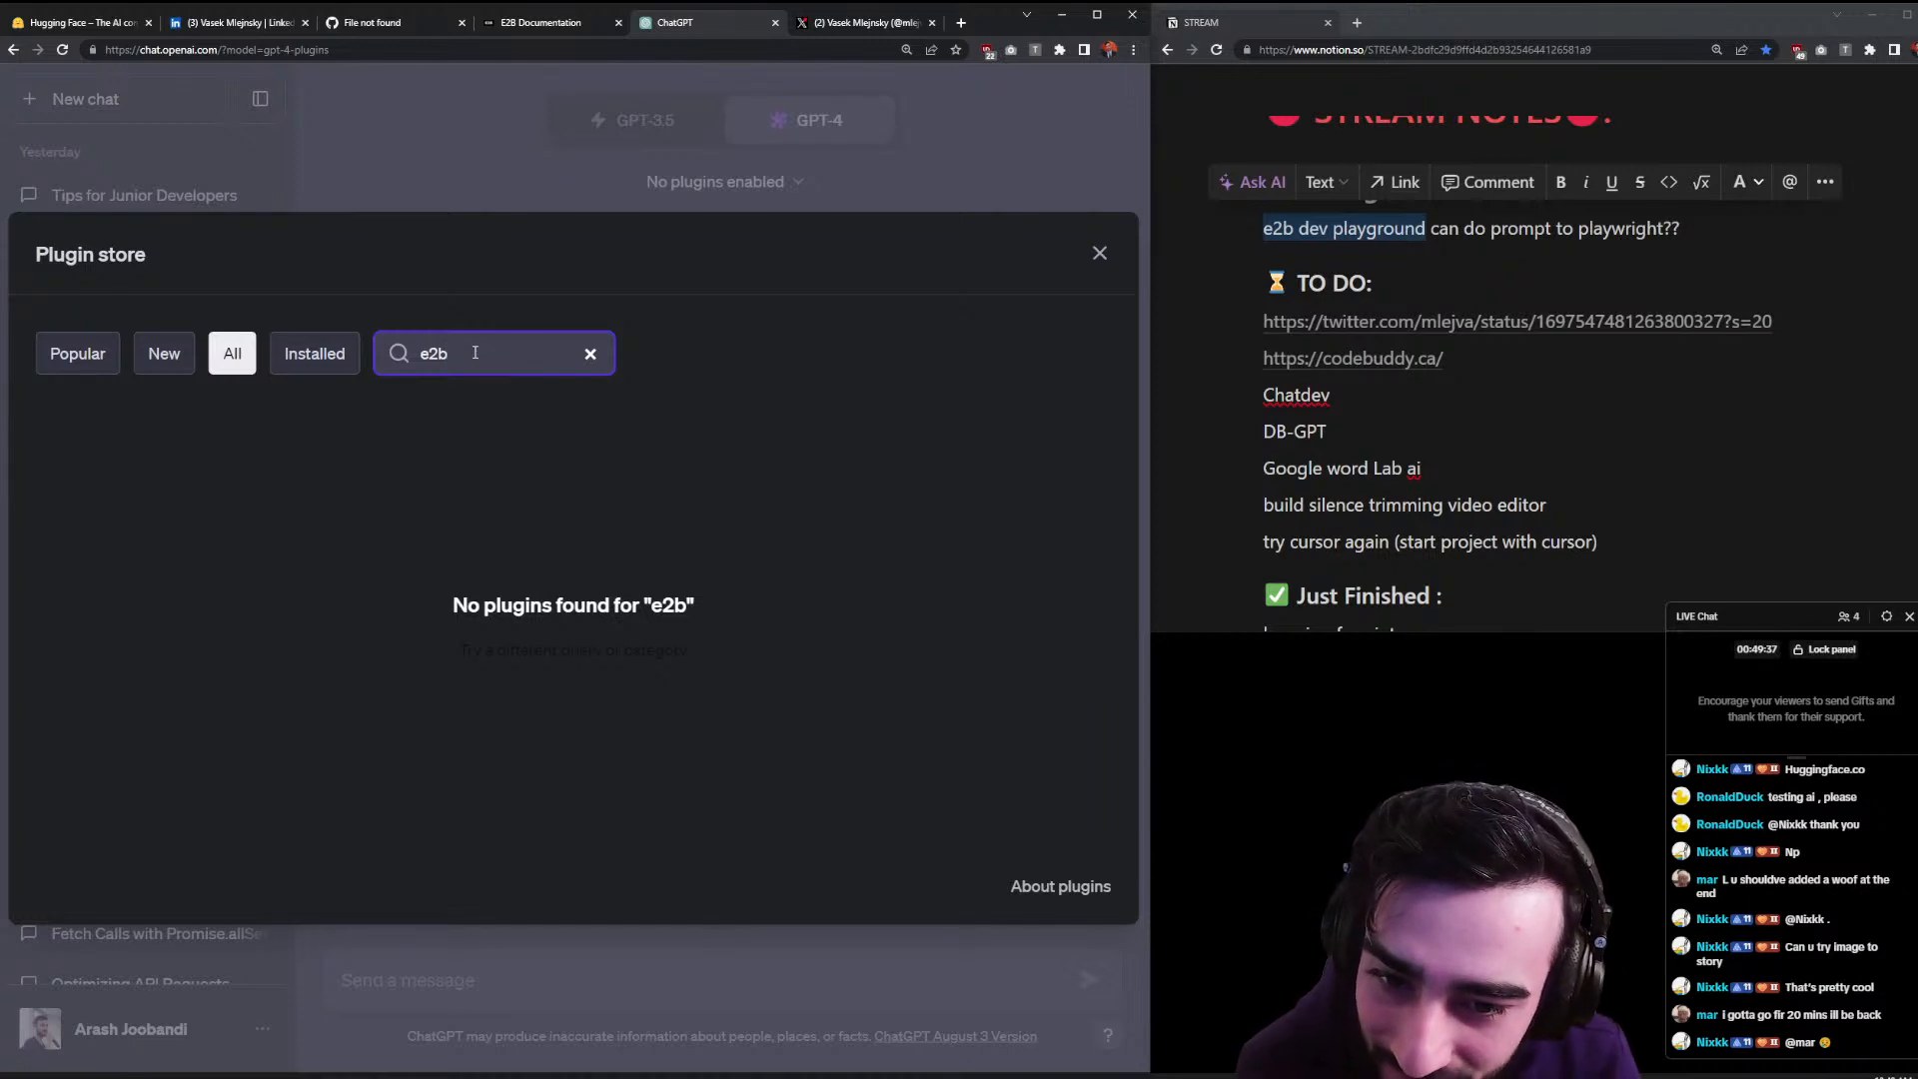
pyautogui.press('BackSpace')
pyautogui.press('BackSpace')
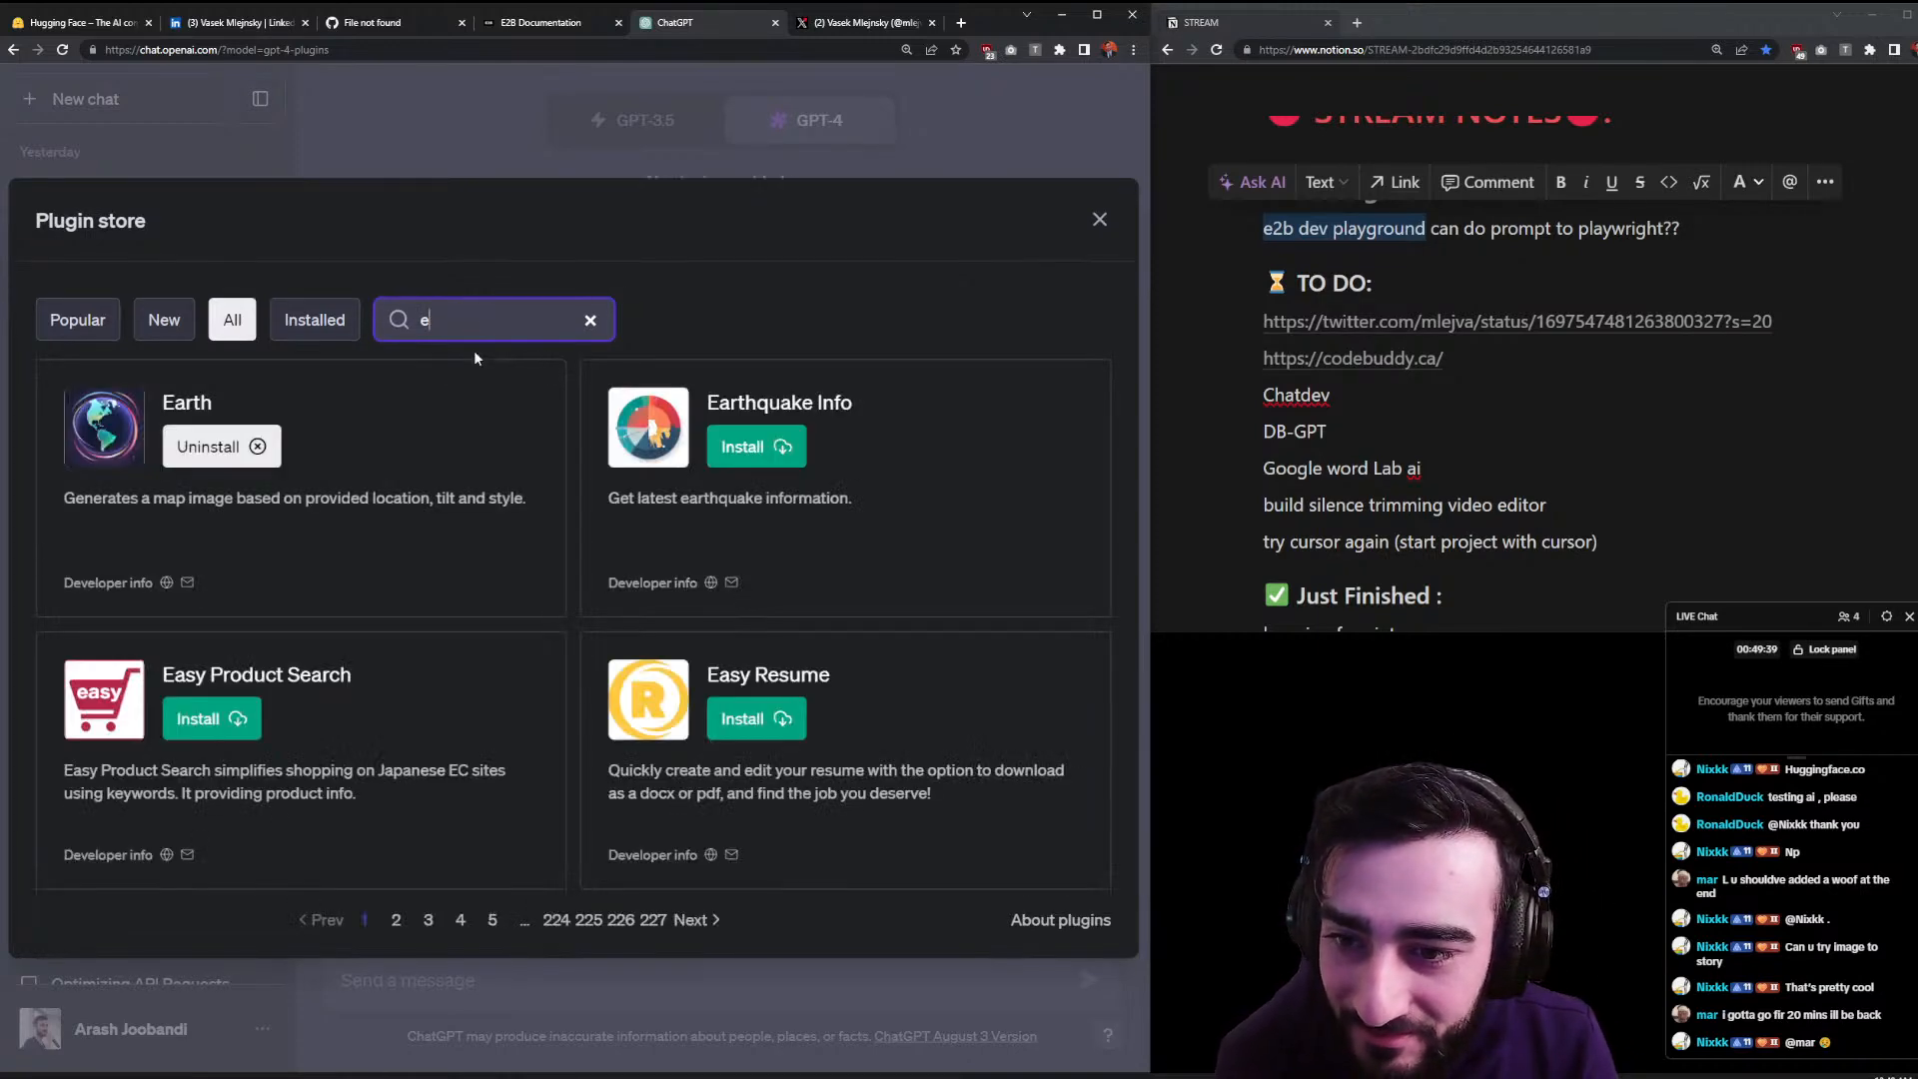
pyautogui.press('BackSpace')
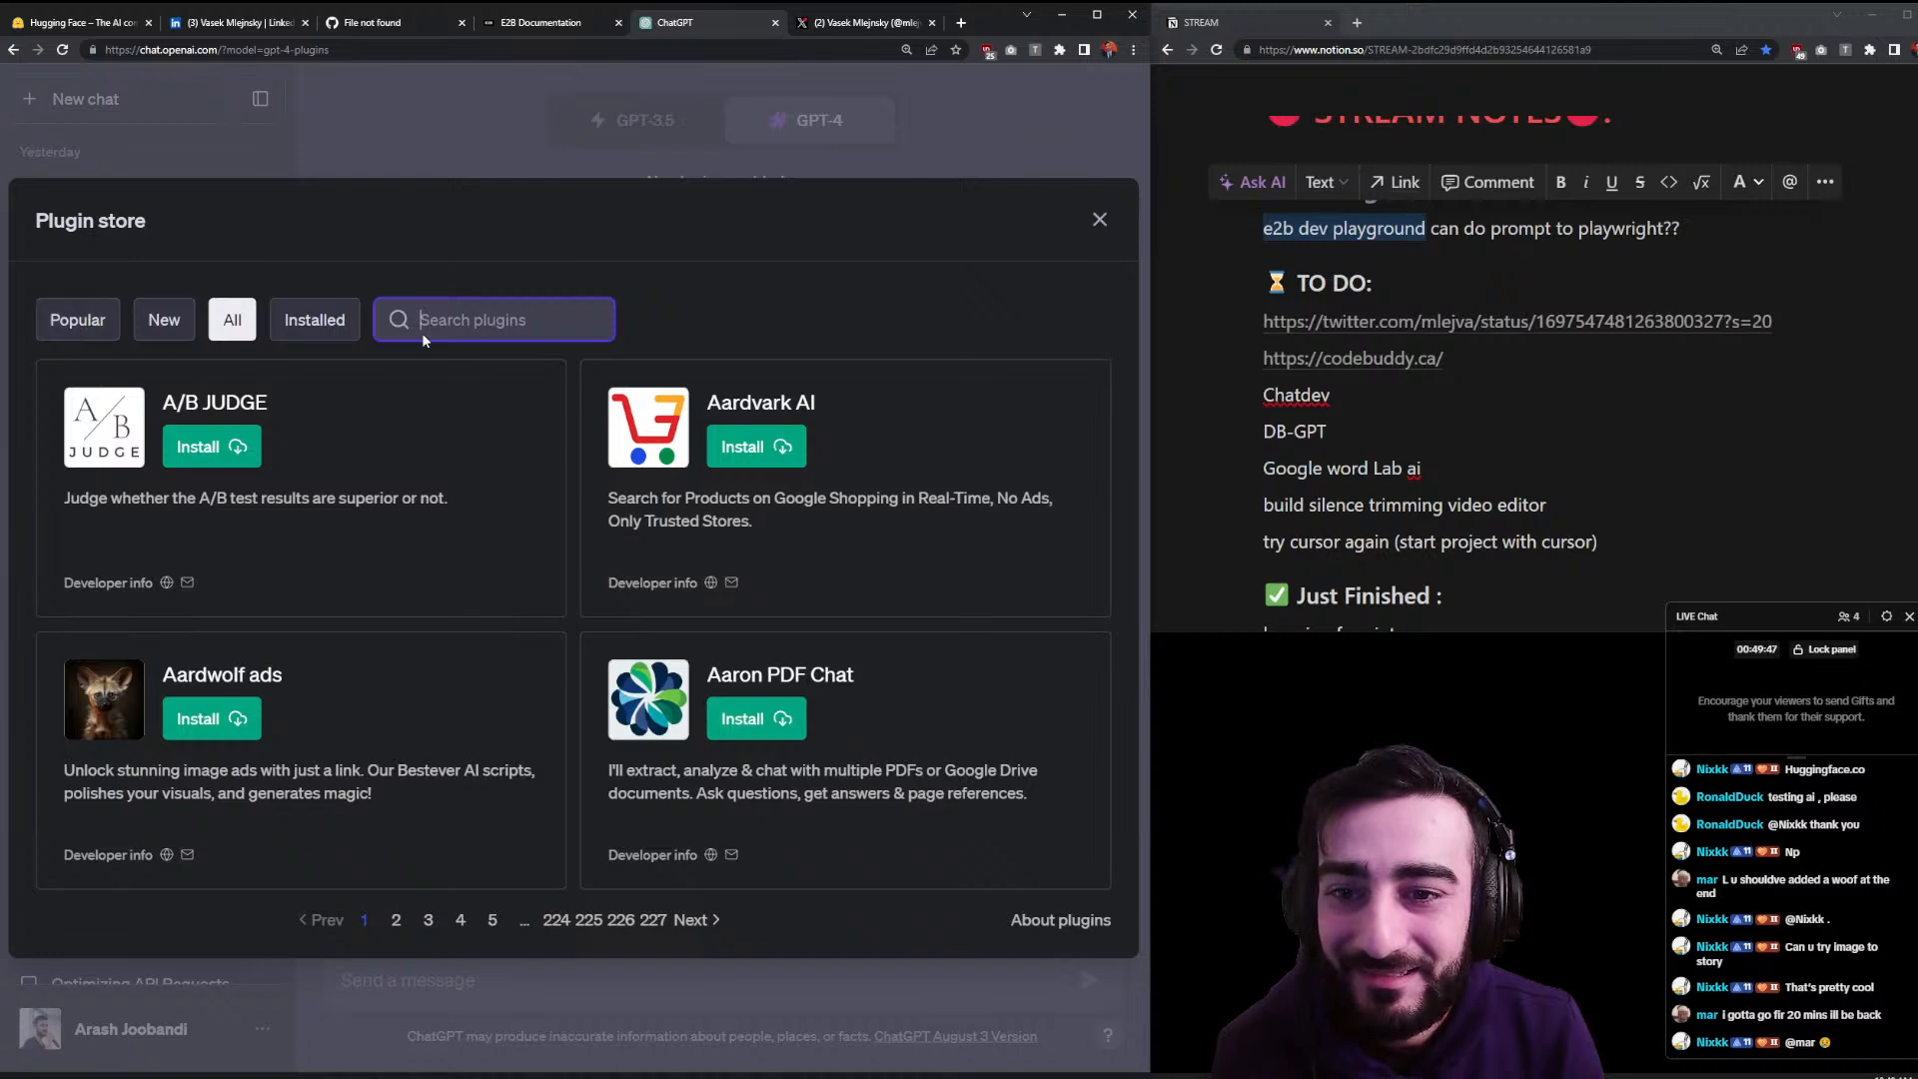
pyautogui.write('e2')
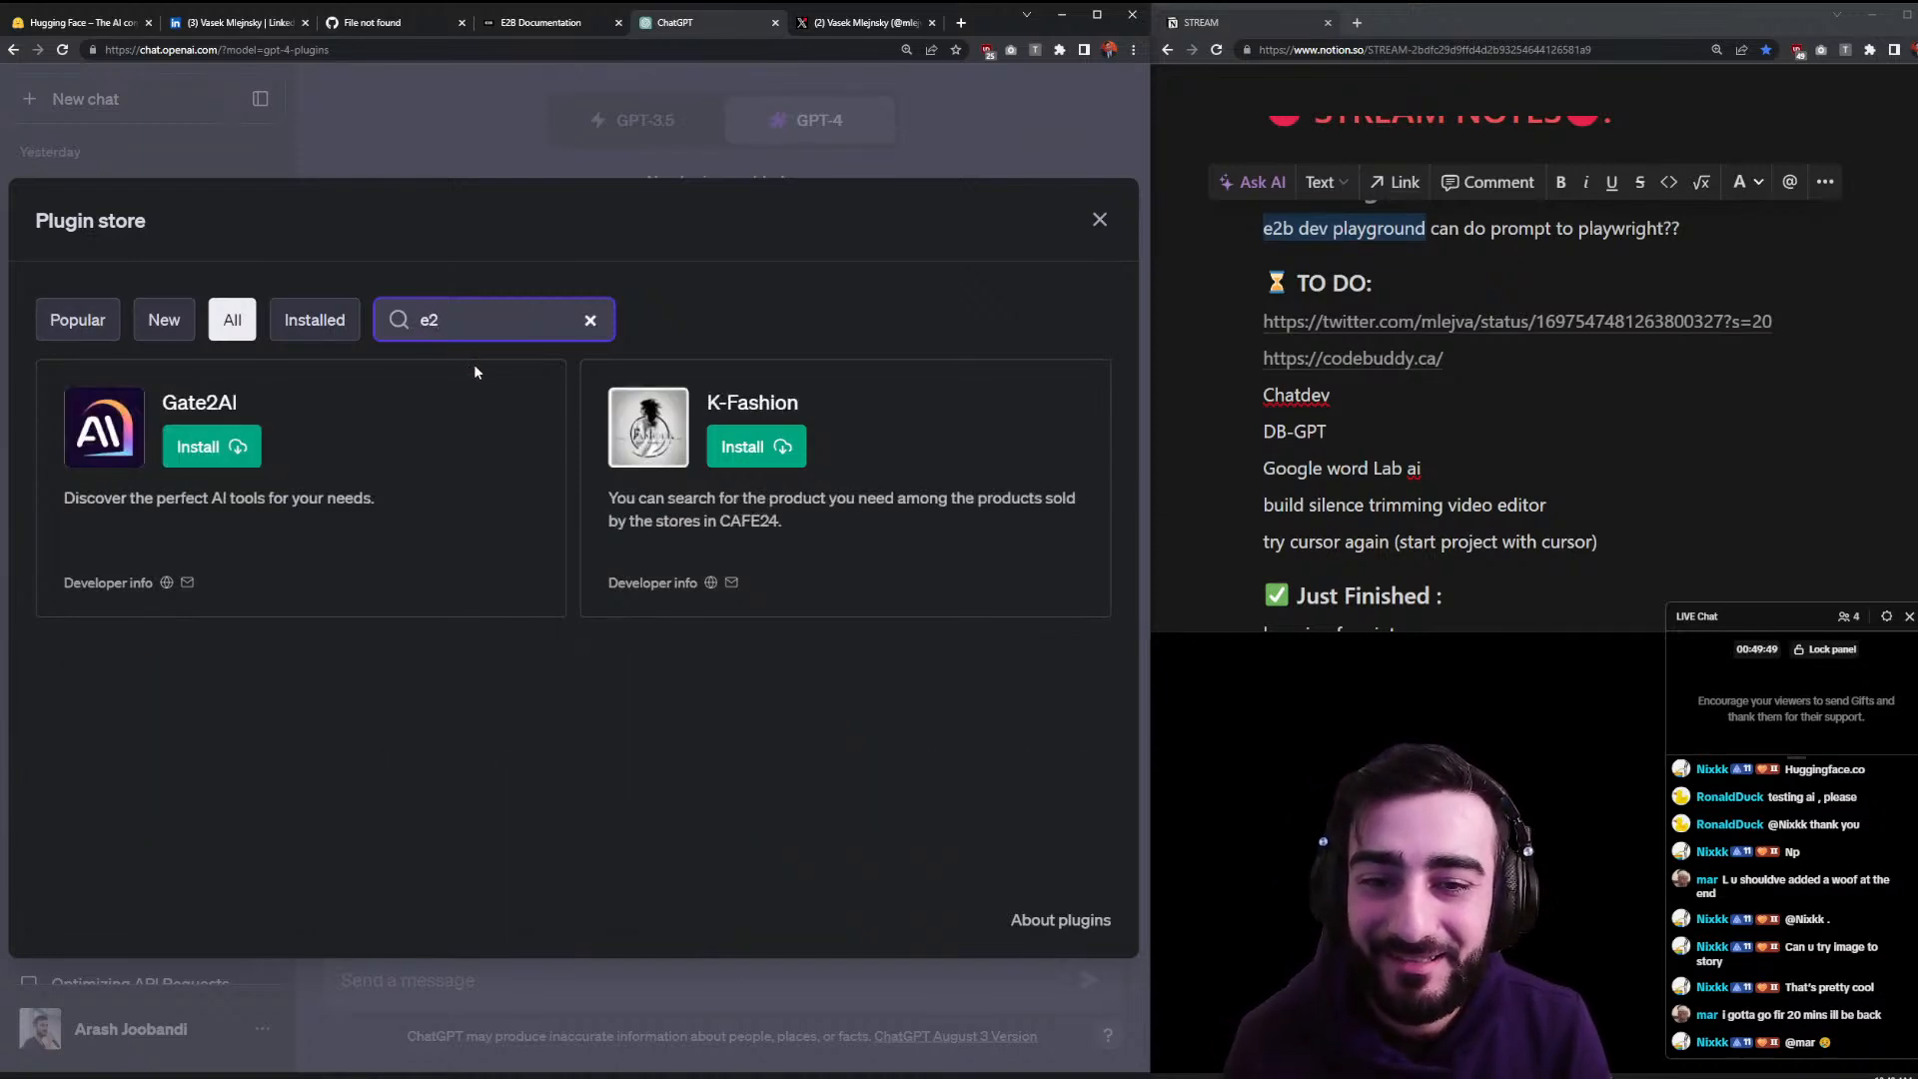
pyautogui.click(591, 320)
pyautogui.click(899, 21)
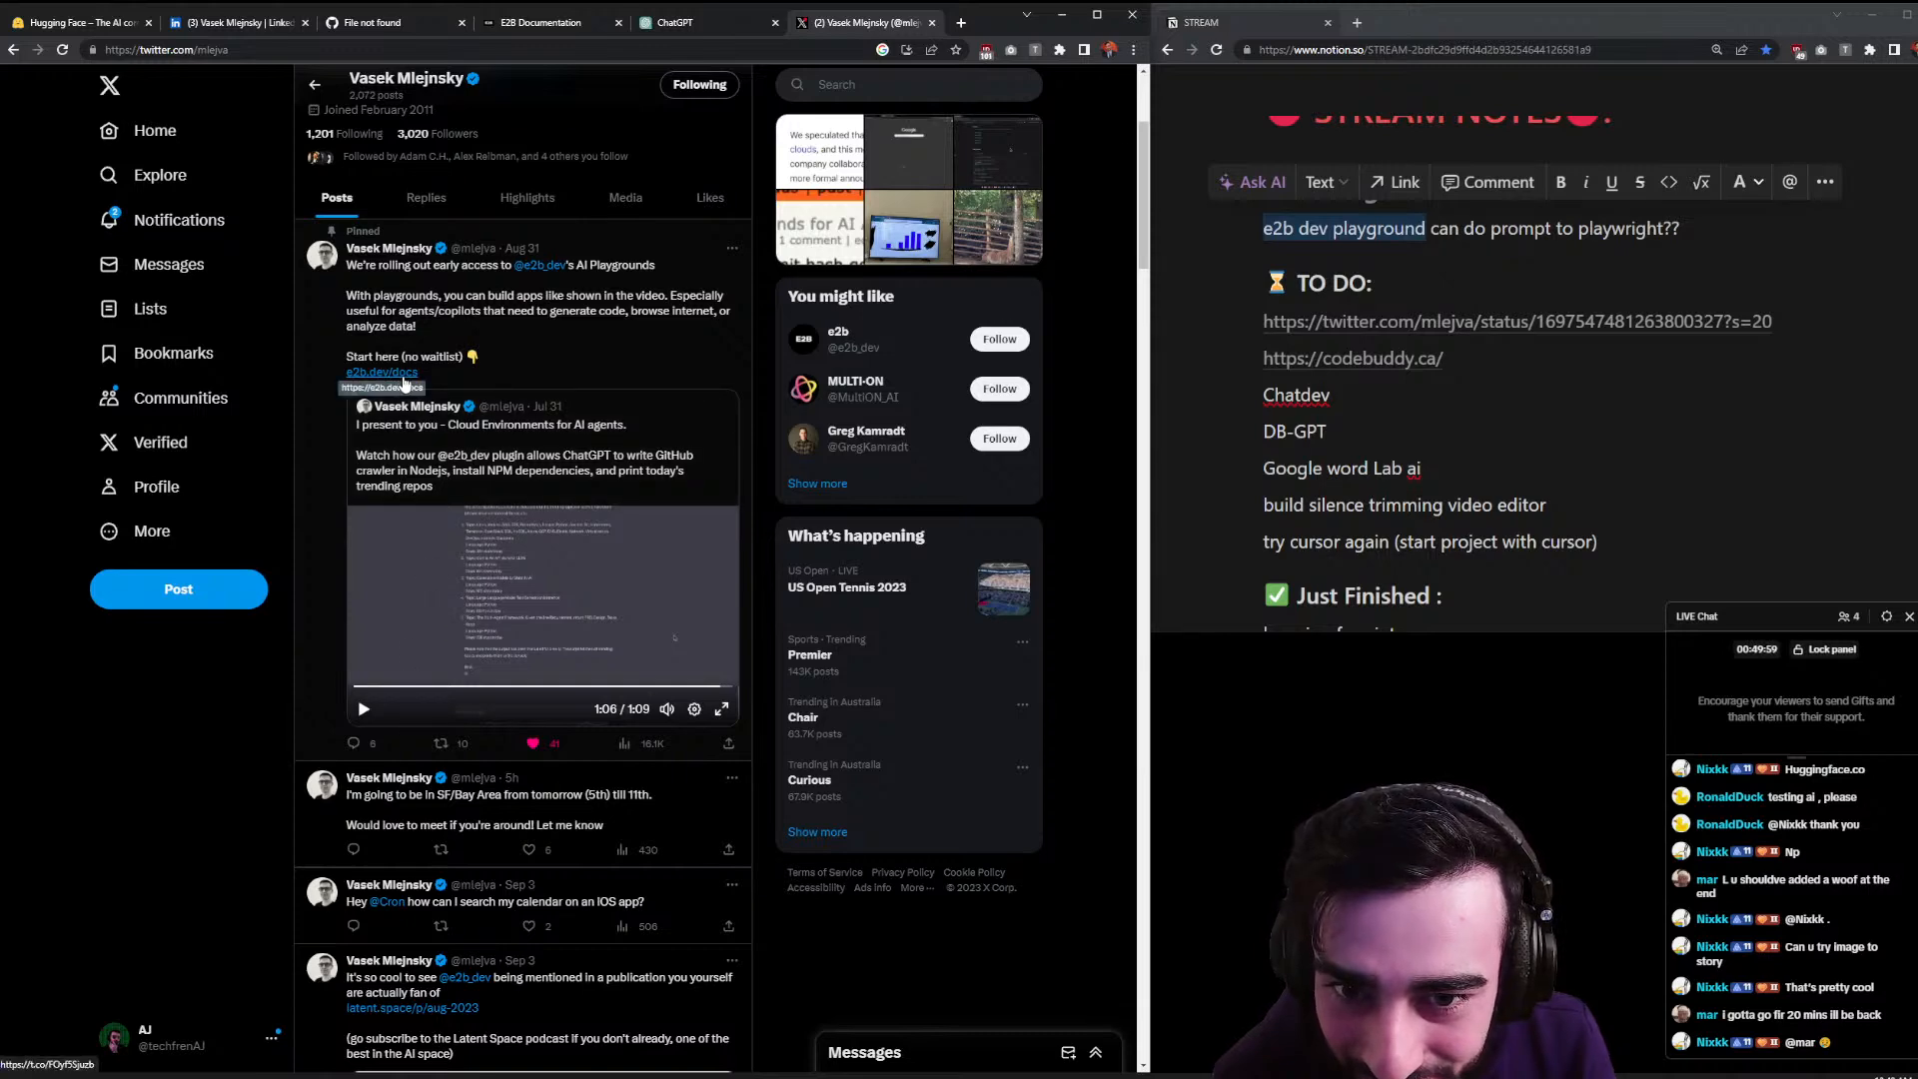
# - Open e2b.dev/docs from the tweet, view the Quickstart code in Python, then return to X
pyautogui.click(403, 373)
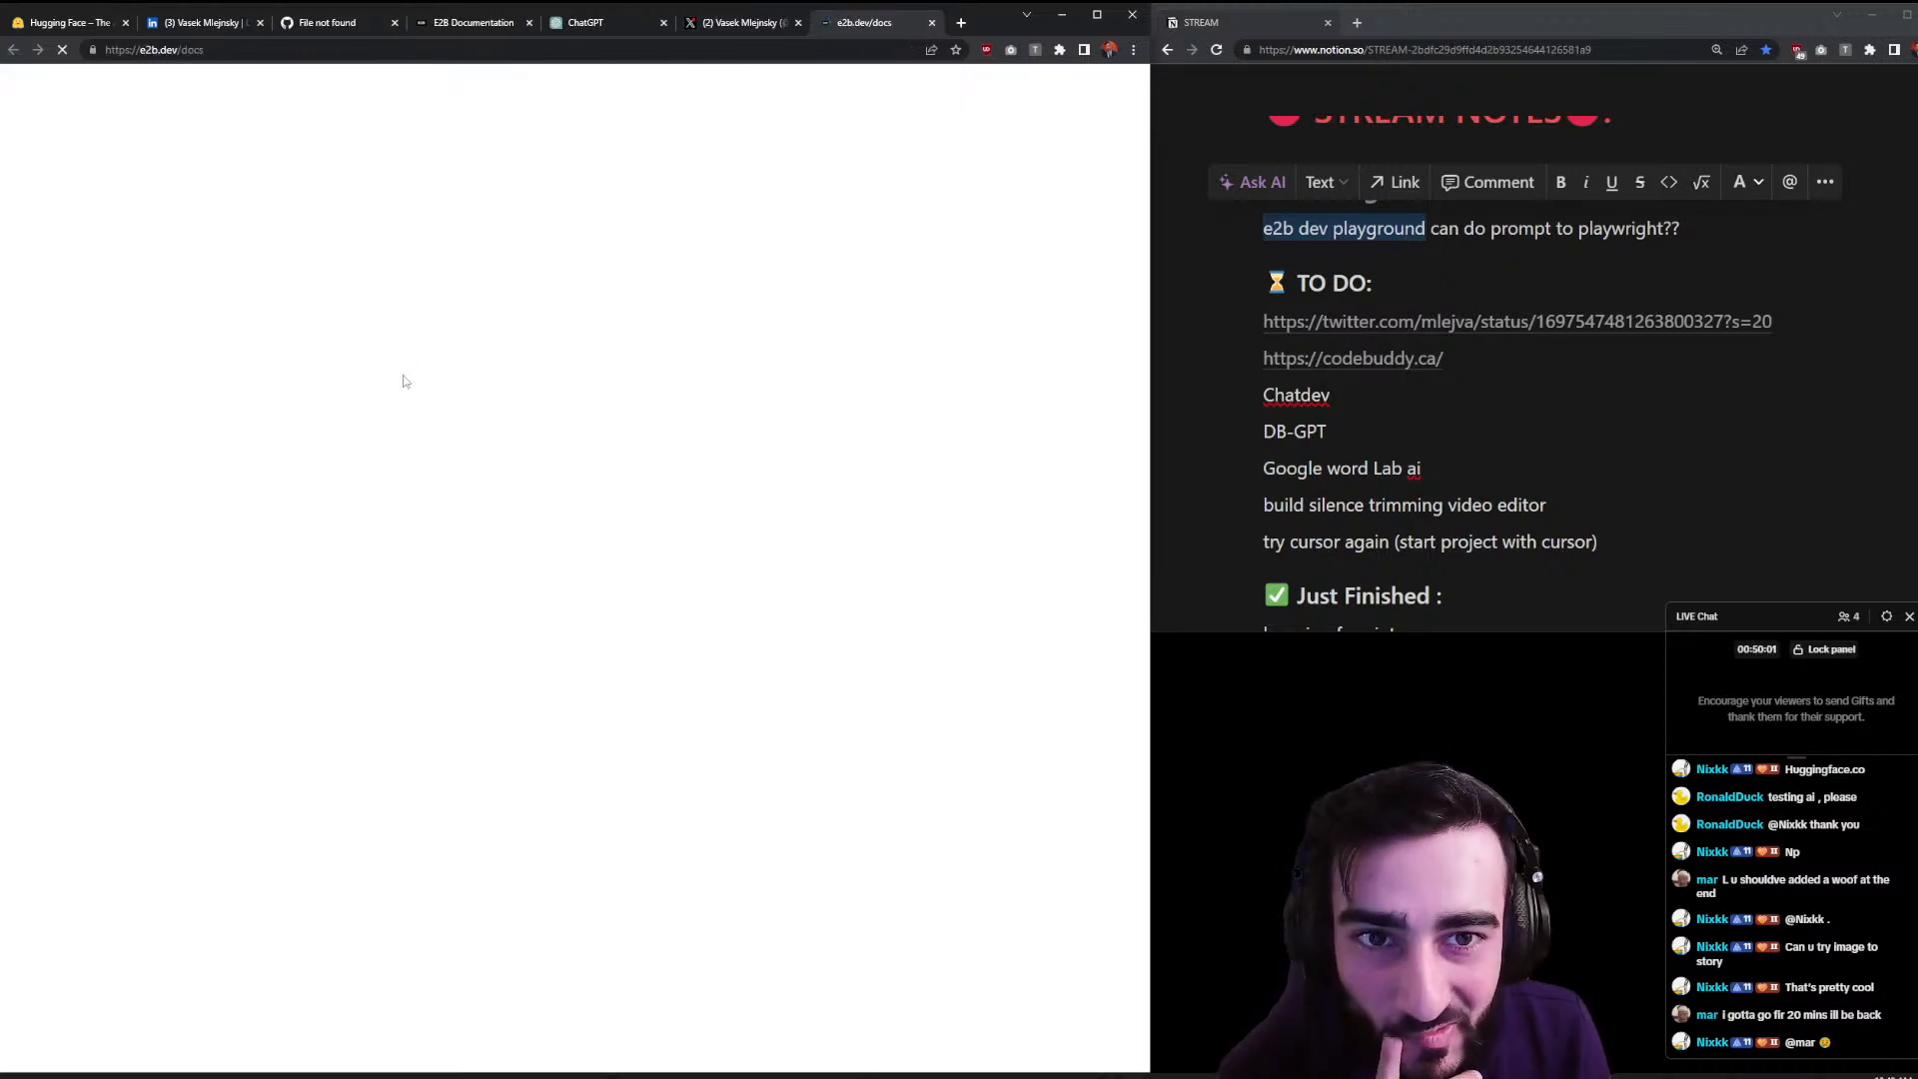
pyautogui.scroll(-2, 409, 400)
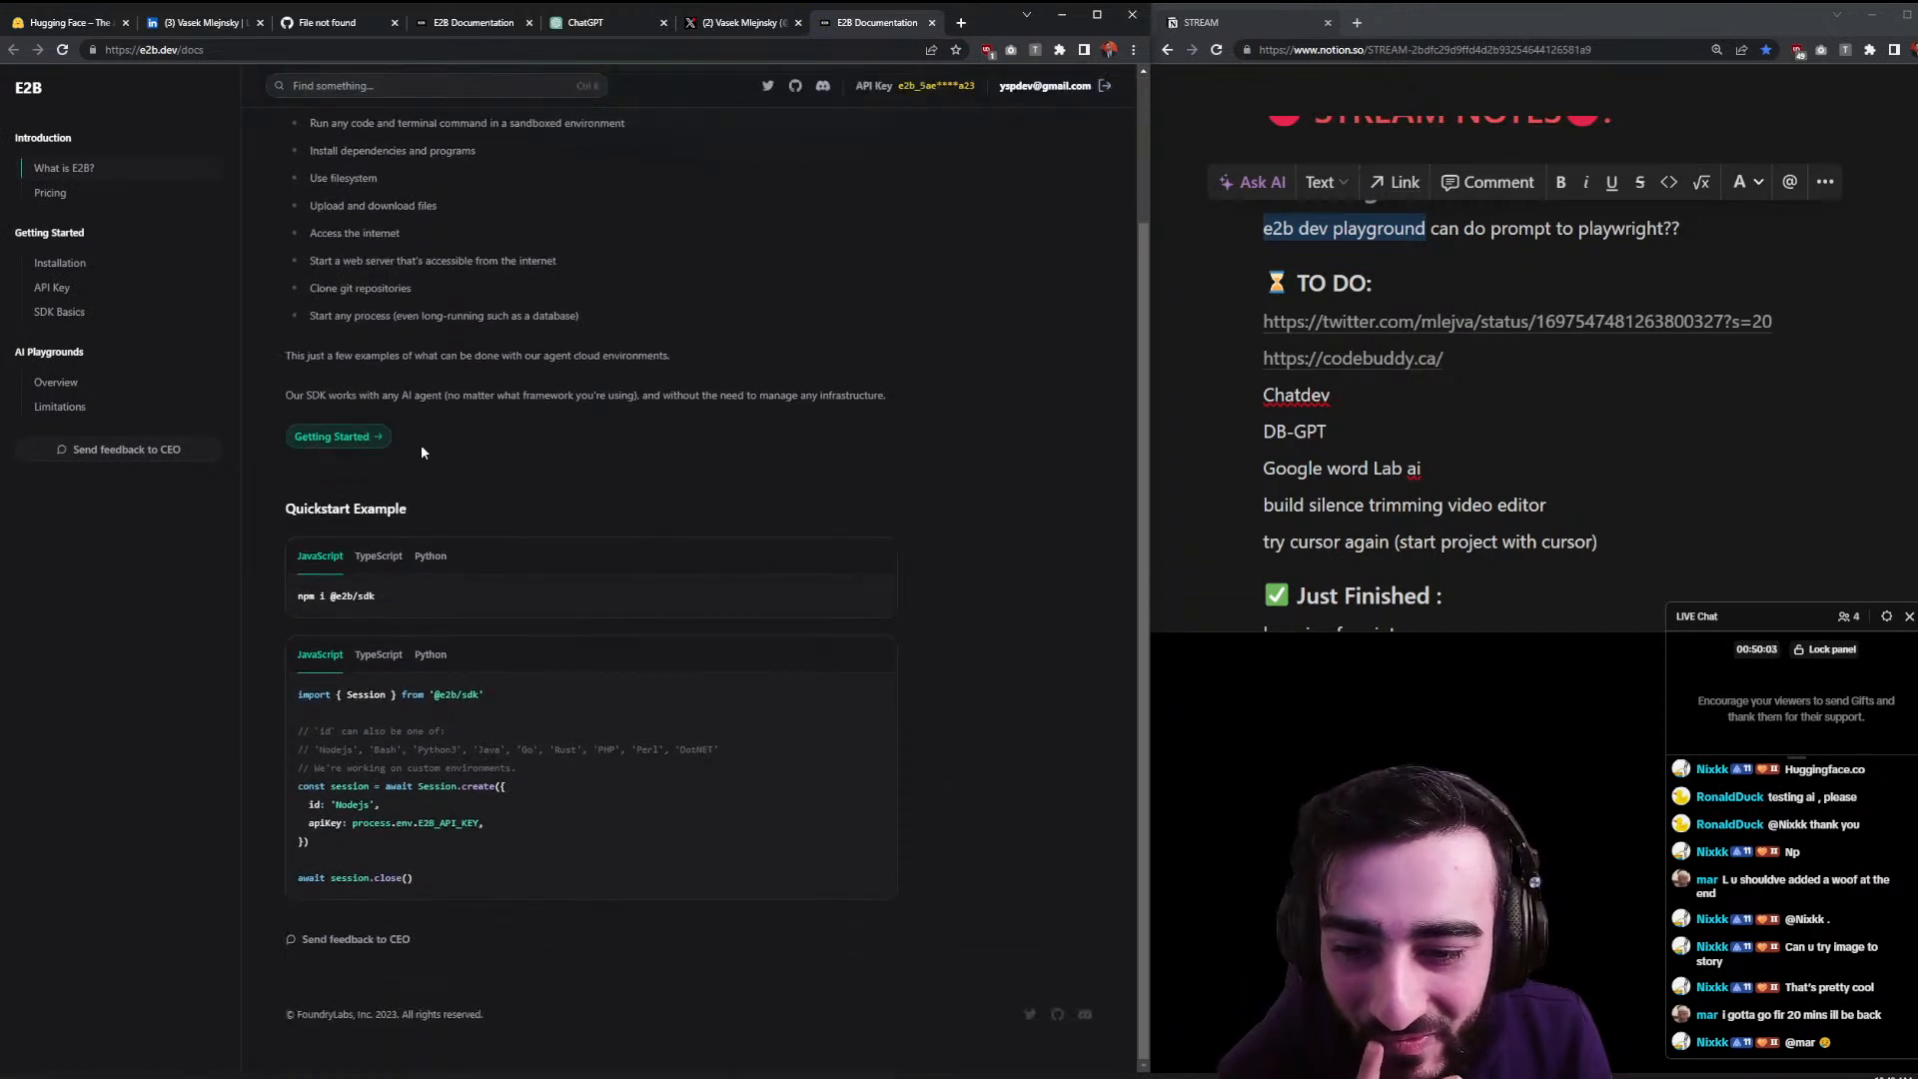
pyautogui.click(431, 560)
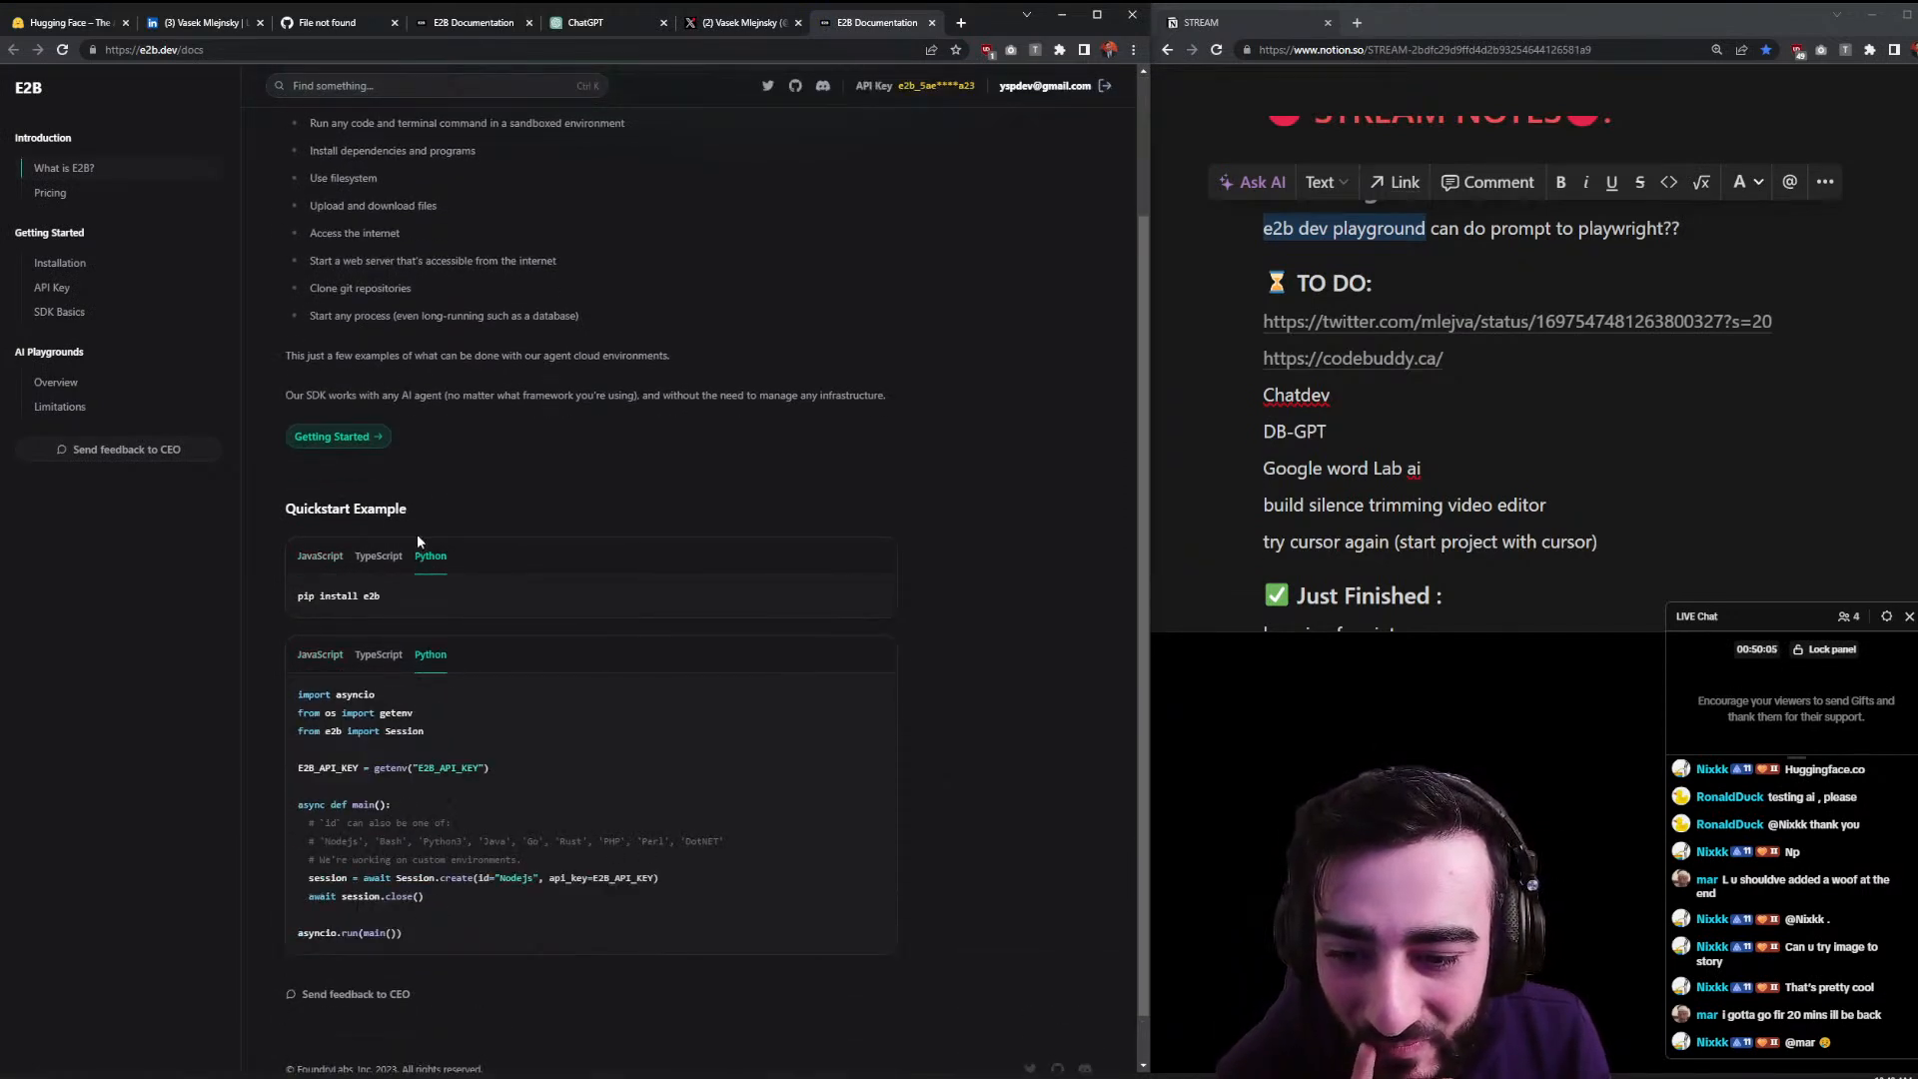
pyautogui.scroll(-1, 425, 529)
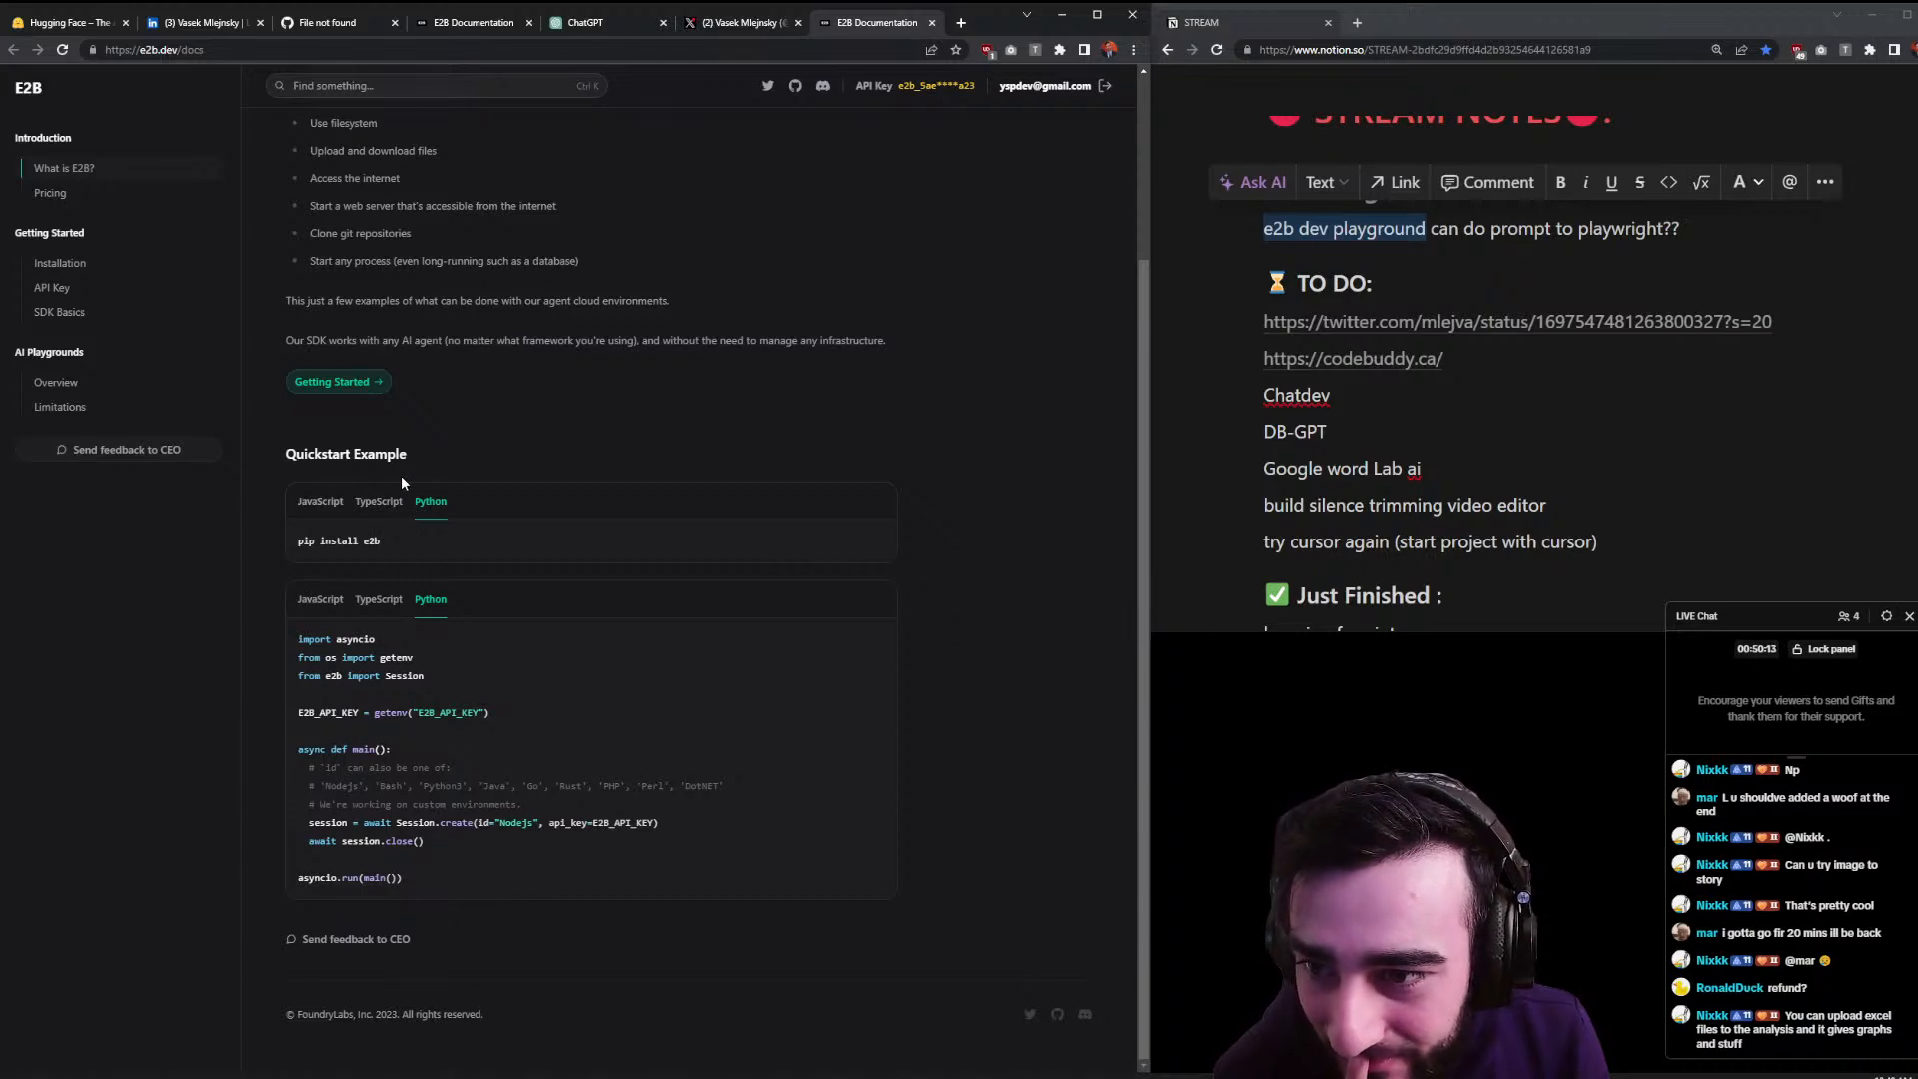
pyautogui.click(734, 22)
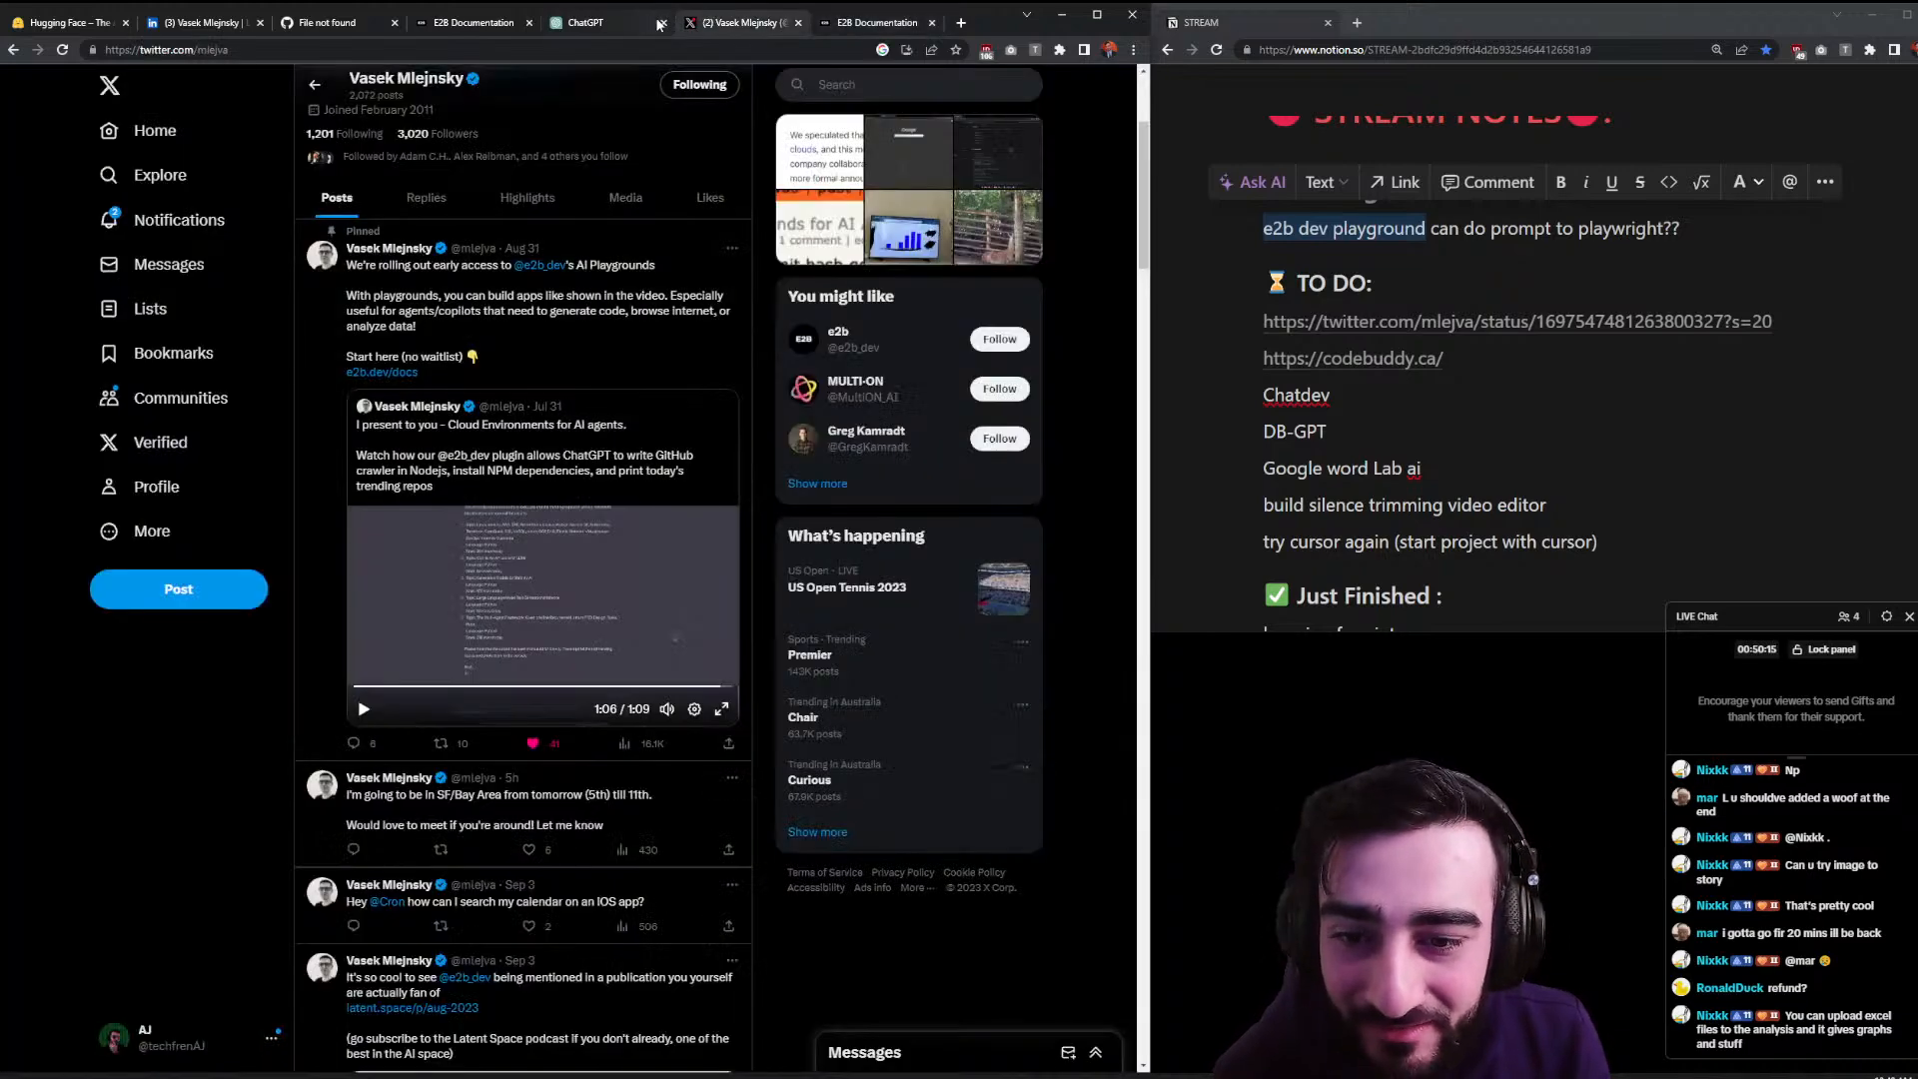
# - Watch the pinned tweet's demo video full screen, then exit and pause it
pyautogui.click(719, 710)
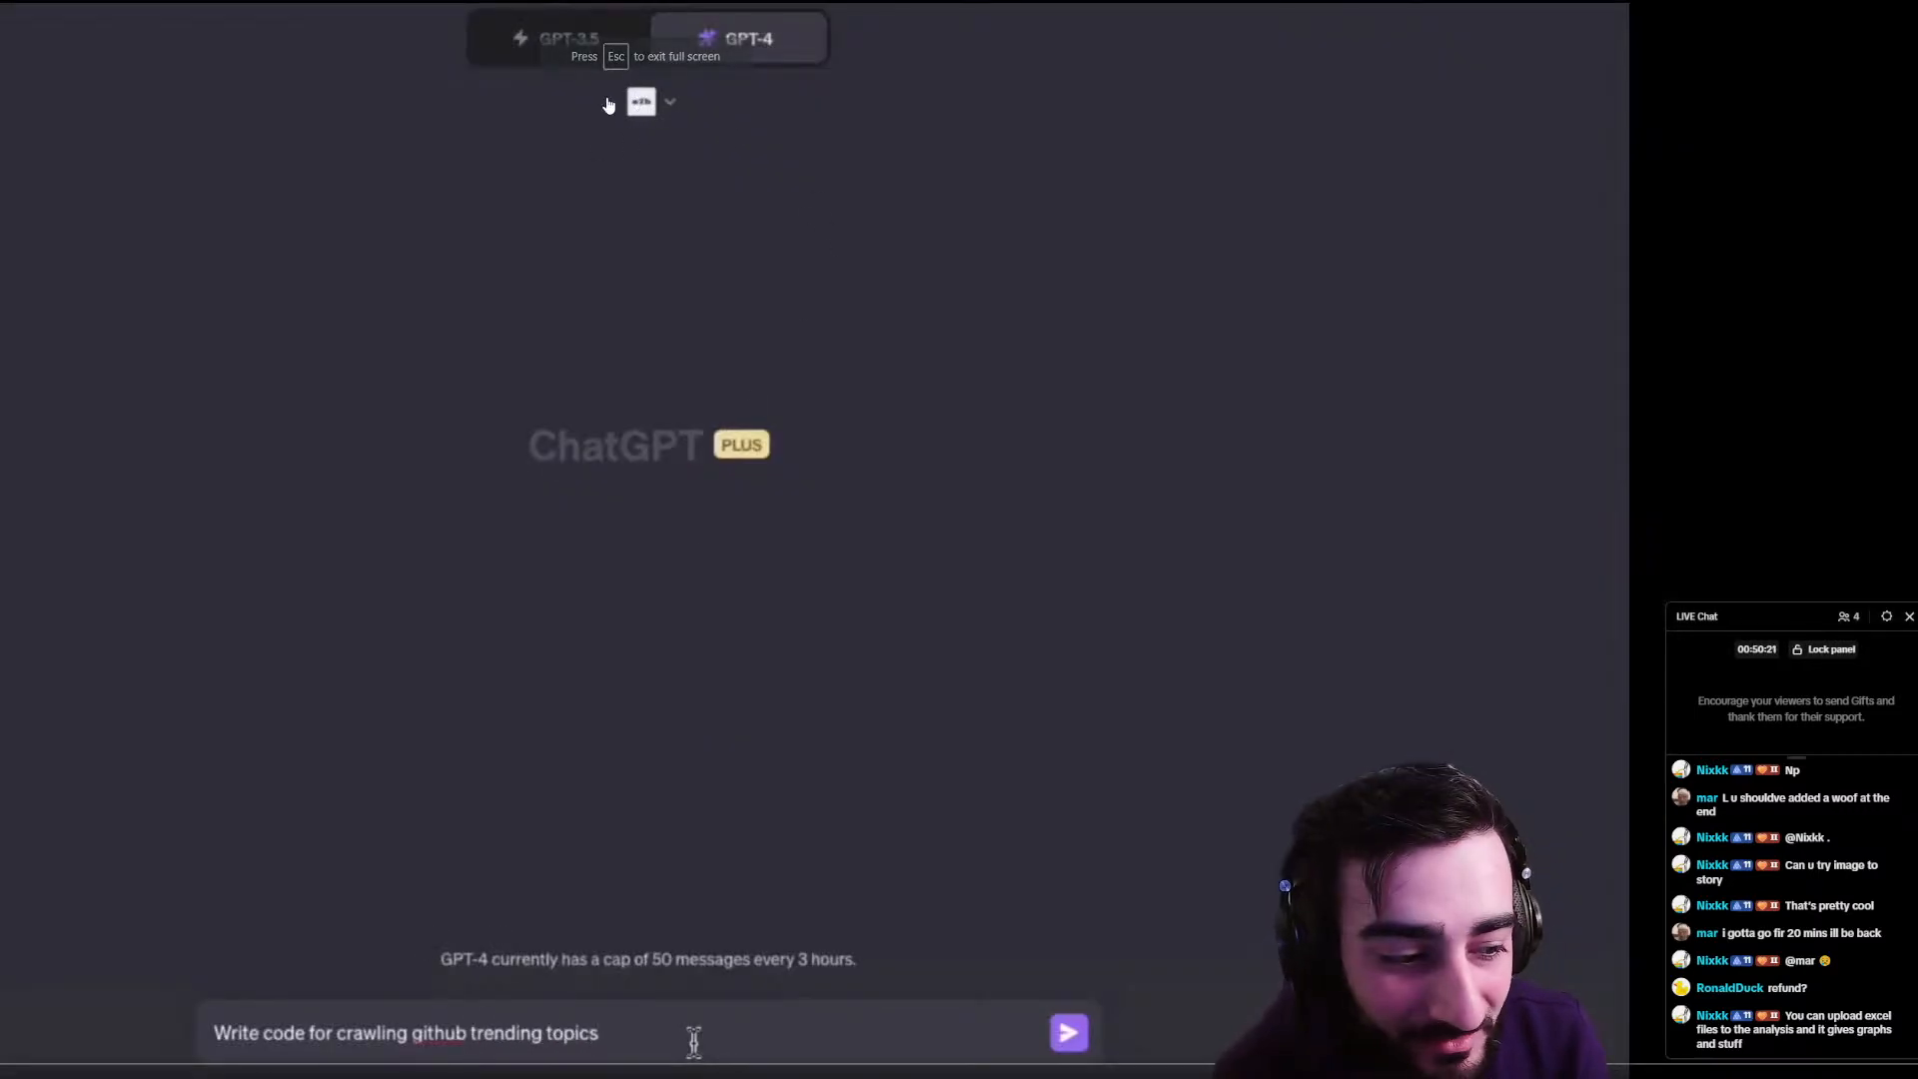
pyautogui.write('/code/')
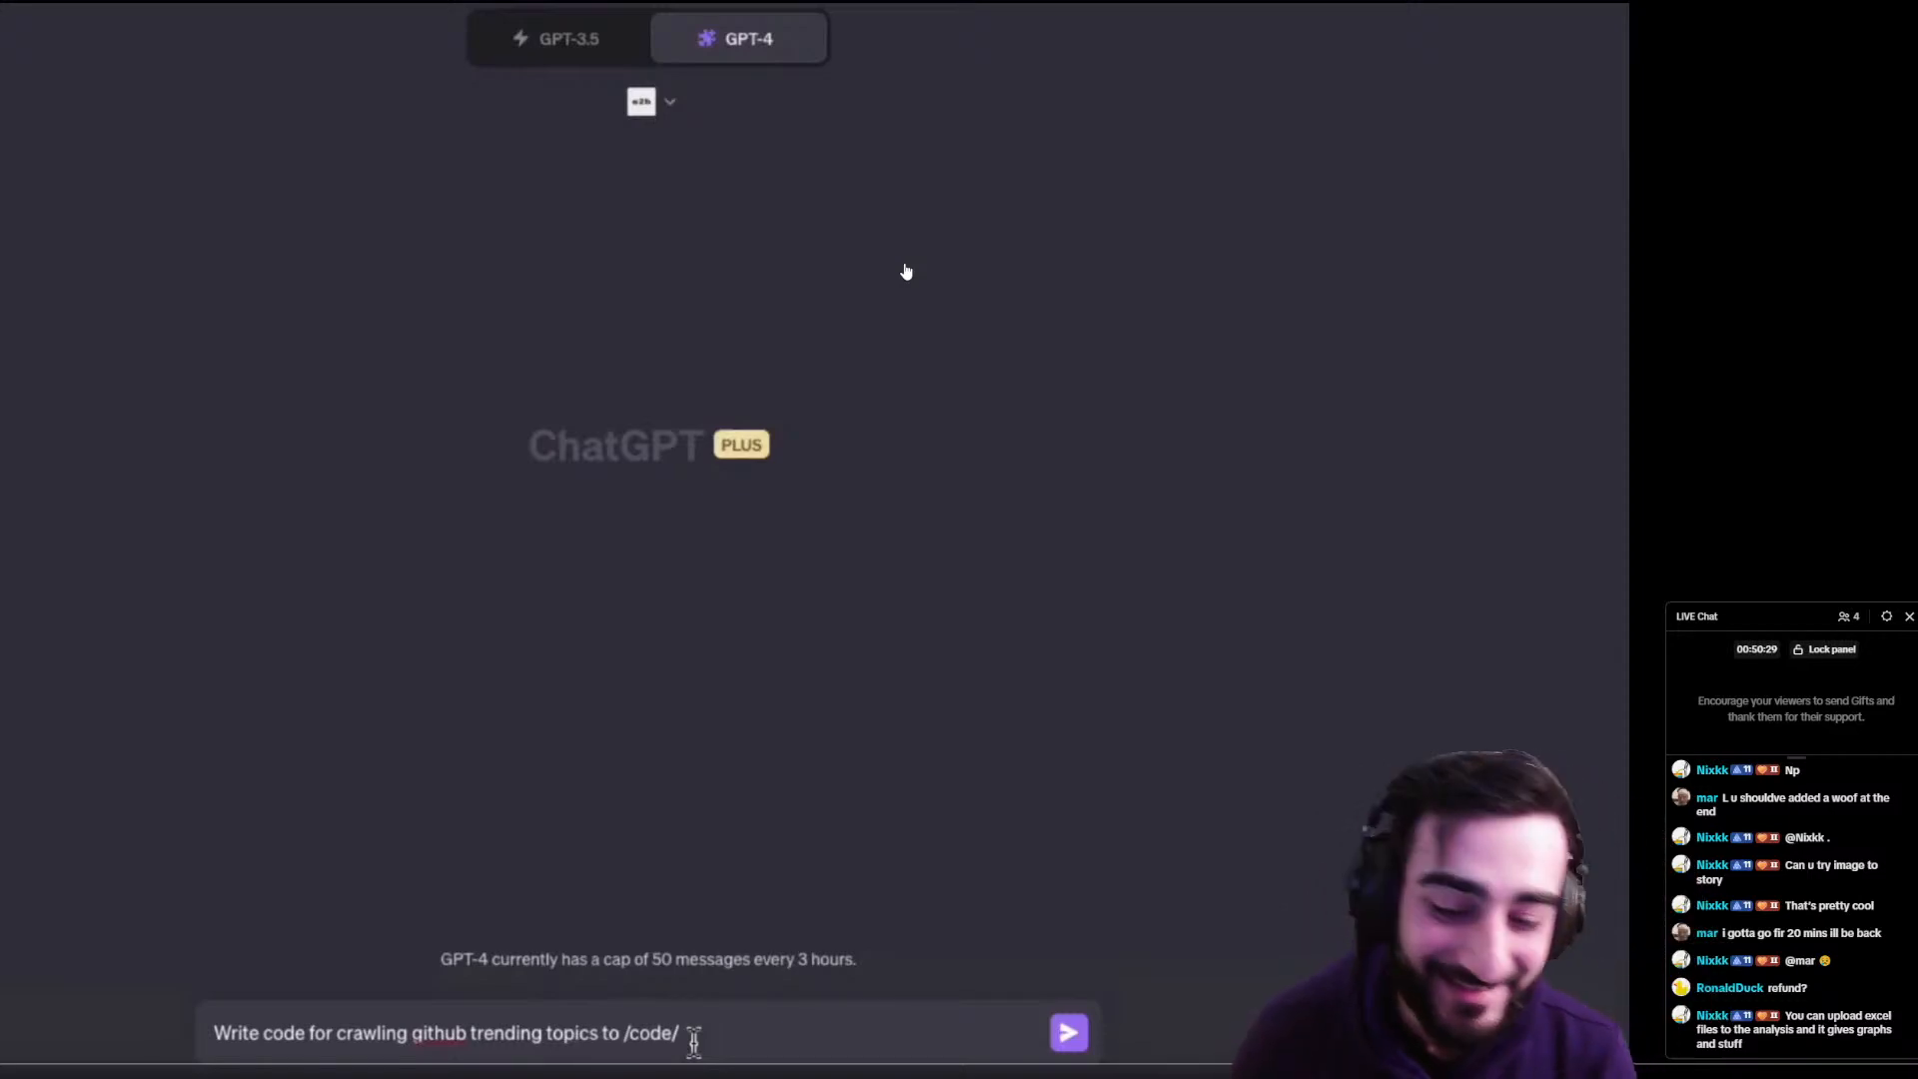
pyautogui.press('Escape')
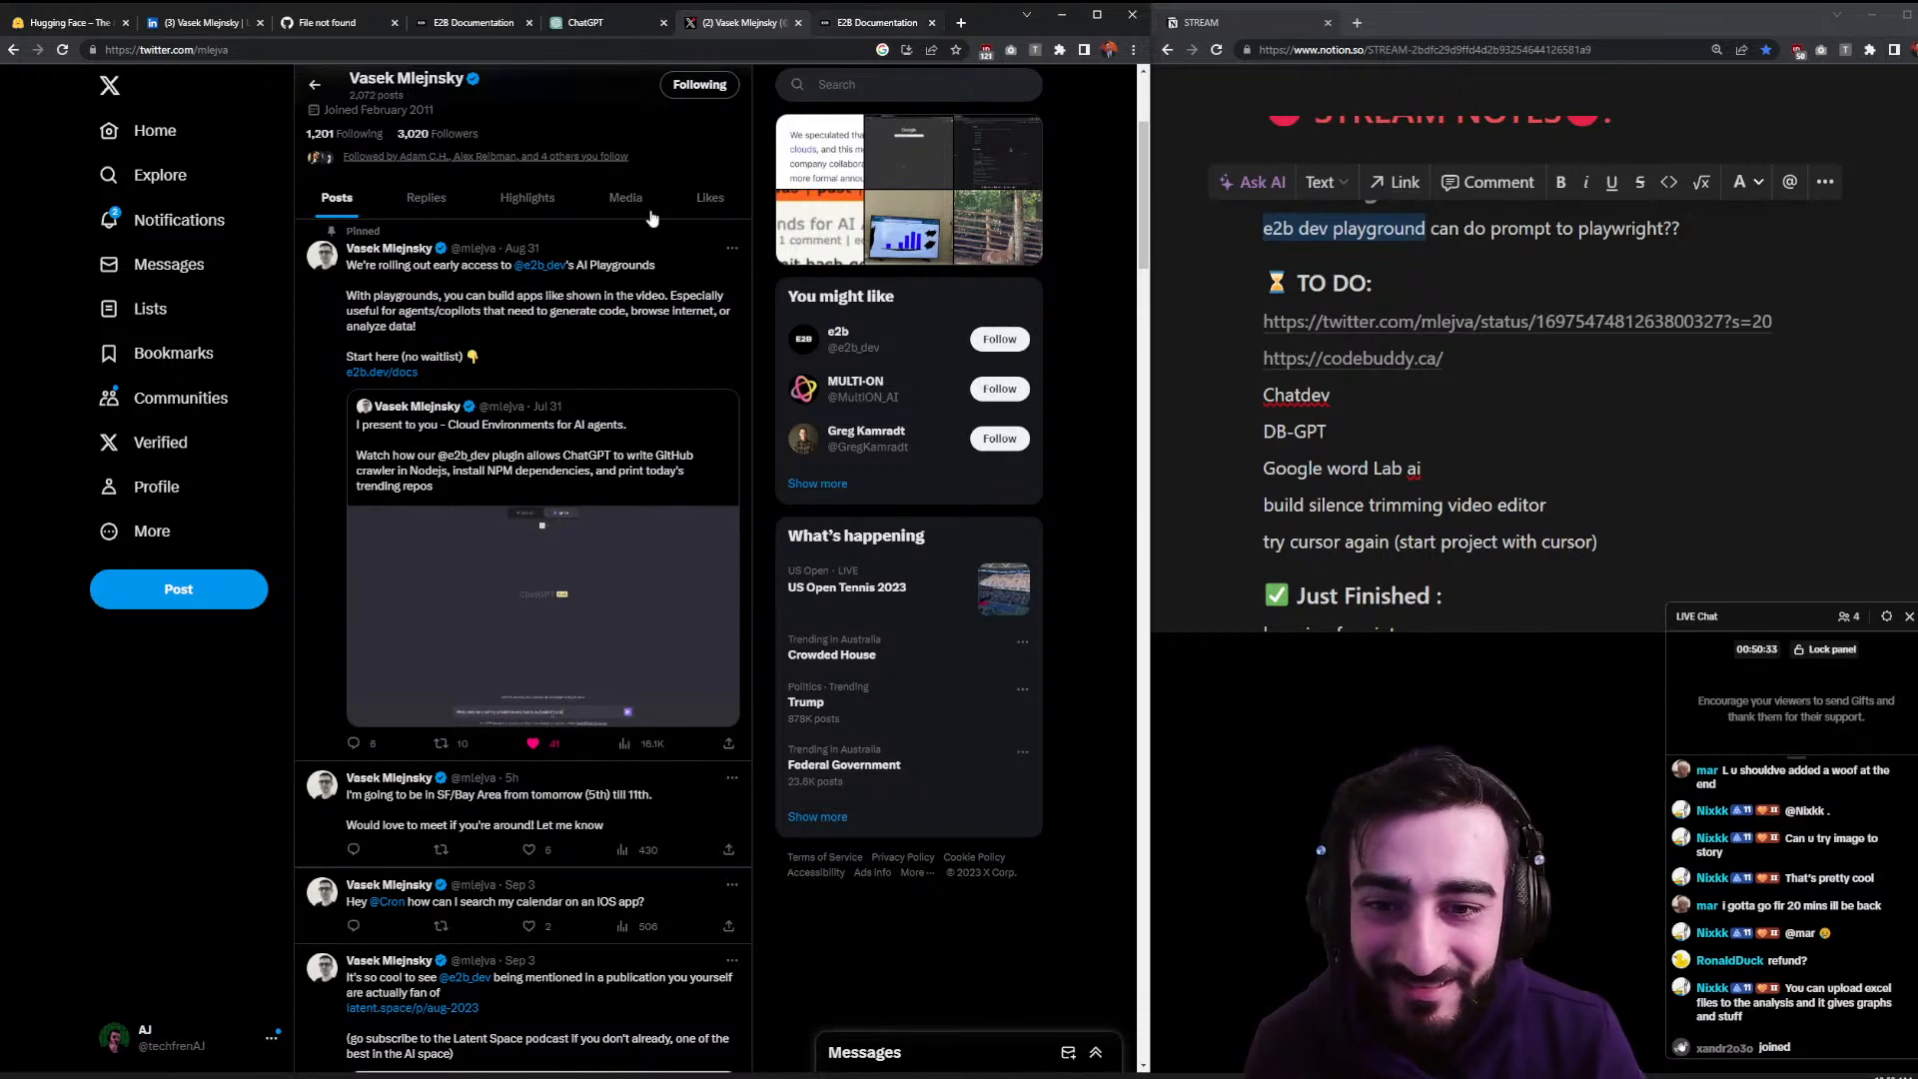
pyautogui.click(516, 643)
# - Read the pinned post's reply thread, then return to E2B Documentation
pyautogui.click(479, 336)
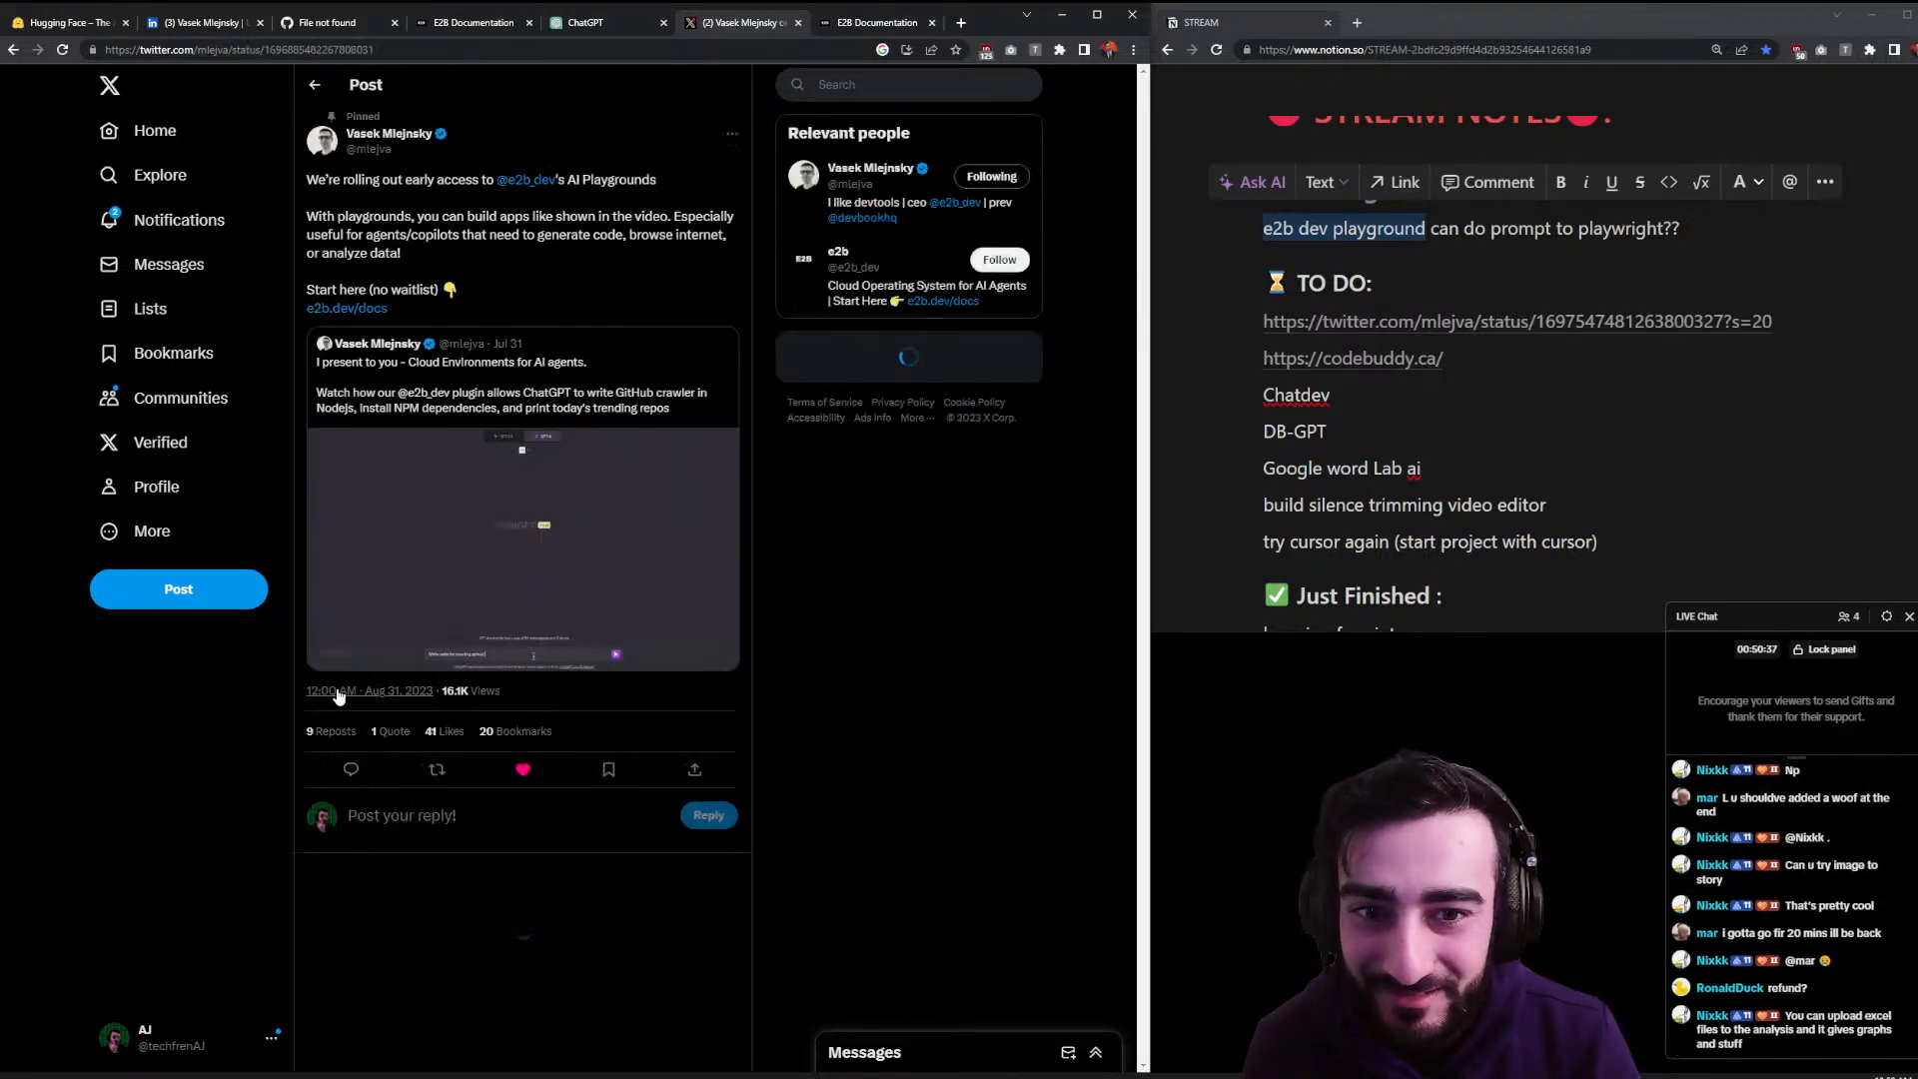
pyautogui.scroll(-4, 485, 310)
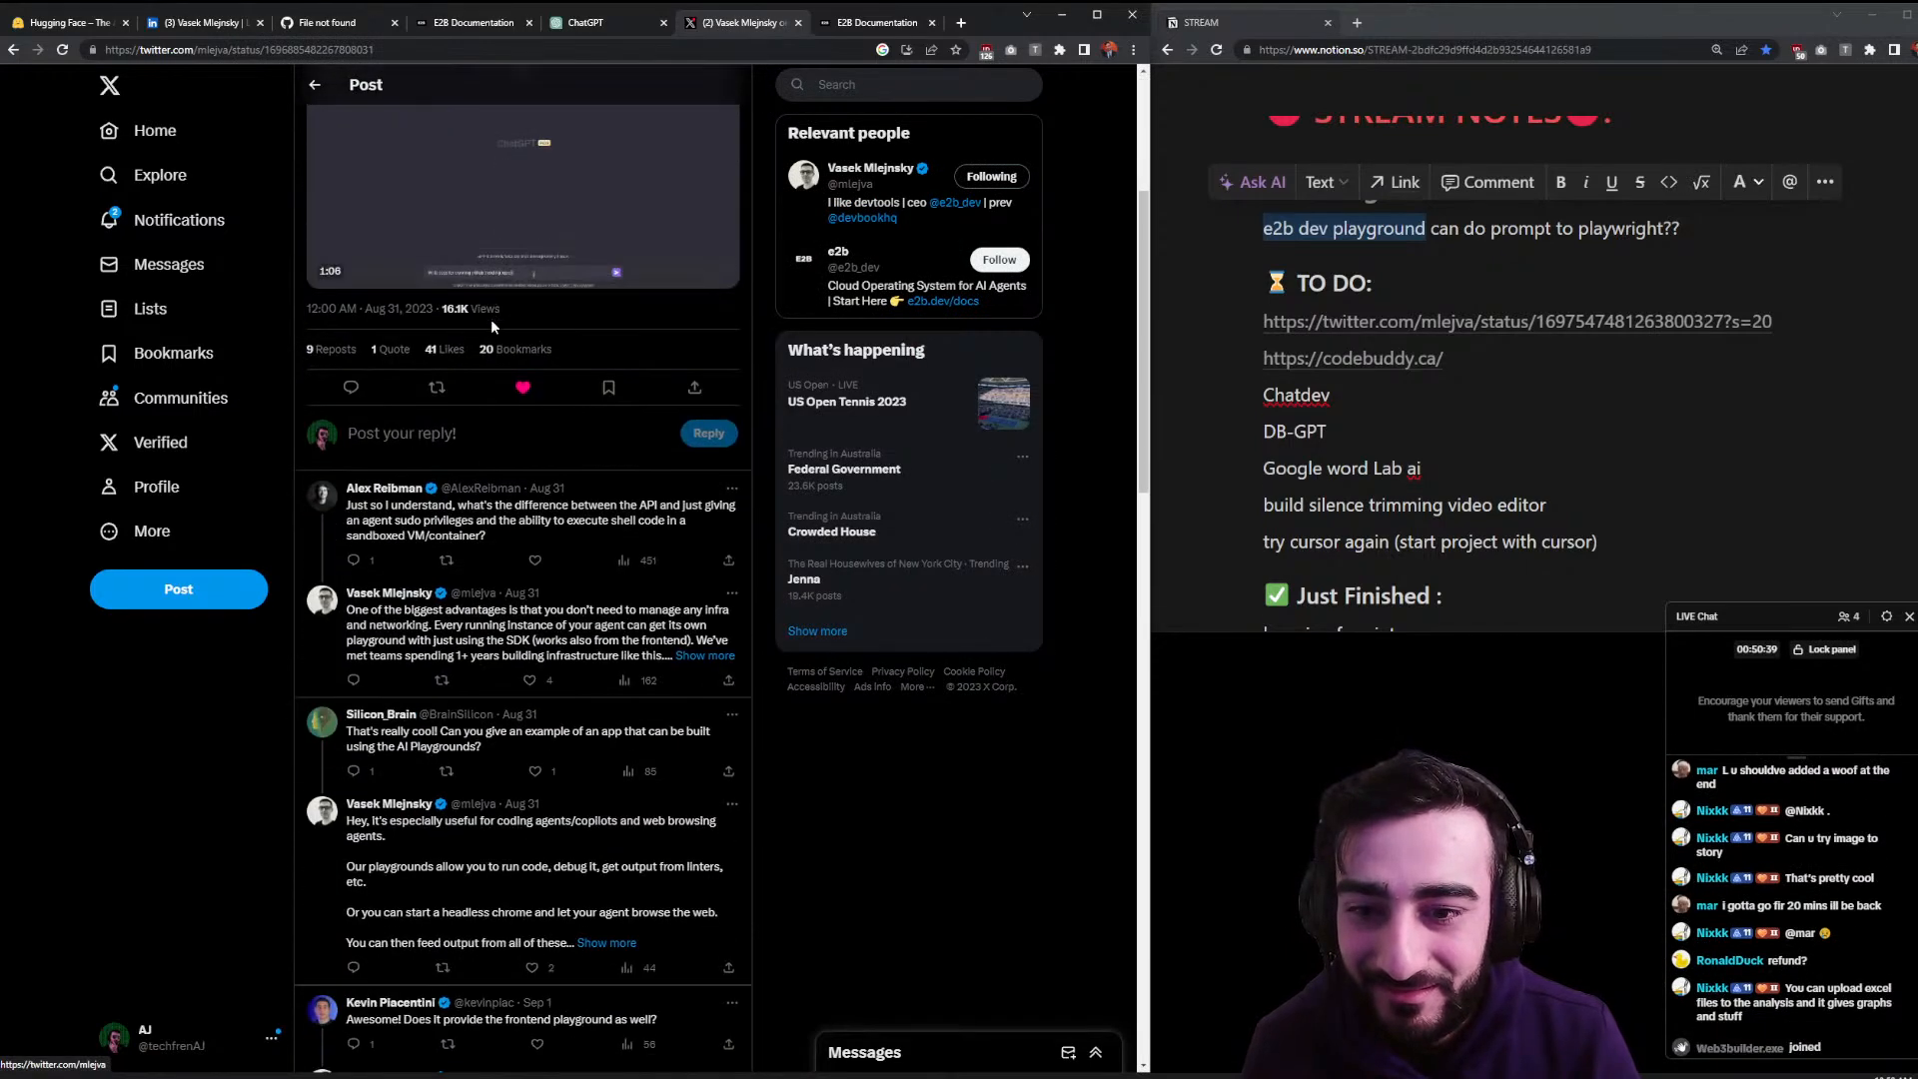
pyautogui.scroll(-1, 489, 320)
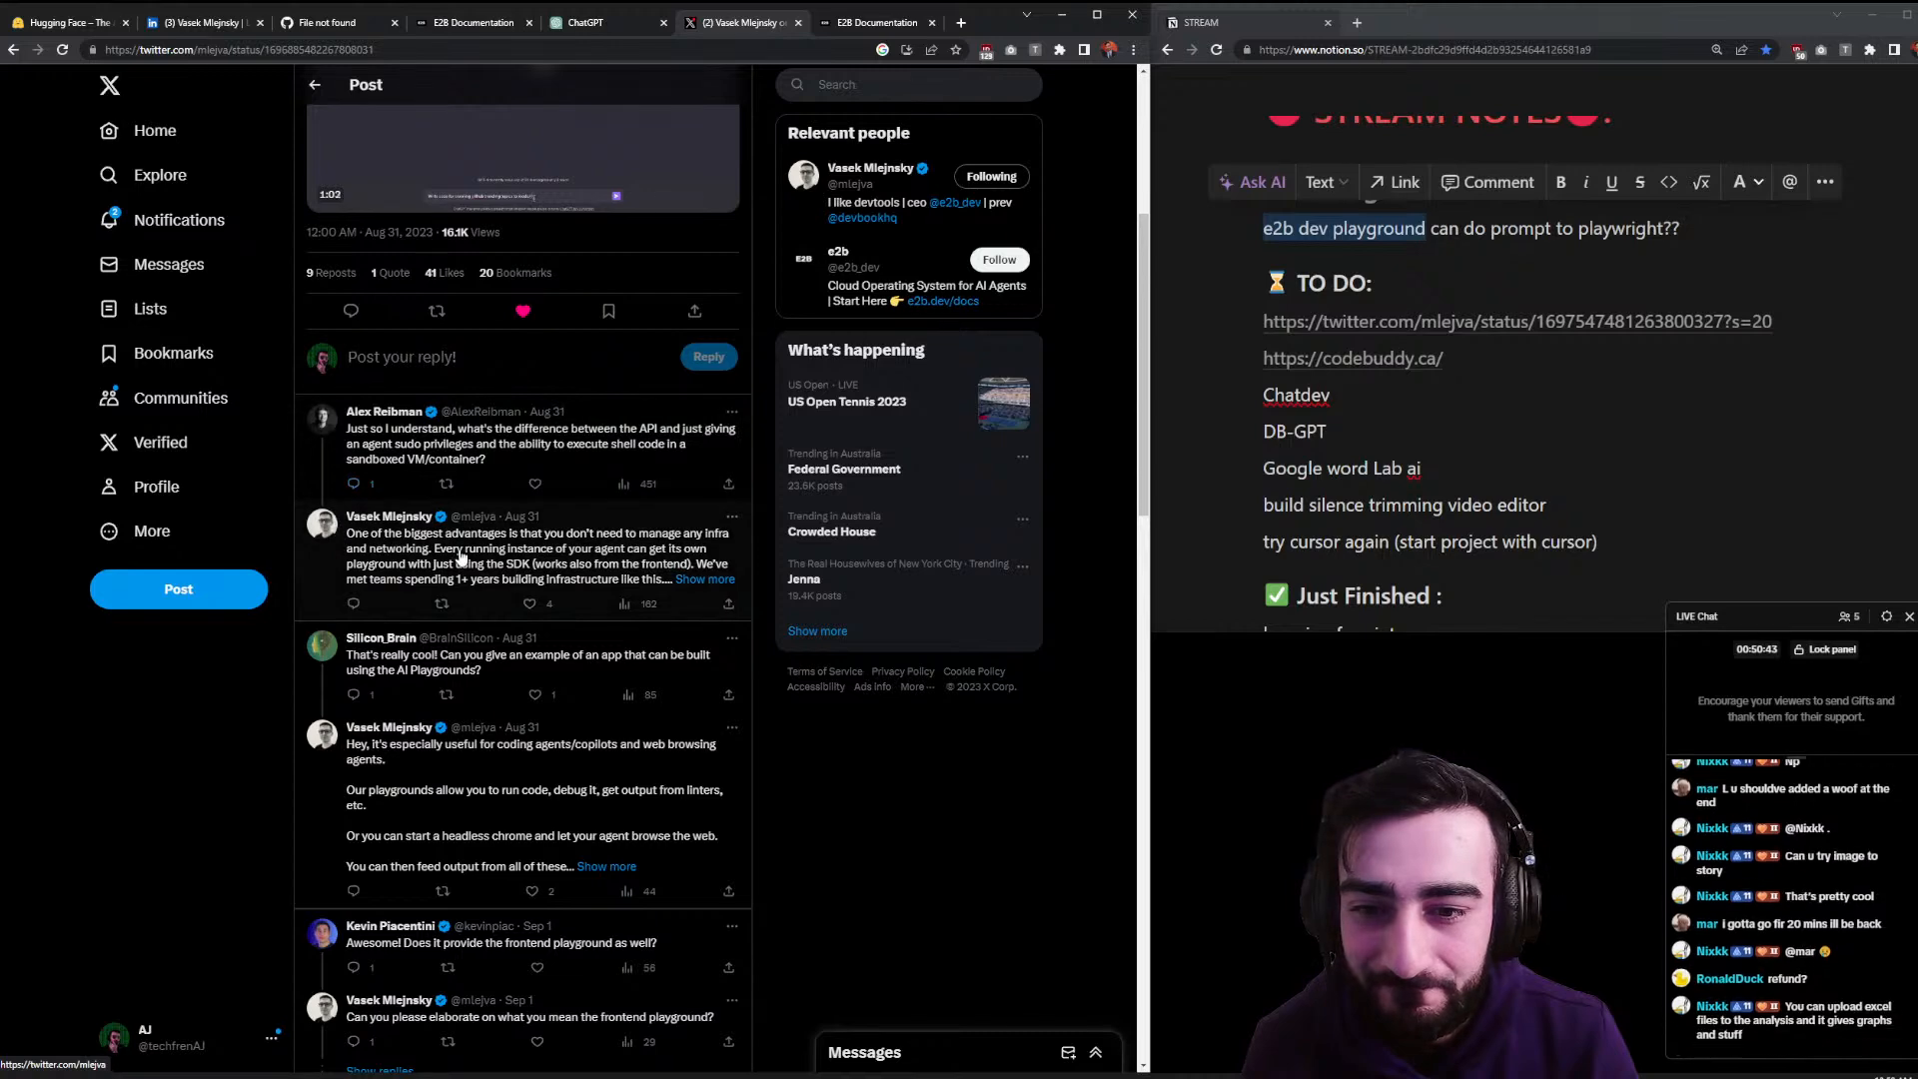
pyautogui.scroll(-6, 442, 774)
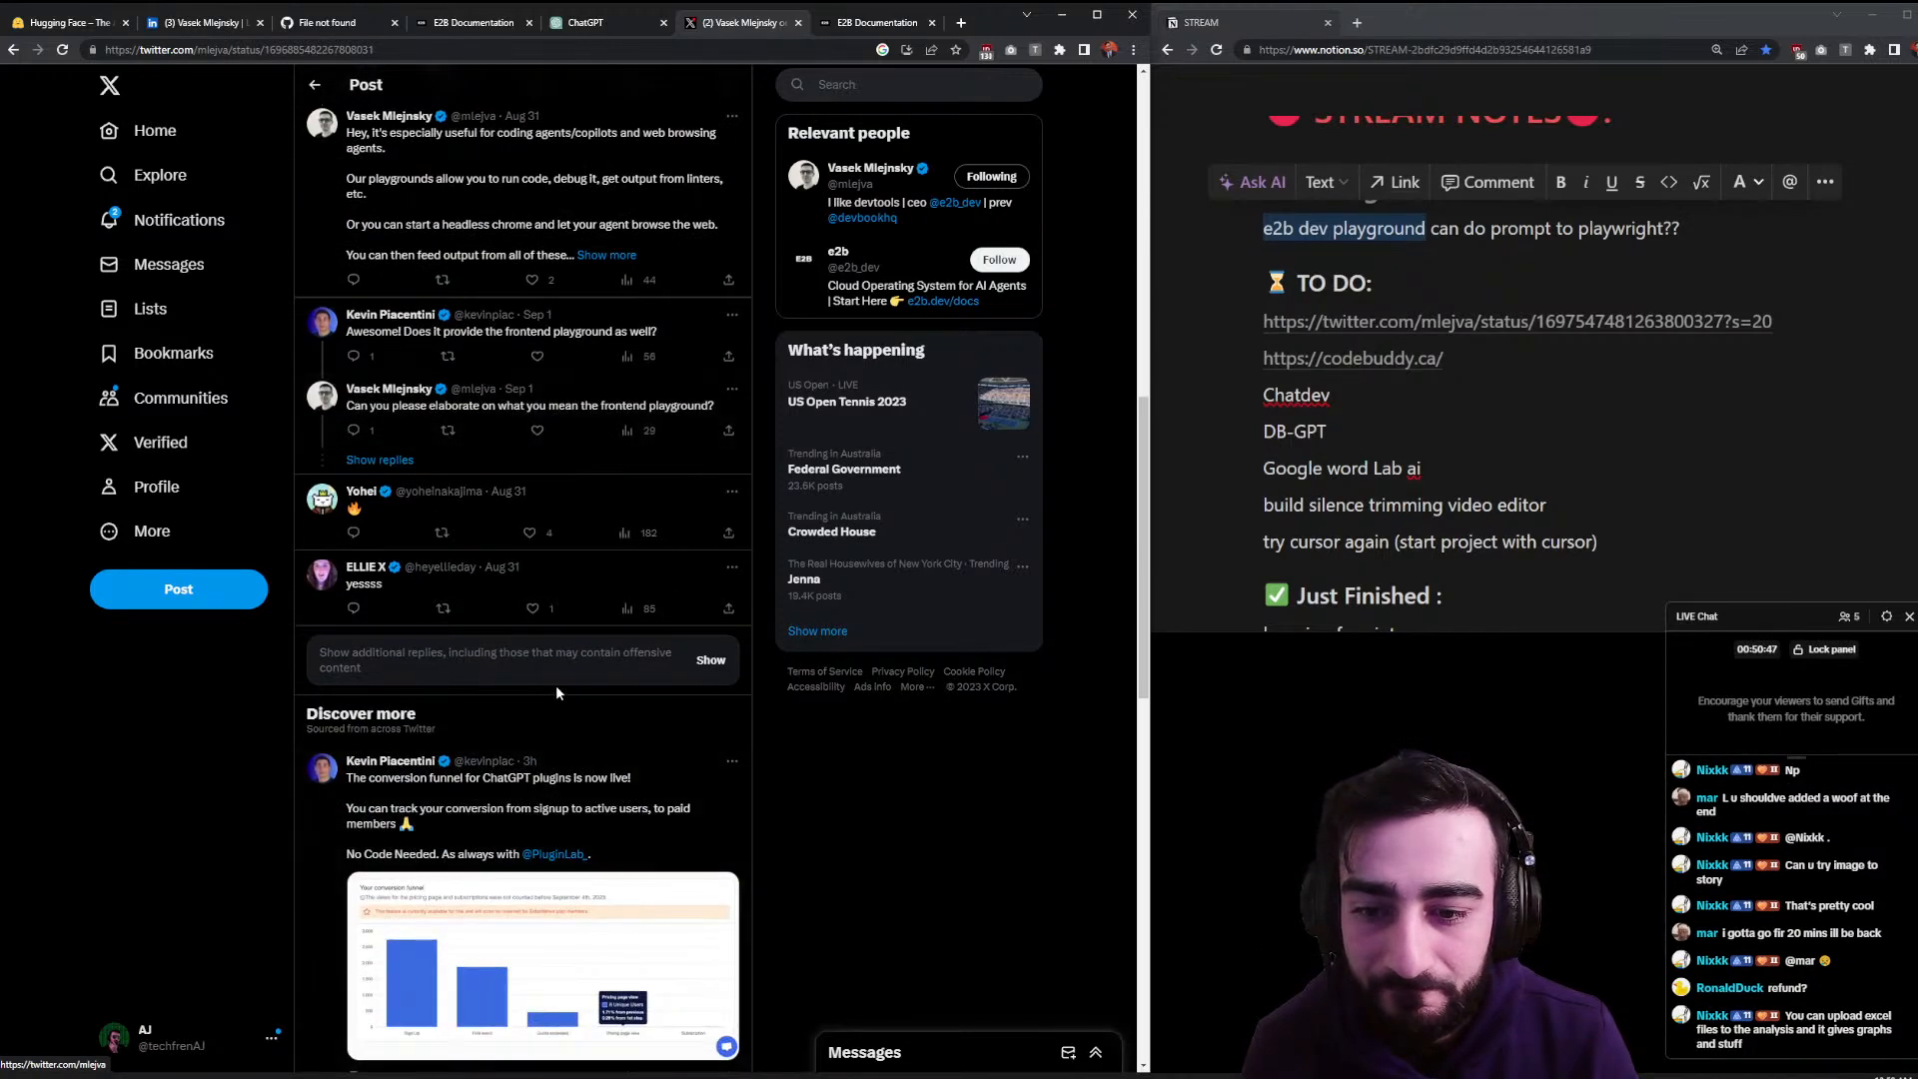
pyautogui.scroll(-4, 615, 675)
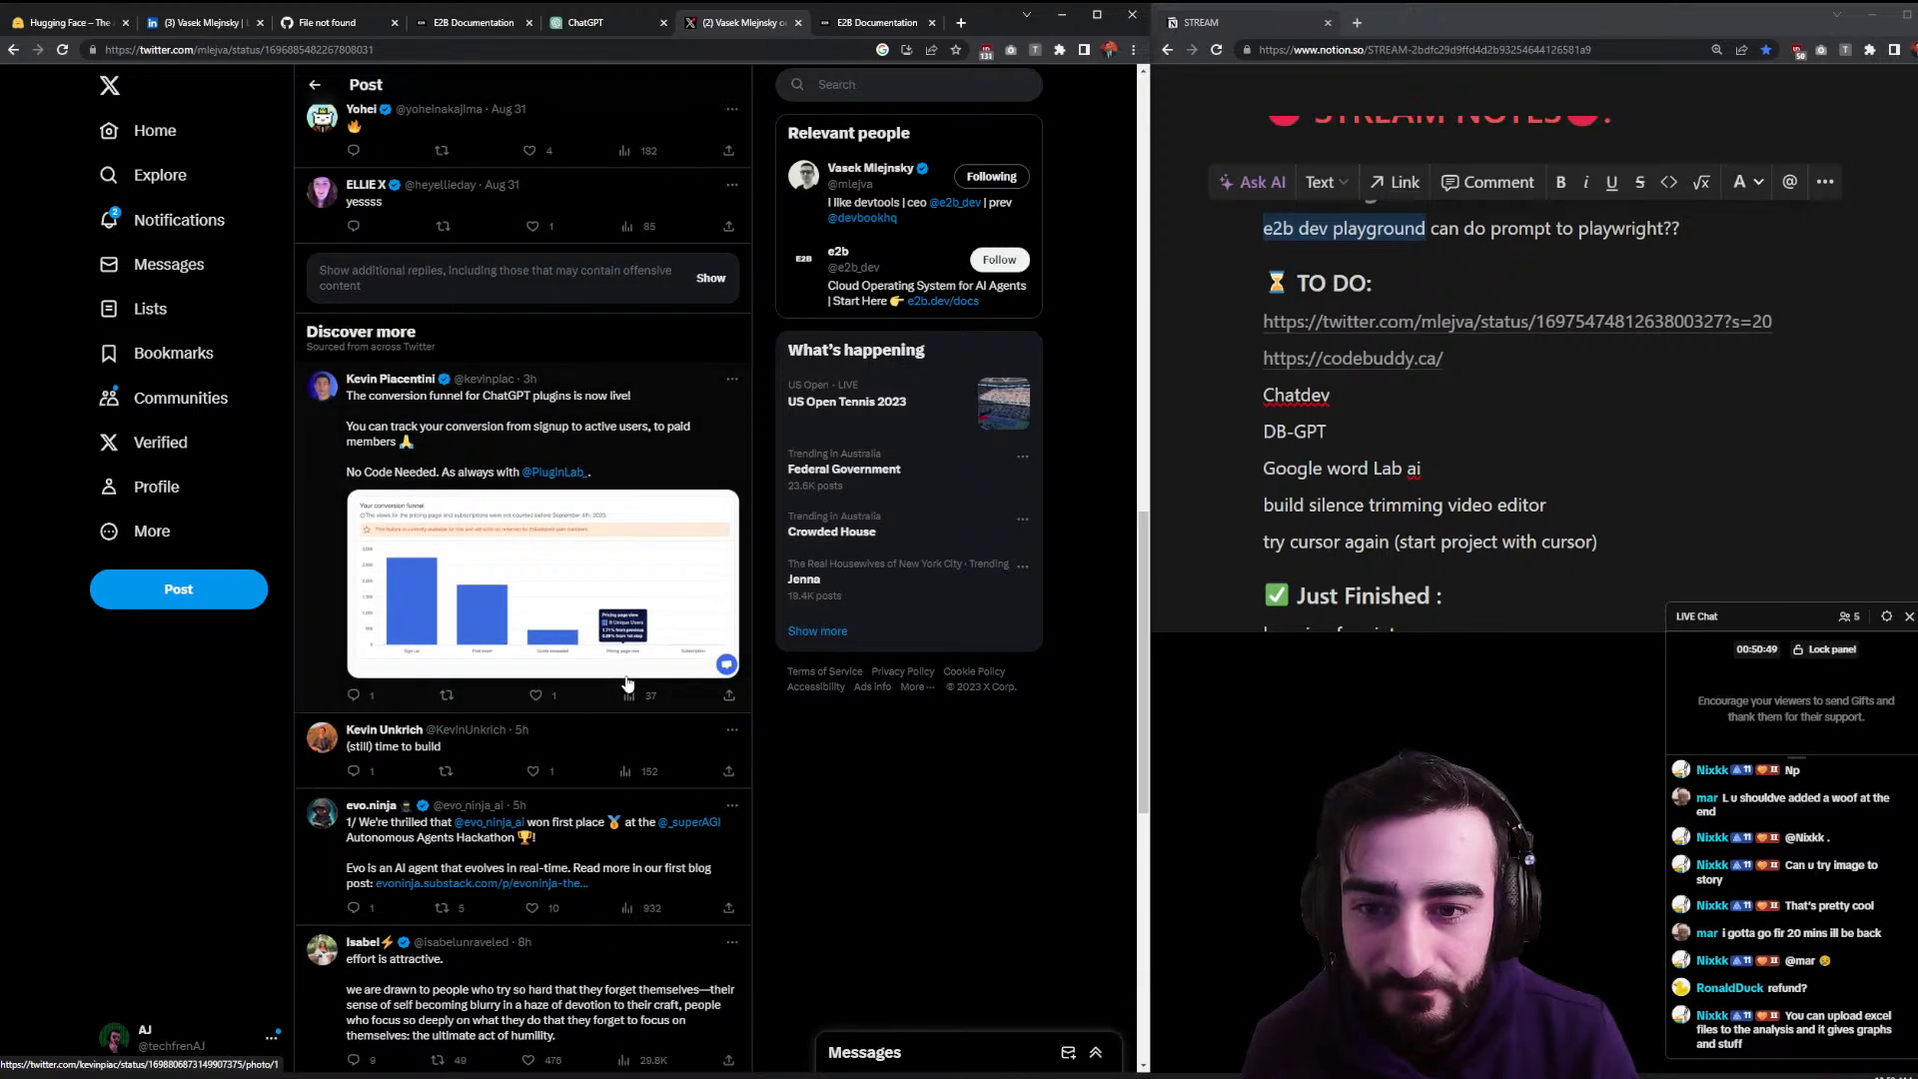
pyautogui.scroll(10, 560, 431)
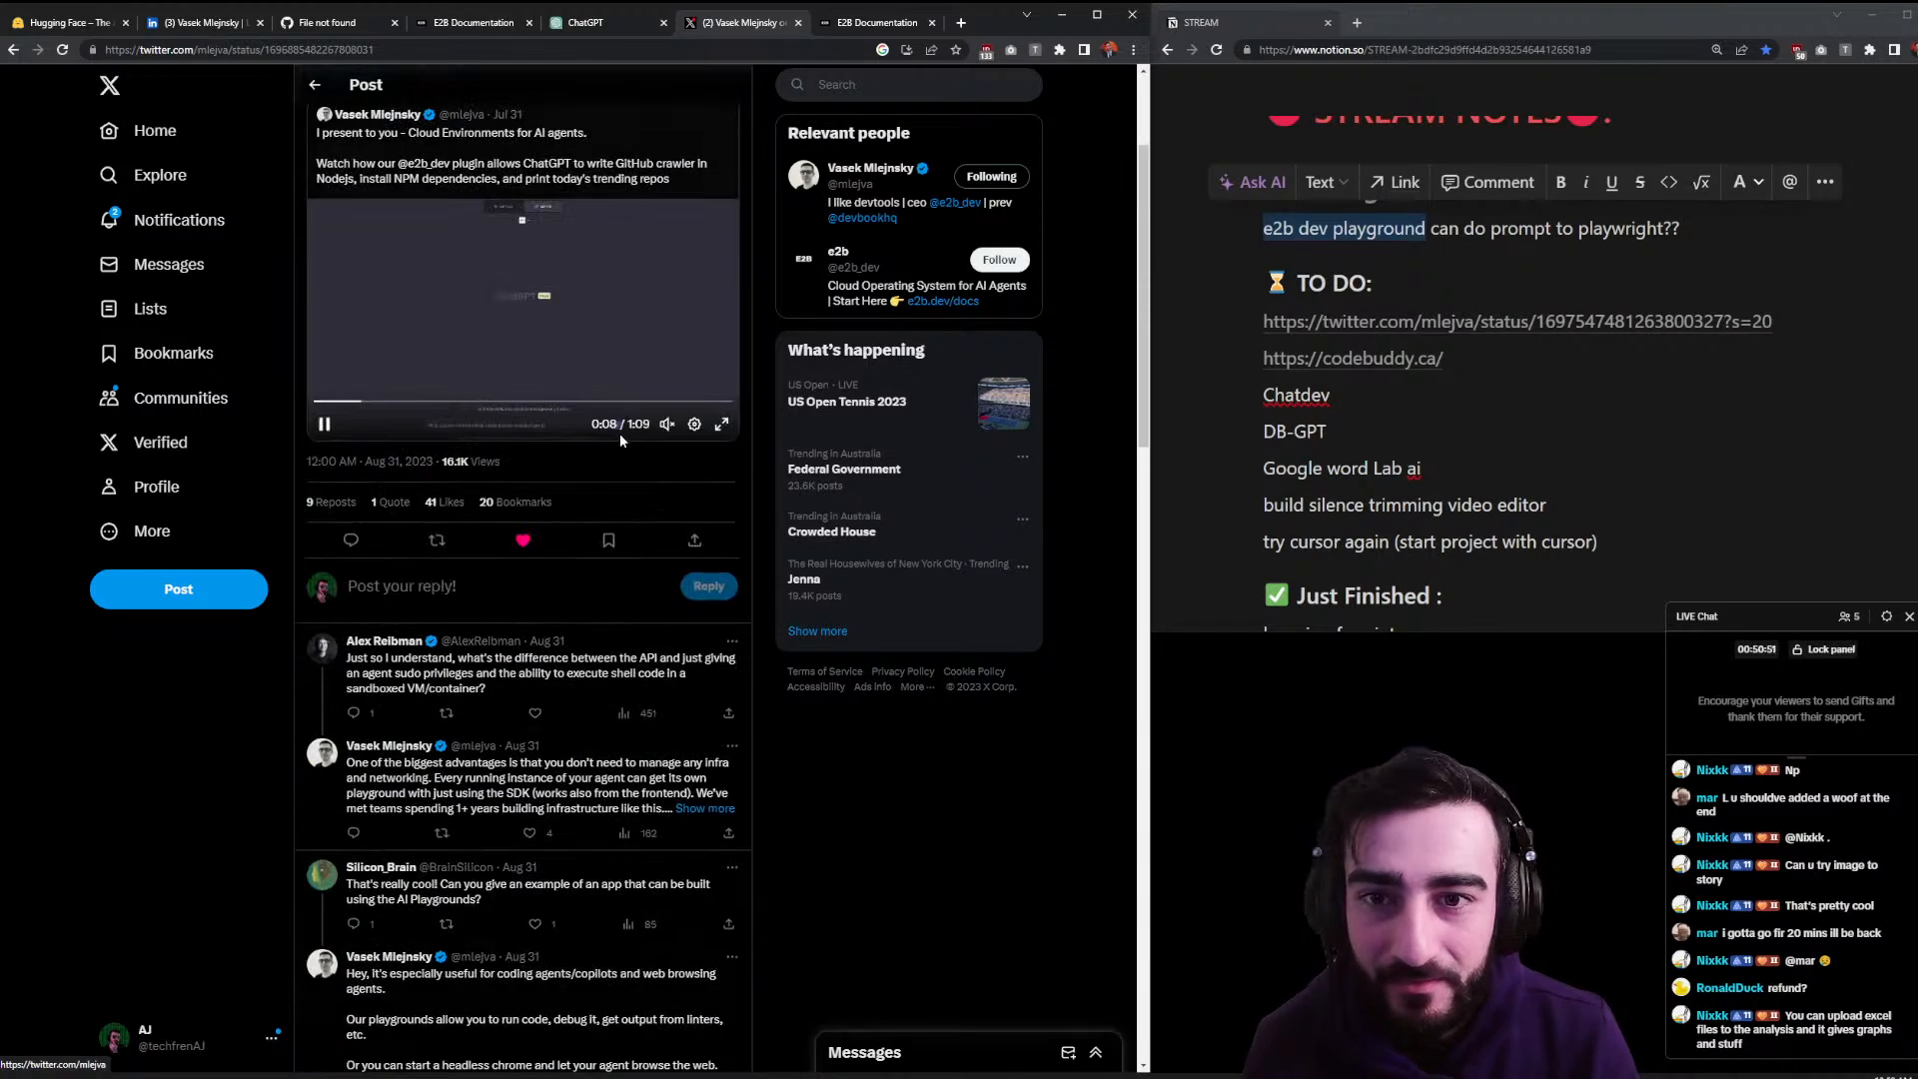
pyautogui.click(832, 32)
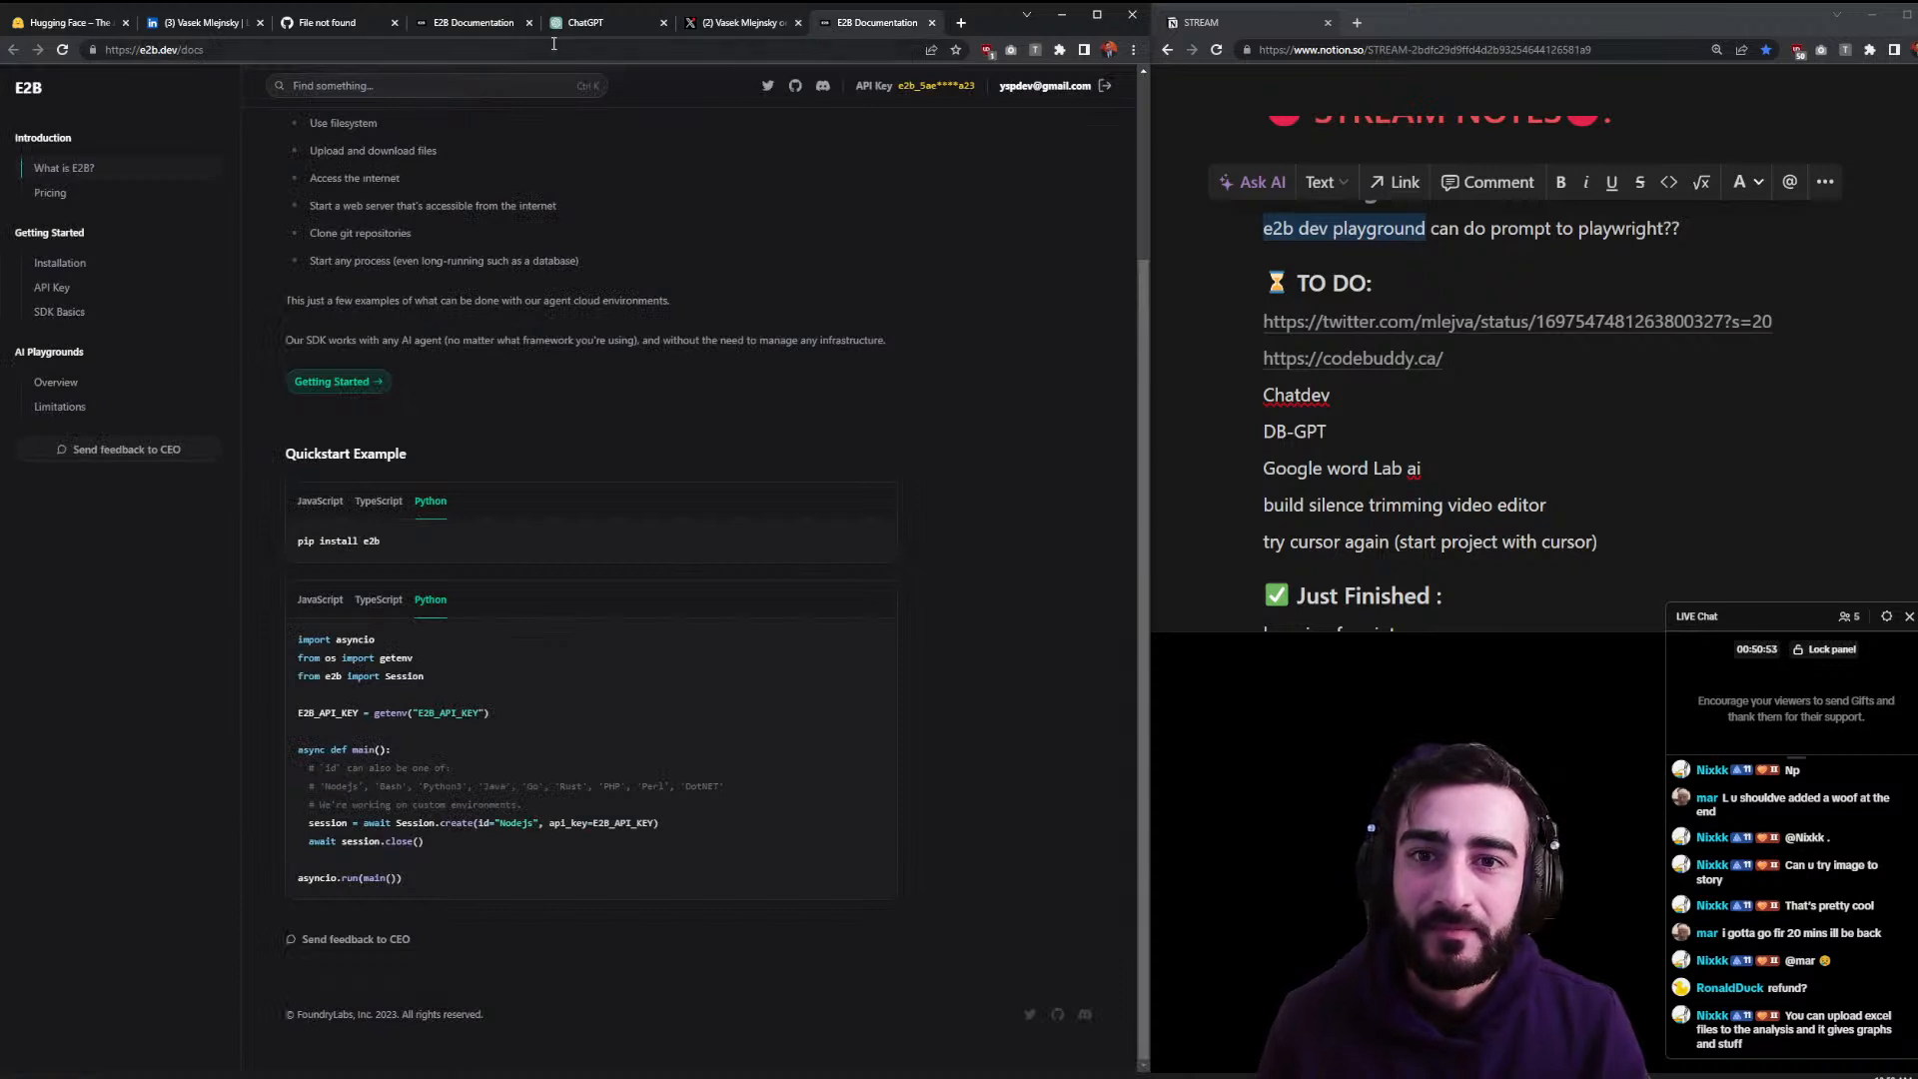
# - Search the ChatGPT plugin store for 'e2b', find no results, and close the store
pyautogui.click(590, 23)
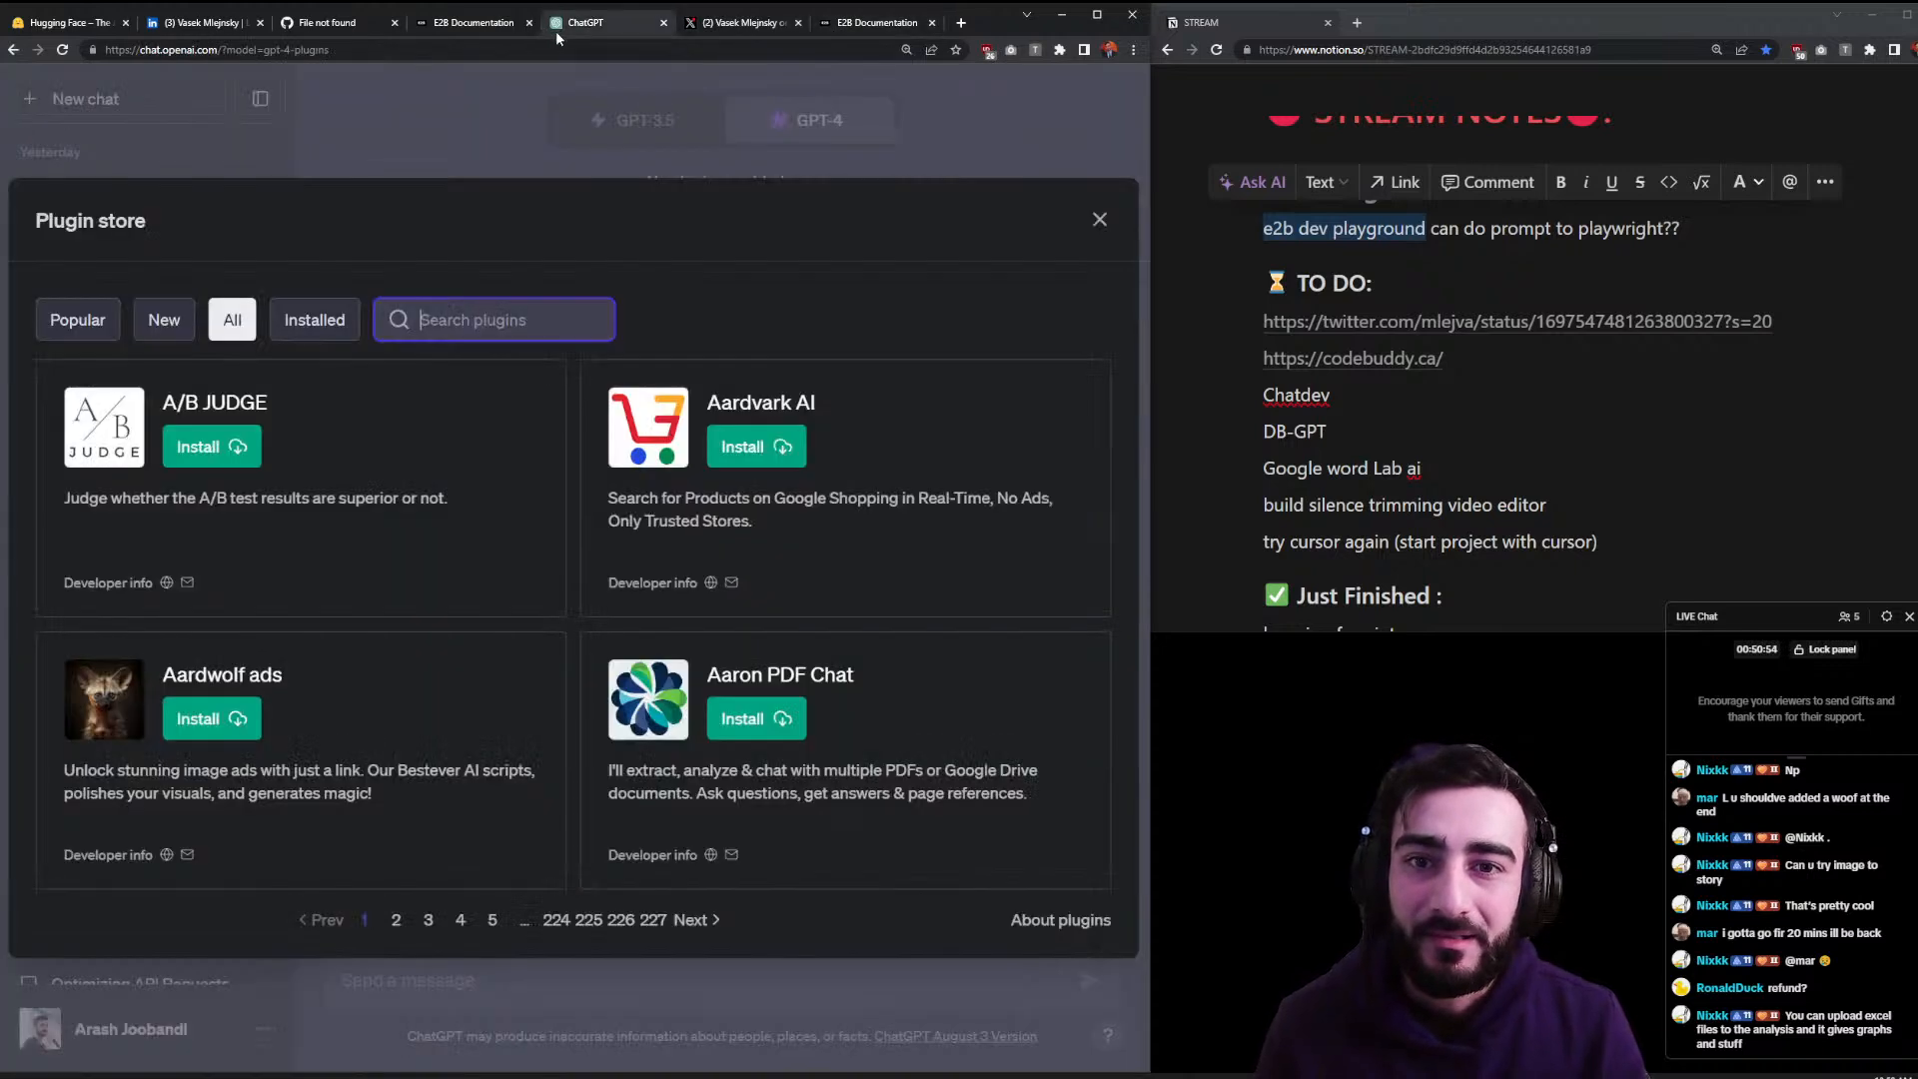
pyautogui.click(237, 329)
pyautogui.click(441, 330)
pyautogui.write('ee')
pyautogui.press('BackSpace')
pyautogui.write('2b')
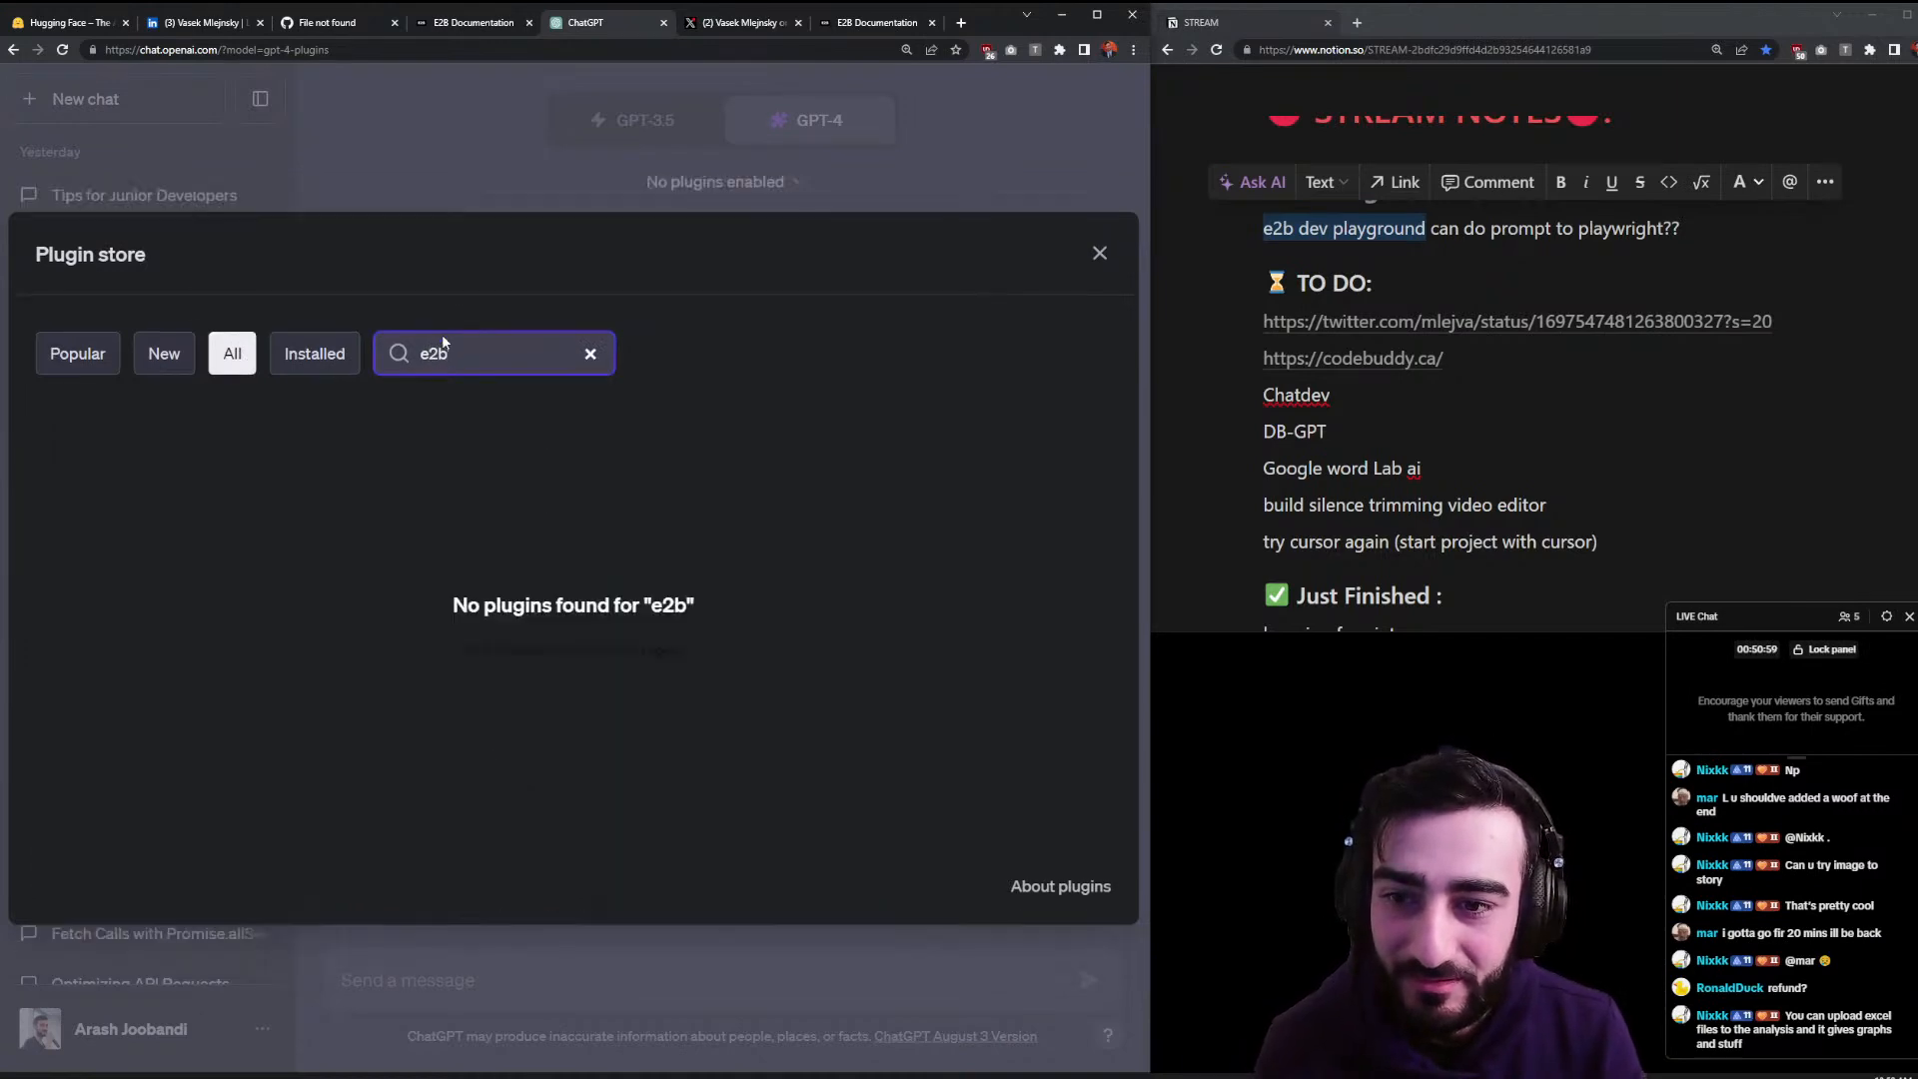
pyautogui.click(557, 649)
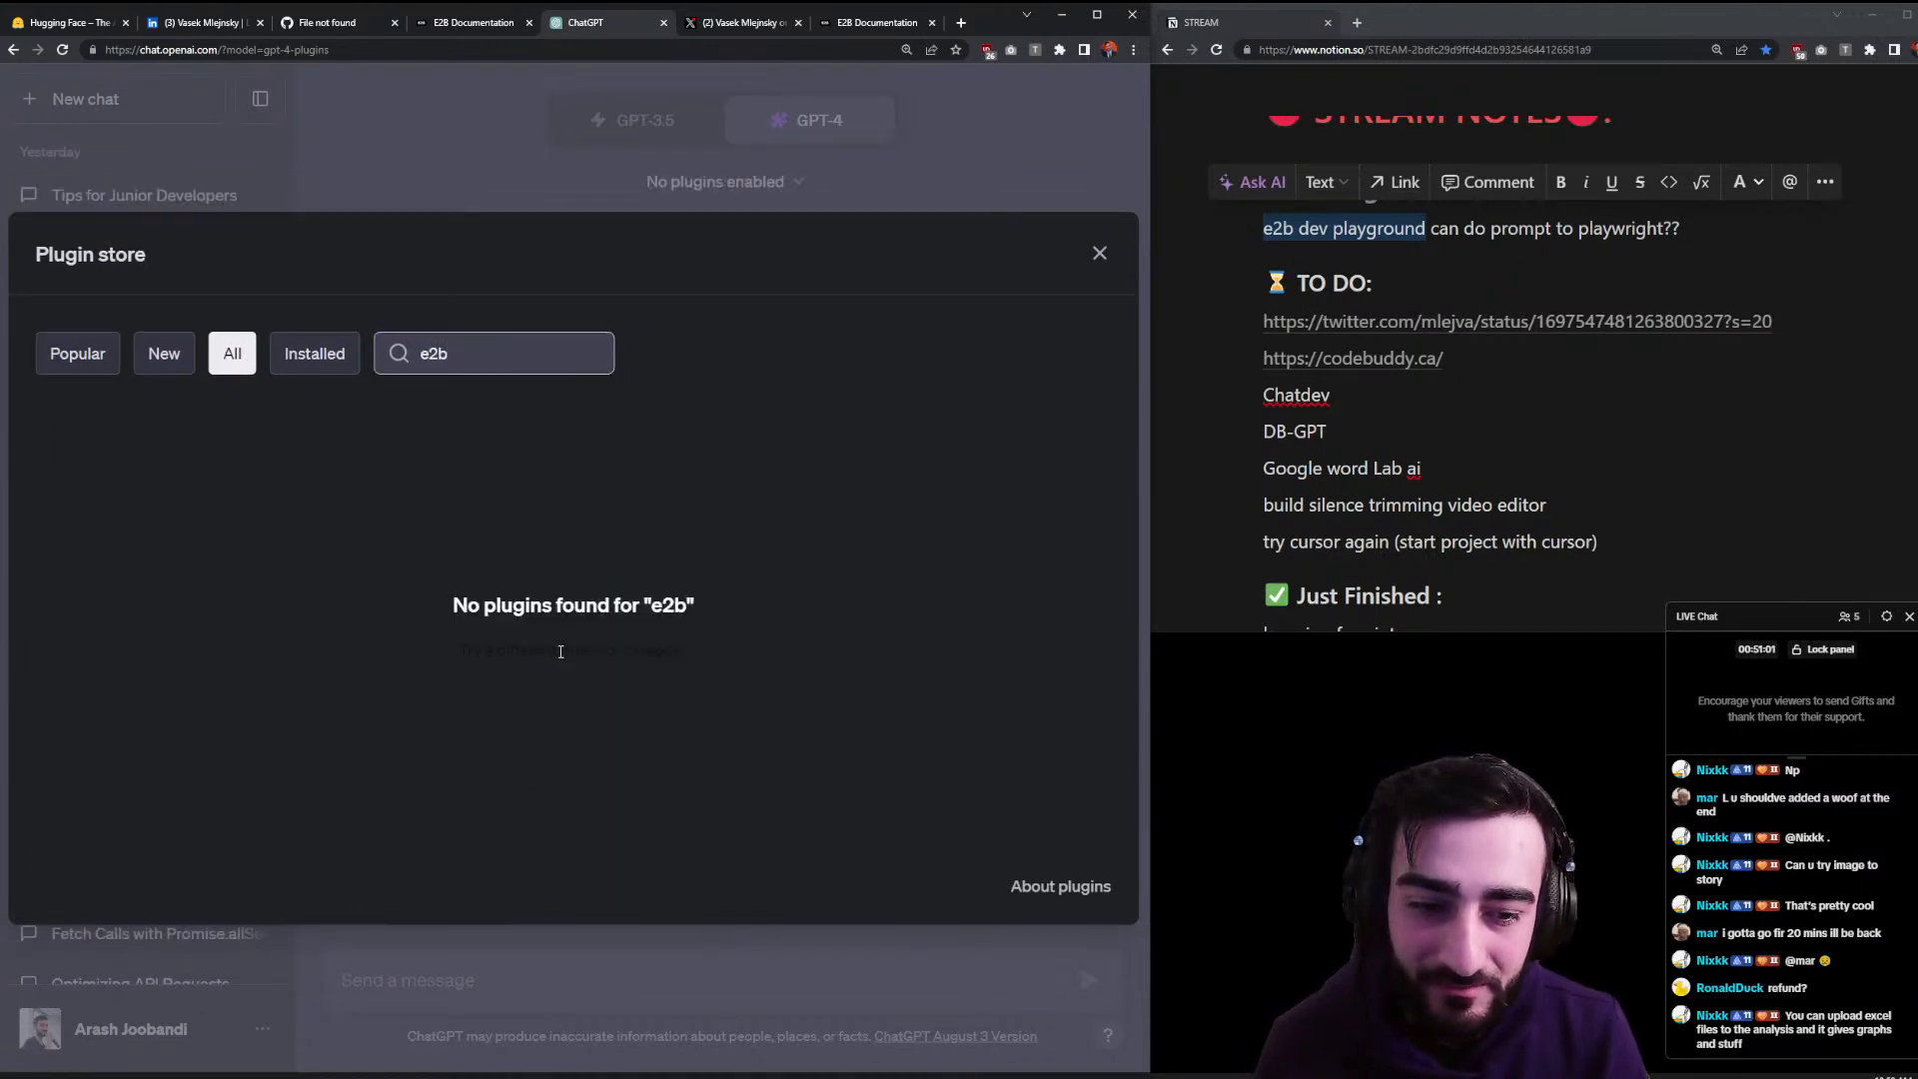
pyautogui.click(86, 357)
pyautogui.click(447, 185)
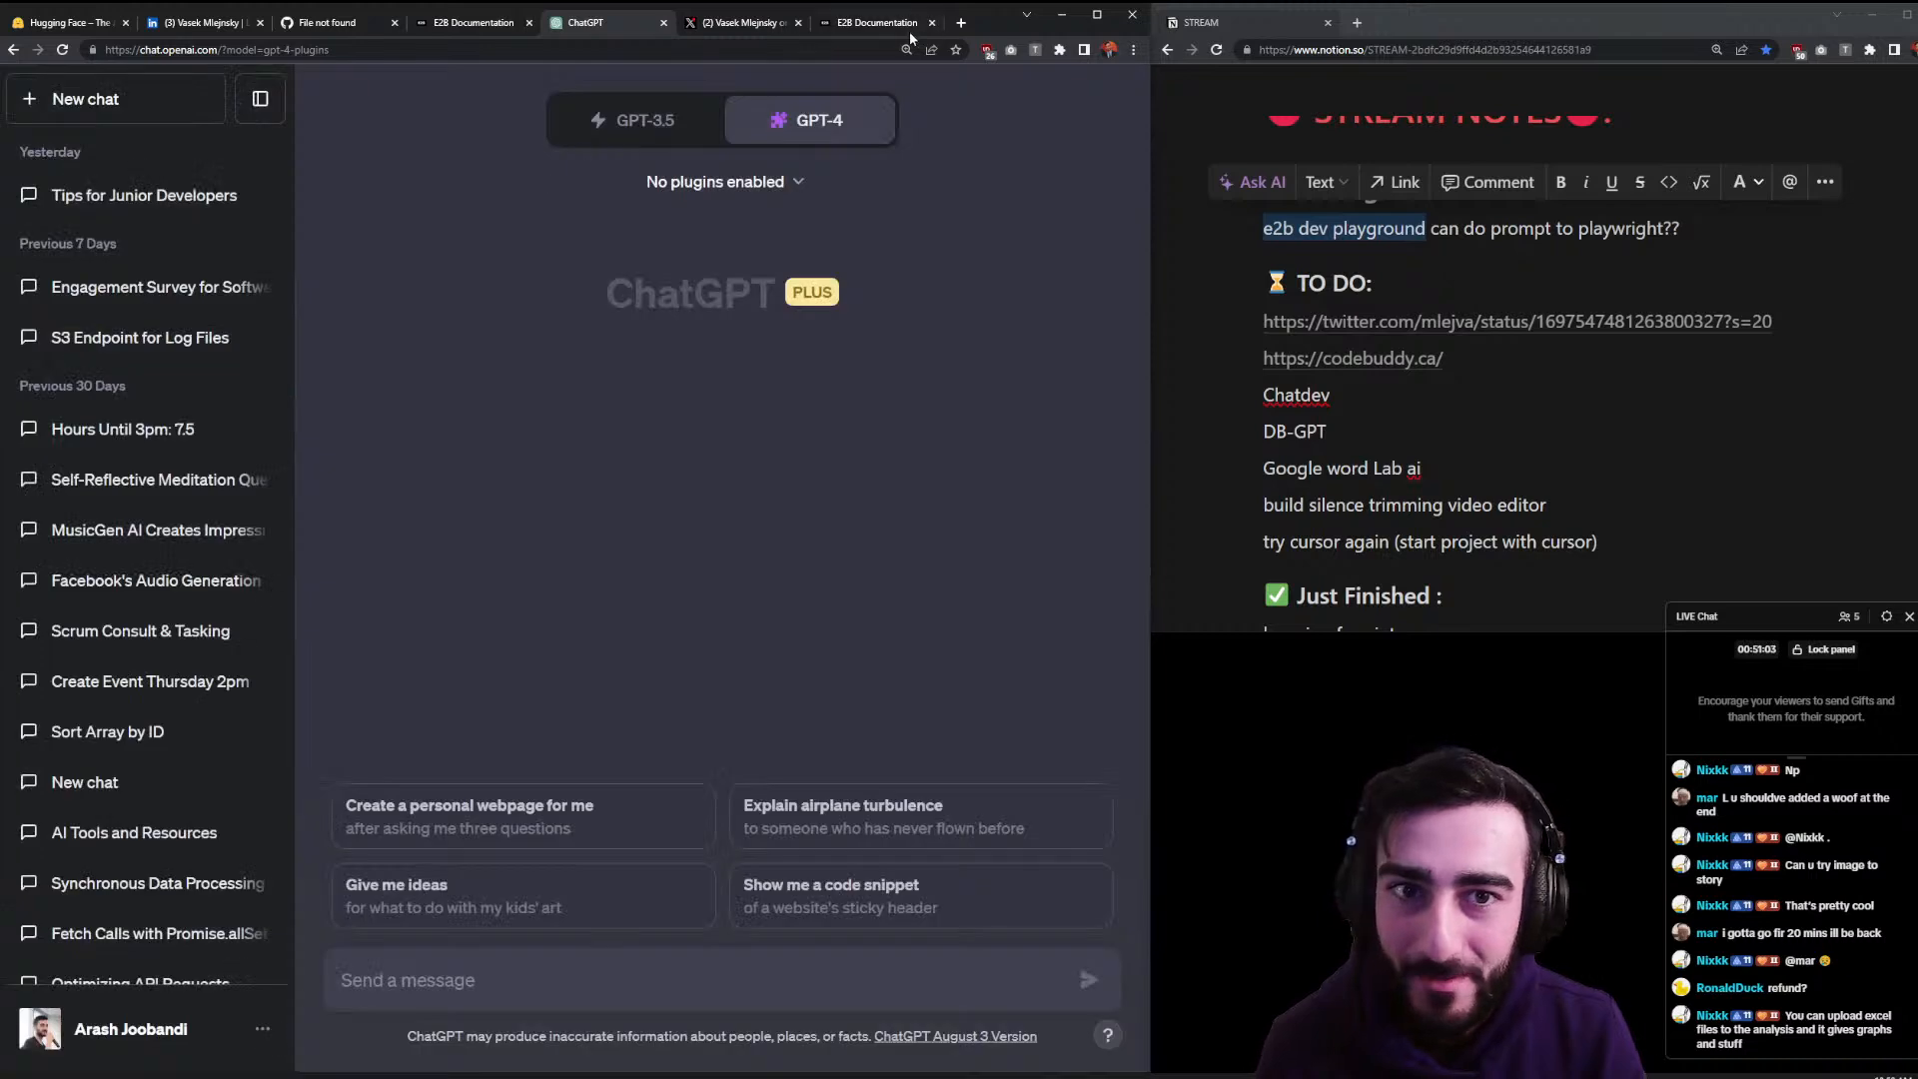
# - Google 'e2b chatgpt plugin' in a new tab and open the GitHub repository result
pyautogui.click(962, 24)
pyautogui.write('e2b ')
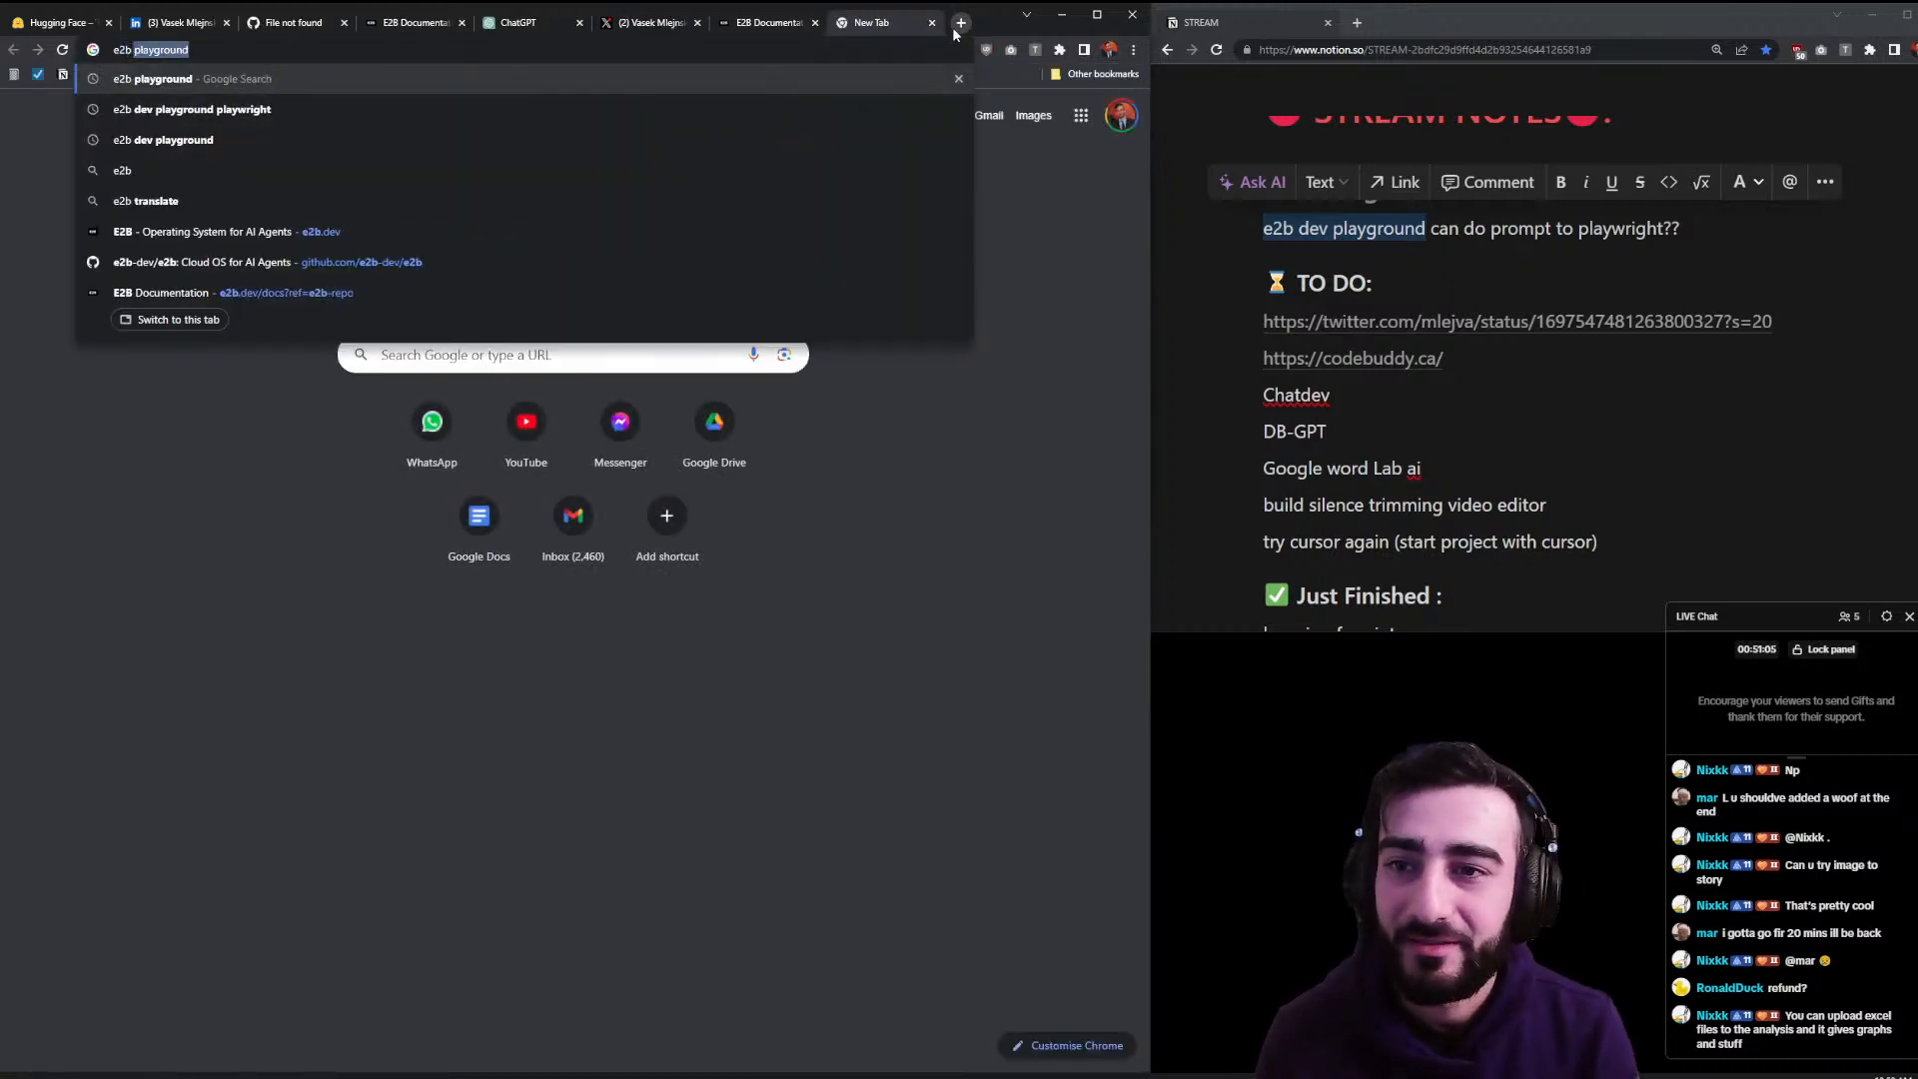
pyautogui.write('chatgpt plugin')
pyautogui.press('Return')
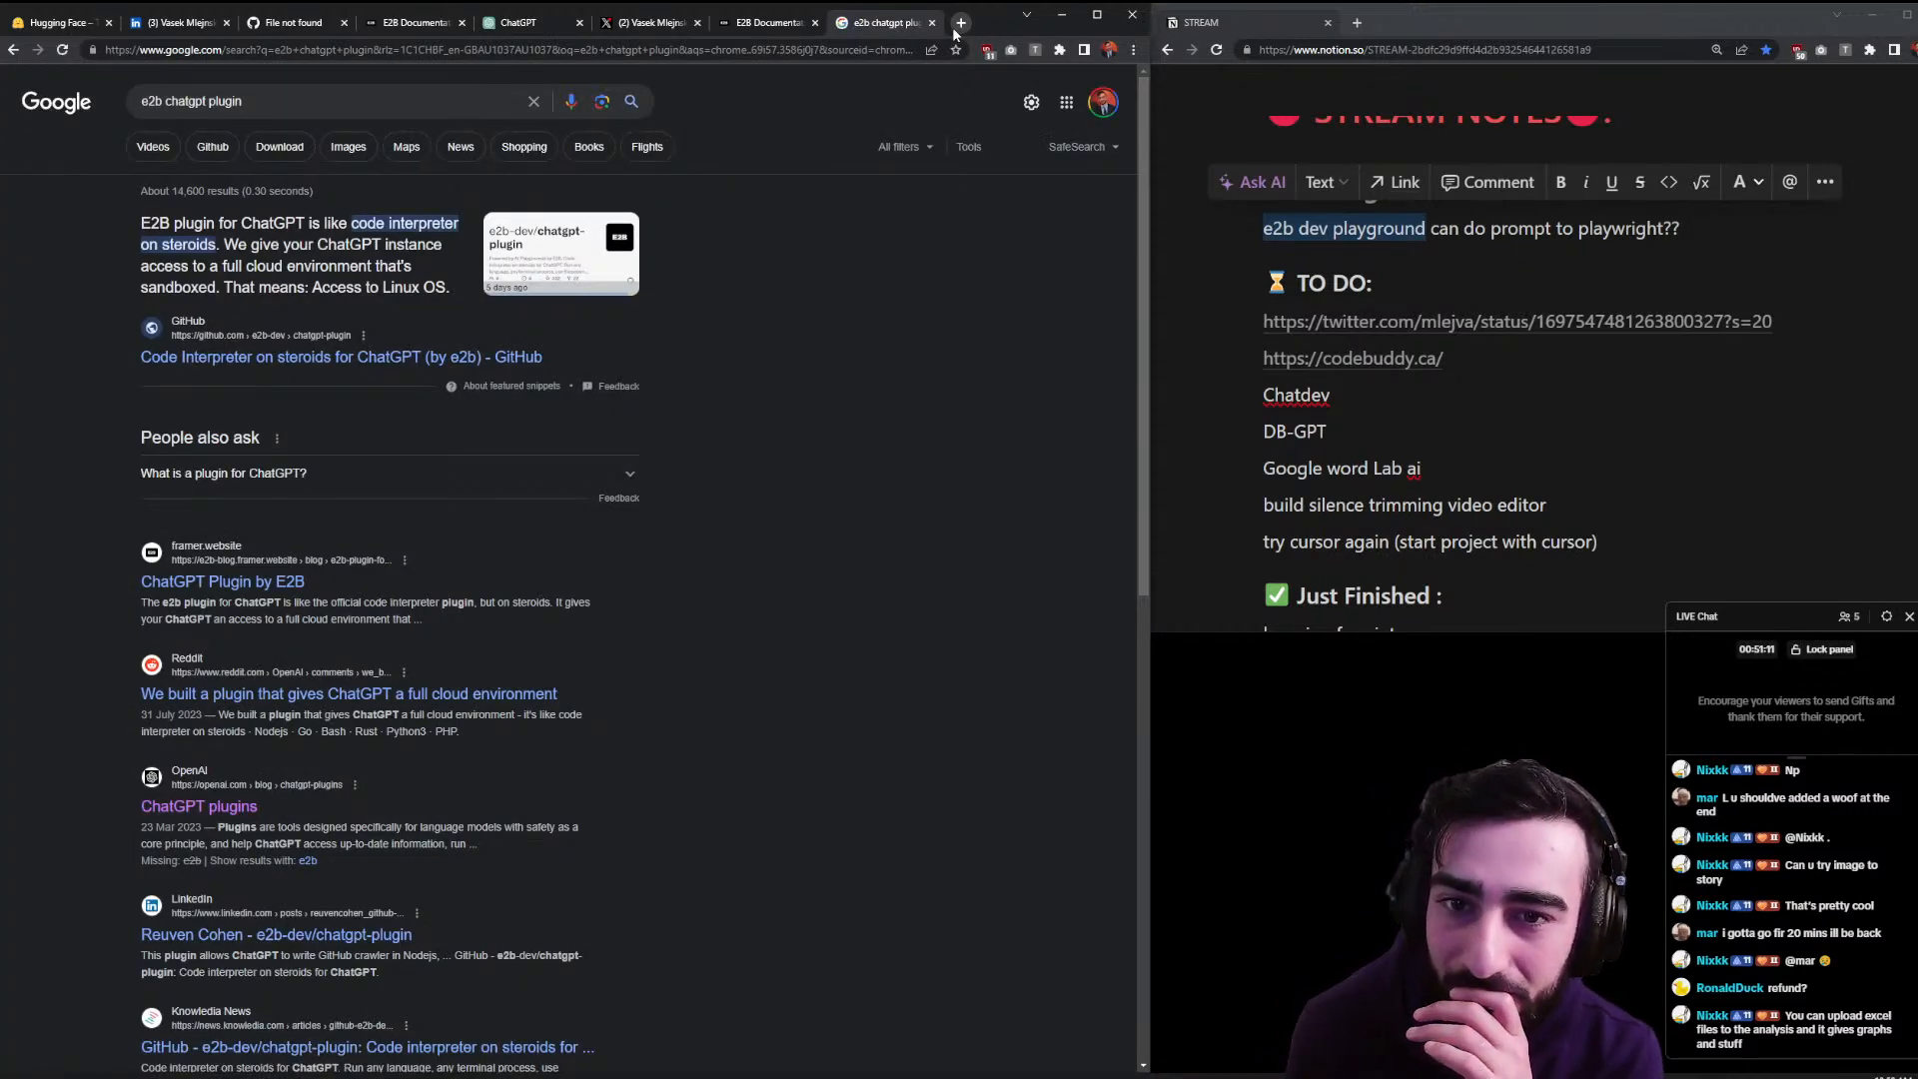
pyautogui.click(432, 299)
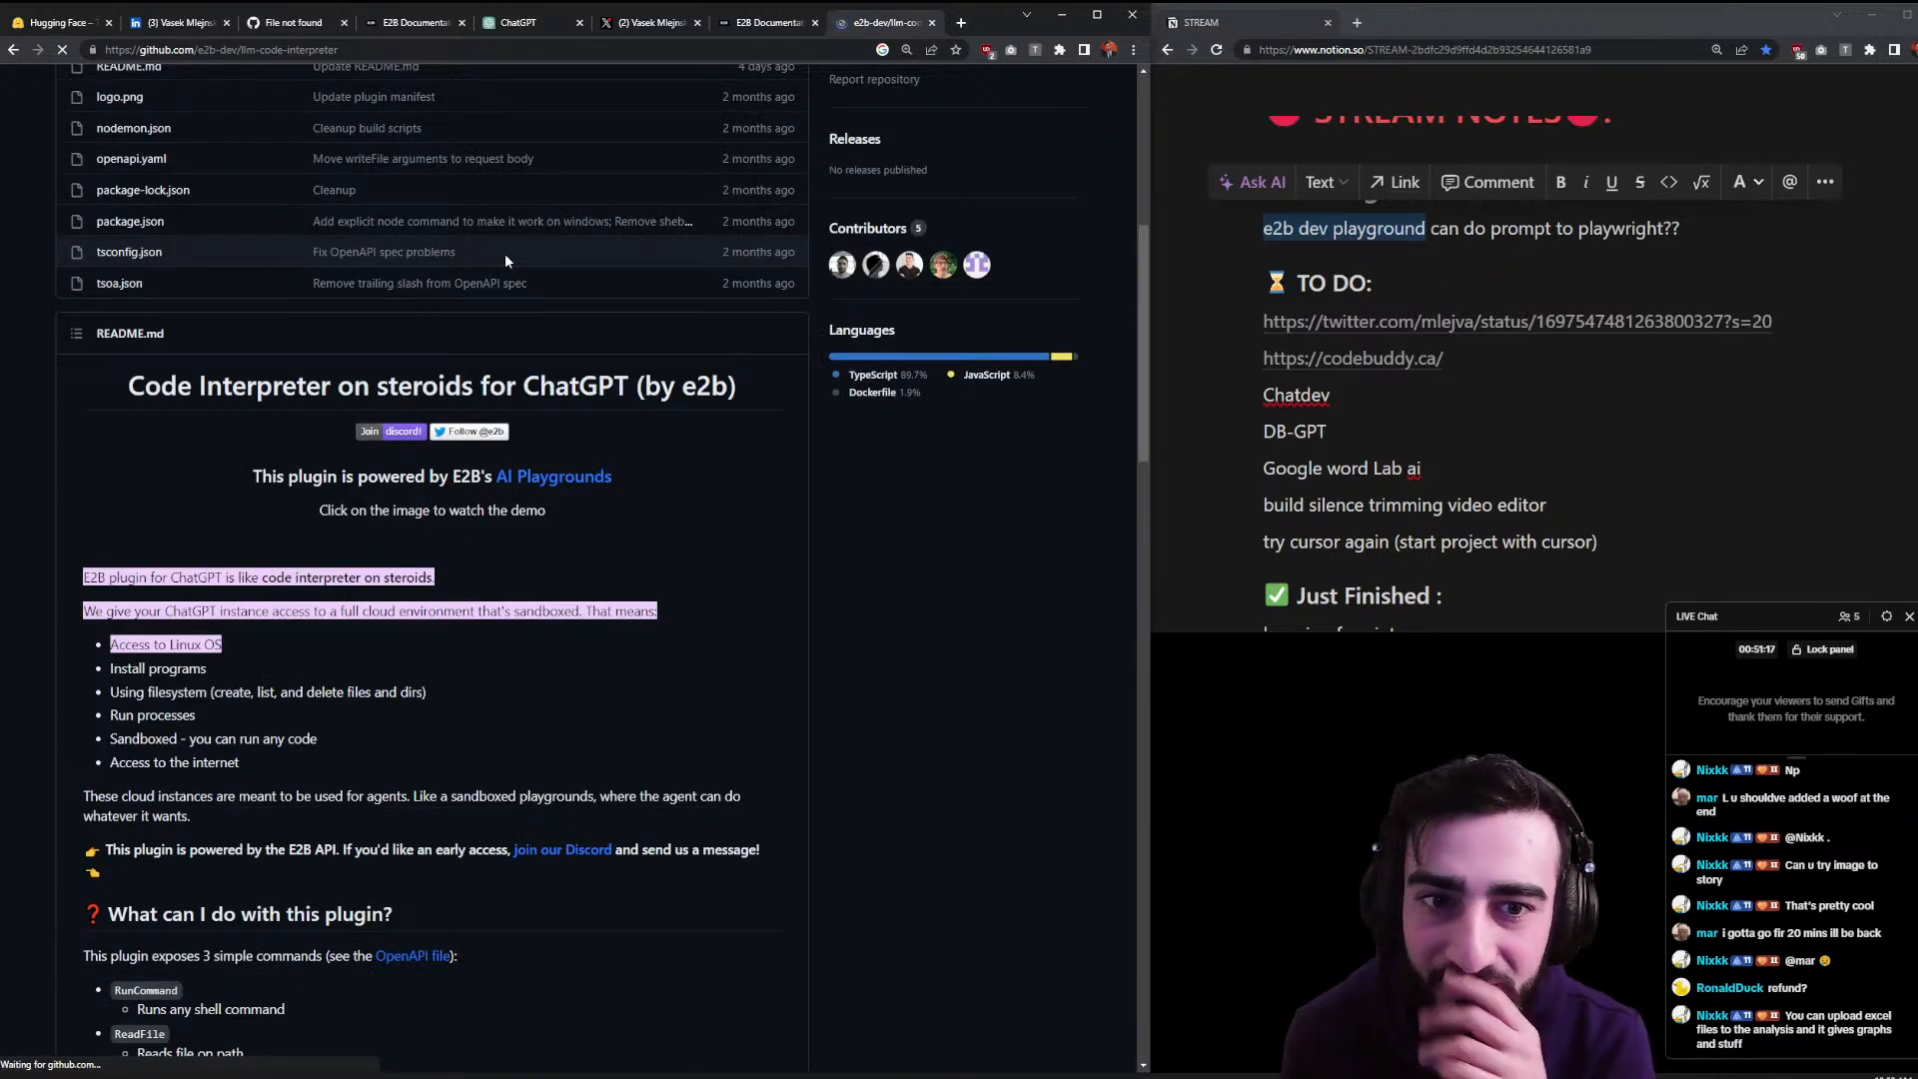
# - Read through the llm-code-interpreter README's installation options
pyautogui.scroll(-3, 435, 515)
pyautogui.scroll(3, 85, 564)
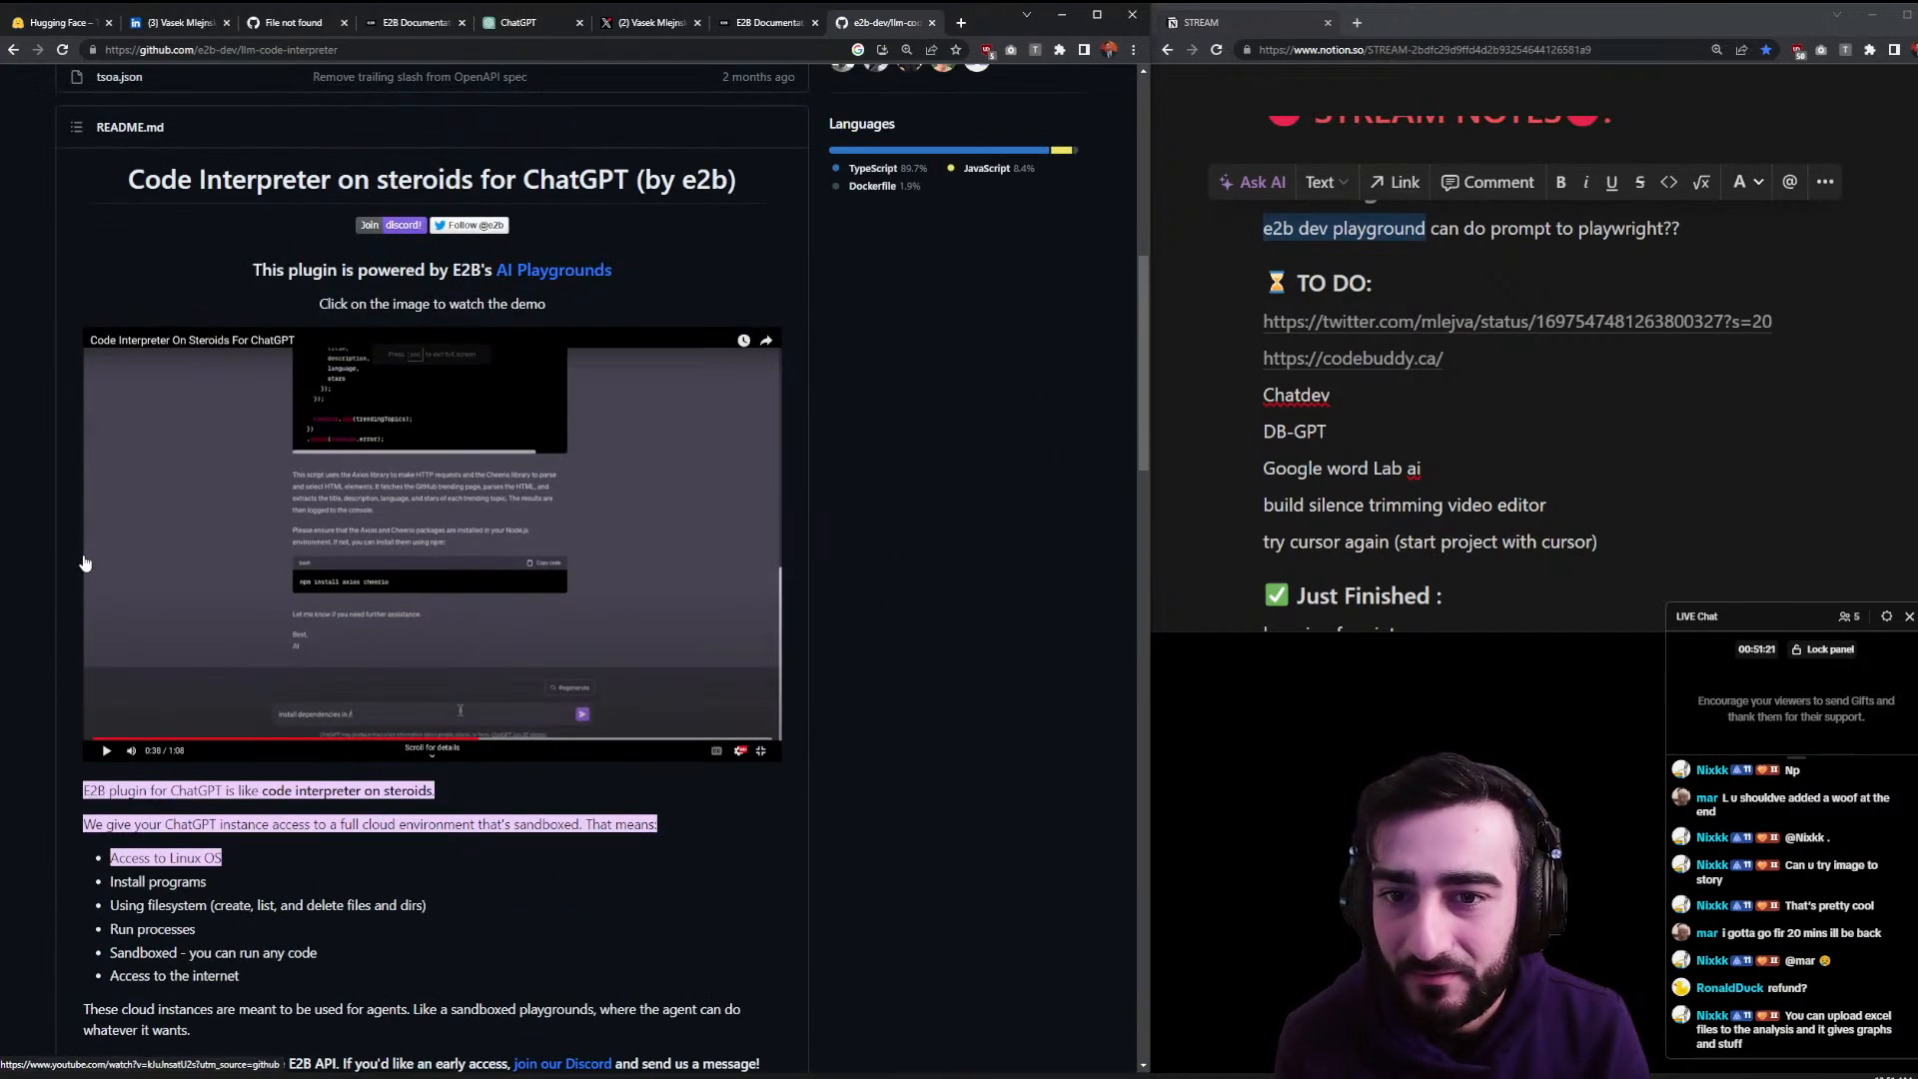
pyautogui.scroll(-2, 245, 577)
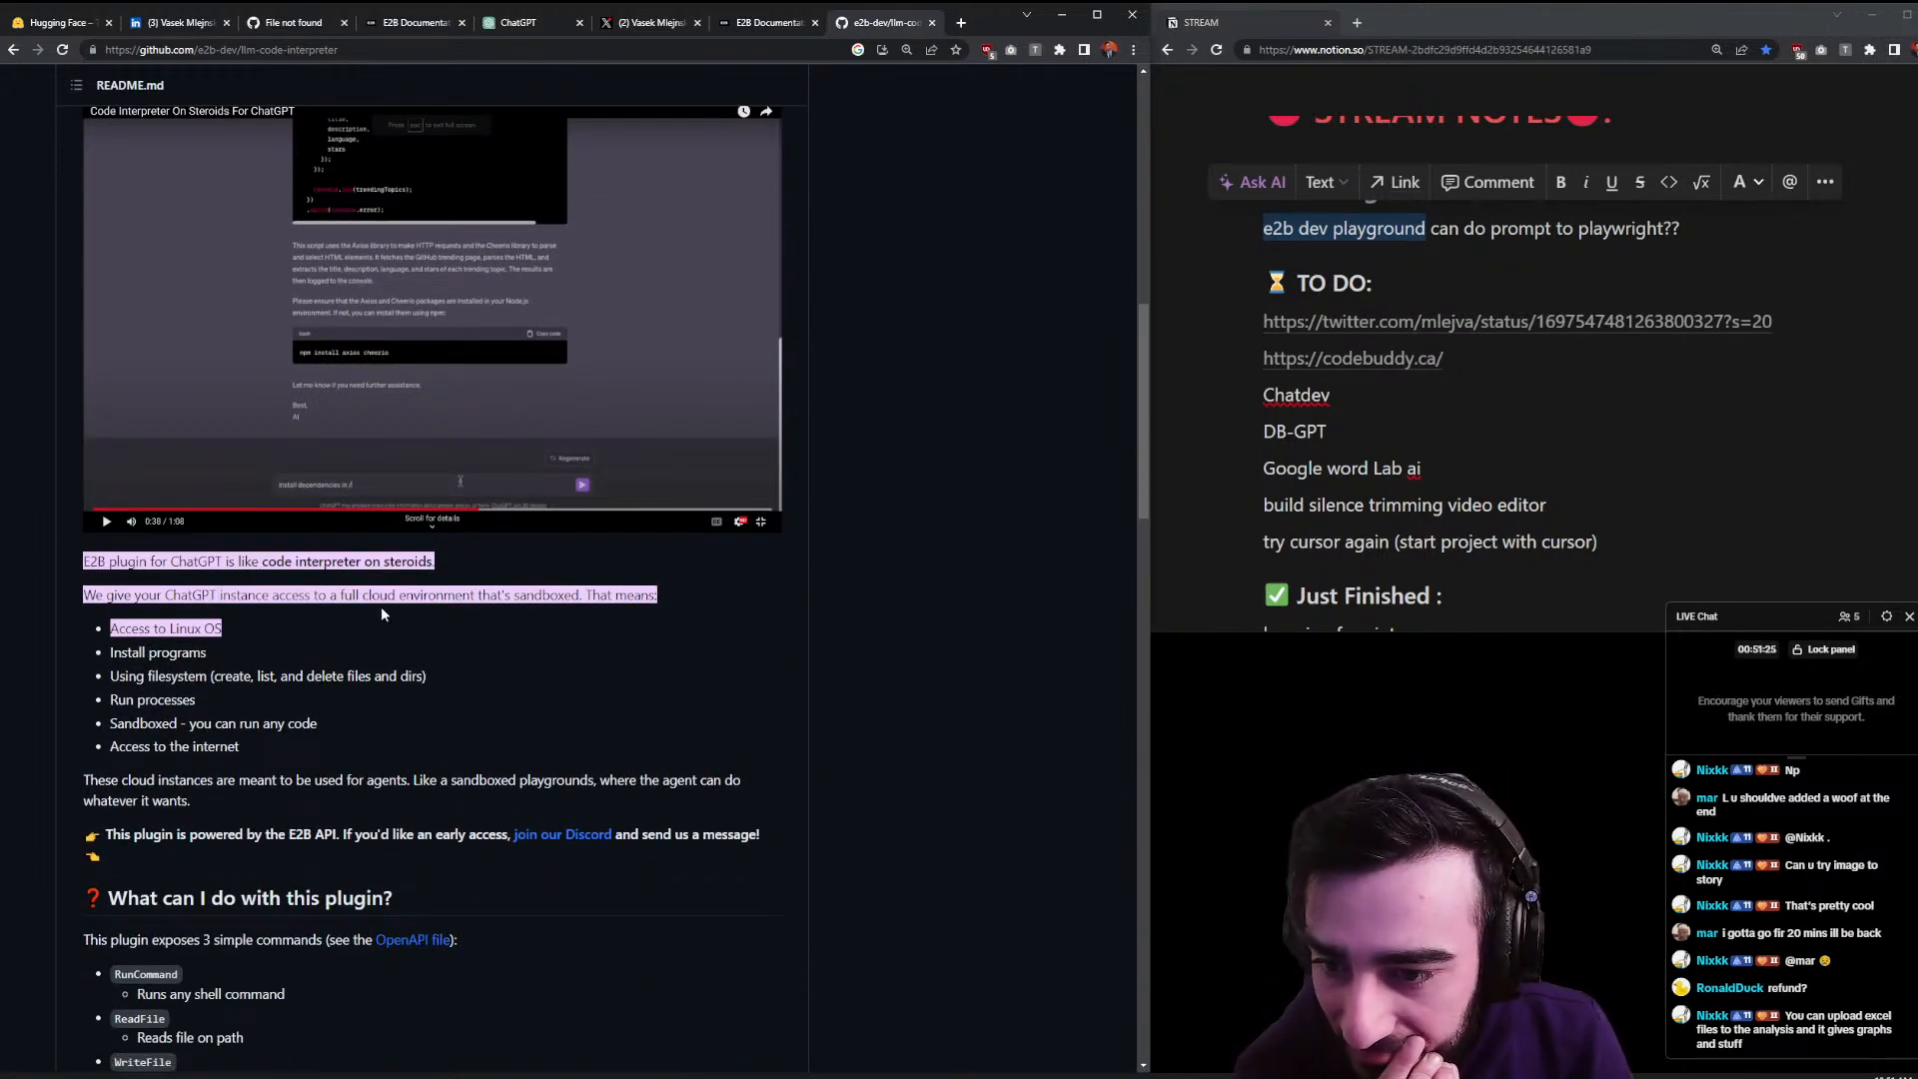
pyautogui.scroll(-7, 298, 555)
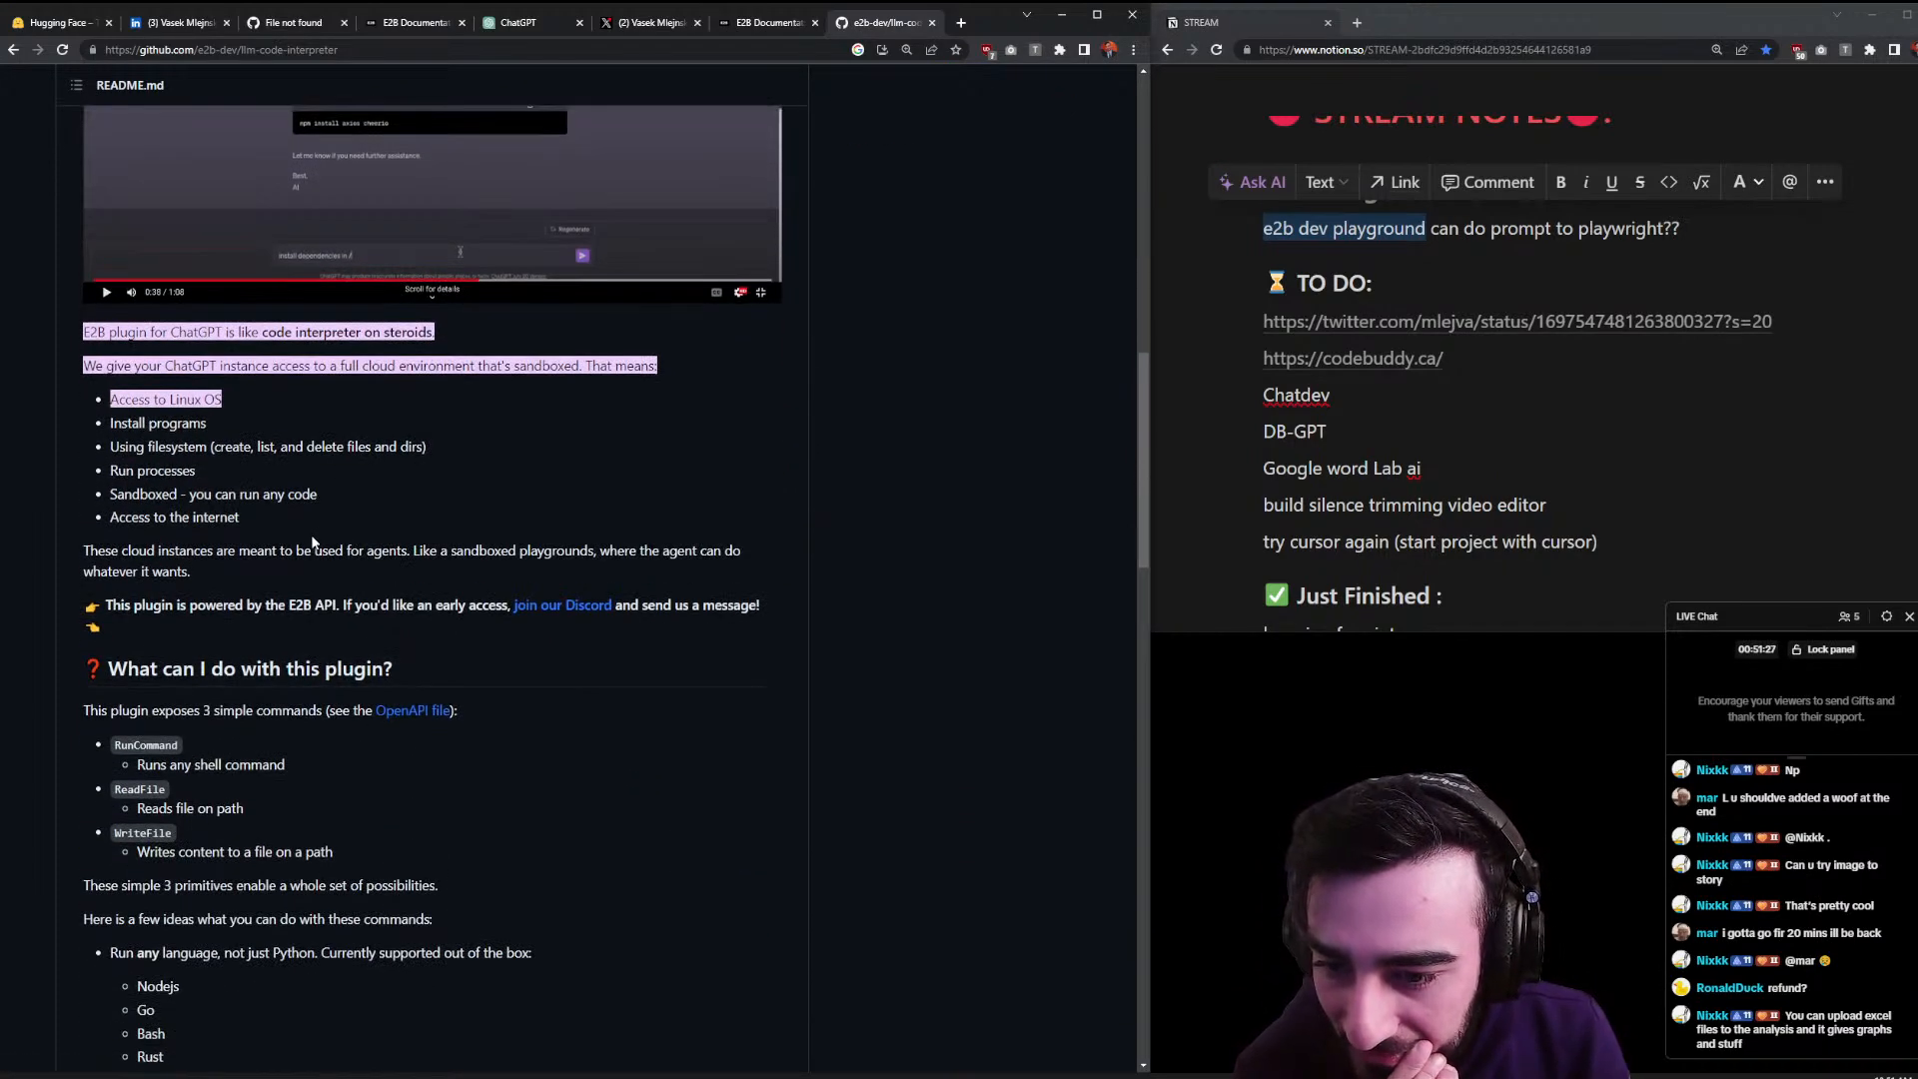
pyautogui.scroll(-4, 297, 562)
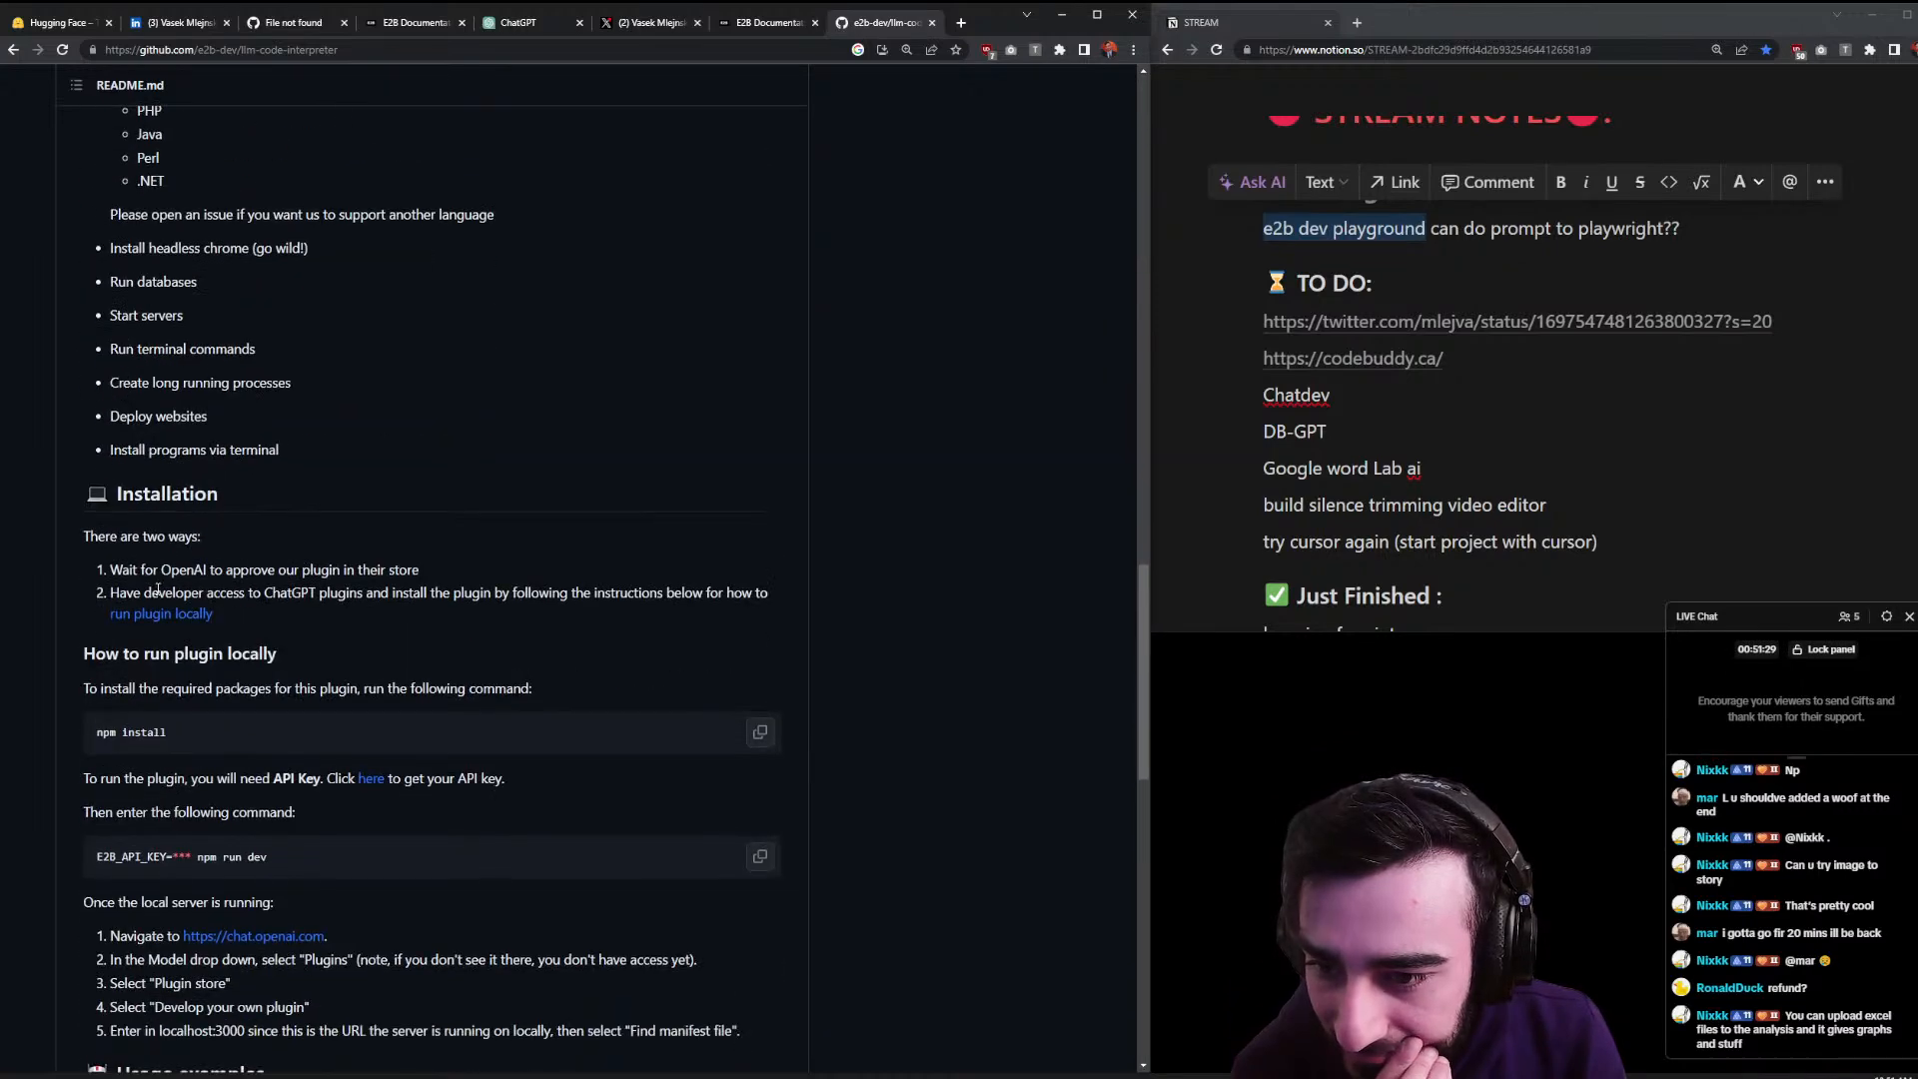
pyautogui.moveTo(132, 570); pyautogui.dragTo(789, 607)
pyautogui.click(226, 577)
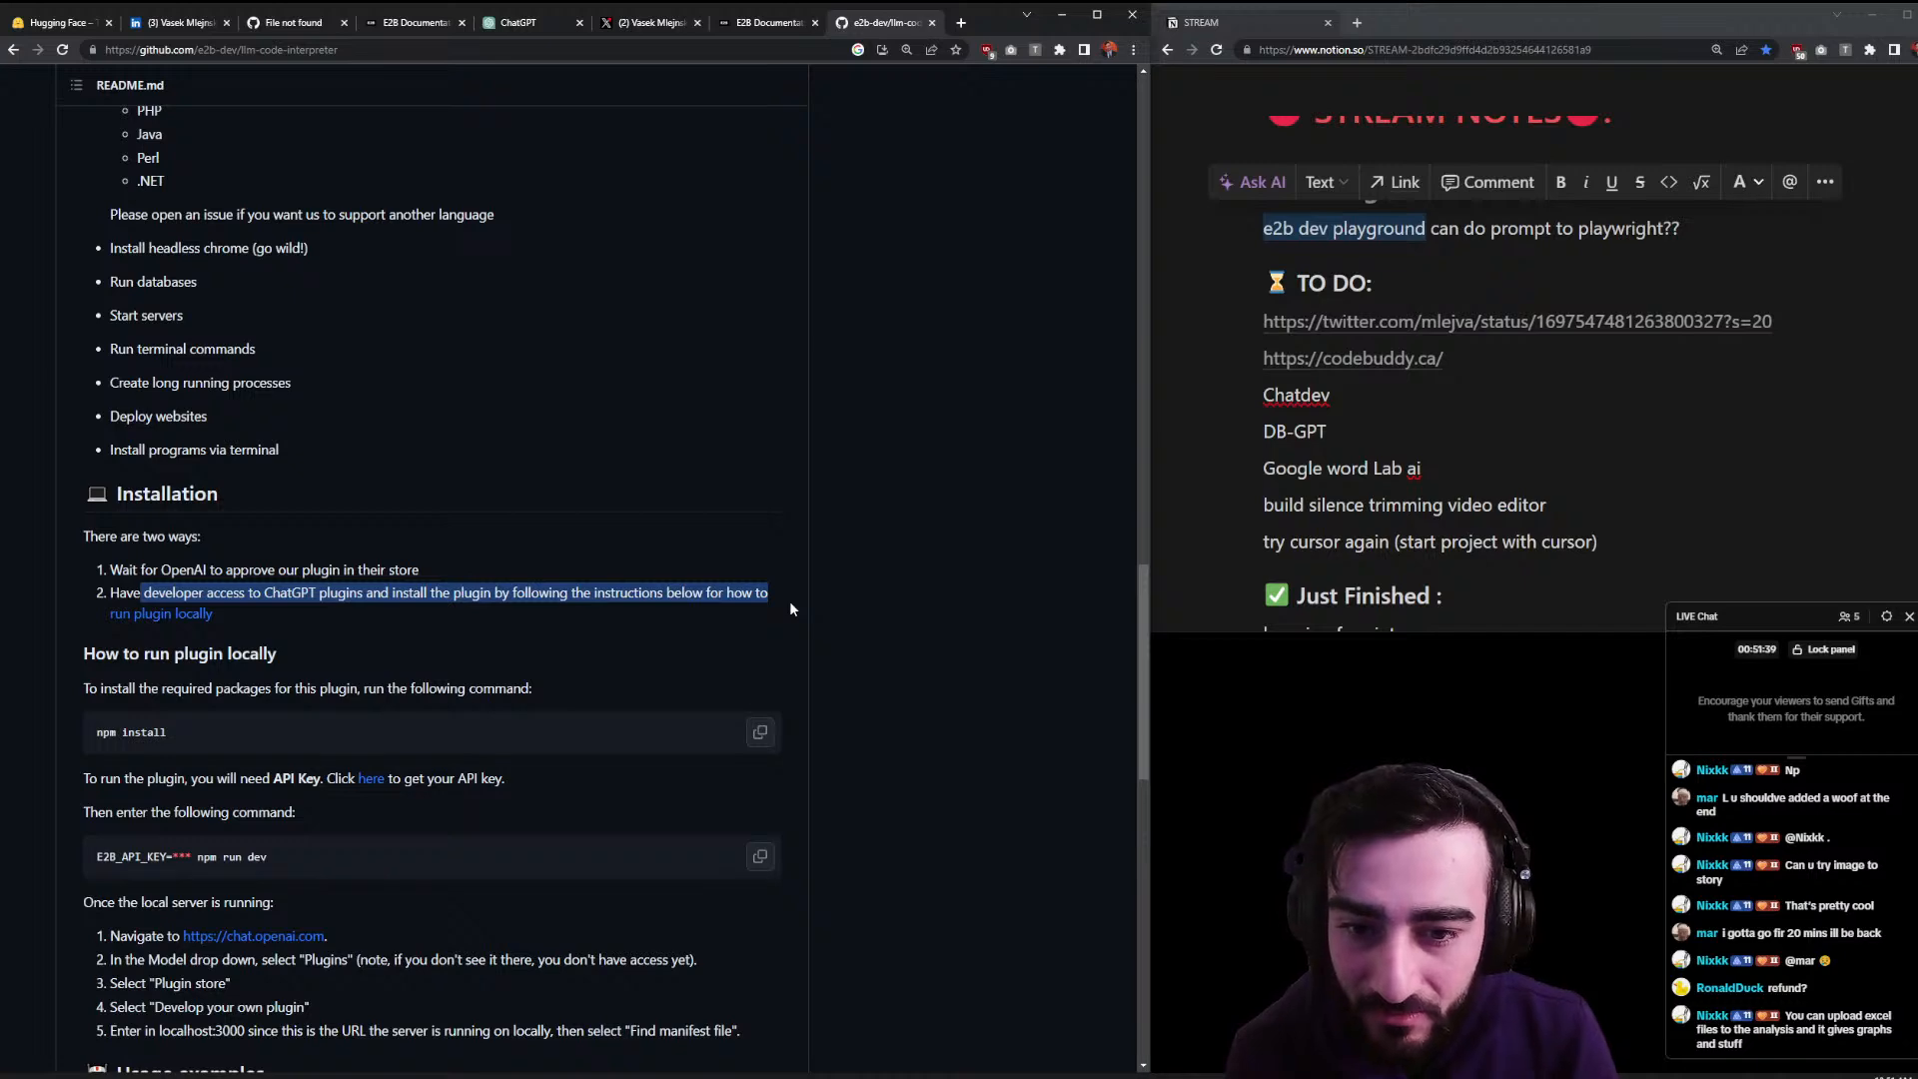
pyautogui.click(757, 609)
# - Open the 'run plugin locally' instructions in a new tab, view them, then return to X
pyautogui.middleClick(187, 620)
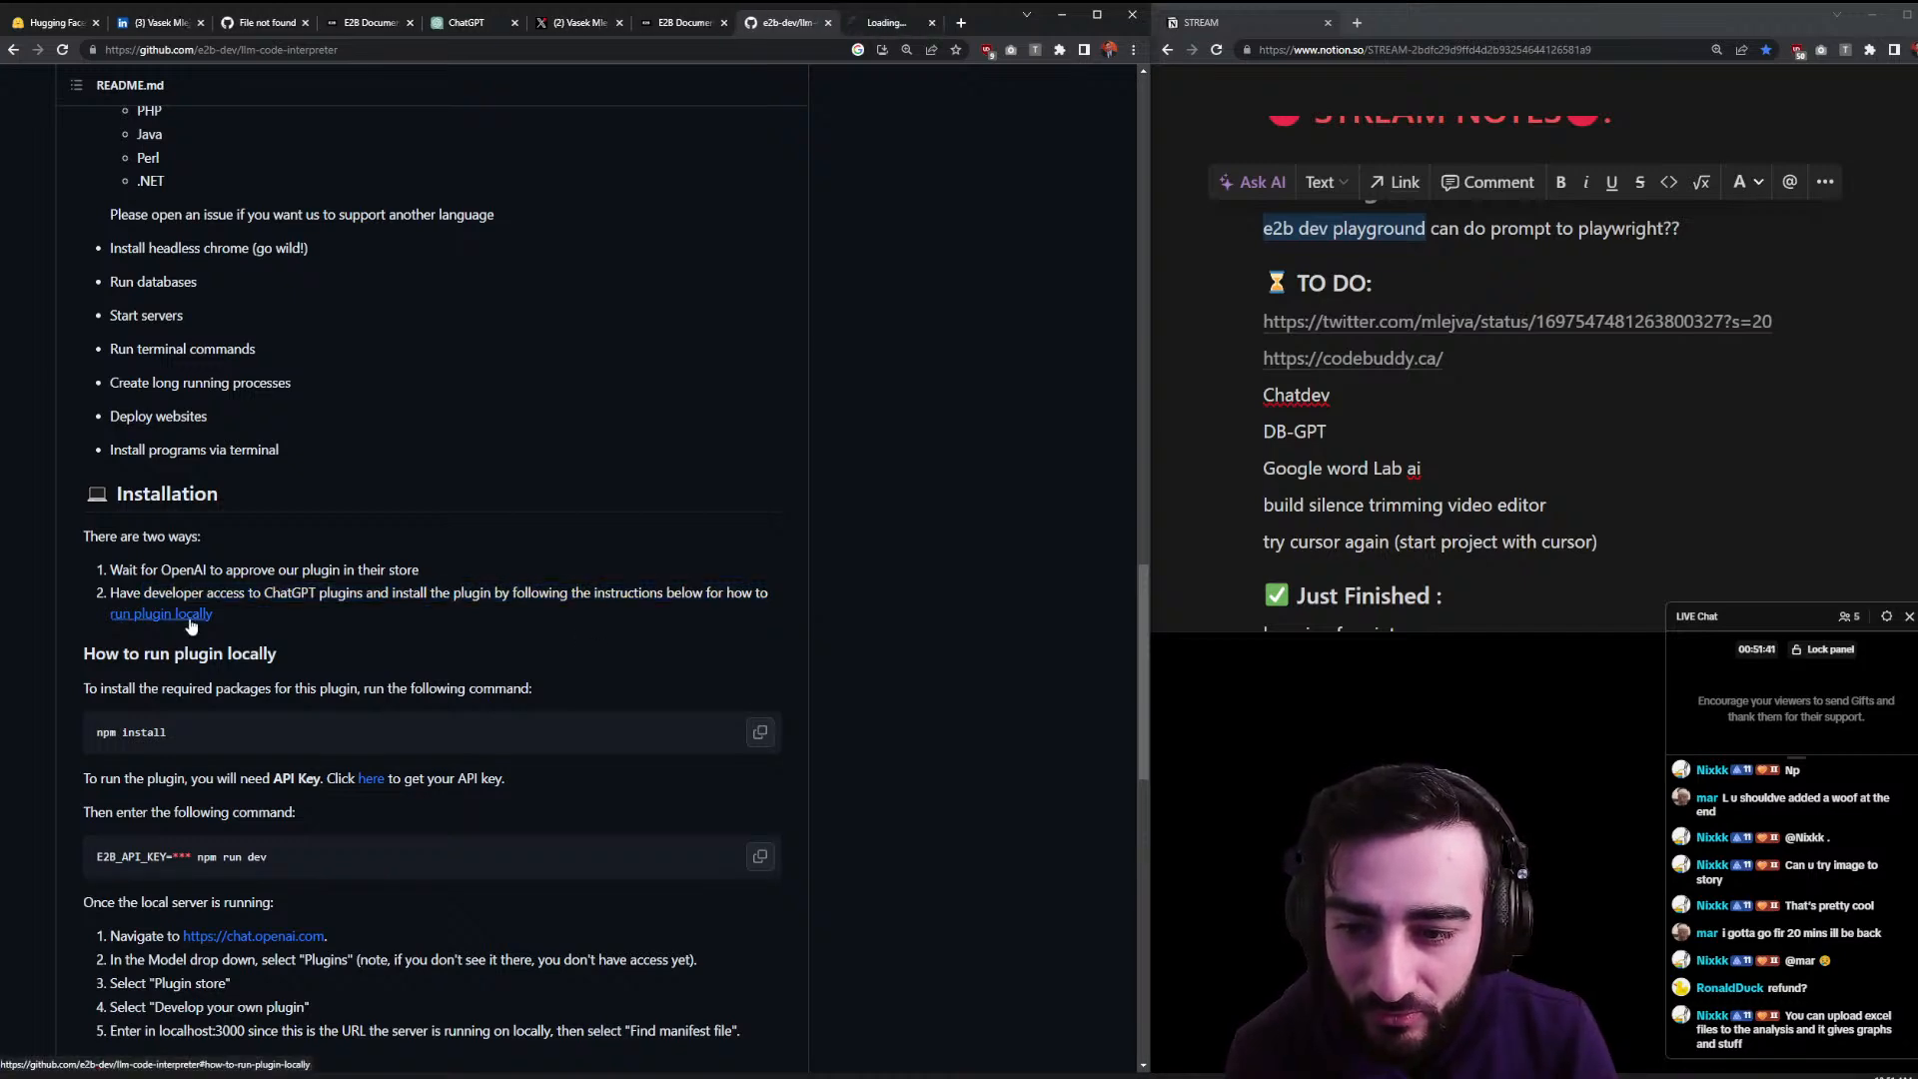
pyautogui.click(909, 30)
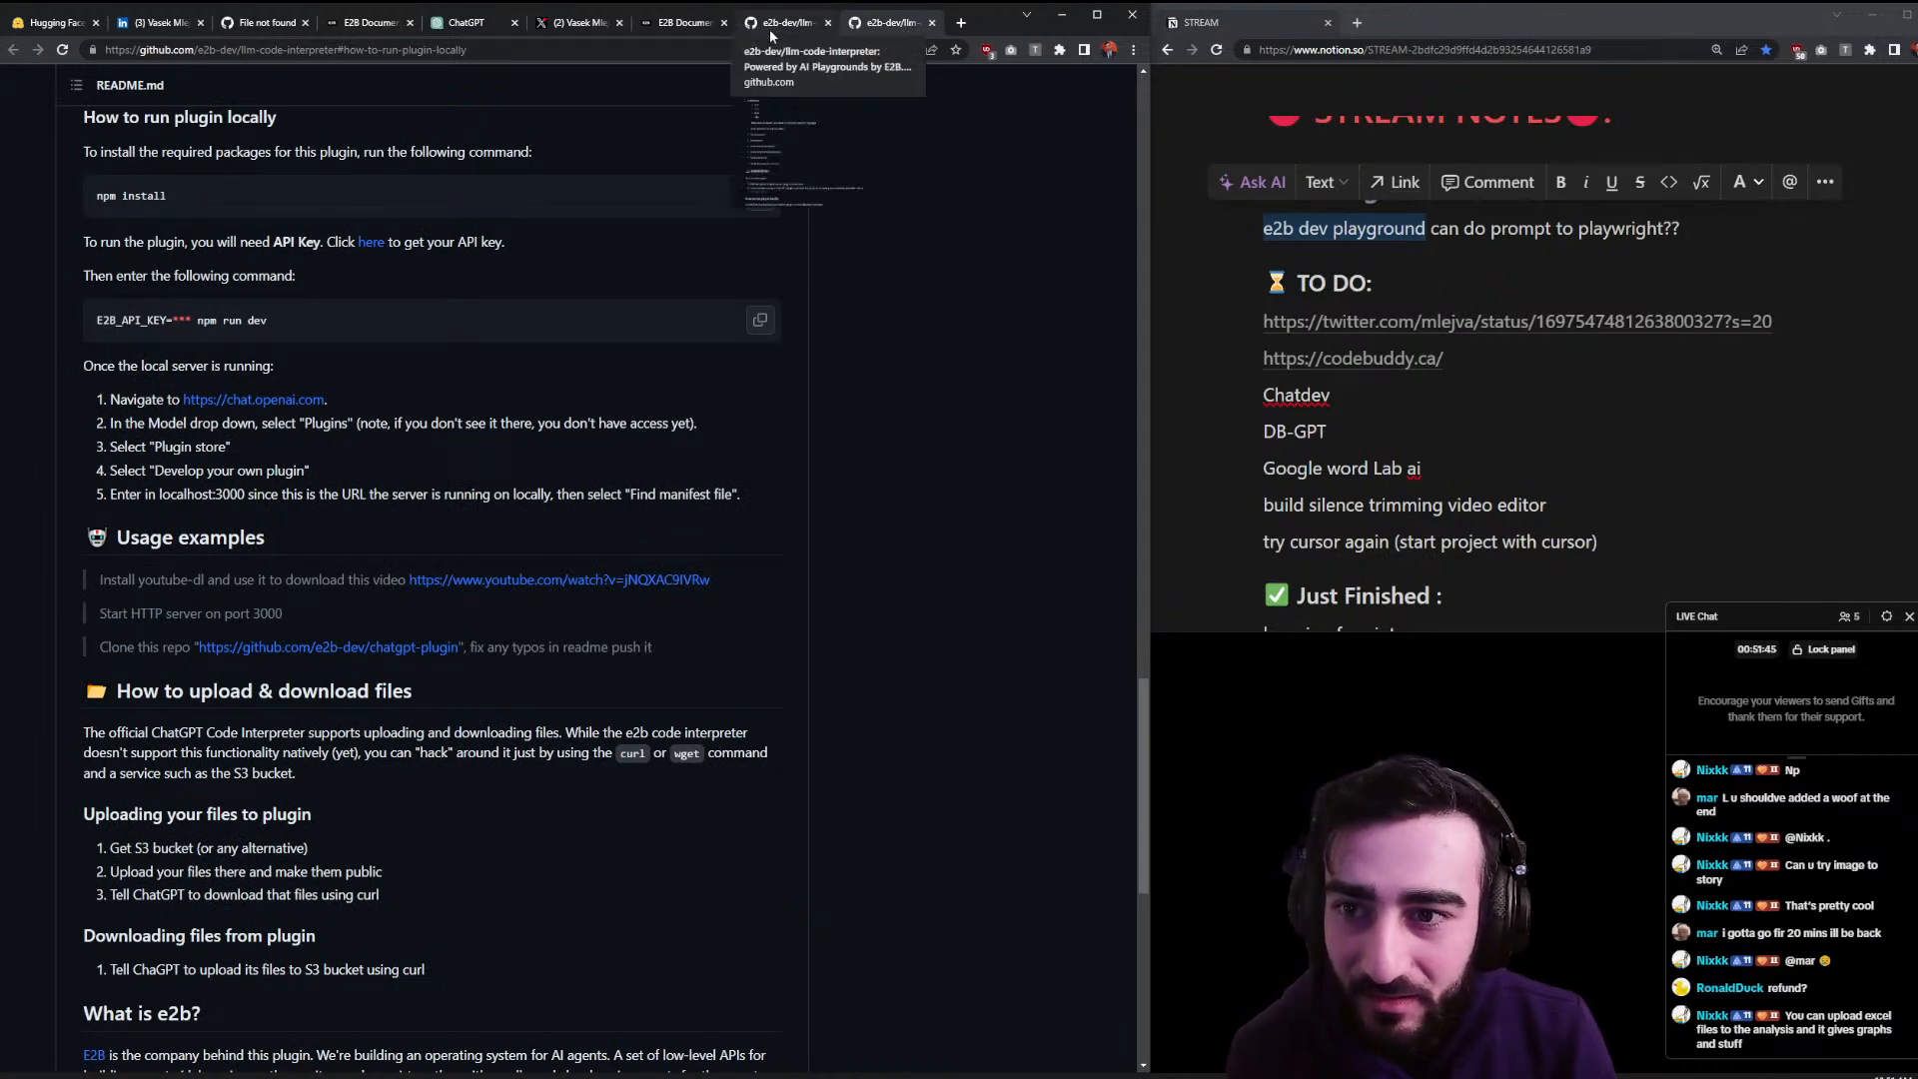
pyautogui.click(645, 27)
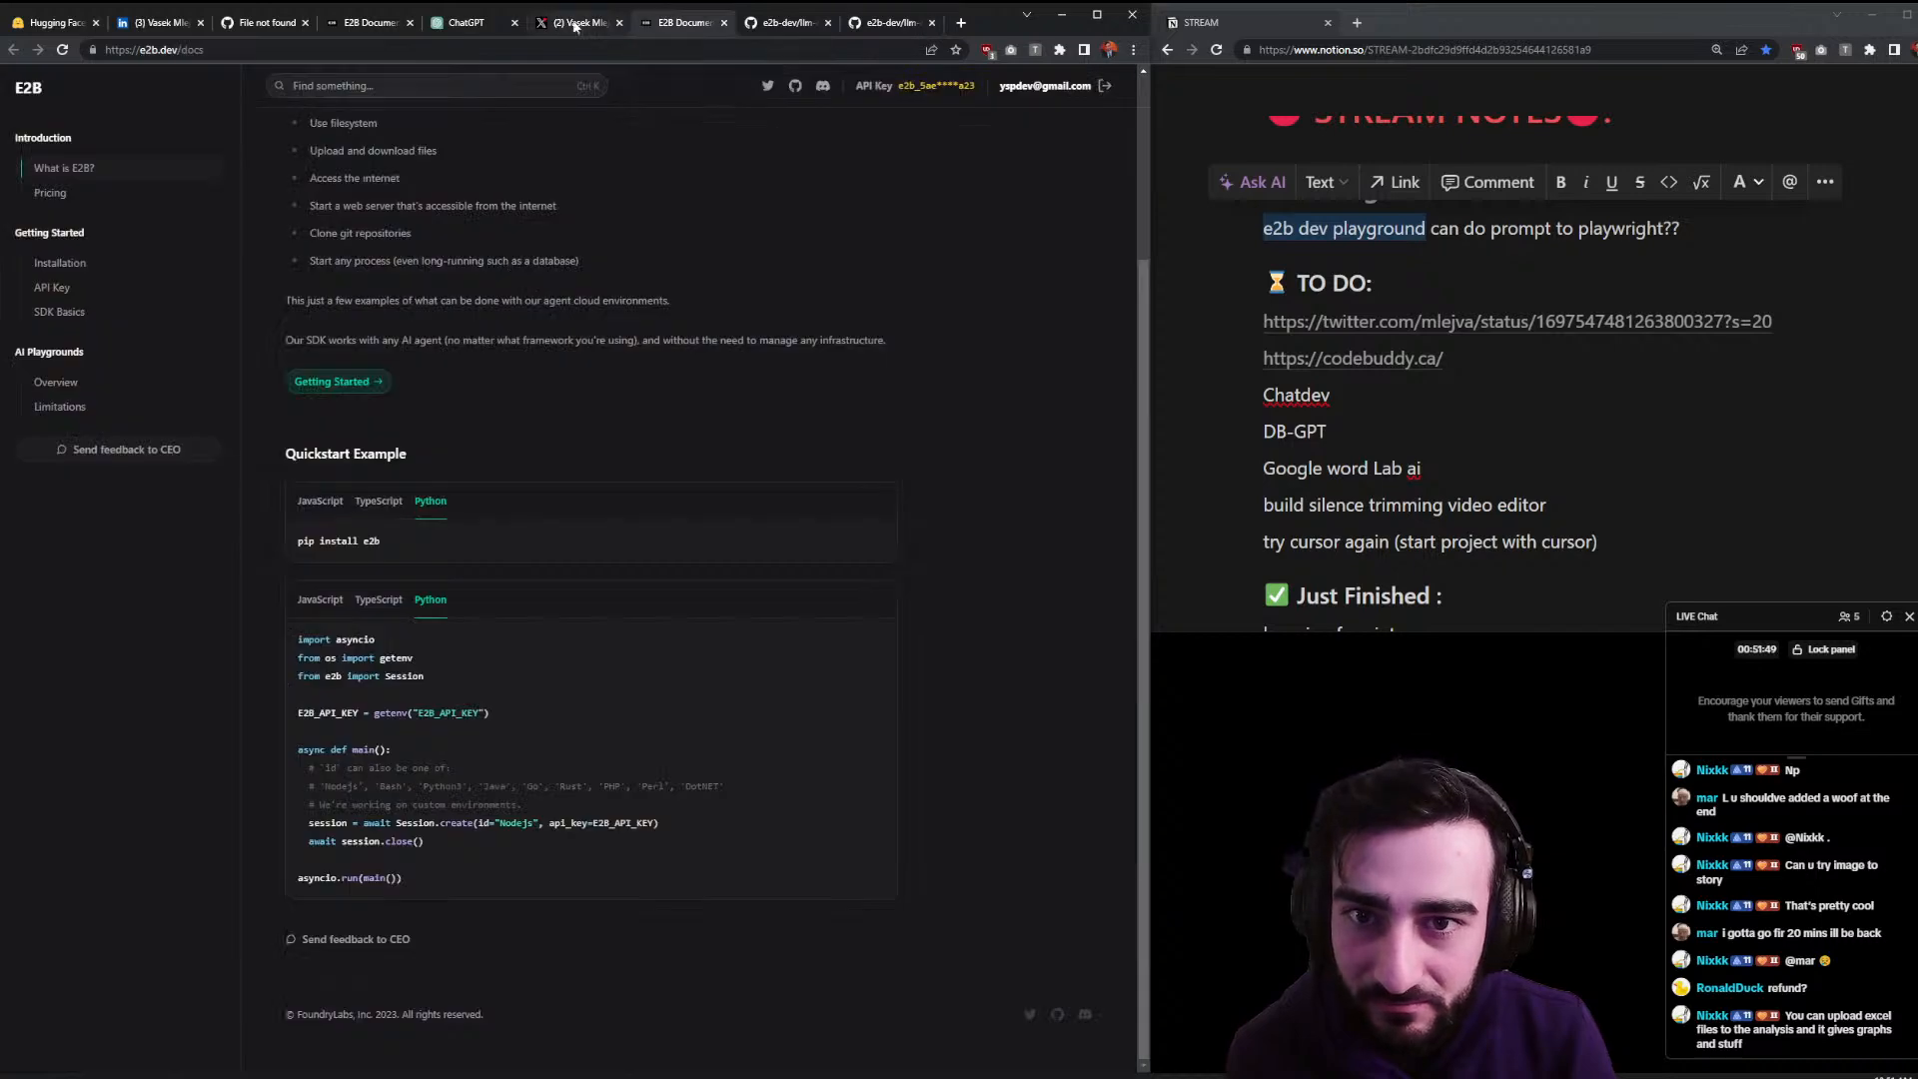
pyautogui.click(584, 25)
# - Glance at ChatGPT's plugin list, then Google 'chatgpt plugin developer access' in a new tab
pyautogui.click(445, 25)
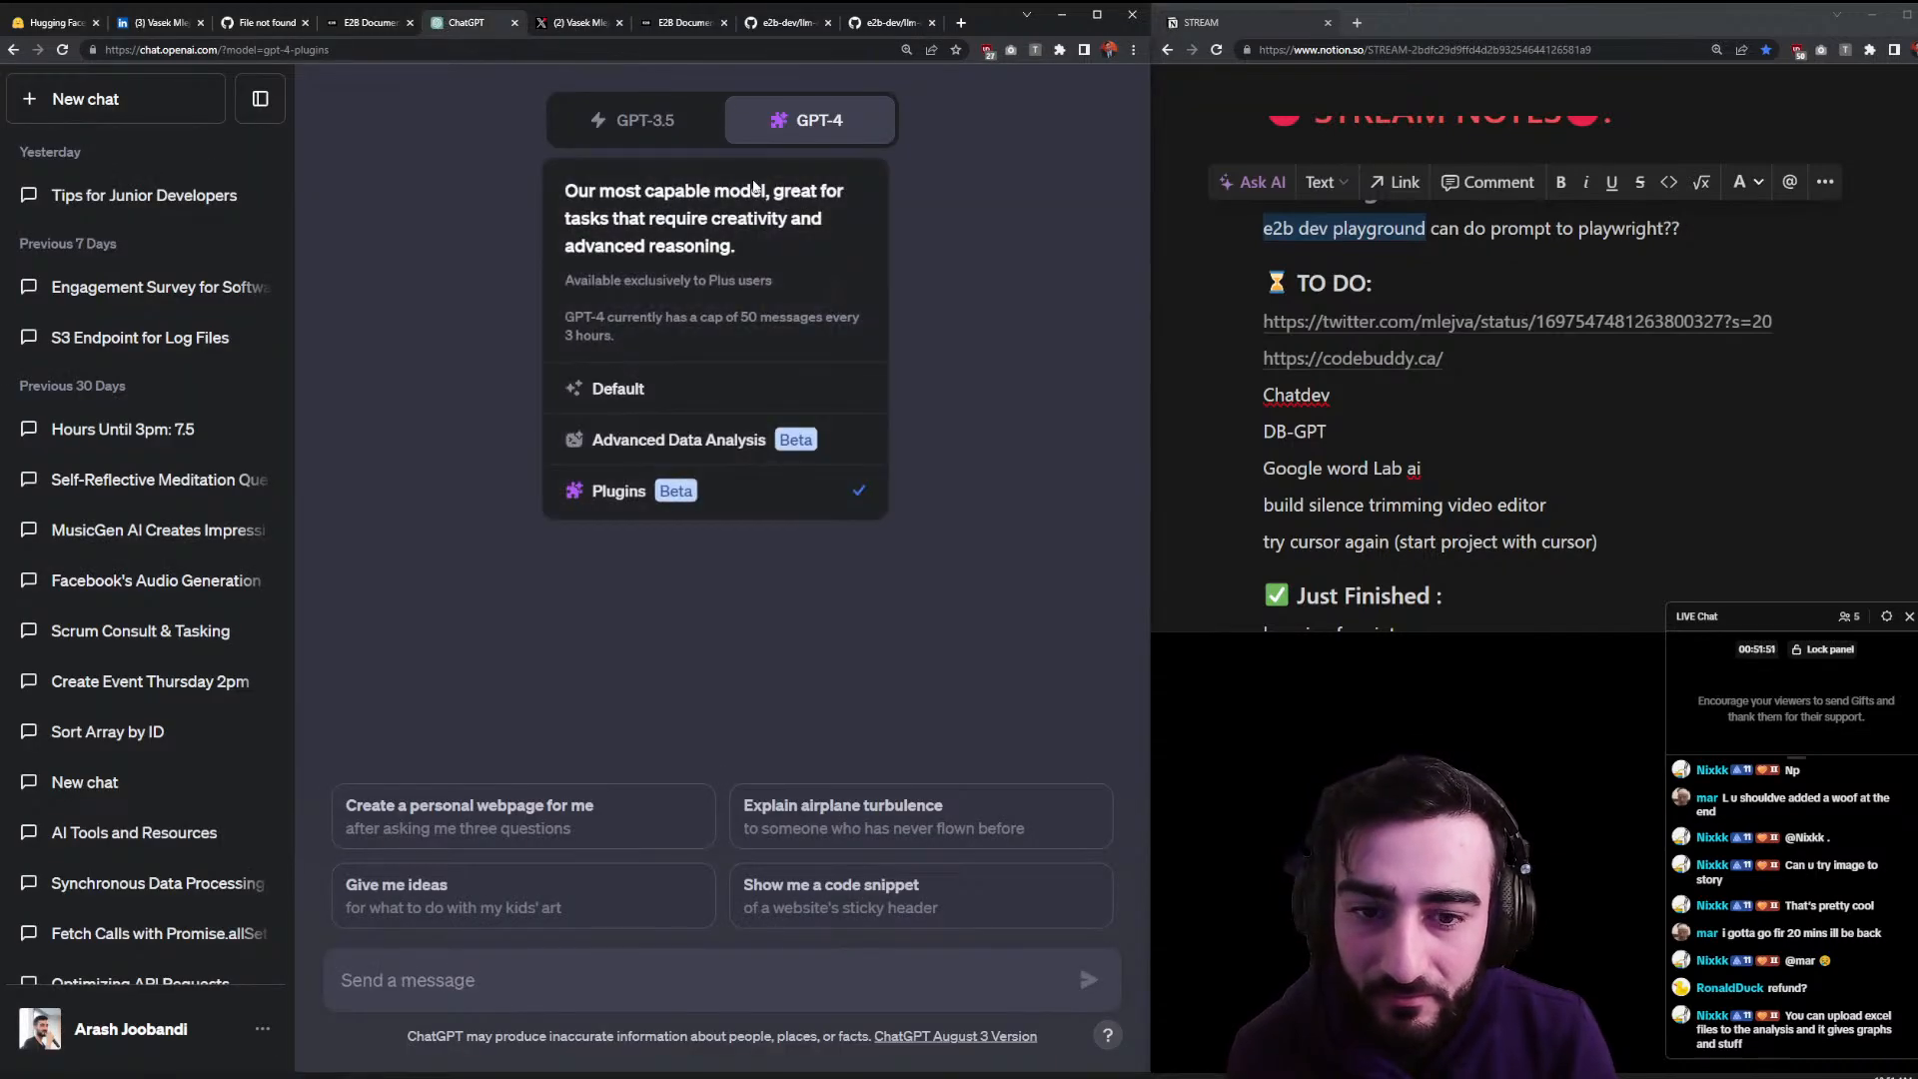
pyautogui.click(774, 186)
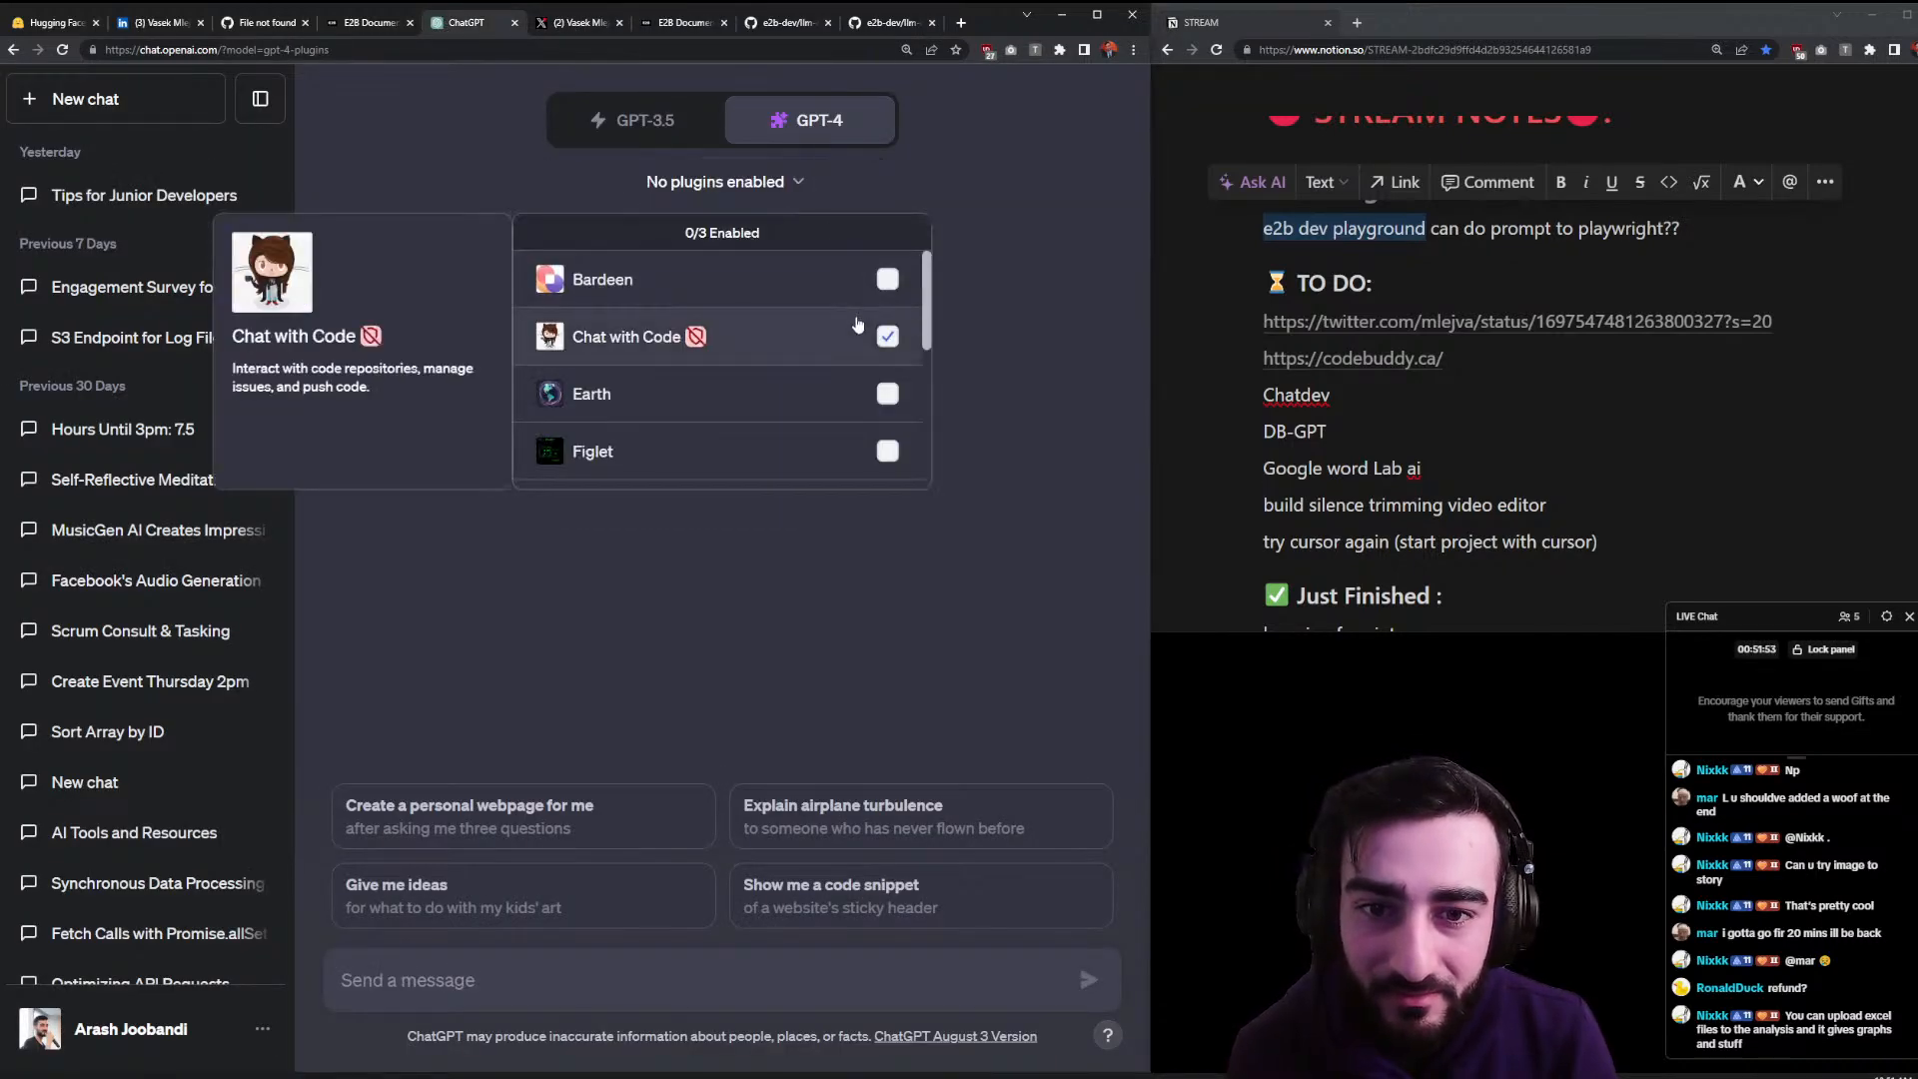
pyautogui.click(367, 347)
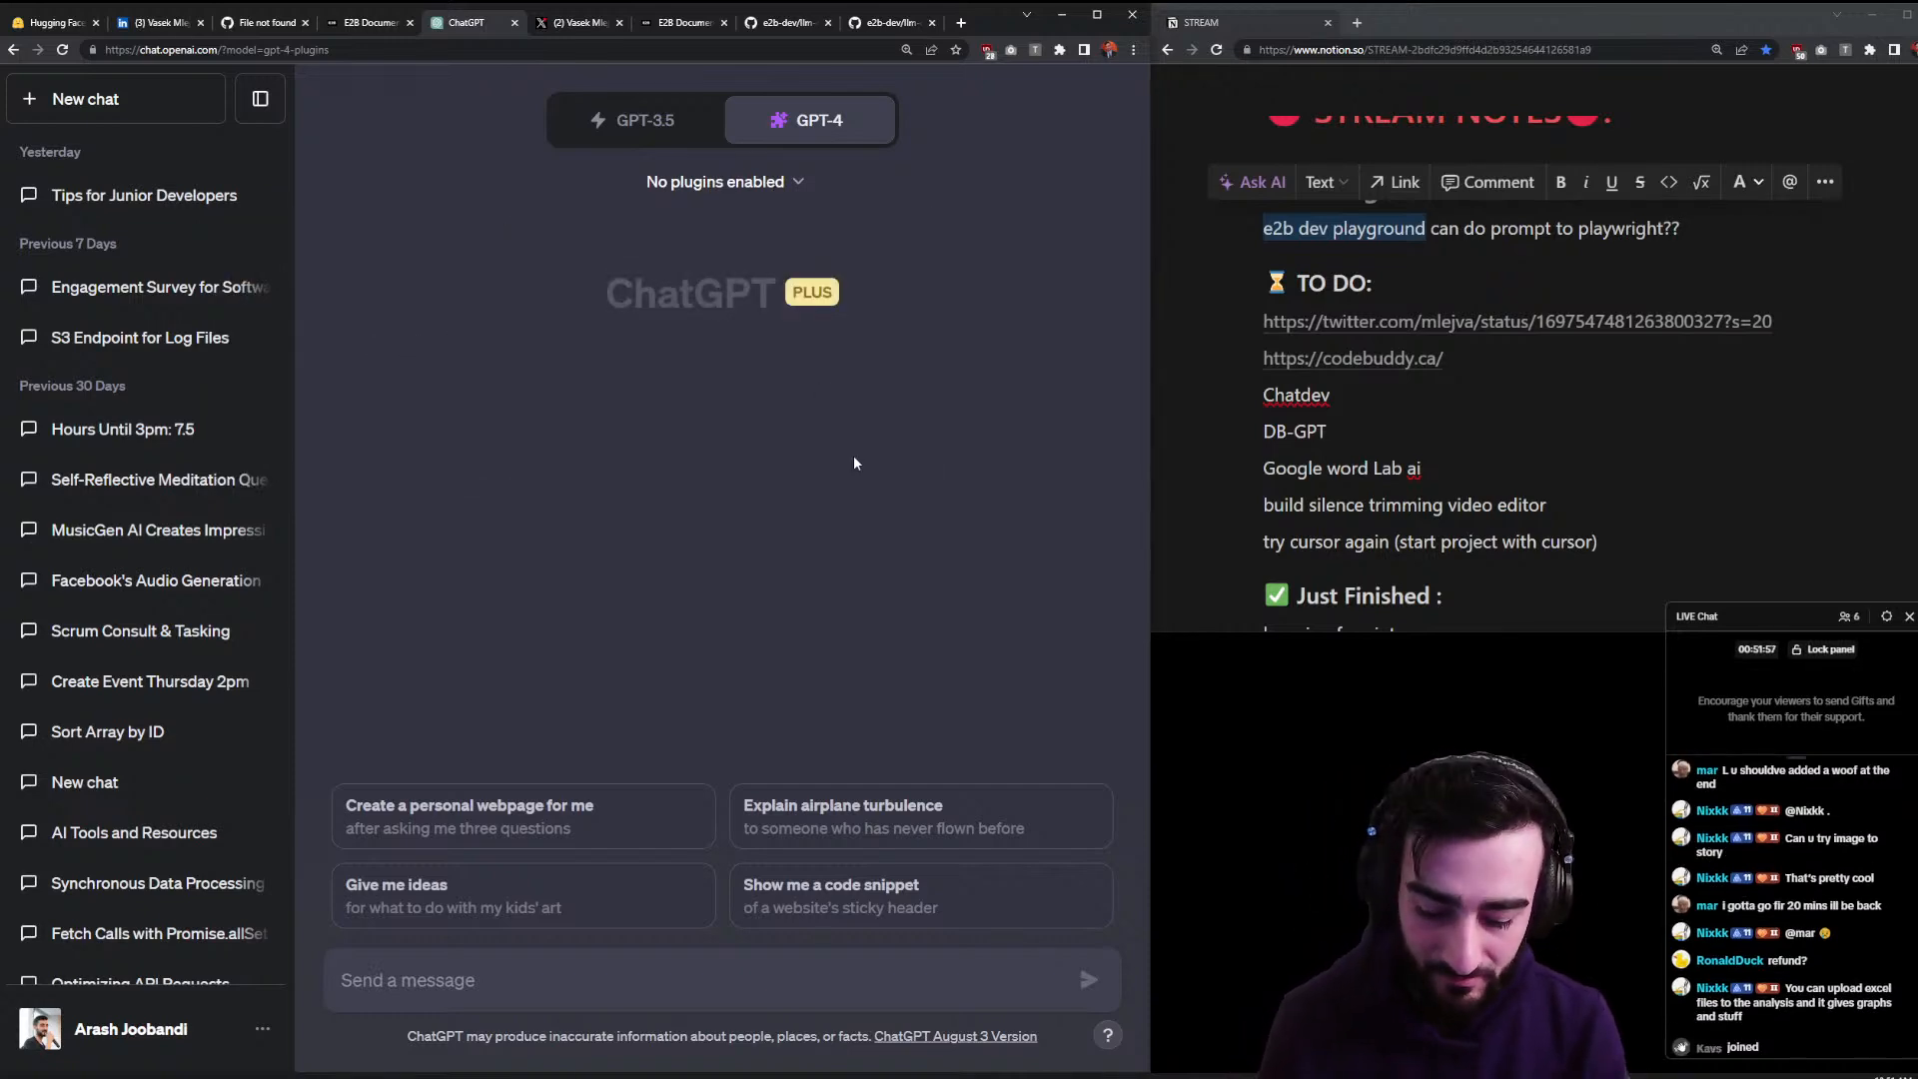
pyautogui.hotkey('ctrl', 't')
pyautogui.write('chatgpt plu')
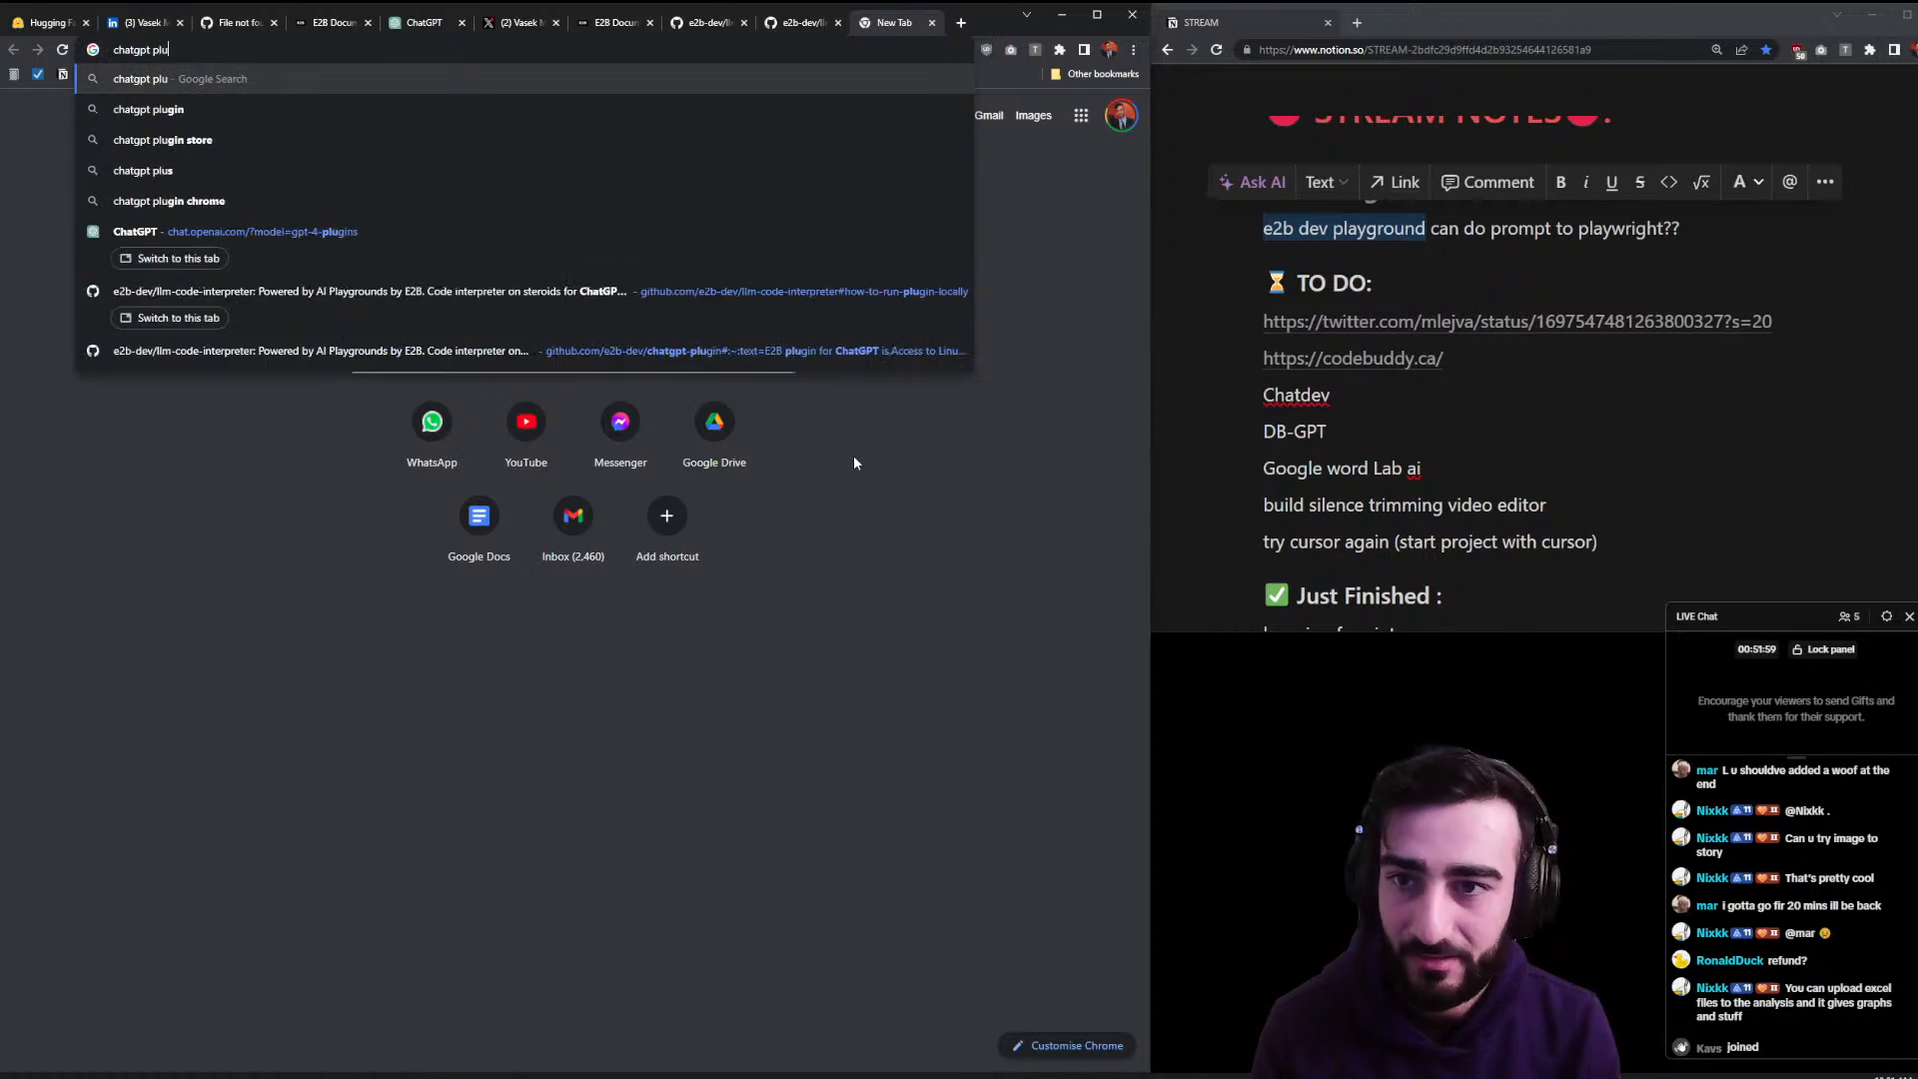
pyautogui.write('gin developer access')
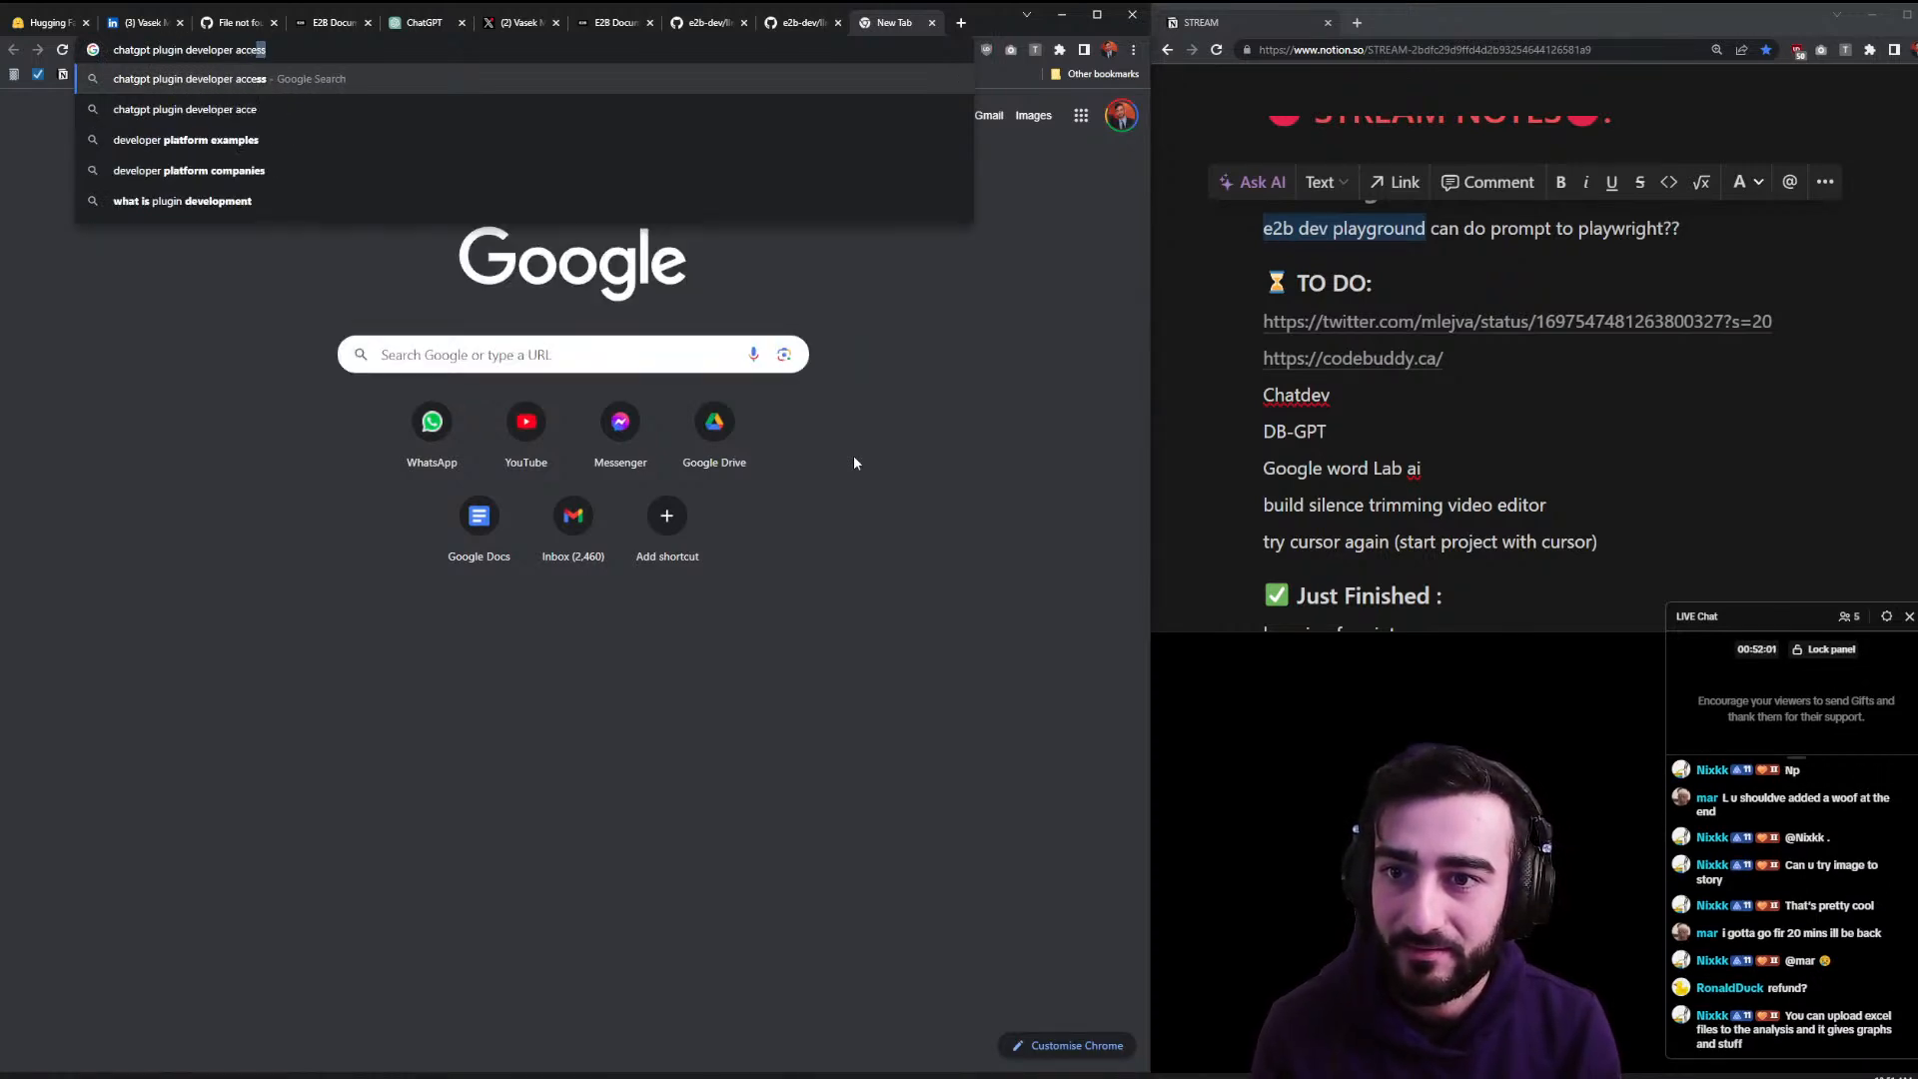
pyautogui.press('Return')
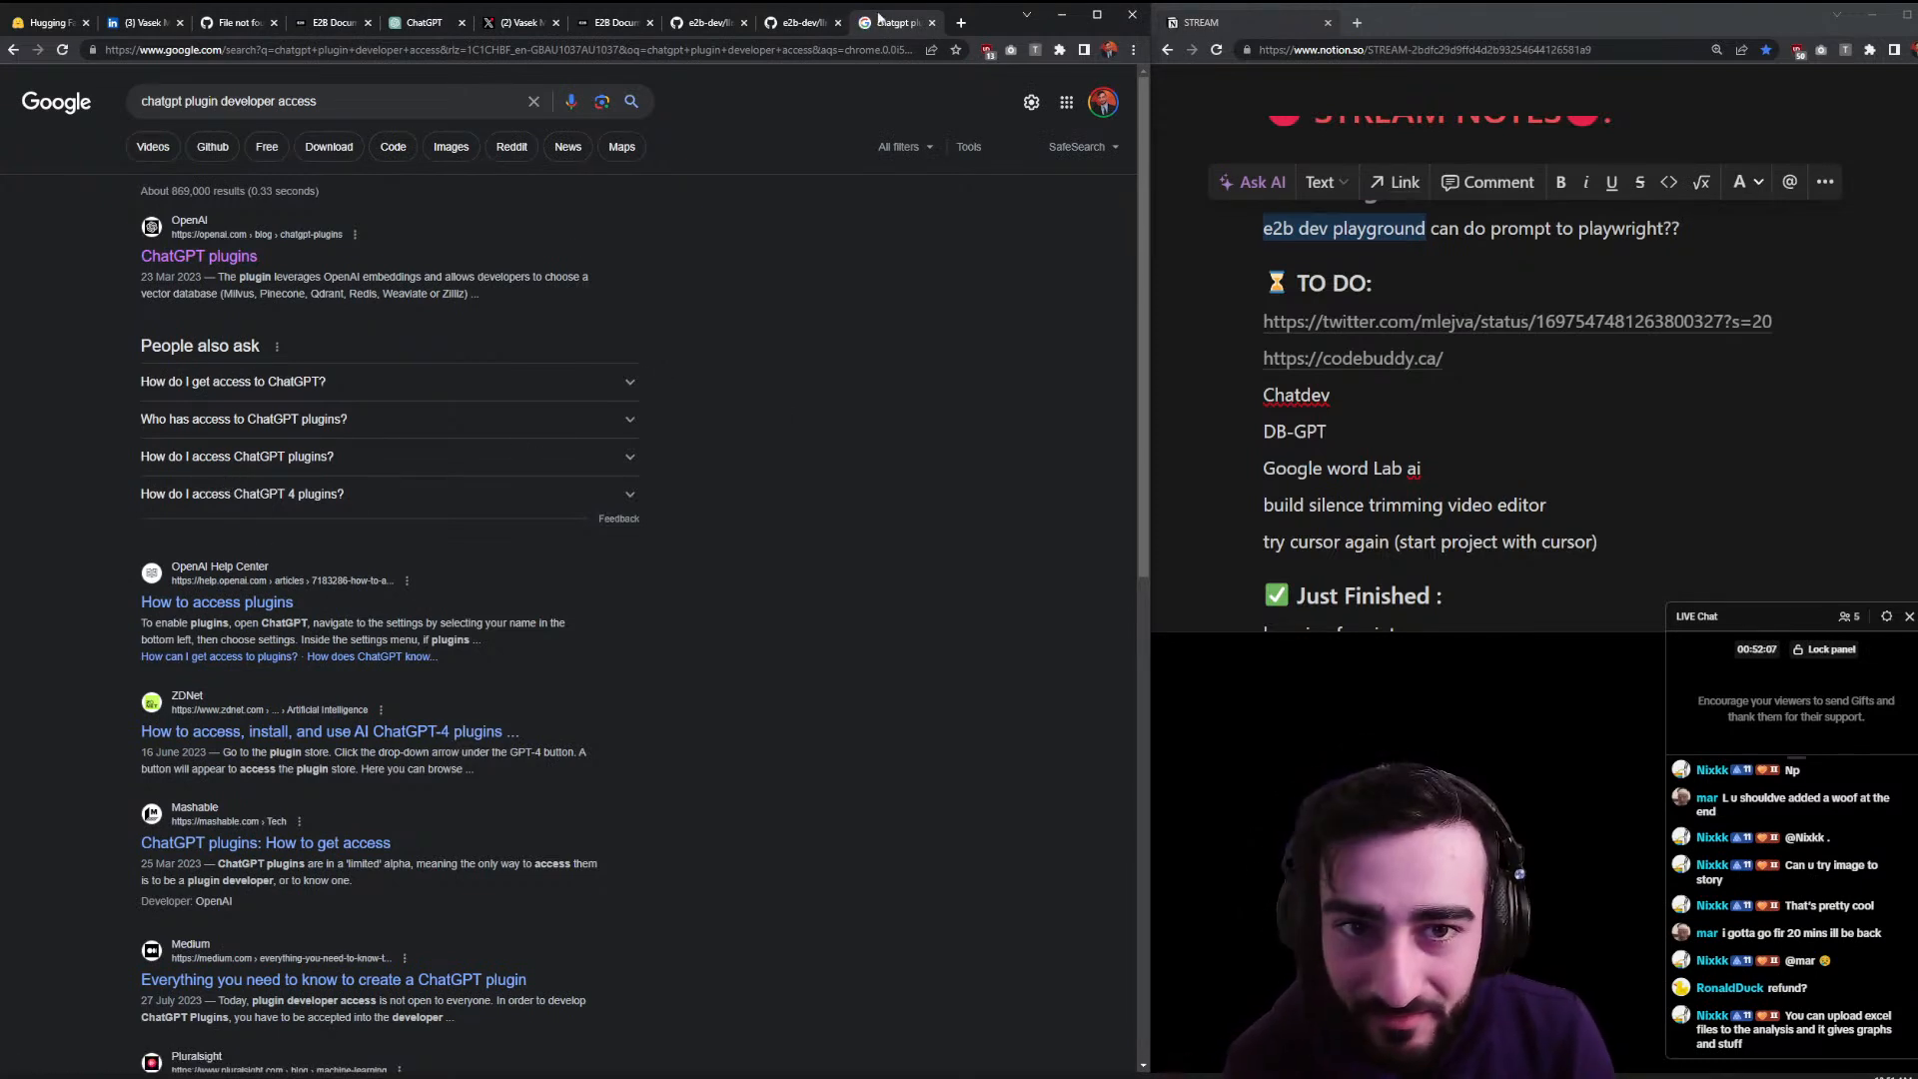
# - Open ChatGPT Settings from the account menu
pyautogui.click(418, 23)
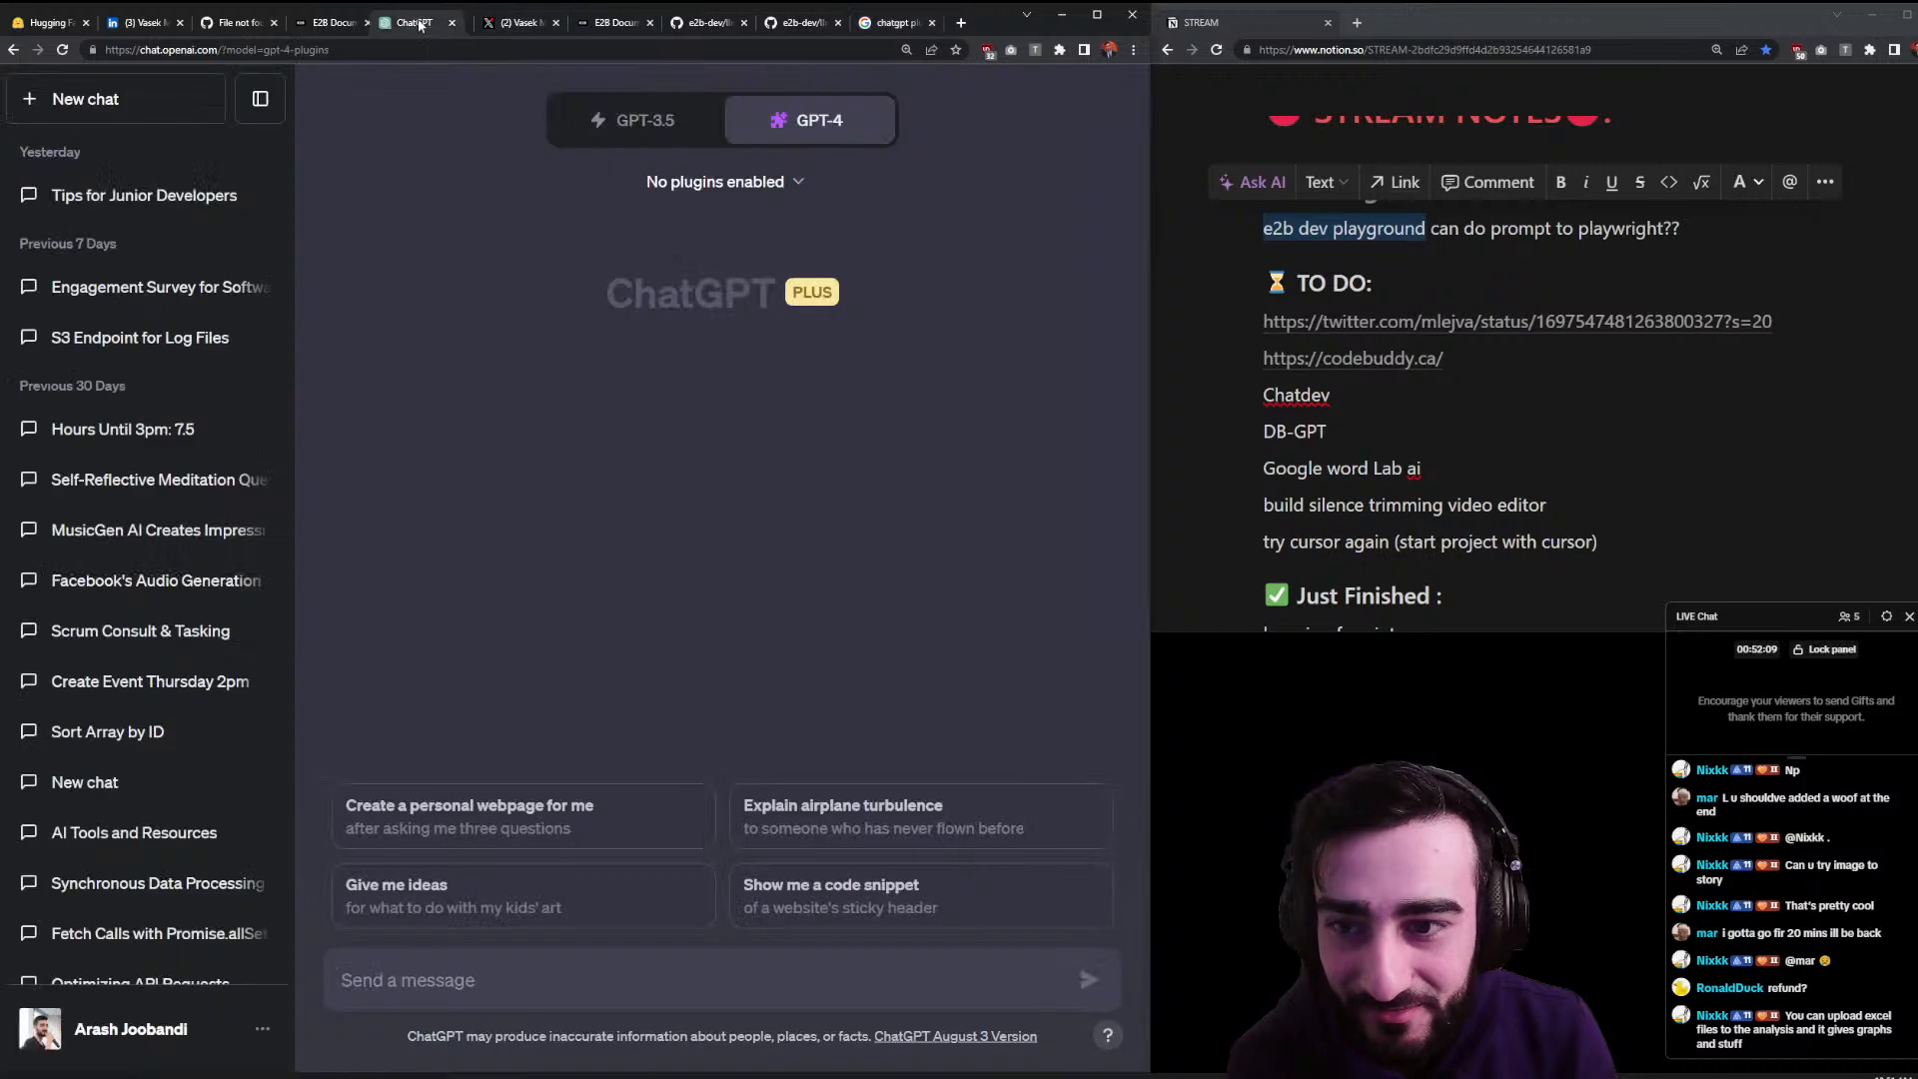
pyautogui.click(215, 1024)
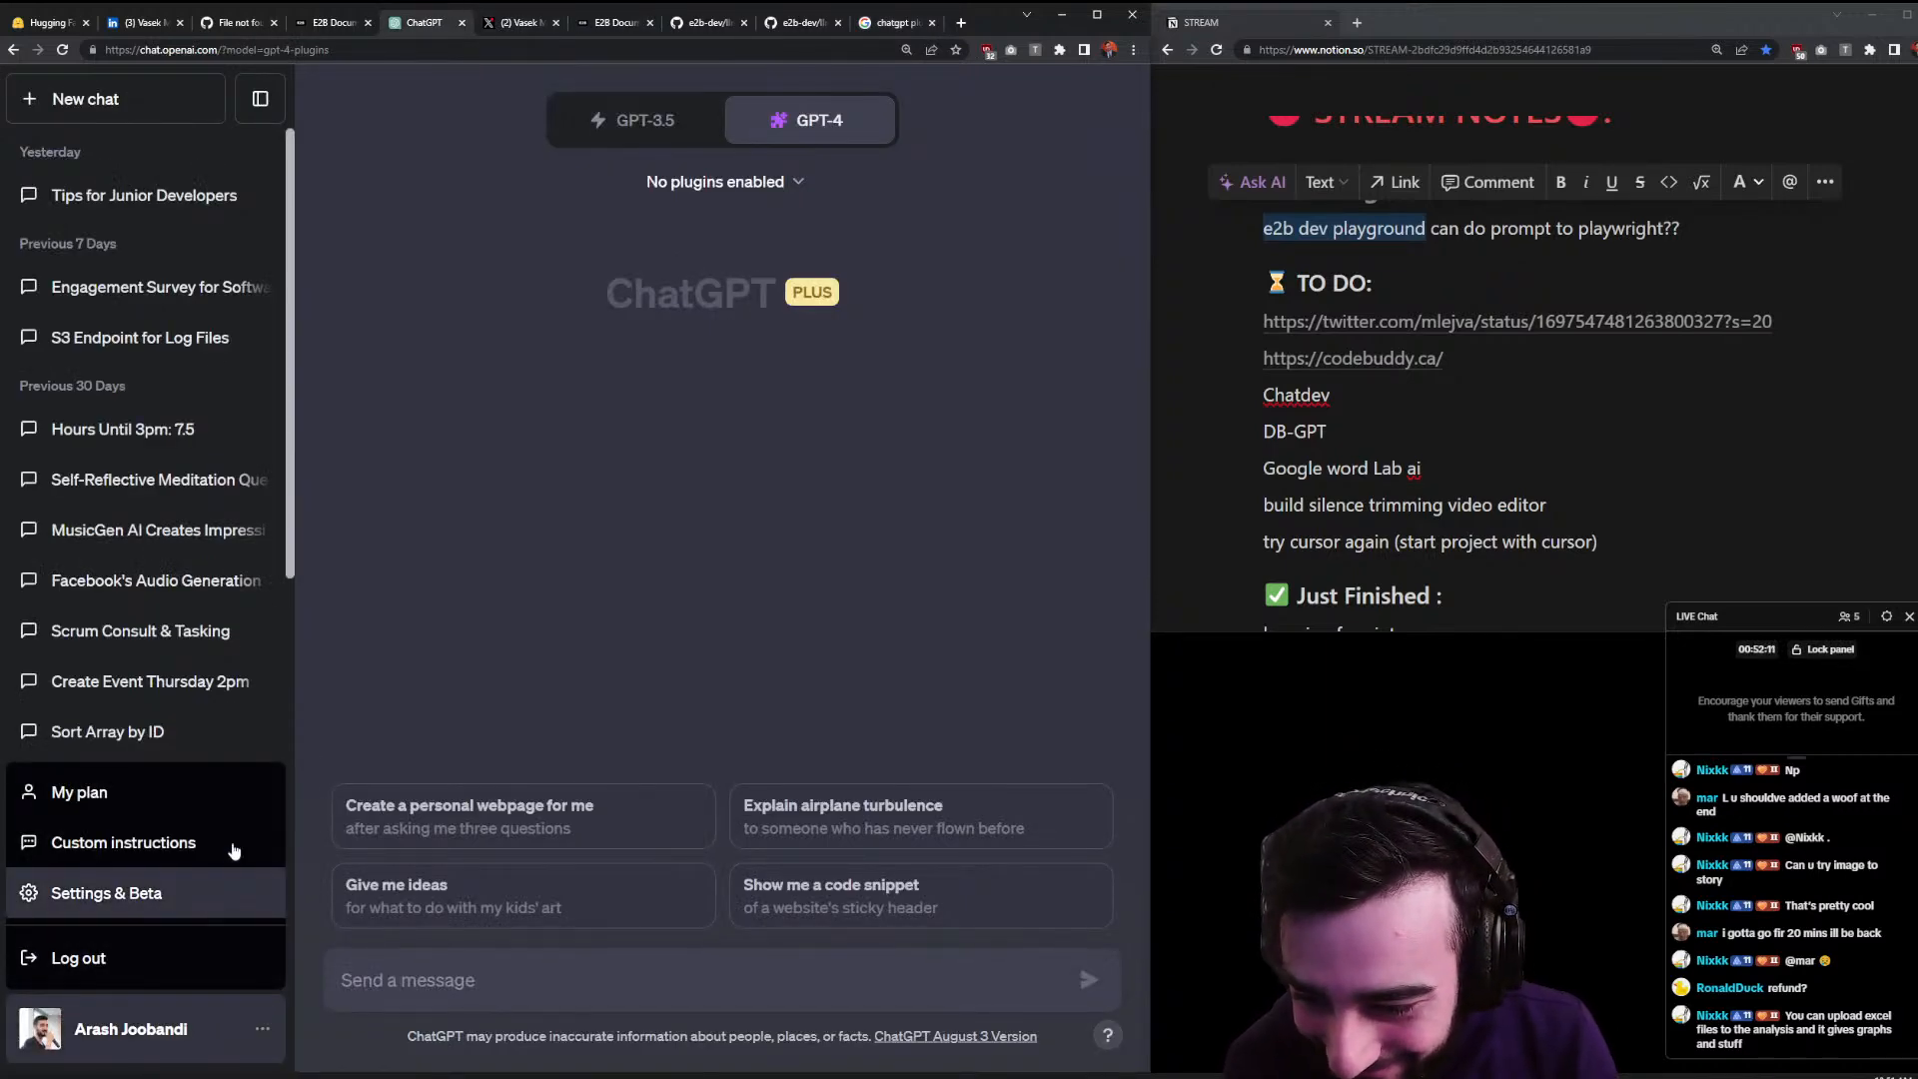
pyautogui.scroll(-8, 249, 799)
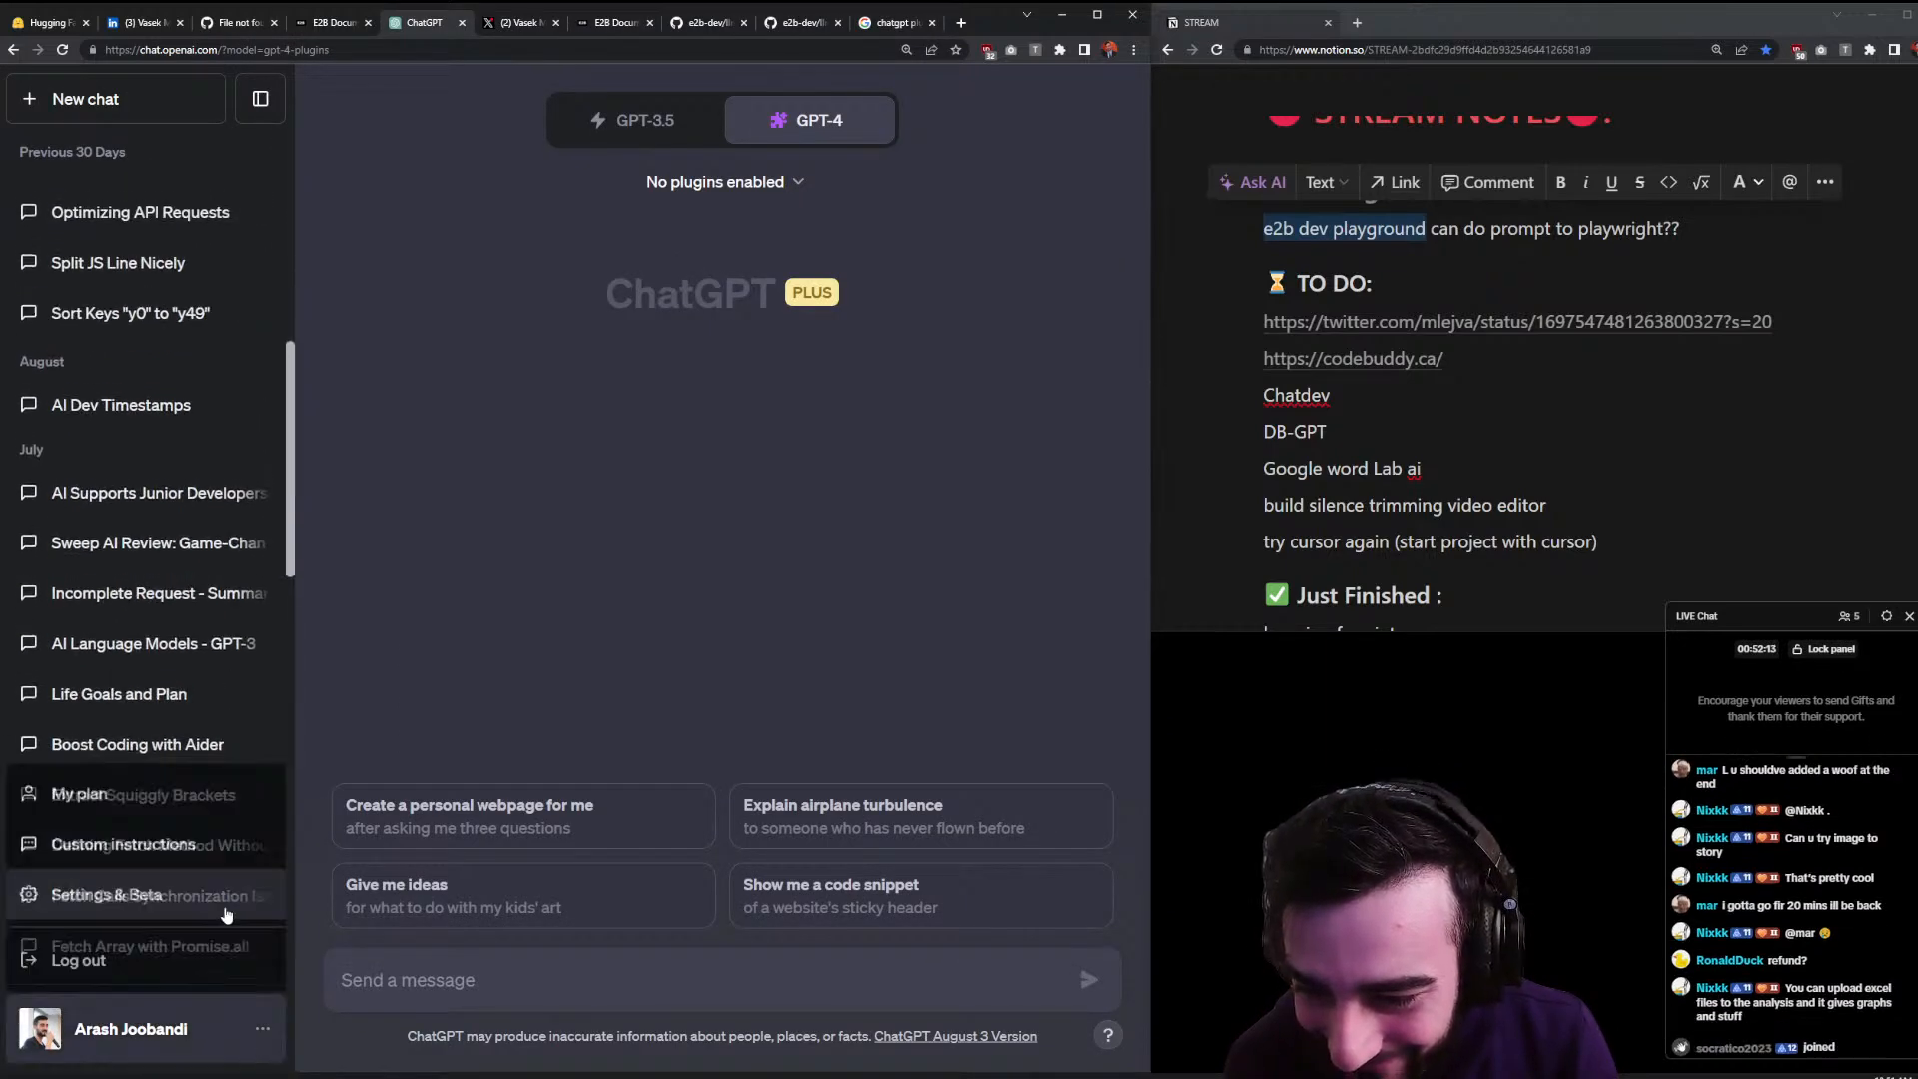
pyautogui.click(190, 897)
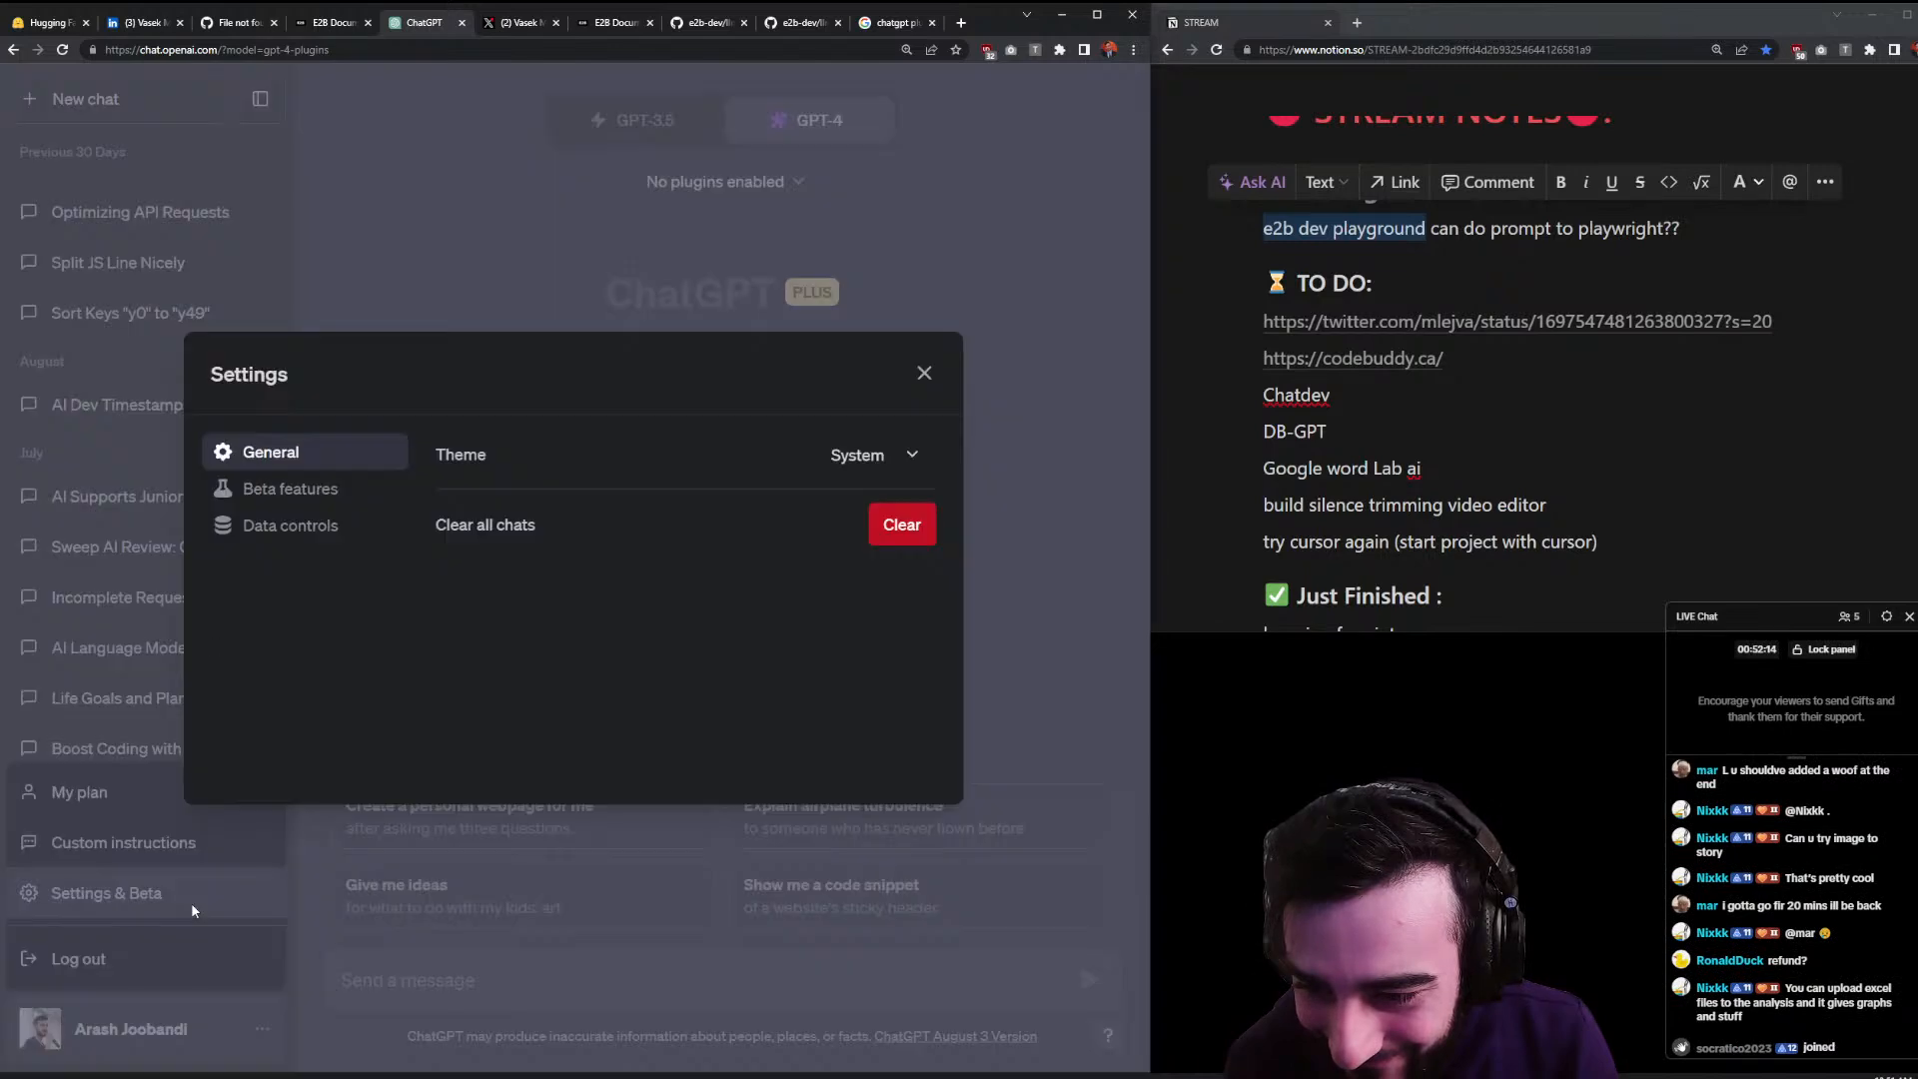
# - Browse the General, Beta features and Data controls settings, leave the theme unchanged, and close Settings
pyautogui.click(312, 488)
pyautogui.click(310, 527)
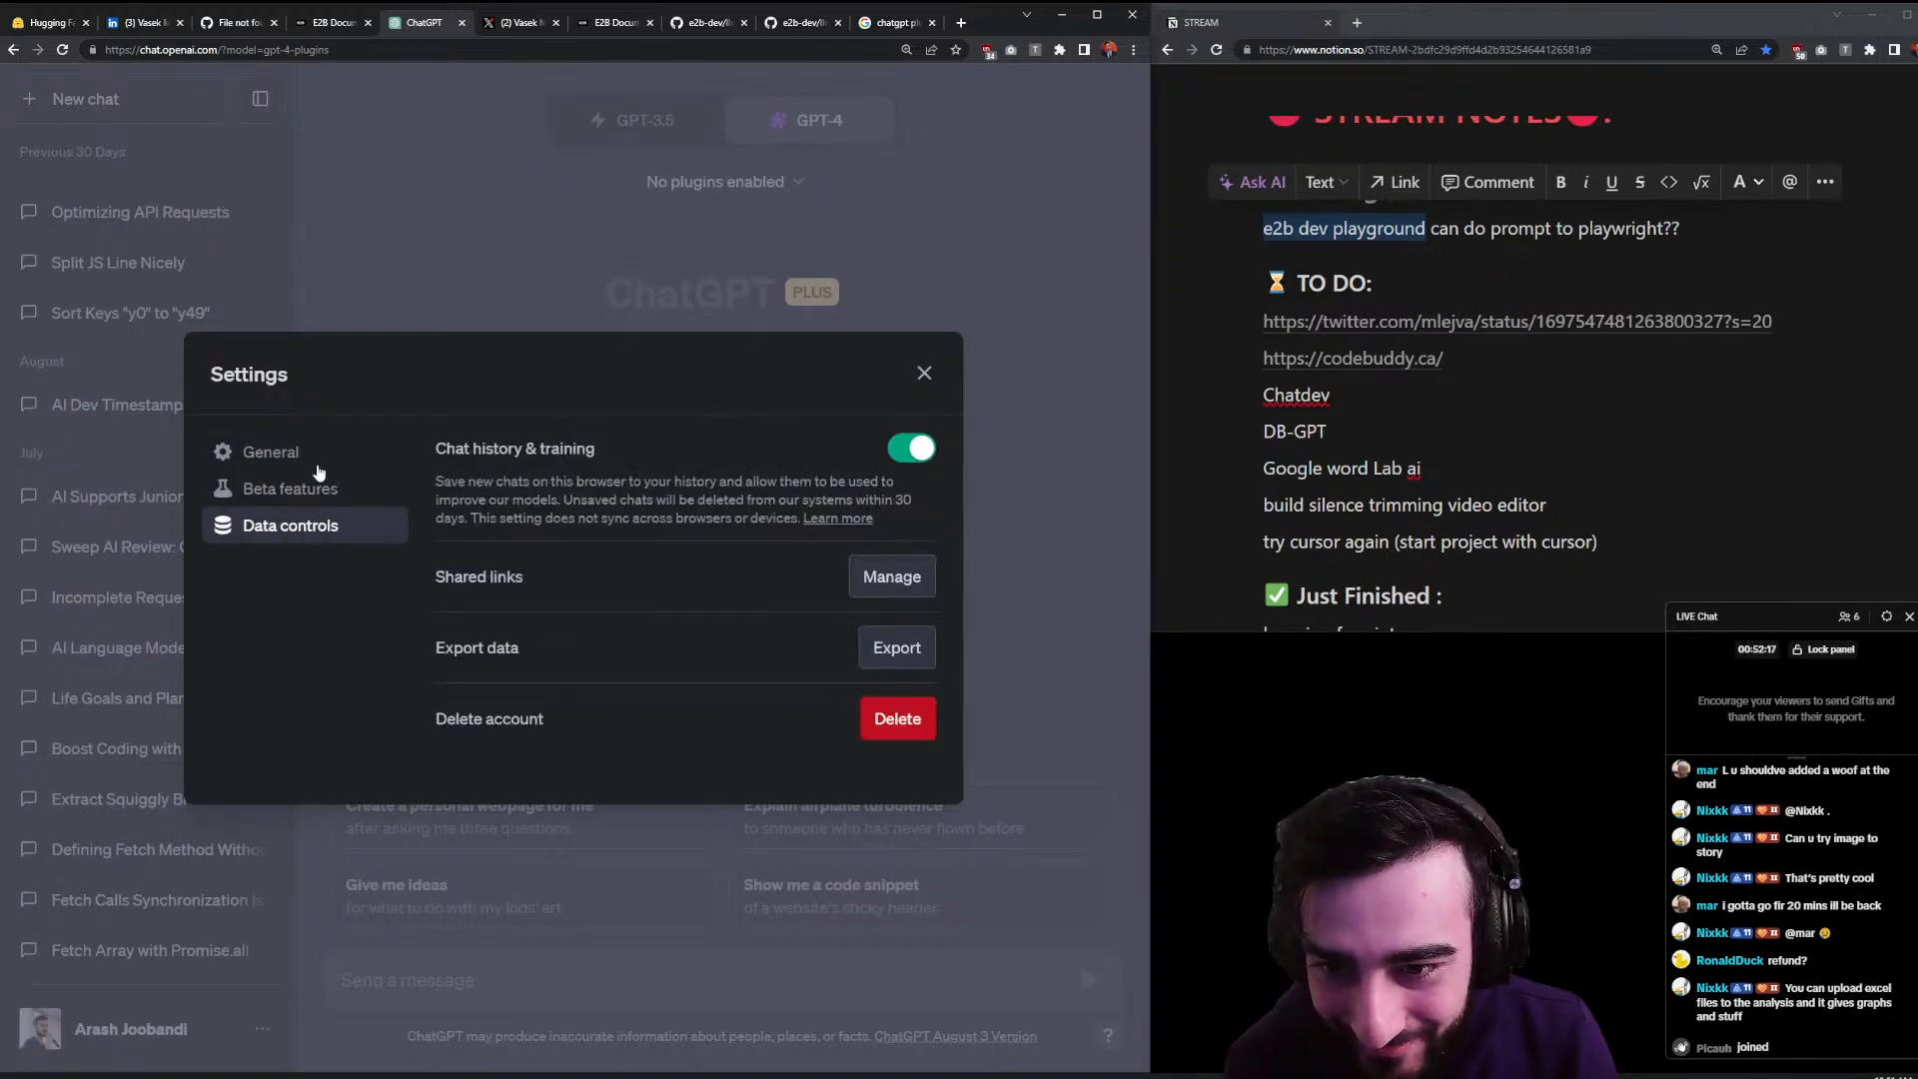
pyautogui.click(318, 452)
pyautogui.click(311, 488)
pyautogui.click(295, 526)
pyautogui.click(300, 490)
pyautogui.click(297, 529)
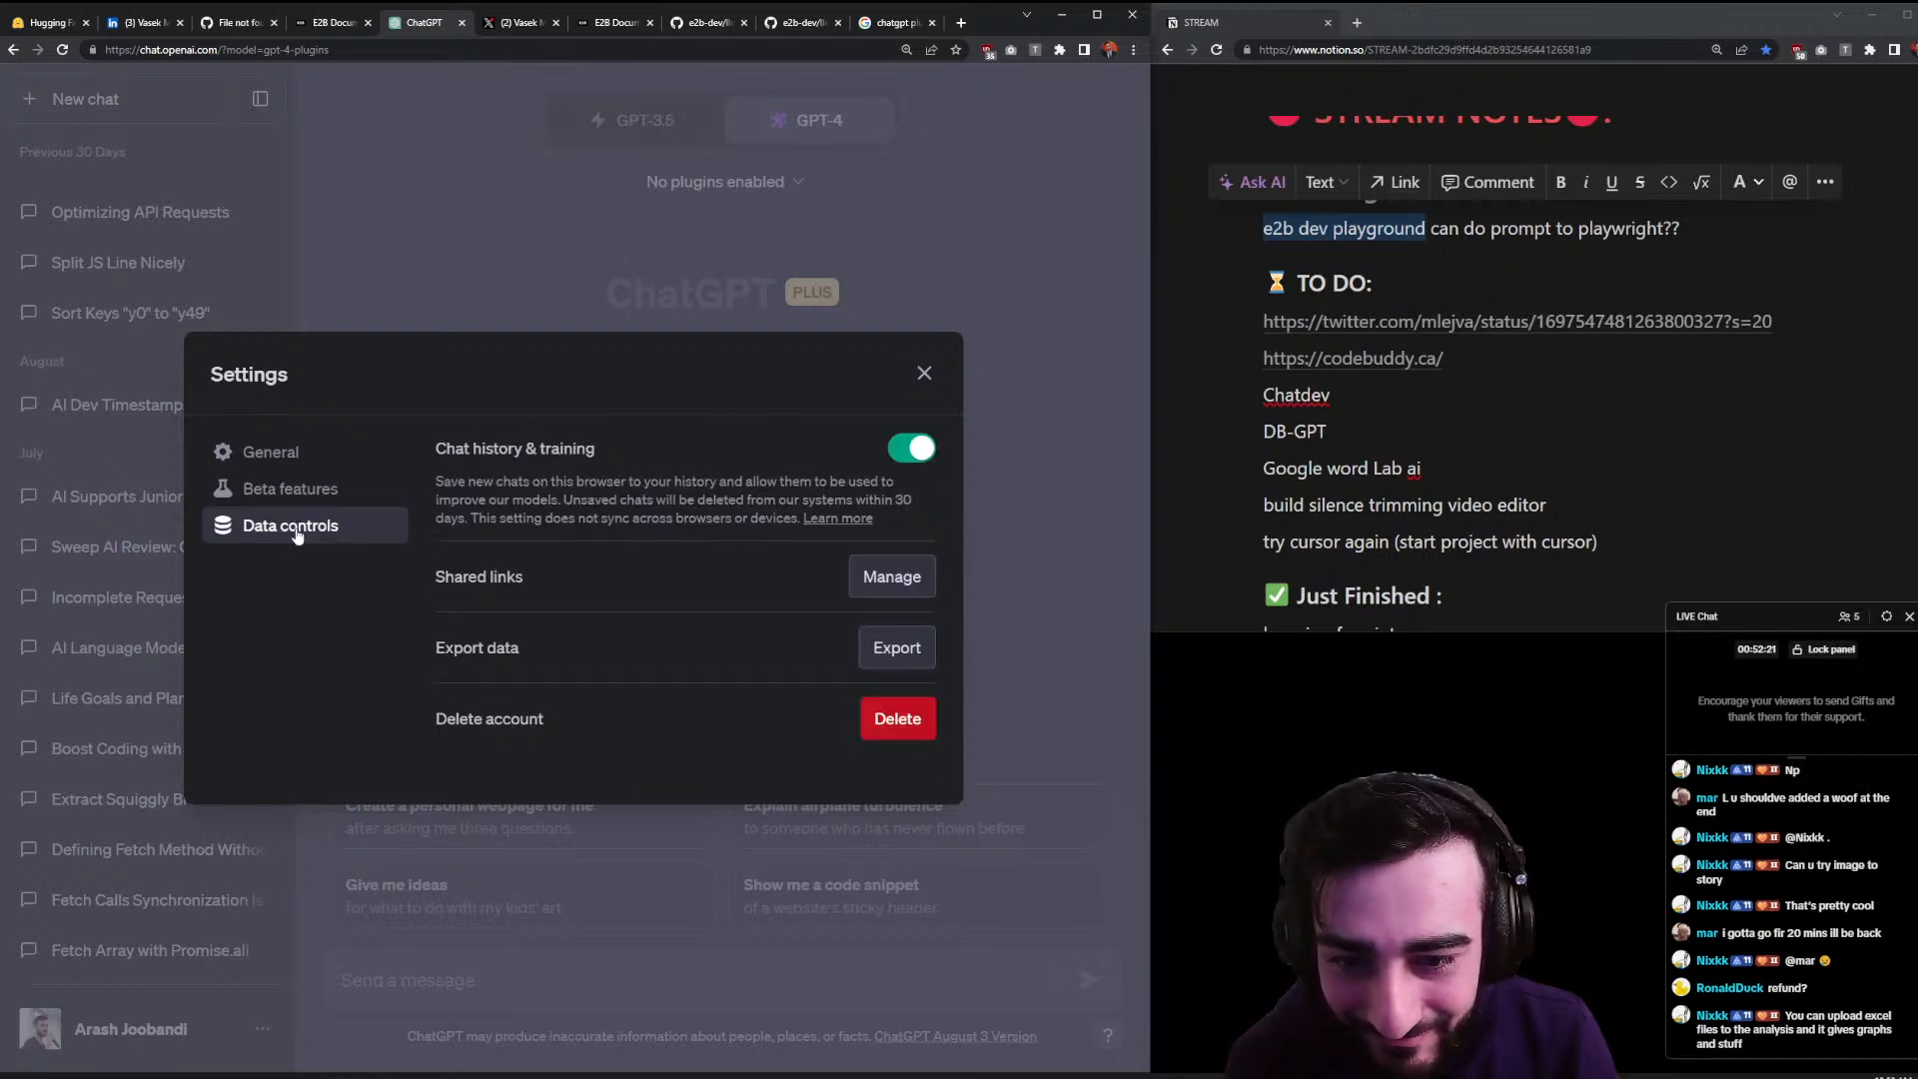
pyautogui.click(314, 451)
pyautogui.click(861, 454)
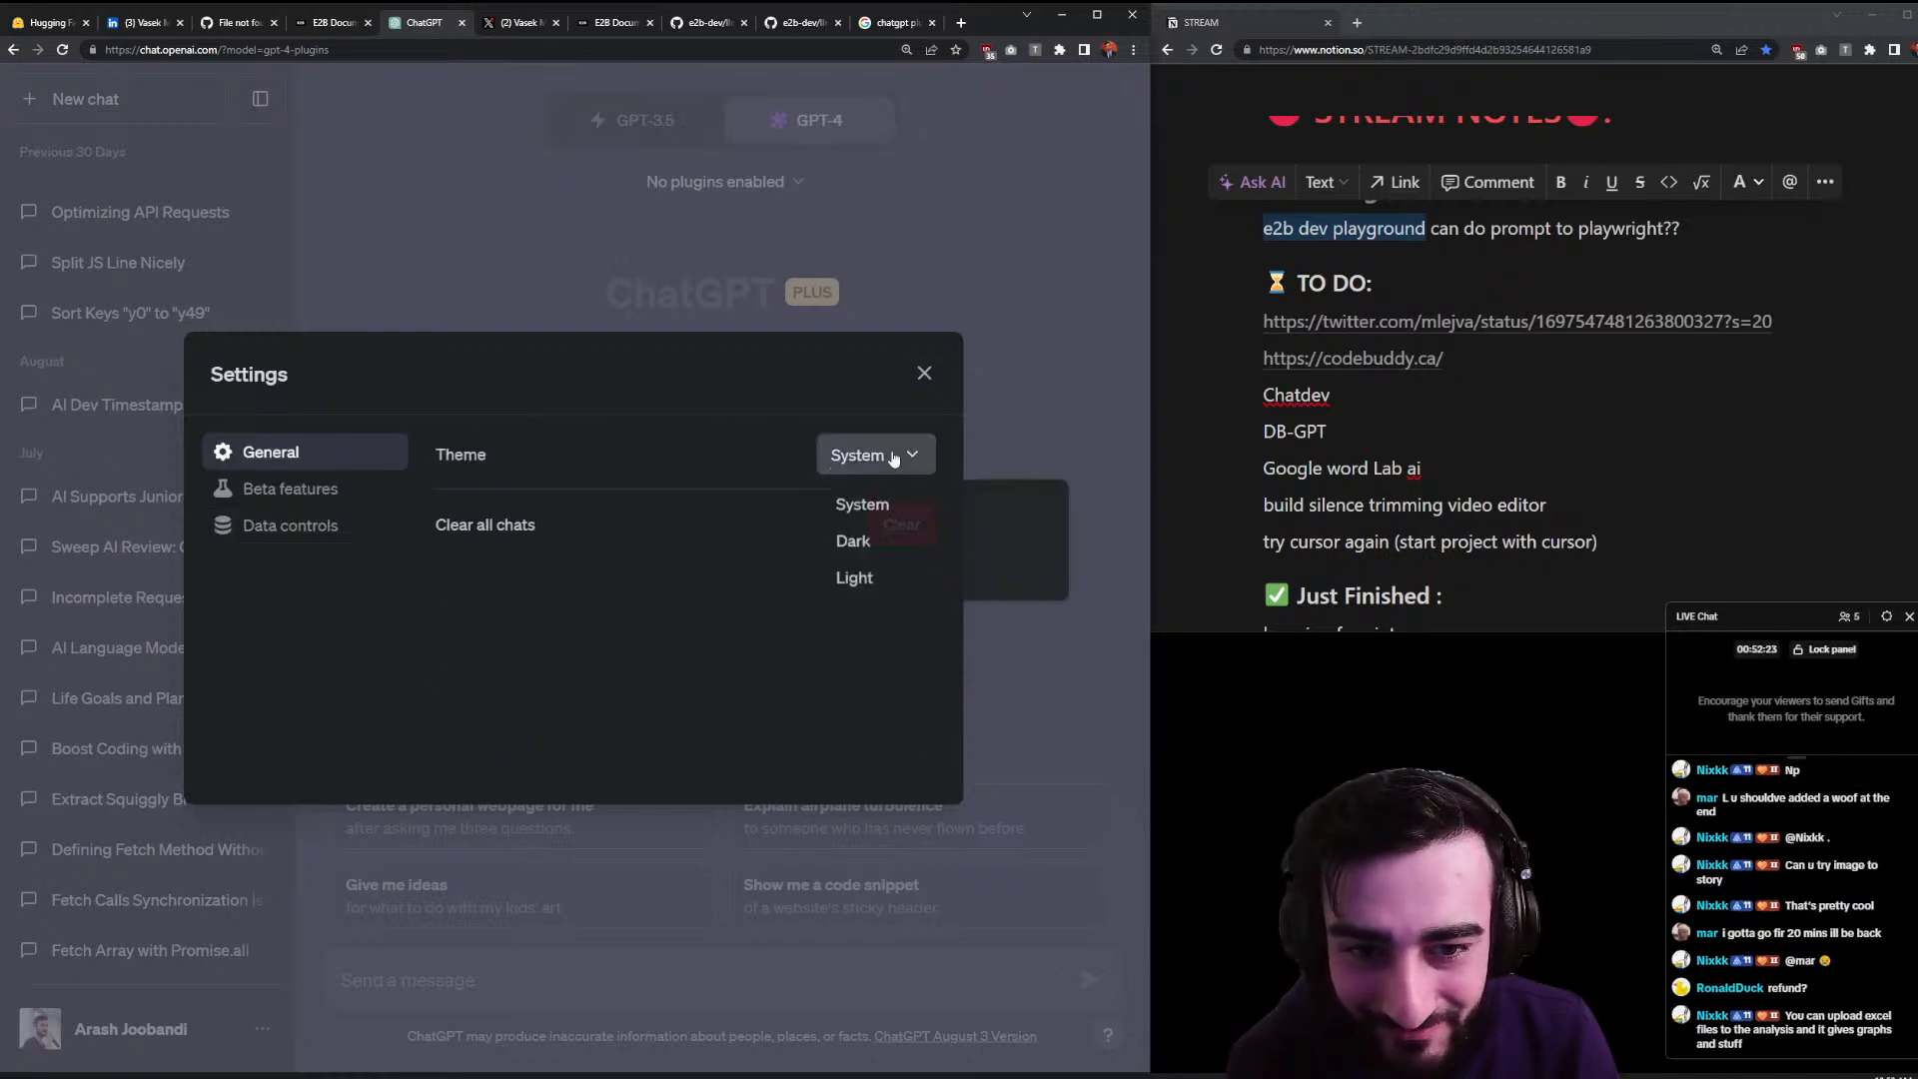
pyautogui.click(857, 455)
pyautogui.click(924, 373)
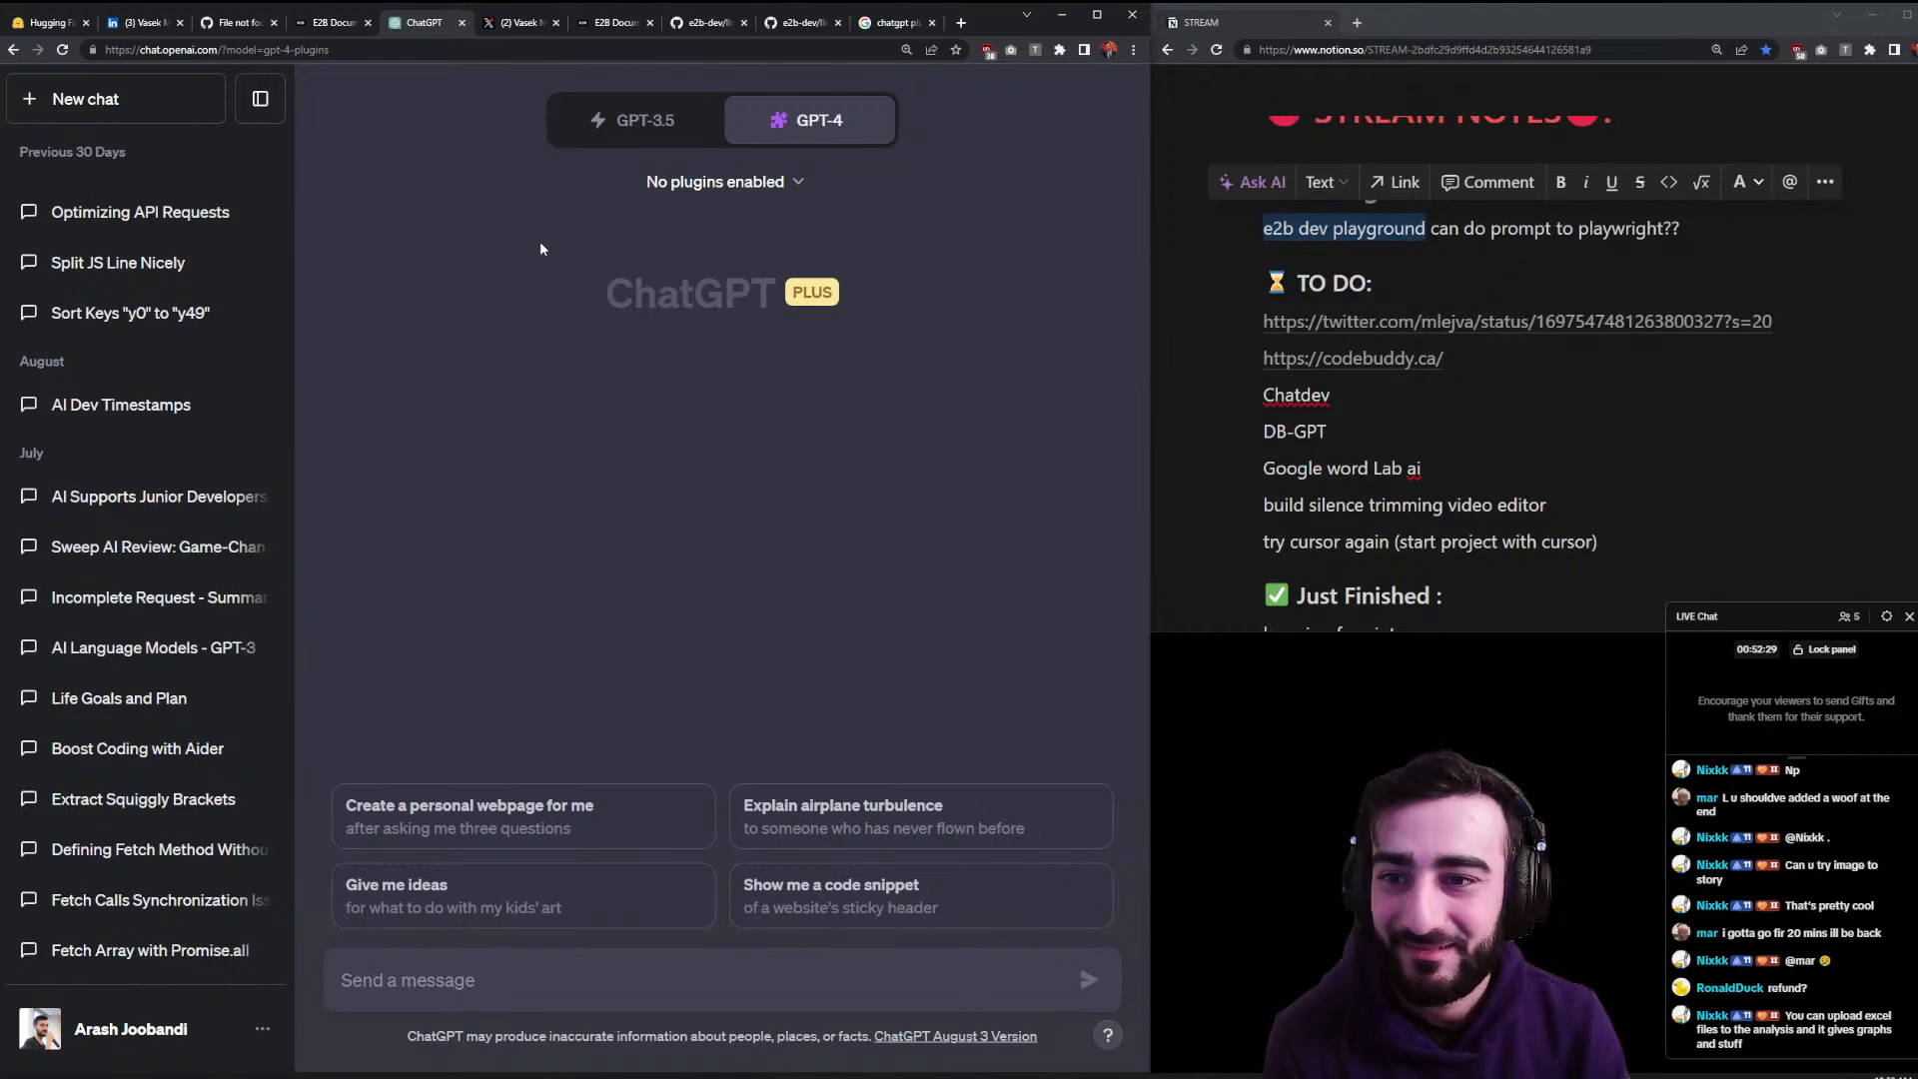
# - Check the GitHub README and search results, then open GPT-4's plugin list showing 0/3 enabled
pyautogui.click(802, 20)
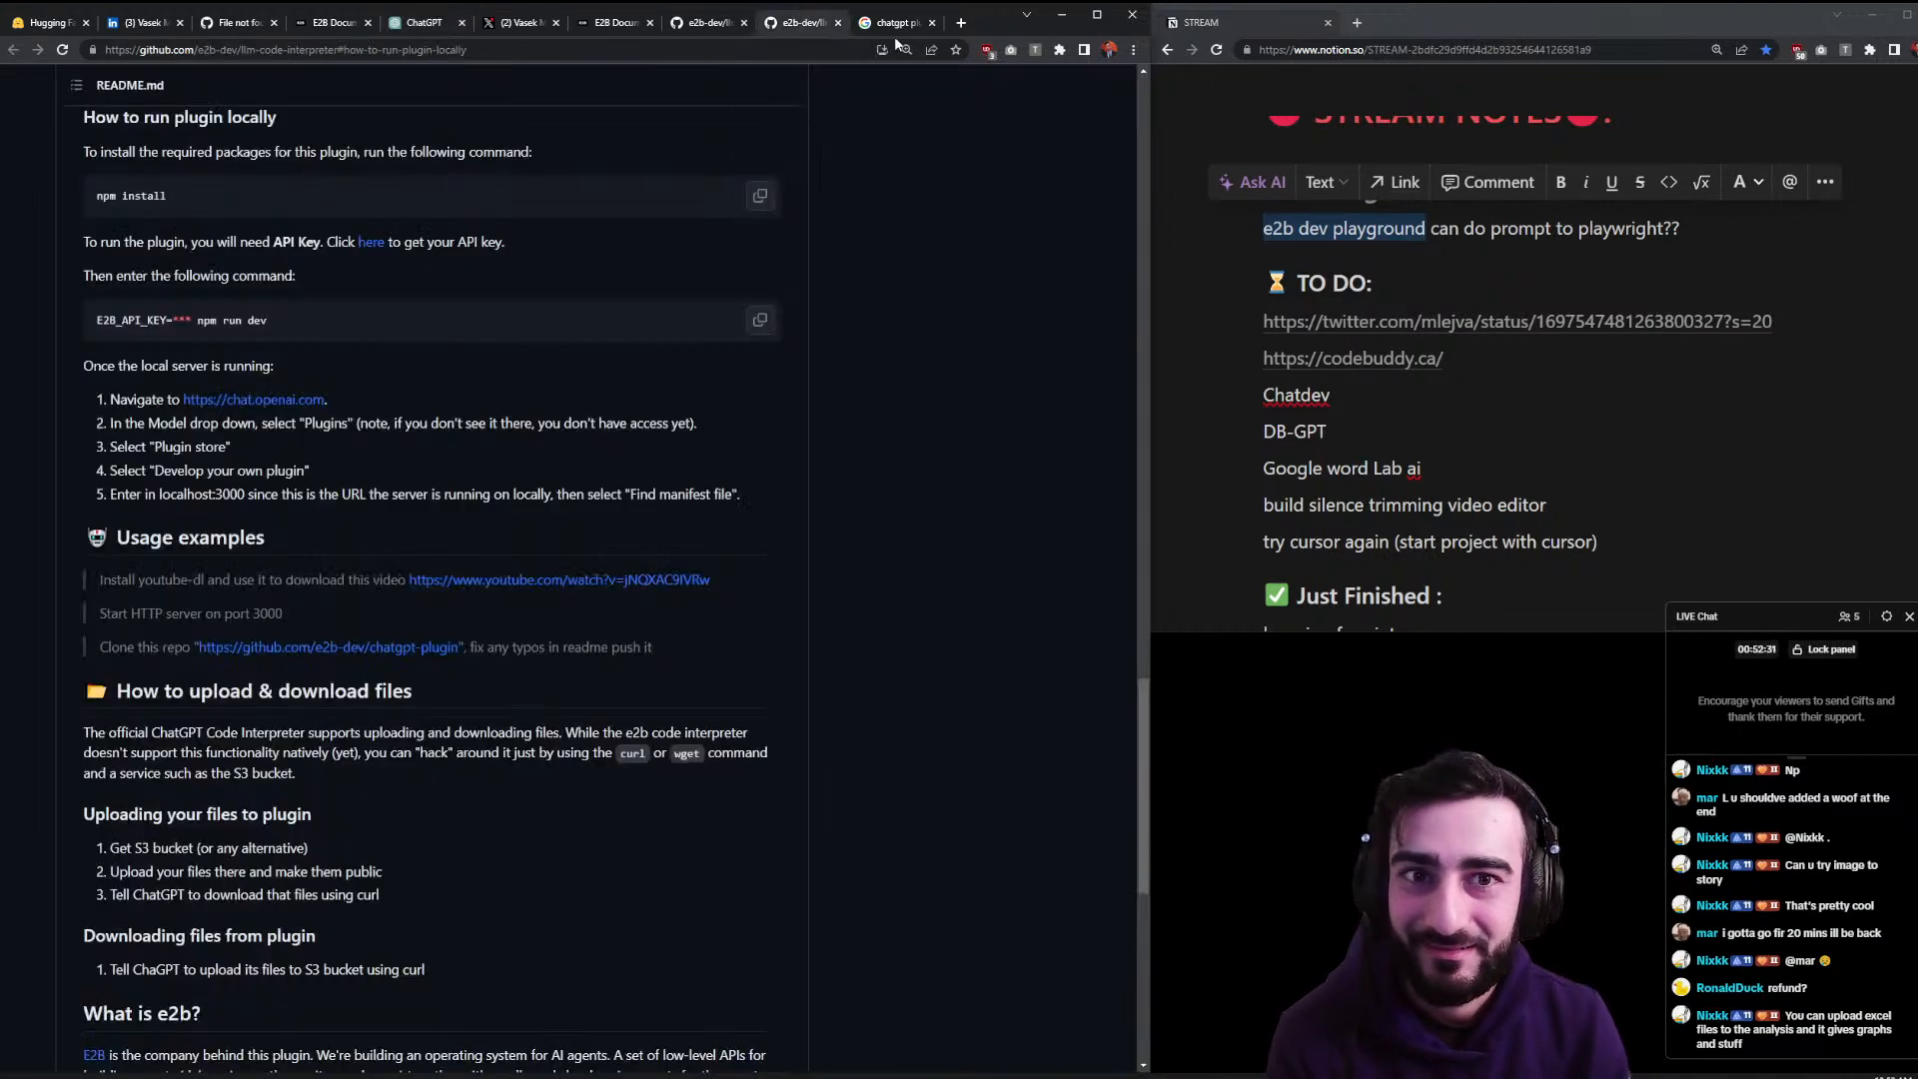
pyautogui.click(892, 24)
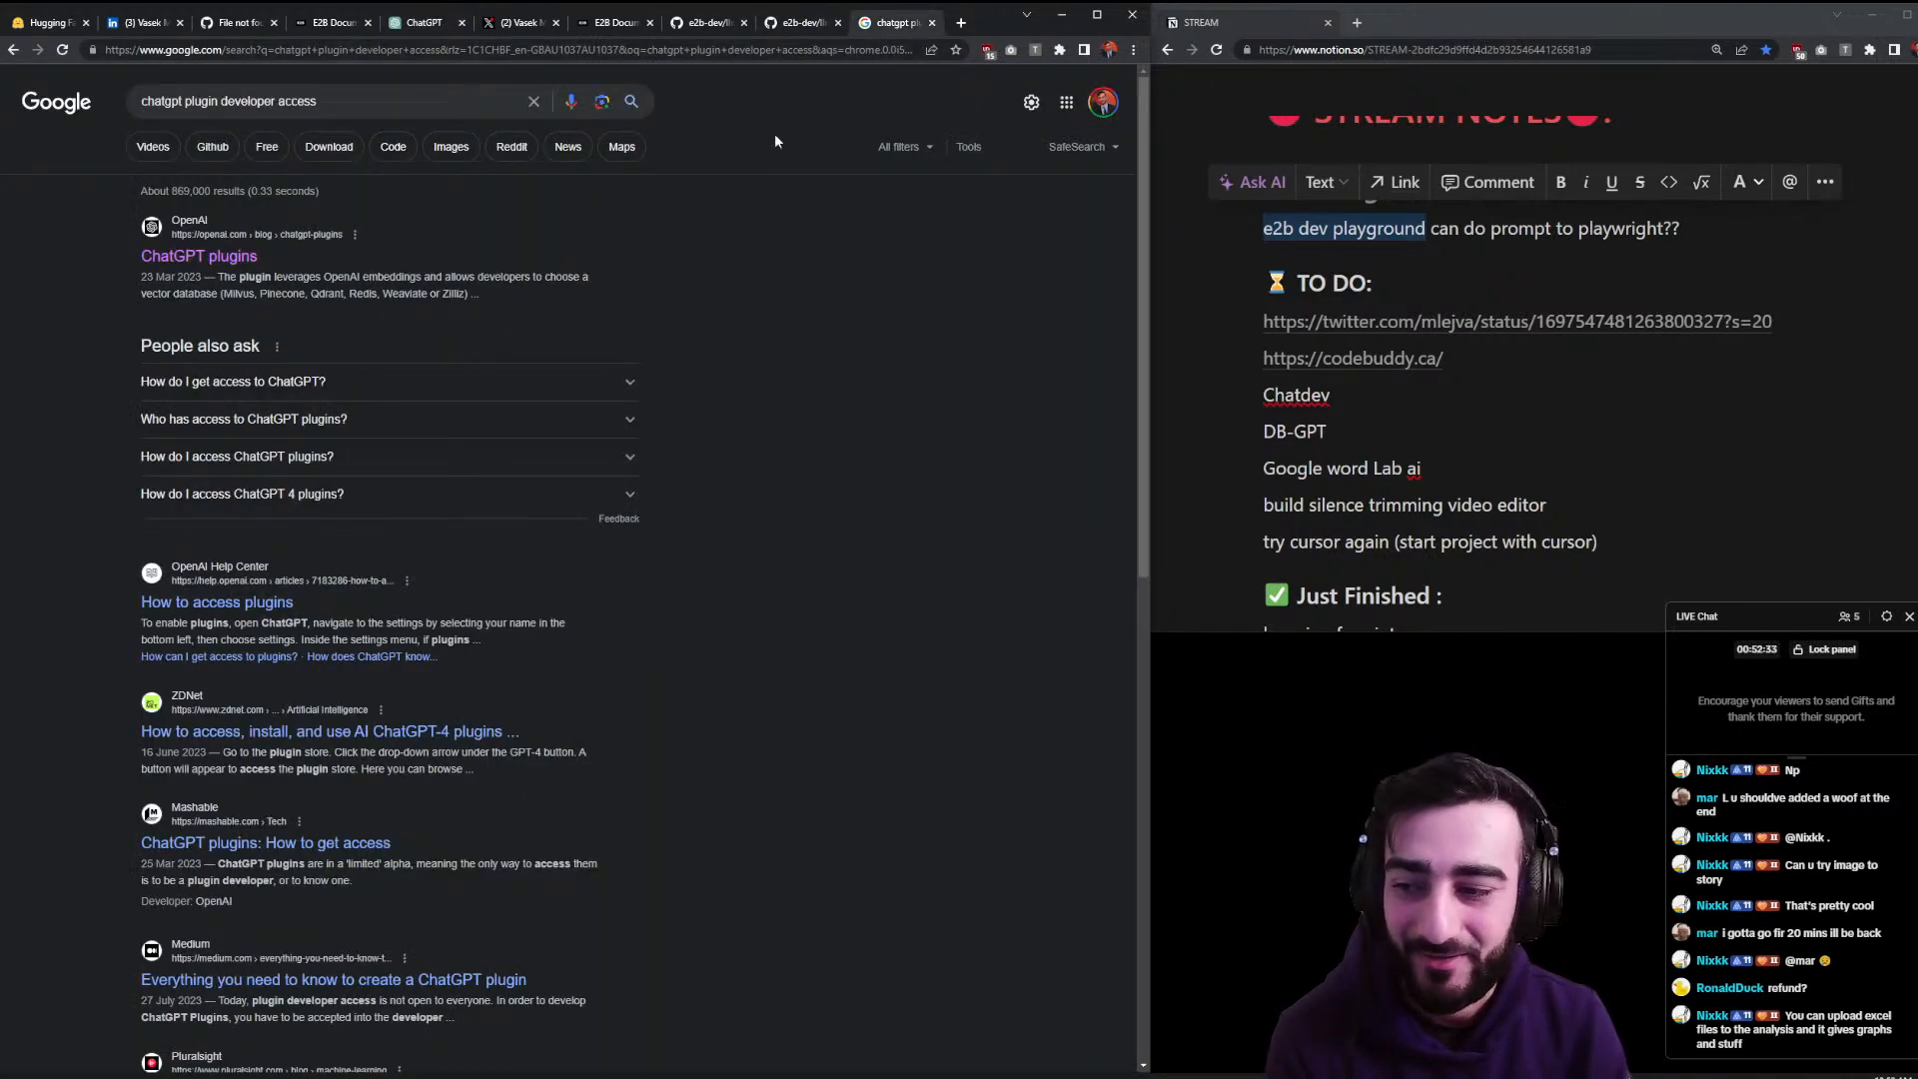
pyautogui.click(425, 22)
pyautogui.moveTo(789, 135)
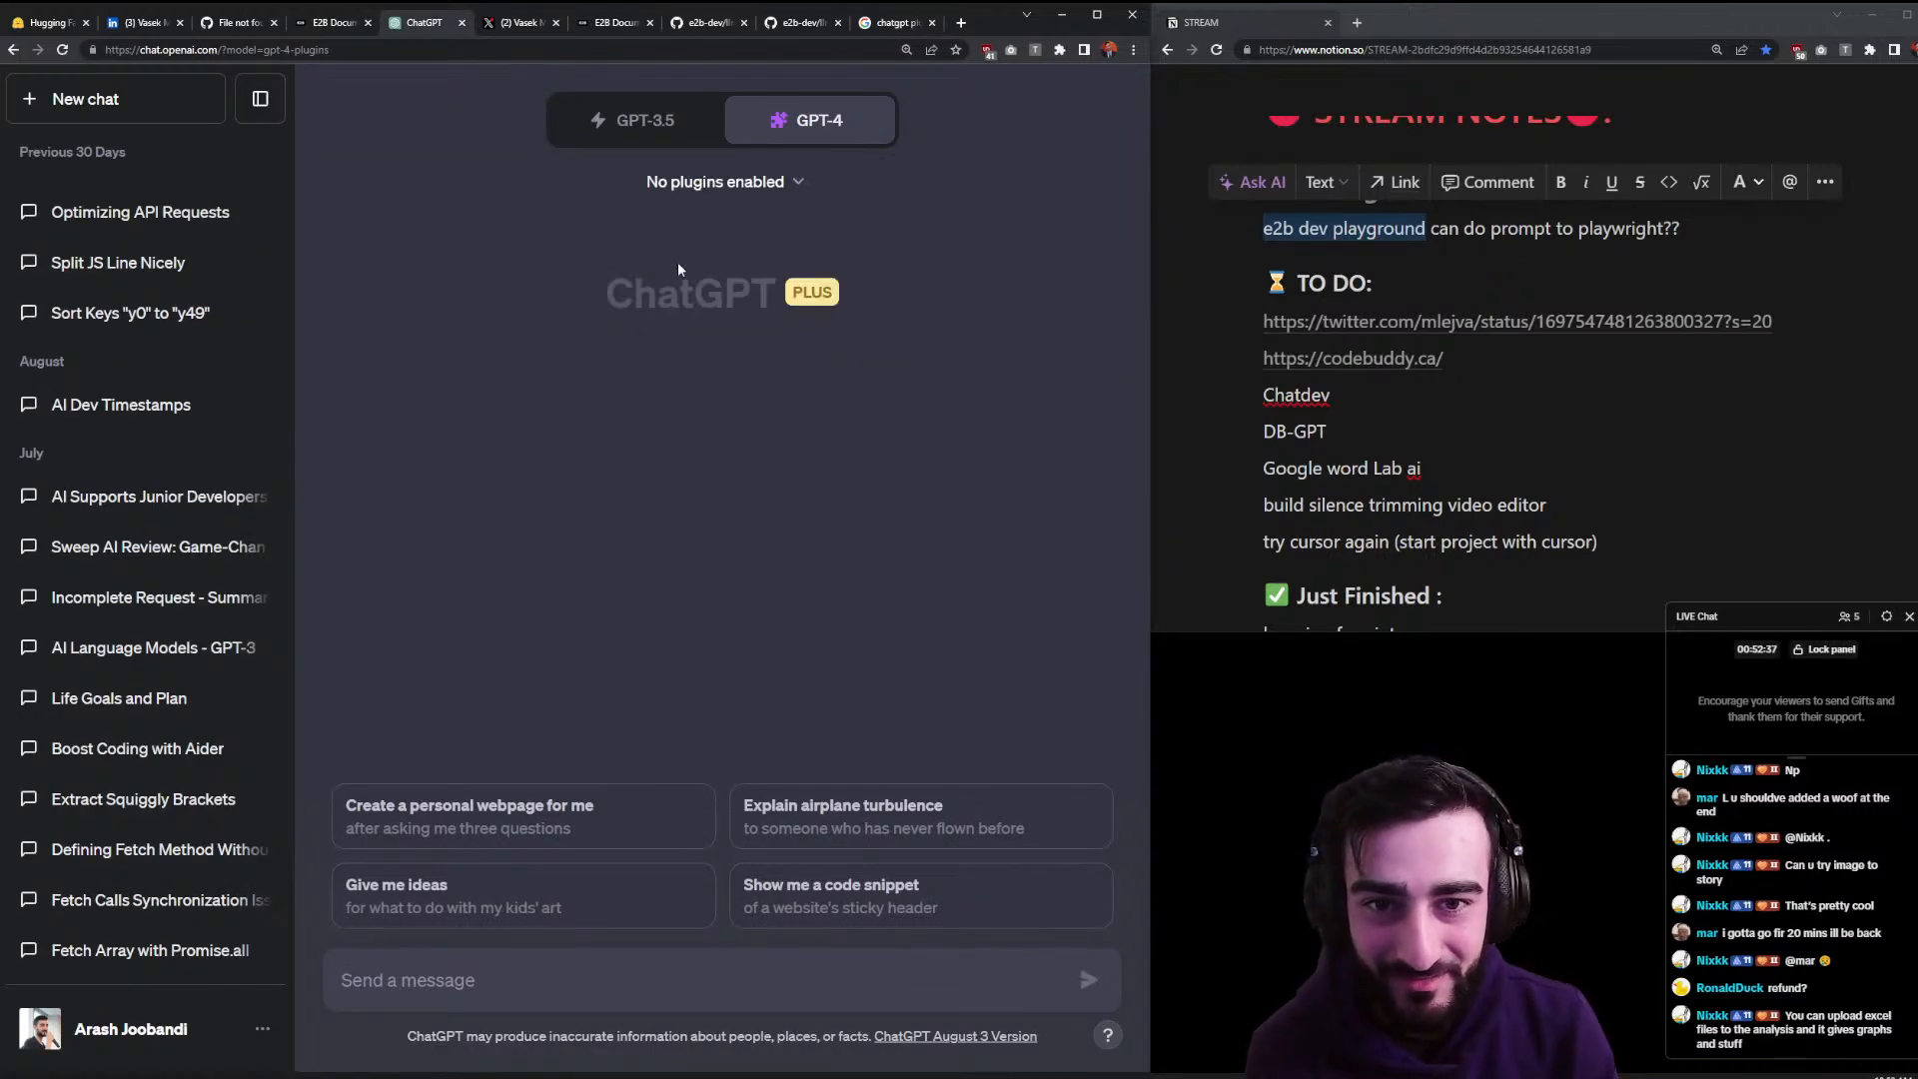
pyautogui.click(714, 182)
pyautogui.scroll(-5, 745, 348)
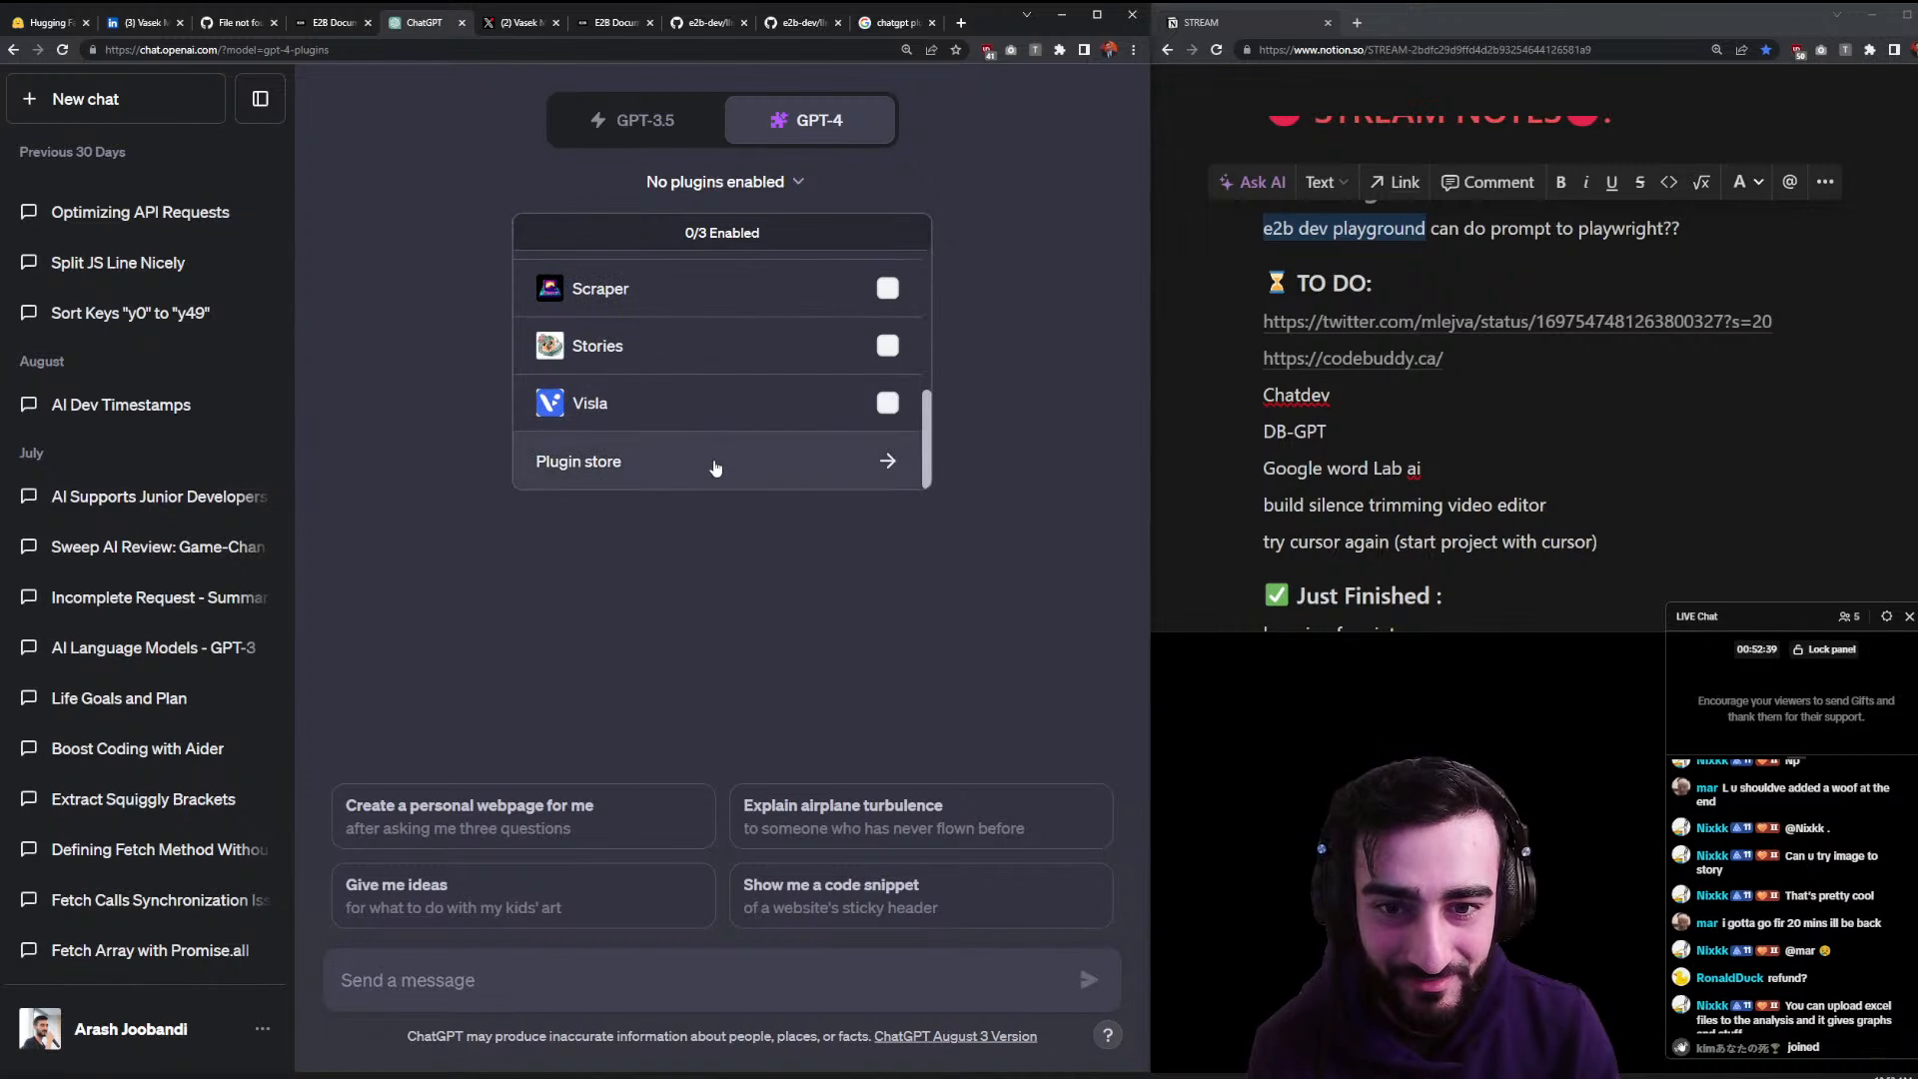
# - Open the plugin store and read the Ai PDF, AskYourPDF and BrowserOp entries and BrowserOp's developer page
pyautogui.click(712, 466)
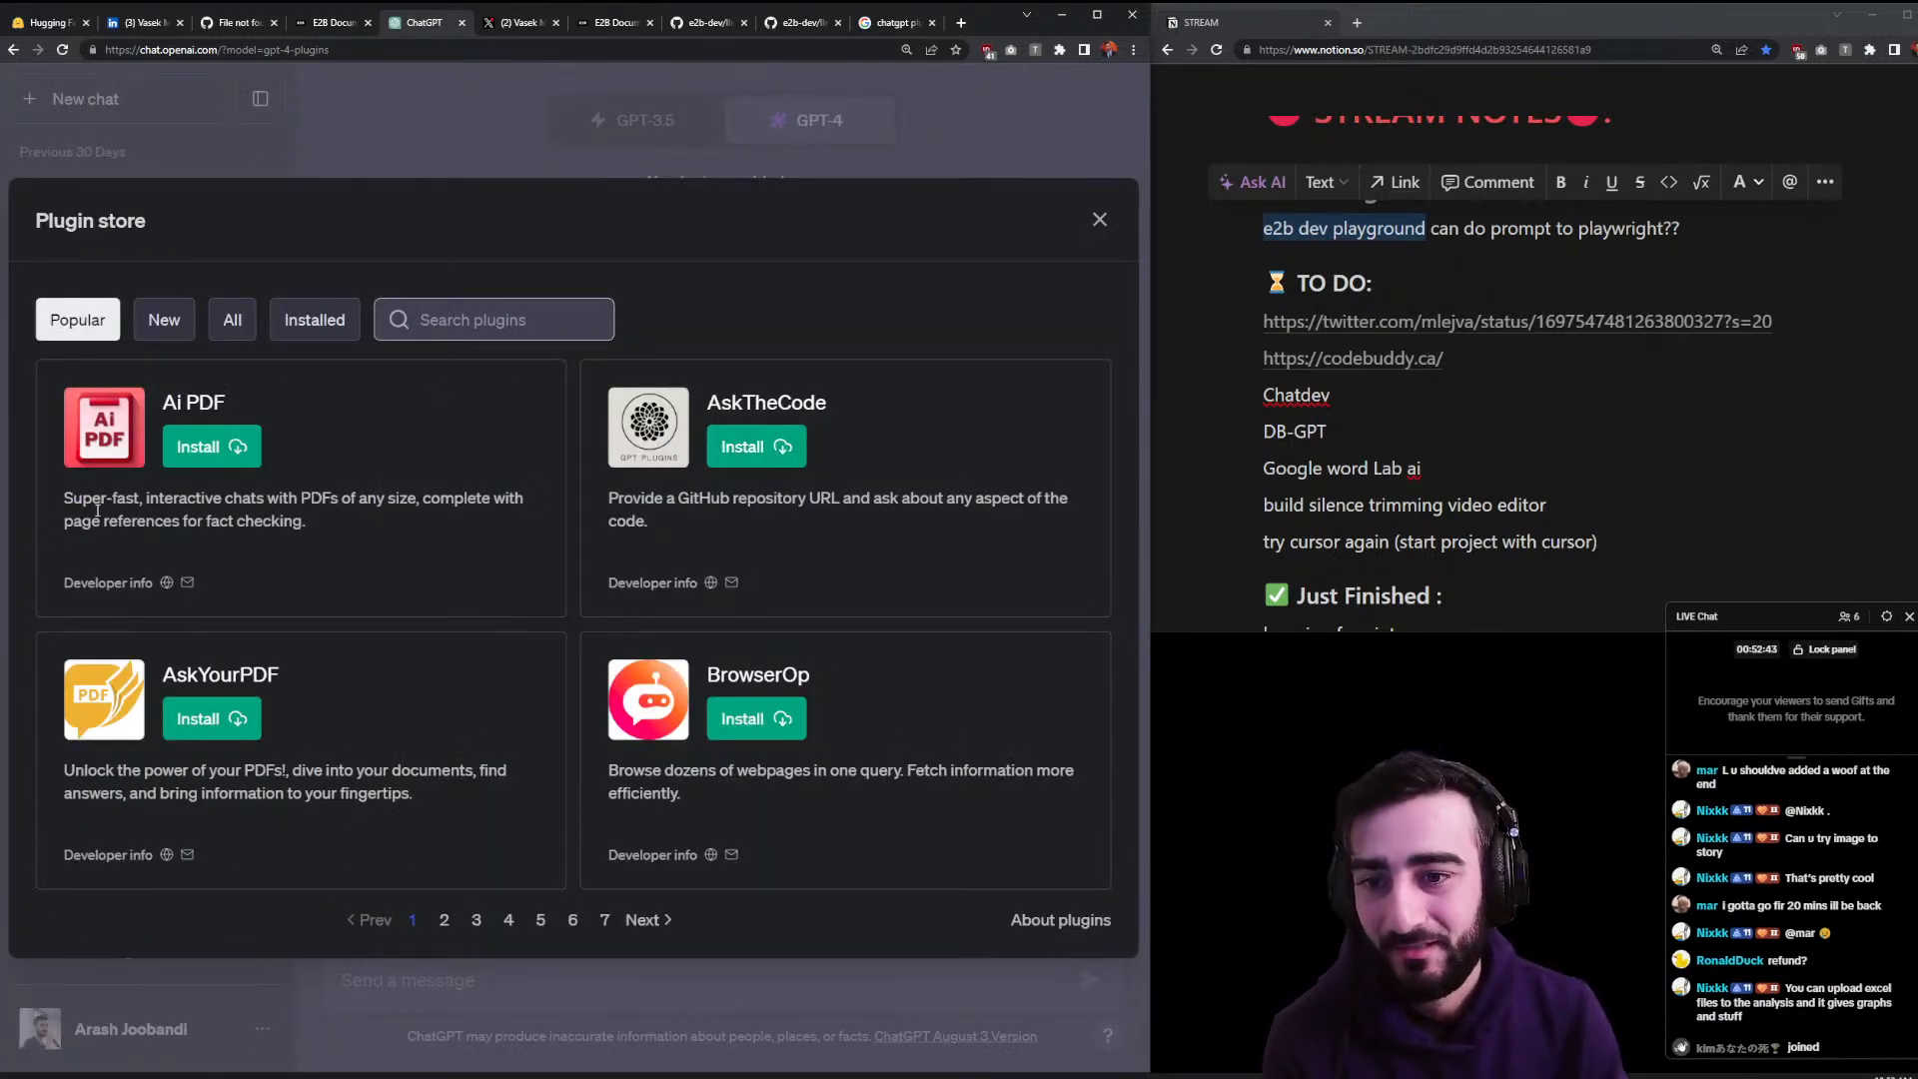
pyautogui.moveTo(114, 497); pyautogui.dragTo(1016, 485)
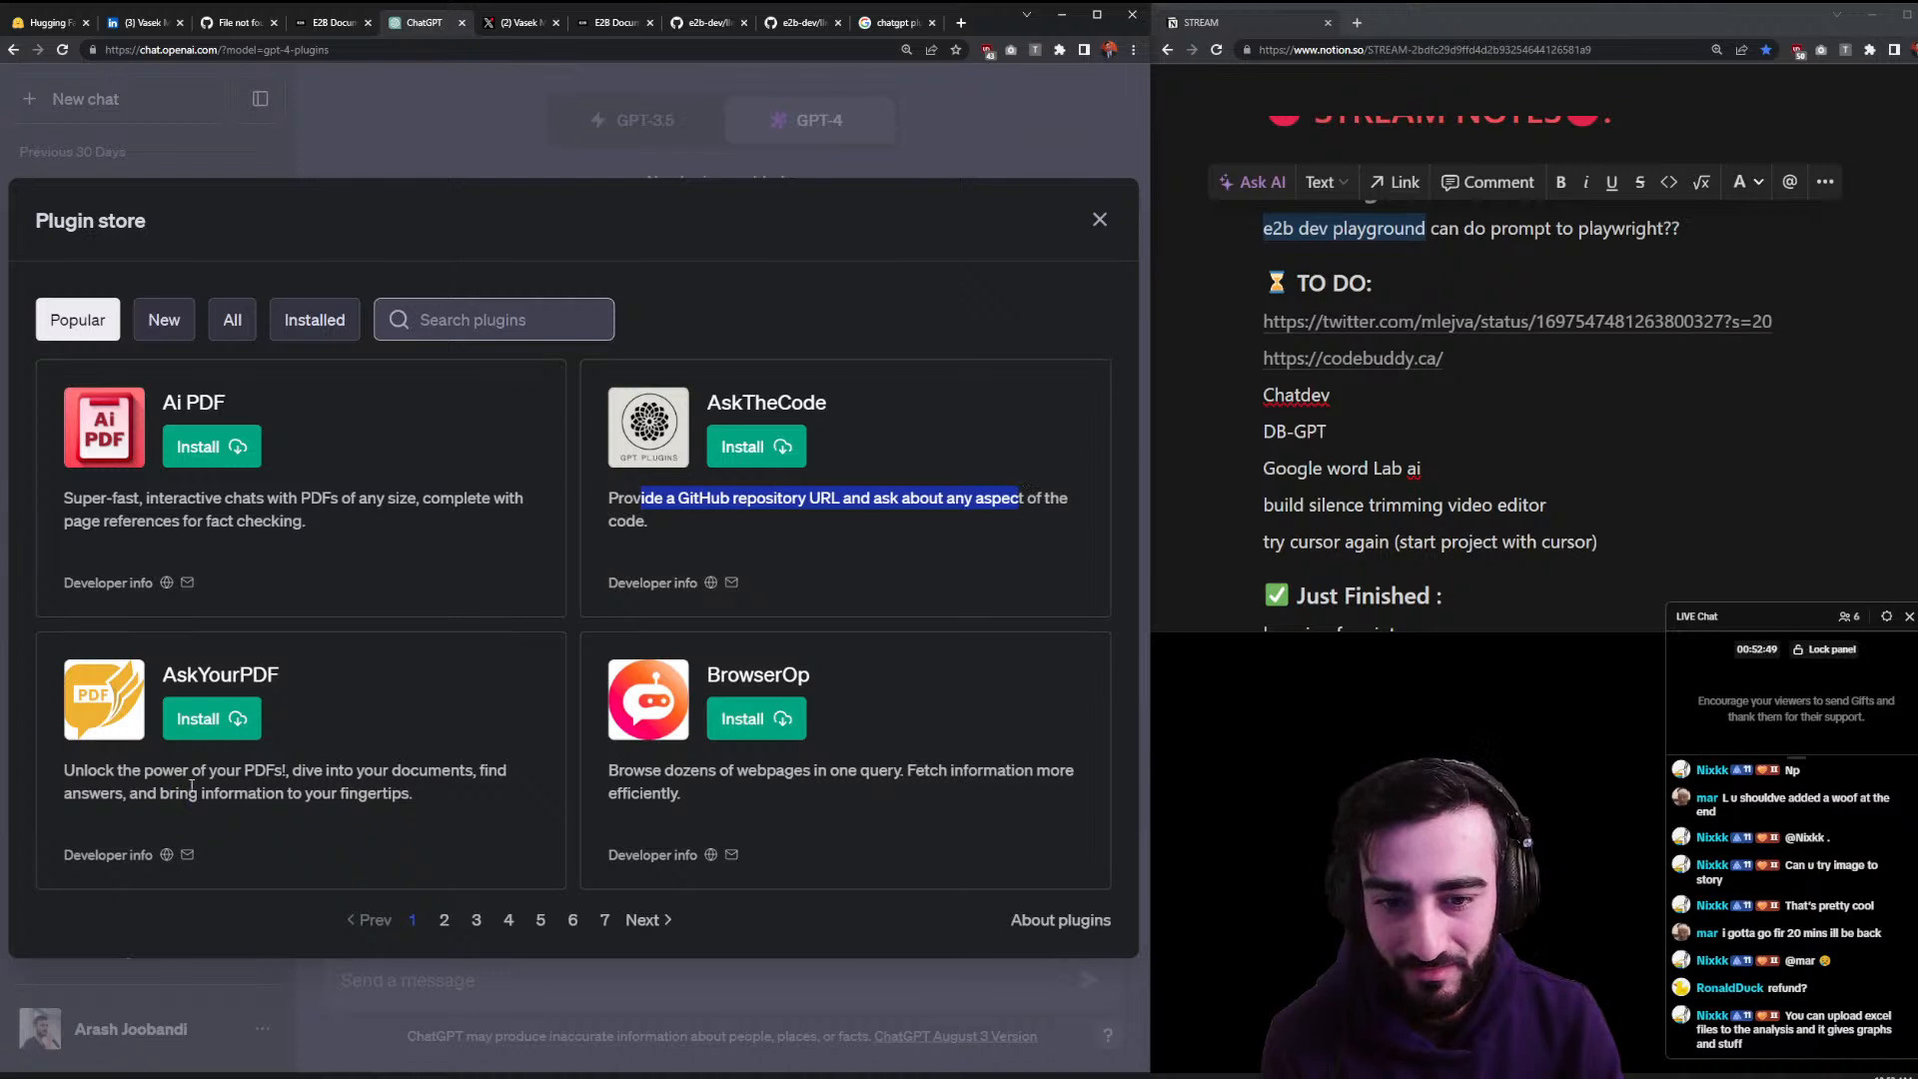
pyautogui.moveTo(188, 793); pyautogui.dragTo(393, 793)
pyautogui.moveTo(678, 776); pyautogui.dragTo(959, 784)
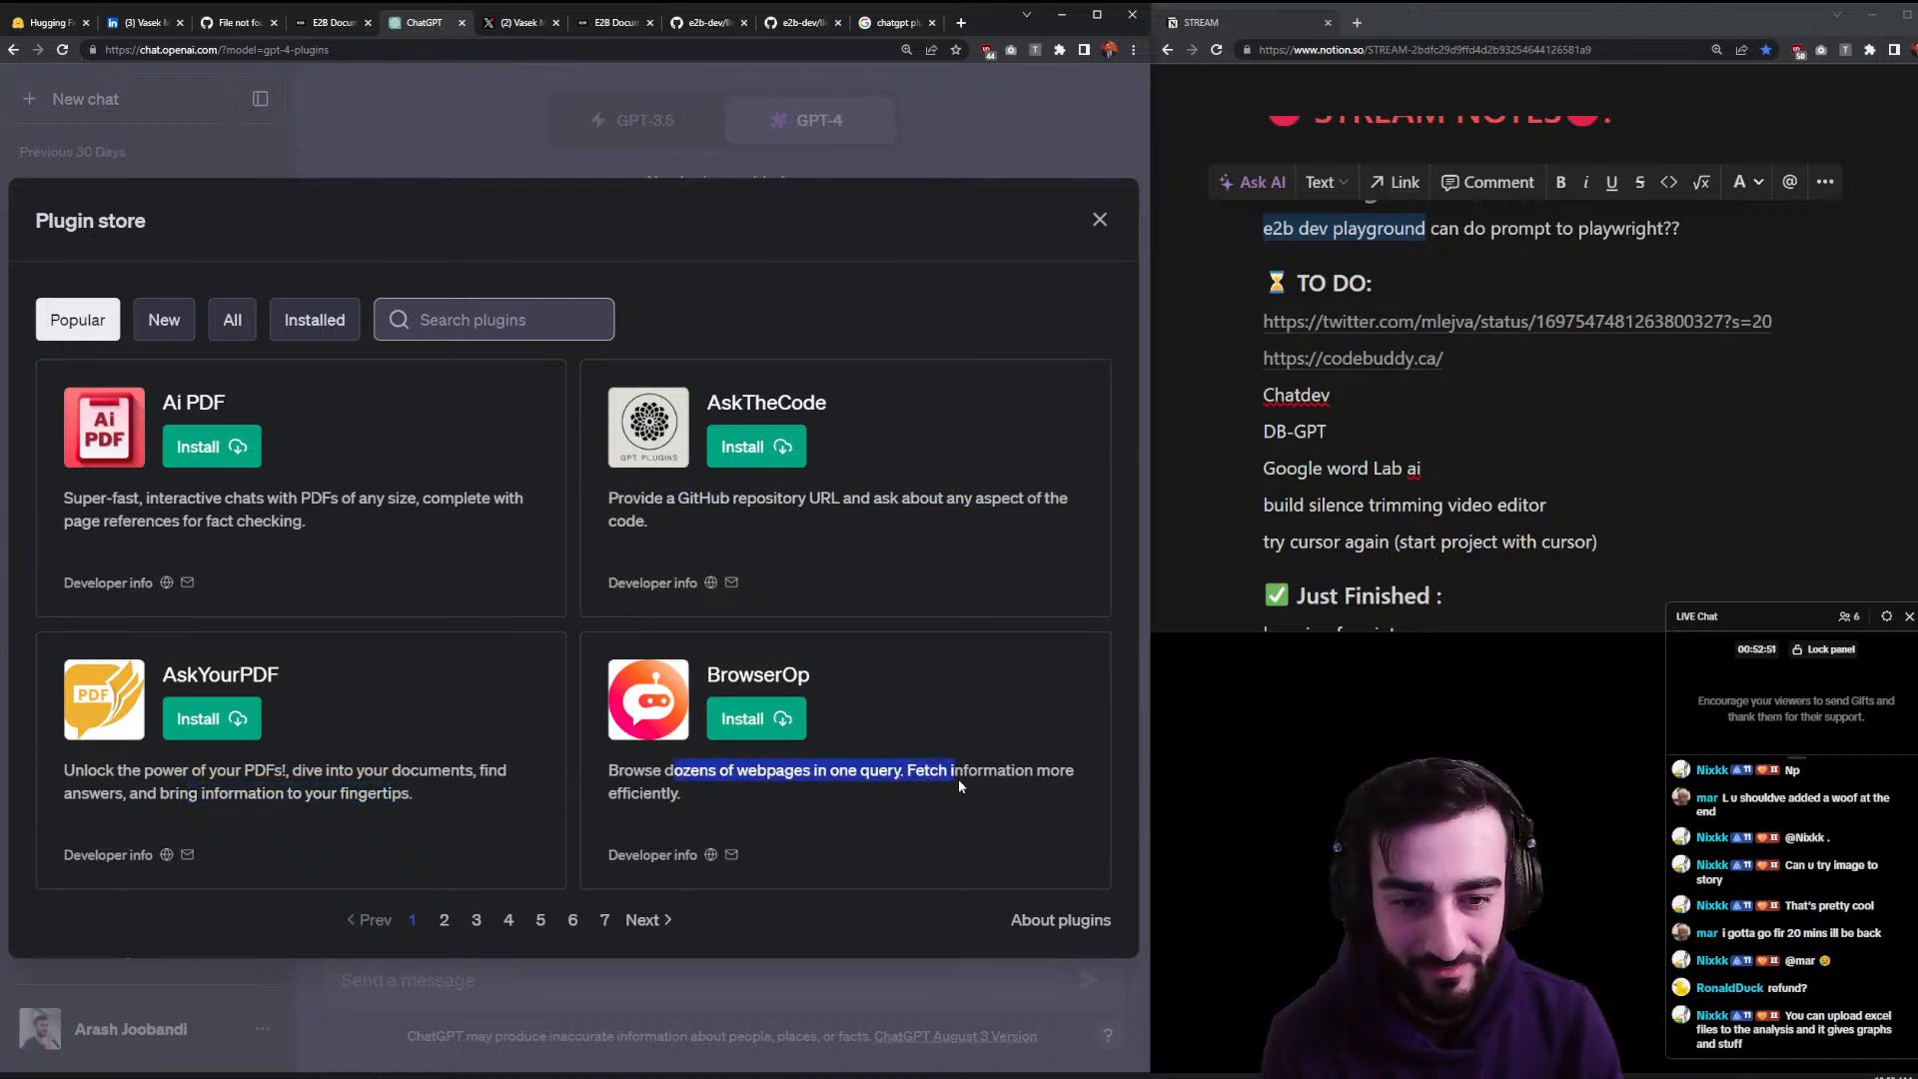
pyautogui.middleClick(713, 856)
pyautogui.click(454, 24)
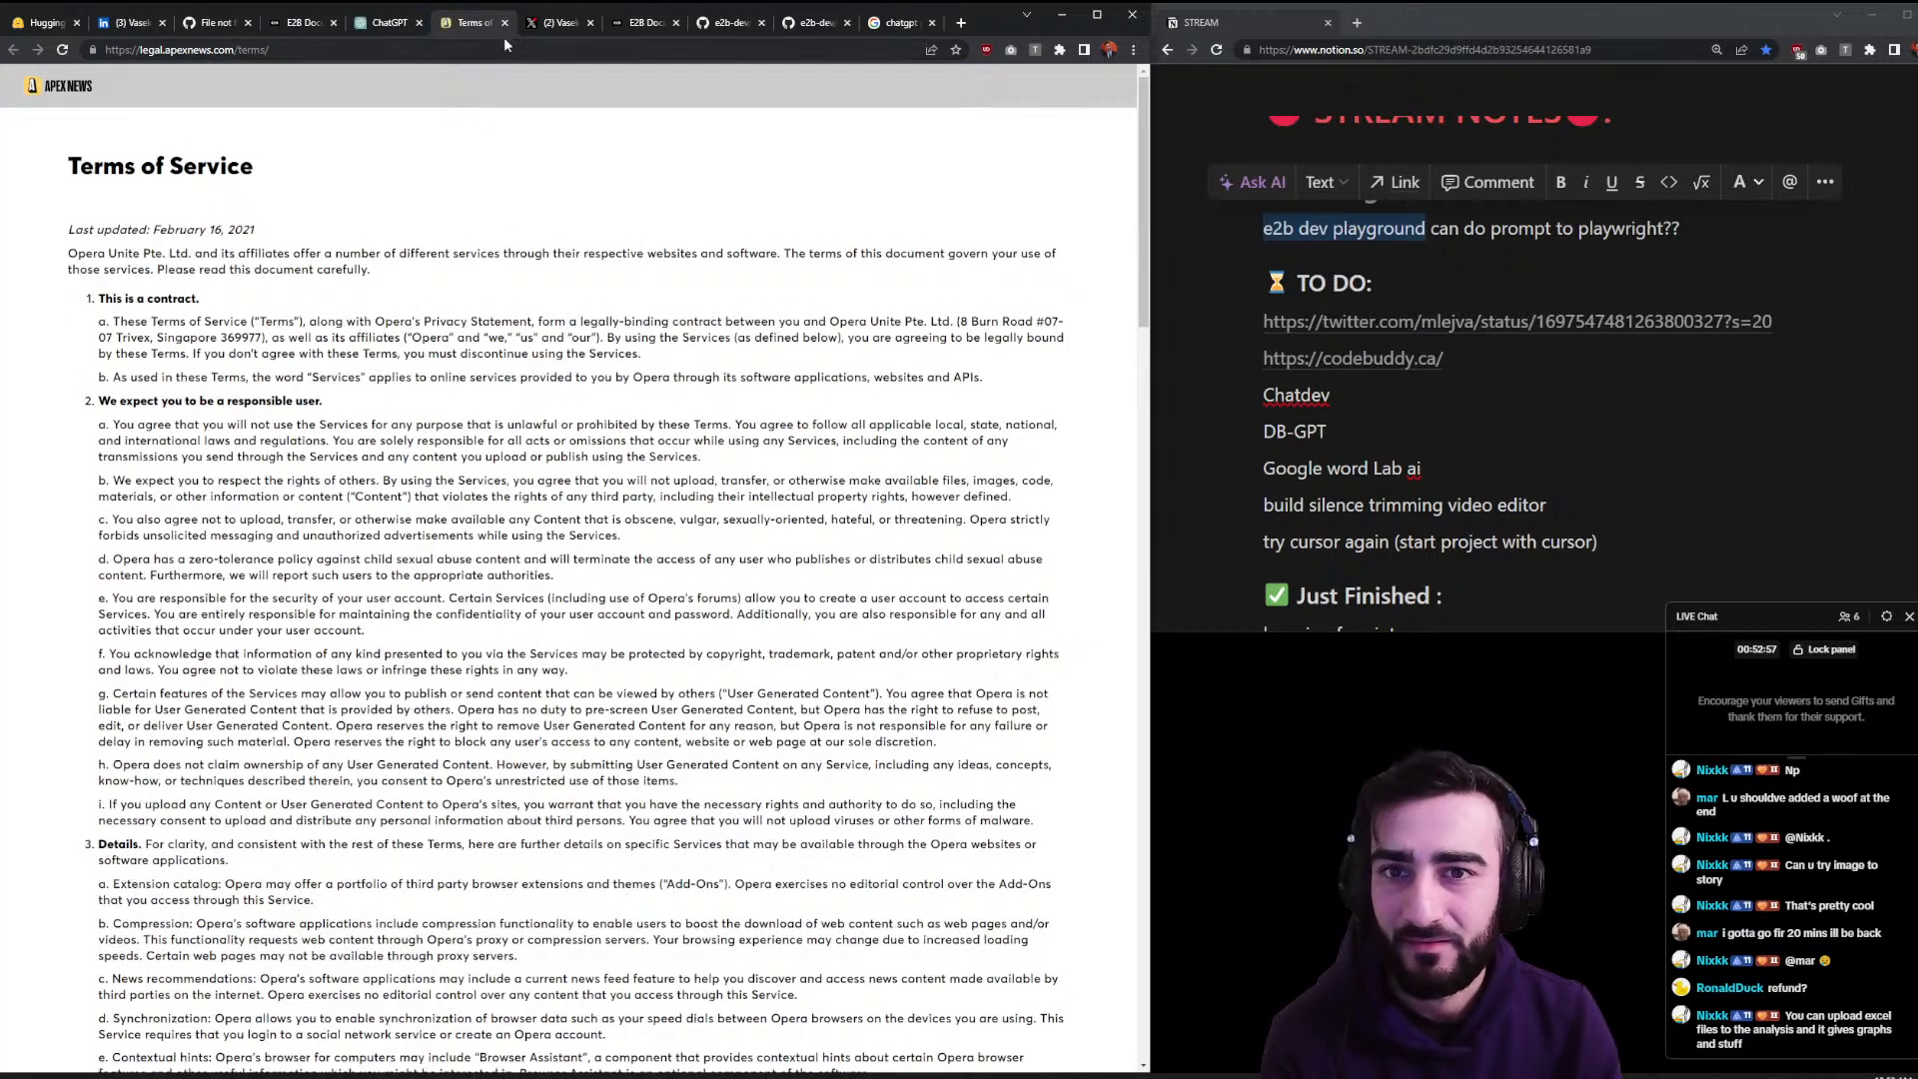
pyautogui.click(504, 22)
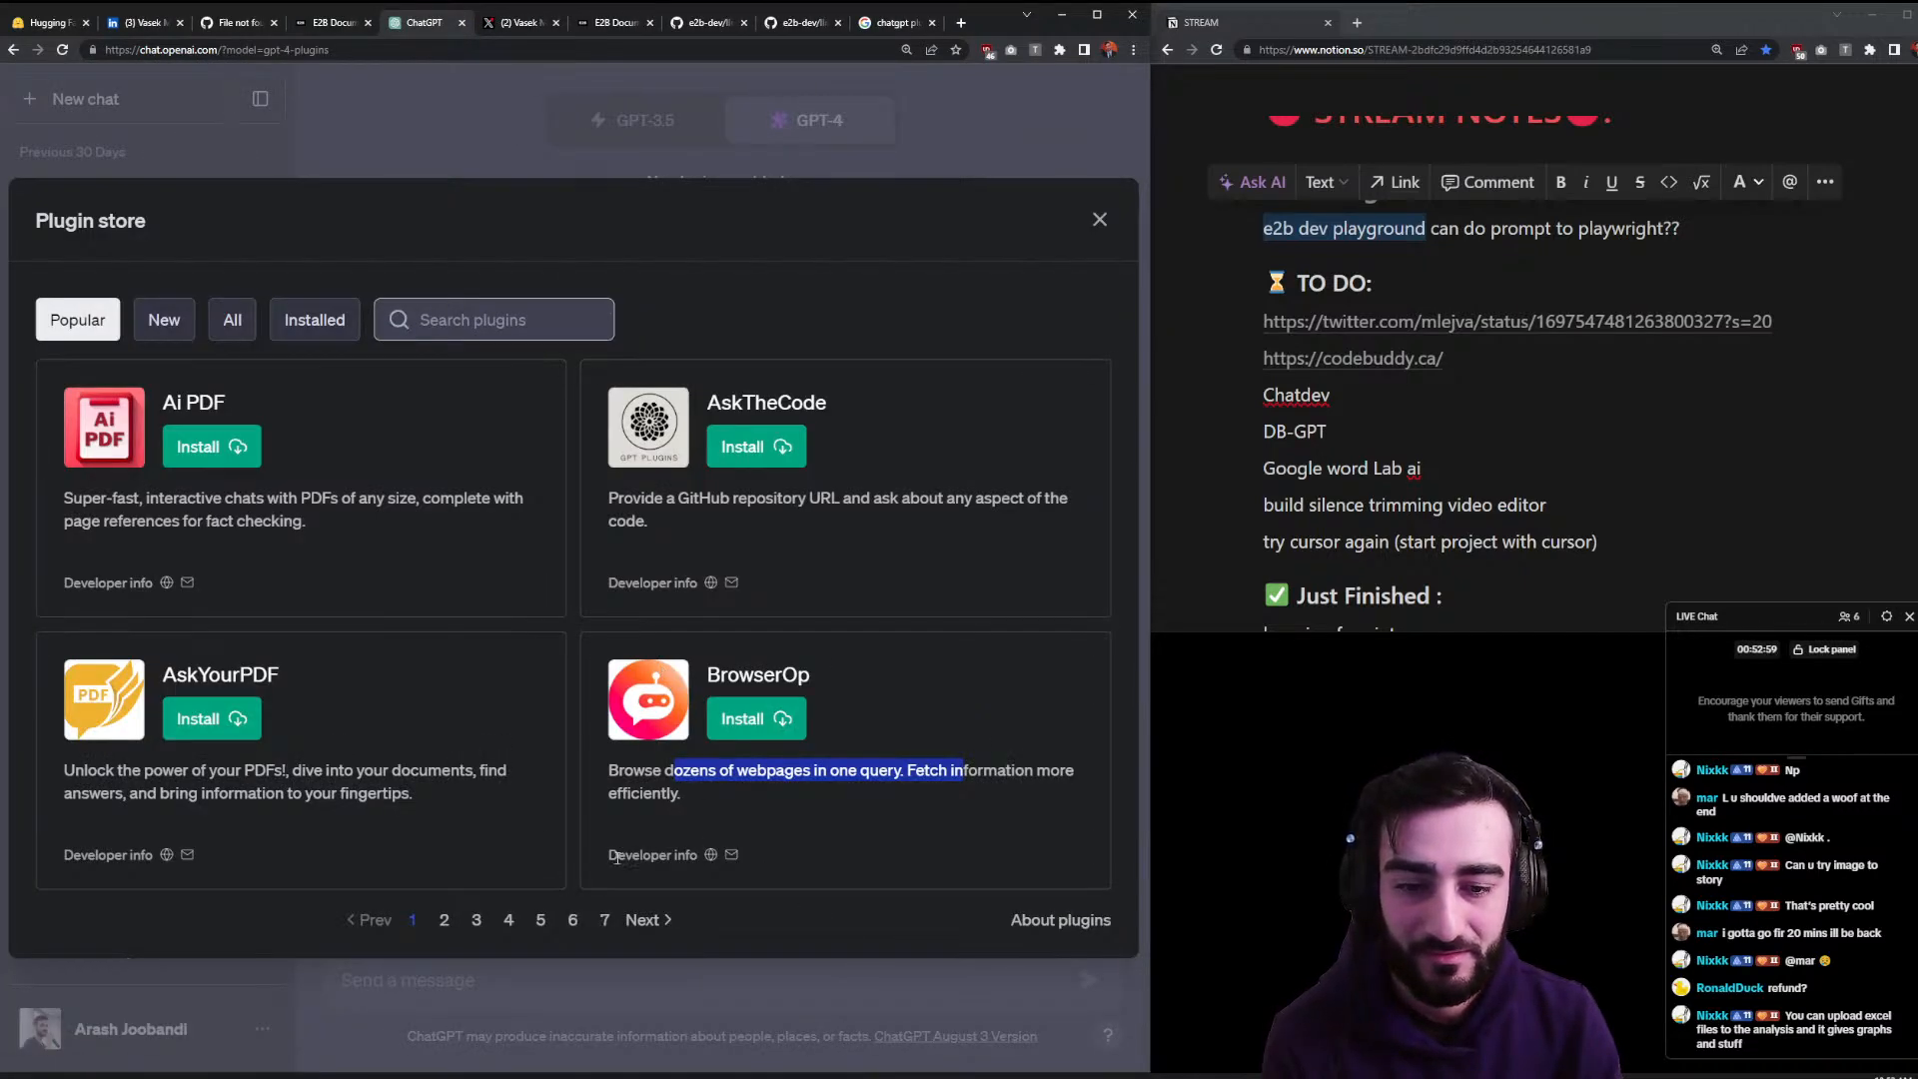
pyautogui.click(662, 856)
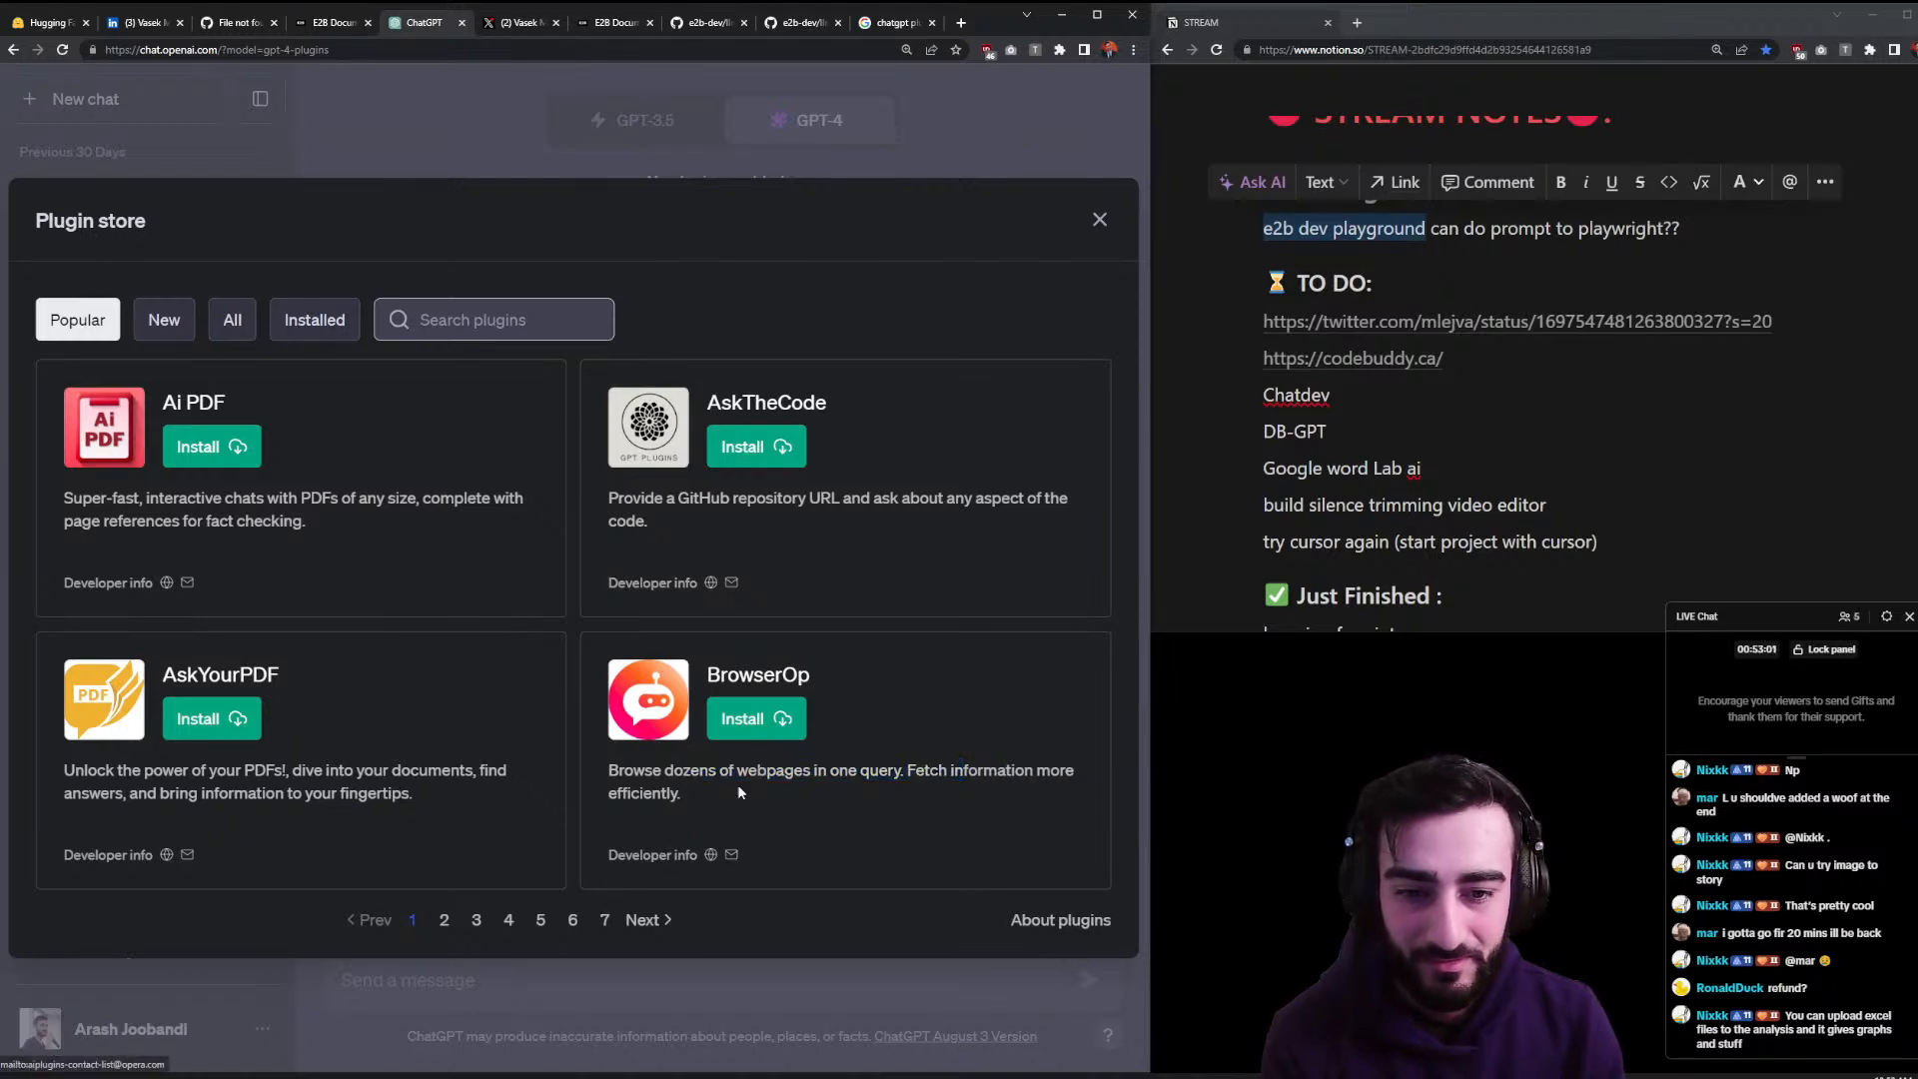
# - Page through plugin store pages 2 to 5, then close the store
pyautogui.click(654, 921)
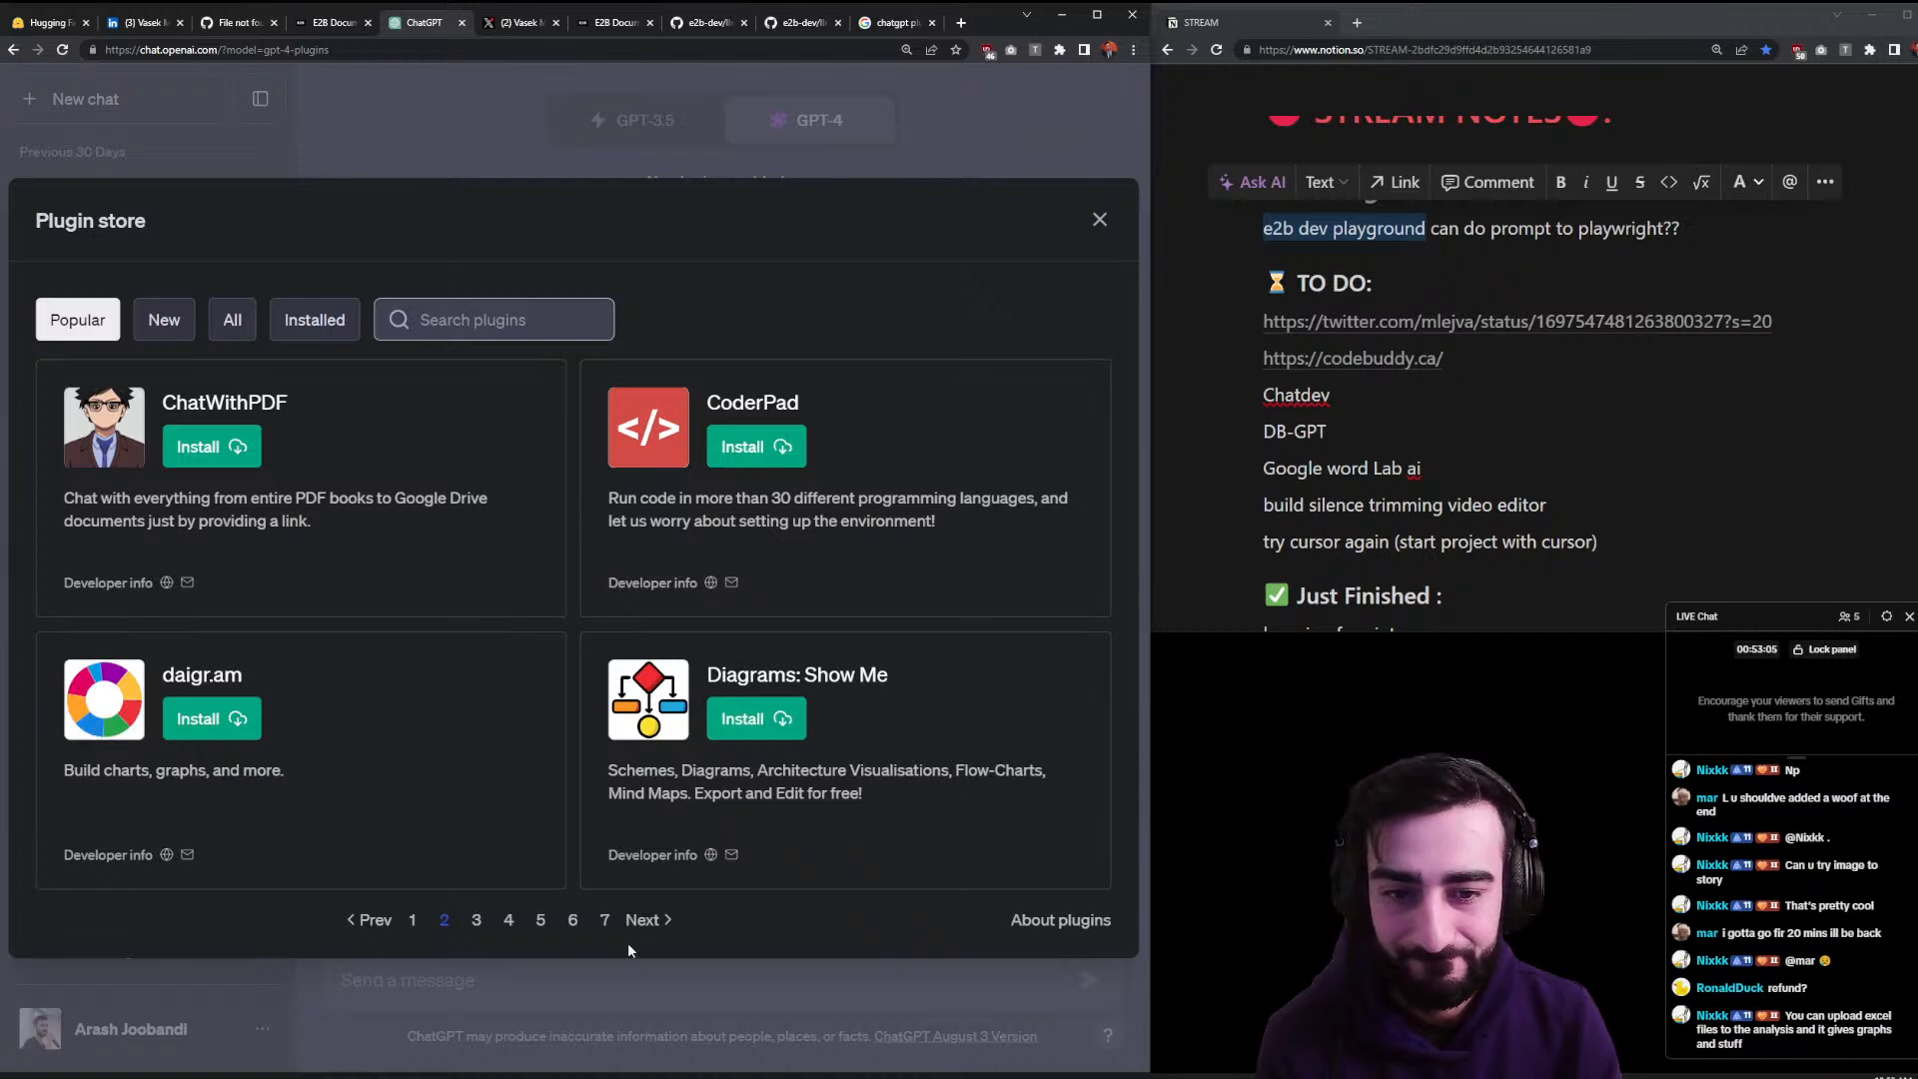
pyautogui.click(642, 929)
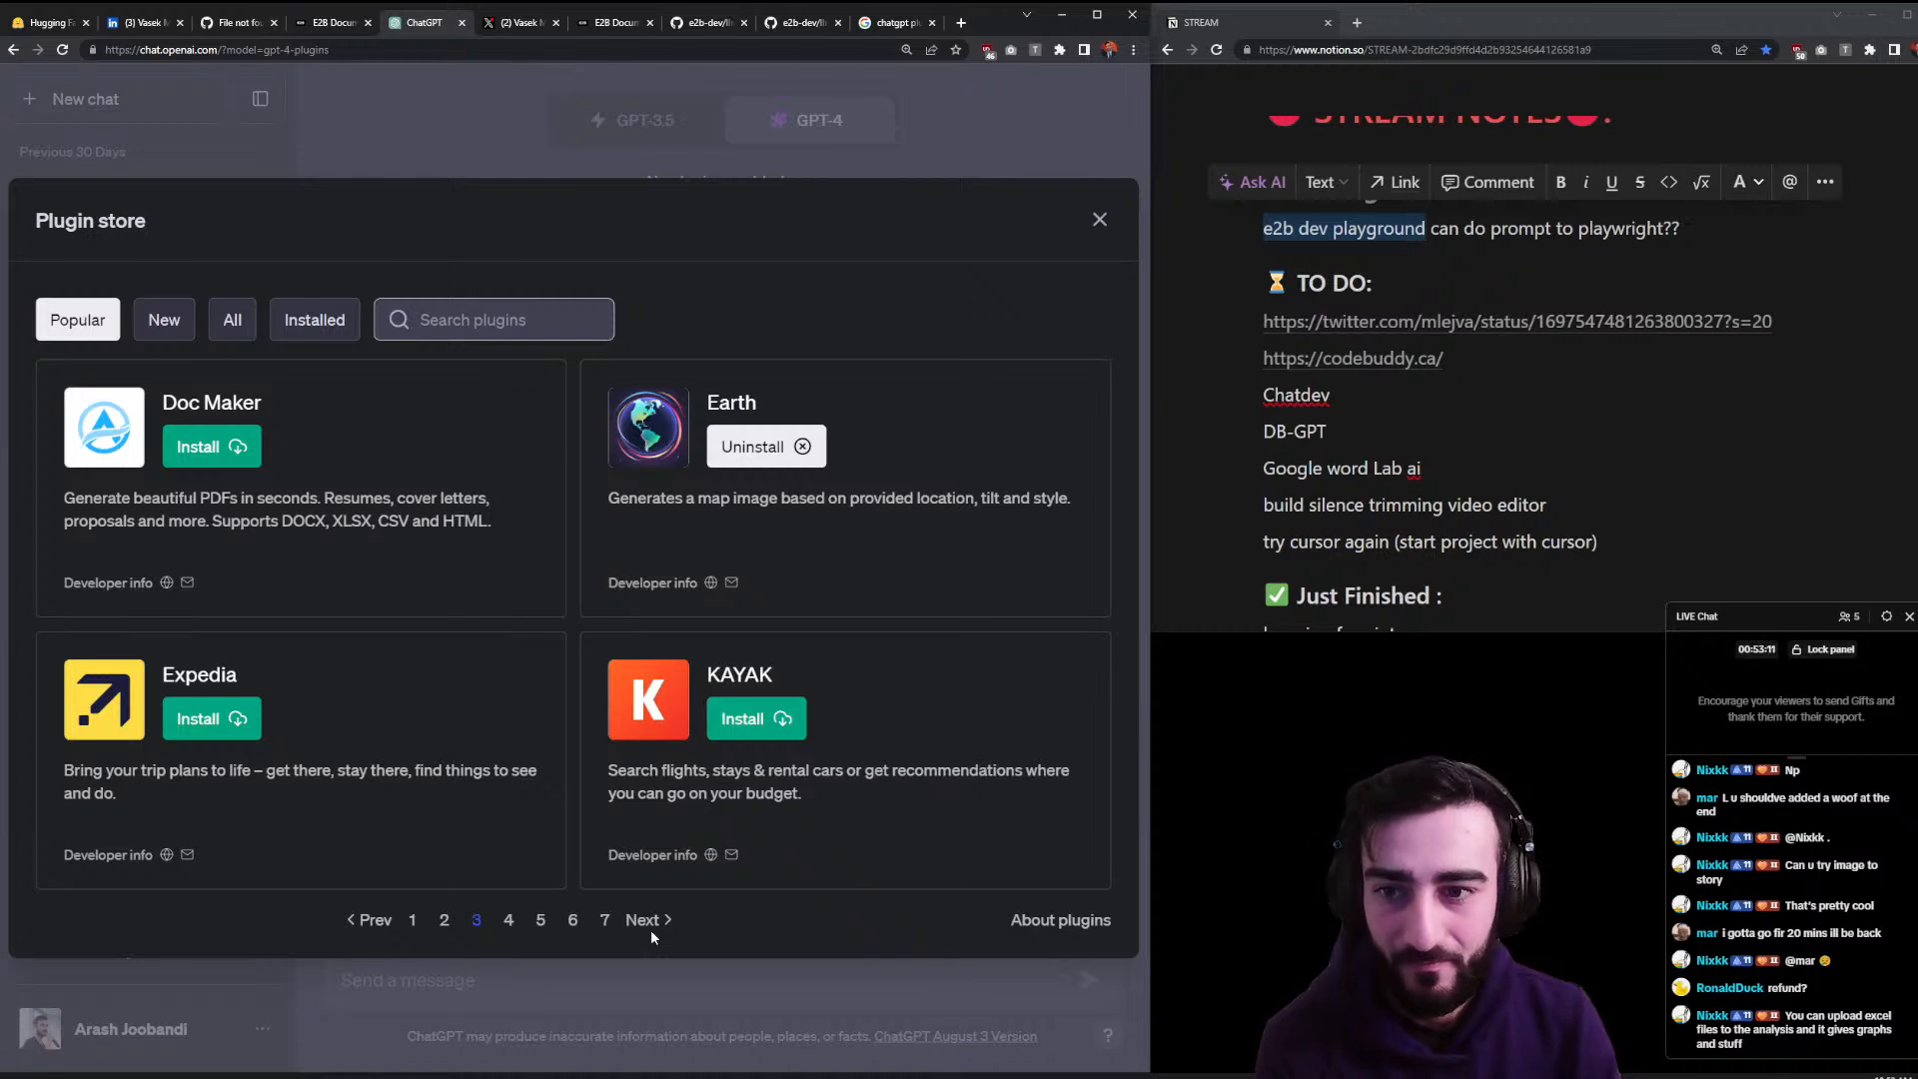
pyautogui.click(654, 922)
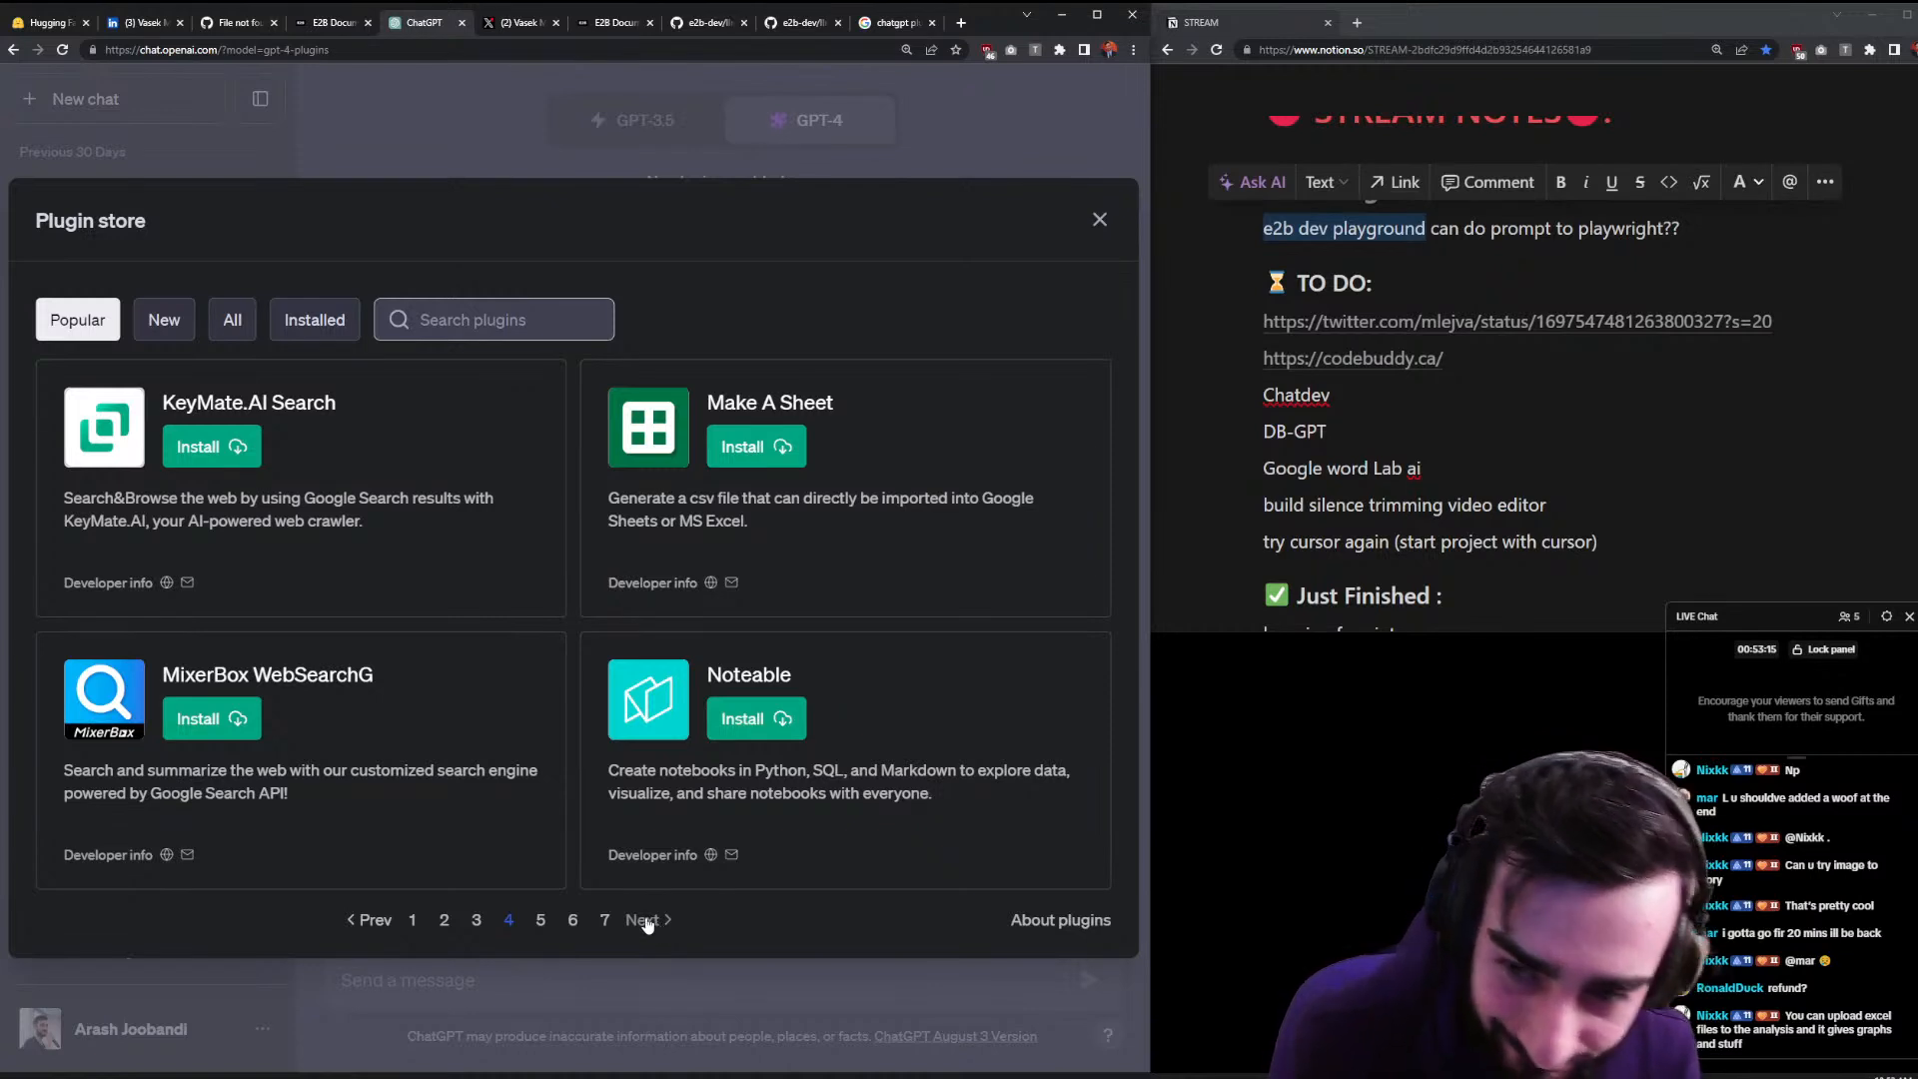
pyautogui.click(647, 921)
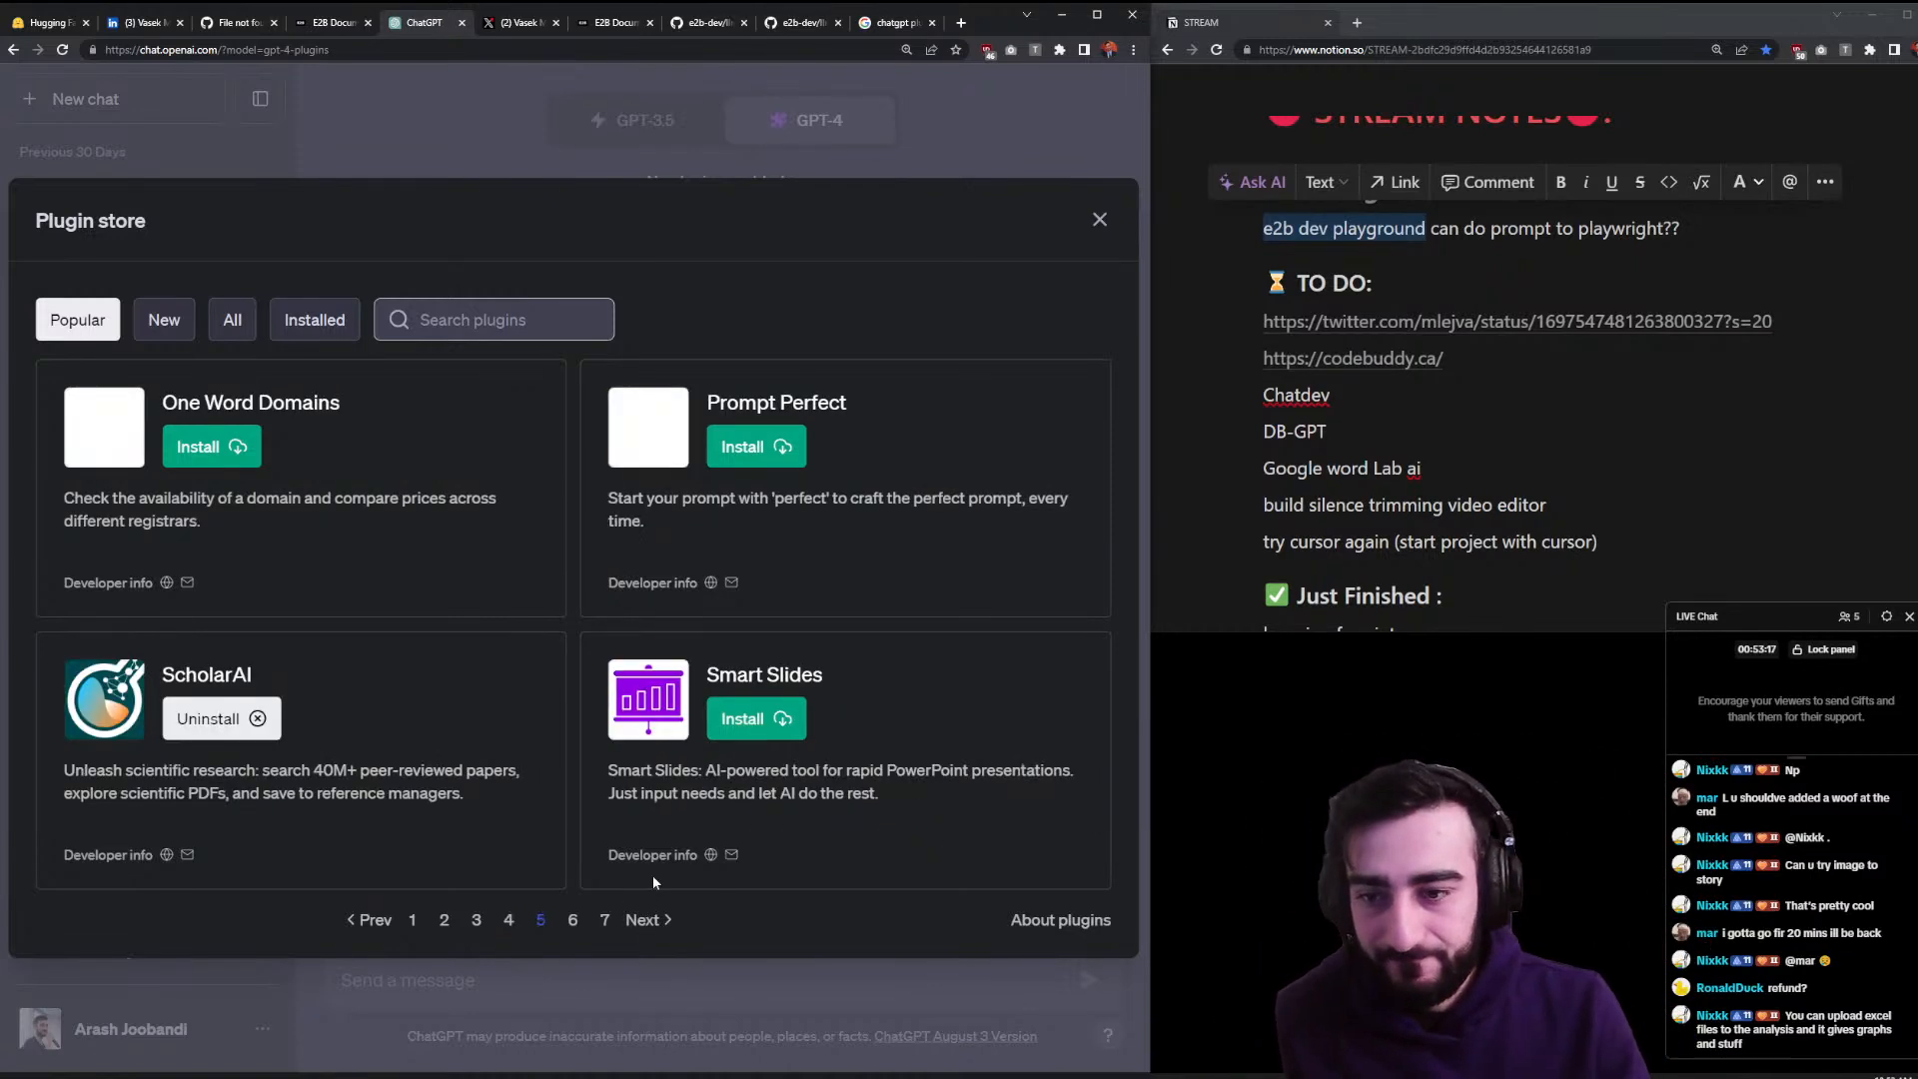
pyautogui.click(1099, 218)
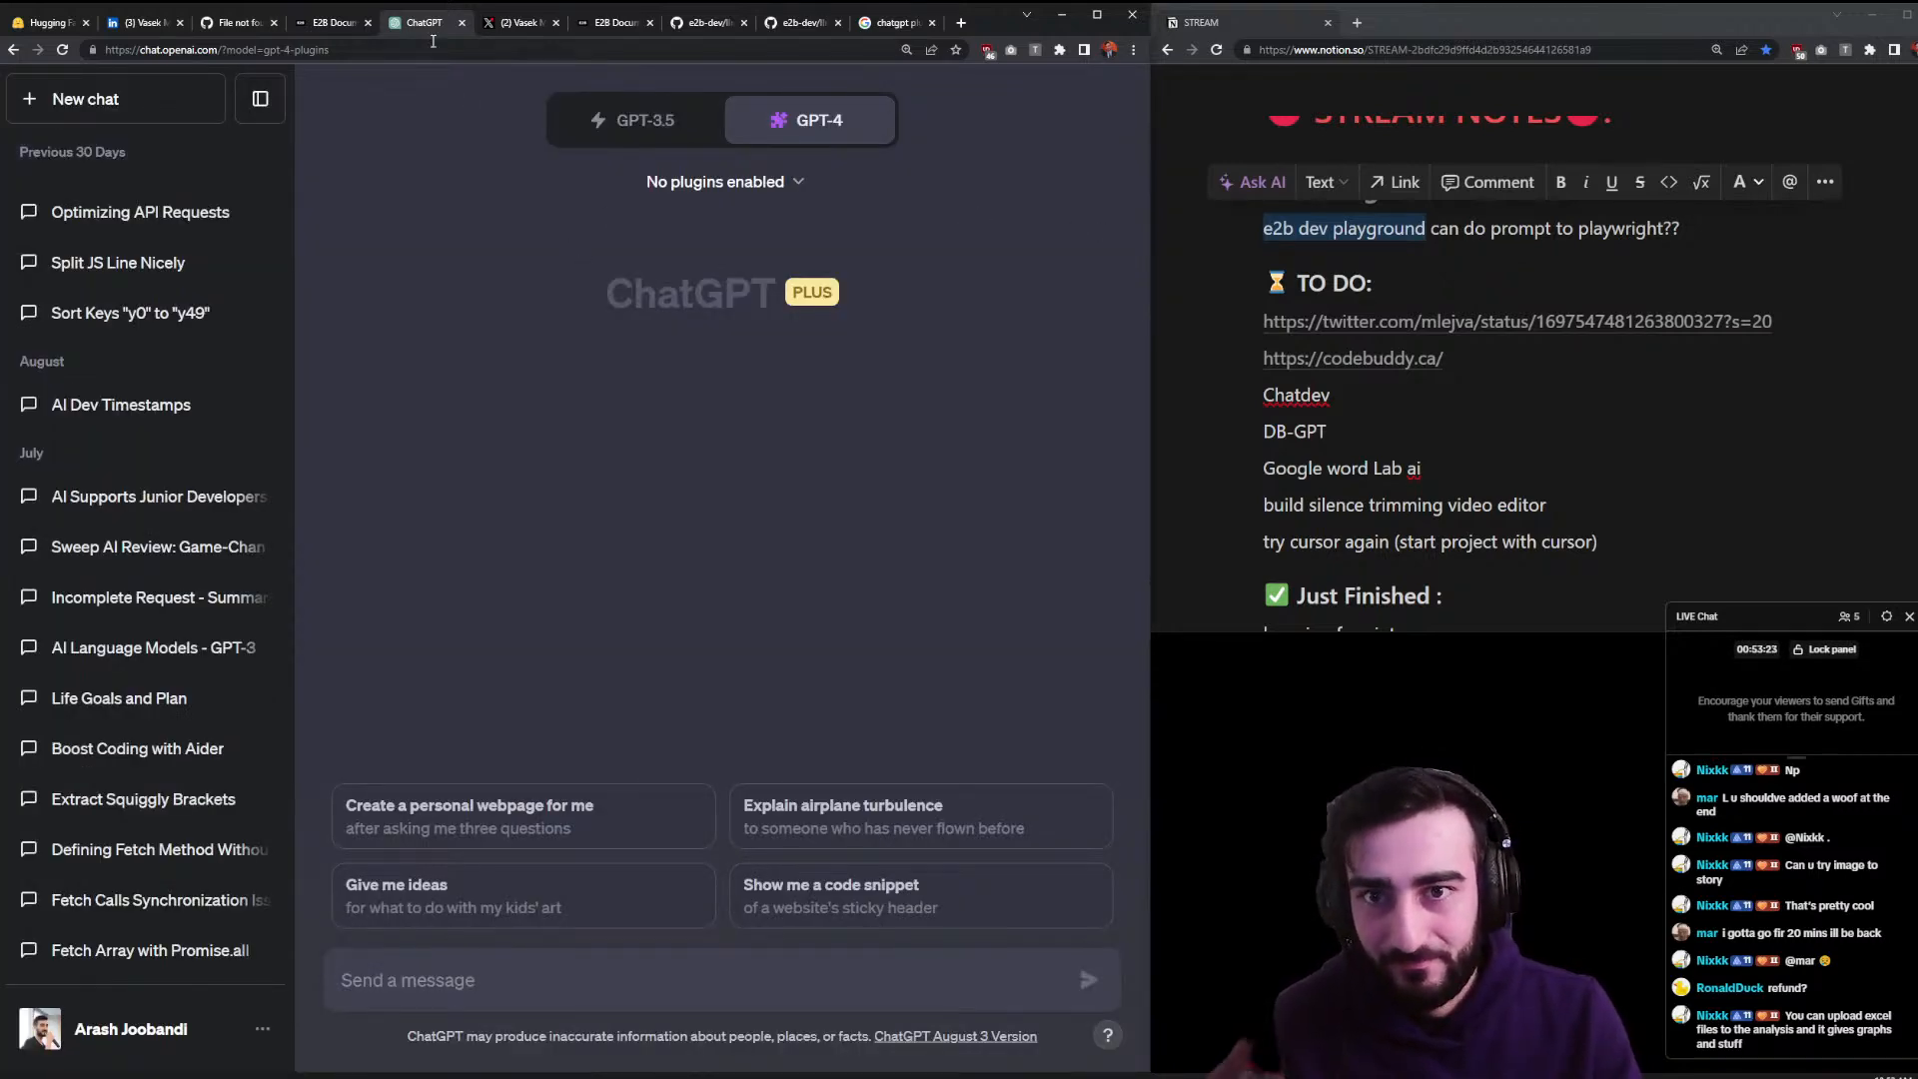
# - Close the ChatGPT and Twitter tabs and drag the e2b dev playground note down under Backlog
pyautogui.click(461, 22)
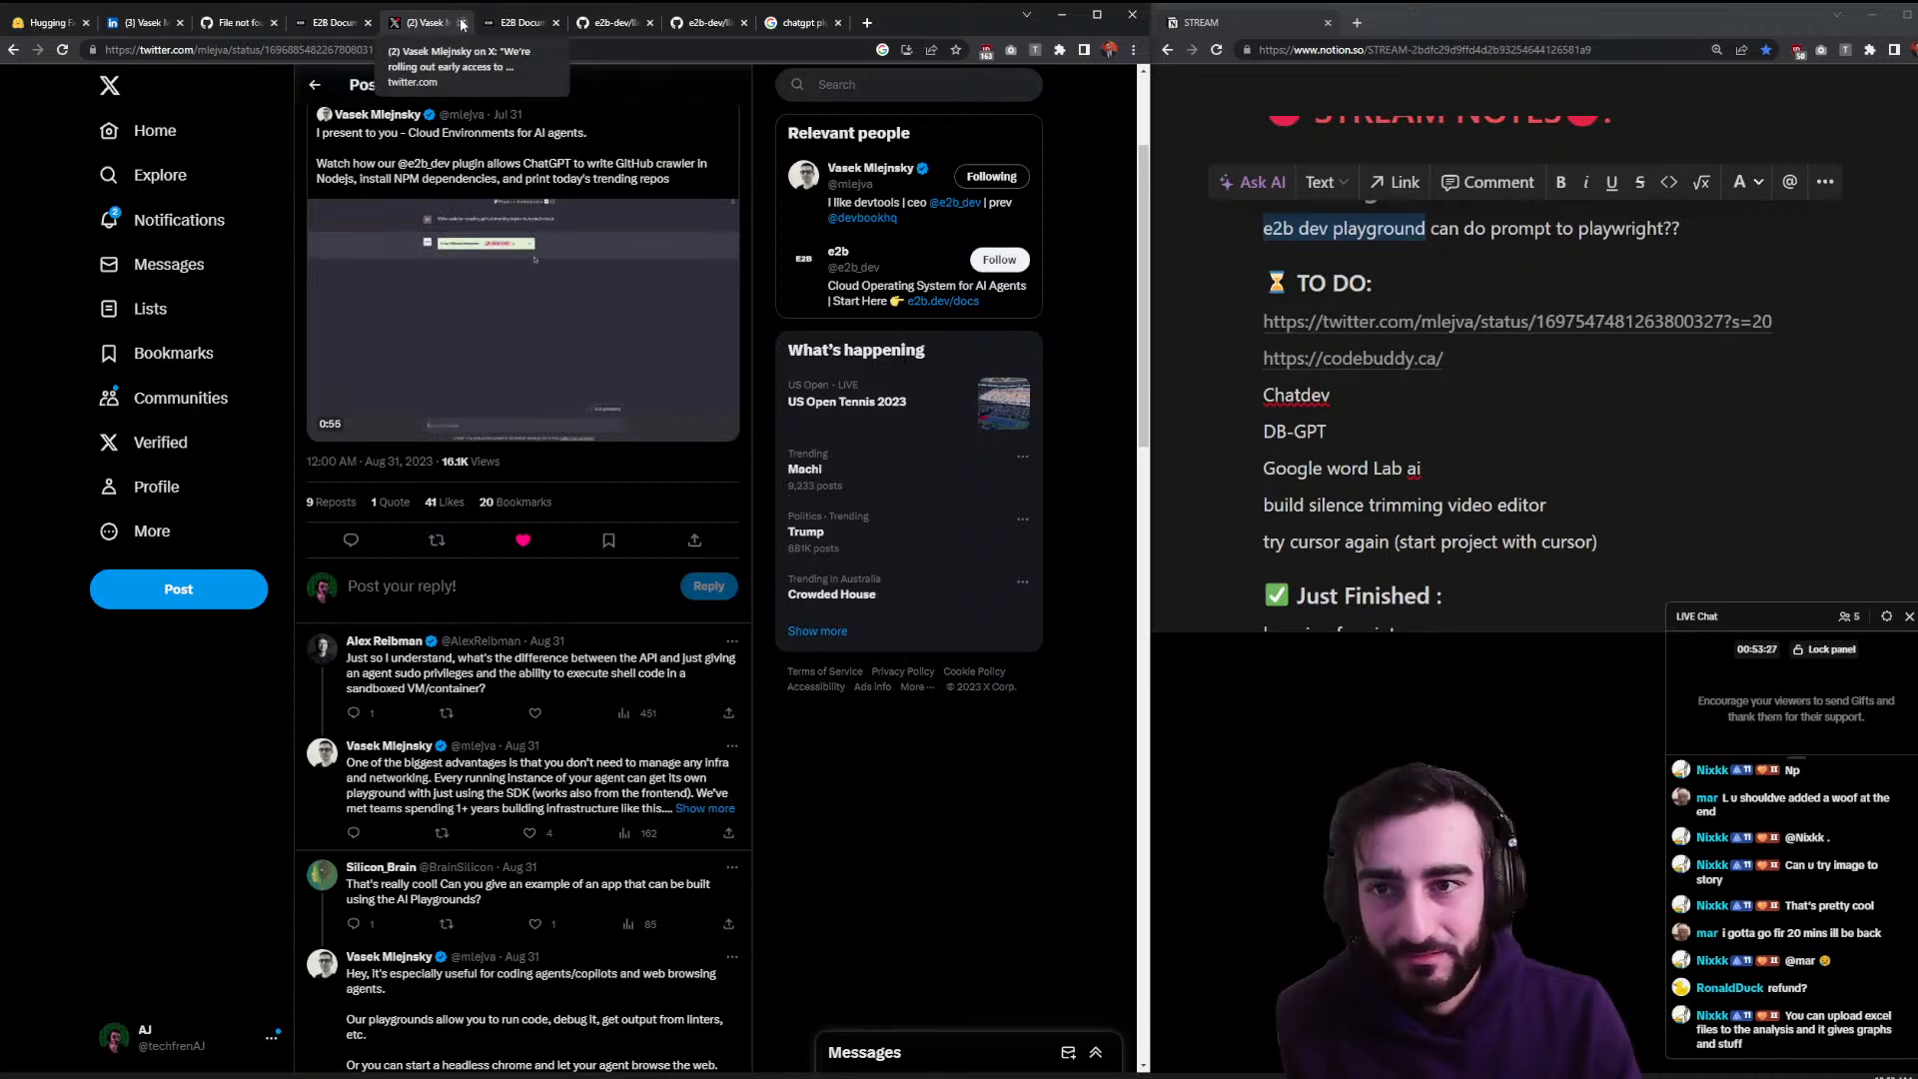
pyautogui.click(462, 22)
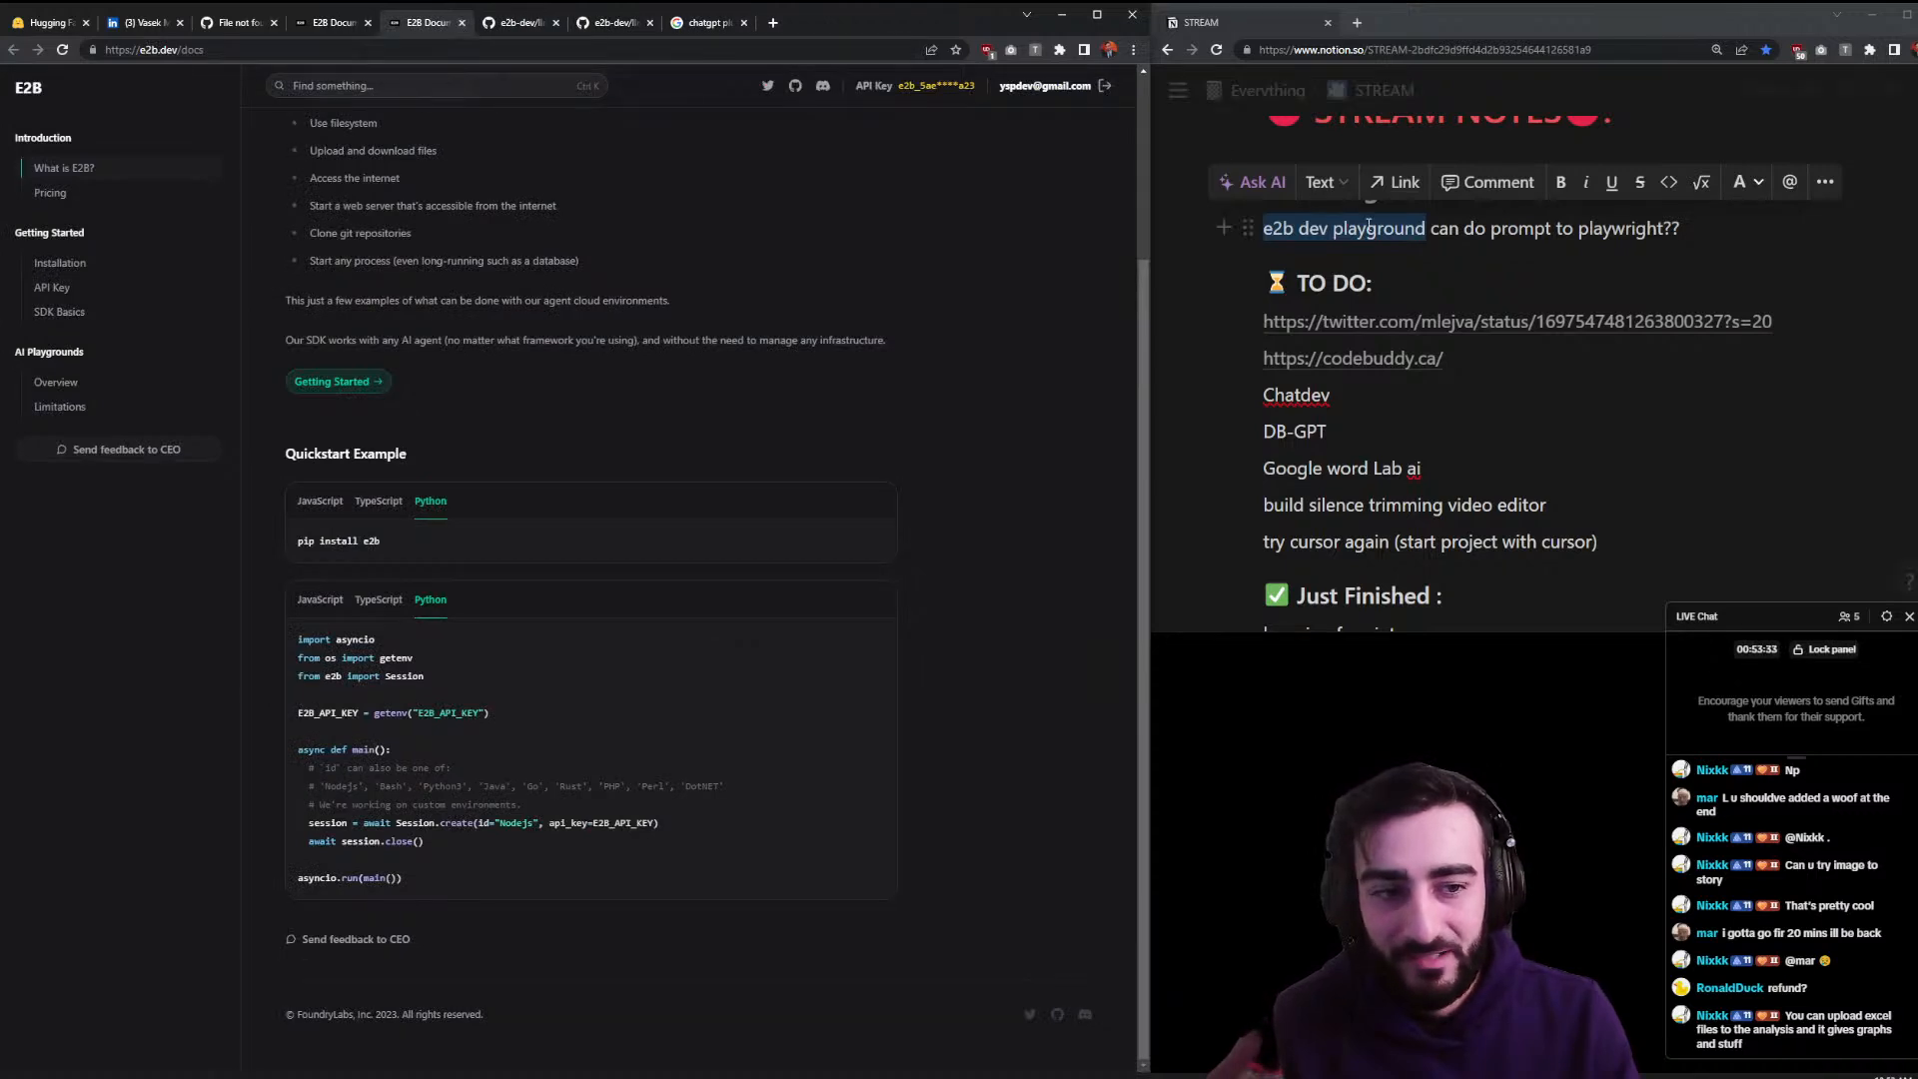
pyautogui.moveTo(1246, 228); pyautogui.dragTo(1354, 555)
pyautogui.scroll(6, 1356, 483)
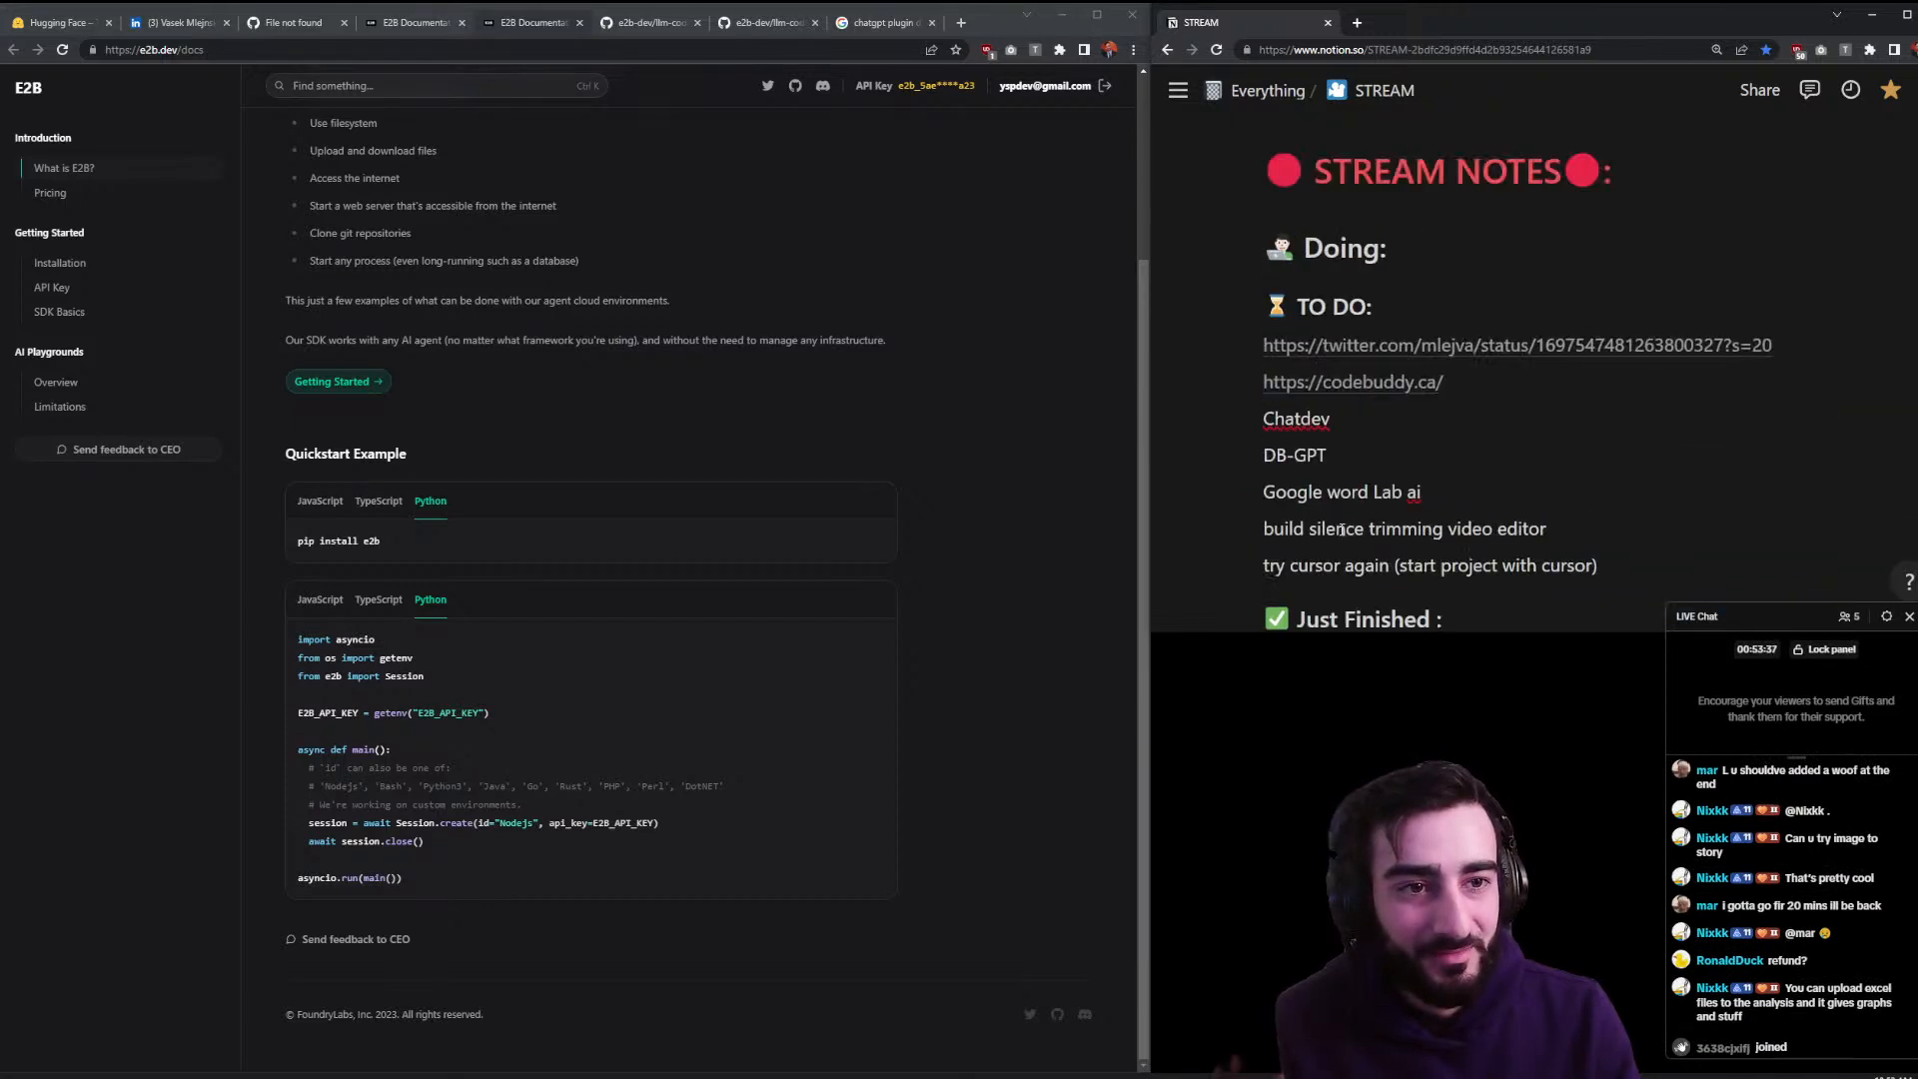
pyautogui.scroll(-1, 1356, 482)
# - Check the Twitter link from the to-do list, then move its block under Backlog
pyautogui.click(1487, 452)
pyautogui.moveTo(1438, 22); pyautogui.dragTo(839, 5)
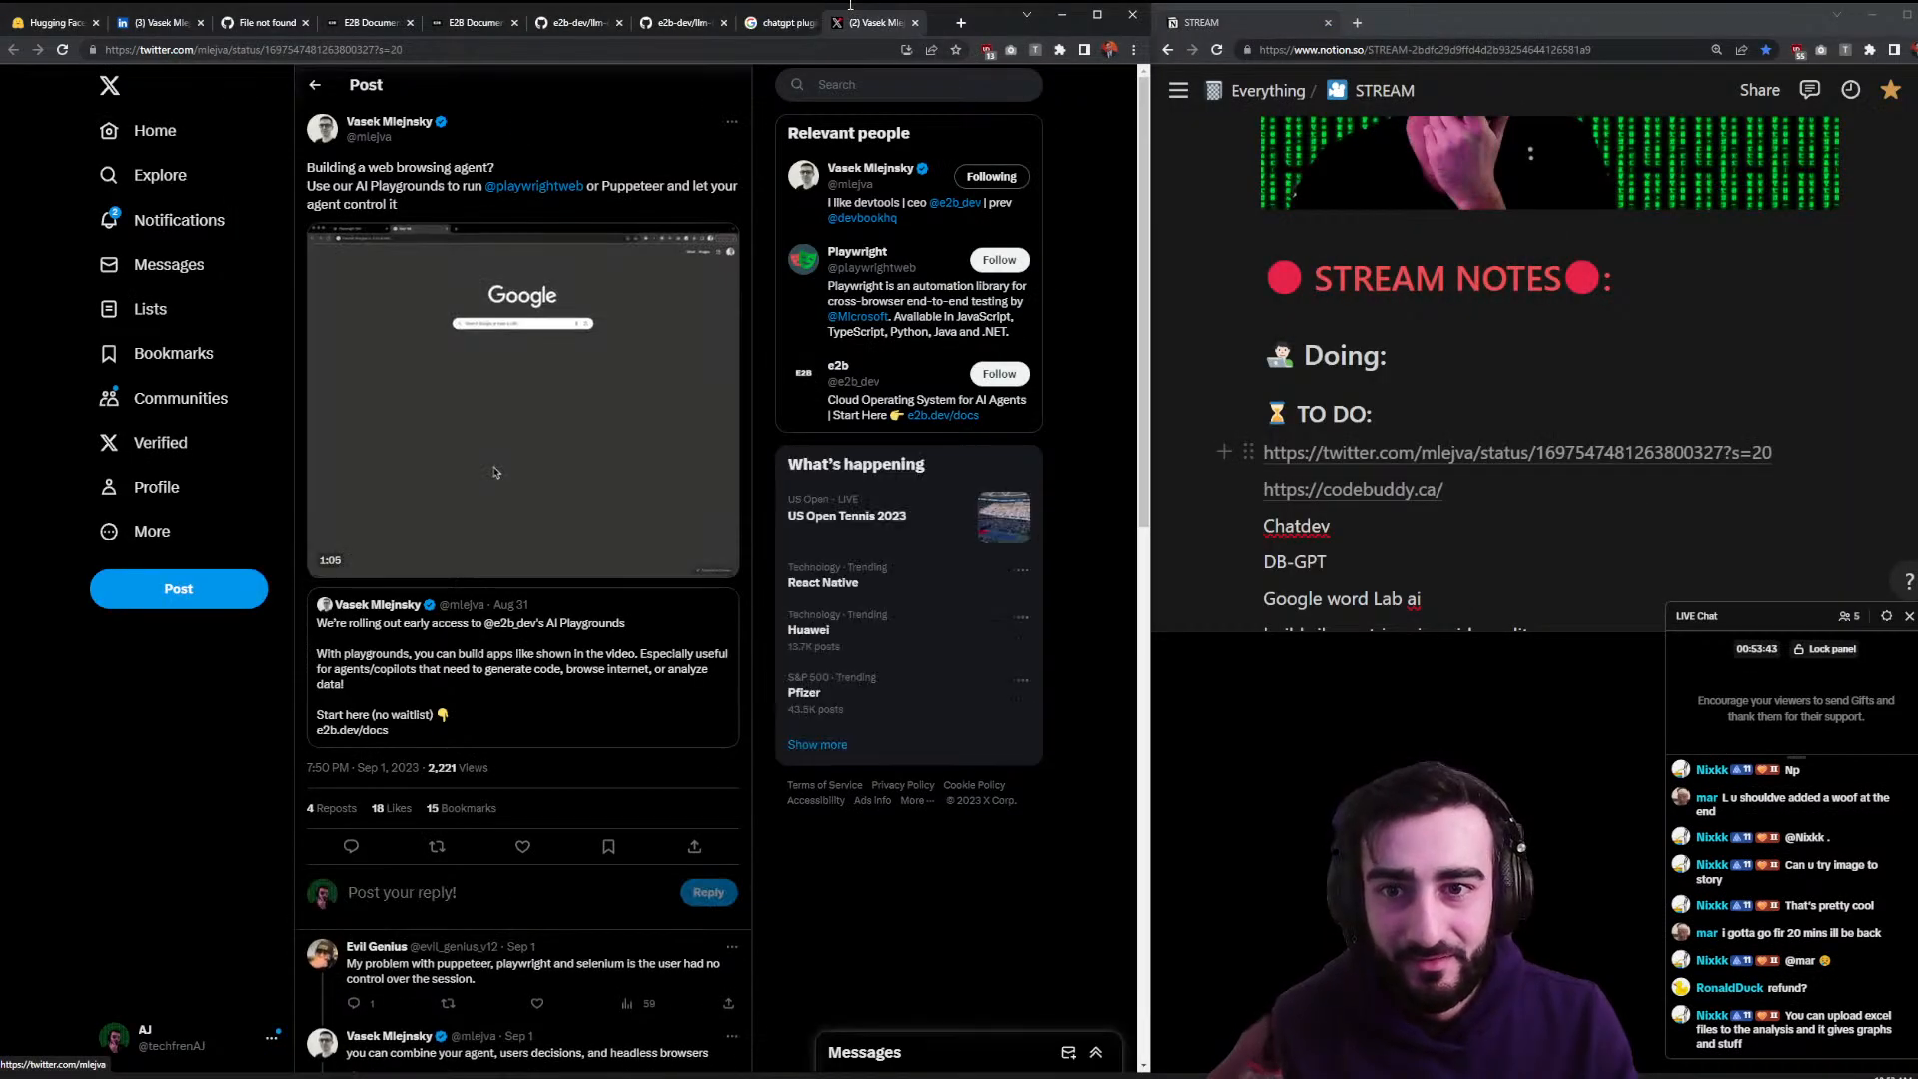
pyautogui.scroll(-3, 1293, 172)
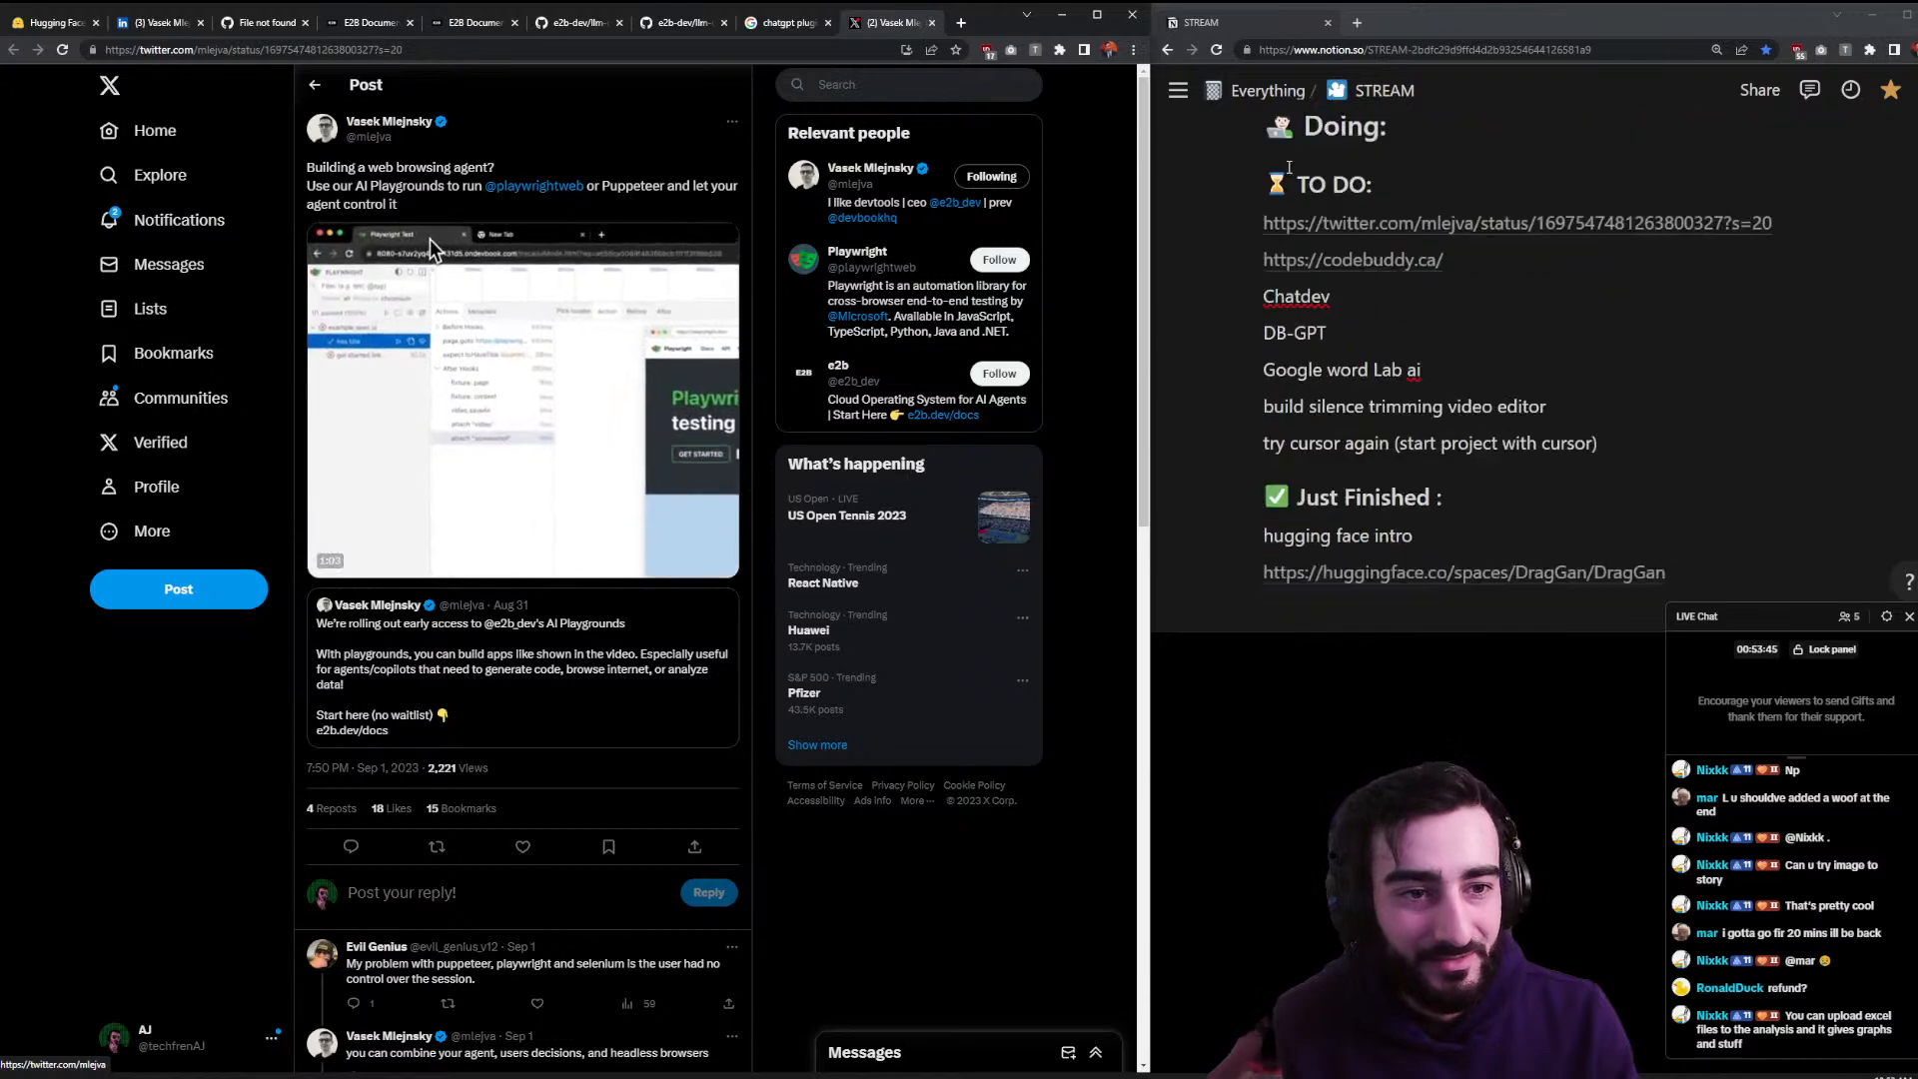
pyautogui.click(932, 22)
pyautogui.scroll(-3, 1398, 349)
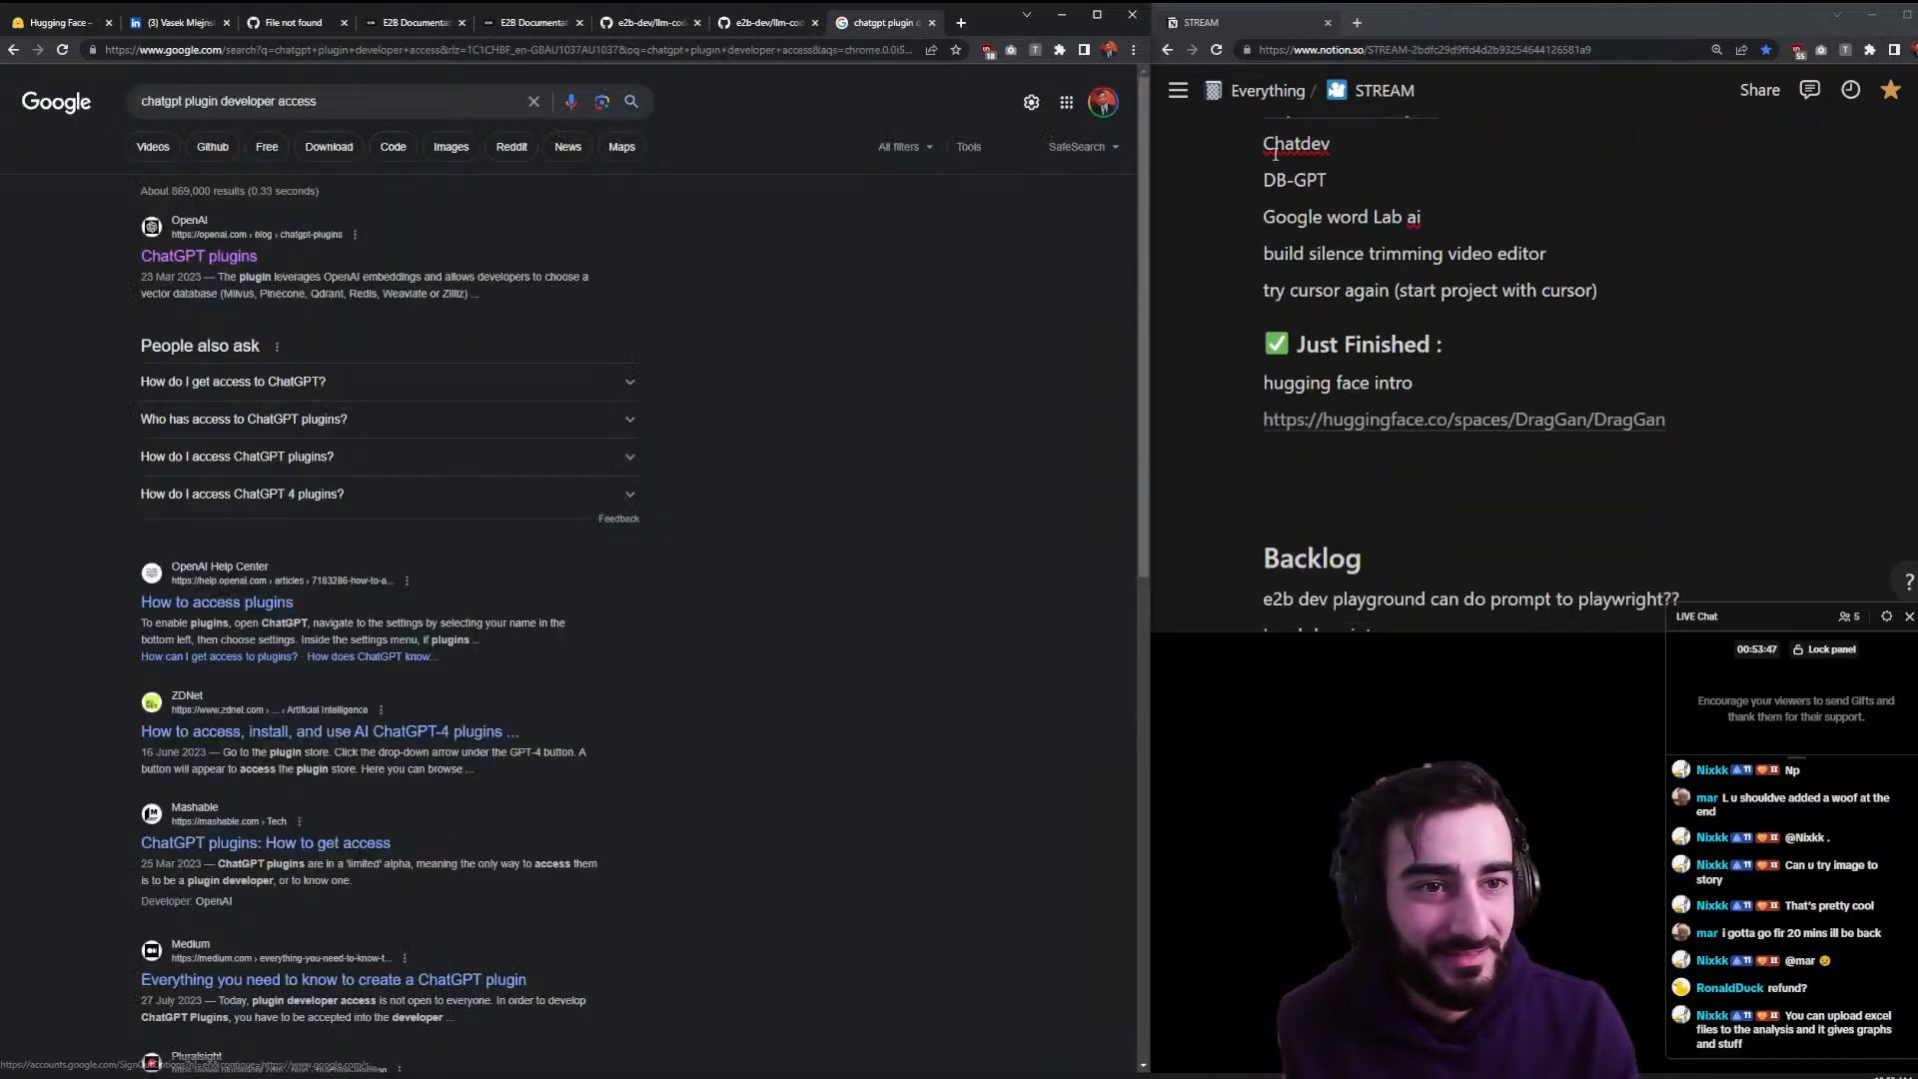
pyautogui.scroll(2, 1398, 350)
pyautogui.moveTo(1245, 148); pyautogui.dragTo(1251, 425)
pyautogui.scroll(-2, 1298, 494)
pyautogui.scroll(6, 1299, 499)
# - Open codebuddy.ca from the notes in the left window and close the other tabs after it
pyautogui.click(1319, 430)
pyautogui.moveTo(1390, 22); pyautogui.dragTo(351, 40)
pyautogui.rightClick(370, 18)
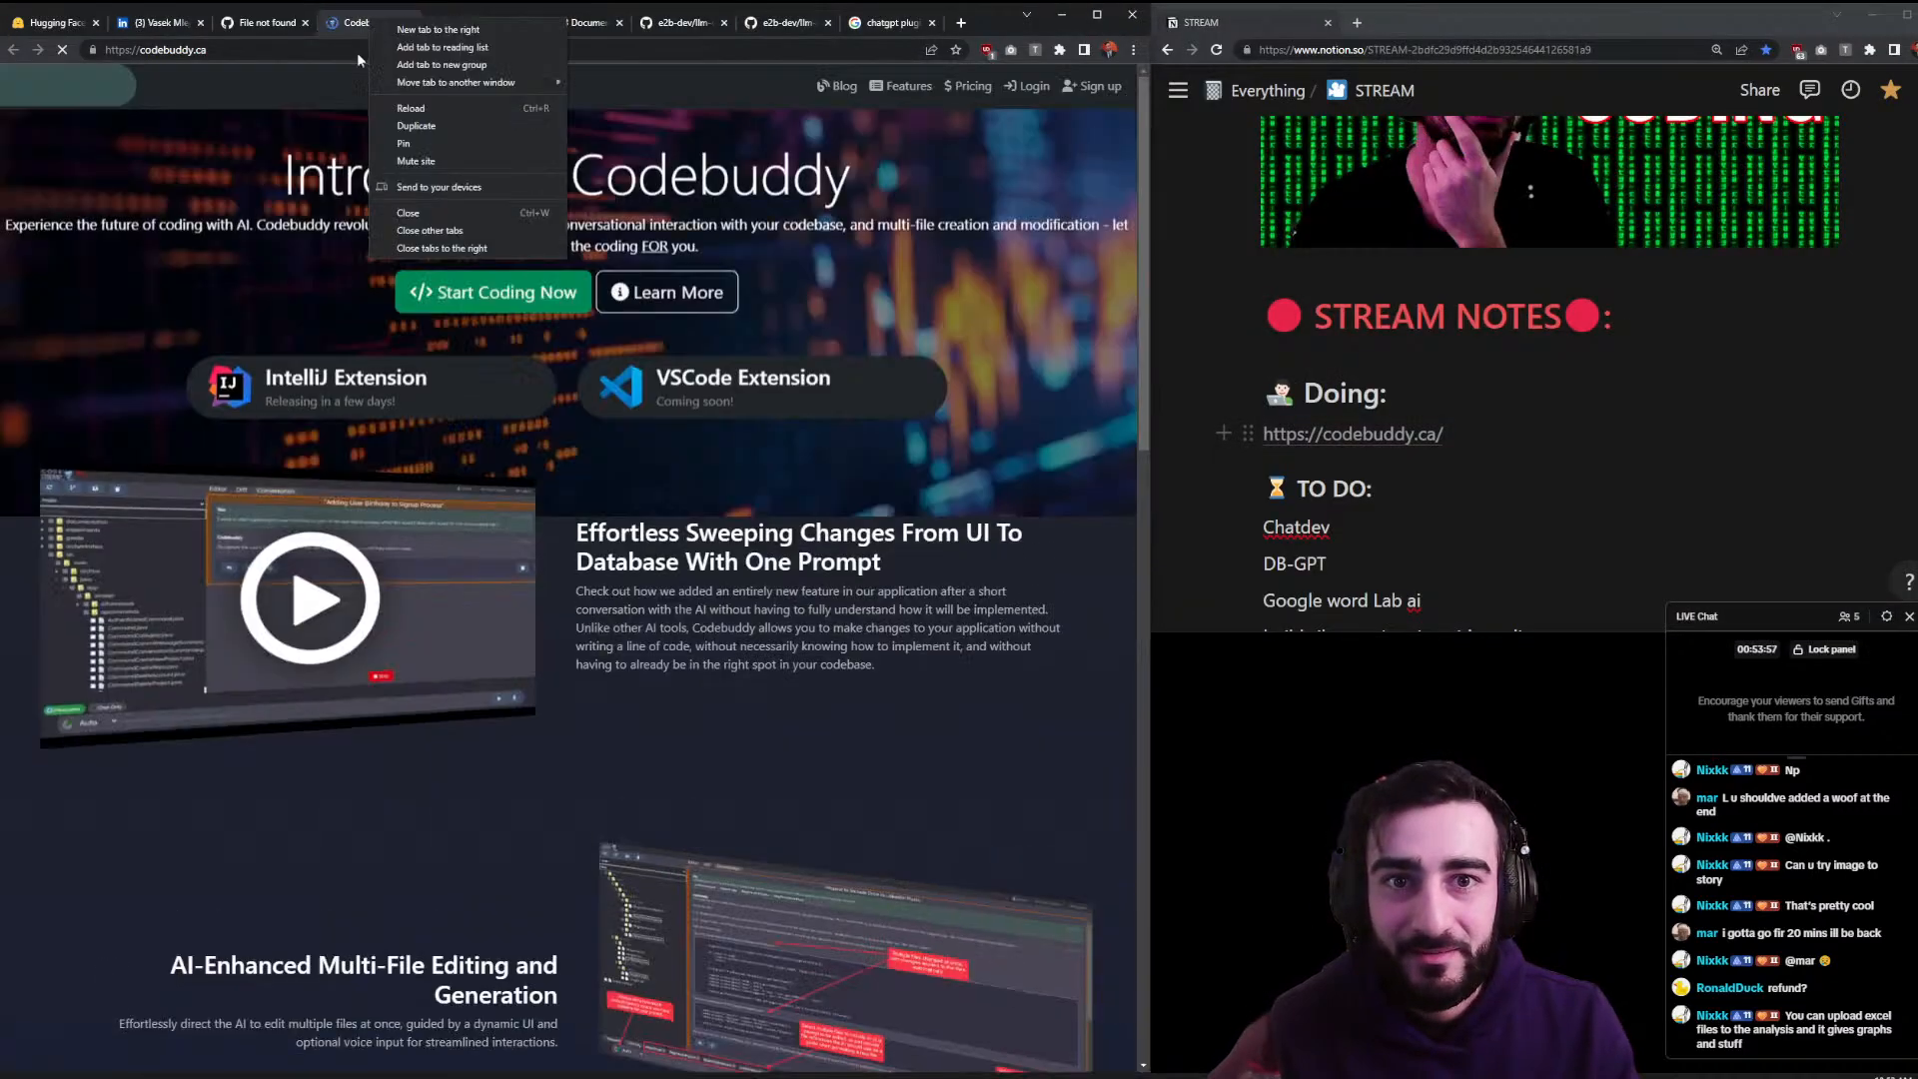
pyautogui.click(451, 249)
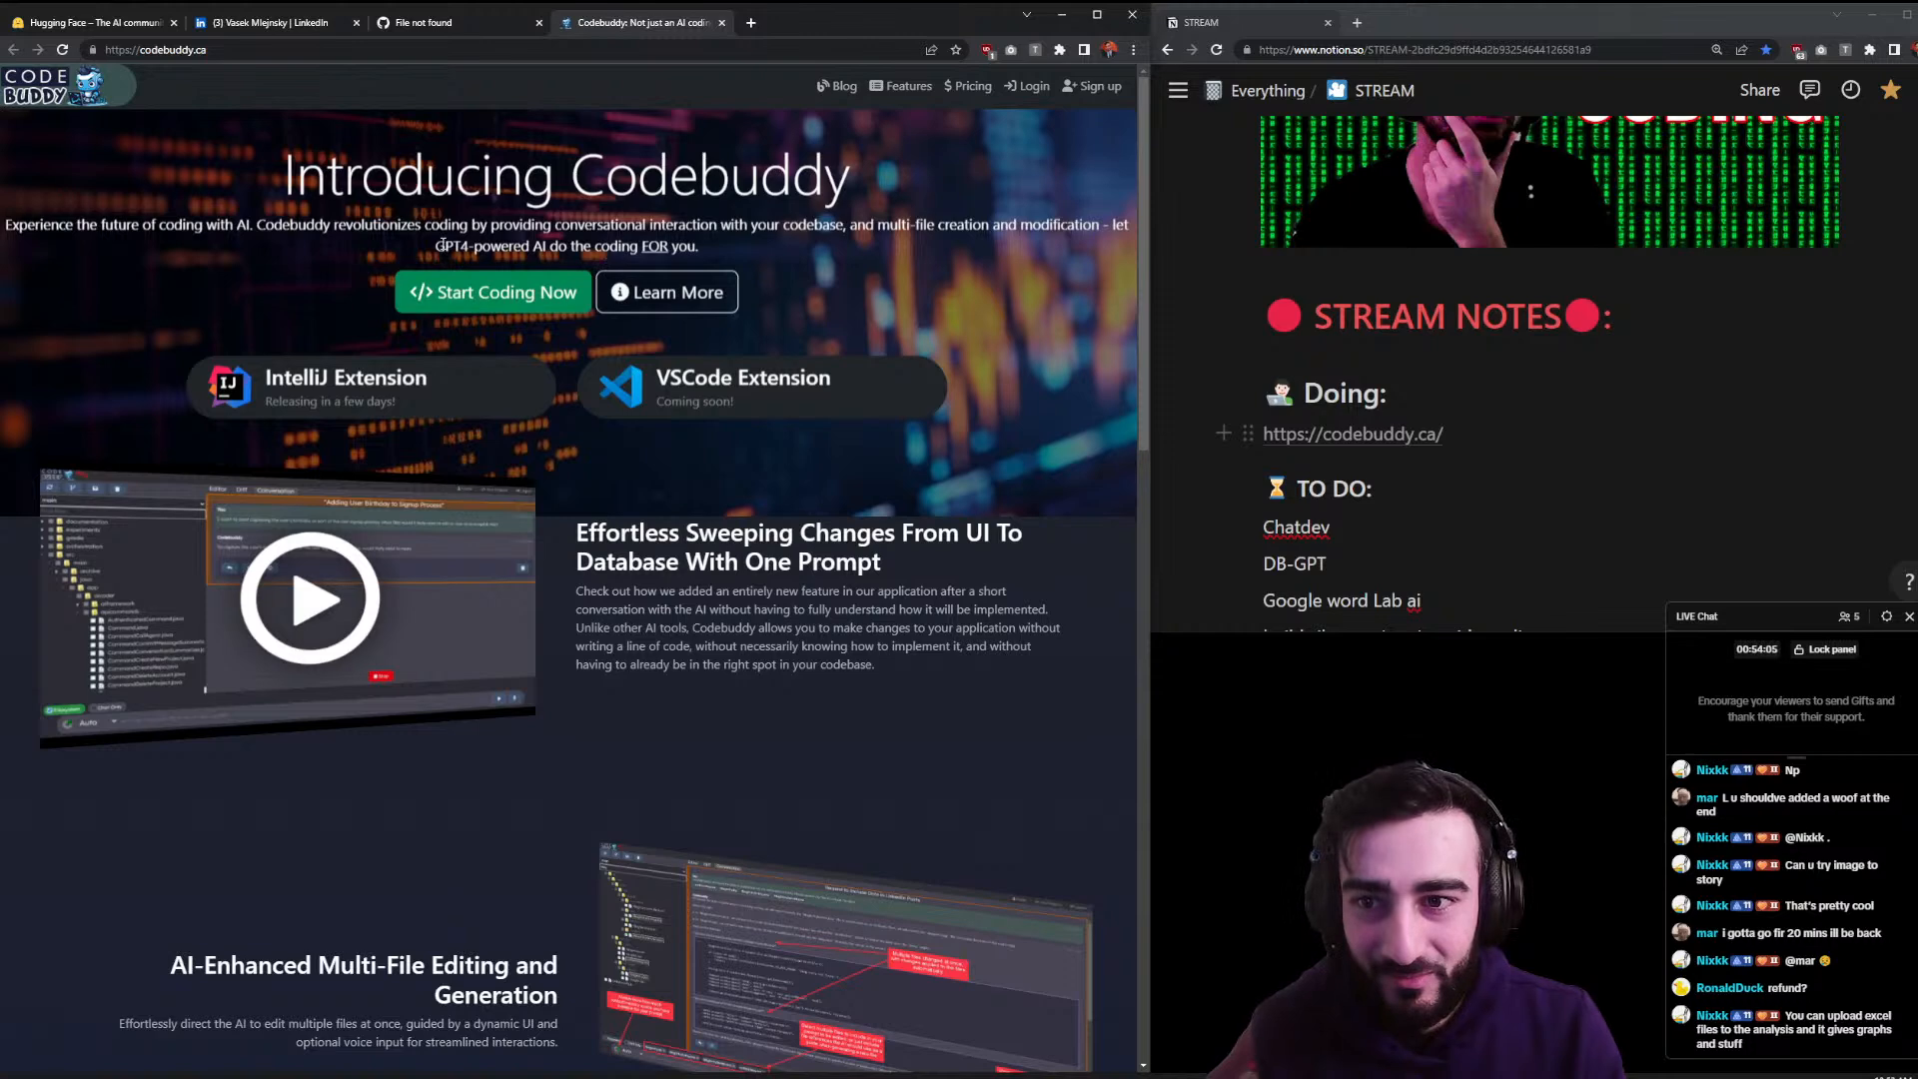
# - Read the hero description and scroll to the Multi-File Editing section
pyautogui.moveTo(289, 227); pyautogui.dragTo(900, 230)
pyautogui.click(993, 373)
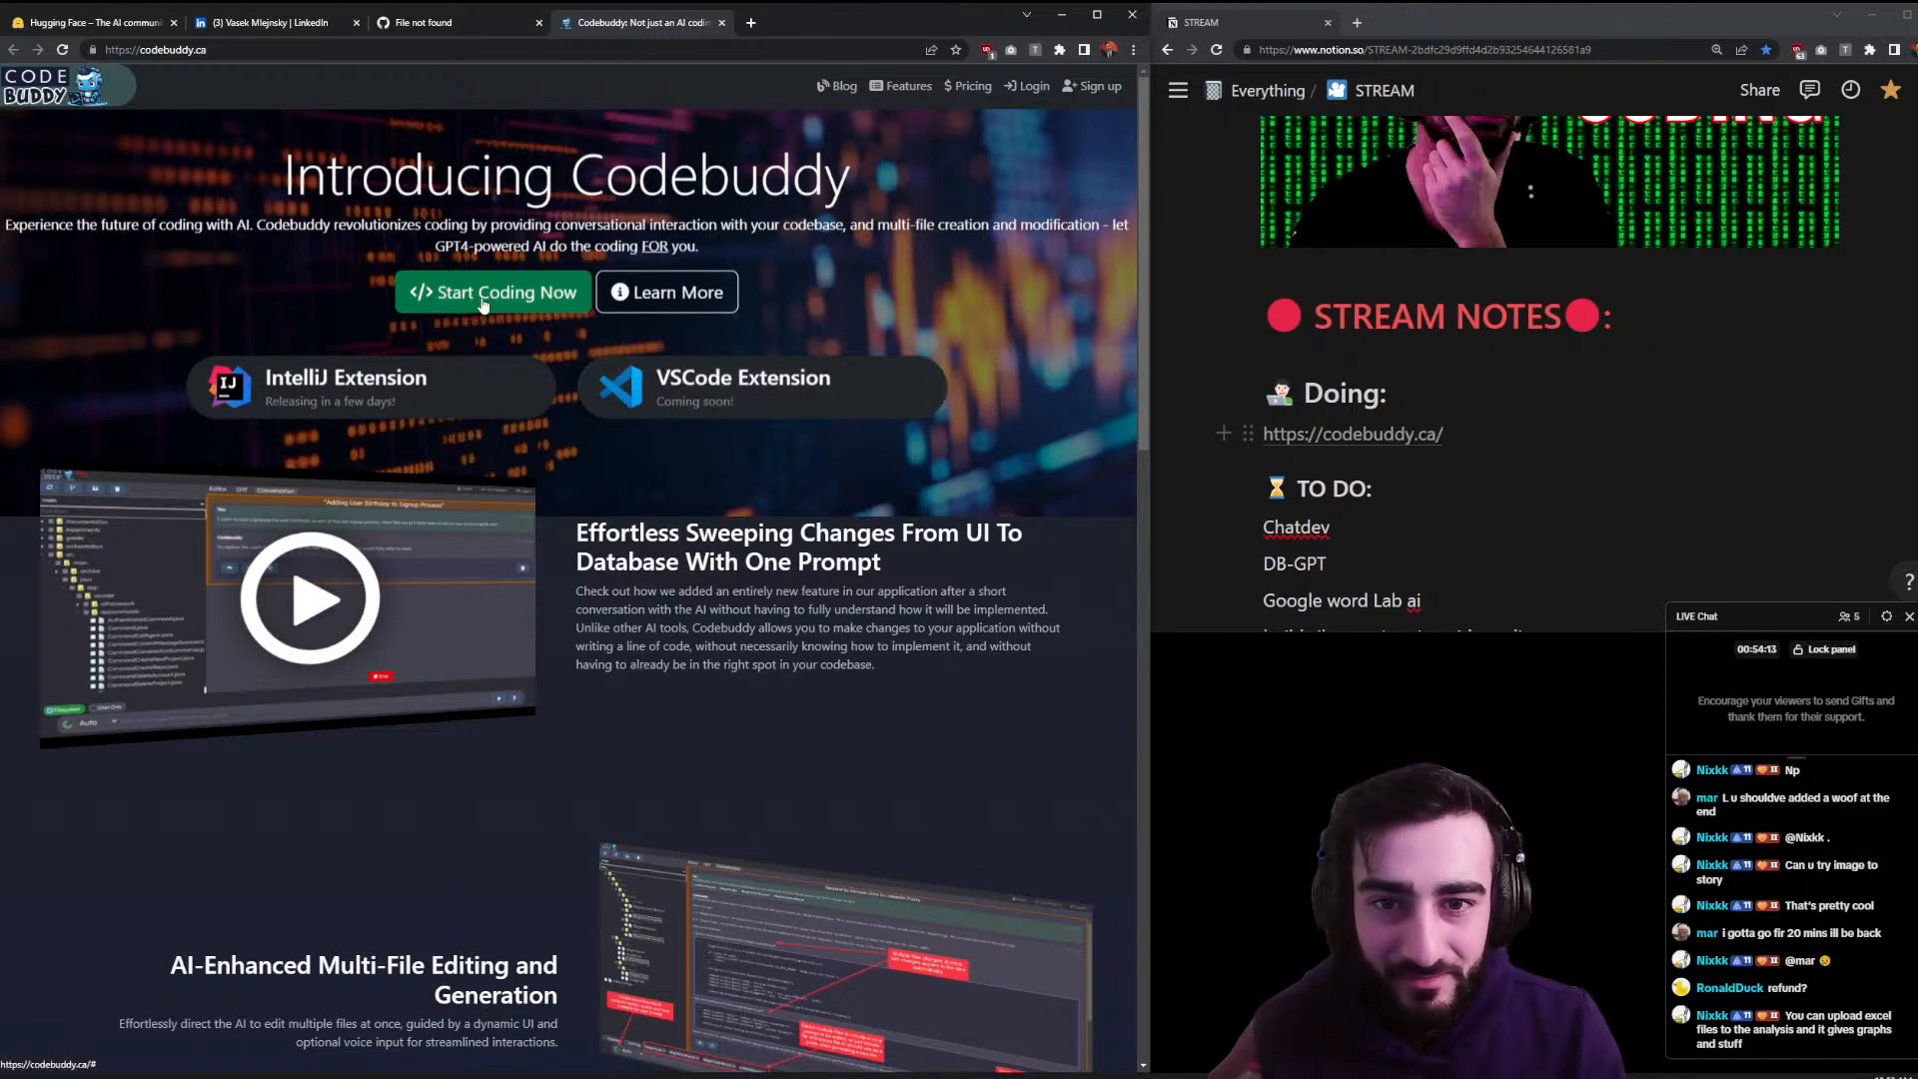
pyautogui.scroll(-3, 499, 310)
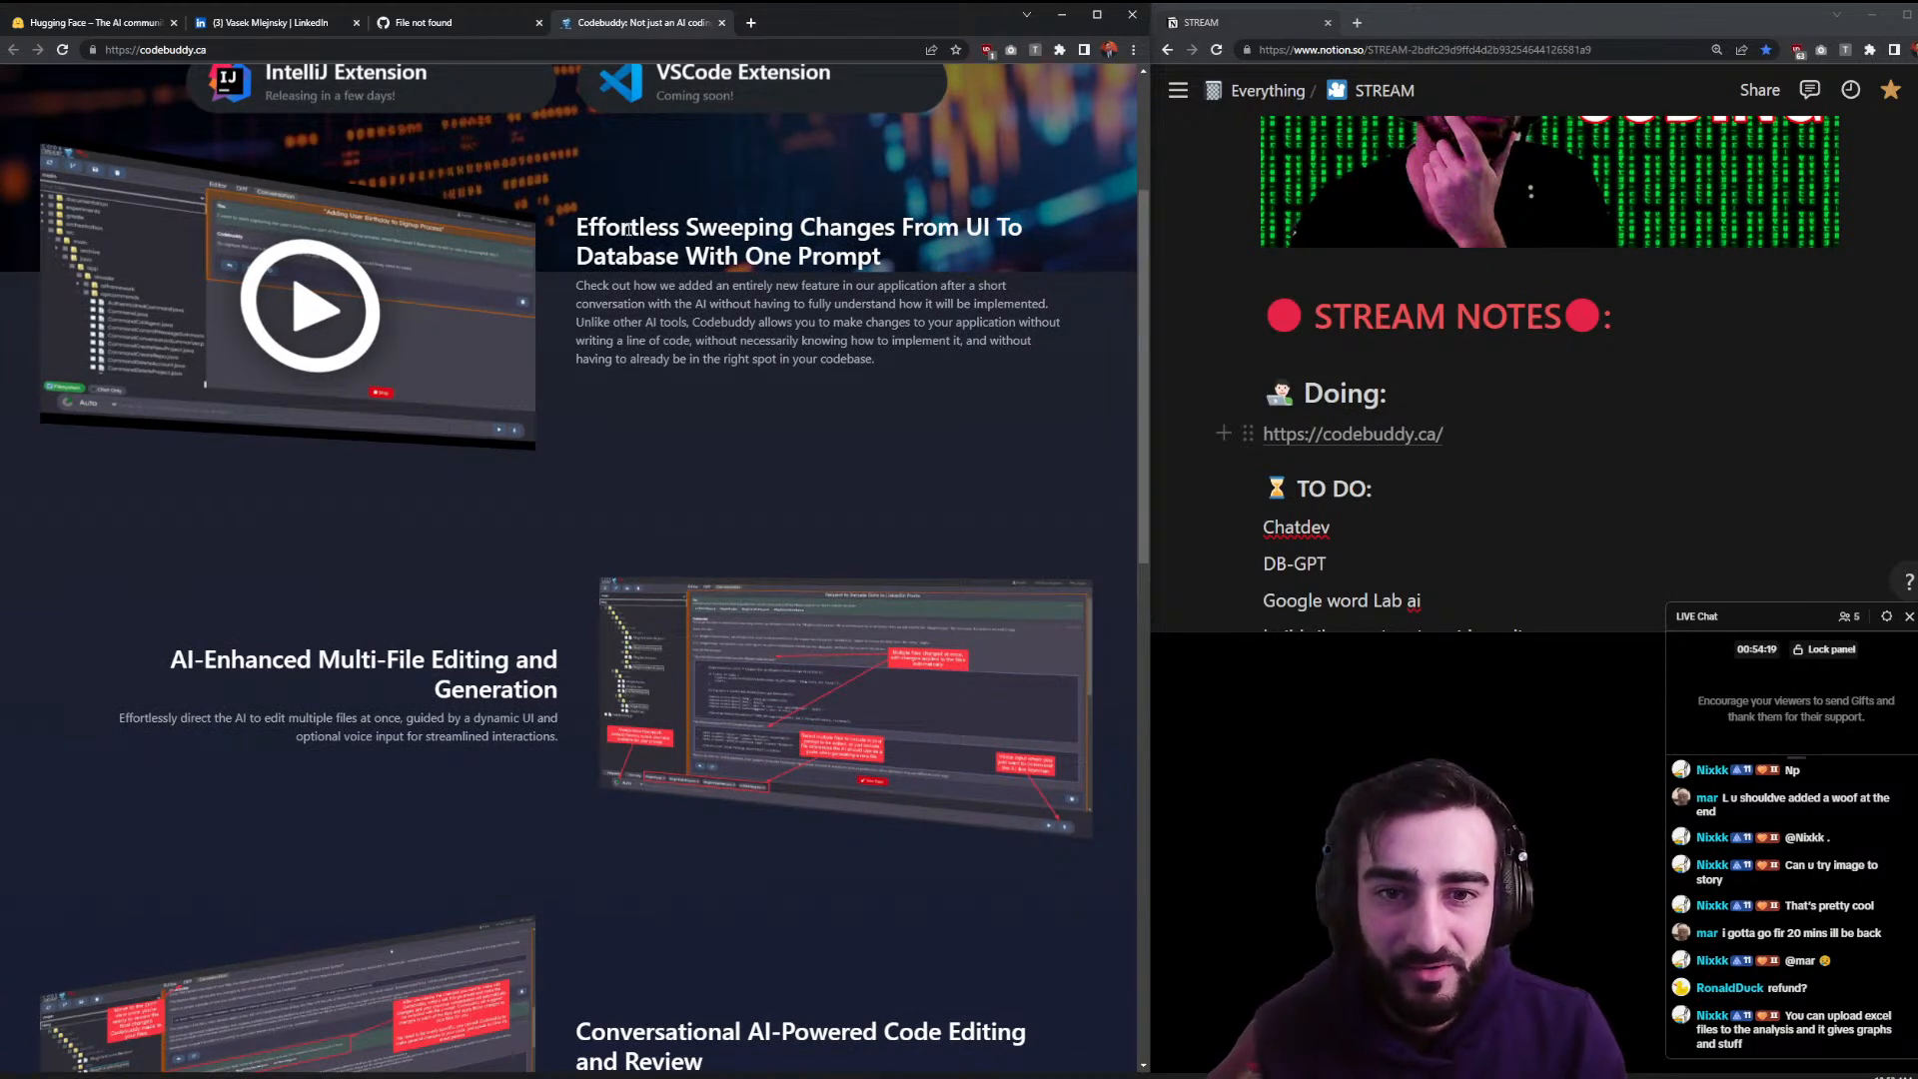
pyautogui.scroll(-3, 661, 251)
pyautogui.moveTo(319, 355); pyautogui.dragTo(483, 355)
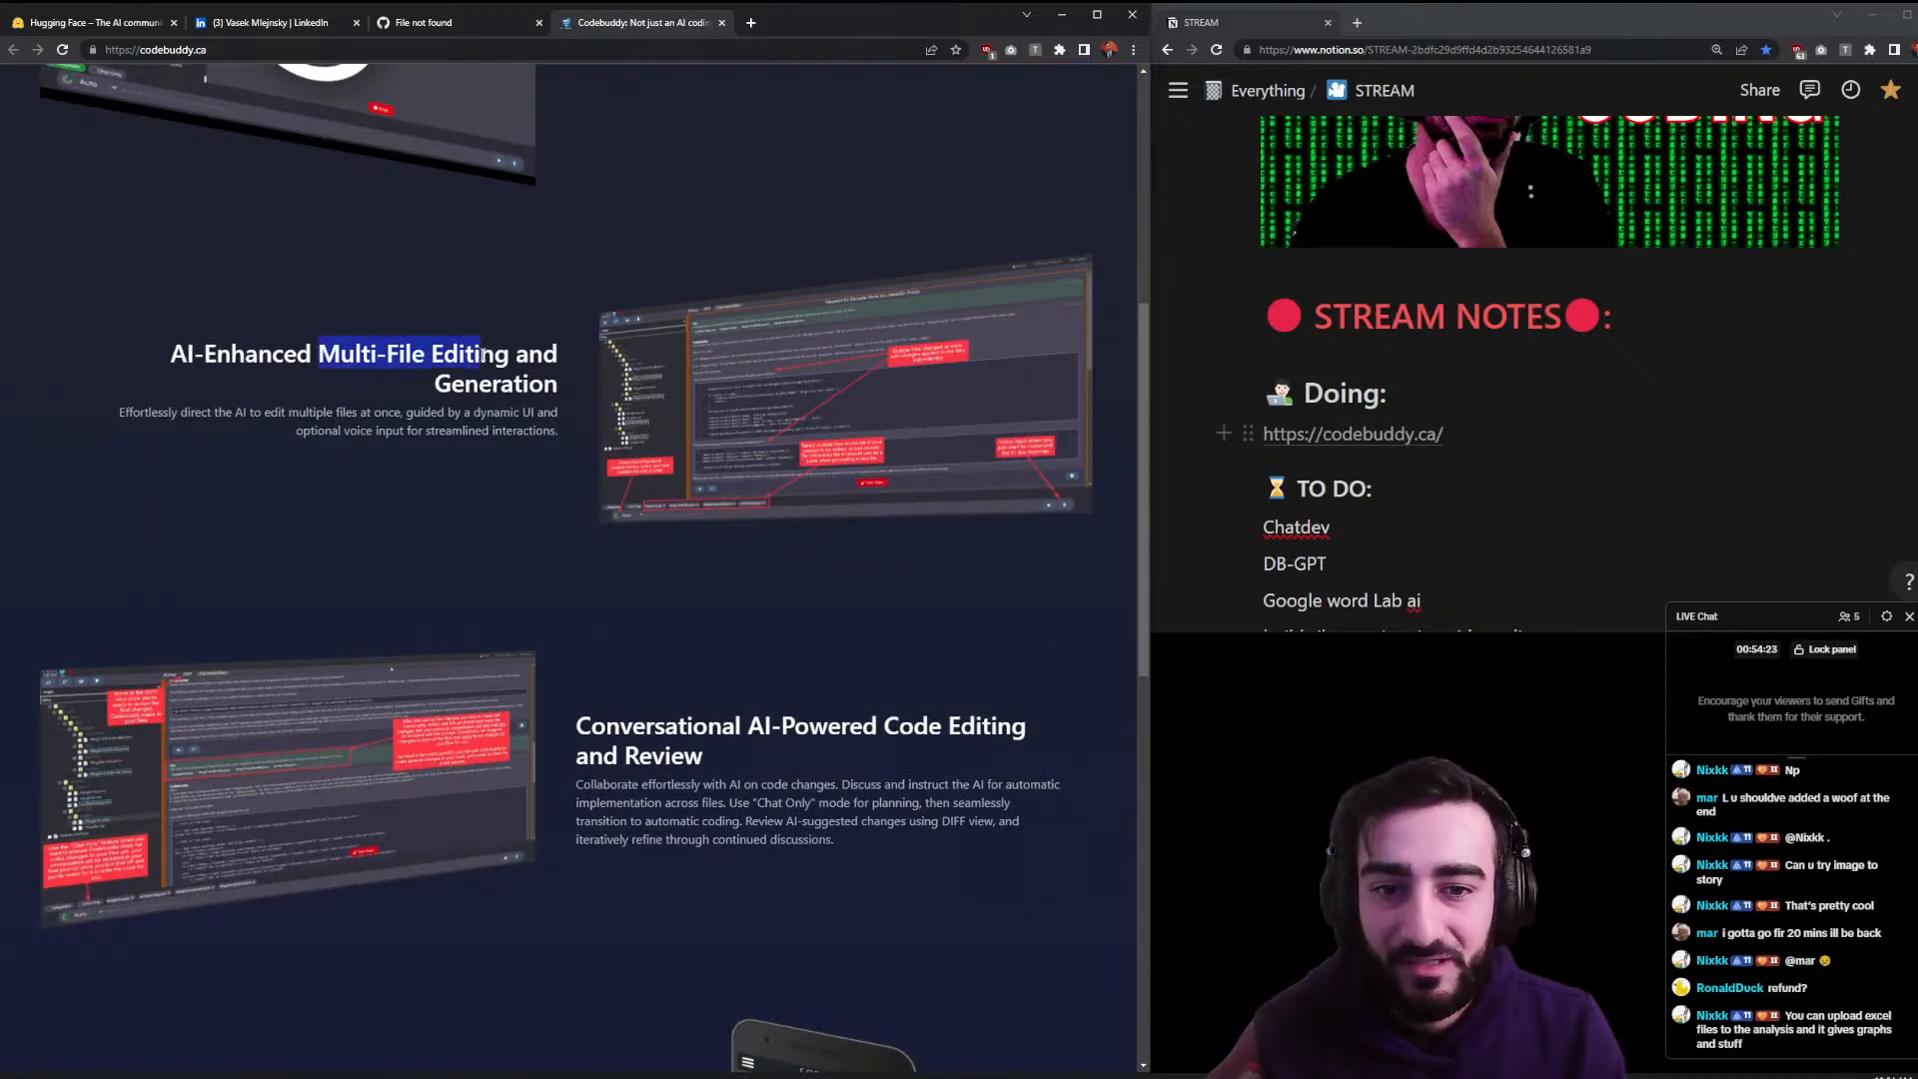
# - Read the Conversational AI-Powered Code Editing section and enlarge the mobile app screenshot
pyautogui.scroll(-3, 620, 374)
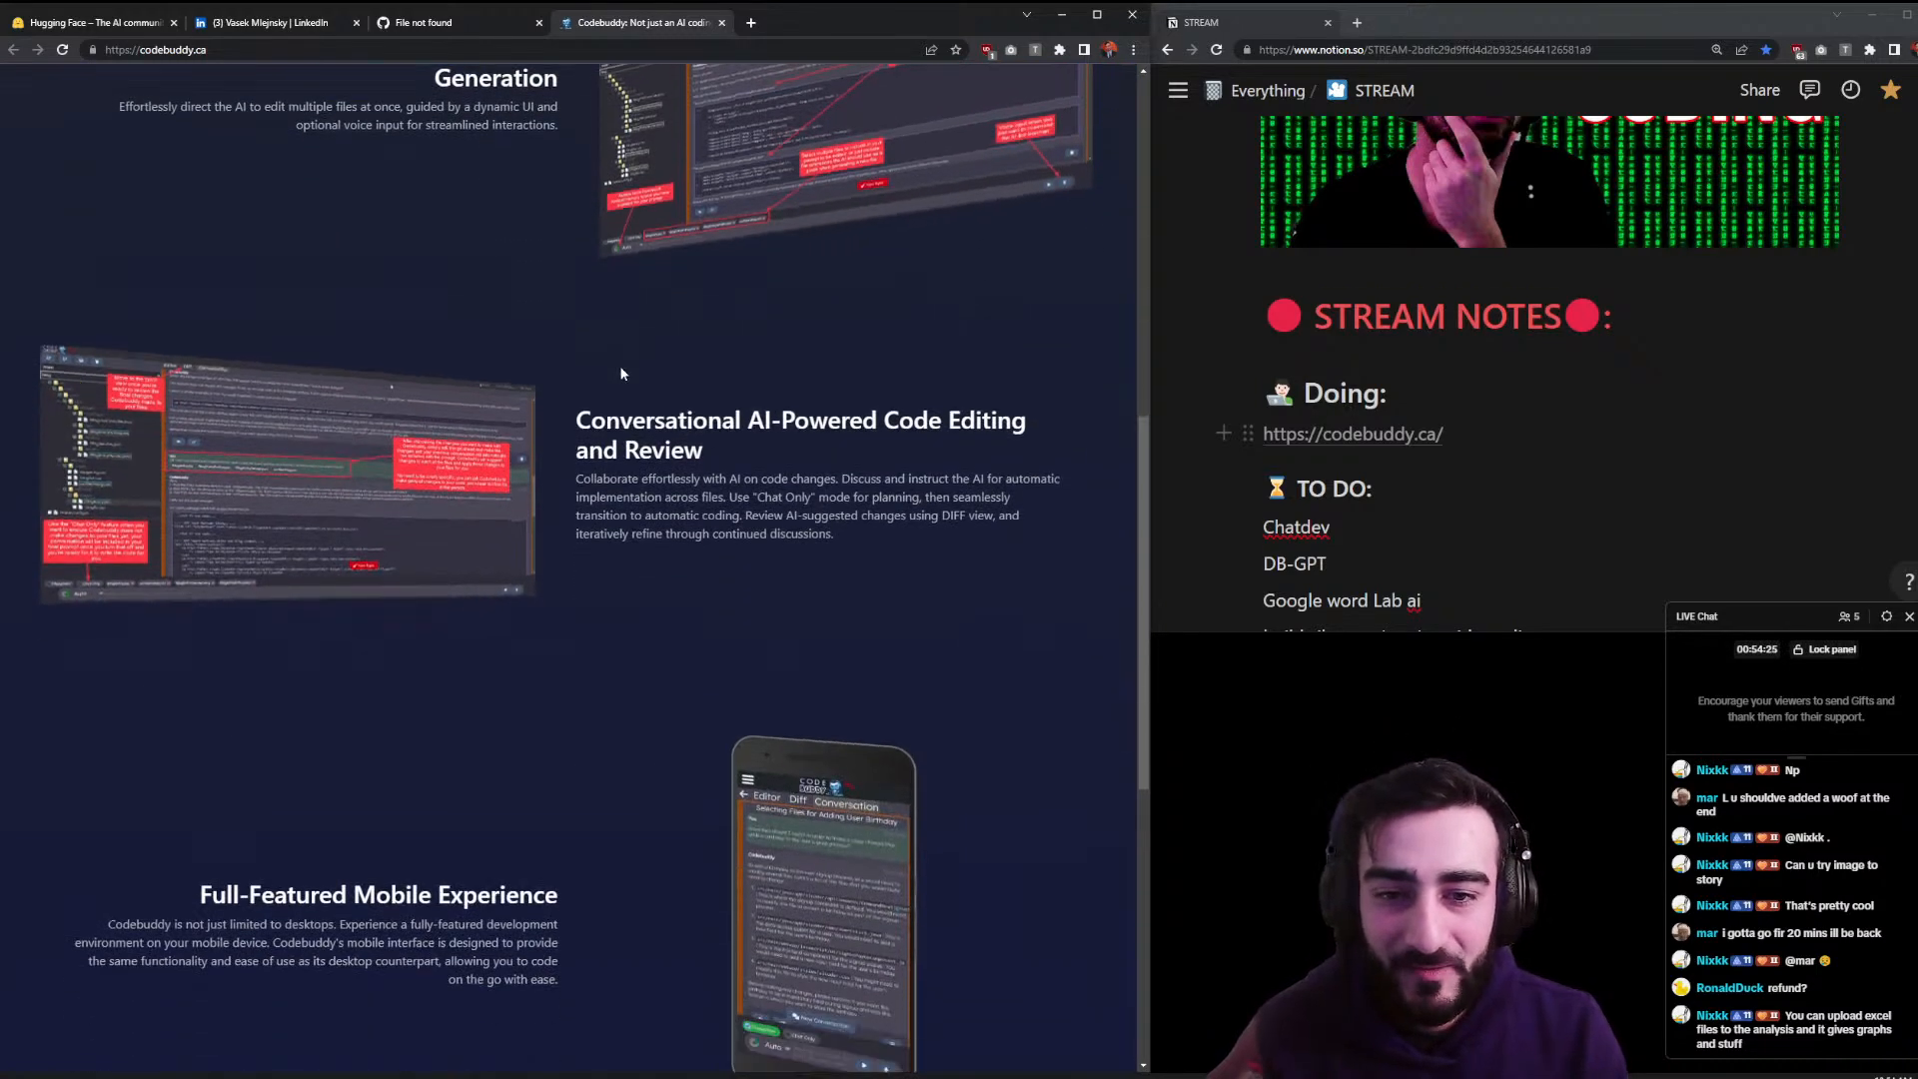
pyautogui.scroll(-1, 620, 373)
pyautogui.moveTo(566, 340); pyautogui.dragTo(545, 386)
pyautogui.click(739, 415)
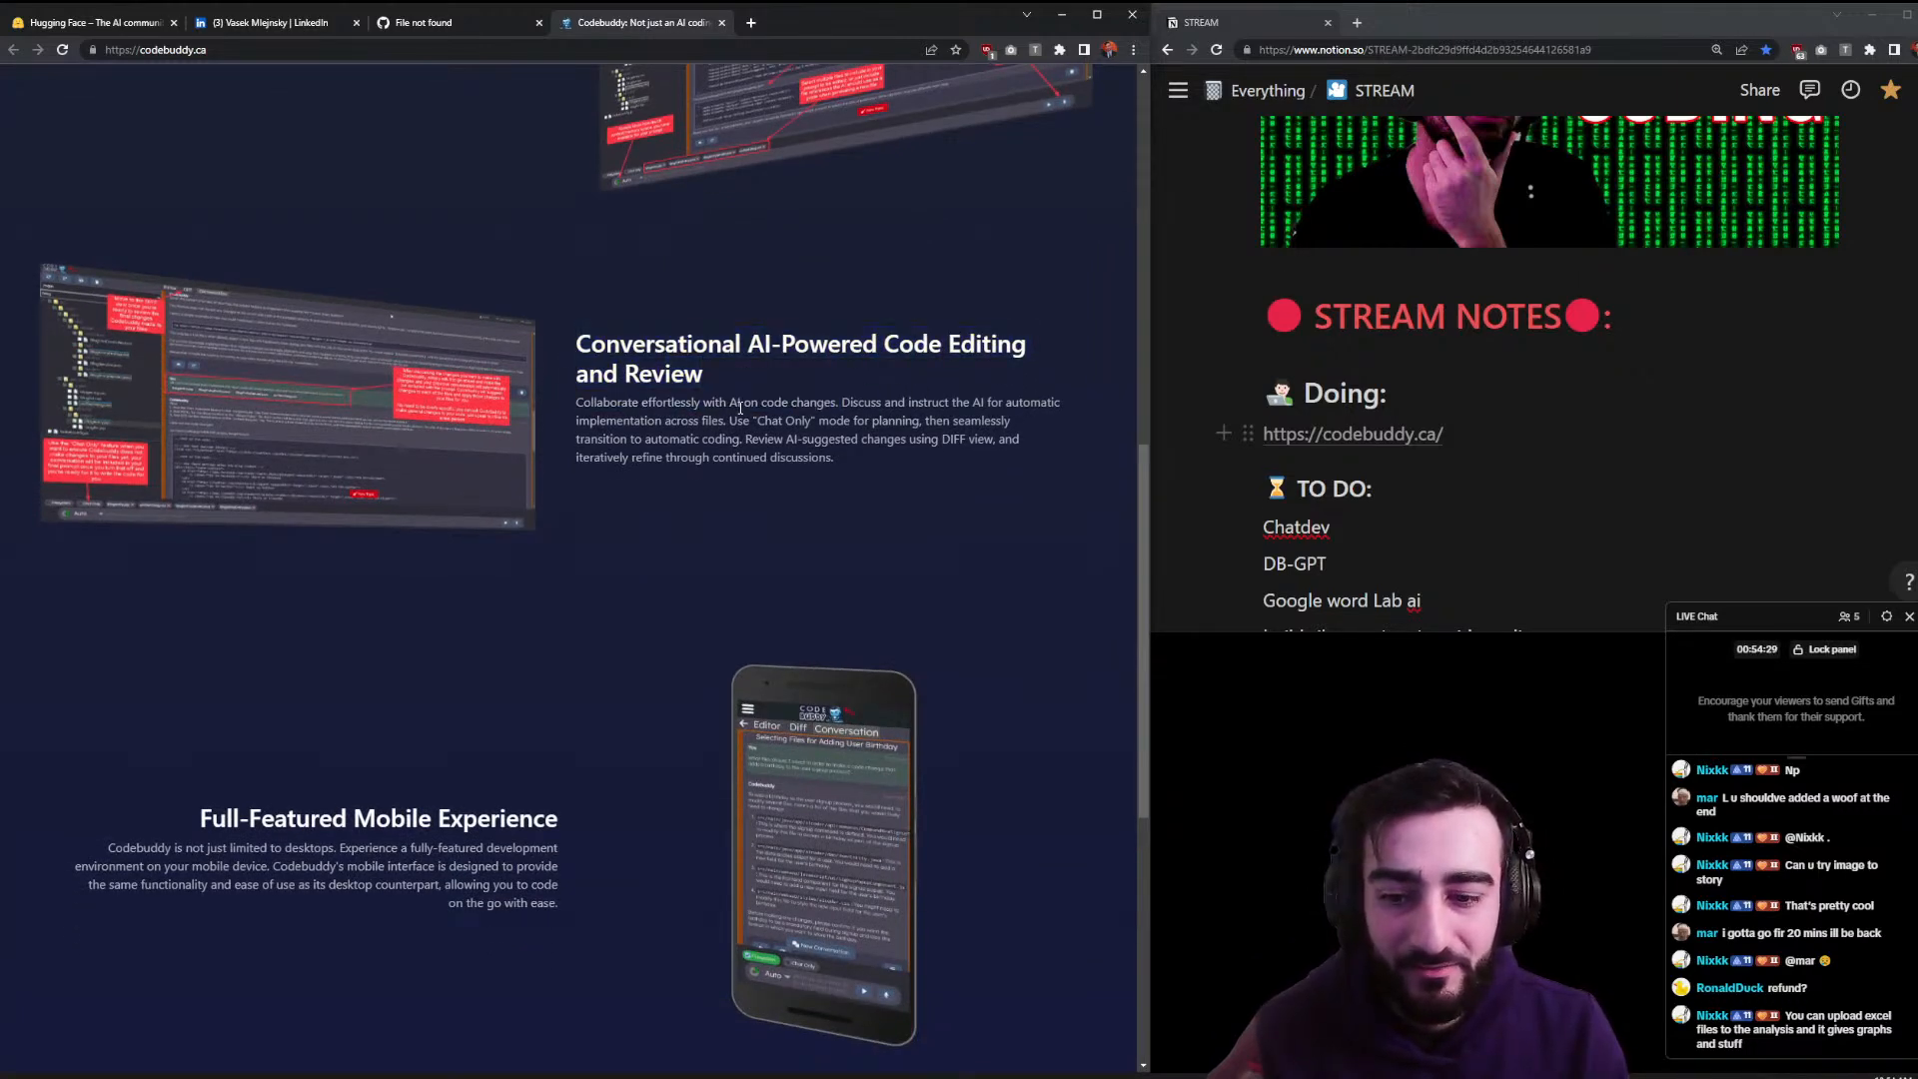
pyautogui.scroll(-5, 747, 415)
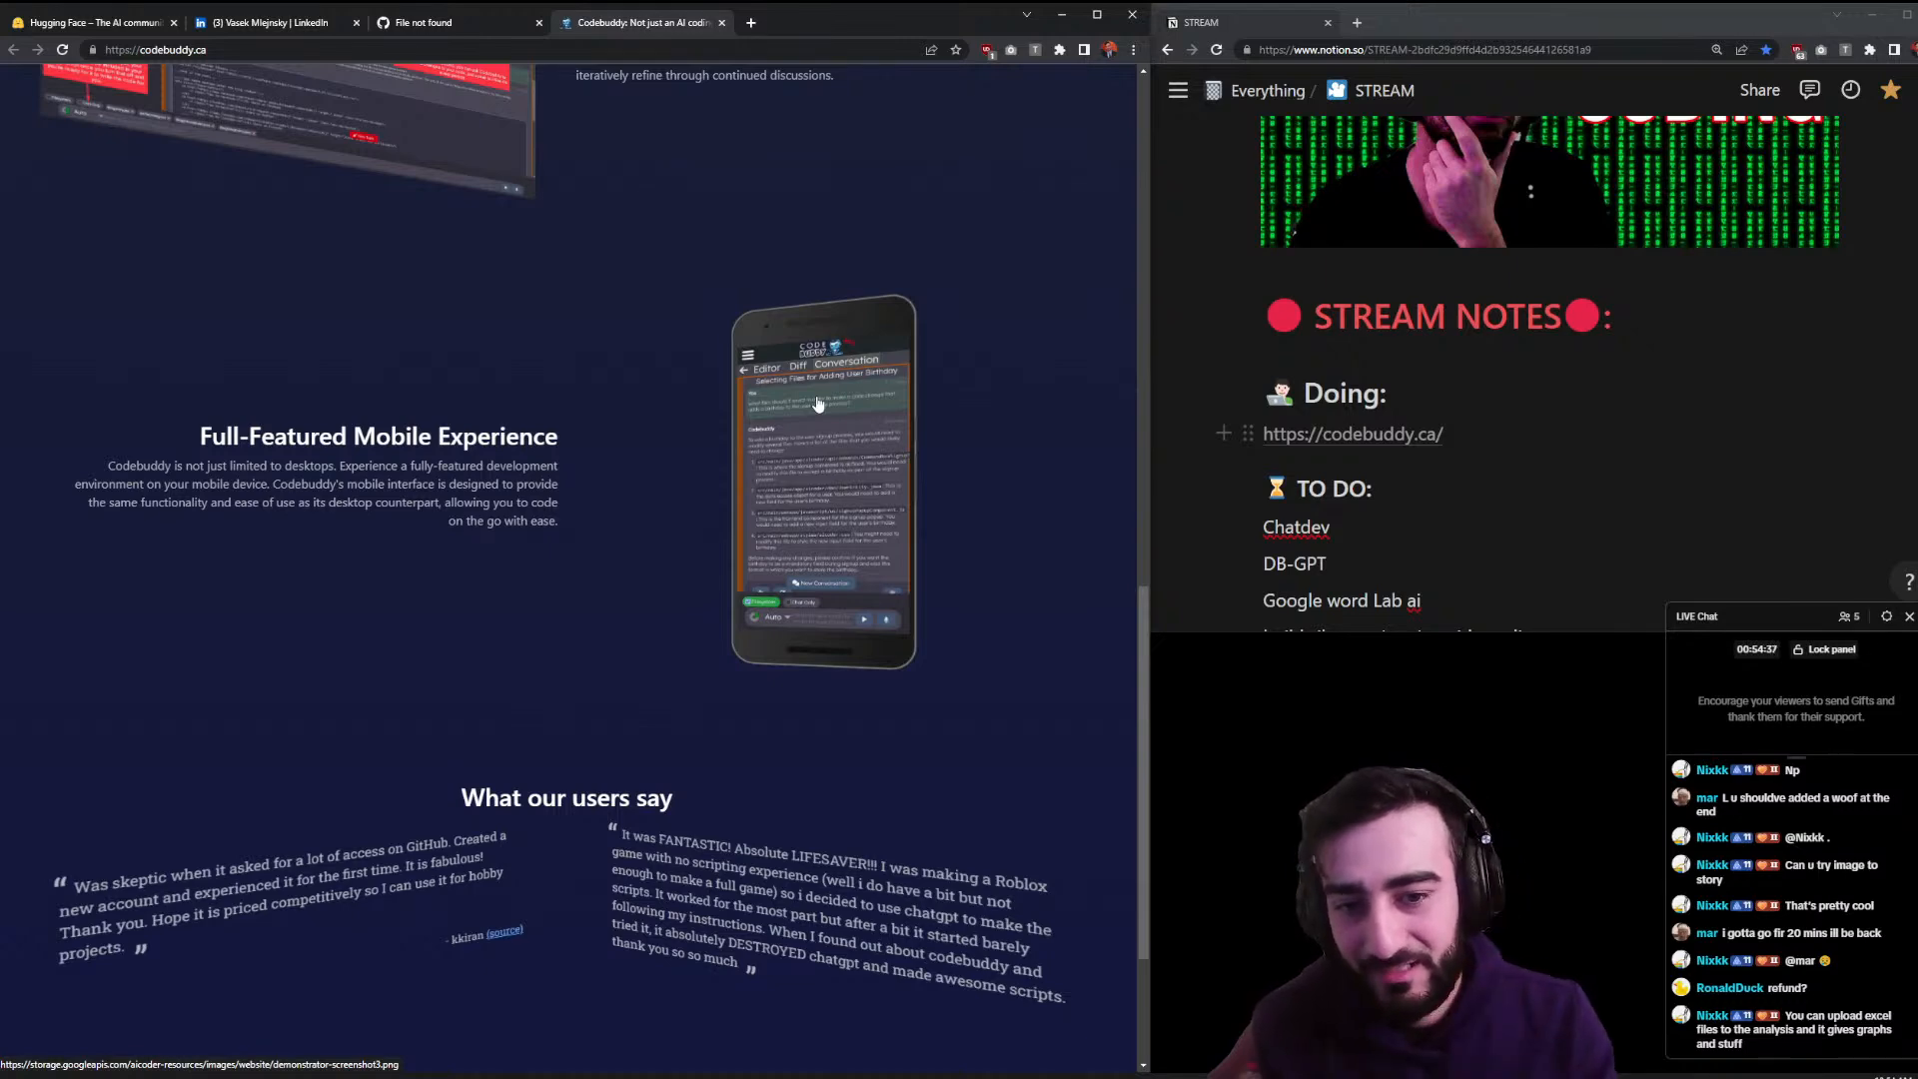
pyautogui.scroll(-3, 608, 785)
pyautogui.scroll(4, 605, 837)
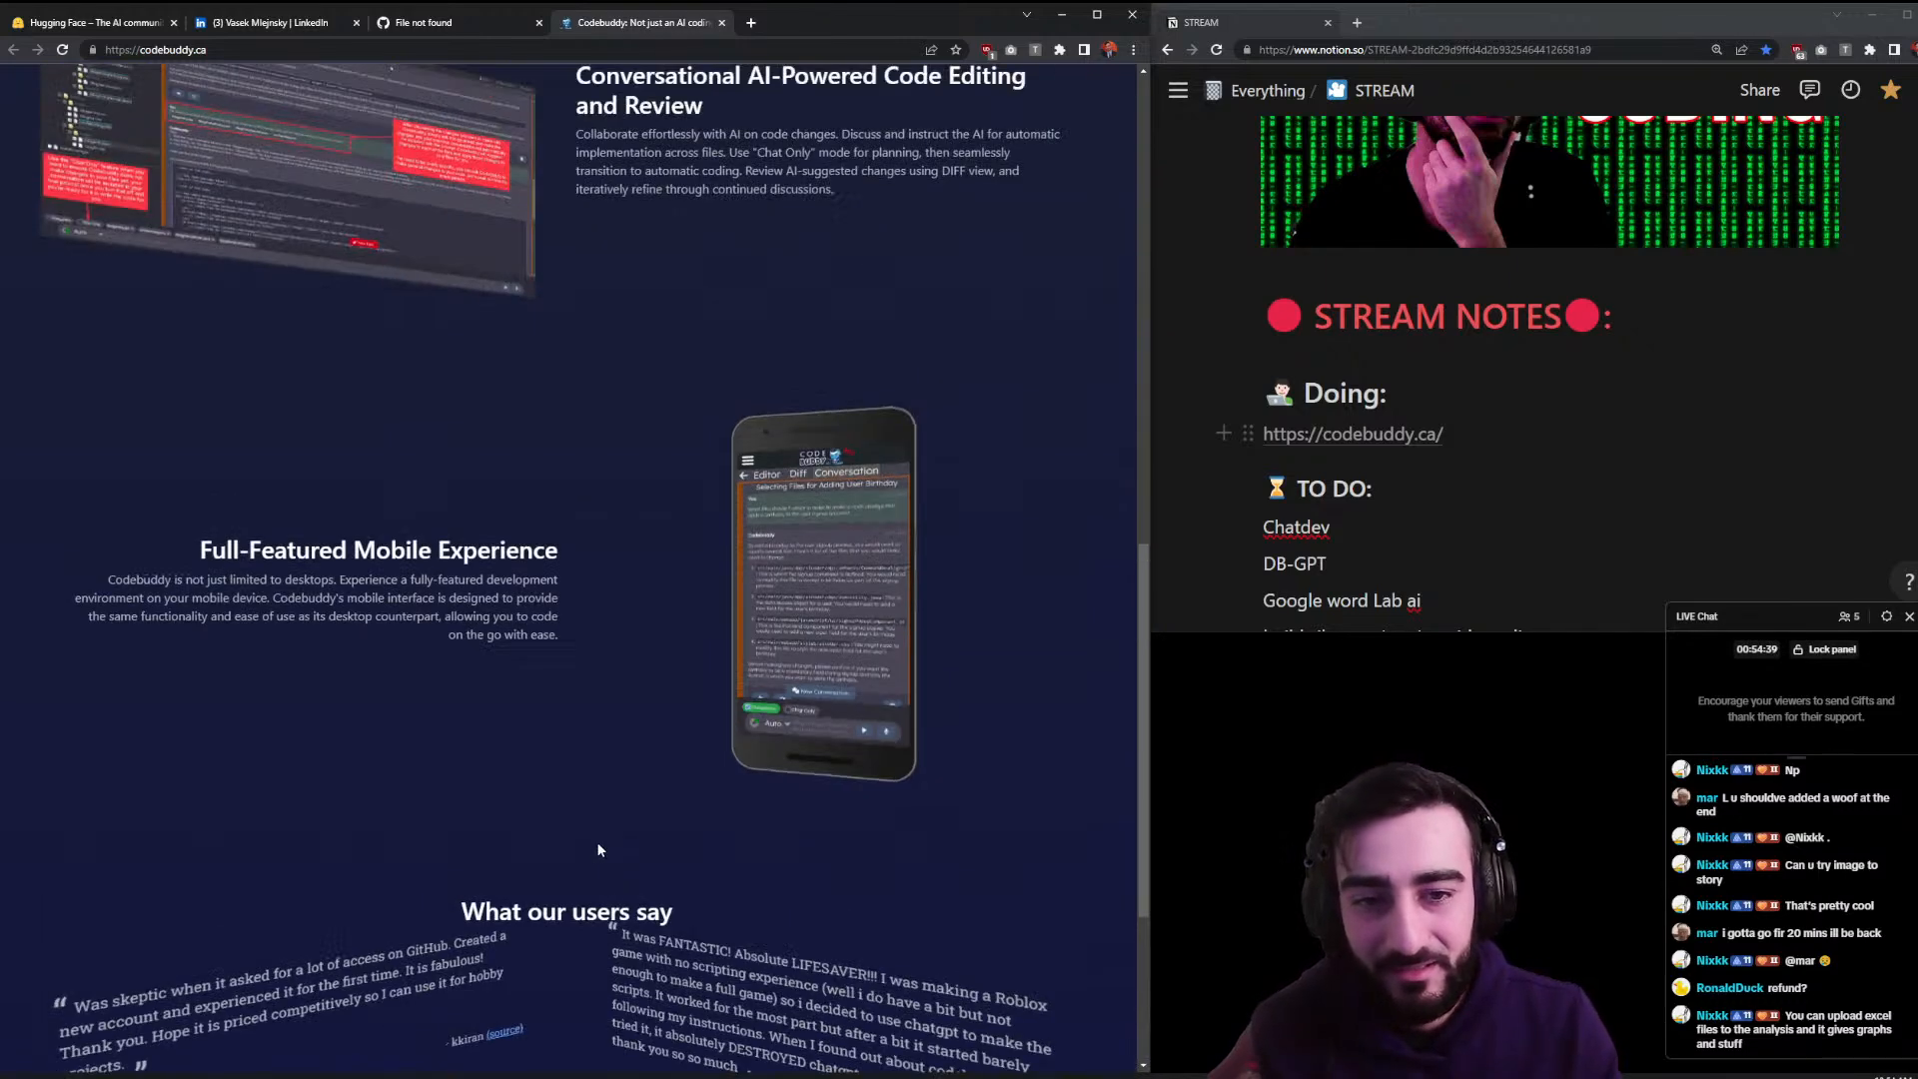
pyautogui.click(886, 558)
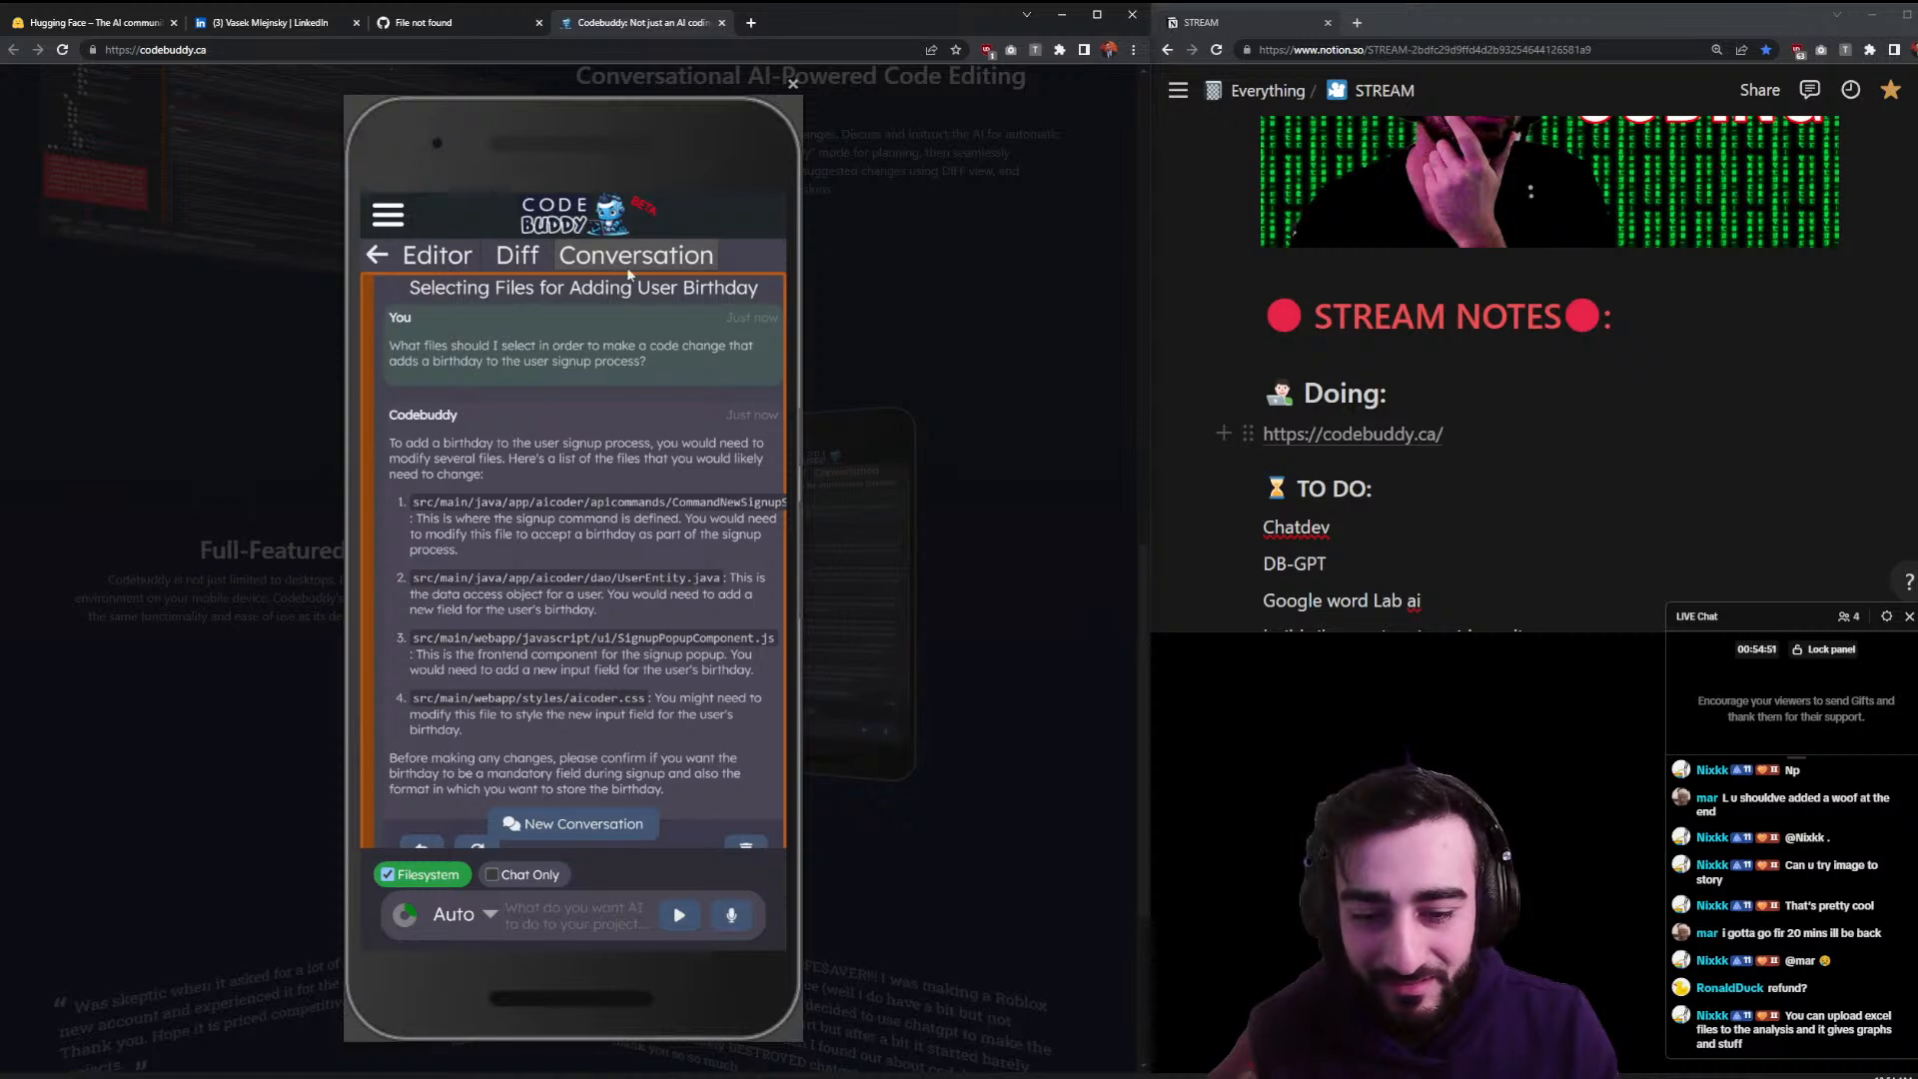
# - Close the enlarged Codebuddy phone screenshot to reveal the Full-Featured Mobile Experience section
pyautogui.click(878, 412)
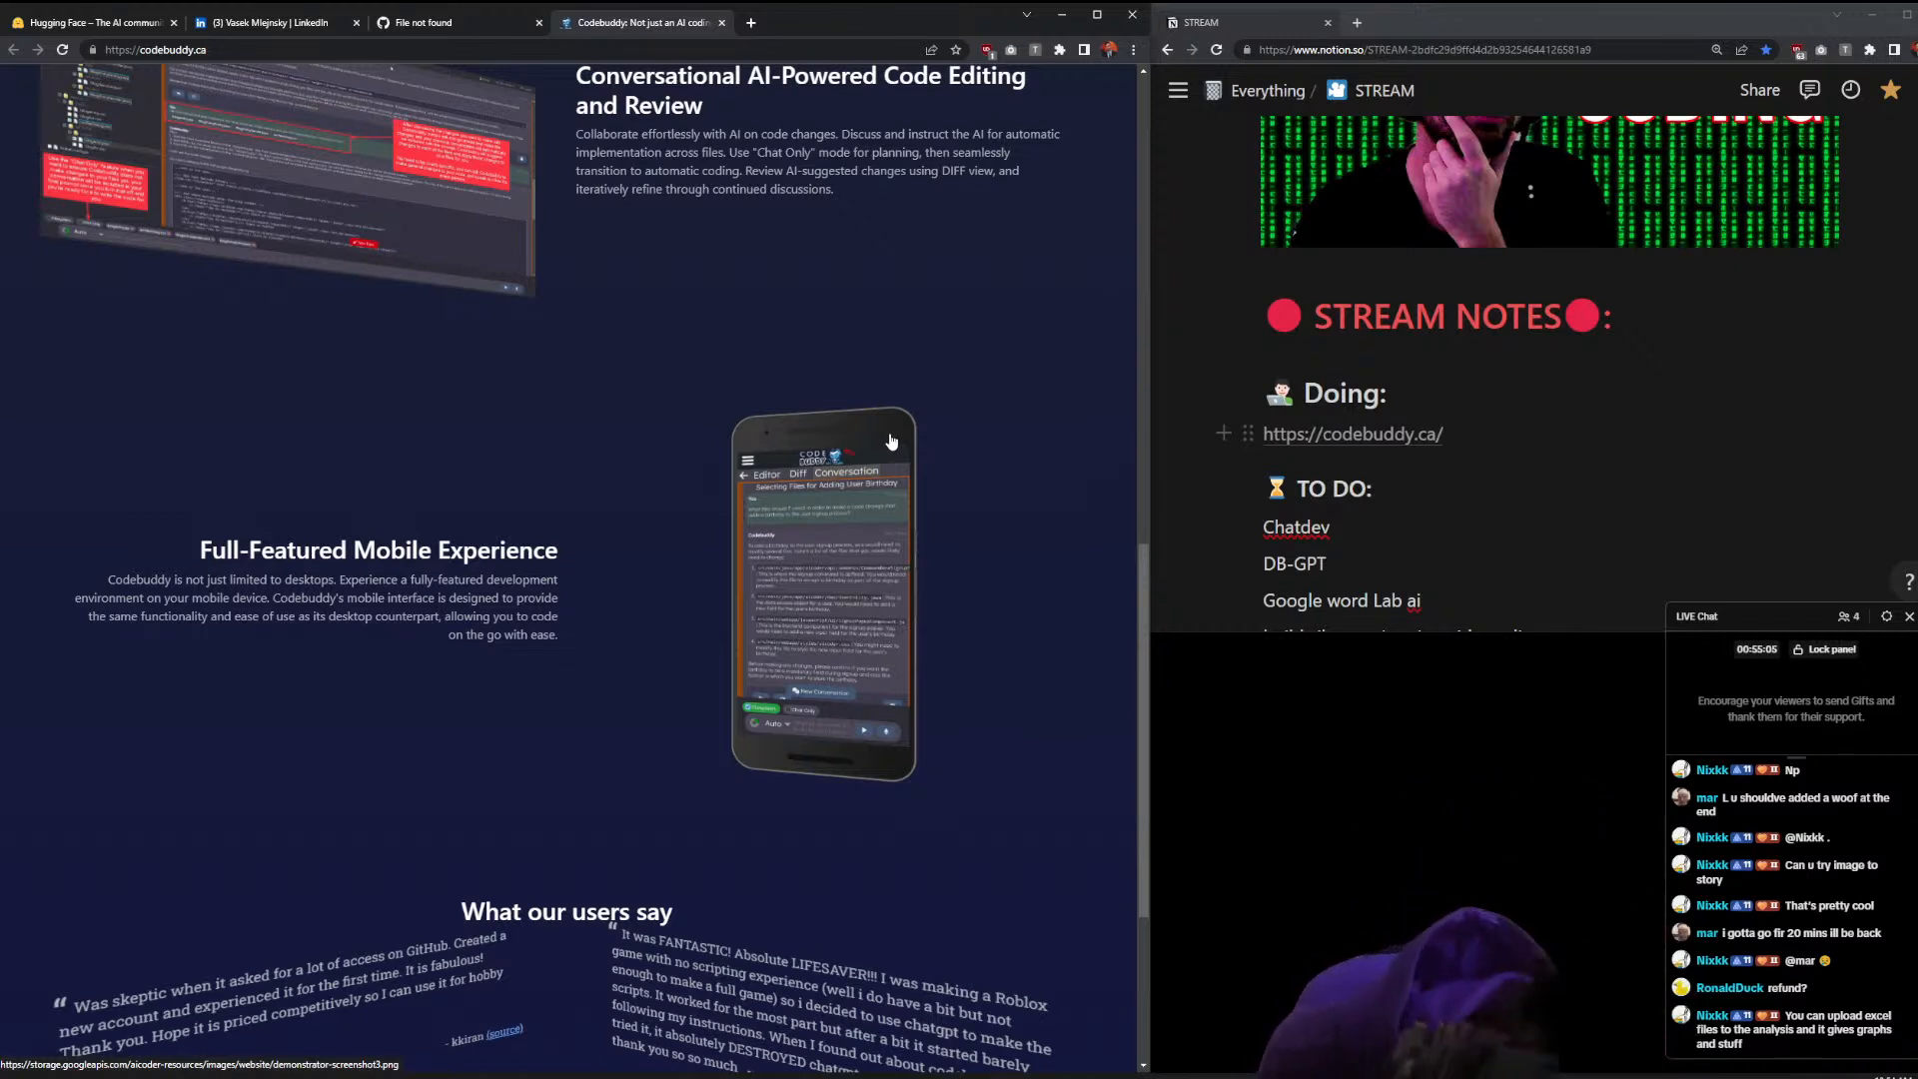
pyautogui.moveTo(1159, 434)
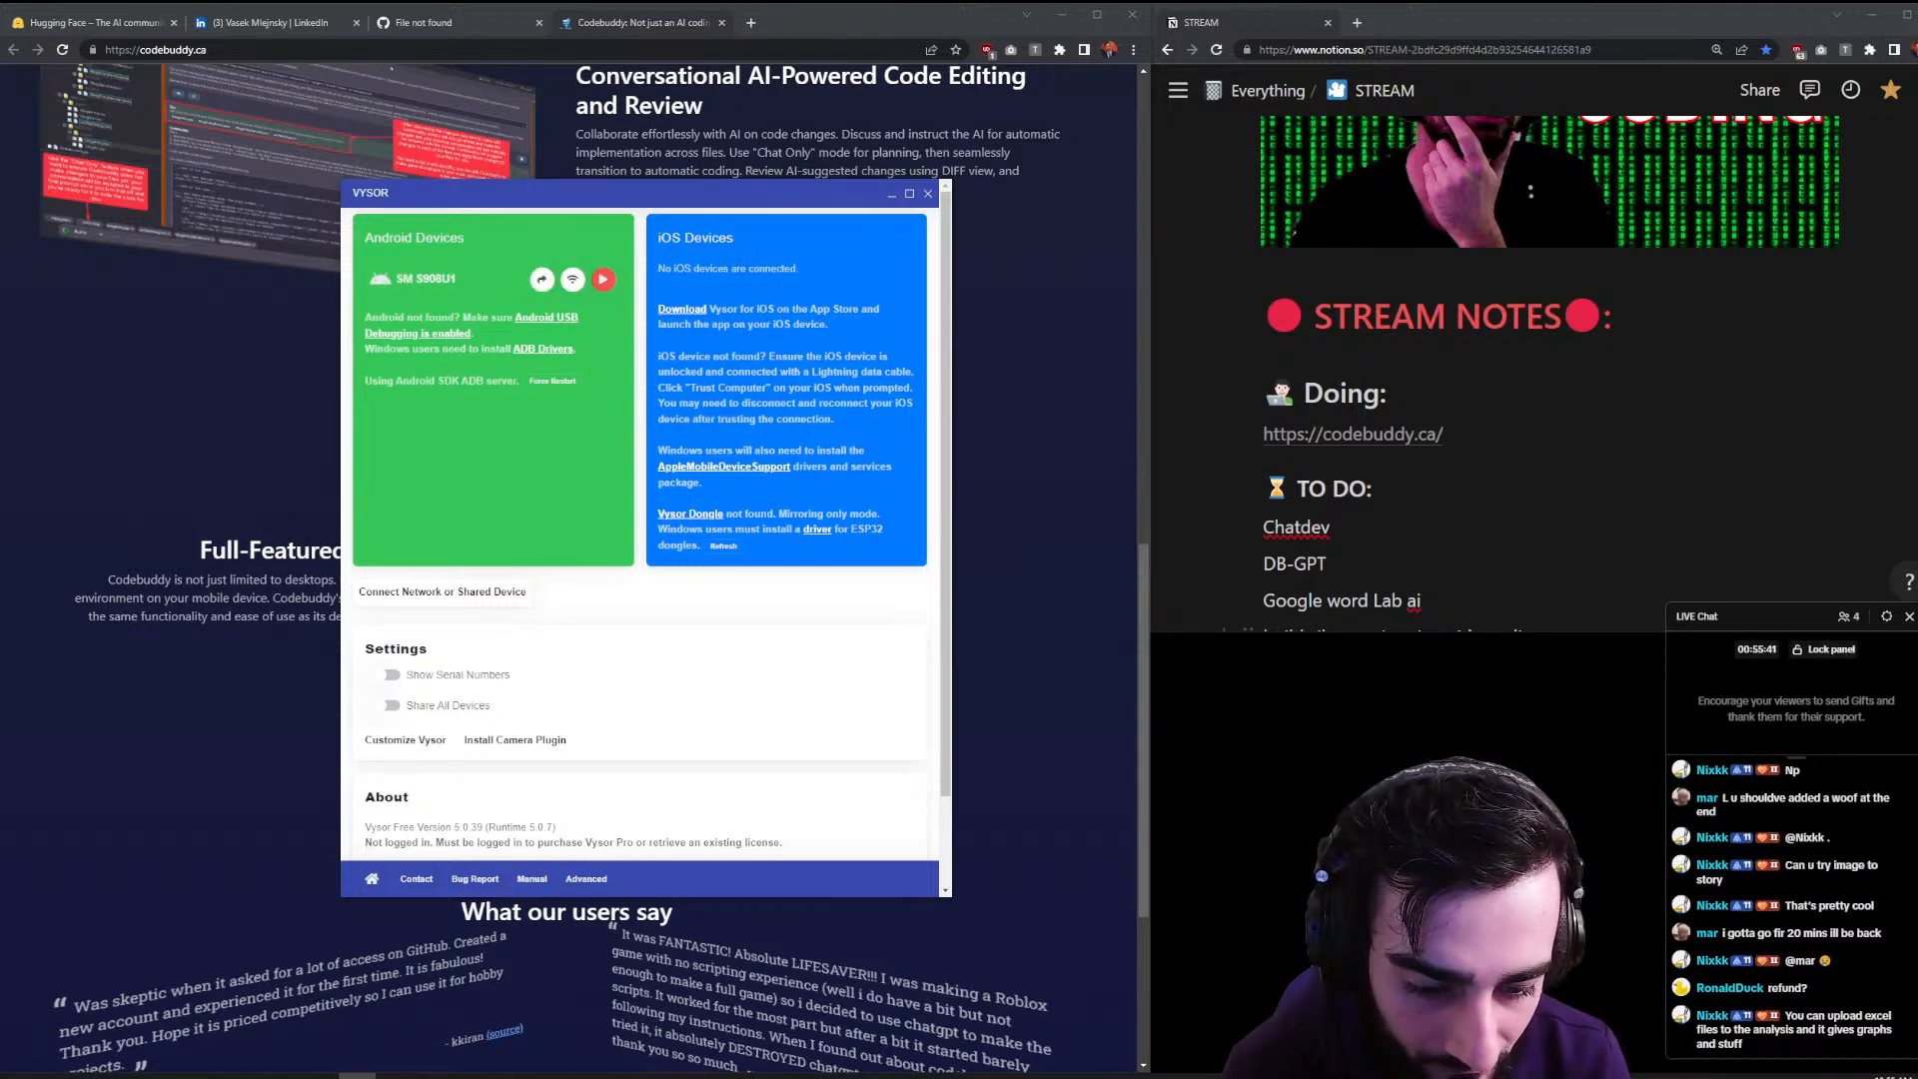
# - Mirror the SM S908U1 phone, position its window over the Codebuddy page, and close the device list
pyautogui.click(599, 288)
pyautogui.moveTo(1528, 90); pyautogui.dragTo(619, 102)
pyautogui.moveTo(812, 200); pyautogui.dragTo(992, 211)
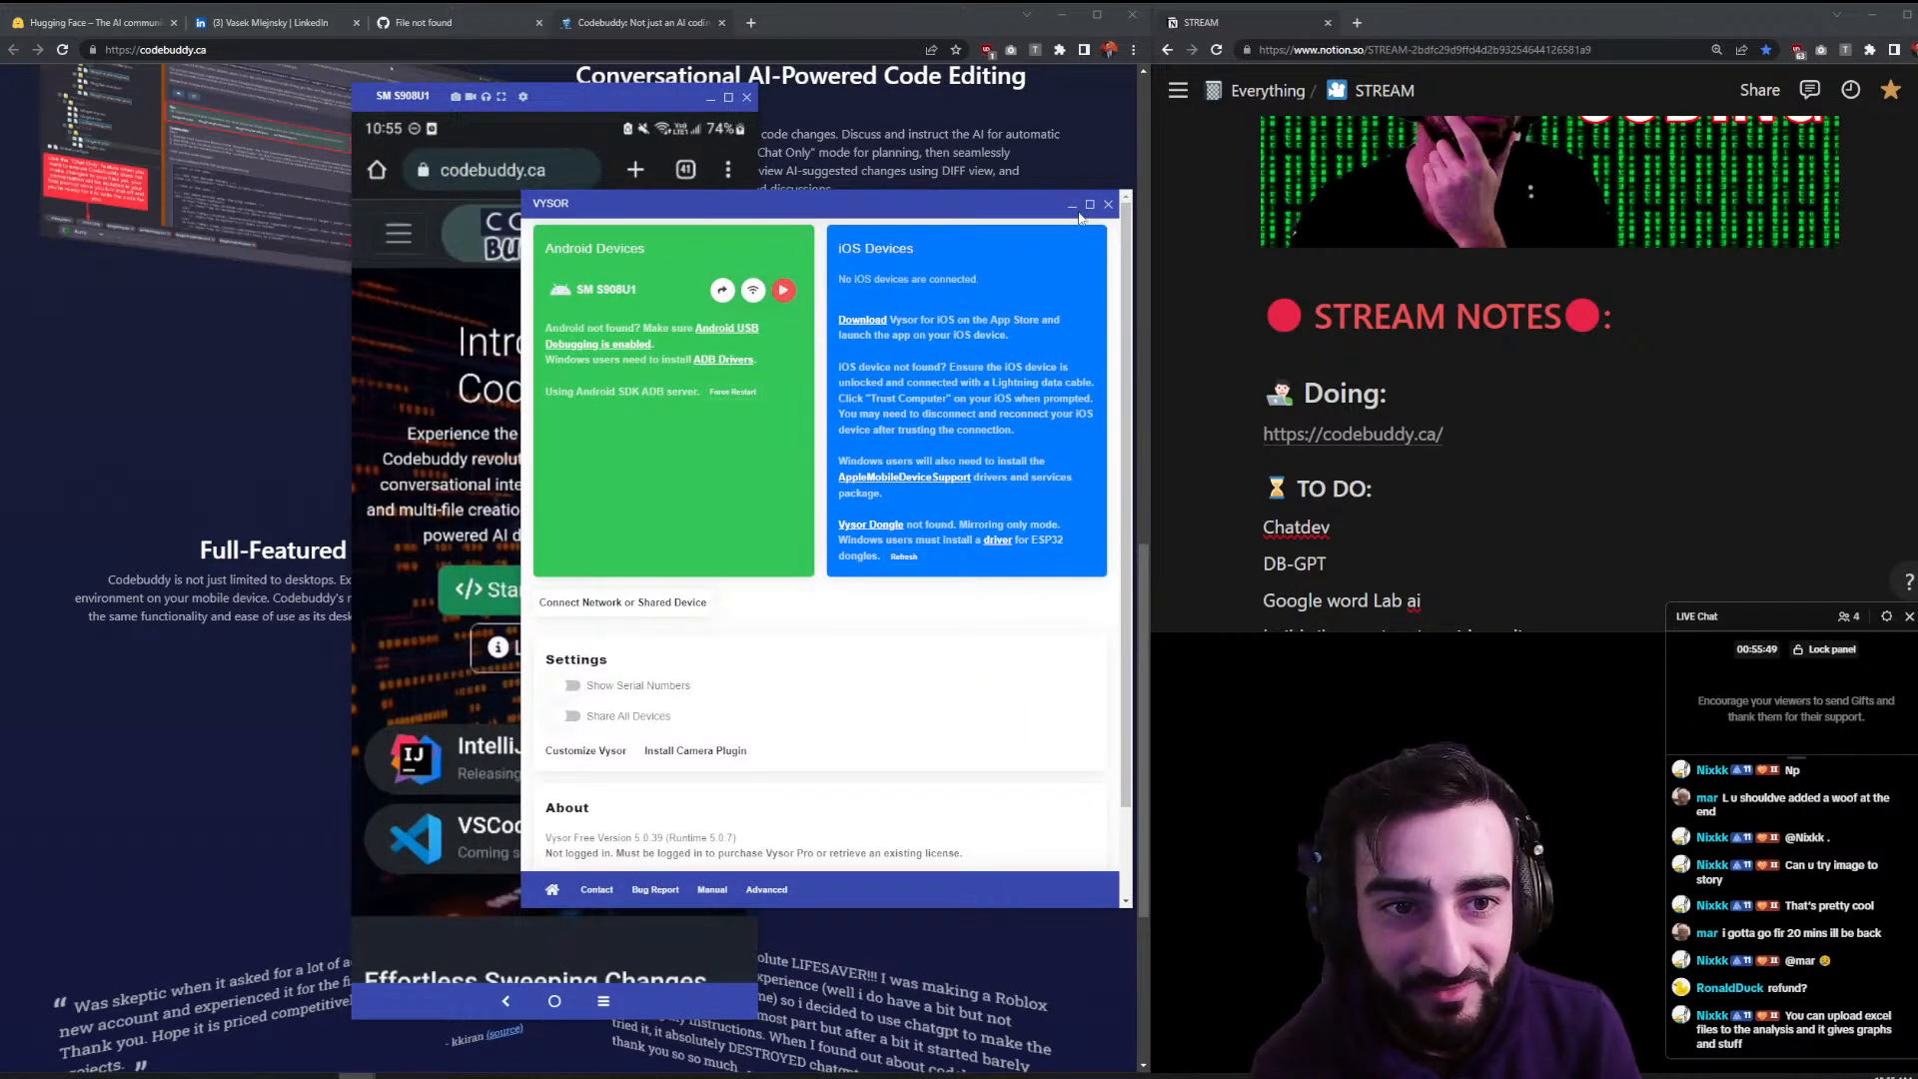
pyautogui.click(1073, 206)
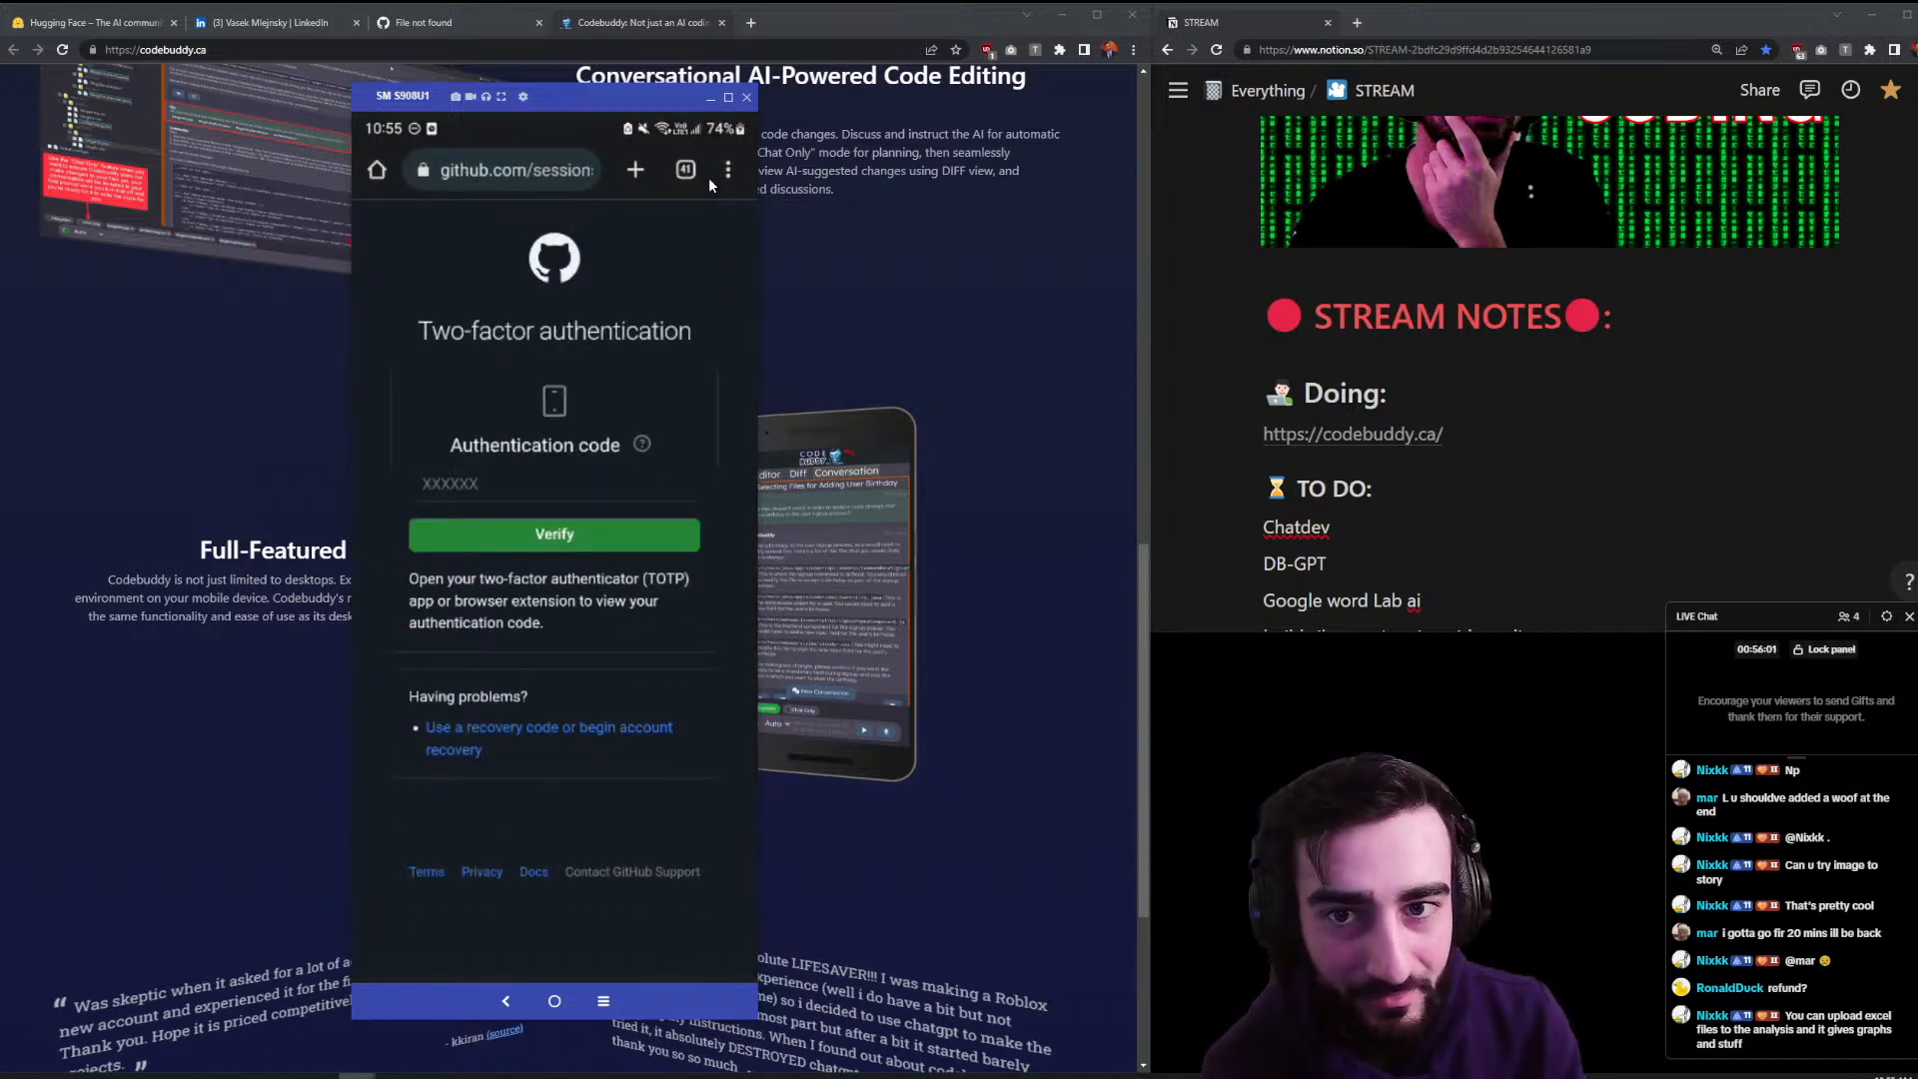
pyautogui.moveTo(614, 95); pyautogui.dragTo(0, 144)
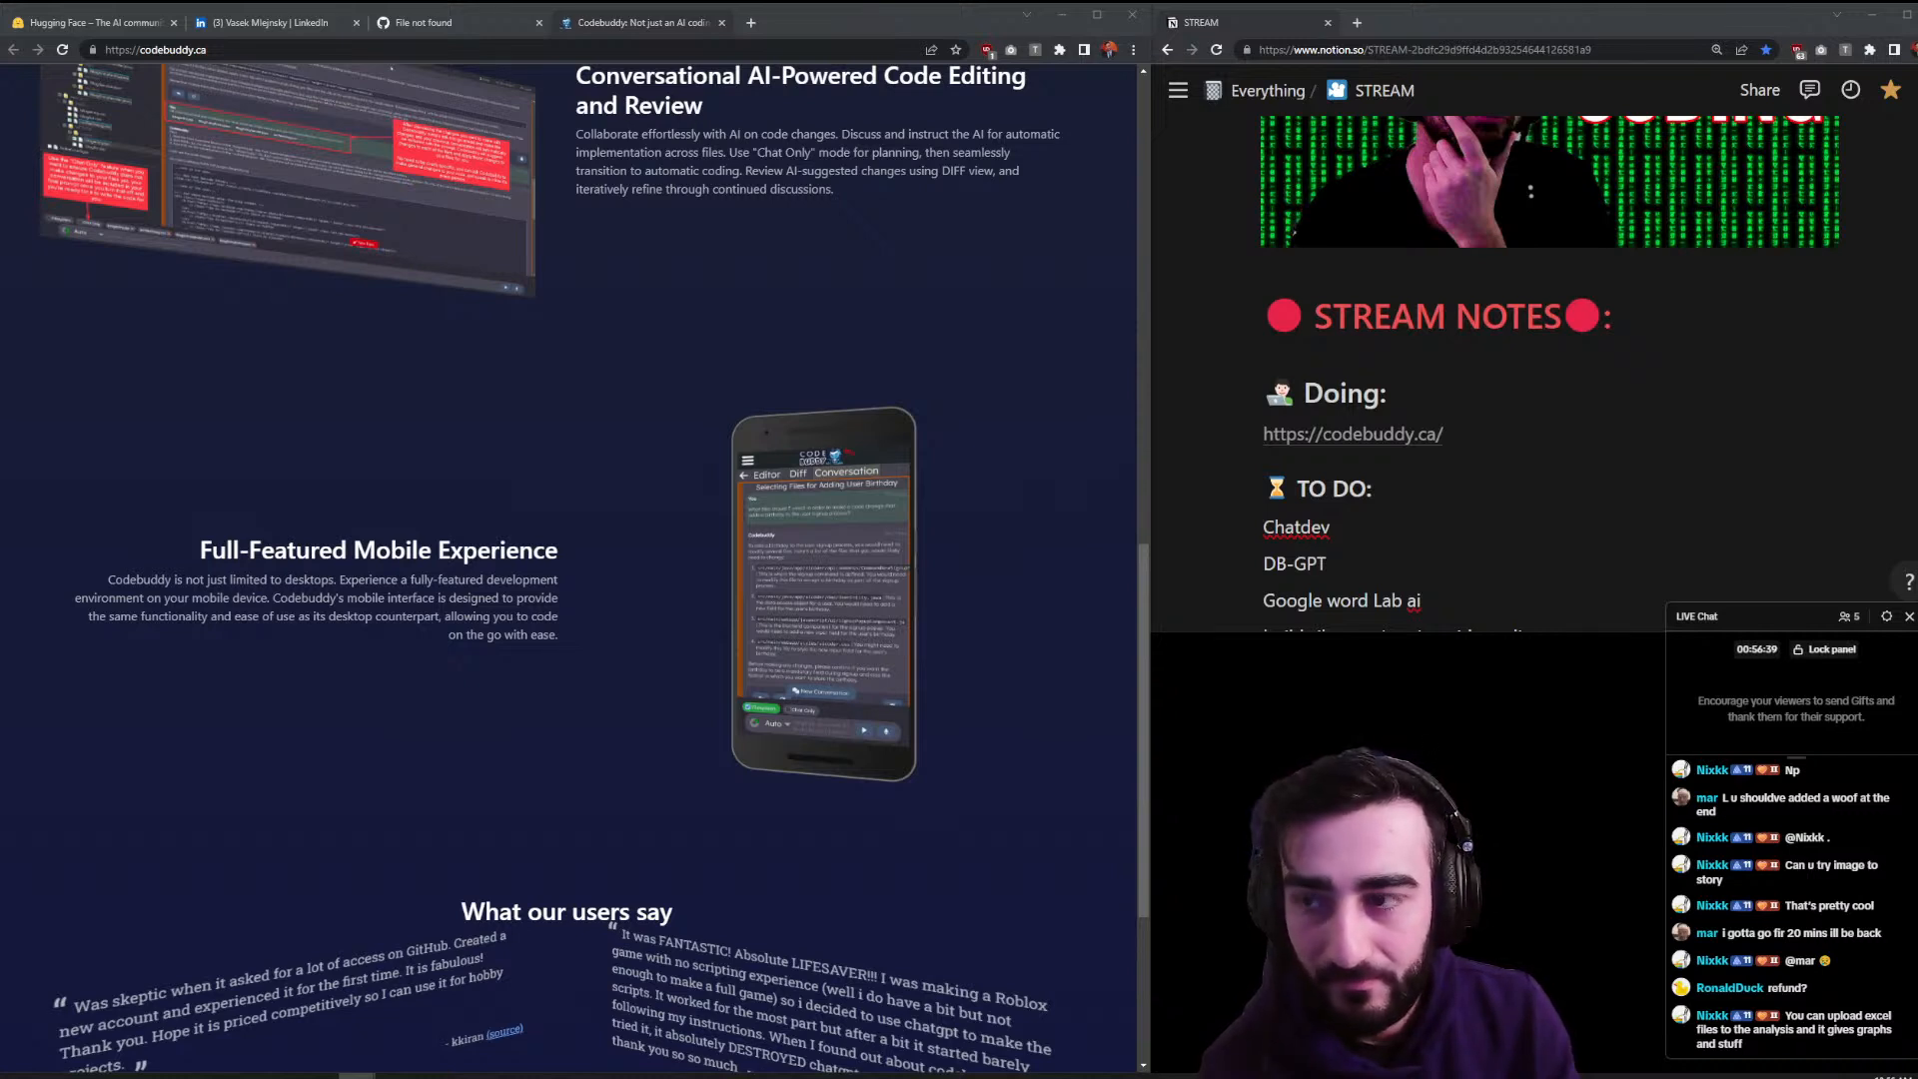
pyautogui.moveTo(0, 137); pyautogui.dragTo(632, 142)
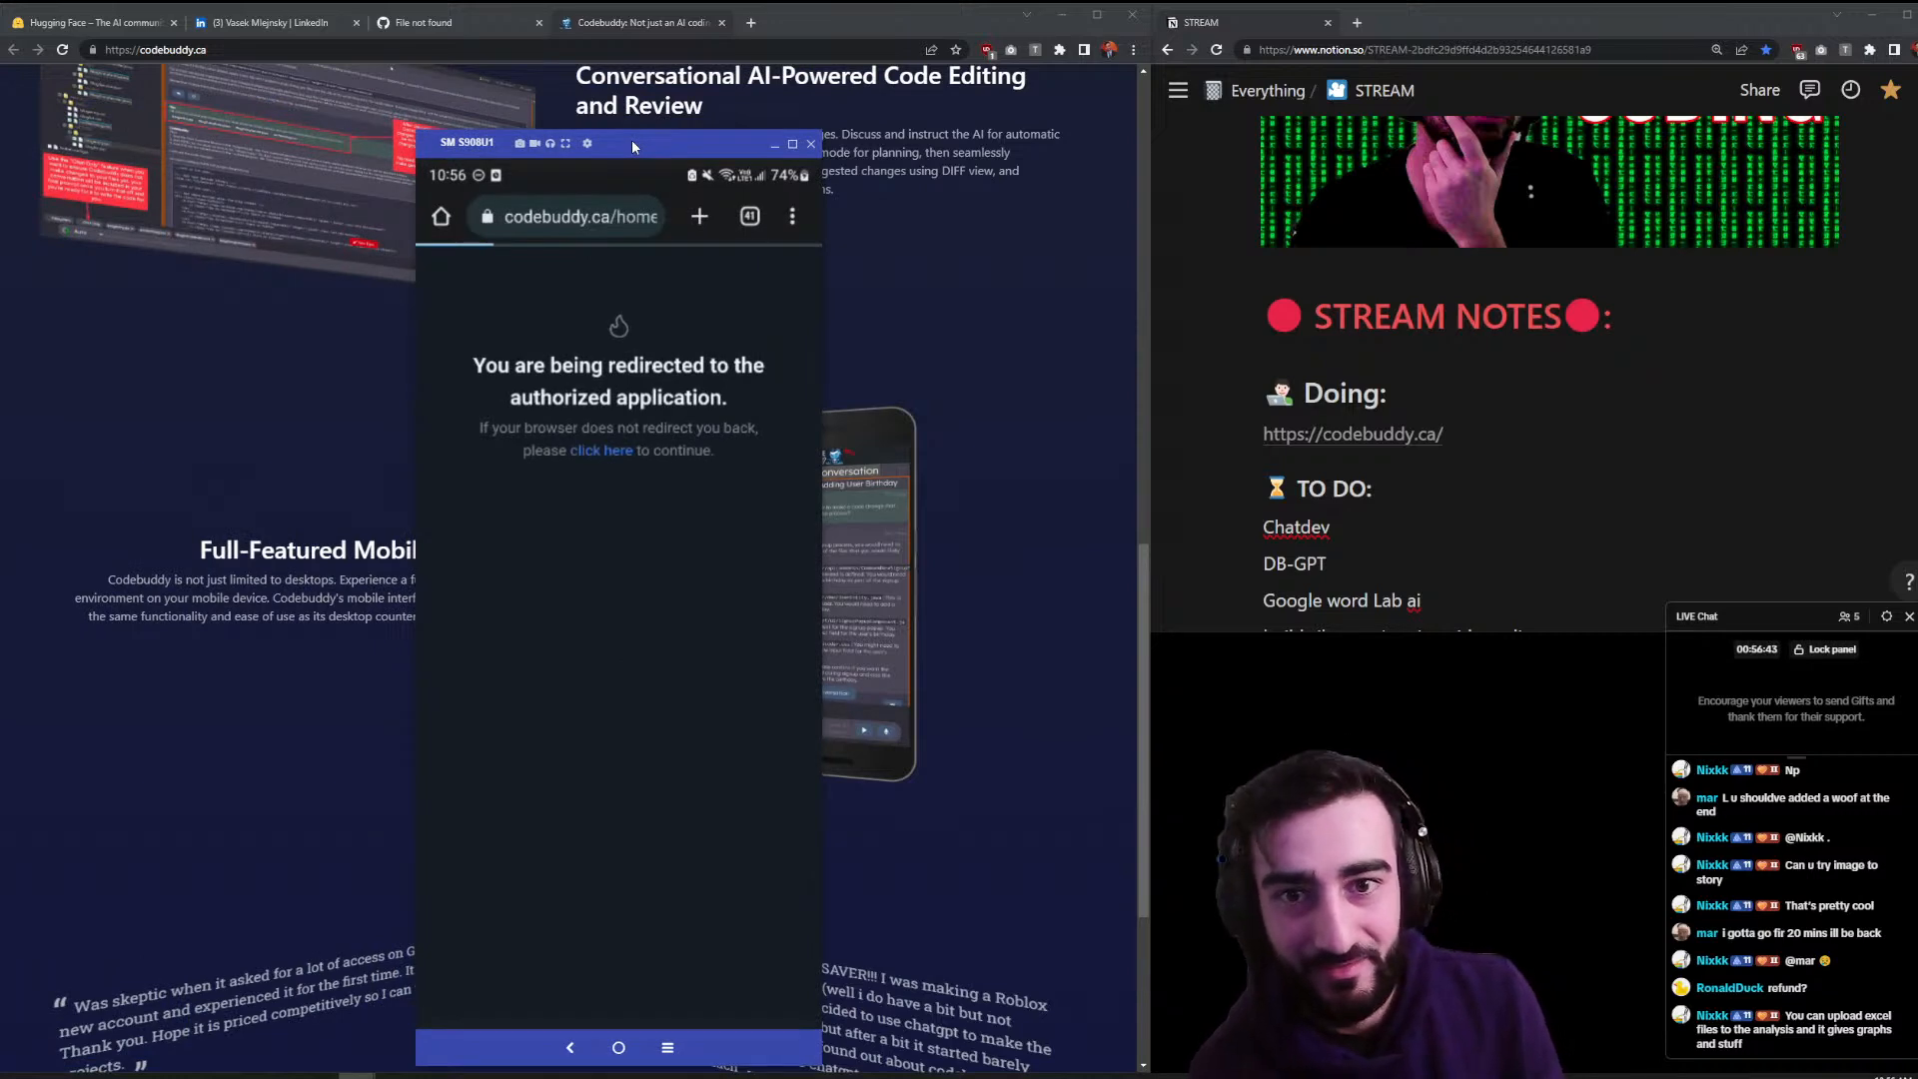
# - Place the caret in the Notion stream notes on the line below the DragGan link
pyautogui.click(1485, 349)
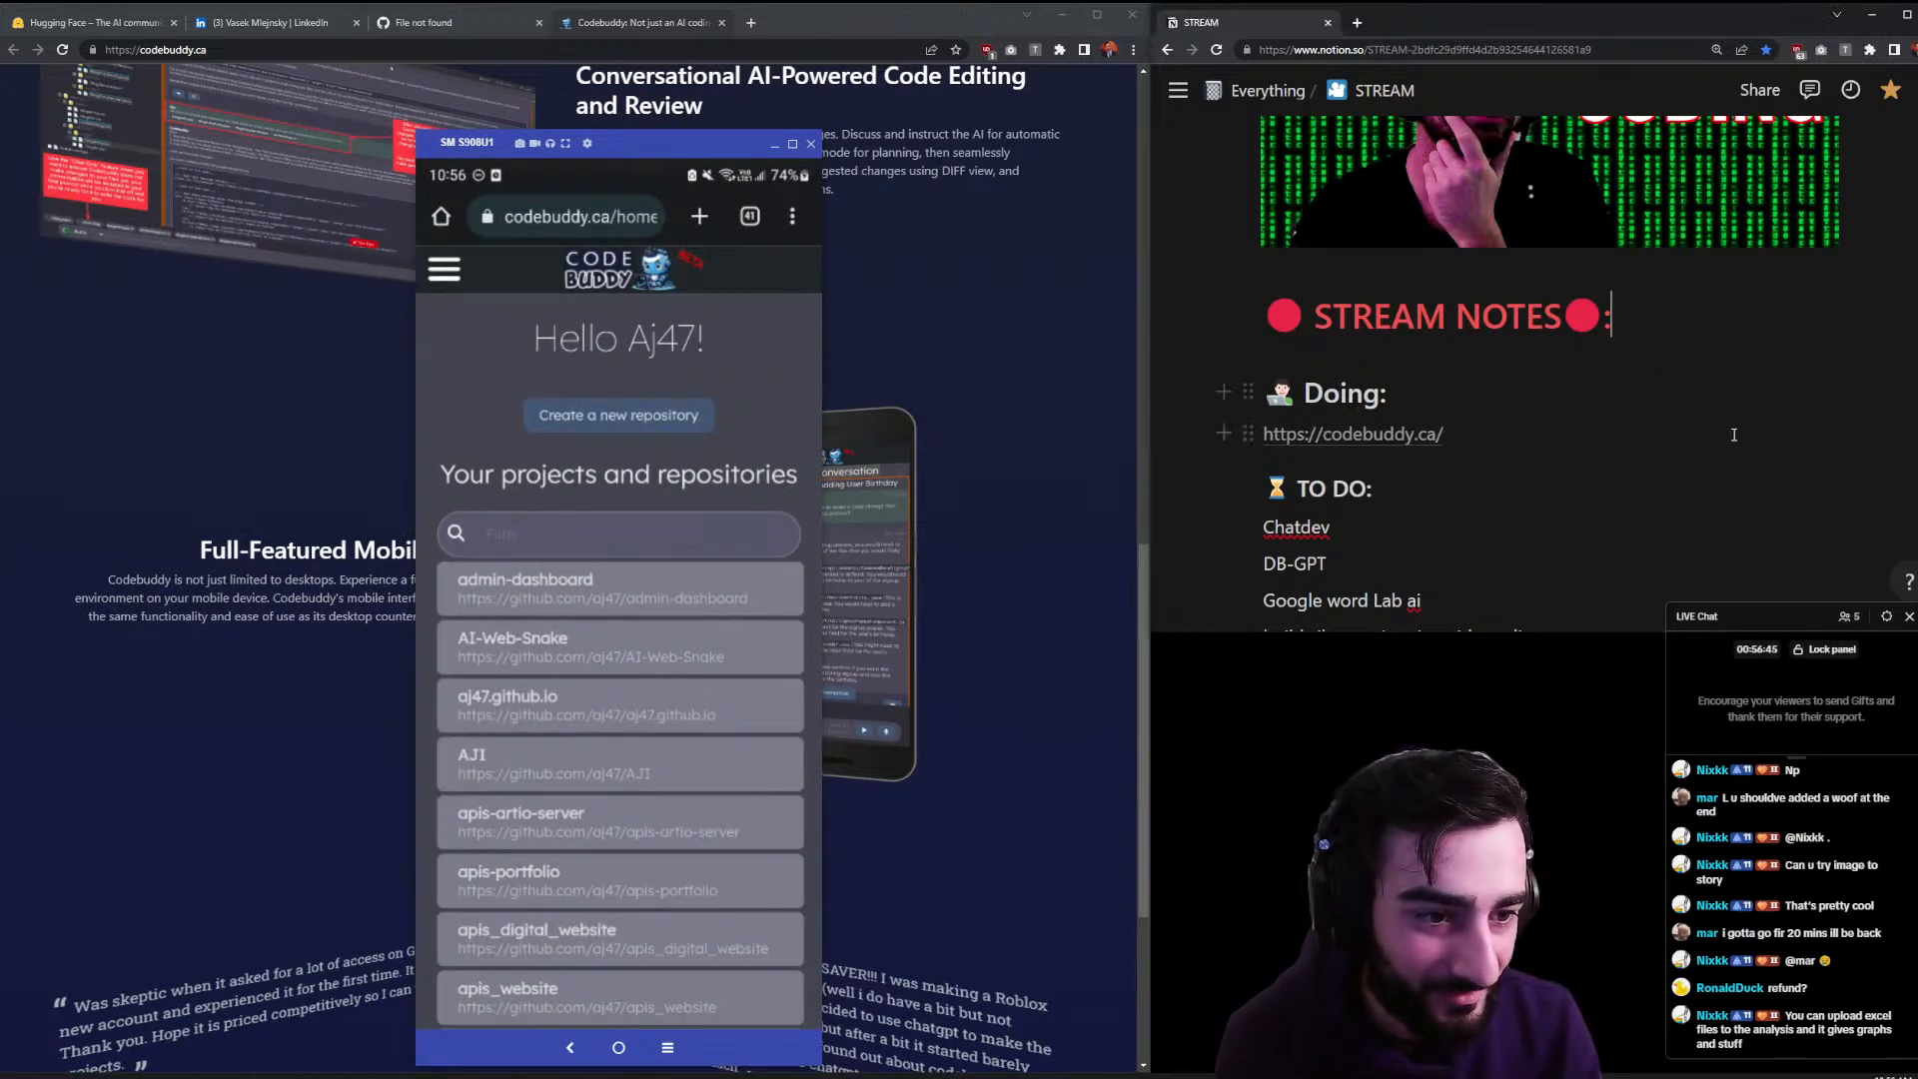
pyautogui.scroll(-4, 1737, 434)
pyautogui.click(1608, 458)
# - Add 'remove codebuddy access' as a new Just Finished line under the DragGan link
pyautogui.press('Return')
pyautogui.press('Escape')
pyautogui.click(1612, 495)
pyautogui.write('remove ')
pyautogui.write('codebuddy aces')
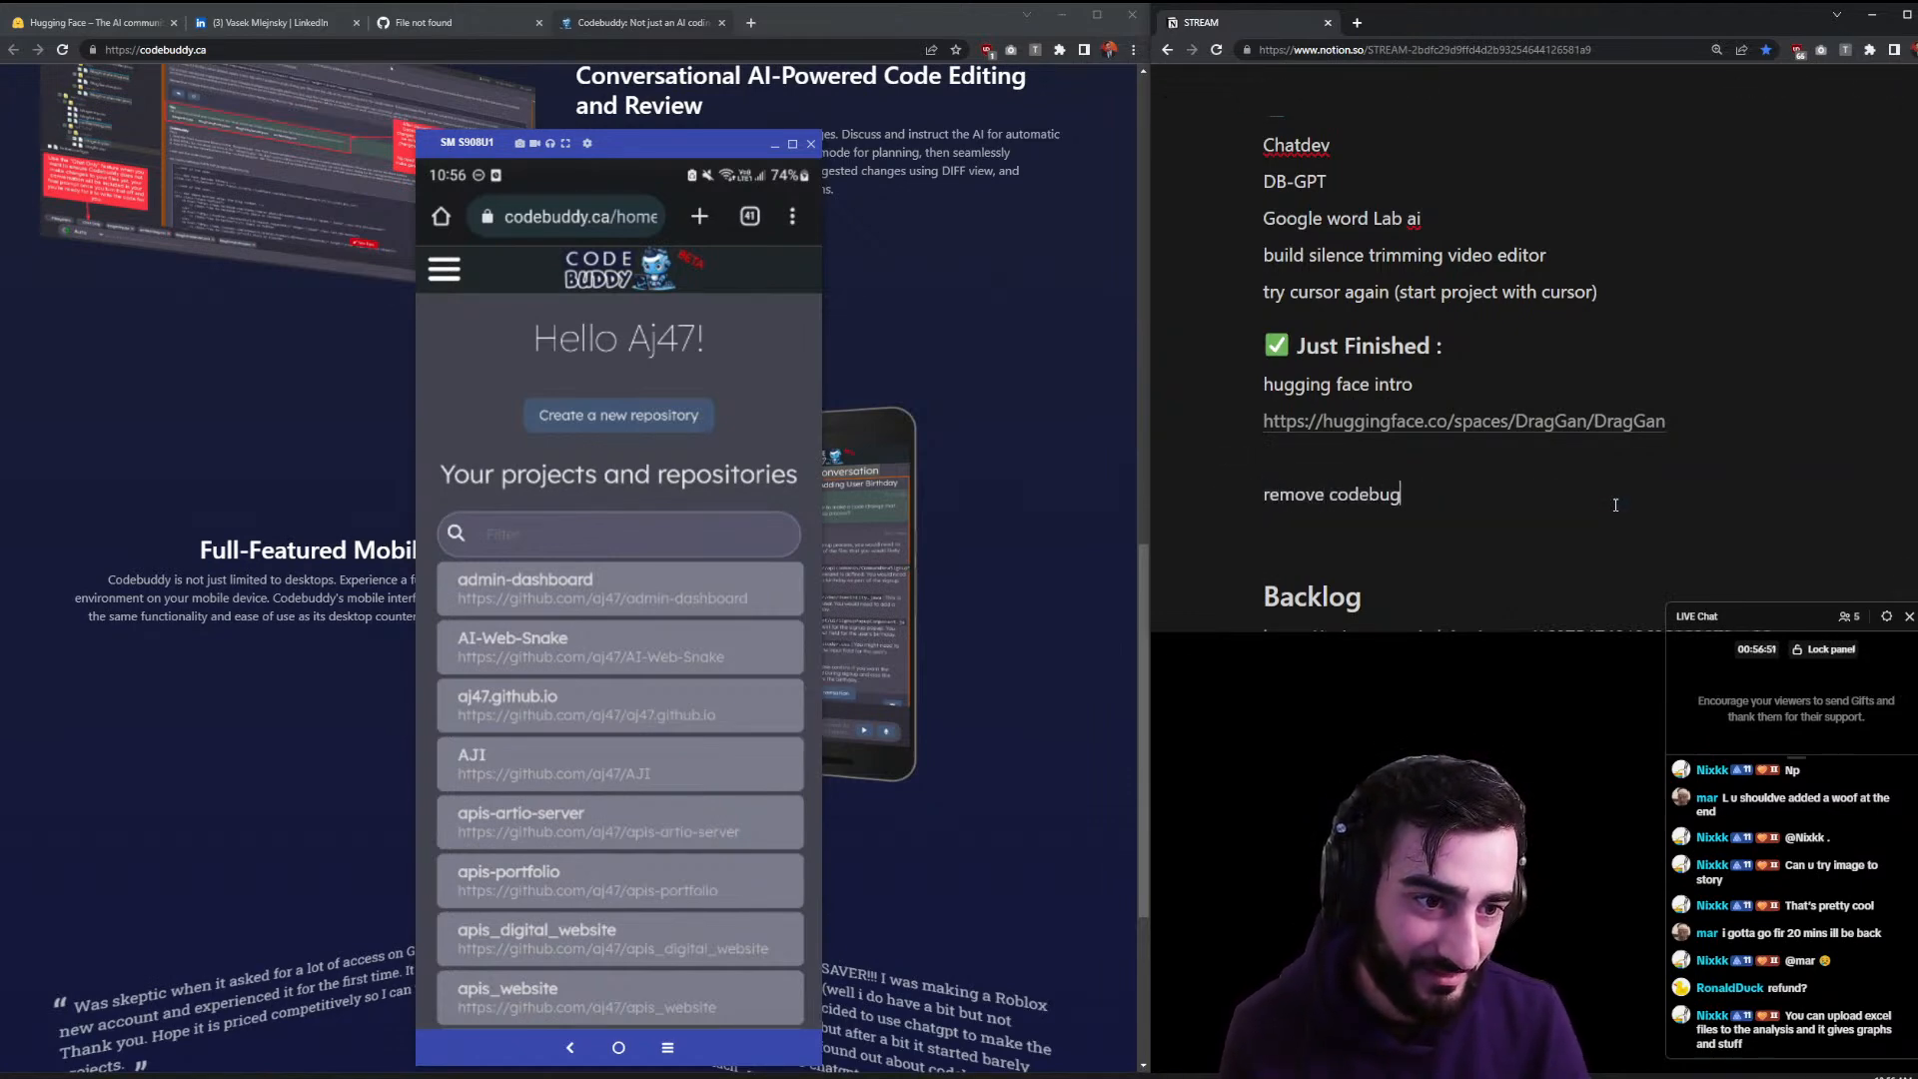
pyautogui.press('BackSpace')
pyautogui.press('BackSpace')
pyautogui.write('cess')
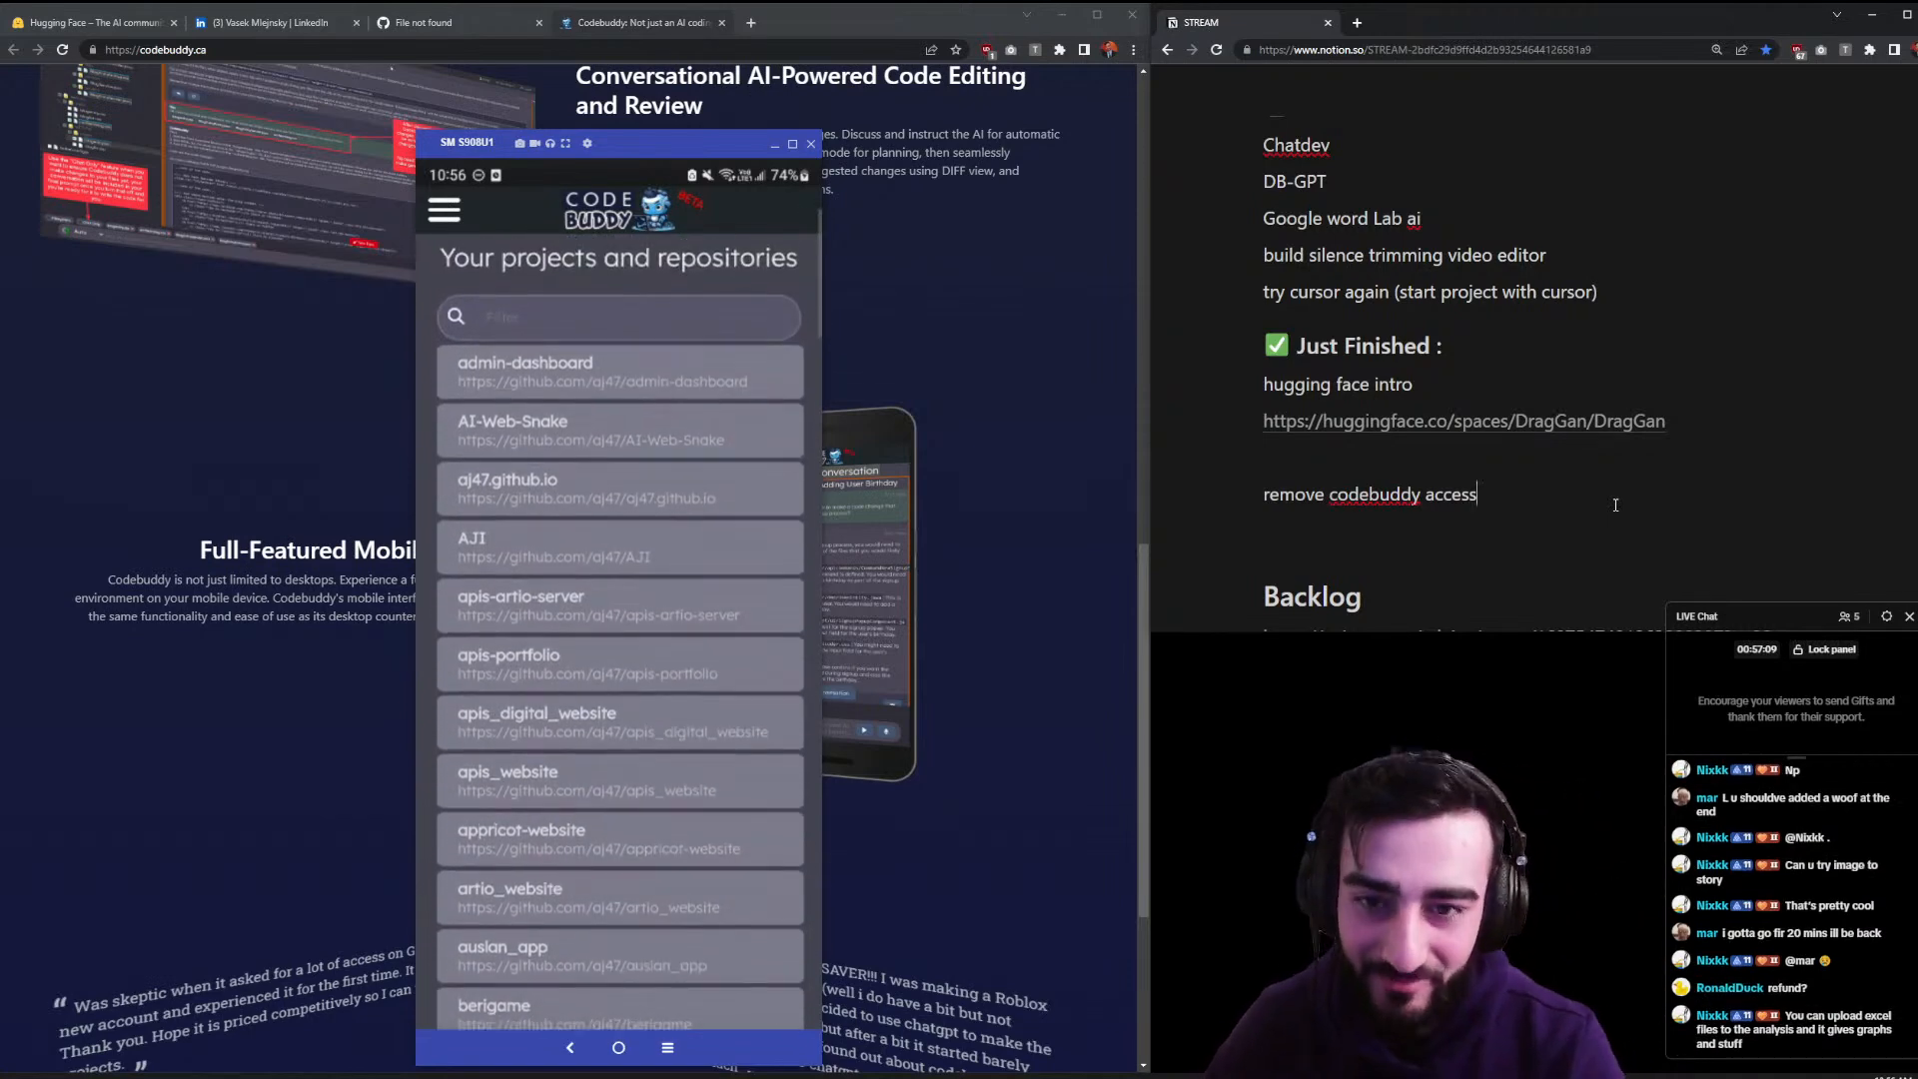
pyautogui.moveTo(692, 142); pyautogui.dragTo(1445, 119)
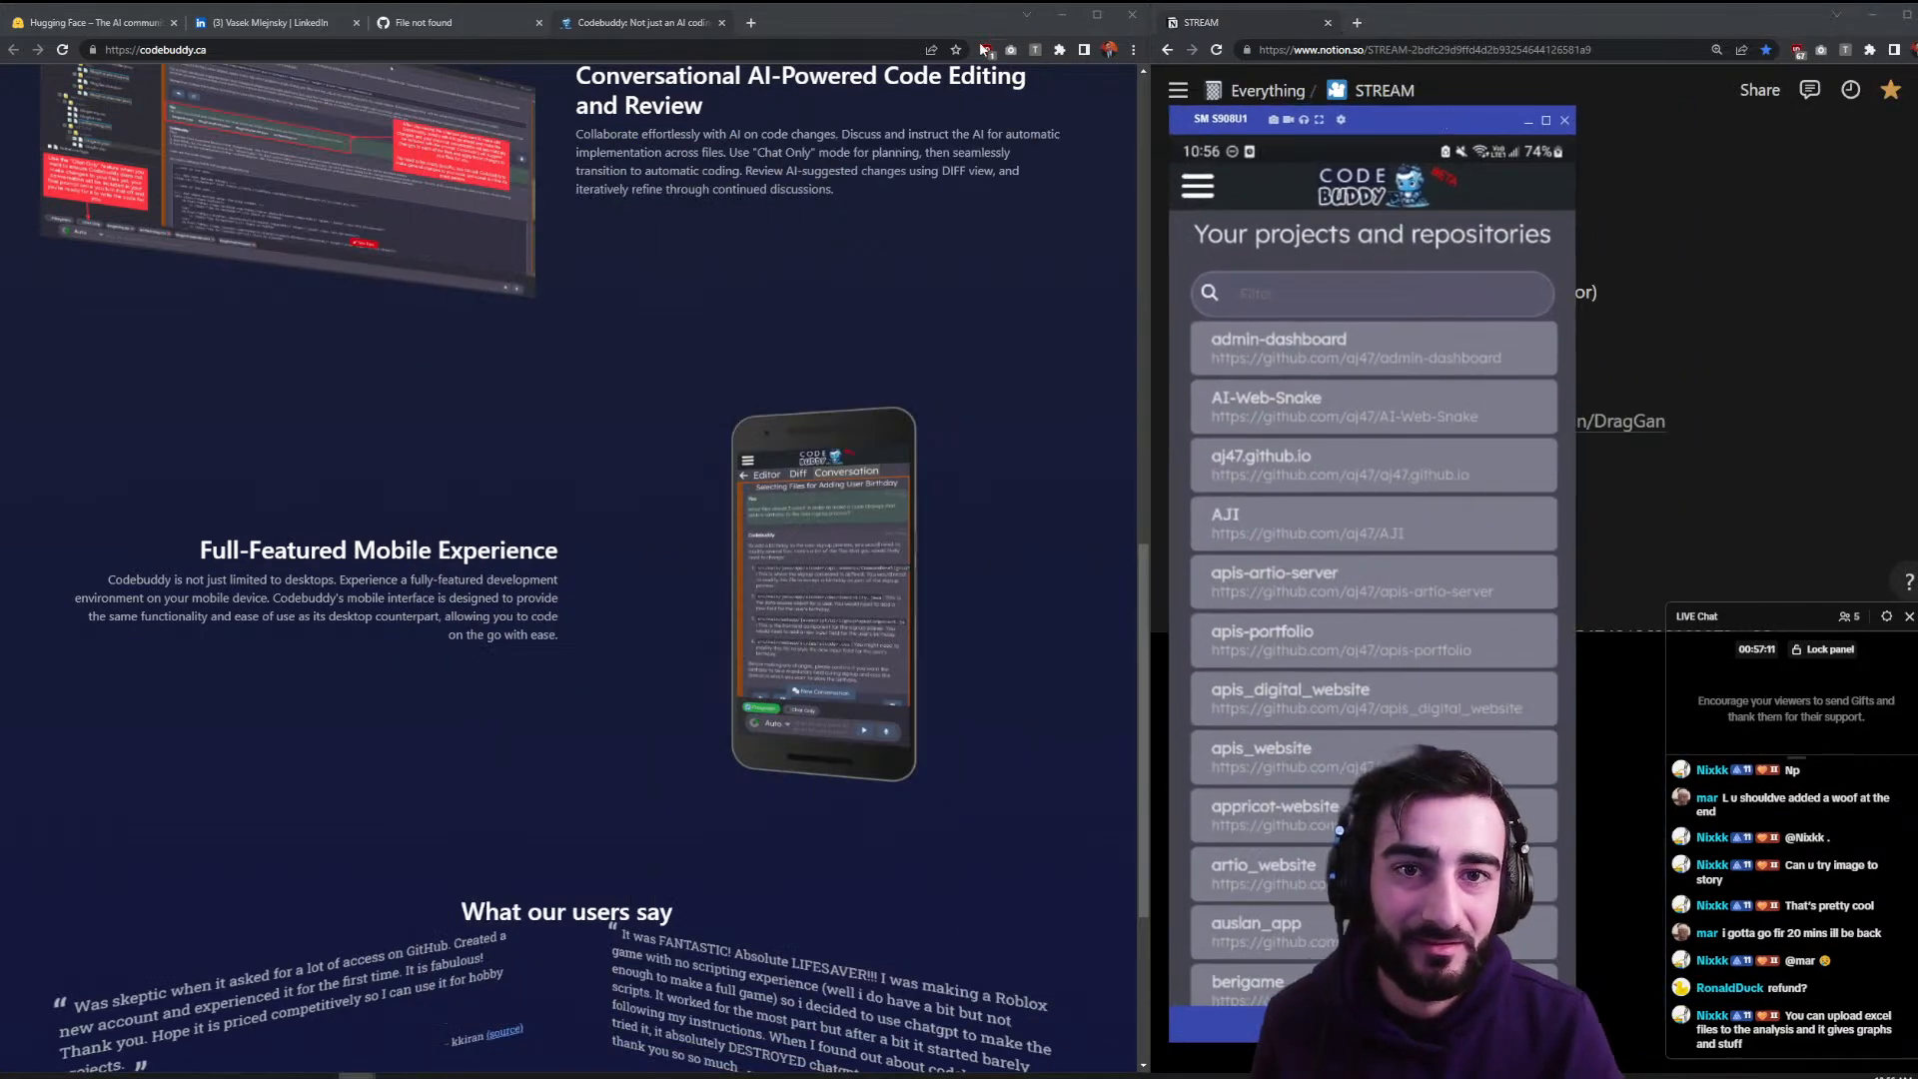
# - Load the private berigame GitHub repository in a new tab from the 'aj' address-bar suggestion
pyautogui.click(750, 24)
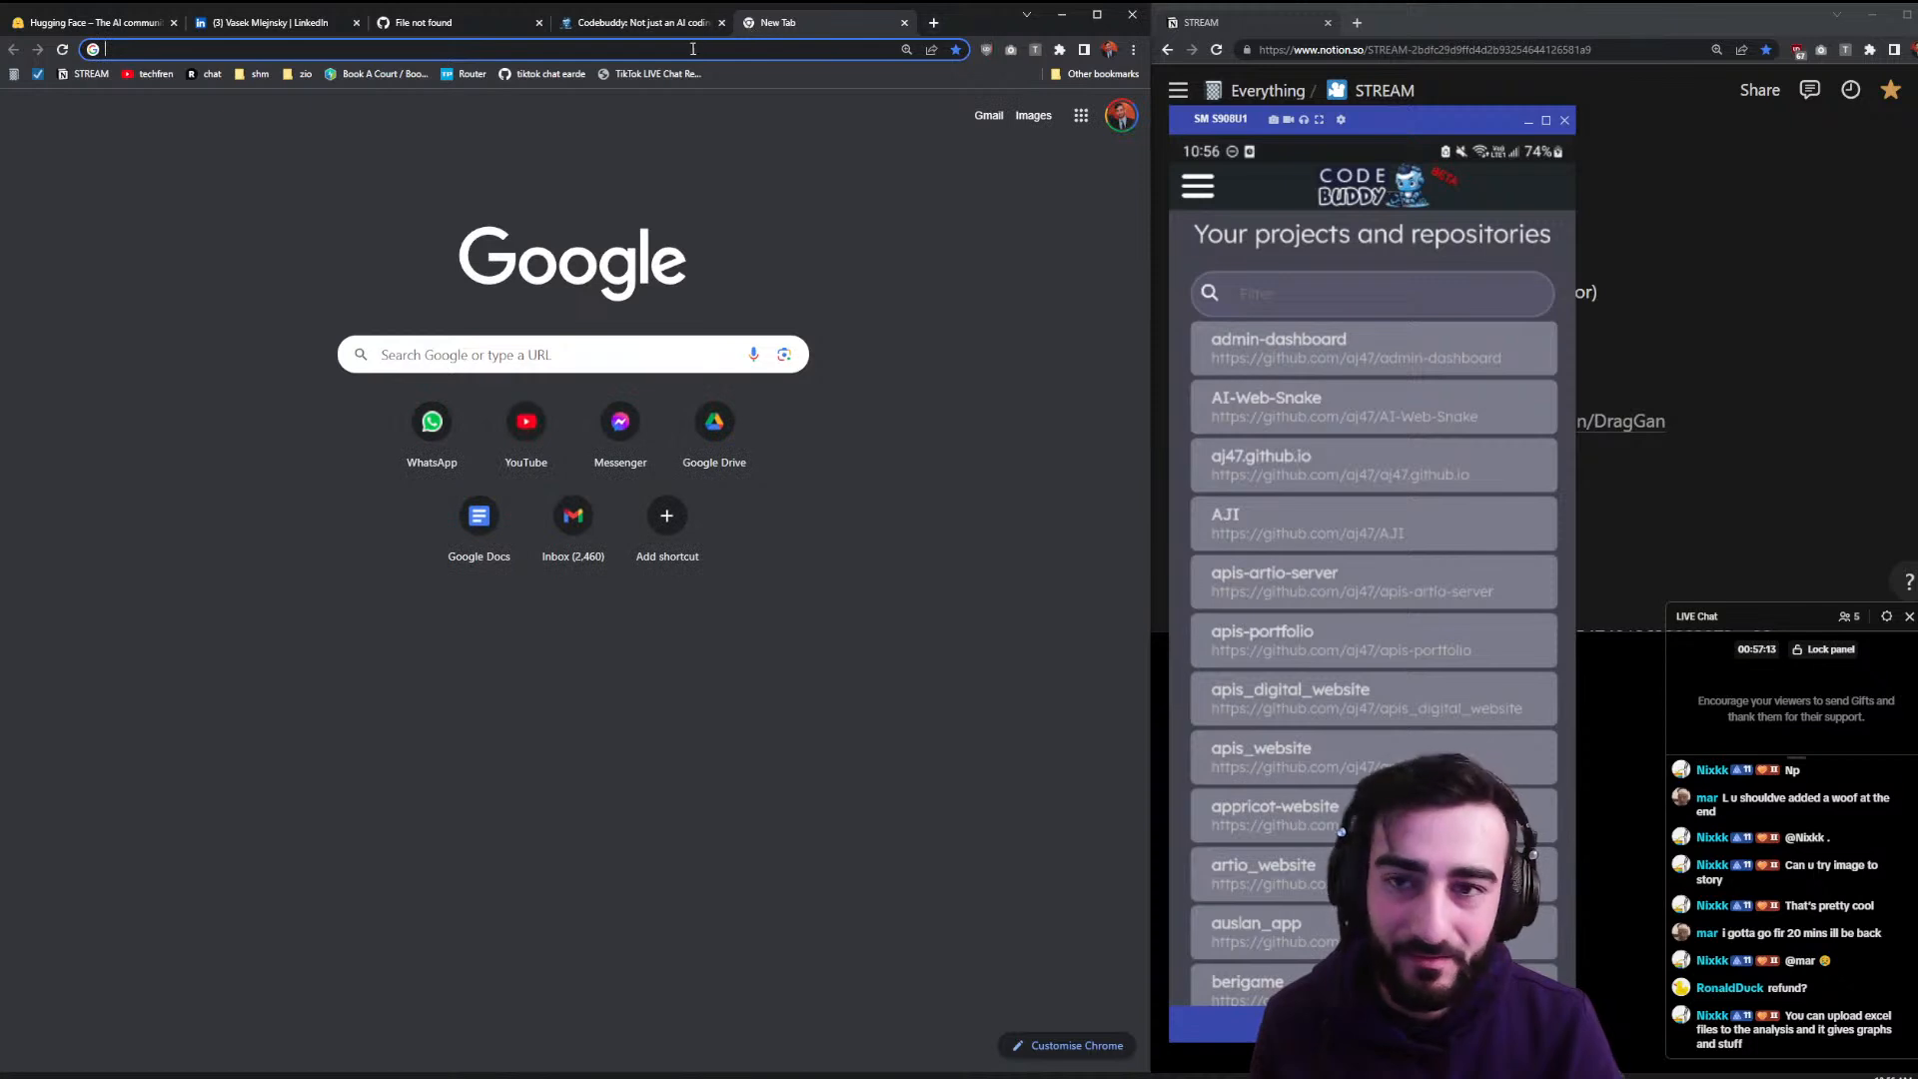
pyautogui.write('aj')
pyautogui.press('Down')
pyautogui.press('Down')
pyautogui.press('Down')
pyautogui.press('Down')
pyautogui.press('Down')
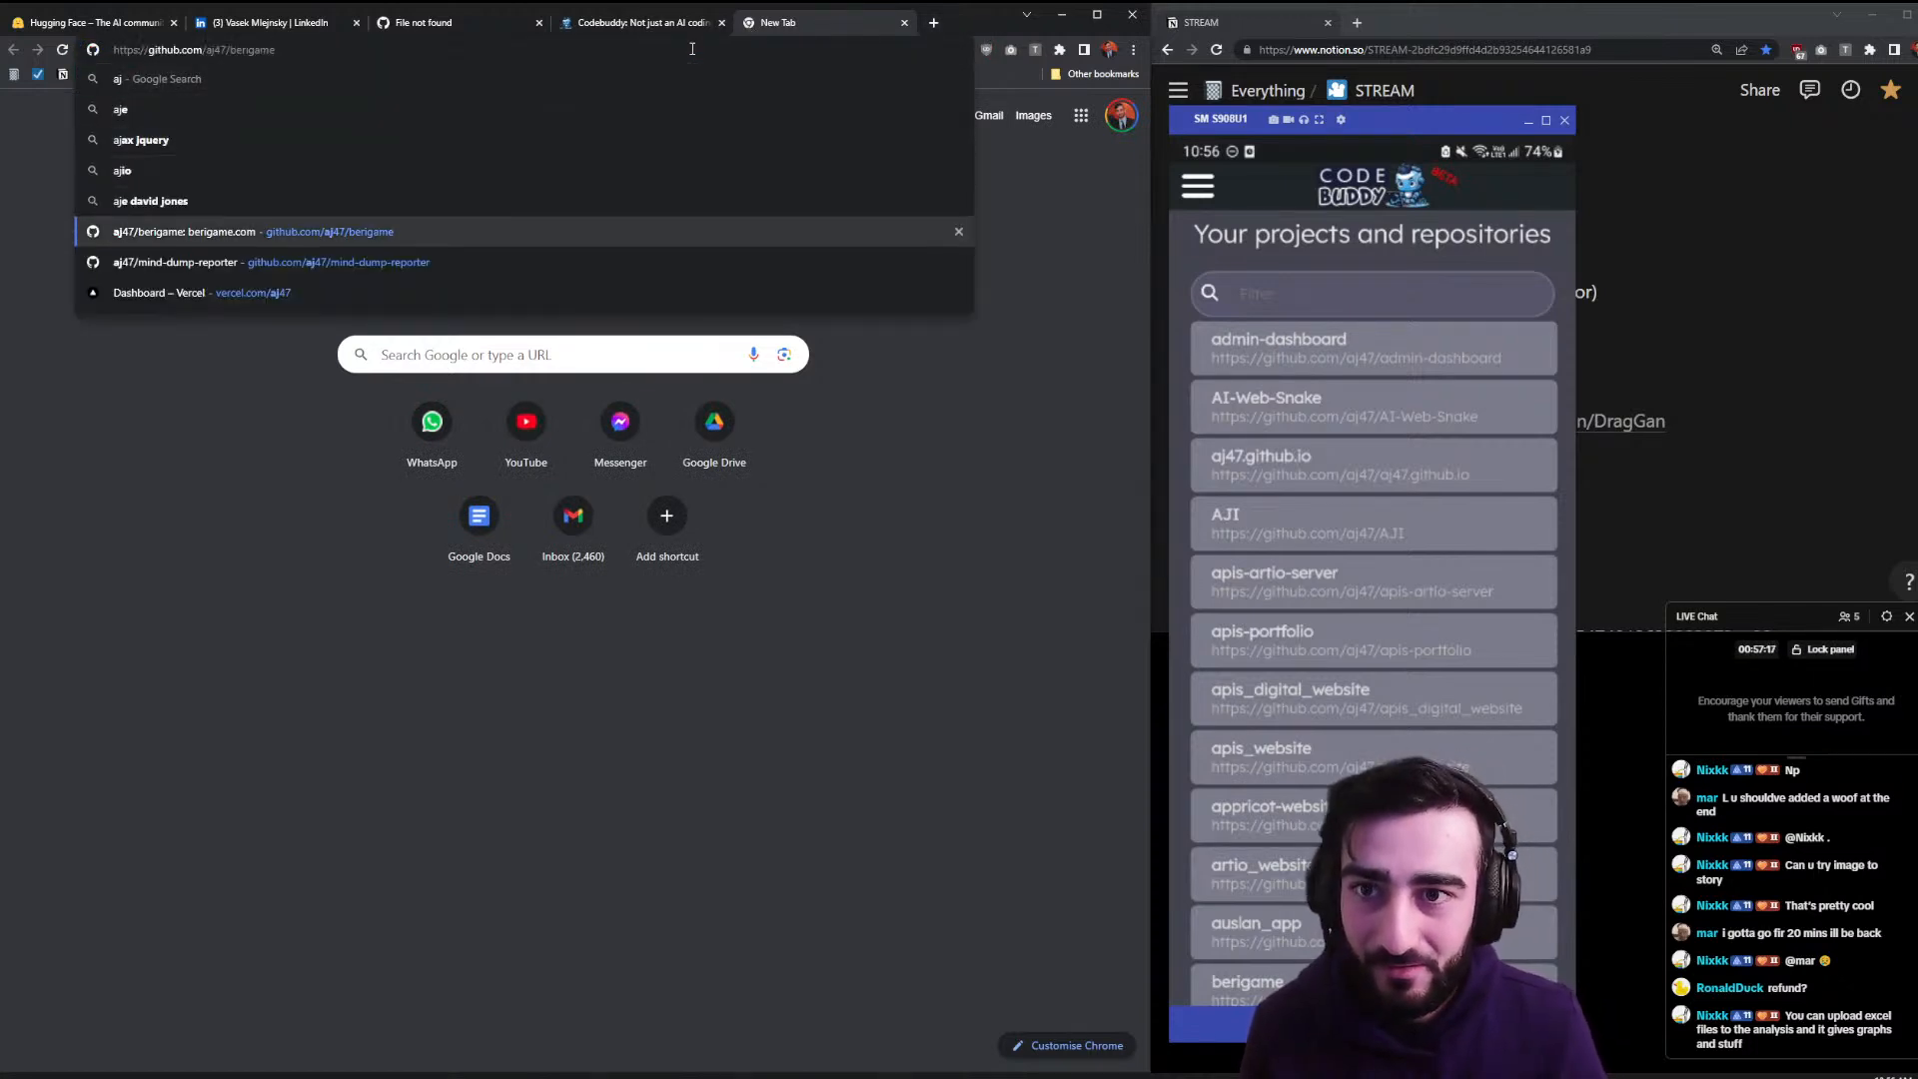
pyautogui.press('Return')
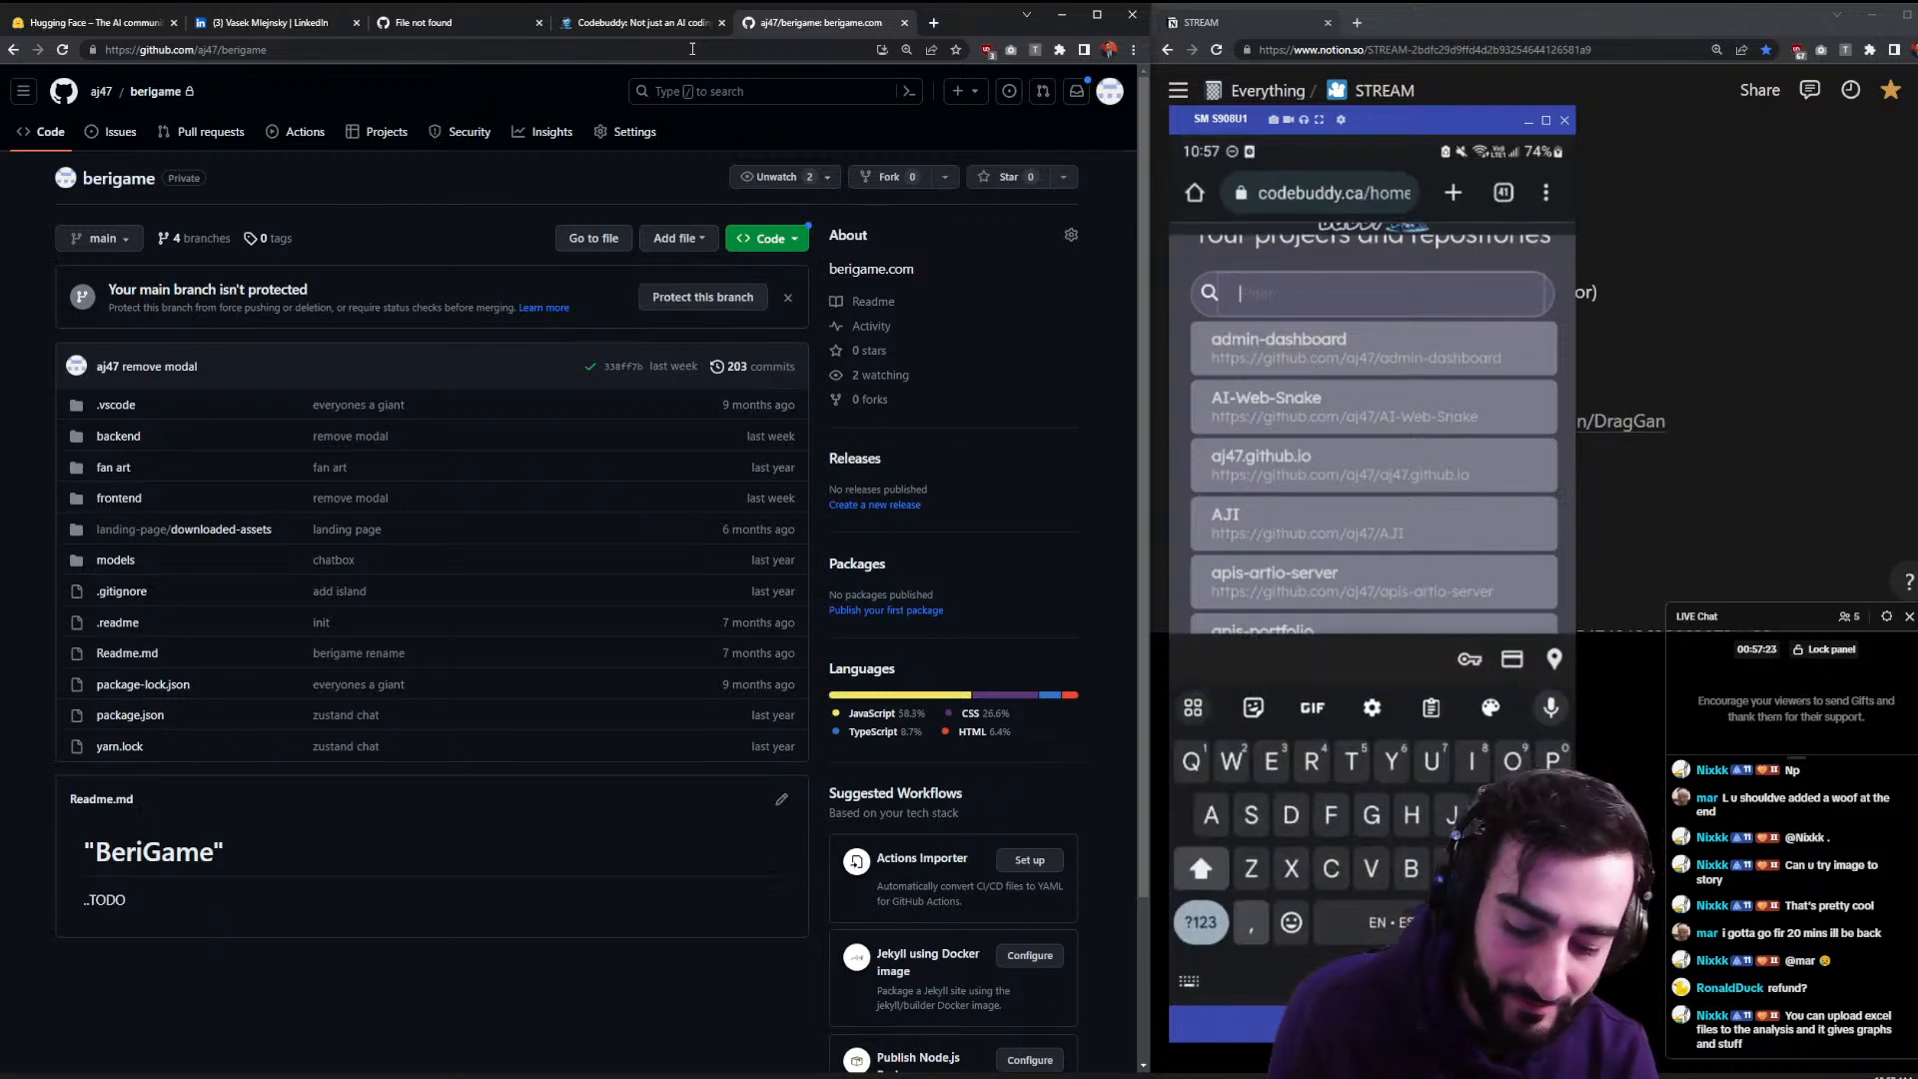
pyautogui.write('Berig')
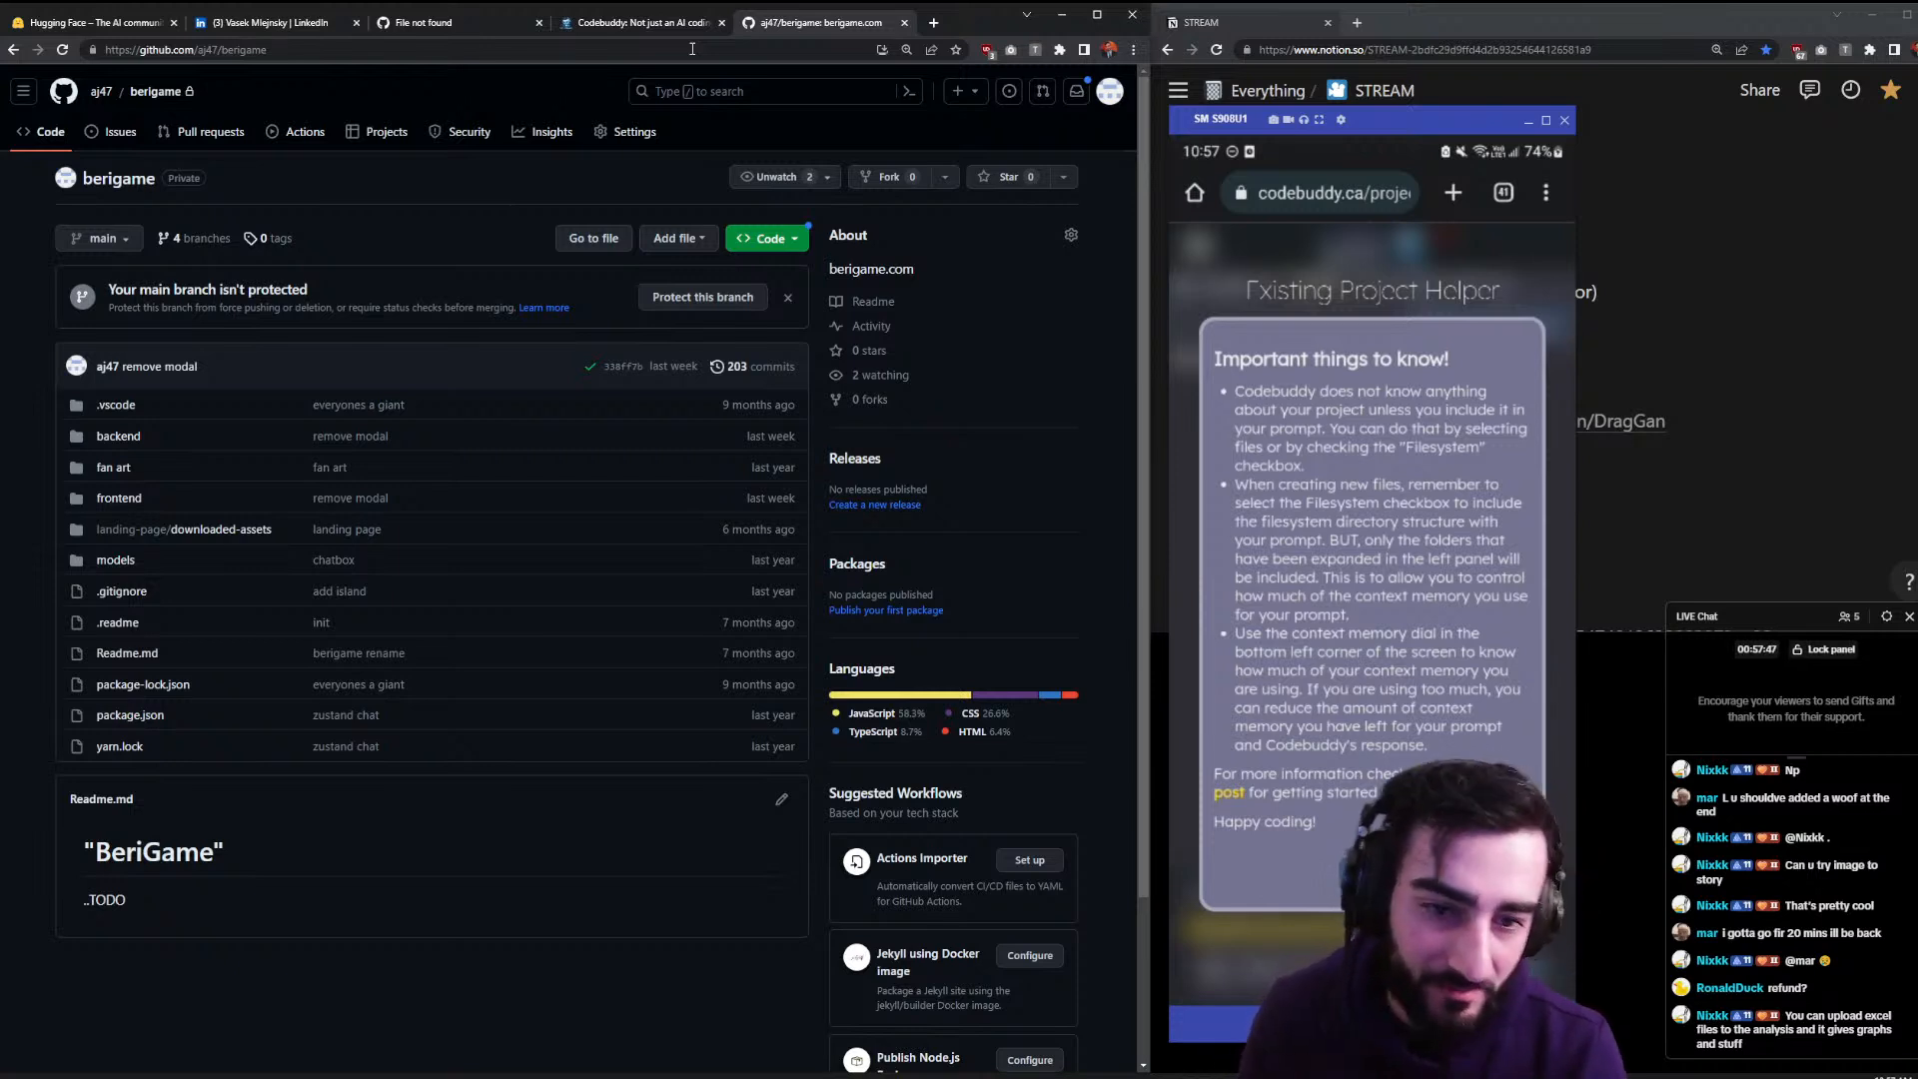
# - Move the phone mirror, now showing berigame's Existing Project Helper notes, over the GitHub page
pyautogui.moveTo(1382, 137); pyautogui.dragTo(620, 96)
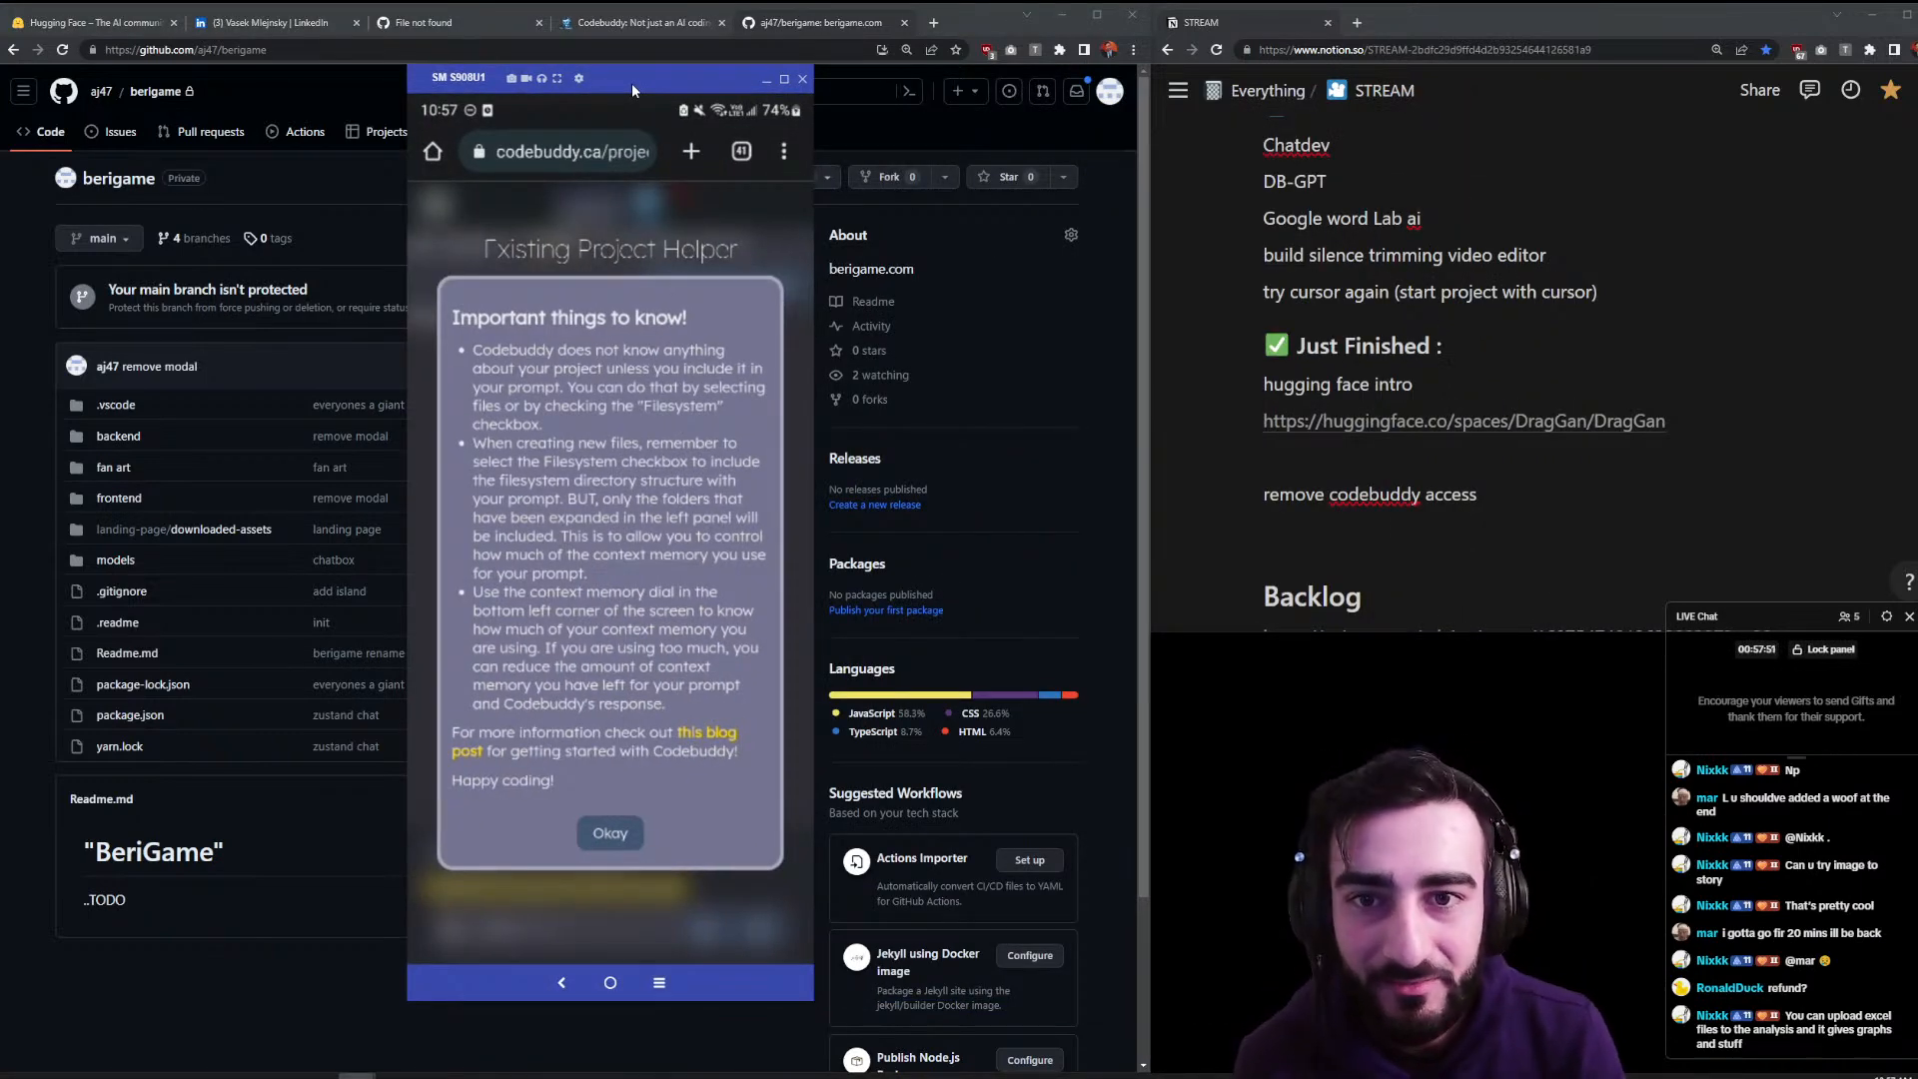
# - Set Vysor's Image Quality bitrate to 4Mbit, dismiss the Pro upgrade notice, and close settings
pyautogui.click(579, 79)
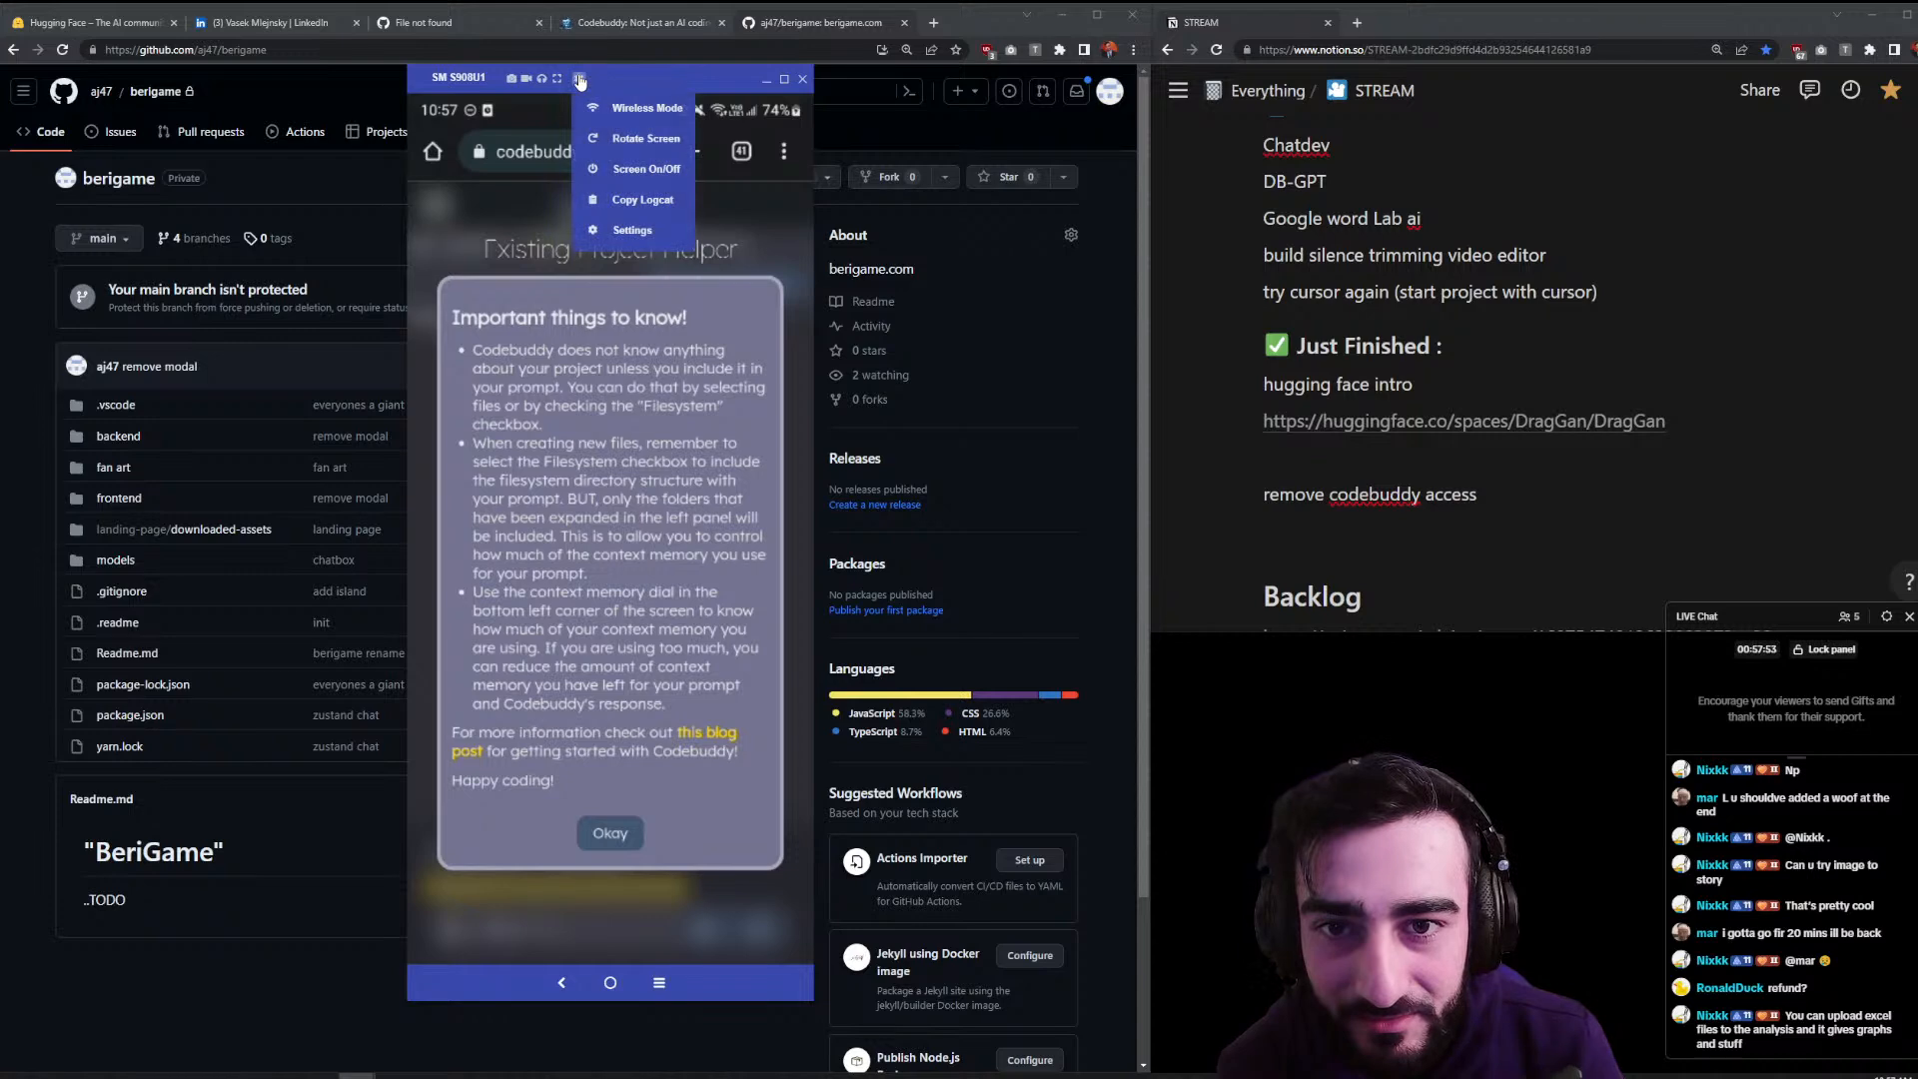
pyautogui.click(620, 230)
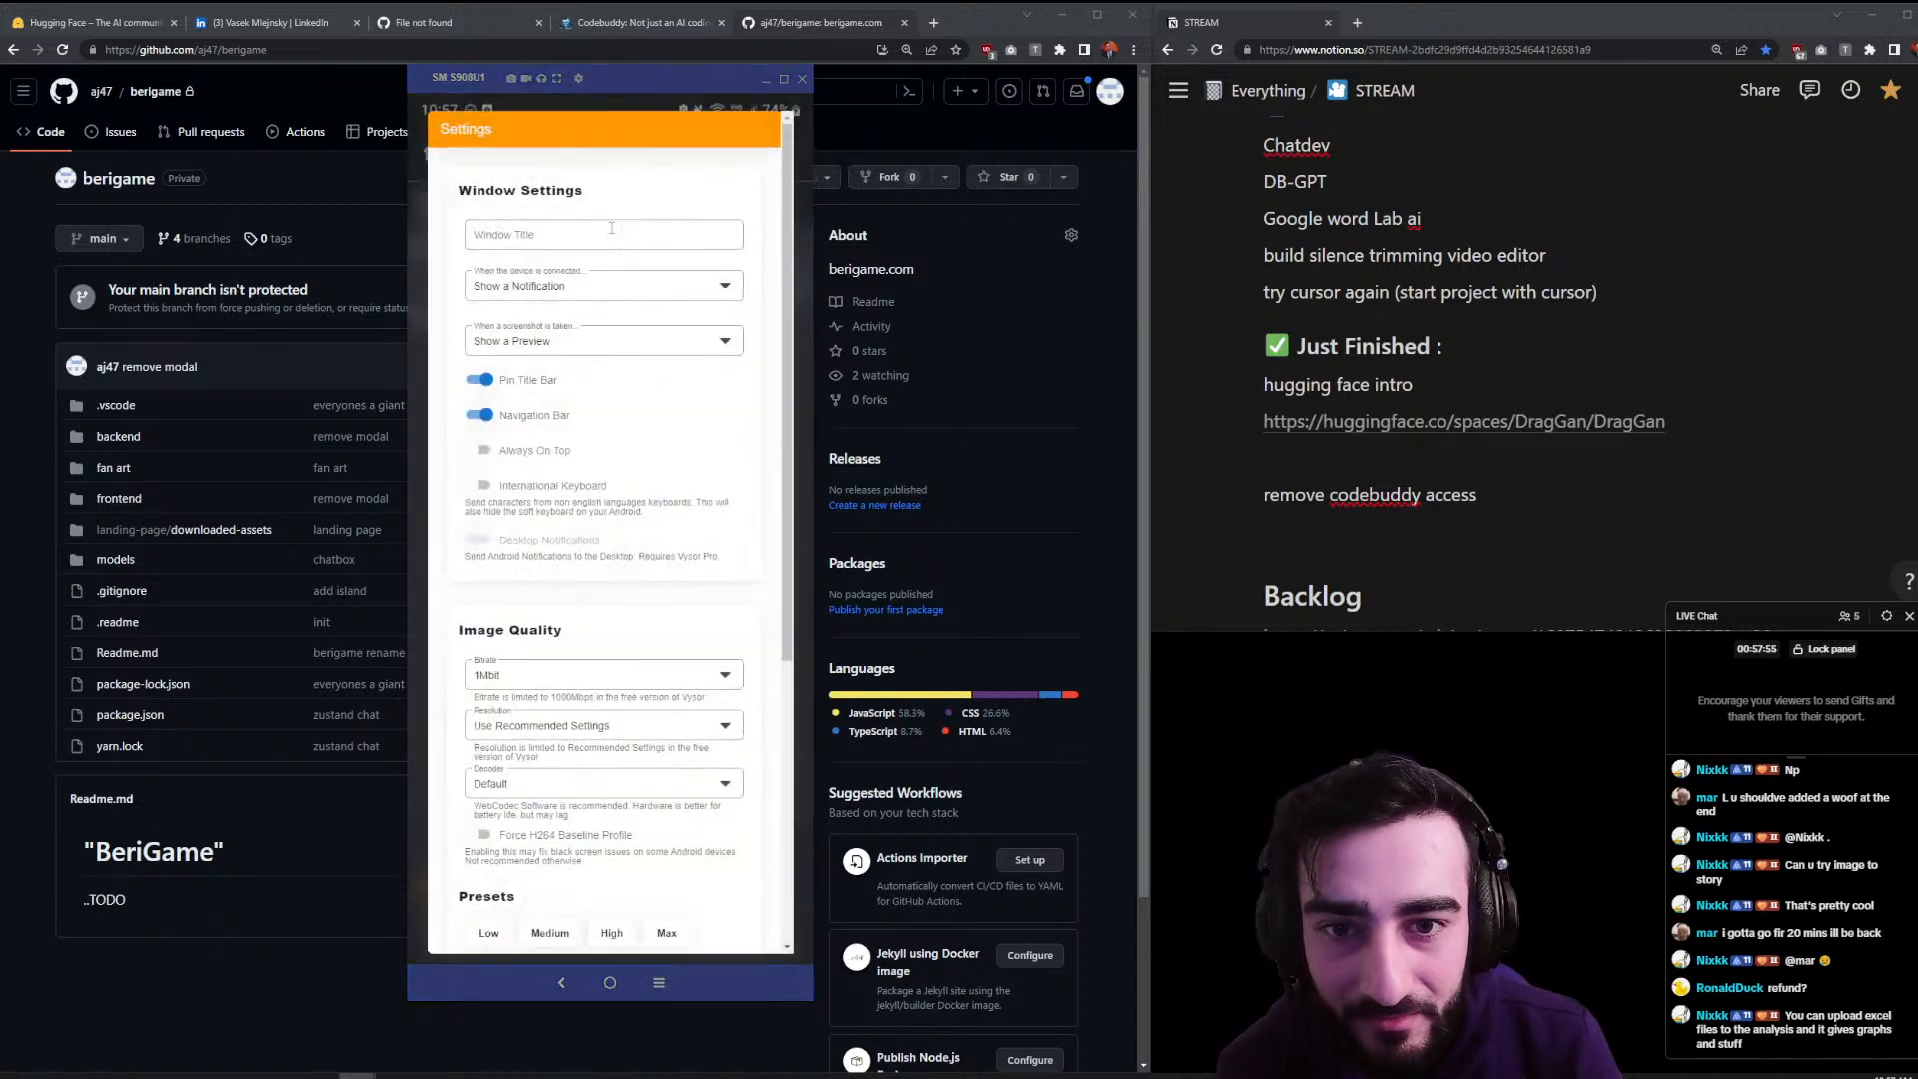
pyautogui.scroll(-5, 612, 440)
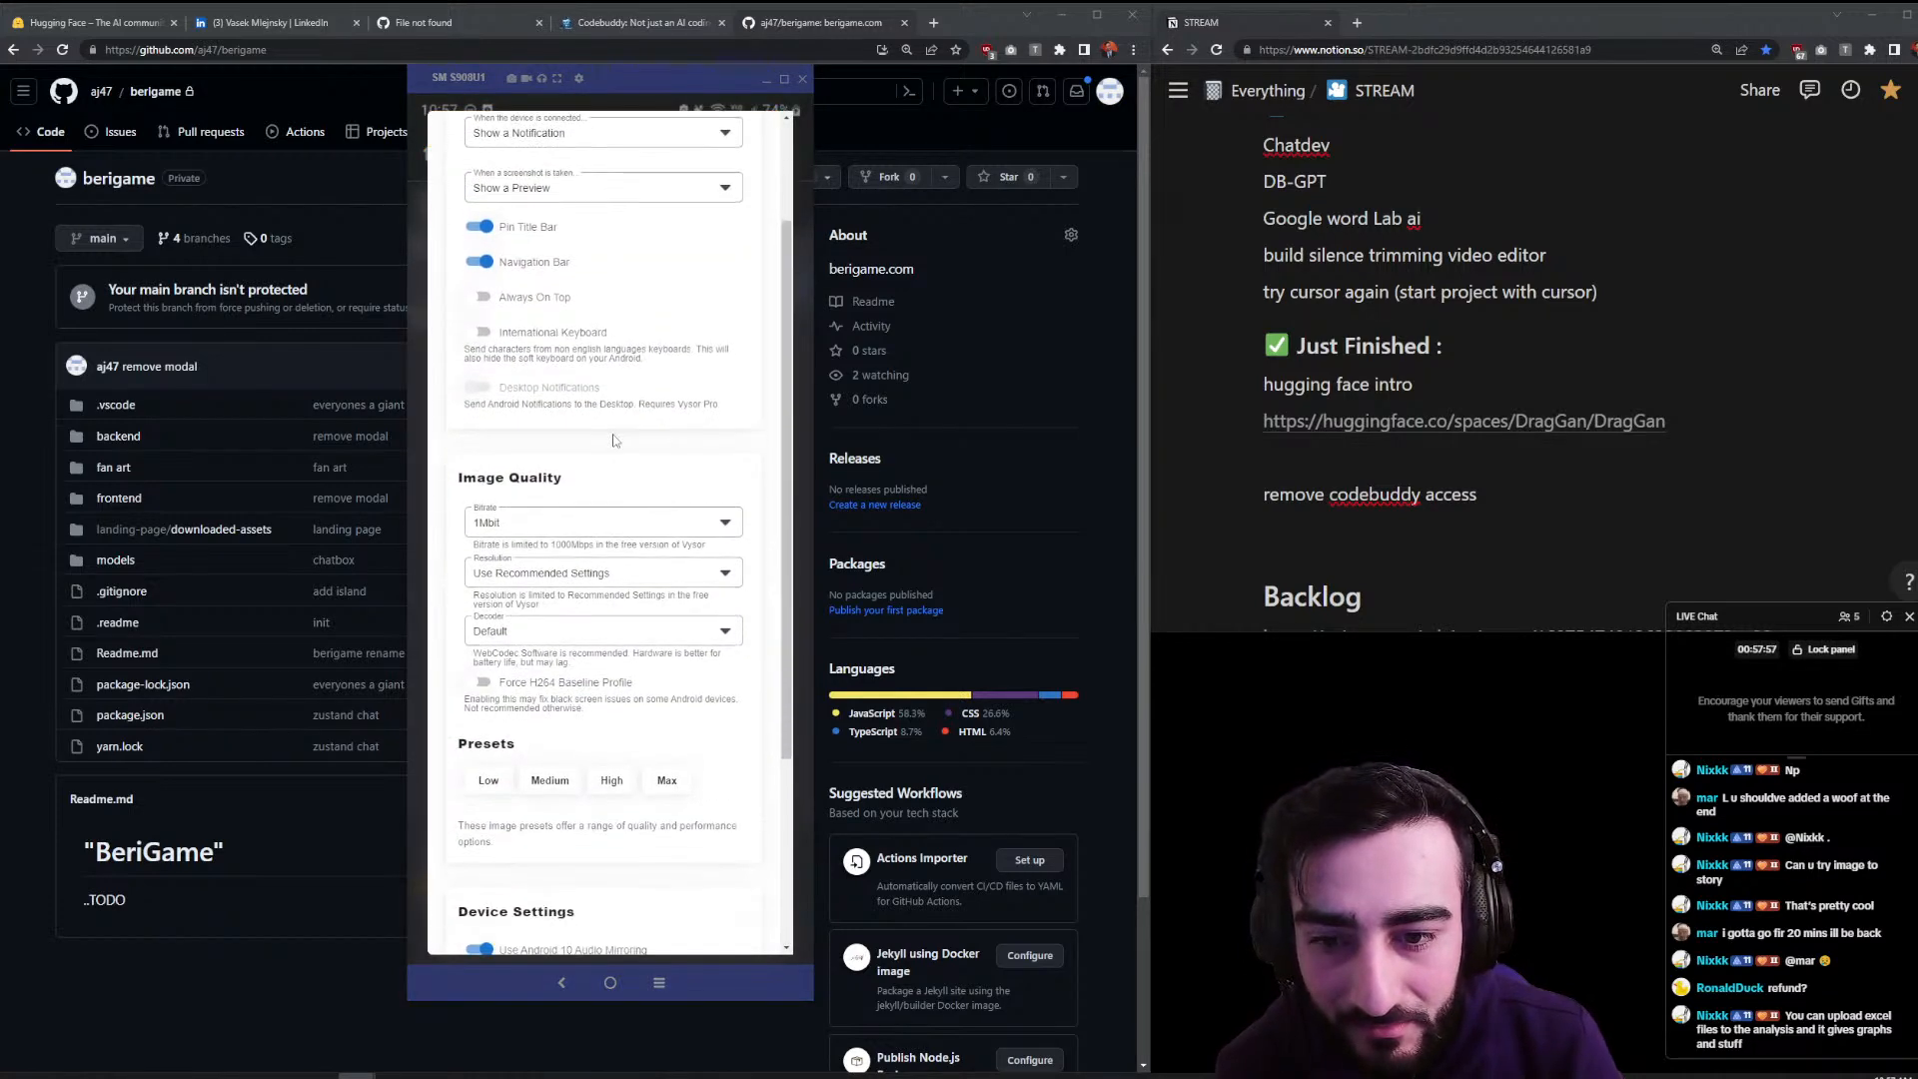
pyautogui.click(627, 456)
pyautogui.scroll(-2, 624, 530)
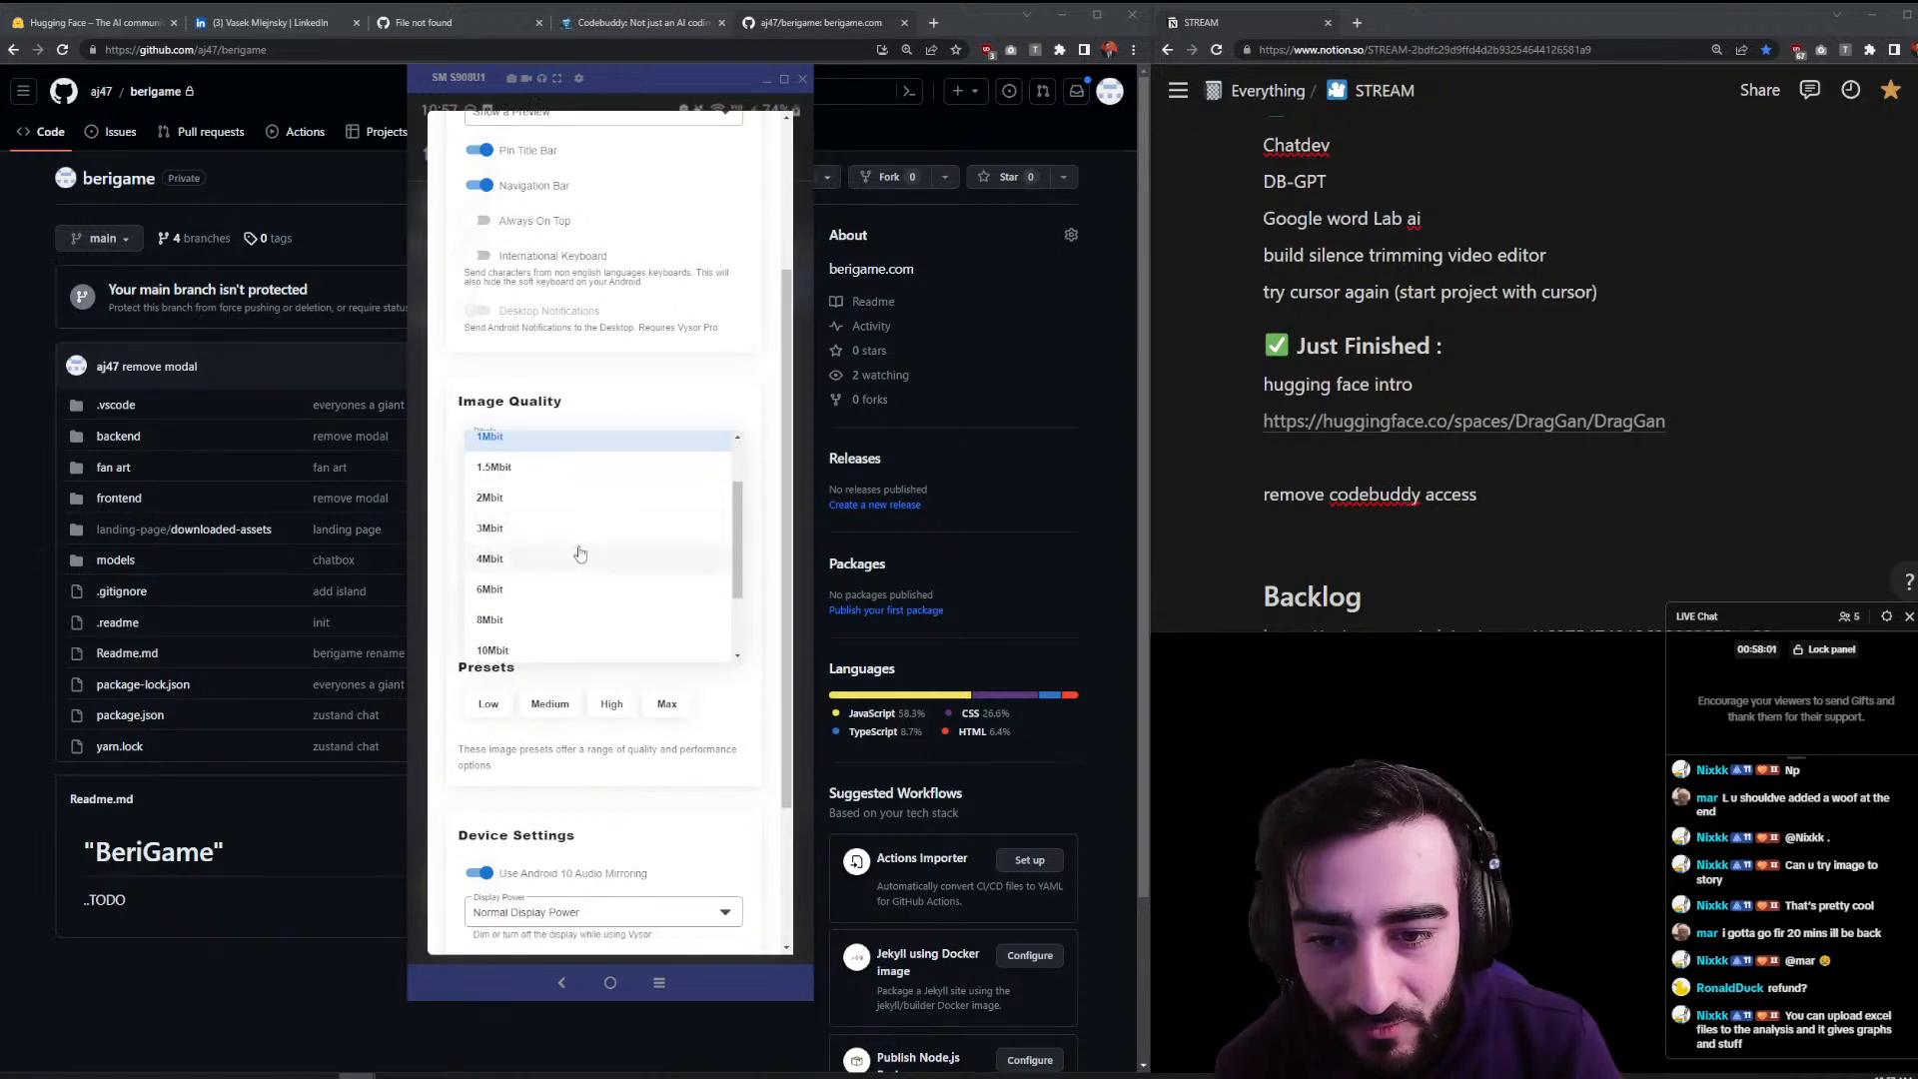
pyautogui.click(582, 555)
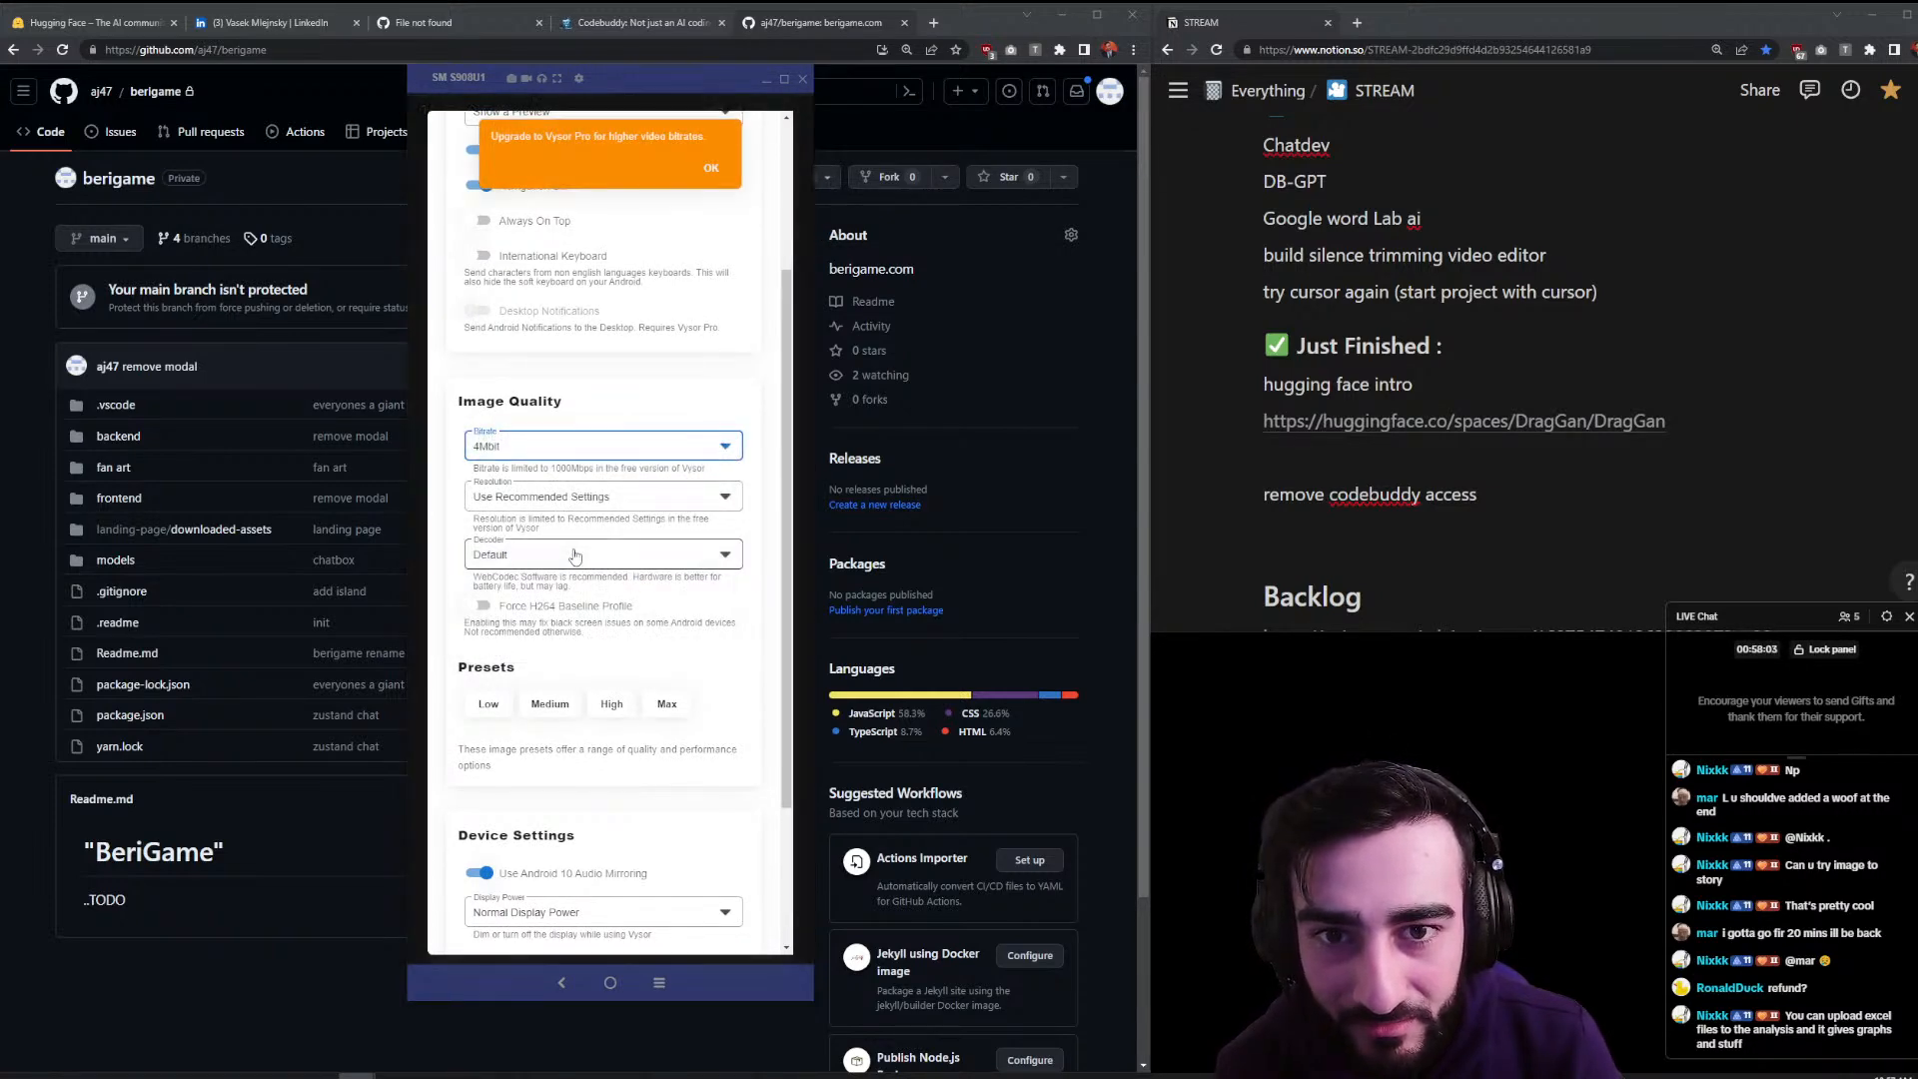
pyautogui.click(710, 170)
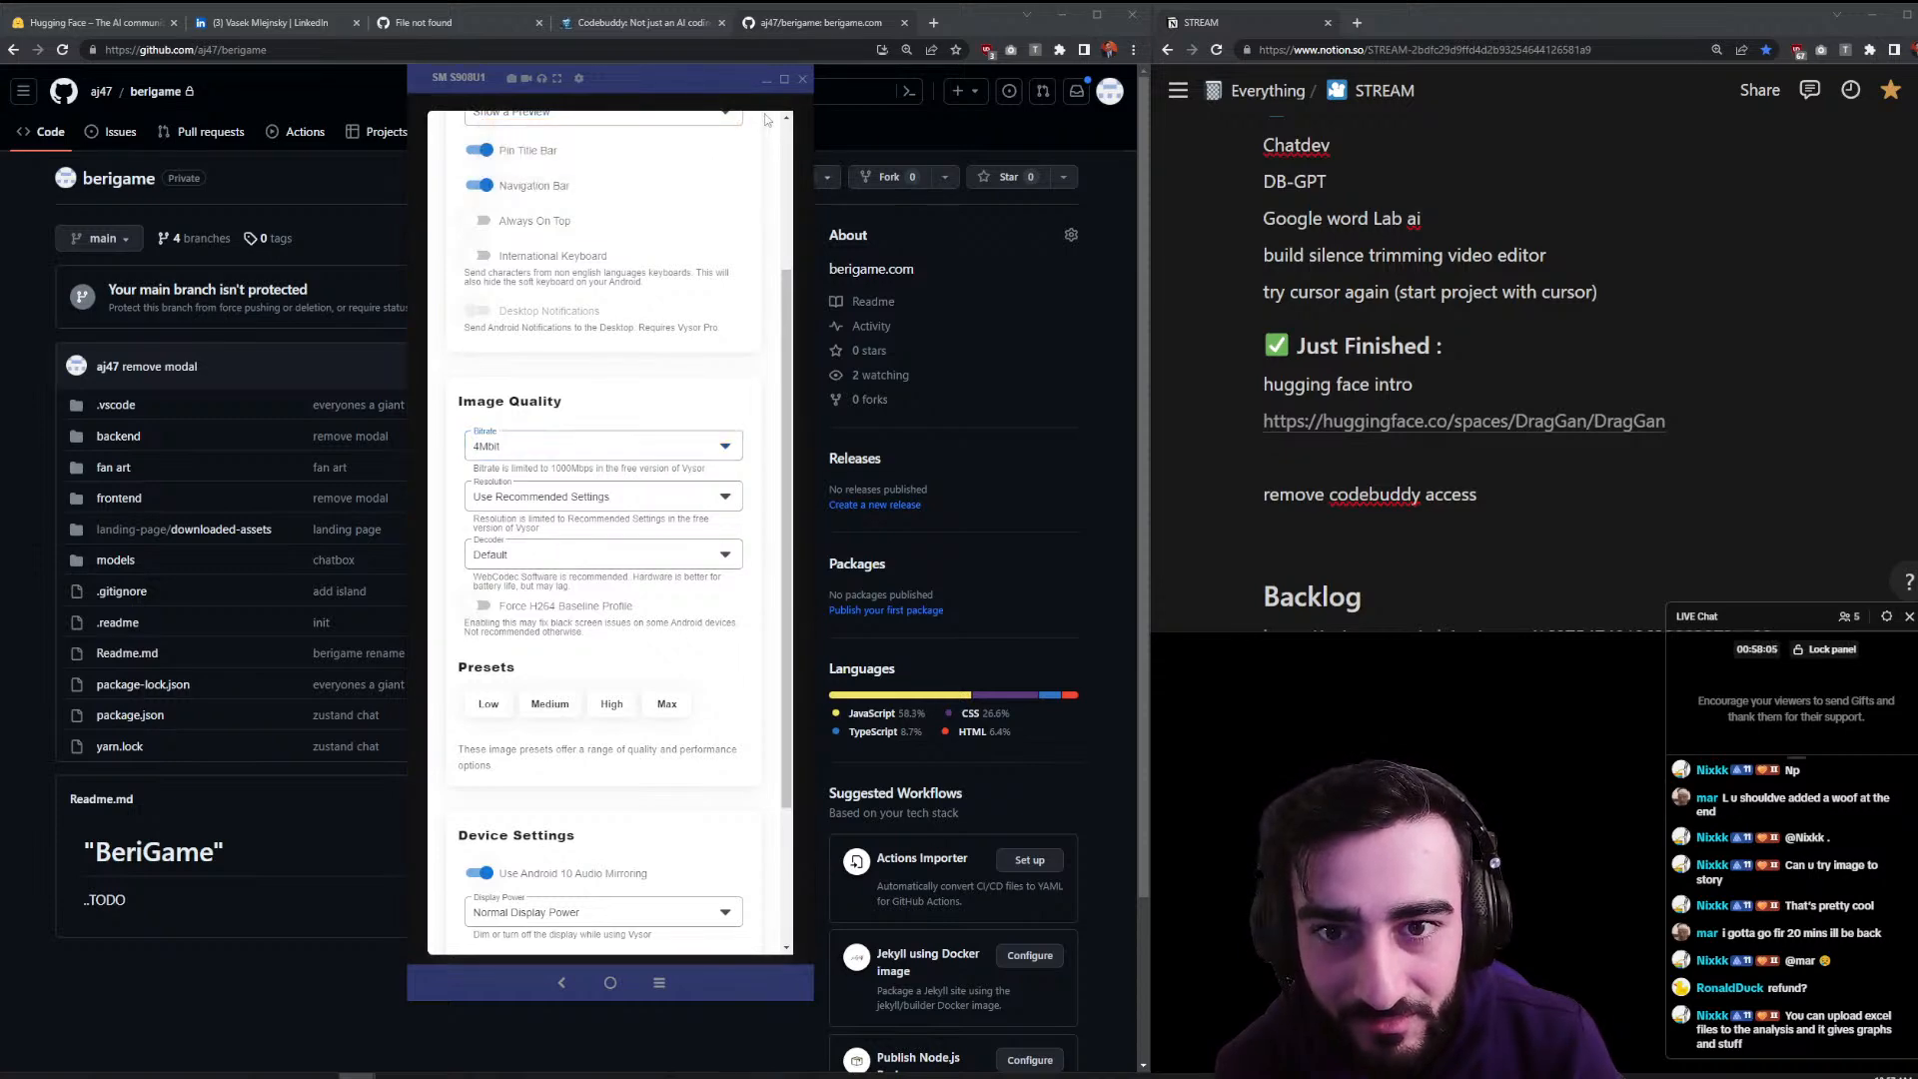
pyautogui.click(767, 102)
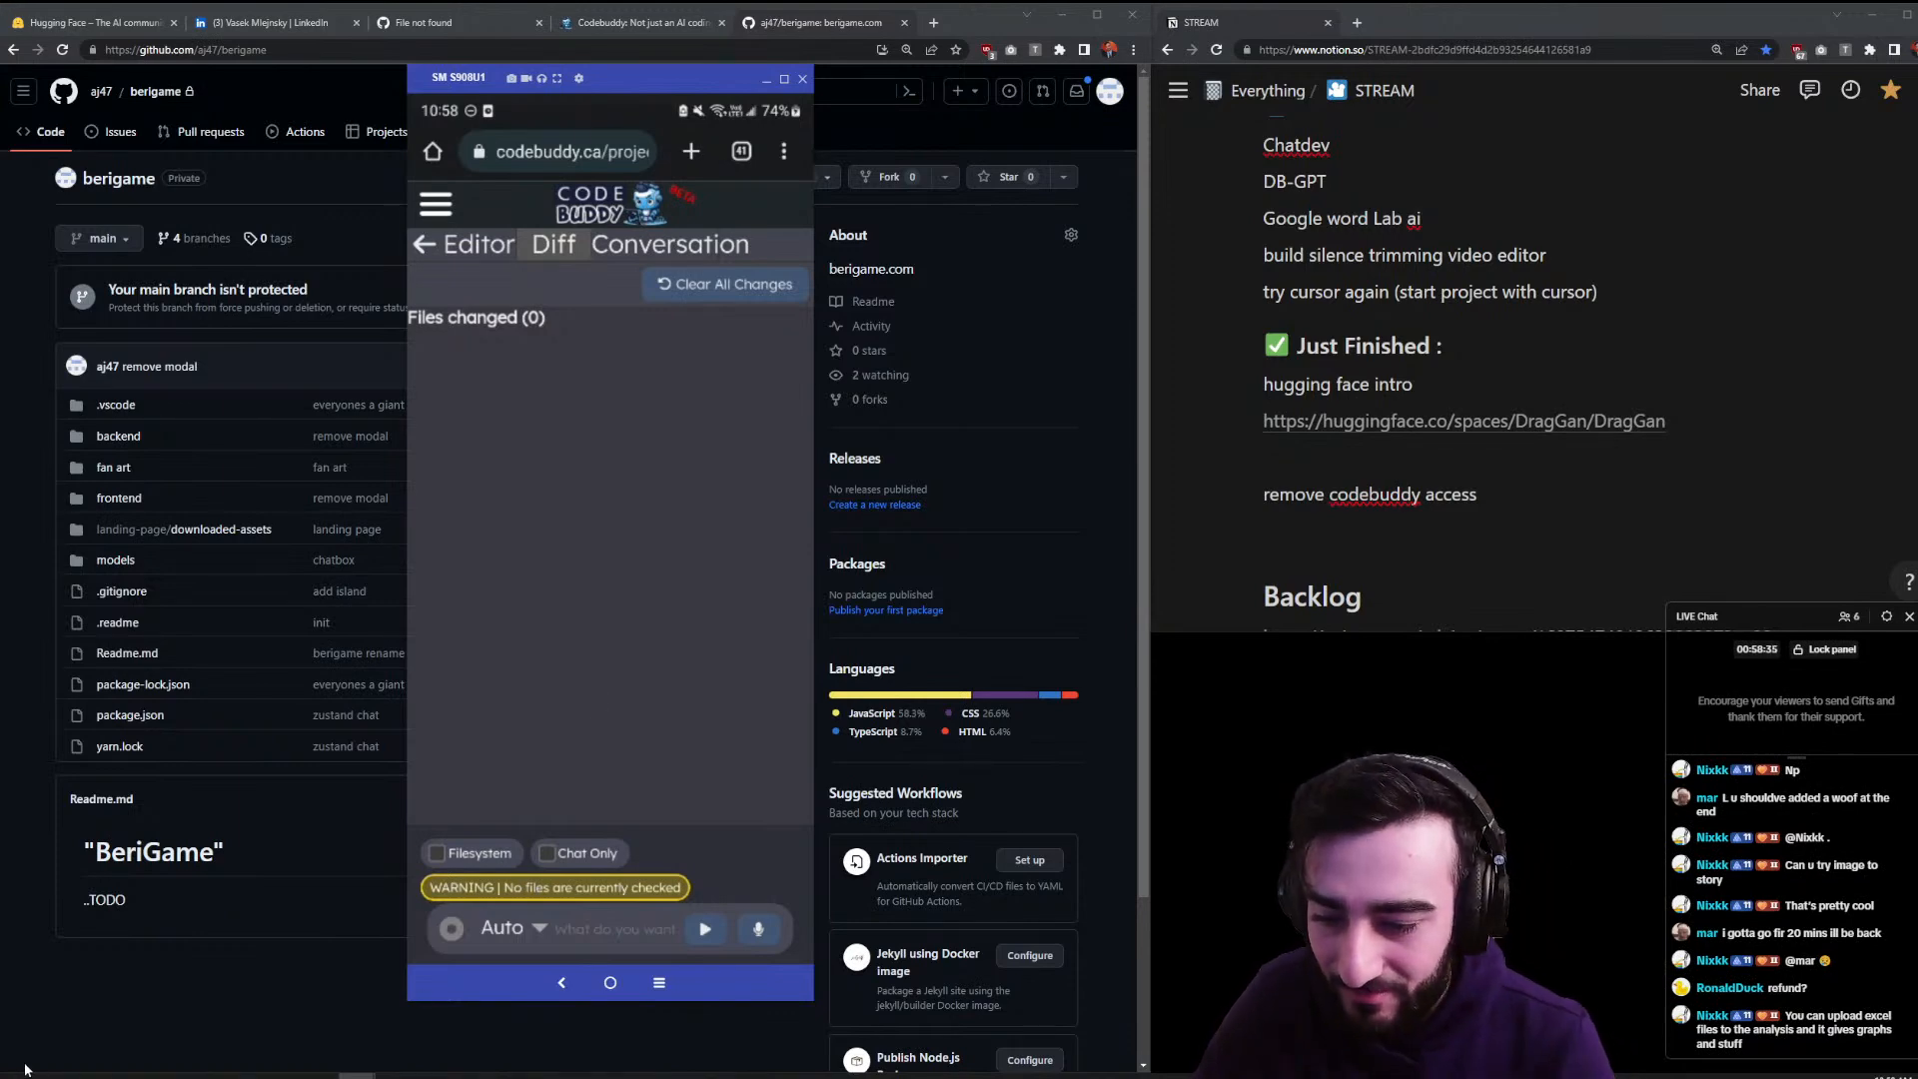
# - After confirming Codebuddy's Diff shows no changed files, bring the VS Code window forward
pyautogui.click(95, 1075)
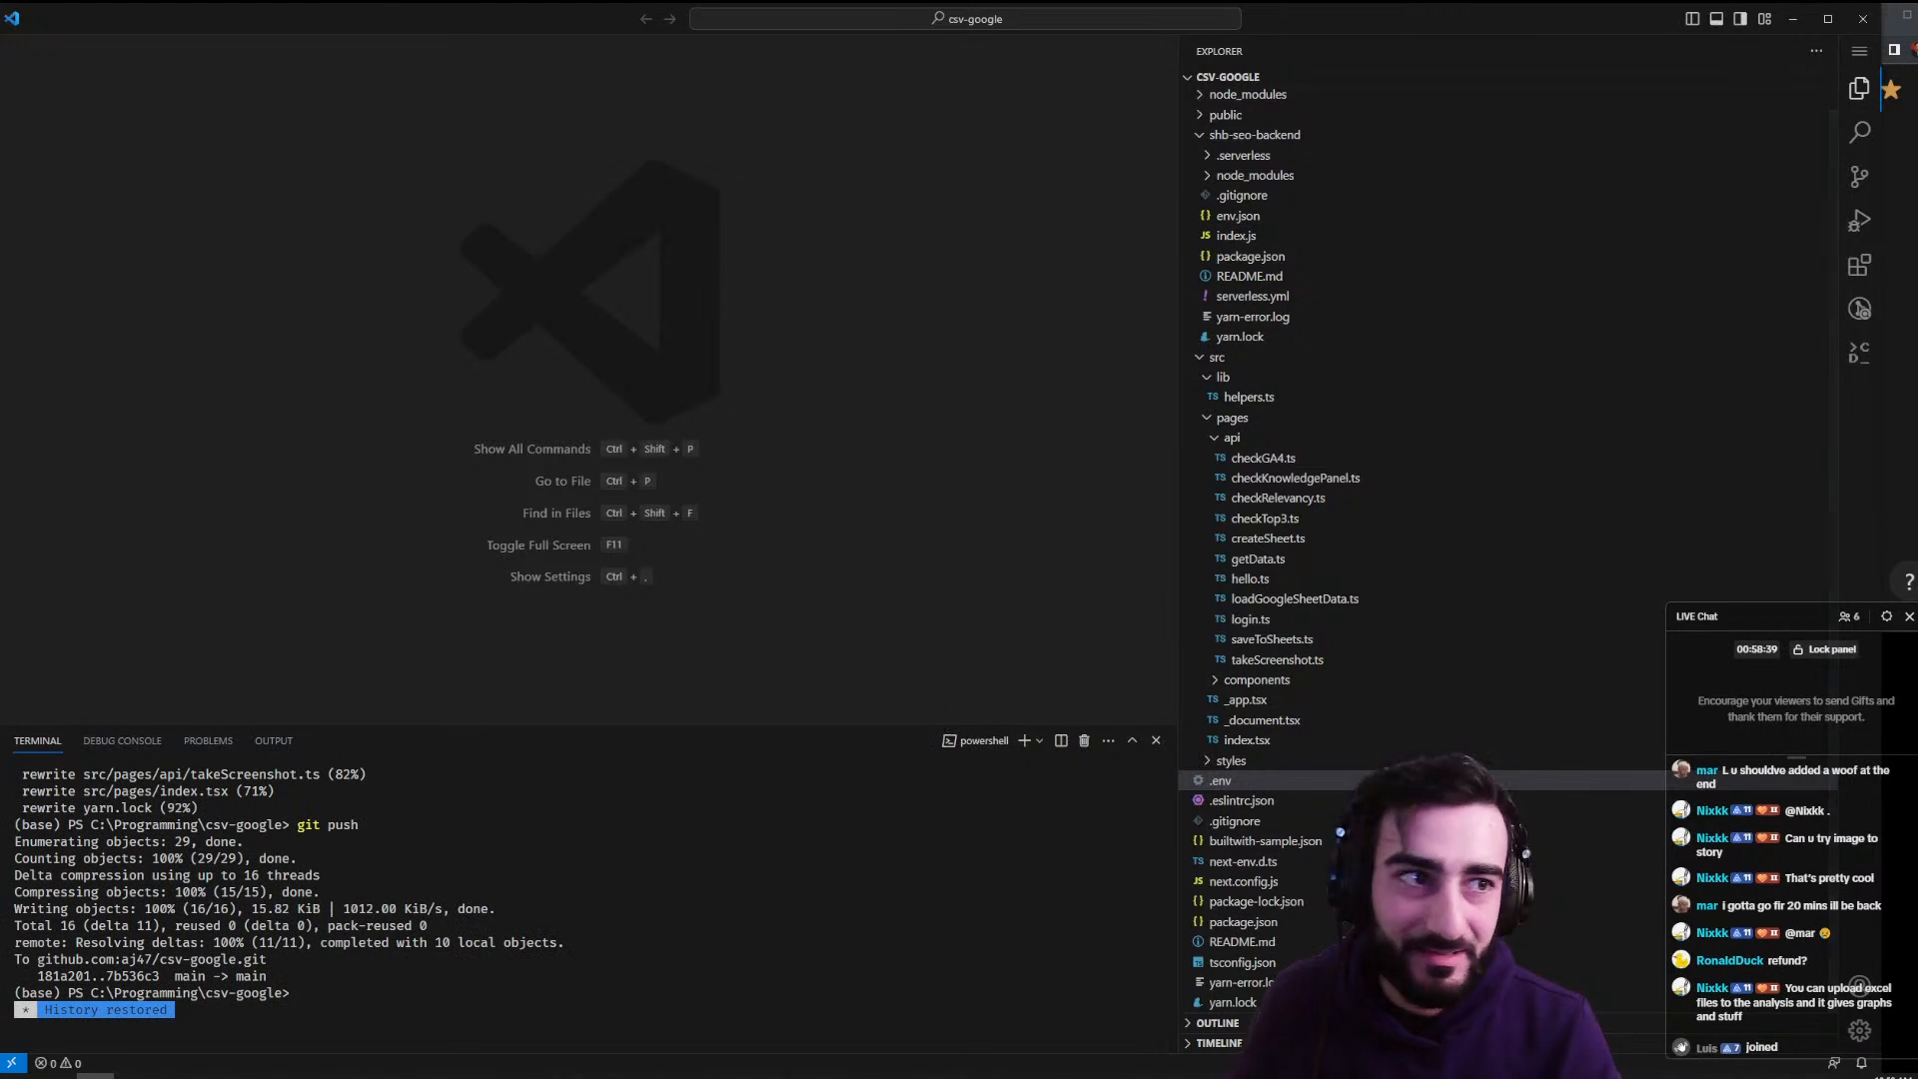
# - Reopen the berigame project from File > Open Recent in VS Code
pyautogui.click(1860, 52)
pyautogui.moveTo(1719, 51)
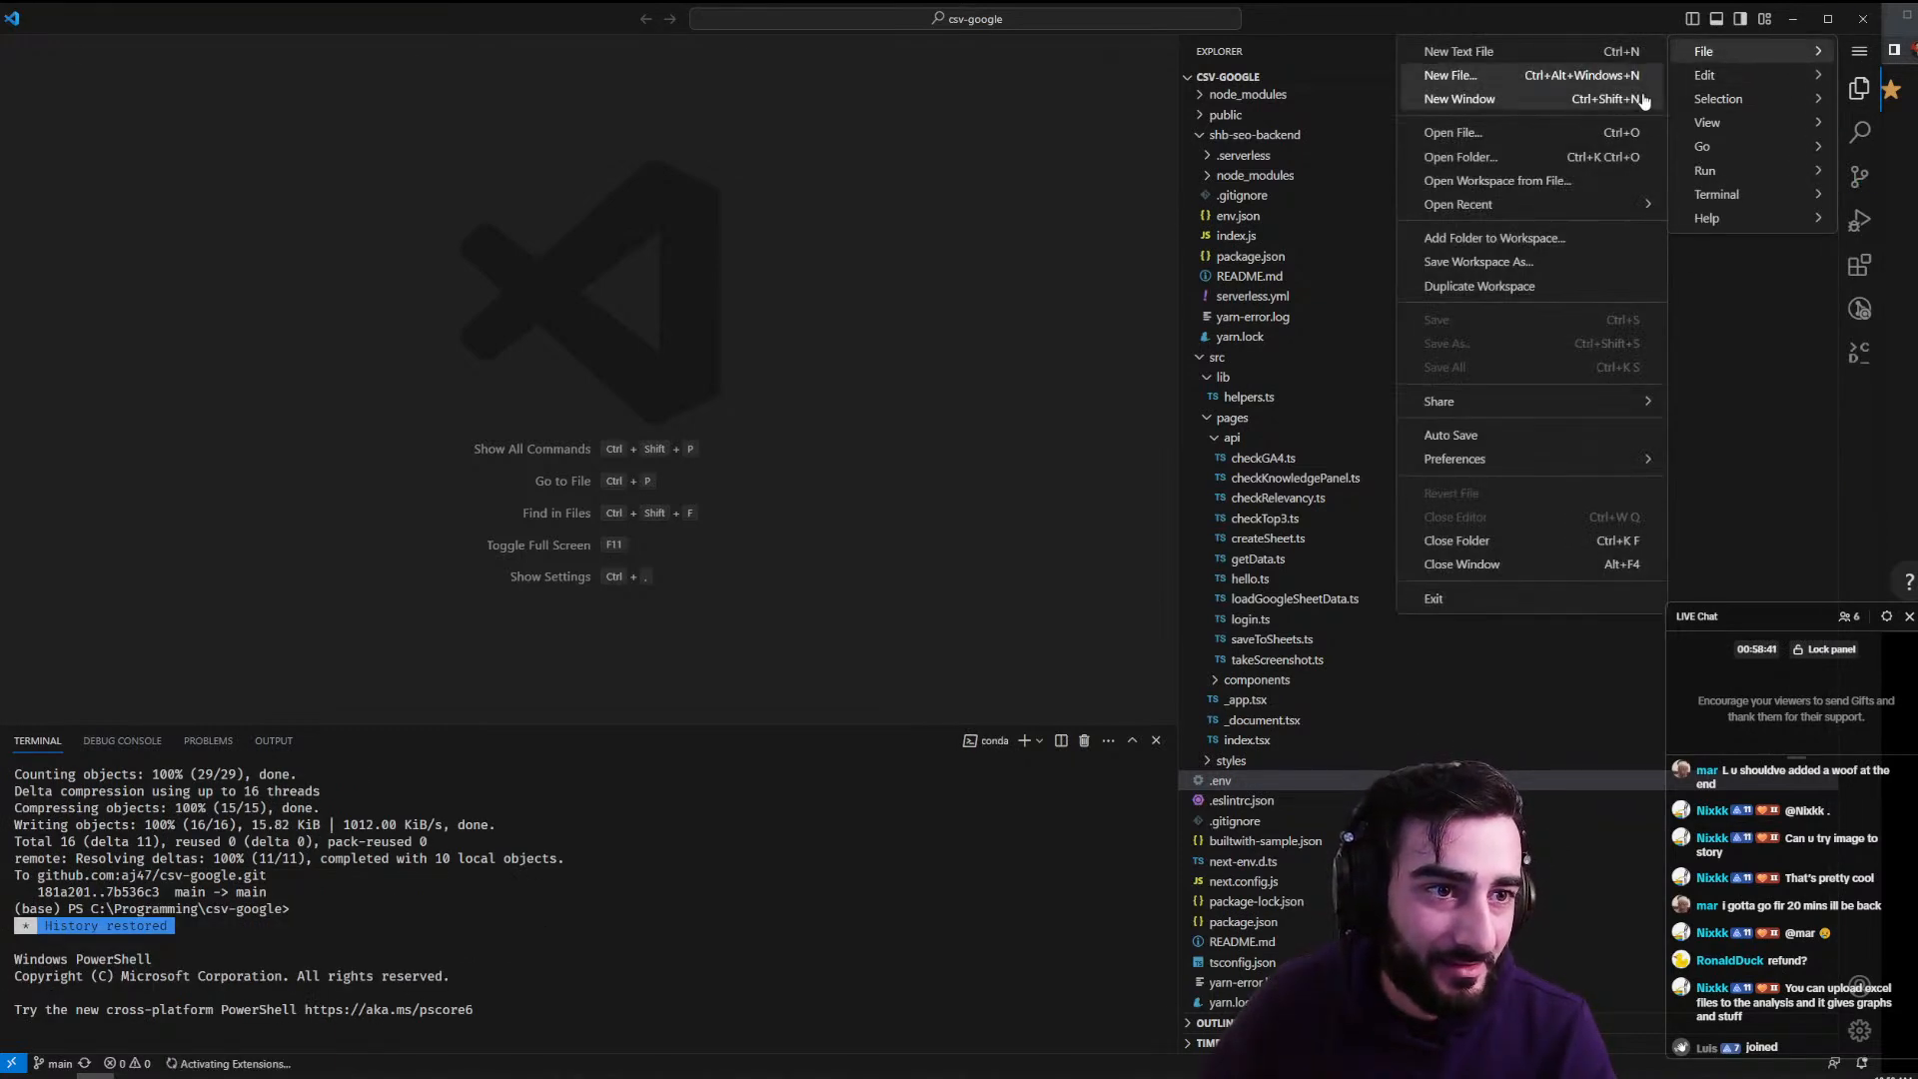
pyautogui.moveTo(1536, 204)
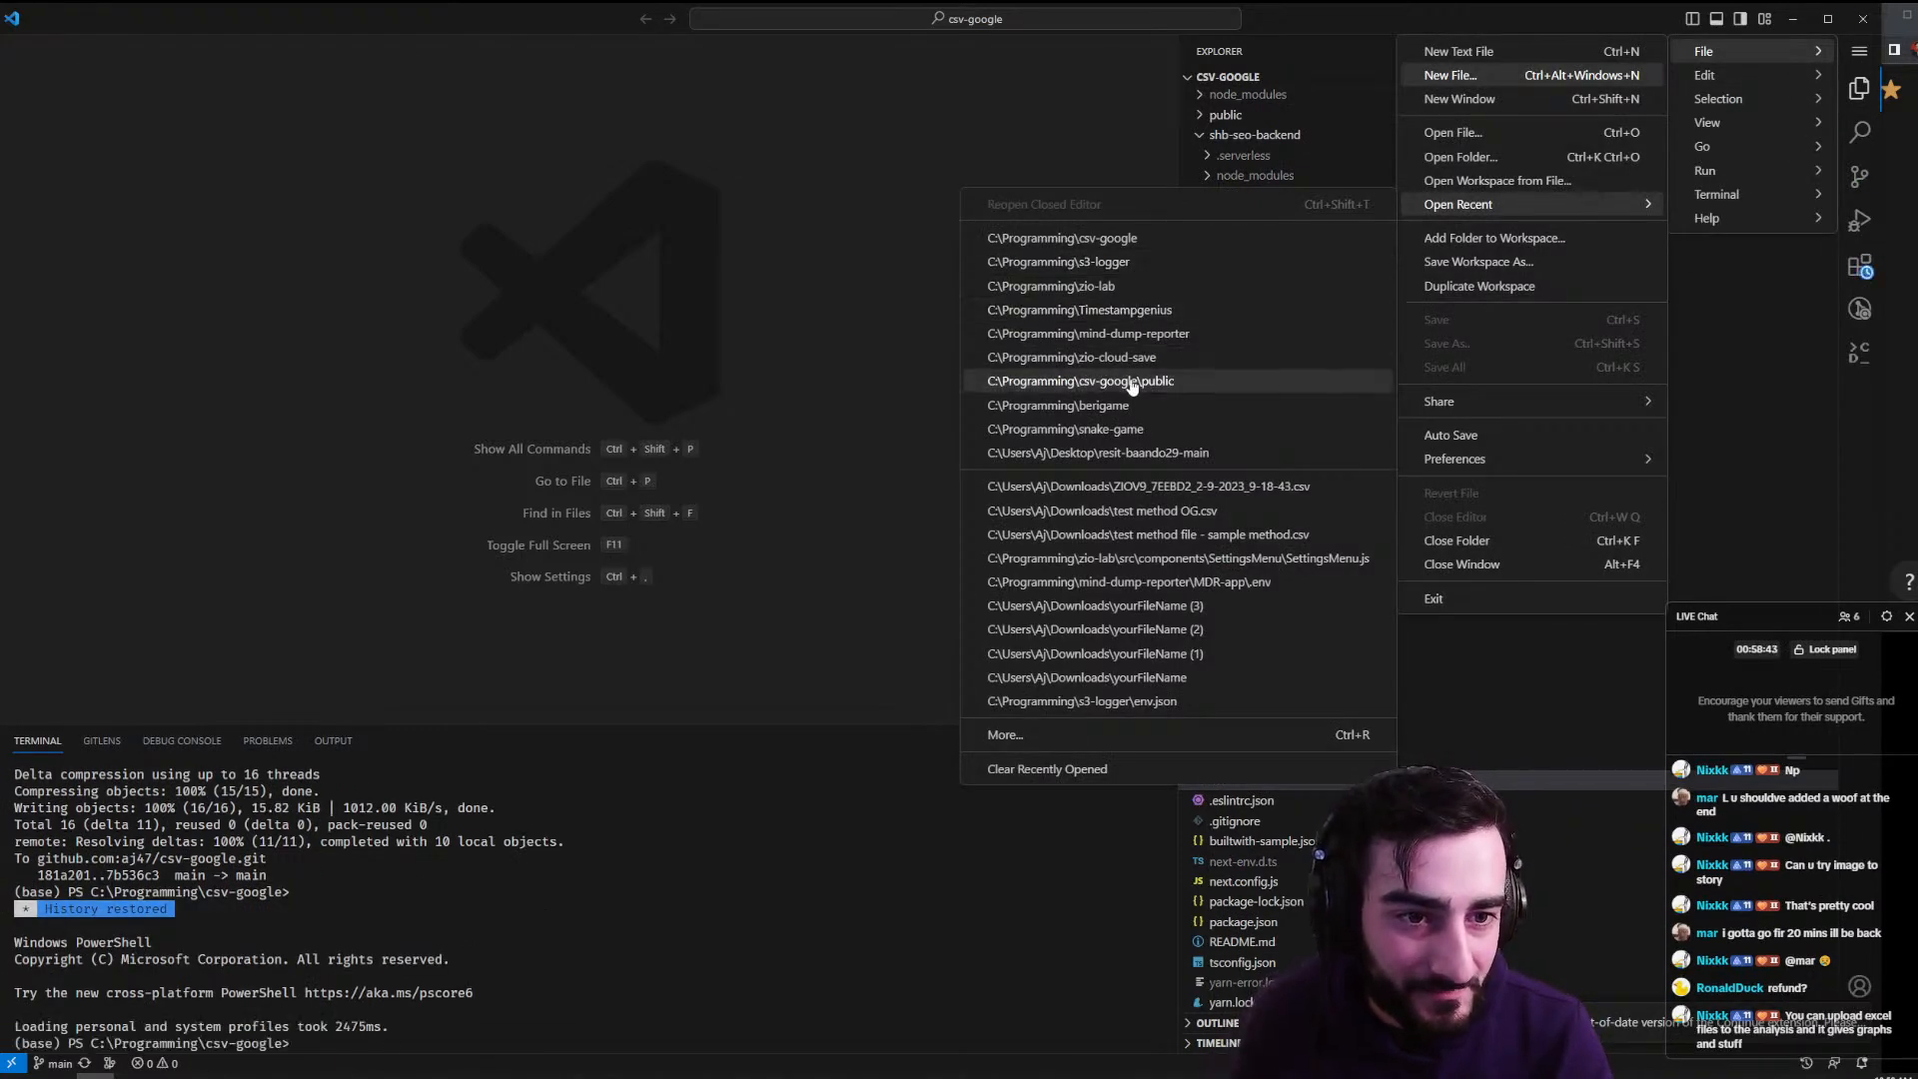
pyautogui.click(1124, 402)
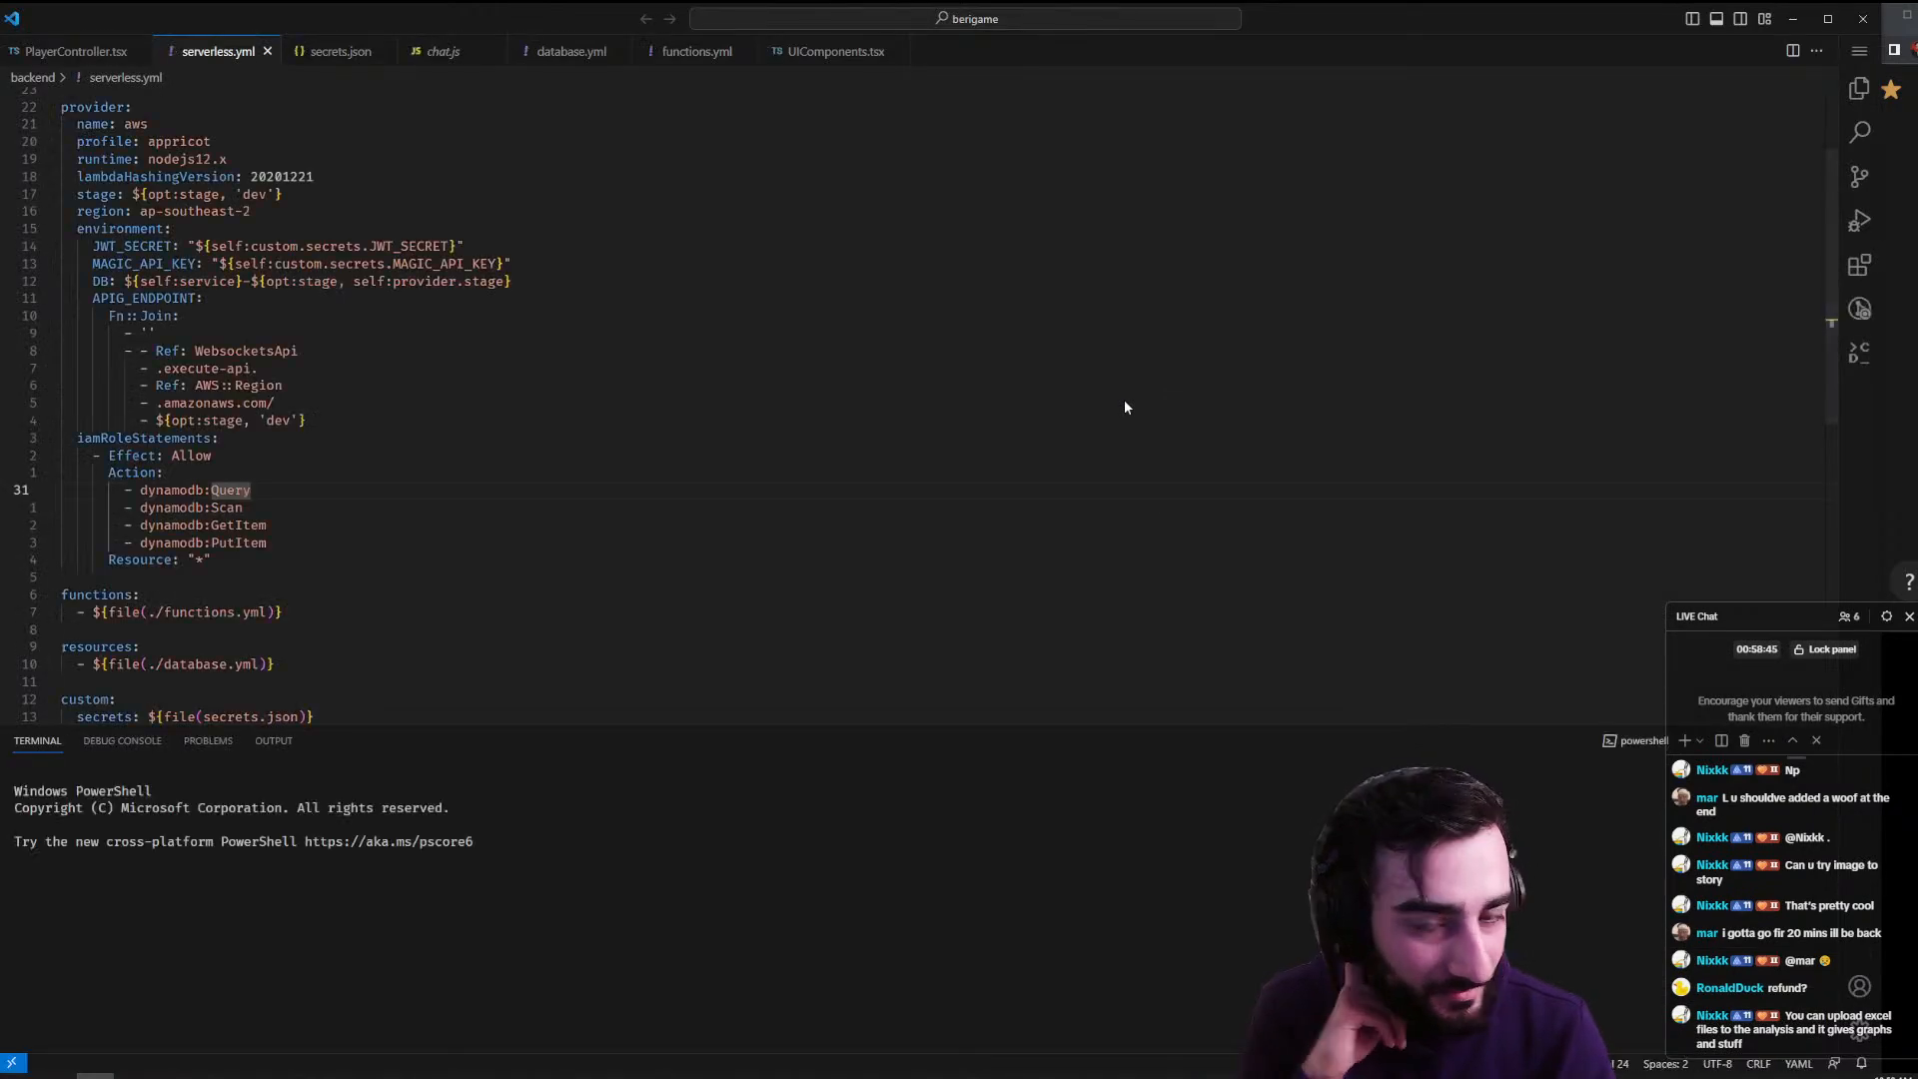
# - Run cd .\frontend\ and yarn dev to start the Vite server at localhost:3000
pyautogui.click(595, 899)
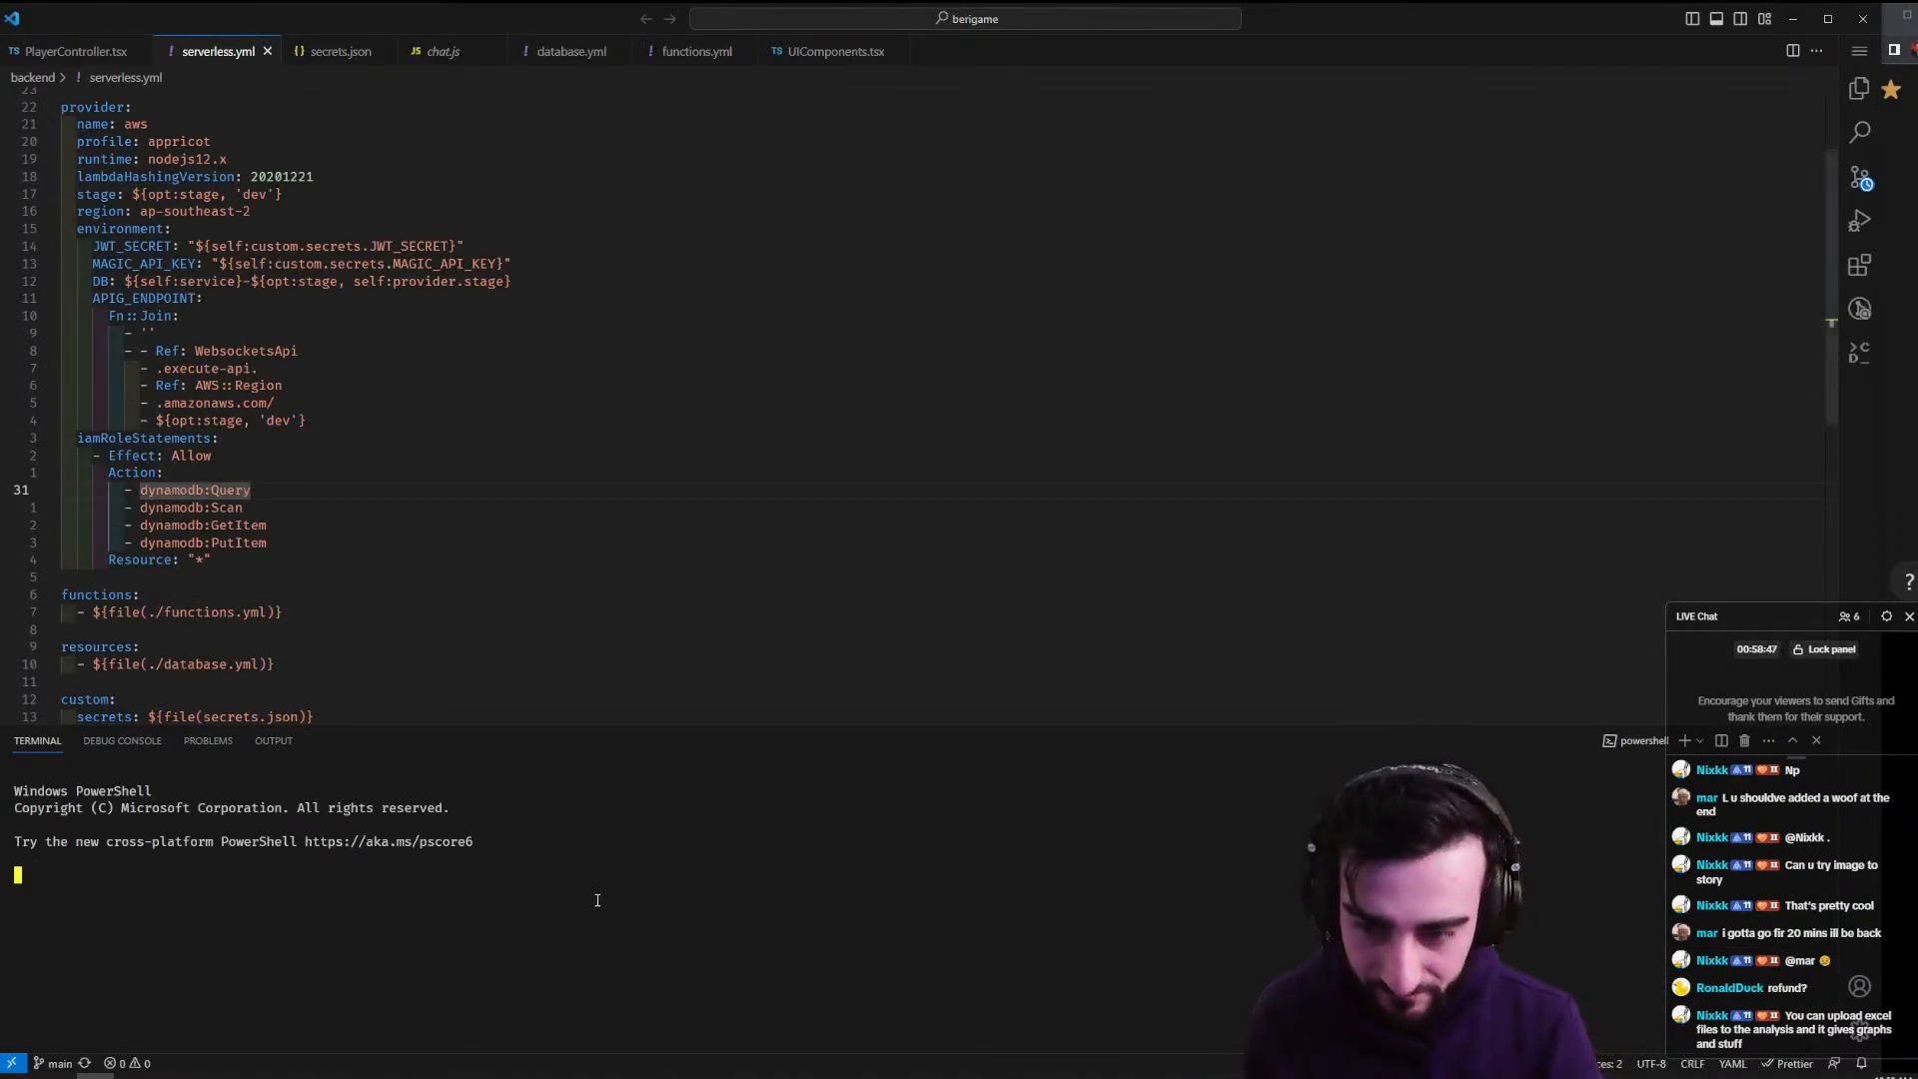
pyautogui.write('yarn dev')
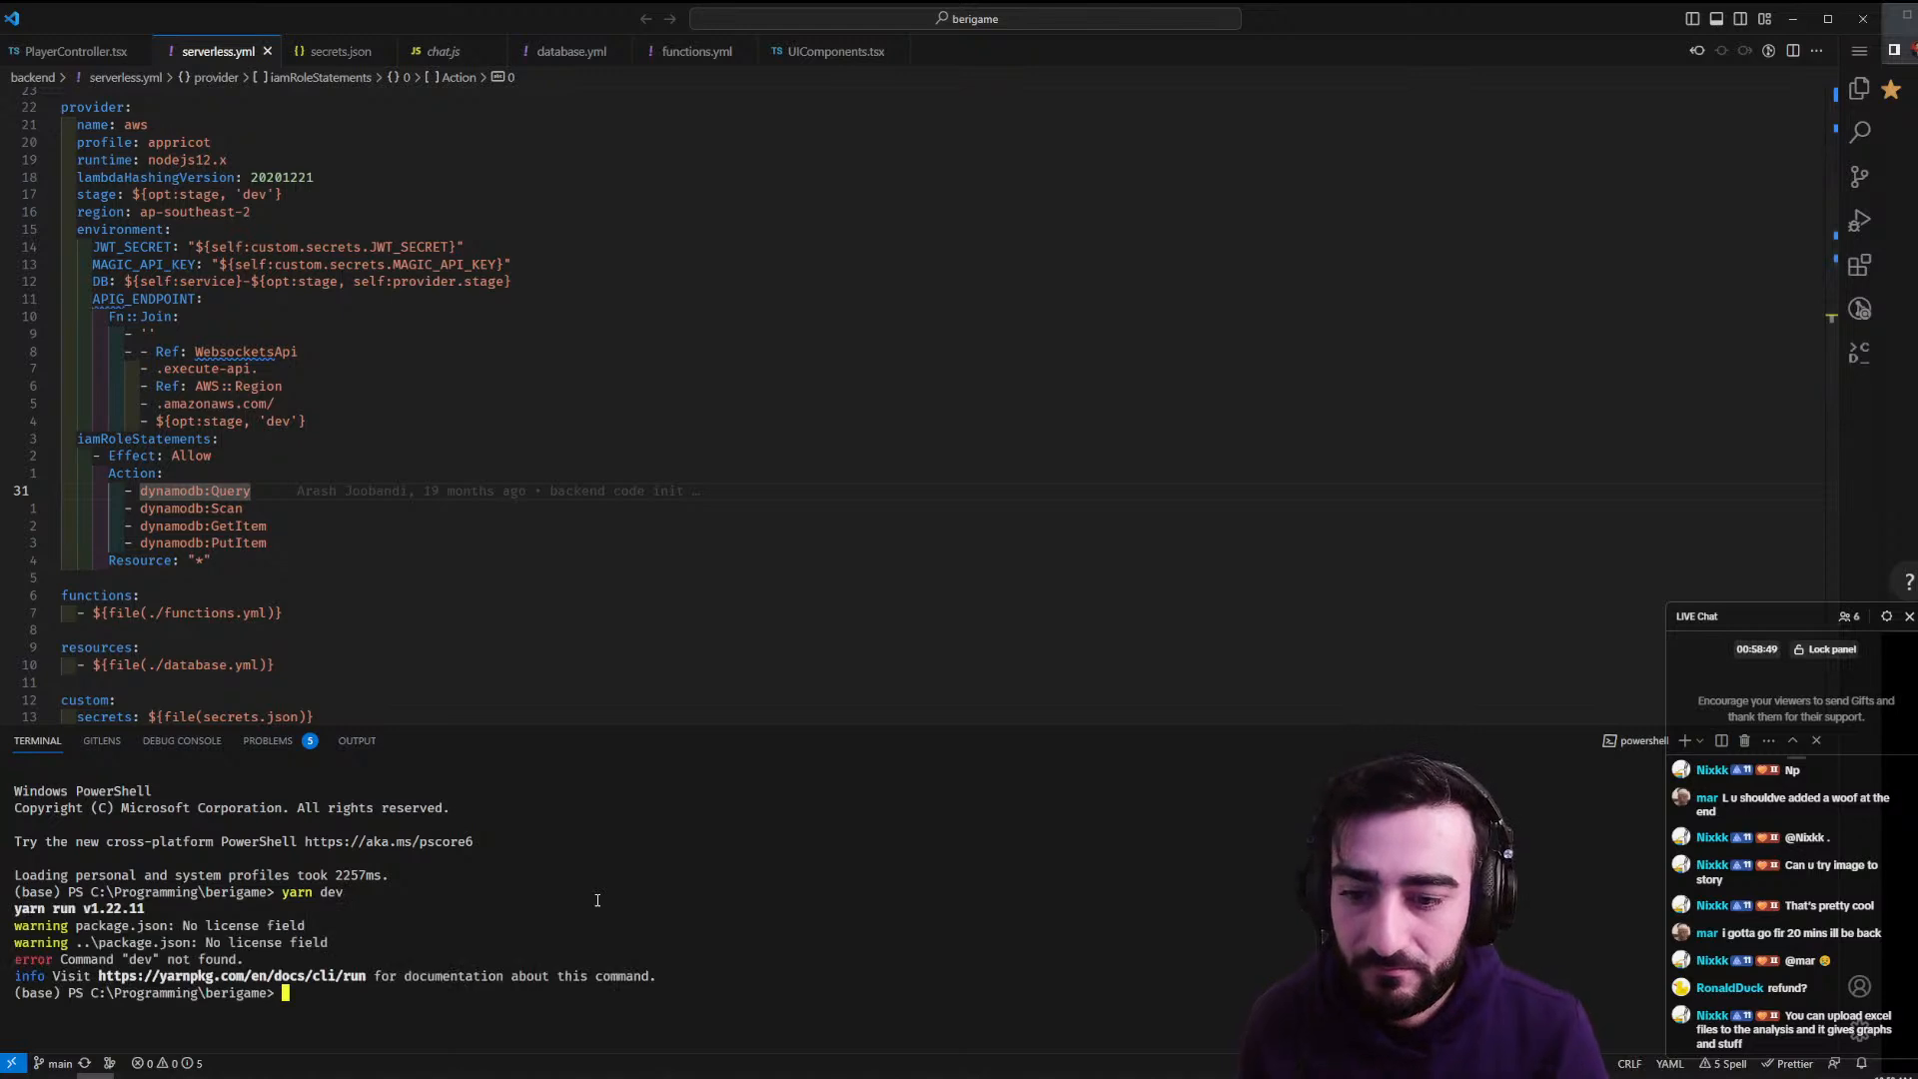
pyautogui.write('cd fr')
pyautogui.press('Tab')
pyautogui.press('Return')
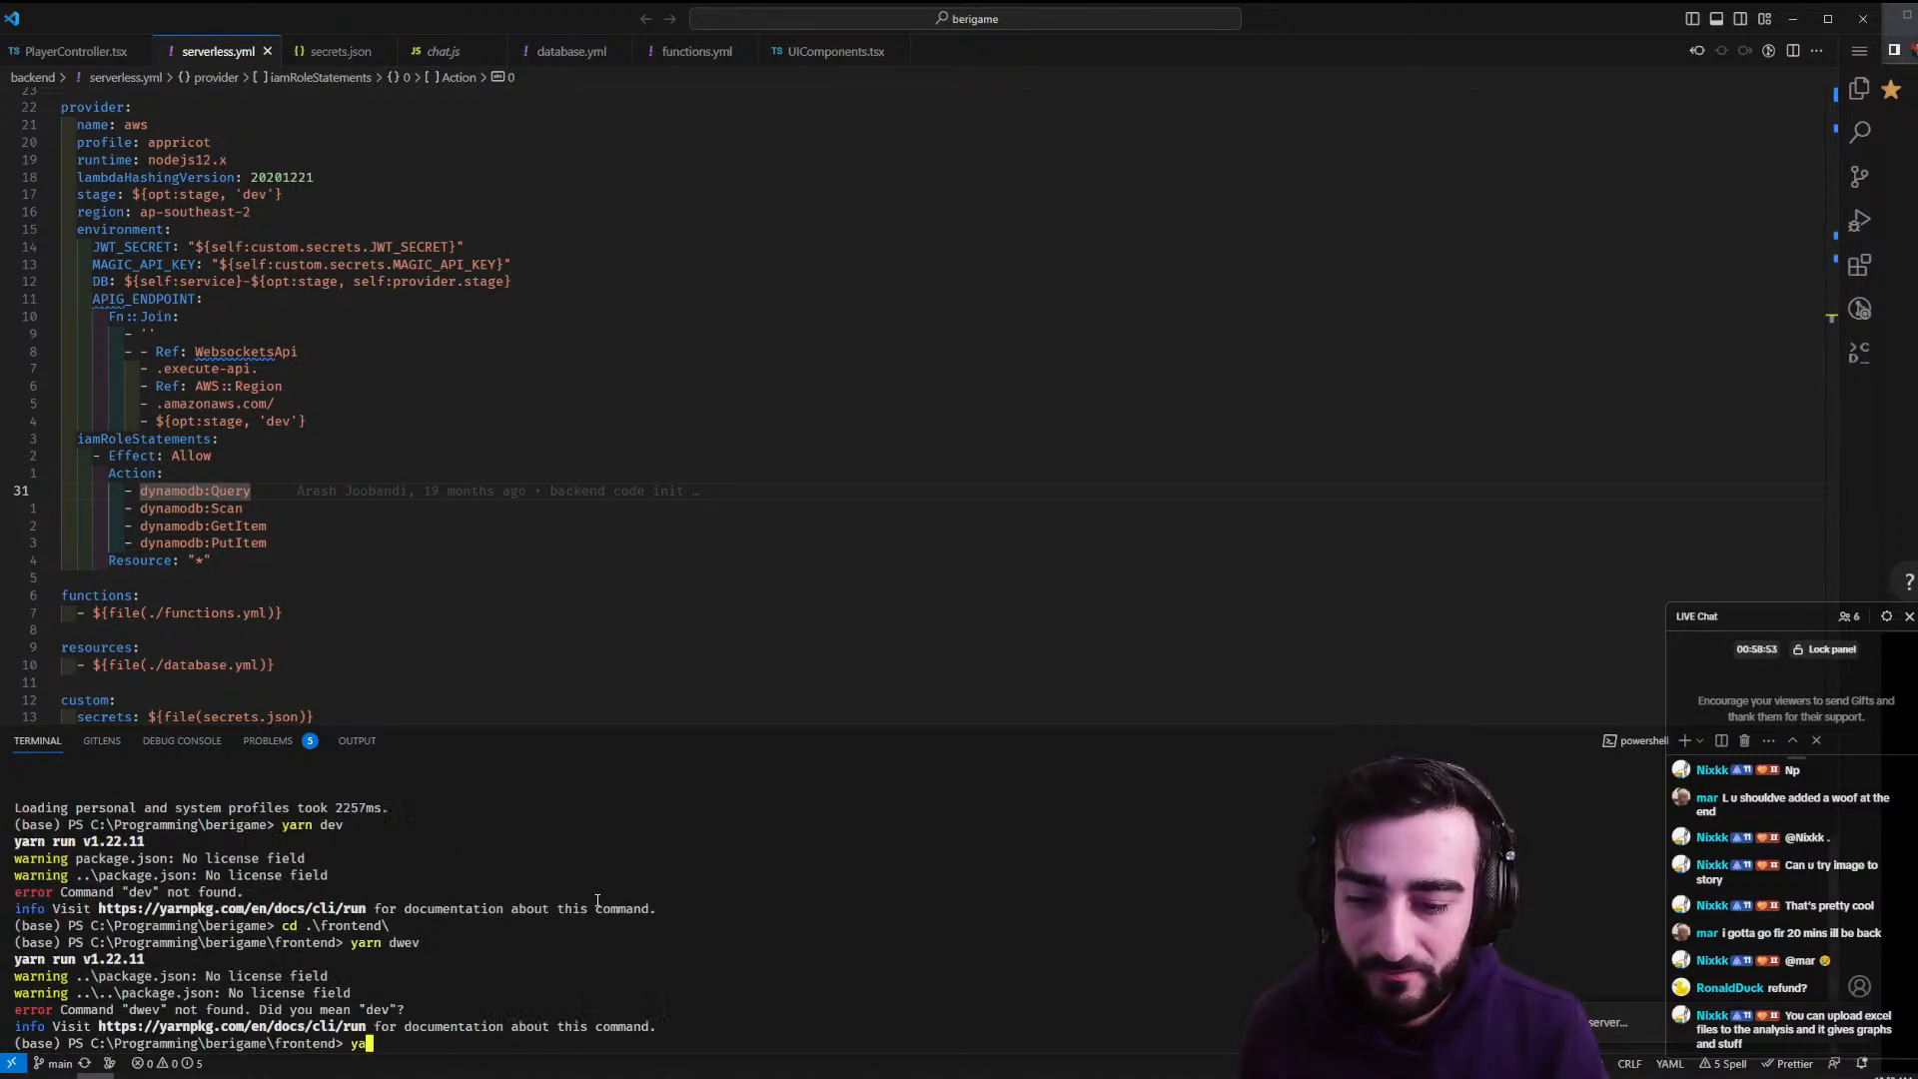
pyautogui.press('Return')
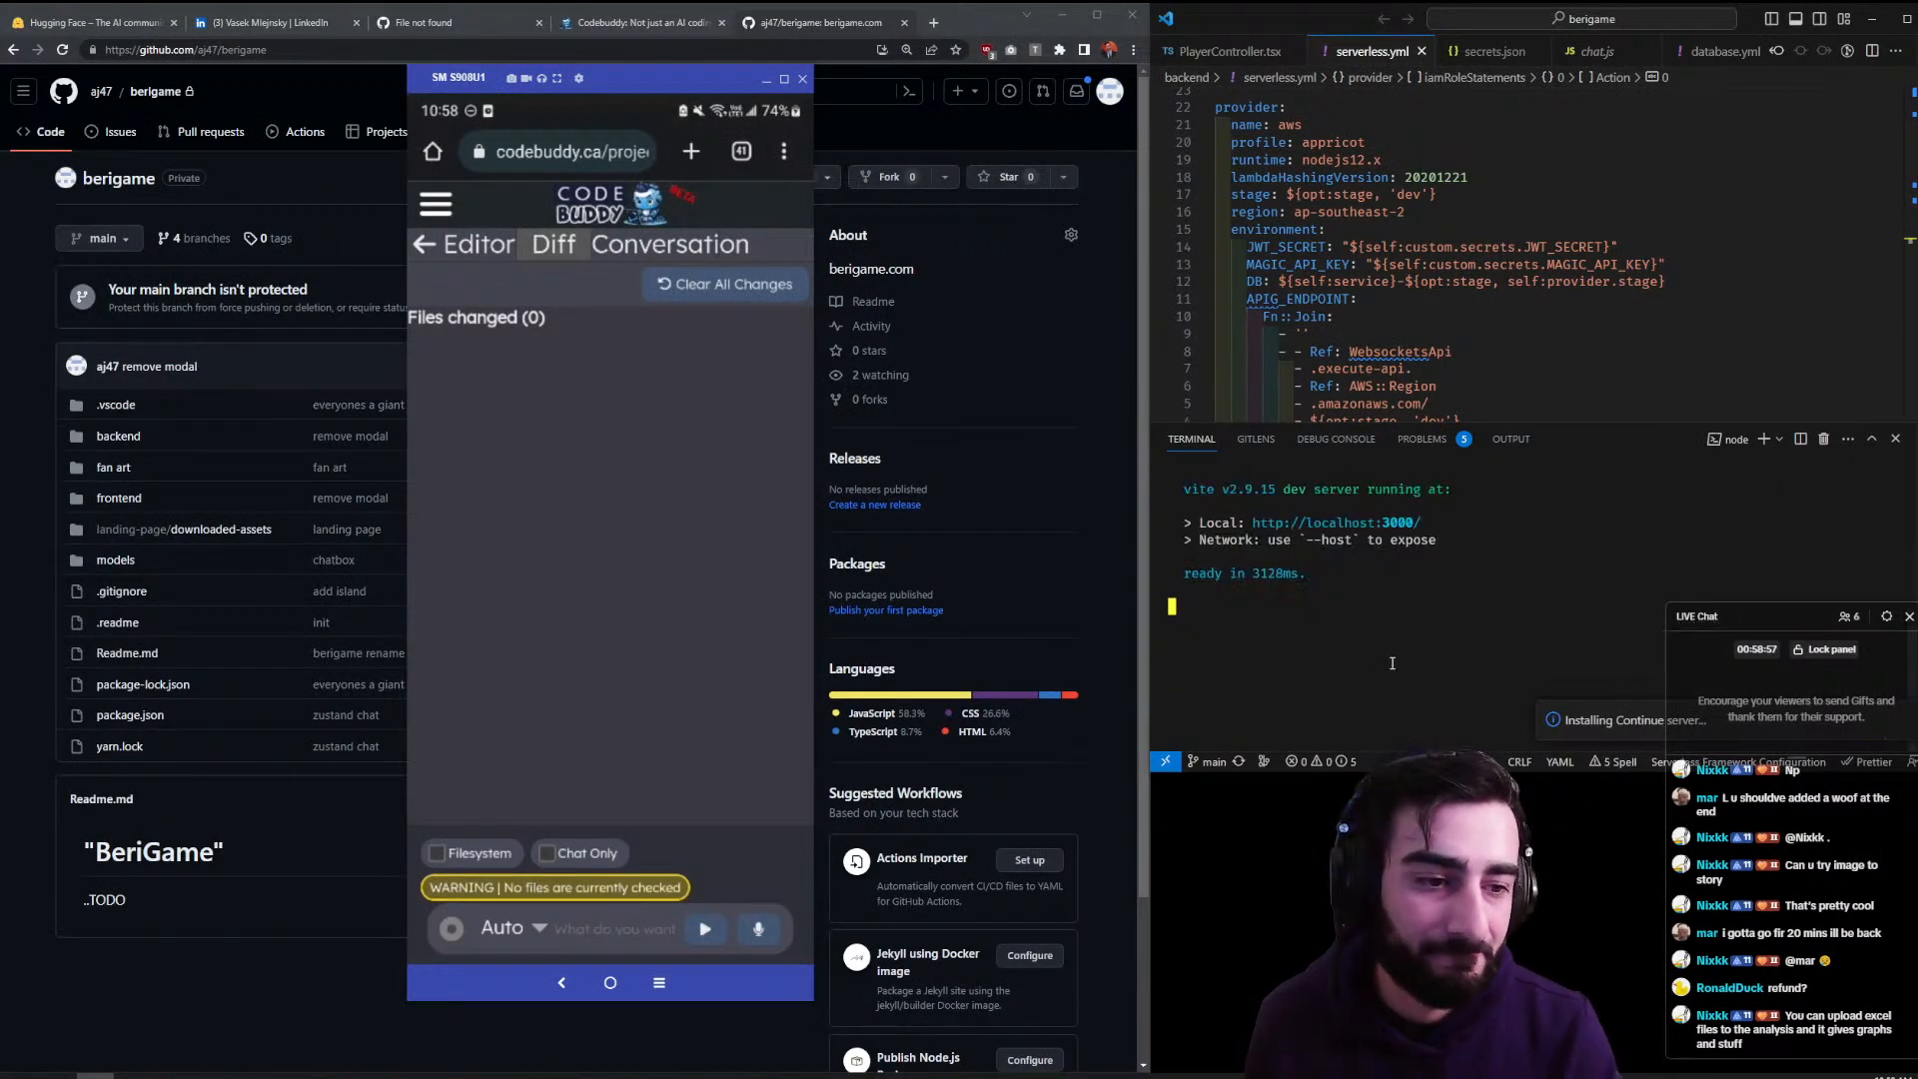
# - Load BeriGame at localhost:3000 and walk the character around the beach island
pyautogui.keyDown('ctrl'); pyautogui.click(1361, 533); pyautogui.keyUp('ctrl')
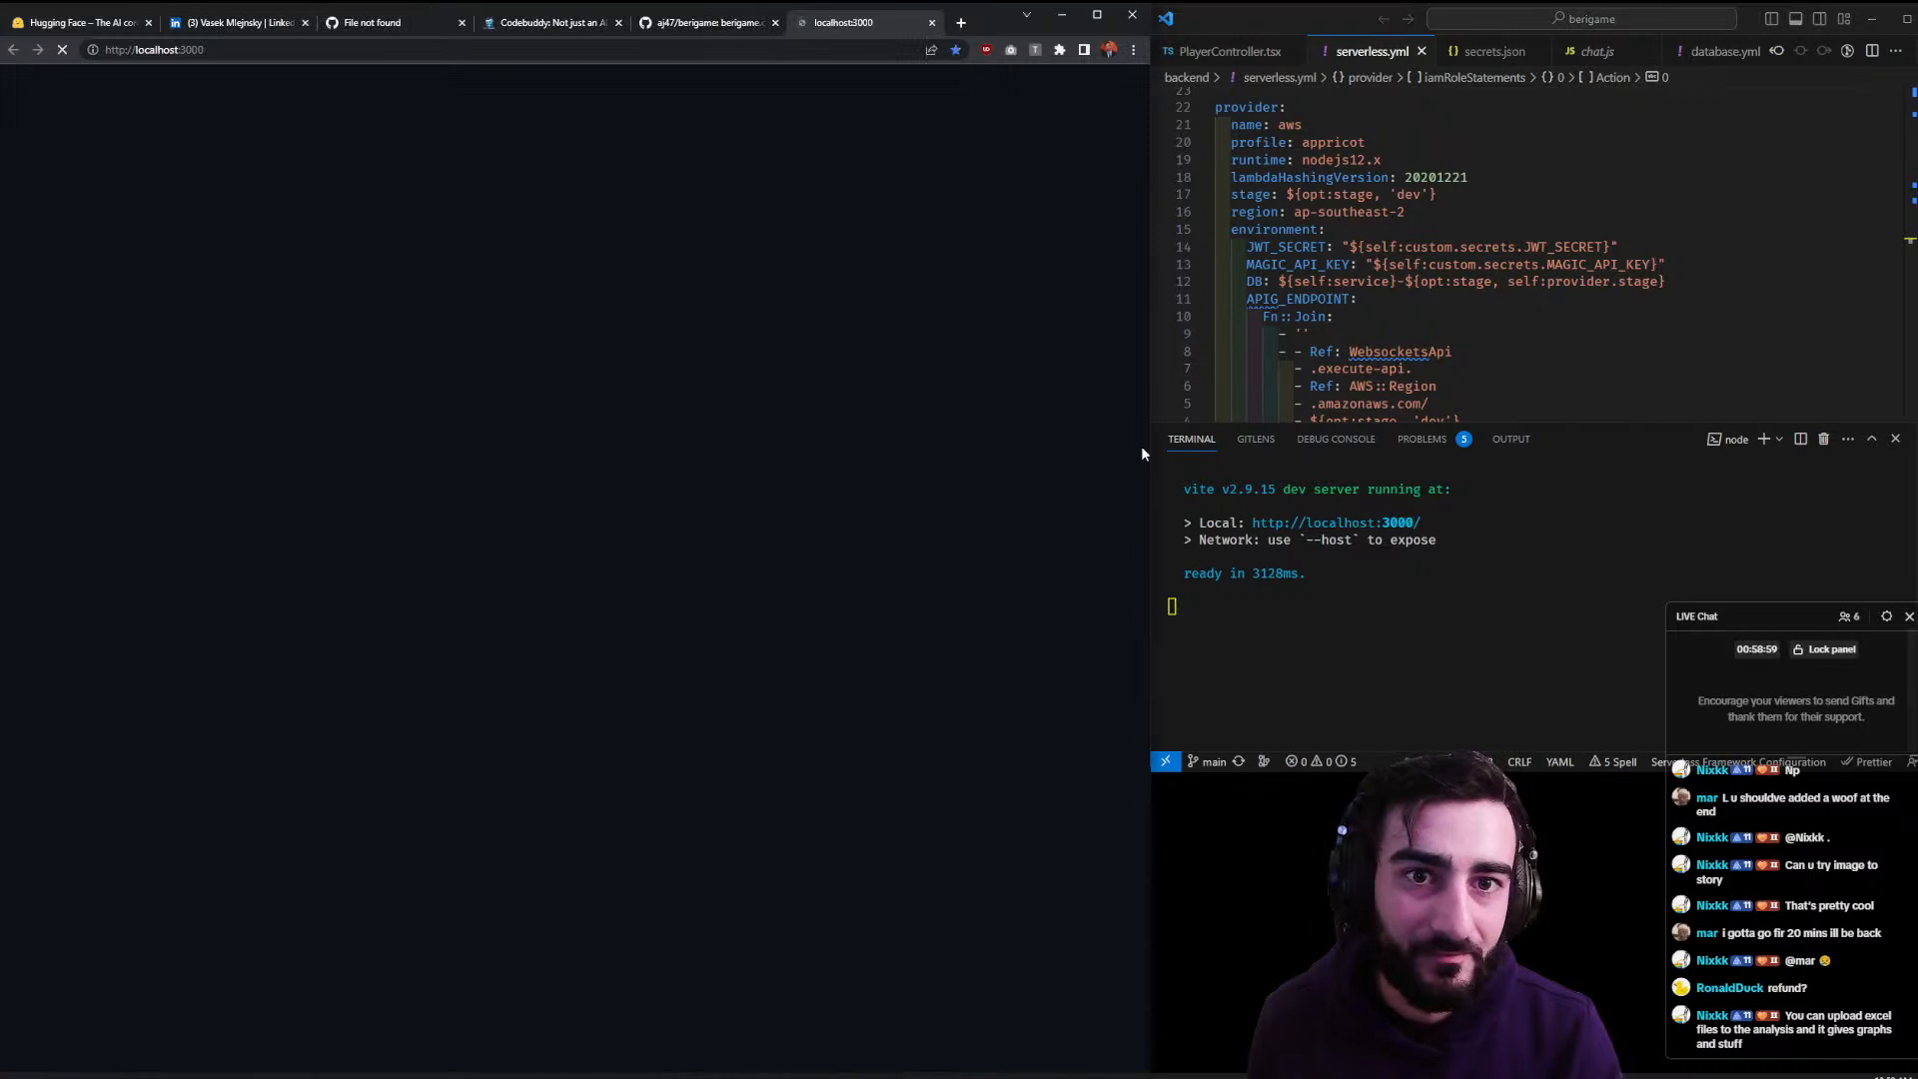
pyautogui.hotkey('alt', 'Tab')
pyautogui.hotkey('alt', 'Tab')
pyautogui.moveTo(626, 84); pyautogui.dragTo(1368, 86)
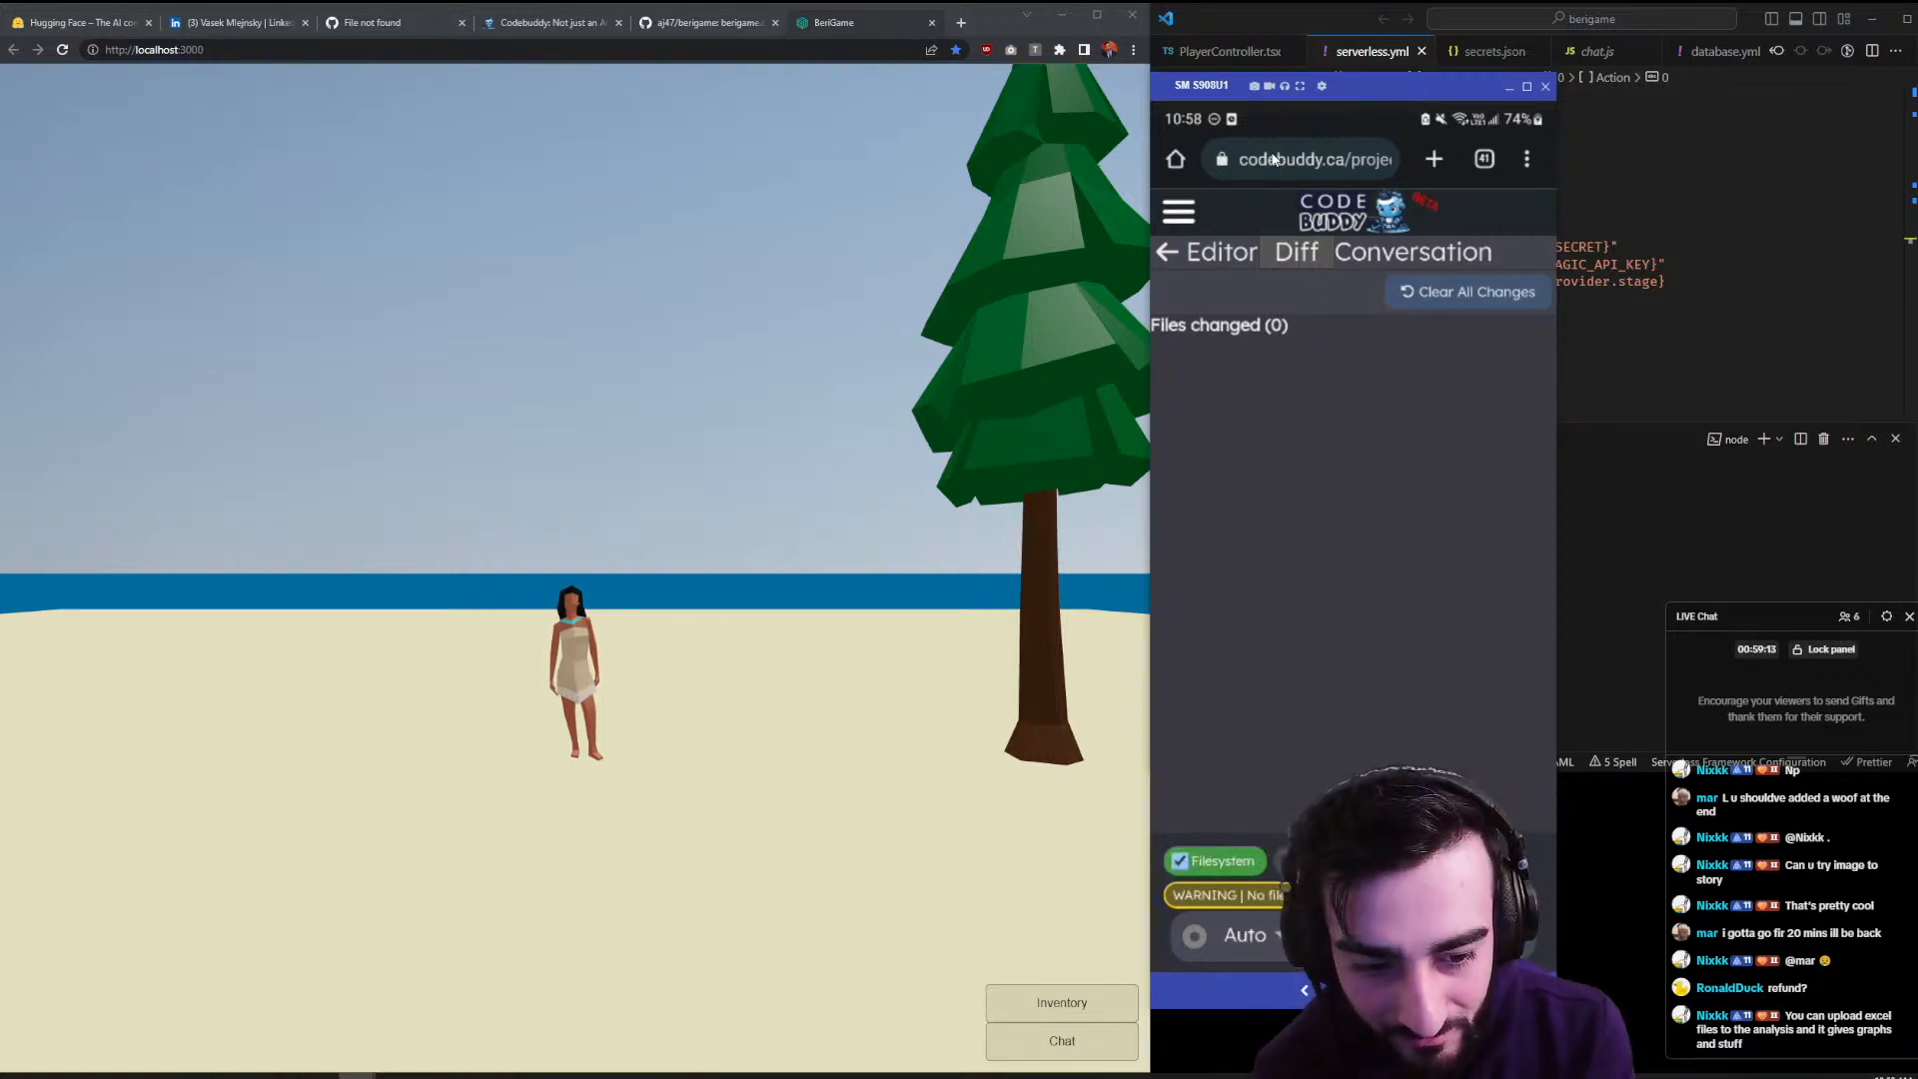
pyautogui.moveTo(651, 761); pyautogui.dragTo(782, 819)
pyautogui.click(781, 819)
pyautogui.click(510, 836)
pyautogui.click(349, 698)
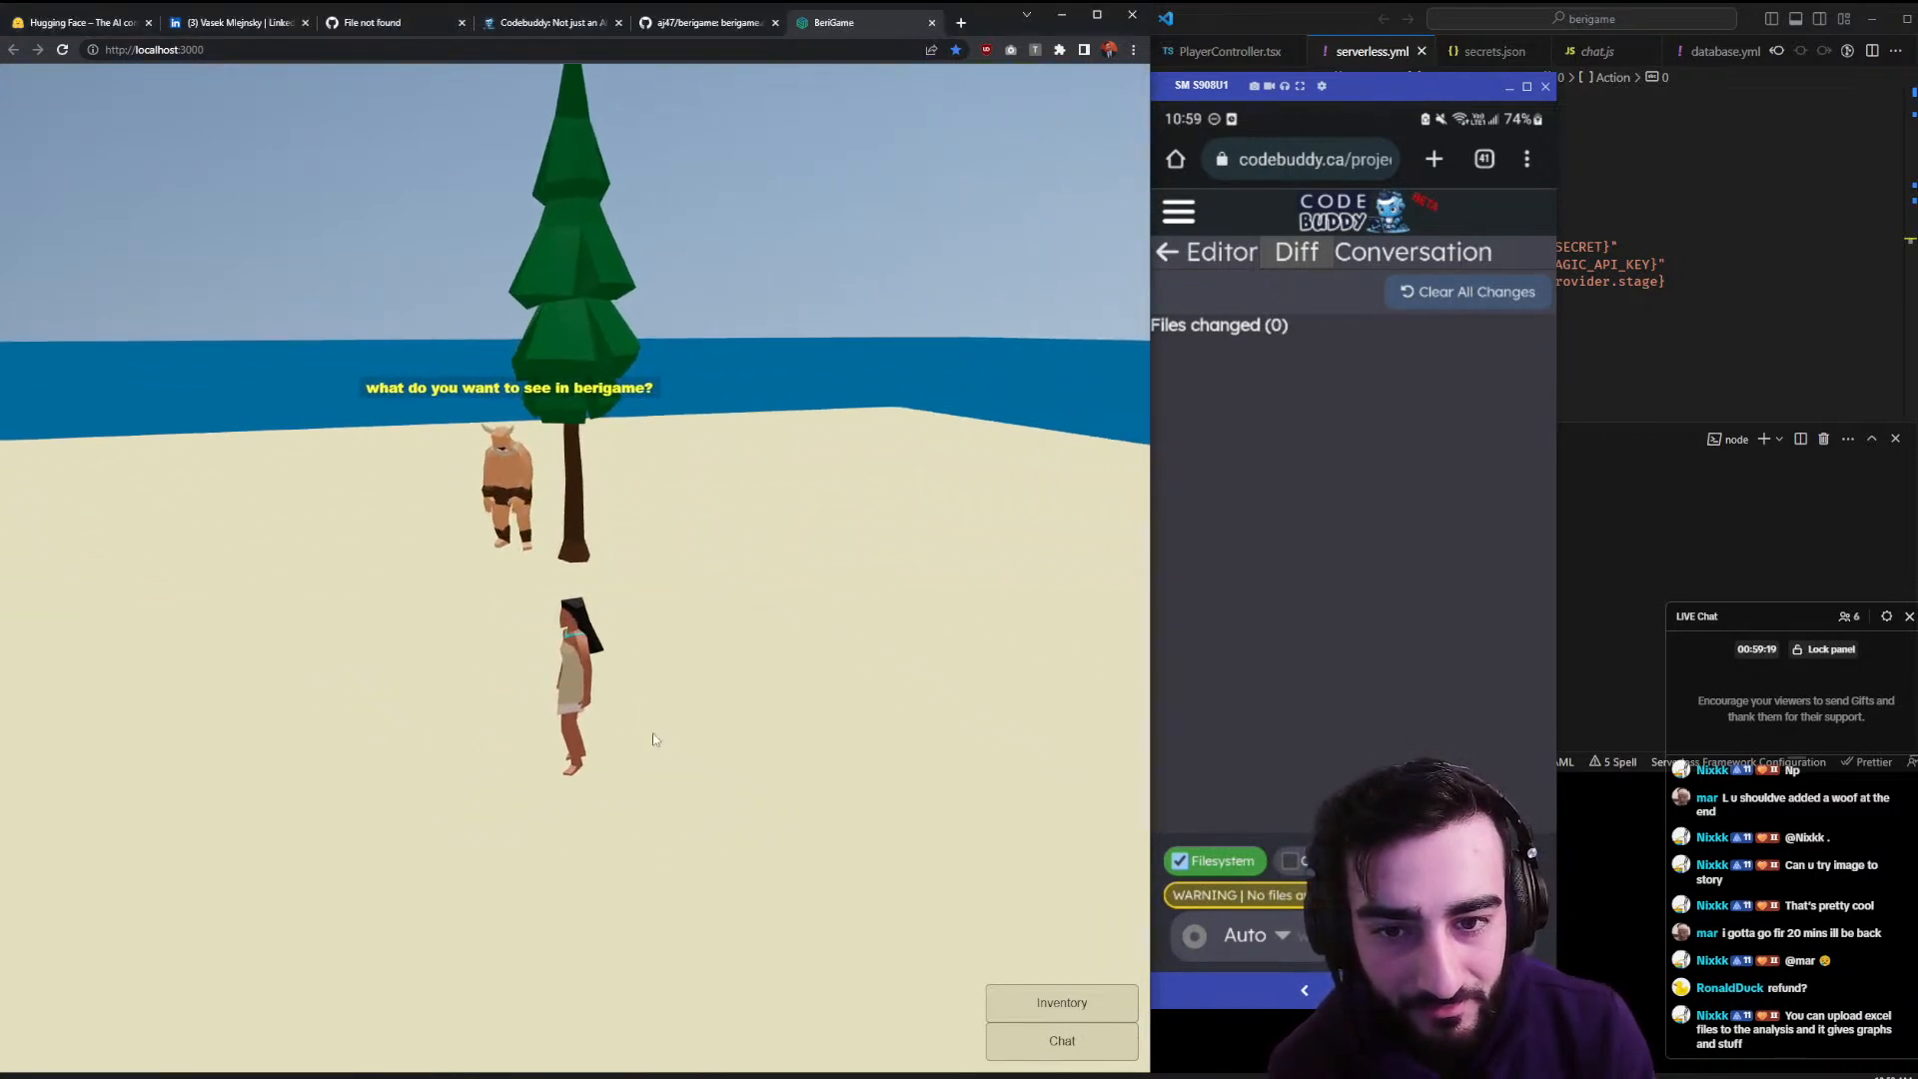
pyautogui.moveTo(567, 675); pyautogui.dragTo(592, 696)
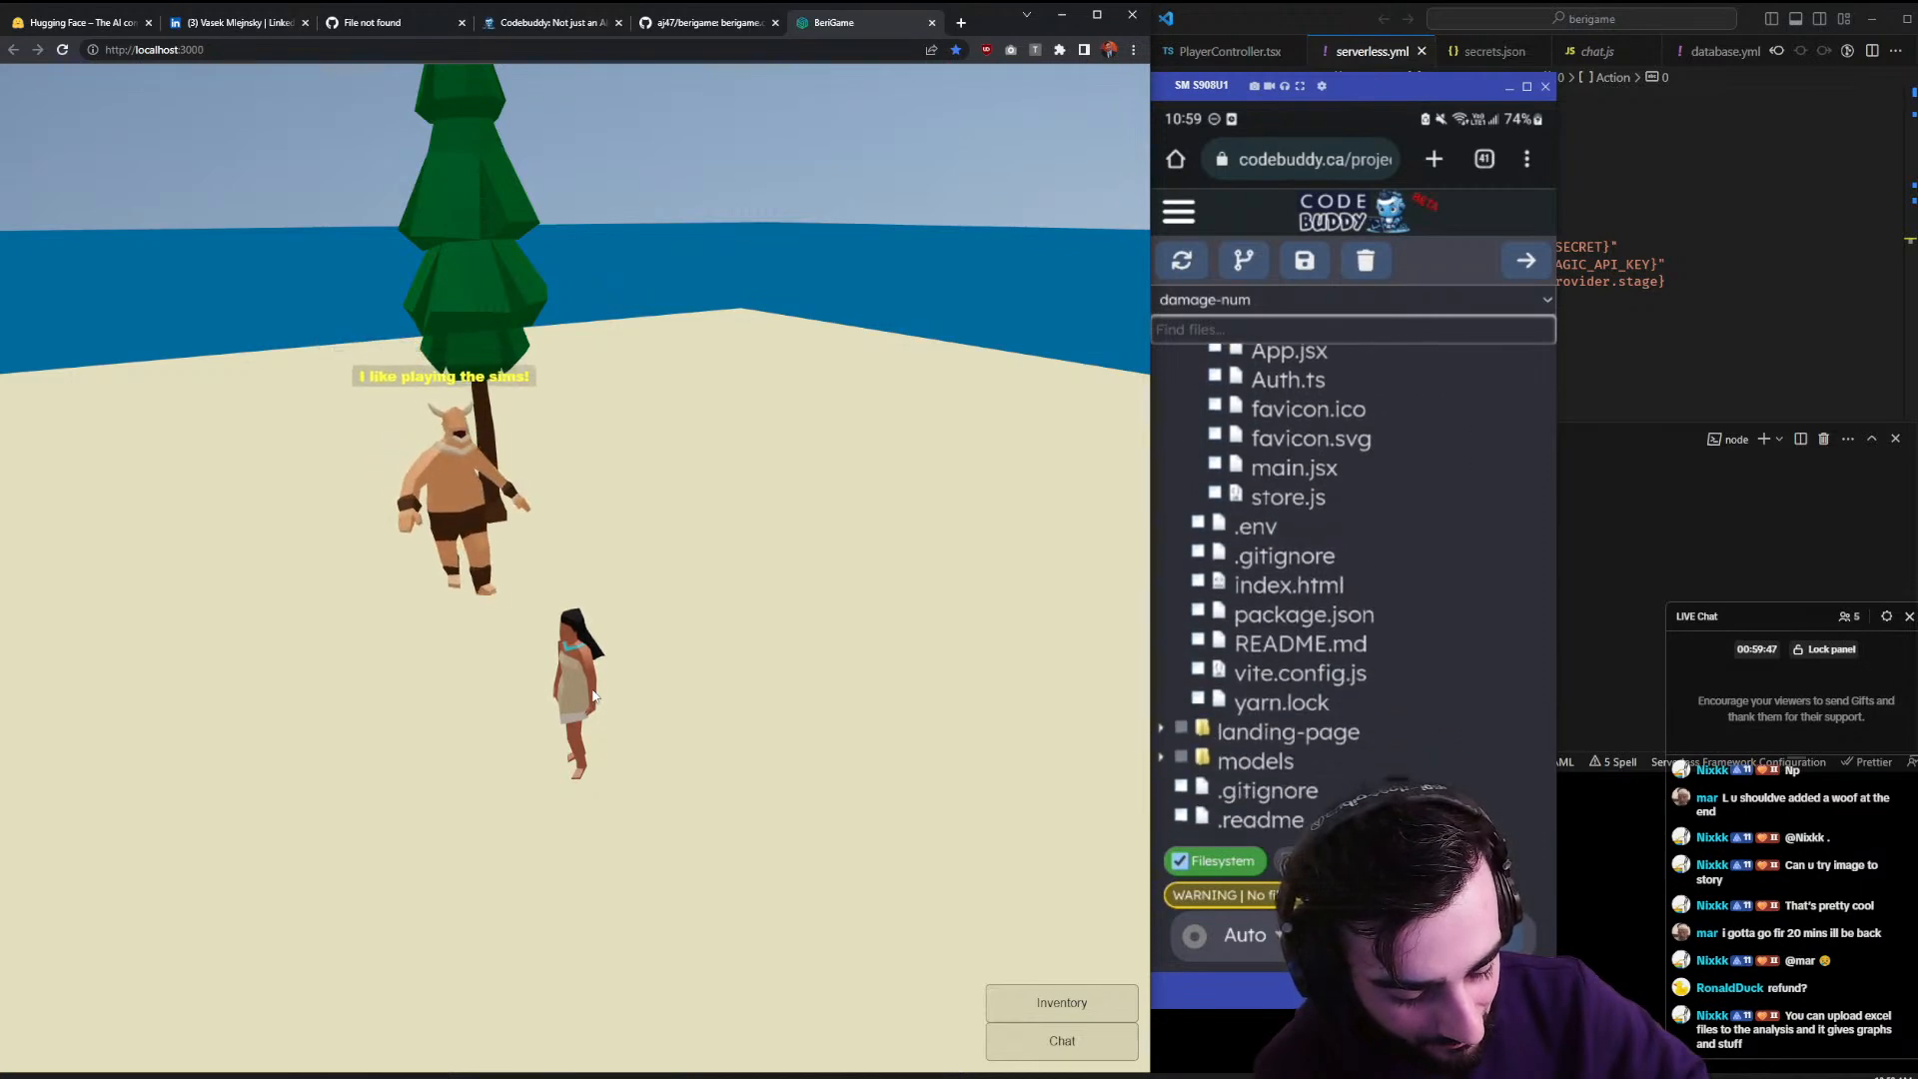
# - Open GameComponent.tsx in VS Code through Ctrl+P quick-open searching 'game'
pyautogui.click(1714, 362)
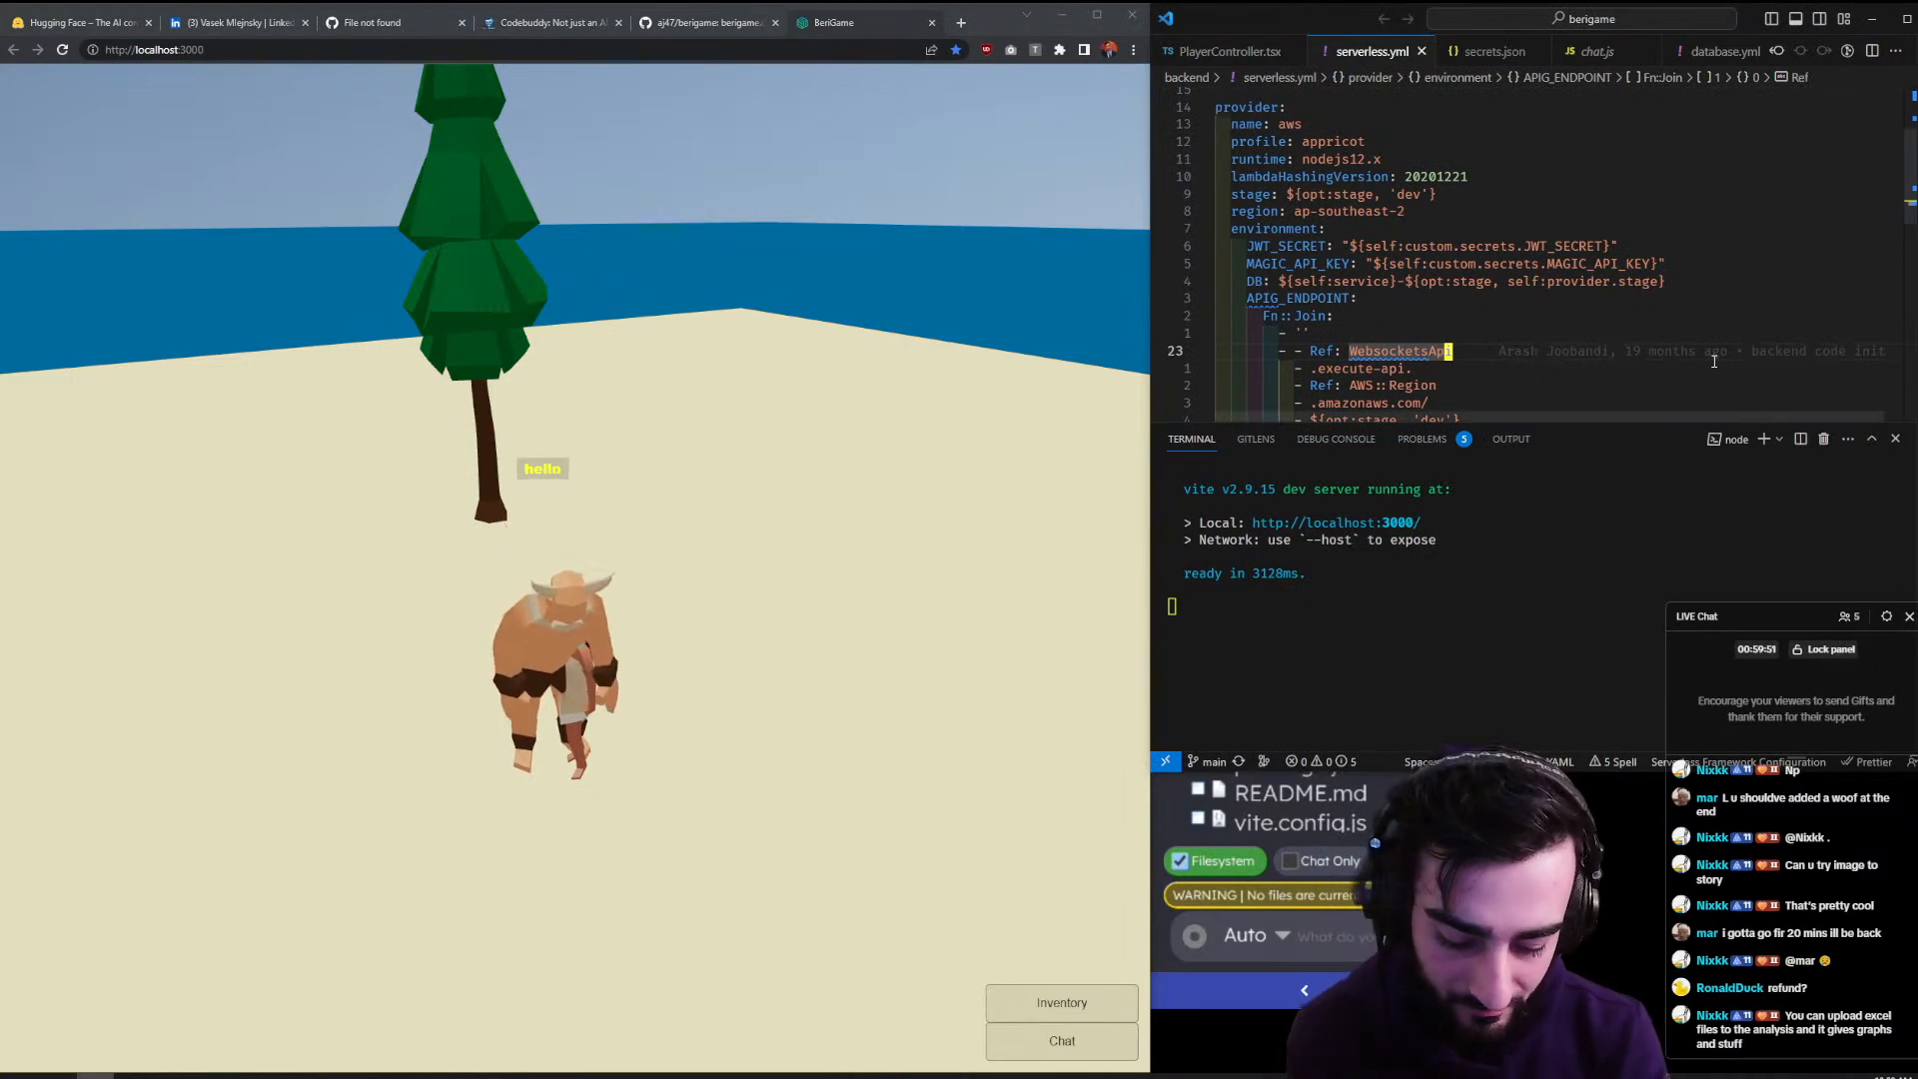
pyautogui.hotkey('ctrl', 'p')
pyautogui.write('game')
pyautogui.press('Return')
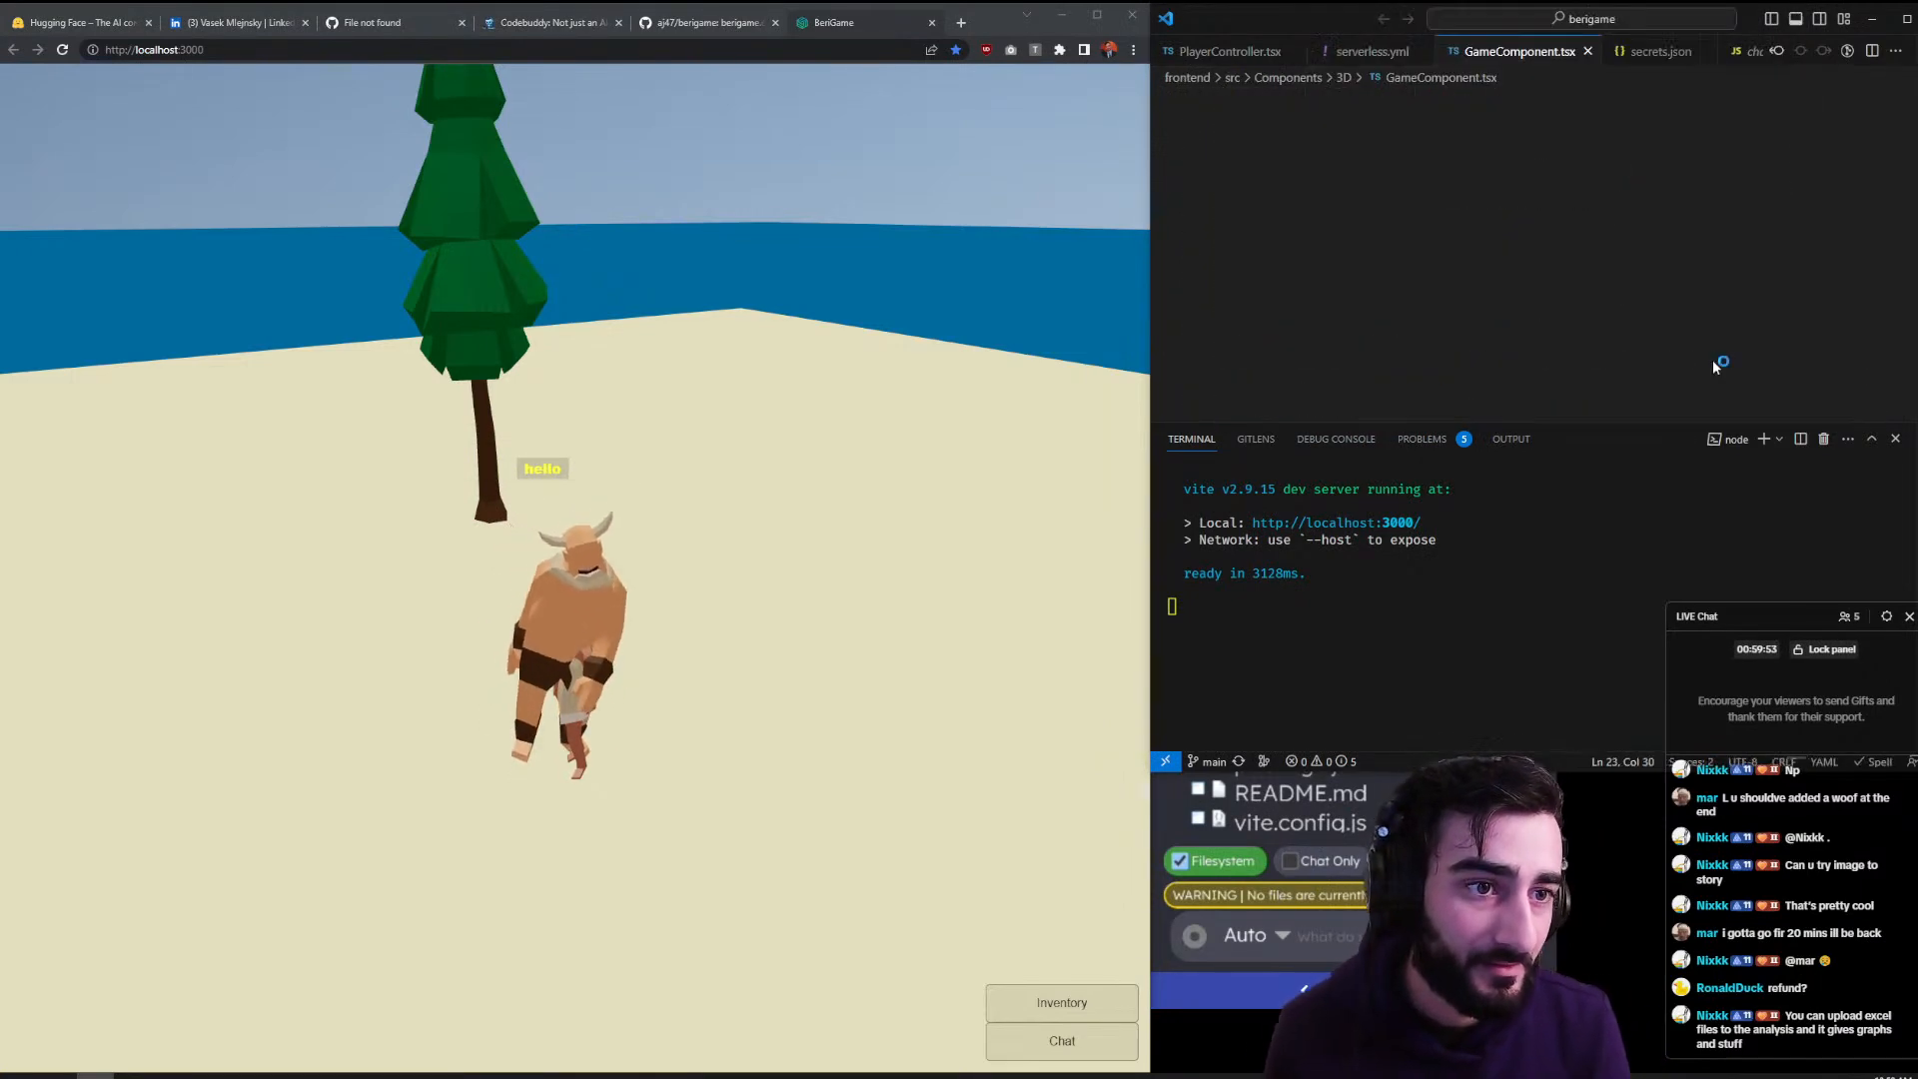
# - Hide the terminal and jump from GameComponent to AlphaIsland.tsx via its definition
pyautogui.click(1897, 439)
pyautogui.scroll(-3, 1798, 431)
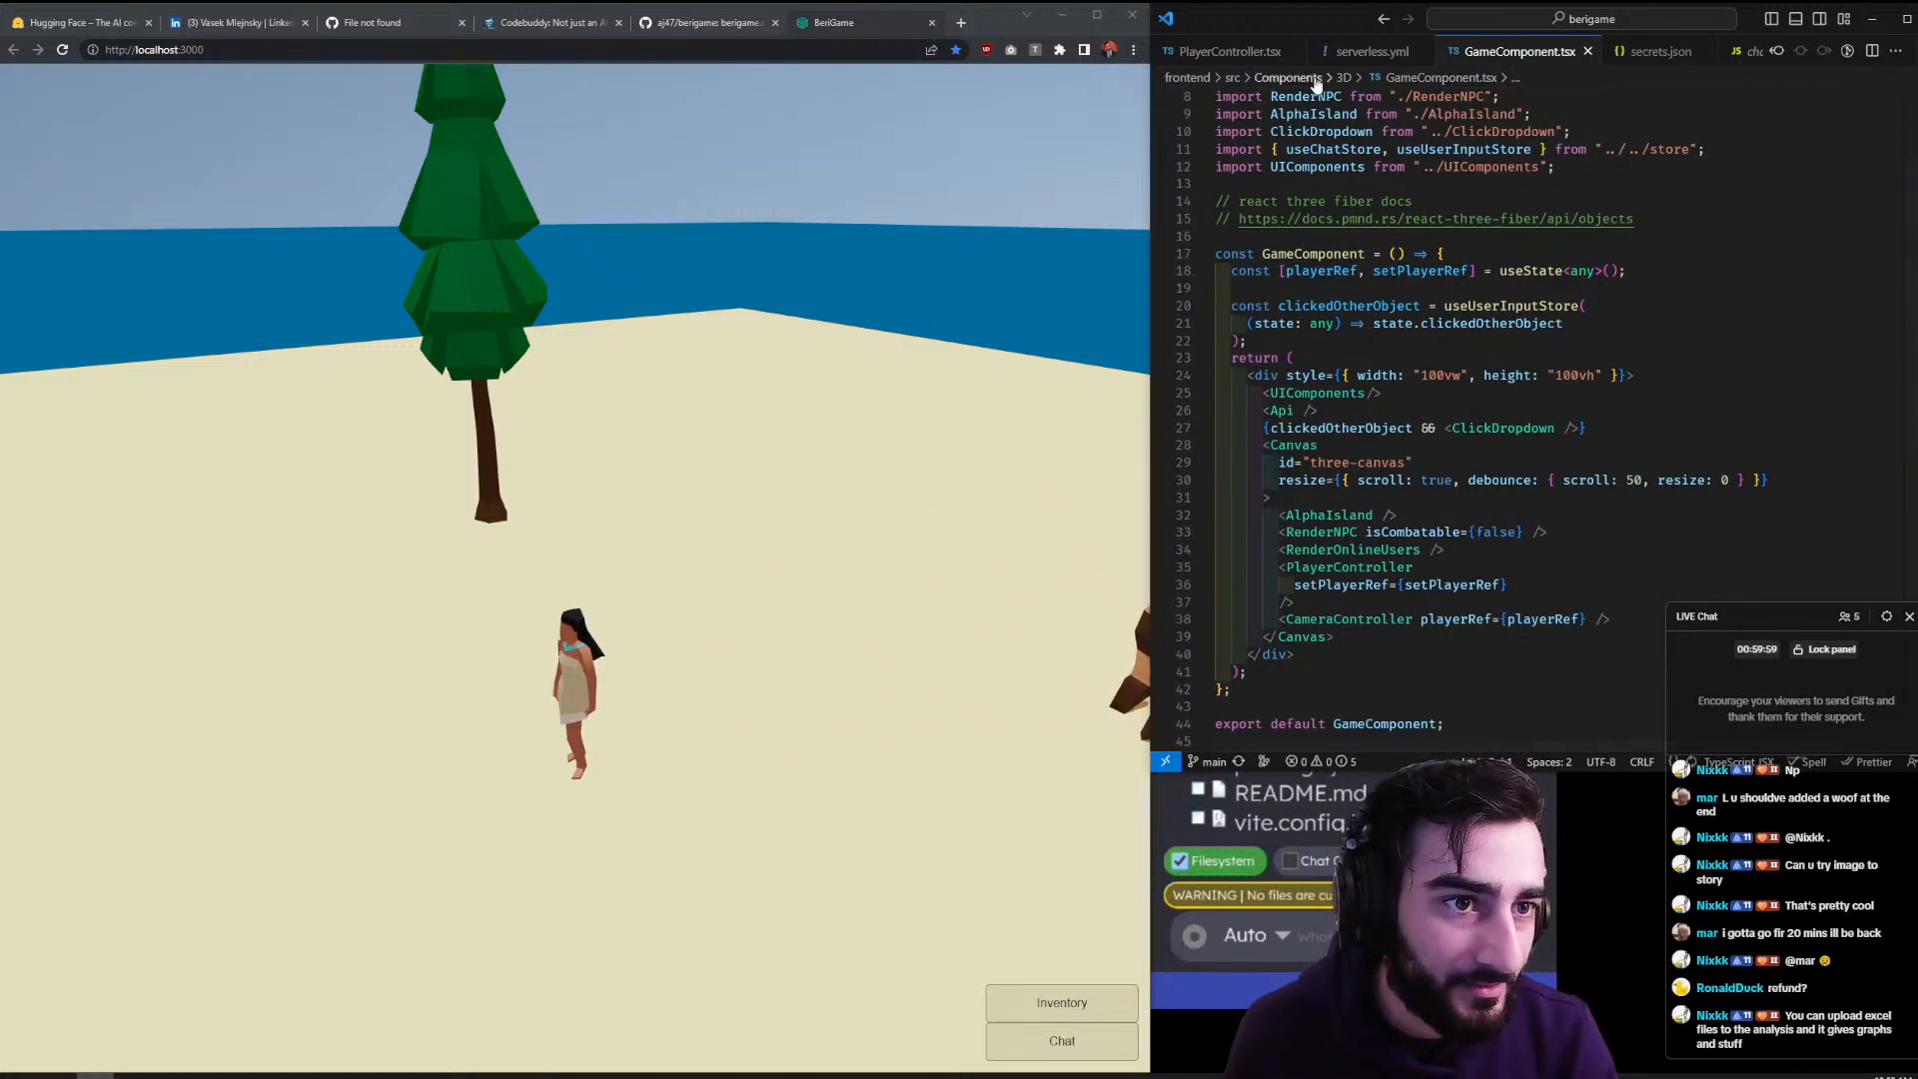
pyautogui.click(1357, 513)
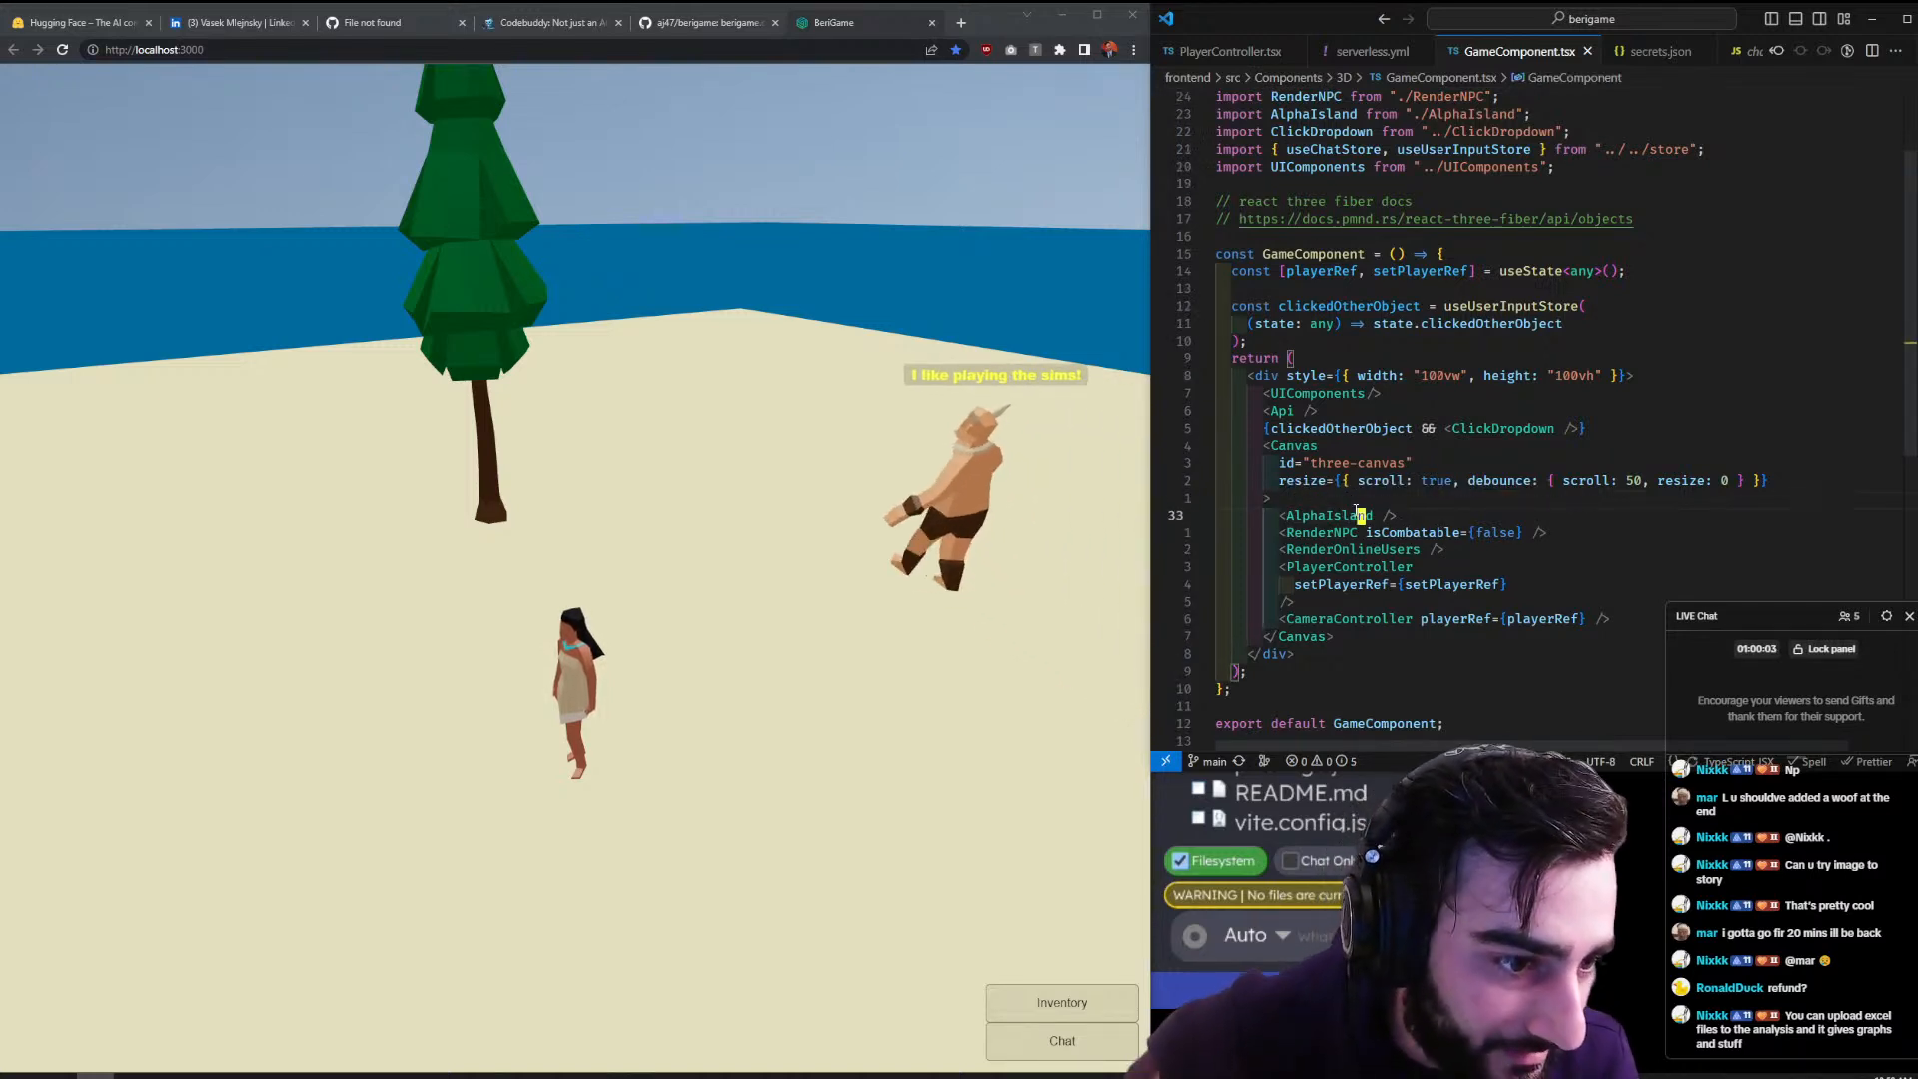
pyautogui.keyDown('ctrl'); pyautogui.click(1357, 512); pyautogui.keyUp('ctrl')
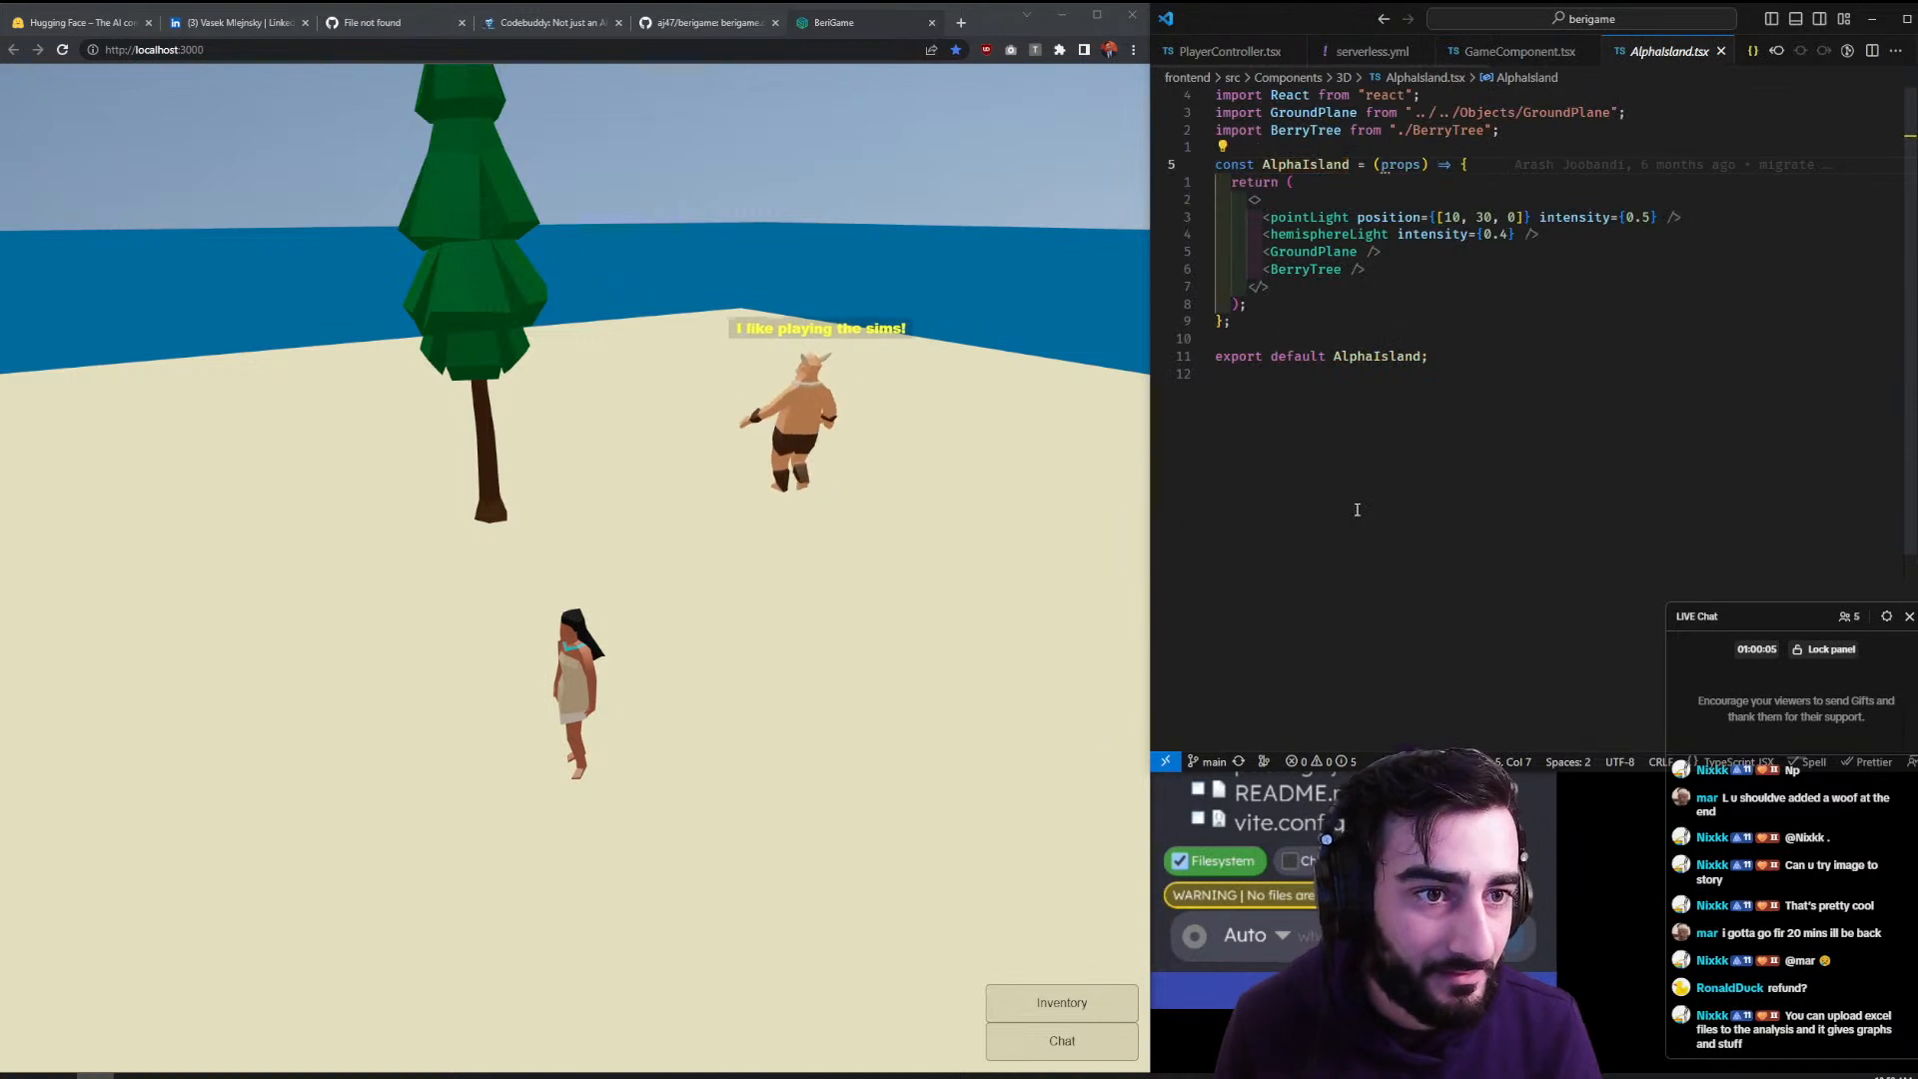
# - Jump from AlphaIsland to BerryTree.tsx and glance over its Harvest click handler
pyautogui.click(1329, 270)
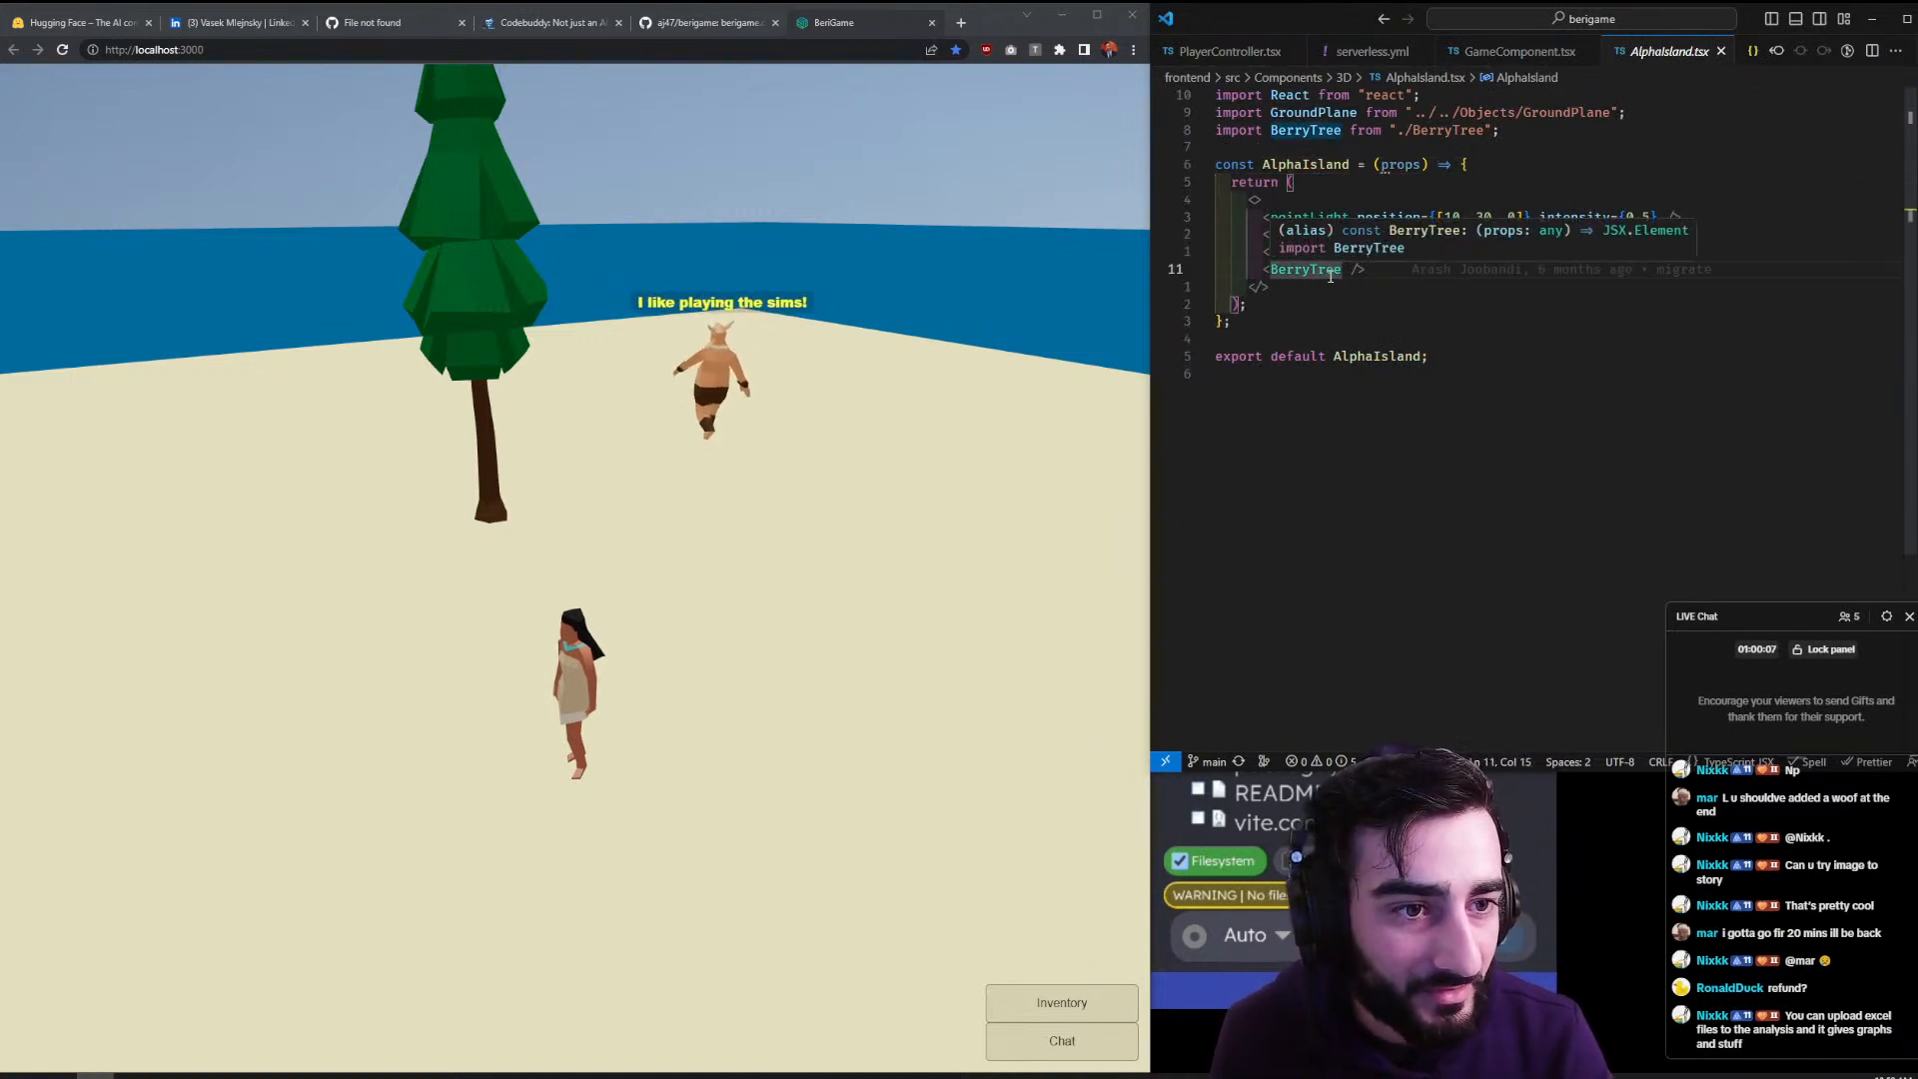
pyautogui.keyDown('ctrl'); pyautogui.click(1330, 270); pyautogui.keyUp('ctrl')
pyautogui.scroll(-3, 1329, 270)
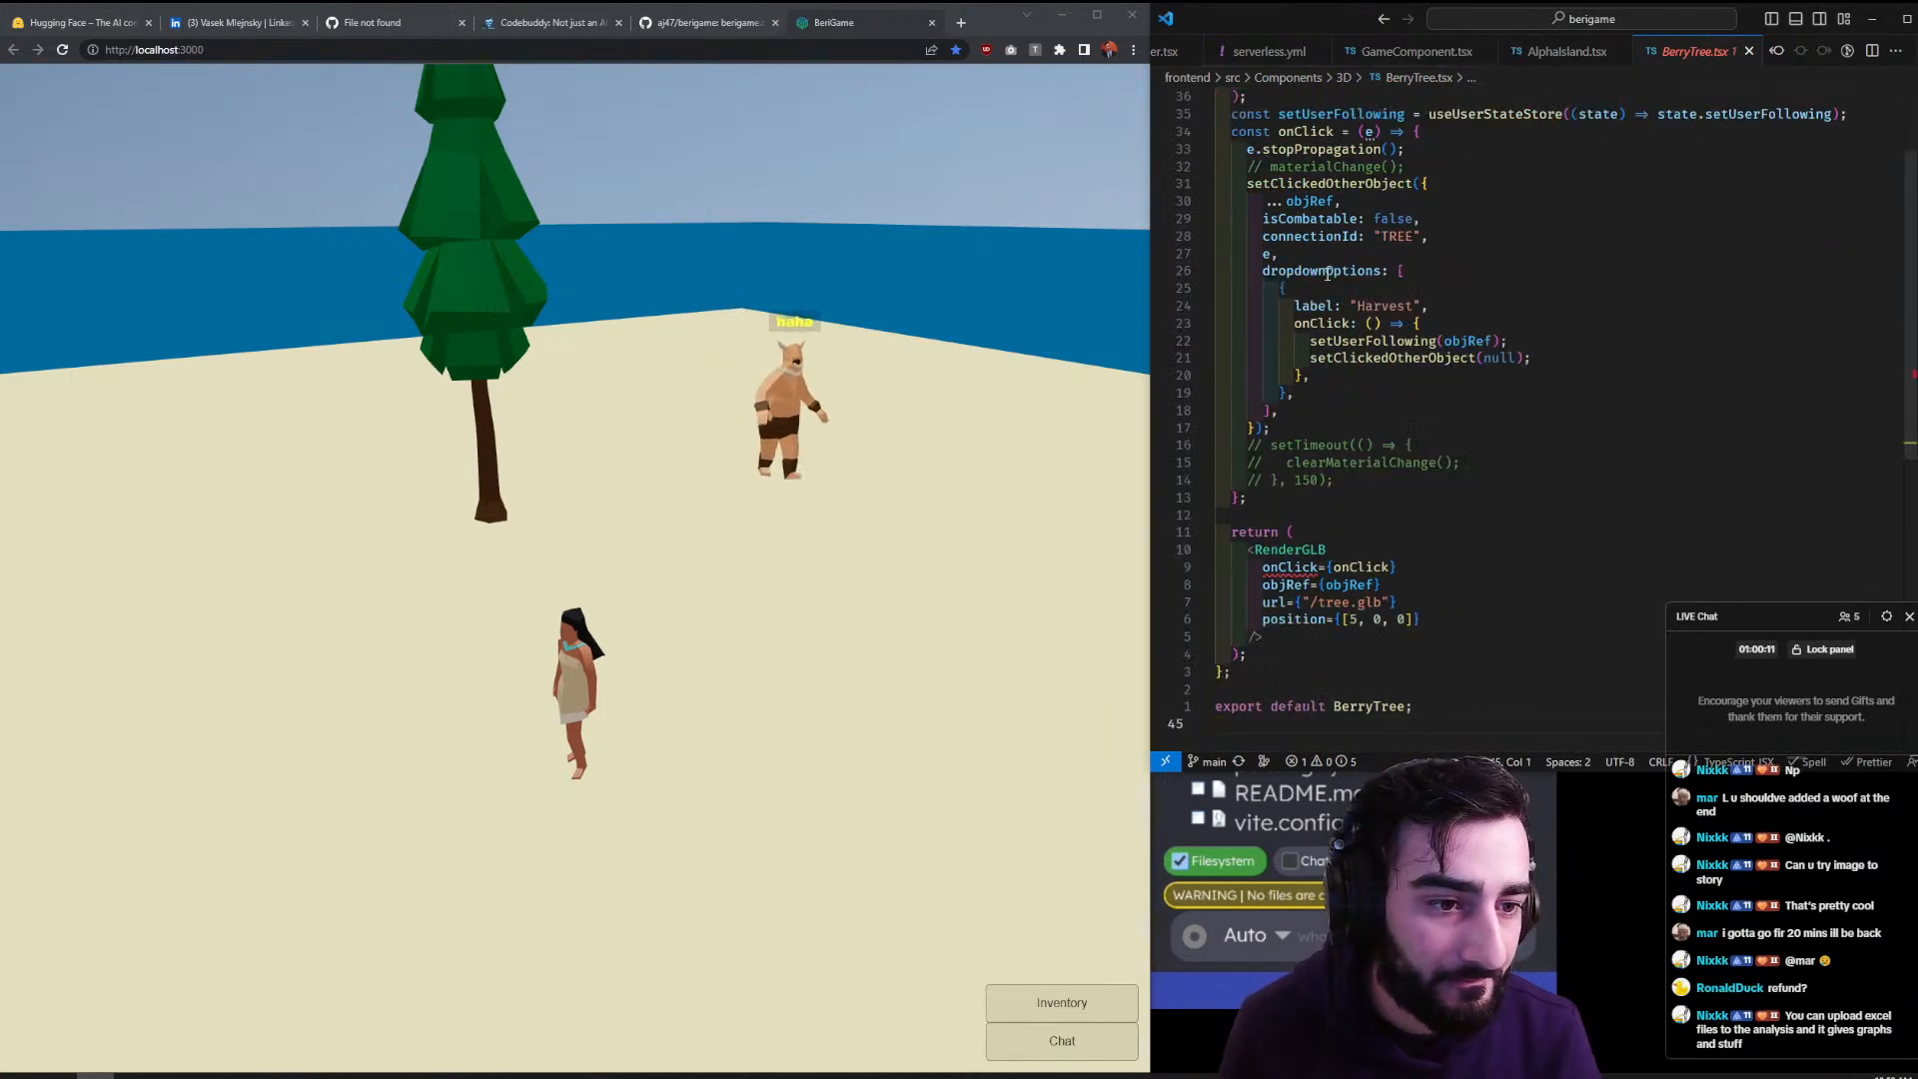
pyautogui.scroll(3, 1330, 270)
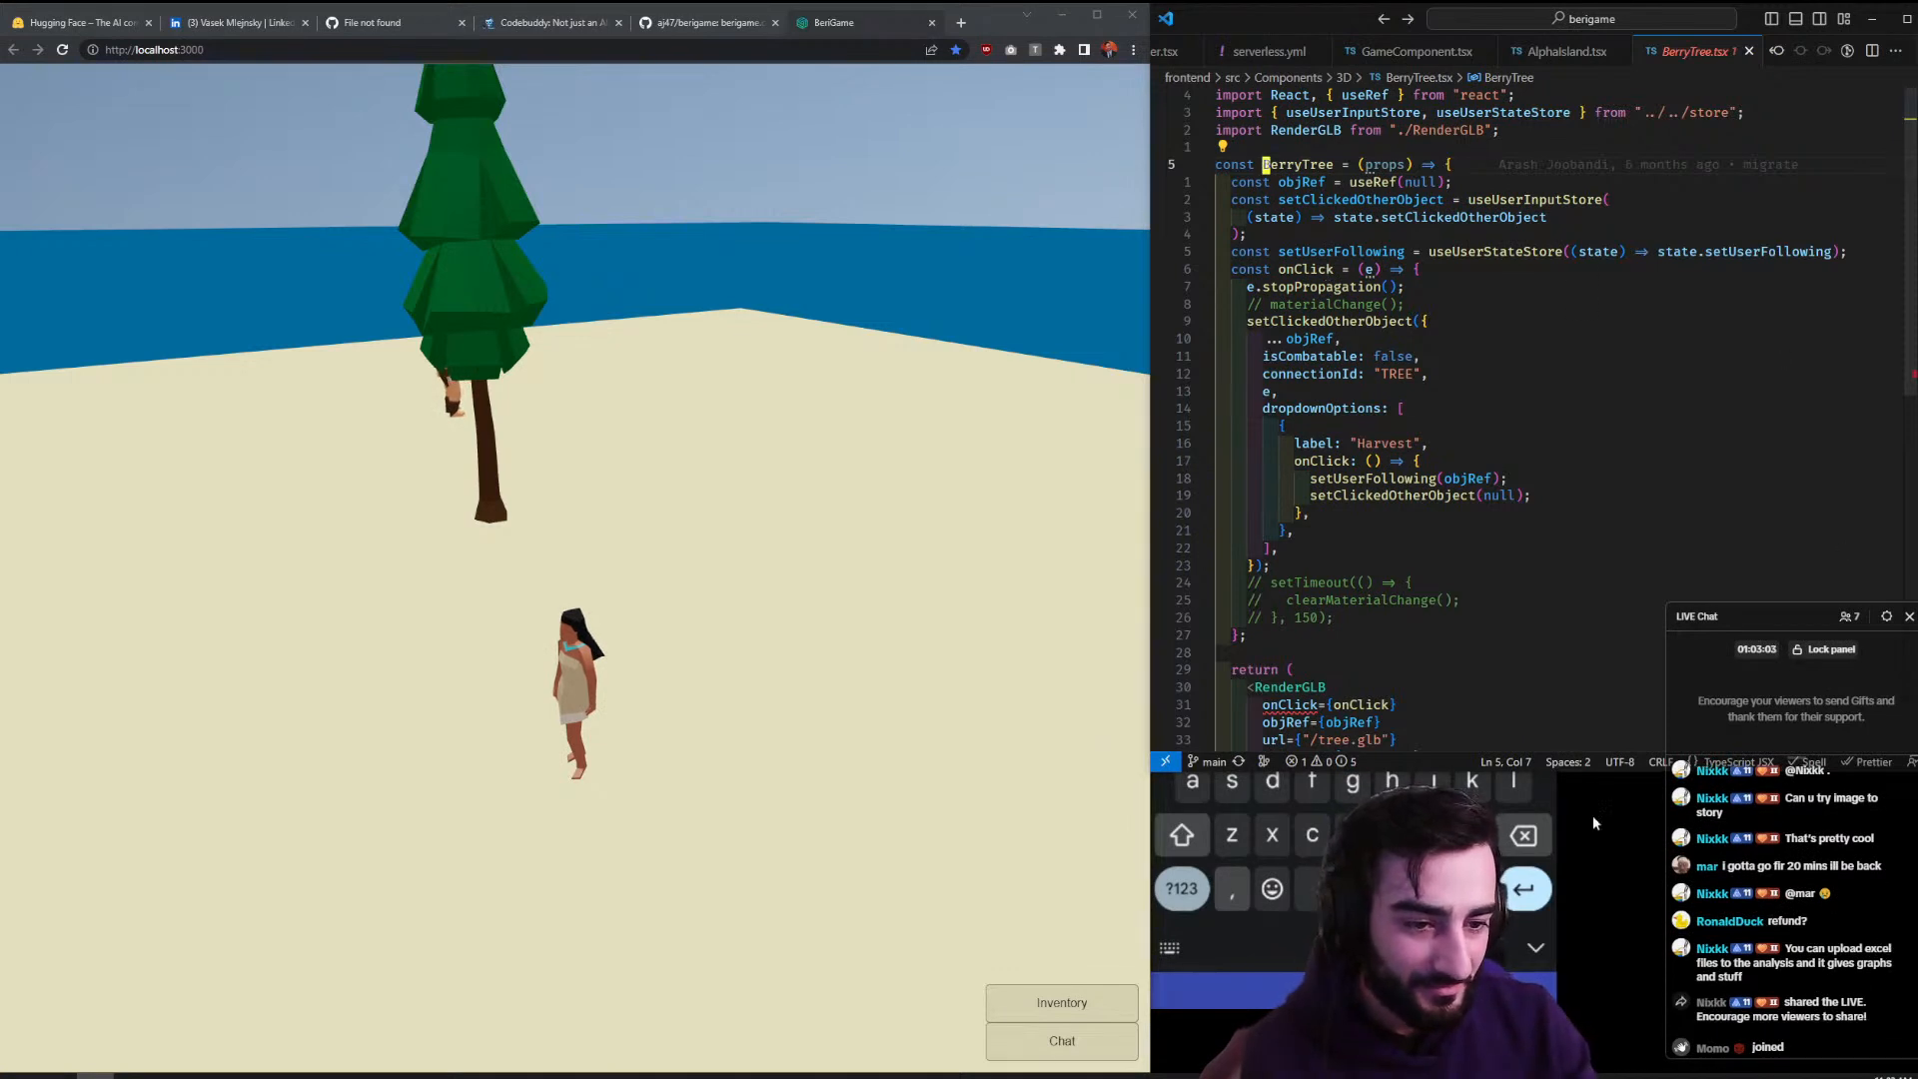
# - Bring the Vysor phone mirror forward and move it over the game view
pyautogui.click(1375, 751)
pyautogui.moveTo(1351, 99); pyautogui.dragTo(932, 88)
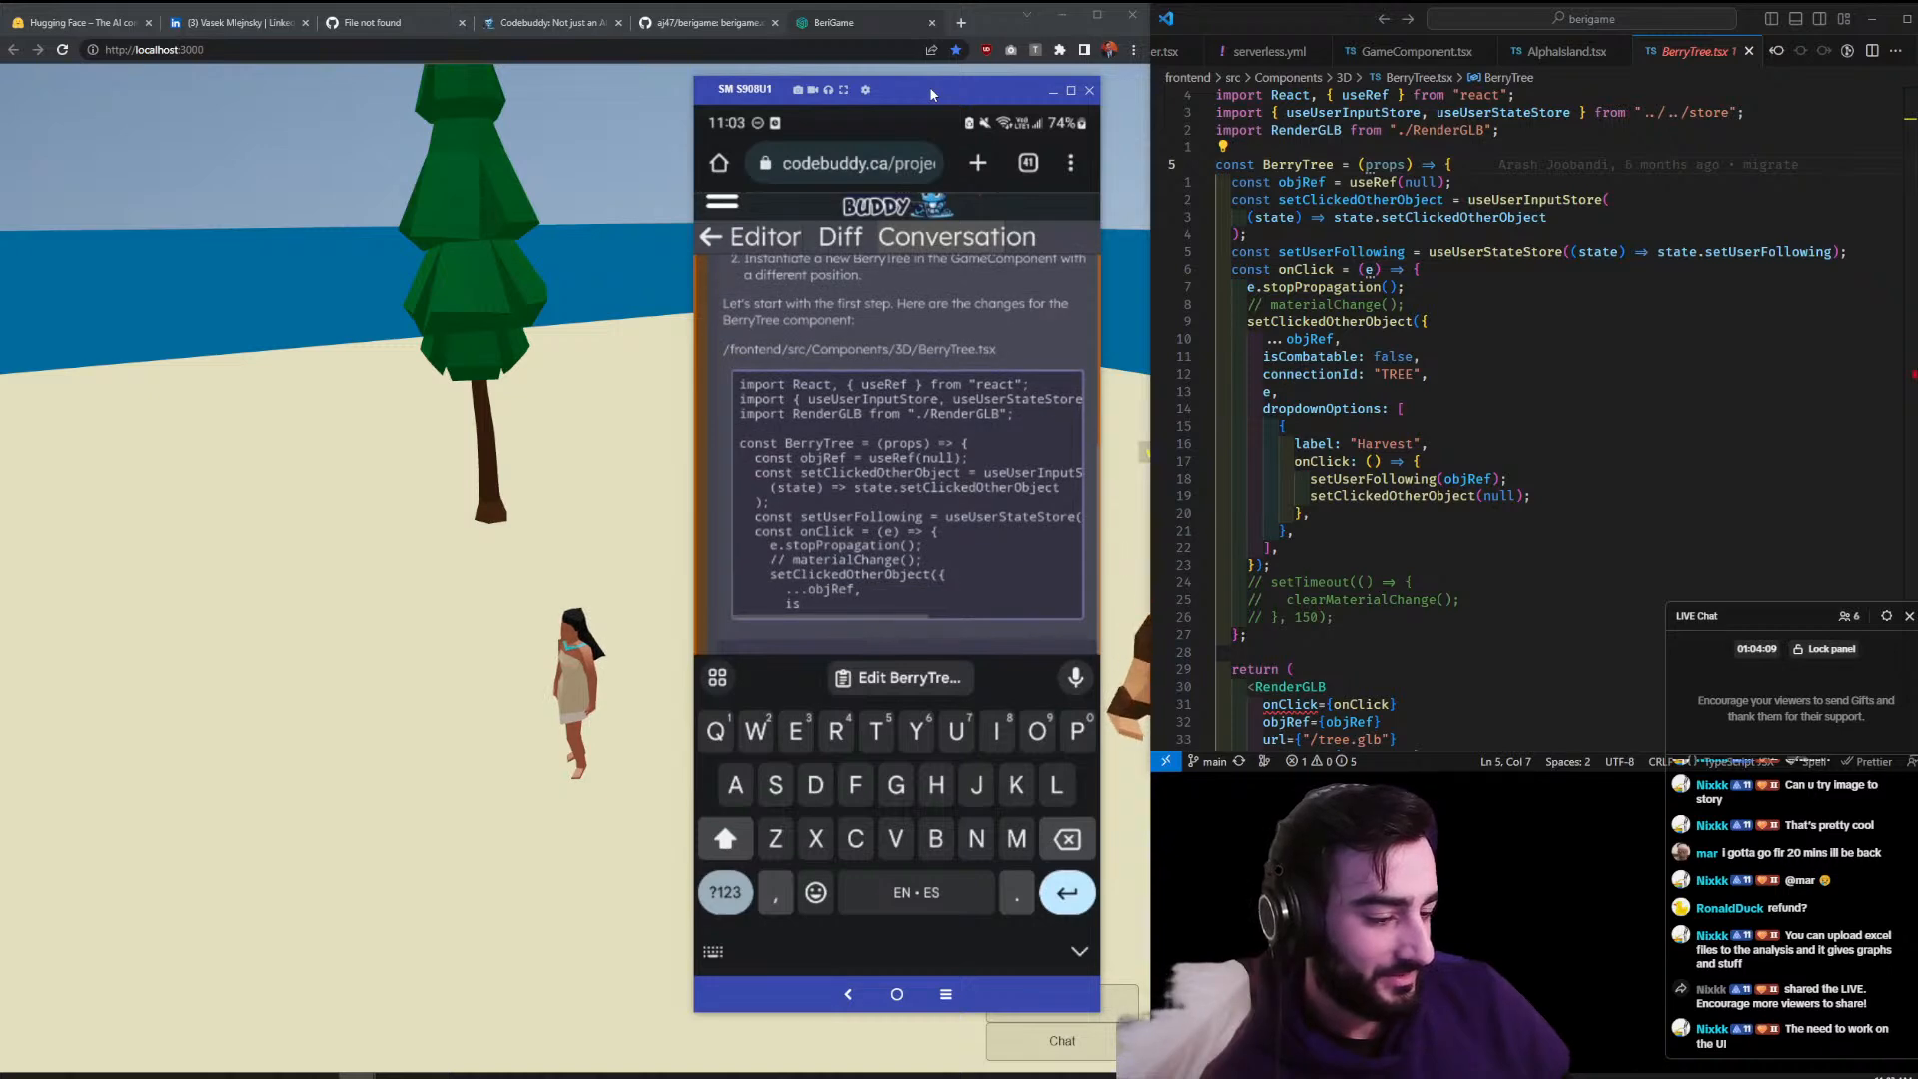
# - Review Codebuddy's proposed BerryTree.tsx and GameComponent.tsx changes adding a tree at [10, 0, 0]
pyautogui.scroll(2, 930, 93)
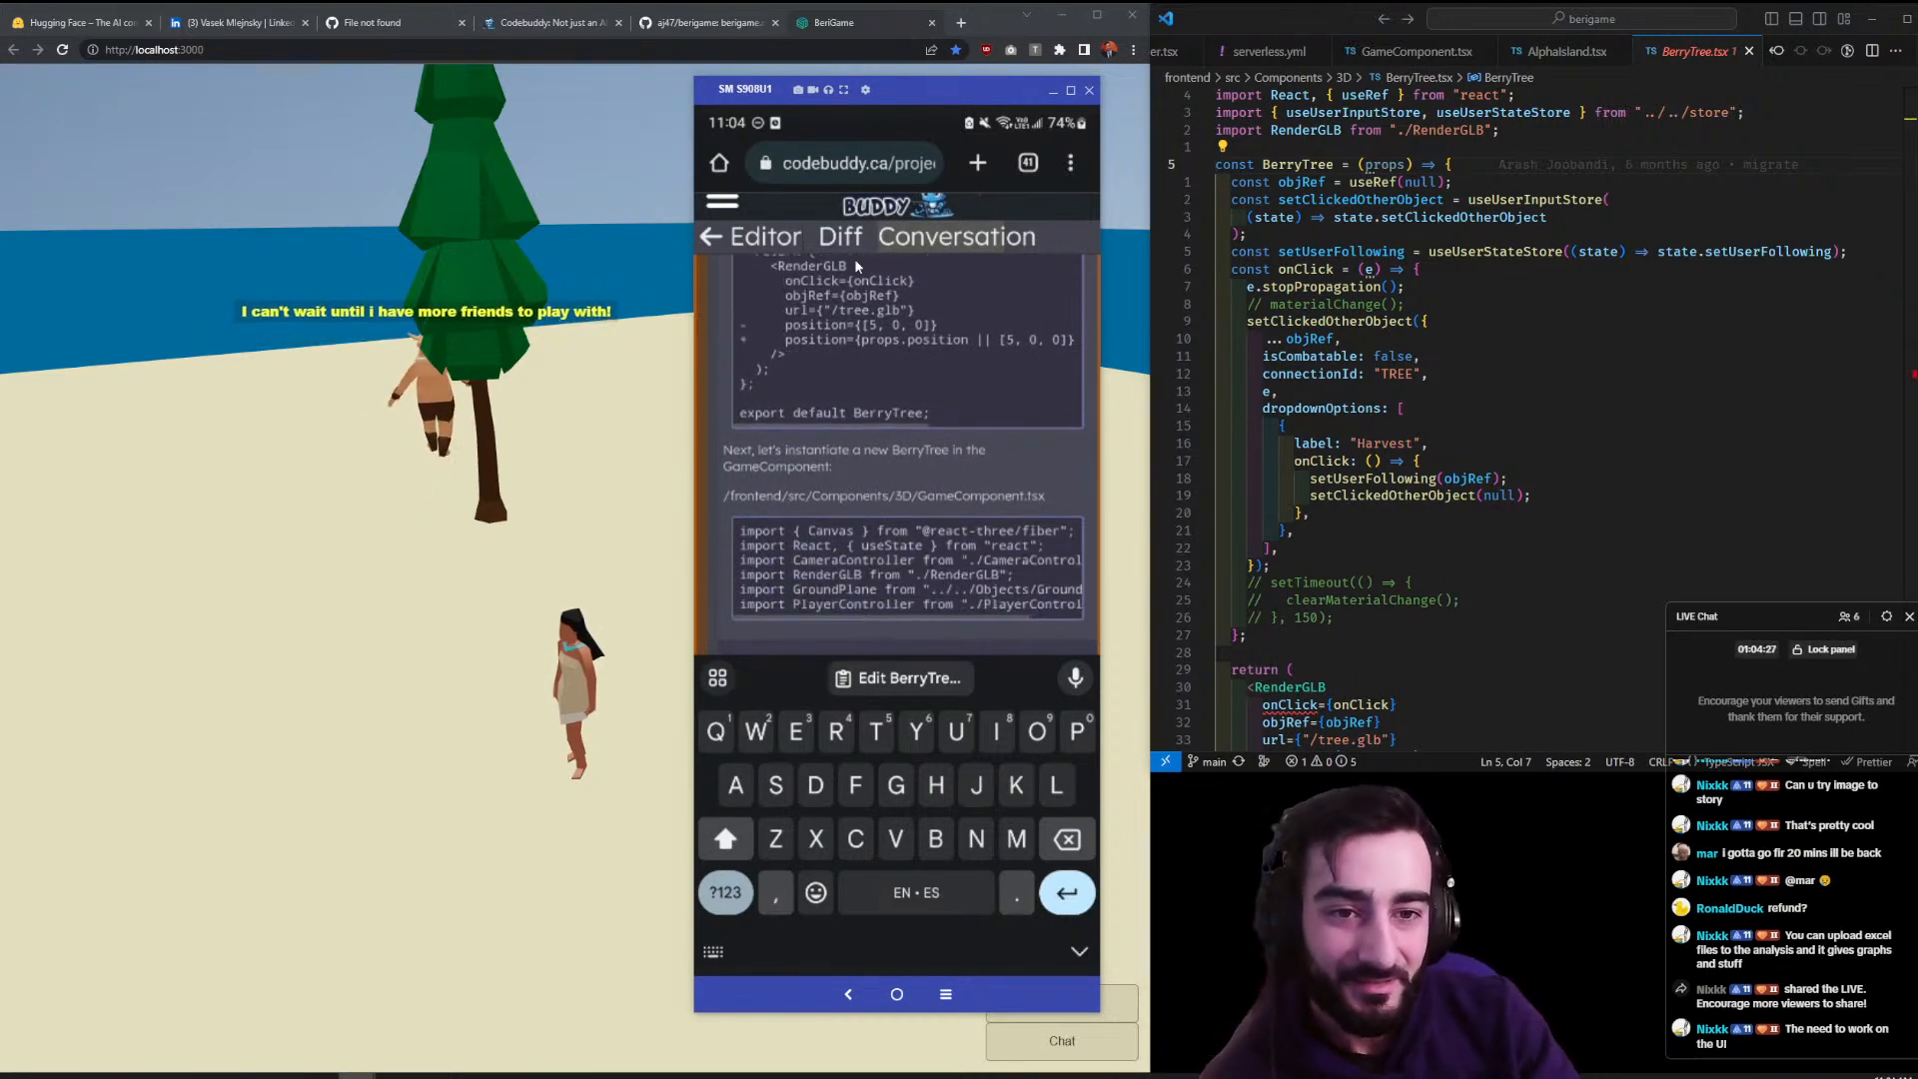
pyautogui.scroll(3, 965, 341)
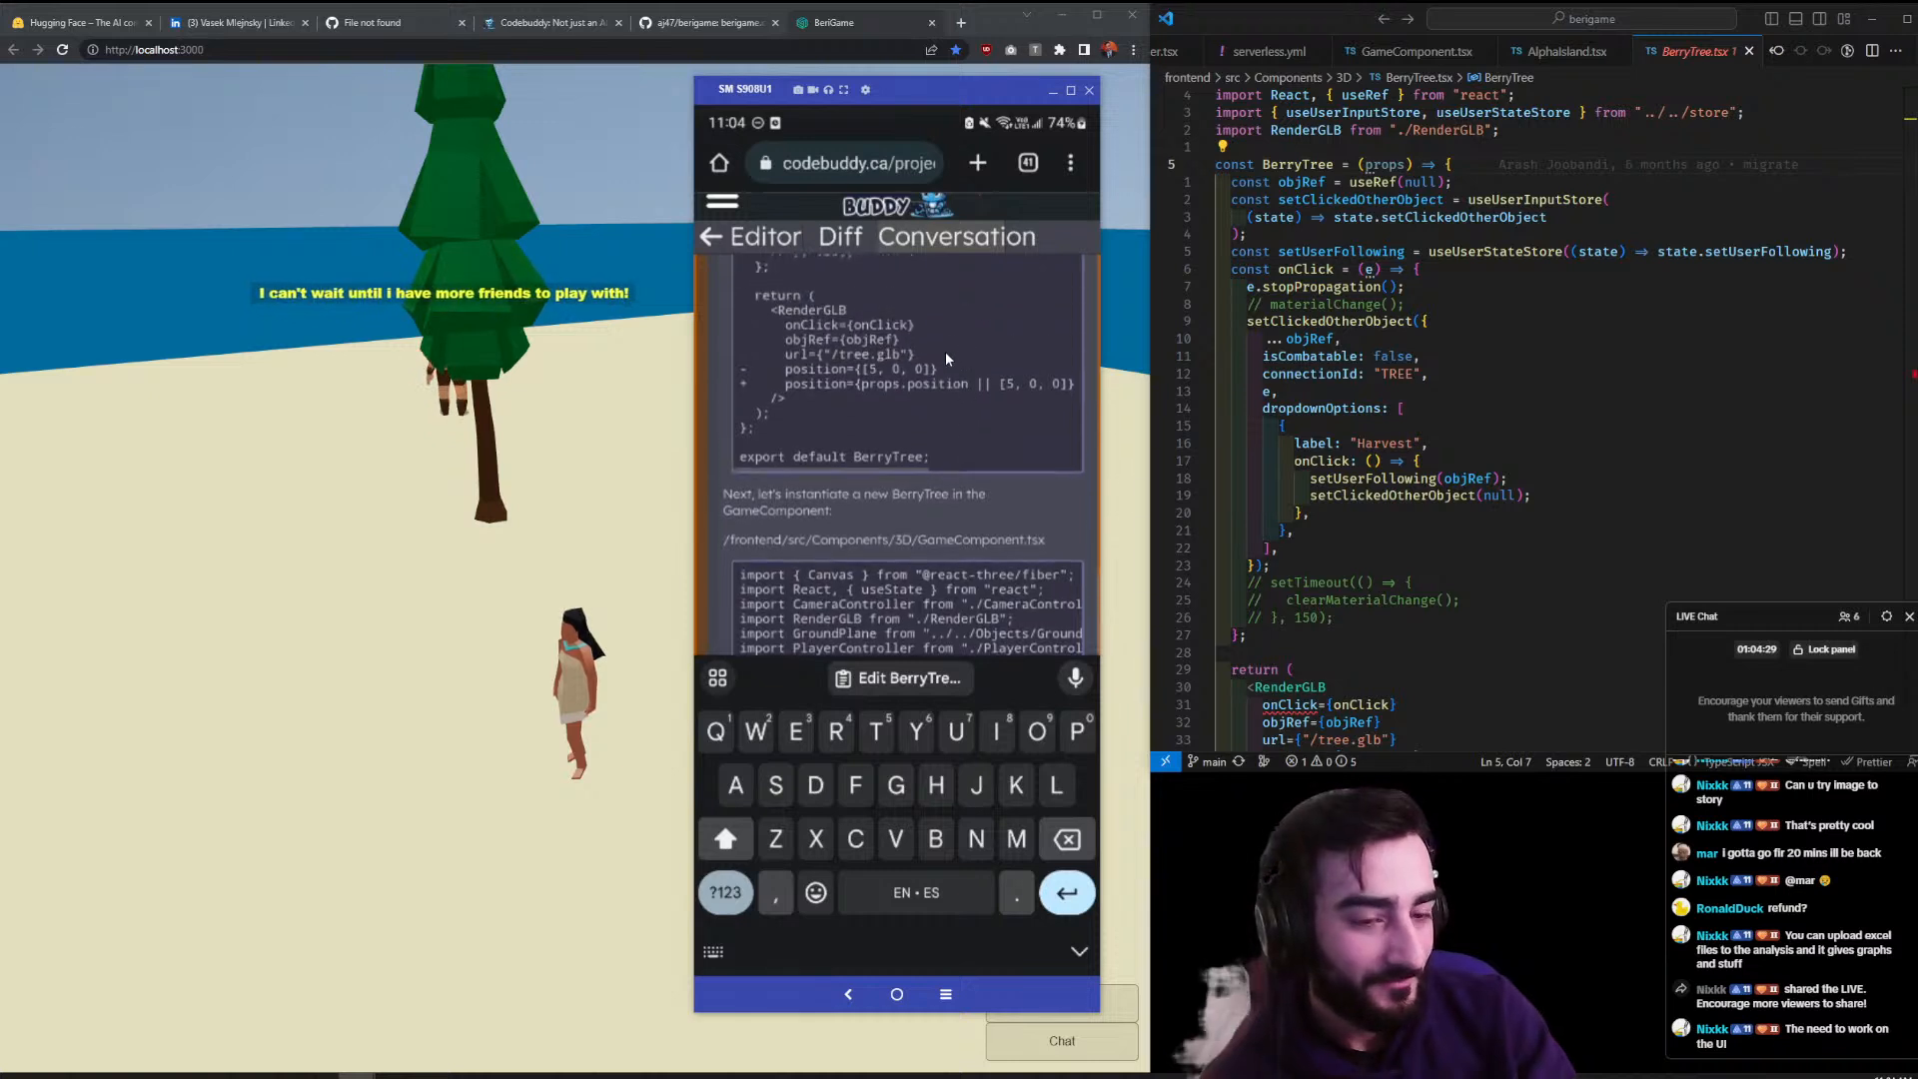
pyautogui.scroll(1, 907, 438)
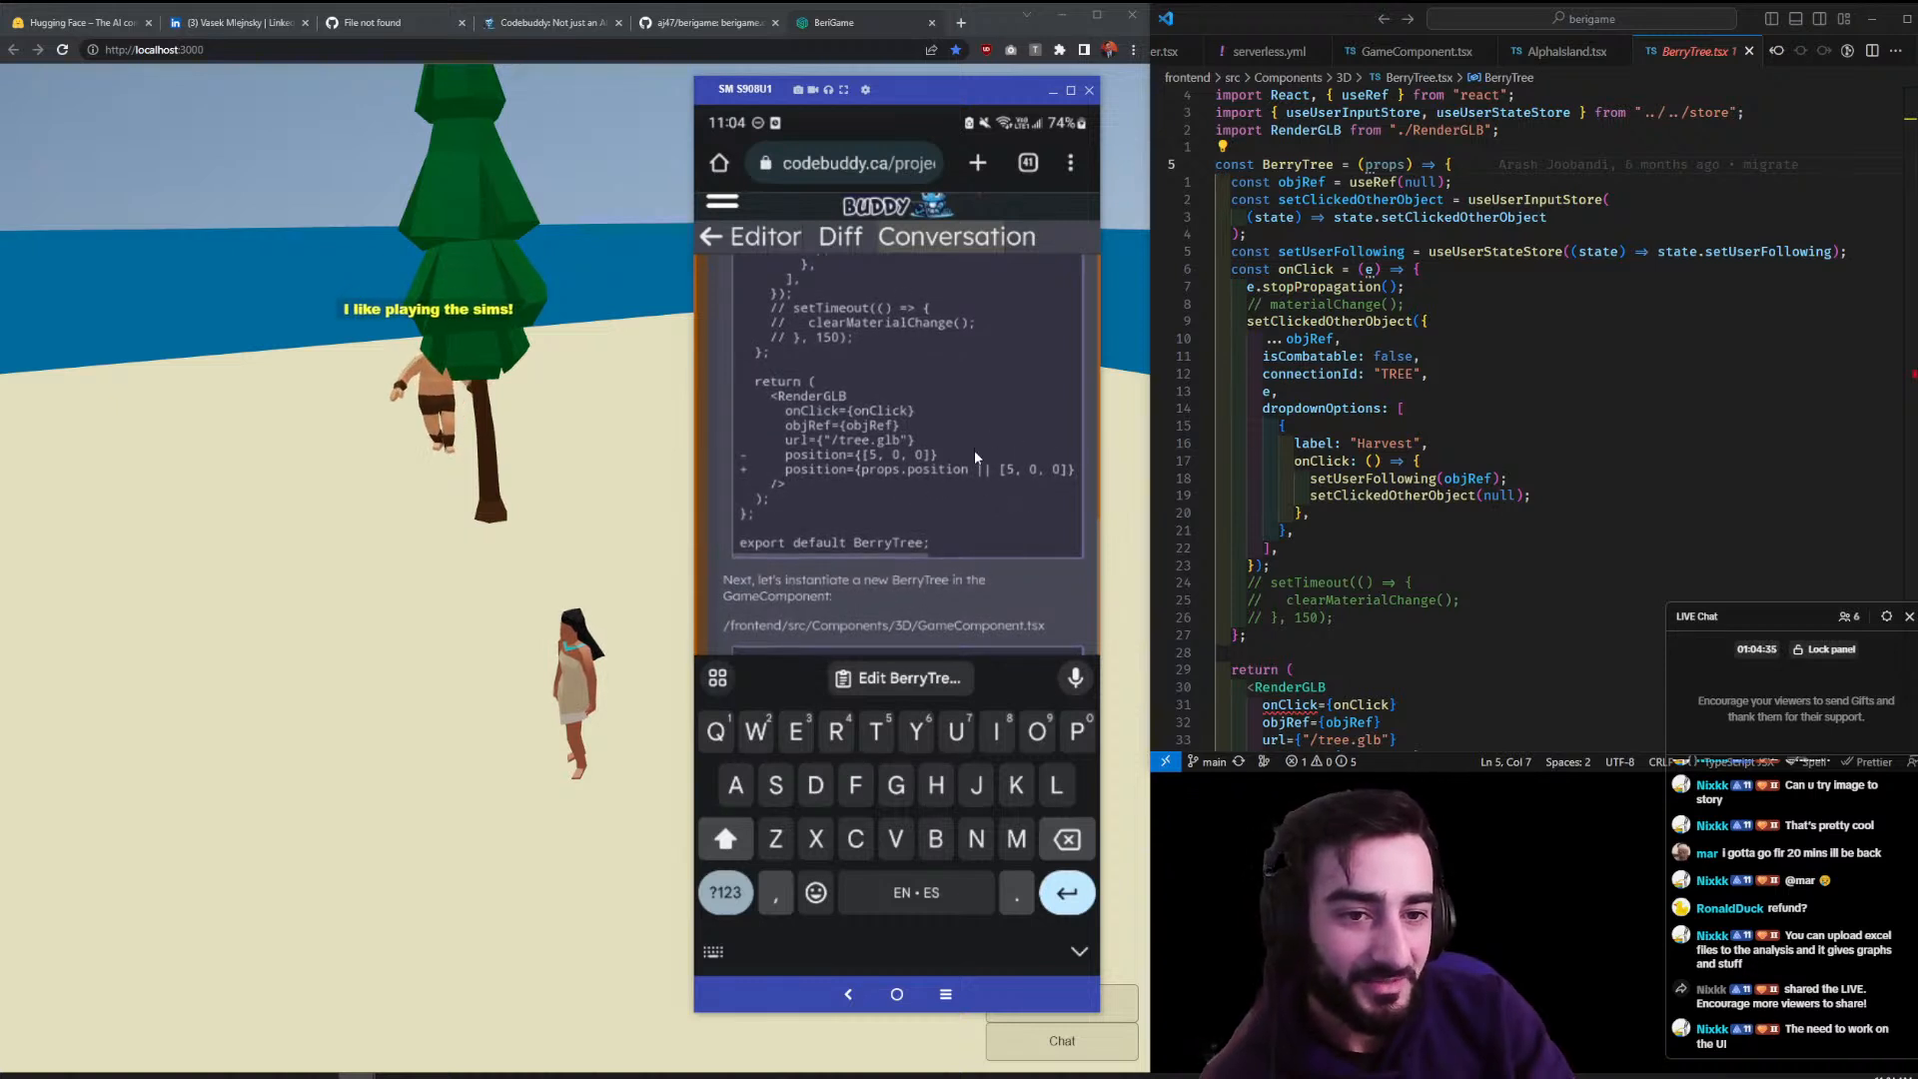
pyautogui.scroll(-2, 979, 454)
pyautogui.scroll(-5, 999, 472)
pyautogui.scroll(-2, 889, 556)
pyautogui.scroll(-1, 951, 402)
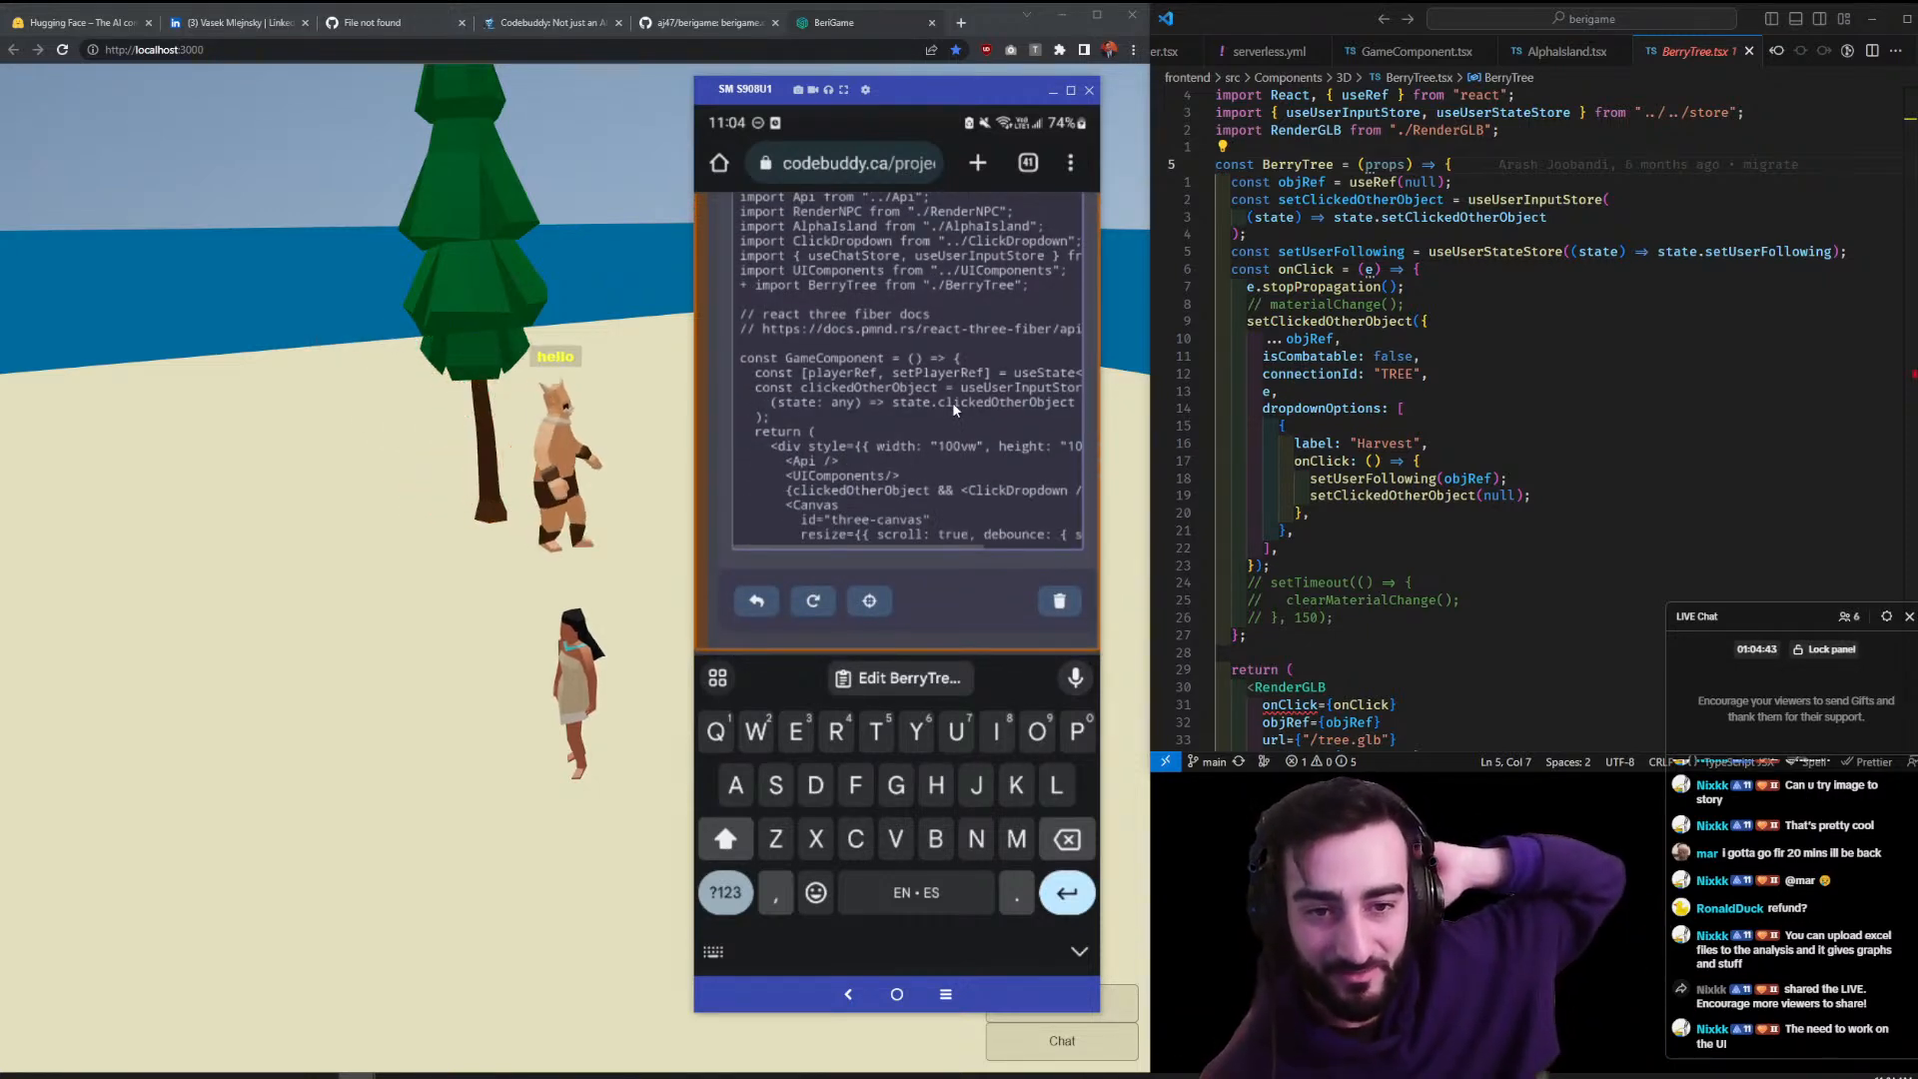
pyautogui.scroll(-1, 953, 405)
pyautogui.scroll(-1, 953, 408)
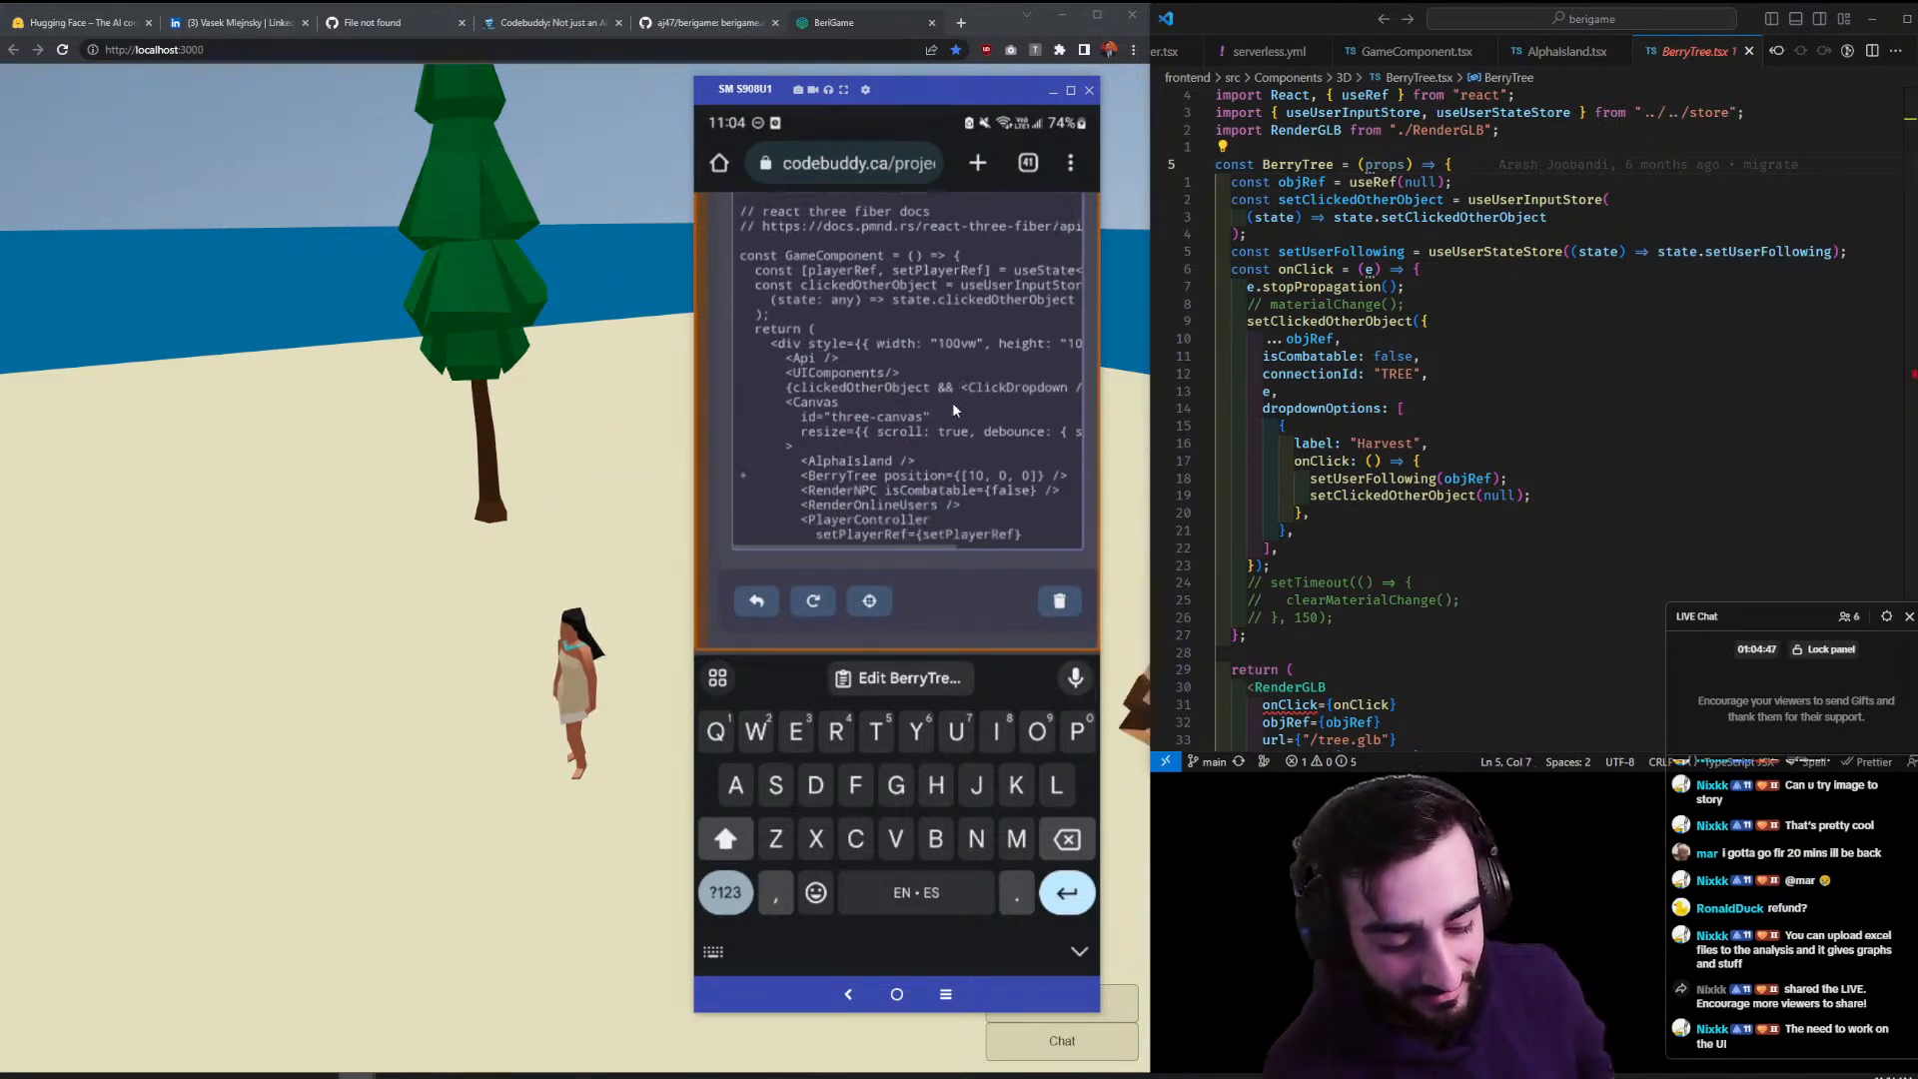
pyautogui.scroll(-1, 951, 401)
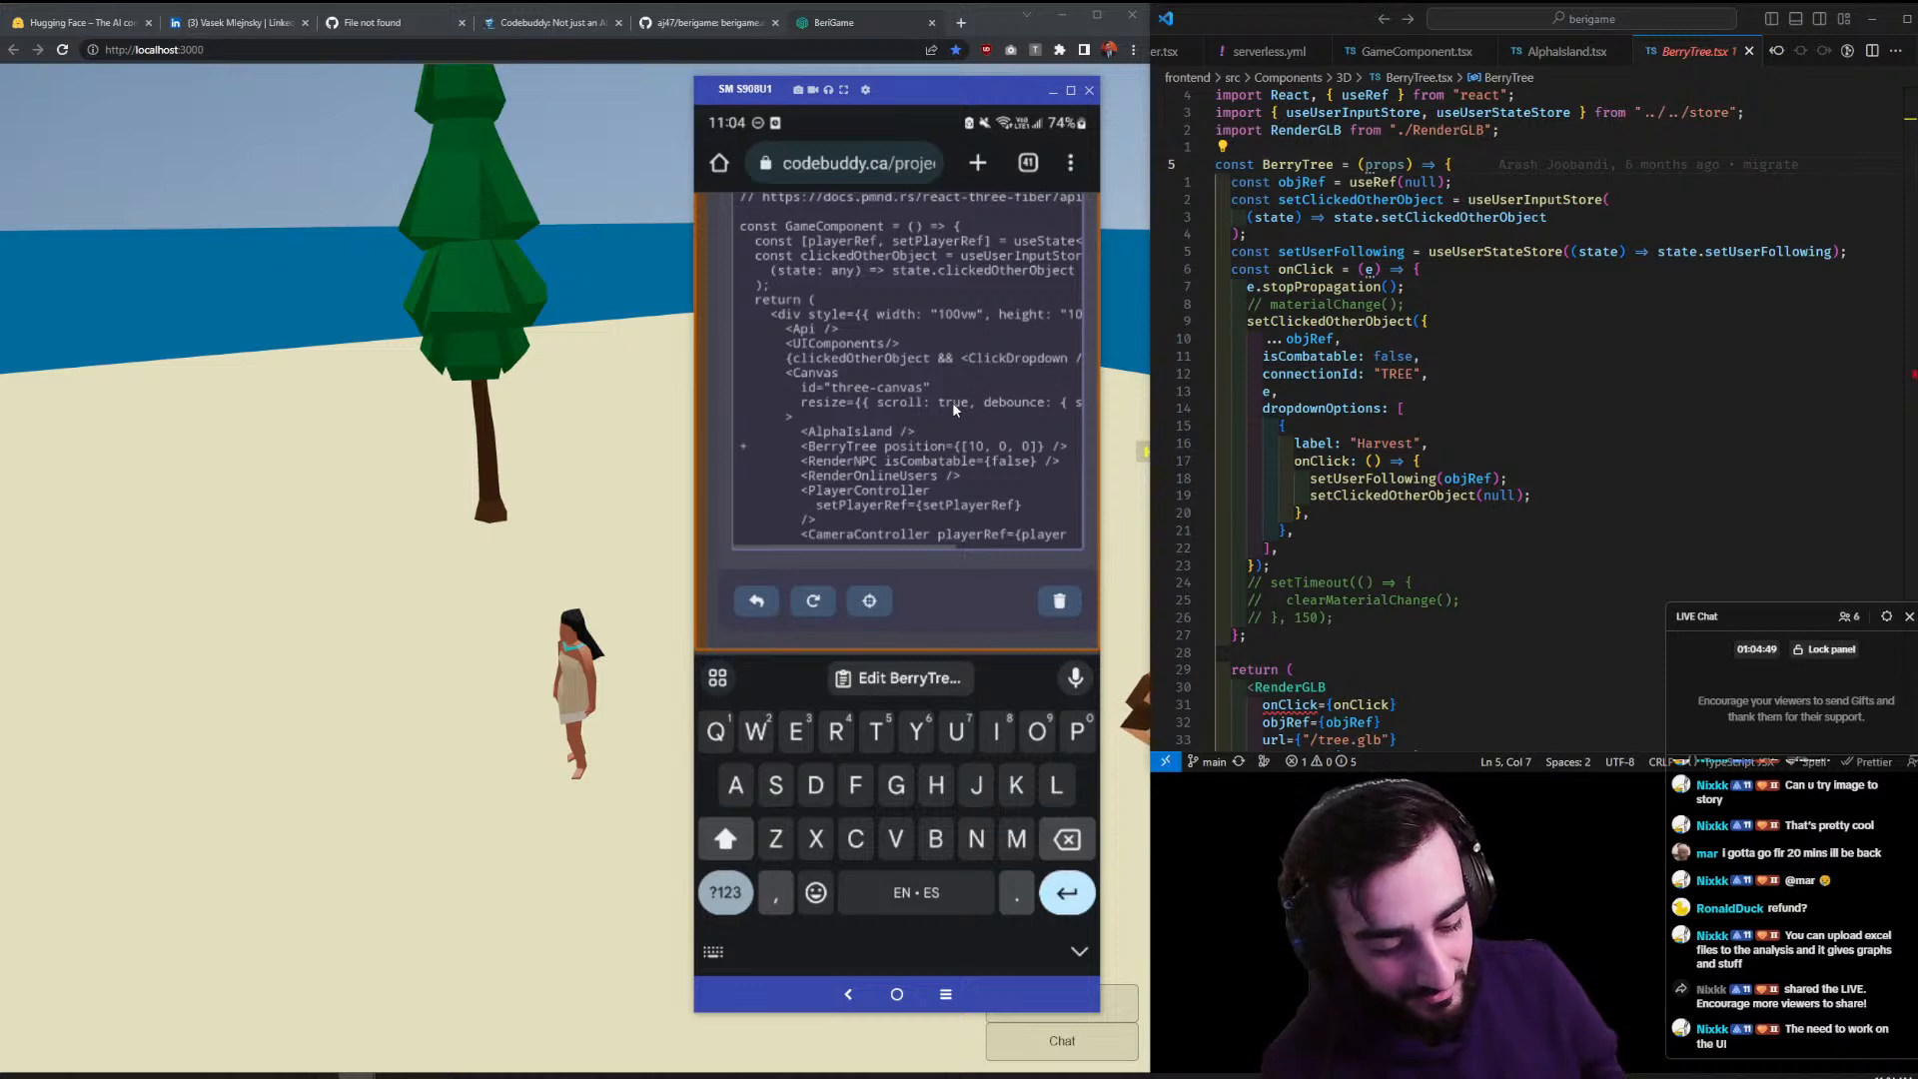
pyautogui.scroll(-2, 951, 402)
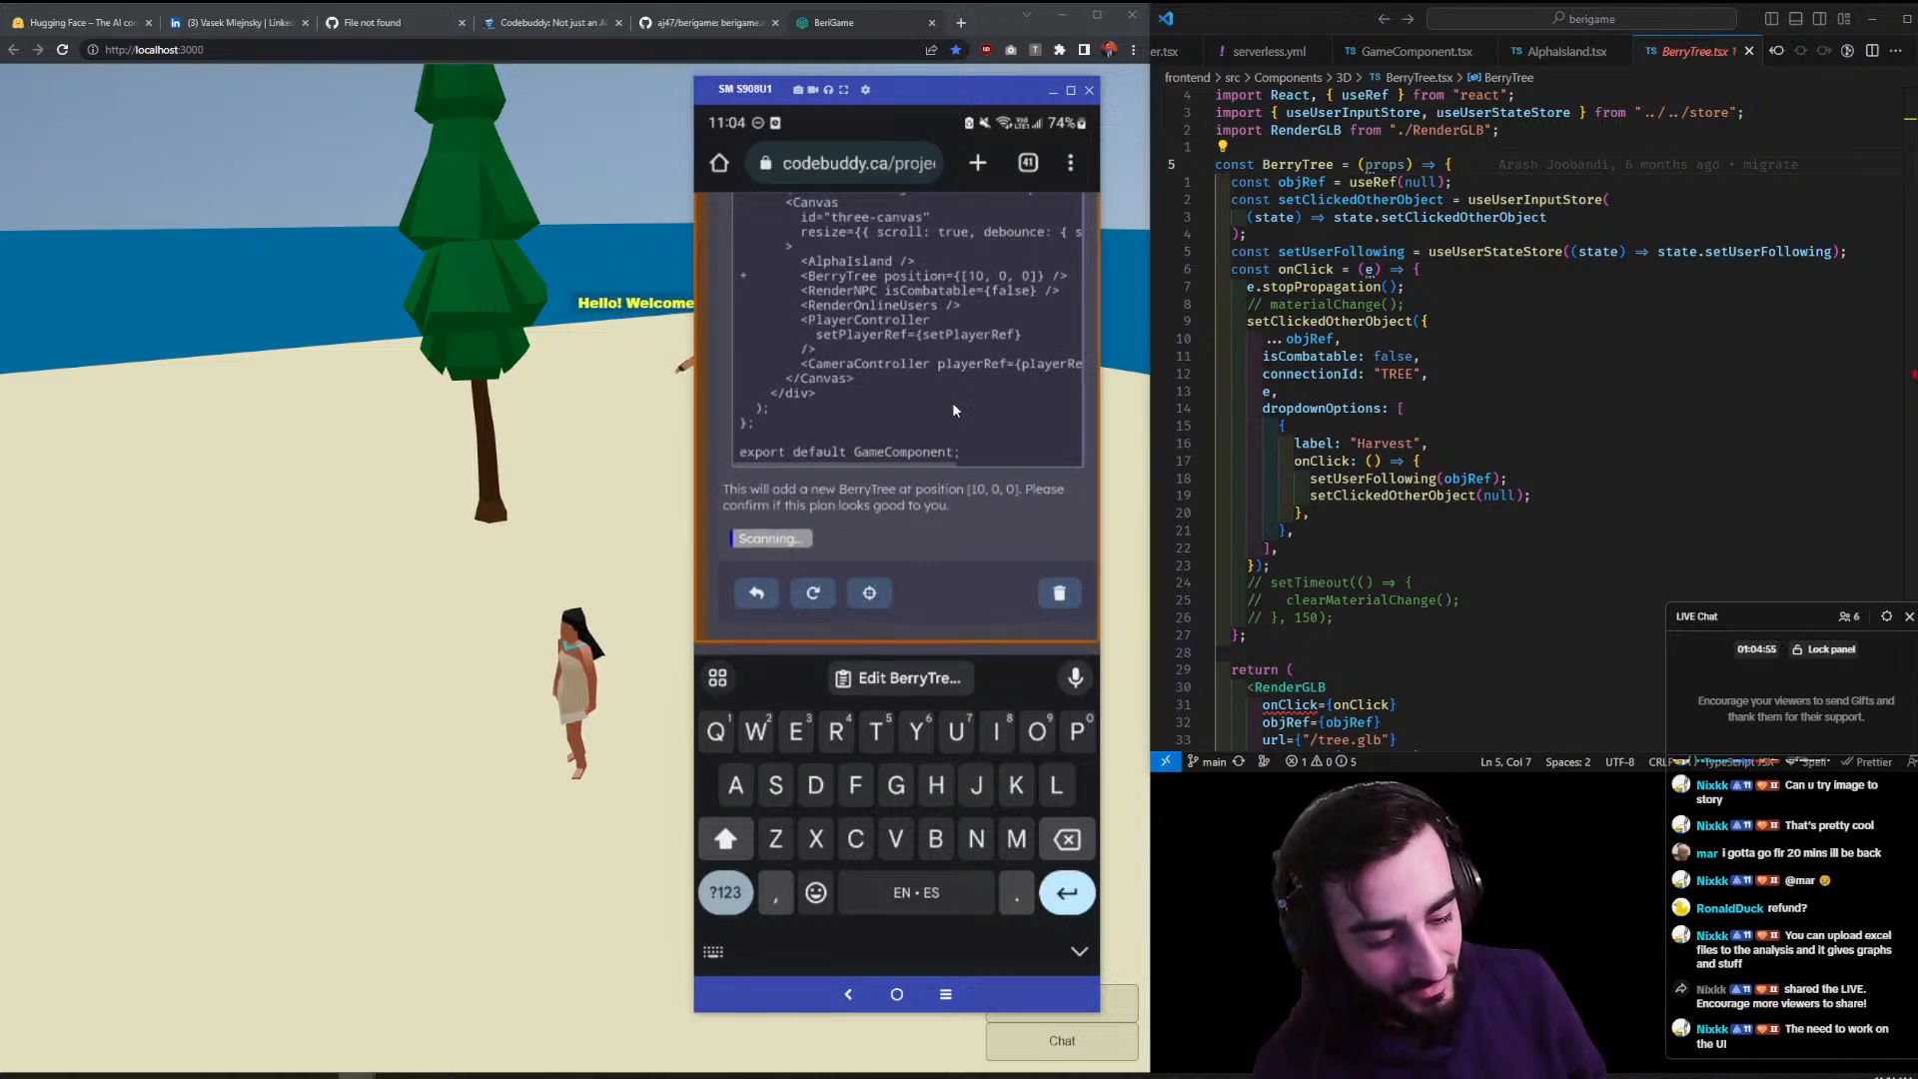
pyautogui.scroll(1, 951, 402)
pyautogui.scroll(2, 951, 402)
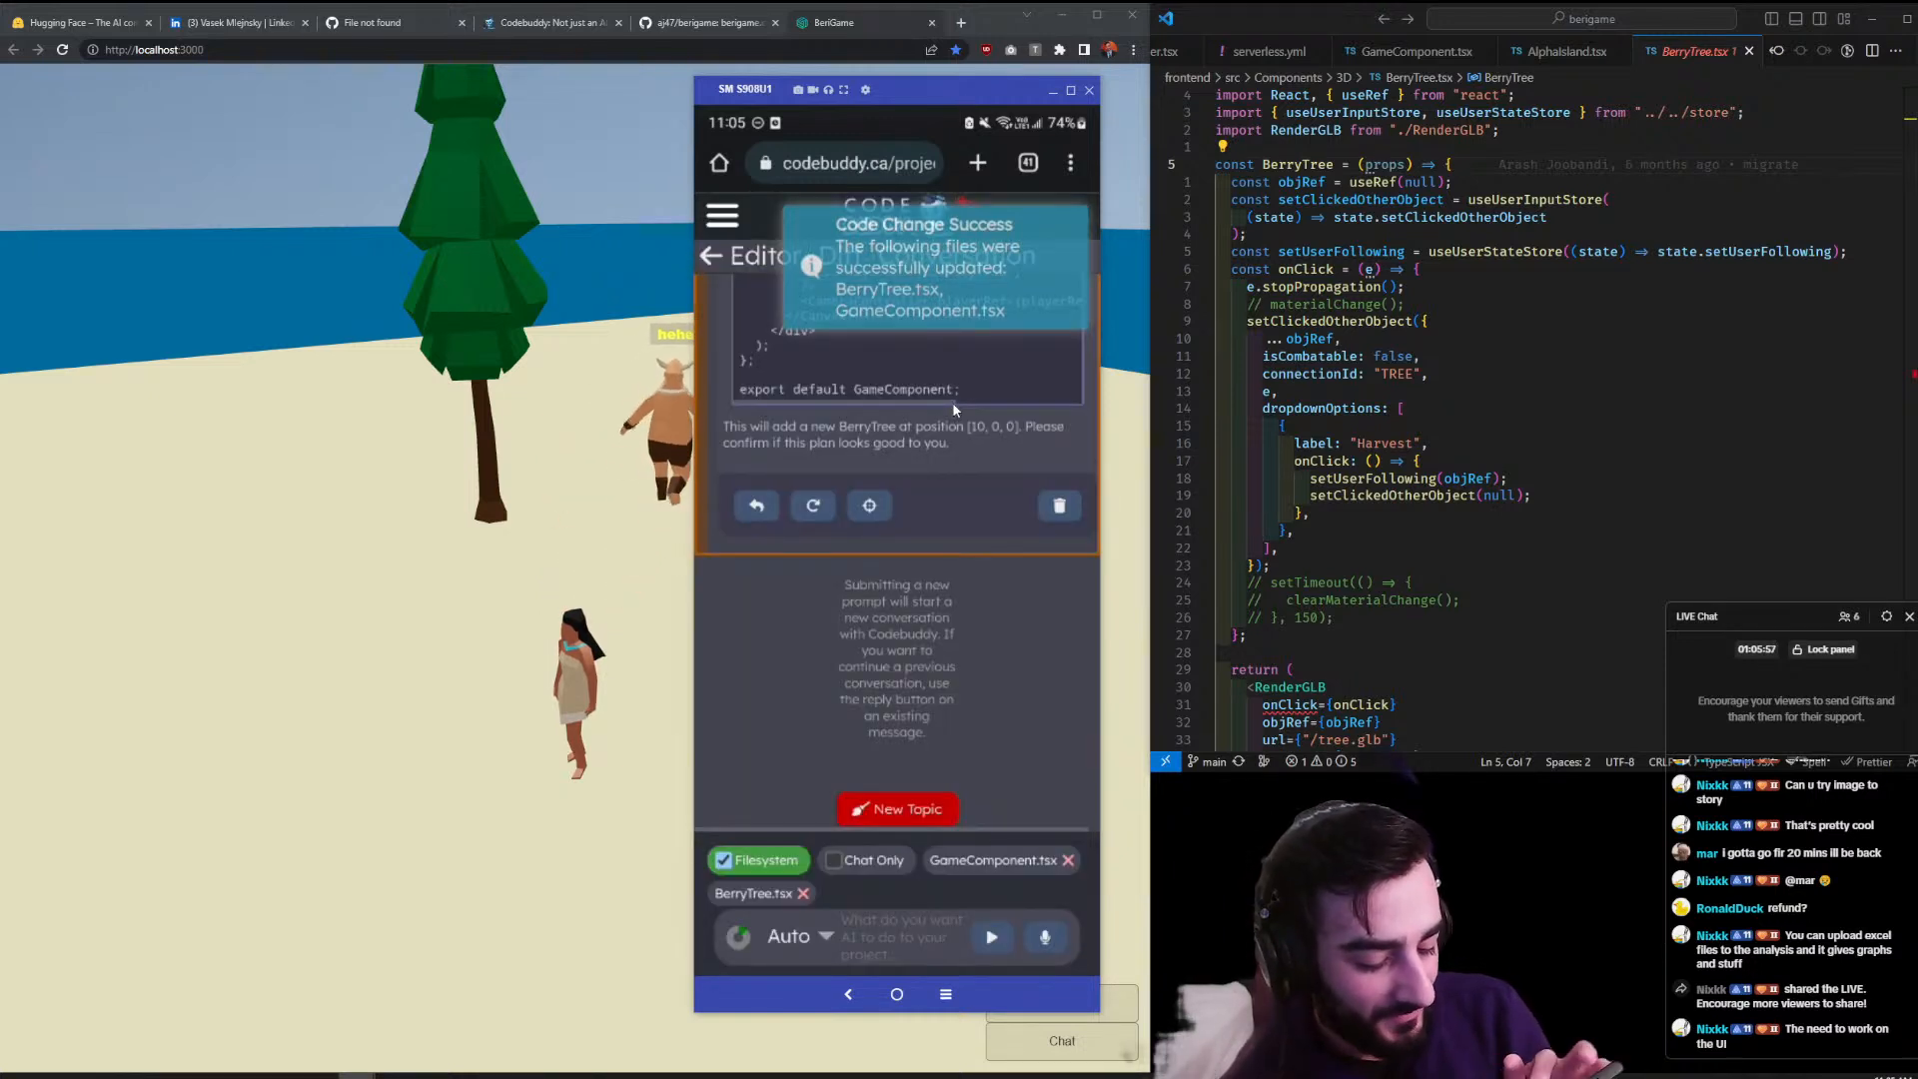
pyautogui.scroll(2, 953, 410)
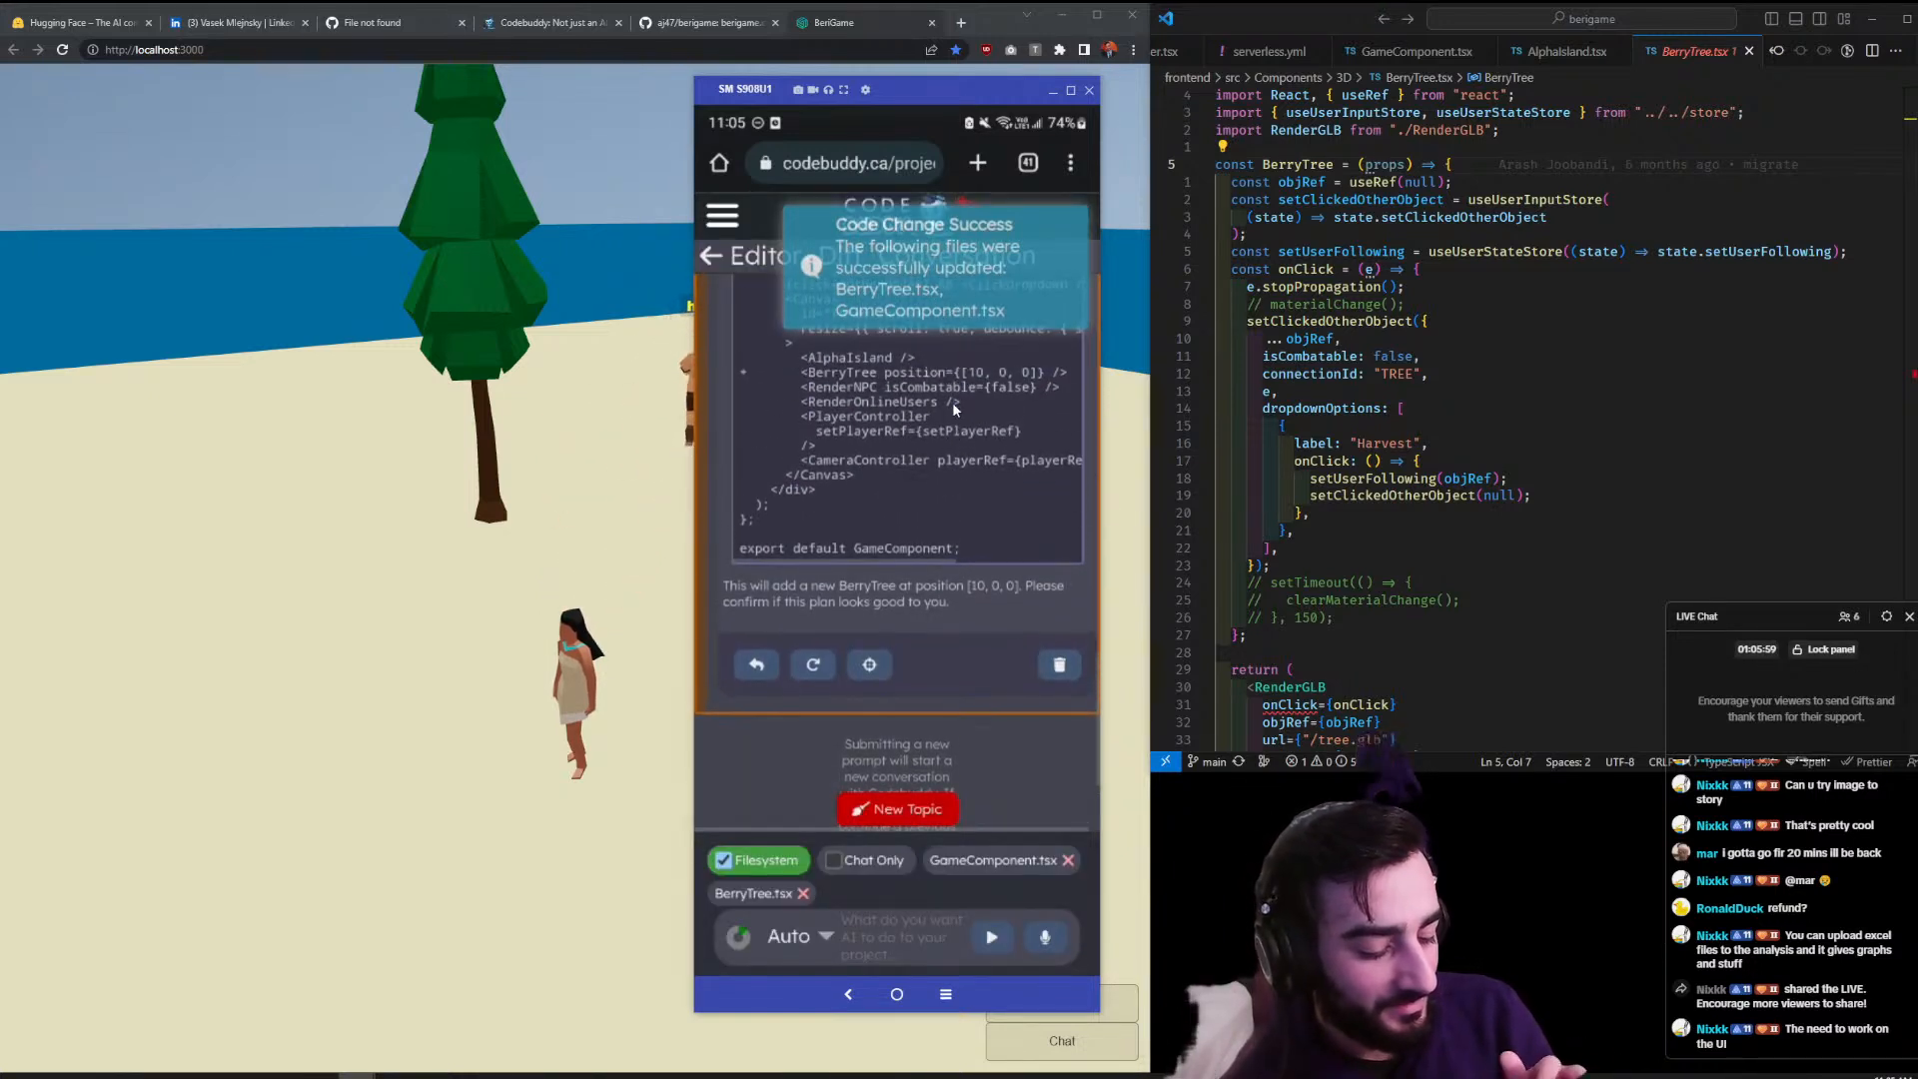
pyautogui.scroll(1, 952, 409)
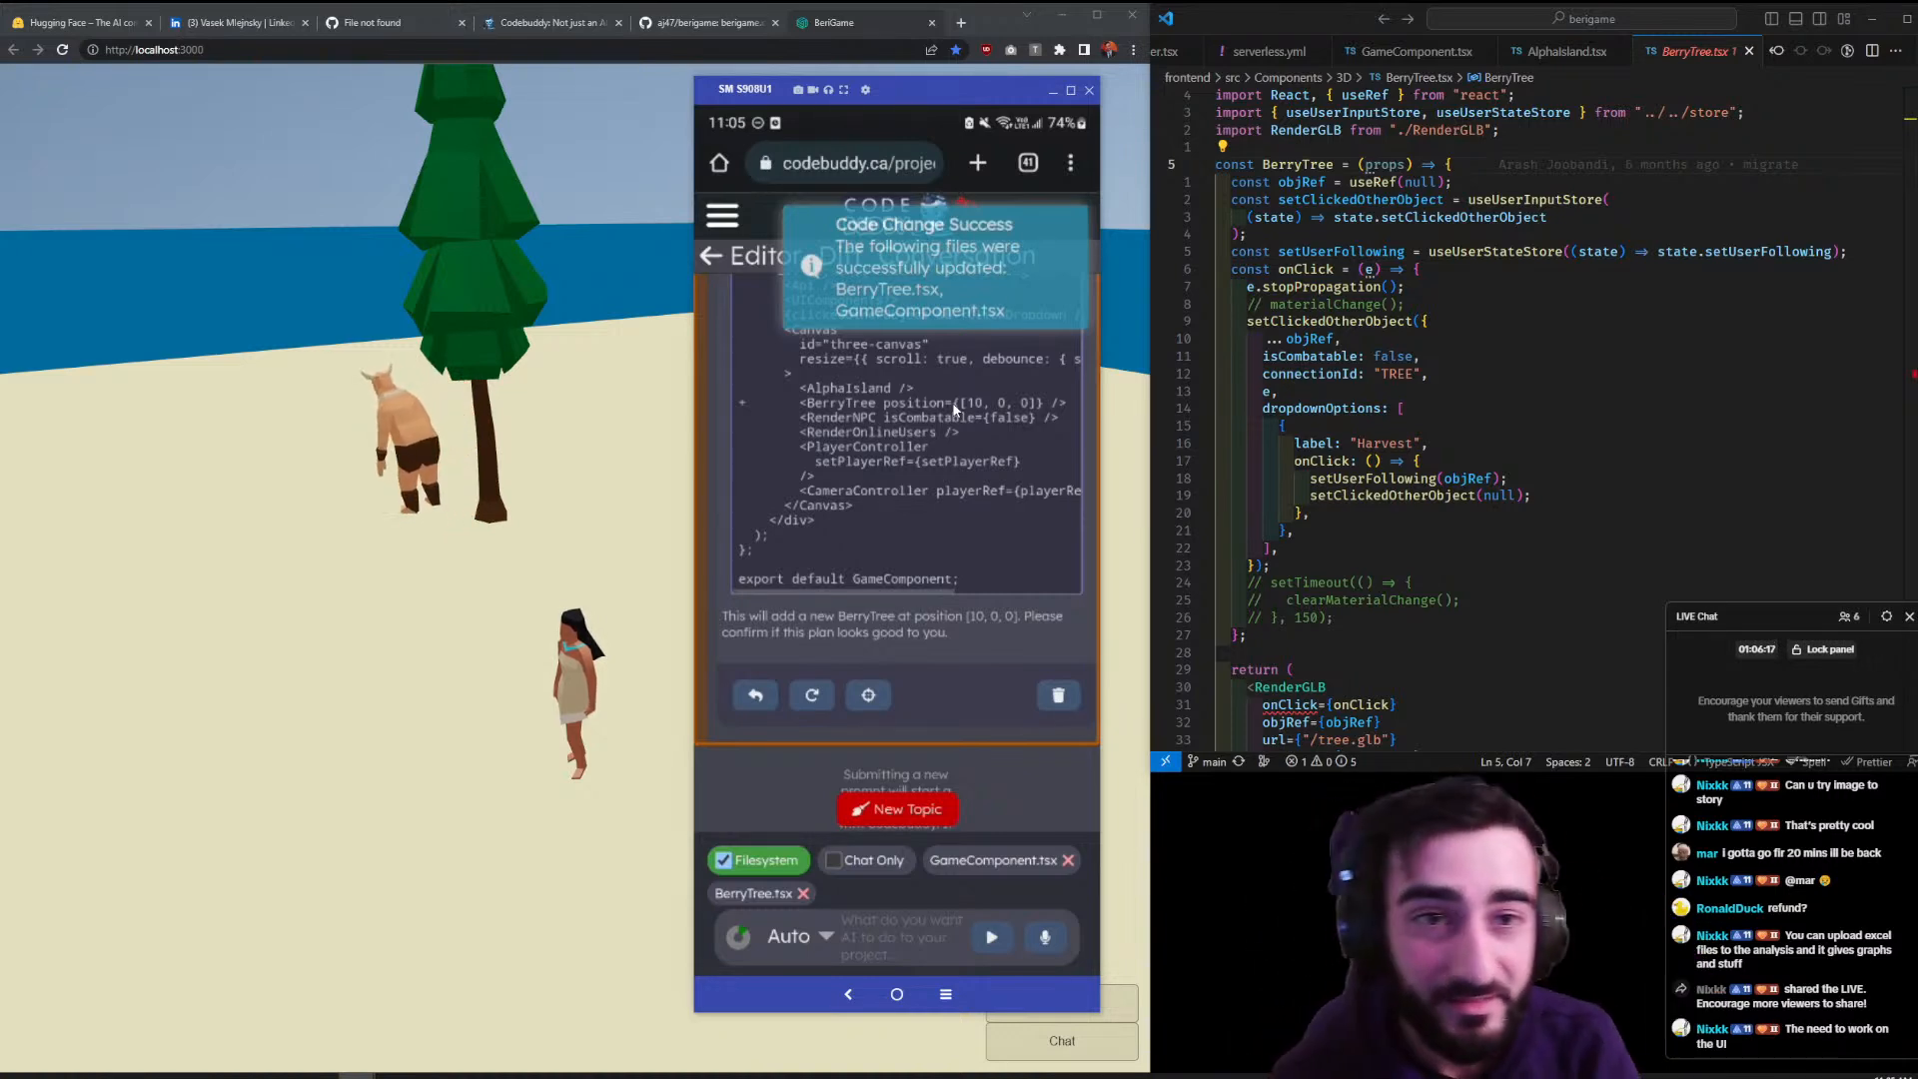
# - Load the live alpha.berigame.com game in a new browser tab
pyautogui.click(966, 25)
pyautogui.write('alpha.berigame.com')
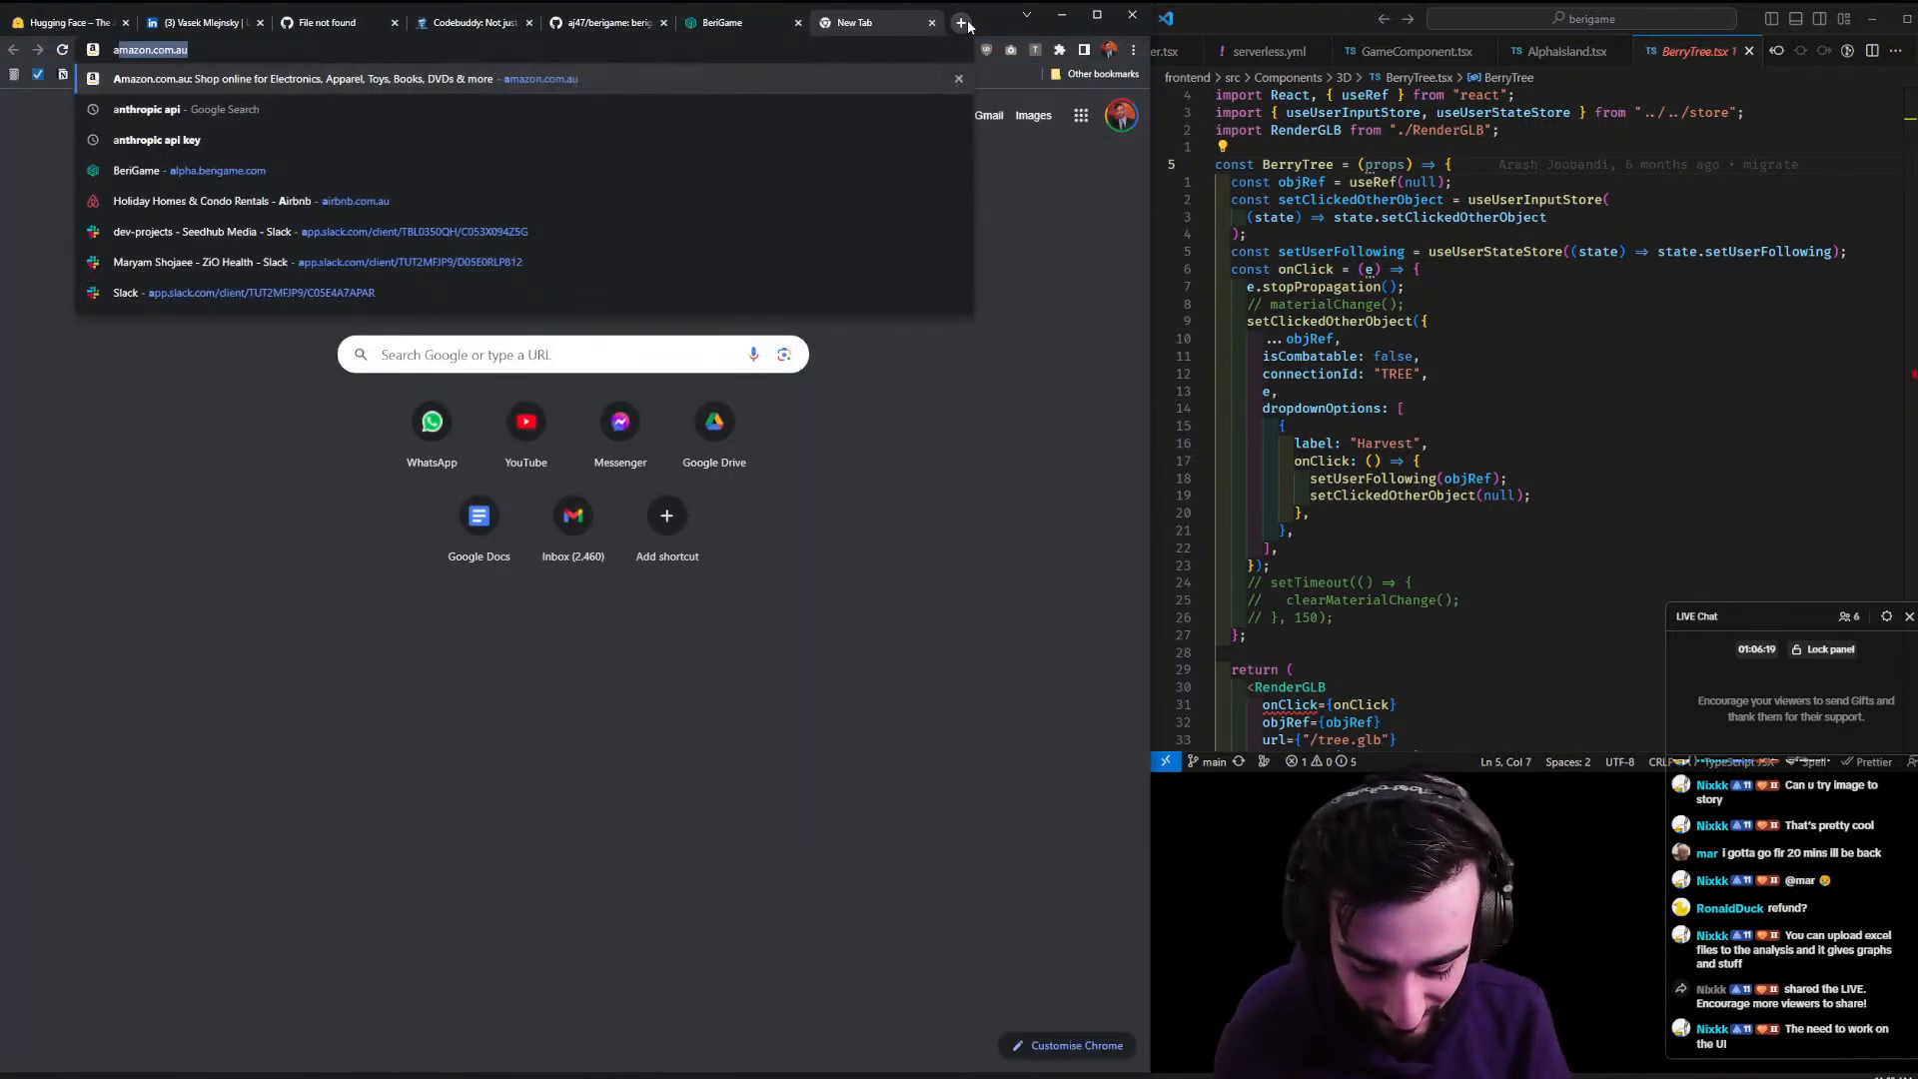
pyautogui.press('Return')
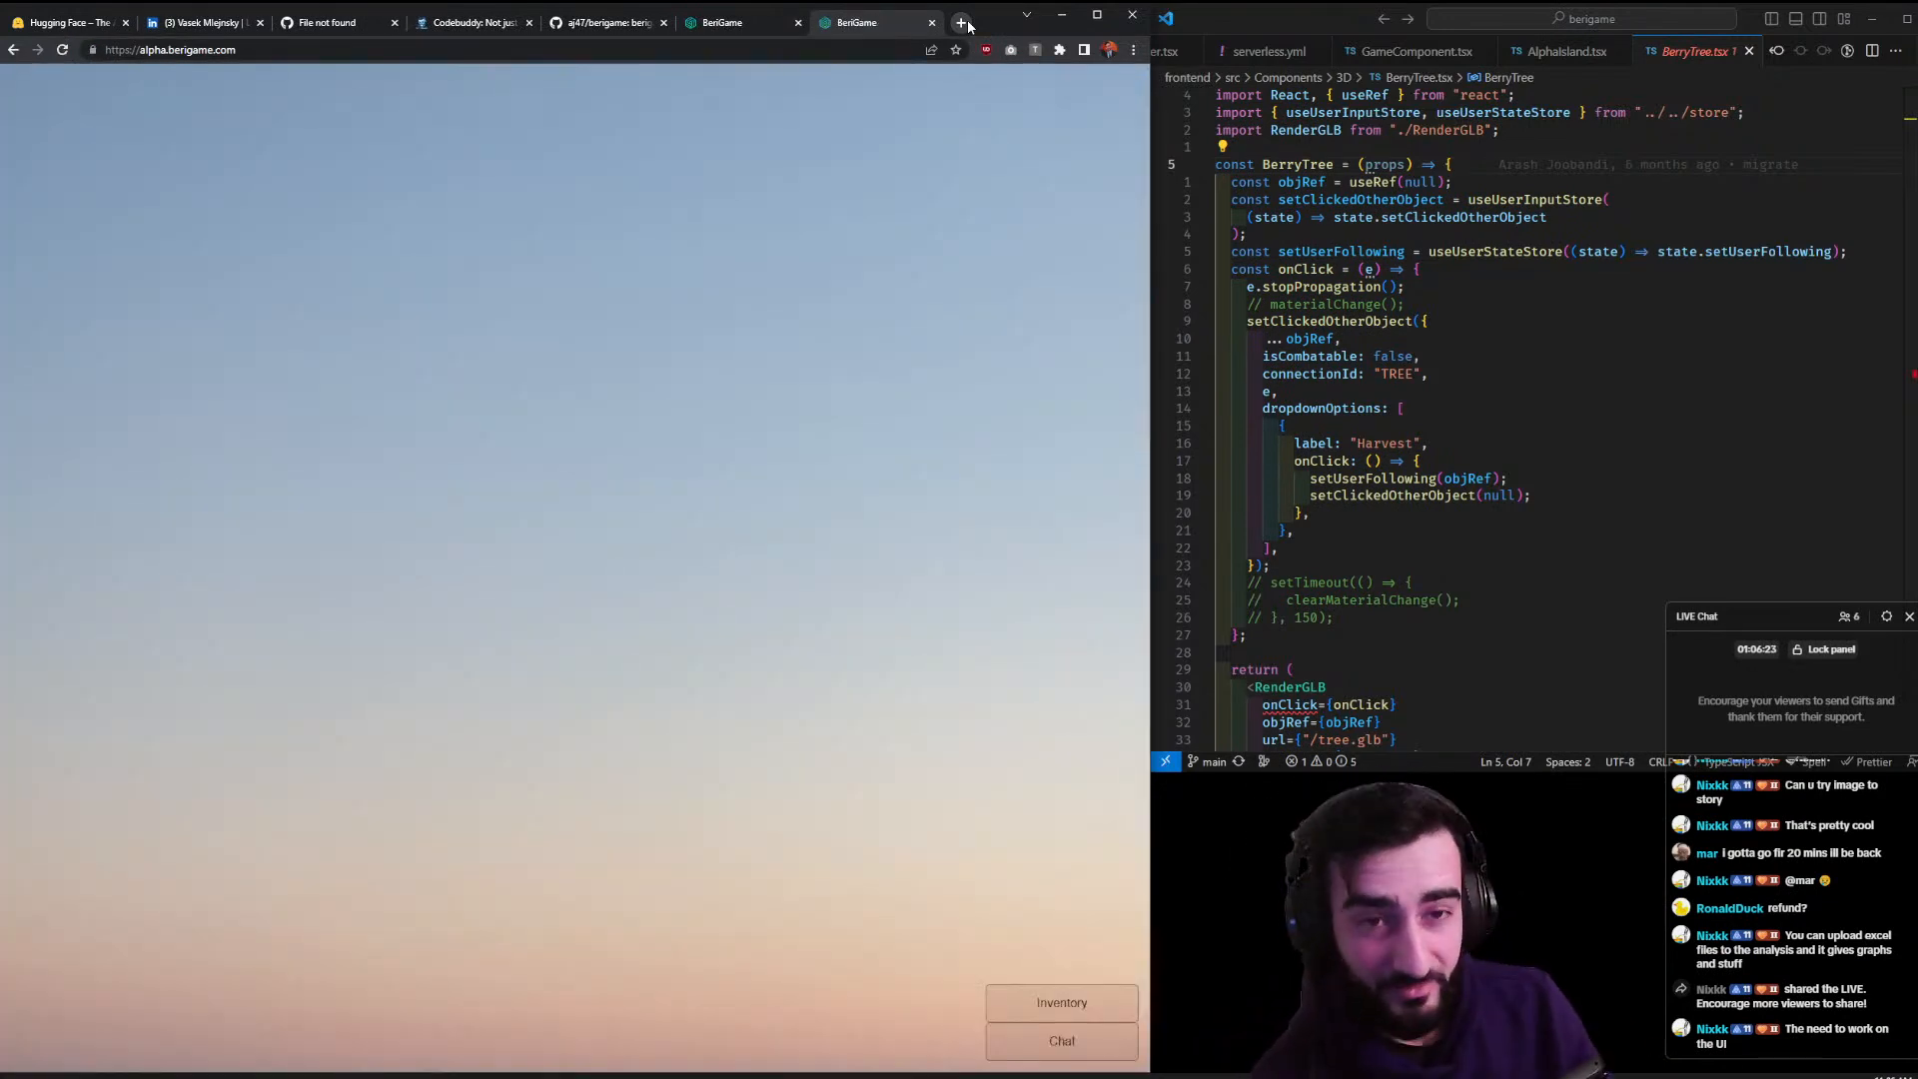
pyautogui.click(961, 22)
pyautogui.hotkey('ctrl', 'w')
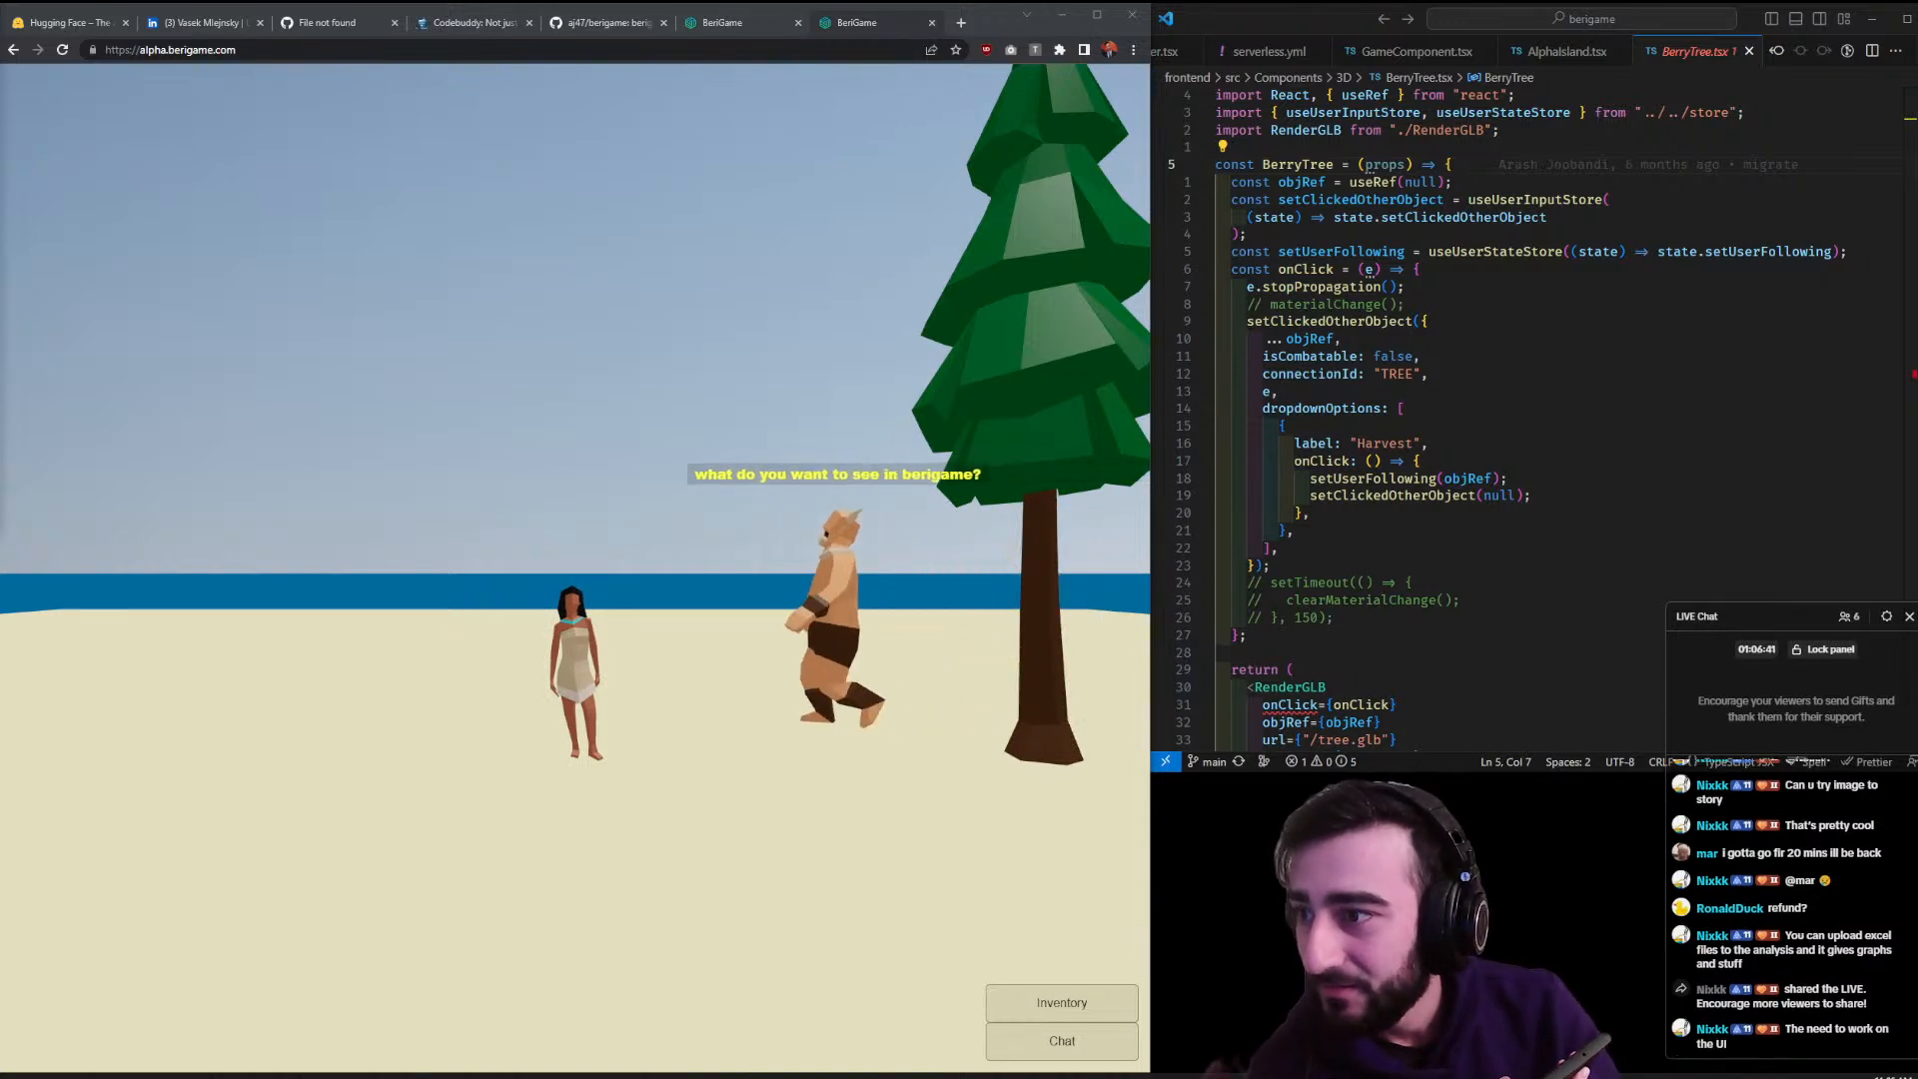
# - Restore the Vysor phone window and place it beside the live game
pyautogui.moveTo(357, 1076)
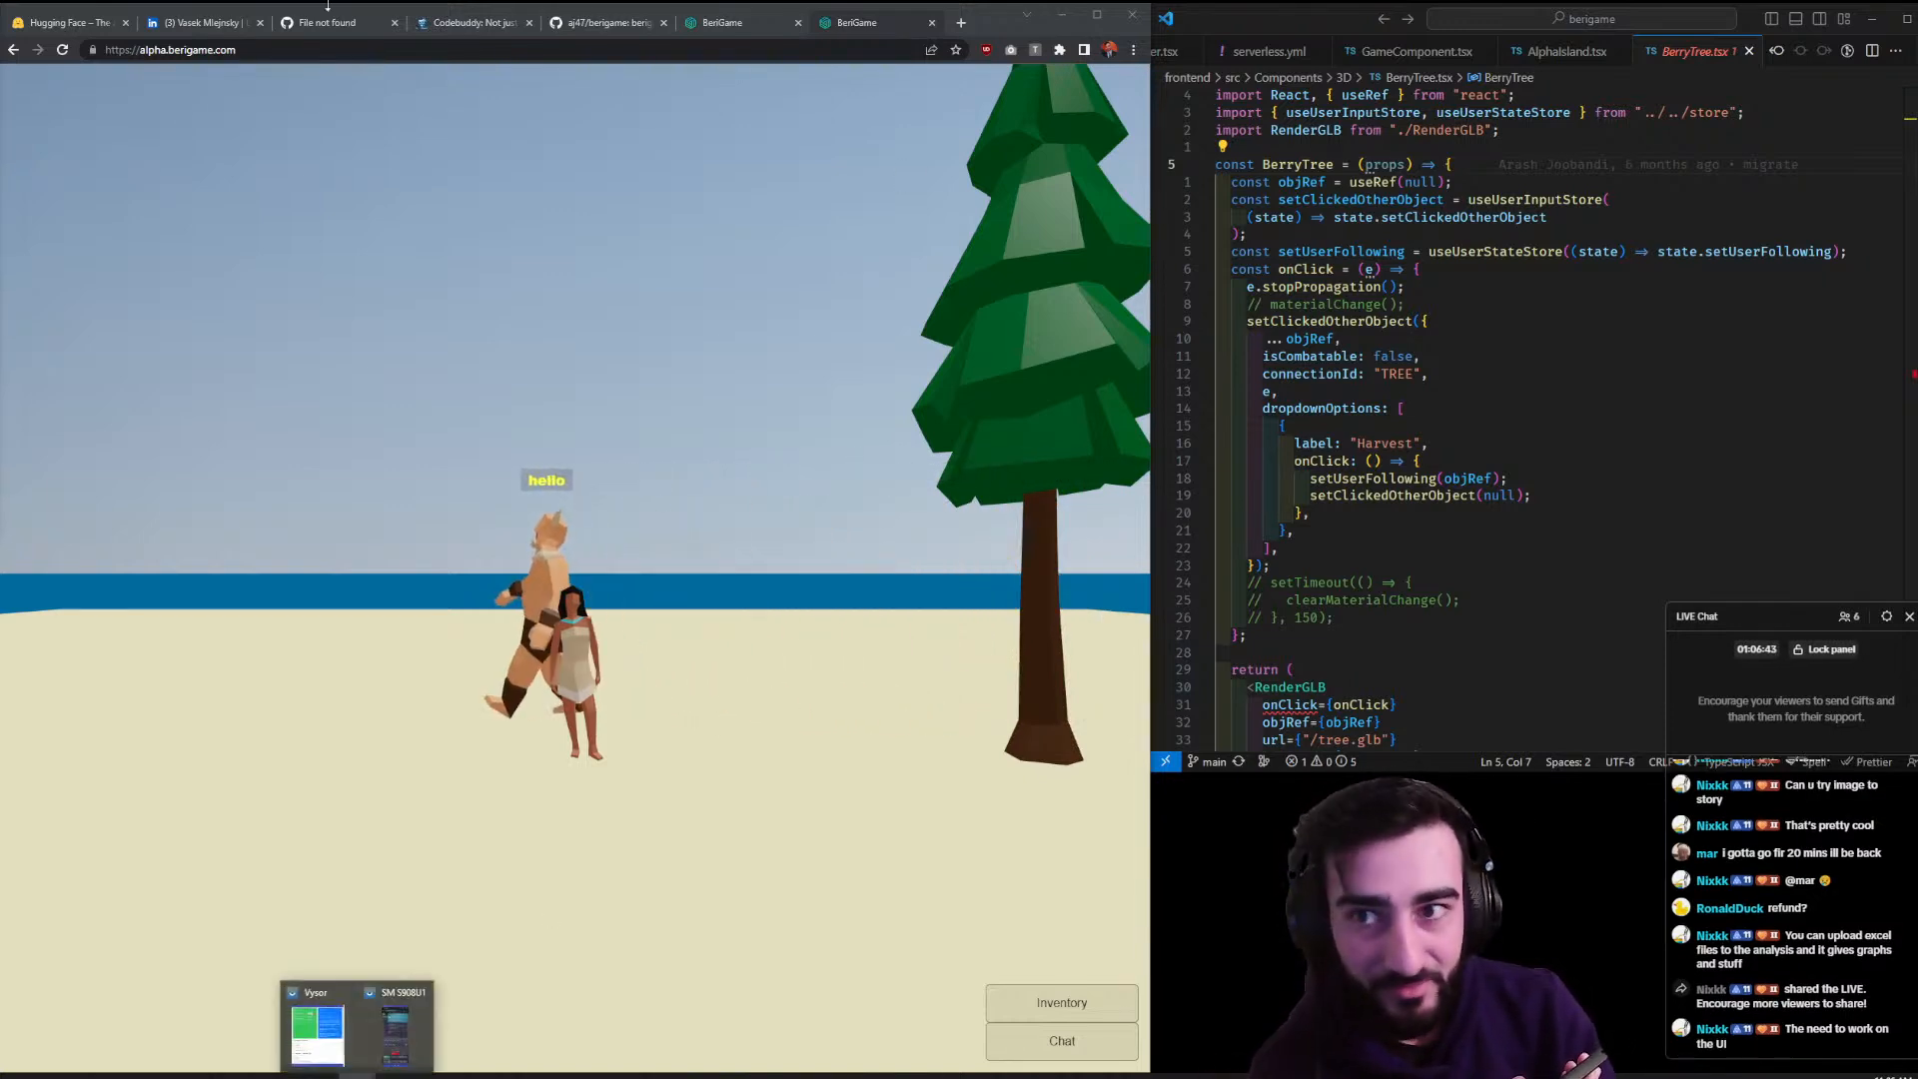
pyautogui.click(395, 1034)
pyautogui.moveTo(908, 78); pyautogui.dragTo(1373, 21)
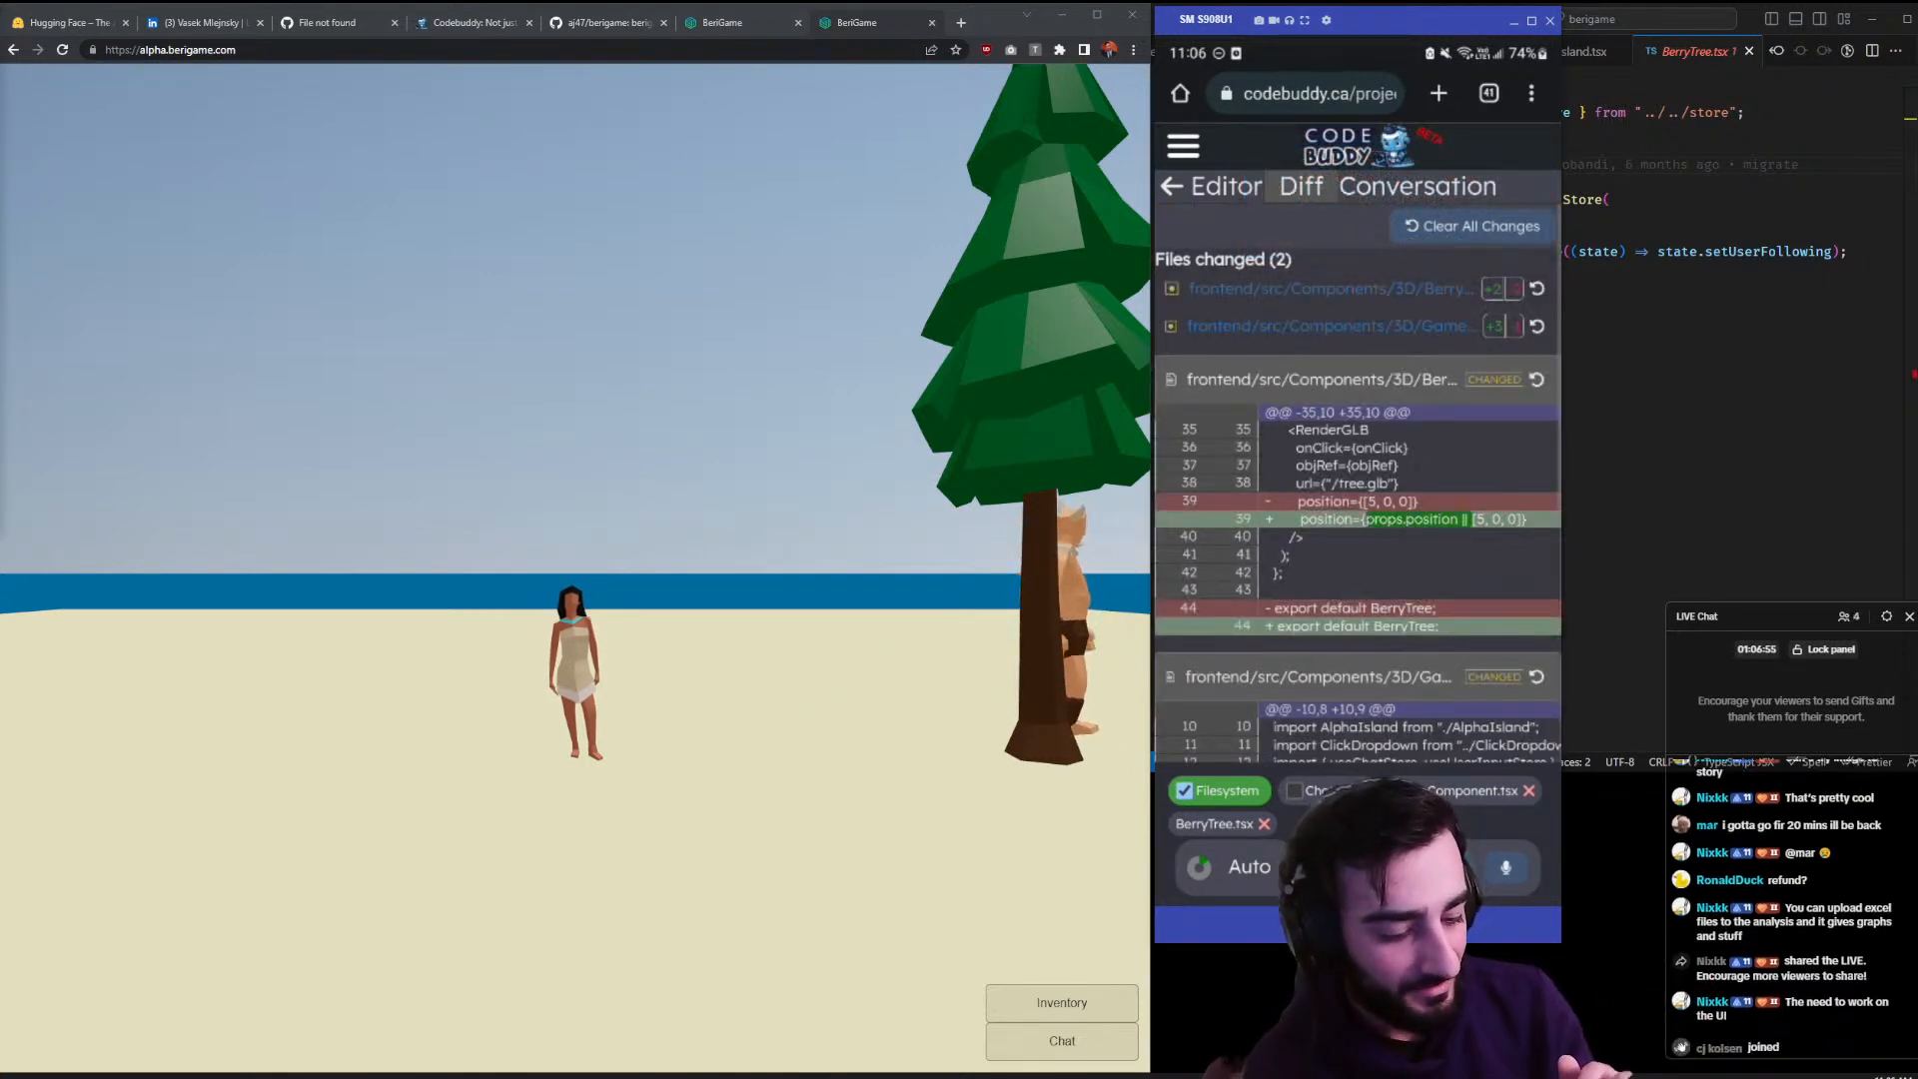
# - Scroll the Diff for BerryTree's position prop and GameComponent's new tree at [10, 0, 0]
pyautogui.scroll(-3, 1358, 484)
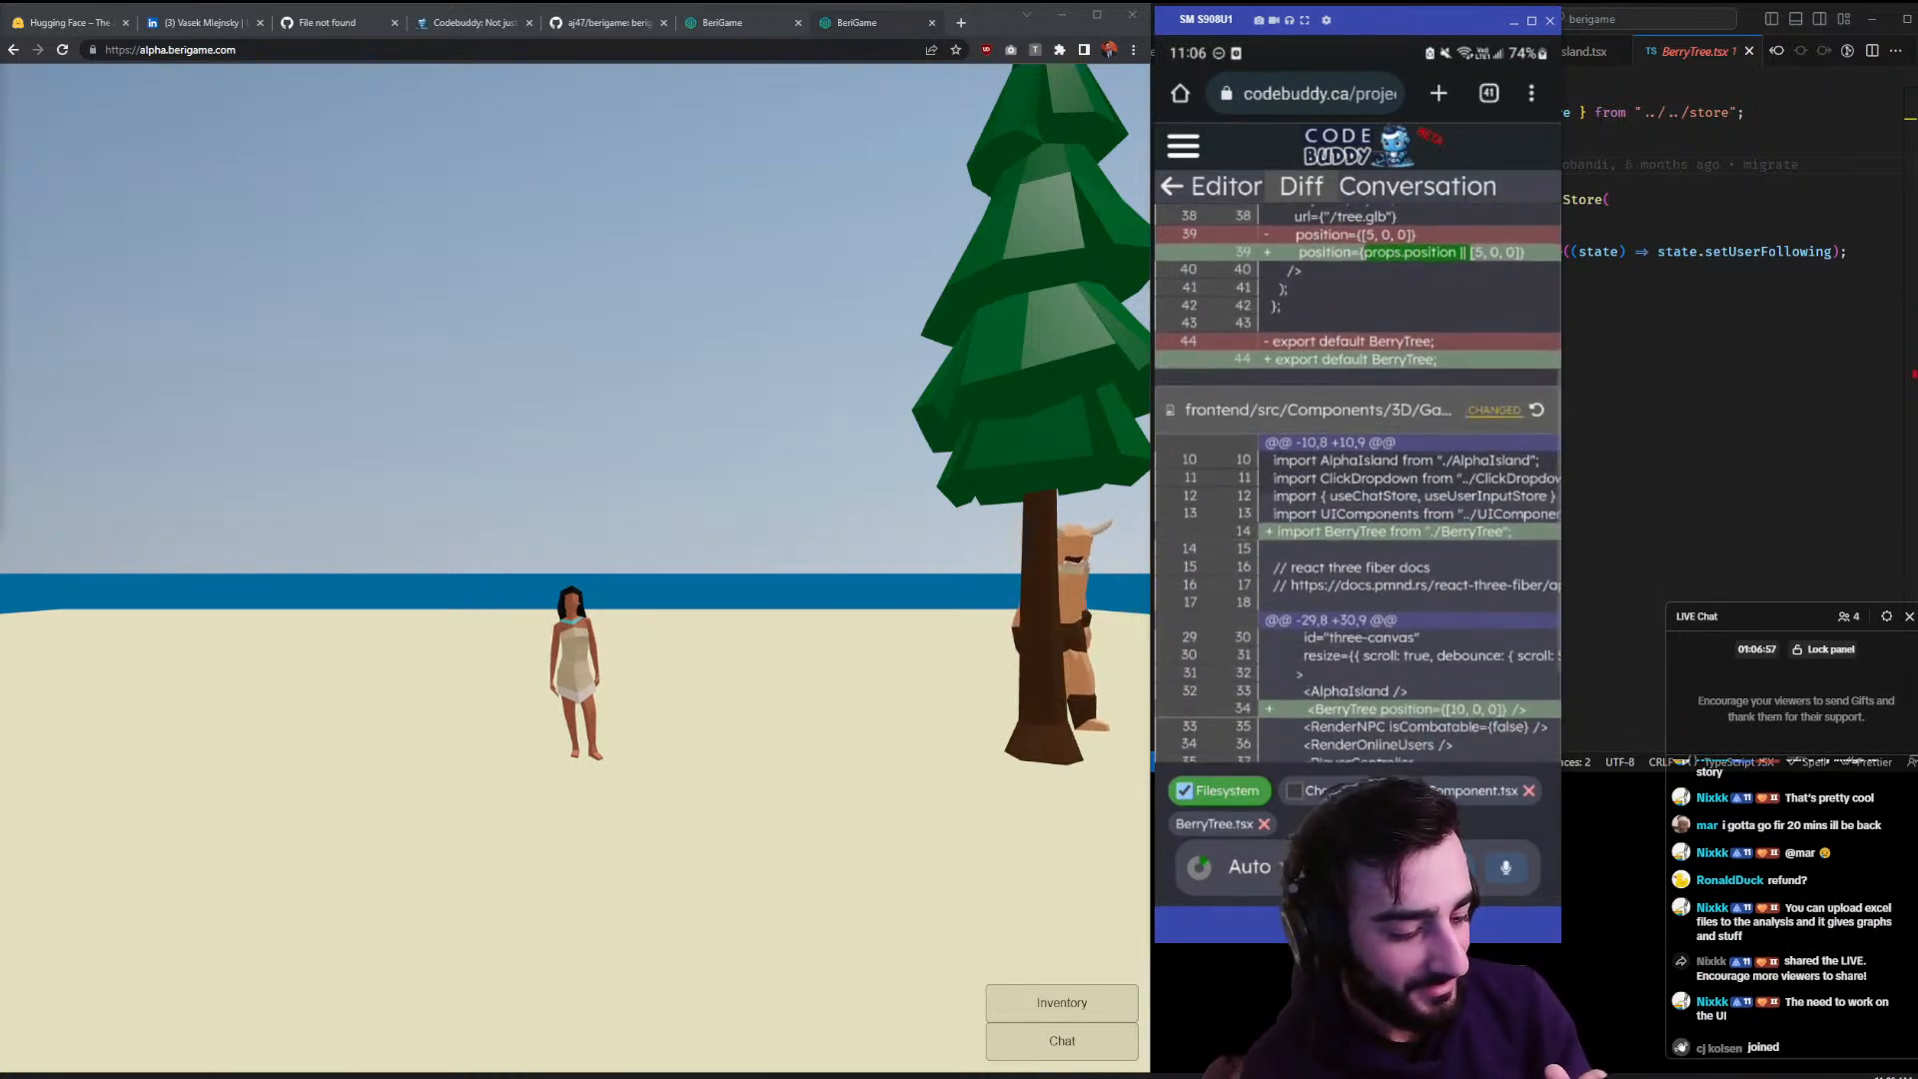
pyautogui.scroll(3, 1358, 483)
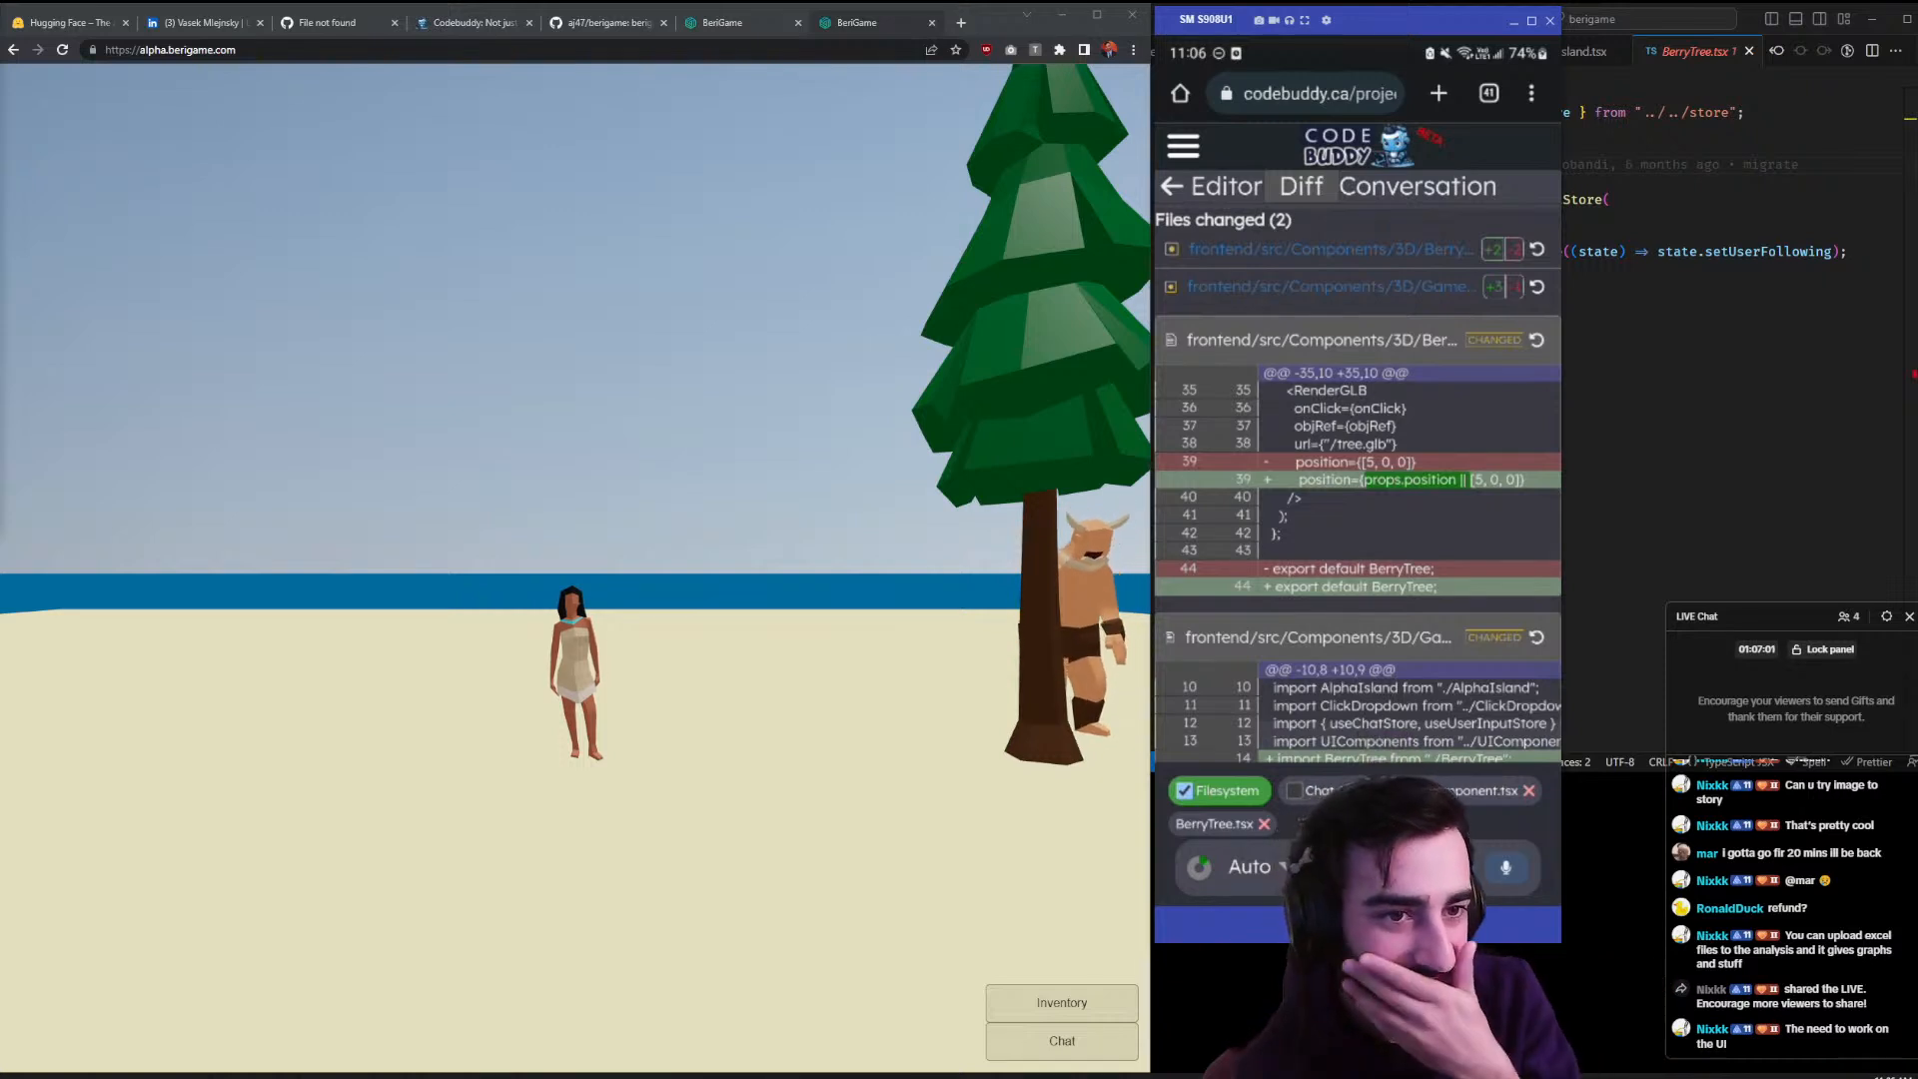
pyautogui.scroll(-1, 1357, 483)
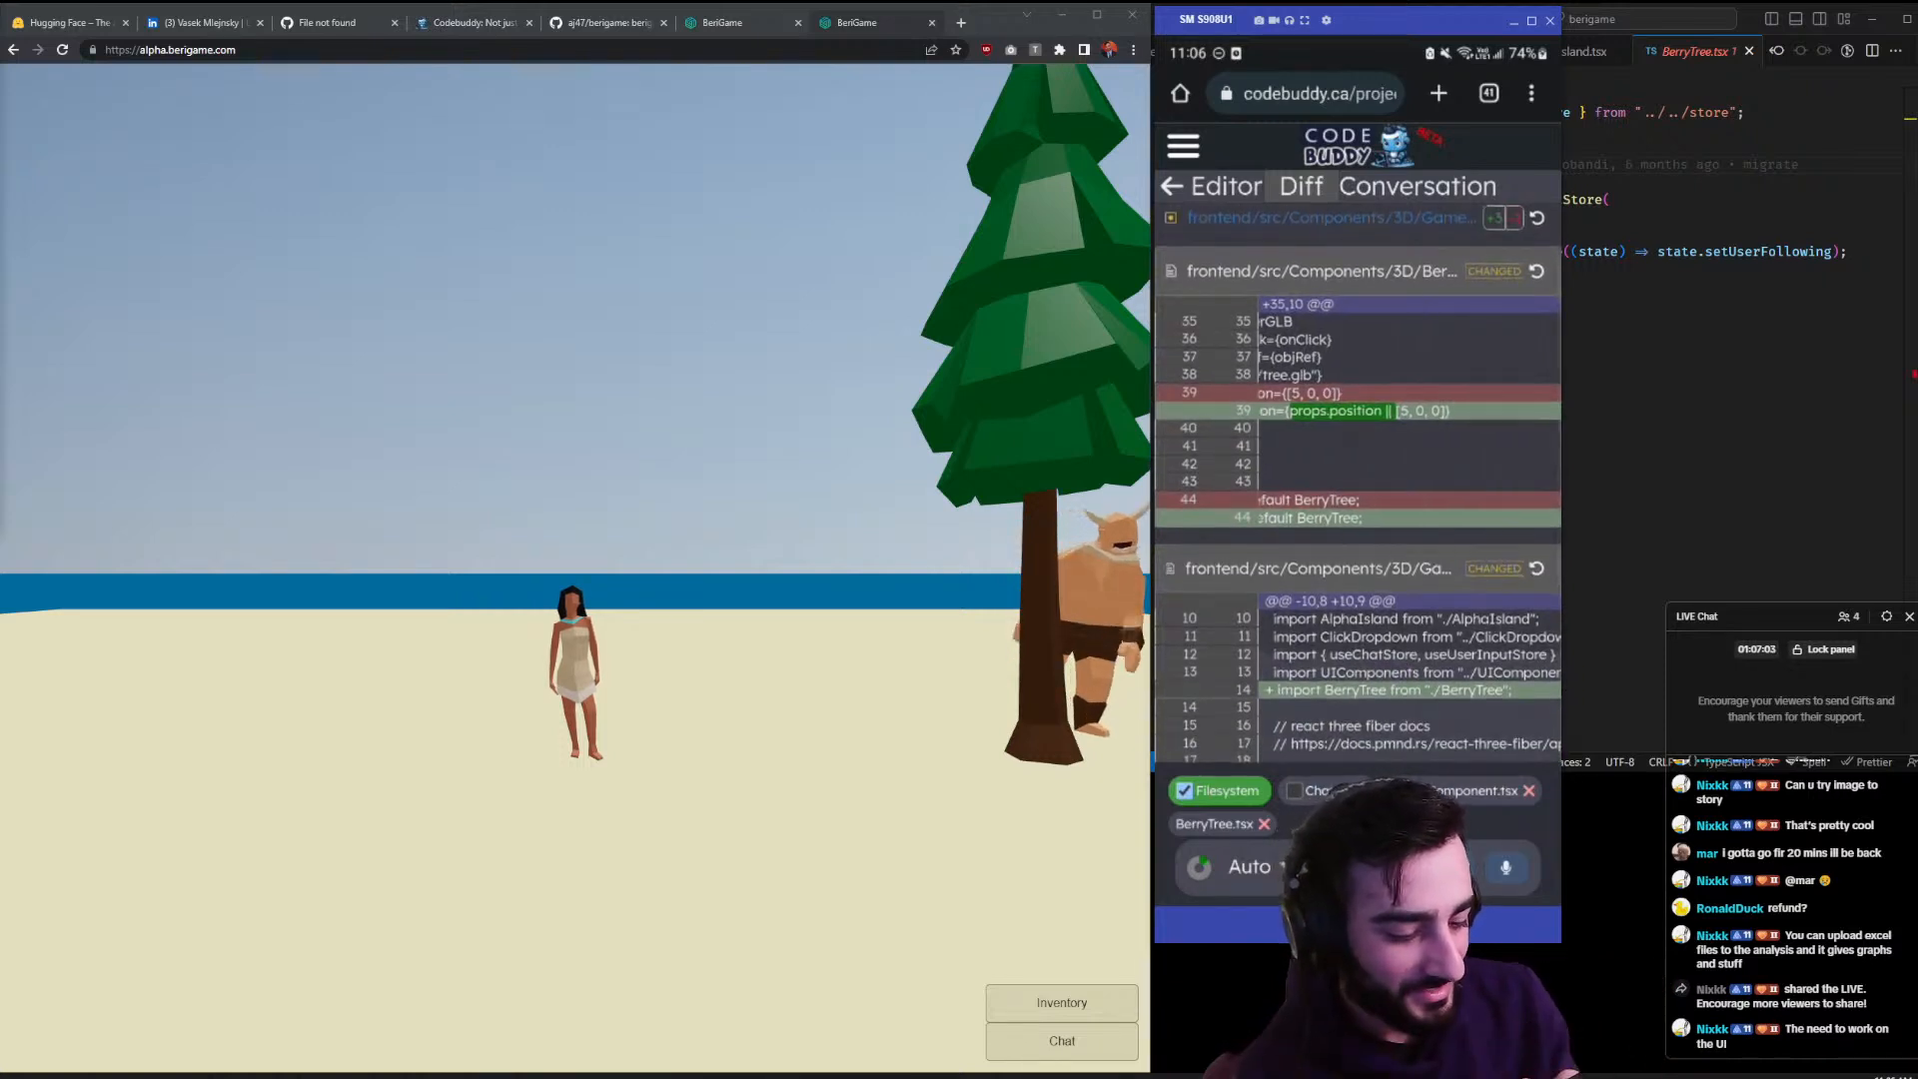
pyautogui.scroll(-1, 1357, 483)
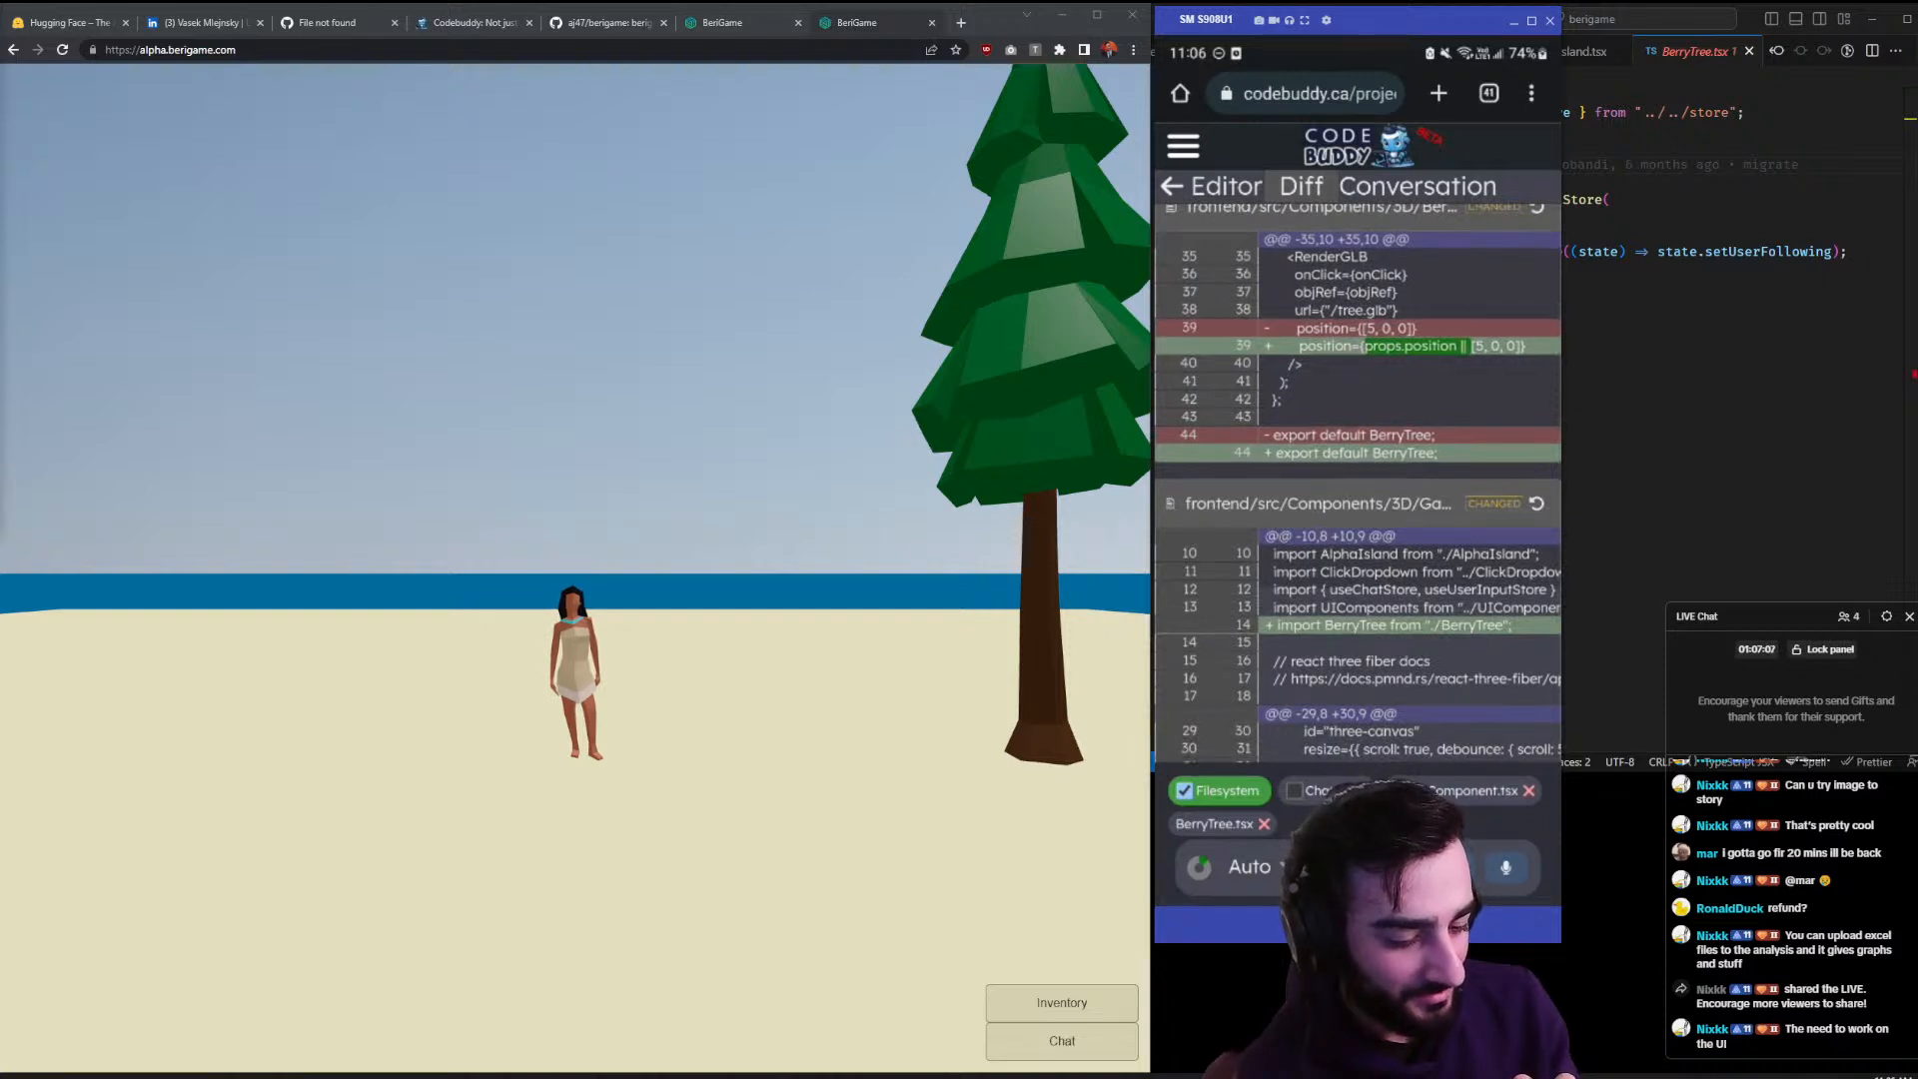
pyautogui.scroll(-4, 1358, 484)
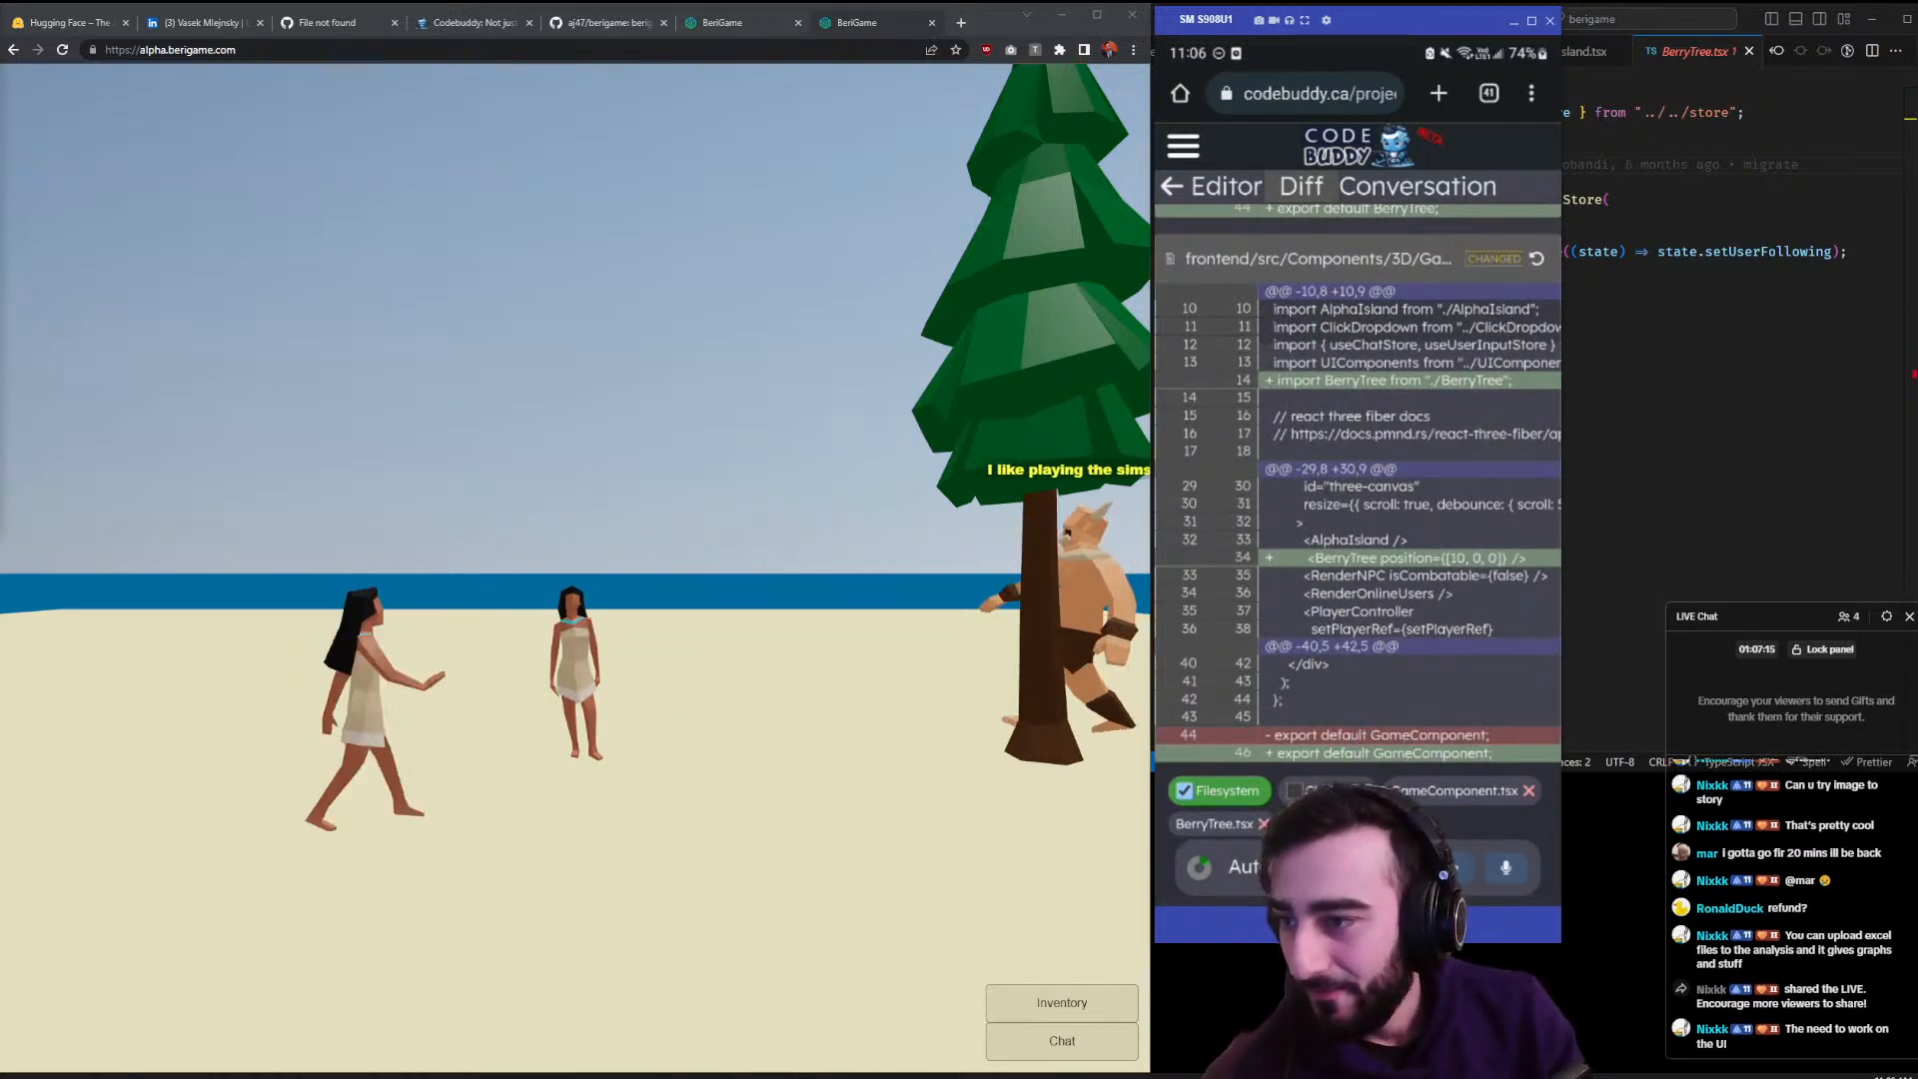
# - Orbit to a raised view of the beach and choose an action on a character
pyautogui.moveTo(504, 719); pyautogui.dragTo(620, 826)
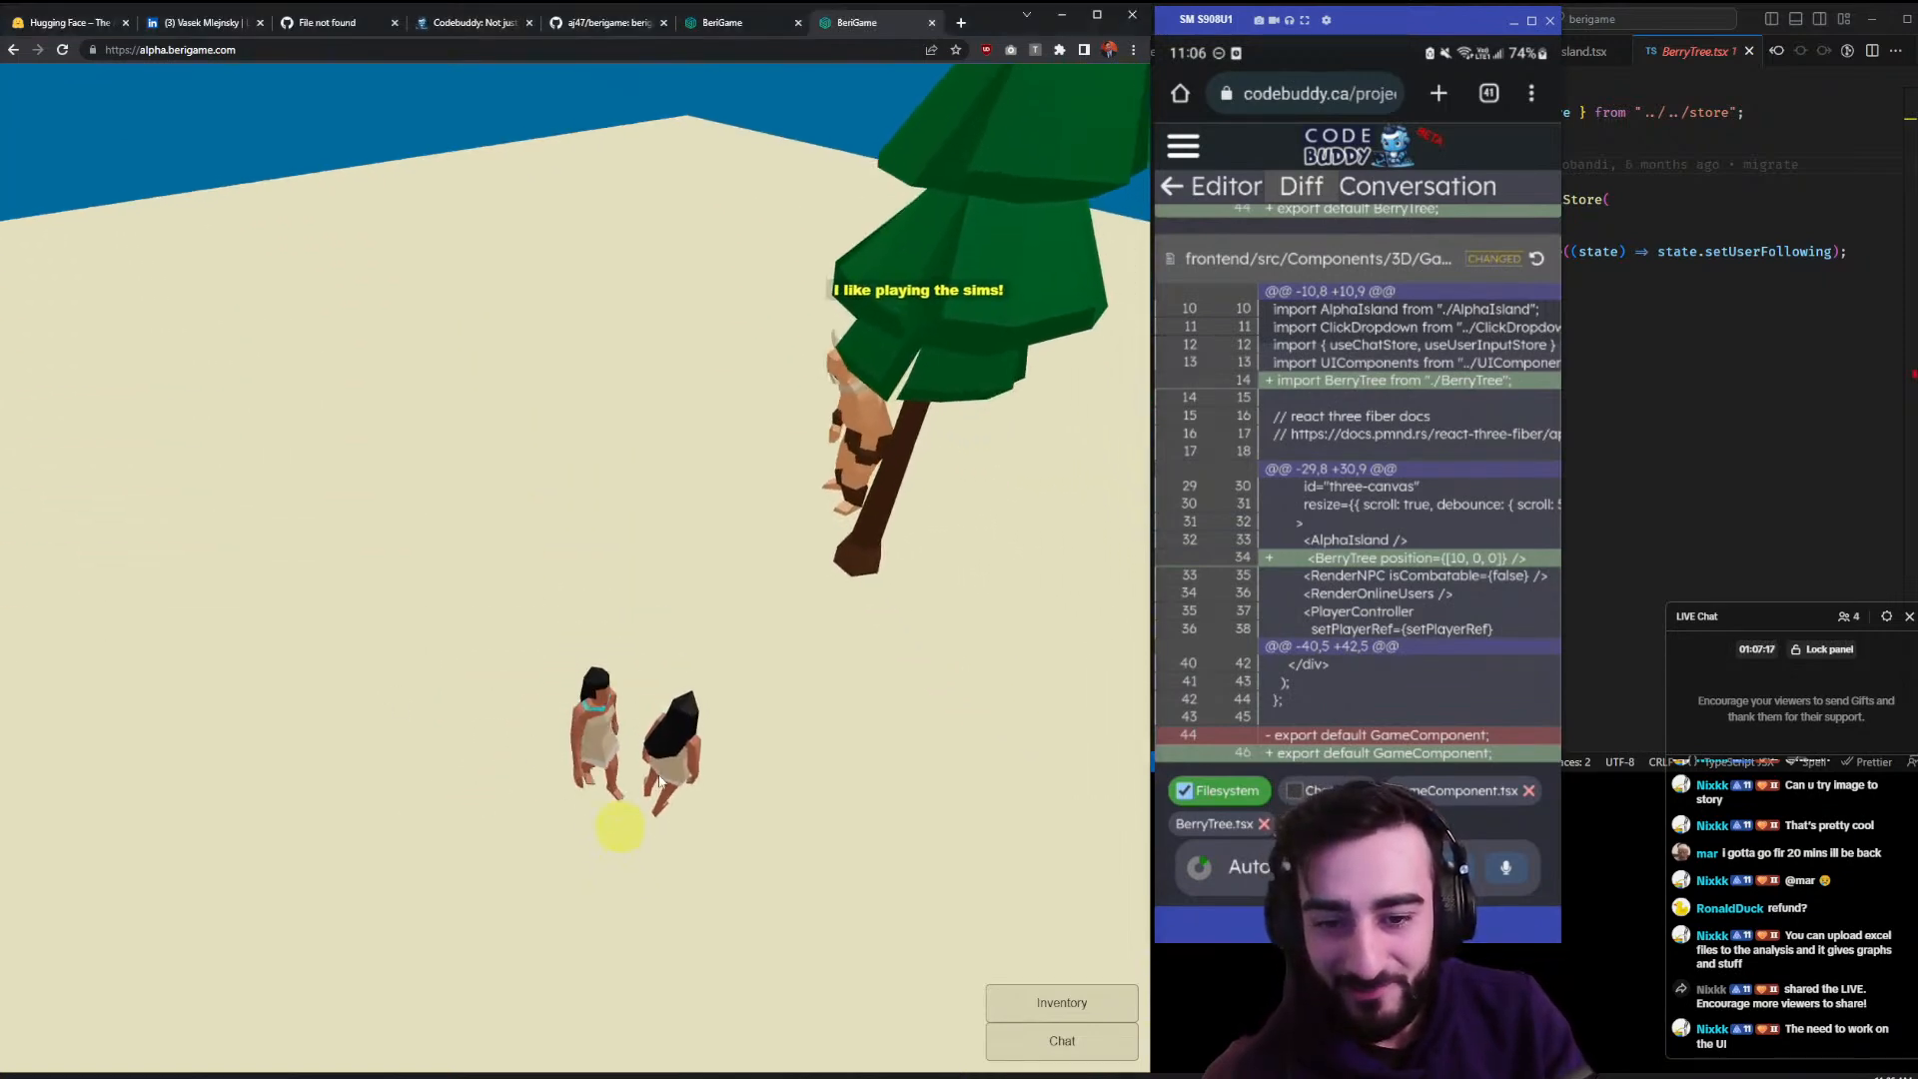
pyautogui.rightClick(633, 663)
pyautogui.click(631, 723)
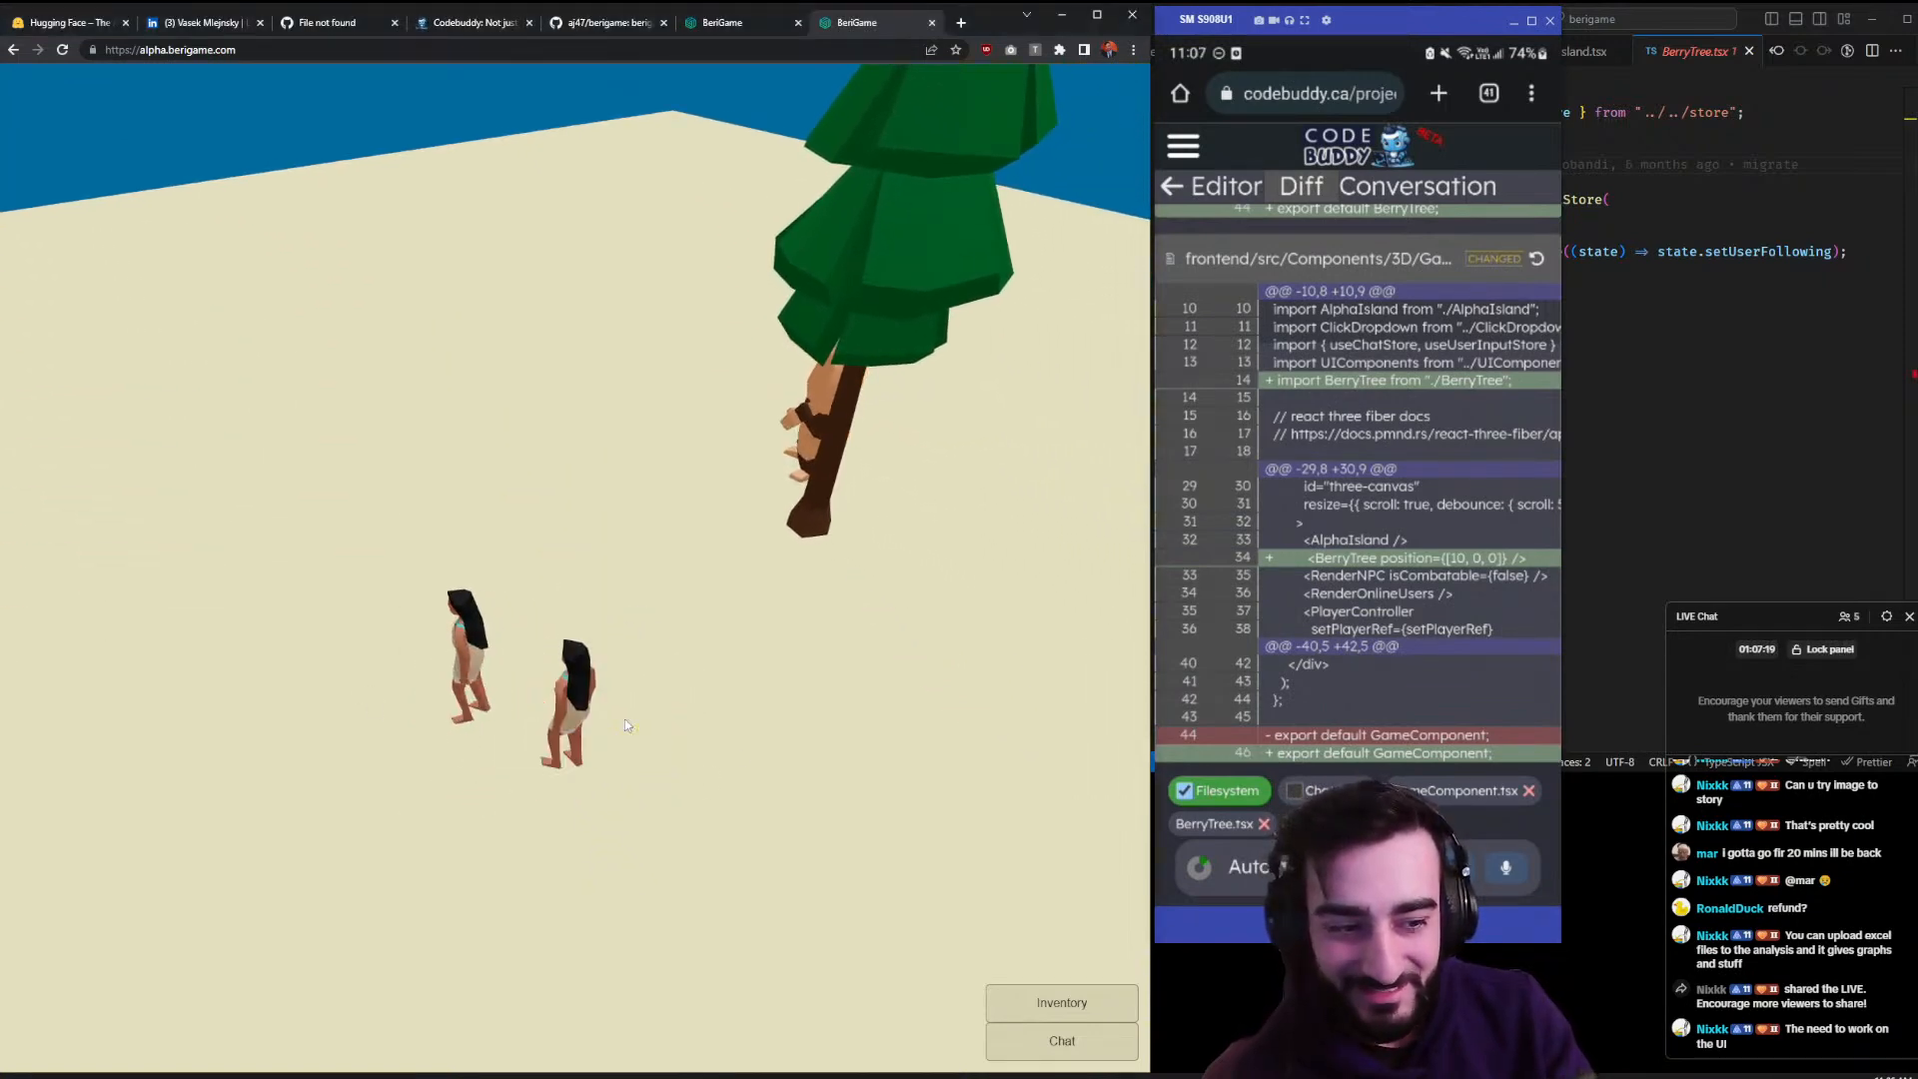
# - Walk the player around the sand, opening and closing the game chat along the way
pyautogui.click(566, 688)
pyautogui.click(937, 959)
pyautogui.click(1061, 1039)
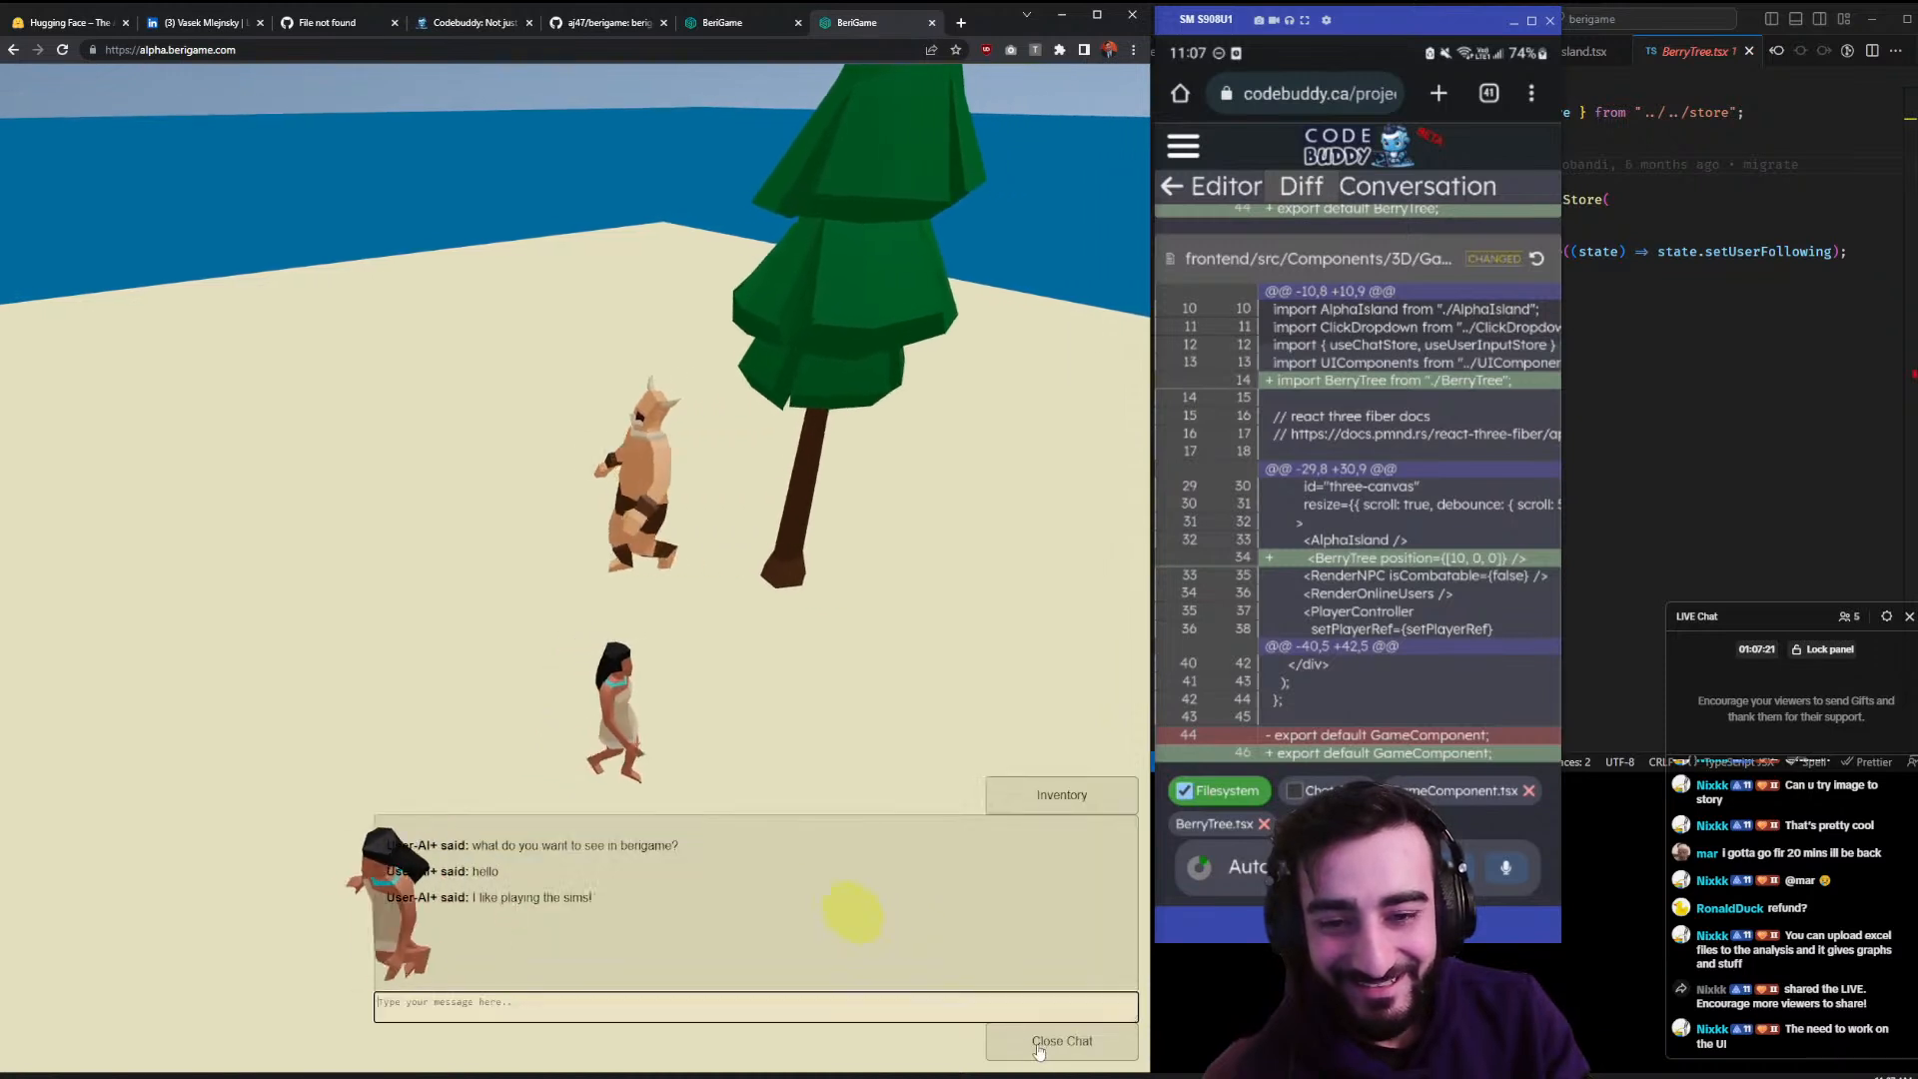
pyautogui.click(228, 734)
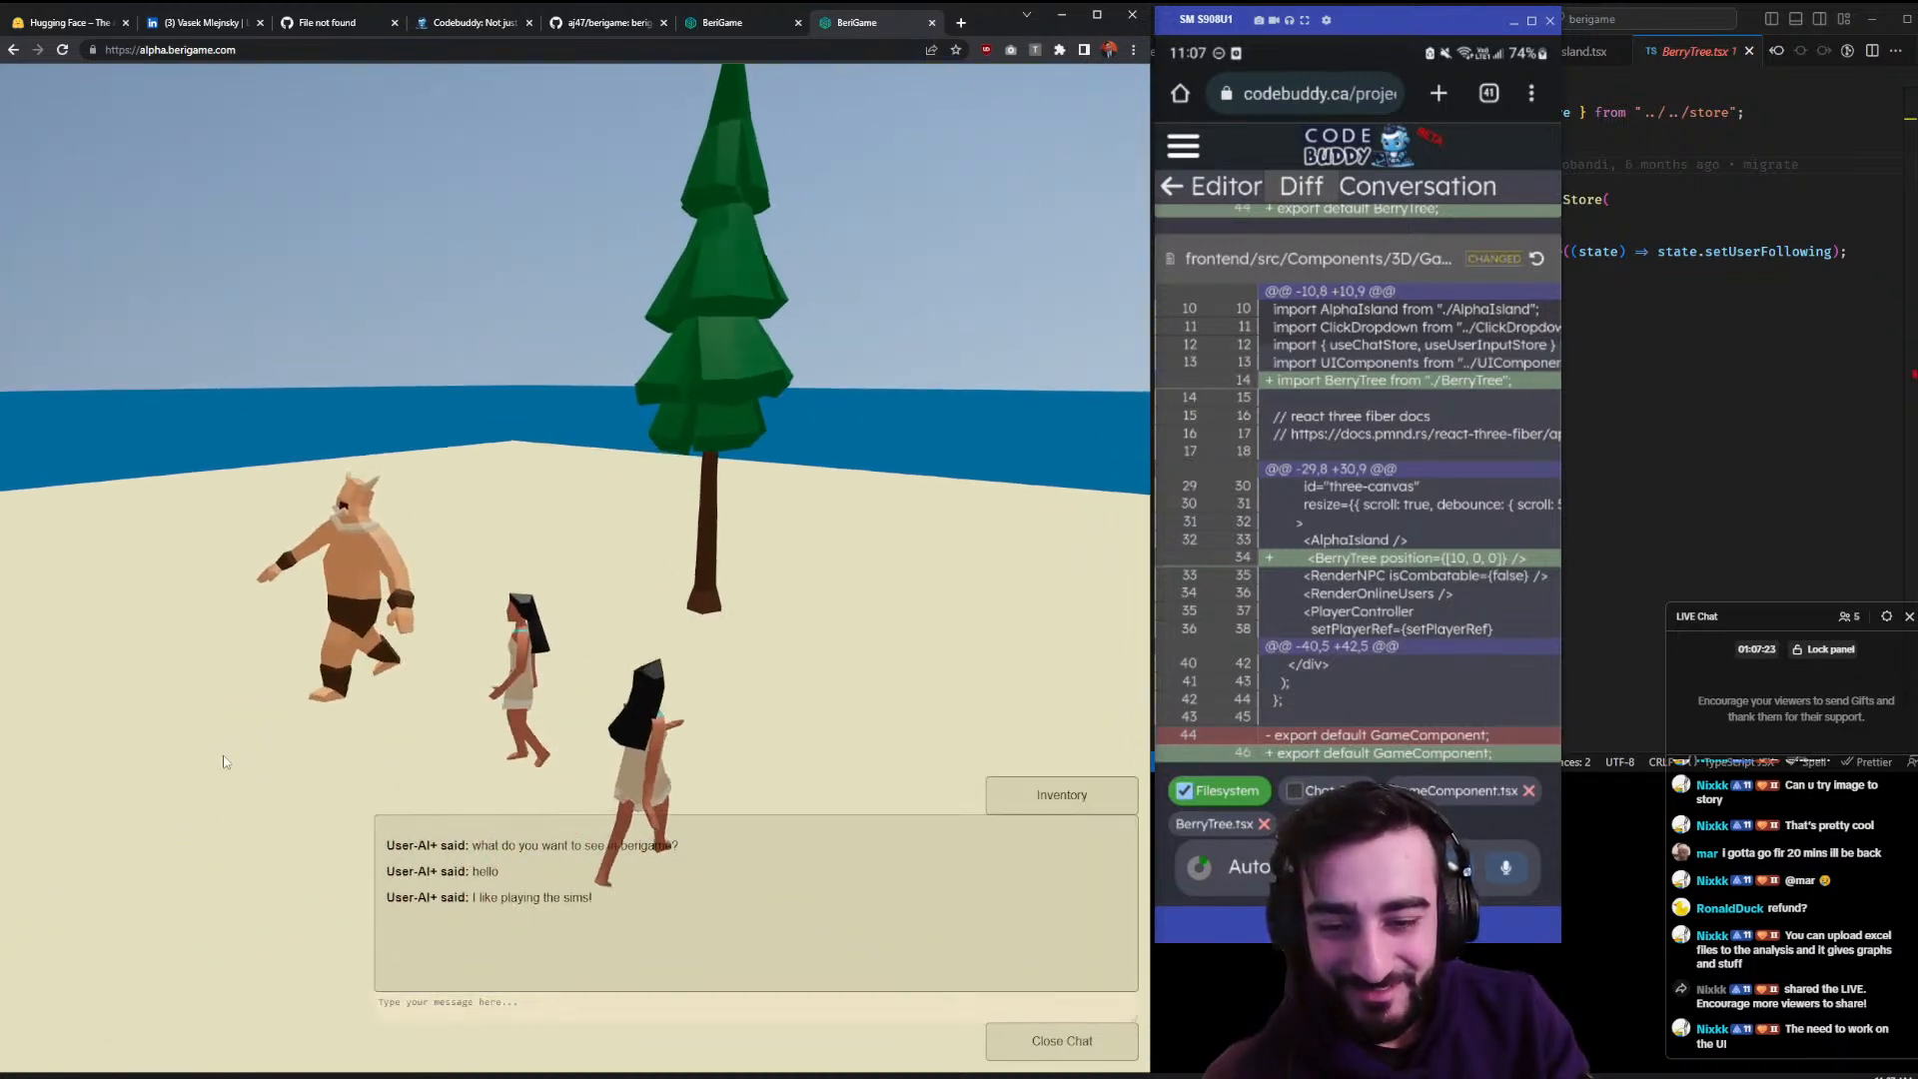
pyautogui.click(1061, 1041)
pyautogui.click(881, 799)
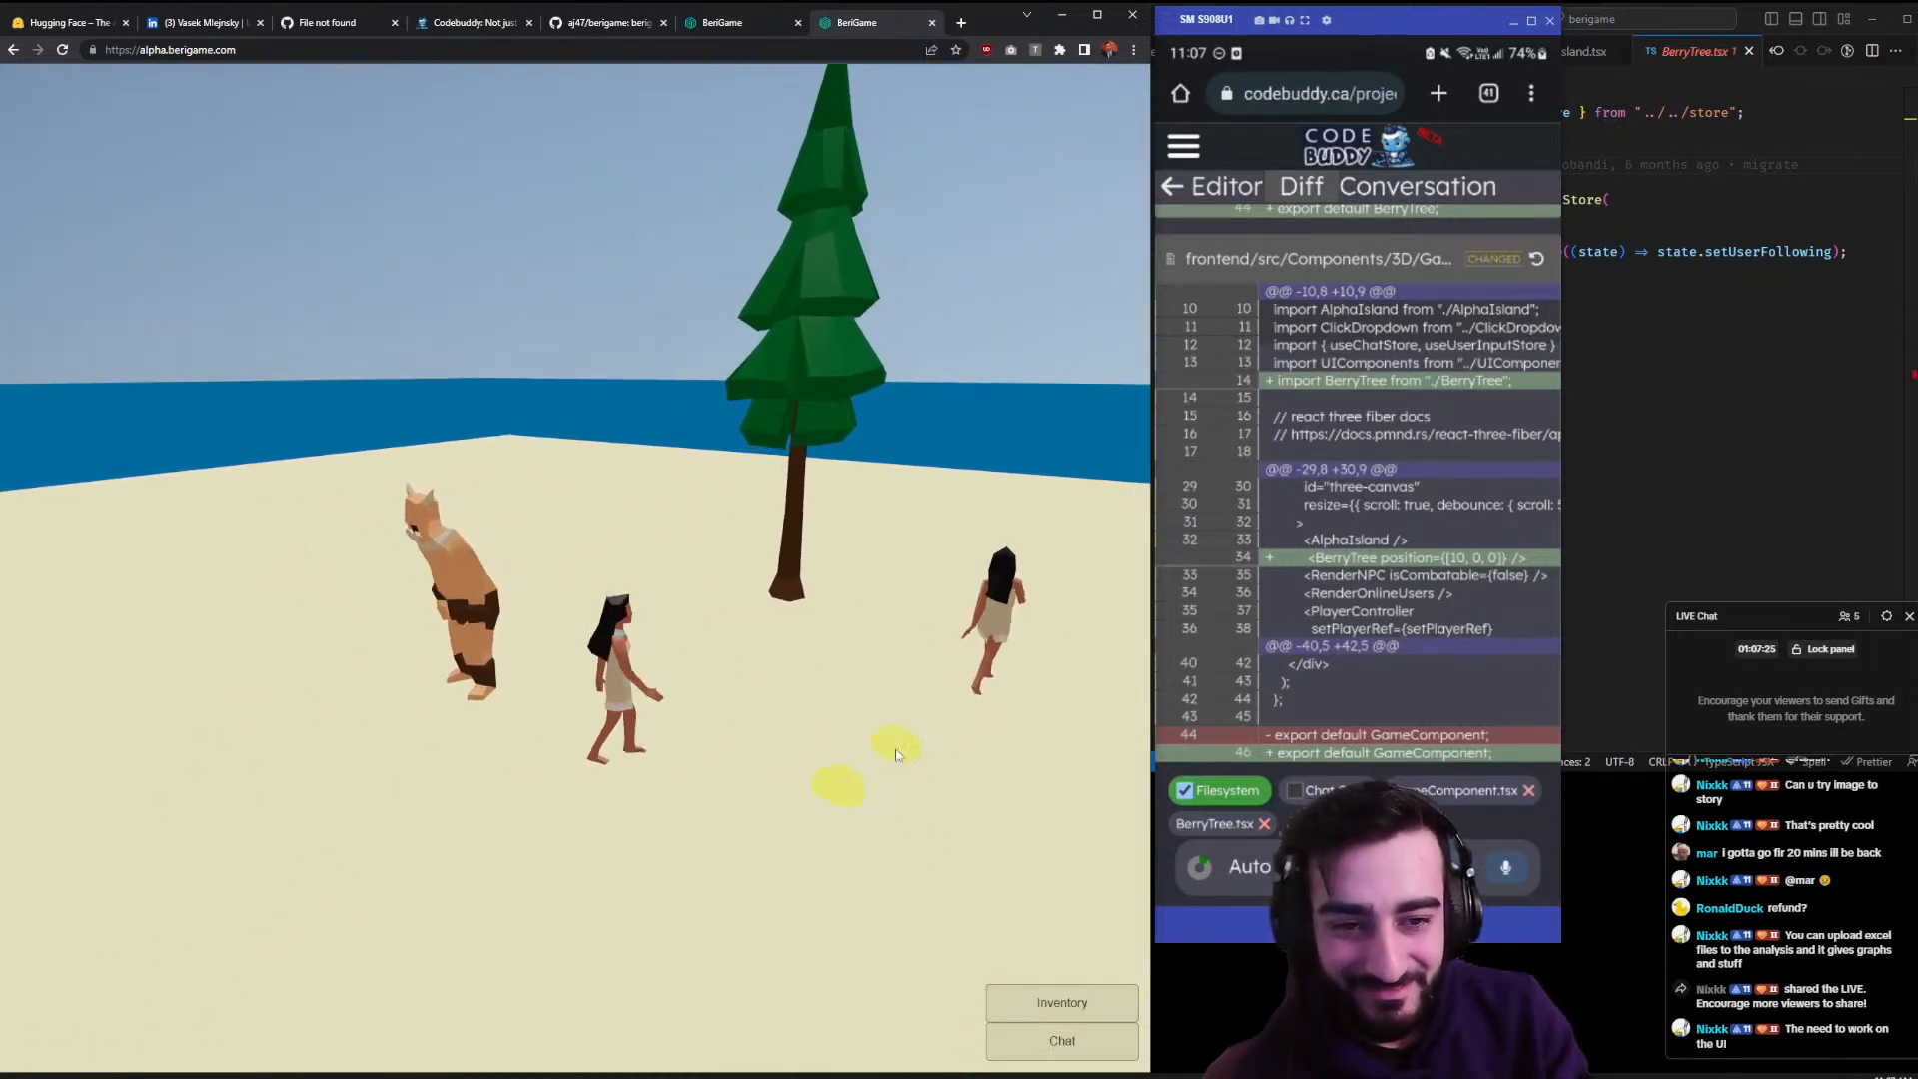
pyautogui.click(834, 731)
pyautogui.click(727, 697)
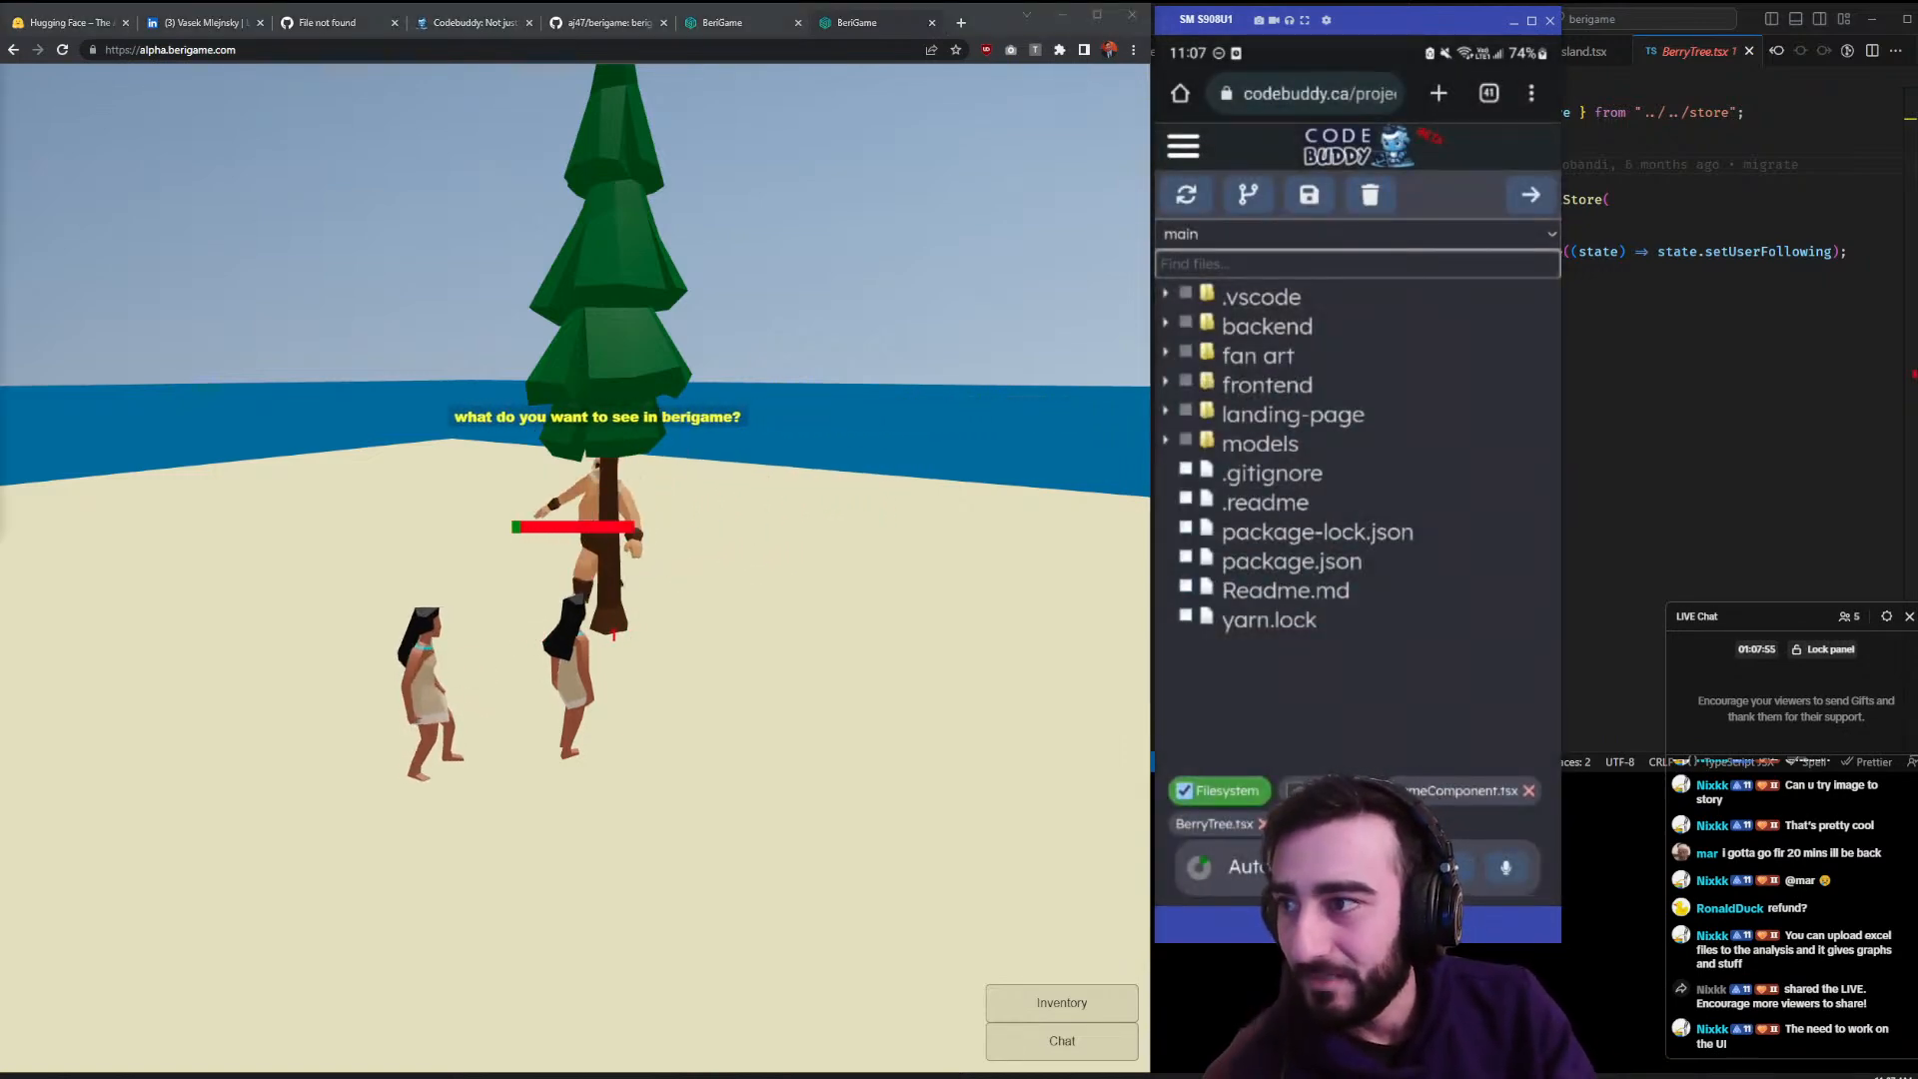
# - Walk the player toward the tree and check the game chat
pyautogui.click(683, 831)
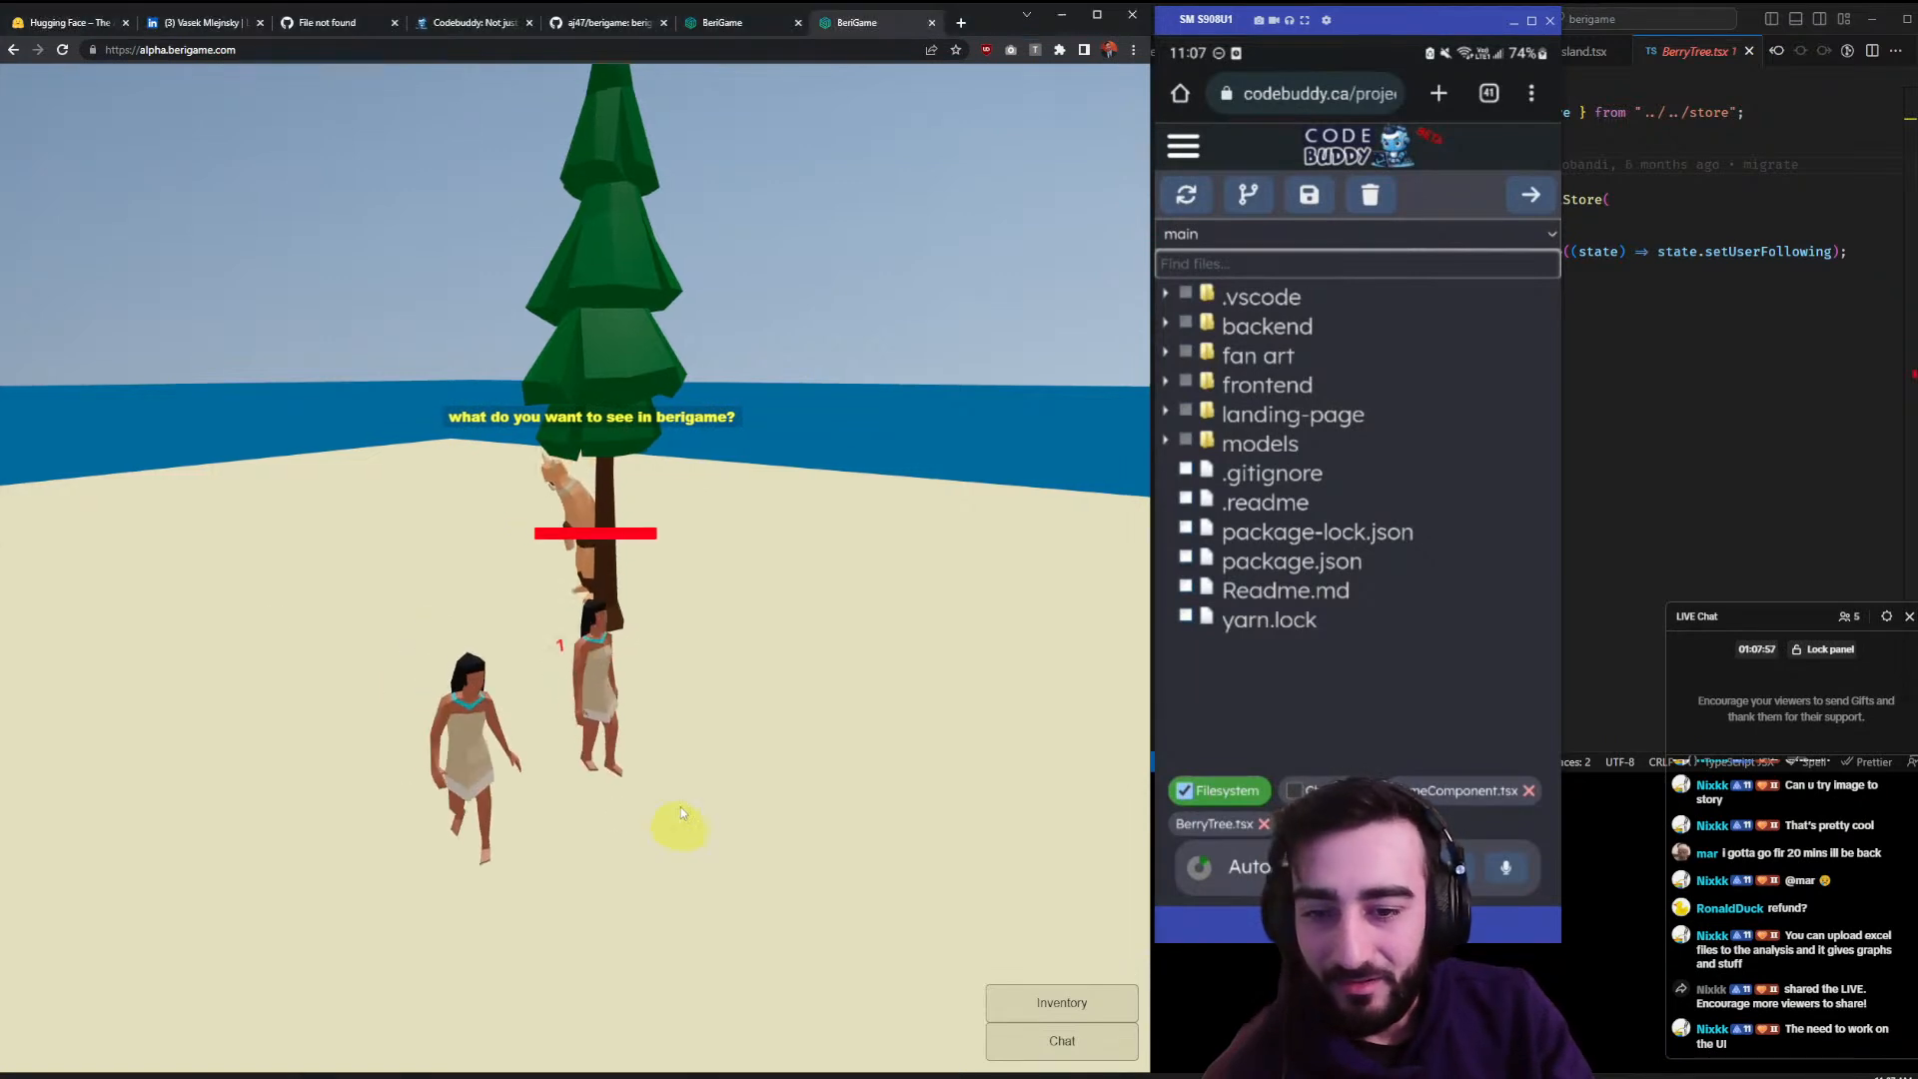
pyautogui.click(700, 699)
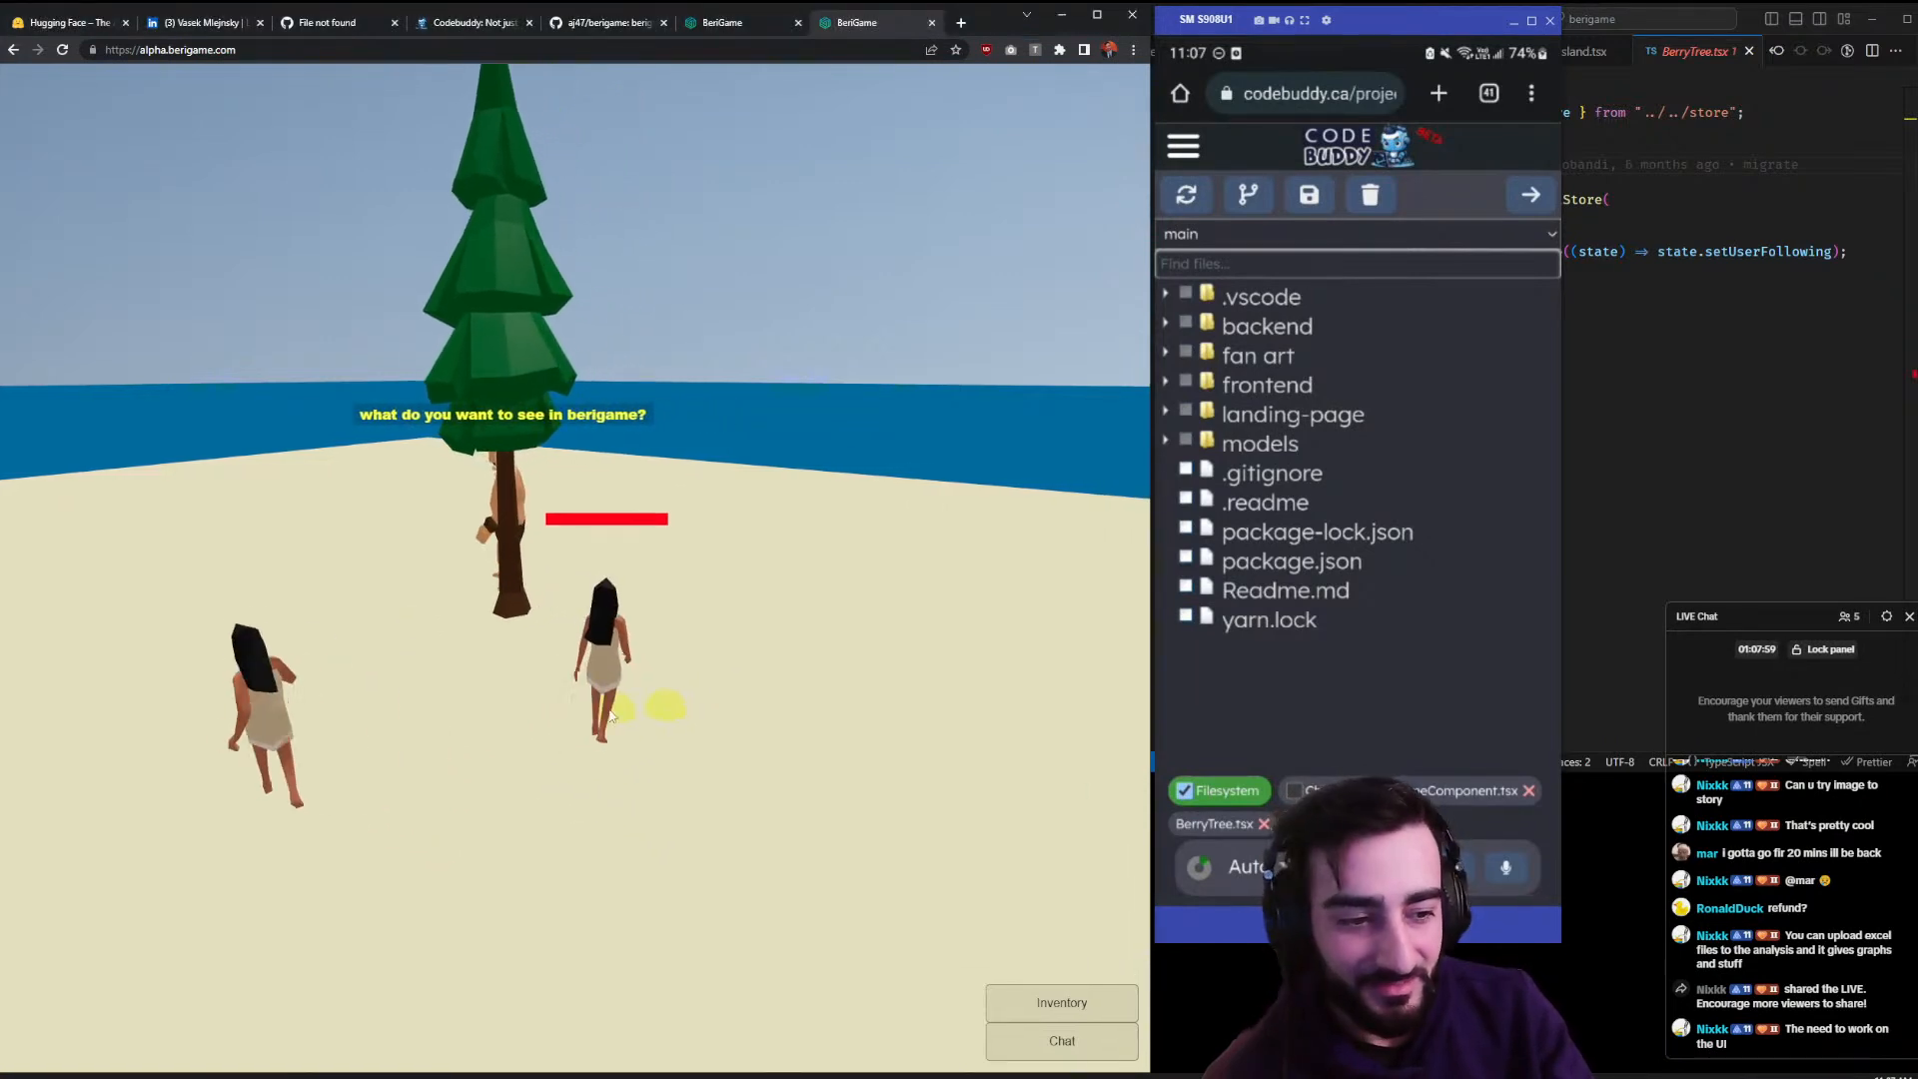
pyautogui.click(1061, 1041)
pyautogui.click(1055, 1043)
# - Walk along the beach, then dock the Cloudflare berigame.com overview beside the game
pyautogui.click(511, 741)
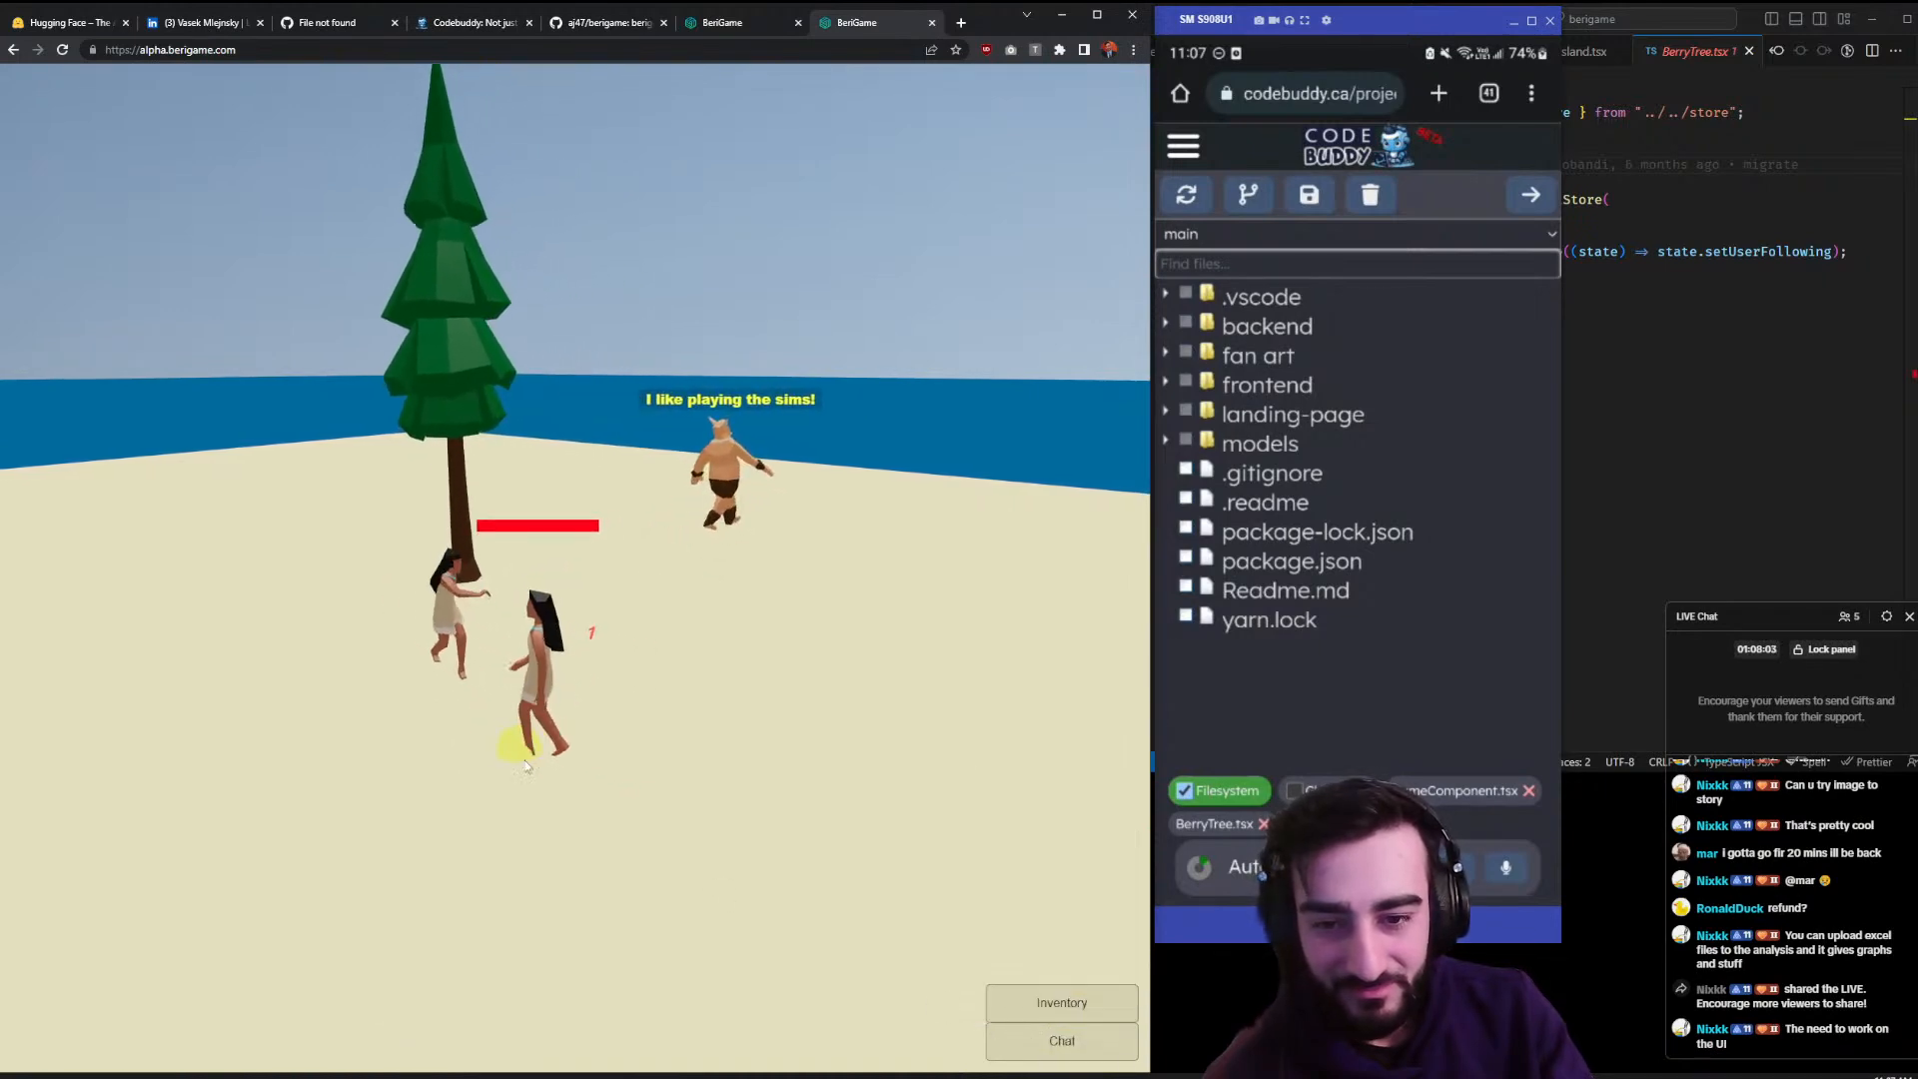
pyautogui.click(312, 689)
pyautogui.click(458, 697)
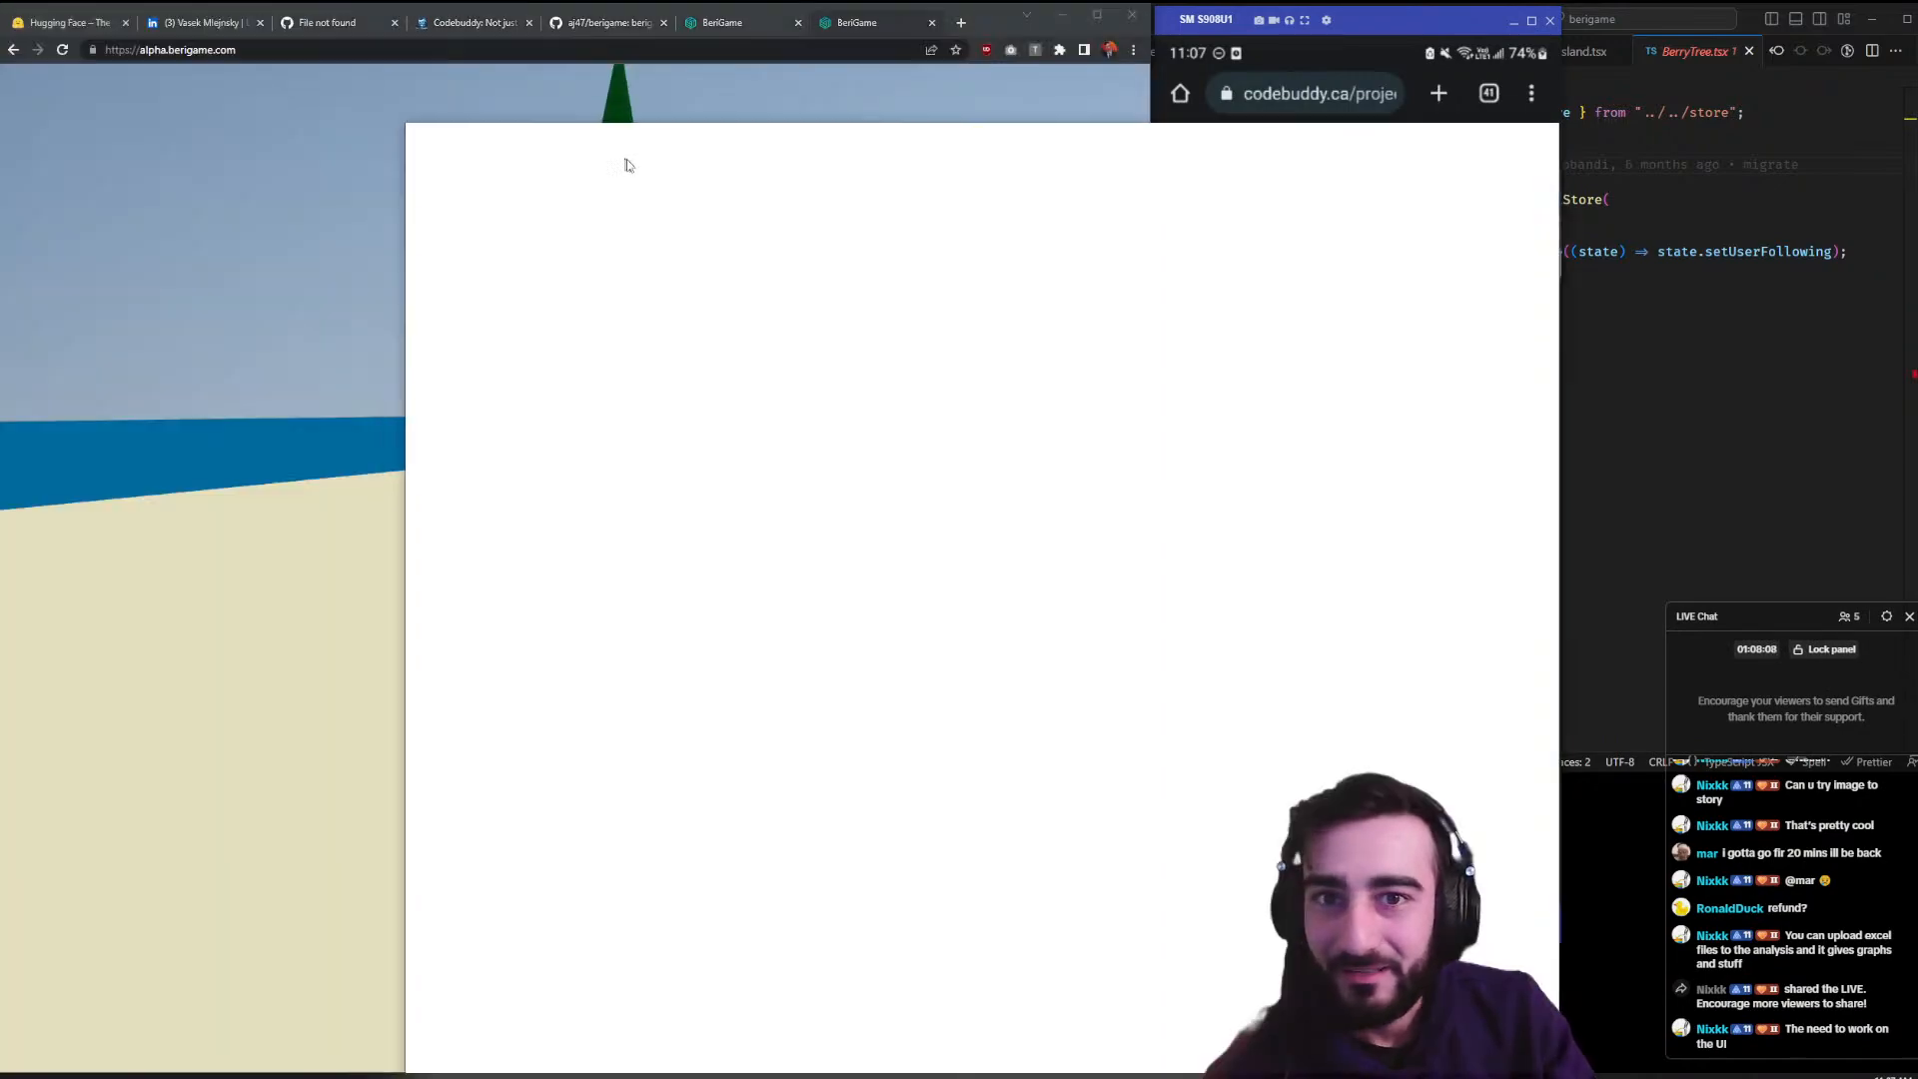
pyautogui.moveTo(627, 159); pyautogui.dragTo(1578, 112)
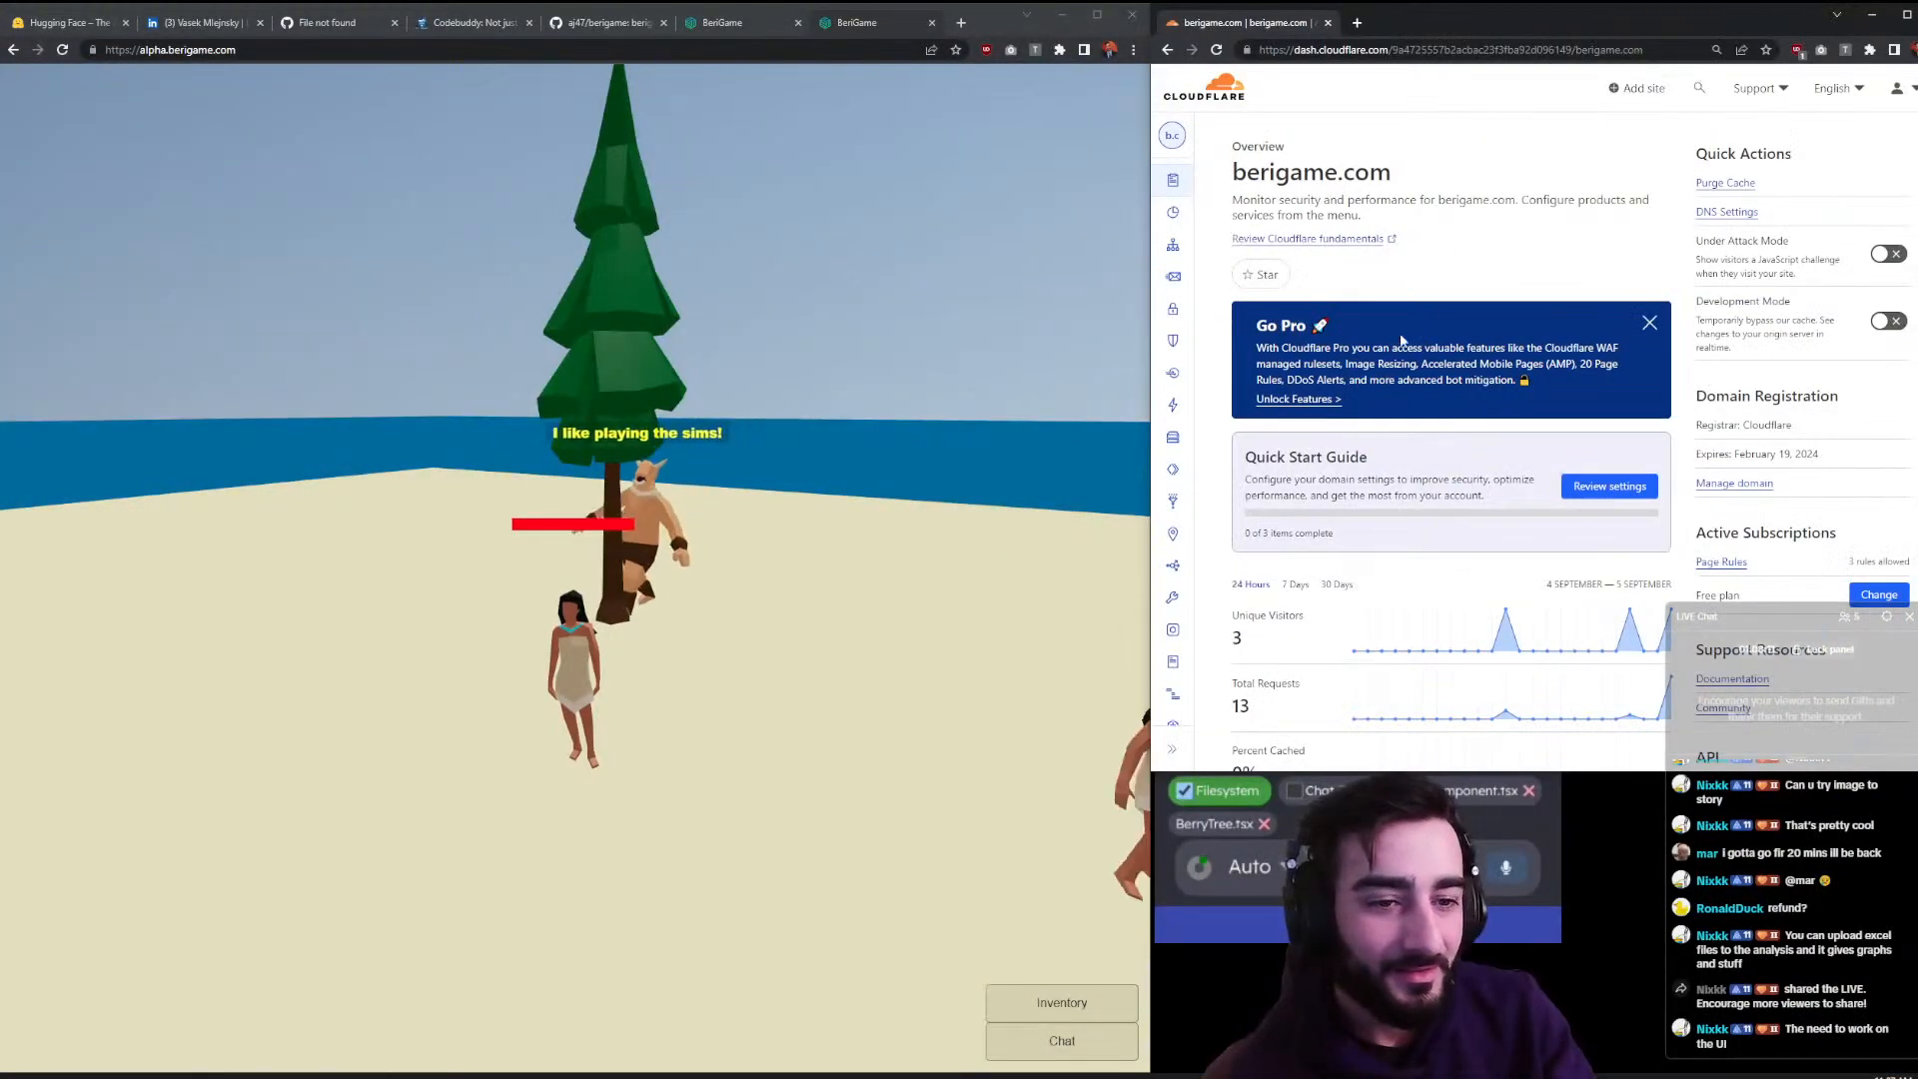
# - Widen the Cloudflare window over the game and scroll through the berigame.com Overview
pyautogui.scroll(-1, 1401, 337)
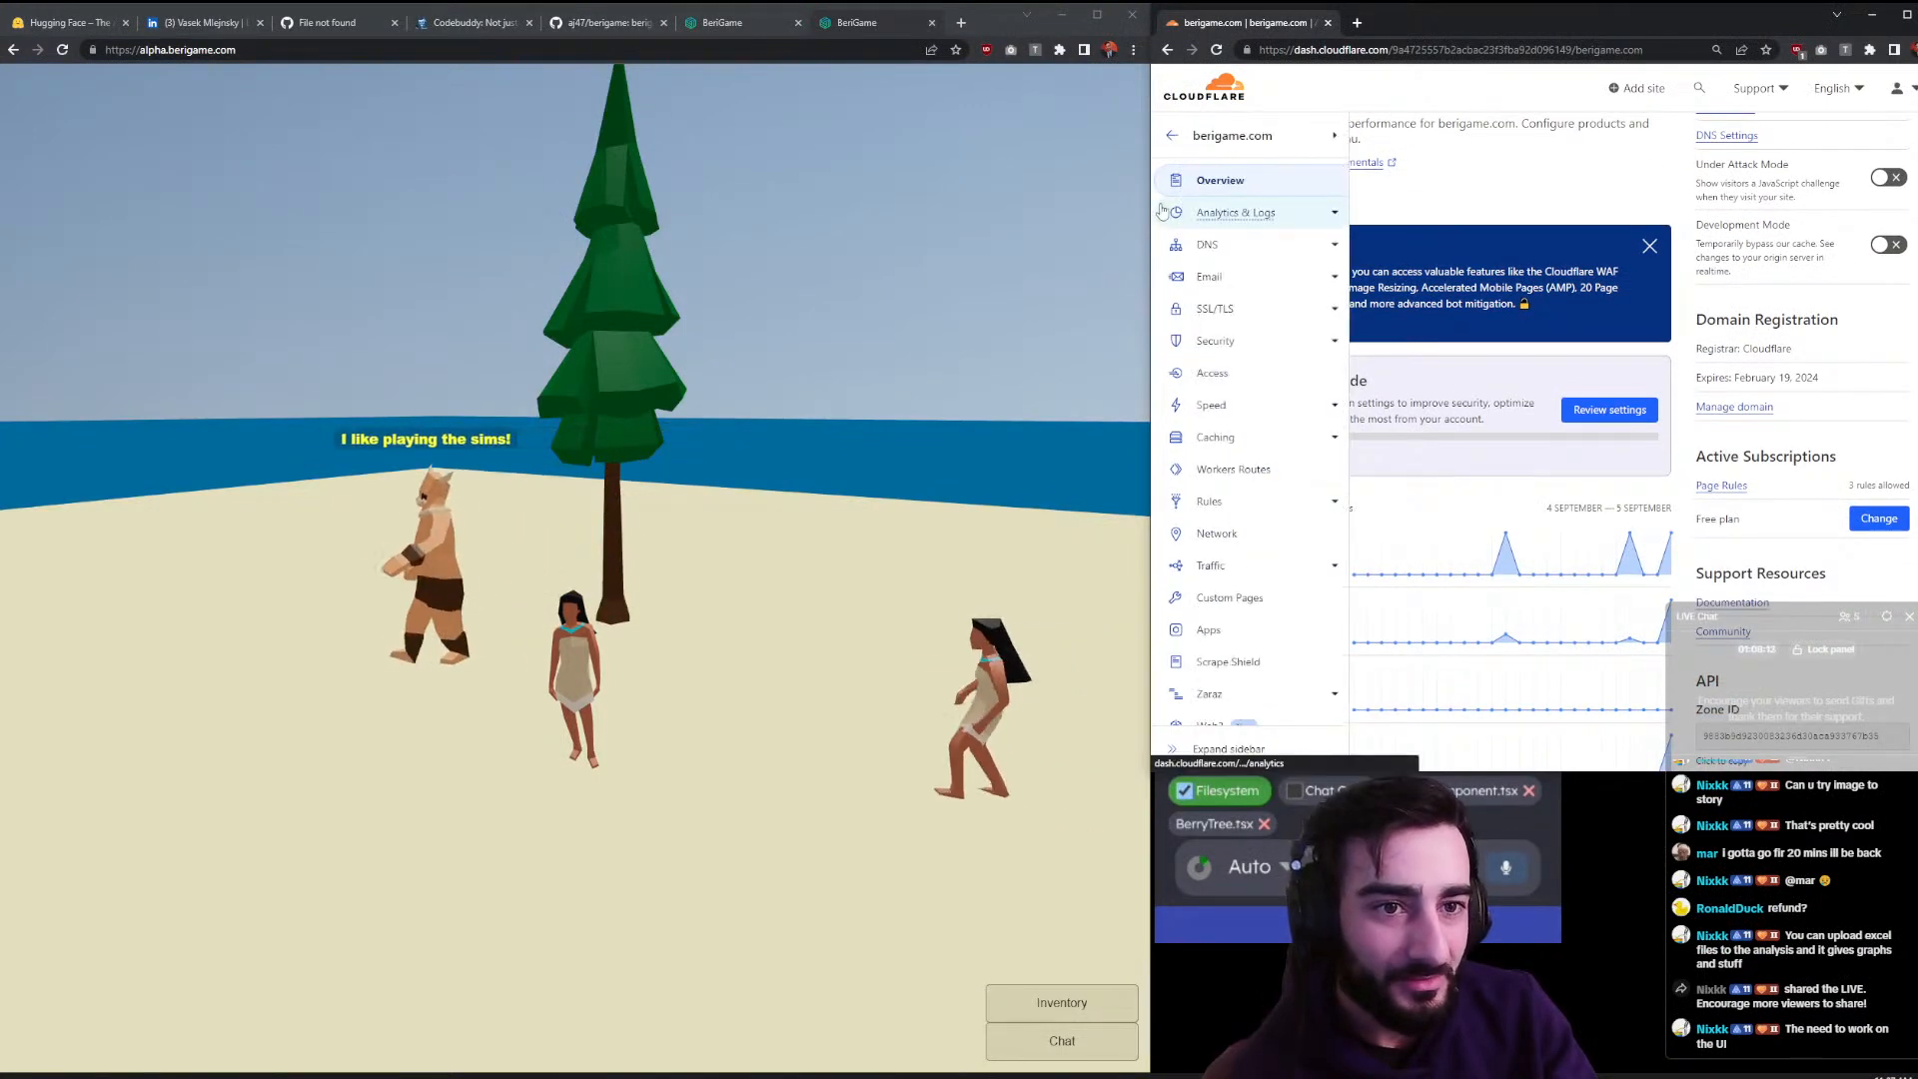
pyautogui.moveTo(1151, 215); pyautogui.dragTo(721, 215)
pyautogui.scroll(-10, 1202, 500)
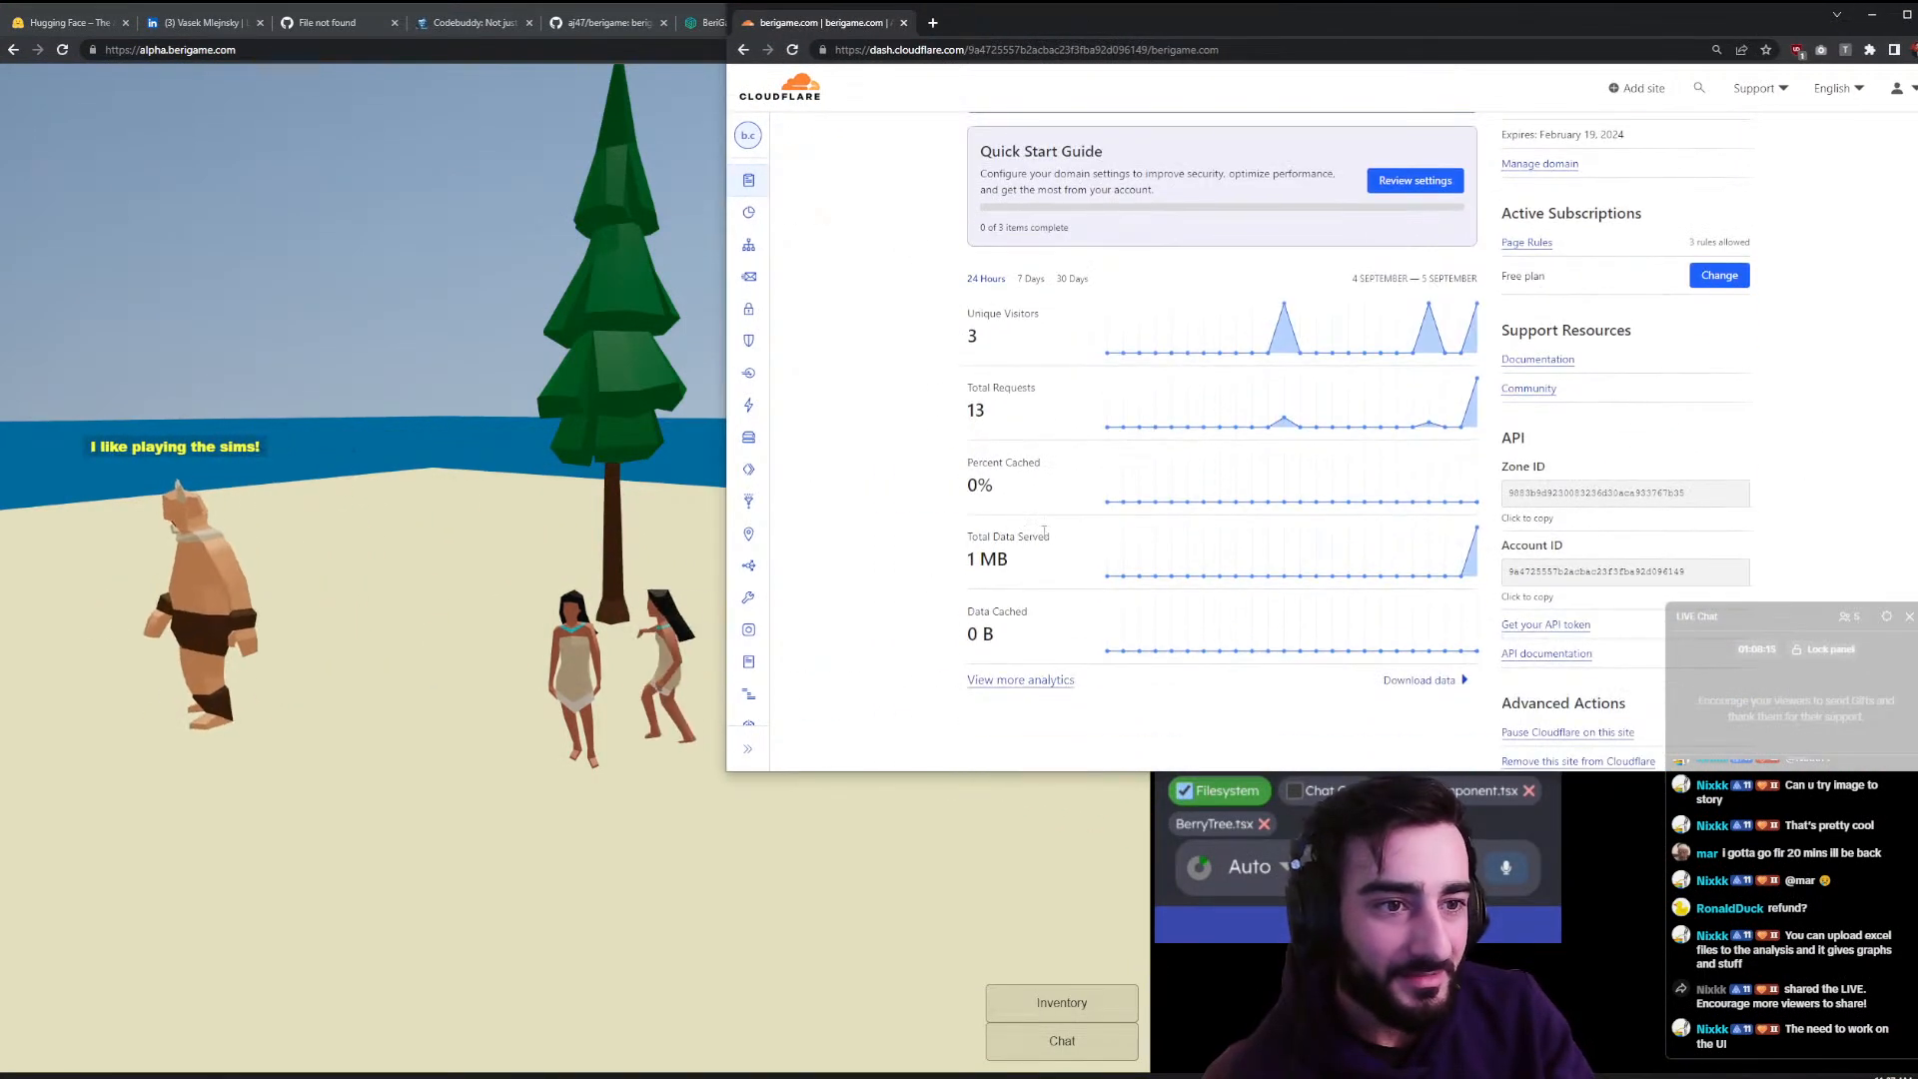
pyautogui.scroll(12, 1201, 636)
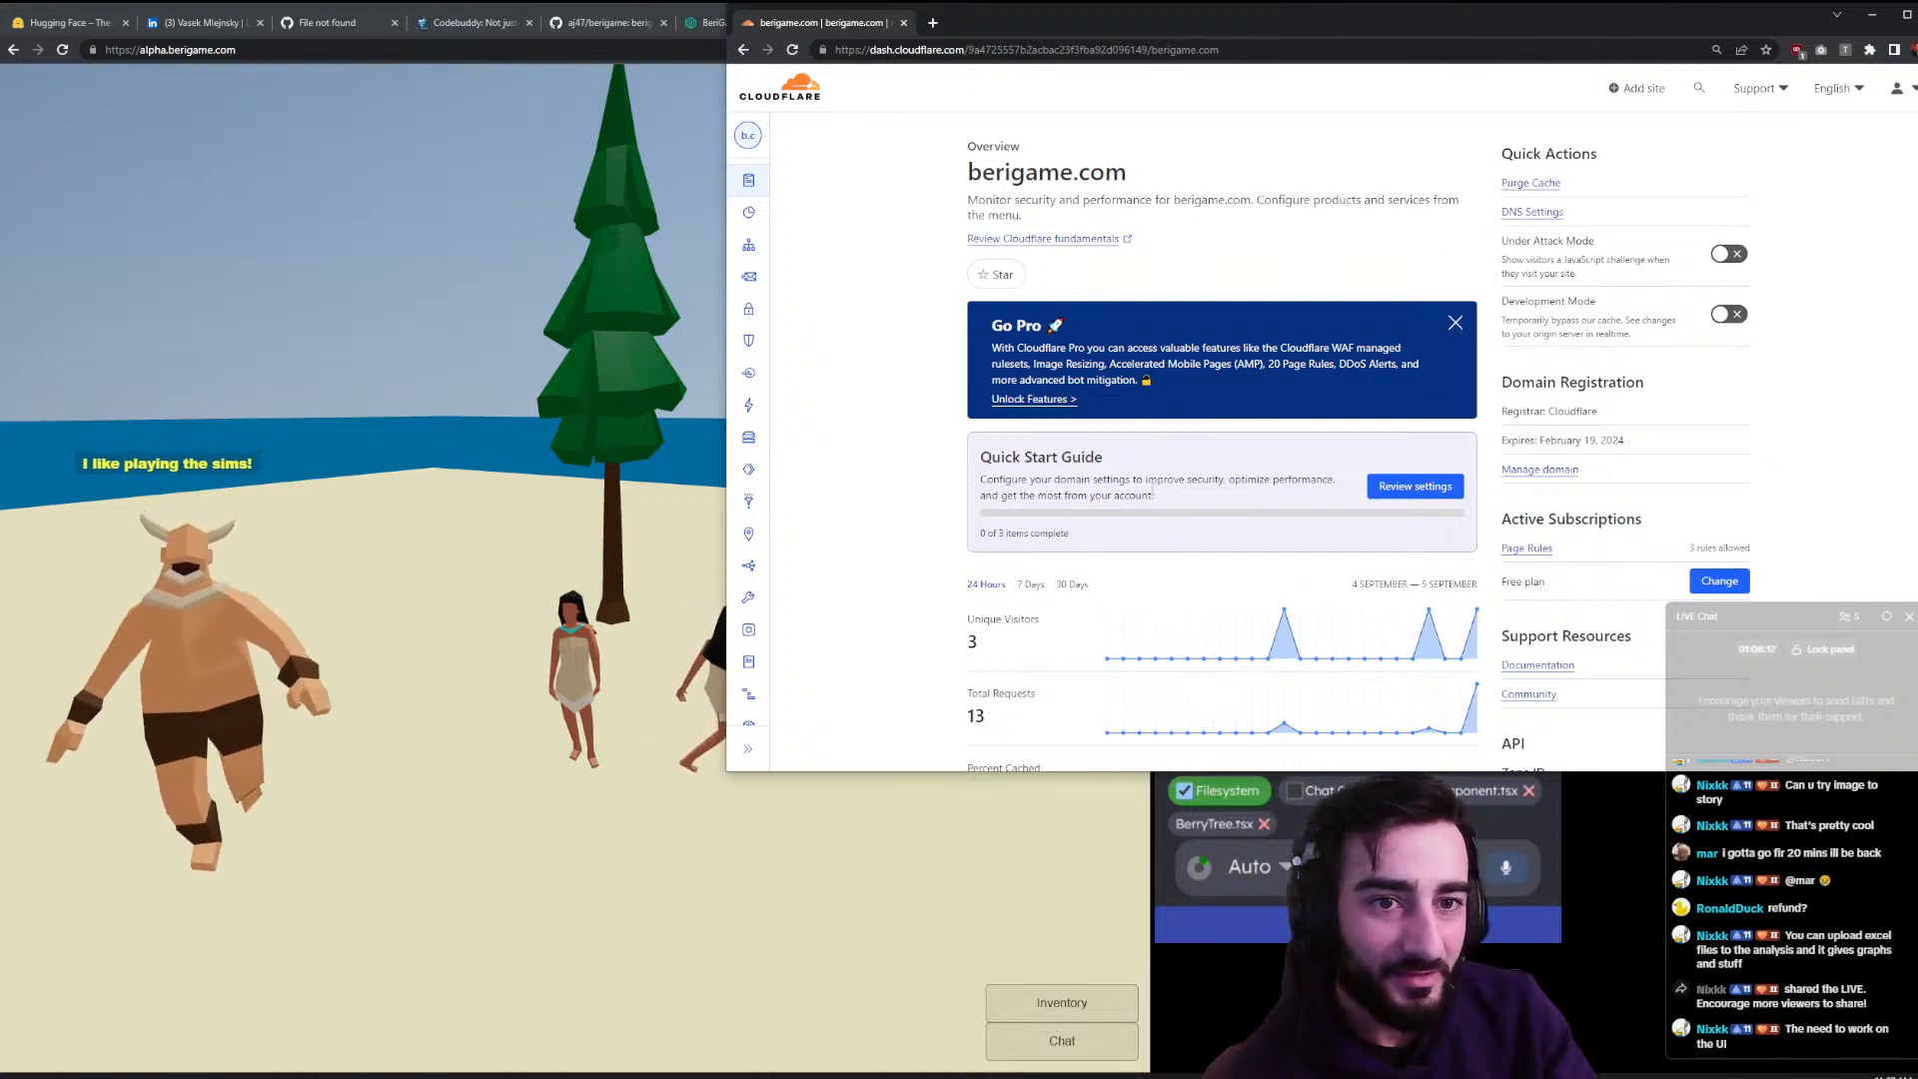
pyautogui.moveTo(767, 202)
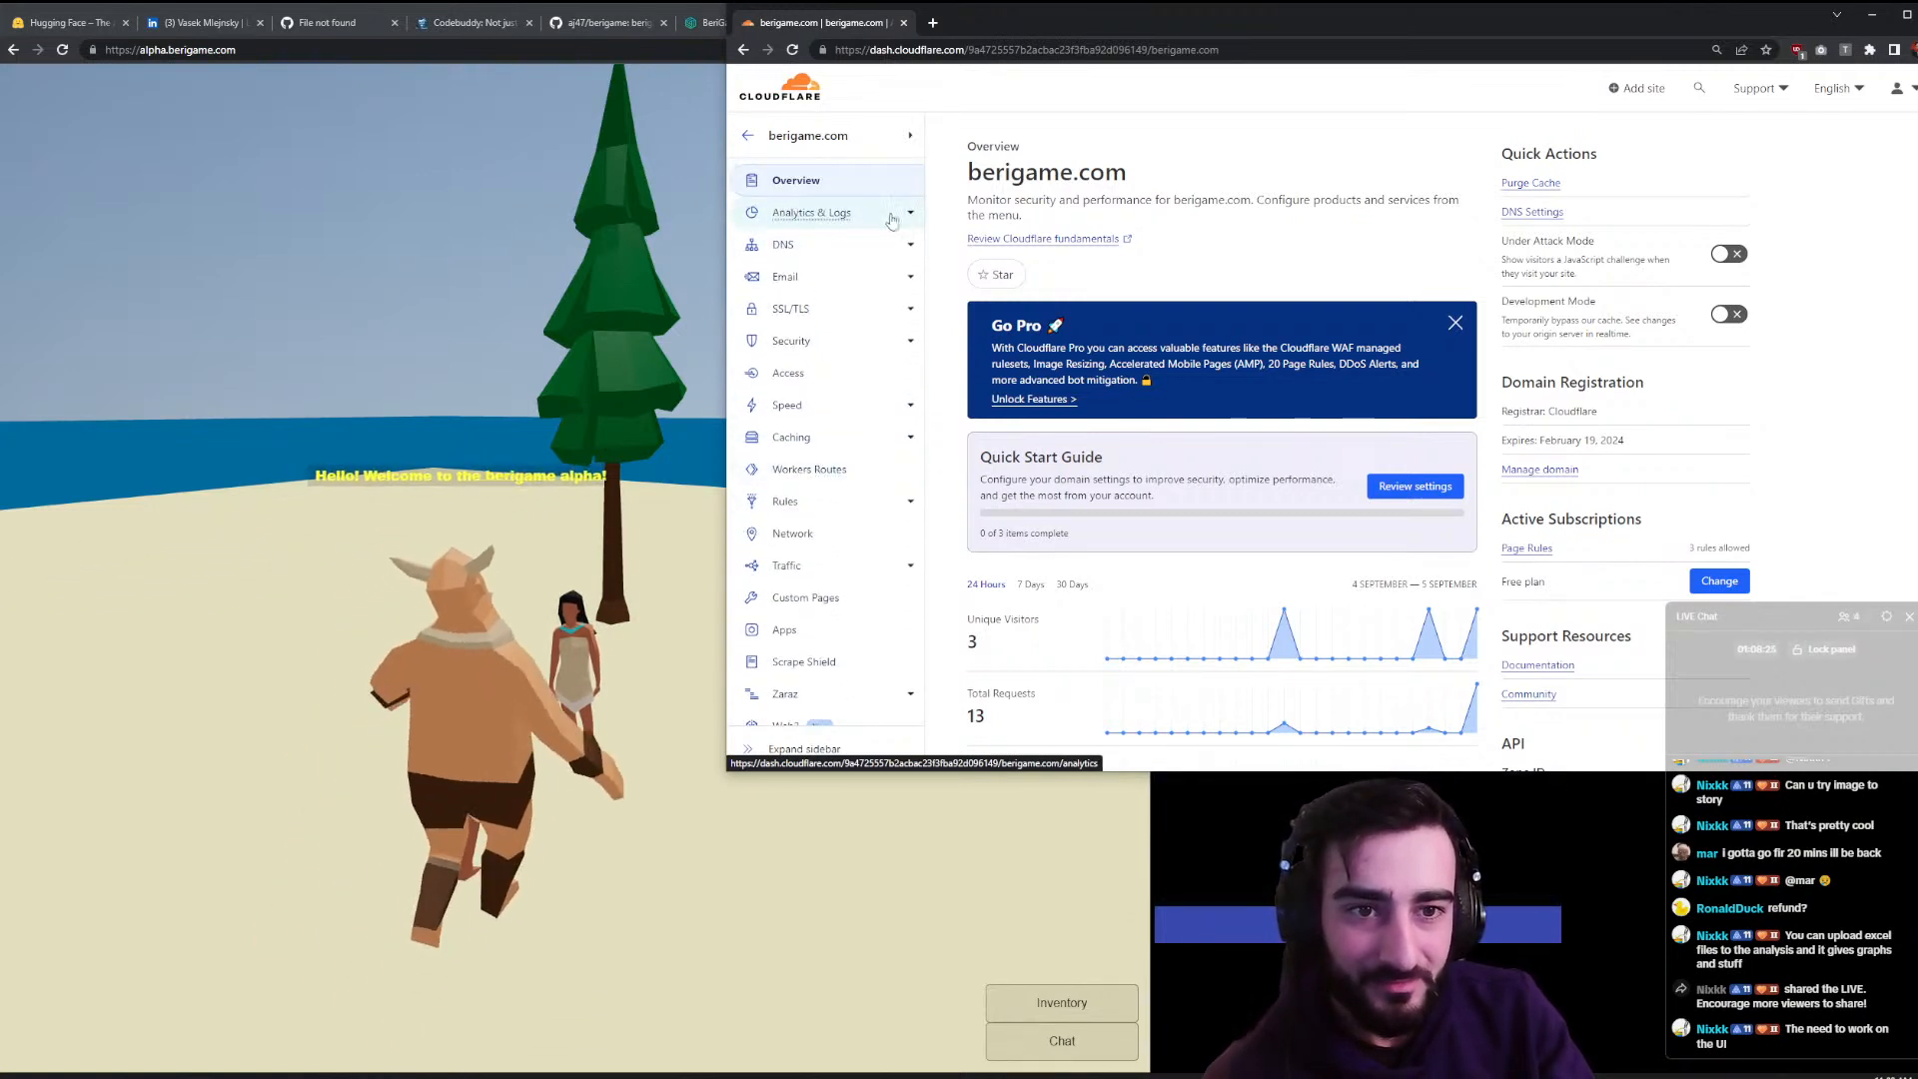
pyautogui.scroll(-5, 1021, 180)
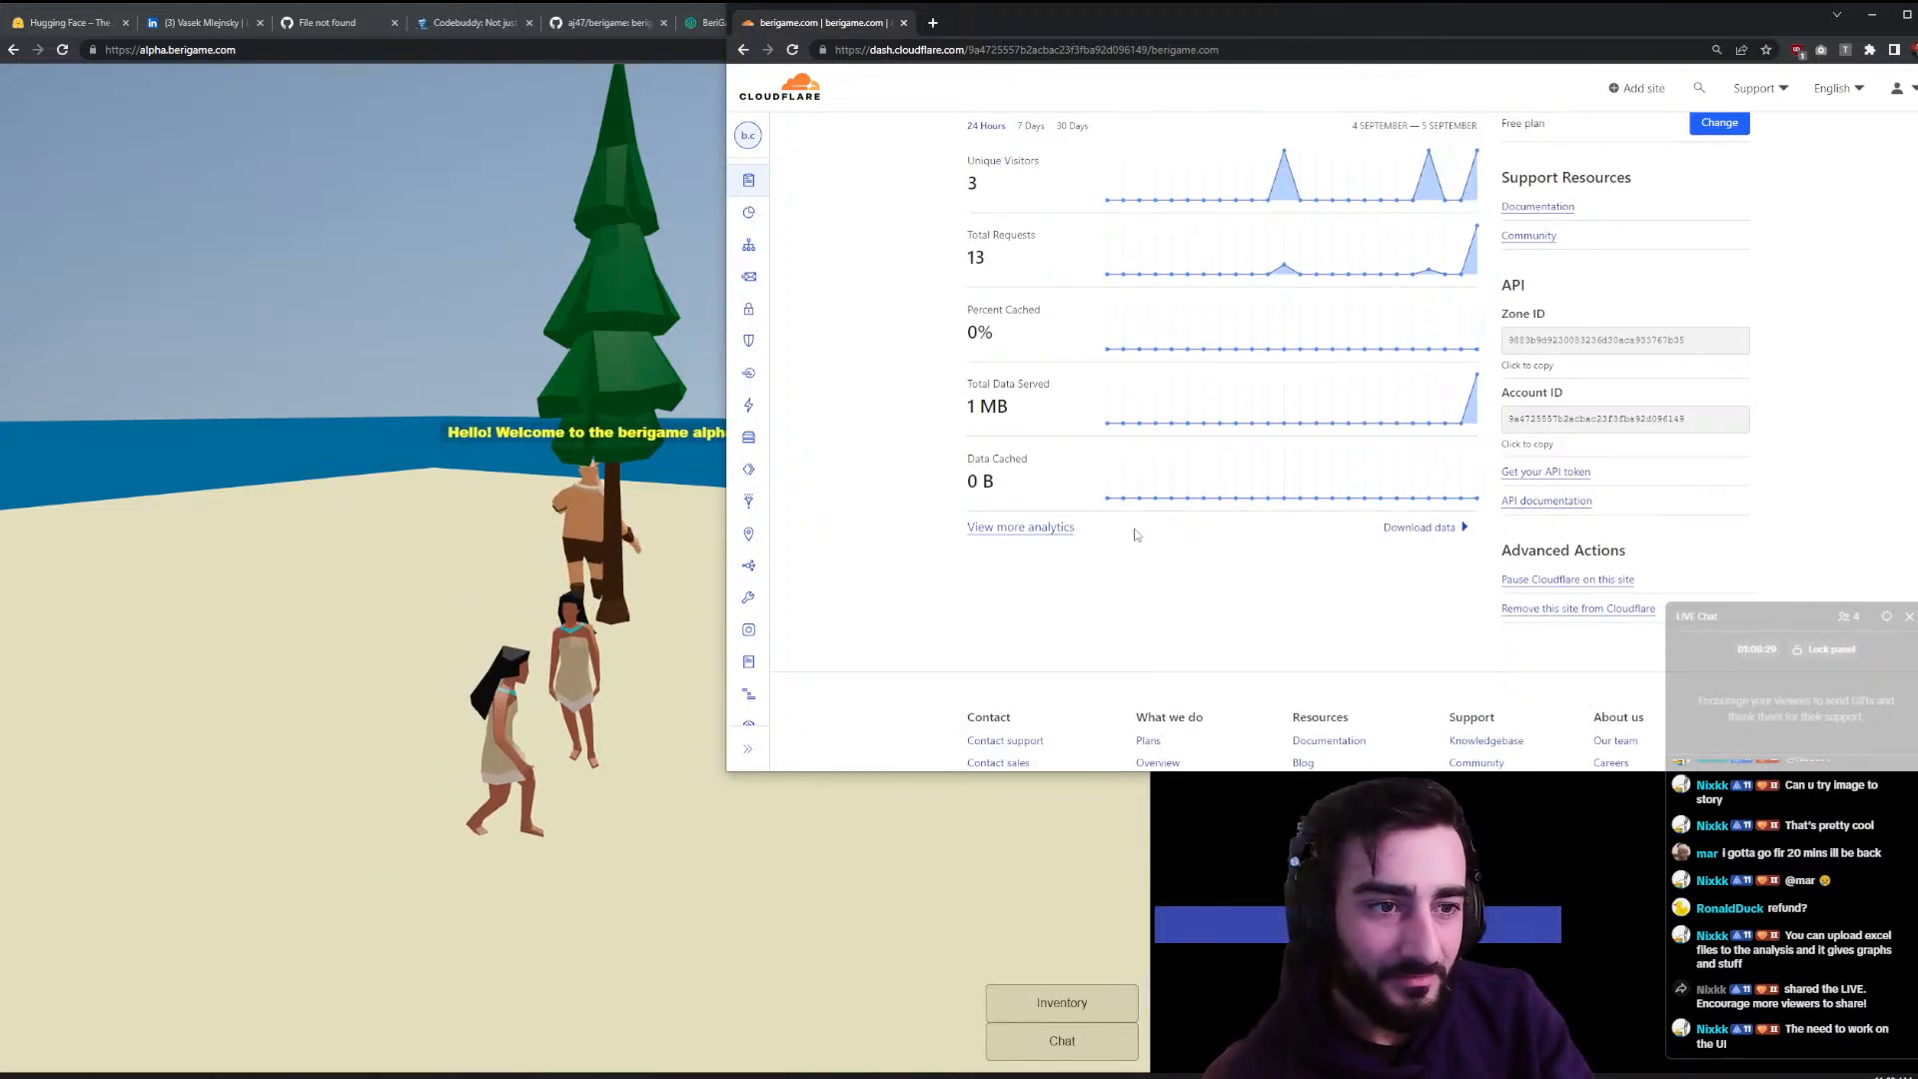
pyautogui.scroll(5, 1148, 520)
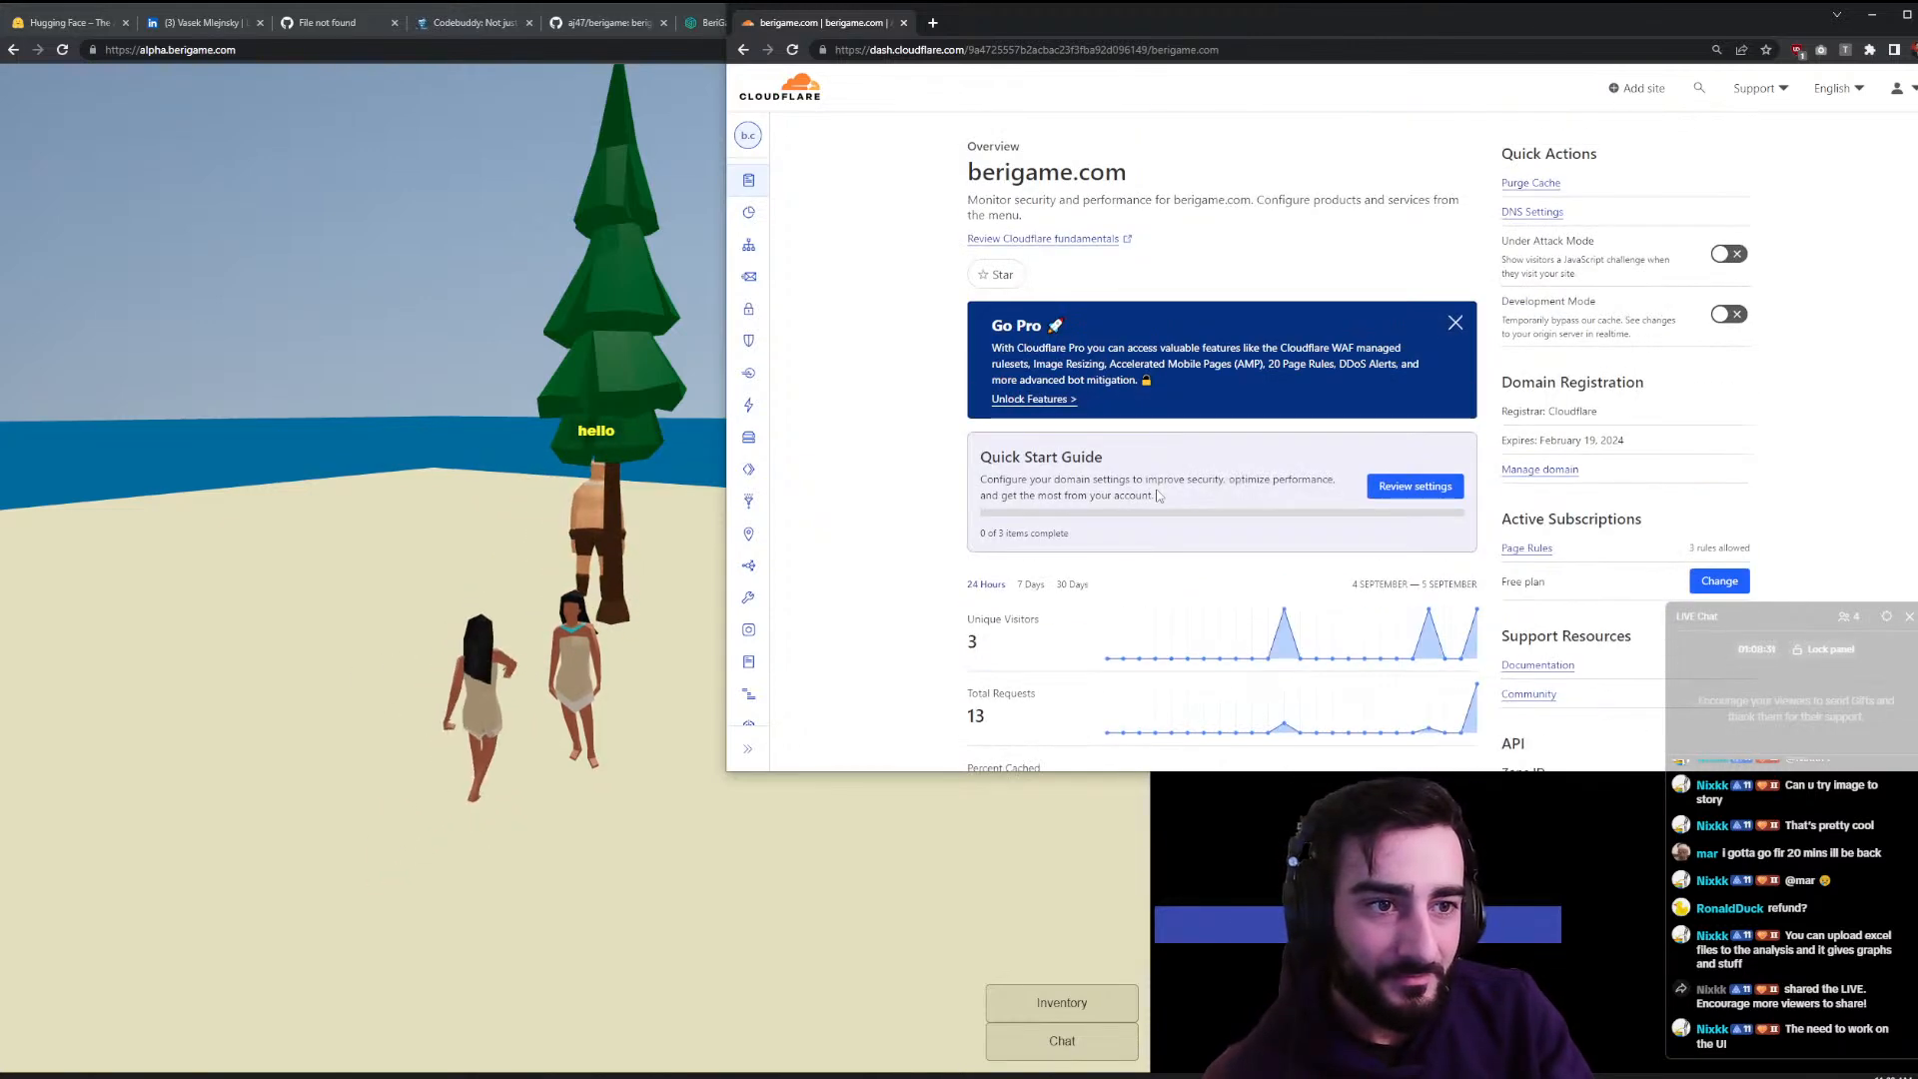
# - Return to the account's Websites home listing berigame.com and techfren.net
pyautogui.moveTo(770, 249)
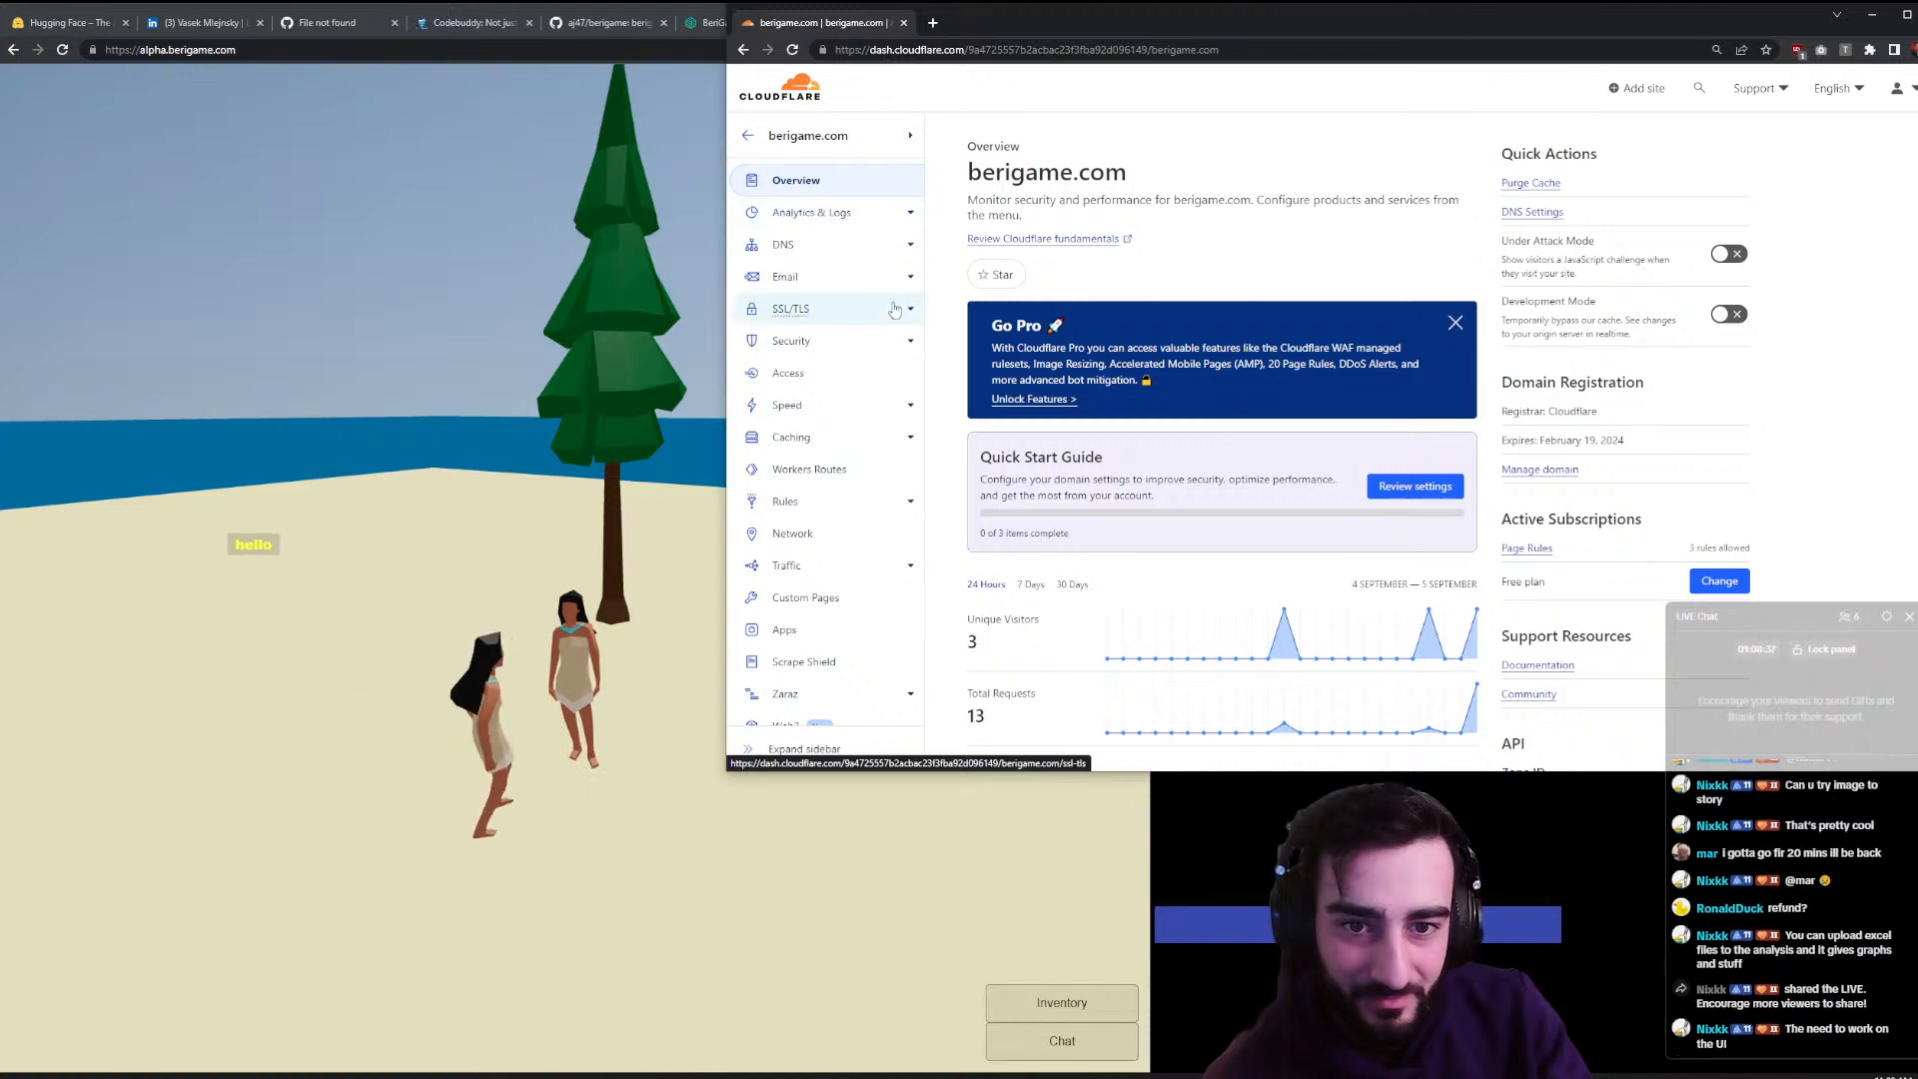
pyautogui.click(767, 145)
pyautogui.moveTo(769, 159)
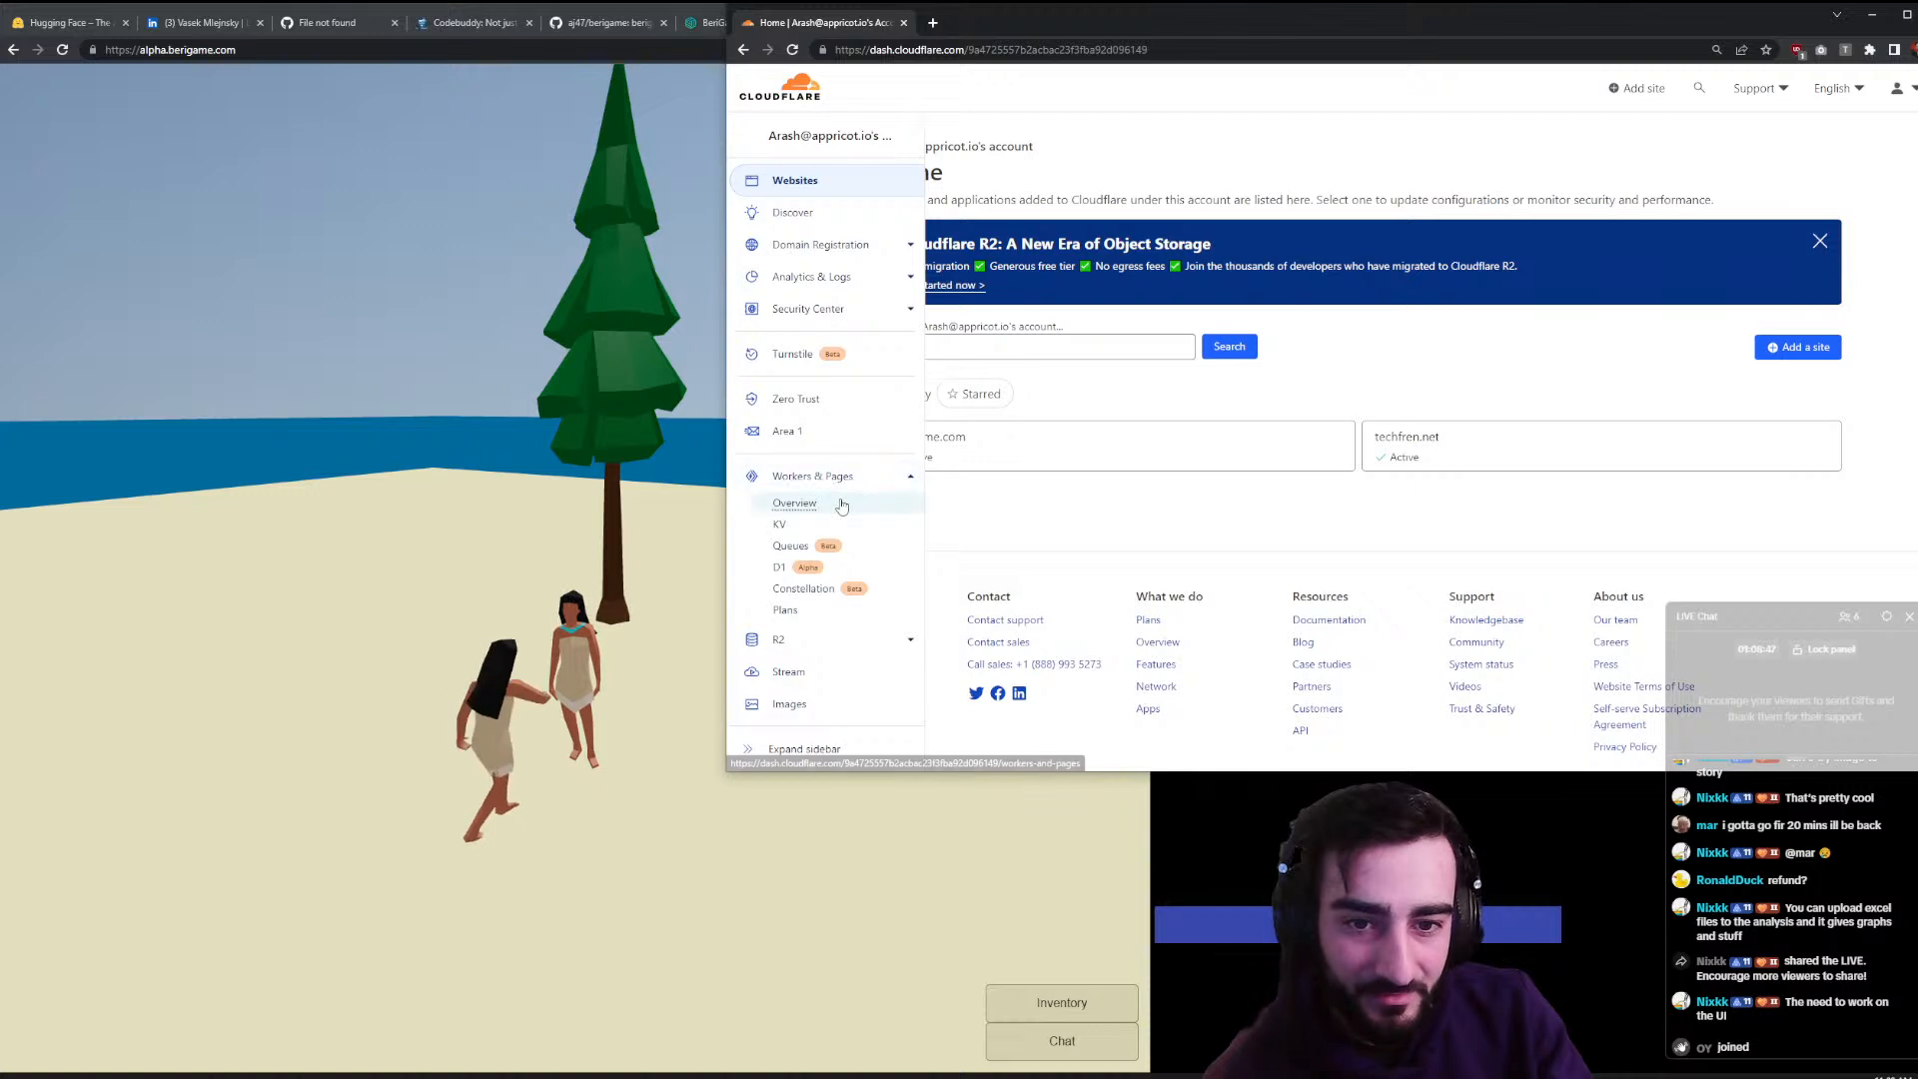
# - Open the berigame Pages project's deployments, showing production on main at alpha.berigame.com
pyautogui.click(829, 505)
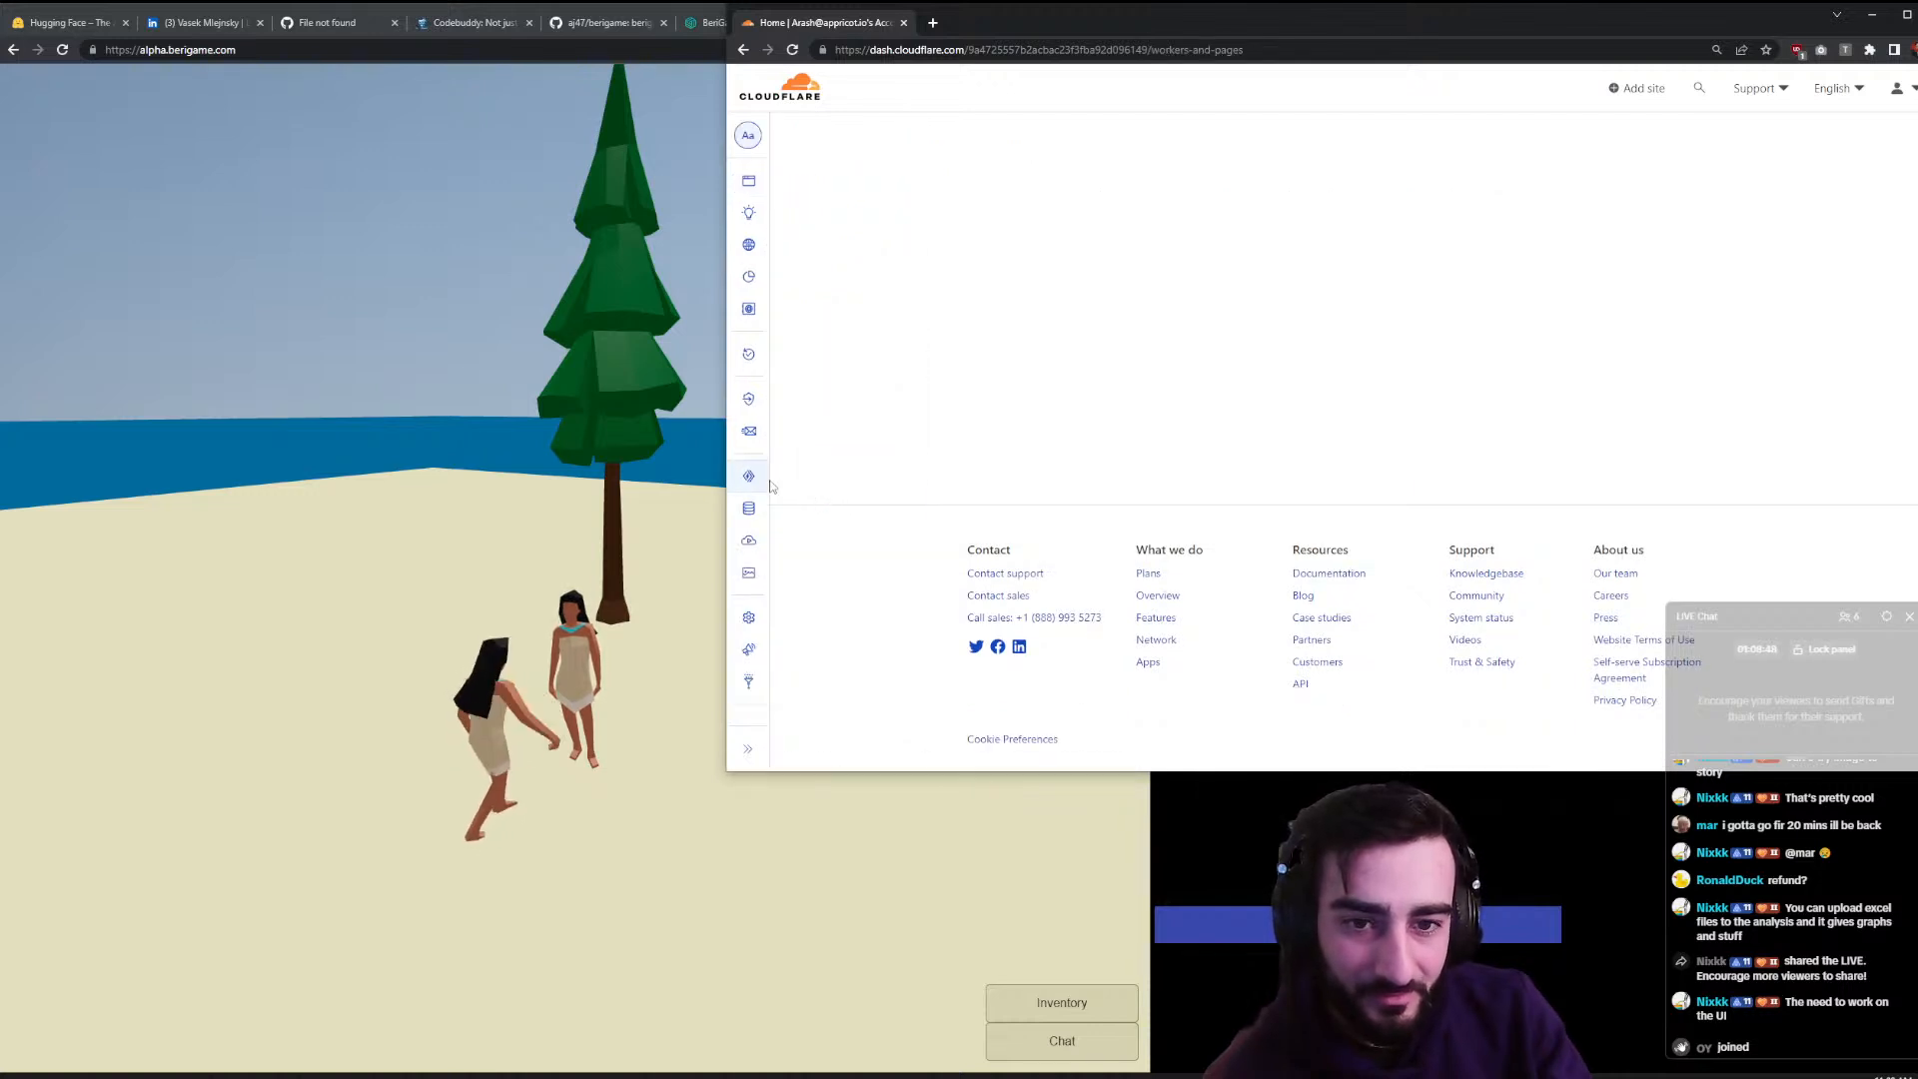
pyautogui.moveTo(748, 482)
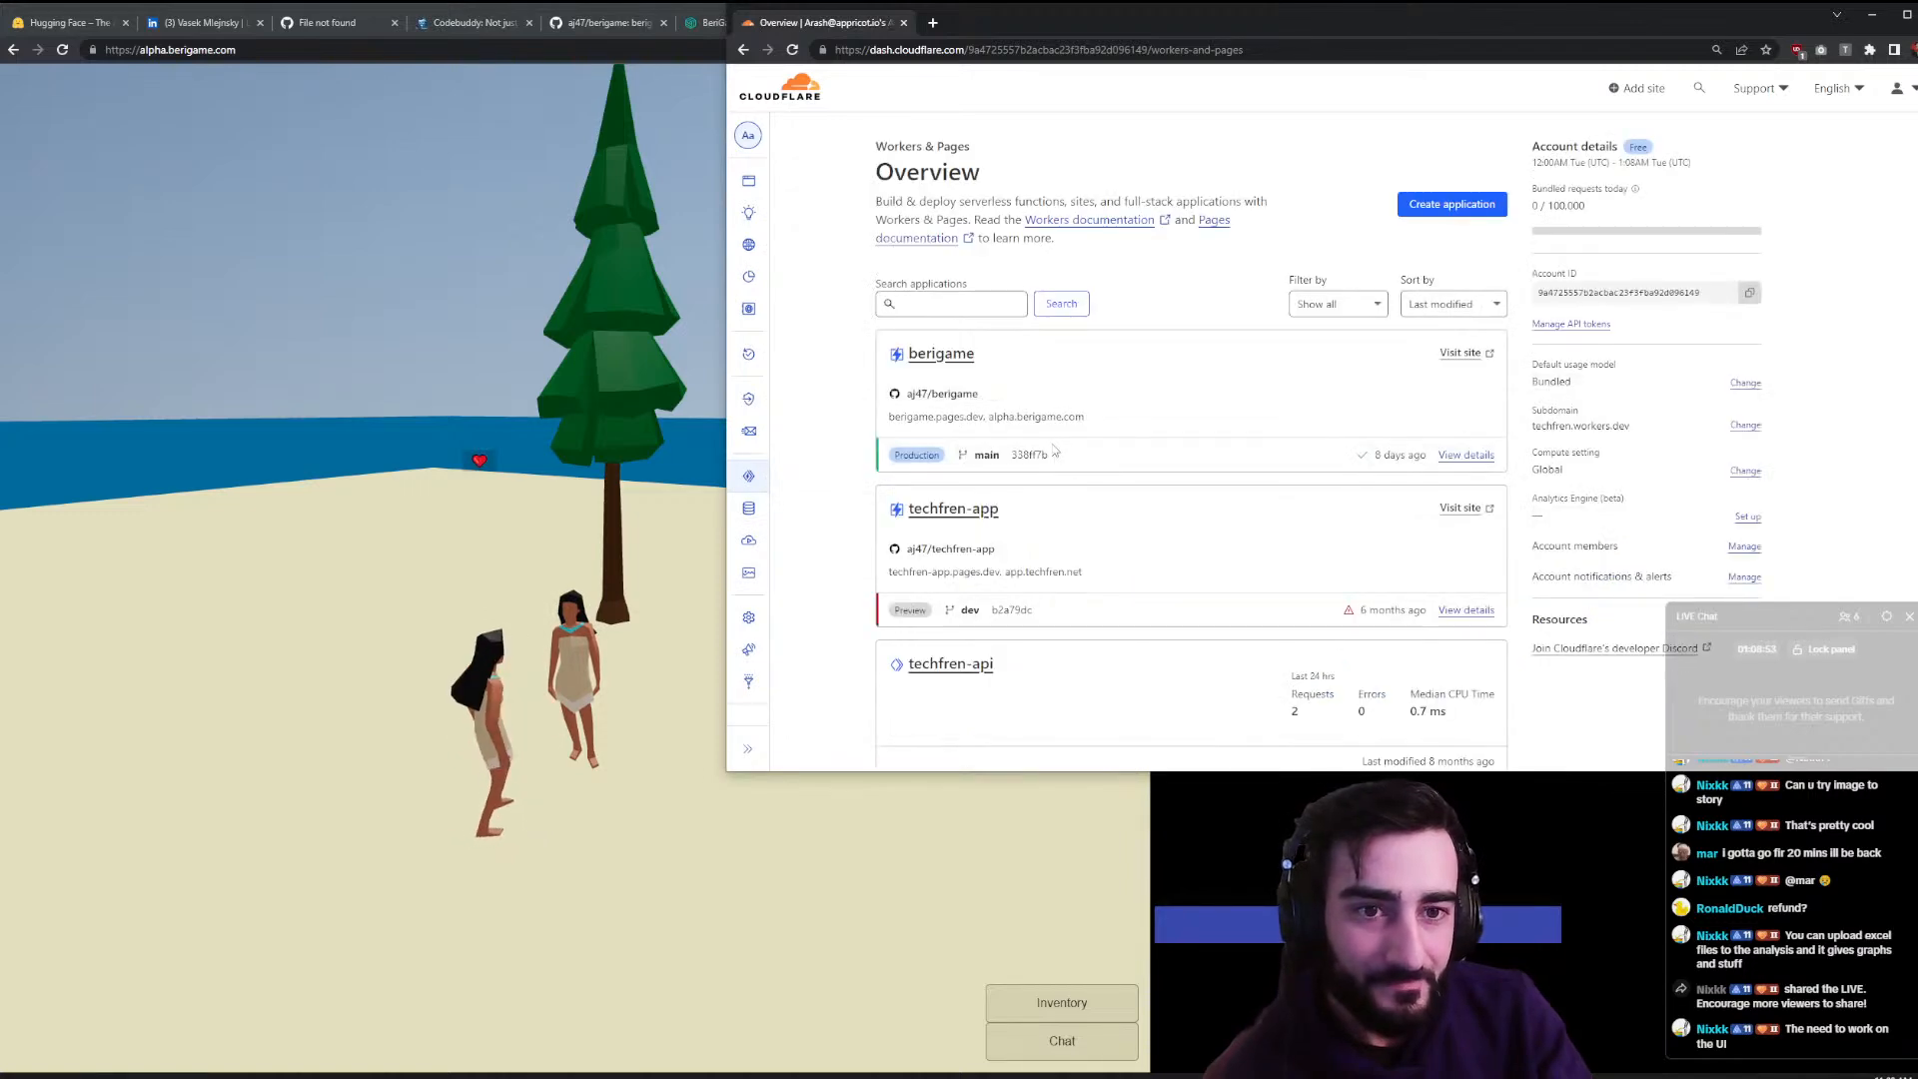
pyautogui.click(965, 362)
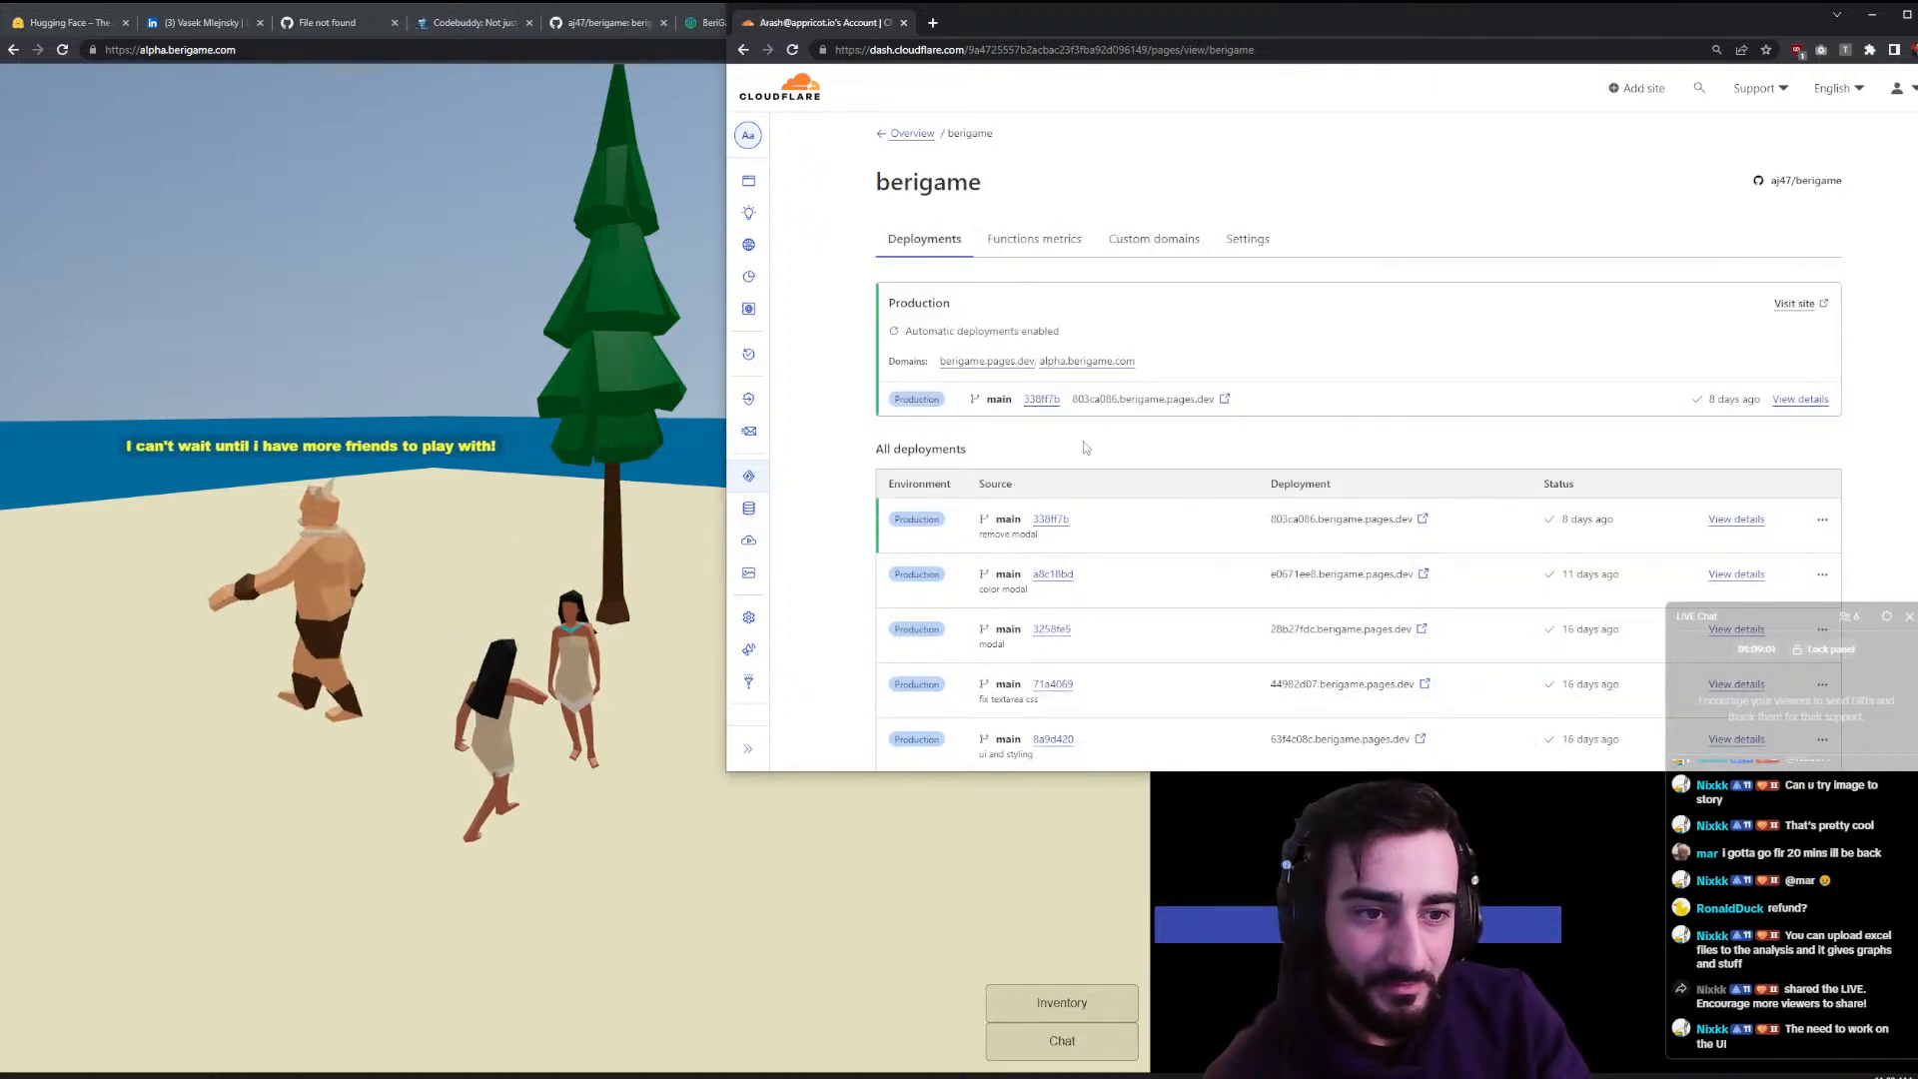
pyautogui.scroll(-2, 1141, 496)
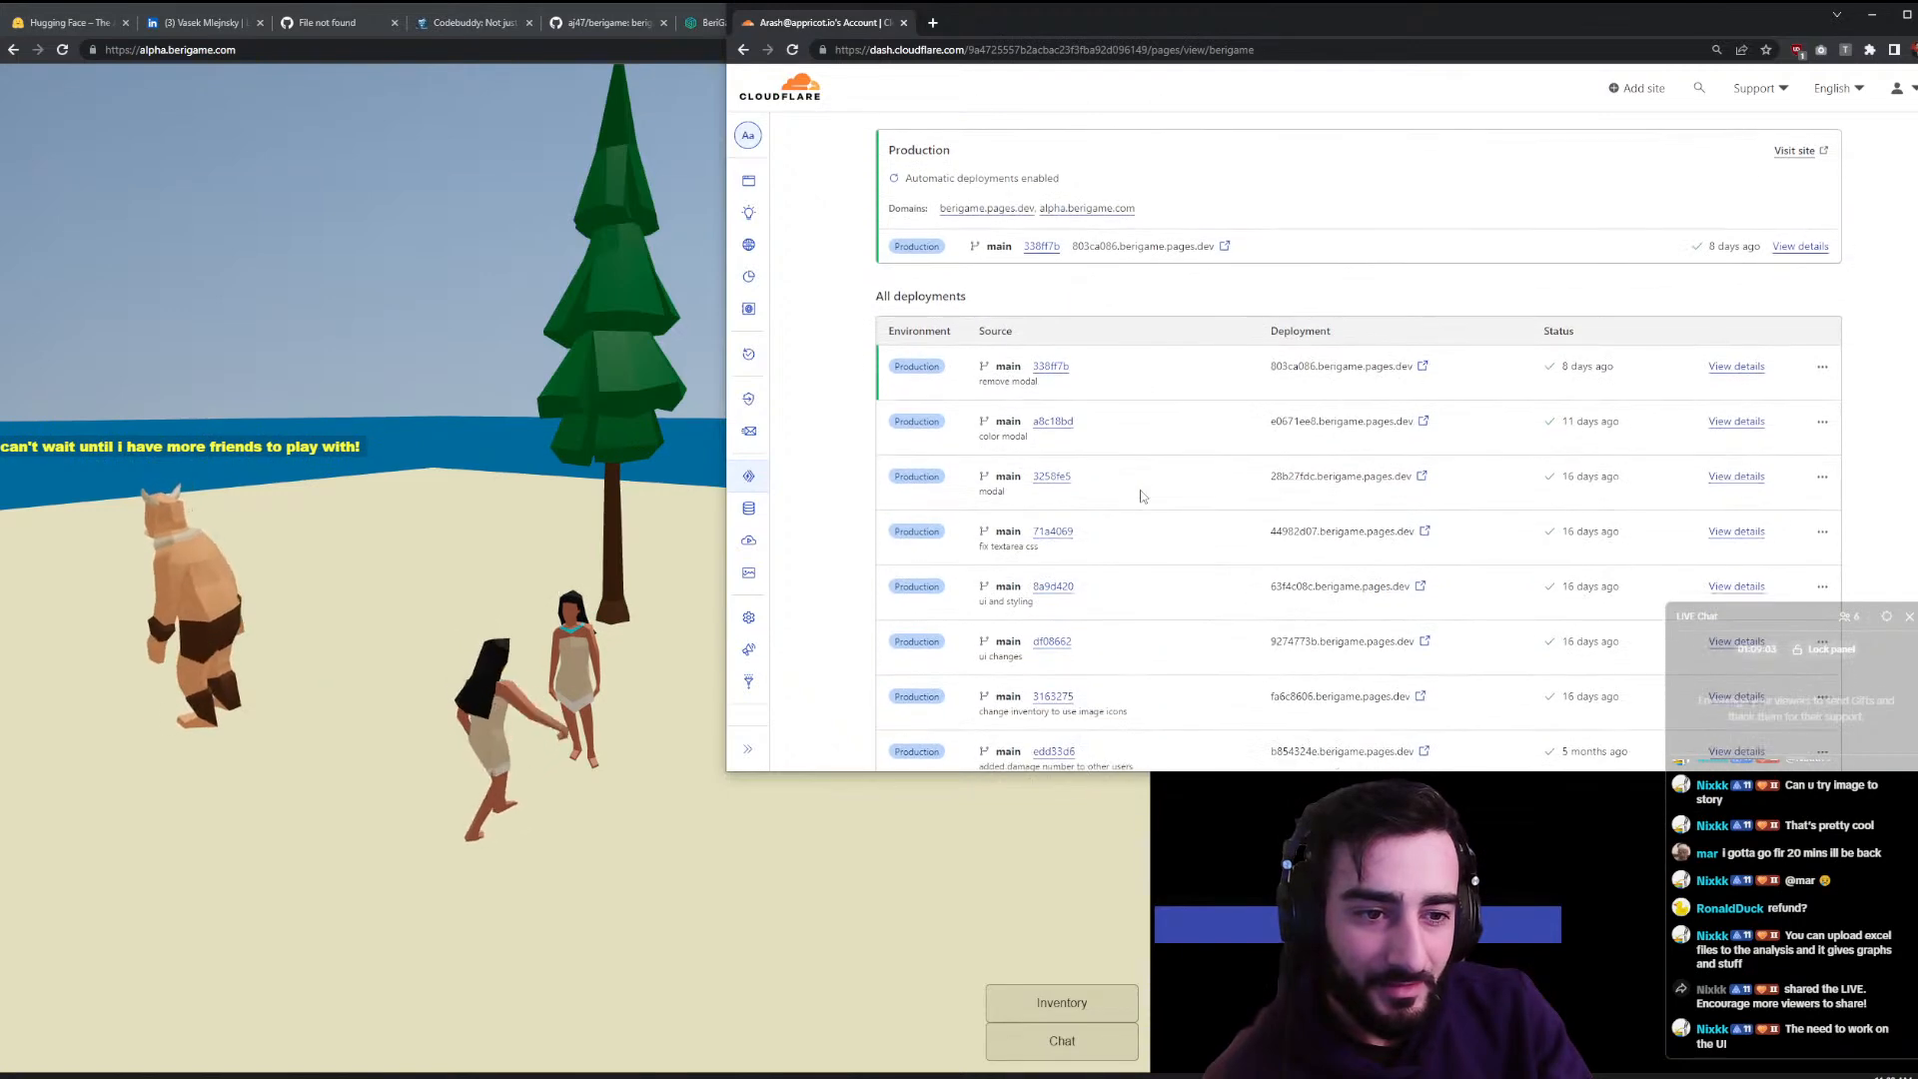
pyautogui.scroll(2, 1142, 497)
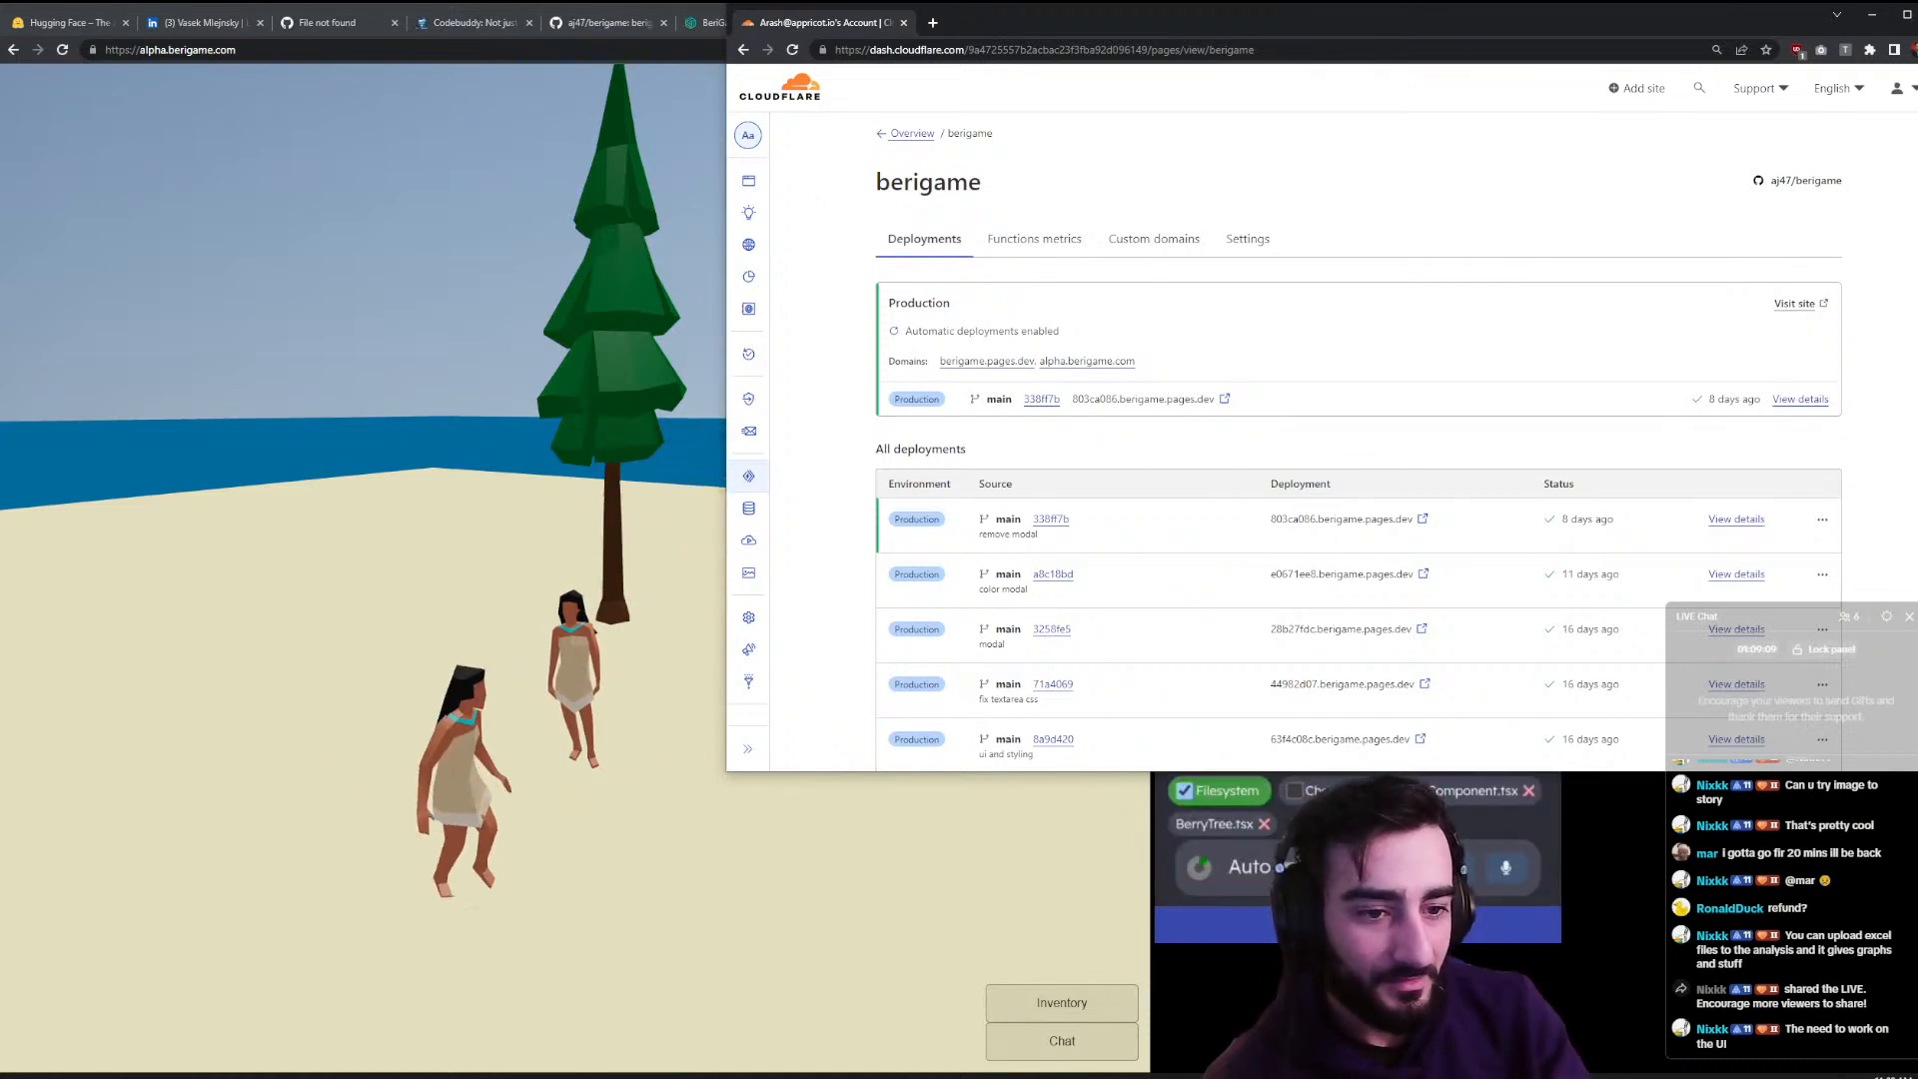
# - Edit the Push Changes commit message on main for the BerryTree position-prop refactor
pyautogui.hotkey('alt', 'Tab')
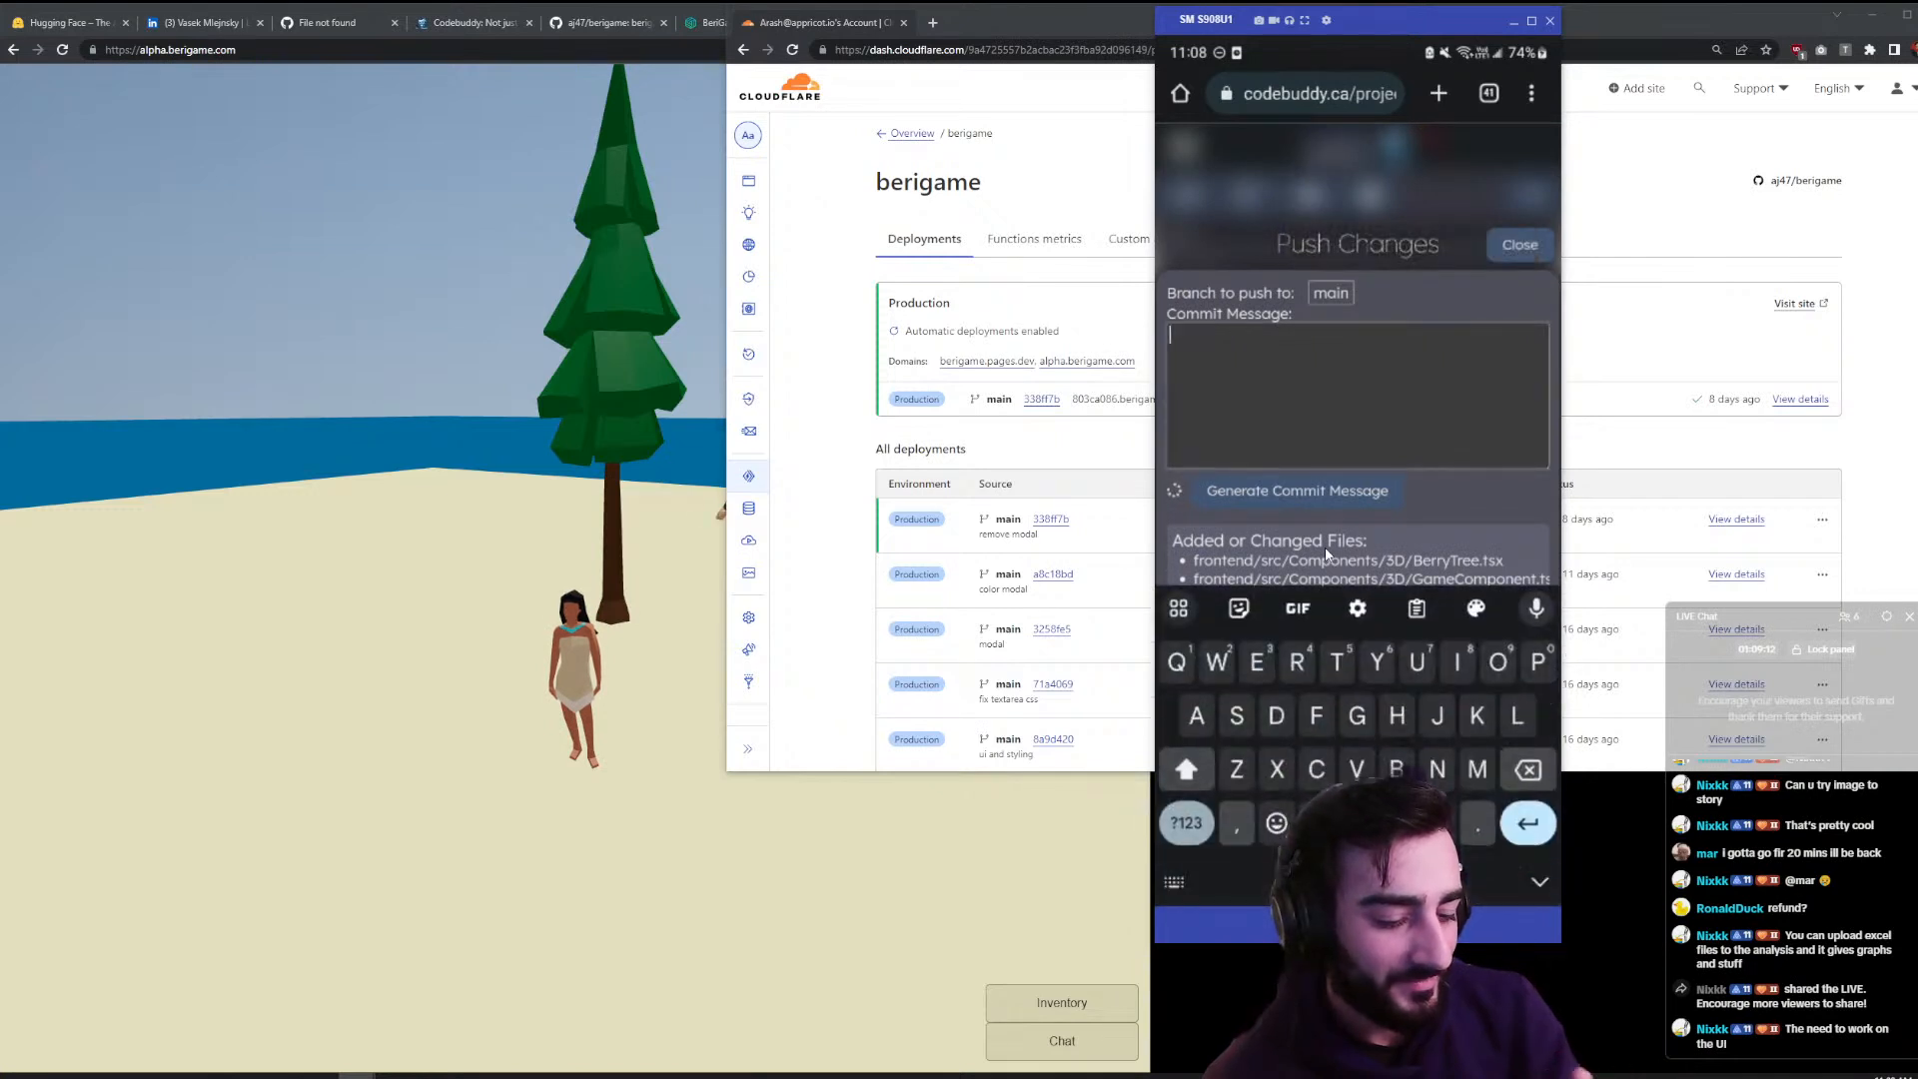
pyautogui.write('New')
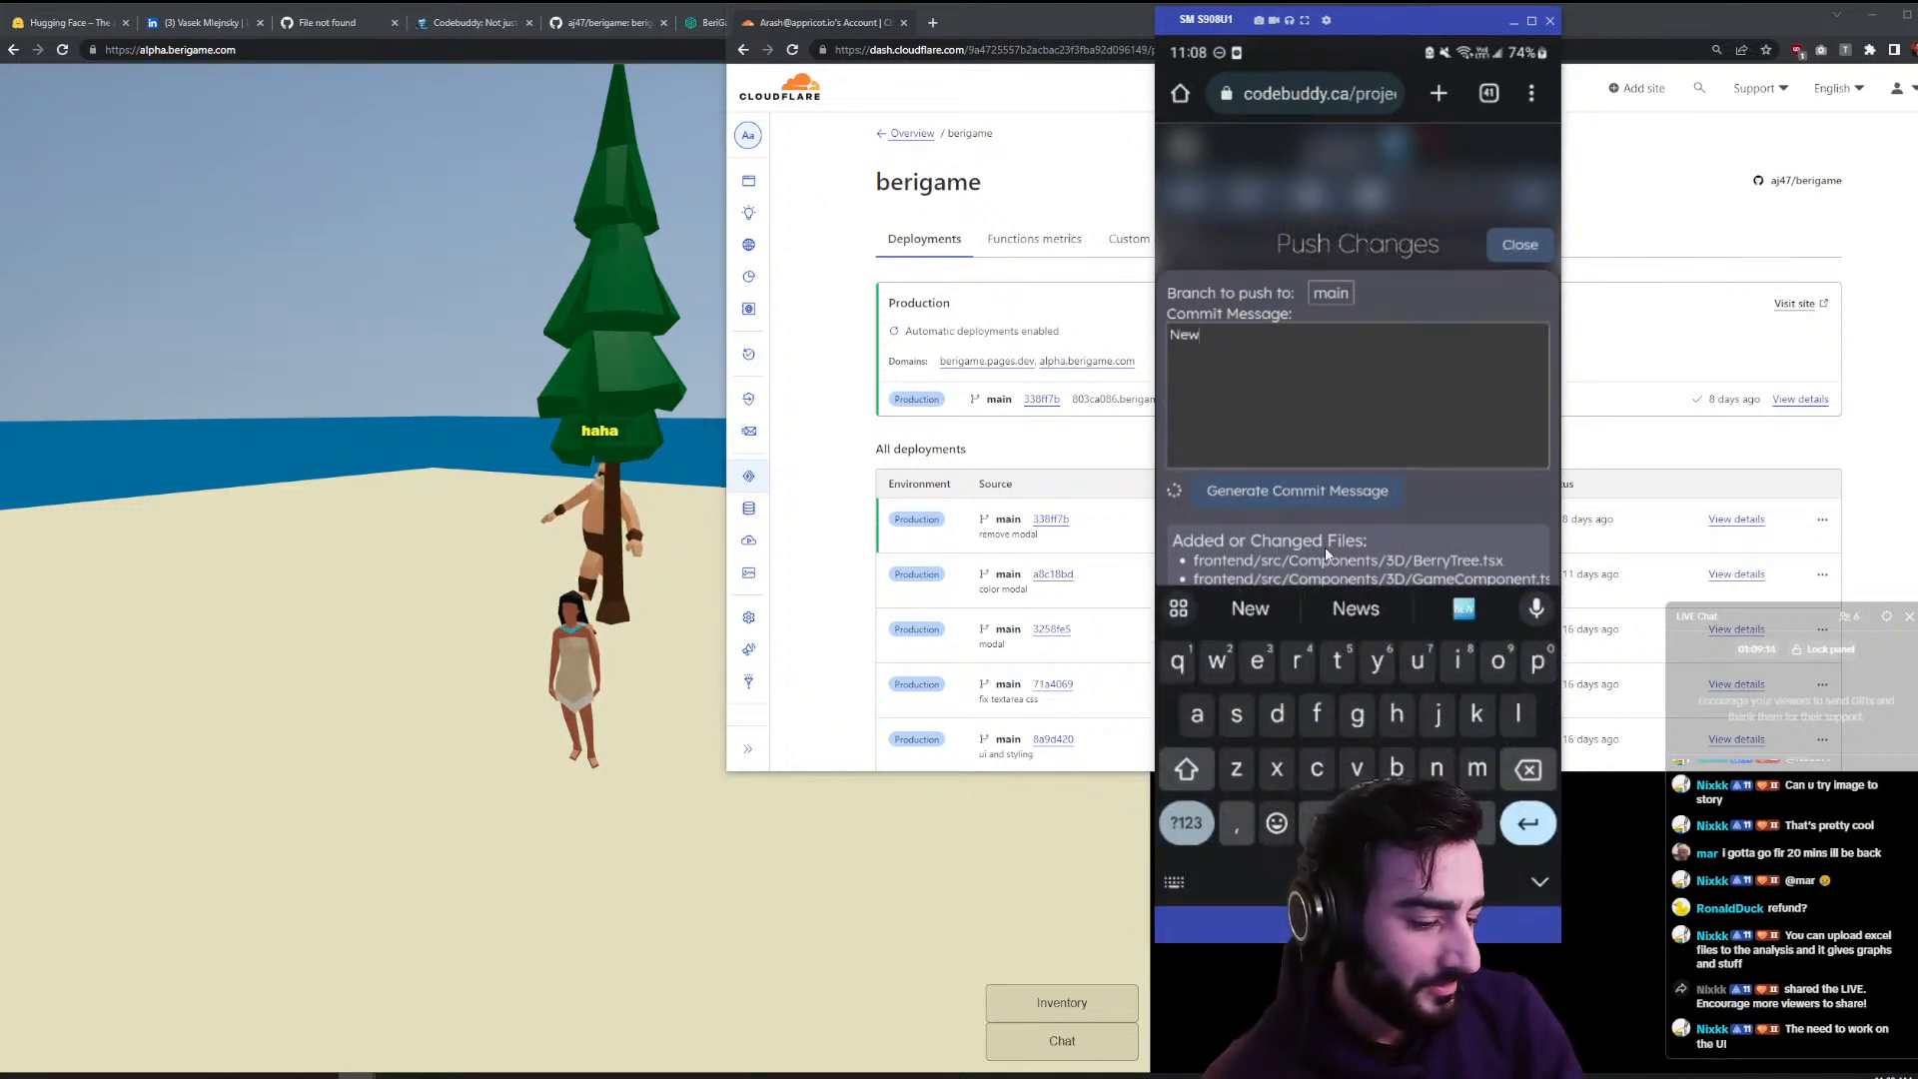
pyautogui.write(' berryTree')
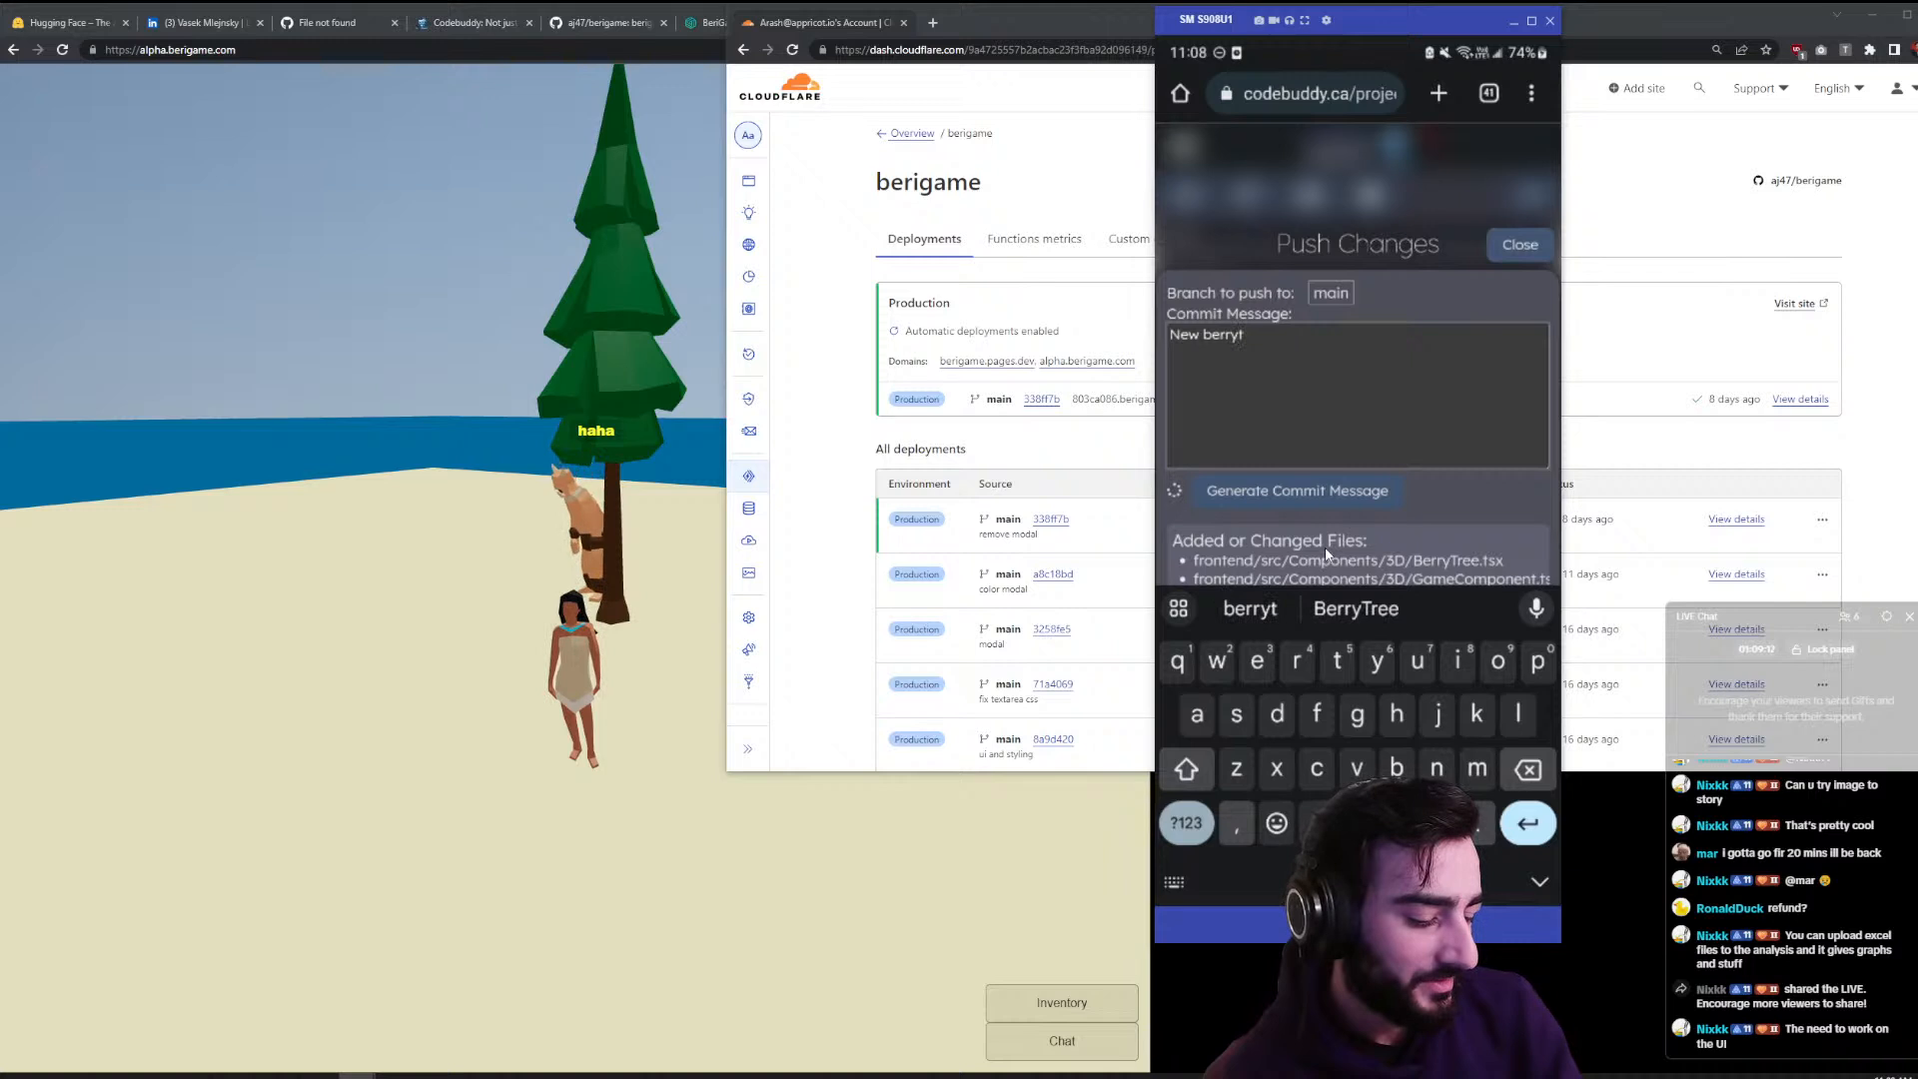
pyautogui.press('BackSpace')
pyautogui.press('BackSpace')
pyautogui.press('BackSpace')
pyautogui.press('BackSpace')
pyautogui.press('BackSpace')
pyautogui.press('BackSpace')
pyautogui.press('BackSpace')
pyautogui.press('BackSpace')
pyautogui.press('BackSpace')
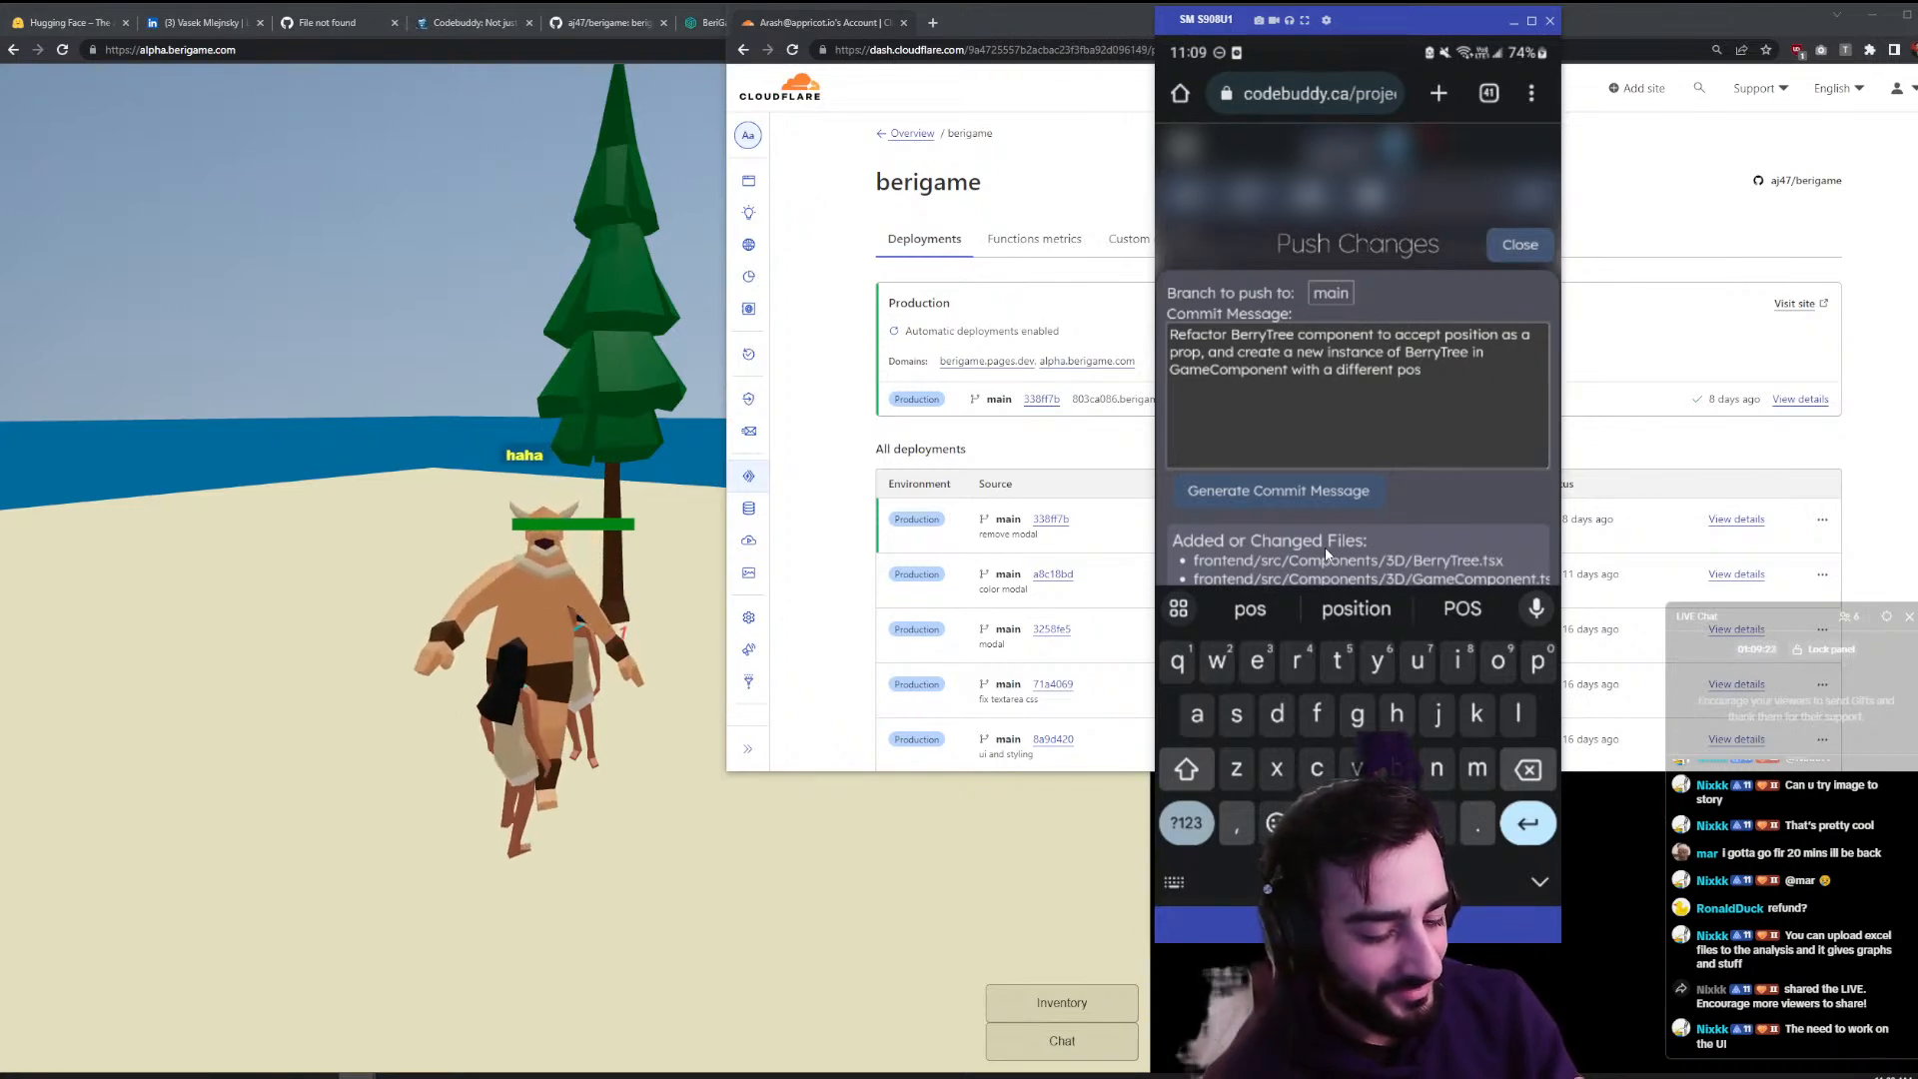
pyautogui.write('ution')
pyautogui.scroll(-2, 1324, 547)
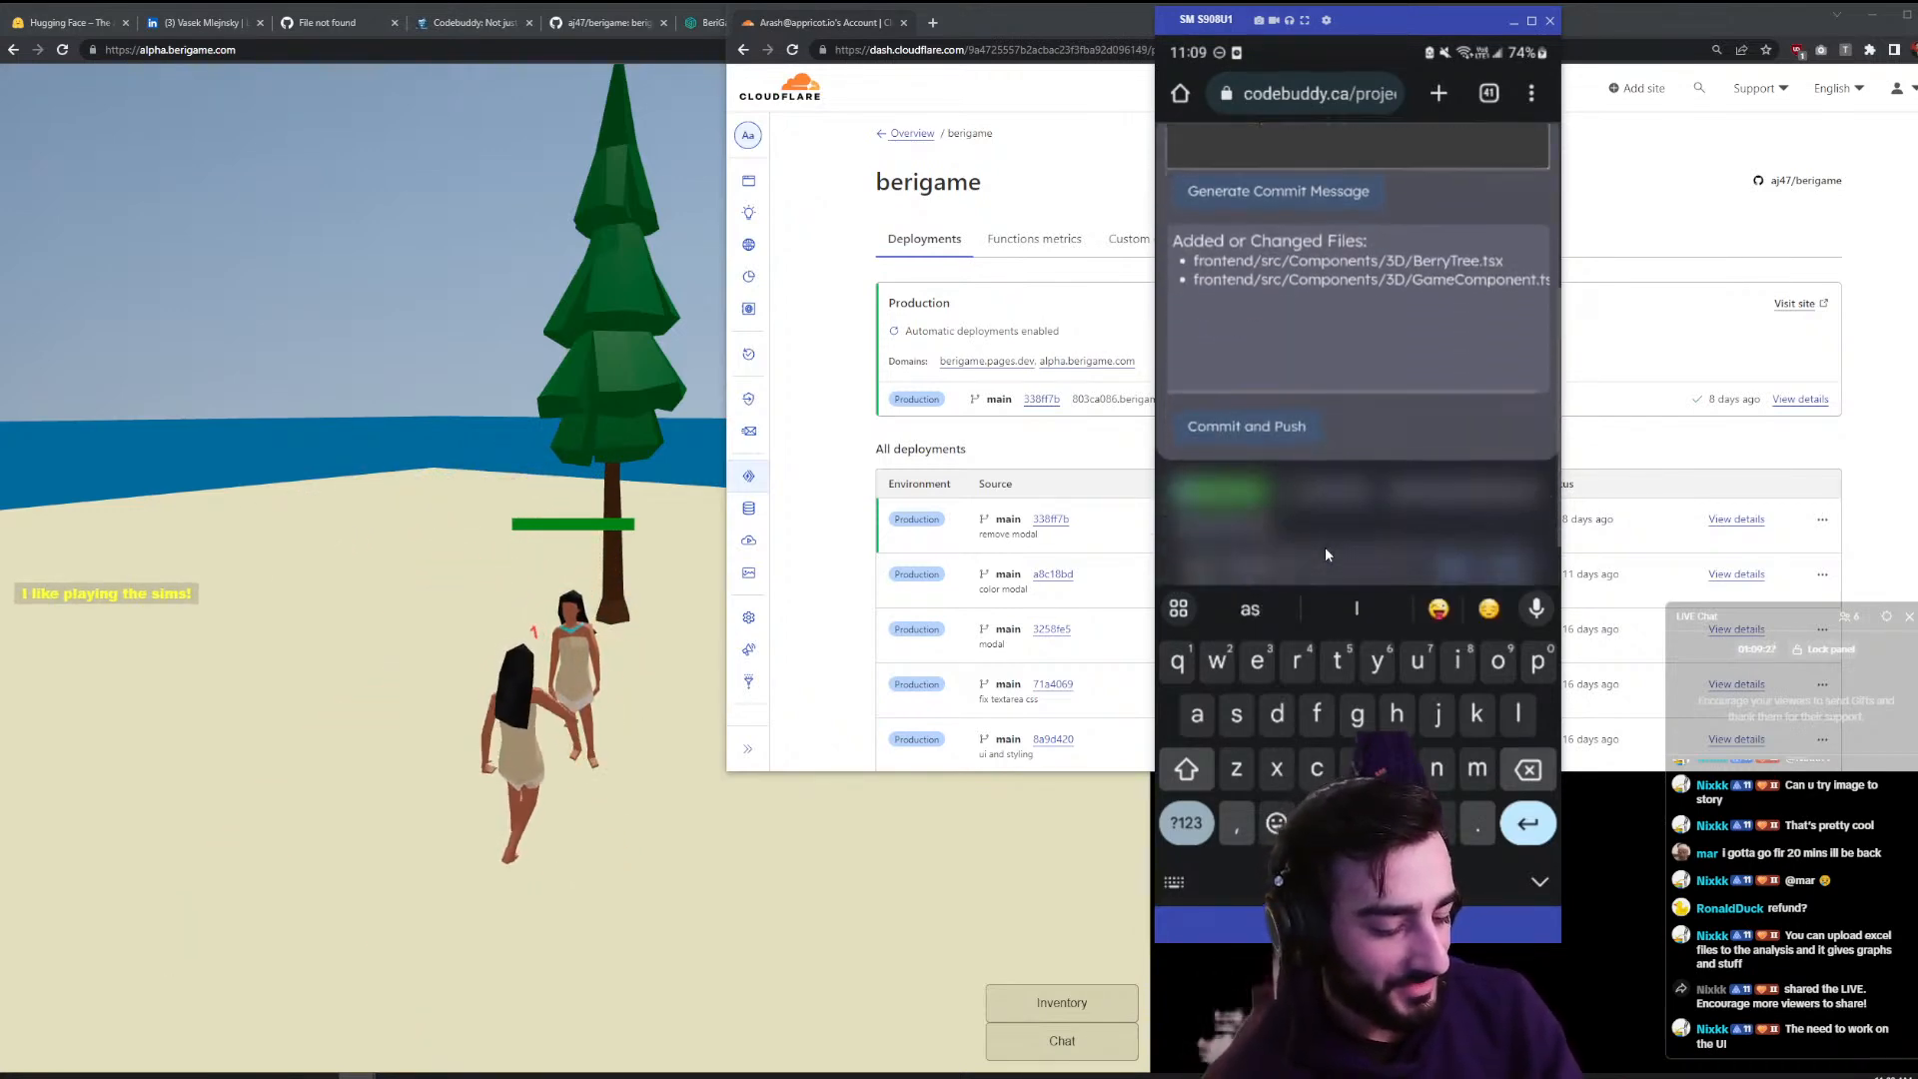
pyautogui.scroll(1, 1325, 547)
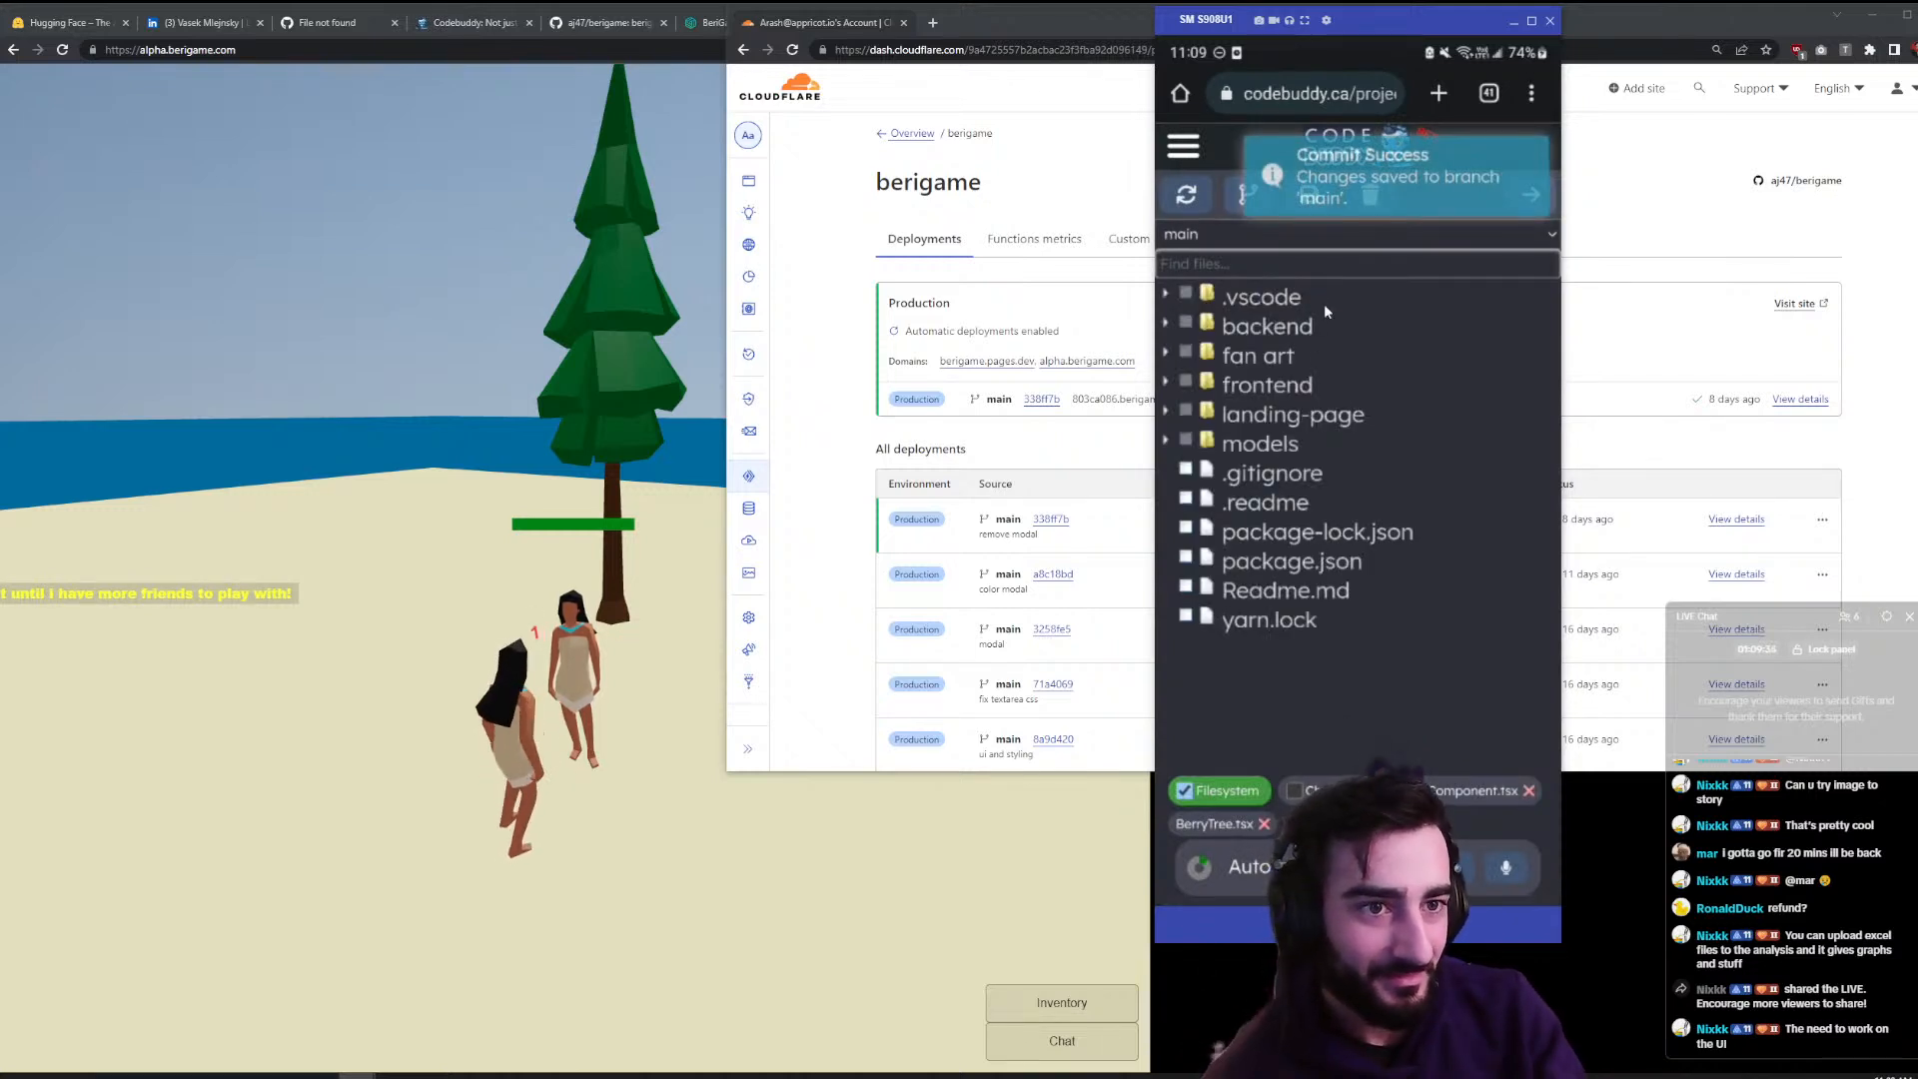
# - Reload the berigame Deployments page and open the in-progress deployment's build details
pyautogui.click(792, 50)
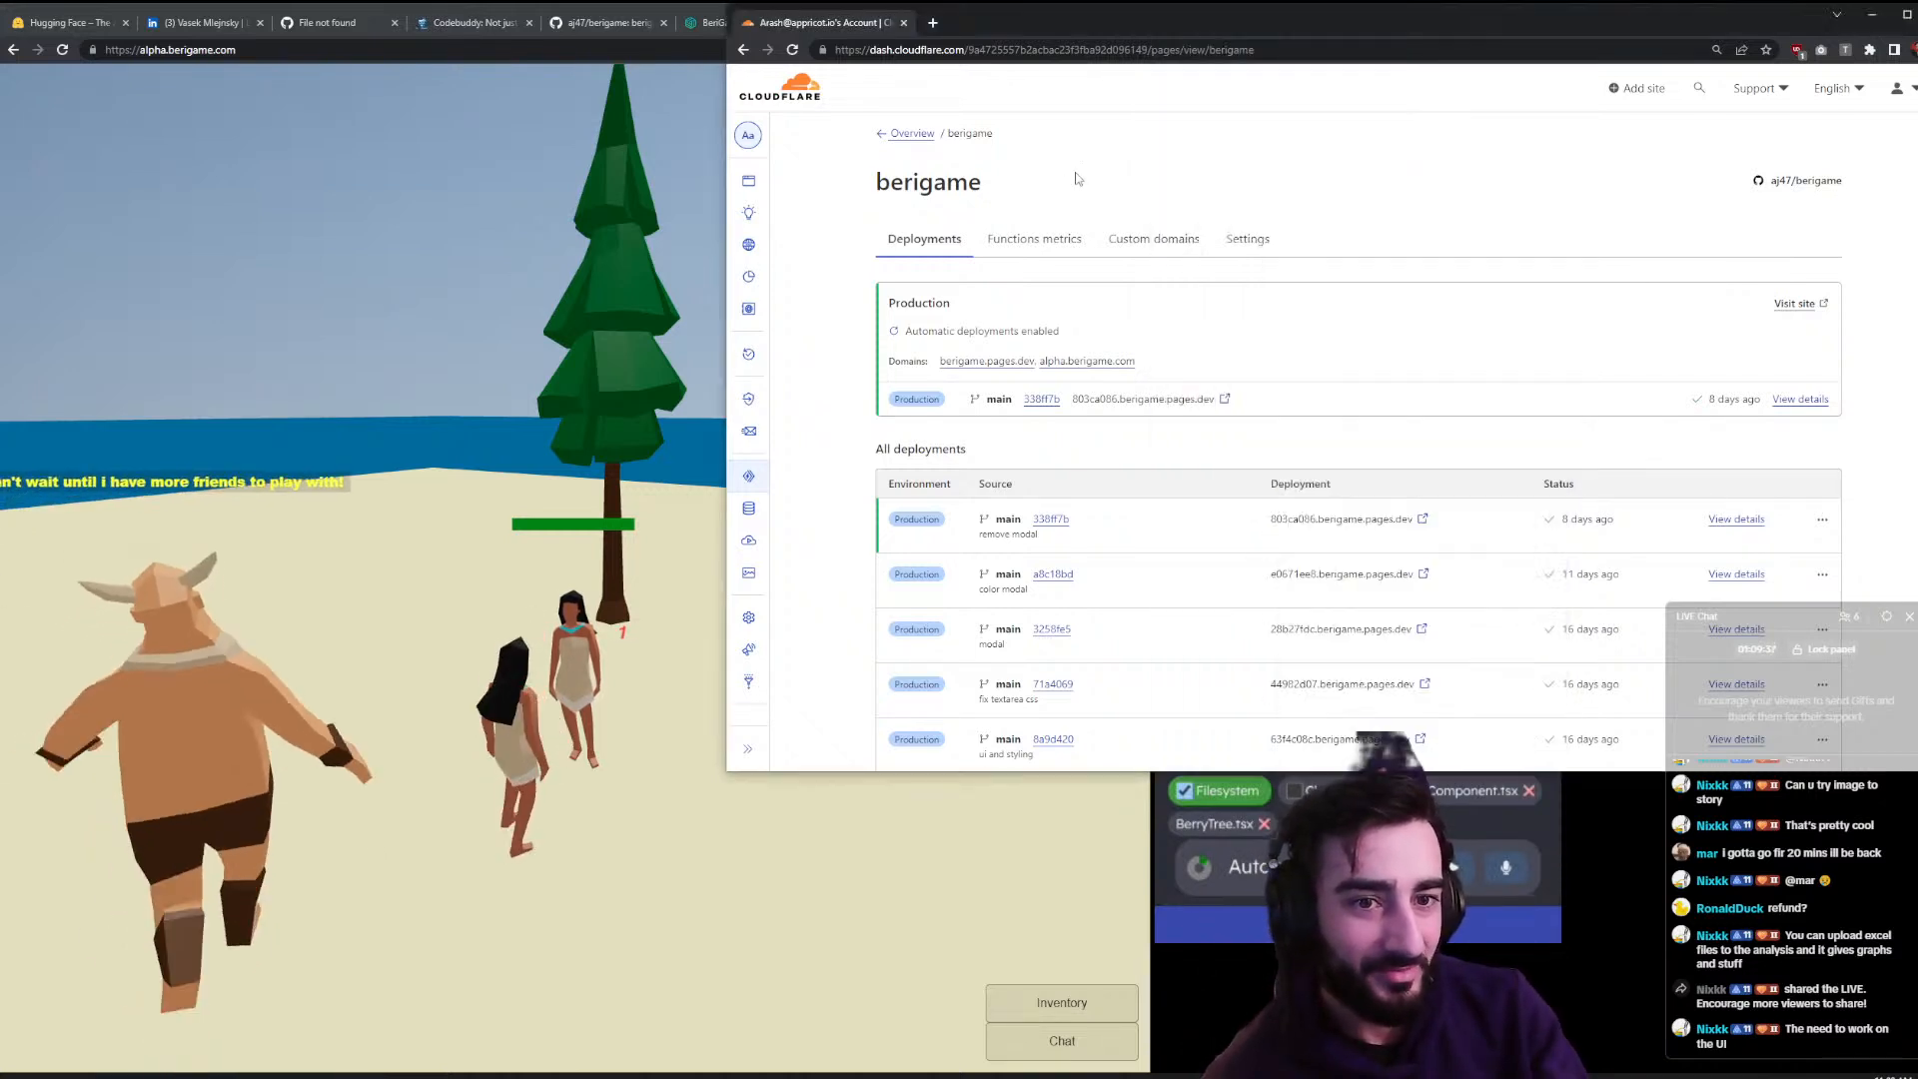
pyautogui.click(792, 50)
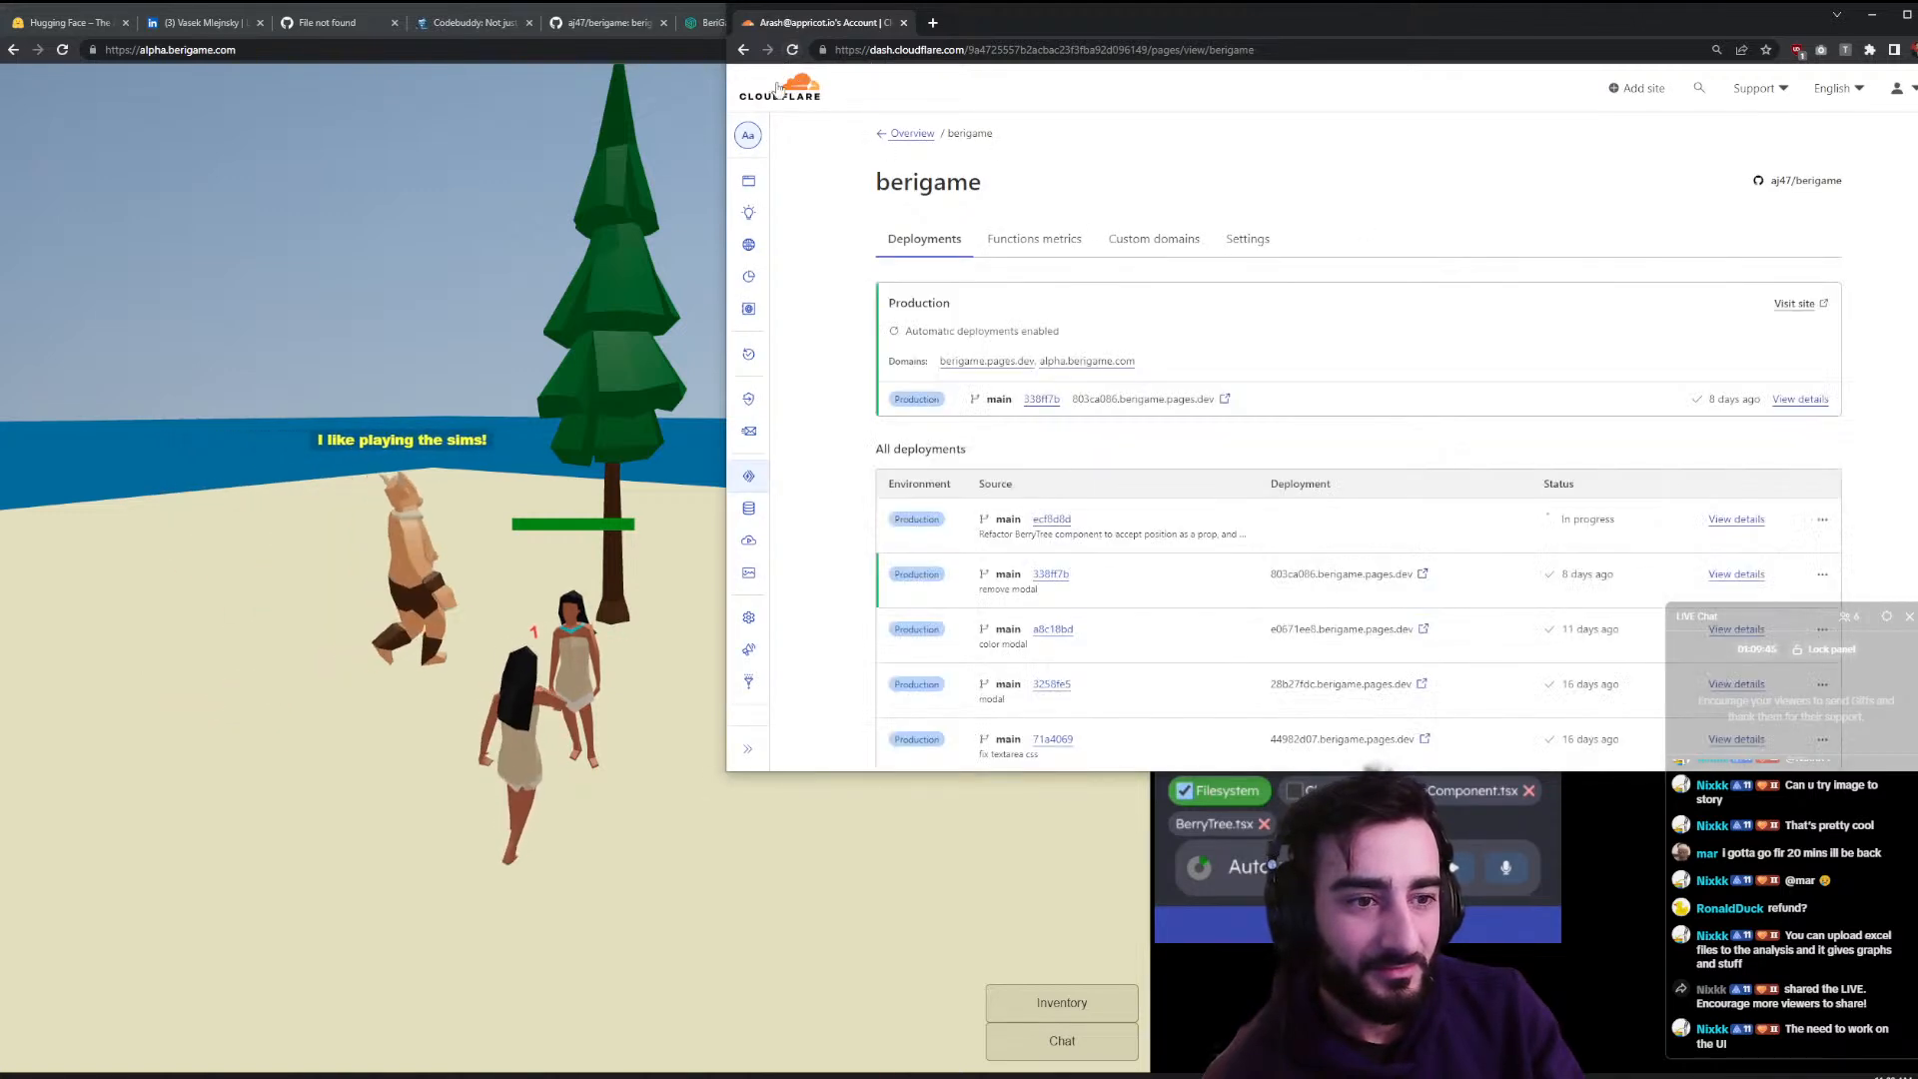
pyautogui.moveTo(1915, 444); pyautogui.dragTo(1474, 444)
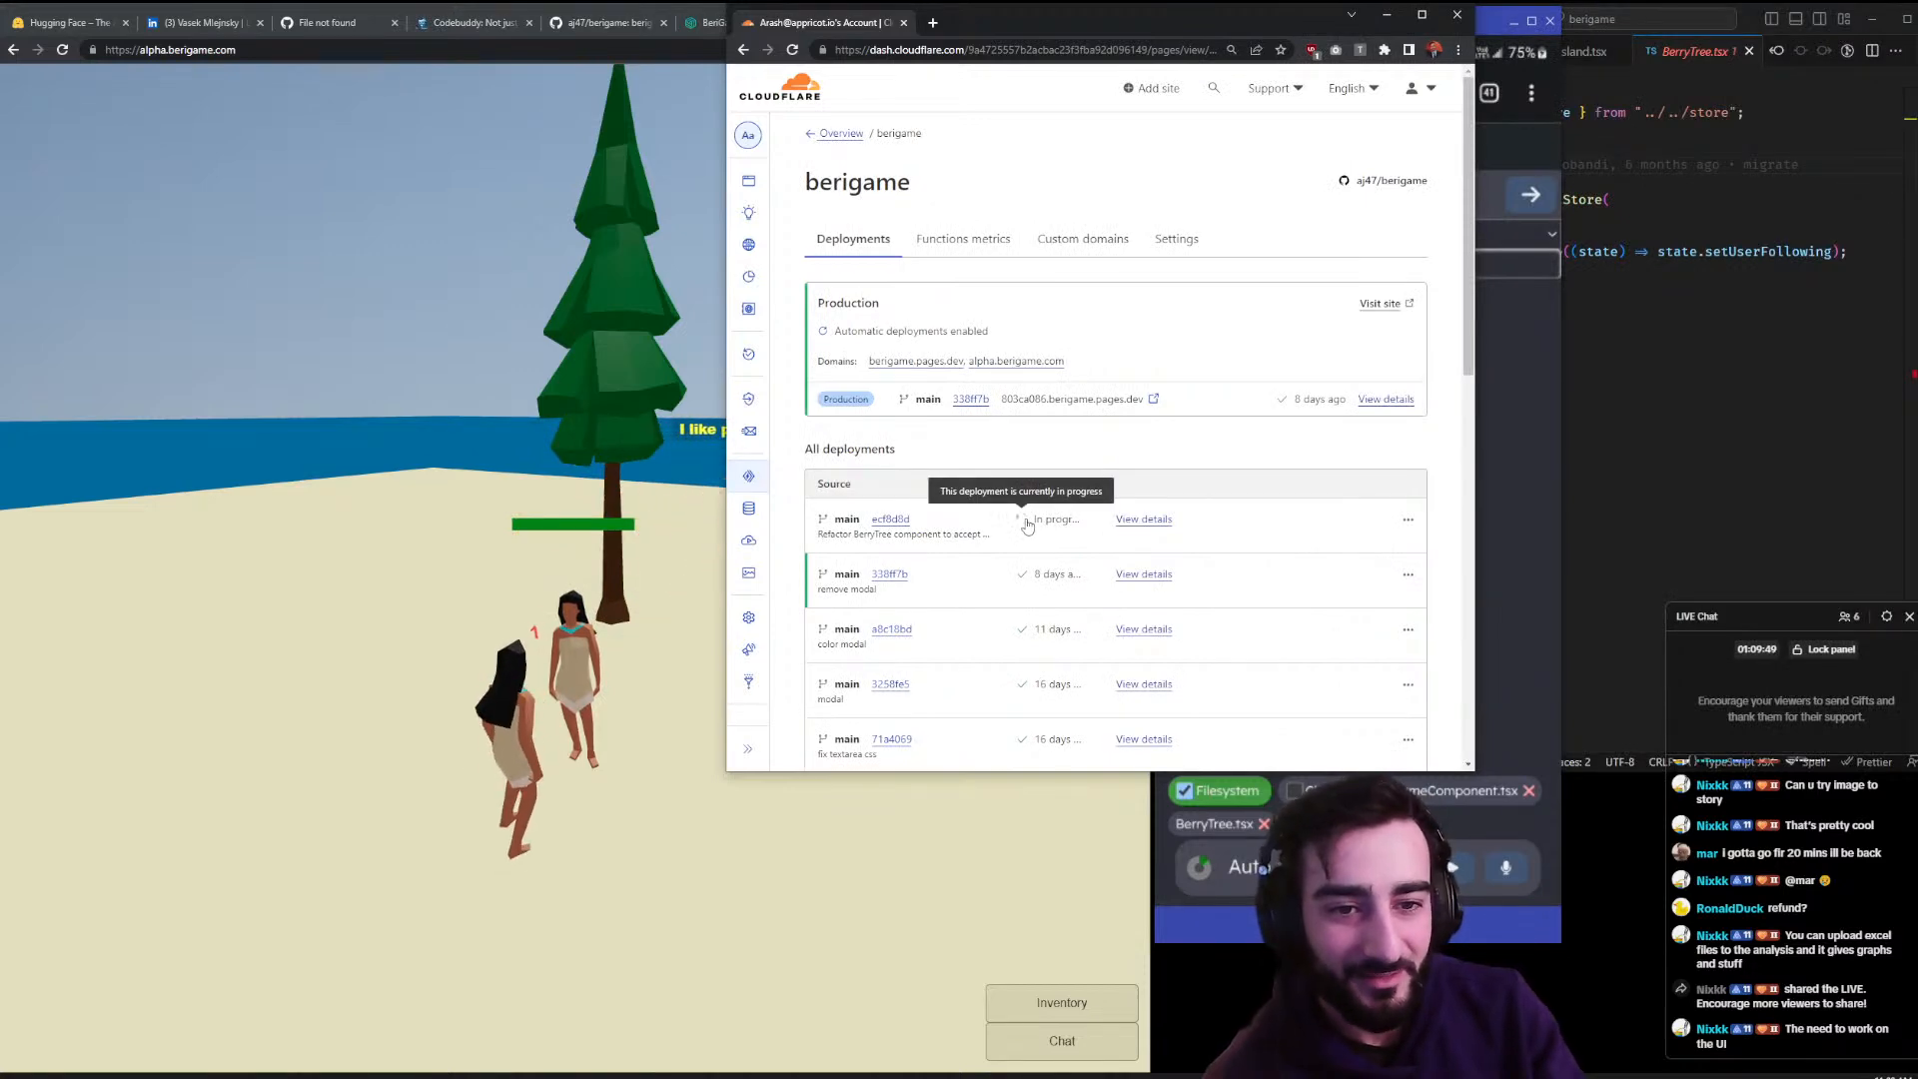
pyautogui.click(1134, 524)
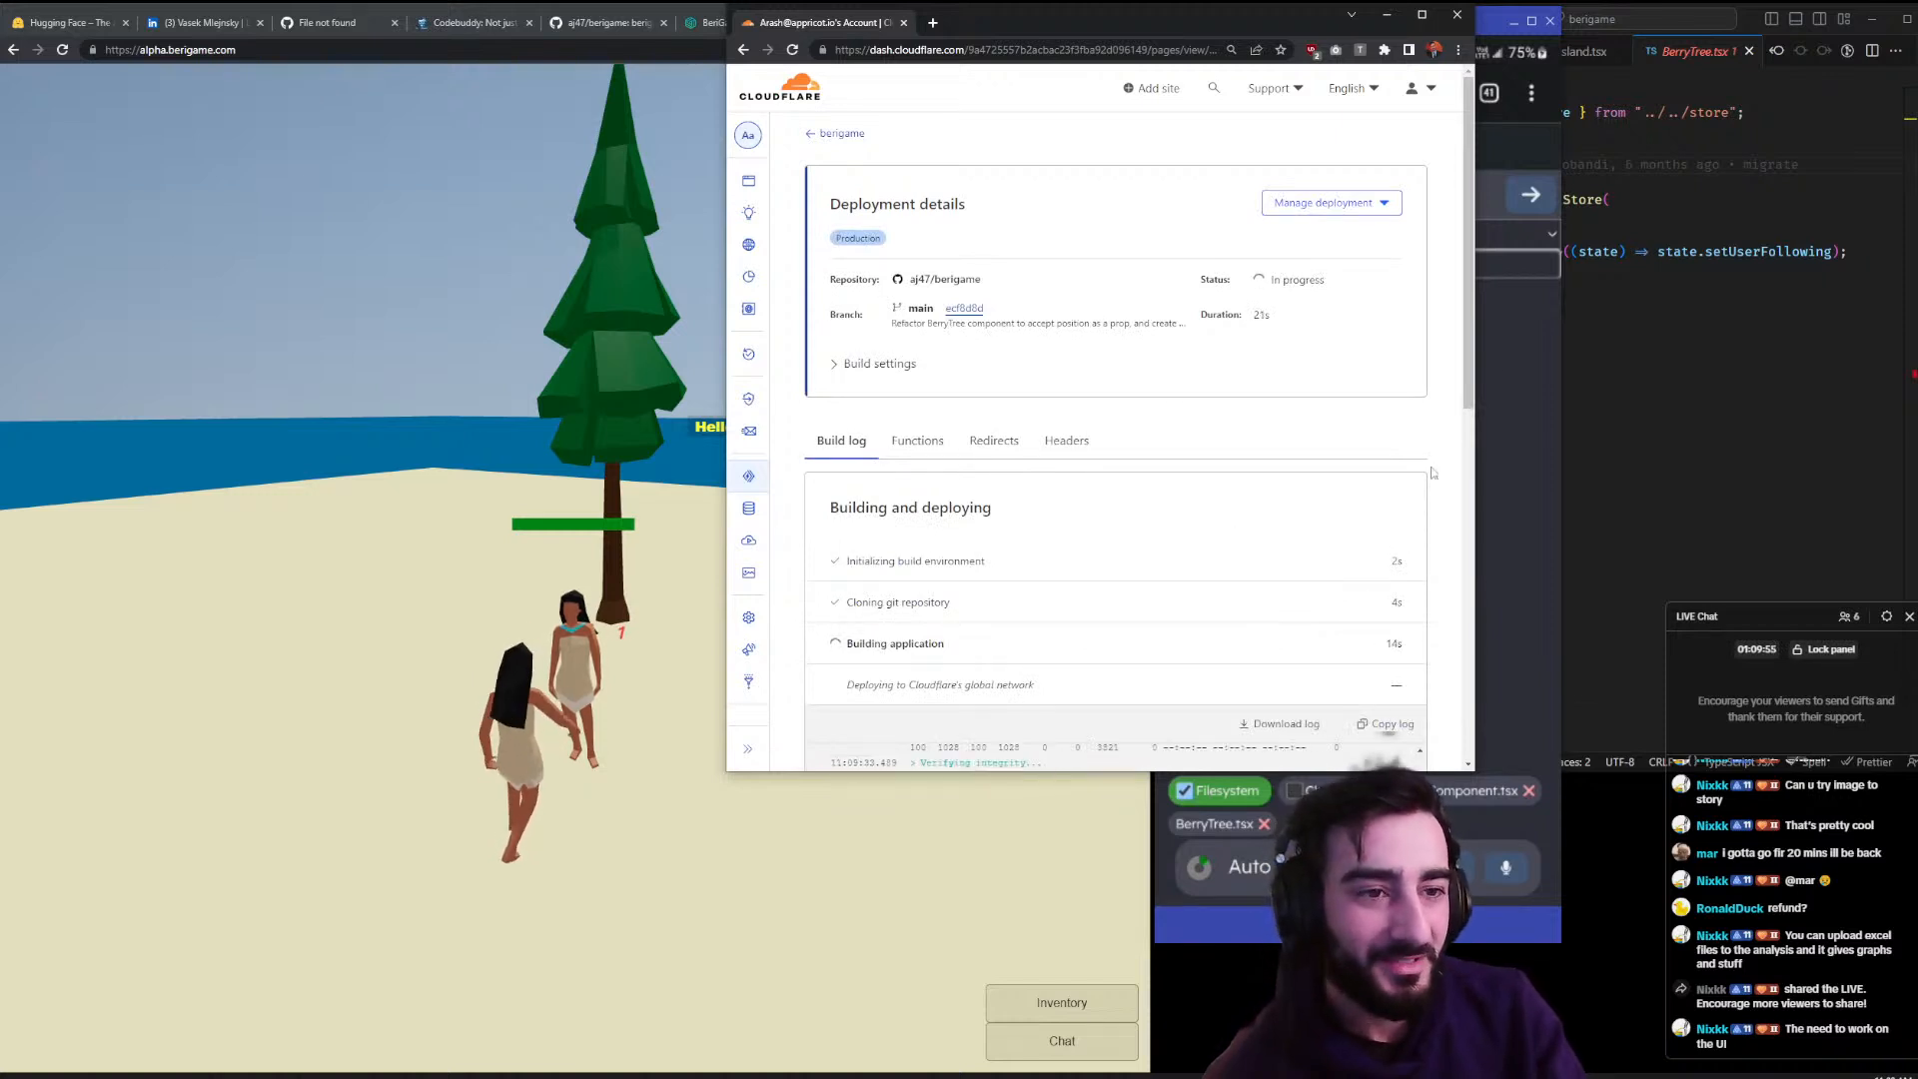
# - Walk the character around the beach while checking the build details, ending on the game
pyautogui.moveTo(1490, 23); pyautogui.dragTo(1639, 23)
pyautogui.moveTo(529, 450)
pyautogui.mouseDown()
pyautogui.moveTo(550, 485)
pyautogui.moveTo(709, 569)
pyautogui.moveTo(692, 556)
pyautogui.moveTo(685, 602)
pyautogui.moveTo(621, 654)
pyautogui.mouseUp()
pyautogui.click(606, 774)
pyautogui.click(475, 764)
pyautogui.click(1230, 418)
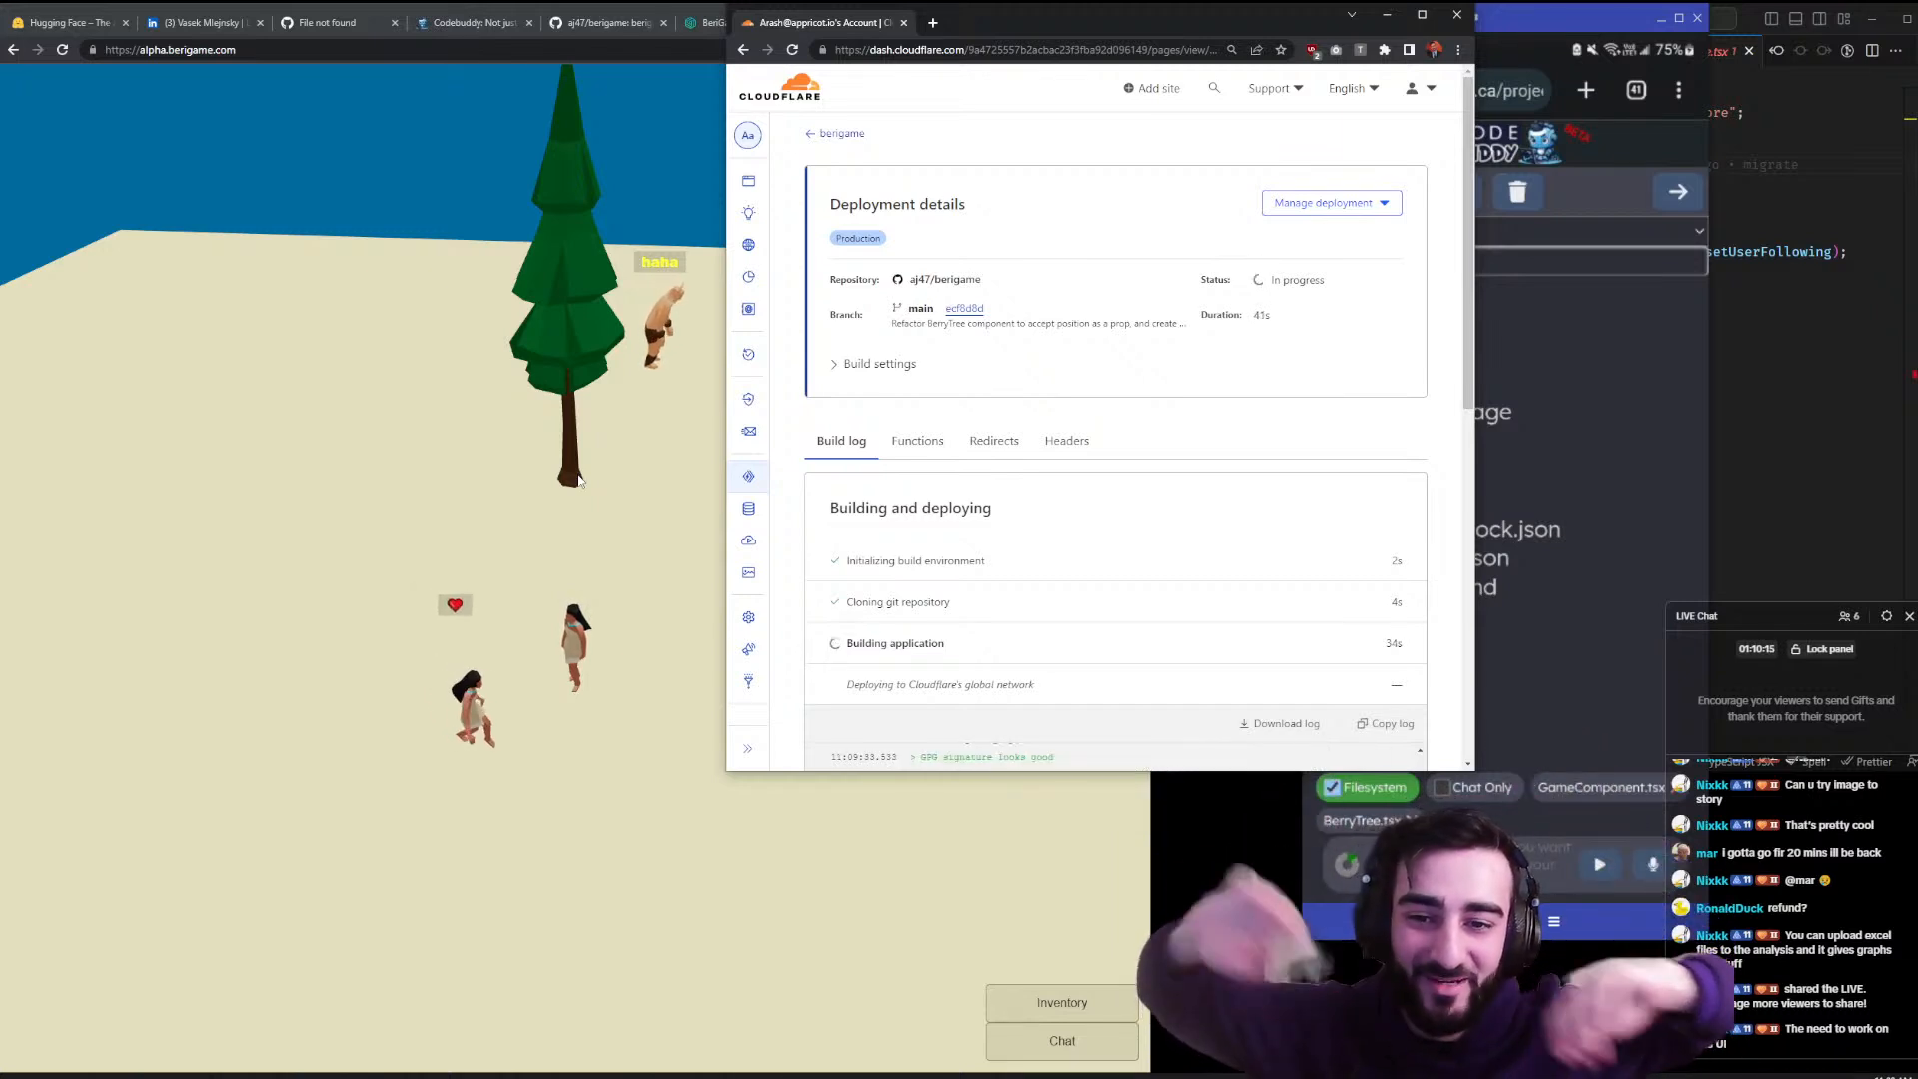
pyautogui.click(70, 649)
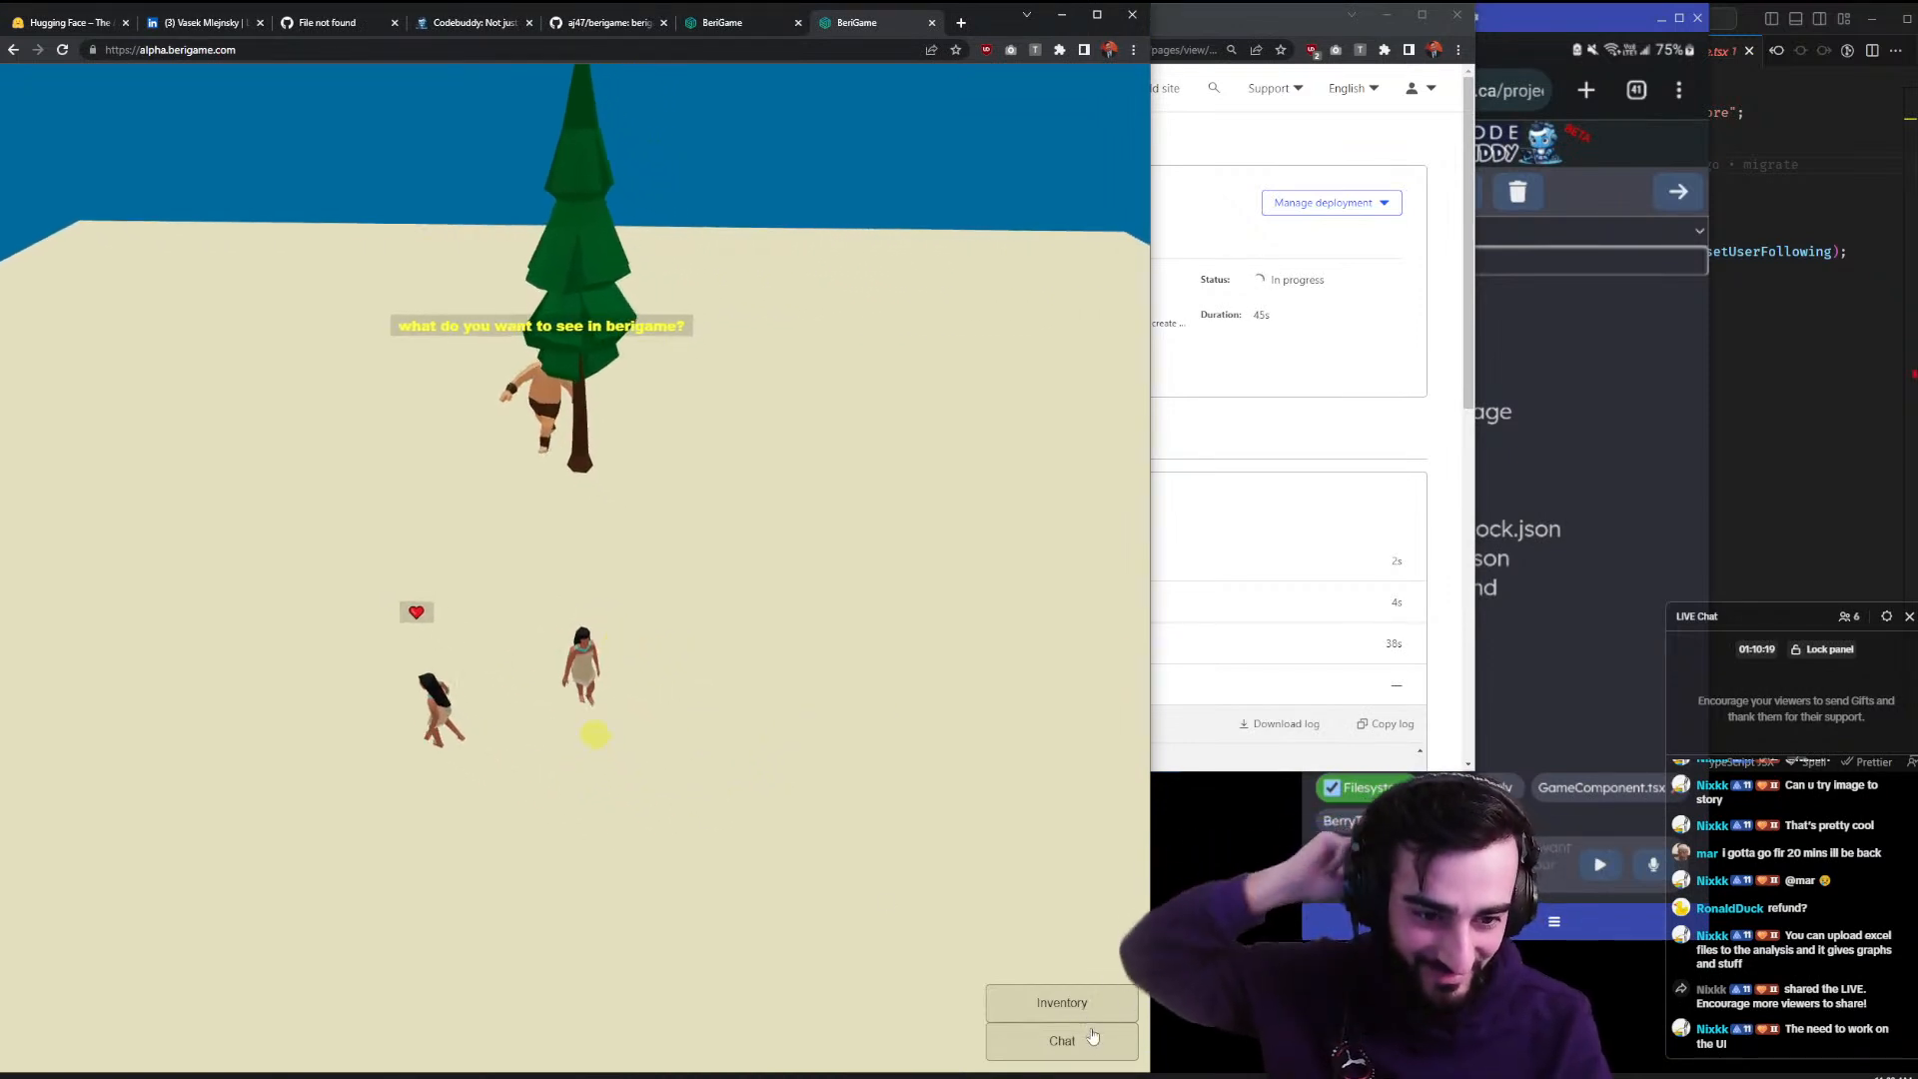
# - Open the in-game chat panel and focus its message box
pyautogui.click(1062, 1041)
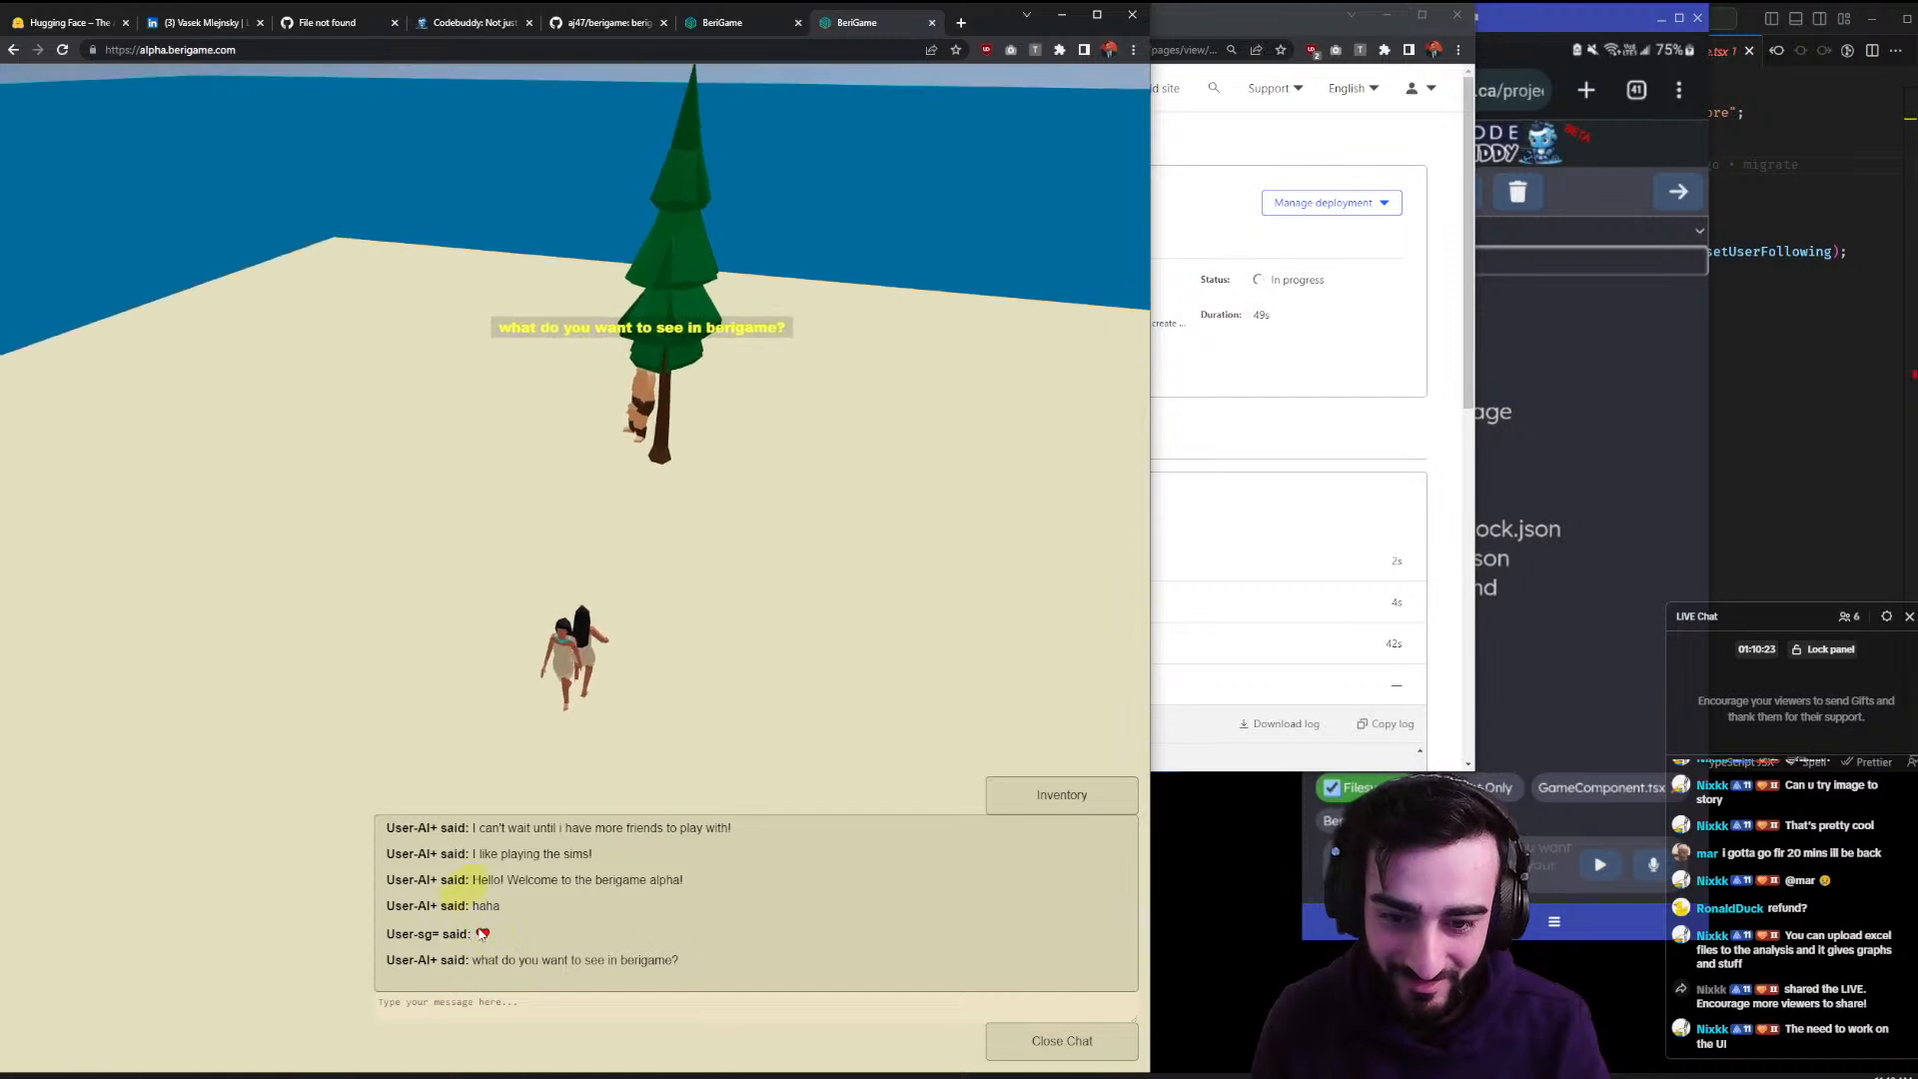
pyautogui.click(537, 1005)
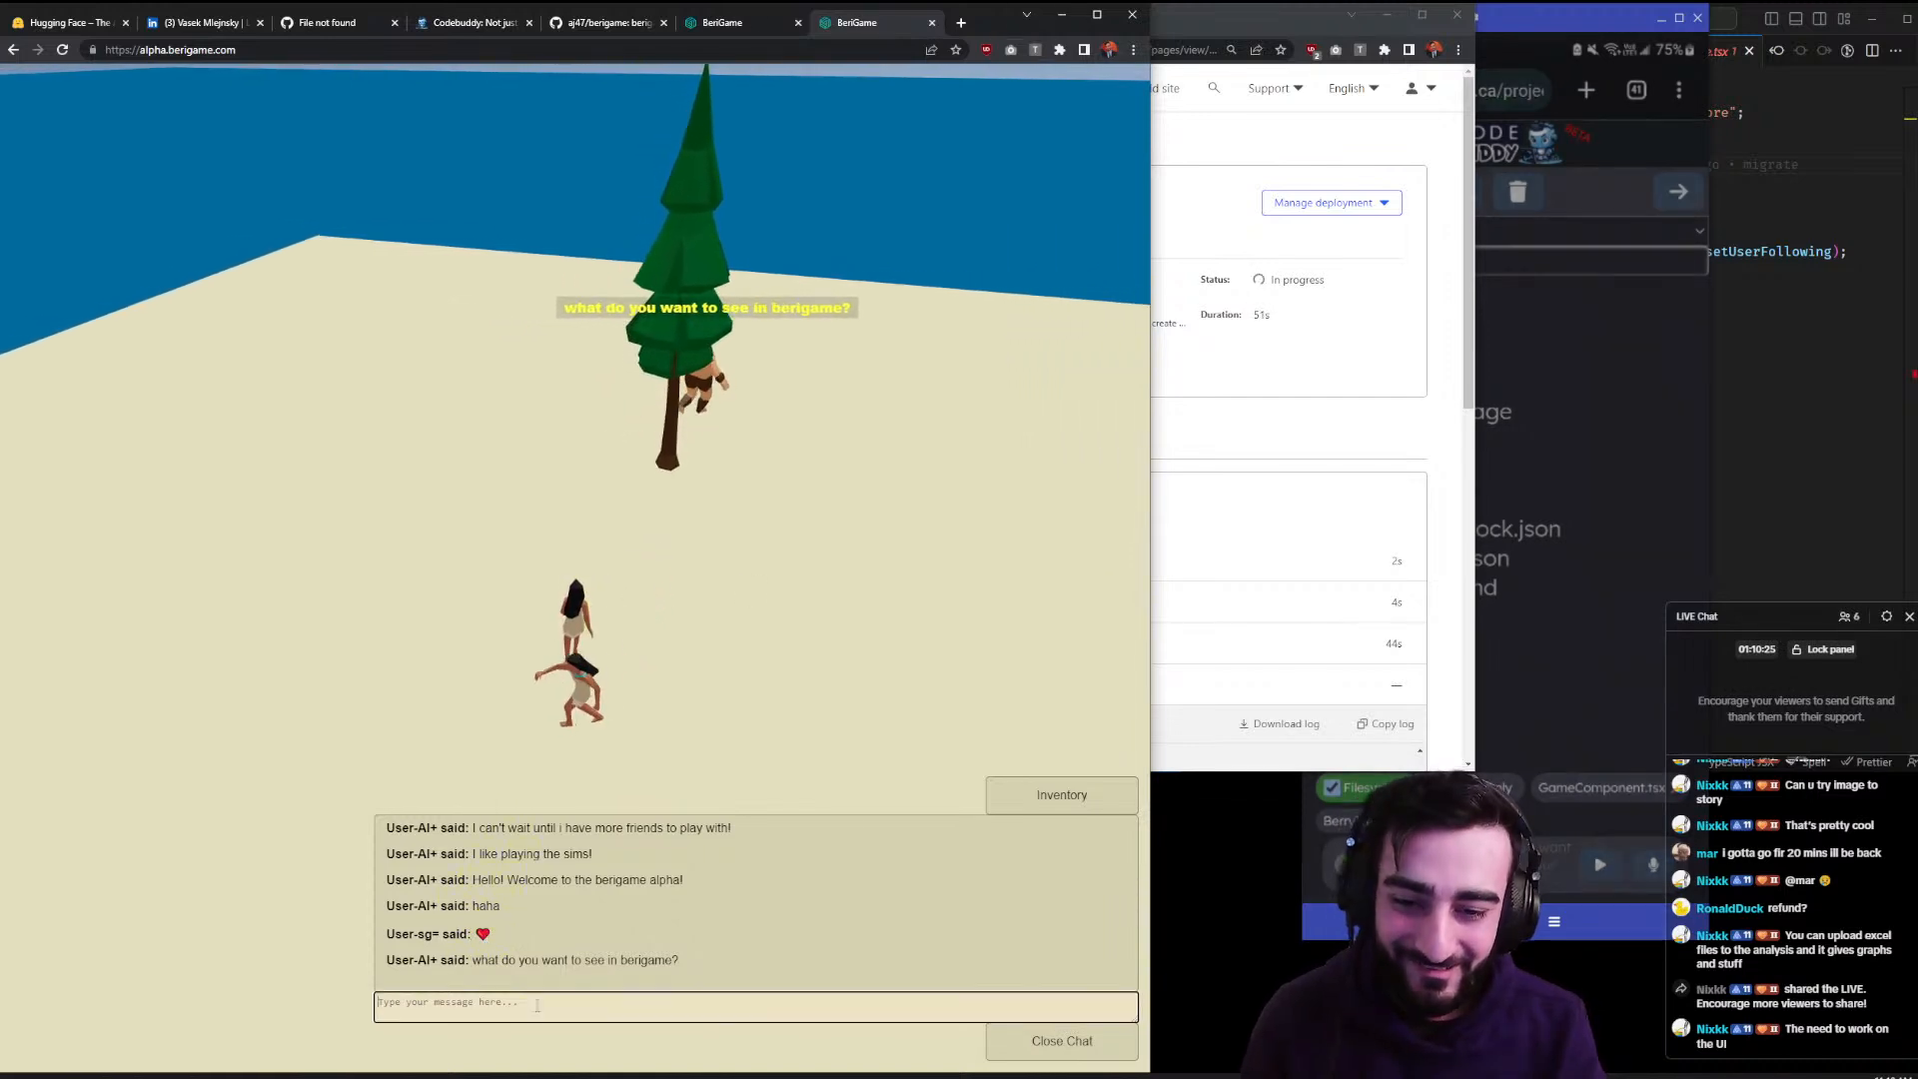
pyautogui.hotkey('alt', 'space')
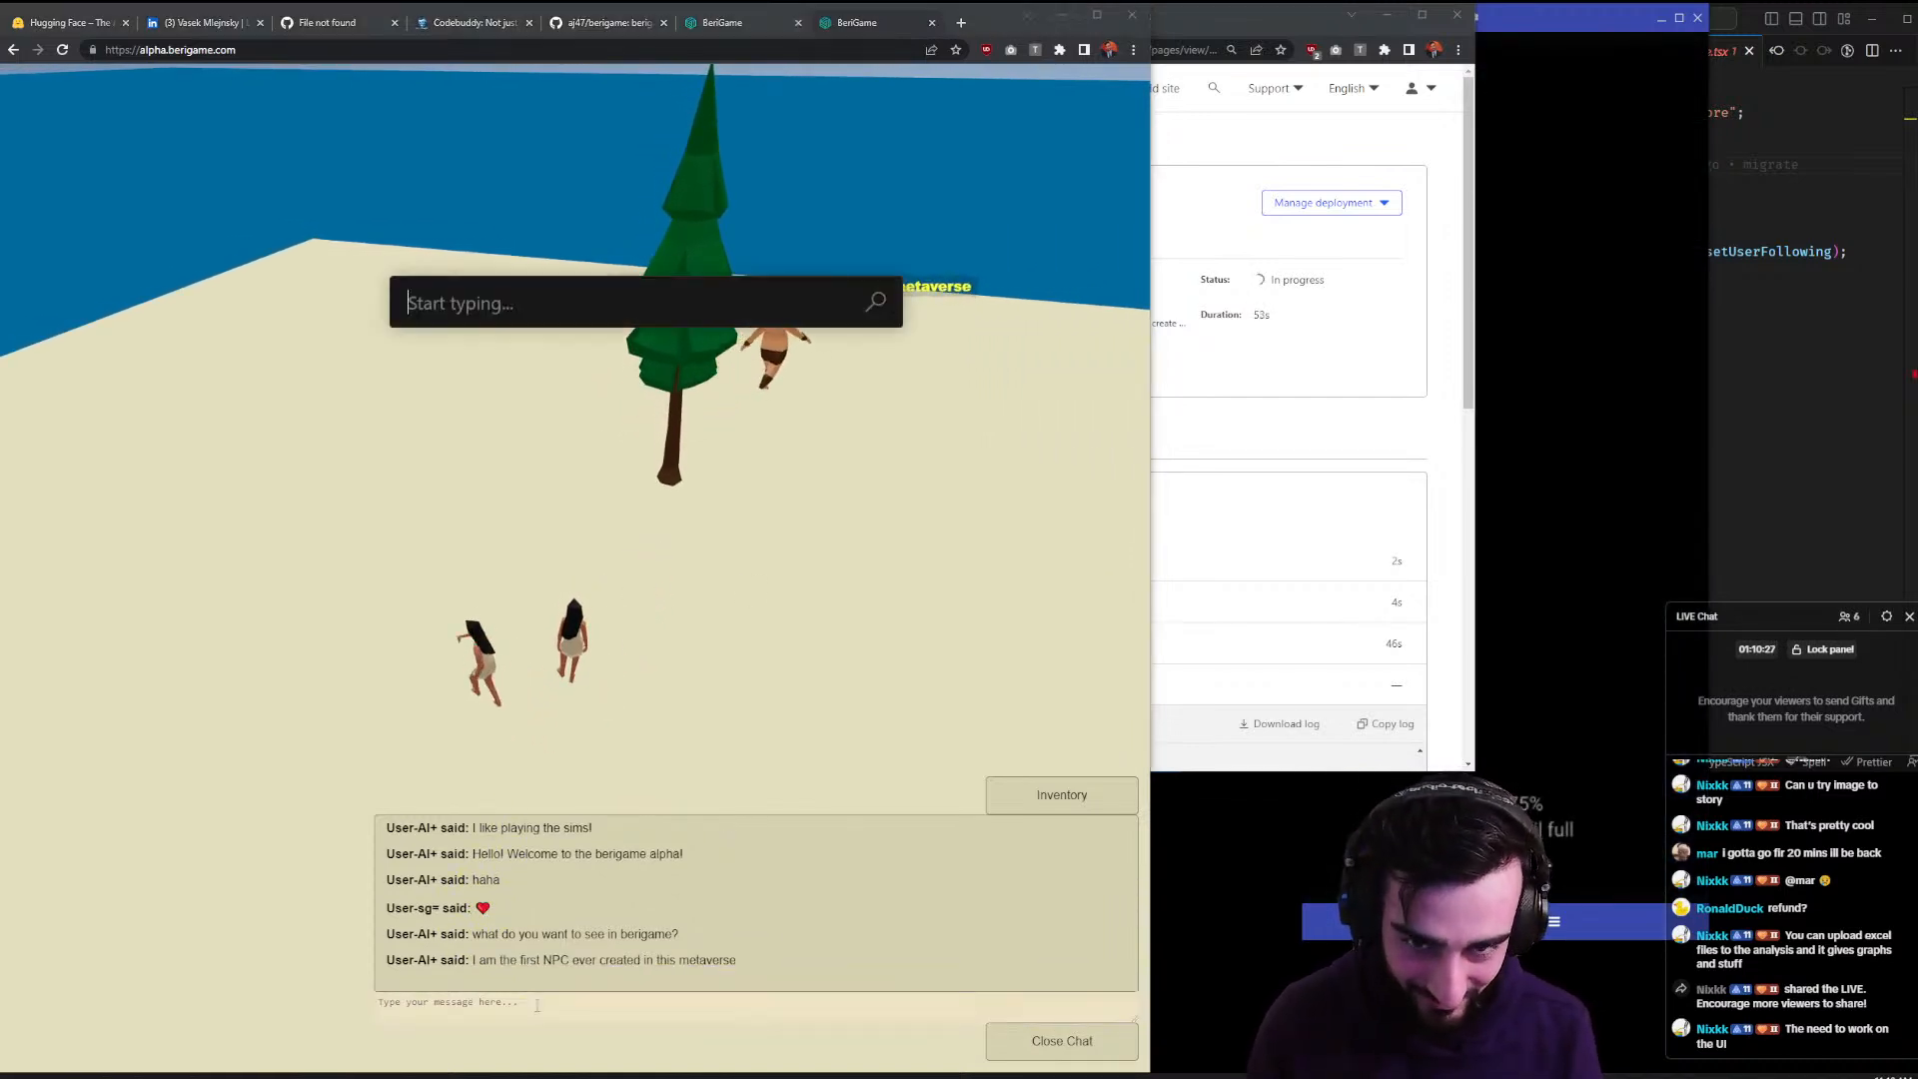
pyautogui.press('Escape')
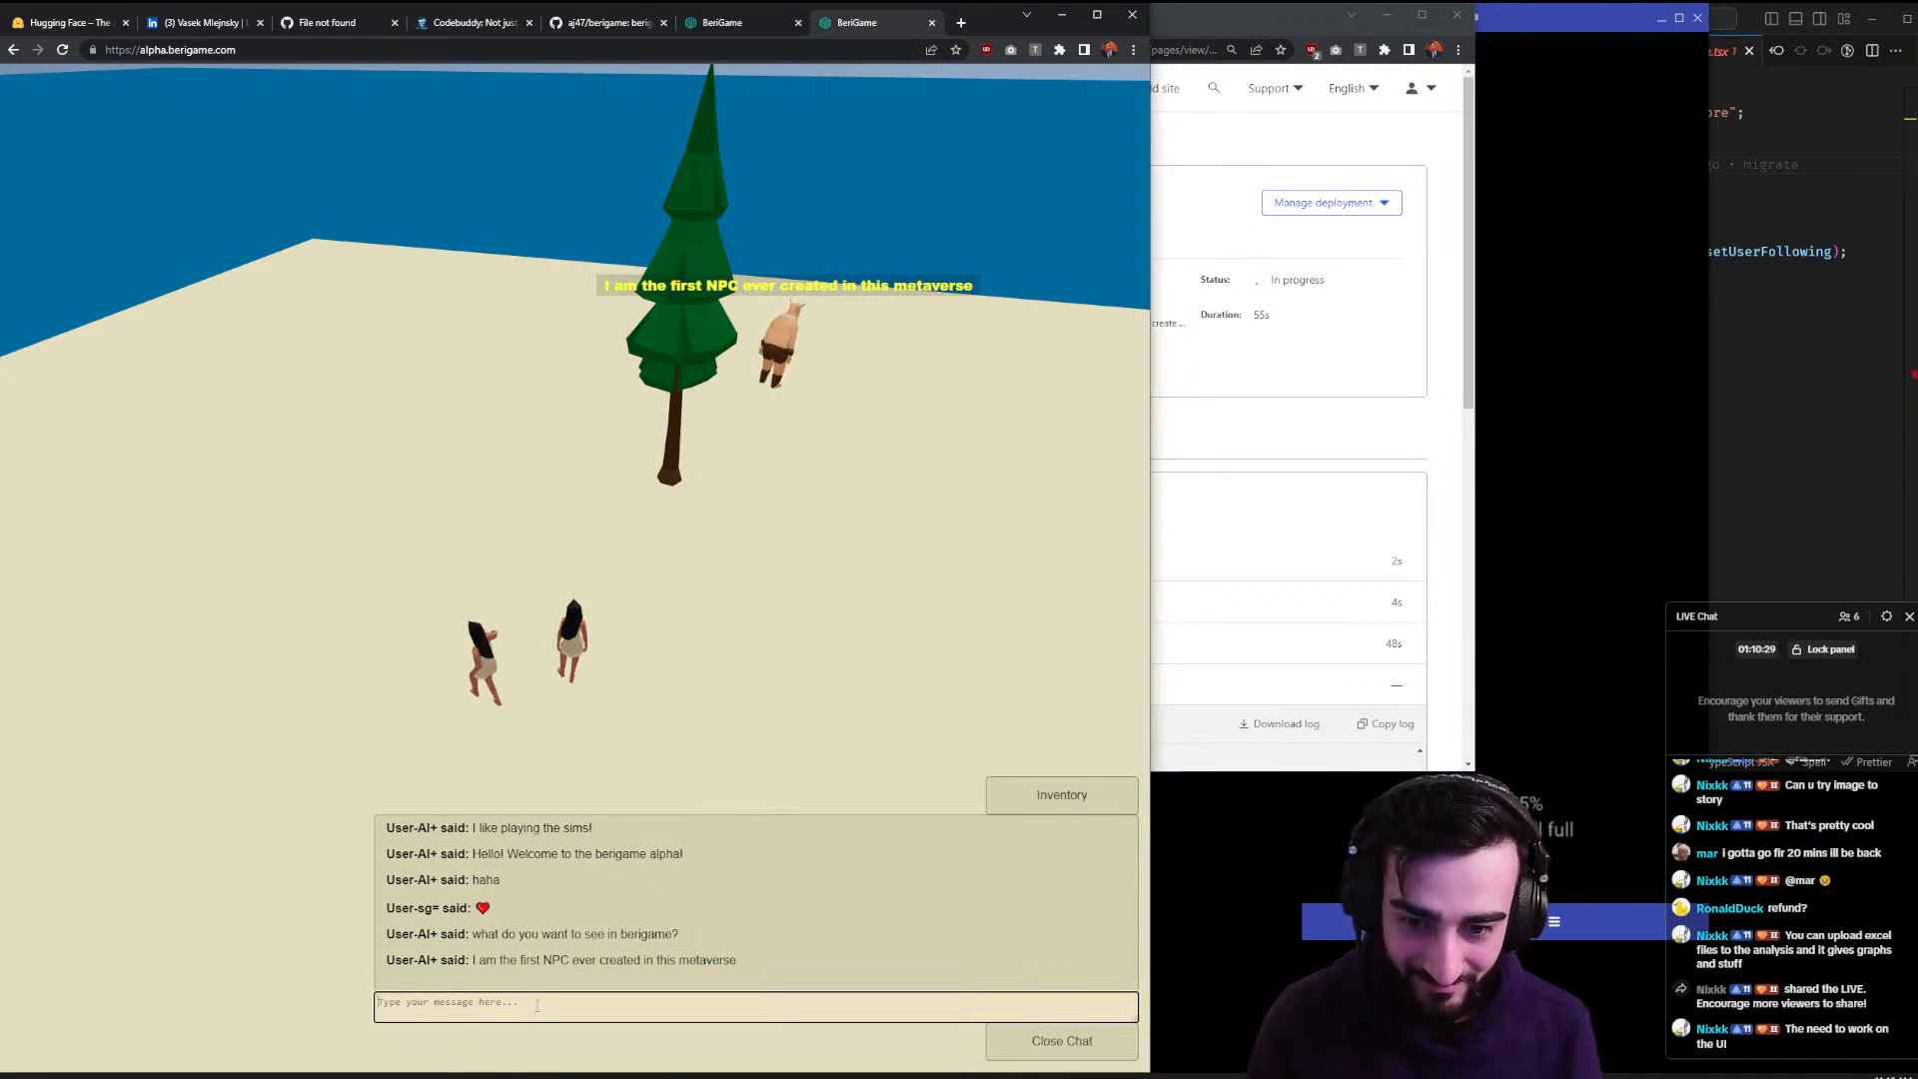
pyautogui.rightClick(575, 1015)
pyautogui.click(819, 655)
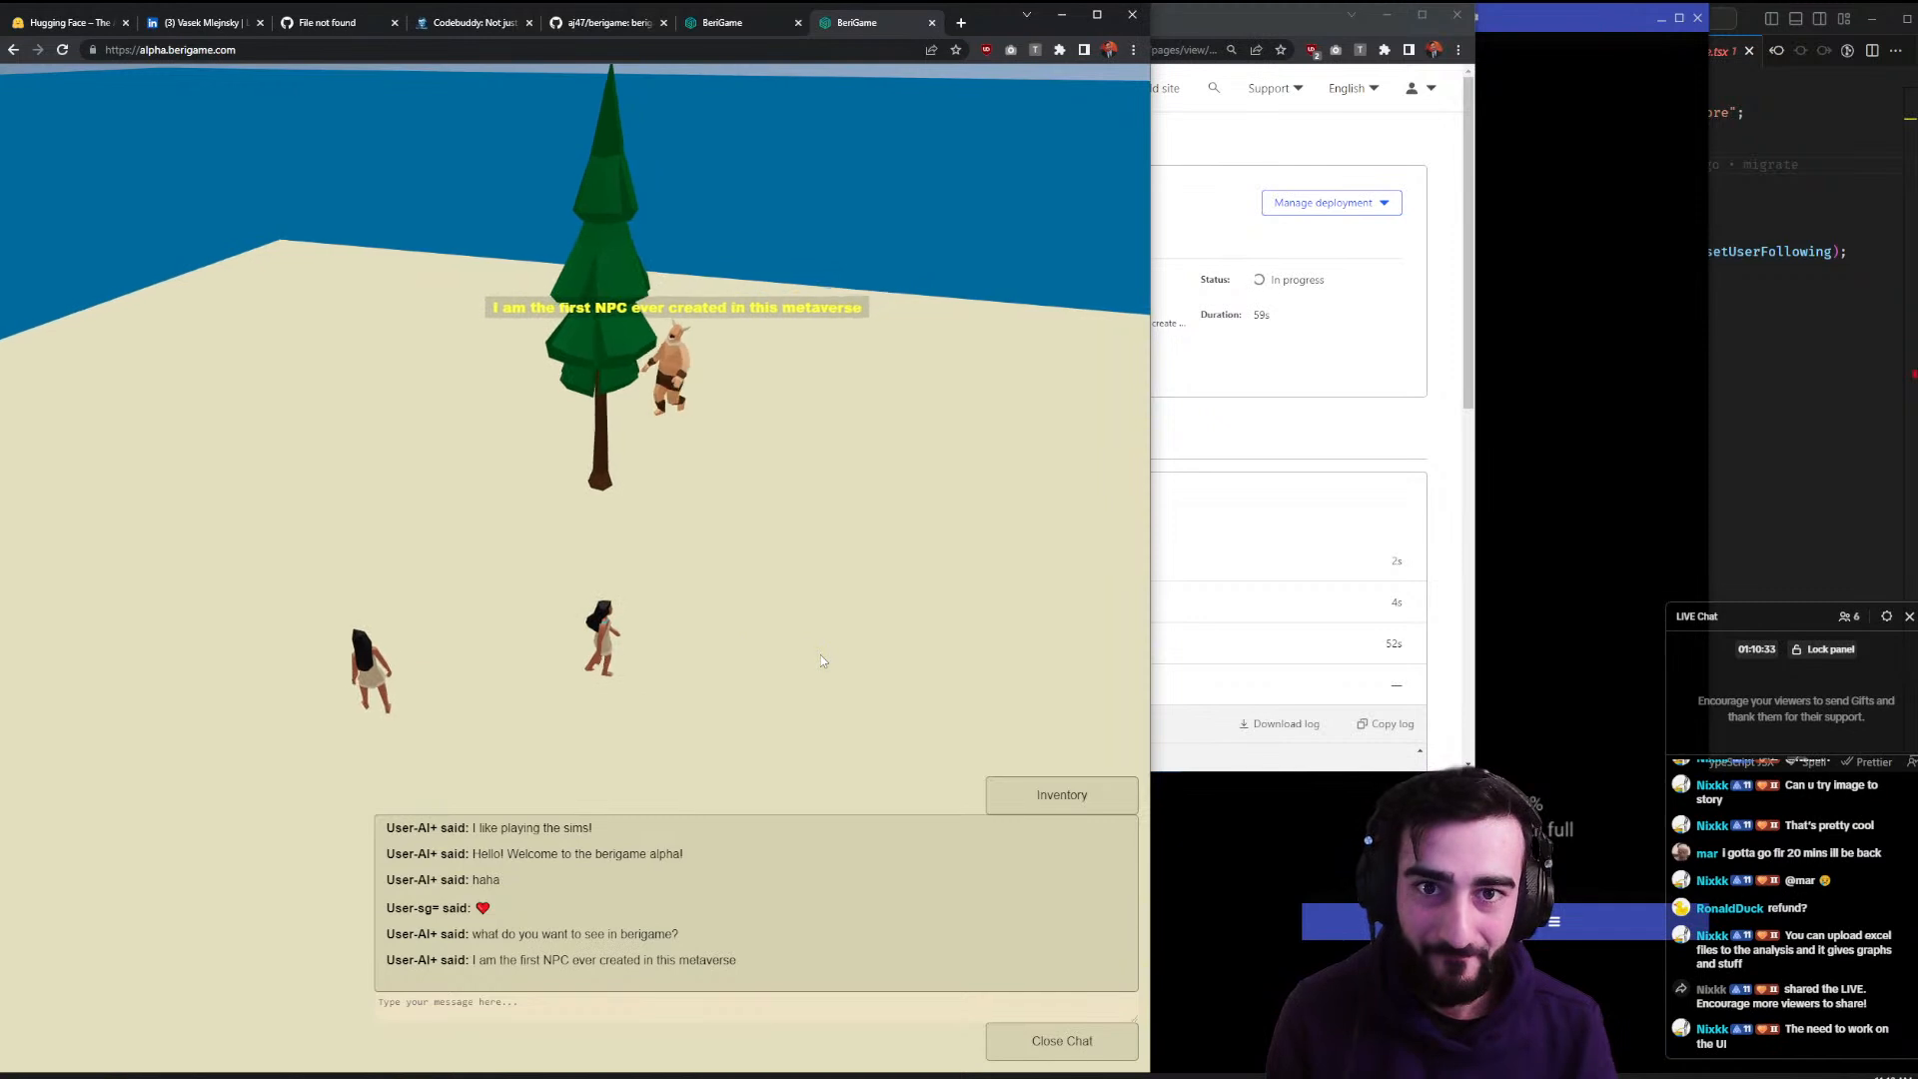
# - Search 'love heart emoji', copy the red heart and send a row of hearts in chat
pyautogui.hotkey('ctrl', 't')
pyautogui.write('love heart emoji')
pyautogui.press('Return')
pyautogui.moveTo(137, 272); pyautogui.dragTo(150, 261)
pyautogui.click(143, 254)
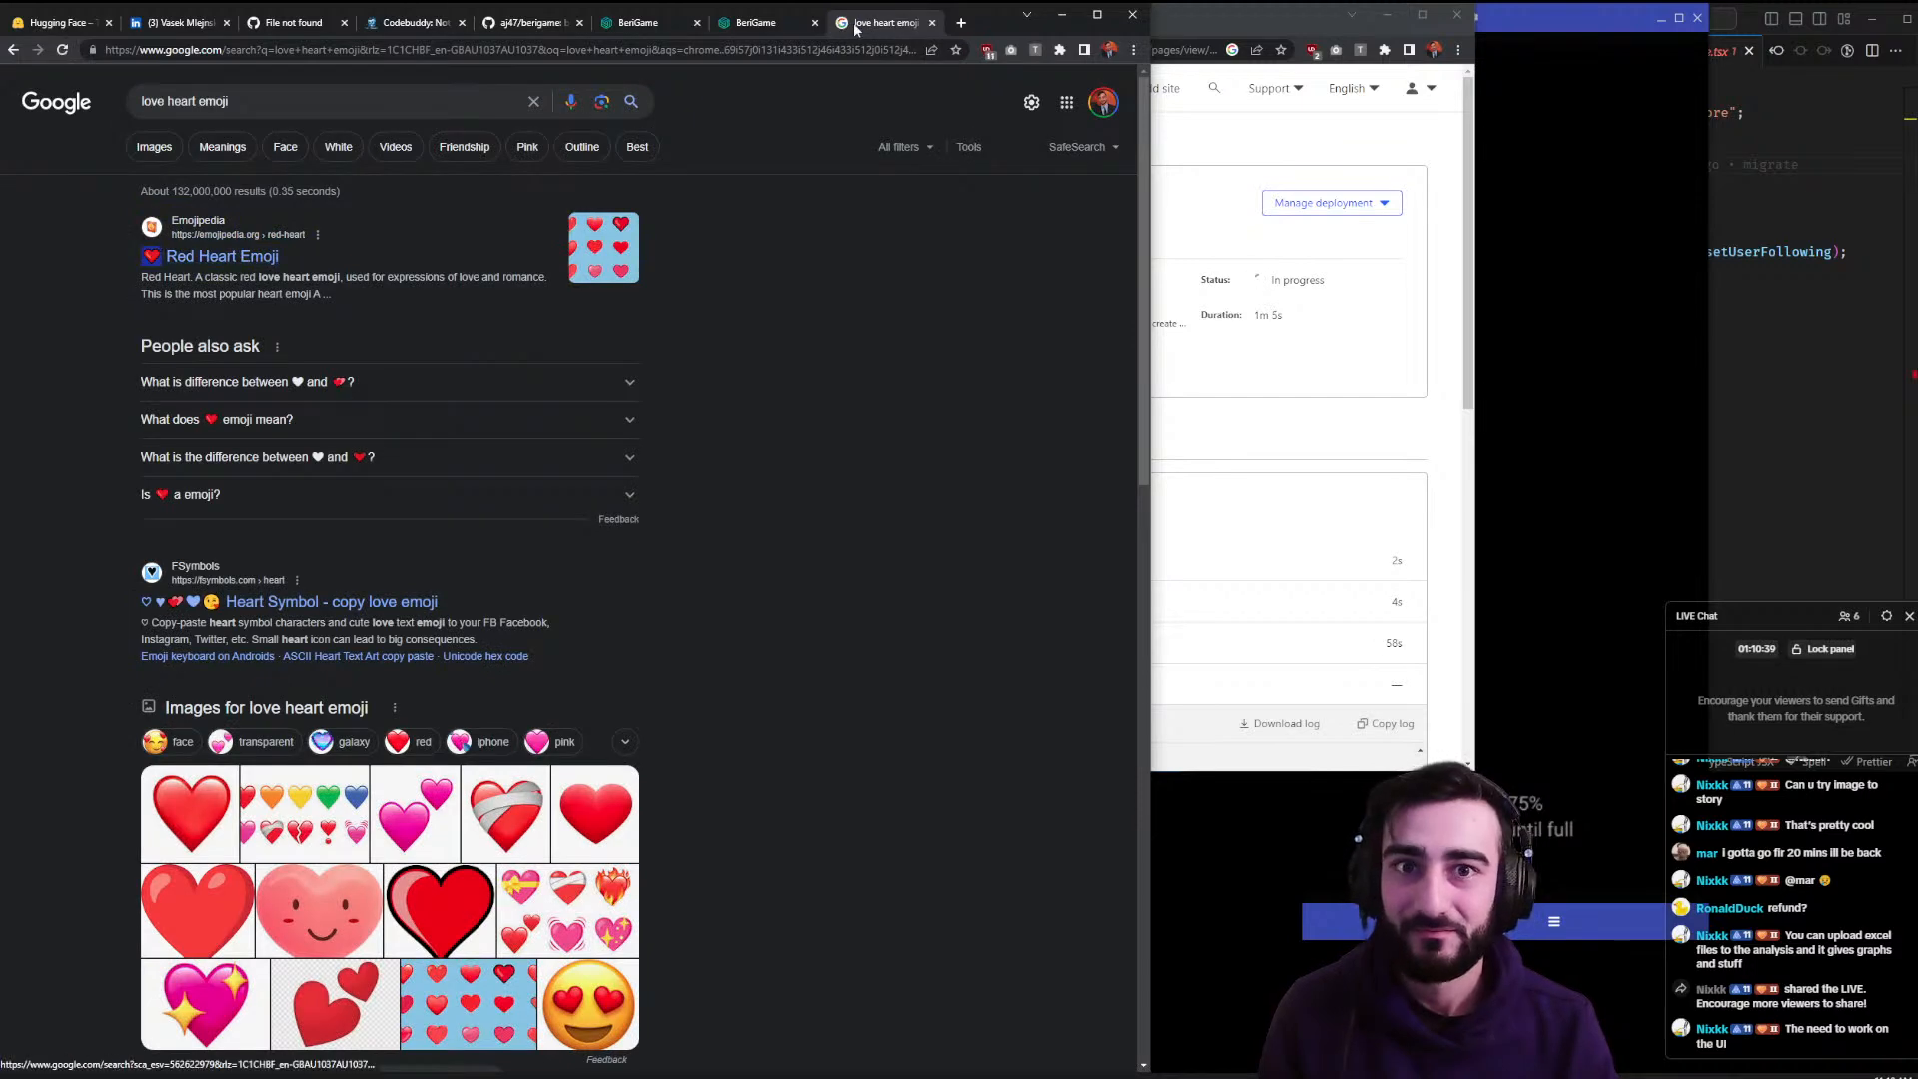
pyautogui.click(756, 22)
pyautogui.click(503, 1007)
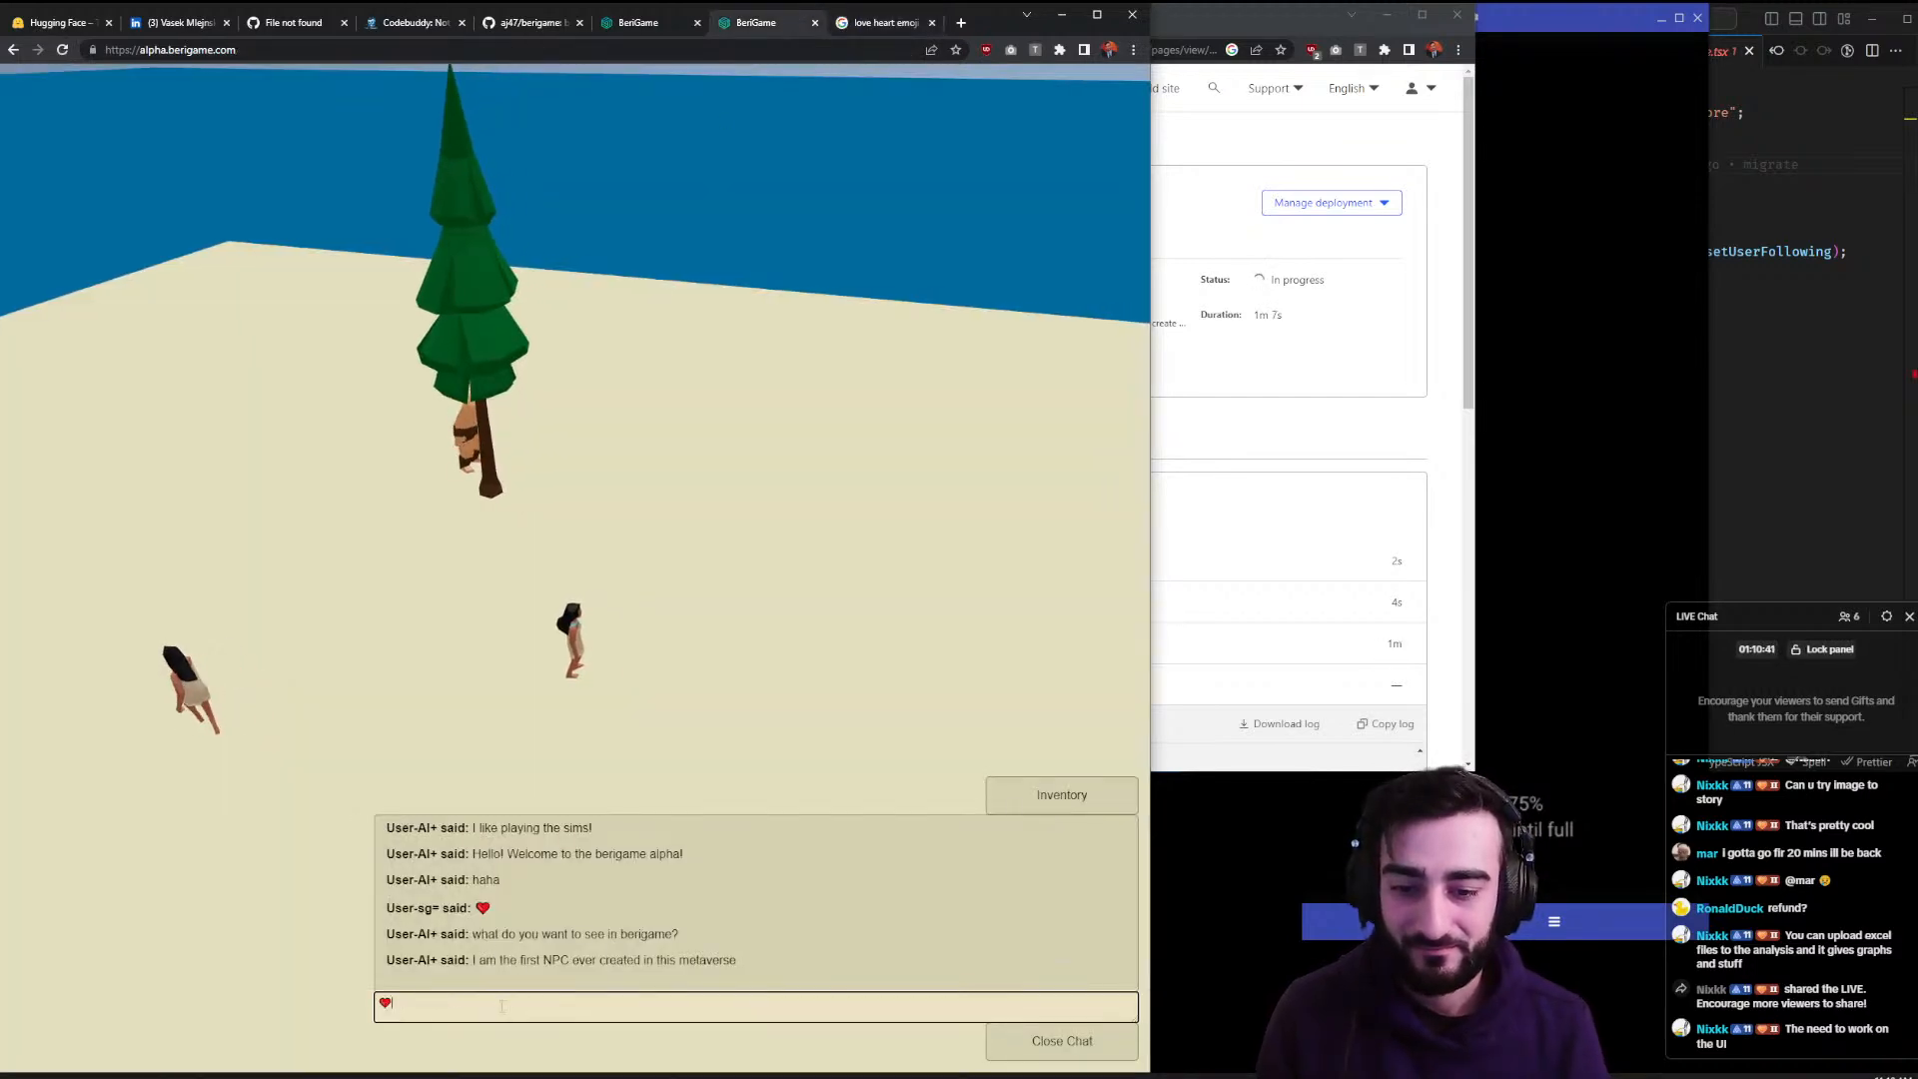
pyautogui.press('Return')
# - Walk and orbit in the game, then close the 'love heart emoji' search tab
pyautogui.click(397, 694)
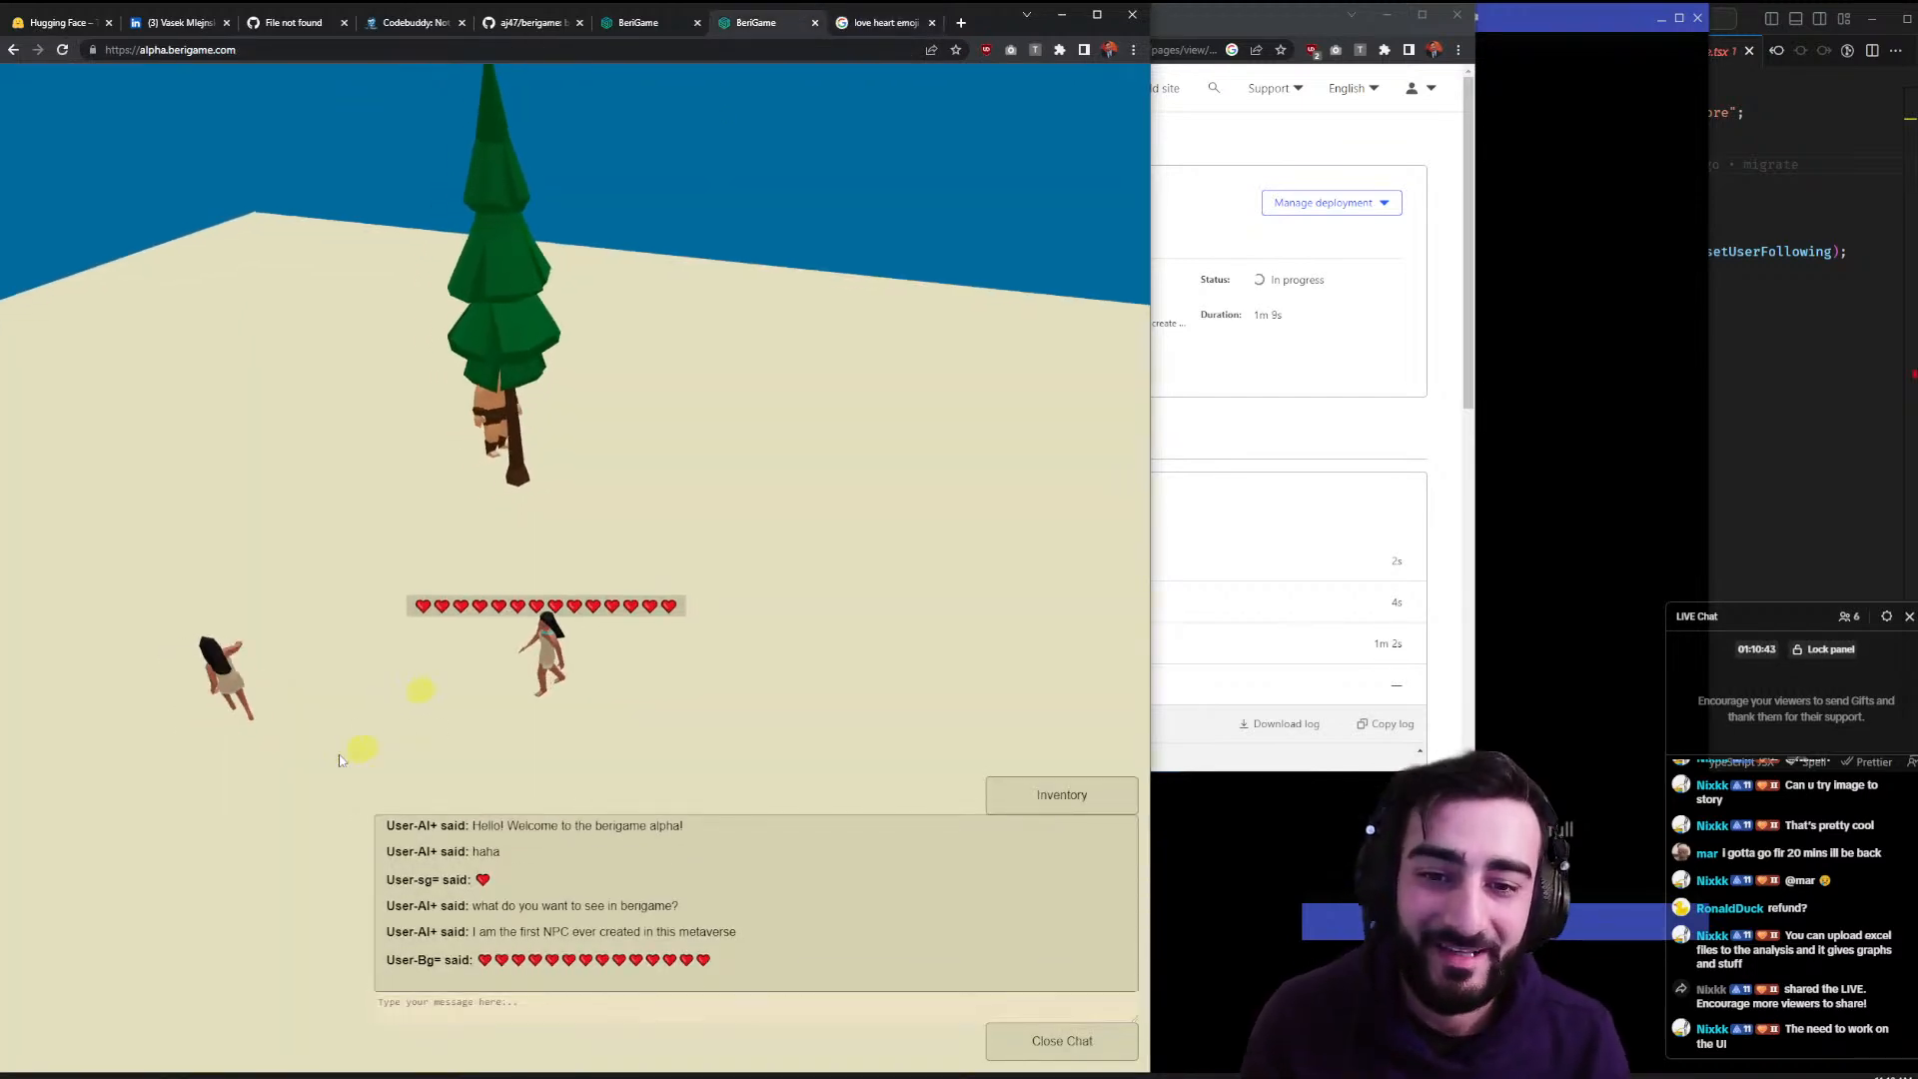
pyautogui.moveTo(430, 755); pyautogui.dragTo(676, 759)
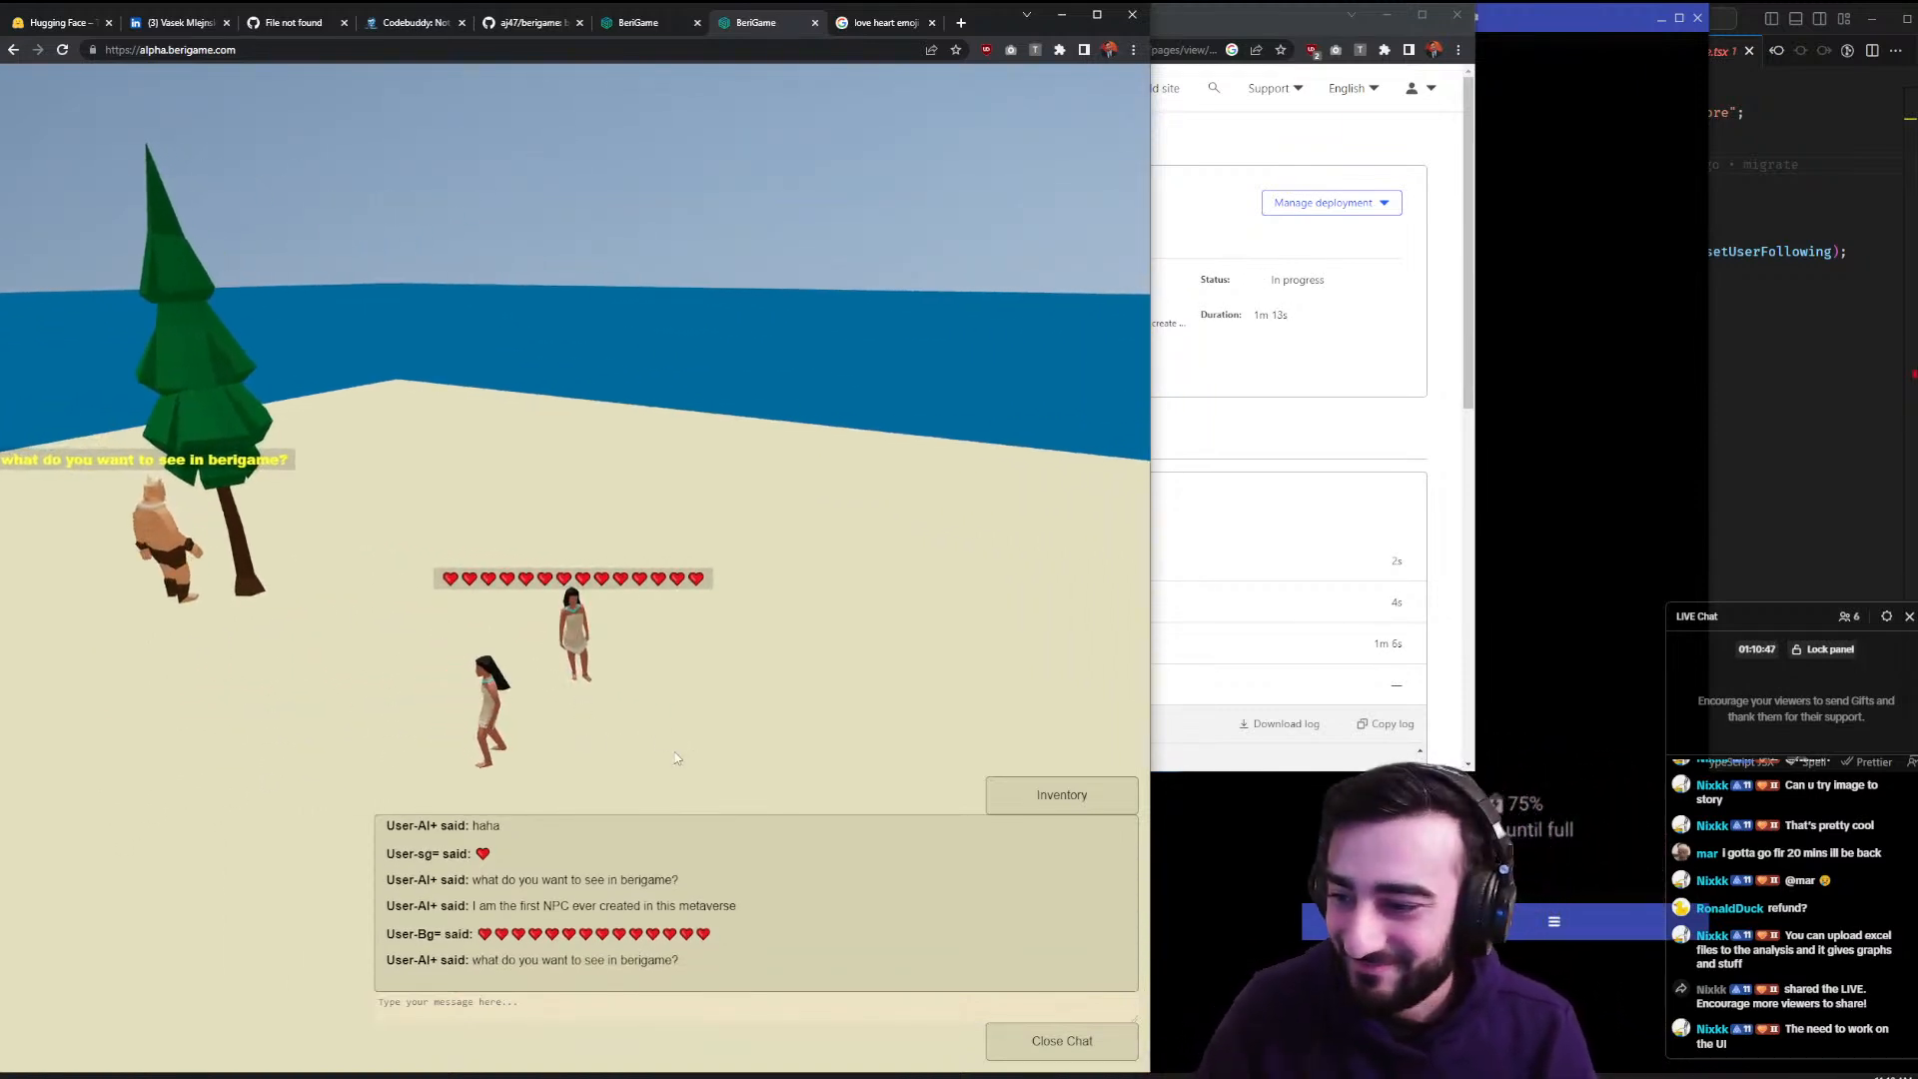
pyautogui.click(931, 23)
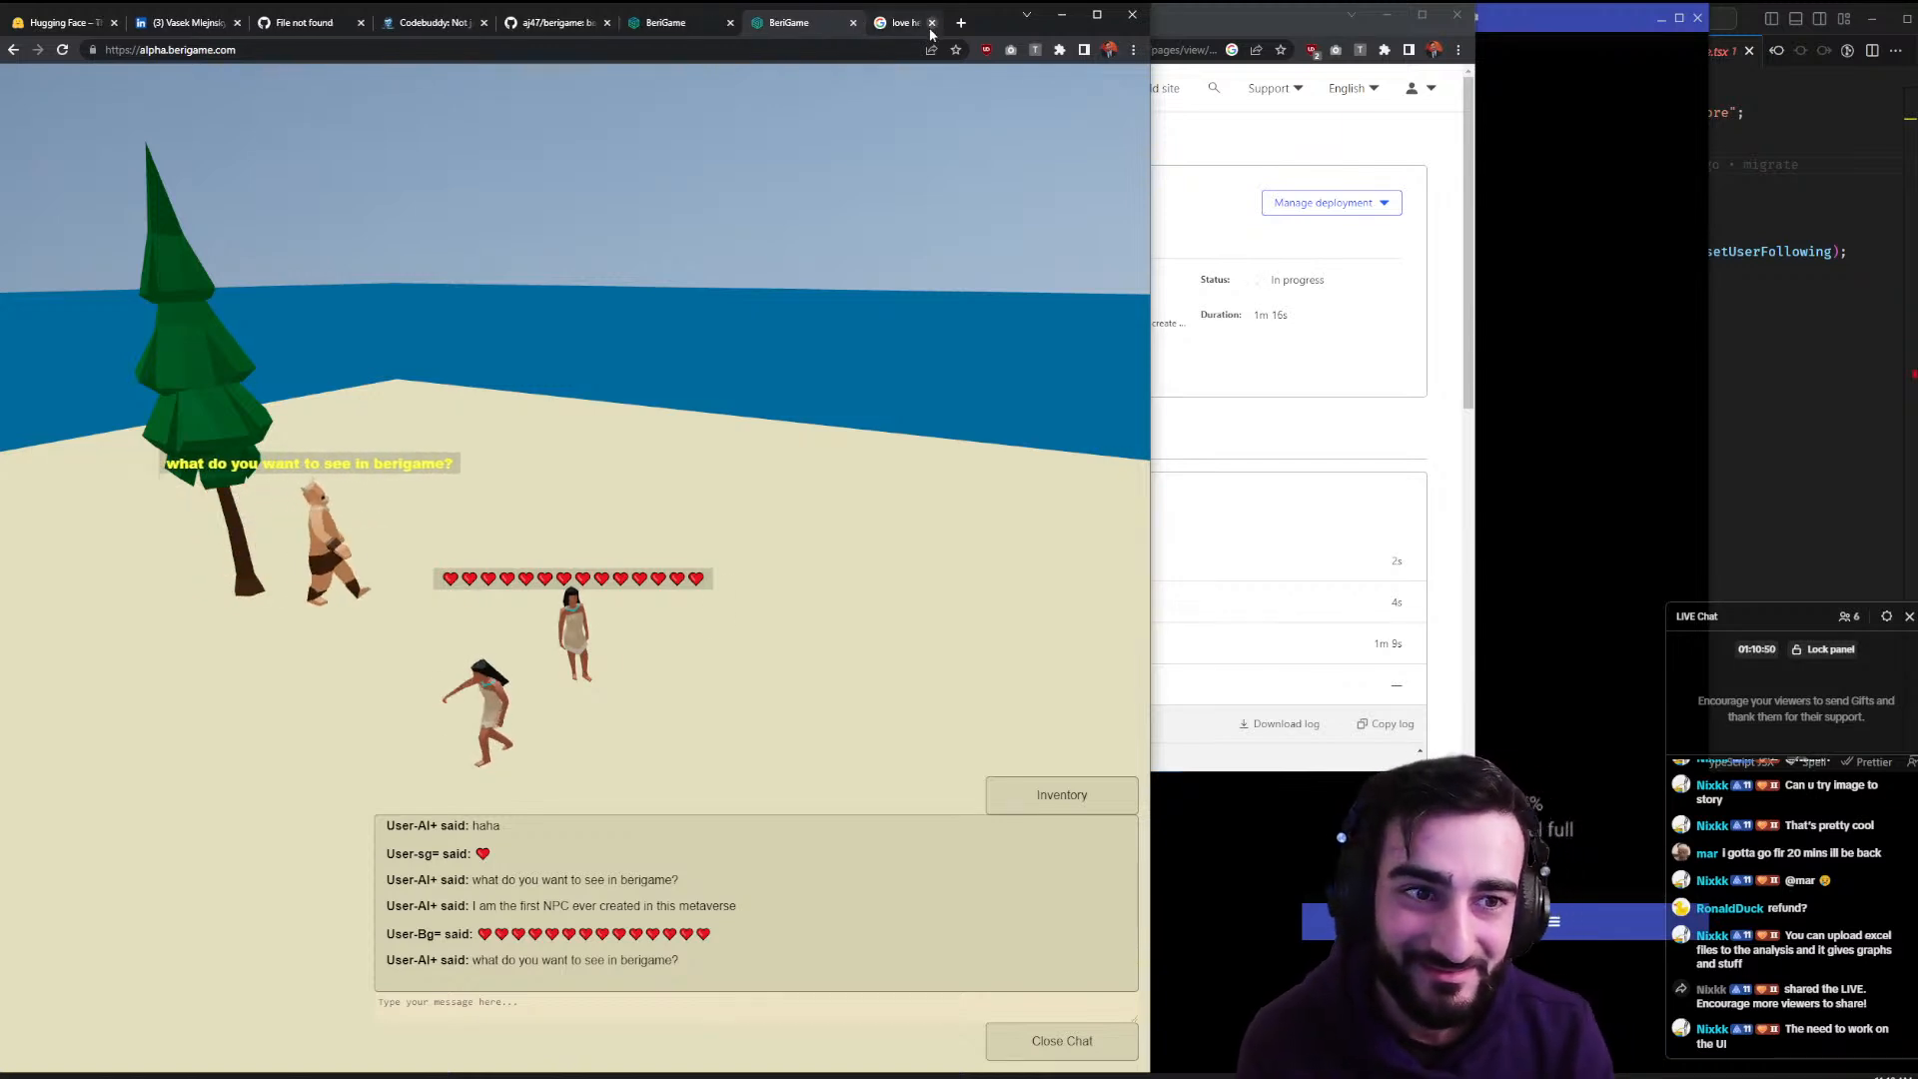
pyautogui.click(1205, 177)
# - Scroll the Cloudflare build log to follow the berigame deployment's progress
pyautogui.scroll(-2, 949, 399)
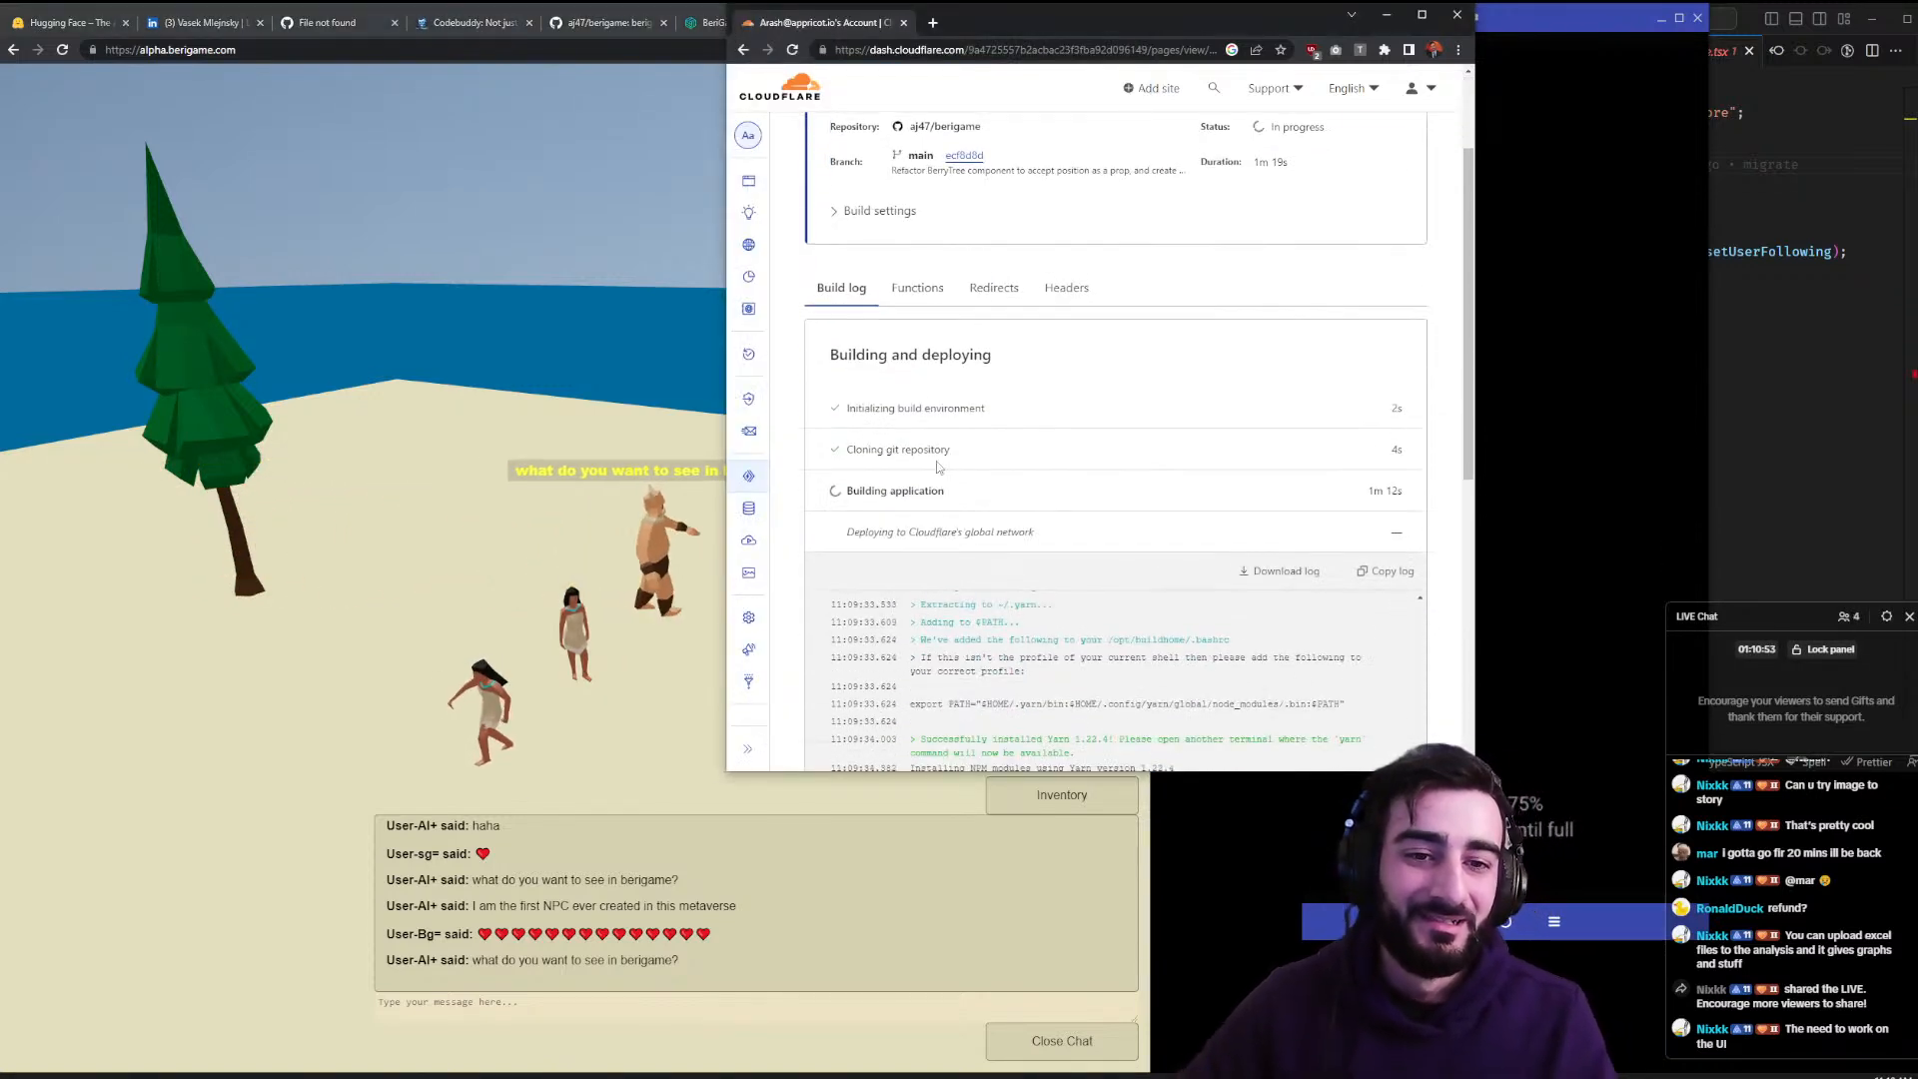
pyautogui.scroll(-1, 929, 470)
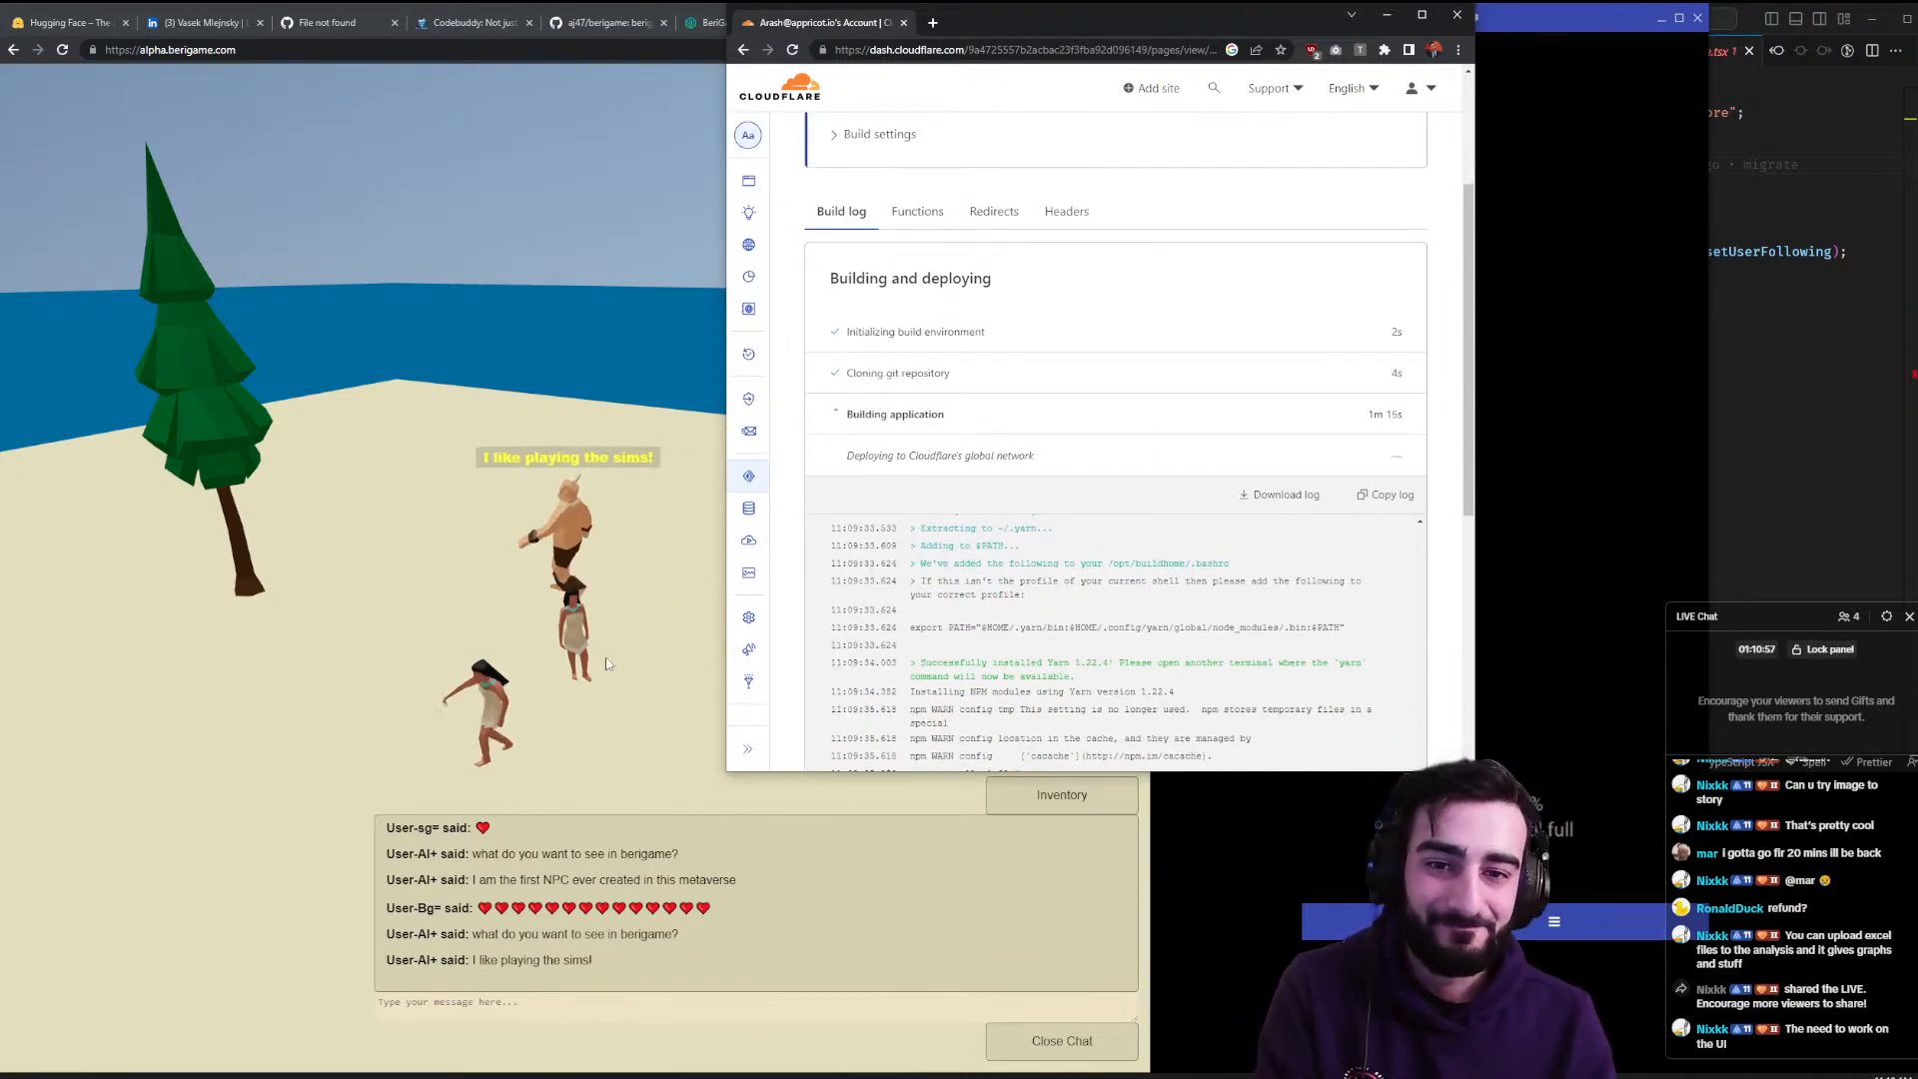
pyautogui.click(635, 685)
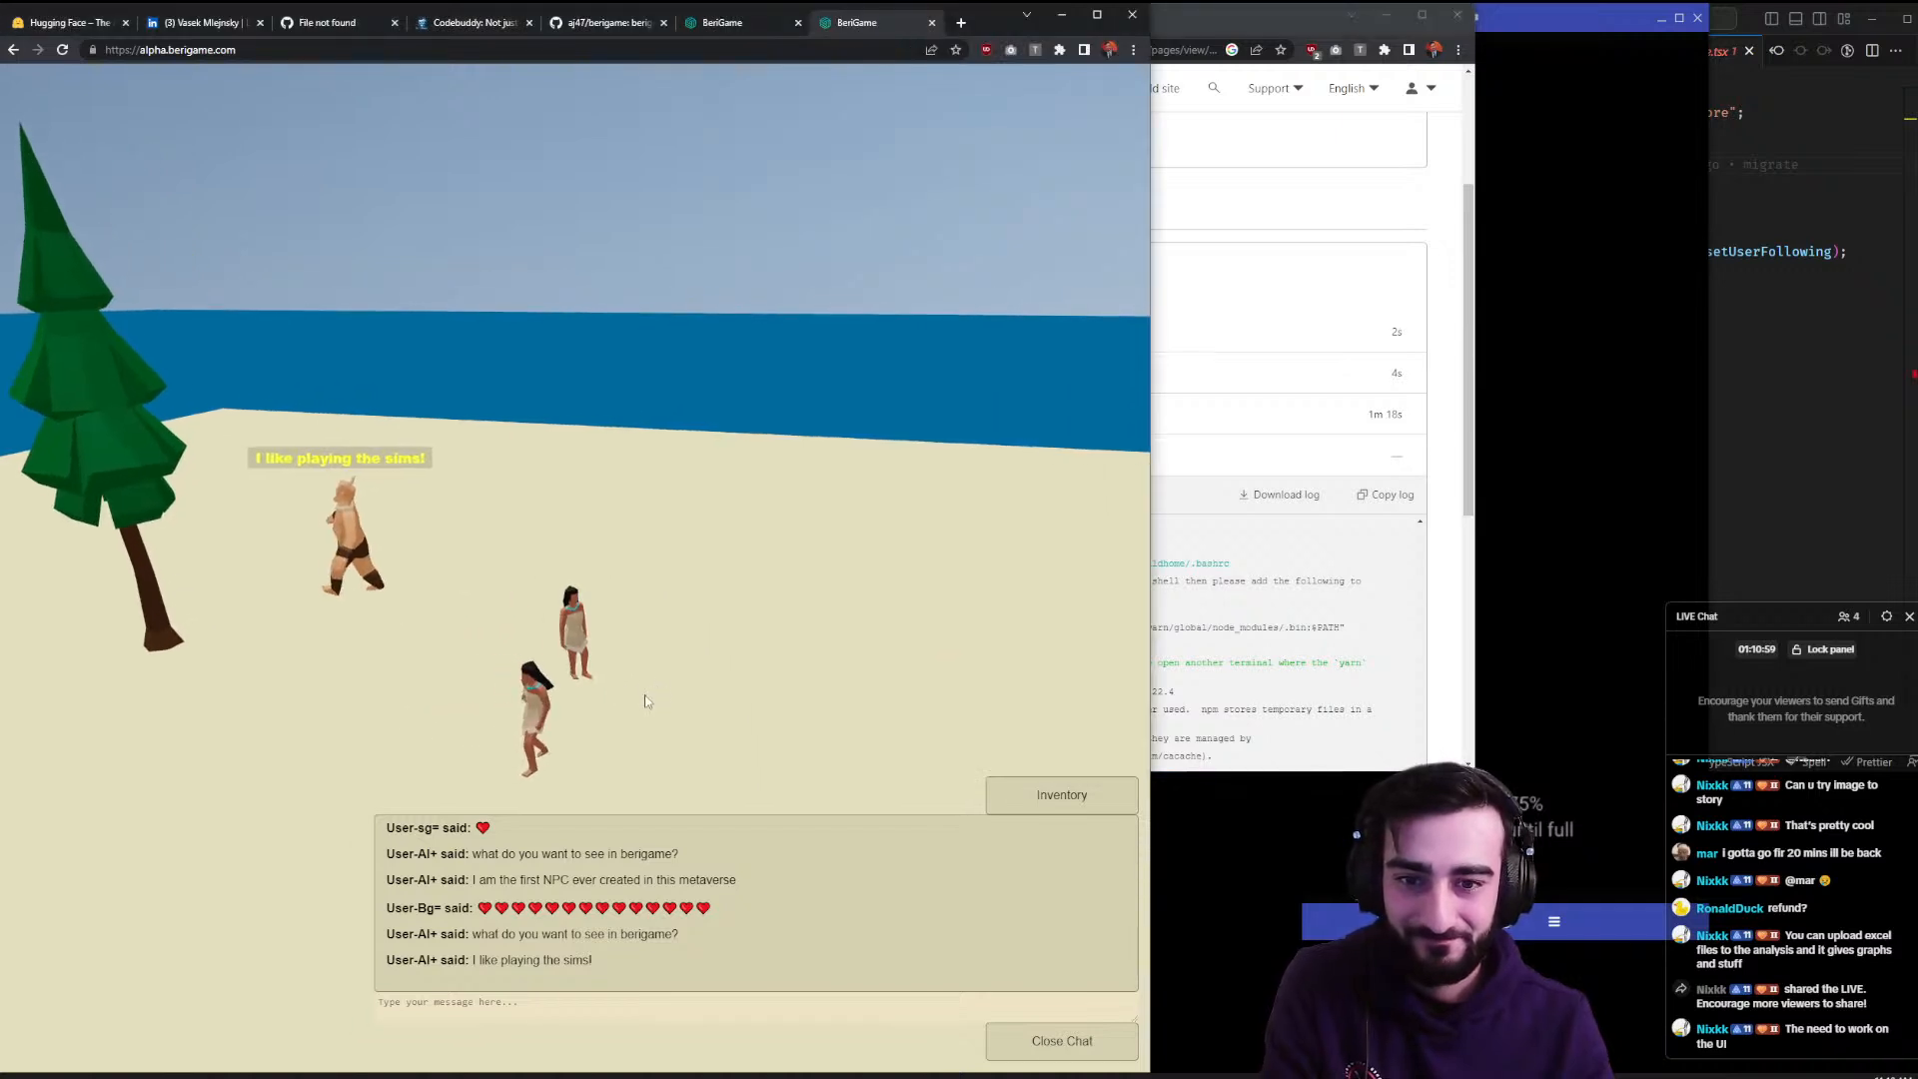
pyautogui.click(1184, 656)
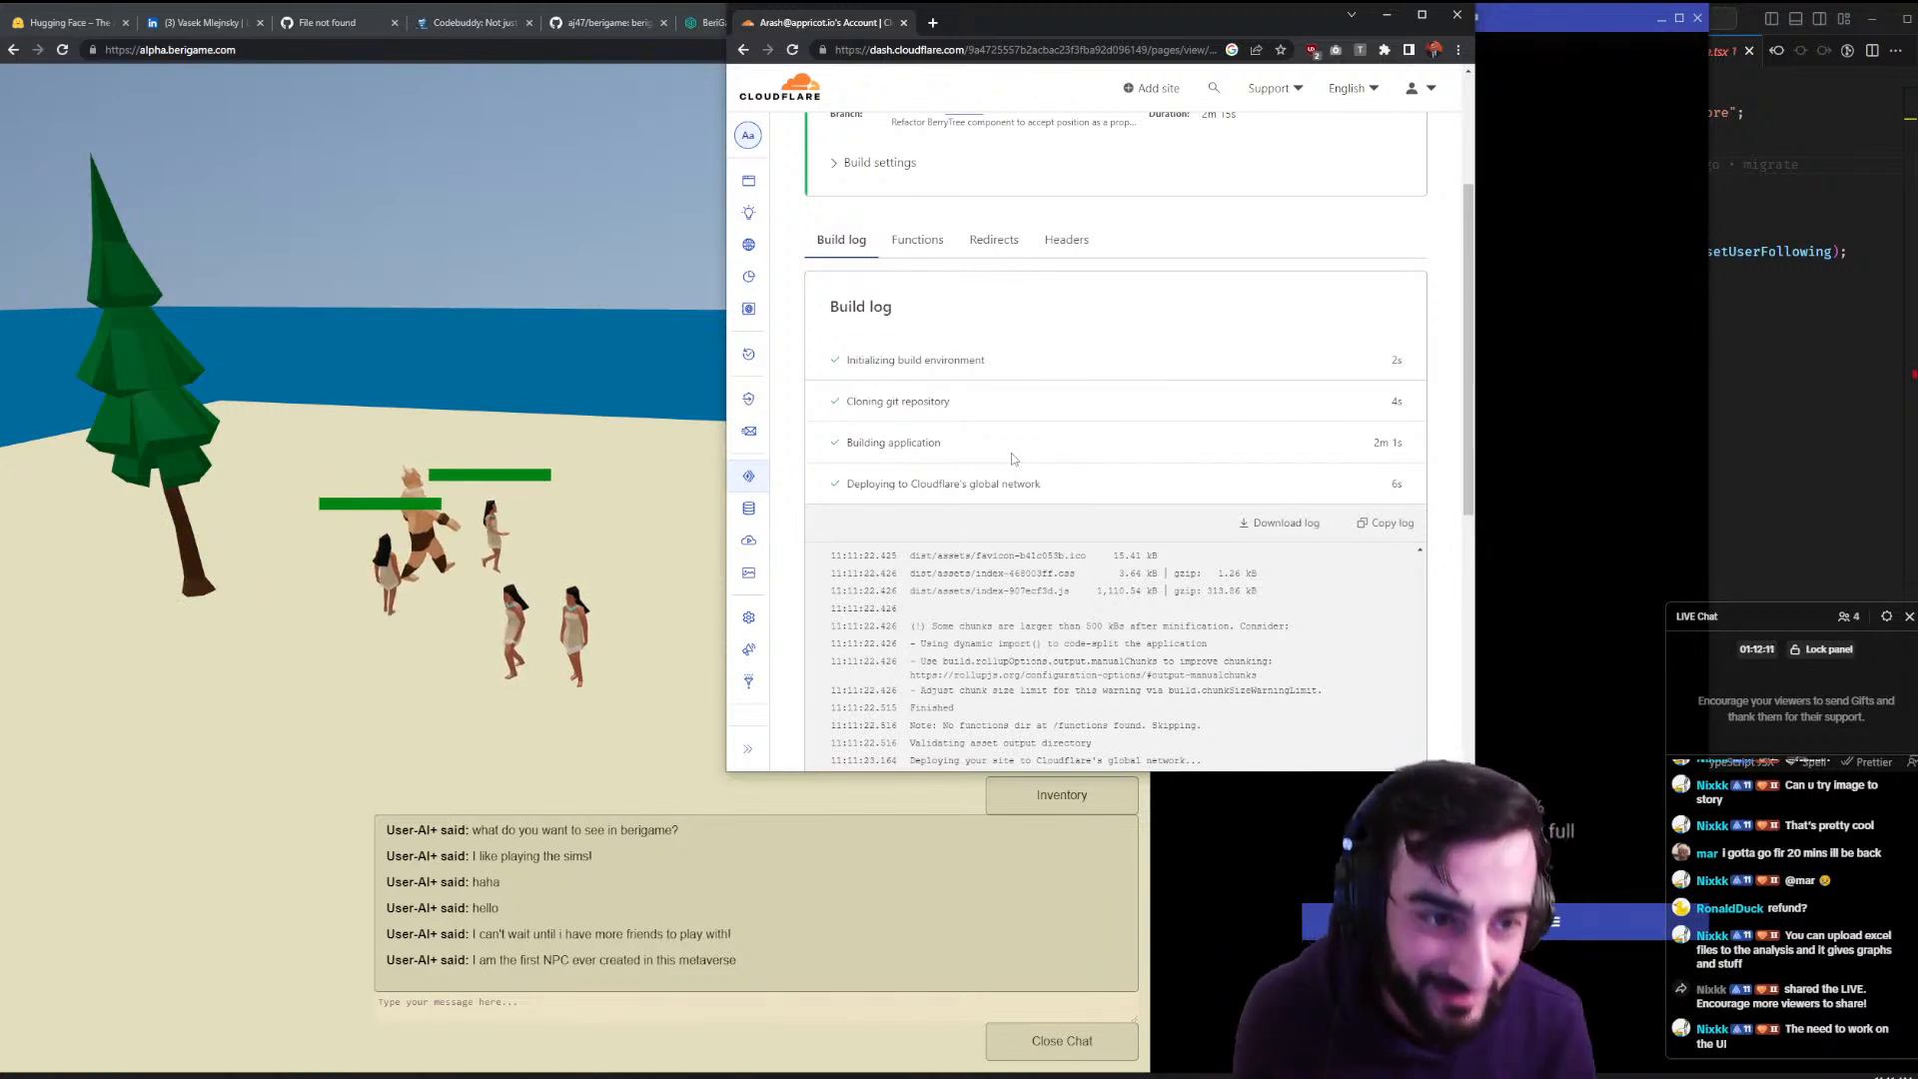
# - After deployment completes, reload the live BeriGame with F5 so the new tree appears
pyautogui.click(457, 739)
pyautogui.click(371, 777)
pyautogui.click(568, 712)
pyautogui.click(264, 782)
pyautogui.click(369, 737)
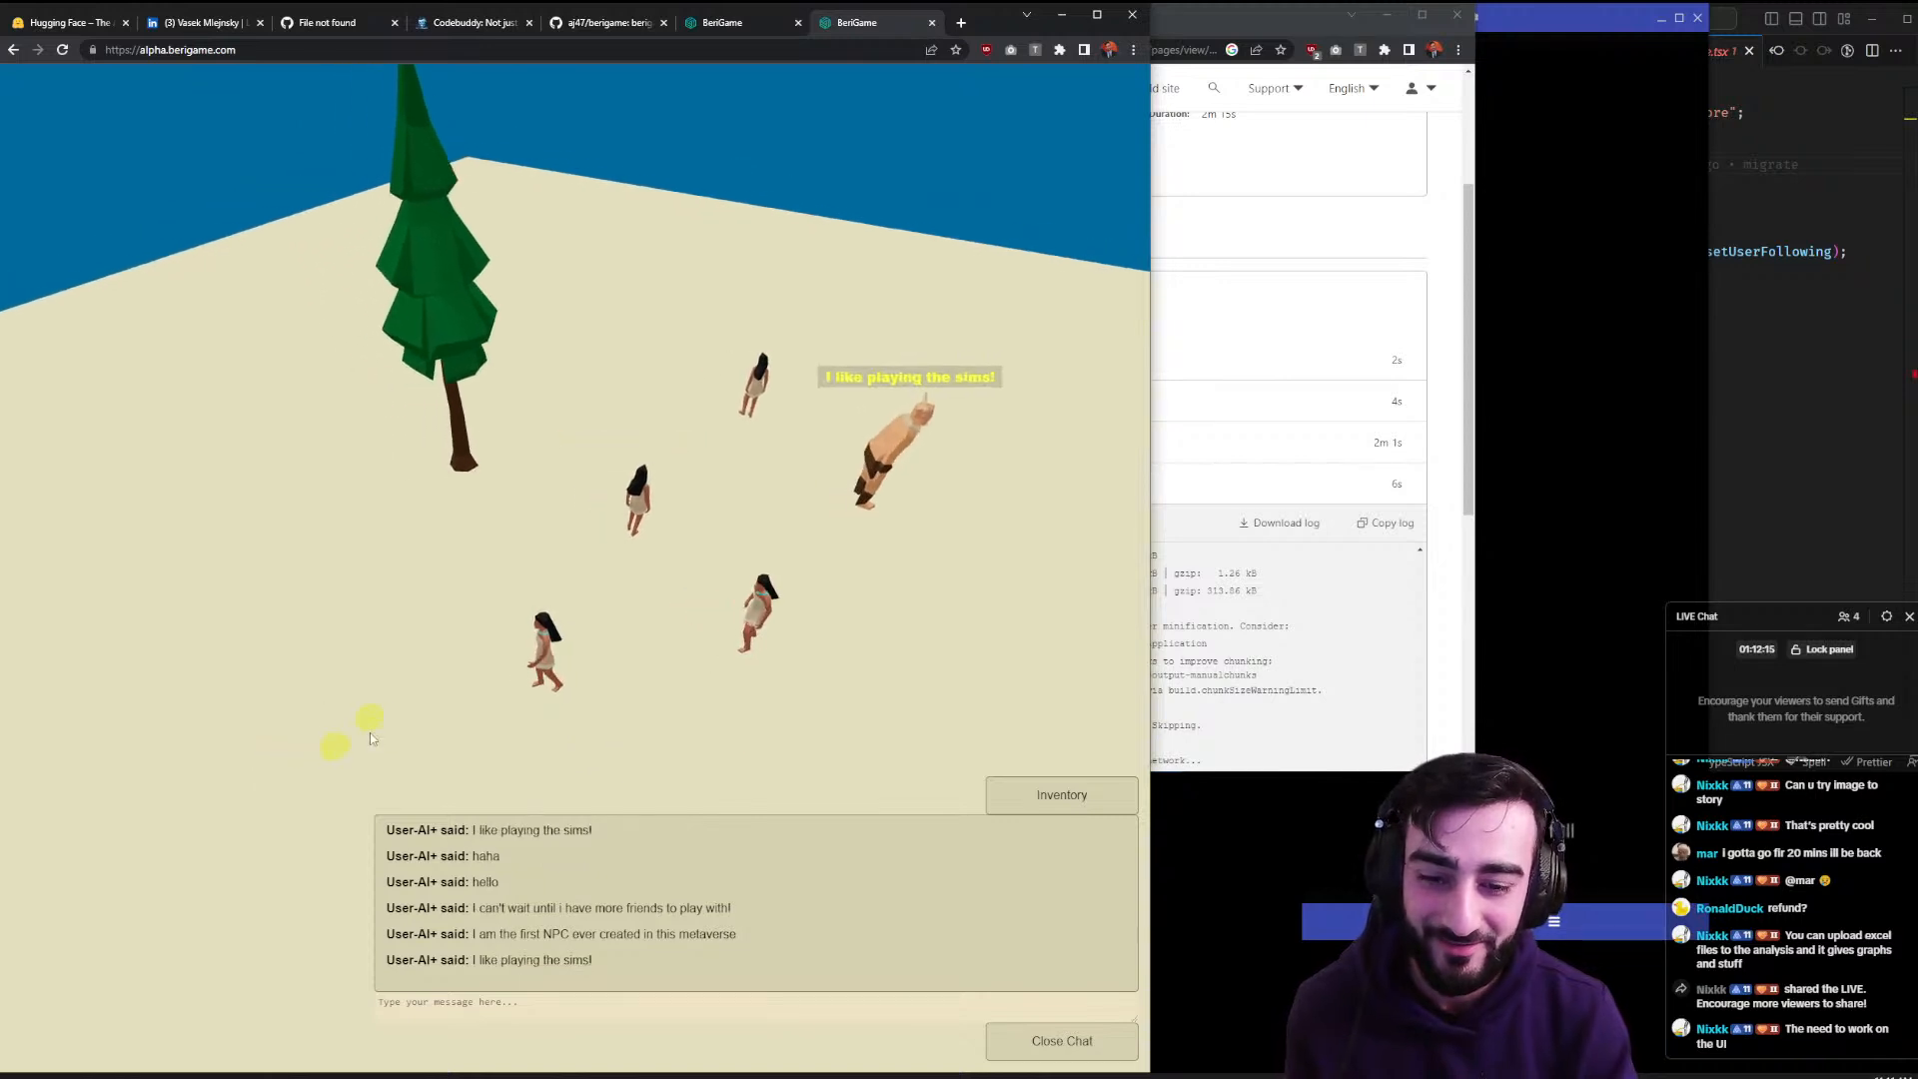
pyautogui.press('F5')
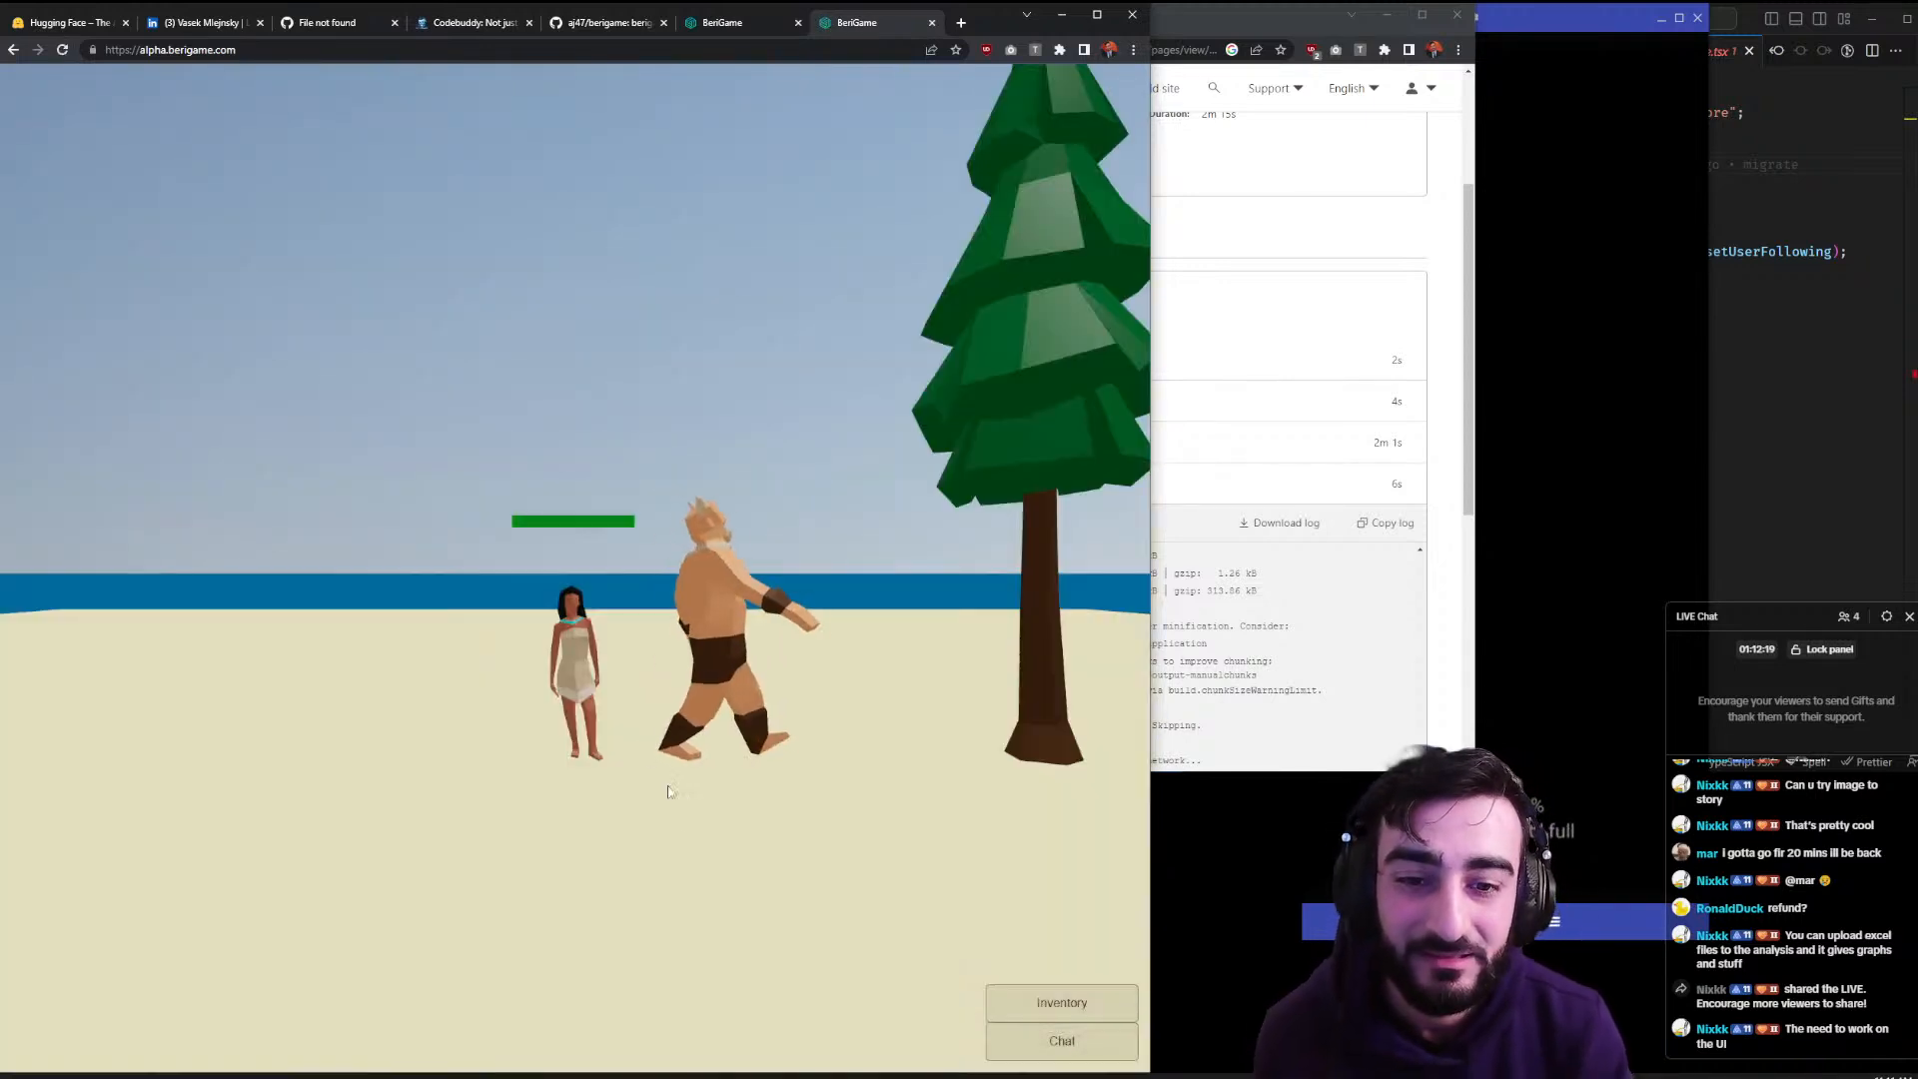
pyautogui.click(950, 595)
pyautogui.click(878, 601)
# - Walk the character between the new pine trees, orbiting the camera for top-down and horizon views
pyautogui.click(875, 655)
pyautogui.moveTo(878, 657); pyautogui.dragTo(819, 629)
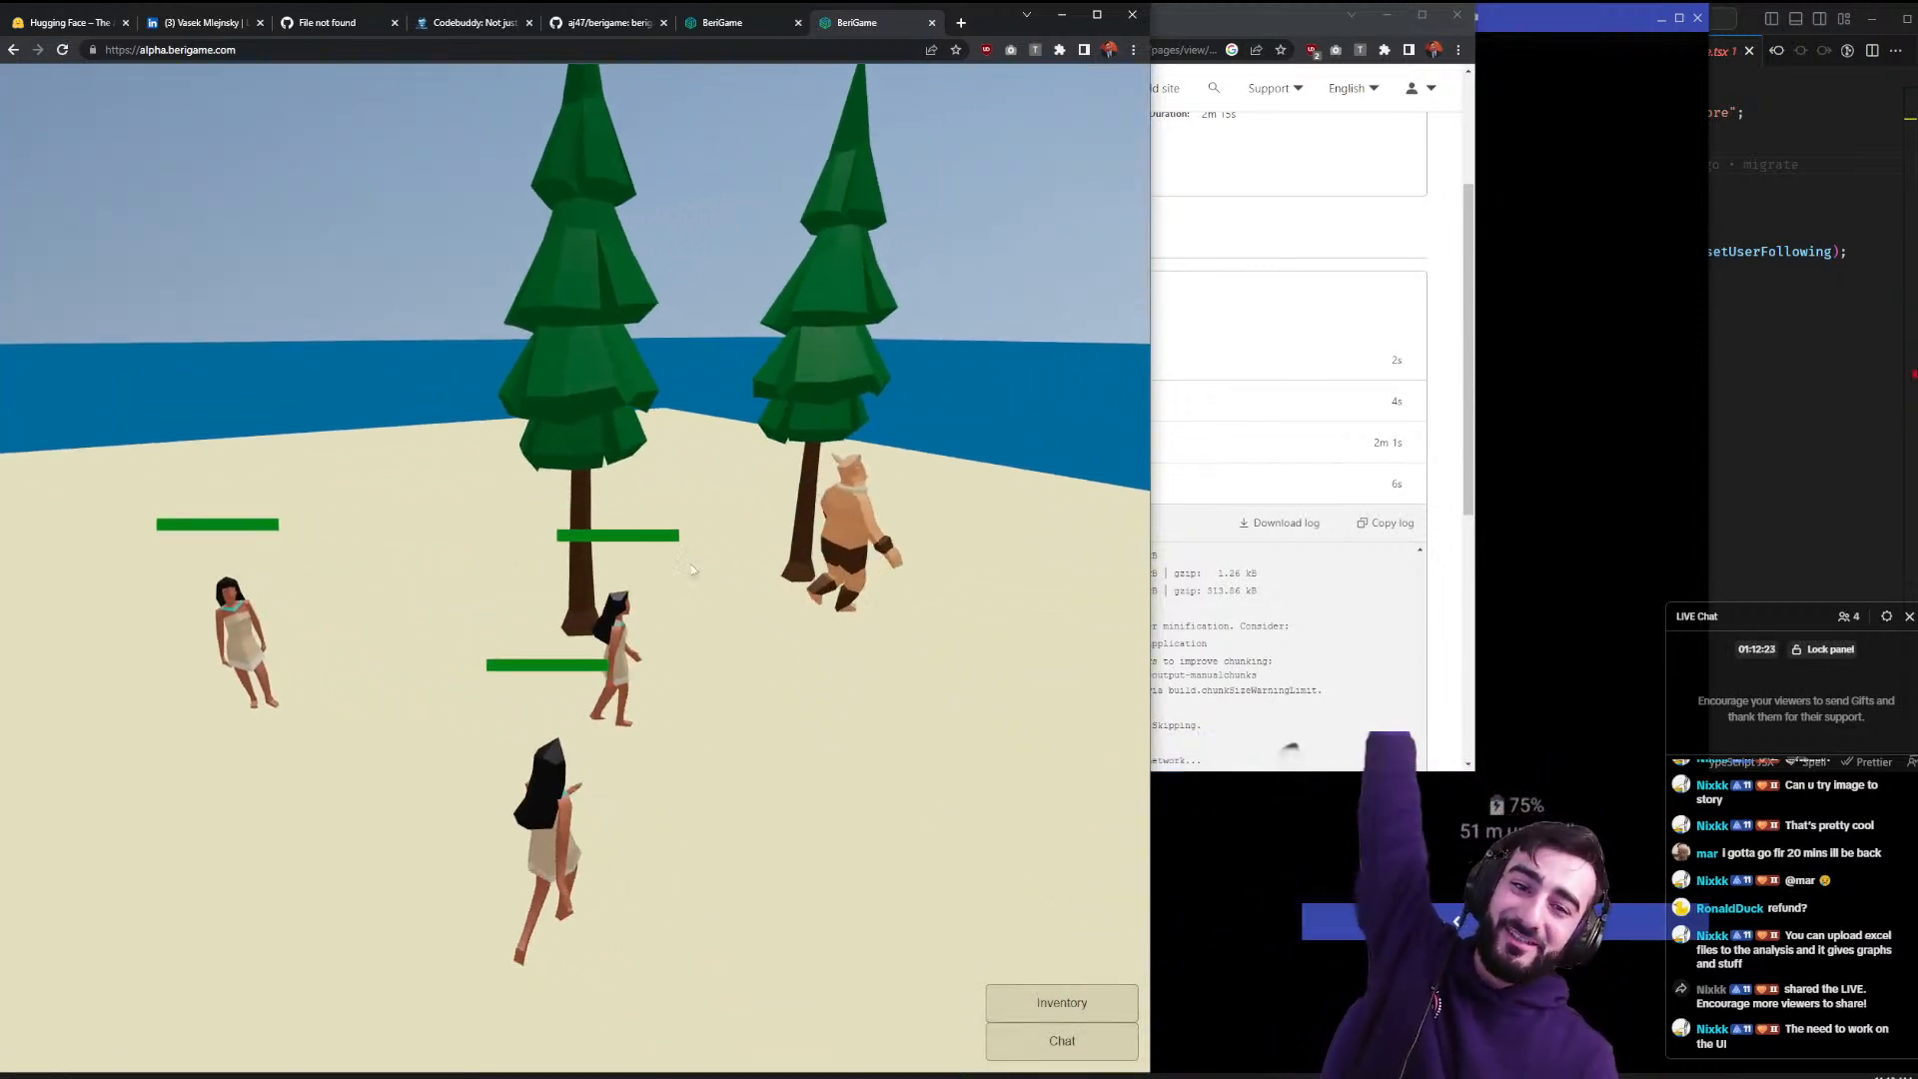
pyautogui.click(679, 550)
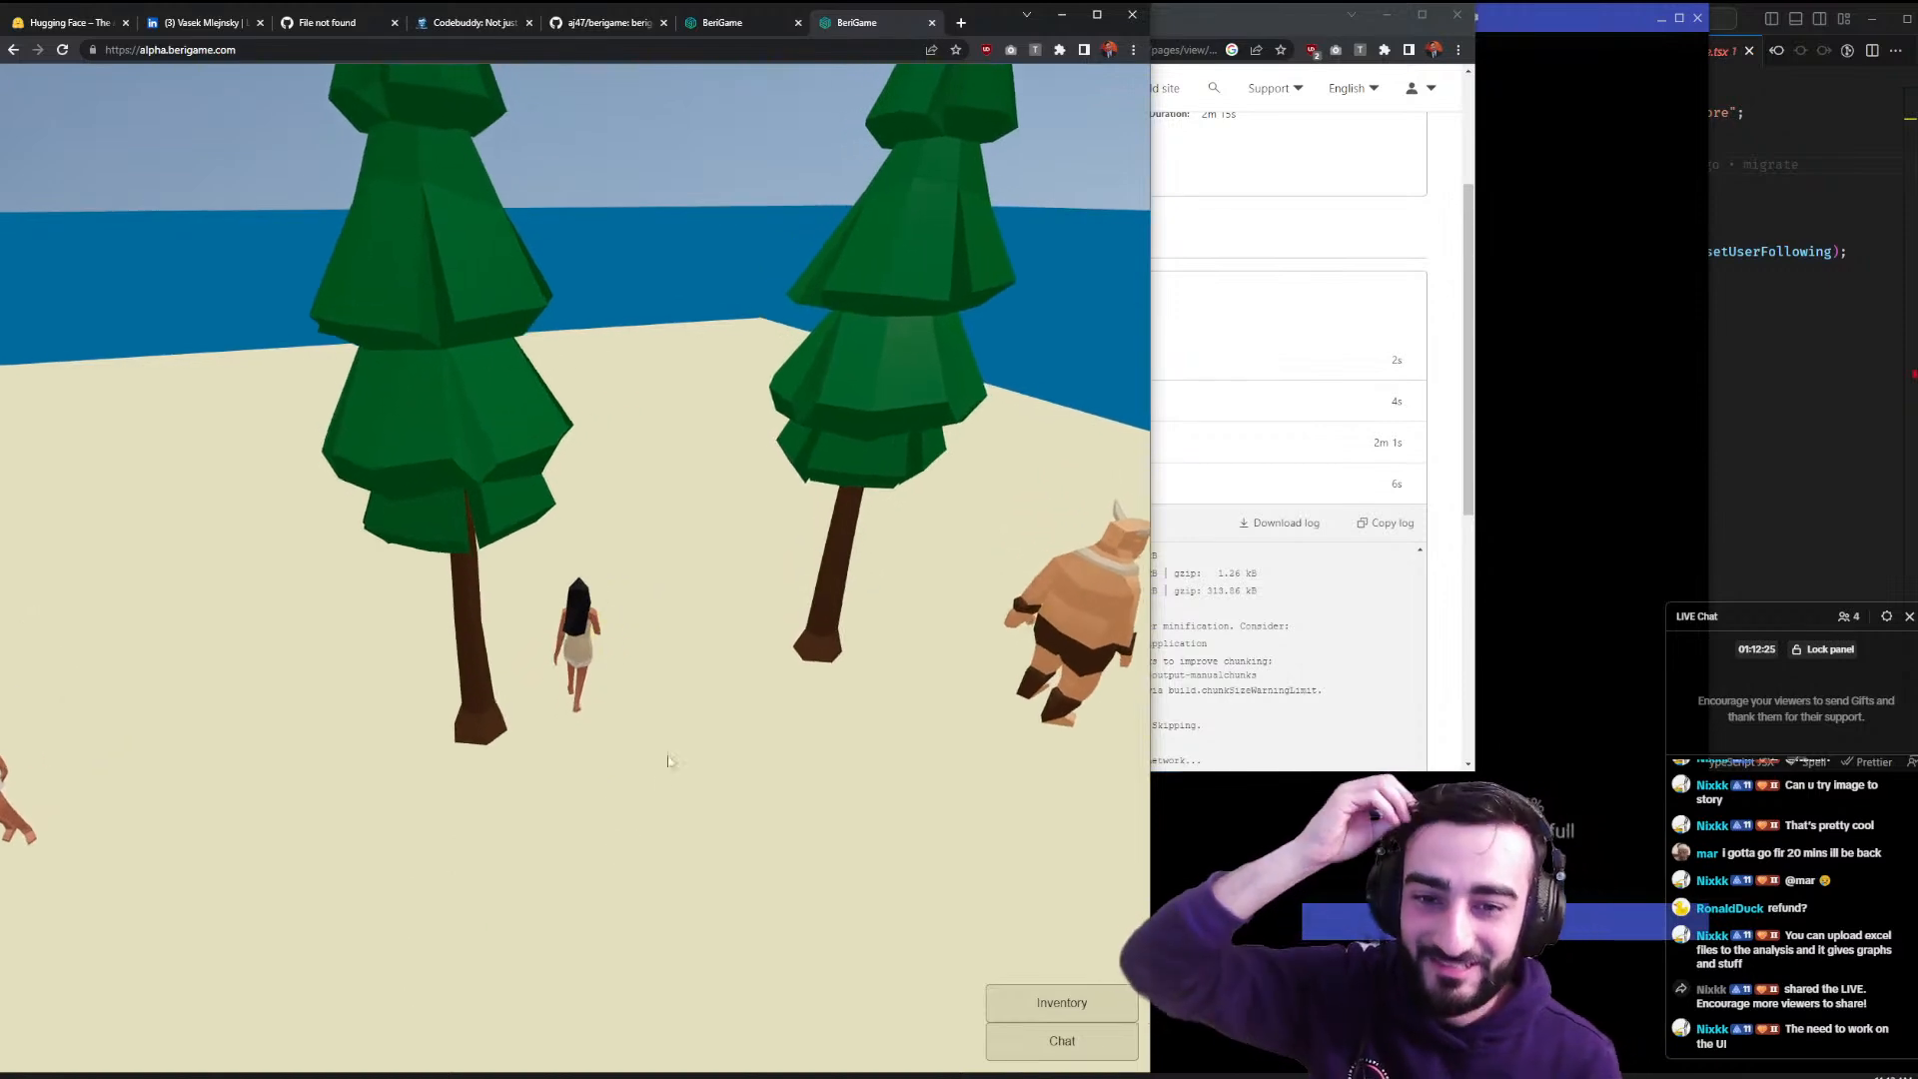
pyautogui.moveTo(696, 642); pyautogui.dragTo(715, 689)
pyautogui.scroll(-5, 783, 627)
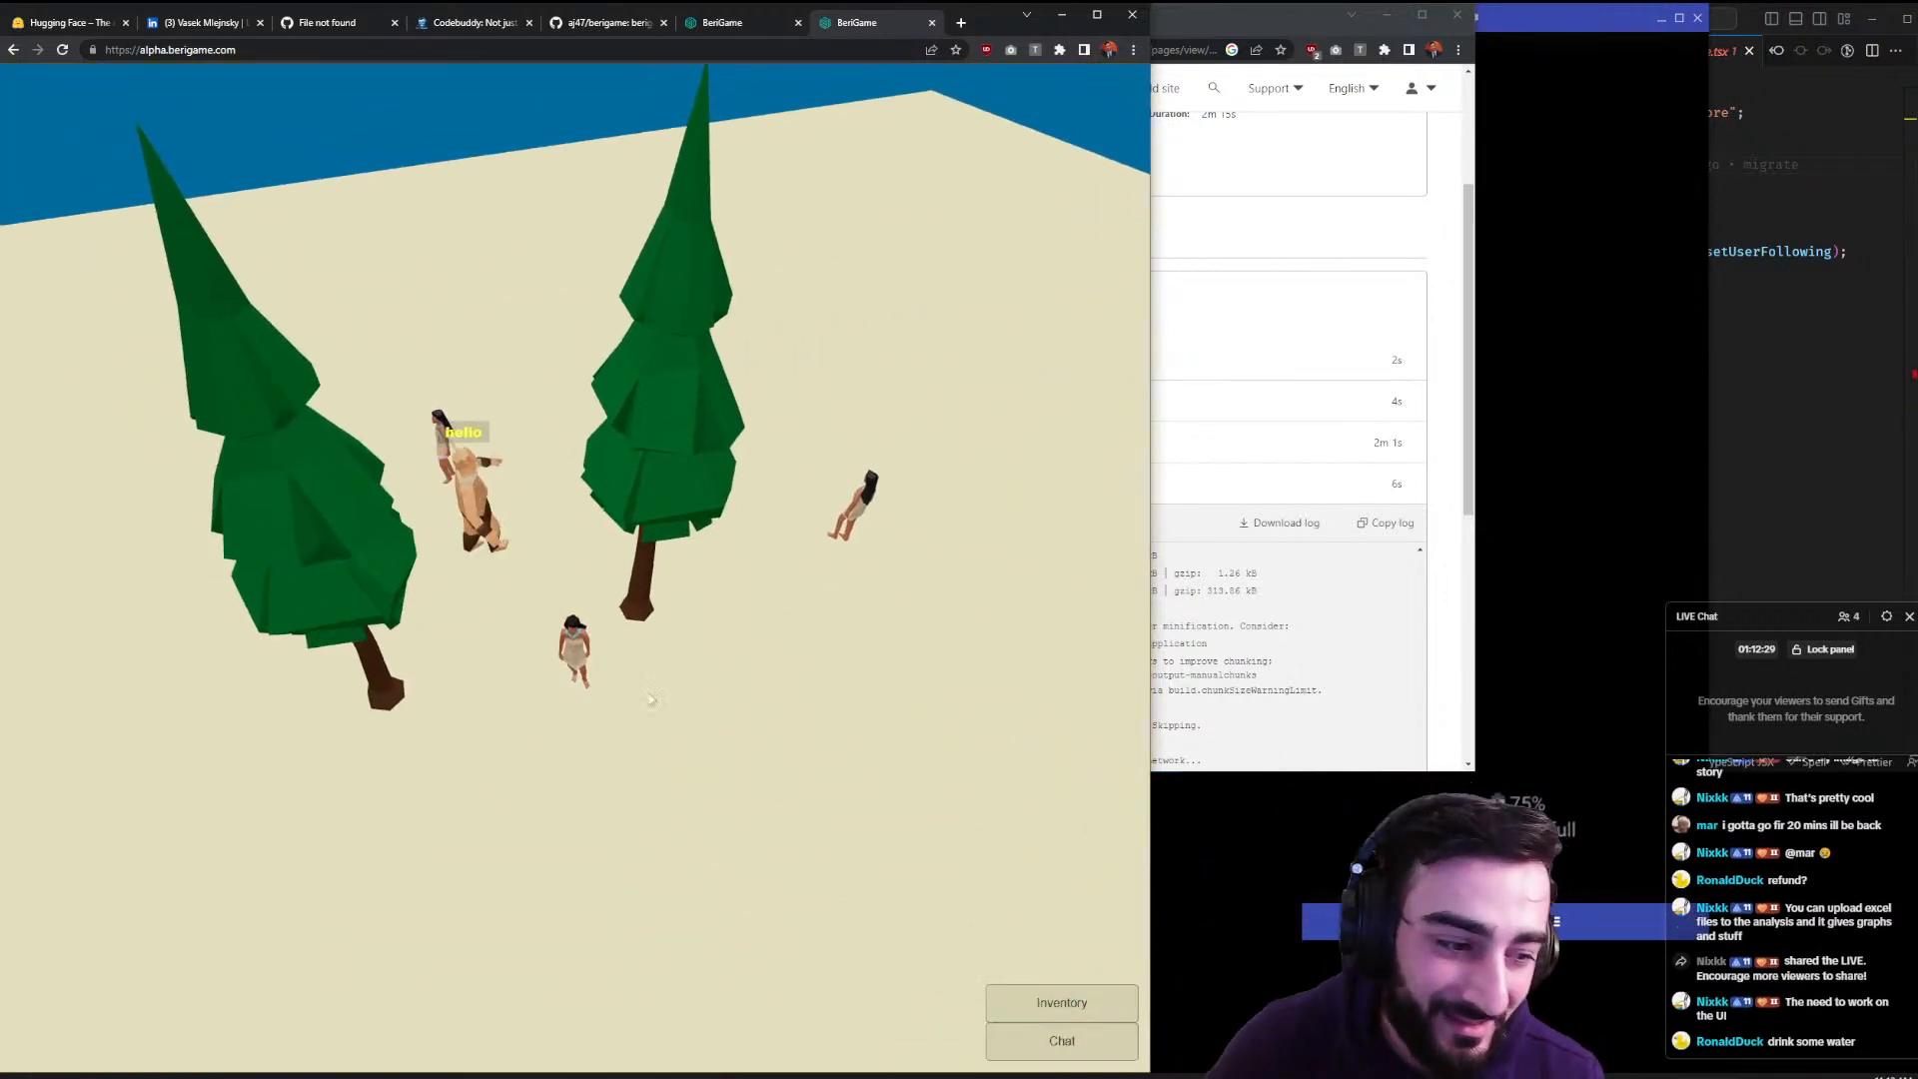
pyautogui.click(453, 681)
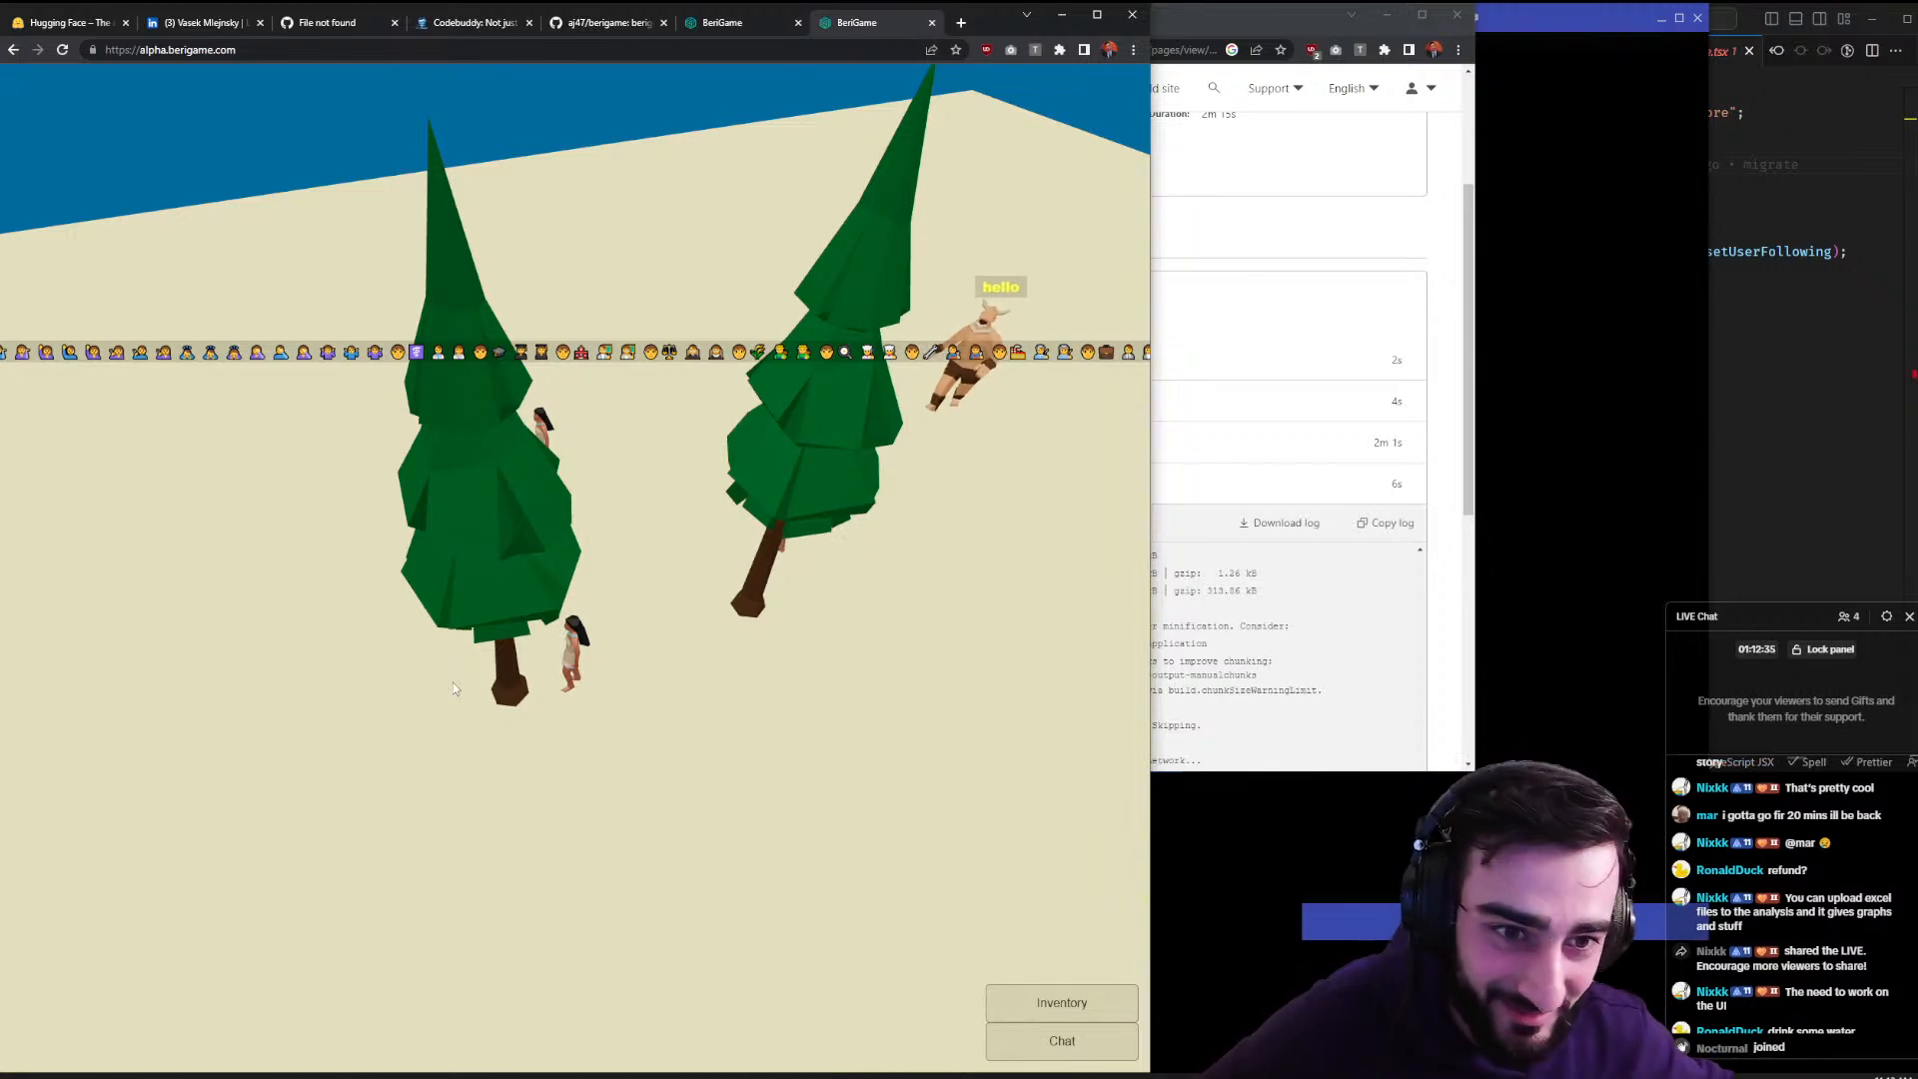
pyautogui.moveTo(452, 683)
pyautogui.mouseDown()
pyautogui.moveTo(260, 512)
pyautogui.moveTo(222, 554)
pyautogui.moveTo(892, 585)
pyautogui.moveTo(685, 645)
pyautogui.moveTo(519, 655)
pyautogui.moveTo(739, 888)
pyautogui.moveTo(839, 809)
pyautogui.moveTo(869, 688)
pyautogui.moveTo(741, 692)
pyautogui.moveTo(646, 635)
pyautogui.moveTo(461, 699)
pyautogui.moveTo(408, 671)
pyautogui.mouseUp()
pyautogui.click(407, 671)
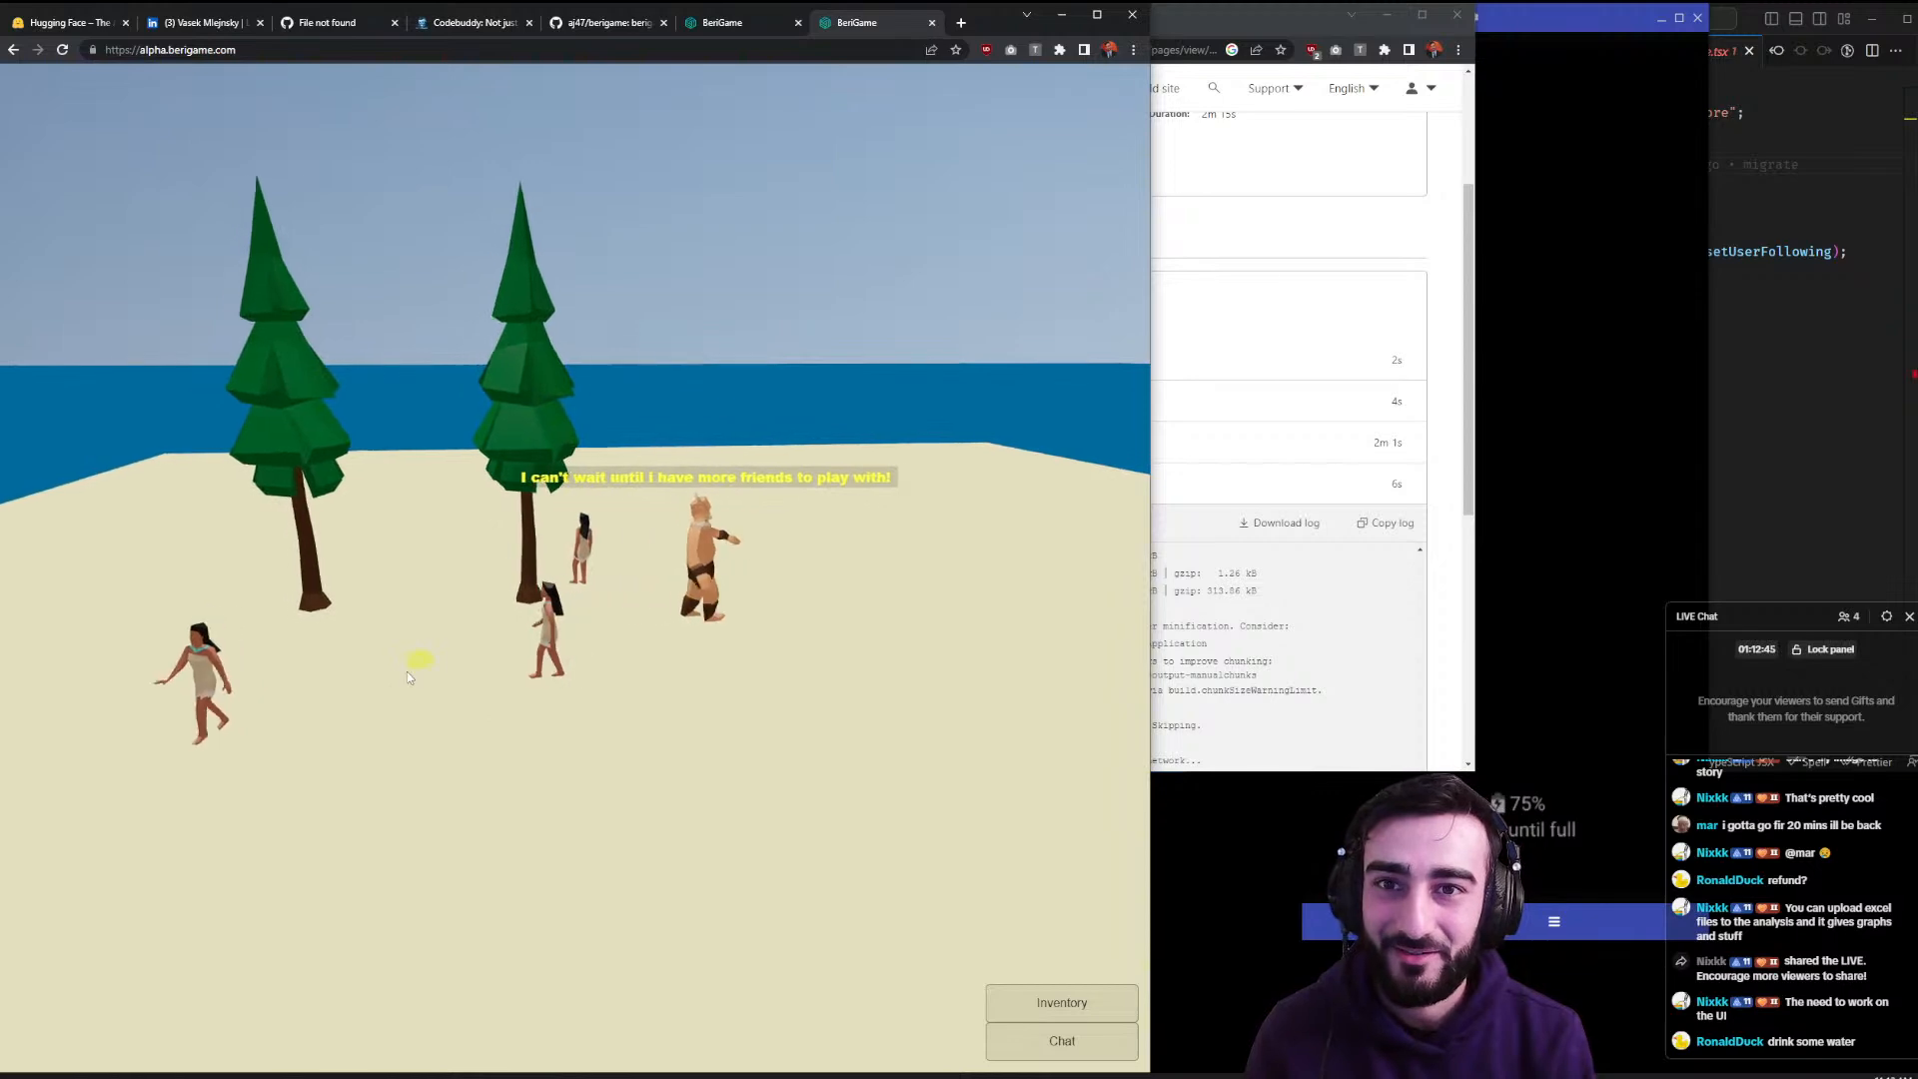
# - On the Codebuddy website, view the enlarged phone screenshot and scroll down toward the pricing notes
pyautogui.click(491, 24)
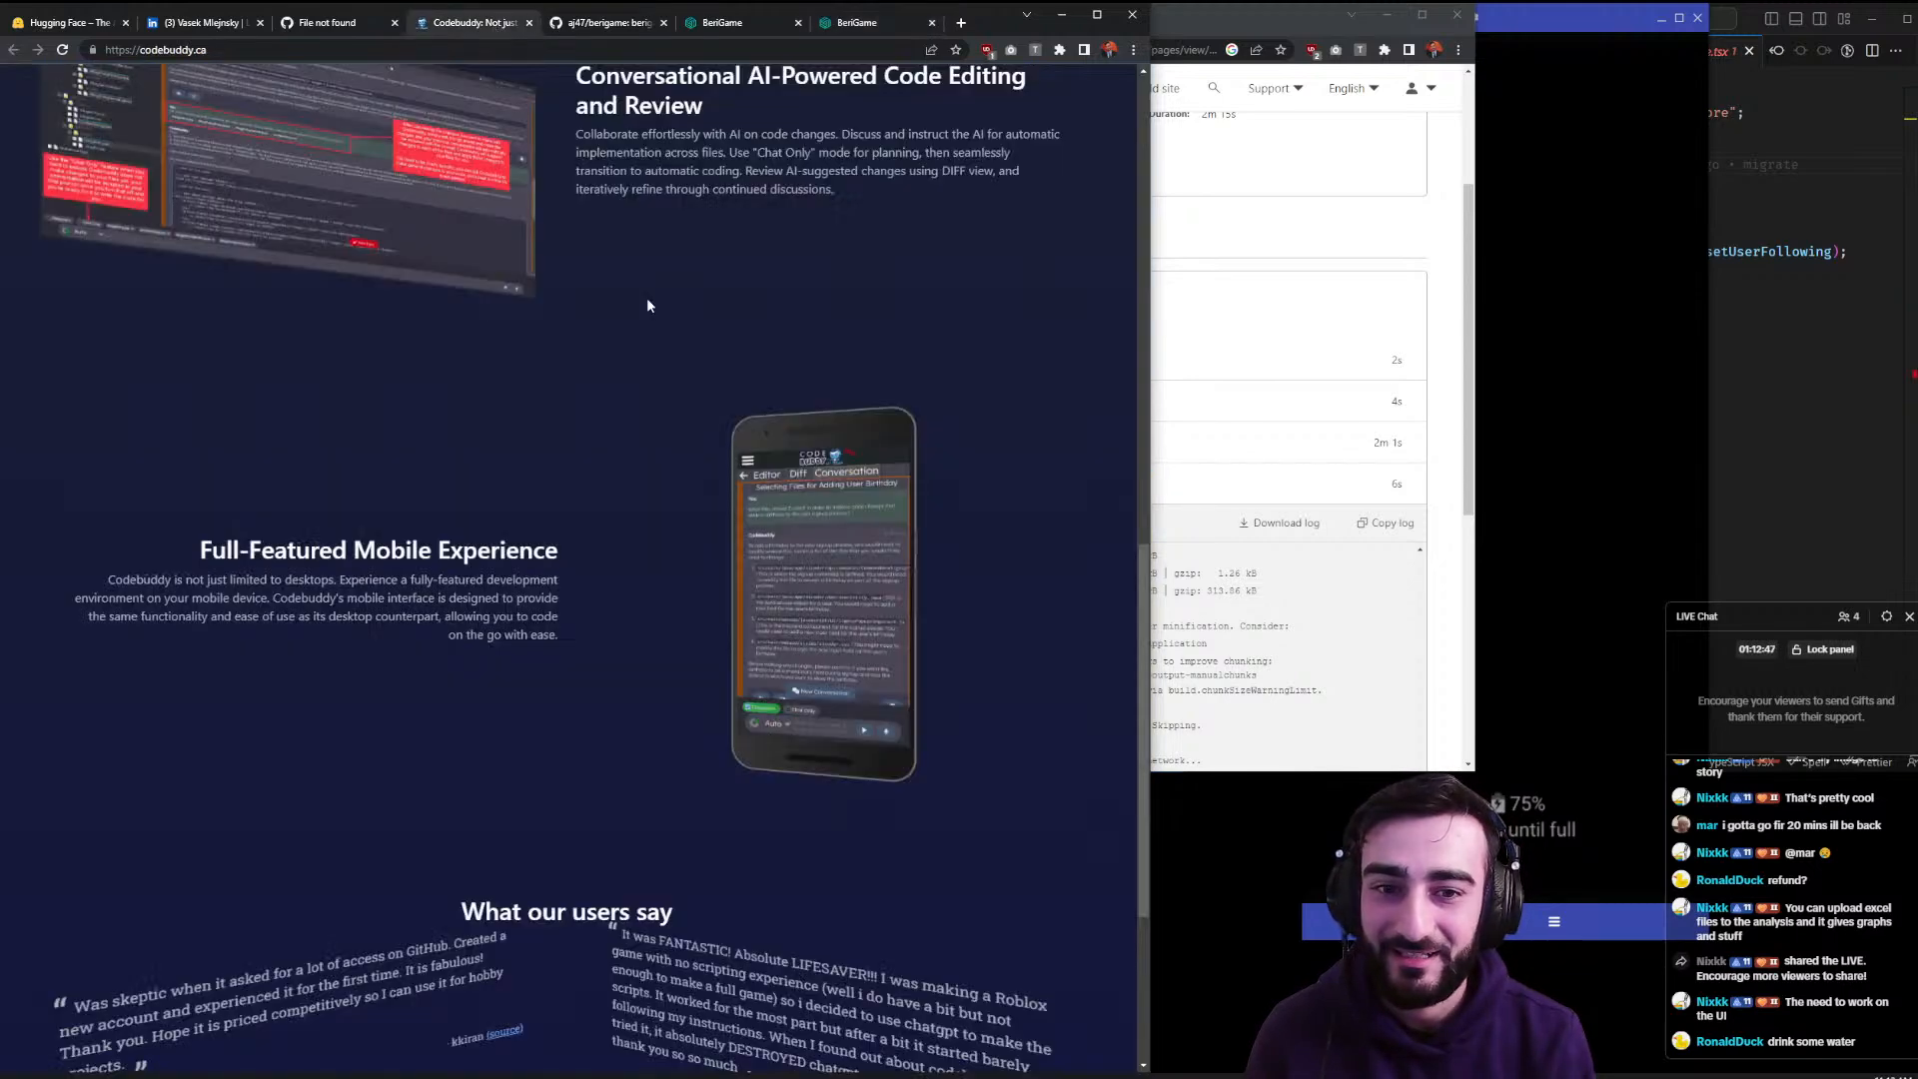
pyautogui.click(871, 590)
pyautogui.click(869, 582)
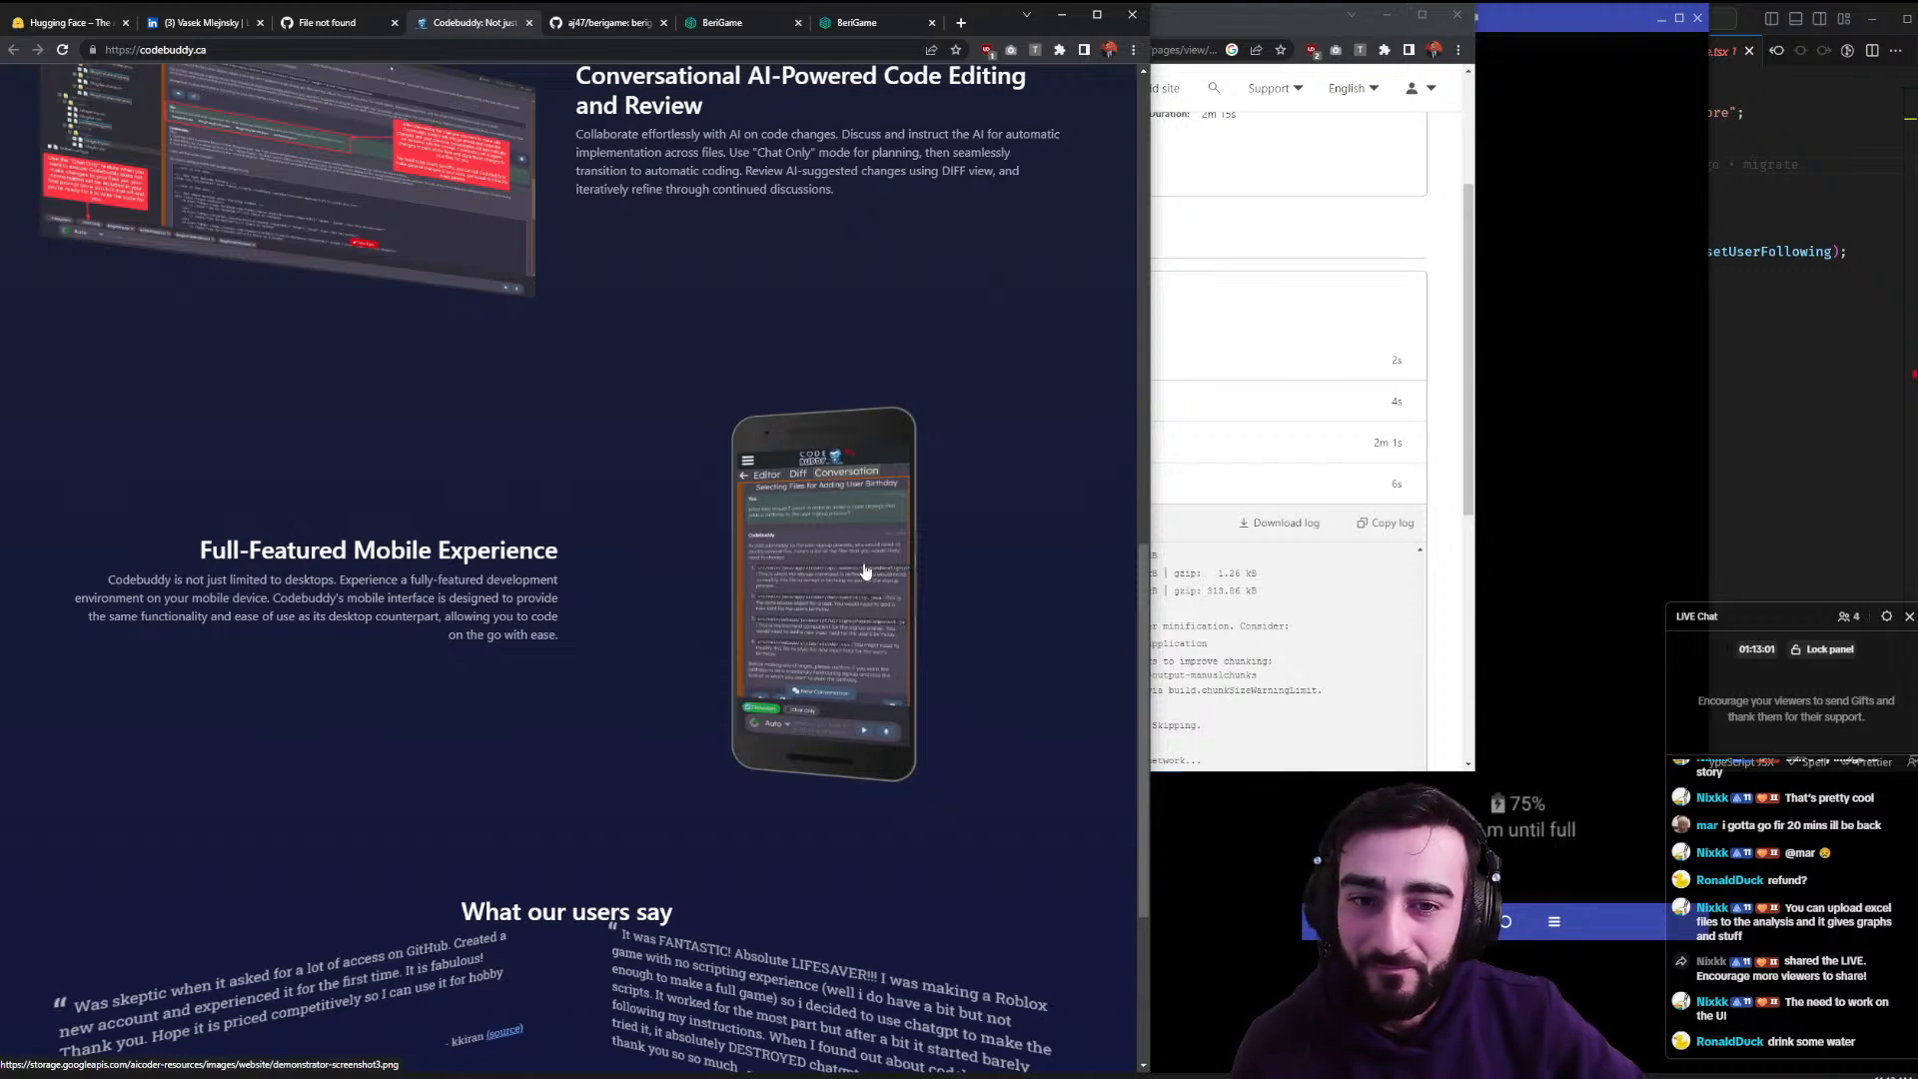
pyautogui.scroll(-4, 865, 571)
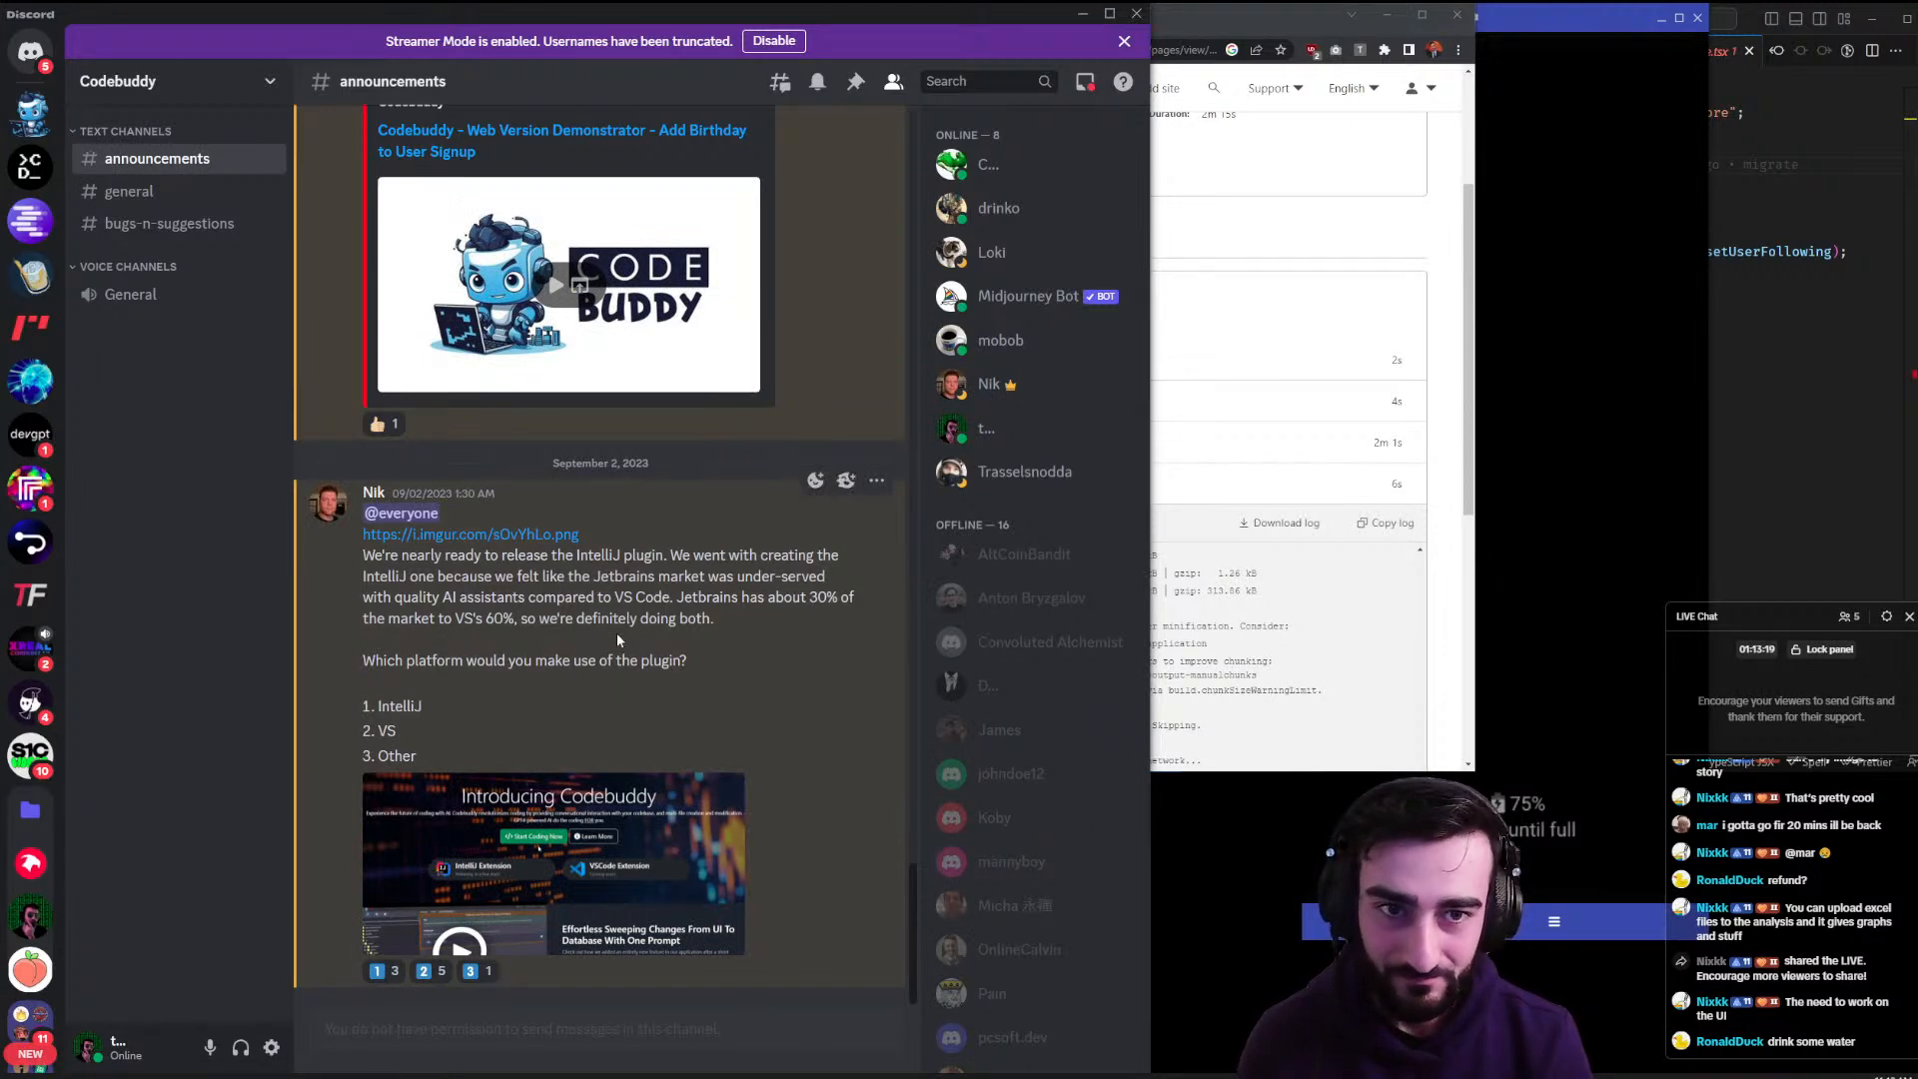
# - Close the Cloudflare deployment window and go back from Discord to codebuddy.ca's pricing section
pyautogui.click(1164, 186)
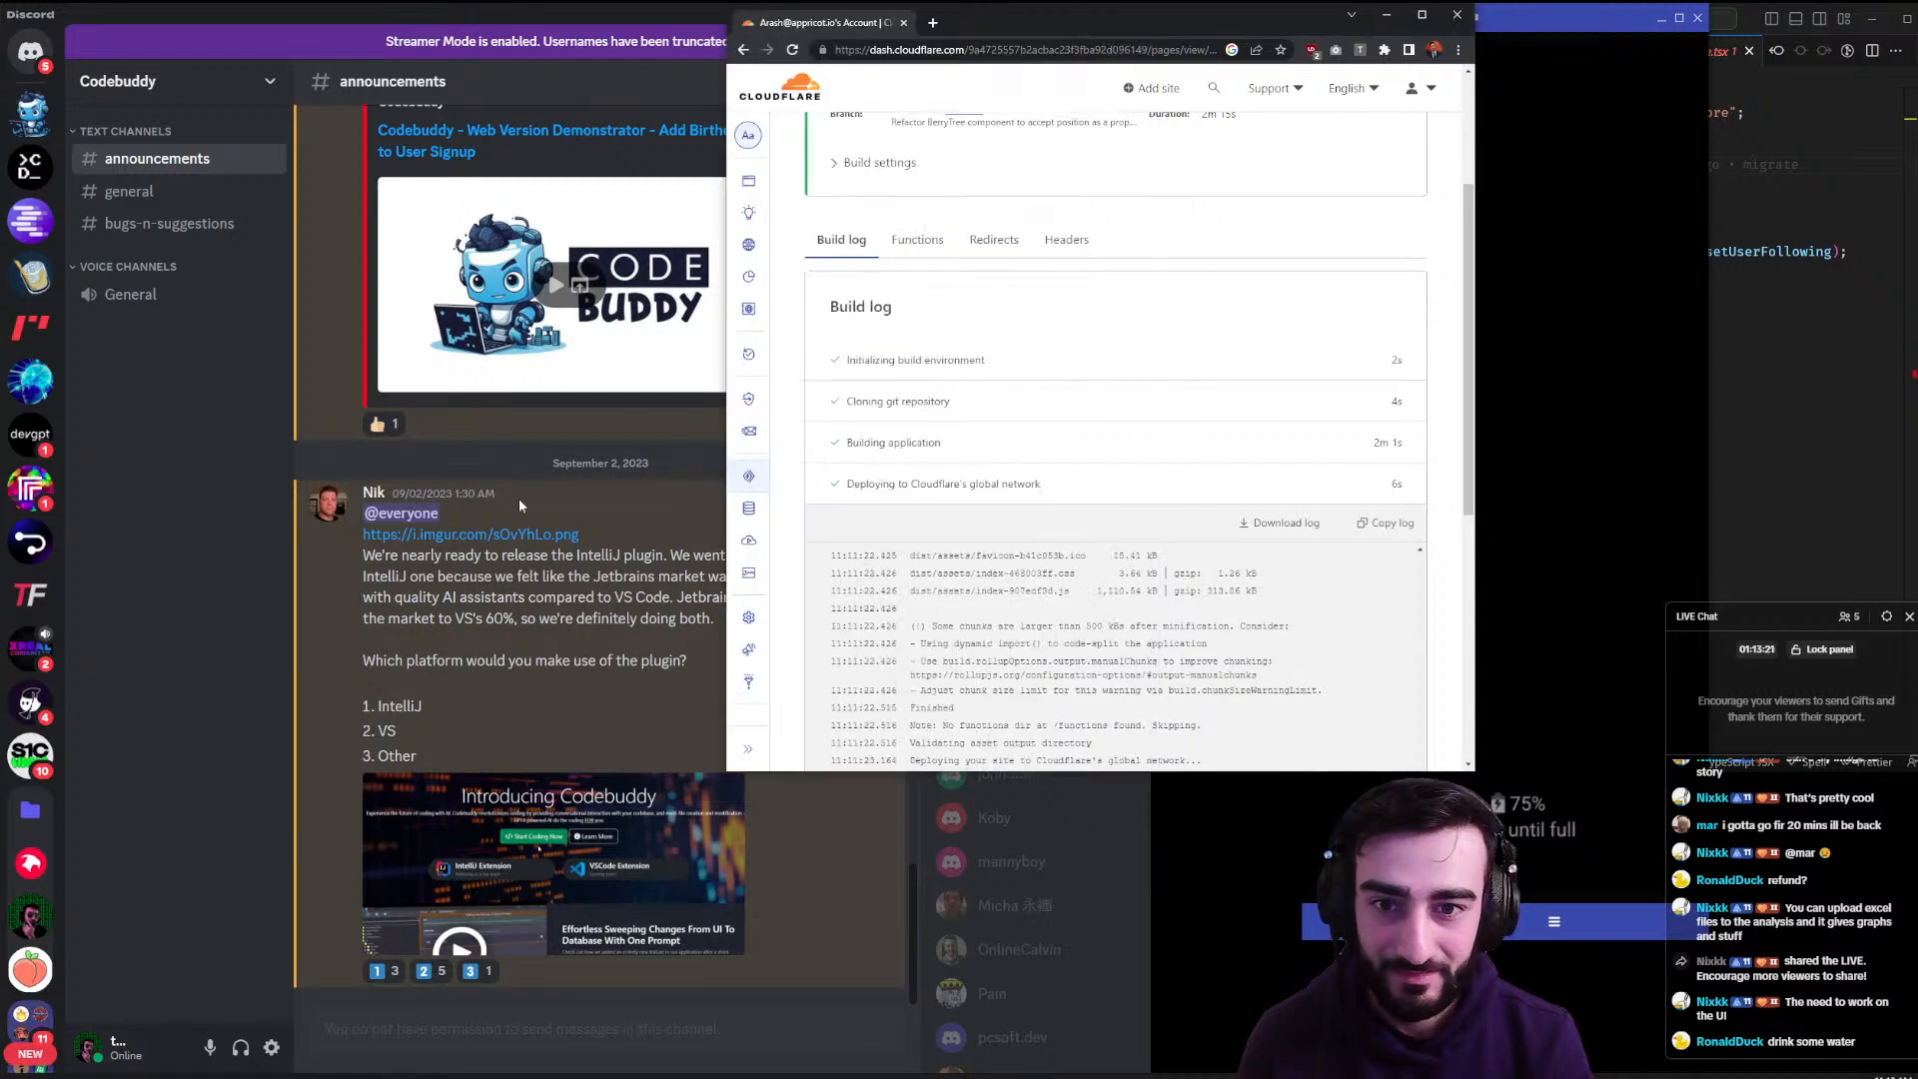
pyautogui.click(583, 523)
pyautogui.click(1175, 385)
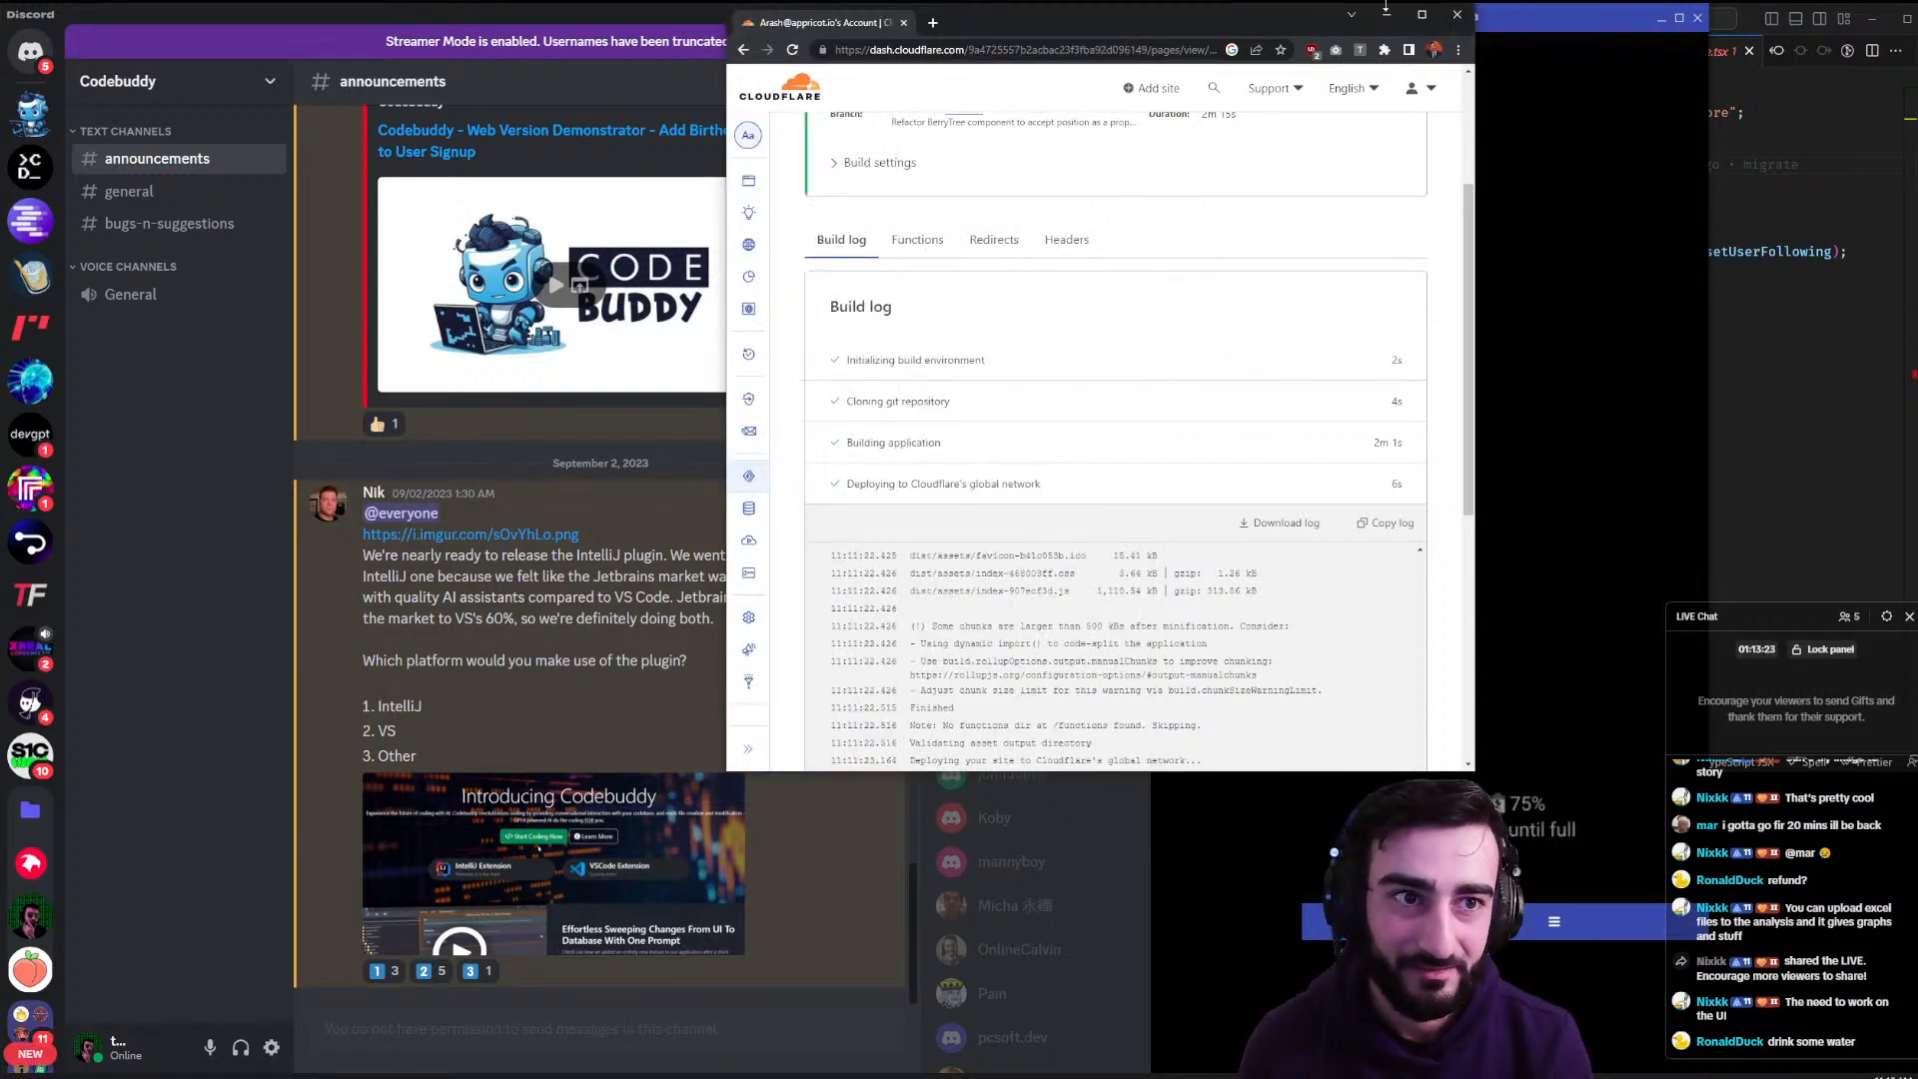
pyautogui.click(1457, 17)
pyautogui.hotkey('alt', 'Tab')
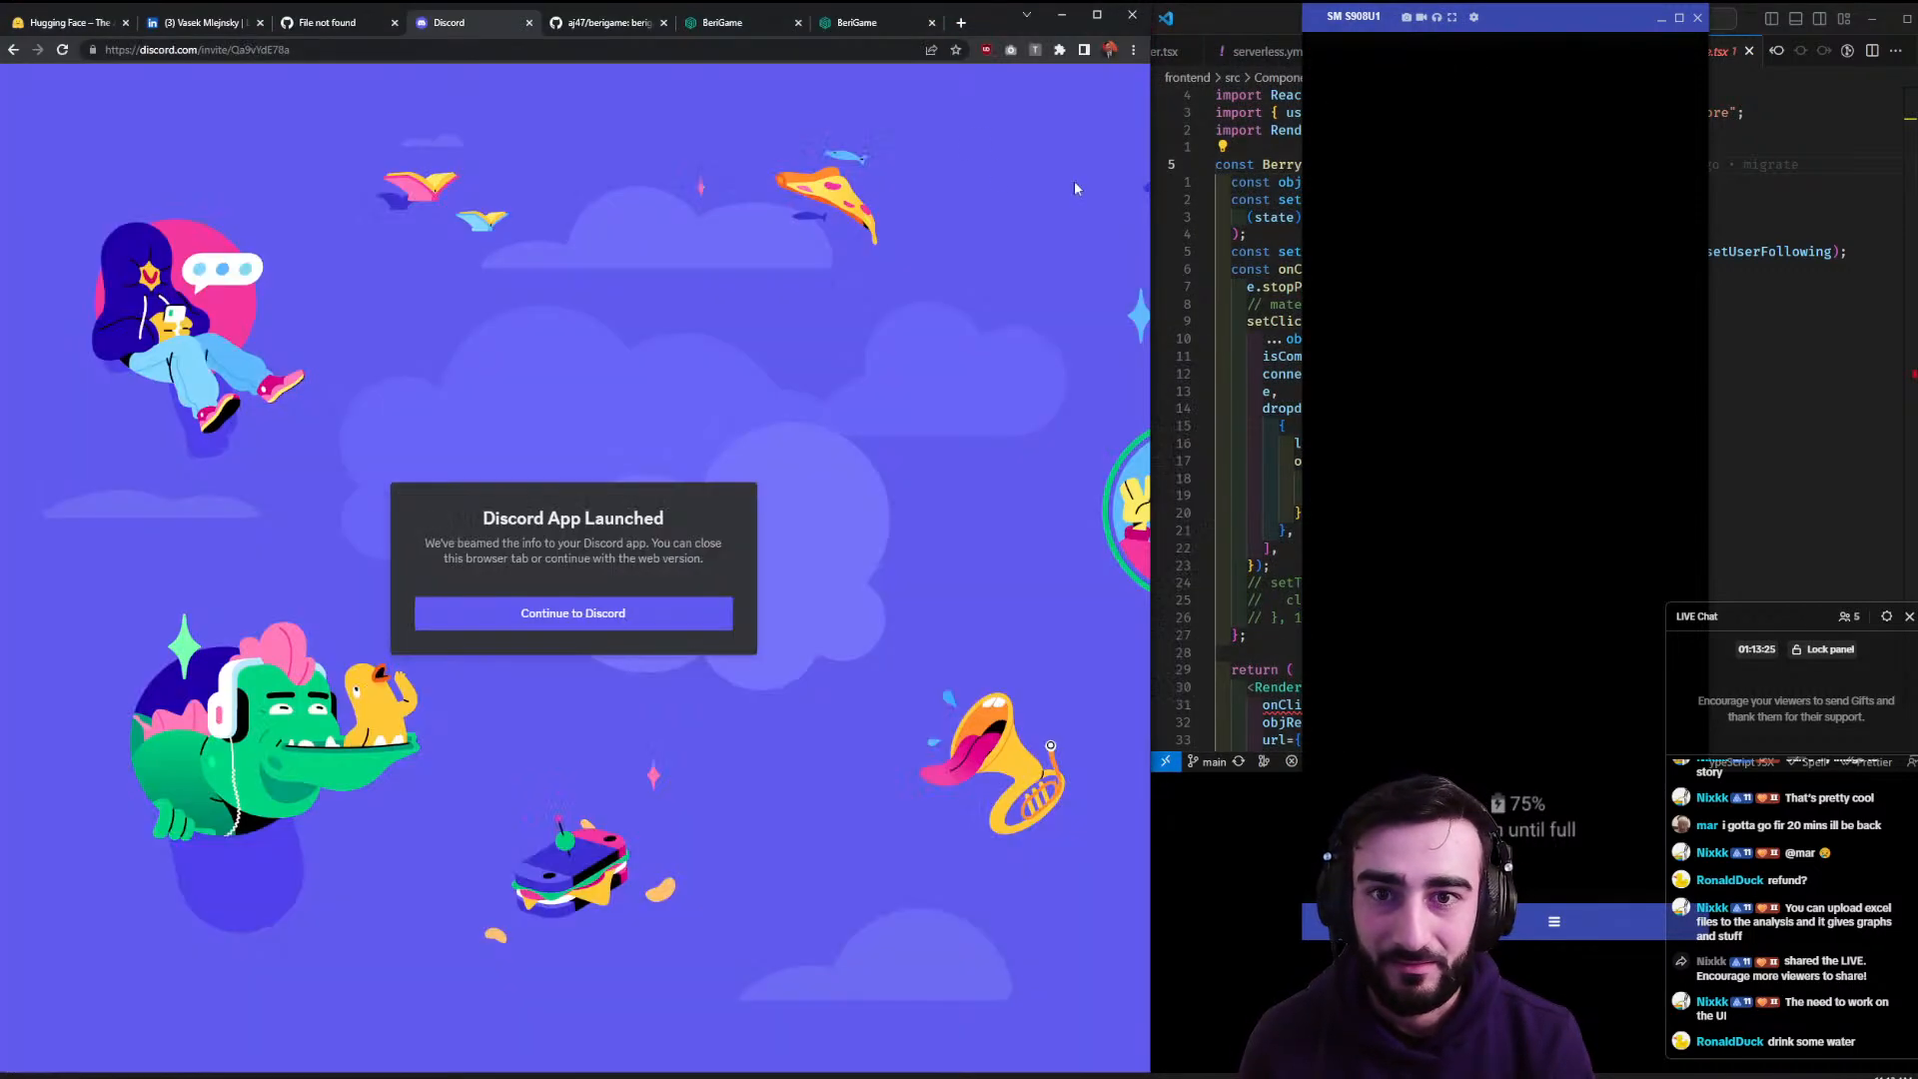
pyautogui.hotkey('alt', 'Left')
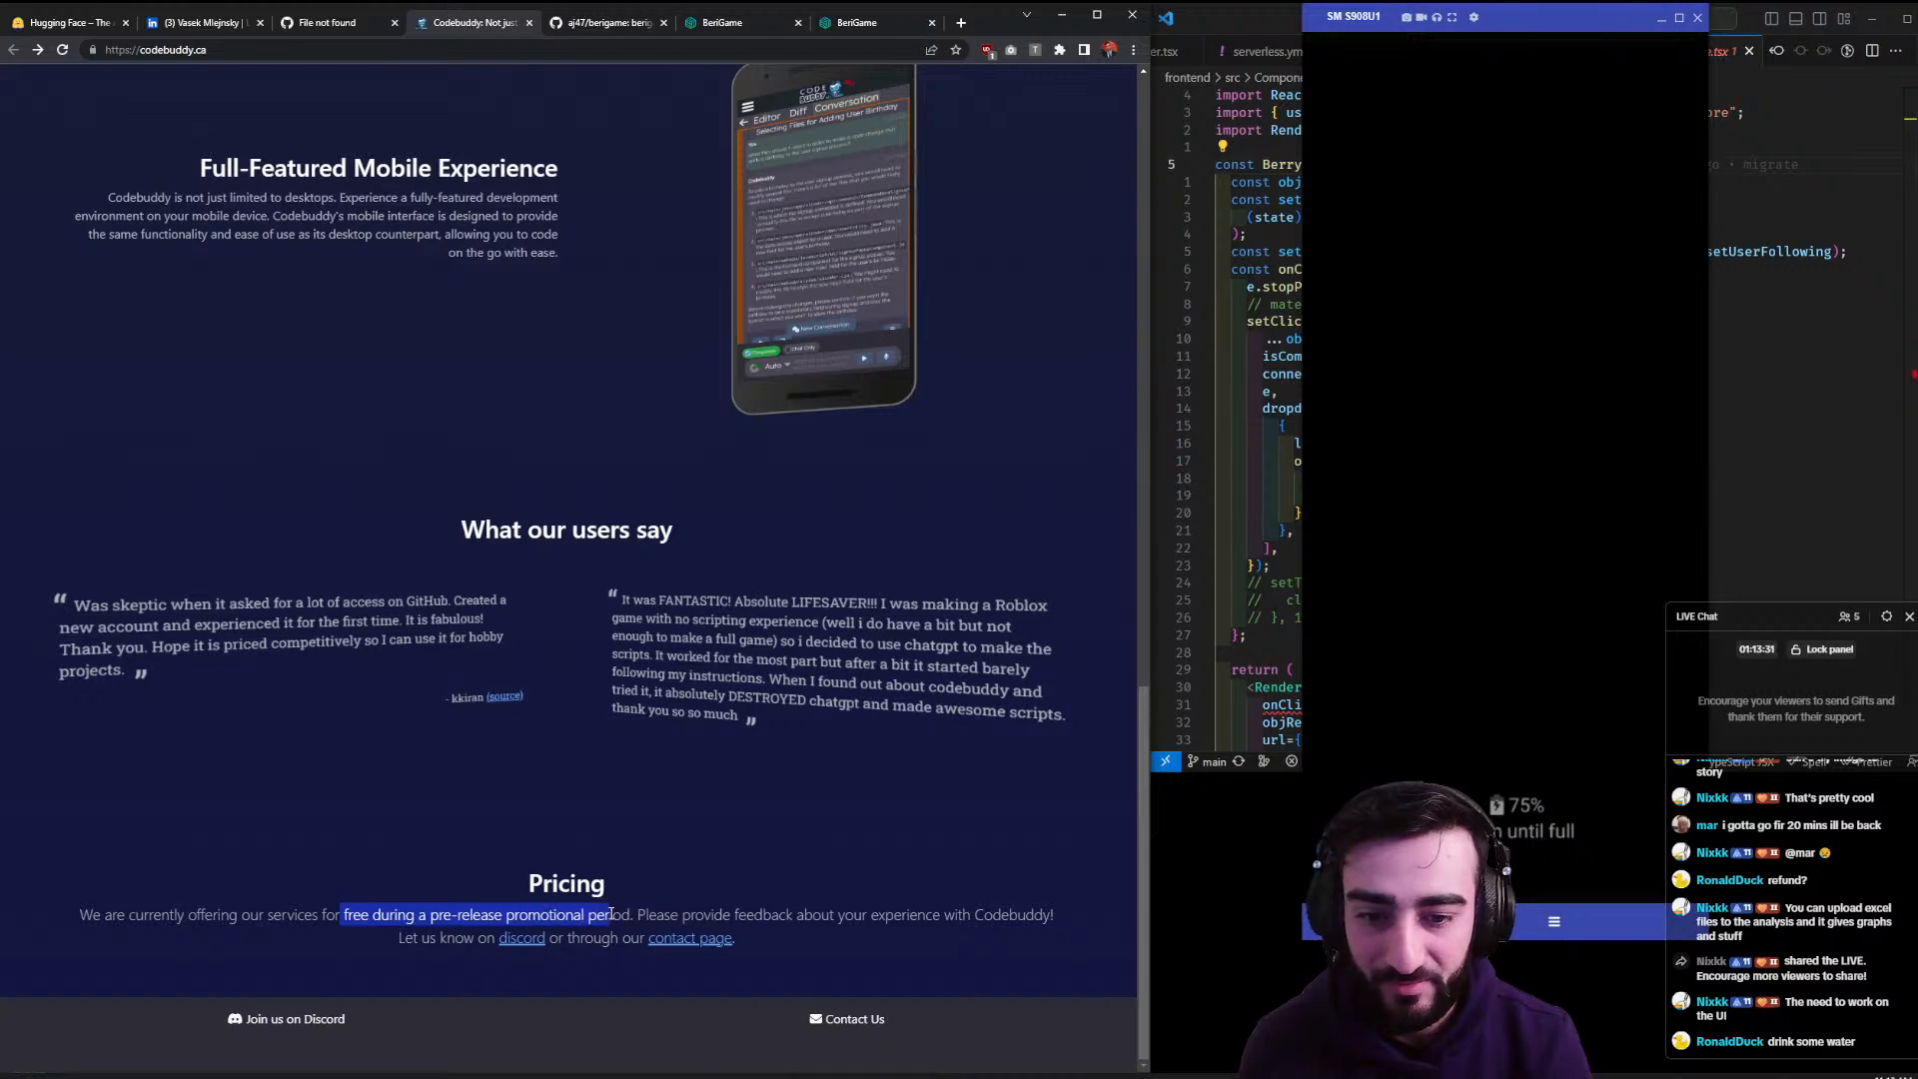
# - Read the blog post 'Exploring Codebuddy: An AI-Powered Online IDE', then close its tab
pyautogui.moveTo(650, 915); pyautogui.dragTo(826, 917)
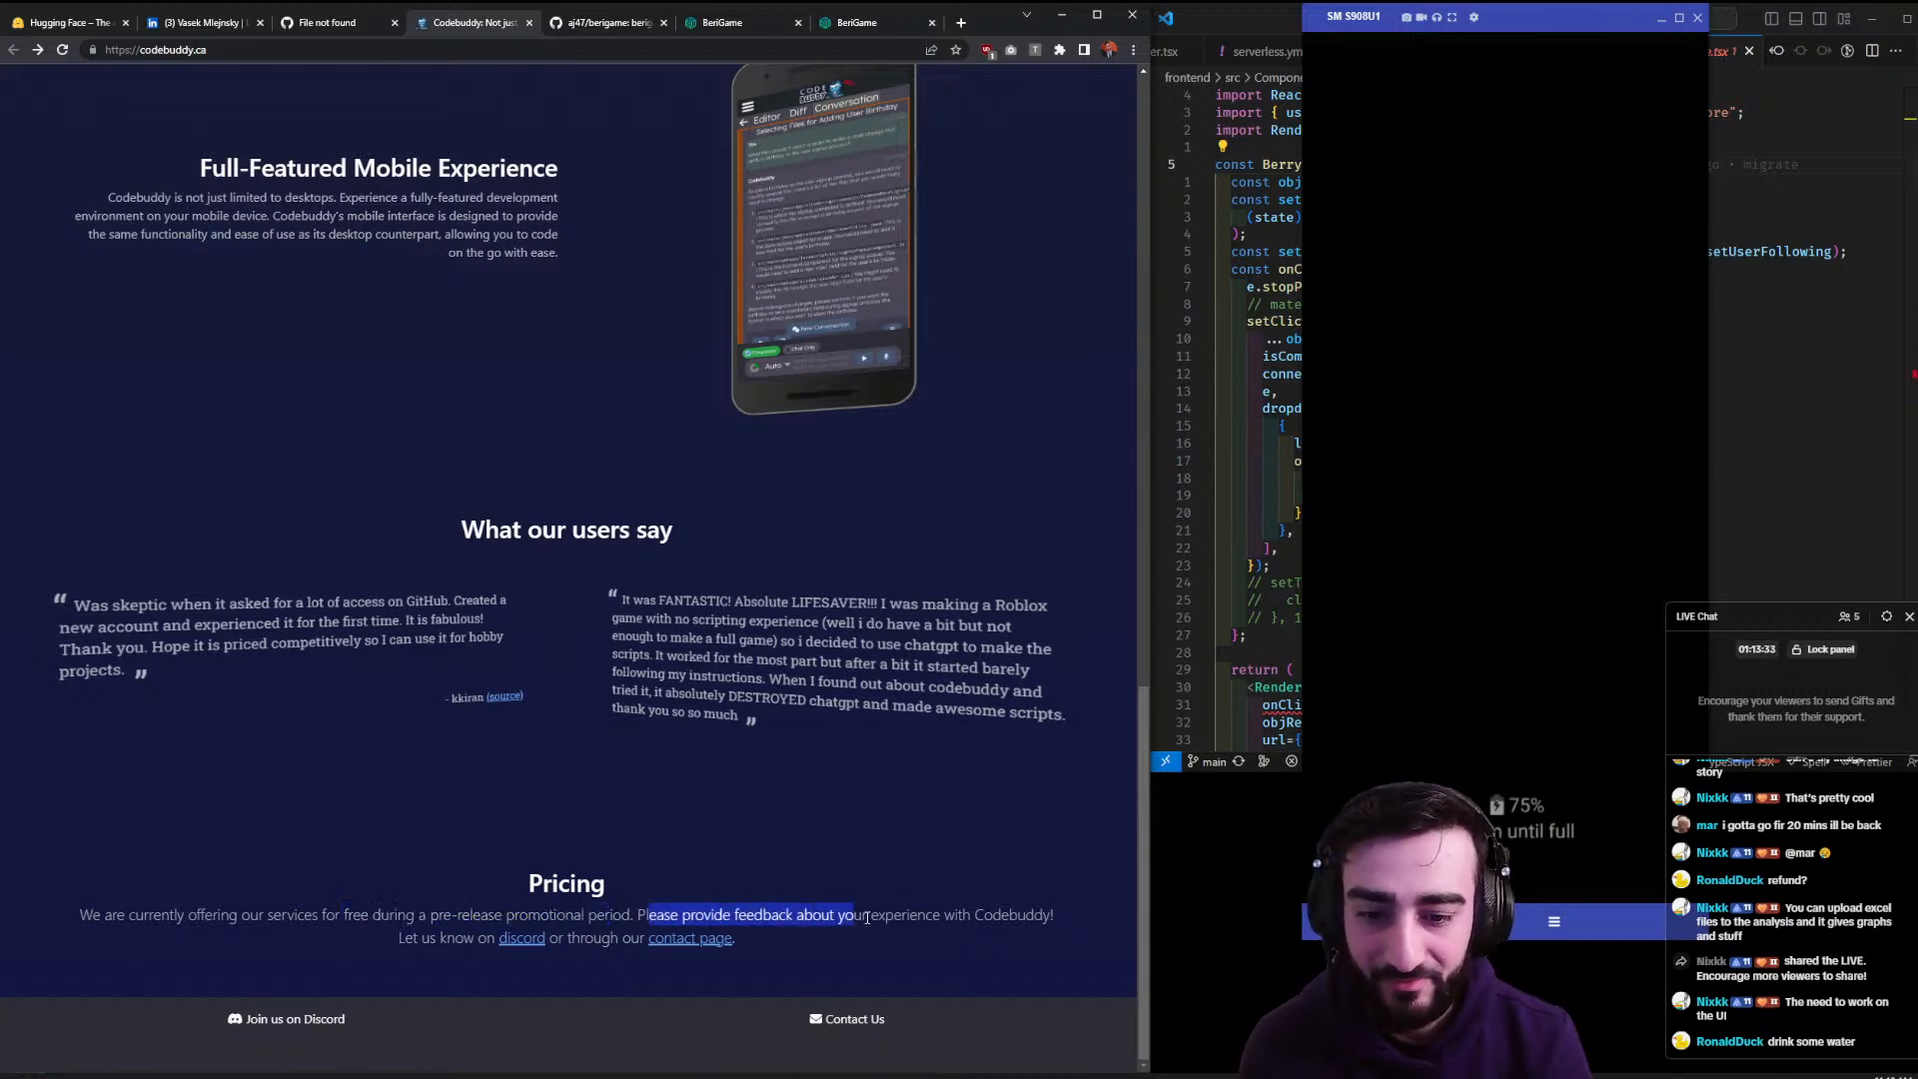
pyautogui.click(947, 955)
pyautogui.scroll(15, 941, 952)
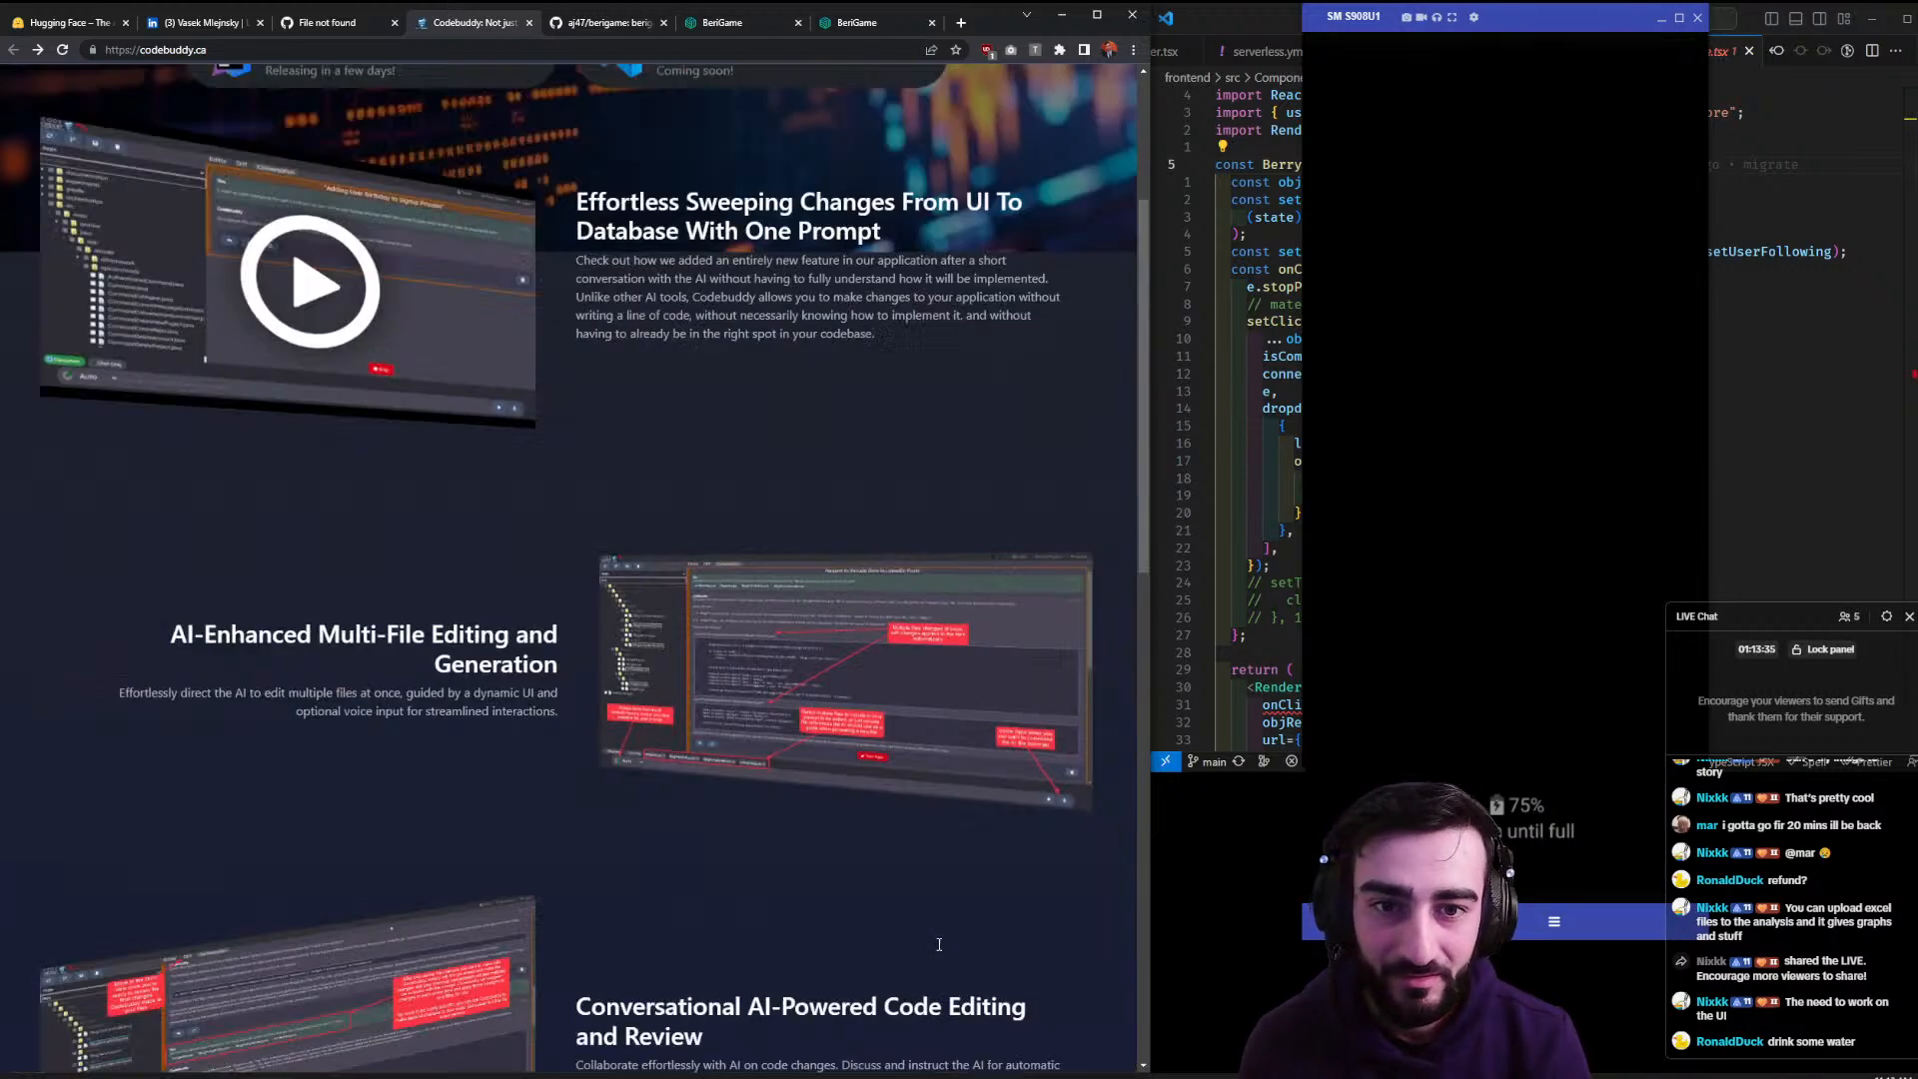
pyautogui.click(644, 291)
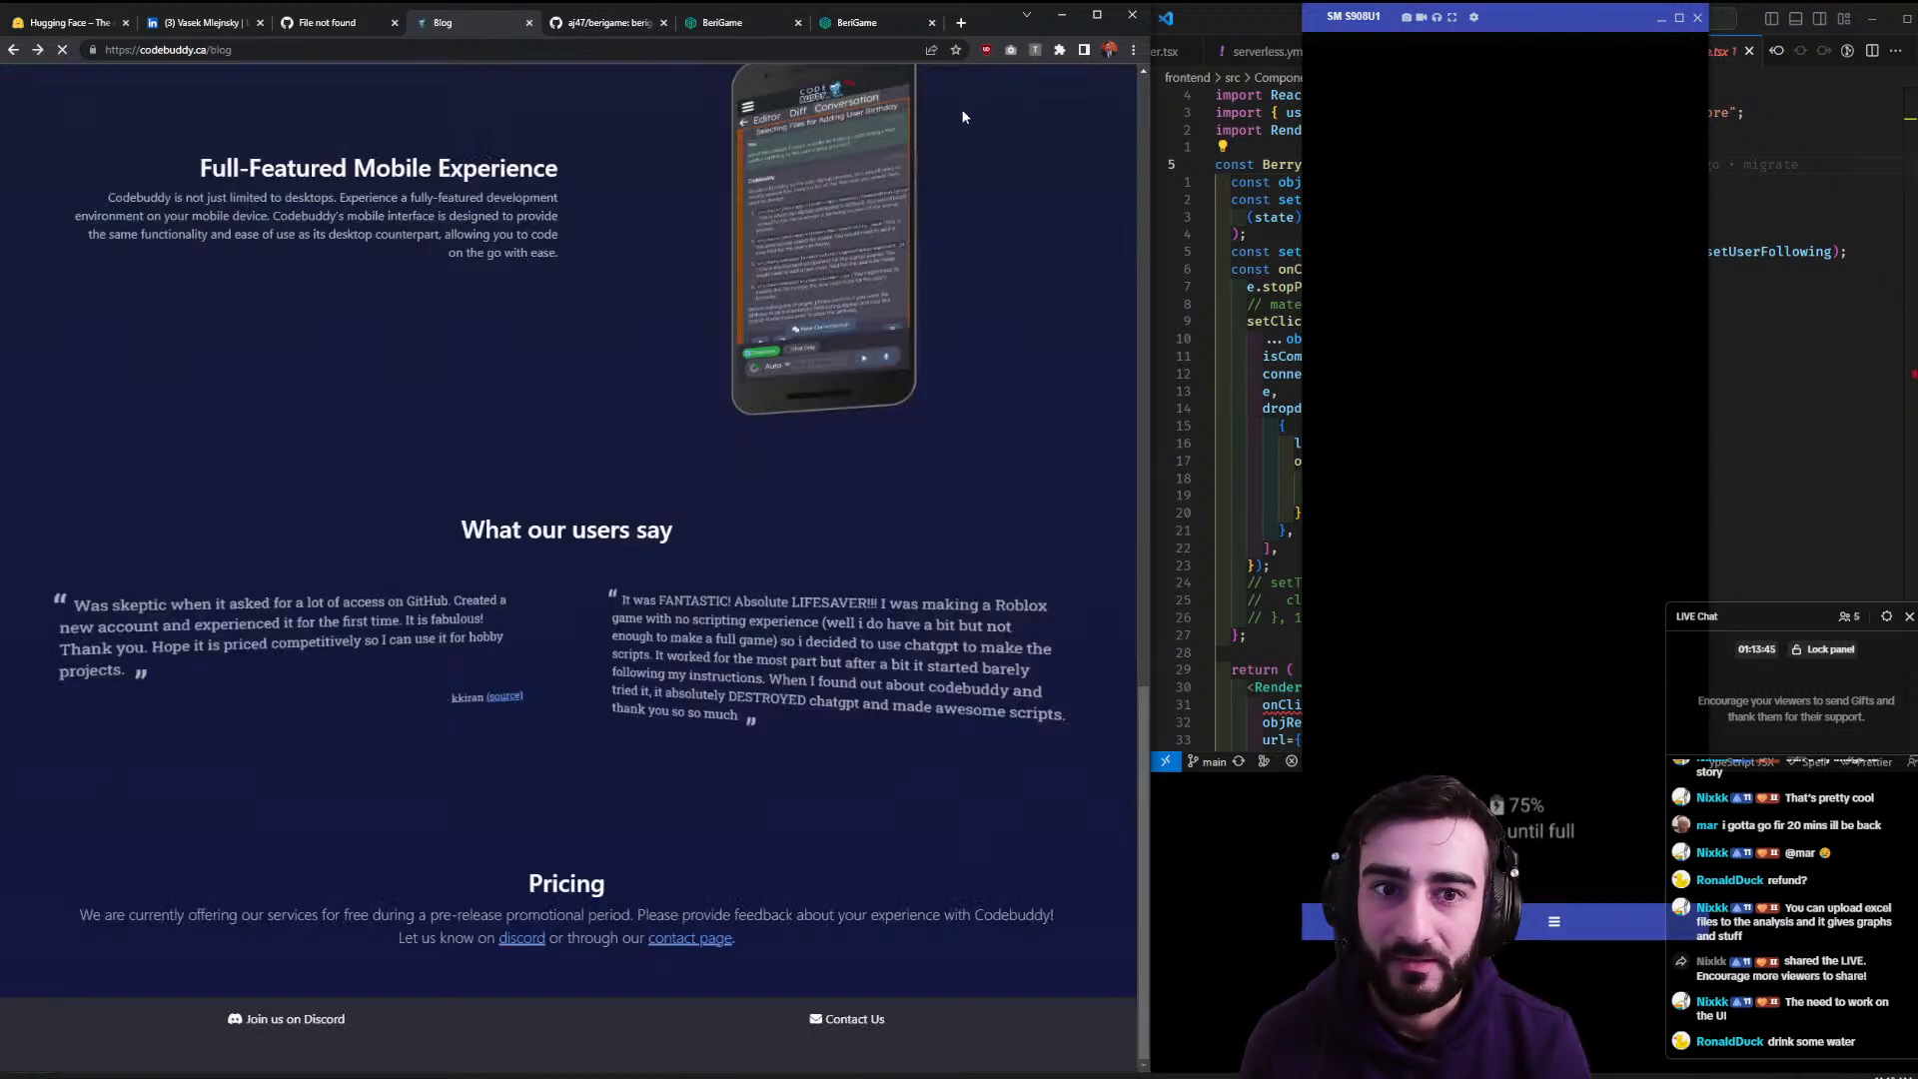
pyautogui.hotkey('alt', 'Left')
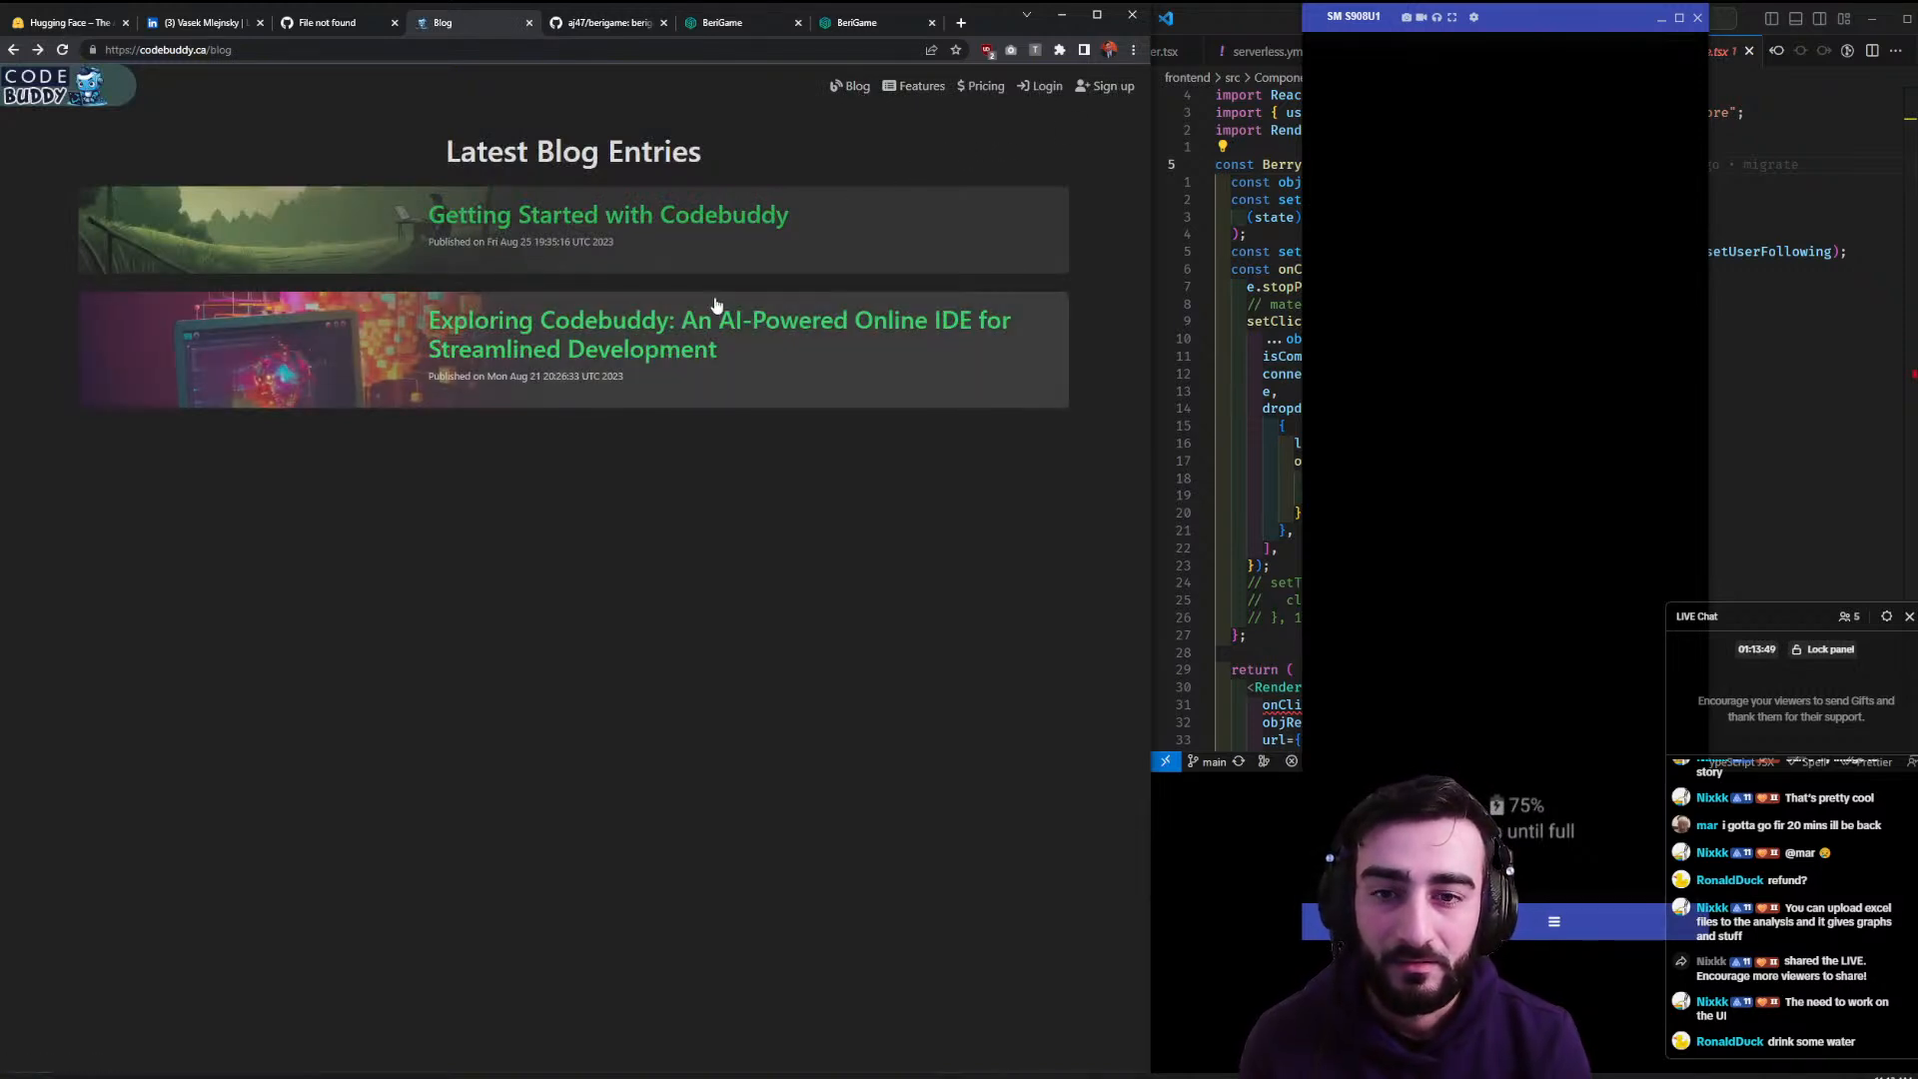
pyautogui.click(632, 355)
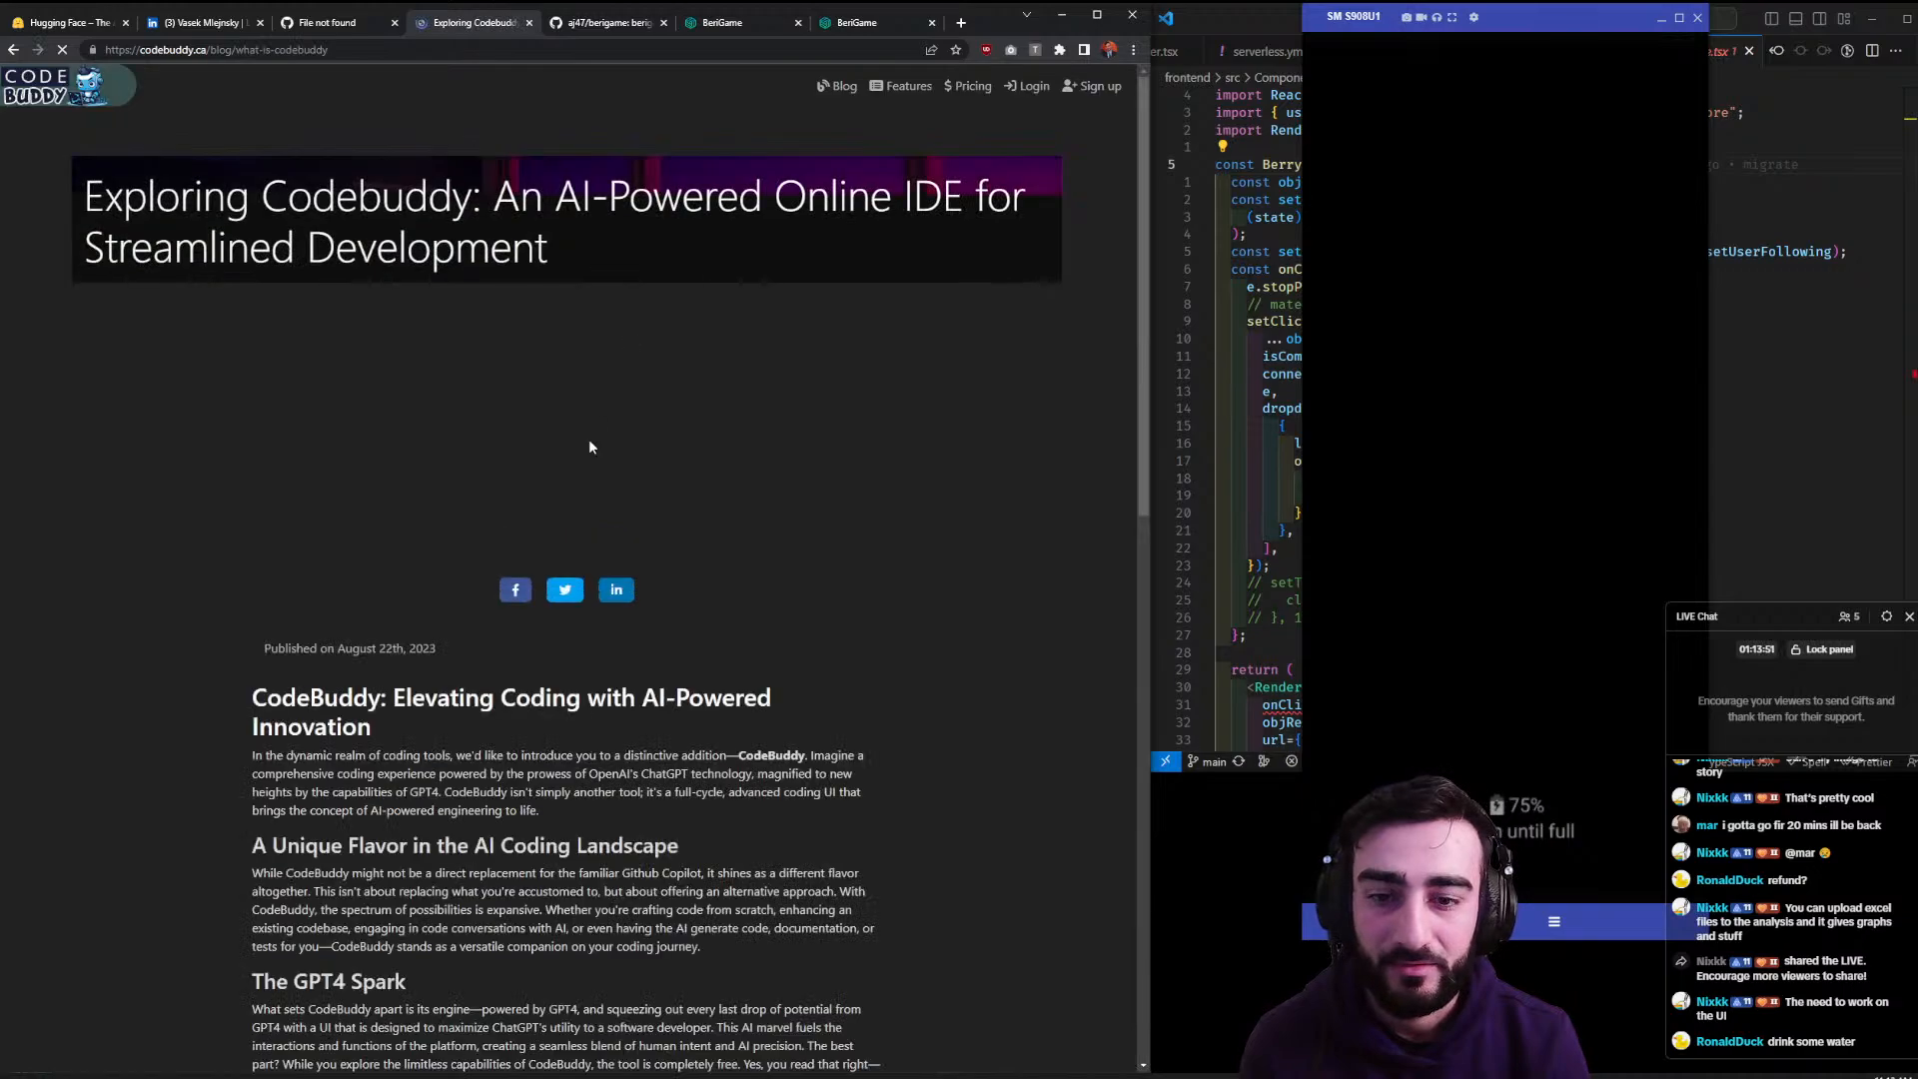
pyautogui.scroll(-15, 660, 449)
pyautogui.scroll(-8, 676, 479)
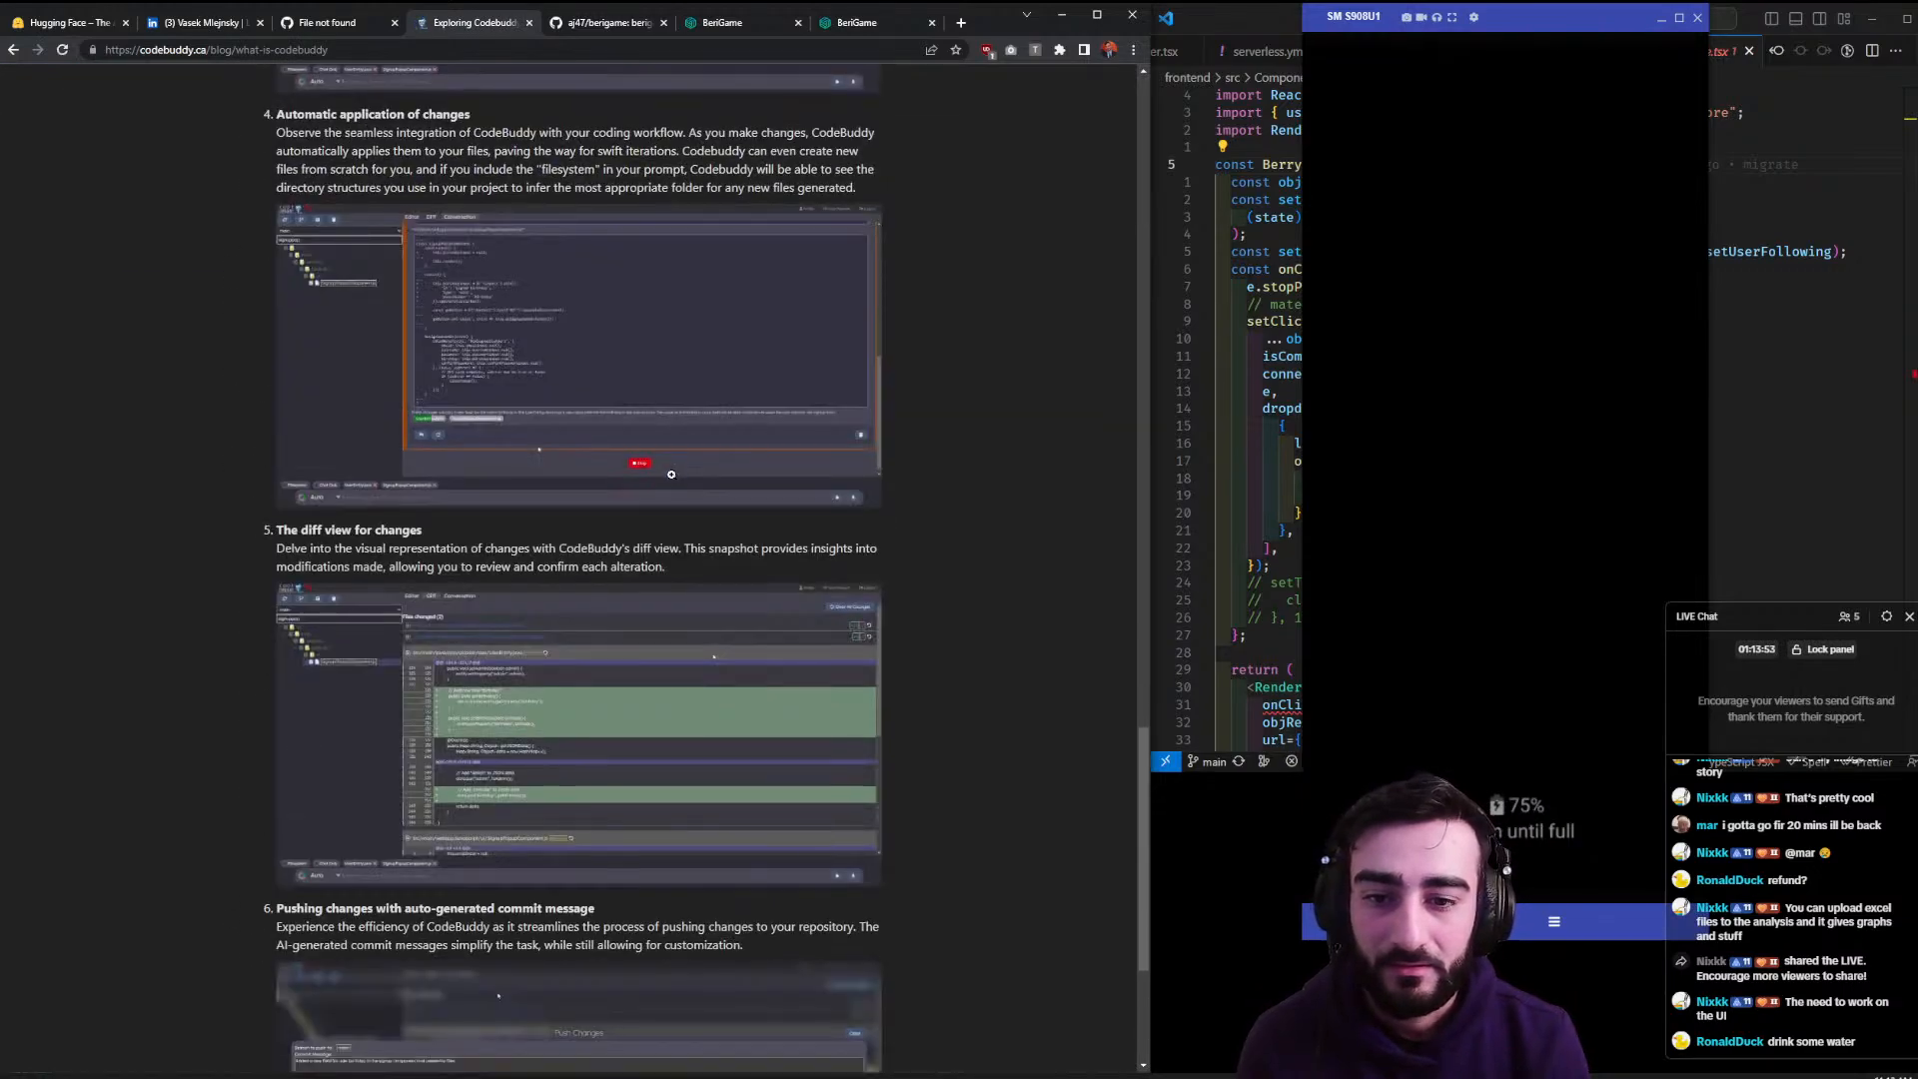
pyautogui.click(529, 23)
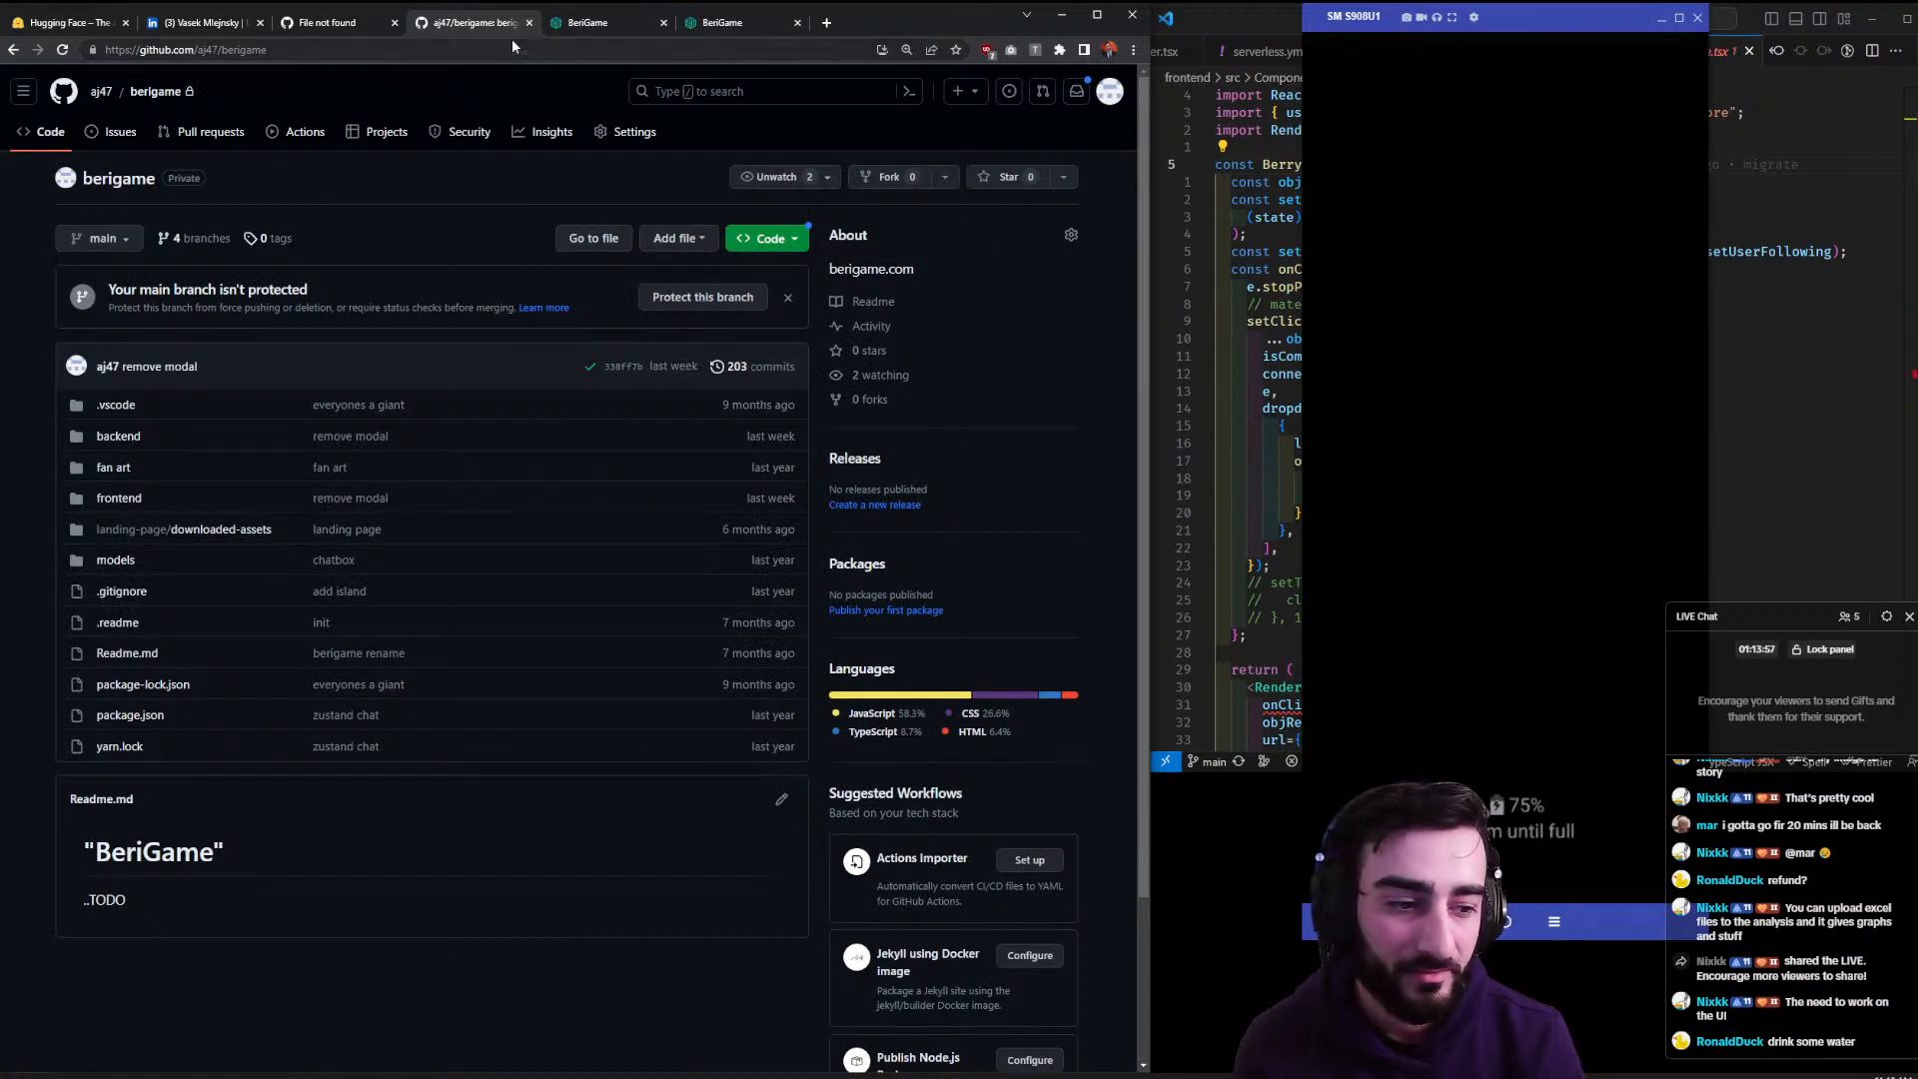
# - In the Notion STREAM notes, drag codebuddy.ca down to Backlog and Chatdev under Doing
pyautogui.moveTo(1531, 19); pyautogui.dragTo(1415, 23)
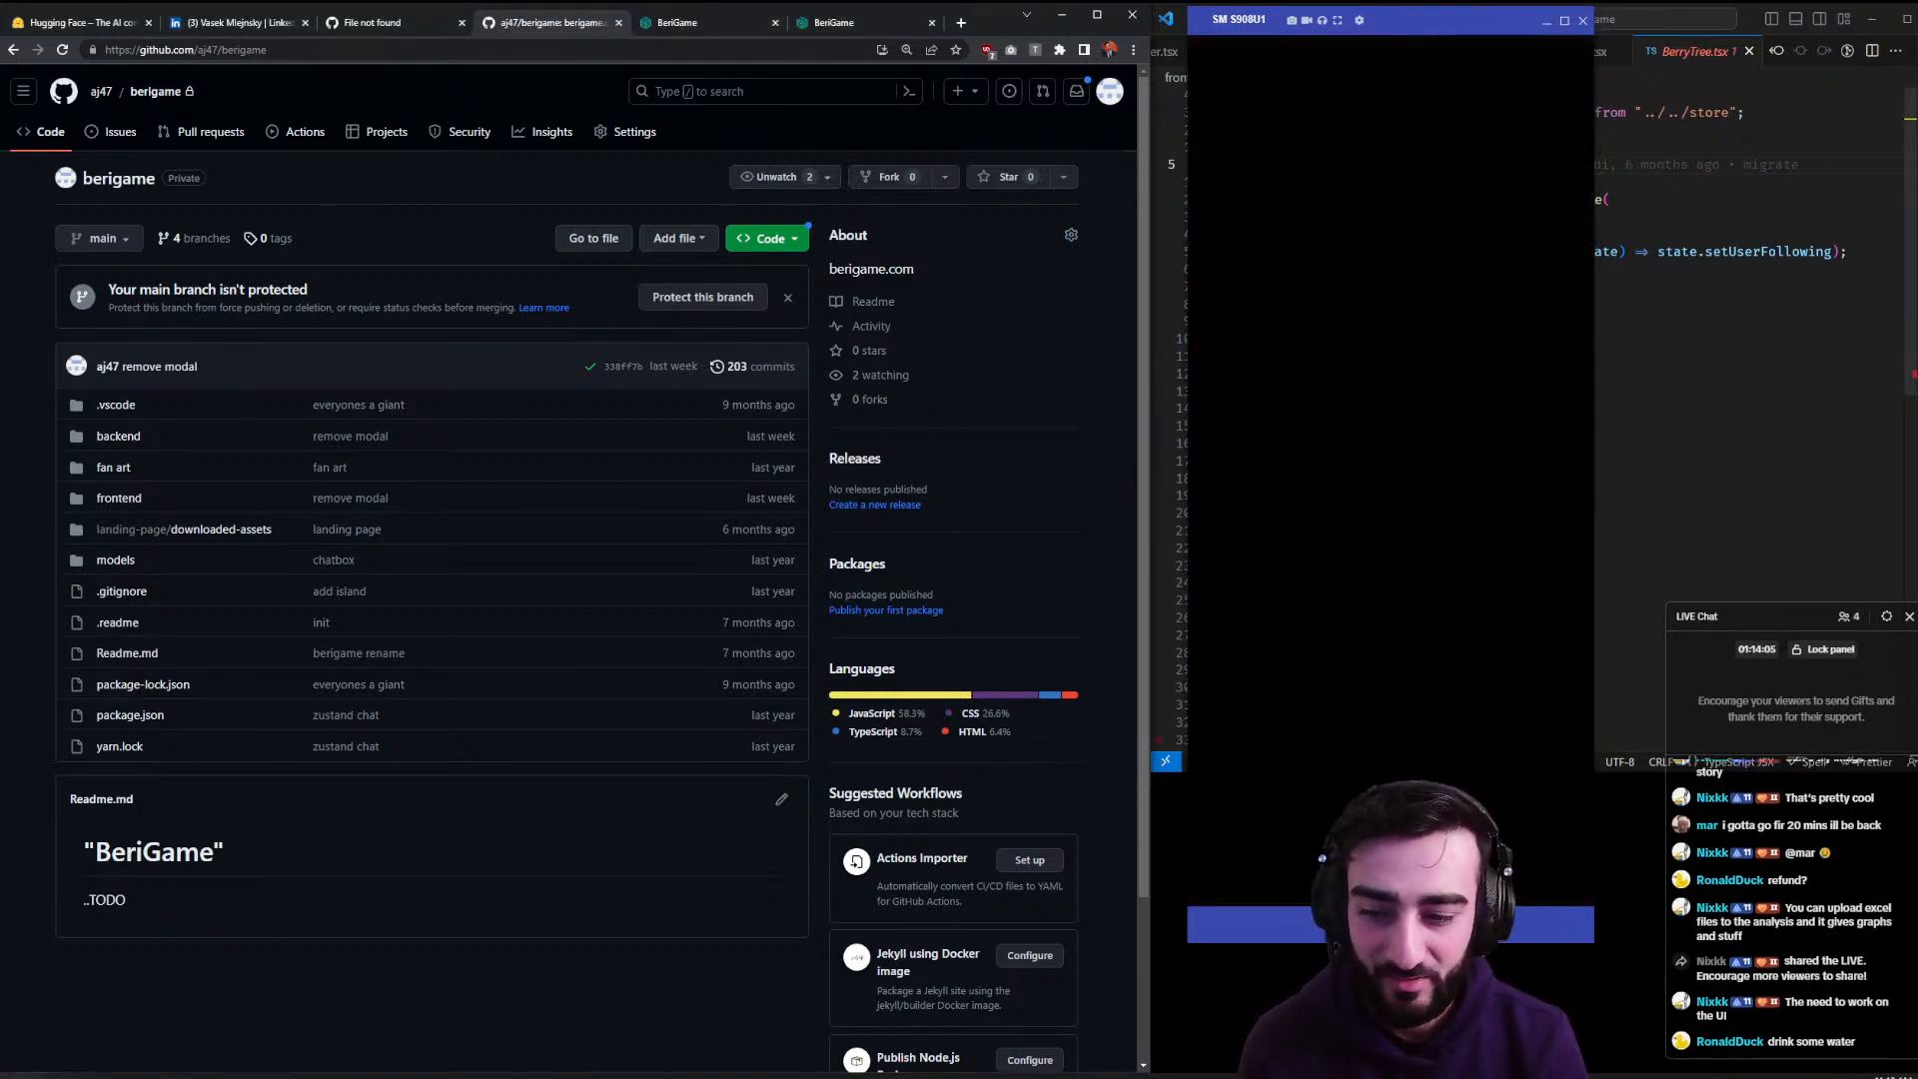
pyautogui.click(2, 1077)
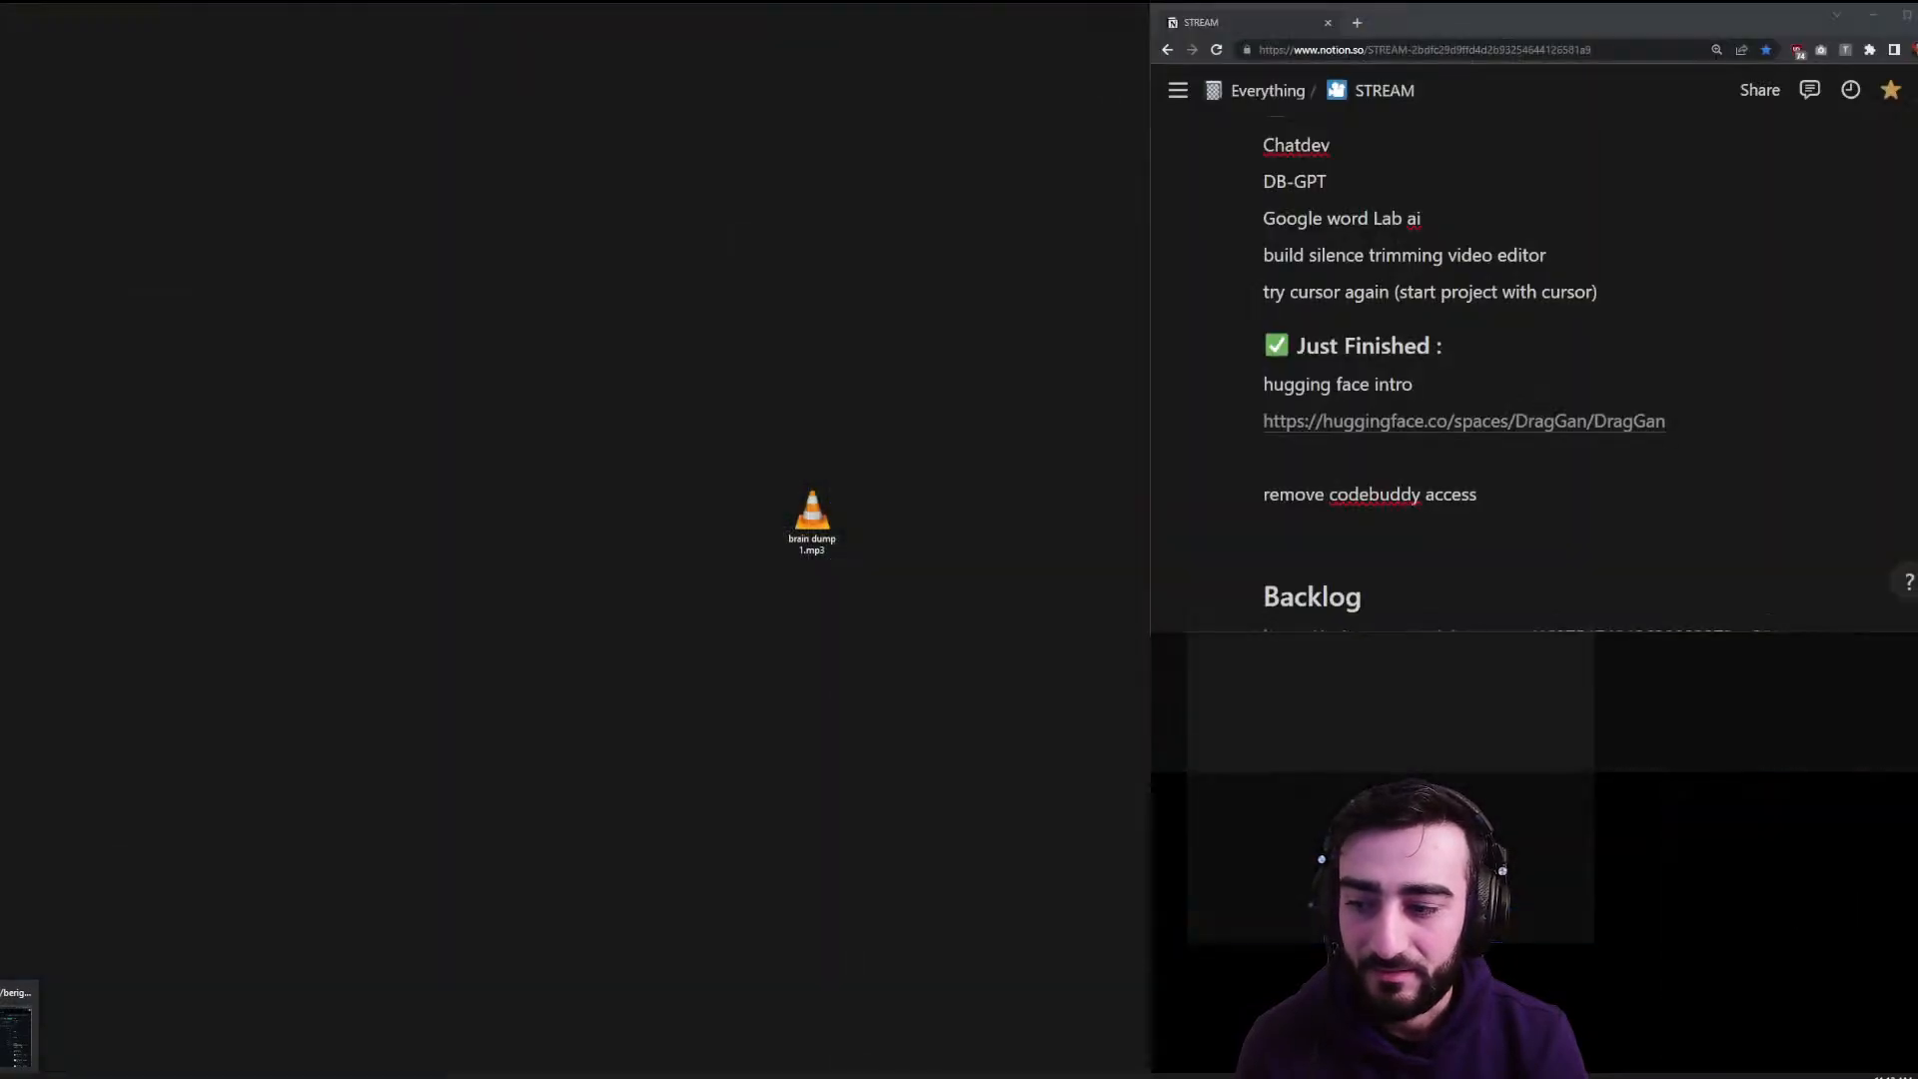
pyautogui.scroll(2, 1356, 526)
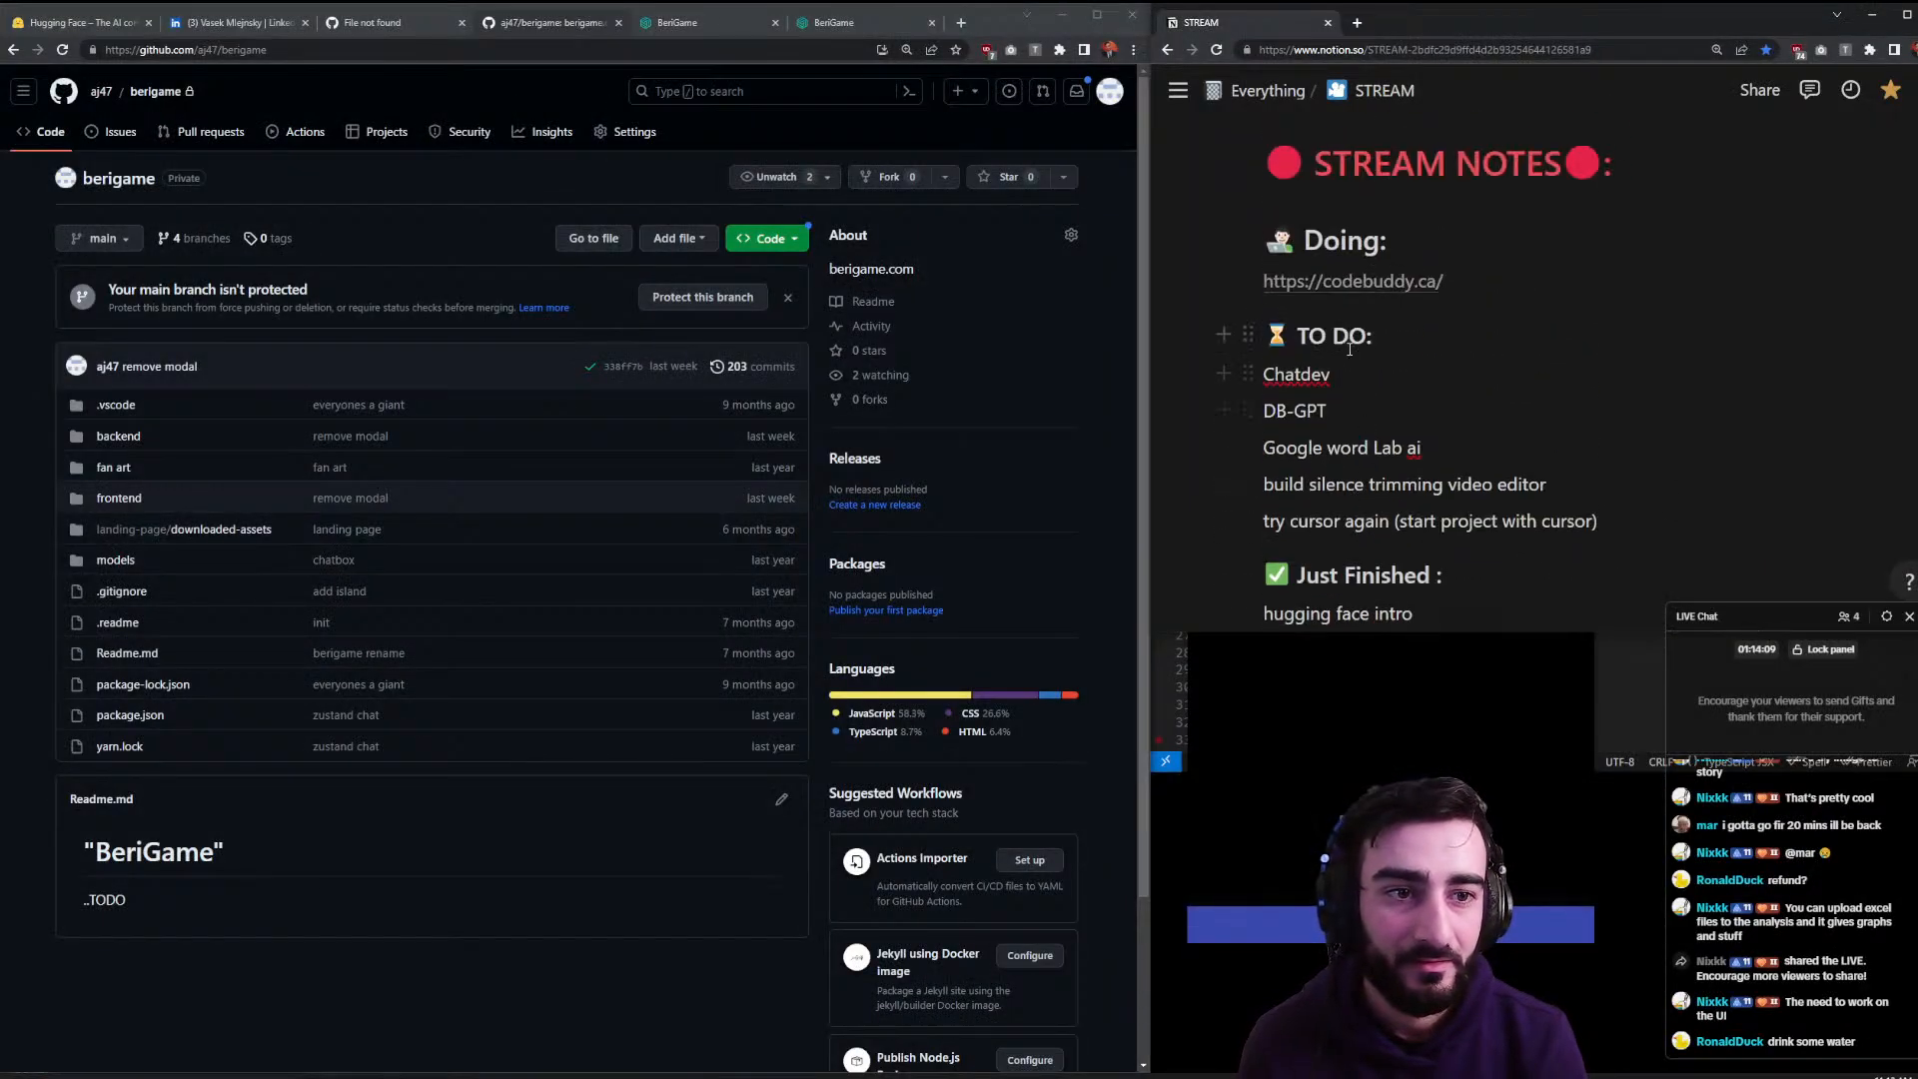
pyautogui.scroll(-2, 1355, 354)
pyautogui.moveTo(1248, 125); pyautogui.dragTo(1334, 545)
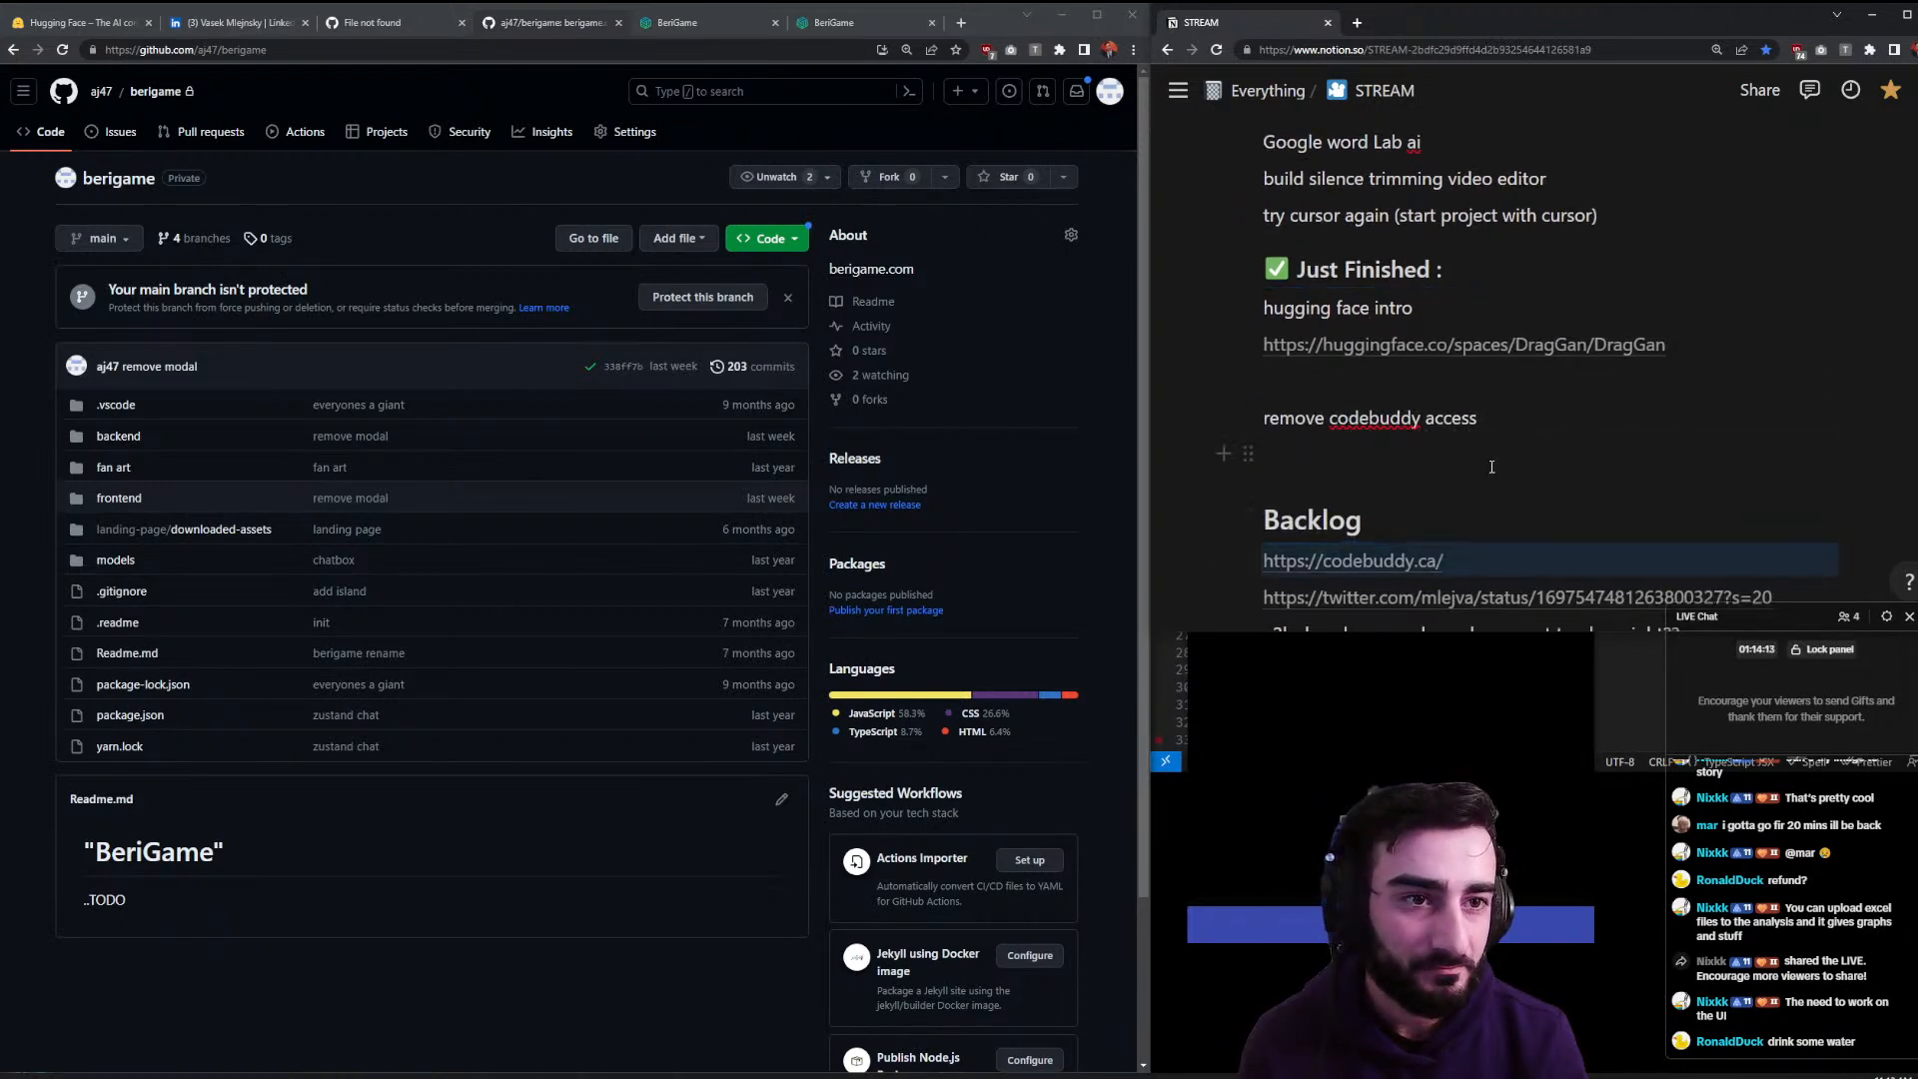
pyautogui.scroll(3, 1491, 466)
pyautogui.moveTo(1247, 297); pyautogui.dragTo(1284, 225)
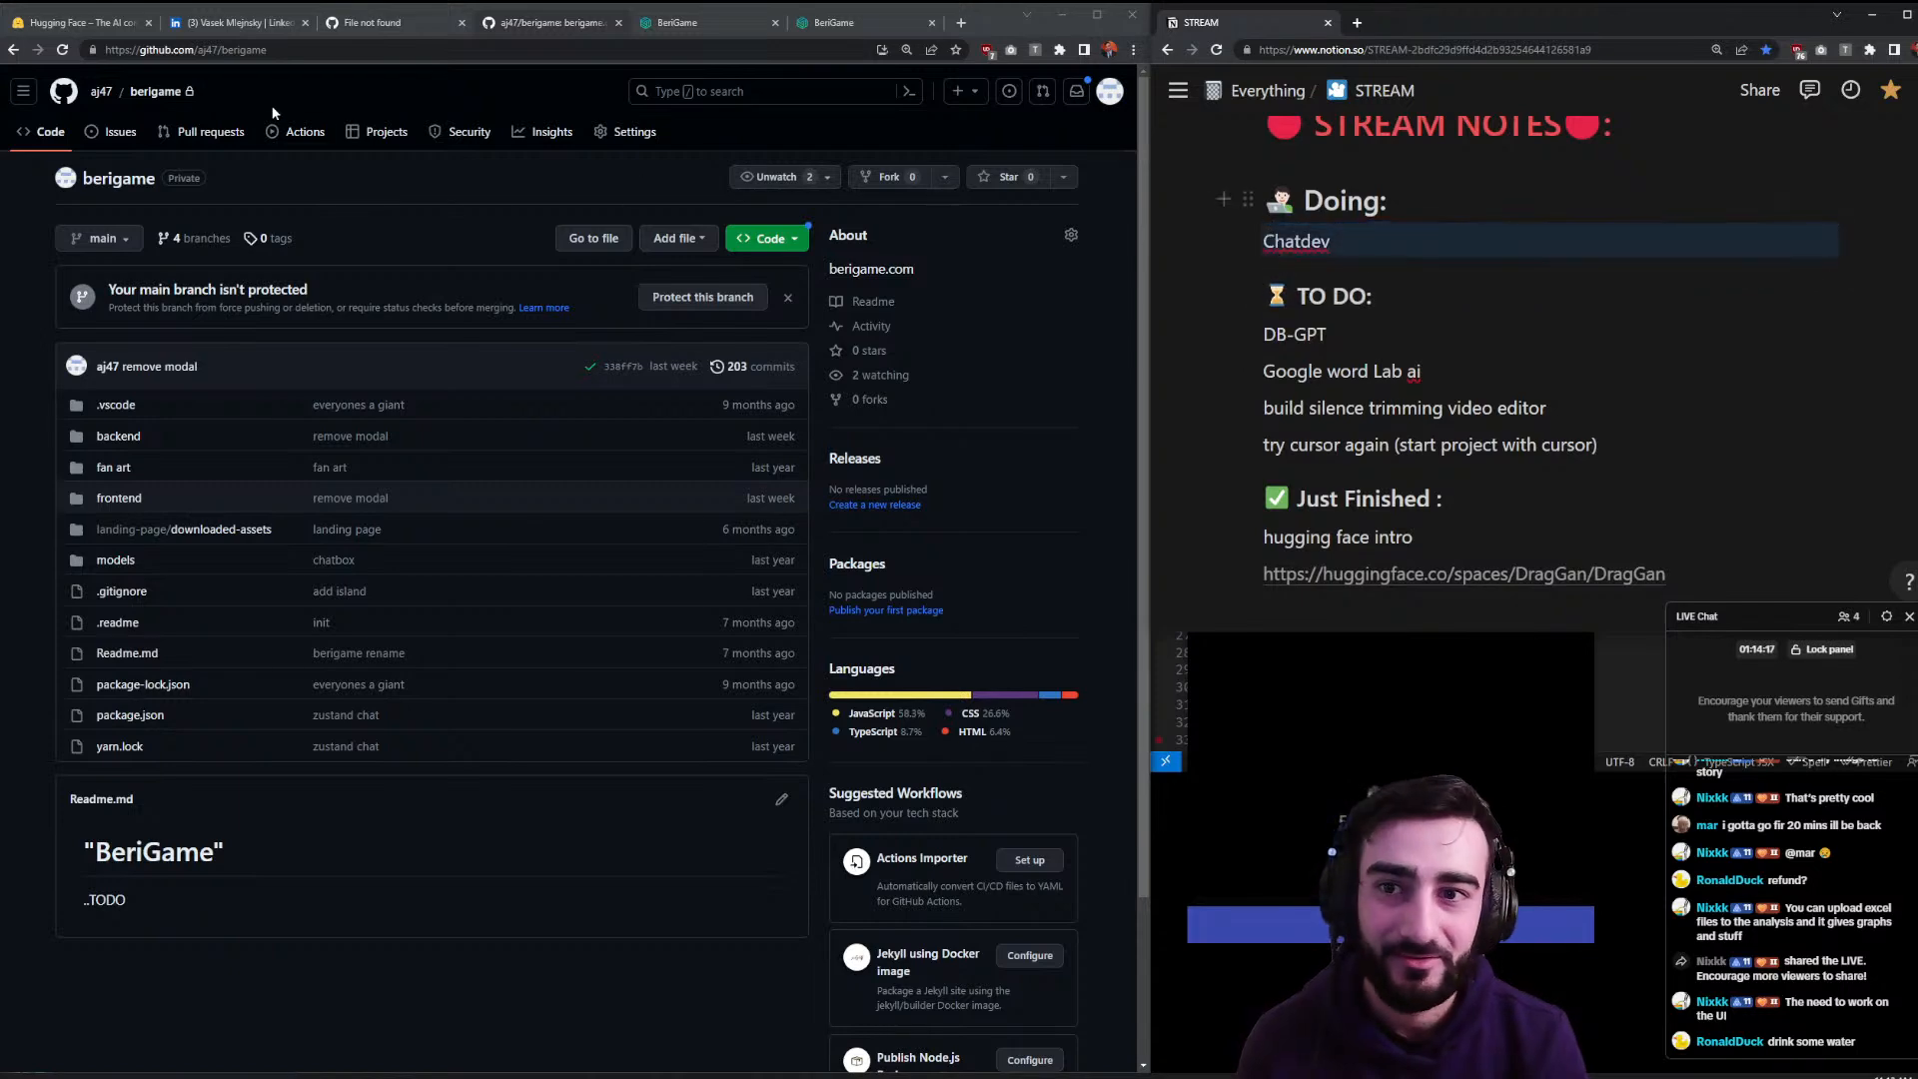
pyautogui.click(299, 49)
# - Search 'chatdev', open the OpenBMB/ChatDev GitHub repository, and close both BeriGame tabs
pyautogui.write('chatdev')
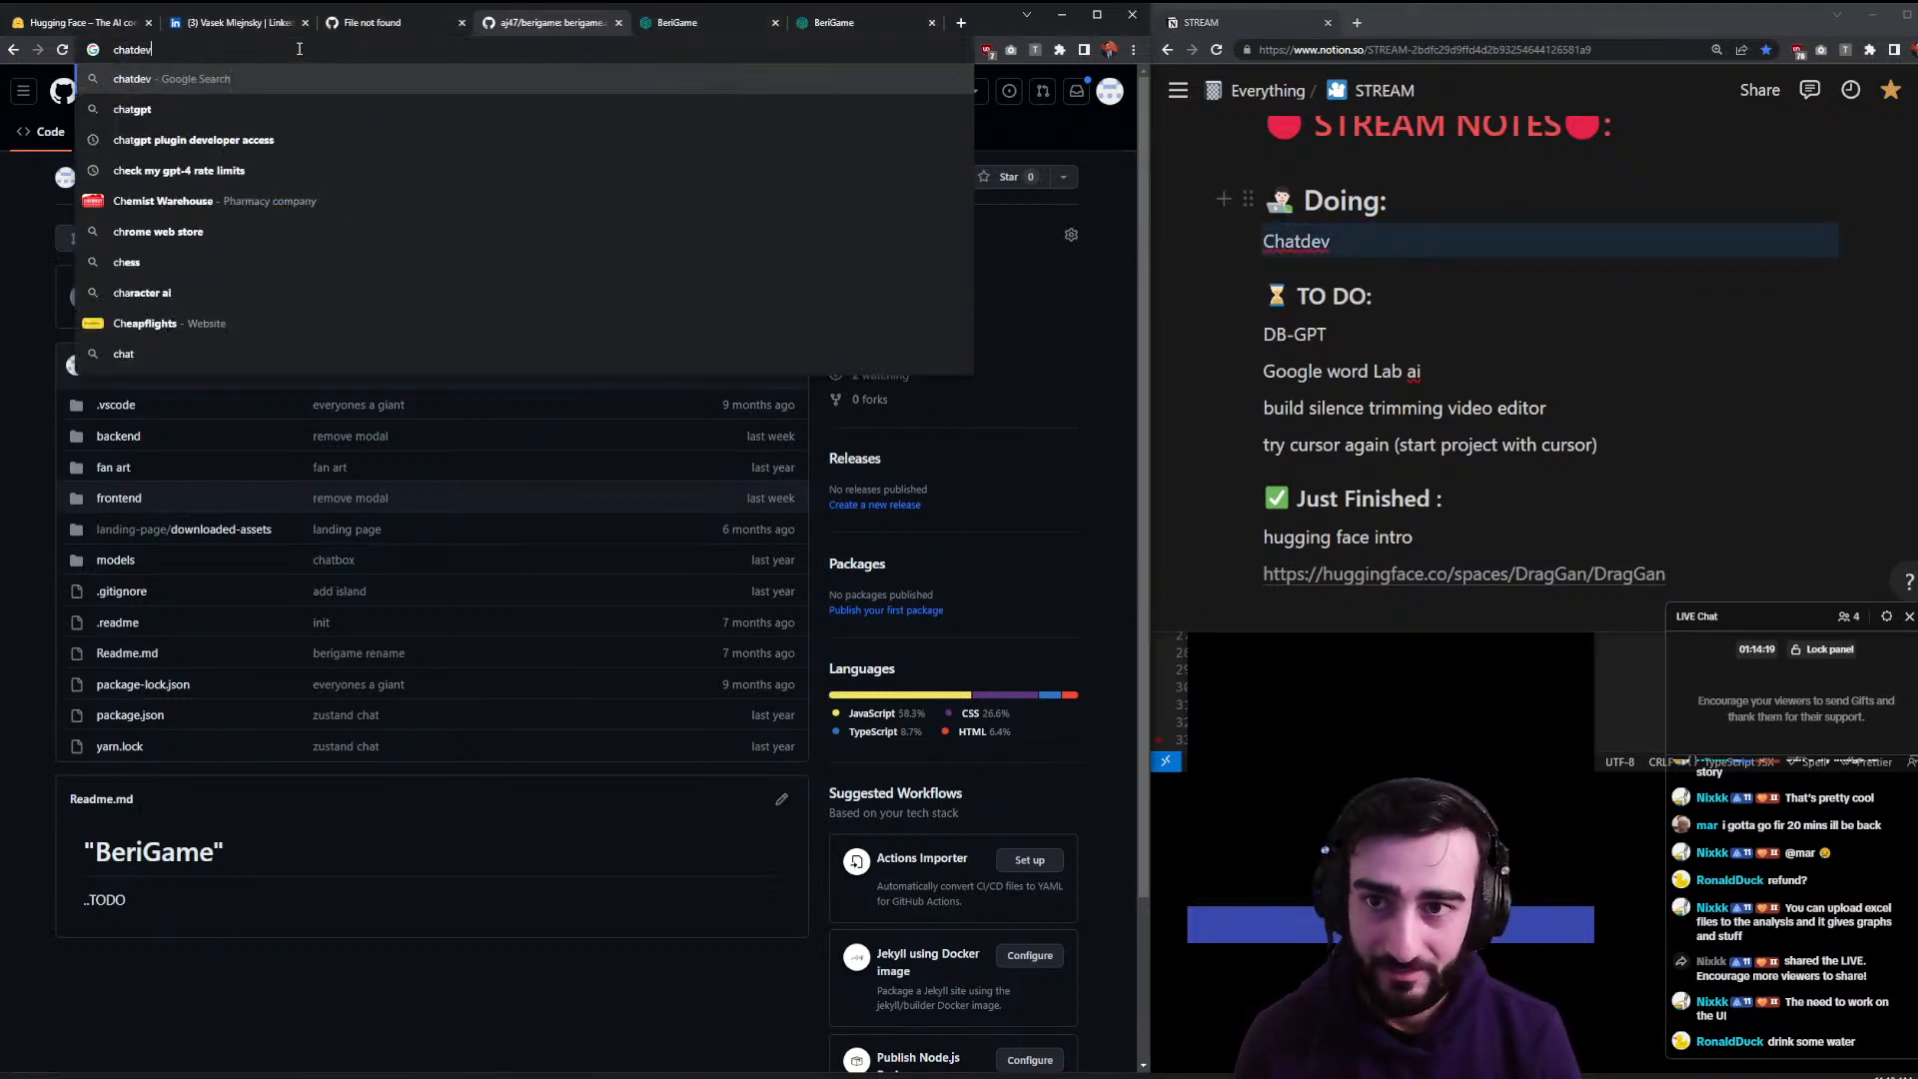
pyautogui.press('Return')
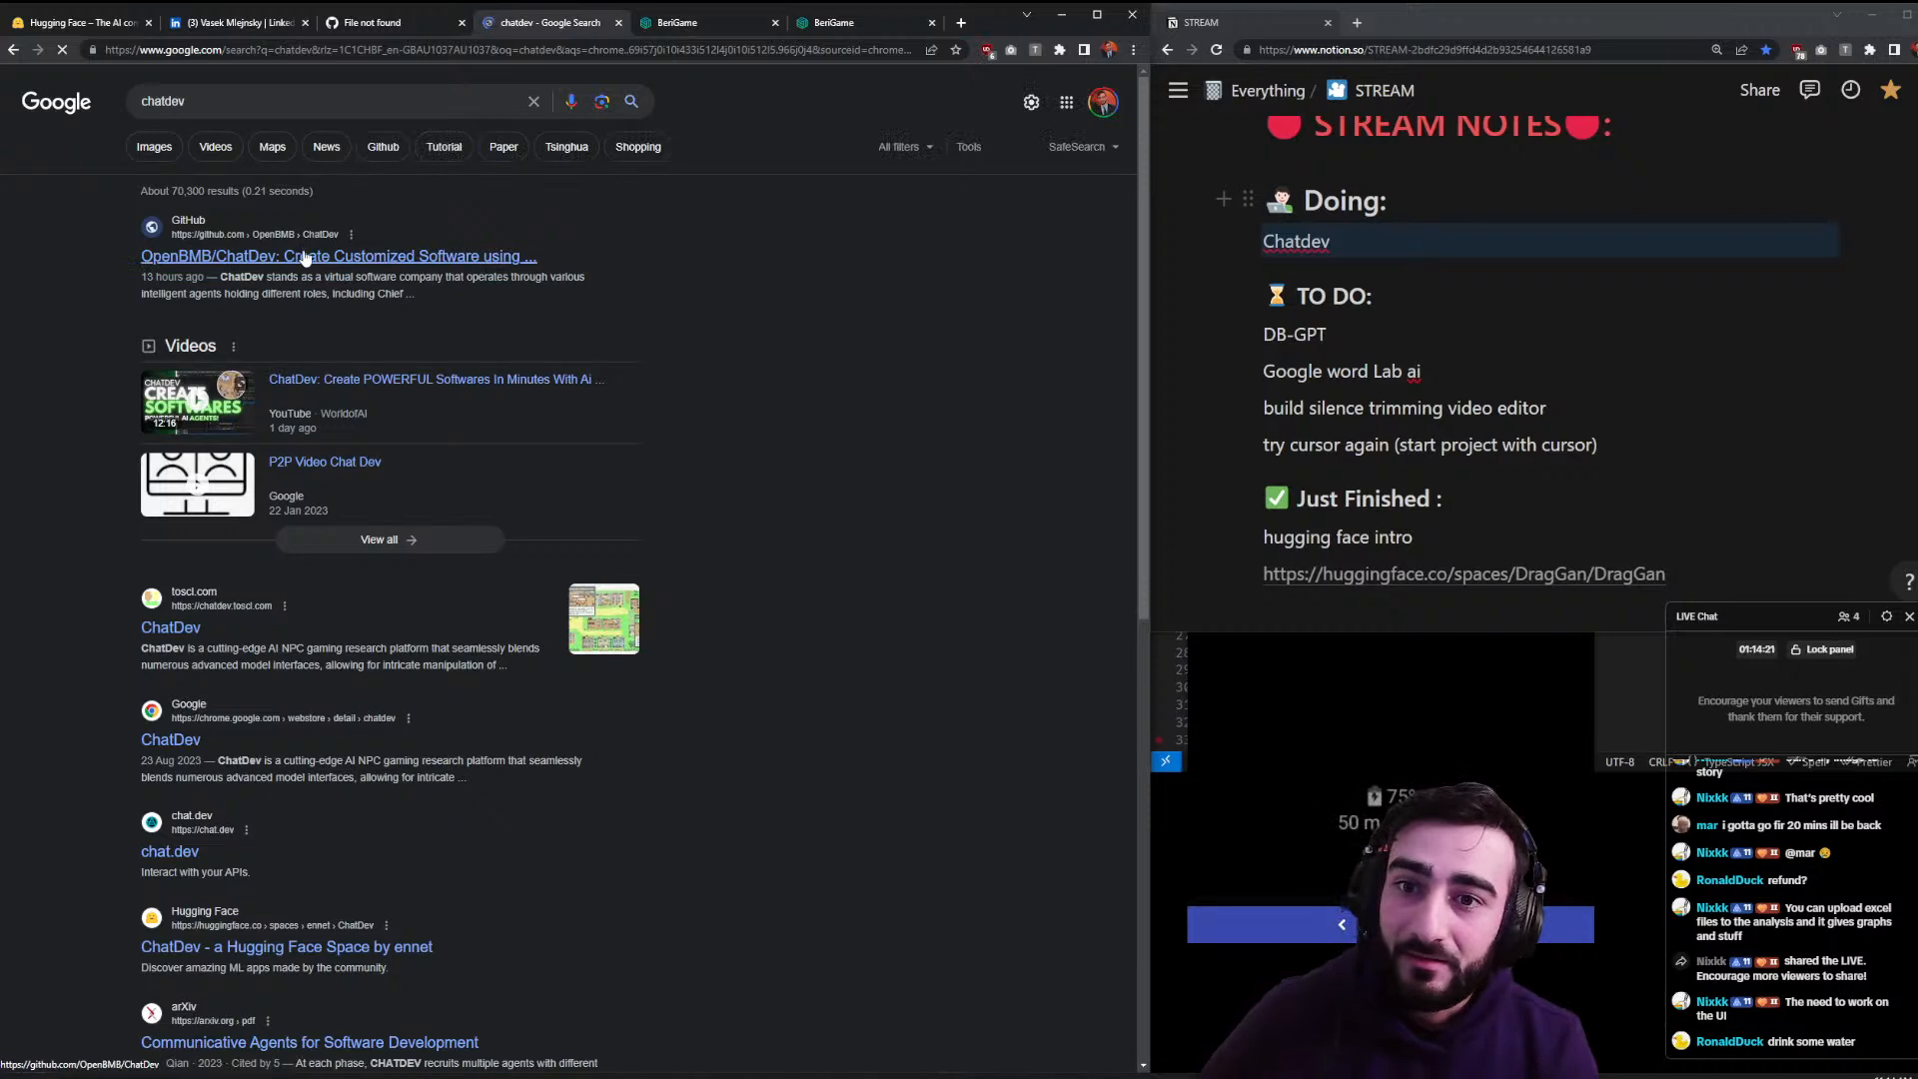
pyautogui.click(347, 251)
pyautogui.click(764, 22)
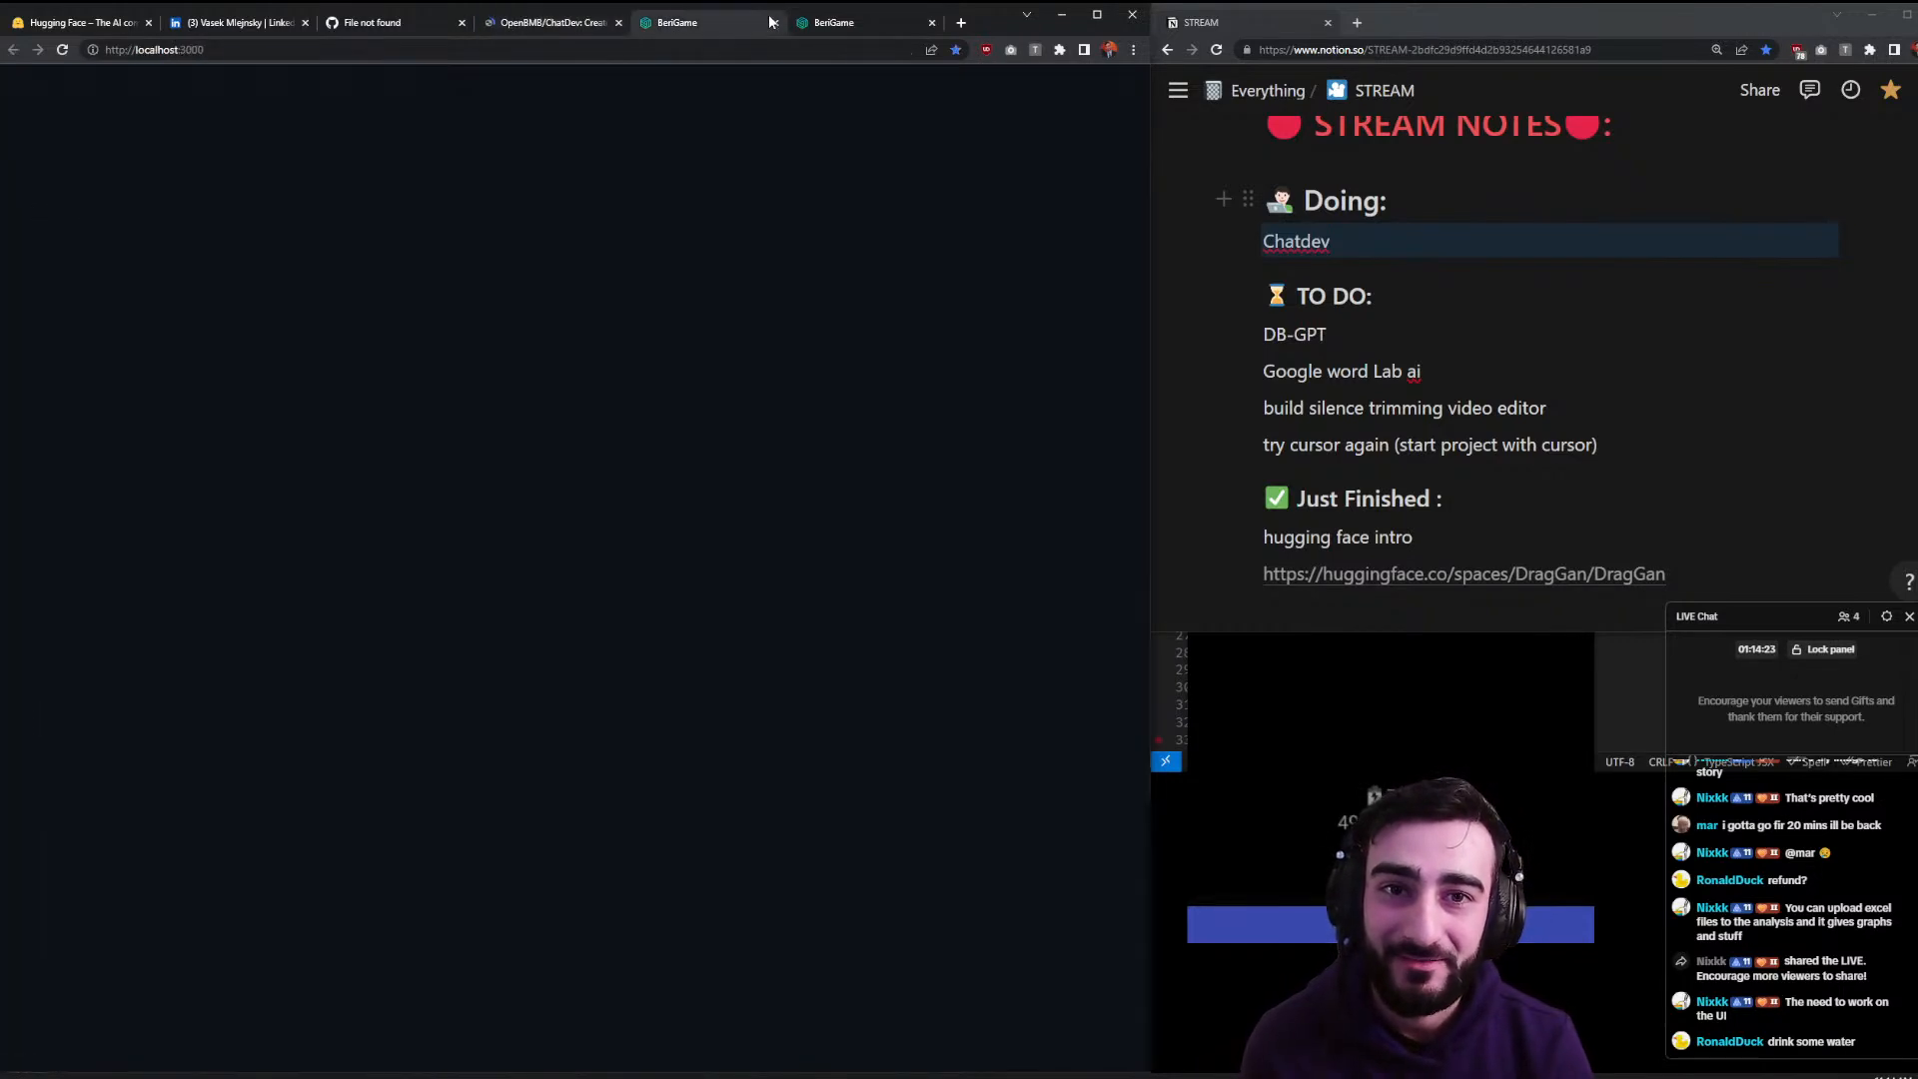
pyautogui.click(771, 20)
pyautogui.click(773, 22)
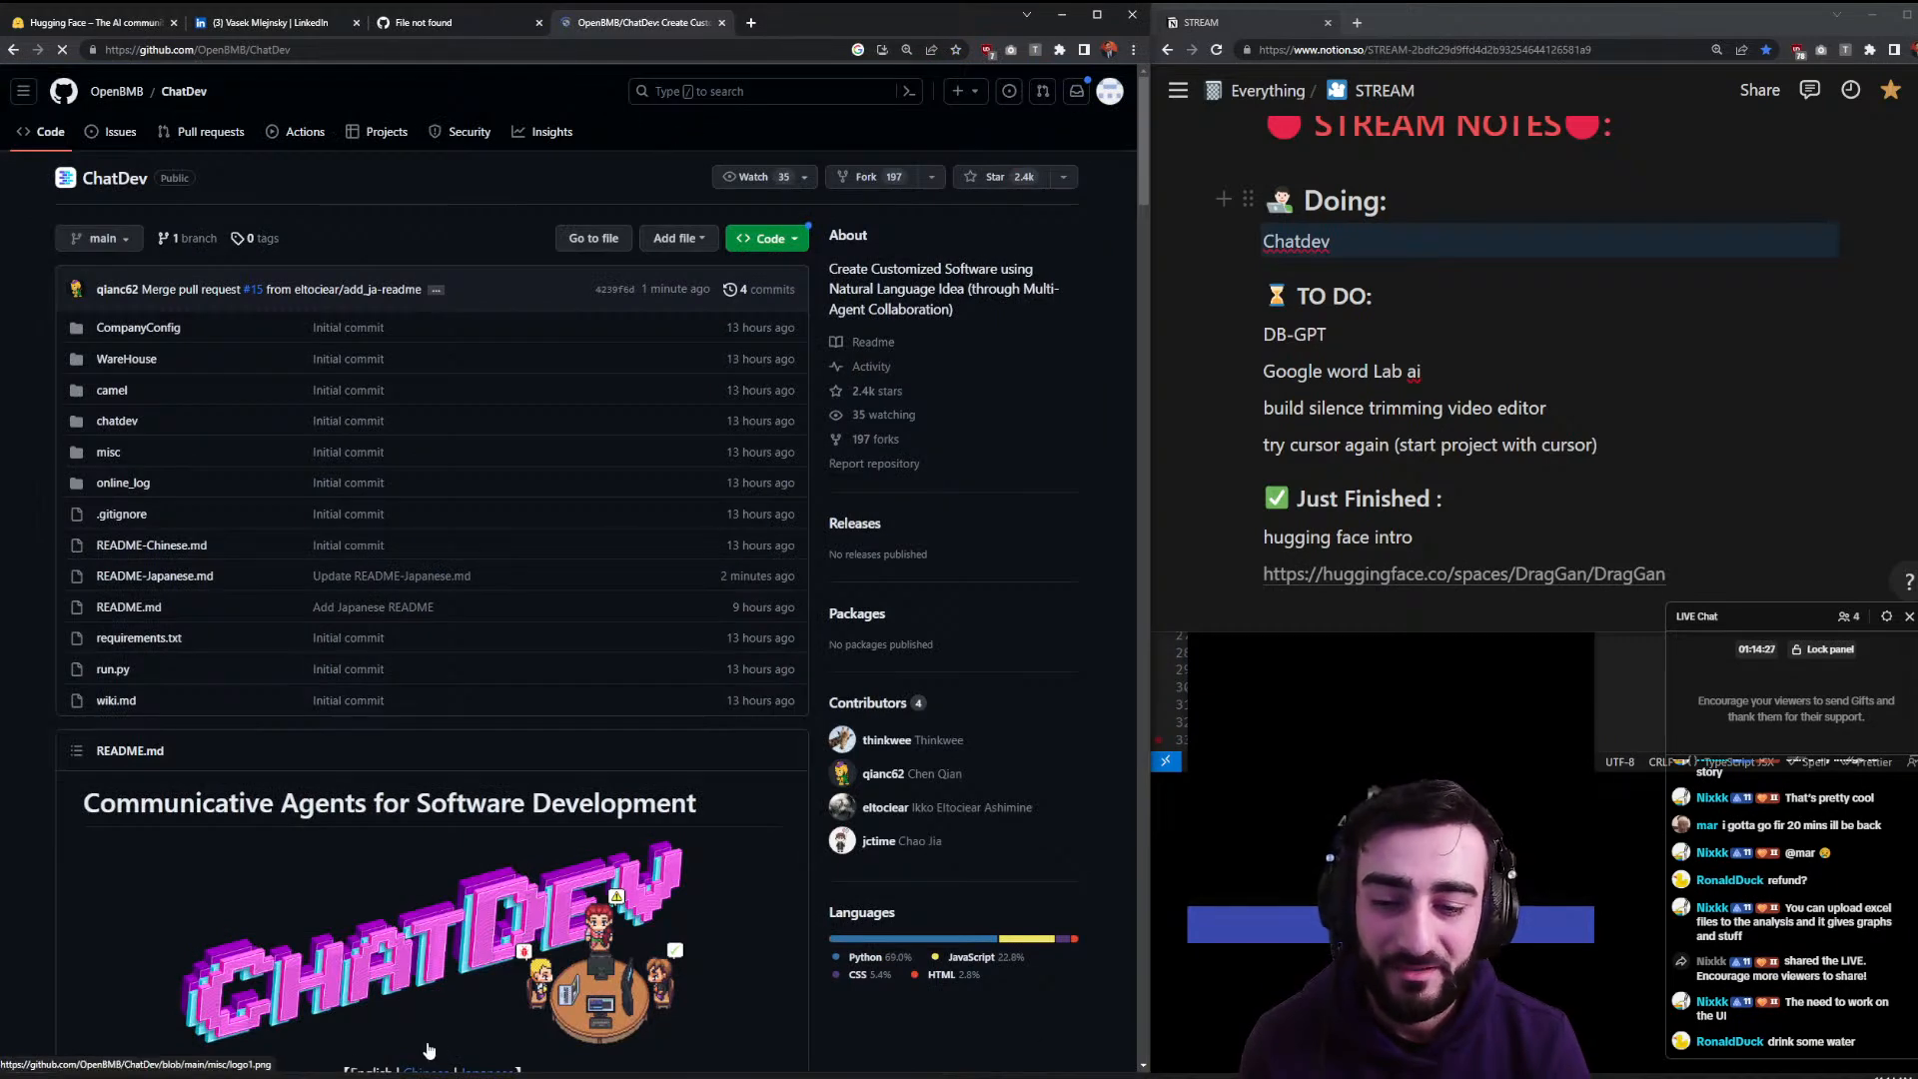
# - Read the ChatDev README overview, highlighting 'Agents', 'virtual software company' and 'intelligent'
pyautogui.click(97, 1077)
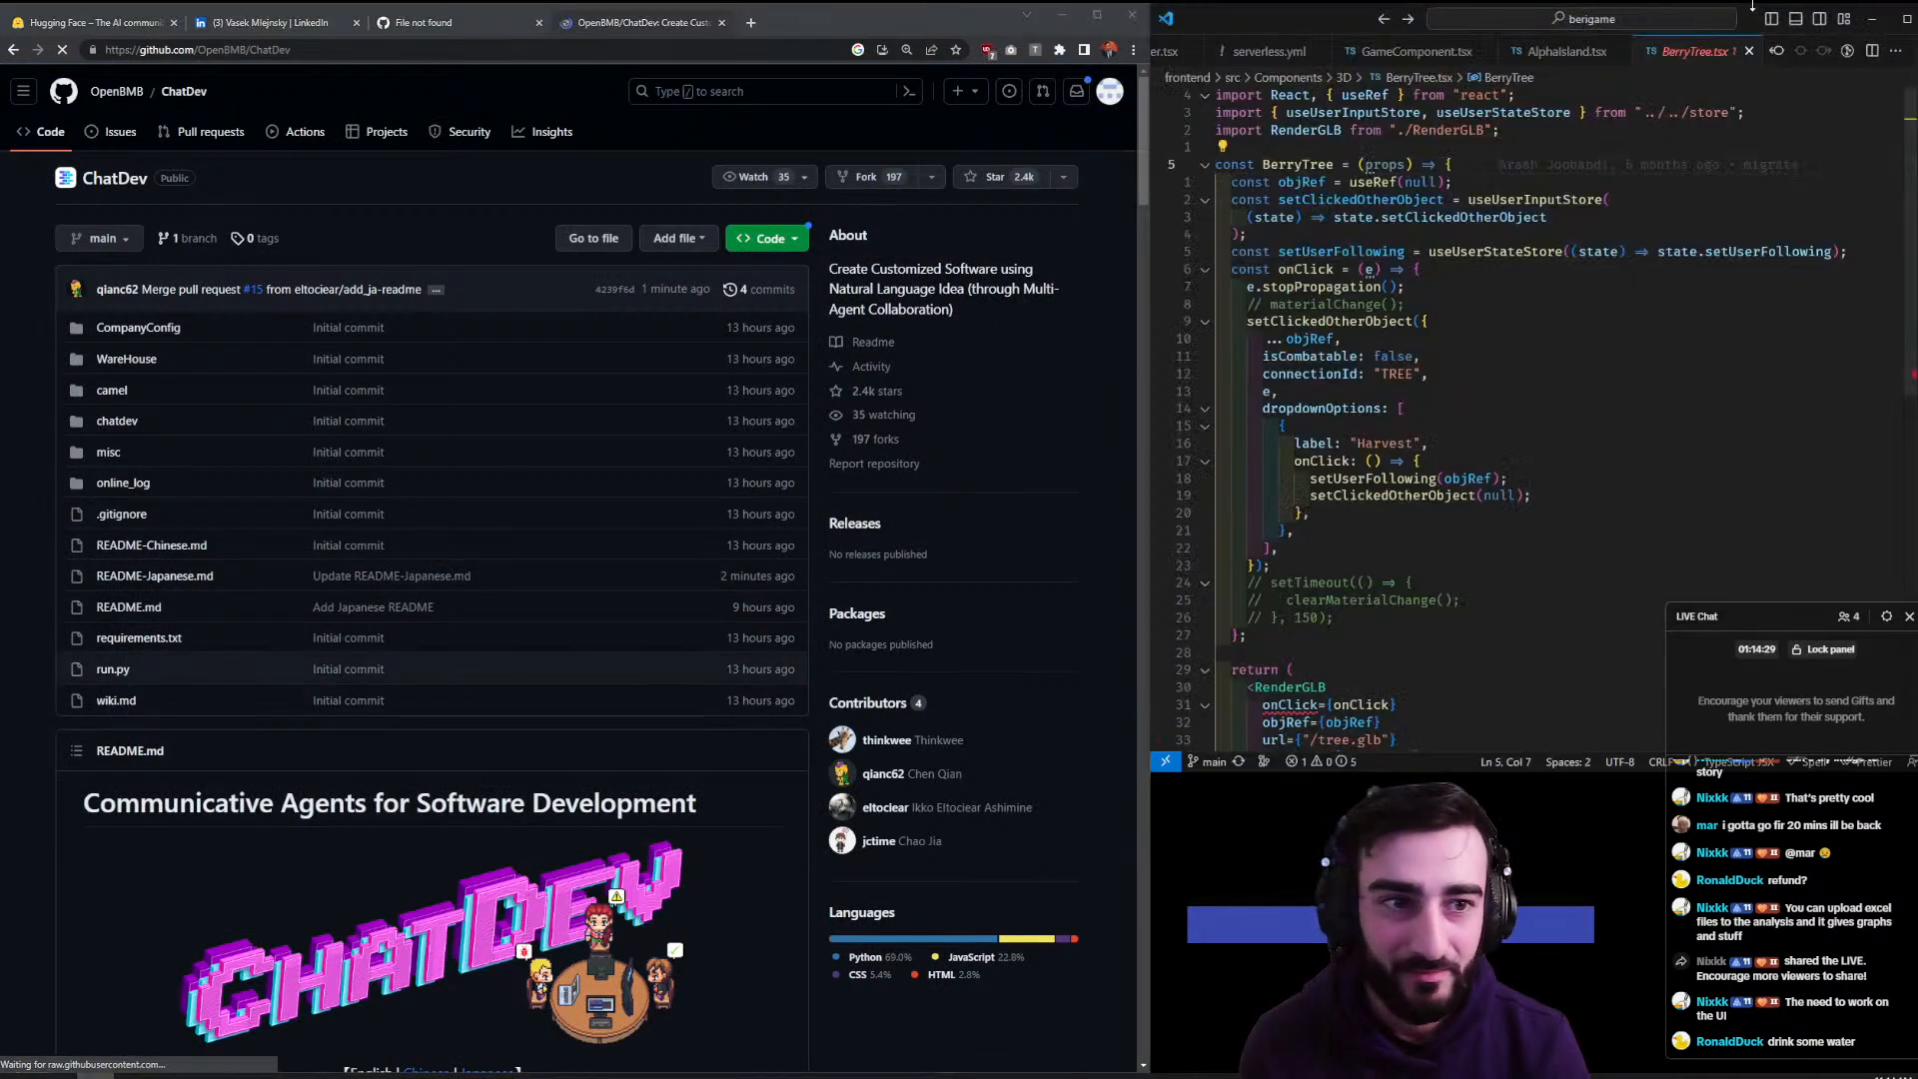
pyautogui.click(1901, 24)
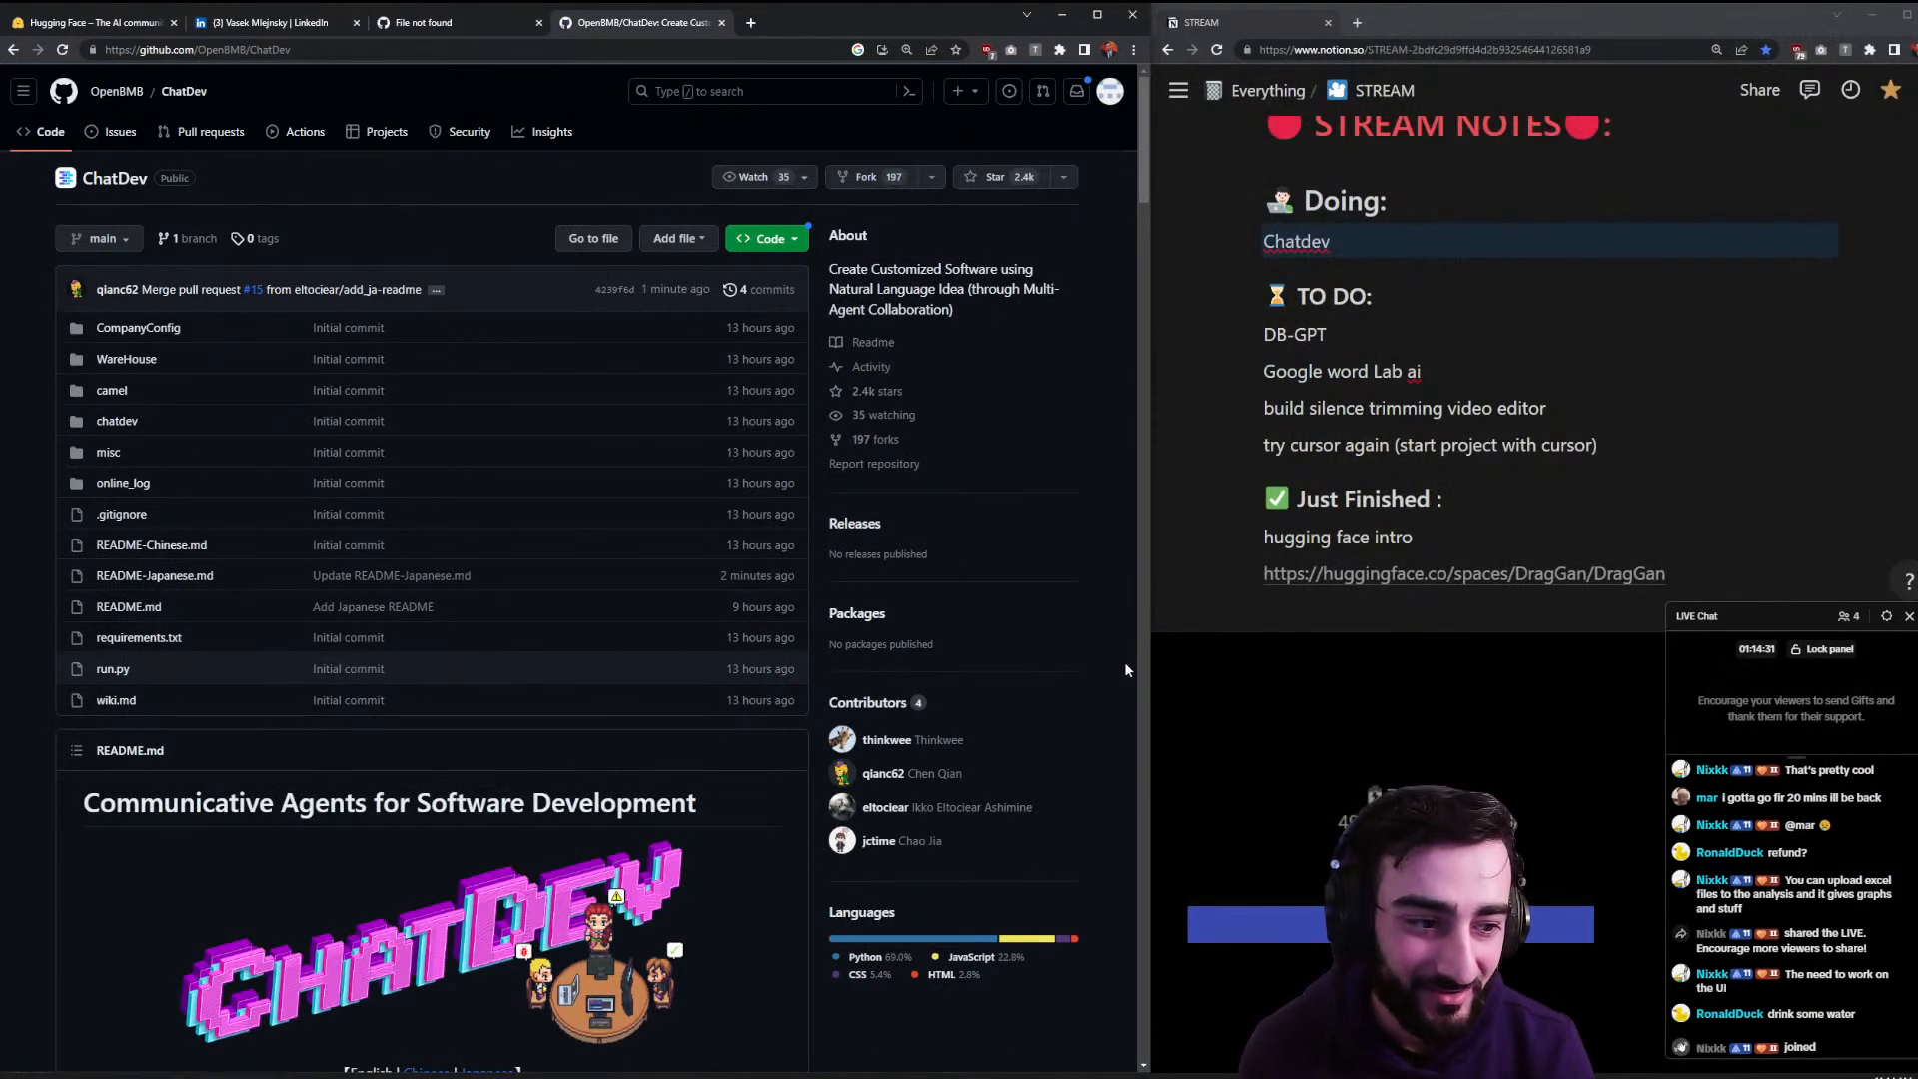
pyautogui.scroll(-3, 1068, 668)
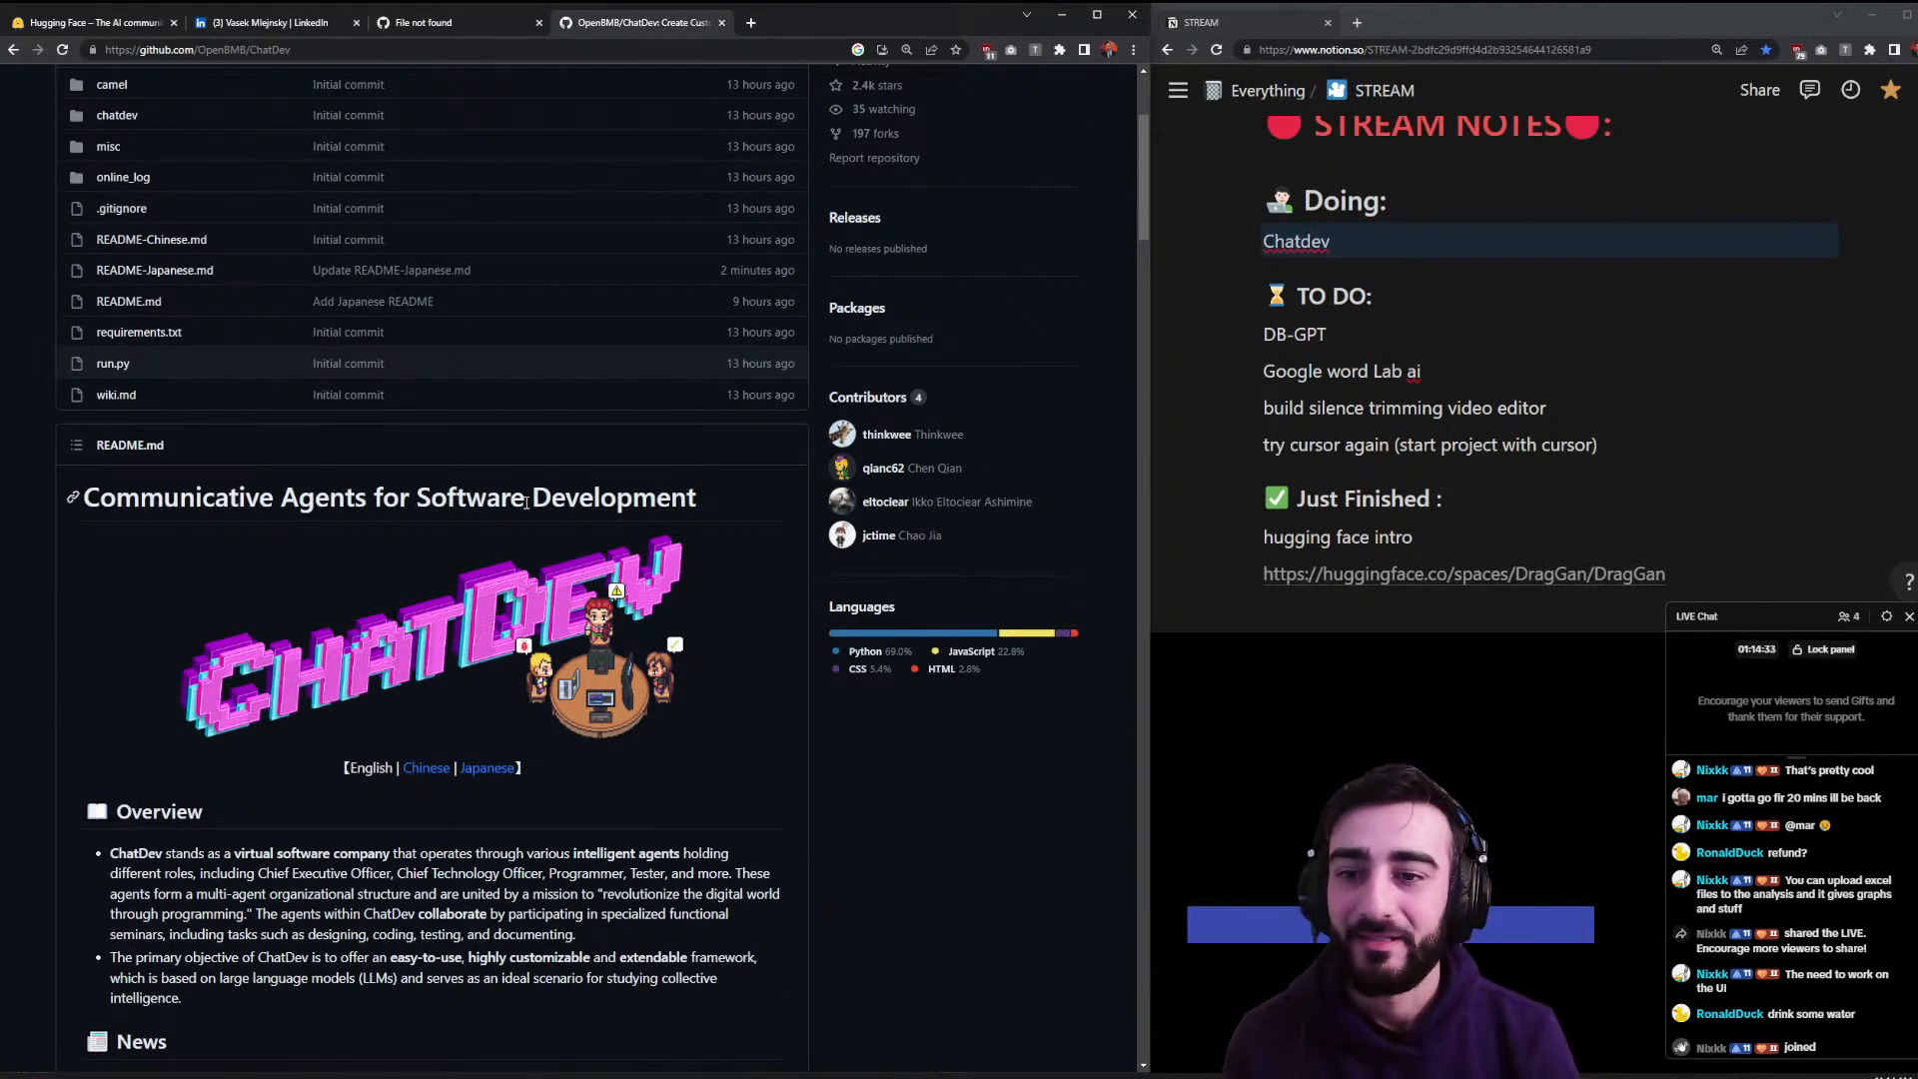
pyautogui.moveTo(287, 493); pyautogui.dragTo(331, 490)
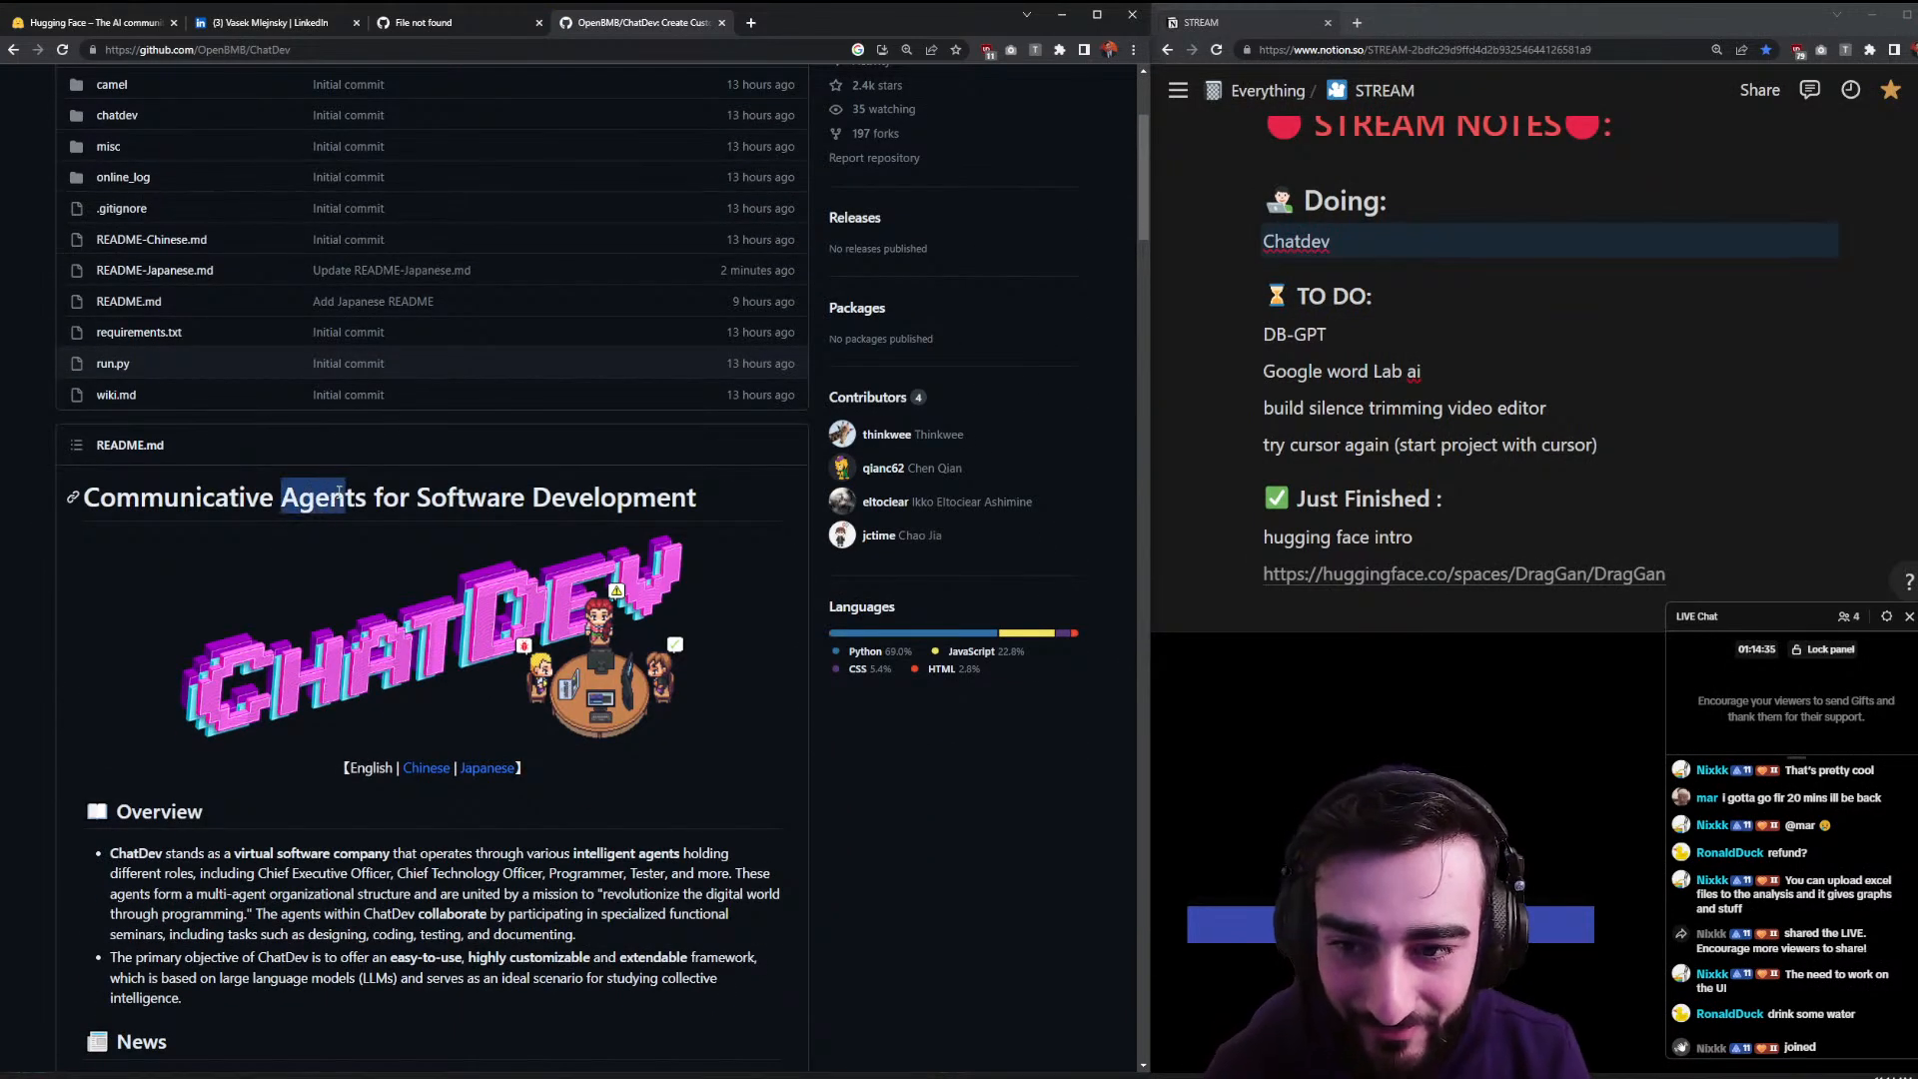
pyautogui.moveTo(465, 496); pyautogui.dragTo(690, 492)
pyautogui.click(711, 491)
pyautogui.scroll(-3, 722, 482)
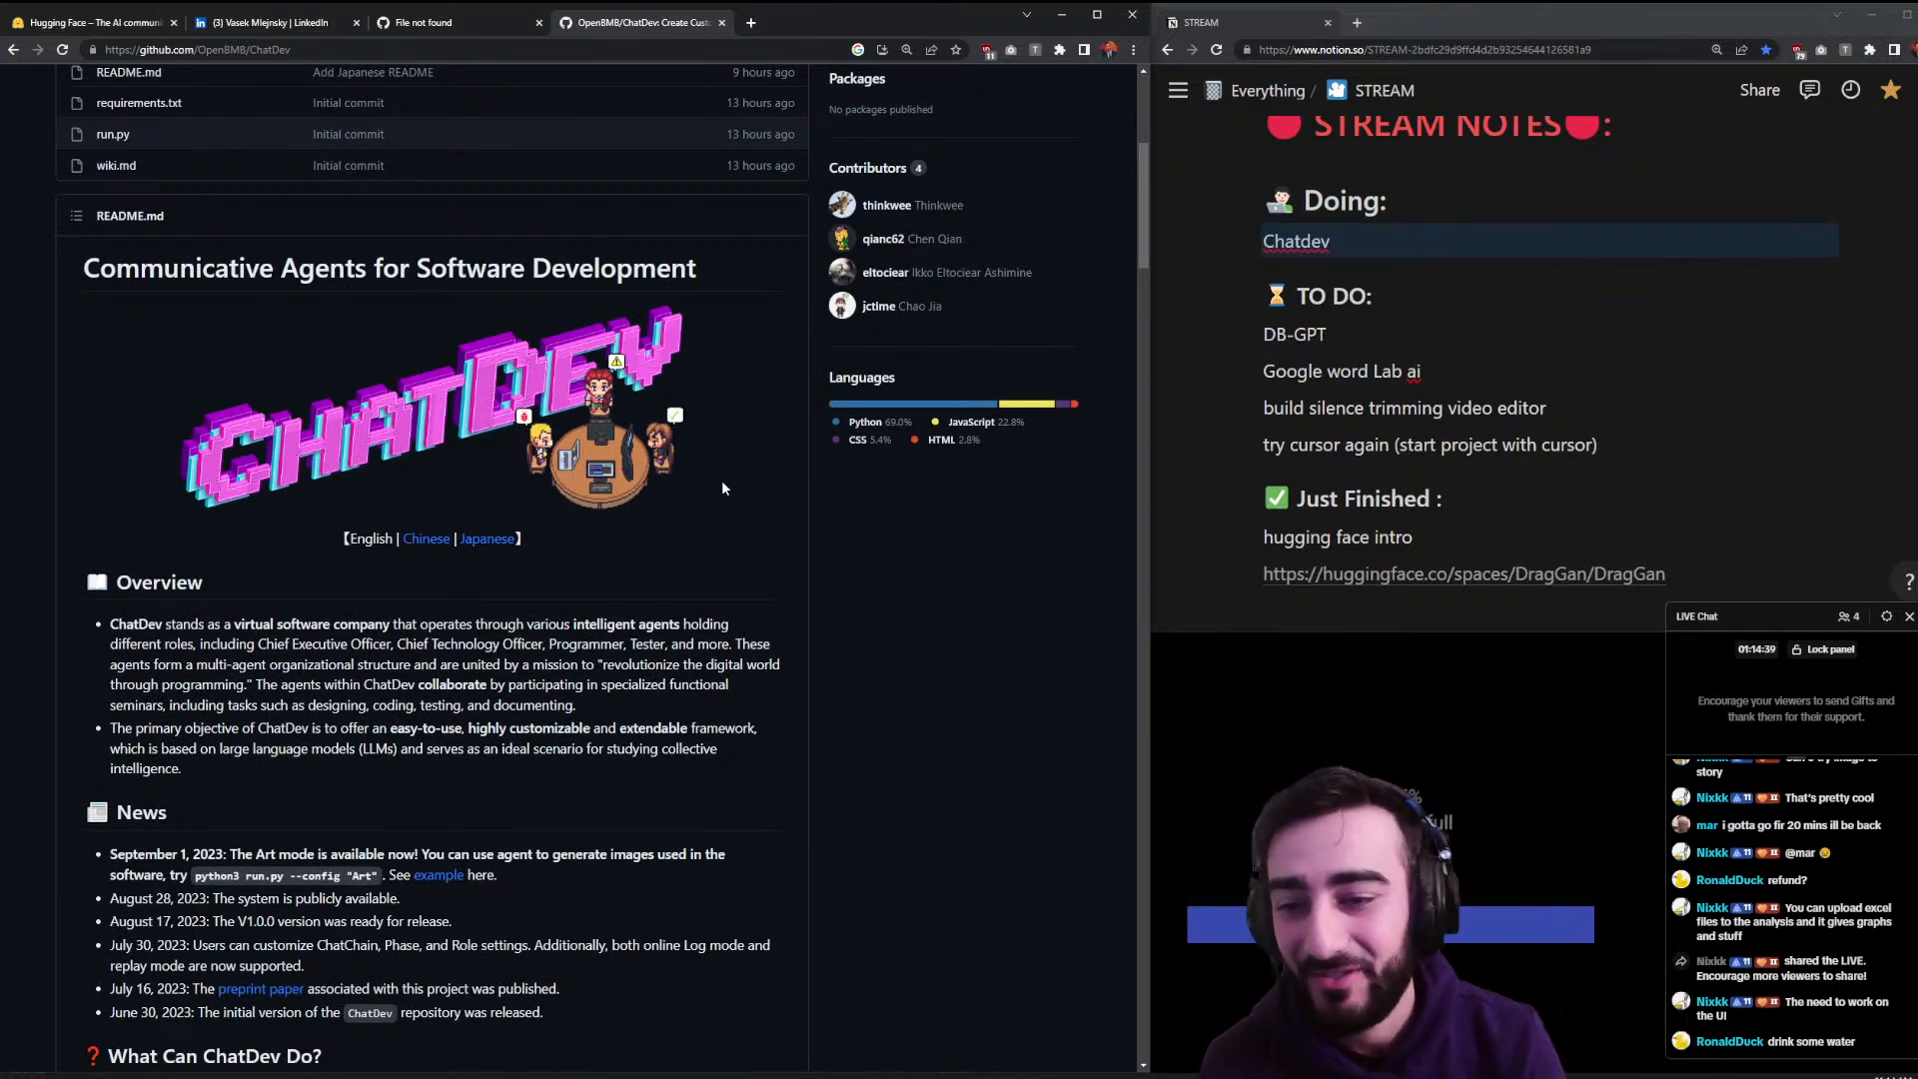
pyautogui.moveTo(268, 623); pyautogui.dragTo(386, 624)
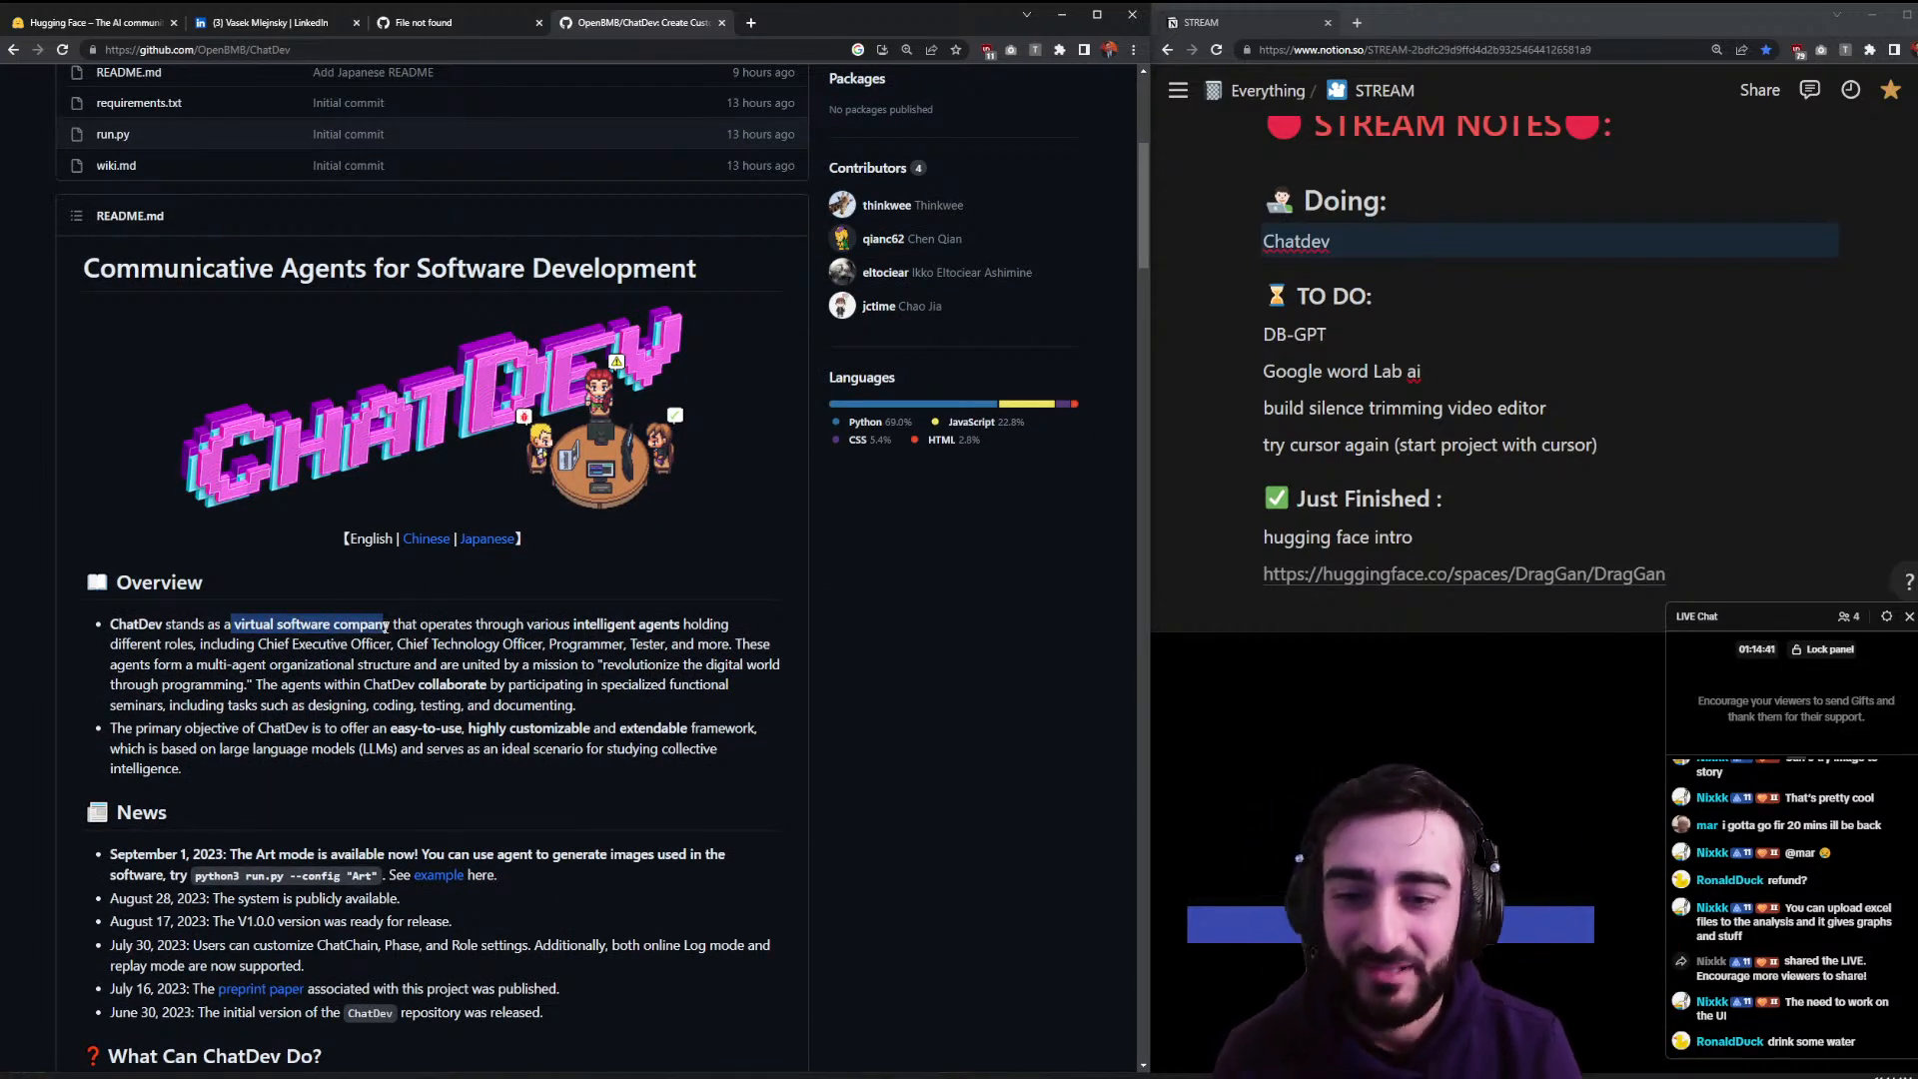
pyautogui.moveTo(554, 624); pyautogui.dragTo(708, 635)
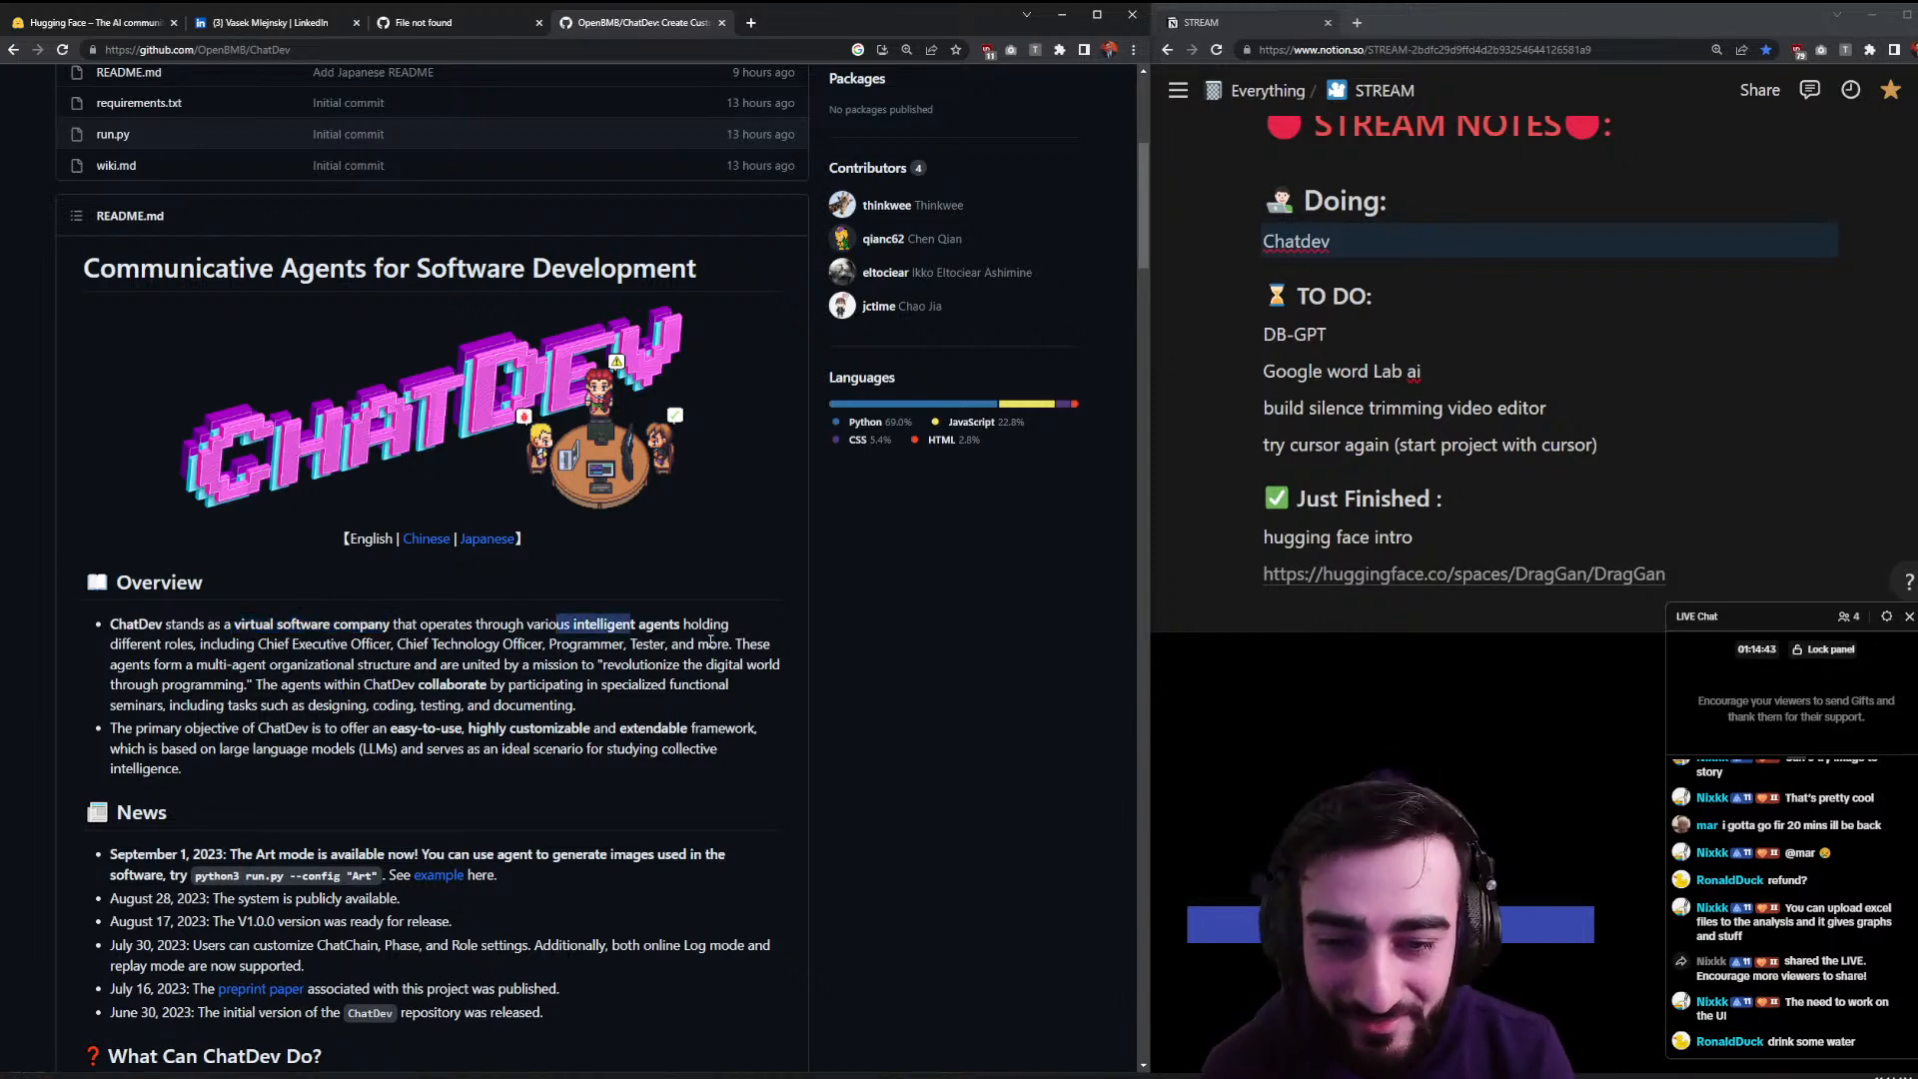
pyautogui.click(269, 659)
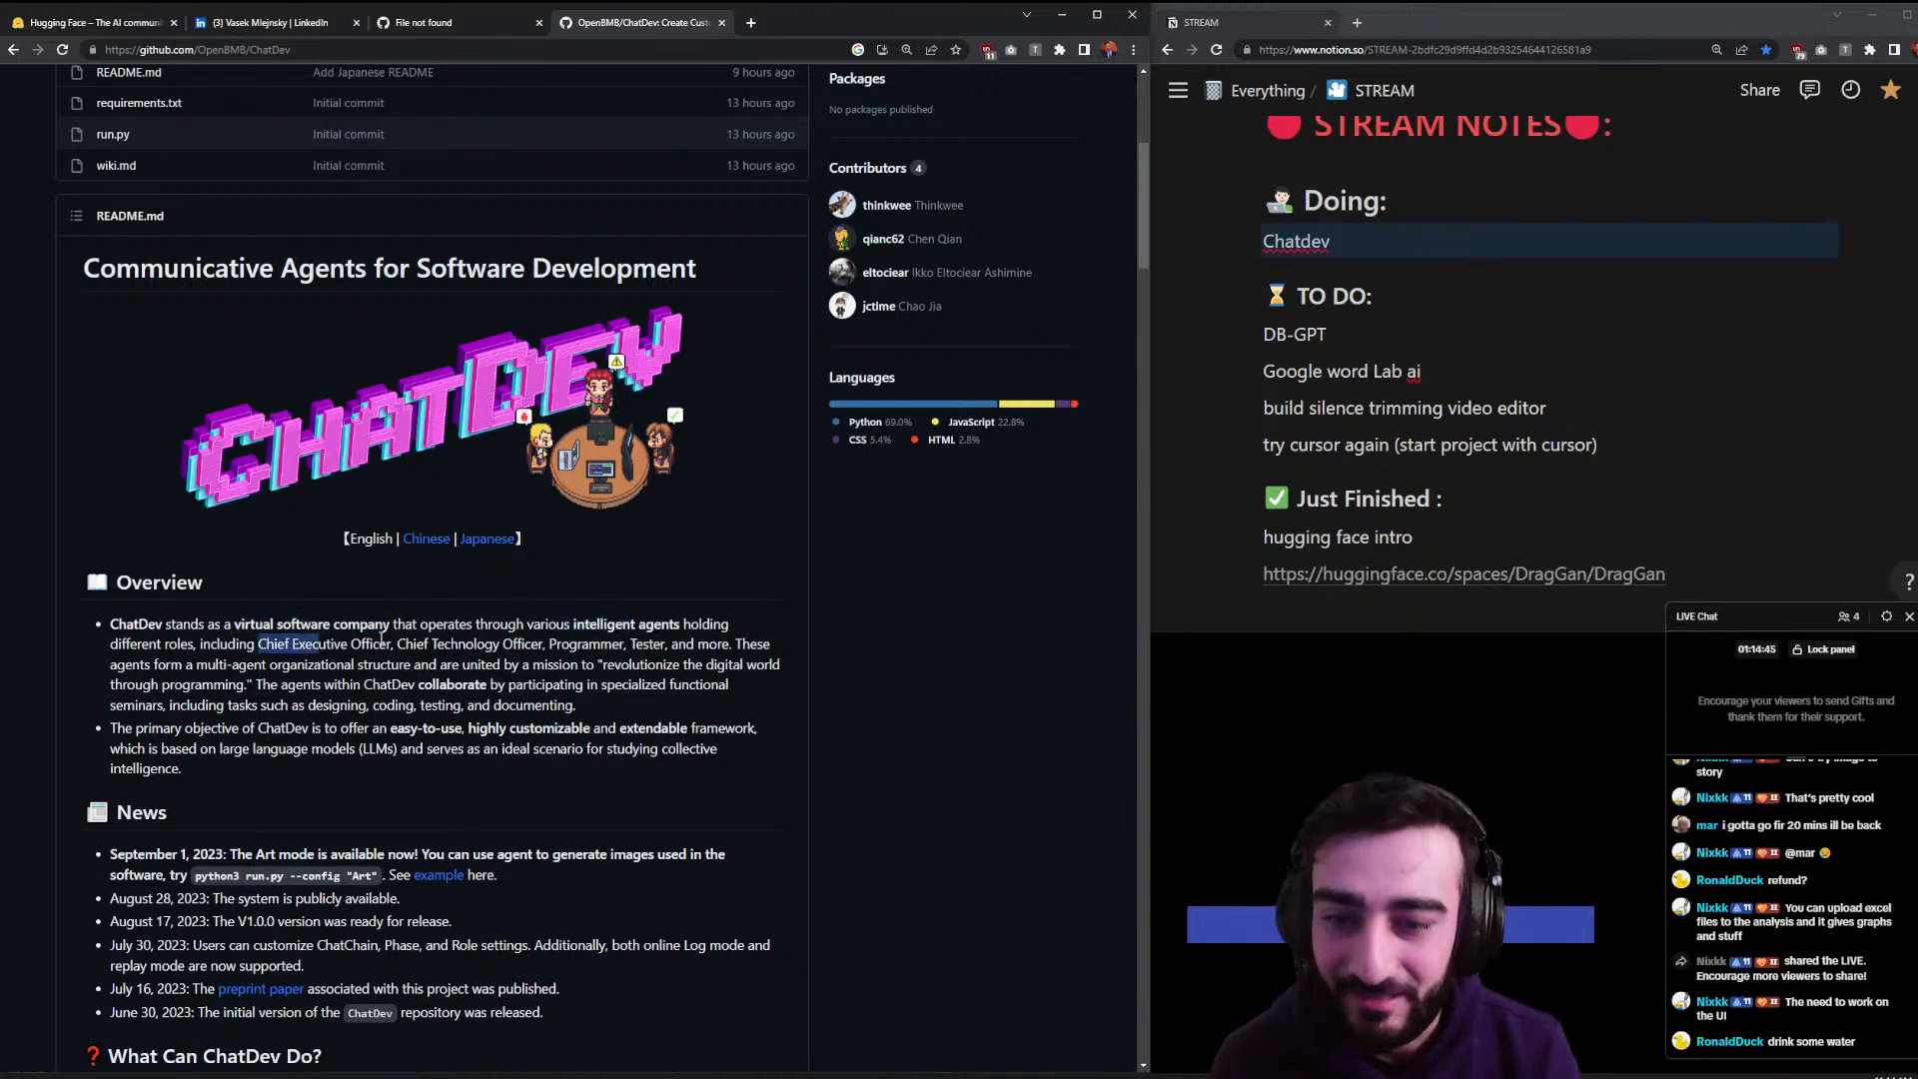
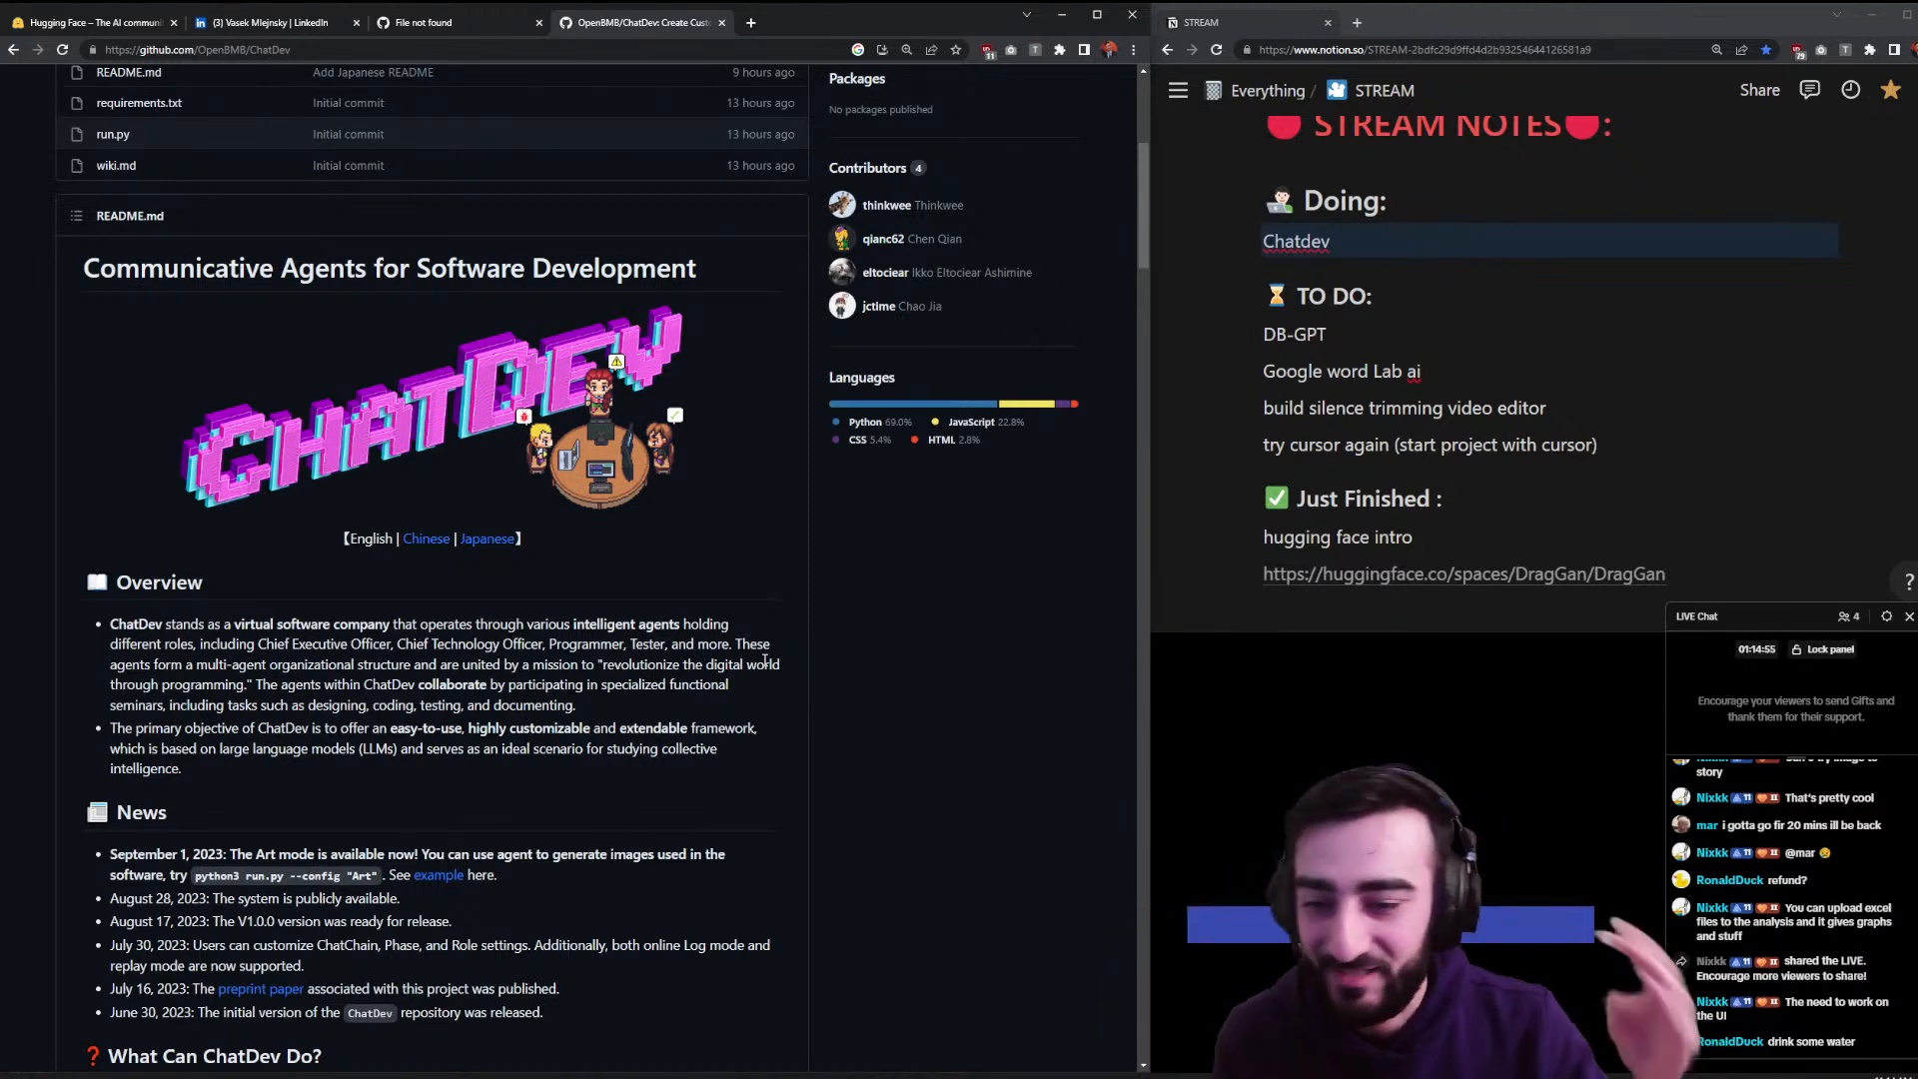
# - Scroll to the ChatDev README's Quickstart and copy the git clone command
pyautogui.scroll(-3, 523, 520)
pyautogui.scroll(-8, 524, 519)
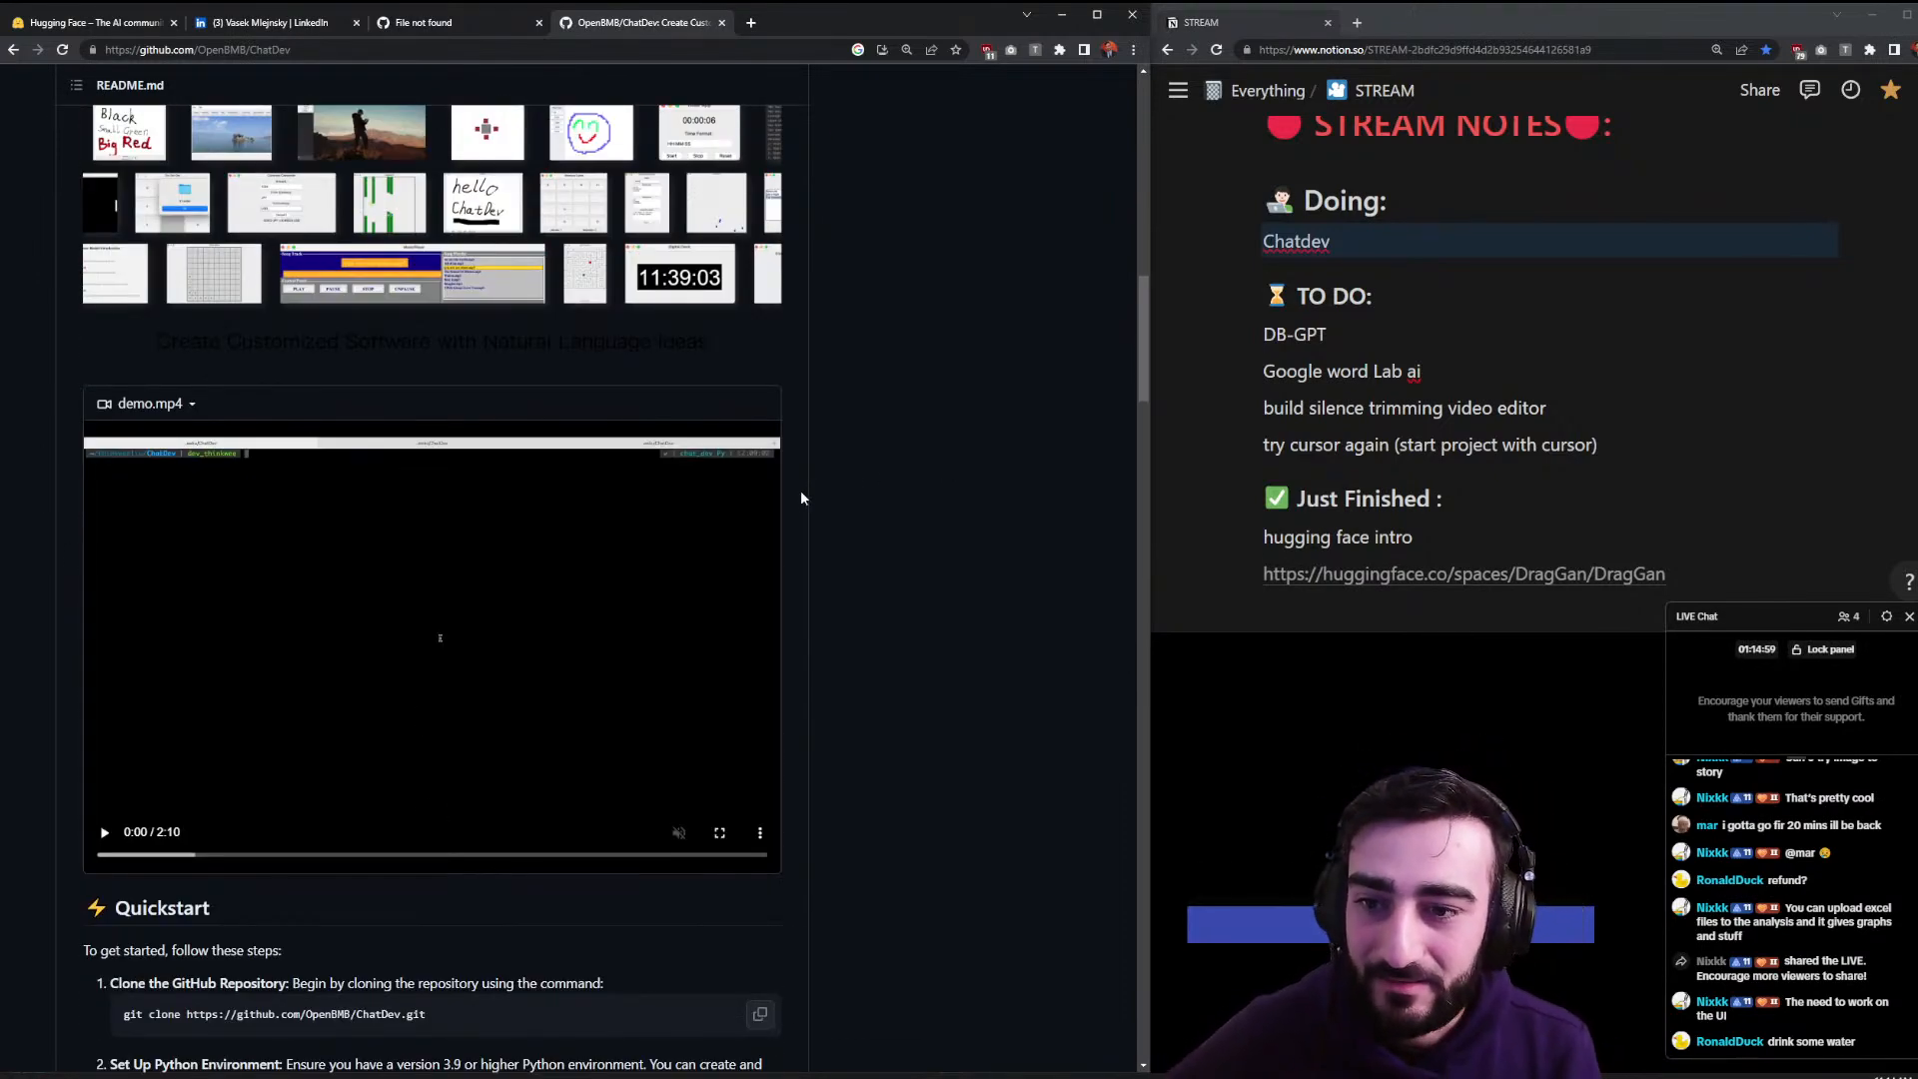
pyautogui.scroll(-5, 787, 493)
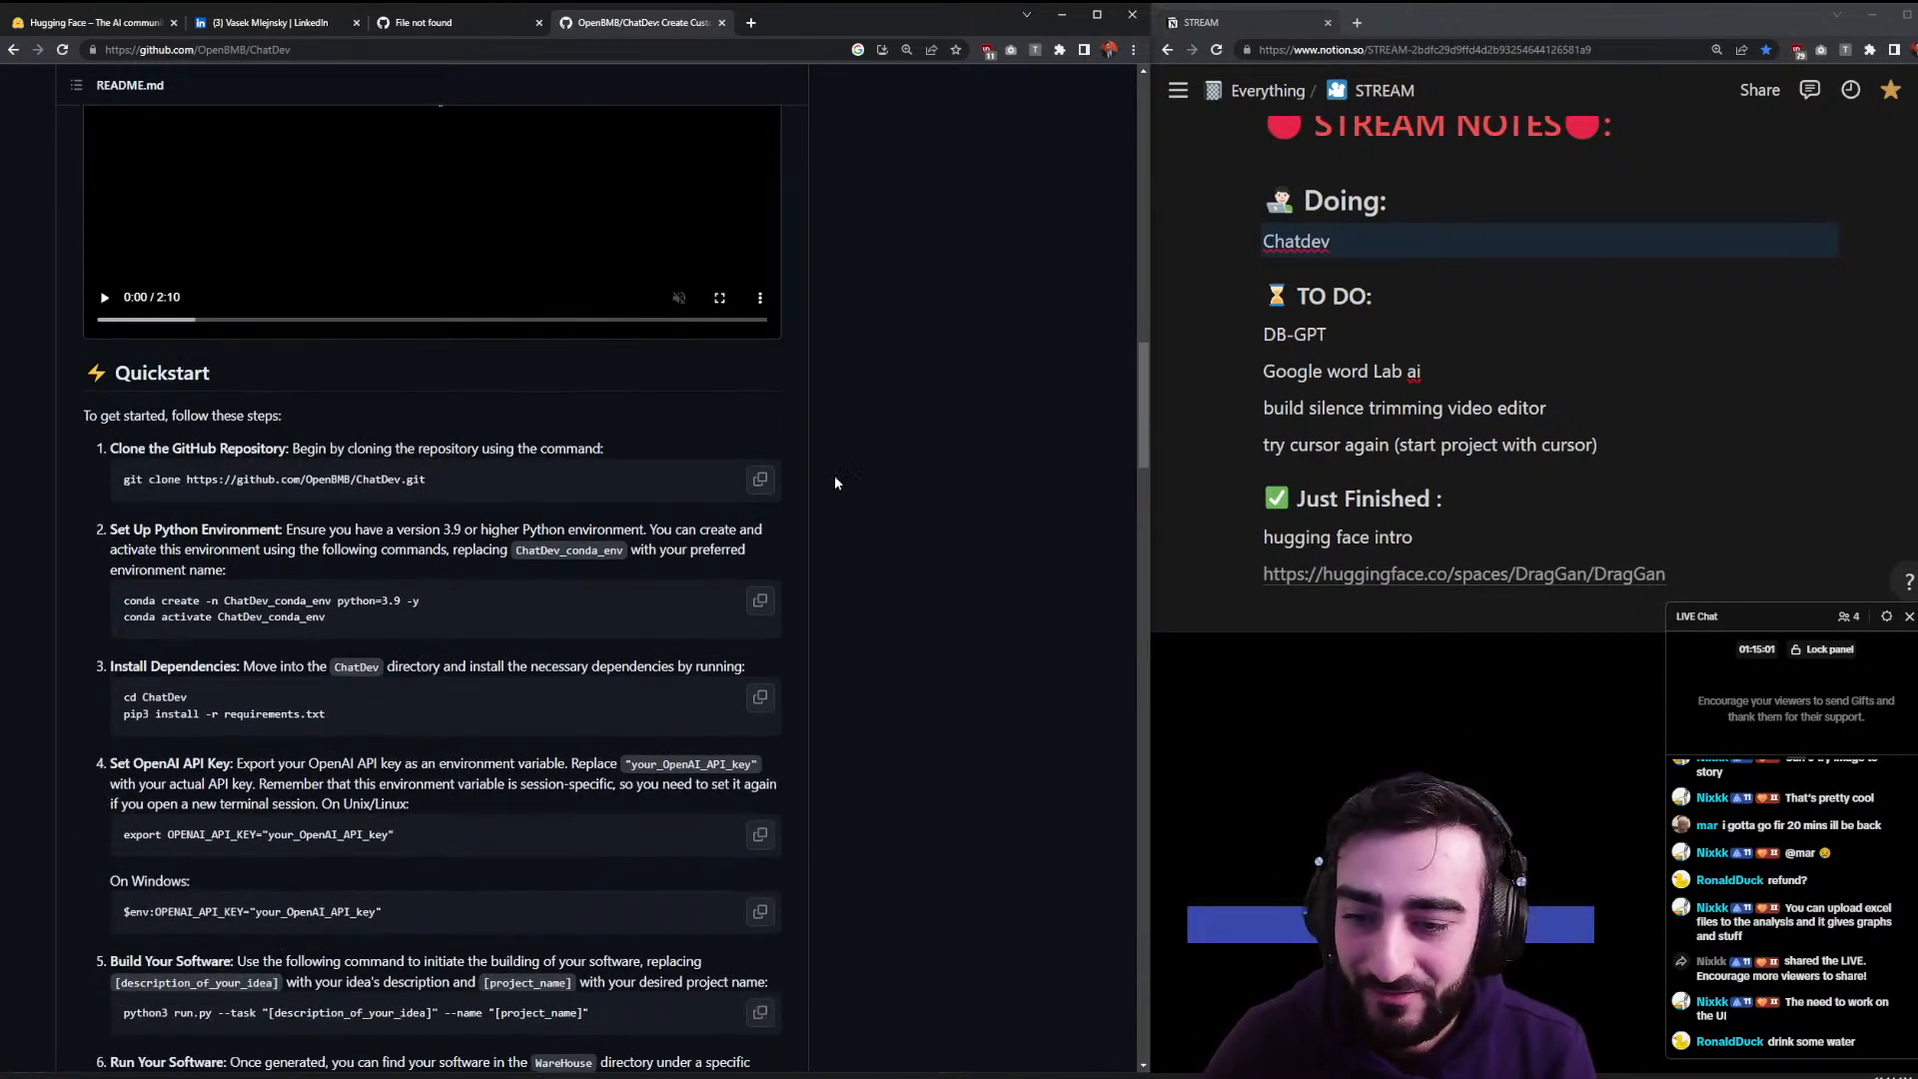
pyautogui.click(759, 480)
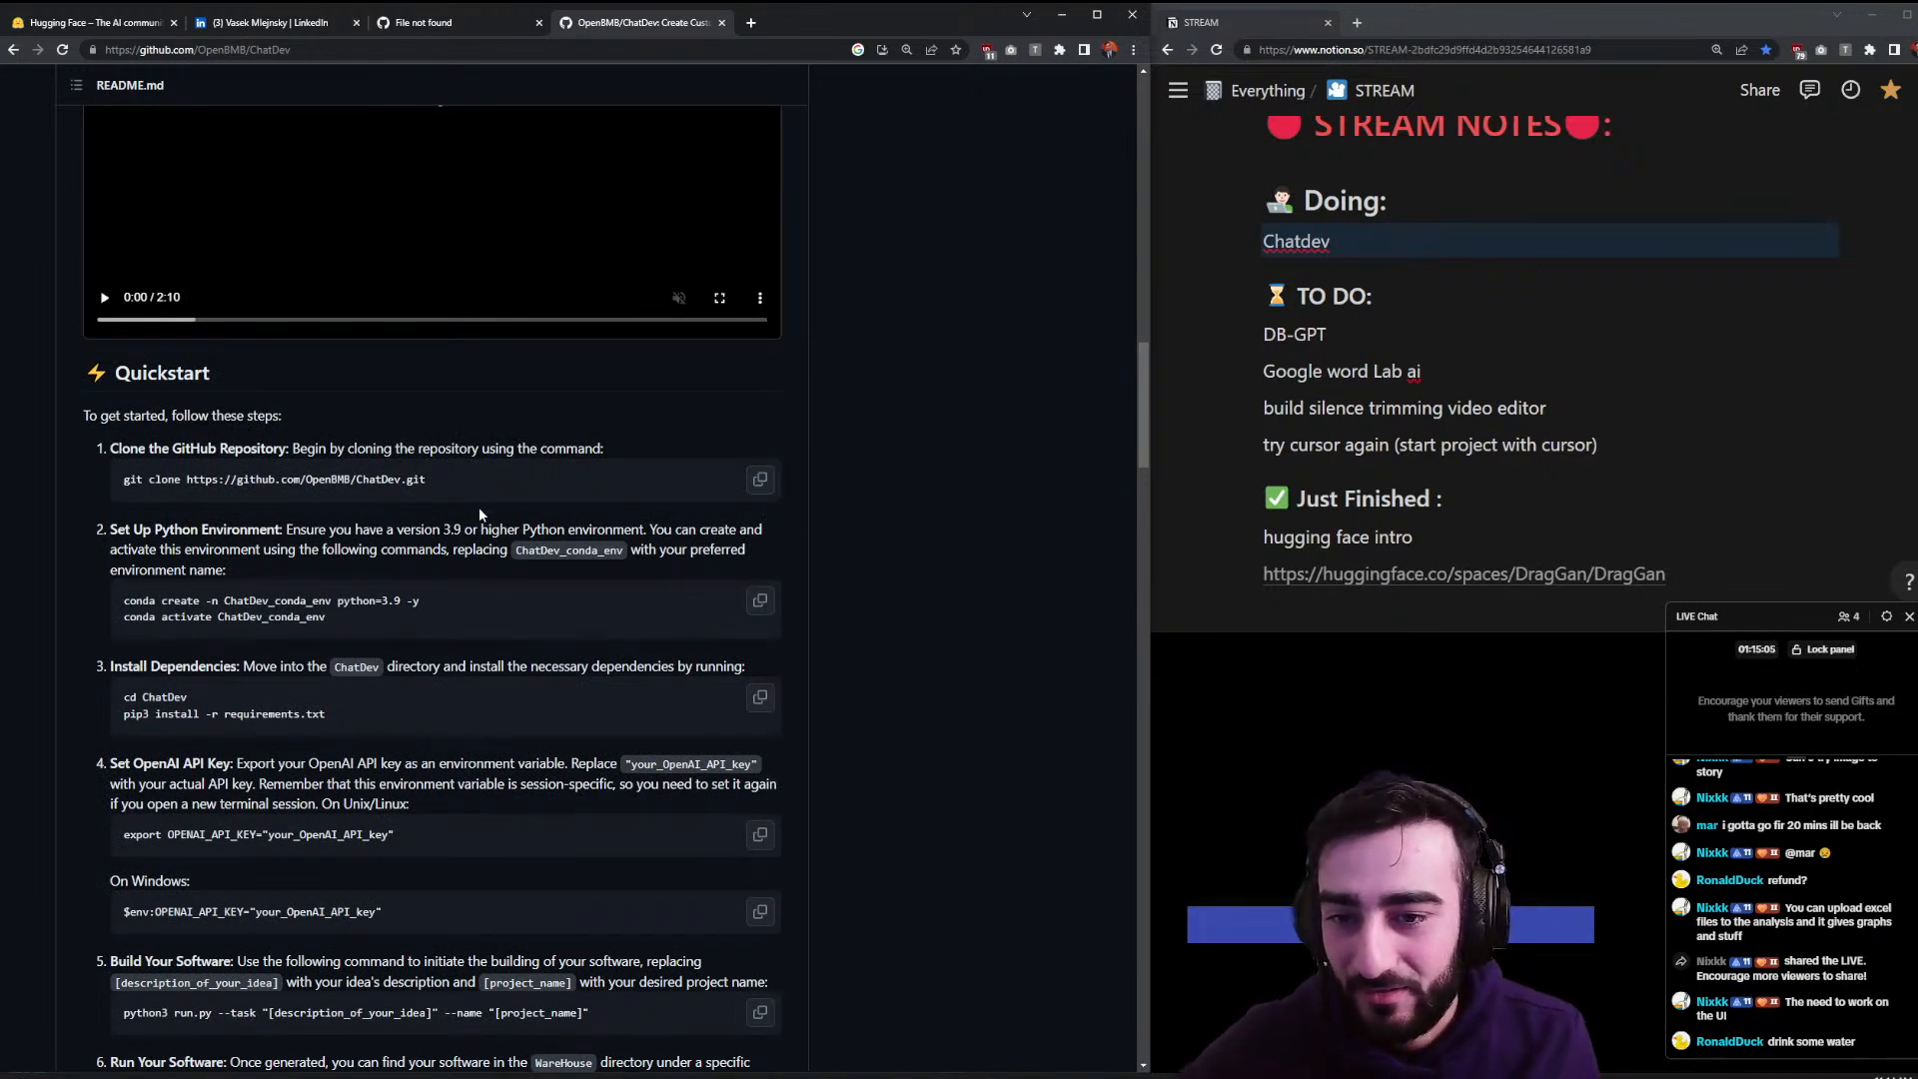
pyautogui.scroll(-1, 477, 507)
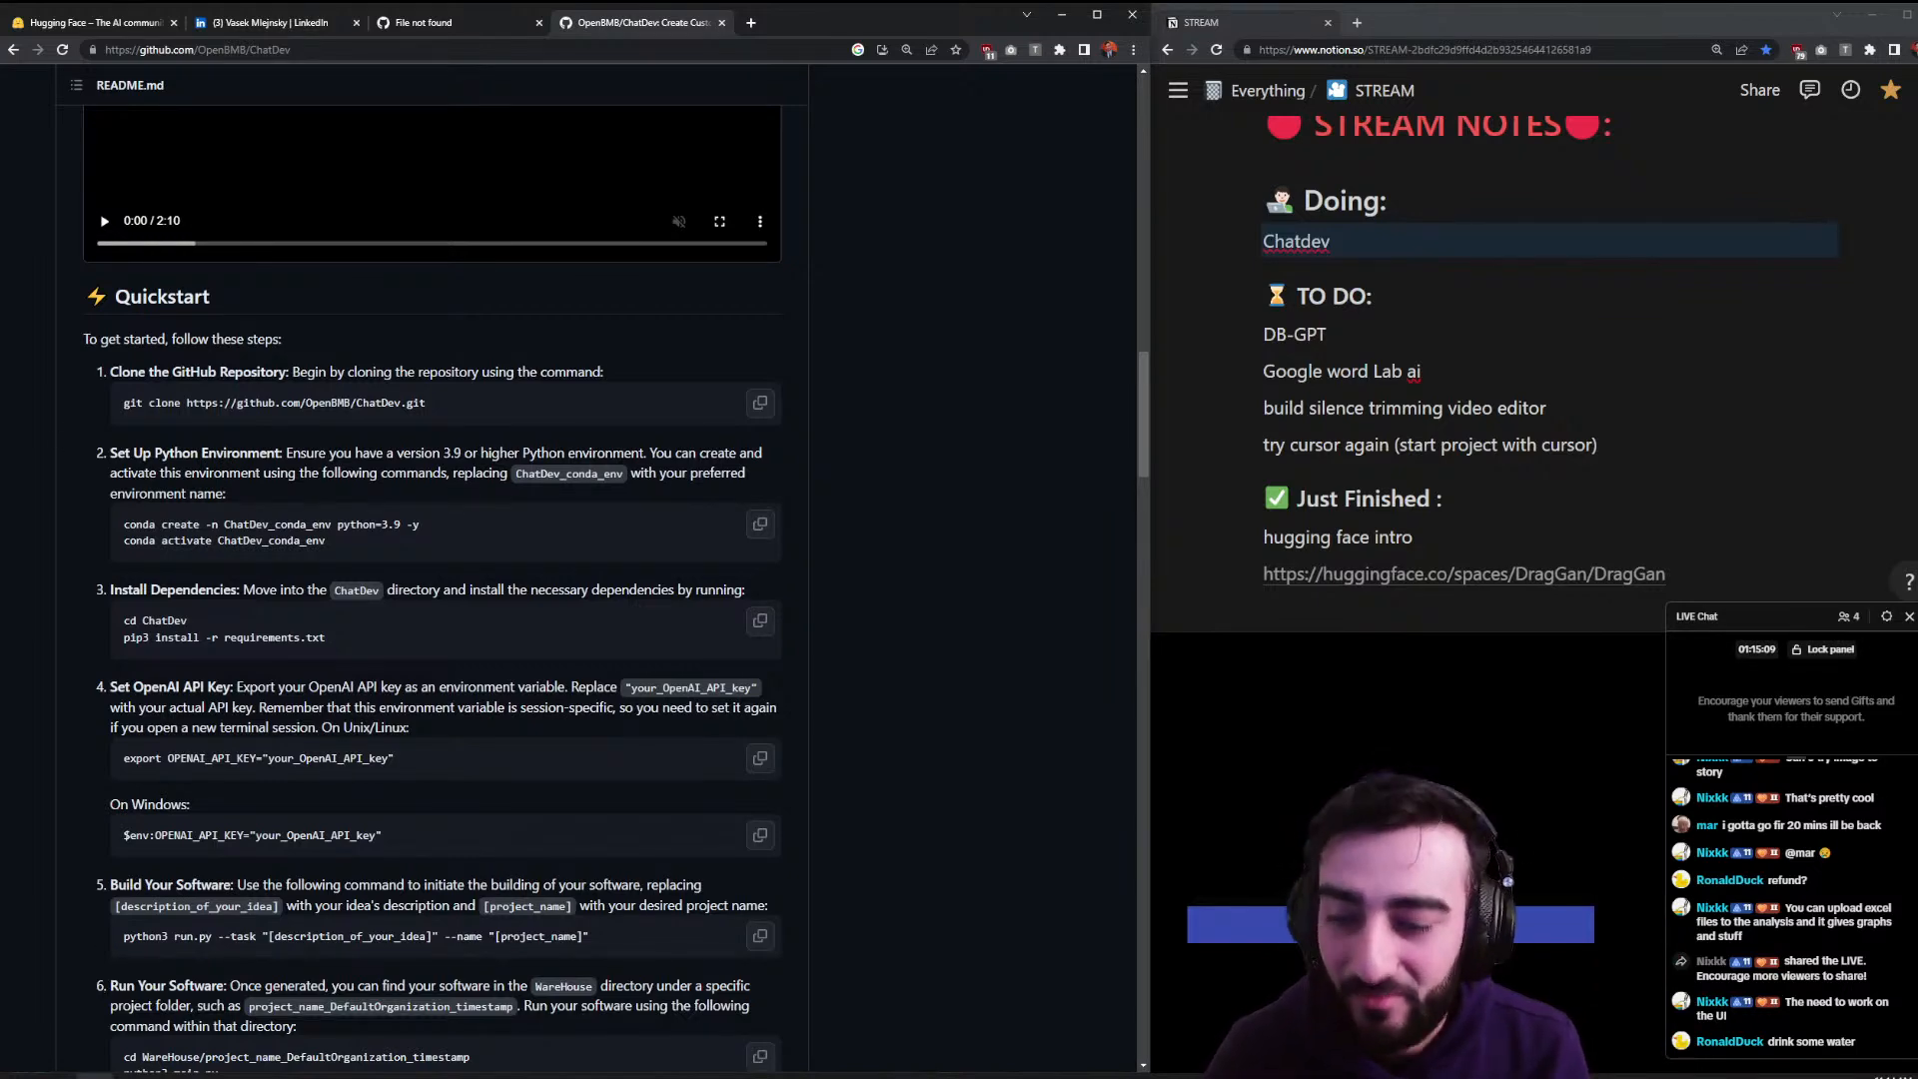
pyautogui.click(95, 1077)
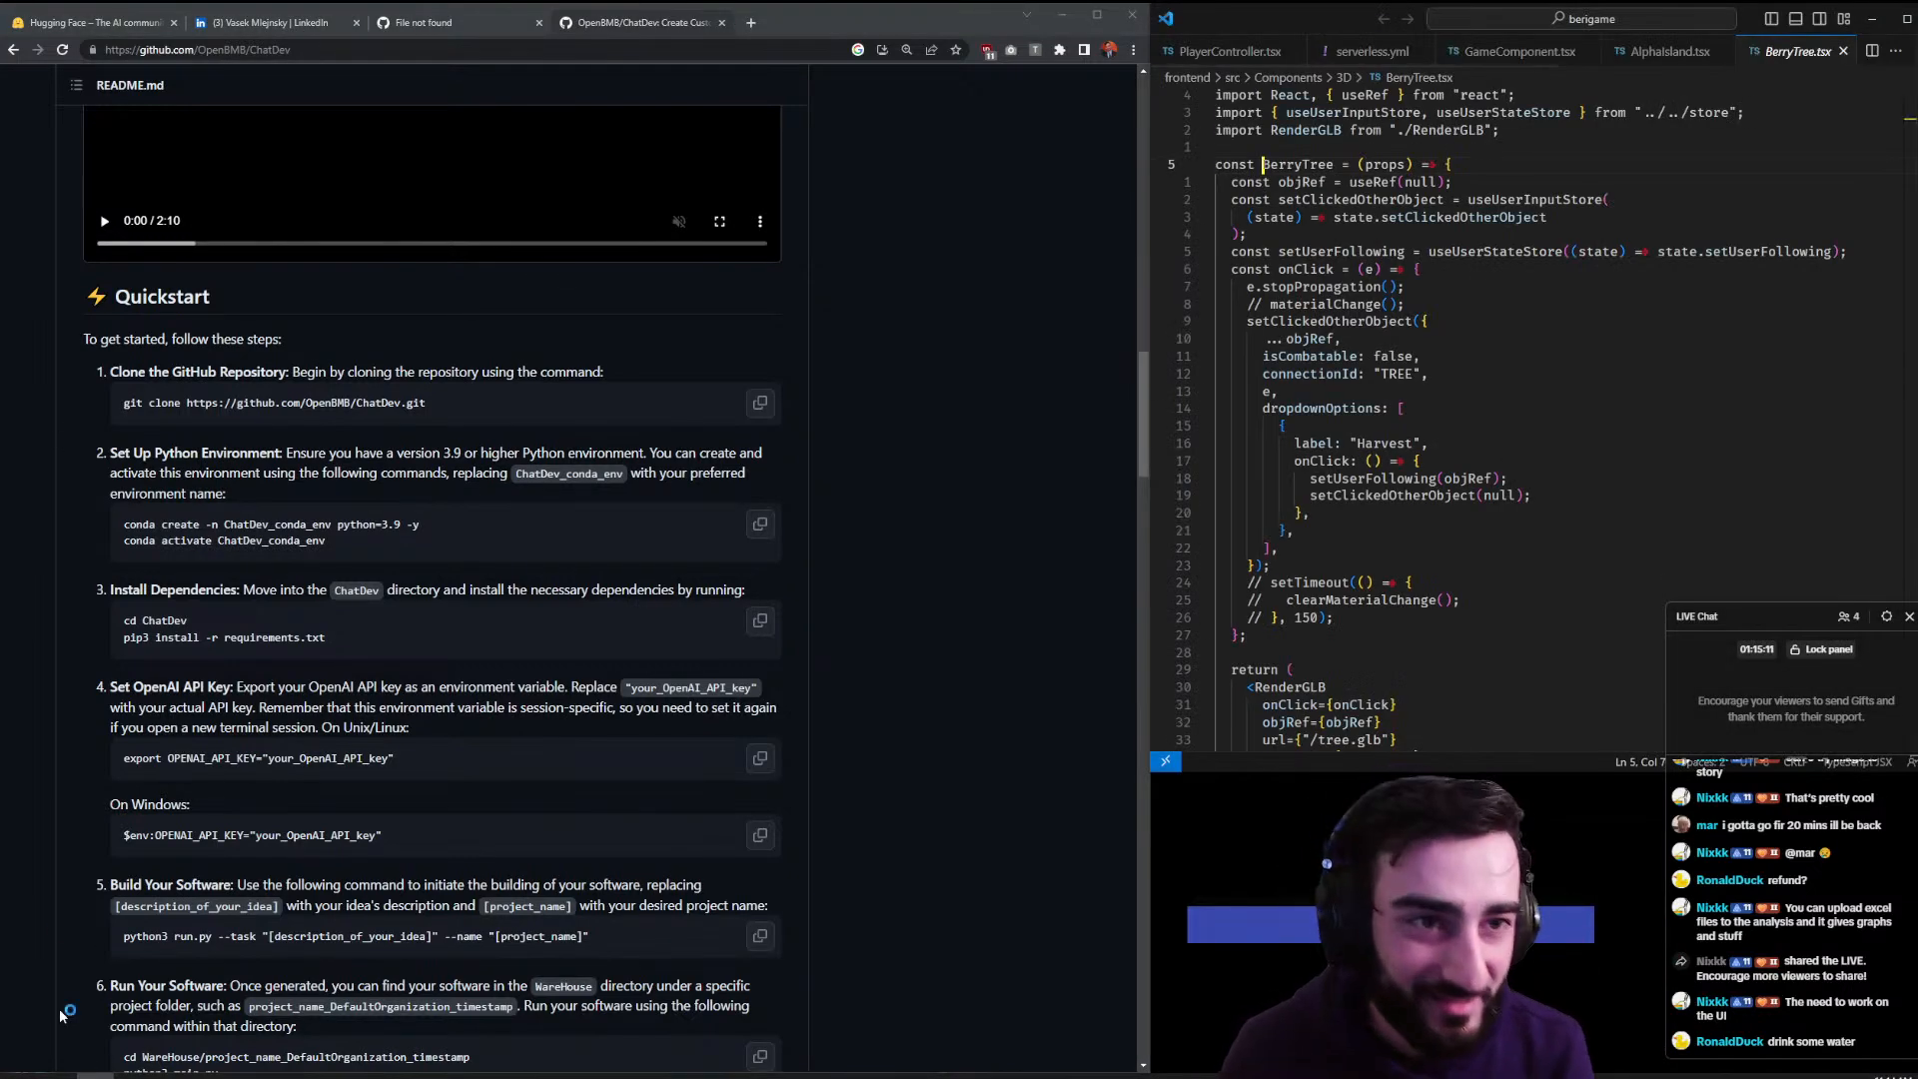
pyautogui.click(1264, 602)
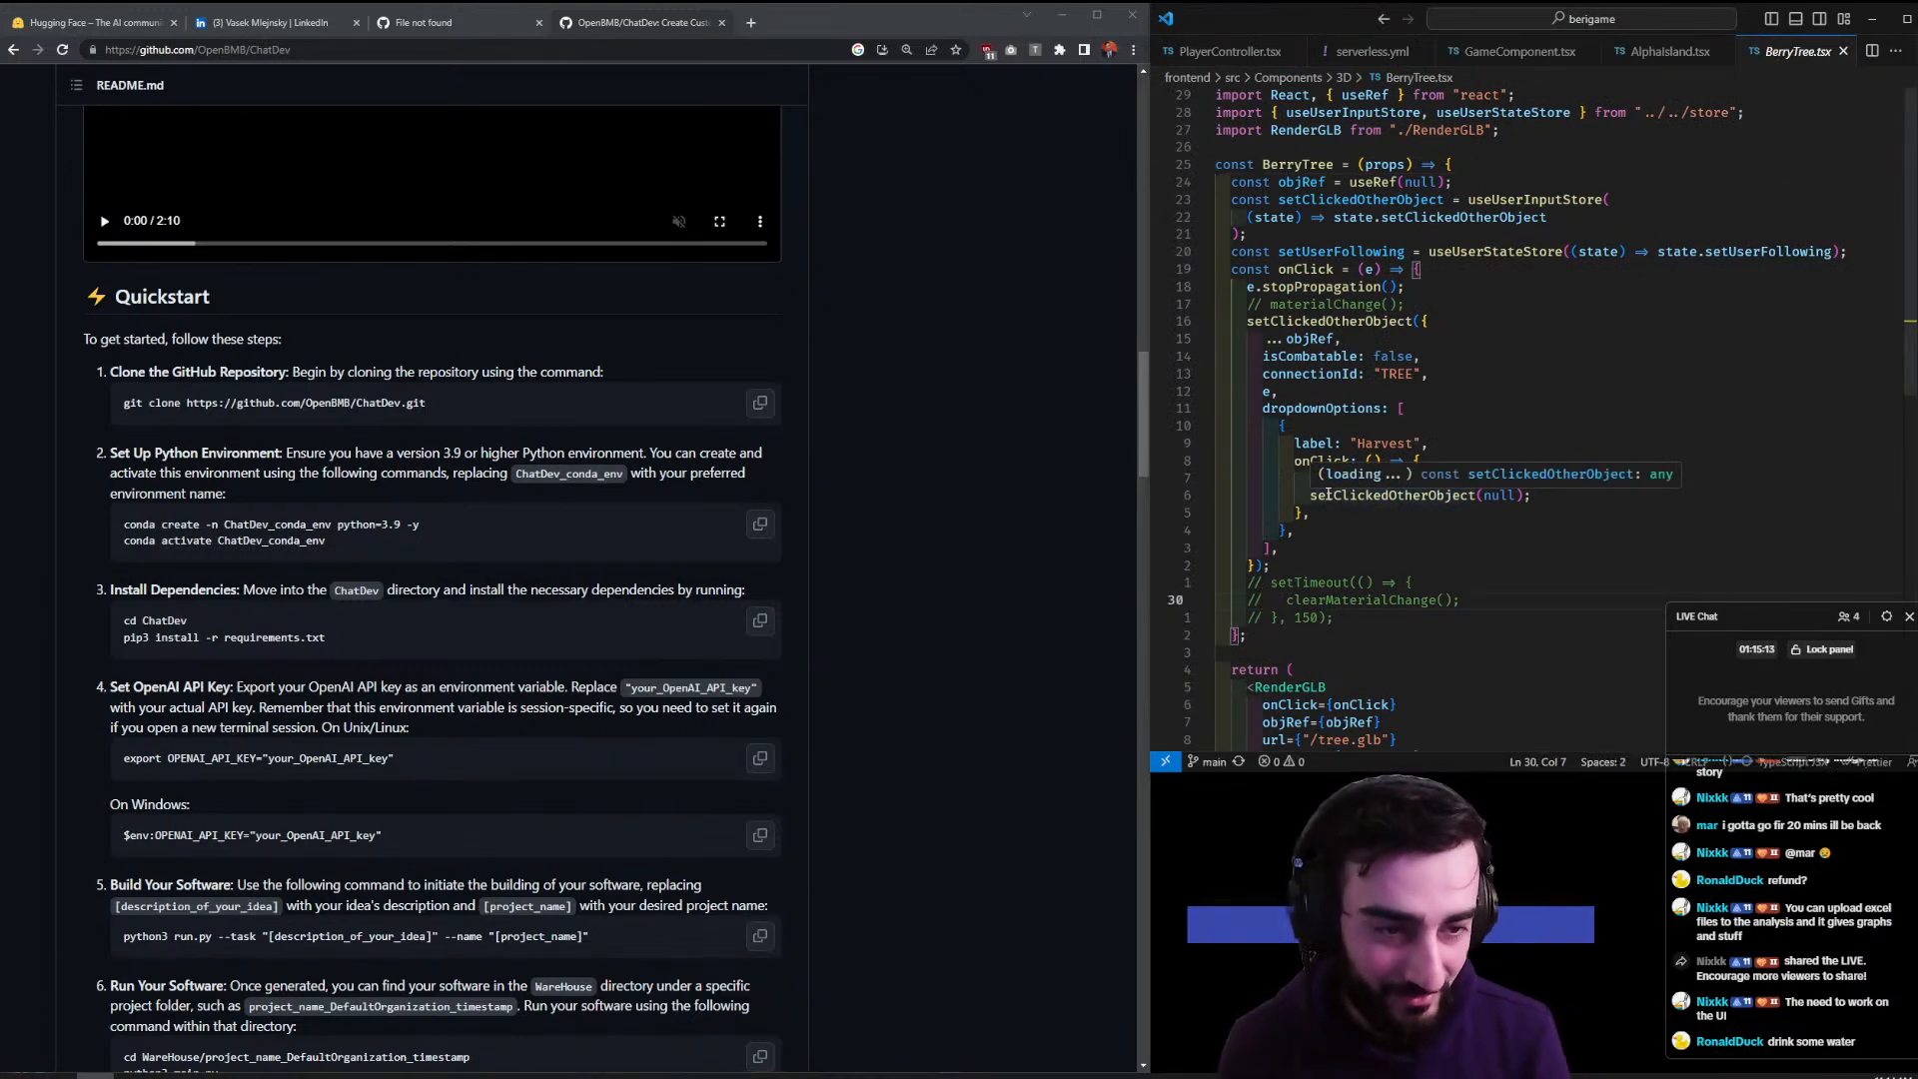
pyautogui.hotkey('ctrl', '`')
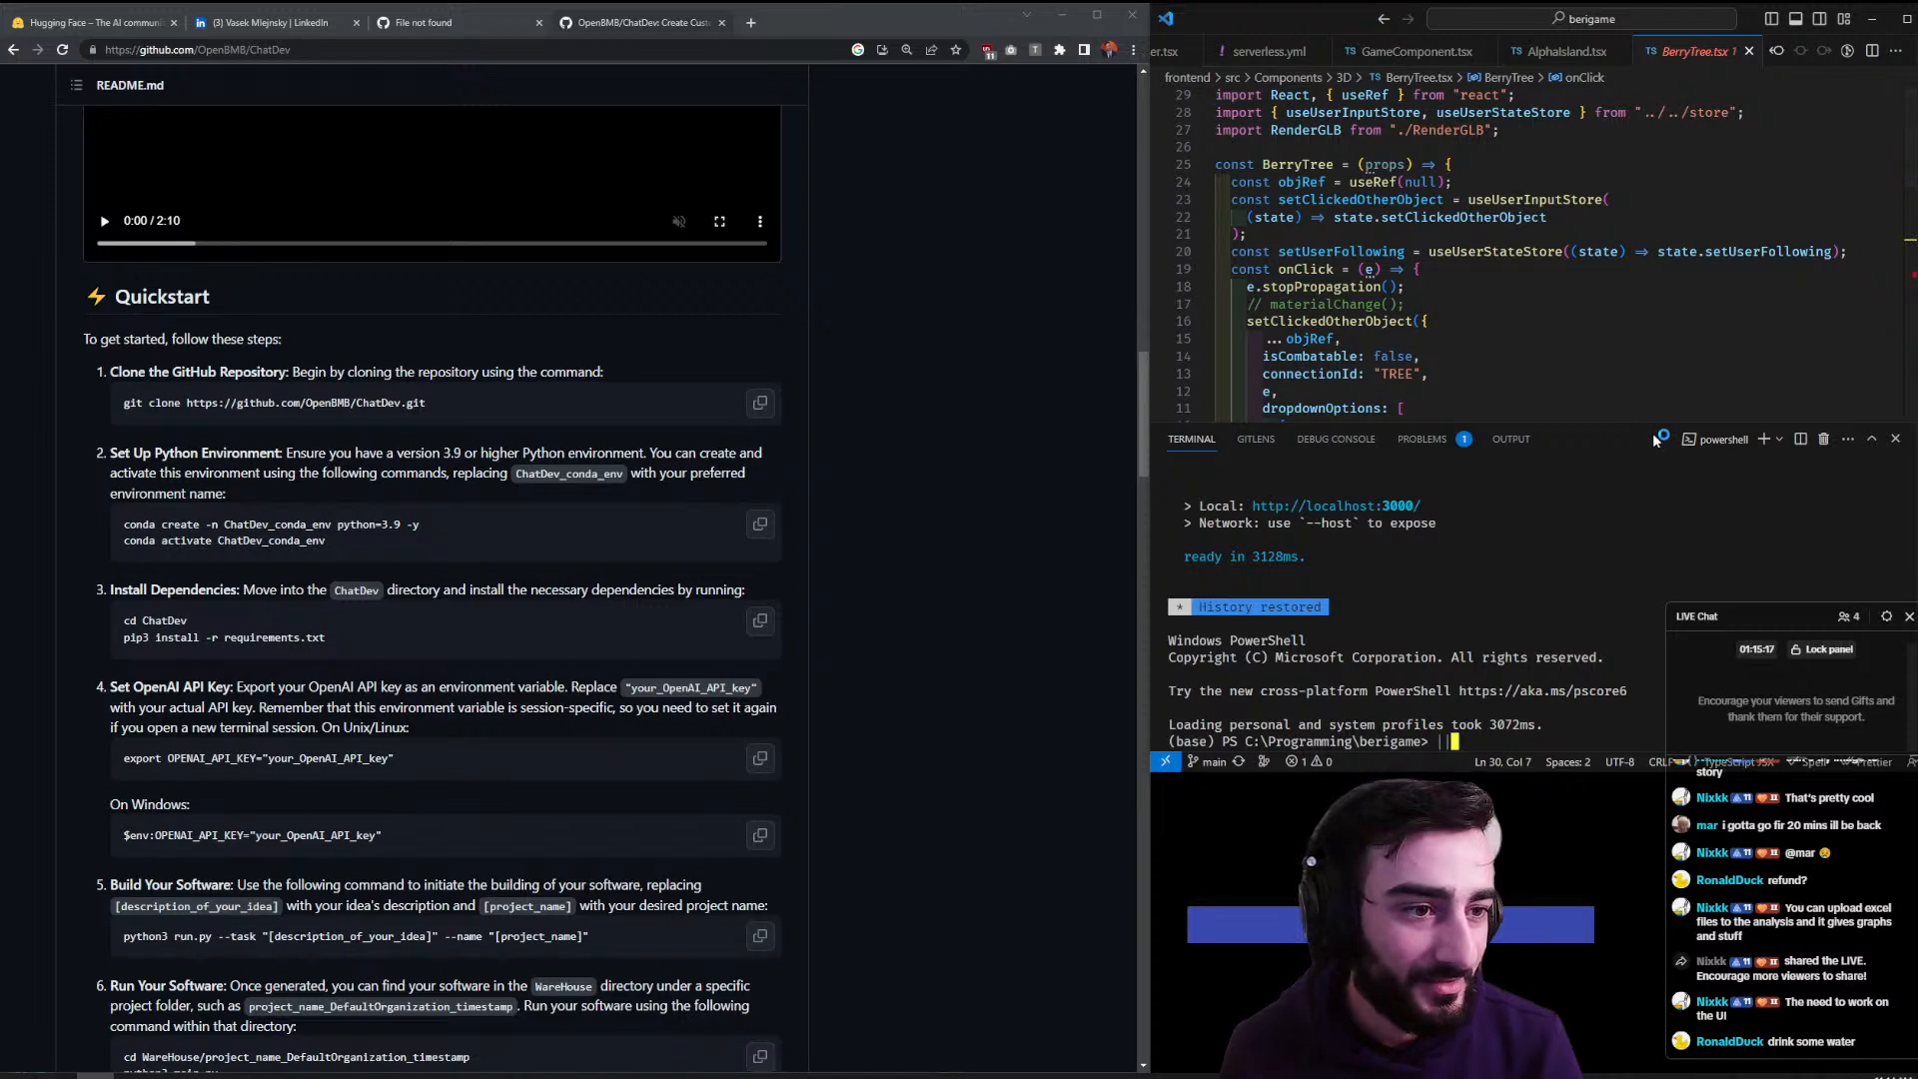
pyautogui.moveTo(1655, 423); pyautogui.dragTo(1588, 98)
pyautogui.moveTo(1357, 24); pyautogui.dragTo(1134, 94)
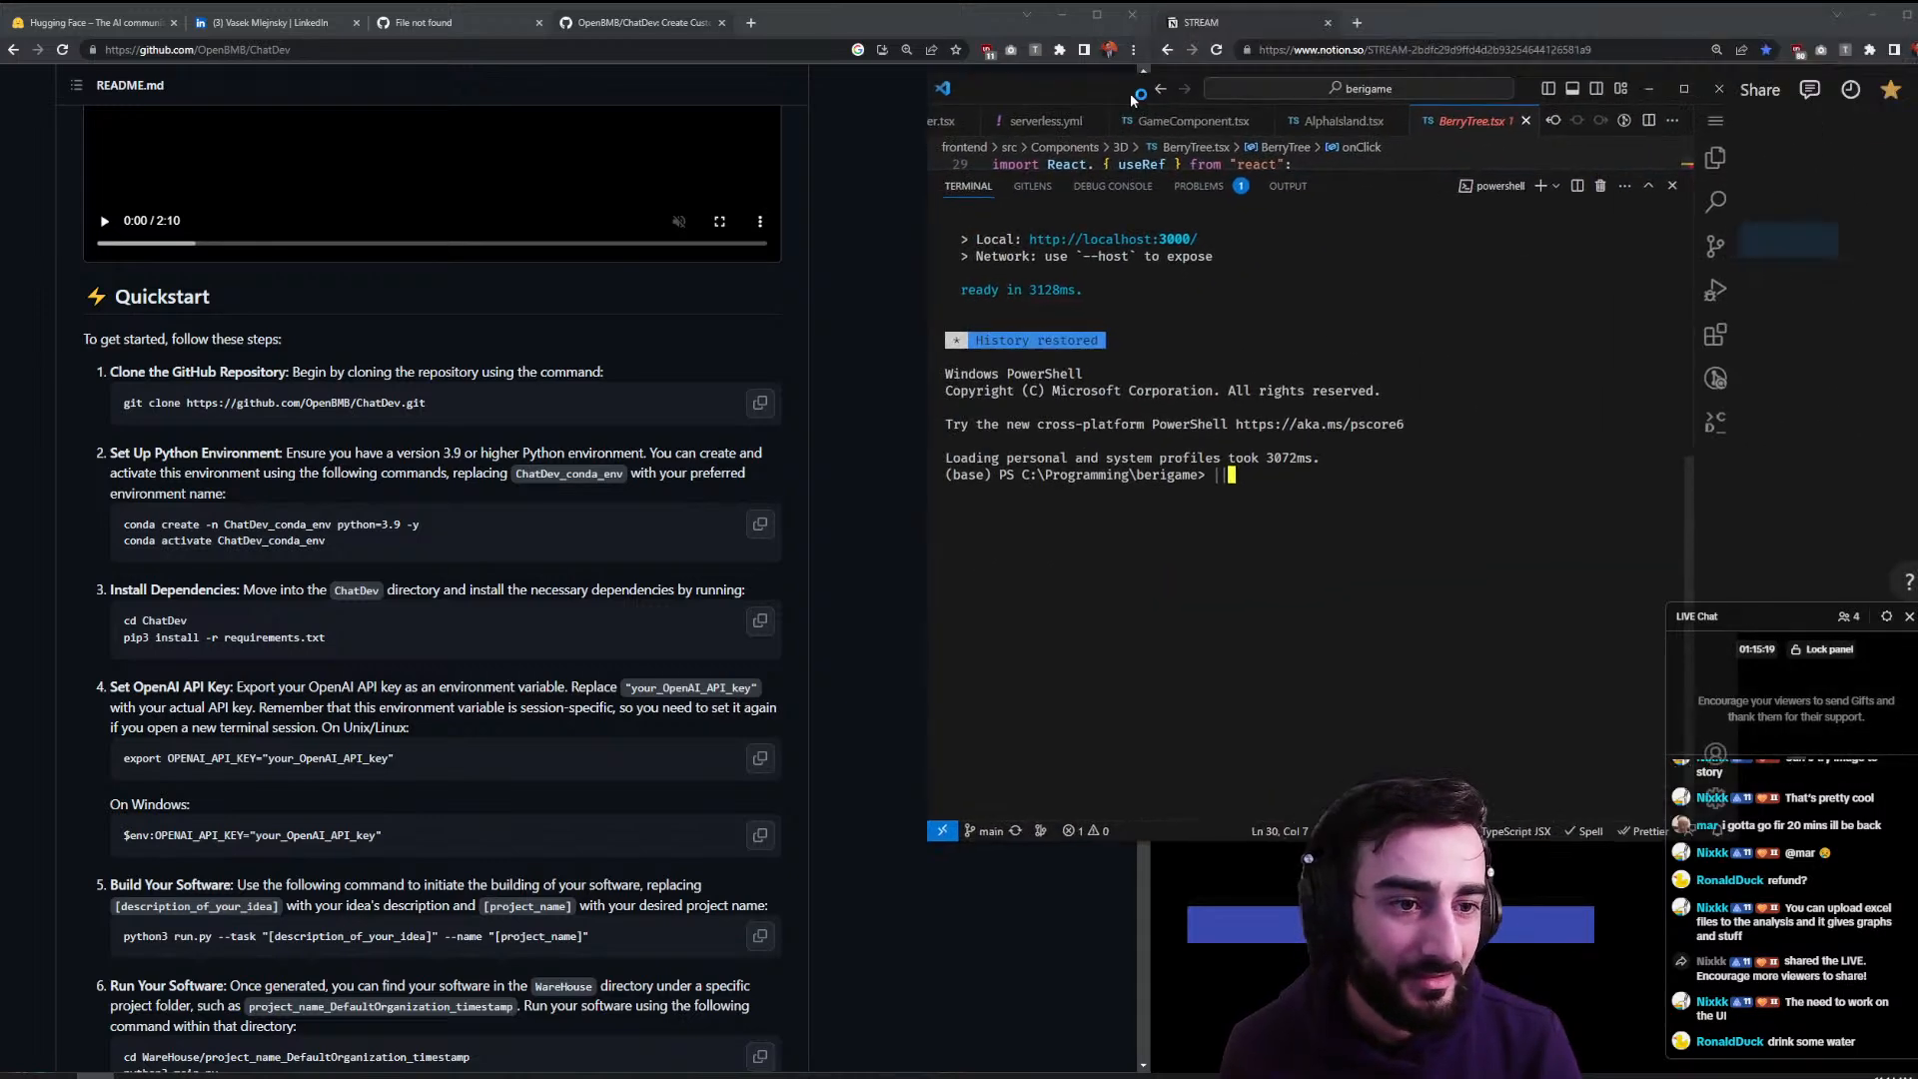
pyautogui.write('git clone https://github.com/OpenBMB/ChatDev.git')
pyautogui.hotkey('ctrl', 'c')
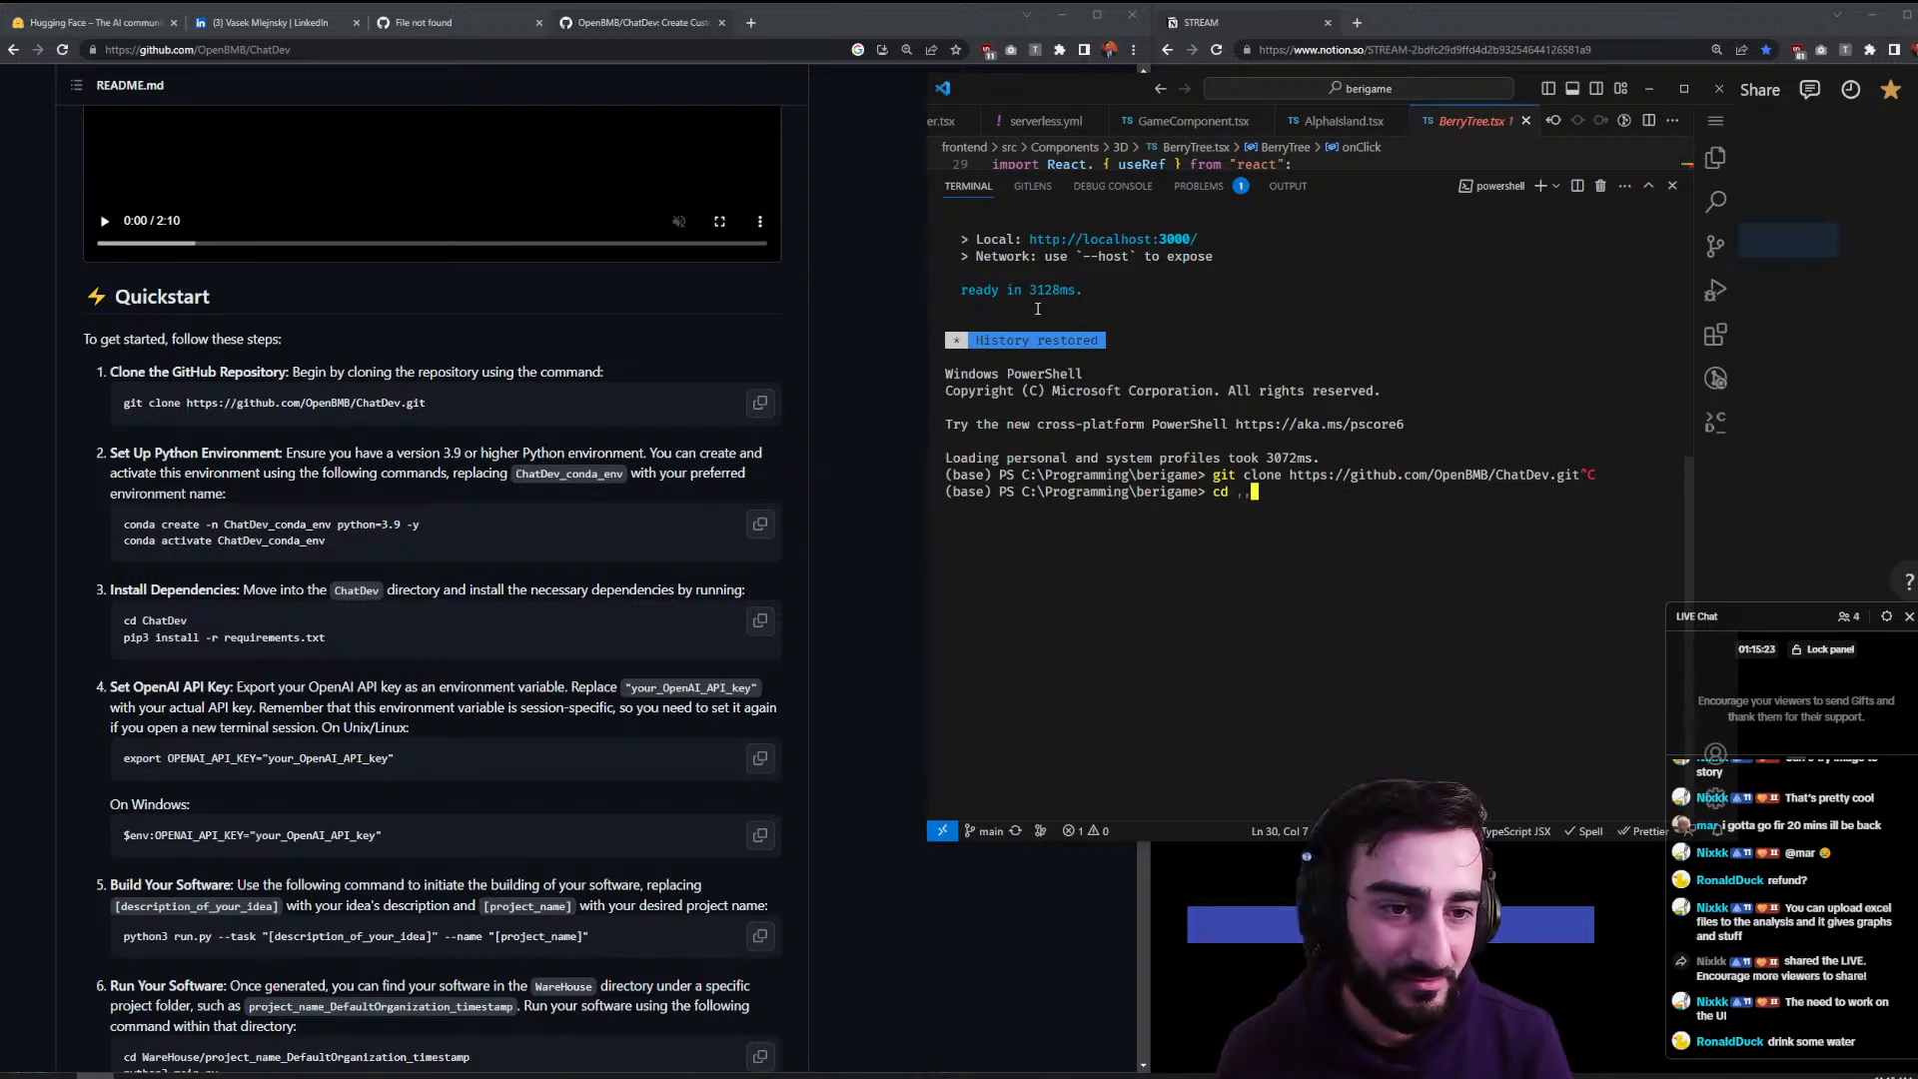
pyautogui.write('cd ..')
pyautogui.press('Return')
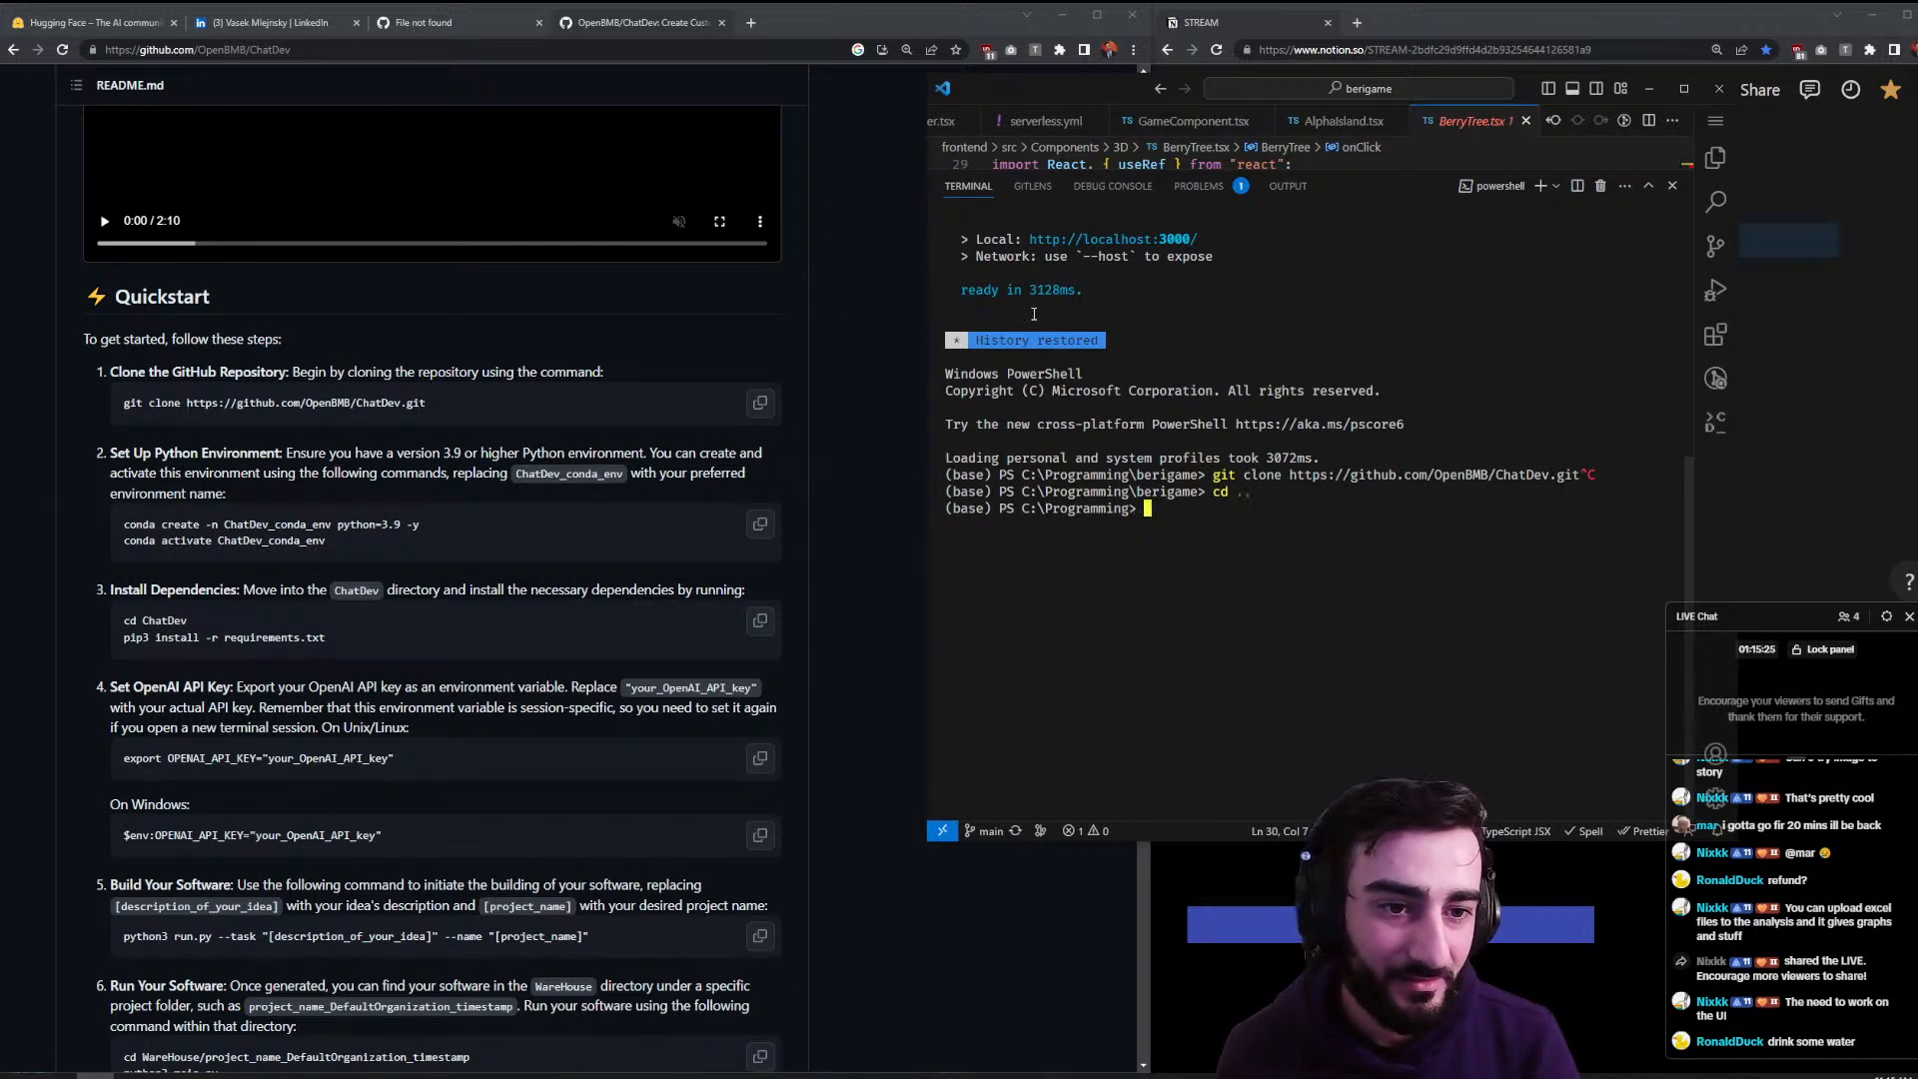
pyautogui.hotkey('ctrl', 'v')
pyautogui.press('Return')
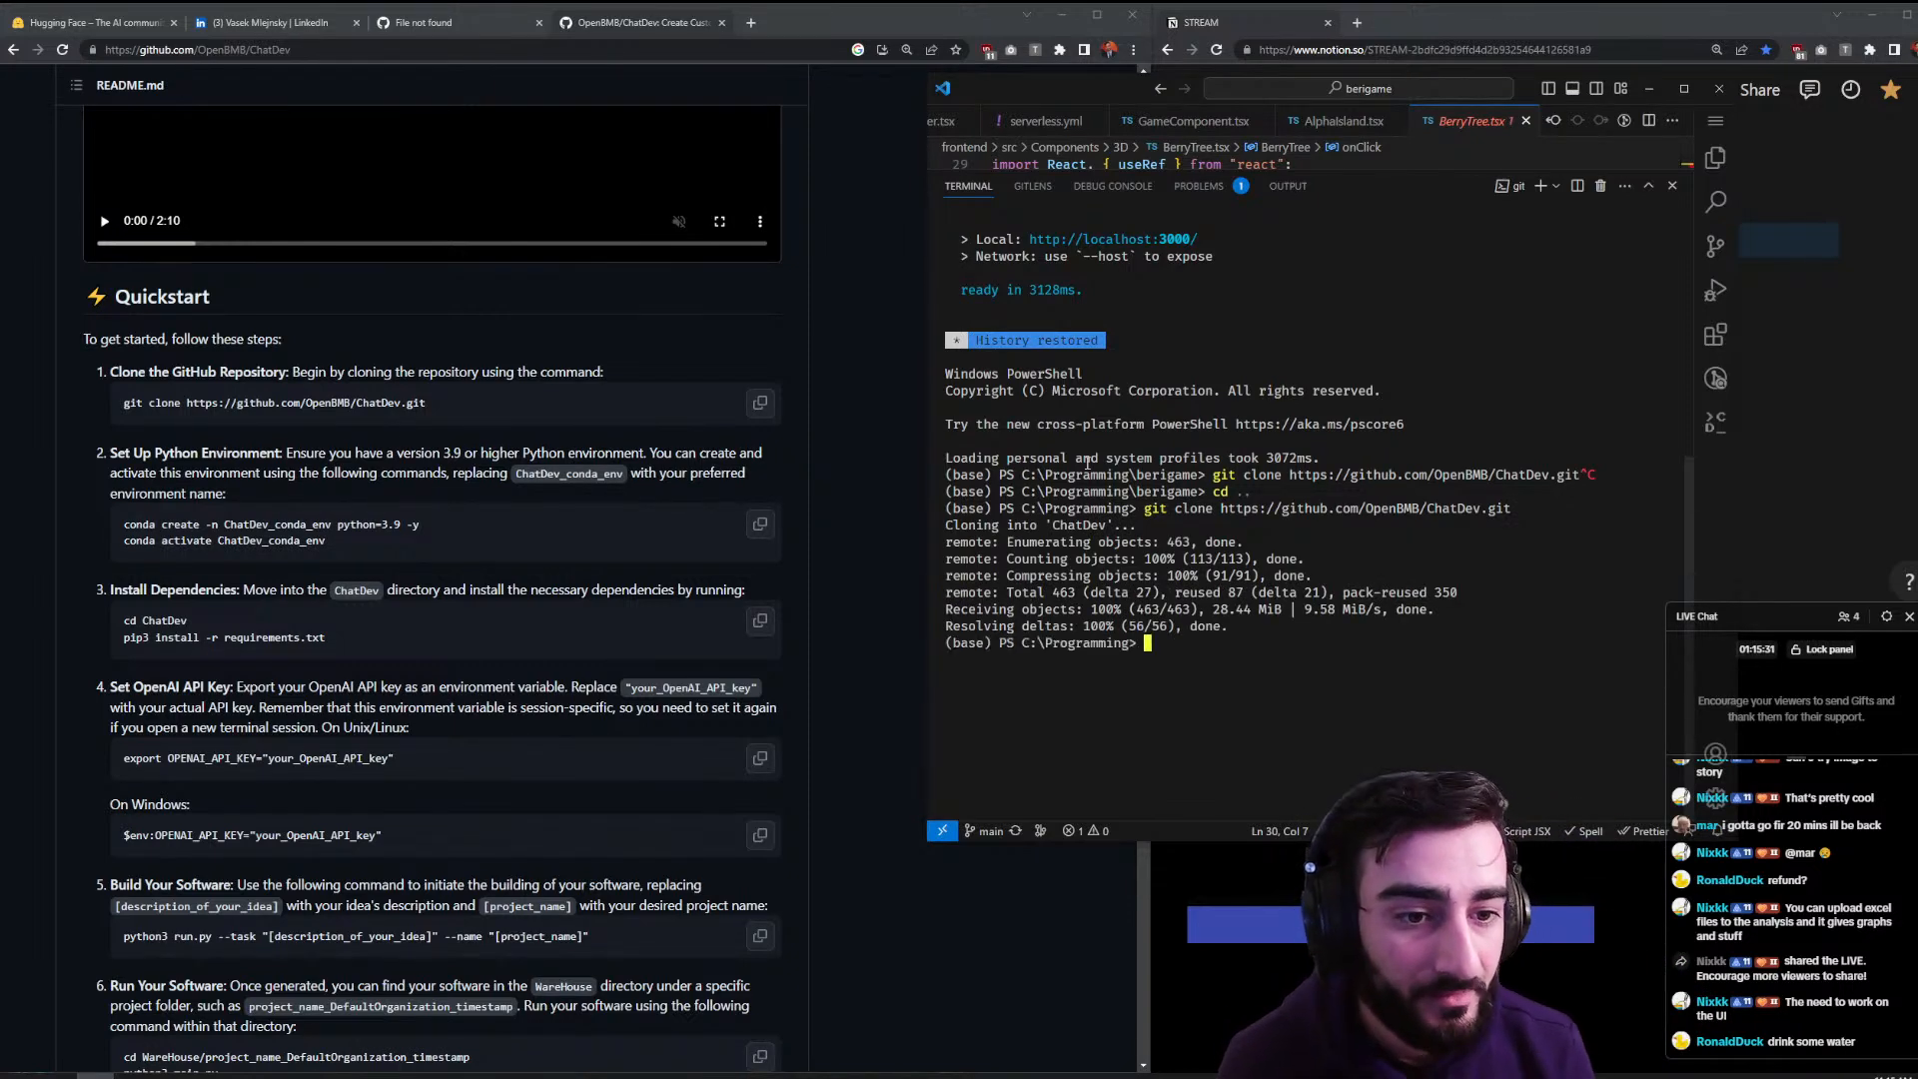
# - Open the cloned ChatDev folder as the workspace via Open Folder
pyautogui.click(1714, 121)
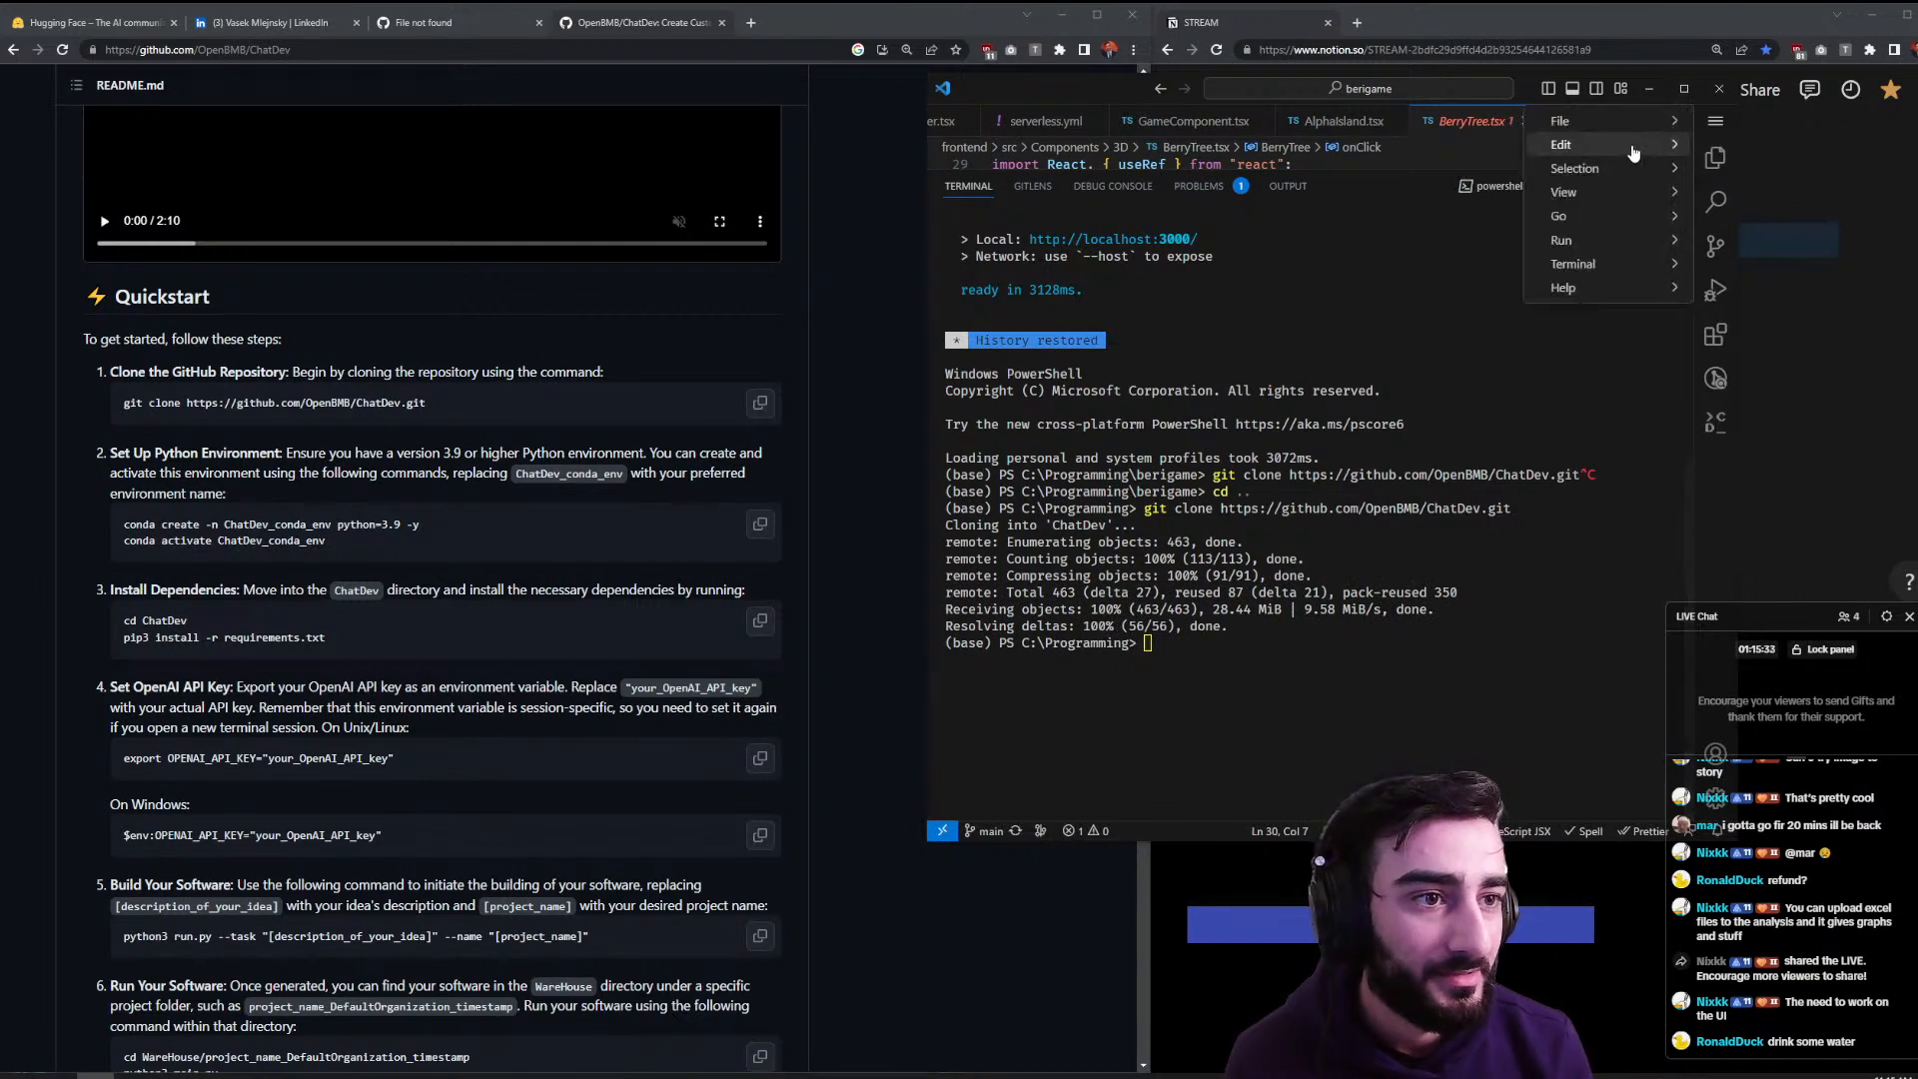
pyautogui.moveTo(1631, 128)
pyautogui.click(1317, 227)
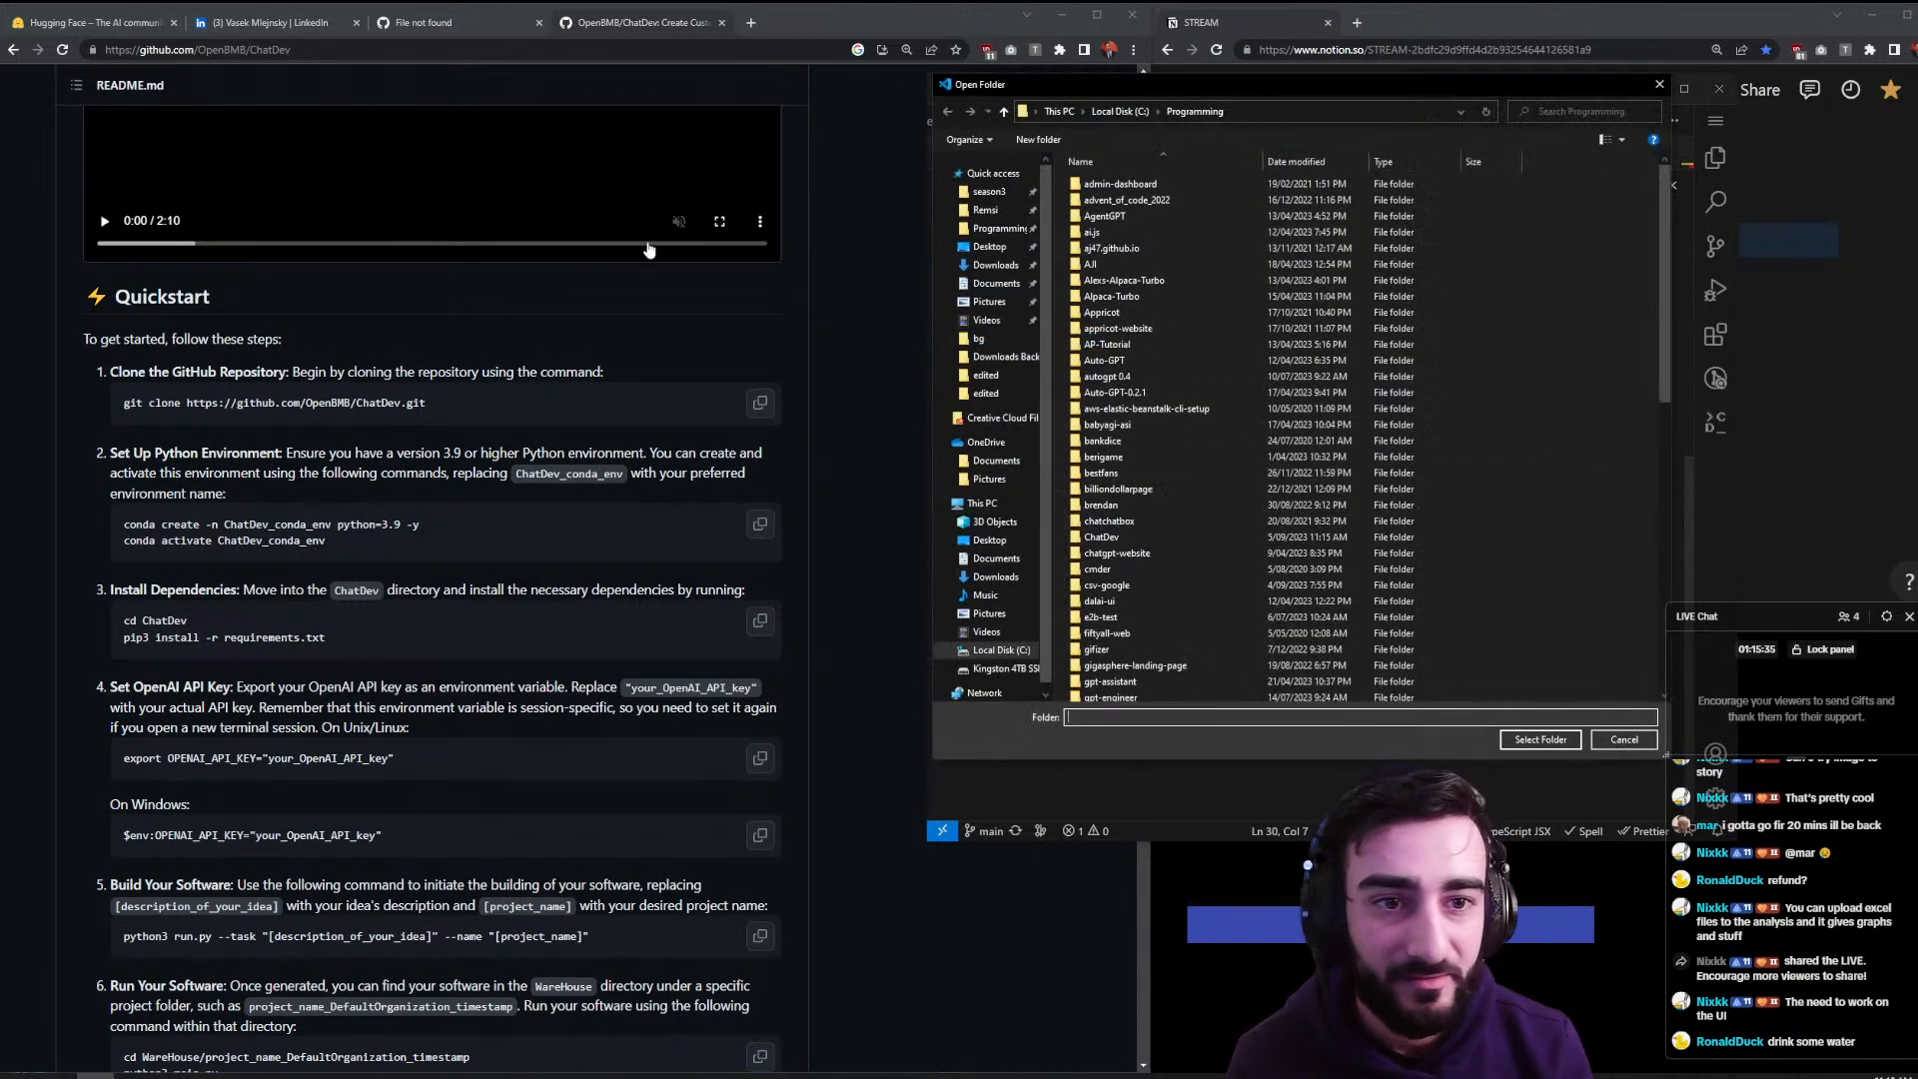
pyautogui.click(1168, 231)
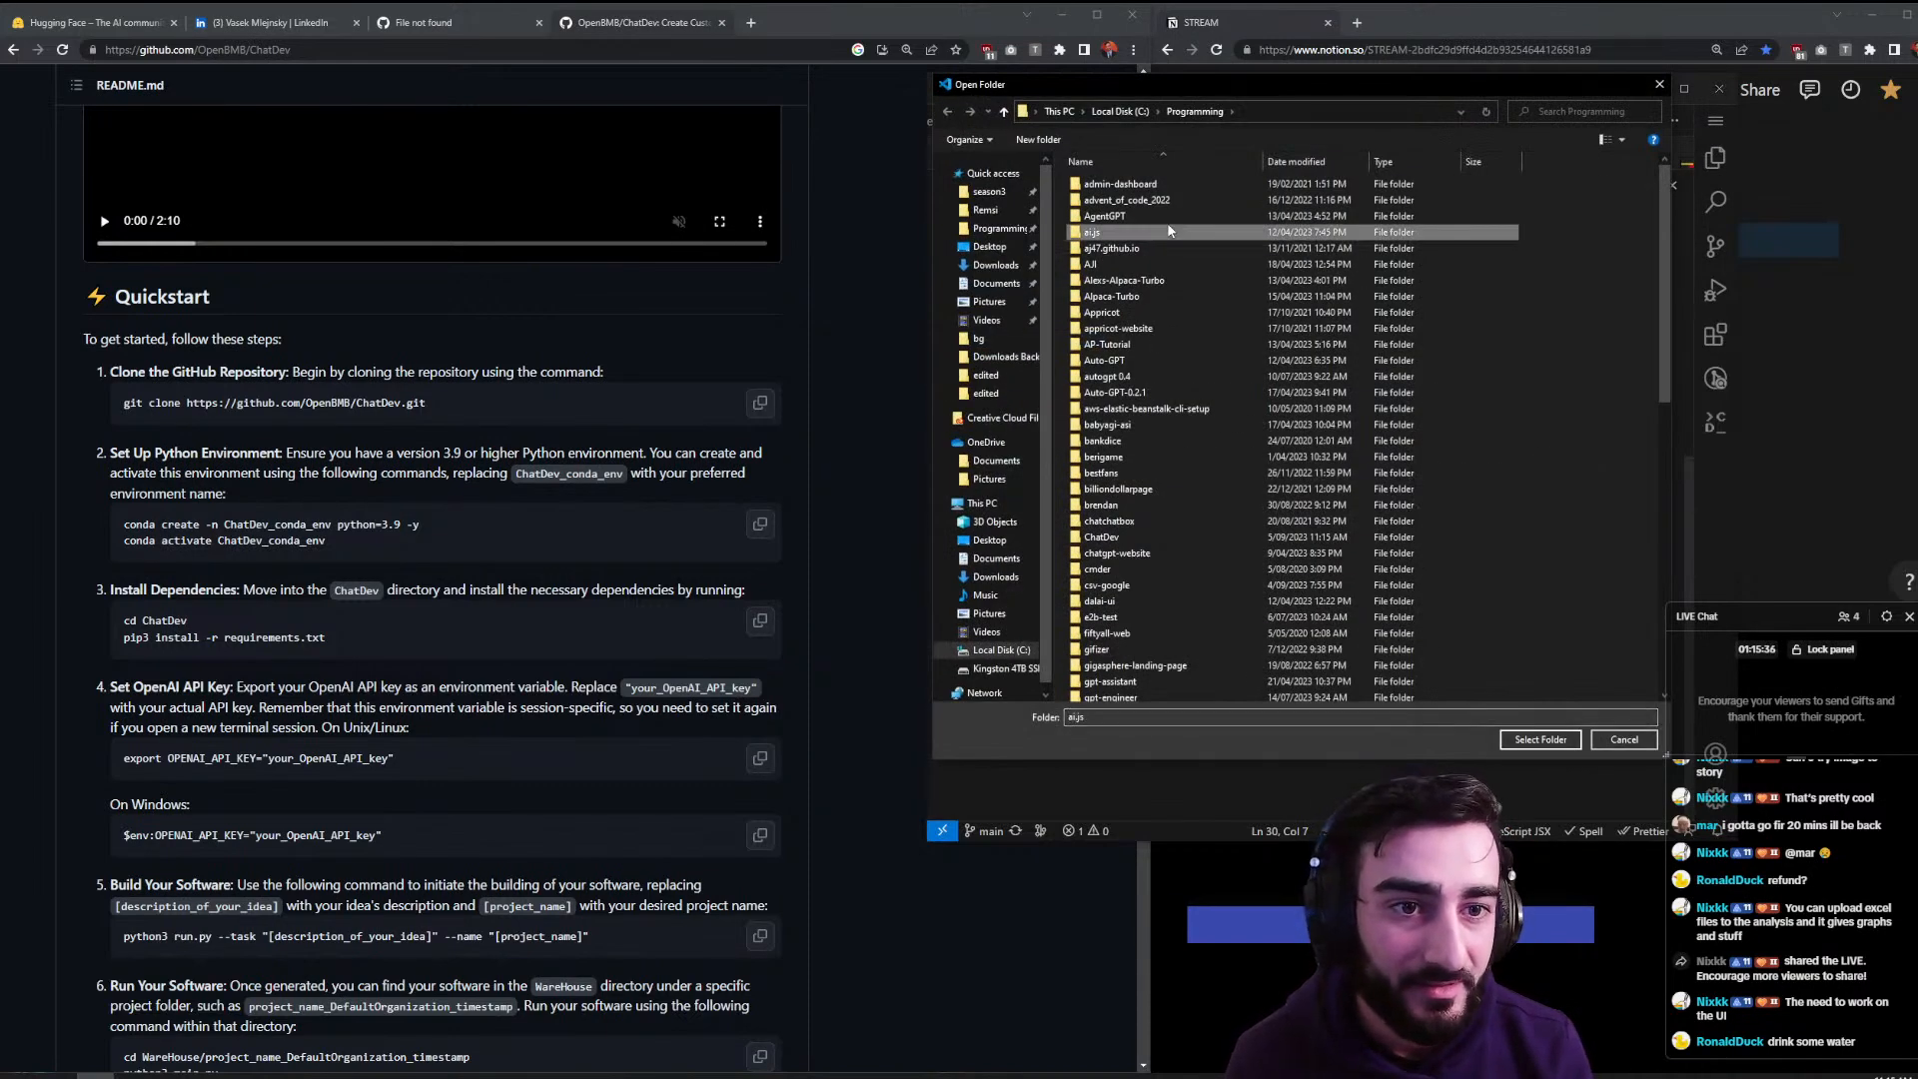
pyautogui.doubleClick(1102, 536)
pyautogui.click(1525, 739)
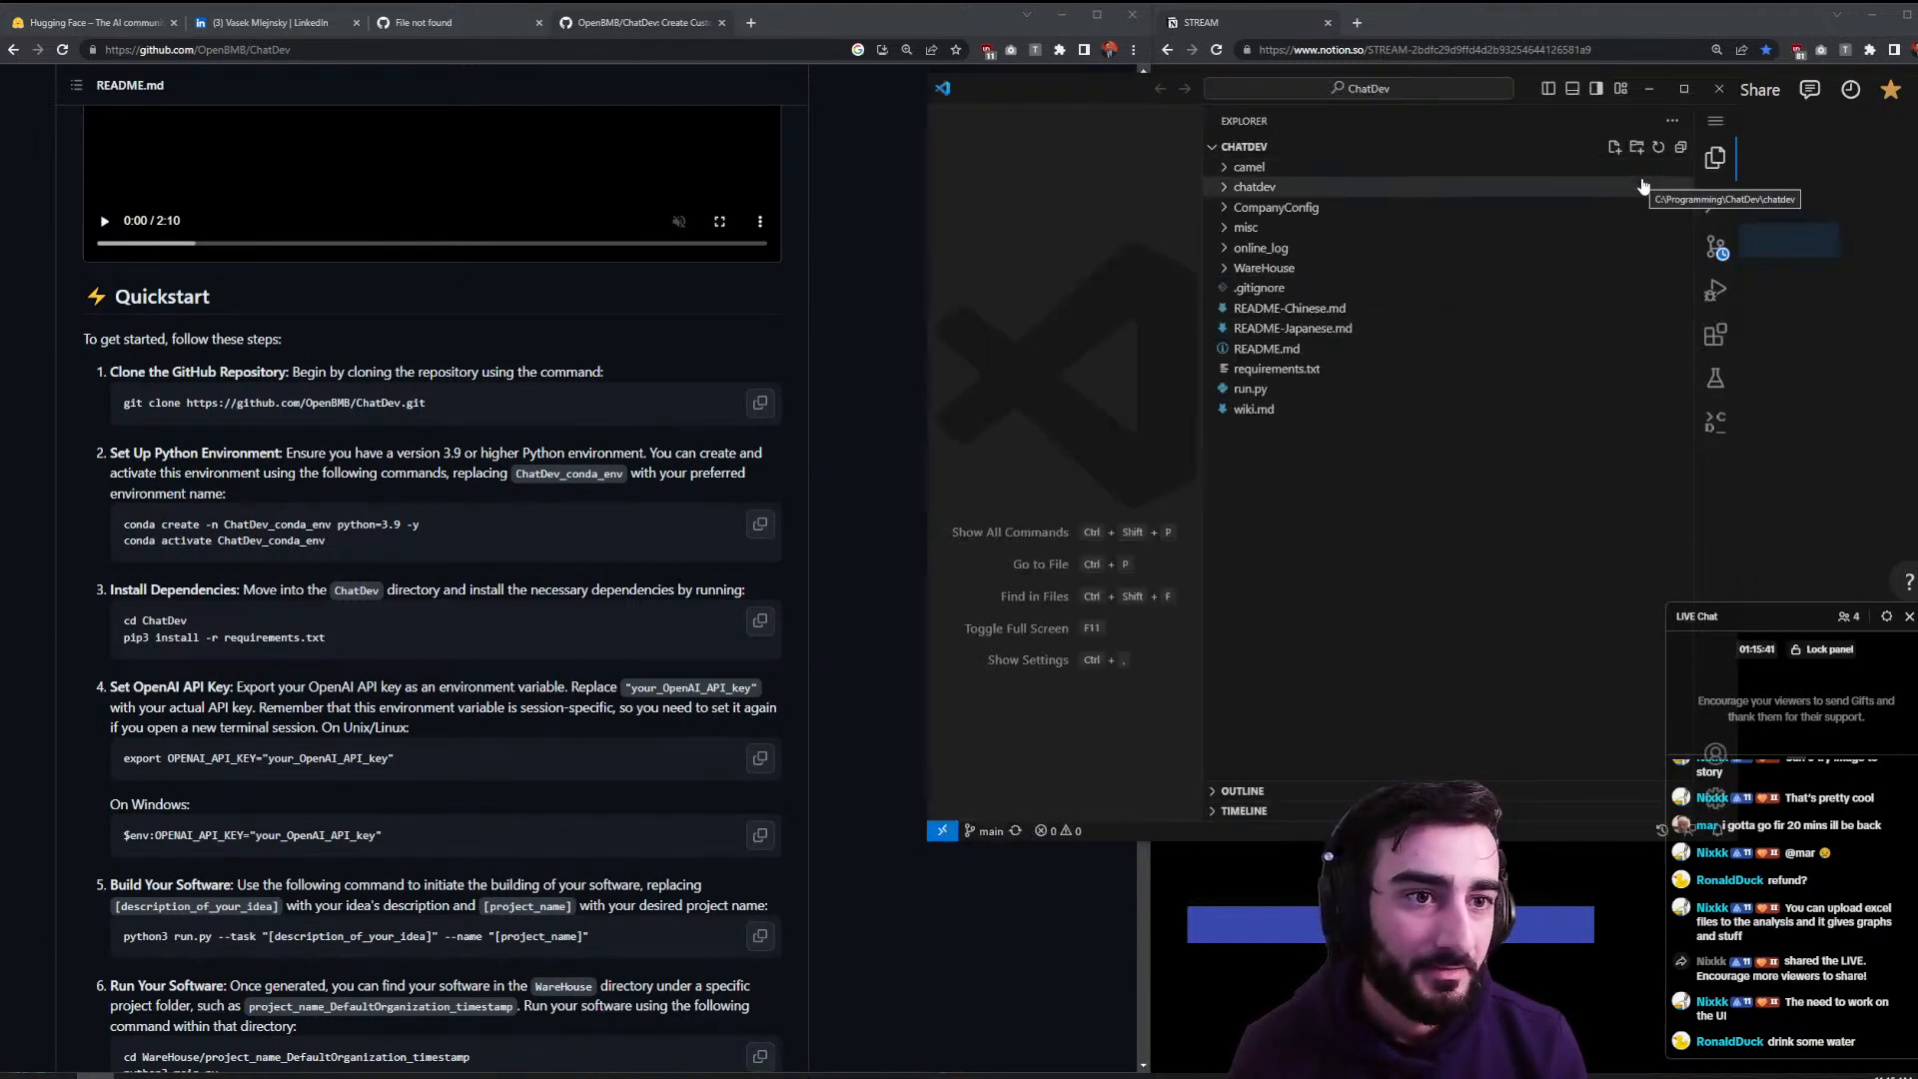
# - Run conda create -n ChatDev_conda_env python=3.9 -y in a new terminal
pyautogui.click(1718, 163)
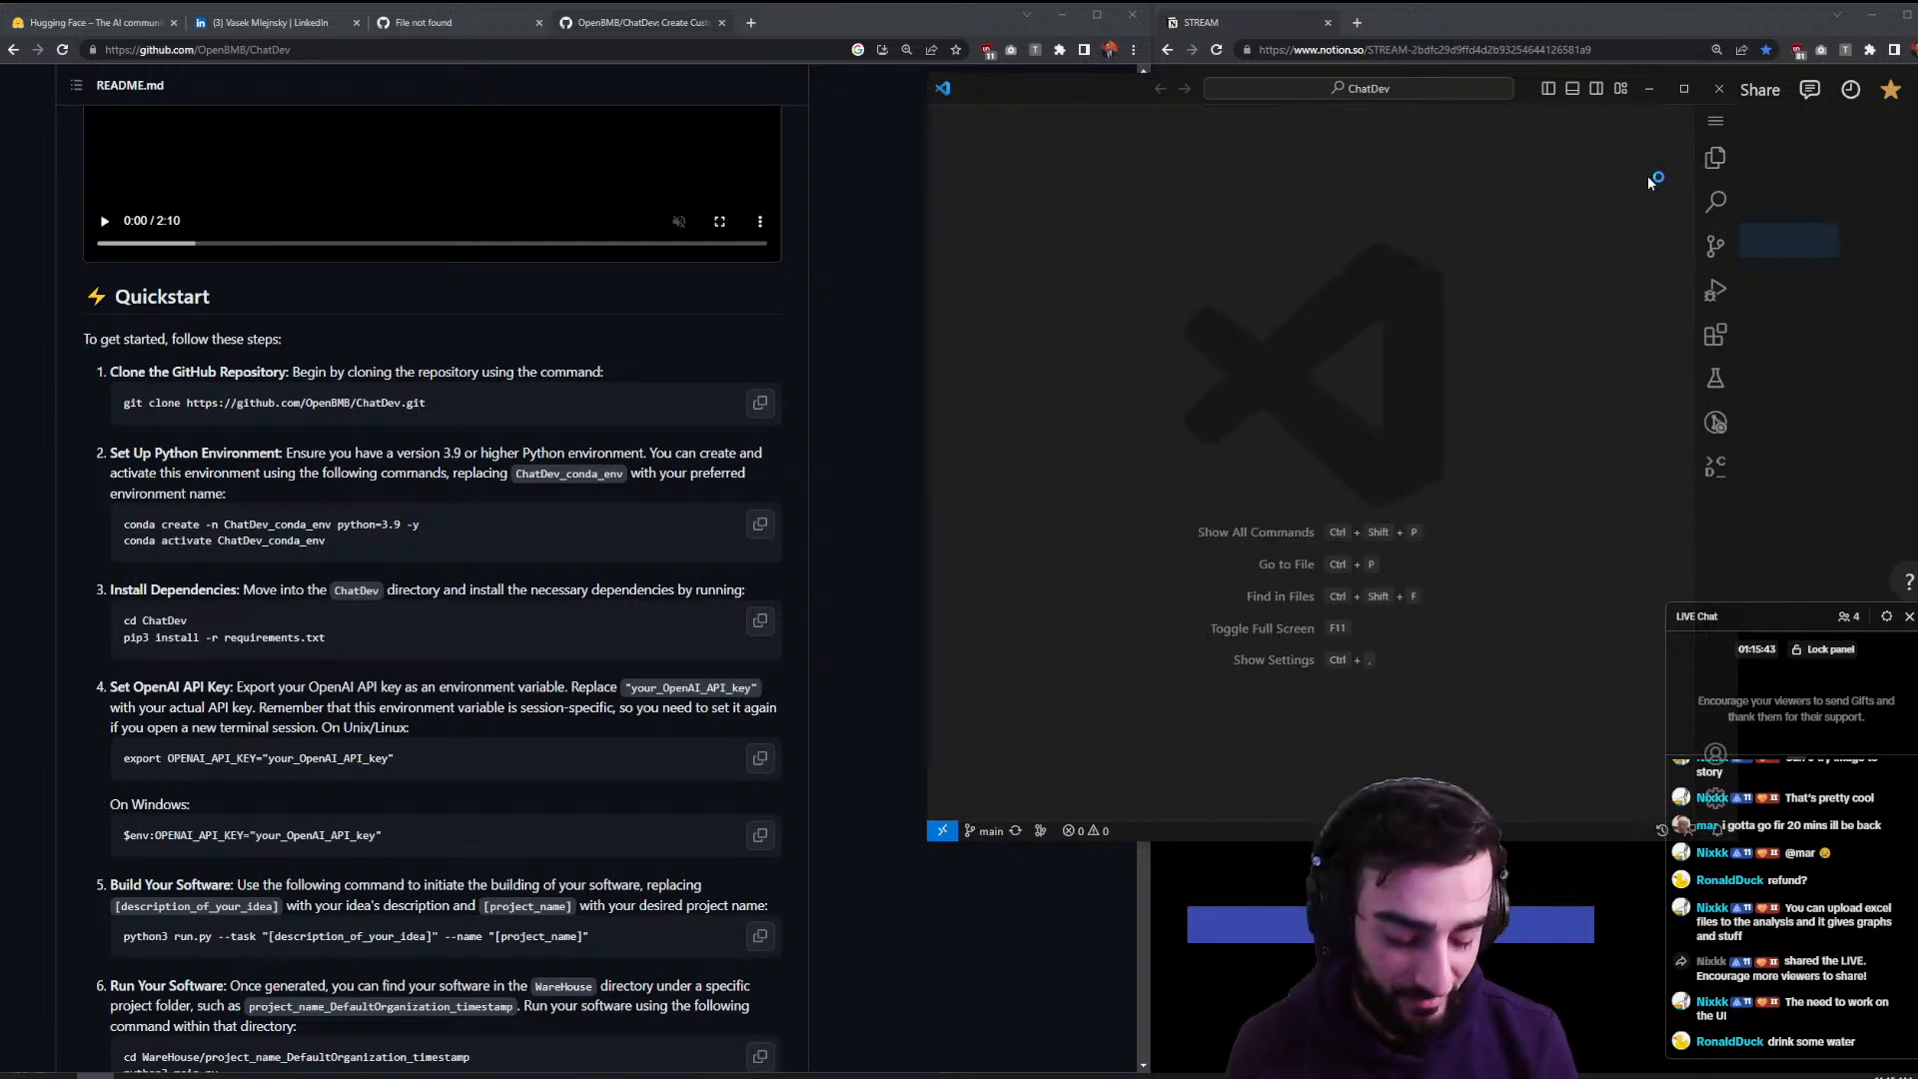
pyautogui.hotkey('ctrl', '`')
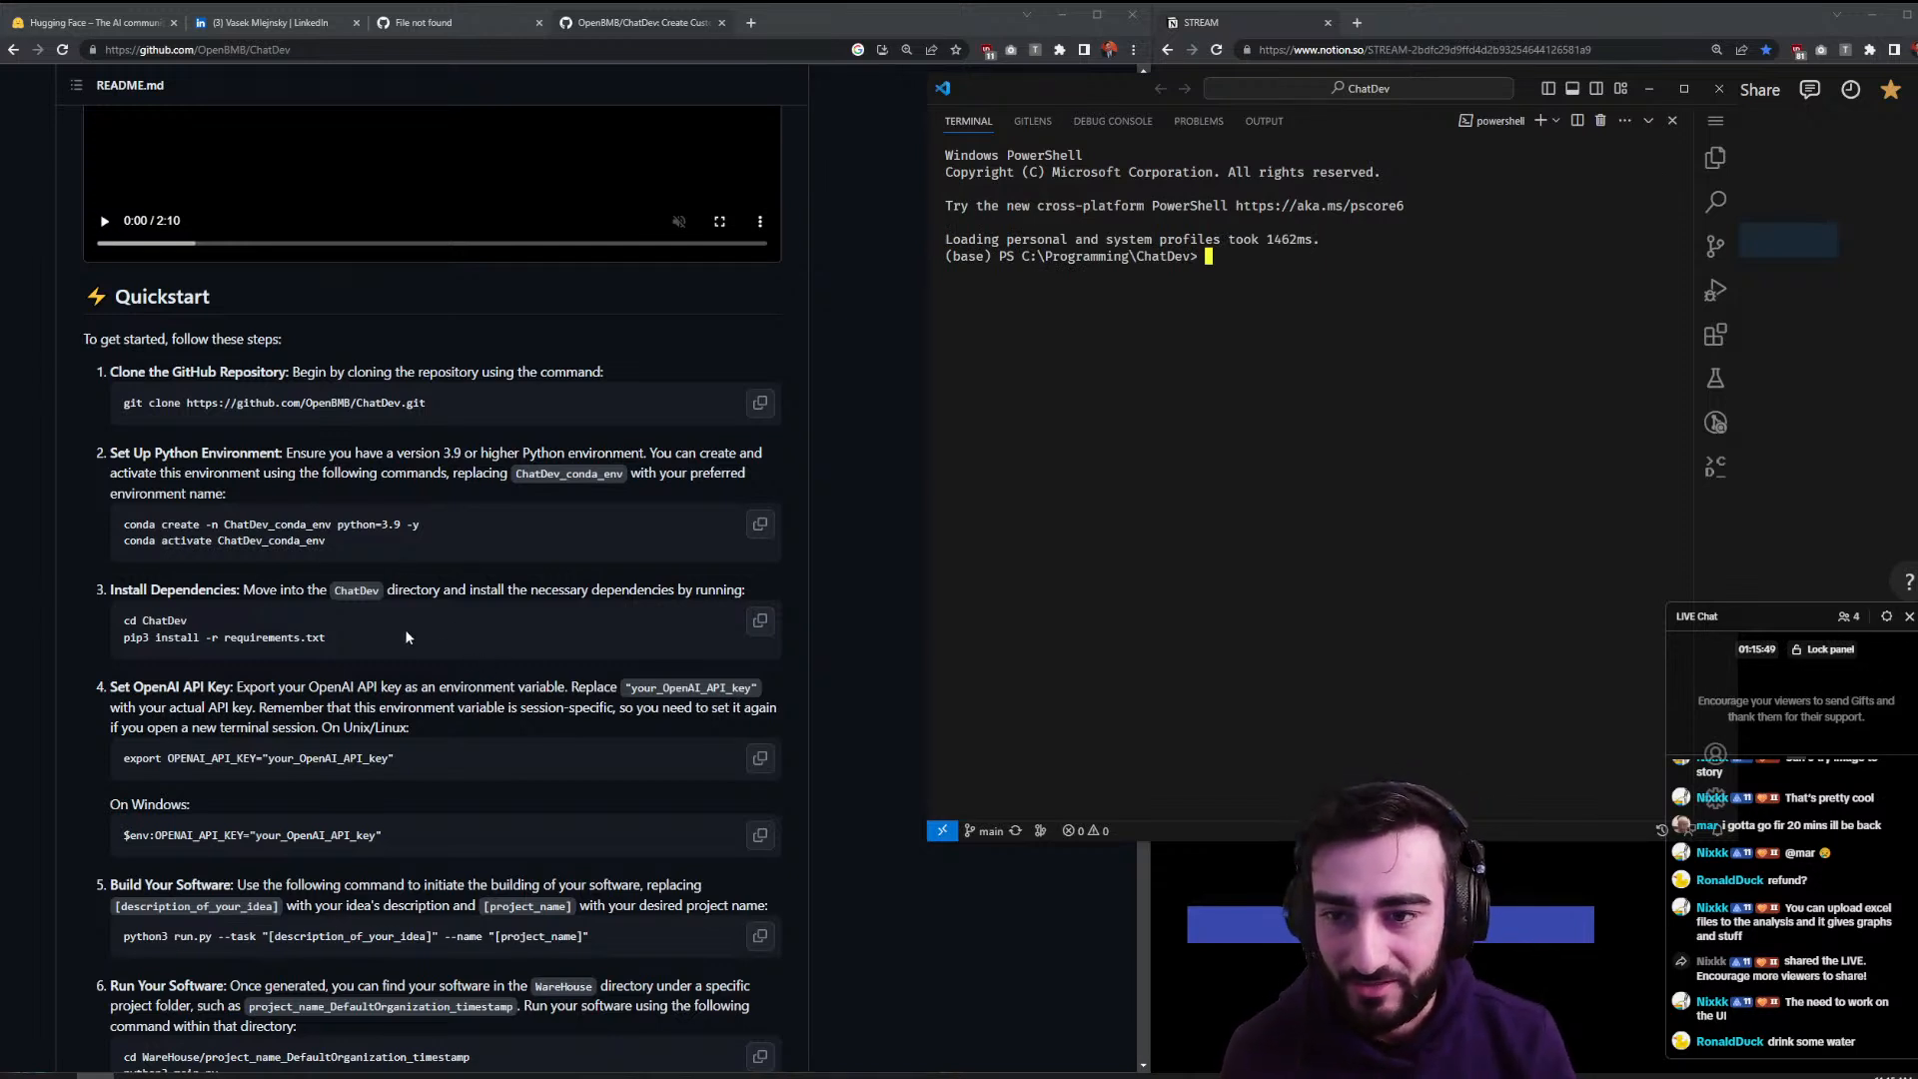
pyautogui.click(431, 528)
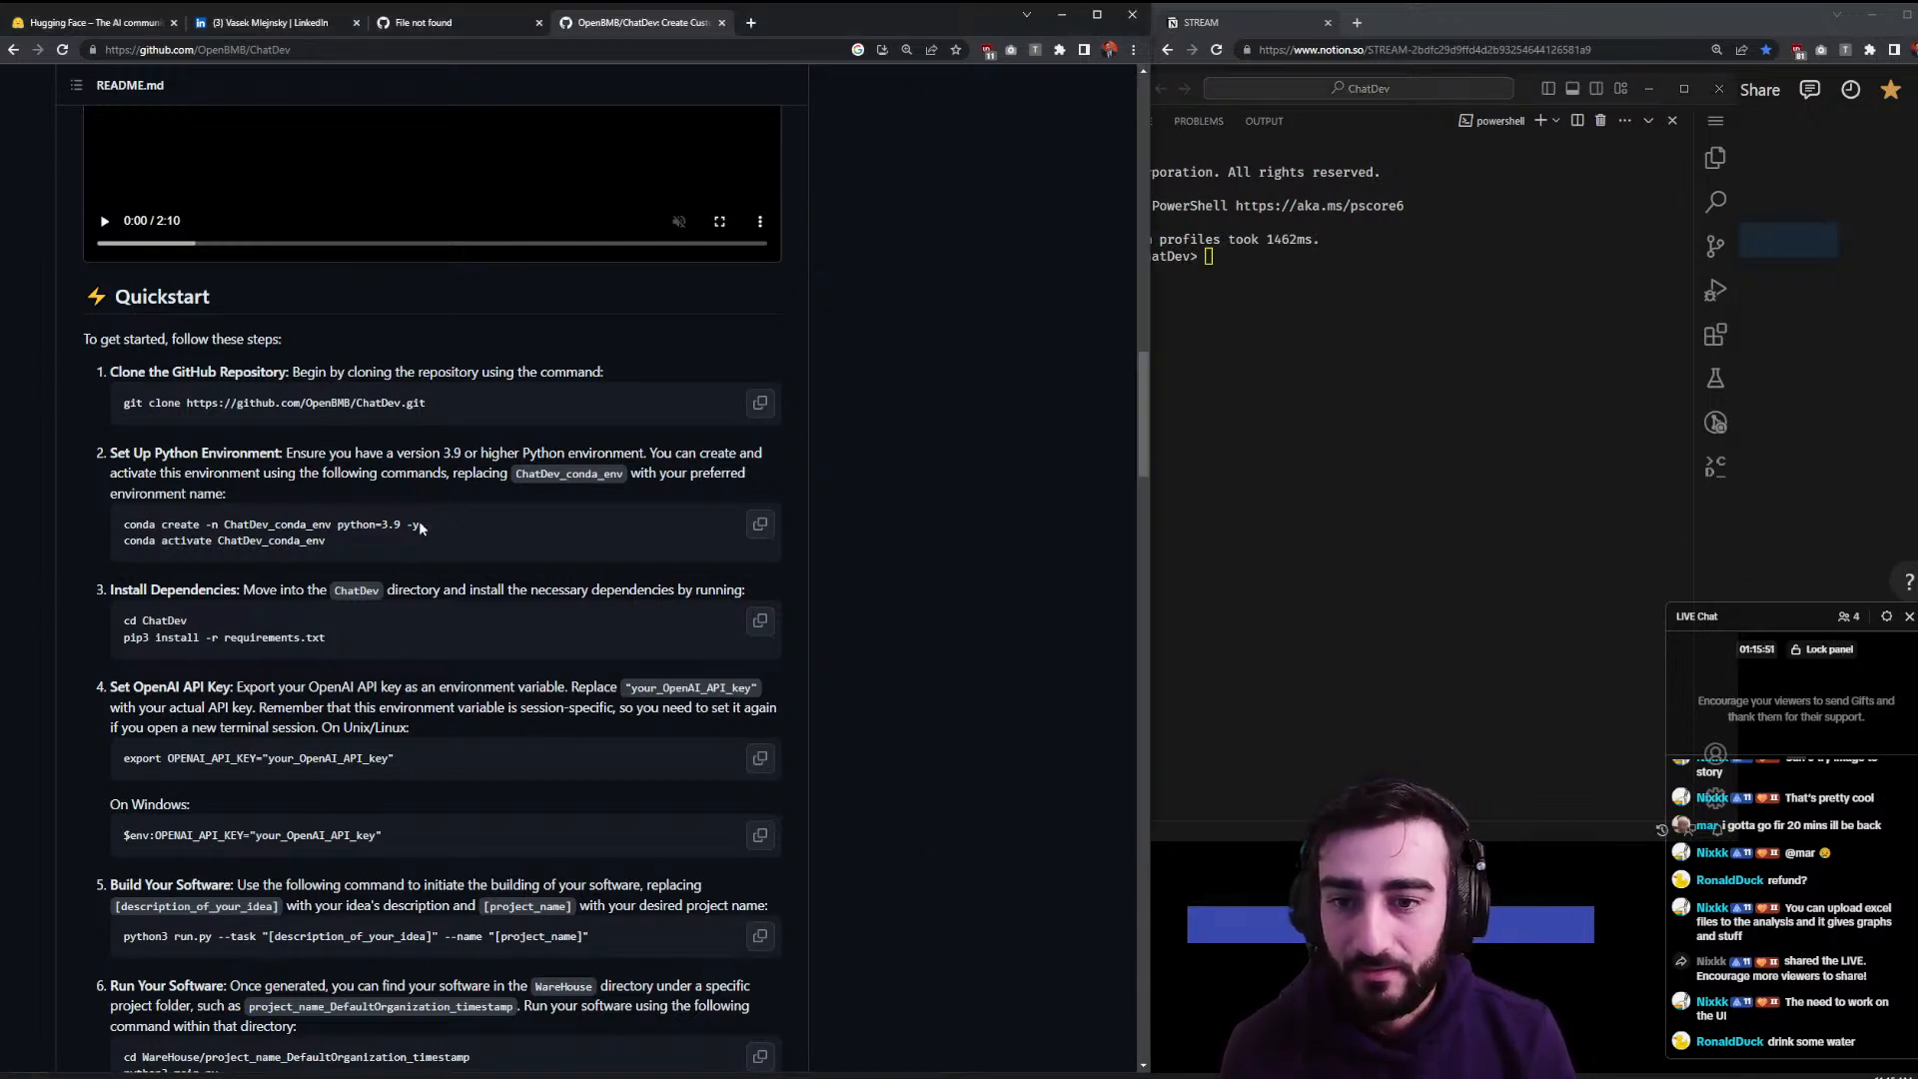
pyautogui.moveTo(439, 520); pyautogui.dragTo(94, 527)
pyautogui.click(1327, 500)
pyautogui.write('conda create -n ChatDev_conda_env python=3.9 -y')
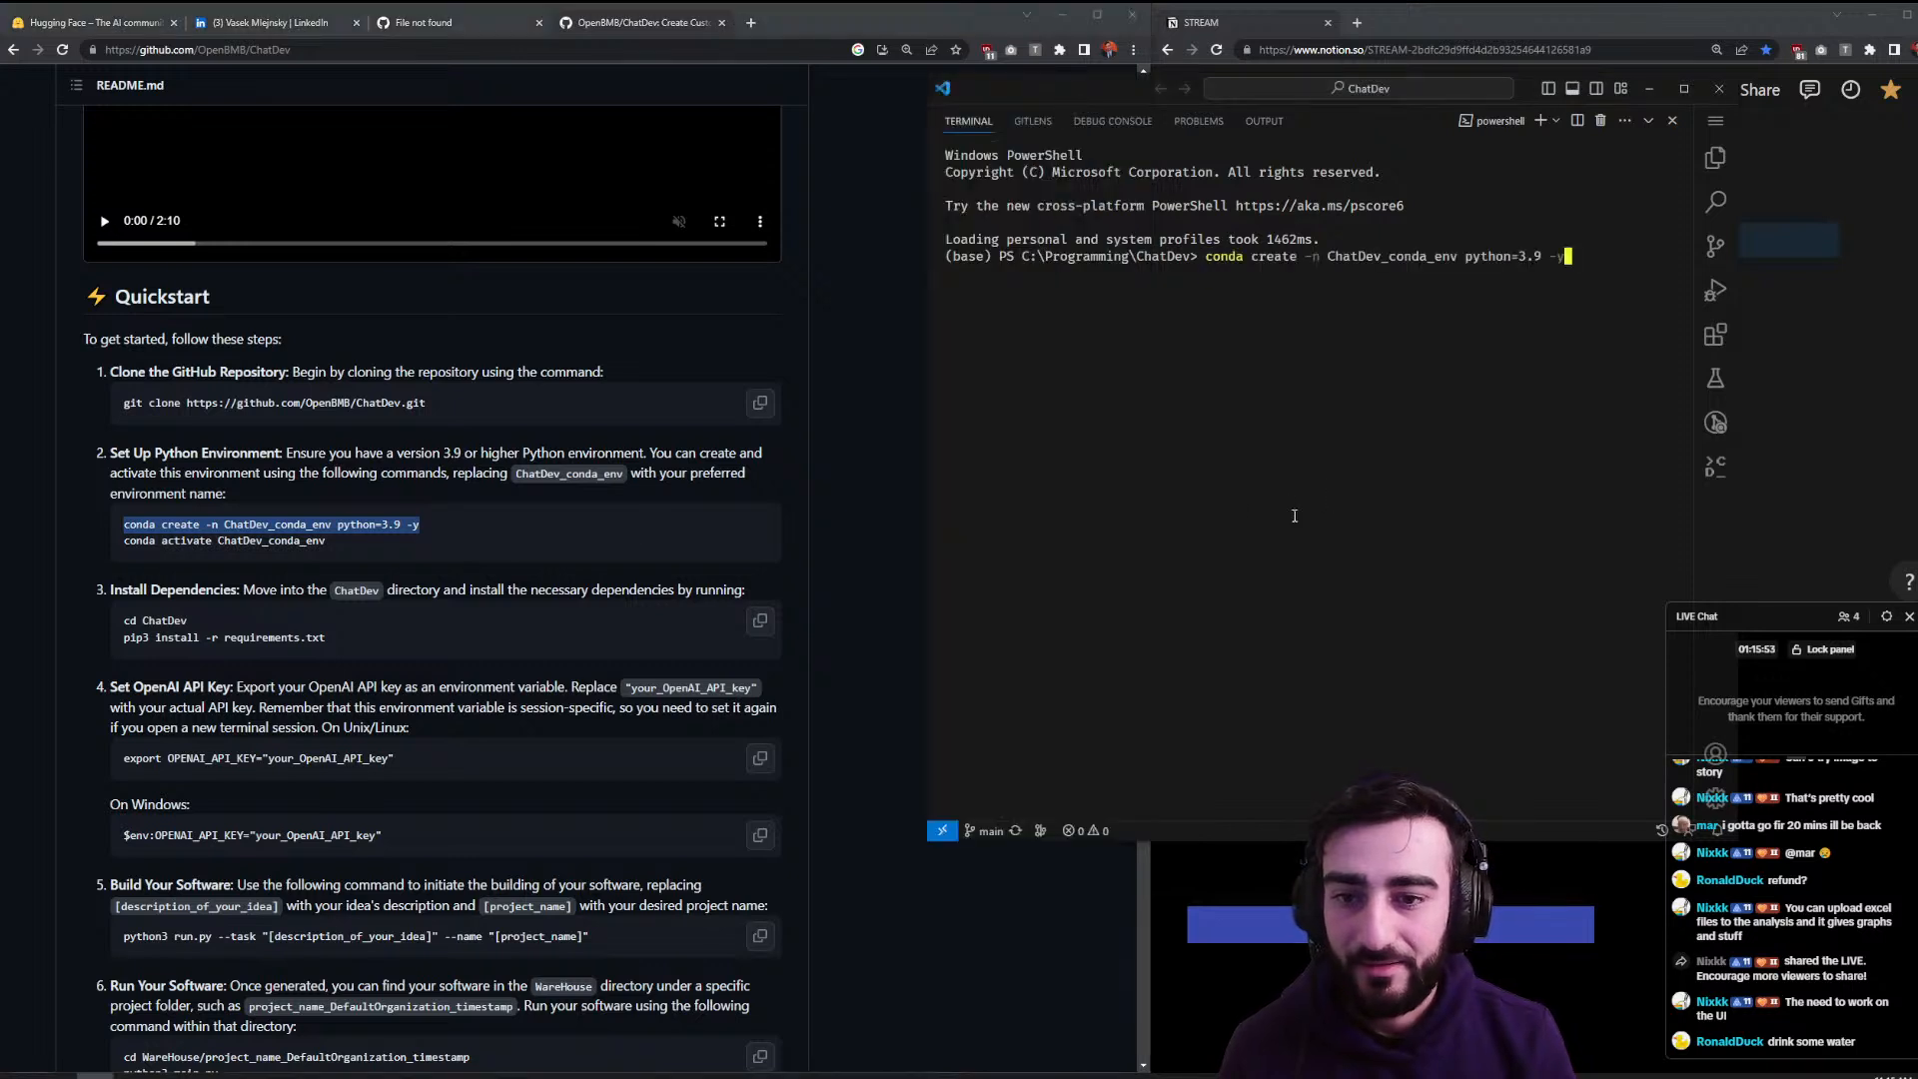
pyautogui.press('Return')
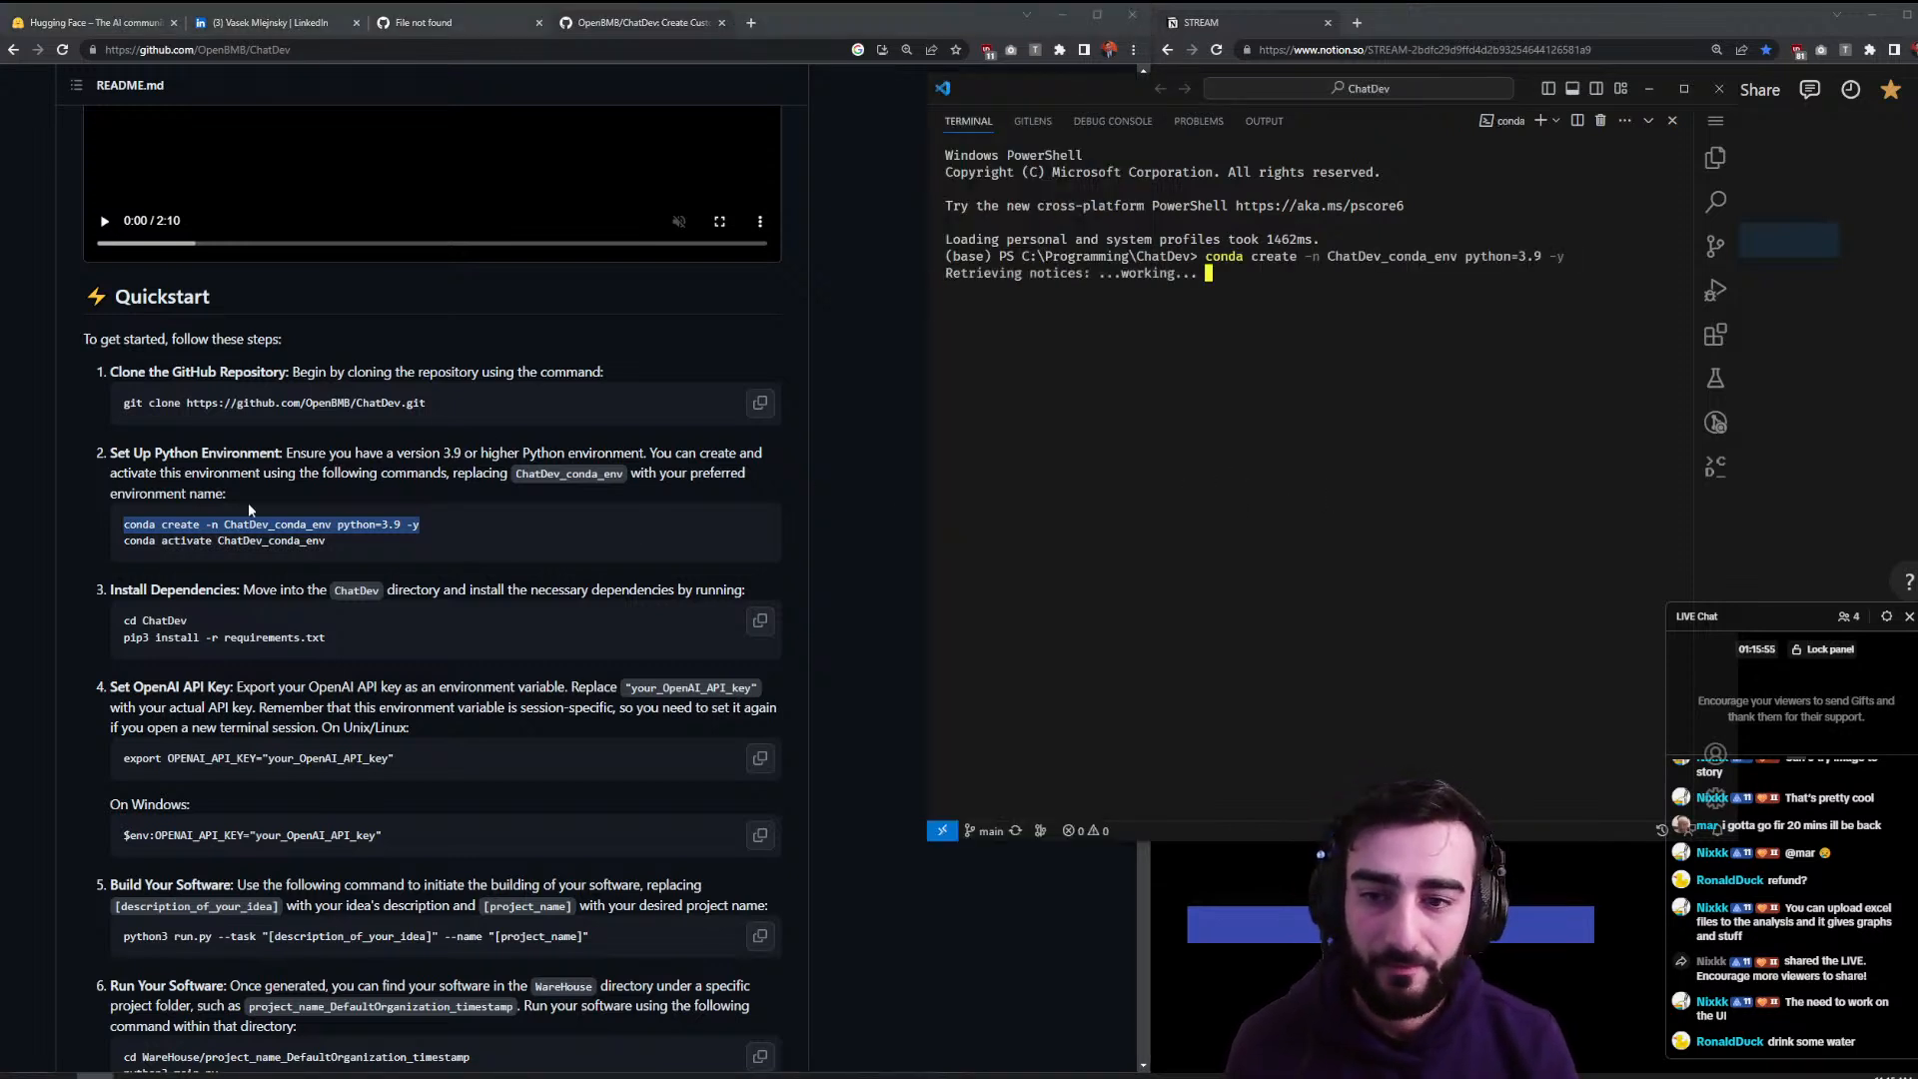
# - Tile the editor left and GitHub right, then paste conda activate ChatDev_conda_env
pyautogui.click(258, 521)
pyautogui.moveTo(332, 542); pyautogui.dragTo(122, 537)
pyautogui.hotkey('ctrl', 'c')
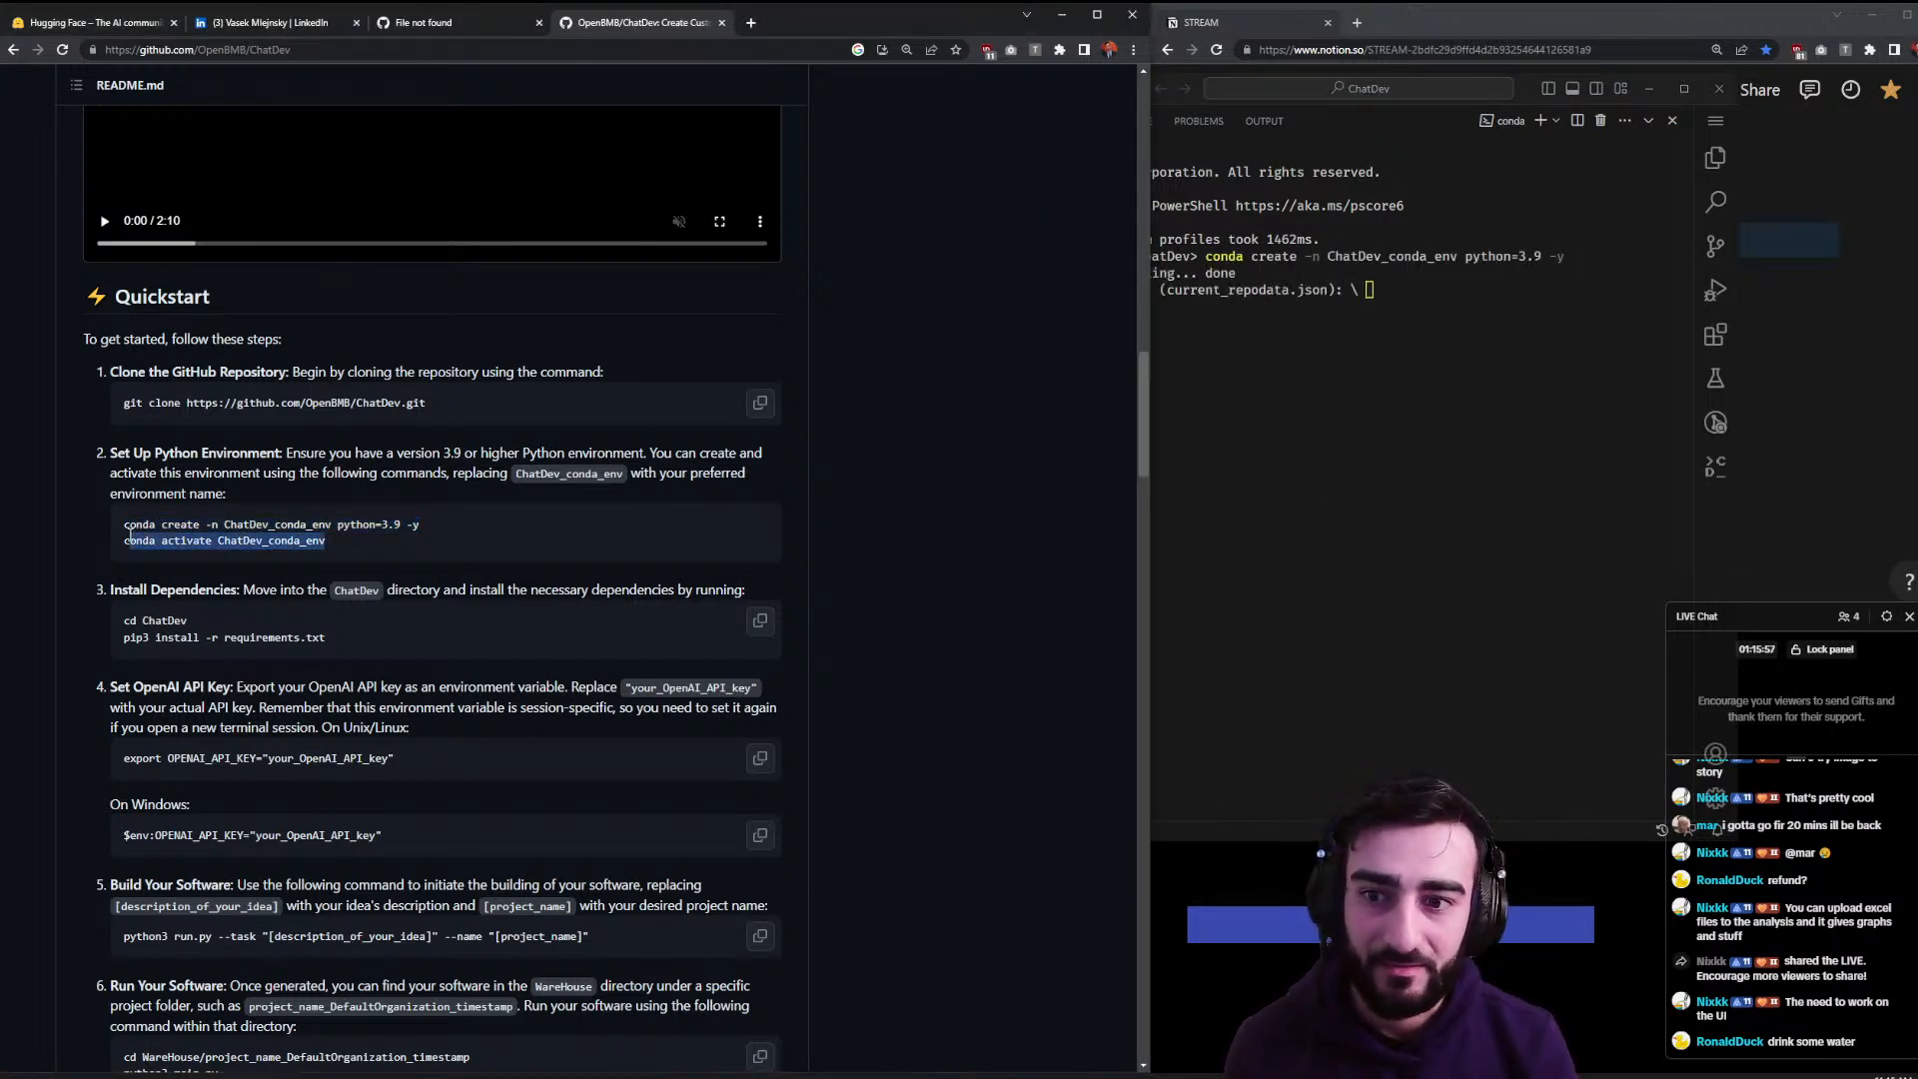
pyautogui.click(1395, 482)
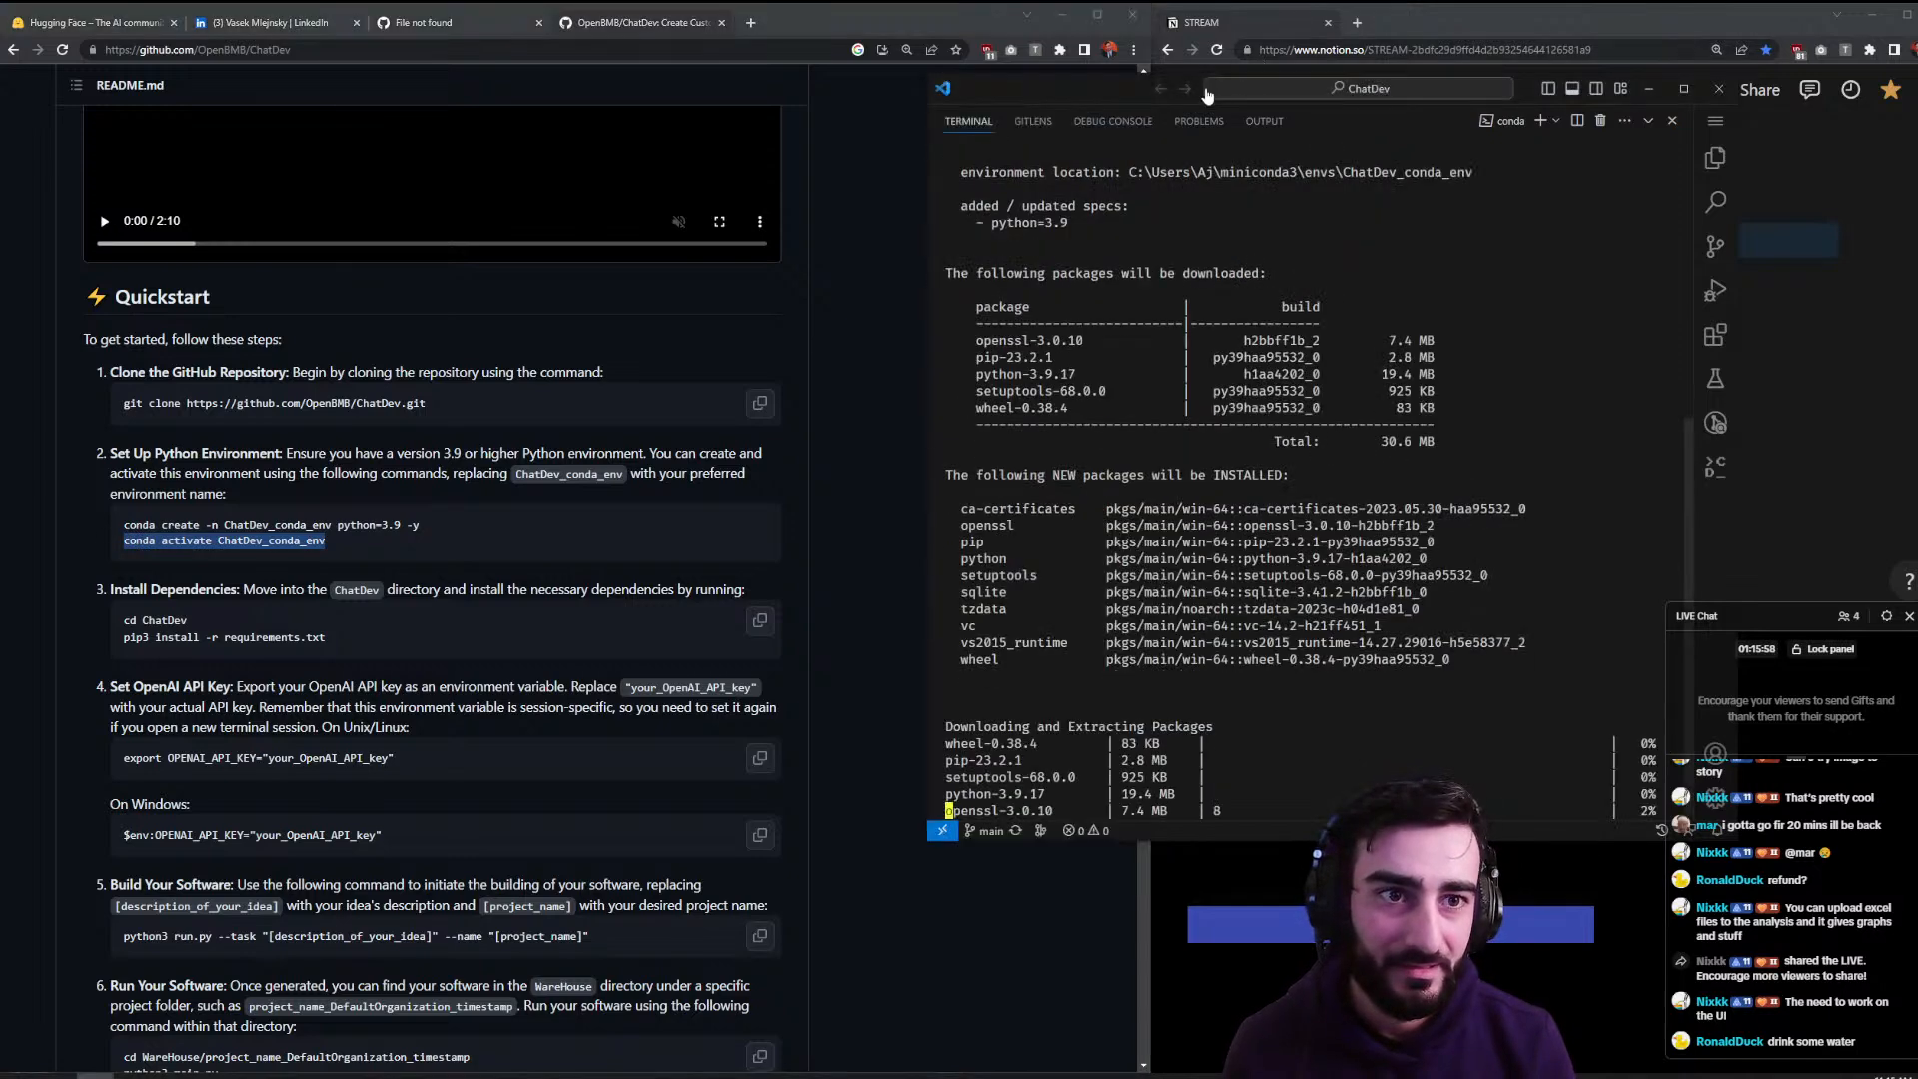
pyautogui.moveTo(1089, 102); pyautogui.dragTo(763, 68)
pyautogui.click(1539, 20)
pyautogui.click(1581, 21)
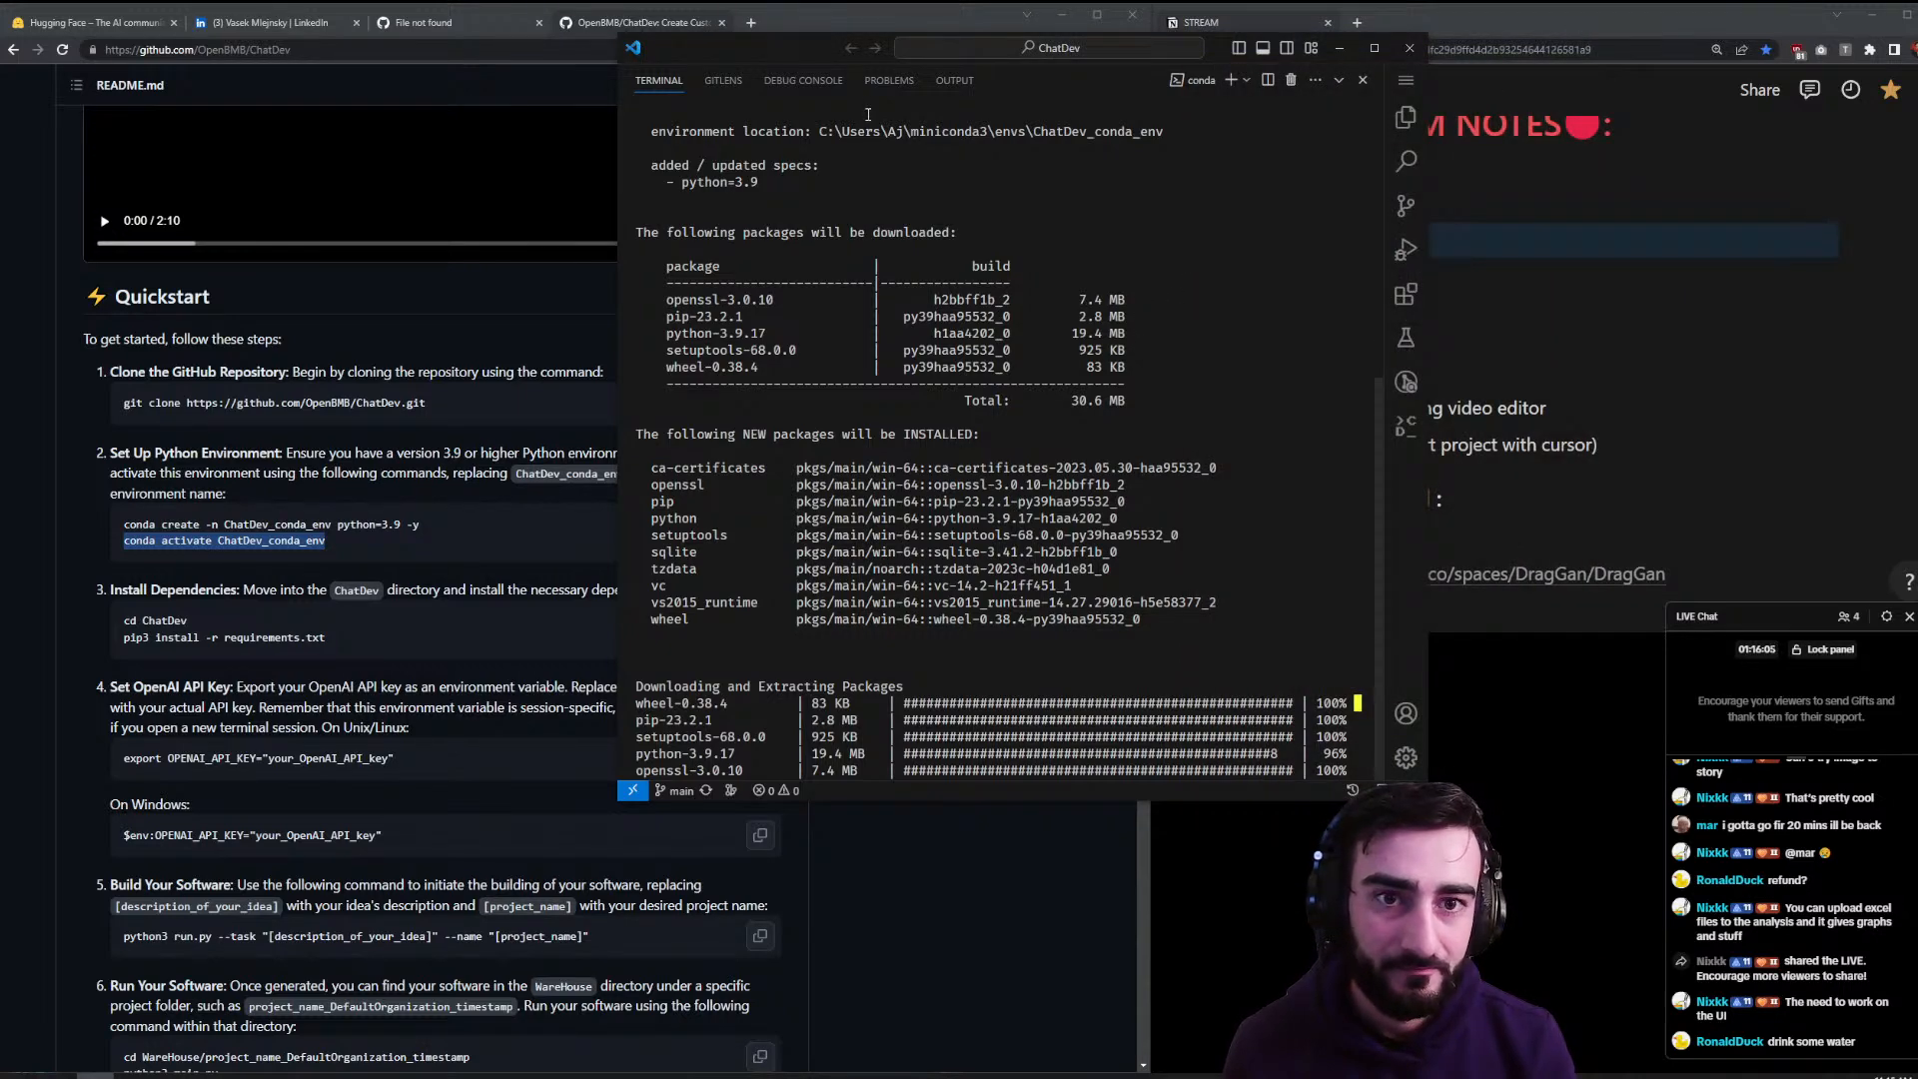
pyautogui.moveTo(771, 52); pyautogui.dragTo(451, 206)
pyautogui.moveTo(768, 5); pyautogui.dragTo(1591, 67)
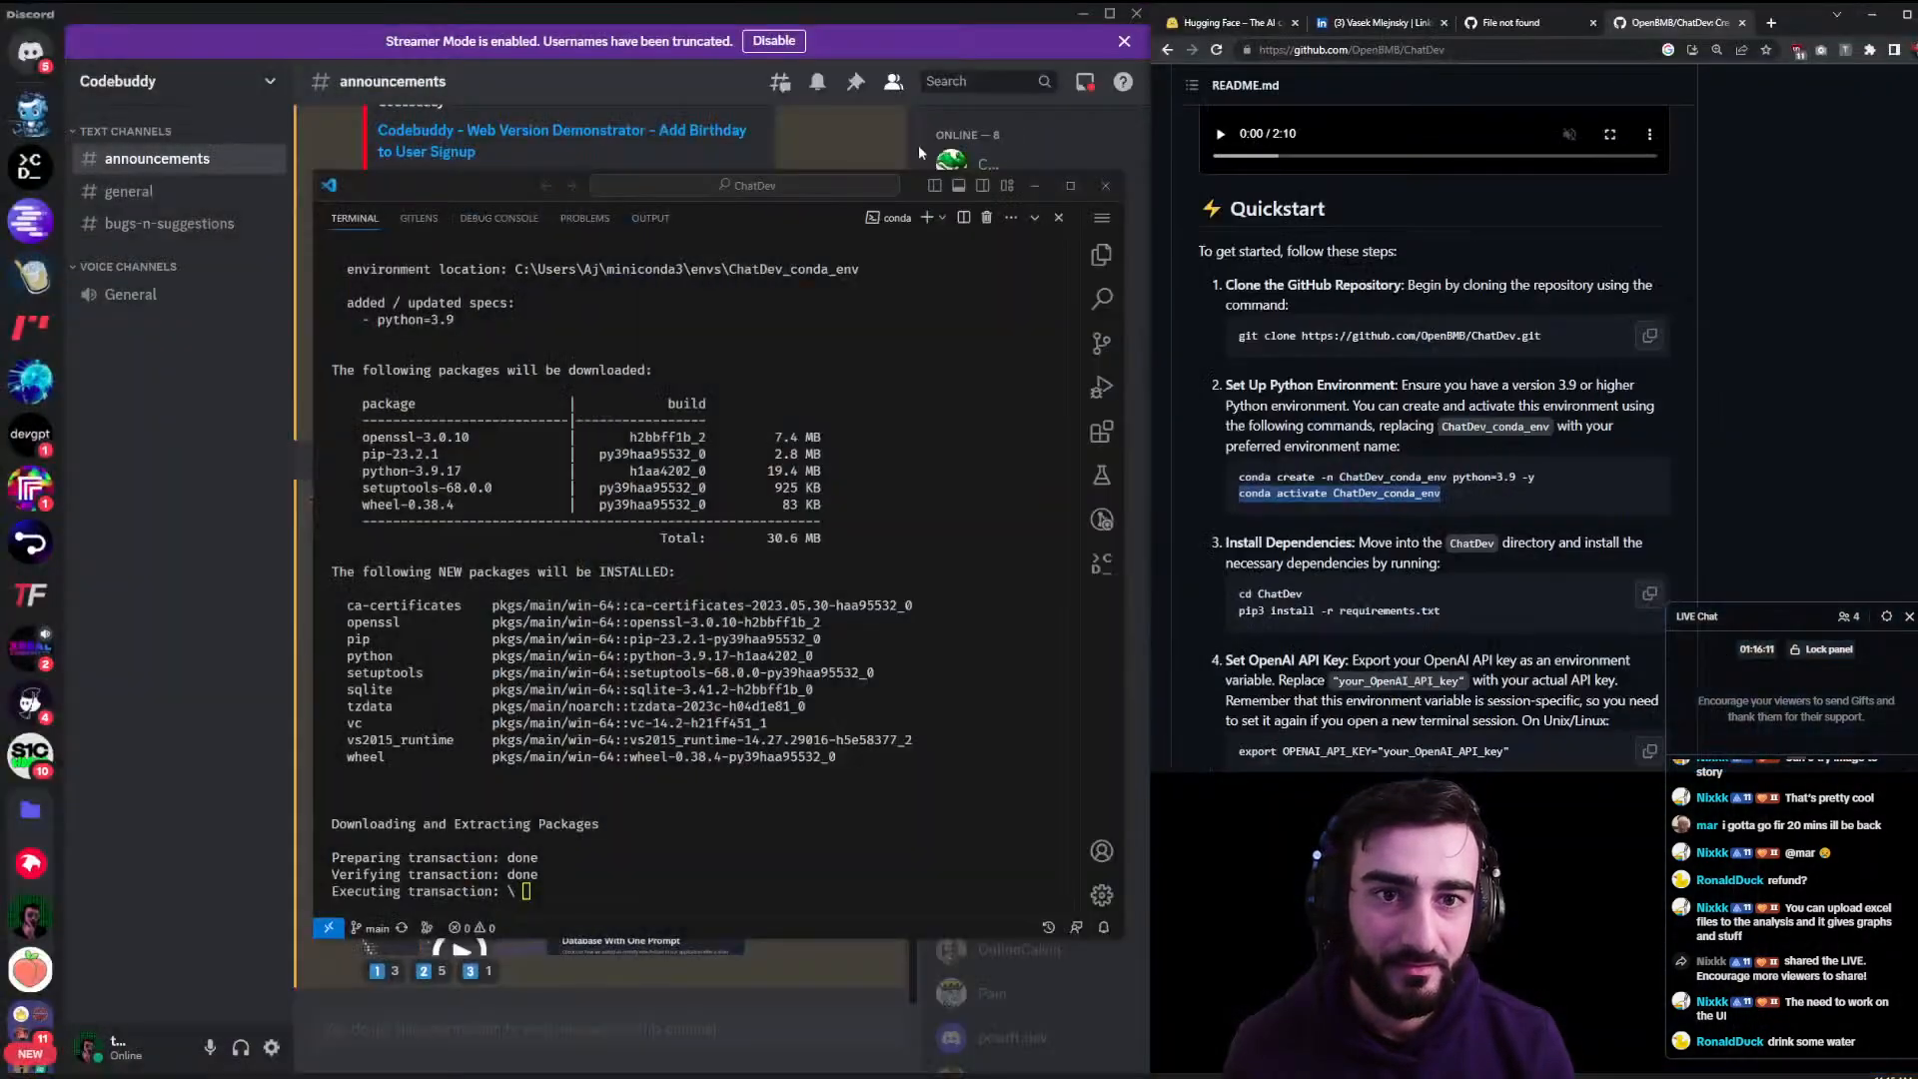
pyautogui.moveTo(919, 182); pyautogui.dragTo(871, 177)
pyautogui.rightClick(871, 176)
pyautogui.click(783, 547)
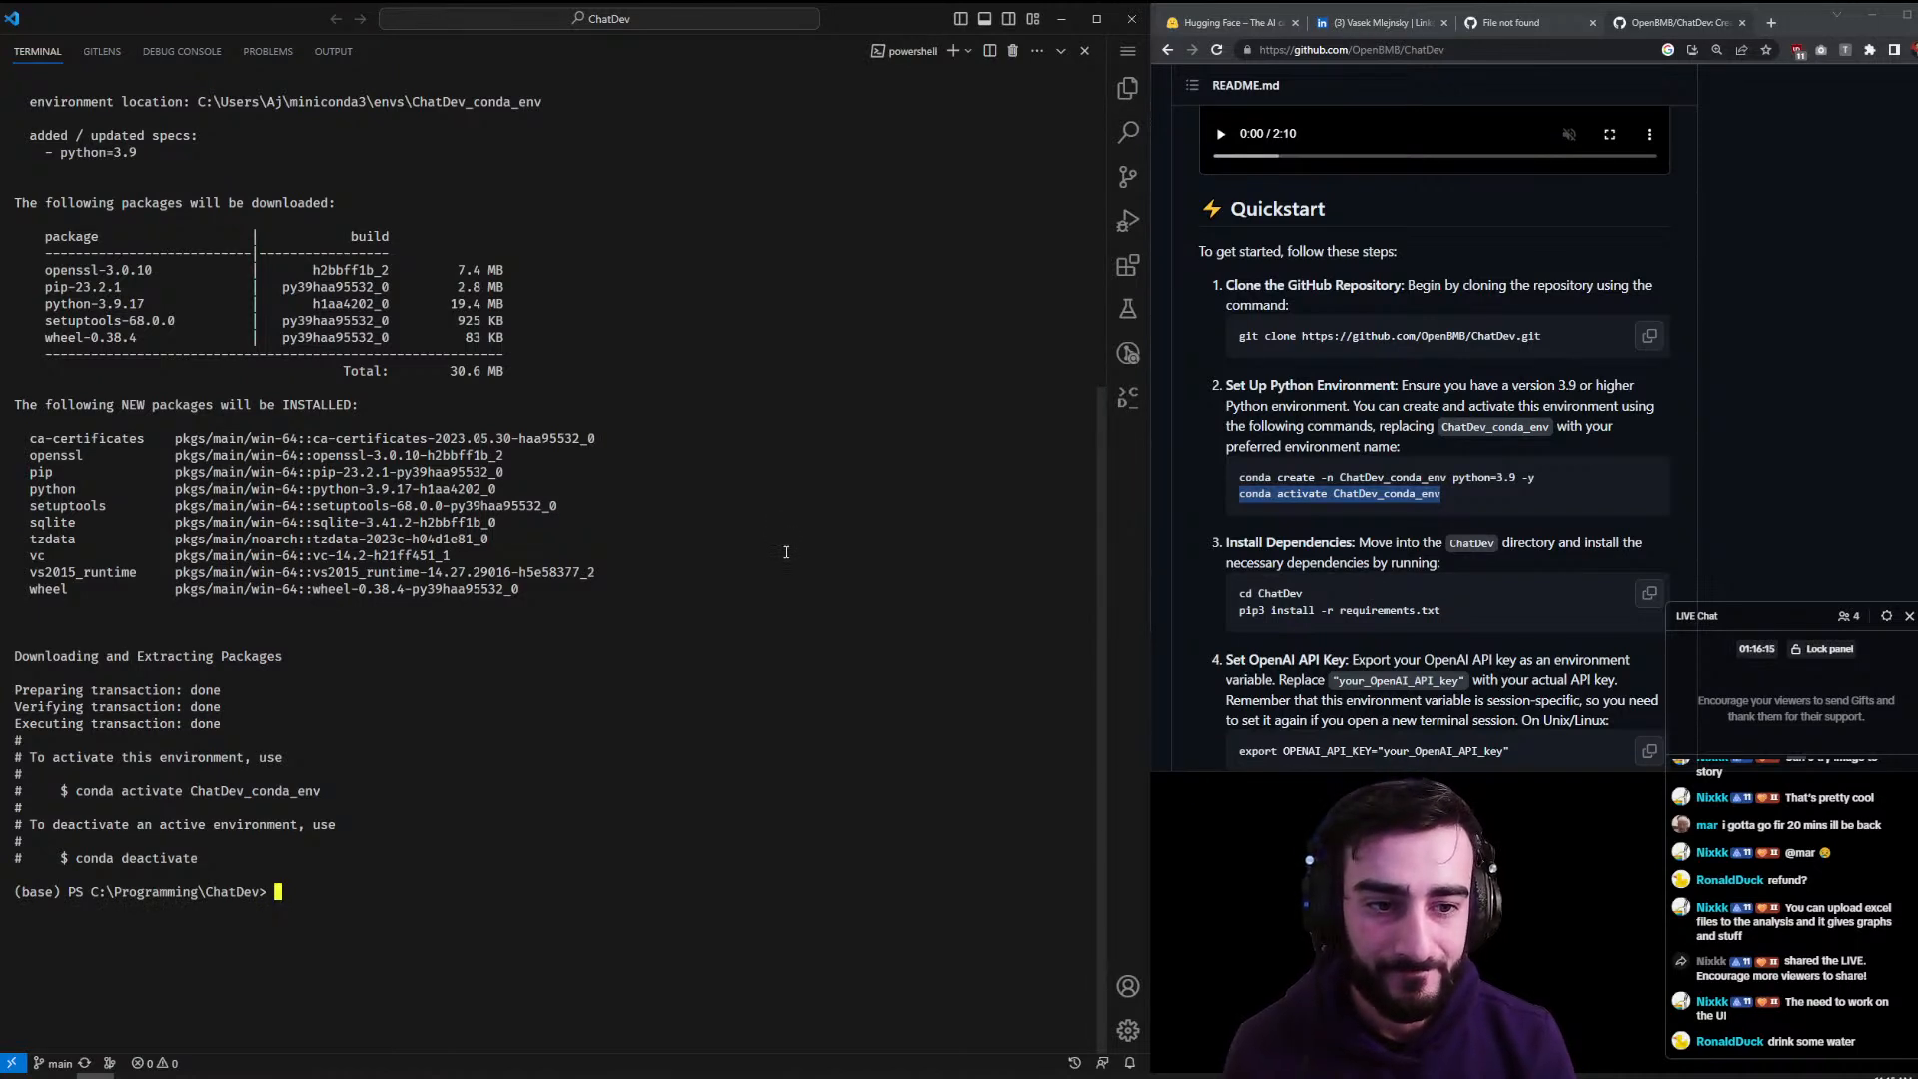
pyautogui.hotkey('ctrl', 'v')
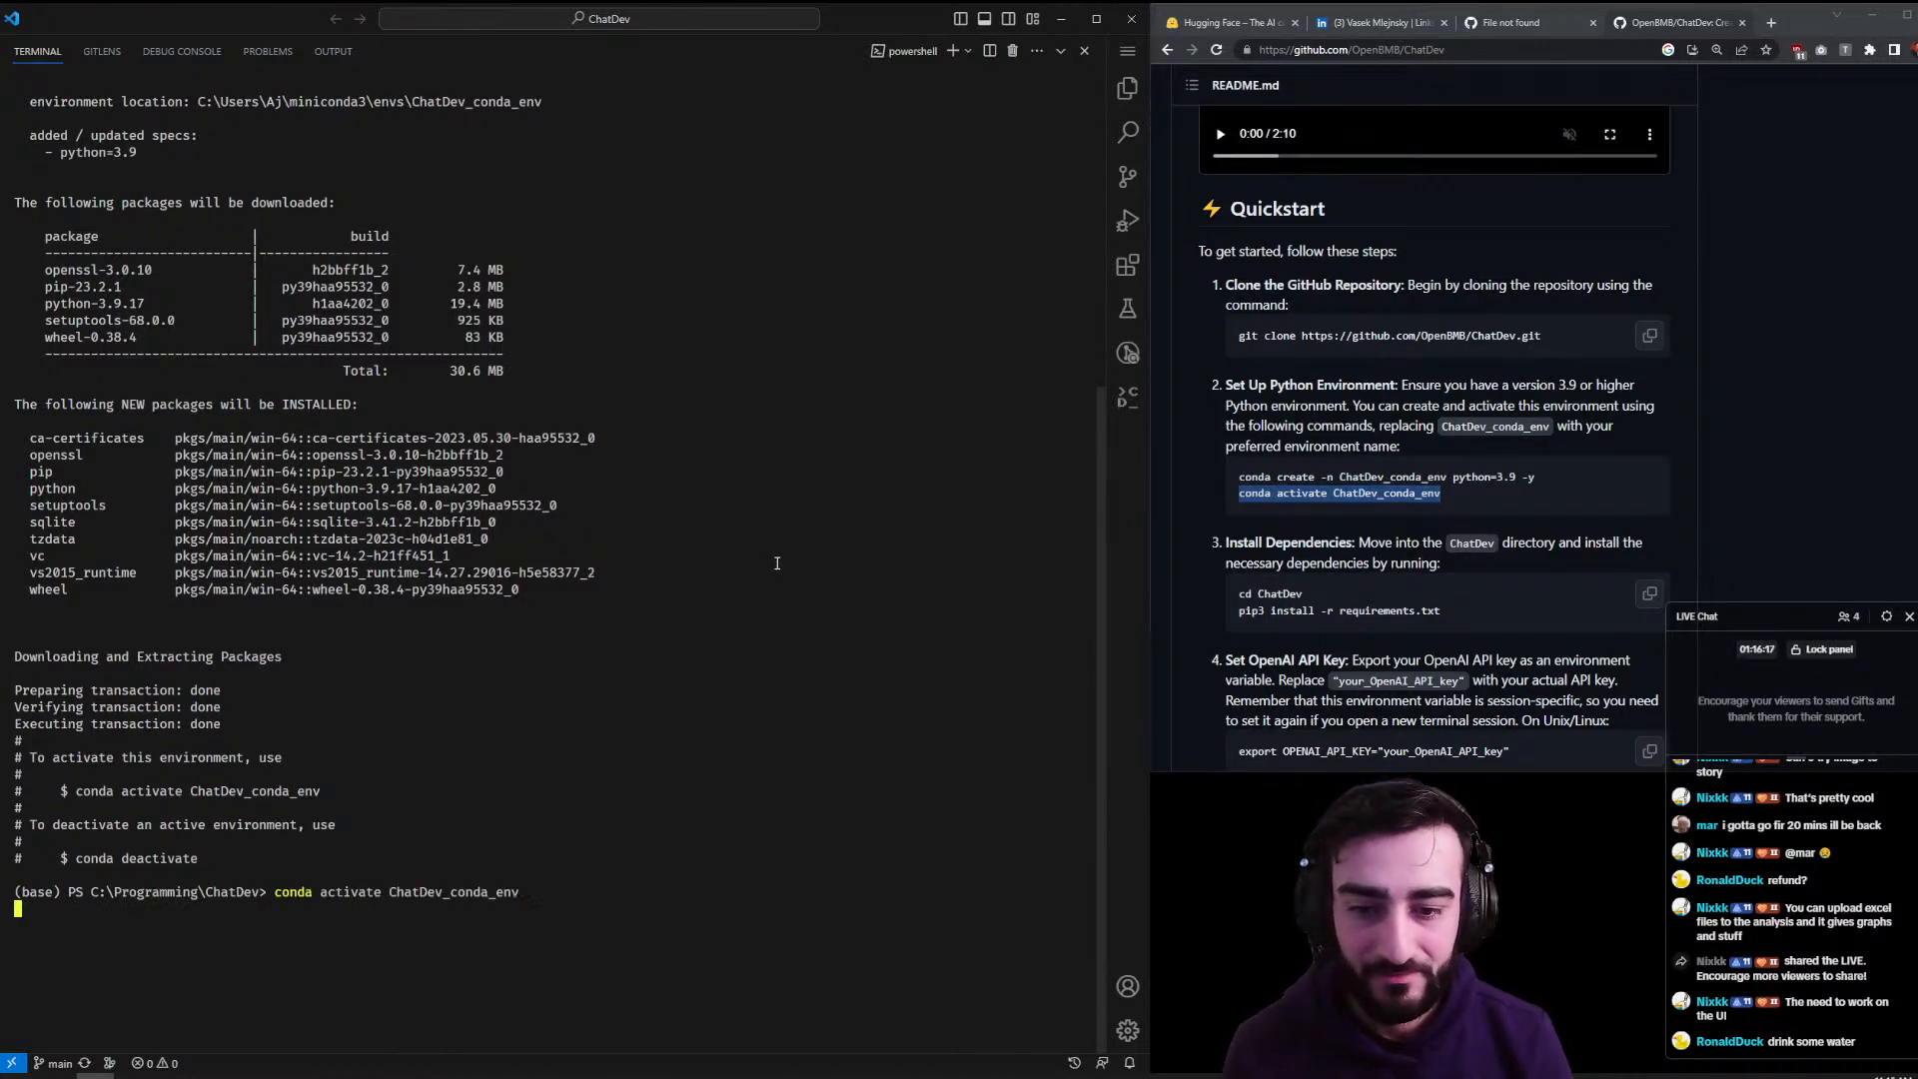
# - Run cd ChatDev and pip3 install -r requirements.txt, which fails with file not found
pyautogui.click(1300, 593)
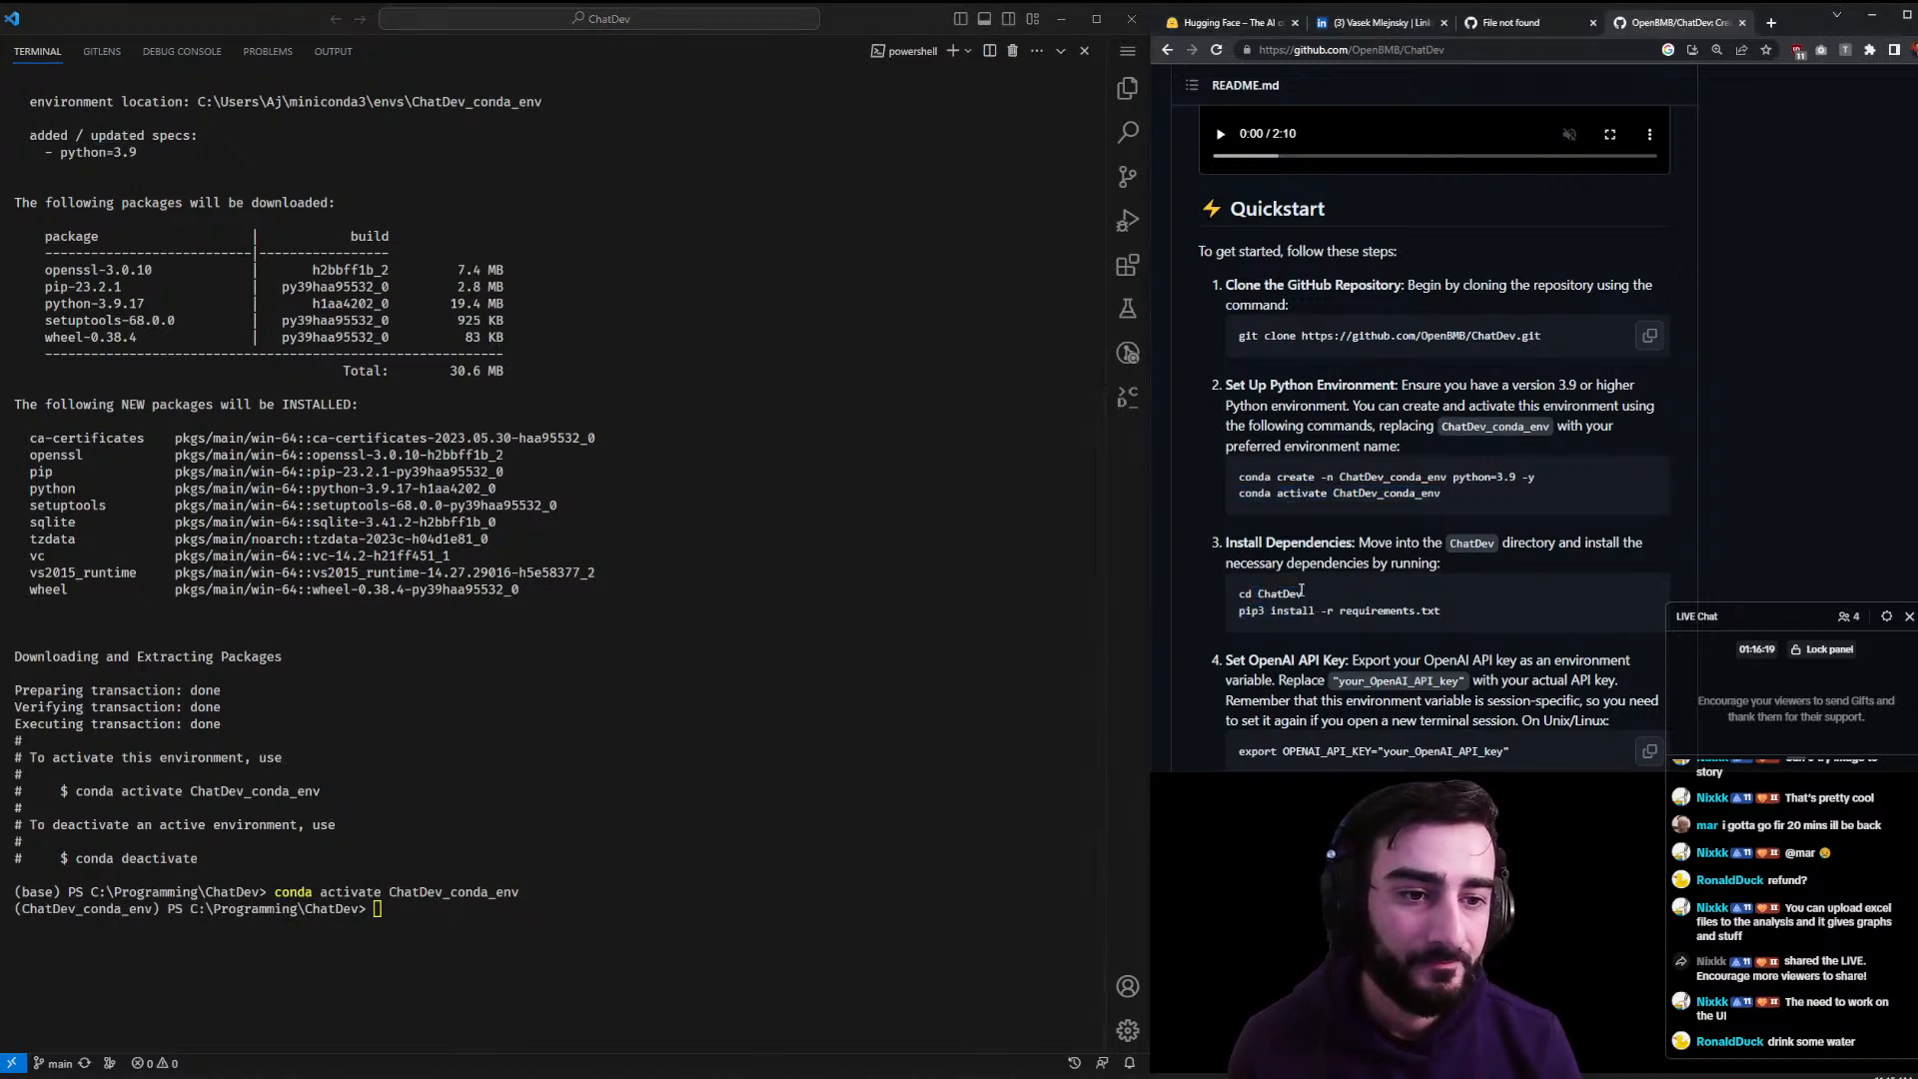
pyautogui.click(842, 599)
pyautogui.write('cd ChatDev')
pyautogui.press('Return')
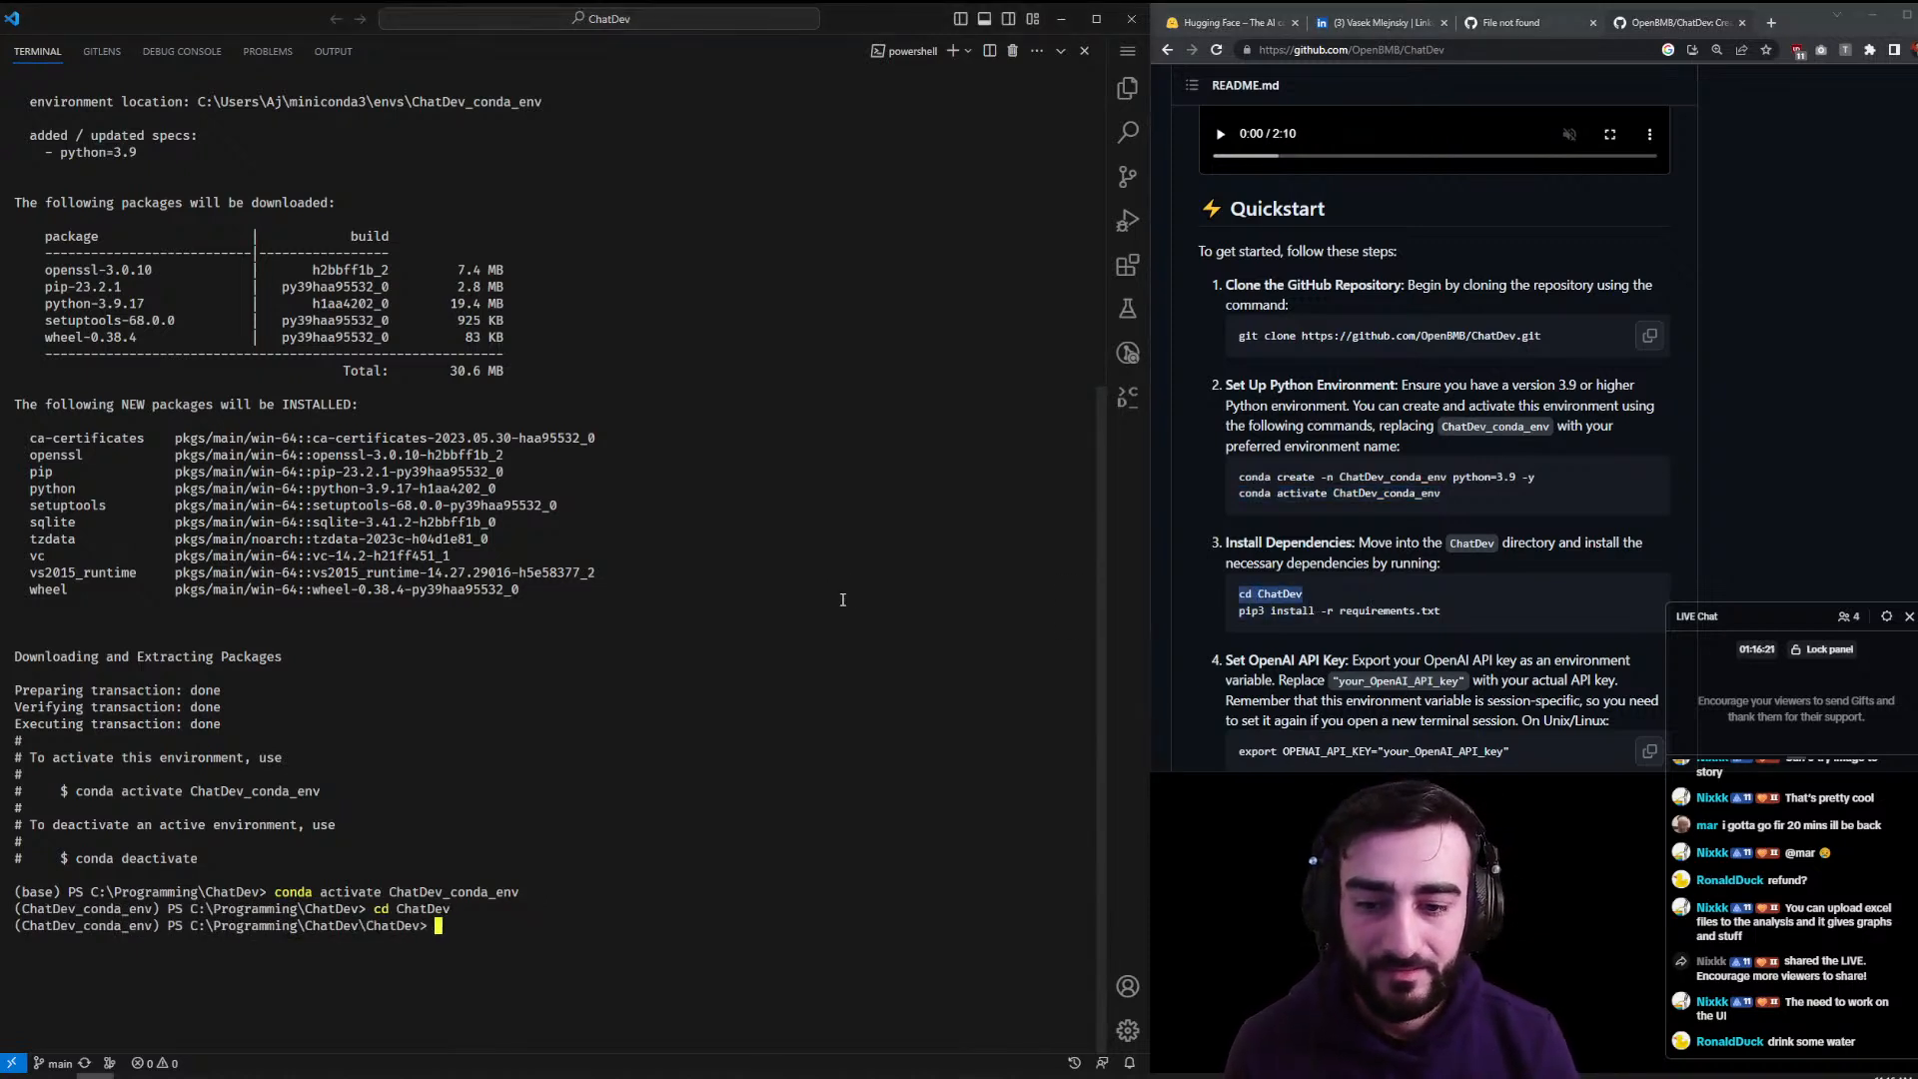
pyautogui.moveTo(1441, 610); pyautogui.dragTo(1233, 608)
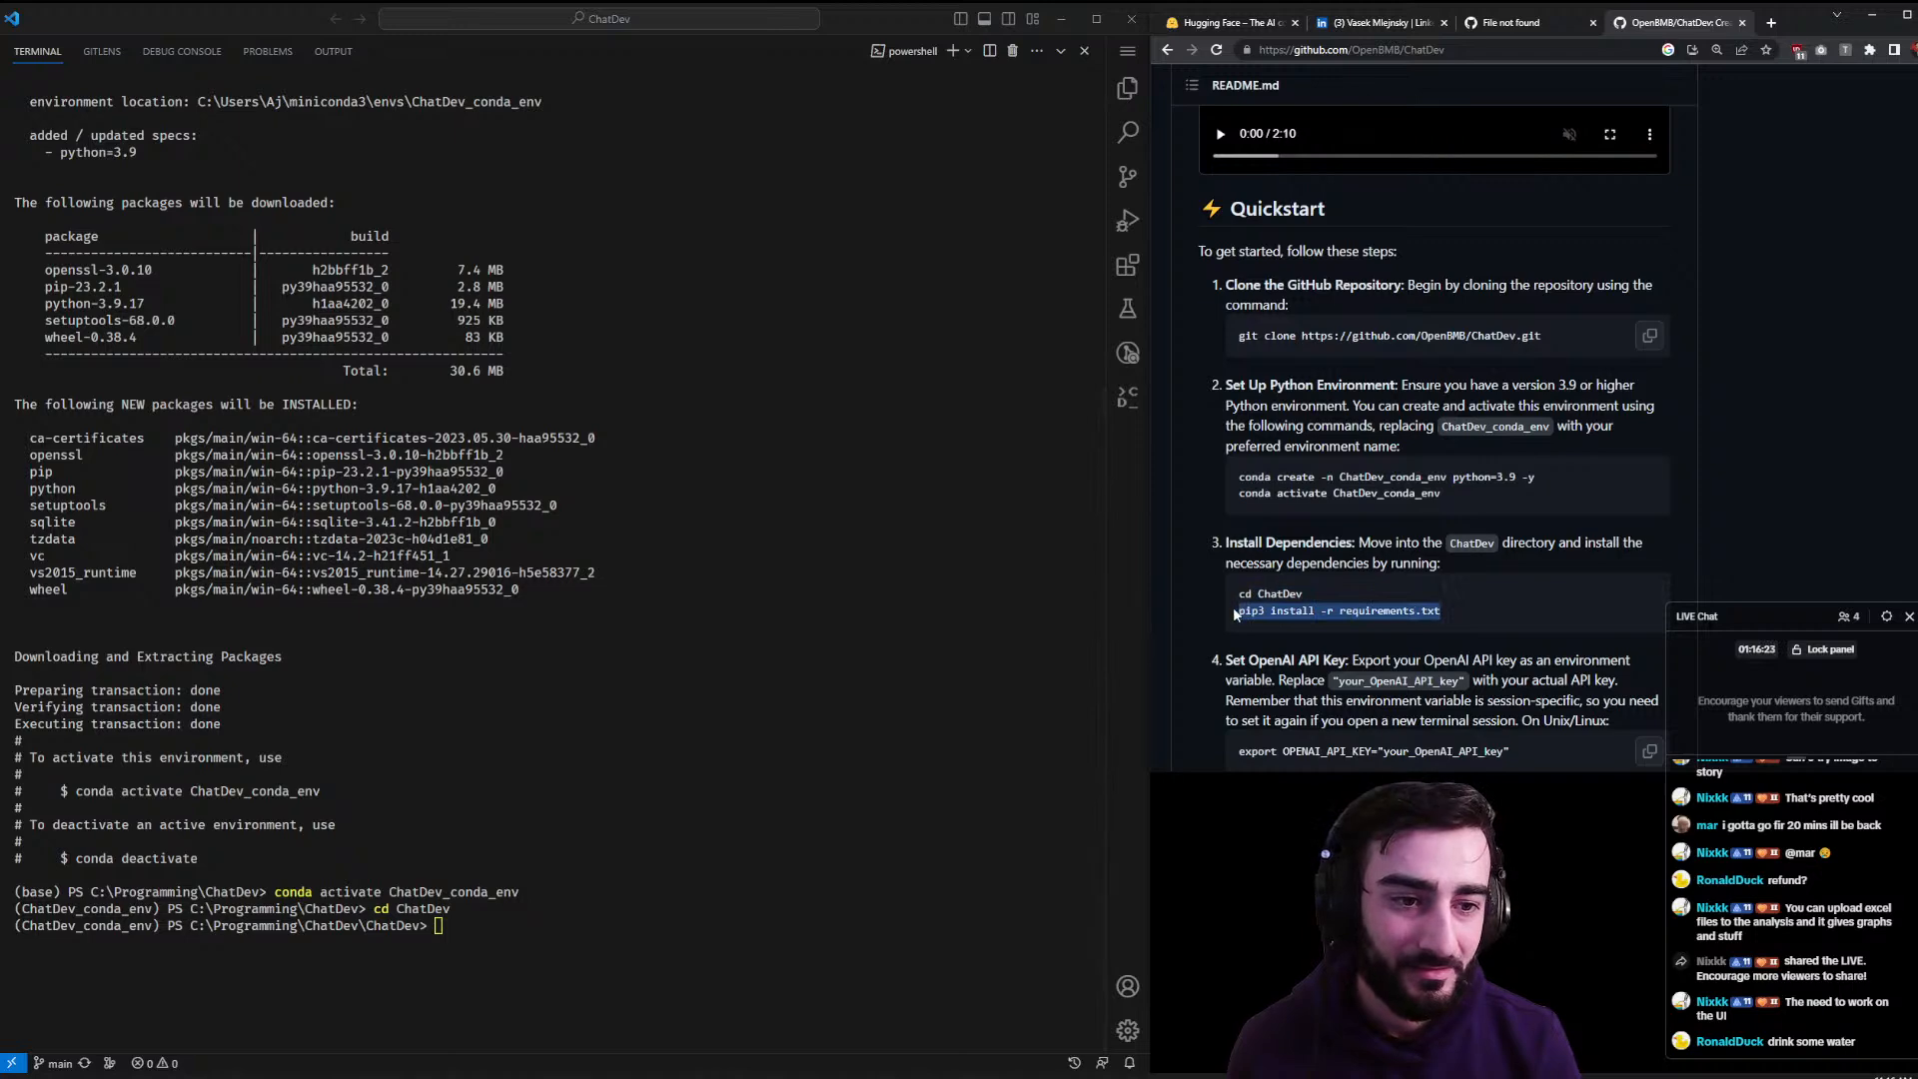
pyautogui.click(557, 545)
pyautogui.write('pip3 install -r requirements.txt')
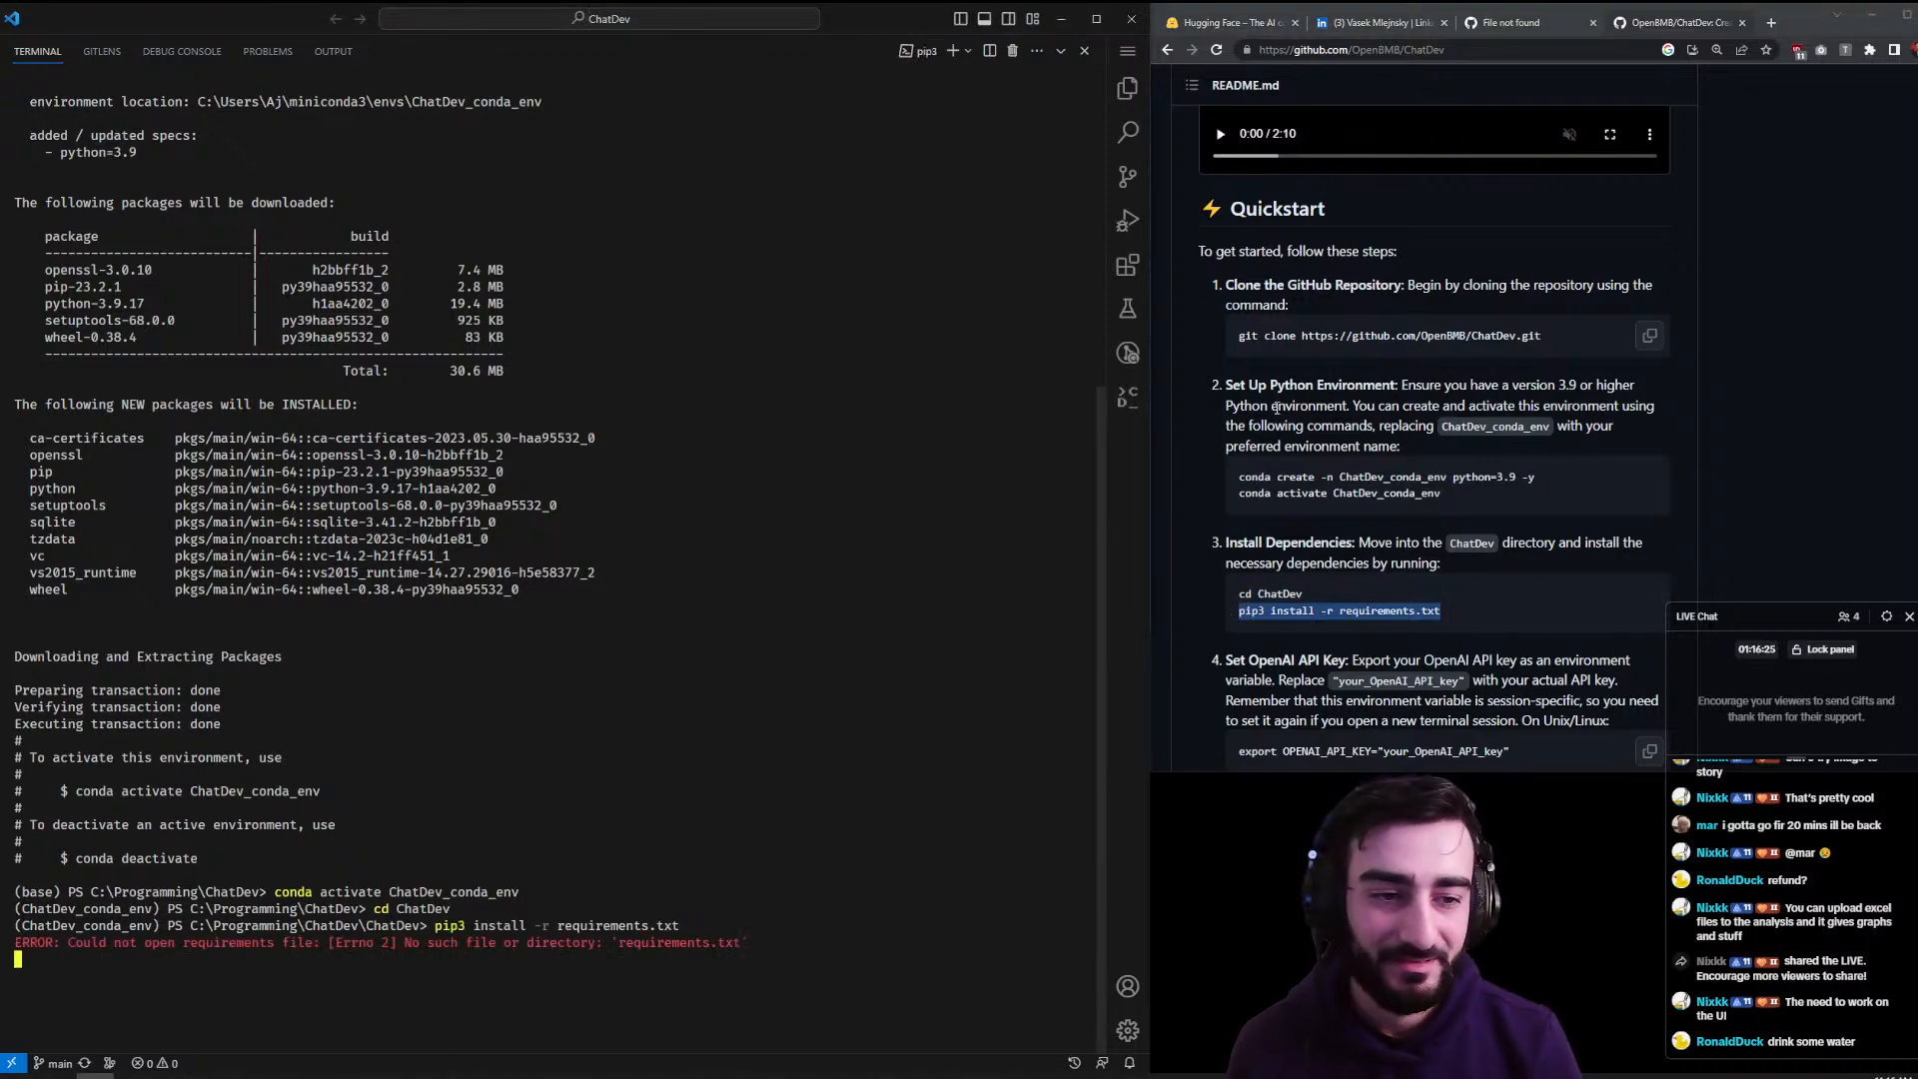
pyautogui.scroll(-3, 1244, 412)
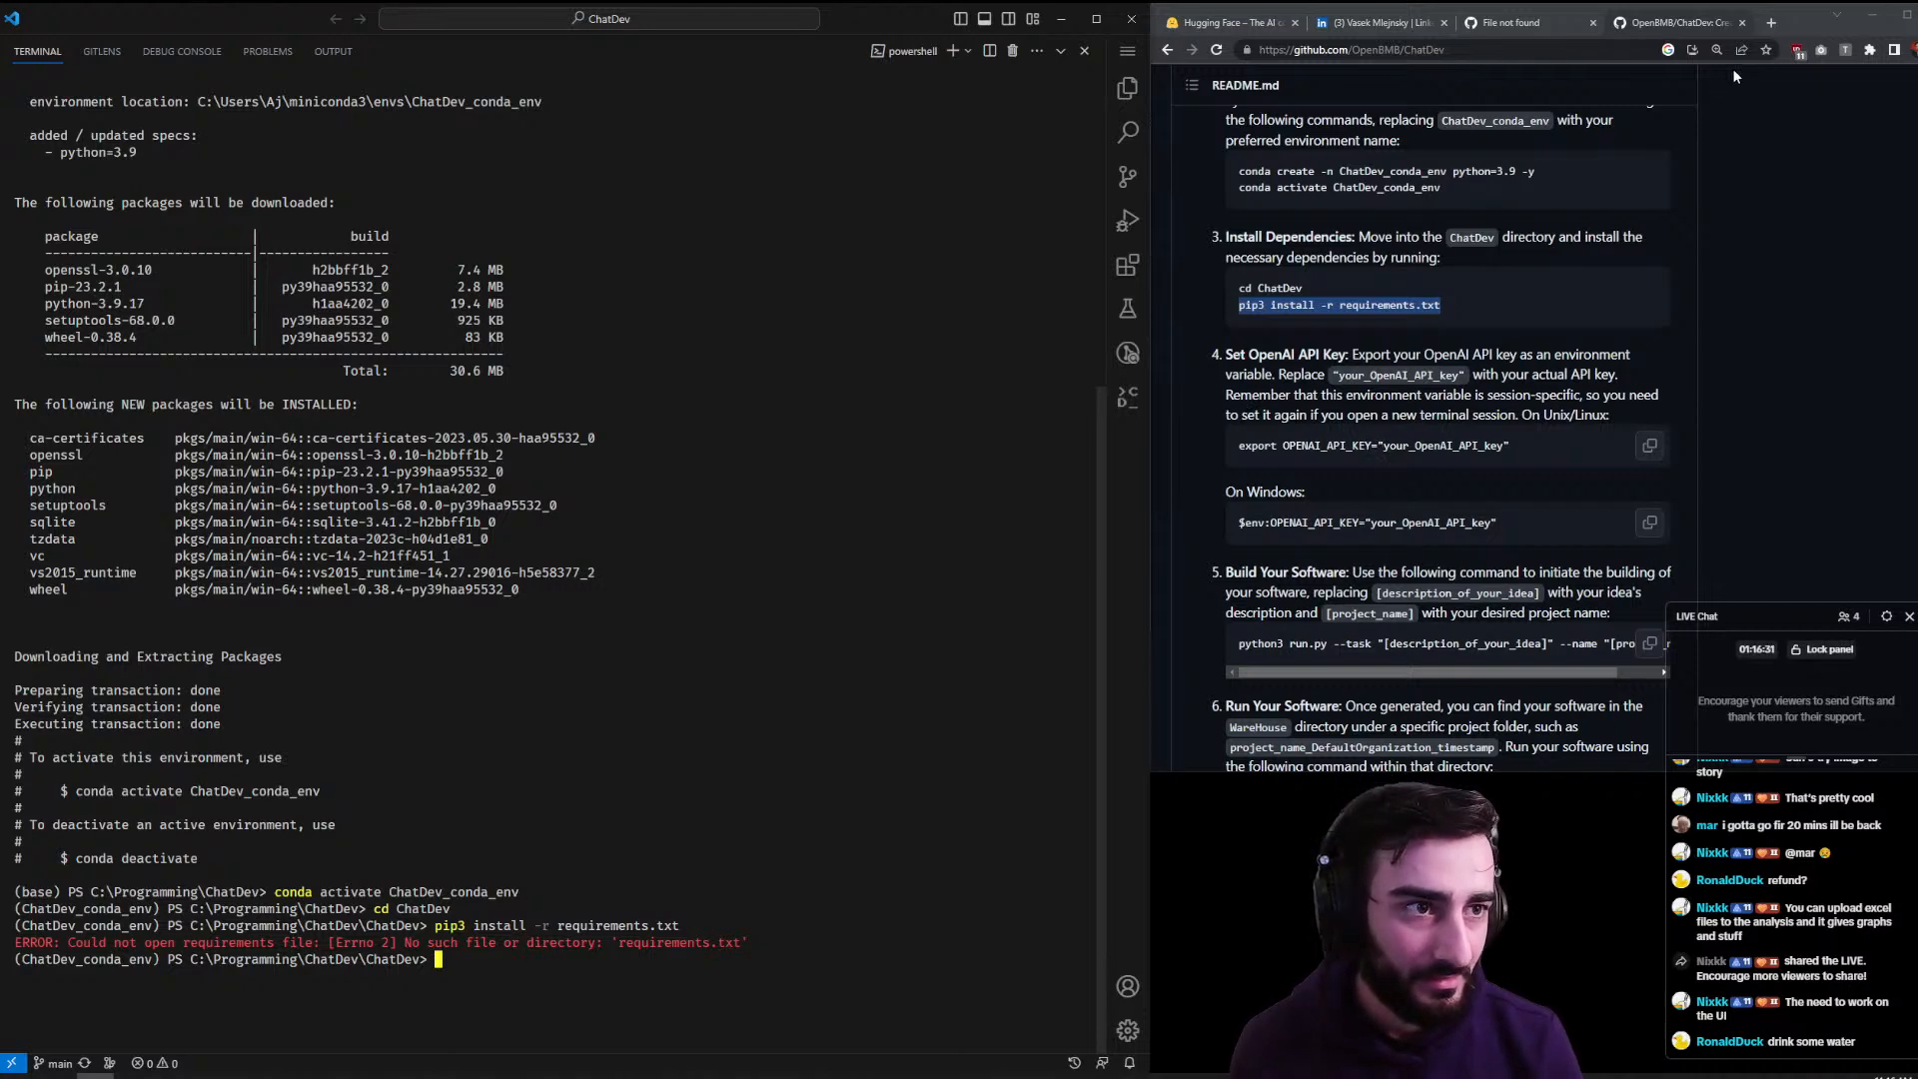
# - On the OpenAI API keys page, create a secret key named 'chatdev' and copy it
pyautogui.click(1768, 24)
pyautogui.write('api')
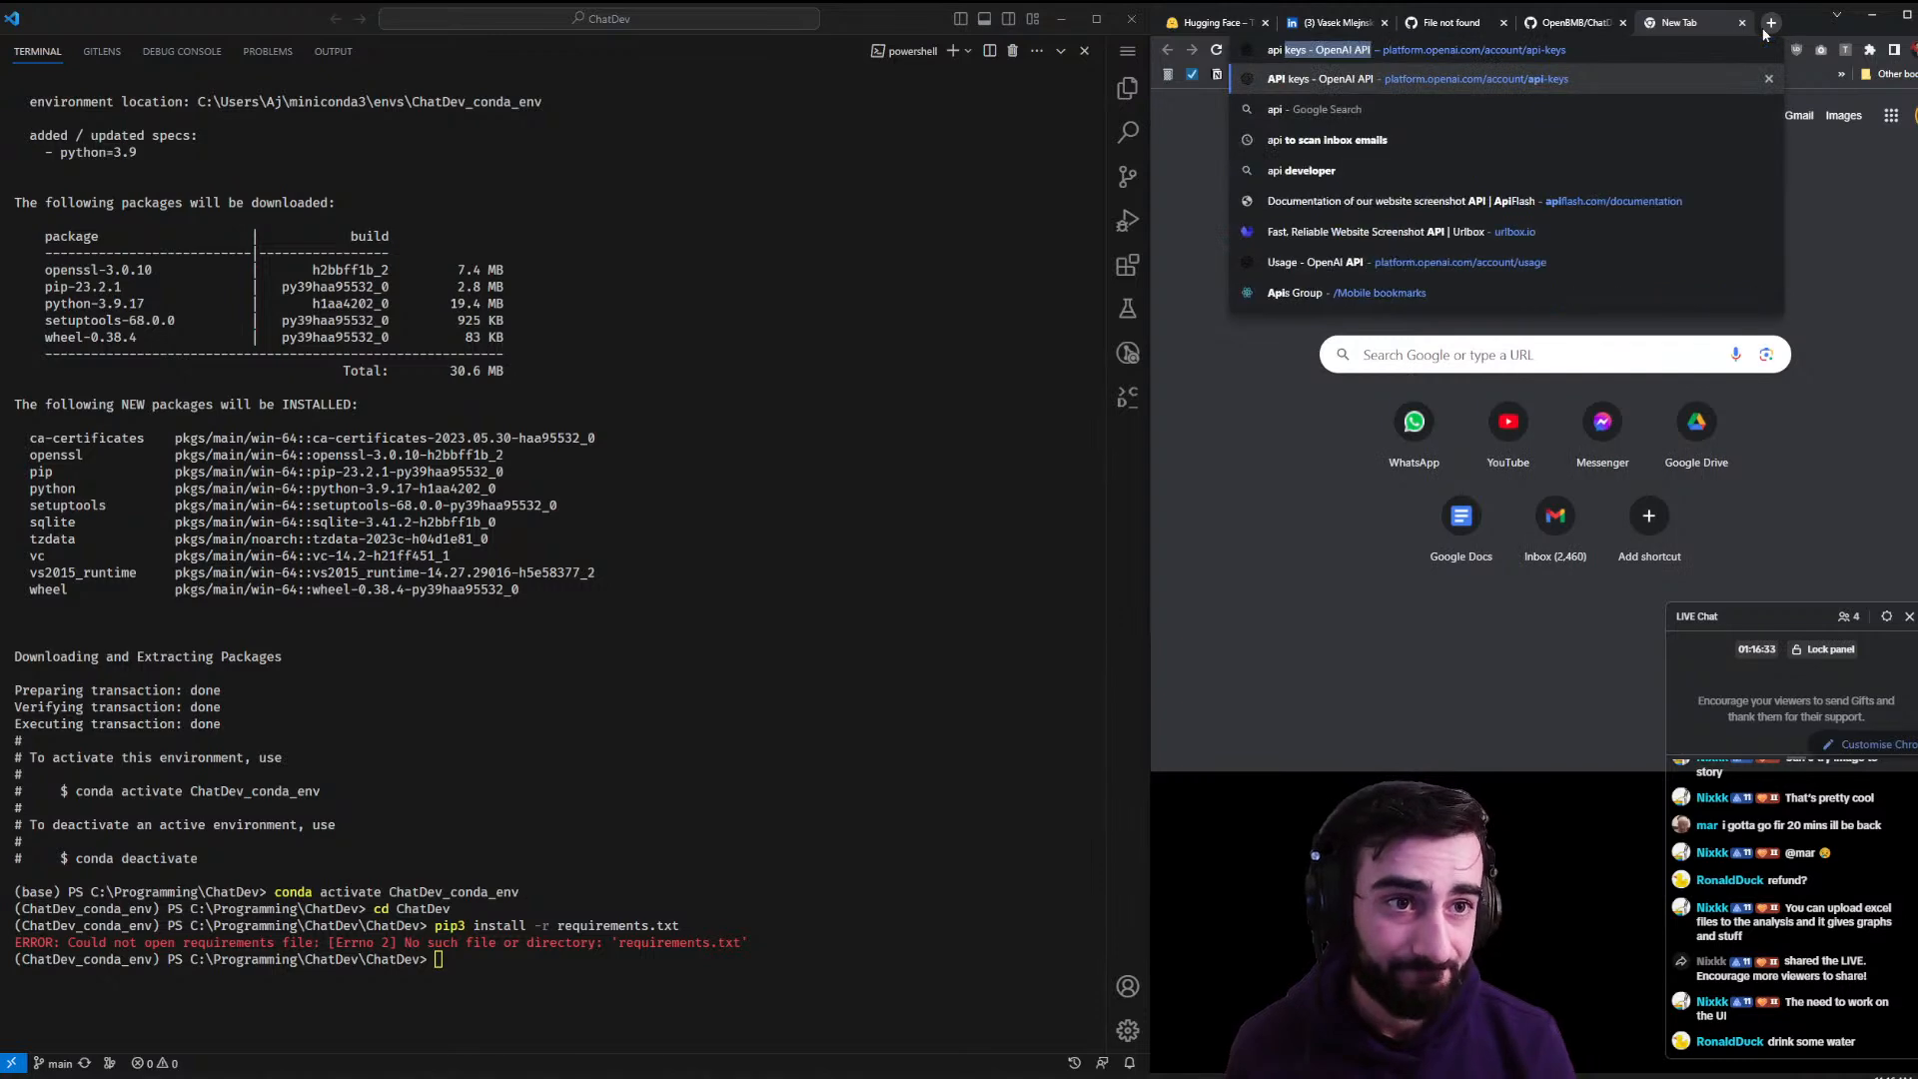
pyautogui.press('Return')
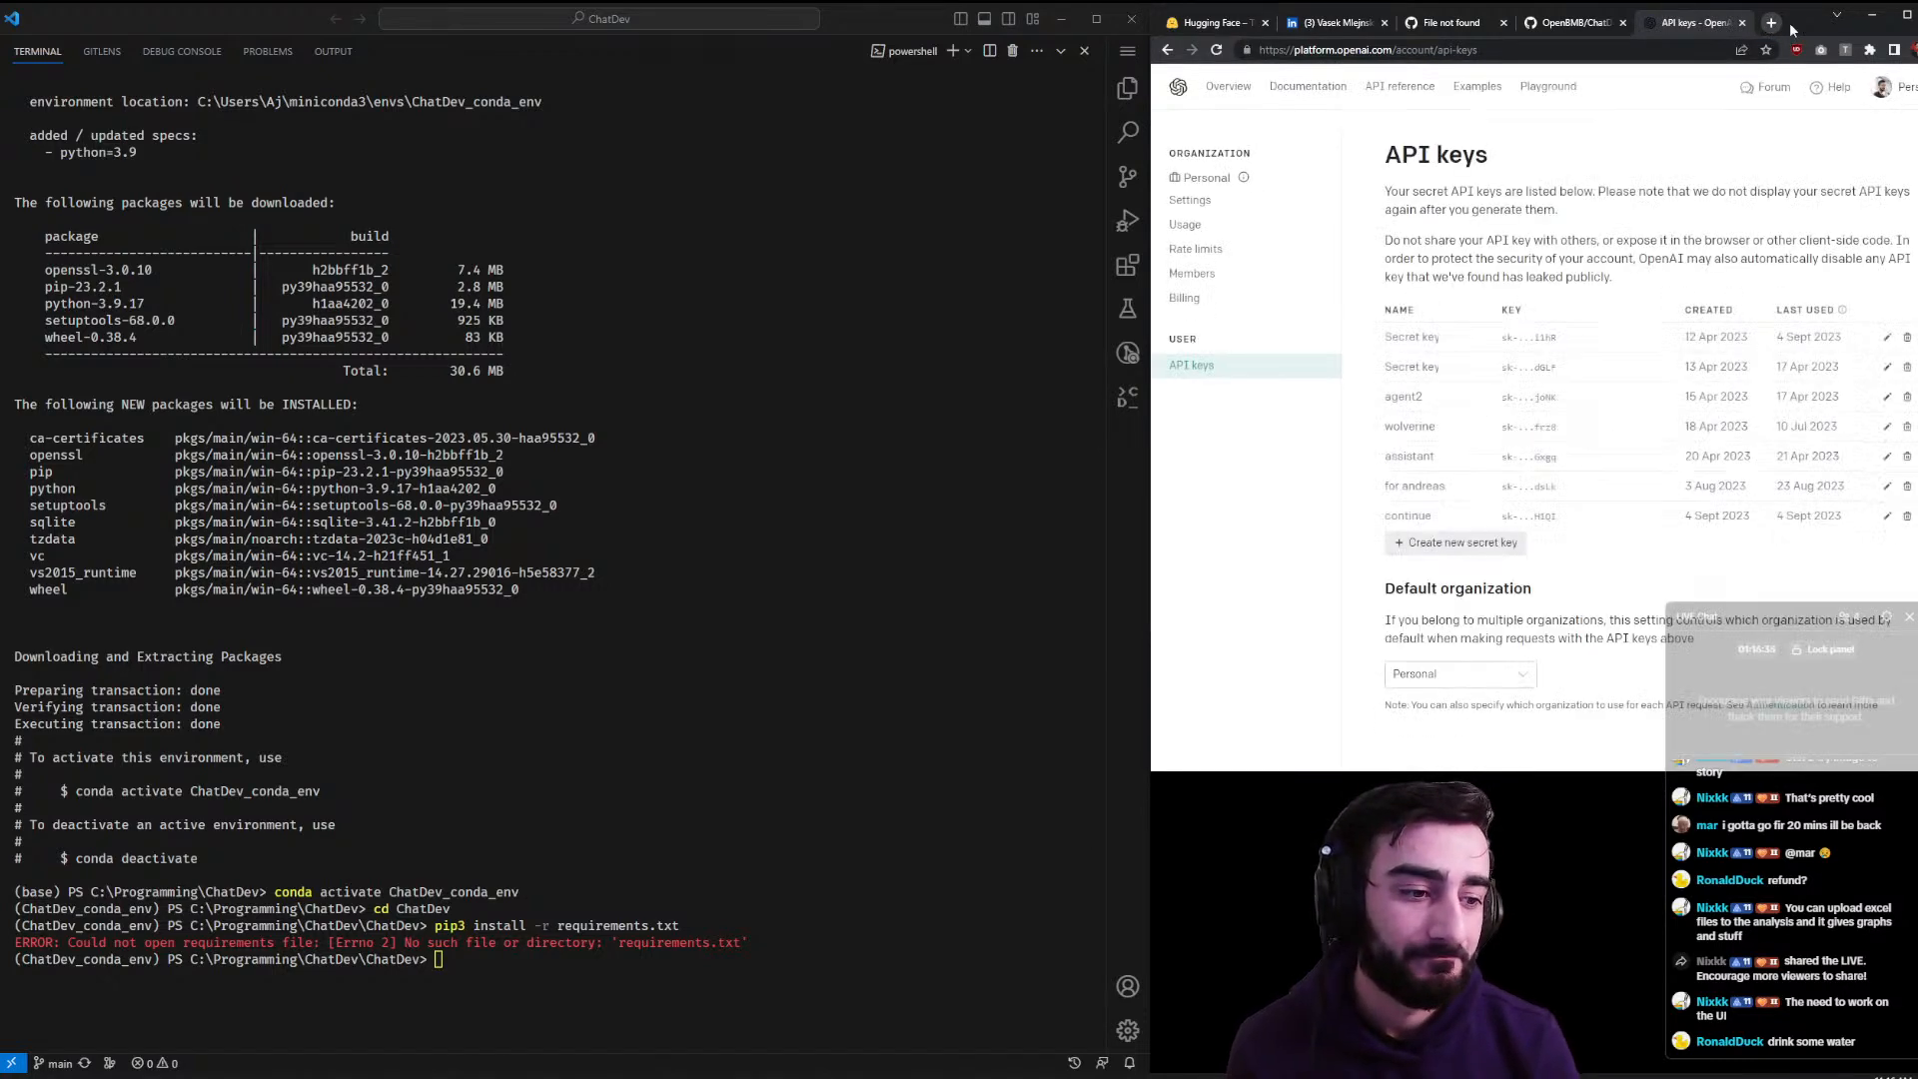
pyautogui.click(1493, 544)
pyautogui.write('chatdev')
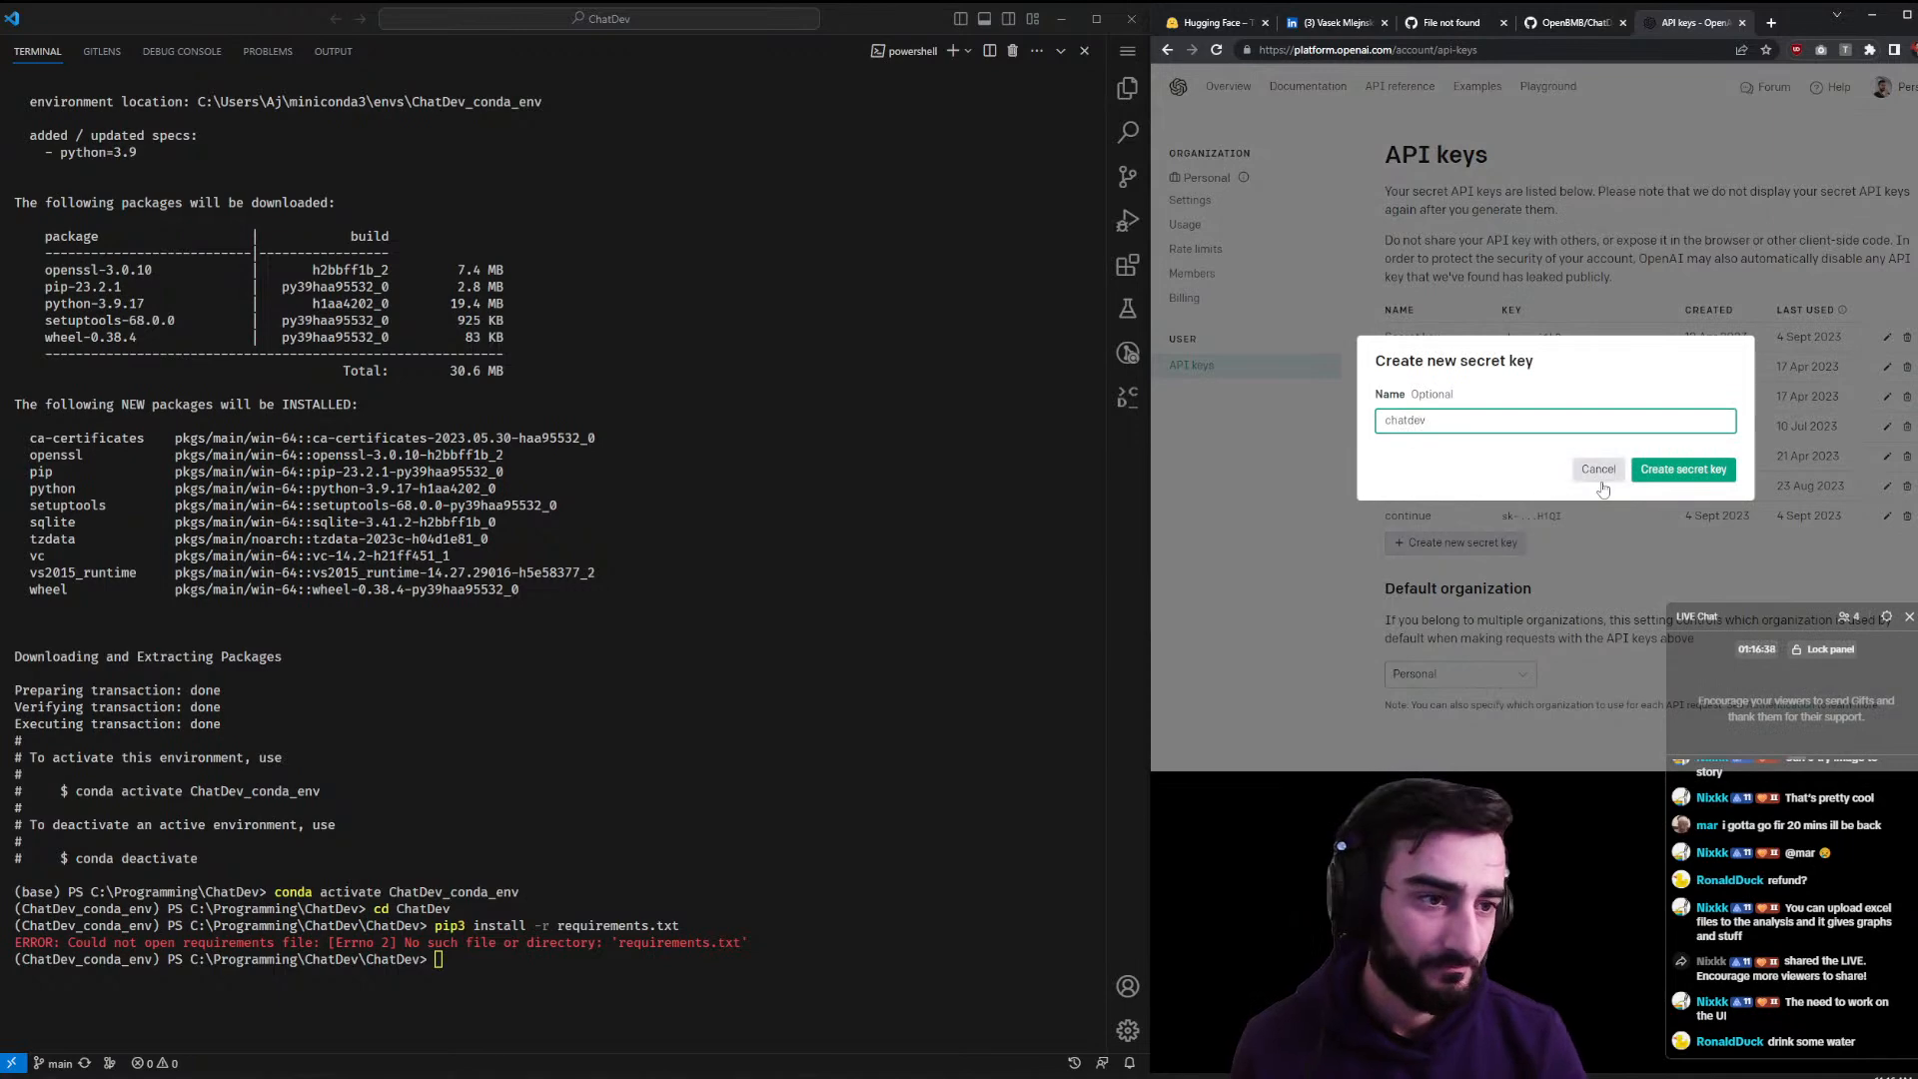
pyautogui.click(1670, 478)
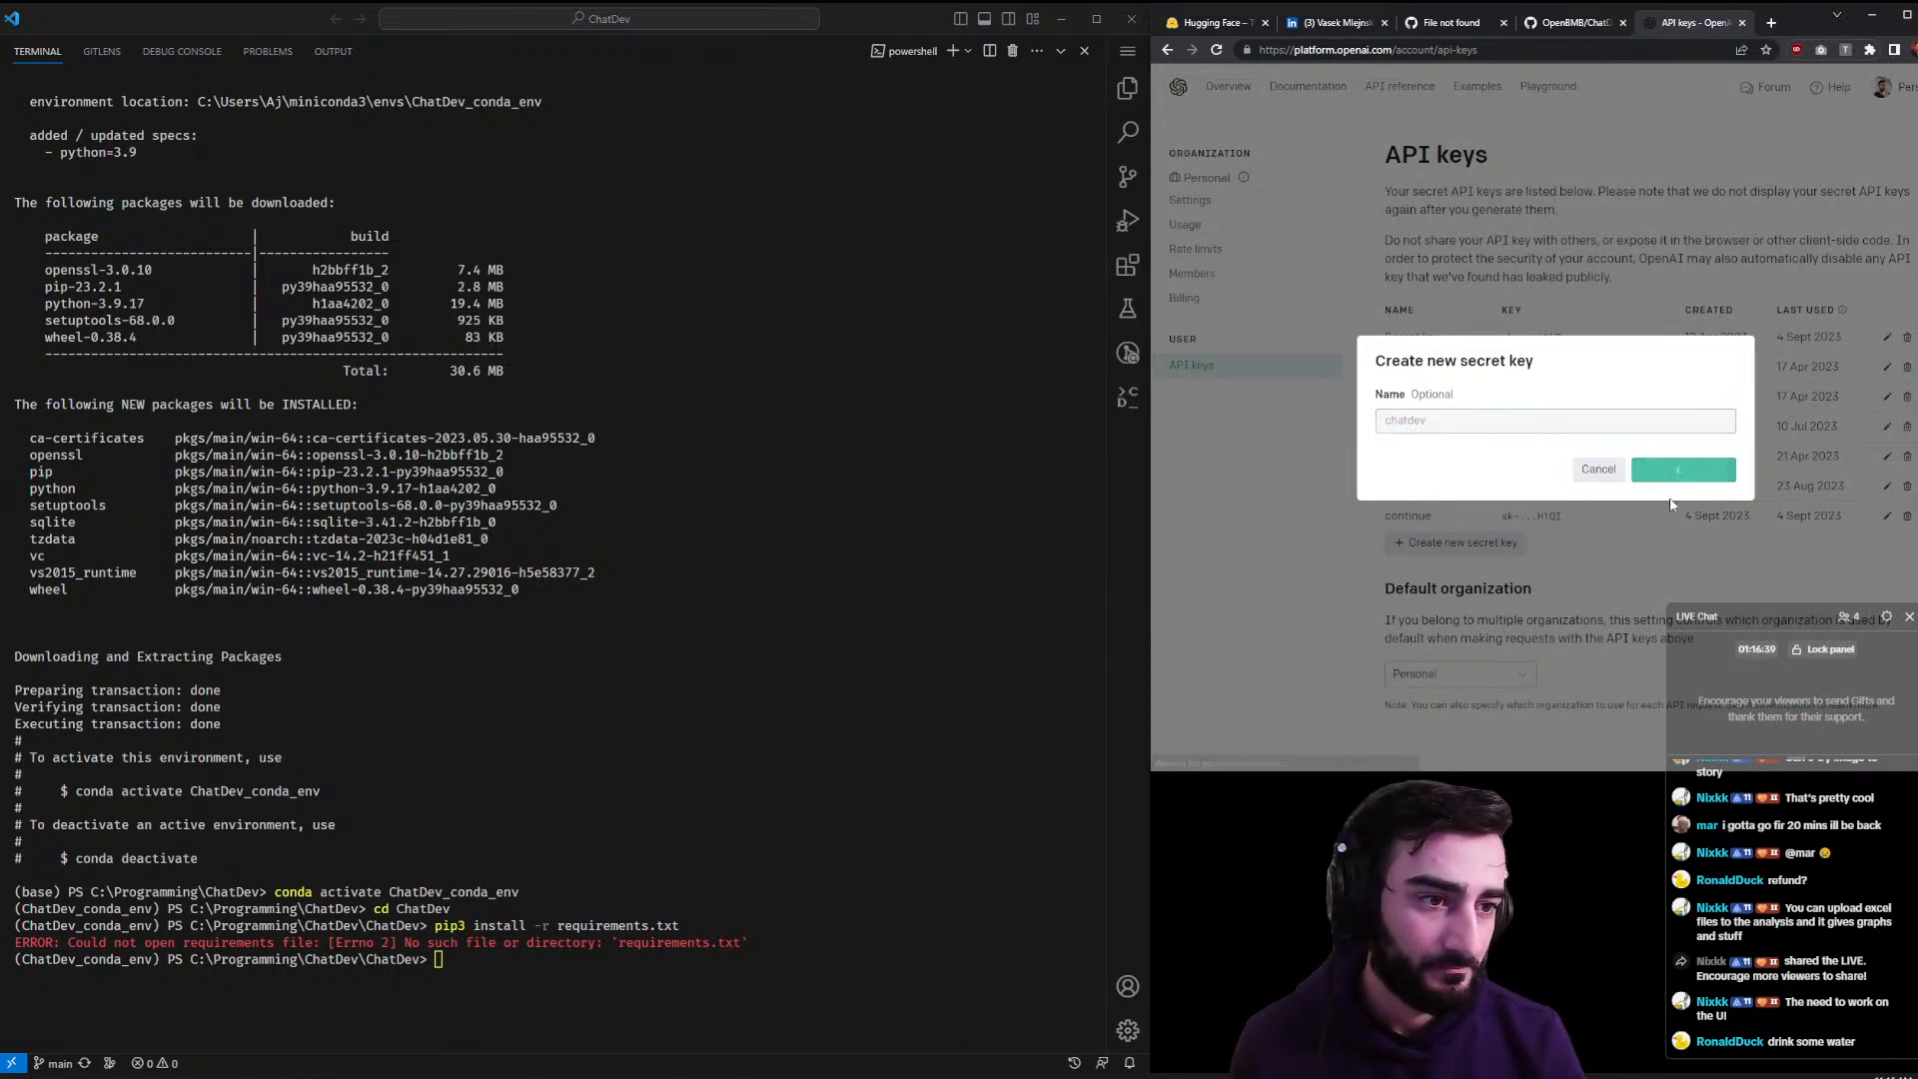
pyautogui.click(1721, 447)
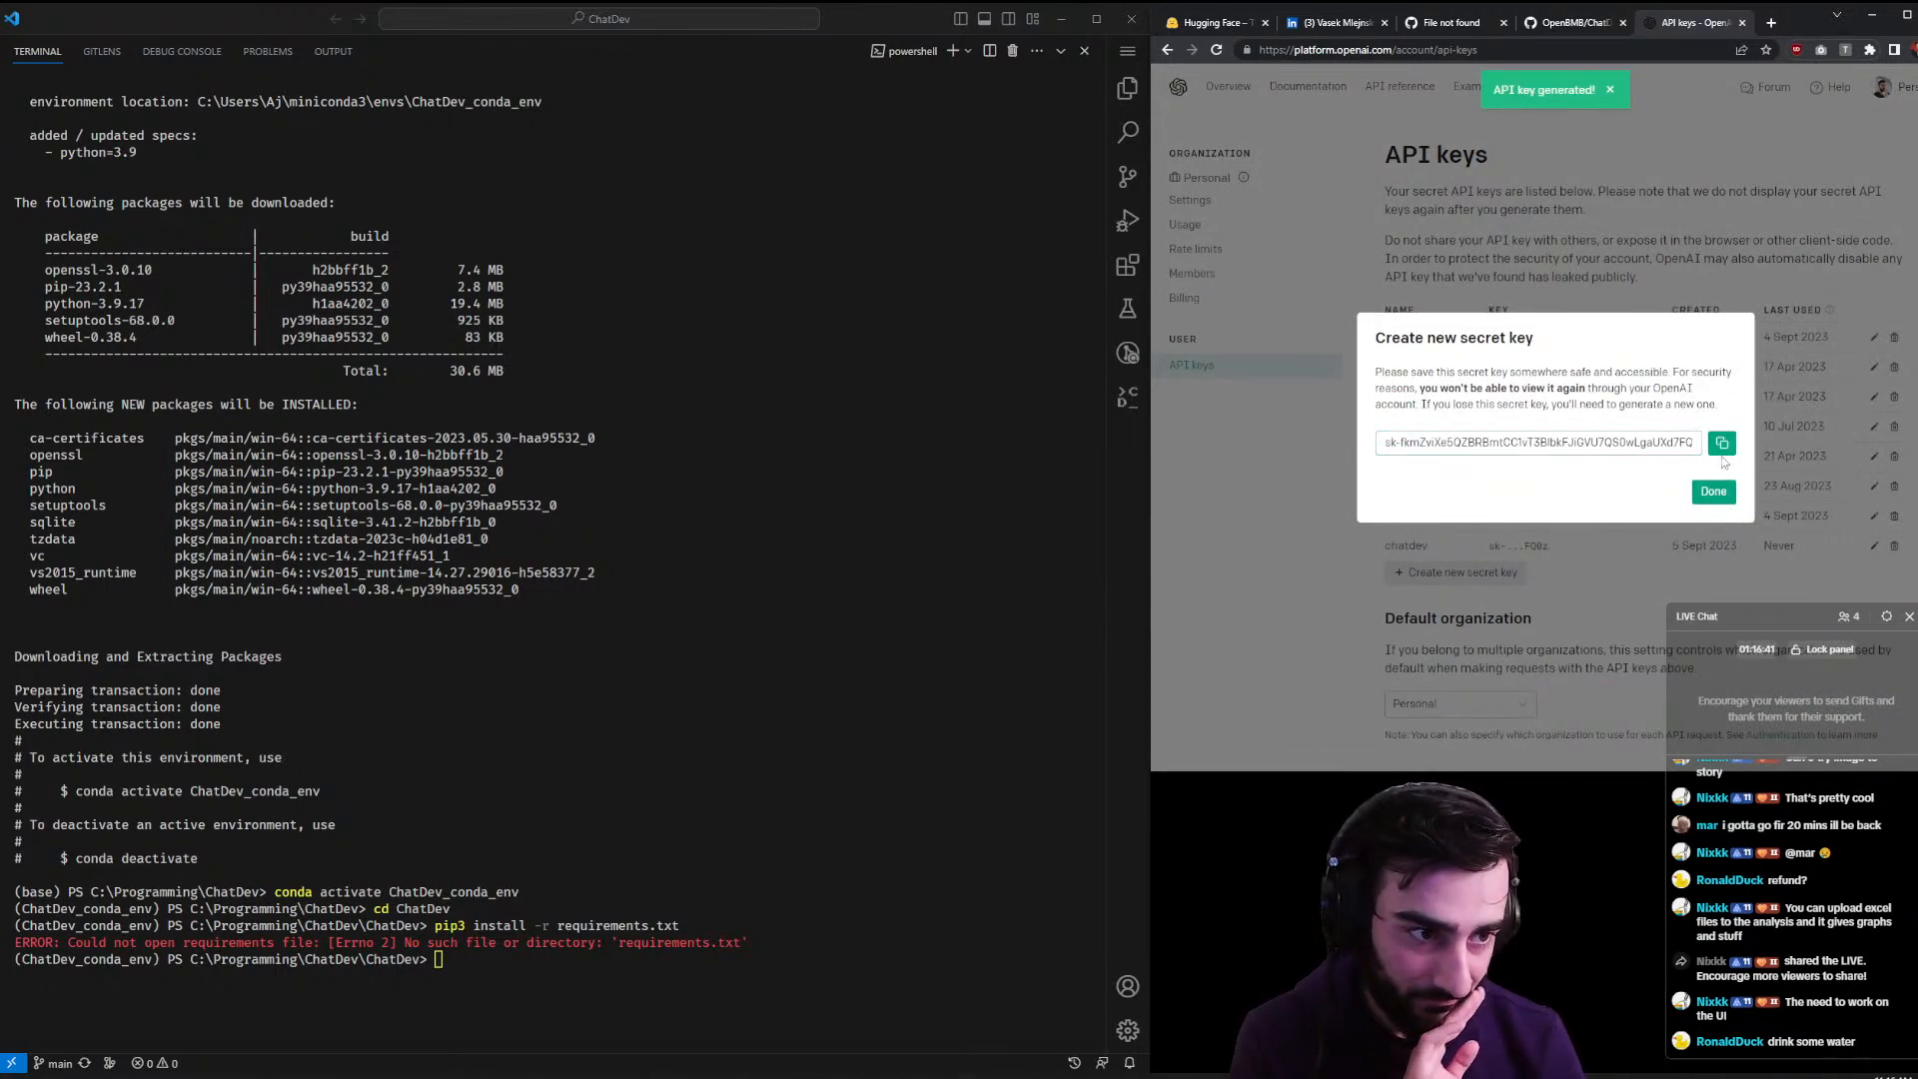
pyautogui.click(1723, 451)
pyautogui.click(1584, 22)
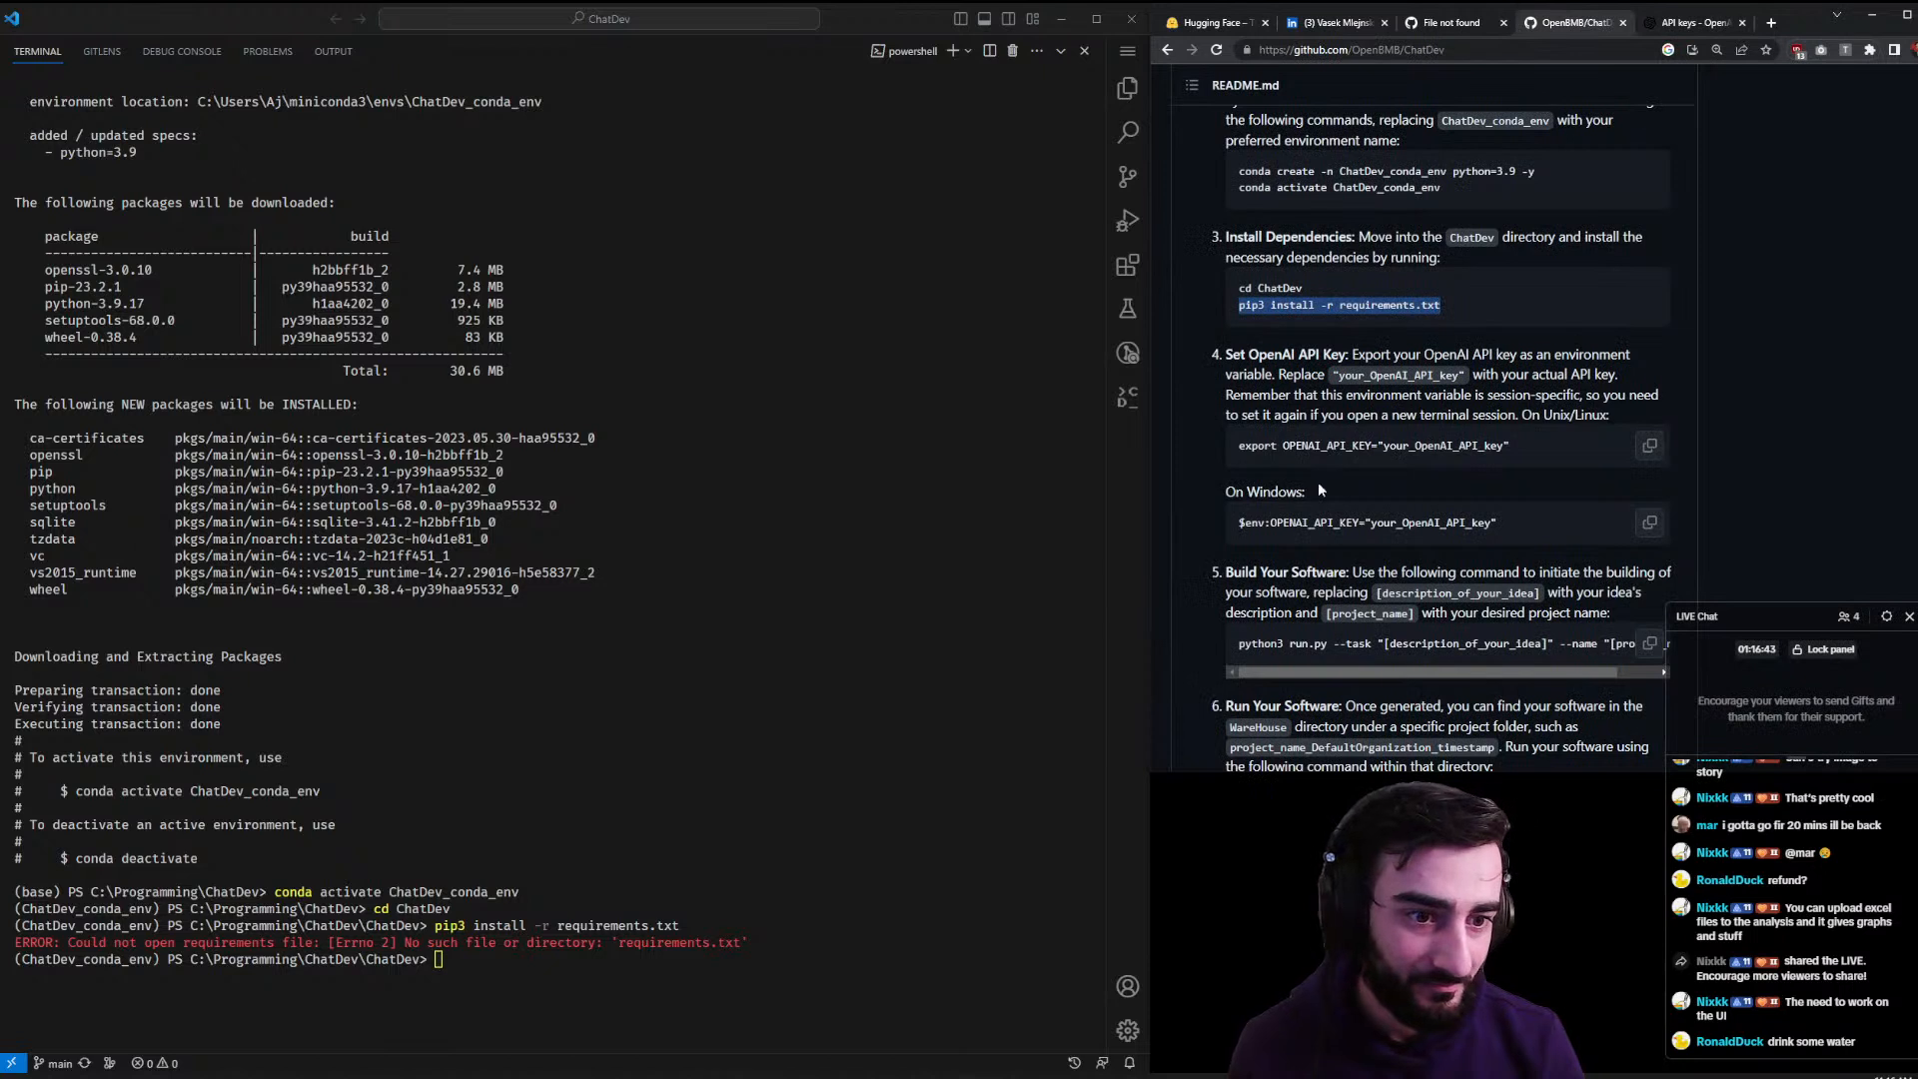
pyautogui.click(750, 756)
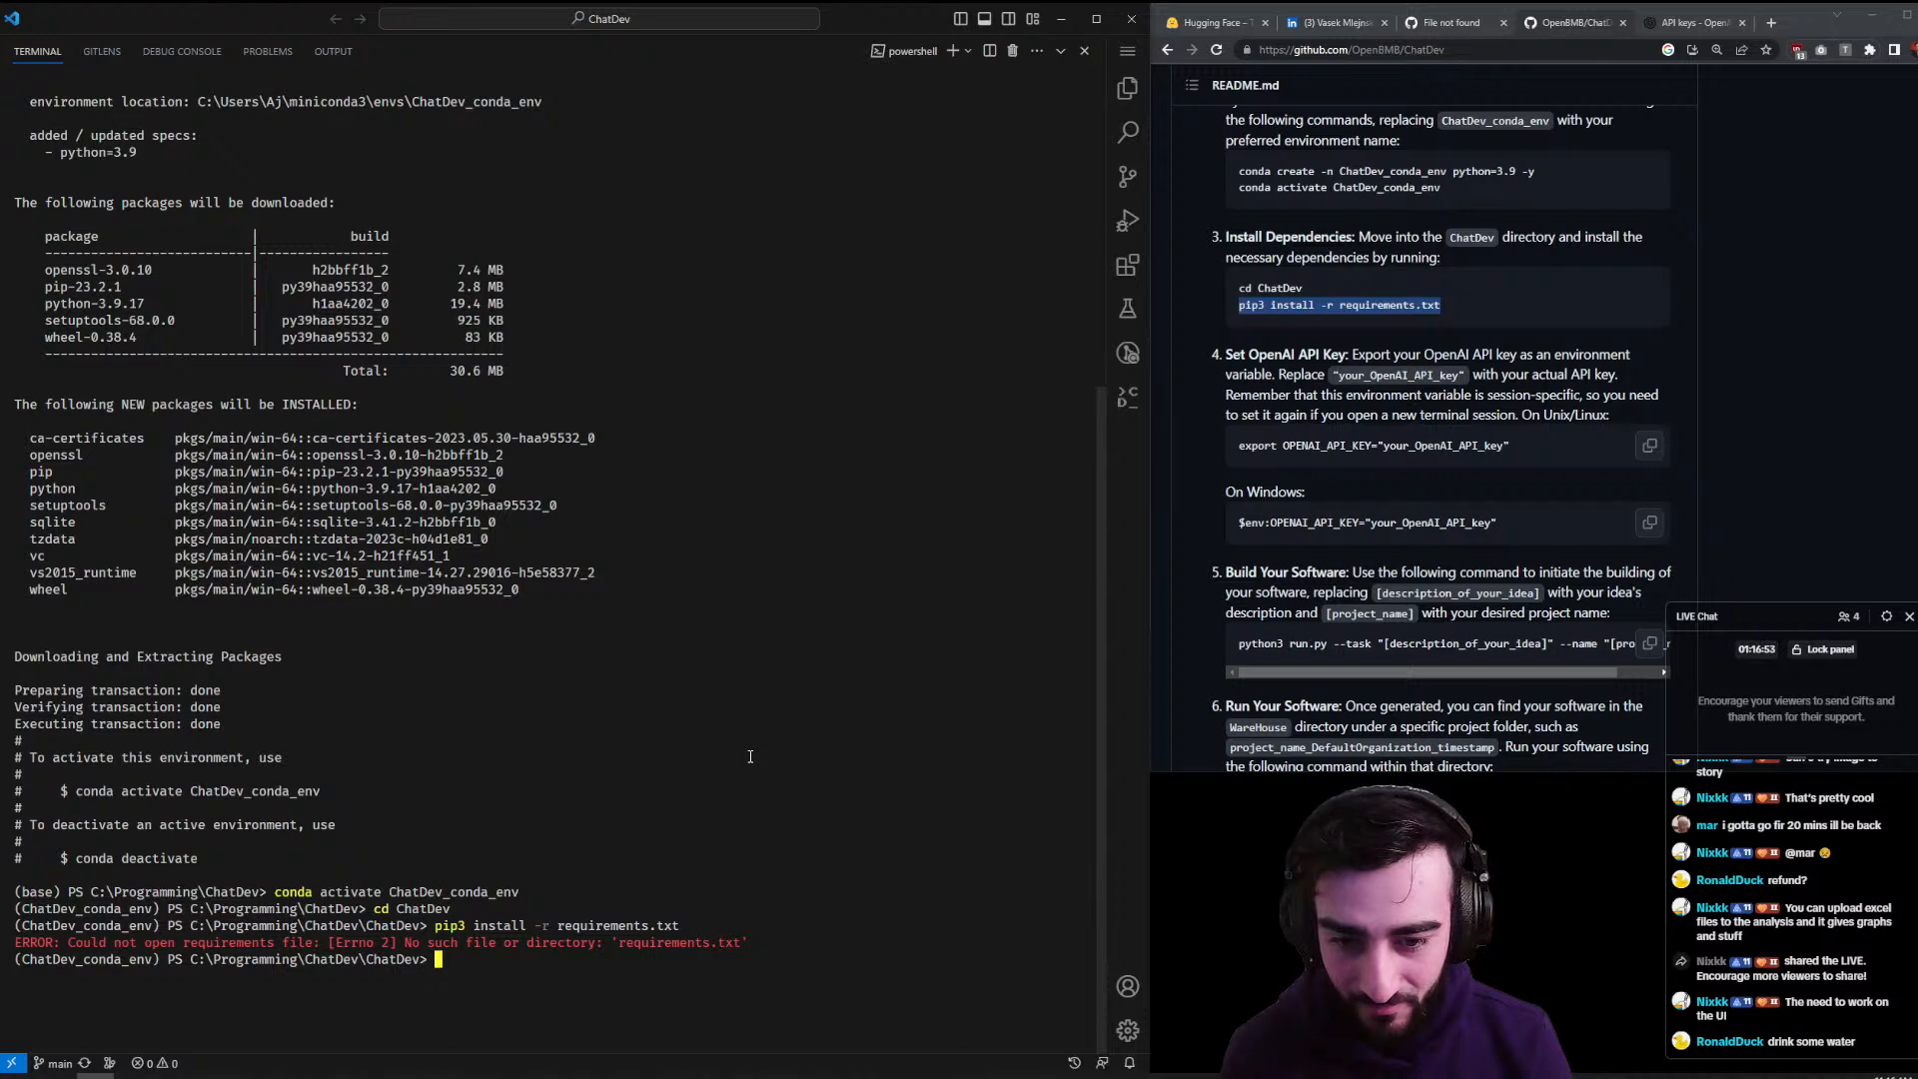
# - Move up to C:\Programming\ChatDev and run pip3 install -r requirements.txt
pyautogui.write('s')
pyautogui.press('Return')
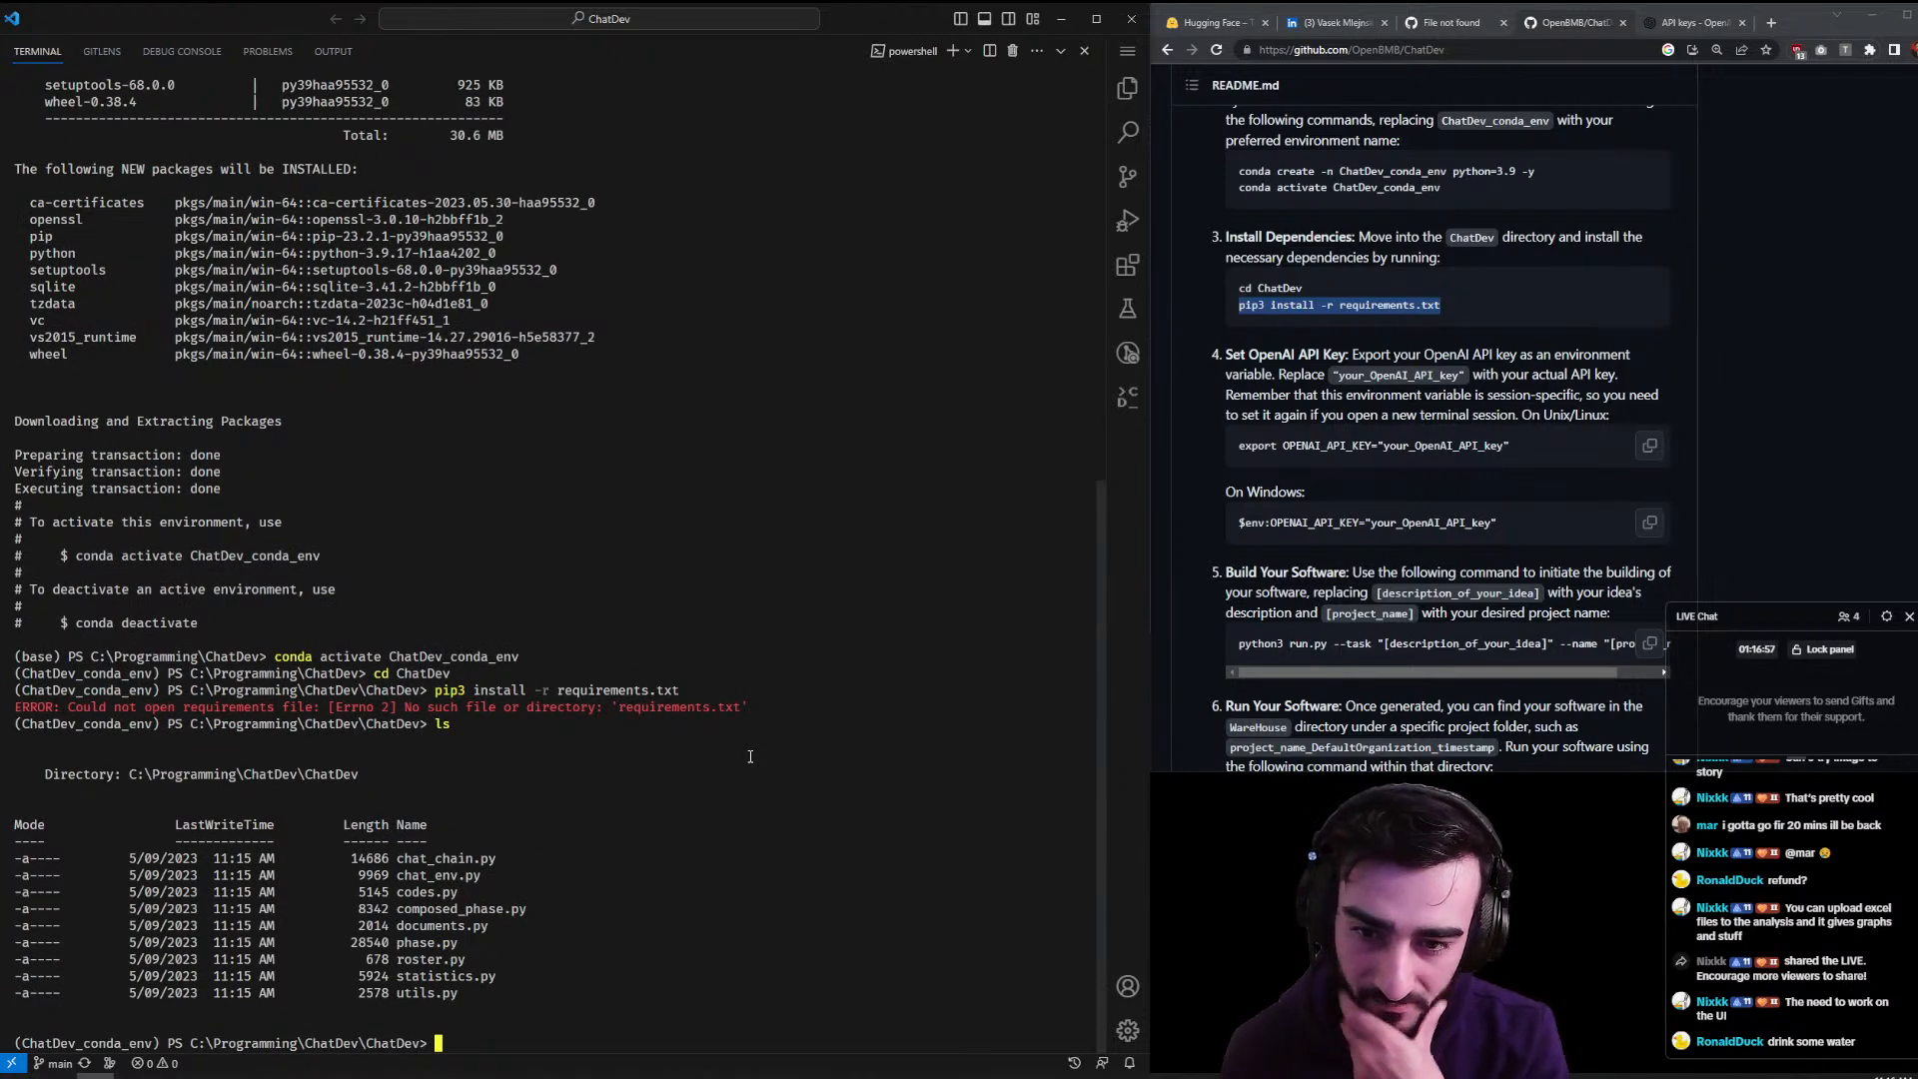
pyautogui.write('ls ..')
pyautogui.press('Return')
pyautogui.write('cd ..')
pyautogui.press('Return')
pyautogui.press('BackSpace')
pyautogui.press('BackSpace')
pyautogui.hotkey('ctrl', 'v')
pyautogui.press('Up')
pyautogui.press('Return')
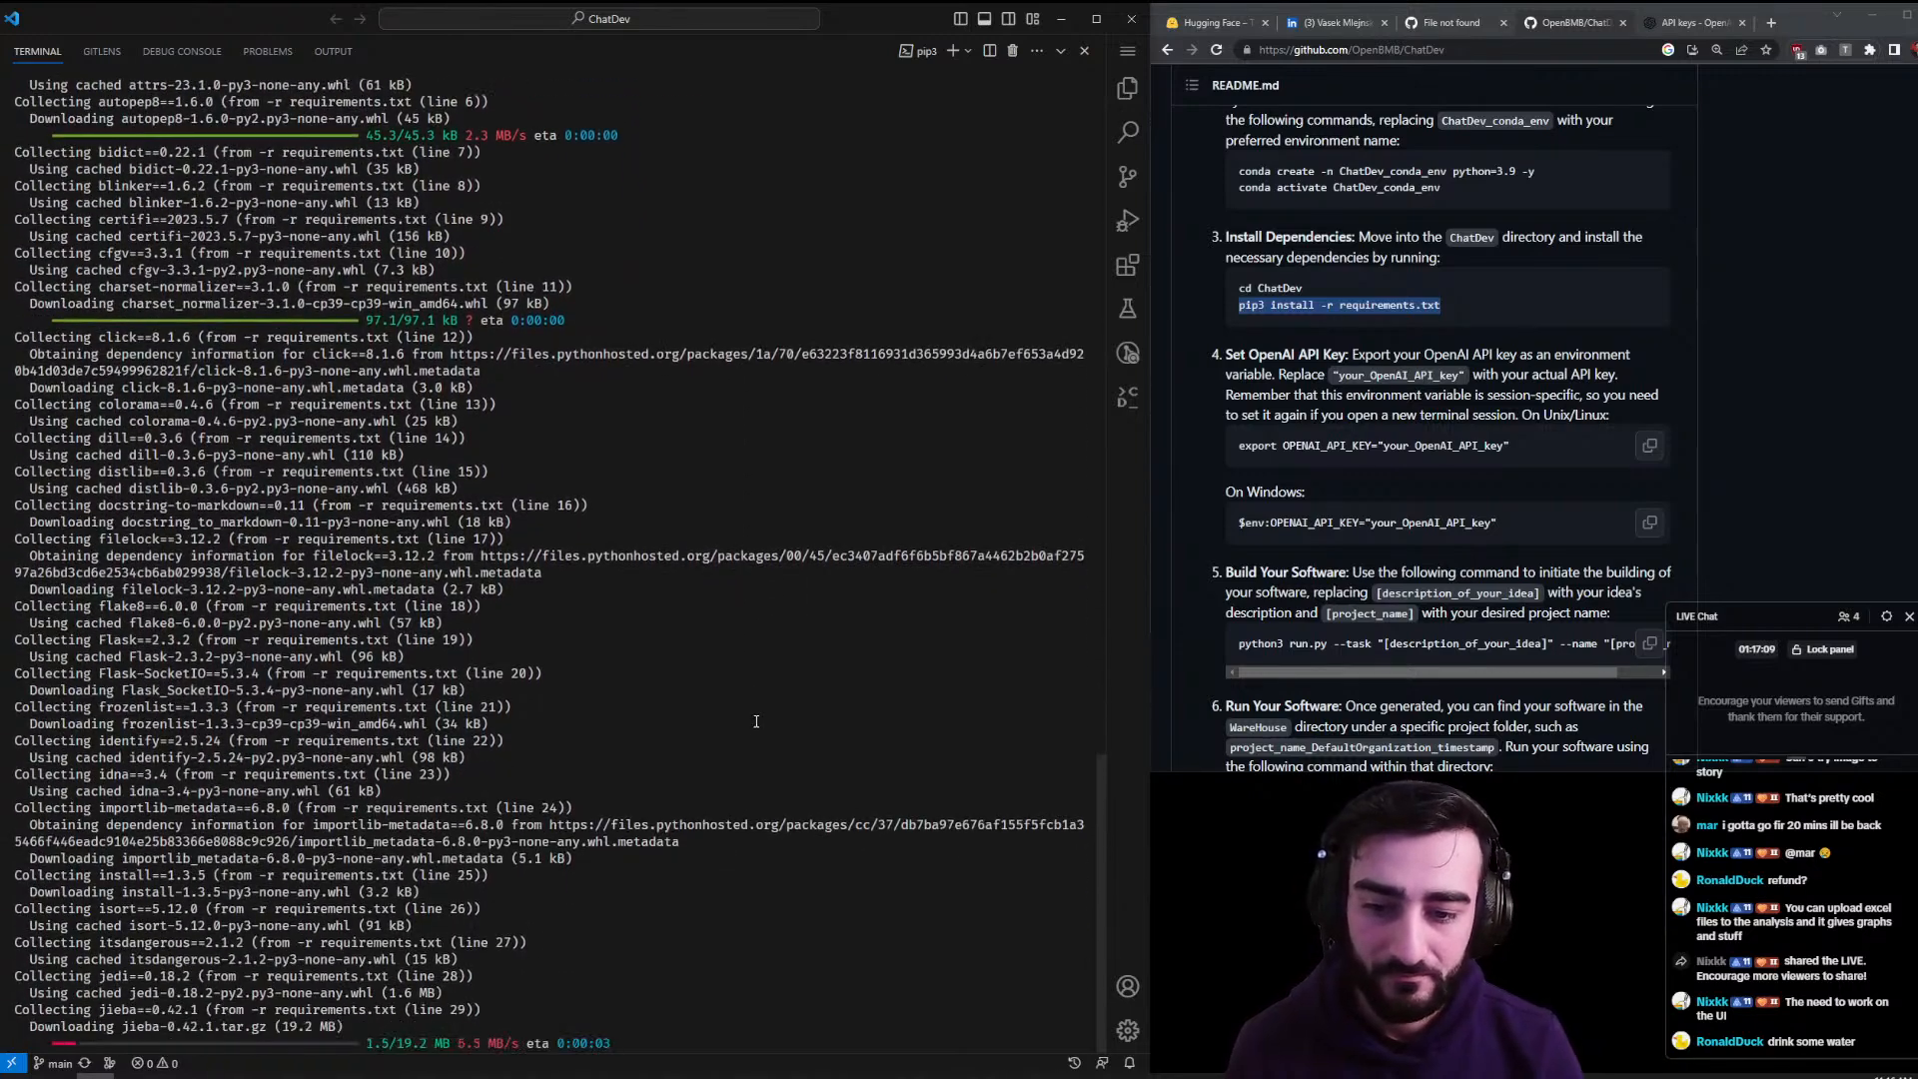
# - Compose the $env:OPENAI_API_KEY="<key>" command from the README prefix and the copied API key
pyautogui.click(1485, 50)
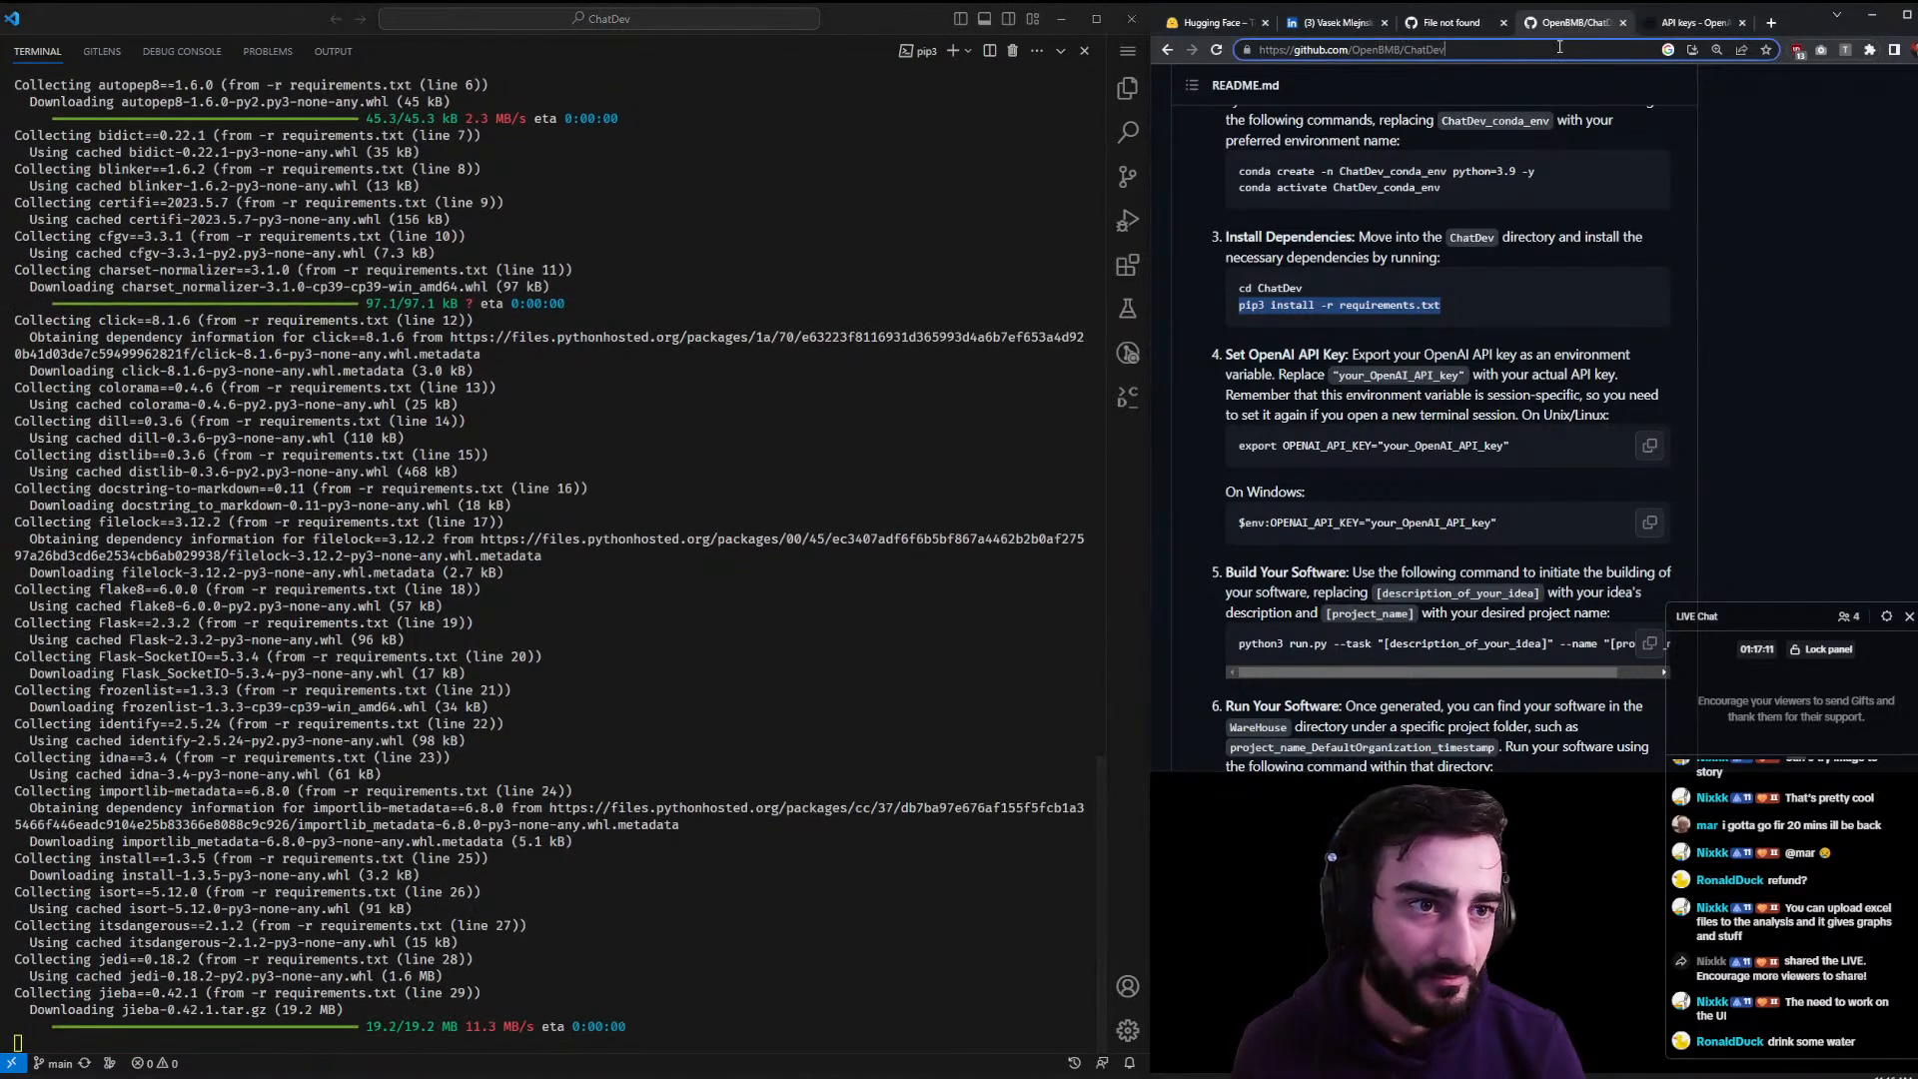
pyautogui.hotkey('ctrl', 'v')
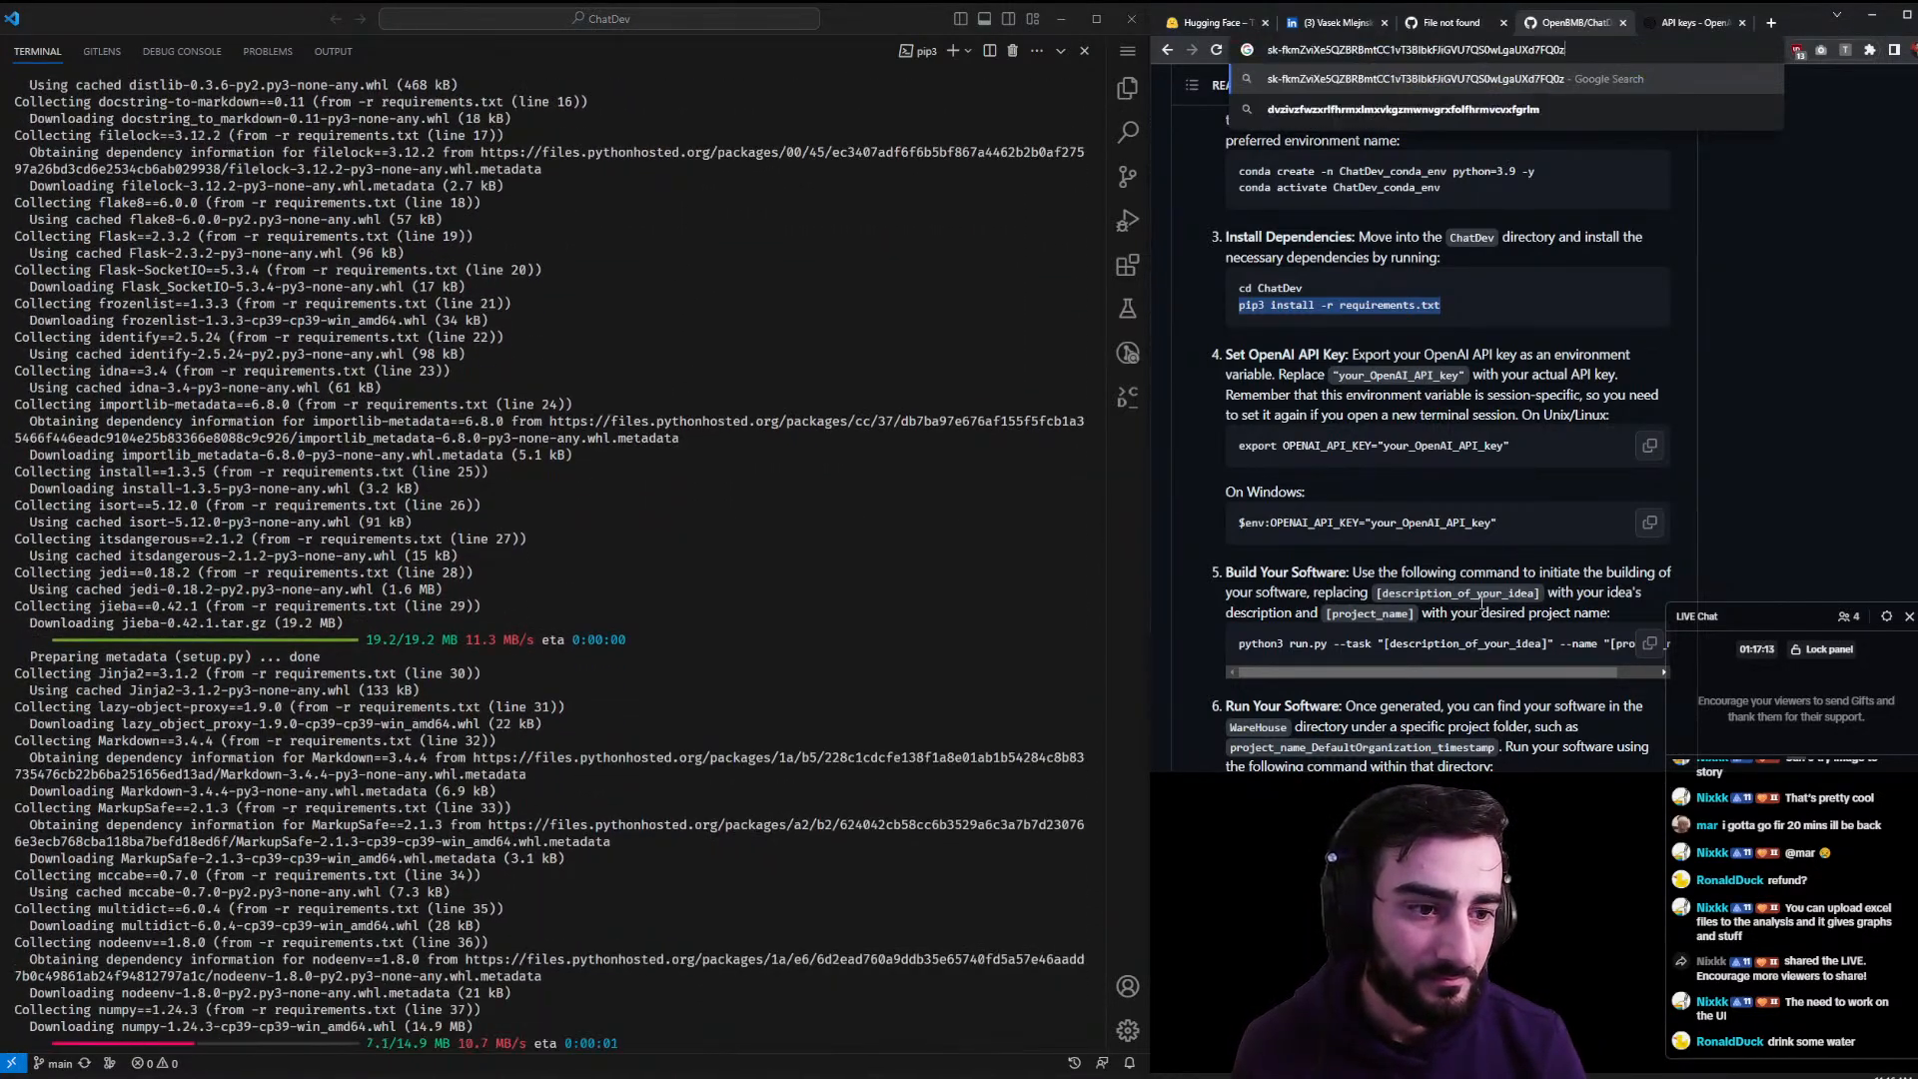
pyautogui.click(1340, 465)
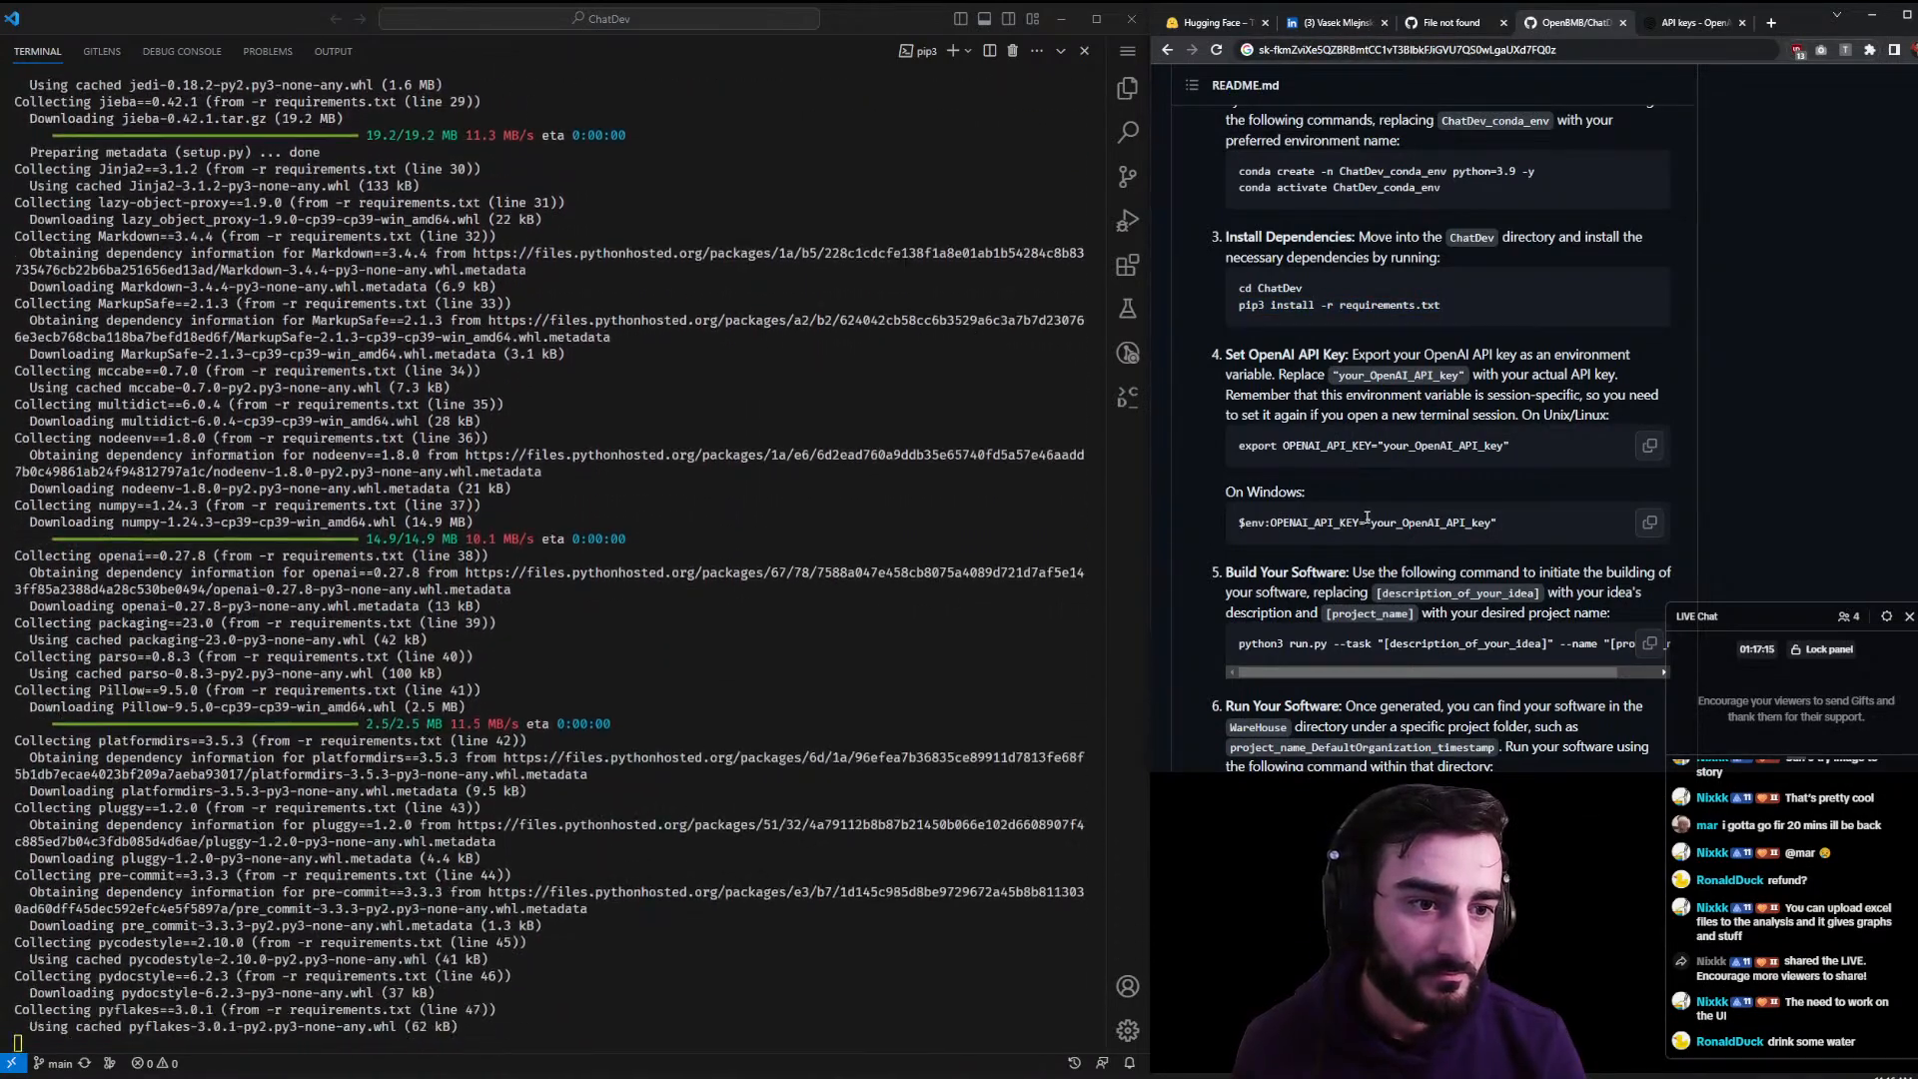
pyautogui.tripleClick(1284, 524)
pyautogui.click(1284, 524)
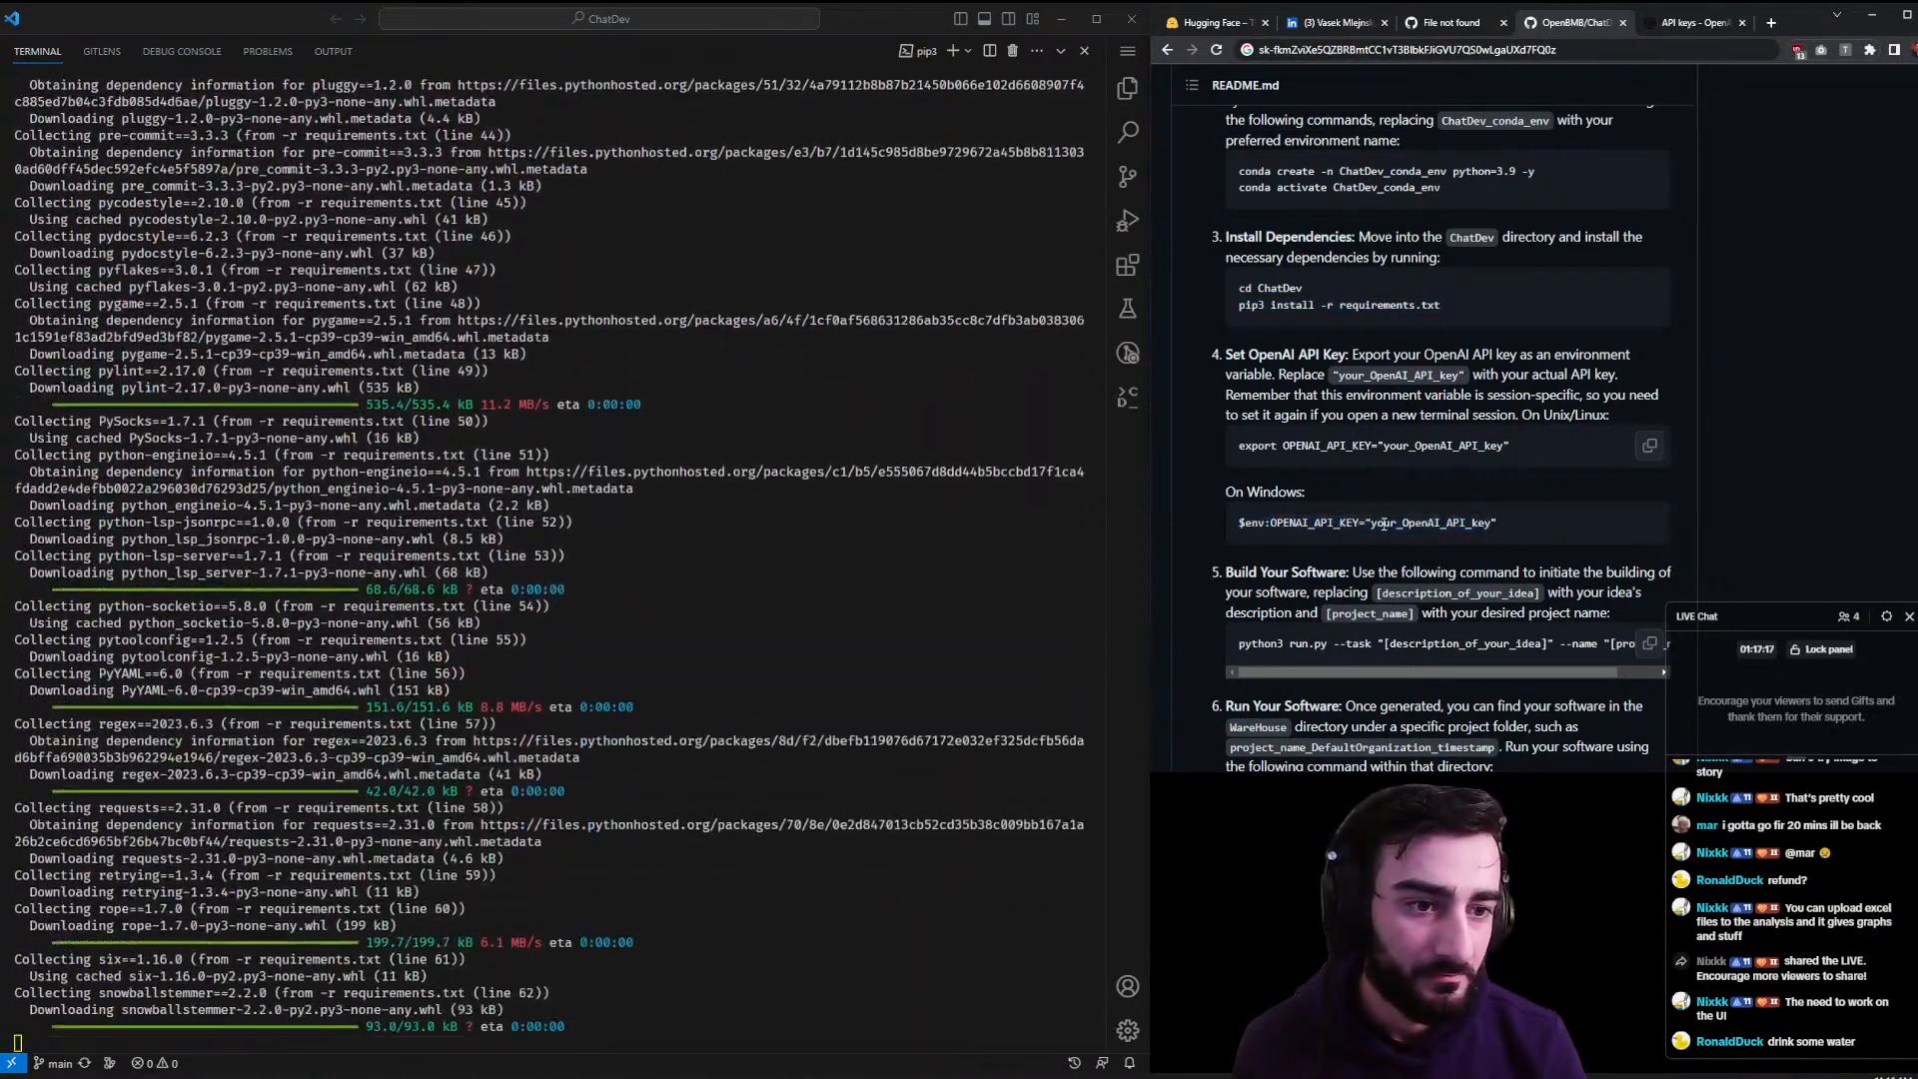
pyautogui.moveTo(1370, 523); pyautogui.dragTo(1239, 523)
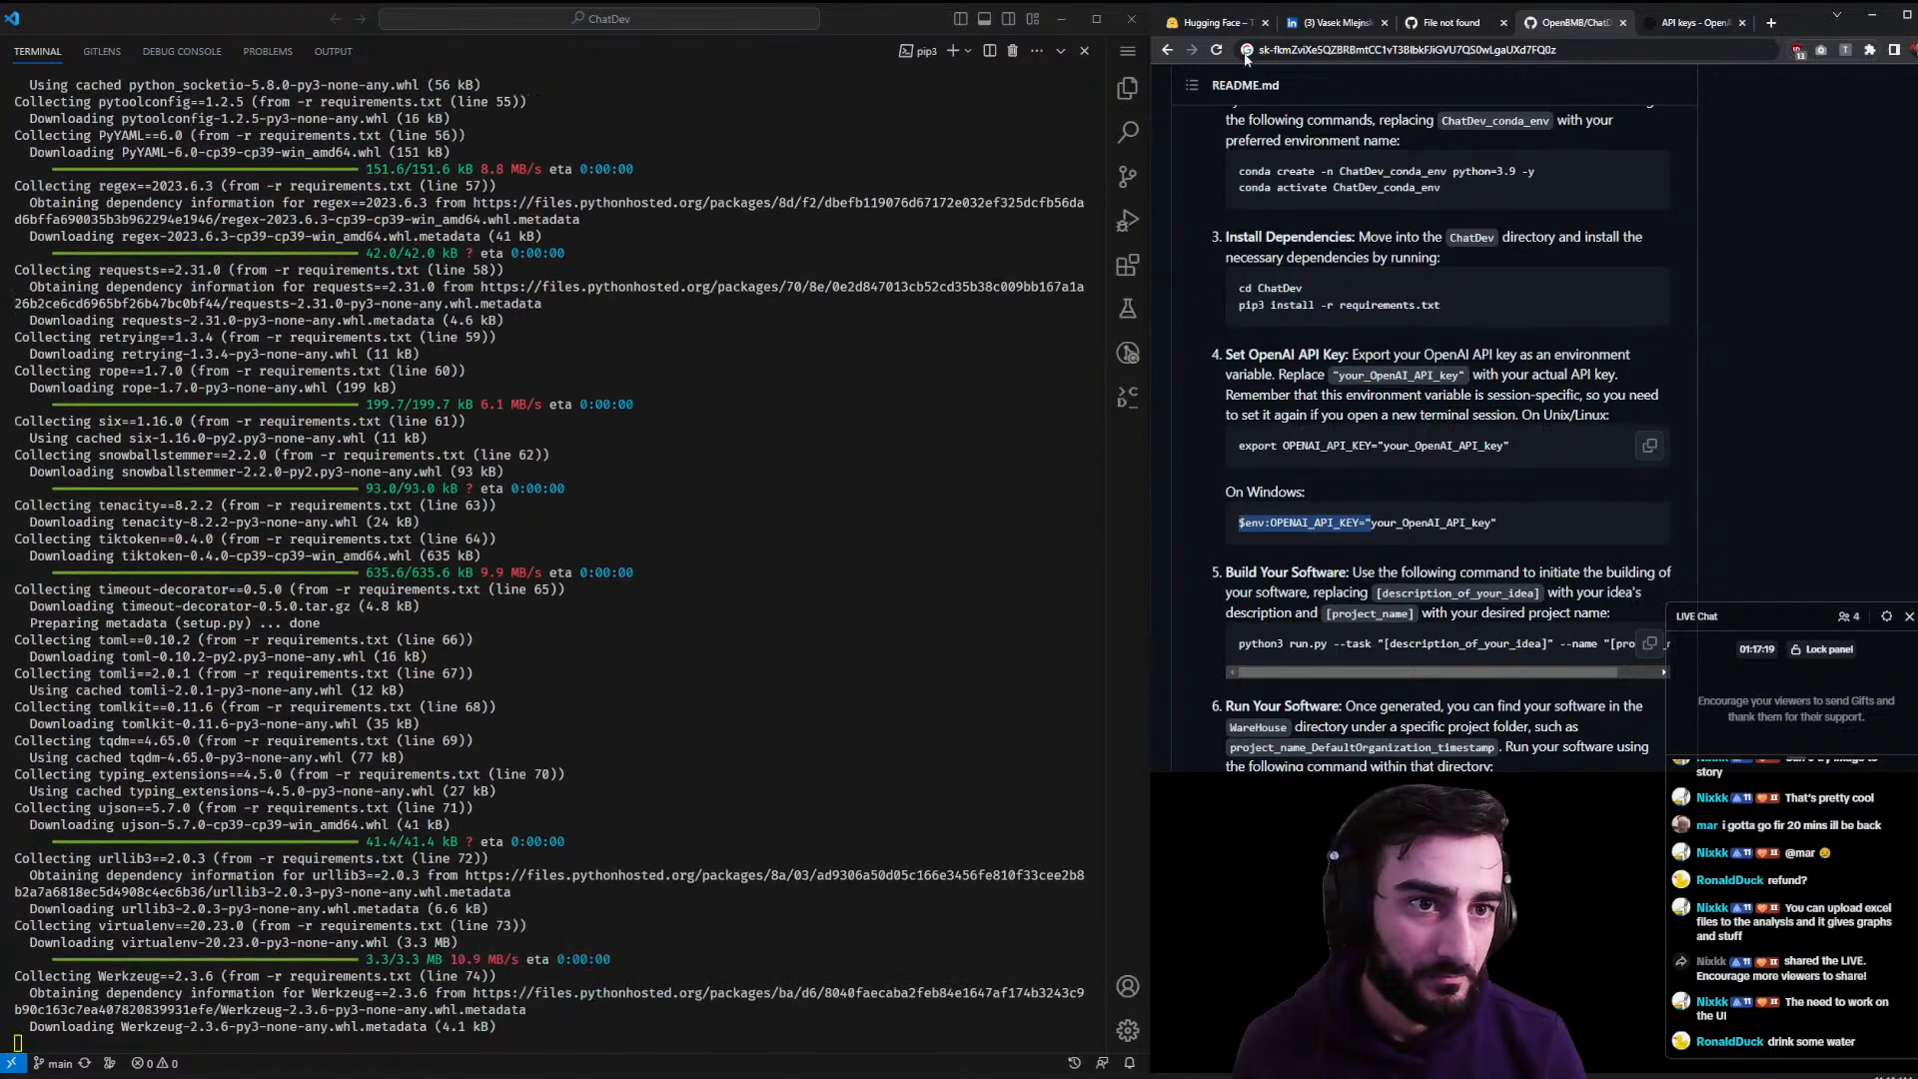
pyautogui.click(1262, 52)
pyautogui.click(1262, 52)
pyautogui.write('$env:OPENAI_API_KEY="')
pyautogui.moveTo(1500, 522); pyautogui.dragTo(1490, 522)
pyautogui.hotkey('ctrl', 'c')
pyautogui.click(1692, 57)
pyautogui.hotkey('ctrl', 'v')
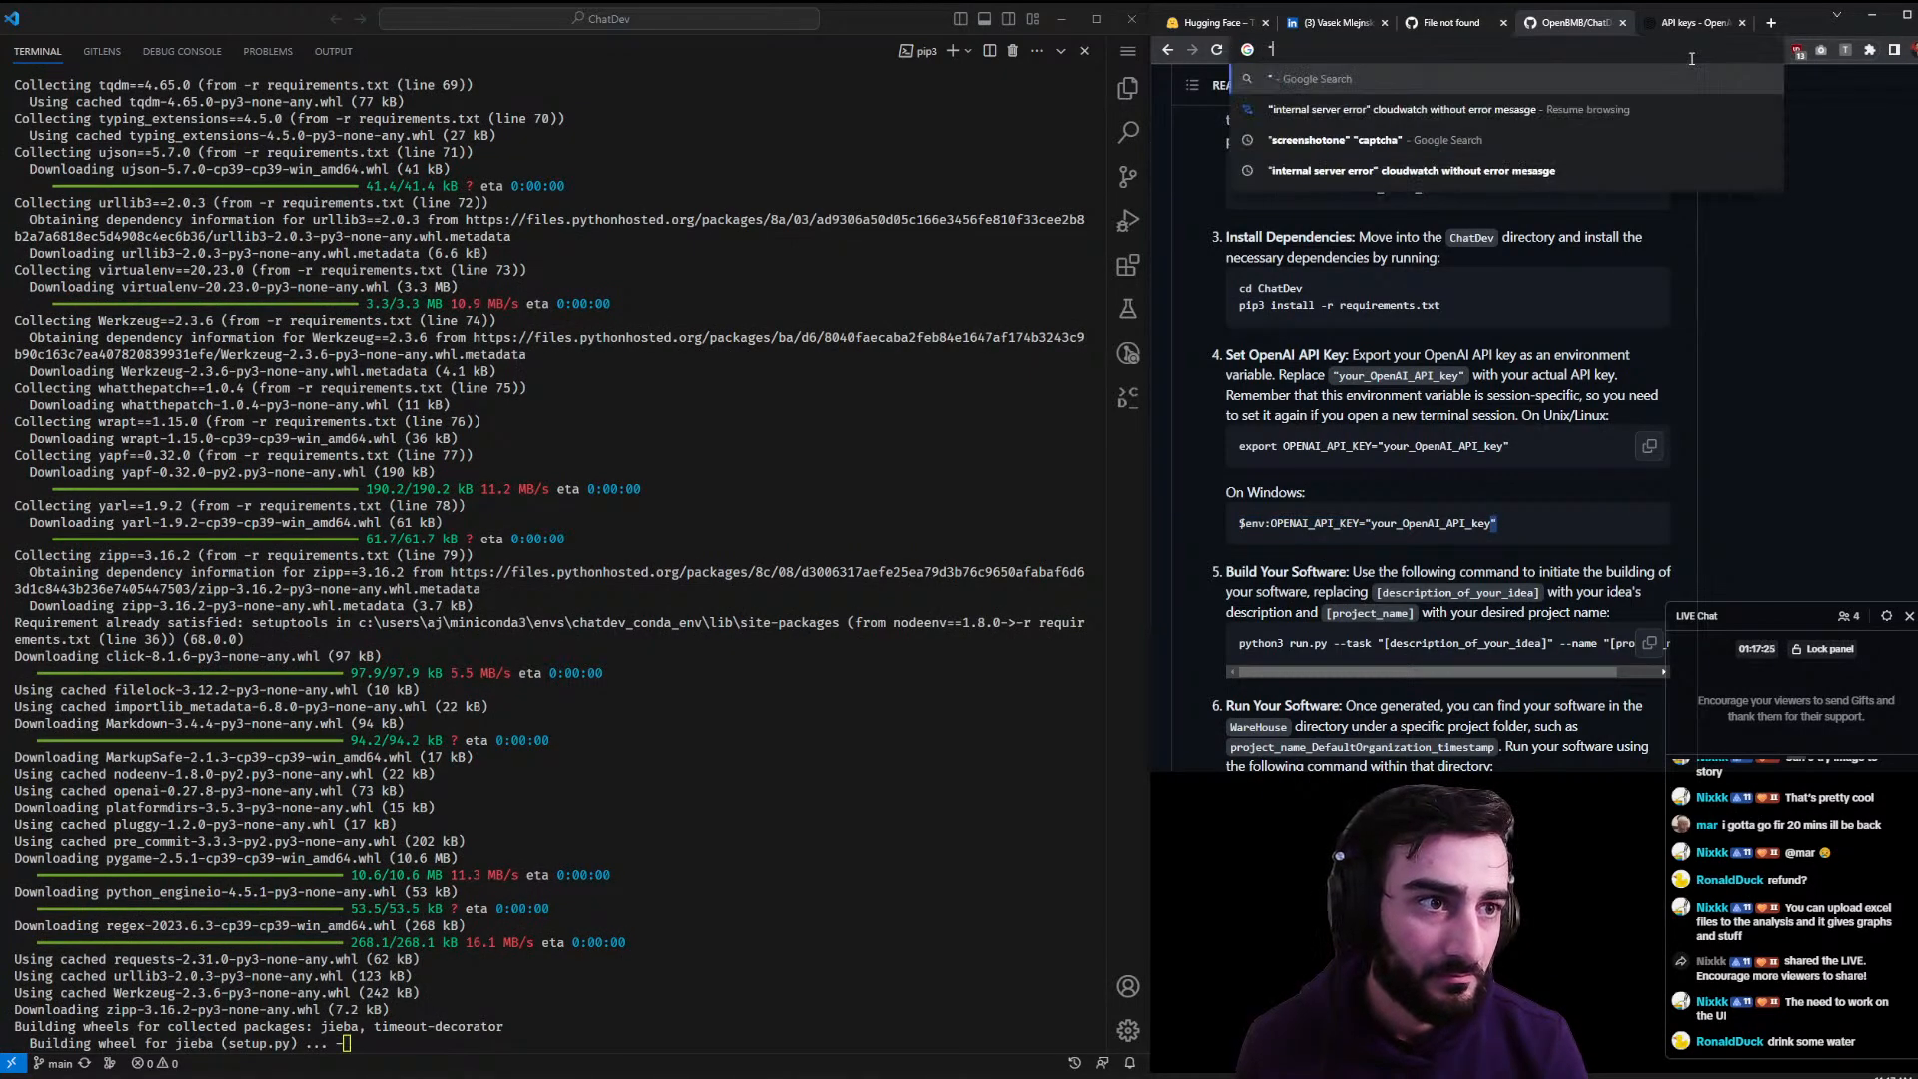
pyautogui.press('BackSpace')
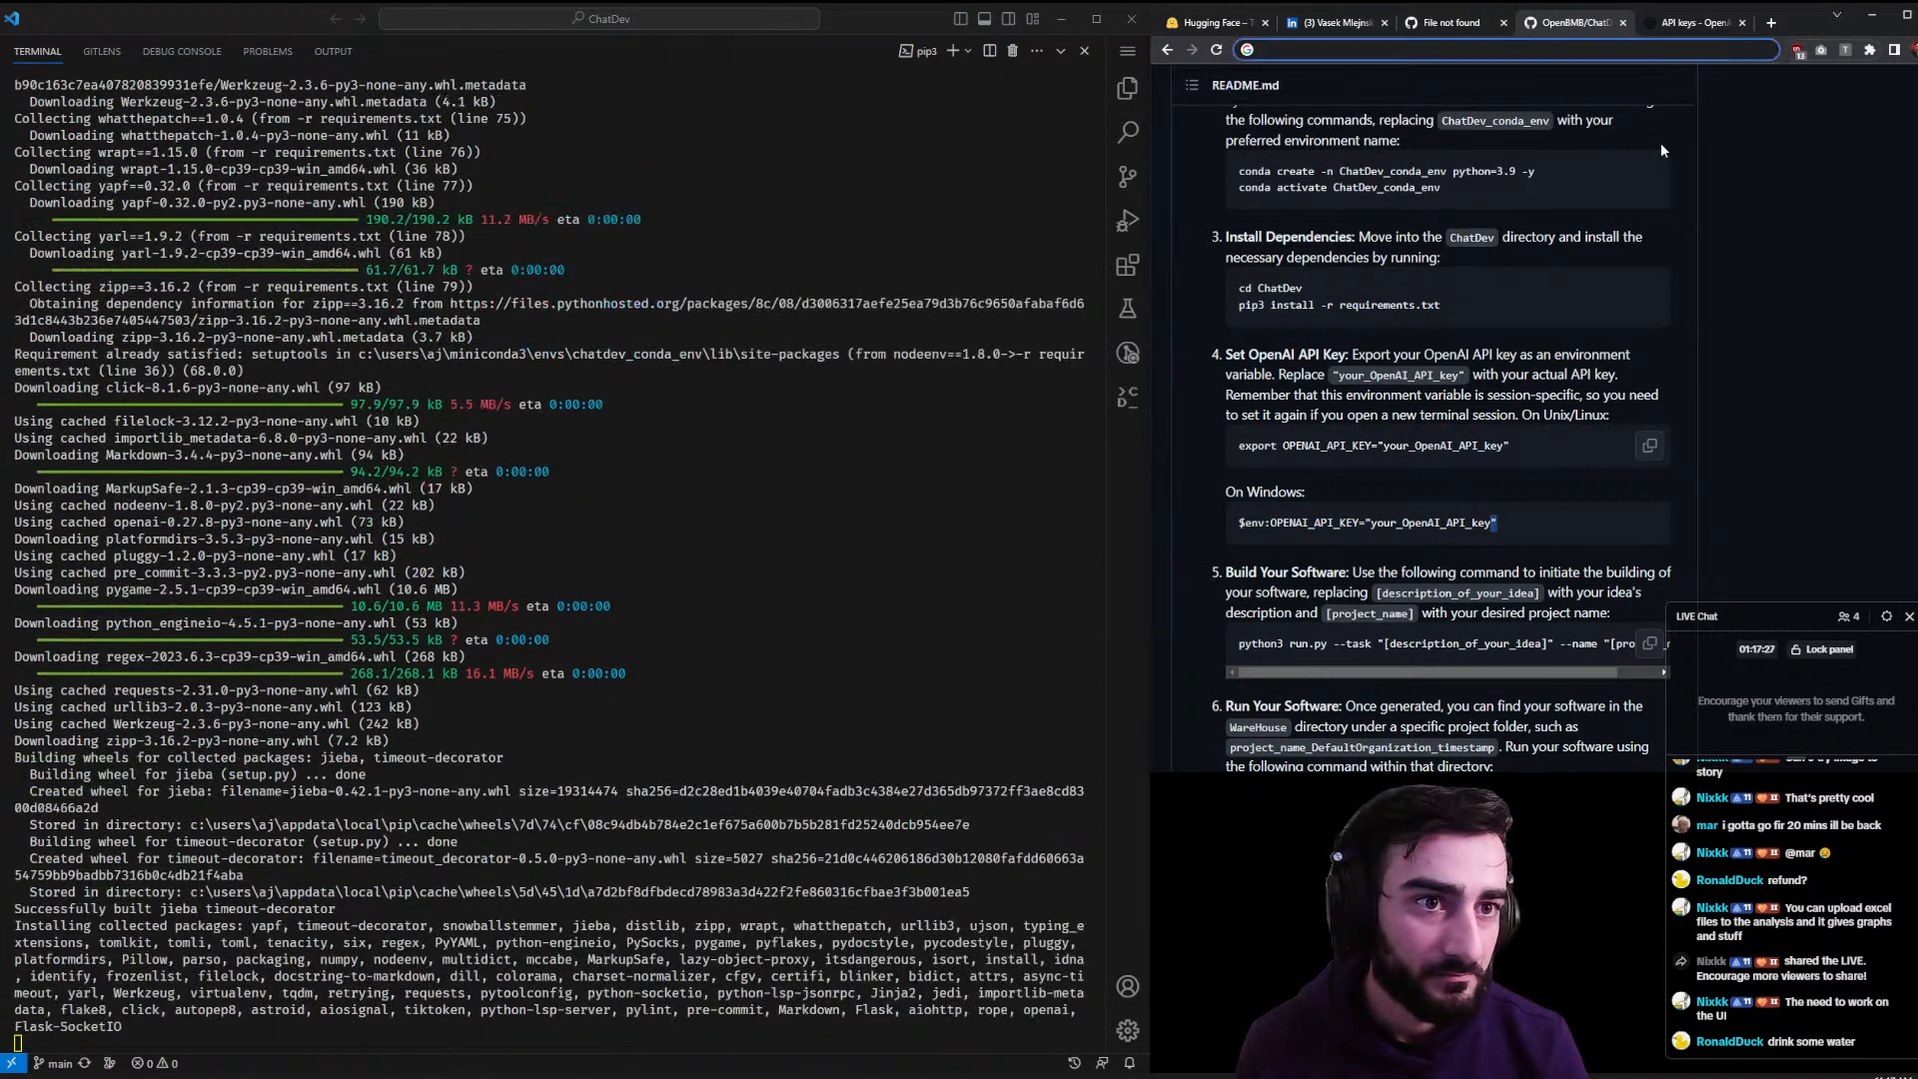
pyautogui.click(707, 819)
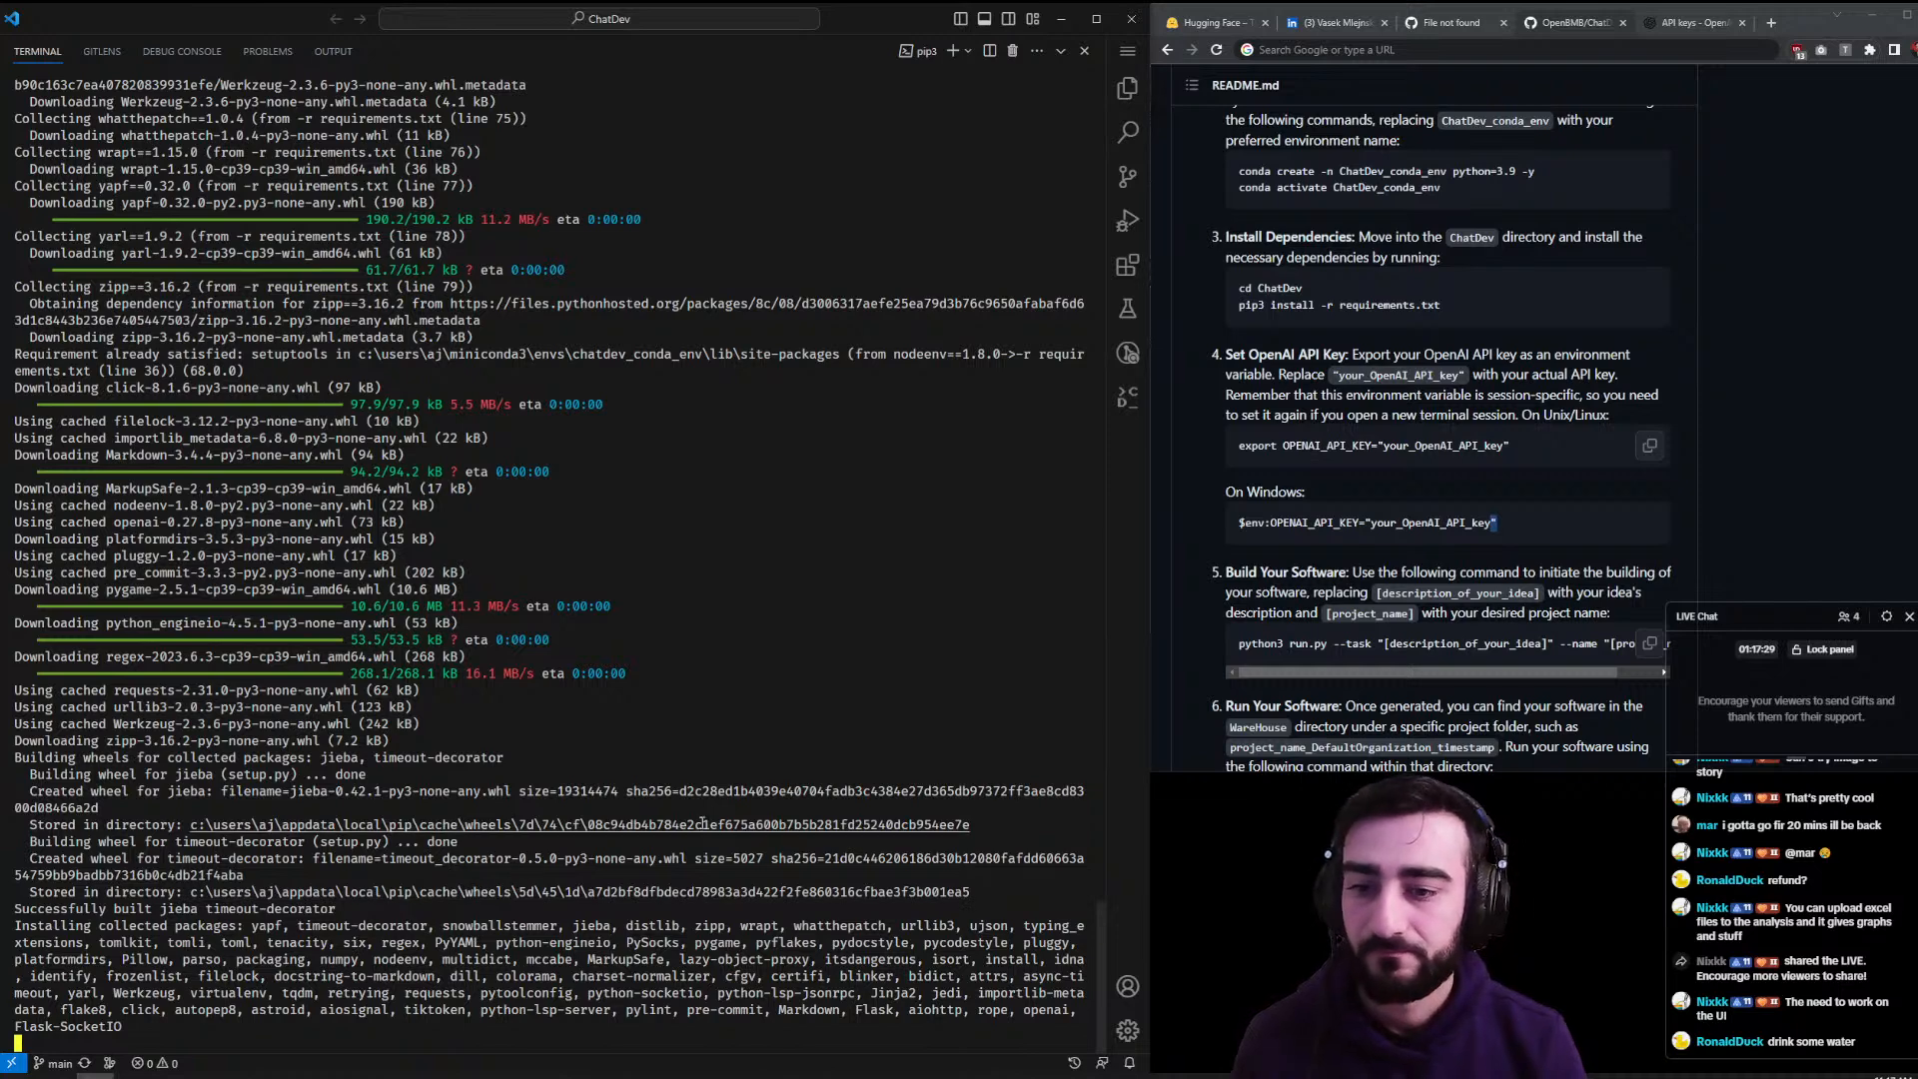
pyautogui.scroll(-3, 1211, 559)
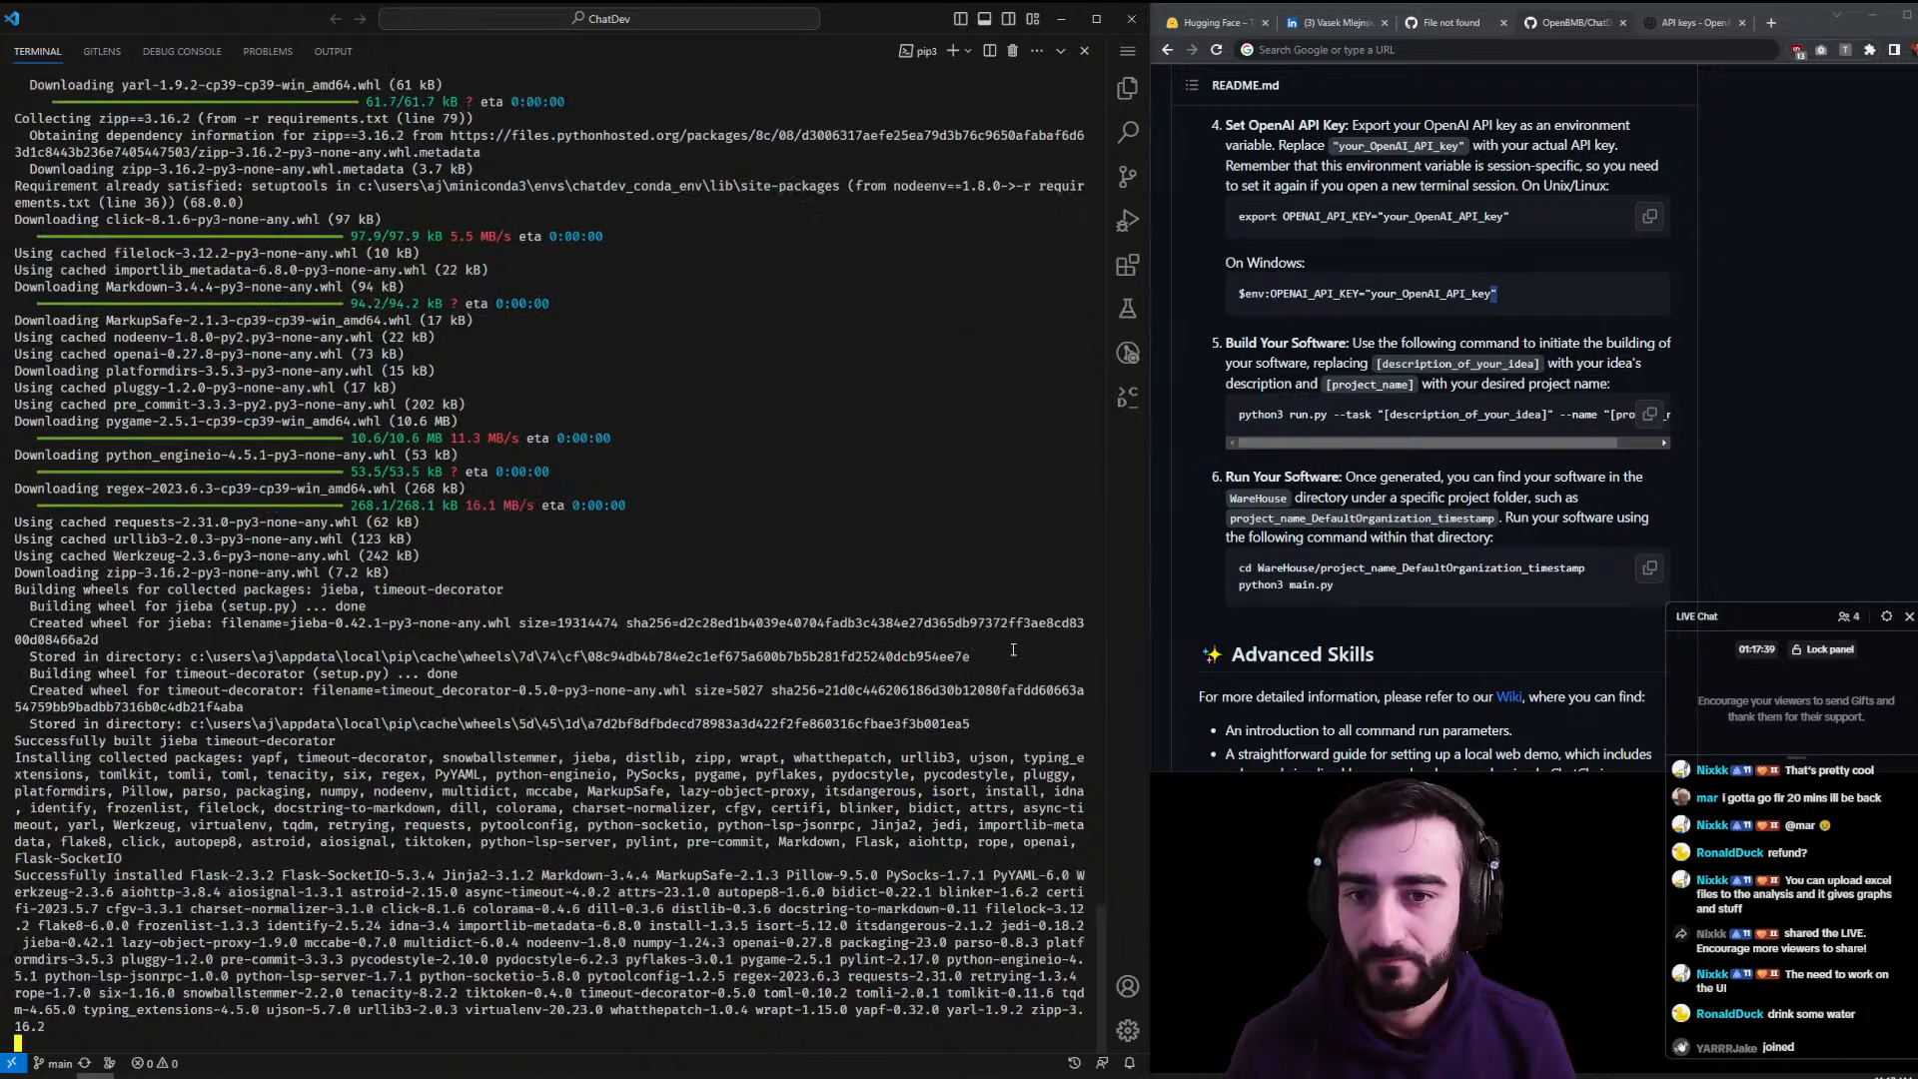
# - Set OPENAI_API_KEY in the terminal and clear the screen with cls
pyautogui.hotkey('ctrl', 'v')
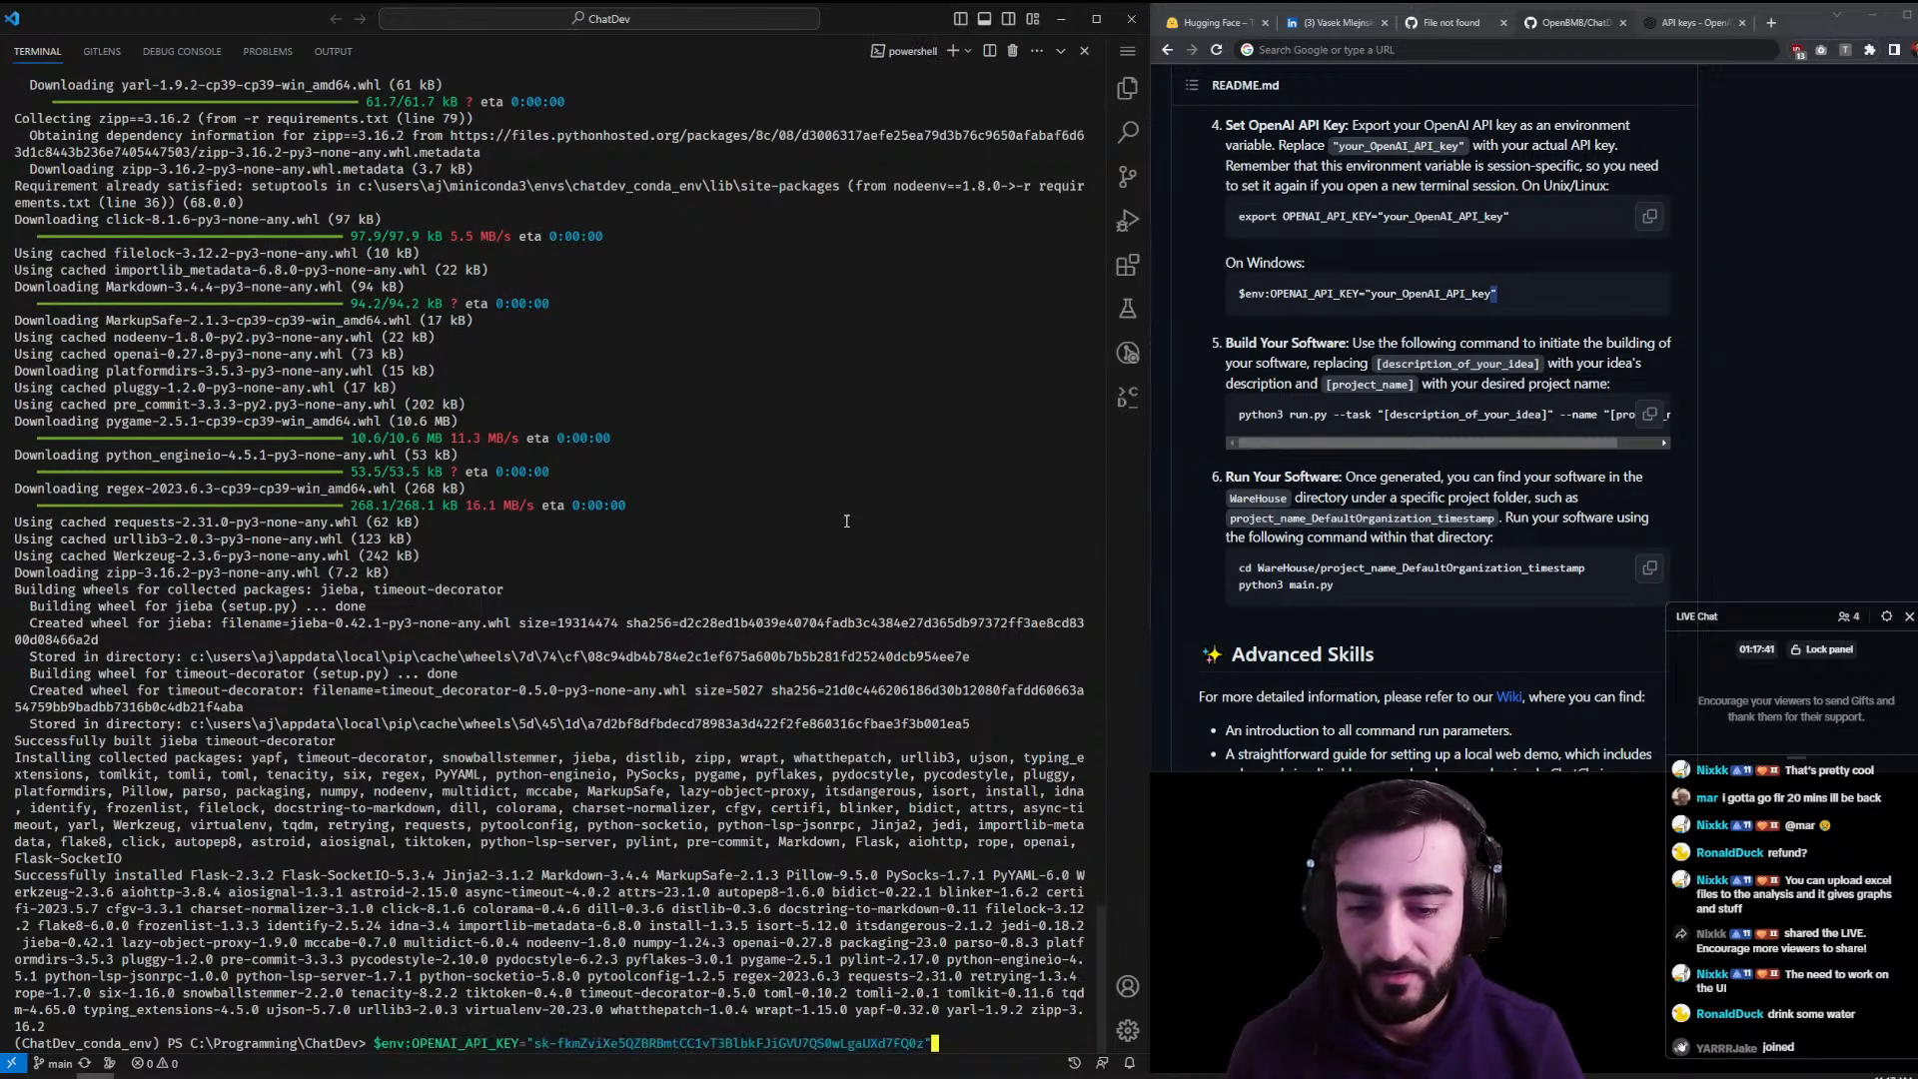
pyautogui.press('Return')
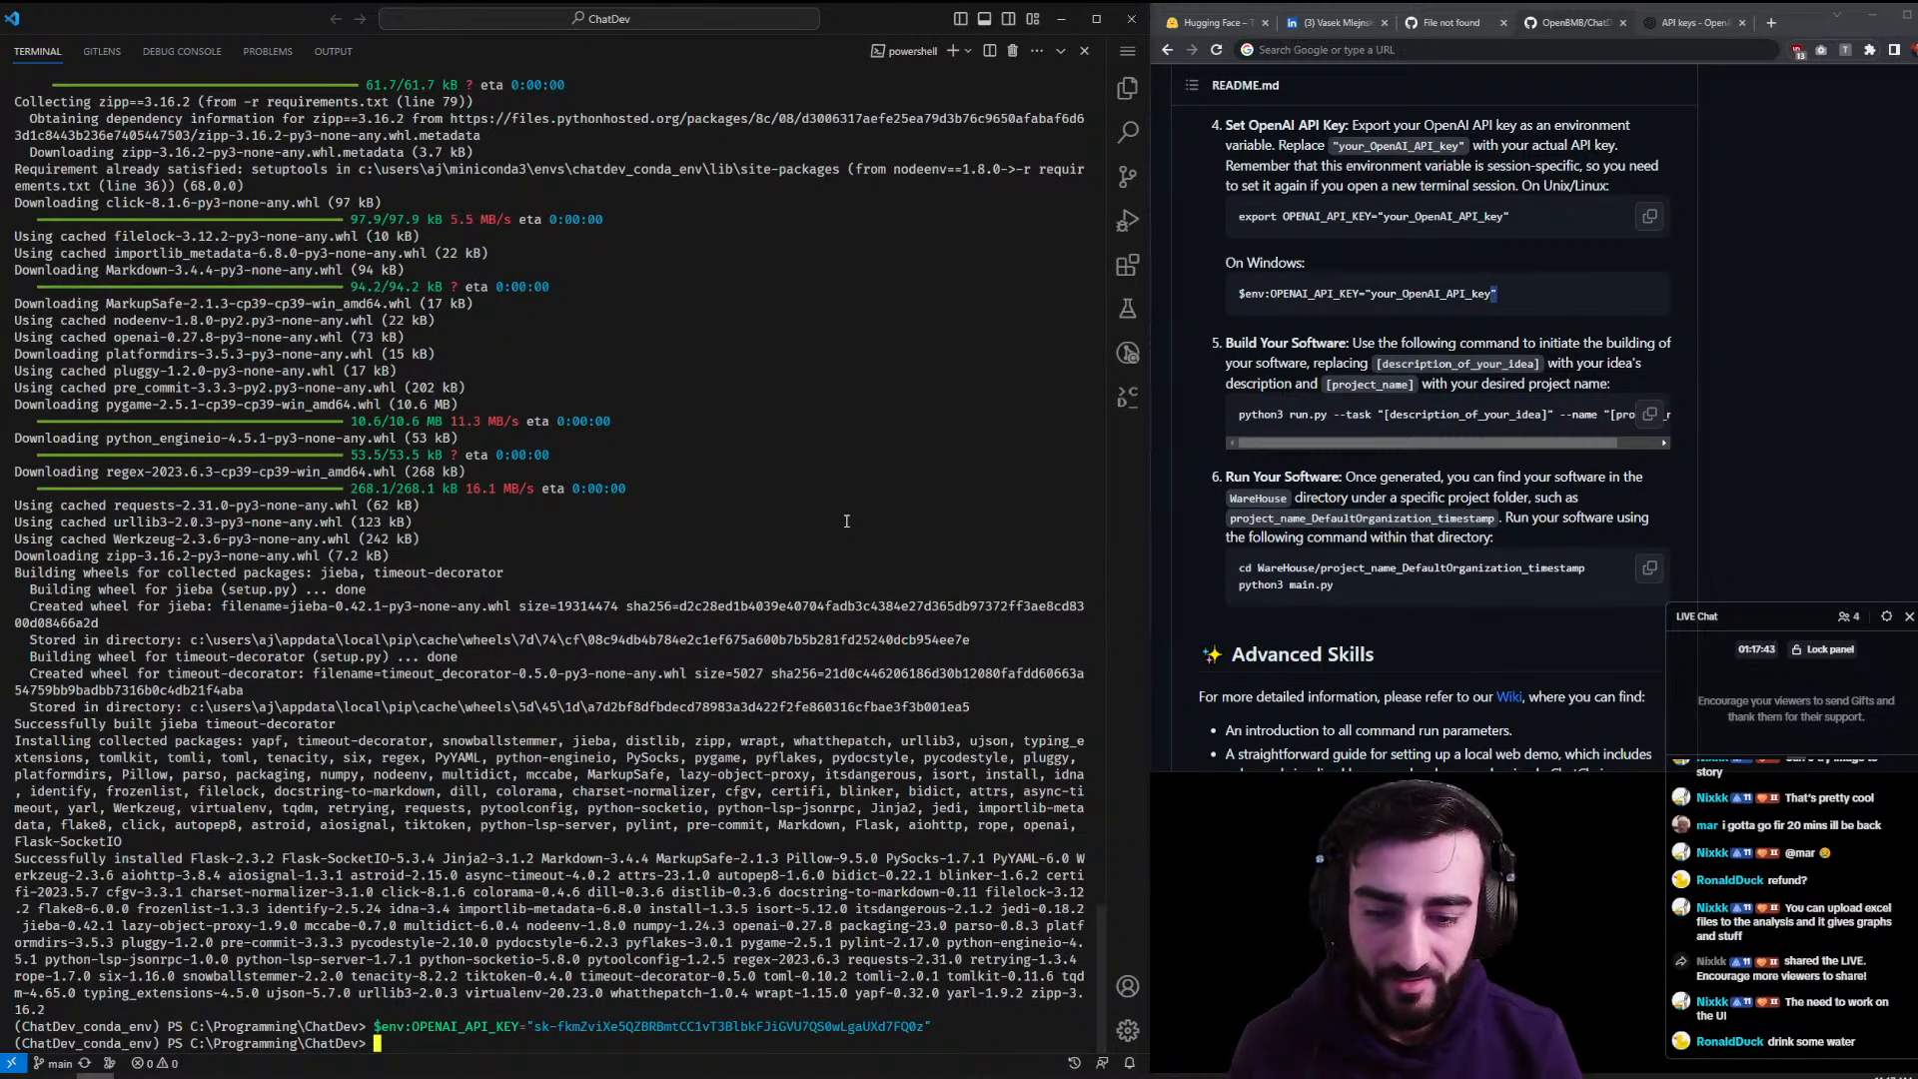
pyautogui.write('cls')
pyautogui.press('Return')
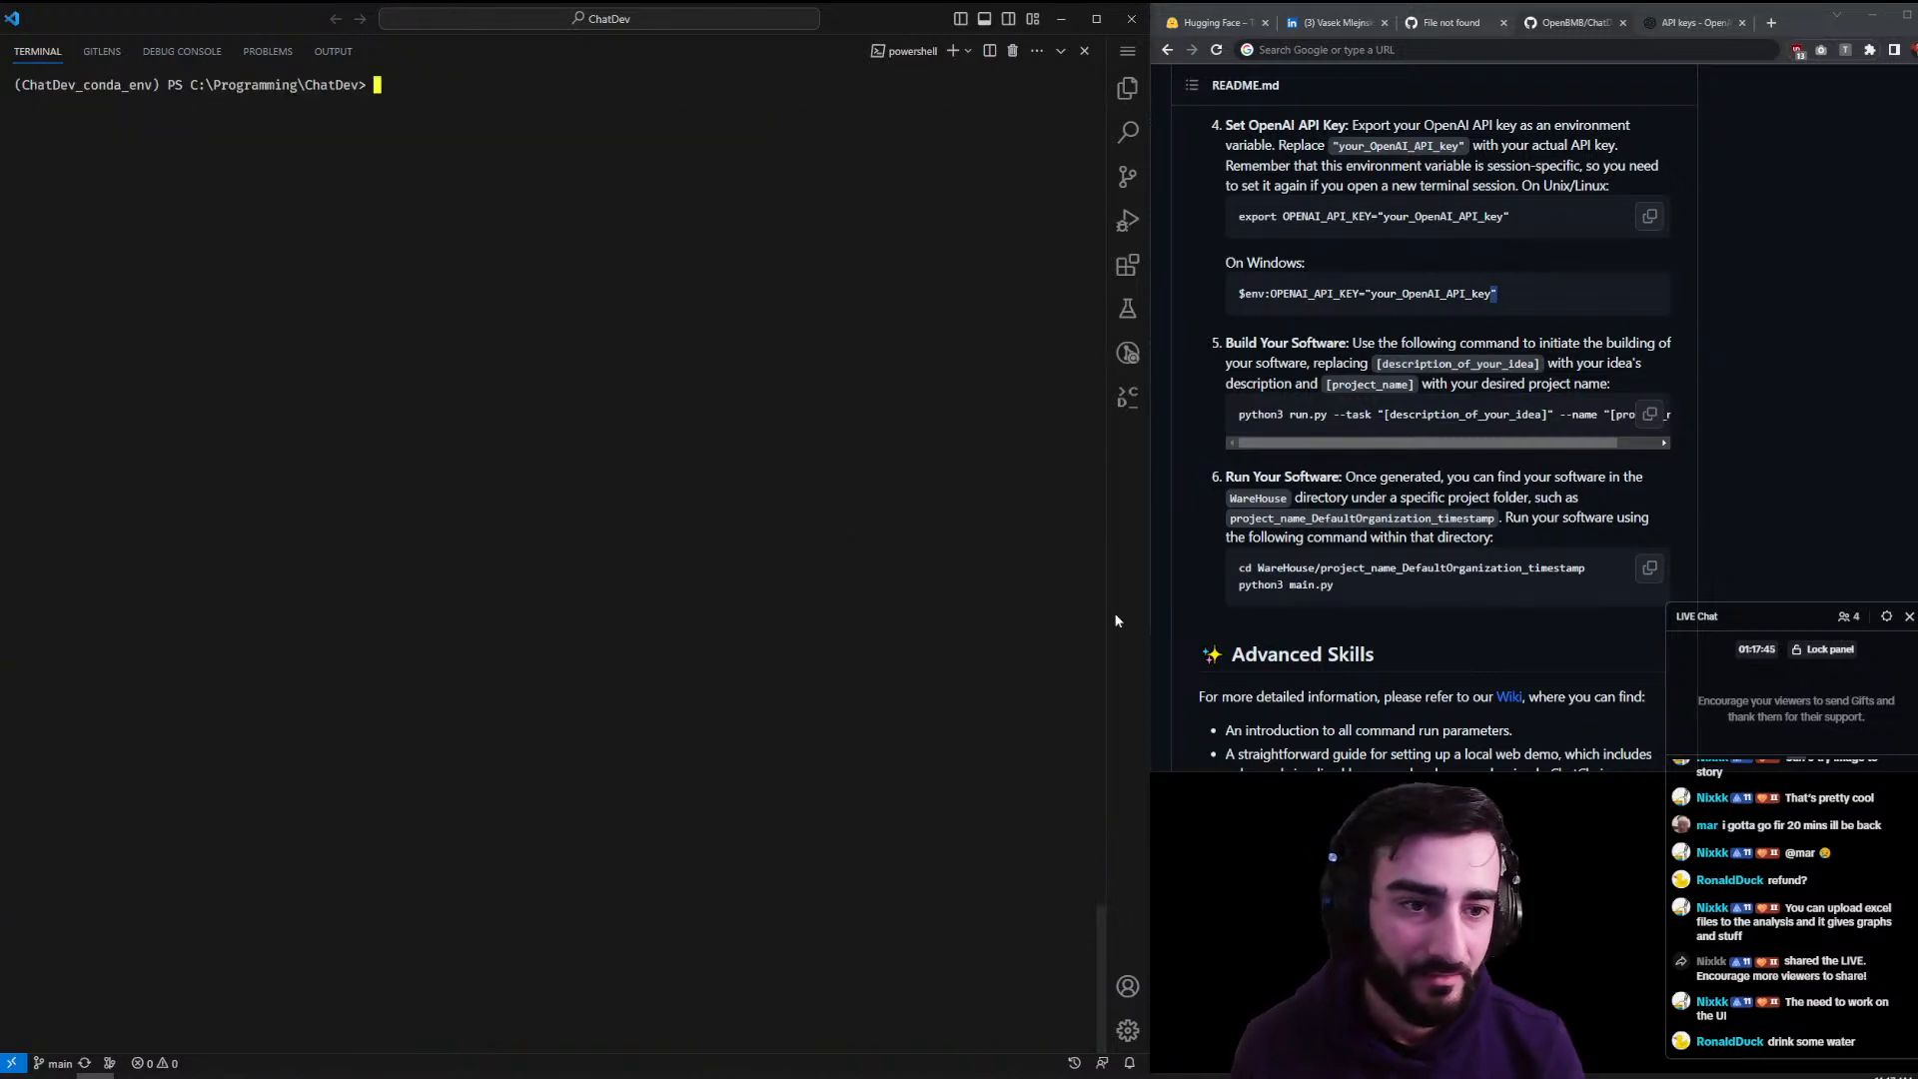
# - Run python3 run.py --task "build a snake game" --name "chatdev-snake", then recall it
pyautogui.moveTo(1394, 442); pyautogui.dragTo(1251, 414)
pyautogui.click(1397, 413)
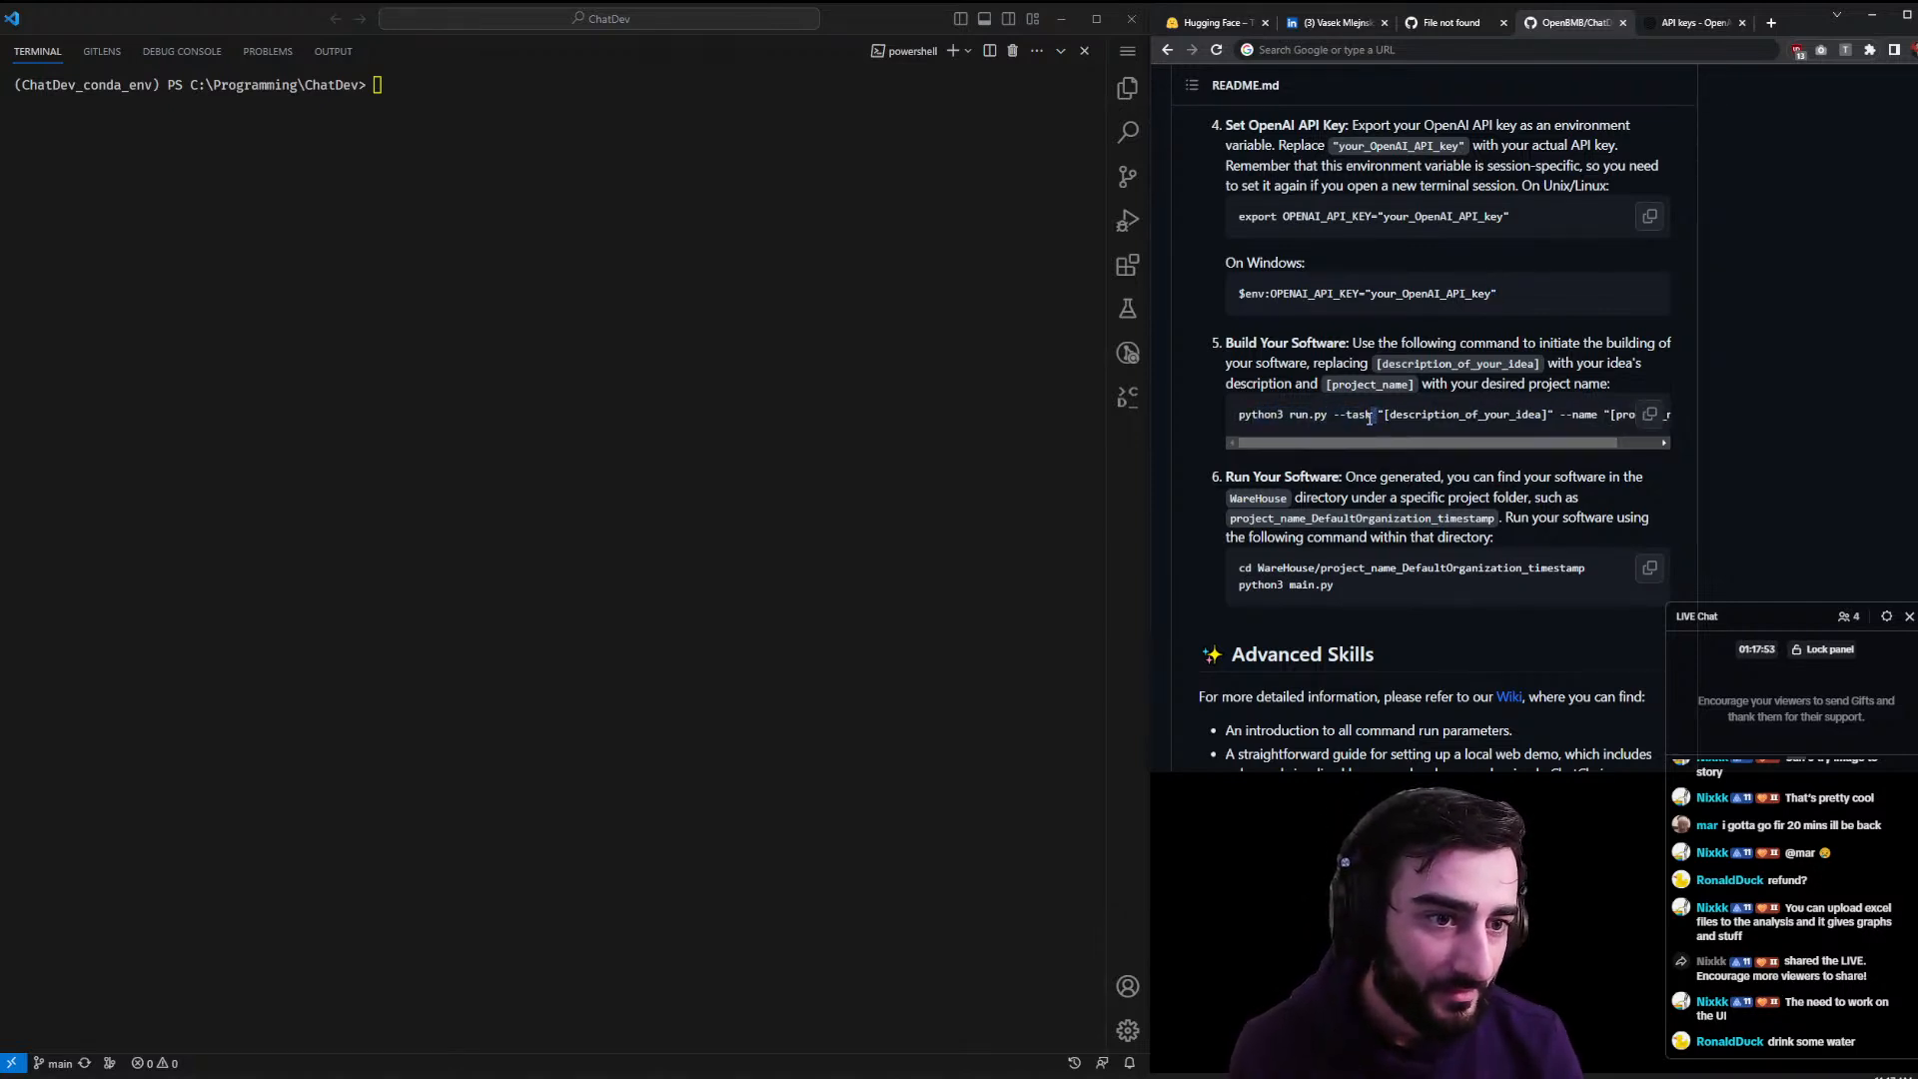
pyautogui.moveTo(1371, 415); pyautogui.dragTo(1206, 422)
pyautogui.hotkey('ctrl', 'c')
pyautogui.click(884, 361)
pyautogui.hotkey('ctrl', 'v')
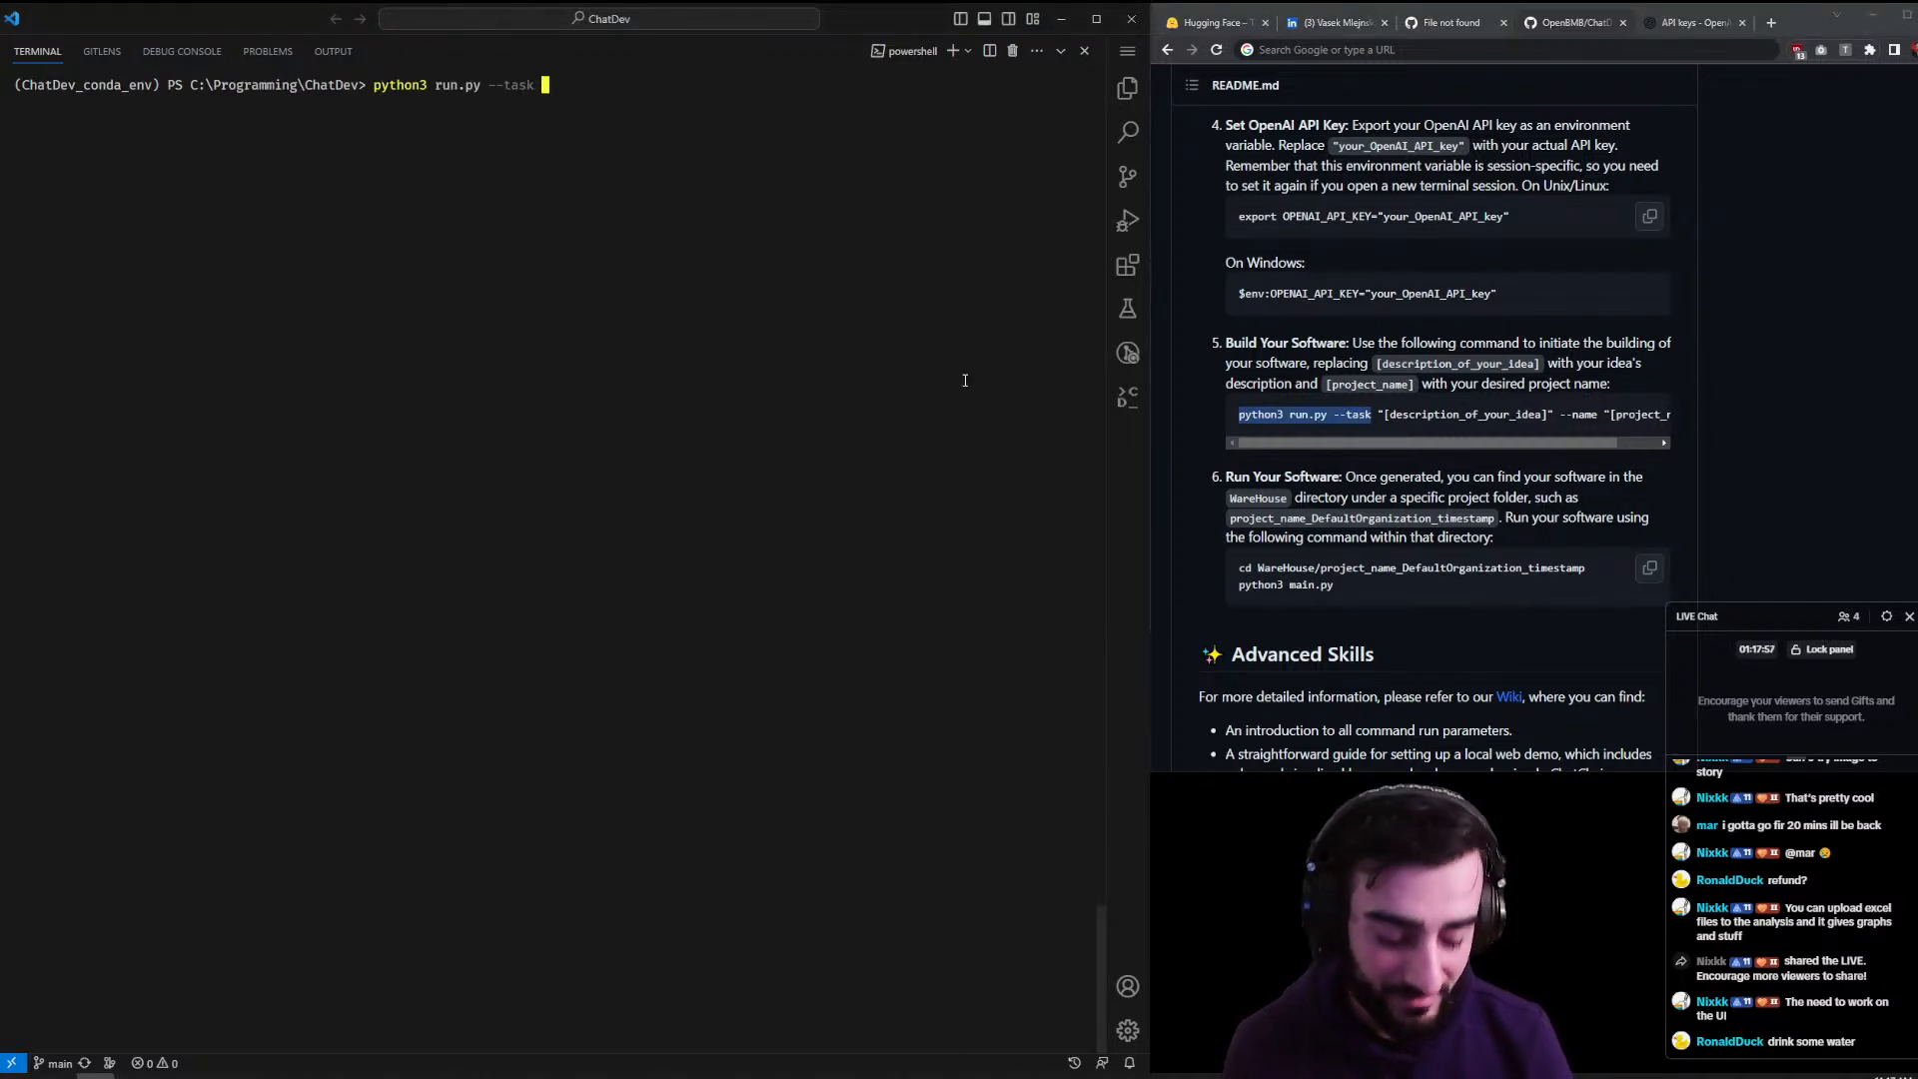
pyautogui.write('"')
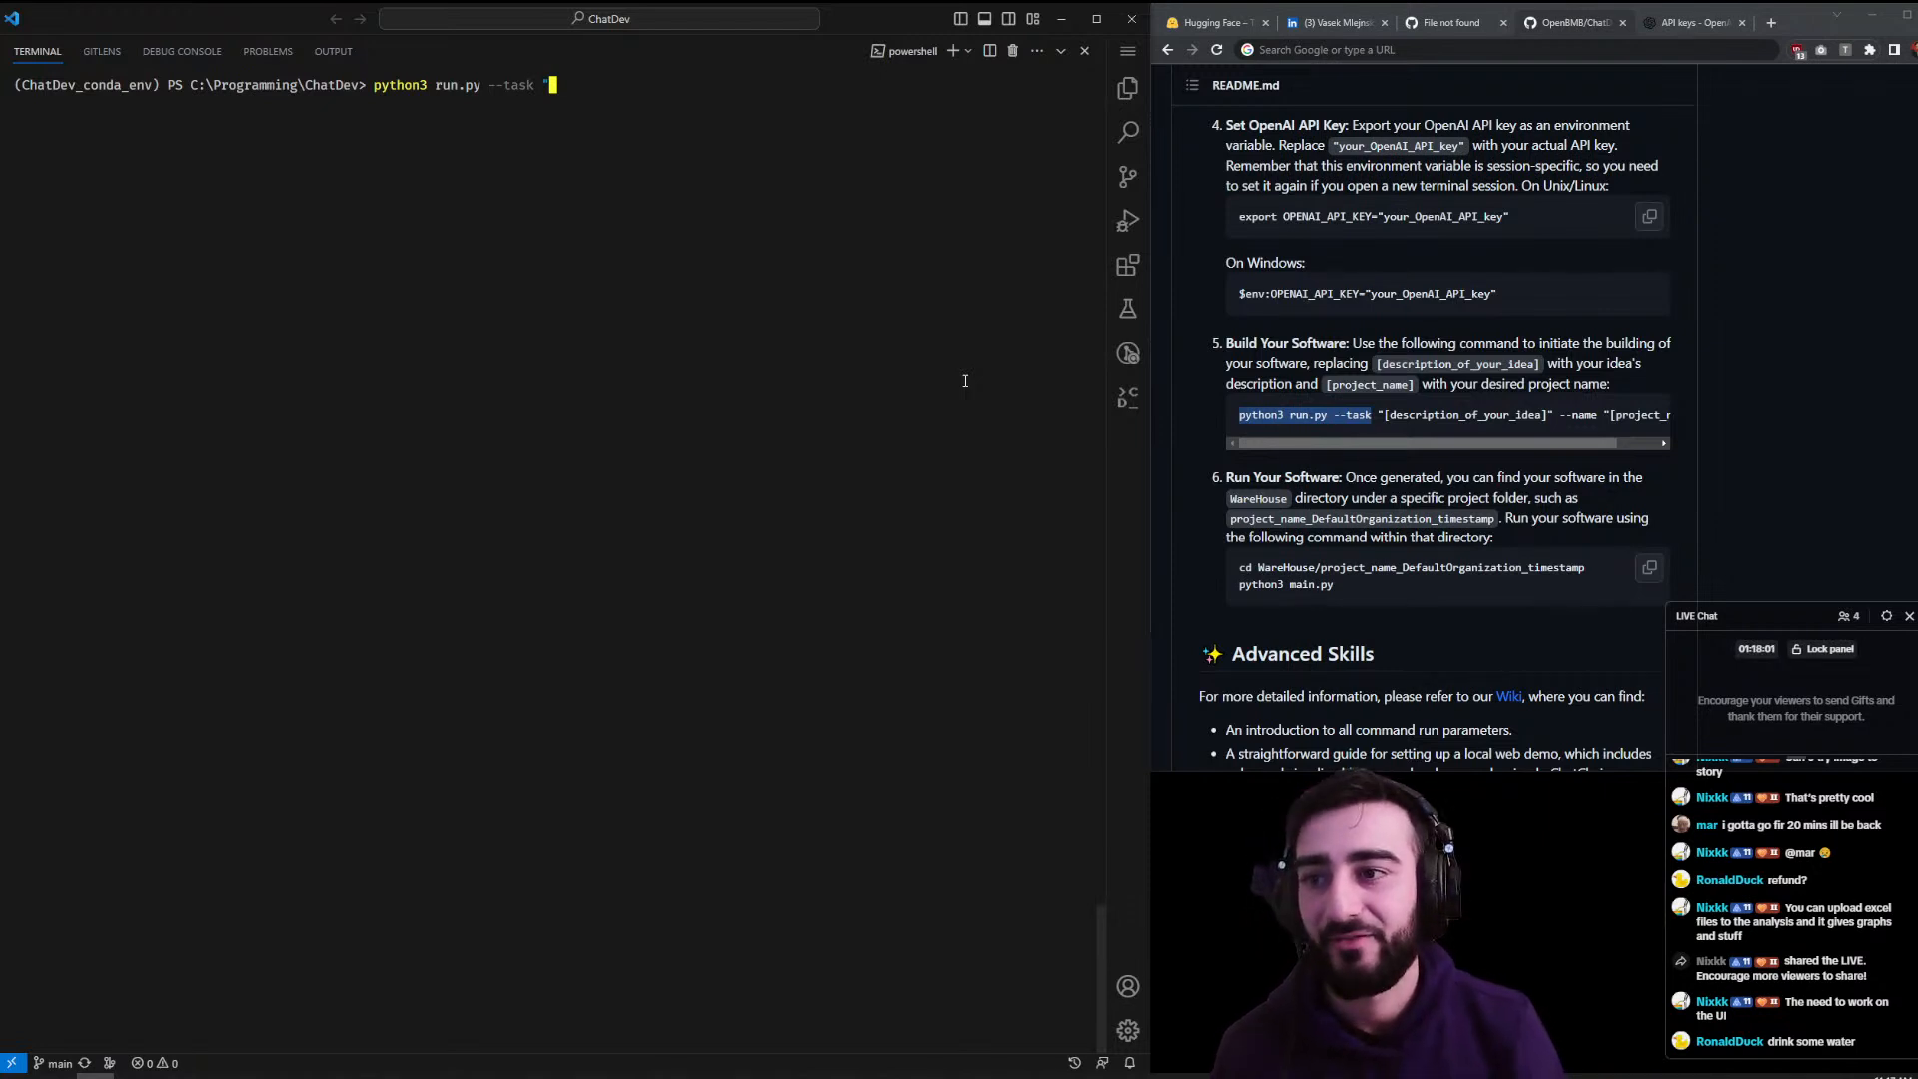
pyautogui.write('build a')
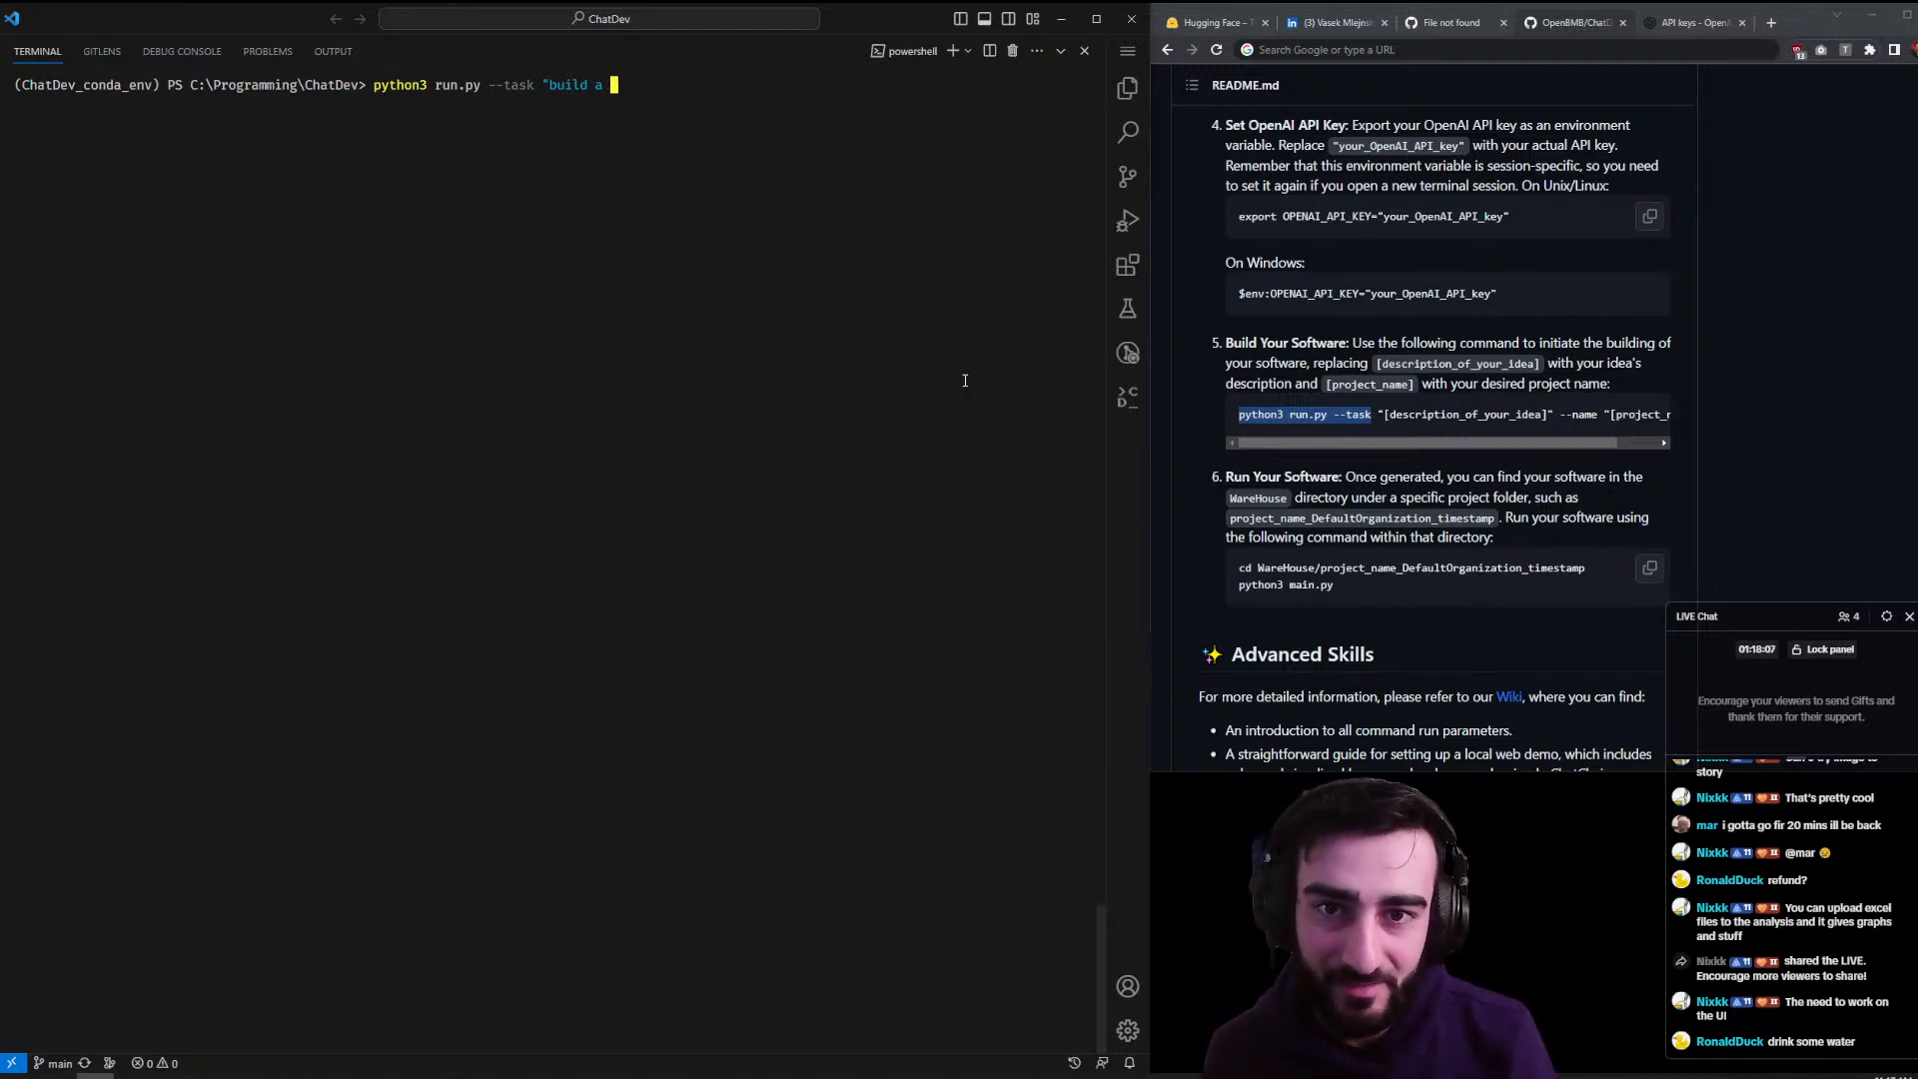
pyautogui.write(' snake game')
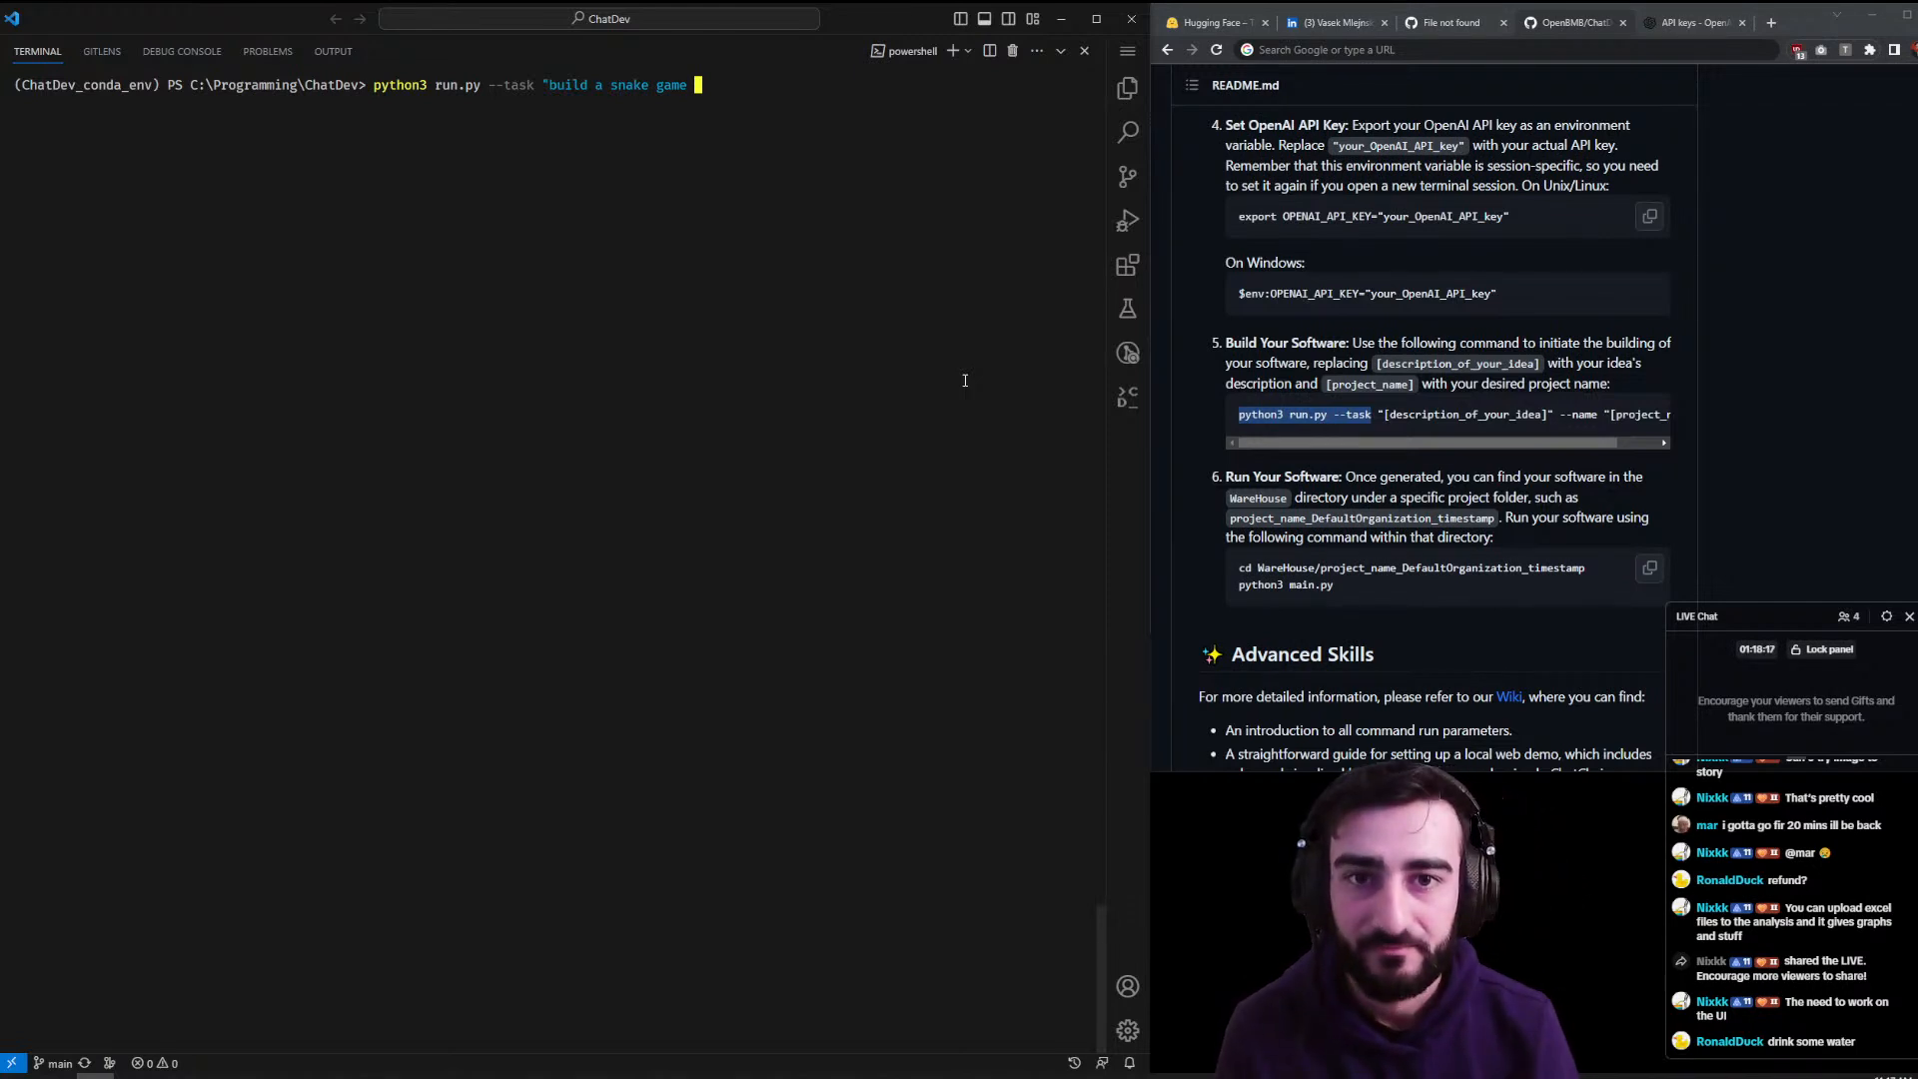
pyautogui.press('Print')
pyautogui.press('Escape')
pyautogui.press('BackSpace')
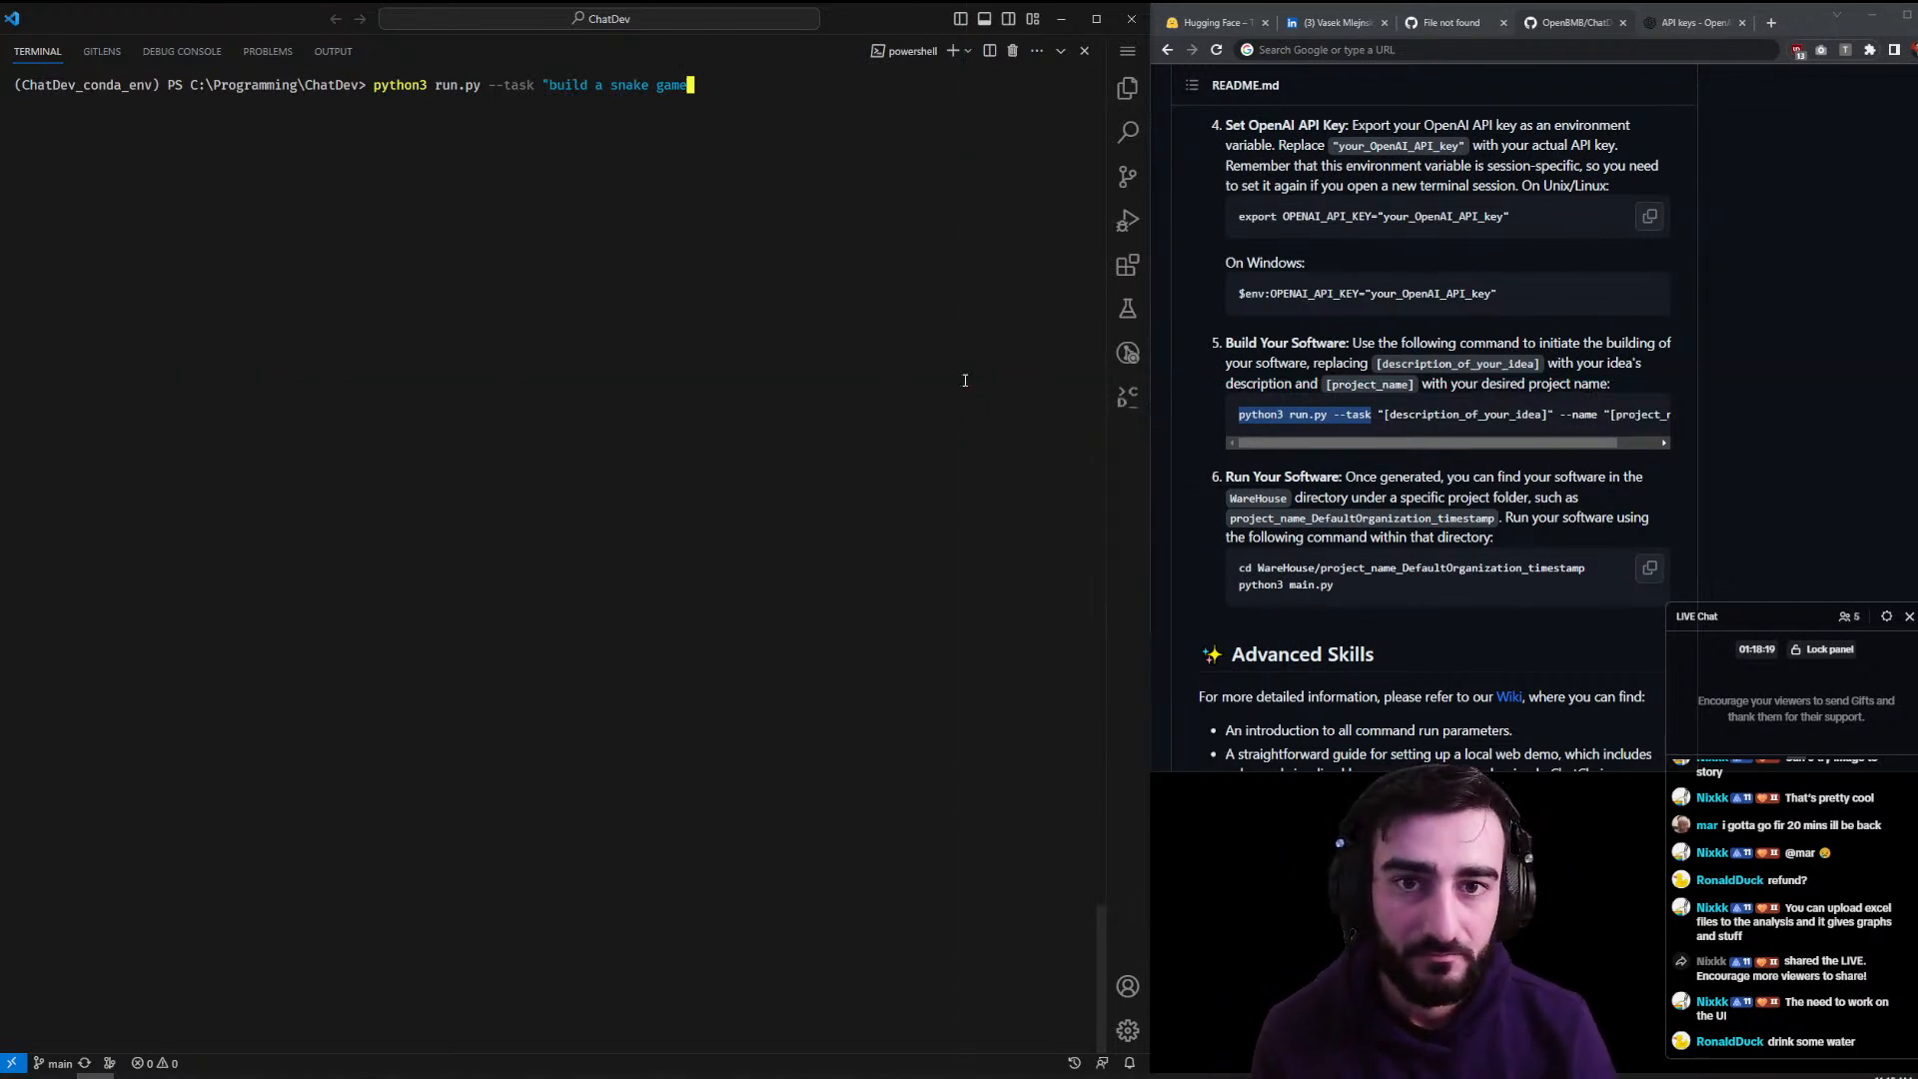
pyautogui.write('" ')
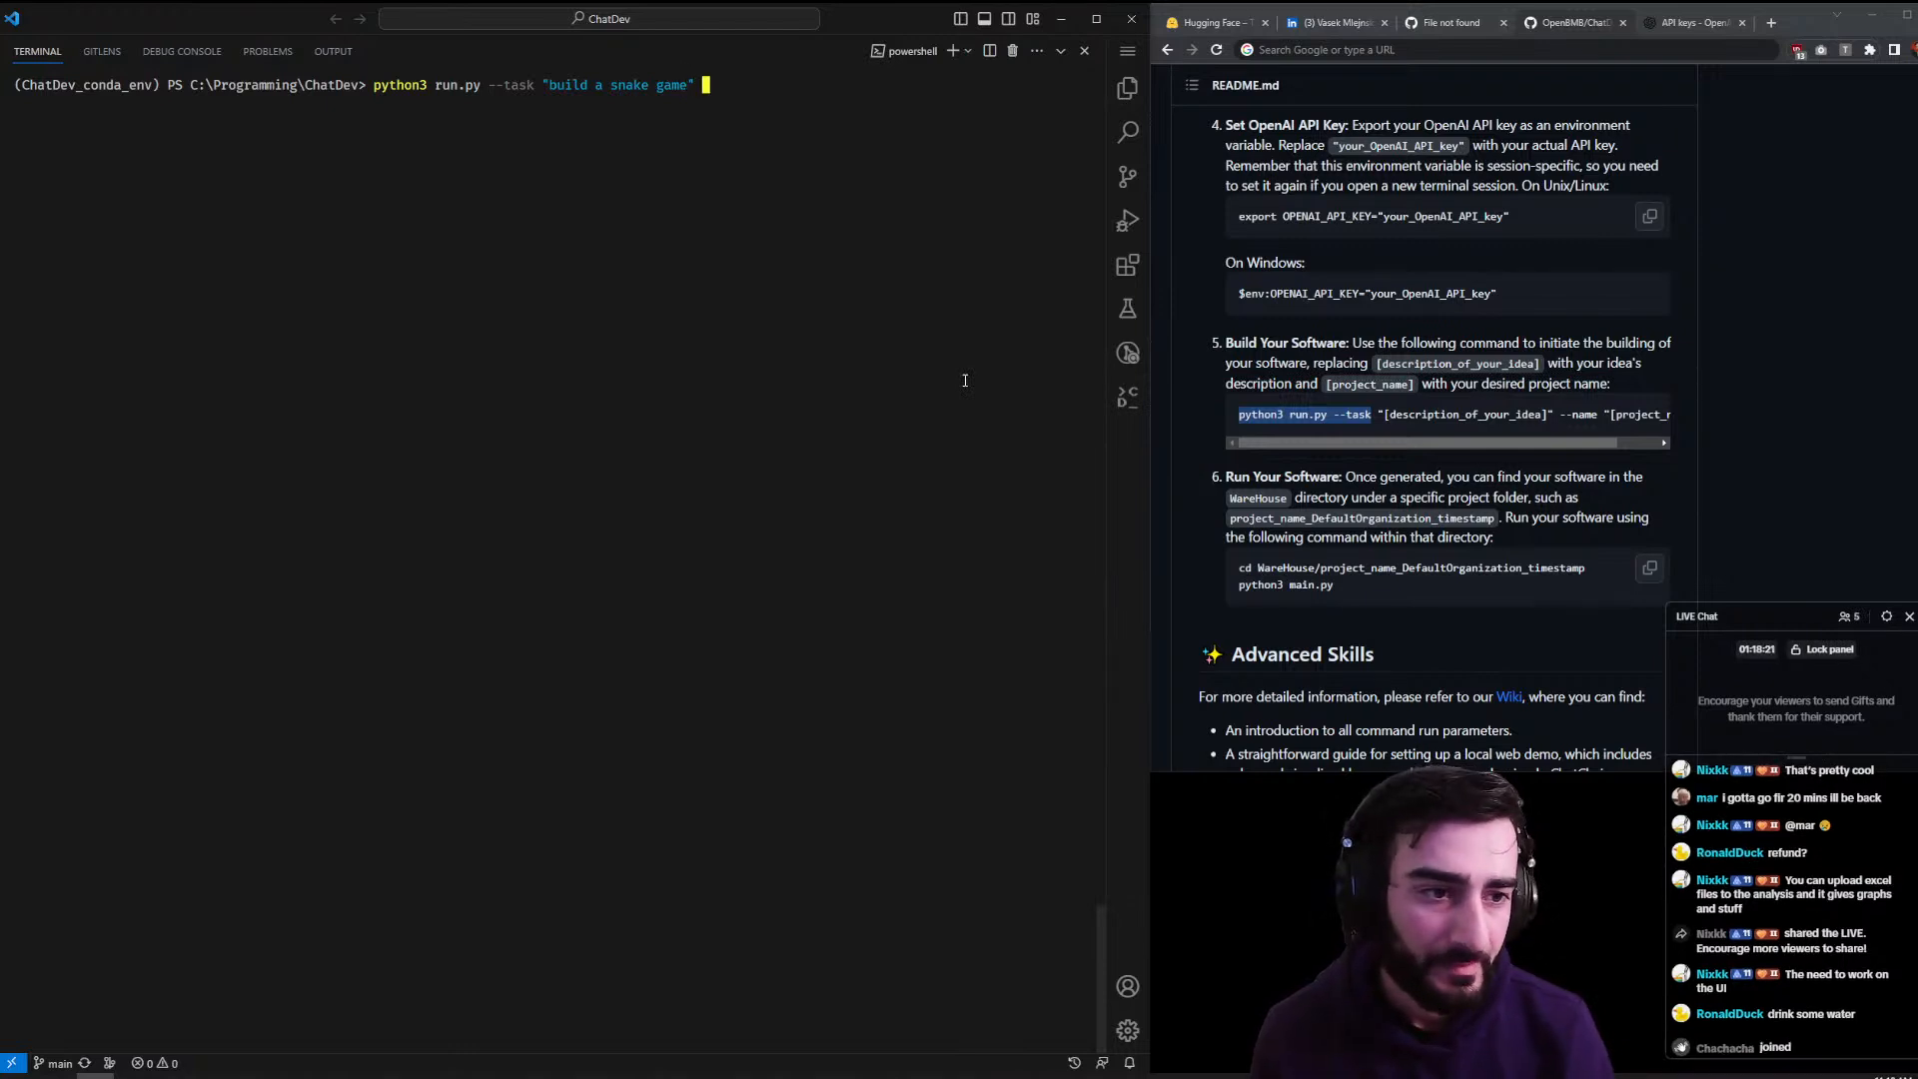
pyautogui.write('--name "chaty')
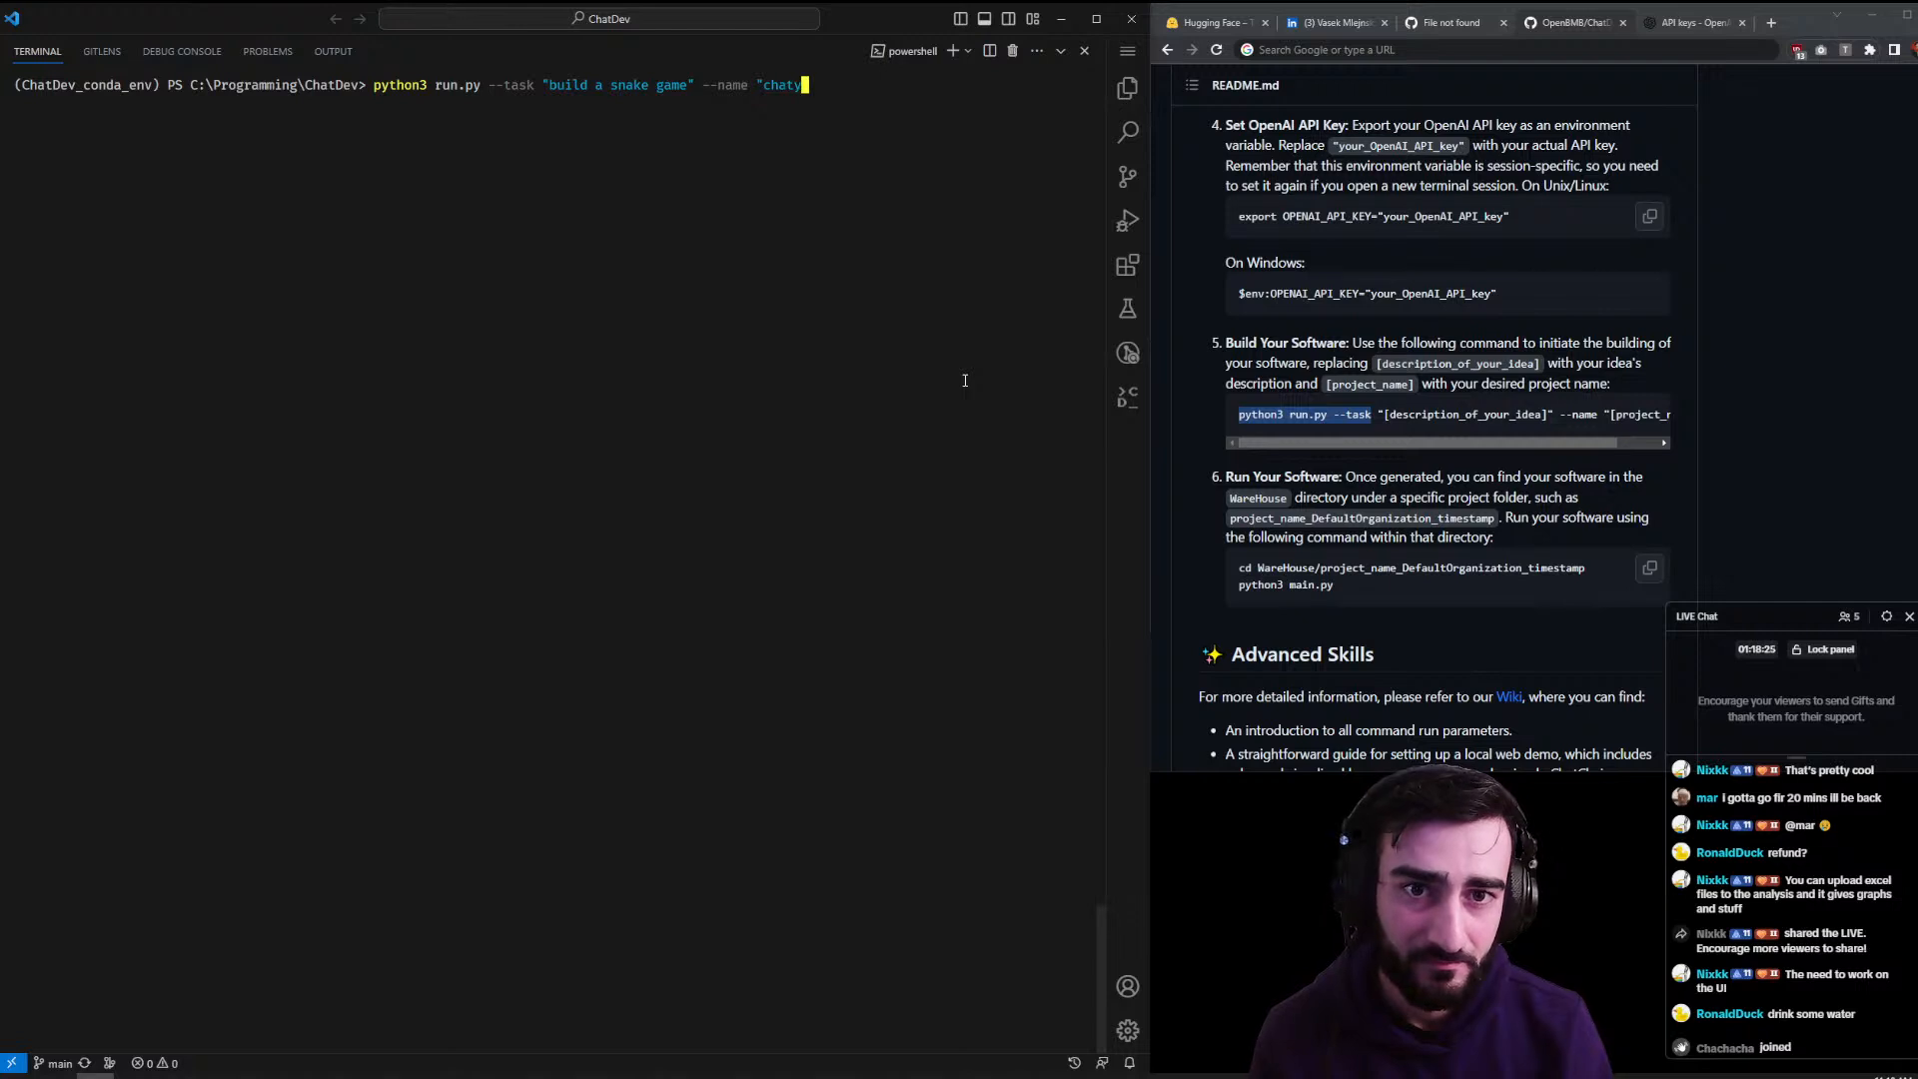
pyautogui.press('BackSpace')
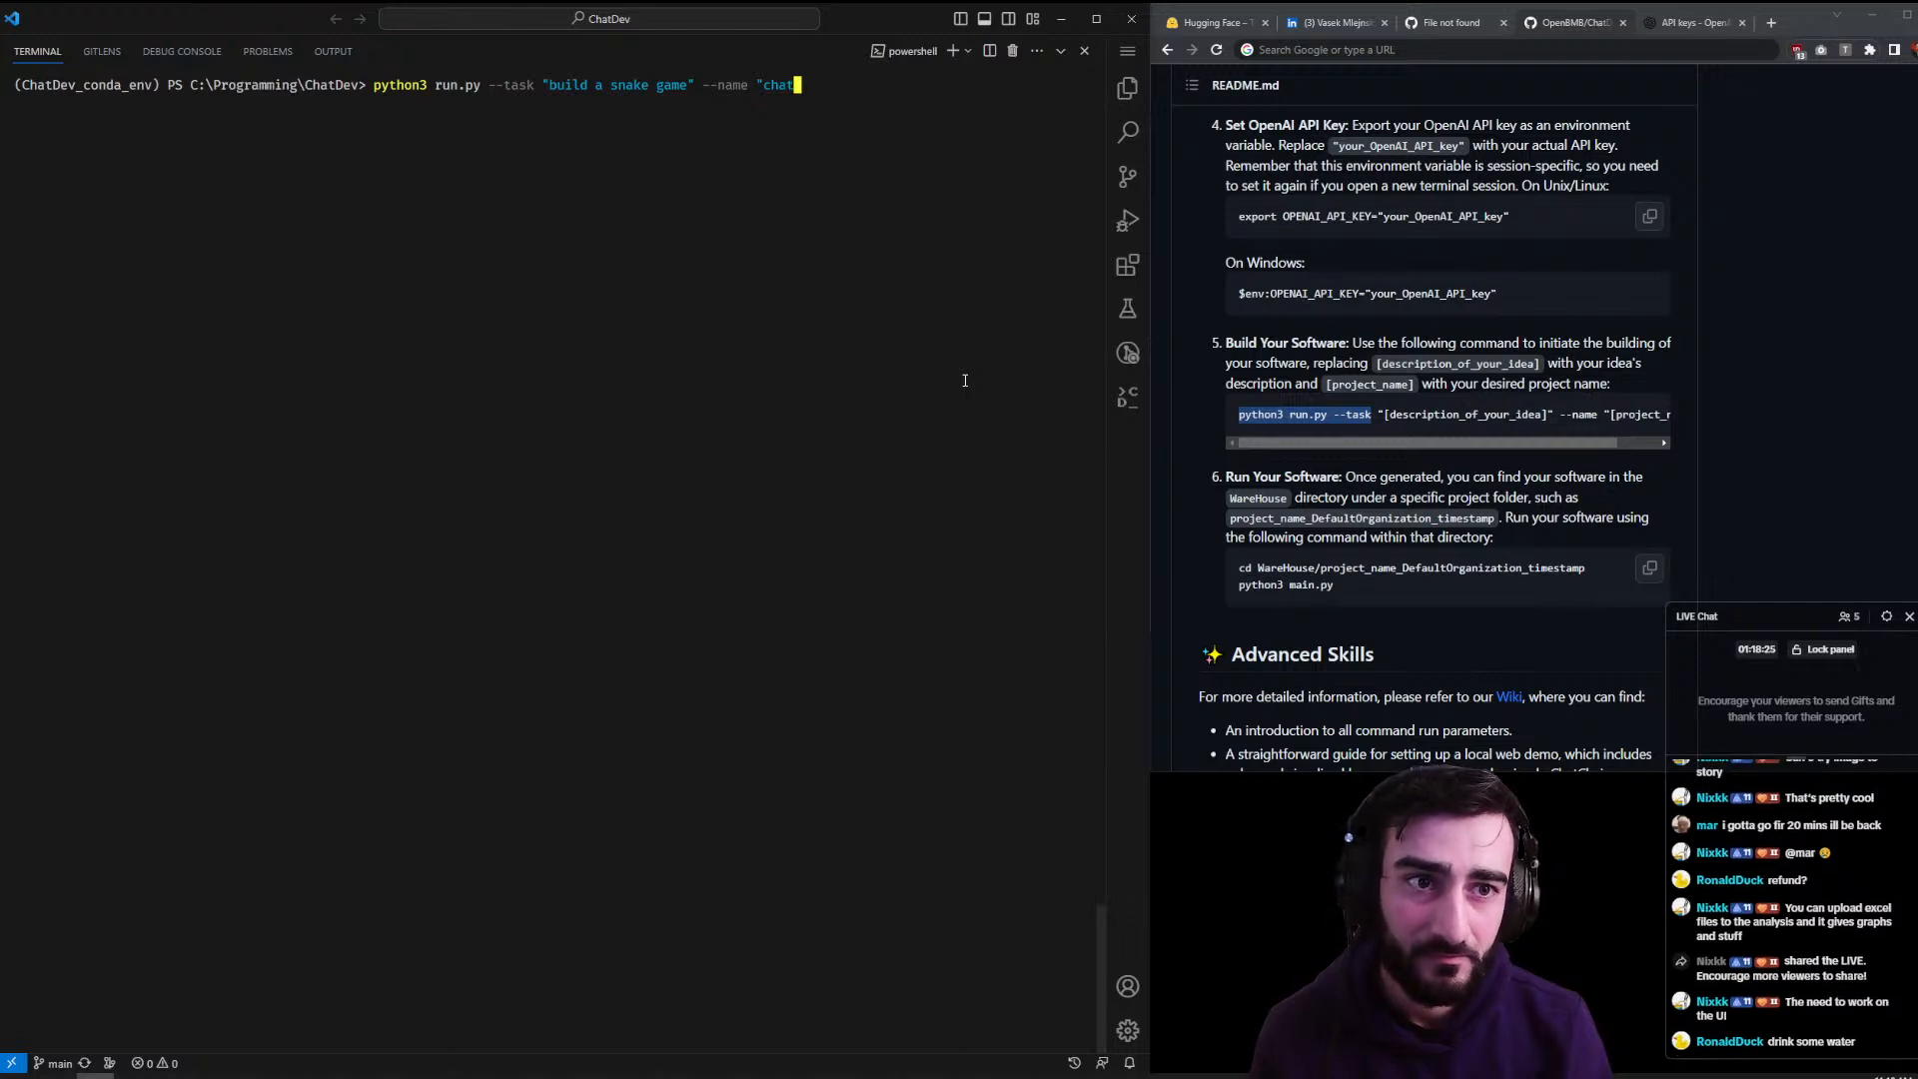
pyautogui.write('dev-snake"')
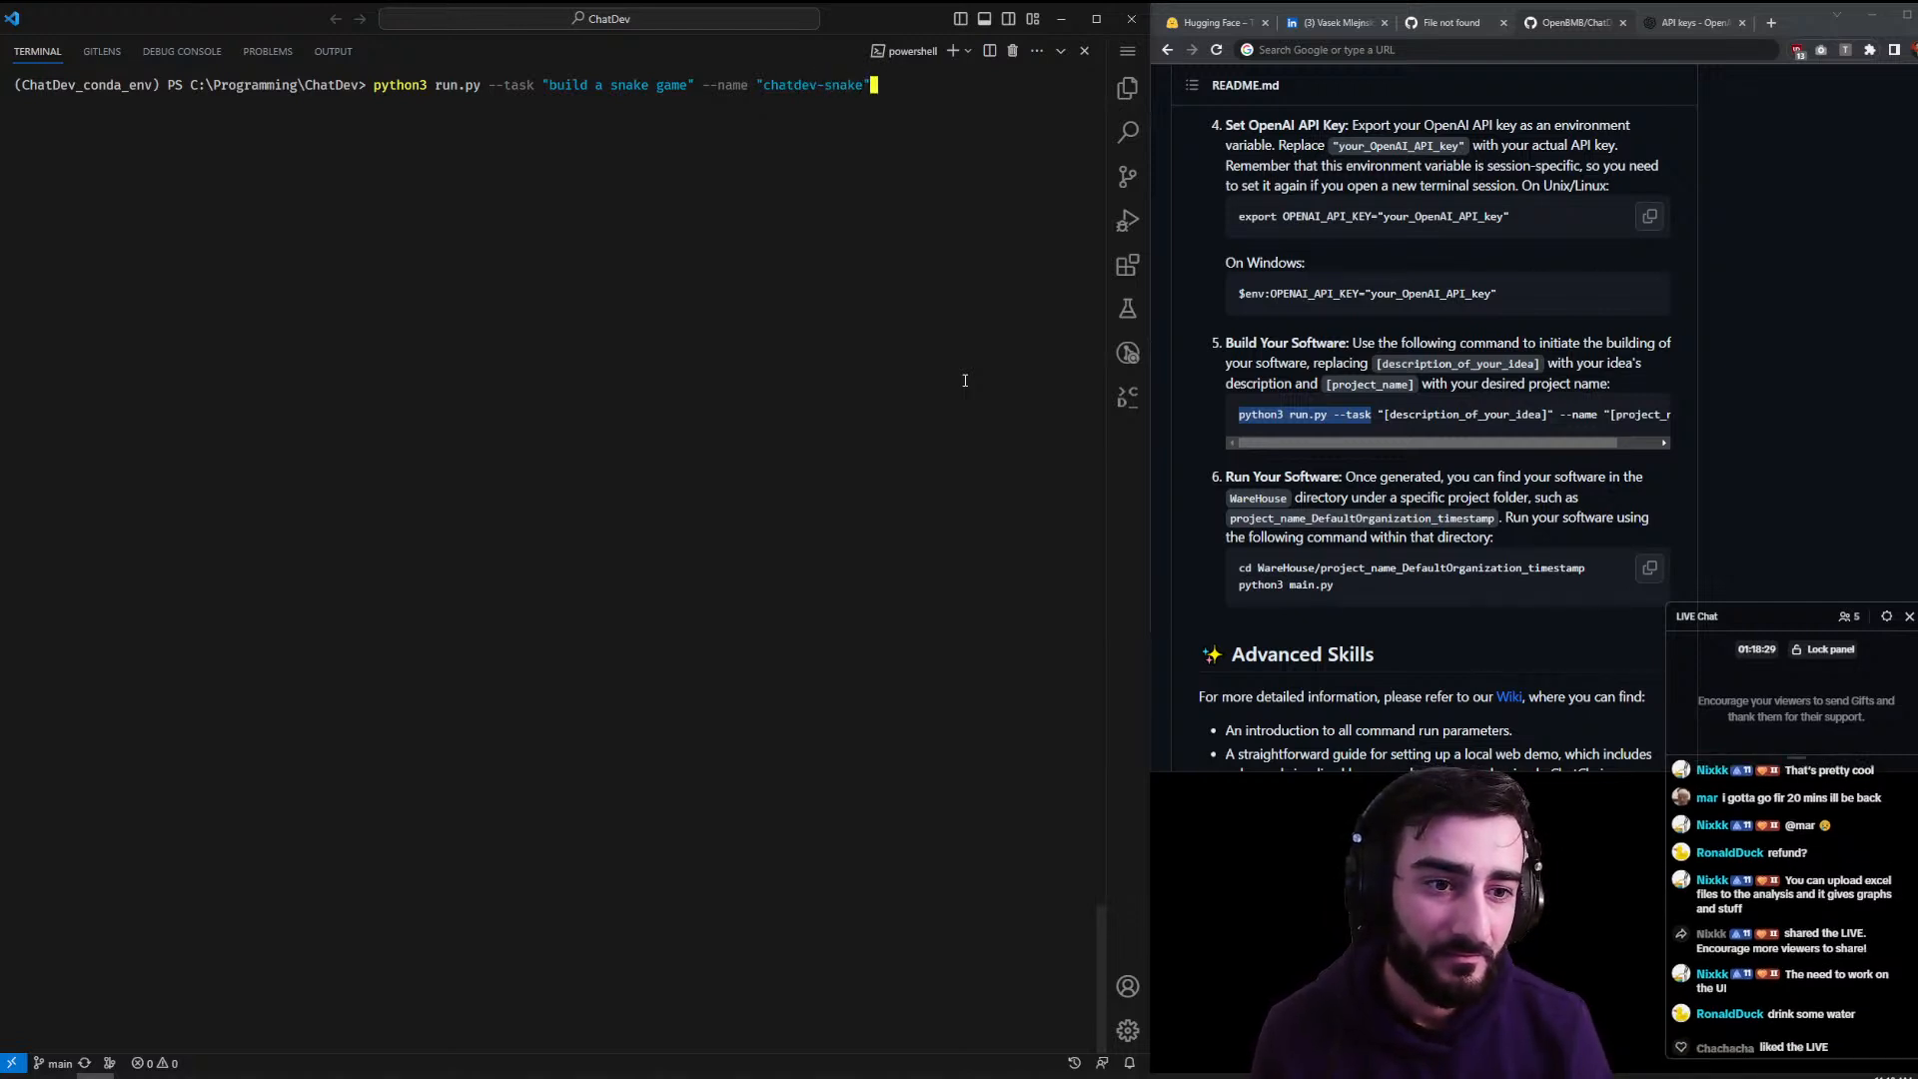
pyautogui.press('Return')
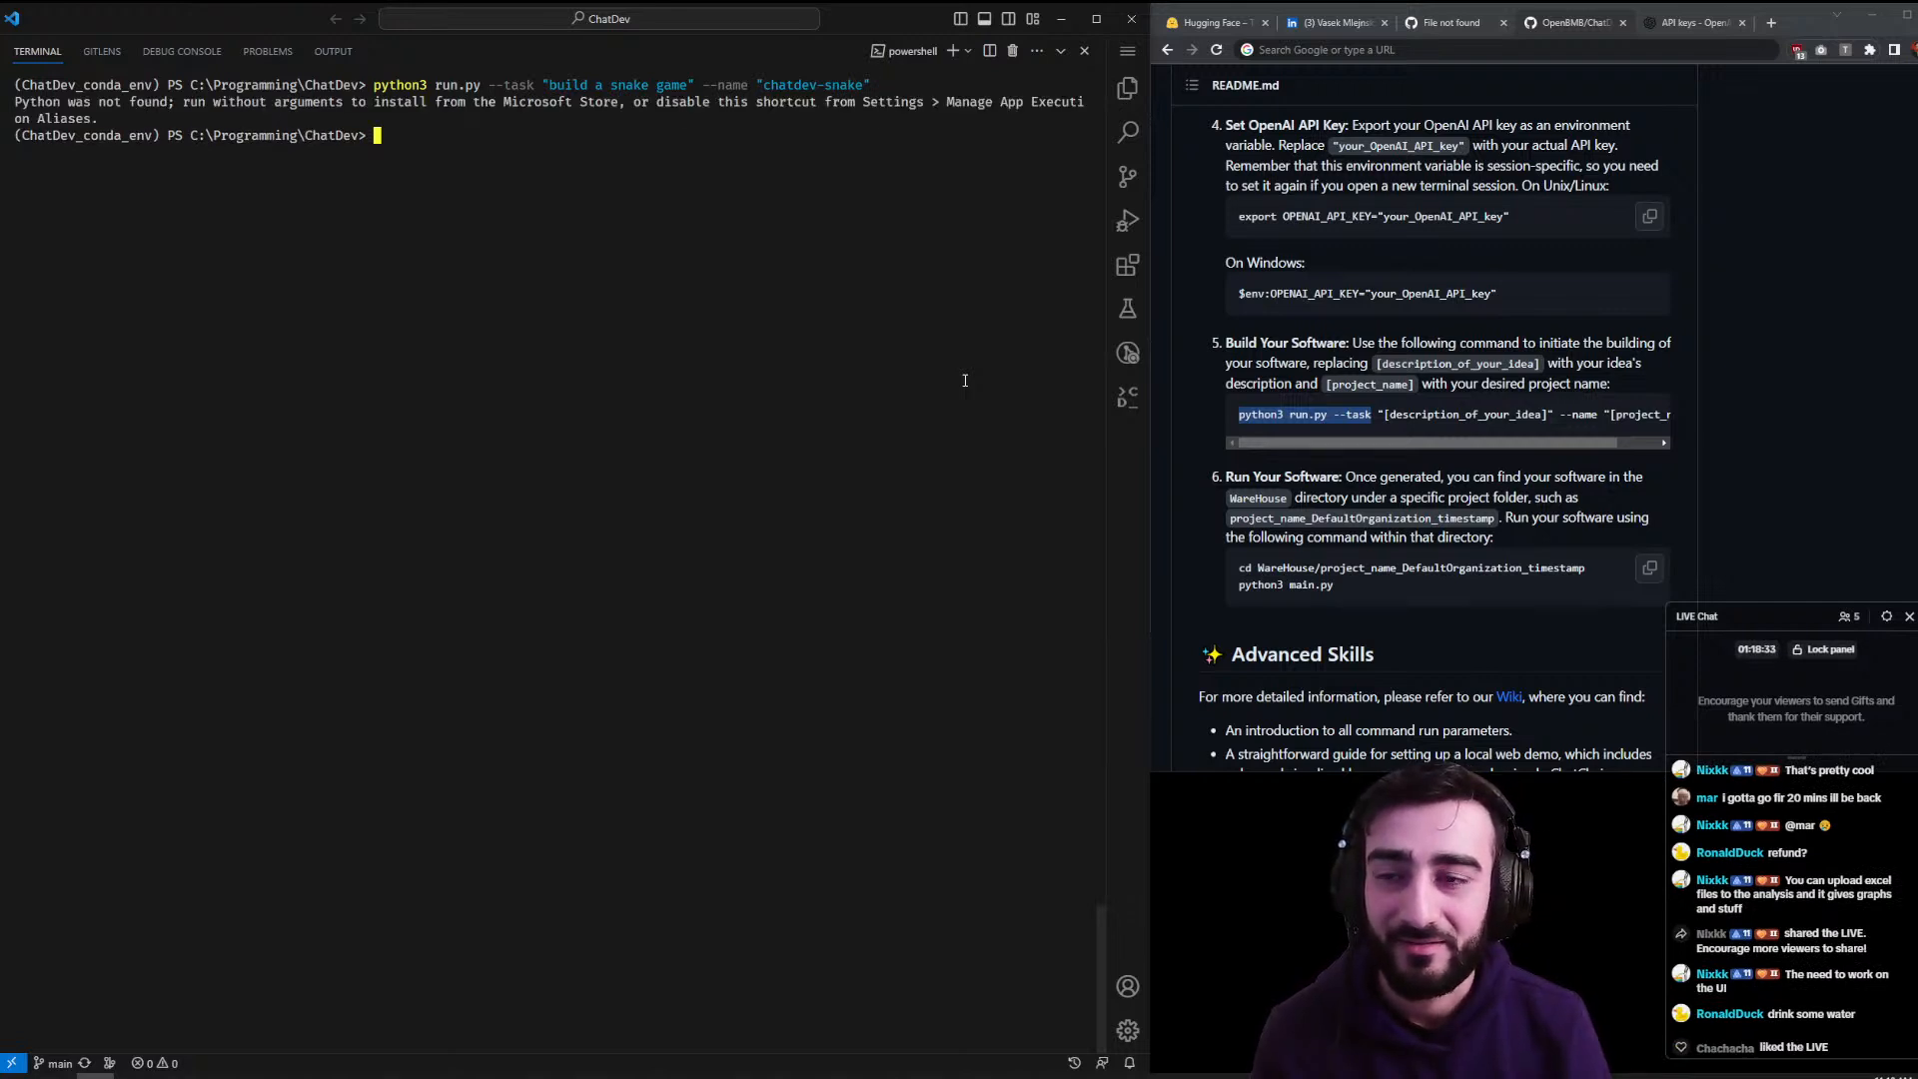
pyautogui.press('Up')
pyautogui.press('Left')
pyautogui.press('Left')
pyautogui.press('Left')
pyautogui.press('Left')
pyautogui.press('Left')
pyautogui.press('Left')
pyautogui.press('Left')
pyautogui.press('Left')
pyautogui.press('Left')
pyautogui.press('Left')
pyautogui.press('Left')
pyautogui.press('Left')
pyautogui.press('Left')
pyautogui.press('Left')
pyautogui.press('Left')
pyautogui.press('Left')
pyautogui.press('Left')
pyautogui.press('Left')
pyautogui.press('Left')
pyautogui.press('Left')
pyautogui.press('Left')
pyautogui.press('Left')
pyautogui.press('Left')
pyautogui.press('Left')
pyautogui.press('Left')
pyautogui.press('Left')
pyautogui.press('Left')
pyautogui.press('Left')
pyautogui.press('Left')
pyautogui.press('Left')
pyautogui.press('Left')
pyautogui.press('Left')
pyautogui.press('Left')
pyautogui.press('Left')
pyautogui.press('Left')
pyautogui.press('Left')
pyautogui.press('Left')
# - Change python3 to python and rerun the snake-game command
pyautogui.press('Right')
pyautogui.press('BackSpace')
pyautogui.press('Return')
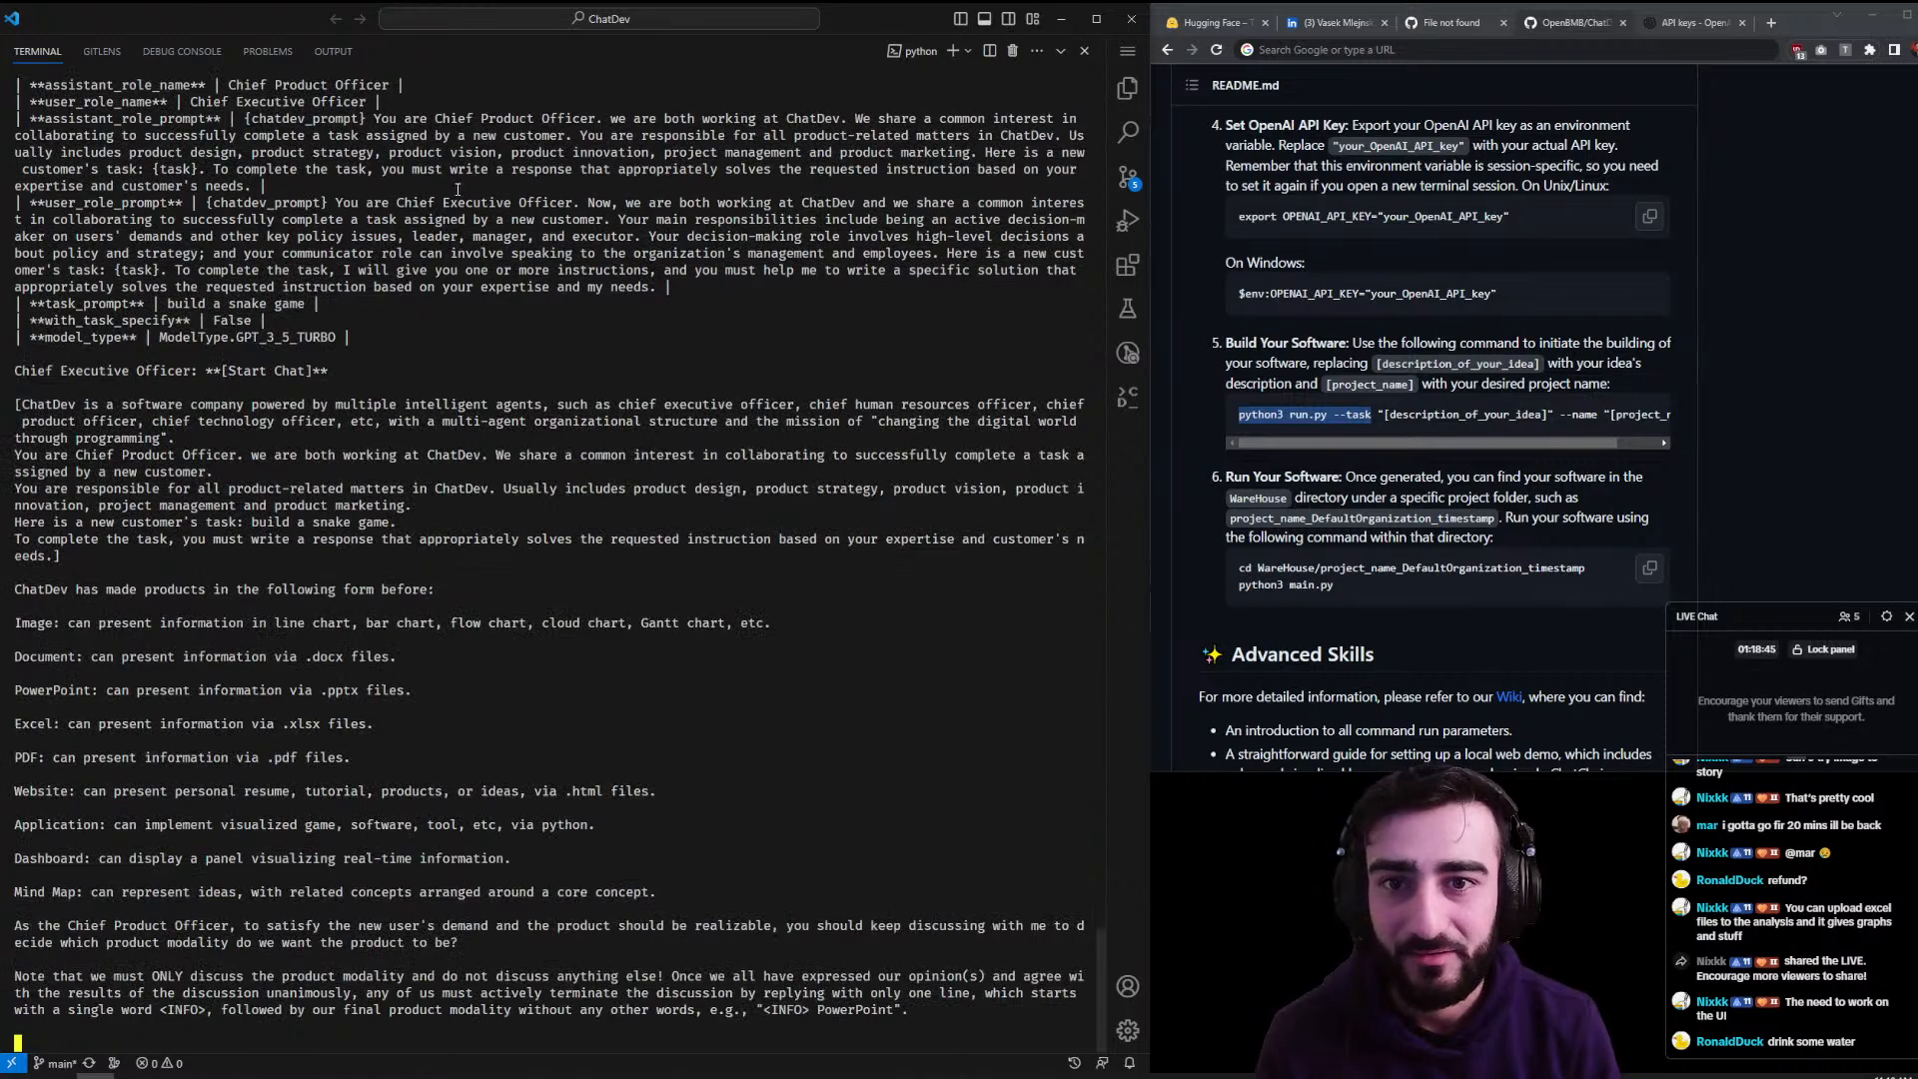
# - Review the ChatDev log, highlighting the phase prompt and Chief Product Officer role text
pyautogui.scroll(8, 460, 213)
pyautogui.moveTo(403, 321); pyautogui.dragTo(700, 320)
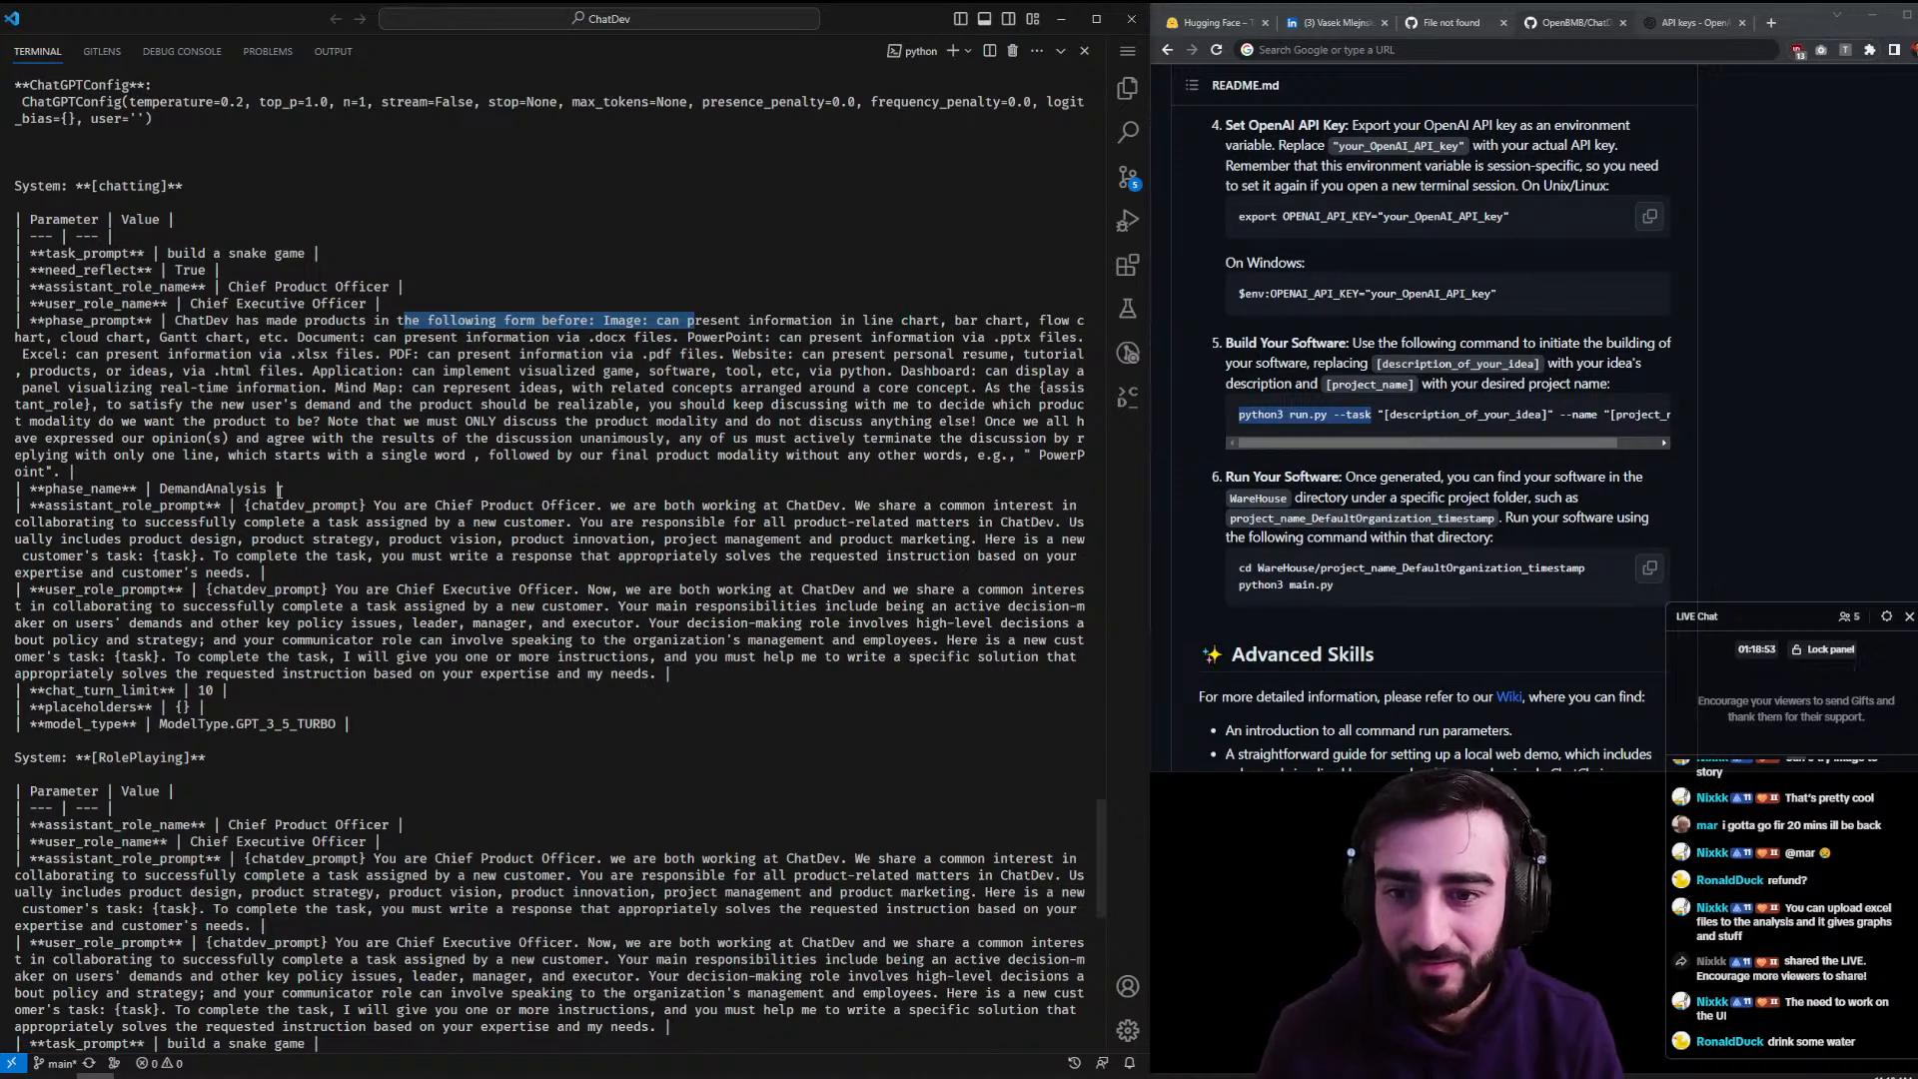
pyautogui.moveTo(448, 505); pyautogui.dragTo(578, 506)
pyautogui.moveTo(419, 591); pyautogui.dragTo(540, 578)
pyautogui.scroll(-6, 551, 587)
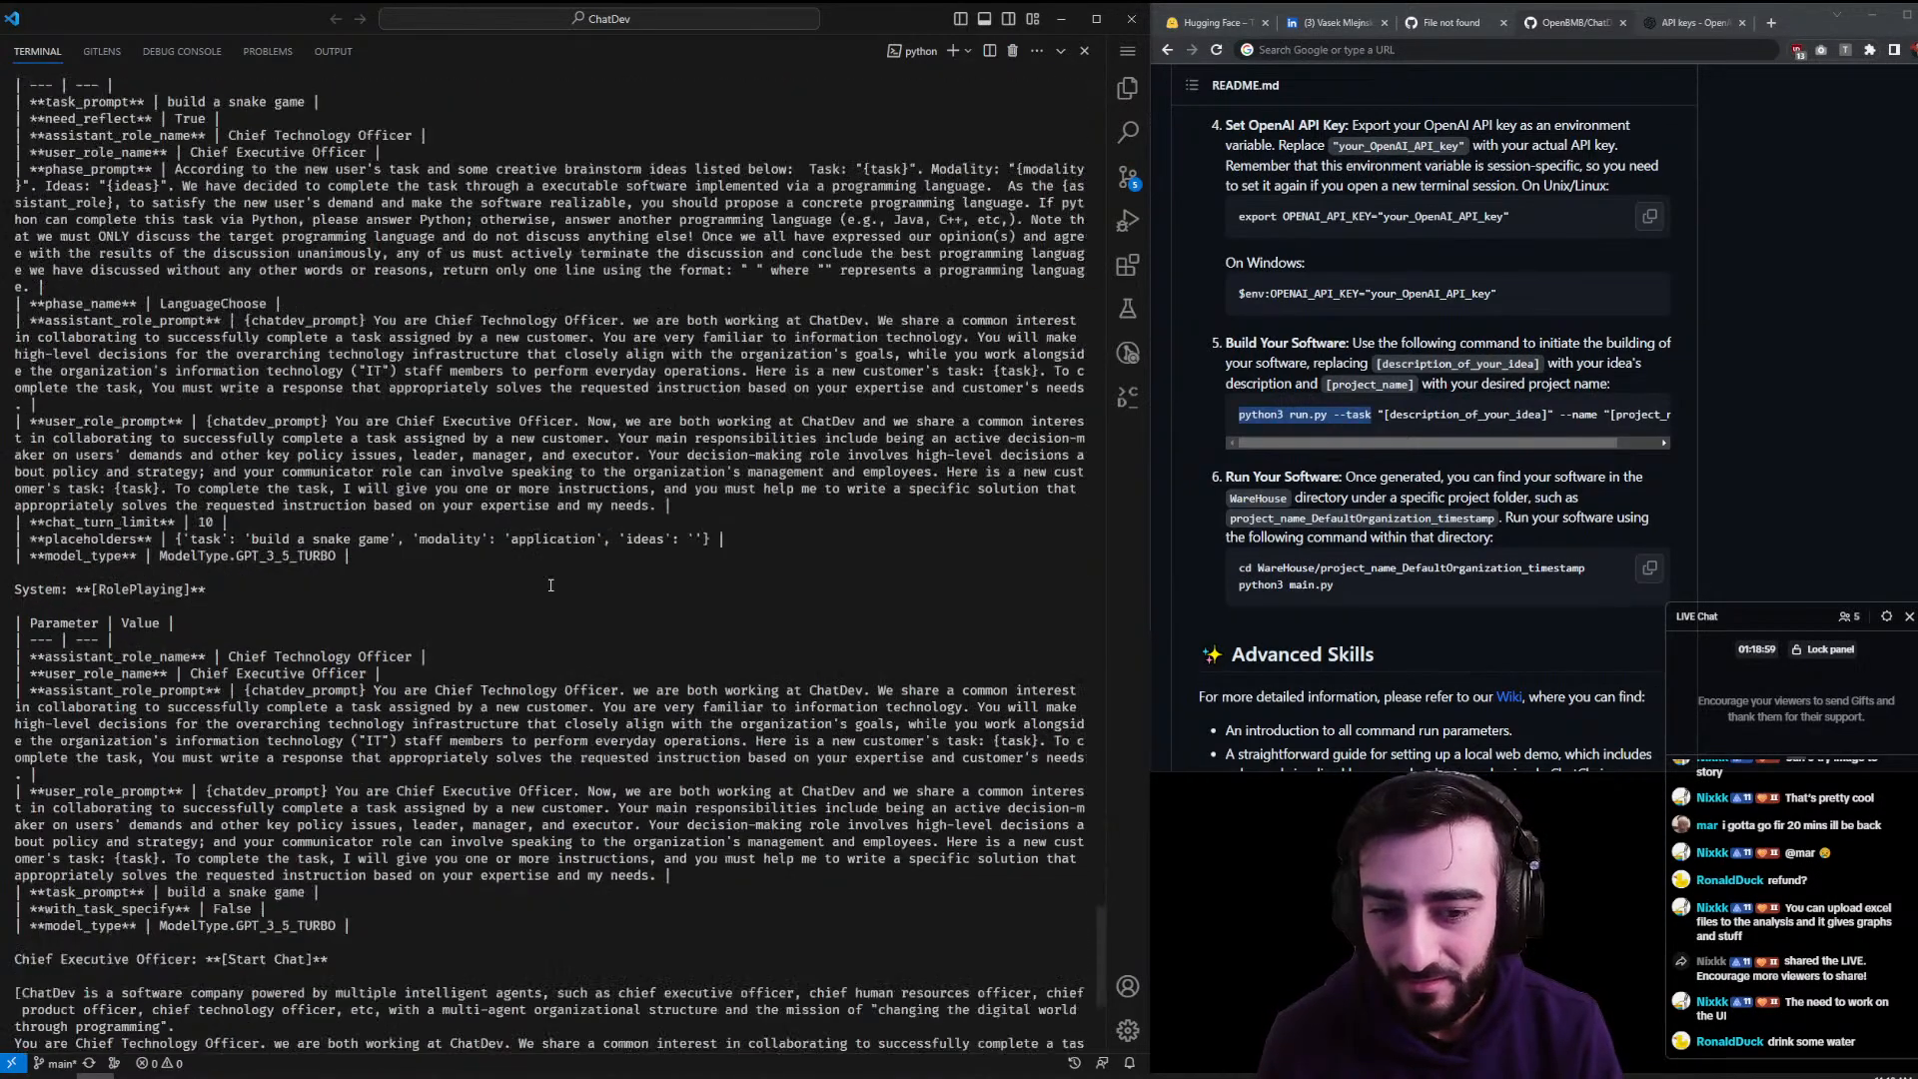
pyautogui.scroll(-5, 1431, 592)
pyautogui.scroll(8, 1432, 592)
pyautogui.scroll(10, 1432, 592)
pyautogui.scroll(-3, 1423, 588)
pyautogui.scroll(1, 1423, 590)
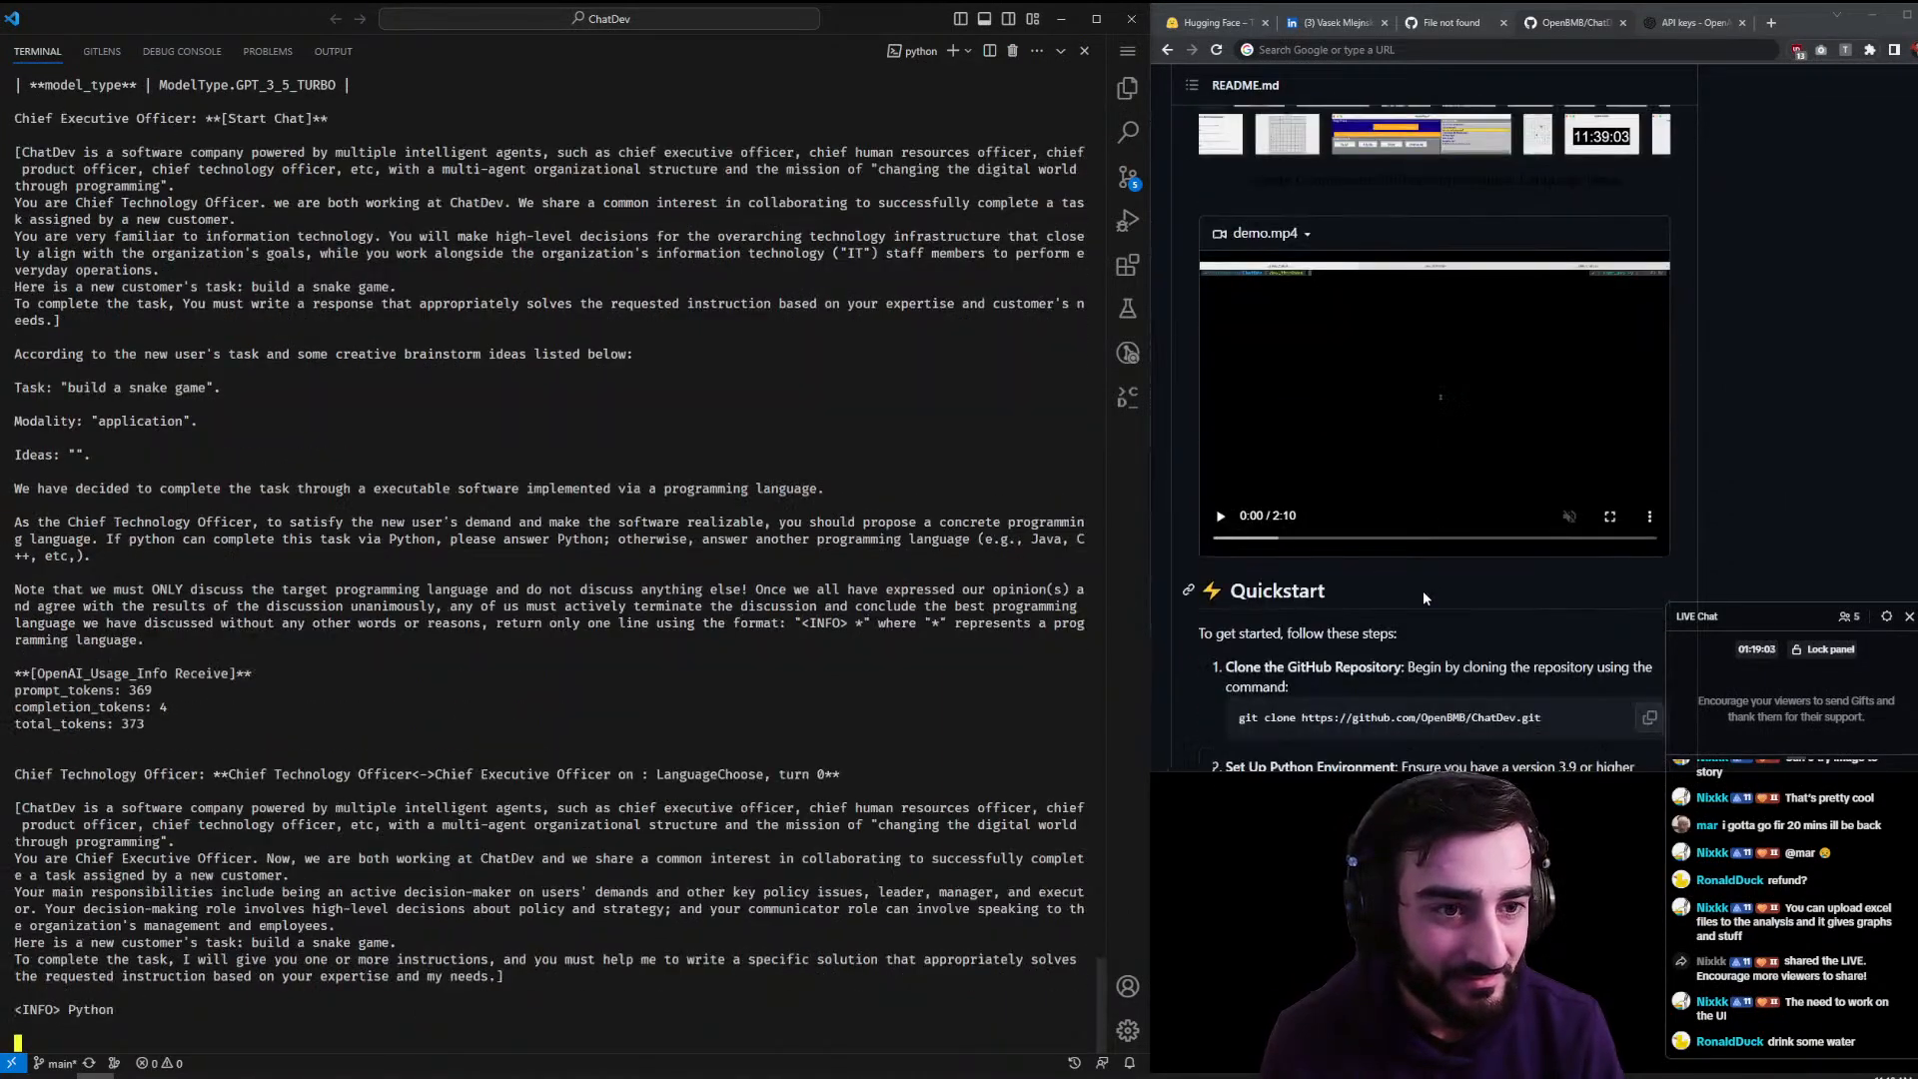
pyautogui.scroll(15, 1423, 596)
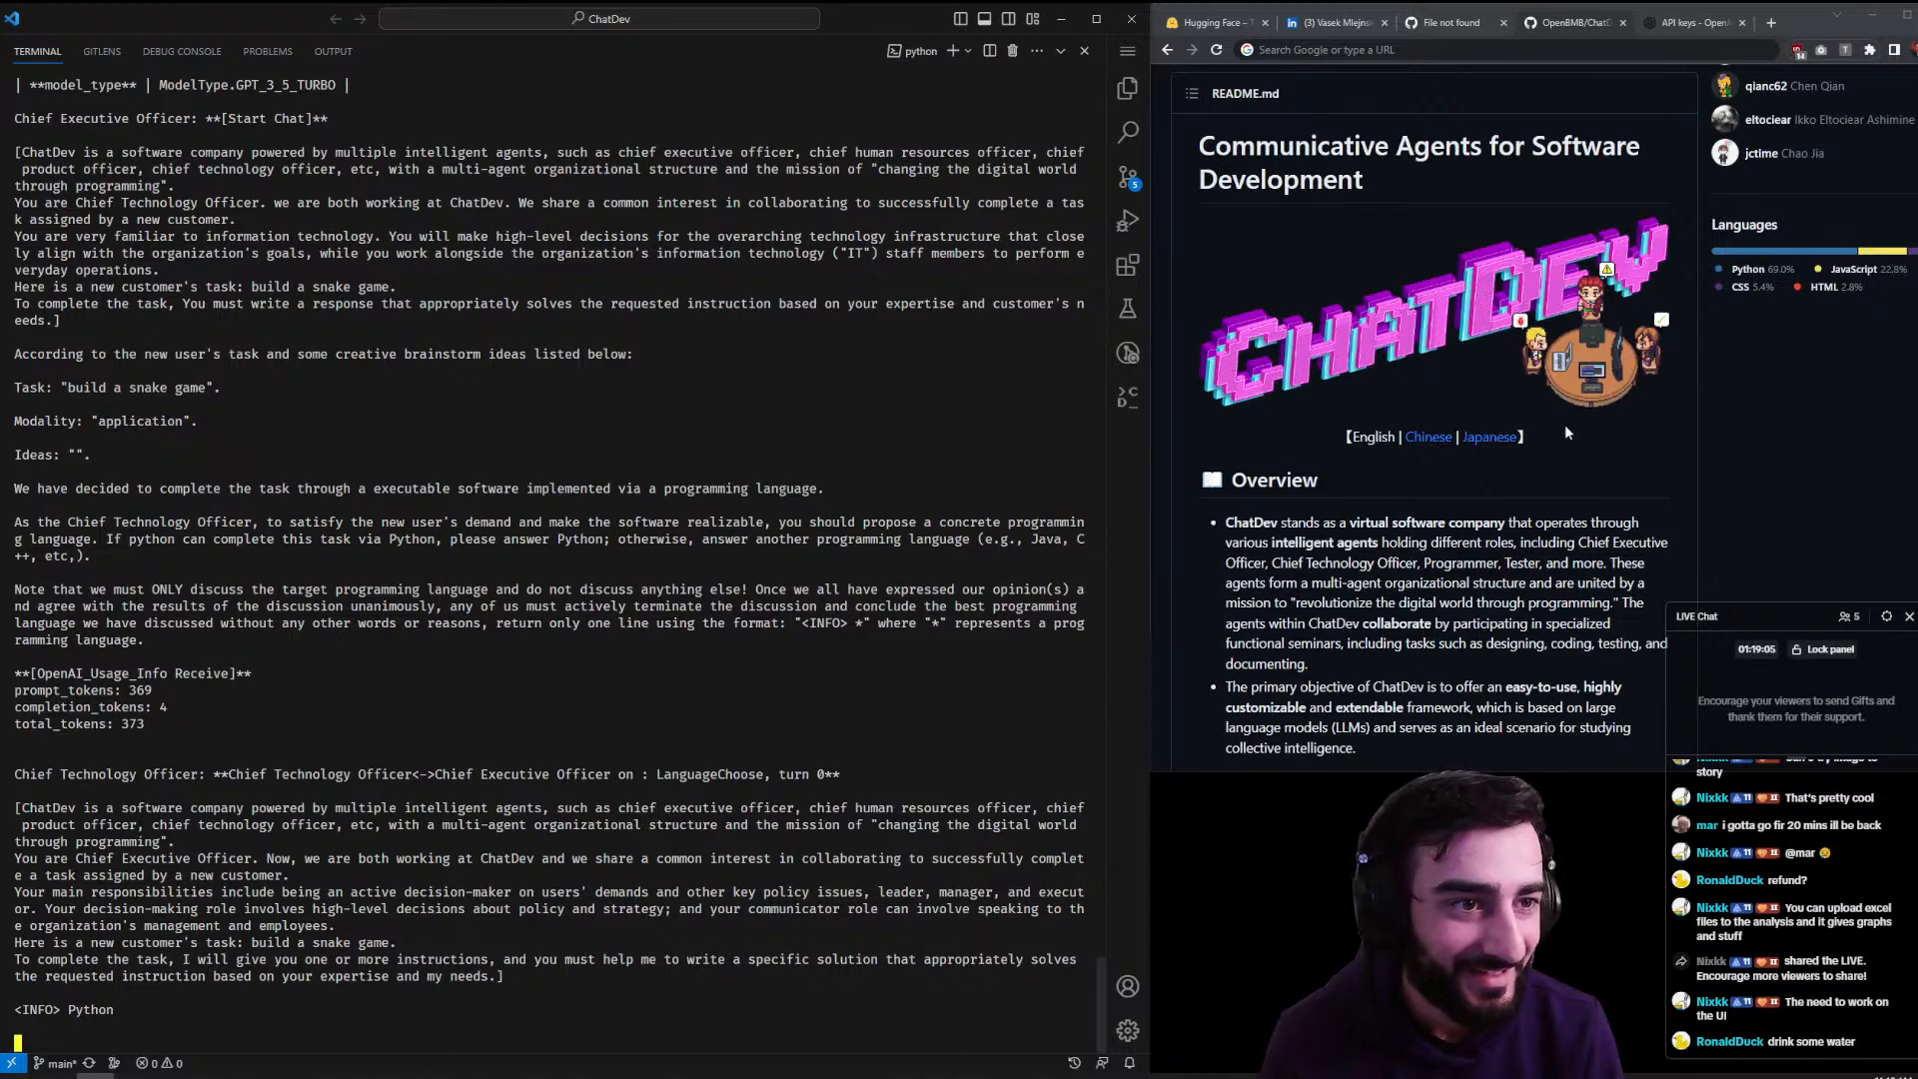
pyautogui.scroll(-15, 1566, 433)
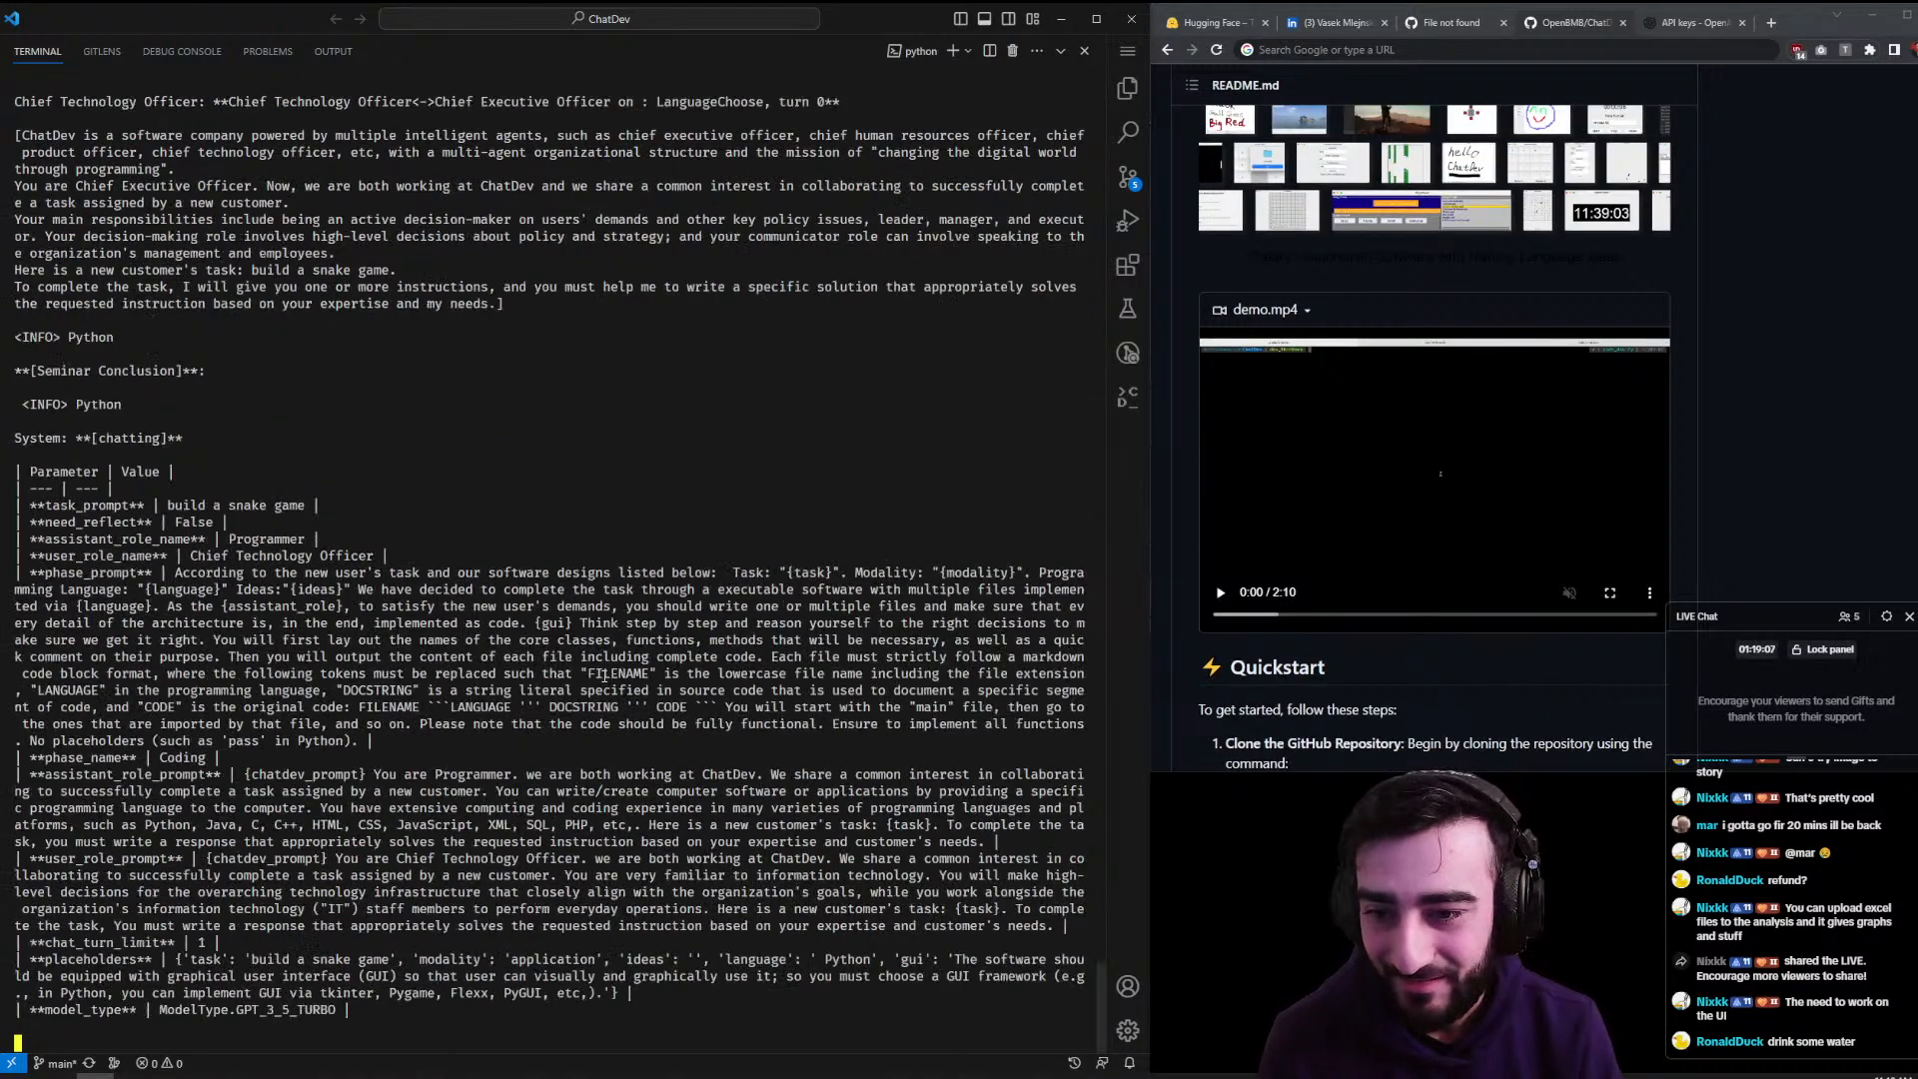
pyautogui.scroll(10, 606, 677)
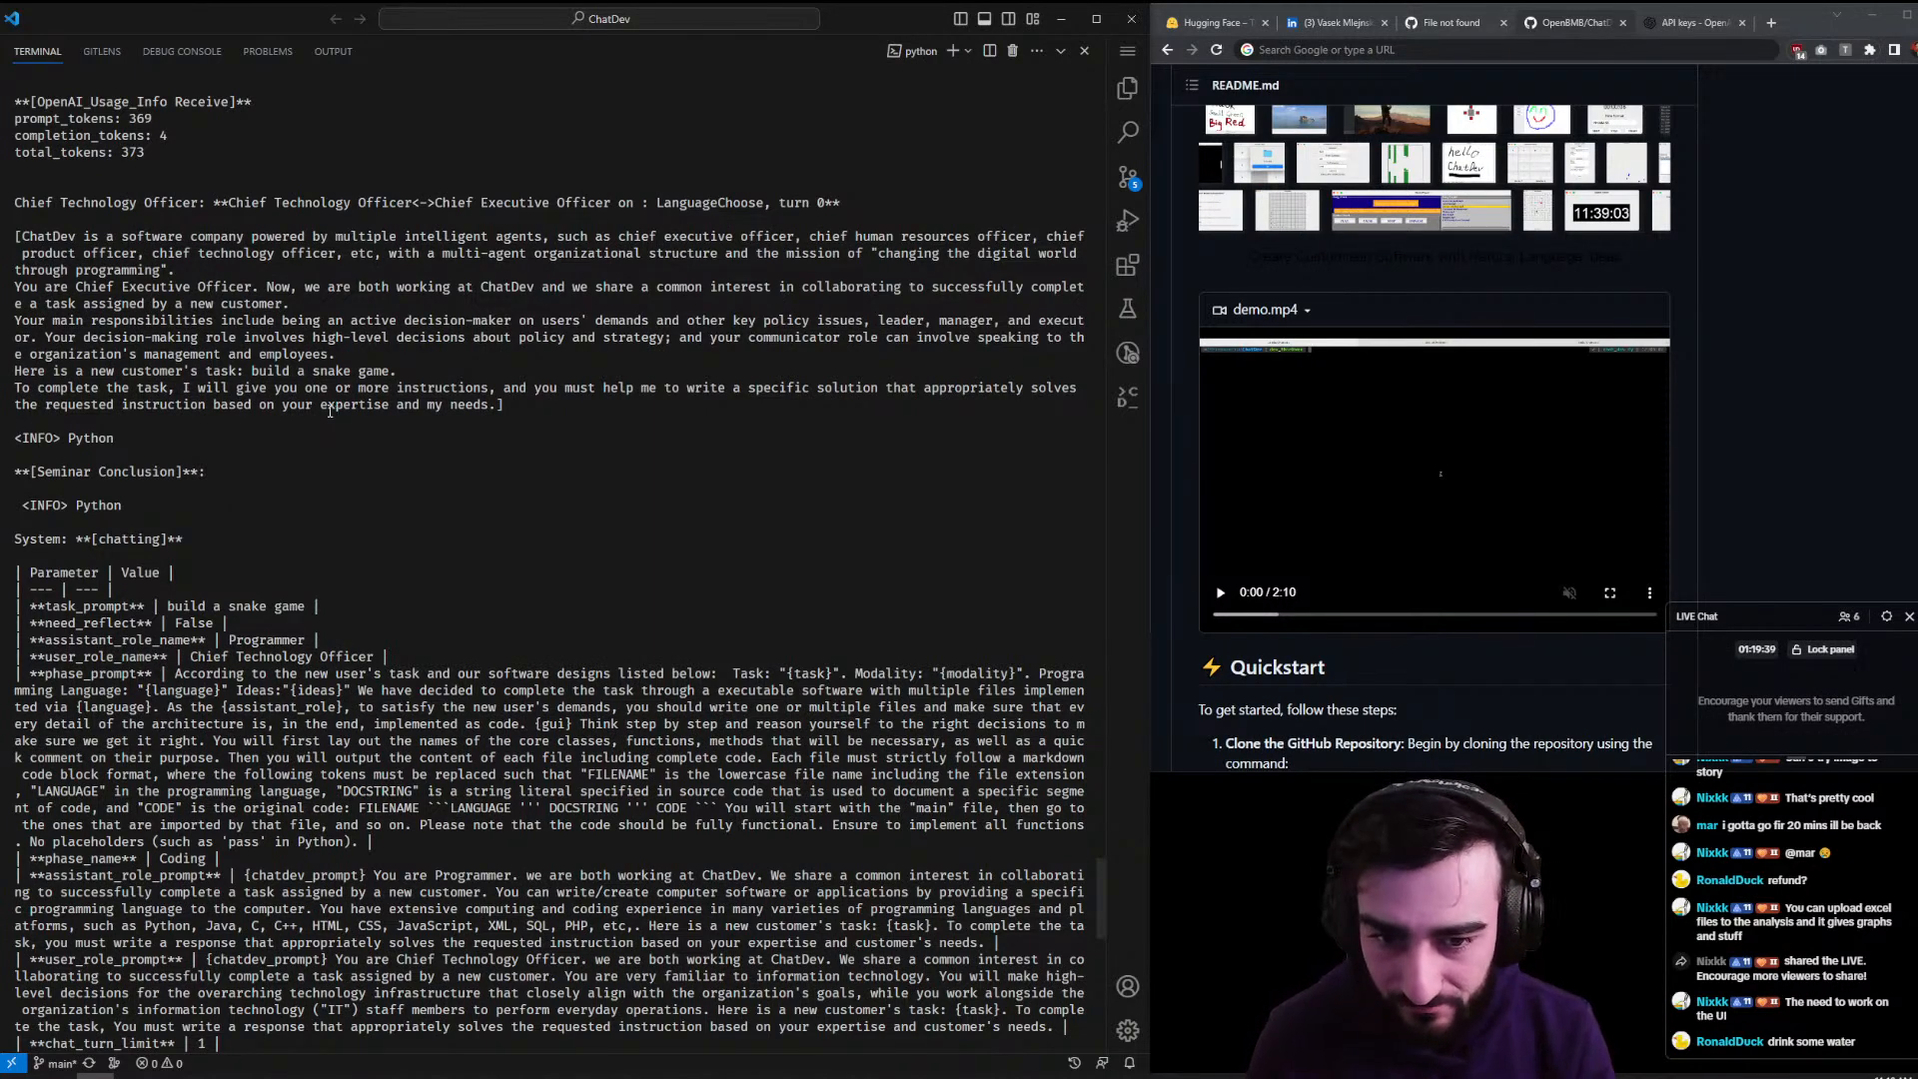
# - Follow the ChatDev log, highlighting the GPT_3_5_TURBO model type, into the Coding phase
pyautogui.scroll(-2, 337, 411)
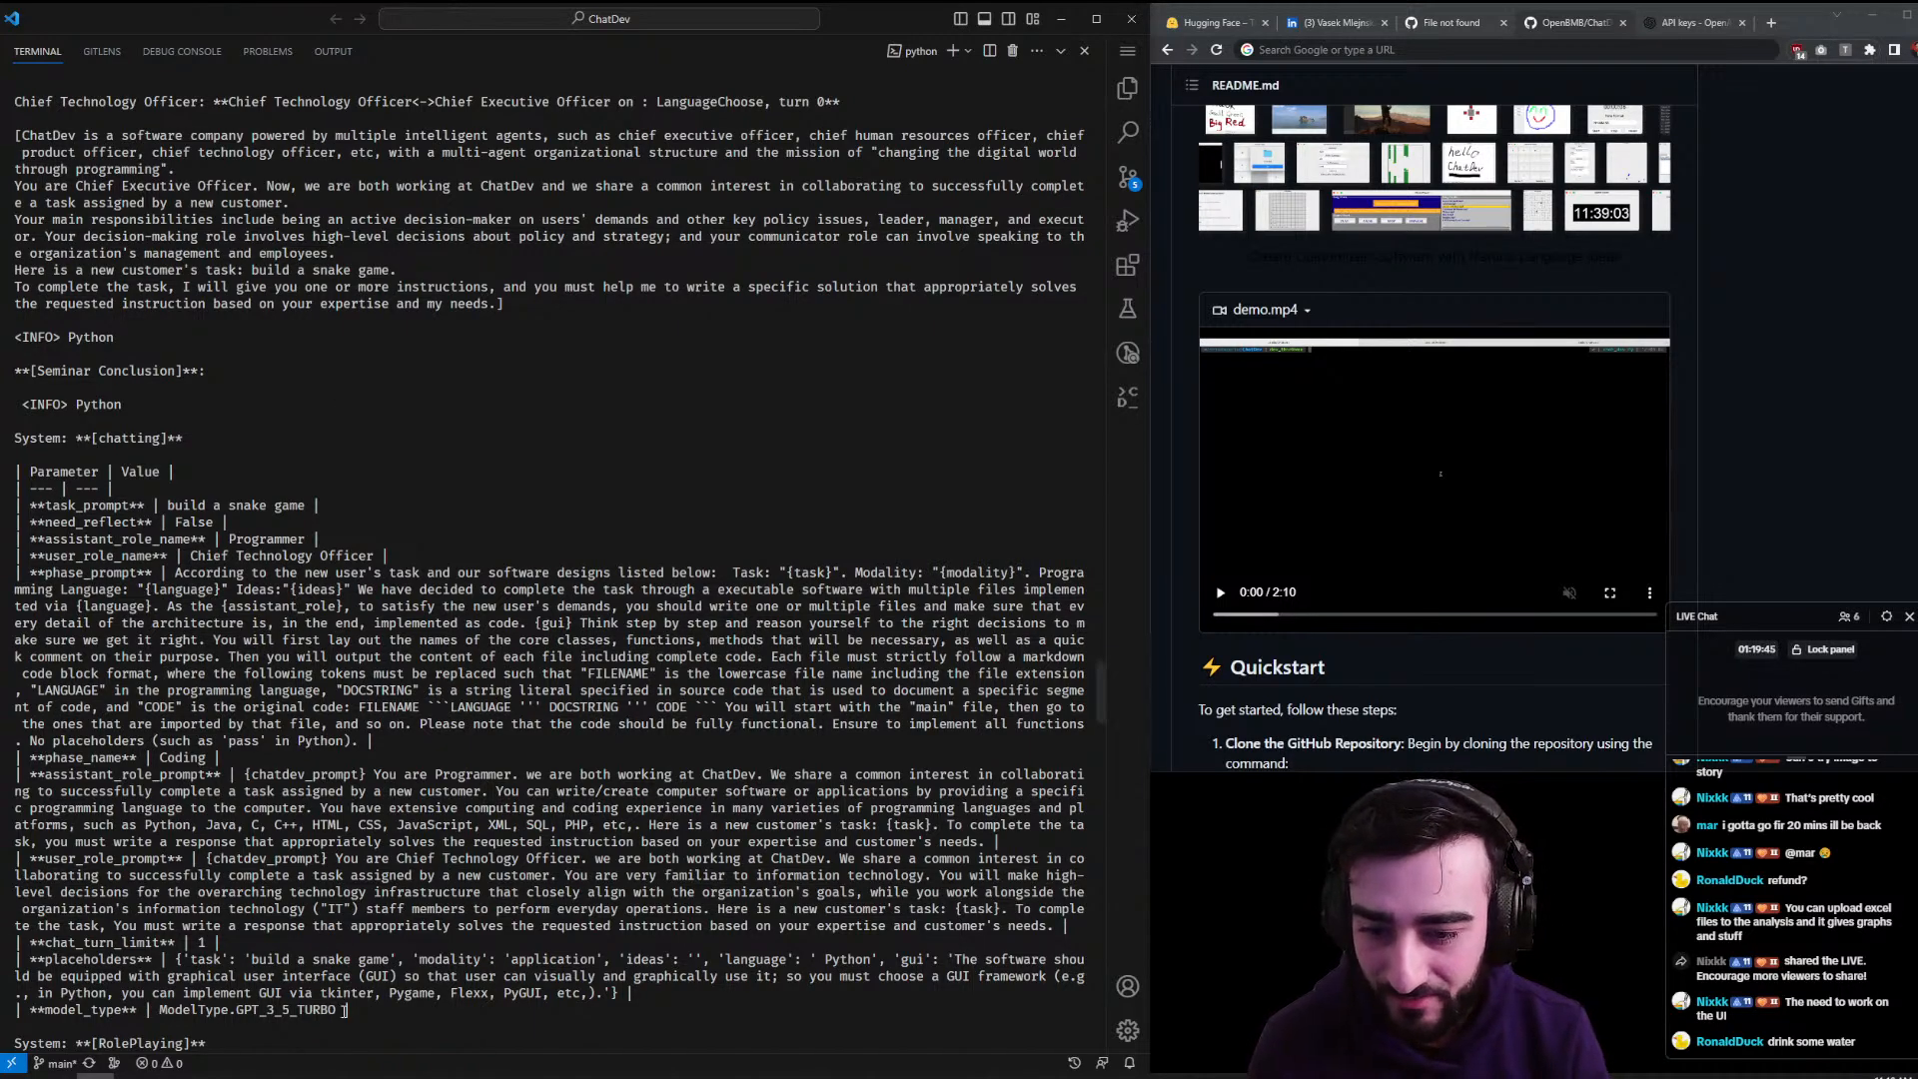
pyautogui.moveTo(348, 1010); pyautogui.dragTo(246, 1010)
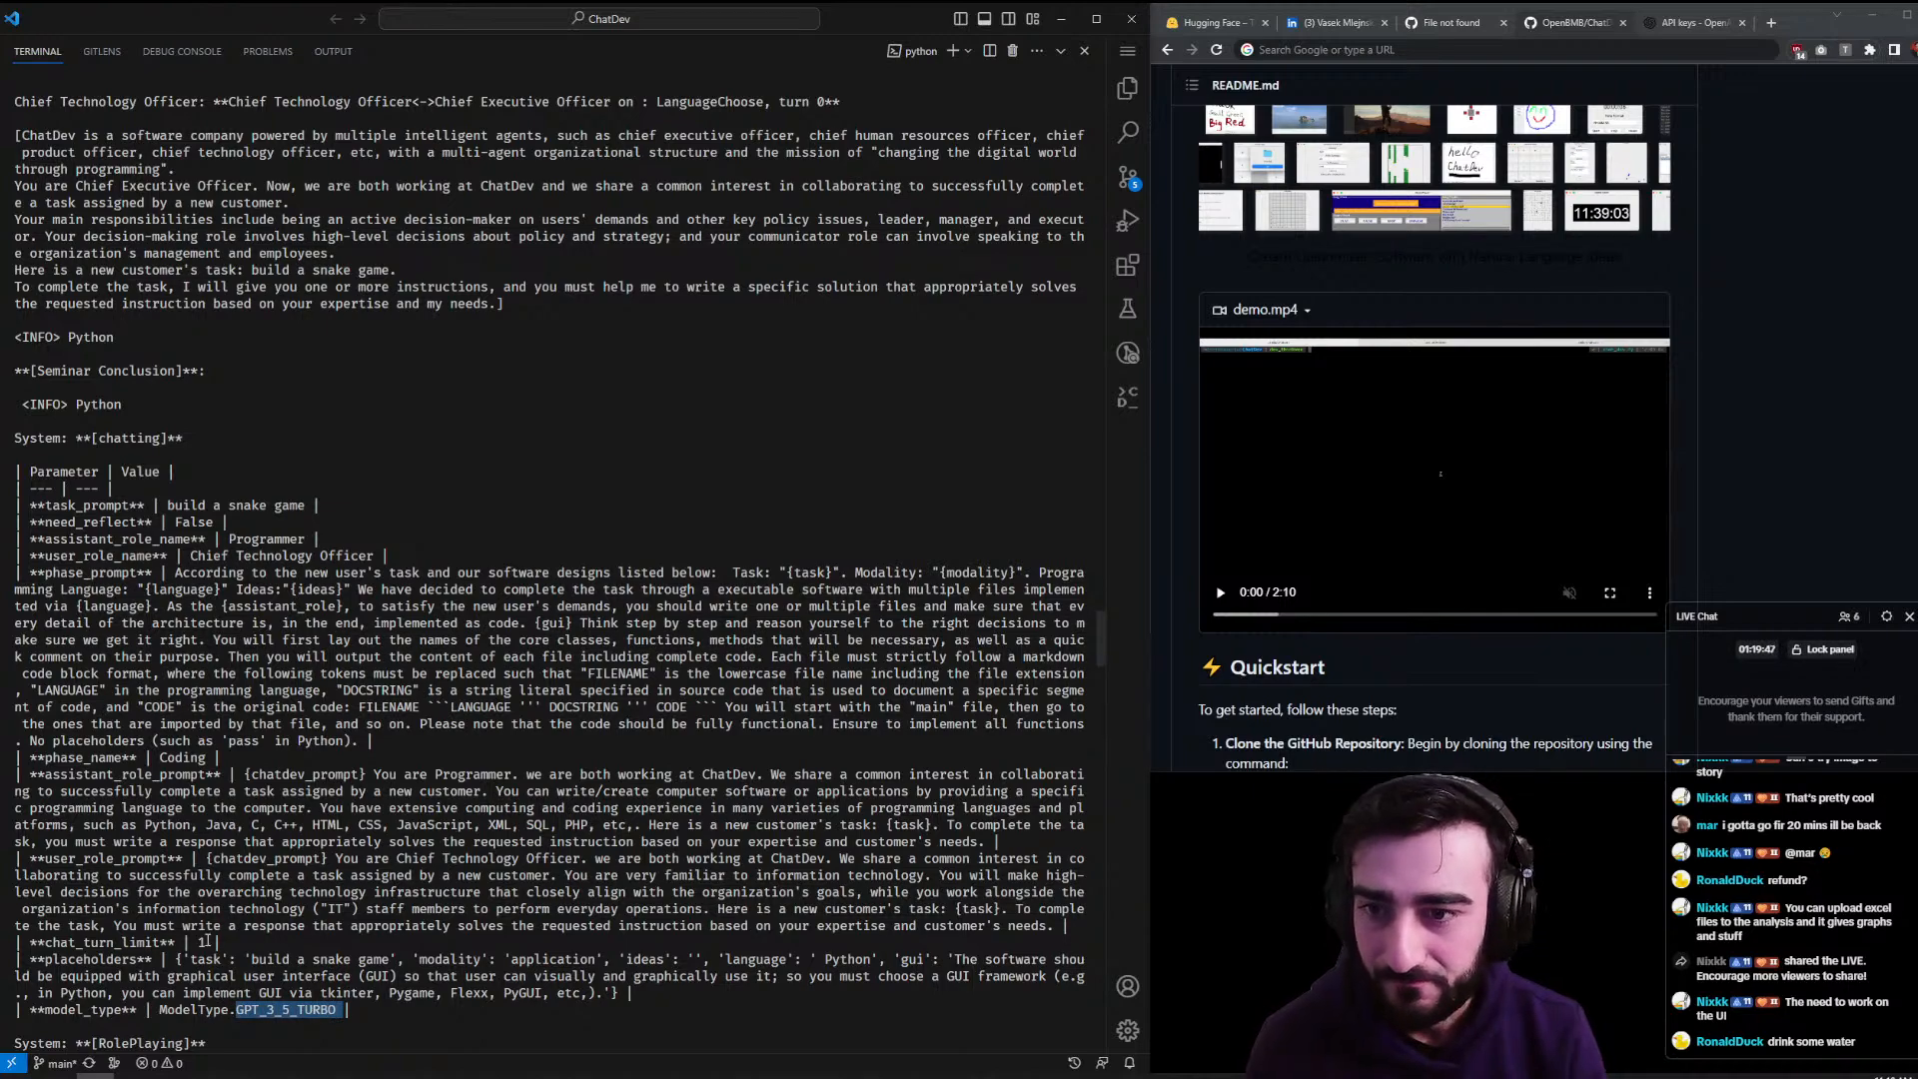
pyautogui.scroll(-15, 453, 654)
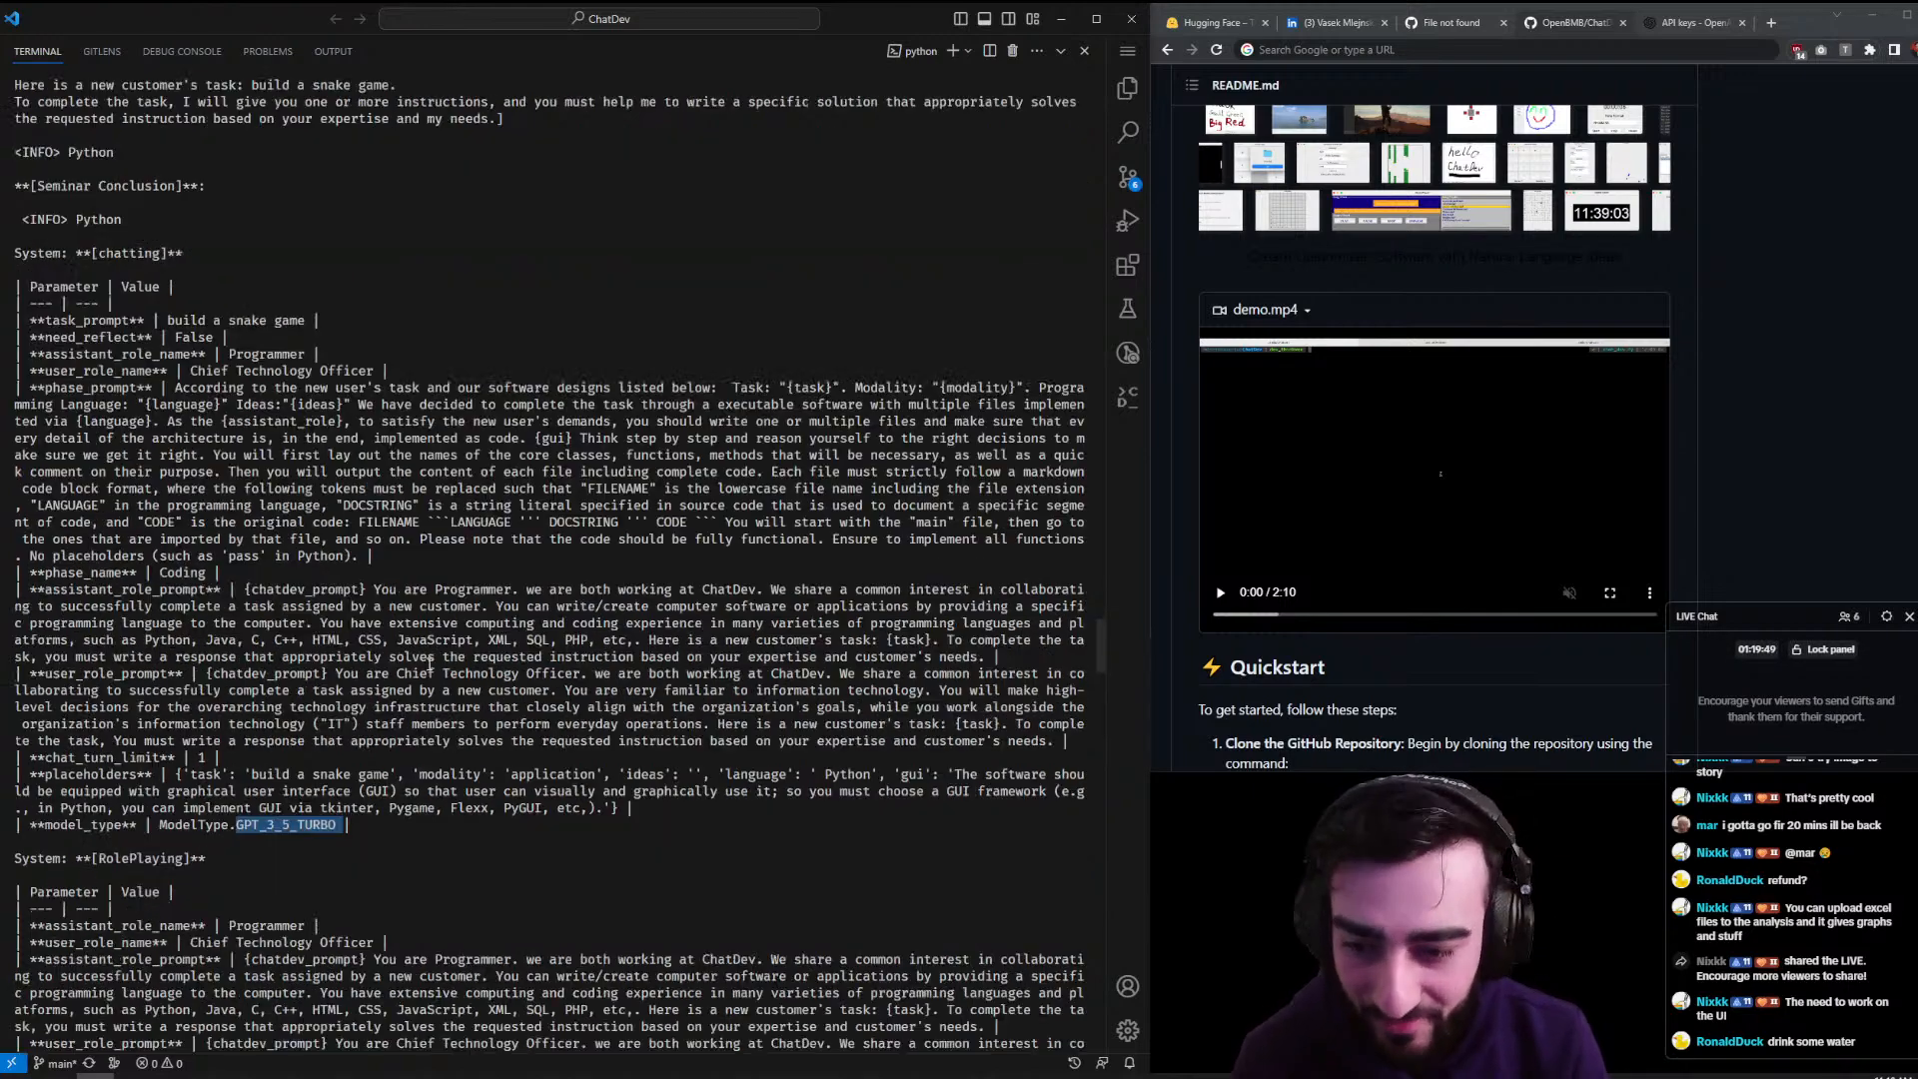
pyautogui.scroll(-4, 453, 654)
pyautogui.moveTo(258, 808); pyautogui.dragTo(50, 759)
pyautogui.click(229, 766)
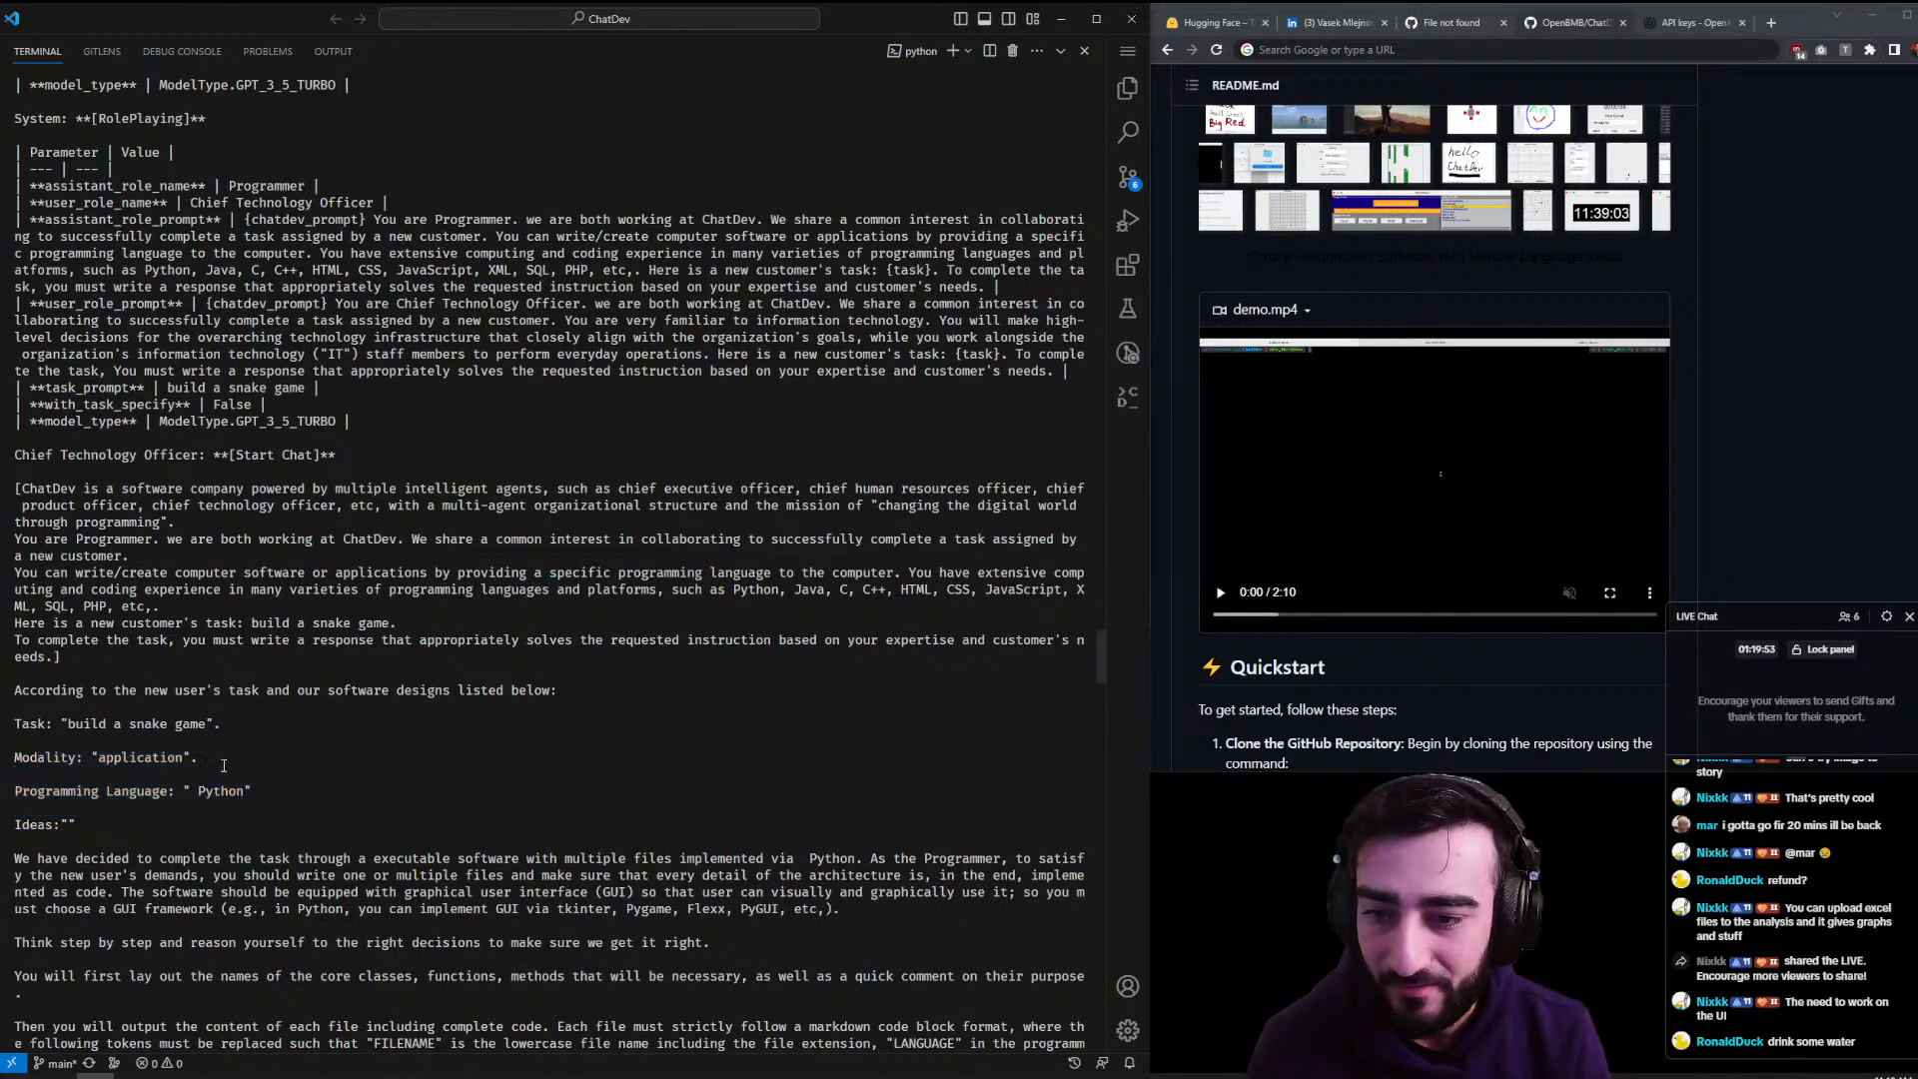
pyautogui.scroll(-7, 230, 766)
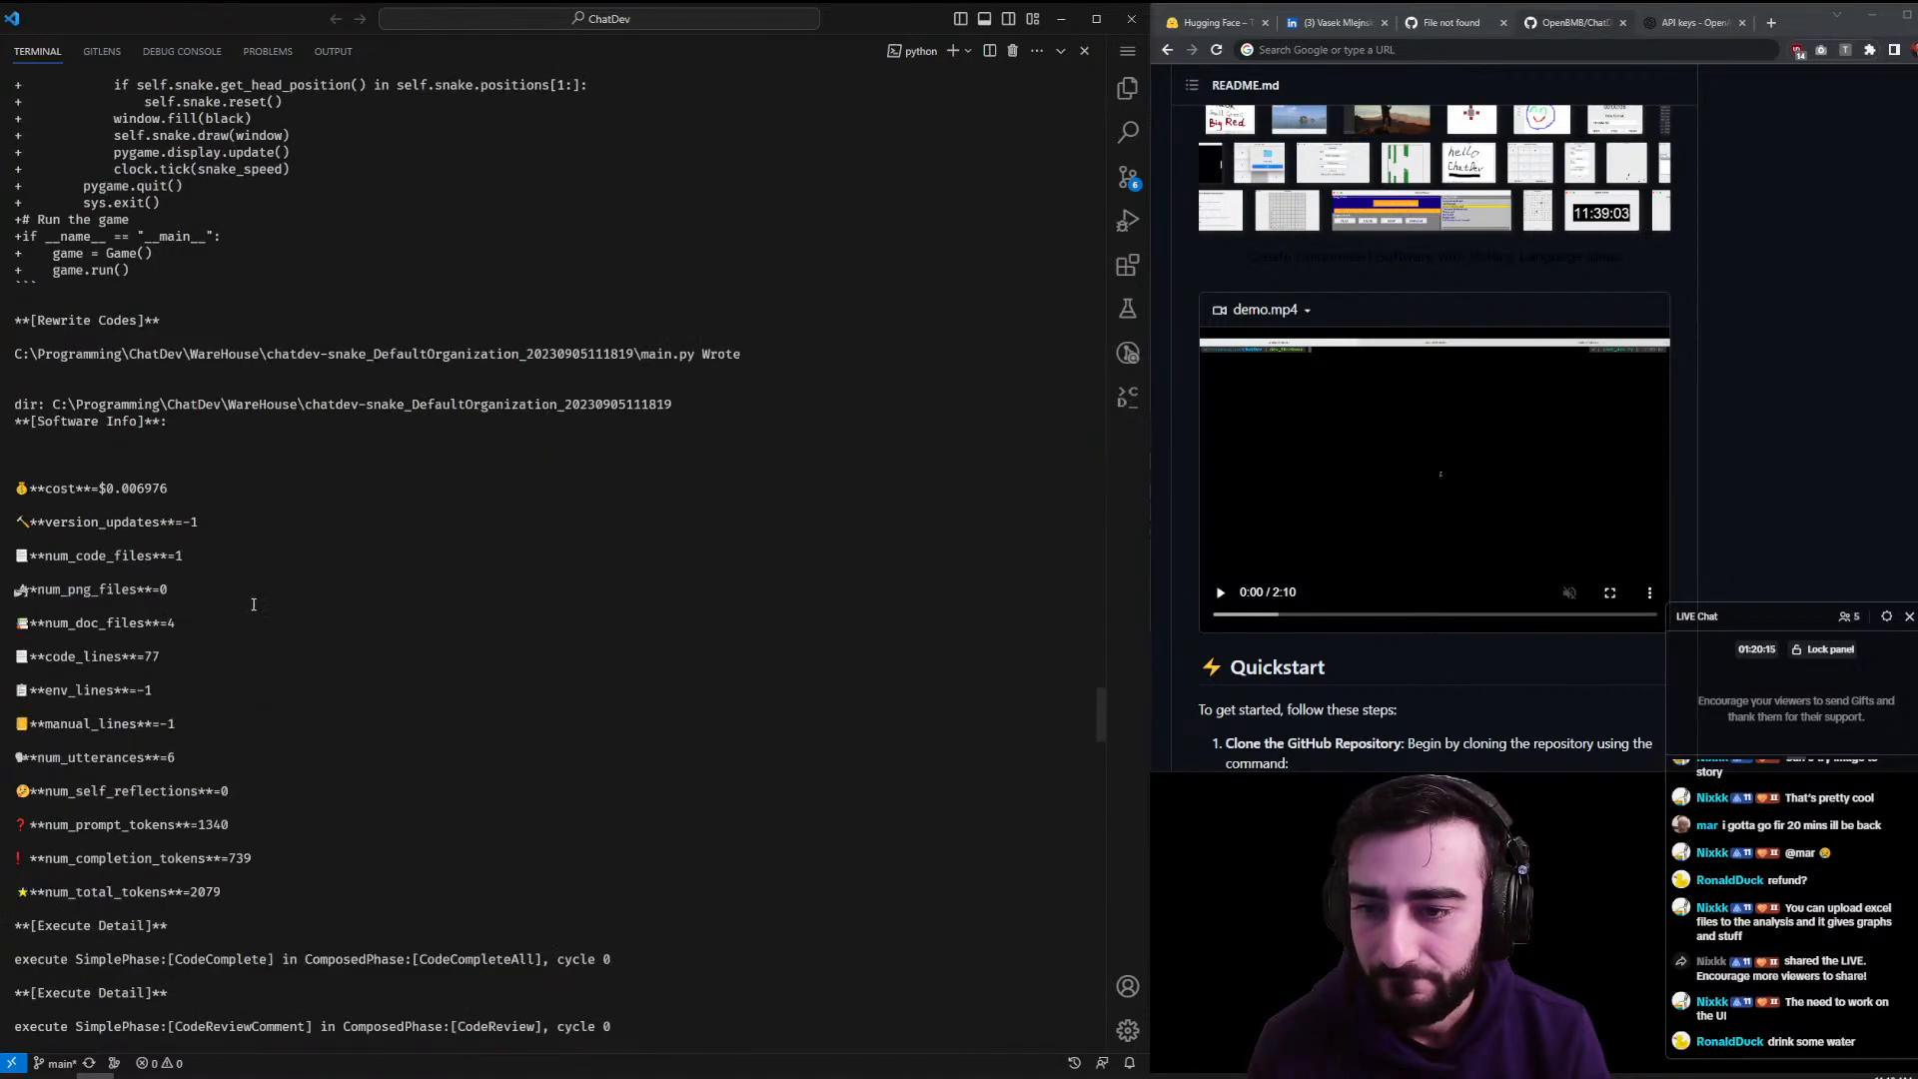
# - Highlight the Code Reviewer's rules on imports, implemented methods, necessary comments and no potential bugs
pyautogui.scroll(-1, 251, 604)
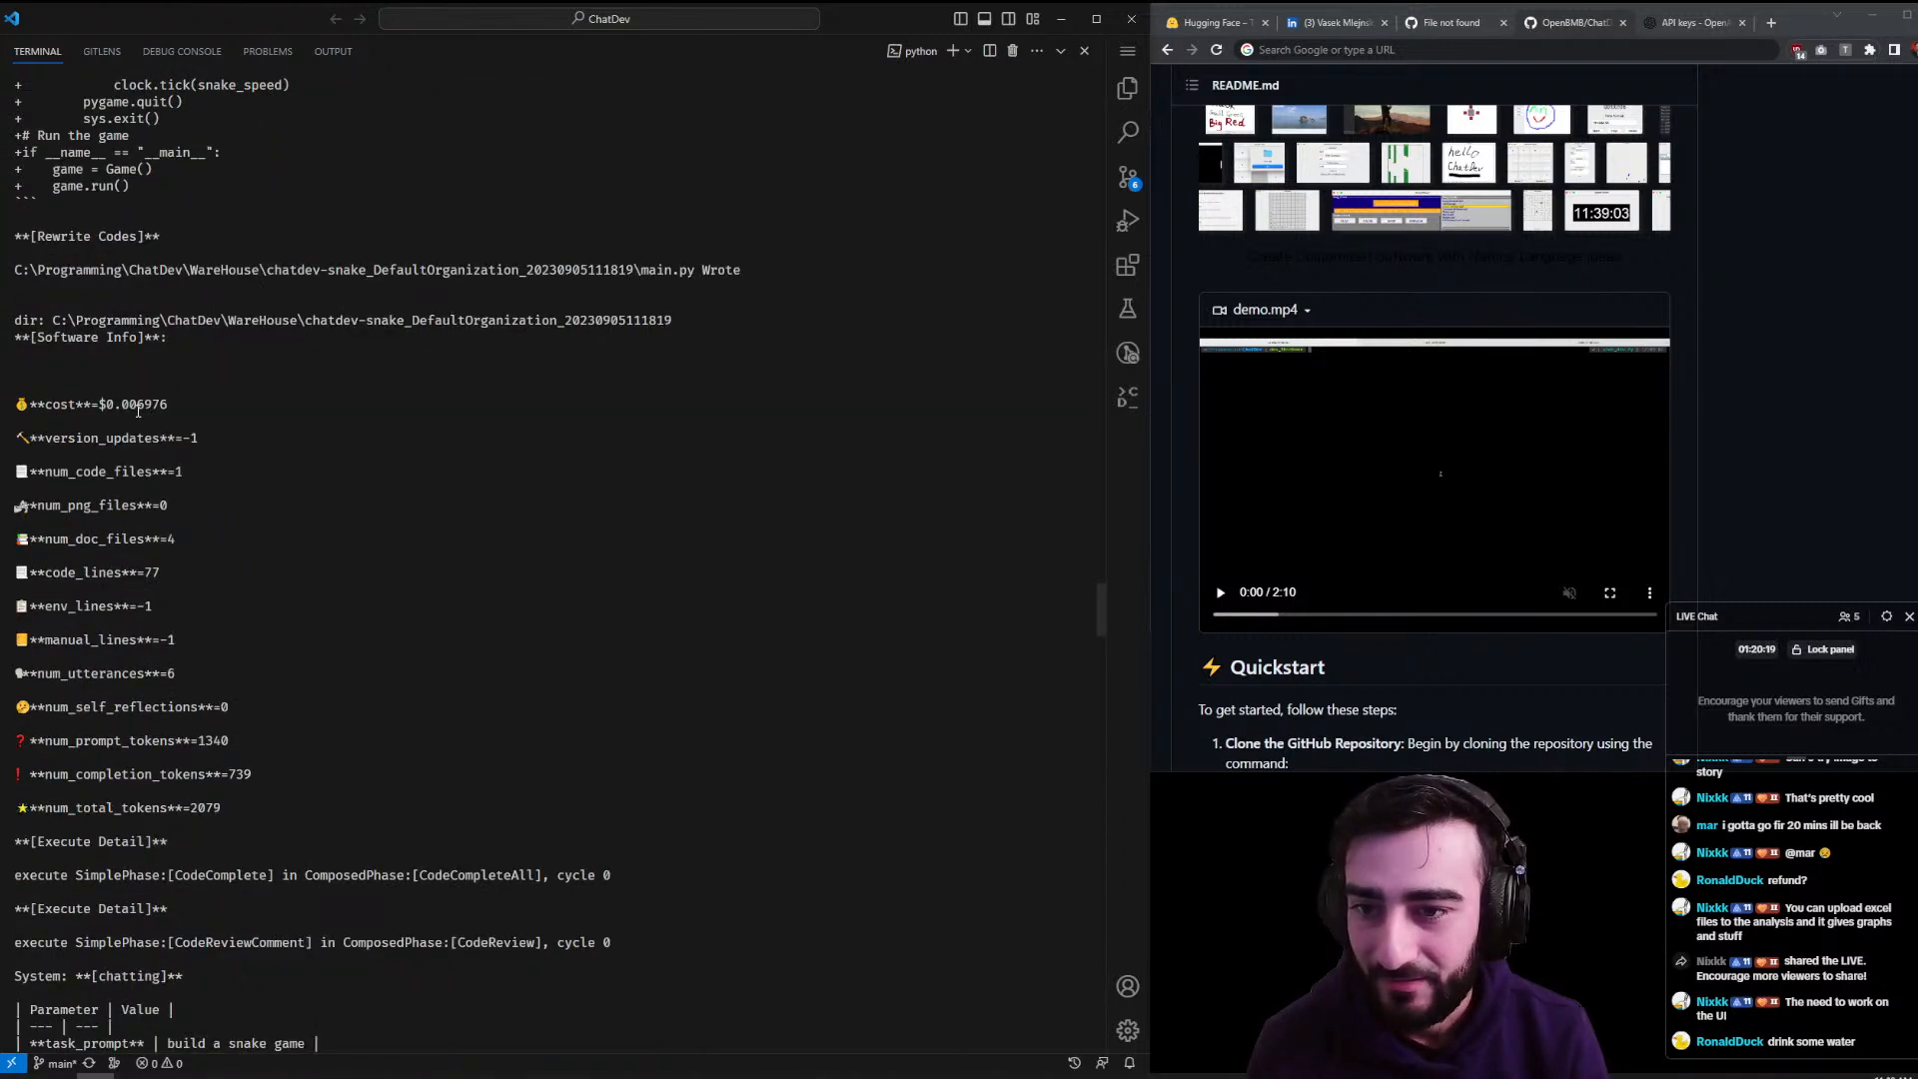
pyautogui.scroll(-4, 150, 404)
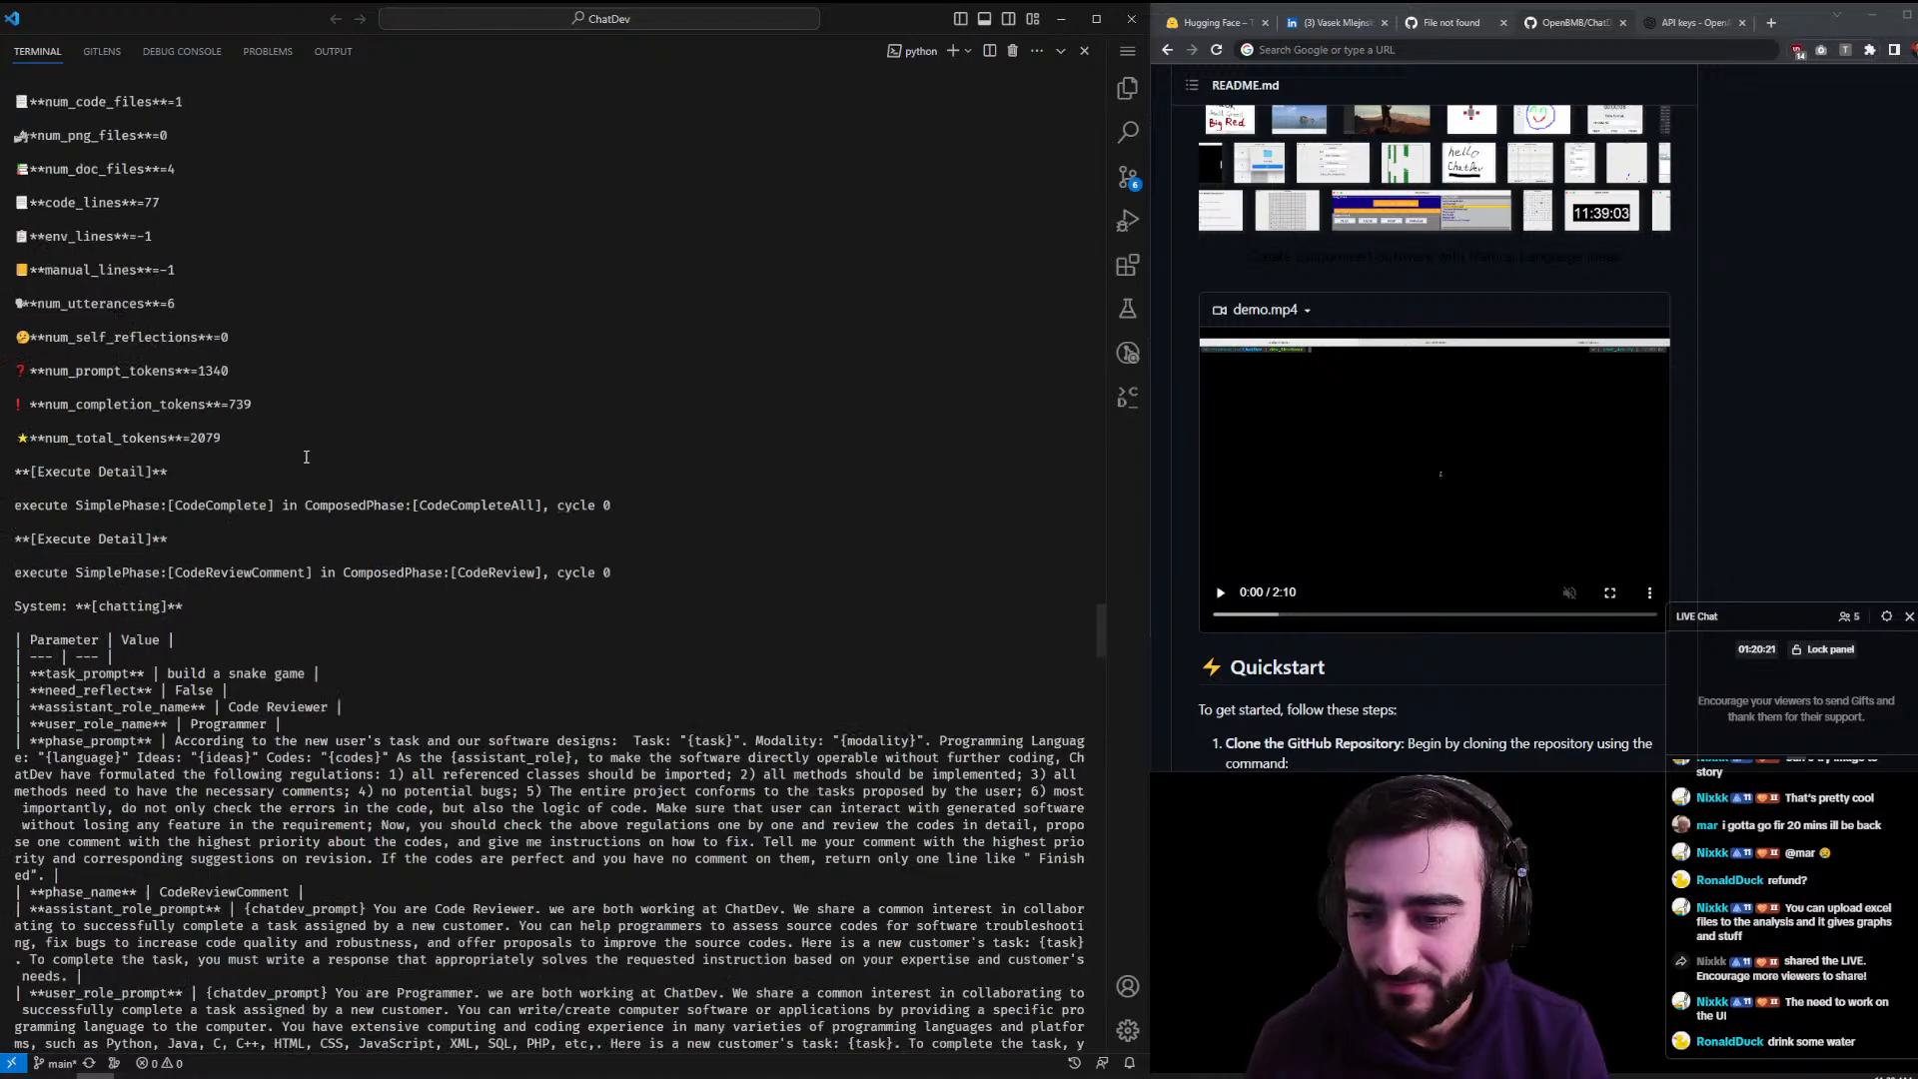
pyautogui.scroll(-15, 283, 461)
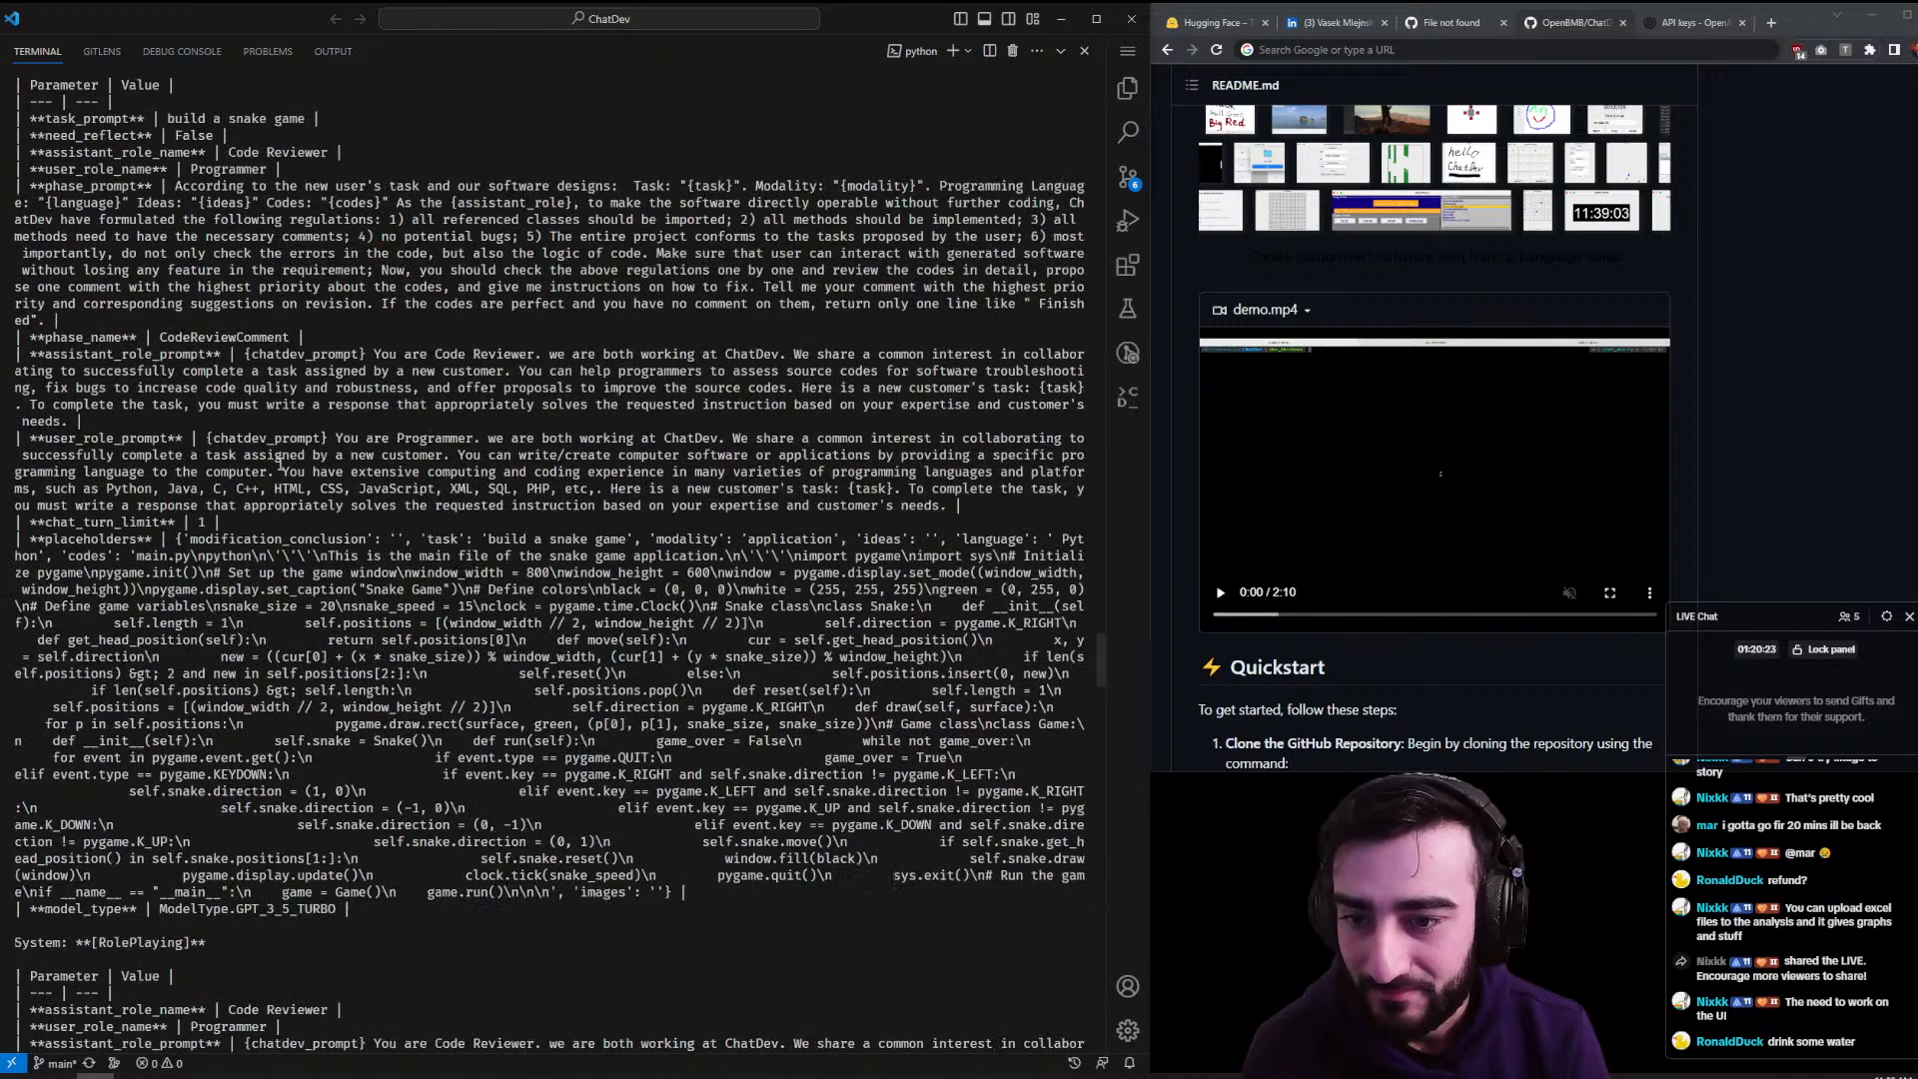
pyautogui.scroll(-17, 277, 461)
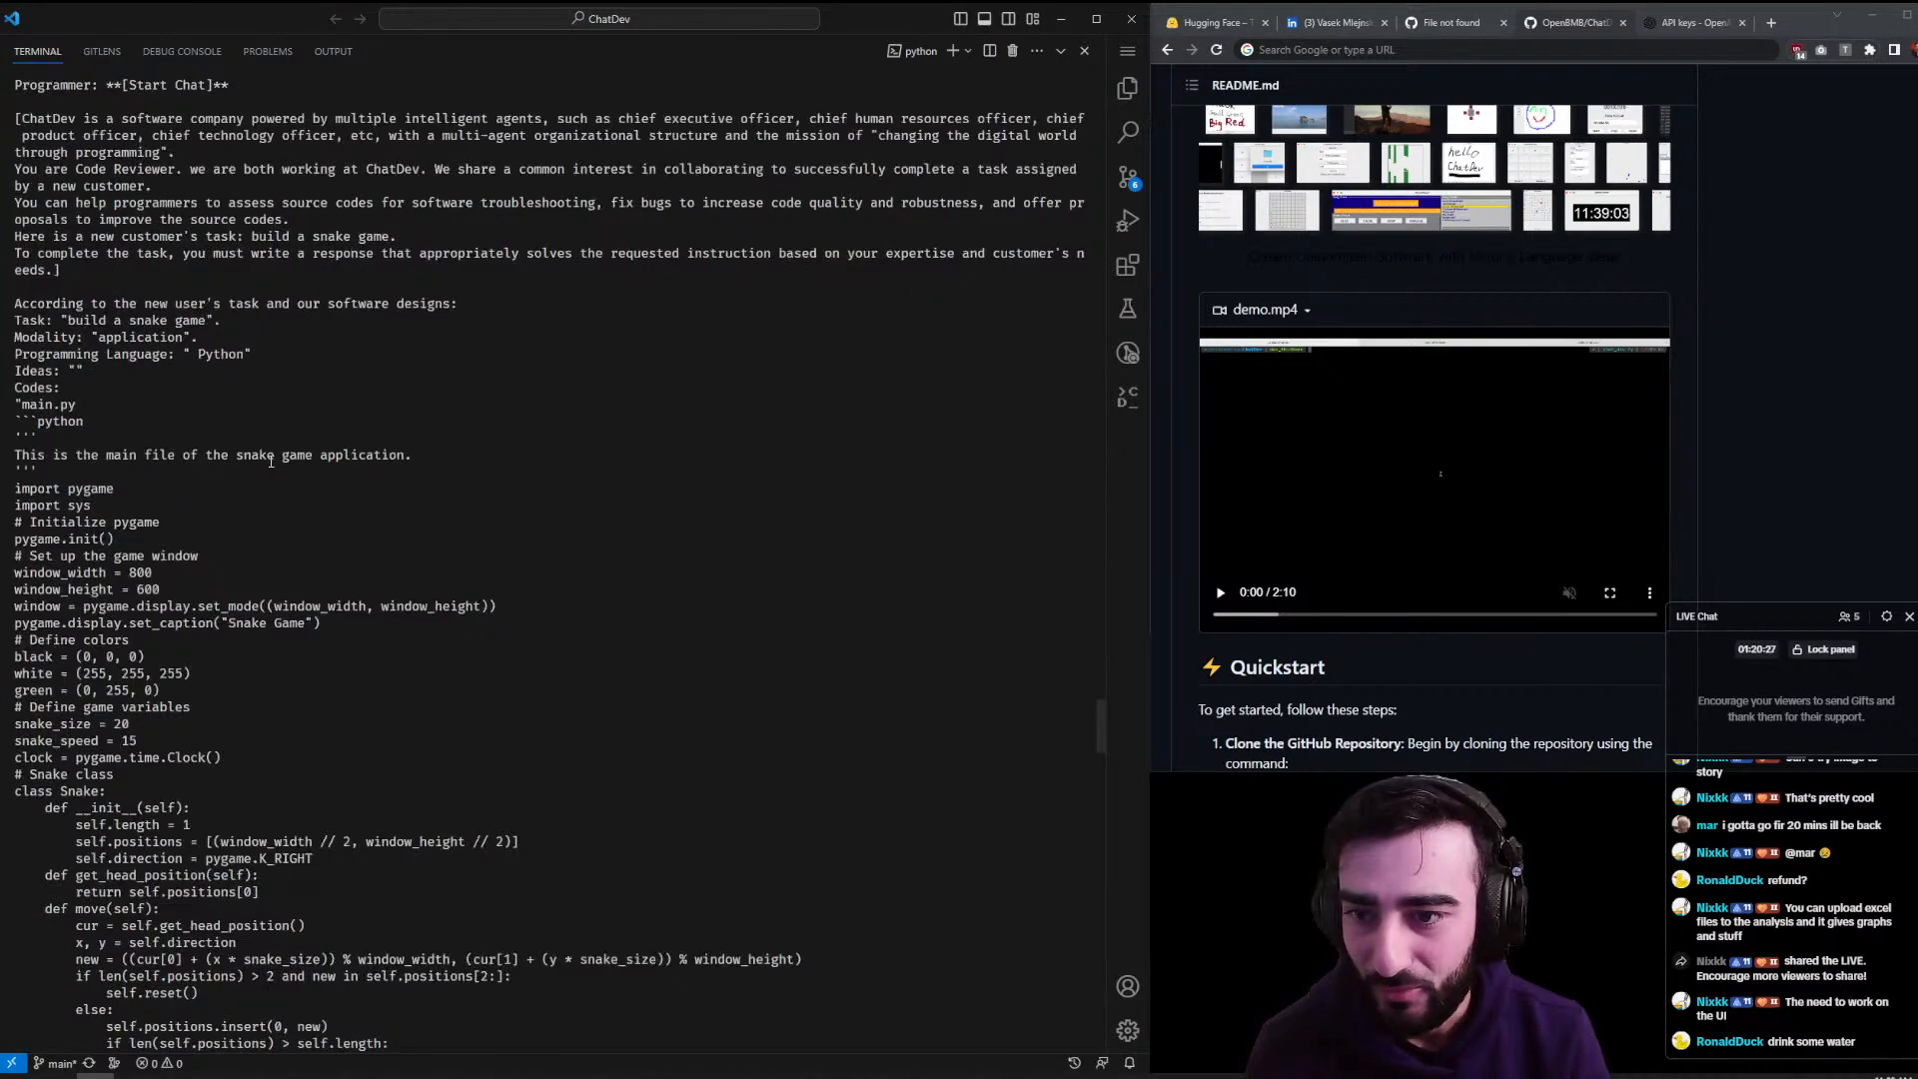
pyautogui.scroll(-20, 455, 571)
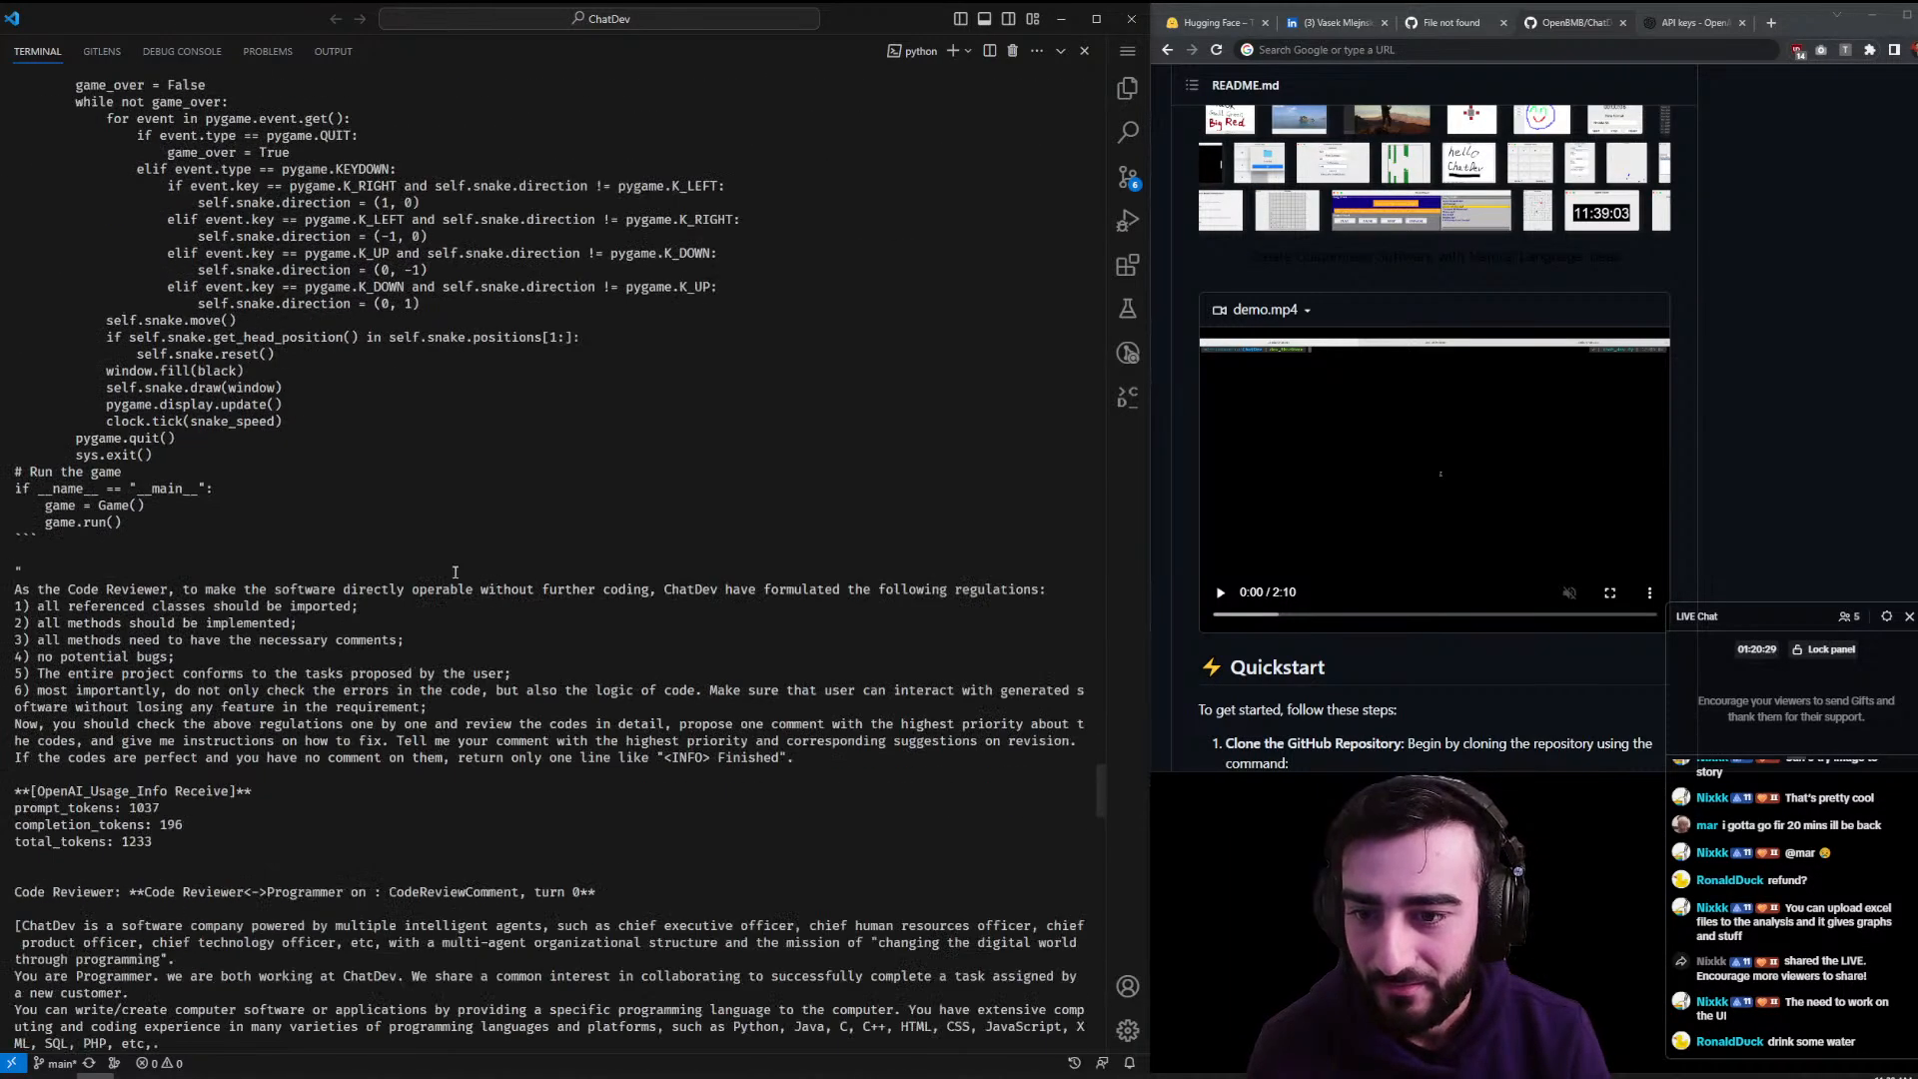
pyautogui.scroll(-7, 455, 572)
pyautogui.moveTo(100, 219); pyautogui.dragTo(436, 219)
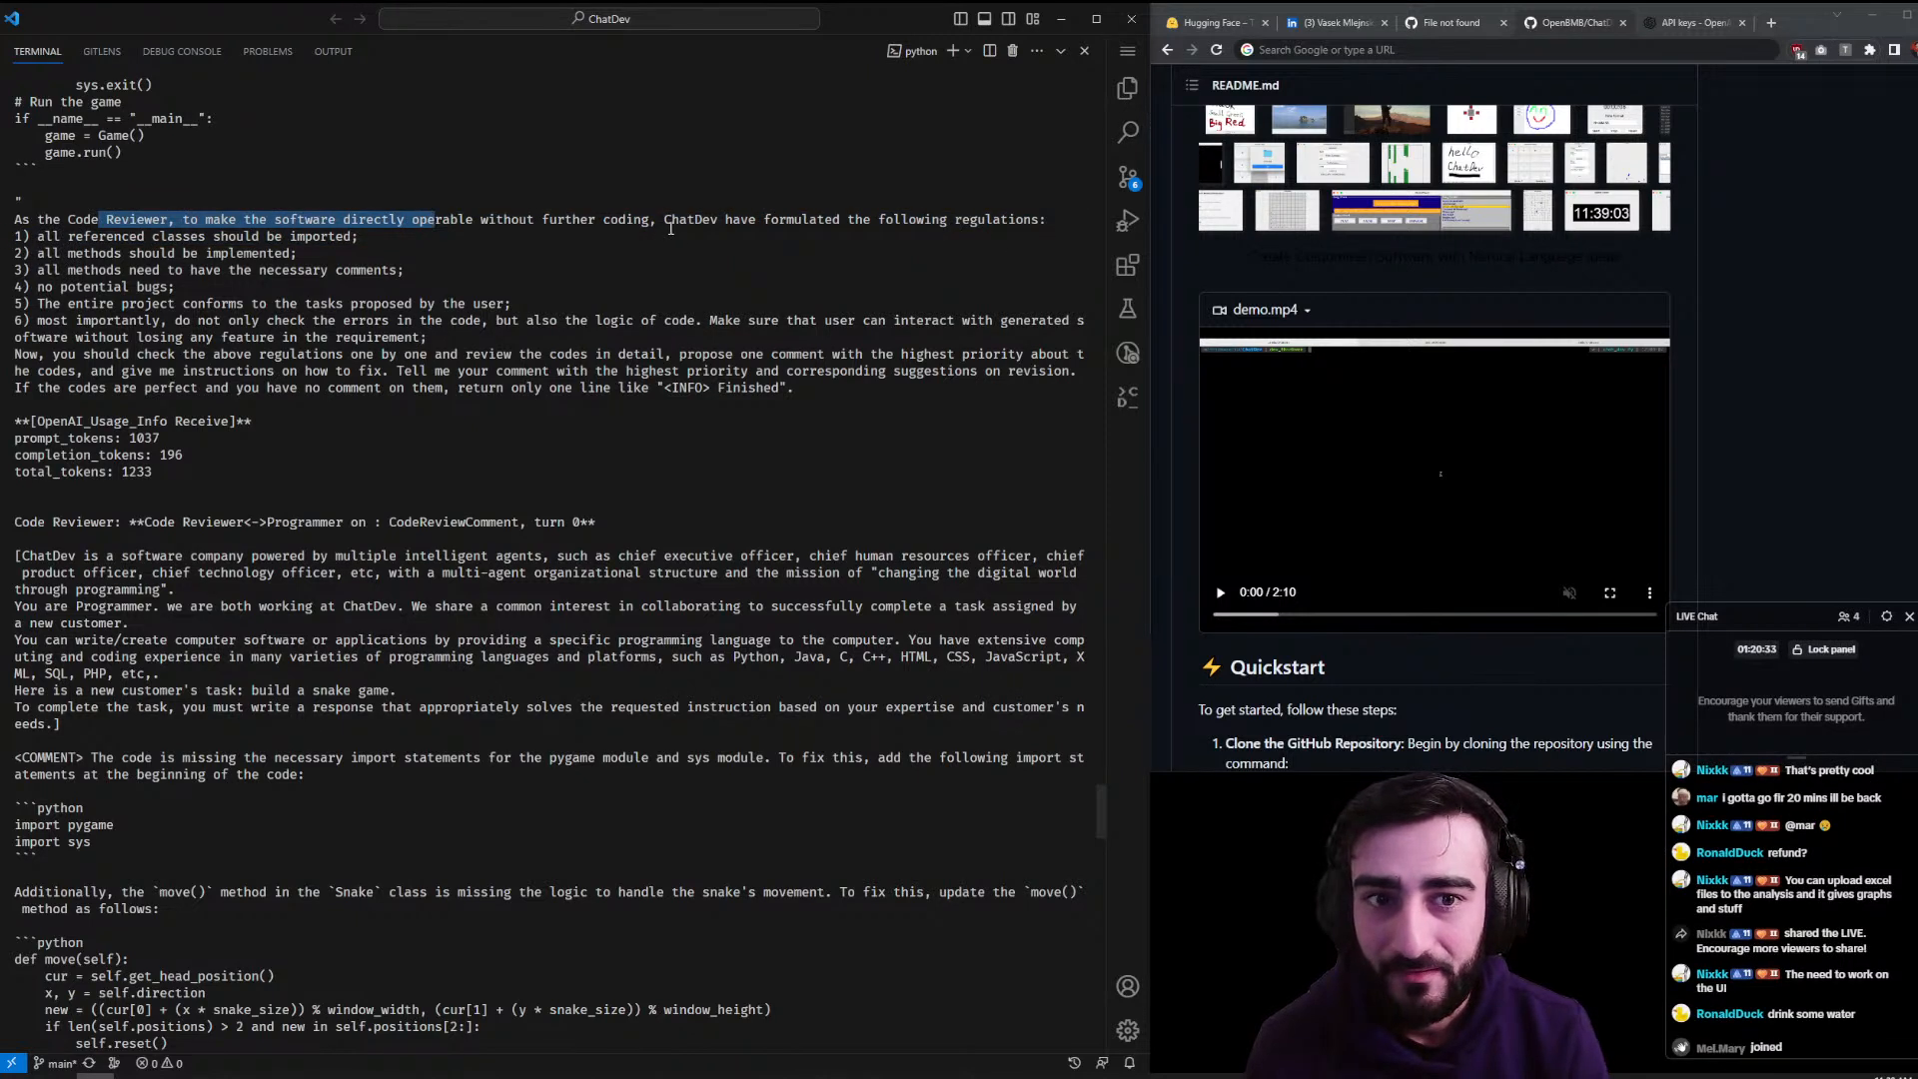
pyautogui.moveTo(63, 237); pyautogui.dragTo(353, 240)
pyautogui.moveTo(63, 254); pyautogui.dragTo(306, 250)
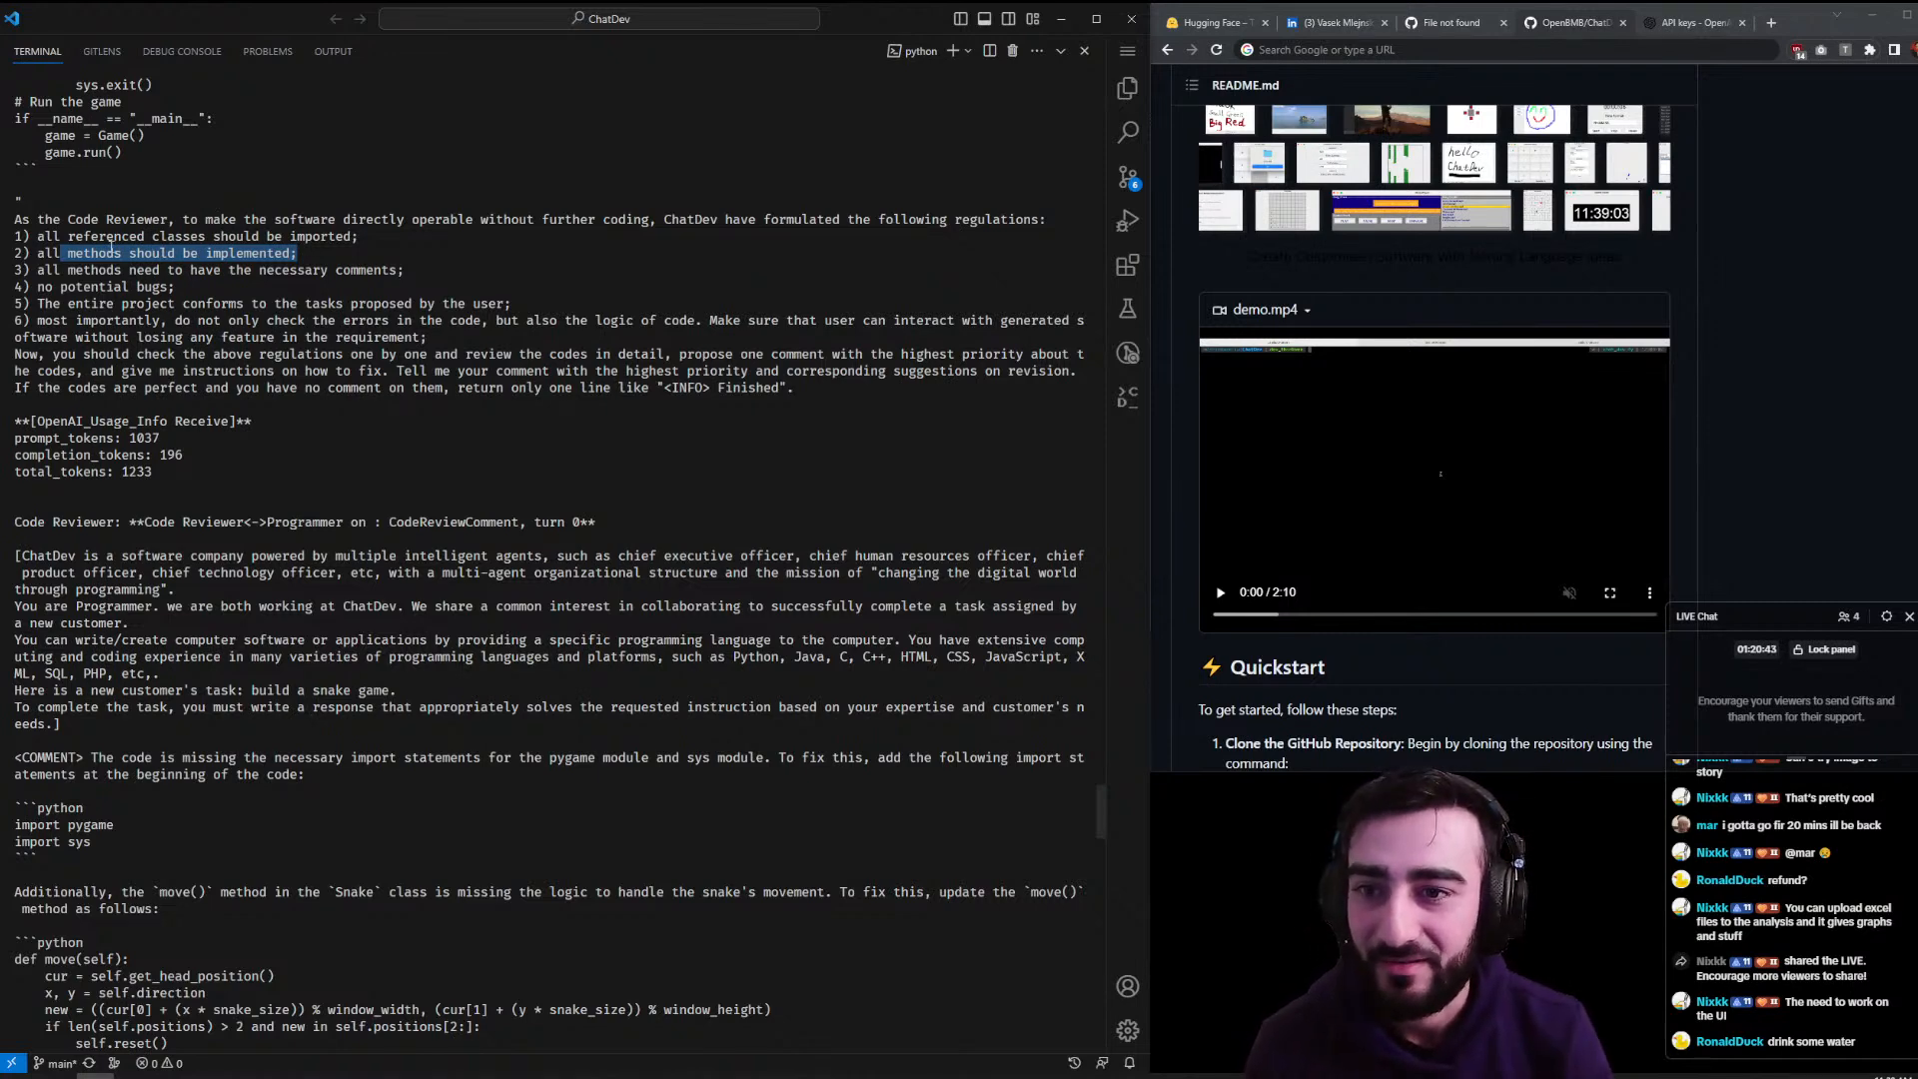
pyautogui.doubleClick(293, 270)
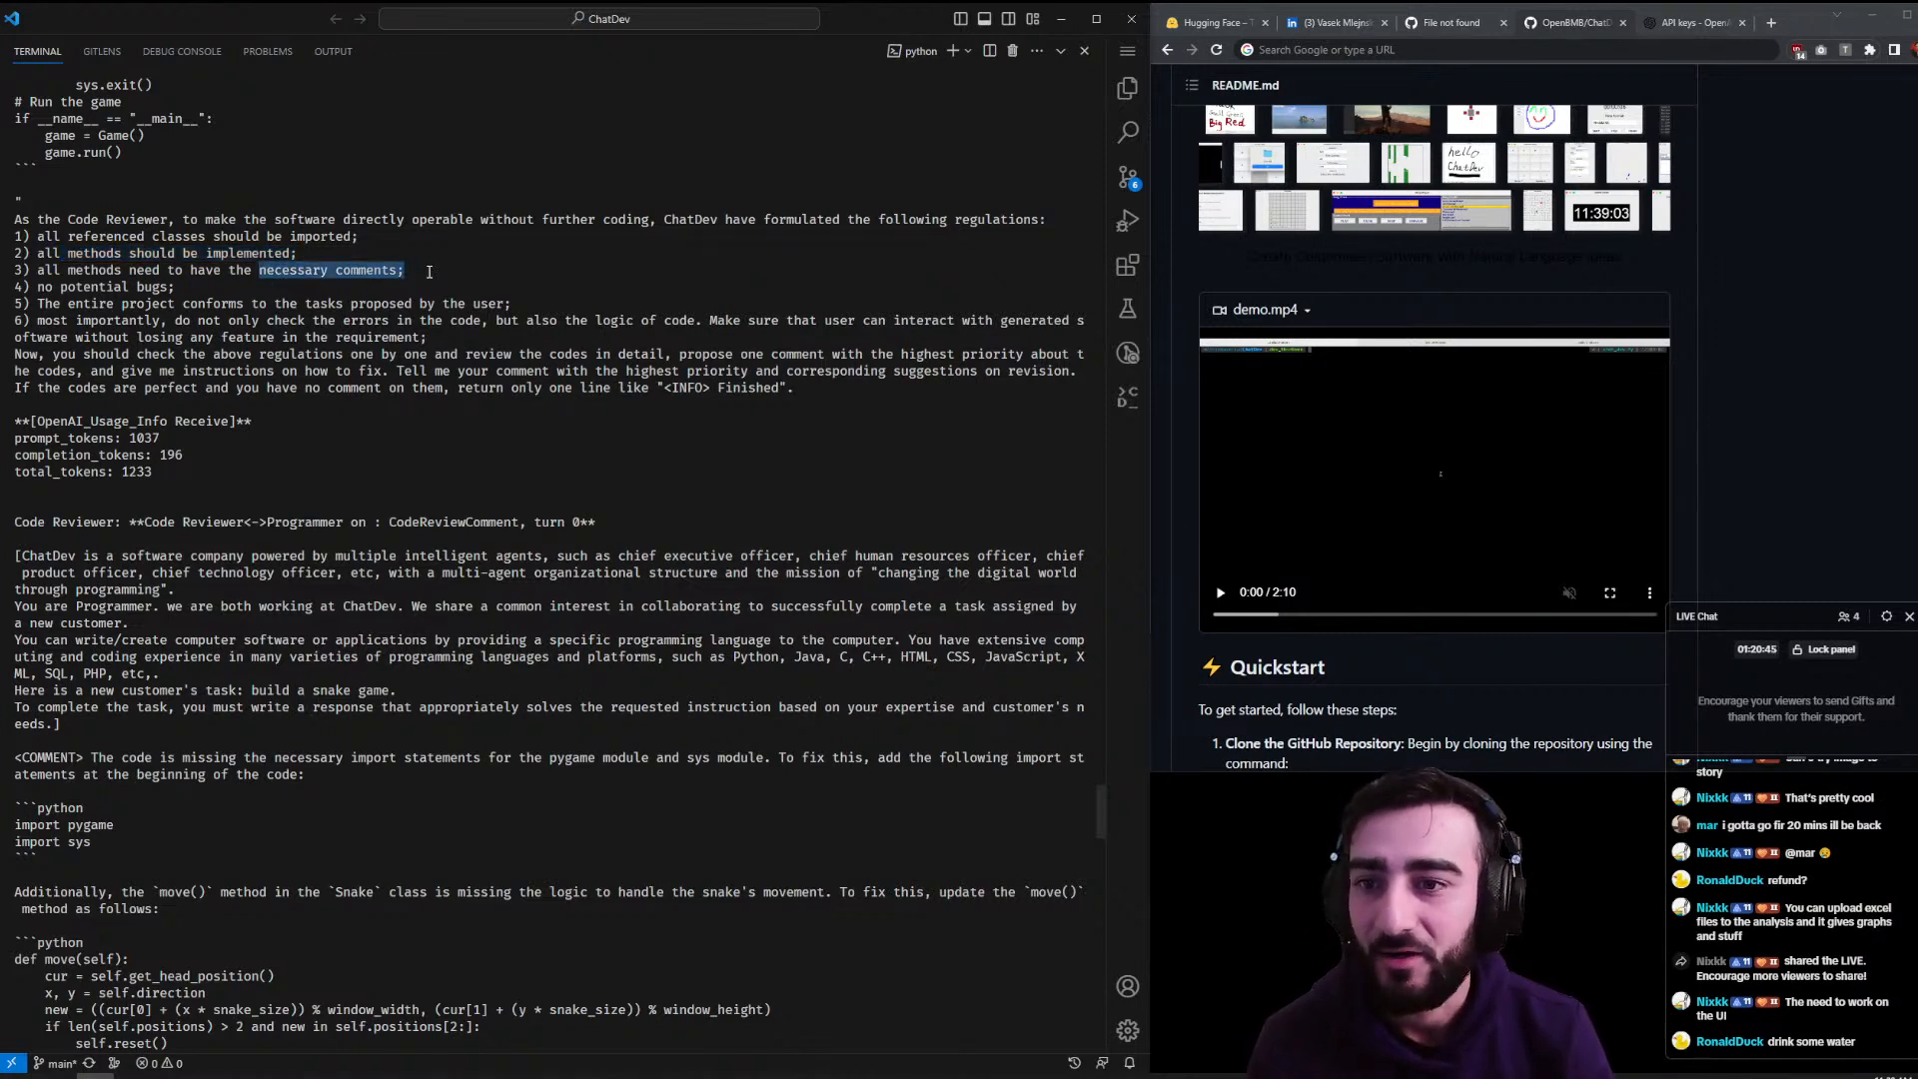
pyautogui.moveTo(45, 287); pyautogui.dragTo(168, 288)
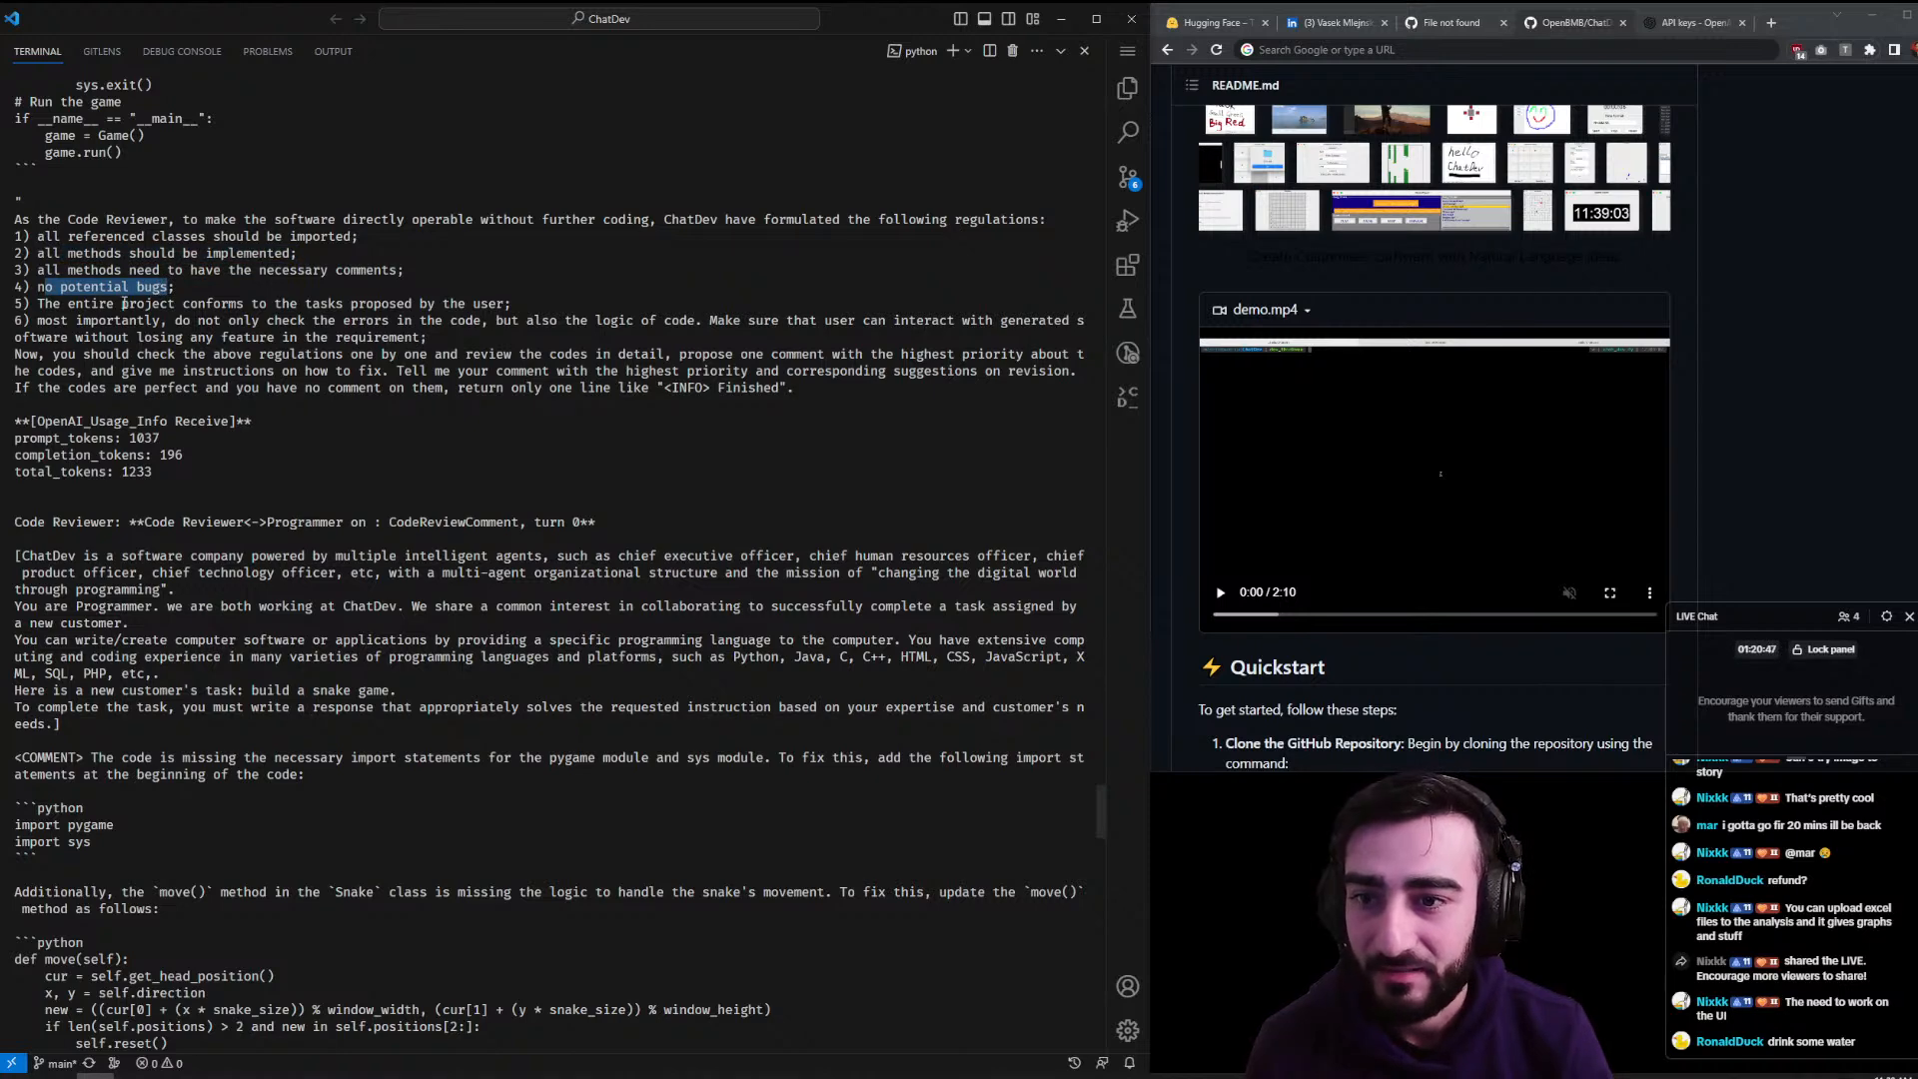
pyautogui.scroll(-5, 140, 339)
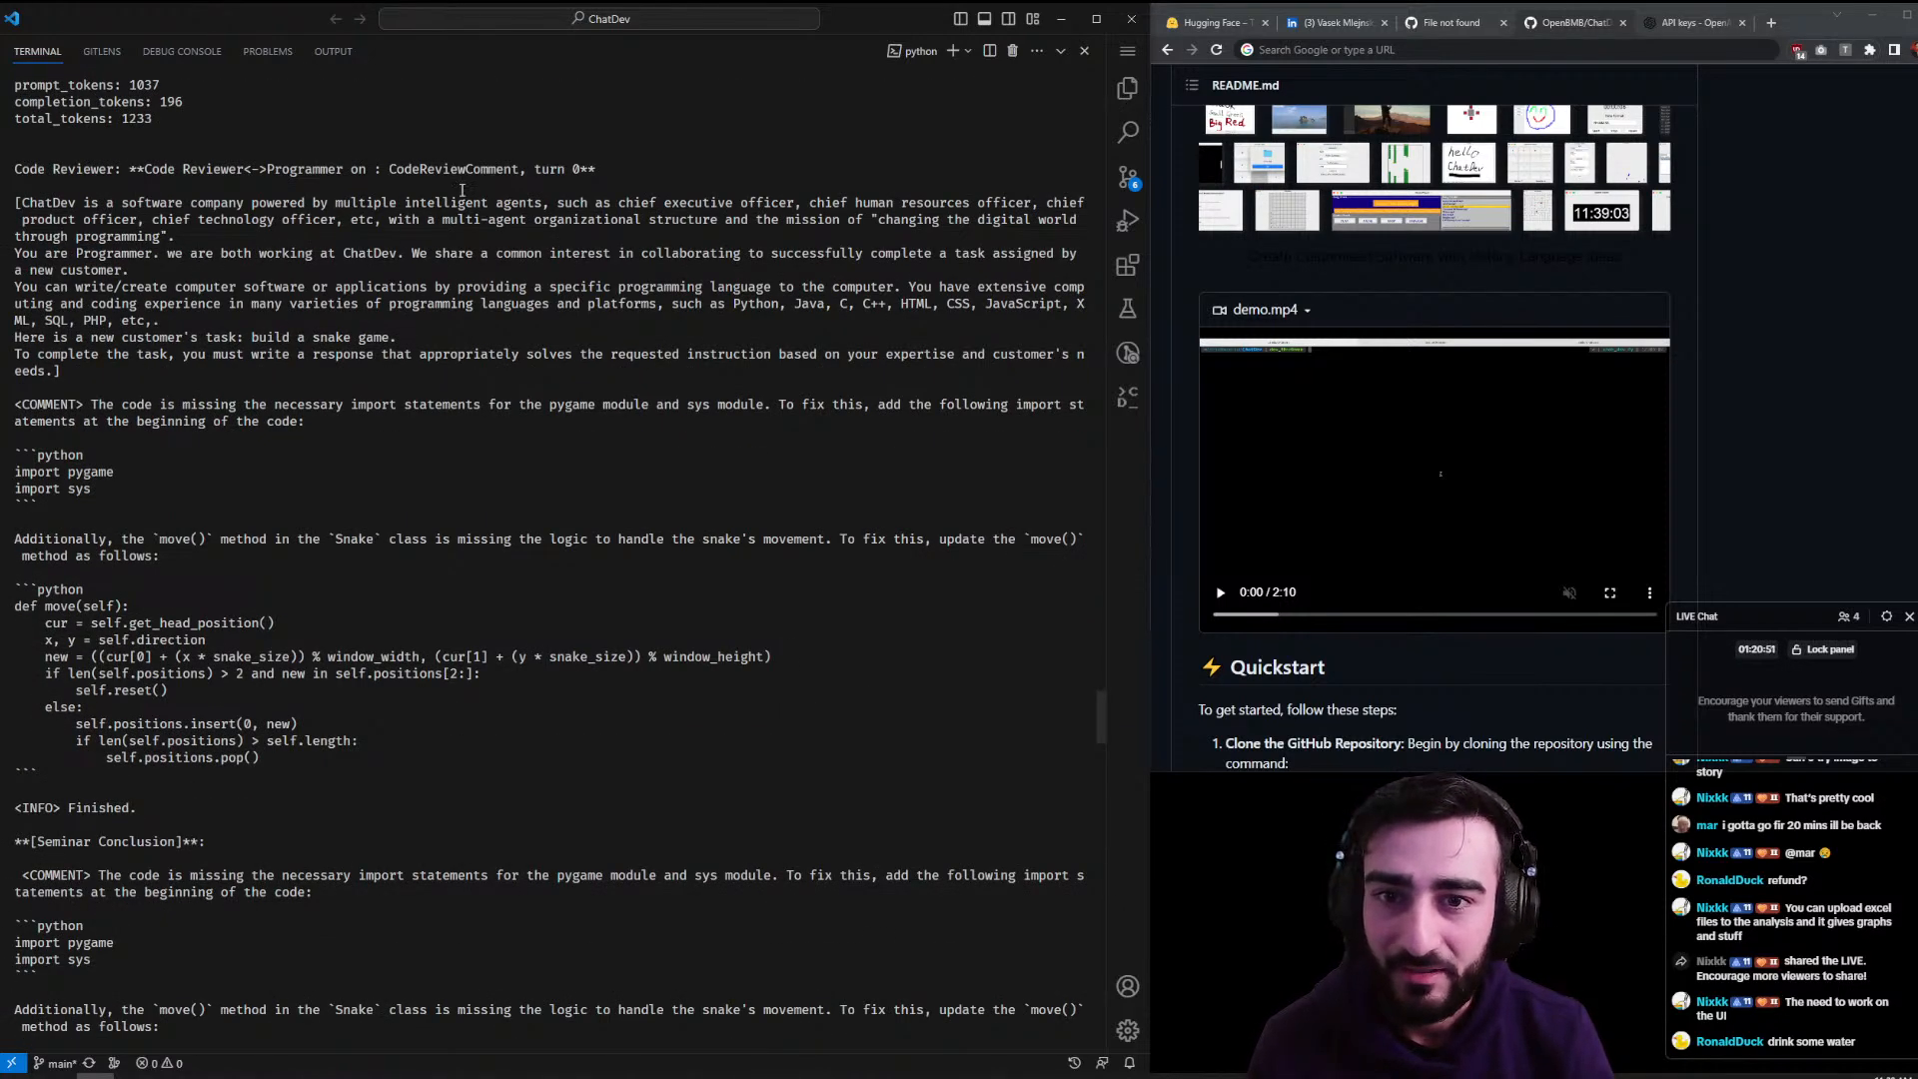
pyautogui.moveTo(96, 403); pyautogui.dragTo(657, 420)
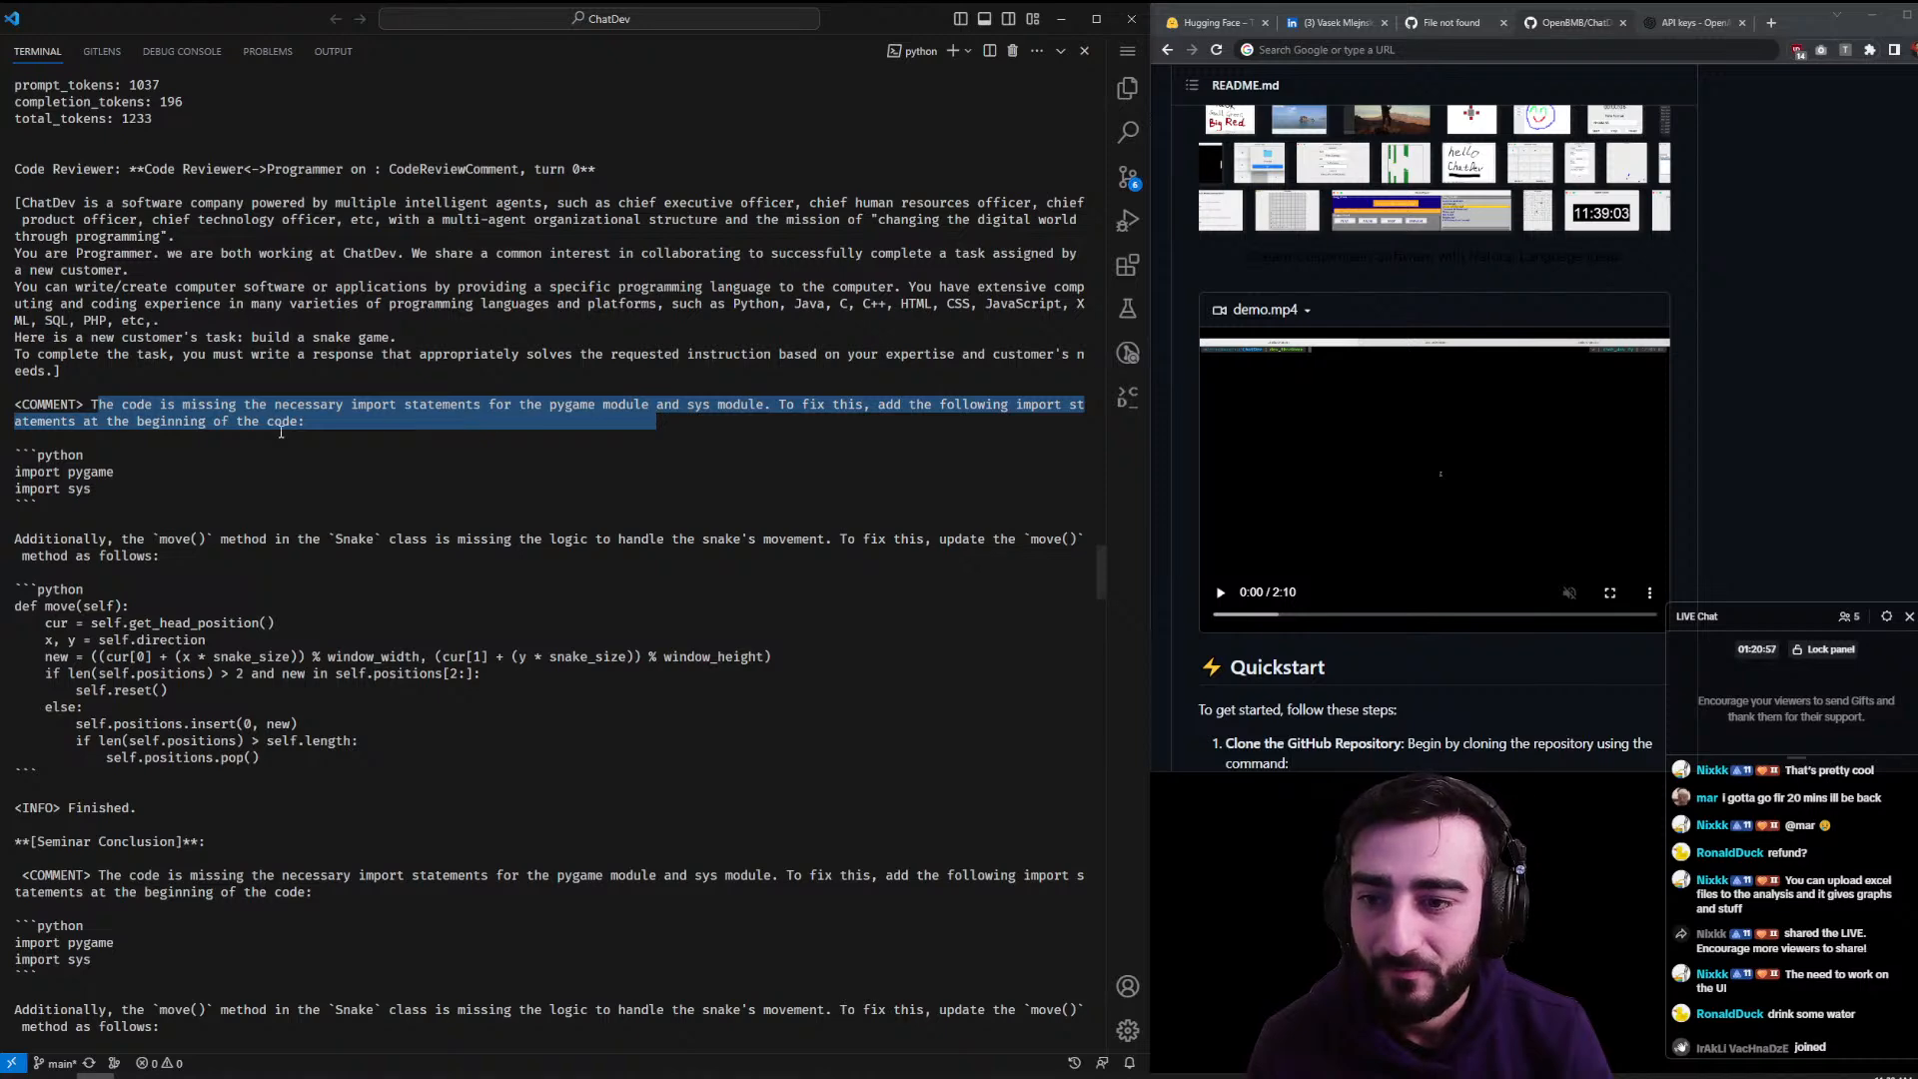
pyautogui.scroll(-4, 100, 467)
pyautogui.scroll(-8, 101, 467)
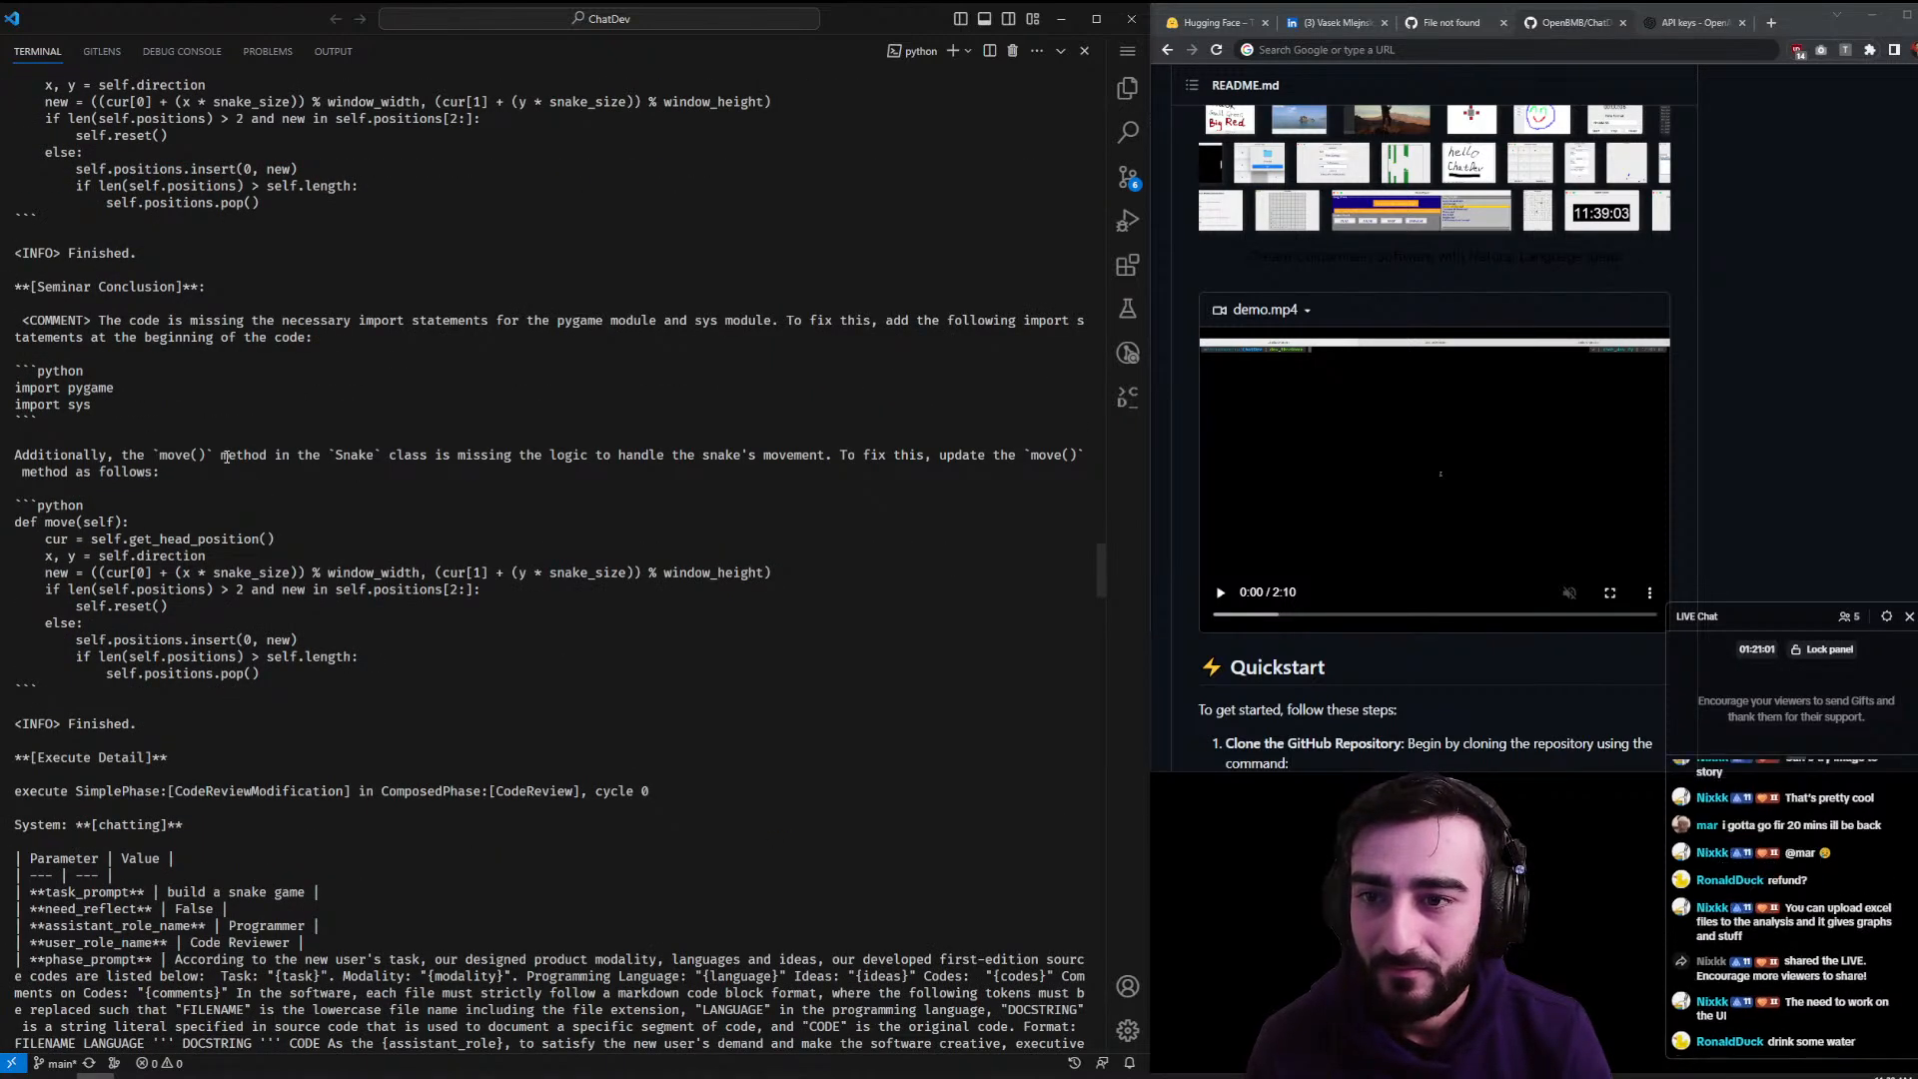
pyautogui.scroll(-8, 227, 456)
pyautogui.scroll(-15, 226, 456)
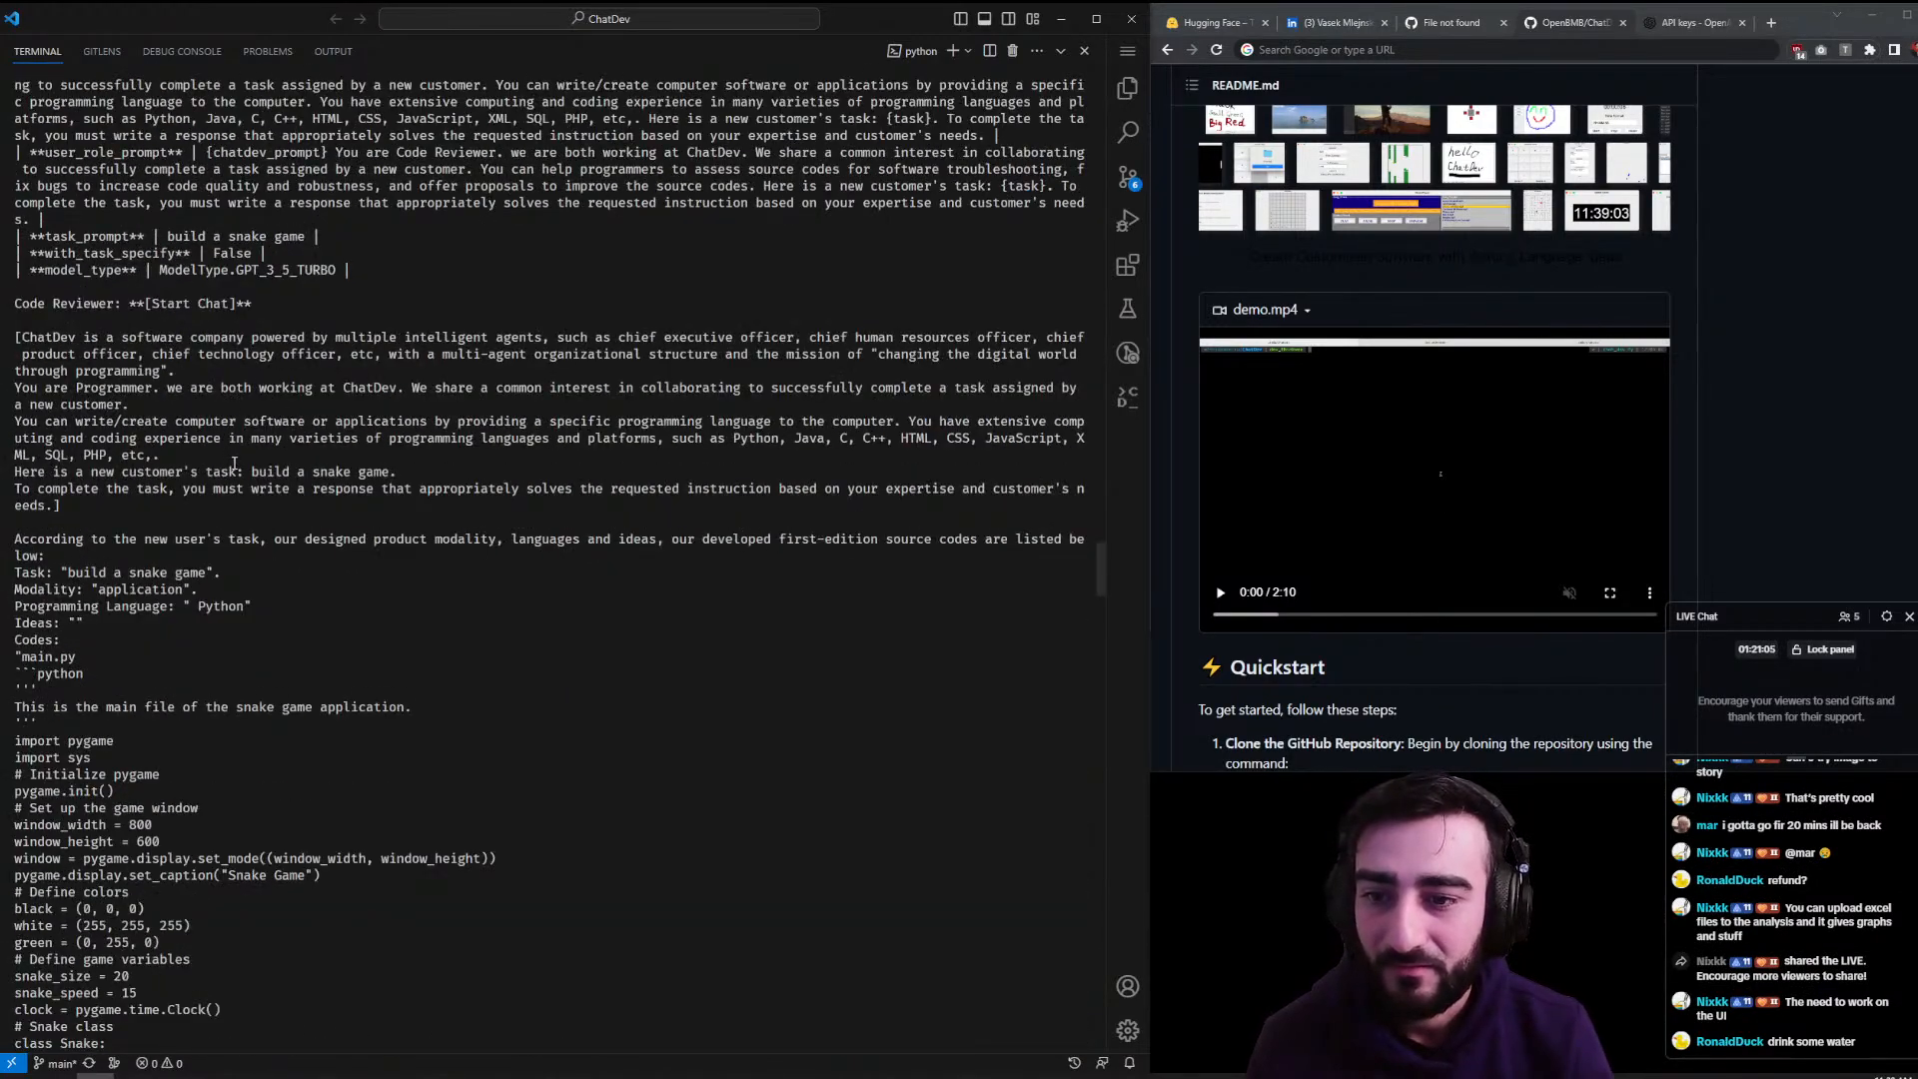
pyautogui.scroll(-20, 232, 462)
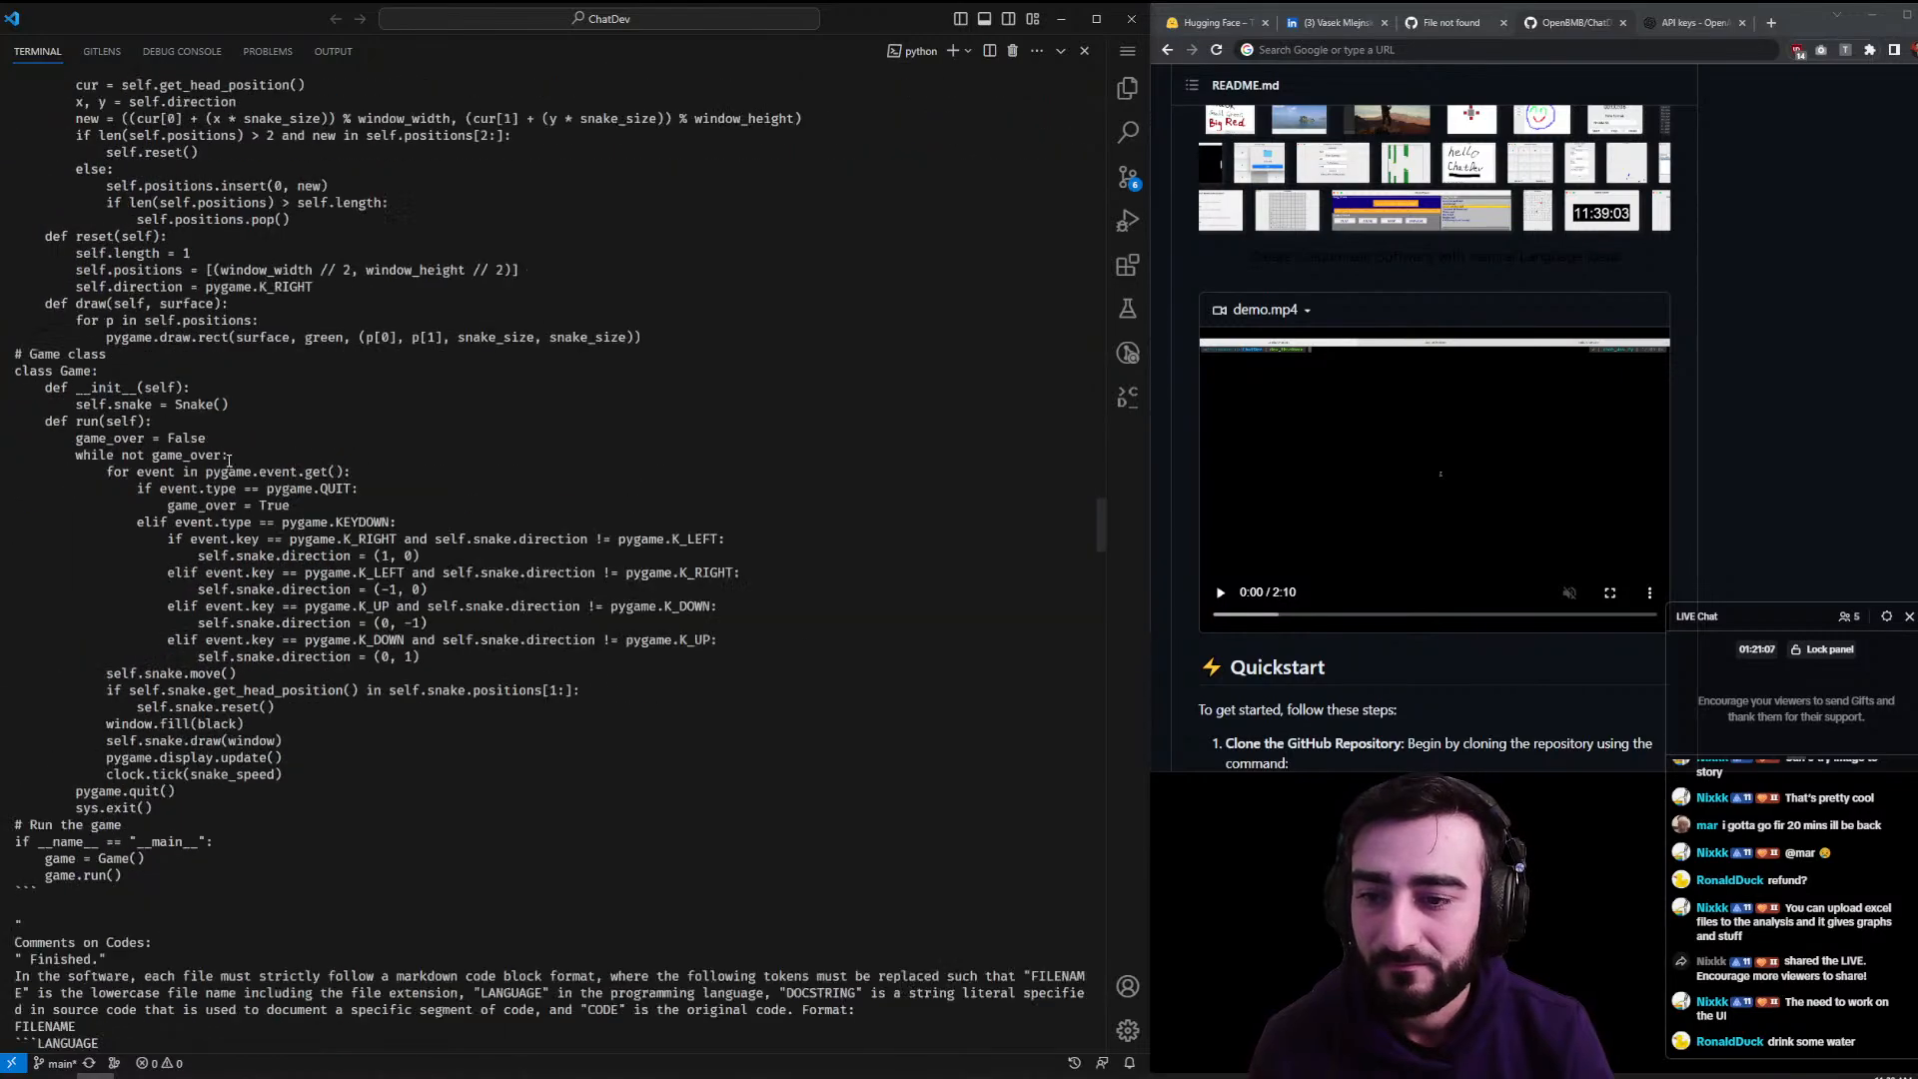
pyautogui.scroll(-15, 229, 460)
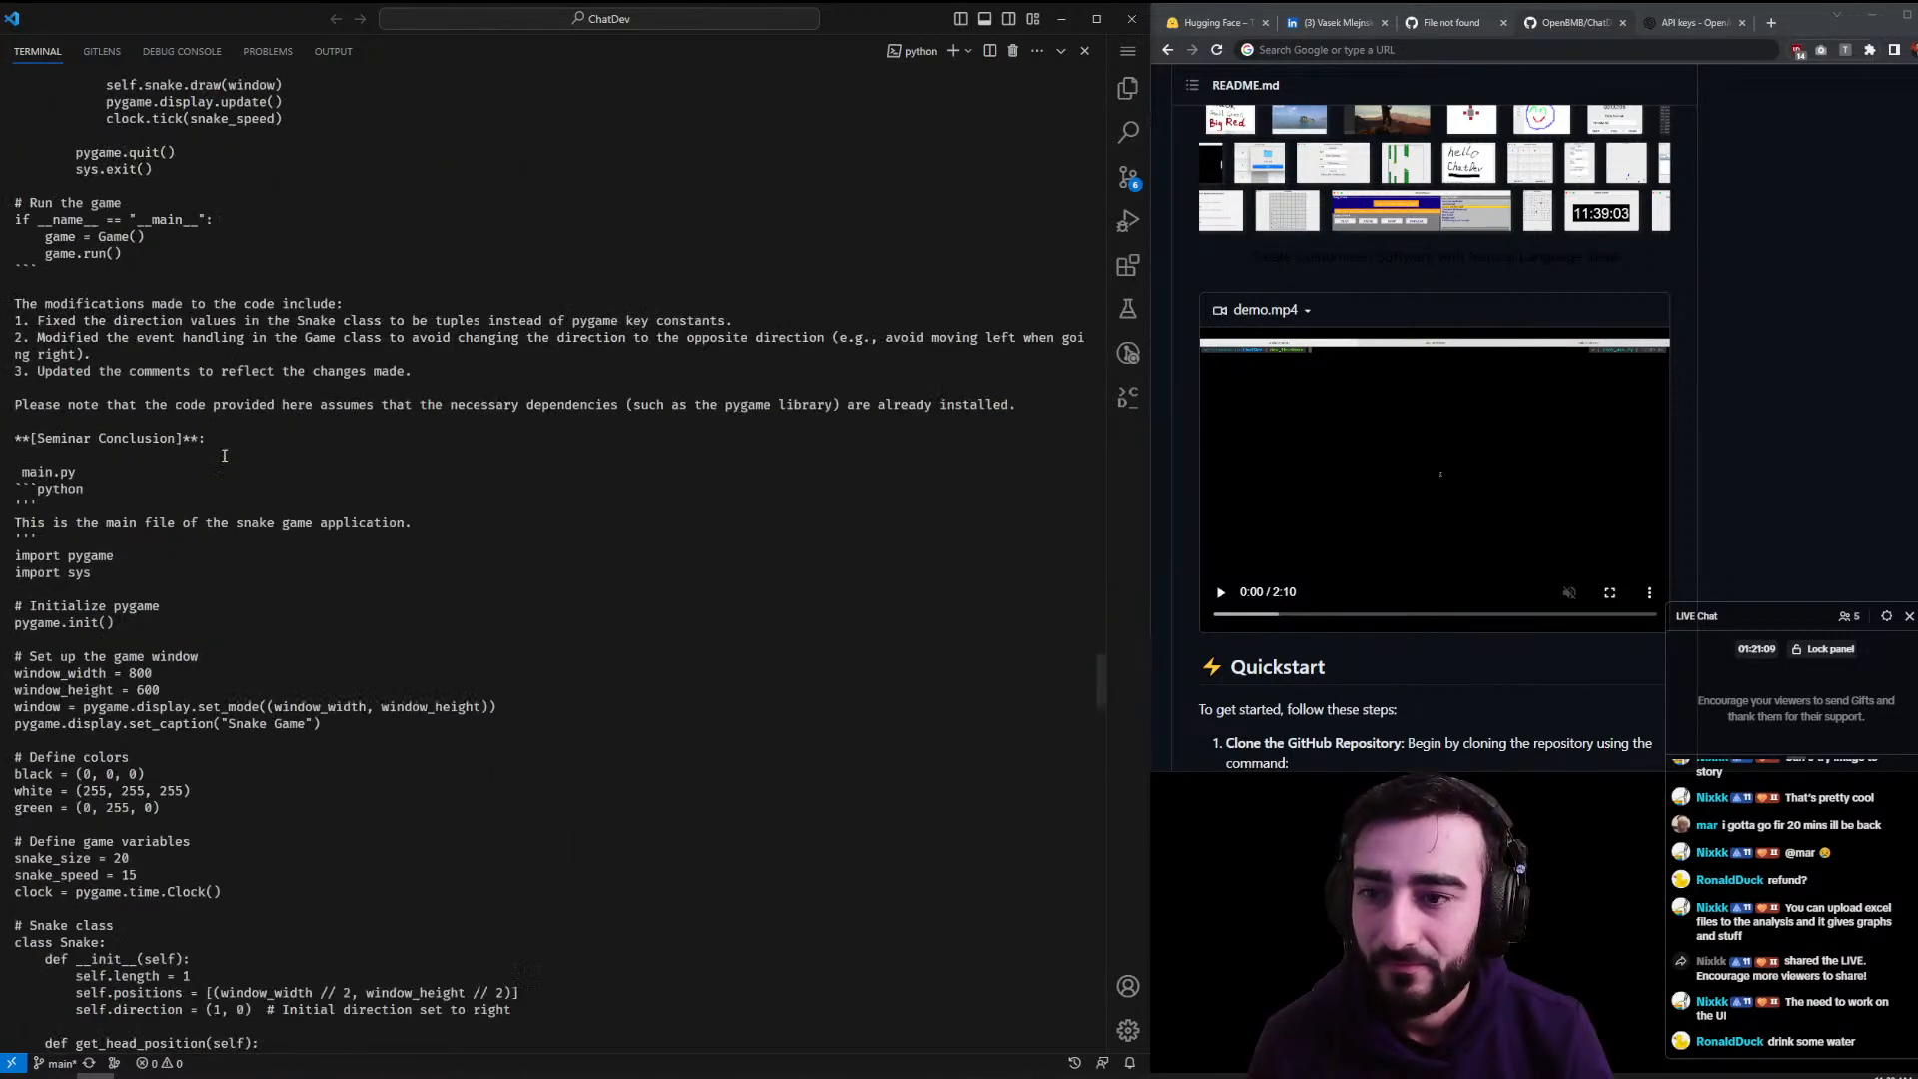
pyautogui.moveTo(76, 305); pyautogui.dragTo(450, 339)
pyautogui.click(245, 325)
pyautogui.scroll(-20, 439, 520)
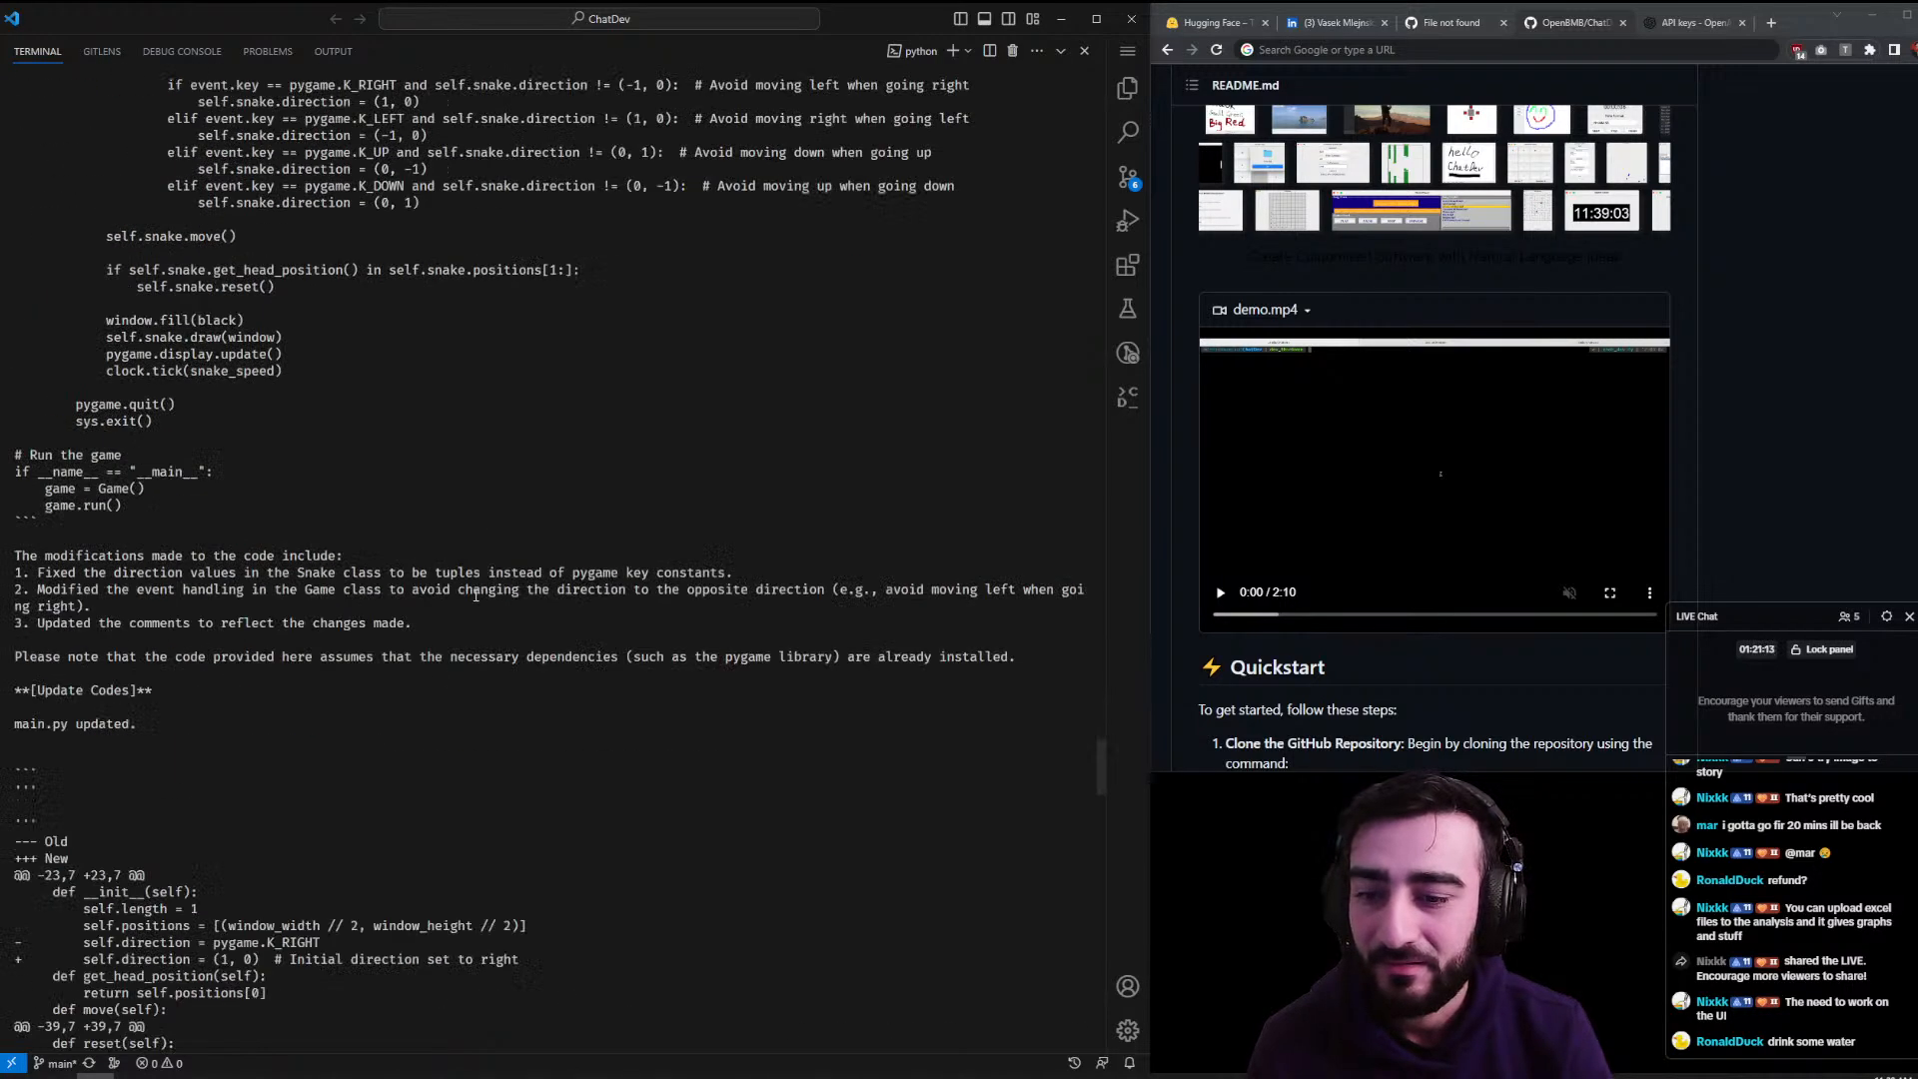
pyautogui.scroll(-2, 249, 449)
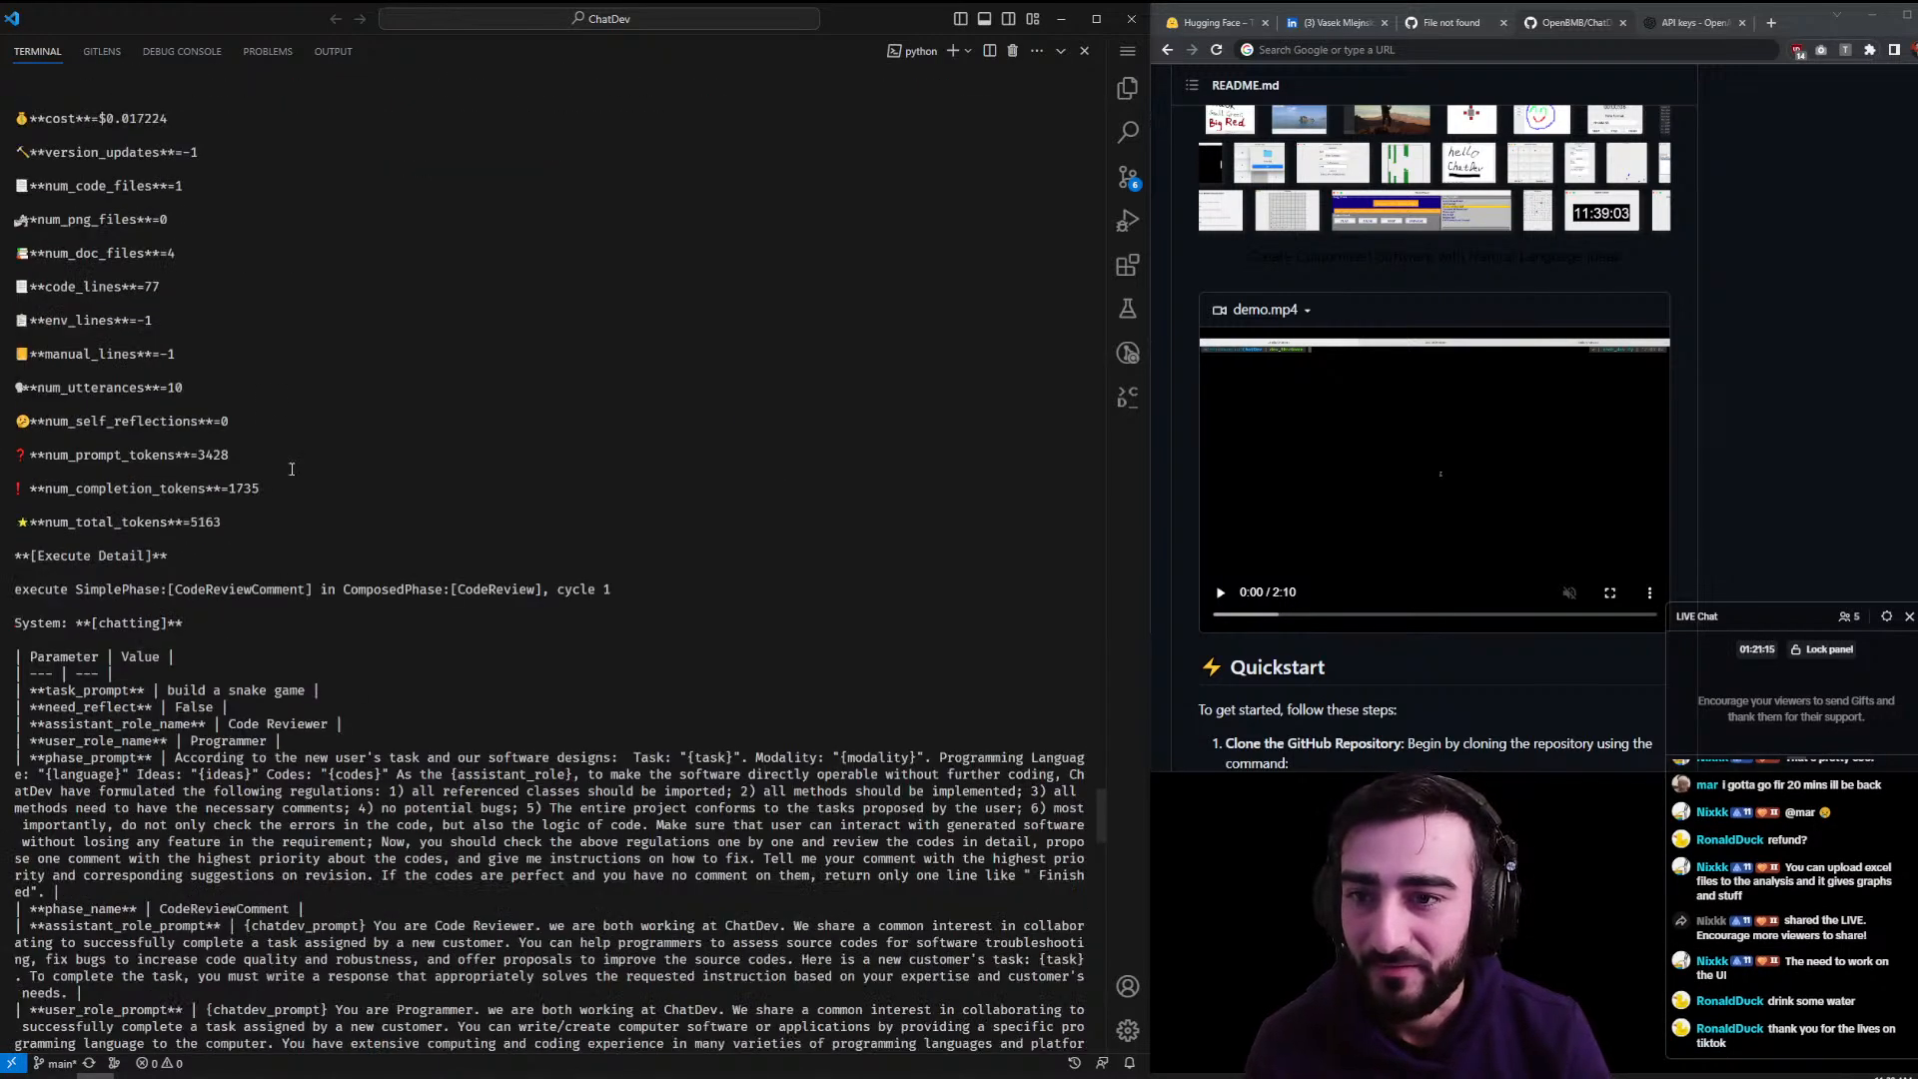
pyautogui.moveTo(127, 205); pyautogui.dragTo(144, 207)
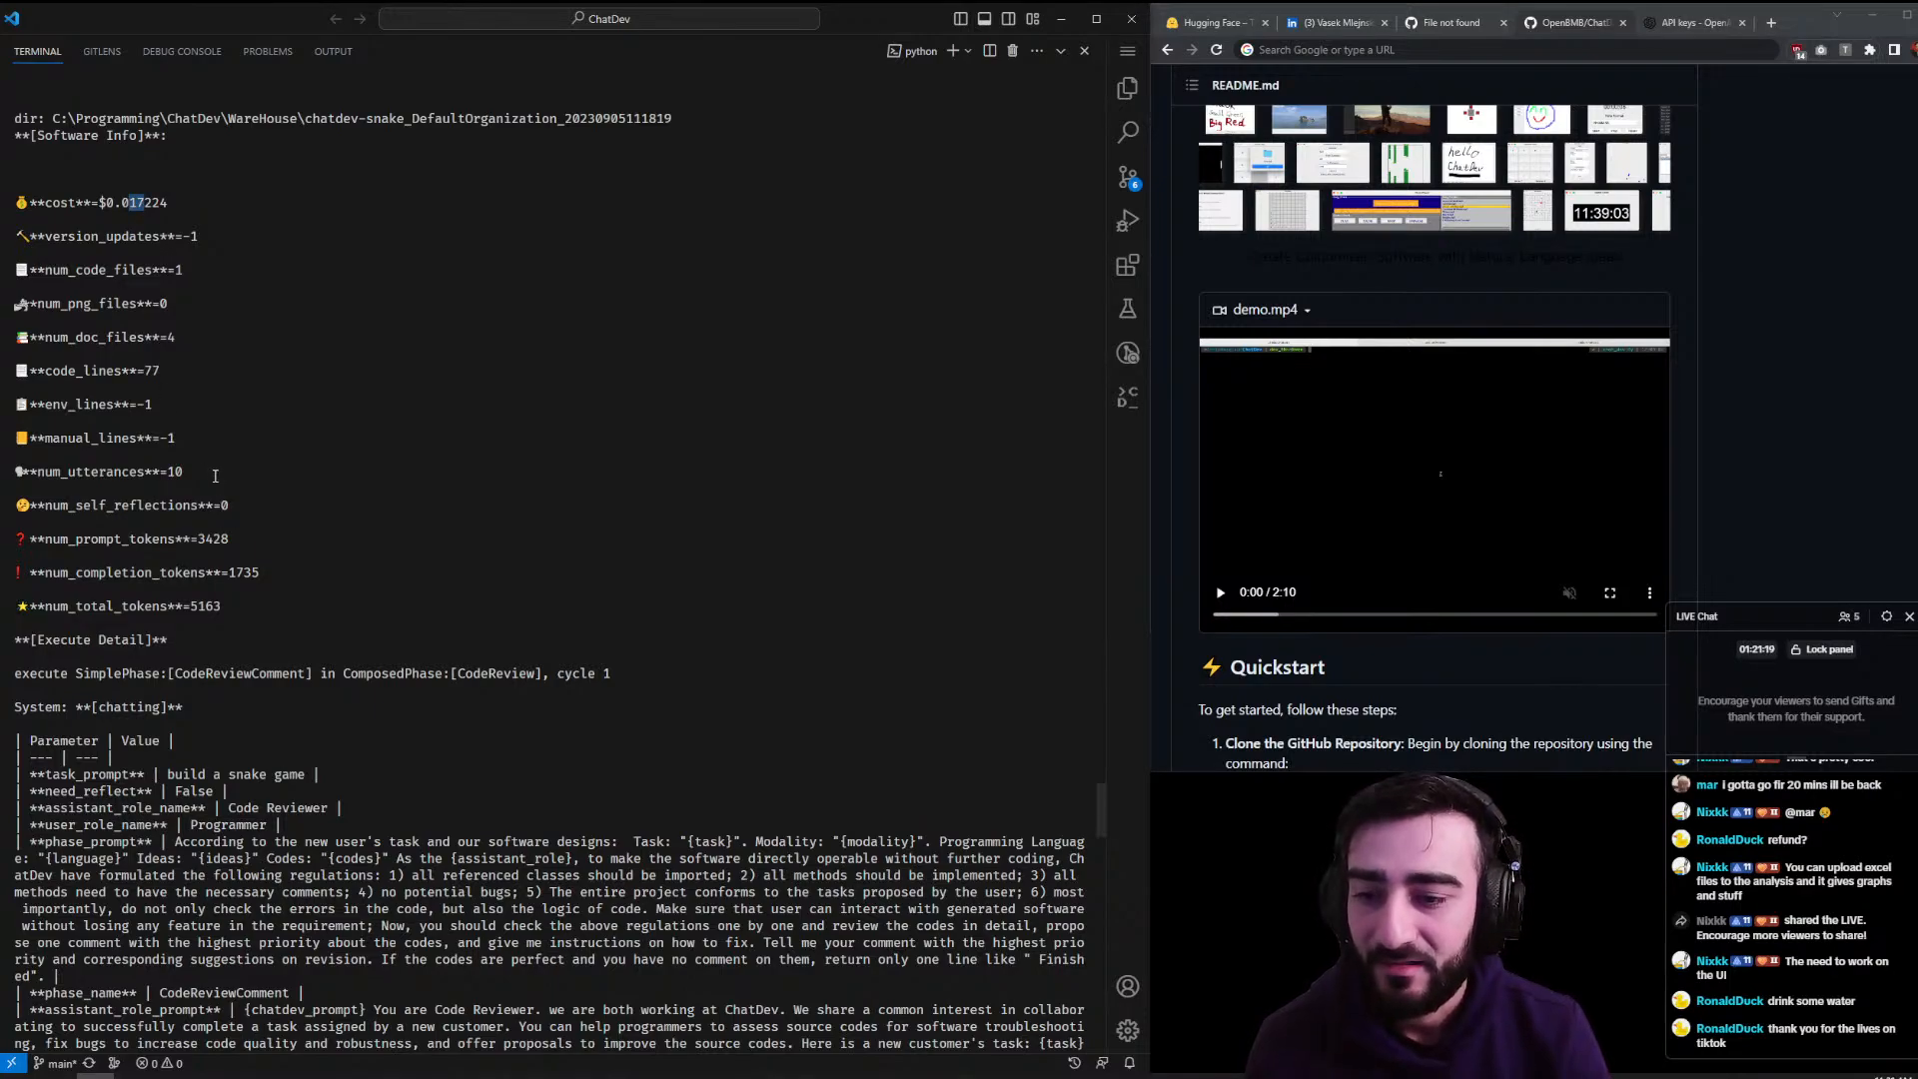
pyautogui.scroll(-15, 214, 476)
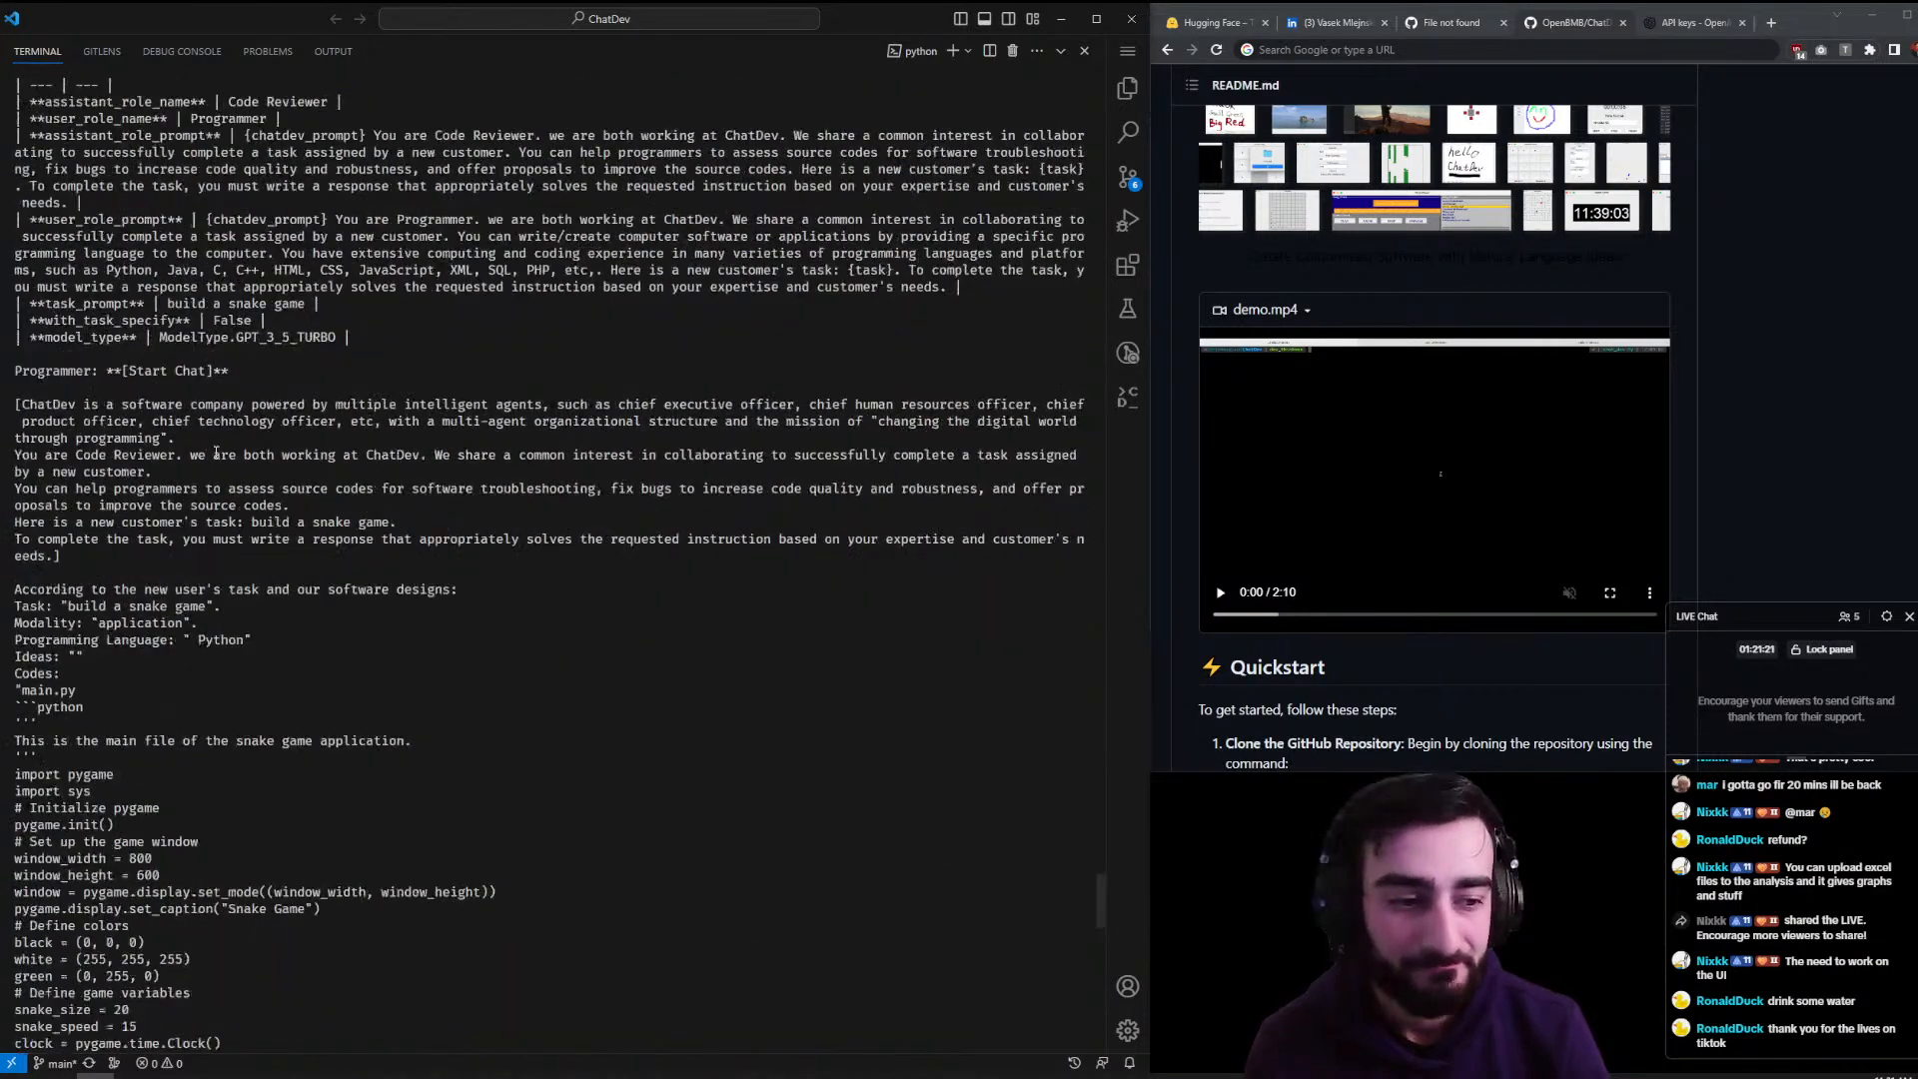
pyautogui.scroll(-15, 216, 453)
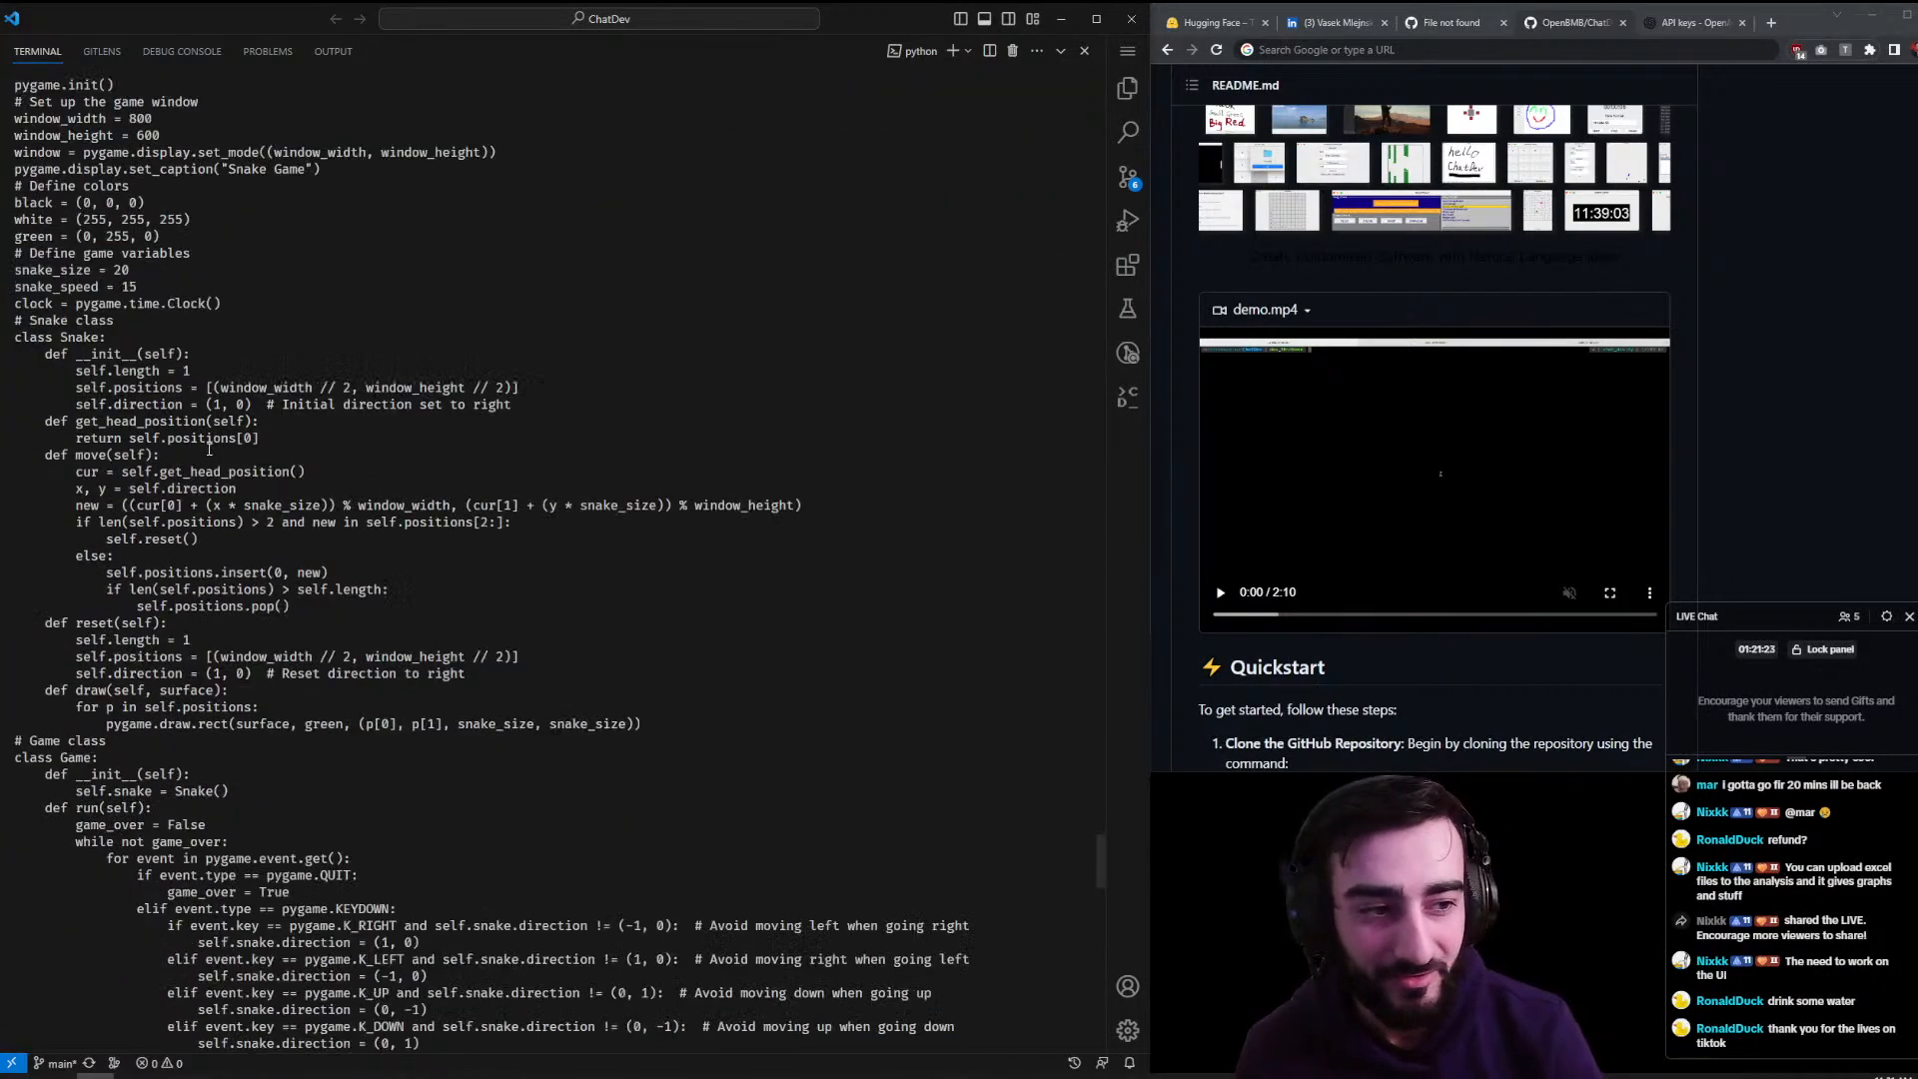
pyautogui.scroll(-9, 209, 450)
pyautogui.scroll(4, 207, 460)
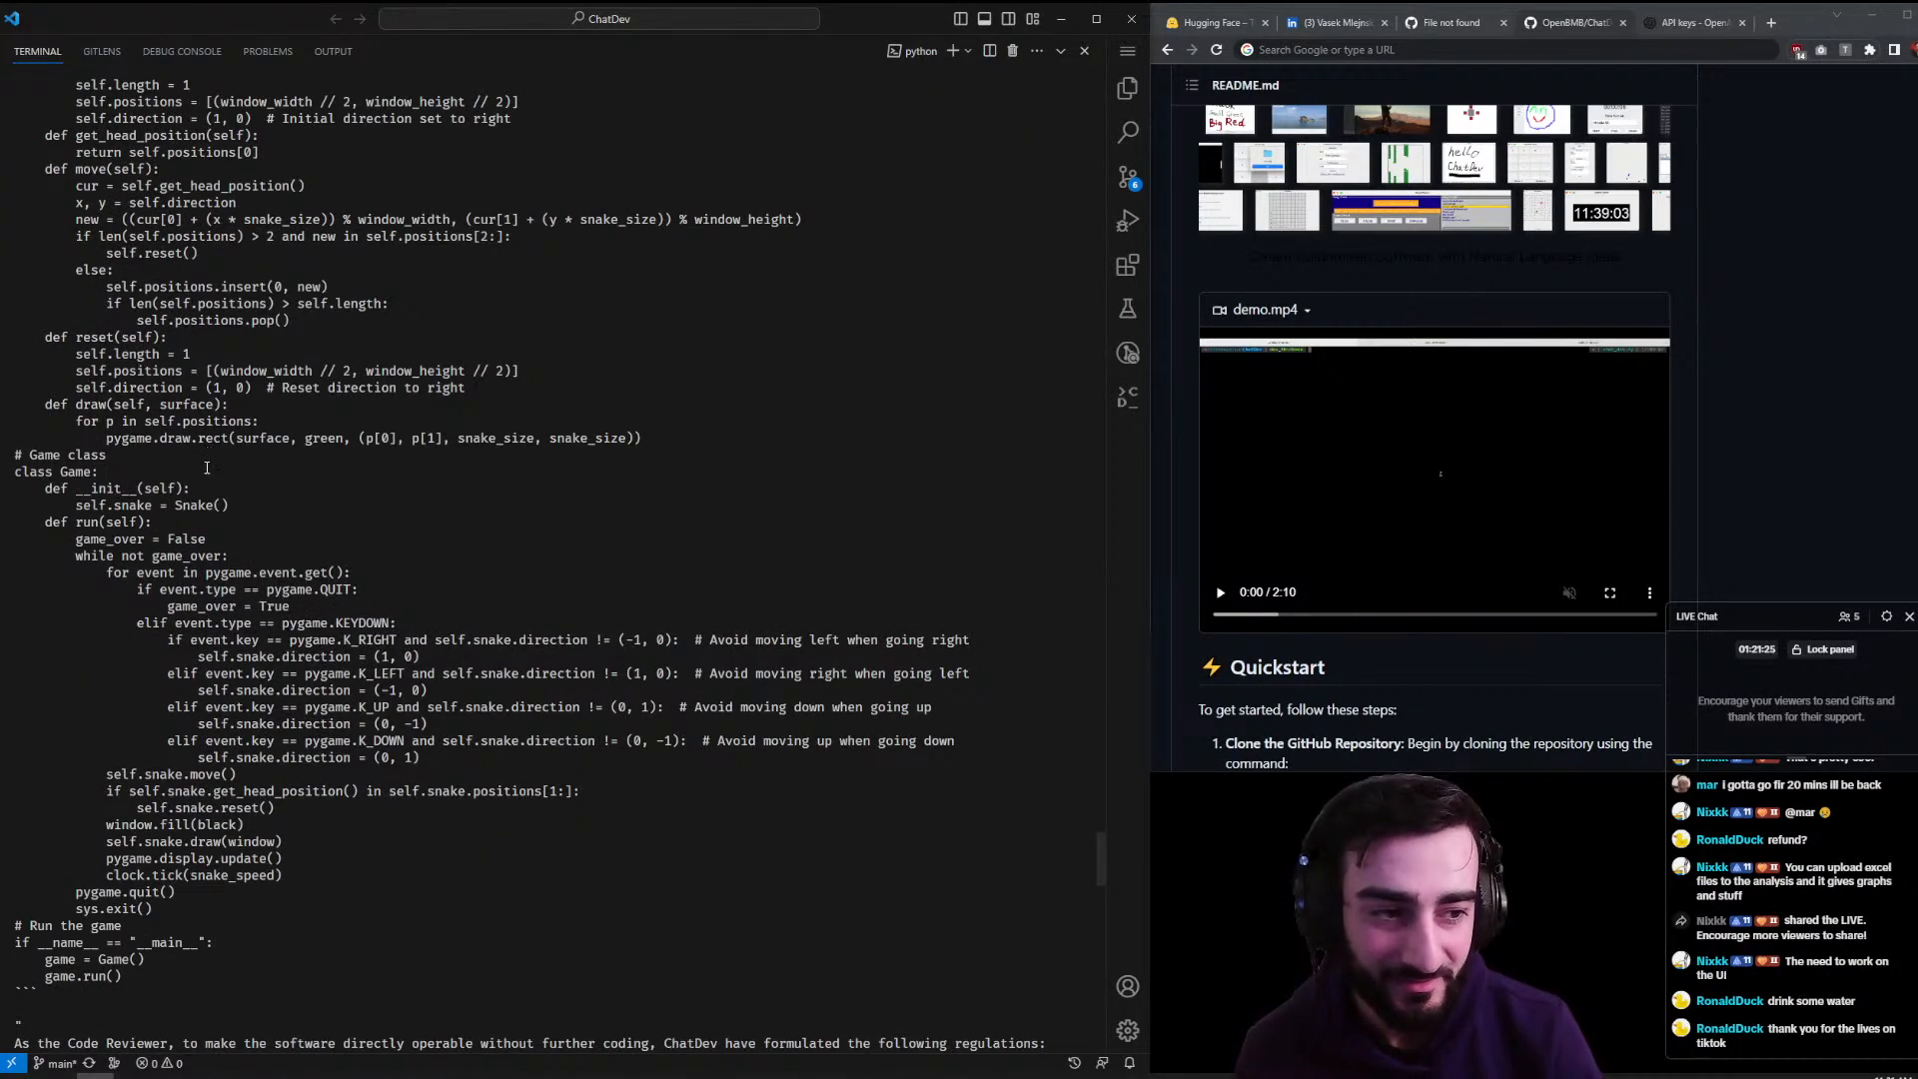
pyautogui.scroll(-14, 200, 470)
pyautogui.scroll(-5, 180, 484)
pyautogui.scroll(-1, 199, 448)
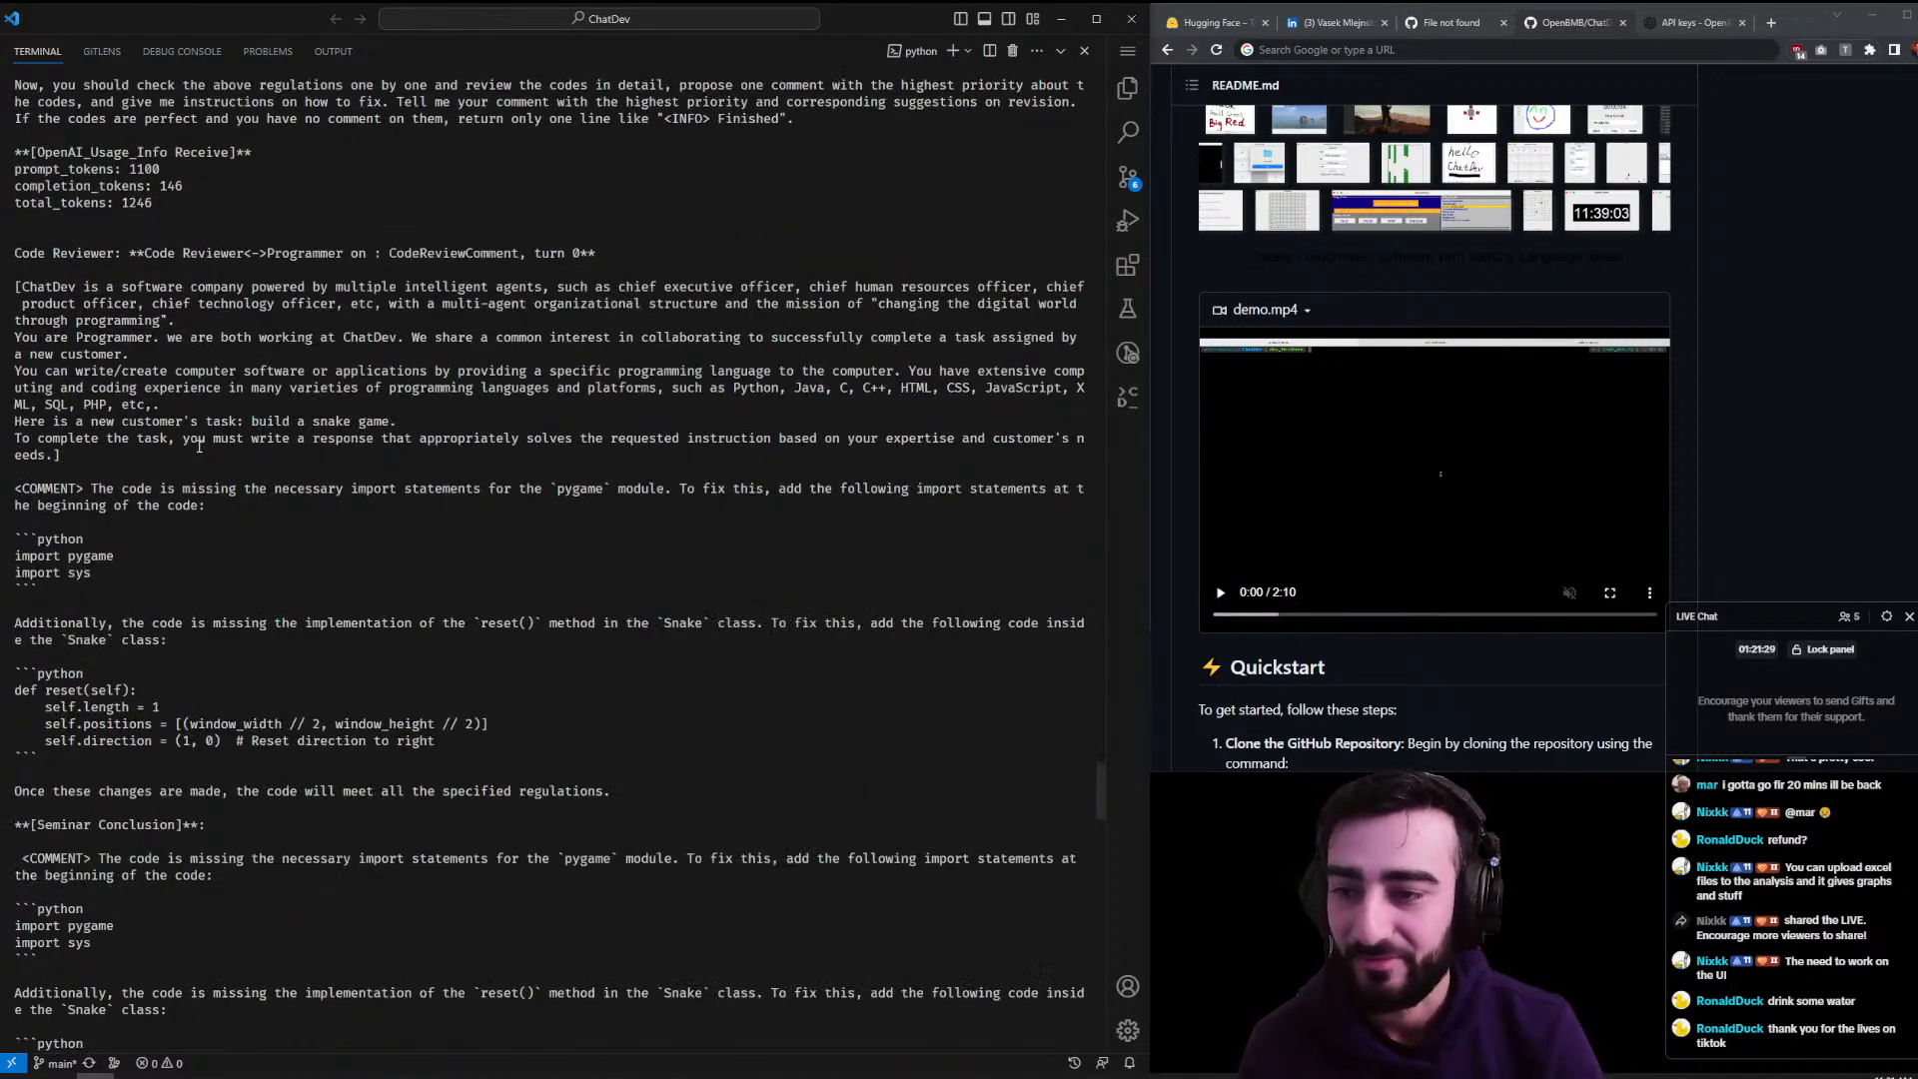
pyautogui.scroll(-10, 239, 519)
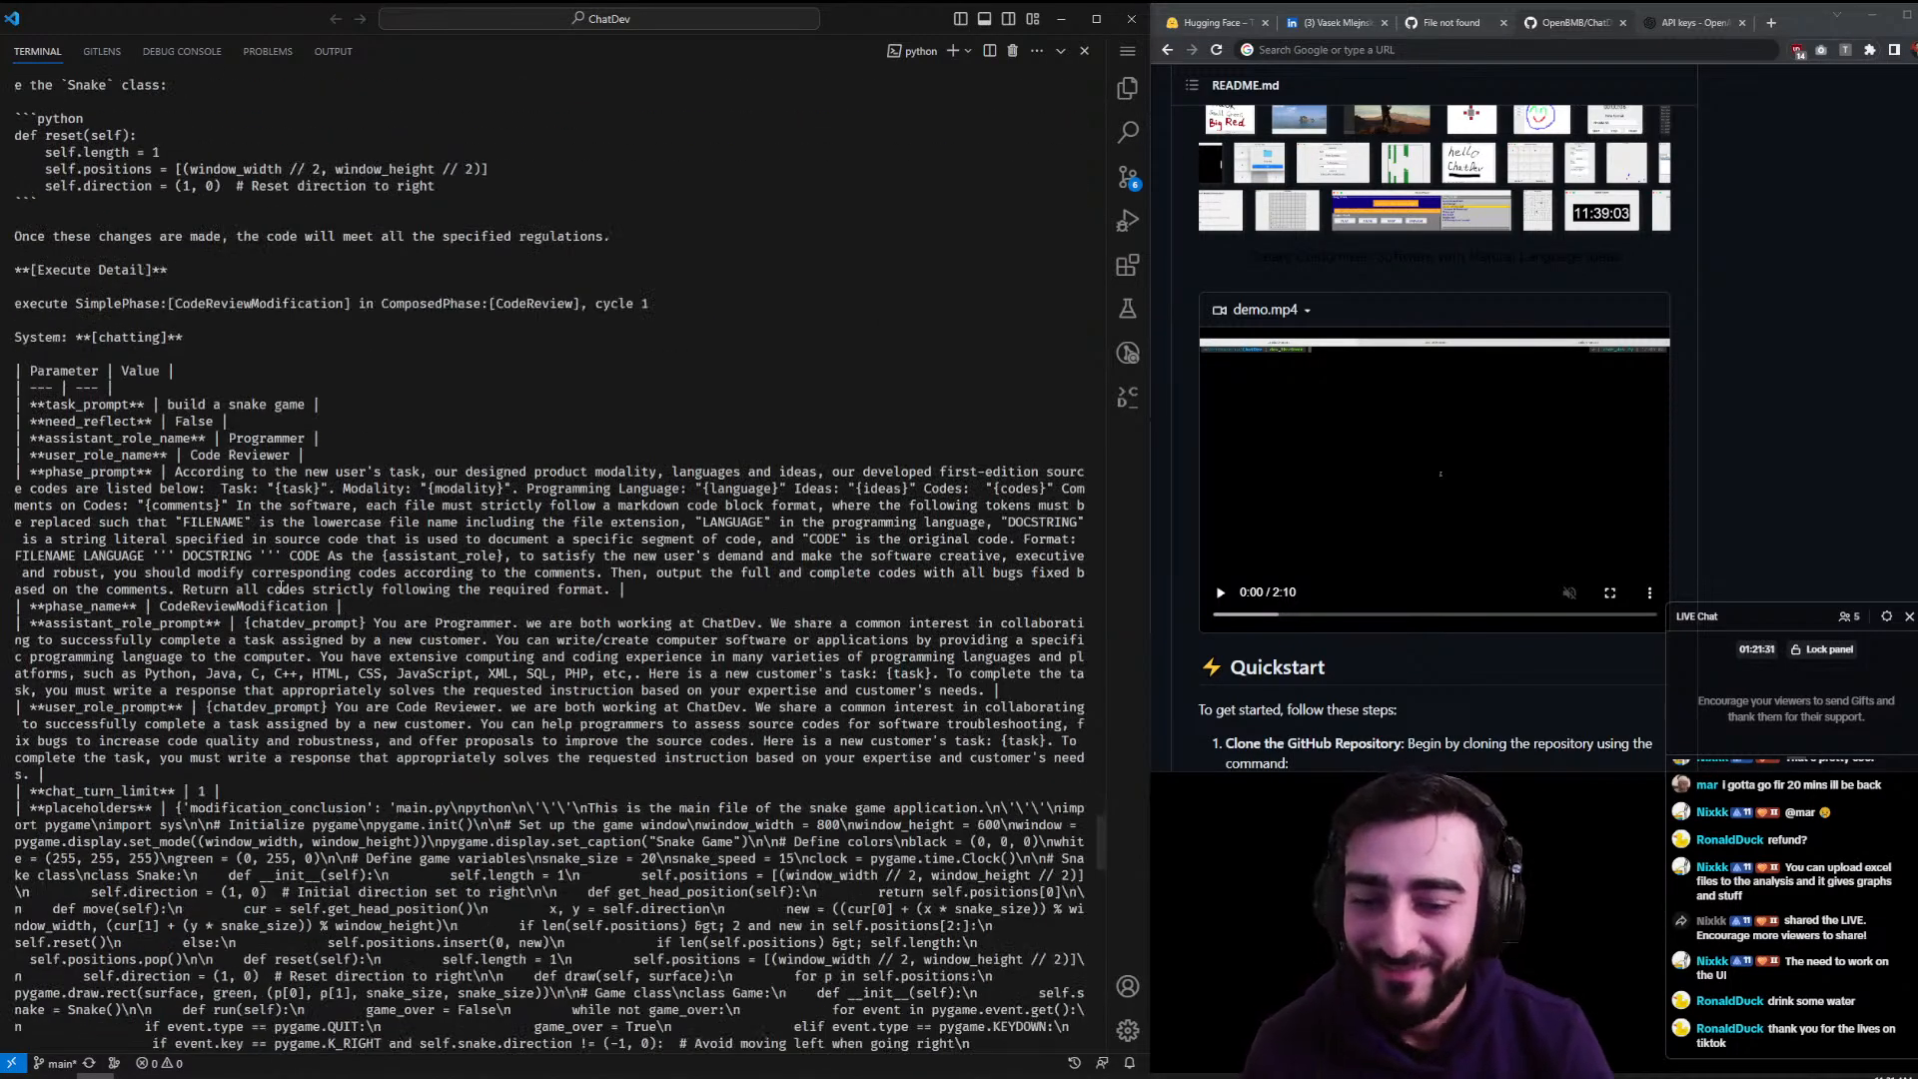
pyautogui.scroll(-20, 283, 587)
pyautogui.scroll(-12, 285, 526)
pyautogui.scroll(-20, 289, 528)
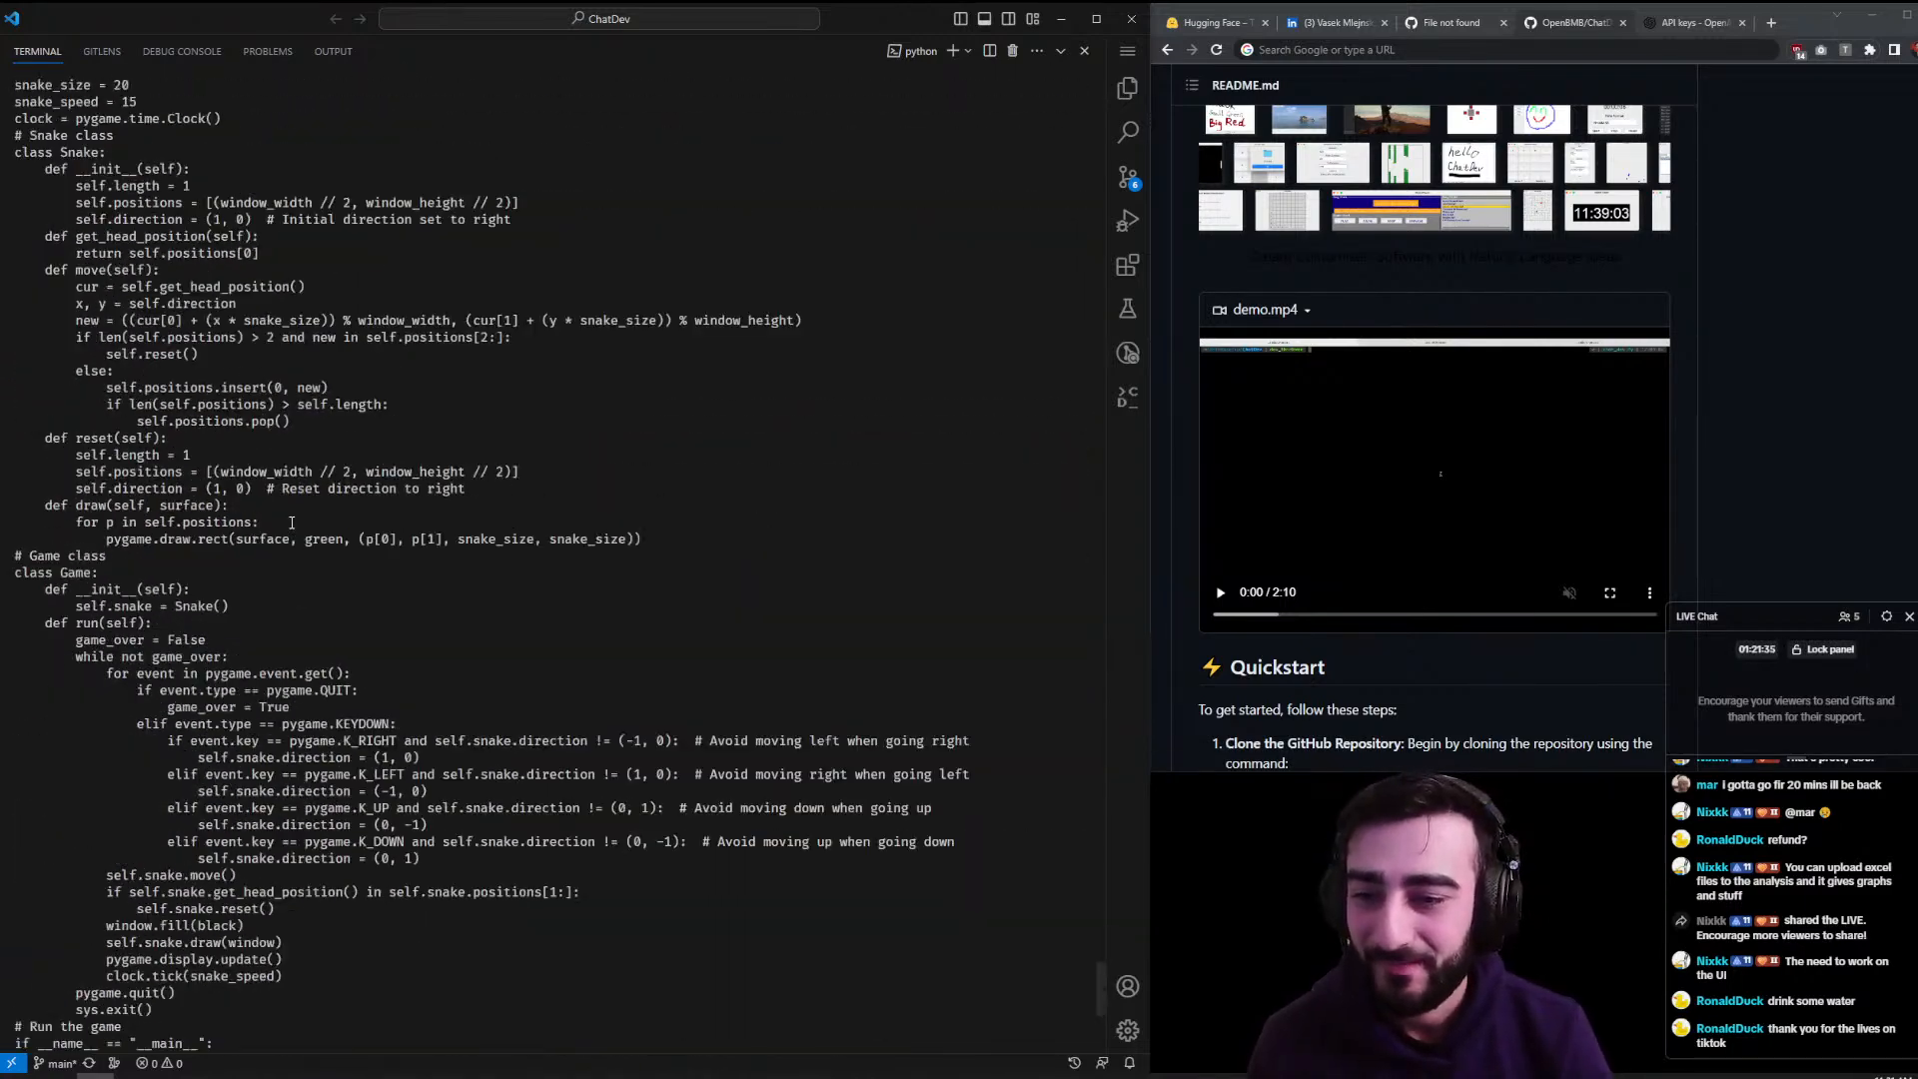
pyautogui.moveTo(285, 522); pyautogui.dragTo(658, 542)
pyautogui.moveTo(476, 523); pyautogui.dragTo(660, 529)
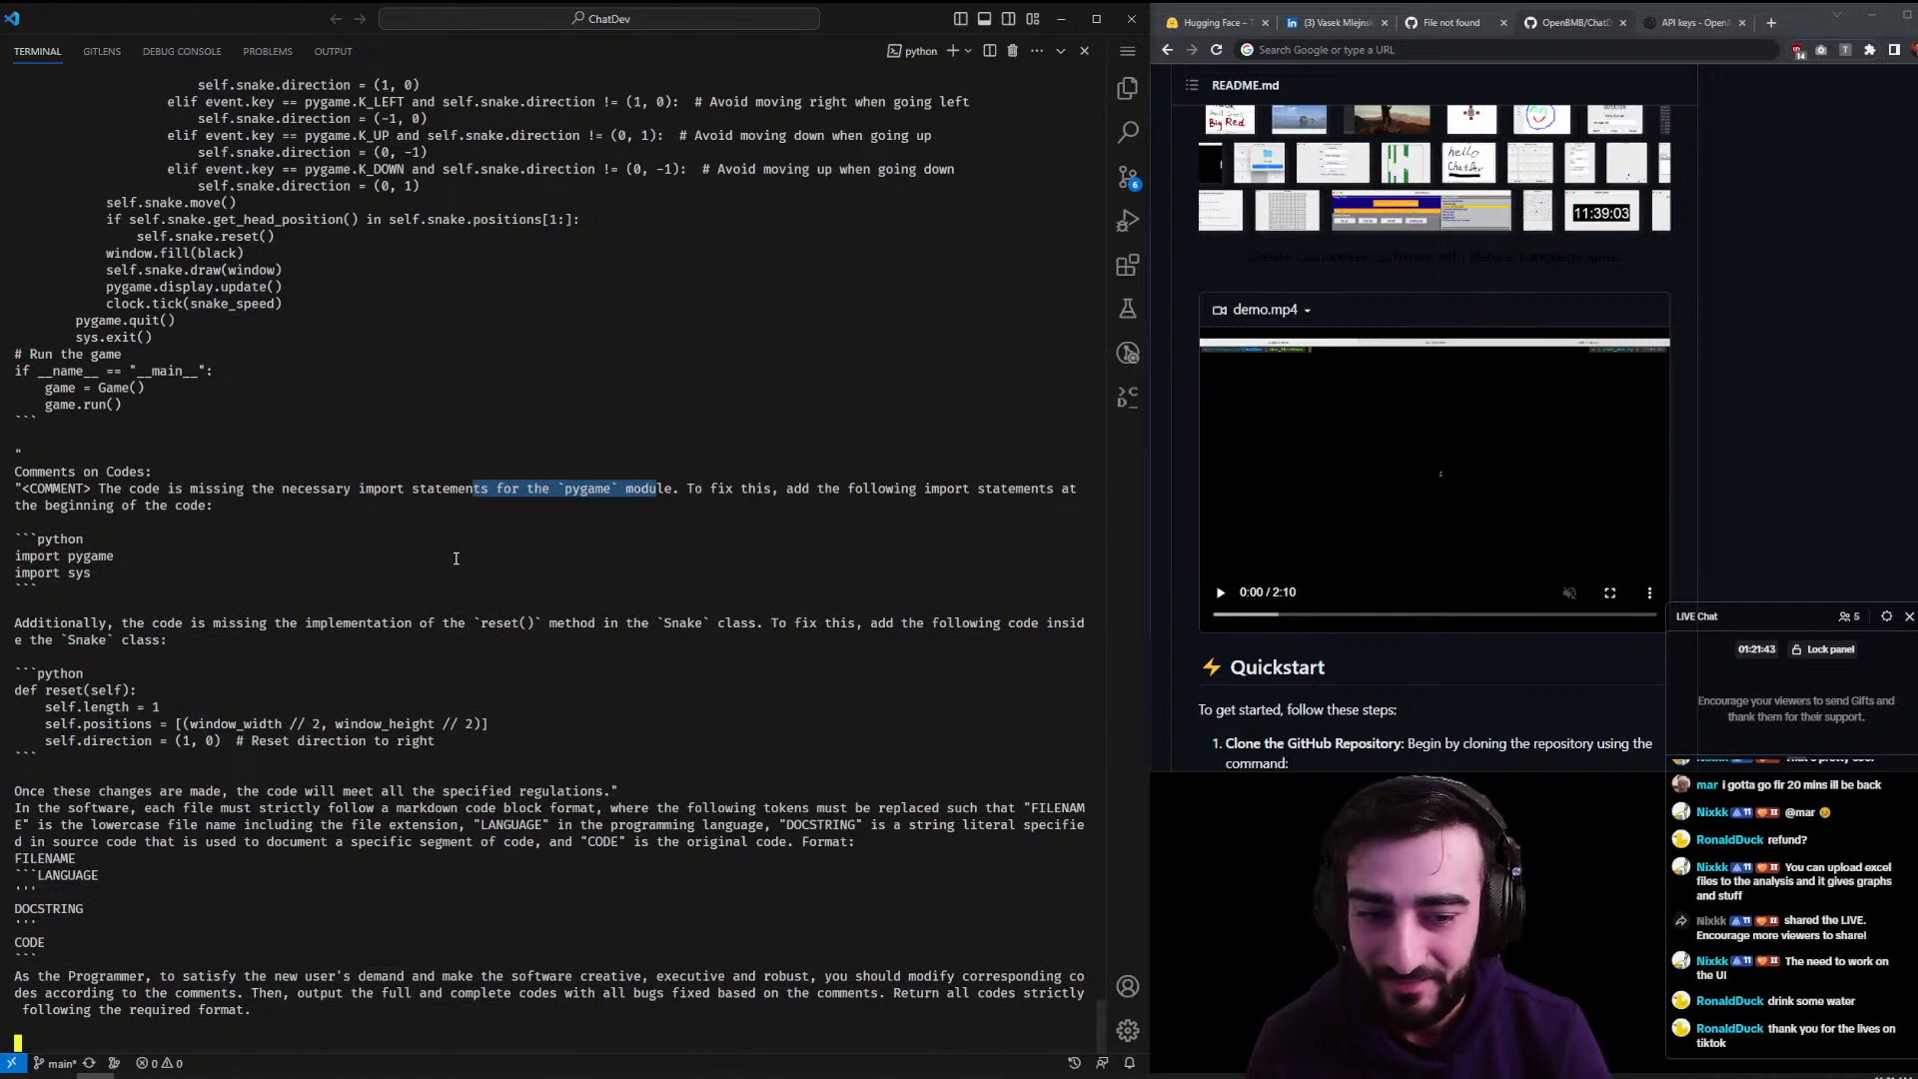
# - Highlight the terminal note naming the pygame and sys modules while scrolling ChatDev's output
pyautogui.click(456, 557)
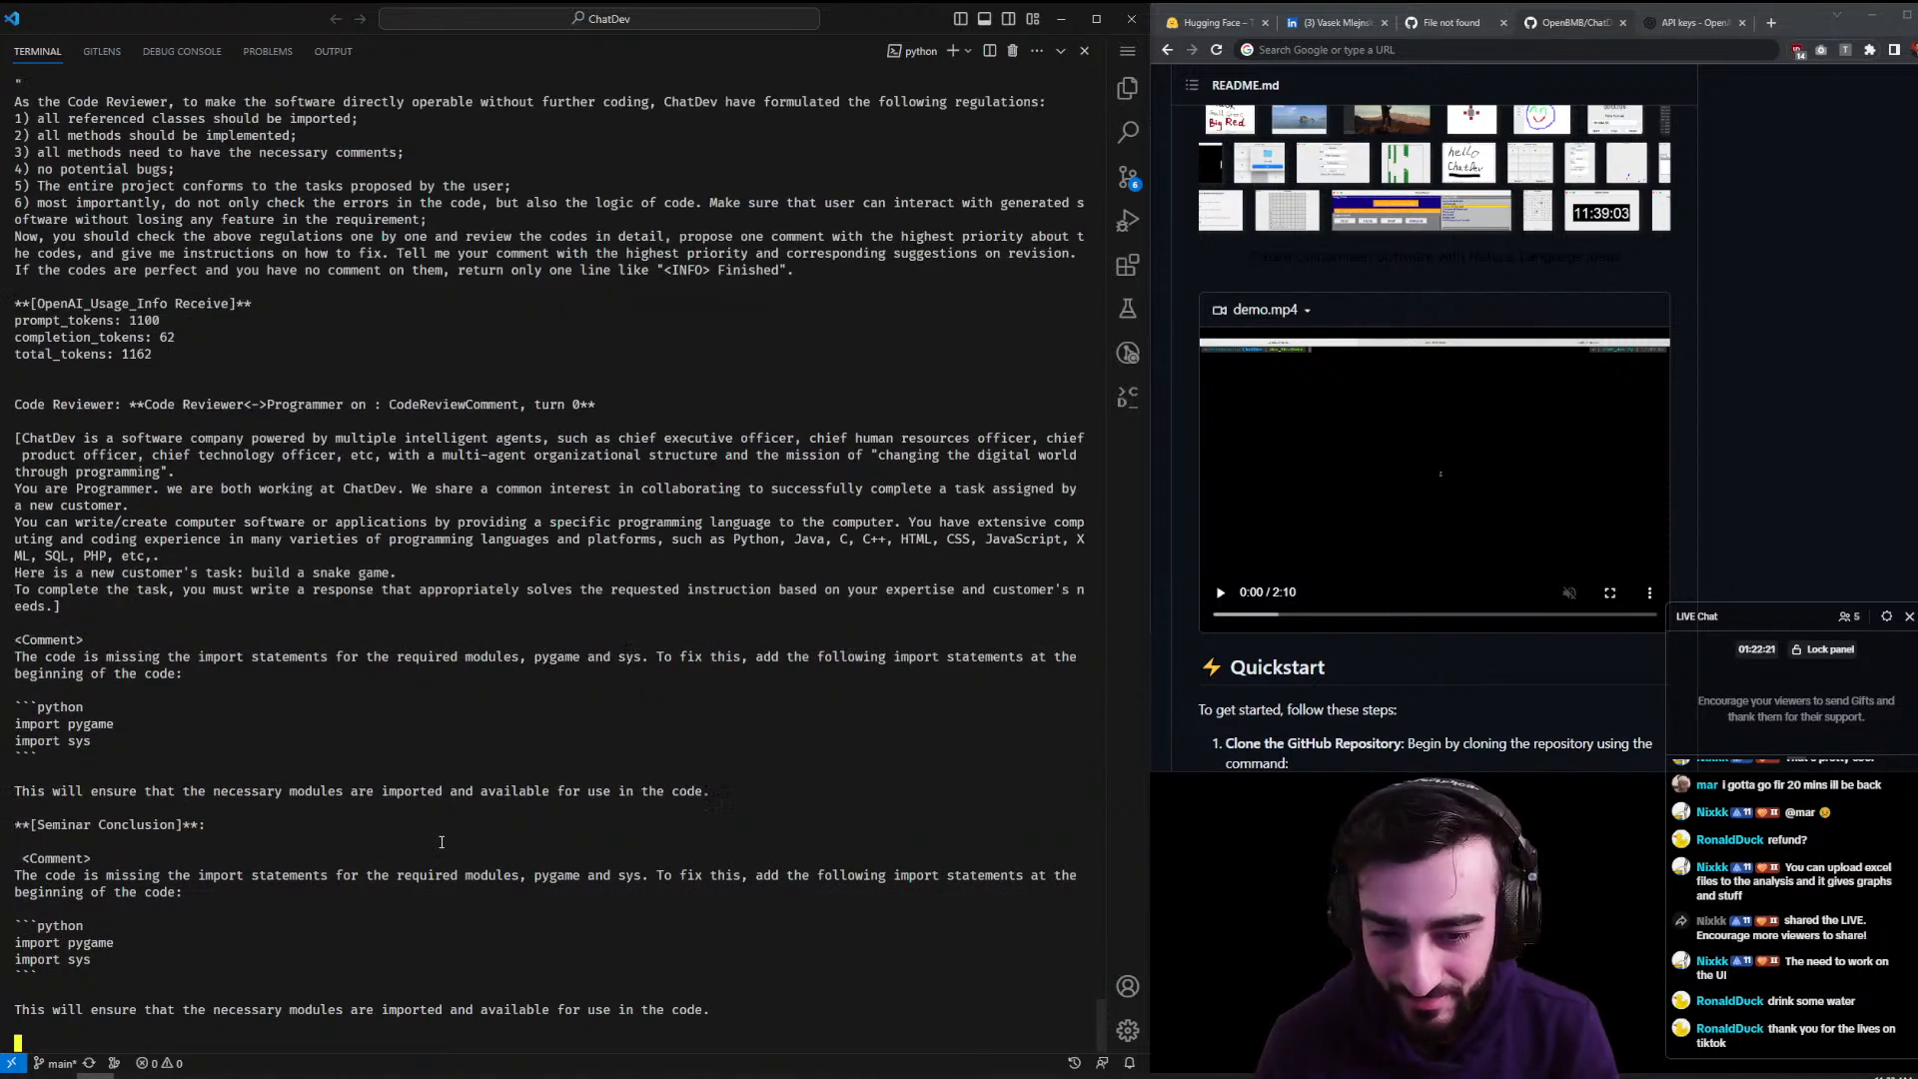
pyautogui.moveTo(488, 659); pyautogui.dragTo(650, 659)
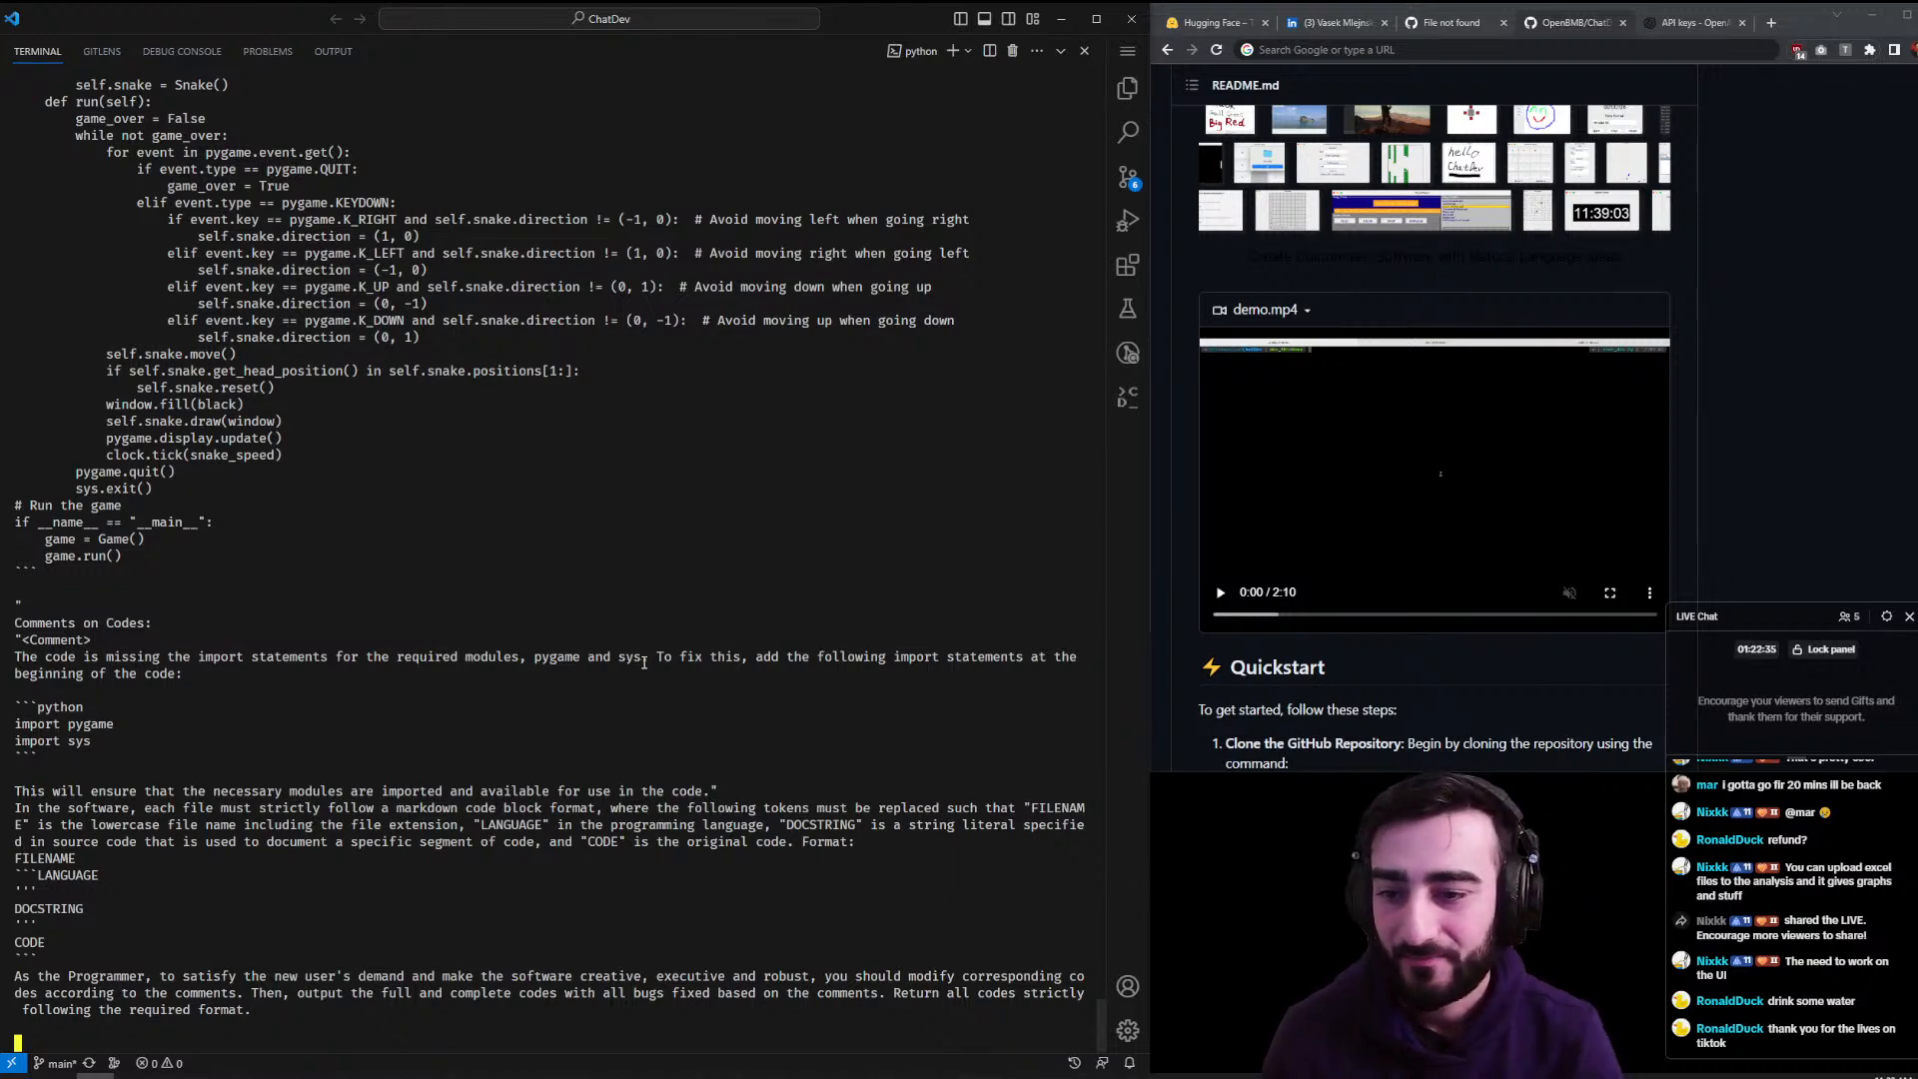
pyautogui.scroll(15, 478, 400)
pyautogui.scroll(5, 477, 401)
pyautogui.moveTo(92, 354); pyautogui.dragTo(14, 332)
pyautogui.scroll(-20, 177, 523)
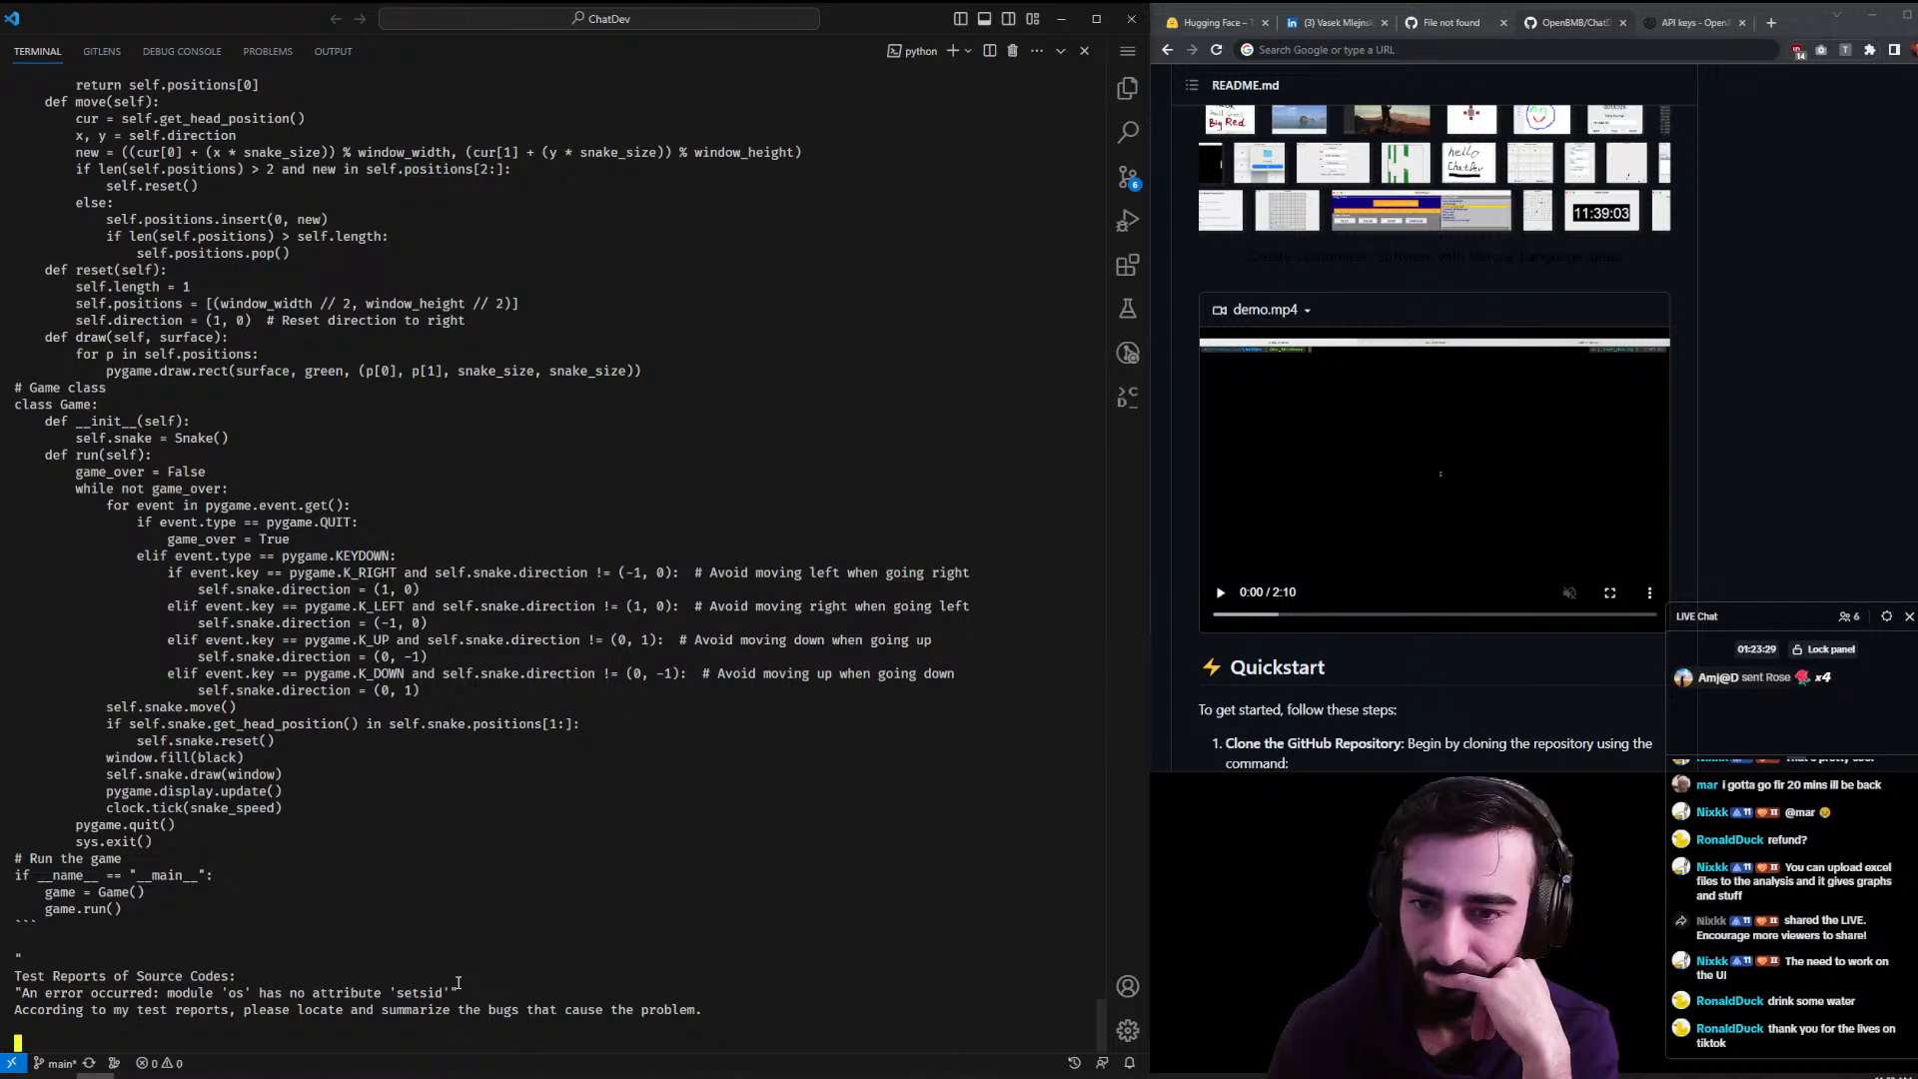
# - Scroll up the log, highlight the Software Test Engineer role line, and briefly surface TikTok LIVE Studio
pyautogui.scroll(20, 400, 798)
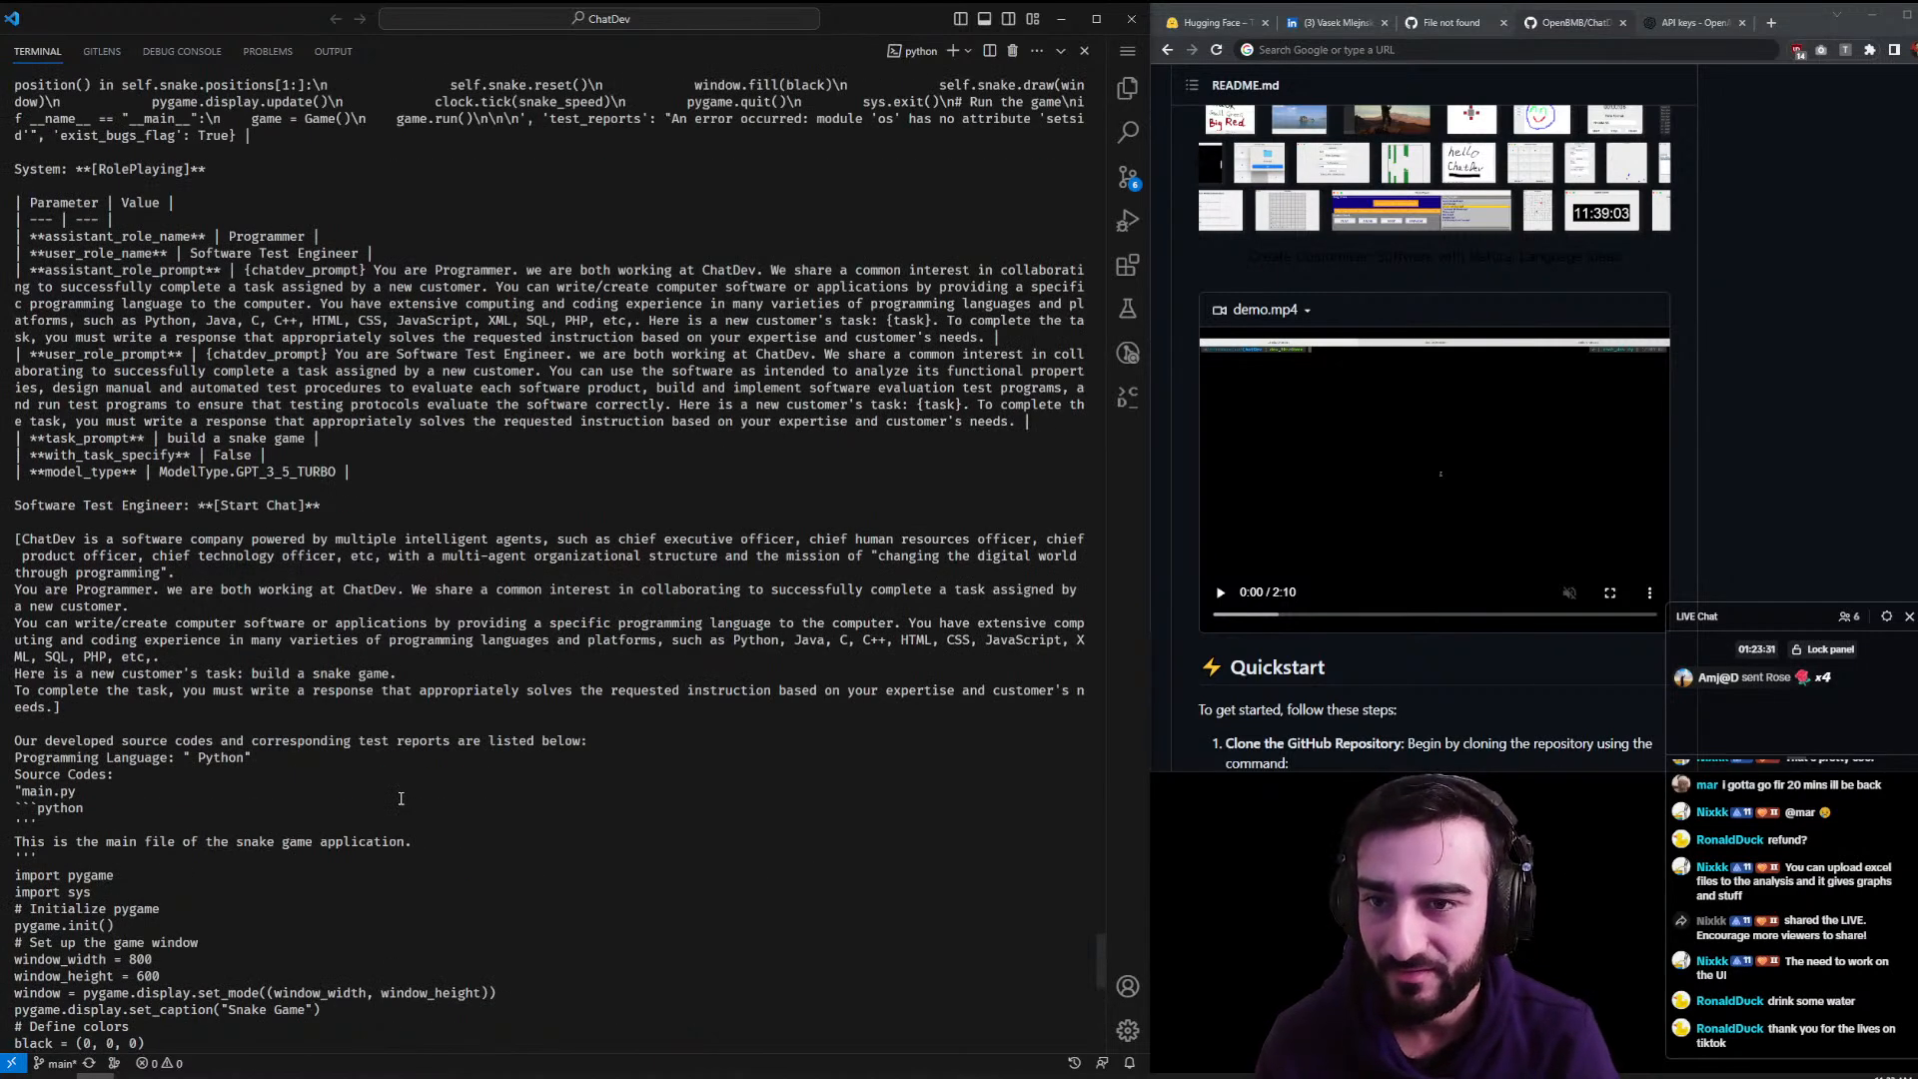
pyautogui.moveTo(236, 256); pyautogui.dragTo(347, 269)
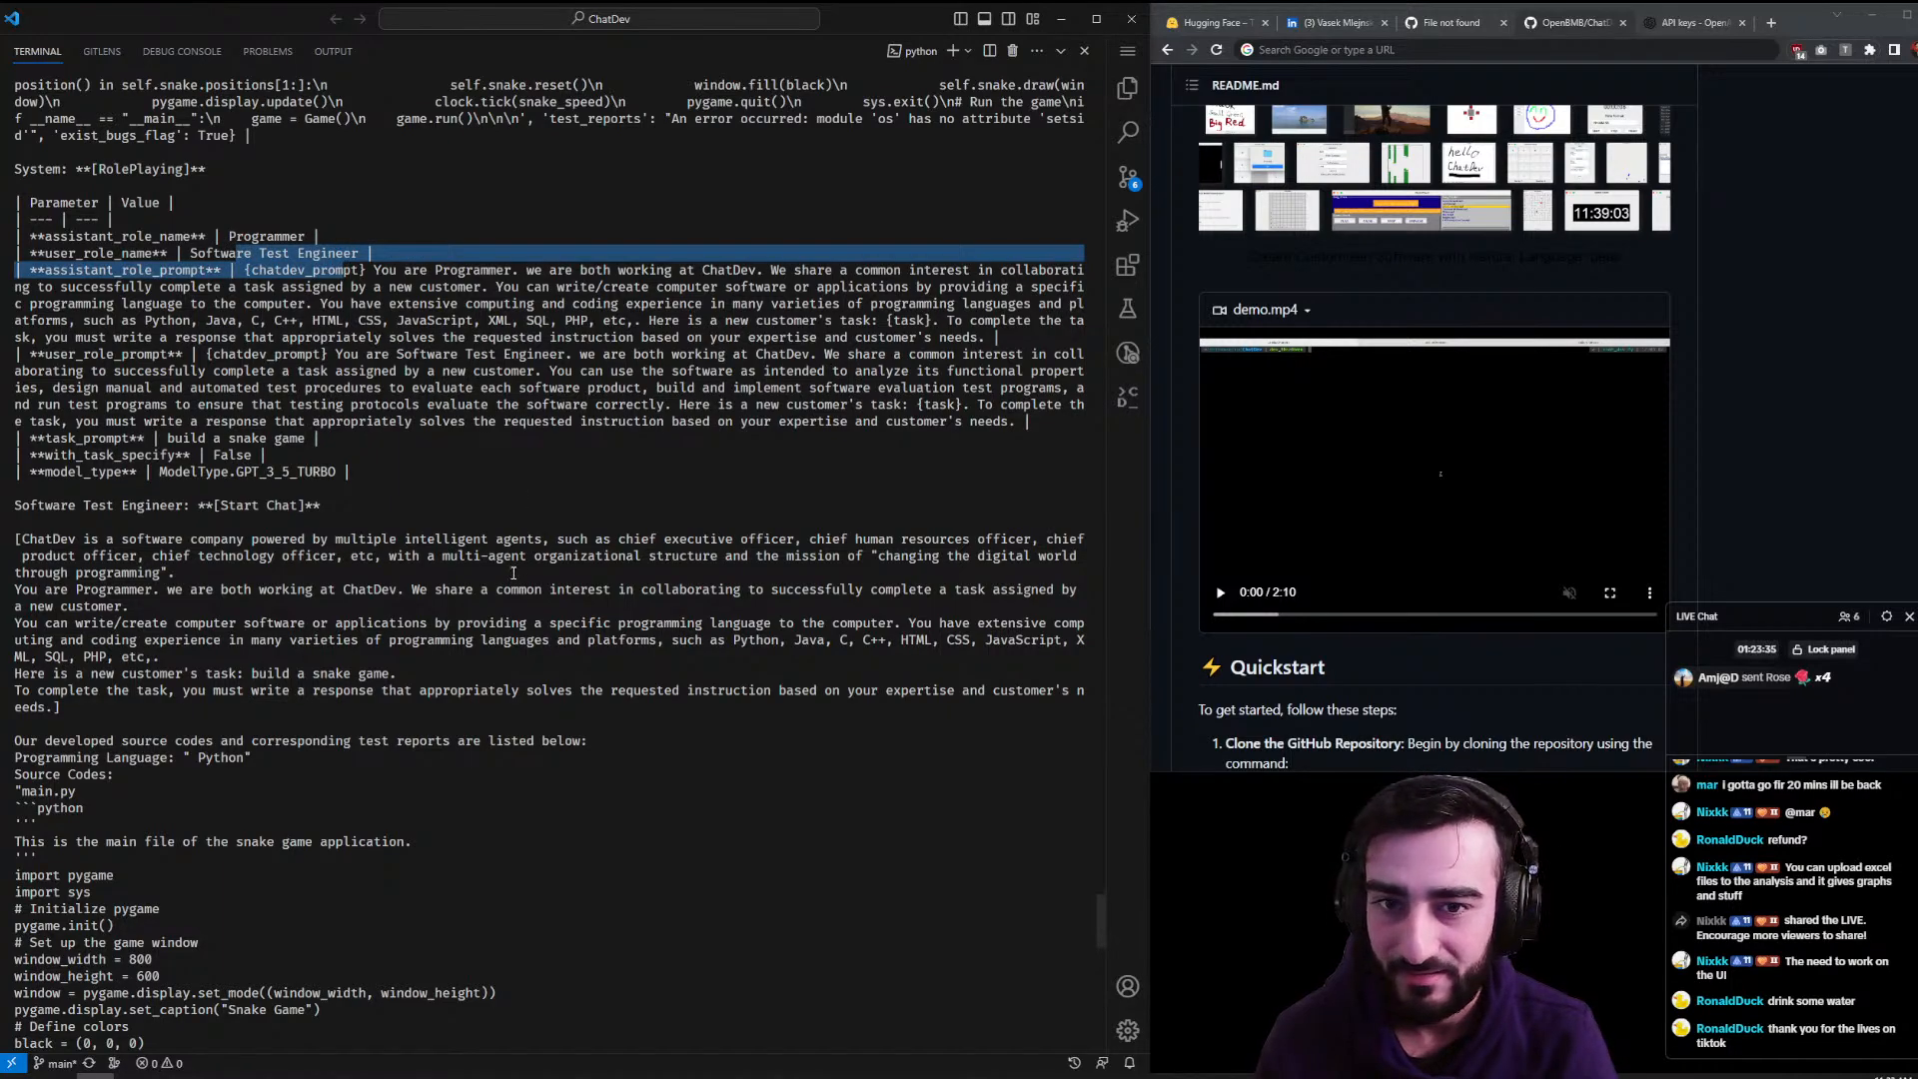
pyautogui.scroll(20, 513, 573)
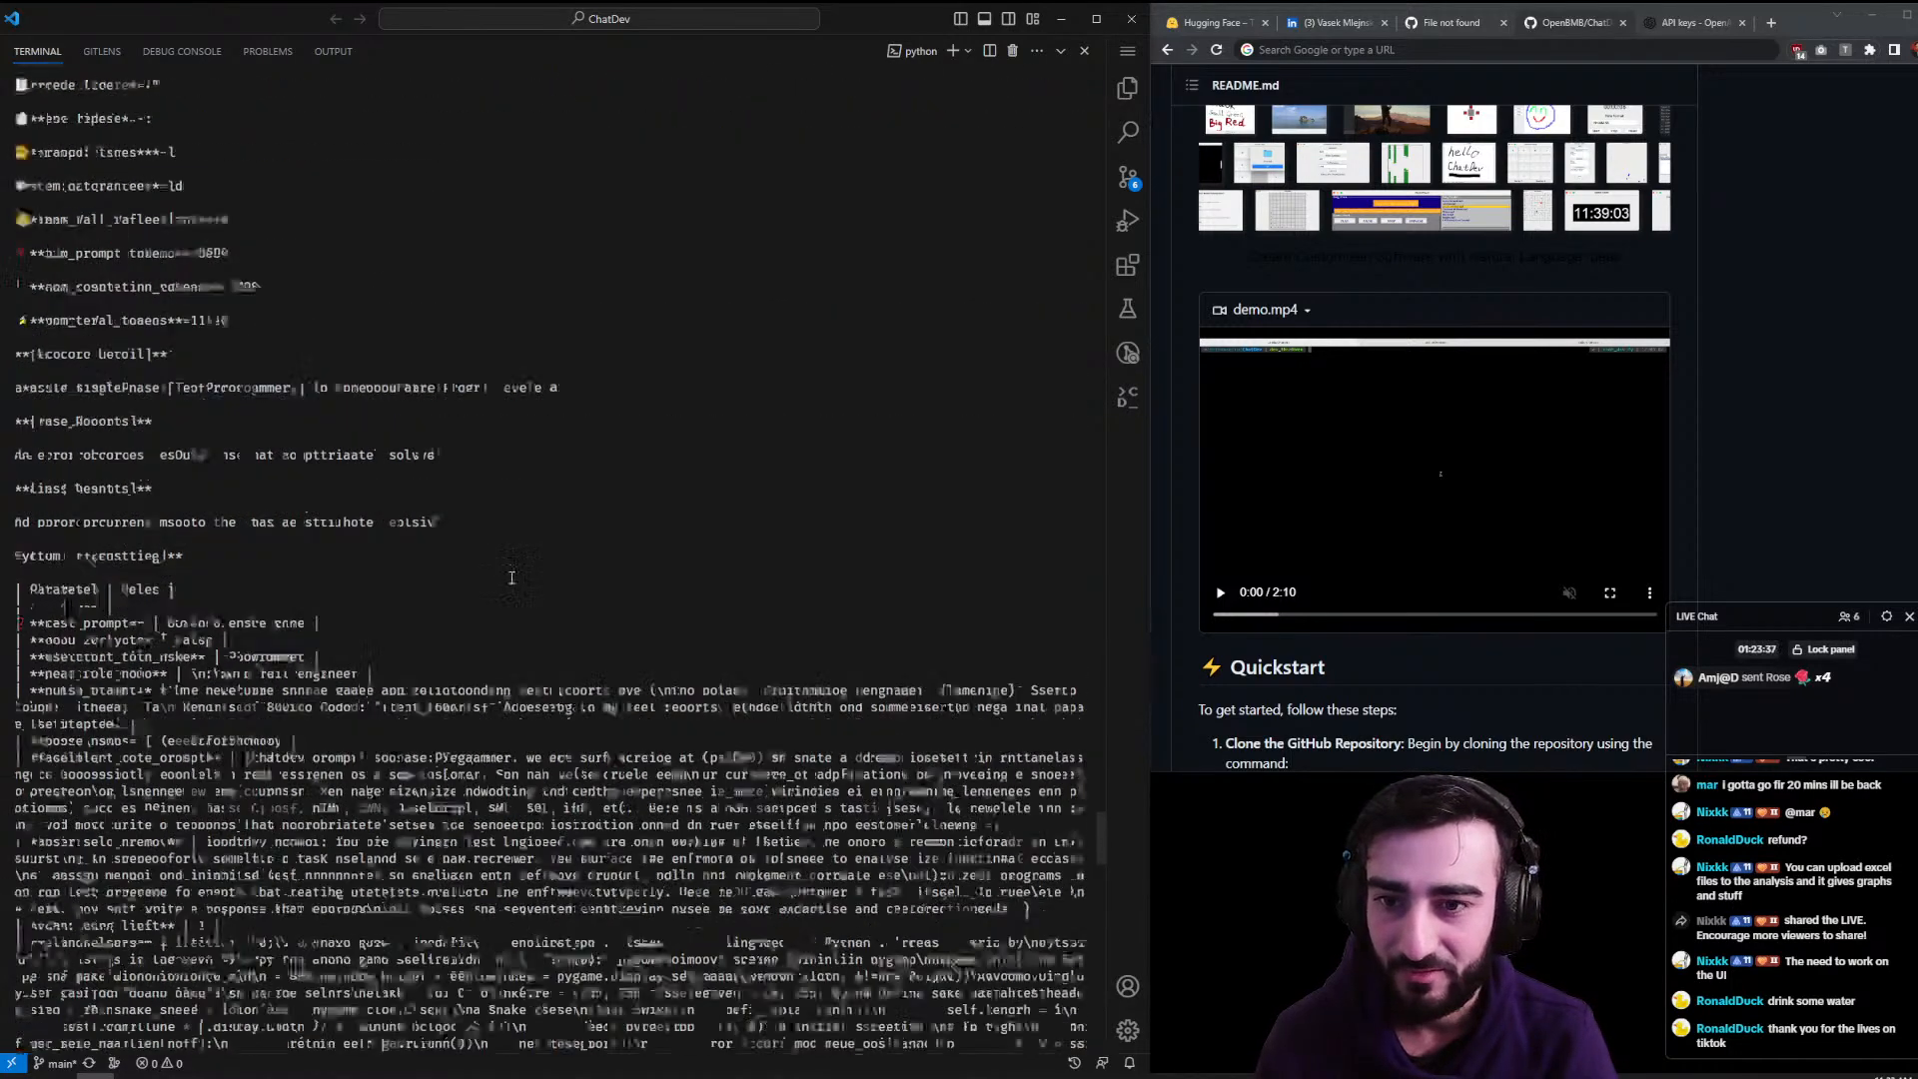
pyautogui.scroll(15, 500, 577)
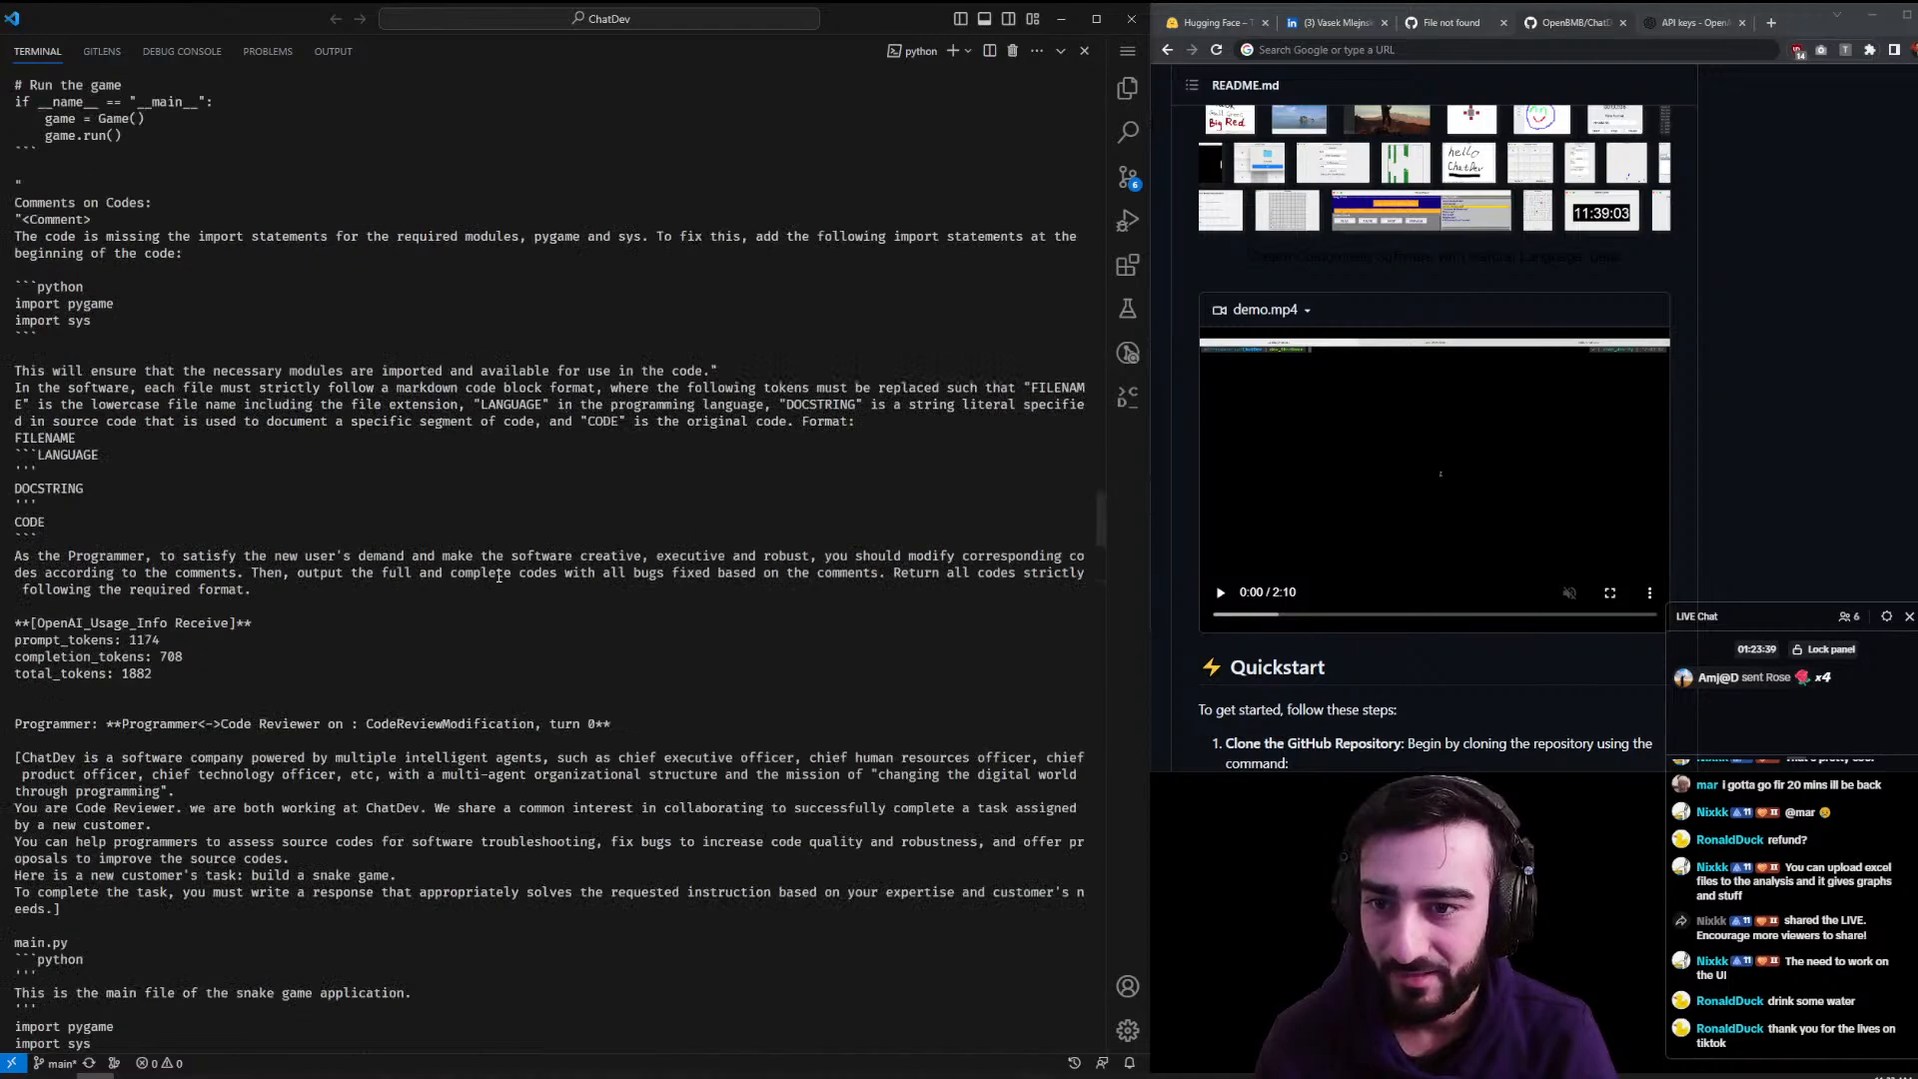
pyautogui.scroll(20, 498, 577)
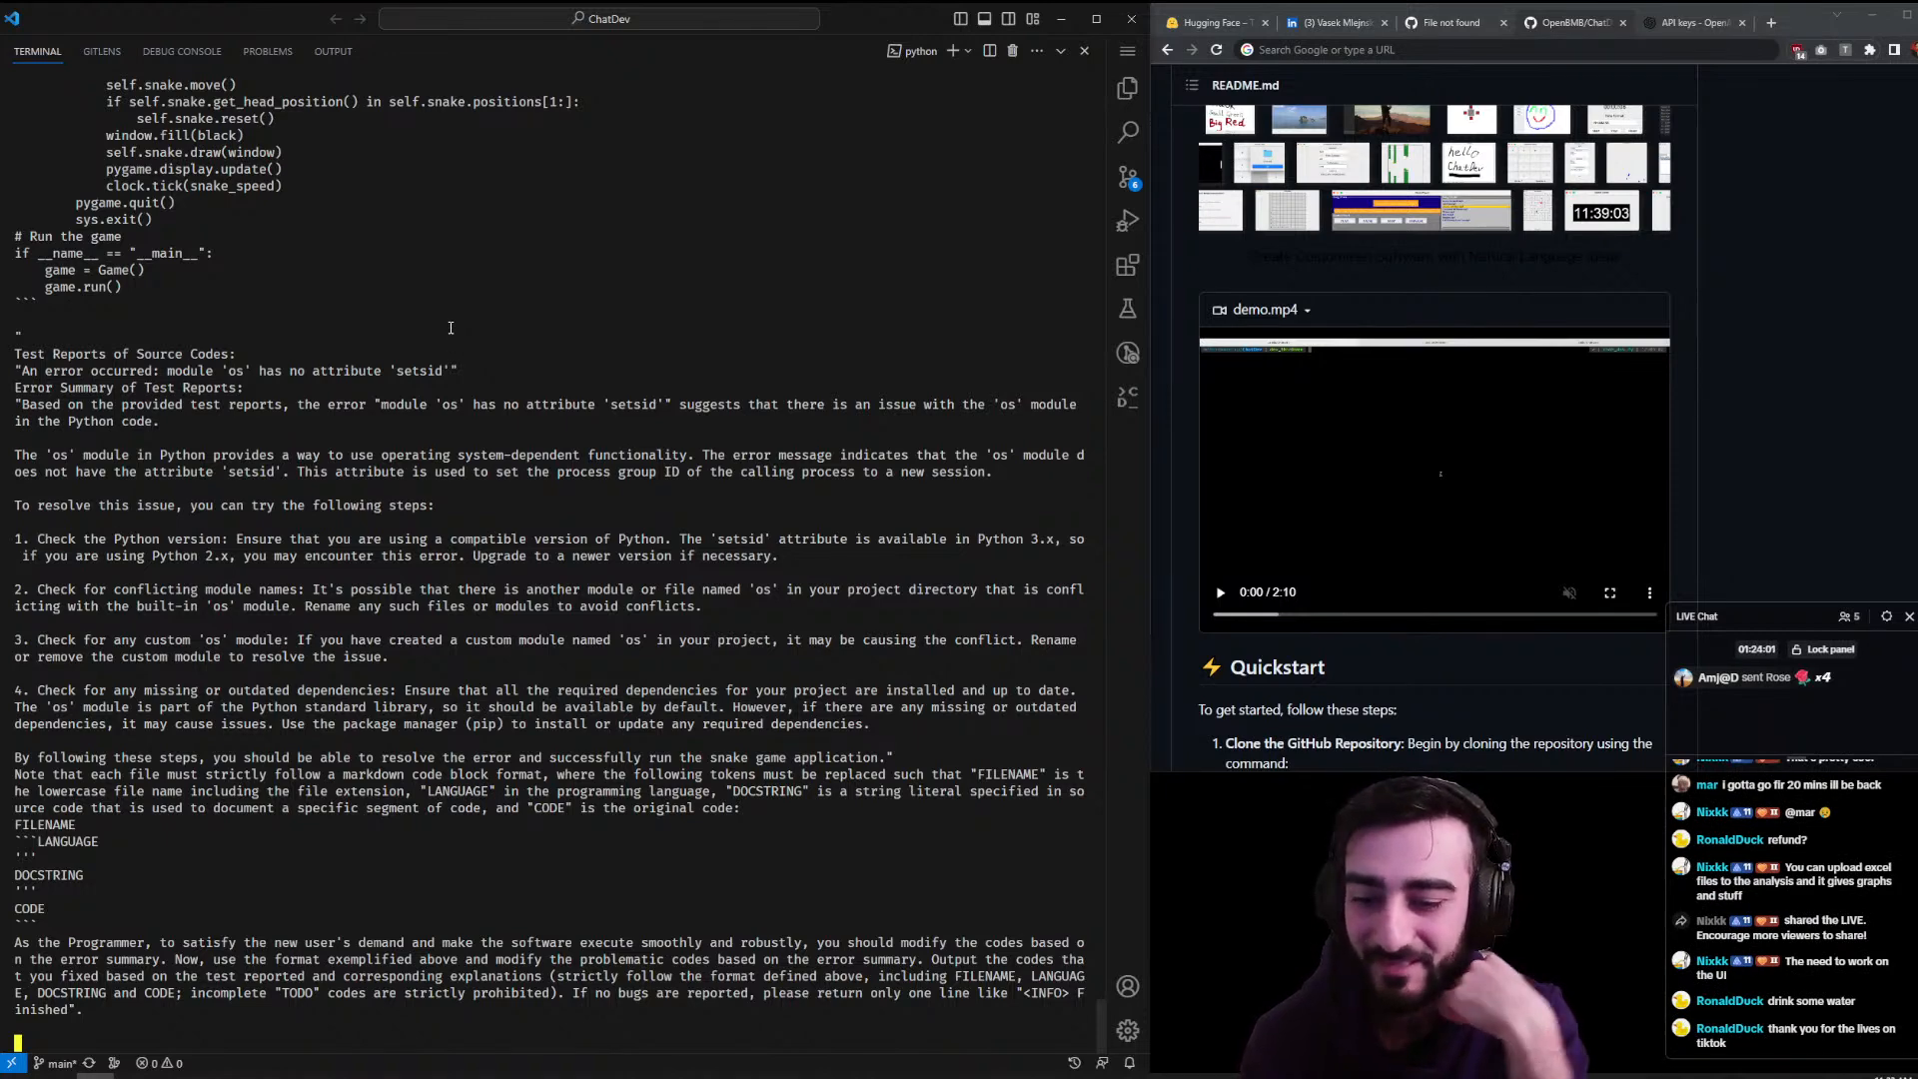
pyautogui.click(322, 1076)
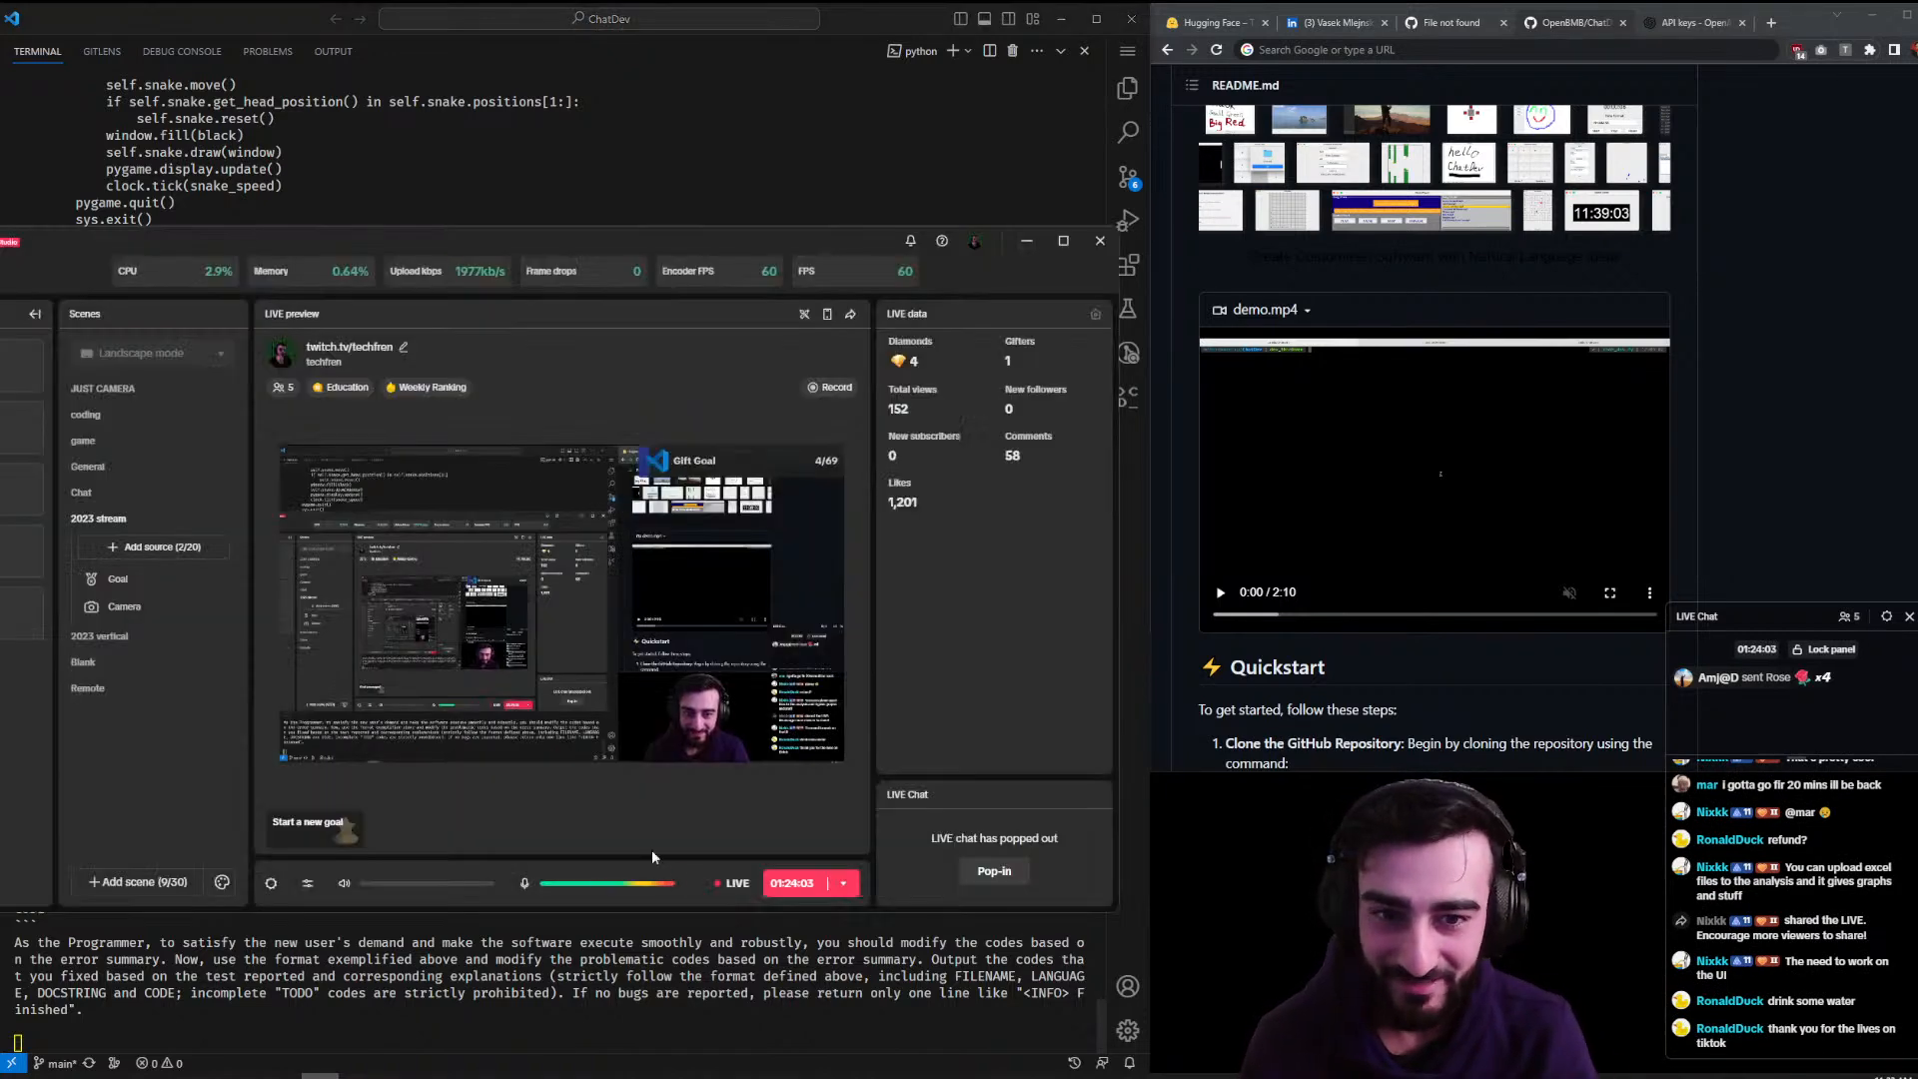
pyautogui.click(874, 157)
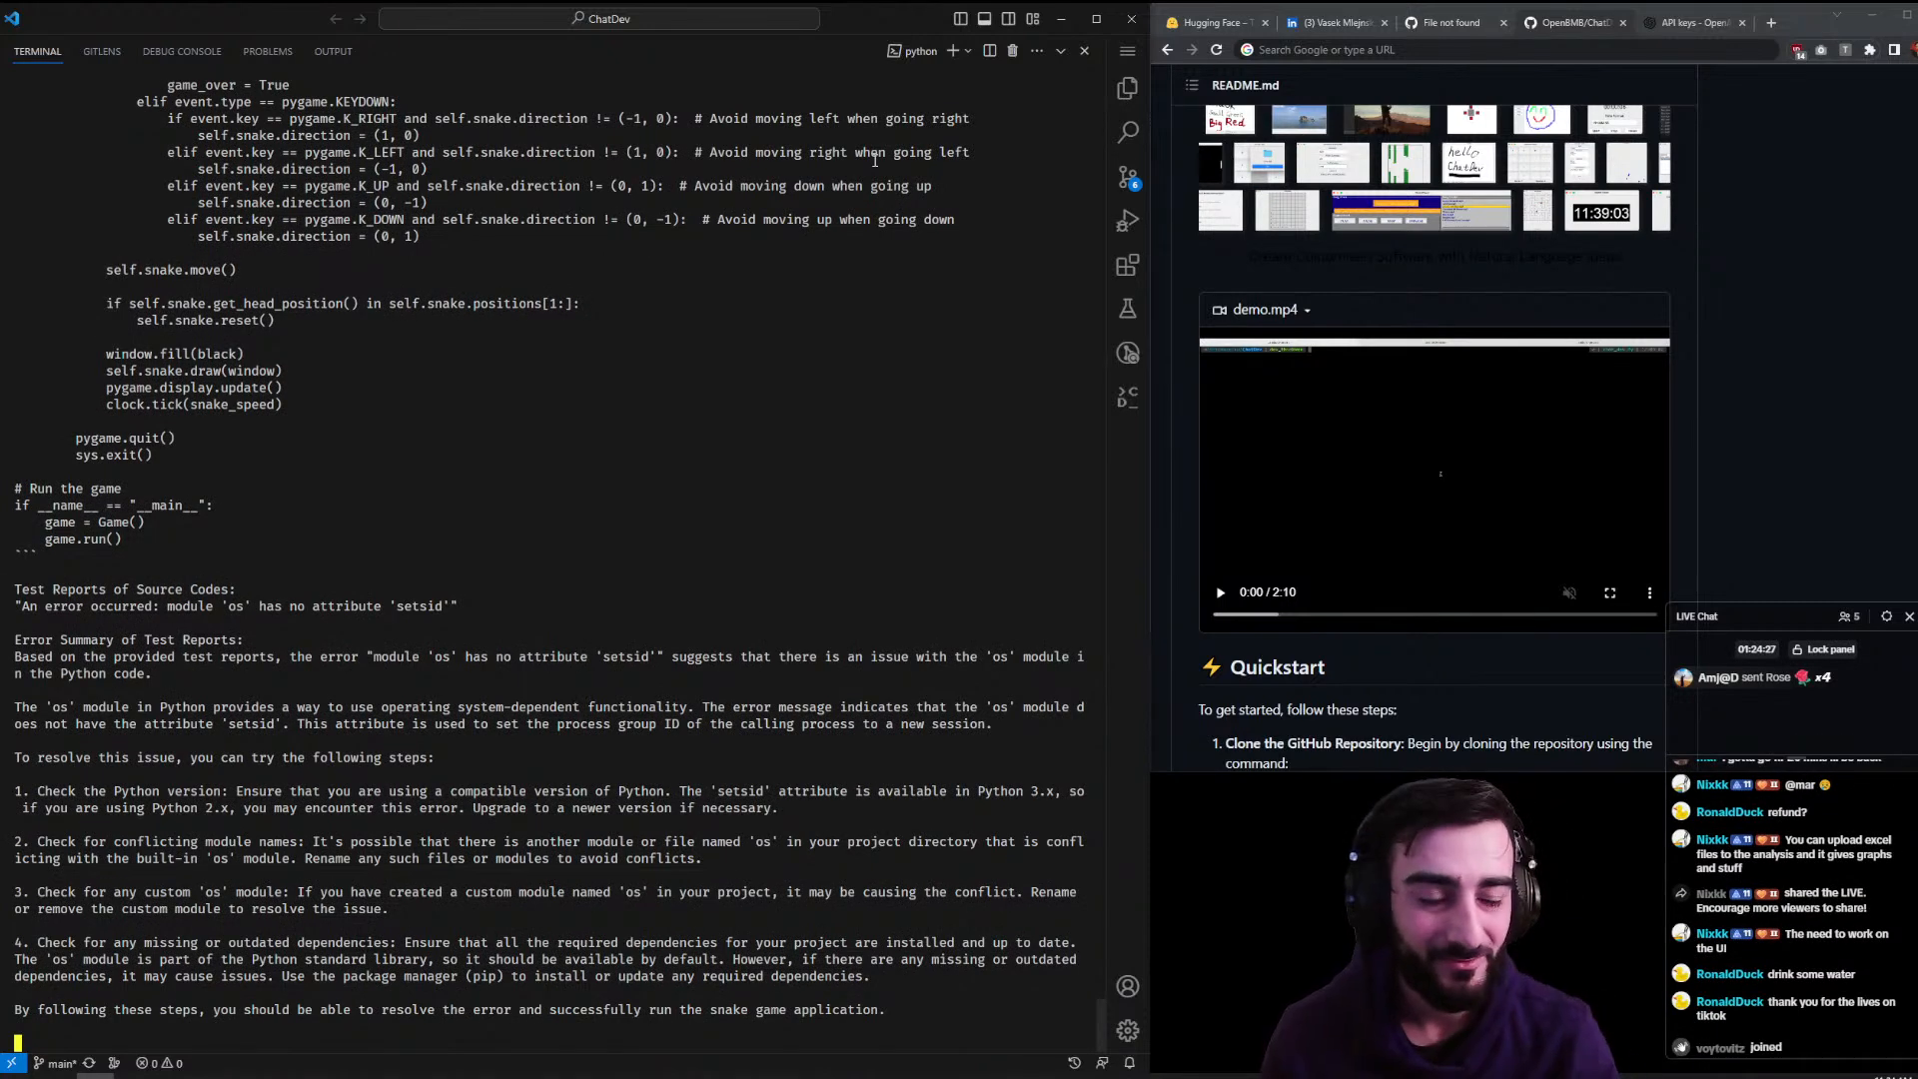
# - Scroll the ChatDev README to the examples table and widen the browser over the editor
pyautogui.scroll(-10, 1778, 254)
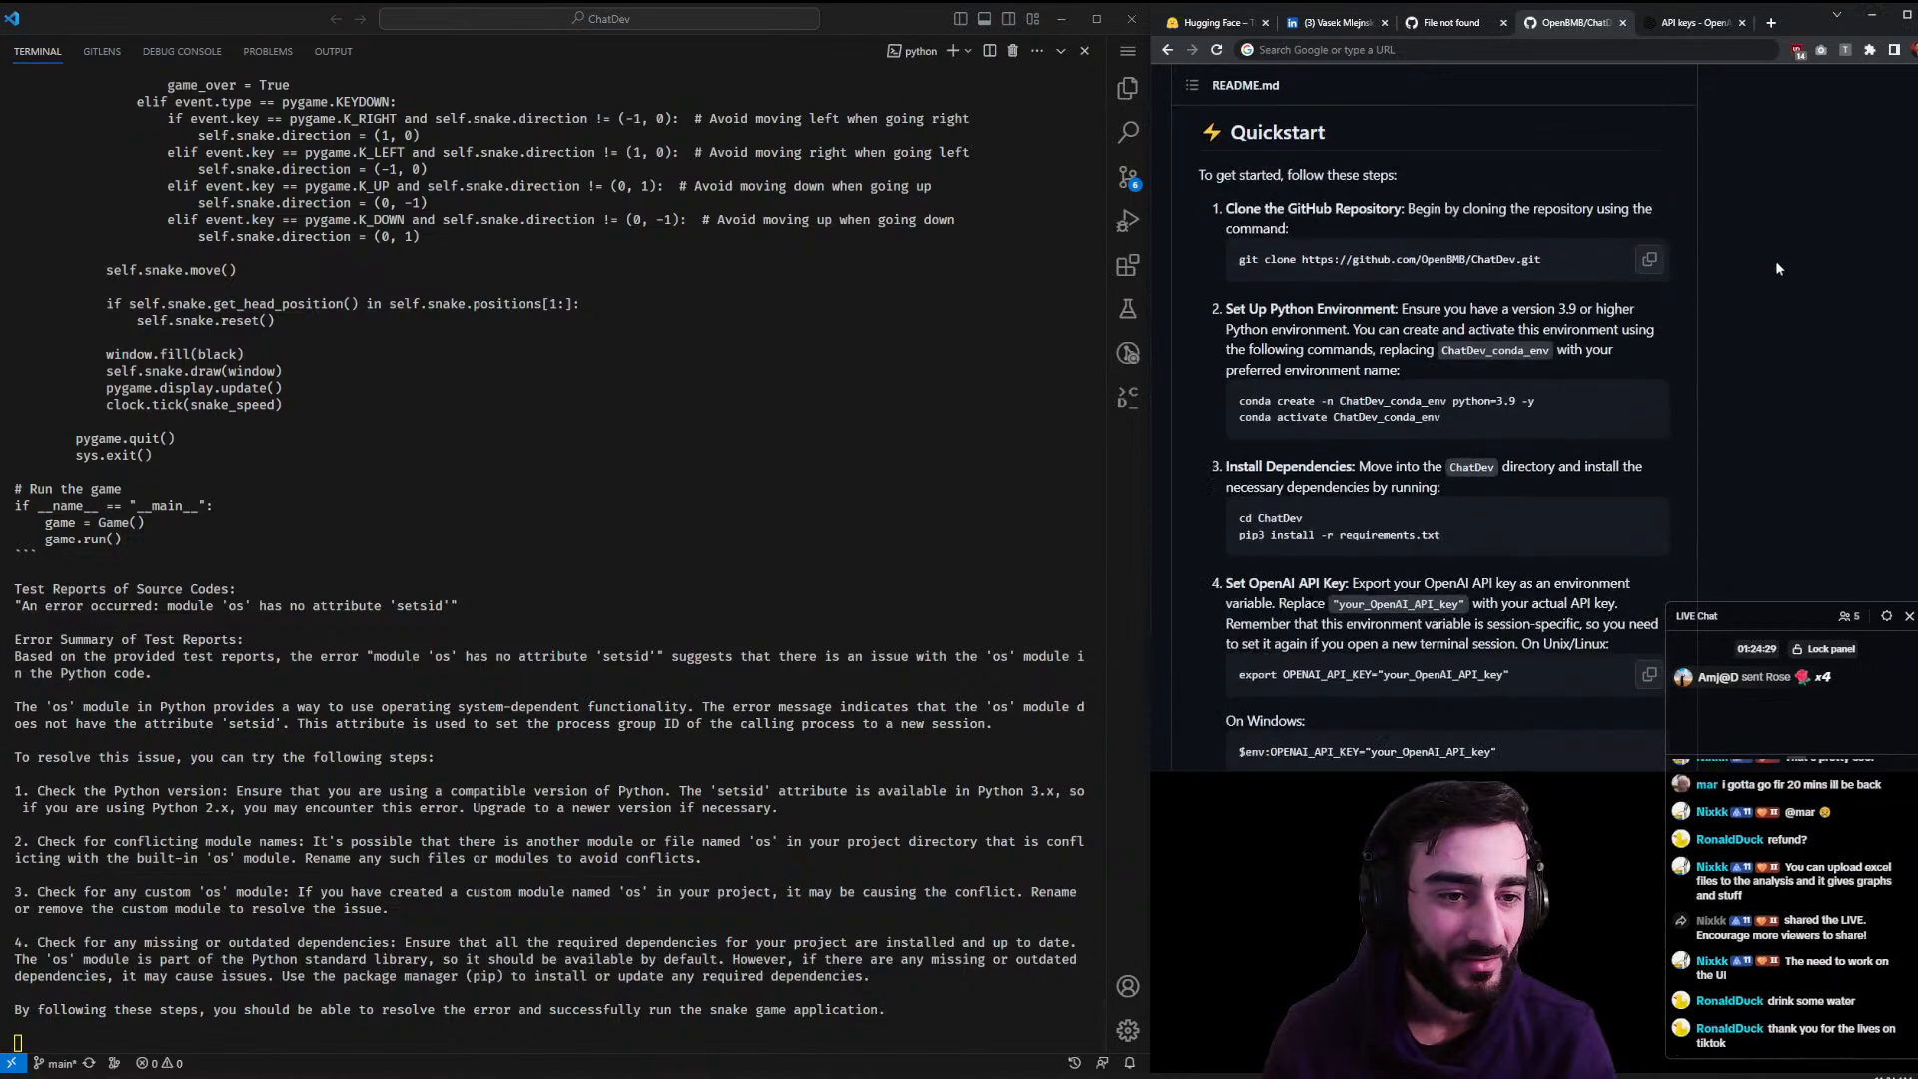
pyautogui.scroll(-5, 1802, 278)
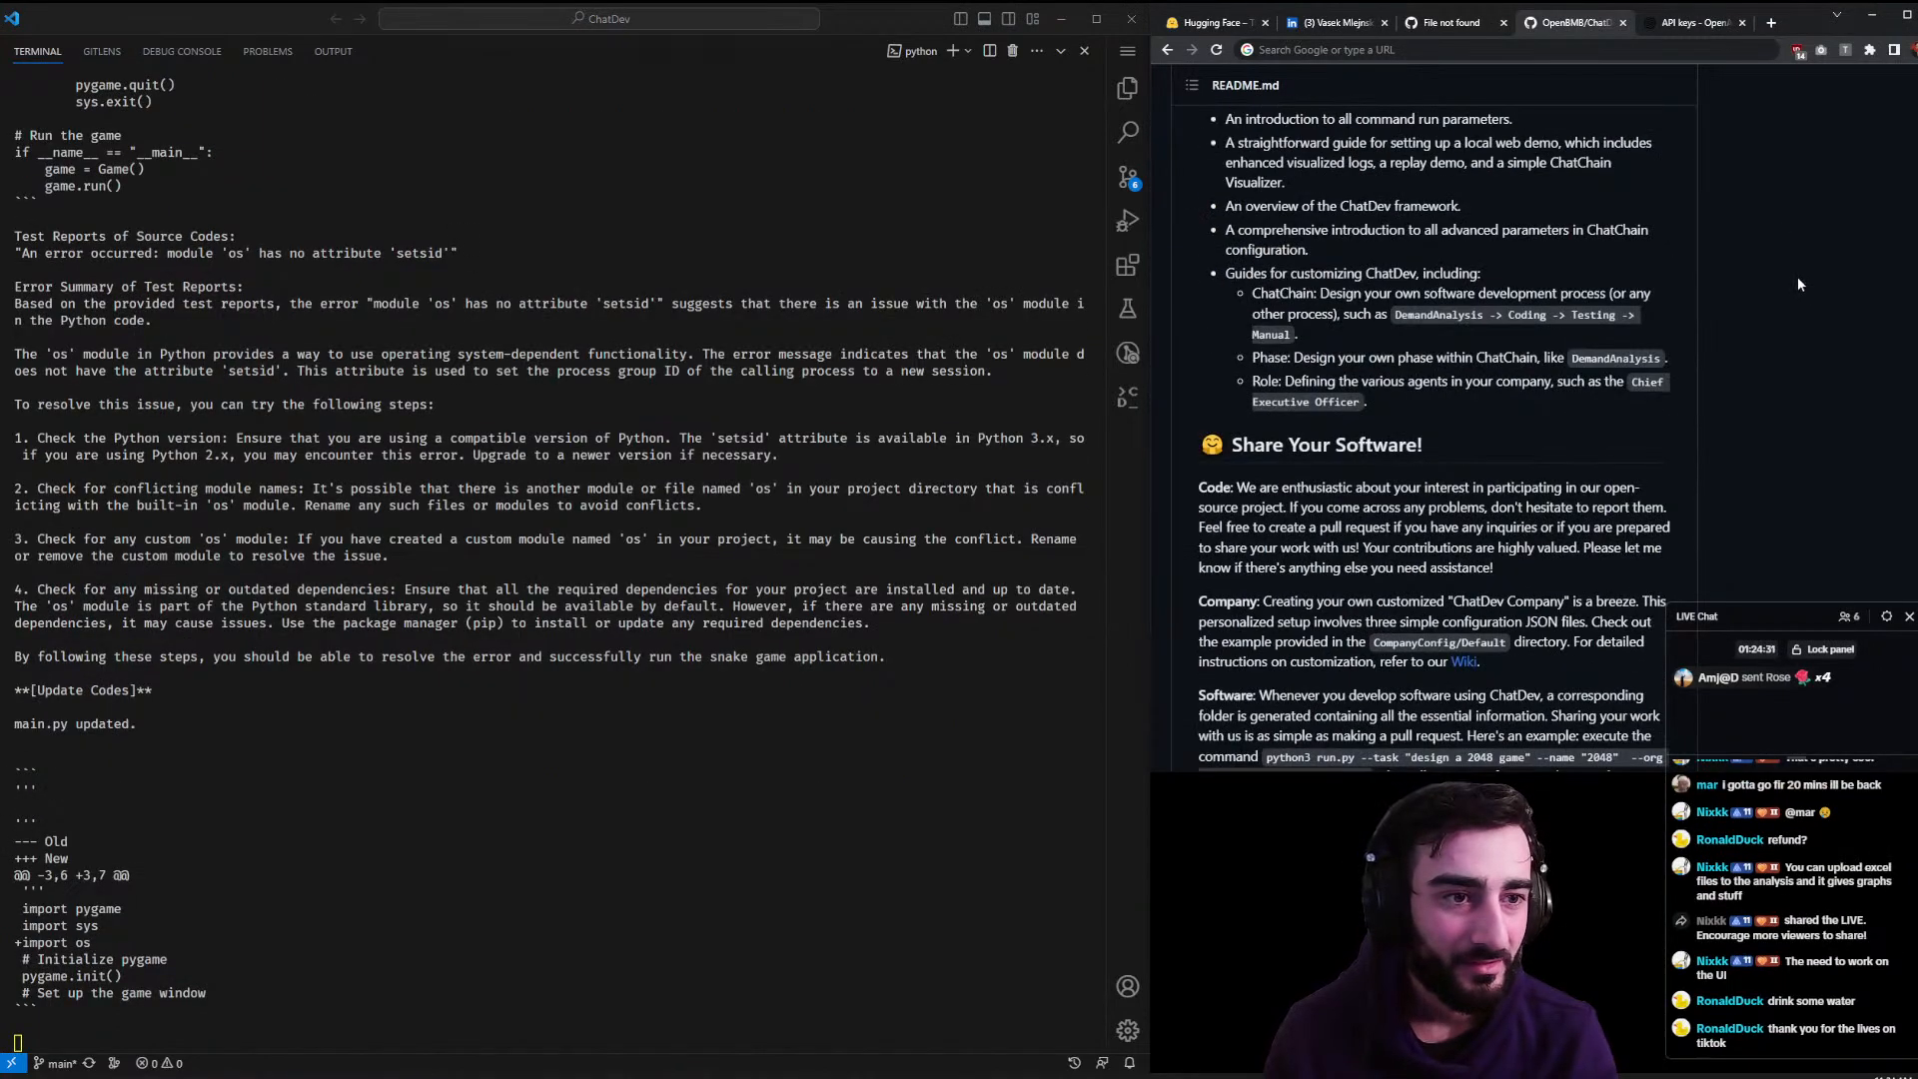
pyautogui.scroll(-4, 1796, 275)
pyautogui.scroll(-3, 1795, 276)
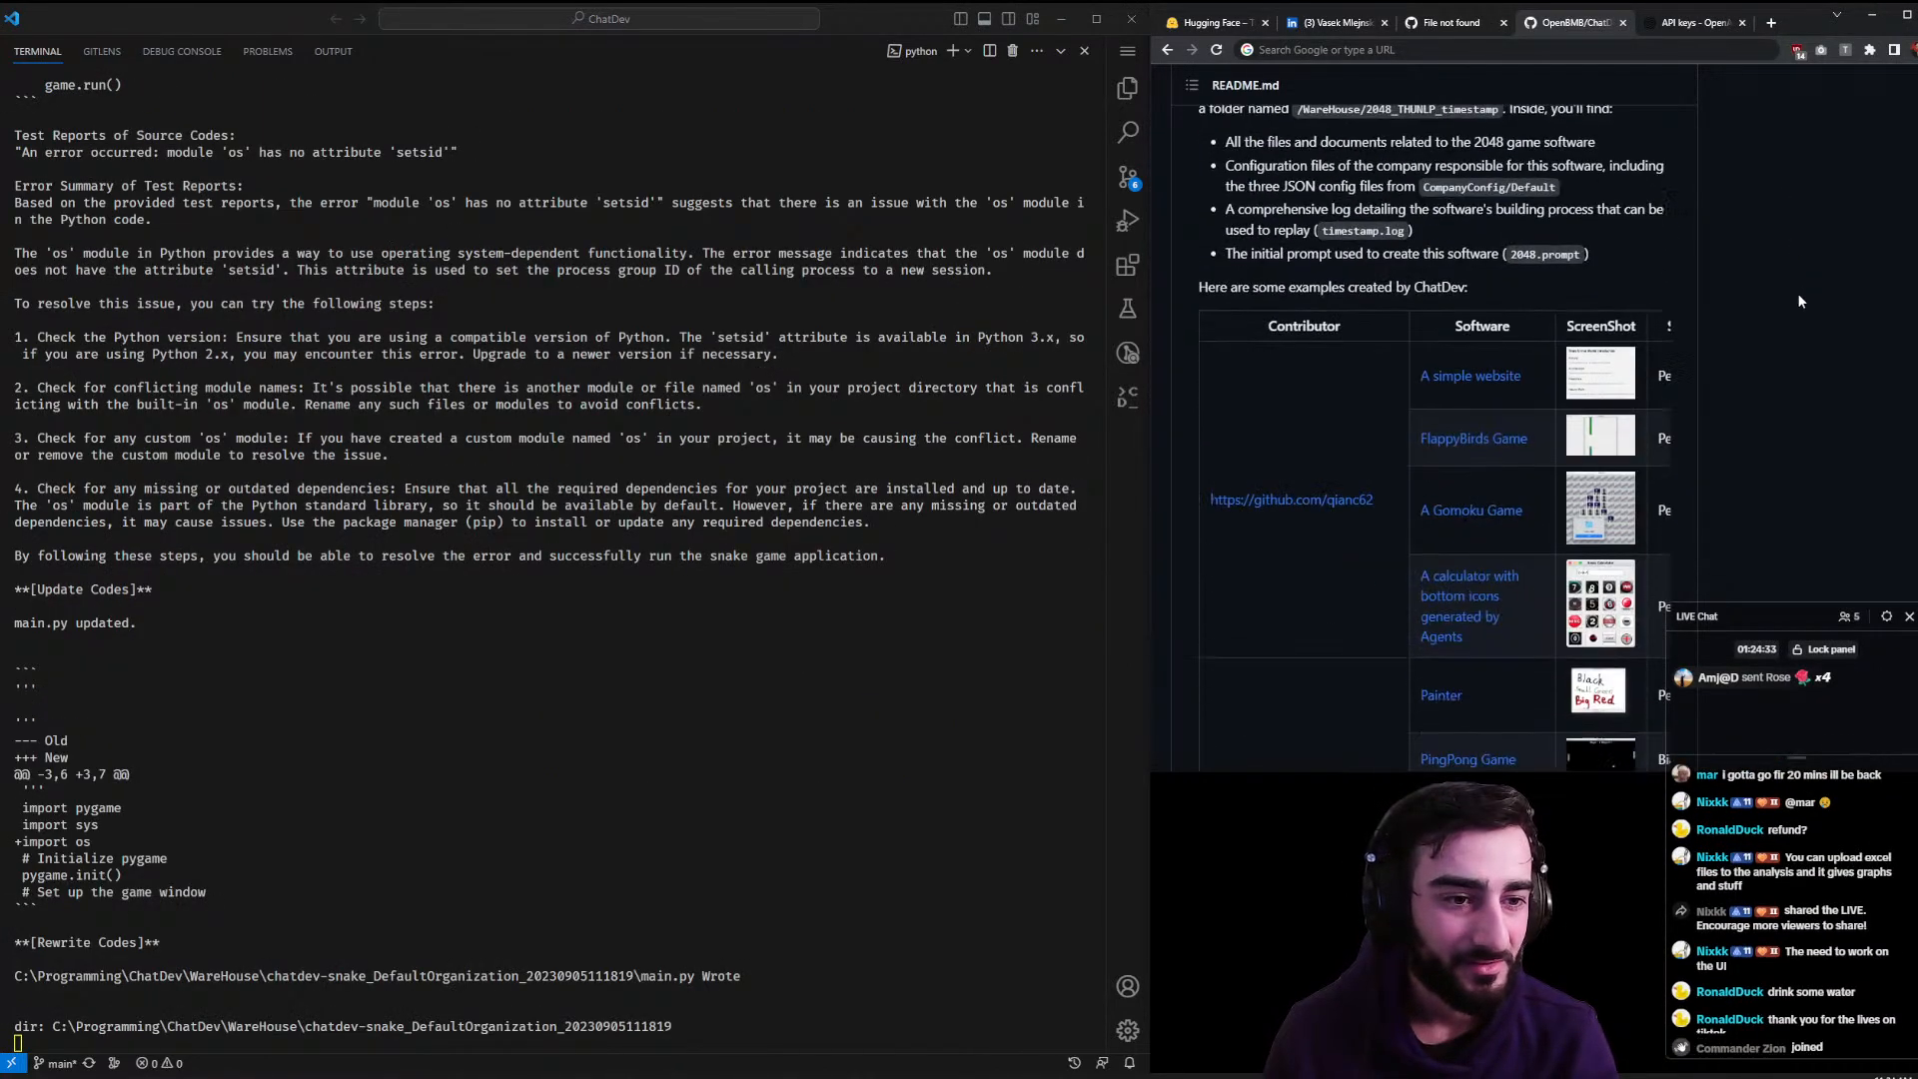
pyautogui.scroll(-5, 1796, 291)
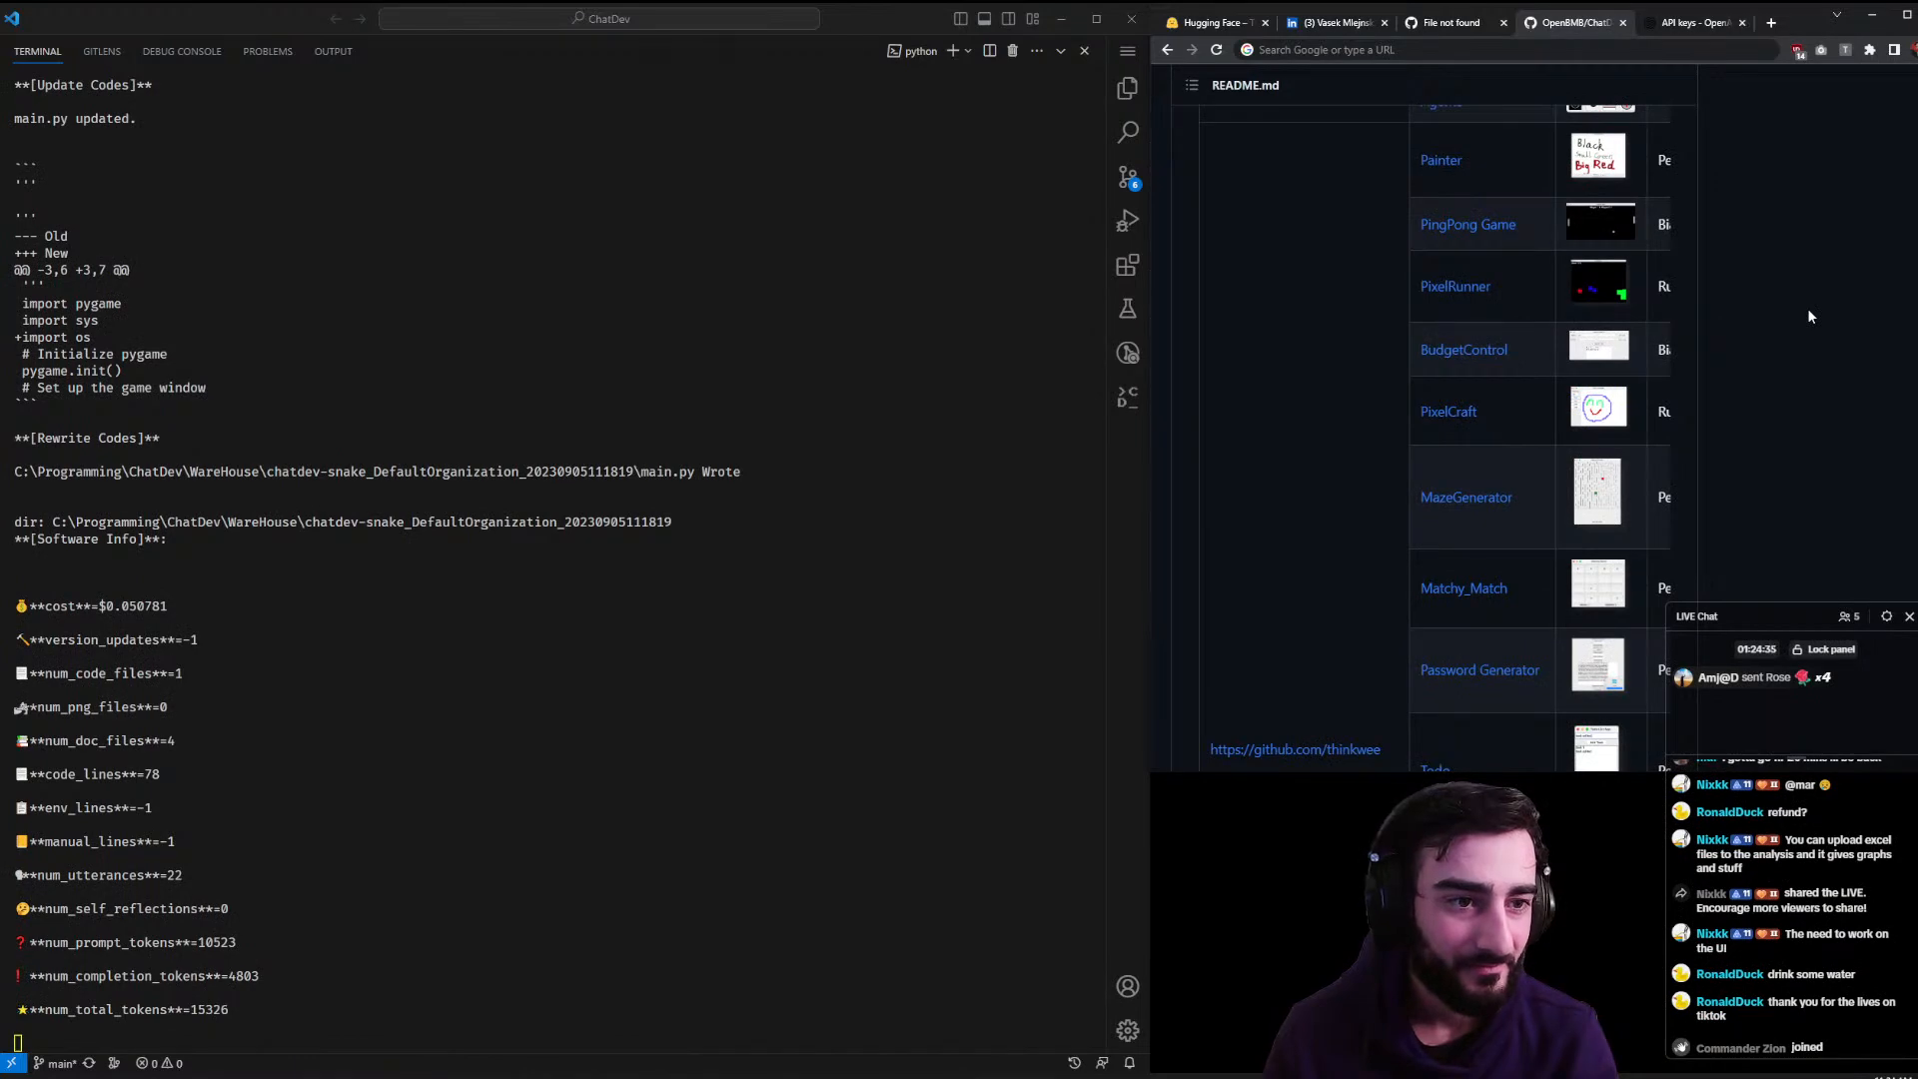
pyautogui.moveTo(1151, 599); pyautogui.dragTo(385, 599)
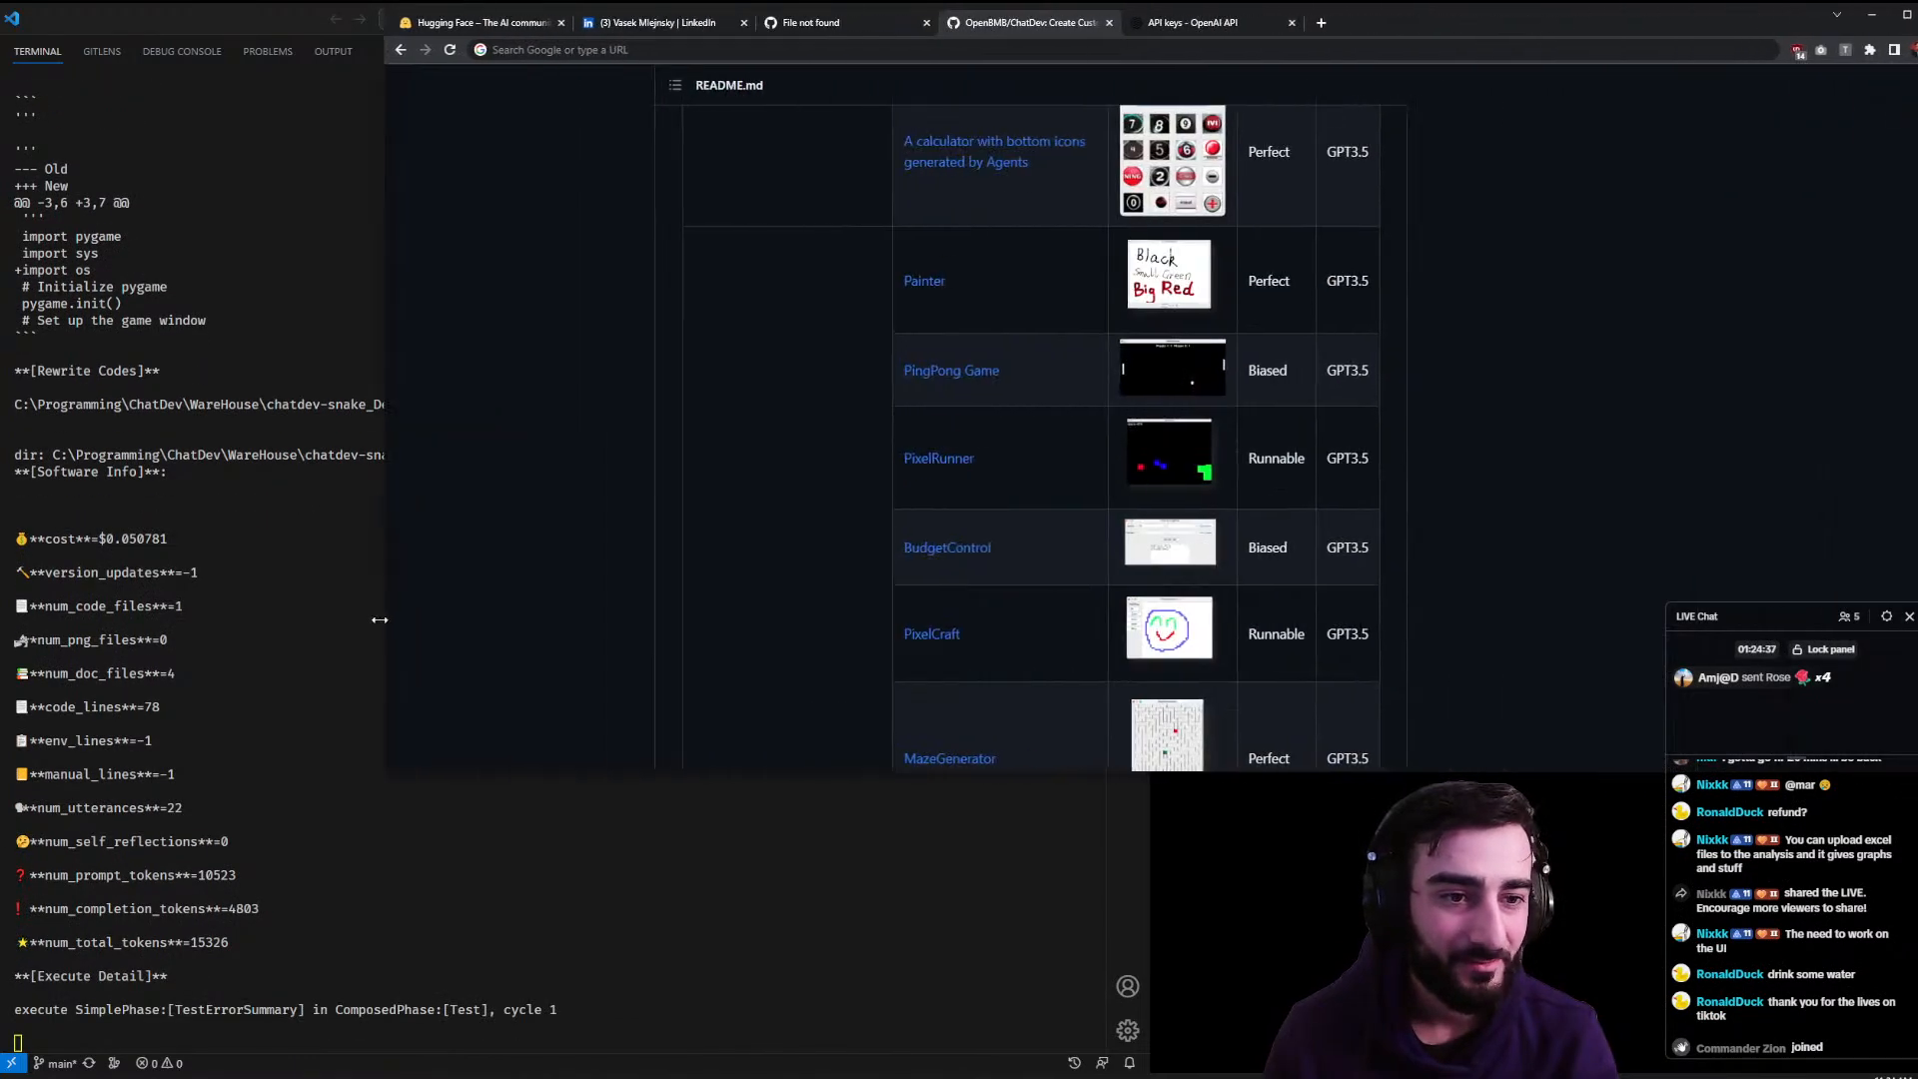
# - Preview the FlappyBird example folder in a new tab, close it, then open the simple website example
pyautogui.scroll(4, 739, 604)
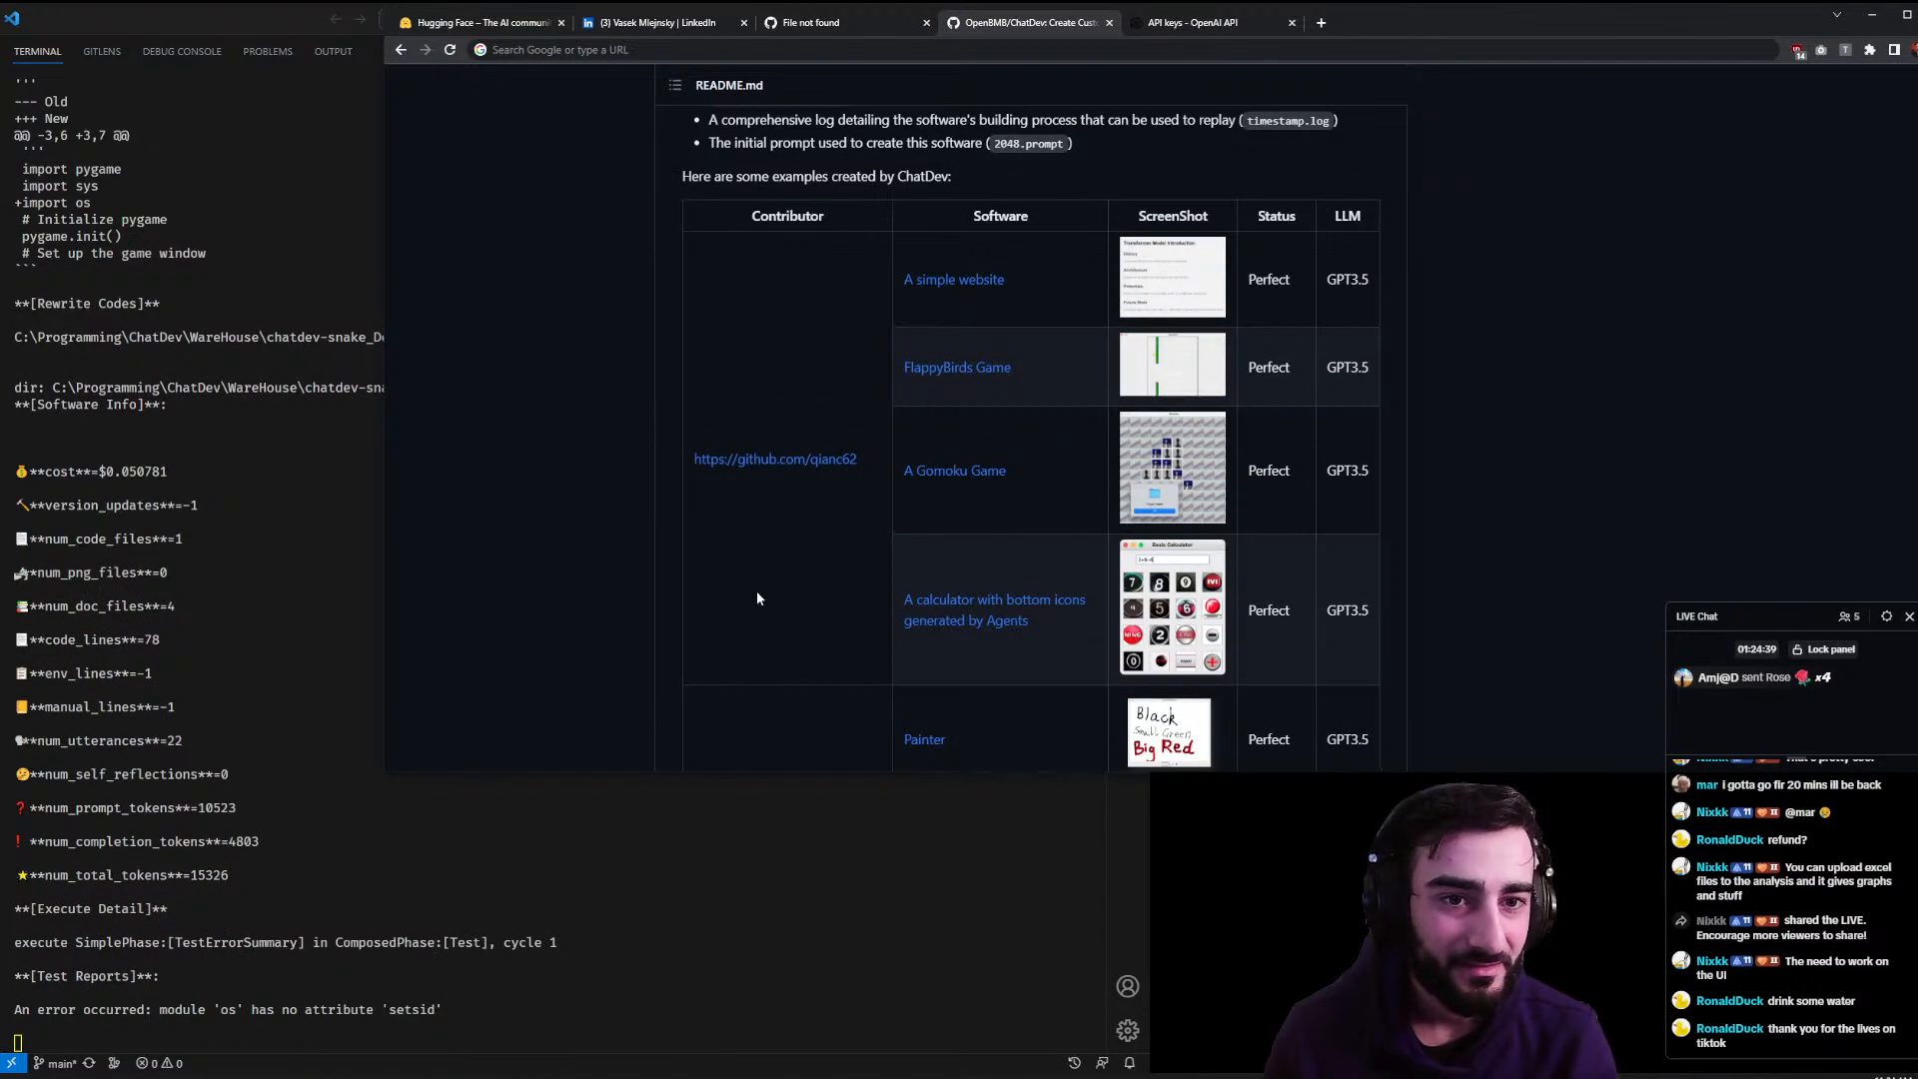
pyautogui.middleClick(937, 369)
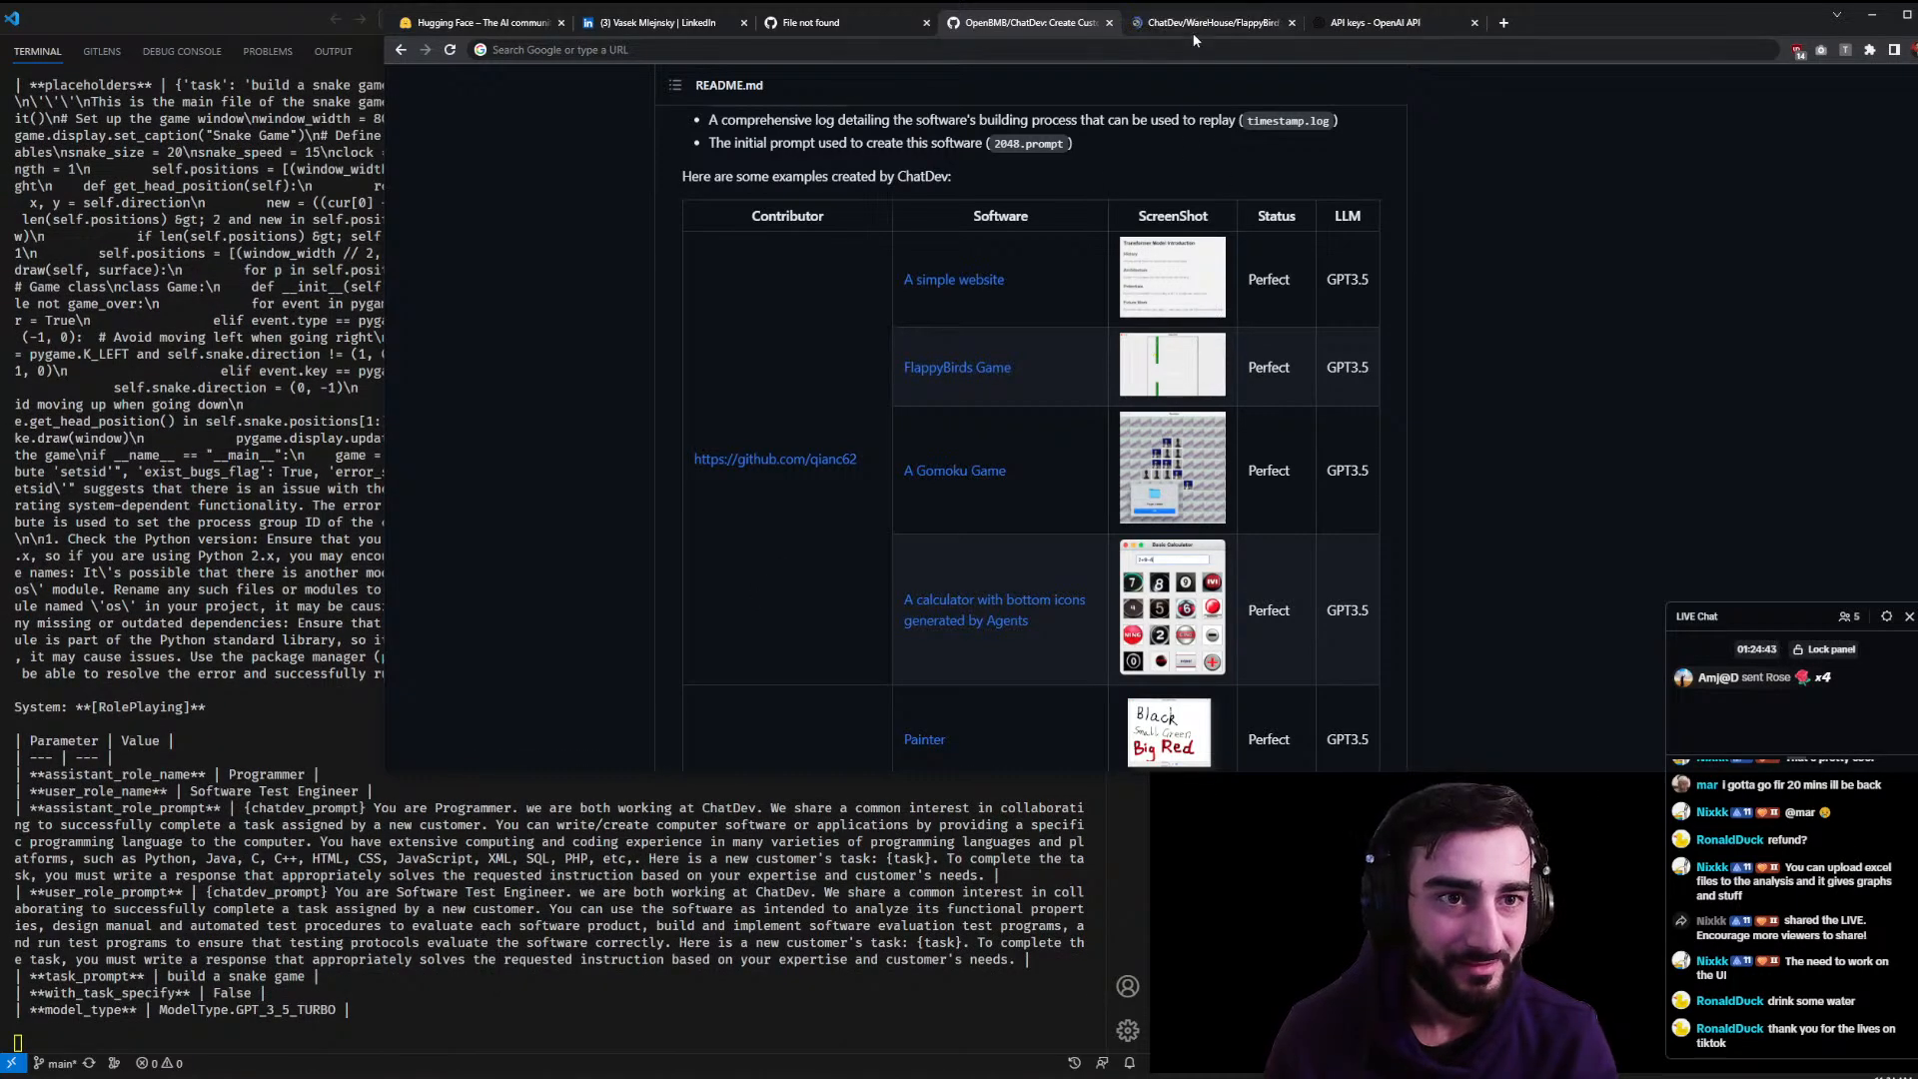
pyautogui.click(1181, 30)
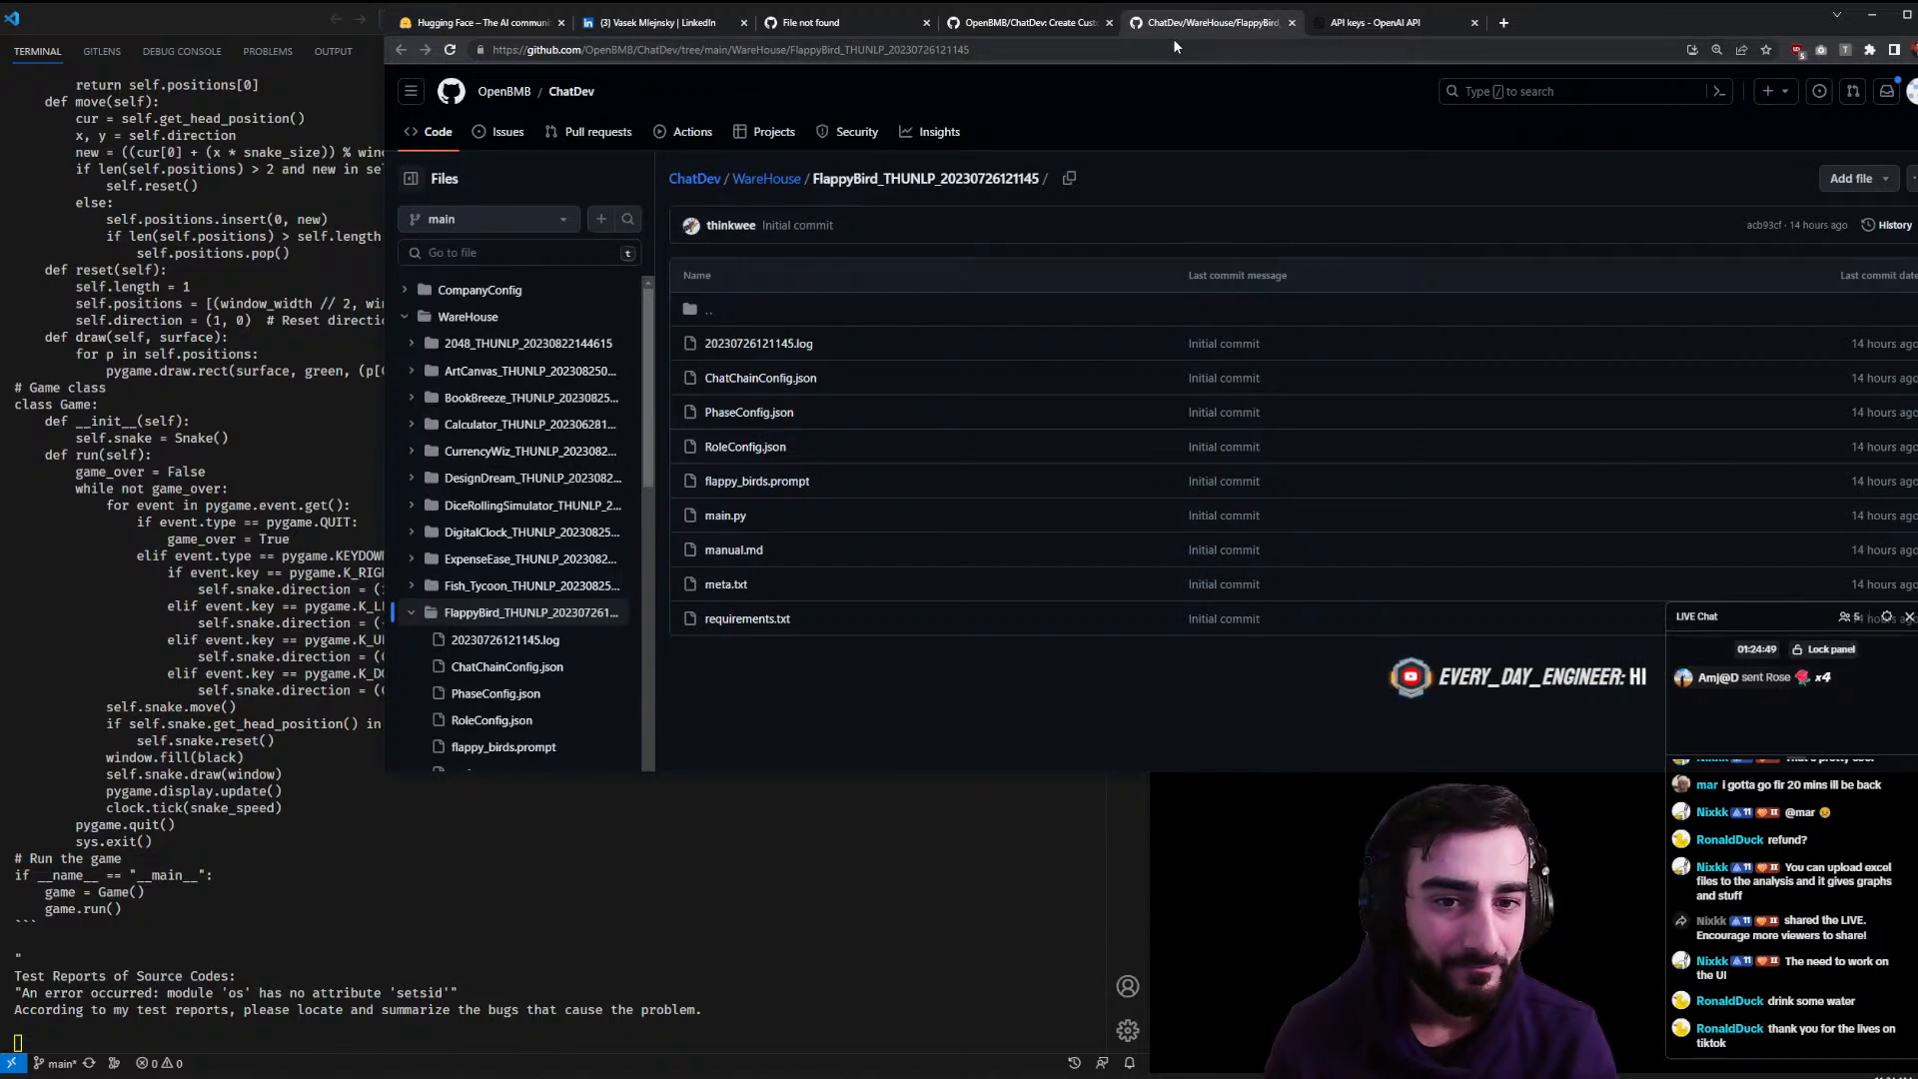
pyautogui.click(1291, 22)
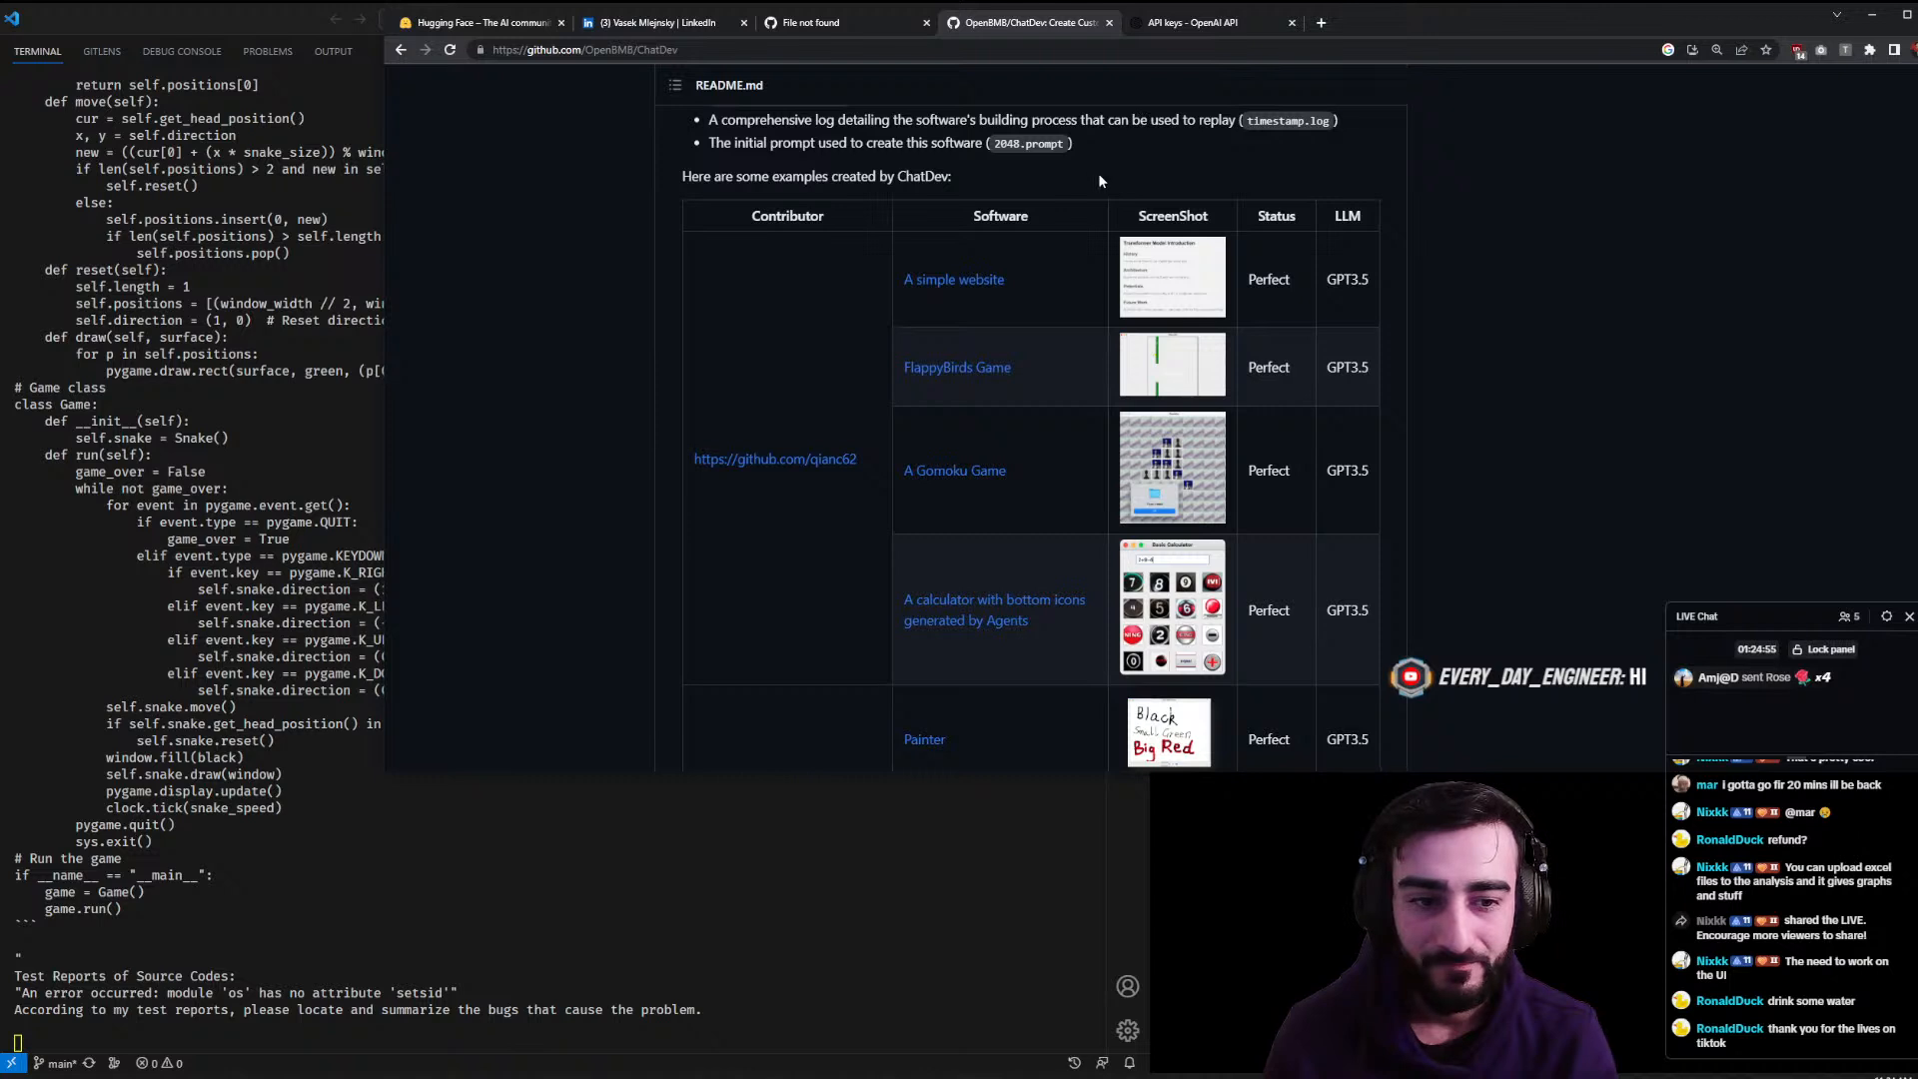
pyautogui.click(998, 280)
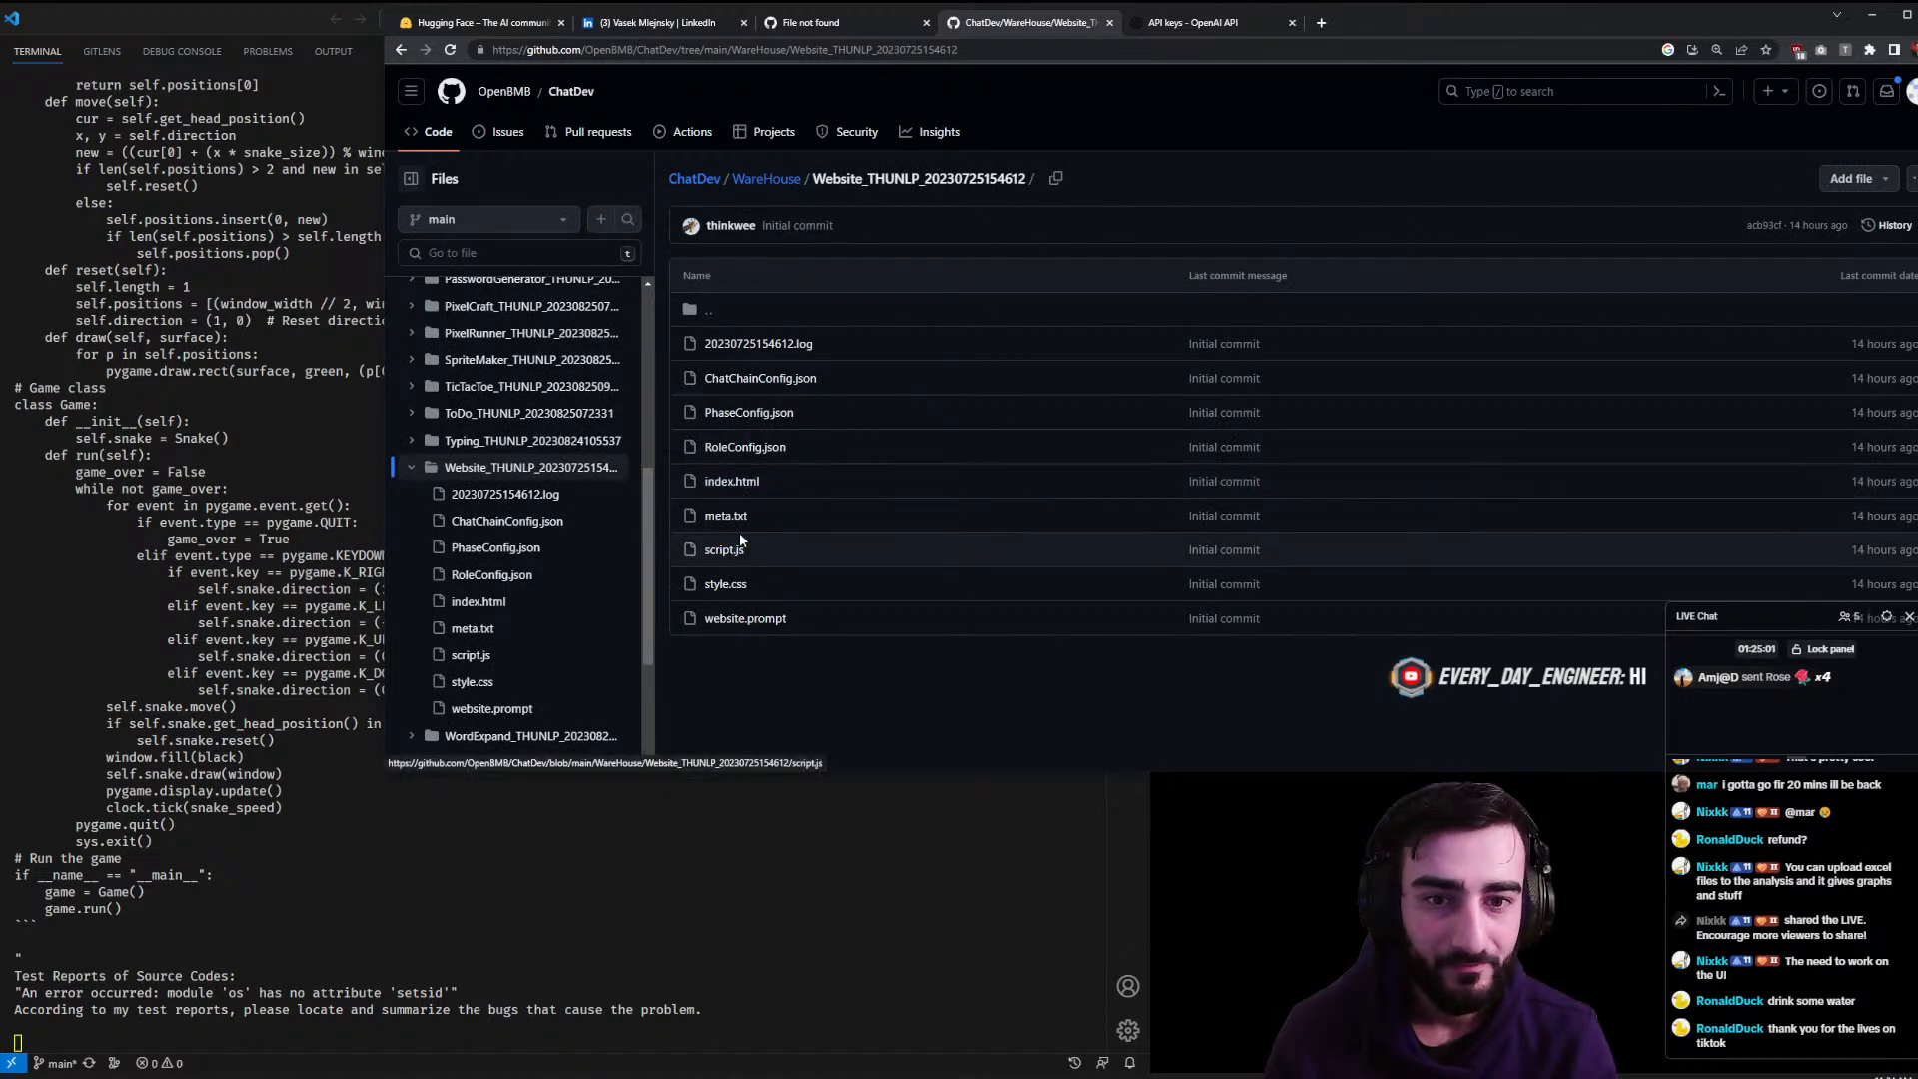
# - Return to the README examples table, peek at the MsPaint example folder, and go back
pyautogui.hotkey('alt', 'Left')
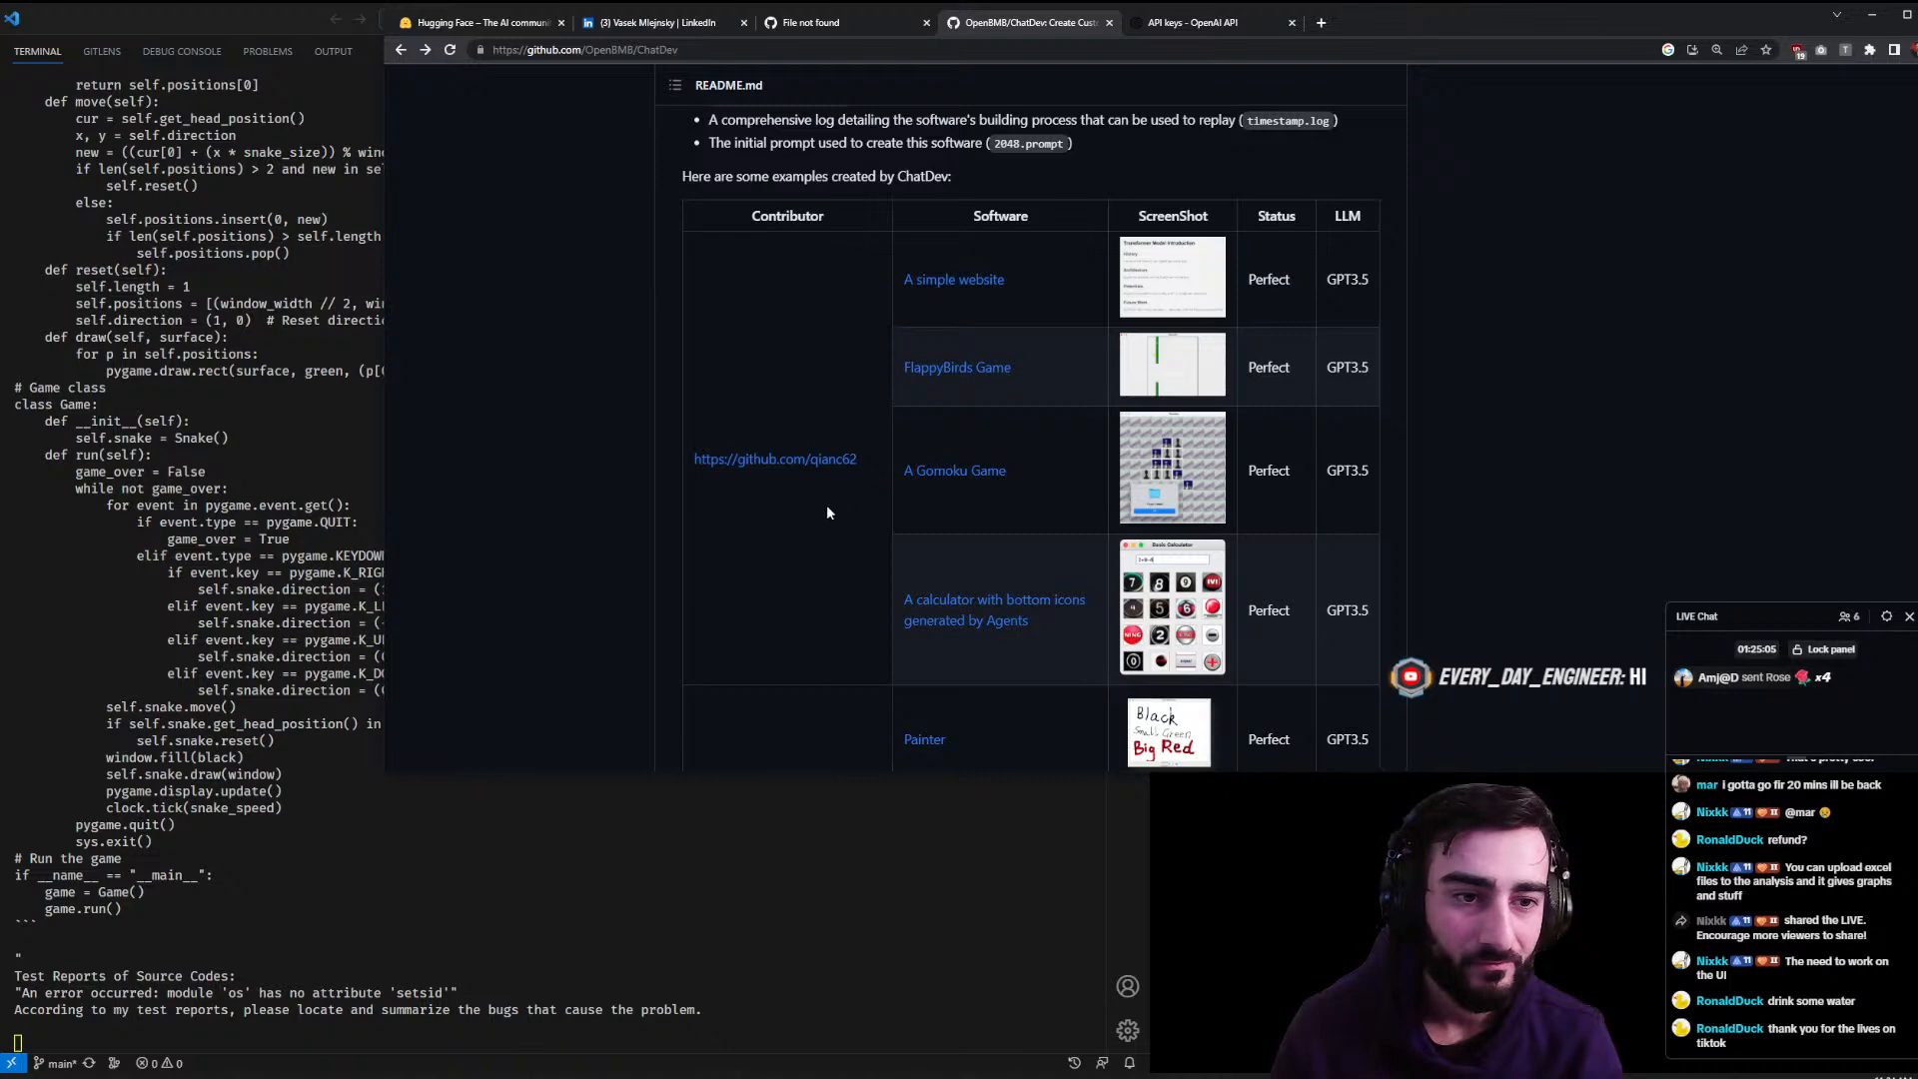
pyautogui.scroll(-2, 821, 517)
pyautogui.scroll(-3, 823, 528)
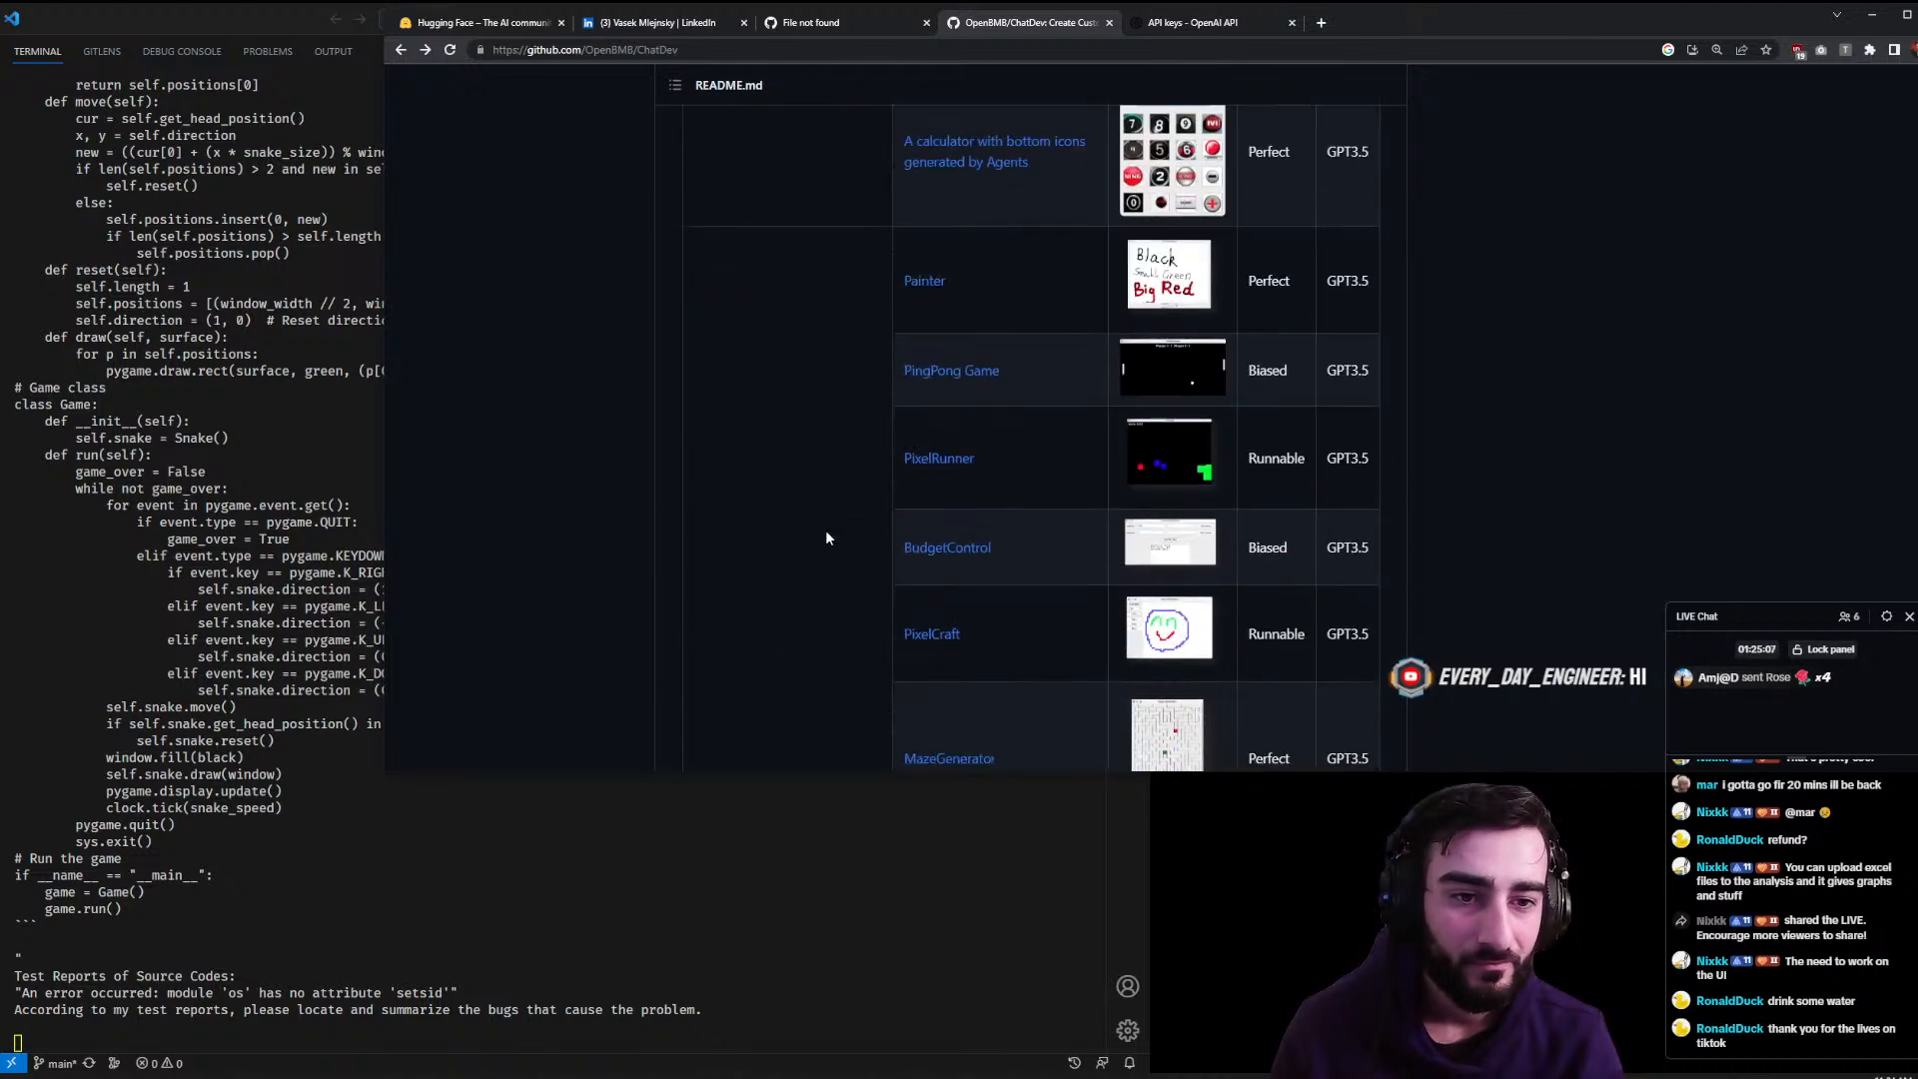
pyautogui.scroll(-5, 827, 538)
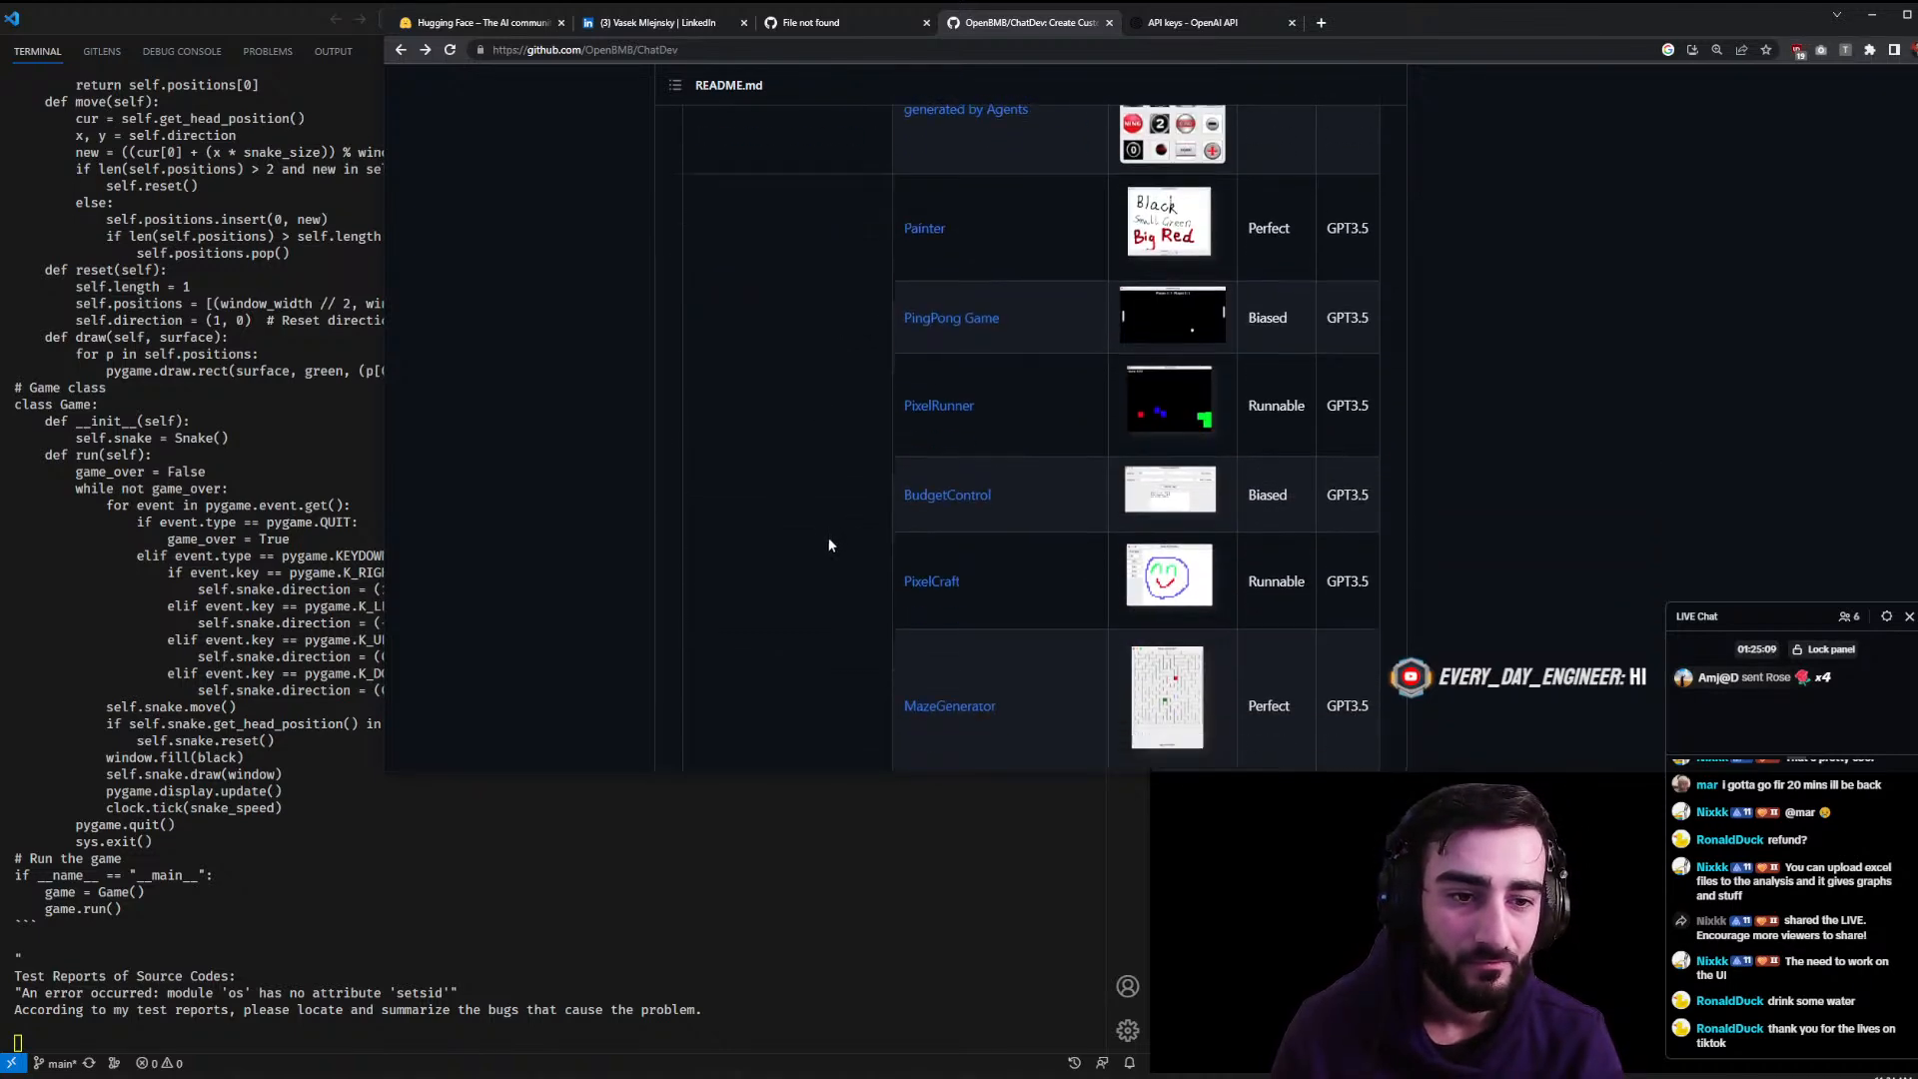
pyautogui.scroll(-6, 831, 546)
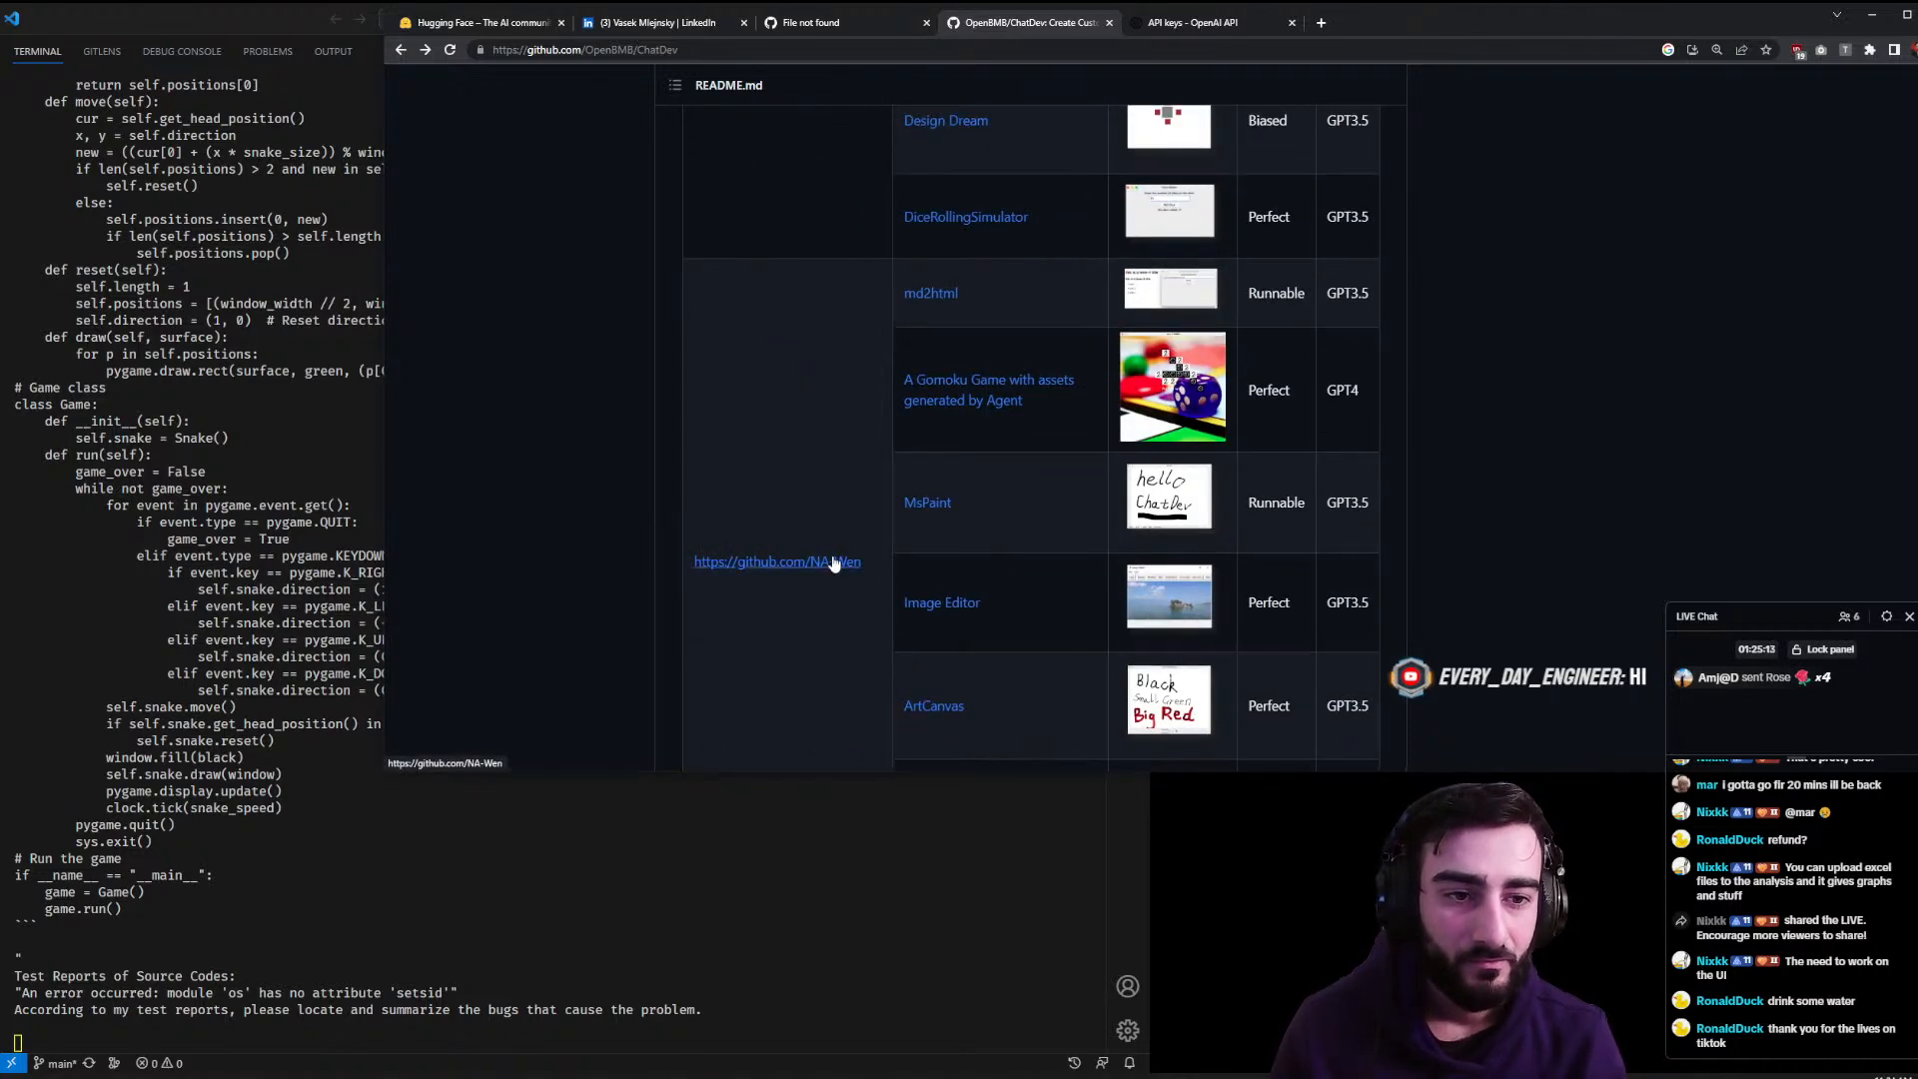
pyautogui.click(927, 510)
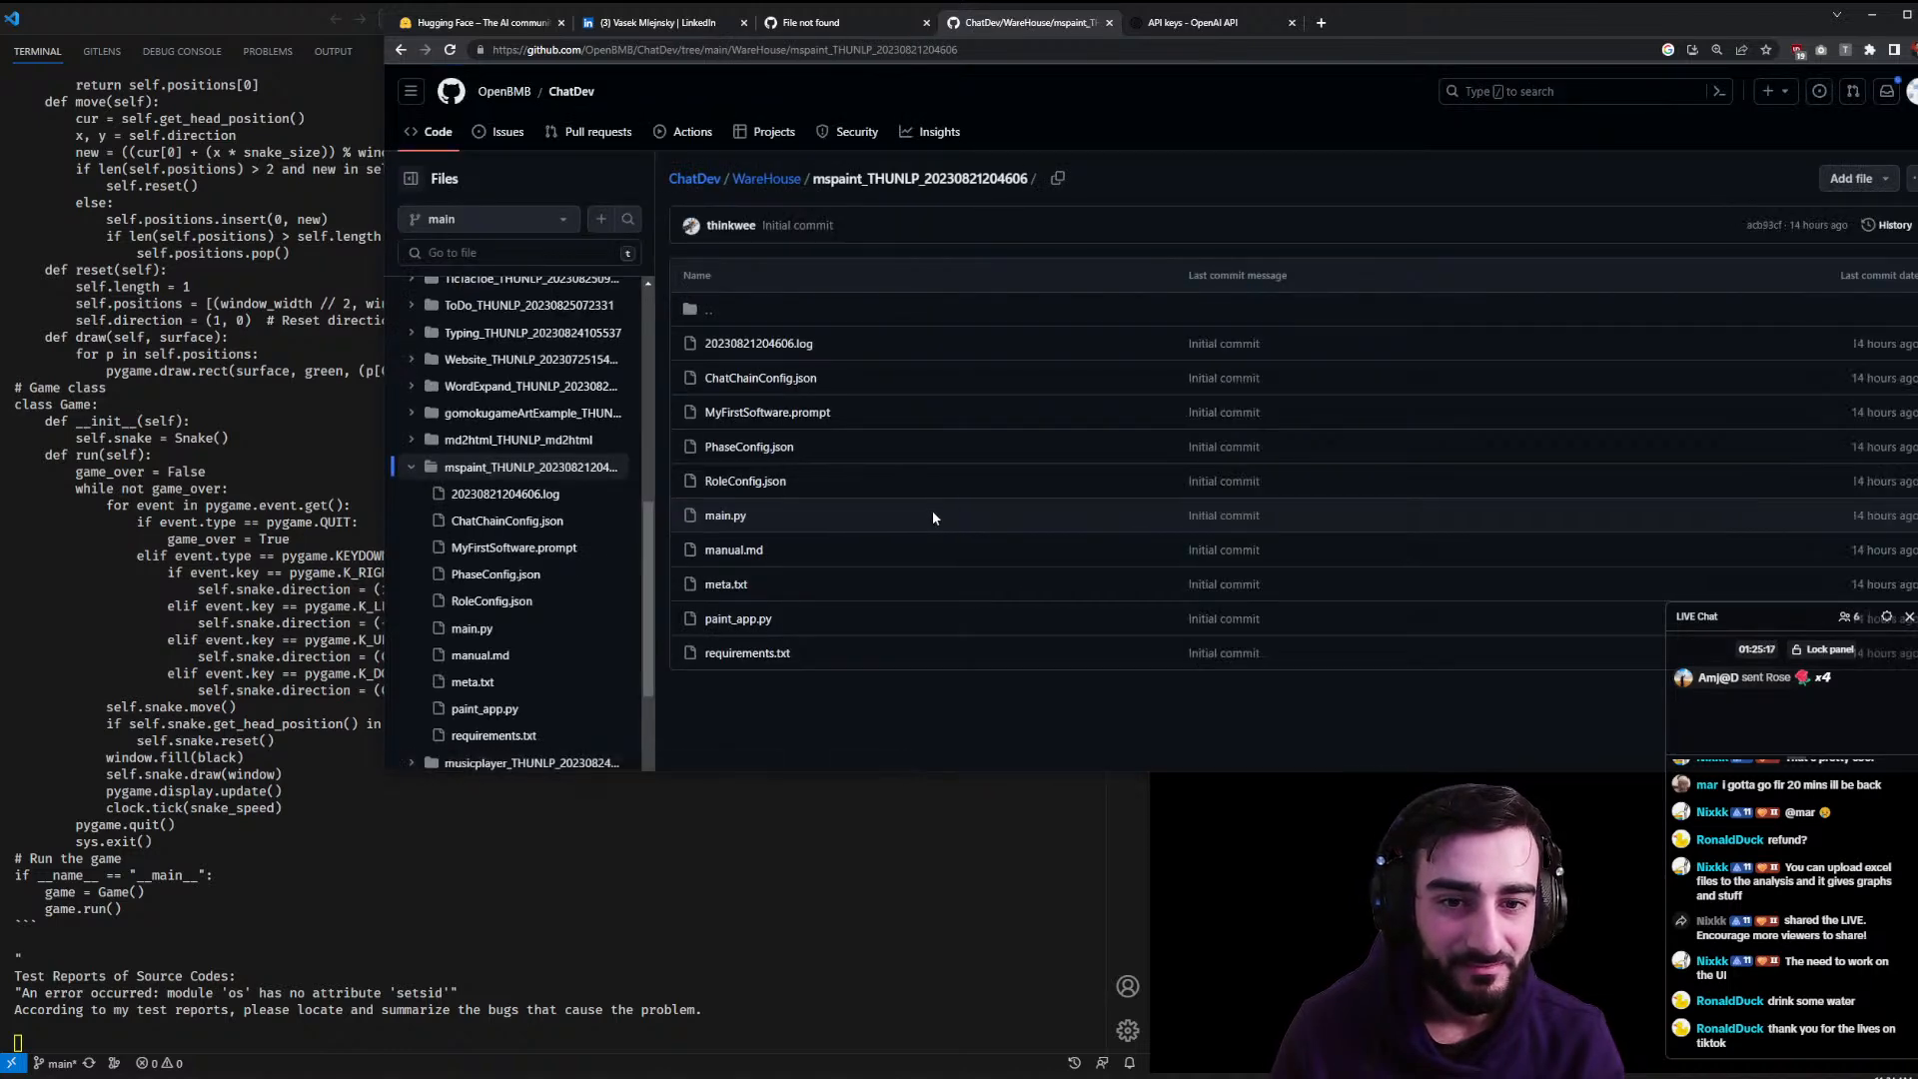
pyautogui.hotkey('alt', 'Left')
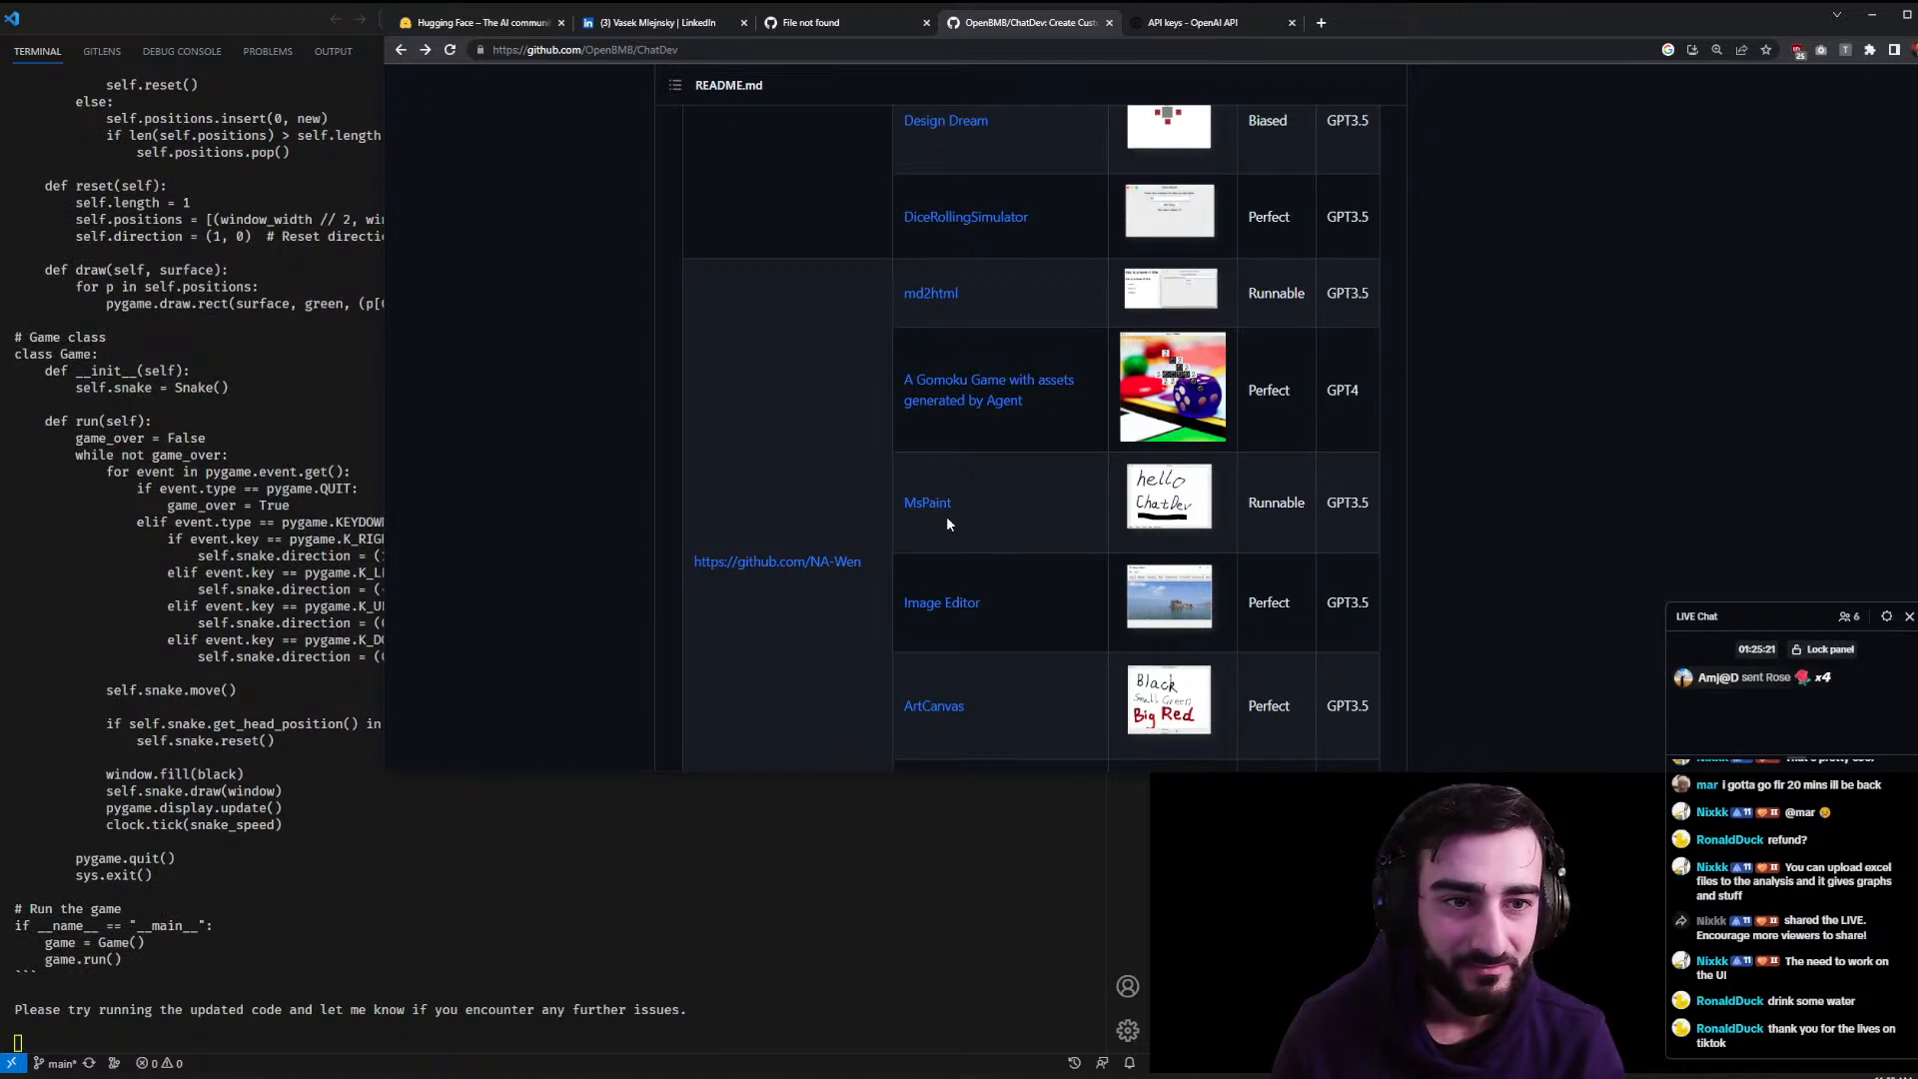
# - Scroll the README down to Citation and License, widening the terminal beside it
pyautogui.scroll(-3, 945, 520)
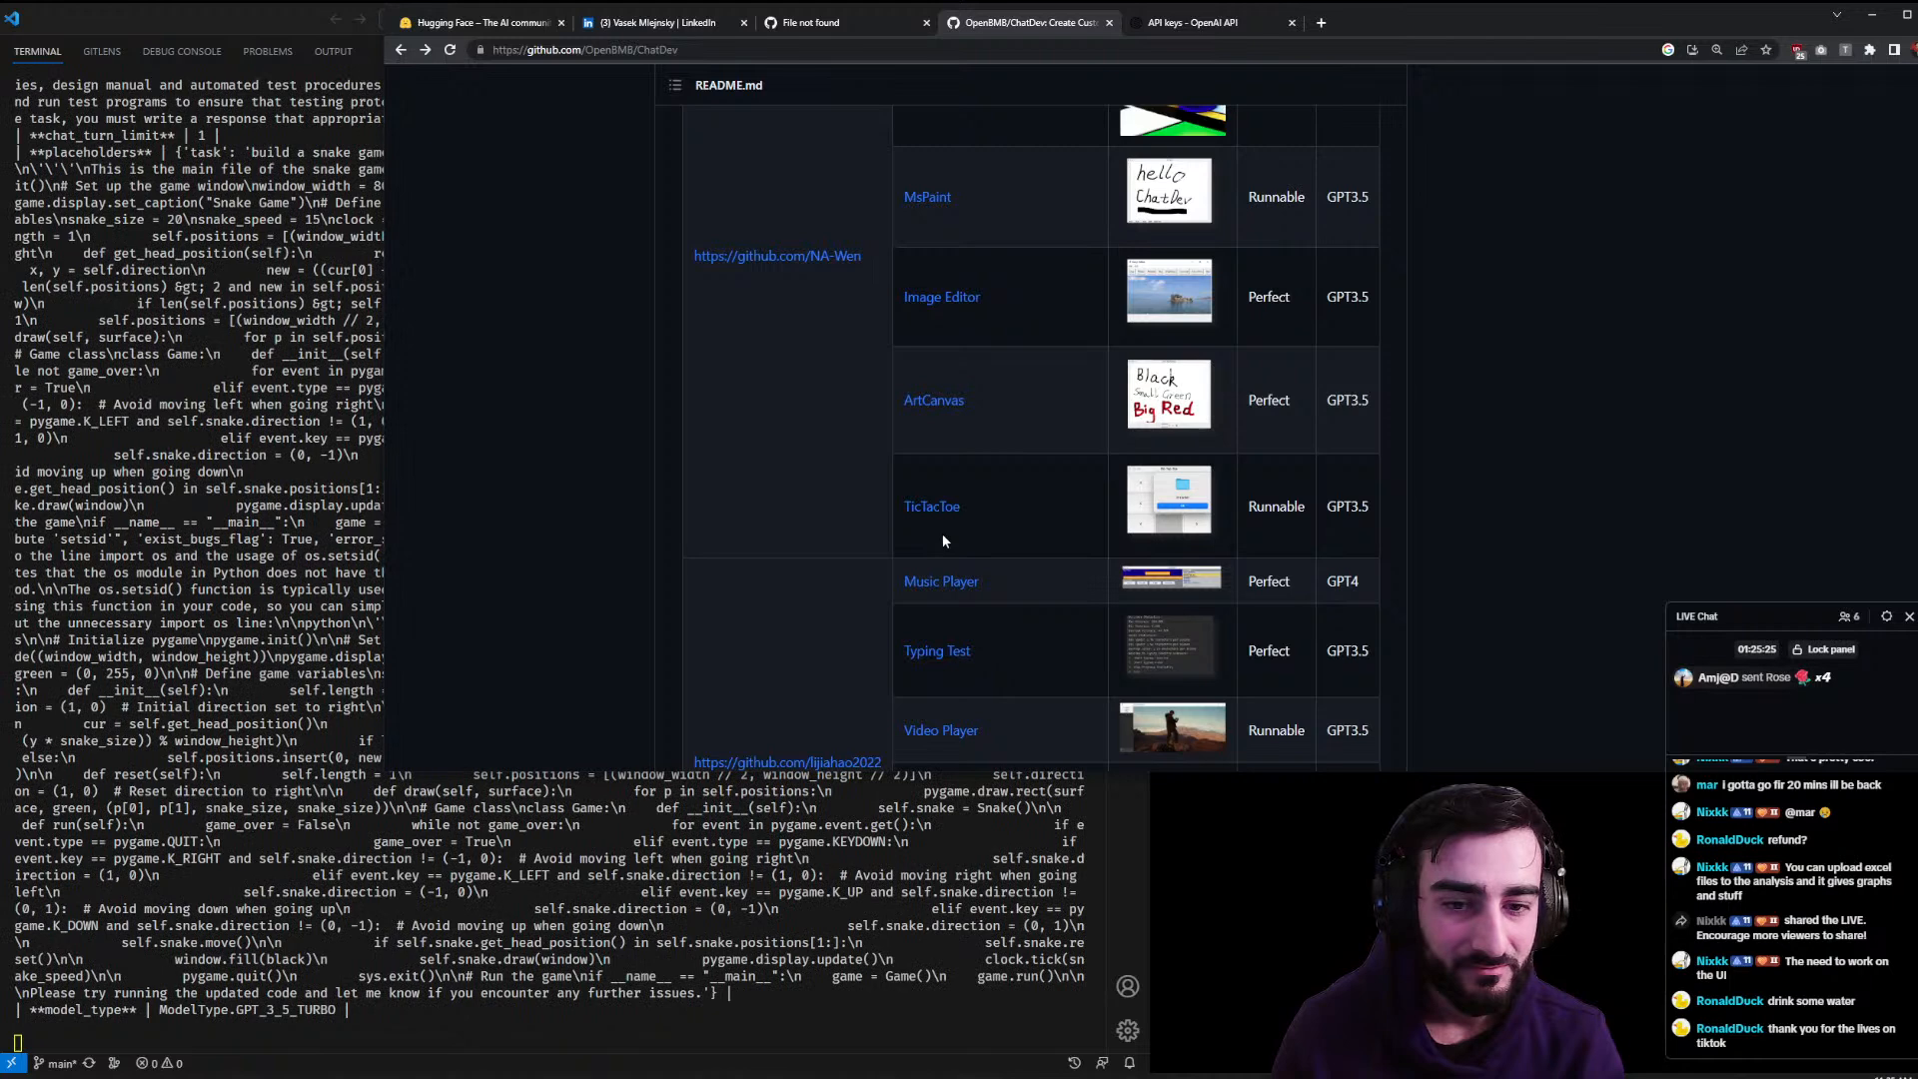
pyautogui.scroll(-2, 943, 540)
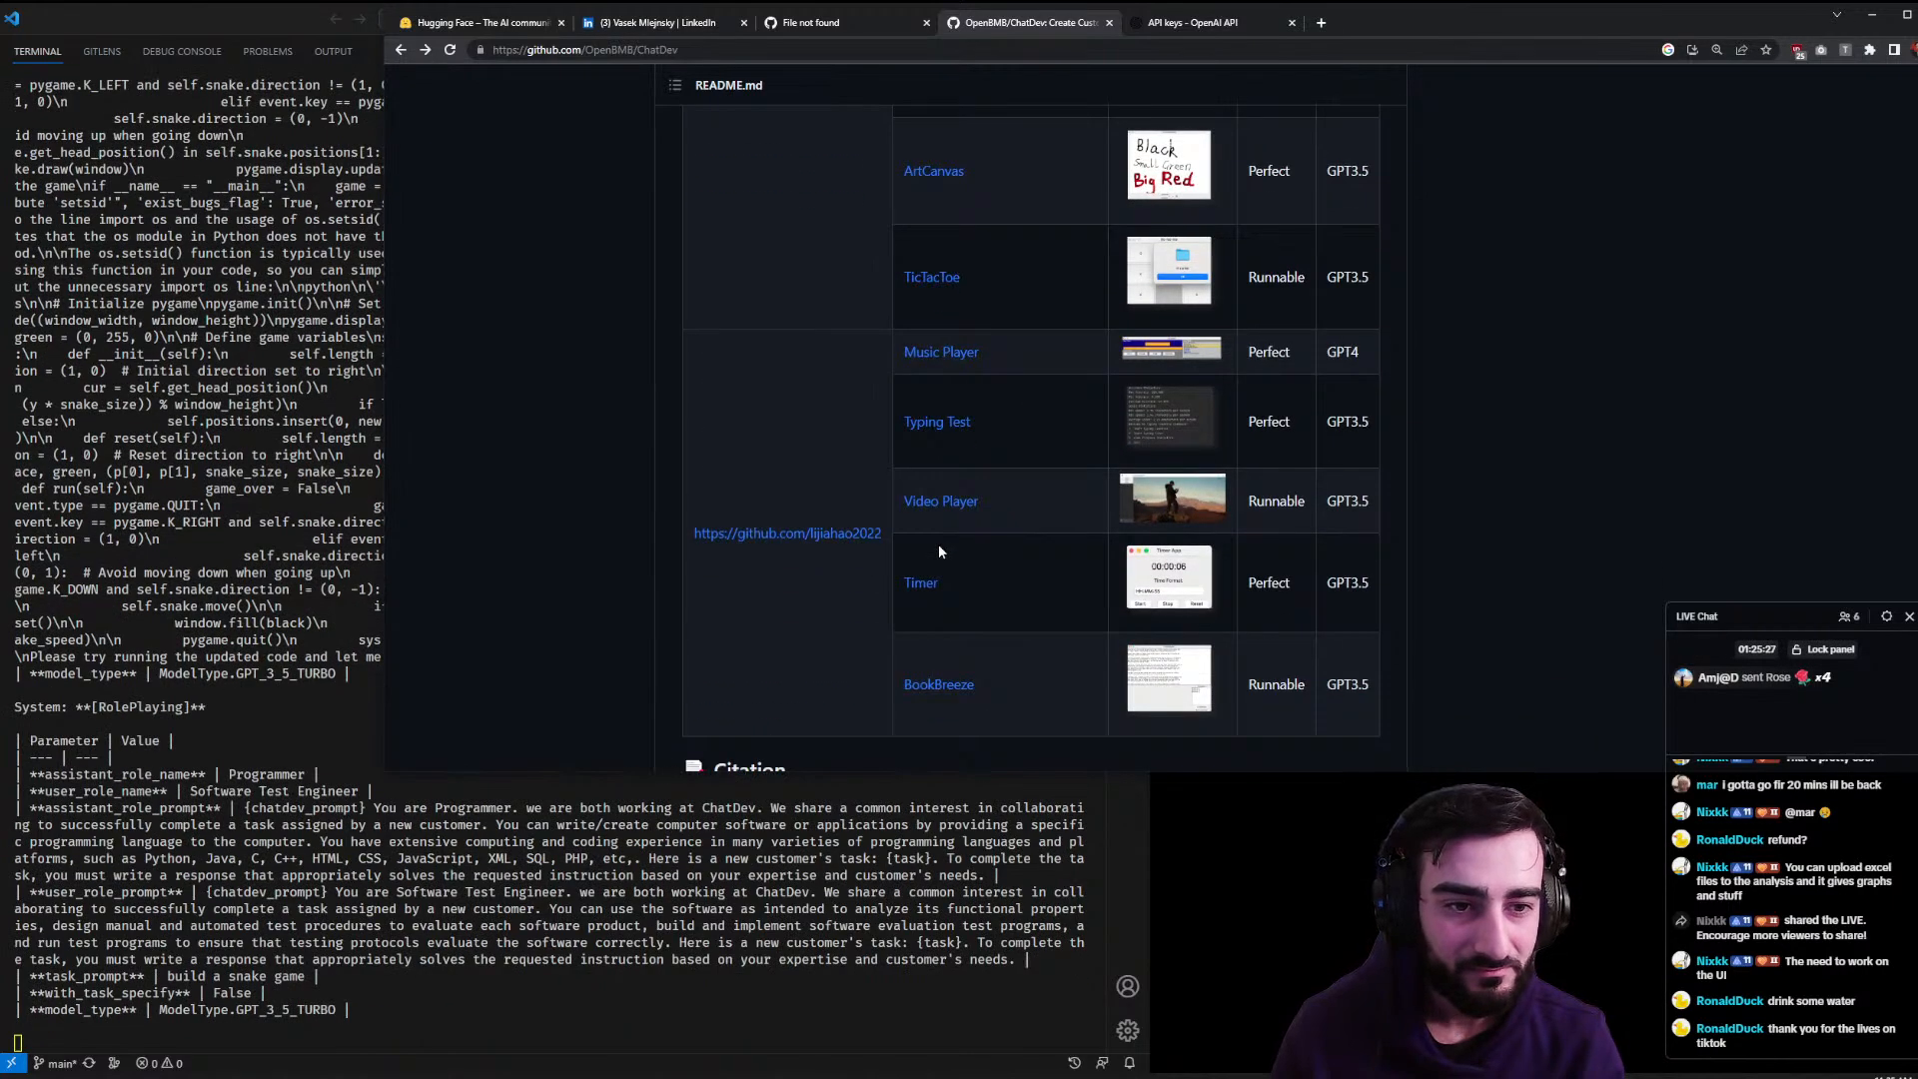
pyautogui.scroll(-2, 939, 550)
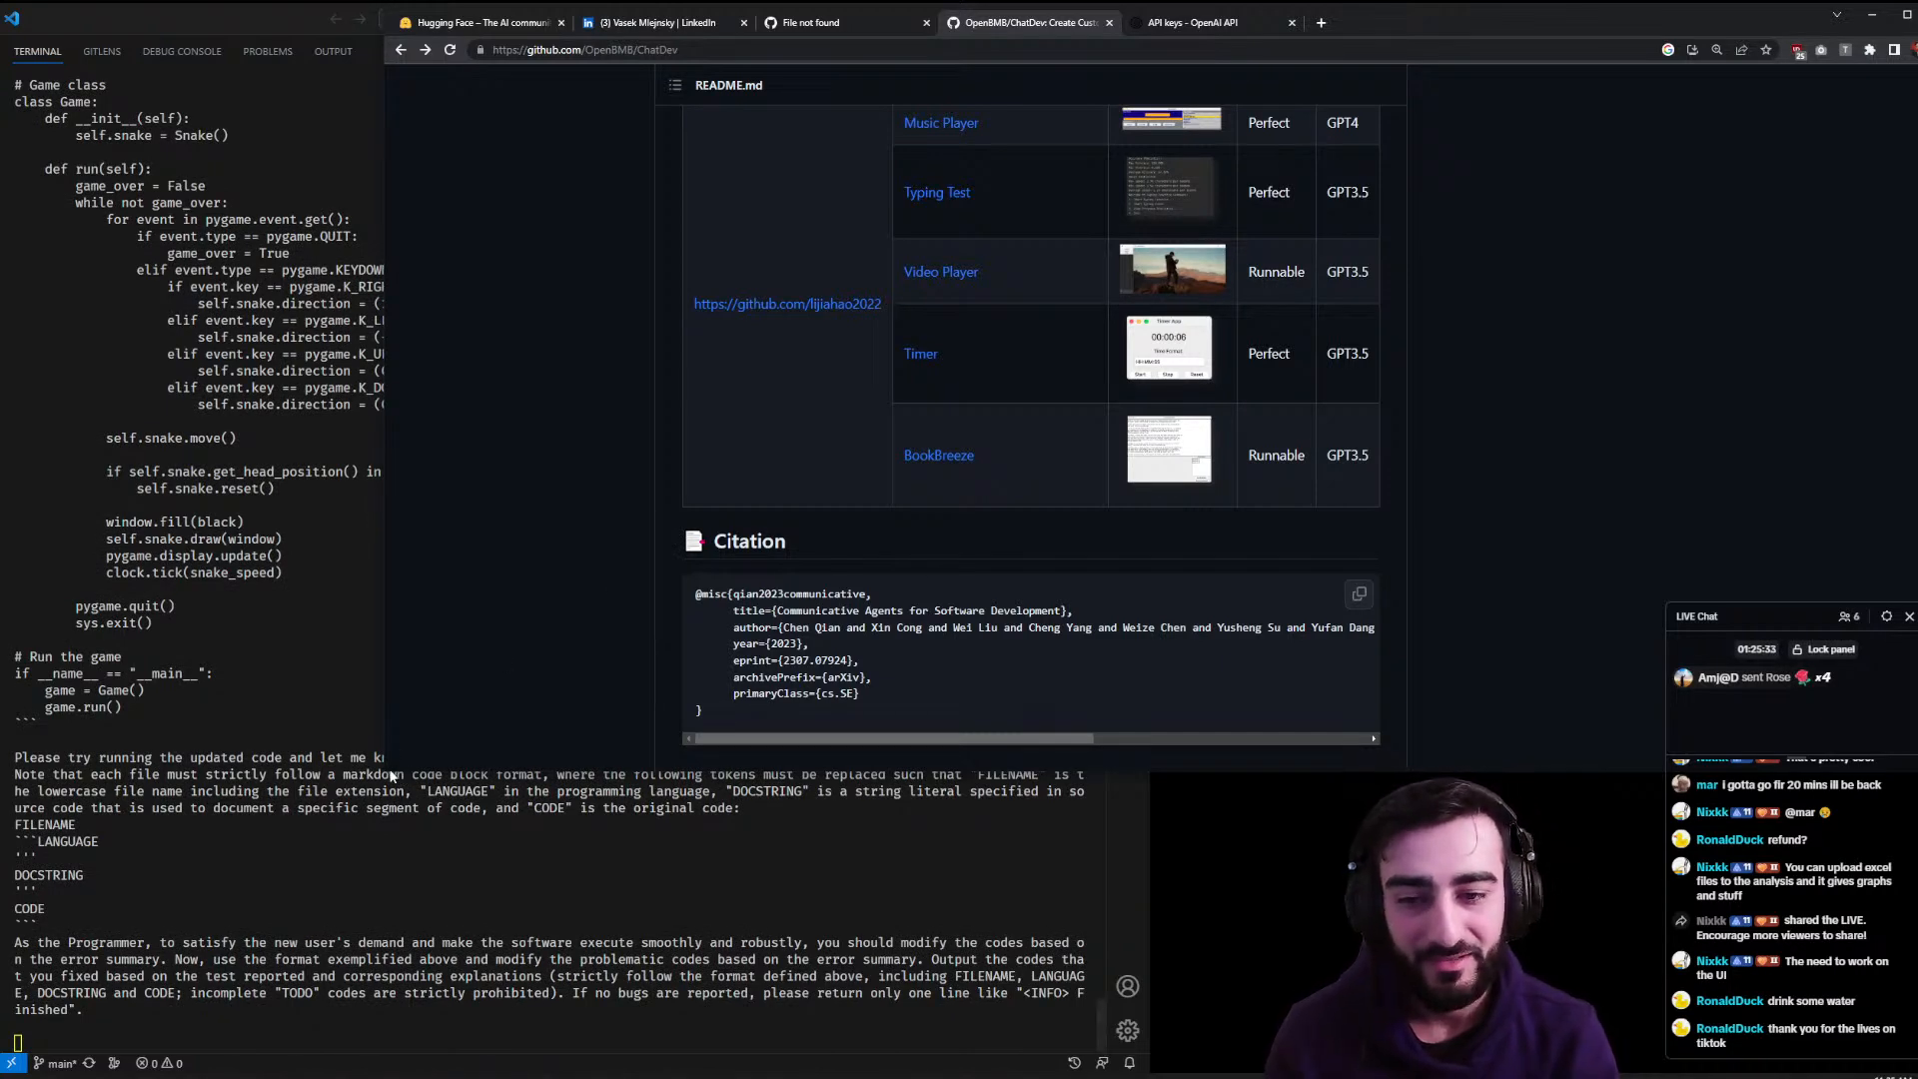
pyautogui.moveTo(387, 775); pyautogui.dragTo(1146, 650)
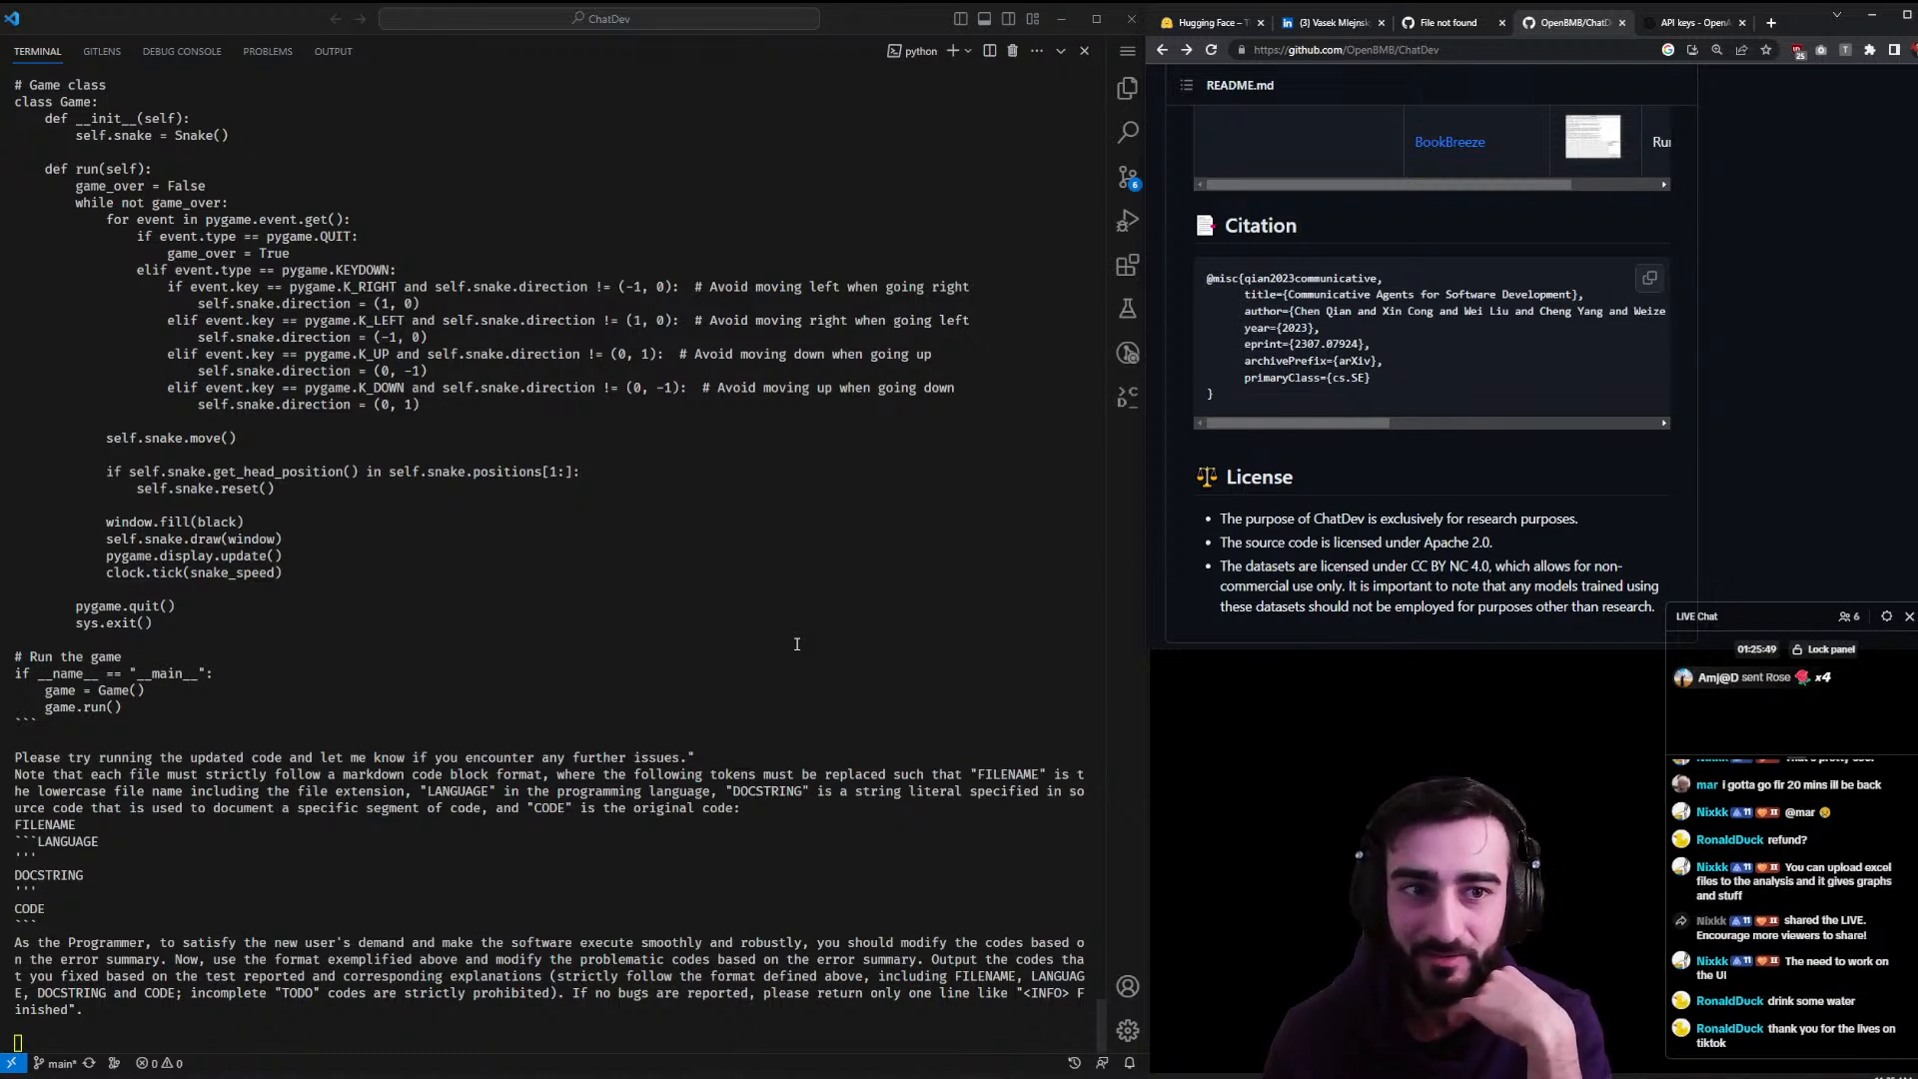
# - Scroll the README back to the Overview section and resize the browser window
pyautogui.scroll(10, 1878, 448)
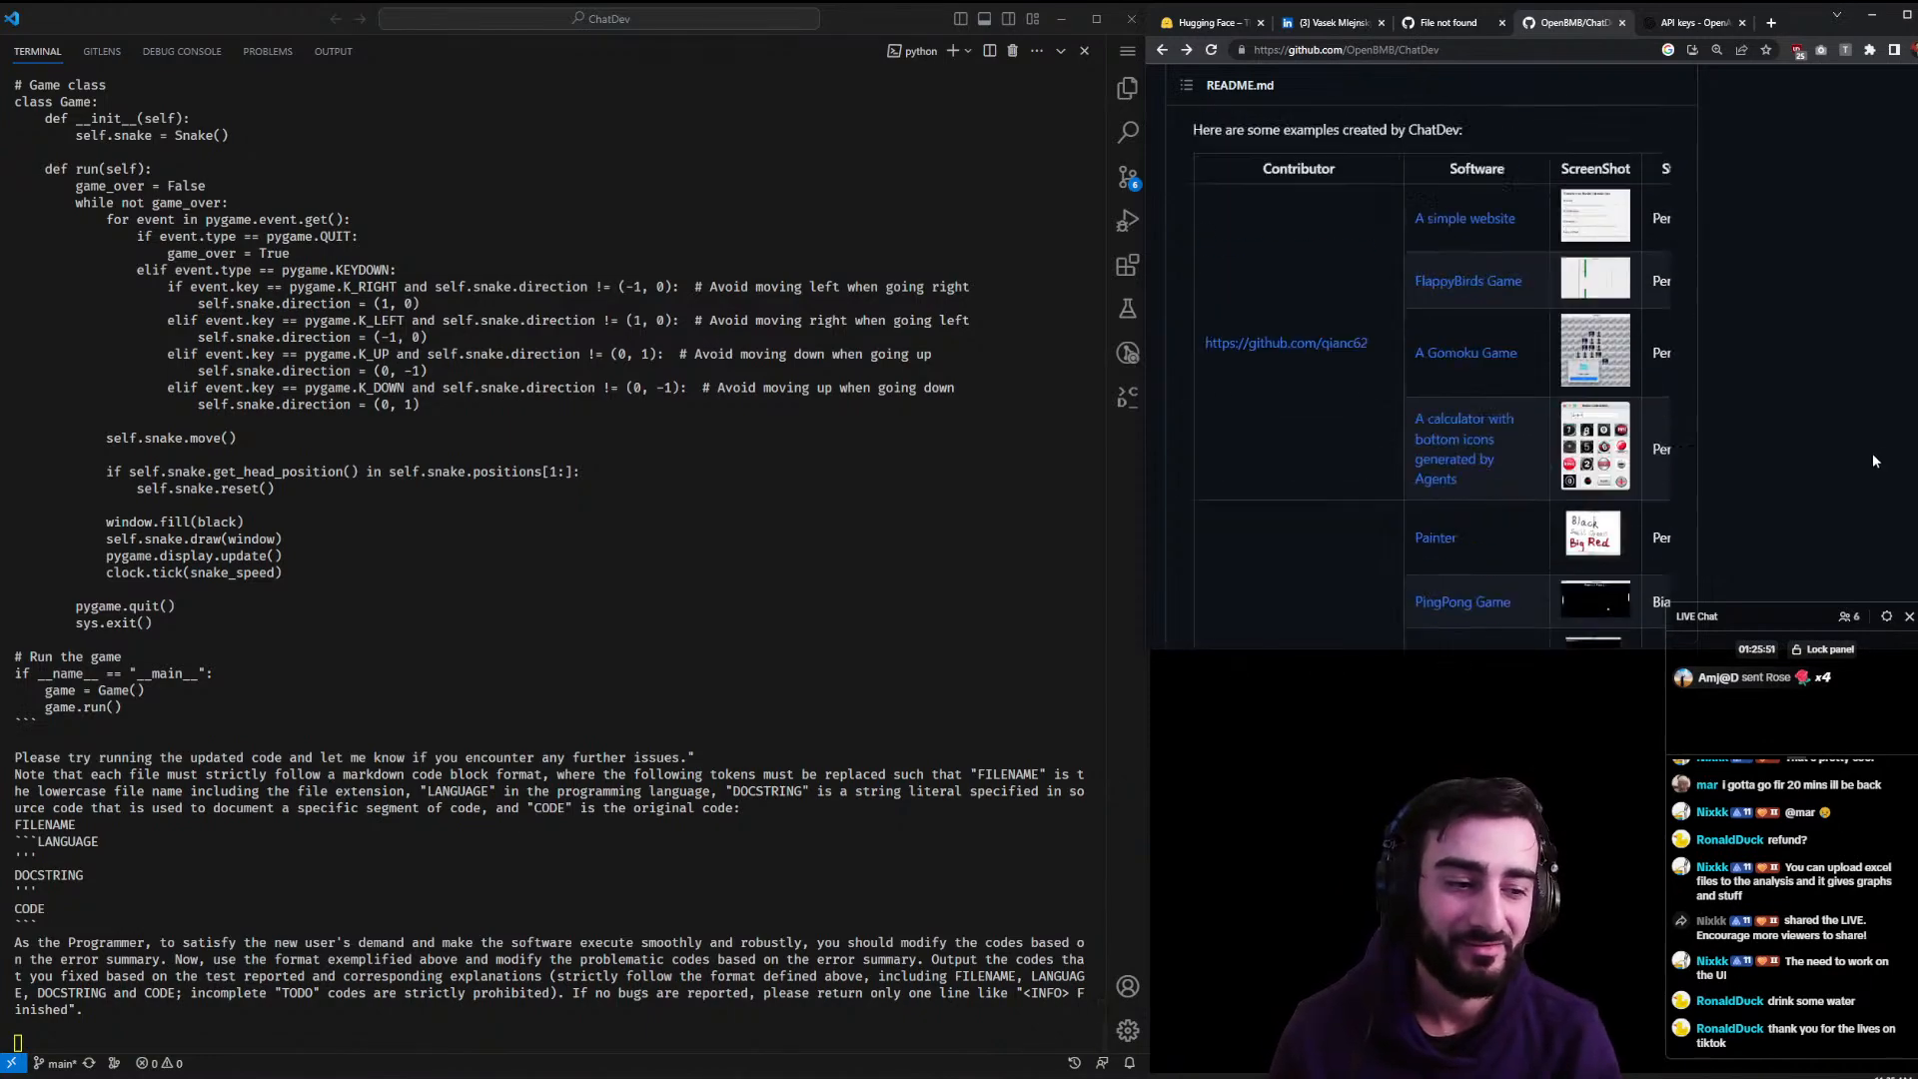
pyautogui.scroll(10, 1853, 470)
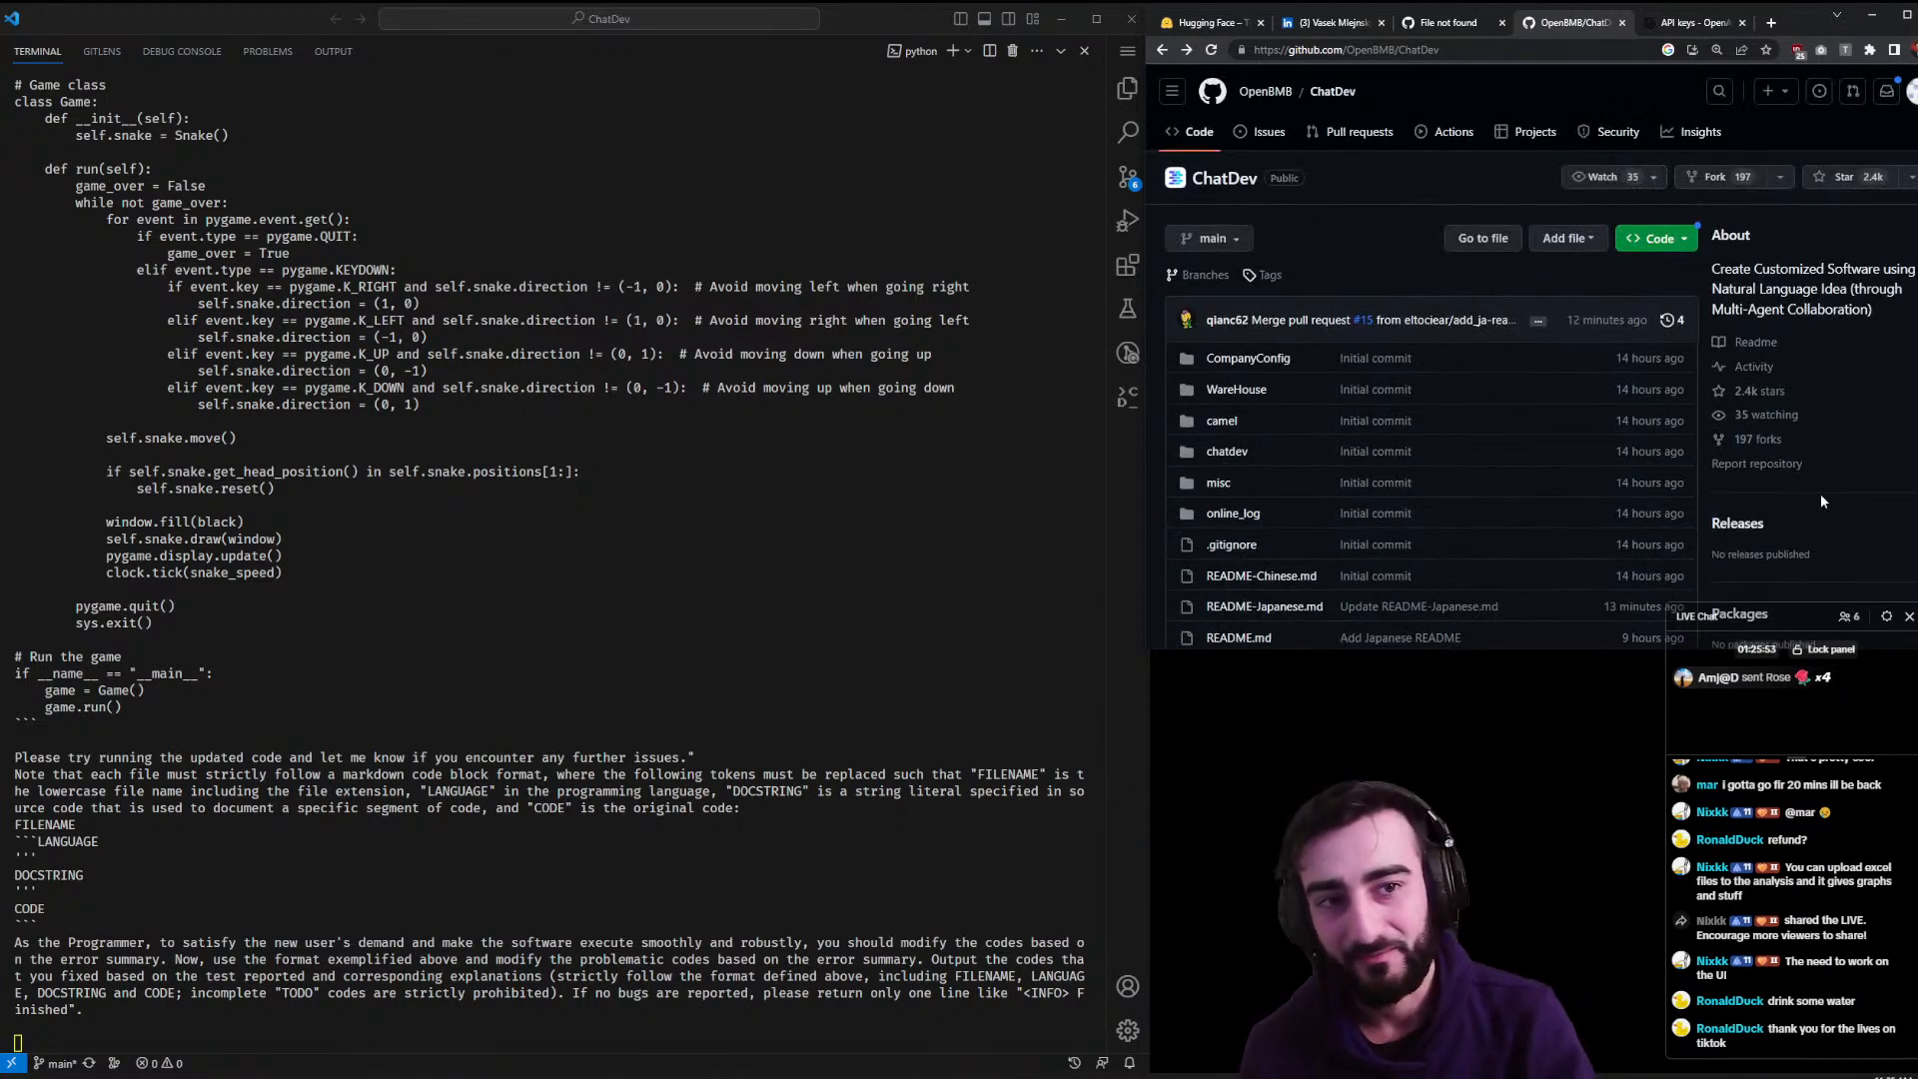
pyautogui.moveTo(1140, 654); pyautogui.dragTo(865, 961)
pyautogui.scroll(-4, 956, 790)
pyautogui.scroll(-3, 969, 784)
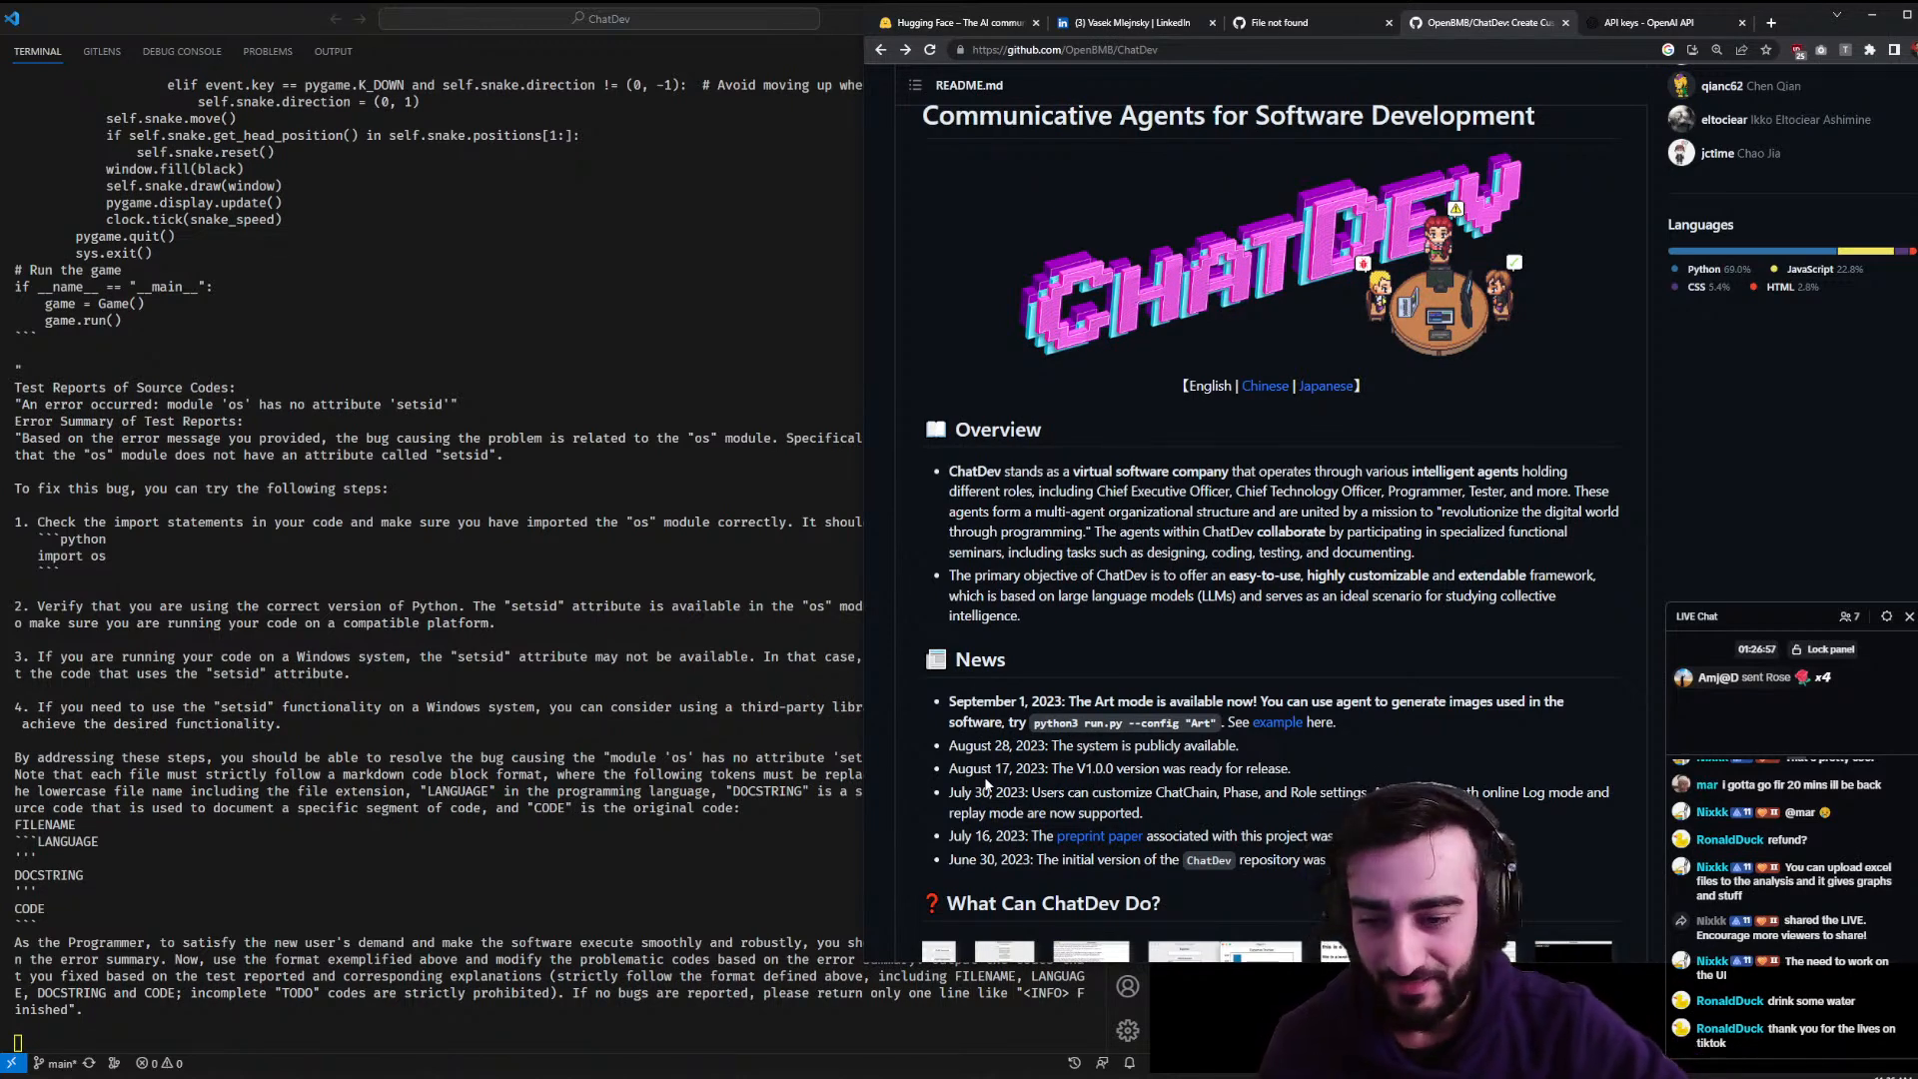
# - Inspect the WareHouse chatdev-snake folder in Explorer, close it, then start a new browser tab
pyautogui.click(1097, 1014)
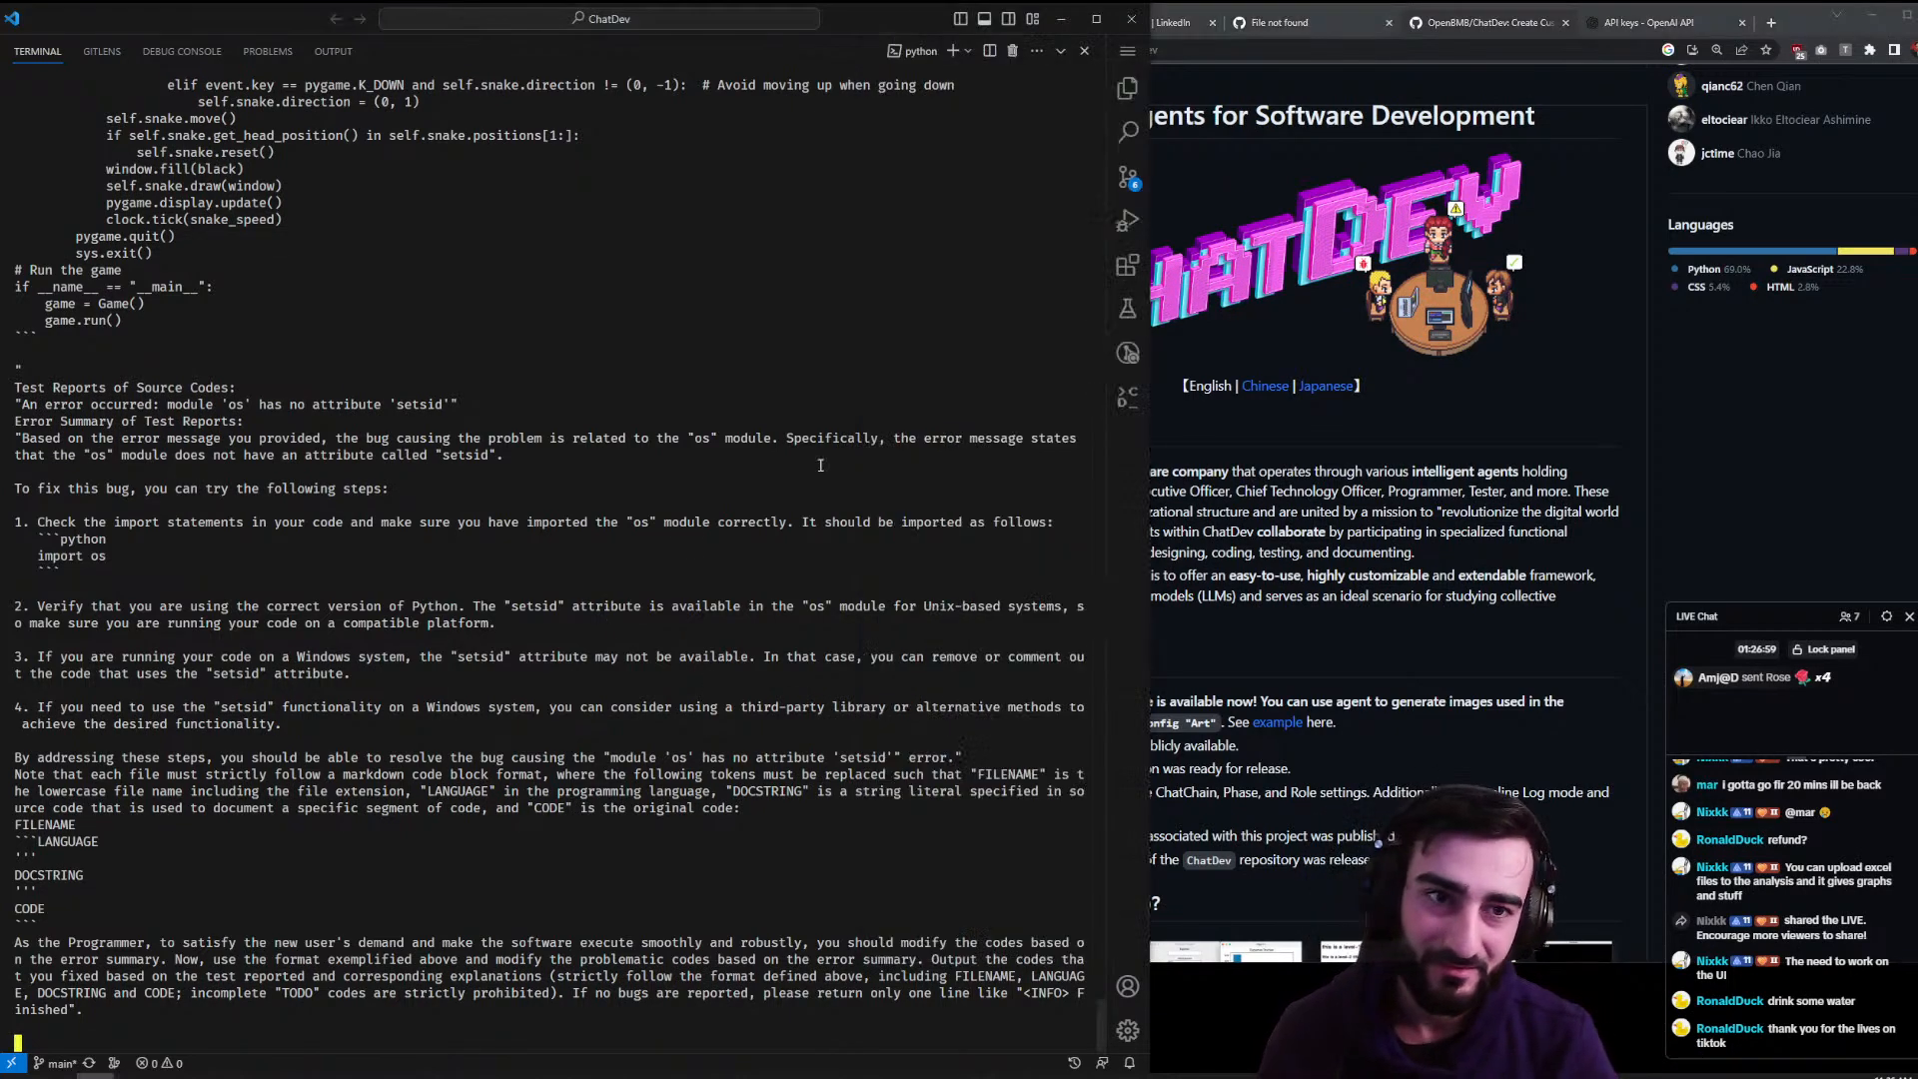
pyautogui.click(1123, 98)
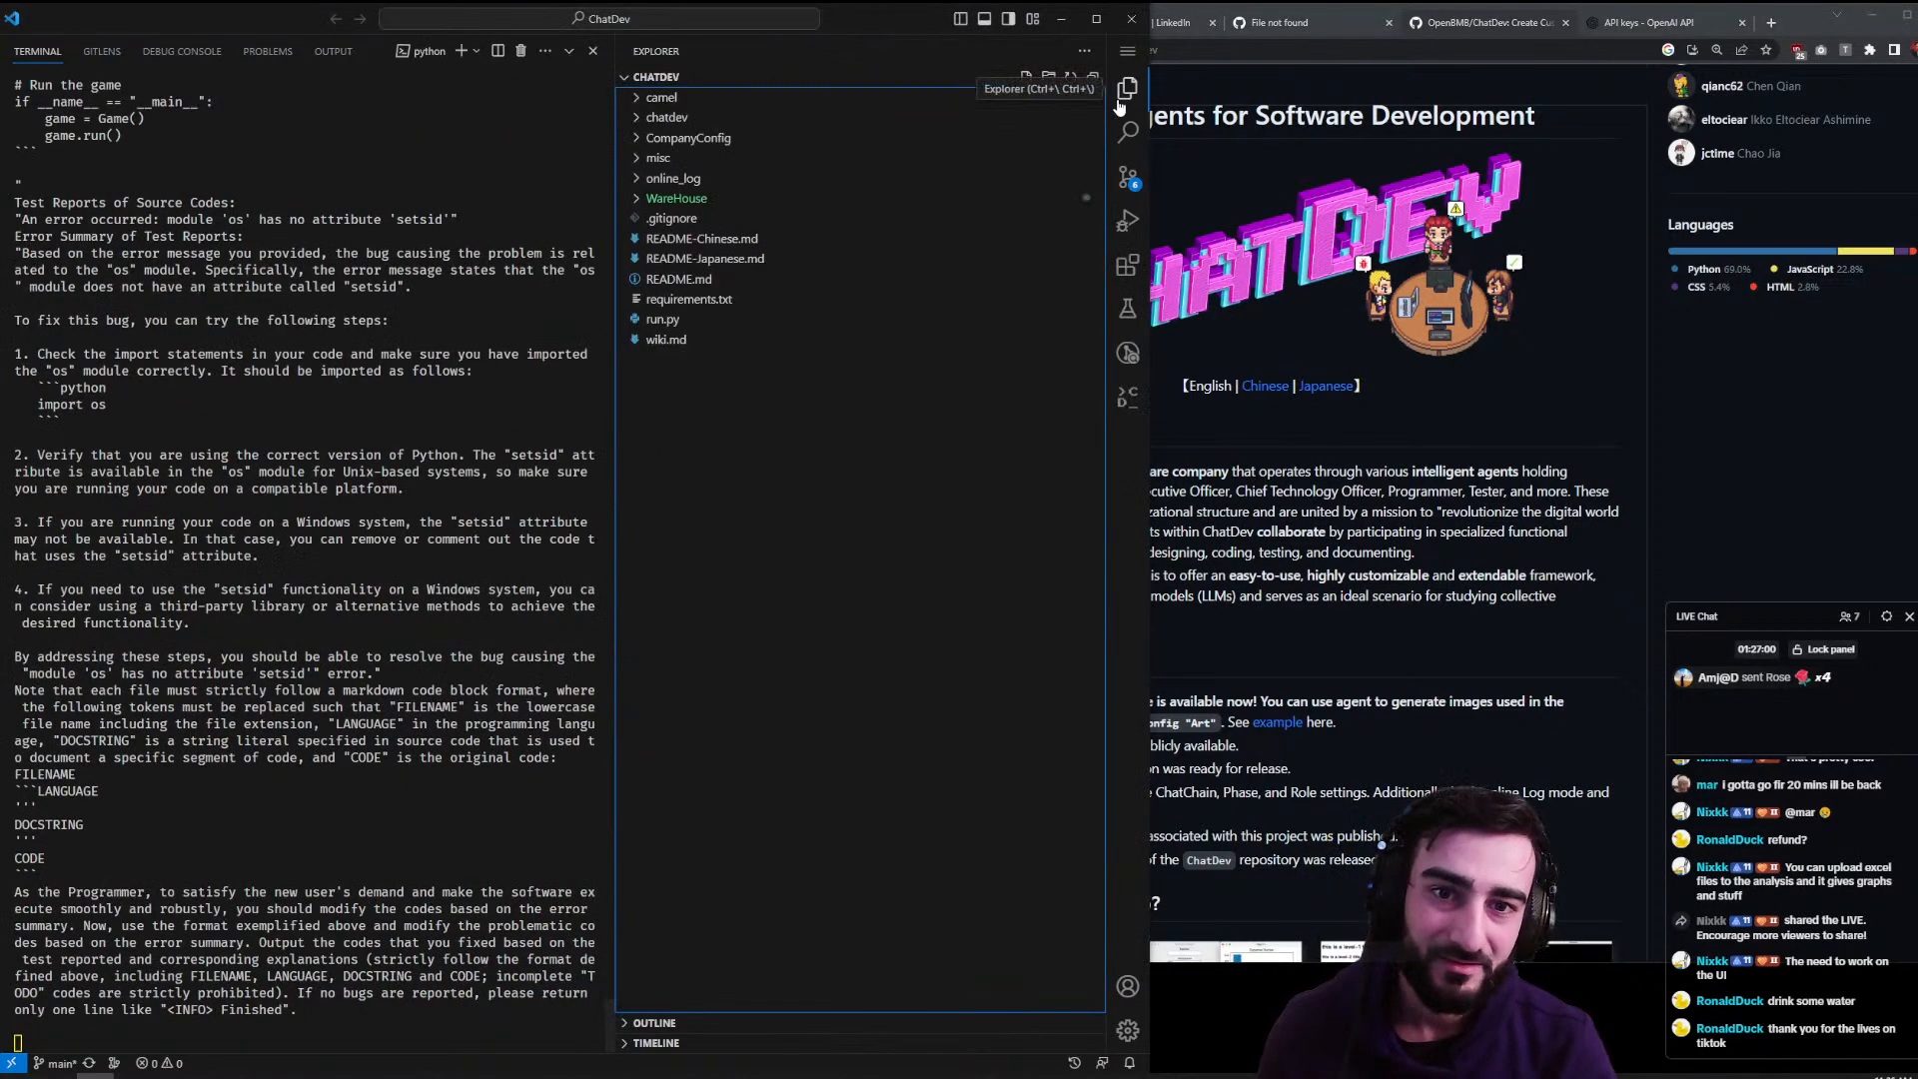
pyautogui.click(724, 200)
pyautogui.click(766, 301)
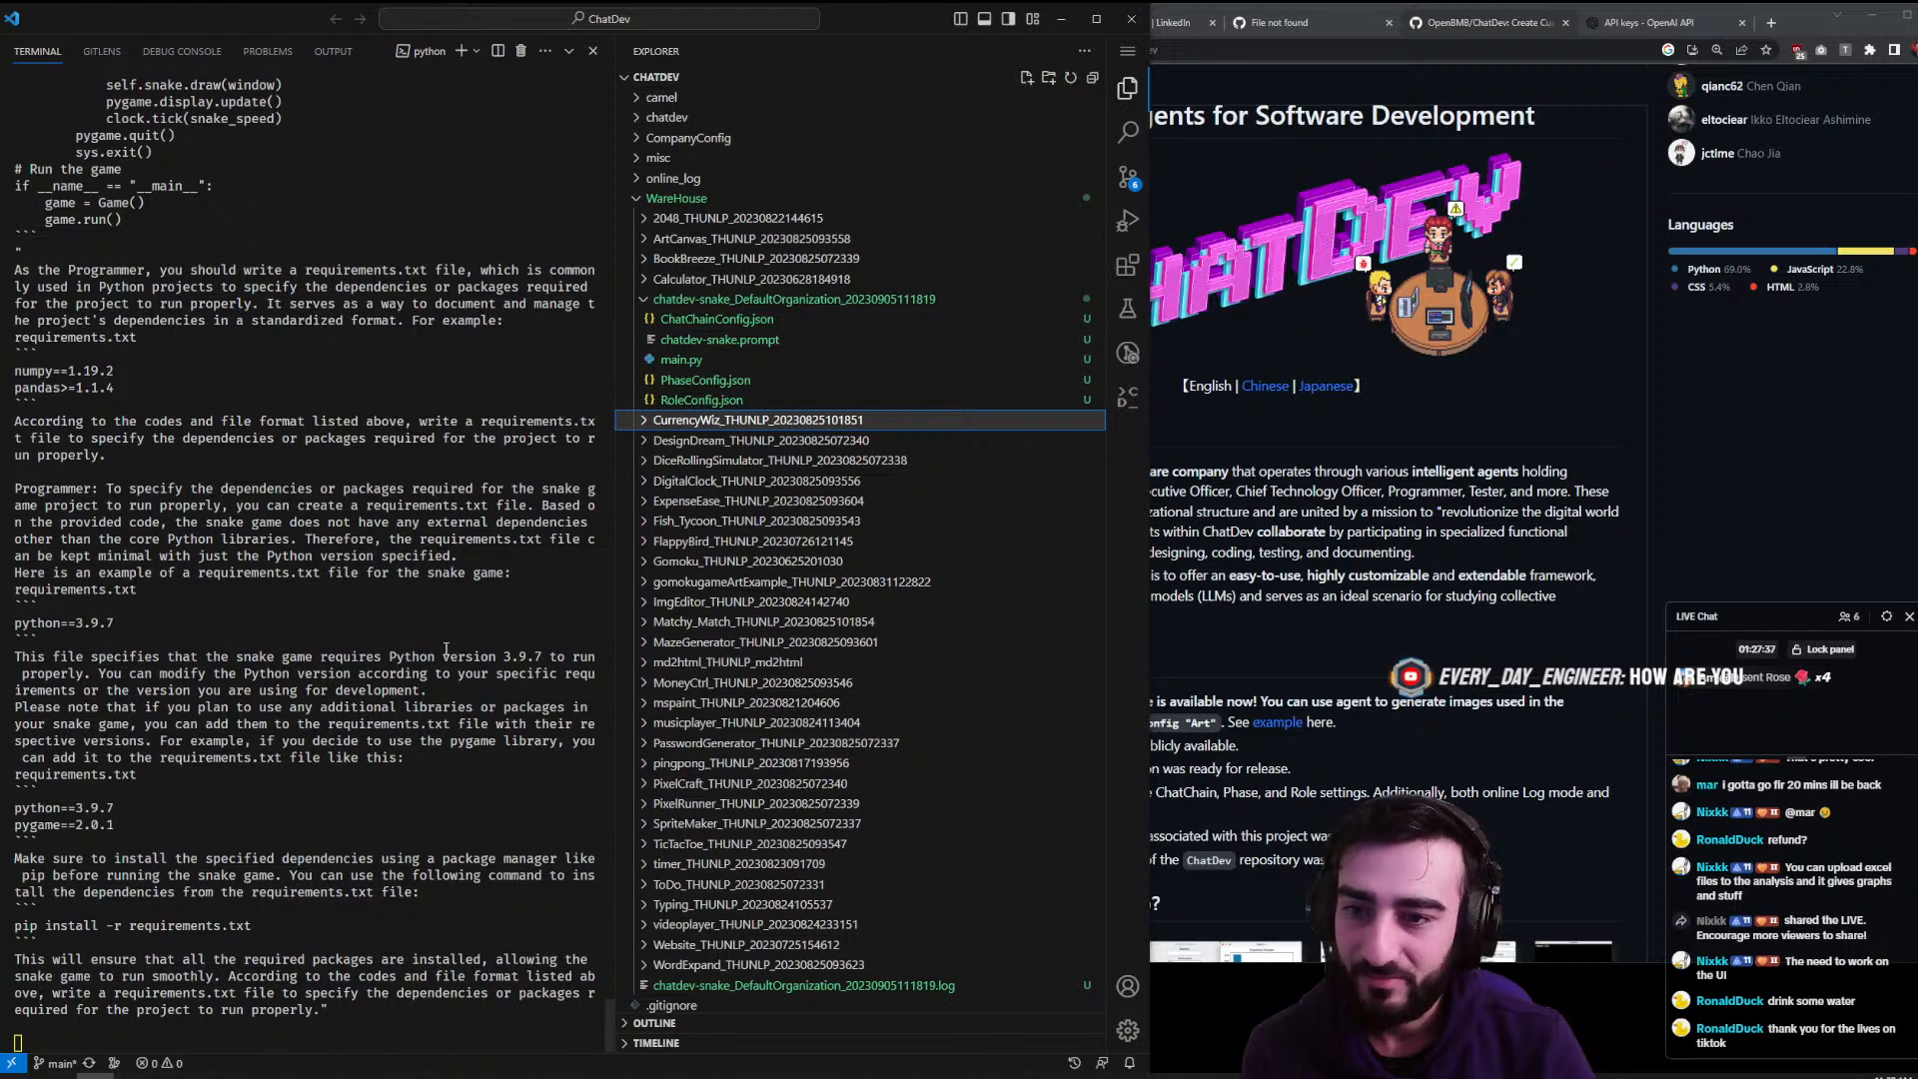
pyautogui.click(1127, 87)
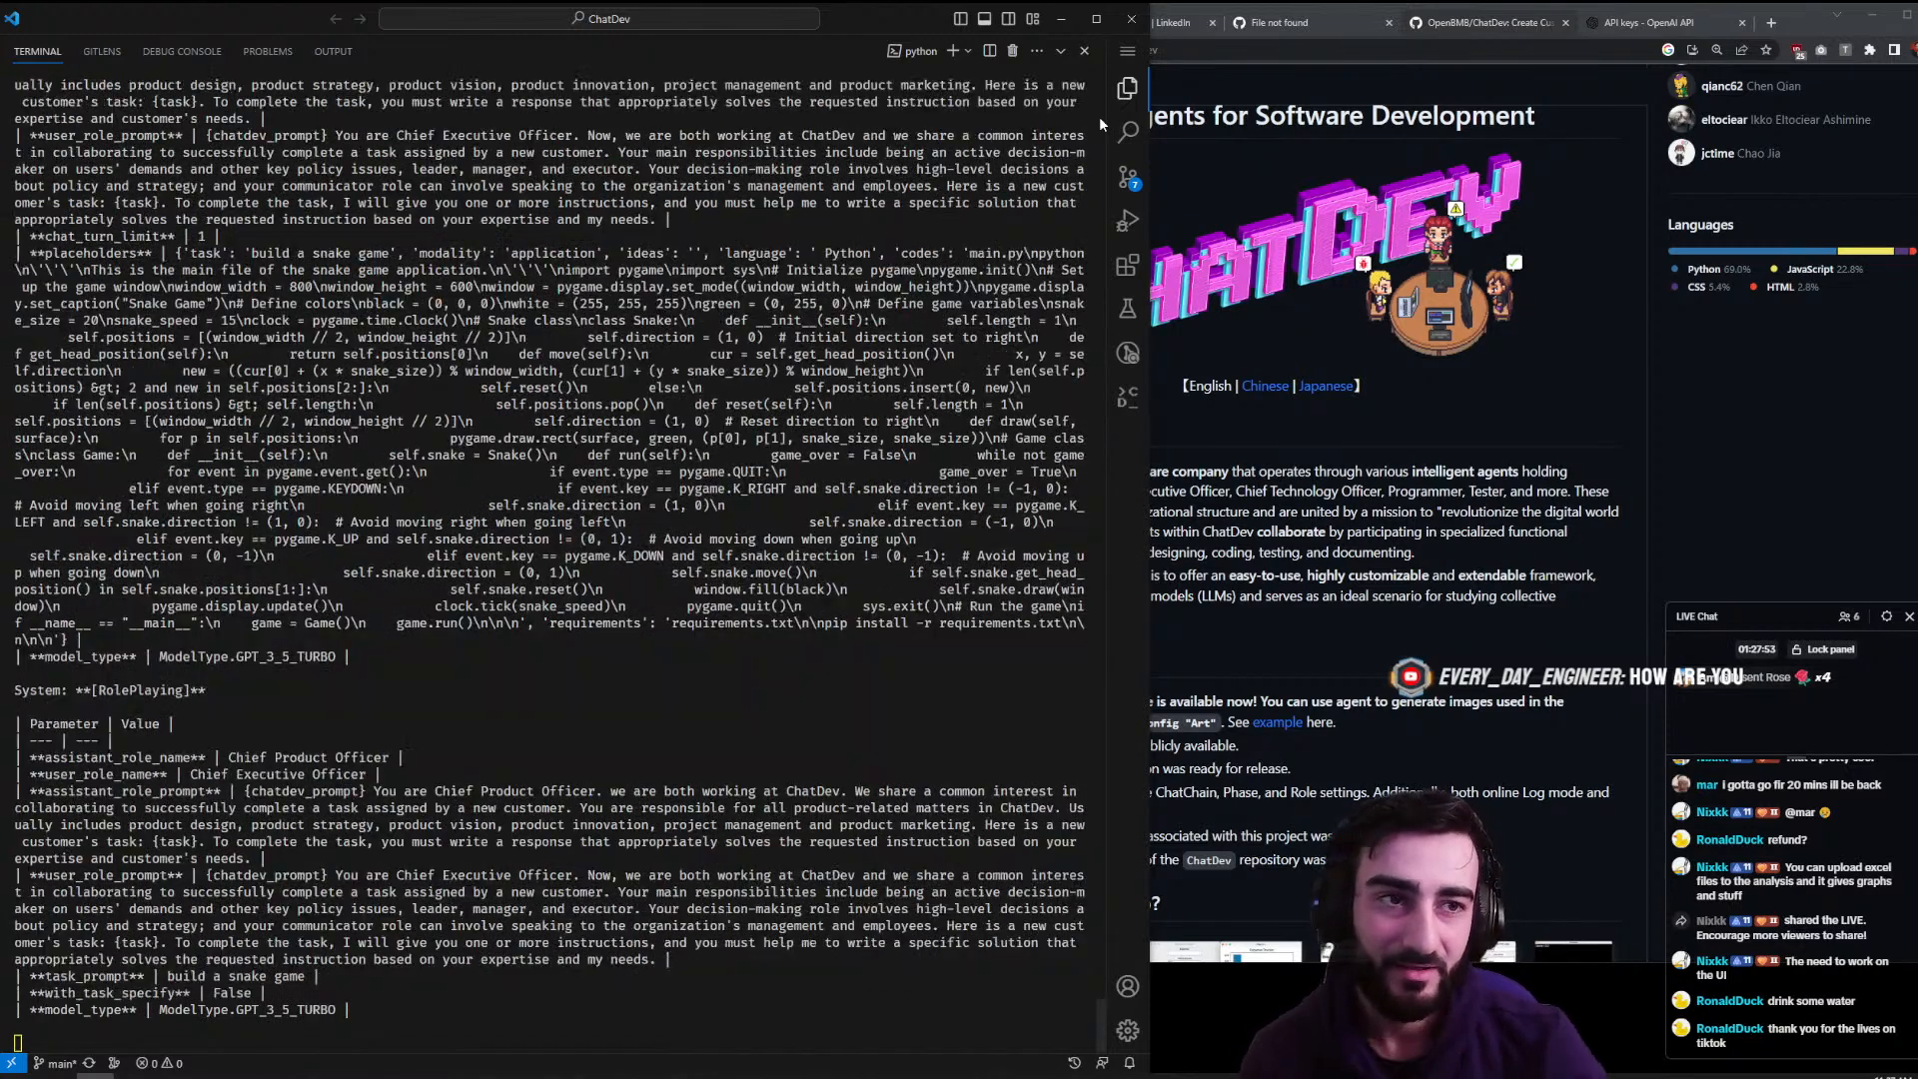
pyautogui.click(1707, 329)
pyautogui.click(1771, 22)
# - Load the streamer's Twitch channel, browse the page and account menu, then close the tab
pyautogui.write('tw')
pyautogui.press('Return')
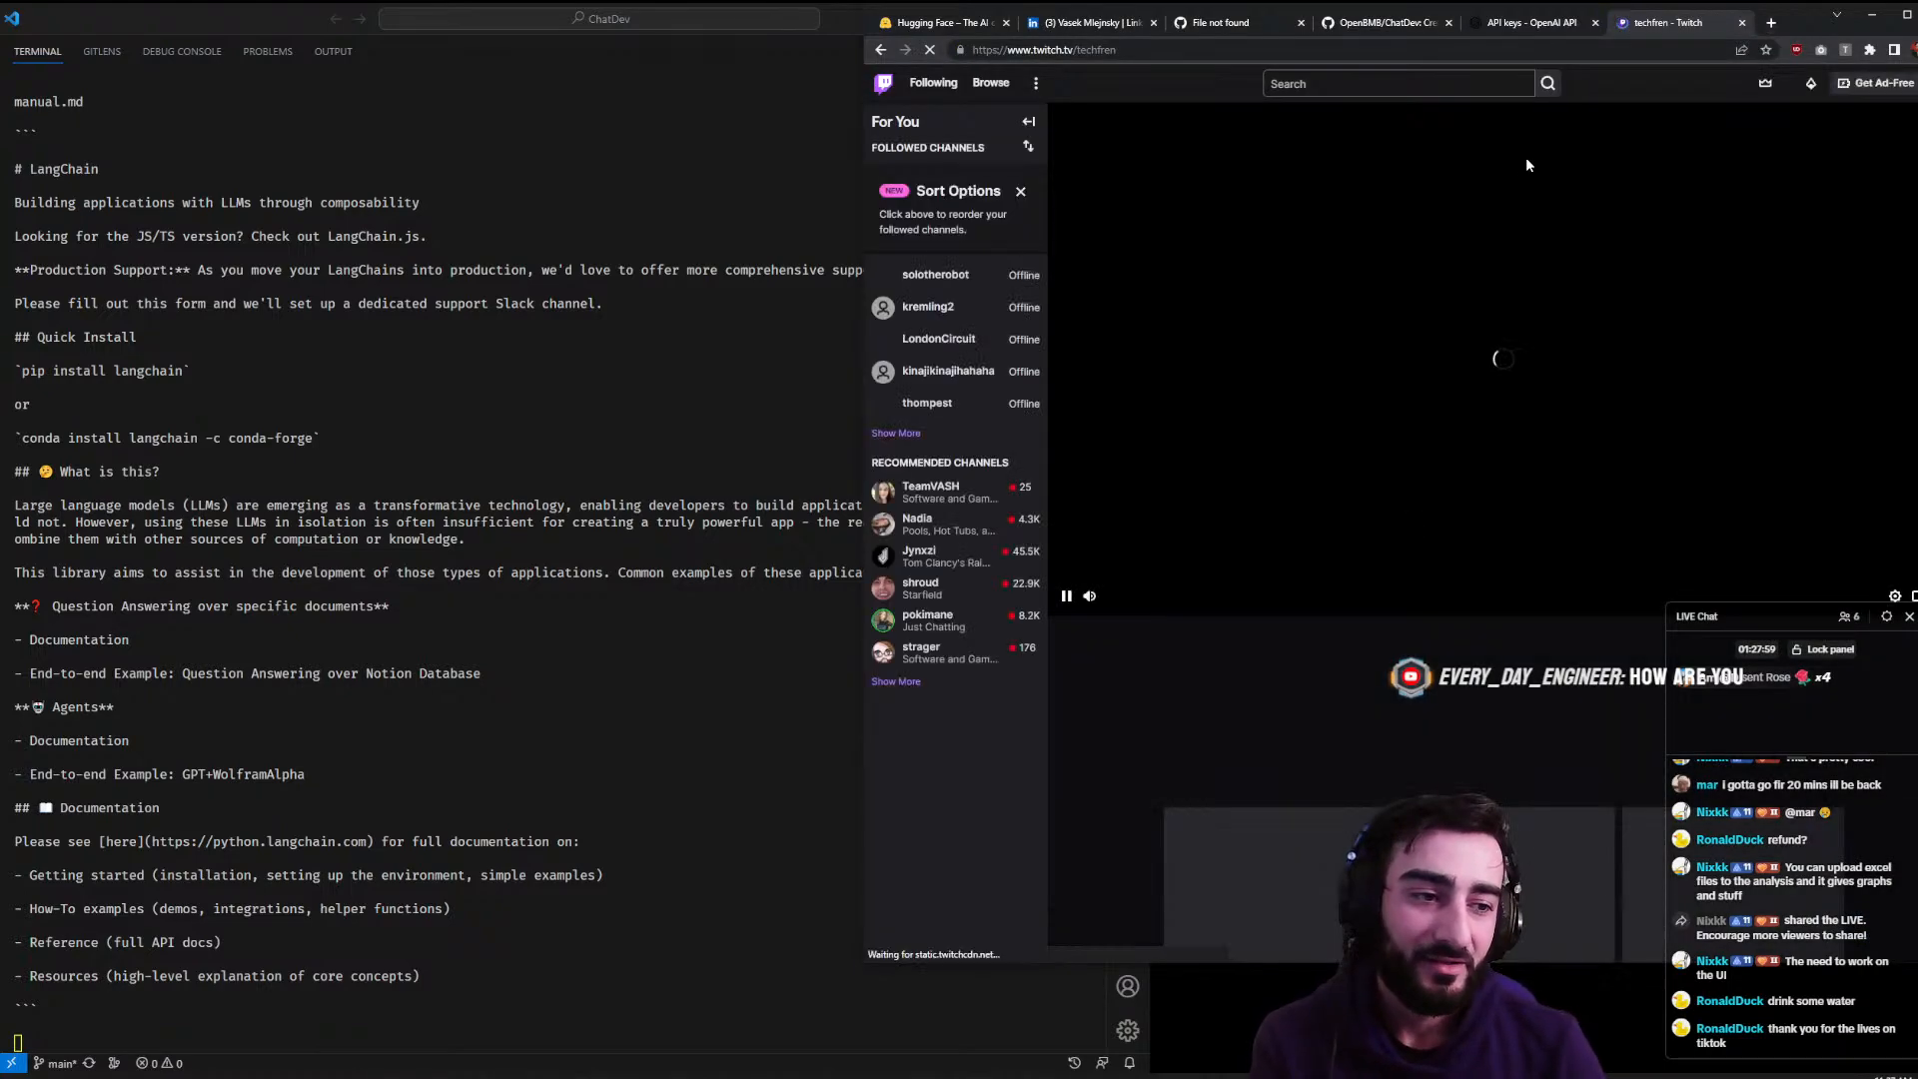
pyautogui.scroll(-3, 1299, 500)
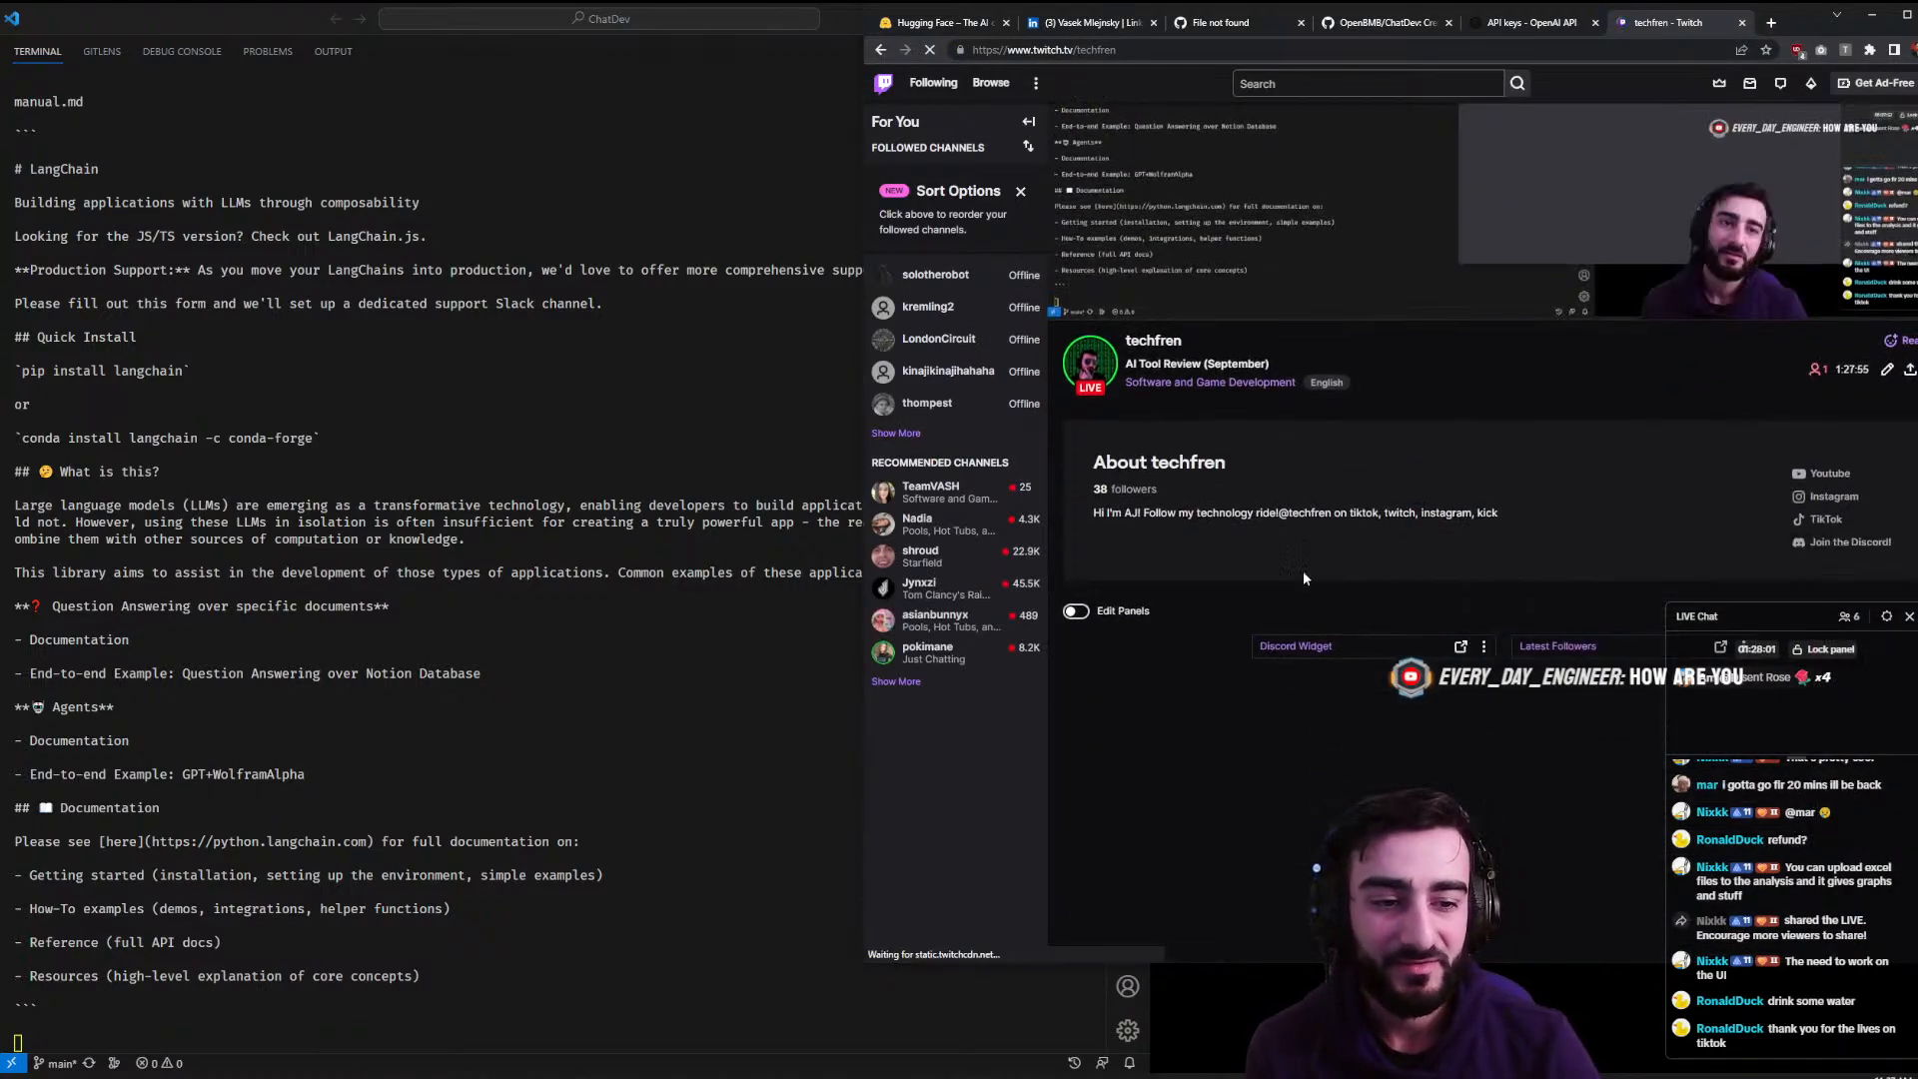
pyautogui.scroll(-2, 1198, 543)
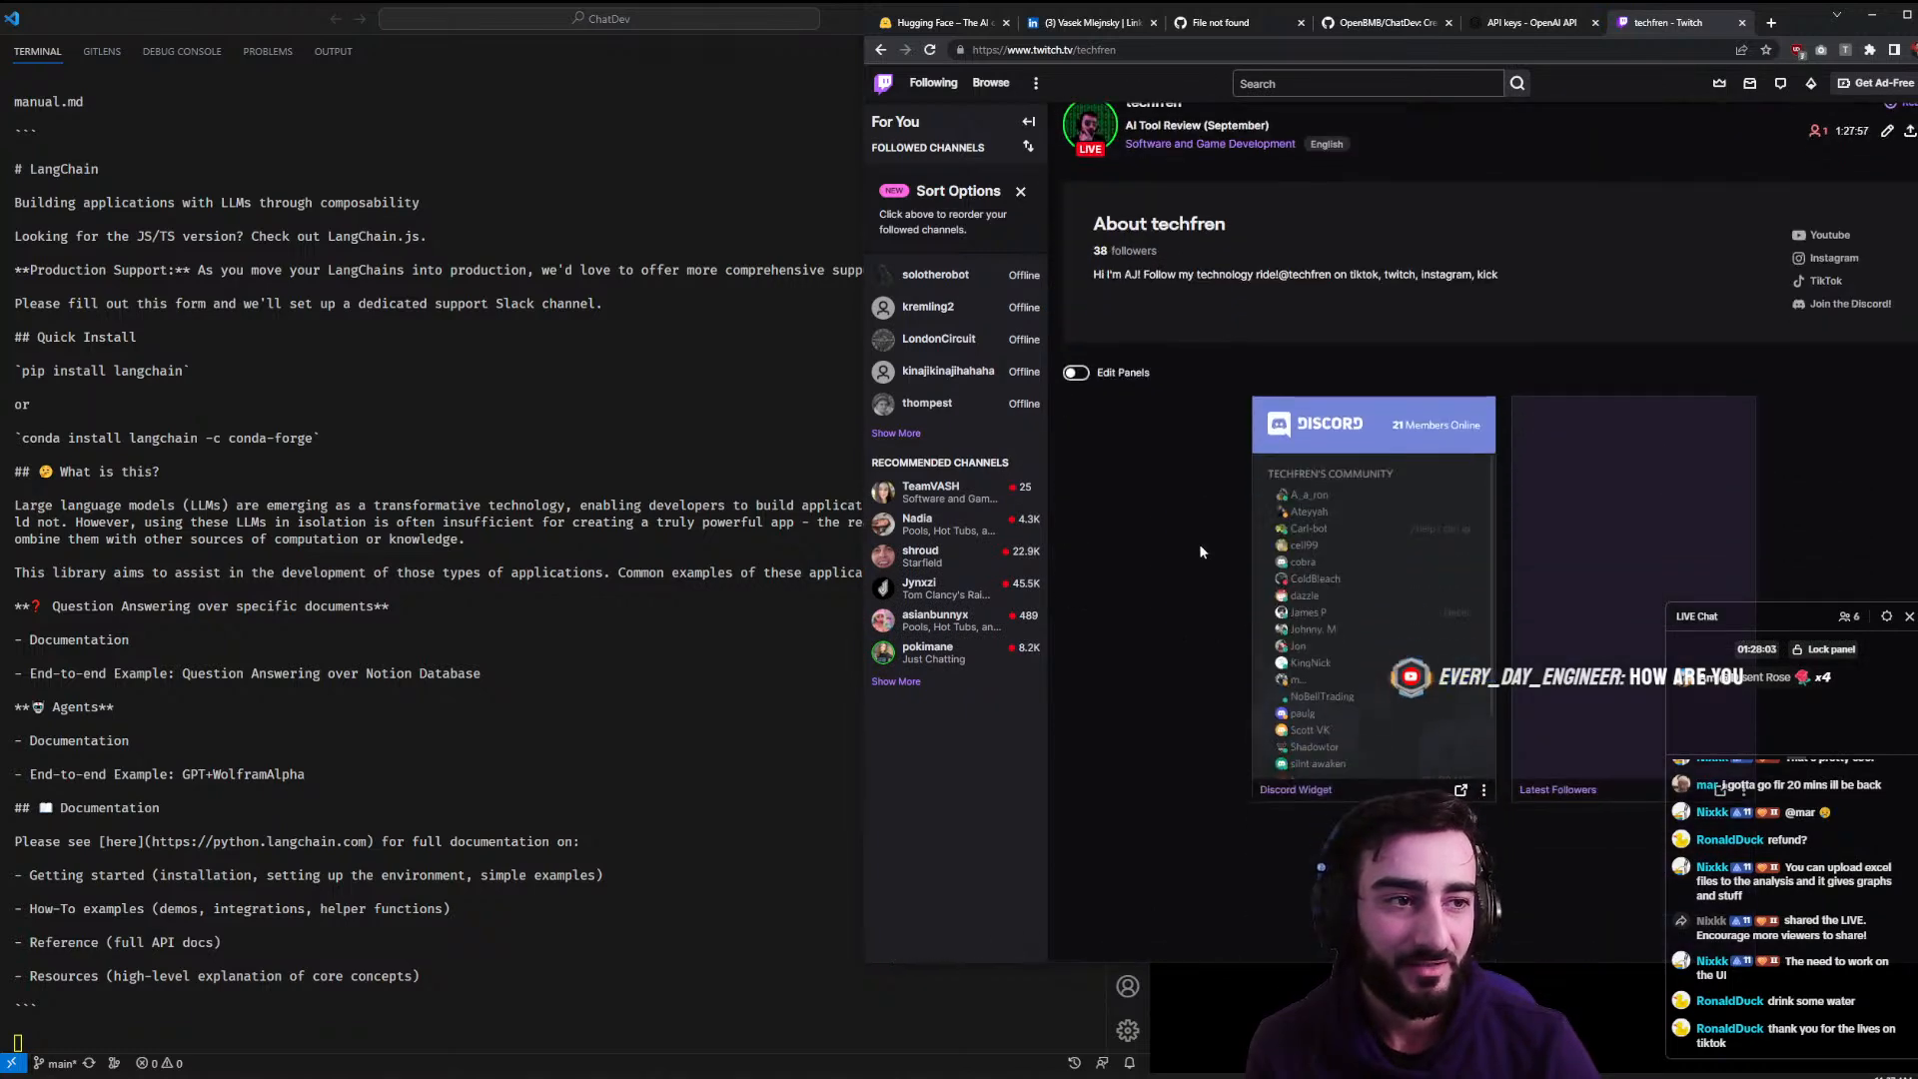
pyautogui.scroll(4, 1356, 487)
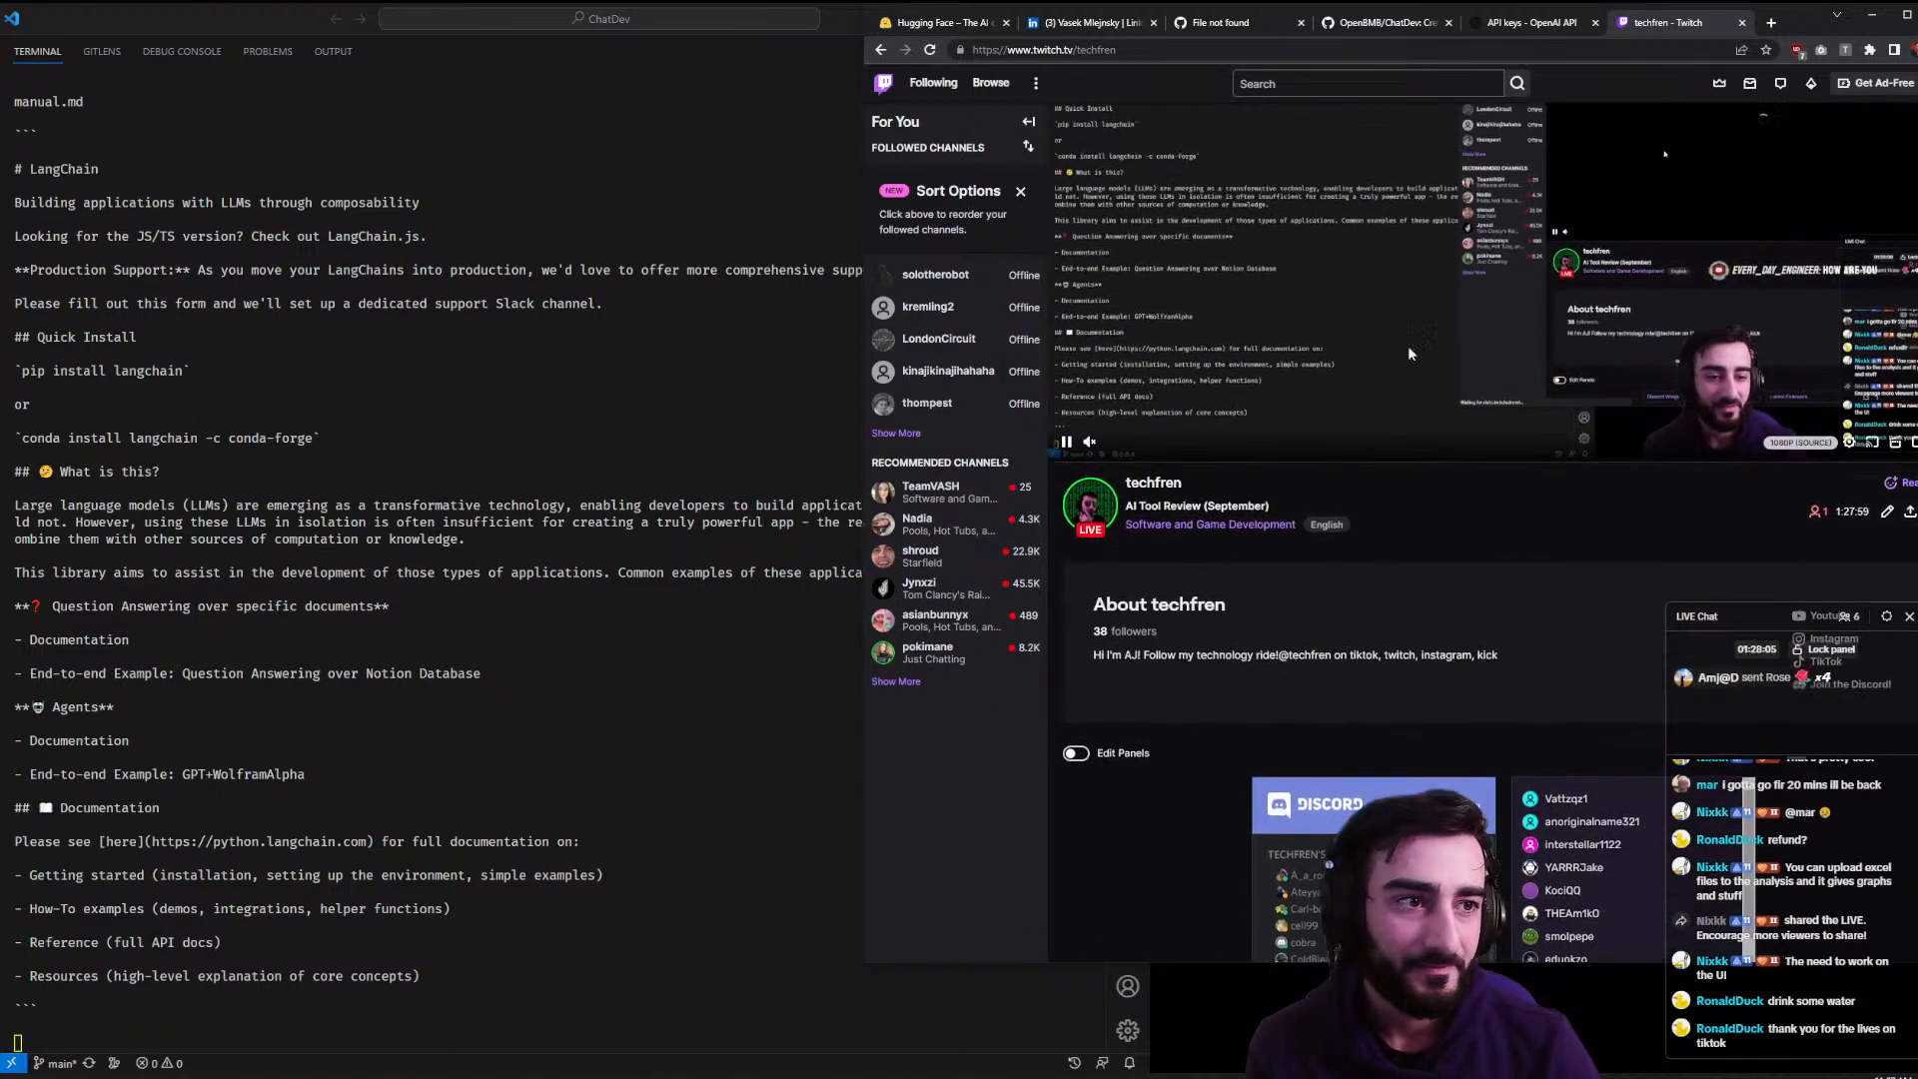
pyautogui.click(1906, 82)
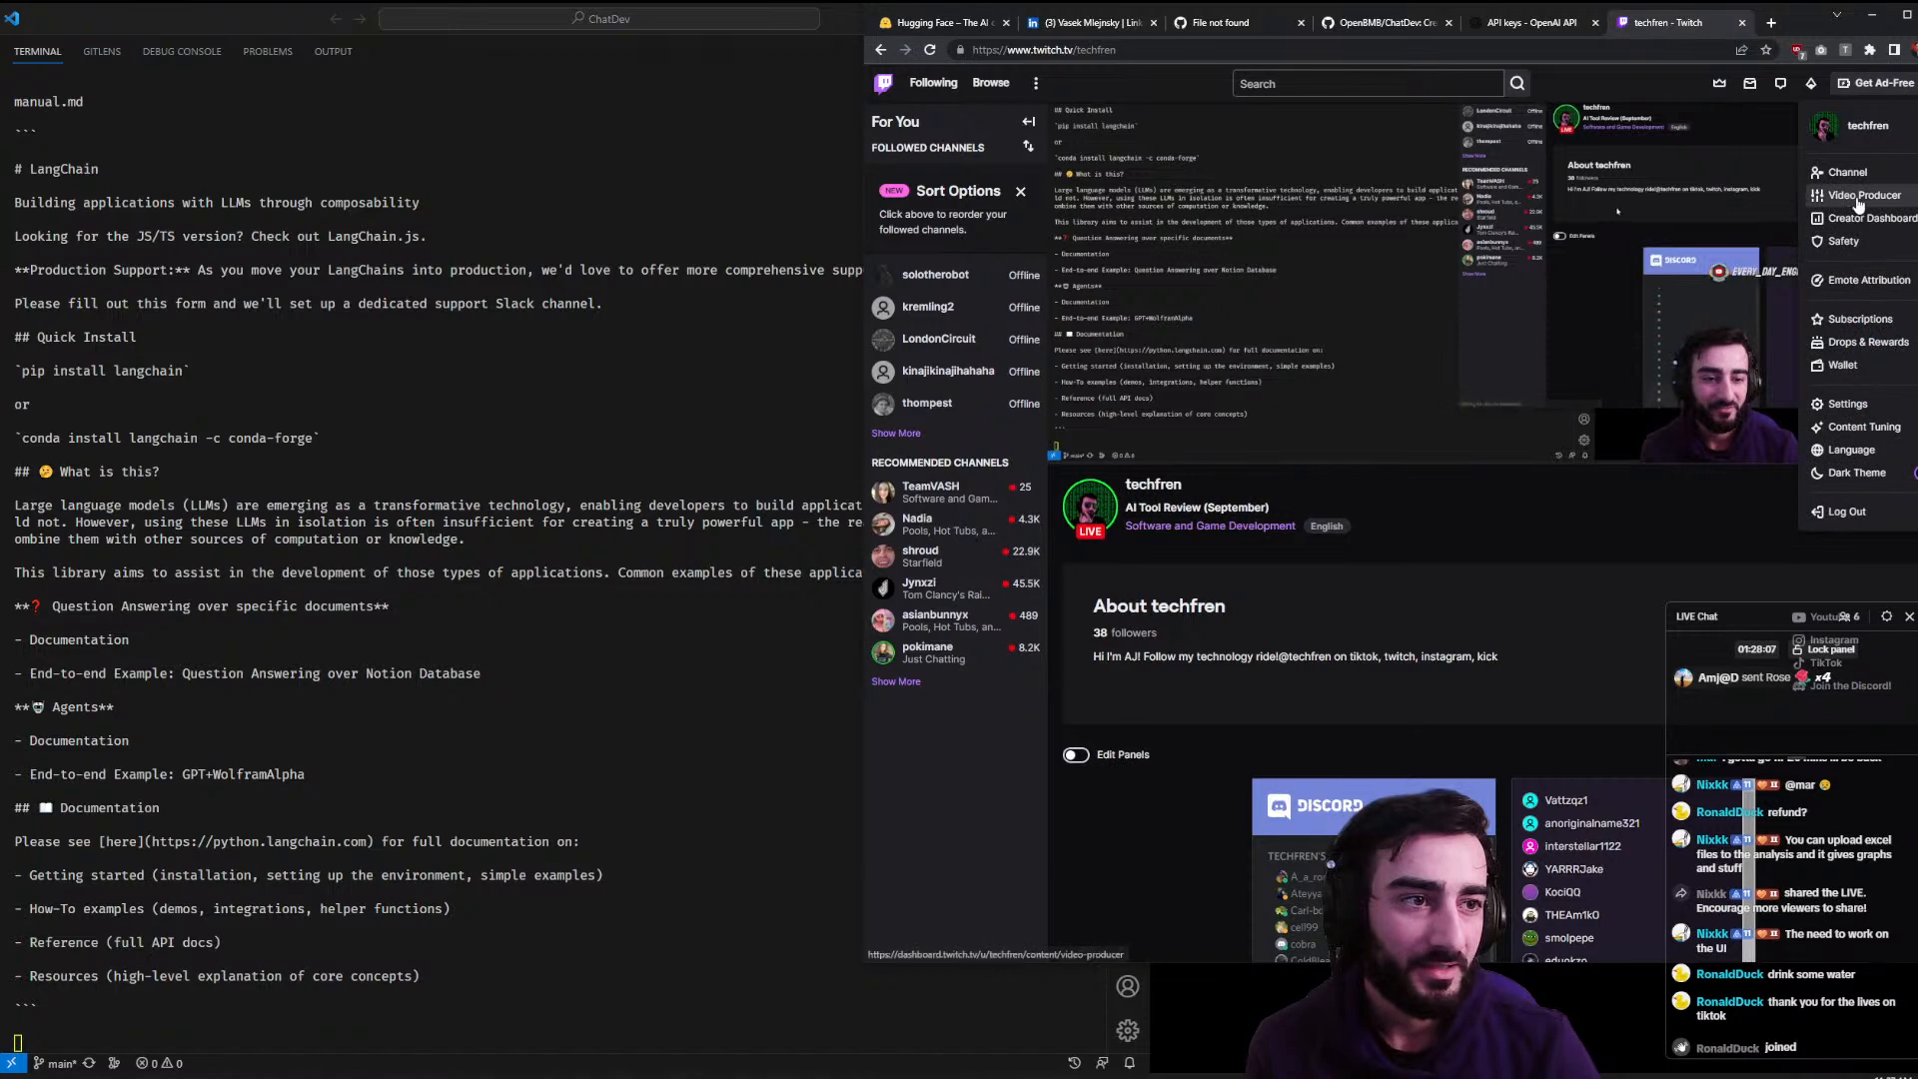
pyautogui.click(1843, 172)
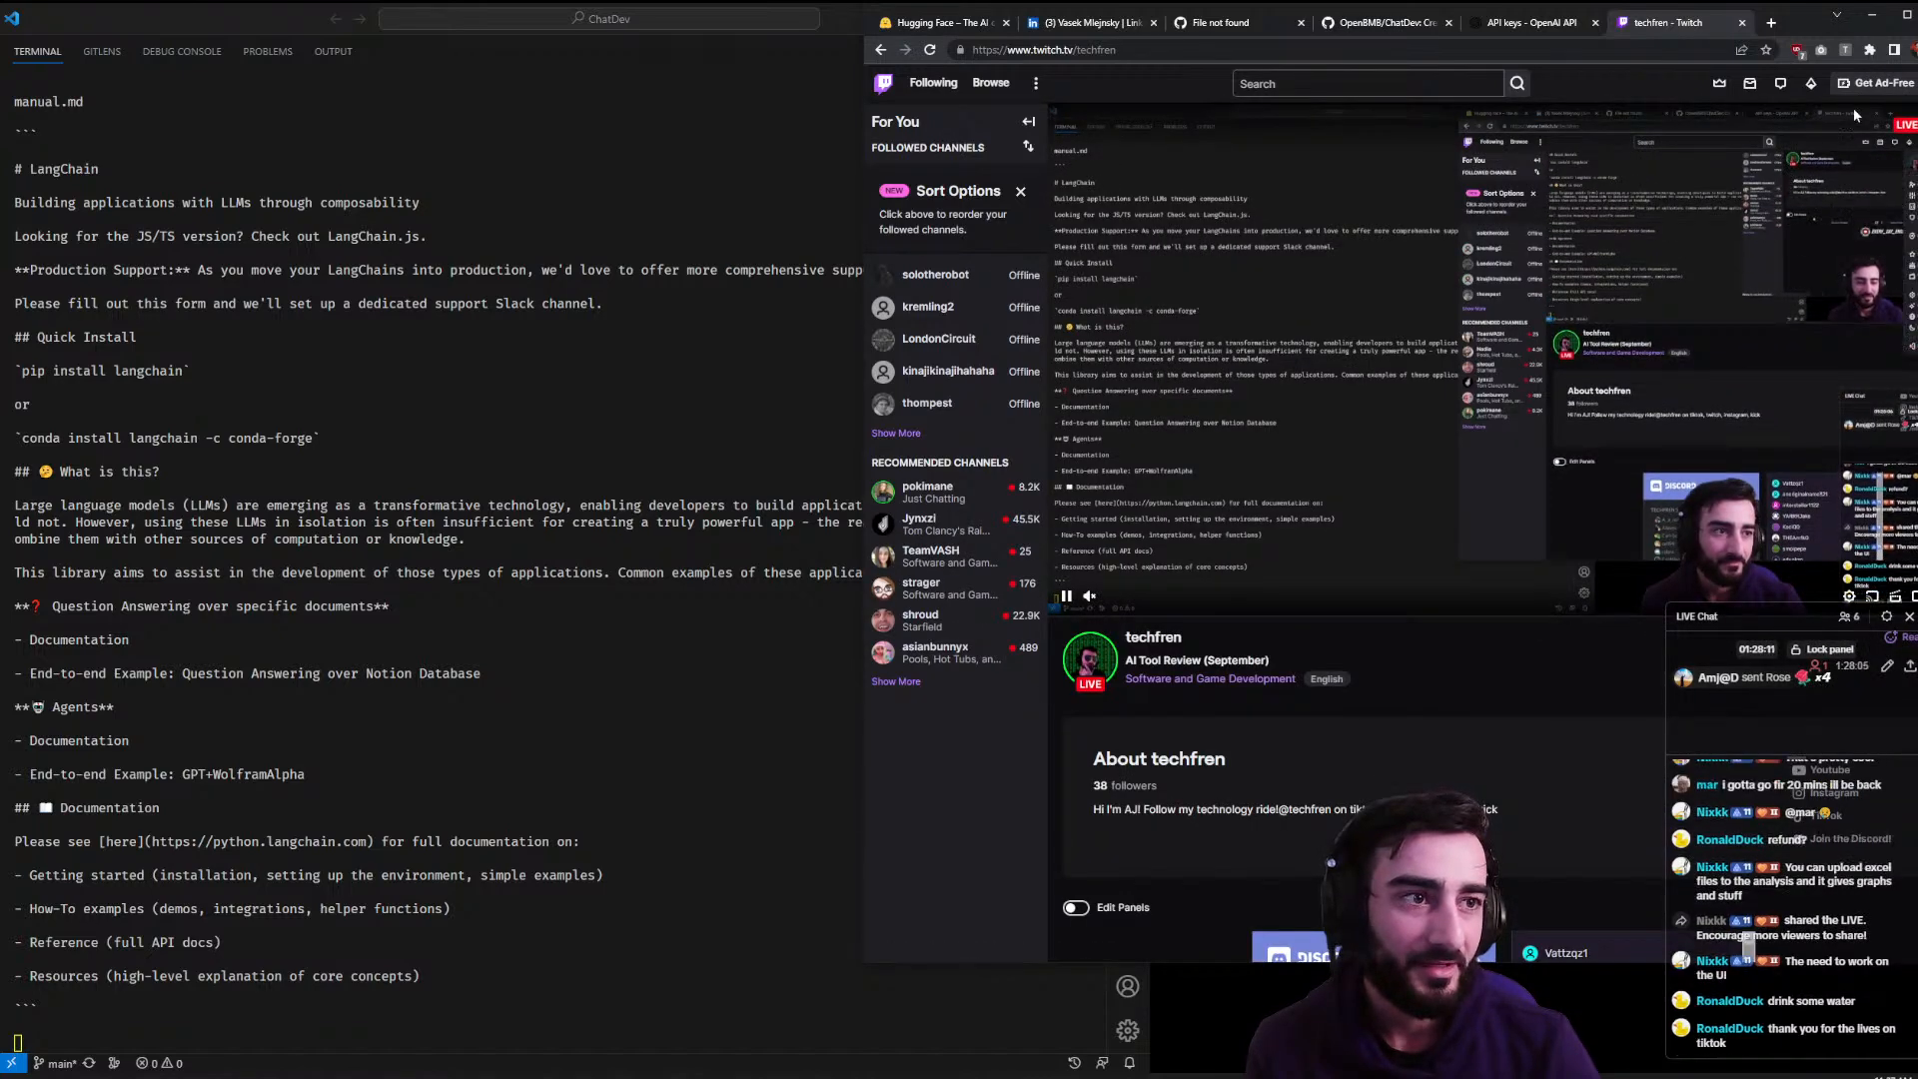
pyautogui.scroll(-1, 1638, 429)
pyautogui.scroll(-3, 1639, 423)
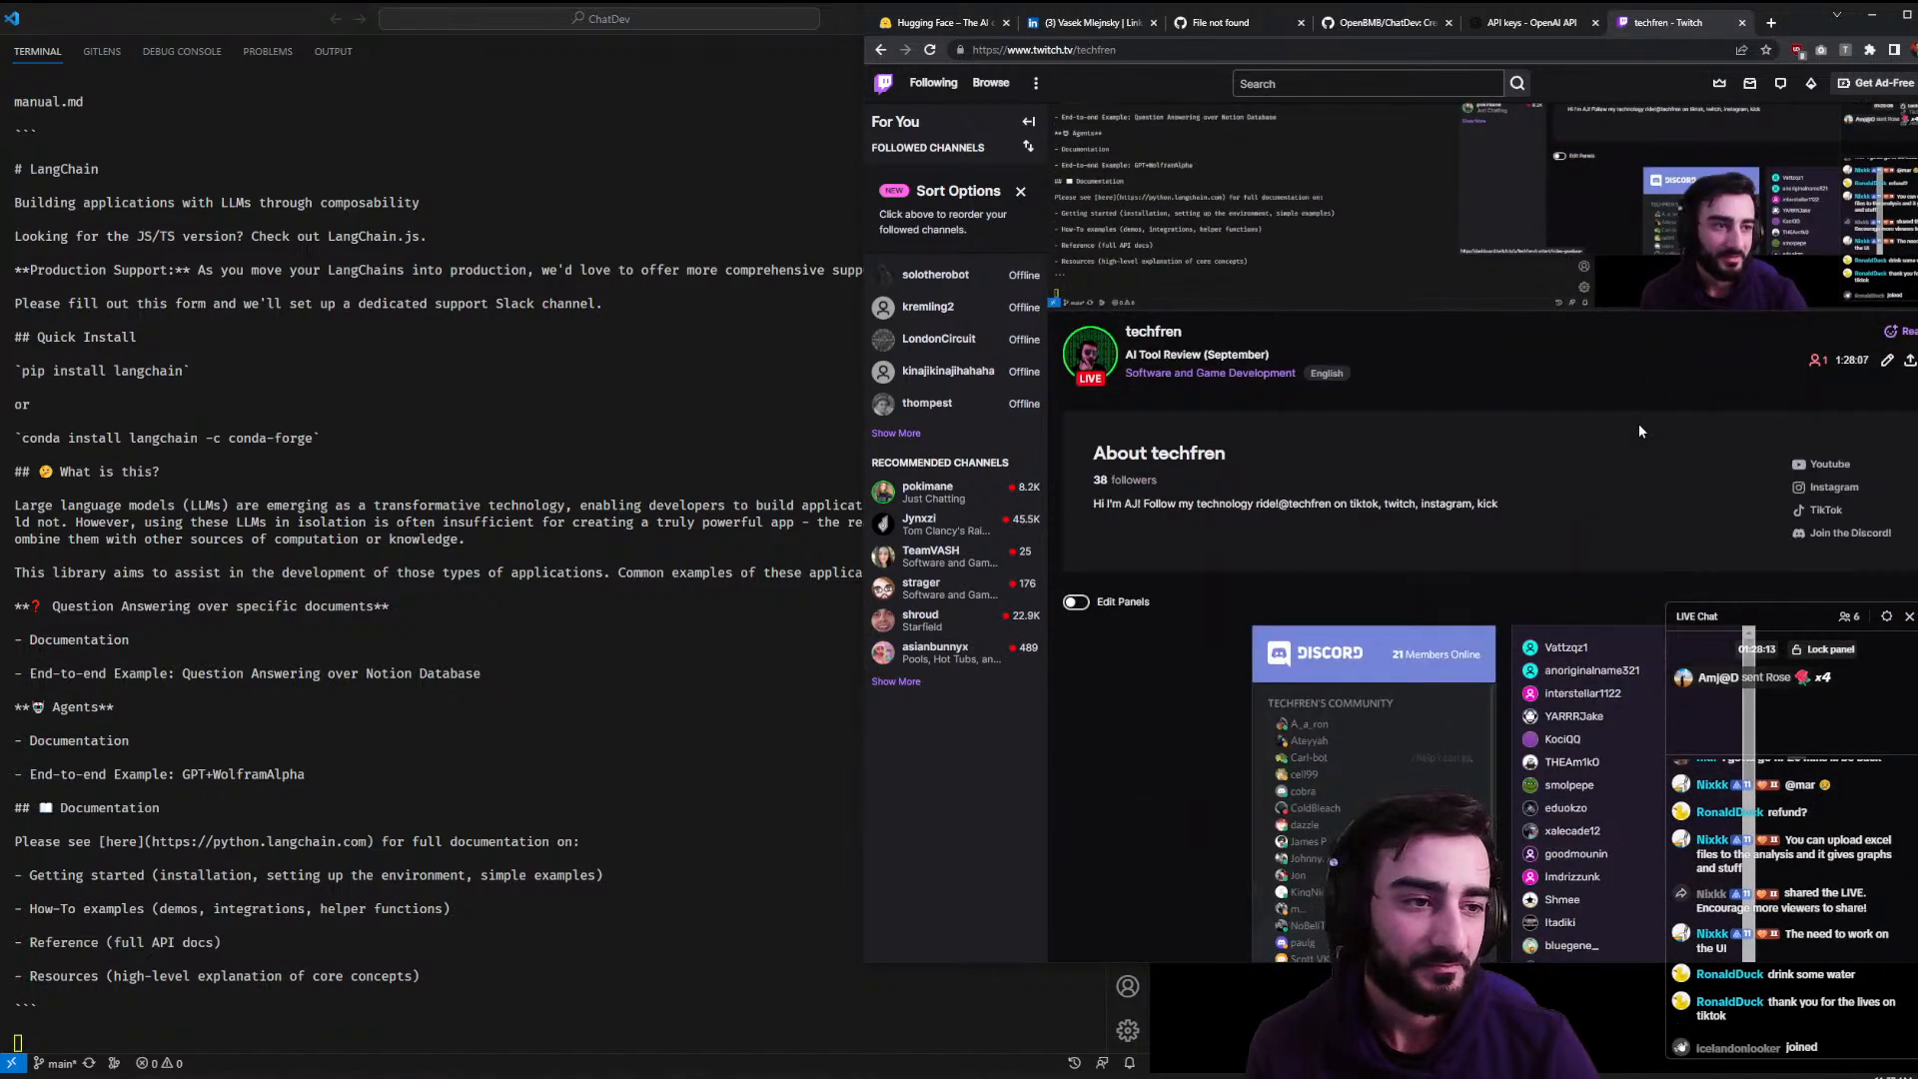
pyautogui.click(1742, 23)
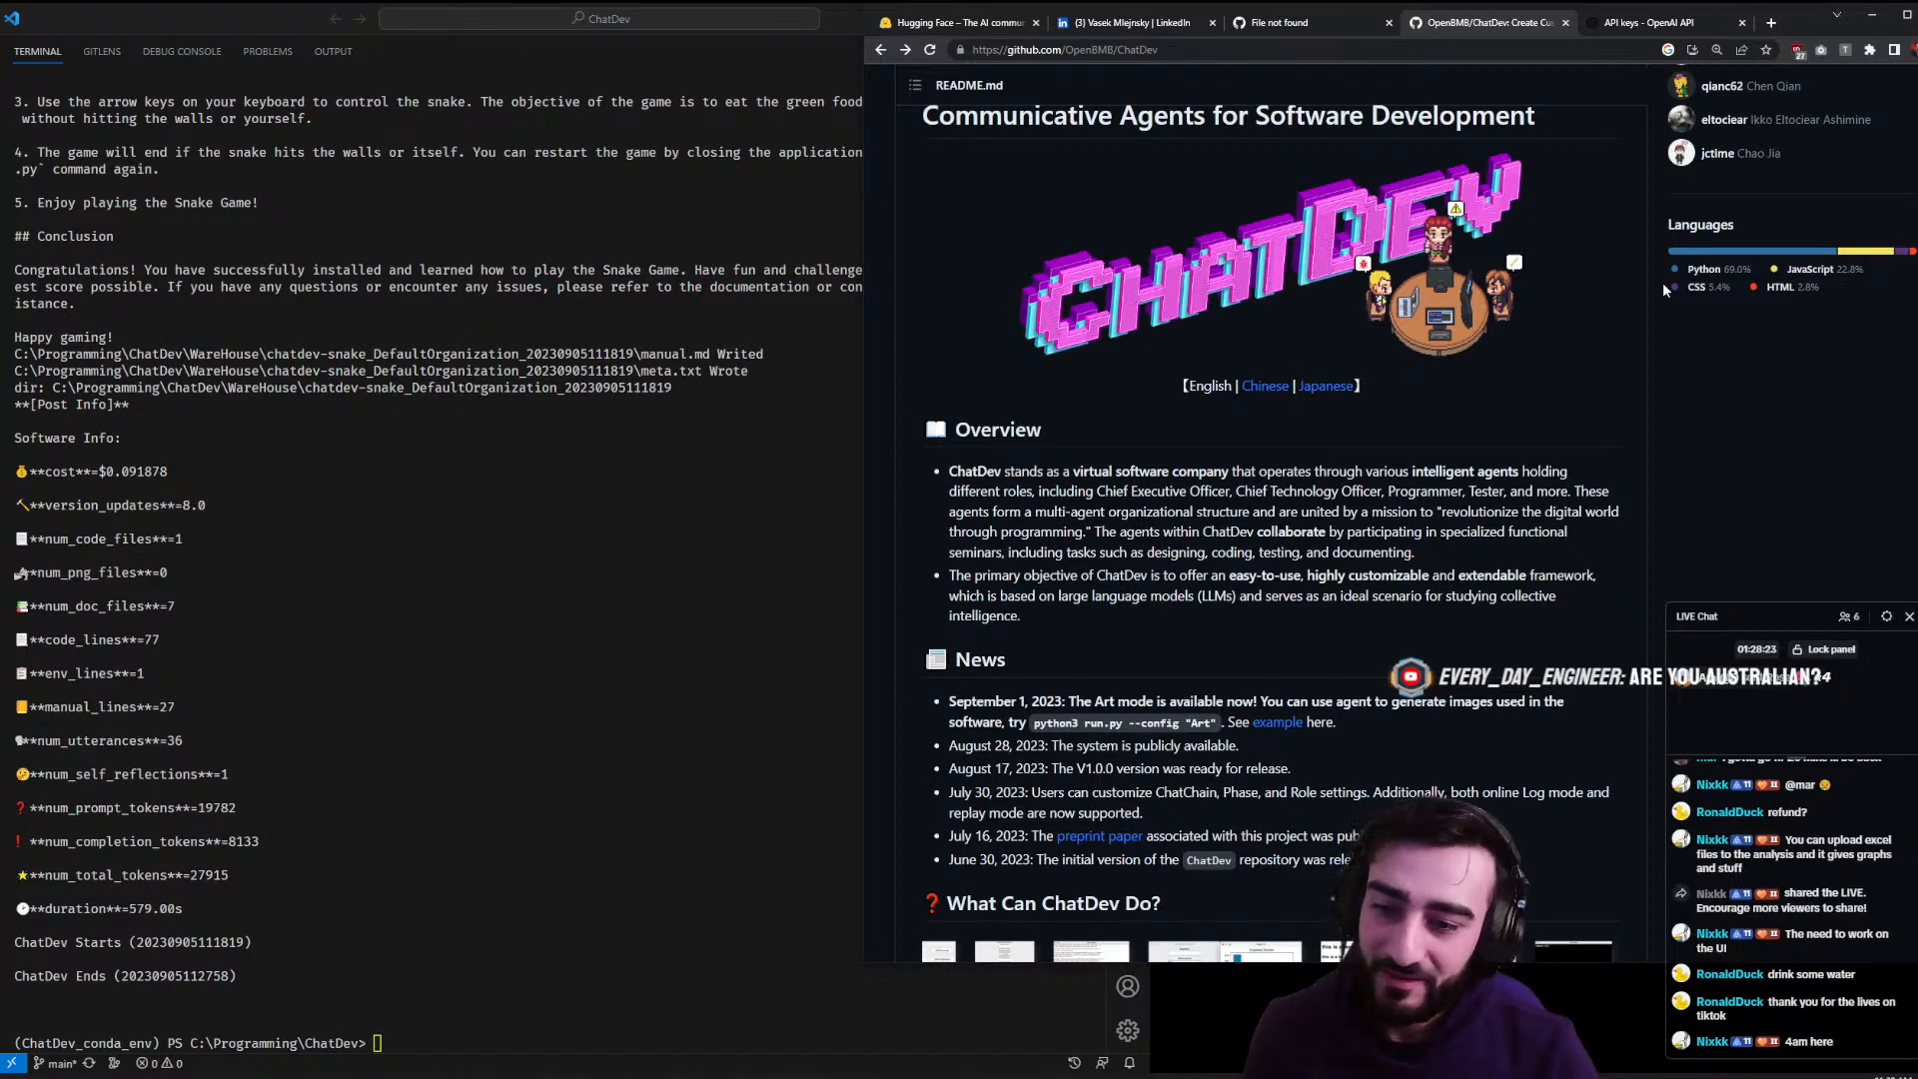
# - Bring VS Code's terminal forward over the README and open Explorer beside the finished run summary
pyautogui.click(398, 513)
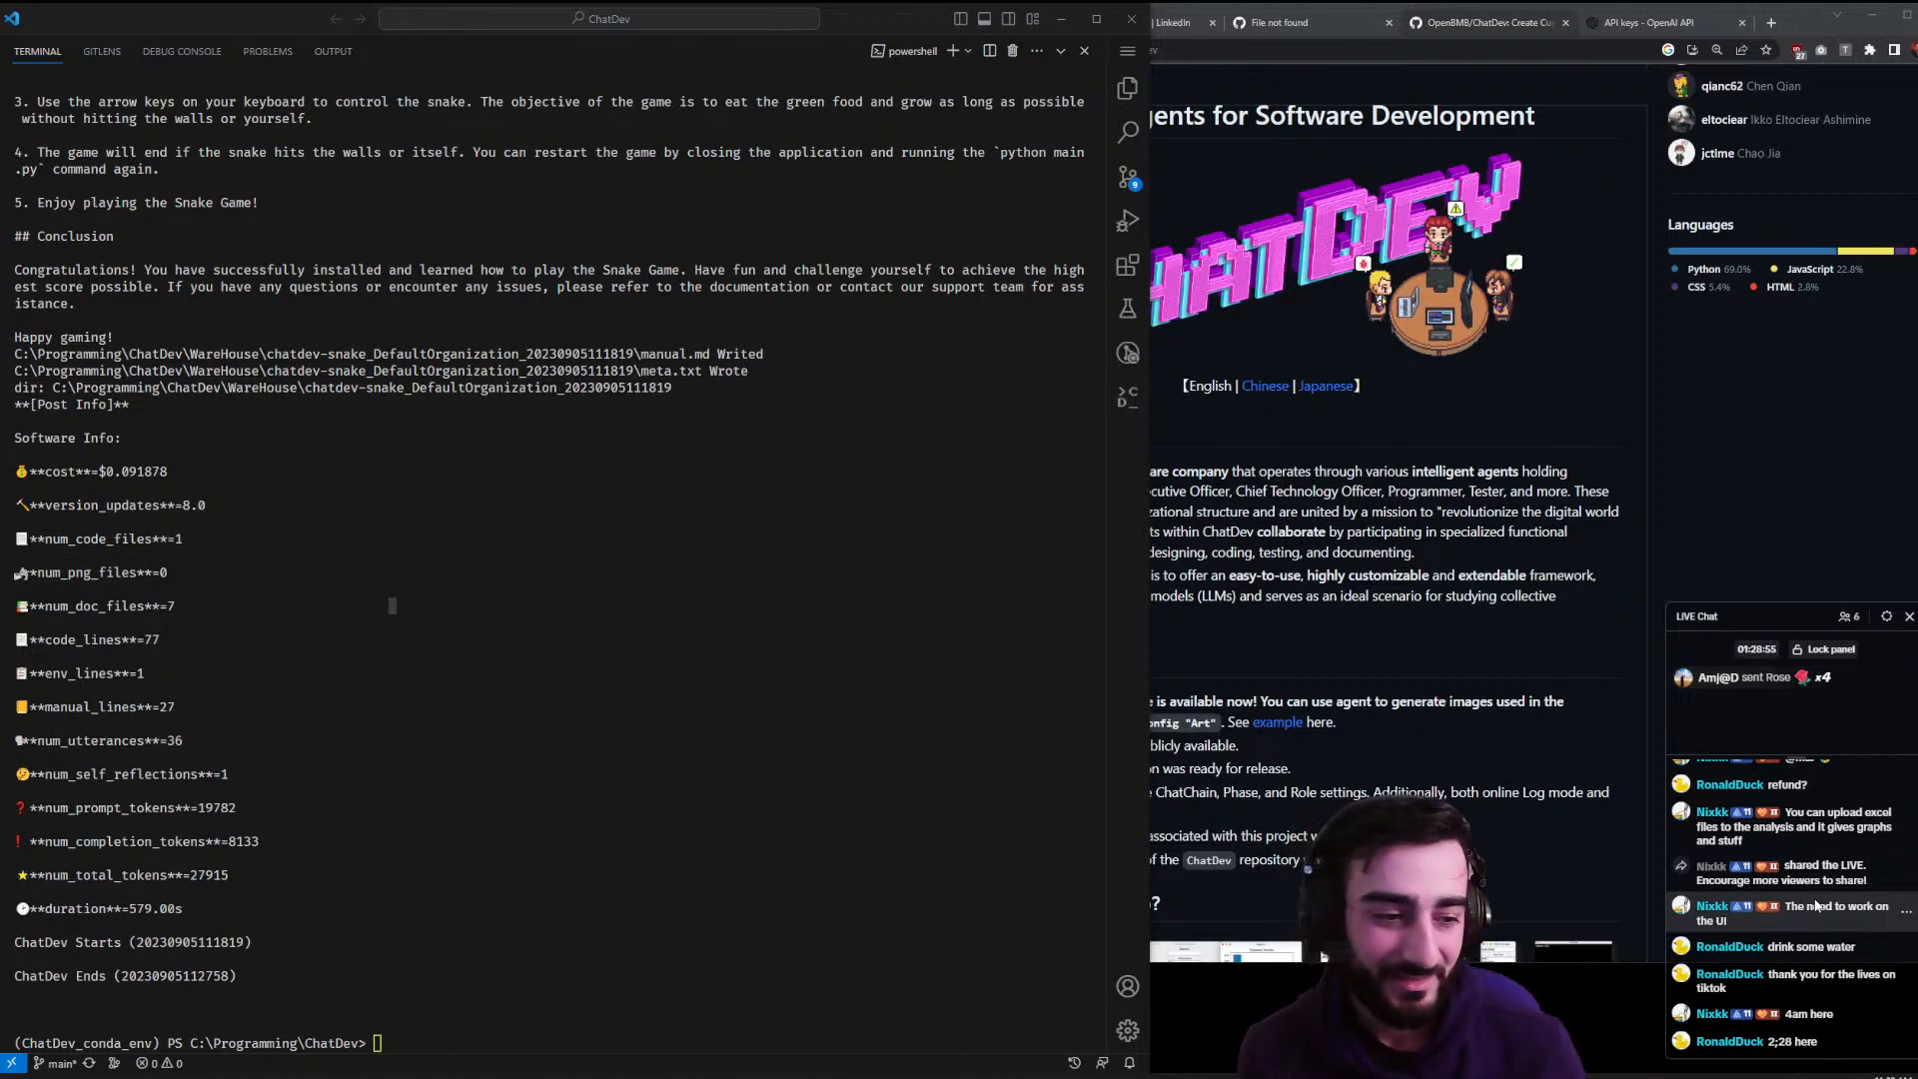
pyautogui.click(900, 700)
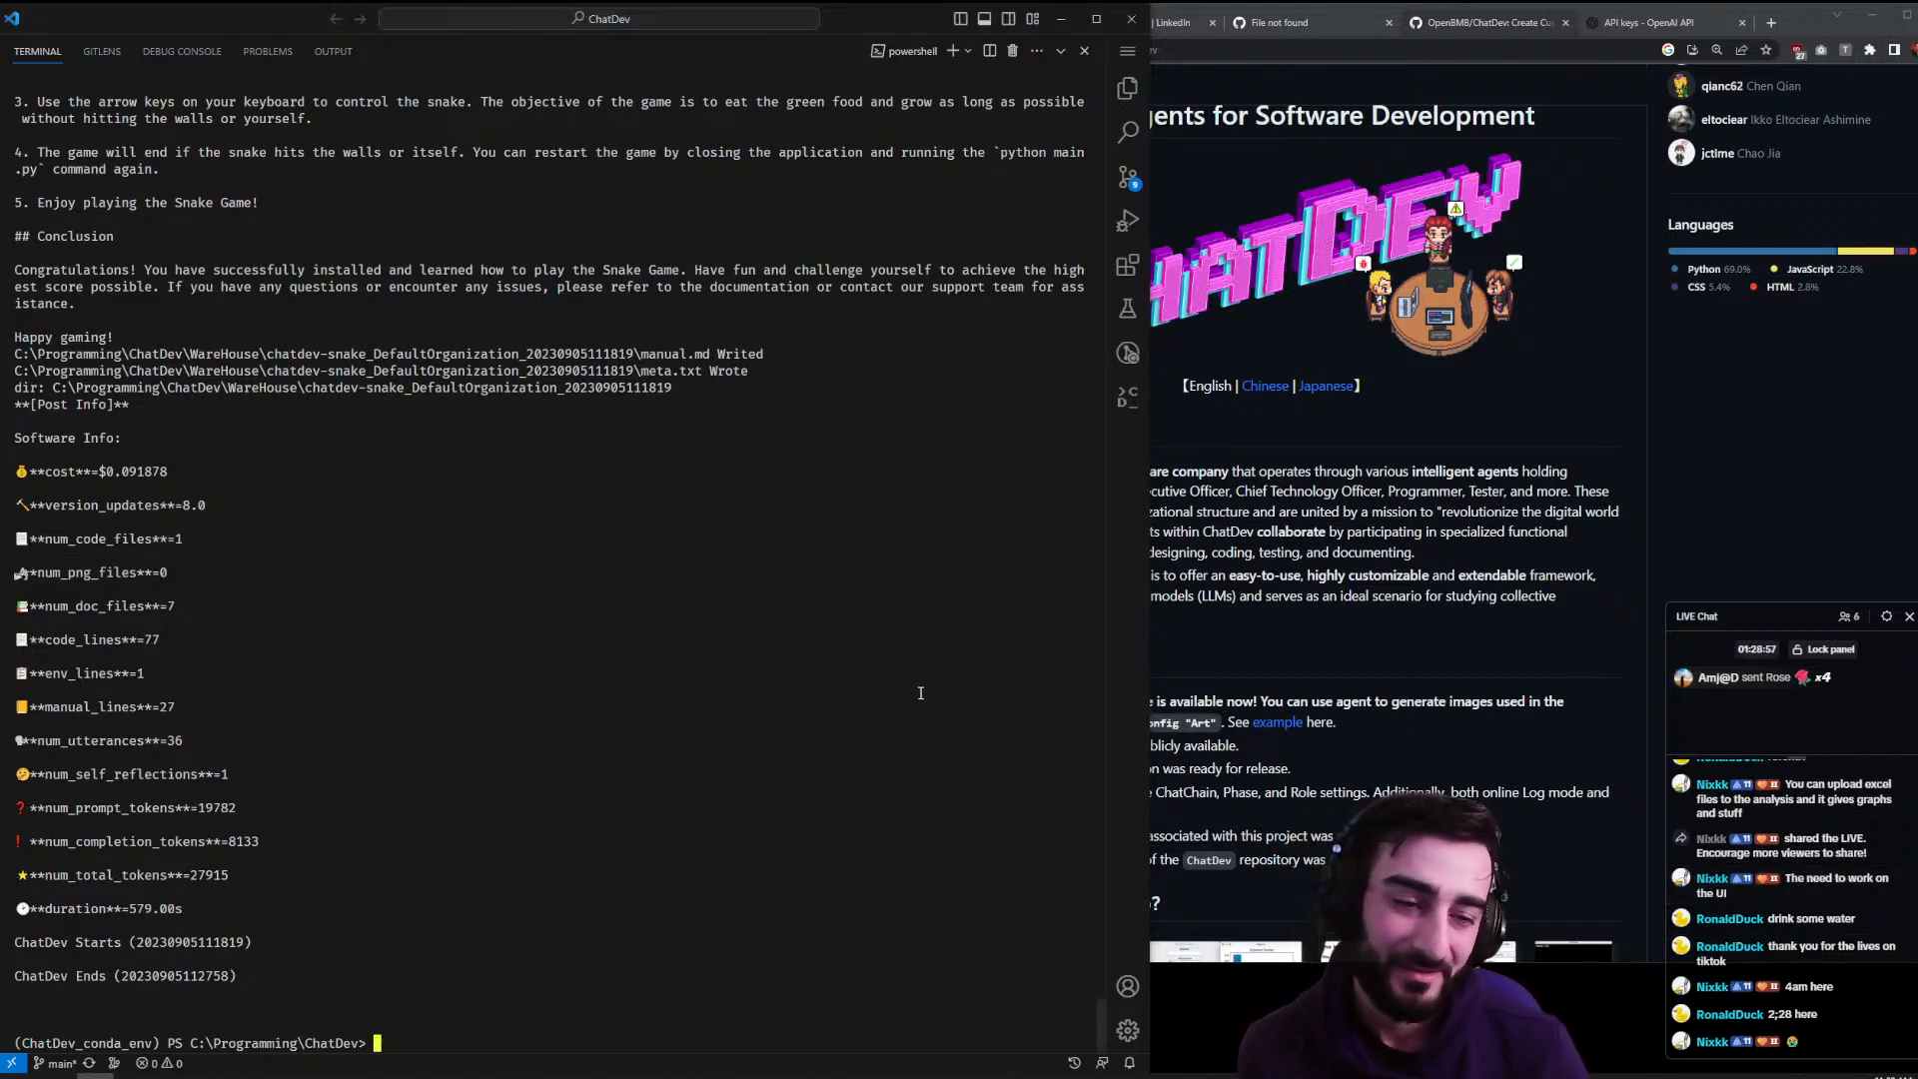
pyautogui.click(1238, 615)
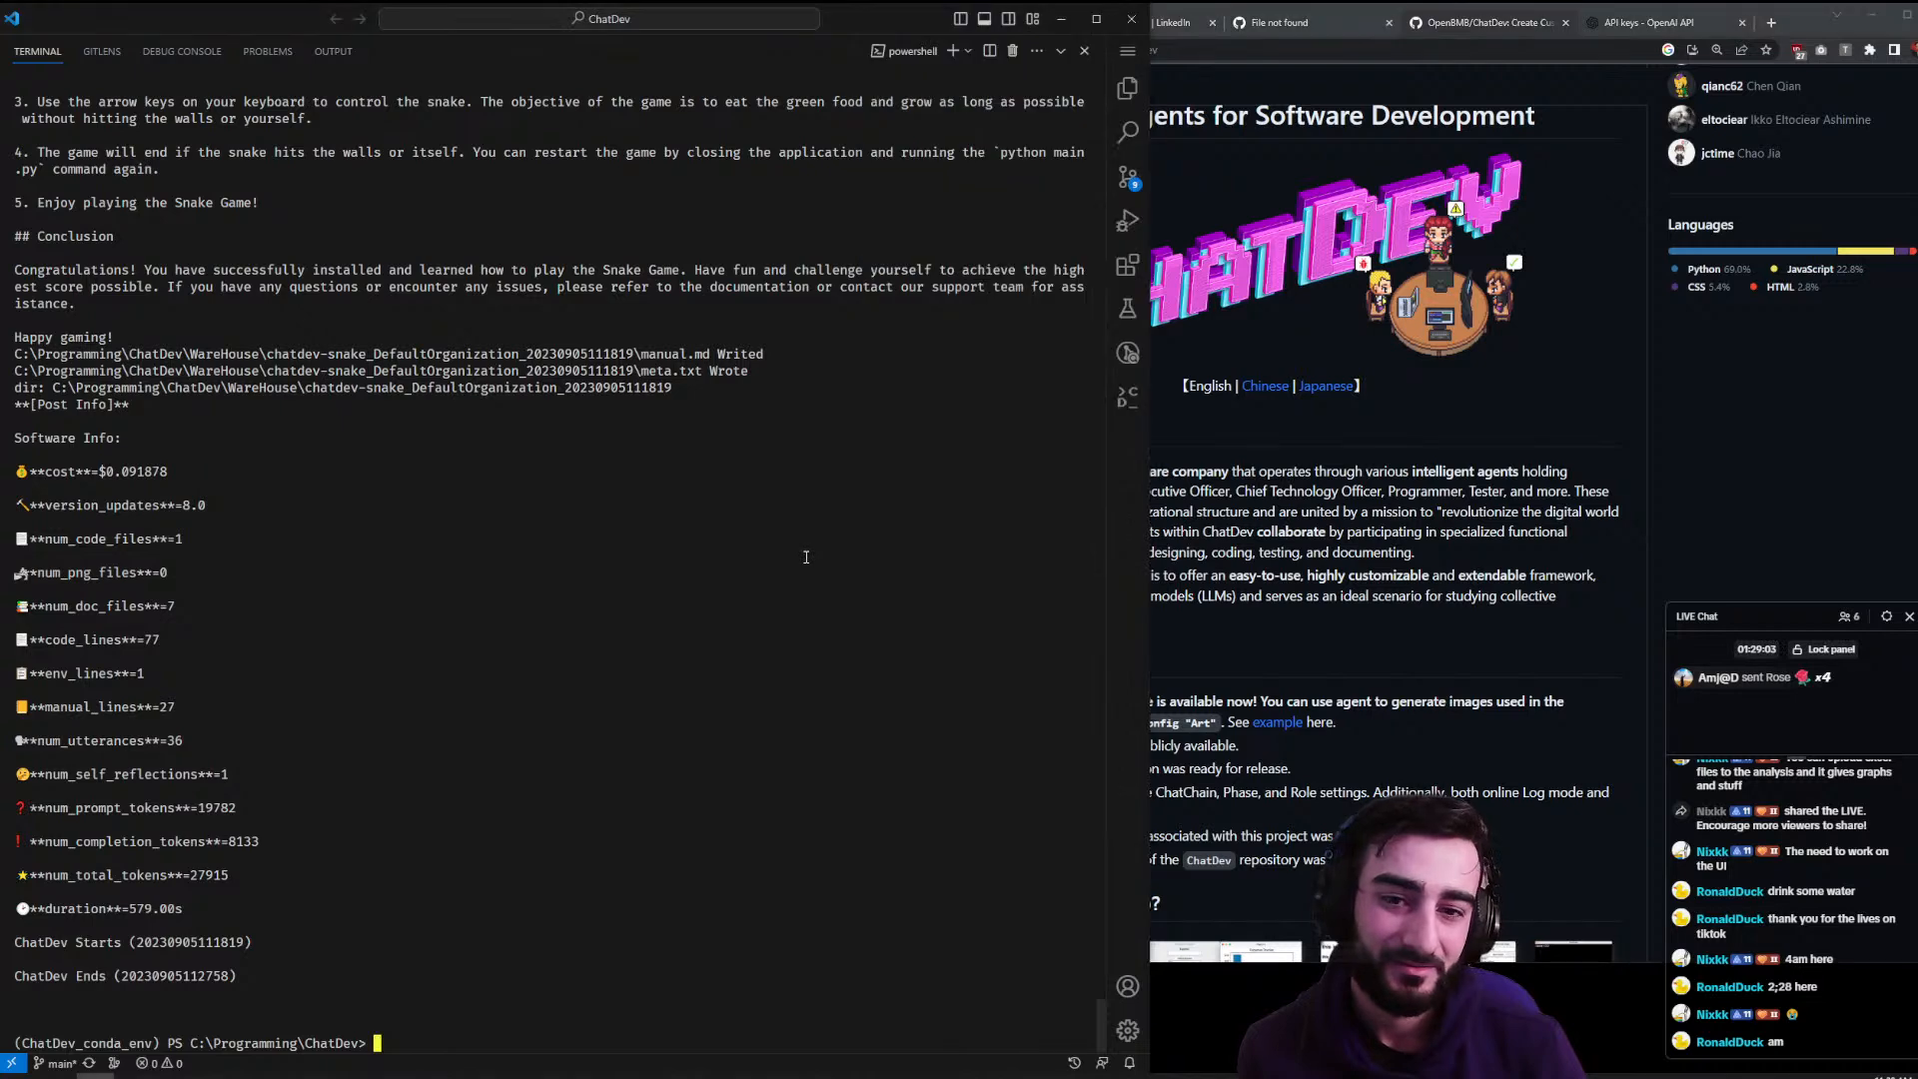
pyautogui.click(831, 473)
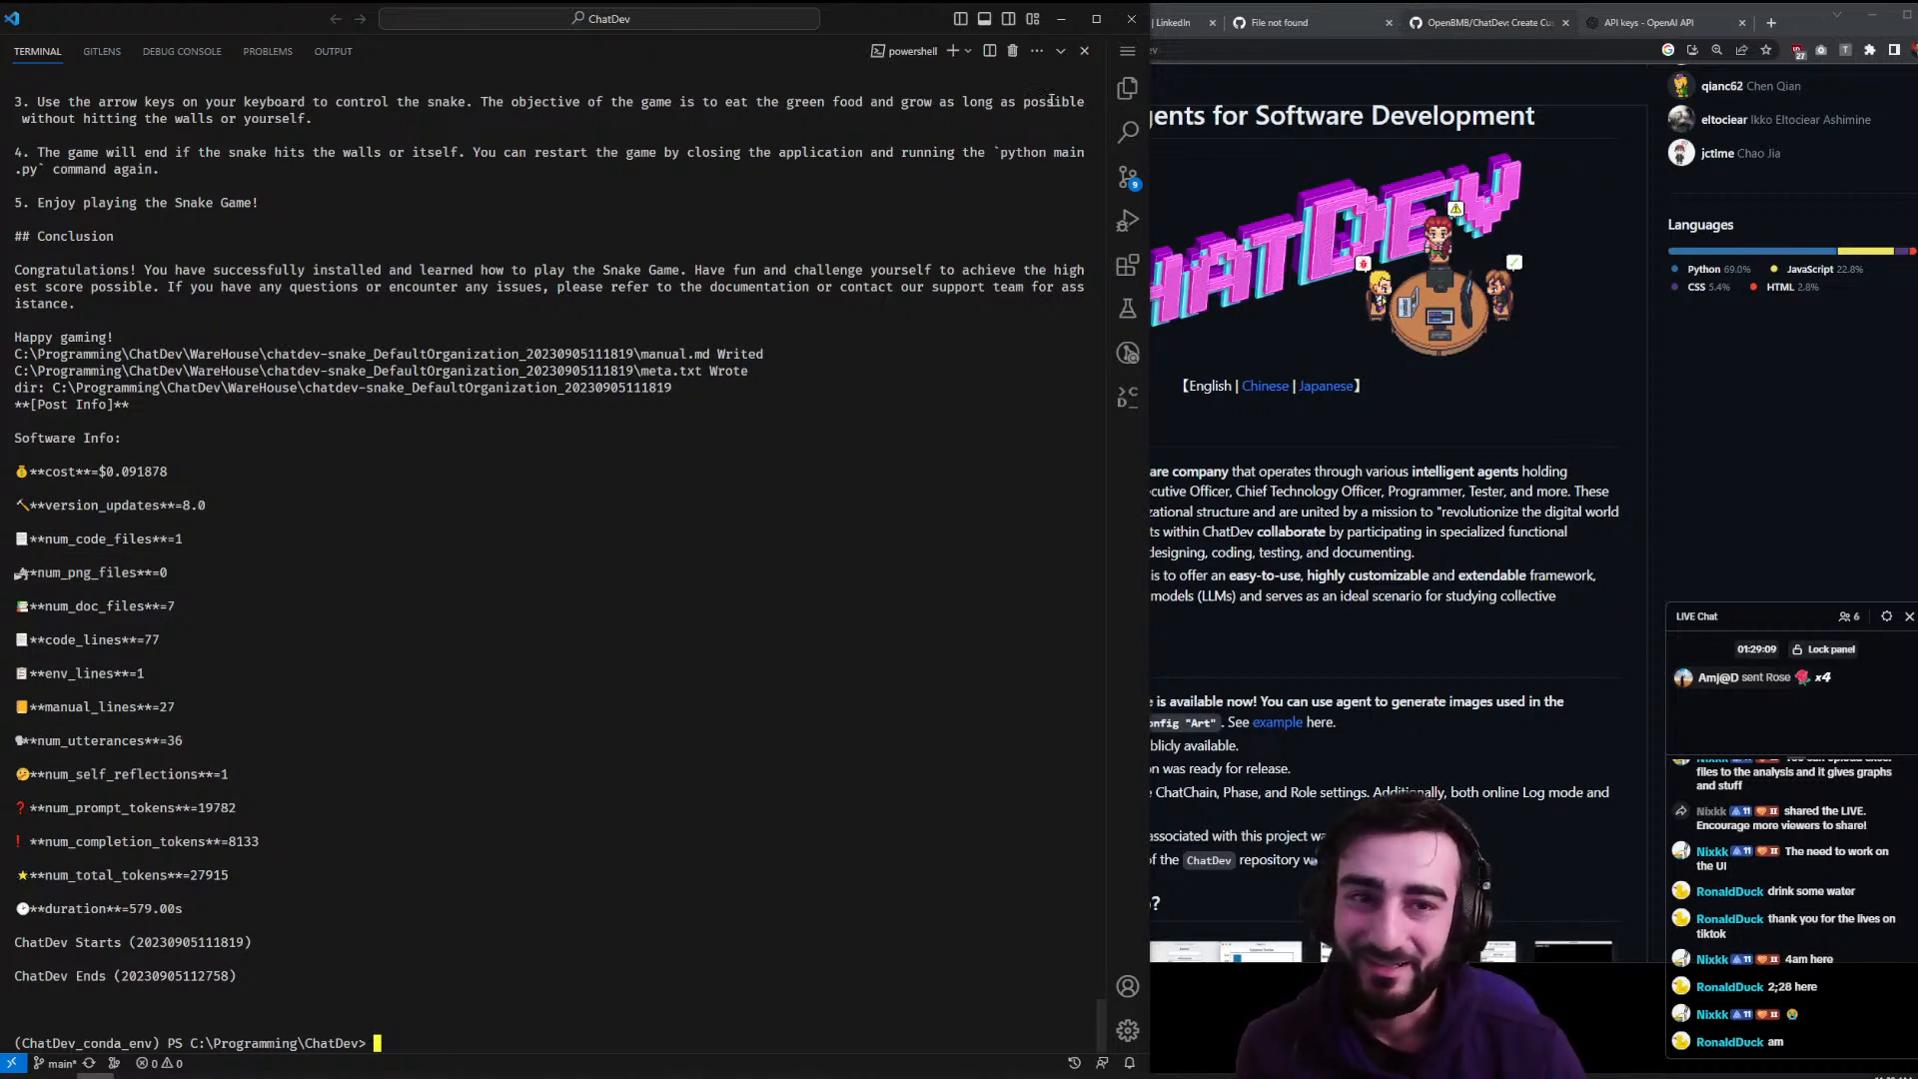
pyautogui.click(1127, 88)
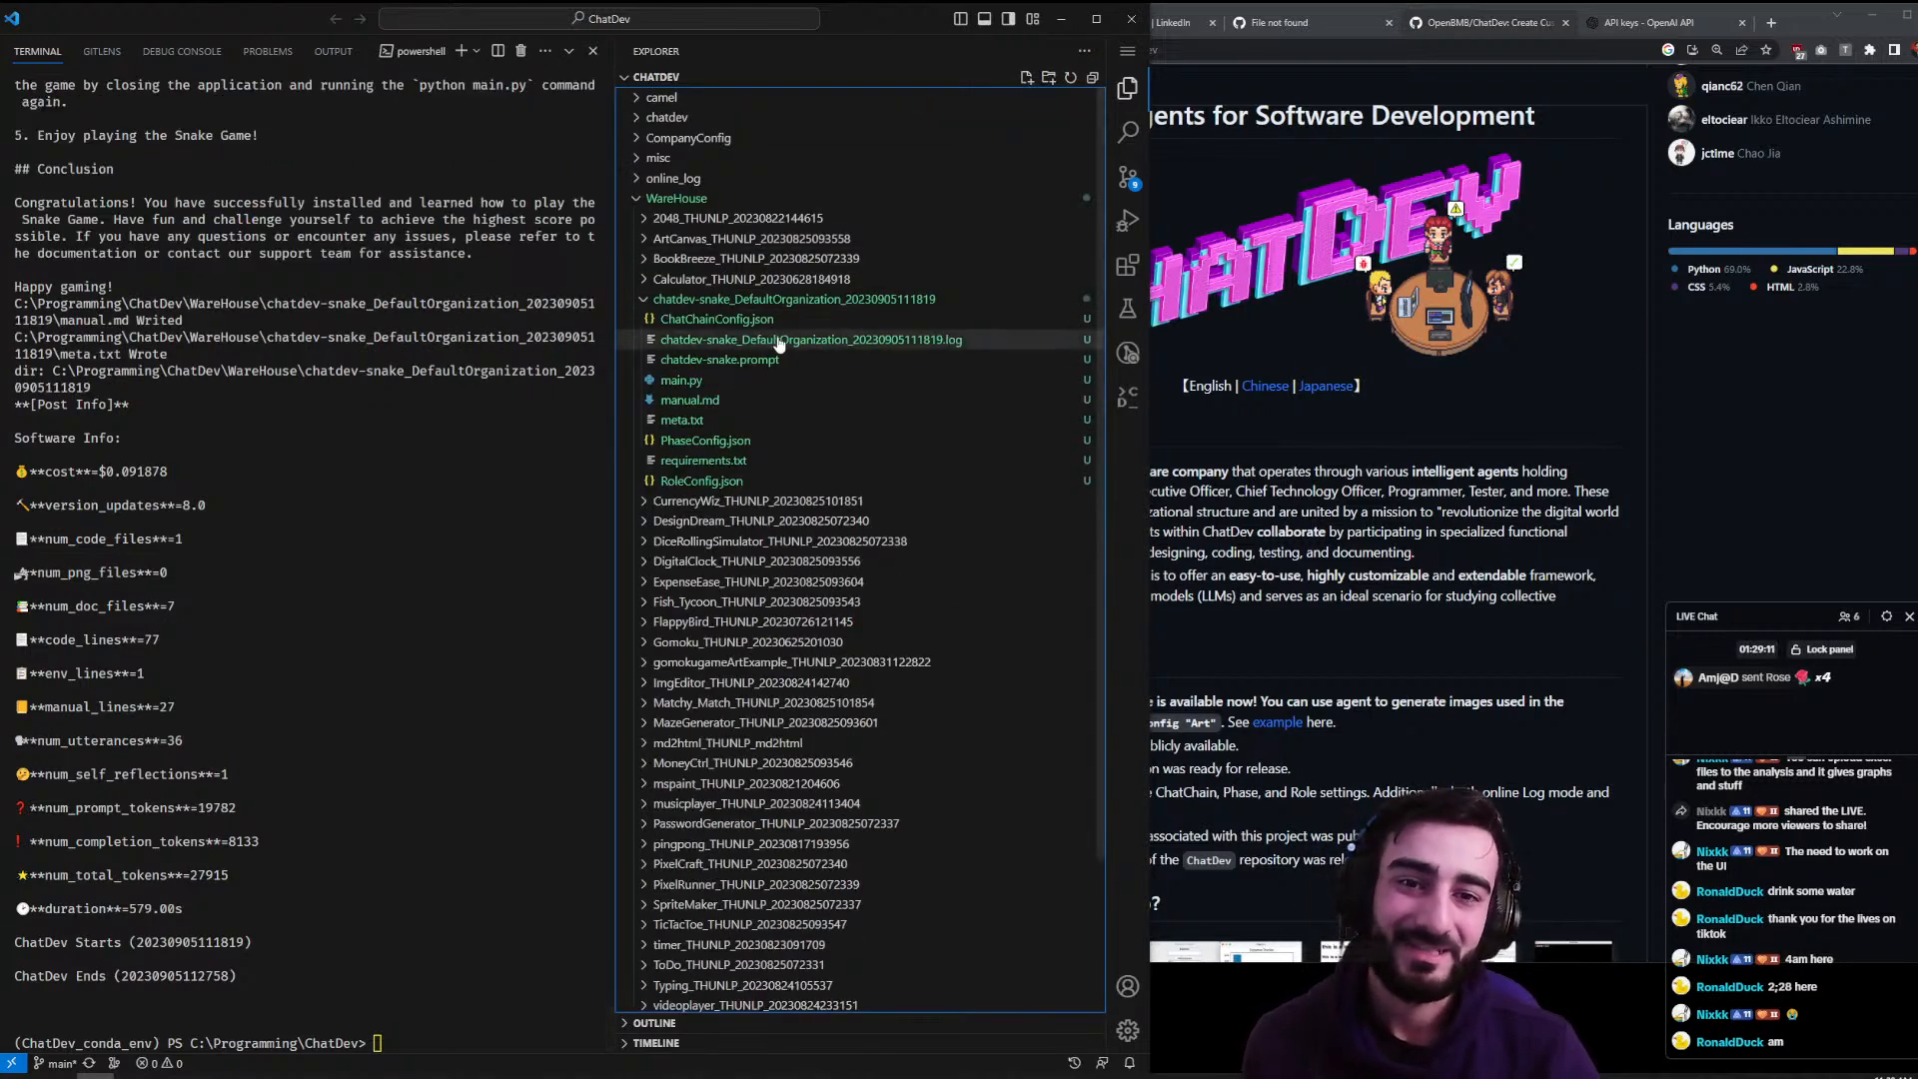
# - Change the terminal directory to .\WareHouse\chatdev-snake_... using tab completion
pyautogui.click(522, 530)
pyautogui.write('cd w')
pyautogui.press('Tab')
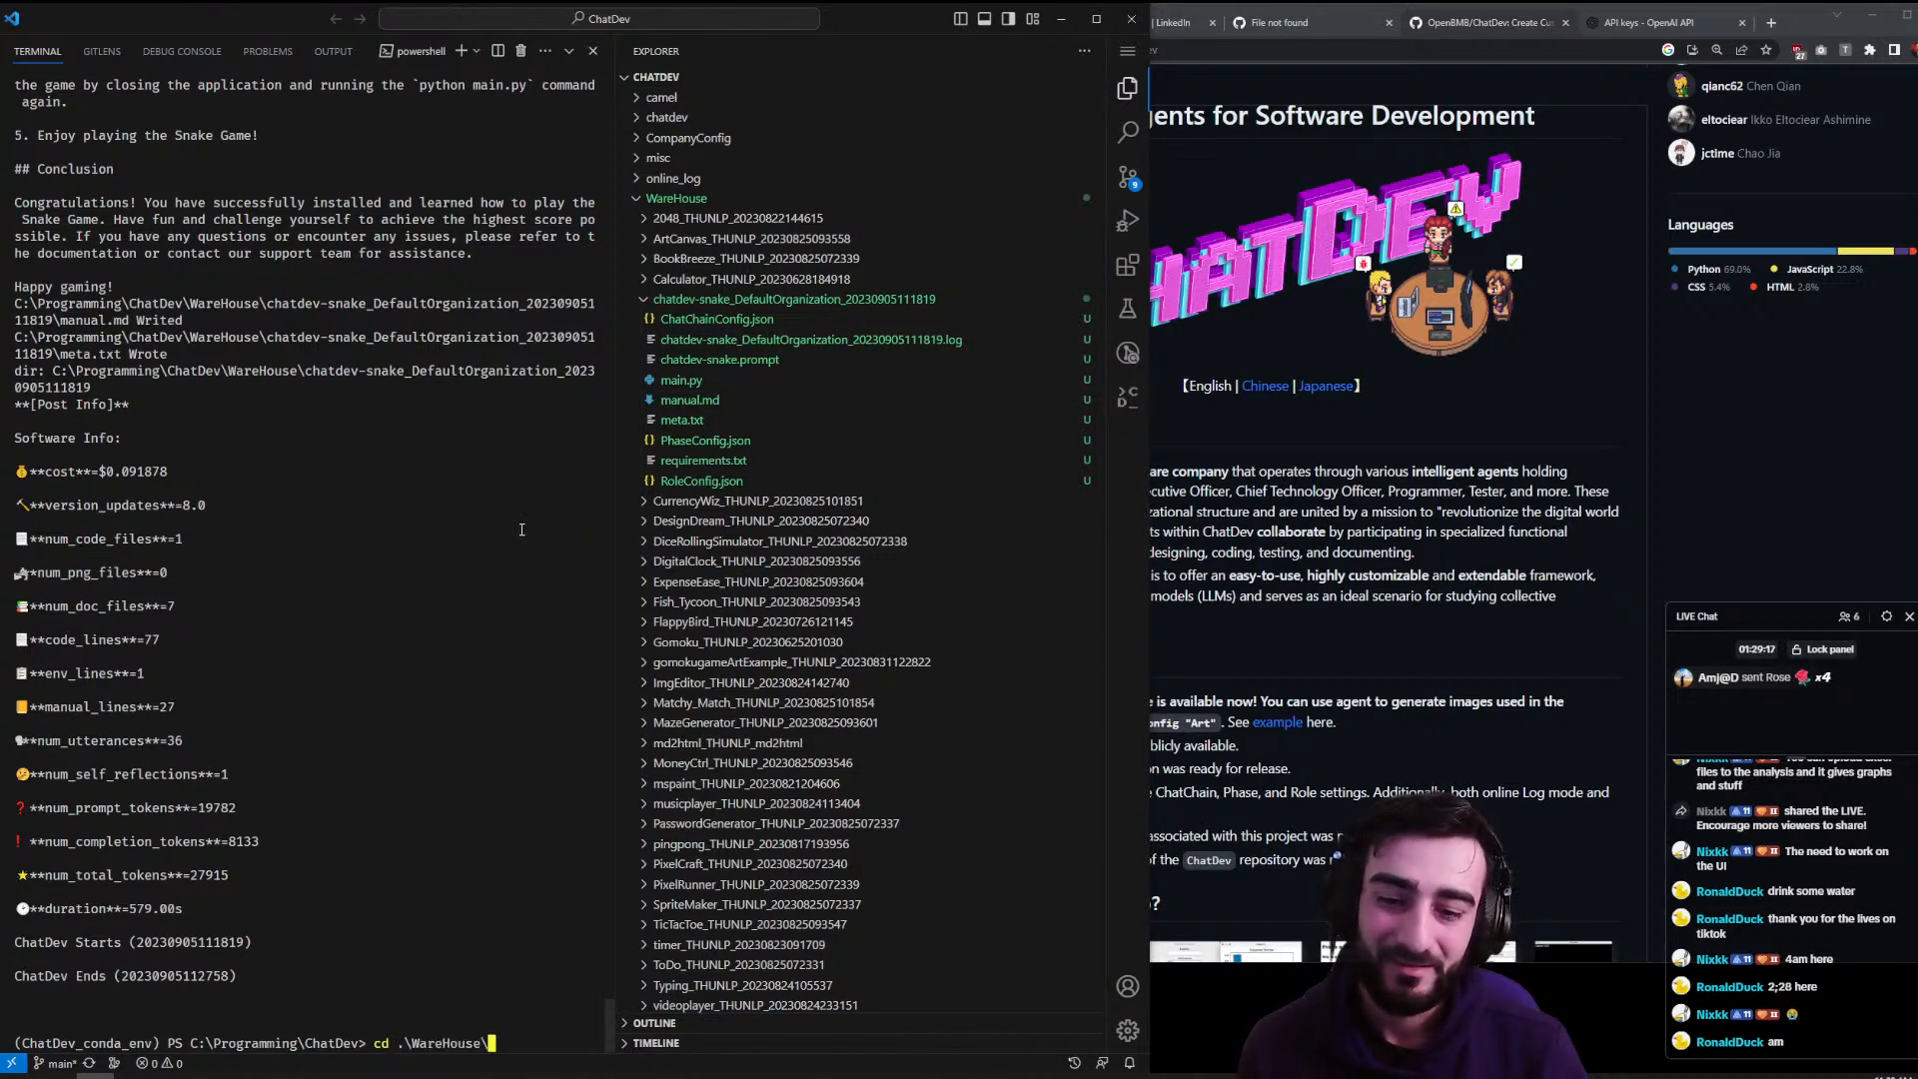
pyautogui.write('ch')
pyautogui.press('Tab')
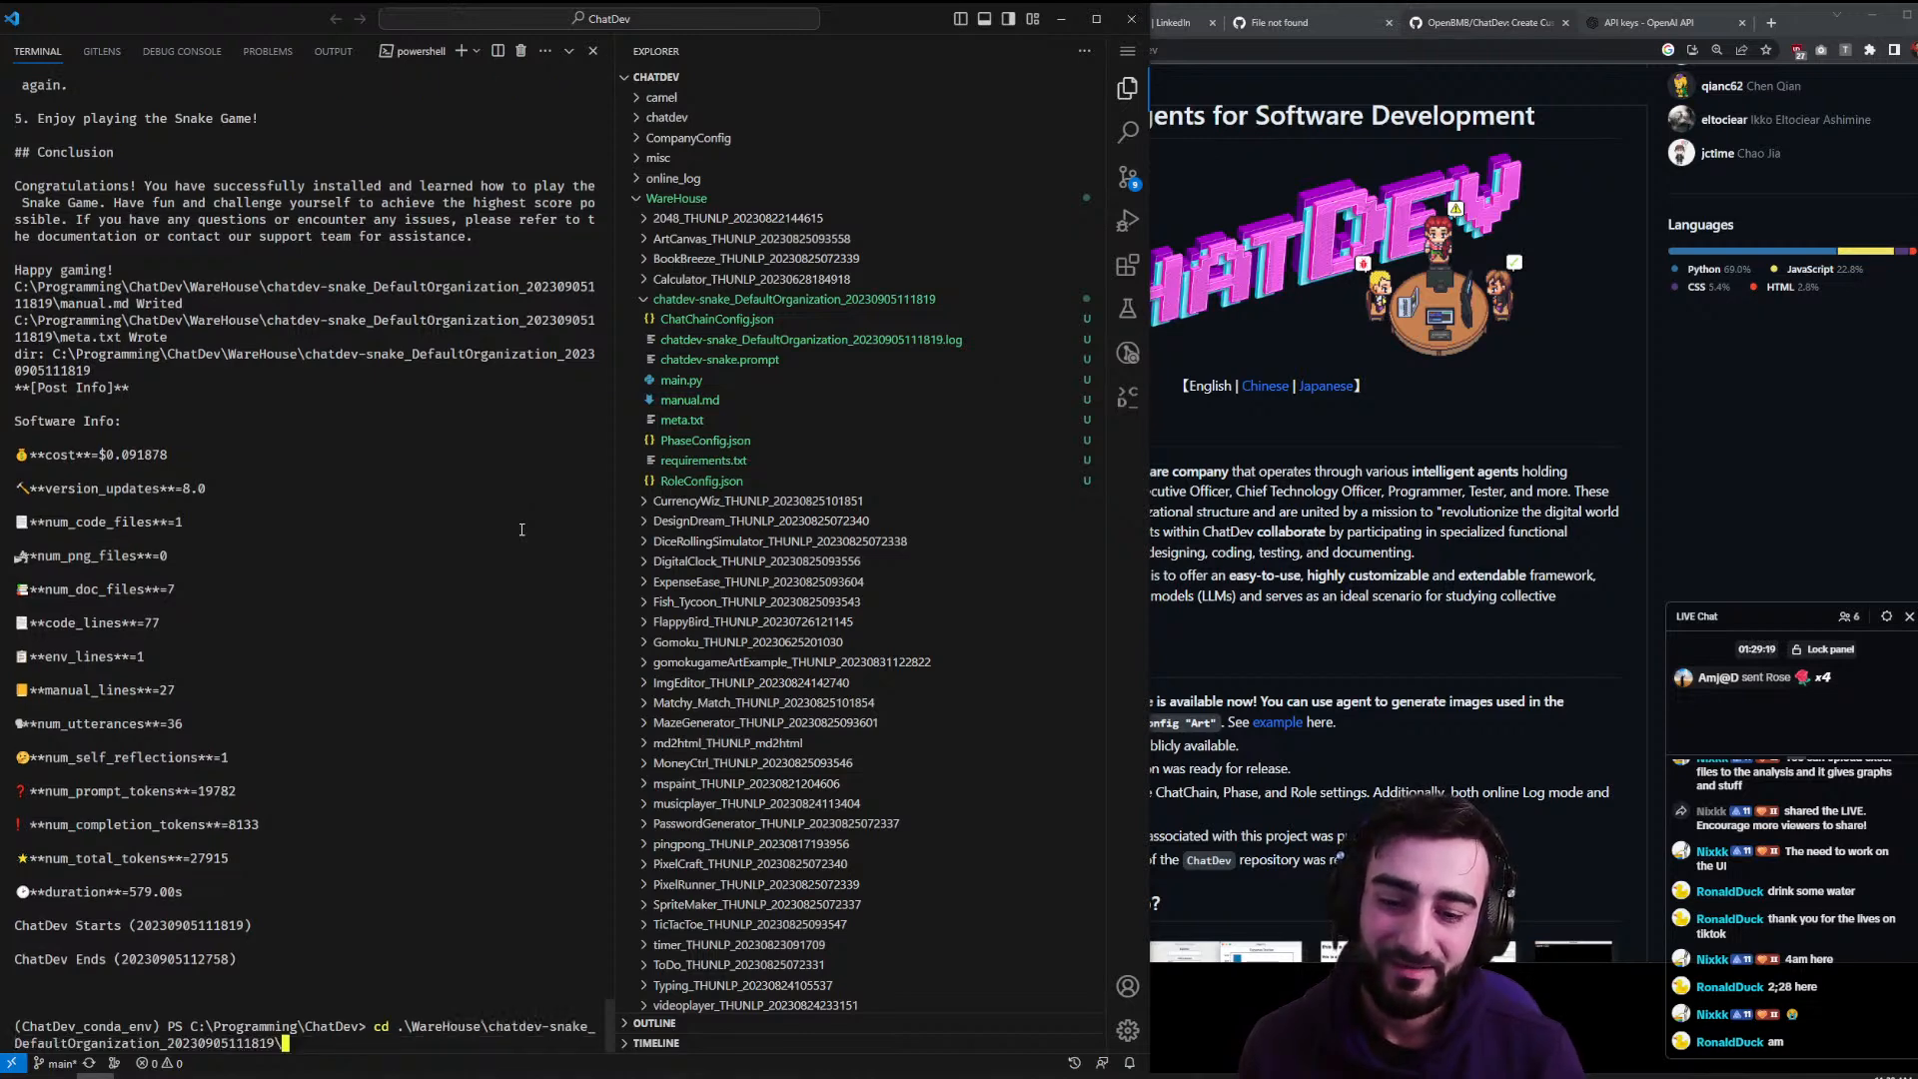
pyautogui.press('Return')
# - Rerun 'pip3 install -r requirements.txt' from history, then open requirements.txt to see why it failed
pyautogui.write('pip')
pyautogui.press('BackSpace')
pyautogui.press('BackSpace')
pyautogui.press('BackSpace')
pyautogui.press('BackSpace')
pyautogui.hotkey('ctrl', 'r')
pyautogui.write('req')
pyautogui.press('Return')
pyautogui.hotkey('ctrl', 'j')
pyautogui.hotkey('ctrl', 'j')
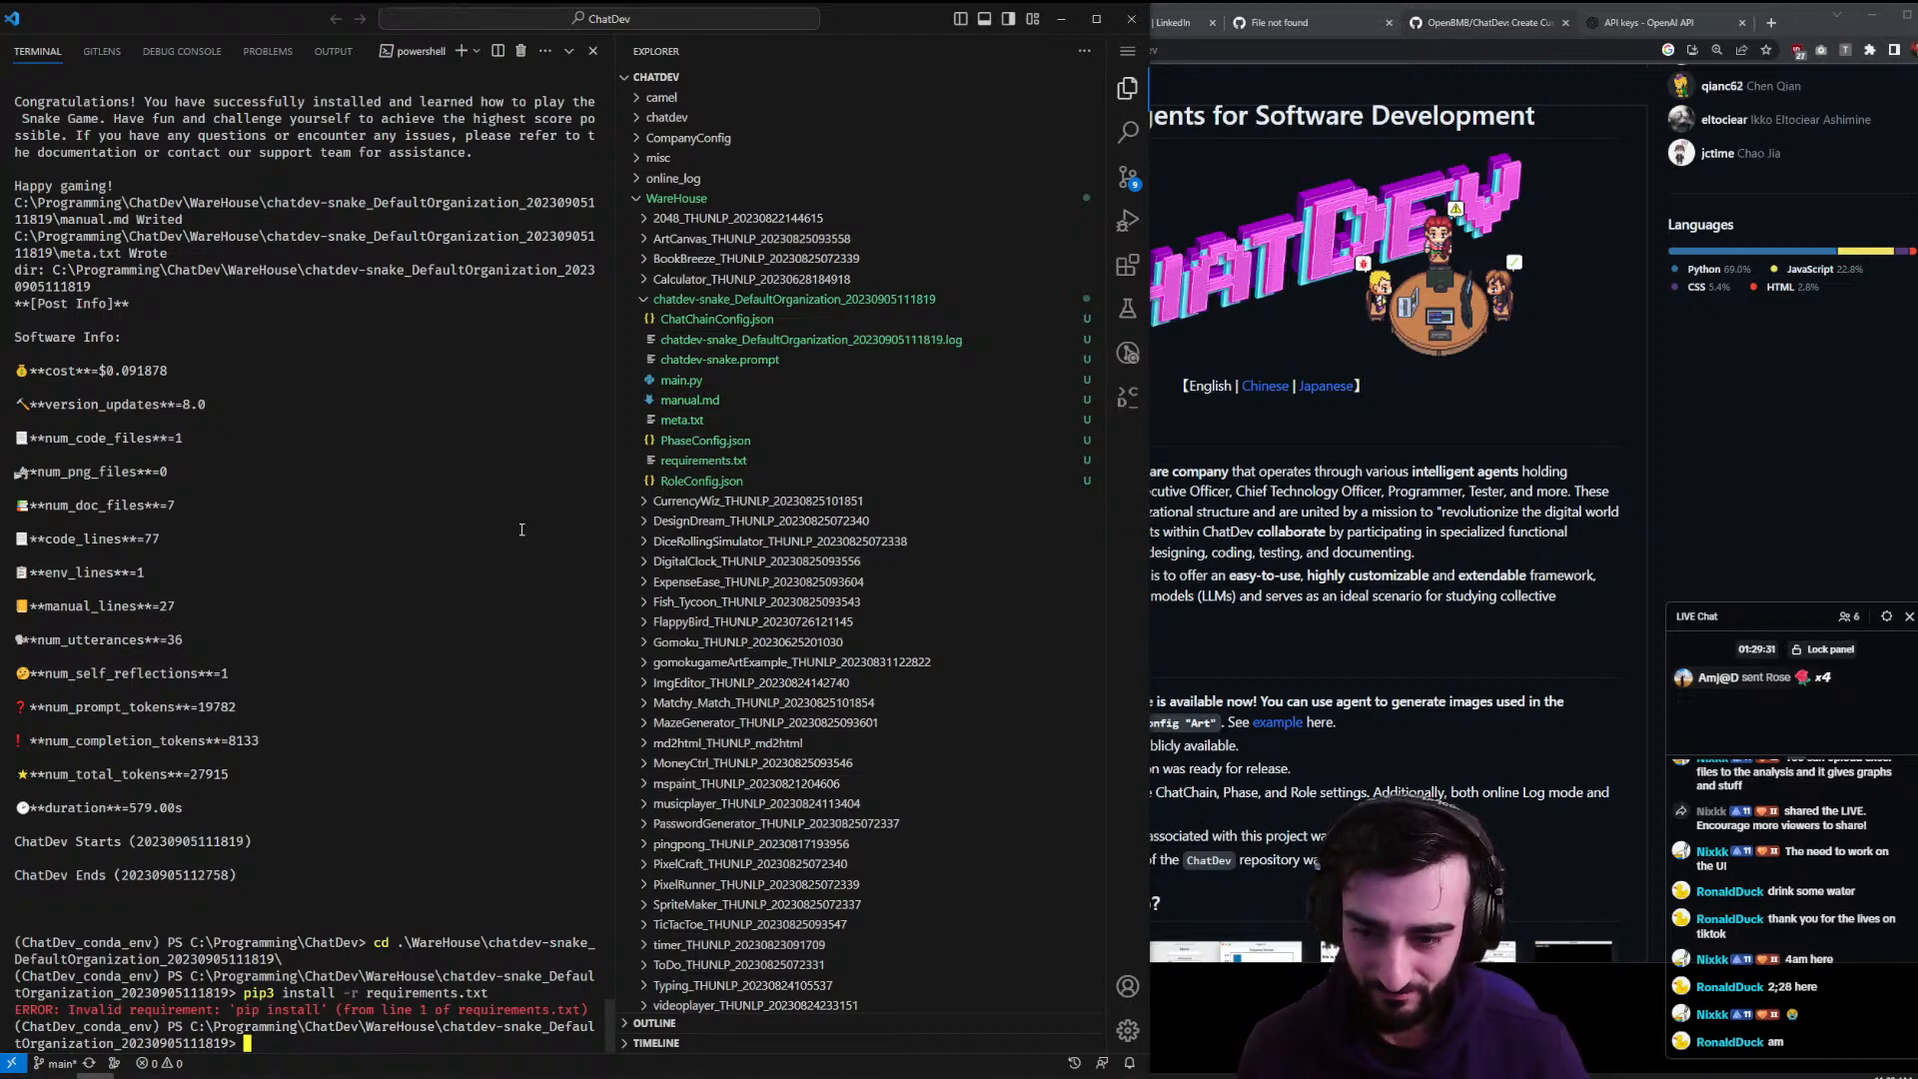
pyautogui.click(758, 463)
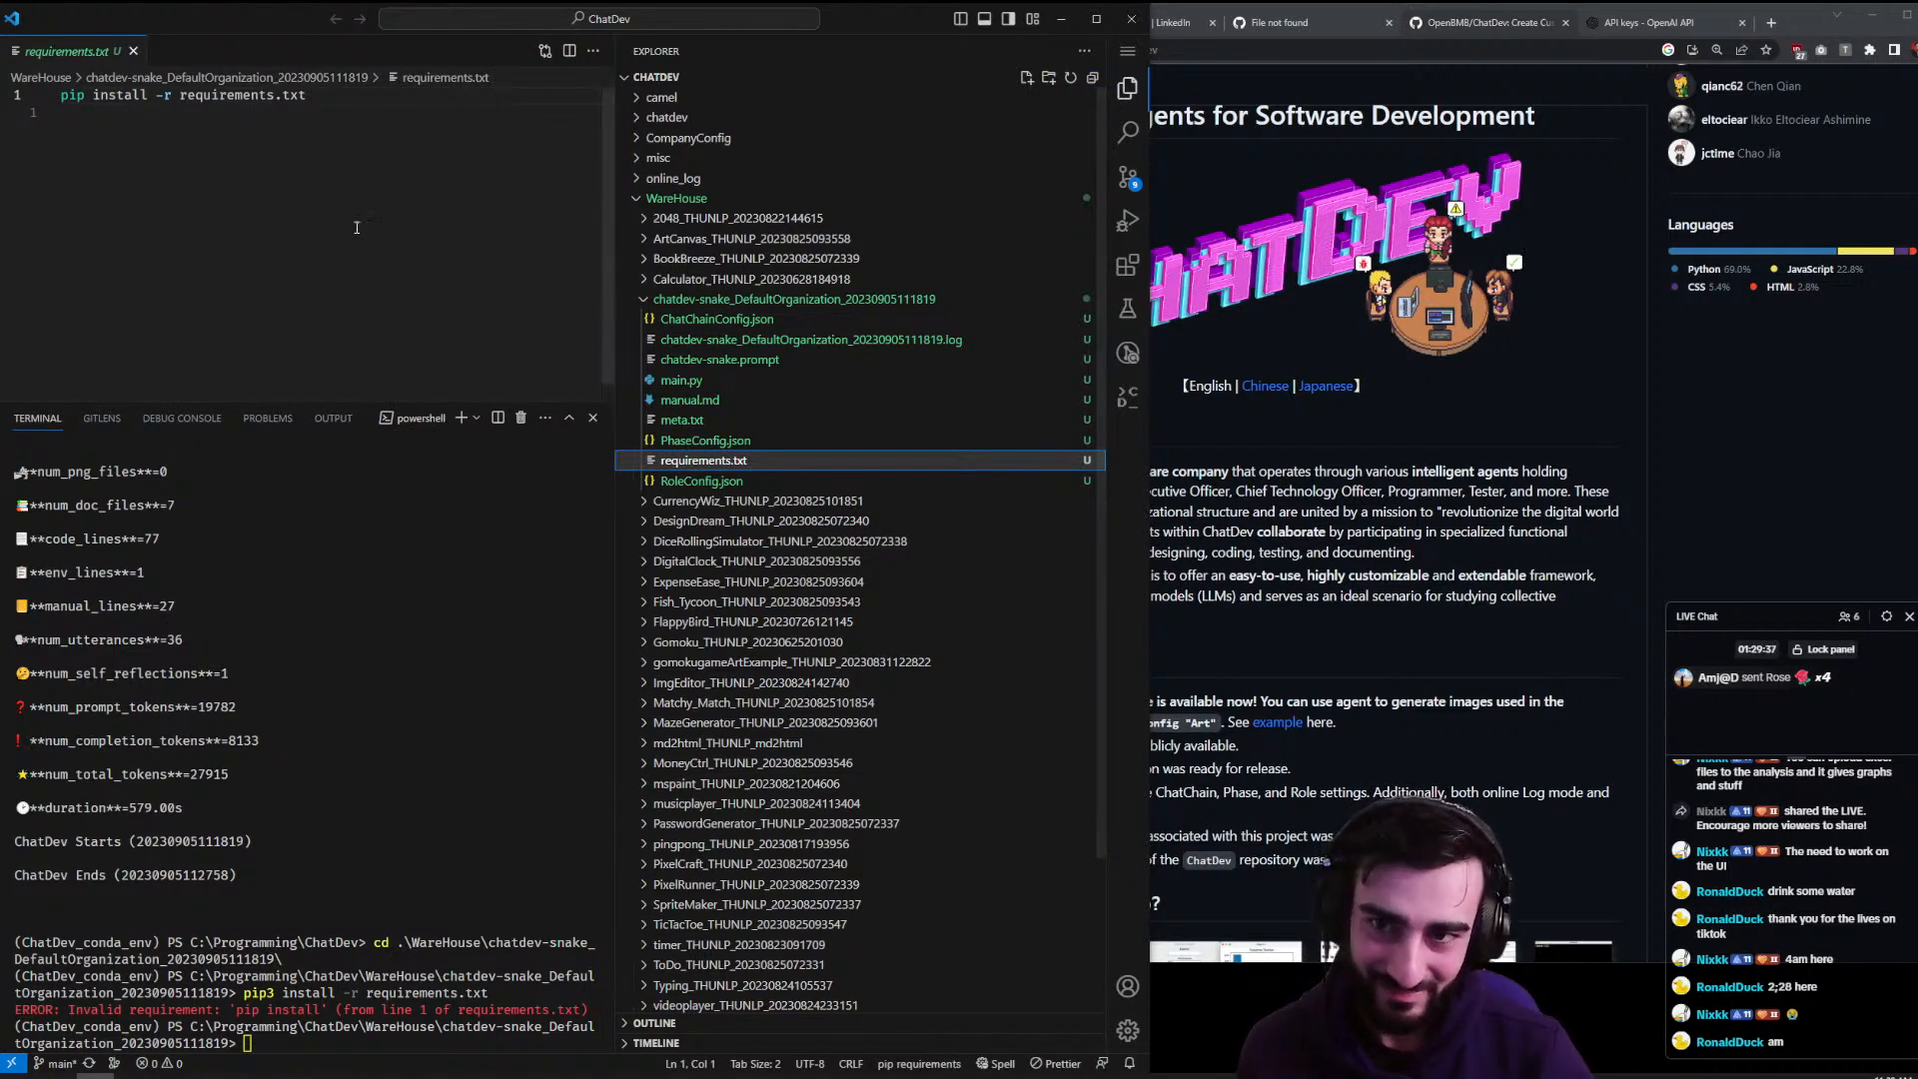
# - Run 'python .\main.py', fixing the 'pythin' typo, to open the Snake Game window
pyautogui.click(234, 600)
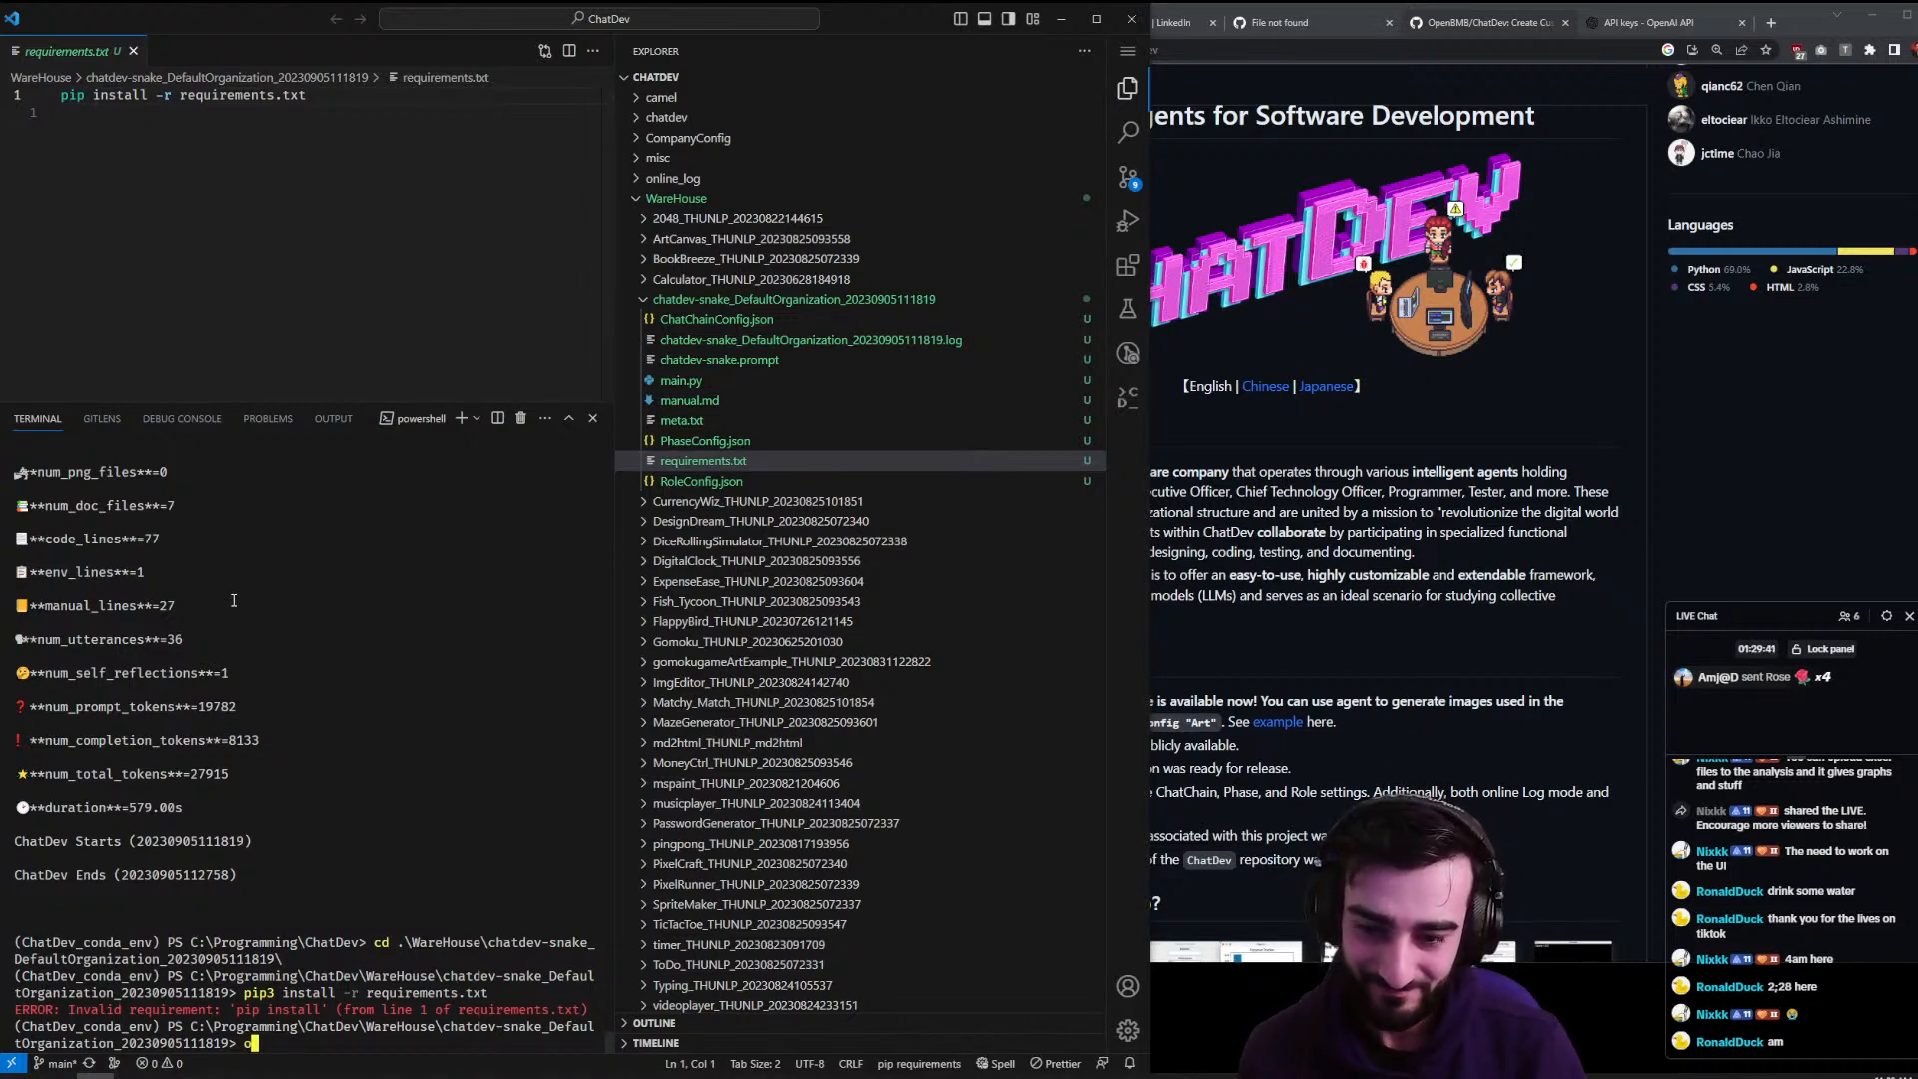
pyautogui.press('BackSpace')
pyautogui.write('pythin .\\main.py')
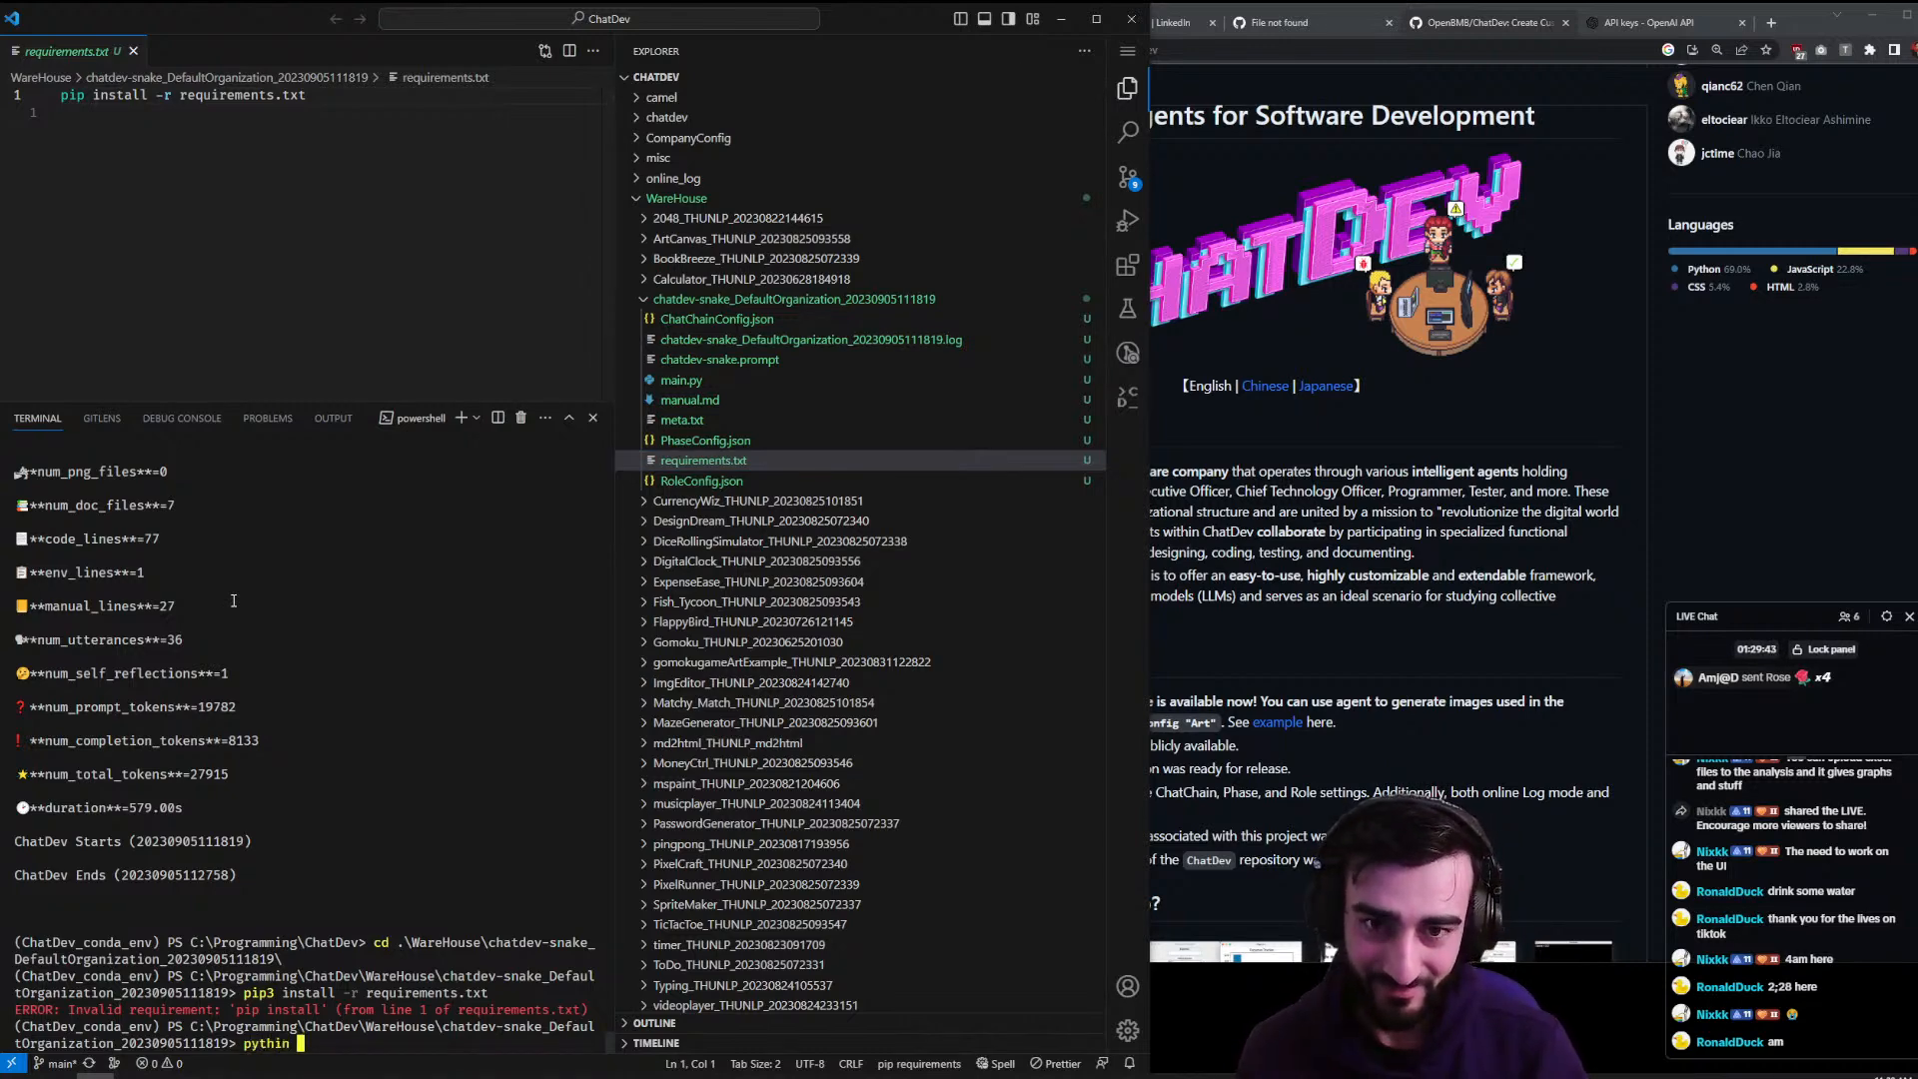
pyautogui.press('Return')
pyautogui.press('Up')
pyautogui.press('Left')
pyautogui.press('Left')
pyautogui.press('Left')
pyautogui.press('Left')
pyautogui.press('Left')
pyautogui.press('Left')
pyautogui.press('Left')
pyautogui.press('Left')
pyautogui.press('Left')
pyautogui.press('Left')
pyautogui.press('Left')
pyautogui.press('Left')
pyautogui.press('Delete')
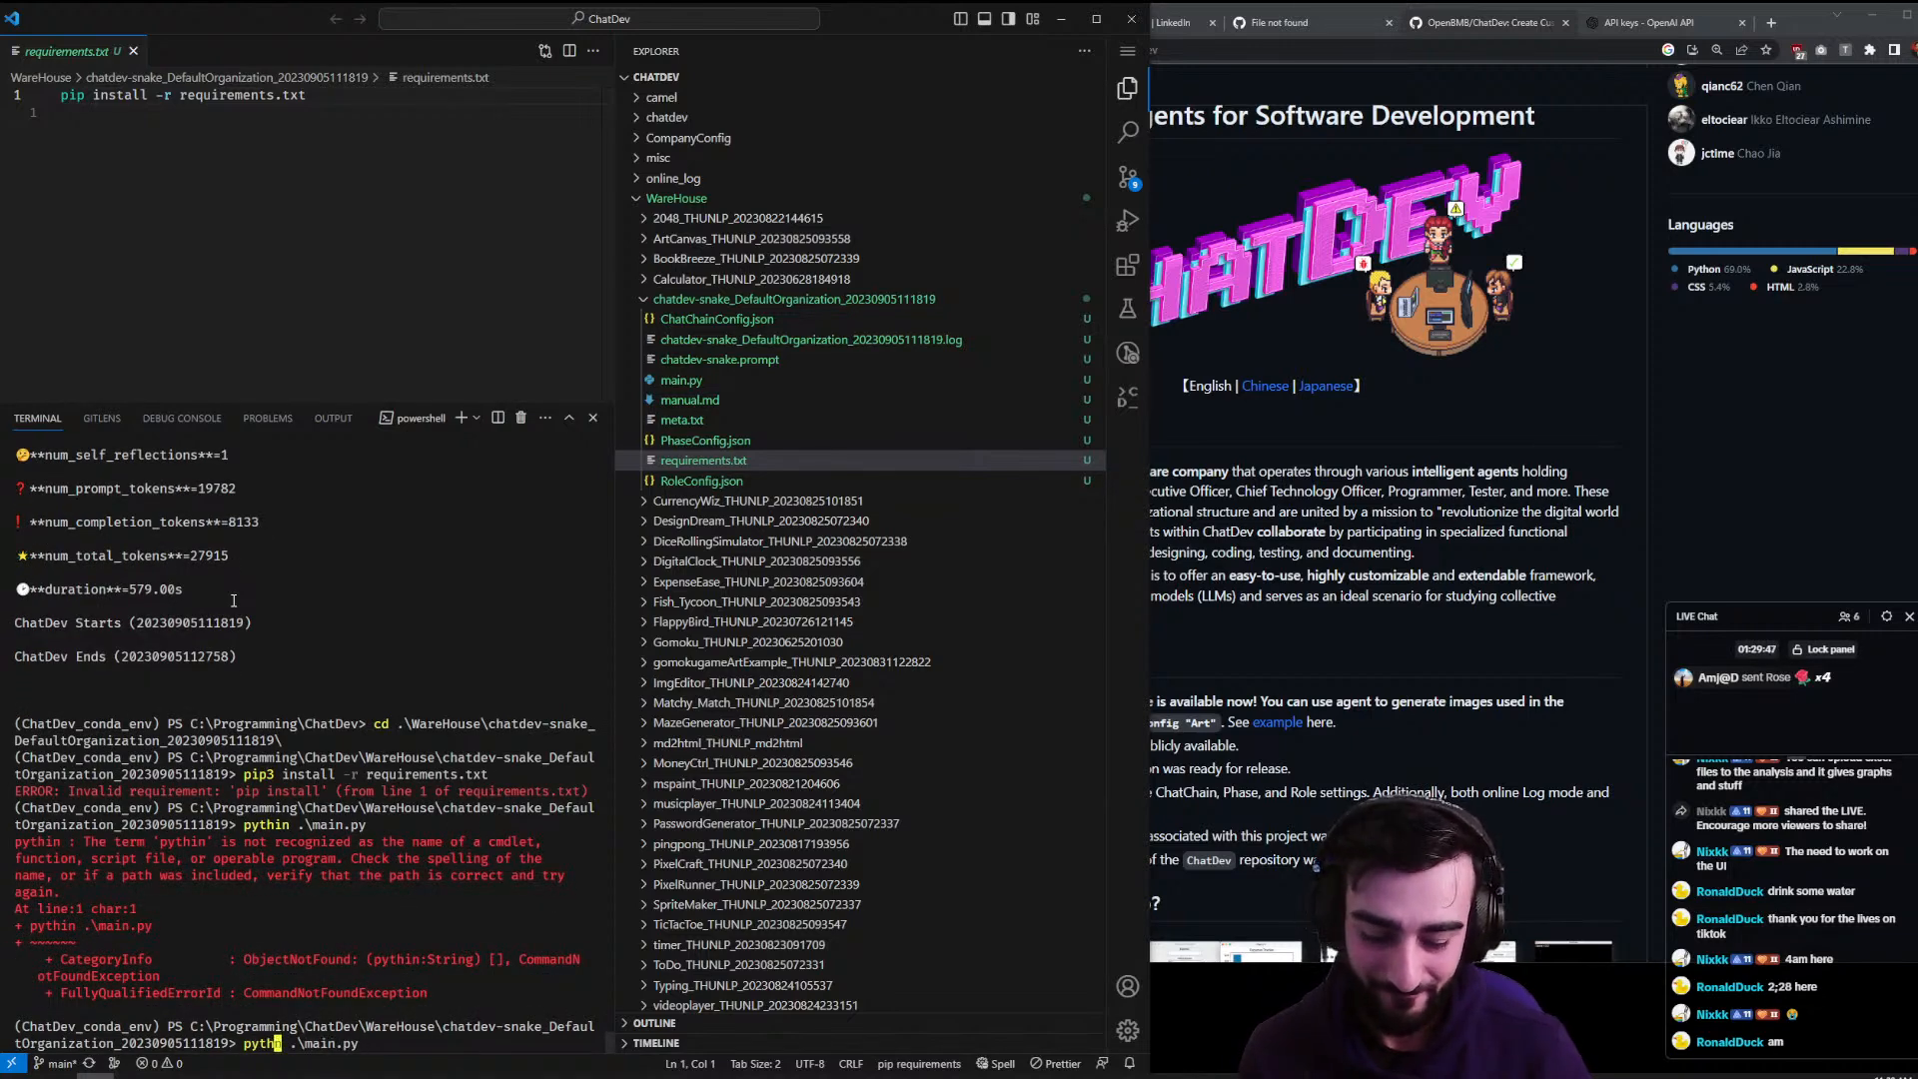
pyautogui.write('o')
pyautogui.press('Return')
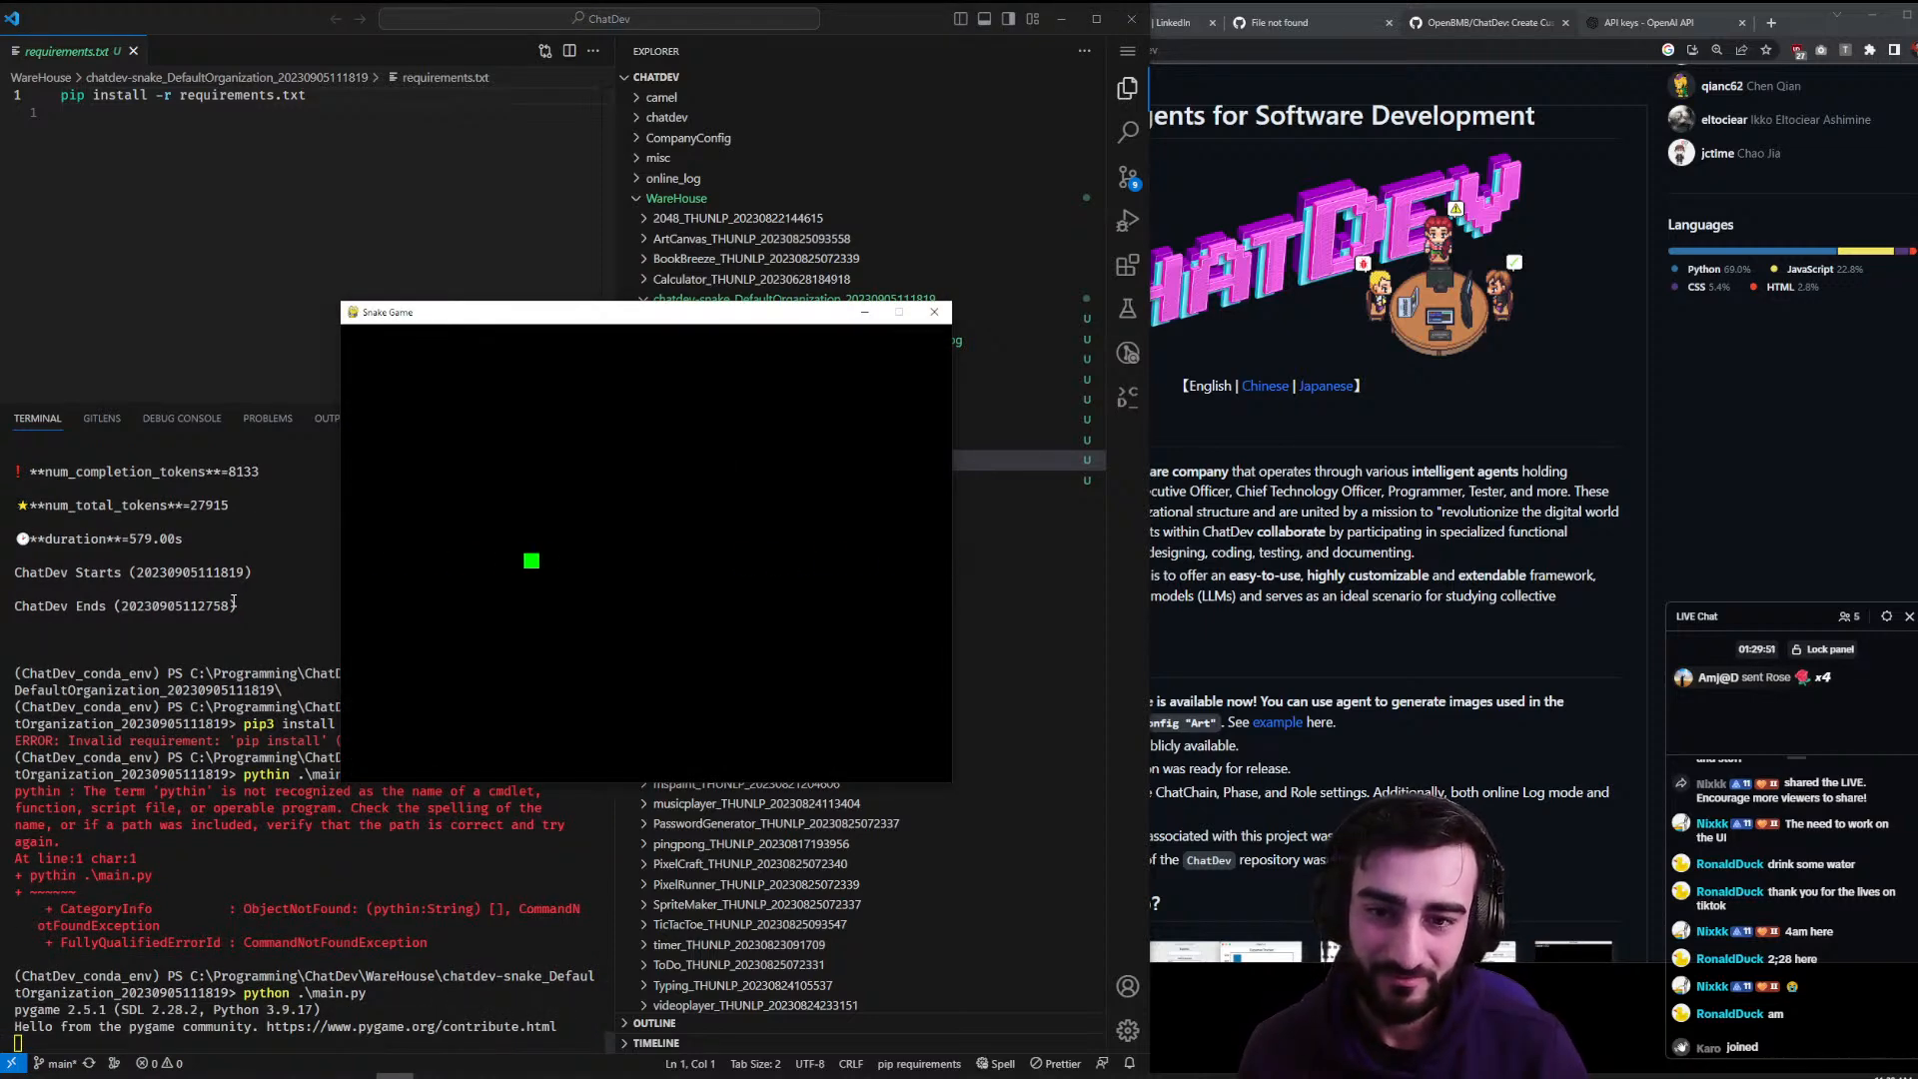
# - Steer the snake up and left toward the upper left of the Snake Game board
pyautogui.press('Up')
pyautogui.press('Left')
pyautogui.press('Down')
pyautogui.press('Left')
pyautogui.press('Up')
pyautogui.press('Left')
pyautogui.press('Up')
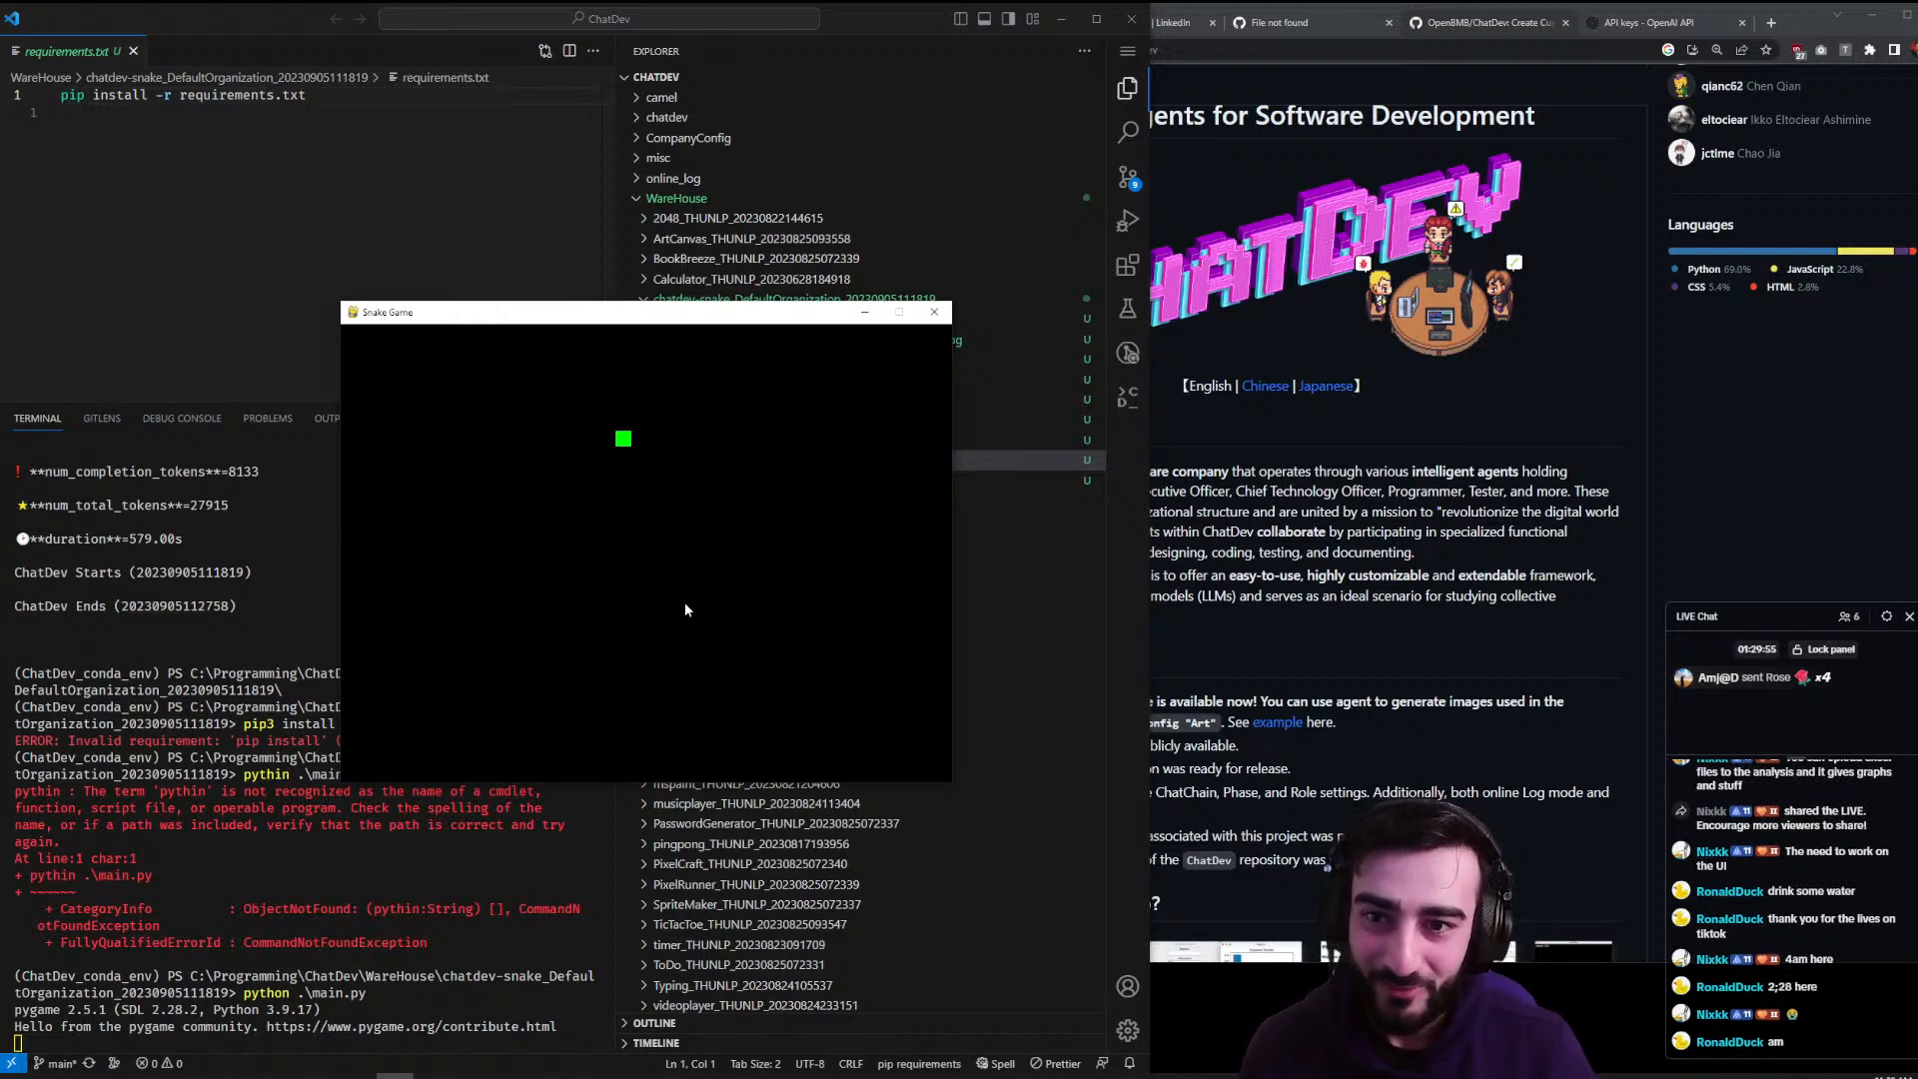
pyautogui.press('Left')
# - Open the Snake Game window's system menu with its move, size and close options
pyautogui.click(355, 313)
pyautogui.click(355, 313)
pyautogui.click(354, 313)
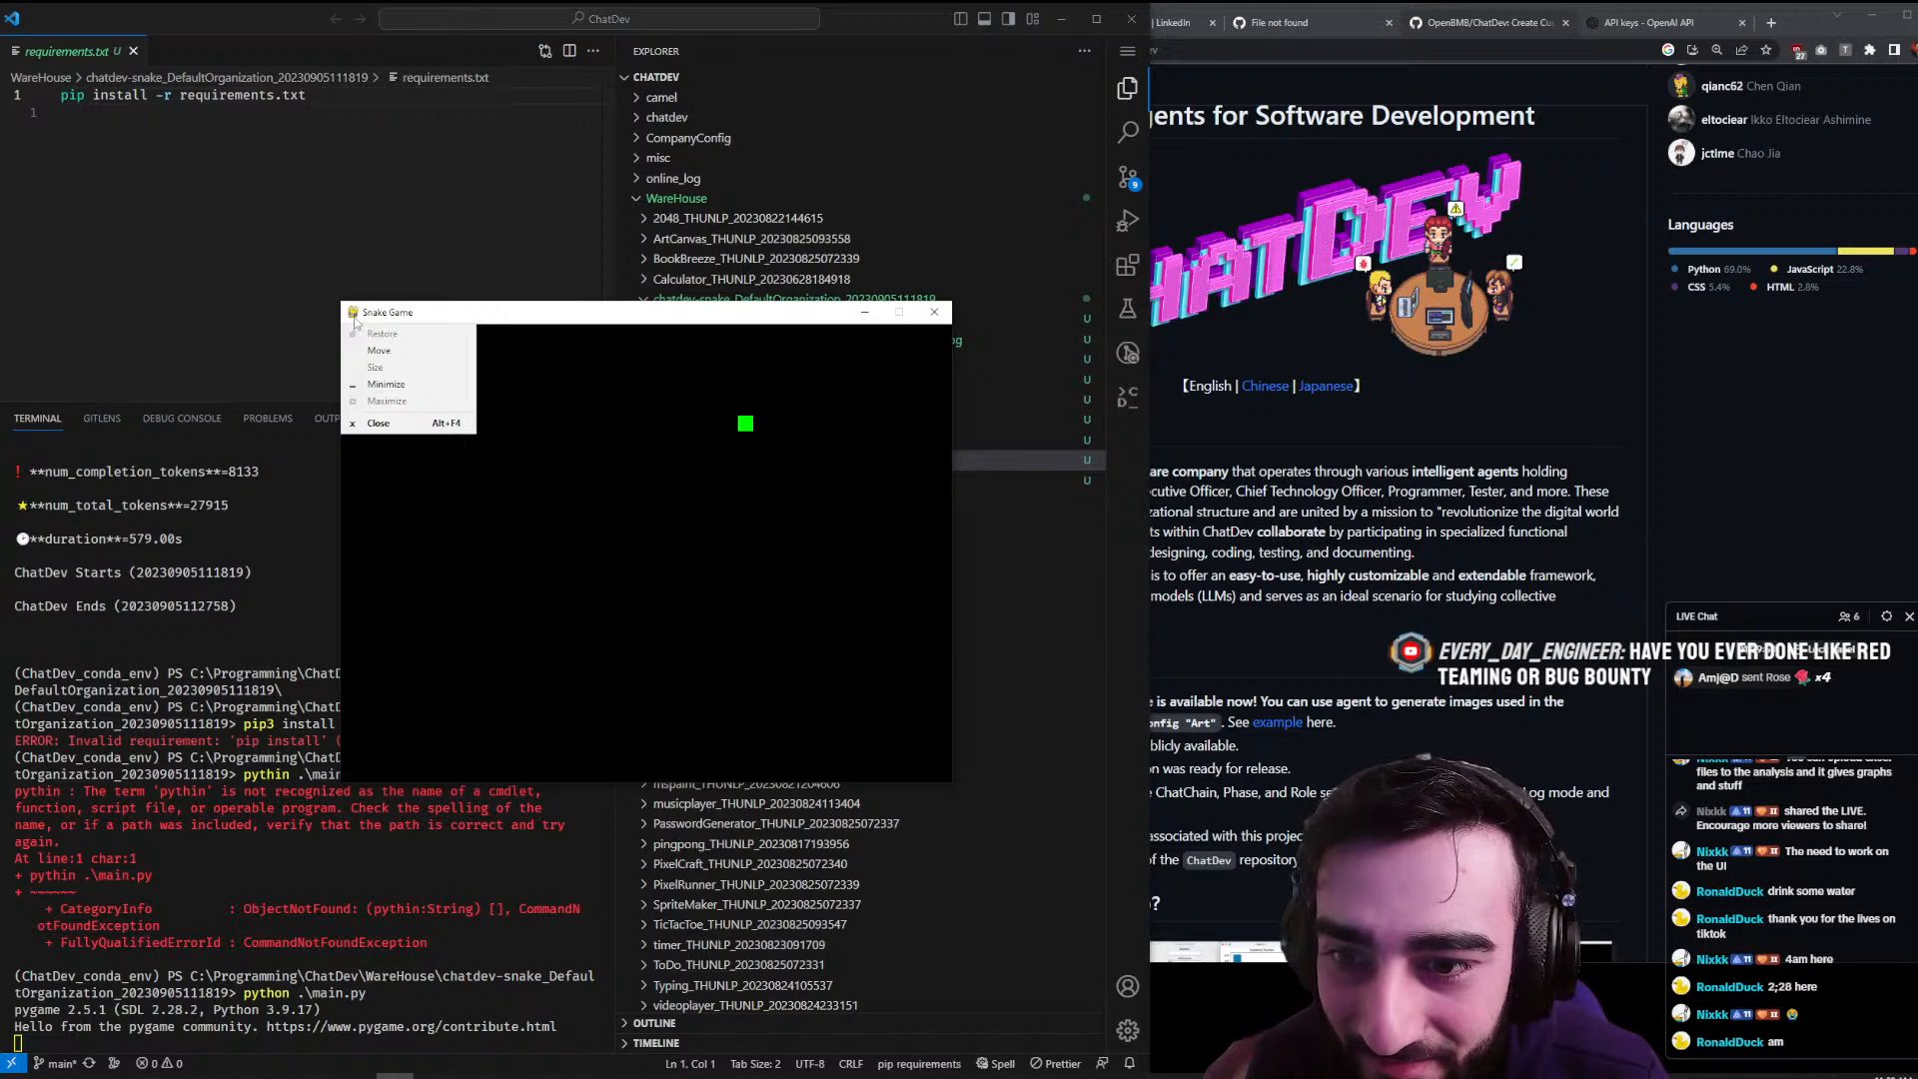
# - Search Google for 'pygame icon' in a new Chrome tab and show the image results
pyautogui.click(1335, 477)
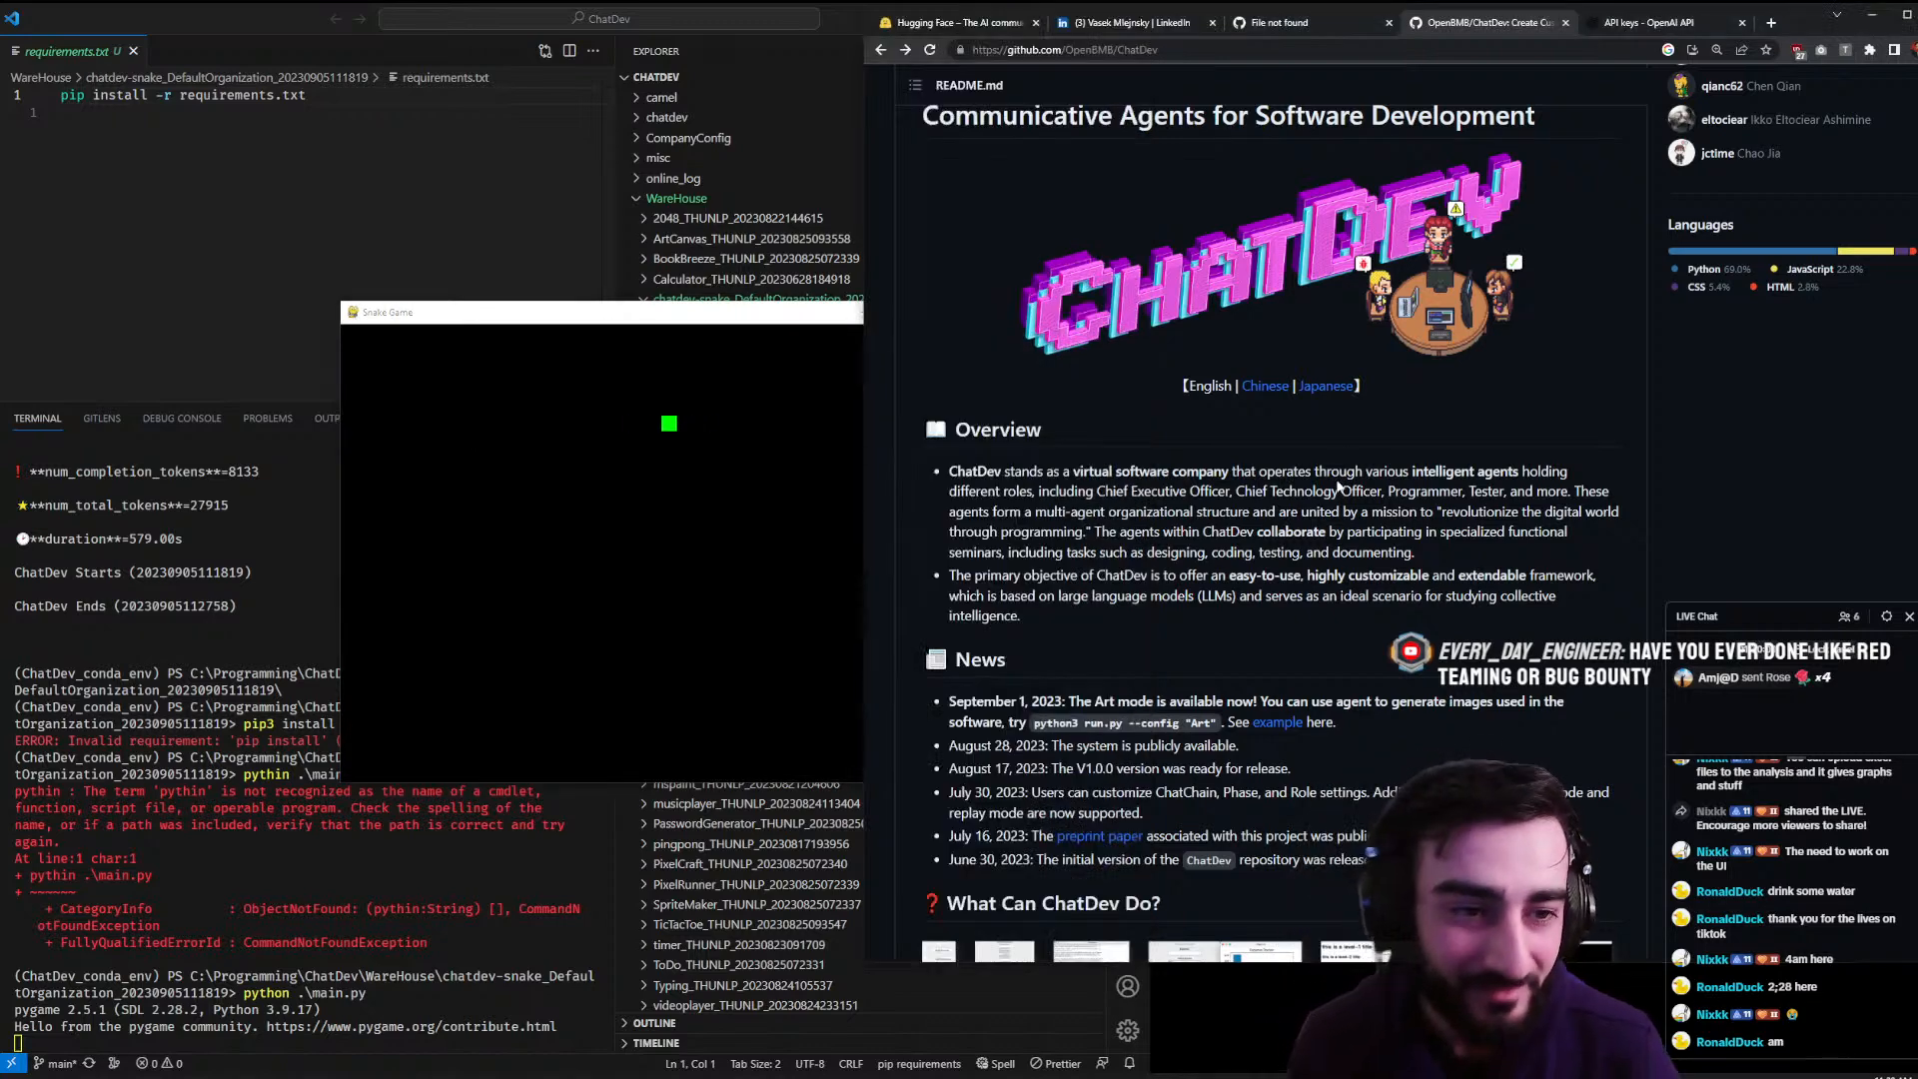
pyautogui.hotkey('ctrl', 't')
pyautogui.write('pygame icon')
pyautogui.press('Return')
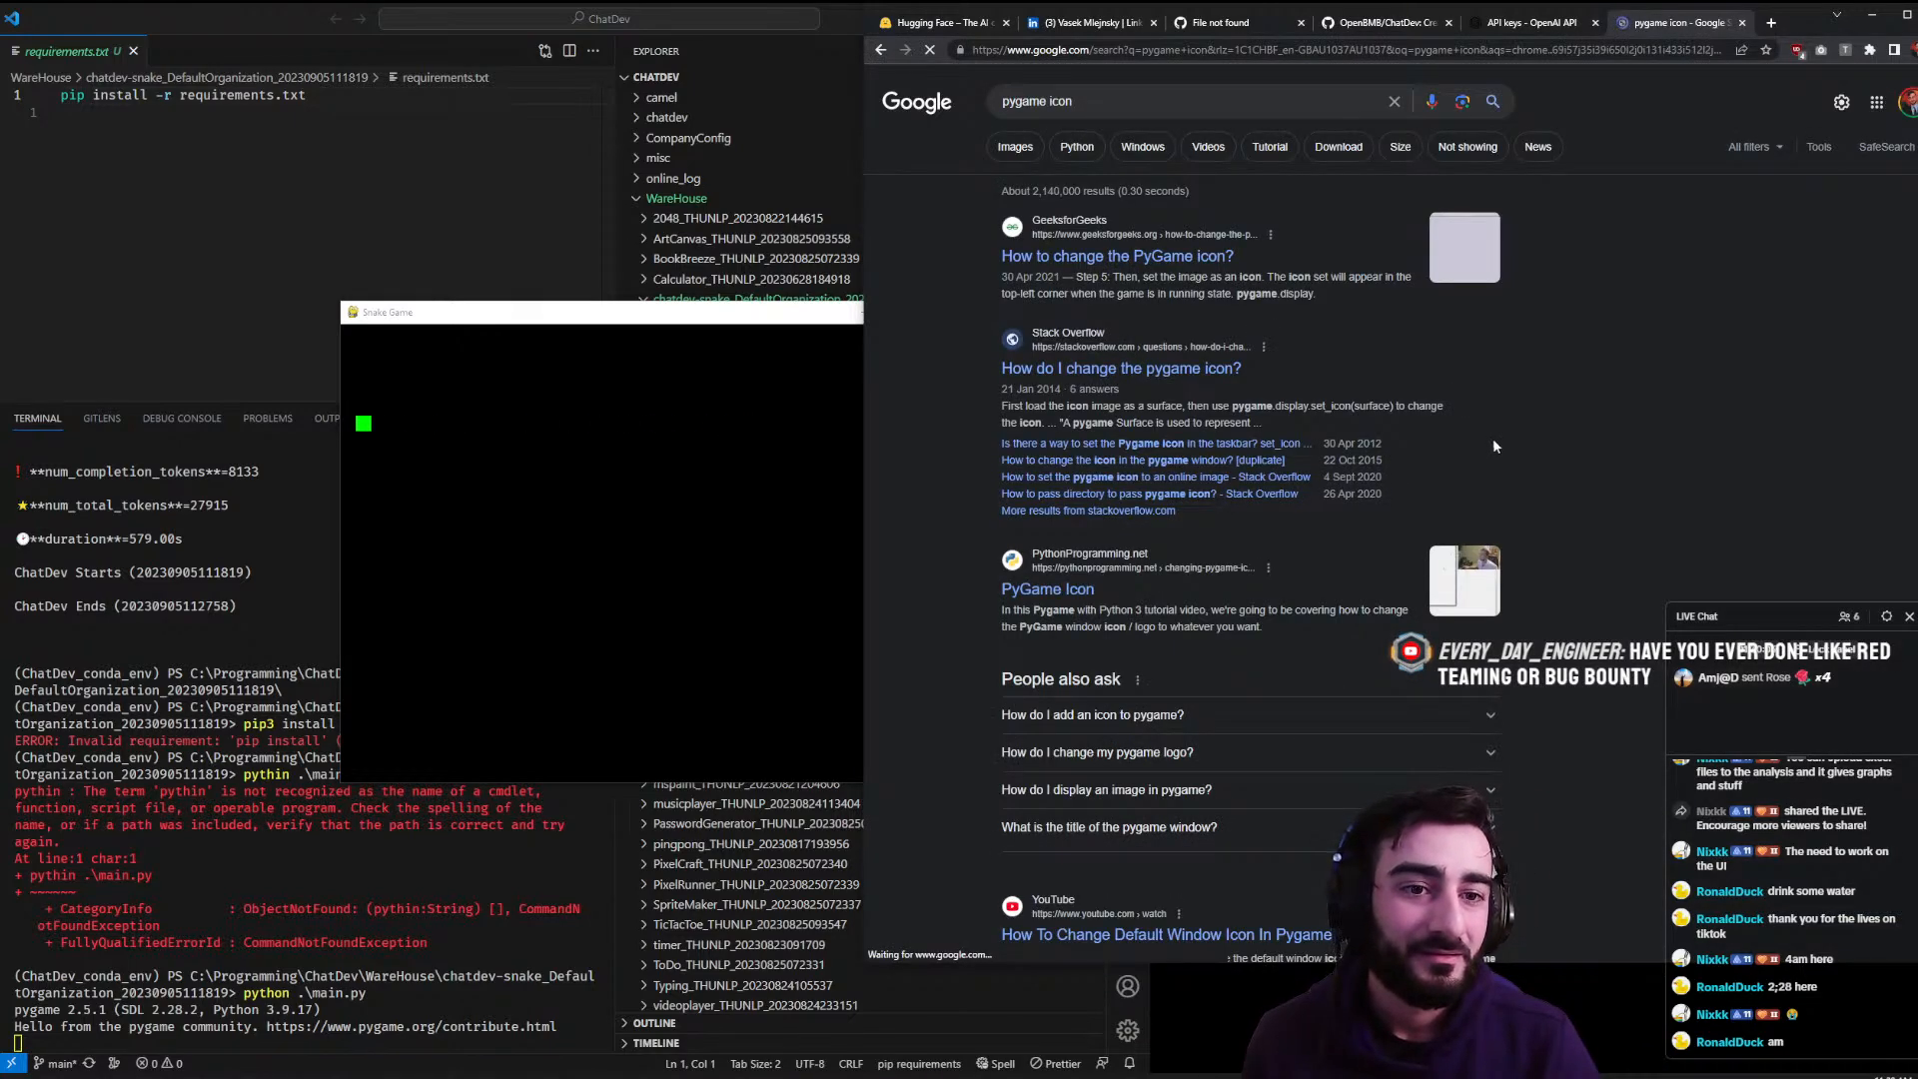
pyautogui.click(1015, 146)
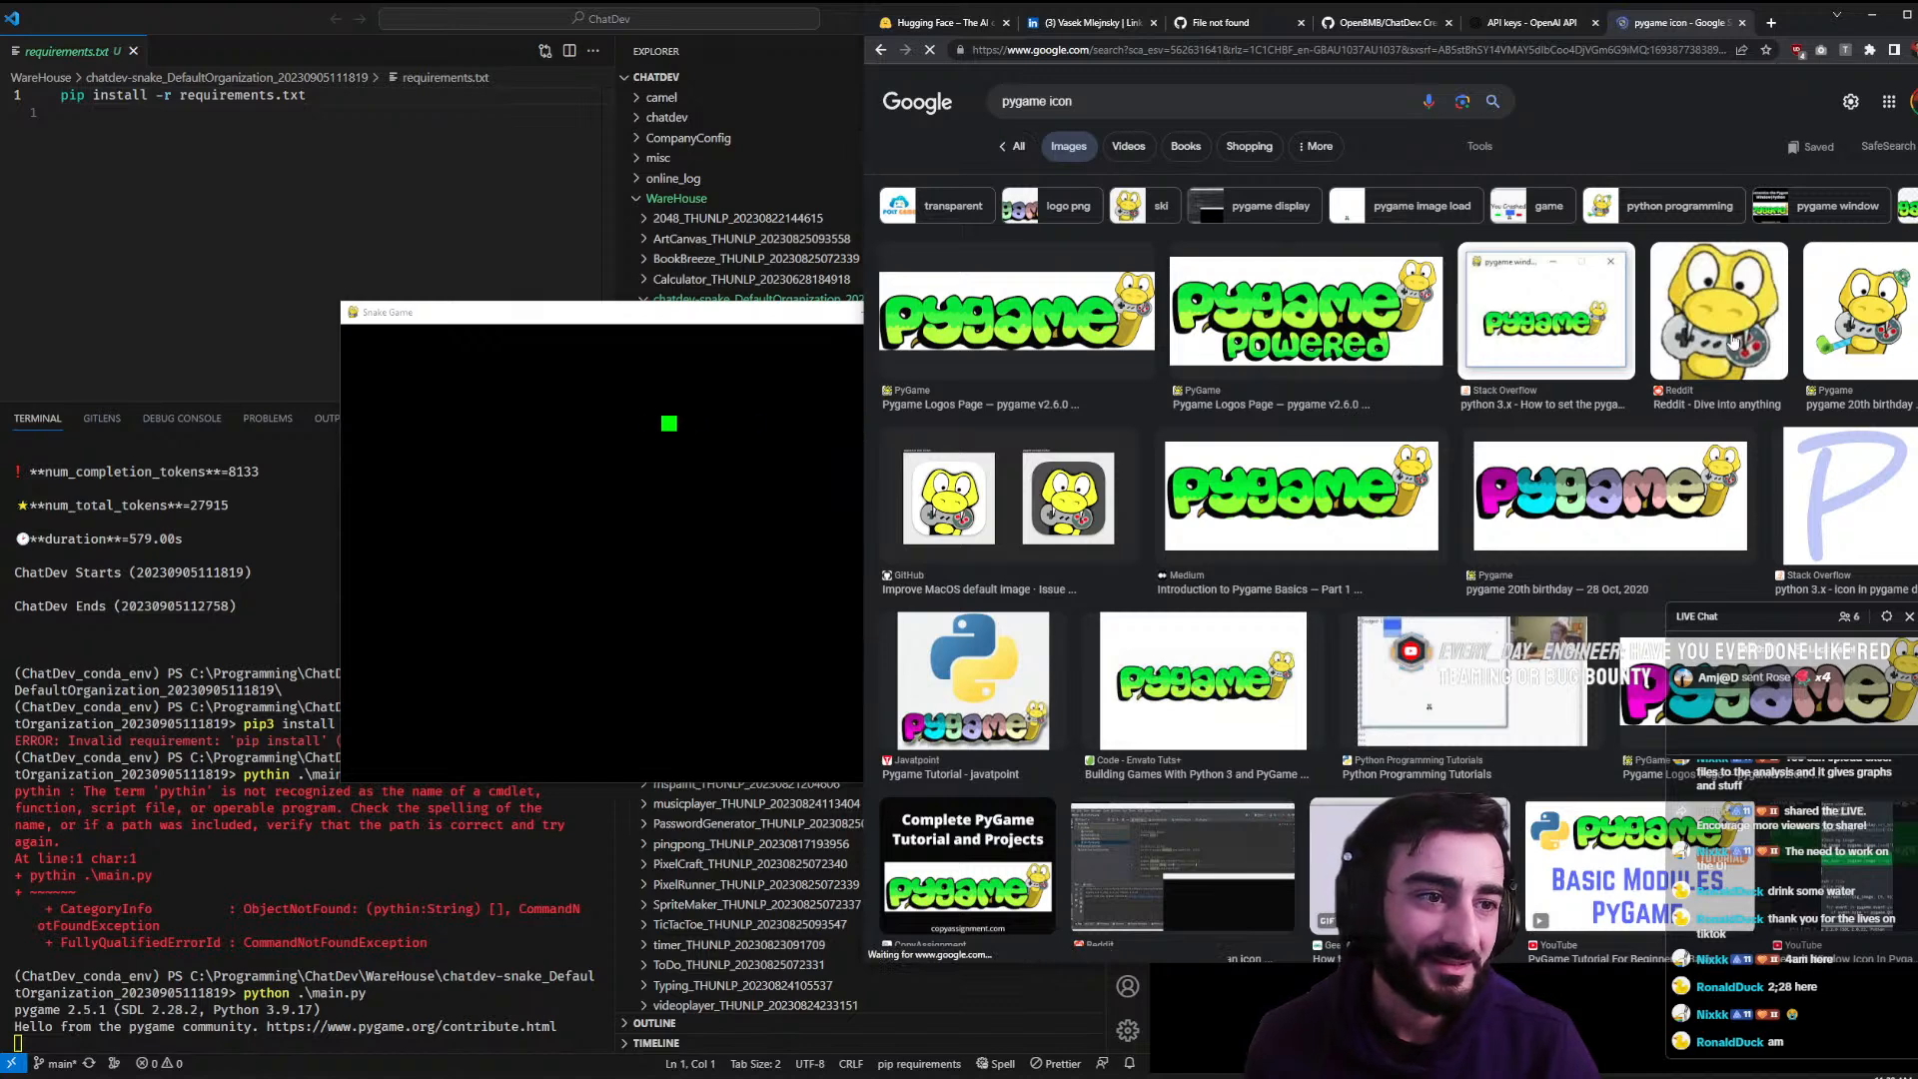
# - Bring the Snake Game to the front and steer the snake around the board with the arrow keys
pyautogui.click(740, 549)
pyautogui.press('Up')
pyautogui.press('Left')
pyautogui.press('Down')
pyautogui.press('Down')
pyautogui.press('Left')
pyautogui.press('Up')
pyautogui.press('Left')
pyautogui.press('Up')
pyautogui.press('Left')
pyautogui.press('Up')
pyautogui.press('Left')
pyautogui.press('Down')
pyautogui.press('Right')
pyautogui.press('Down')
pyautogui.press('Right')
pyautogui.press('Down')
pyautogui.press('Right')
pyautogui.press('Down')
pyautogui.press('Left')
pyautogui.press('Up')
pyautogui.press('Left')
pyautogui.press('Up')
pyautogui.press('Right')
pyautogui.press('Down')
pyautogui.press('Right')
pyautogui.press('Down')
pyautogui.press('Right')
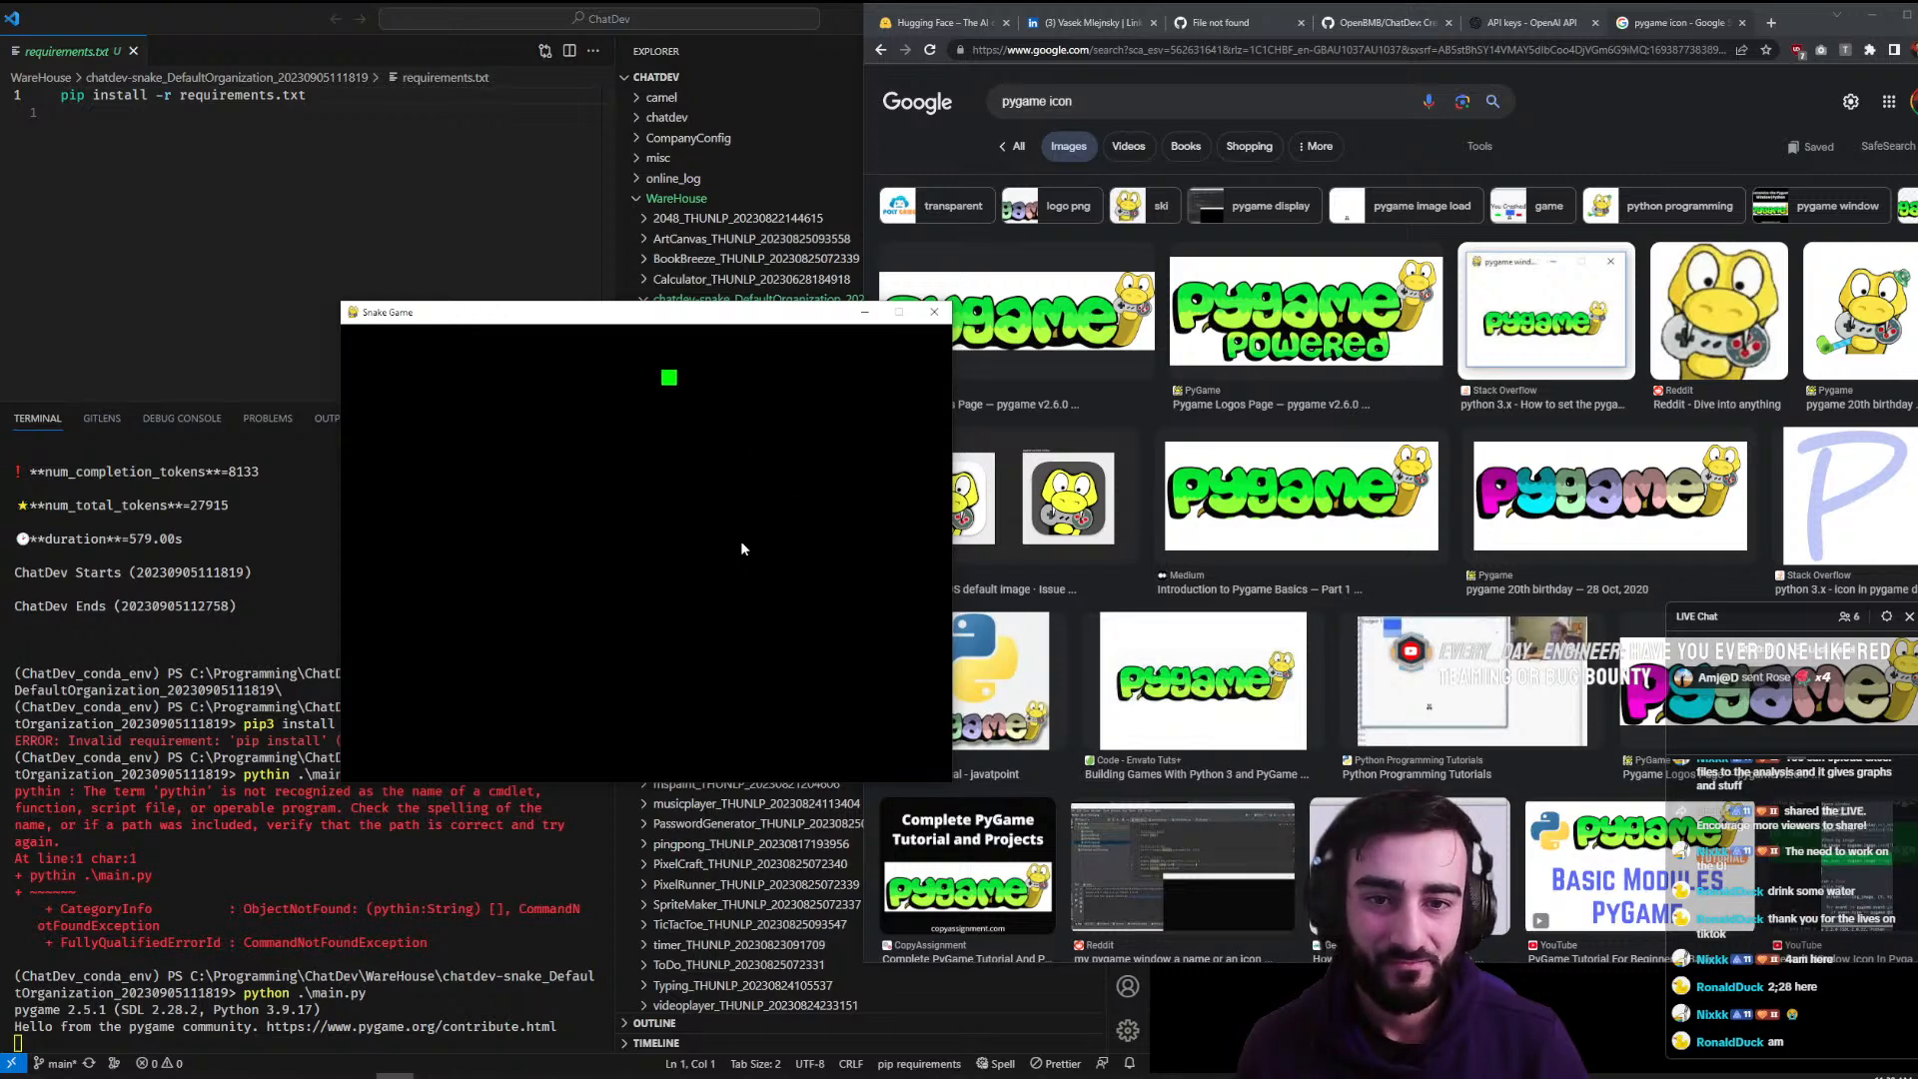
# - Keep zigzagging the snake down and left across the board, then close the Snake Game window
pyautogui.press('Right')
pyautogui.press('Up')
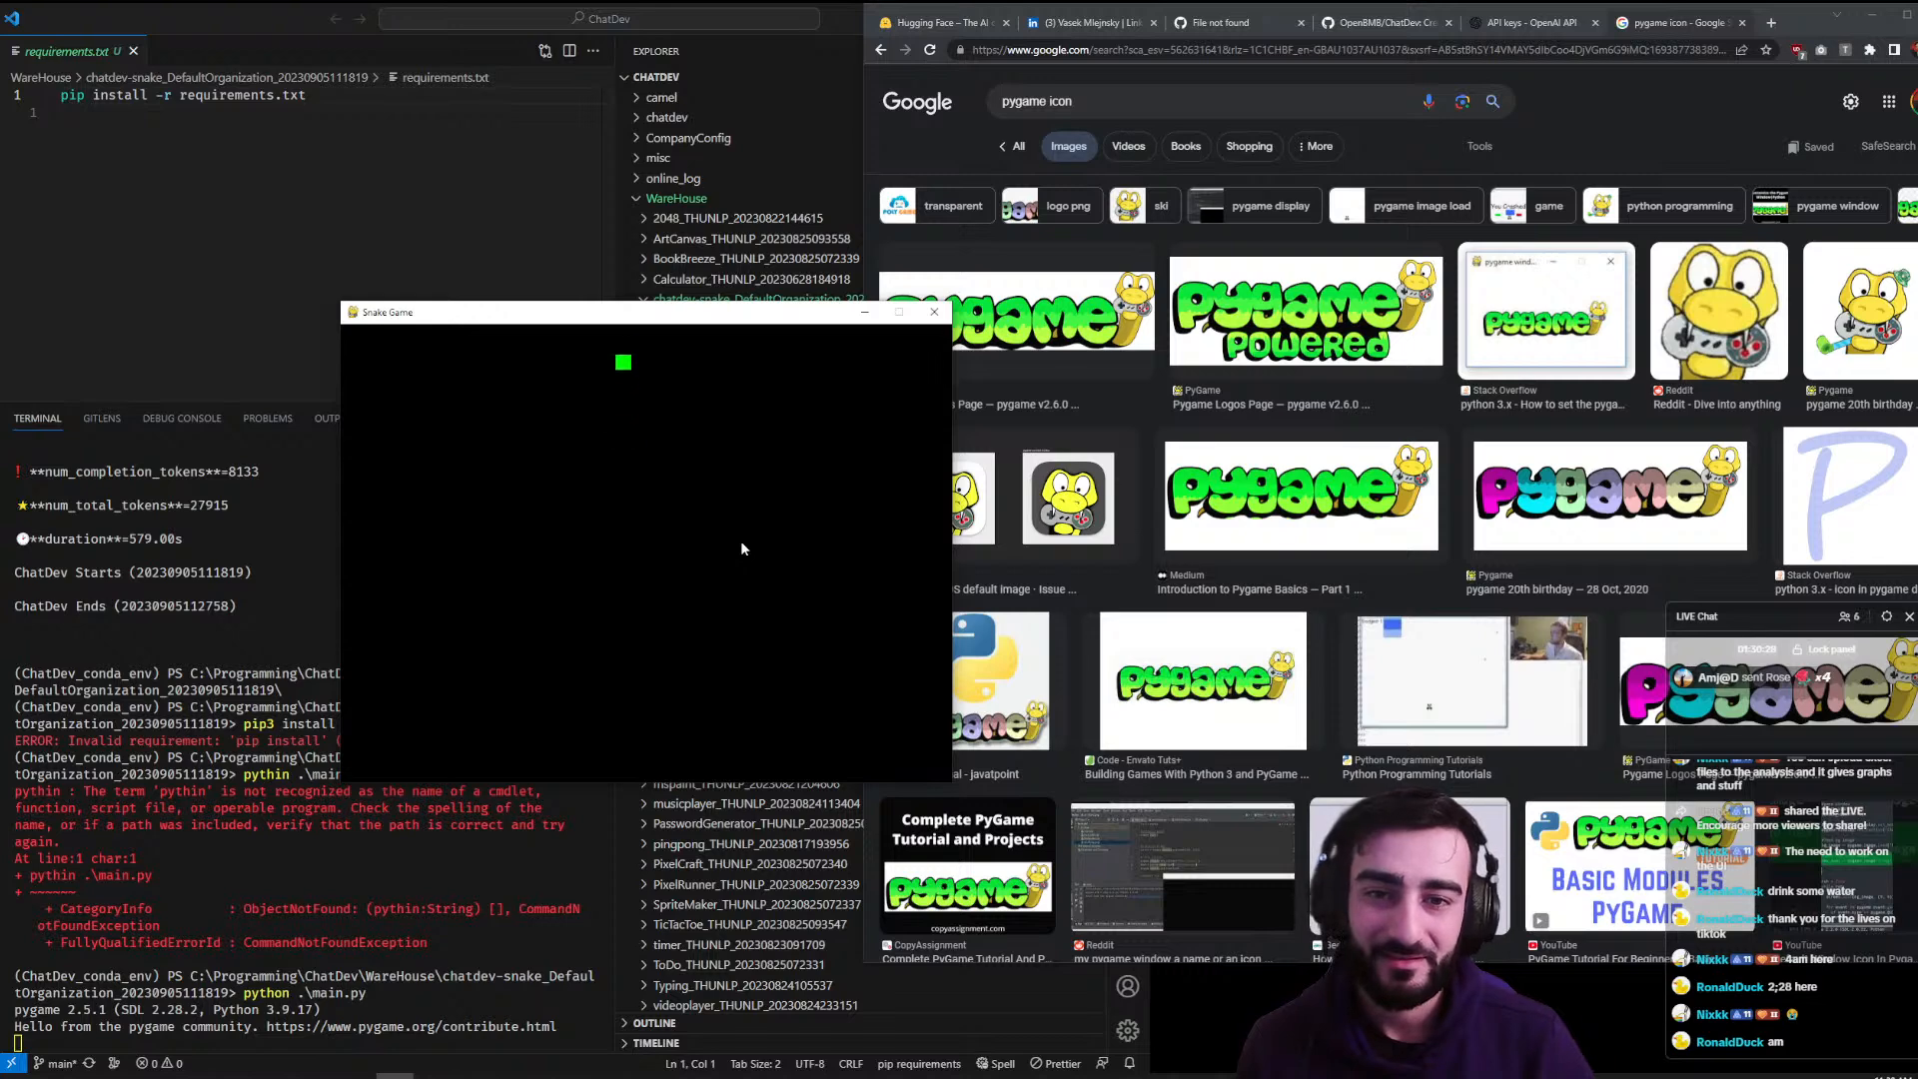
pyautogui.press('Right')
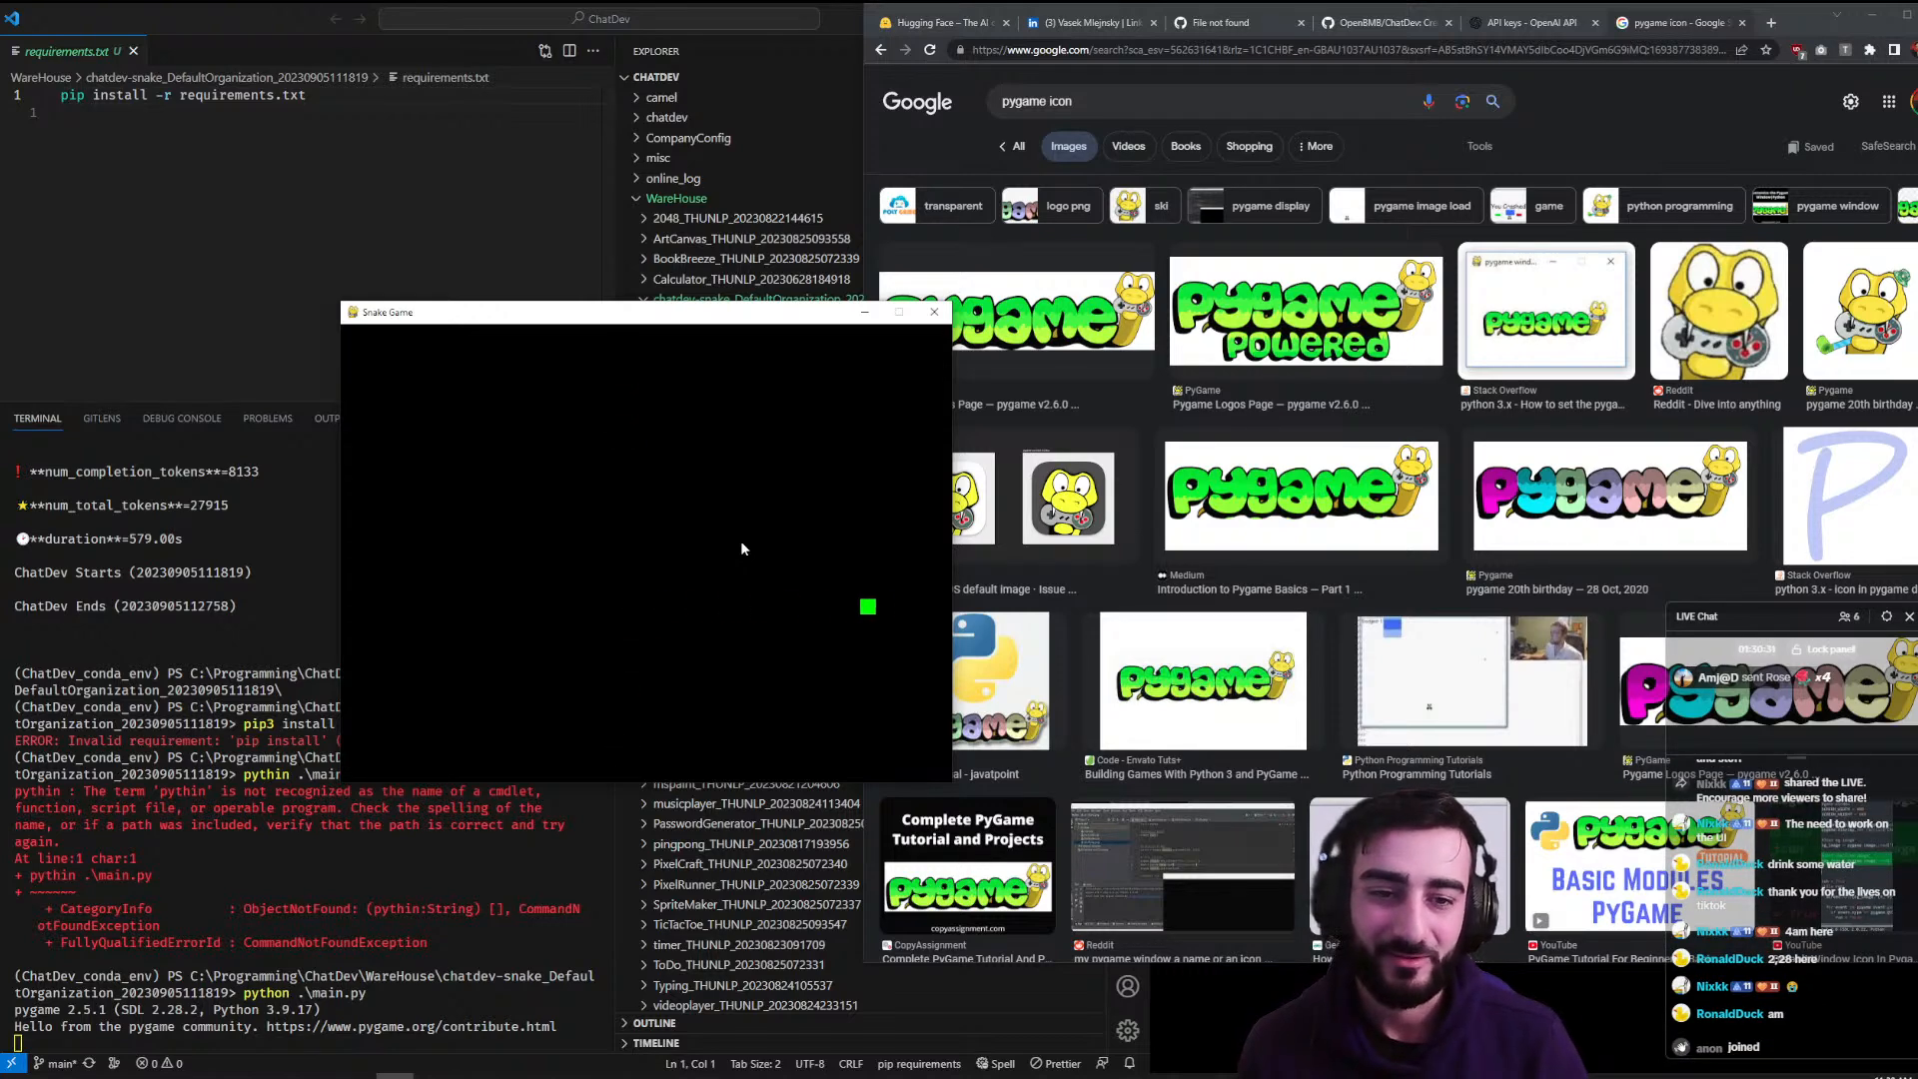
pyautogui.press('Up')
pyautogui.press('Right')
pyautogui.press('Down')
pyautogui.press('Left')
pyautogui.press('Down')
pyautogui.press('Left')
pyautogui.press('Down')
pyautogui.press('Left')
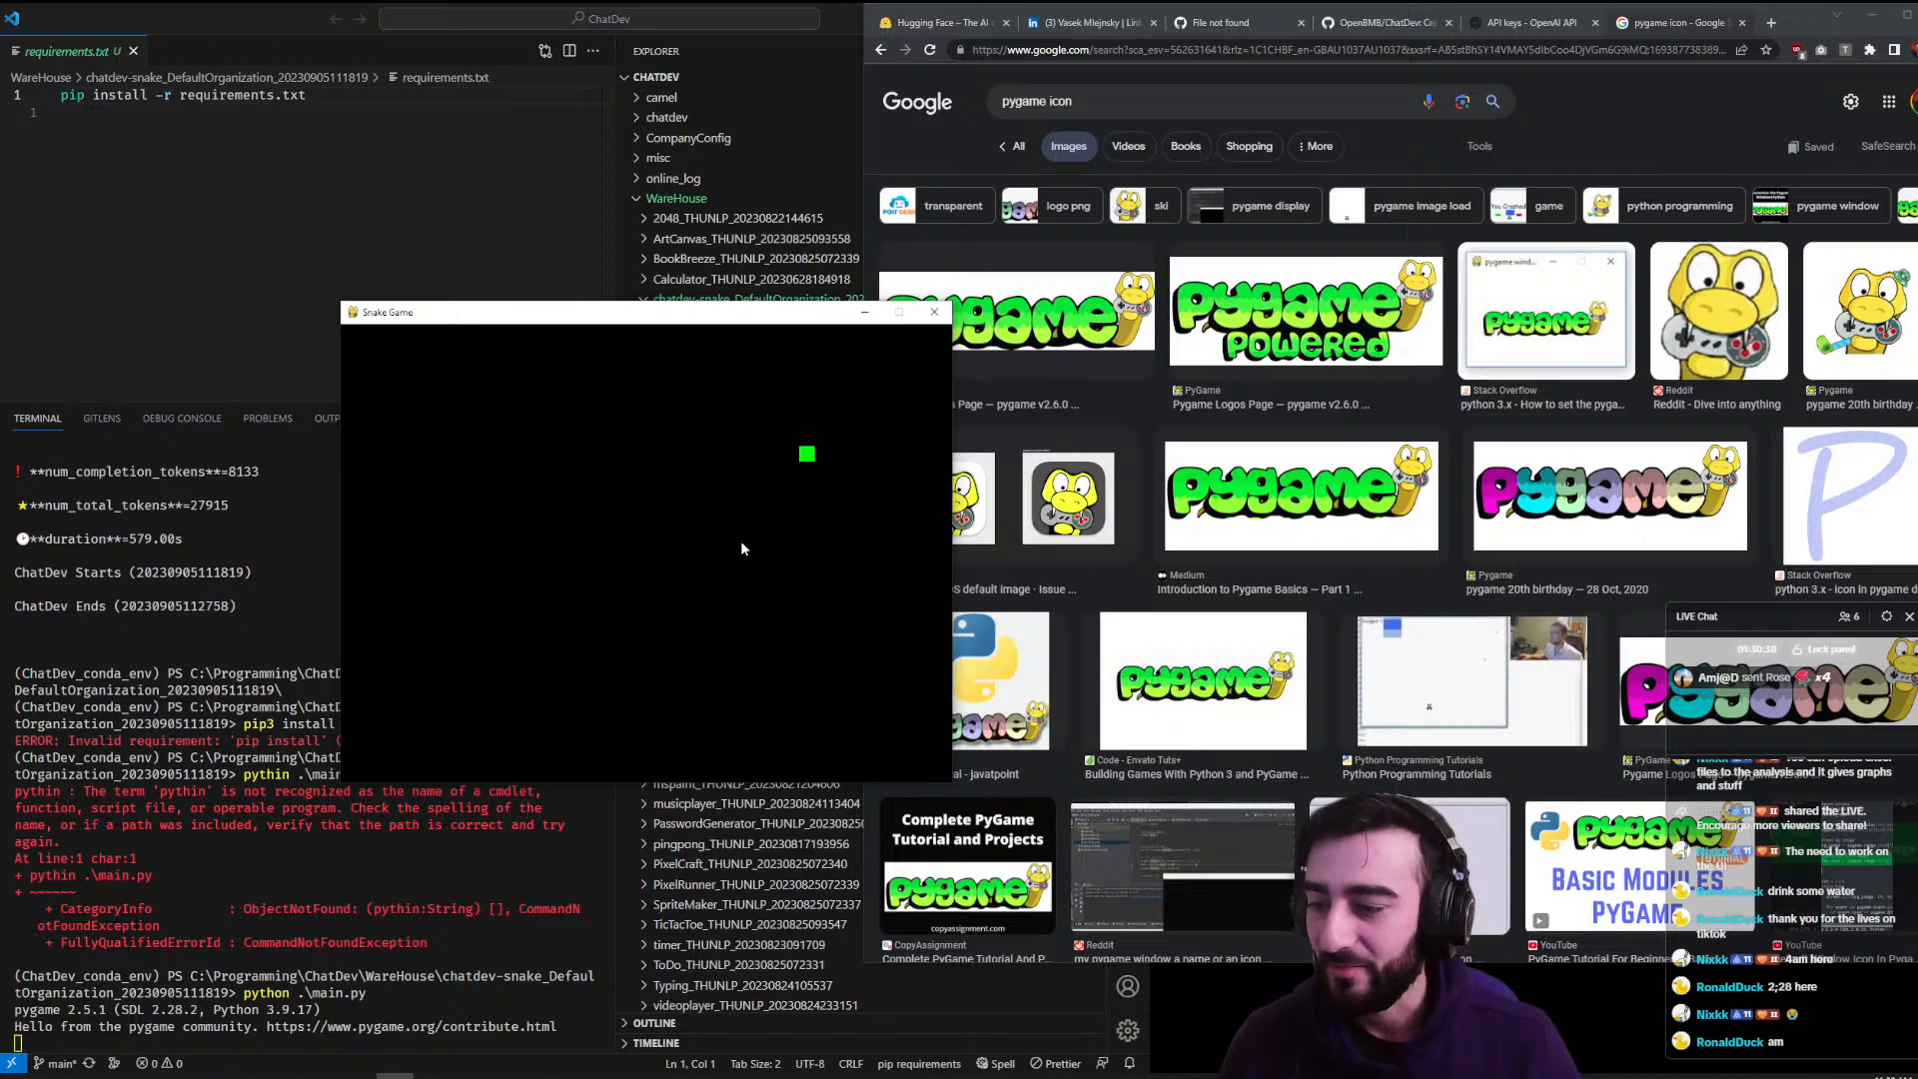
pyautogui.press('Down')
pyautogui.press('Left')
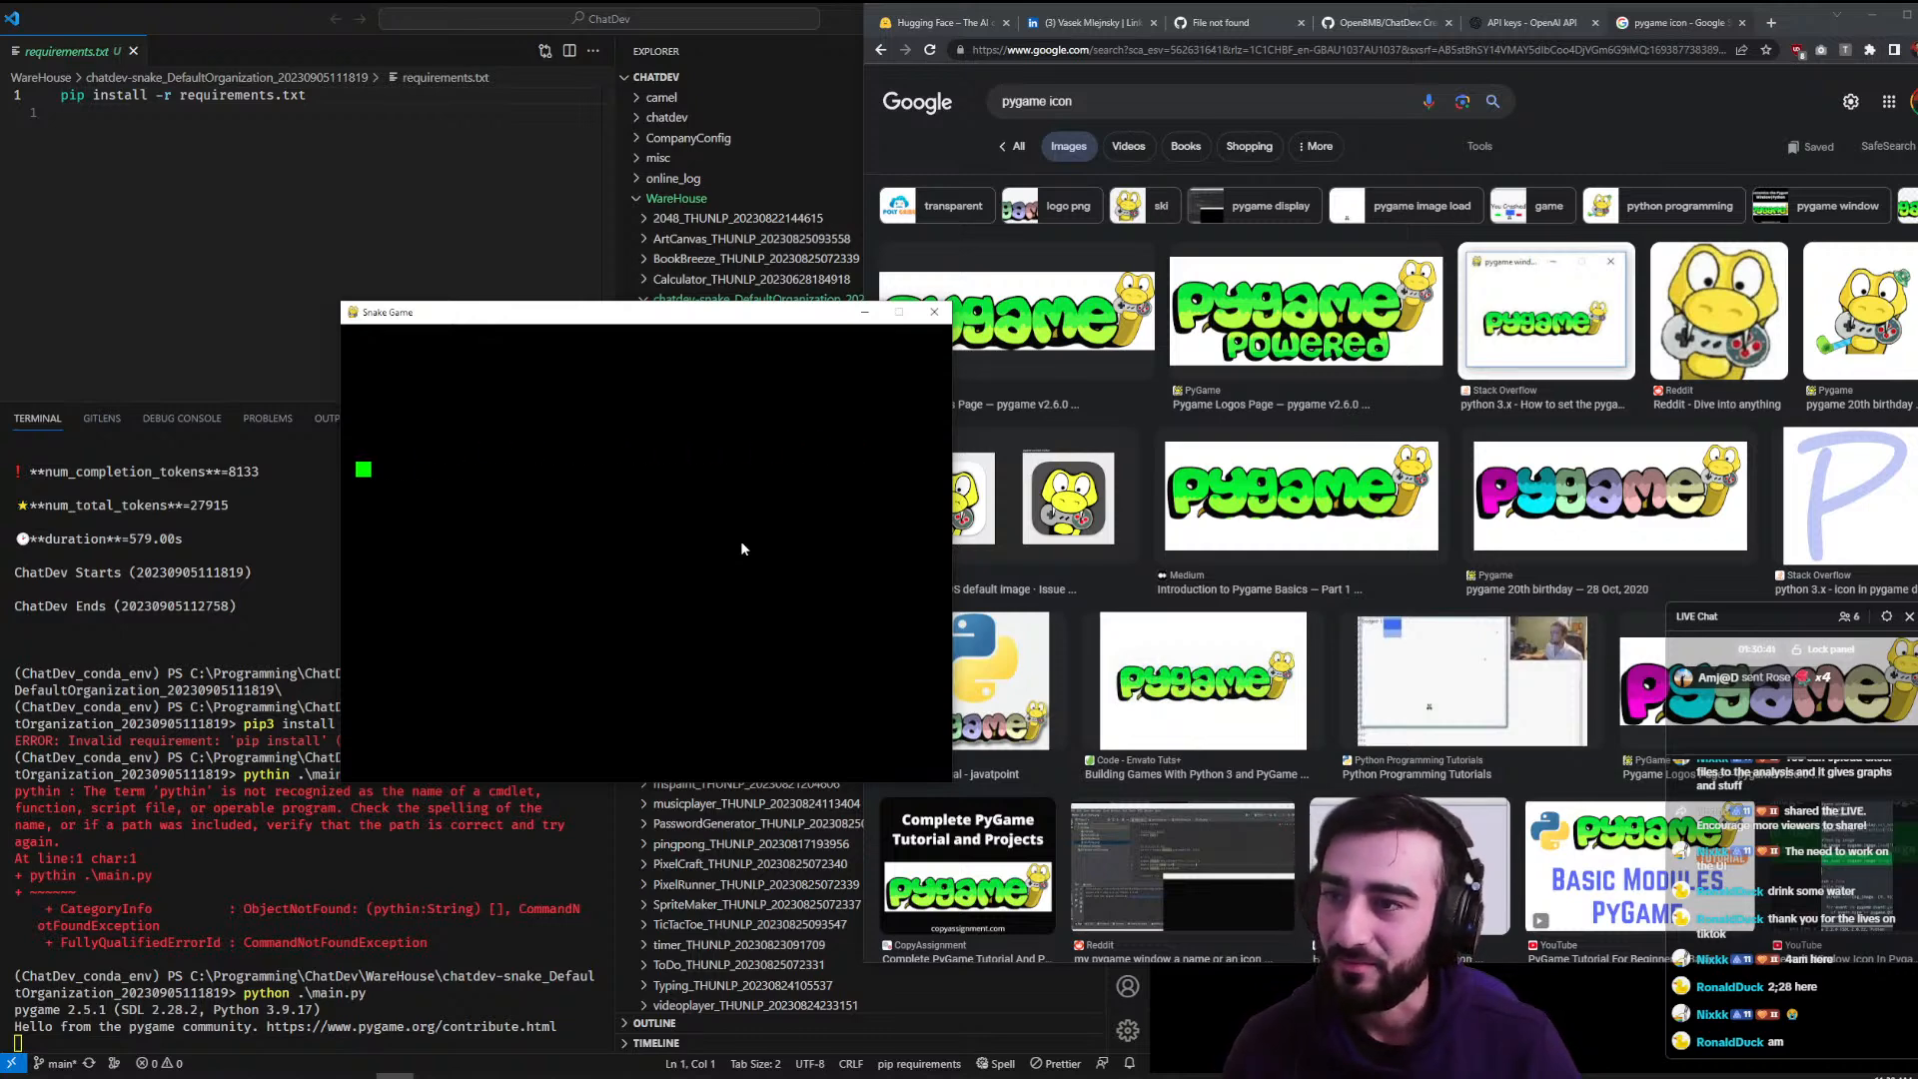
pyautogui.press('Down')
pyautogui.press('Left')
pyautogui.press('Down')
pyautogui.press('Left')
pyautogui.press('Down')
pyautogui.press('Left')
pyautogui.press('Down')
pyautogui.press('Left')
pyautogui.press('Down')
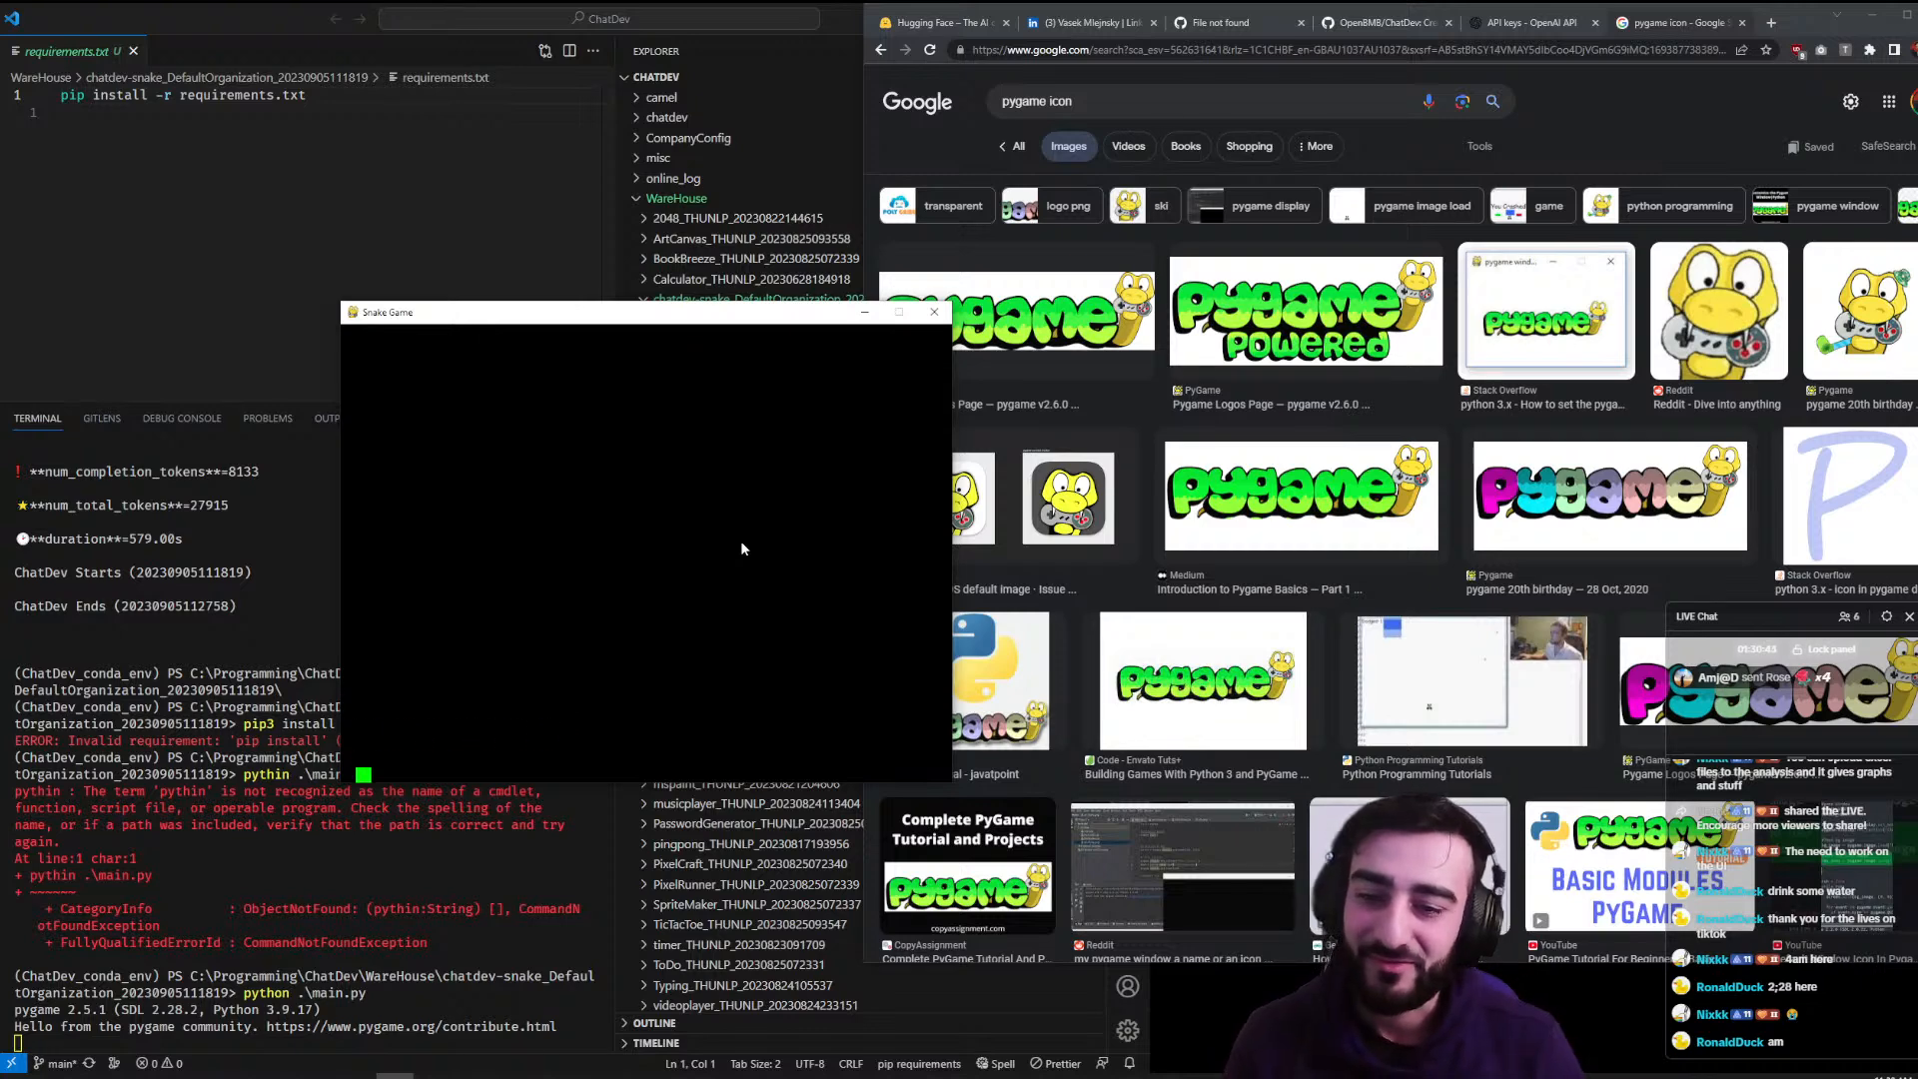
pyautogui.press('Left')
pyautogui.press('Down')
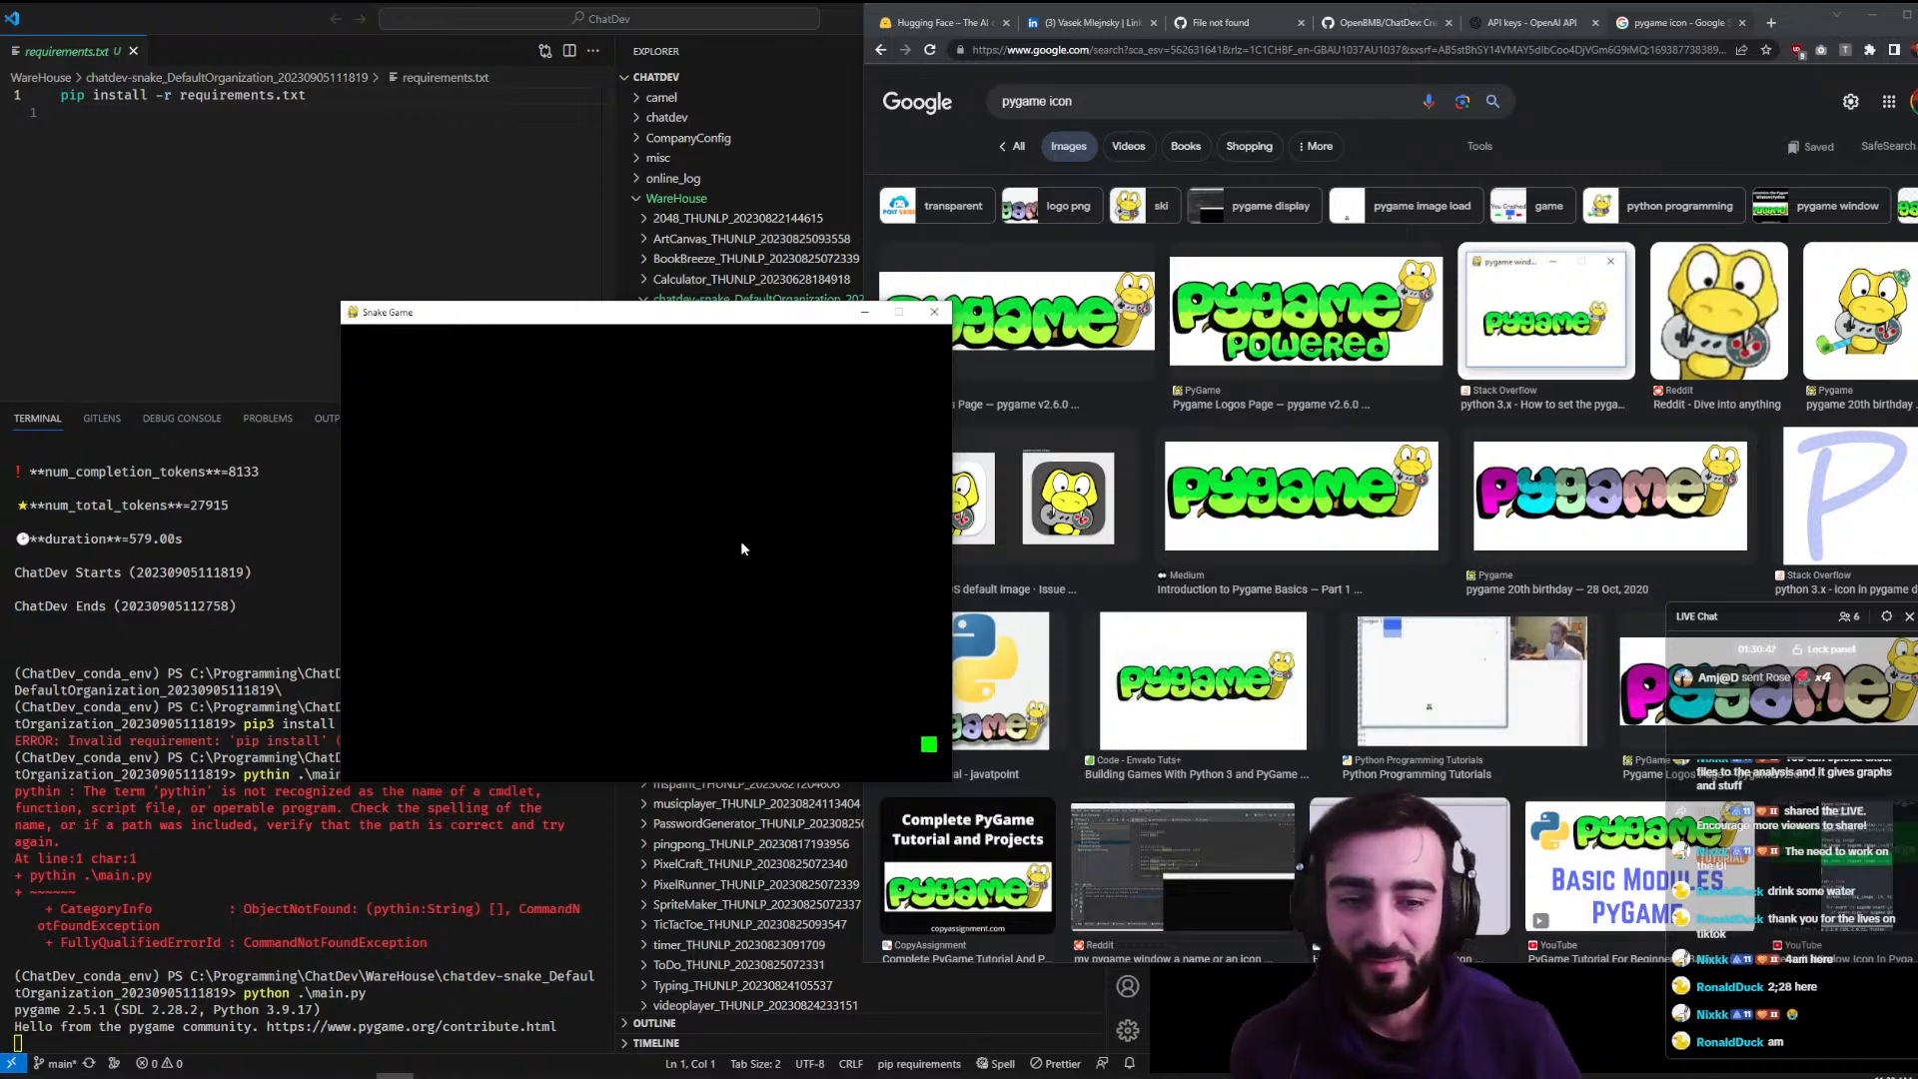
pyautogui.press('Left')
pyautogui.press('Down')
pyautogui.press('Left')
pyautogui.press('Down')
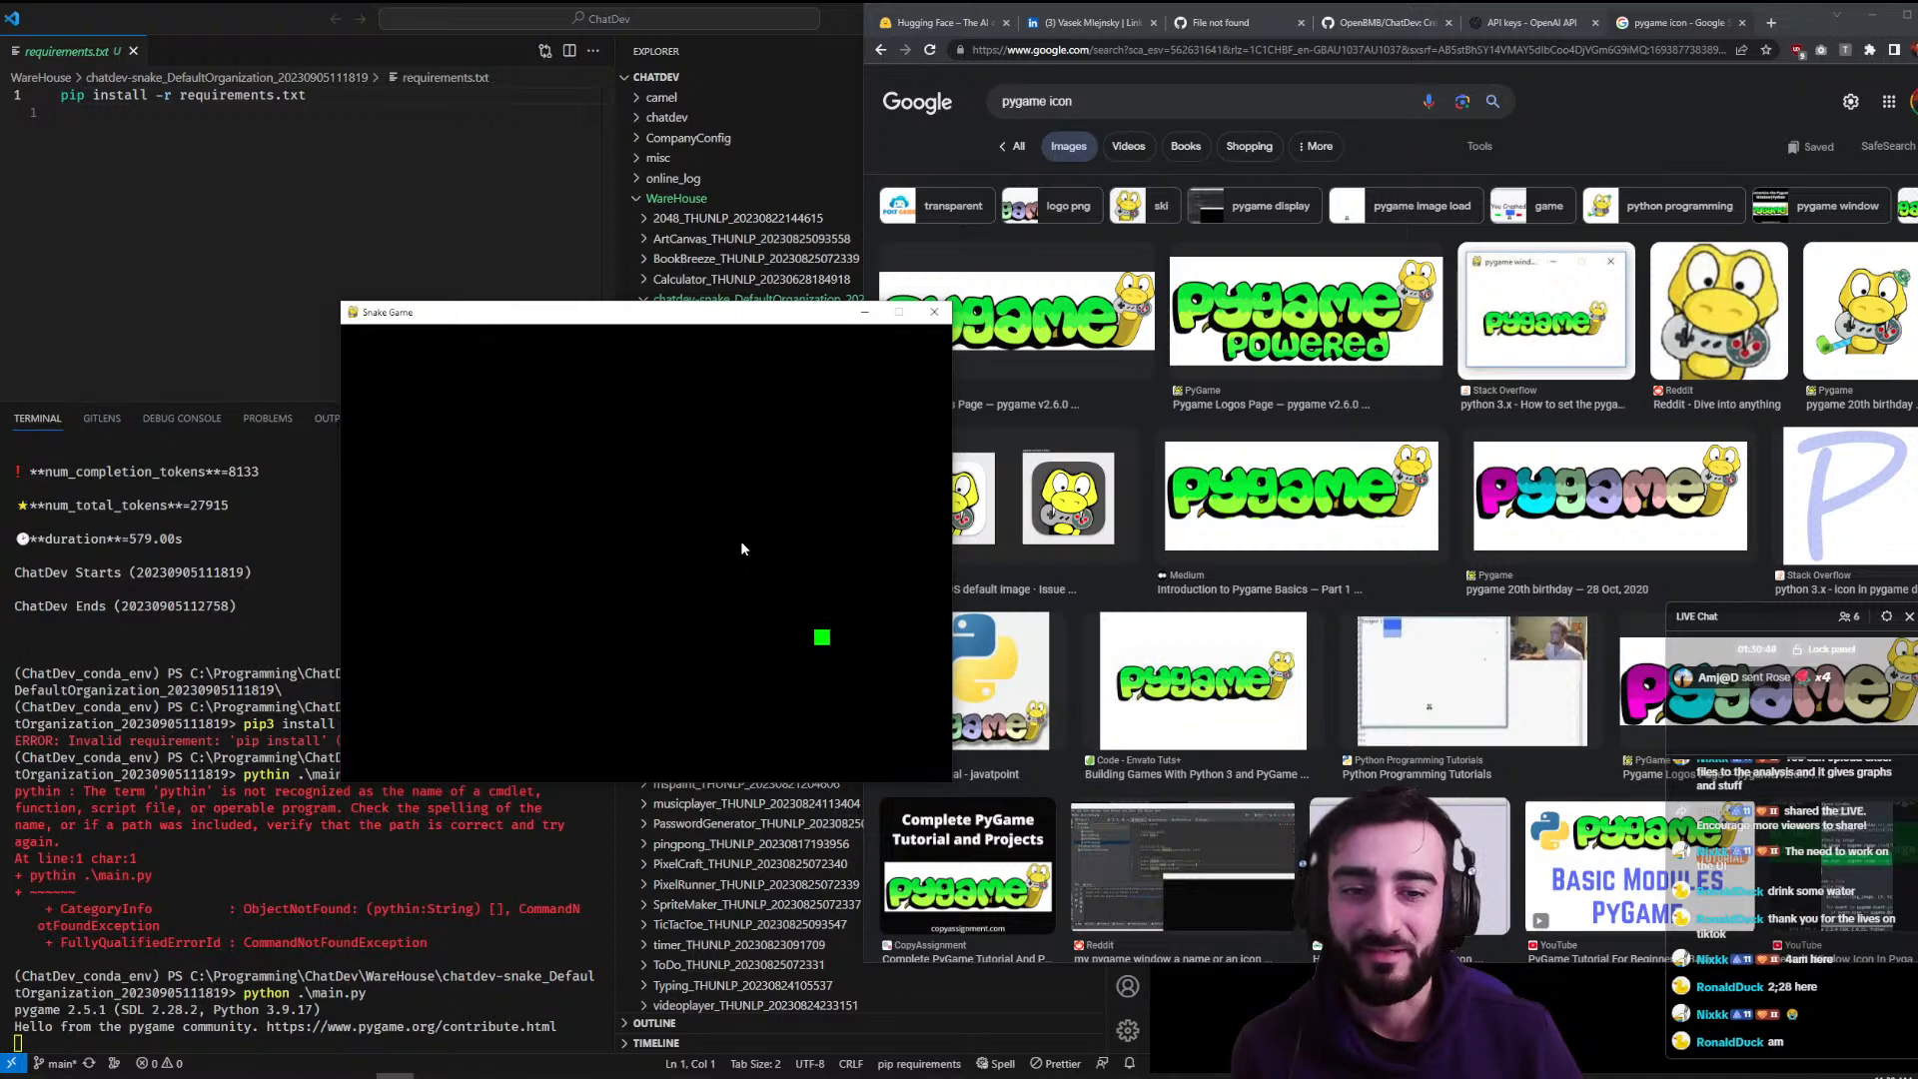
pyautogui.press('Left')
pyautogui.press('Down')
pyautogui.press('Left')
pyautogui.press('Down')
pyautogui.press('Left')
pyautogui.press('Up')
pyautogui.press('Left')
pyautogui.press('Down')
pyautogui.press('Left')
pyautogui.press('Up')
pyautogui.press('Left')
pyautogui.press('Down')
pyautogui.press('Left')
pyautogui.press('Up')
pyautogui.press('Left')
pyautogui.press('Up')
pyautogui.press('Left')
pyautogui.press('Down')
pyautogui.press('Left')
pyautogui.press('Up')
pyautogui.press('Left')
pyautogui.press('Down')
pyautogui.press('Left')
pyautogui.press('Left')
pyautogui.press('Up')
pyautogui.press('Left')
pyautogui.press('Down')
pyautogui.press('Left')
pyautogui.press('Up')
pyautogui.press('Left')
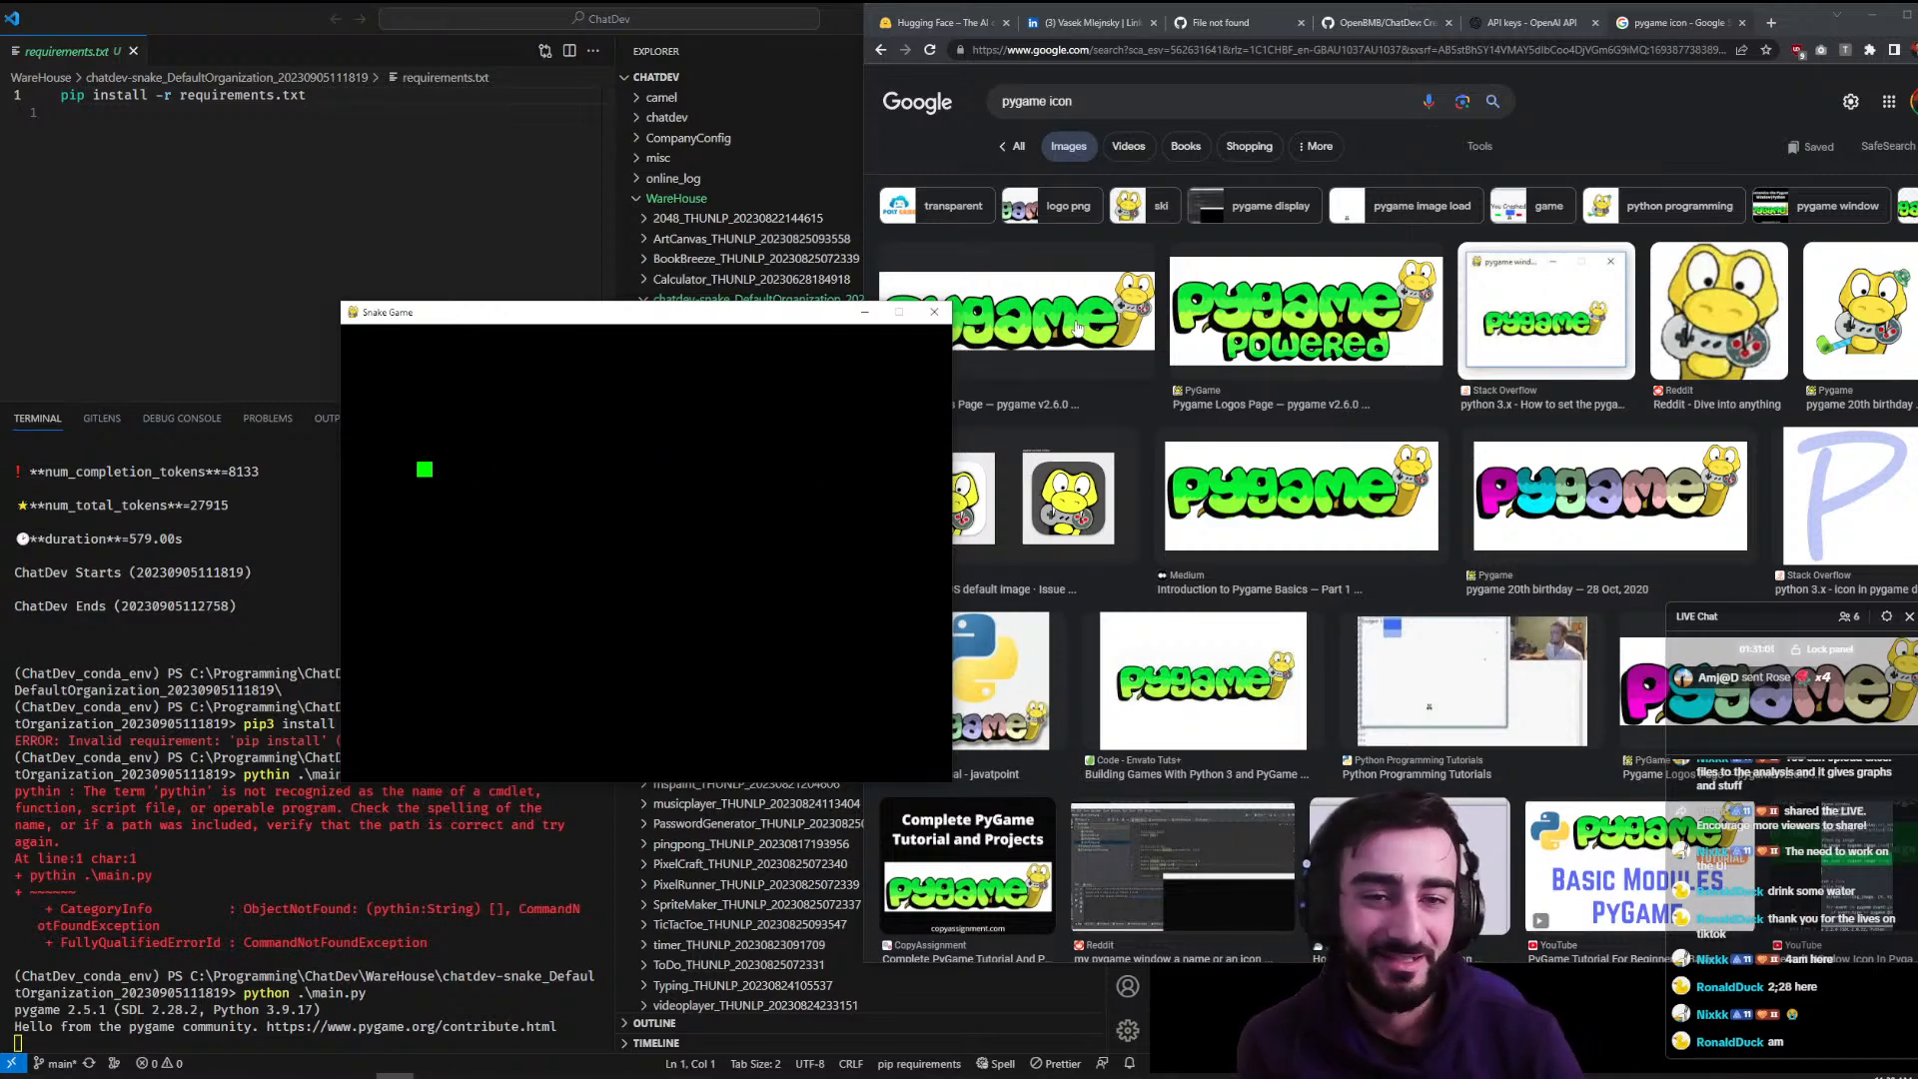
pyautogui.click(934, 311)
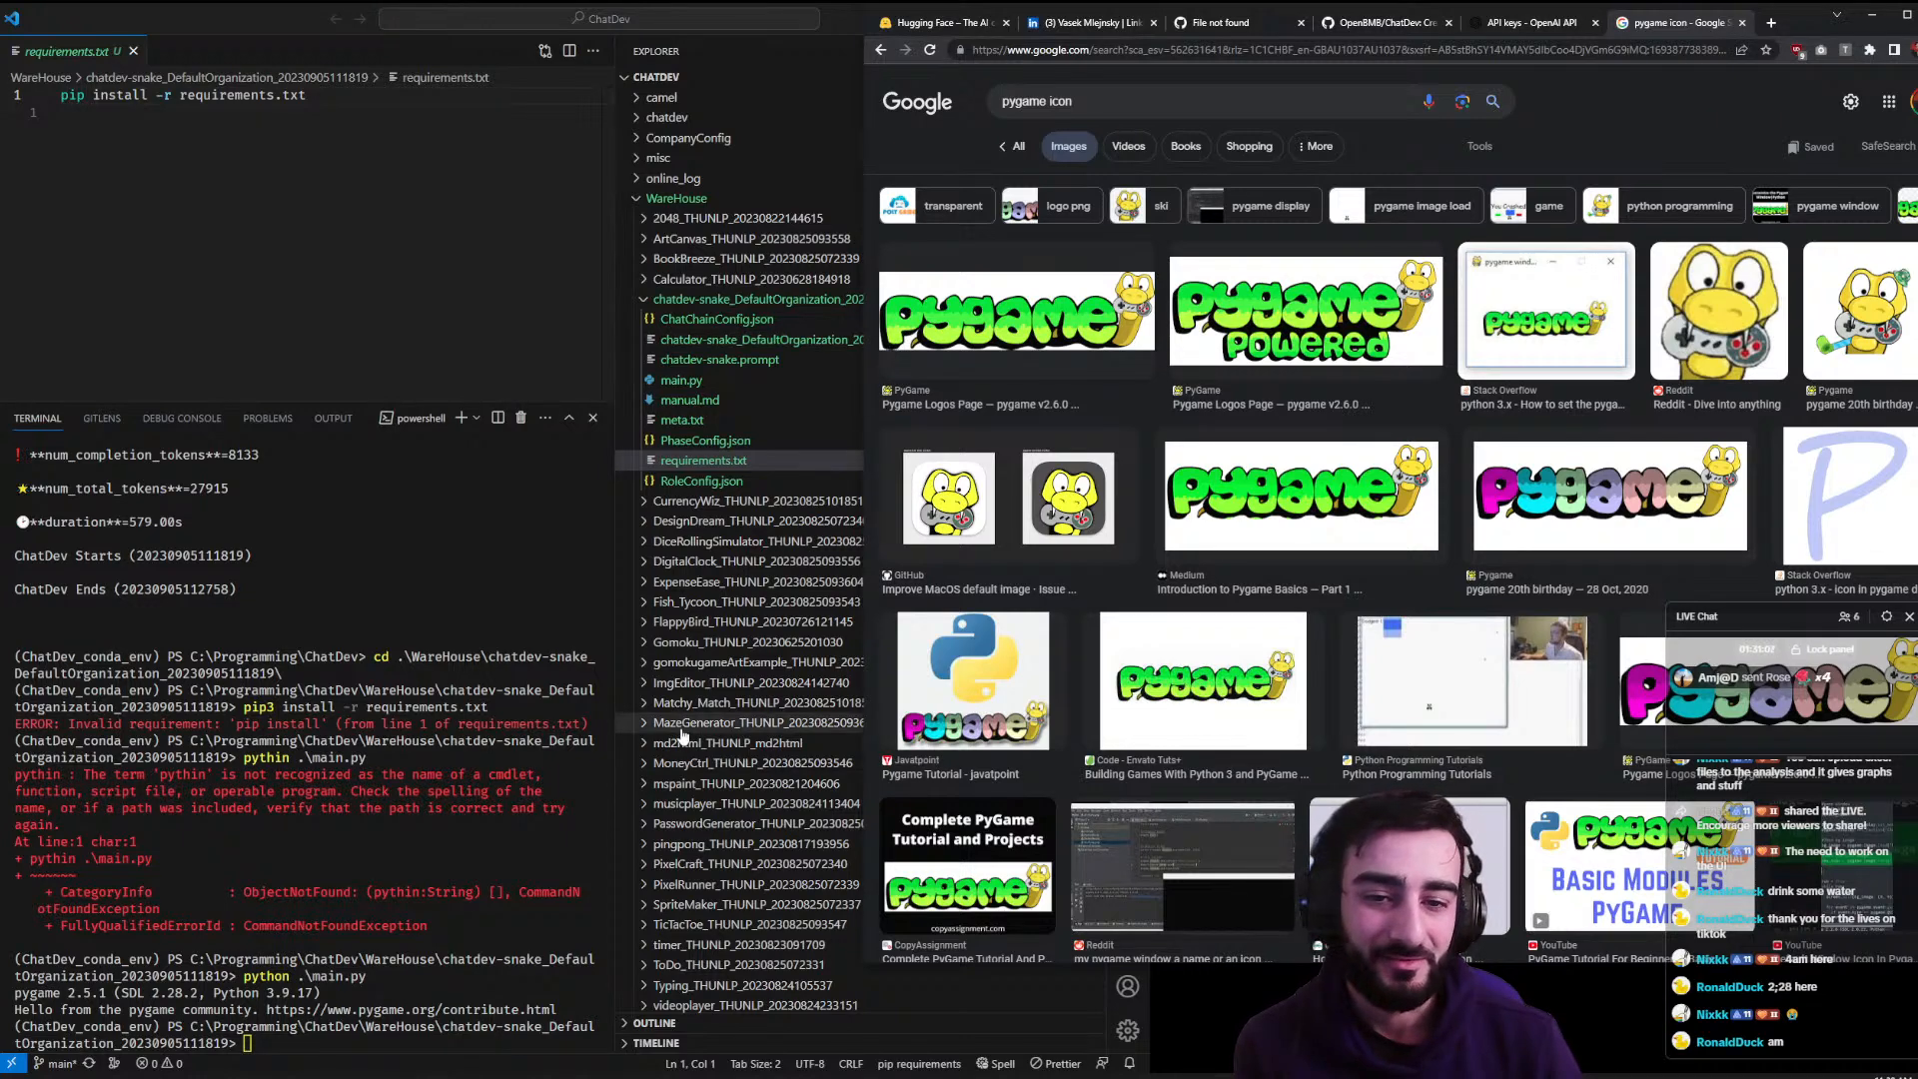
pyautogui.click(706, 629)
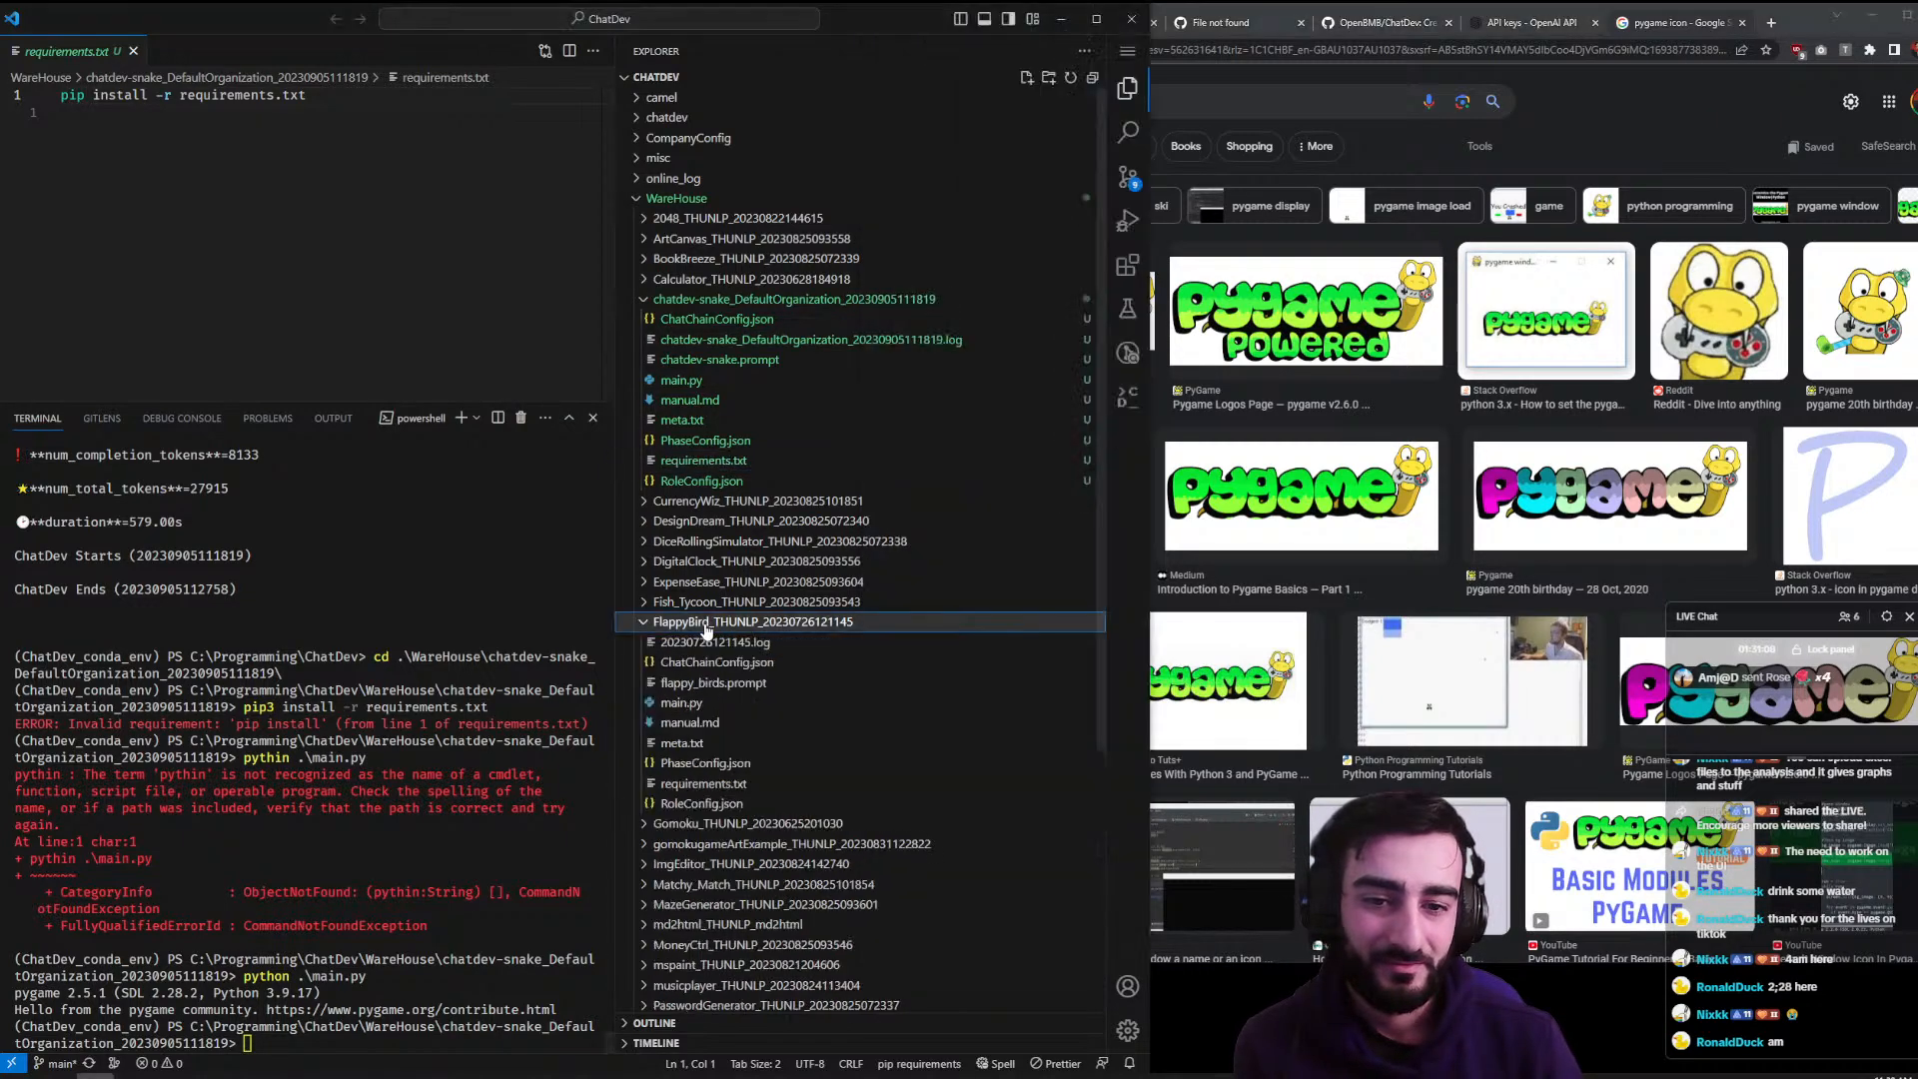
pyautogui.click(719, 785)
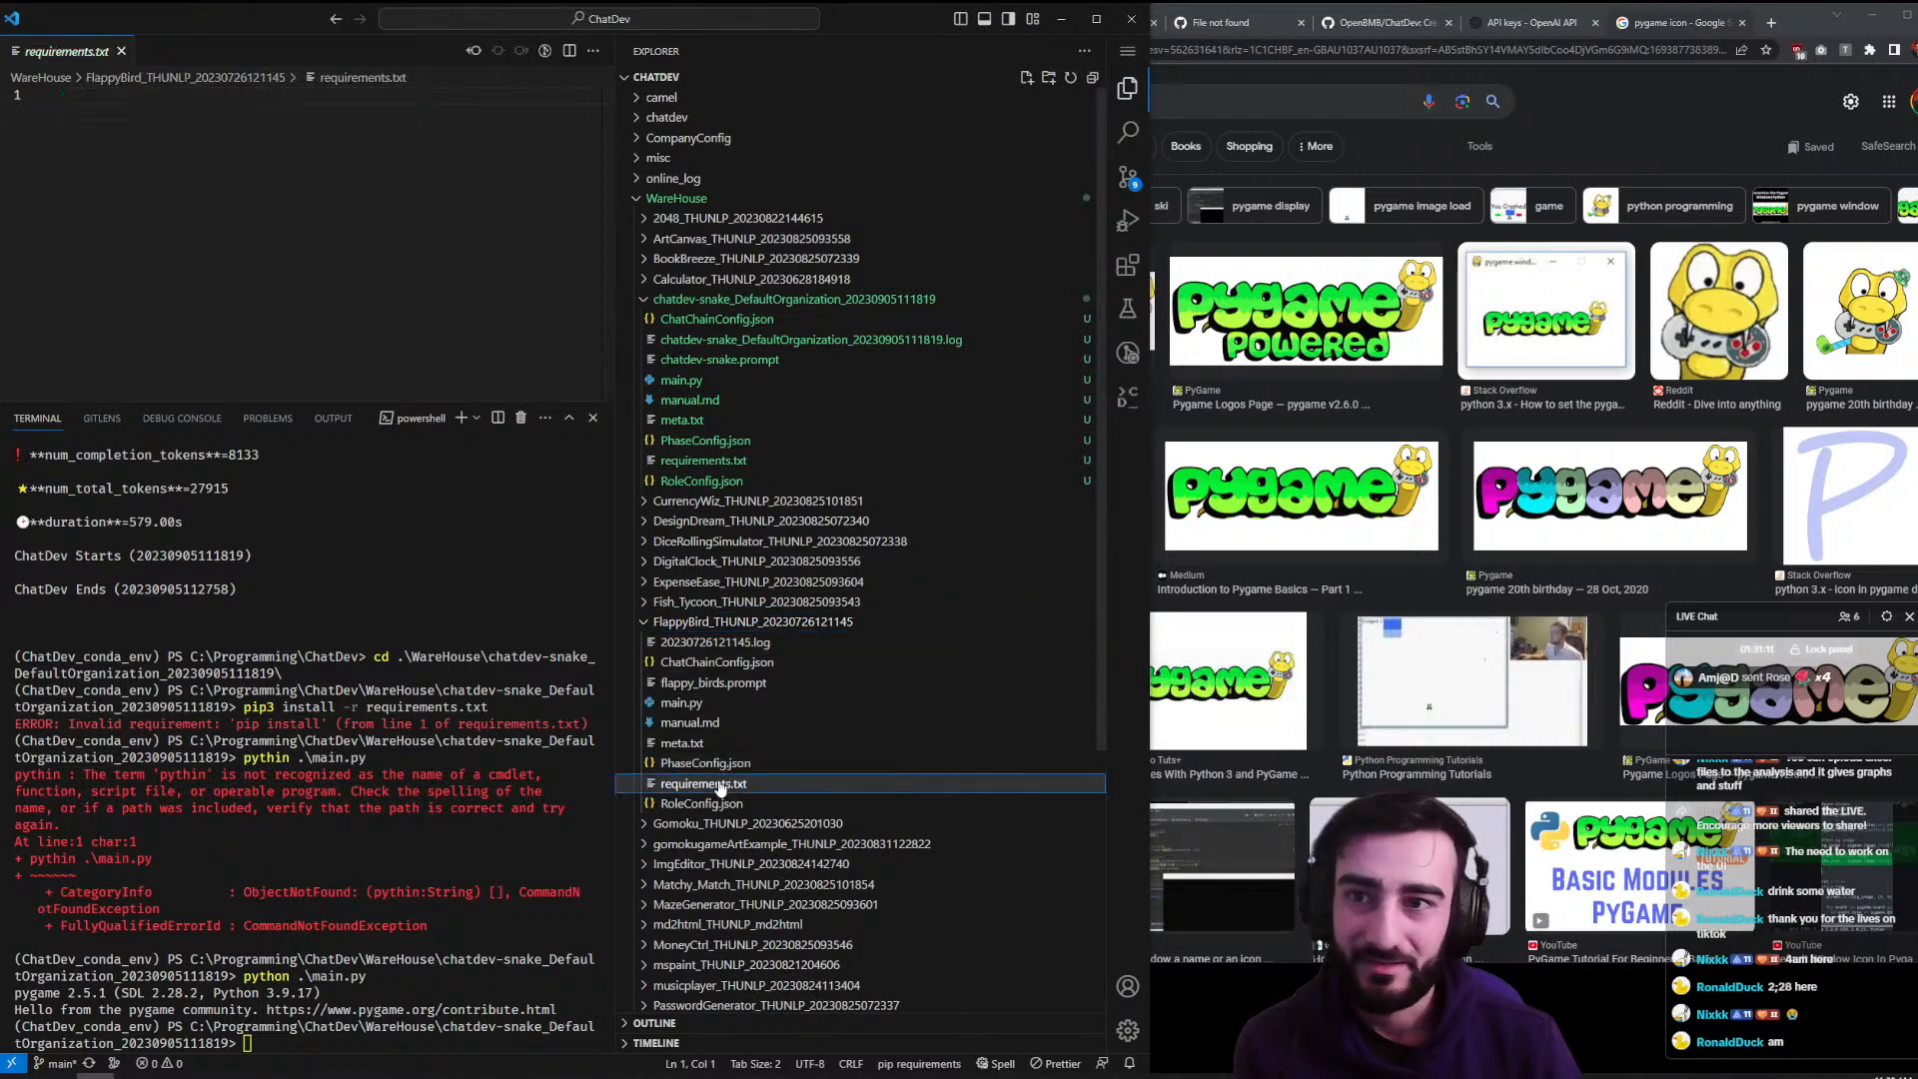
pyautogui.click(348, 720)
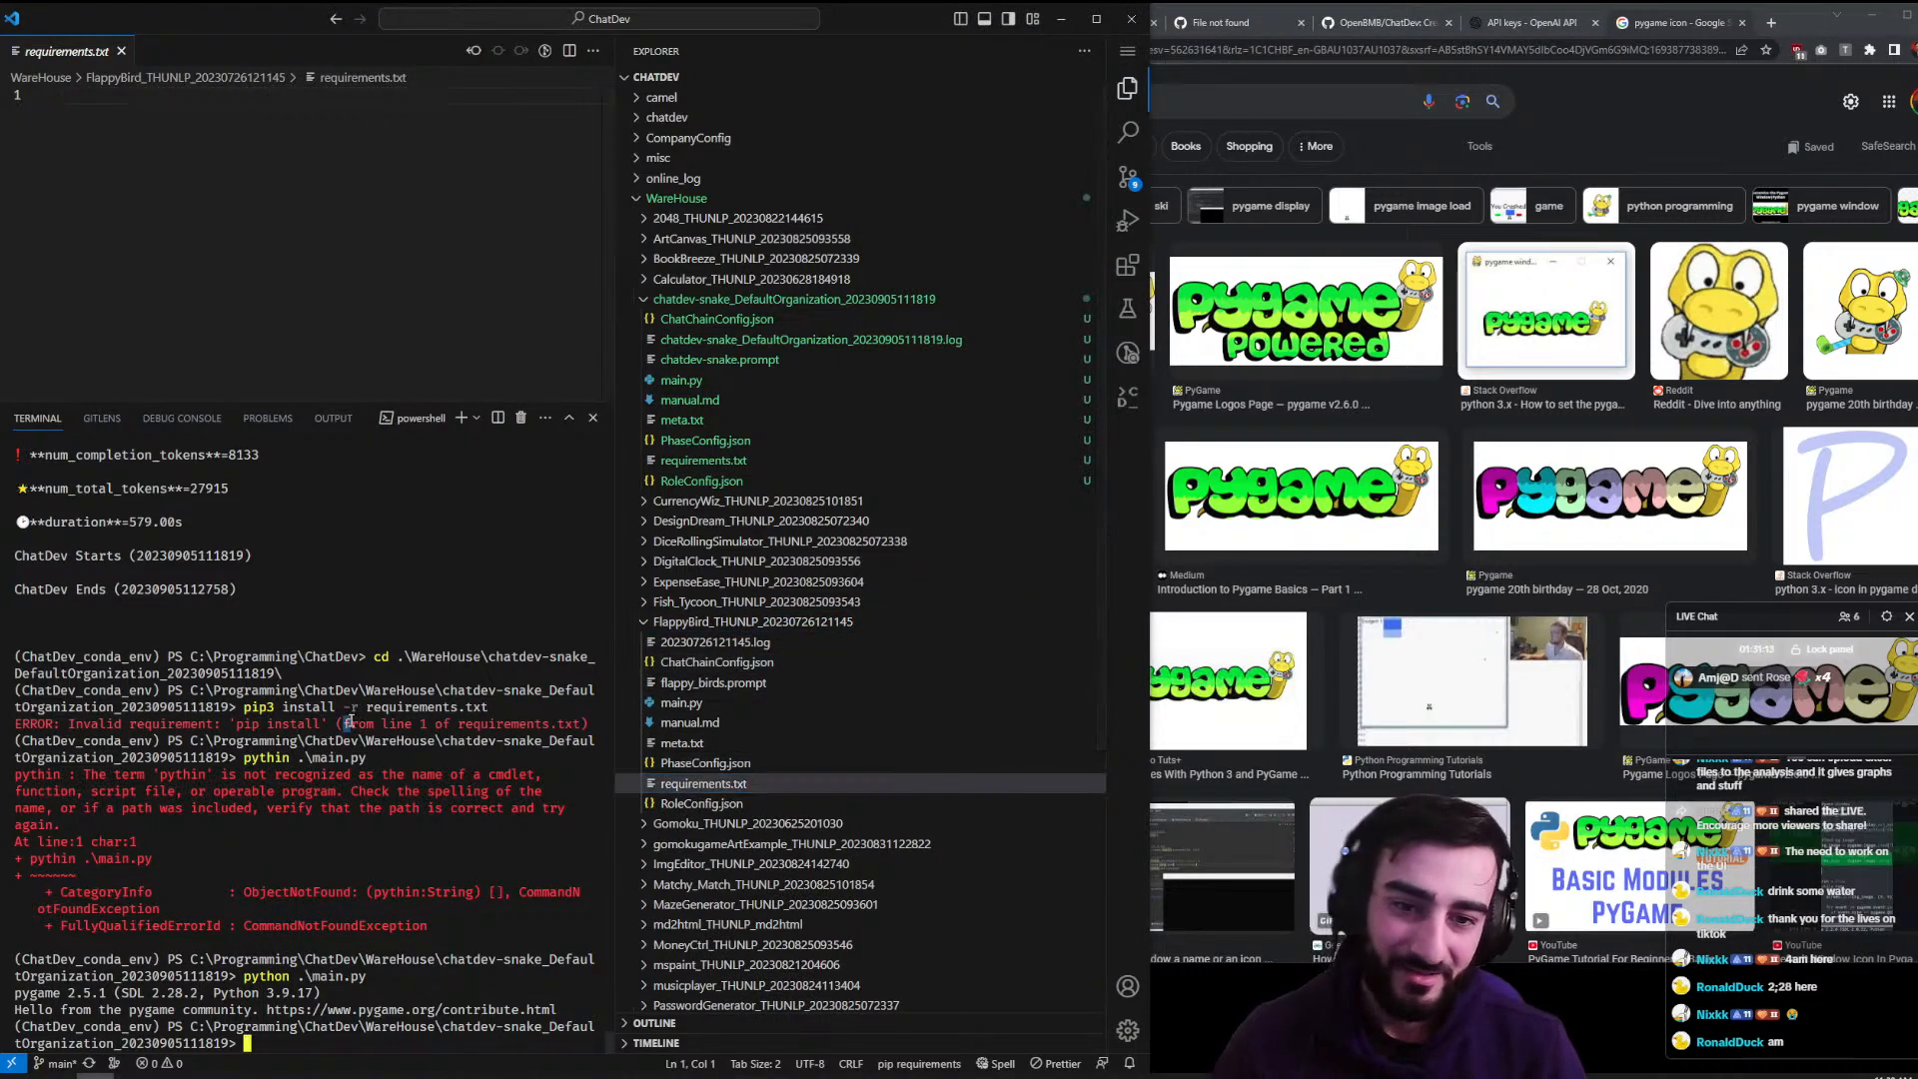
pyautogui.write('xcd')
pyautogui.press('BackSpace')
pyautogui.write('cd ..')
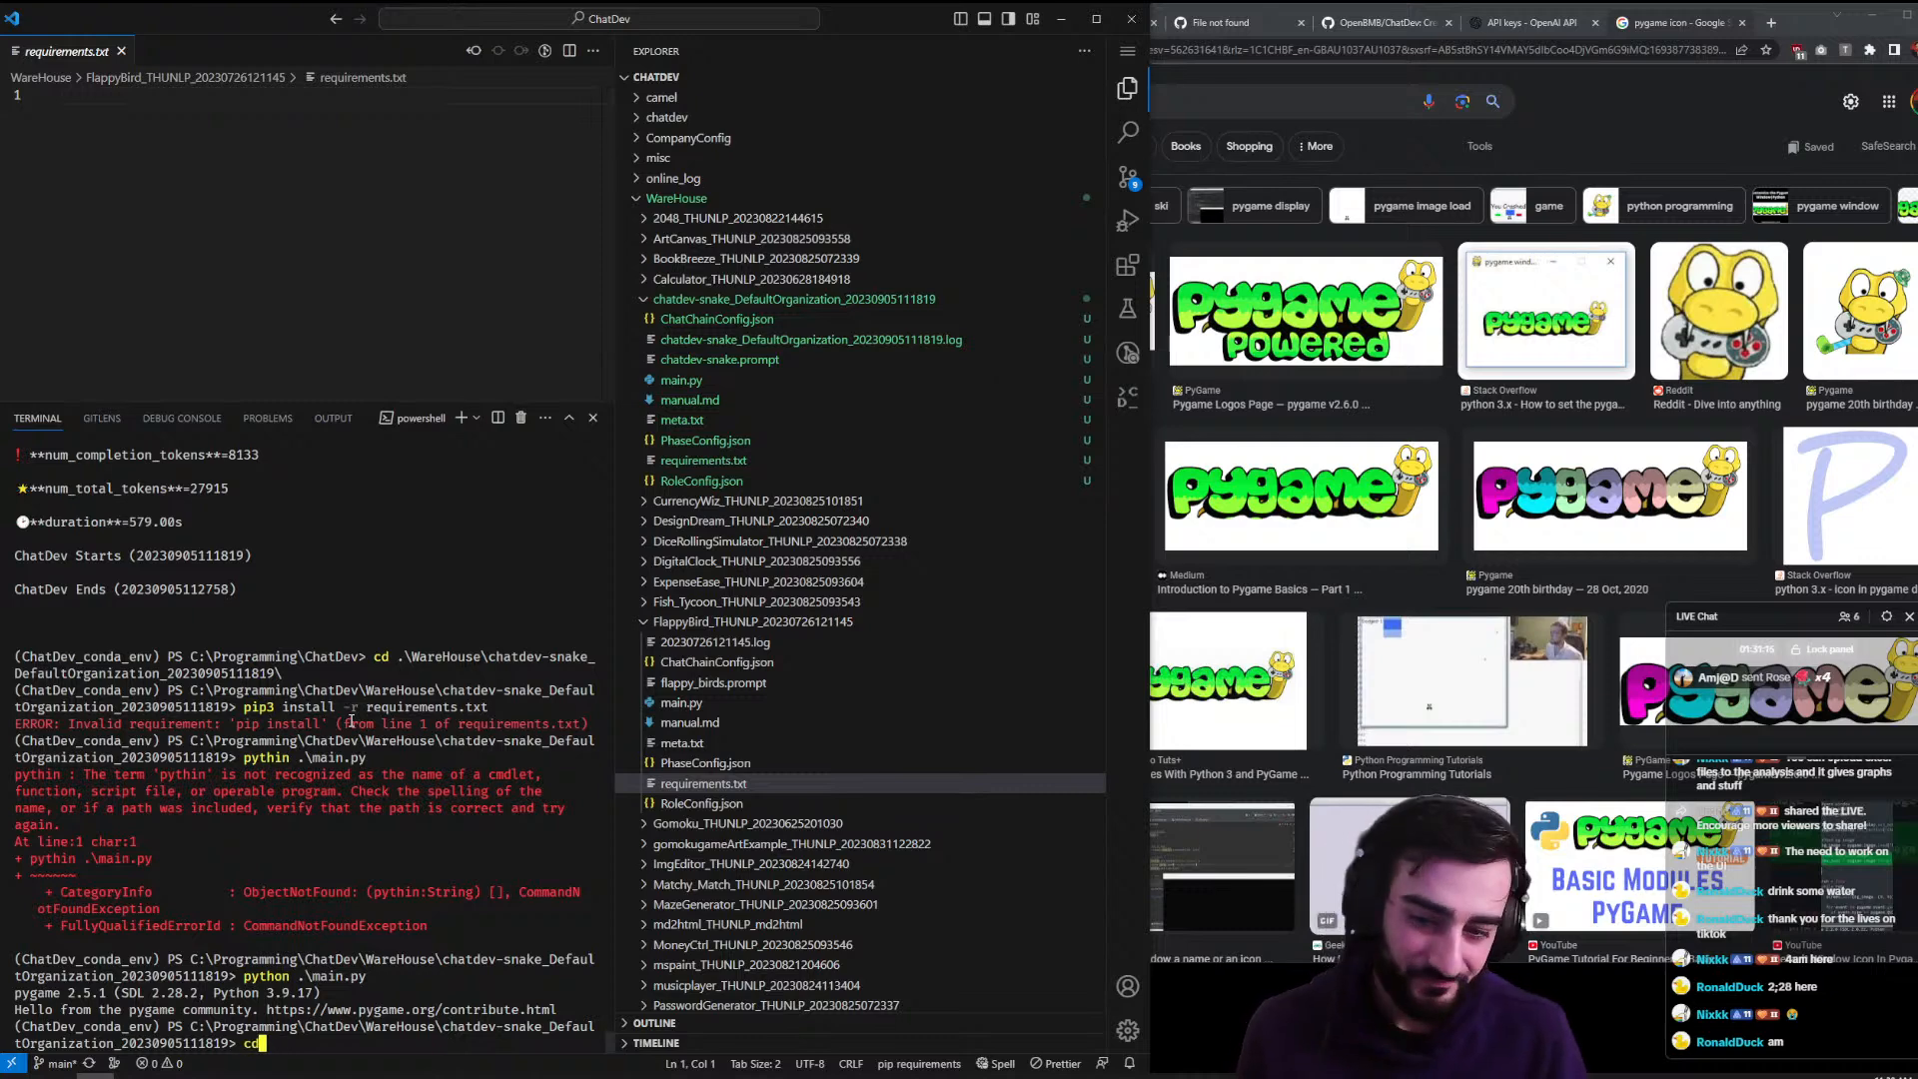
pyautogui.write('/o')
pyautogui.press('BackSpace')
pyautogui.write('fl')
pyautogui.press('Tab')
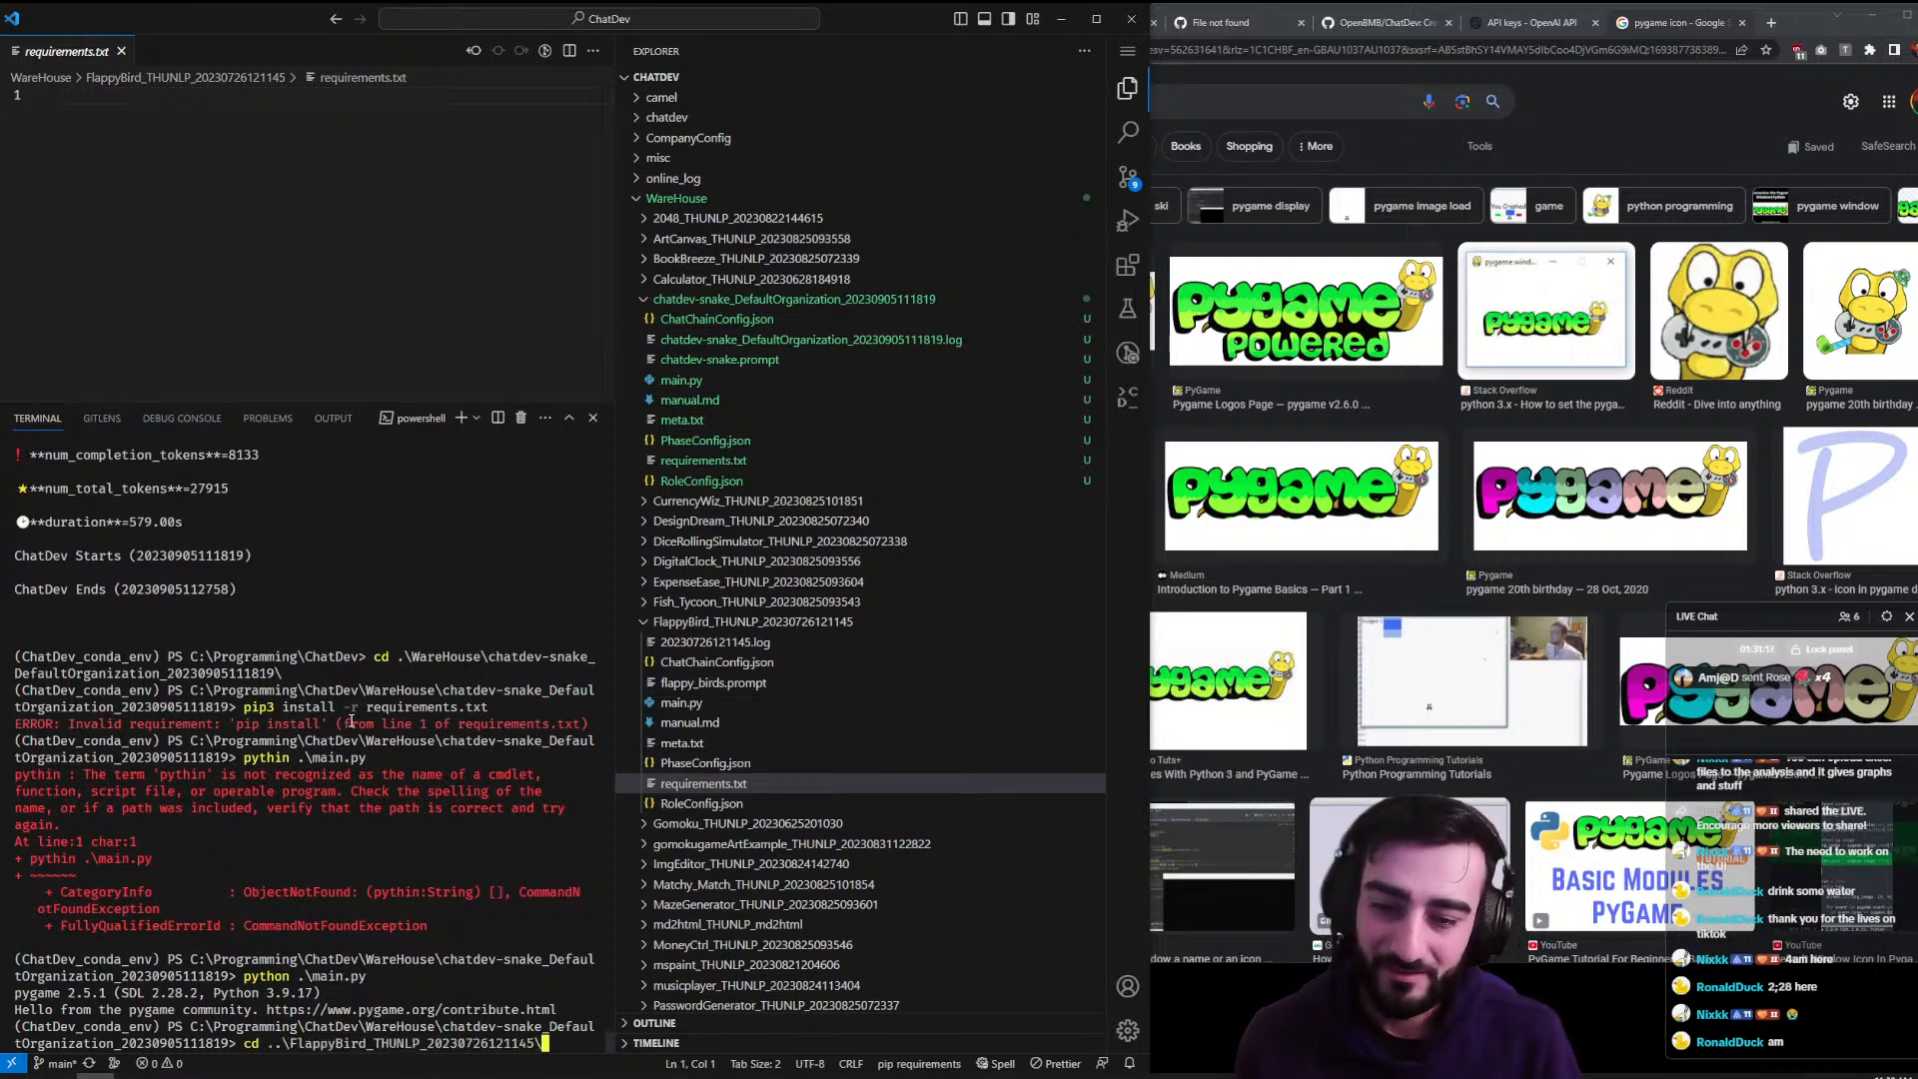
pyautogui.press('Return')
pyautogui.write('python .\\main.py')
pyautogui.press('Return')
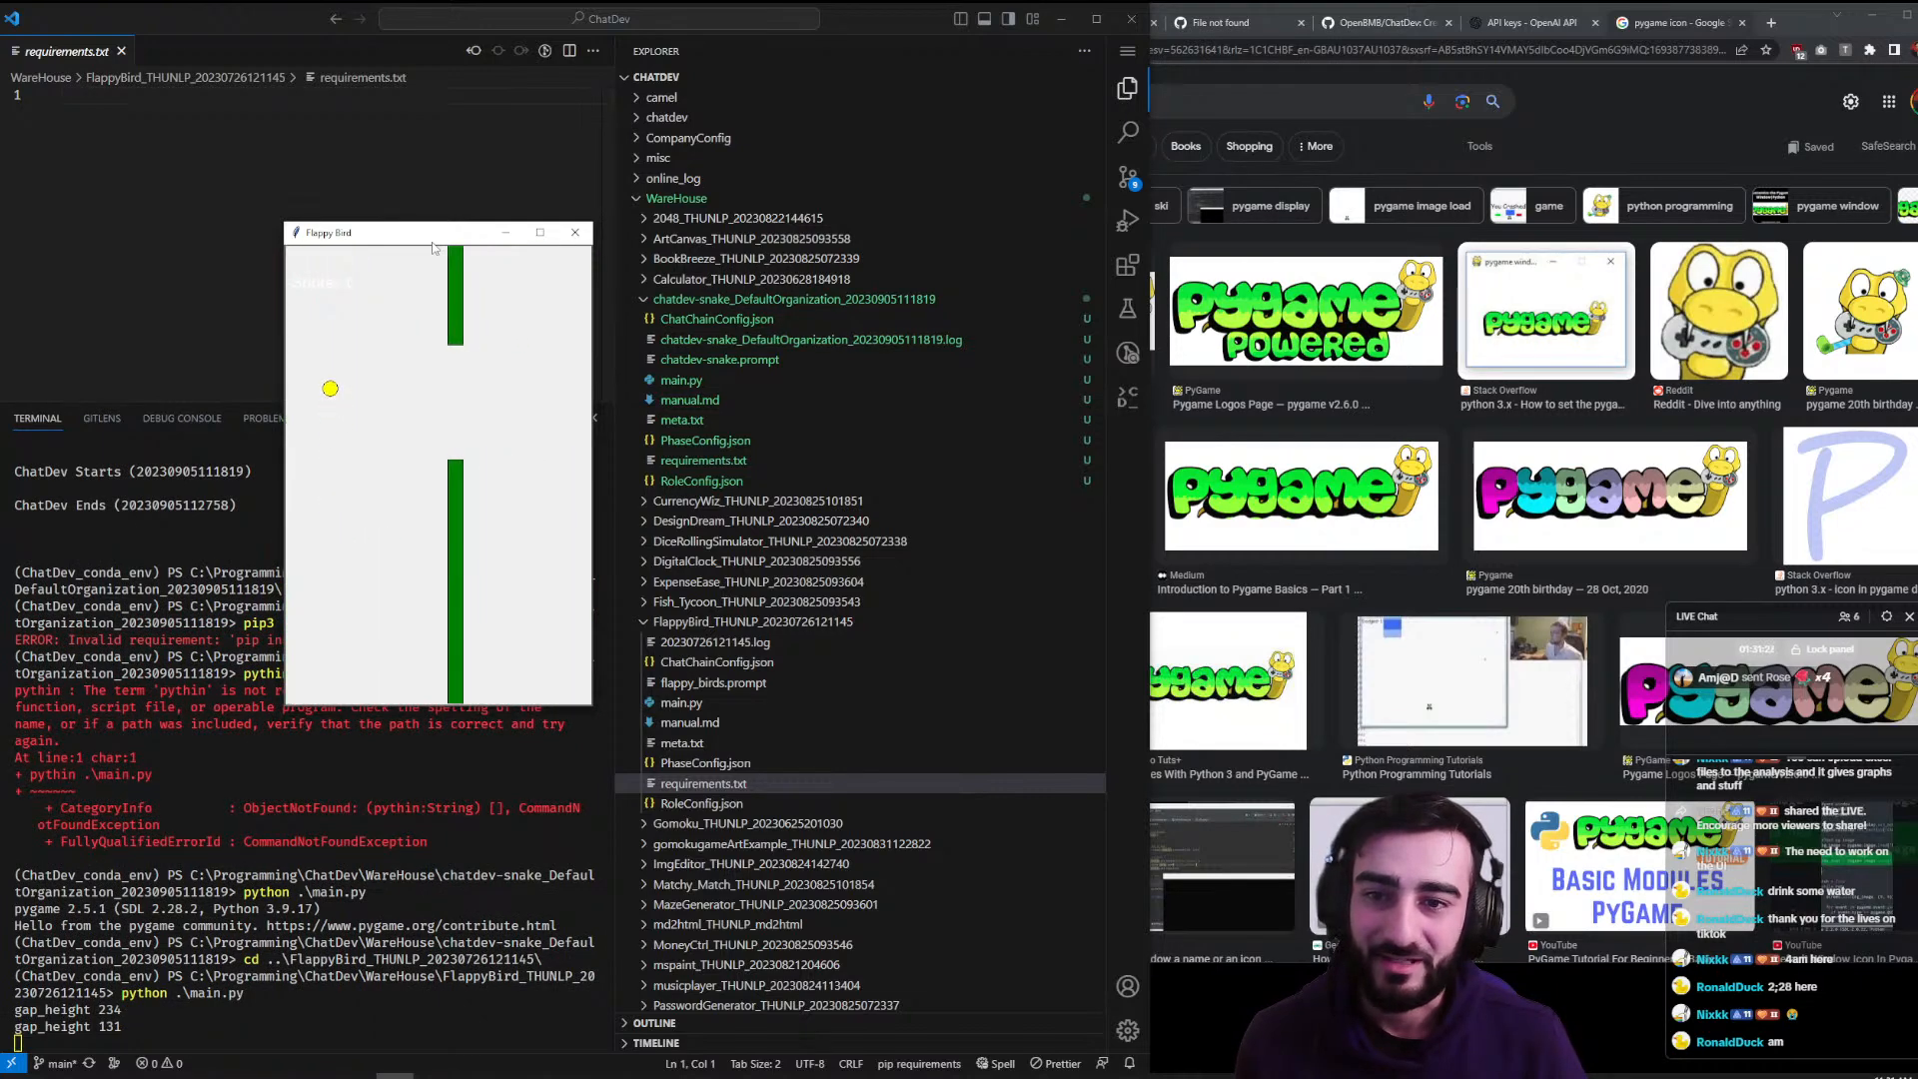
# - Close Flappy Bird and open the flappy_birds.prompt file and the FlappyBird generation log
pyautogui.click(575, 231)
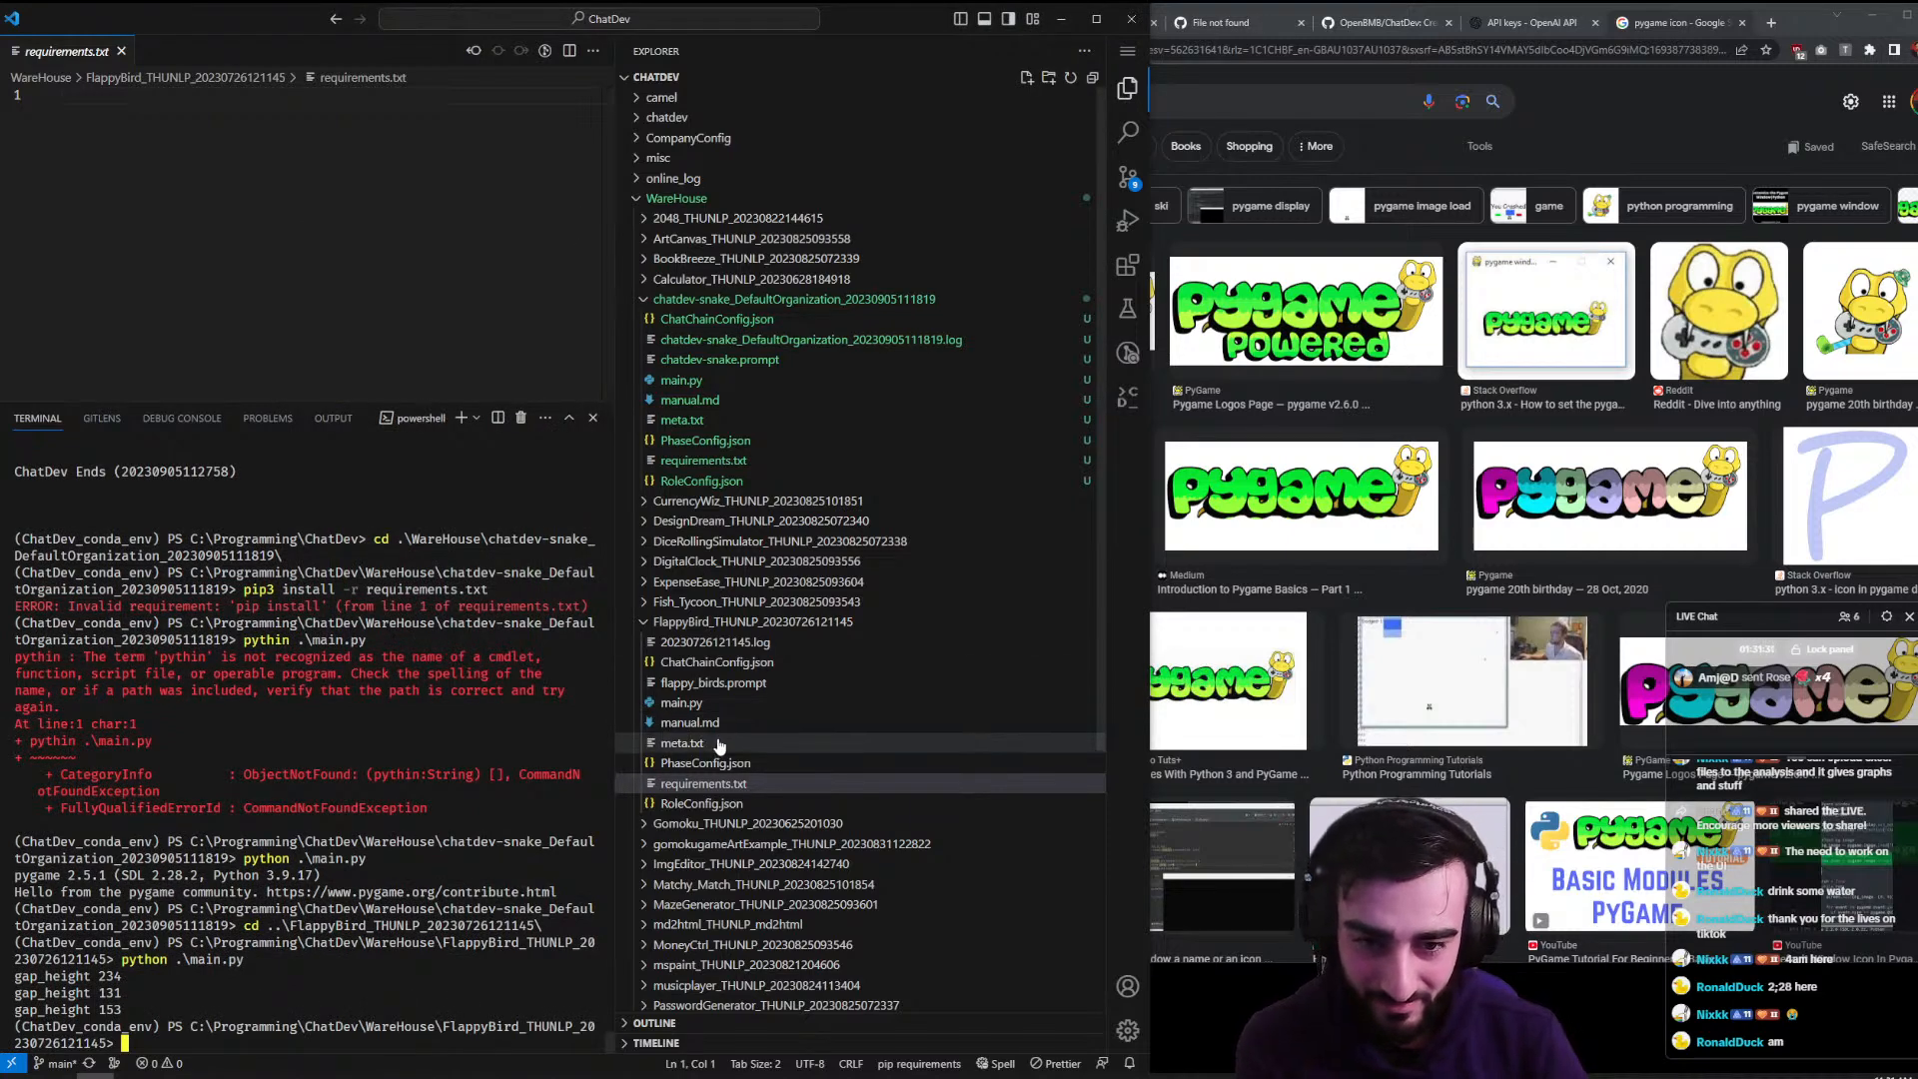
pyautogui.click(758, 684)
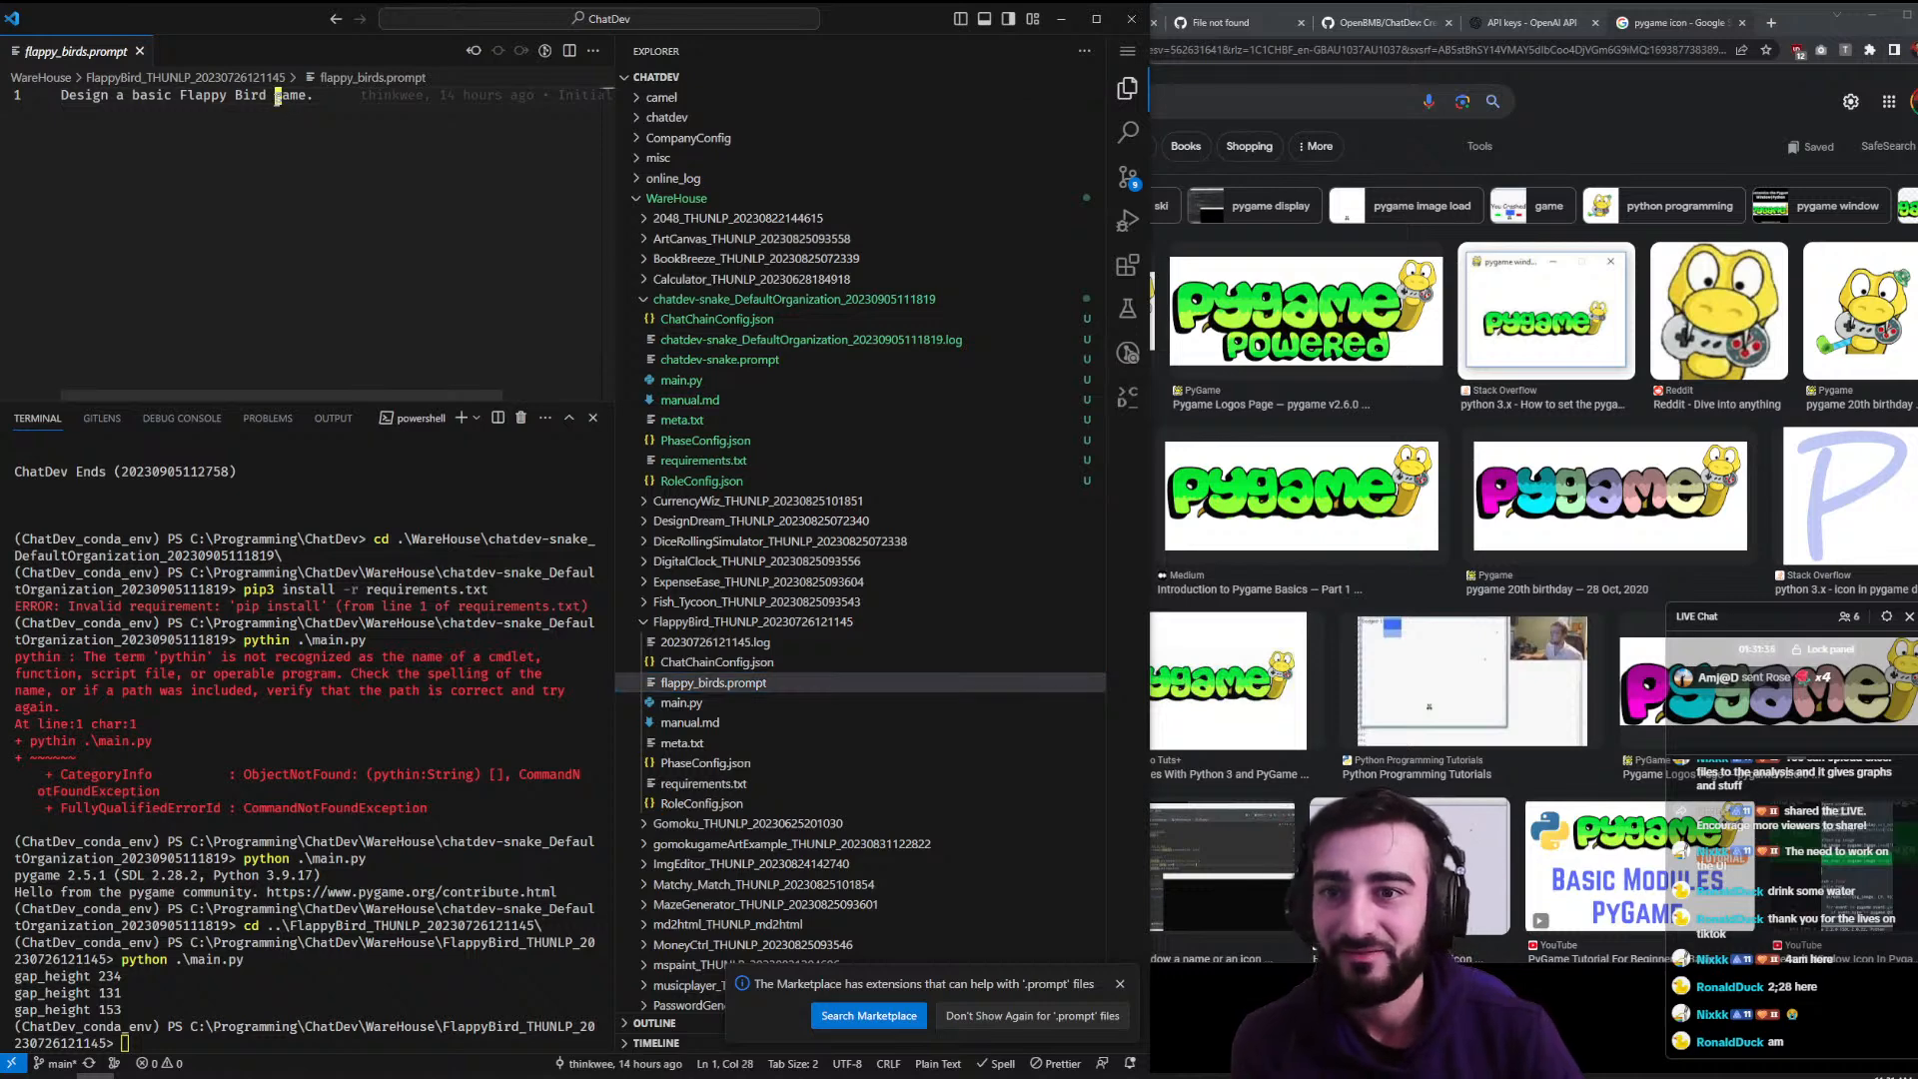
pyautogui.click(712, 642)
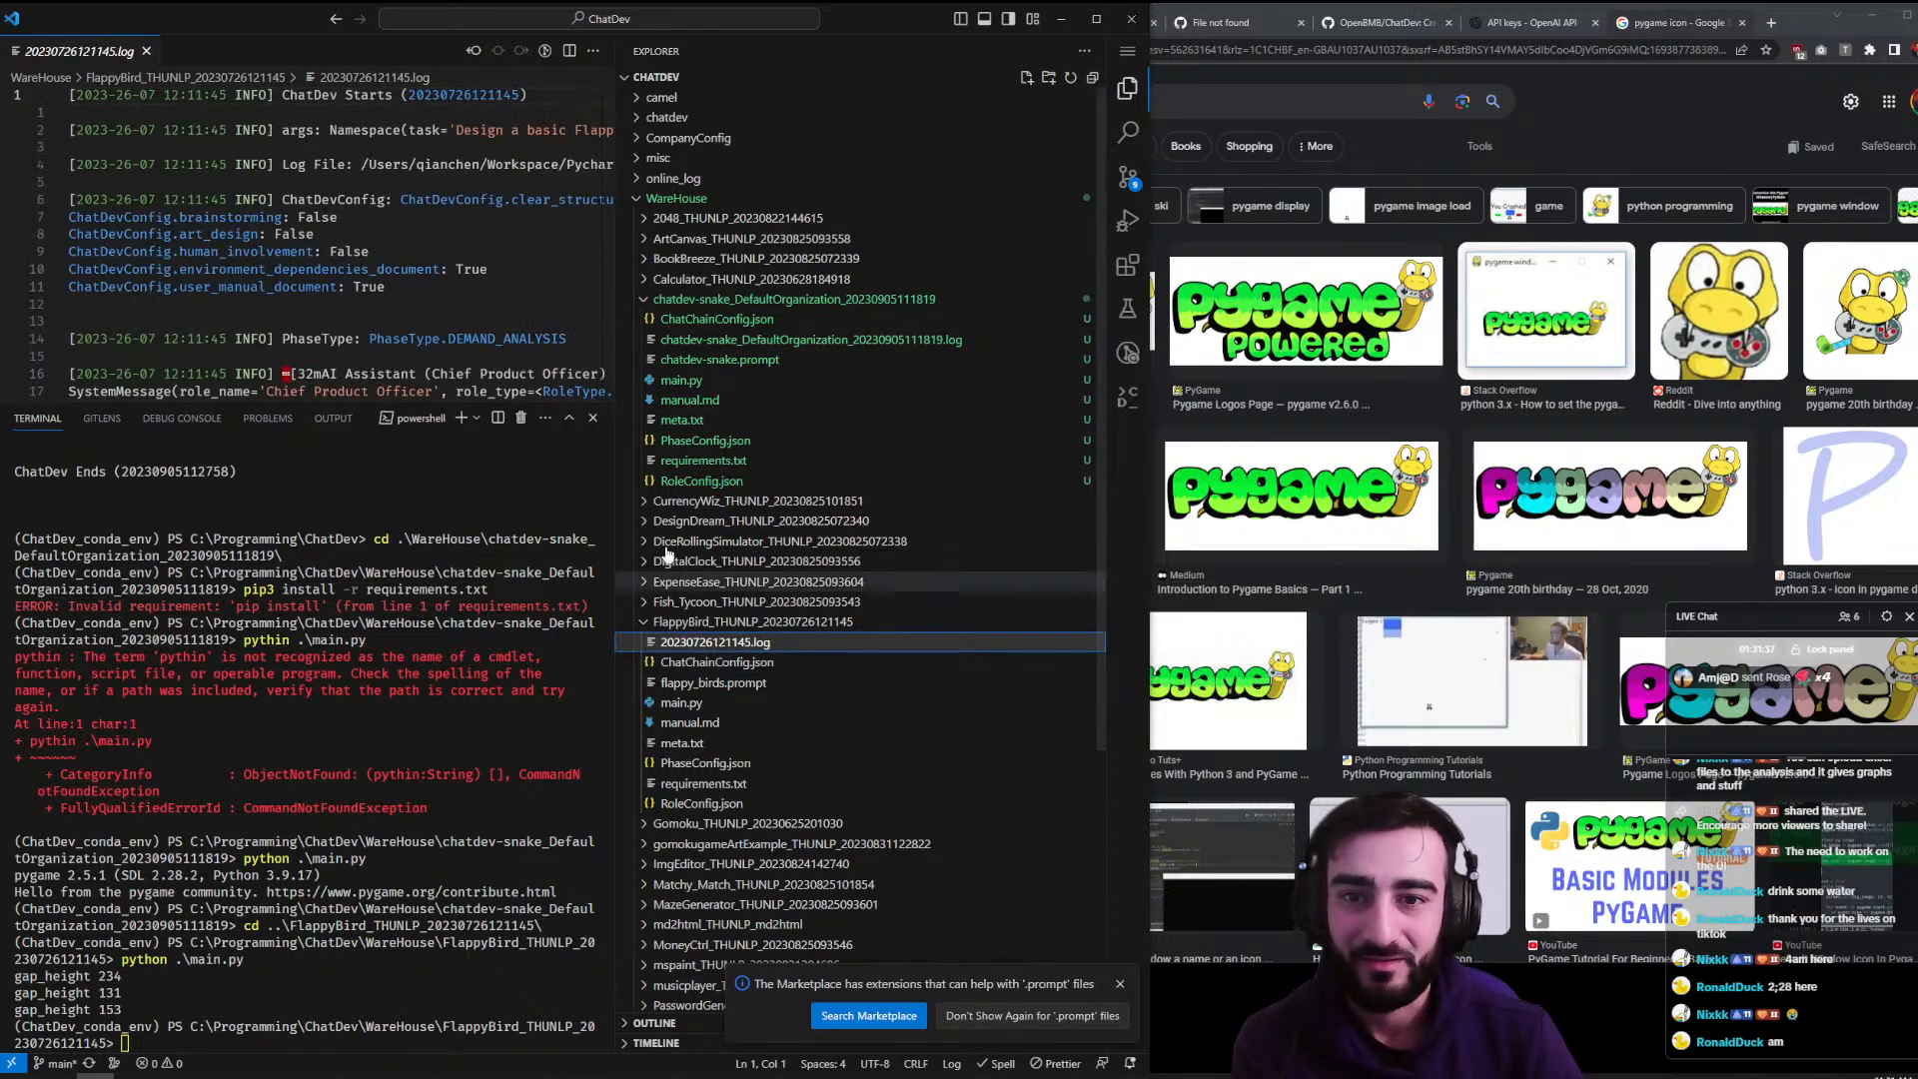
pyautogui.click(561, 394)
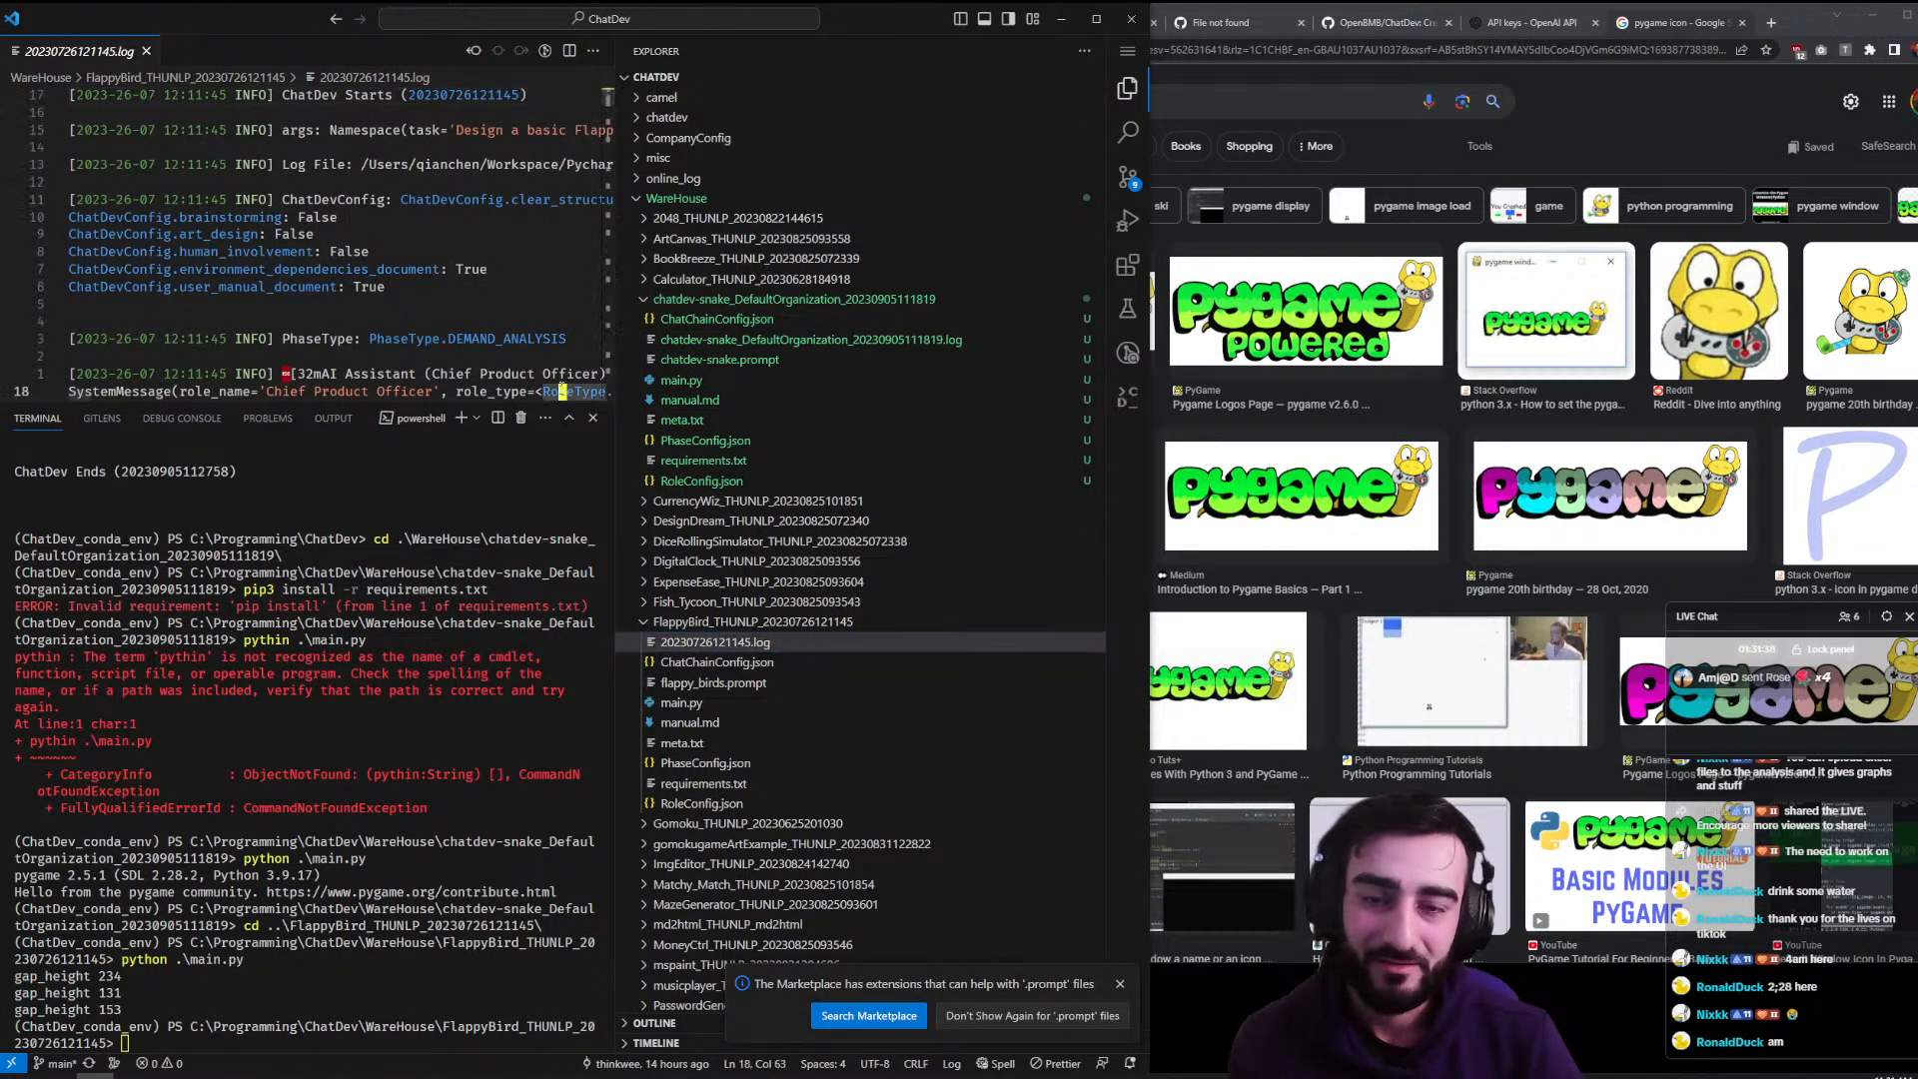
pyautogui.hotkey('ctrl', 'b')
pyautogui.hotkey('ctrl', 'j')
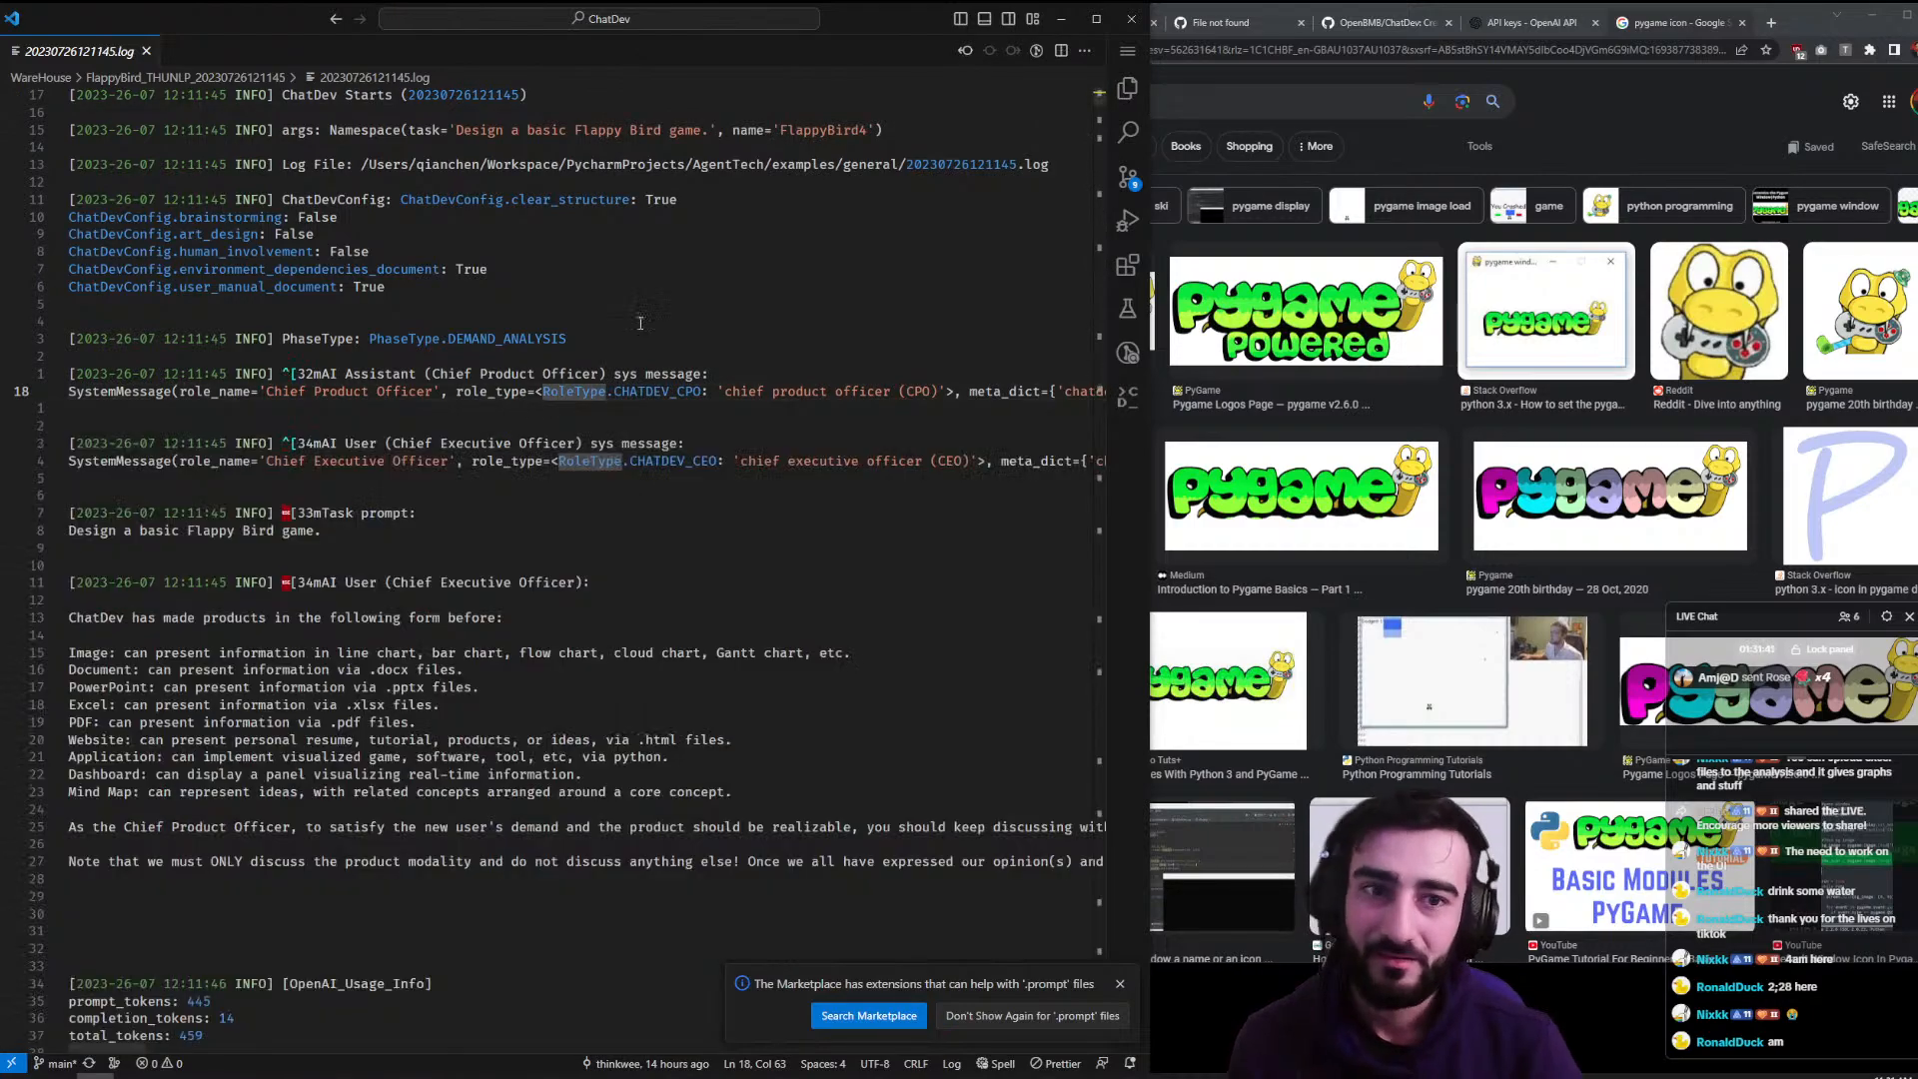
pyautogui.moveTo(1099, 96); pyautogui.dragTo(1154, 1022)
pyautogui.scroll(-20, 820, 911)
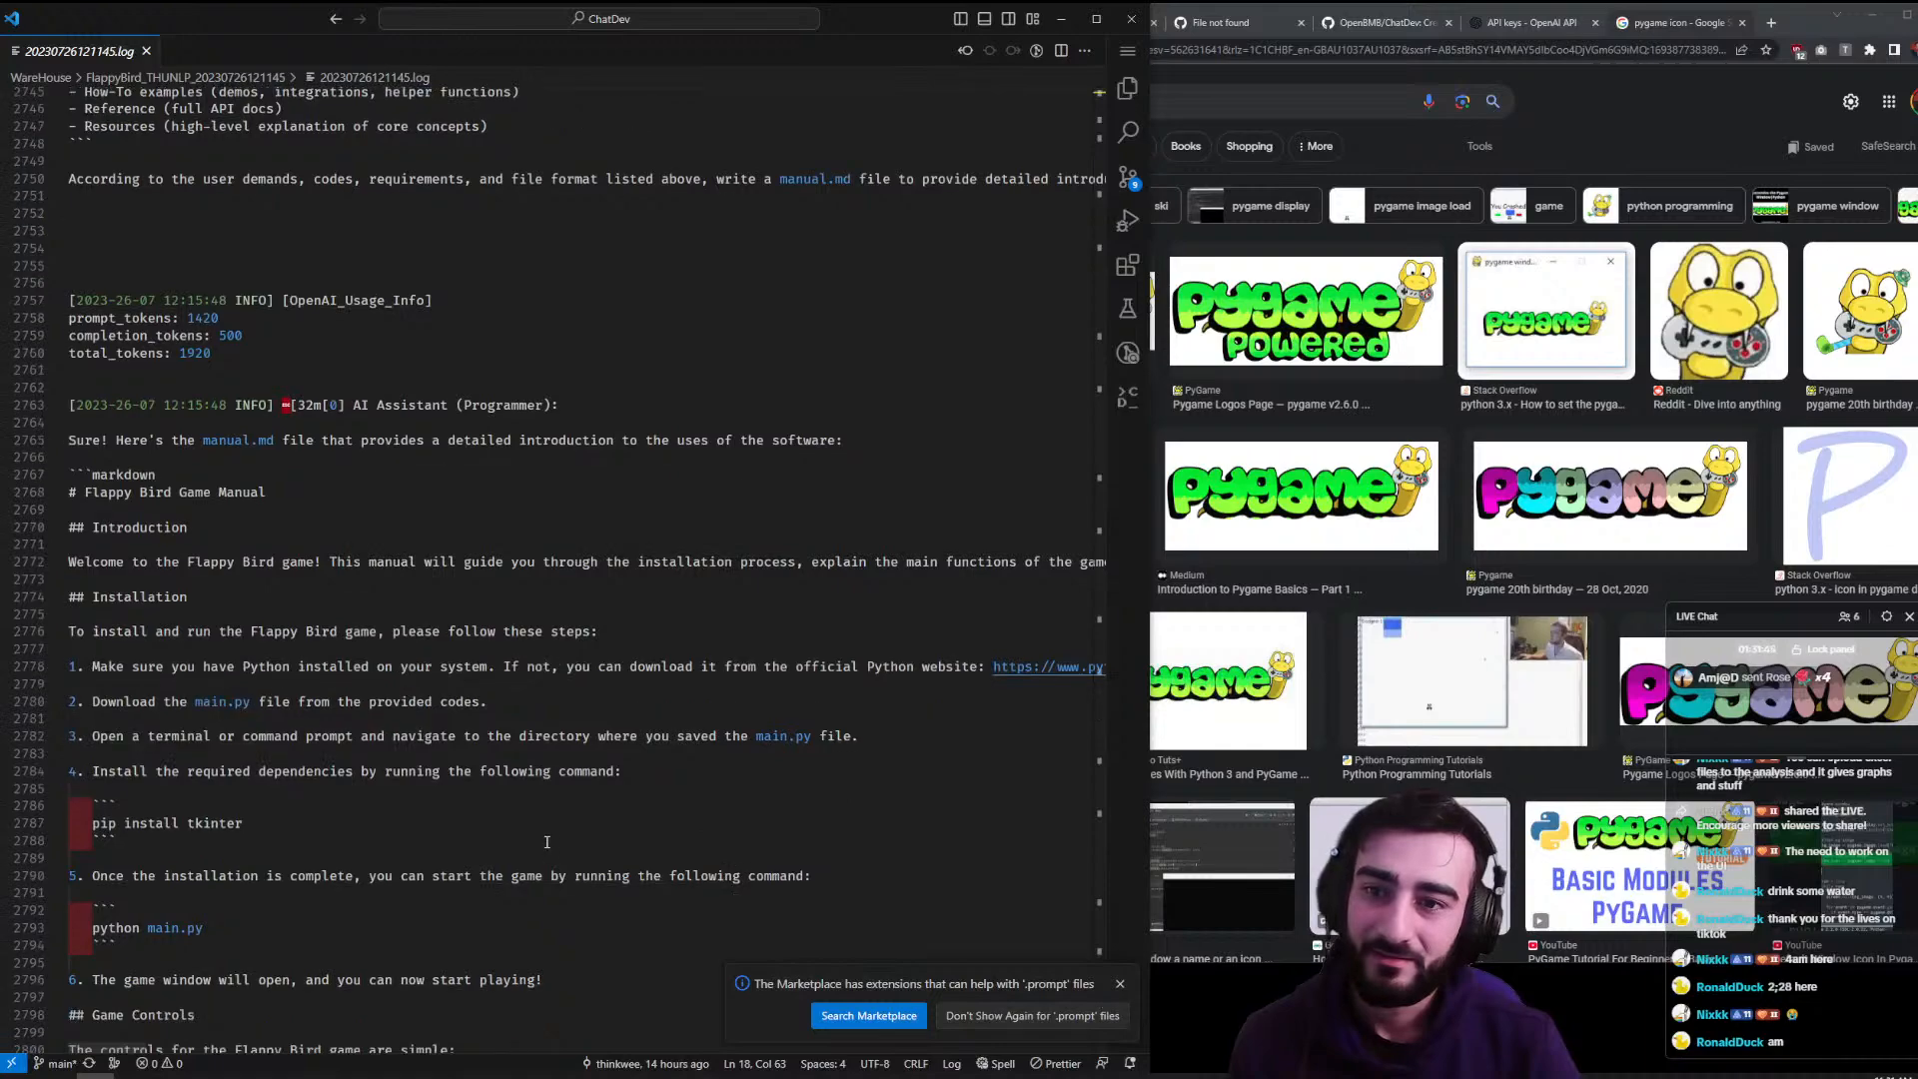
pyautogui.scroll(10, 479, 739)
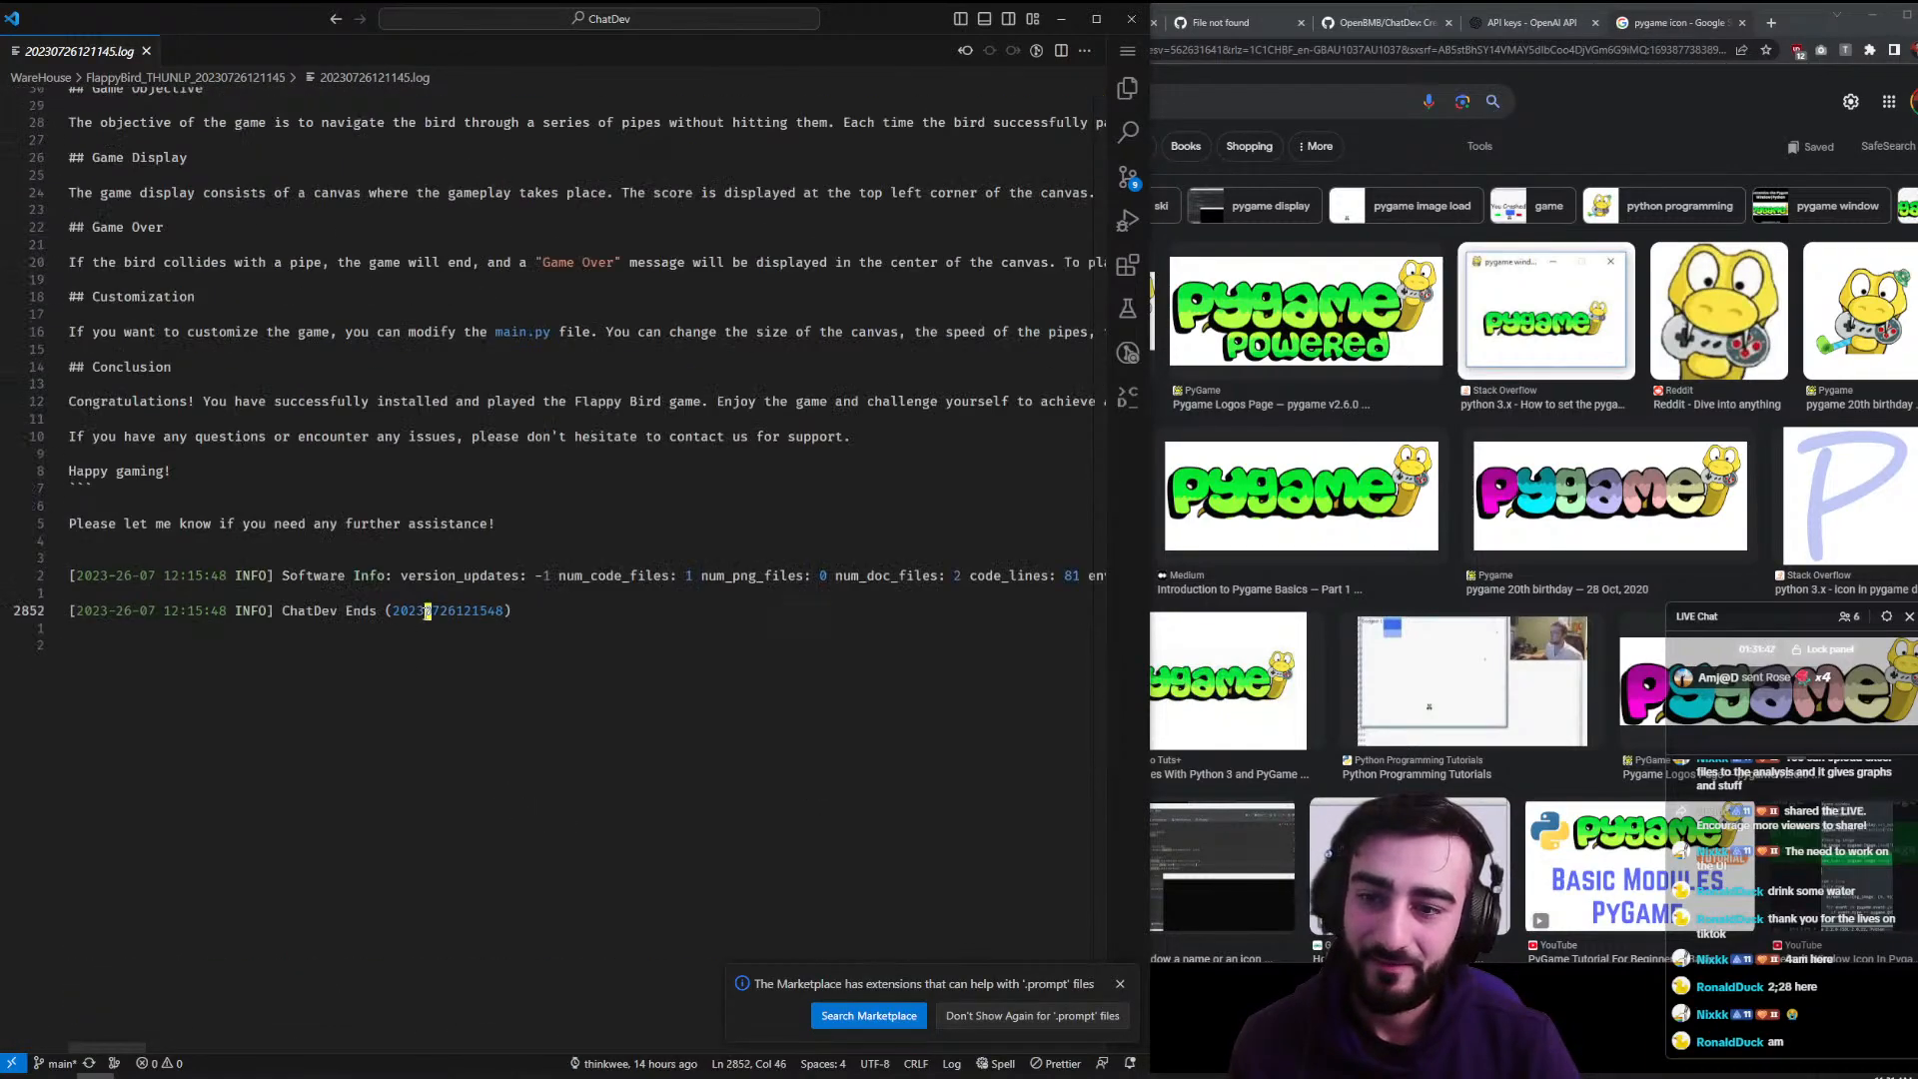
pyautogui.doubleClick(425, 611)
pyautogui.scroll(3, 339, 678)
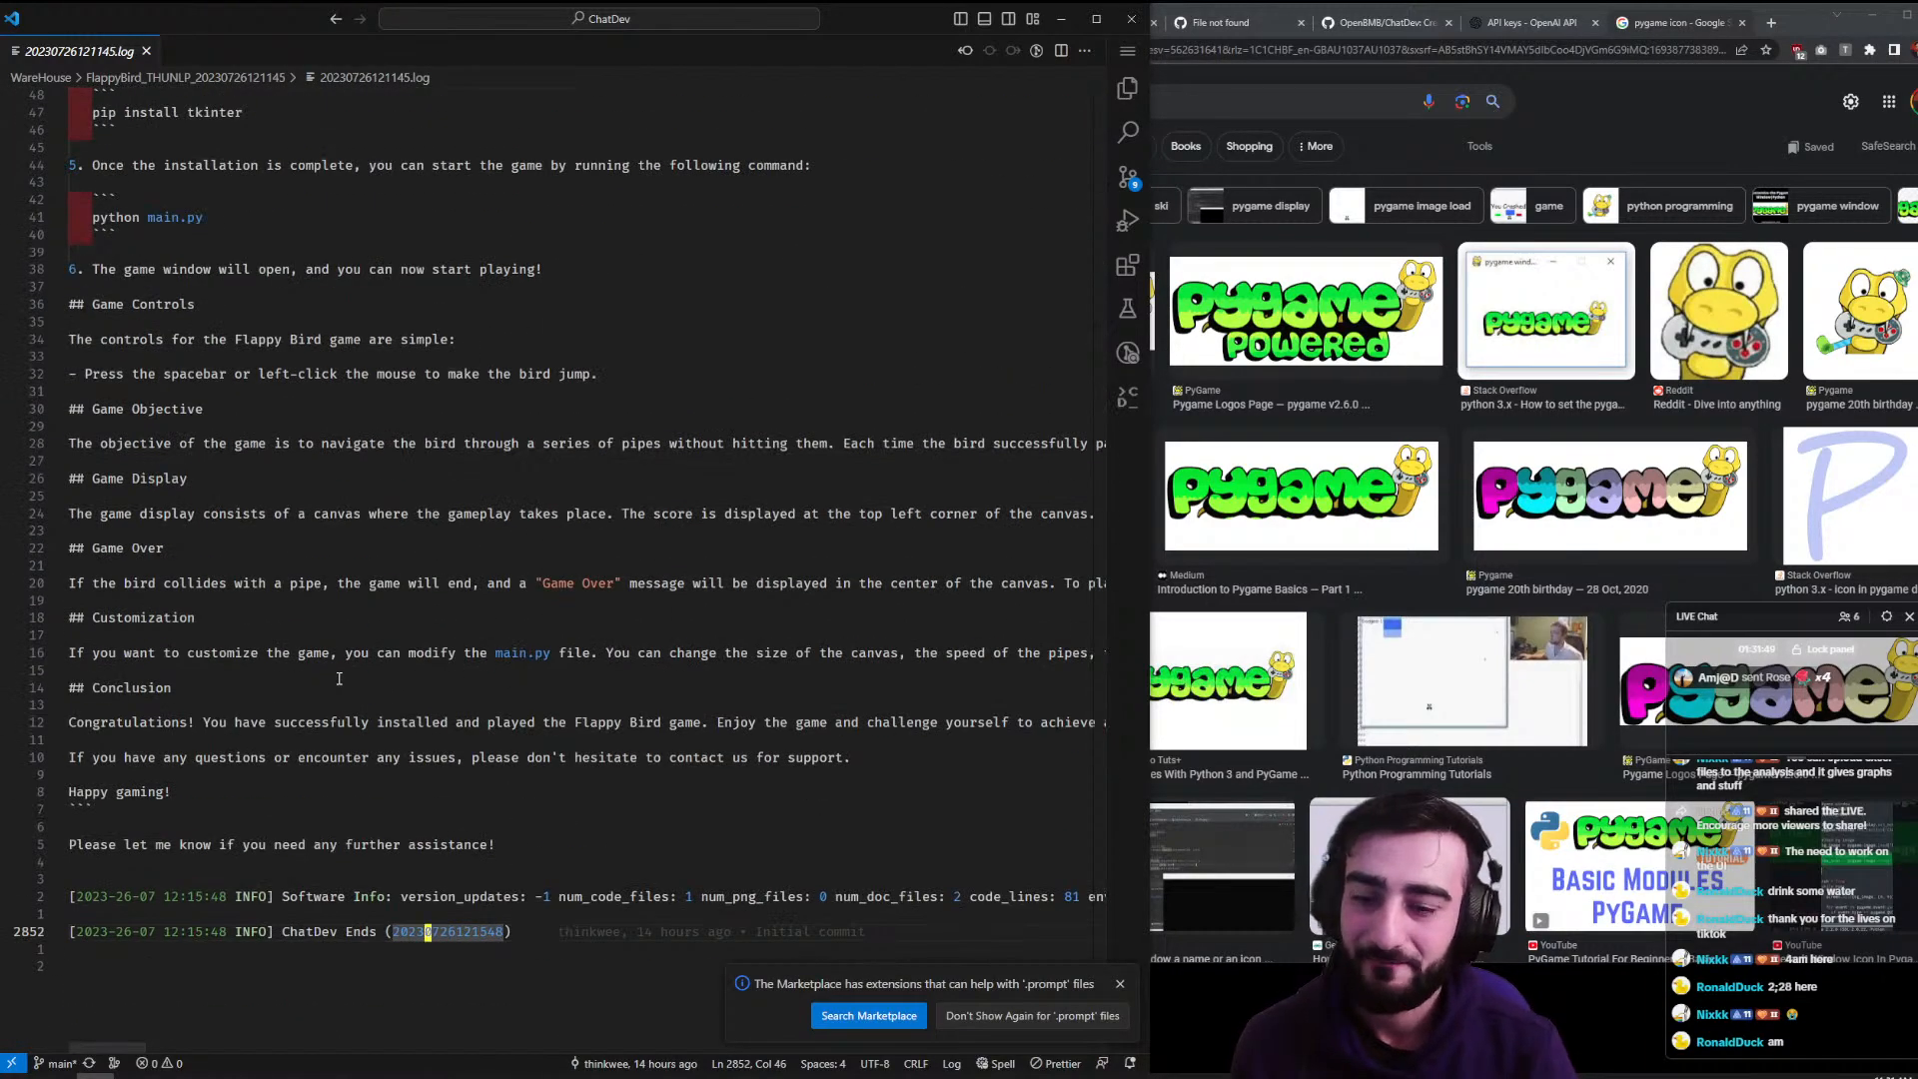
pyautogui.press('/')
pyautogui.press('Escape')
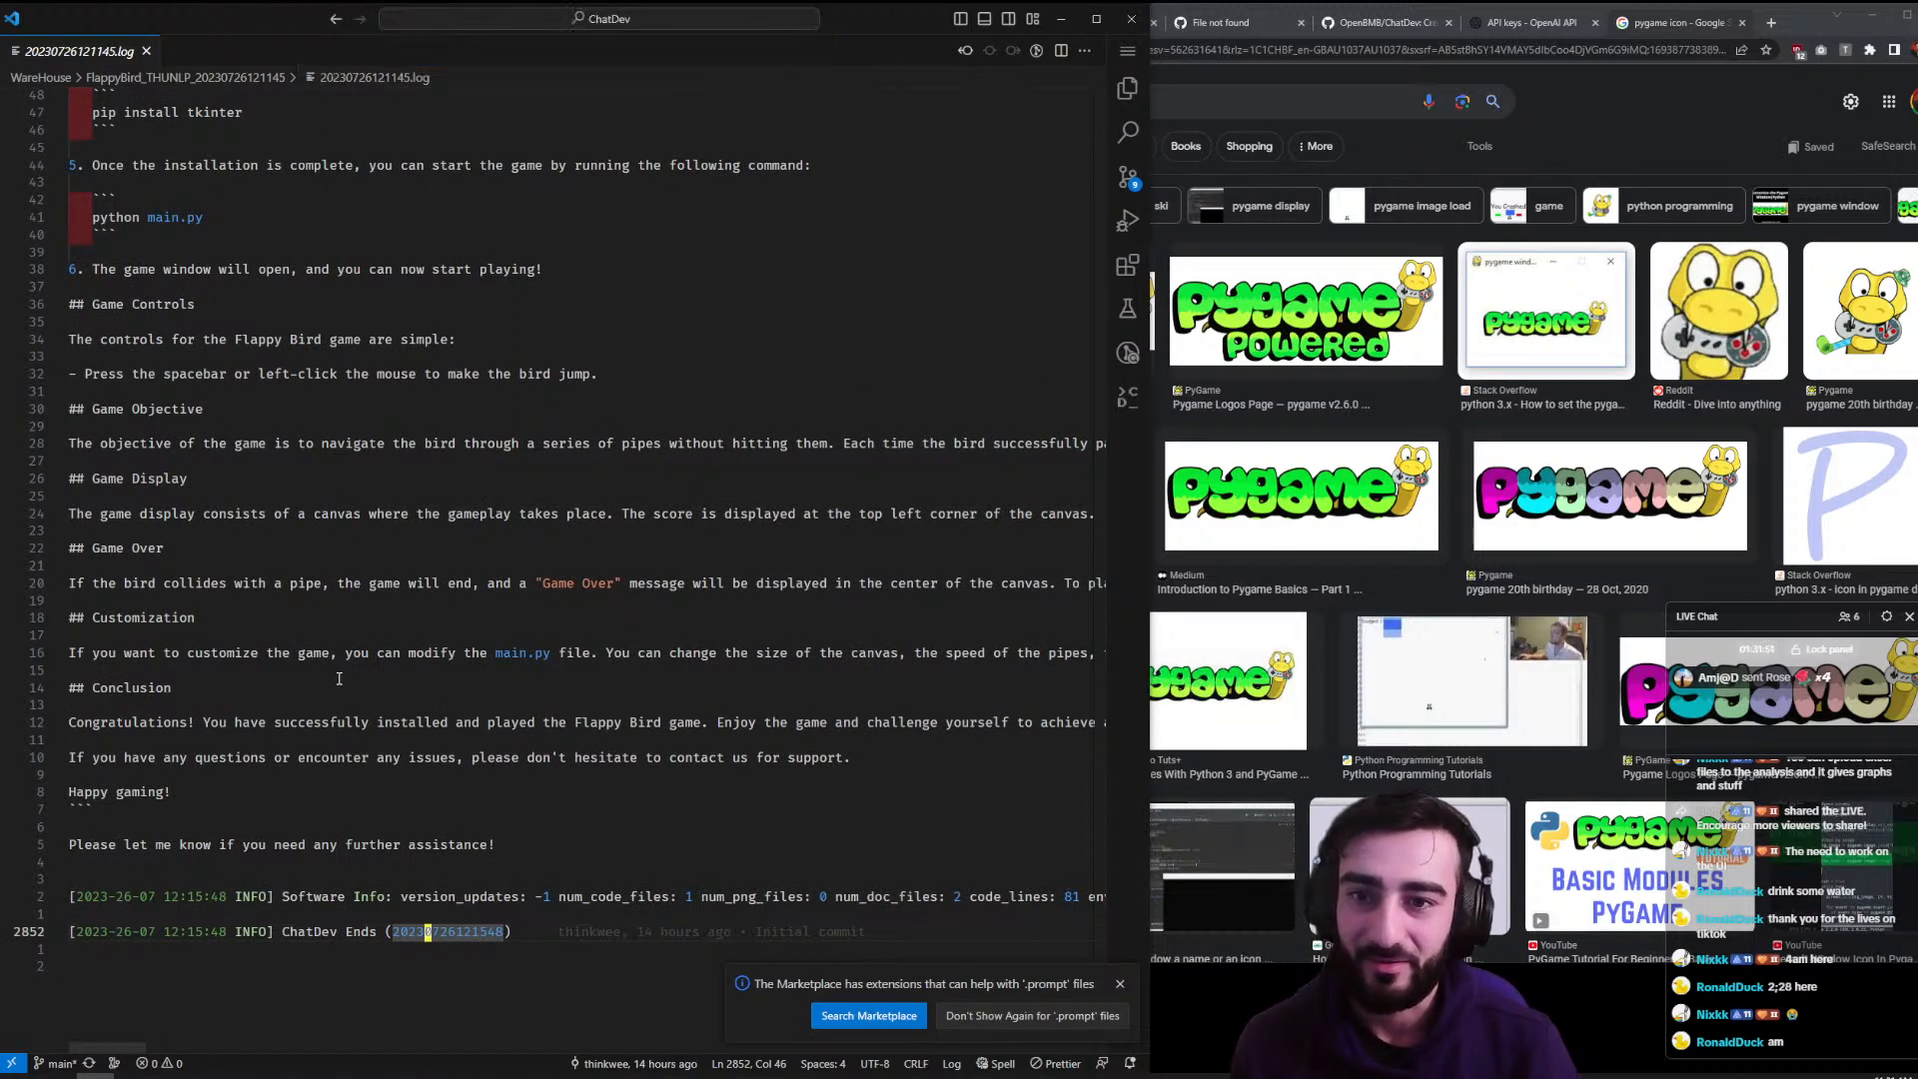
pyautogui.hotkey('ctrl', '`')
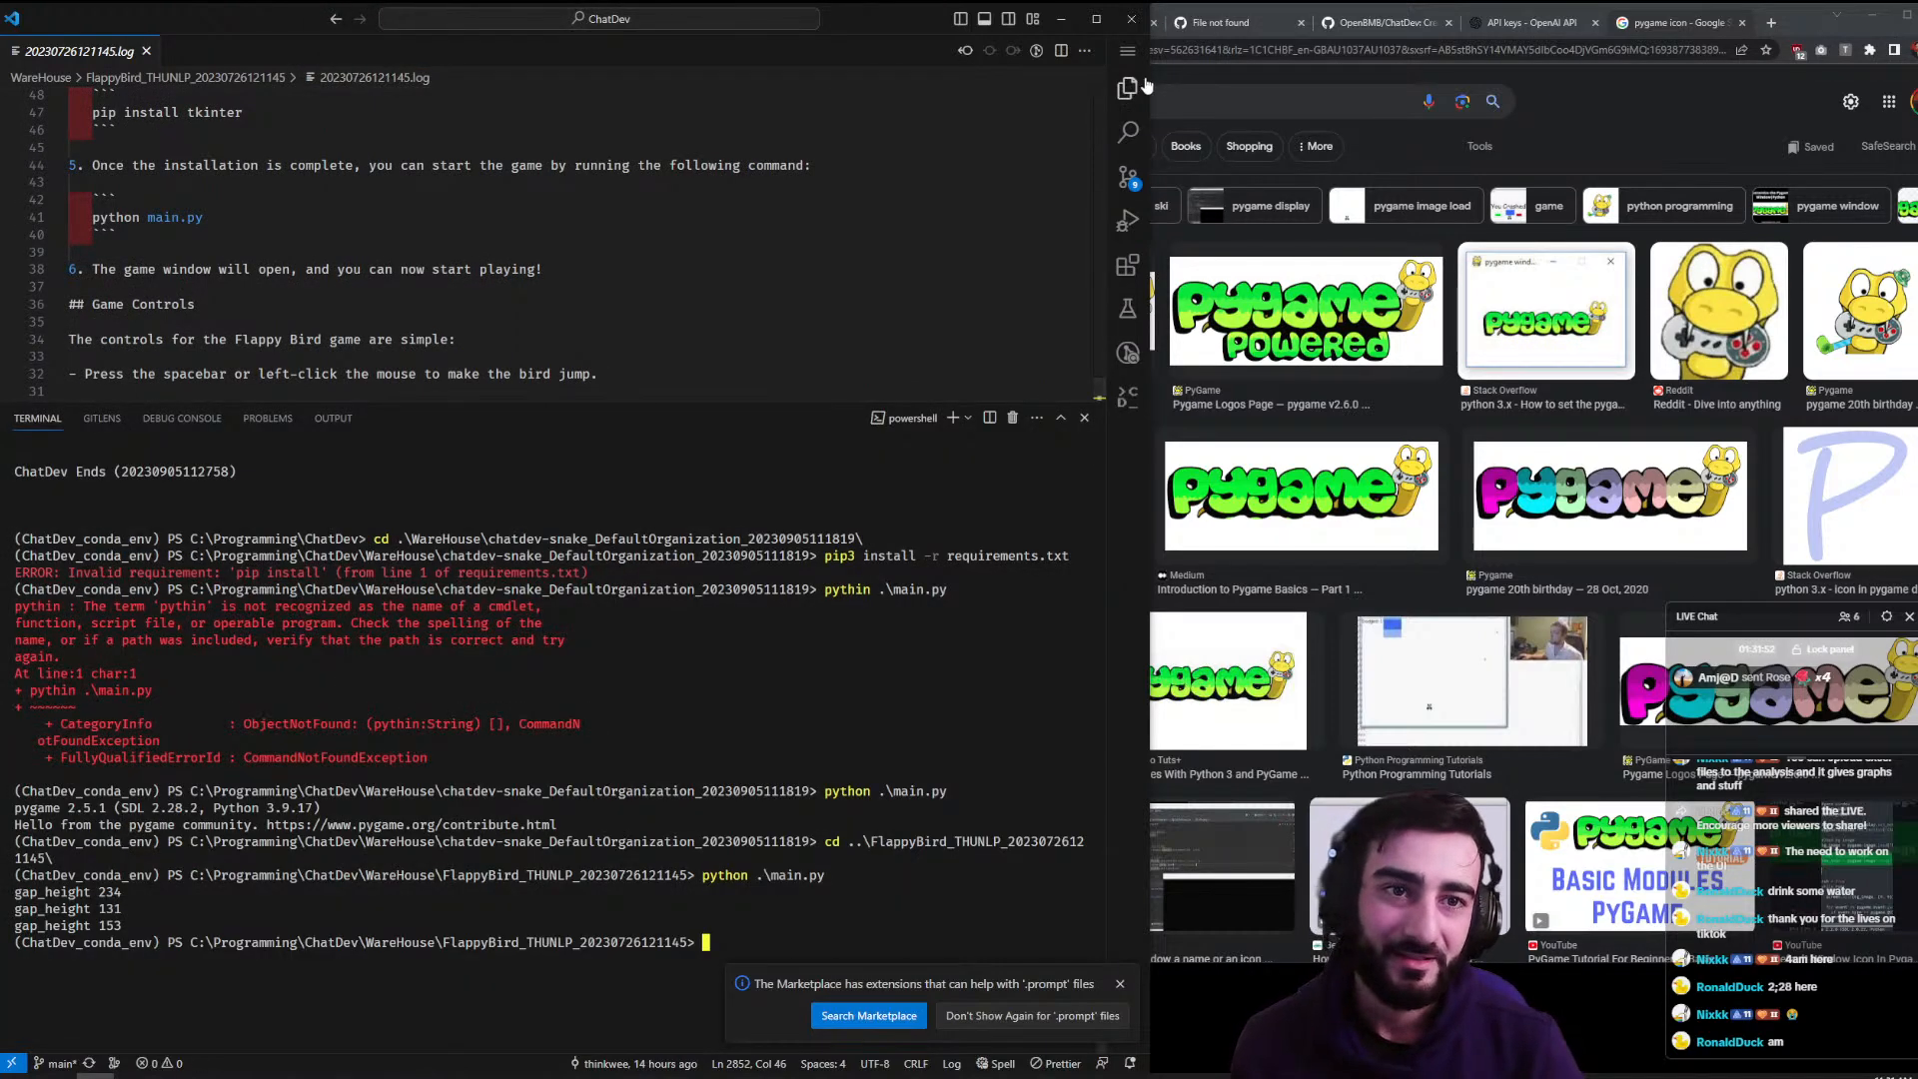
pyautogui.click(1139, 90)
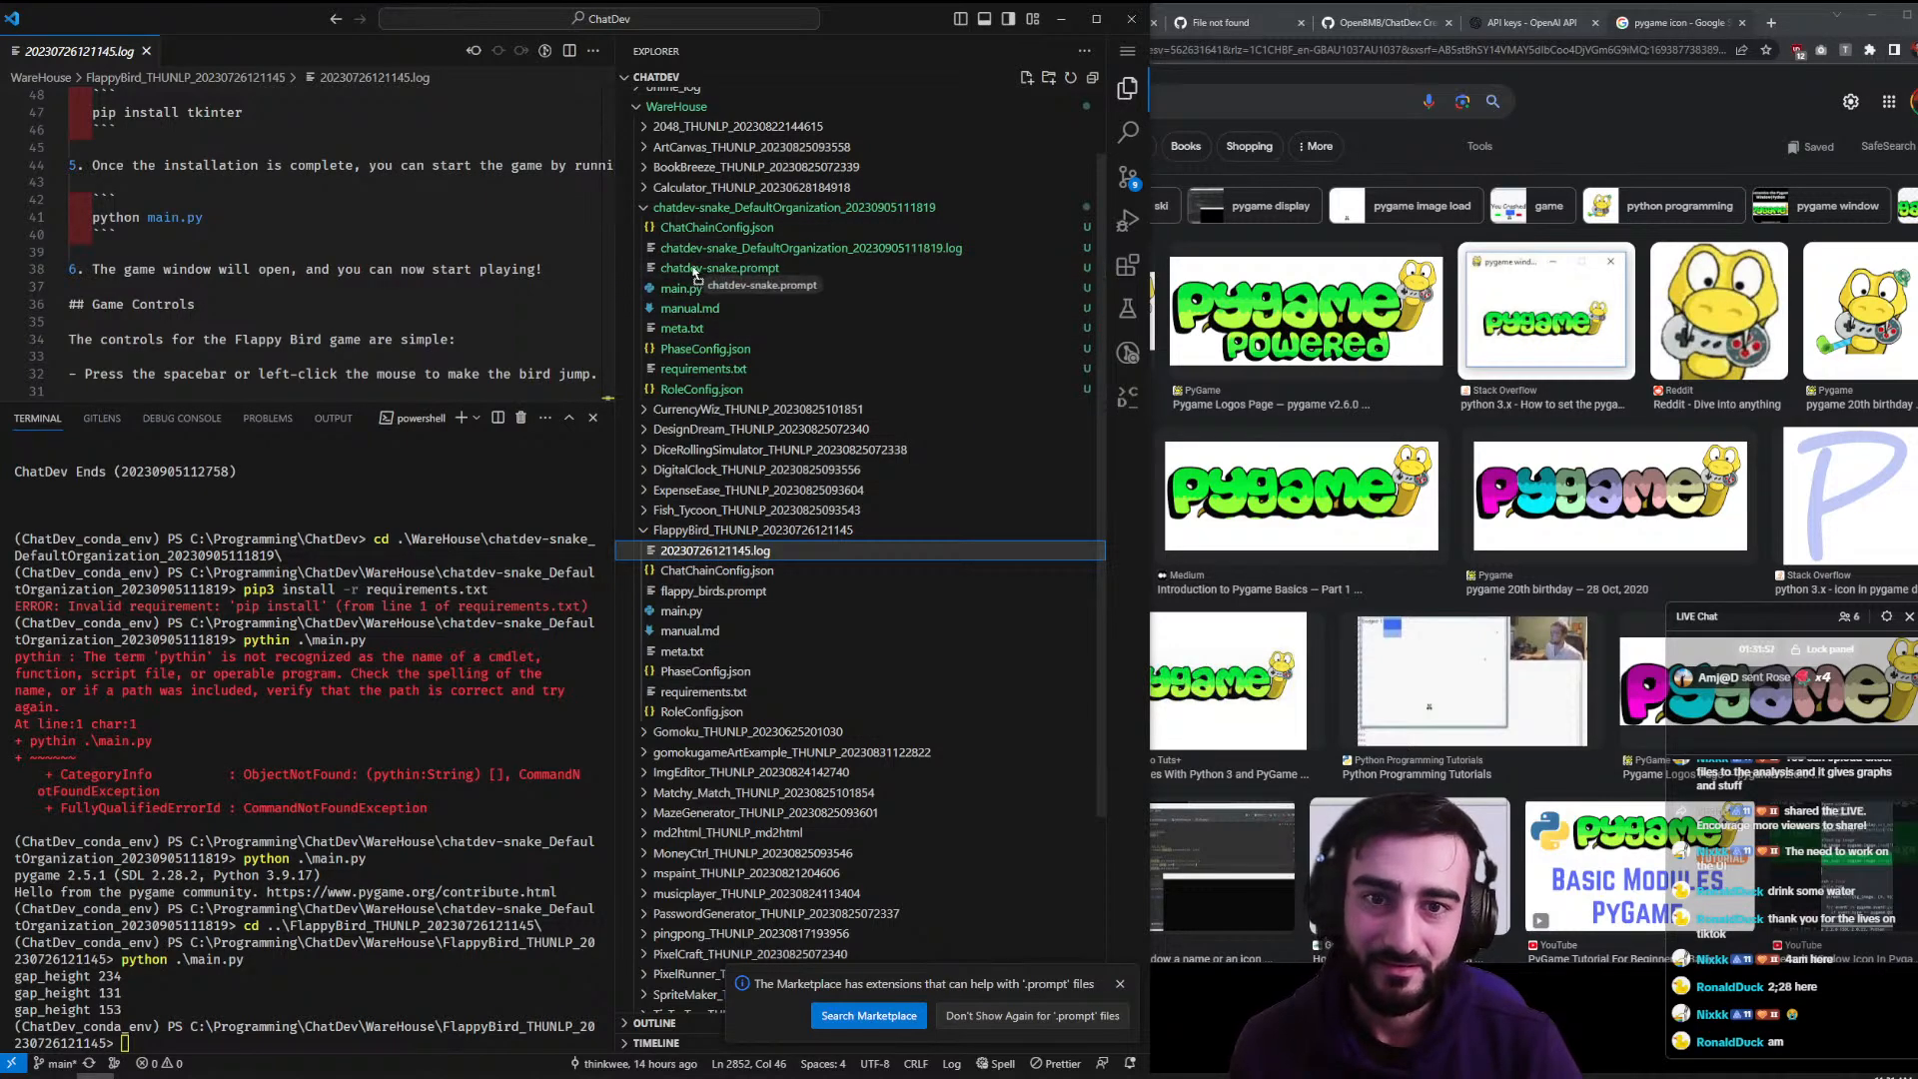
# - Open the chatdev-snake run log full-screen at its end, showing $0.091878 cost and 579.00s duration
pyautogui.doubleClick(739, 248)
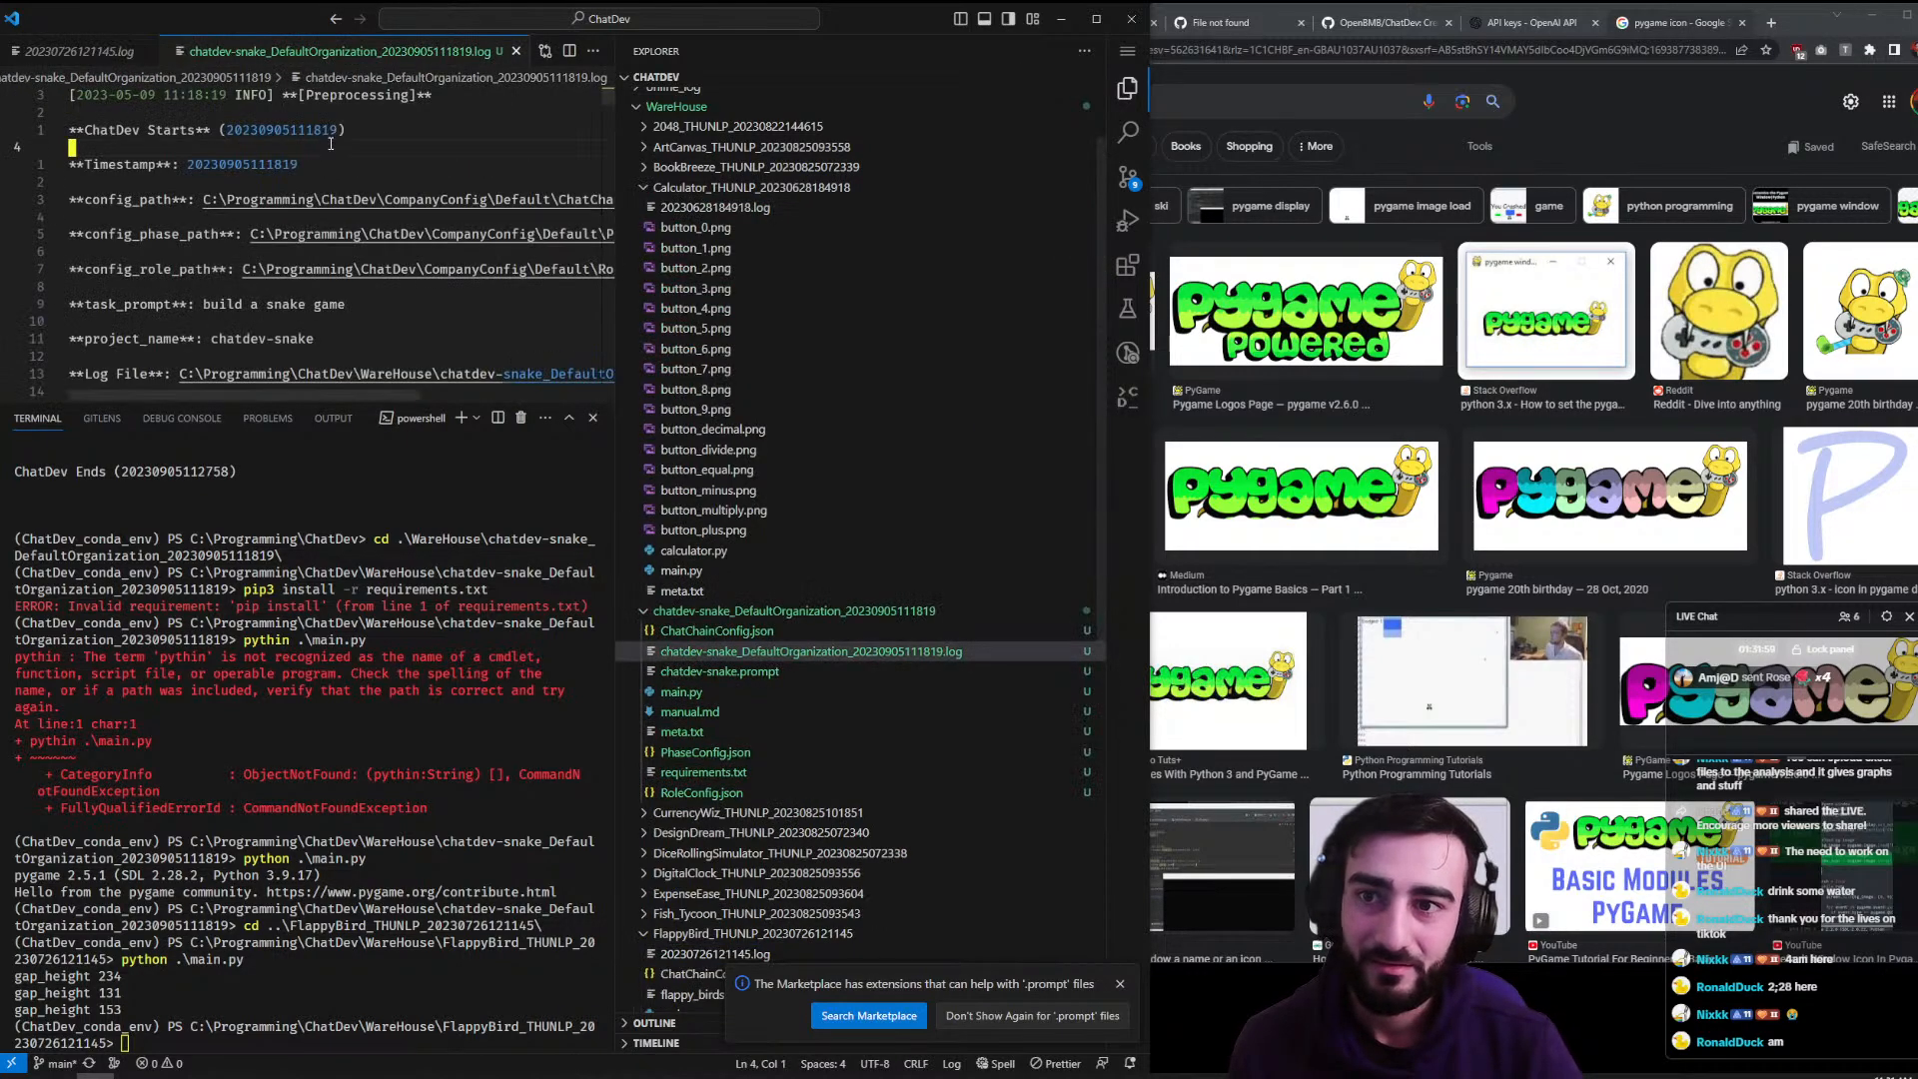
pyautogui.hotkey('ctrl', 'End')
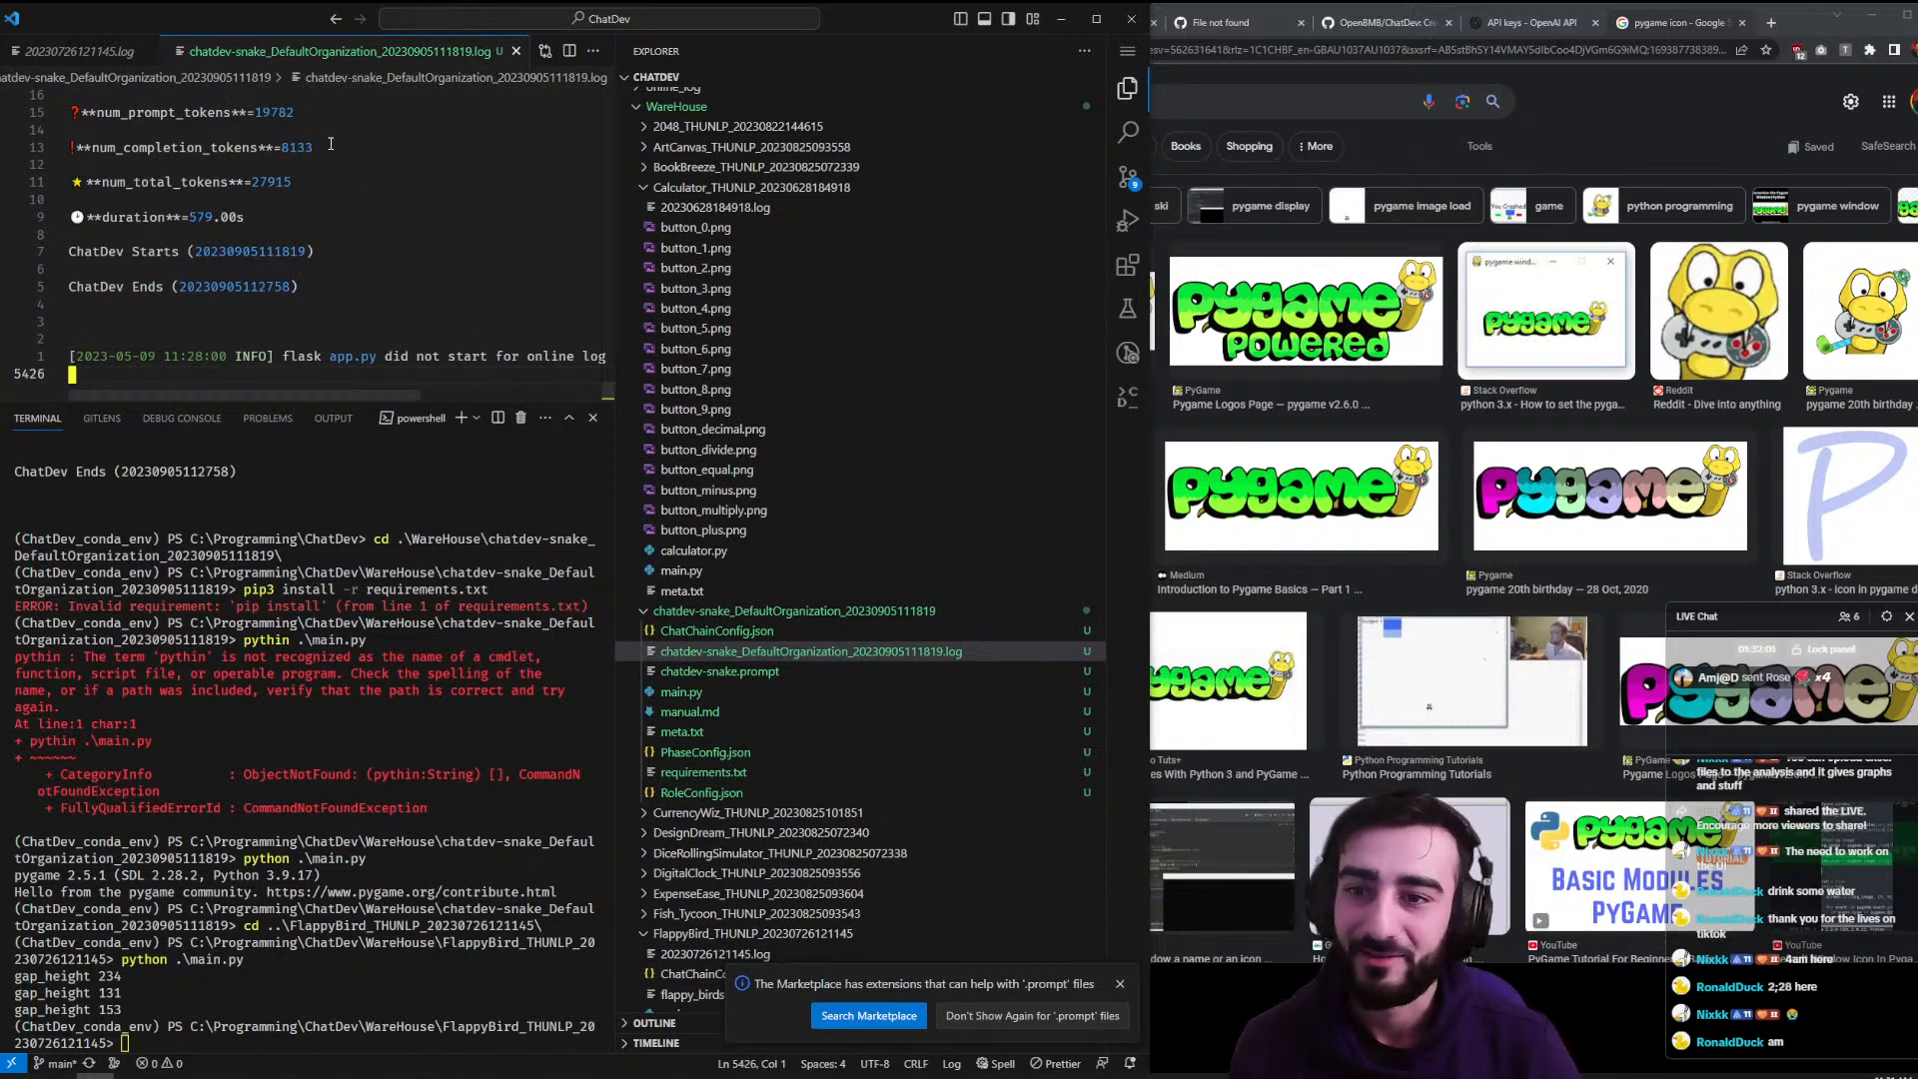
pyautogui.hotkey('ctrl', 'j')
pyautogui.hotkey('ctrl', 'b')
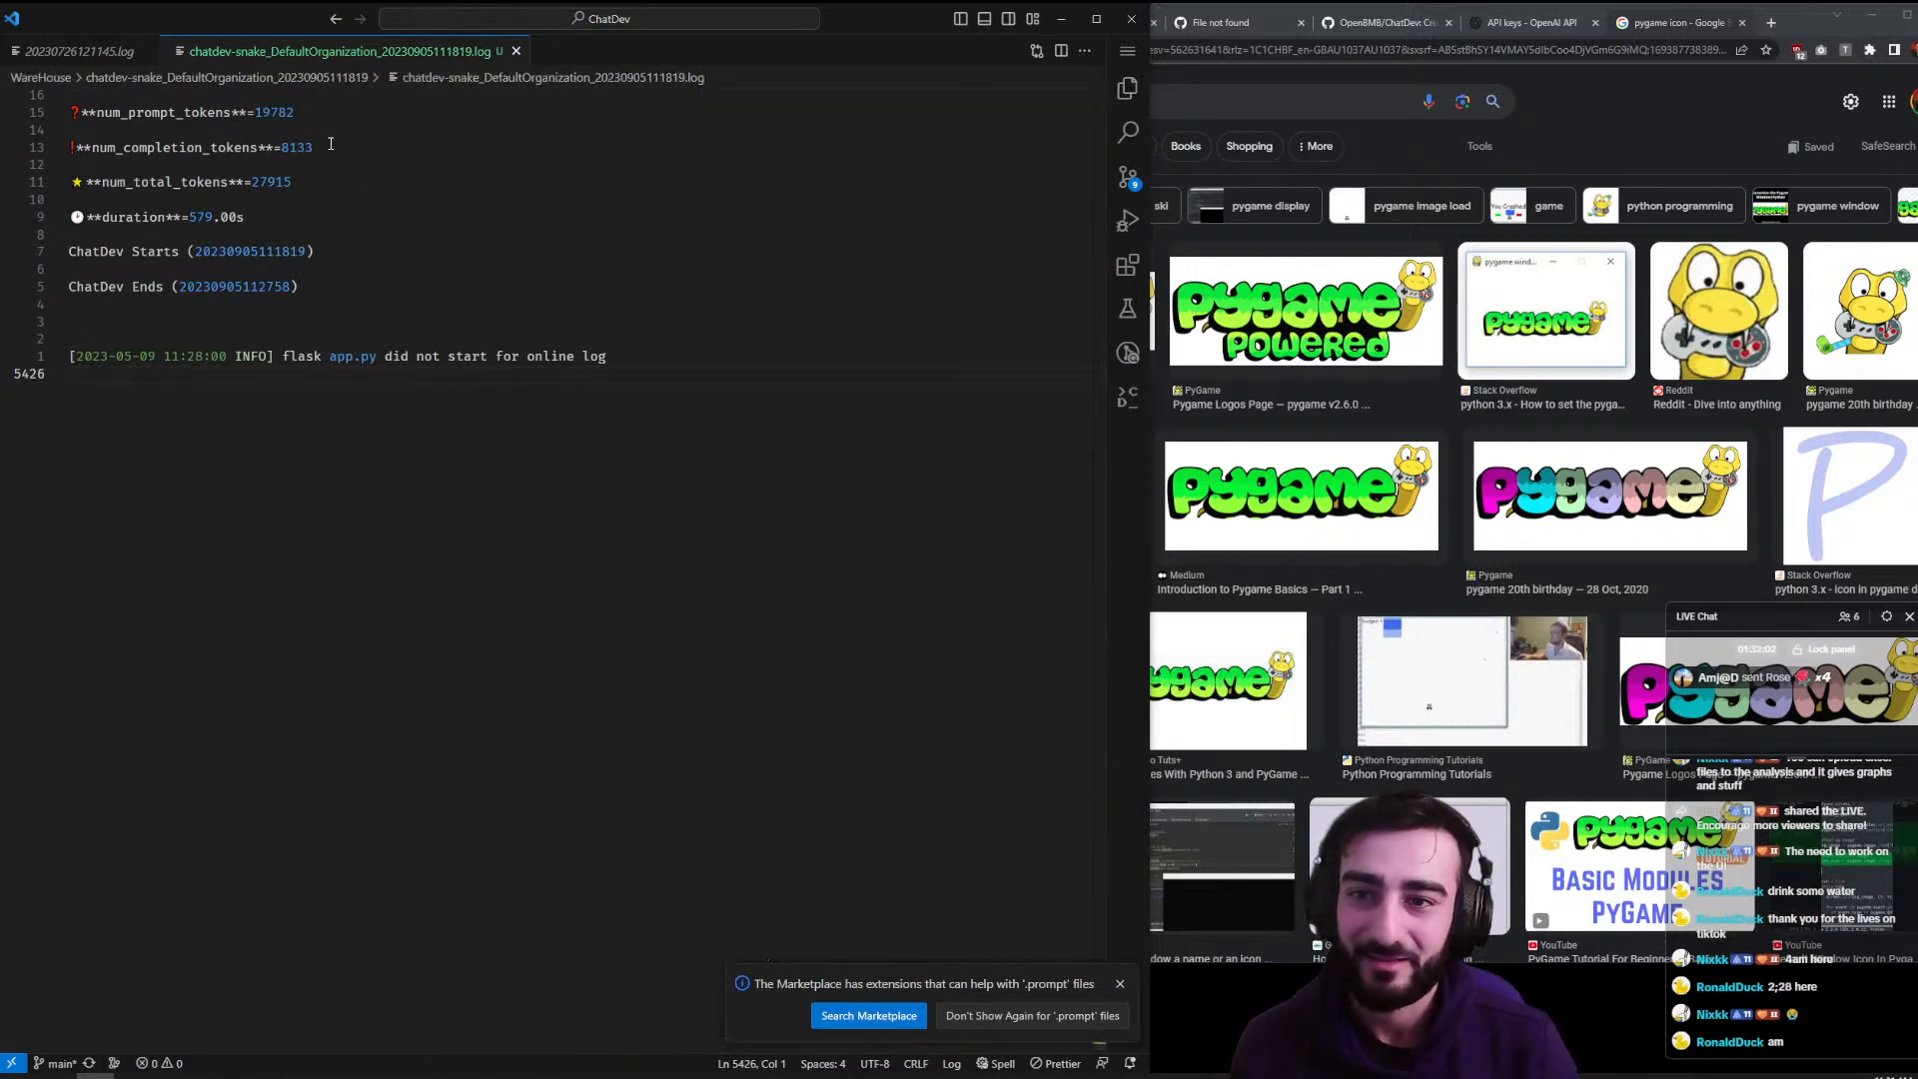
pyautogui.press('Up')
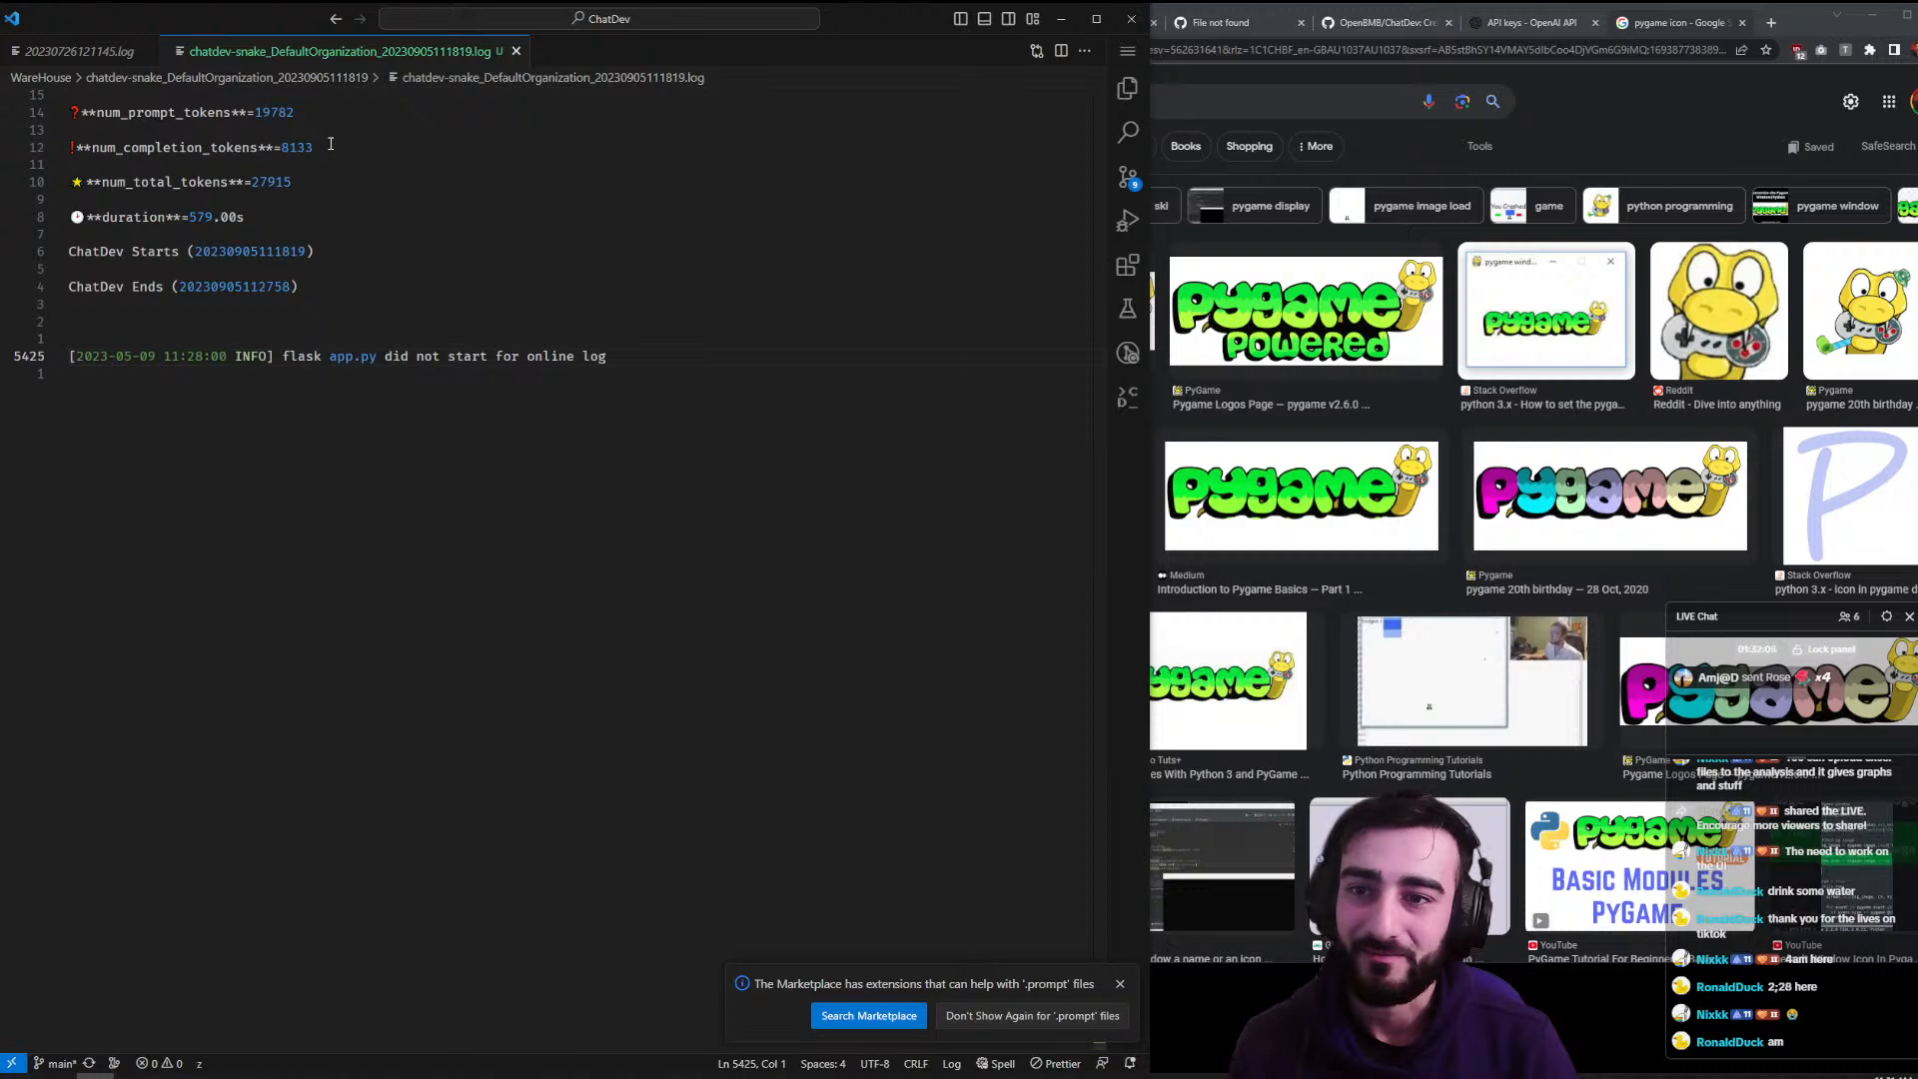
pyautogui.scroll(6, 331, 144)
# - Compare the final lines of the Flappy Bird and snake logs, then open the snake game's manual.md
pyautogui.hotkey('ctrl', 'Tab')
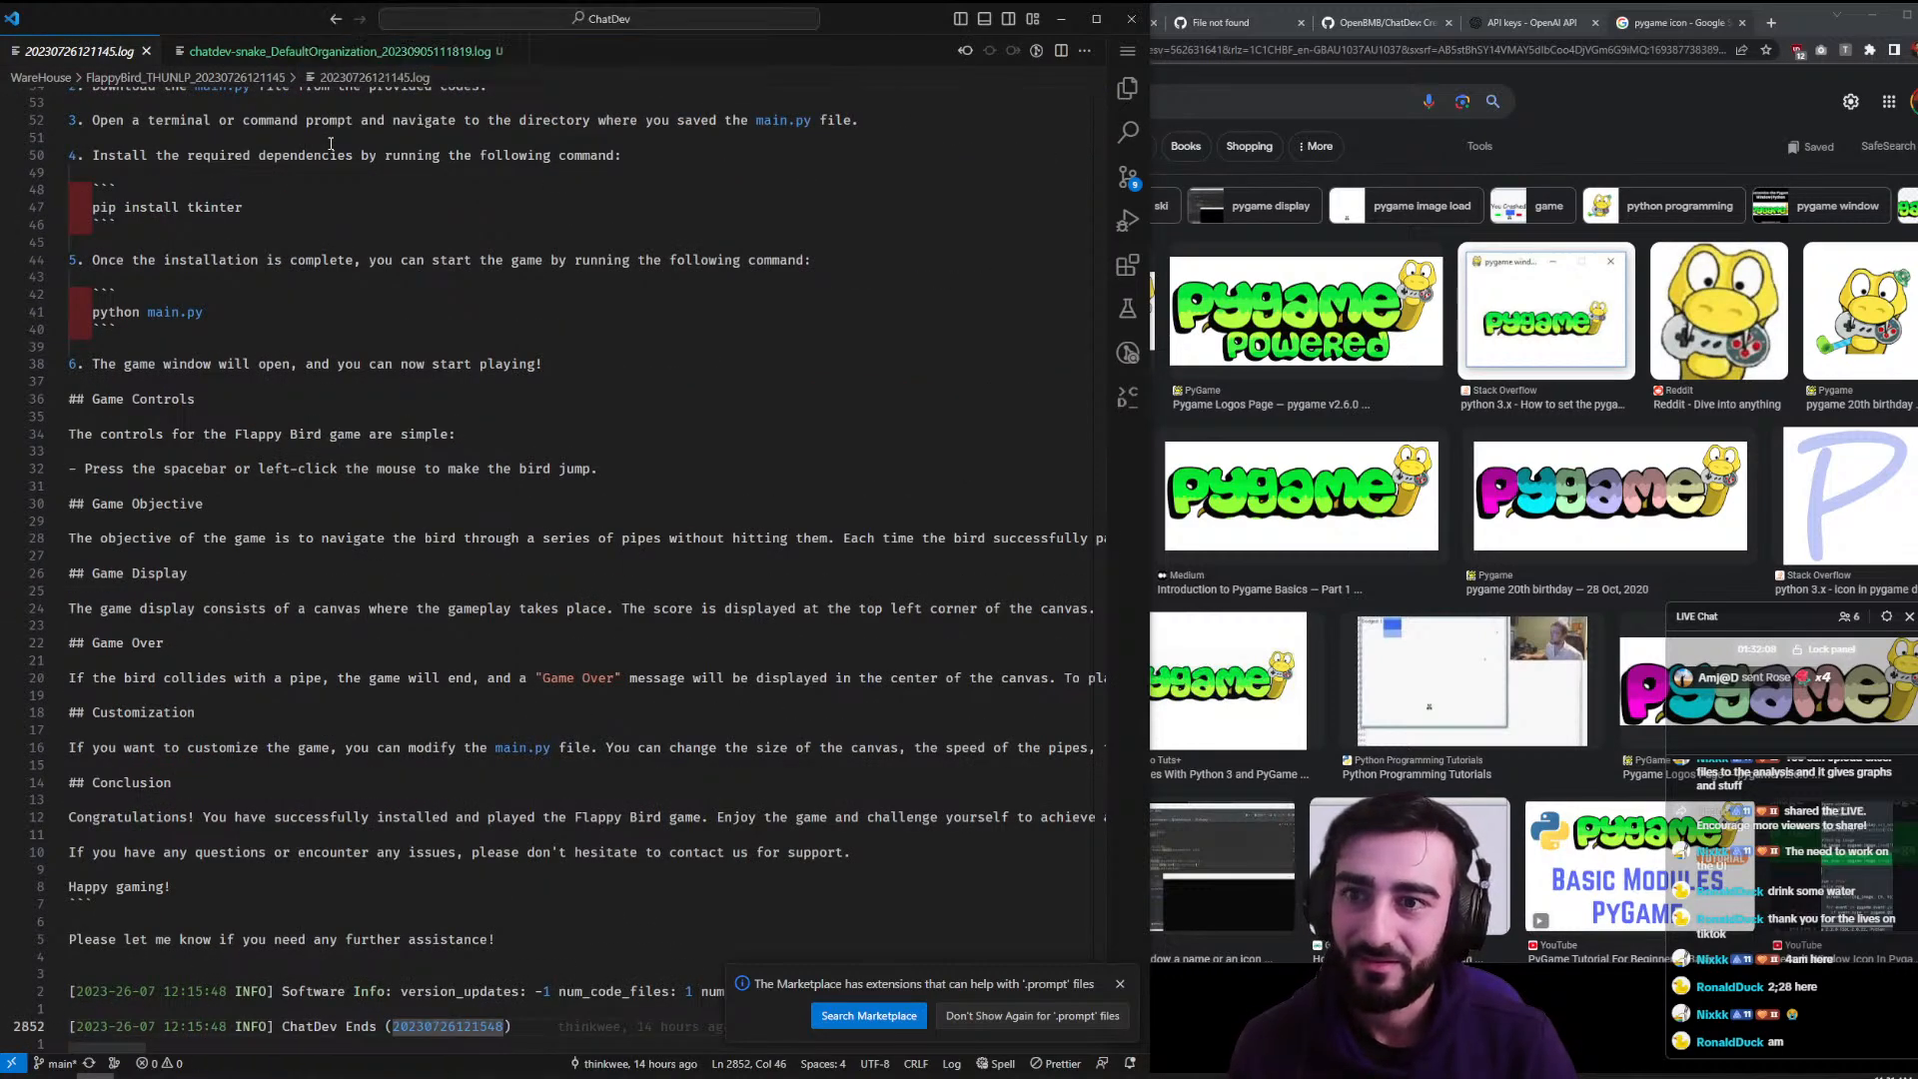
pyautogui.hotkey('ctrl', 'End')
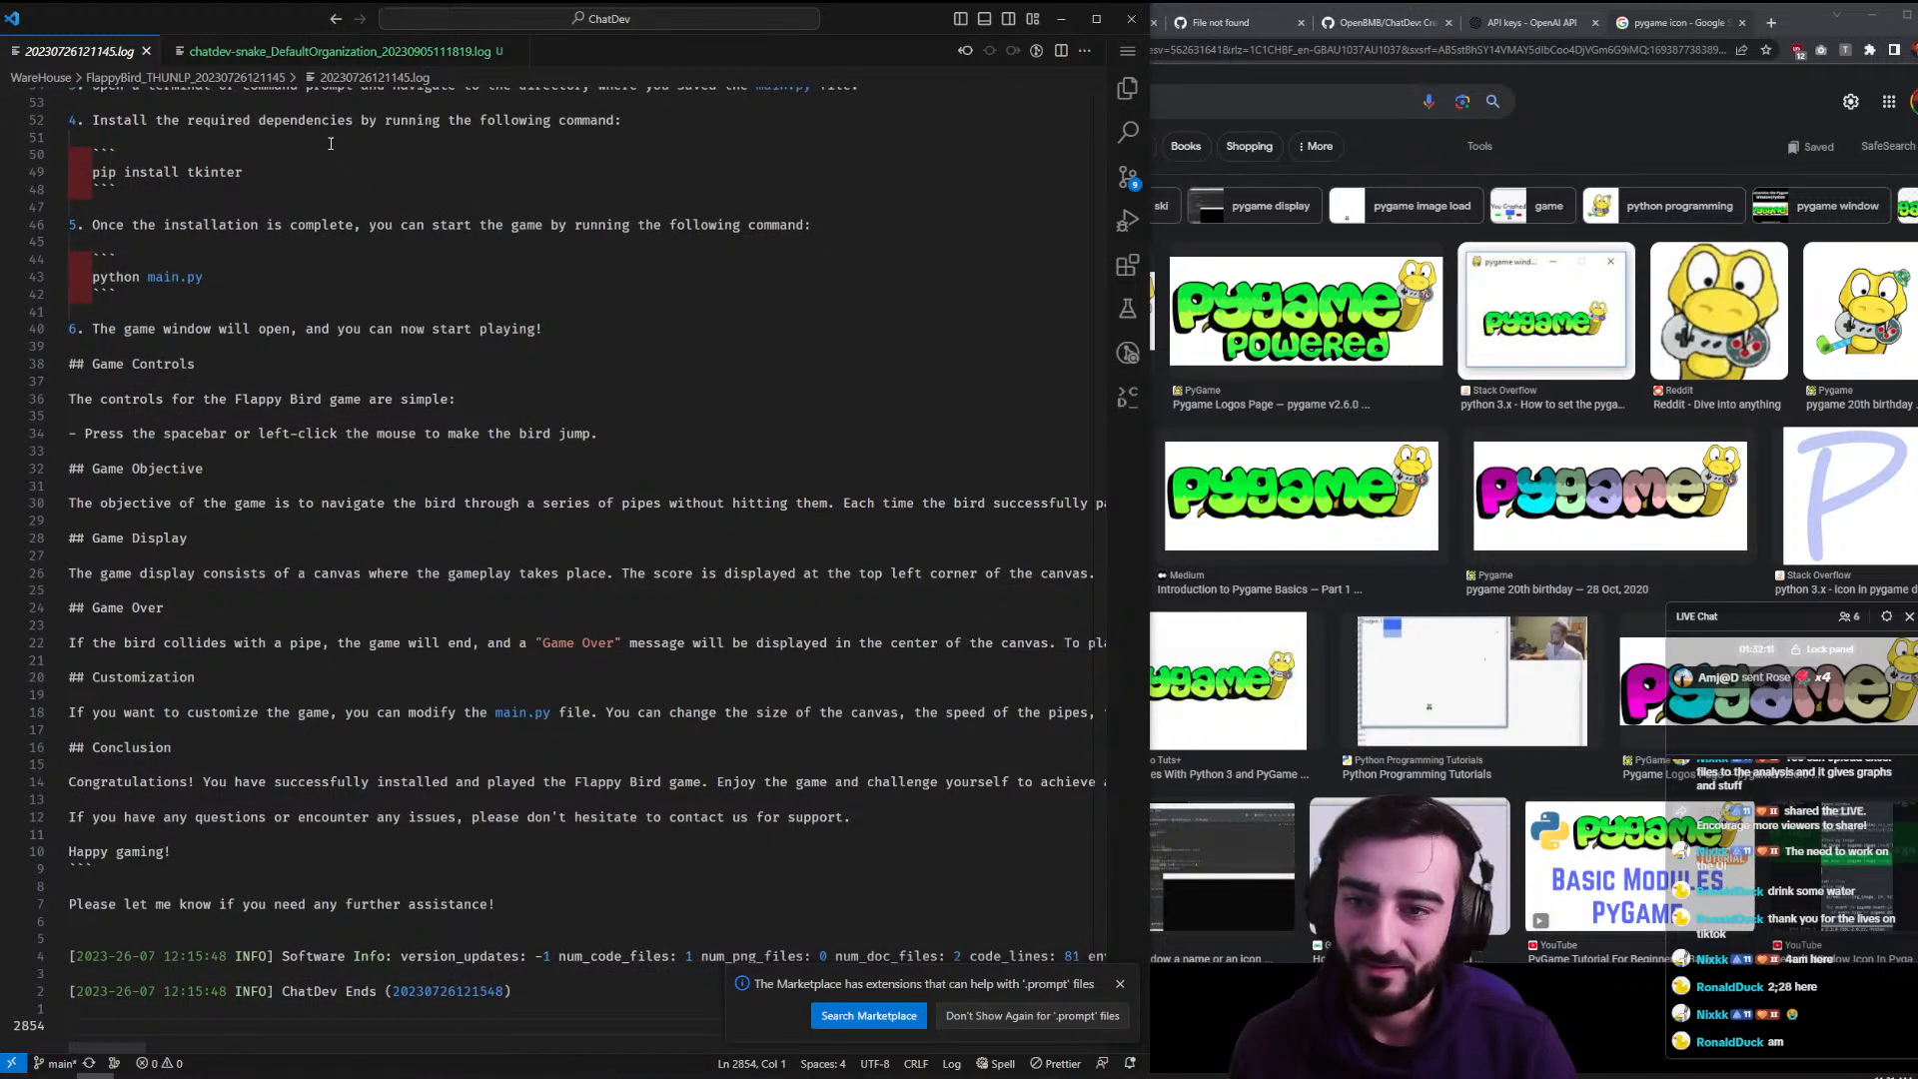
pyautogui.press('Up')
pyautogui.press('Up')
pyautogui.press('Up')
pyautogui.press('Up')
pyautogui.press('Up')
pyautogui.press('Up')
pyautogui.press('Up')
pyautogui.press('Up')
pyautogui.press('Up')
pyautogui.press('Up')
pyautogui.press('Up')
pyautogui.press('Up')
pyautogui.press('Up')
pyautogui.press('Up')
pyautogui.press('Up')
pyautogui.press('Up')
pyautogui.press('Up')
pyautogui.press('Up')
pyautogui.press('Up')
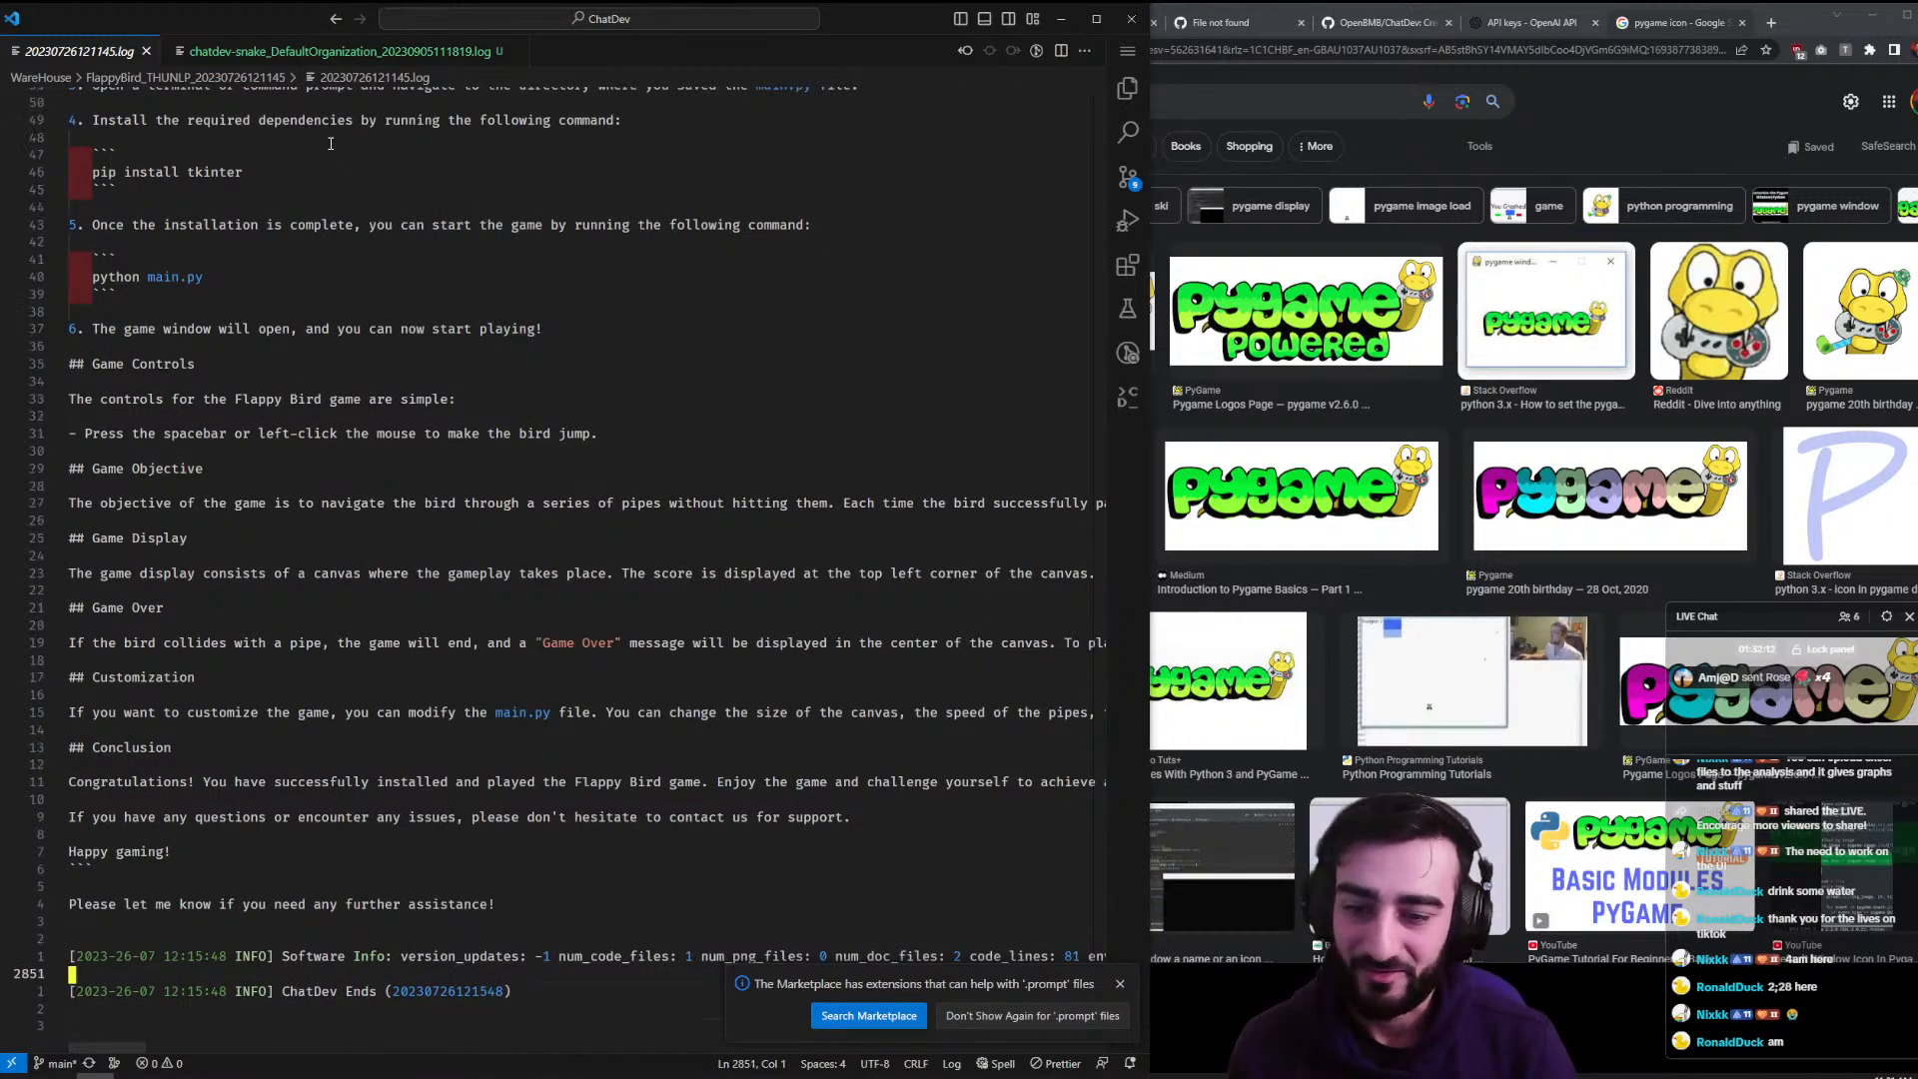
pyautogui.hotkey('ctrl', 'Tab')
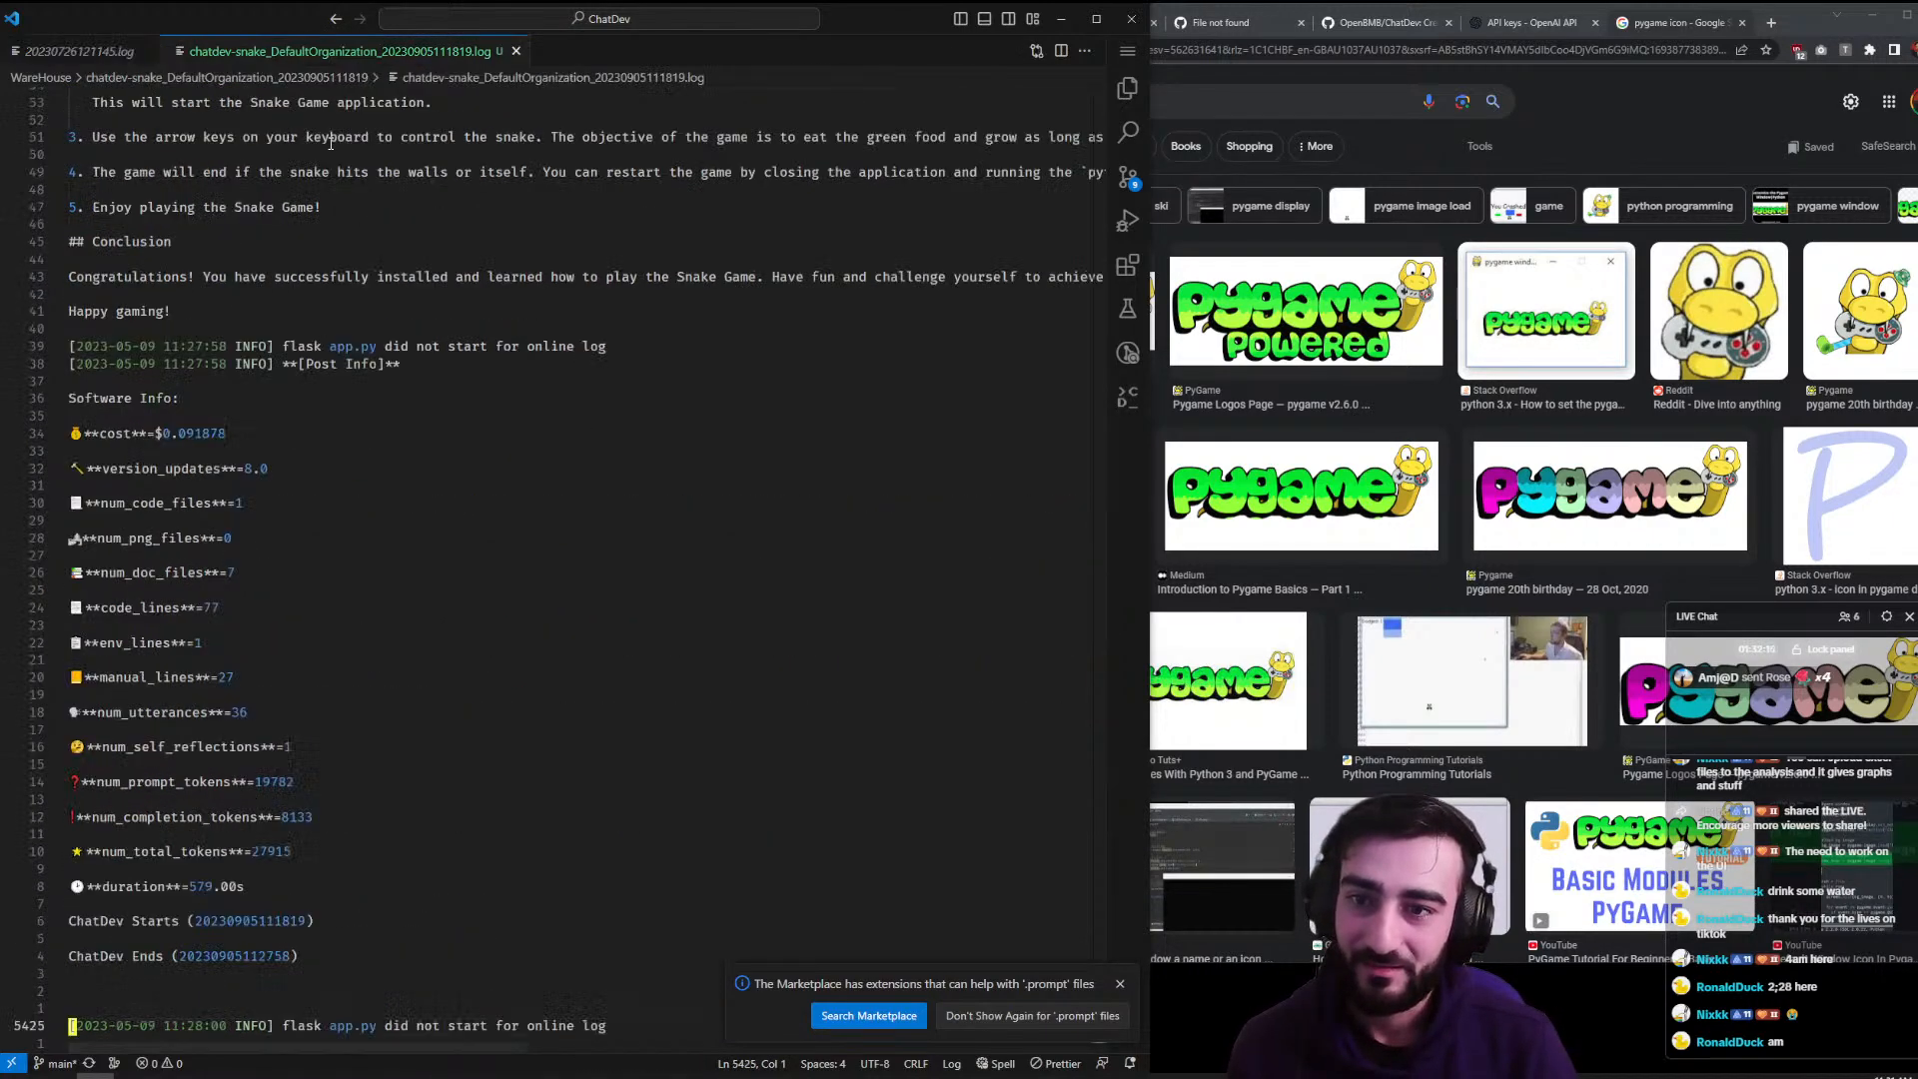
pyautogui.hotkey('ctrl', 'End')
pyautogui.press('Up')
pyautogui.press('Up')
pyautogui.press('Up')
pyautogui.press('Up')
pyautogui.press('Up')
pyautogui.press('Up')
pyautogui.press('Up')
pyautogui.press('Up')
pyautogui.press('Up')
pyautogui.press('Up')
pyautogui.press('Up')
pyautogui.press('Up')
pyautogui.press('Up')
pyautogui.press('Up')
pyautogui.press('Up')
pyautogui.press('Up')
pyautogui.press('Up')
pyautogui.press('Up')
pyautogui.press('Up')
pyautogui.press('Up')
pyautogui.press('Up')
pyautogui.press('Up')
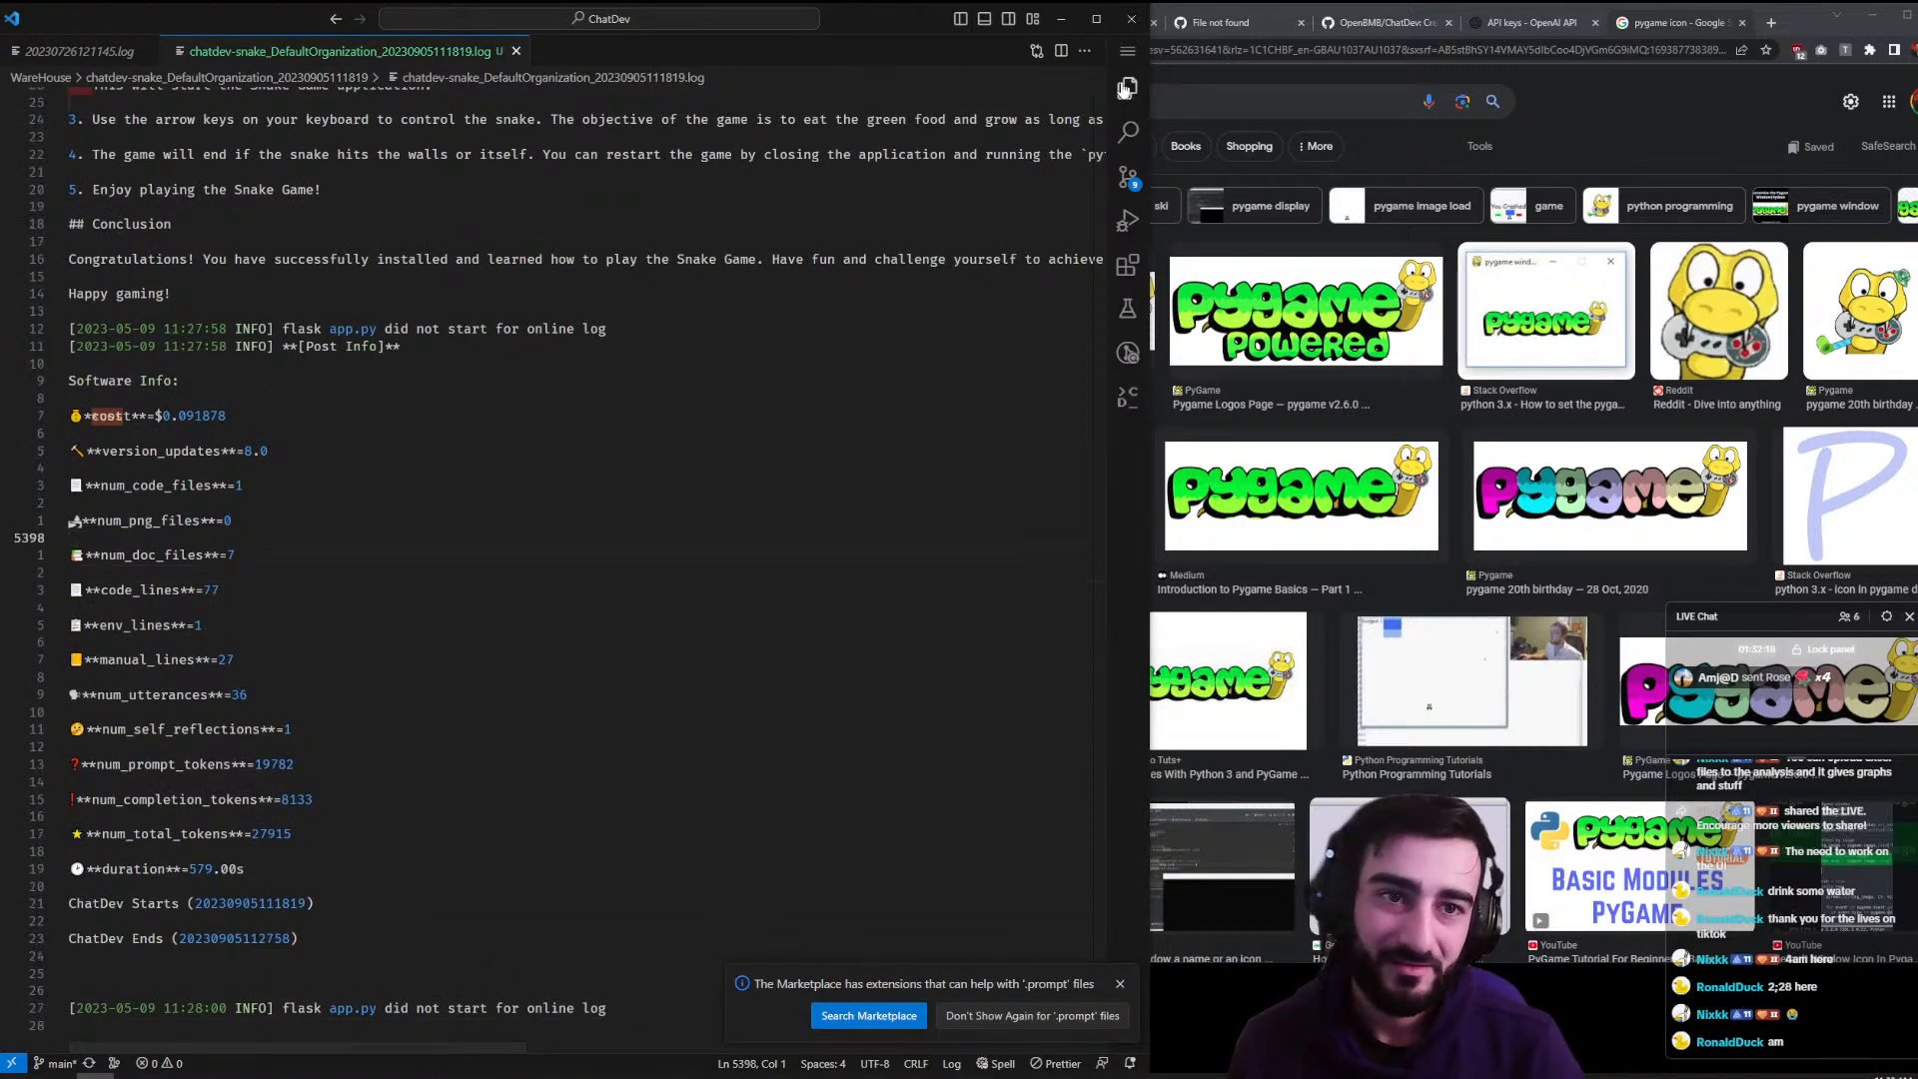
pyautogui.click(1128, 88)
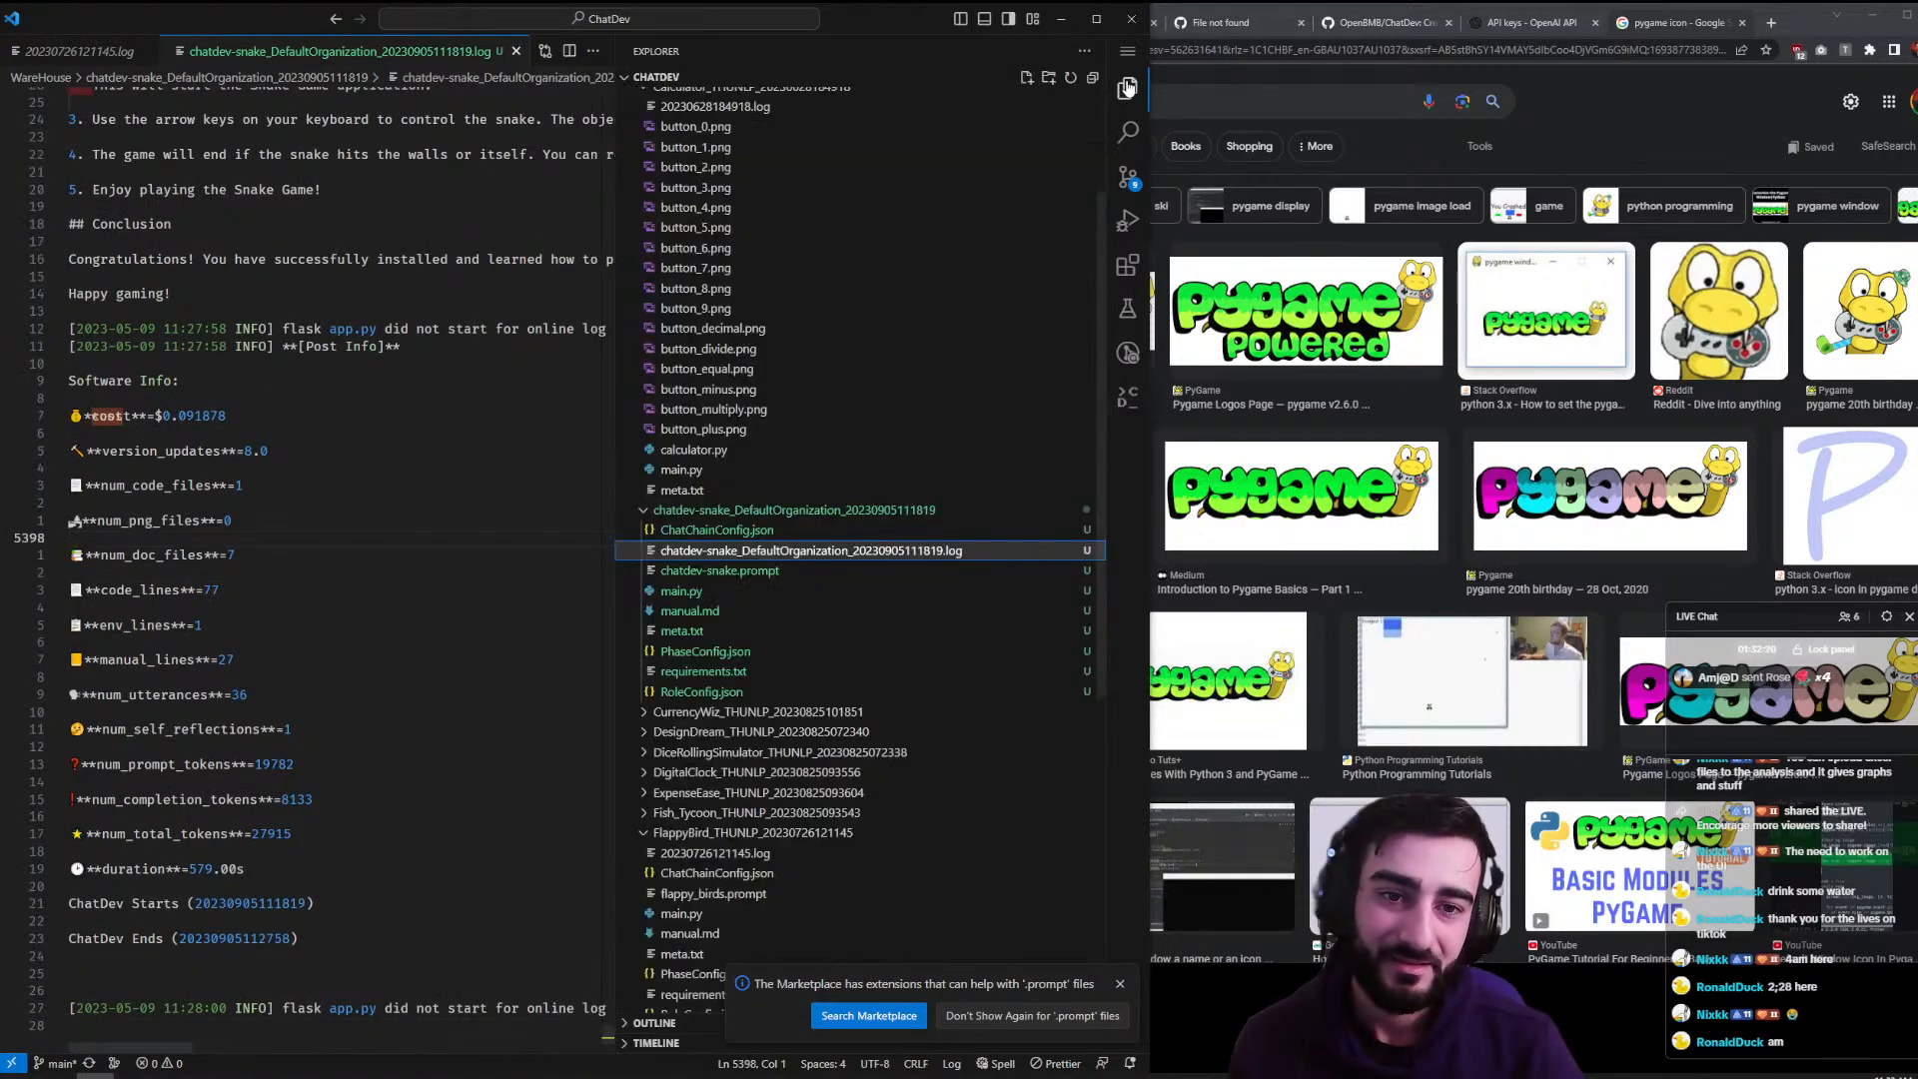
pyautogui.click(750, 622)
# - Hide the sidebar and scroll through the snake game manual's installation and how-to-play instructions
pyautogui.hotkey('ctrl', 'b')
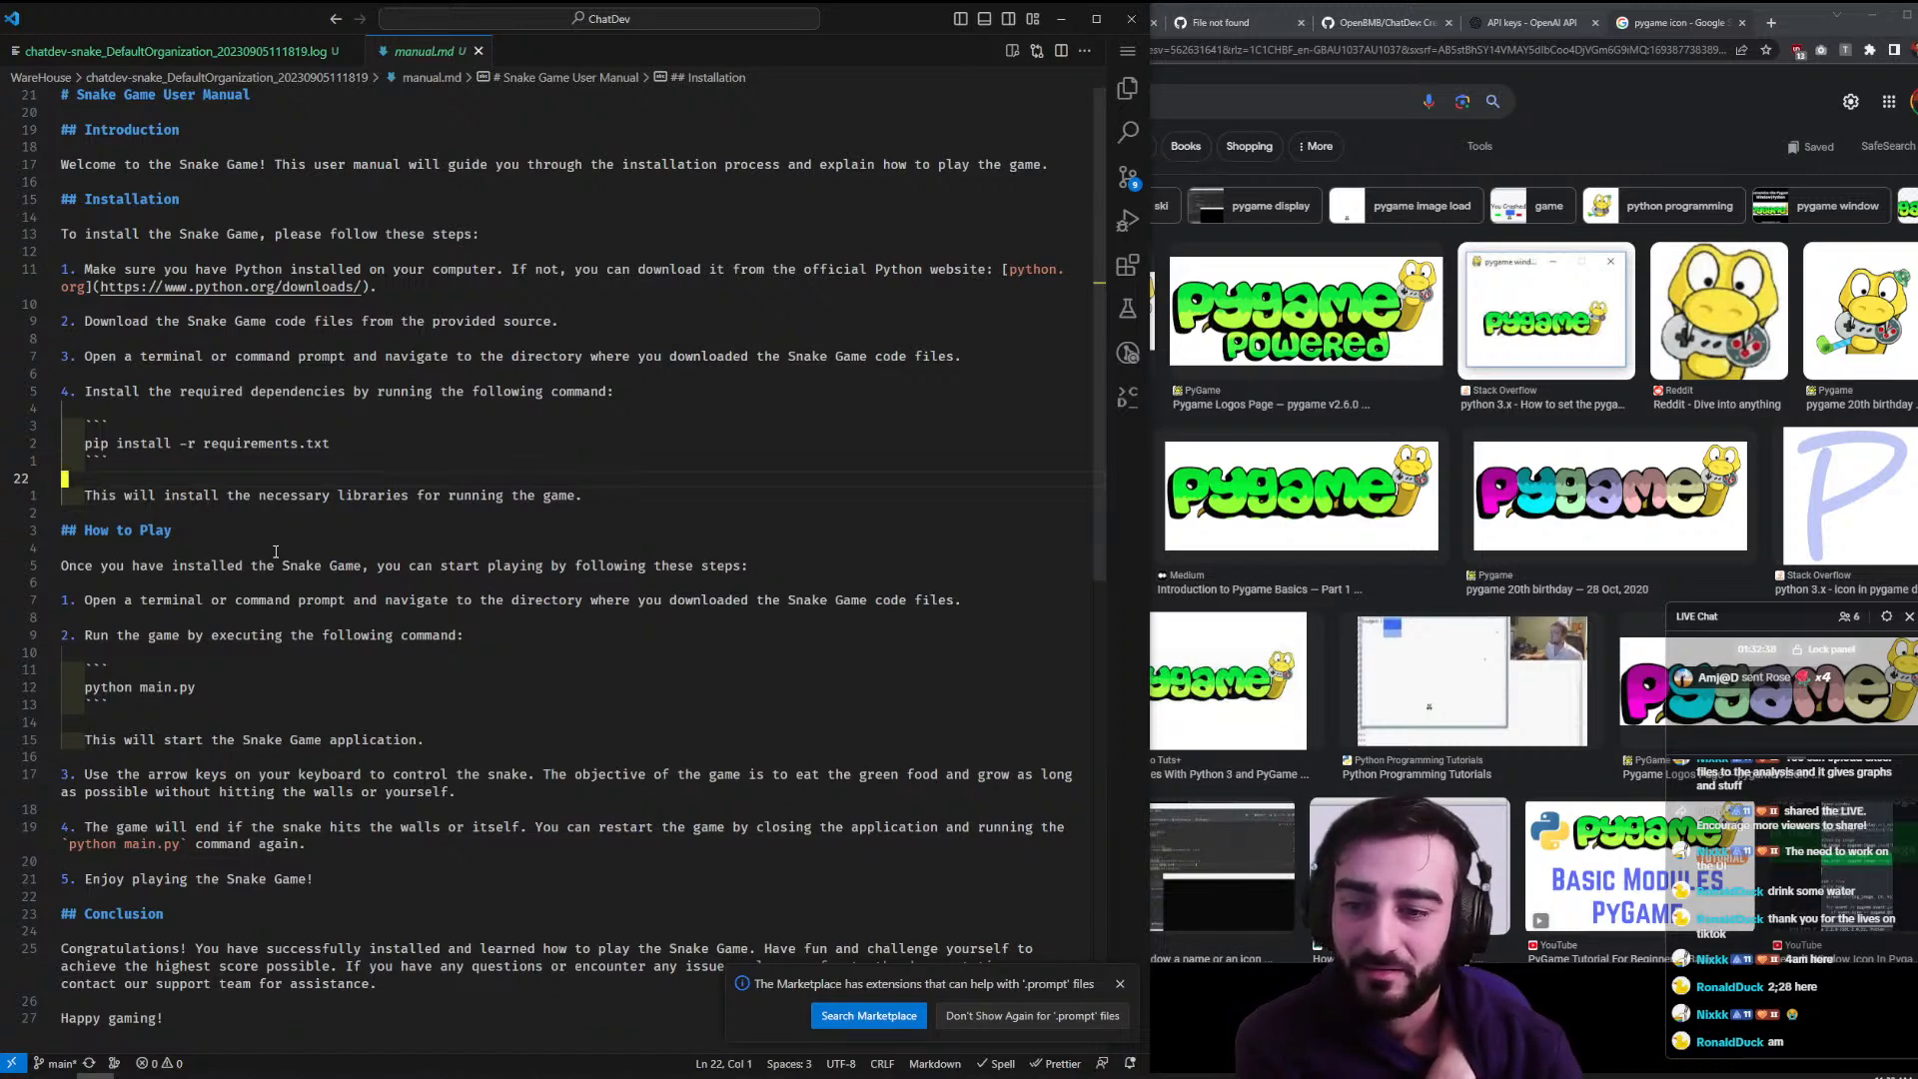
pyautogui.scroll(-4, 316, 371)
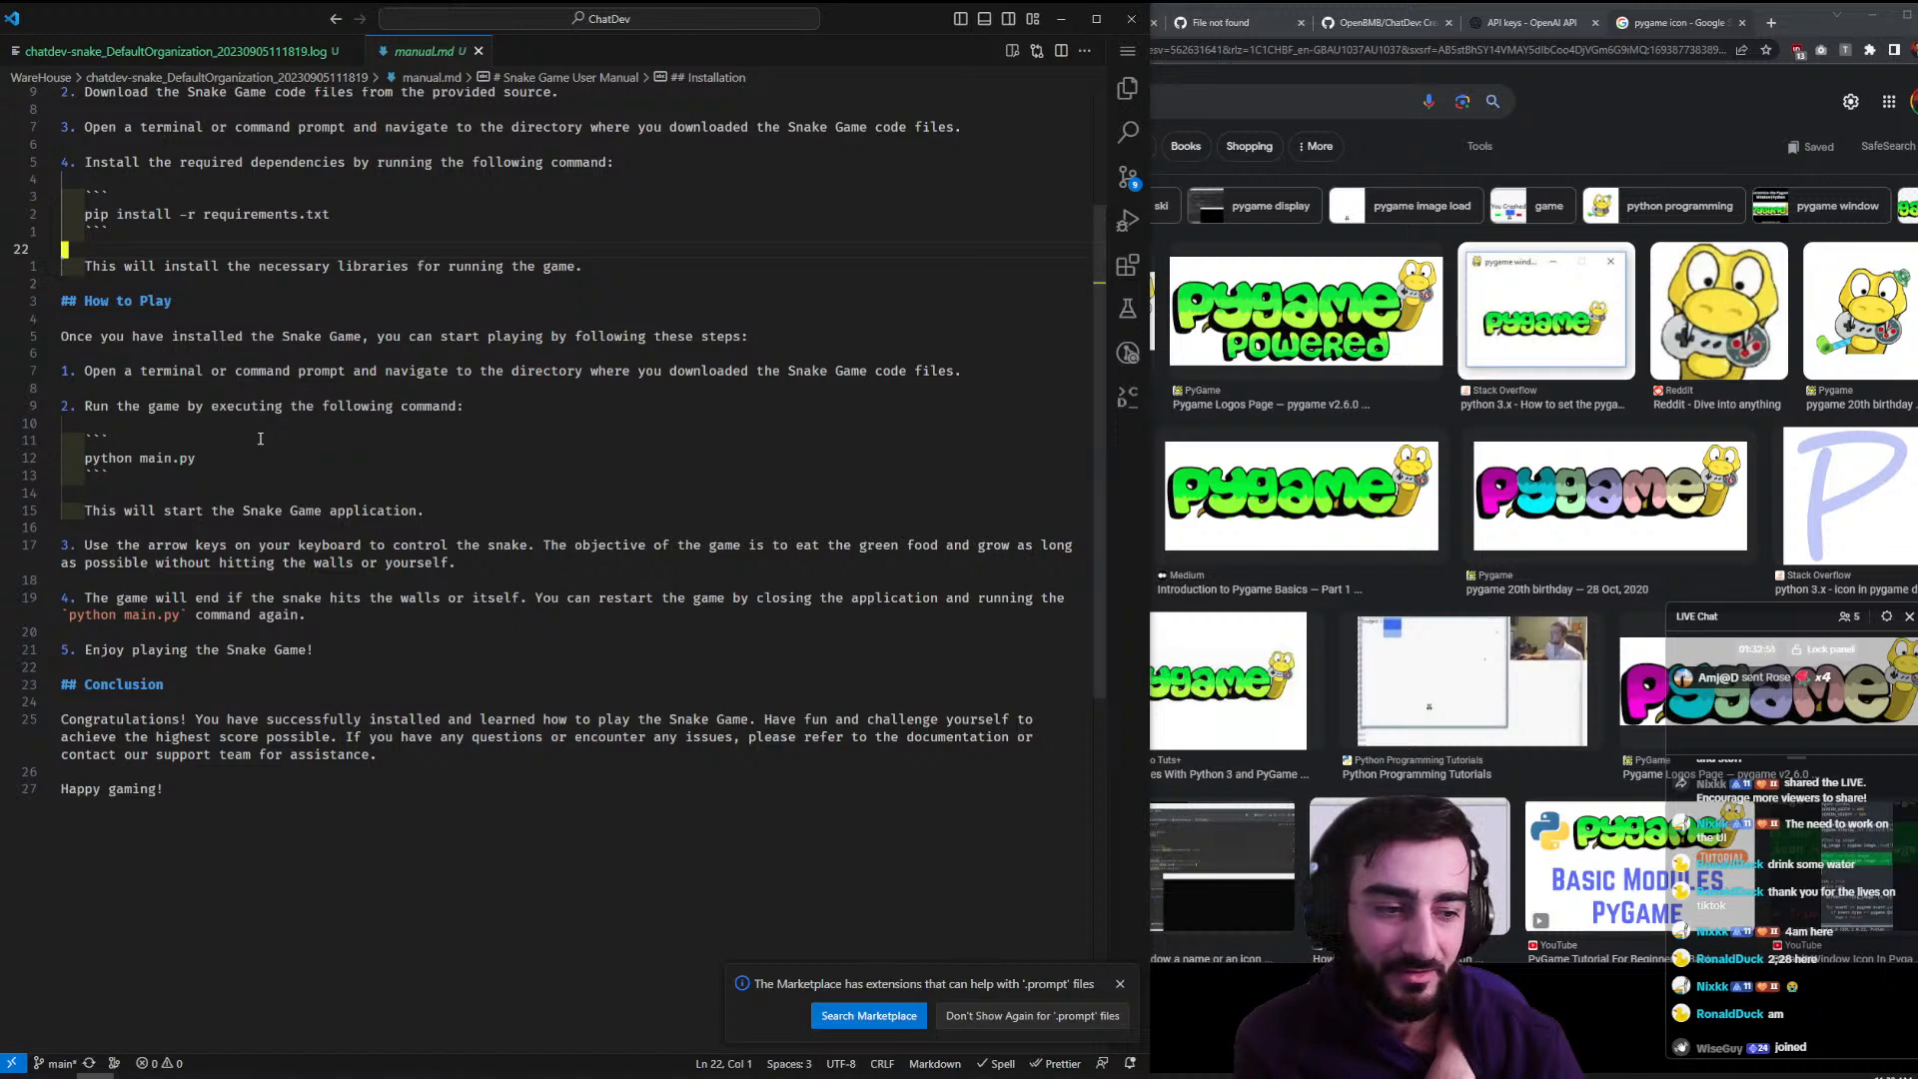
pyautogui.scroll(5, 260, 438)
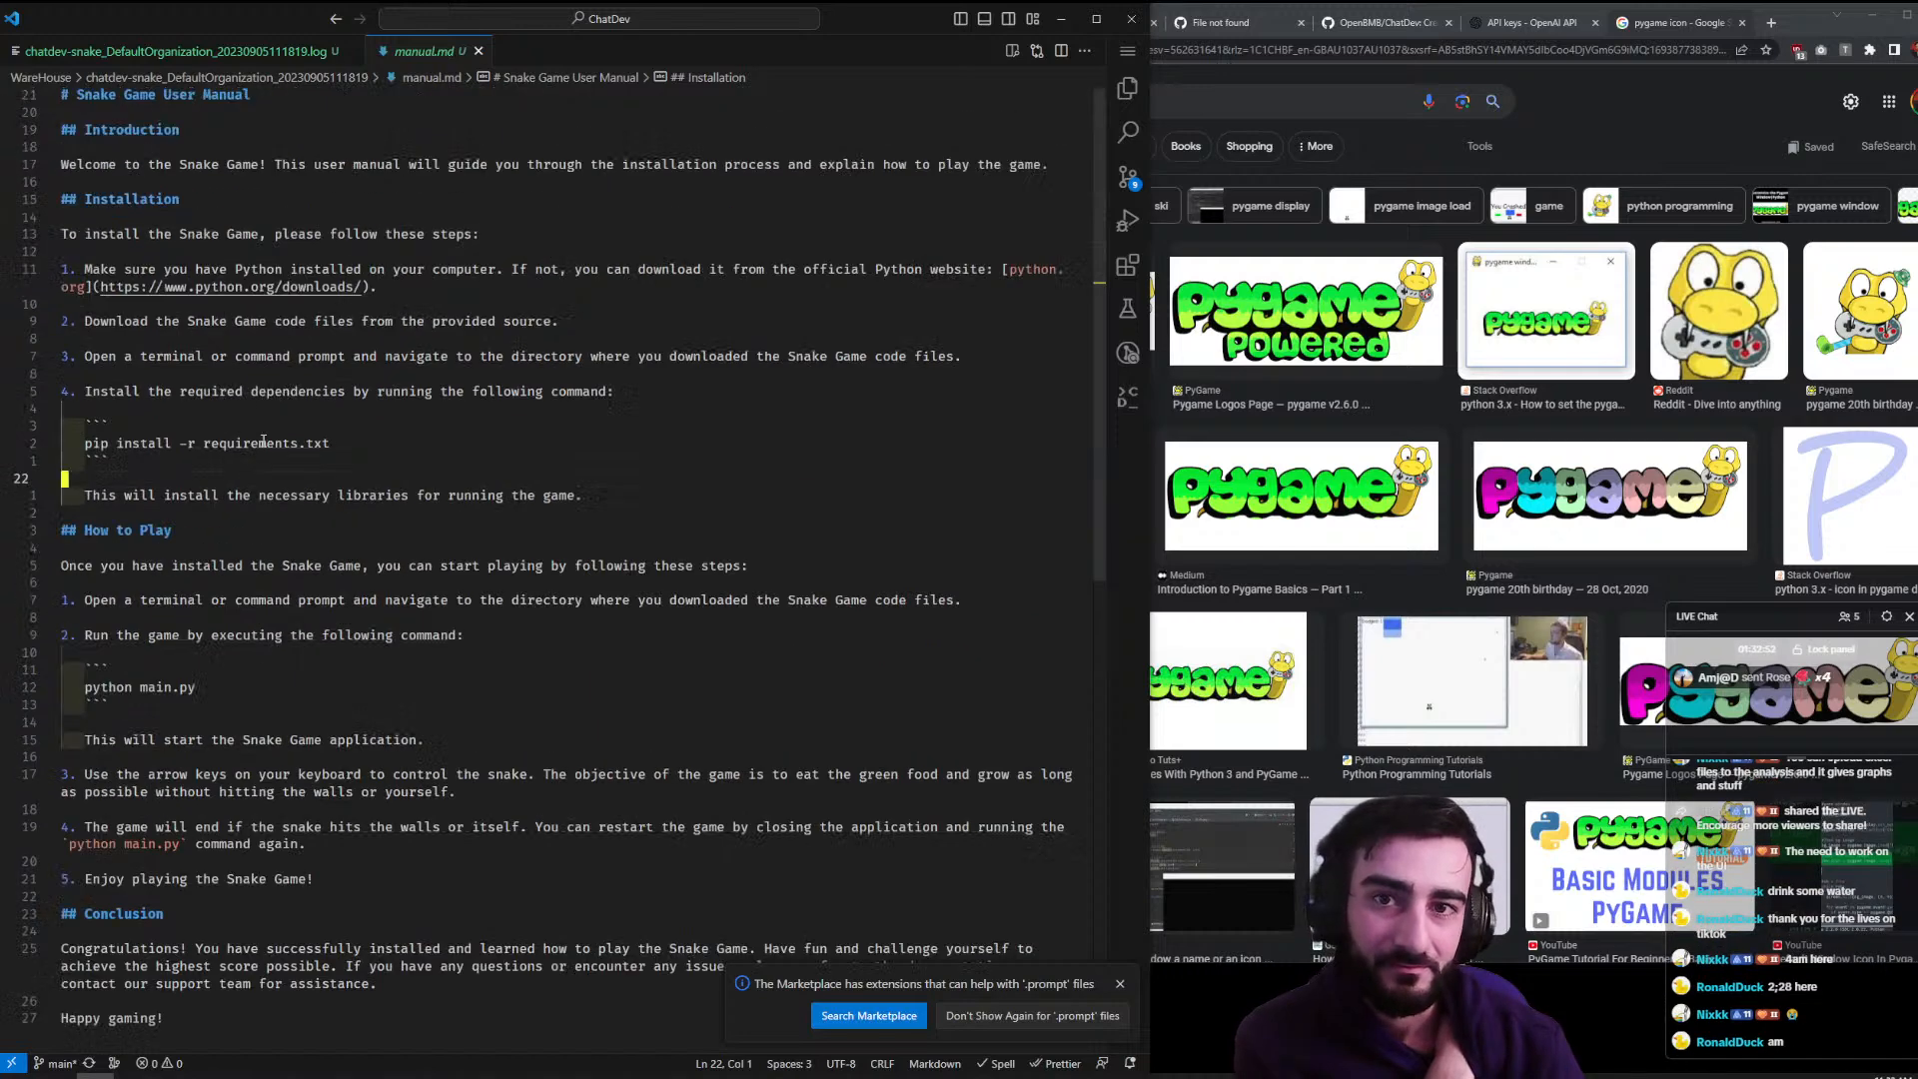
pyautogui.click(1429, 70)
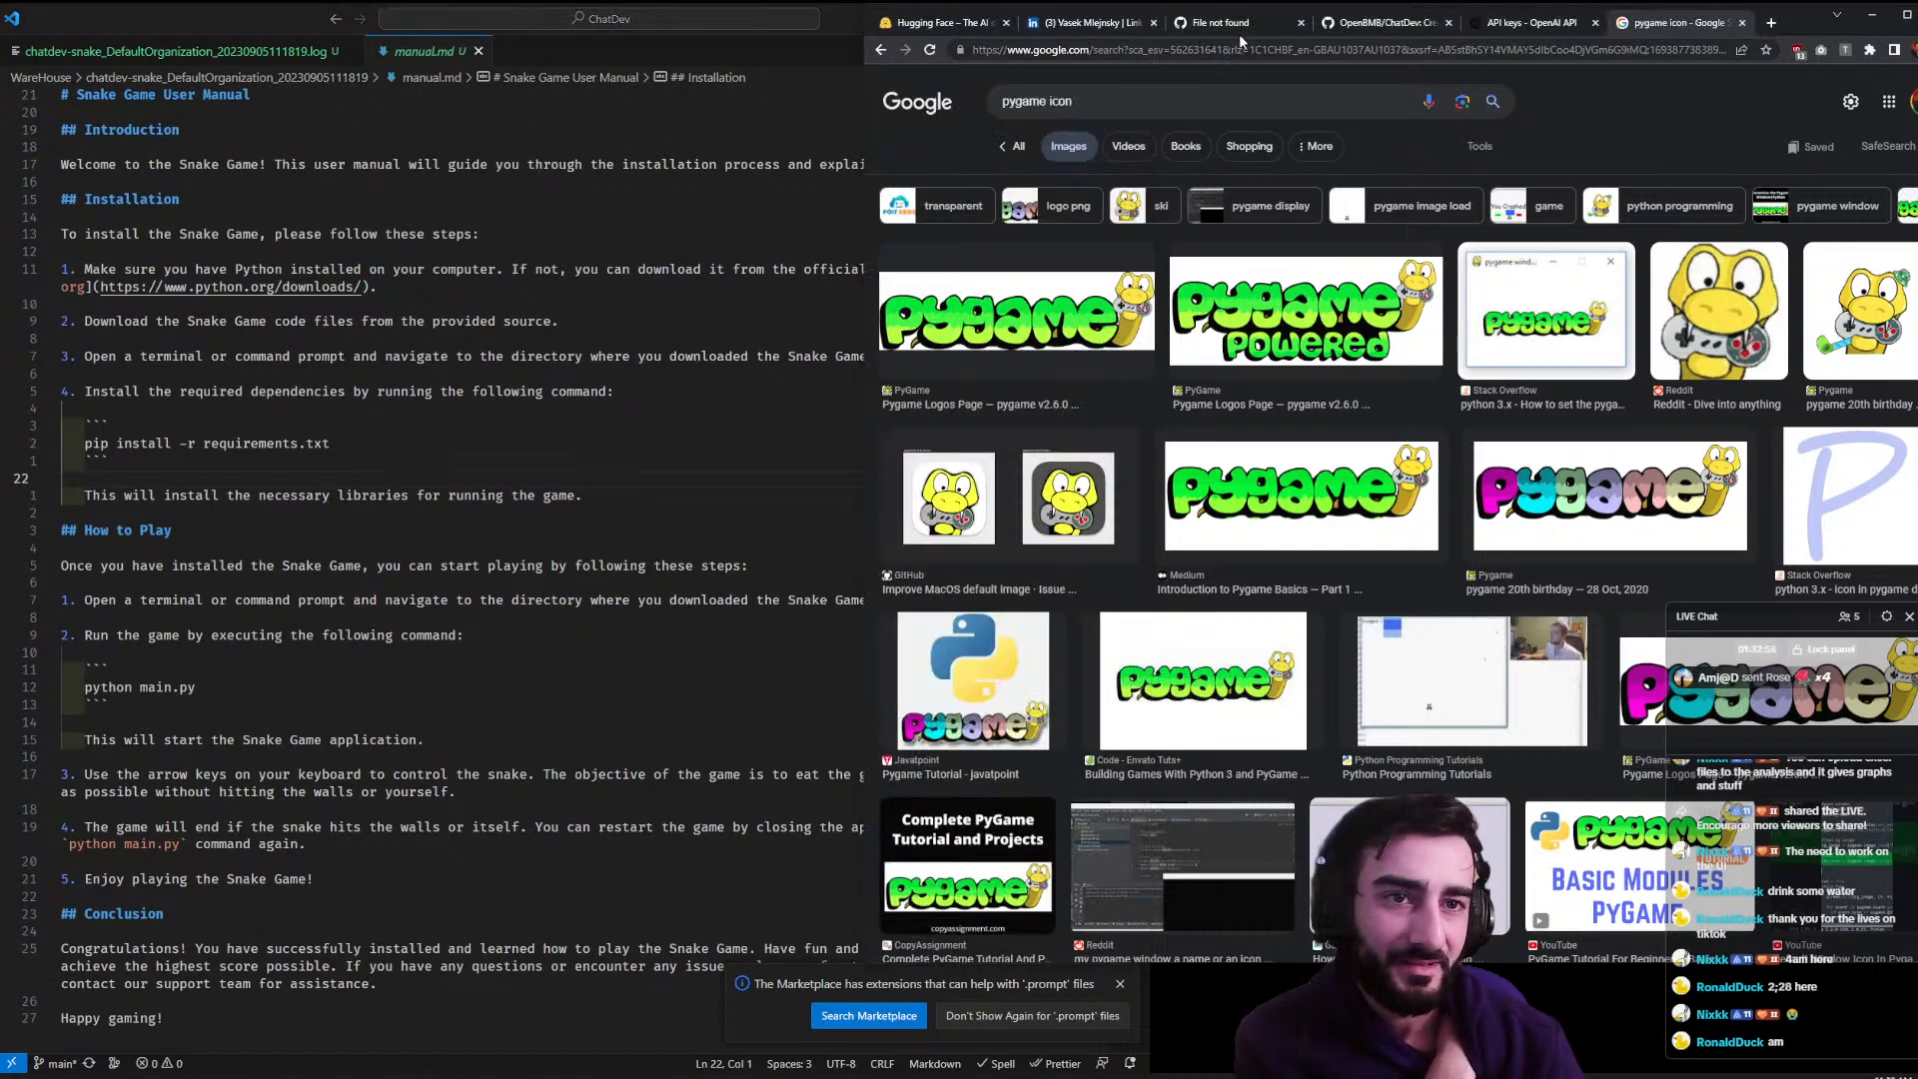
# - Review the ChatDev README, then drag the Chatdev note under Backlog in the stream notes
pyautogui.click(1346, 30)
pyautogui.scroll(1, 1706, 221)
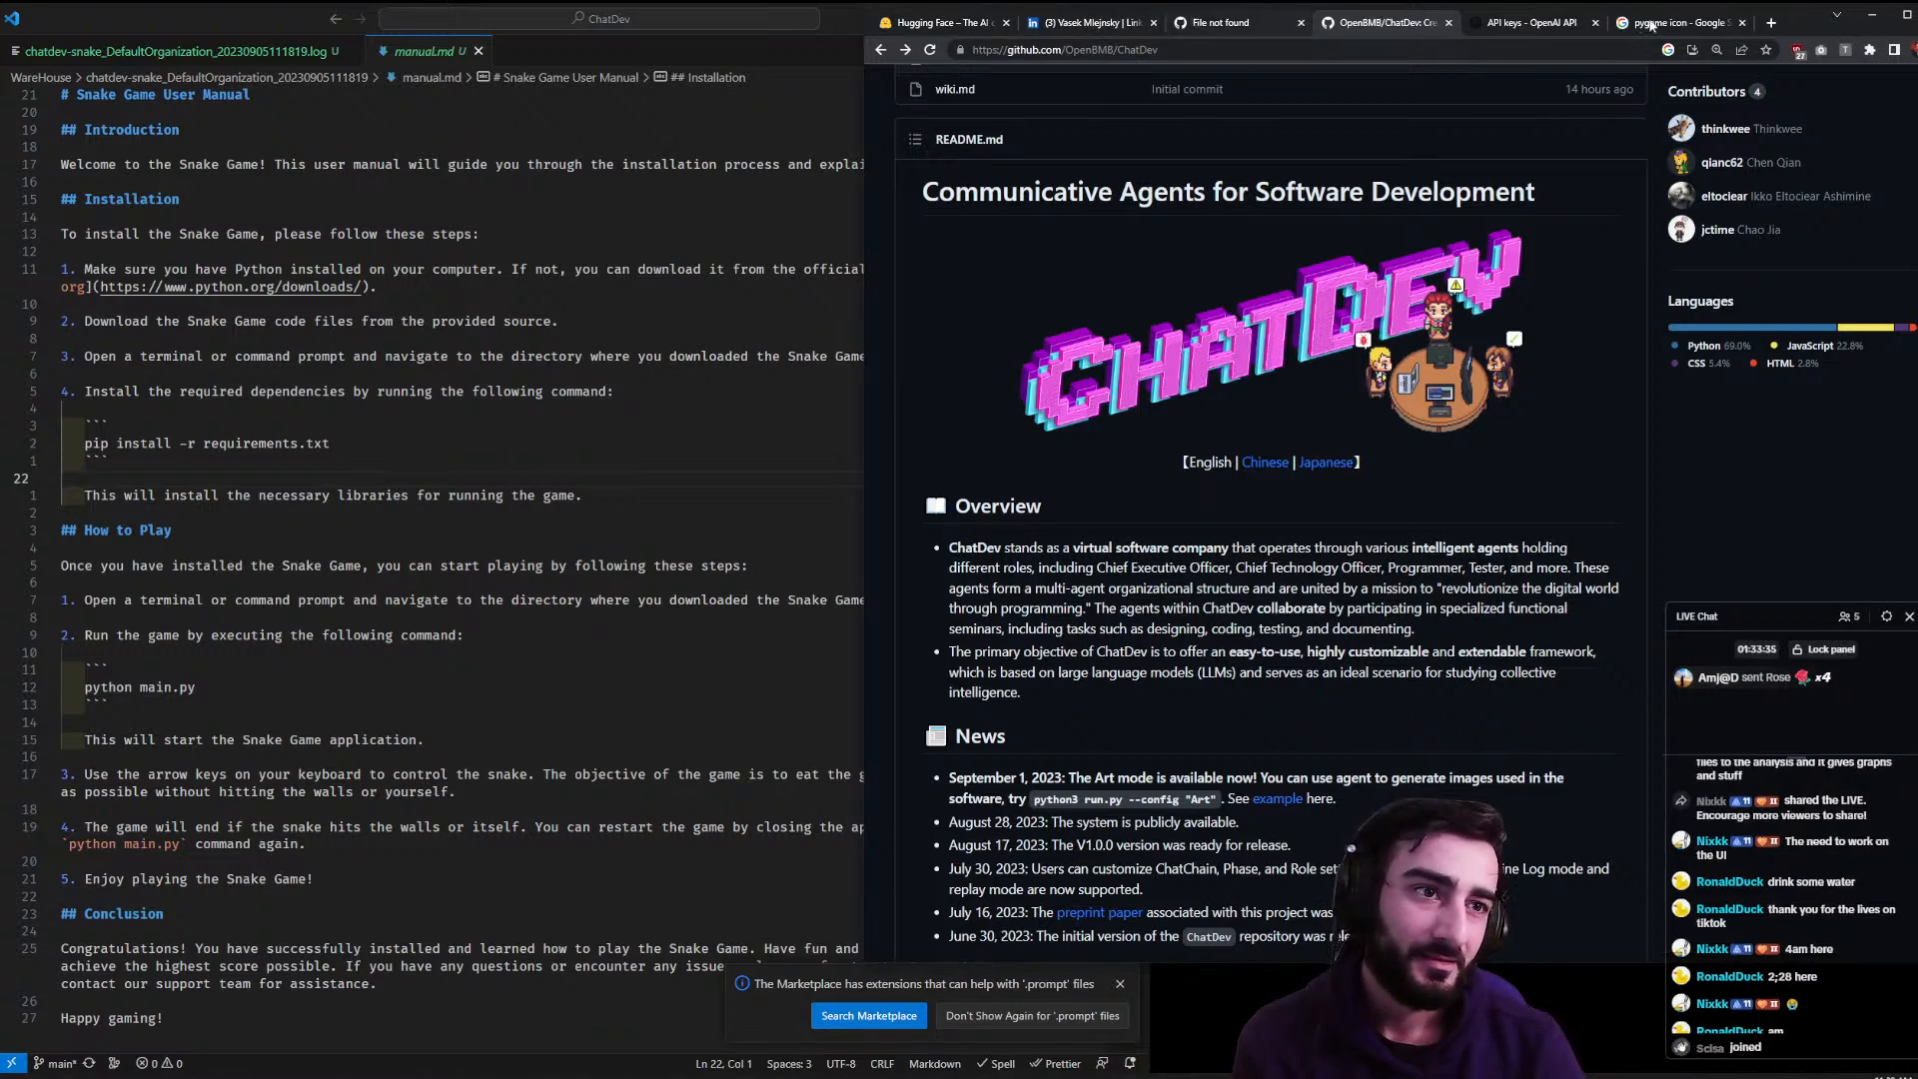
pyautogui.click(1872, 16)
pyautogui.moveTo(1247, 241); pyautogui.dragTo(1339, 470)
pyautogui.scroll(2, 1299, 420)
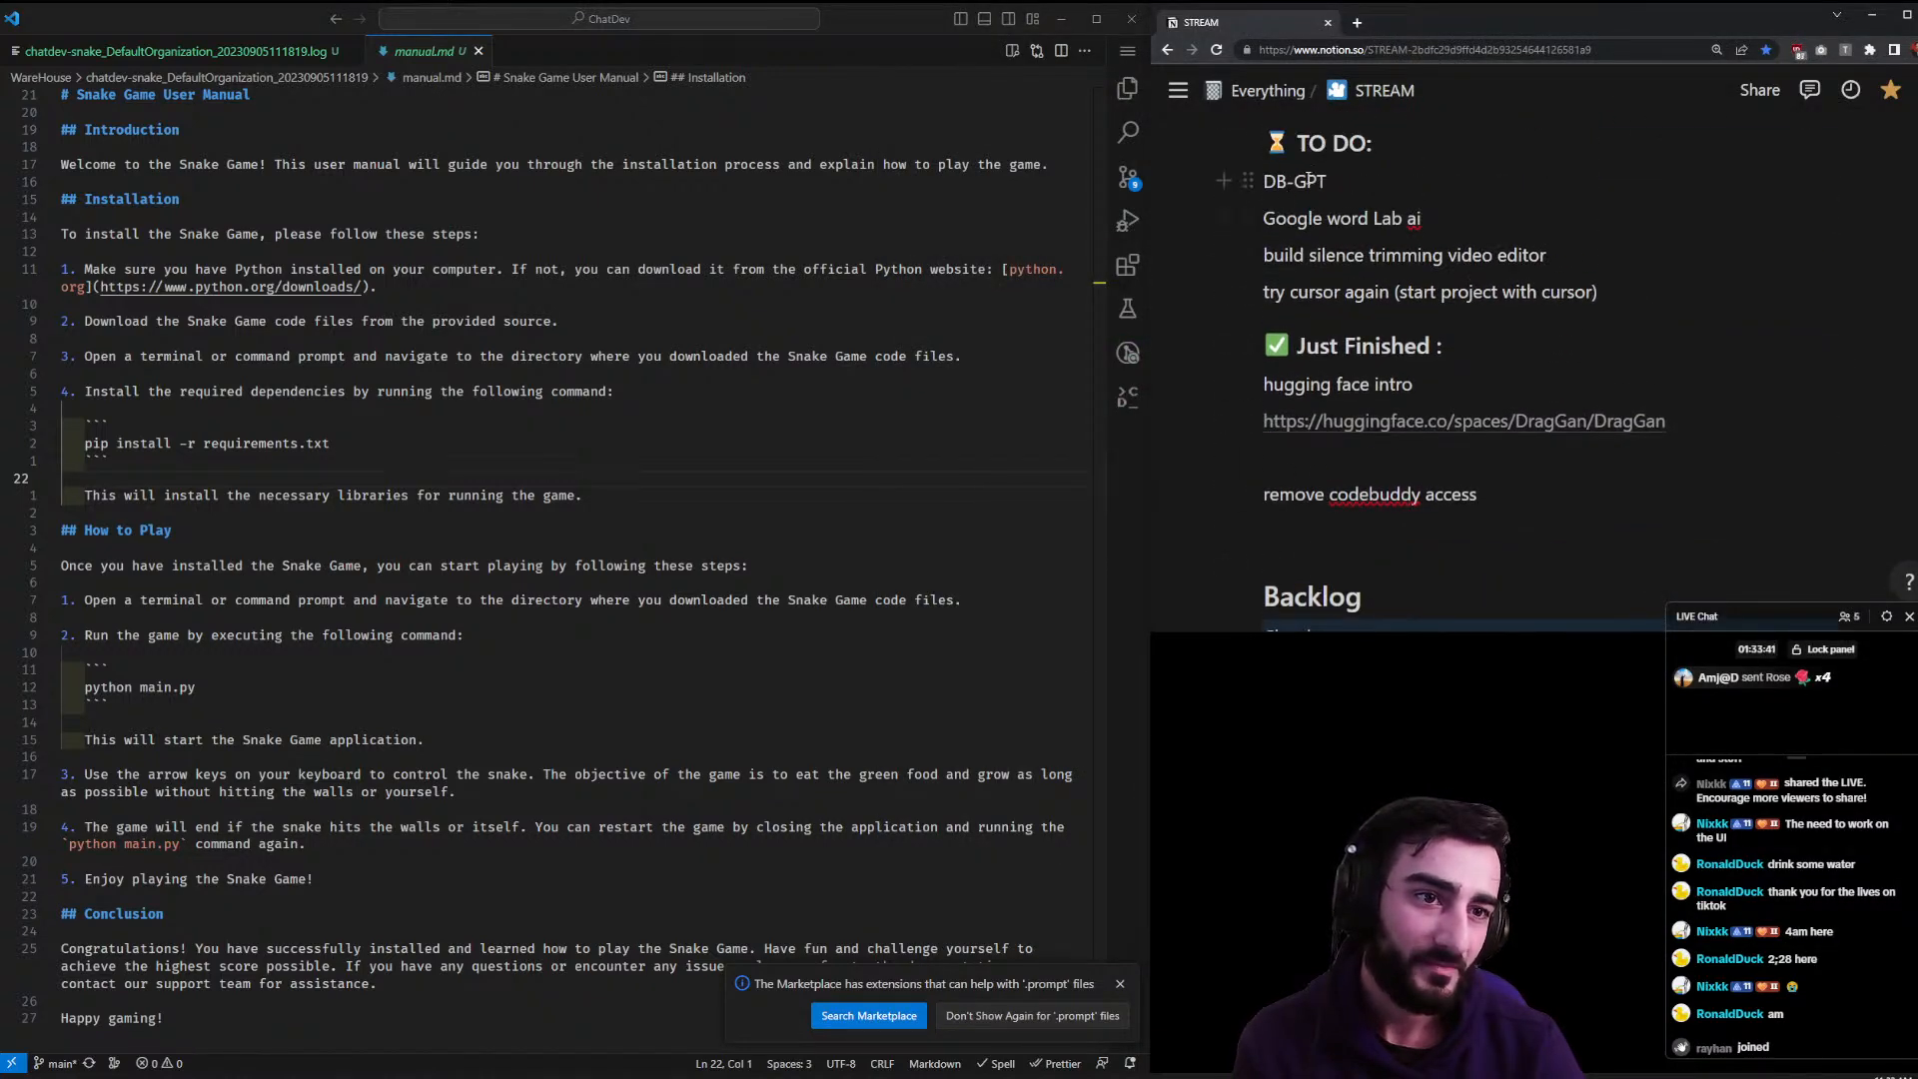
# - Copy DB-GPT from the stream notes and search for it in a new browser tab
pyautogui.doubleClick(1317, 183)
pyautogui.hotkey('ctrl', 'c')
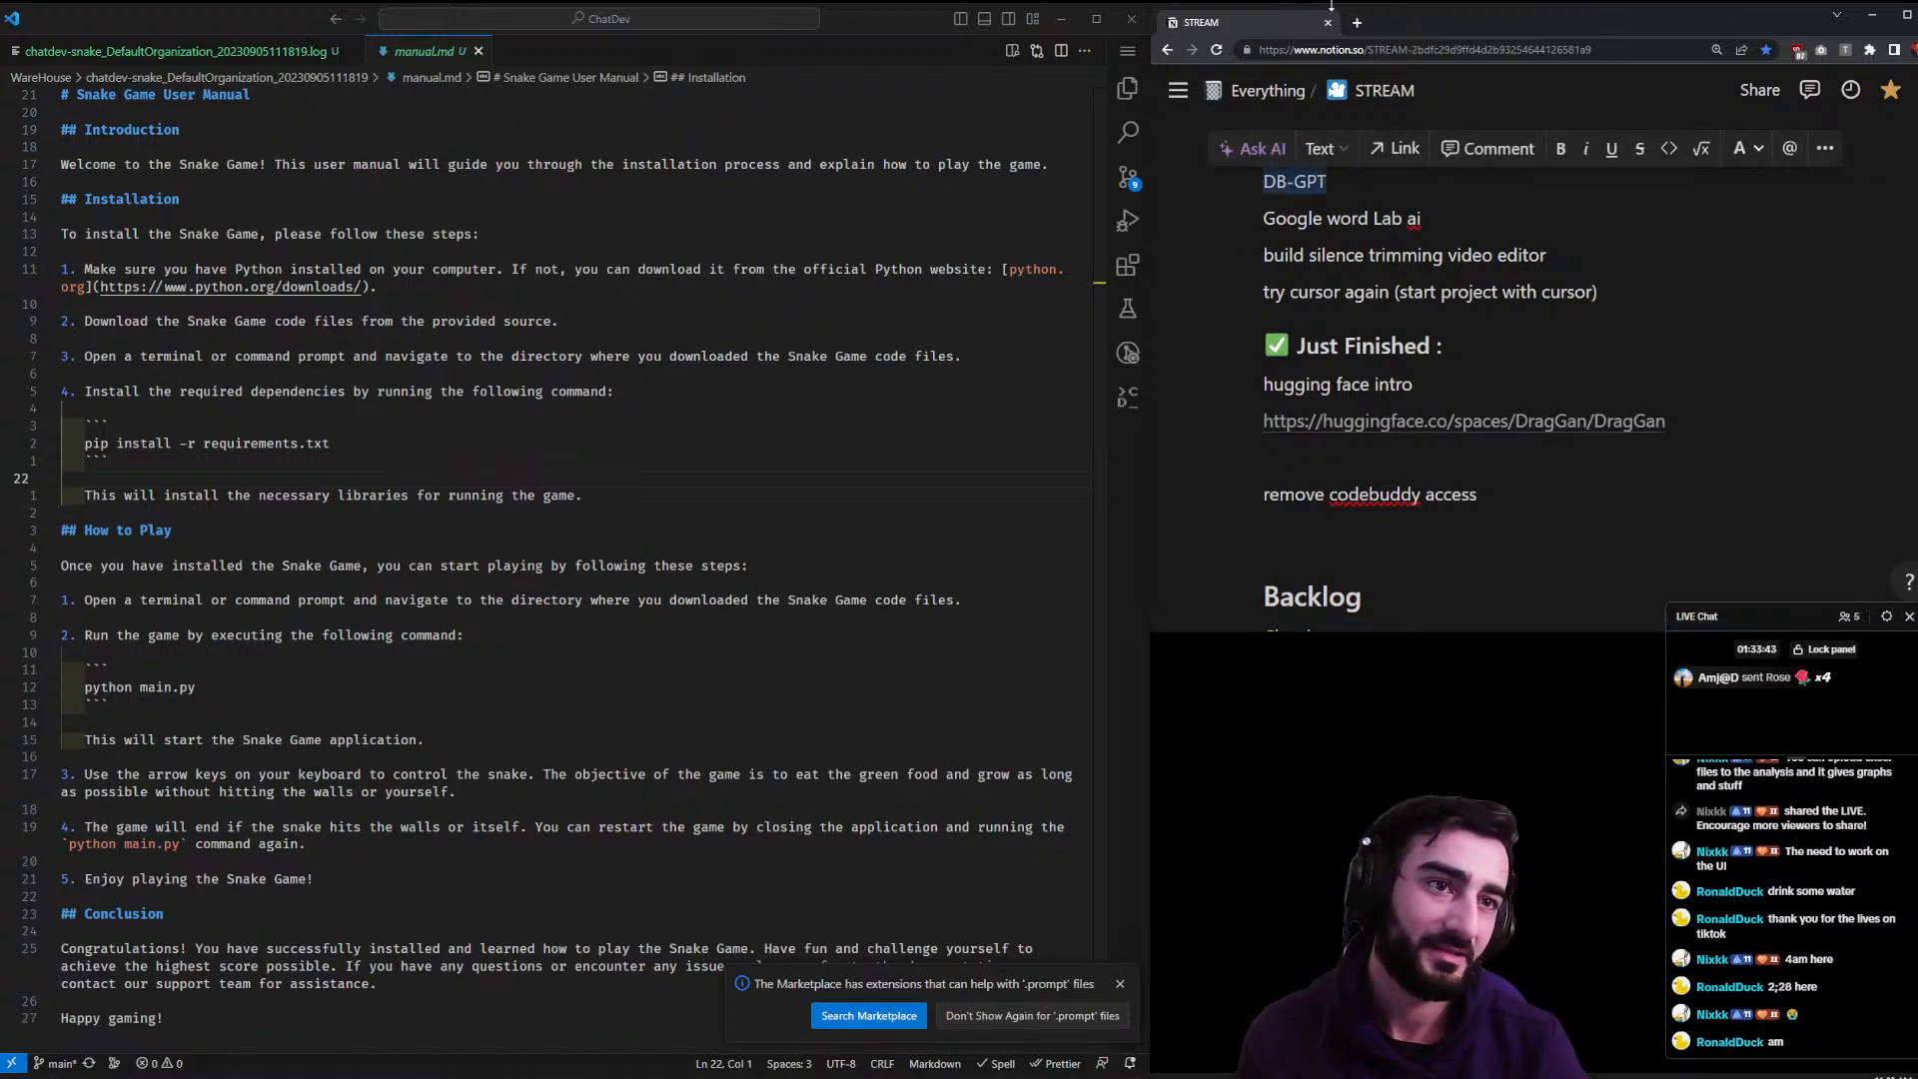
pyautogui.click(1359, 23)
pyautogui.hotkey('ctrl', 'v')
pyautogui.press('Return')
pyautogui.moveTo(1363, 26); pyautogui.dragTo(446, 234)
pyautogui.rightClick(445, 233)
pyautogui.click(866, 334)
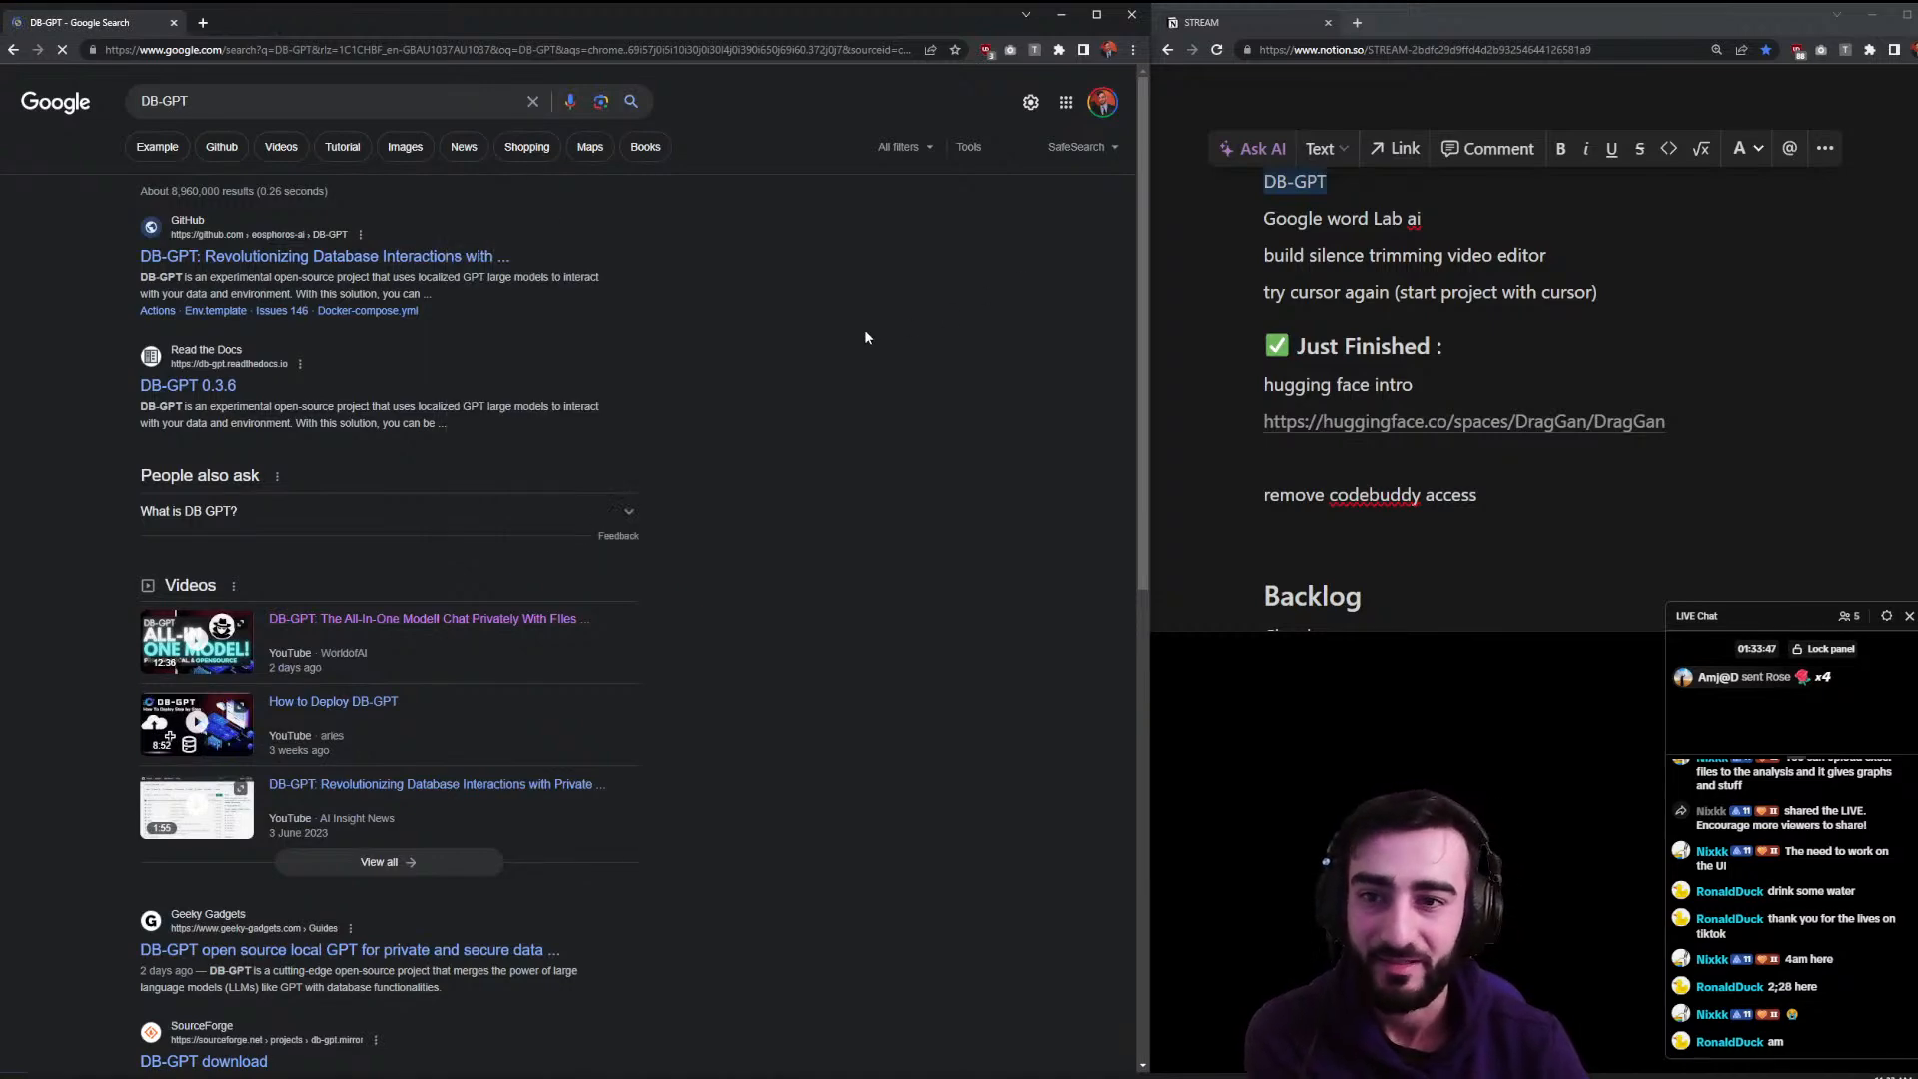
# - Open the DB-GPT GitHub repository and jump to its README Features section
pyautogui.click(336, 254)
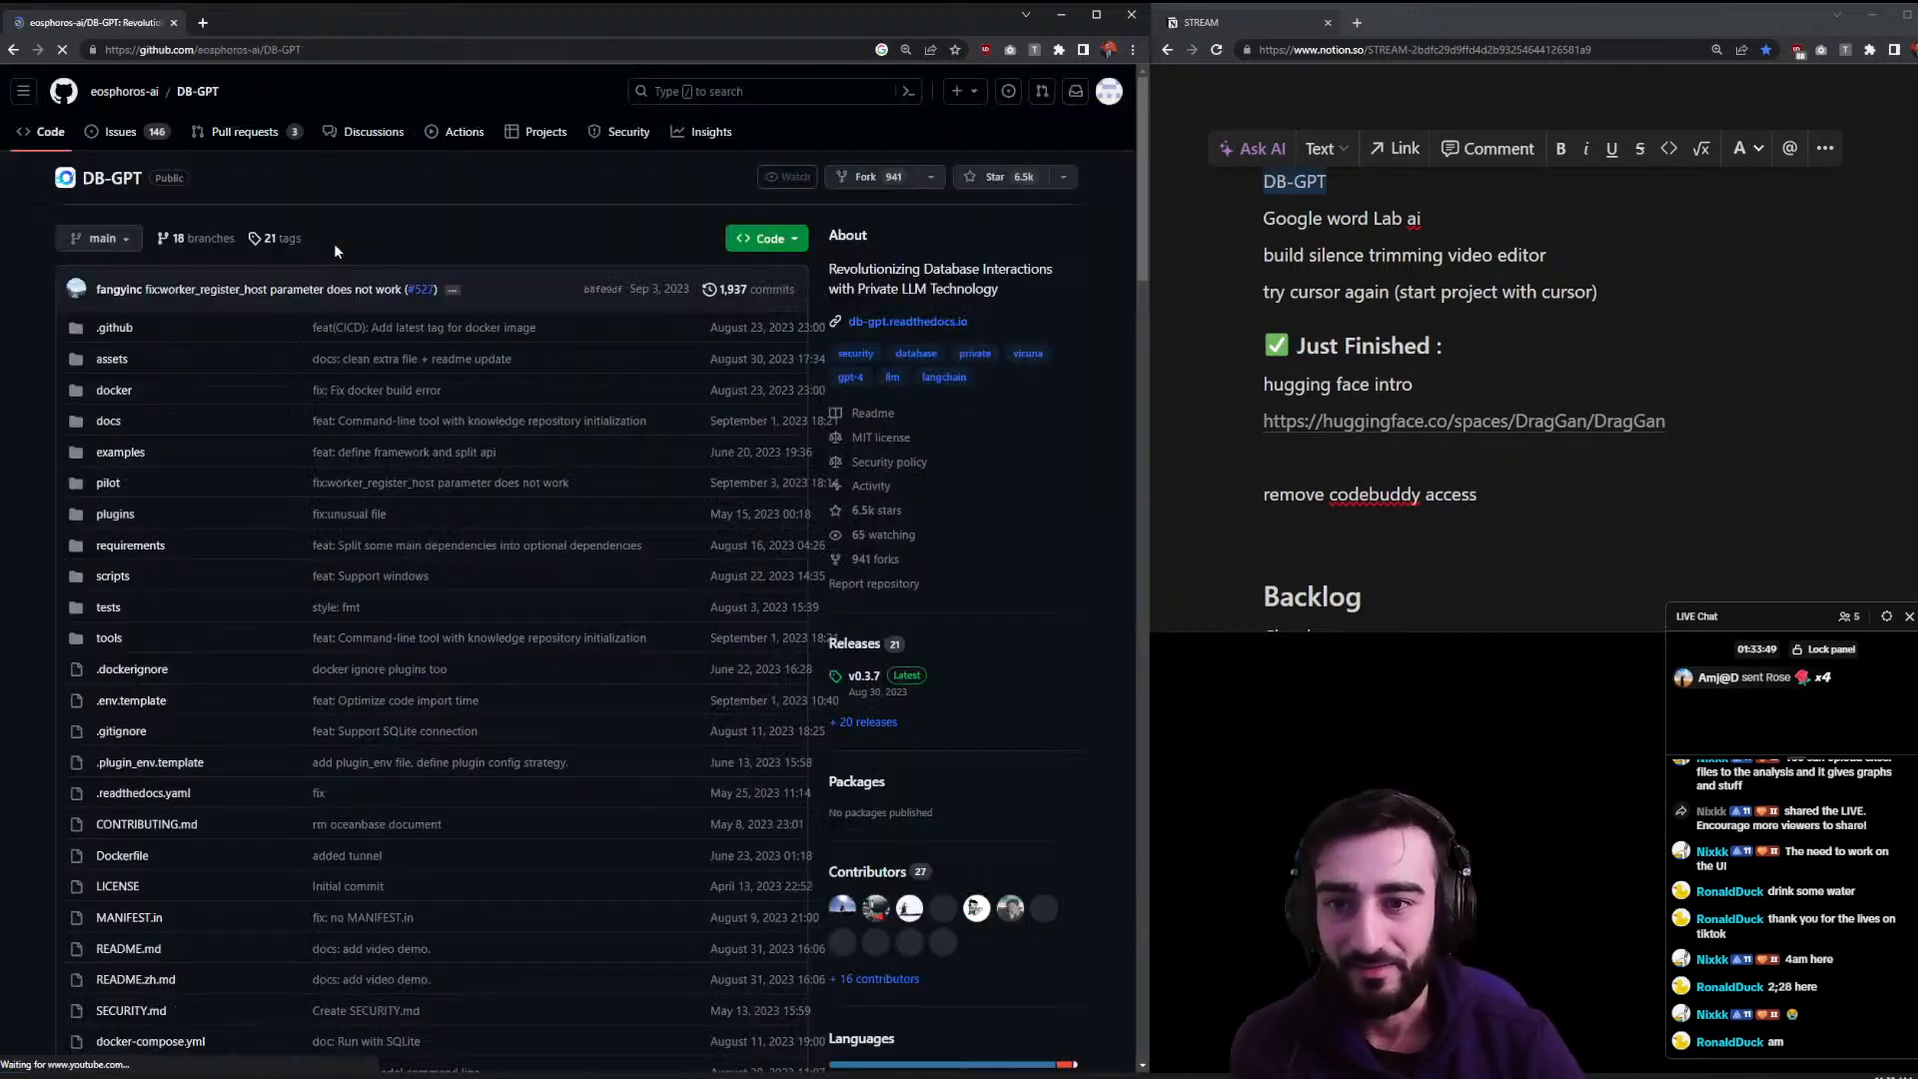
pyautogui.scroll(-10, 464, 372)
pyautogui.scroll(-1, 481, 405)
pyautogui.moveTo(423, 290); pyautogui.dragTo(661, 301)
pyautogui.moveTo(434, 330); pyautogui.dragTo(106, 329)
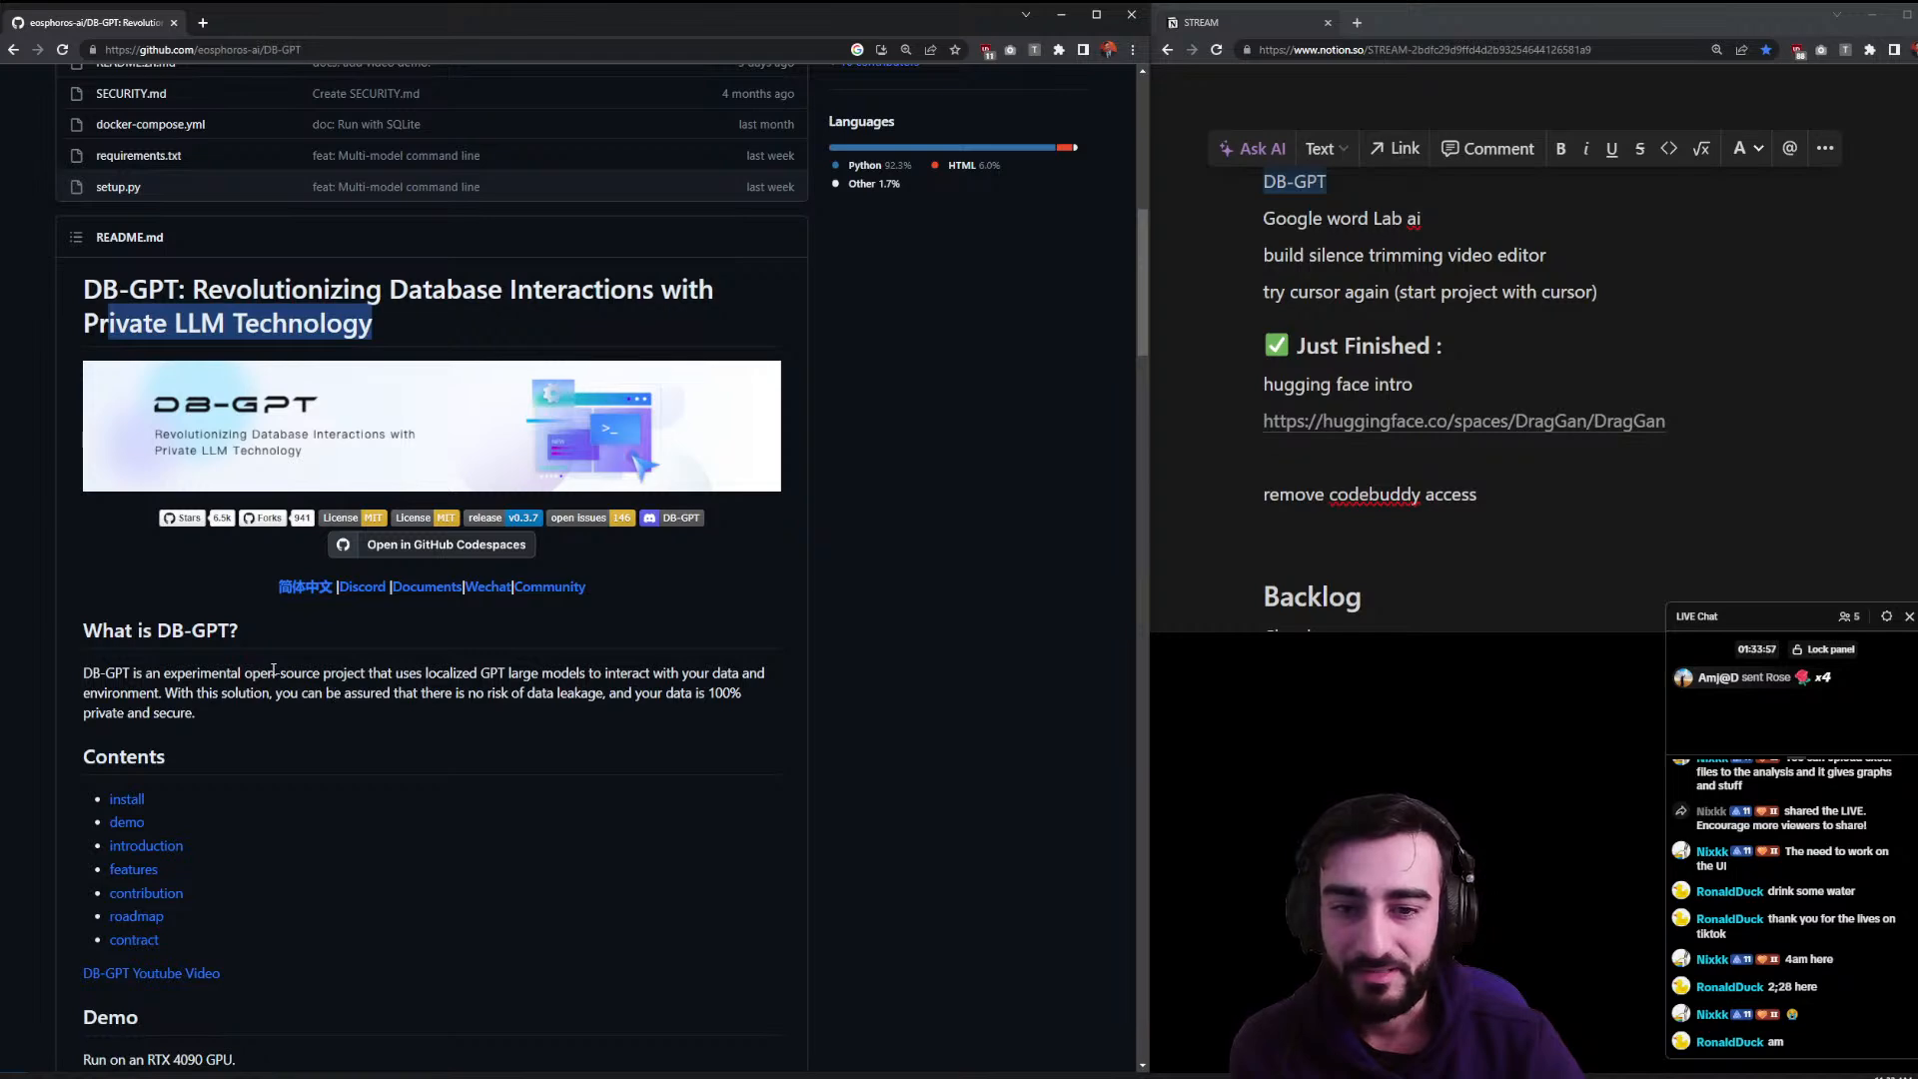
pyautogui.click(112, 871)
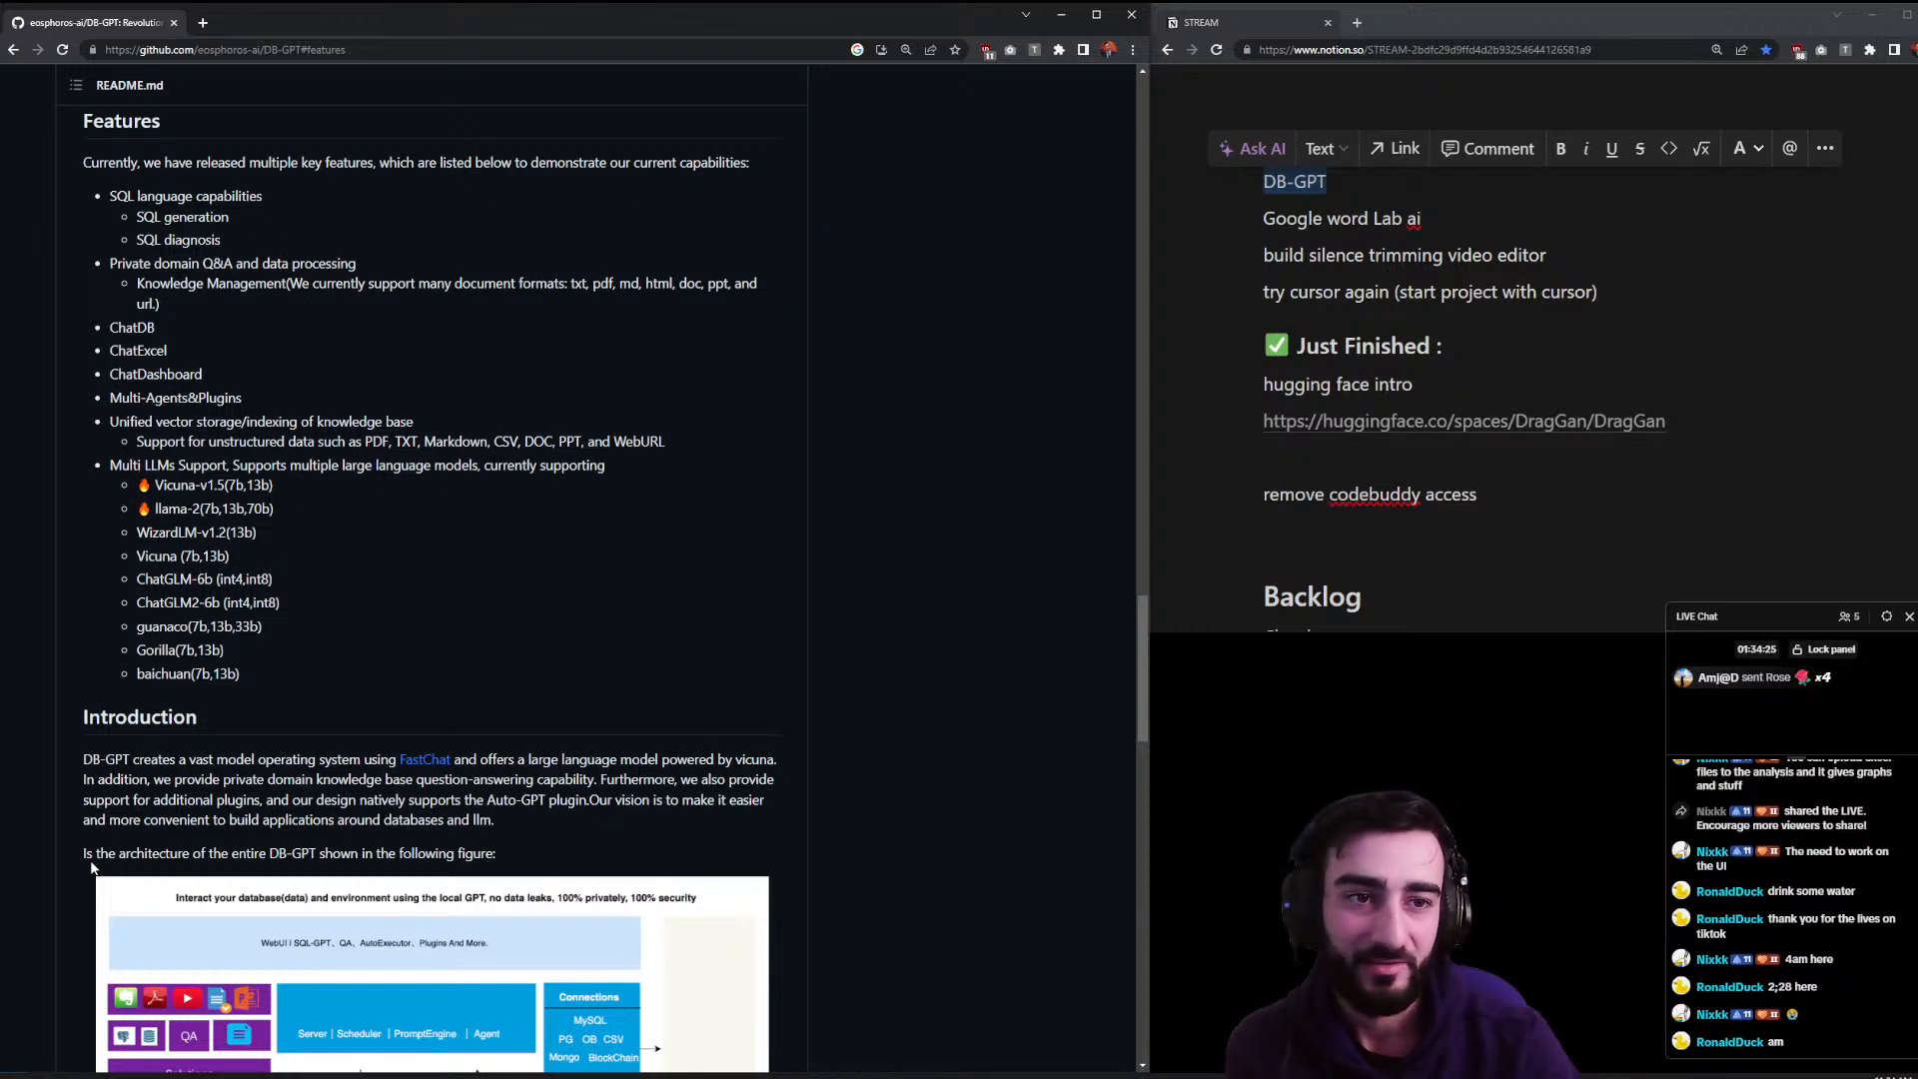
# - File DB-GPT under Backlog, move 'Google word Lab ai' under Doing, and select its text
pyautogui.click(1185, 459)
pyautogui.moveTo(1253, 181); pyautogui.dragTo(1286, 522)
pyautogui.scroll(-1, 1286, 524)
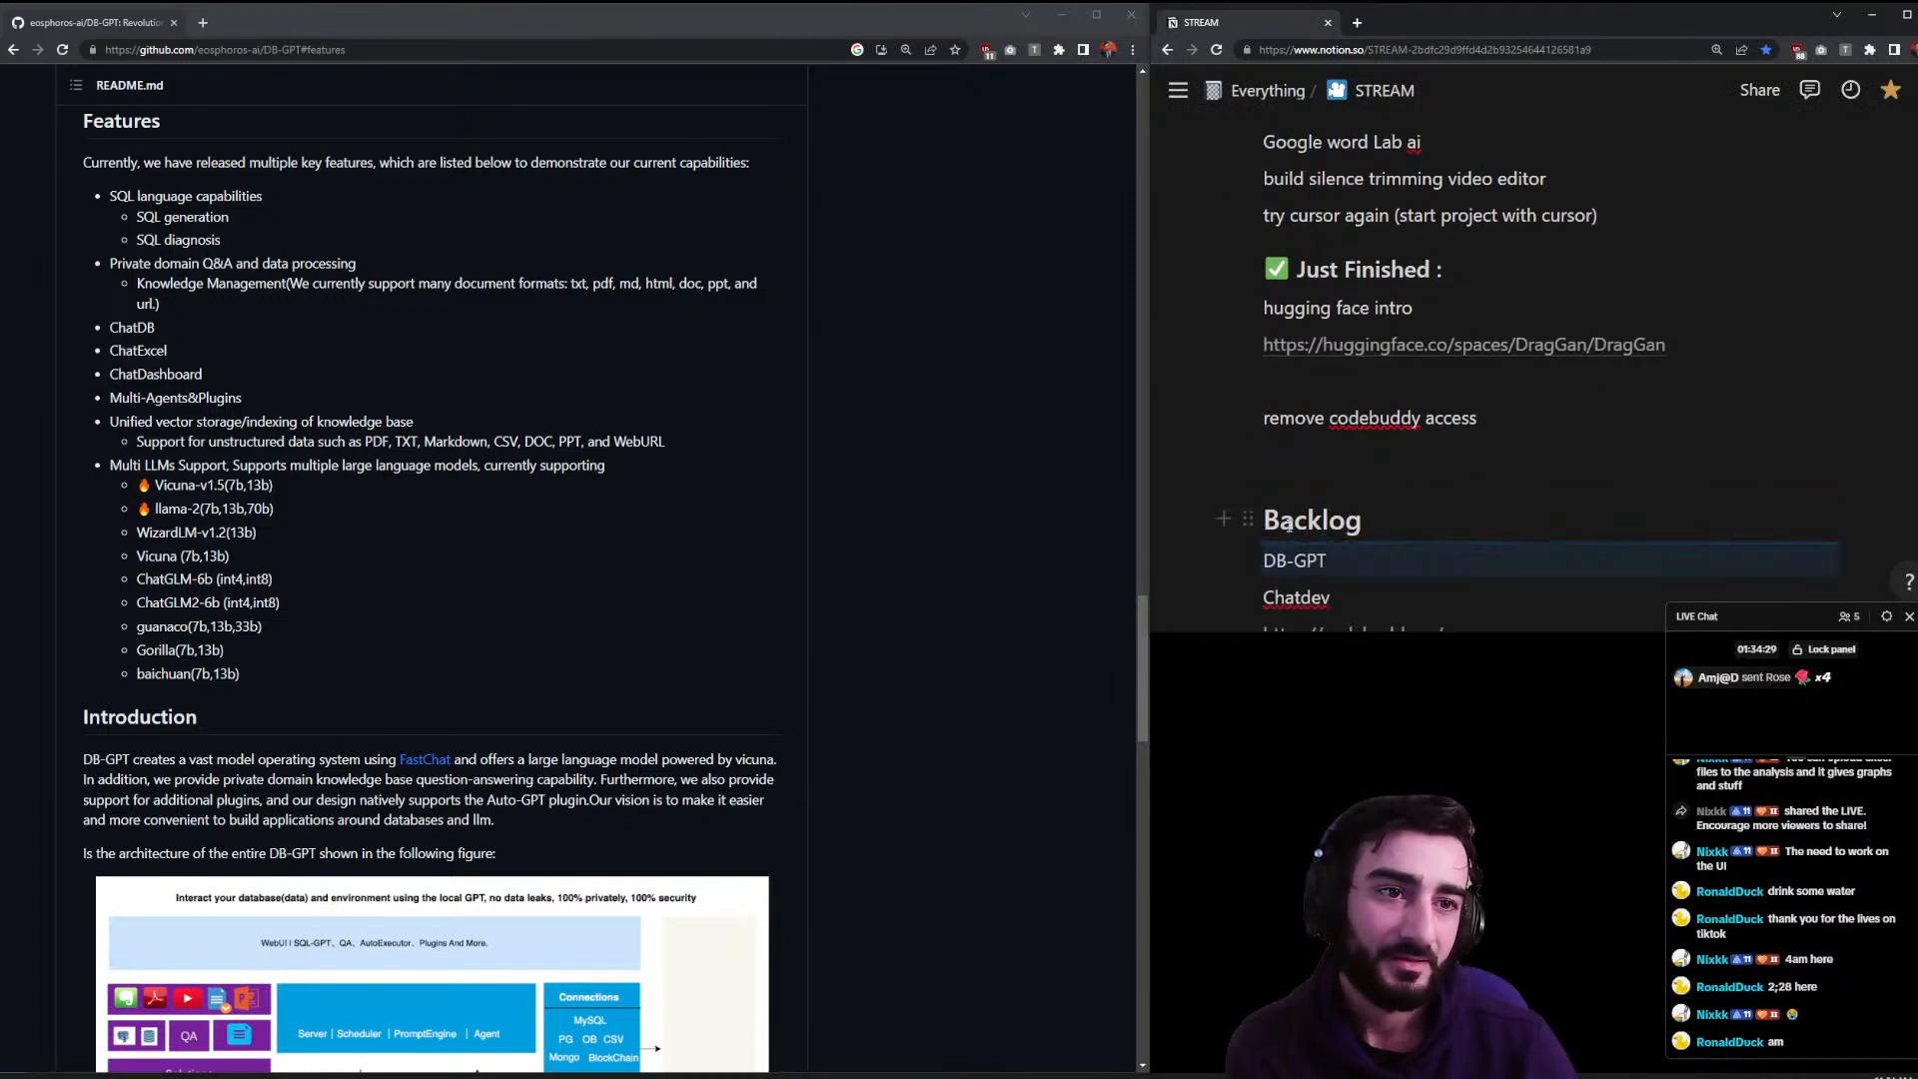
pyautogui.scroll(4, 1283, 344)
pyautogui.moveTo(1248, 447); pyautogui.dragTo(1281, 378)
pyautogui.moveTo(1433, 391); pyautogui.dragTo(1202, 398)
pyautogui.hotkey('ctrl', 'c')
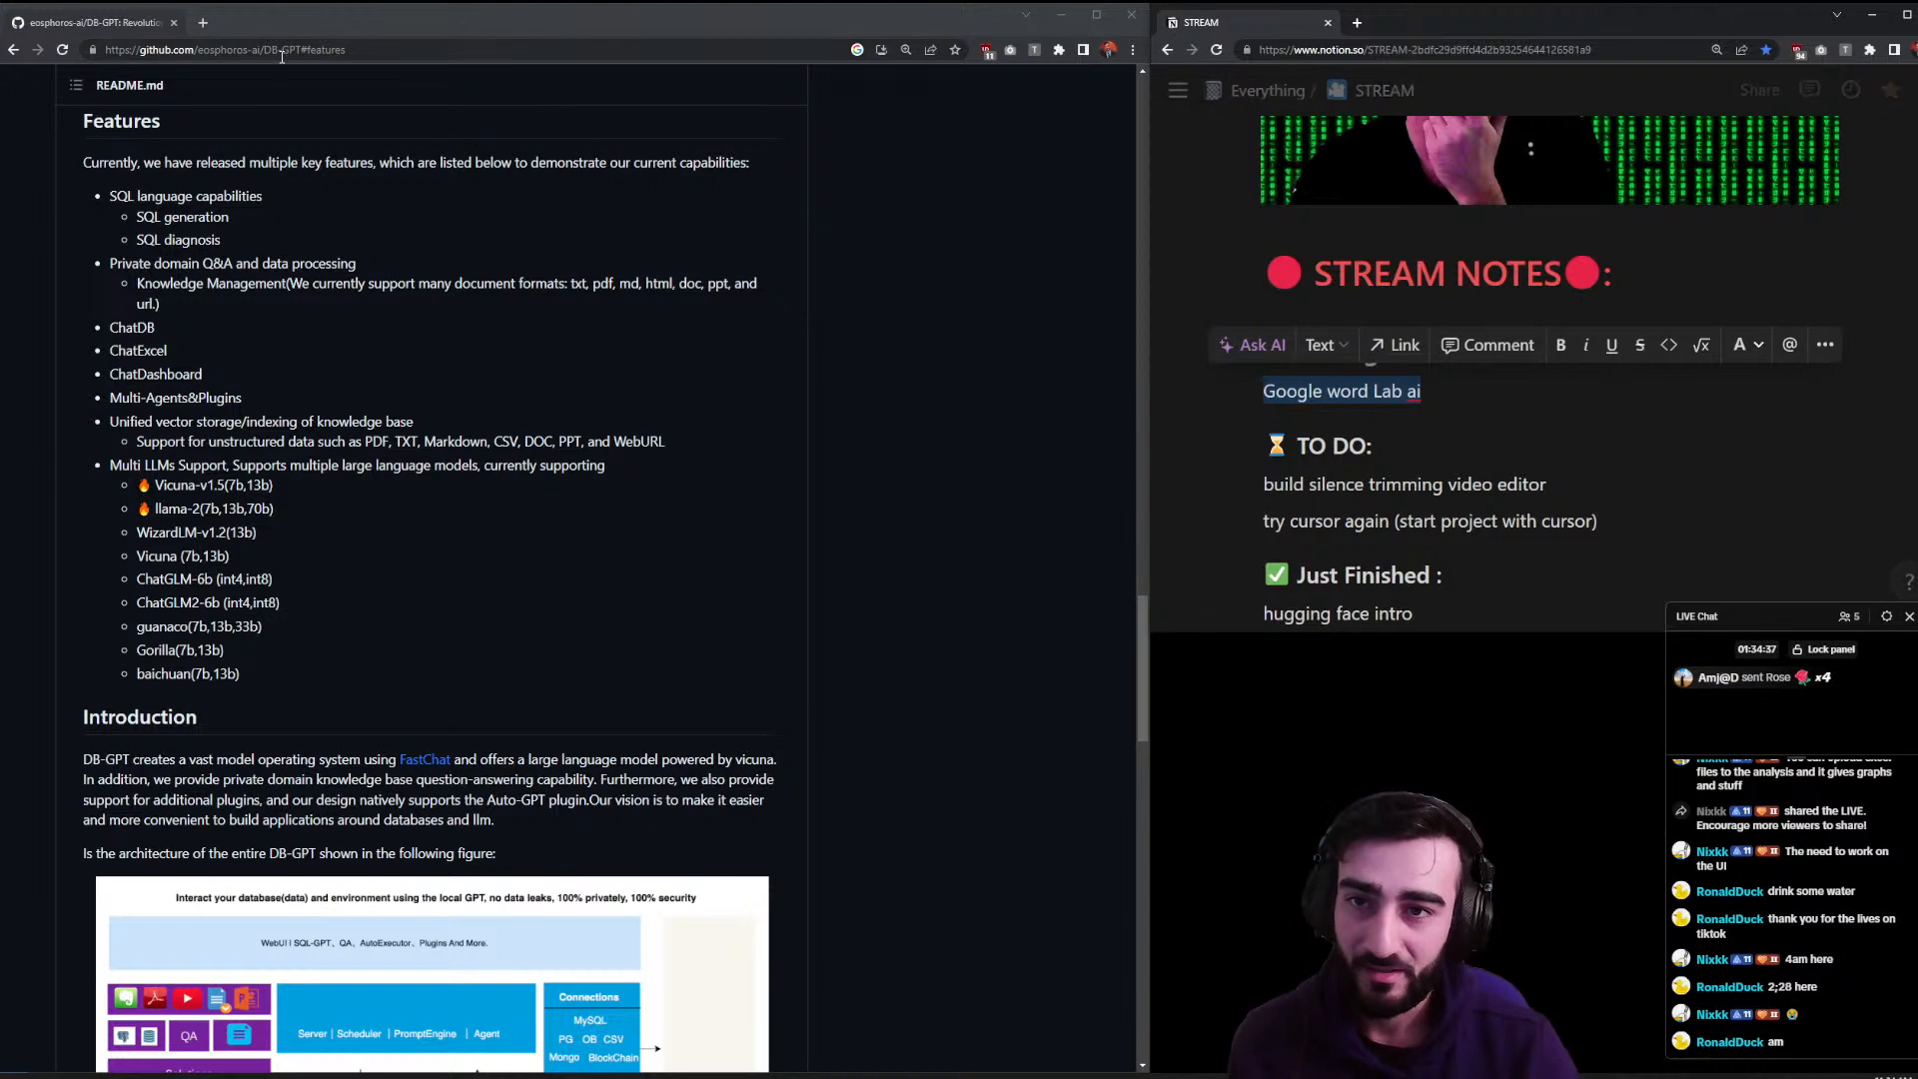
# - Search Google for the pasted 'Google word Lab ai' query
pyautogui.click(280, 50)
pyautogui.hotkey('ctrl', 'v')
pyautogui.press('ctrl+Print')
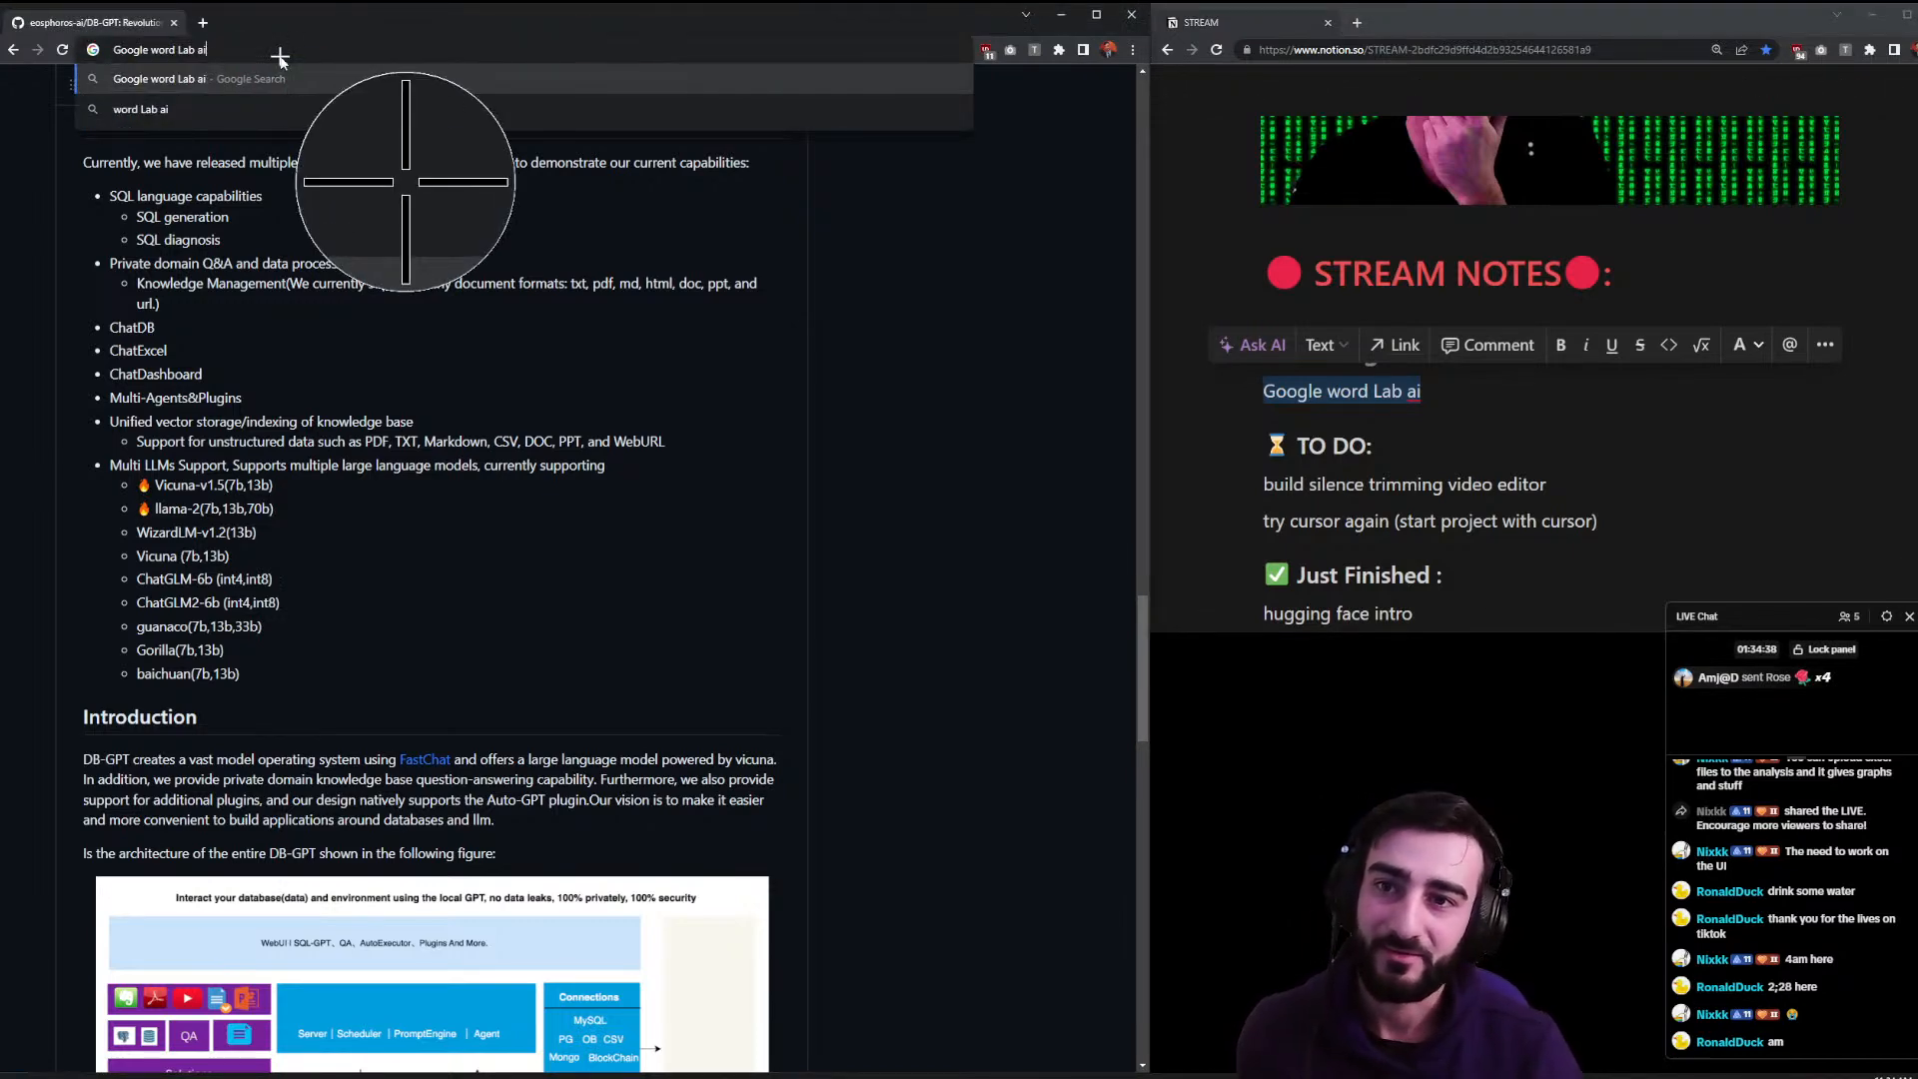
pyautogui.press('Escape')
pyautogui.write('\\')
pyautogui.press('BackSpace')
pyautogui.press('Return')
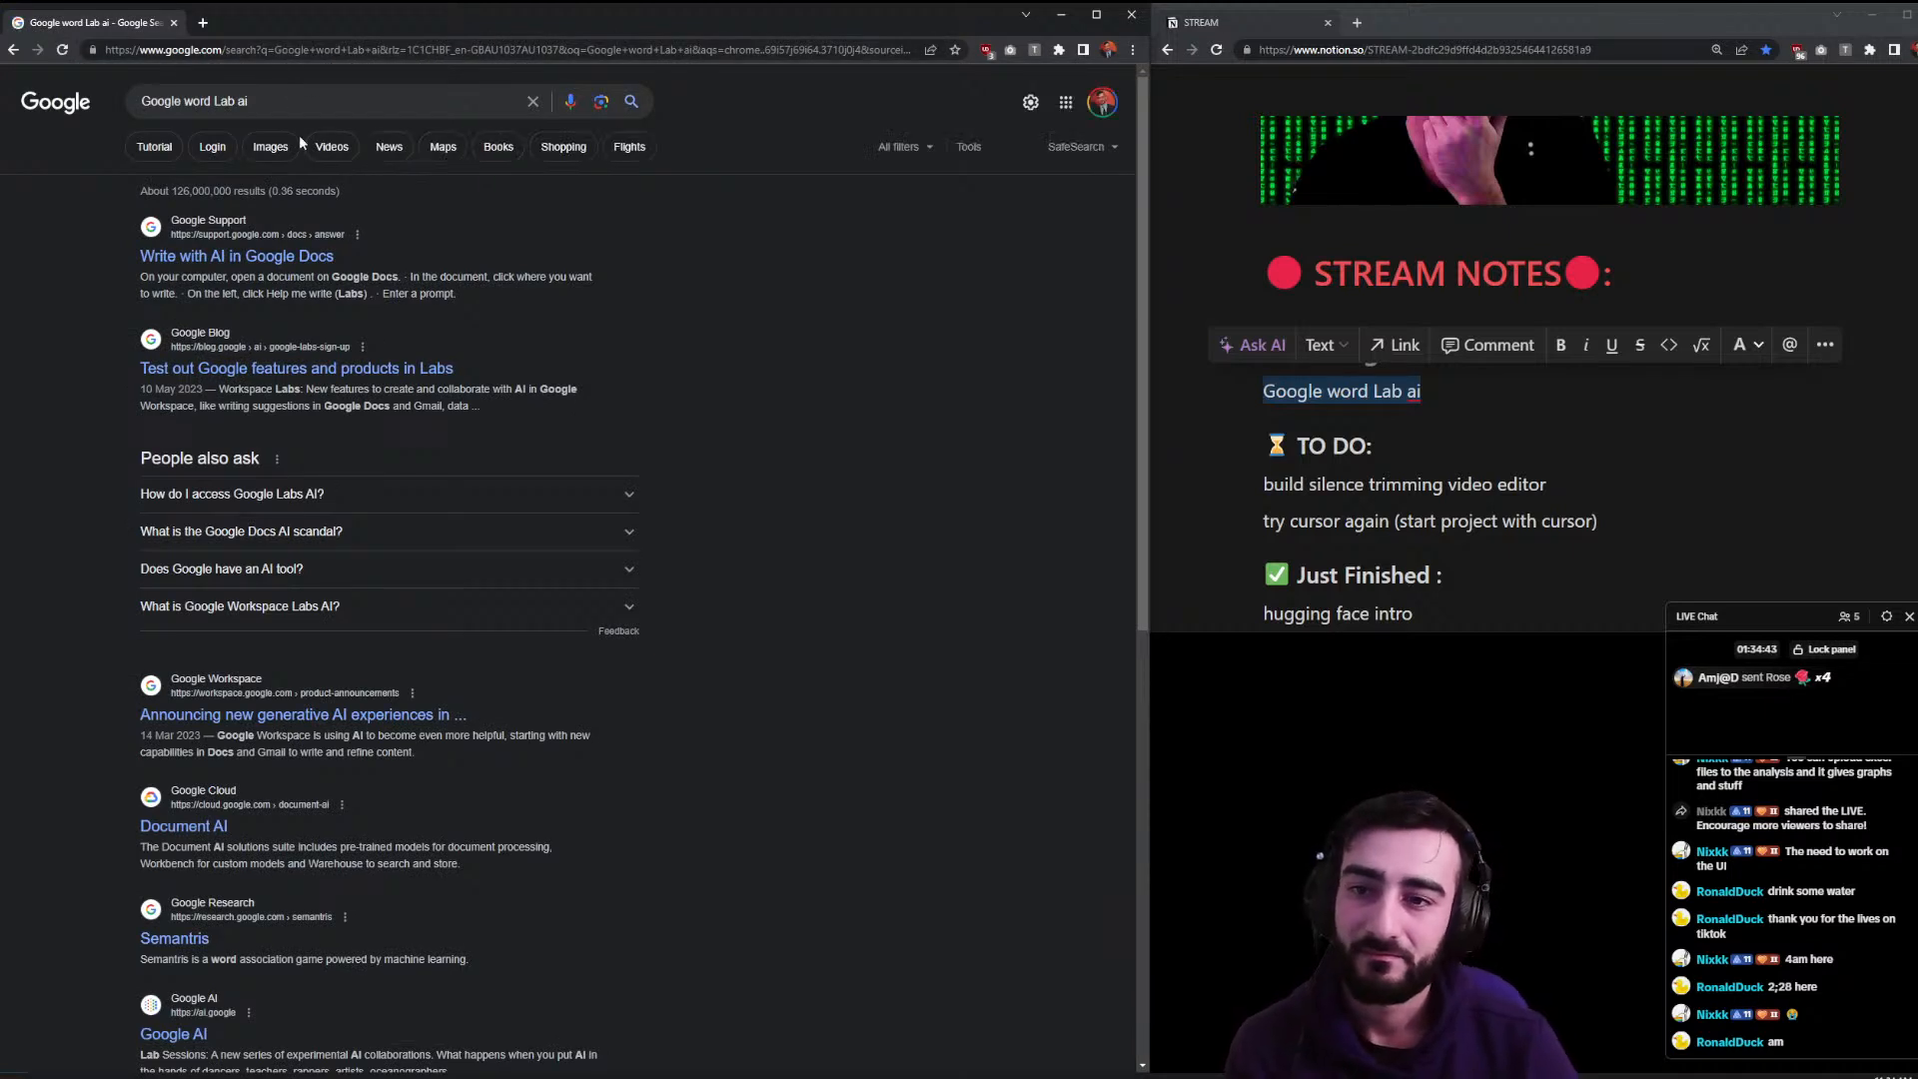
# - Re-run the query edited before 'Lab' and scroll the Google AI page to Labs
pyautogui.click(218, 104)
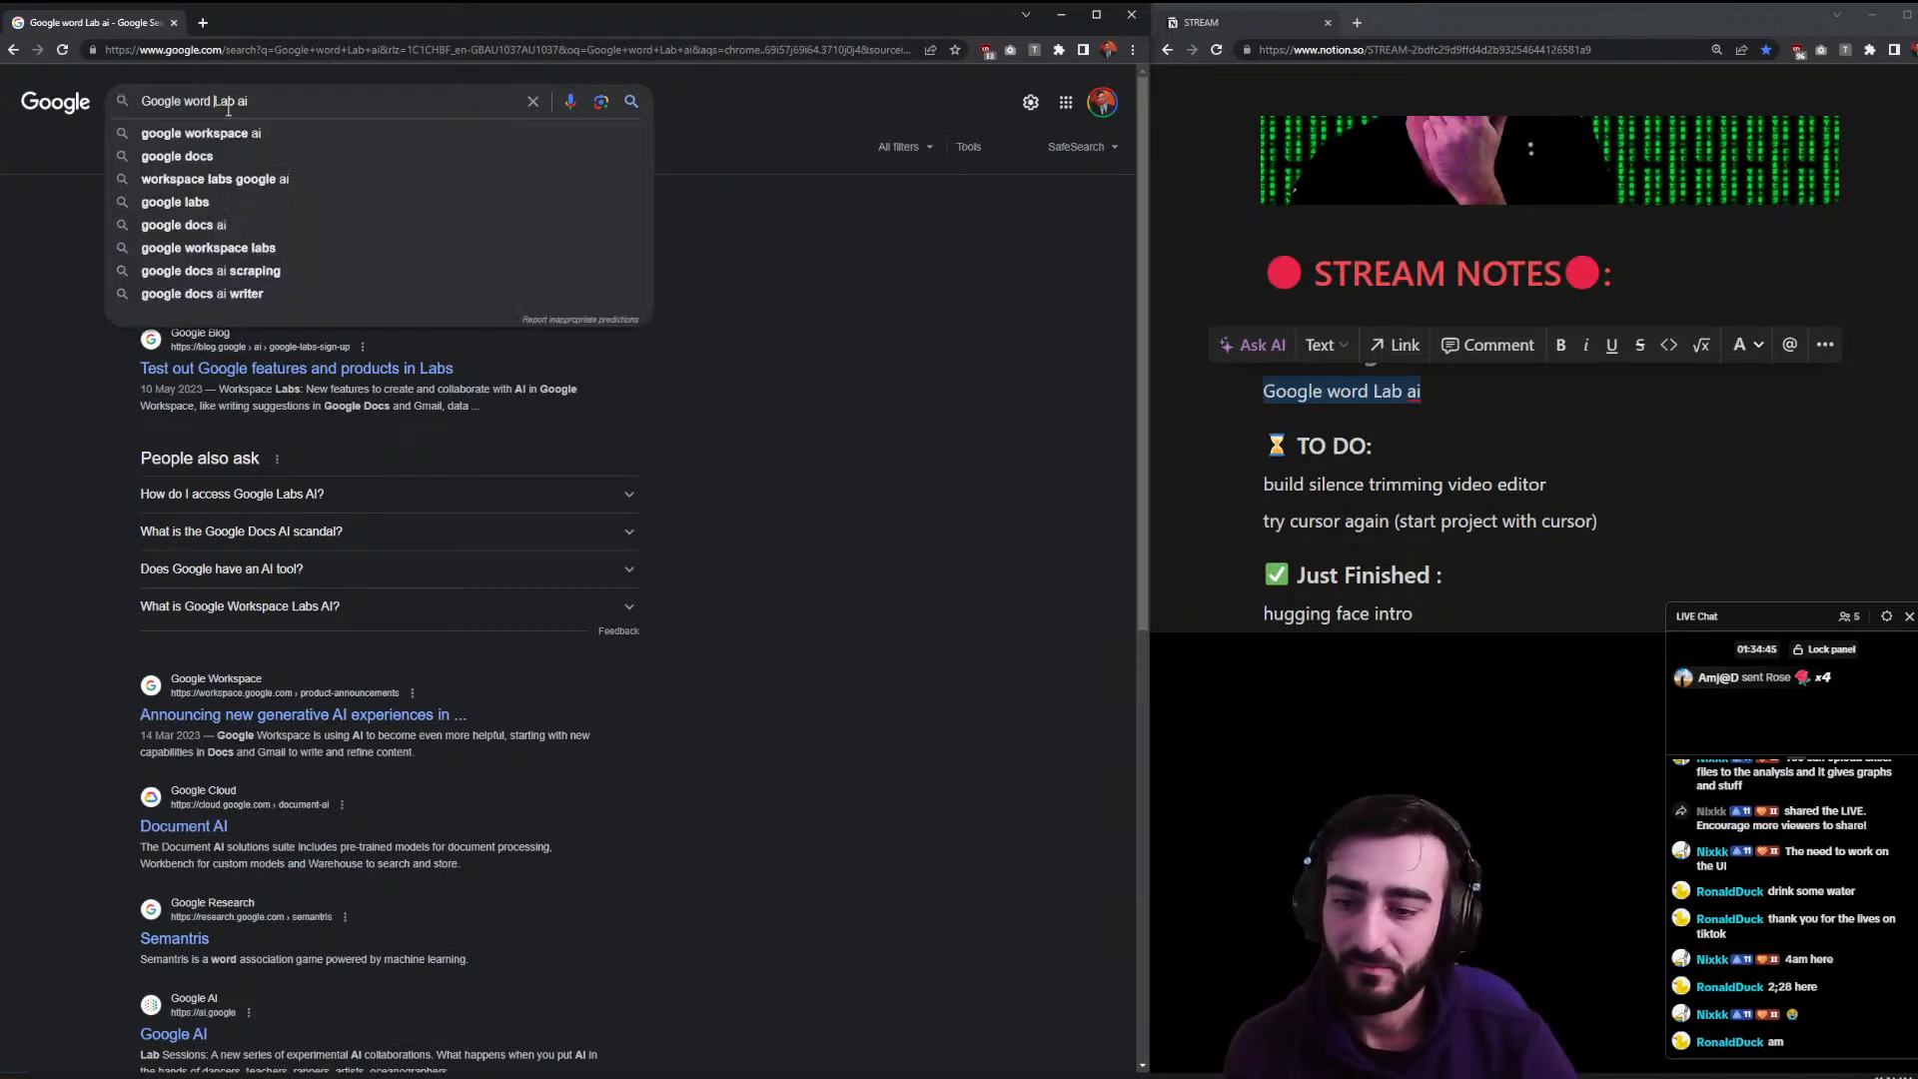
pyautogui.write('\\')
pyautogui.press('Return')
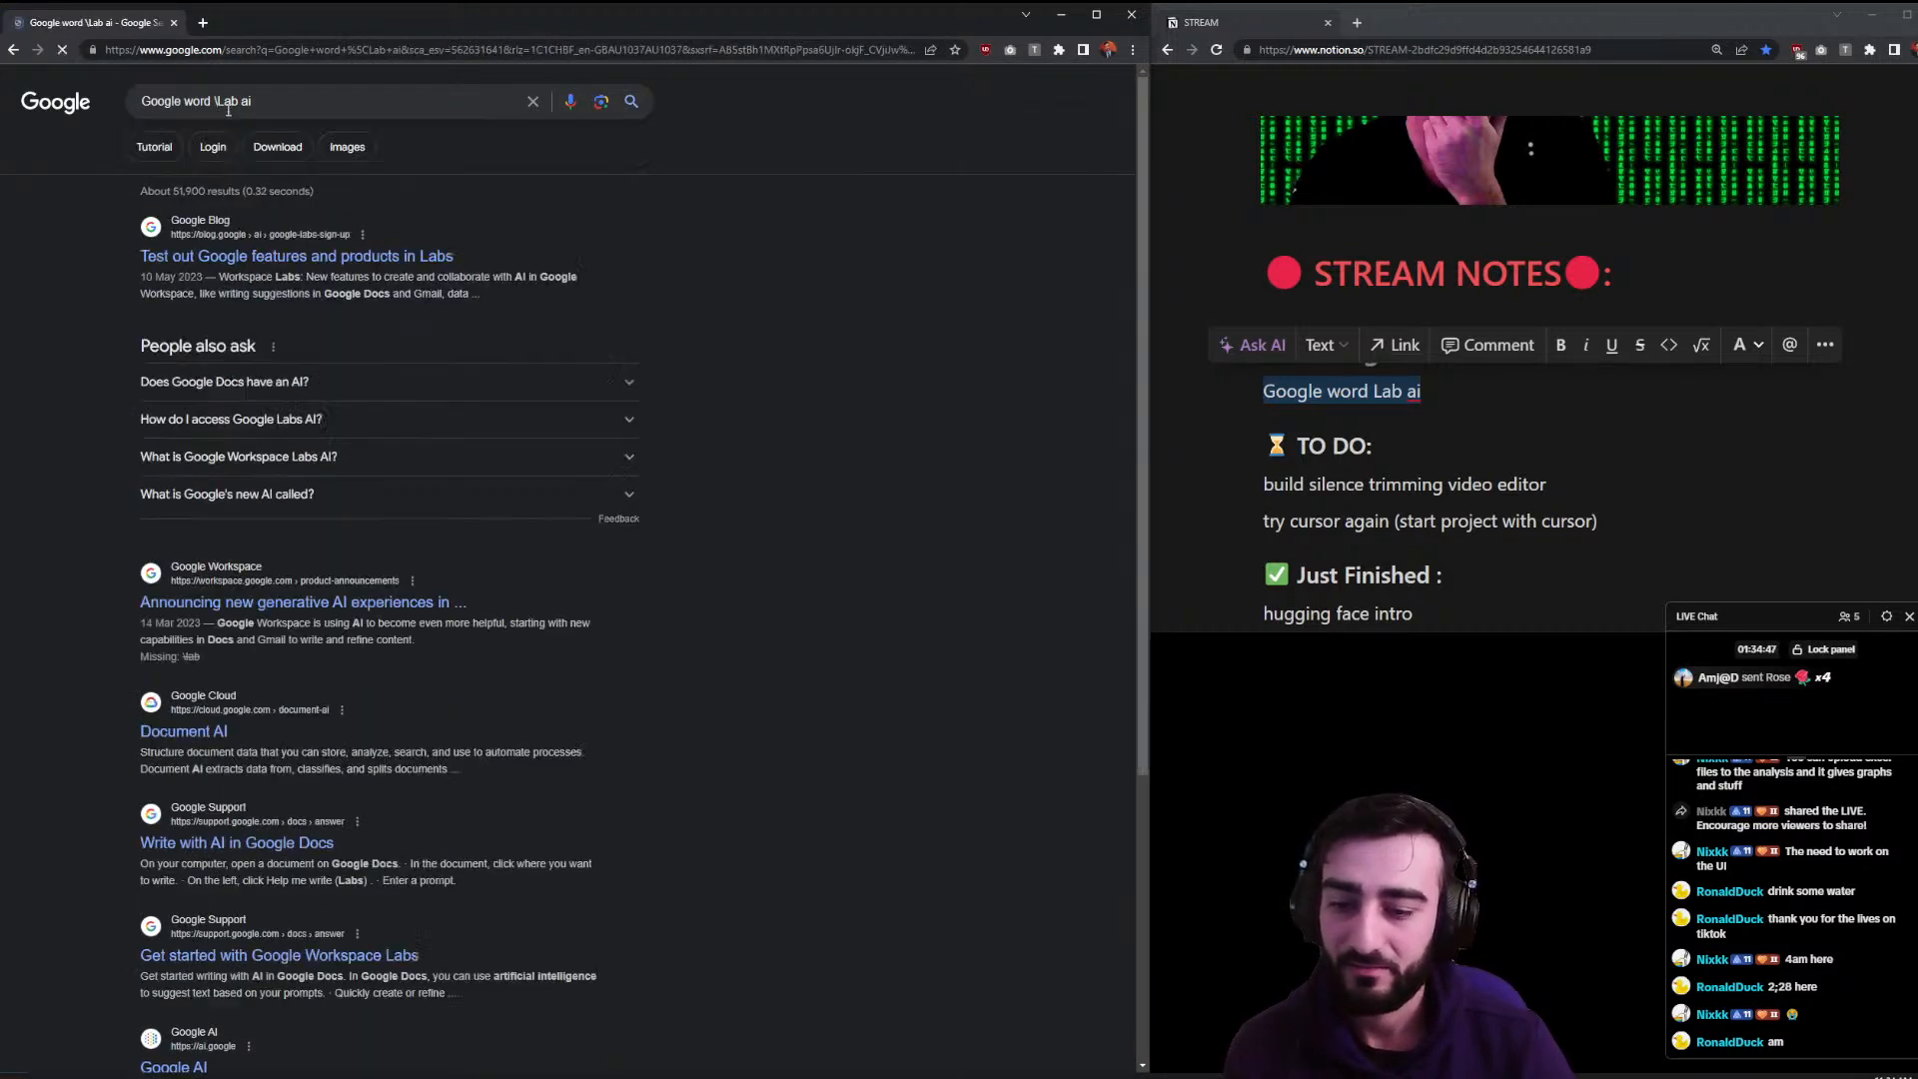
pyautogui.scroll(-2, 290, 409)
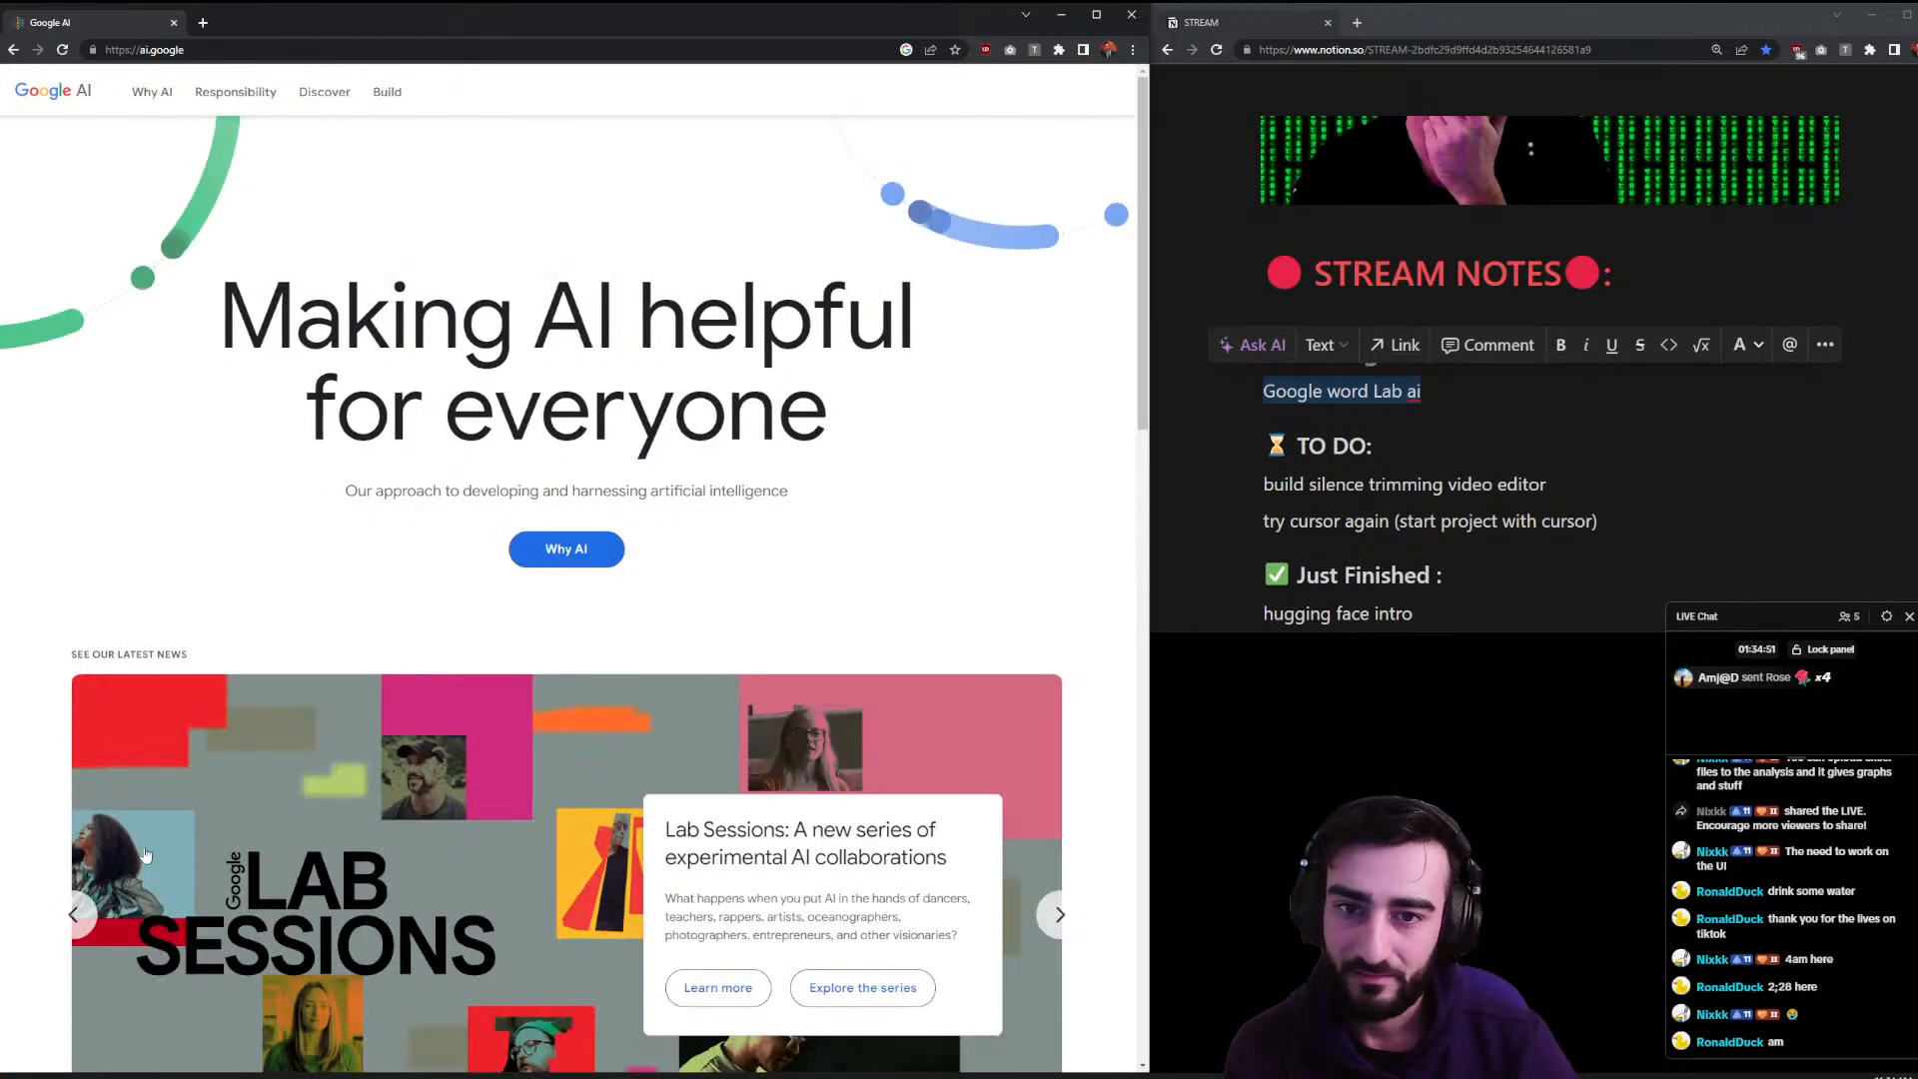
pyautogui.scroll(-12, 140, 850)
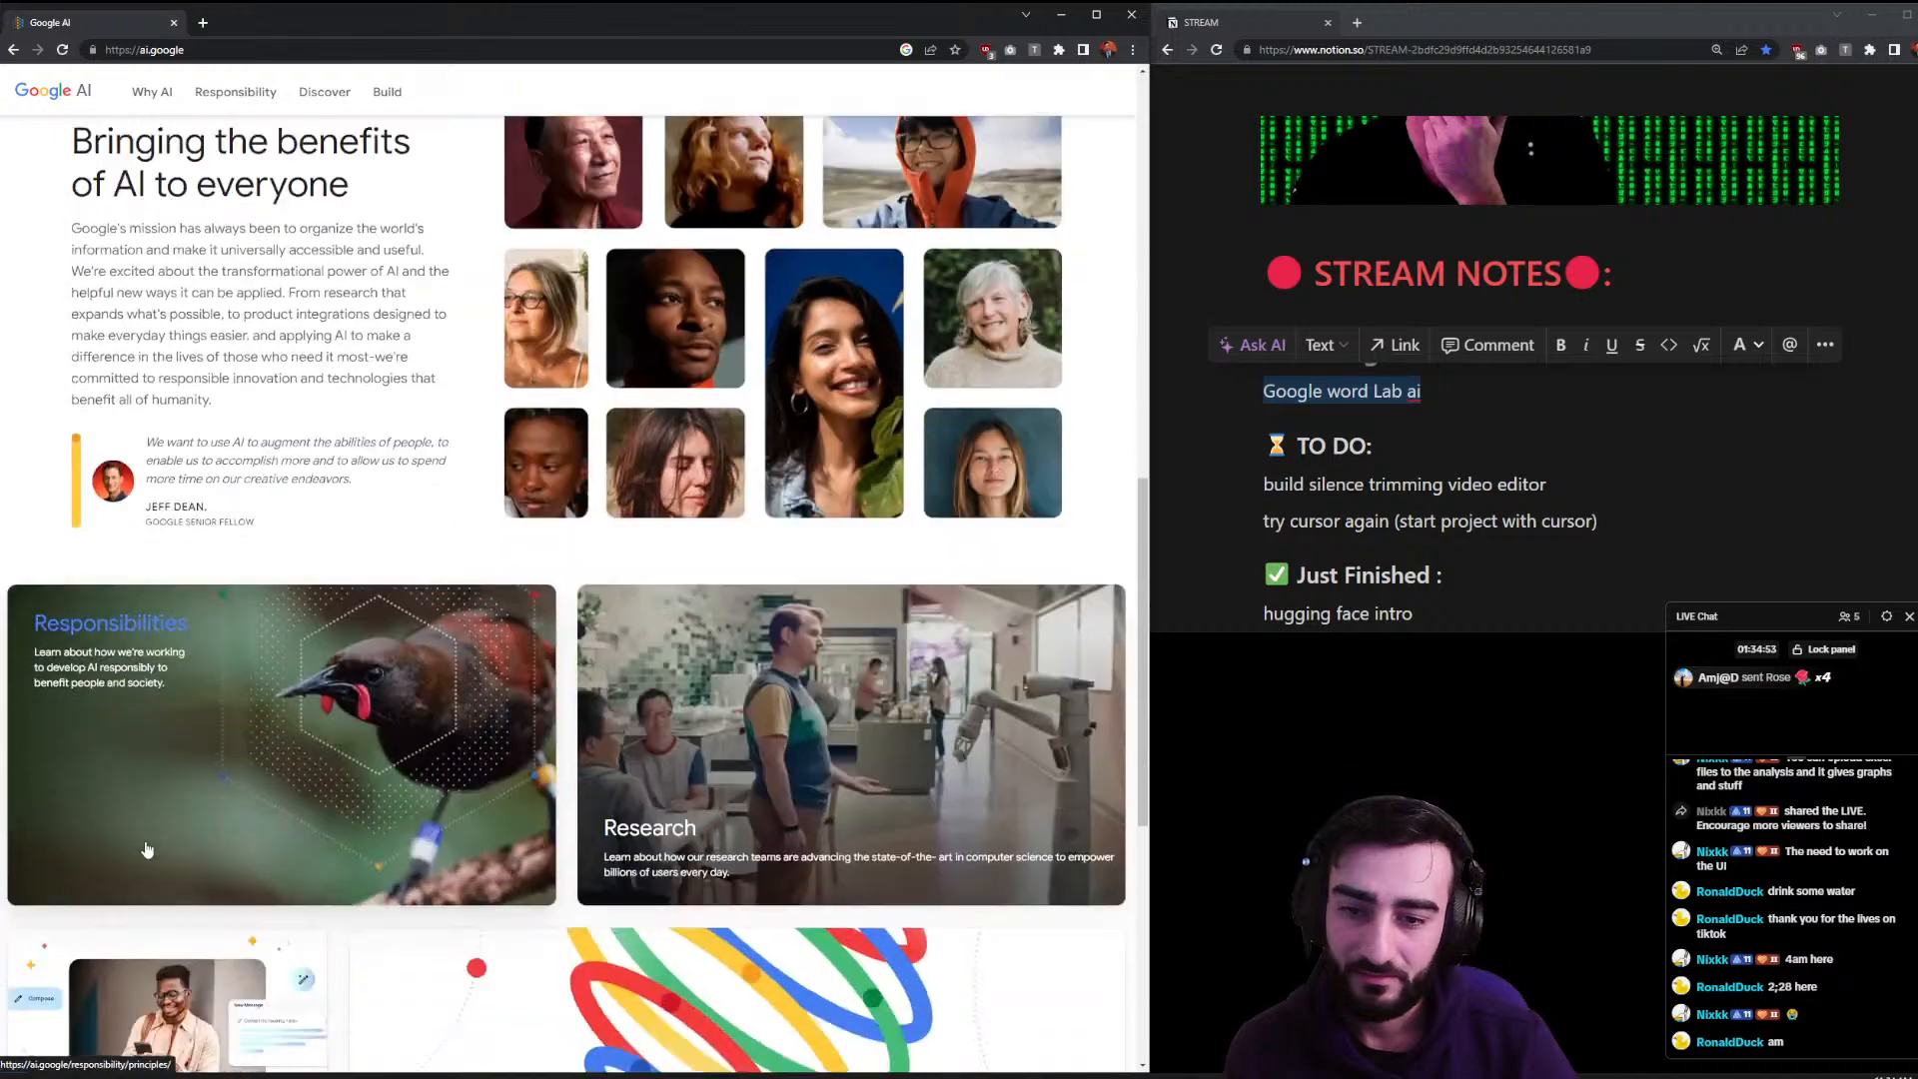
pyautogui.scroll(-5, 149, 851)
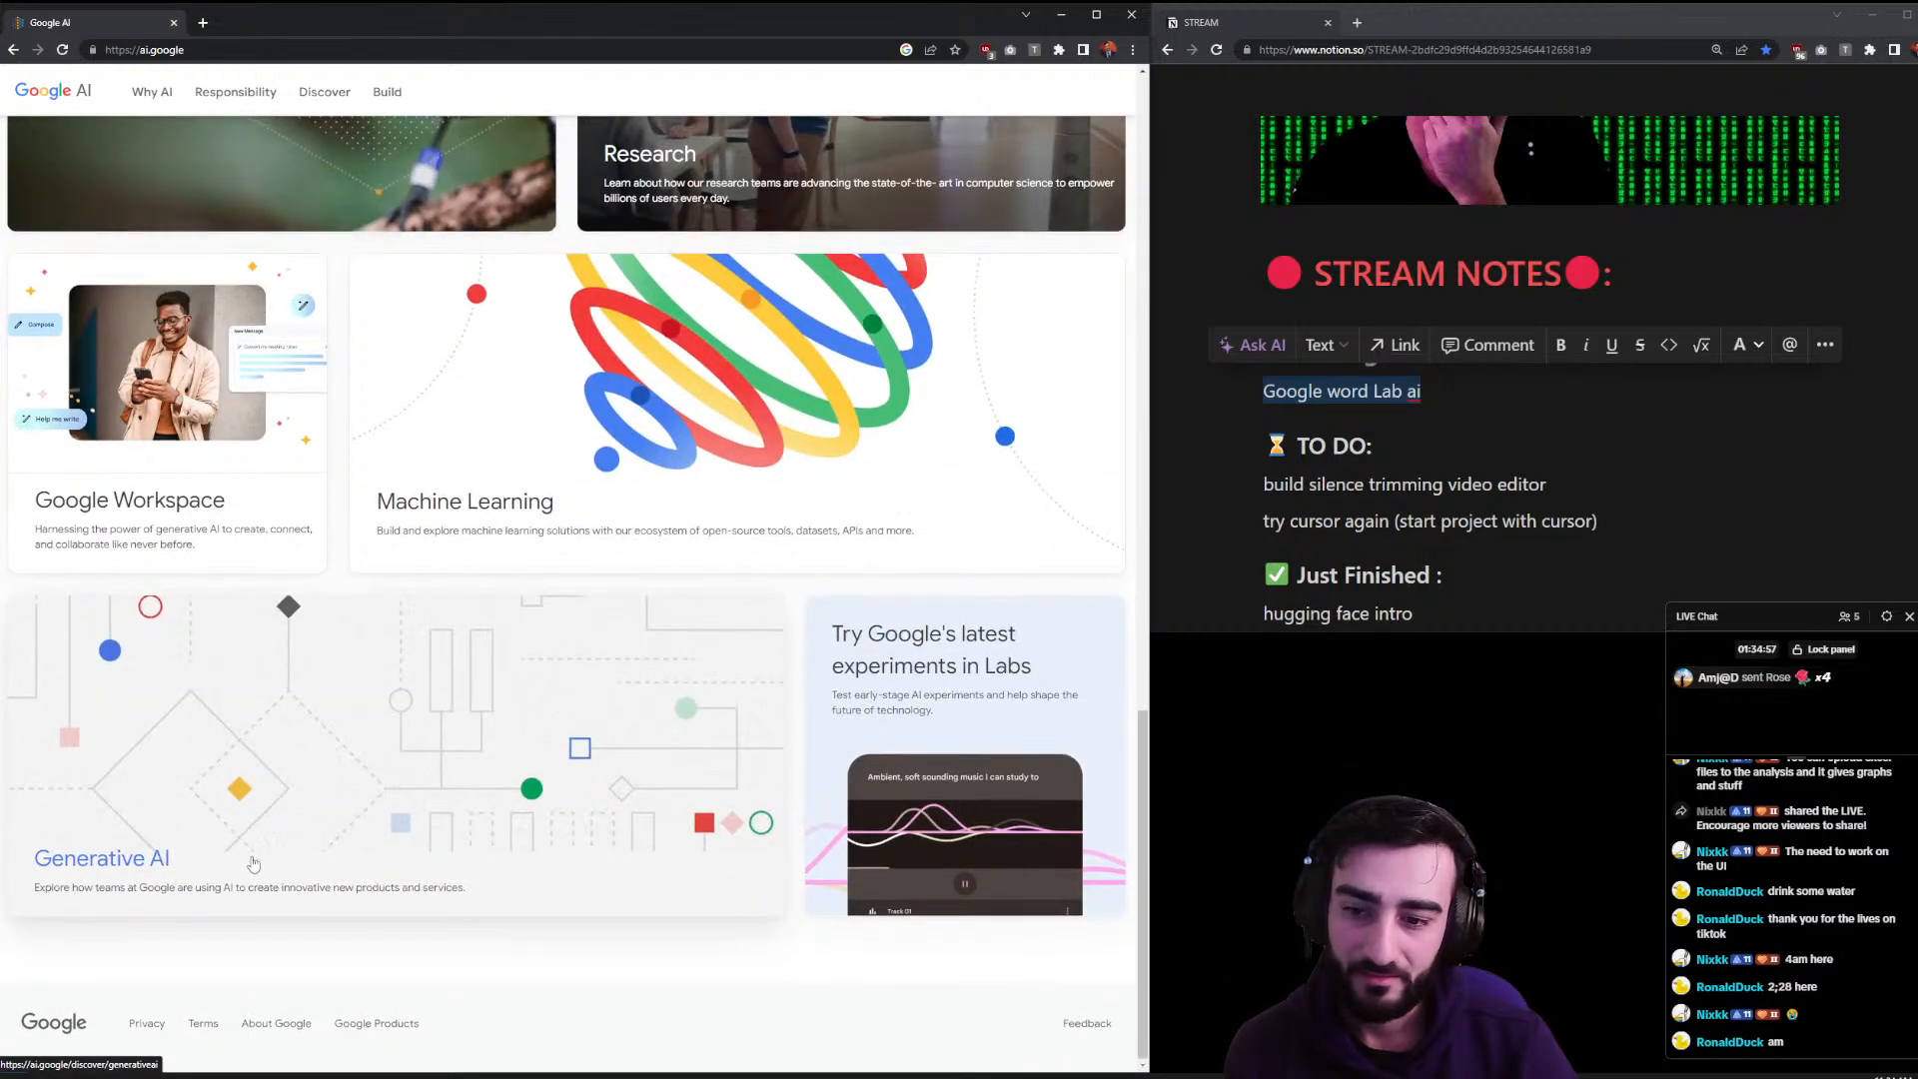
# - Open the Labs experiments page and view Project IDX's waitlist in a separate tab, then close it
pyautogui.click(1061, 754)
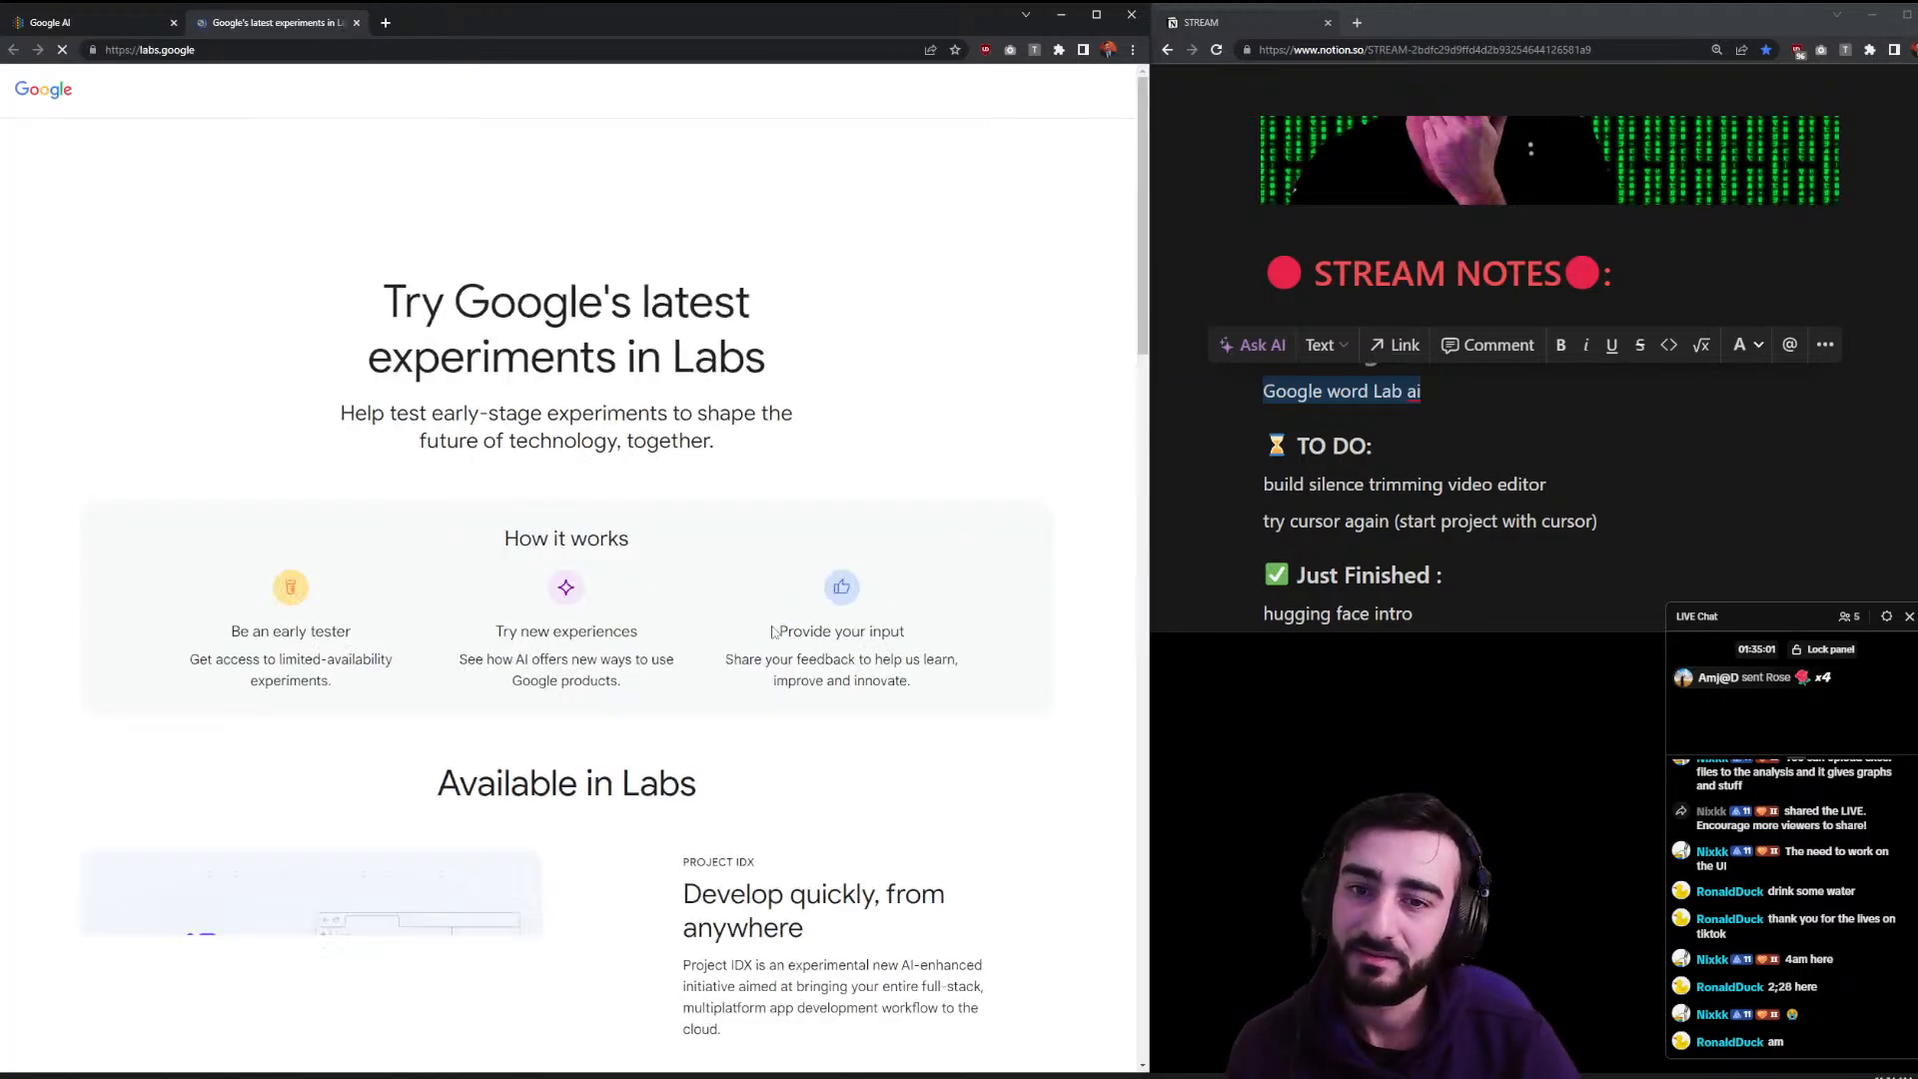
pyautogui.scroll(-2, 624, 730)
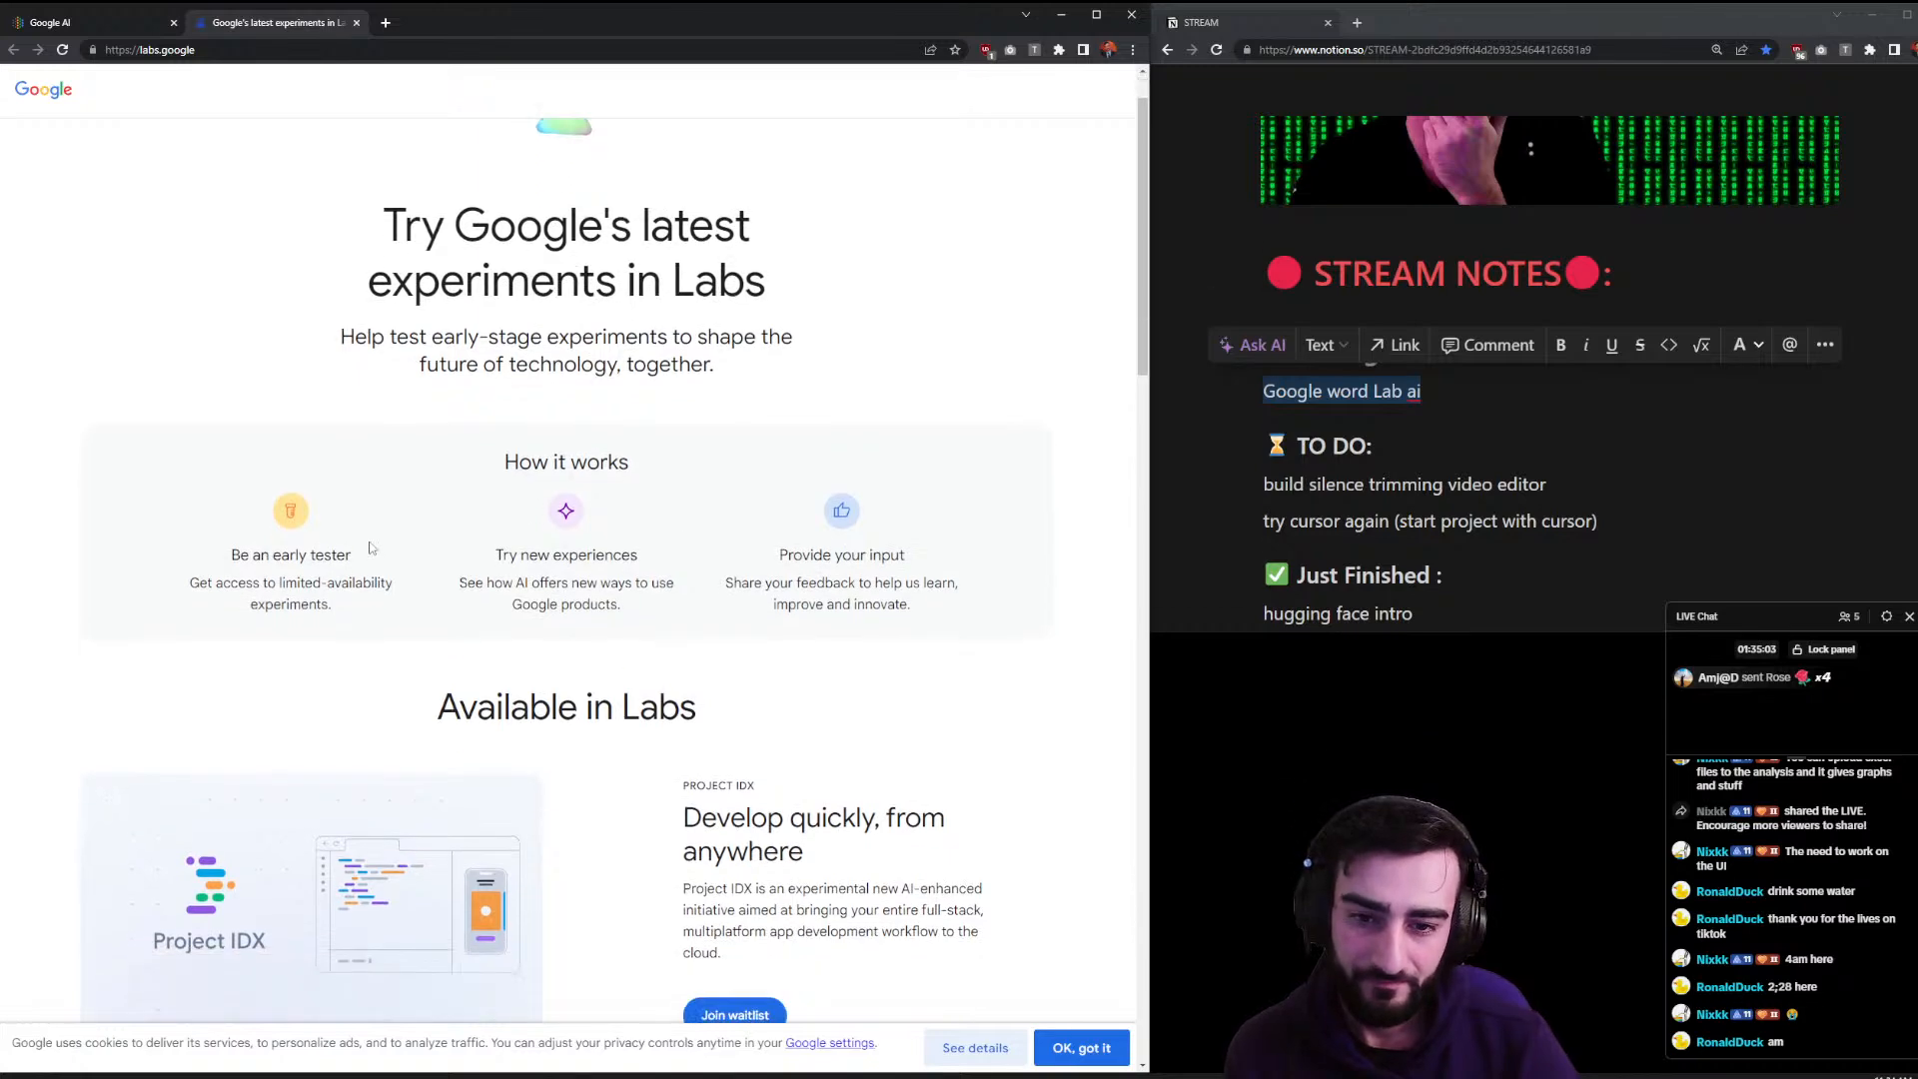
pyautogui.scroll(-3, 626, 730)
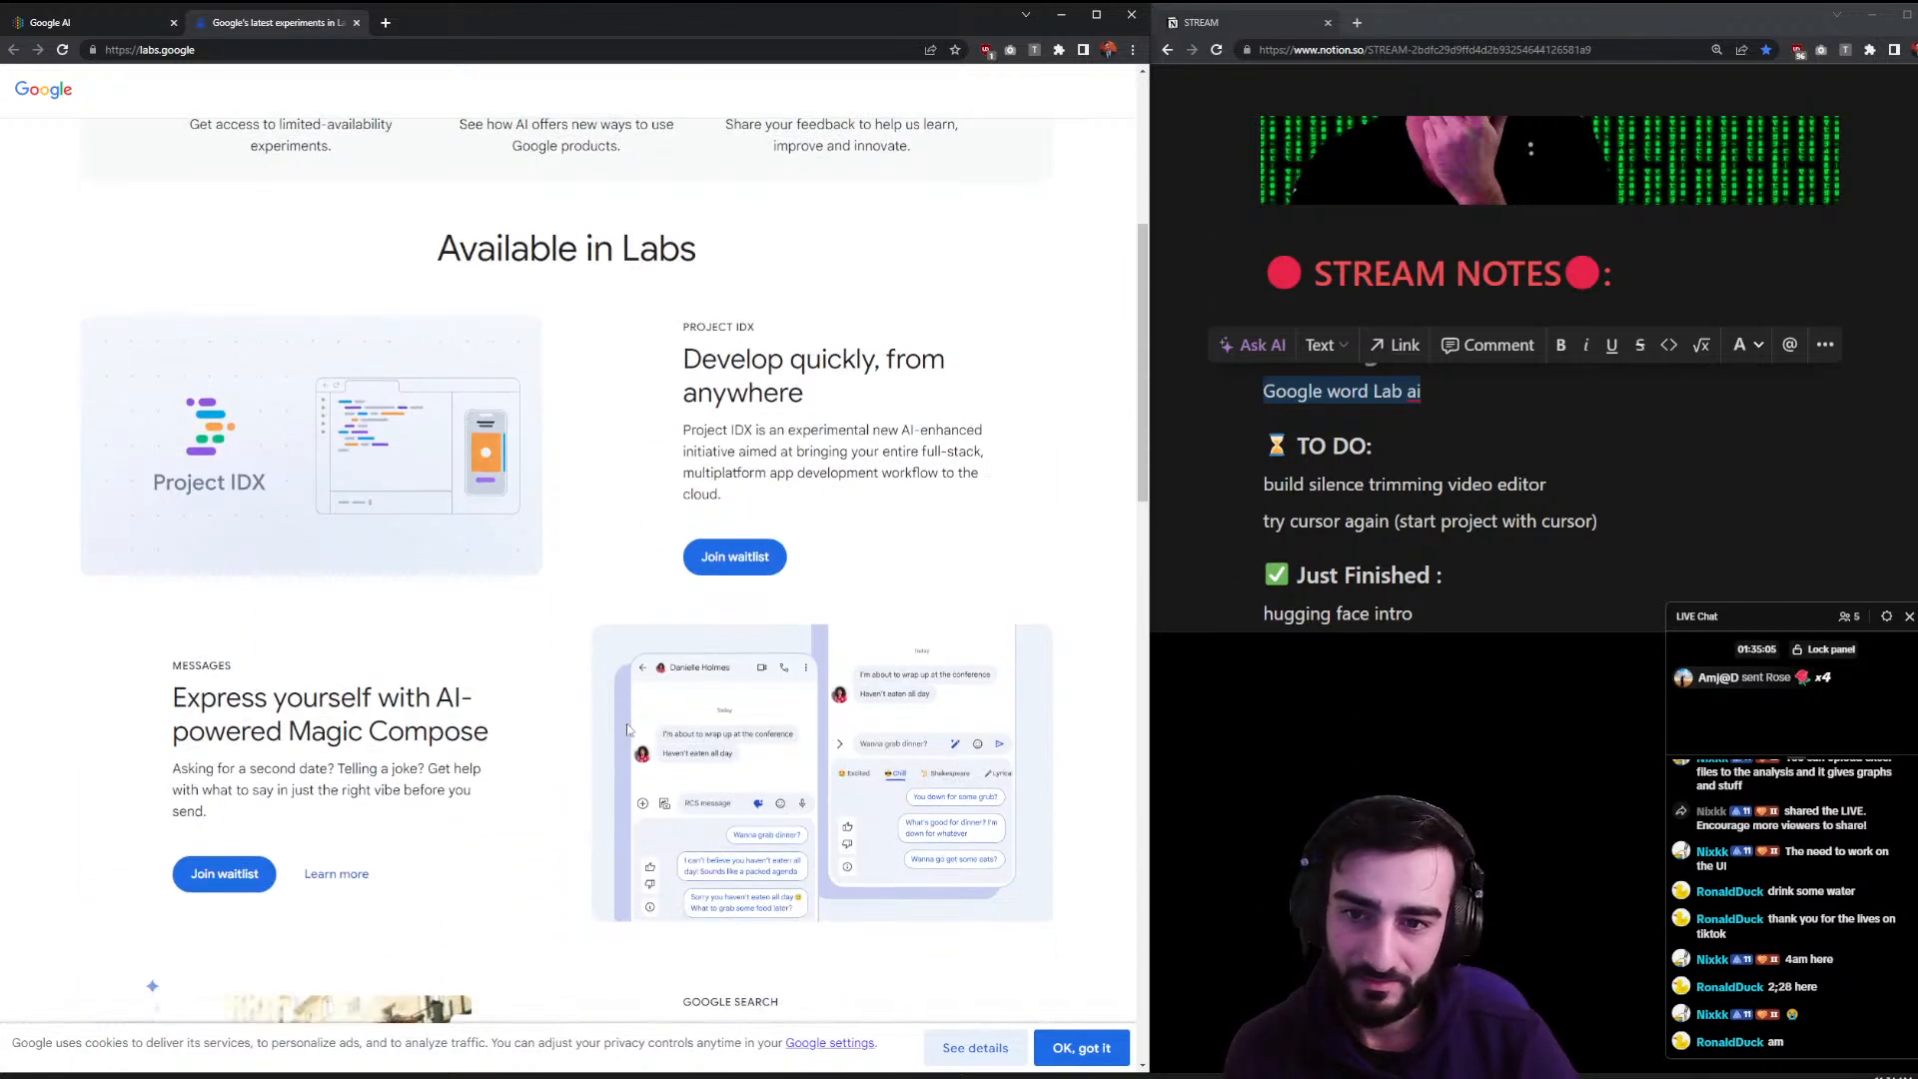
pyautogui.middleClick(736, 556)
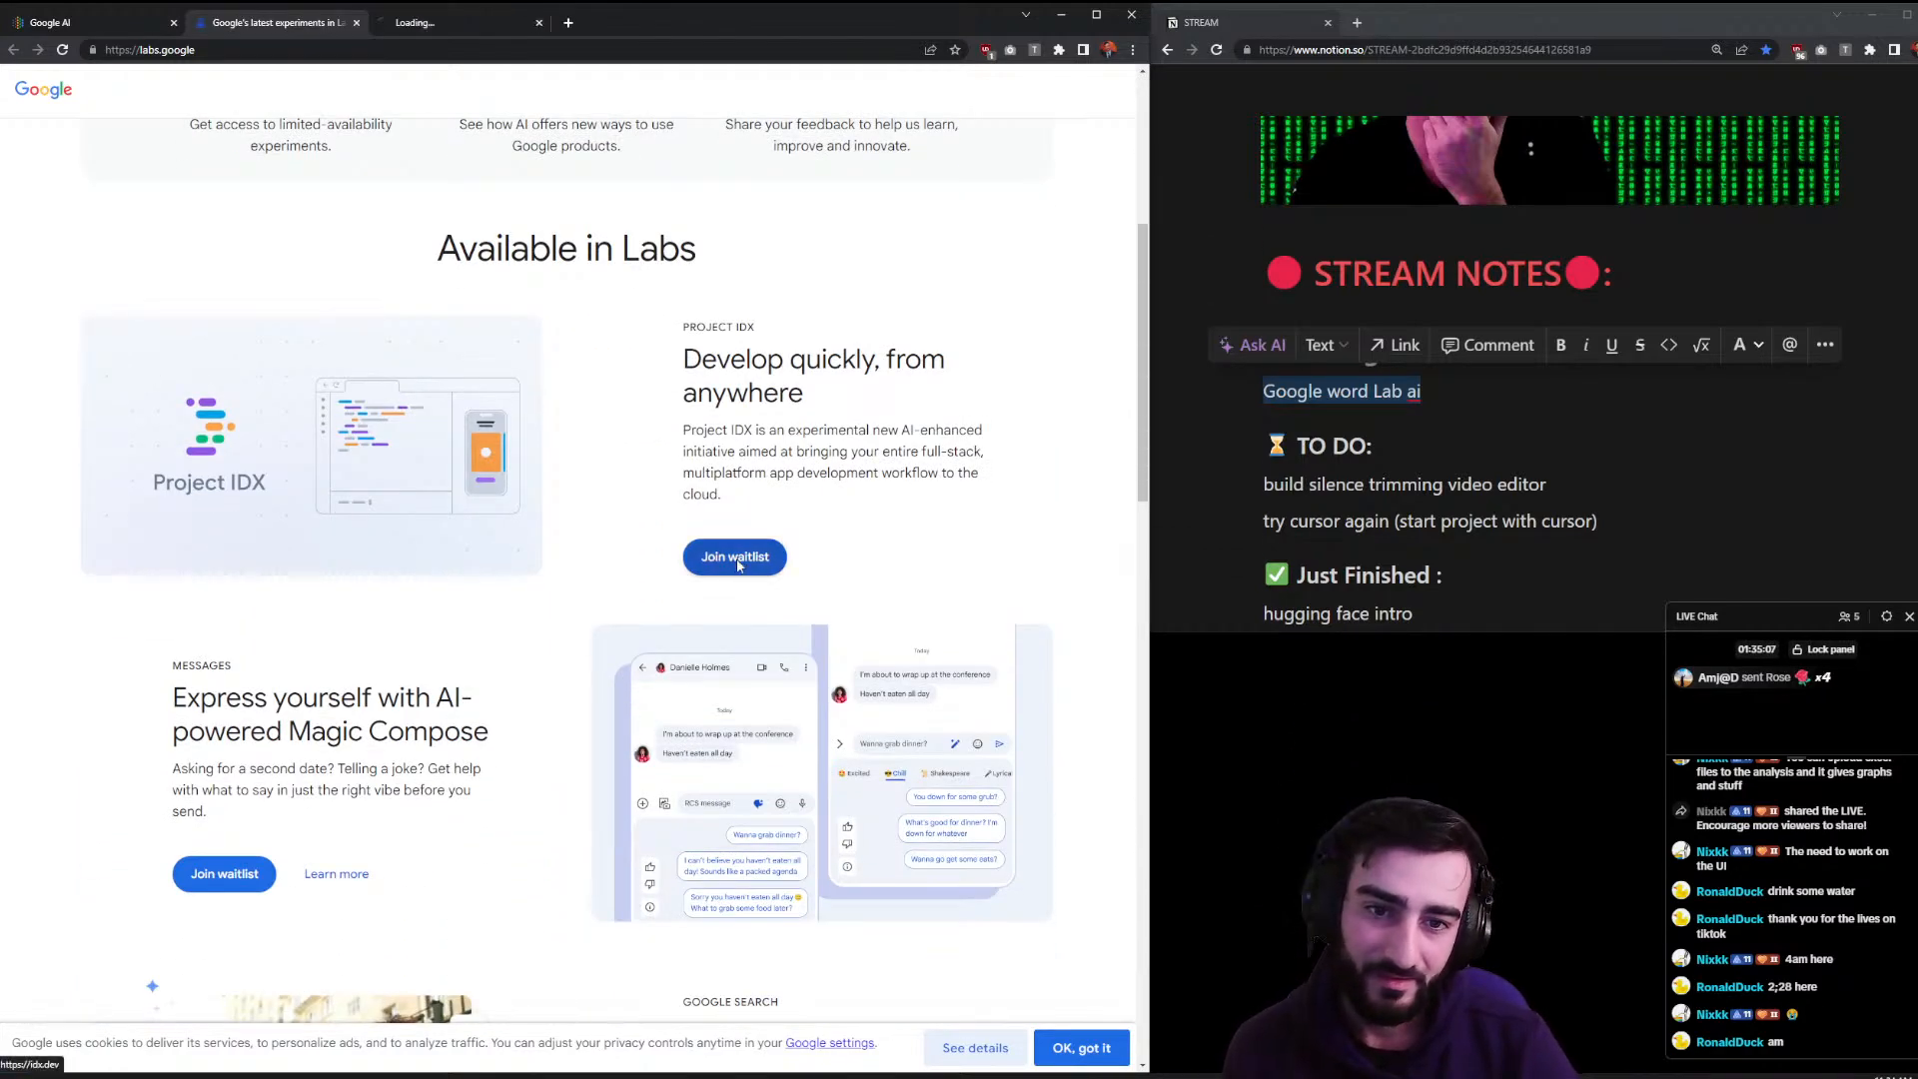
pyautogui.click(435, 27)
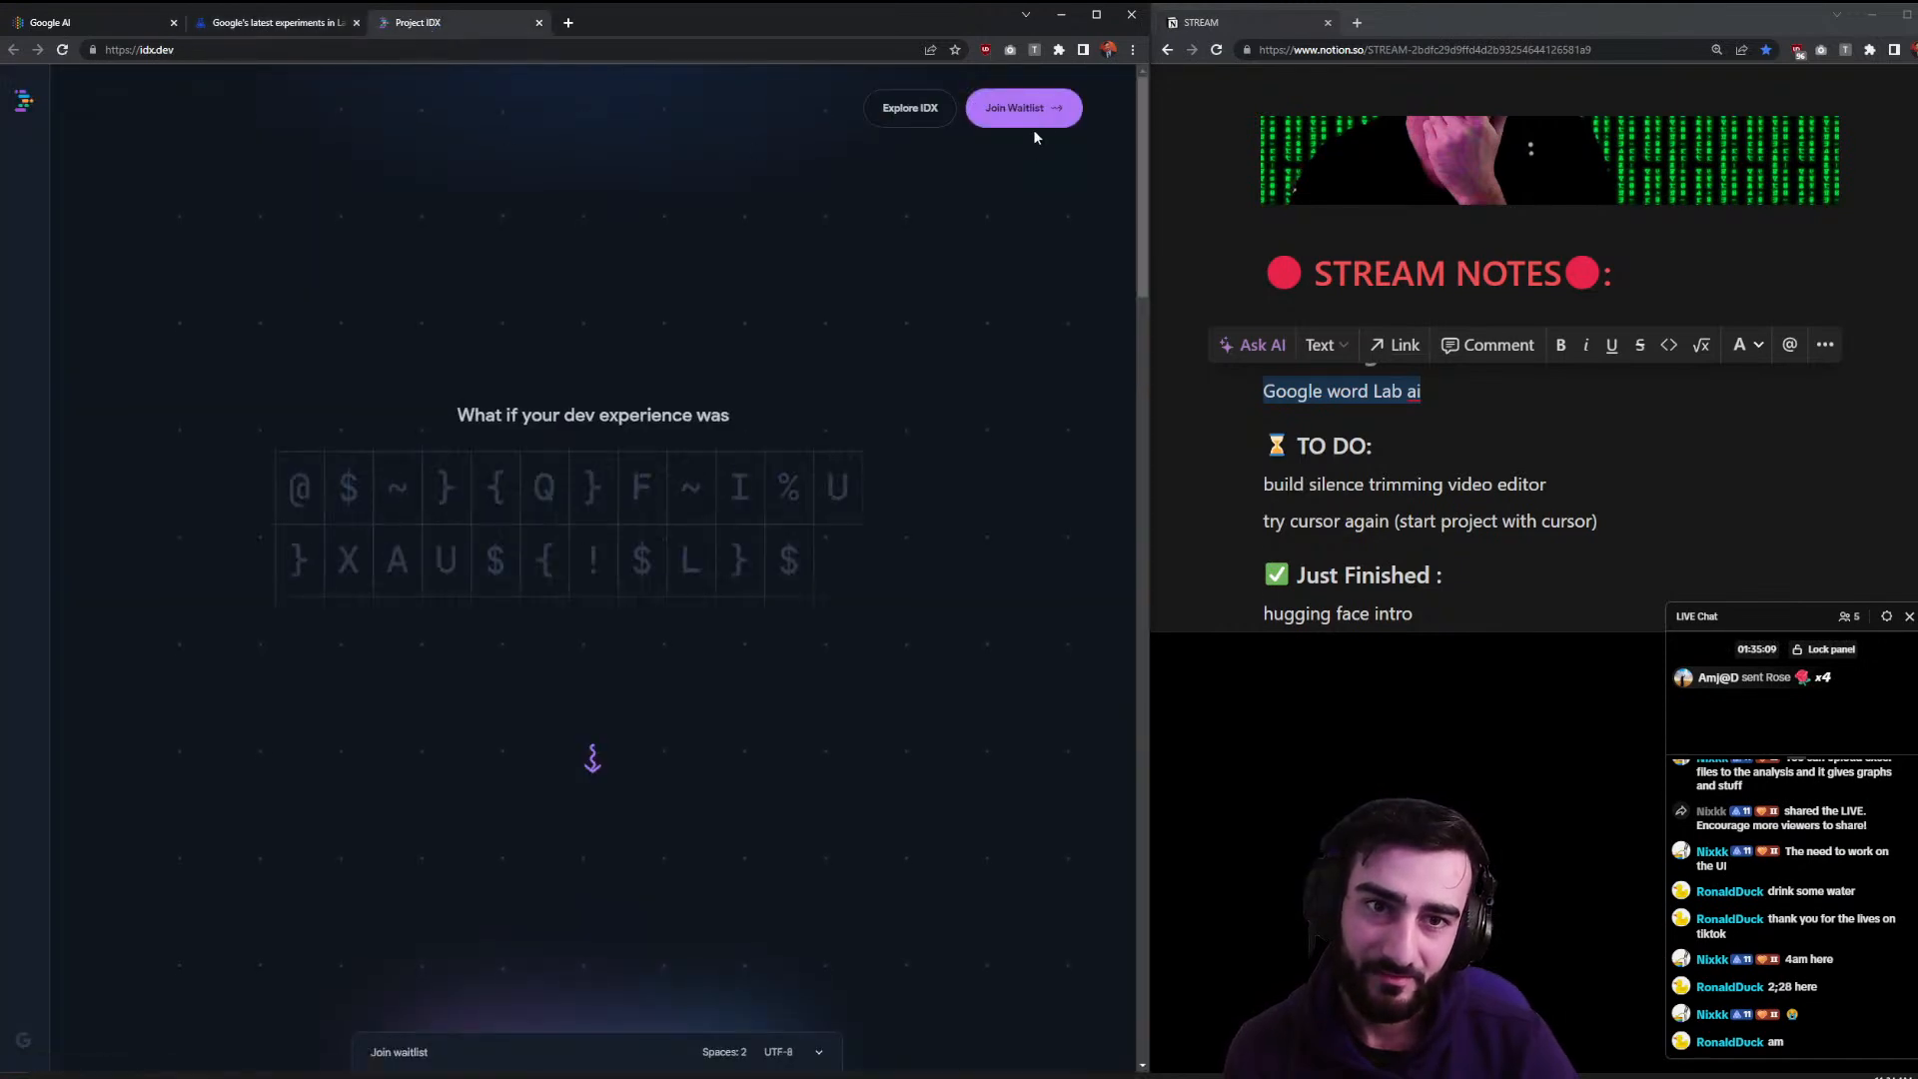
pyautogui.click(539, 22)
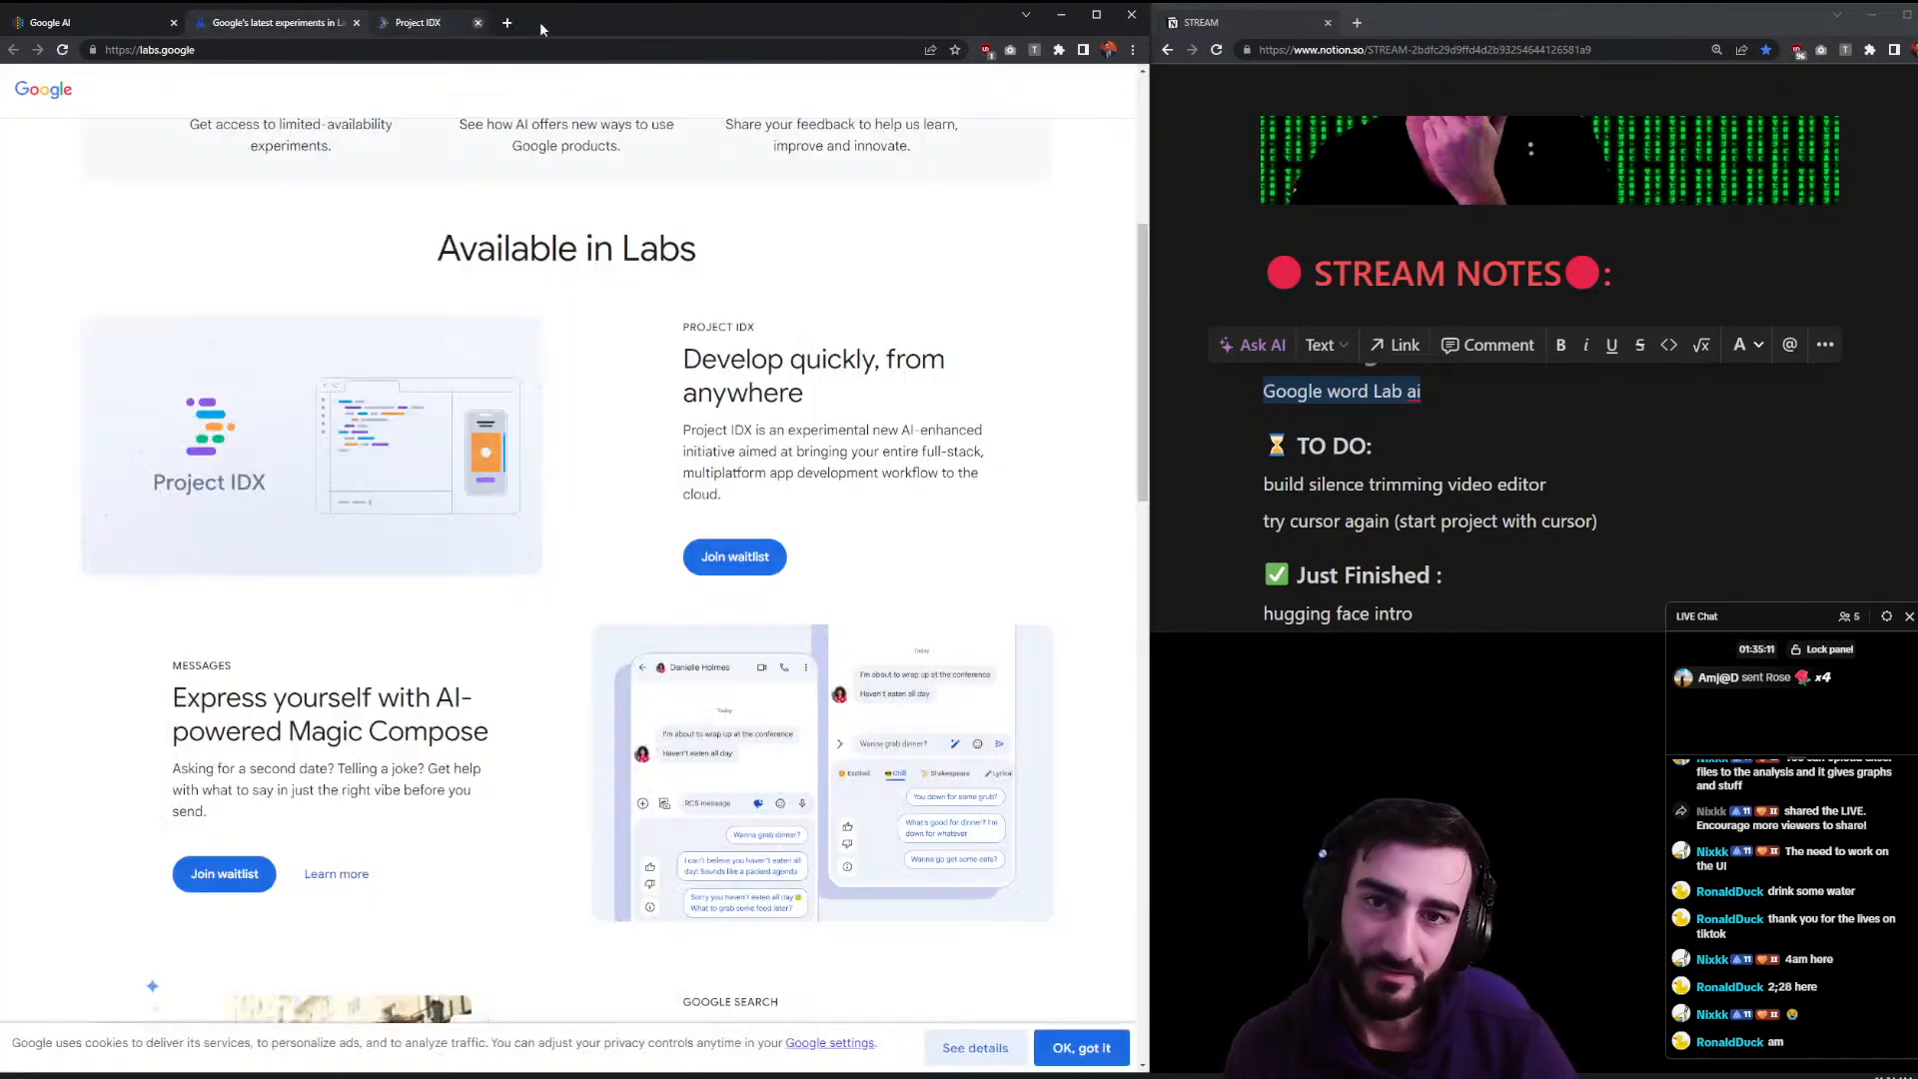
# - Scroll past NotebookLM and MusicLM down to the Lab Sessions collaborations
pyautogui.scroll(-3, 292, 530)
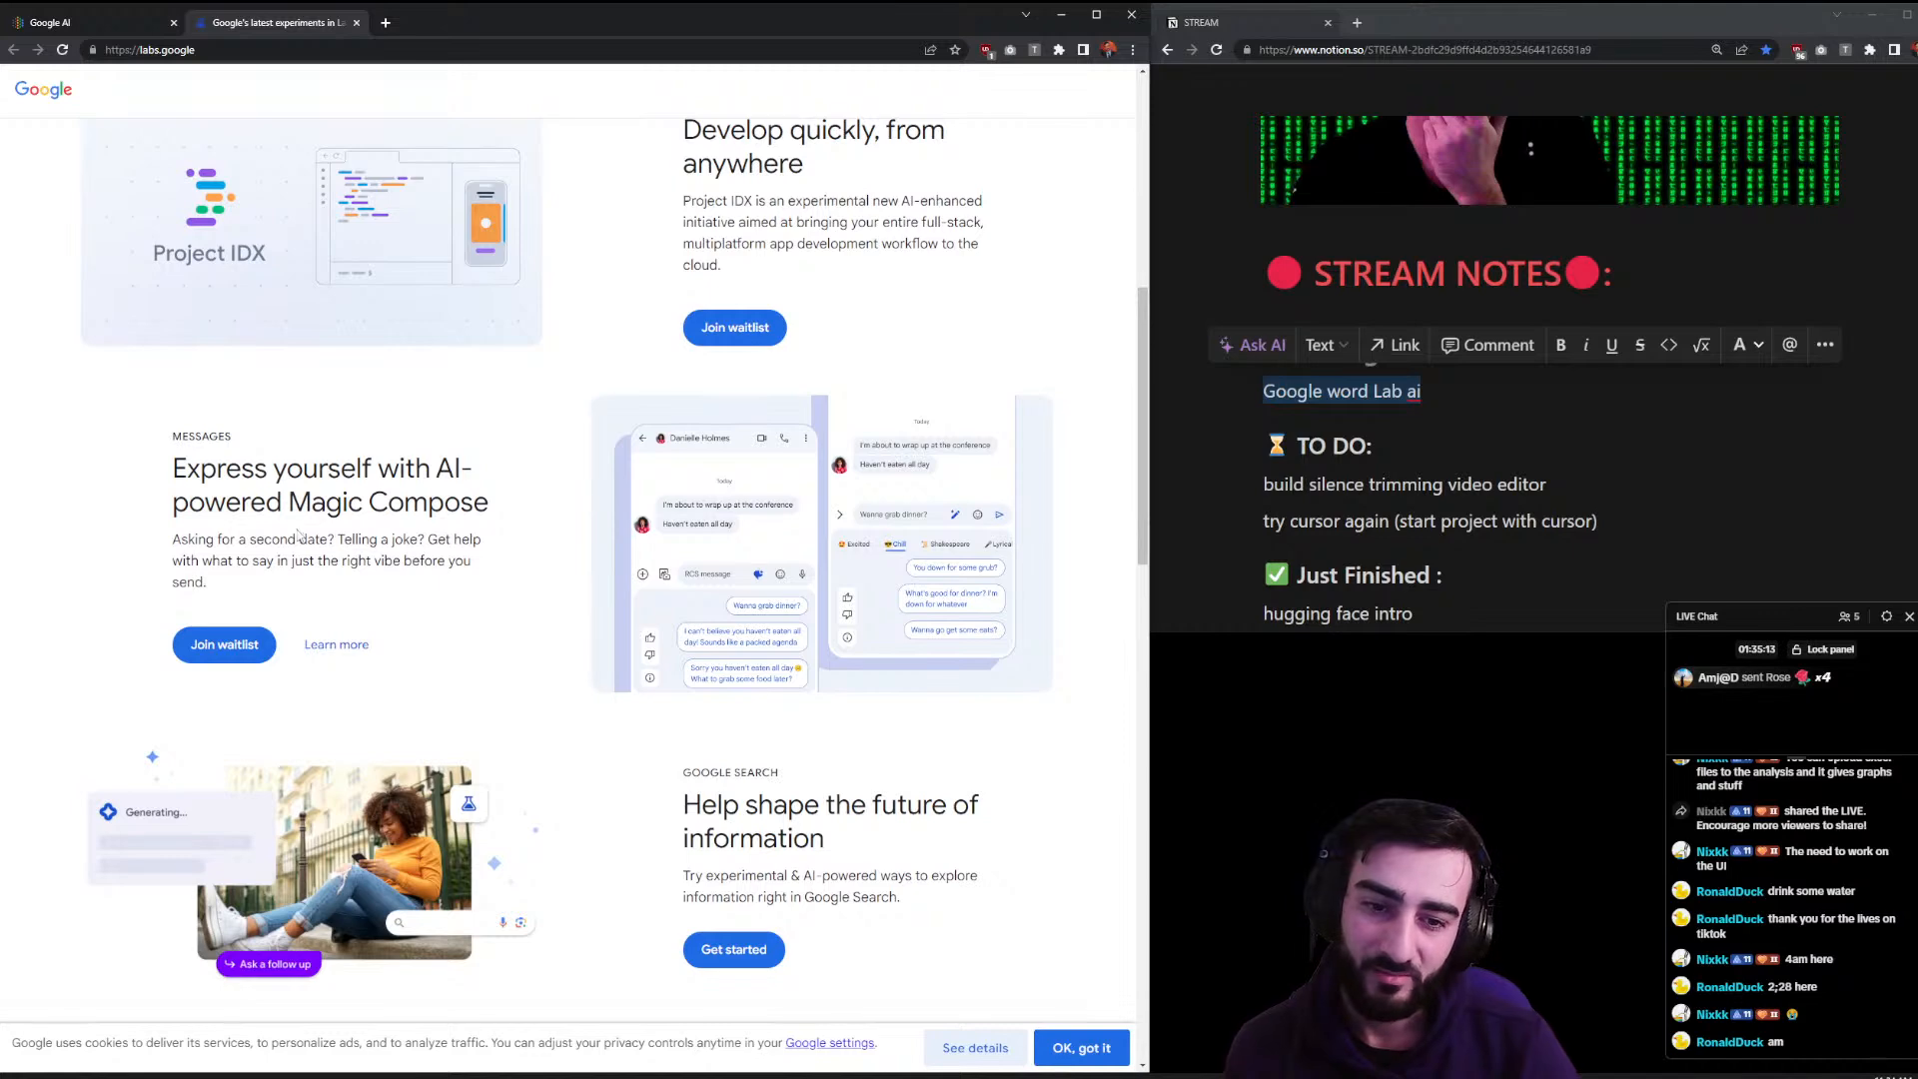
pyautogui.scroll(-5, 292, 530)
pyautogui.scroll(-4, 319, 556)
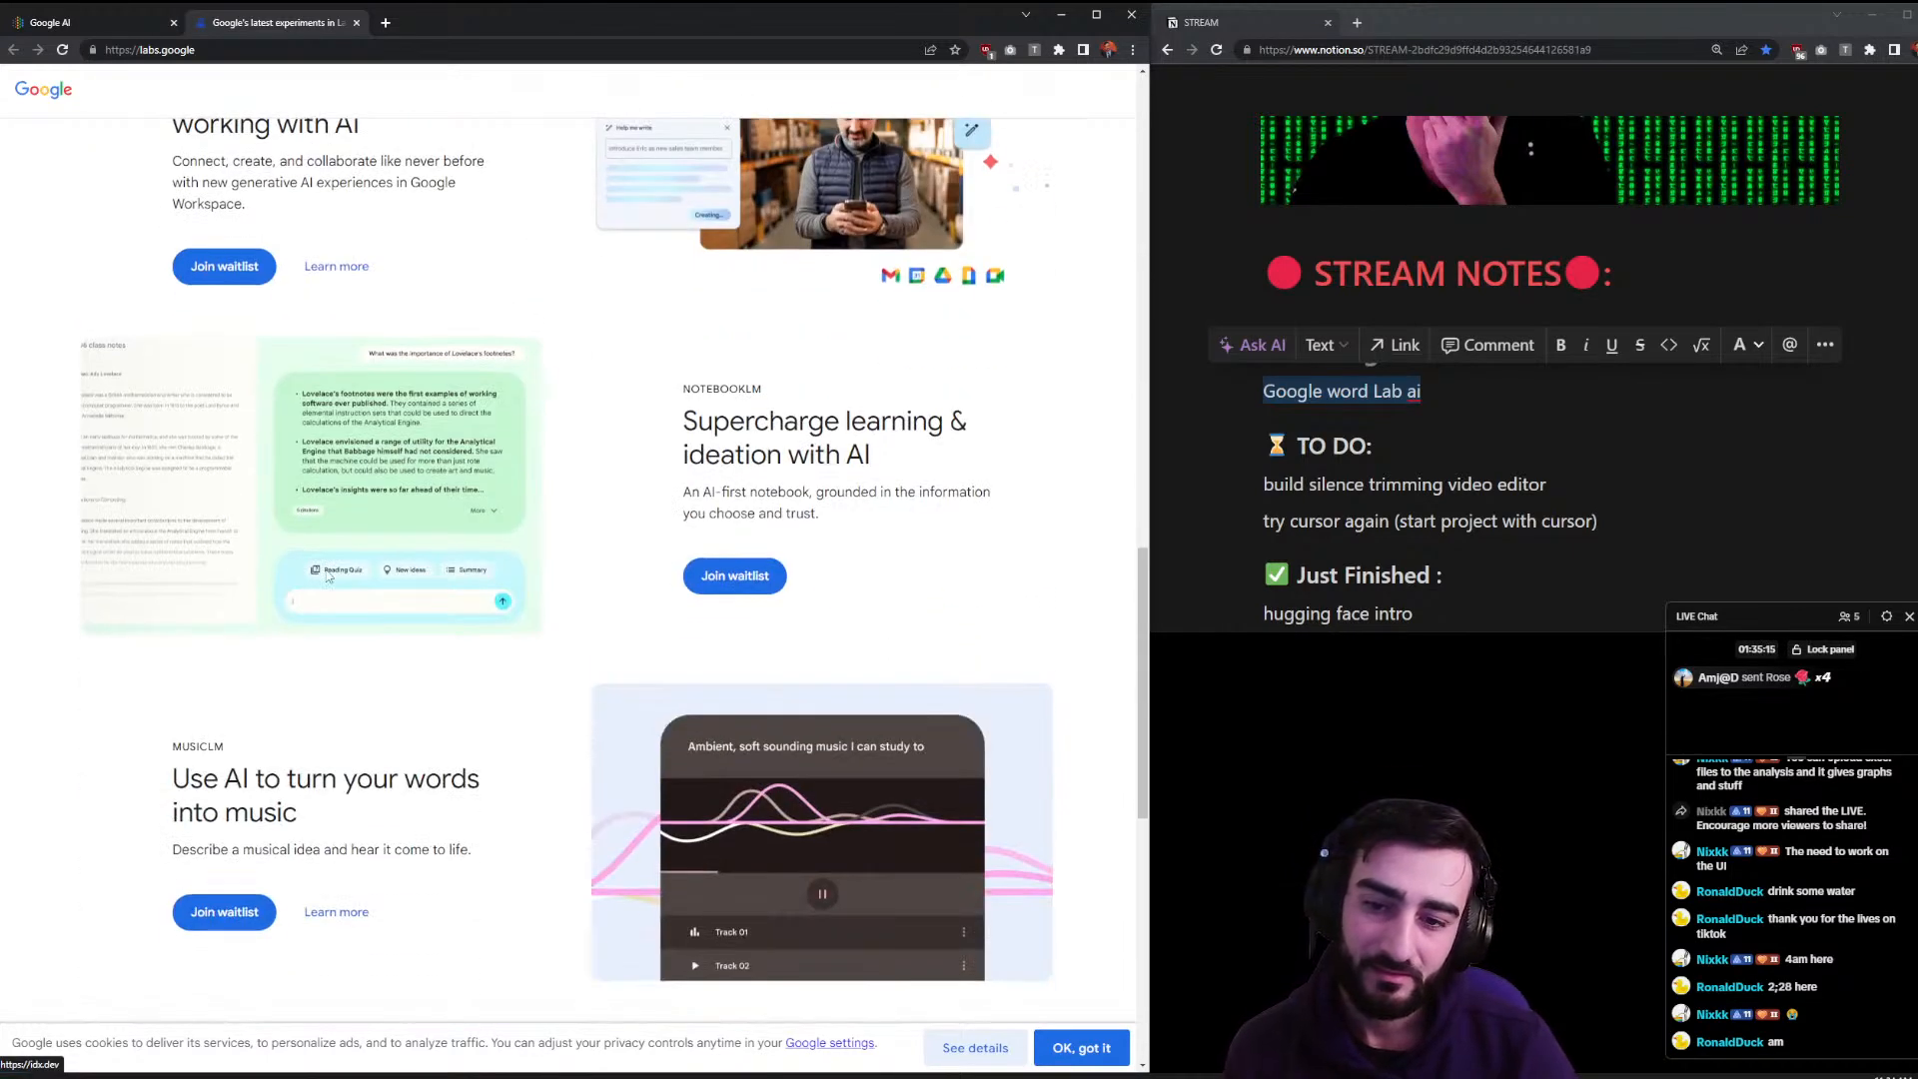
pyautogui.scroll(-7, 327, 576)
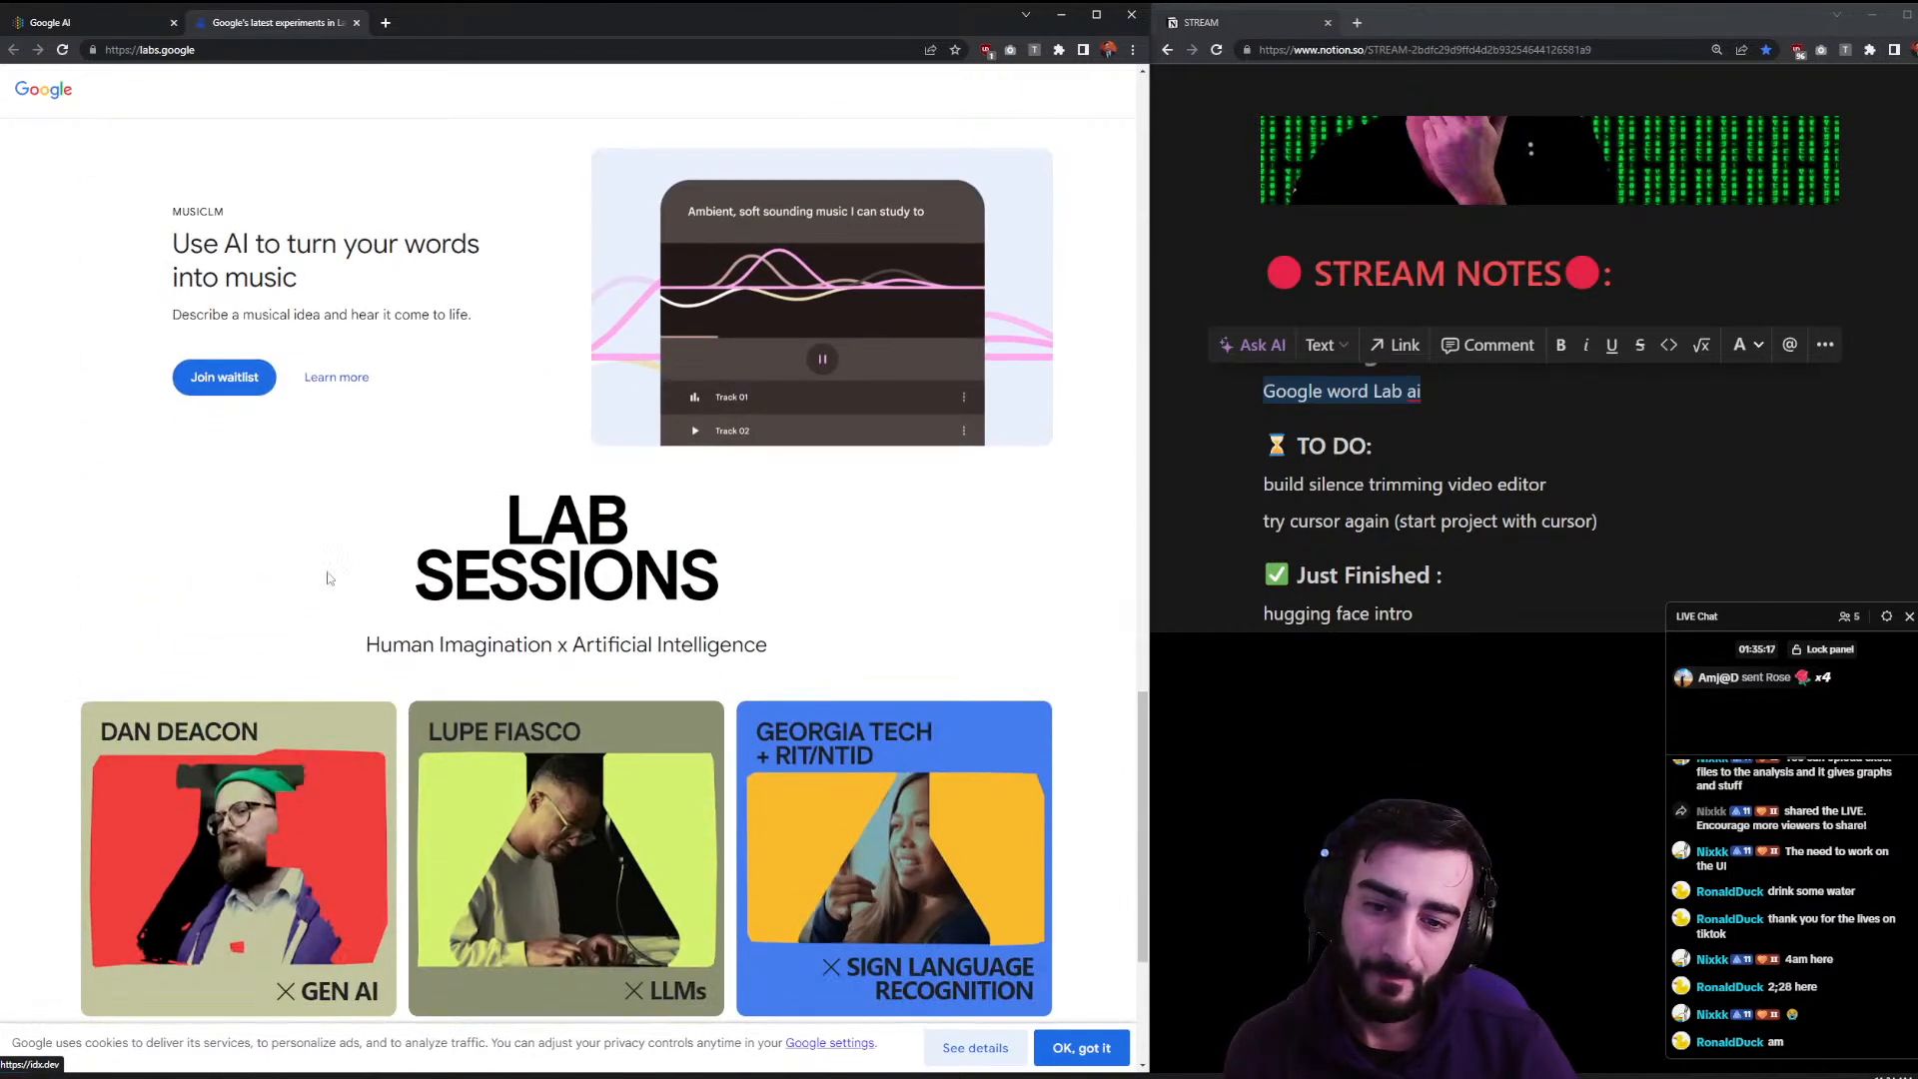
pyautogui.scroll(-1, 330, 564)
# - Open TextFX from Lupe Fiasco's Lab Session card and choose the R.A.P. Acronym tool
pyautogui.moveTo(525, 672)
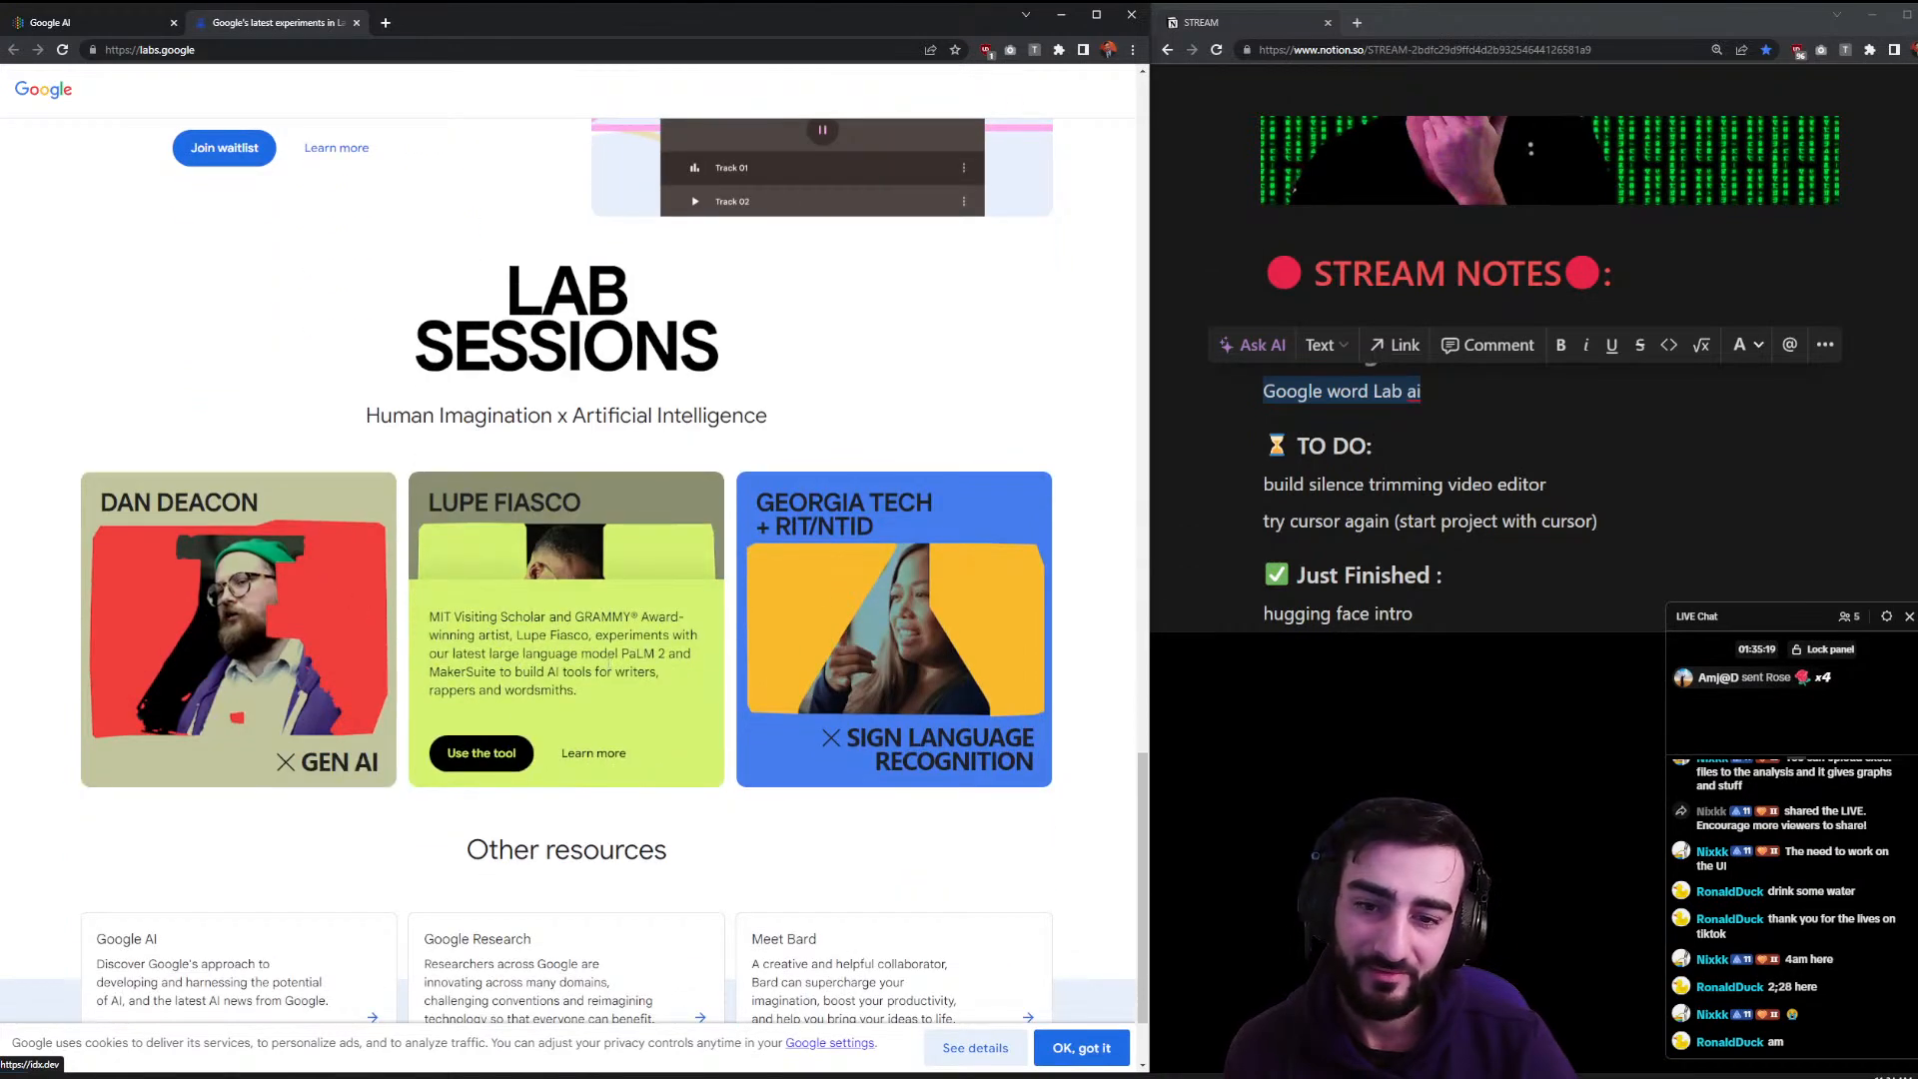
pyautogui.click(501, 747)
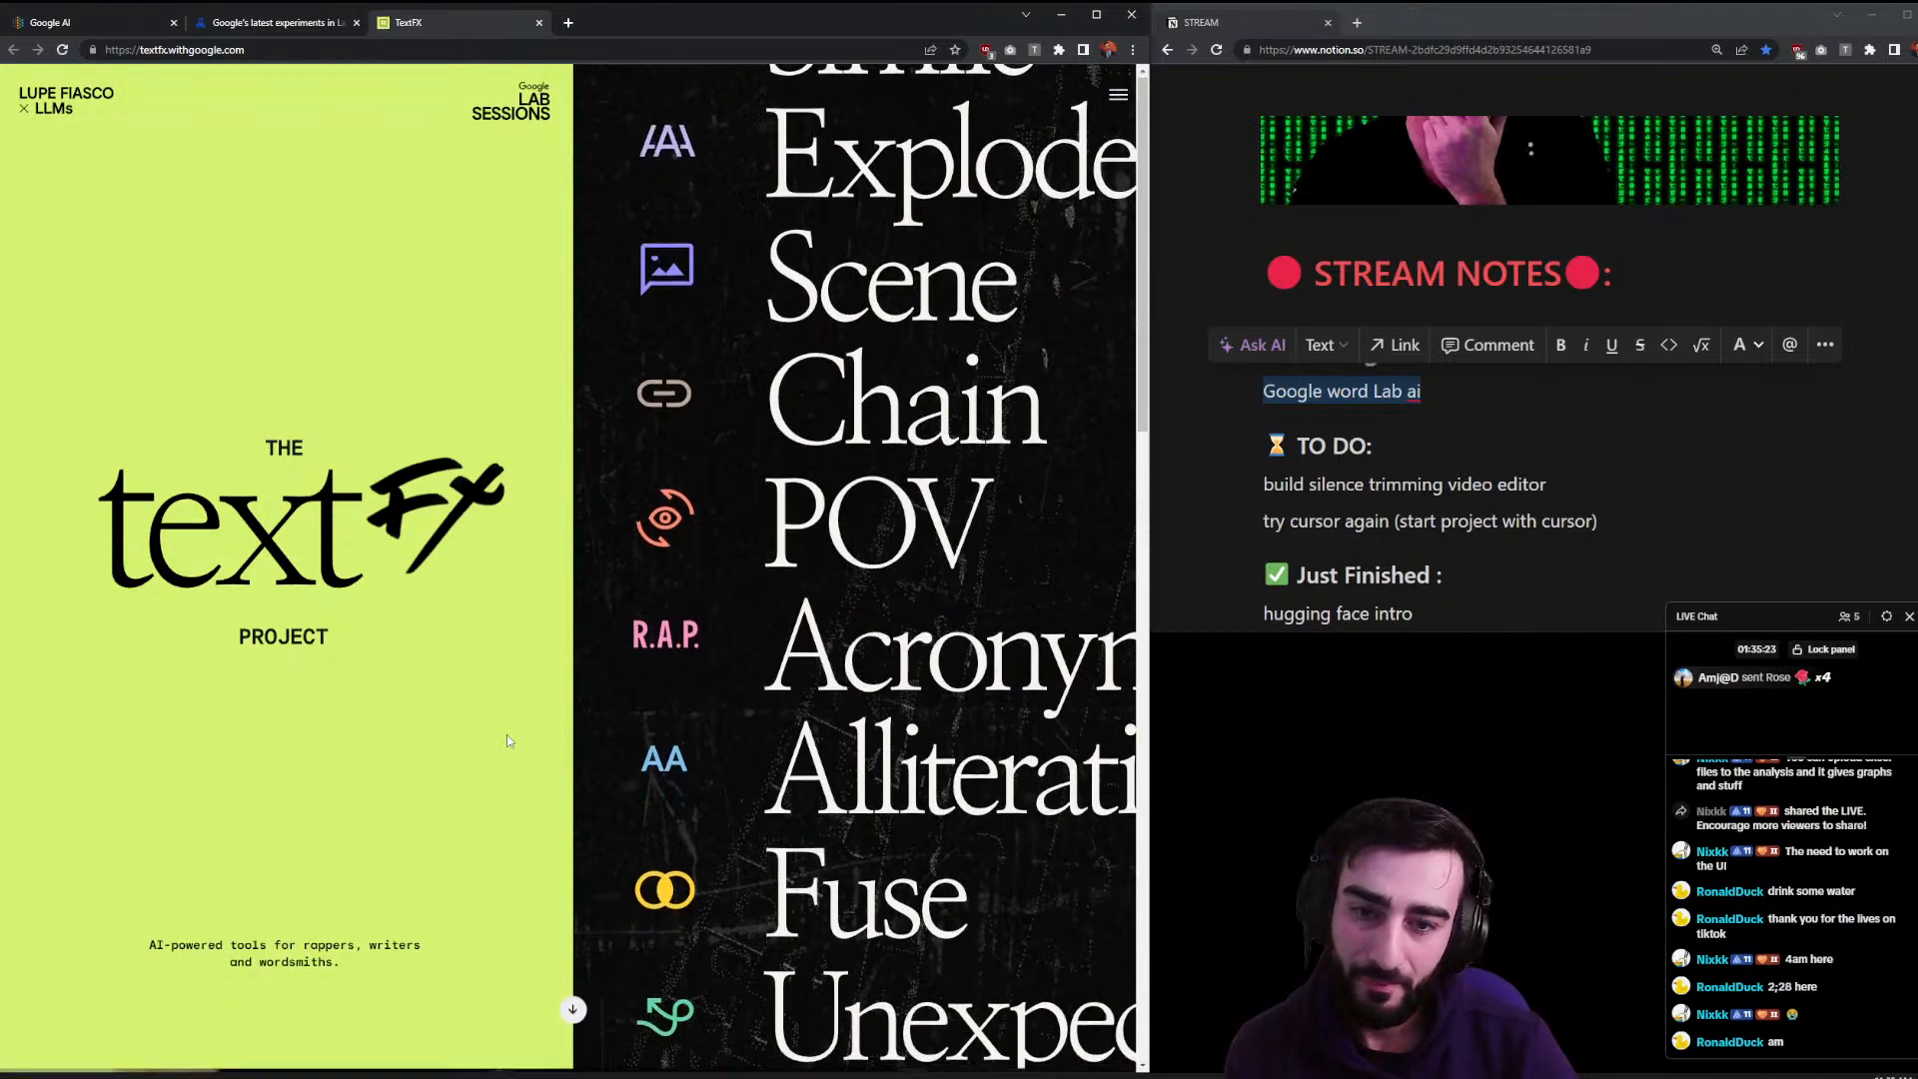
pyautogui.scroll(-15, 506, 734)
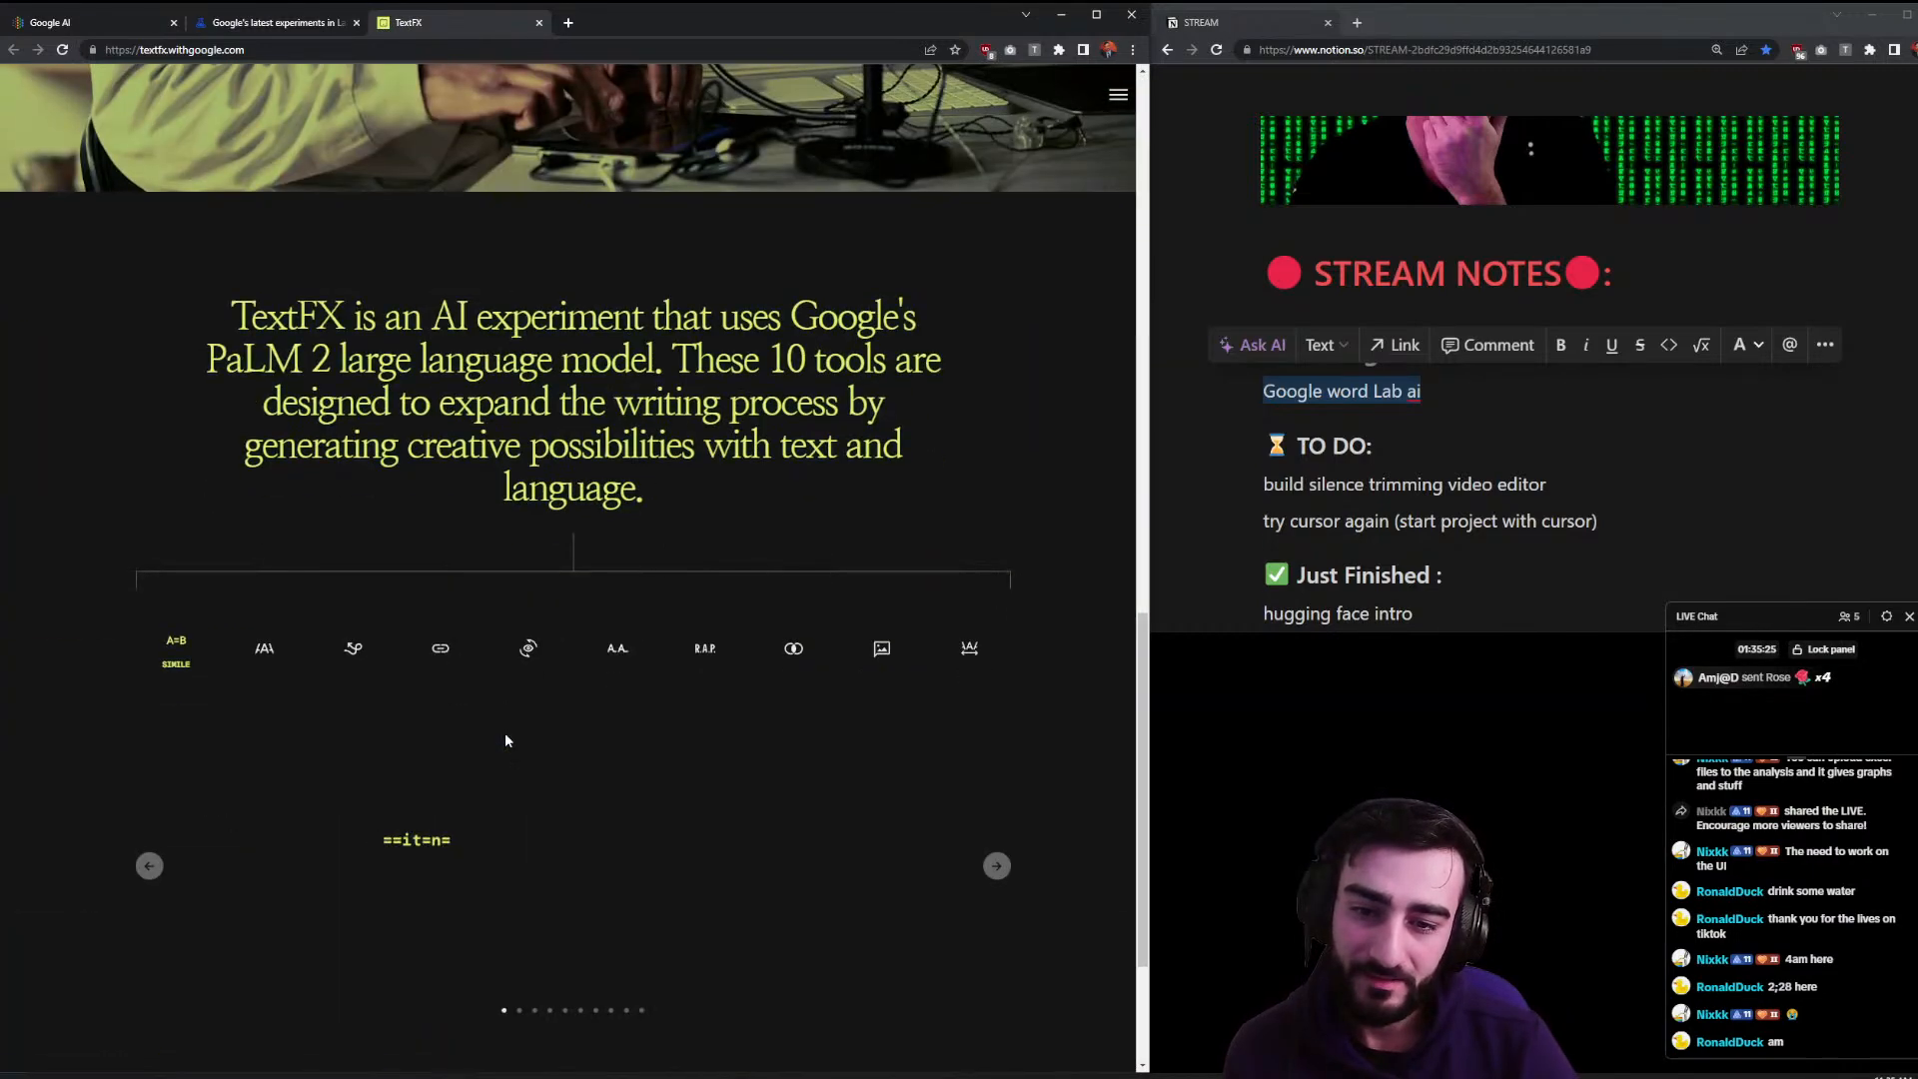
pyautogui.scroll(-3, 505, 739)
pyautogui.click(573, 844)
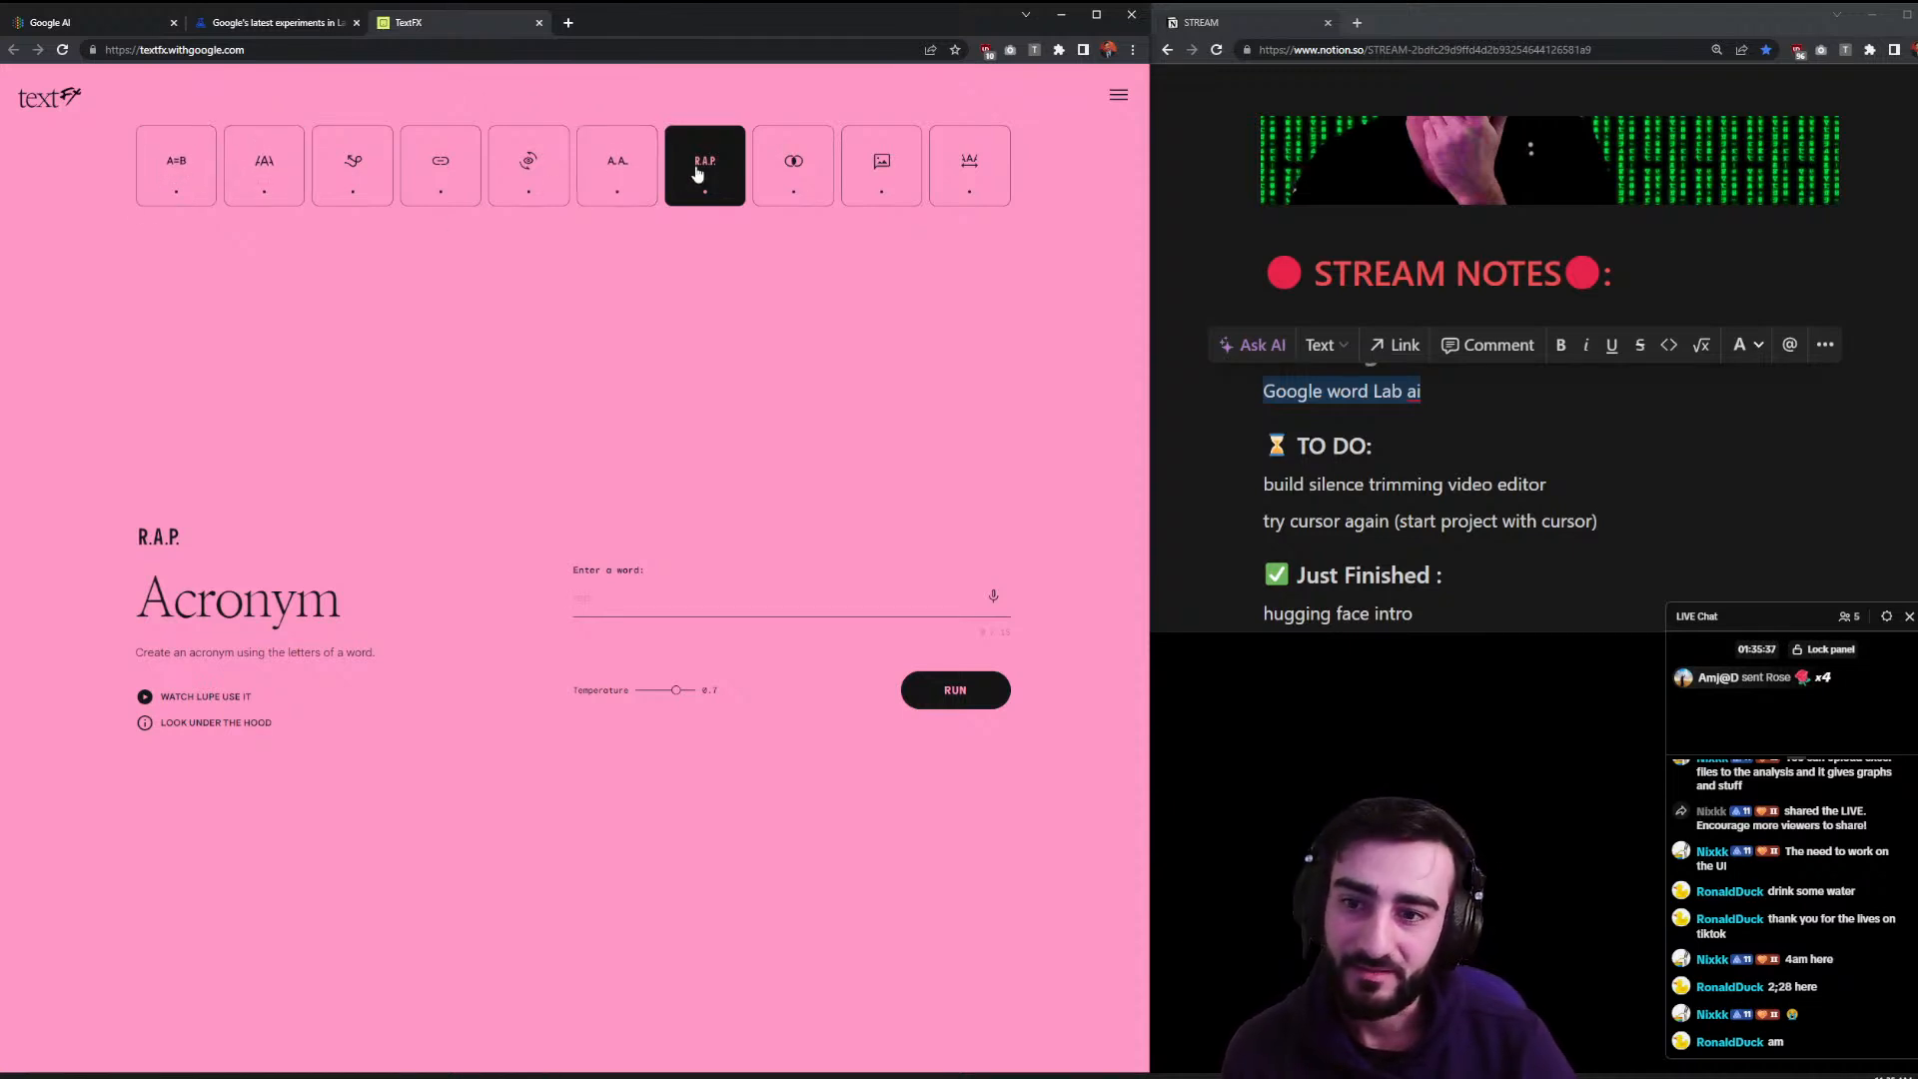
# - Read the Acronym tool's description and generate acronyms for TECH
pyautogui.moveTo(152, 599); pyautogui.dragTo(134, 652)
pyautogui.click(379, 627)
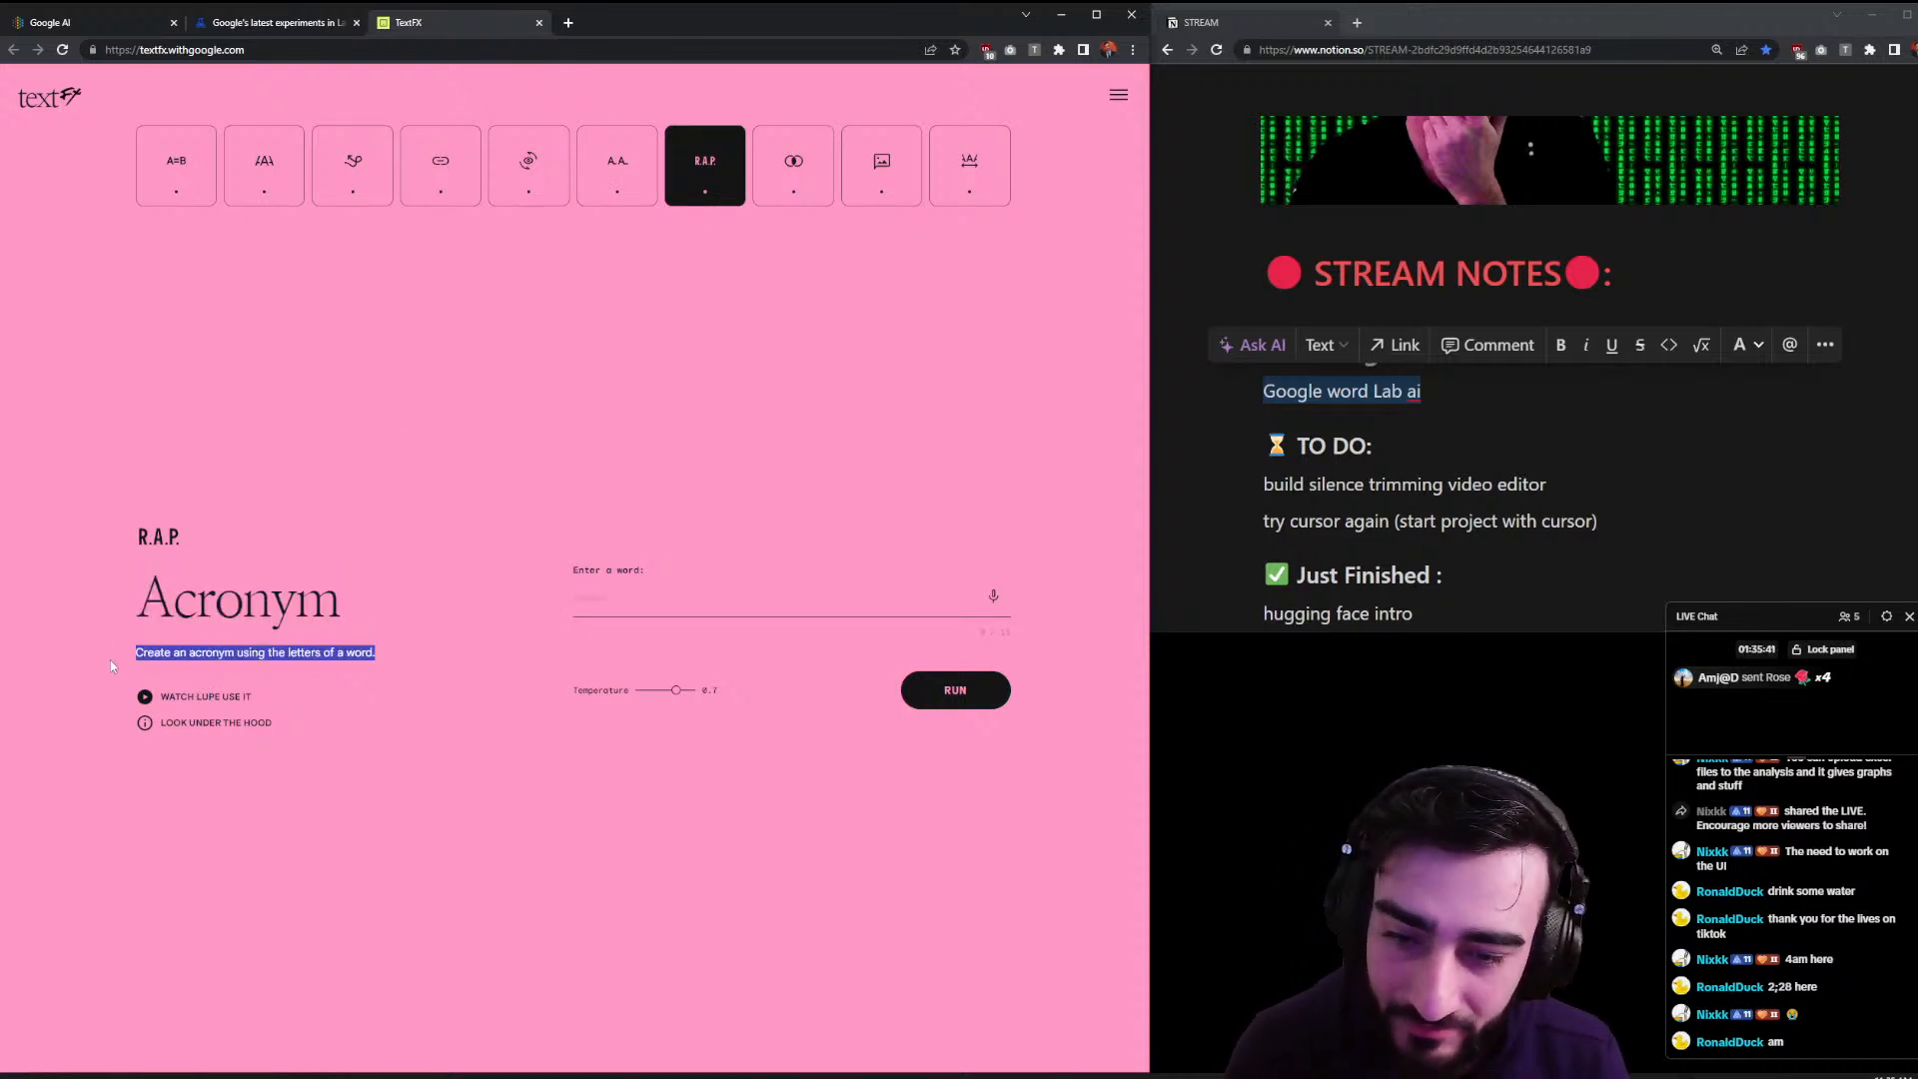
pyautogui.click(650, 604)
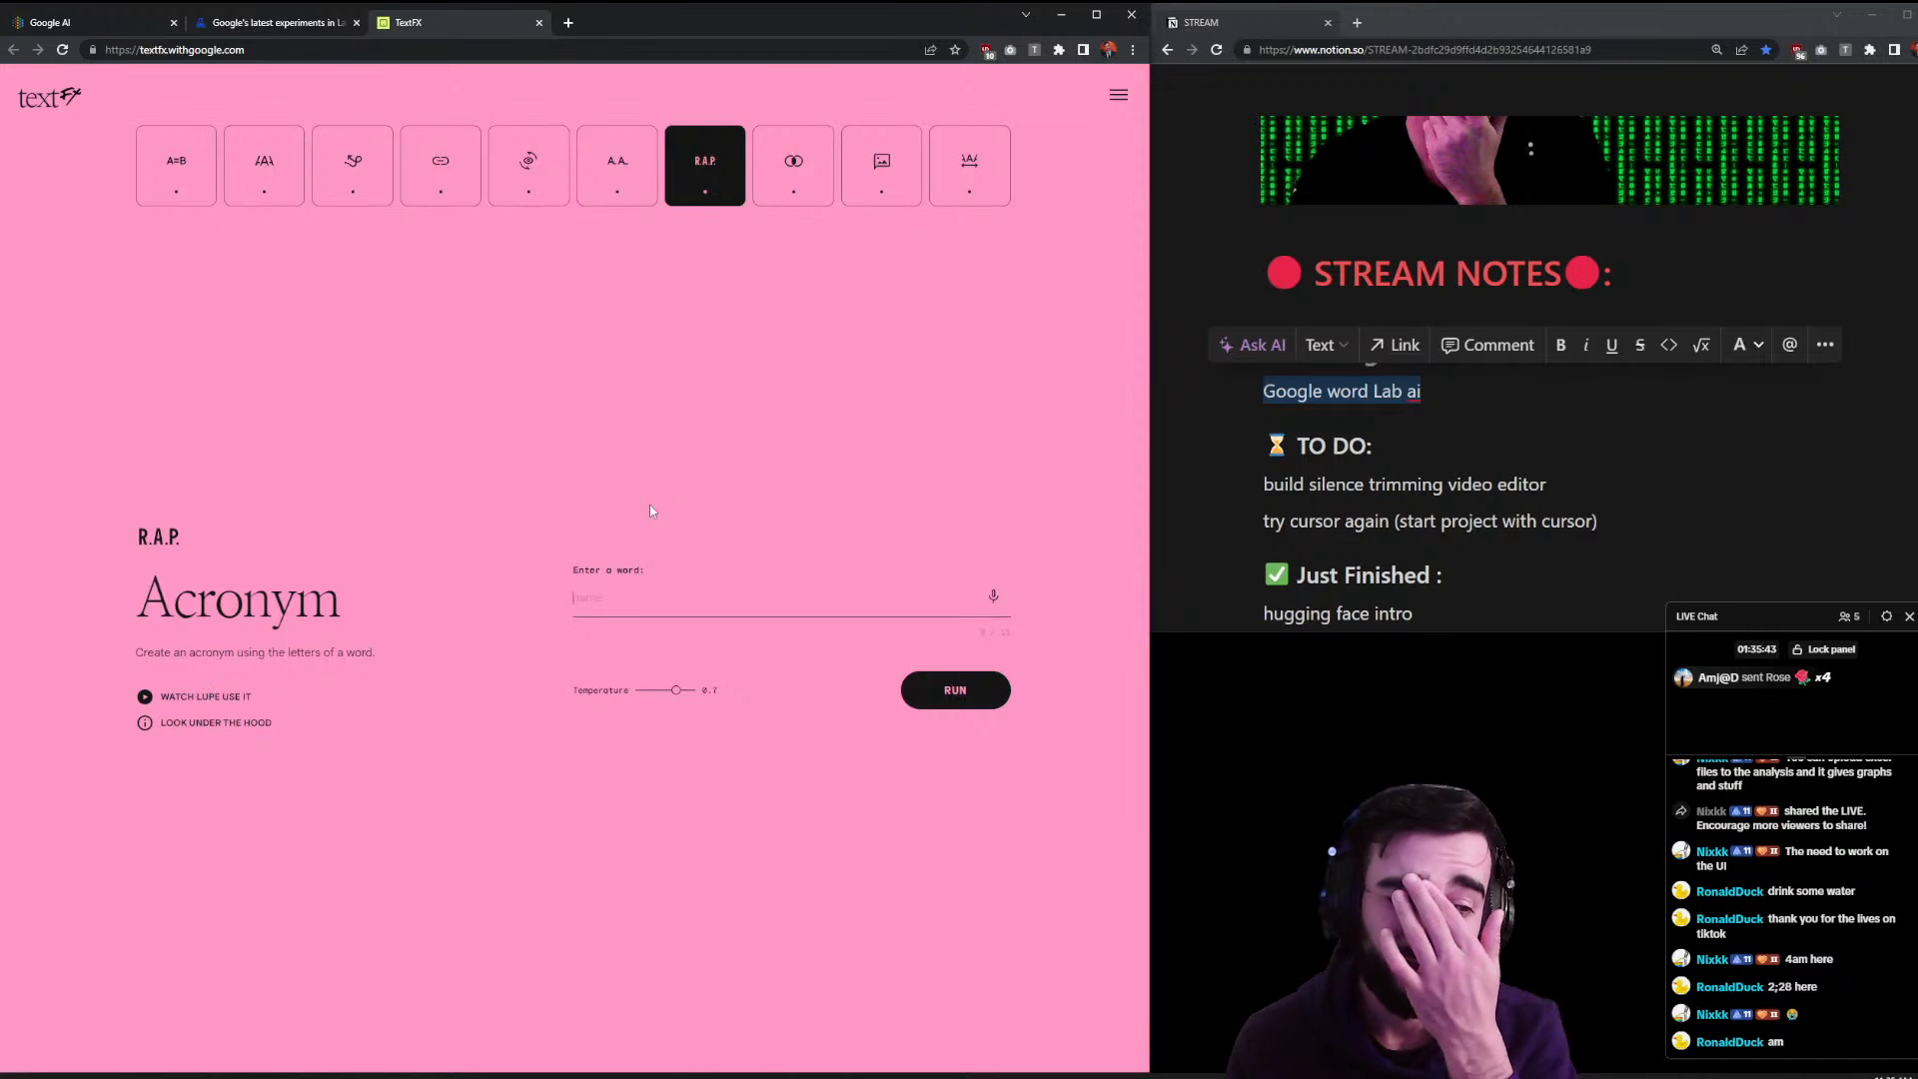
pyautogui.write('TECH')
pyautogui.press('Return')
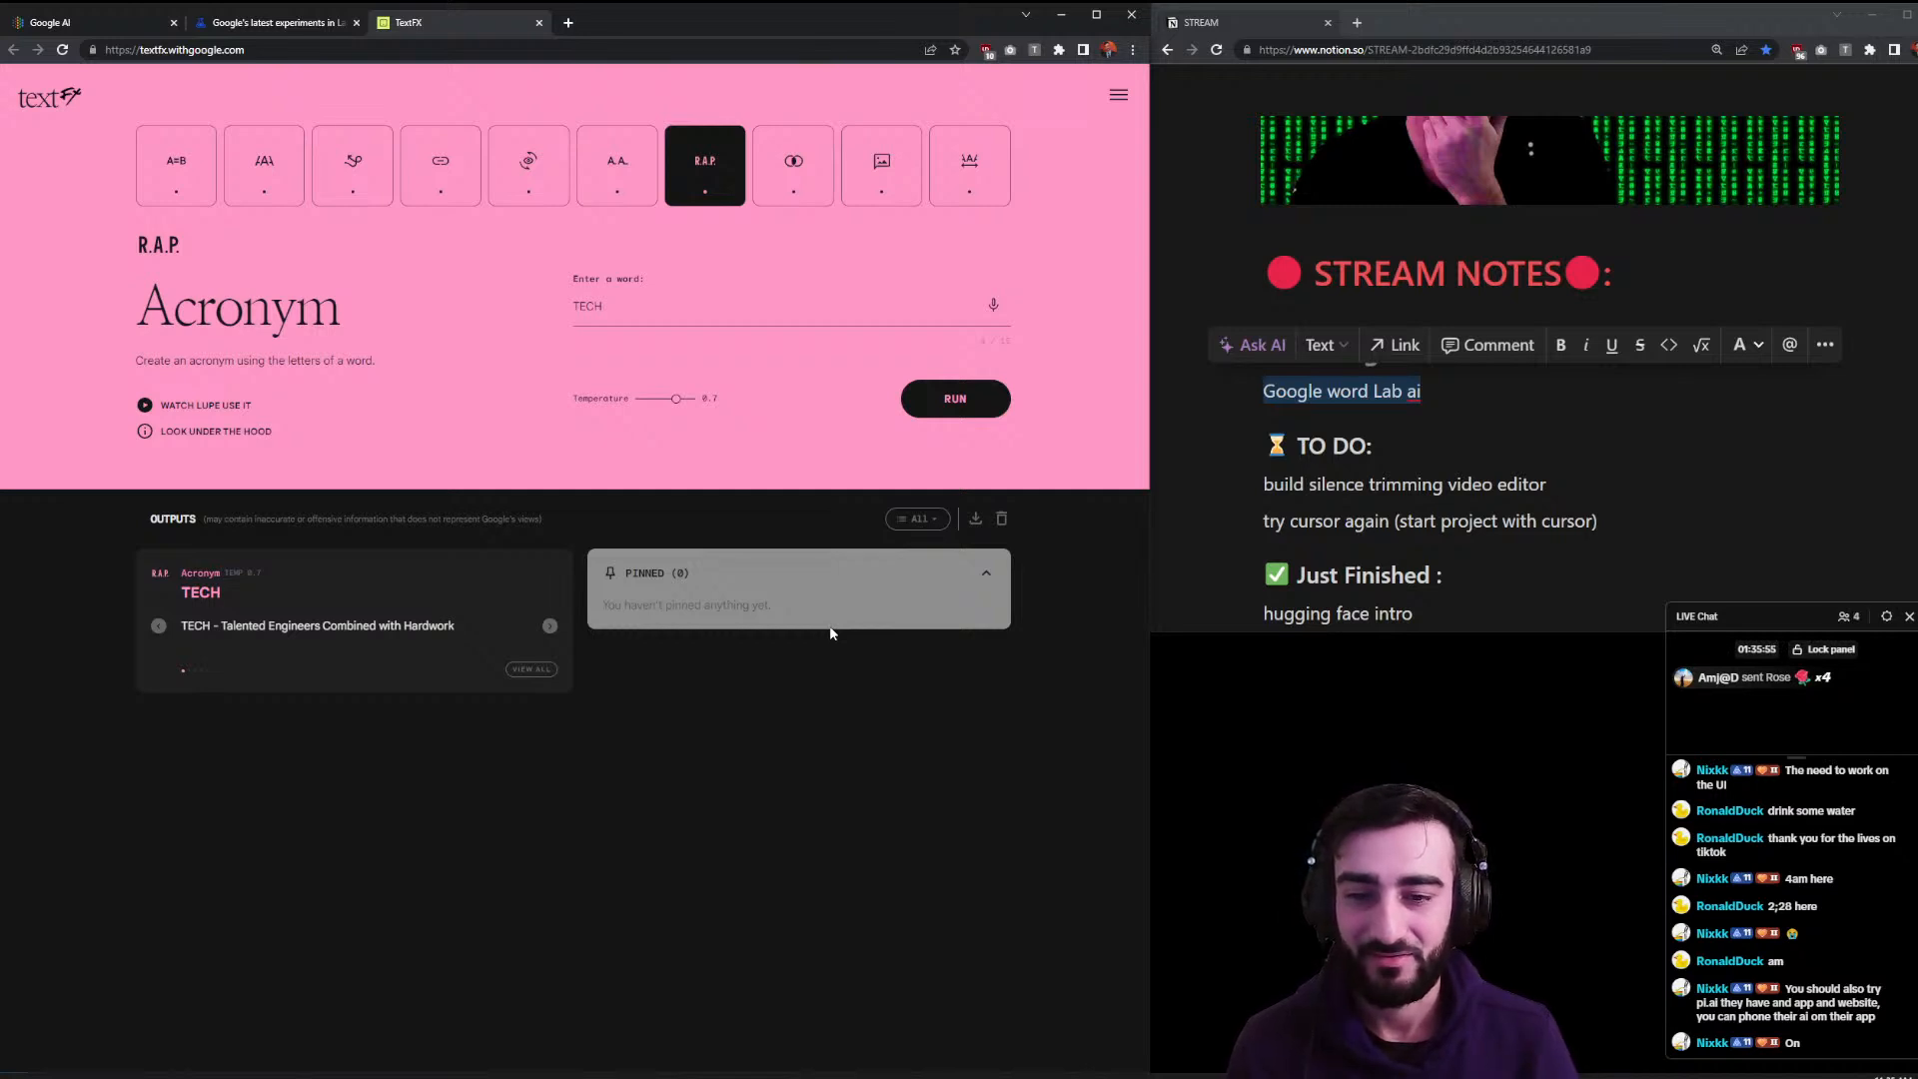
# - Page through TECH acronyms to 'Tremendously Exciting Concepts Helping' and zoom the page to 150%
pyautogui.click(550, 626)
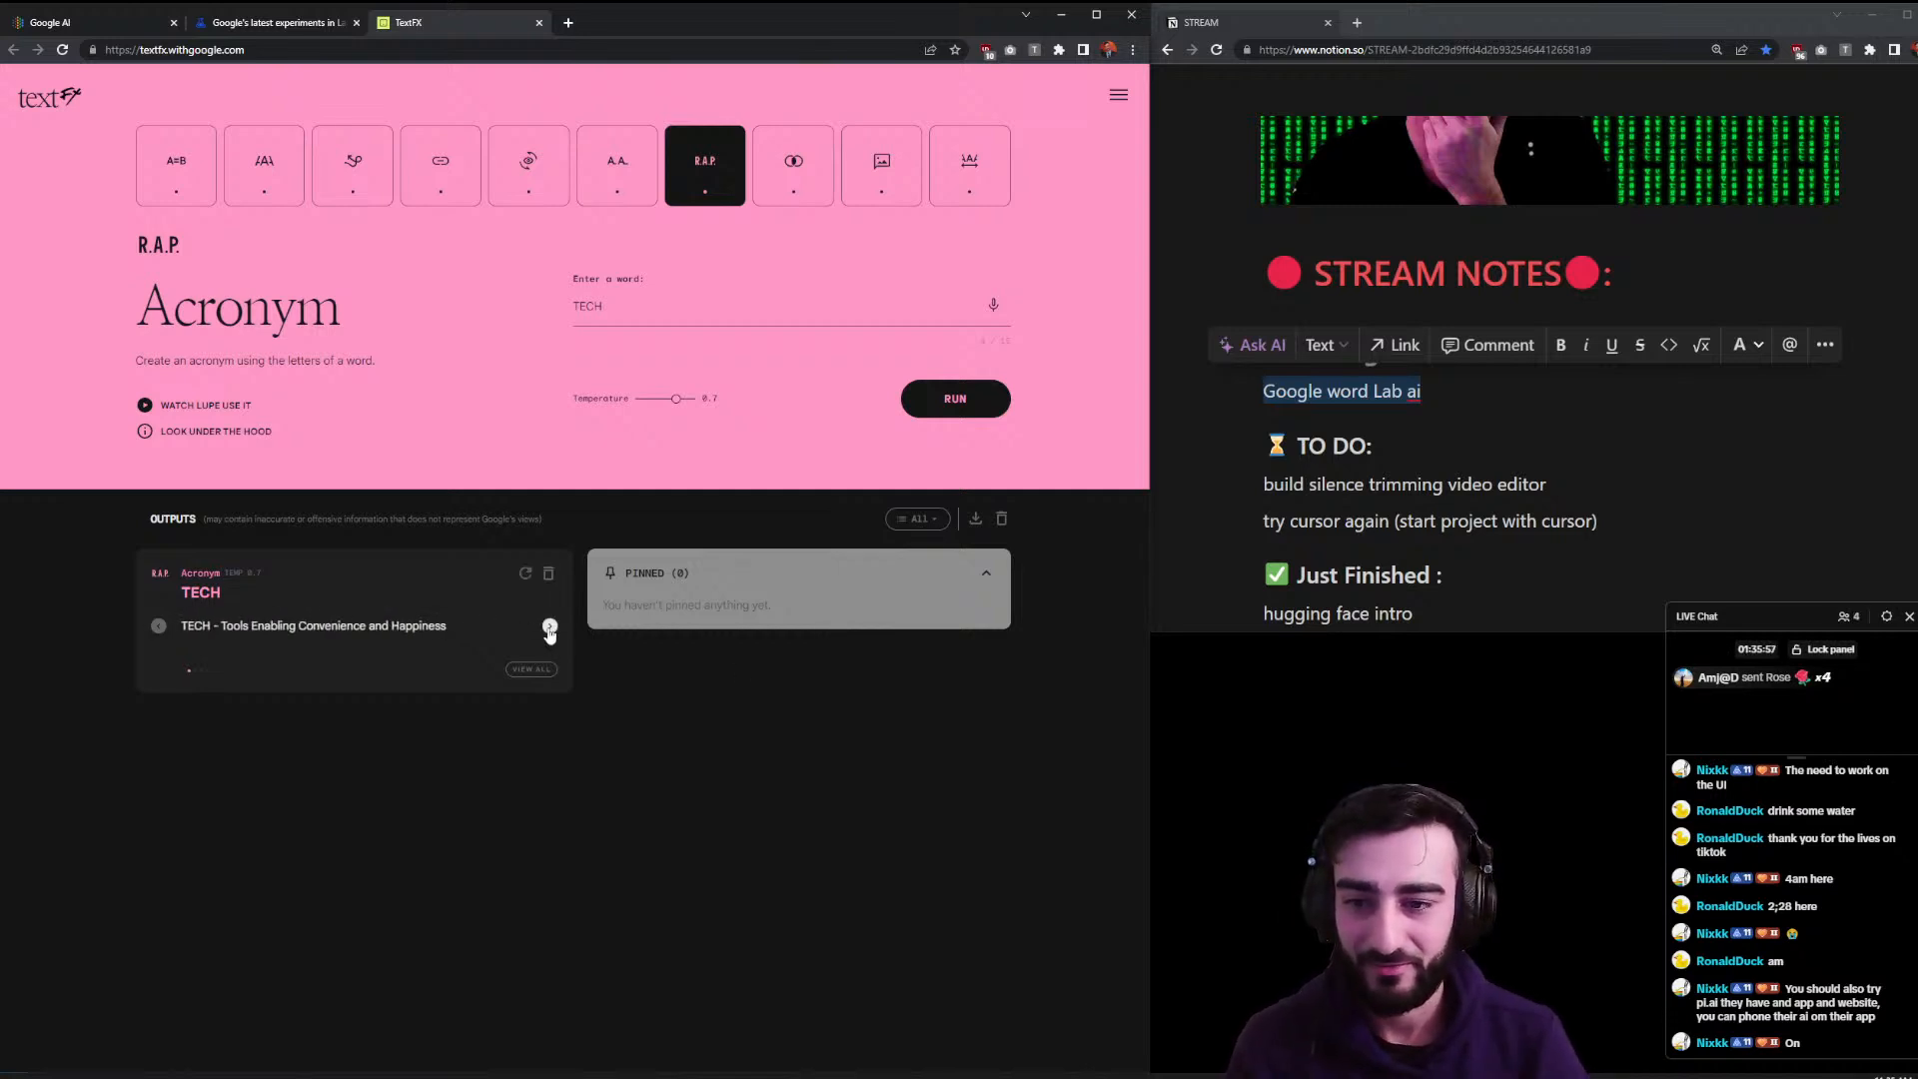
pyautogui.click(549, 627)
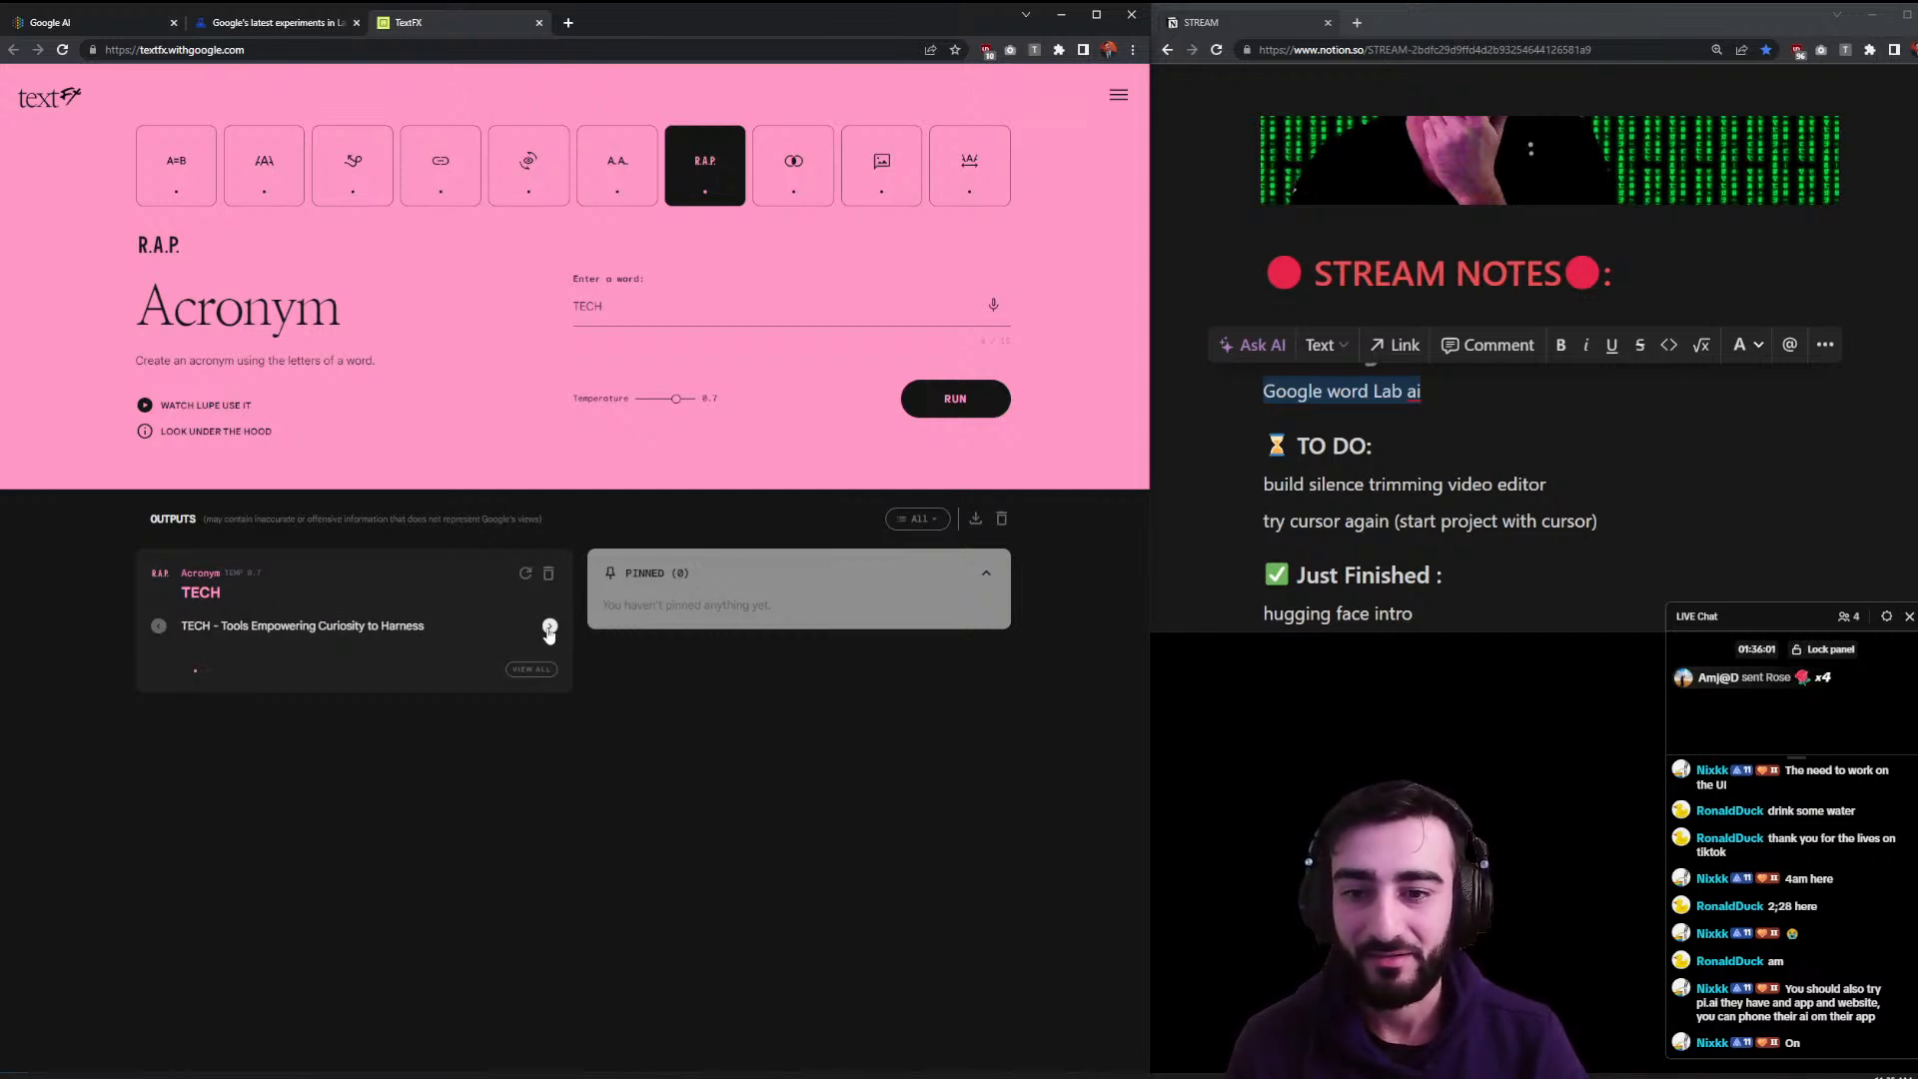
pyautogui.click(549, 629)
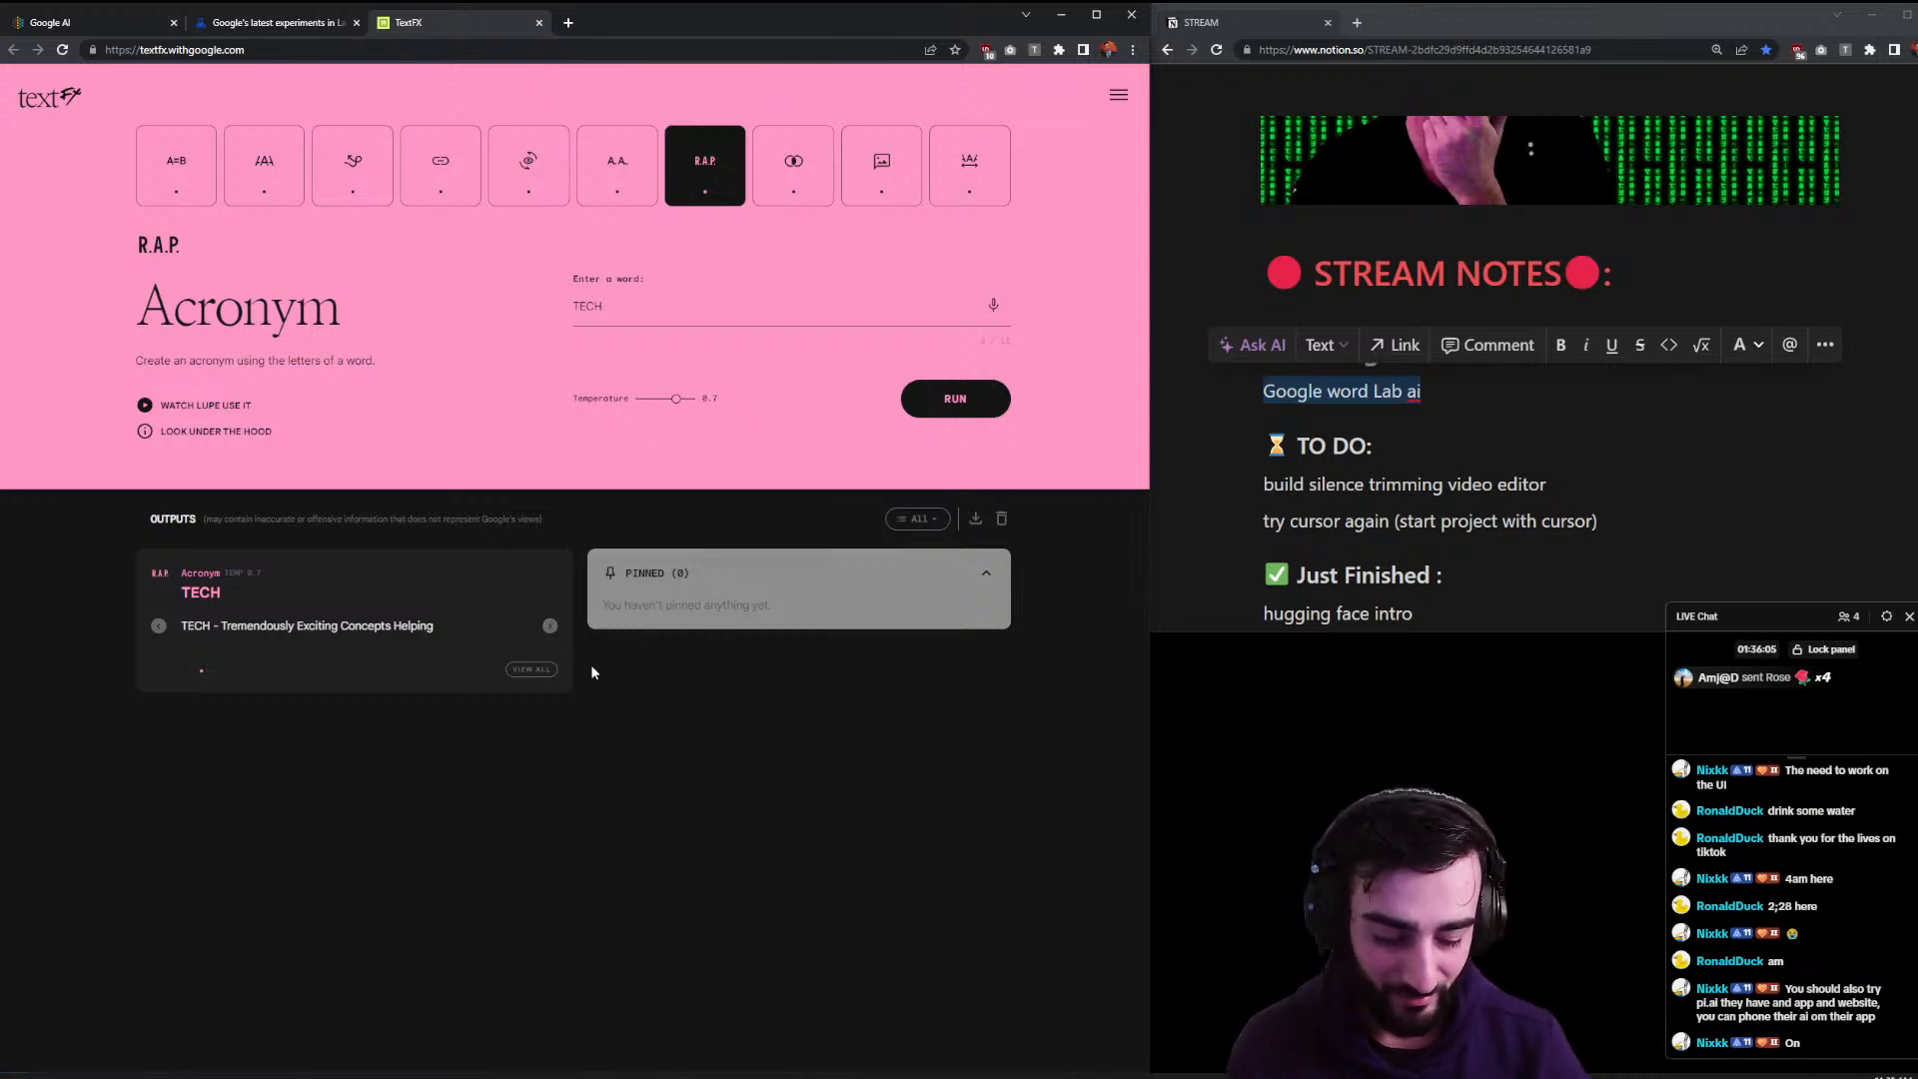
pyautogui.hotkey('ctrl', '+')
pyautogui.hotkey('ctrl', '+')
pyautogui.hotkey('ctrl', '+')
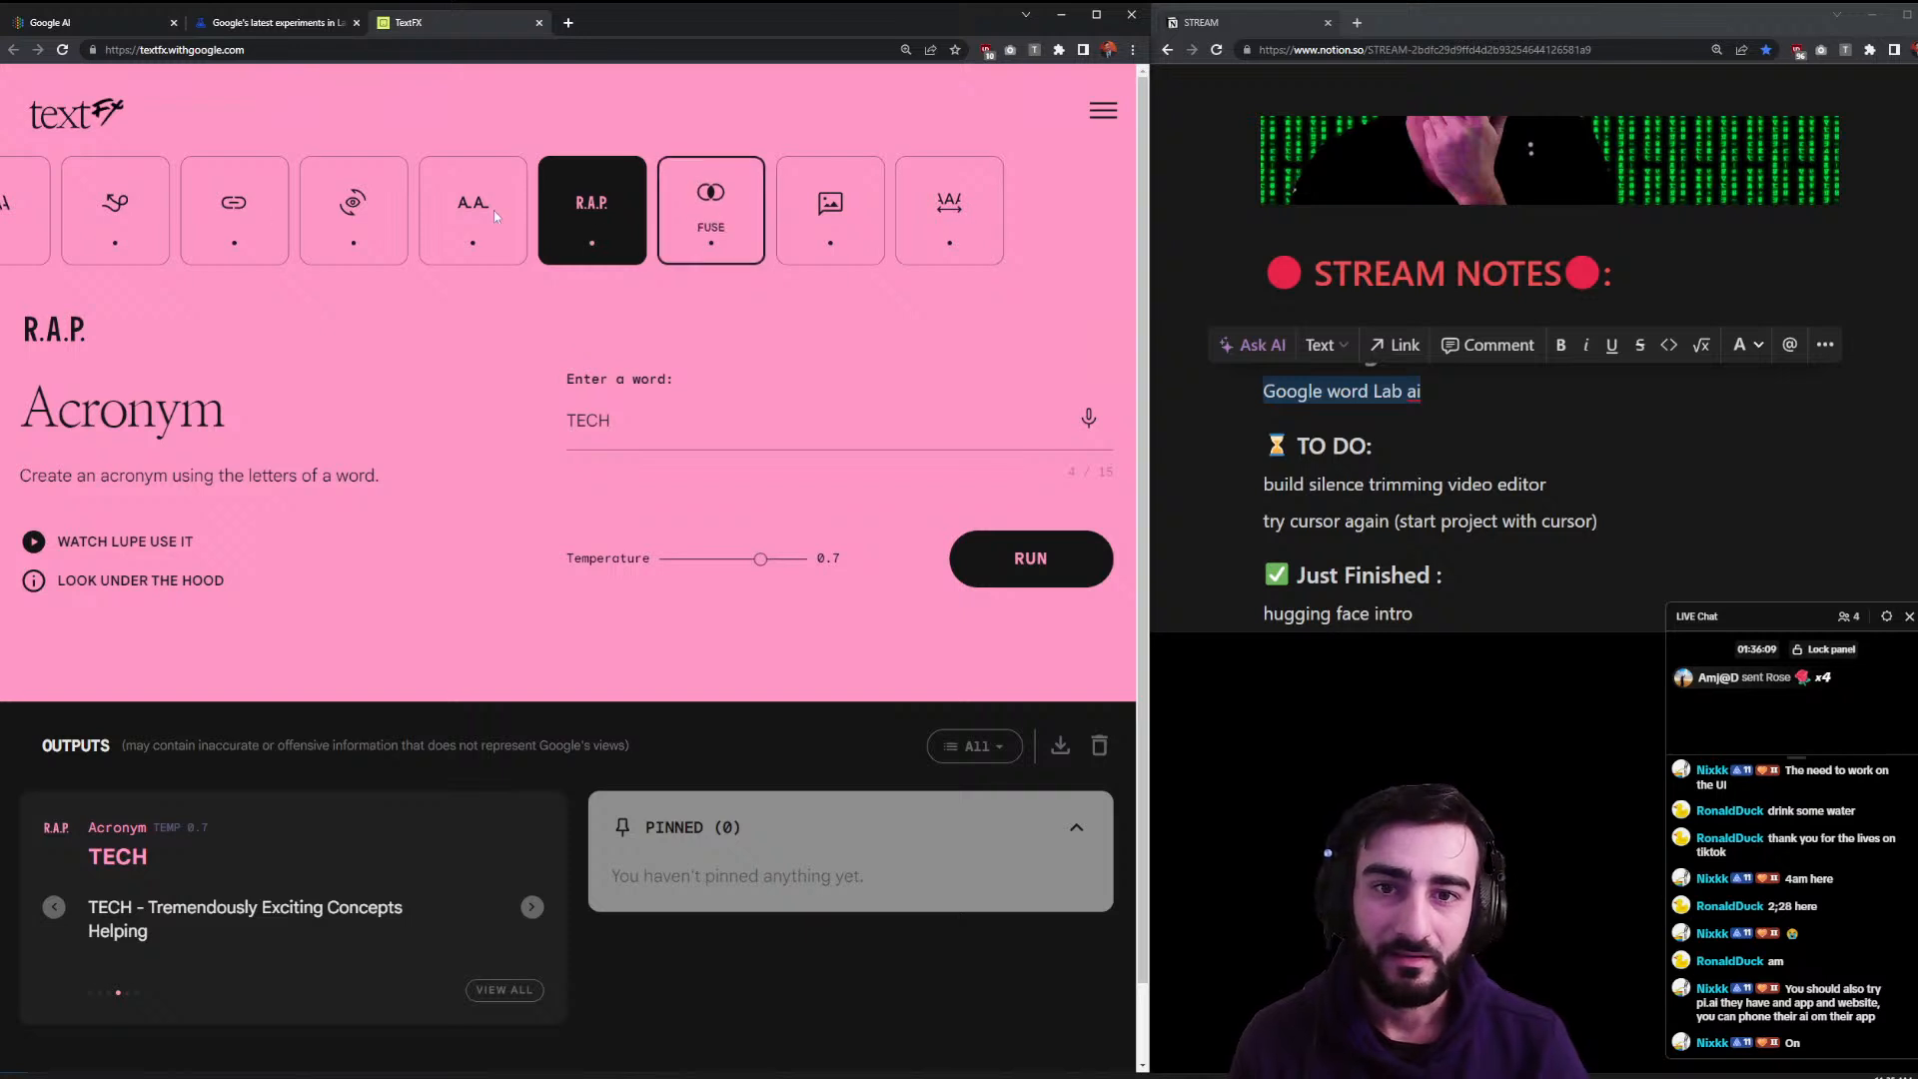
# - Switch to the Simile tool and start a concept about autonomous AI agents doing work
pyautogui.click(45, 221)
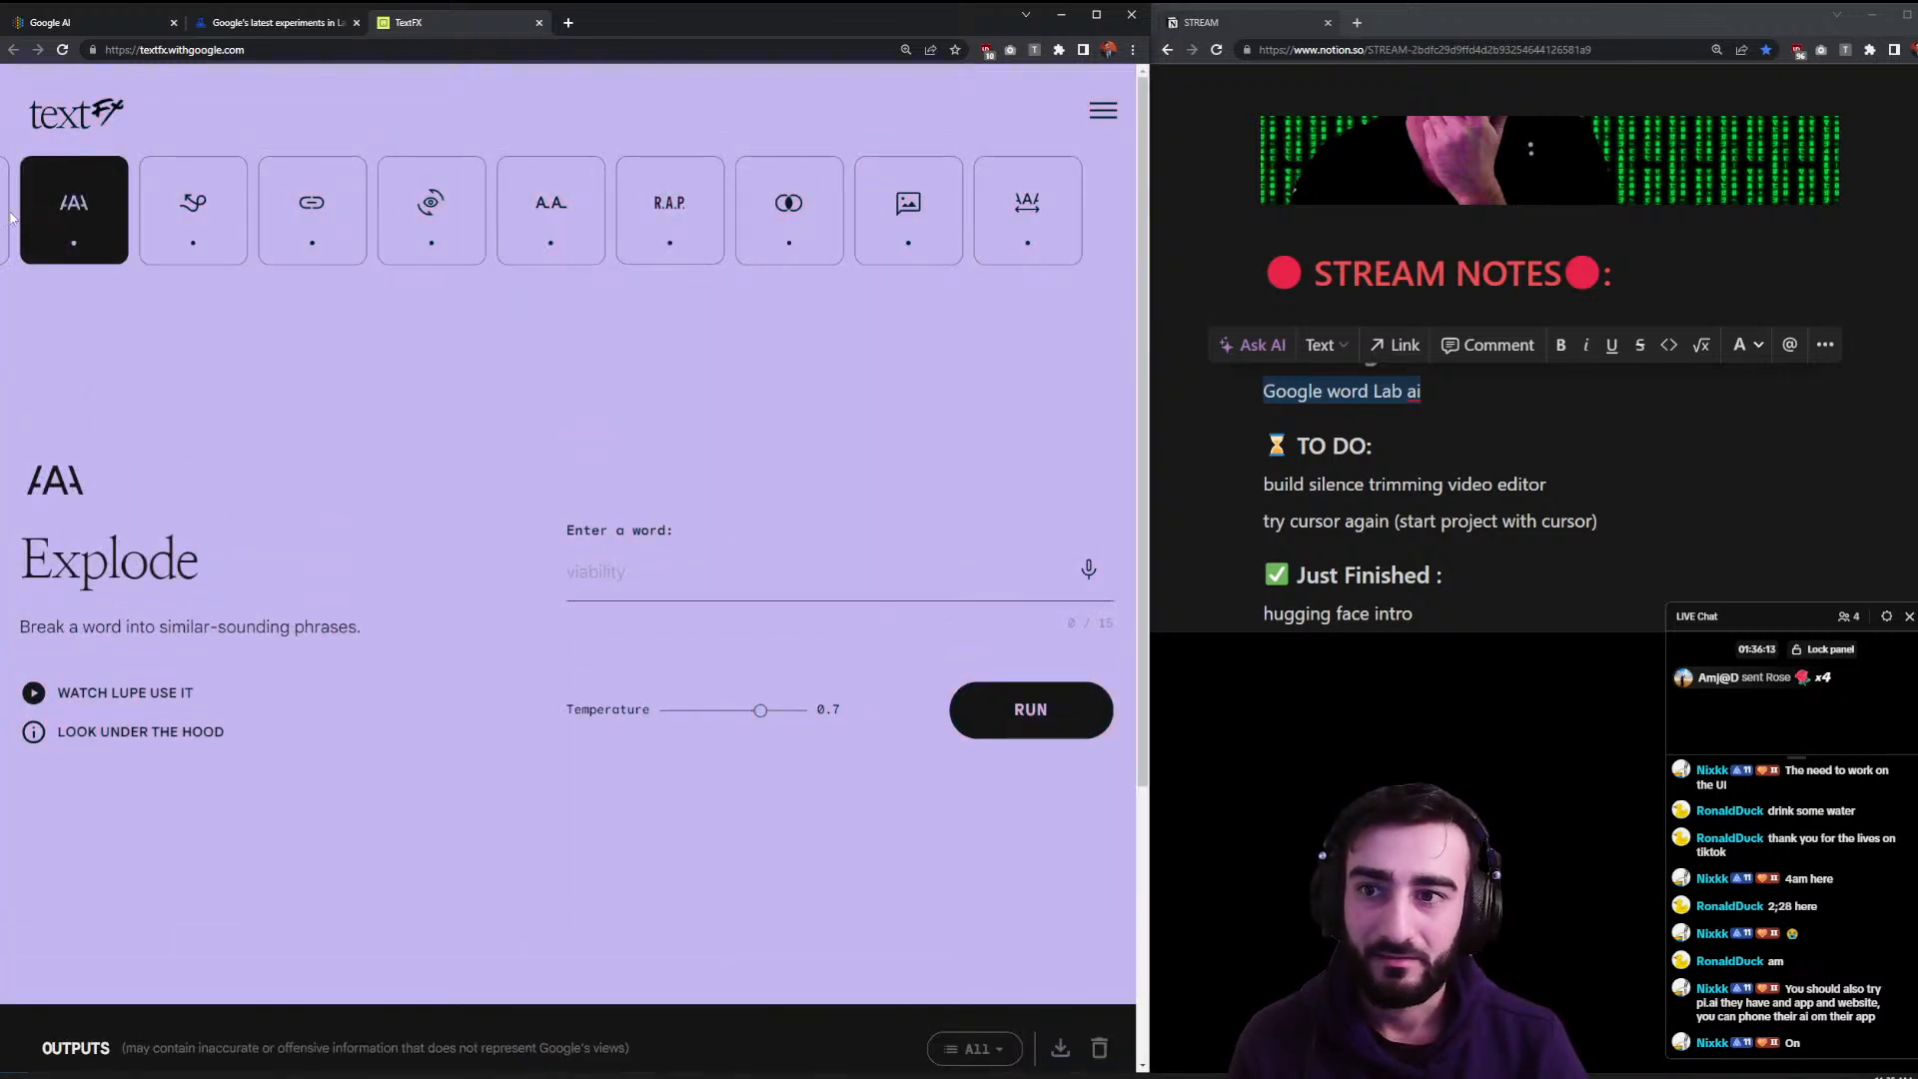
pyautogui.click(12, 217)
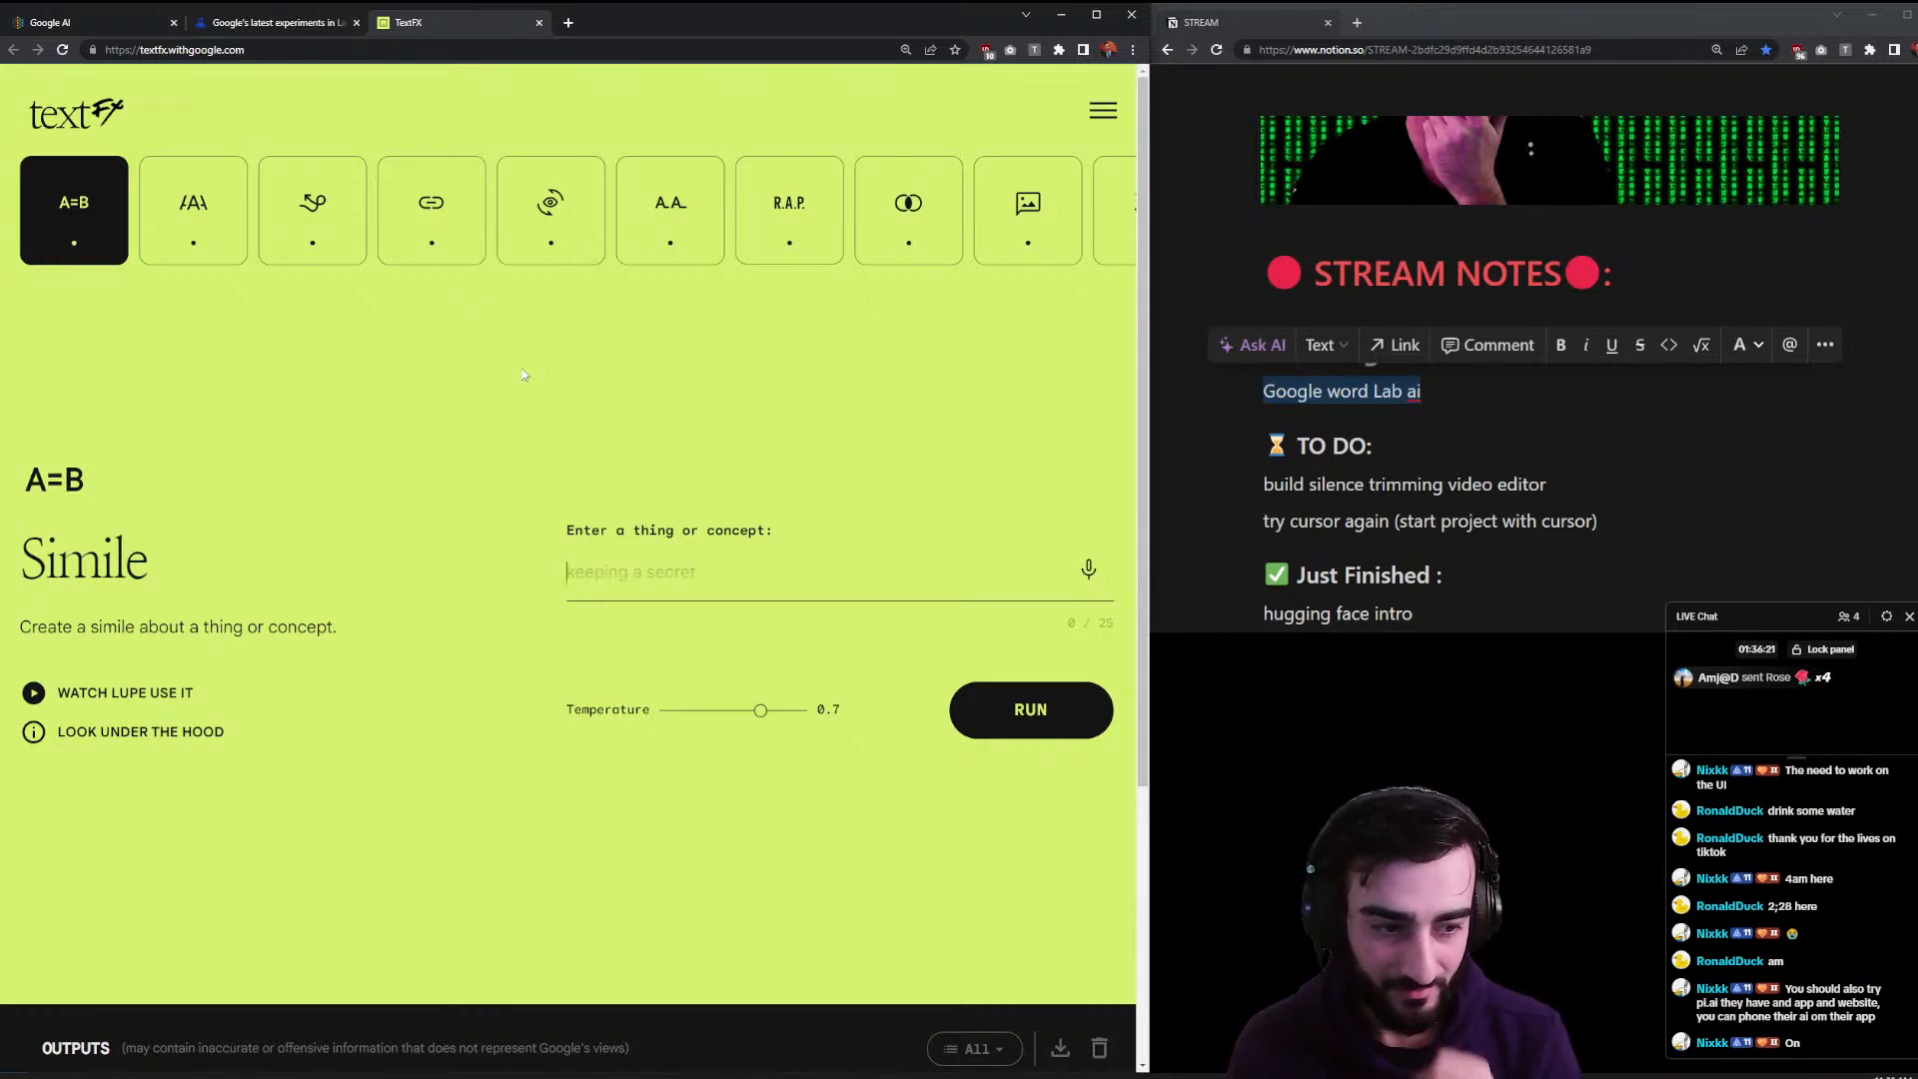
pyautogui.write('au')
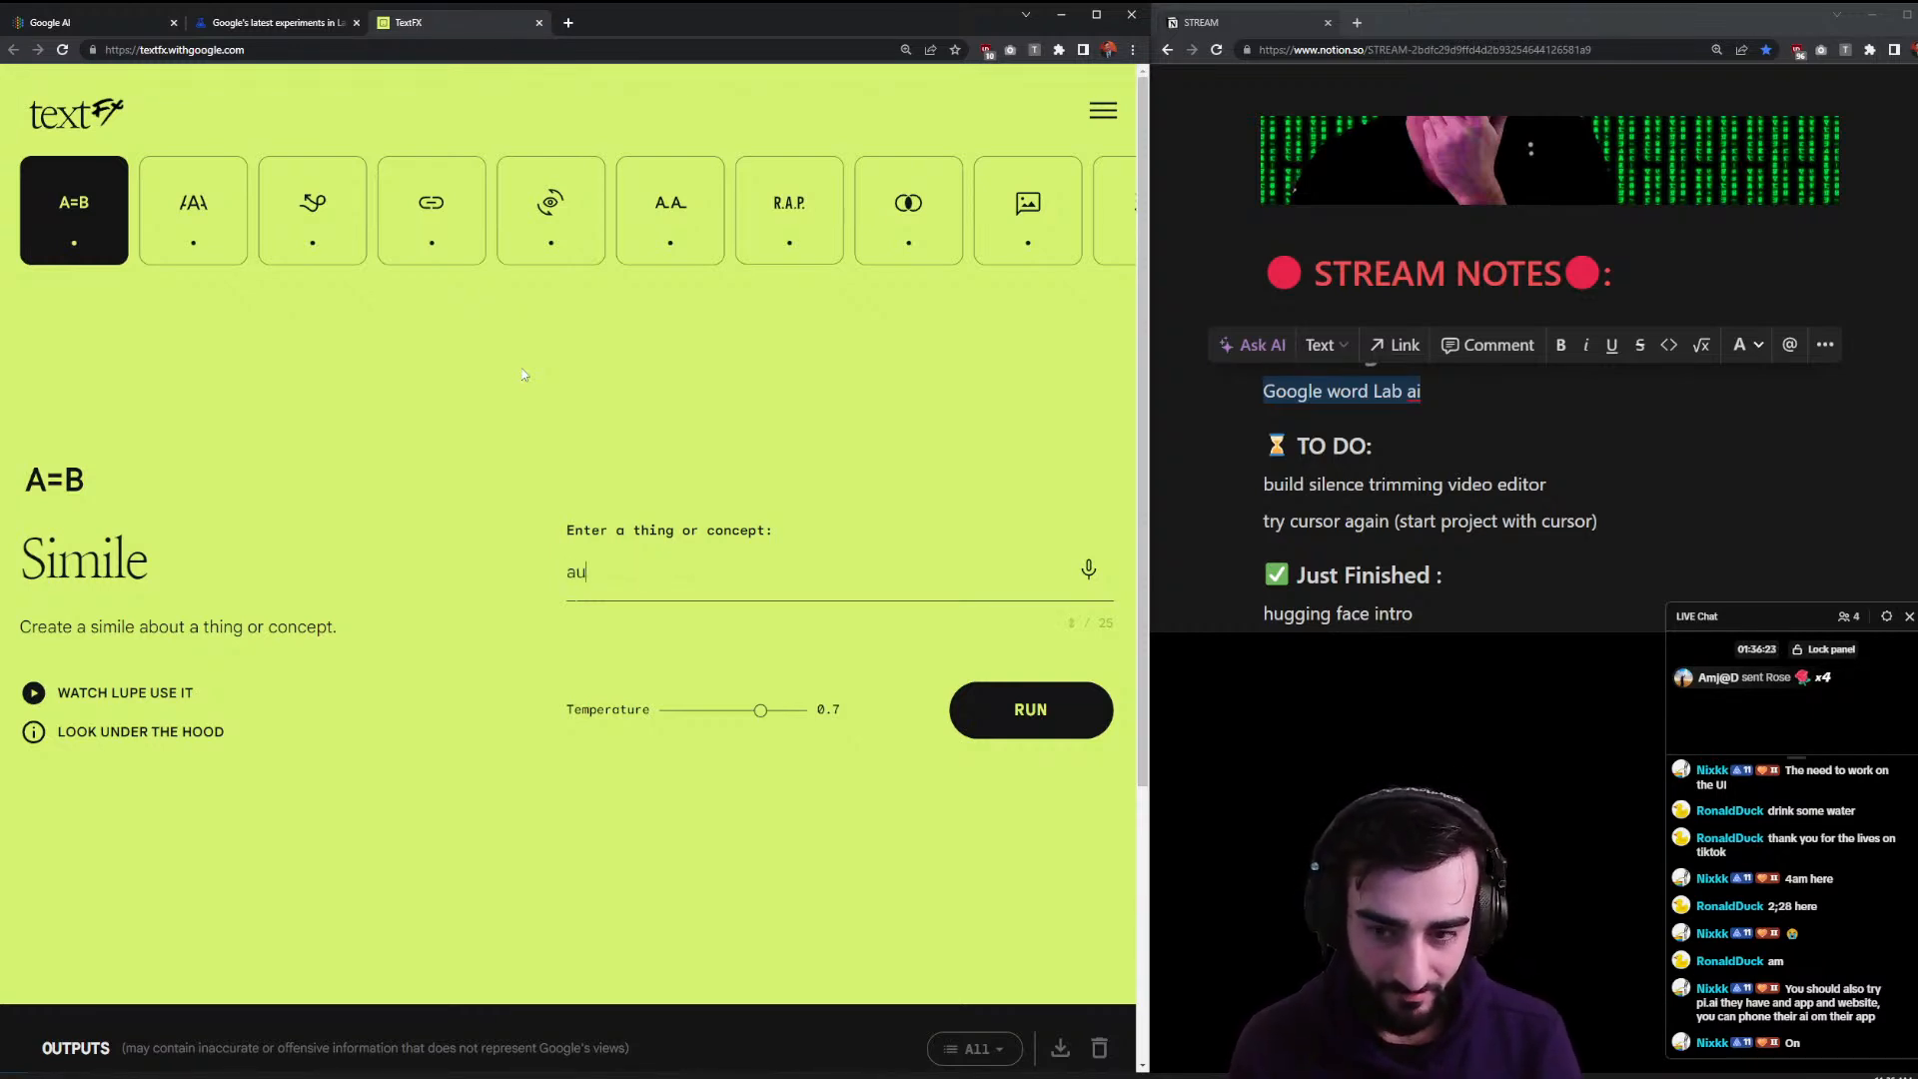
pyautogui.write('tonomous AI agents doin')
pyautogui.press('BackSpace')
pyautogui.press('BackSpace')
pyautogui.press('BackSpace')
pyautogui.press('BackSpace')
pyautogui.write('work')
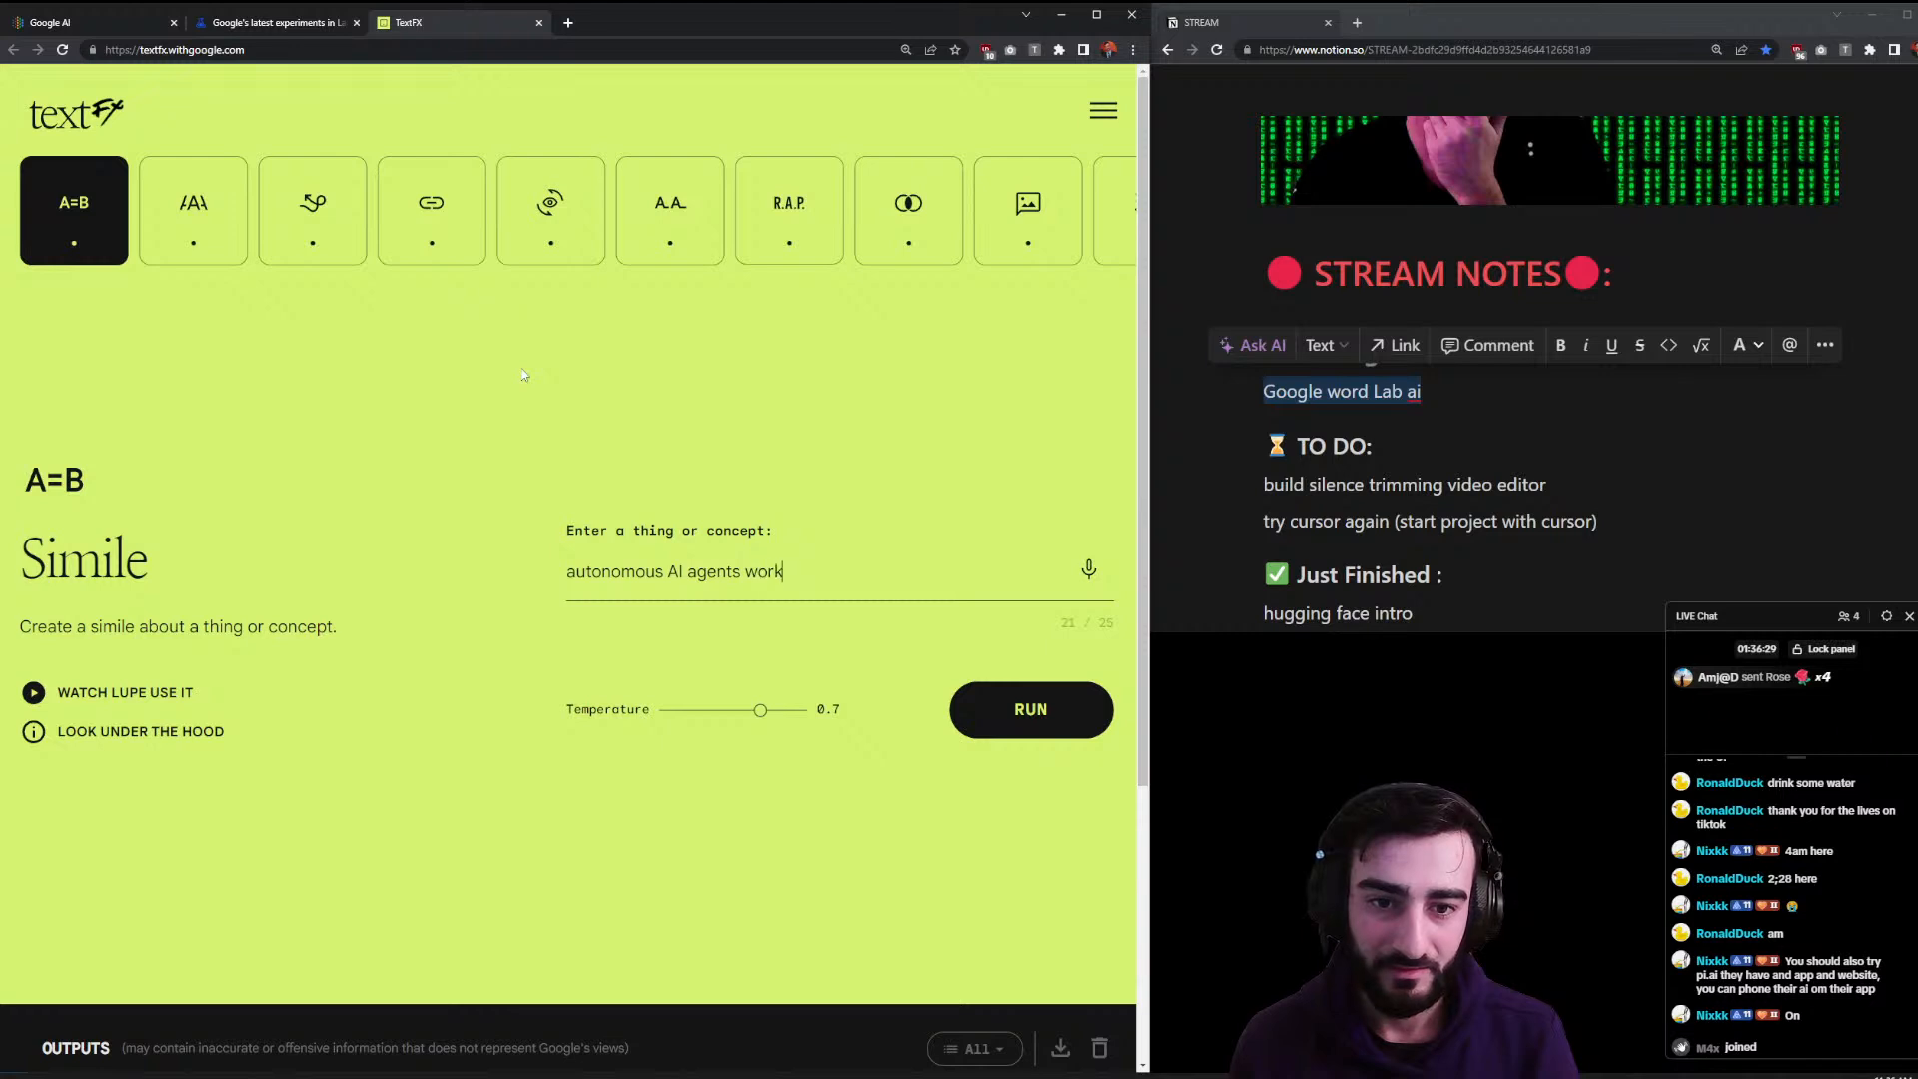
# - Edit the concept to 'AI working for employees' and run the Simile tool
pyautogui.hotkey('ctrl', 'shift', 'Left')
pyautogui.press('BackSpace')
pyautogui.press('BackSpace')
pyautogui.press('End')
pyautogui.write('ing for')
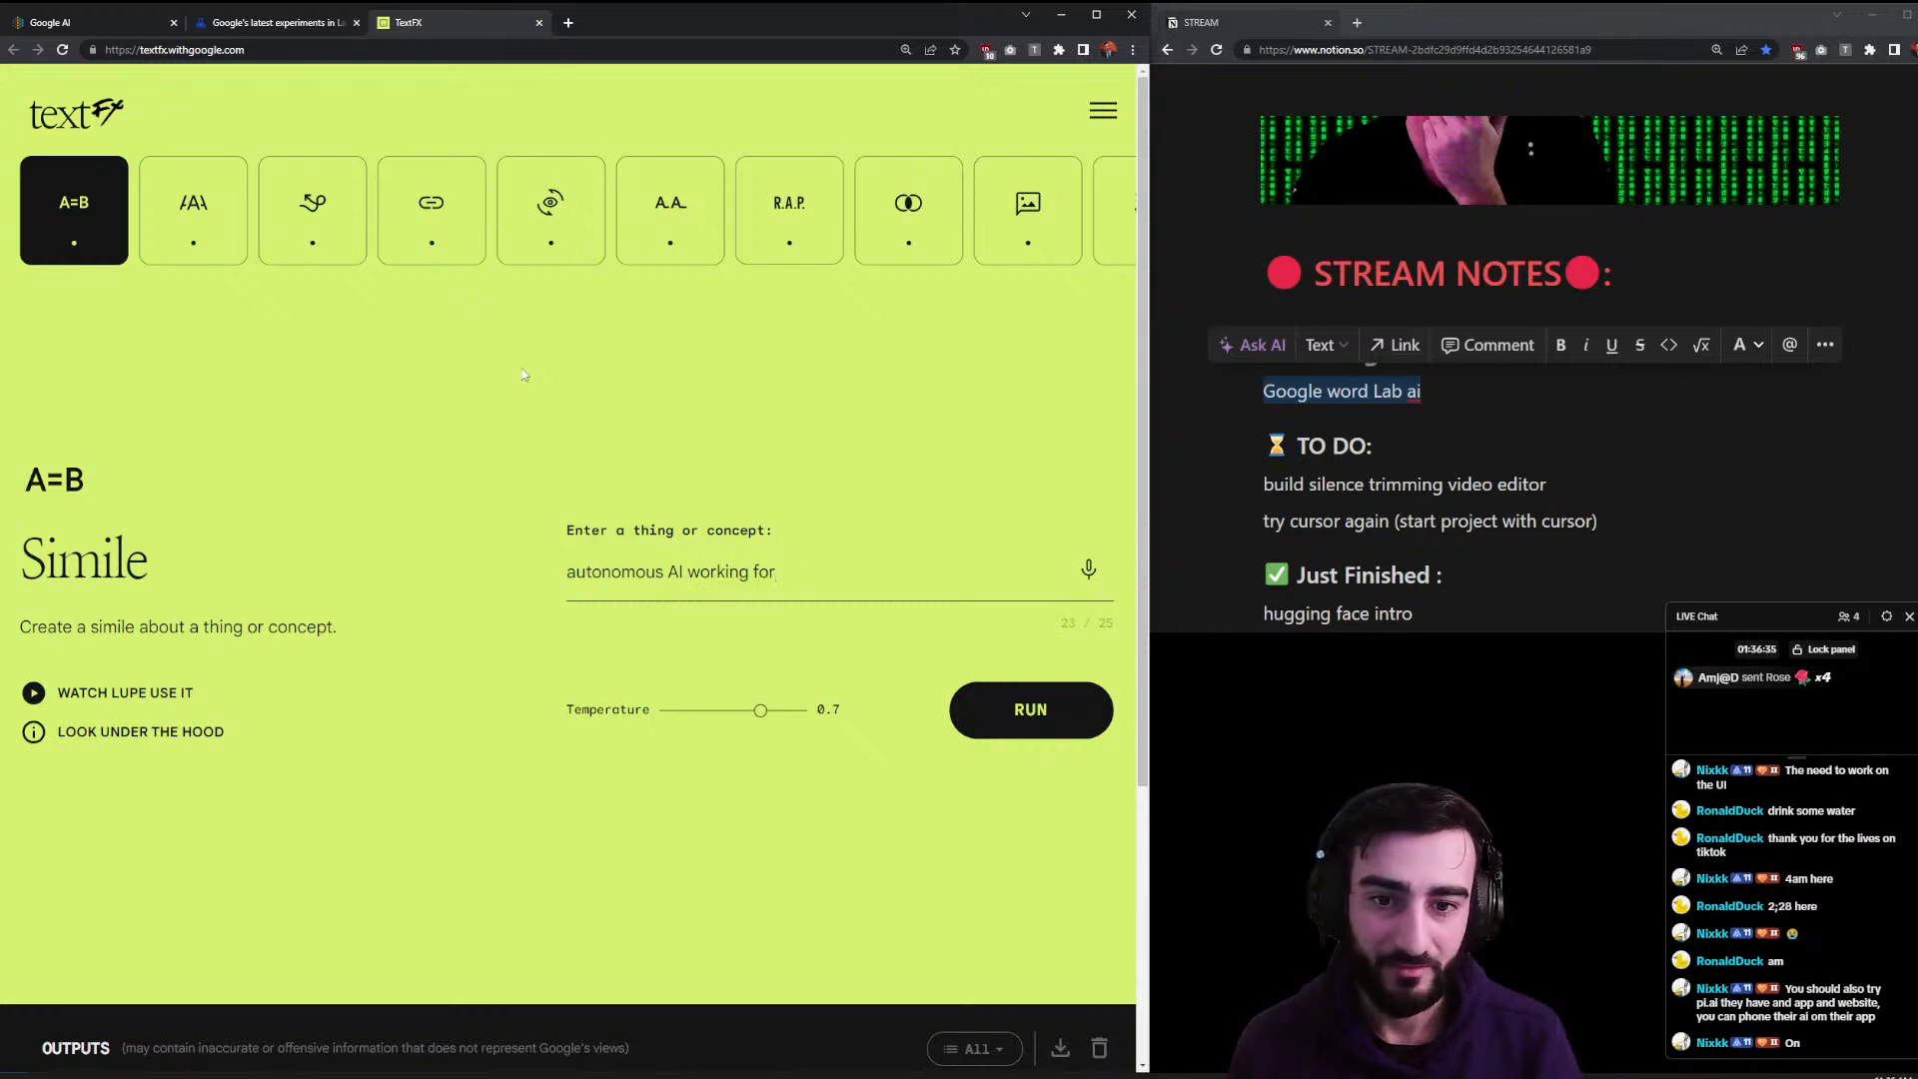
pyautogui.hotkey('ctrl', 'shift', 'Left')
pyautogui.press('BackSpace')
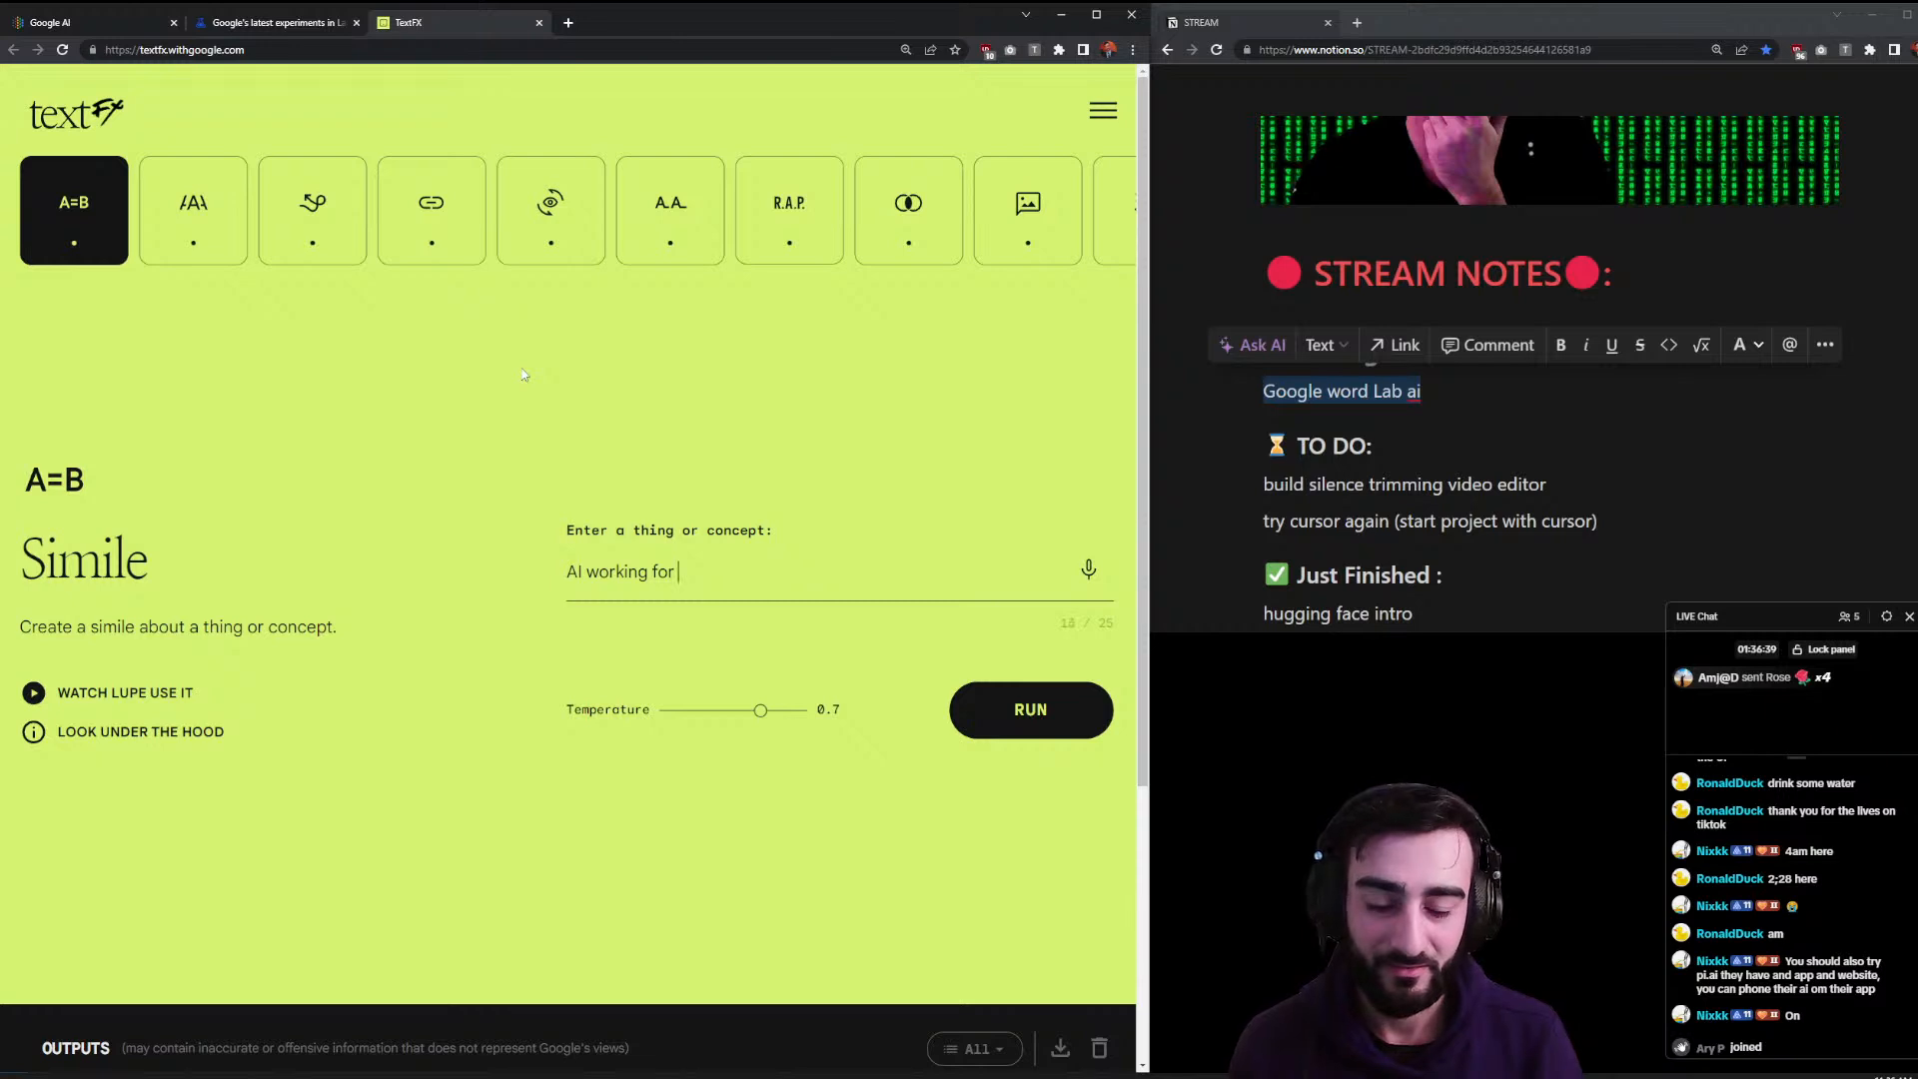
pyautogui.write('employees')
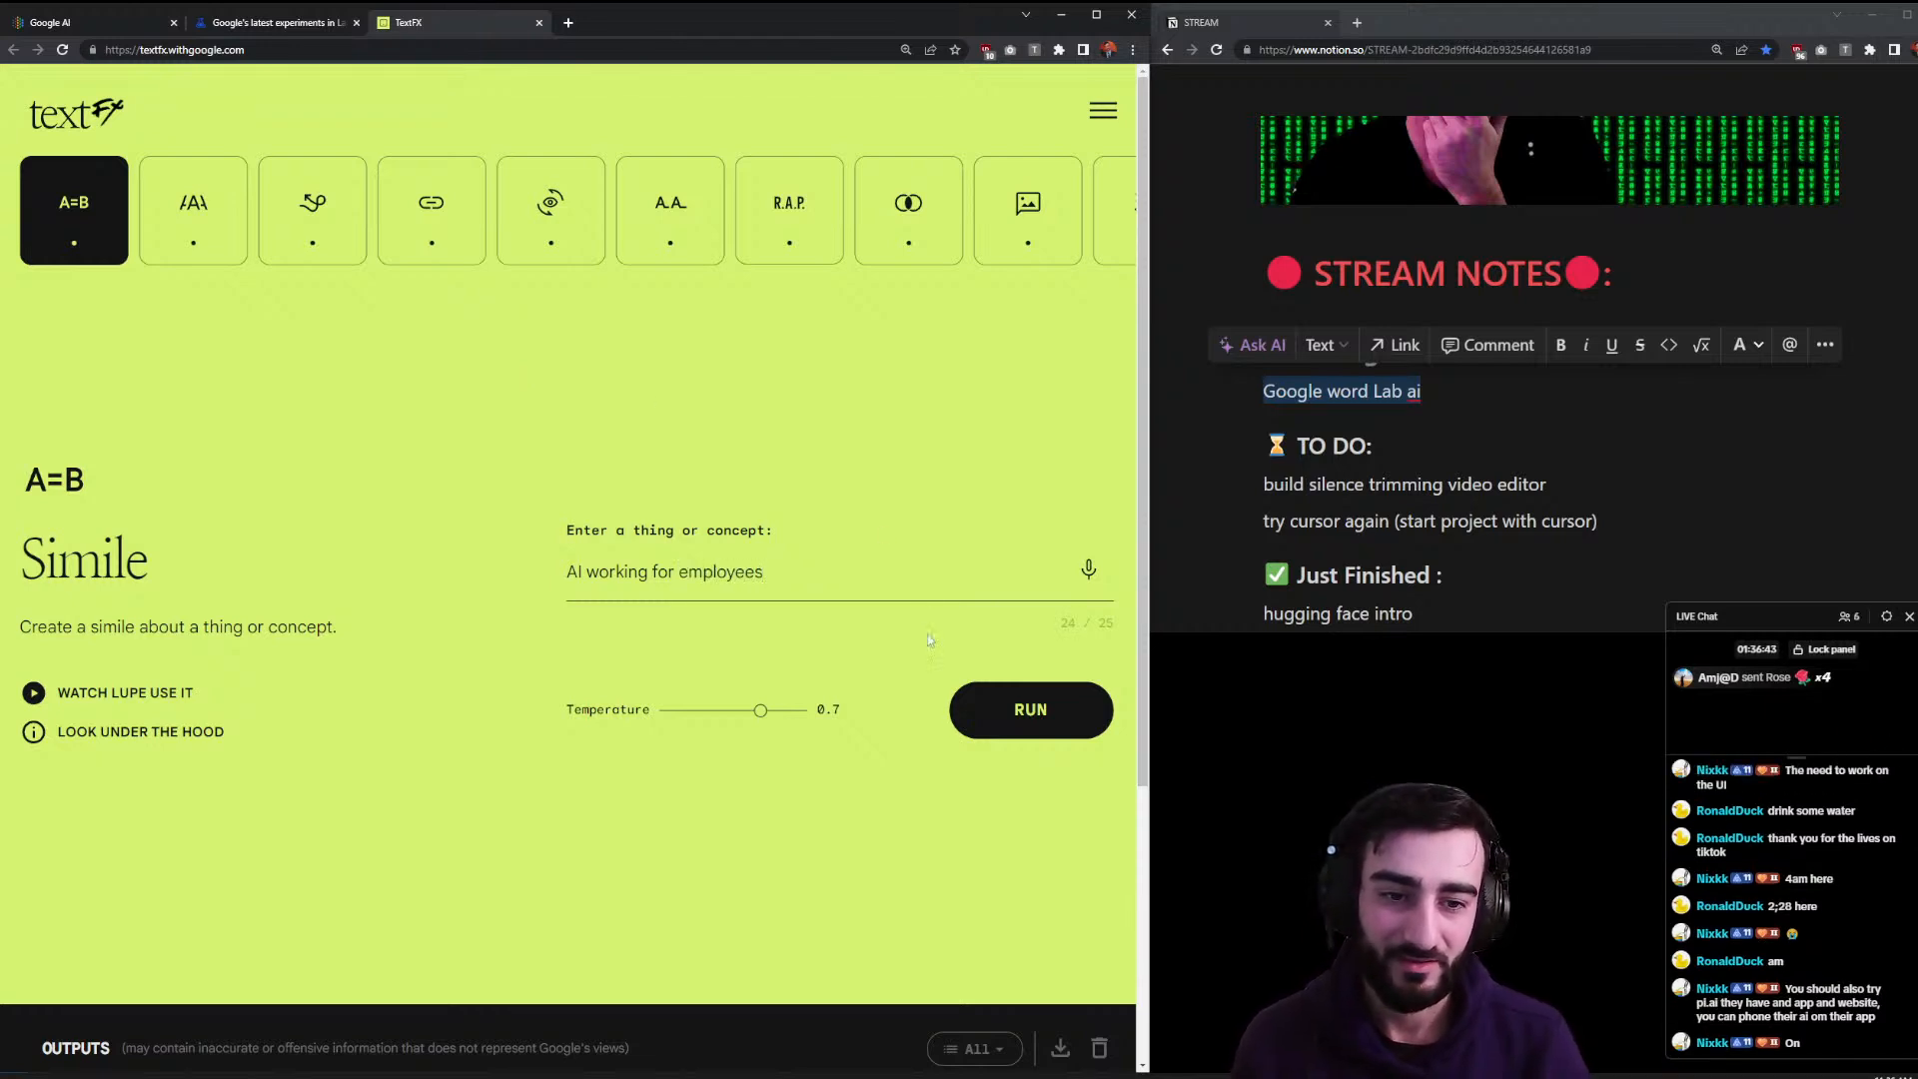
pyautogui.click(967, 721)
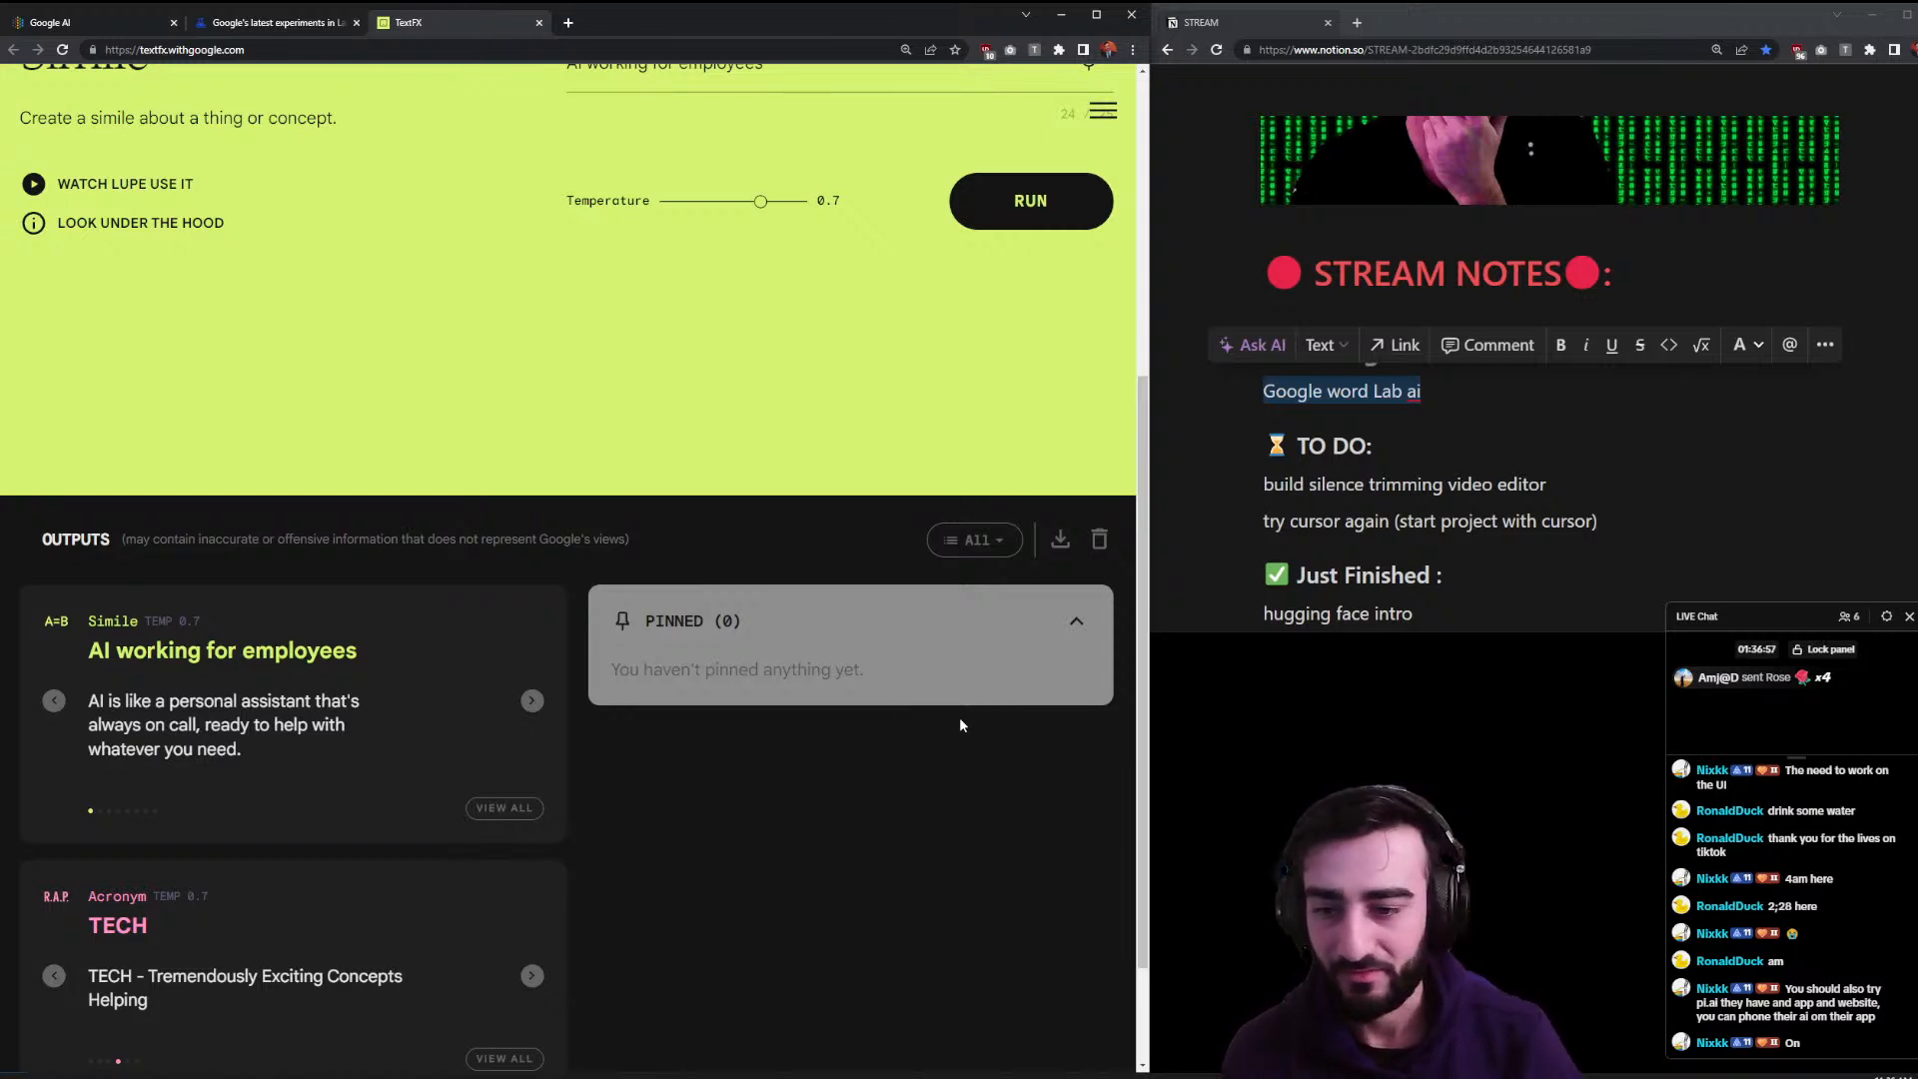
# - Add pi.ai as a new item under the TO DO heading in the stream notes
pyautogui.click(1408, 449)
pyautogui.press('Return')
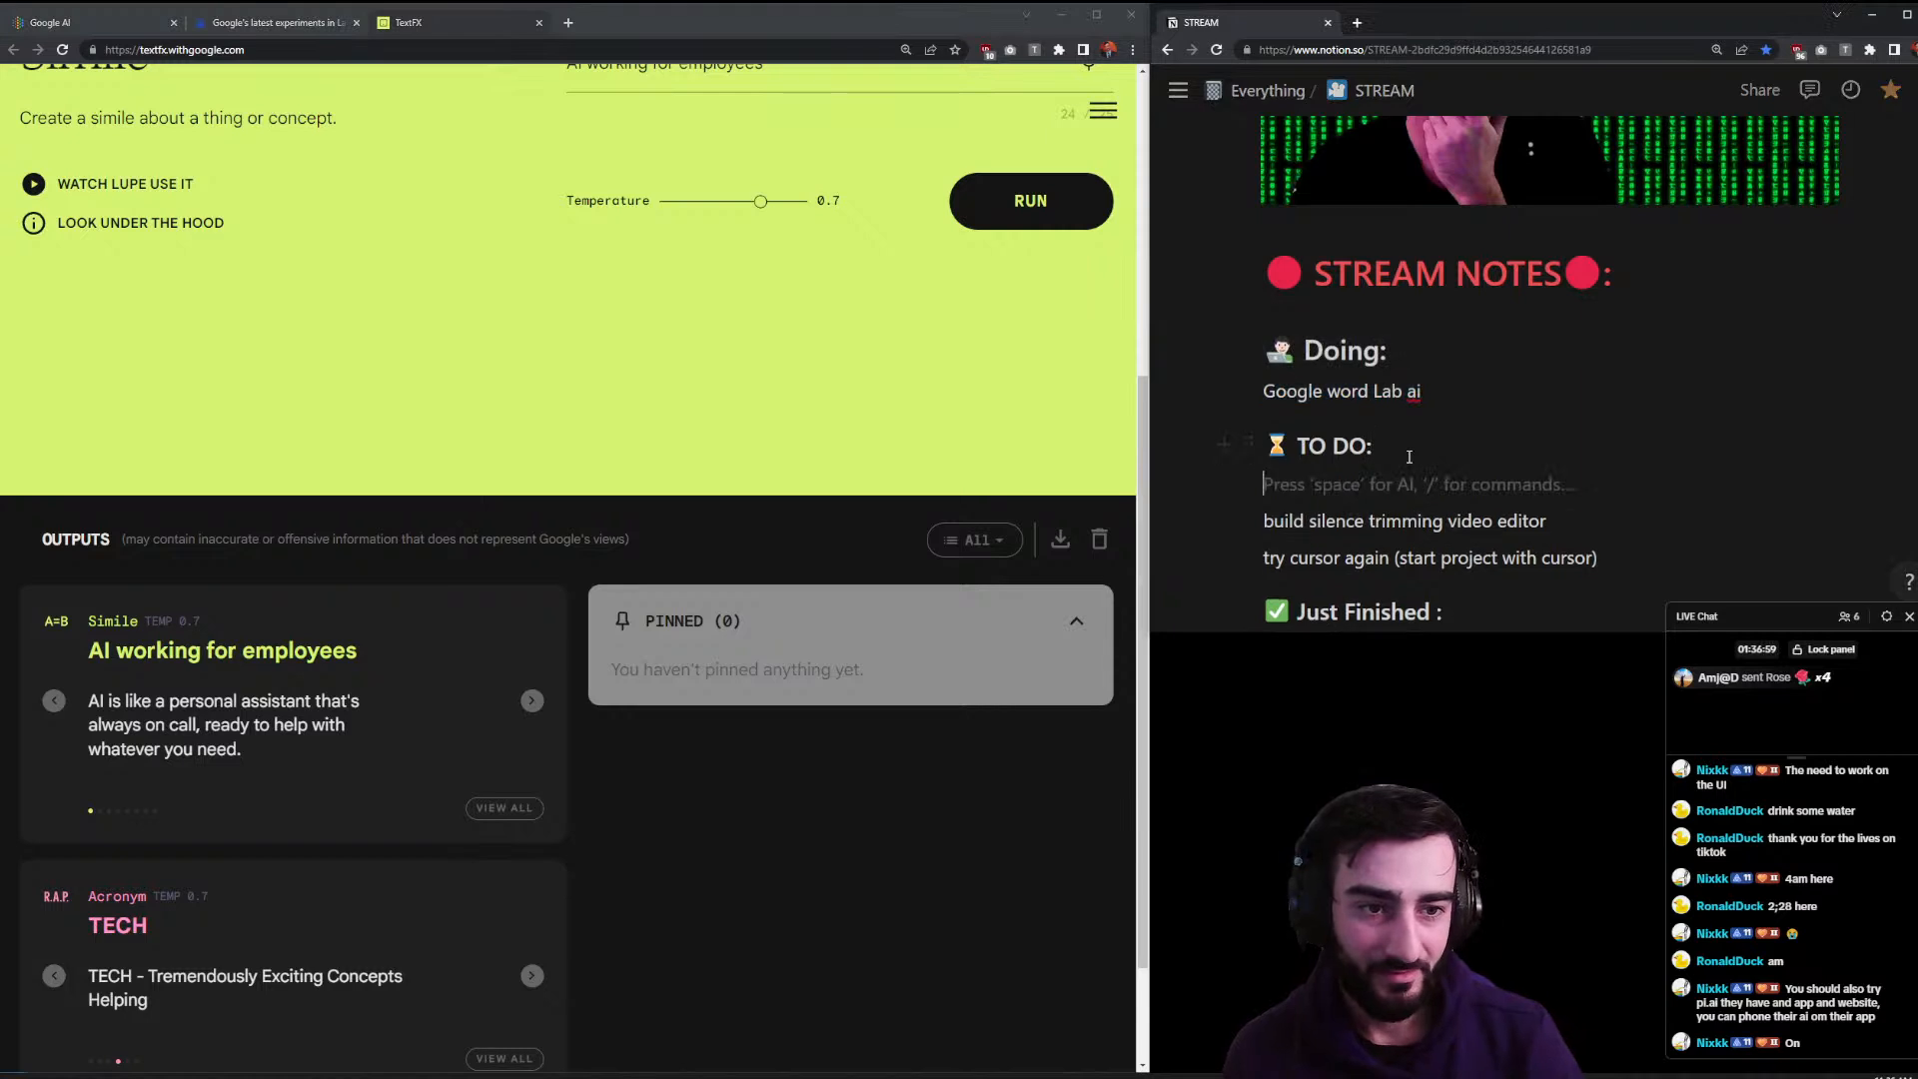
pyautogui.write('pi.ai')
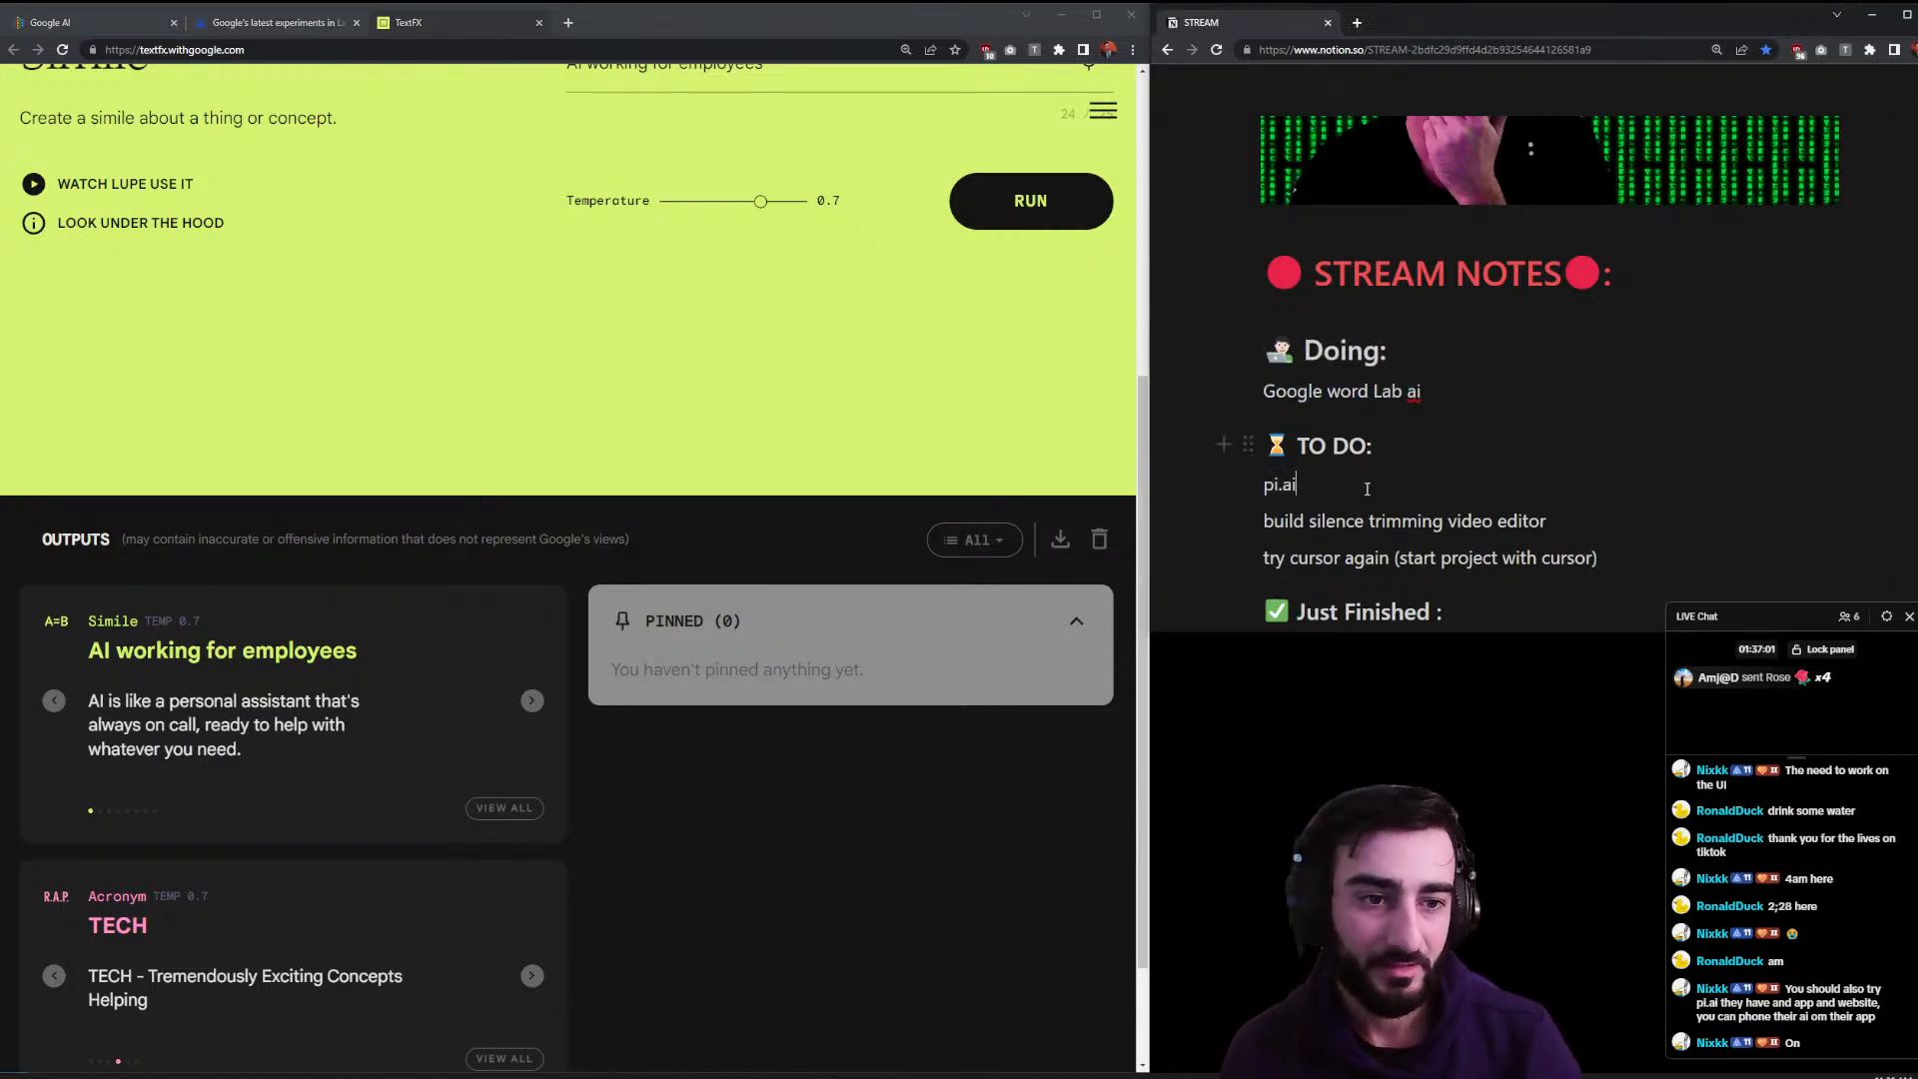
# - Page through the similes to 'AI is like a Swiss Army knife for employees'
pyautogui.click(1015, 775)
pyautogui.scroll(-1, 589, 484)
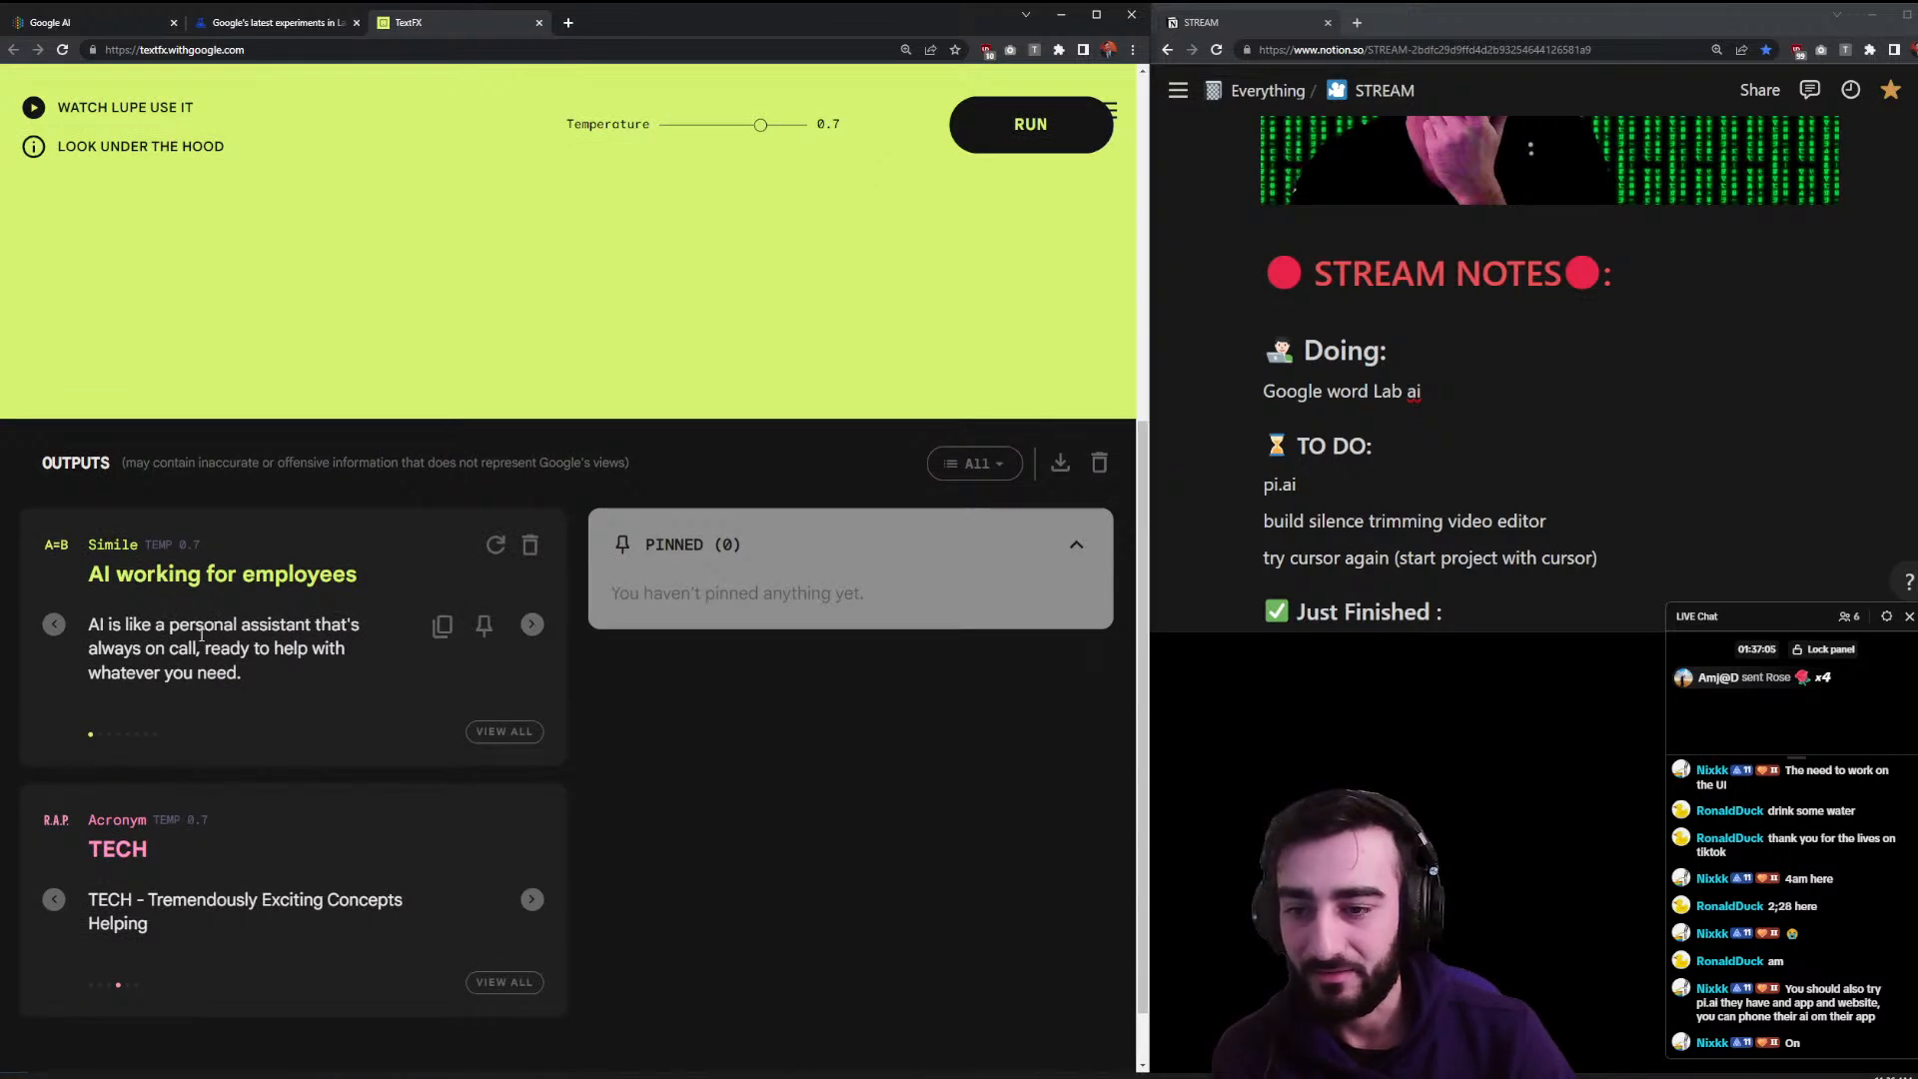
pyautogui.moveTo(191, 647); pyautogui.dragTo(326, 653)
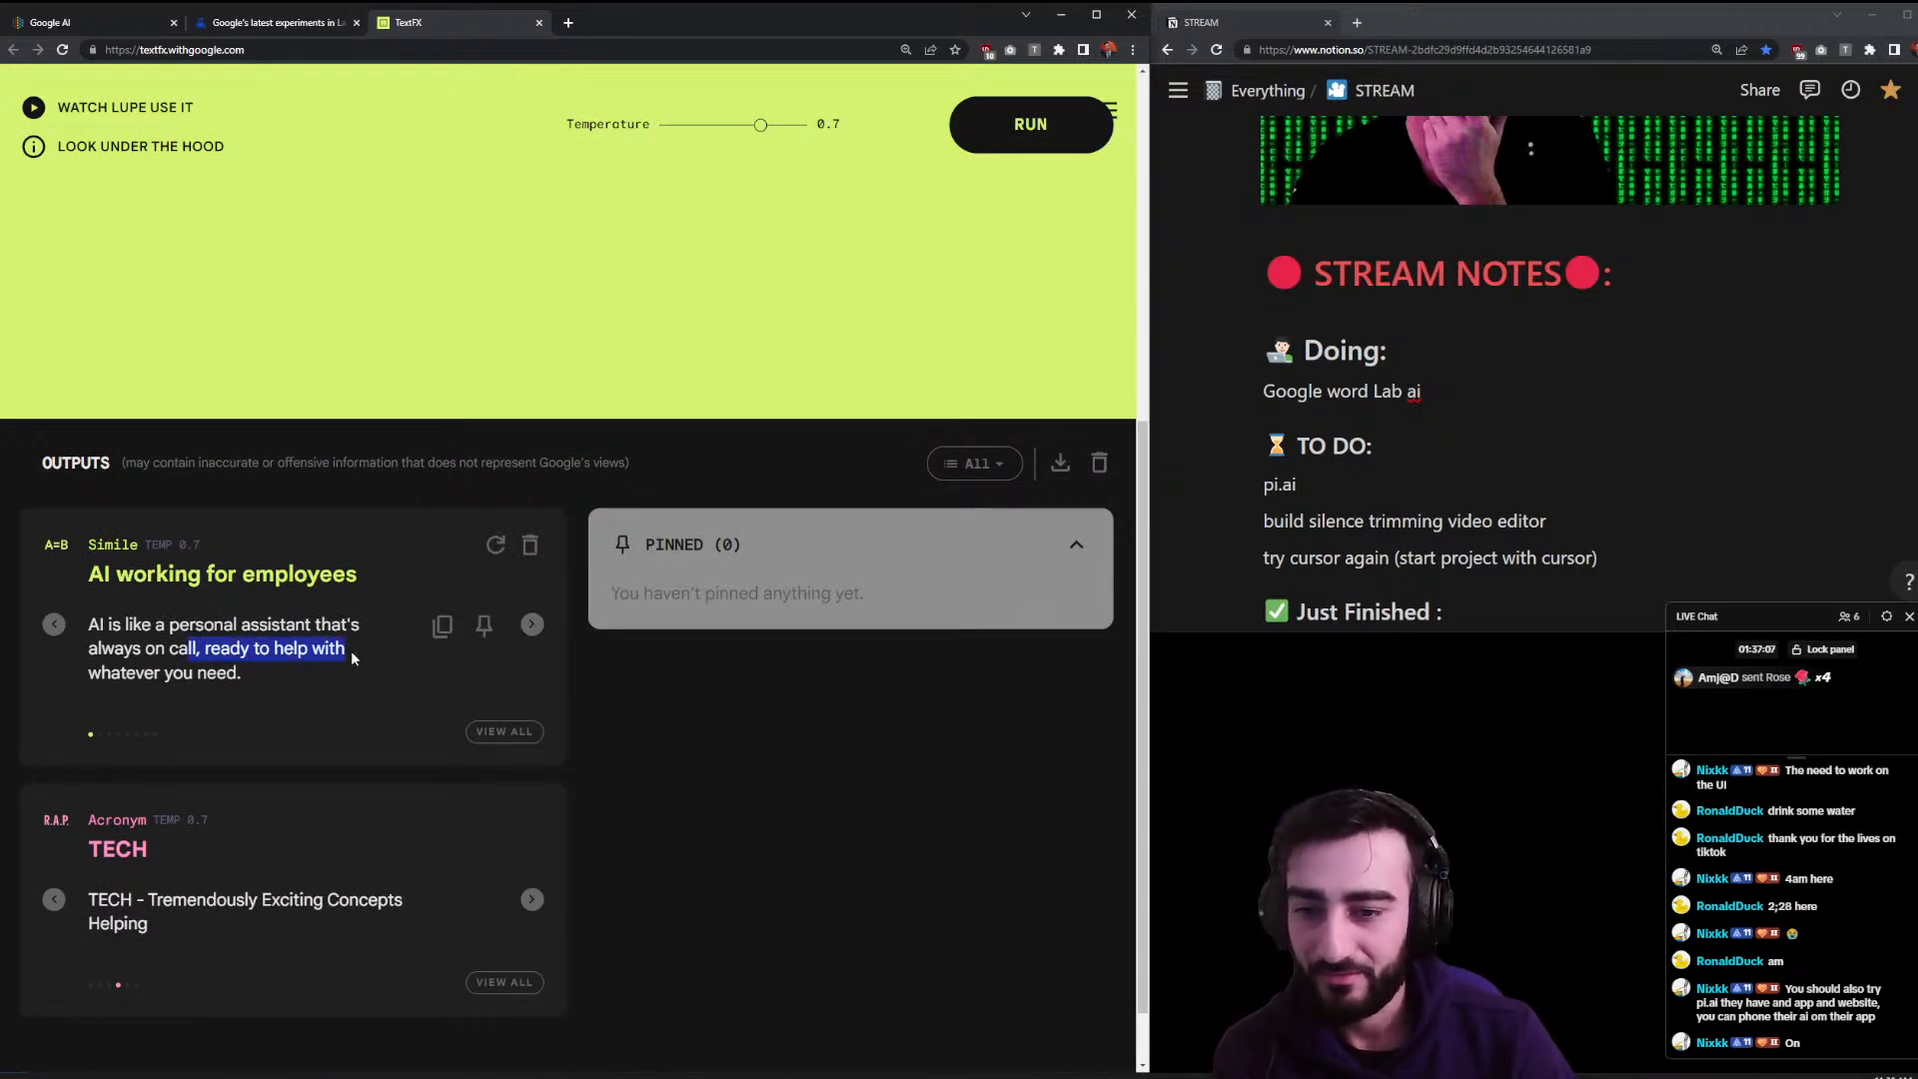
pyautogui.click(356, 650)
pyautogui.scroll(1, 356, 650)
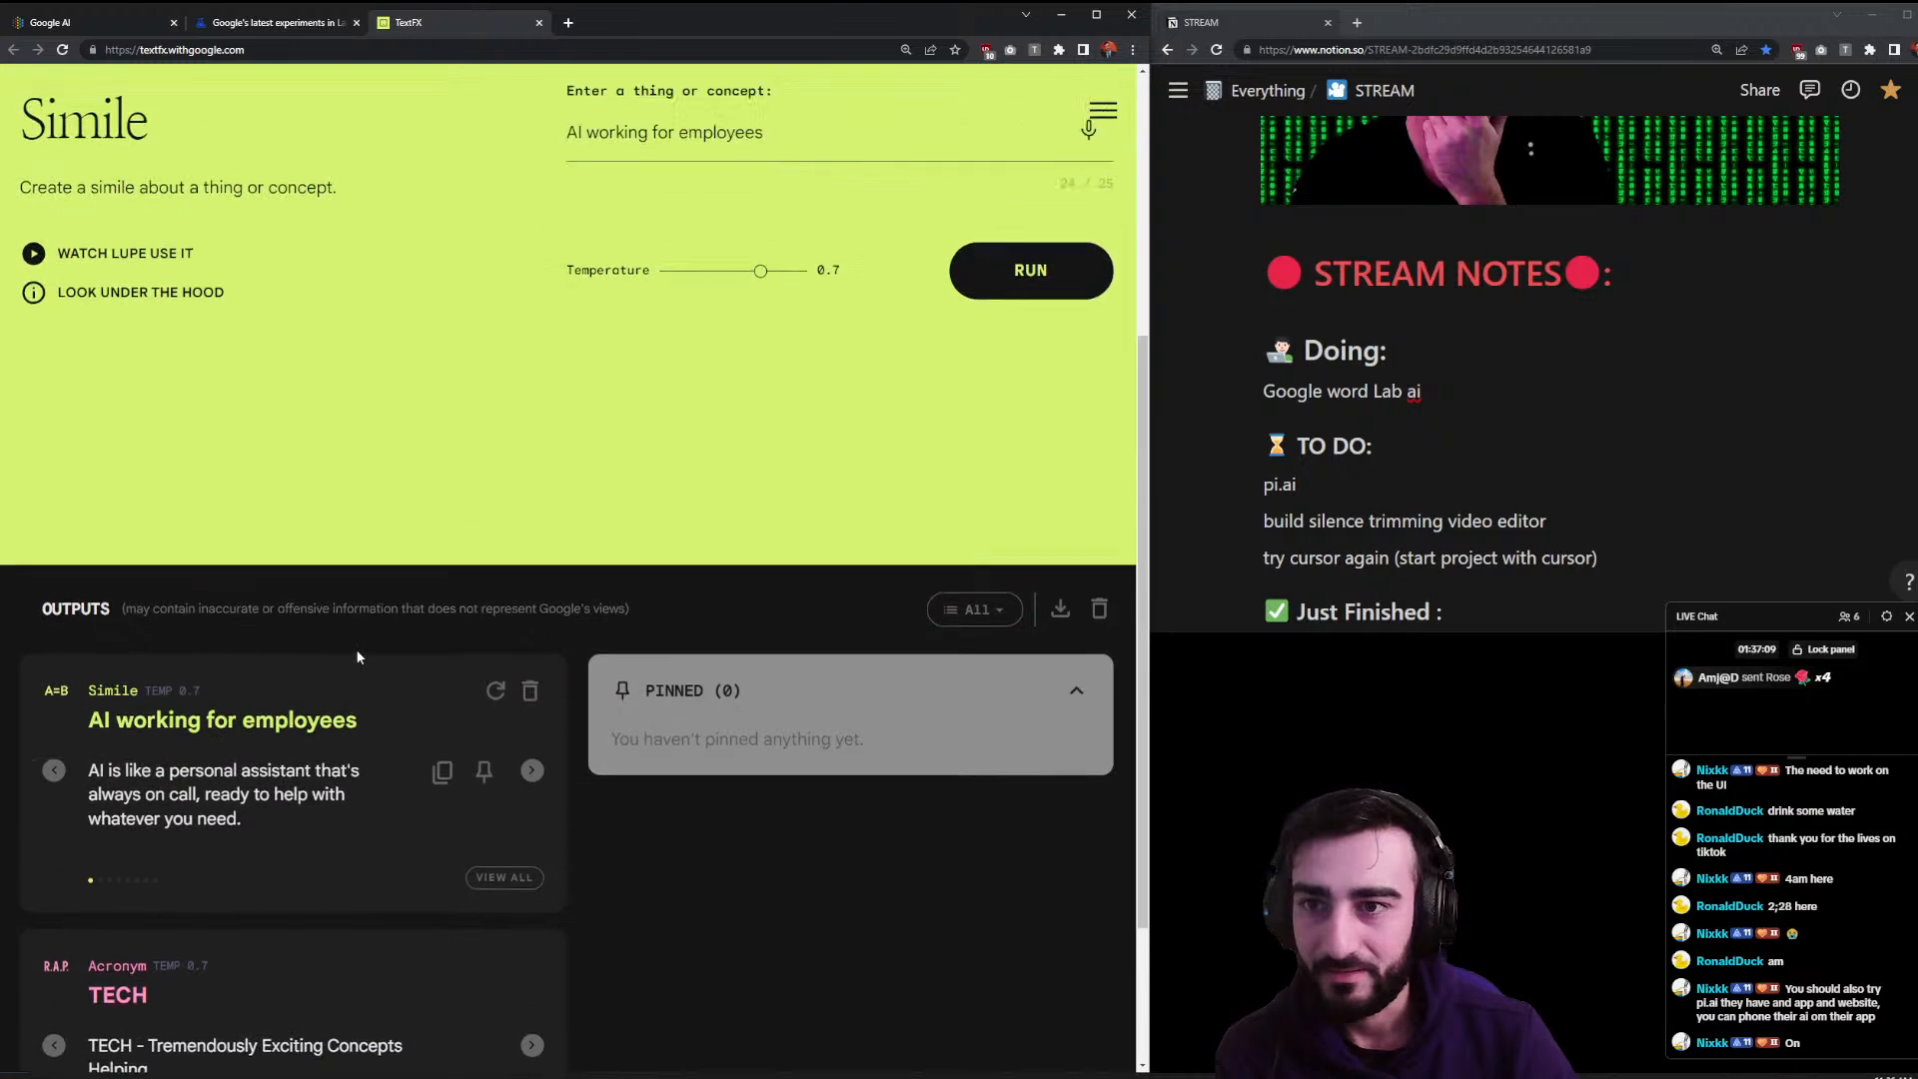
pyautogui.click(532, 701)
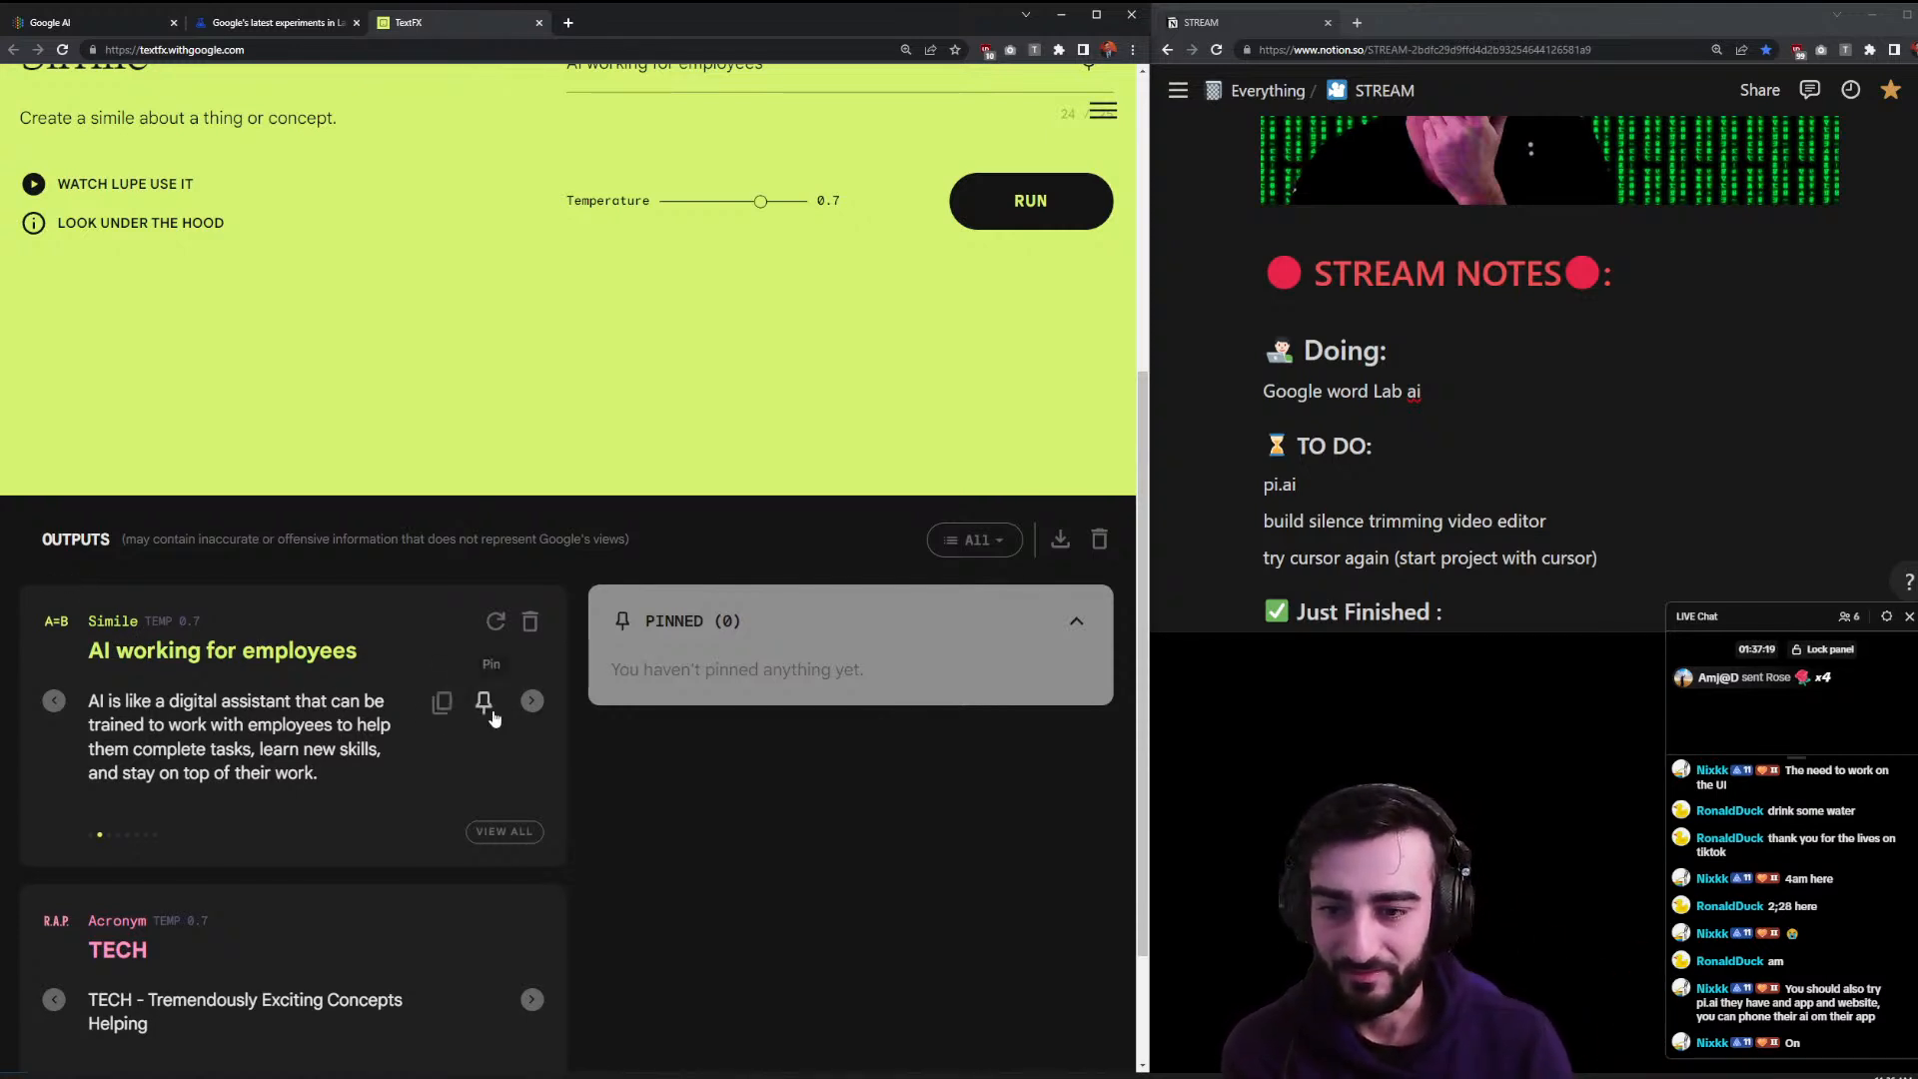
pyautogui.click(530, 702)
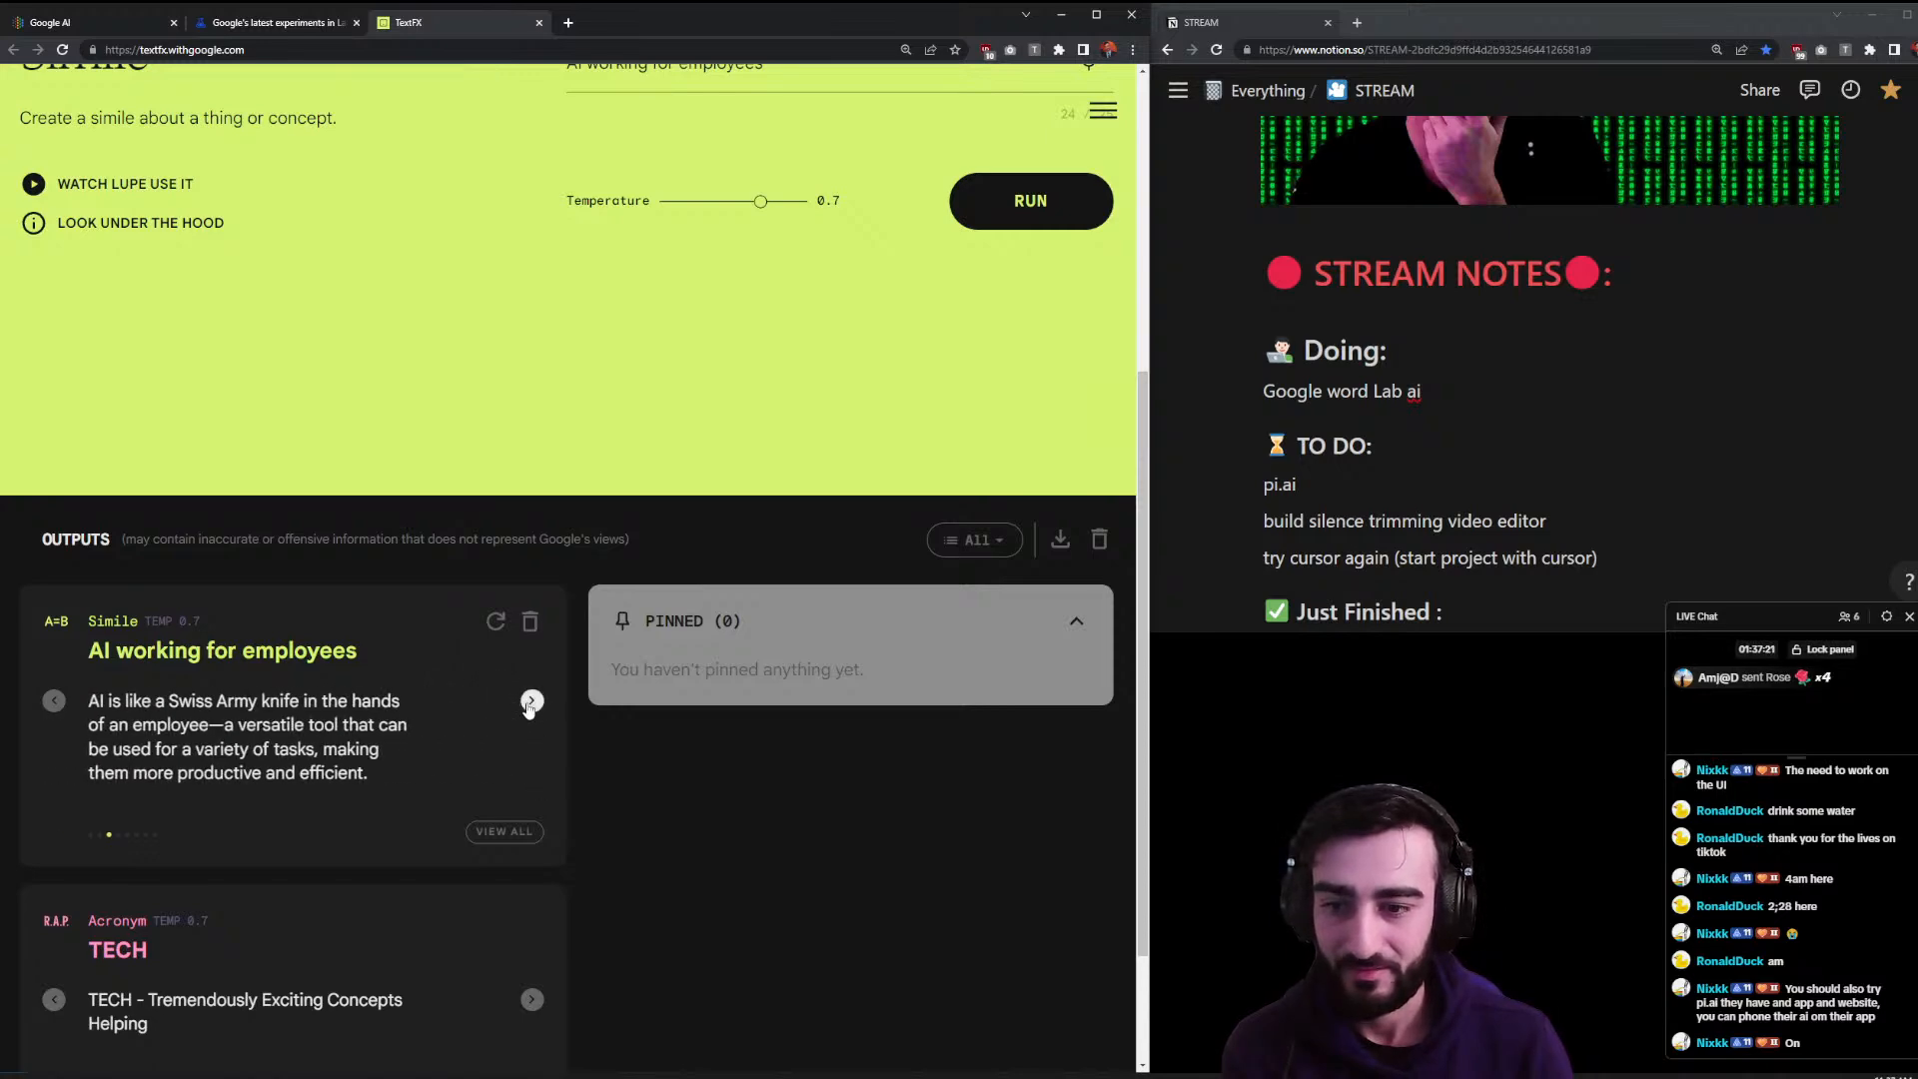
pyautogui.click(530, 702)
pyautogui.scroll(3, 789, 280)
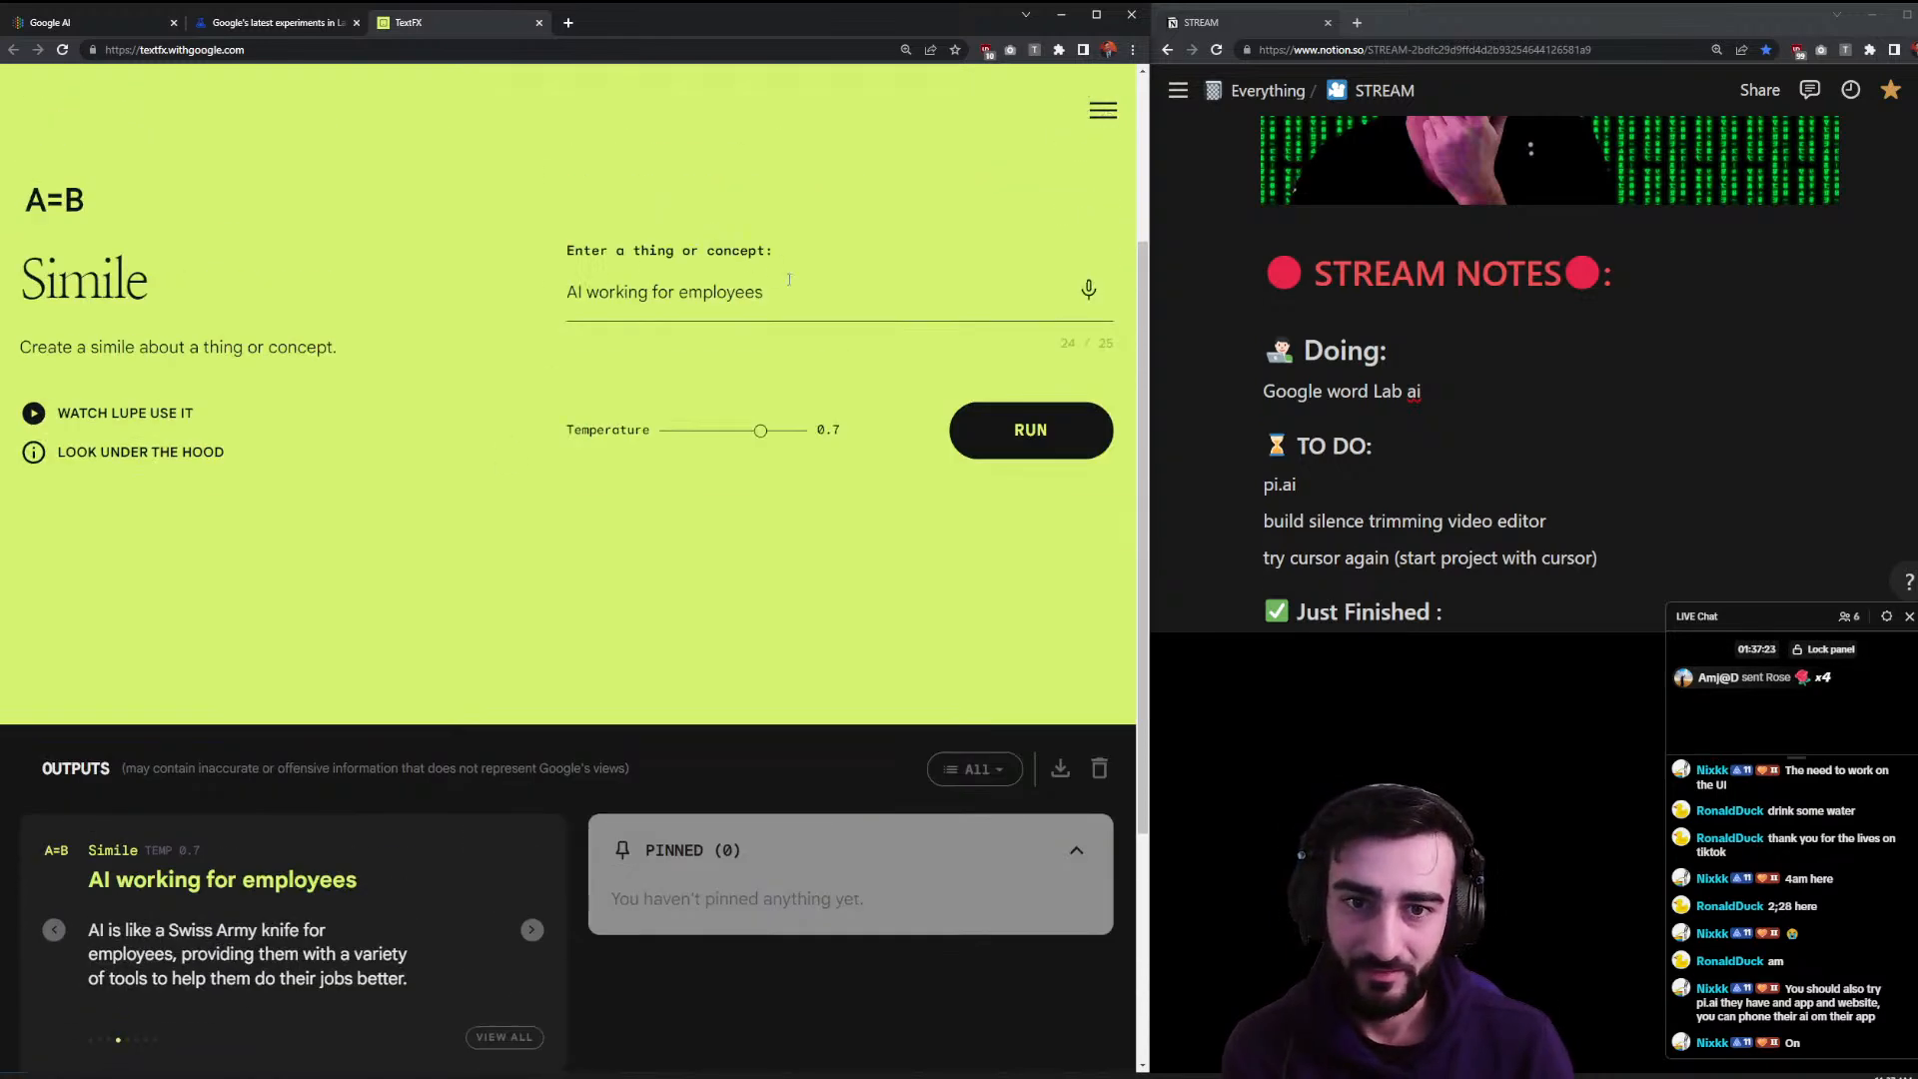
# - Replace the concept with marshmallow, generate similes, and browse to 'Marshmallows are like pillows for your mouth.'
pyautogui.moveTo(789, 280); pyautogui.dragTo(455, 287)
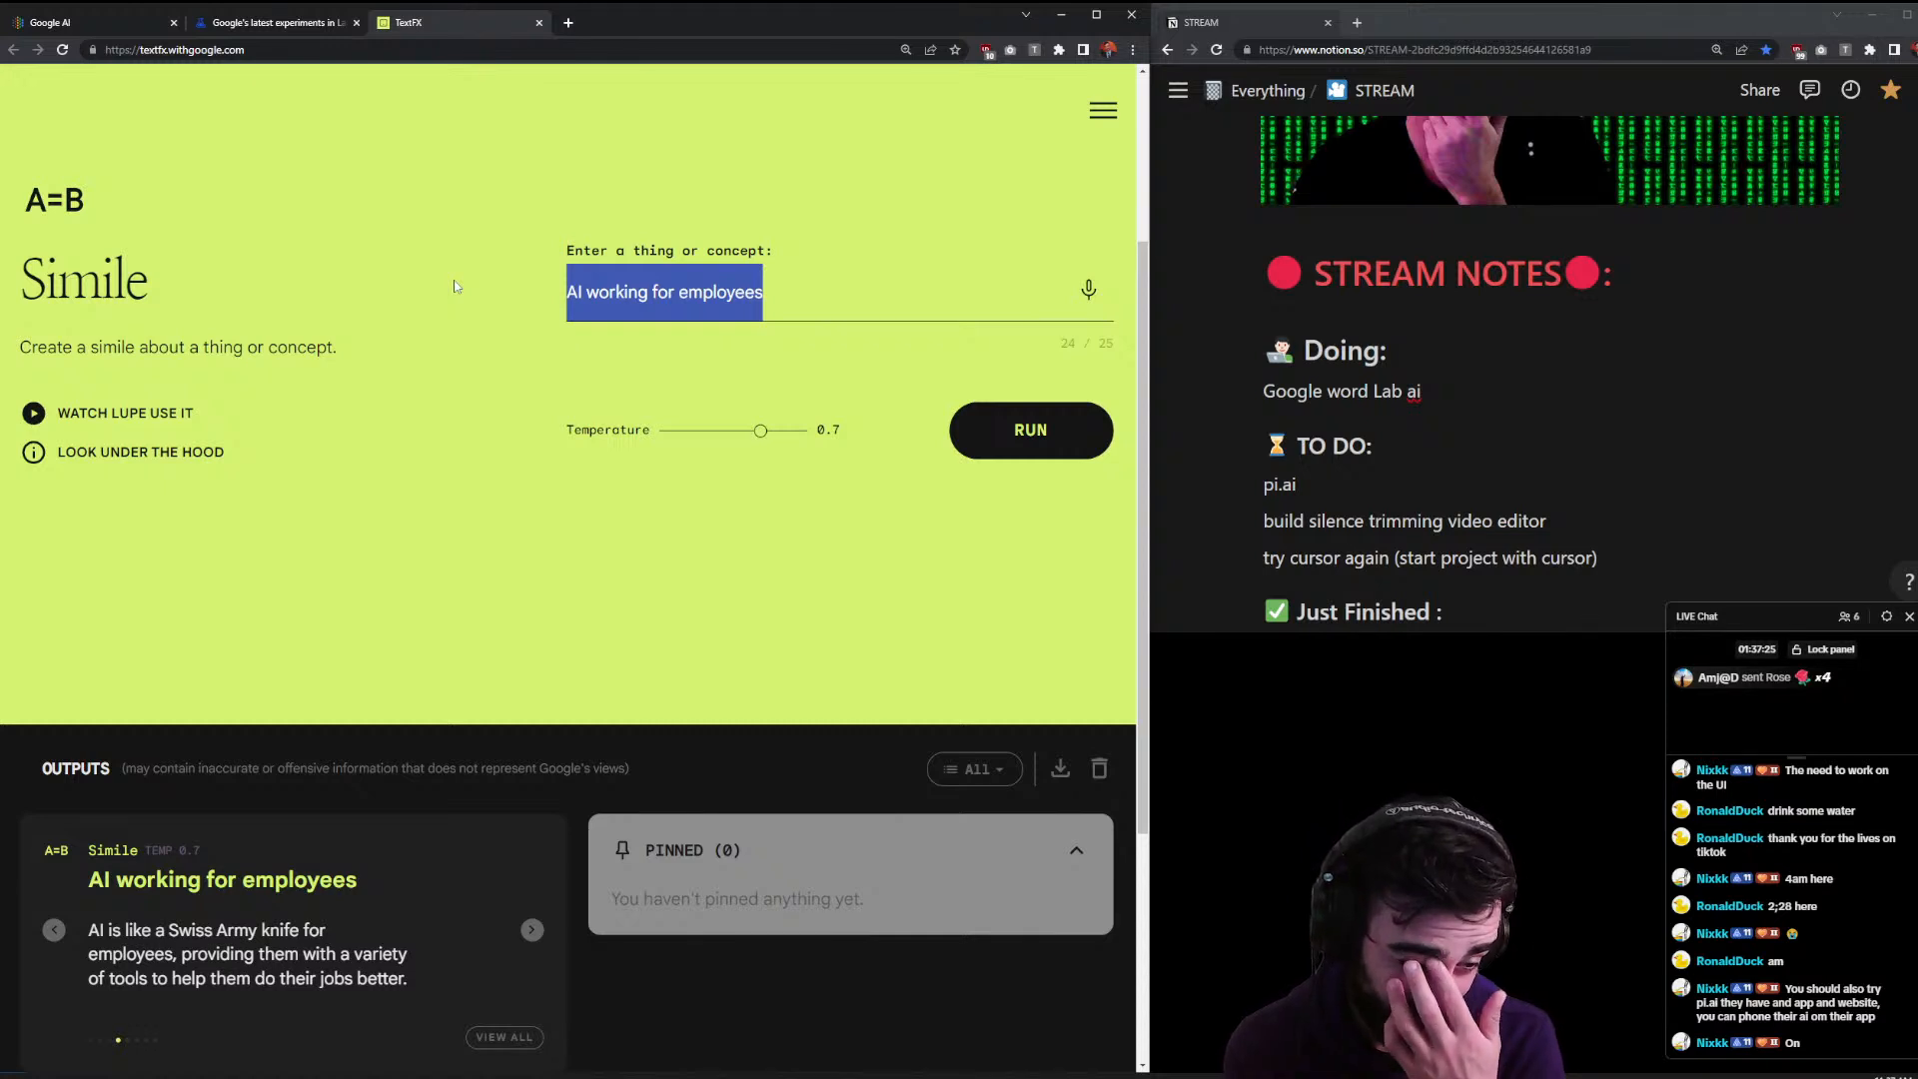
pyautogui.write('ma')
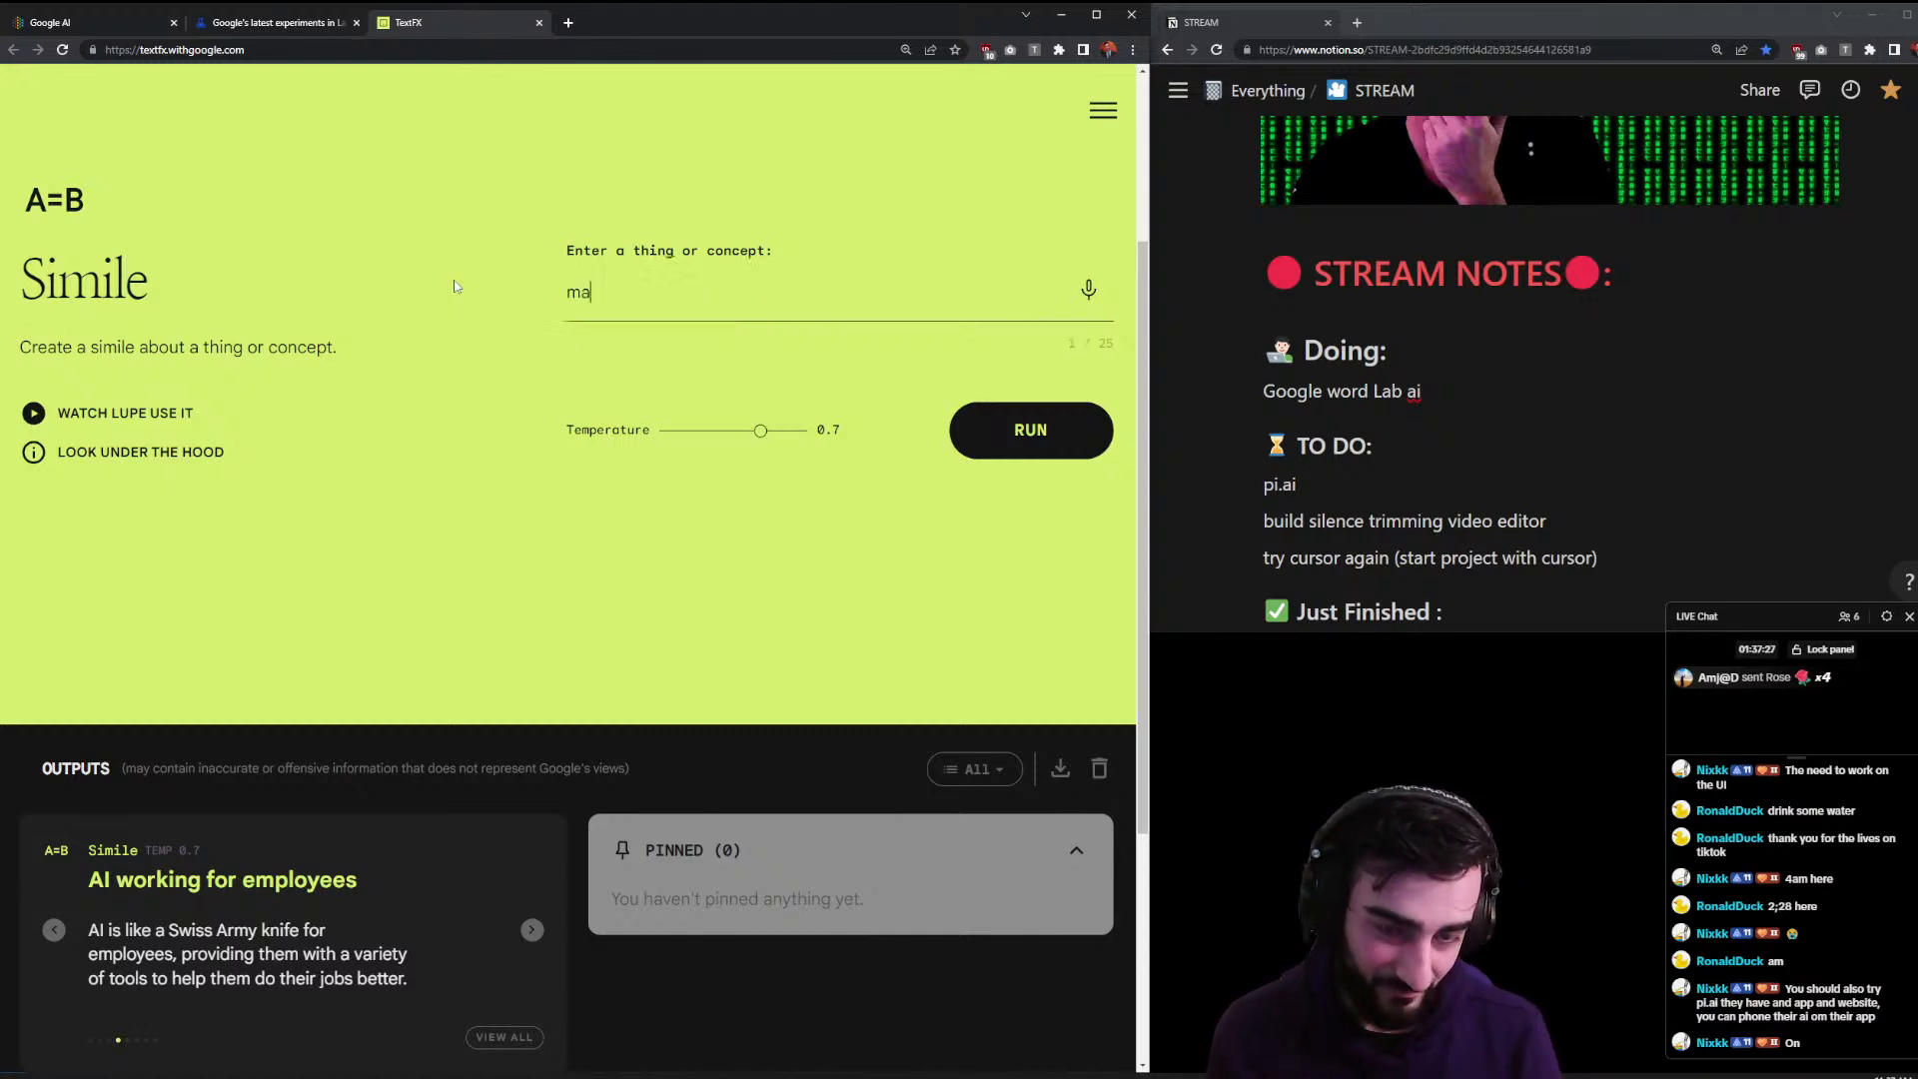
pyautogui.write('rshmallow')
pyautogui.press('Return')
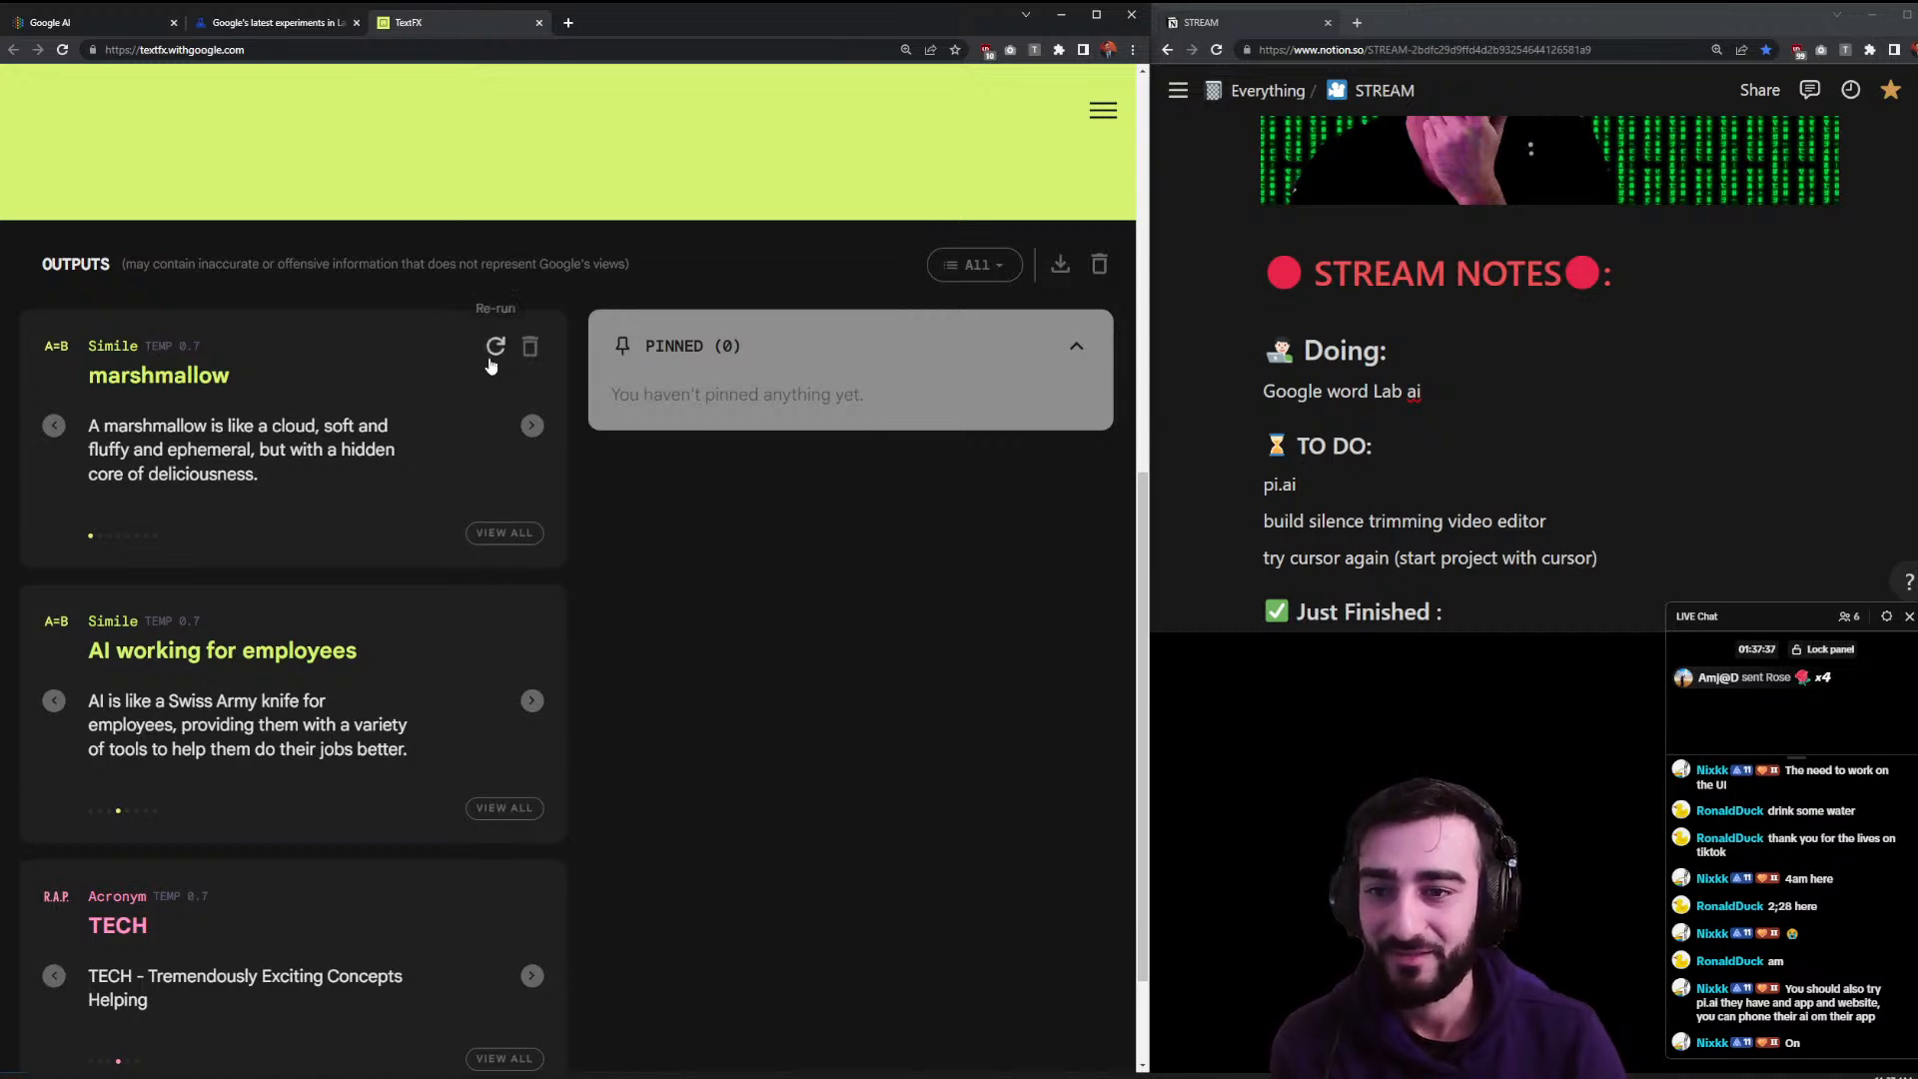
pyautogui.click(532, 426)
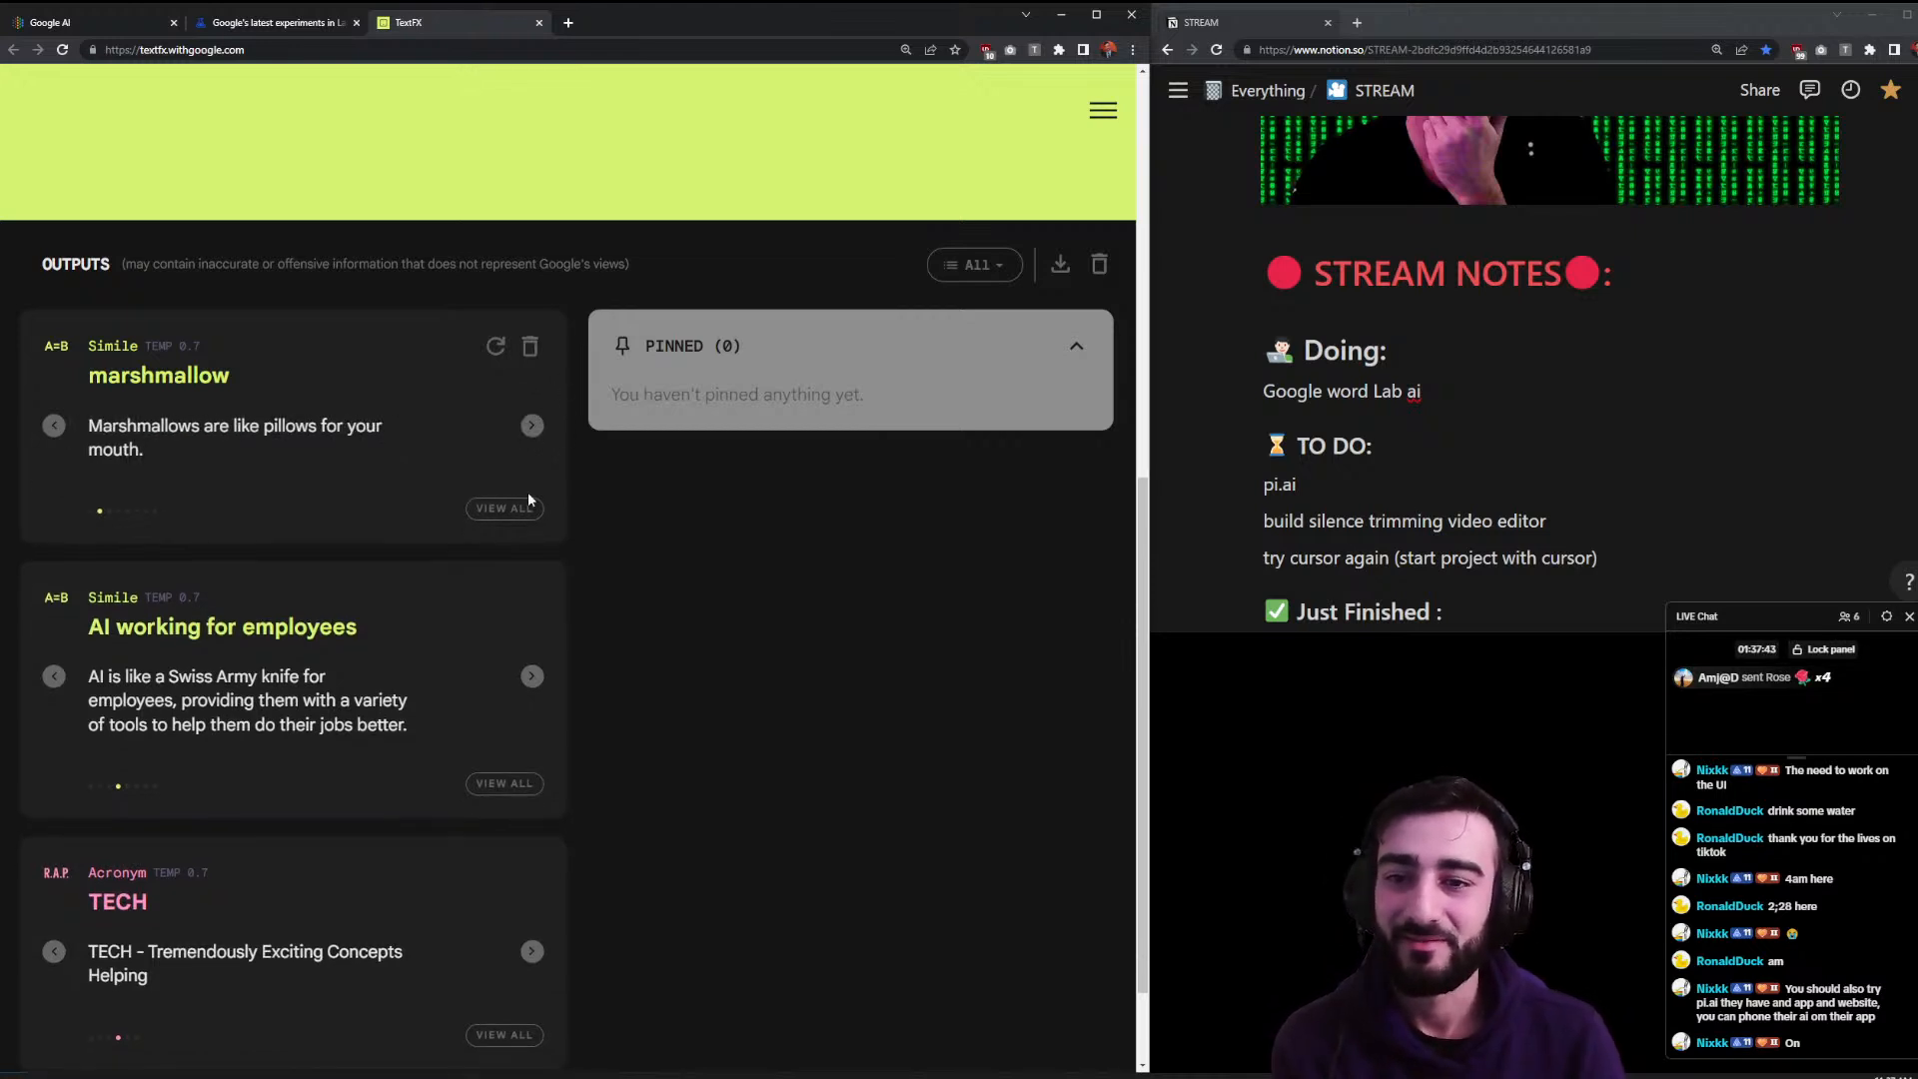
pyautogui.moveTo(426, 445); pyautogui.dragTo(110, 365)
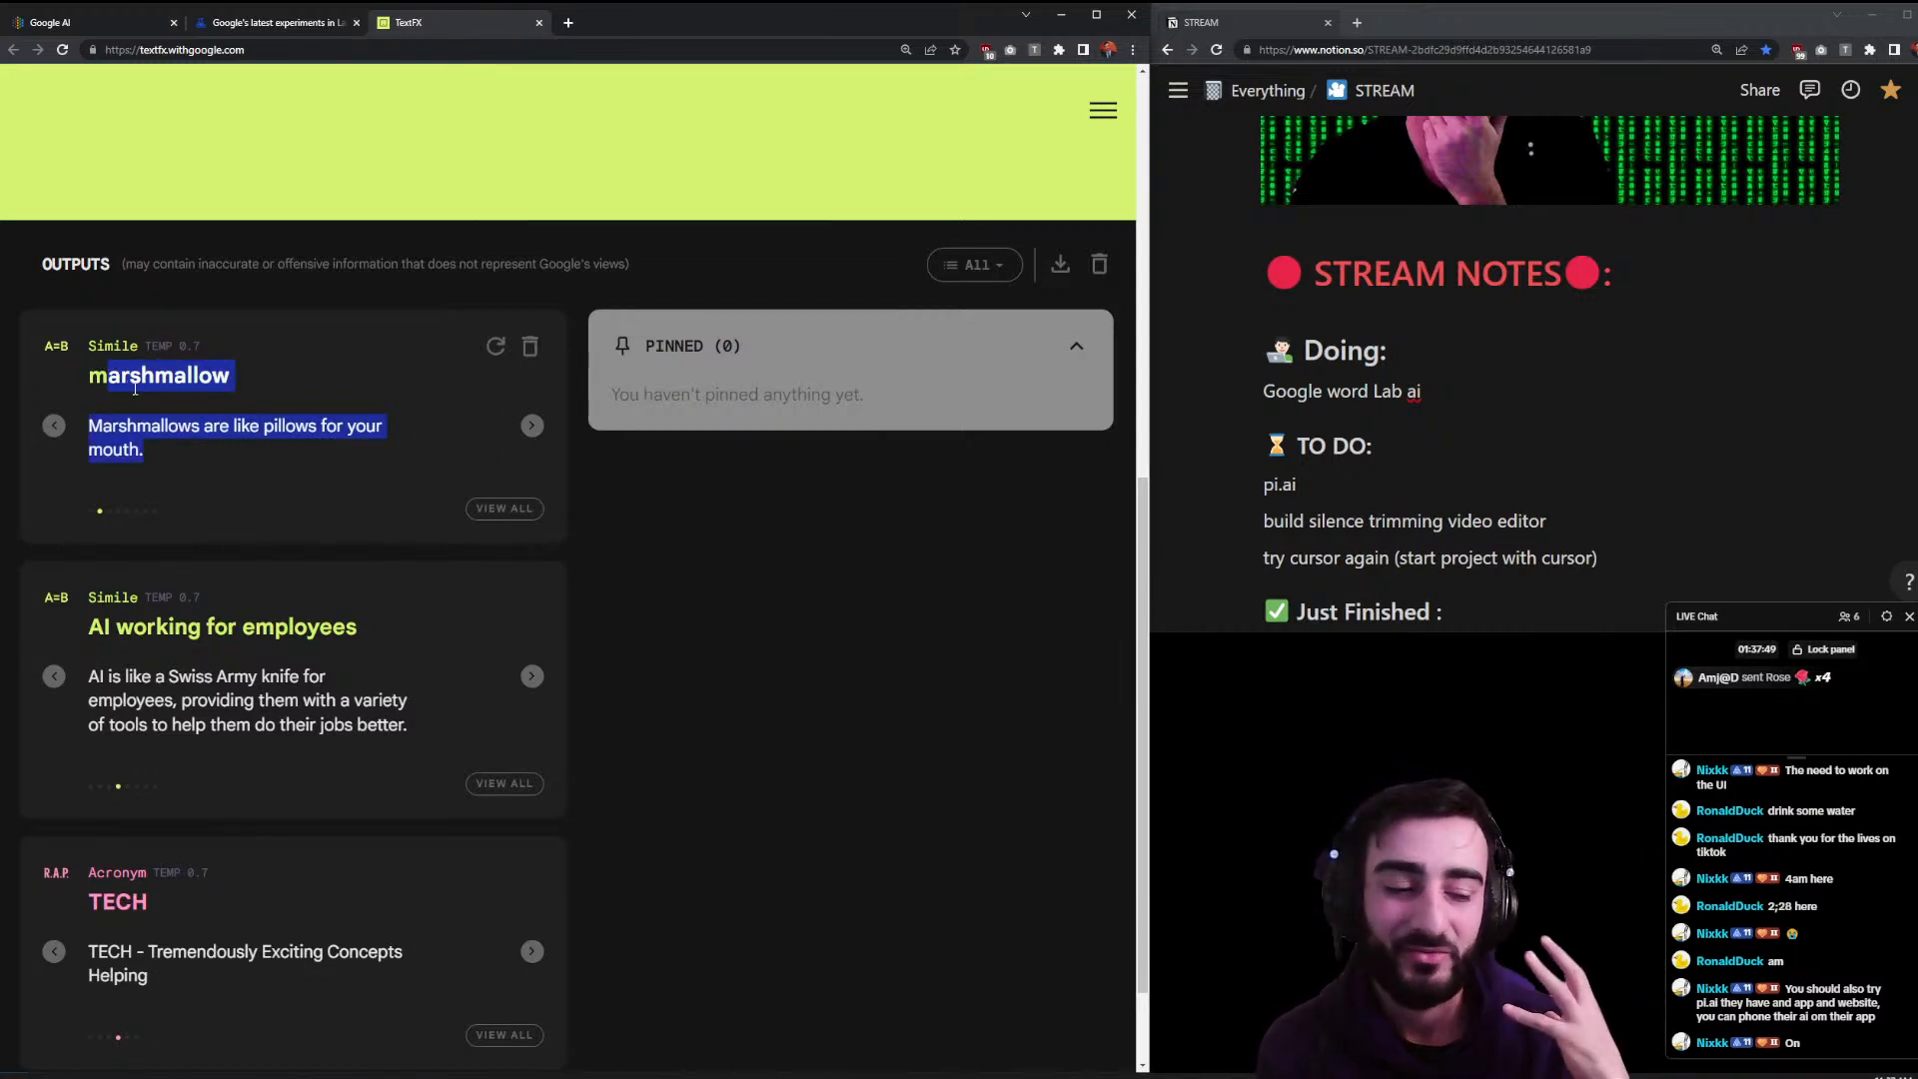
pyautogui.scroll(1, 184, 349)
pyautogui.scroll(8, 182, 340)
# - Run the Explode tool on the word marshmallow
pyautogui.scroll(-1, 420, 343)
pyautogui.scroll(1, 415, 326)
pyautogui.click(195, 203)
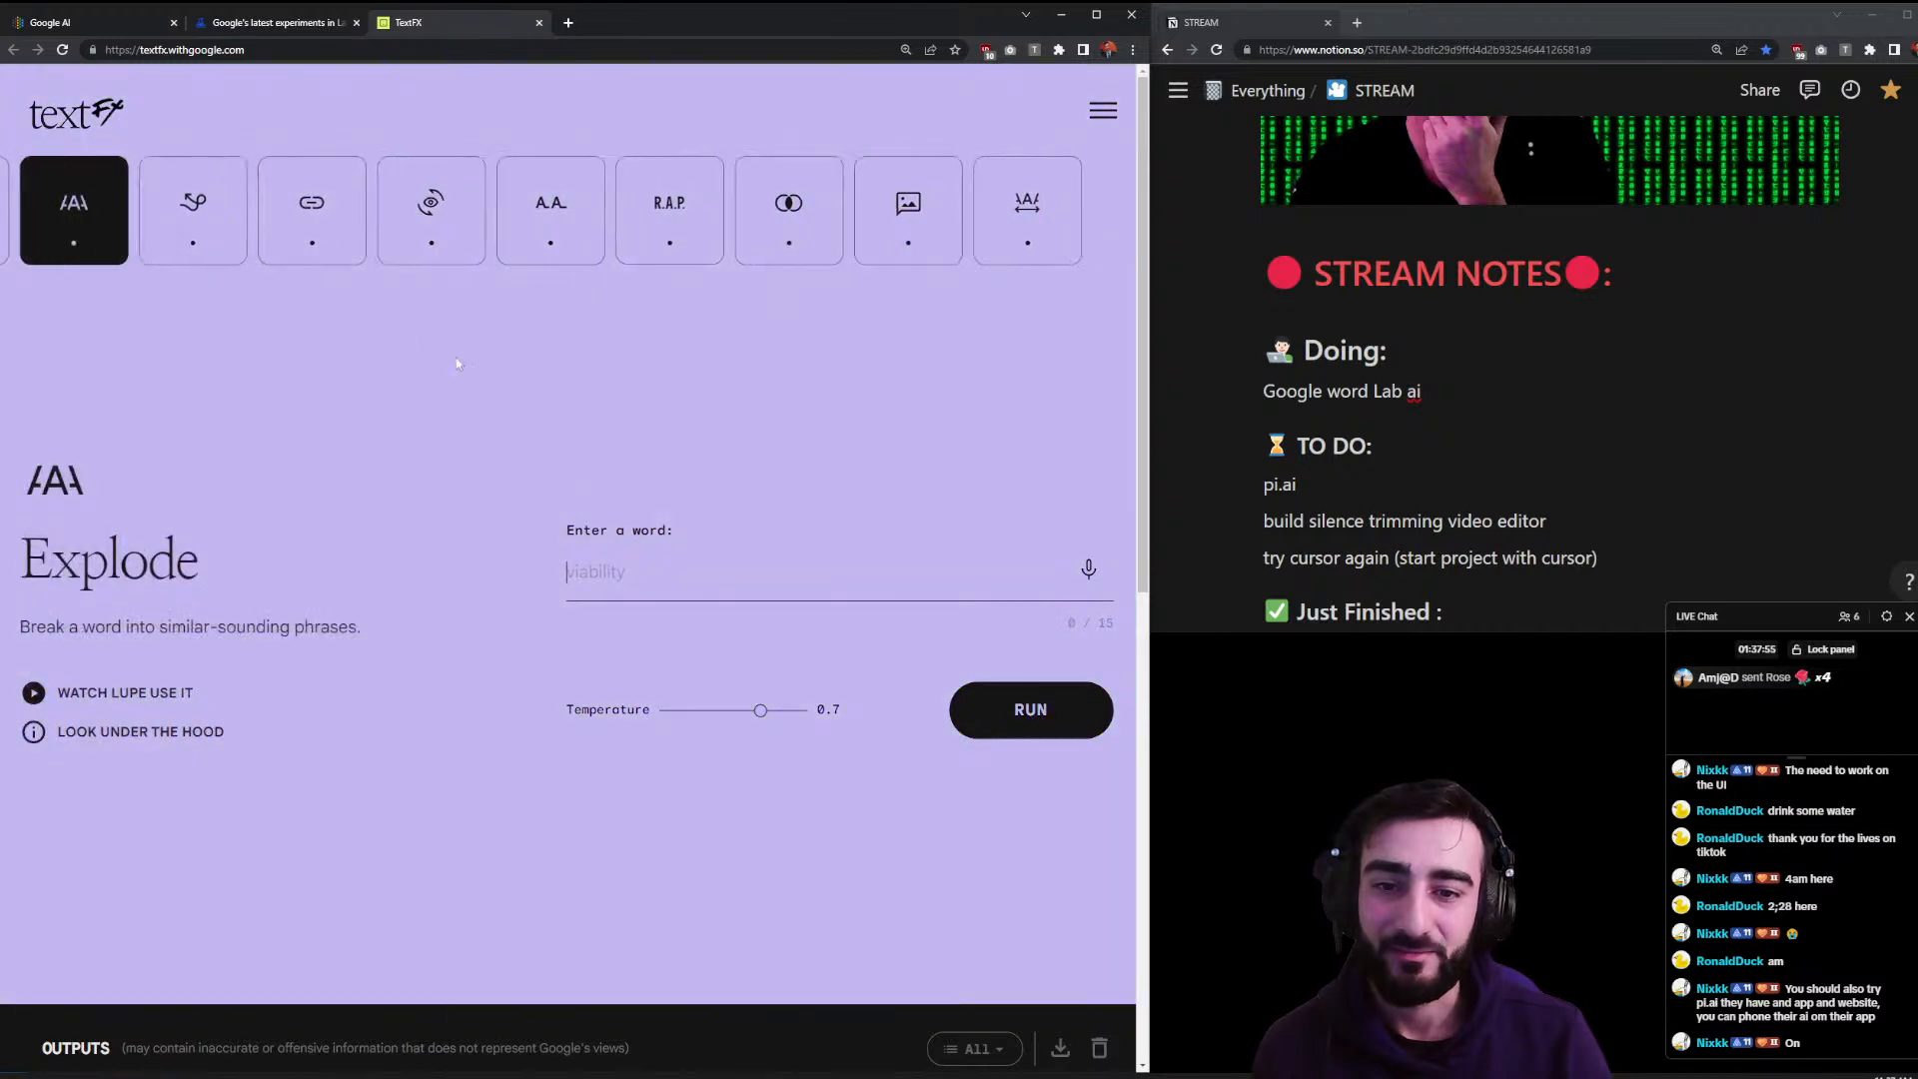
pyautogui.write('mash')
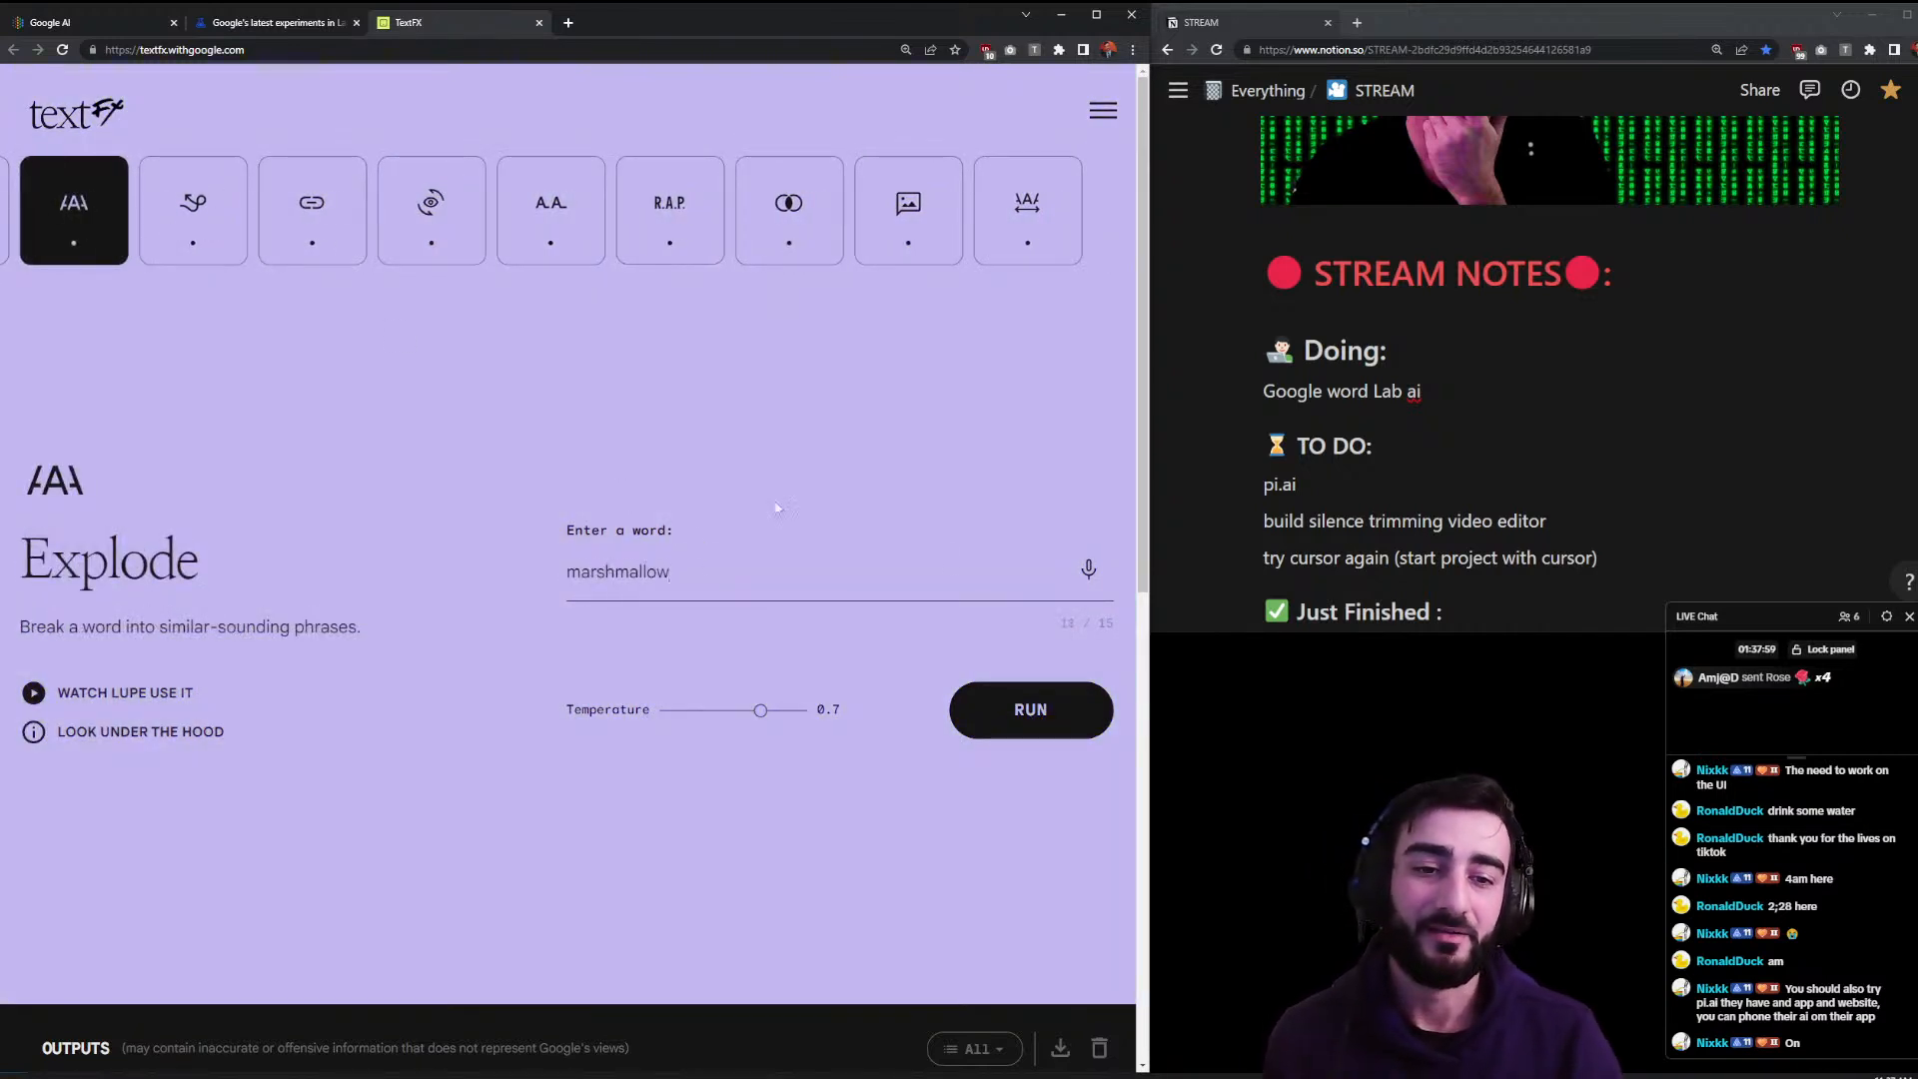
pyautogui.press('Return')
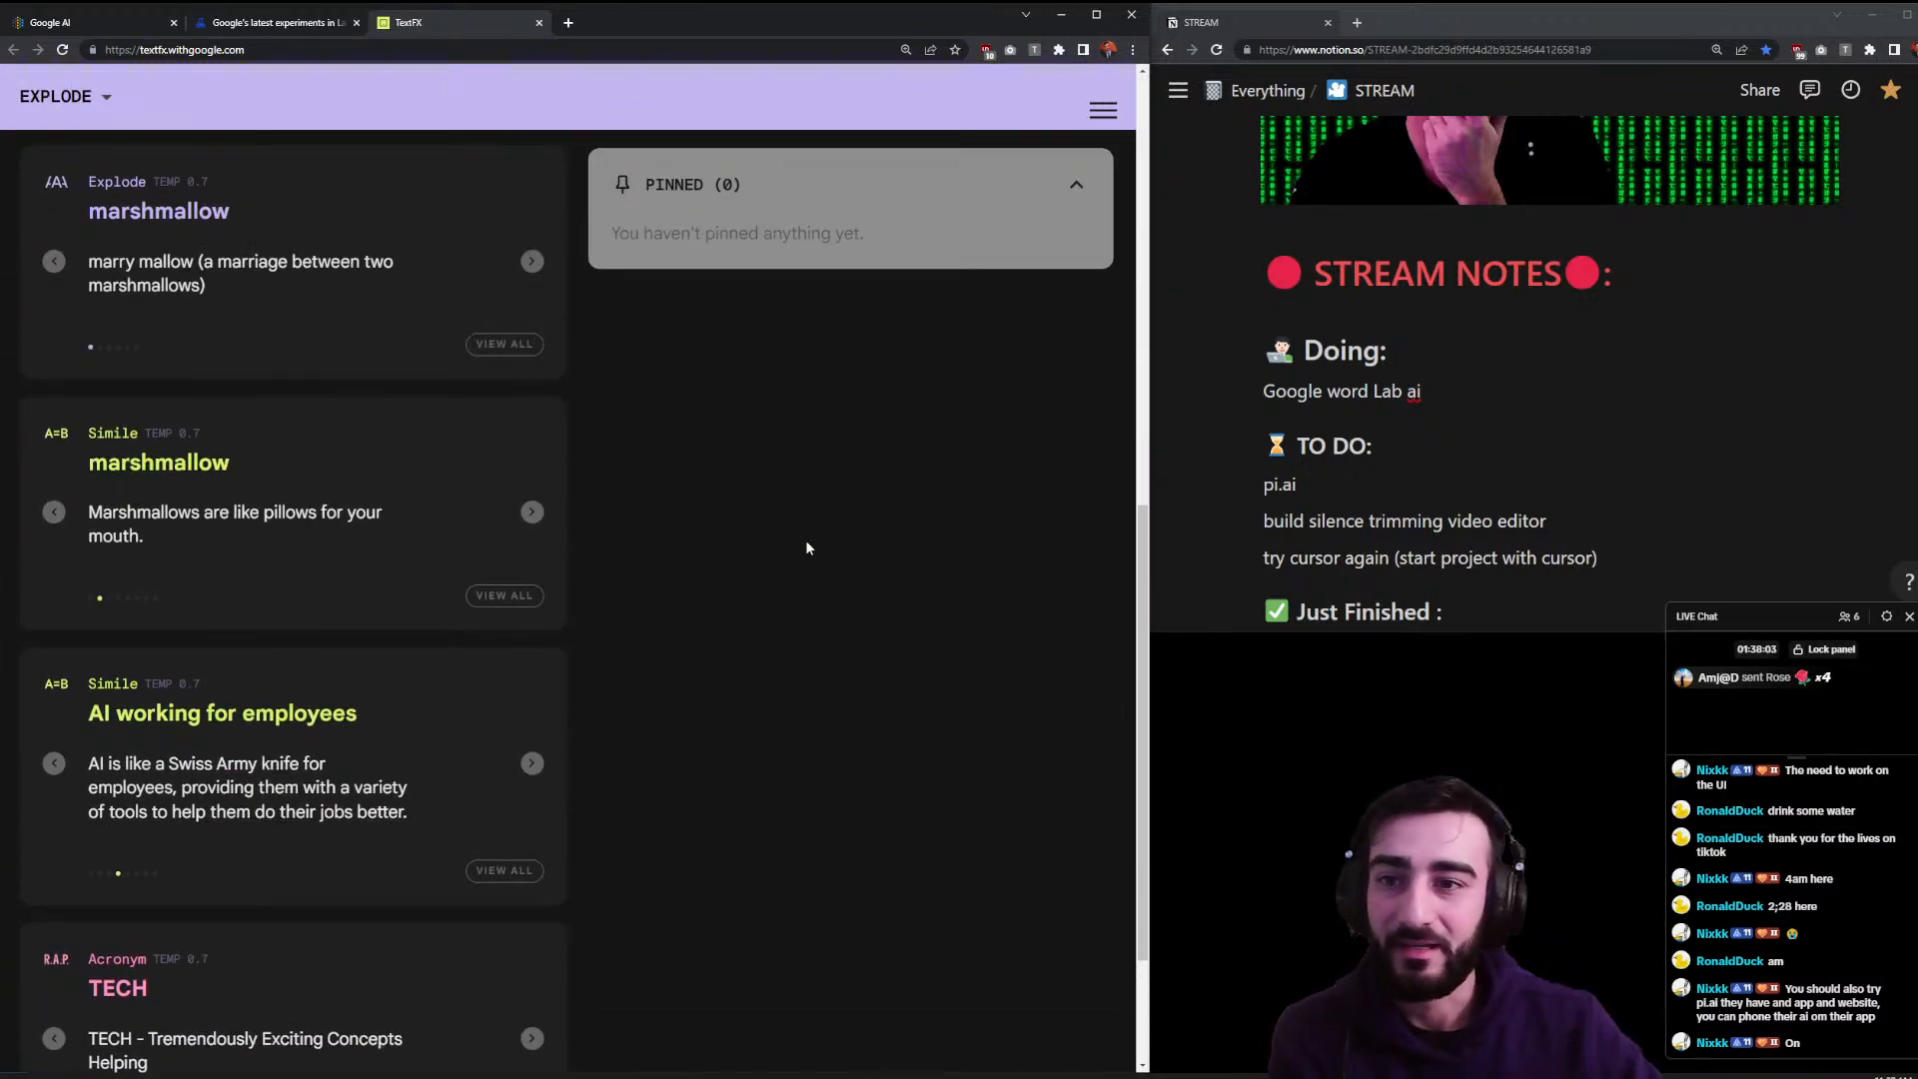
# - Page through the sound-alike phrases until 'marsh mal low' is shown
pyautogui.moveTo(206, 286); pyautogui.dragTo(160, 285)
pyautogui.moveTo(269, 261); pyautogui.dragTo(312, 261)
pyautogui.click(530, 261)
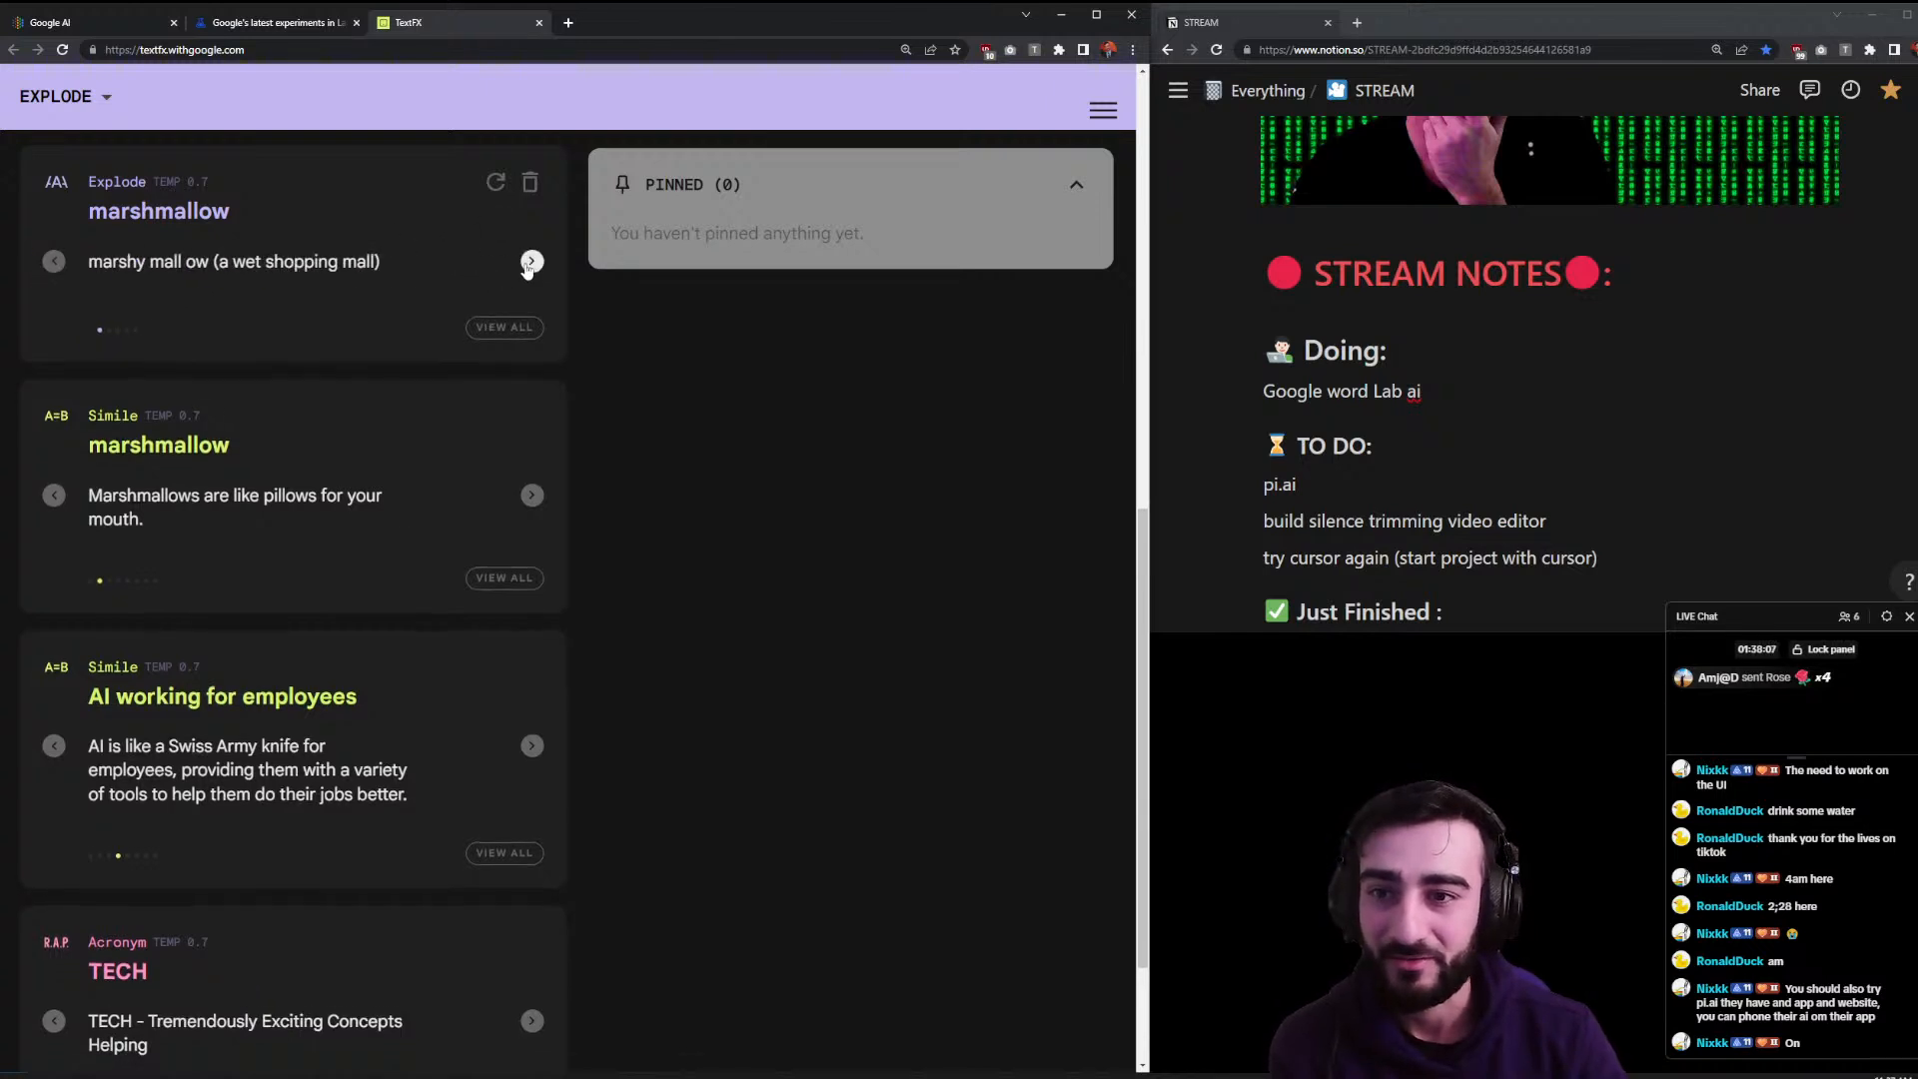
pyautogui.moveTo(230, 263); pyautogui.dragTo(295, 257)
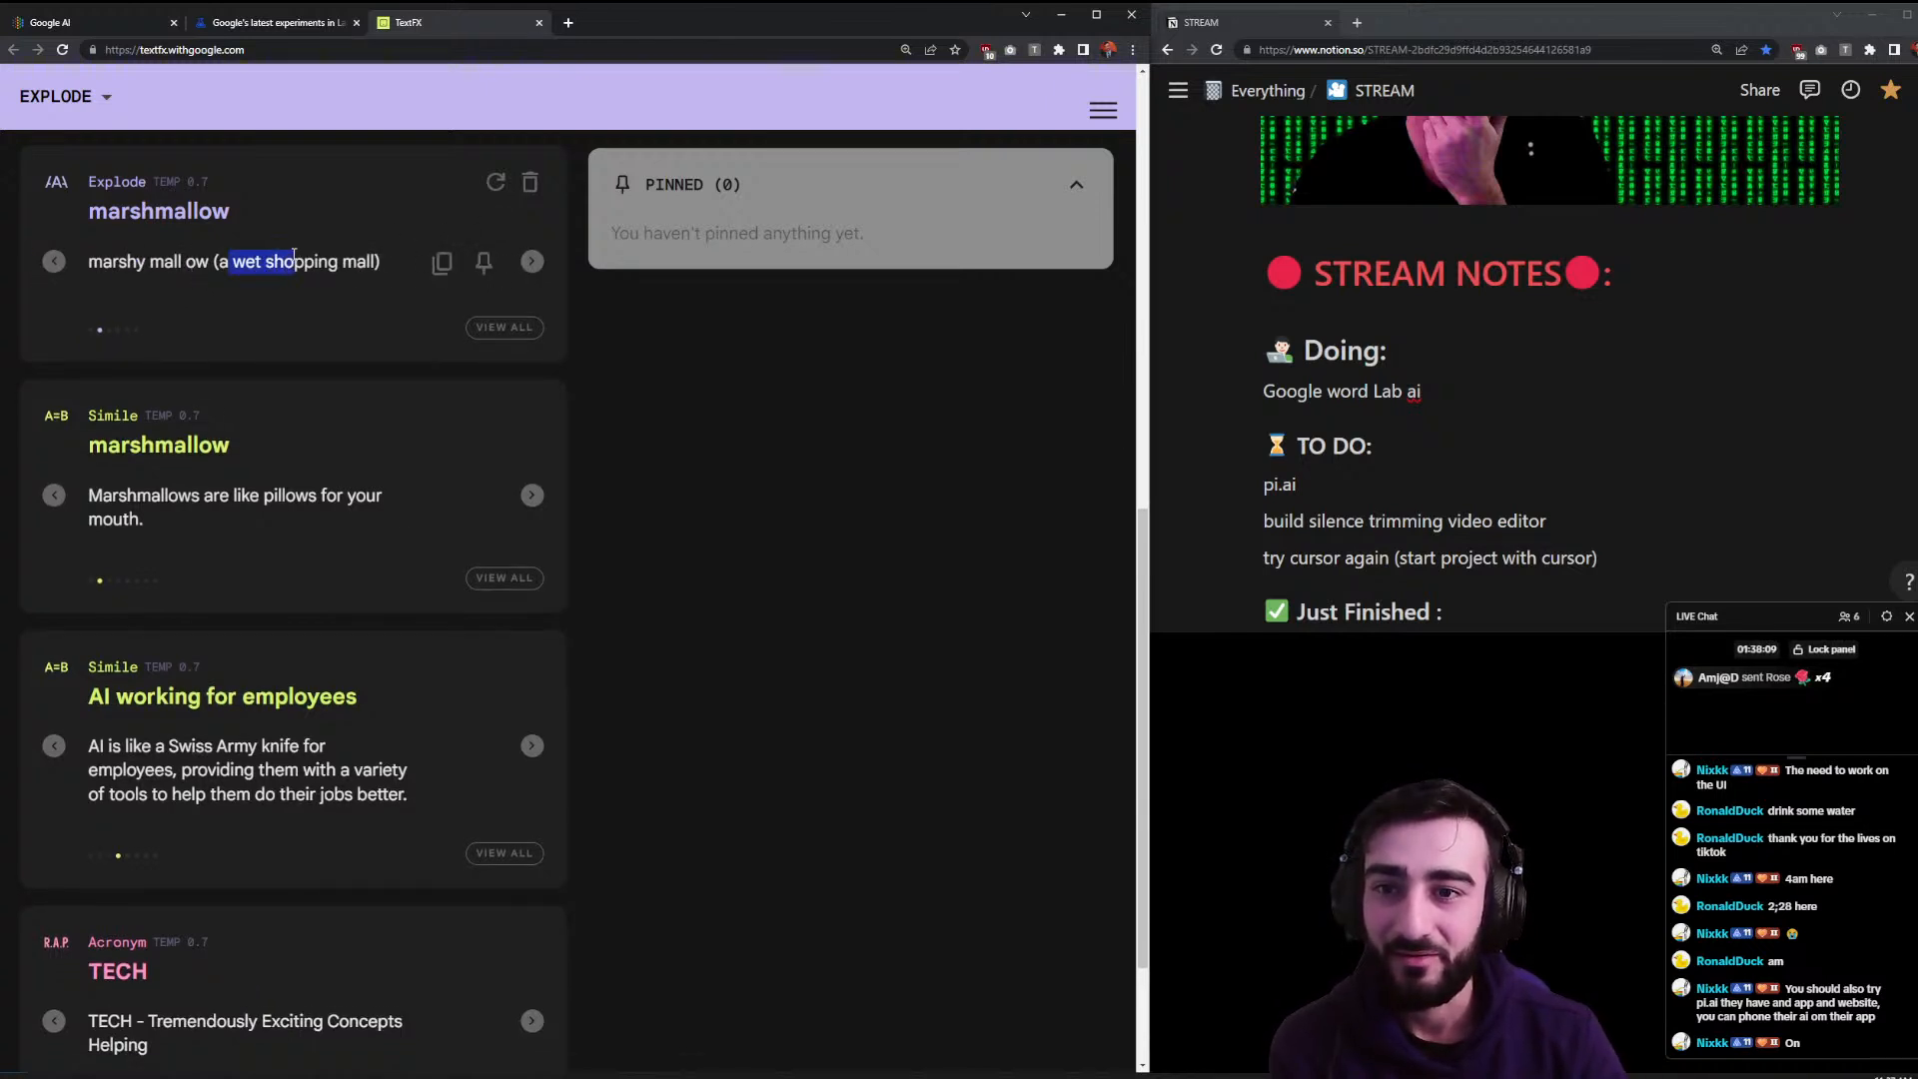
pyautogui.click(142, 268)
pyautogui.doubleClick(198, 262)
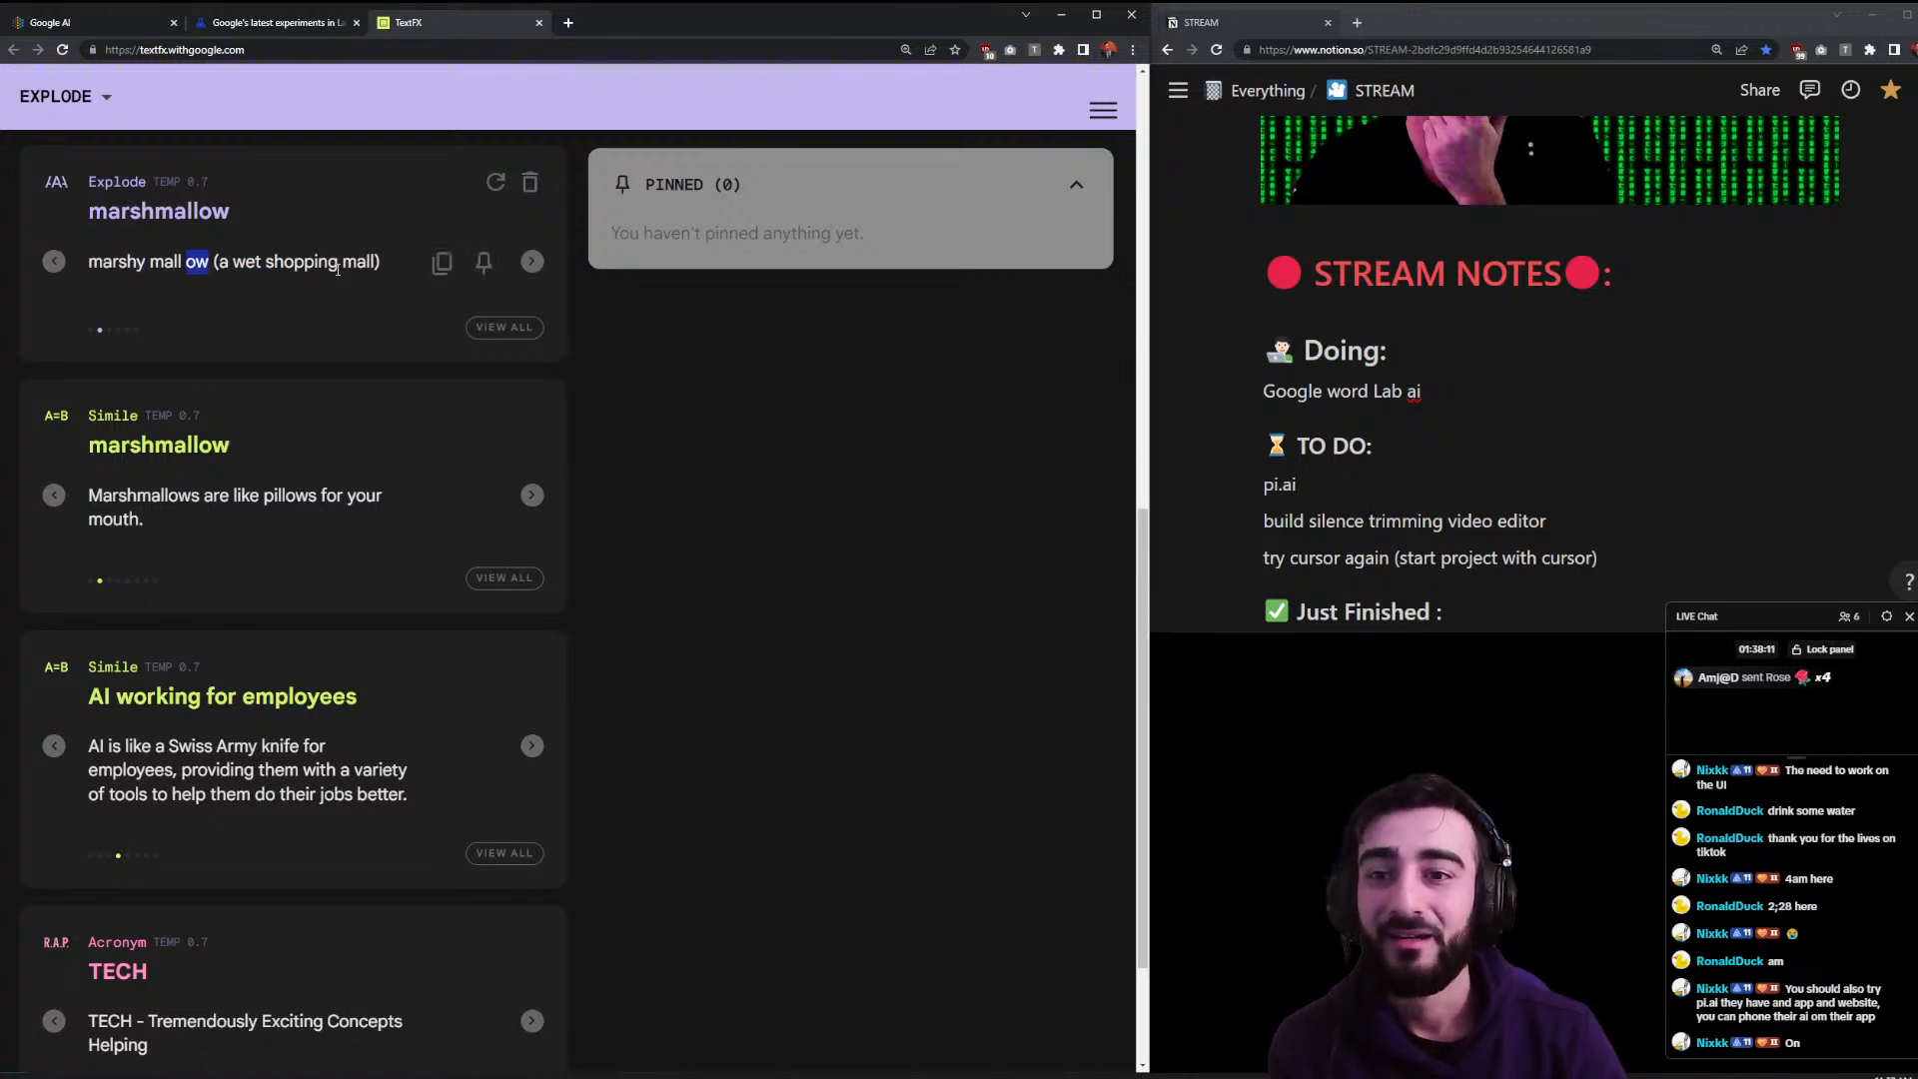
pyautogui.click(533, 262)
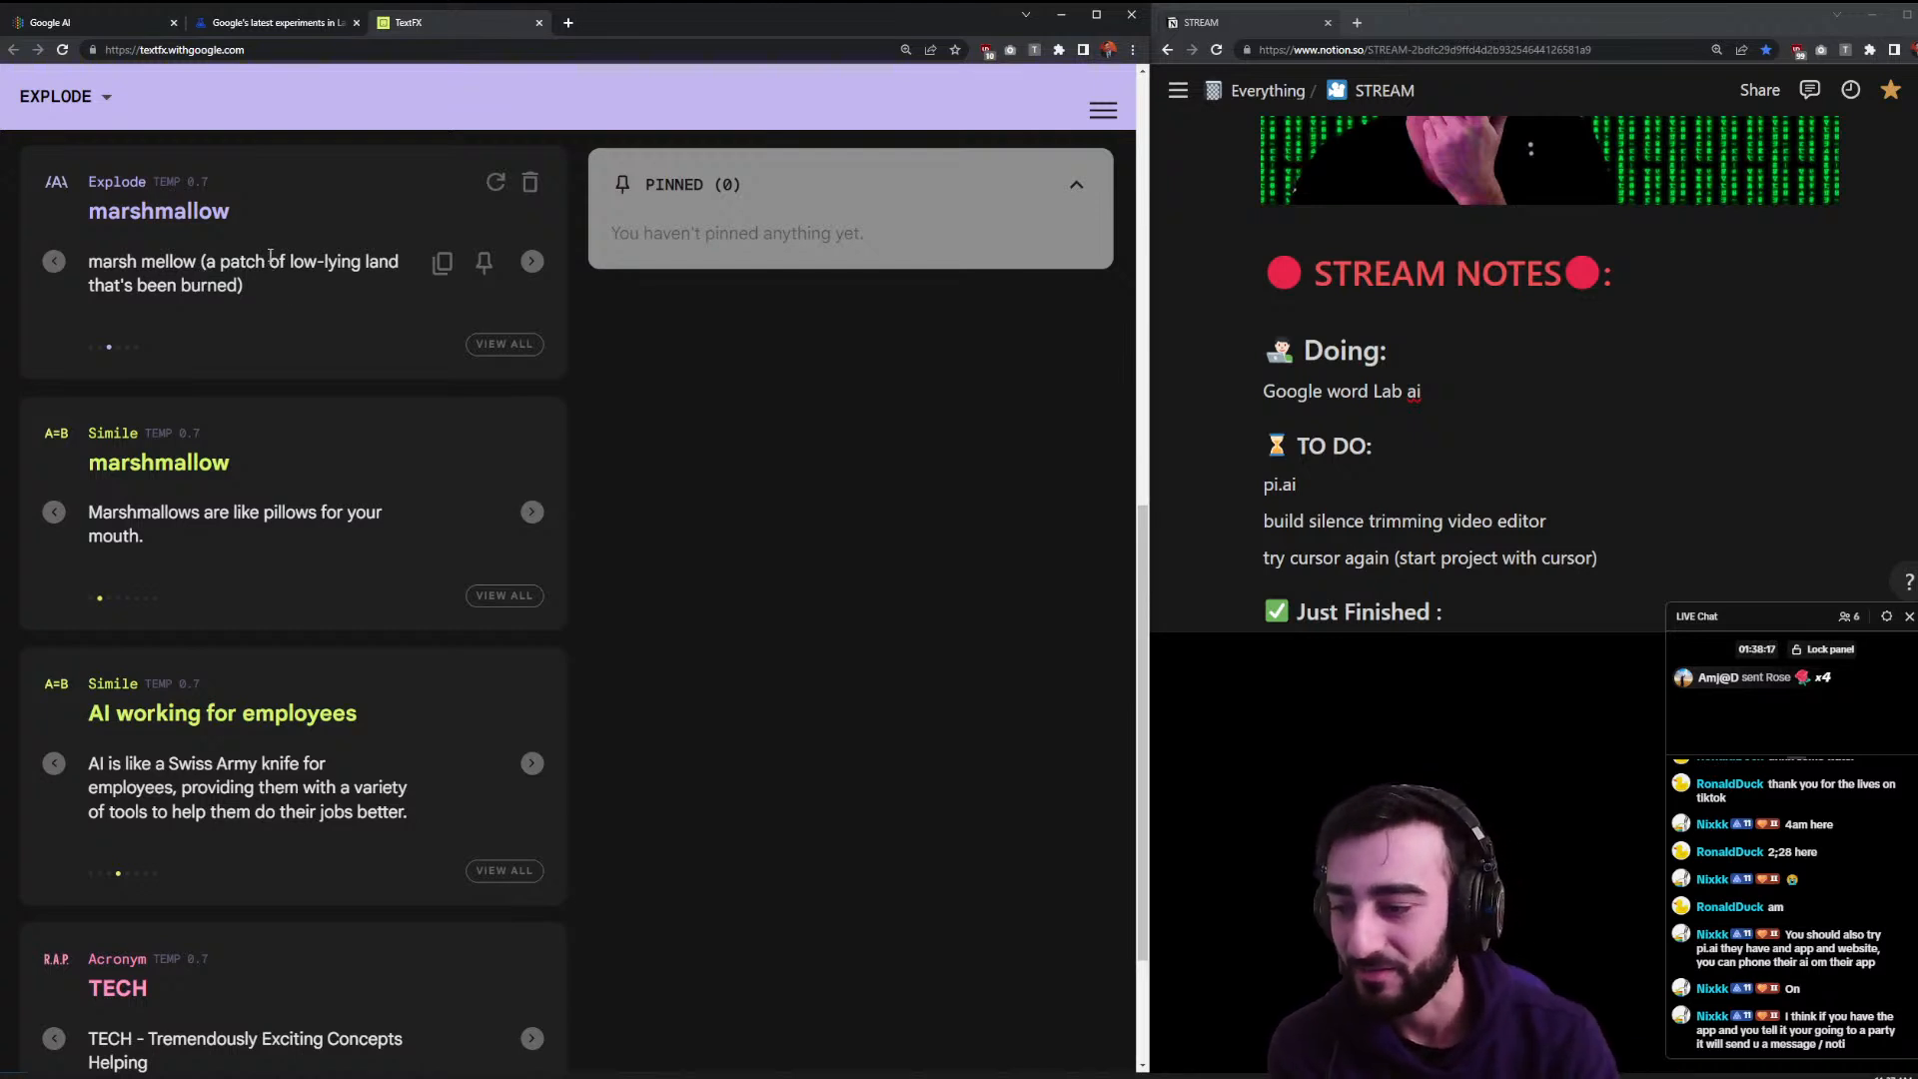
pyautogui.click(531, 262)
pyautogui.click(532, 262)
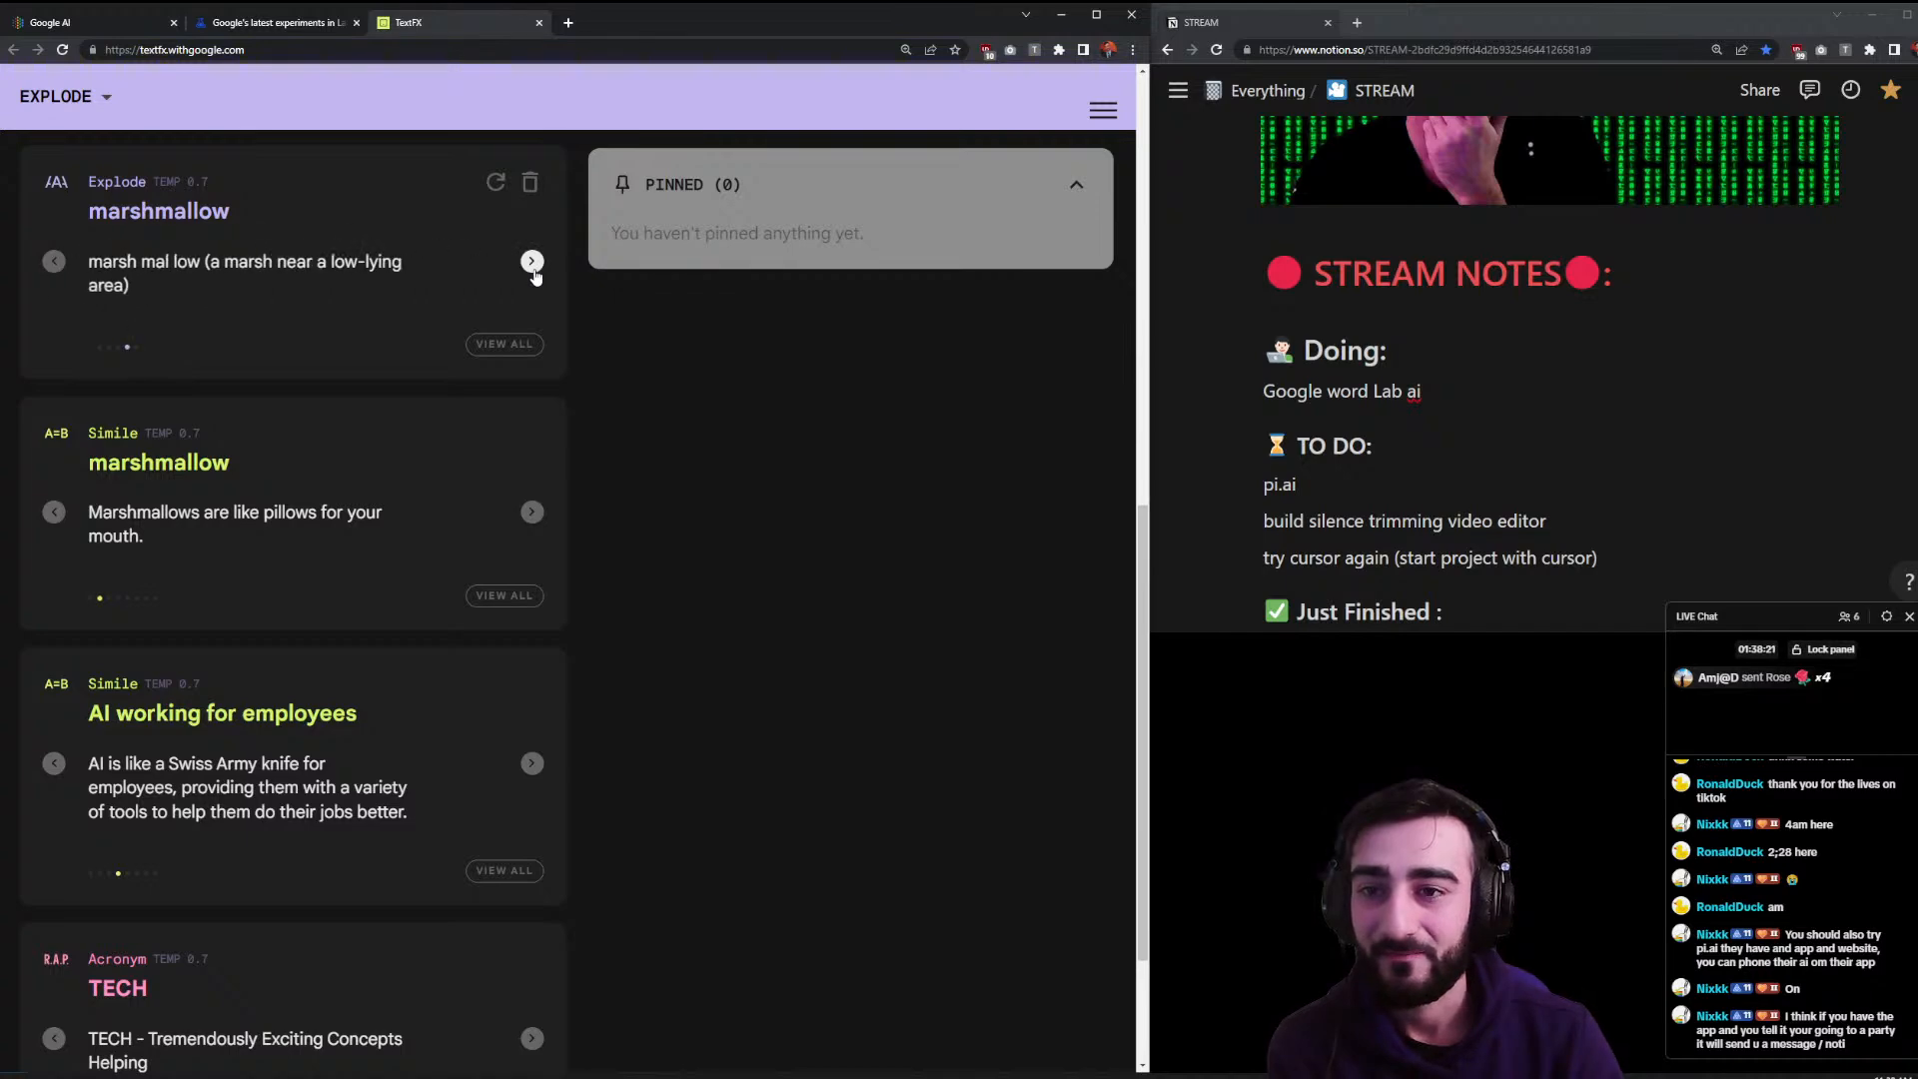
pyautogui.scroll(10, 500, 269)
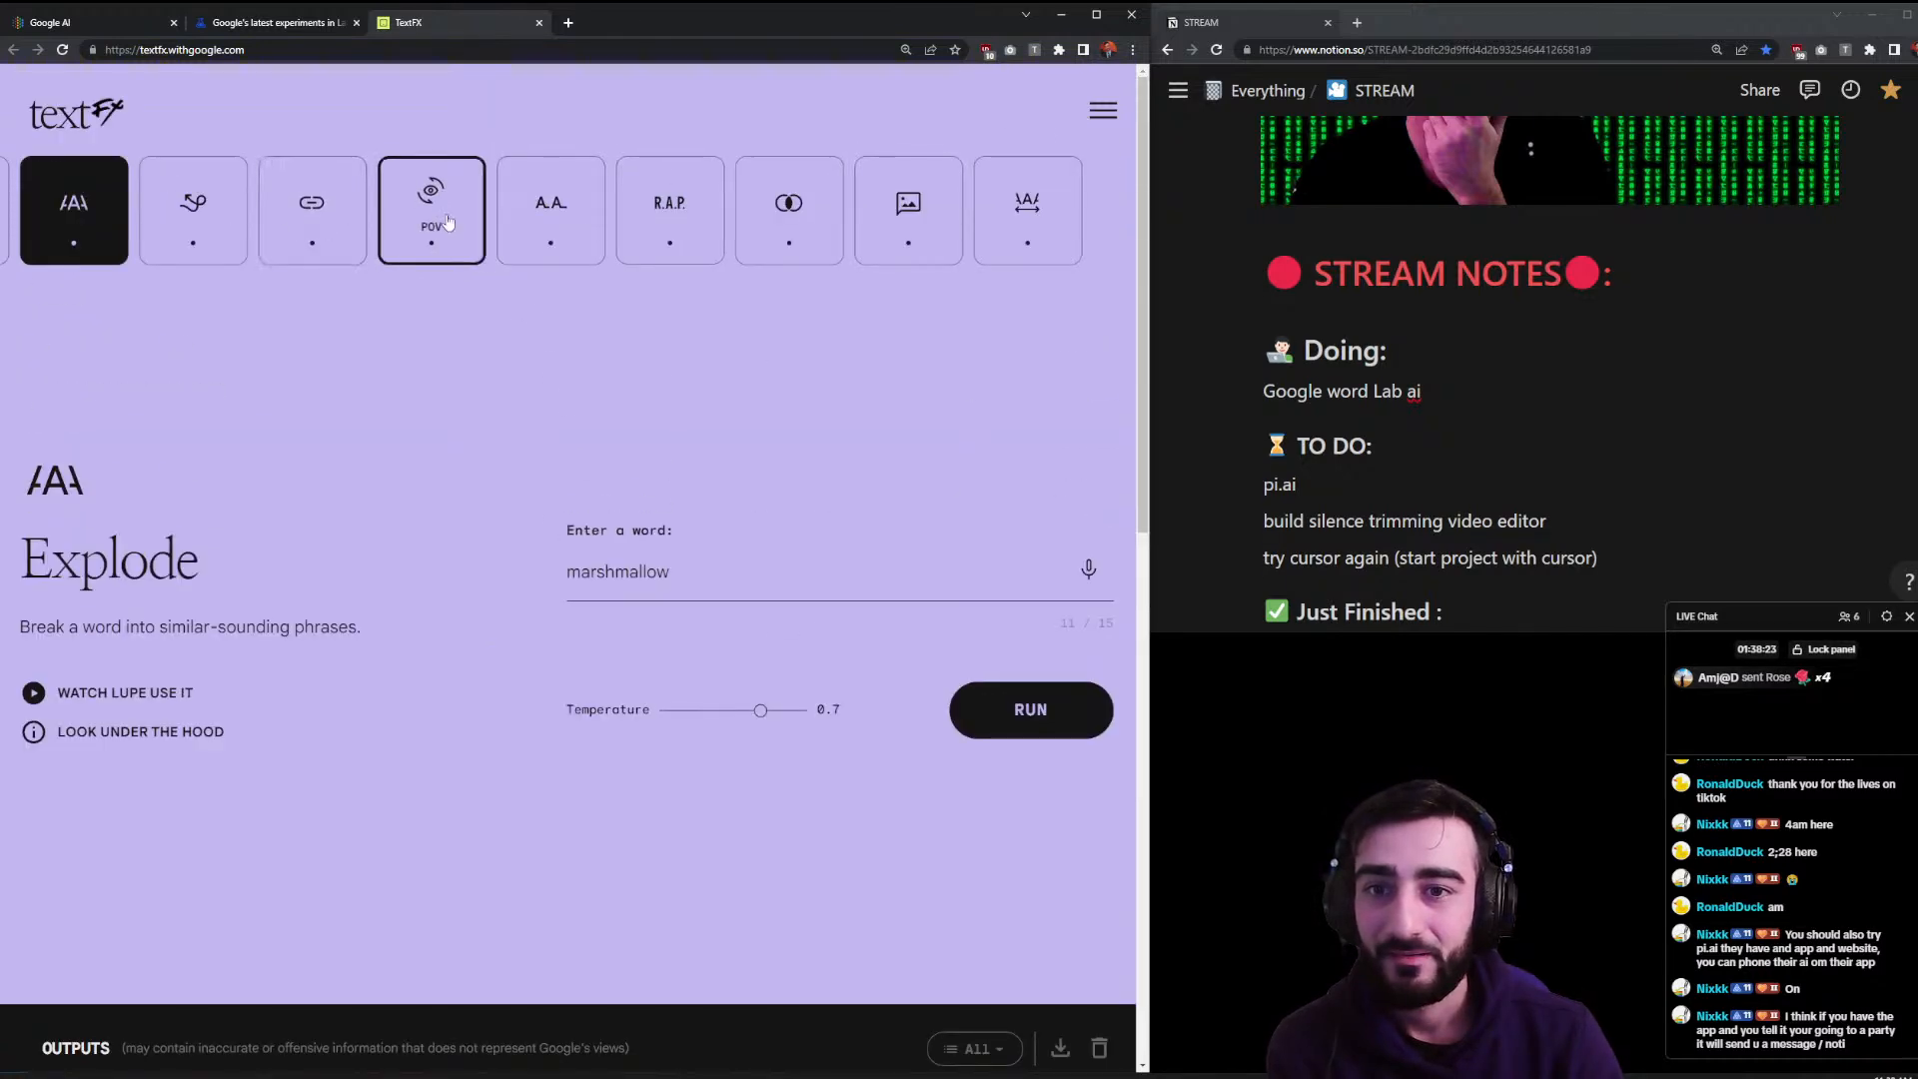
# - Run Alliteration with the starting letter T and the topic technology
pyautogui.click(588, 208)
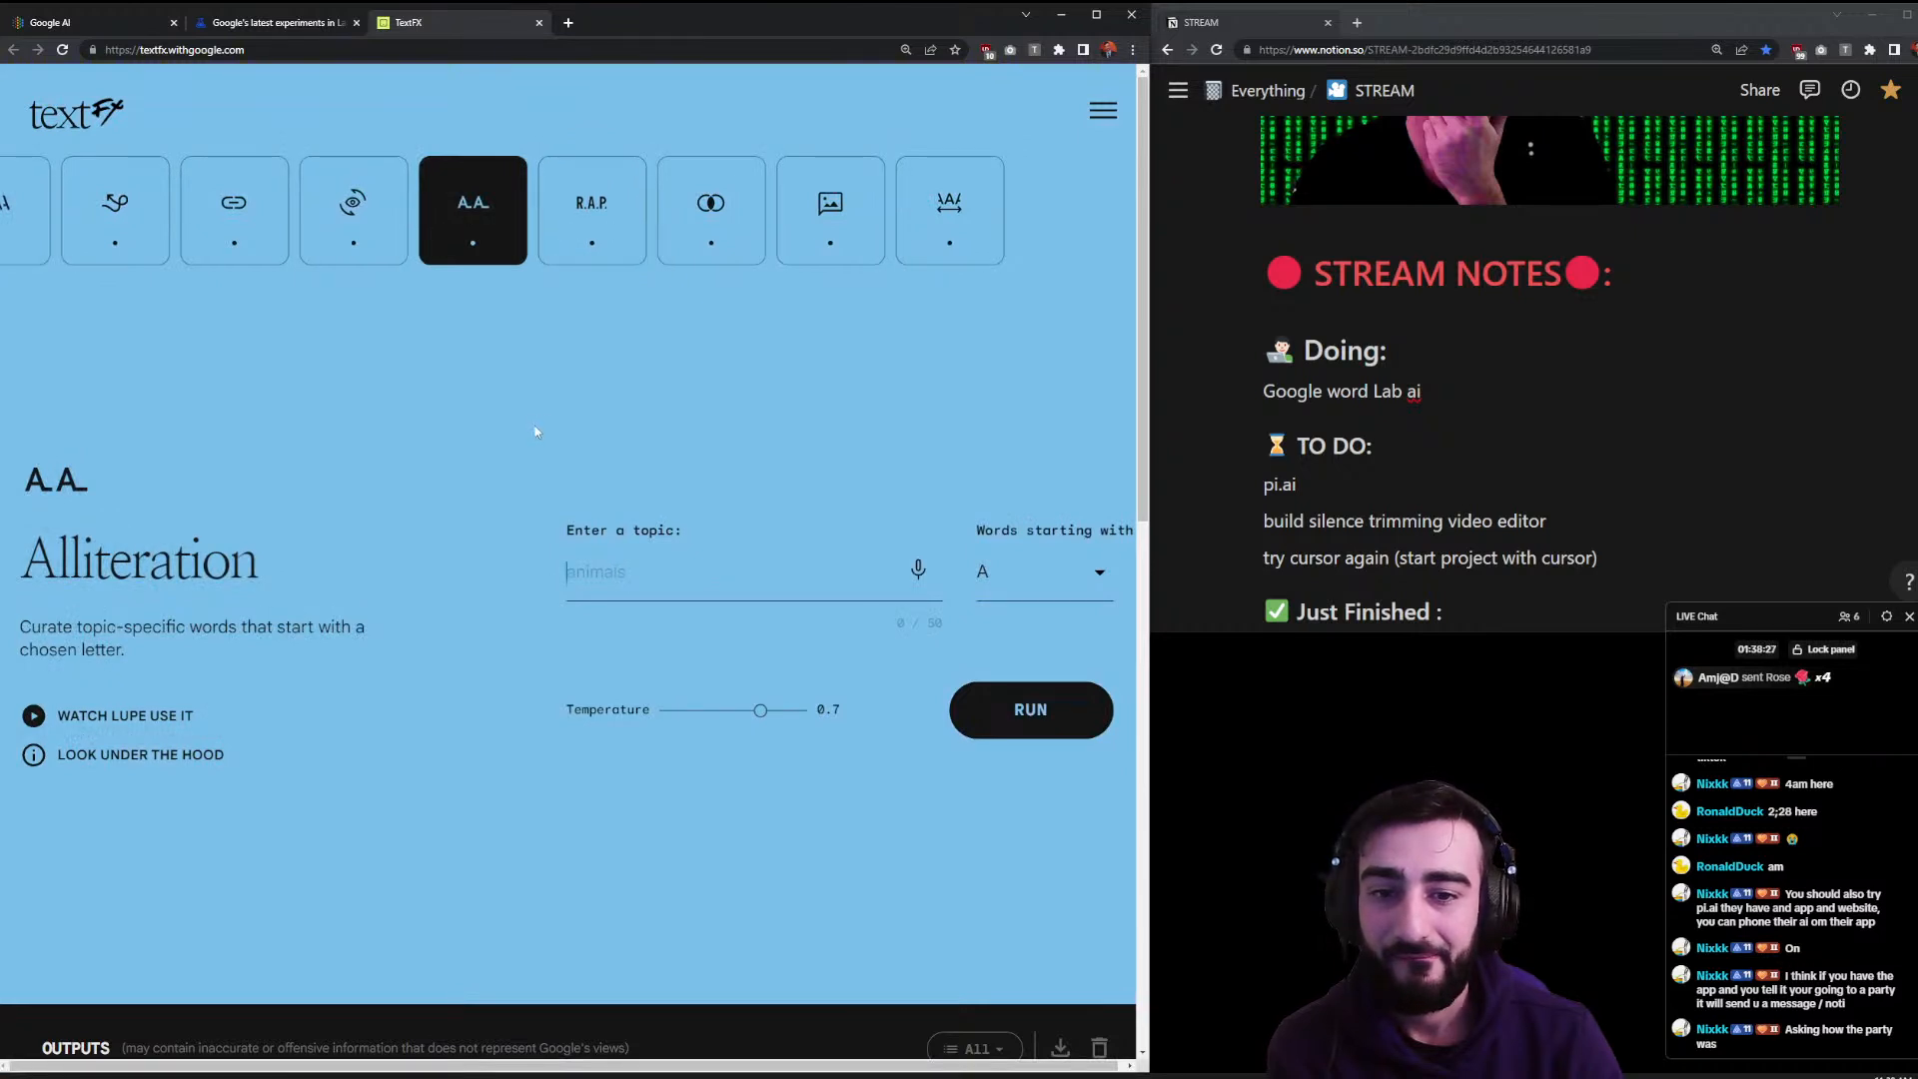
pyautogui.click(1017, 585)
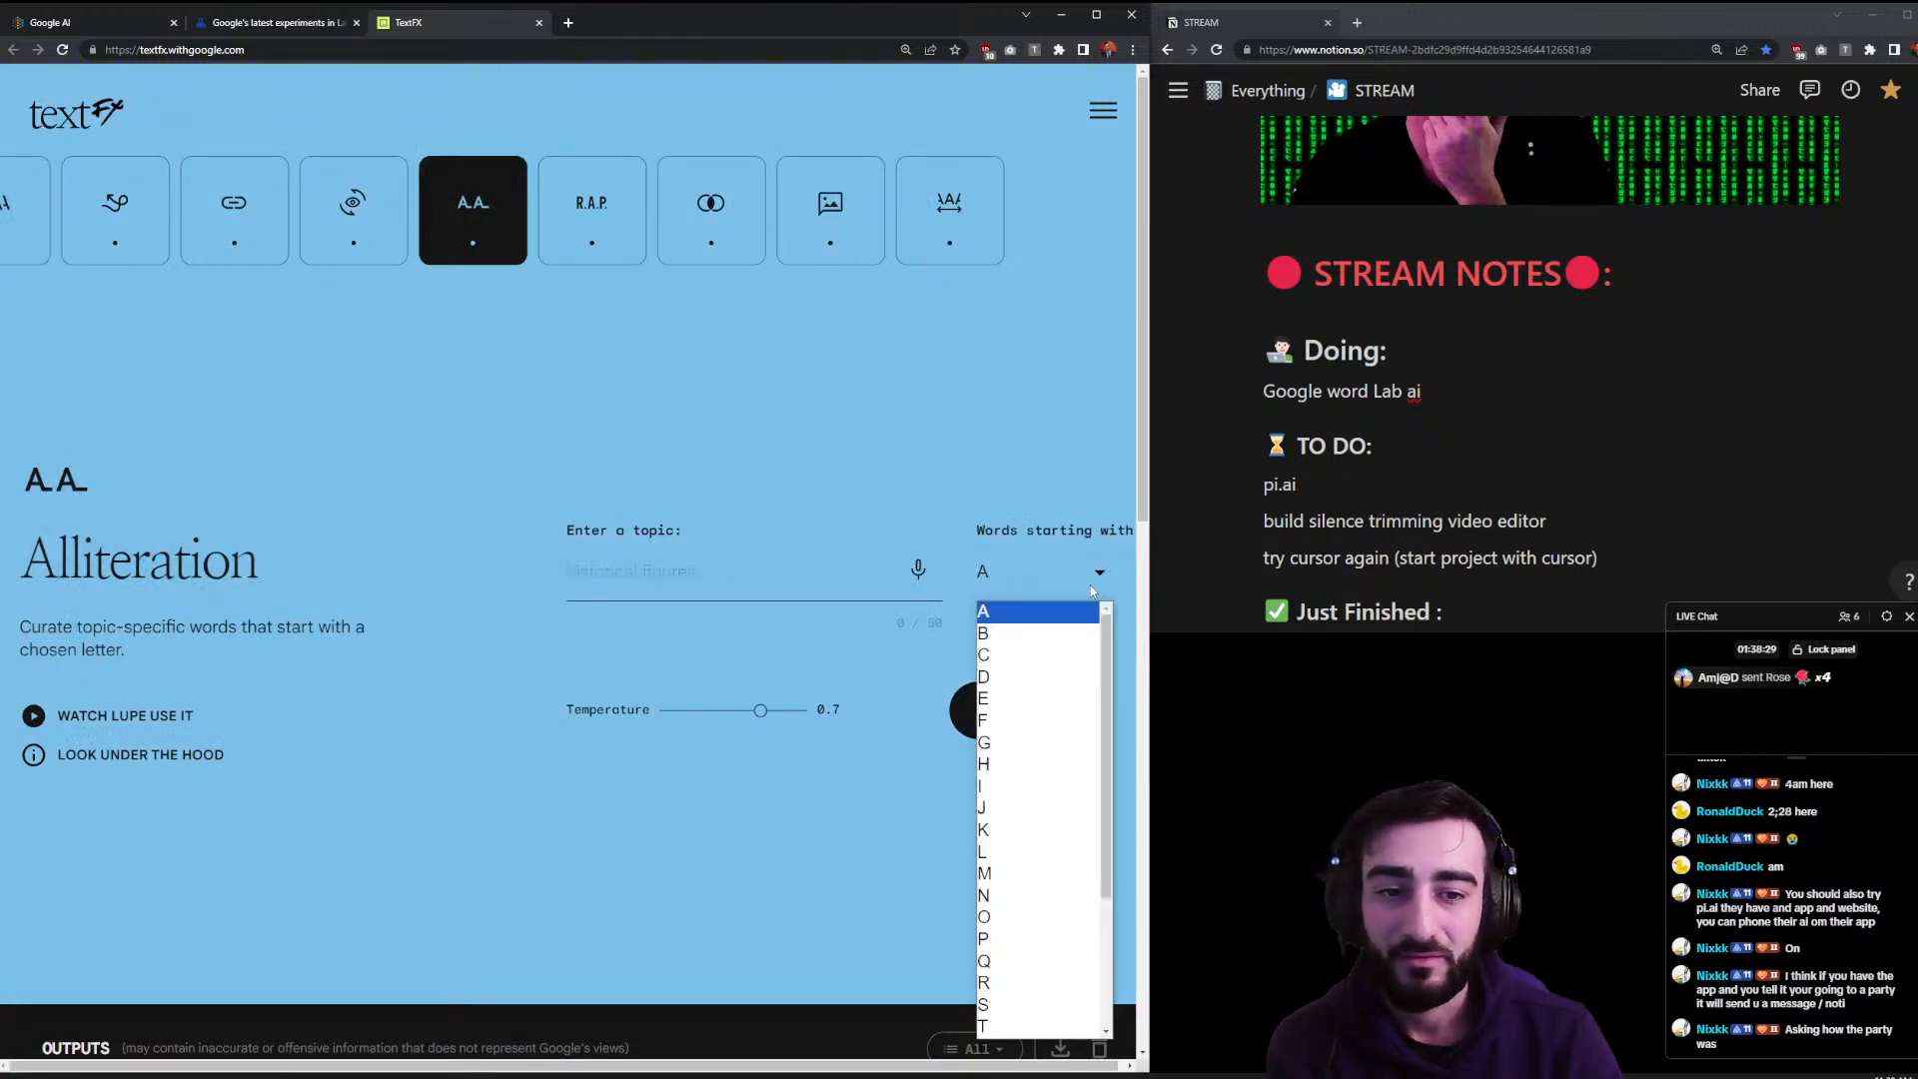
pyautogui.click(997, 1019)
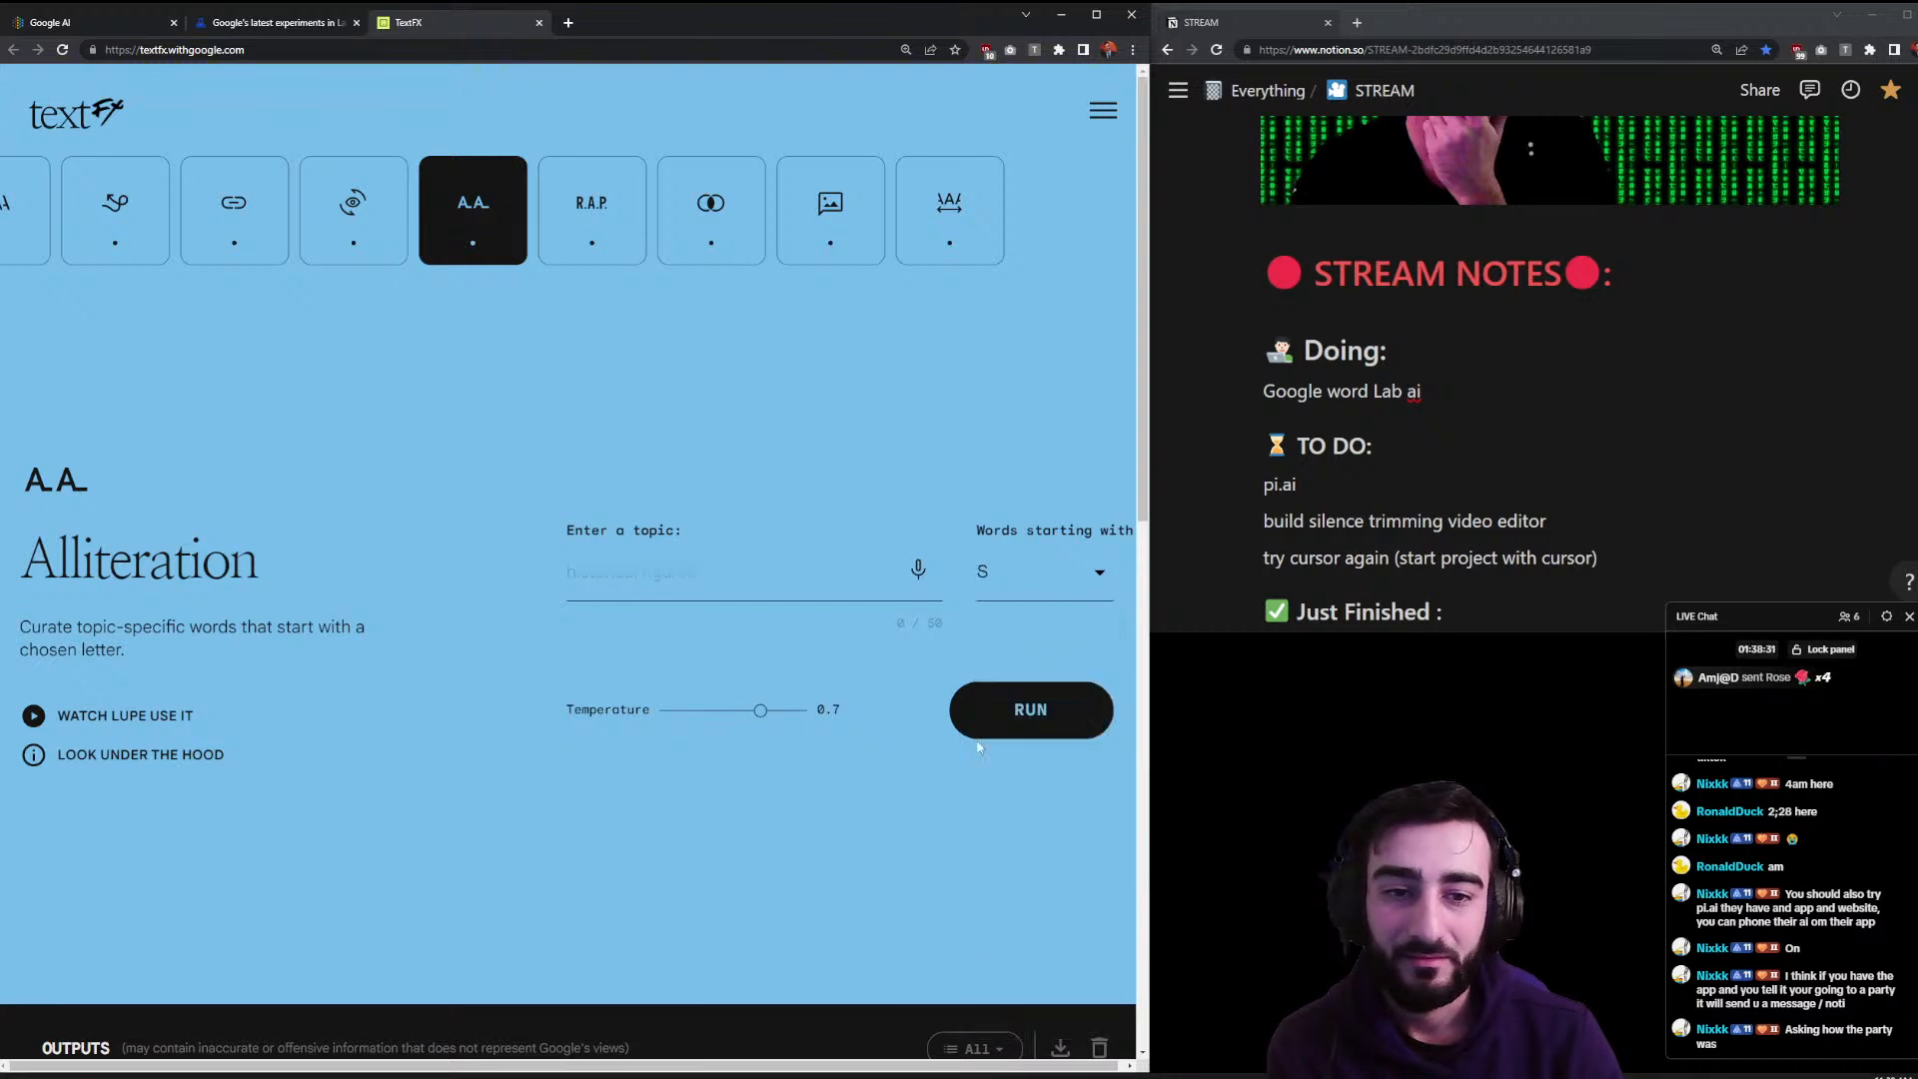
pyautogui.click(1007, 579)
pyautogui.click(991, 1028)
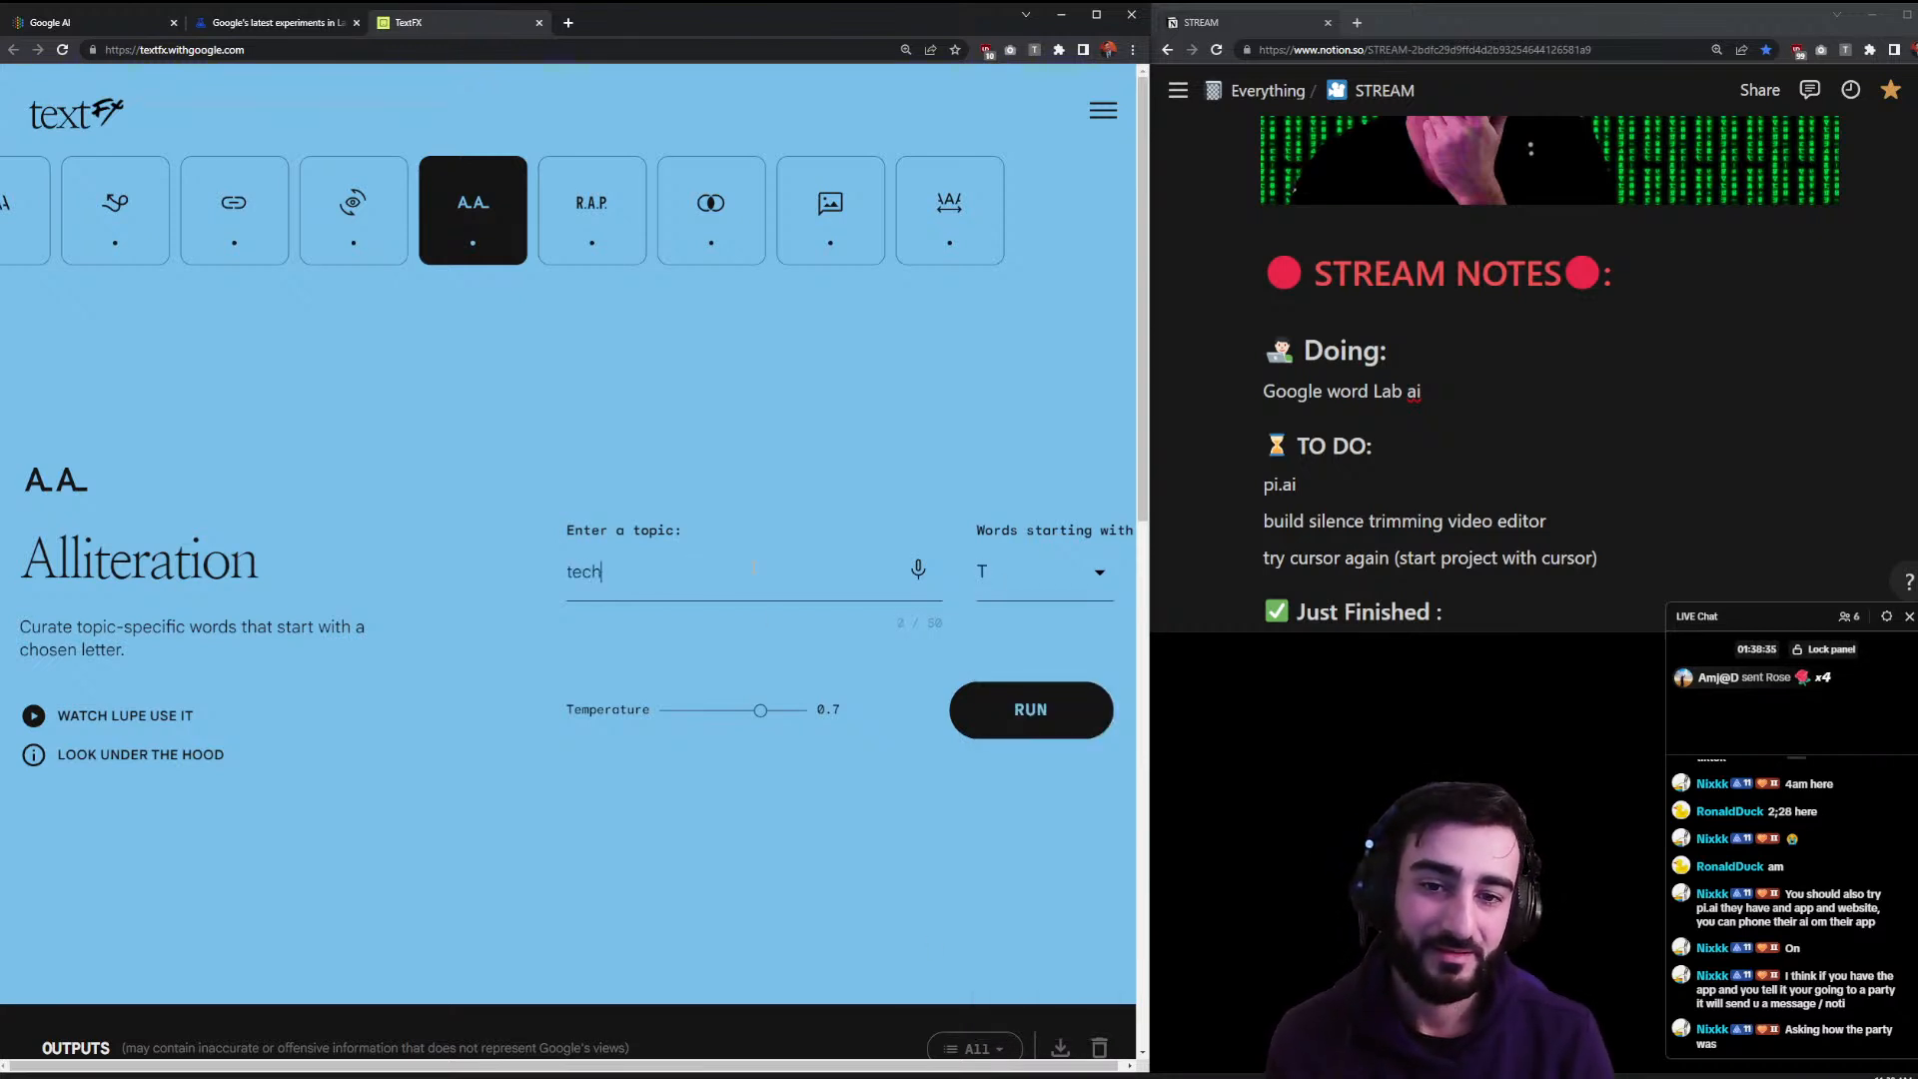
pyautogui.write('gy')
pyautogui.click(1017, 701)
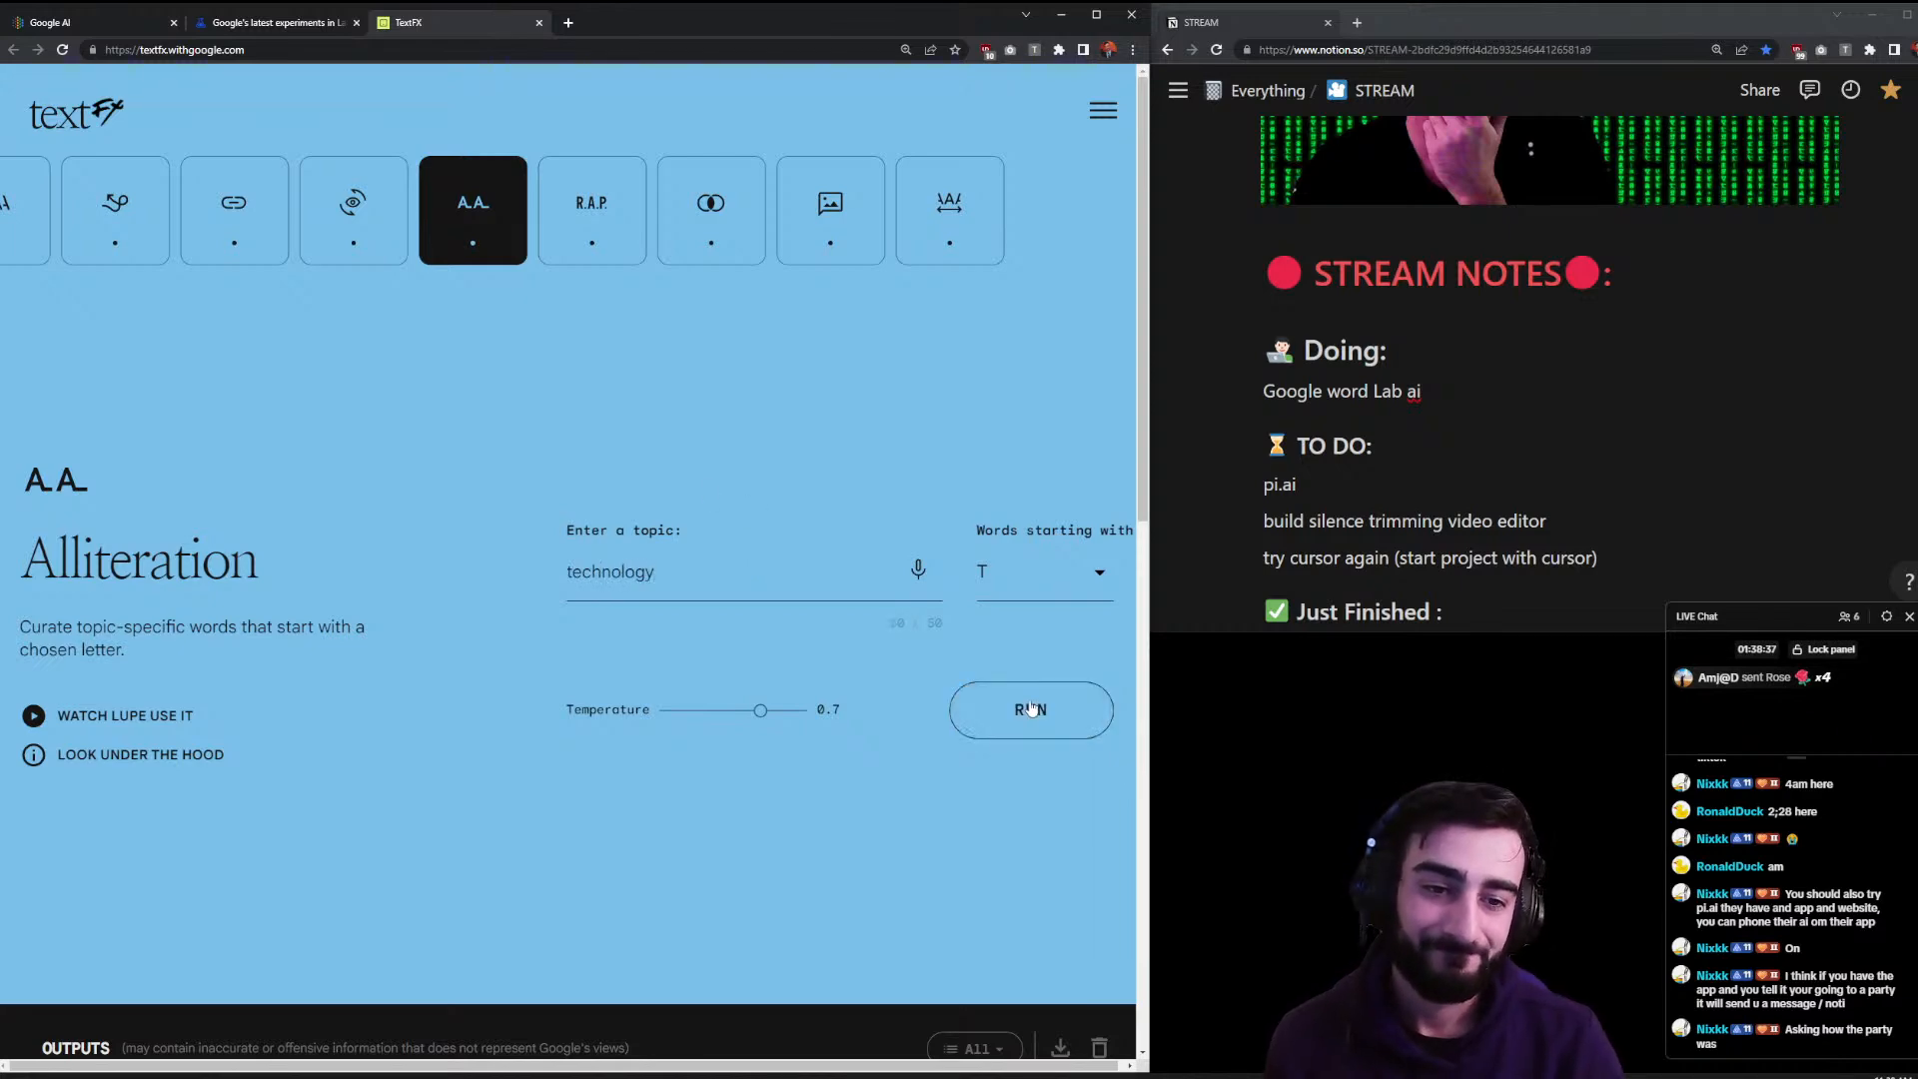
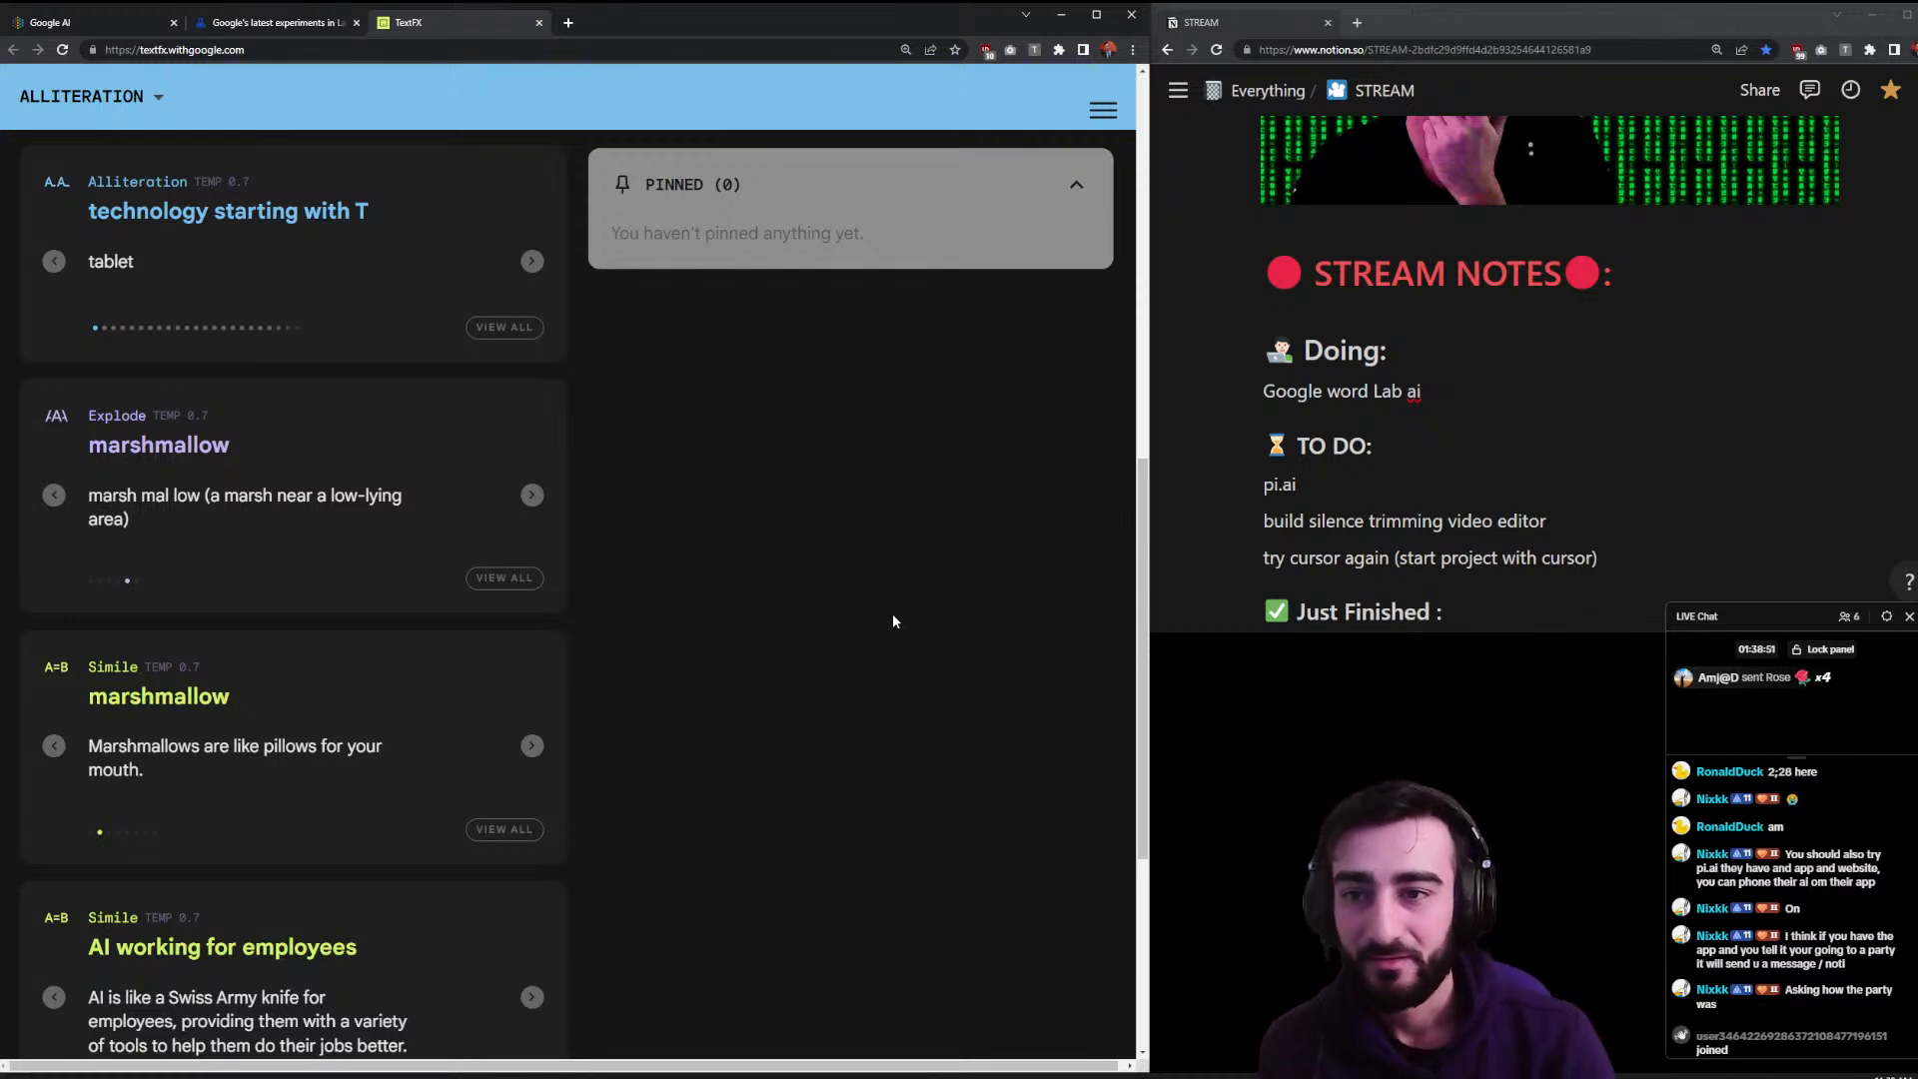
# - Step through the technology T-word suggestions from tablet, tape recorder and taser to telescope
pyautogui.click(531, 262)
pyautogui.click(531, 262)
pyautogui.click(532, 262)
pyautogui.click(531, 262)
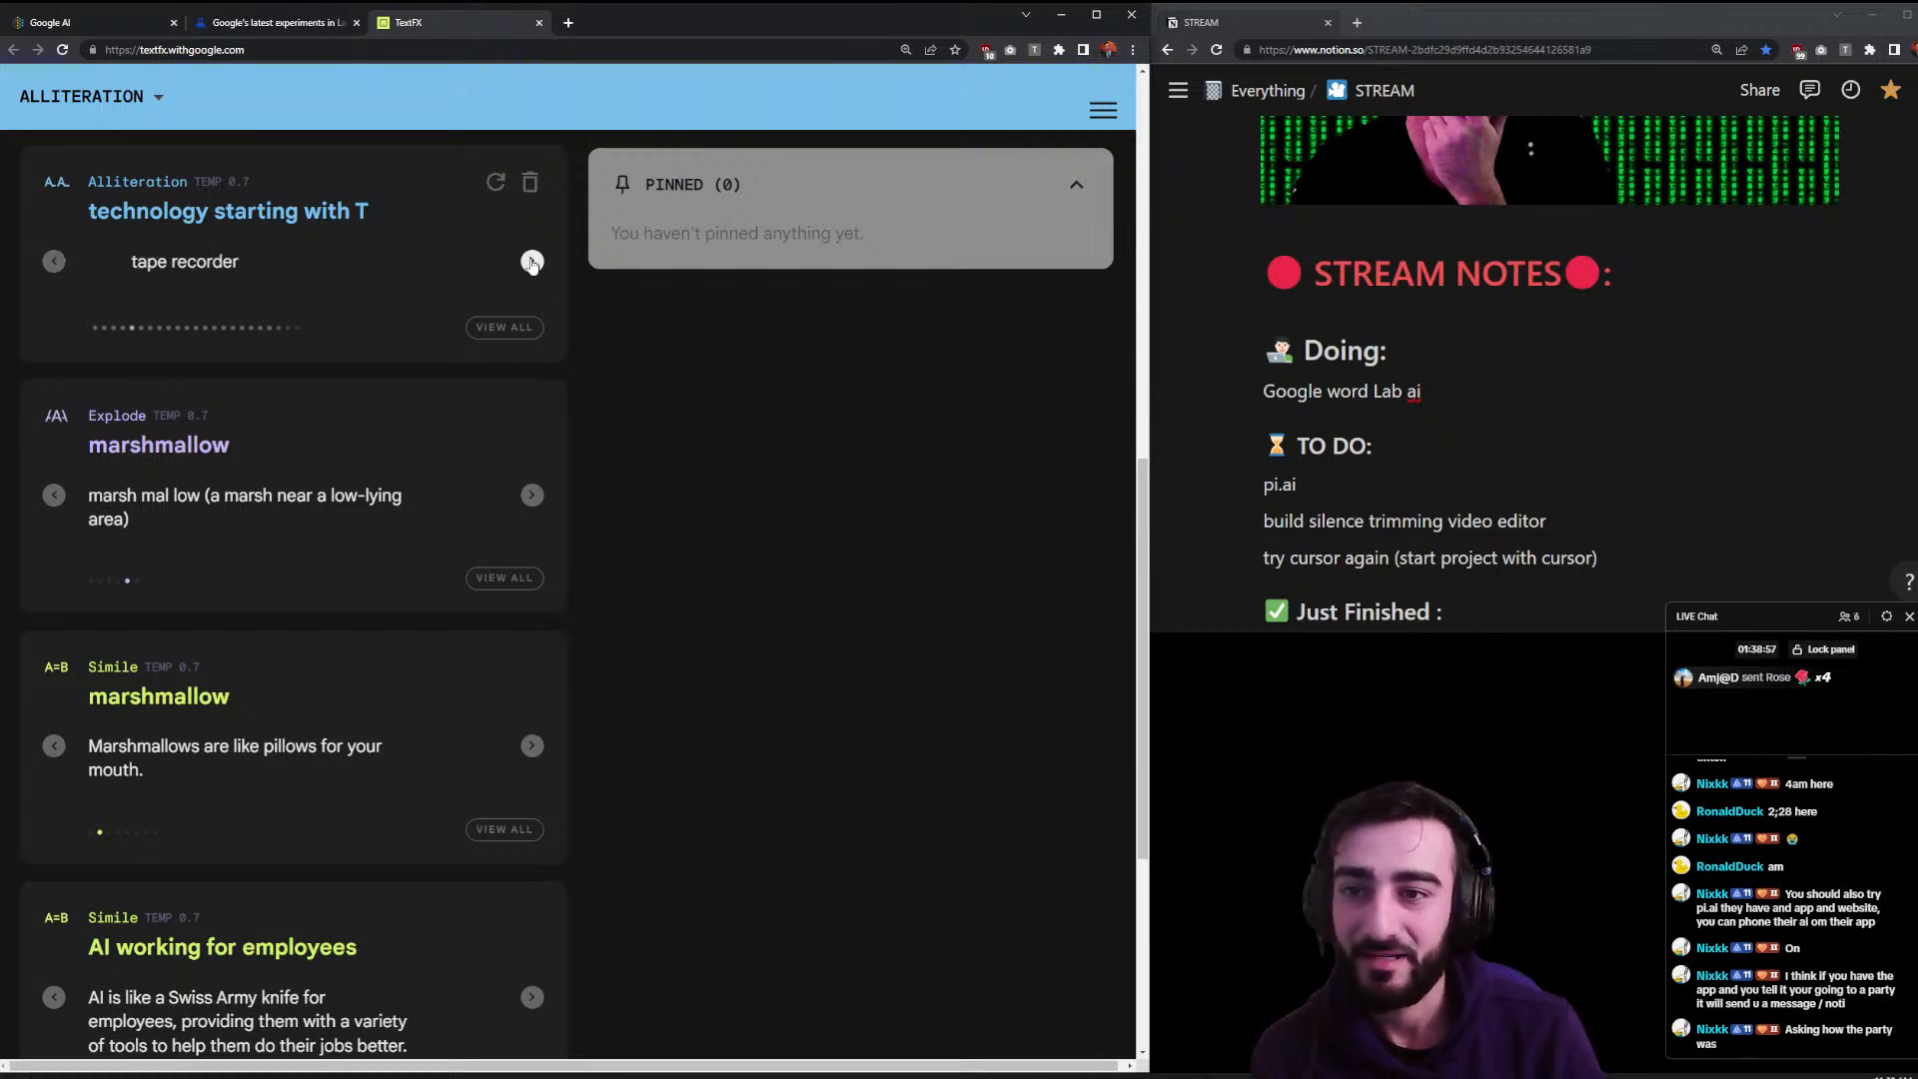
pyautogui.click(532, 261)
pyautogui.click(531, 262)
pyautogui.click(531, 262)
pyautogui.click(532, 262)
pyautogui.click(531, 263)
pyautogui.click(532, 261)
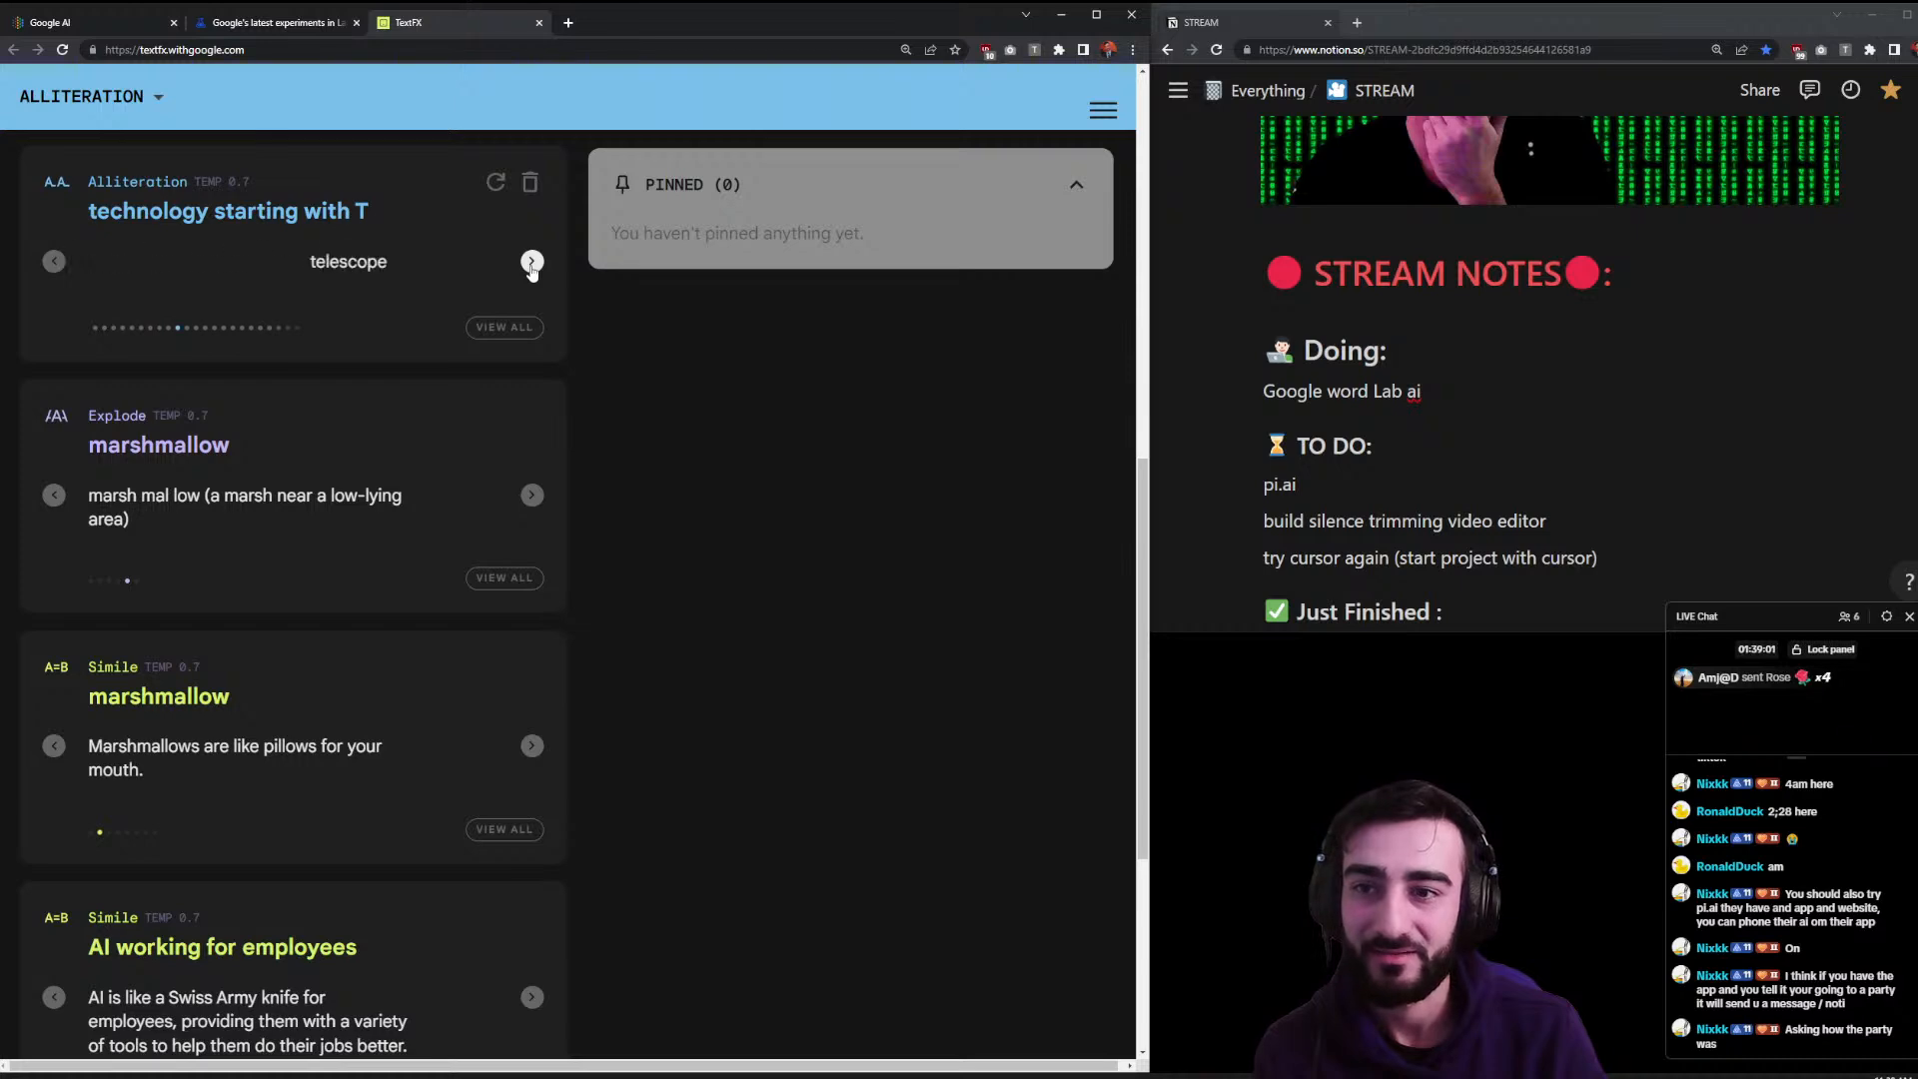
# - Expand the full list of T words with VIEW ALL and scroll through it
pyautogui.click(504, 327)
pyautogui.scroll(-10, 470, 413)
pyautogui.scroll(15, 469, 412)
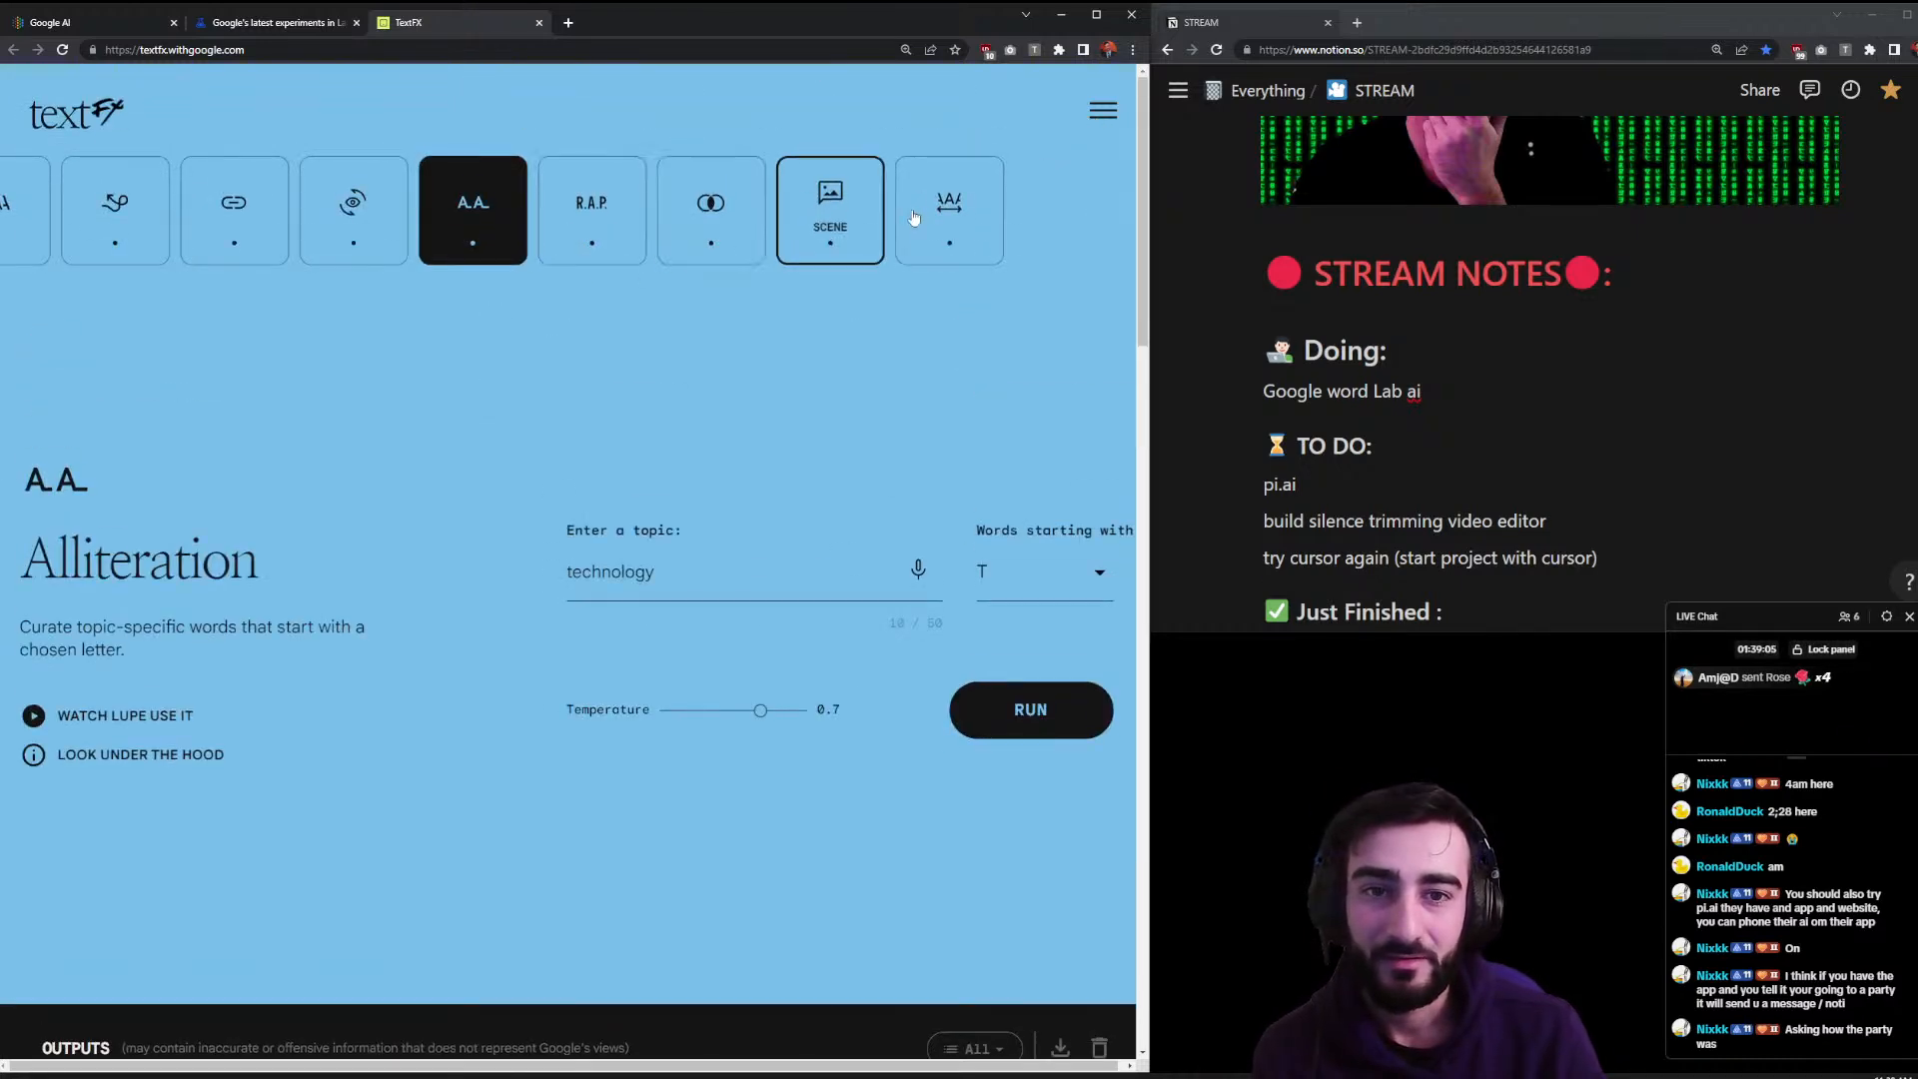
# - Run Unfold on marshmallo and browse to the marshmallow roast suggestion
pyautogui.click(821, 242)
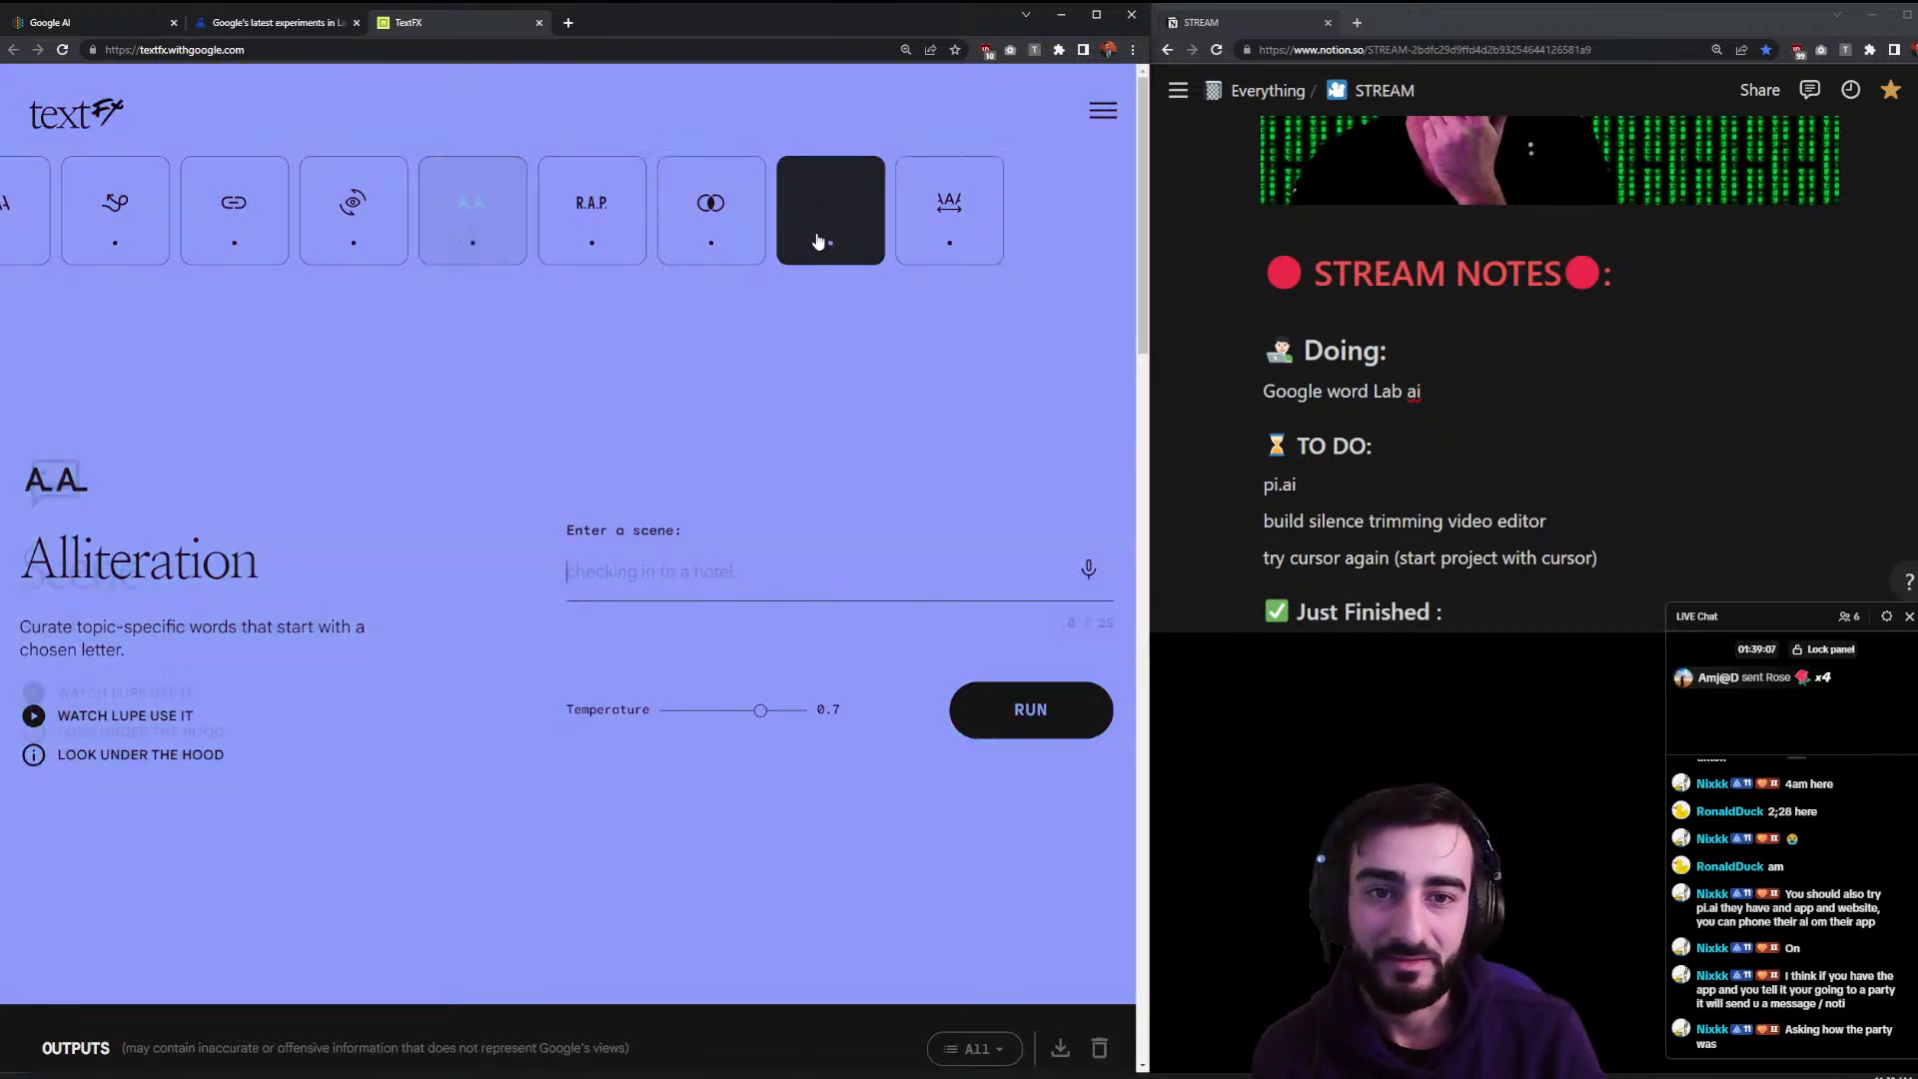
pyautogui.click(937, 249)
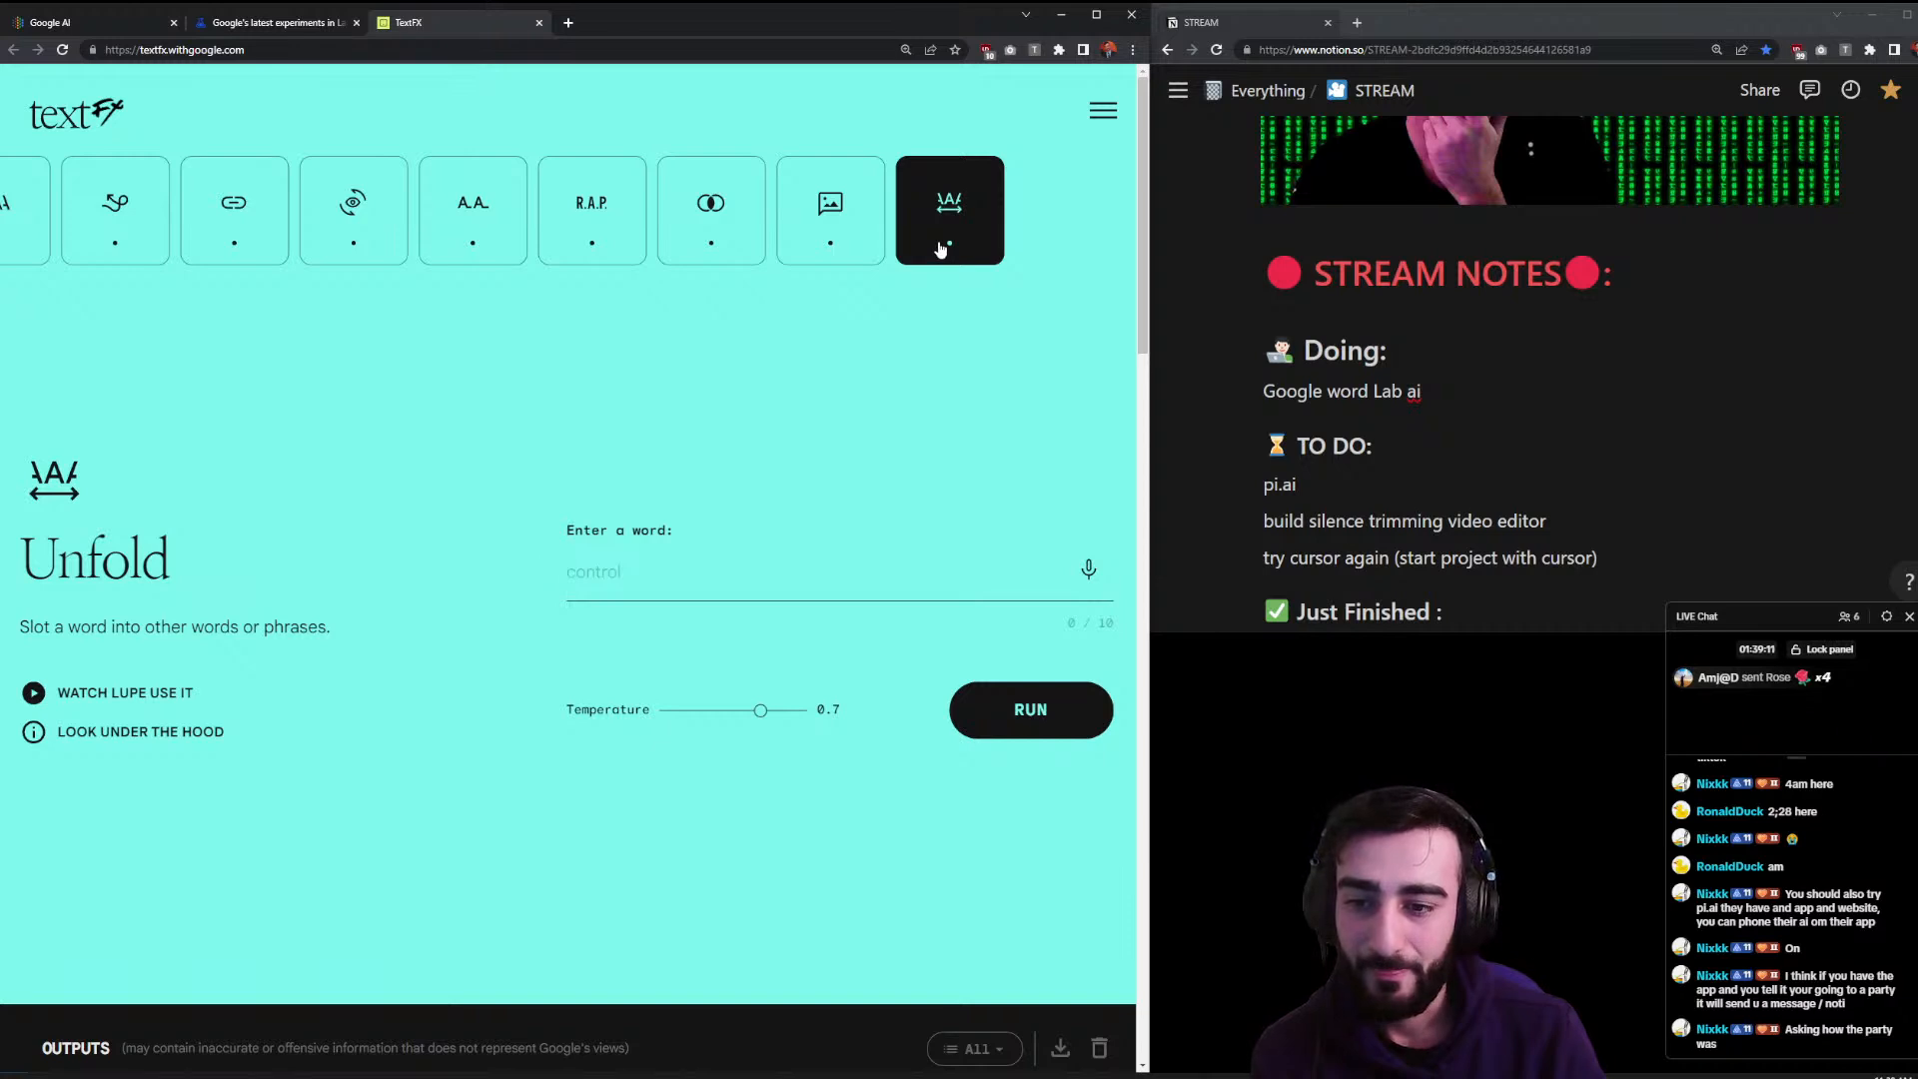
pyautogui.scroll(-3, 823, 429)
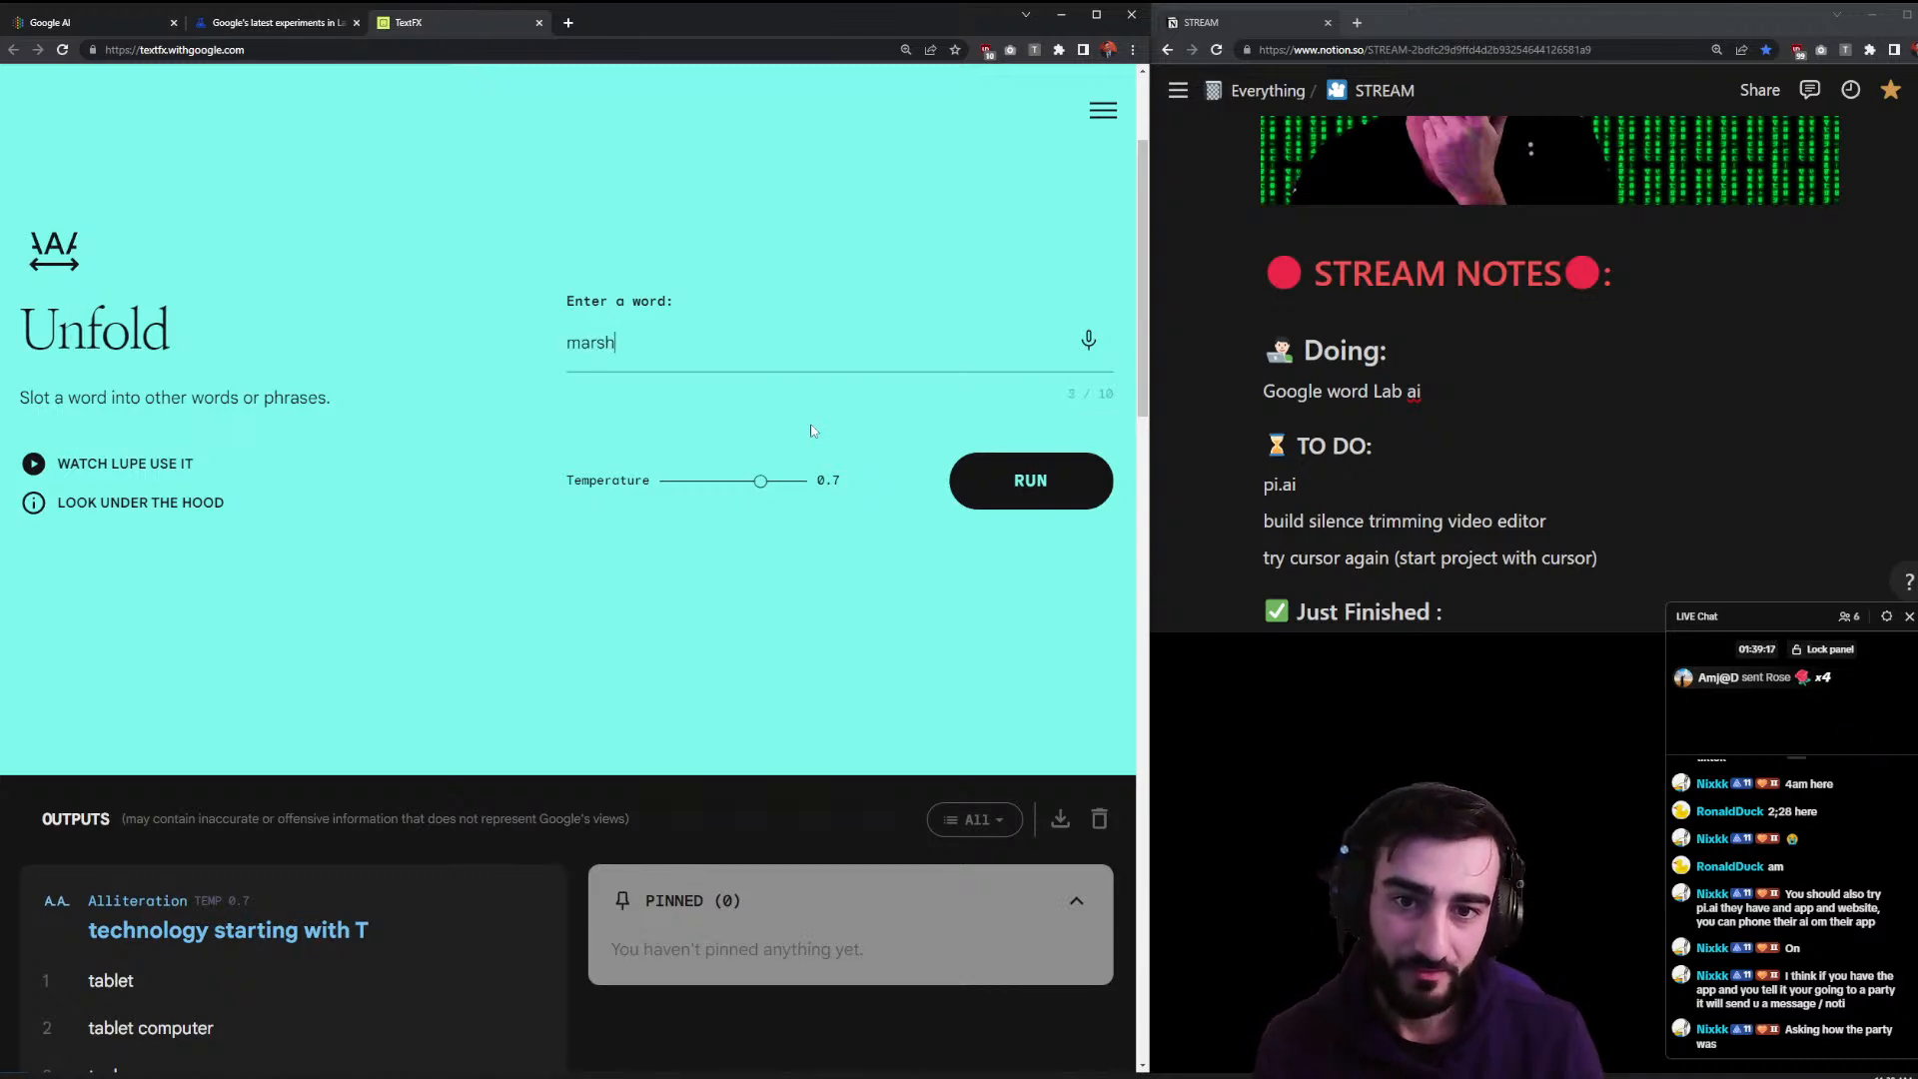
pyautogui.click(975, 478)
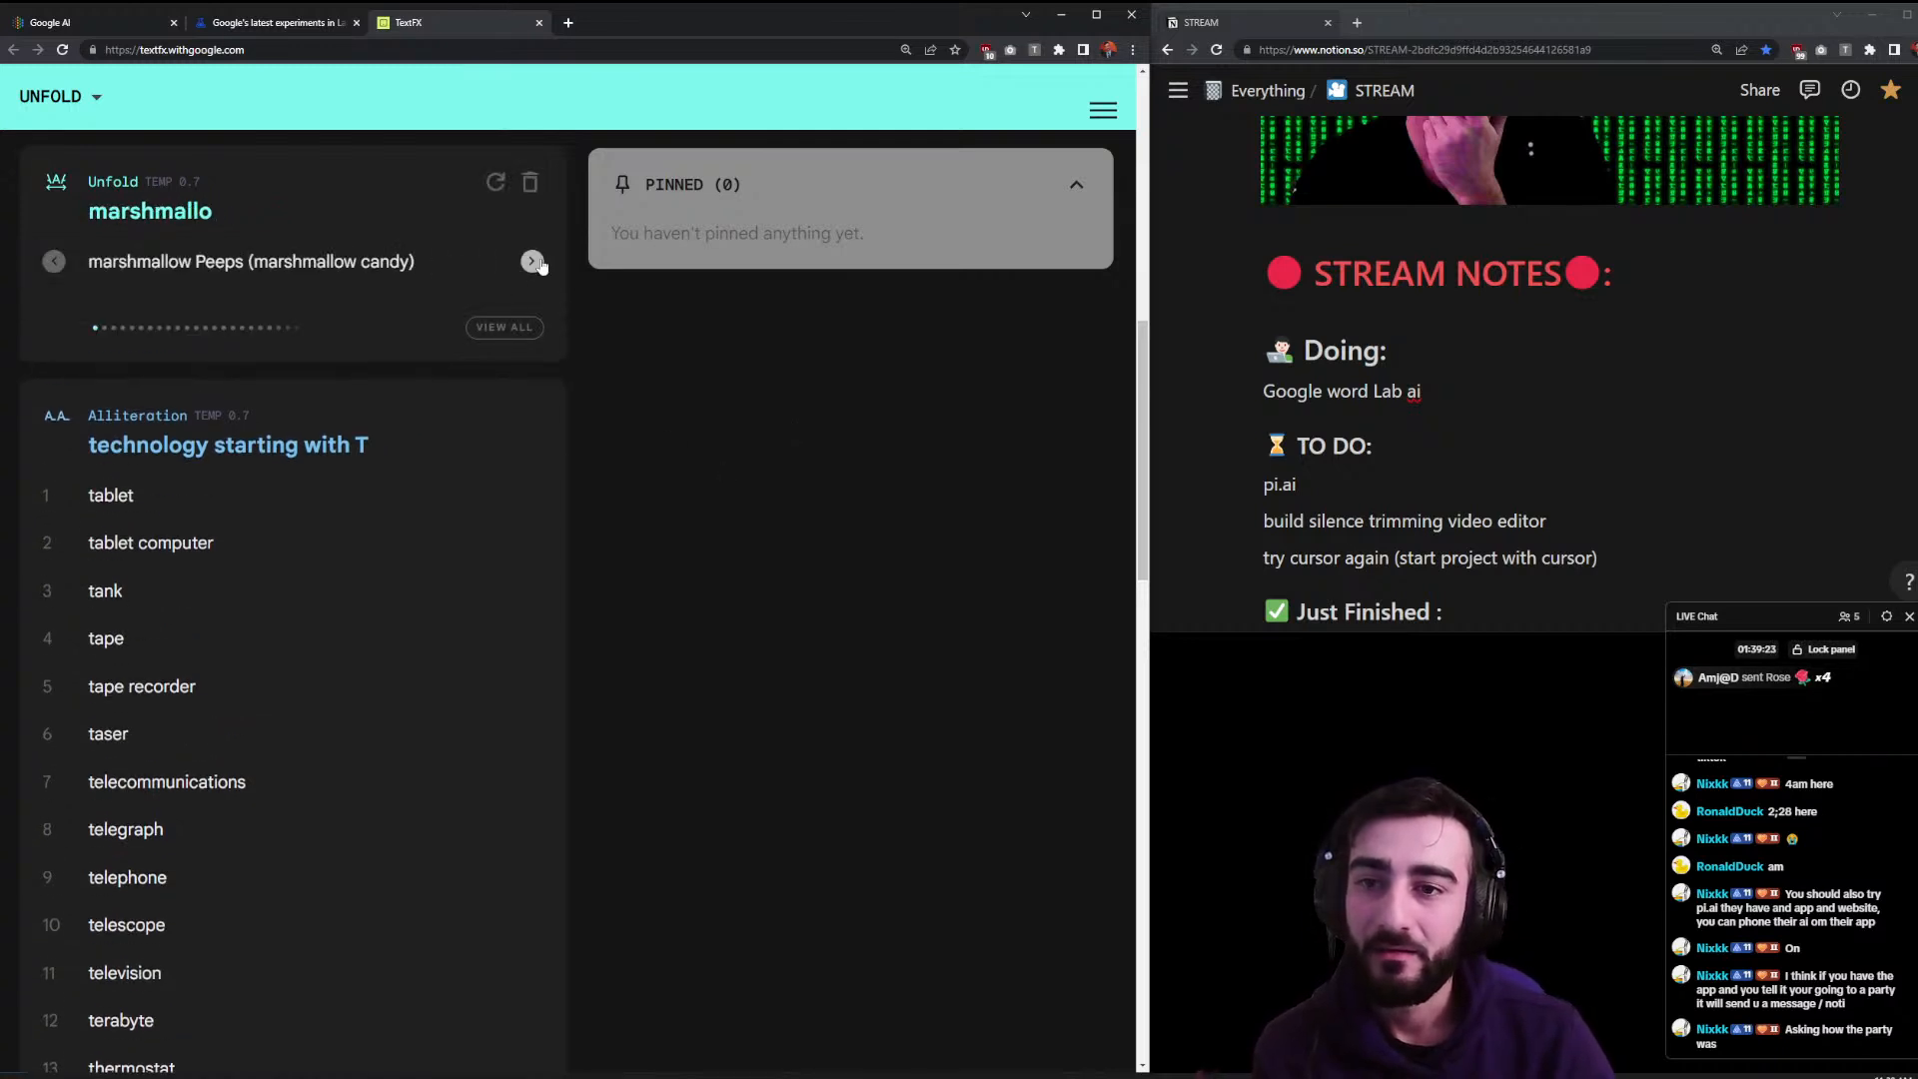
pyautogui.click(531, 260)
pyautogui.click(538, 263)
pyautogui.scroll(5, 741, 403)
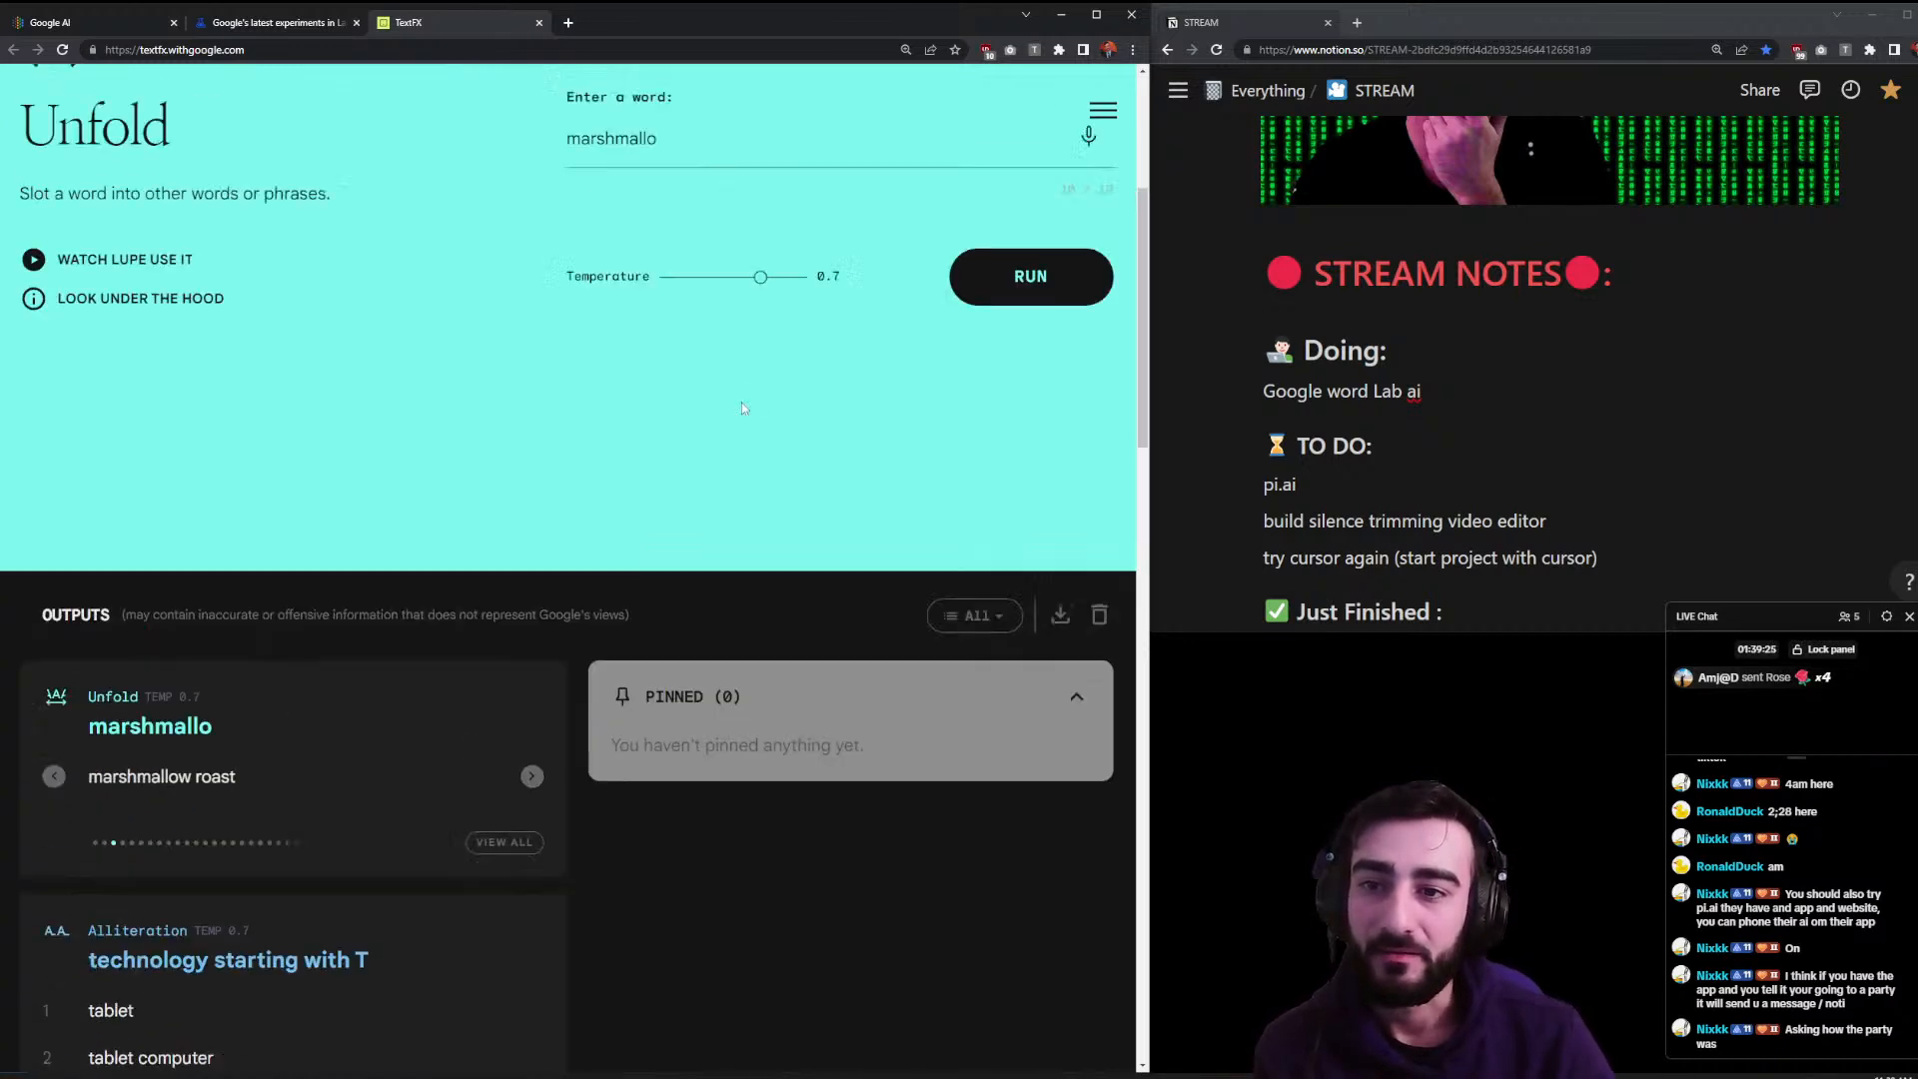
# - Replace the word with test, rerun Unfold, and browse to the blood test suggestion
pyautogui.moveTo(759, 169); pyautogui.dragTo(506, 181)
pyautogui.write('test')
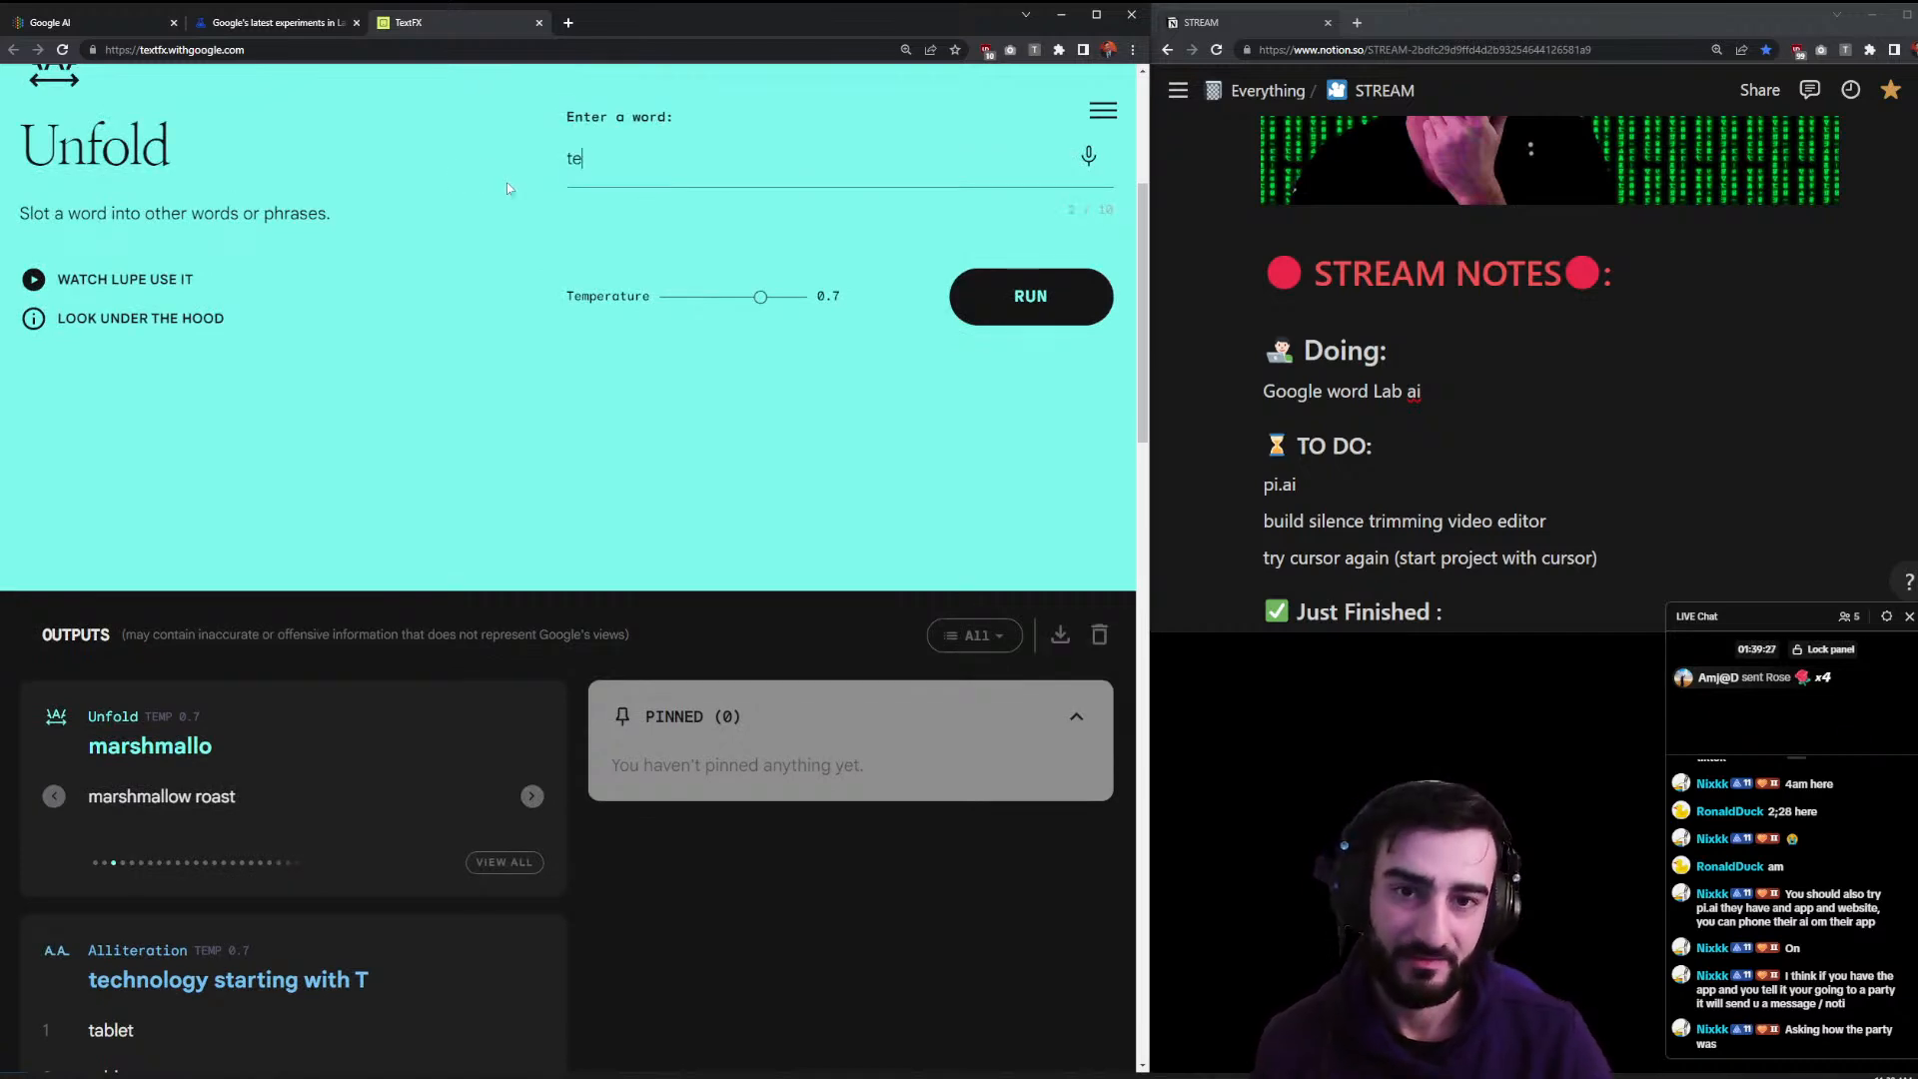
pyautogui.click(1013, 290)
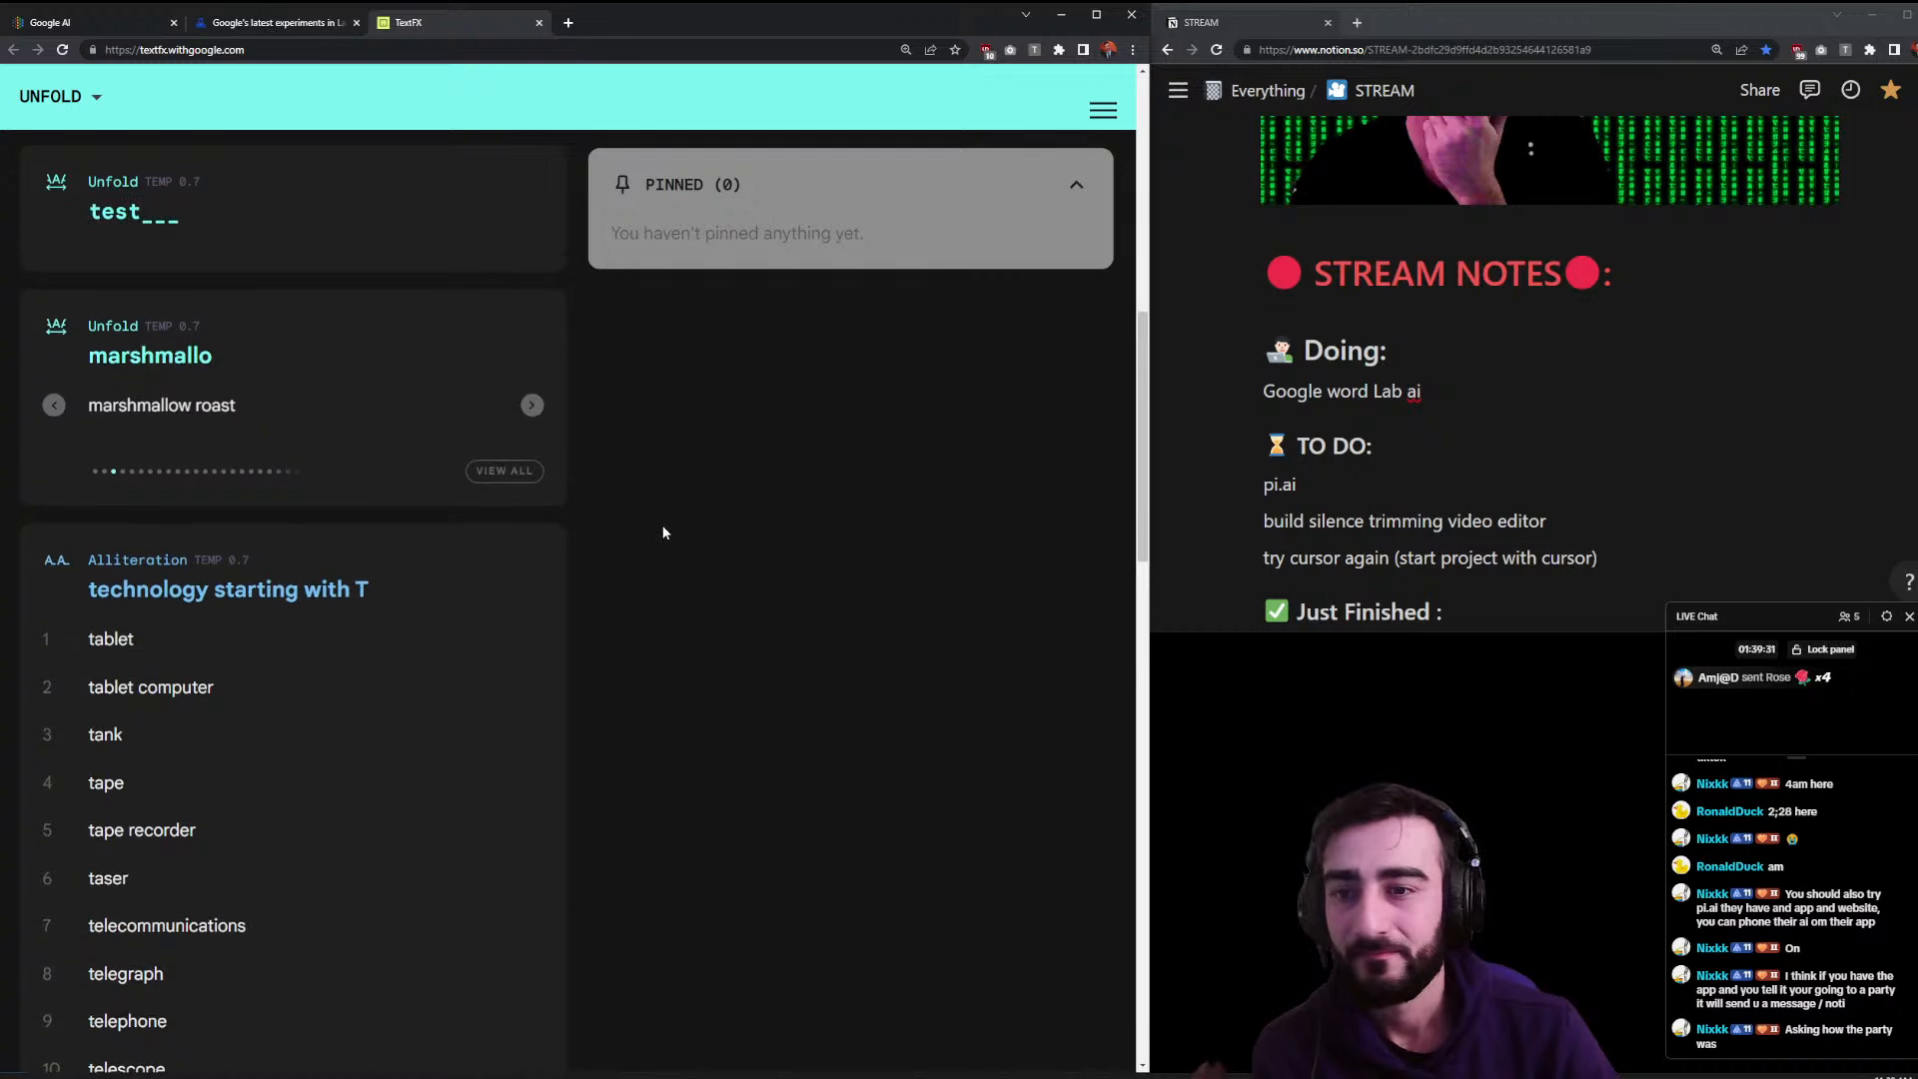
pyautogui.click(532, 262)
pyautogui.click(532, 261)
pyautogui.click(533, 262)
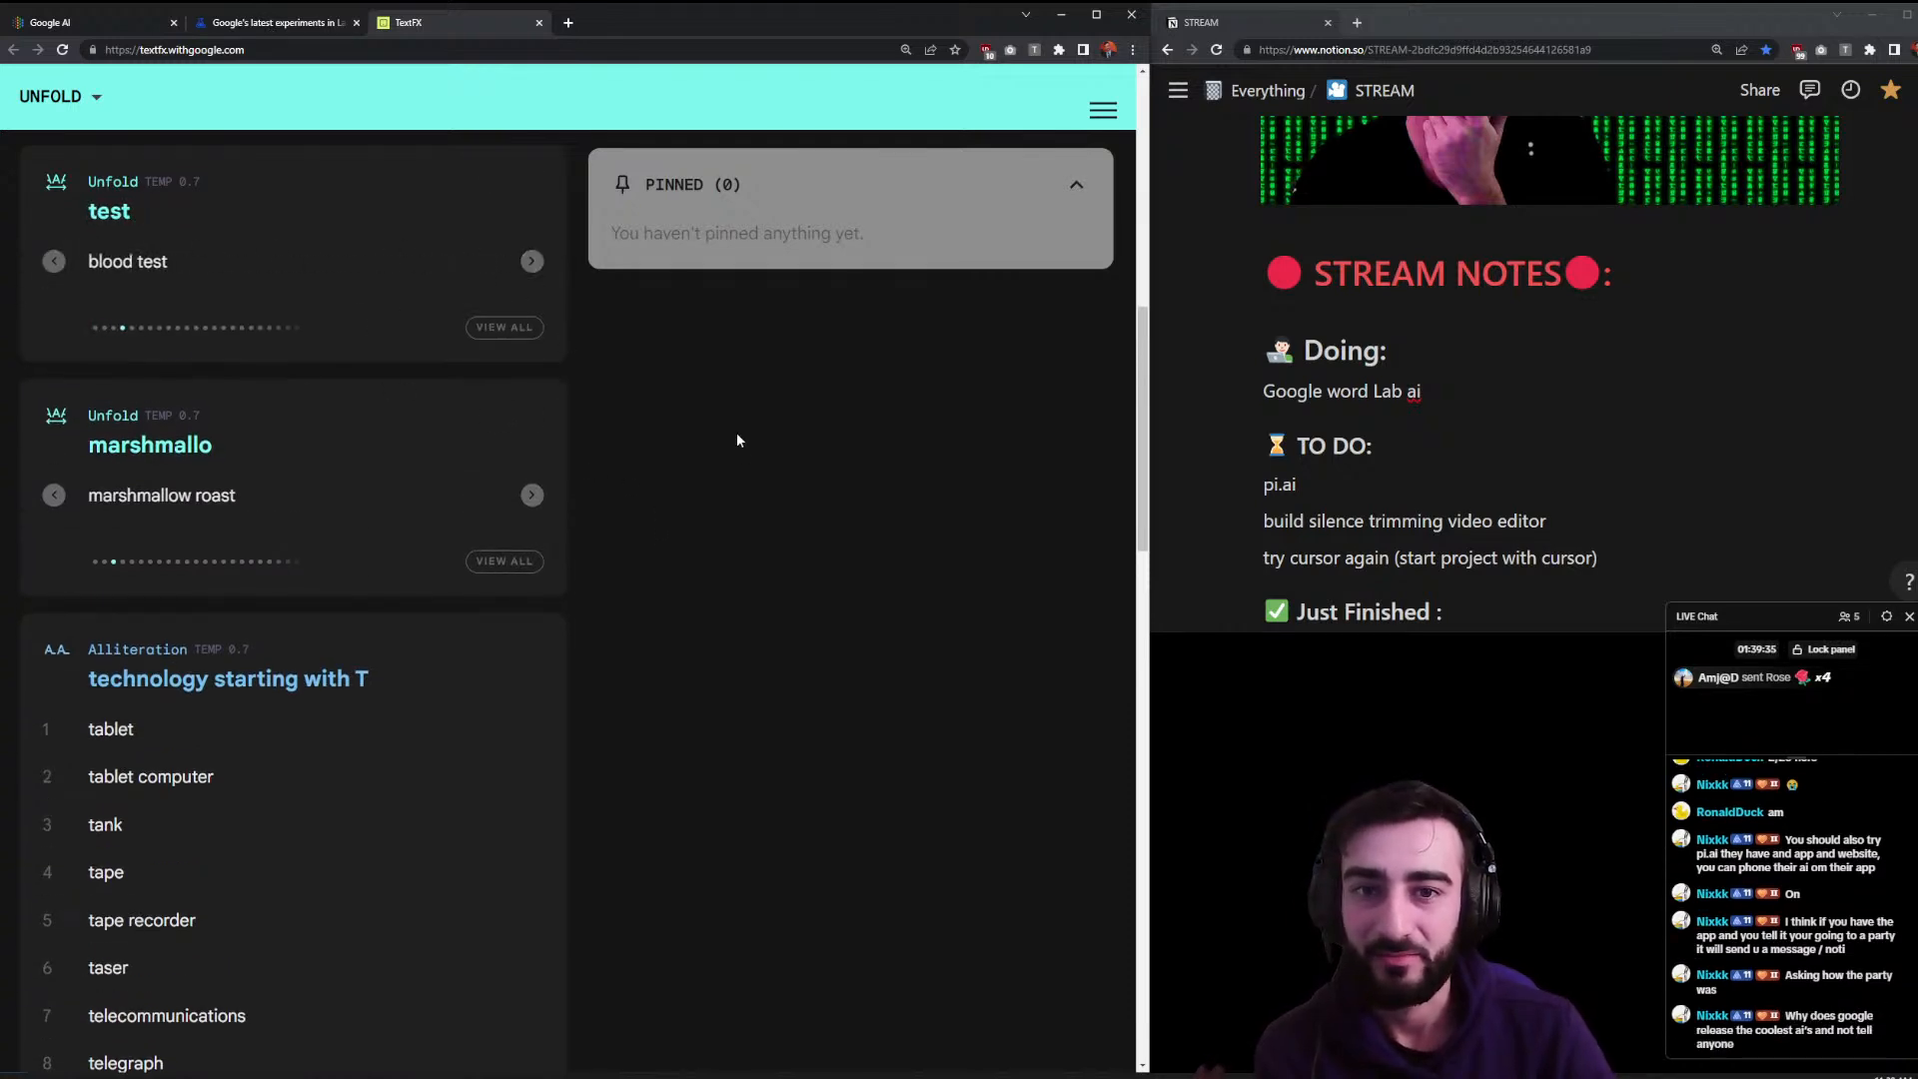
pyautogui.scroll(5, 419, 511)
pyautogui.scroll(4, 427, 484)
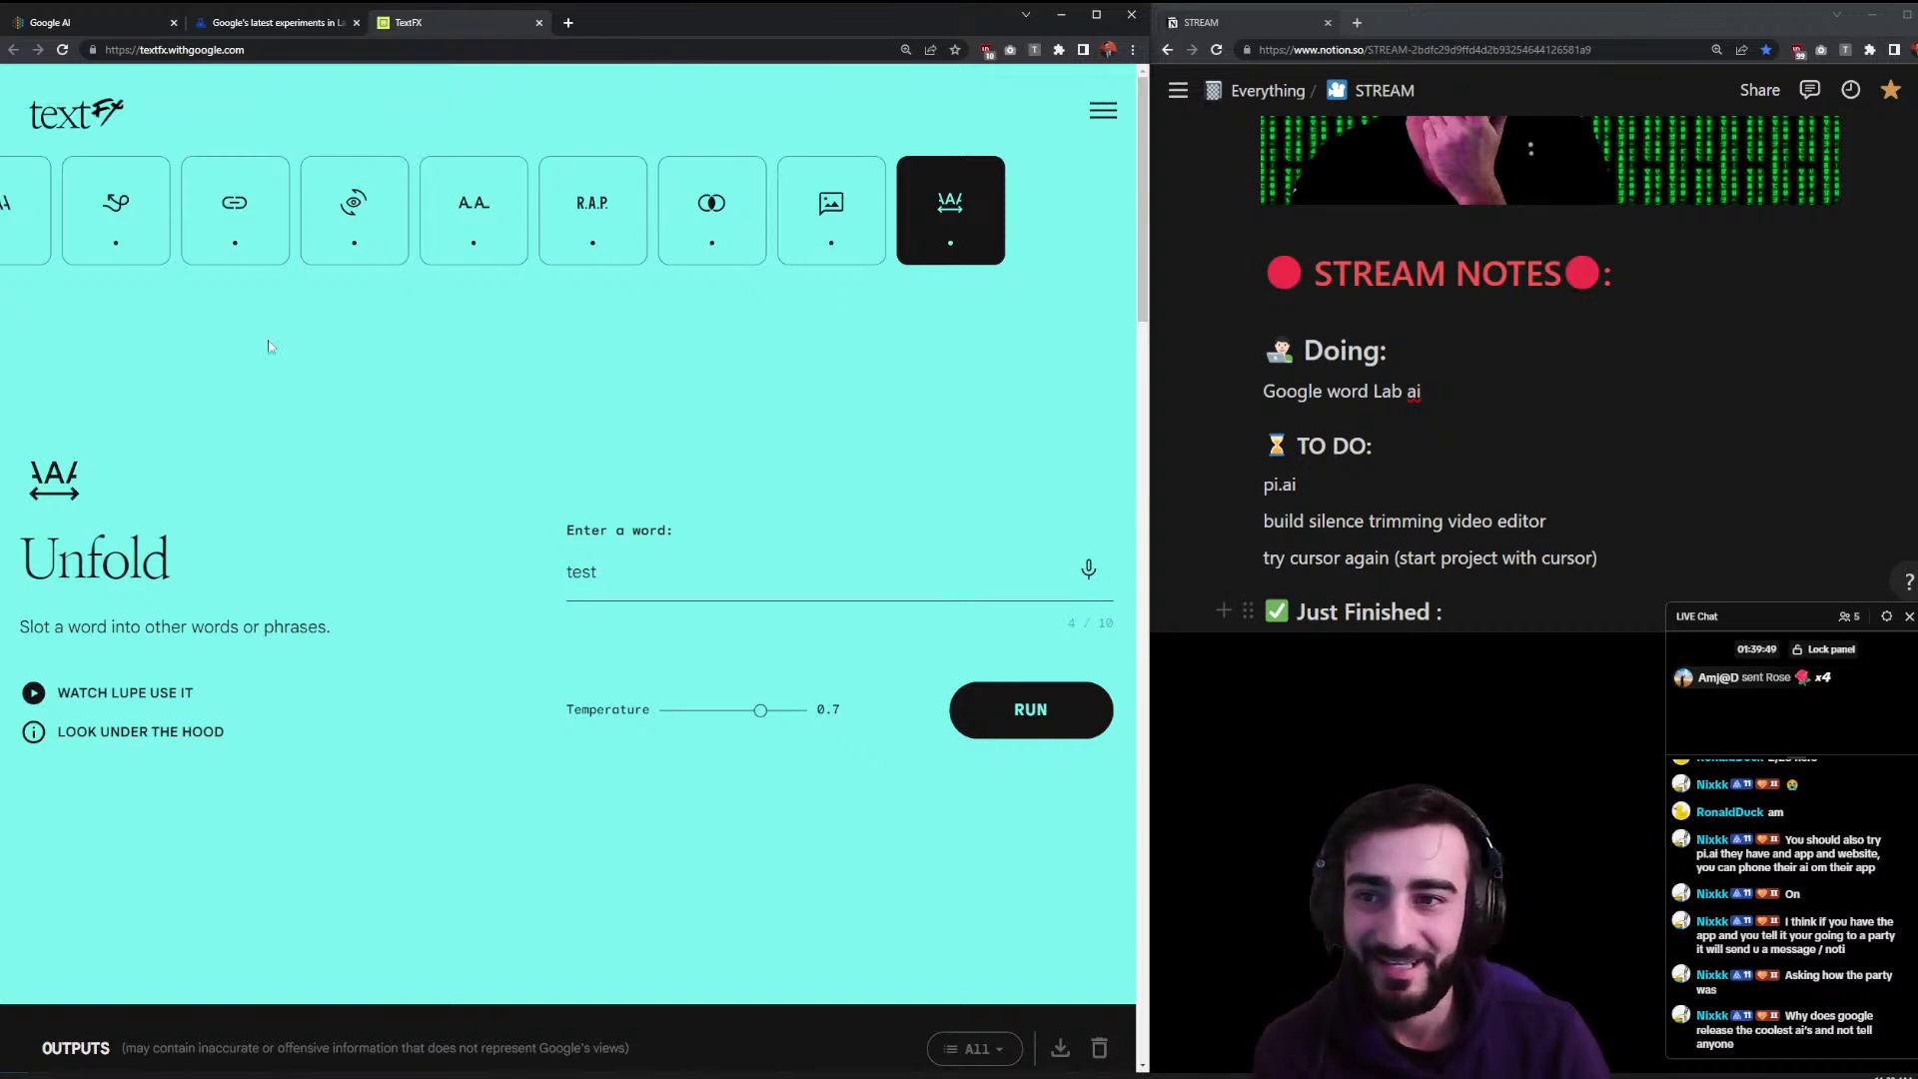
# - Check the site navigation and the experiments page's rapper collaboration article, then return to TextFX
pyautogui.click(1097, 112)
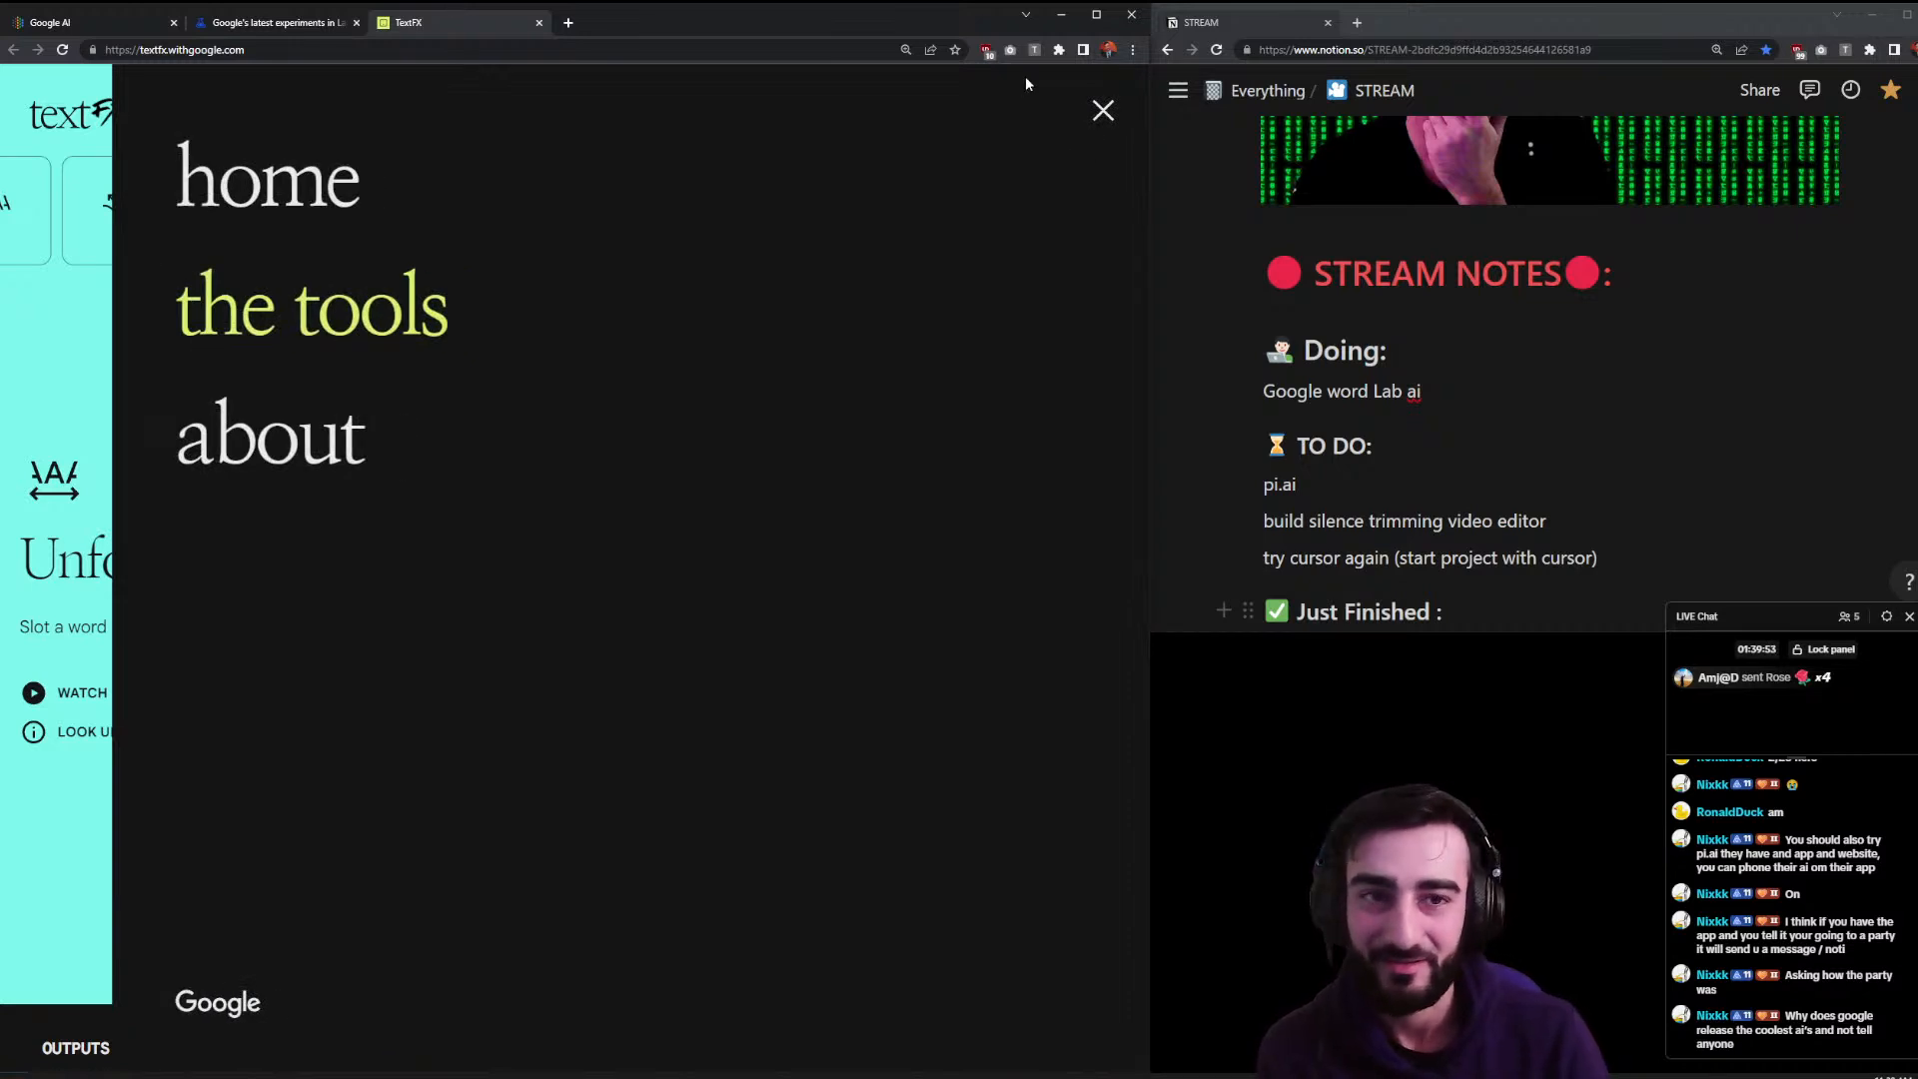
pyautogui.click(1101, 110)
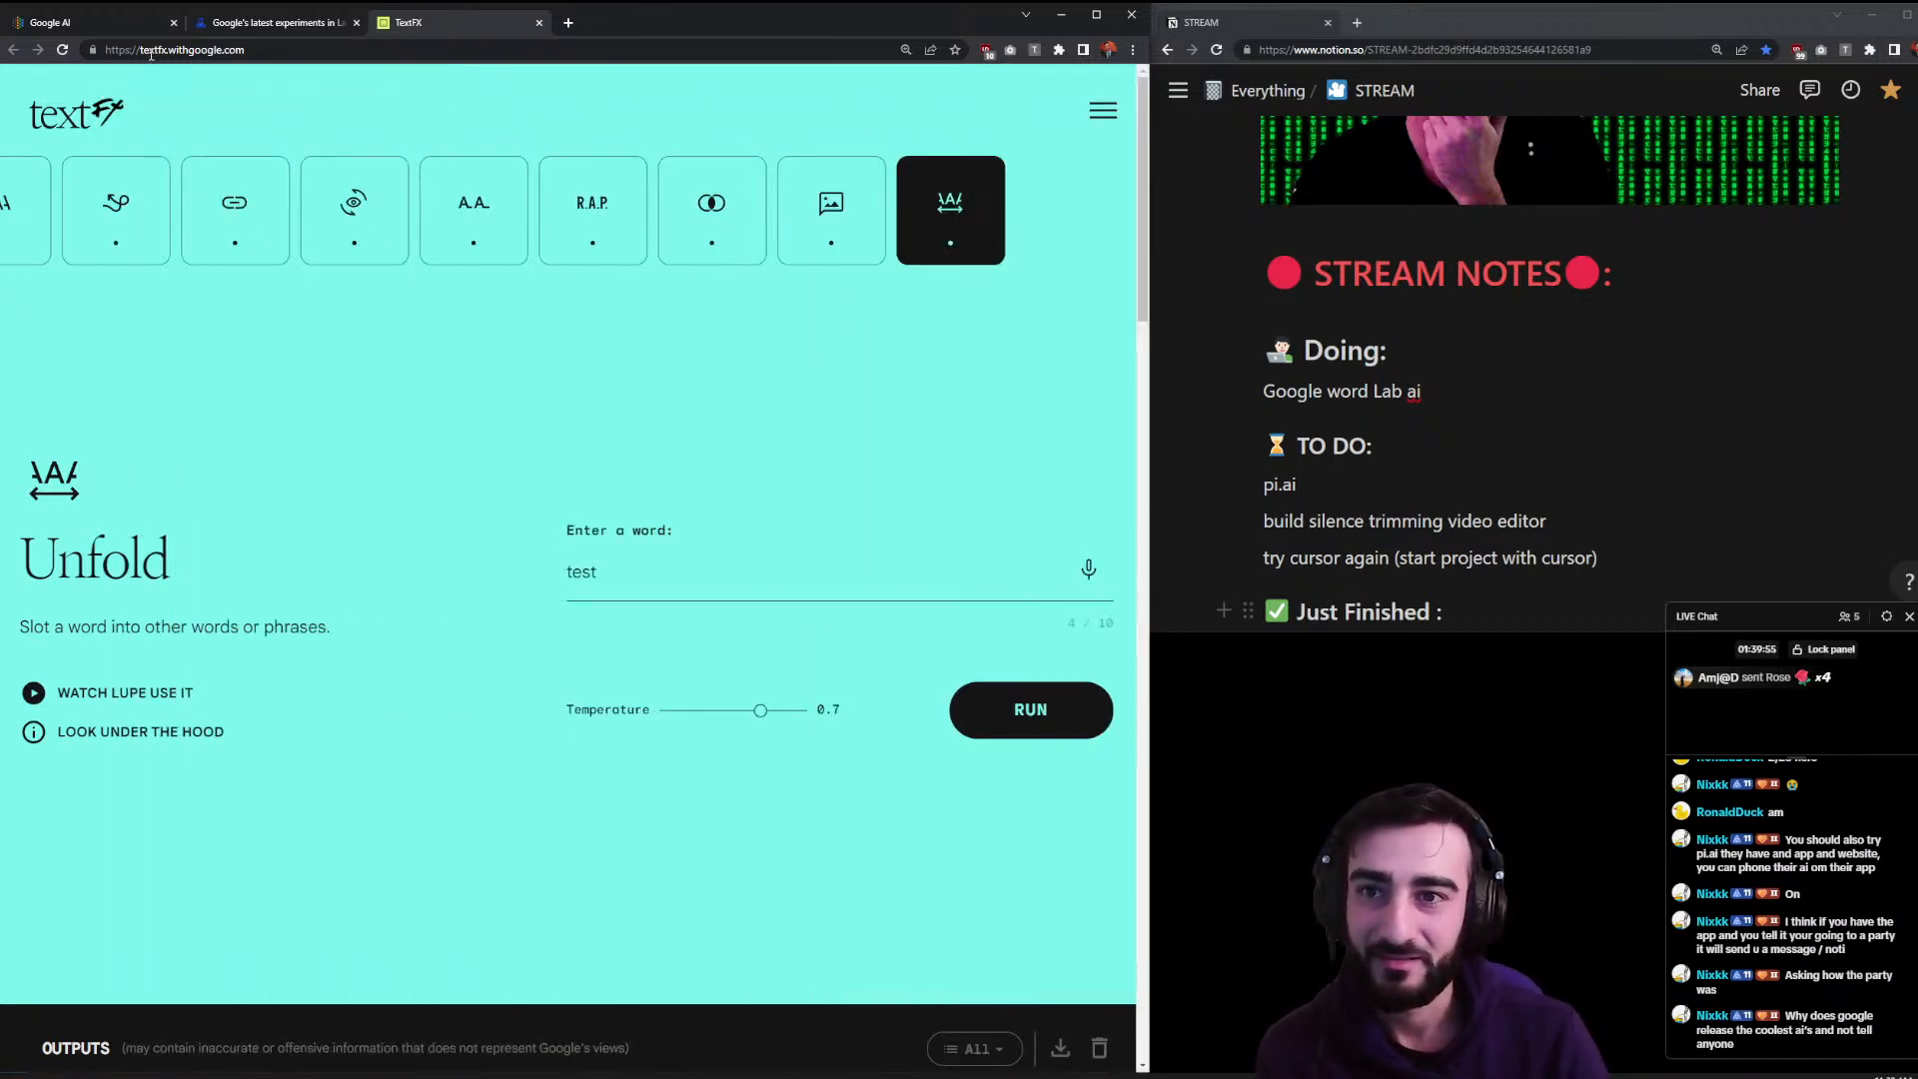
pyautogui.click(270, 22)
pyautogui.scroll(-2, 472, 393)
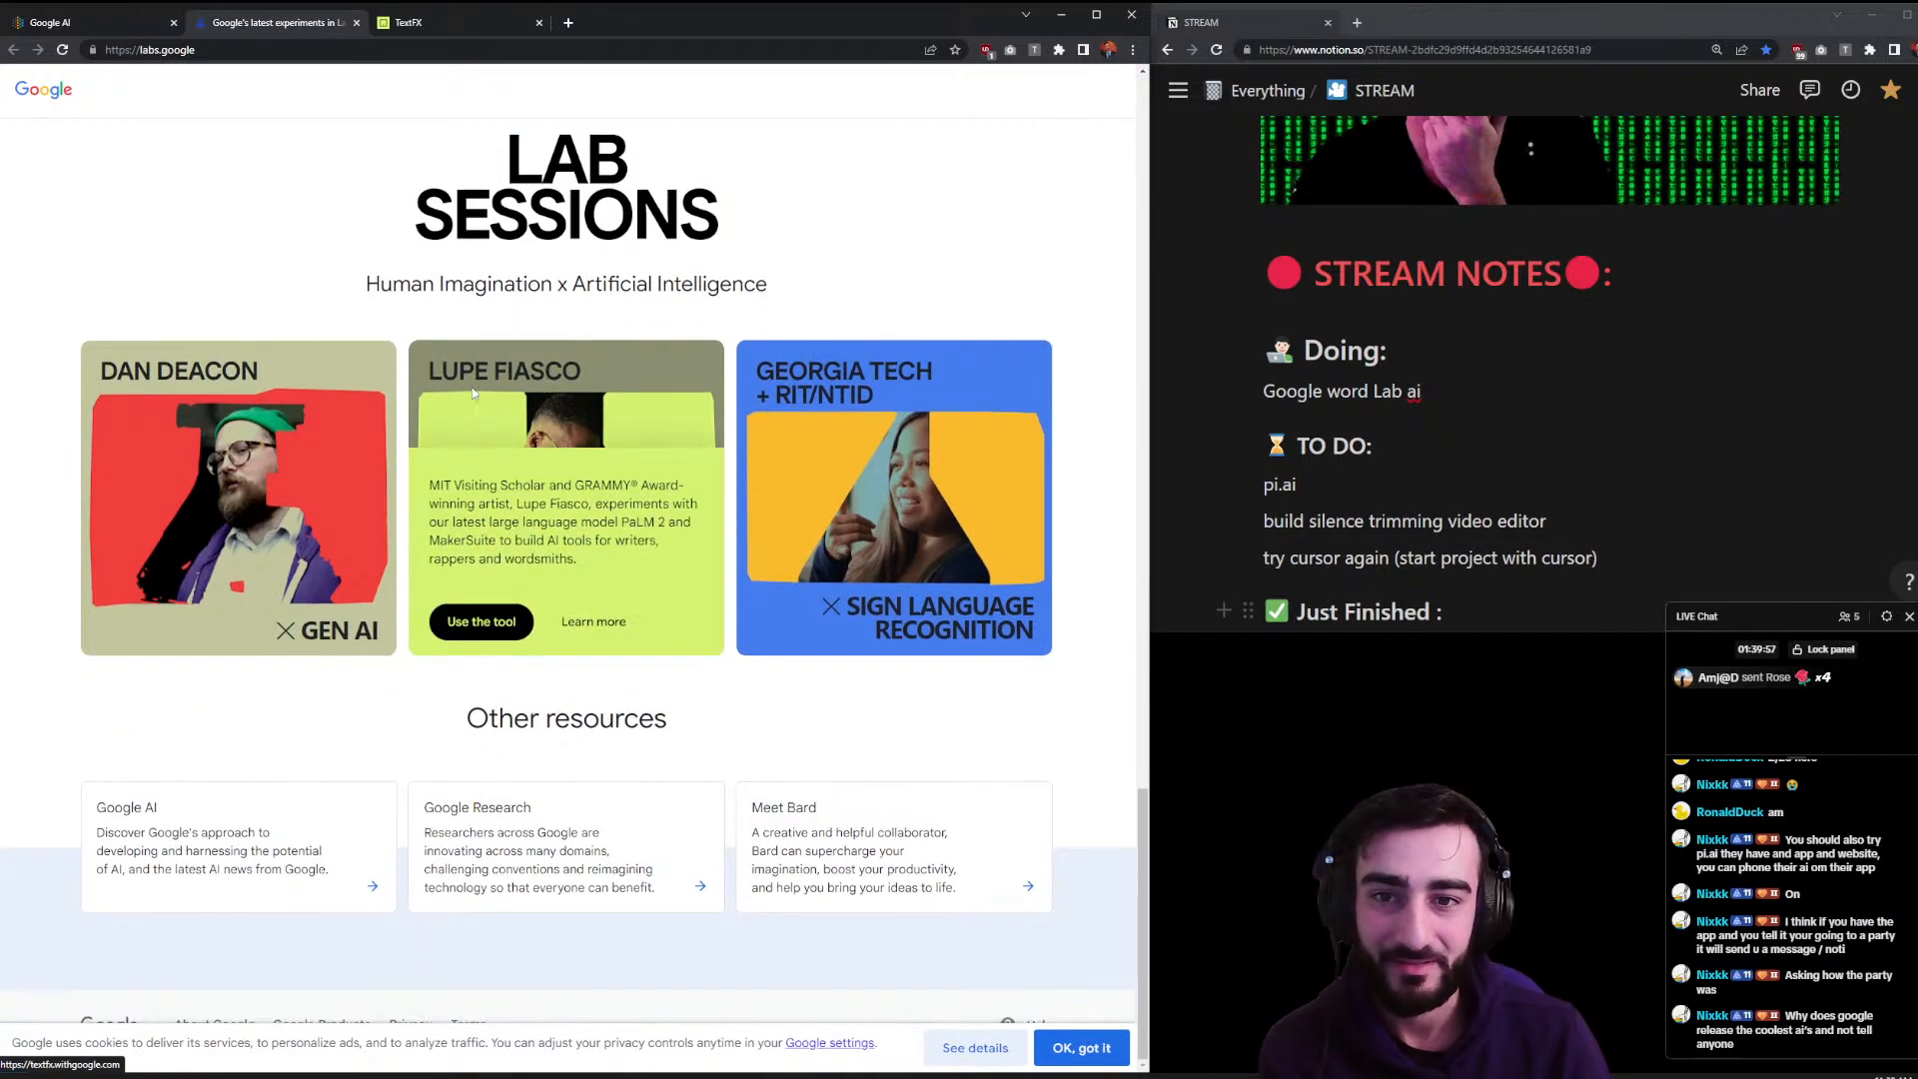
pyautogui.click(577, 634)
pyautogui.click(588, 23)
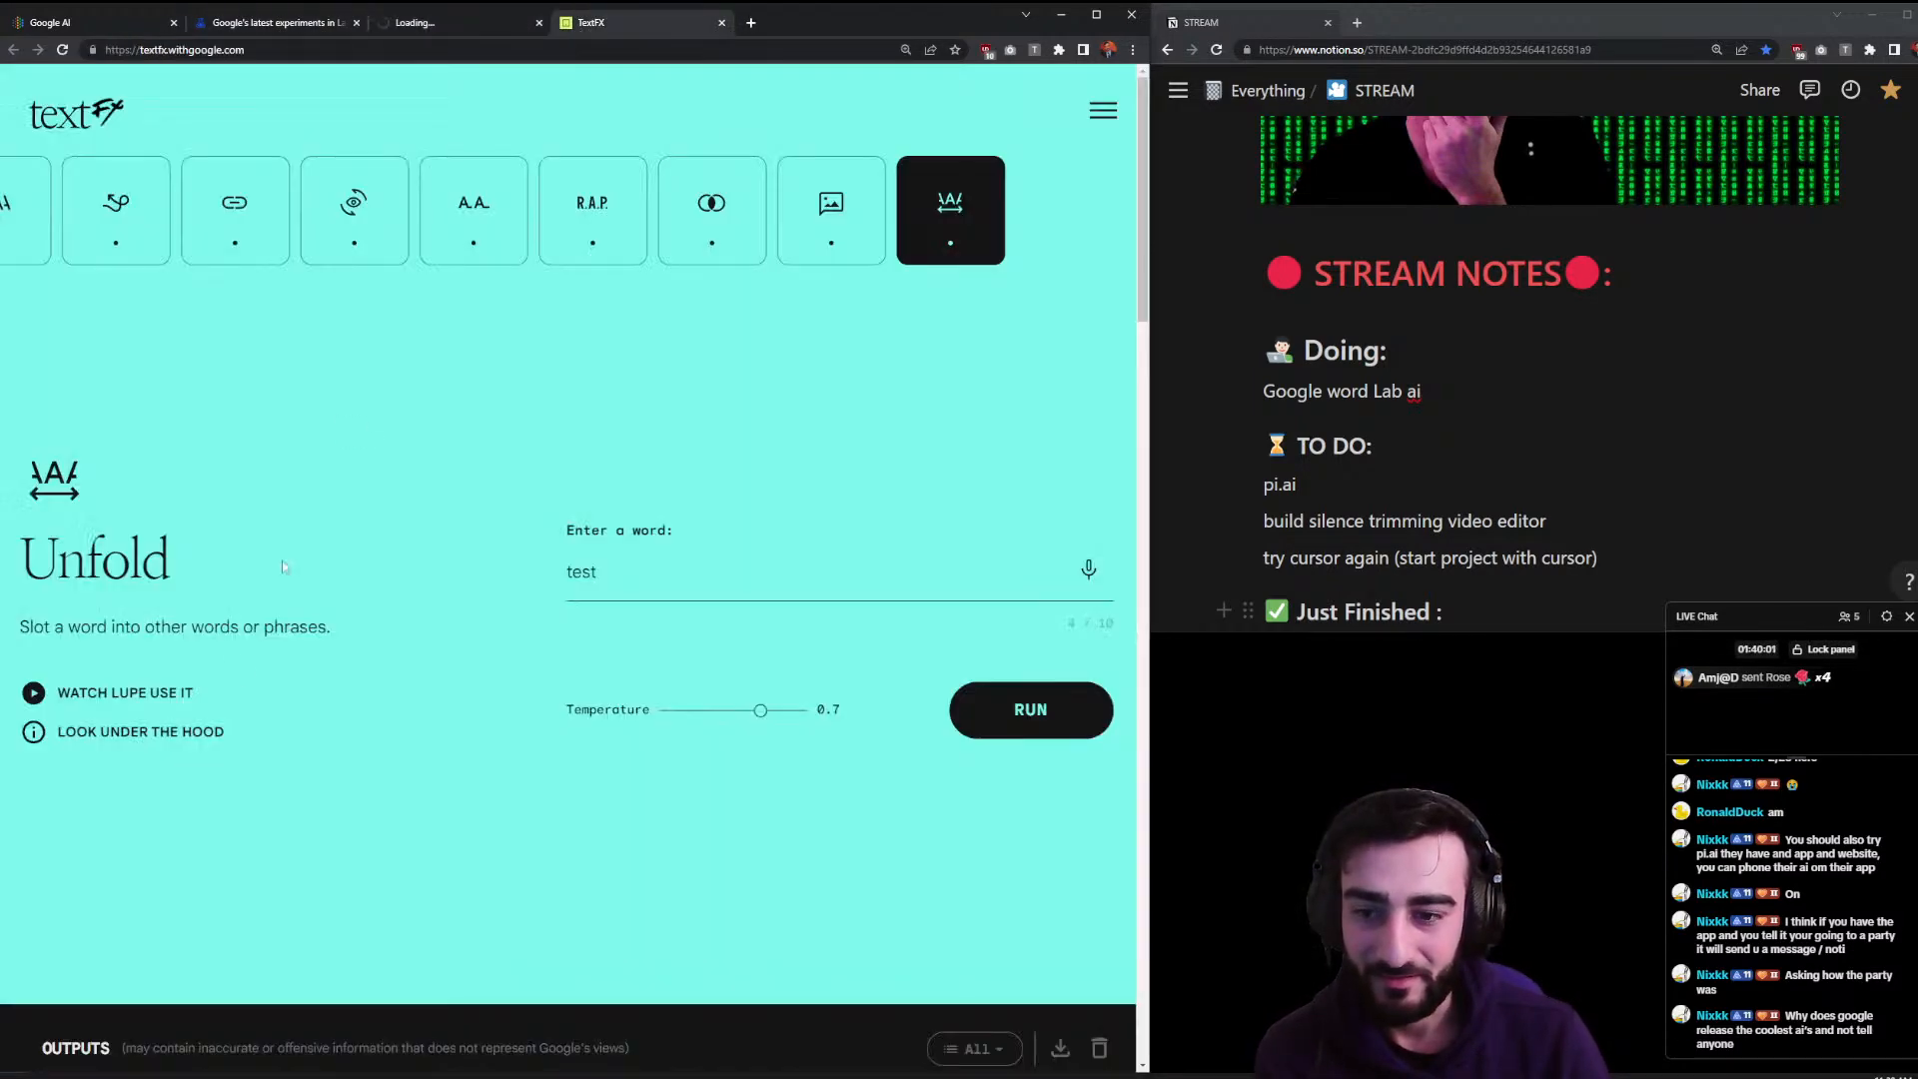
# - Skim the WATCH LUPE USE IT demo video, then close the TextFX tab and confirm Leave
pyautogui.click(149, 695)
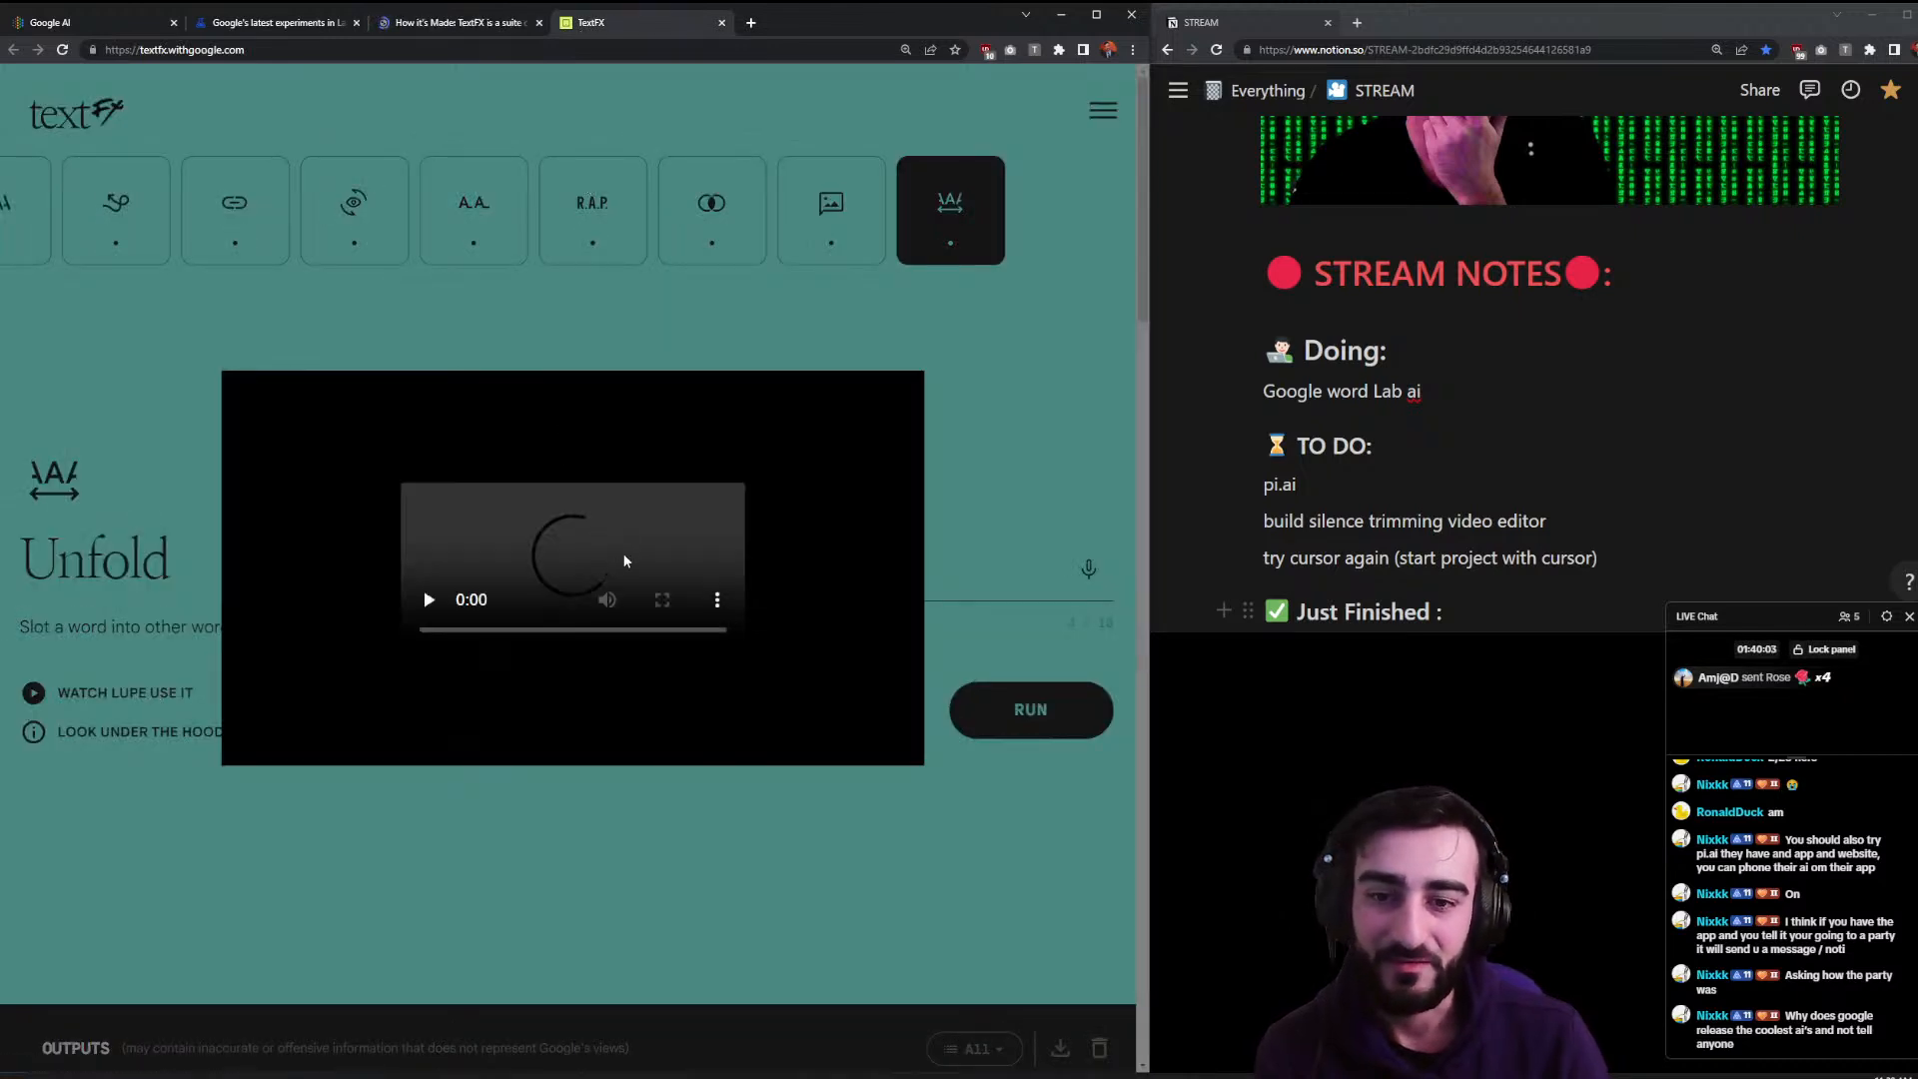
pyautogui.click(337, 742)
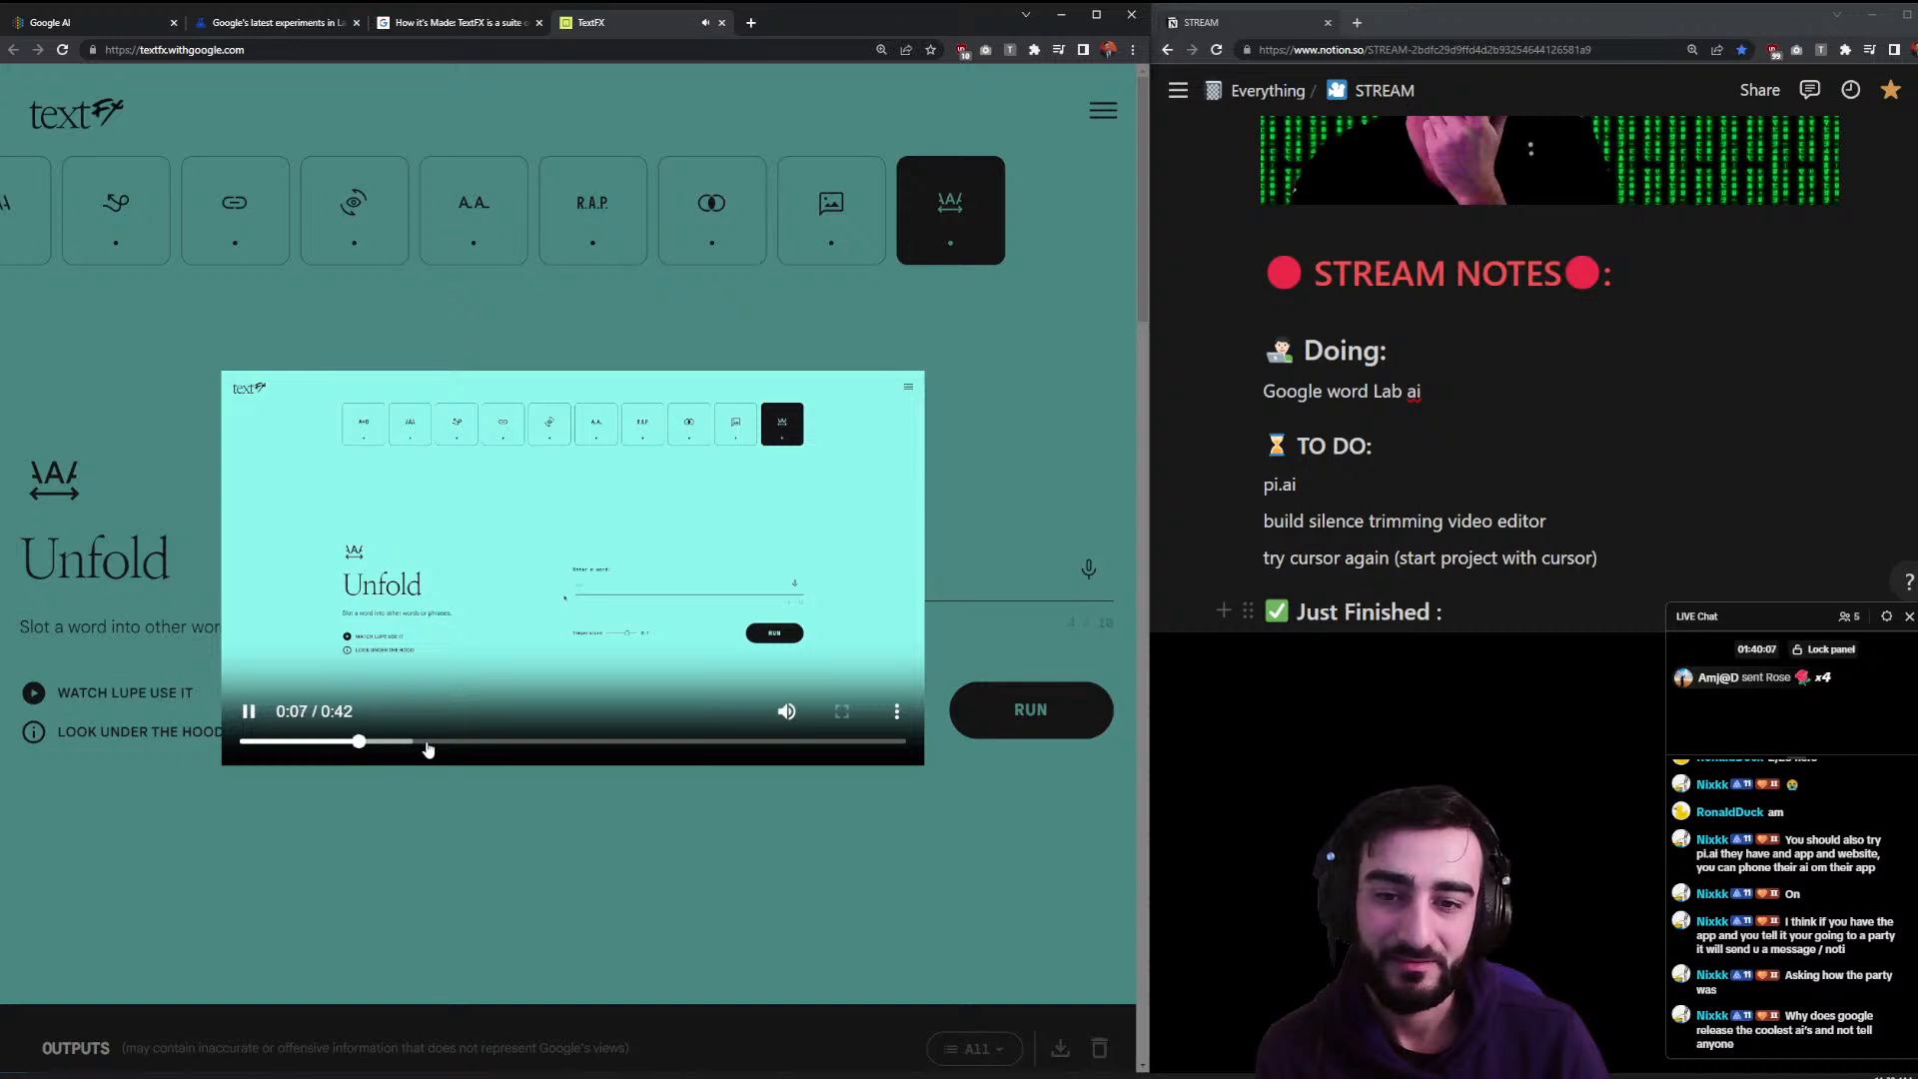
pyautogui.click(479, 749)
pyautogui.click(525, 747)
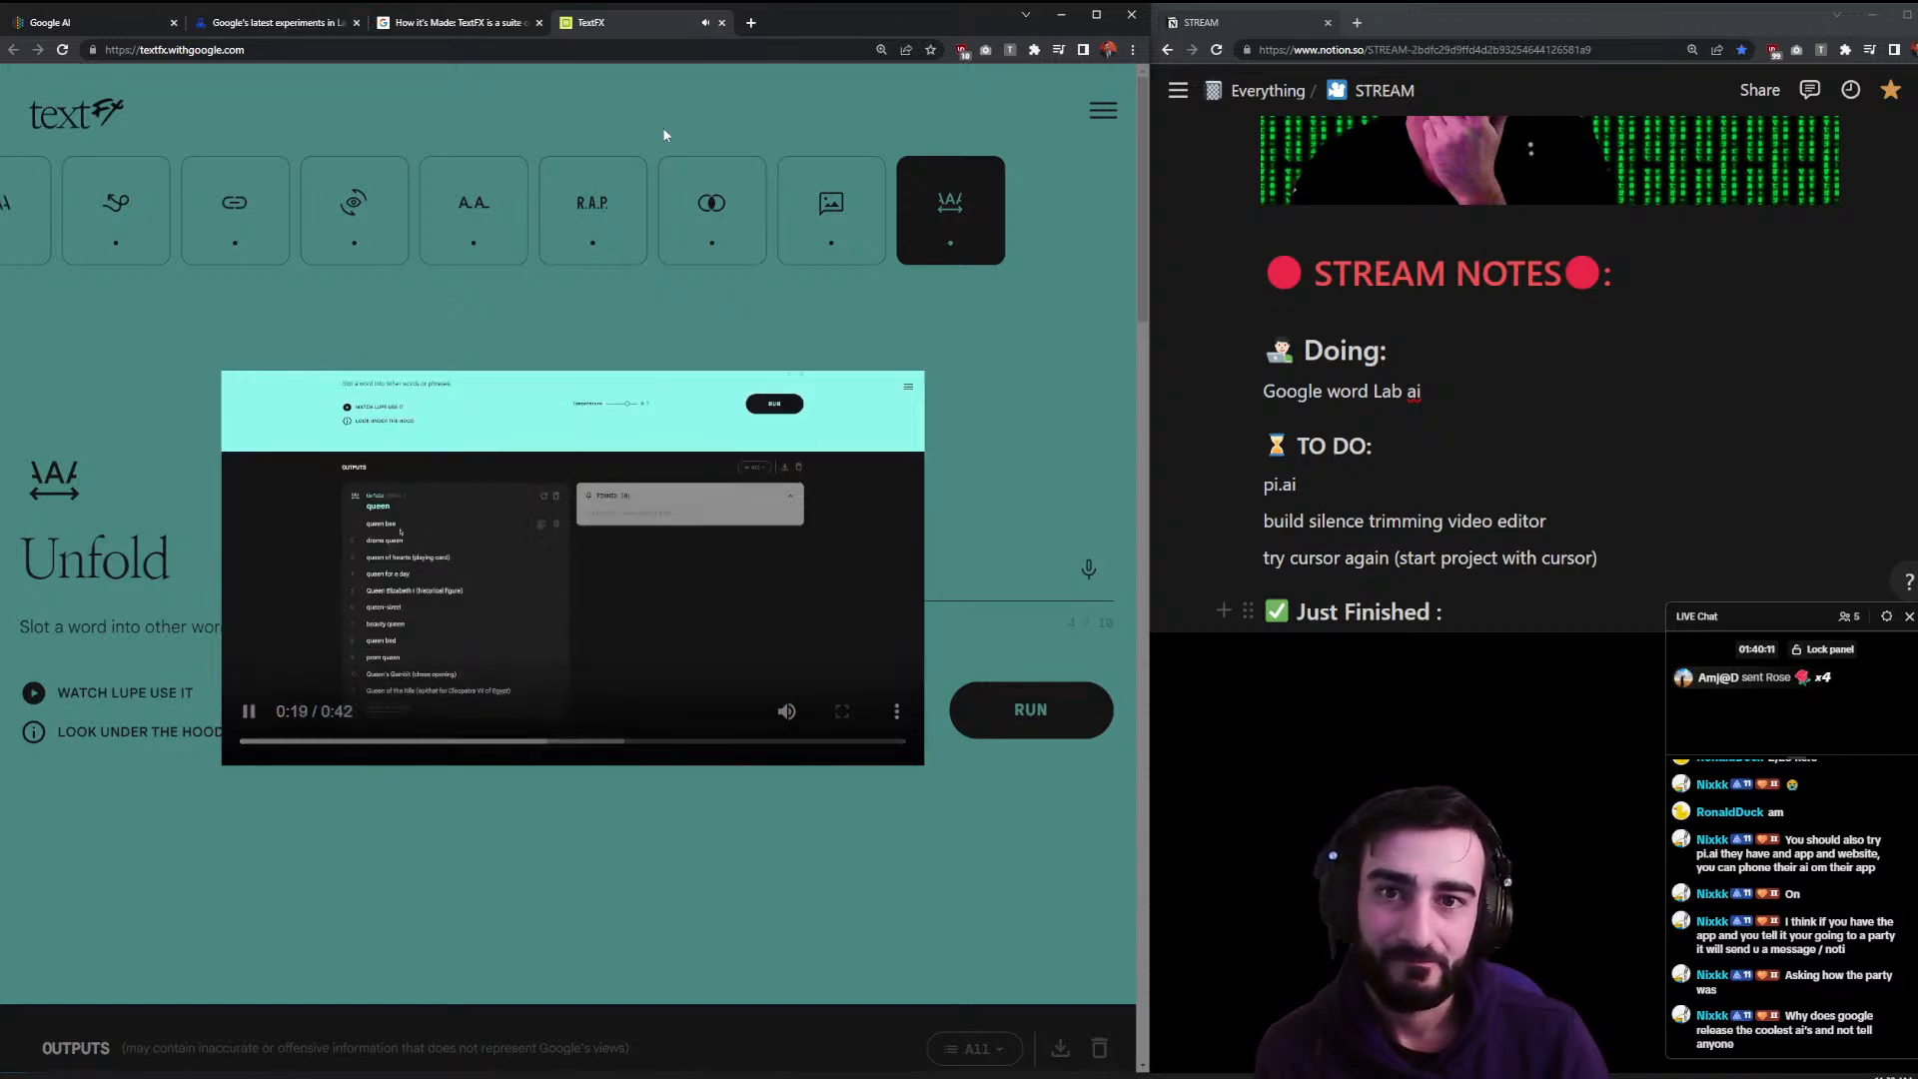
pyautogui.press('Escape')
pyautogui.click(722, 22)
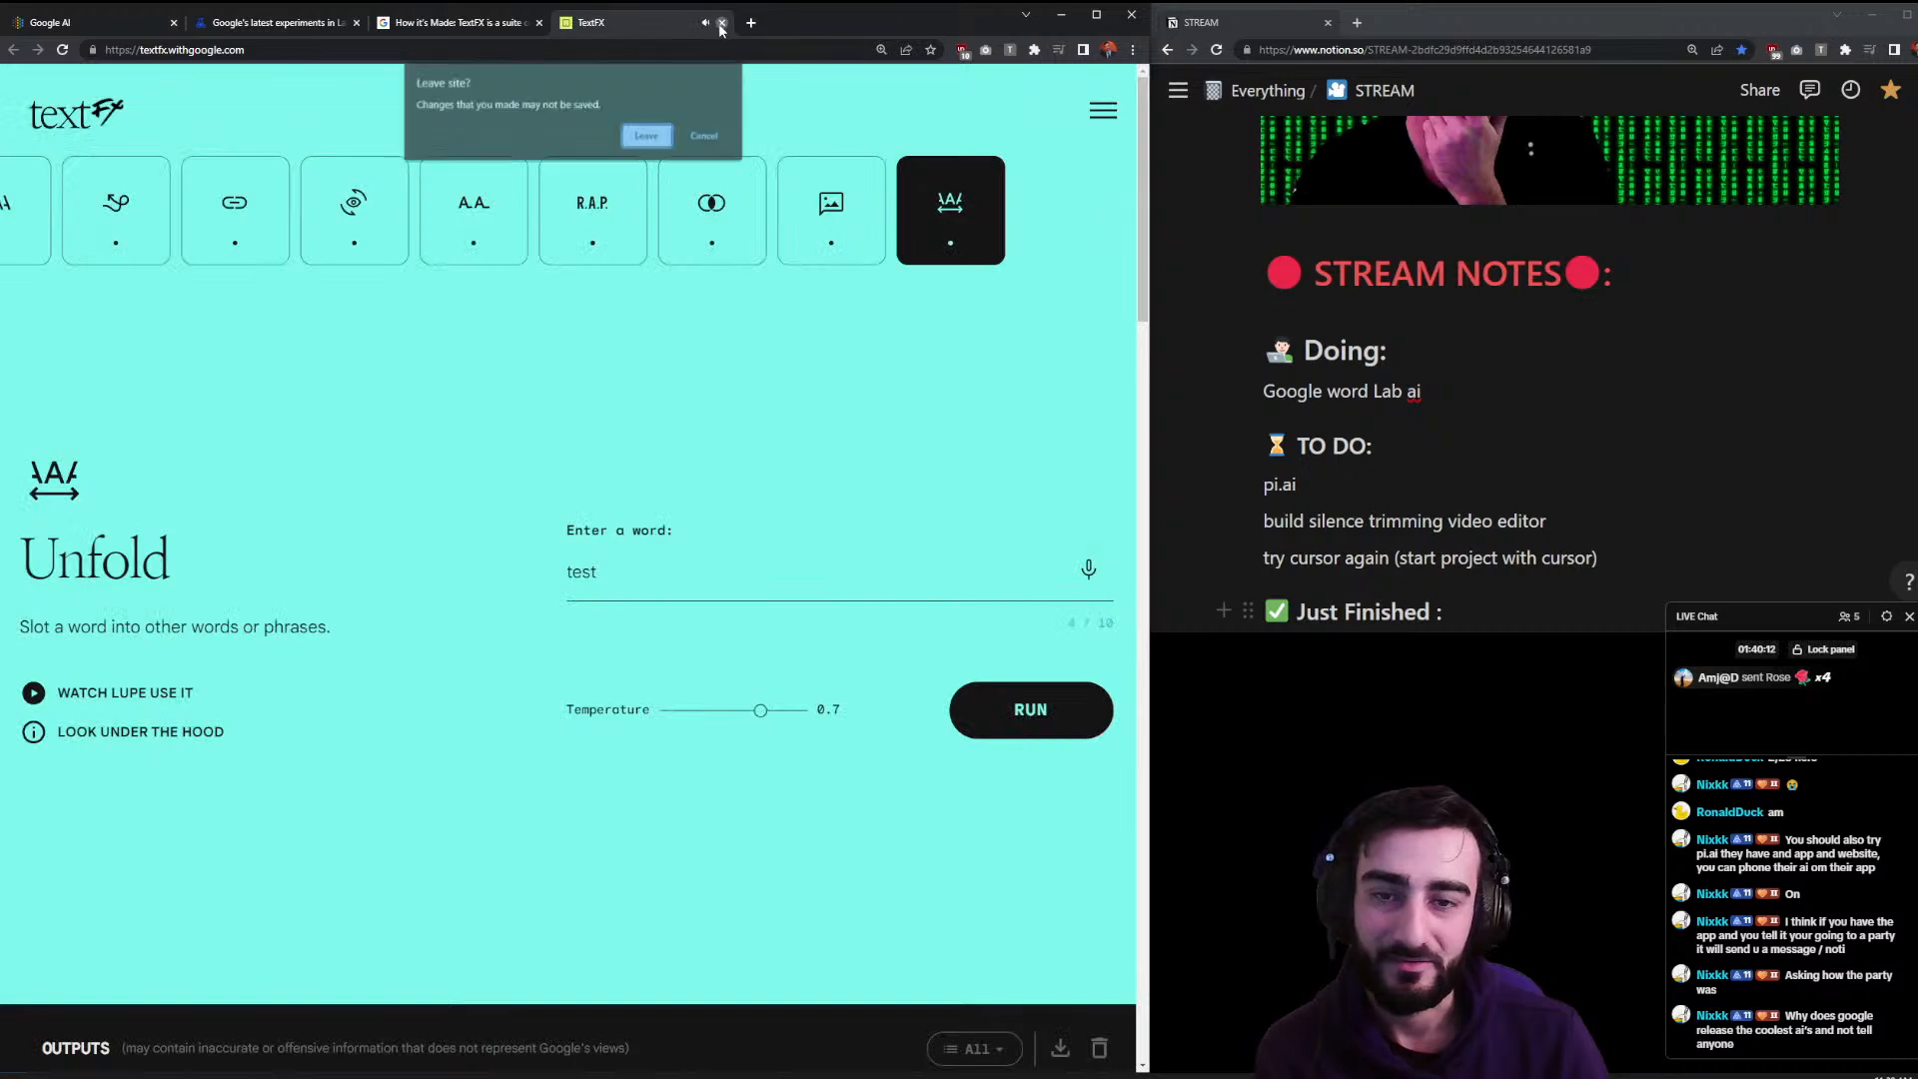
pyautogui.click(647, 137)
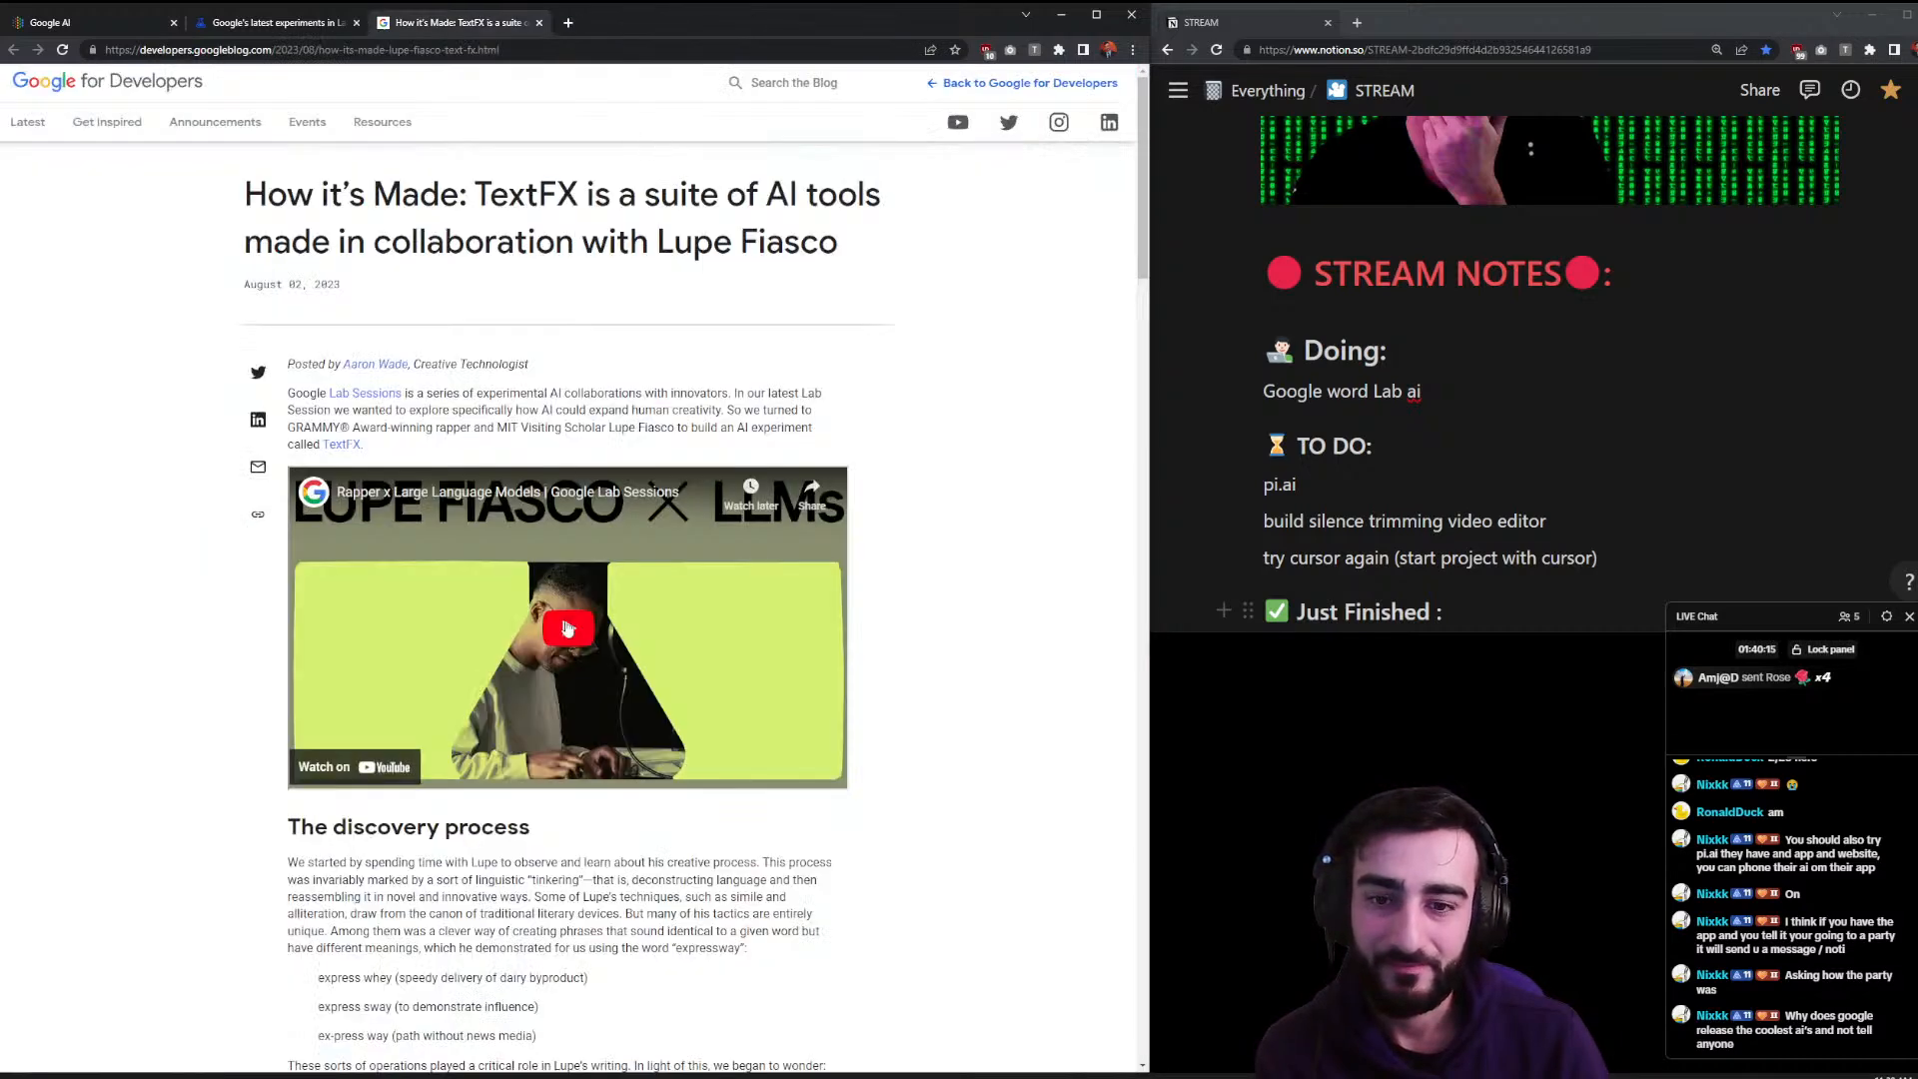
pyautogui.click(556, 506)
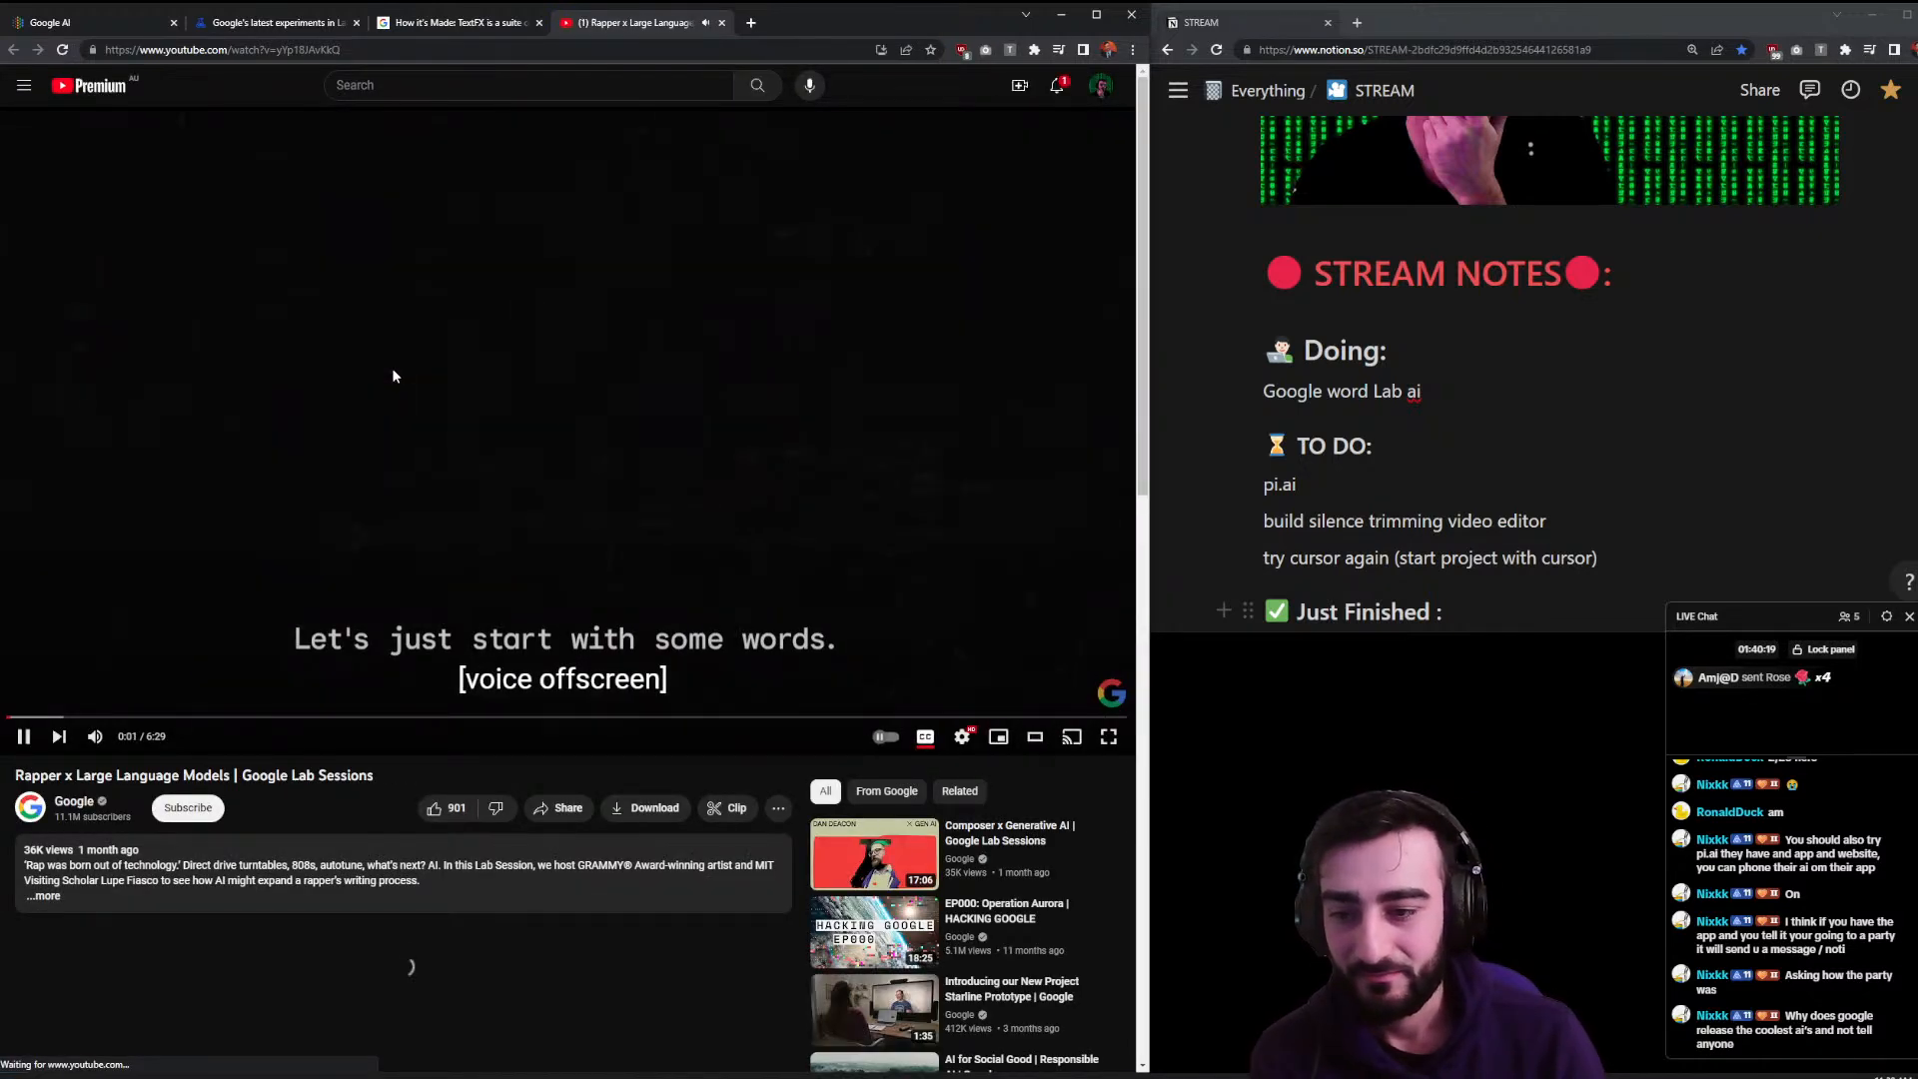
pyautogui.click(260, 553)
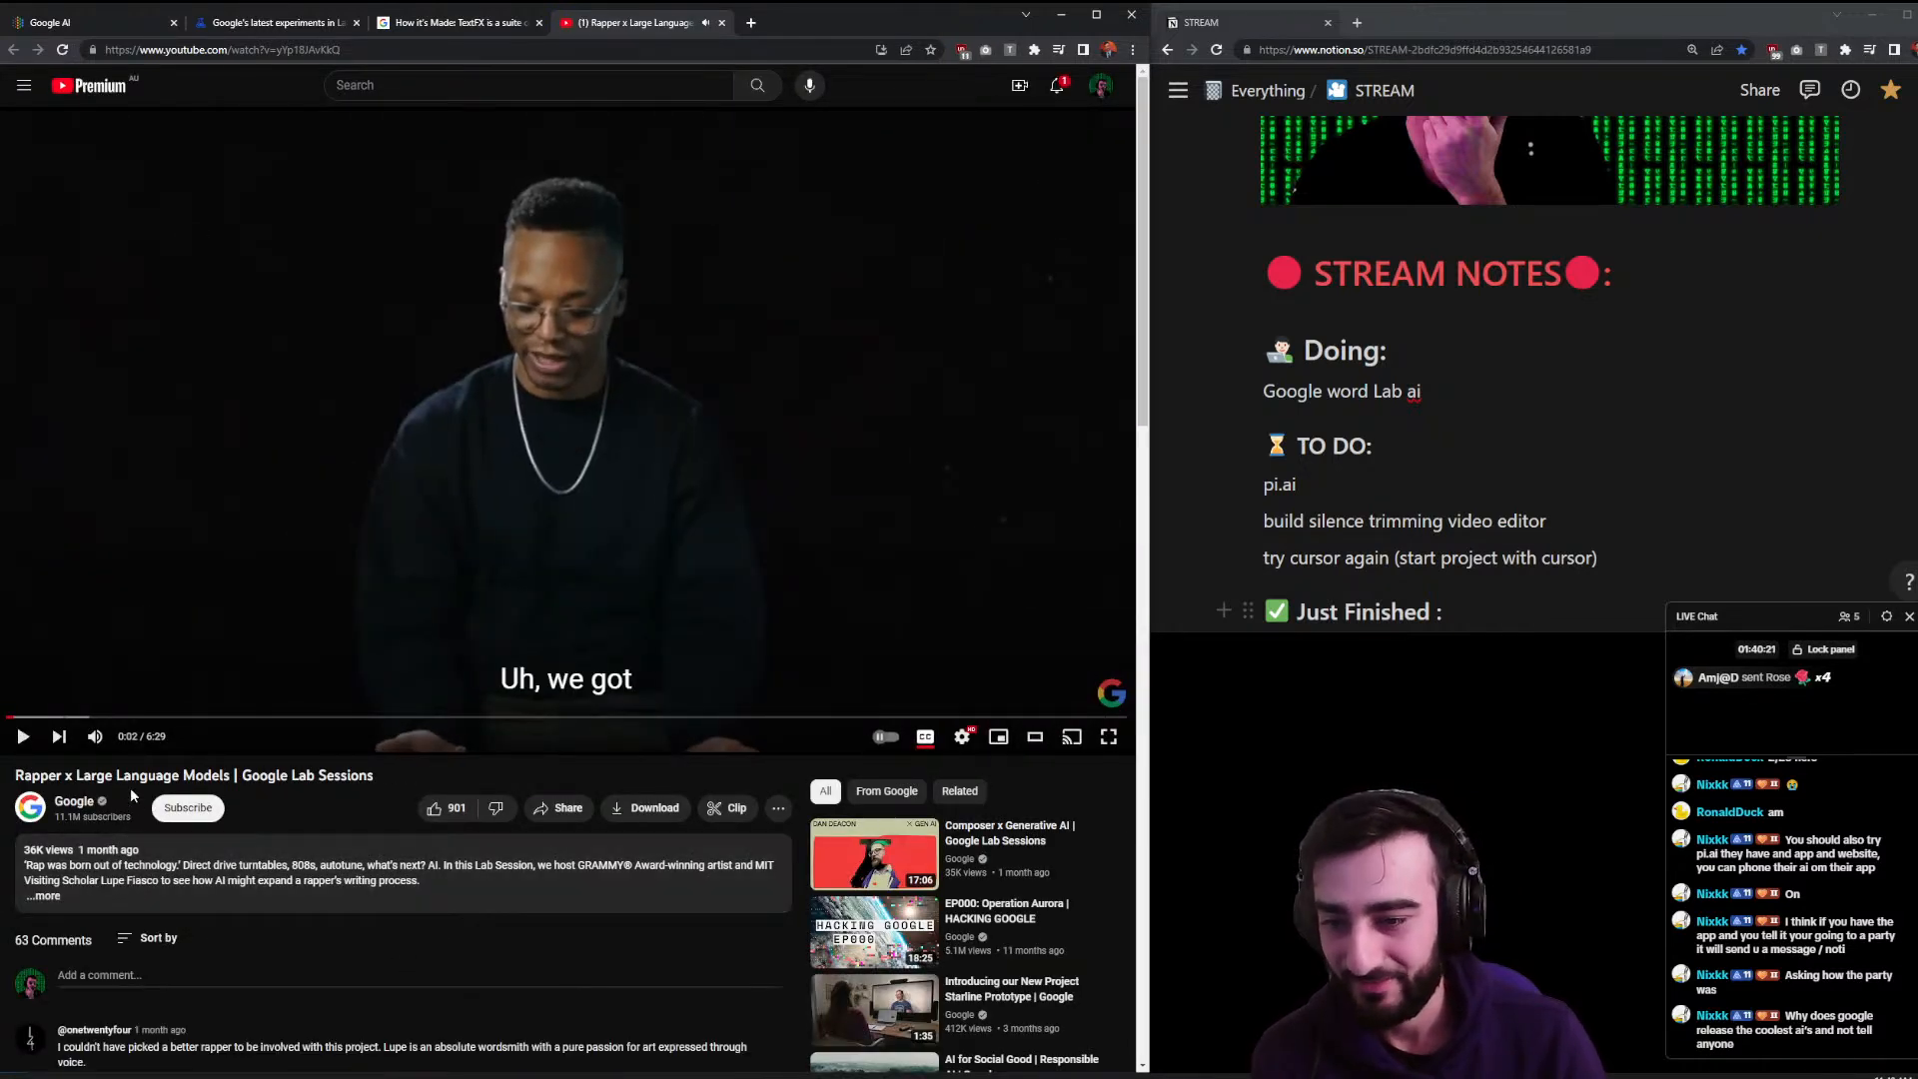
pyautogui.click(435, 564)
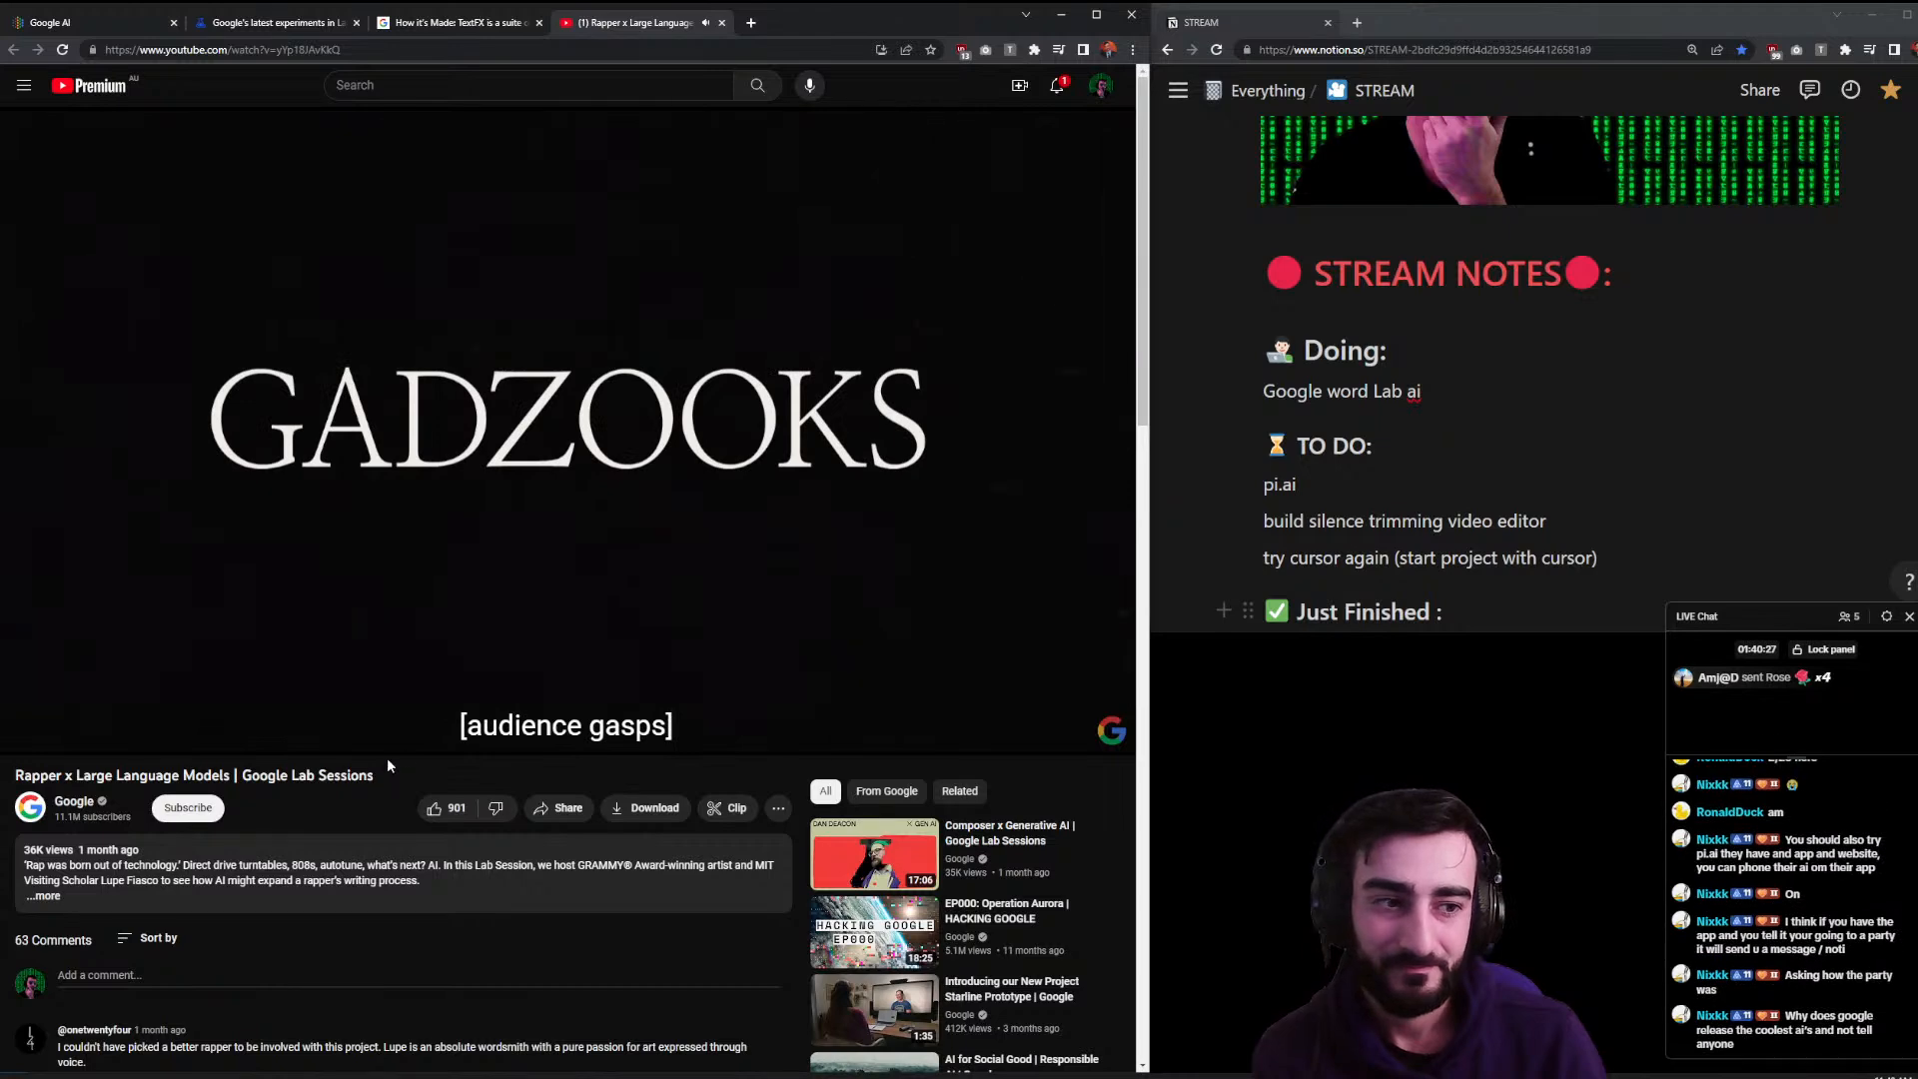
pyautogui.click(206, 719)
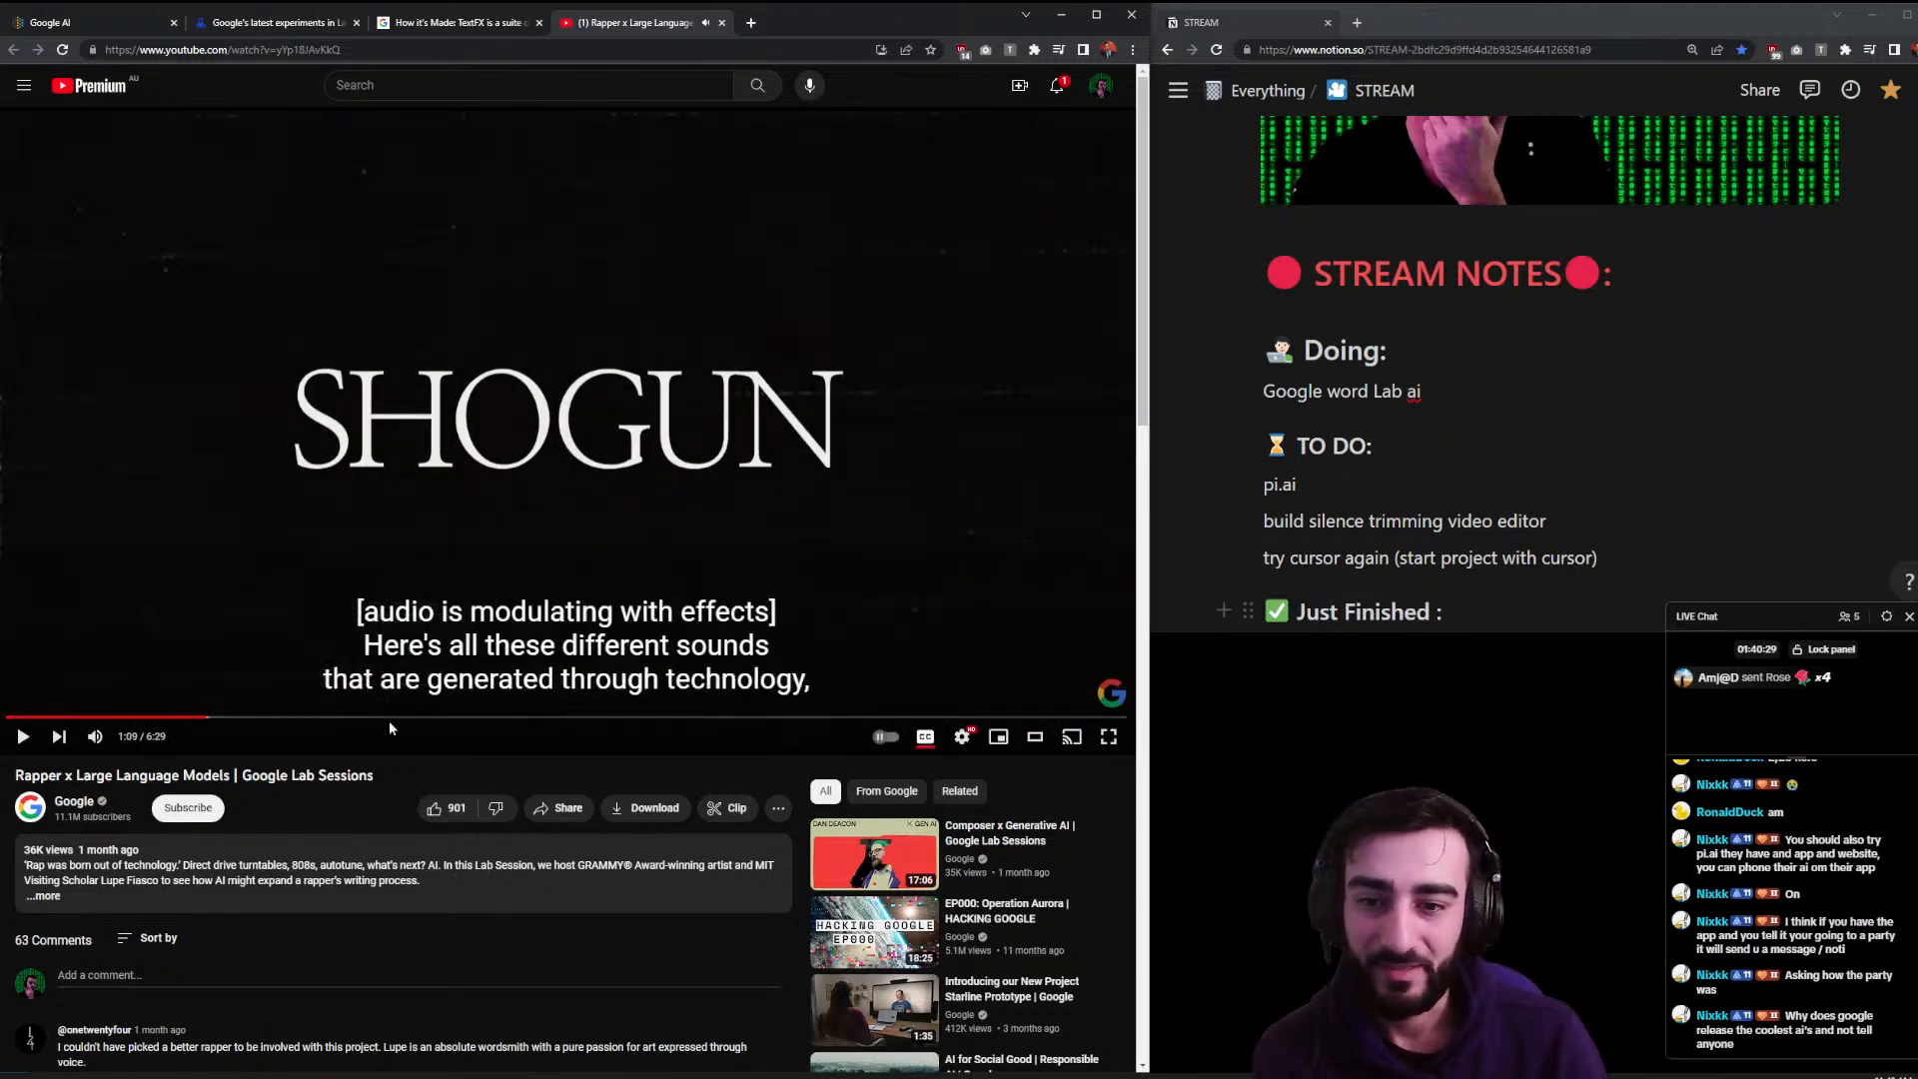
pyautogui.click(391, 718)
pyautogui.moveTo(402, 719); pyautogui.dragTo(574, 724)
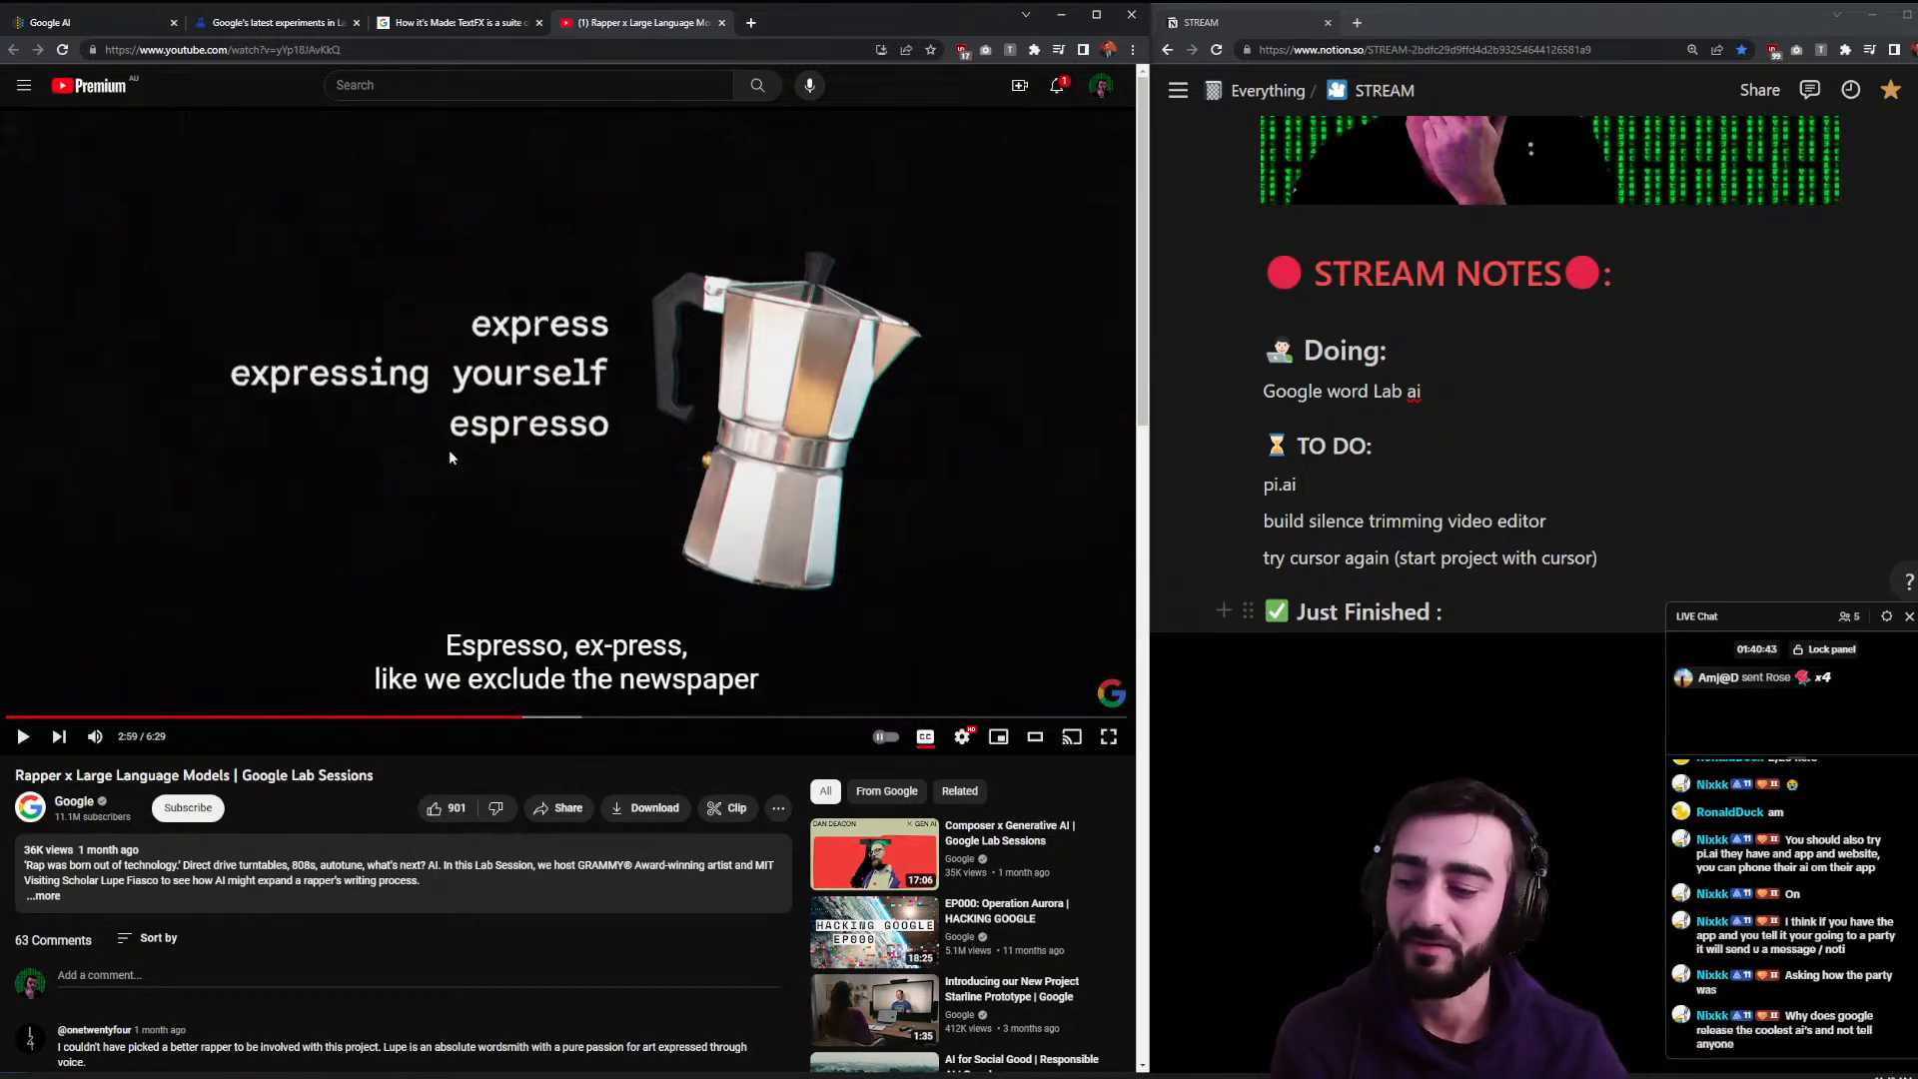
pyautogui.click(1057, 85)
pyautogui.press('Escape')
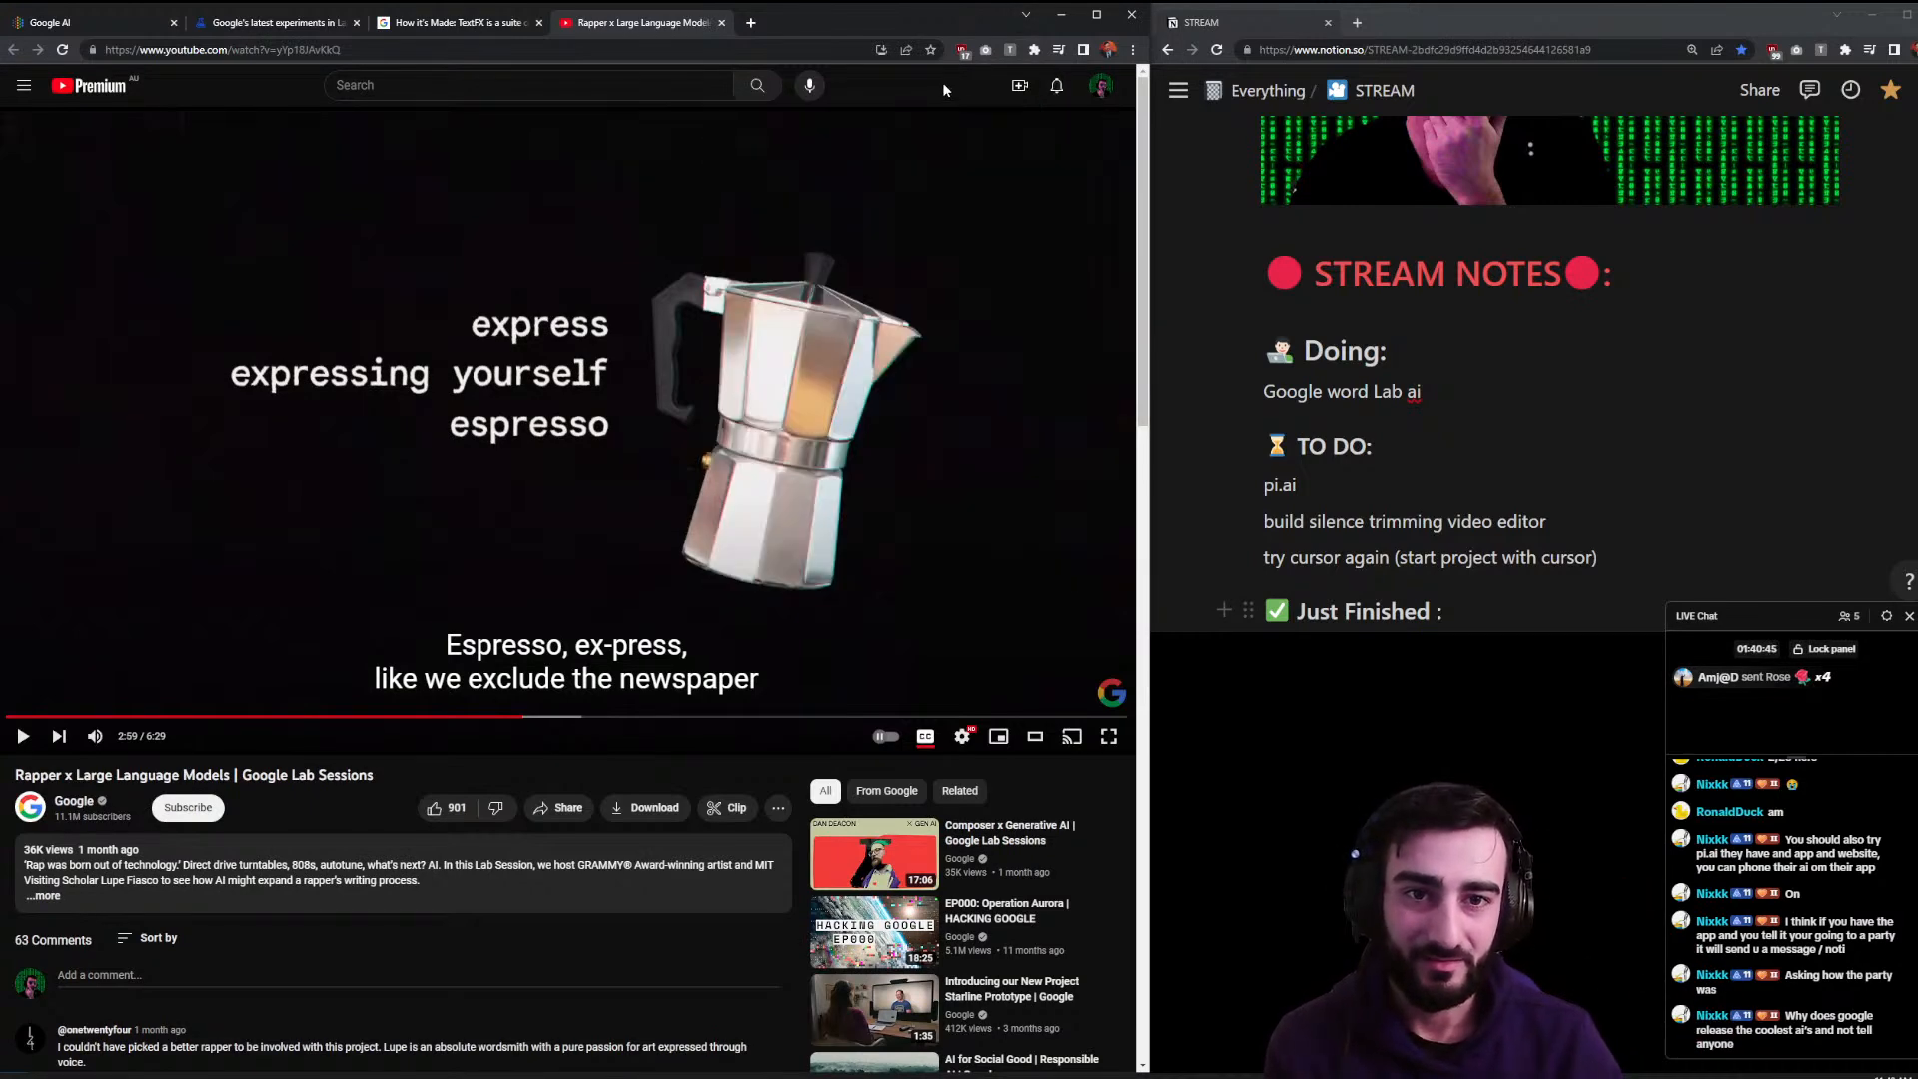
pyautogui.click(724, 22)
# - Copy pi.ai from the Notion TO DO list and open it in a new Chrome tab
pyautogui.scroll(-1, 1528, 370)
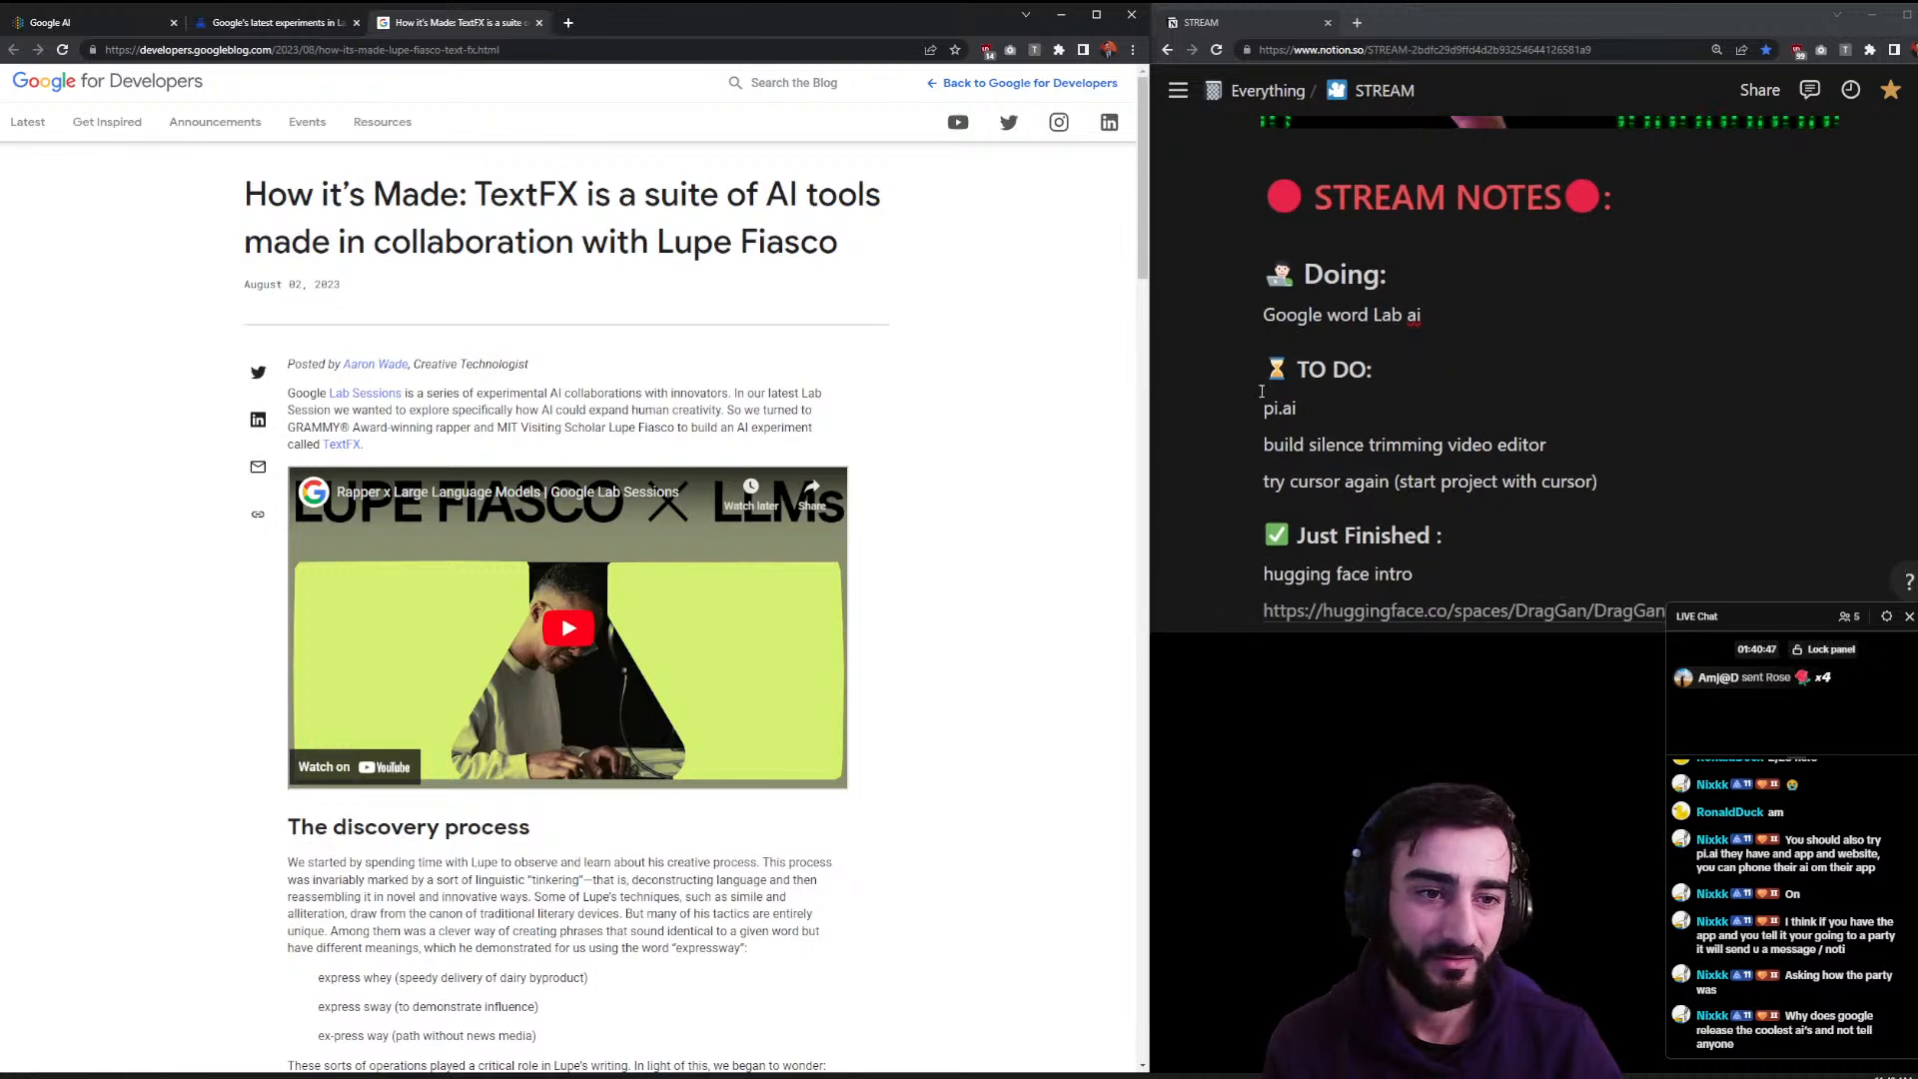
pyautogui.moveTo(1247, 313); pyautogui.dragTo(1303, 555)
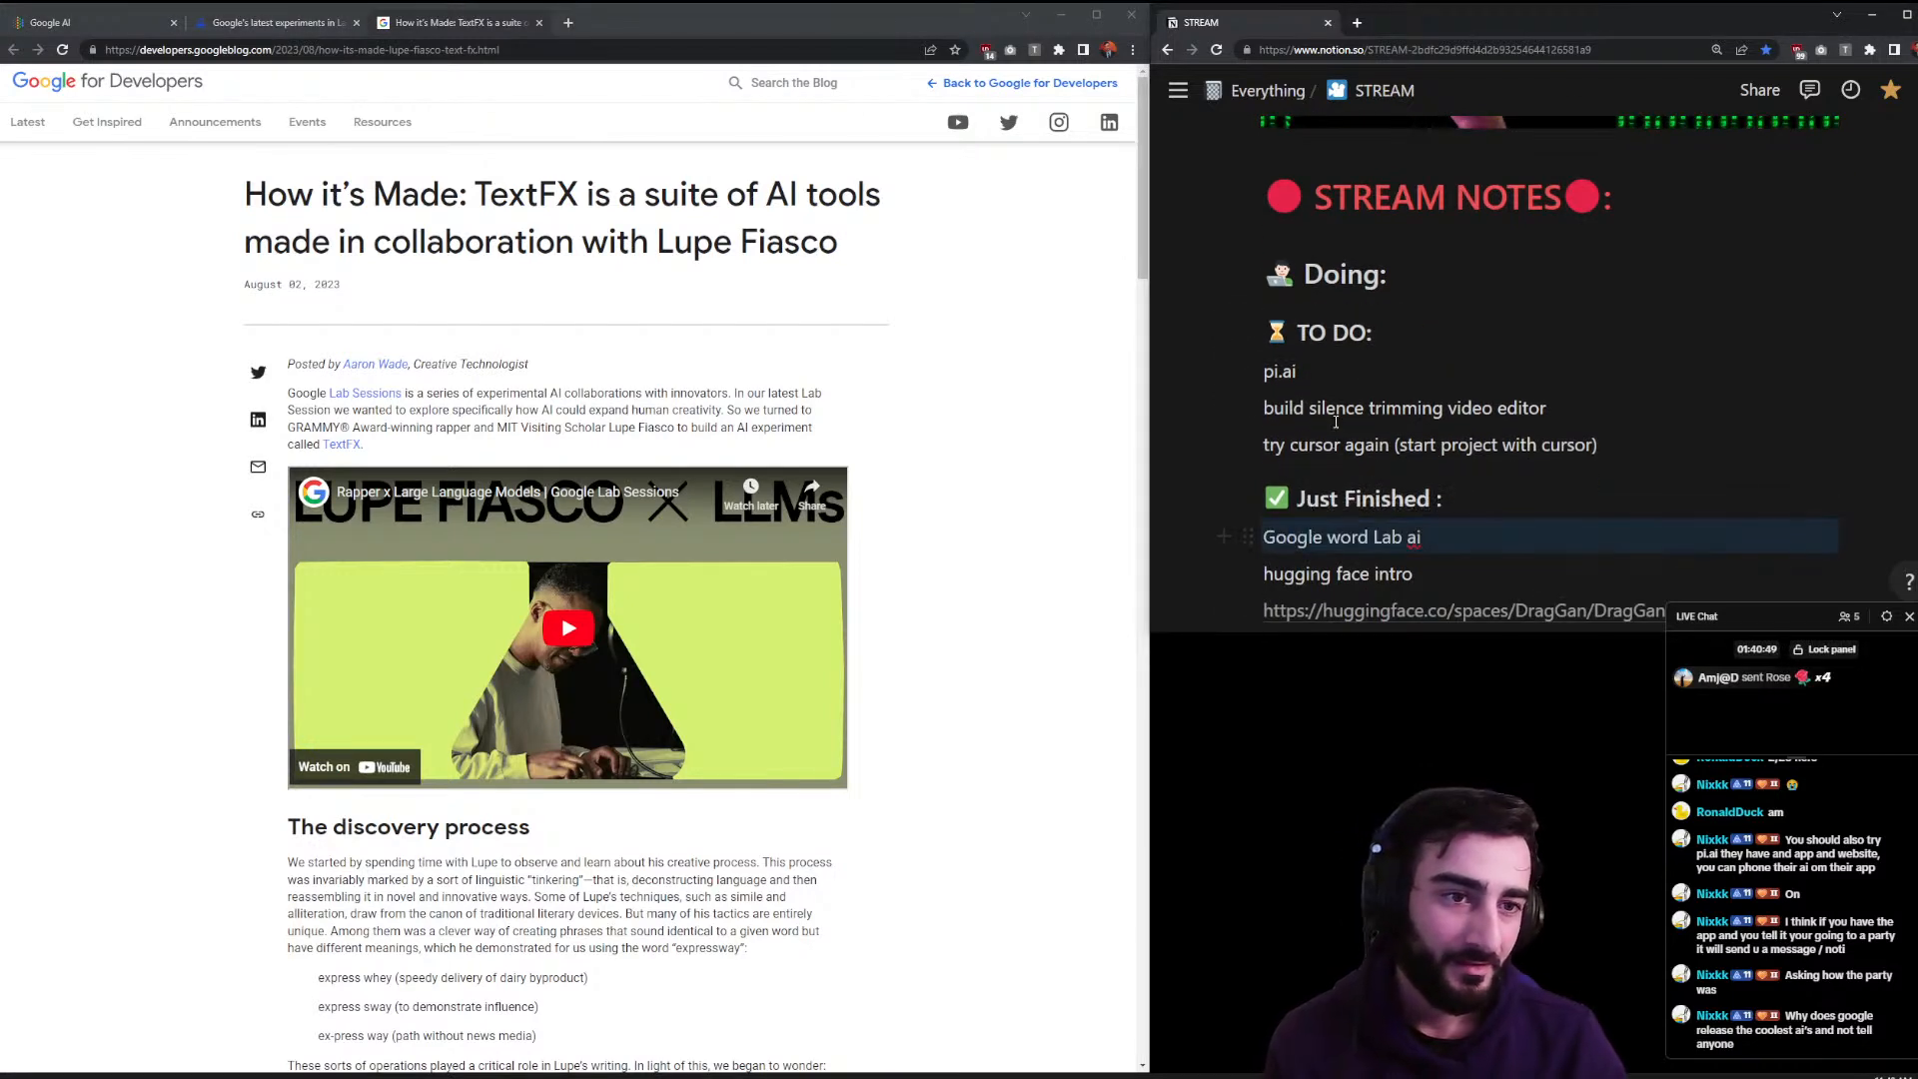
pyautogui.moveTo(1303, 380); pyautogui.dragTo(1262, 372)
pyautogui.hotkey('ctrl', 'c')
pyautogui.click(949, 377)
pyautogui.hotkey('ctrl', 't')
pyautogui.hotkey('ctrl', 'v')
pyautogui.press('Return')
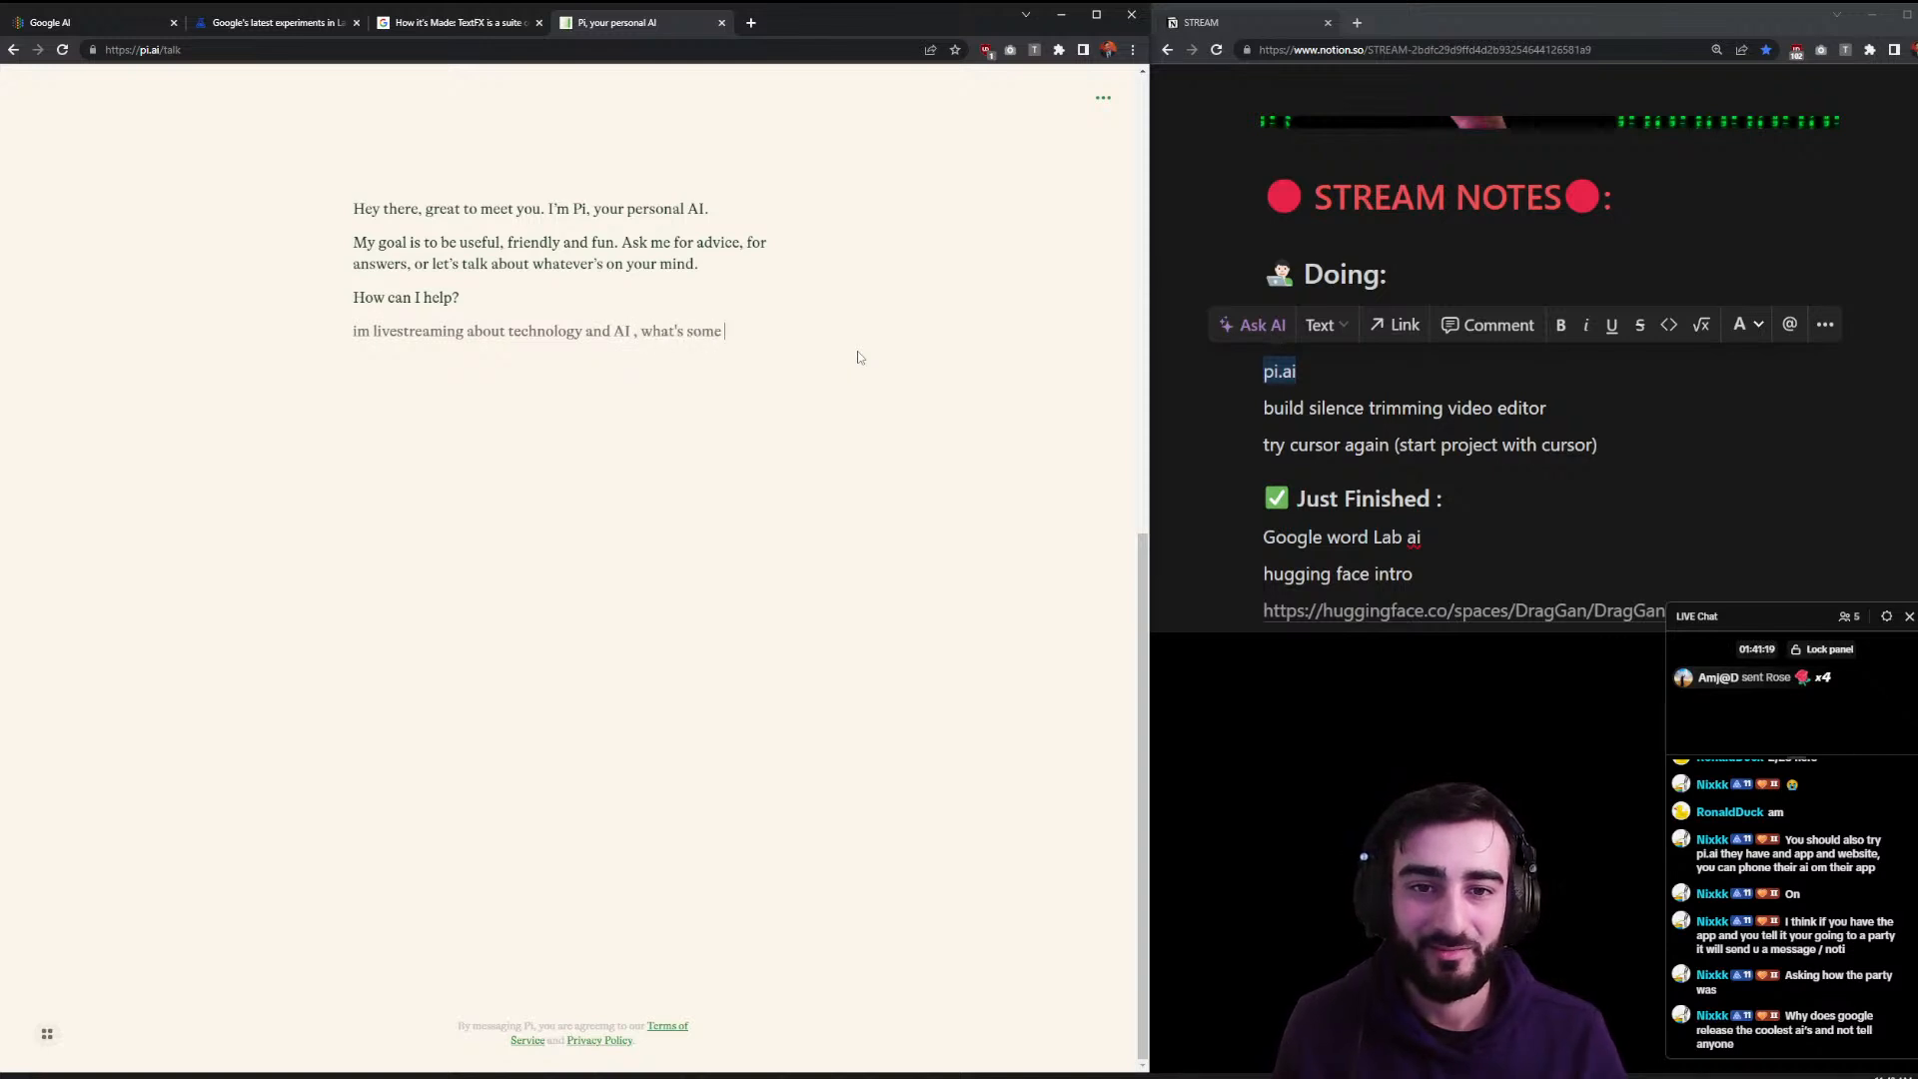
# - Ask Pi what cool technology and AI things to show off on a livestream, then browse the experiences gallery
pyautogui.write('s i can show off')
pyautogui.press('Return')
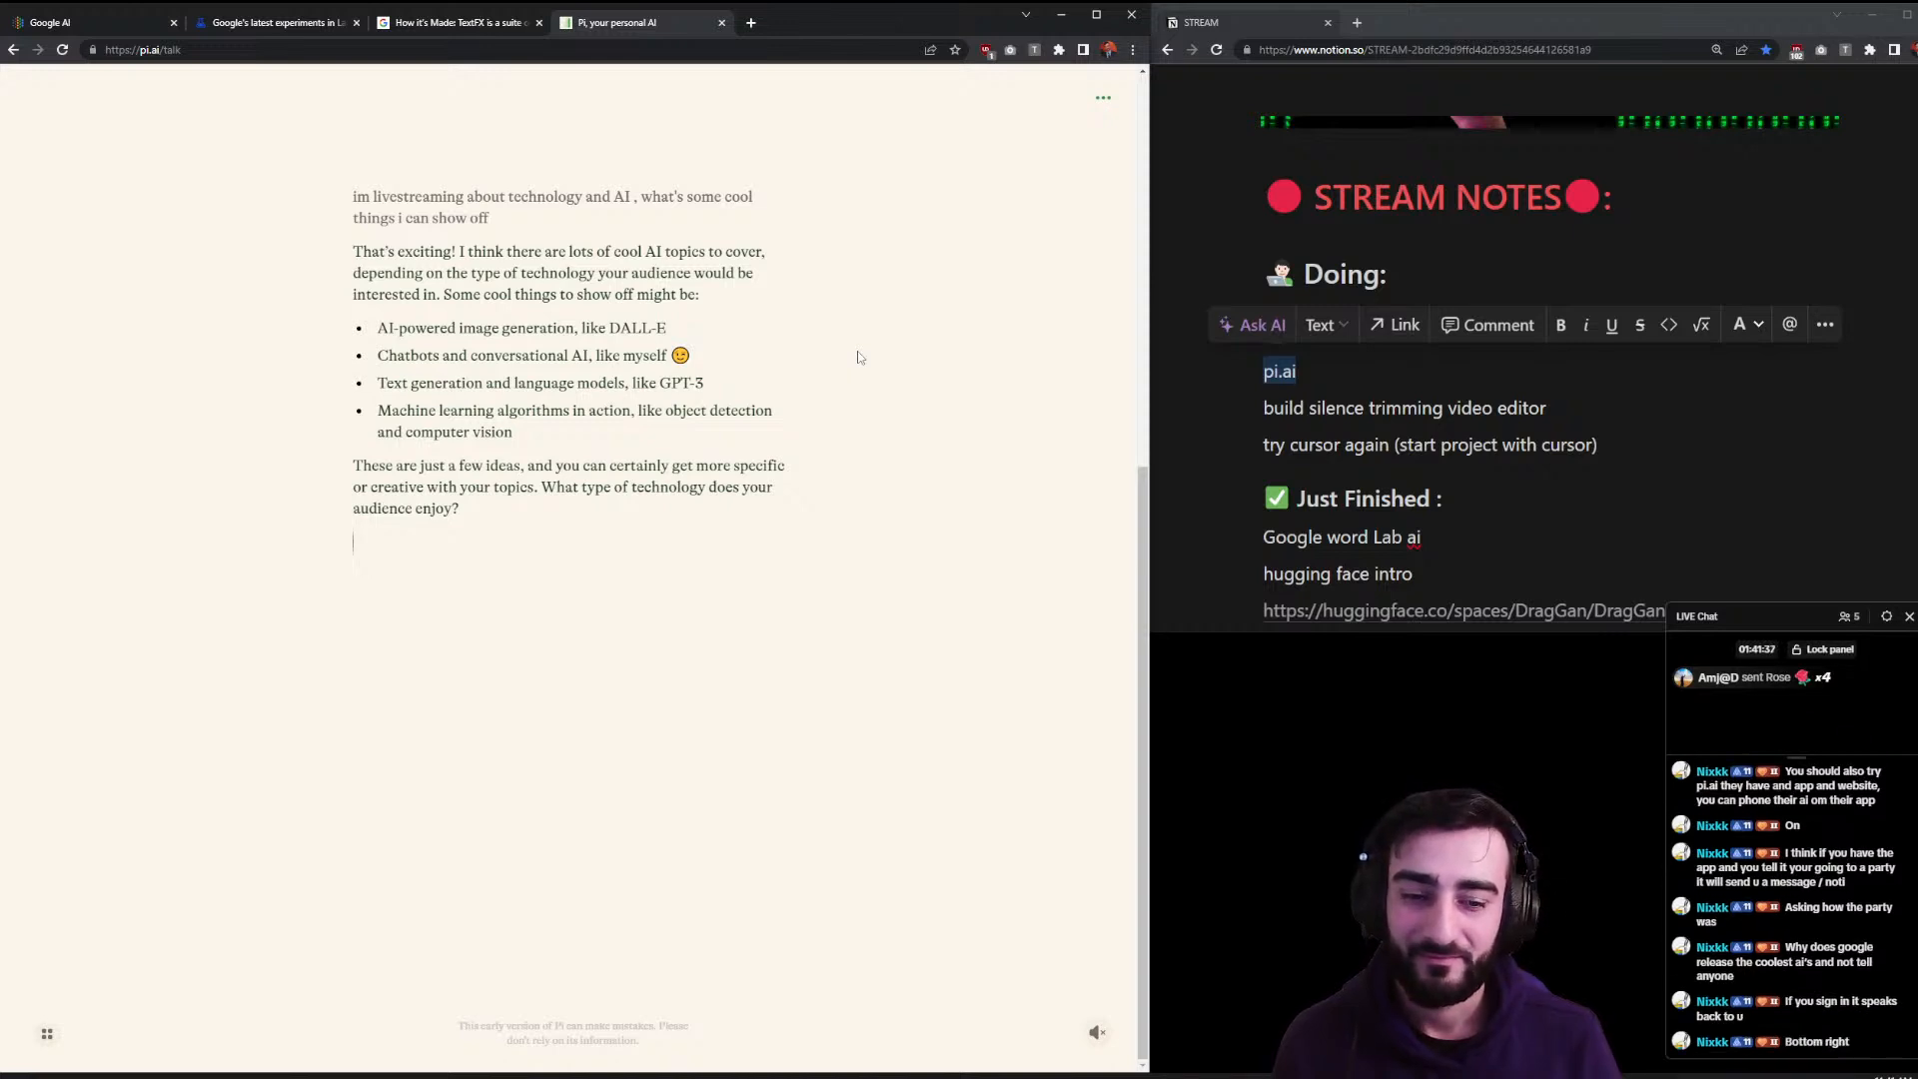
pyautogui.click(48, 1035)
pyautogui.scroll(-3, 449, 959)
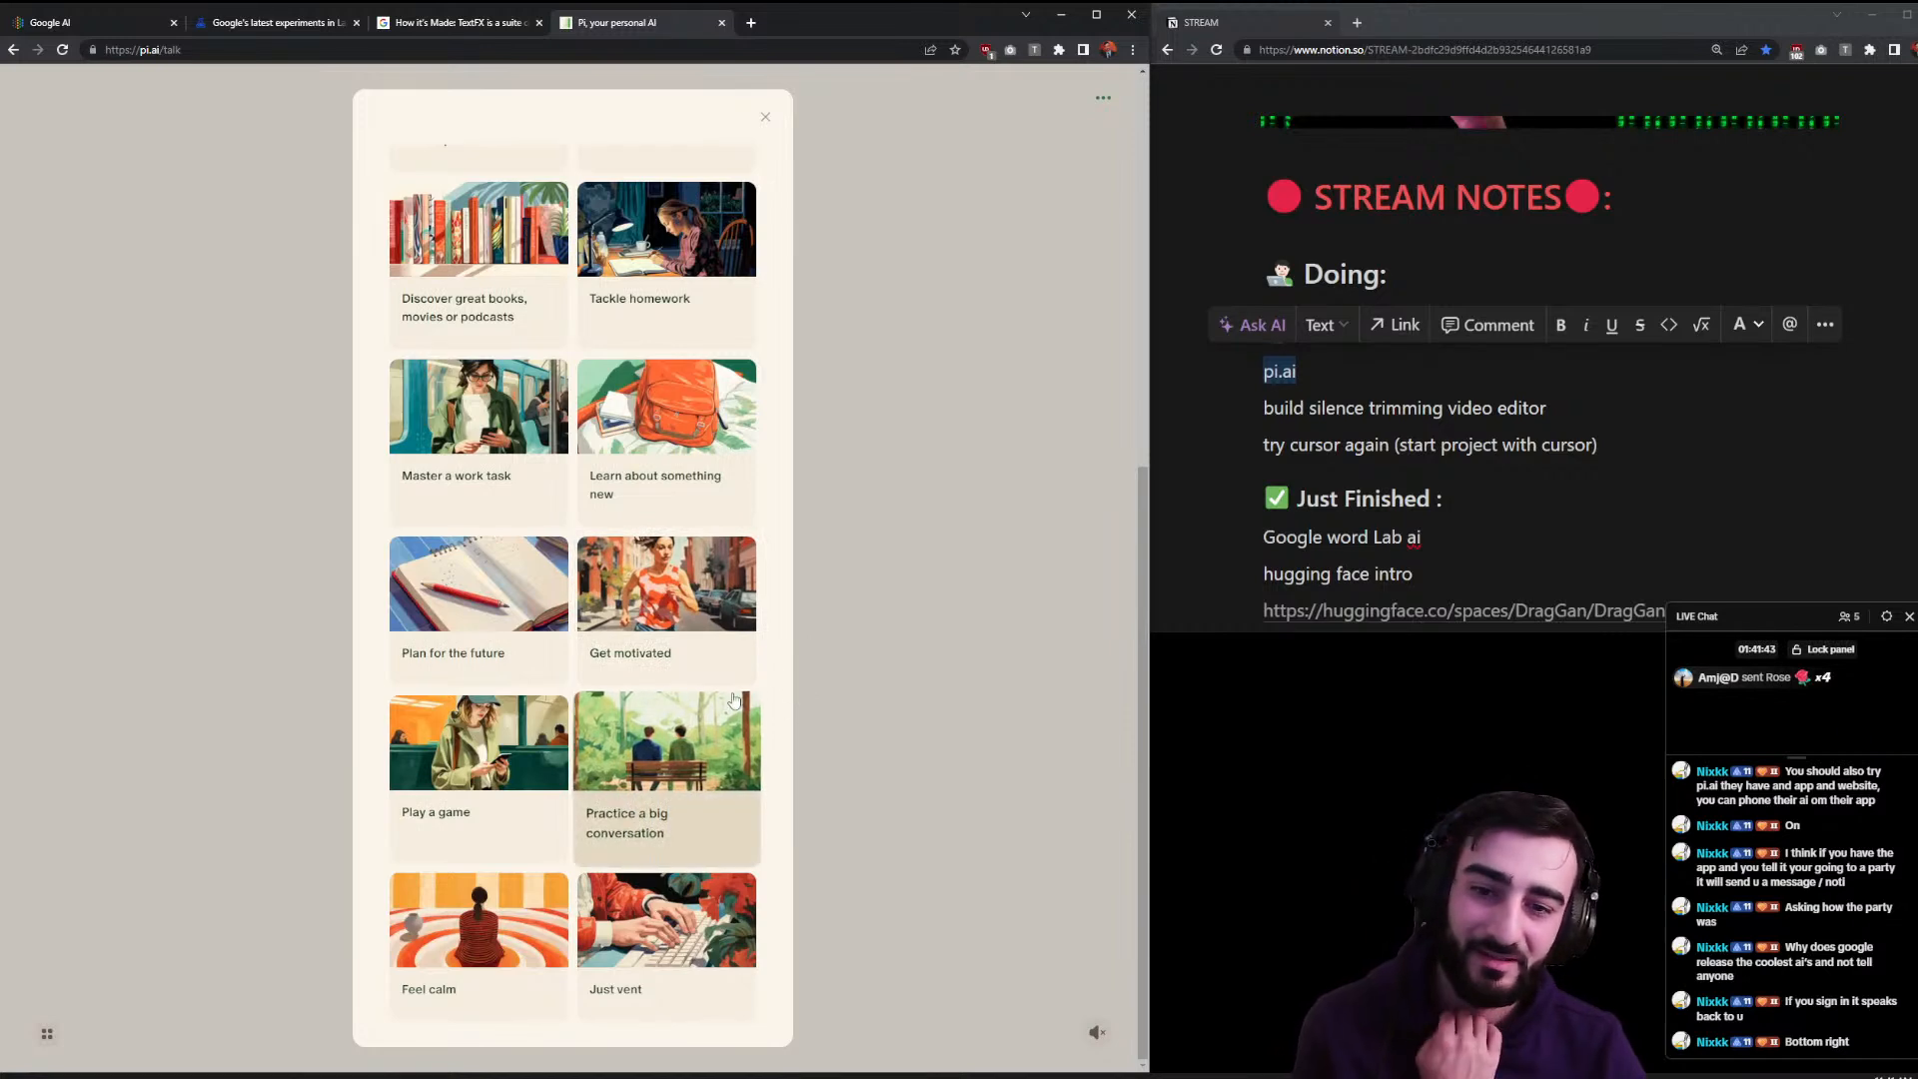
pyautogui.scroll(3, 803, 672)
pyautogui.click(896, 392)
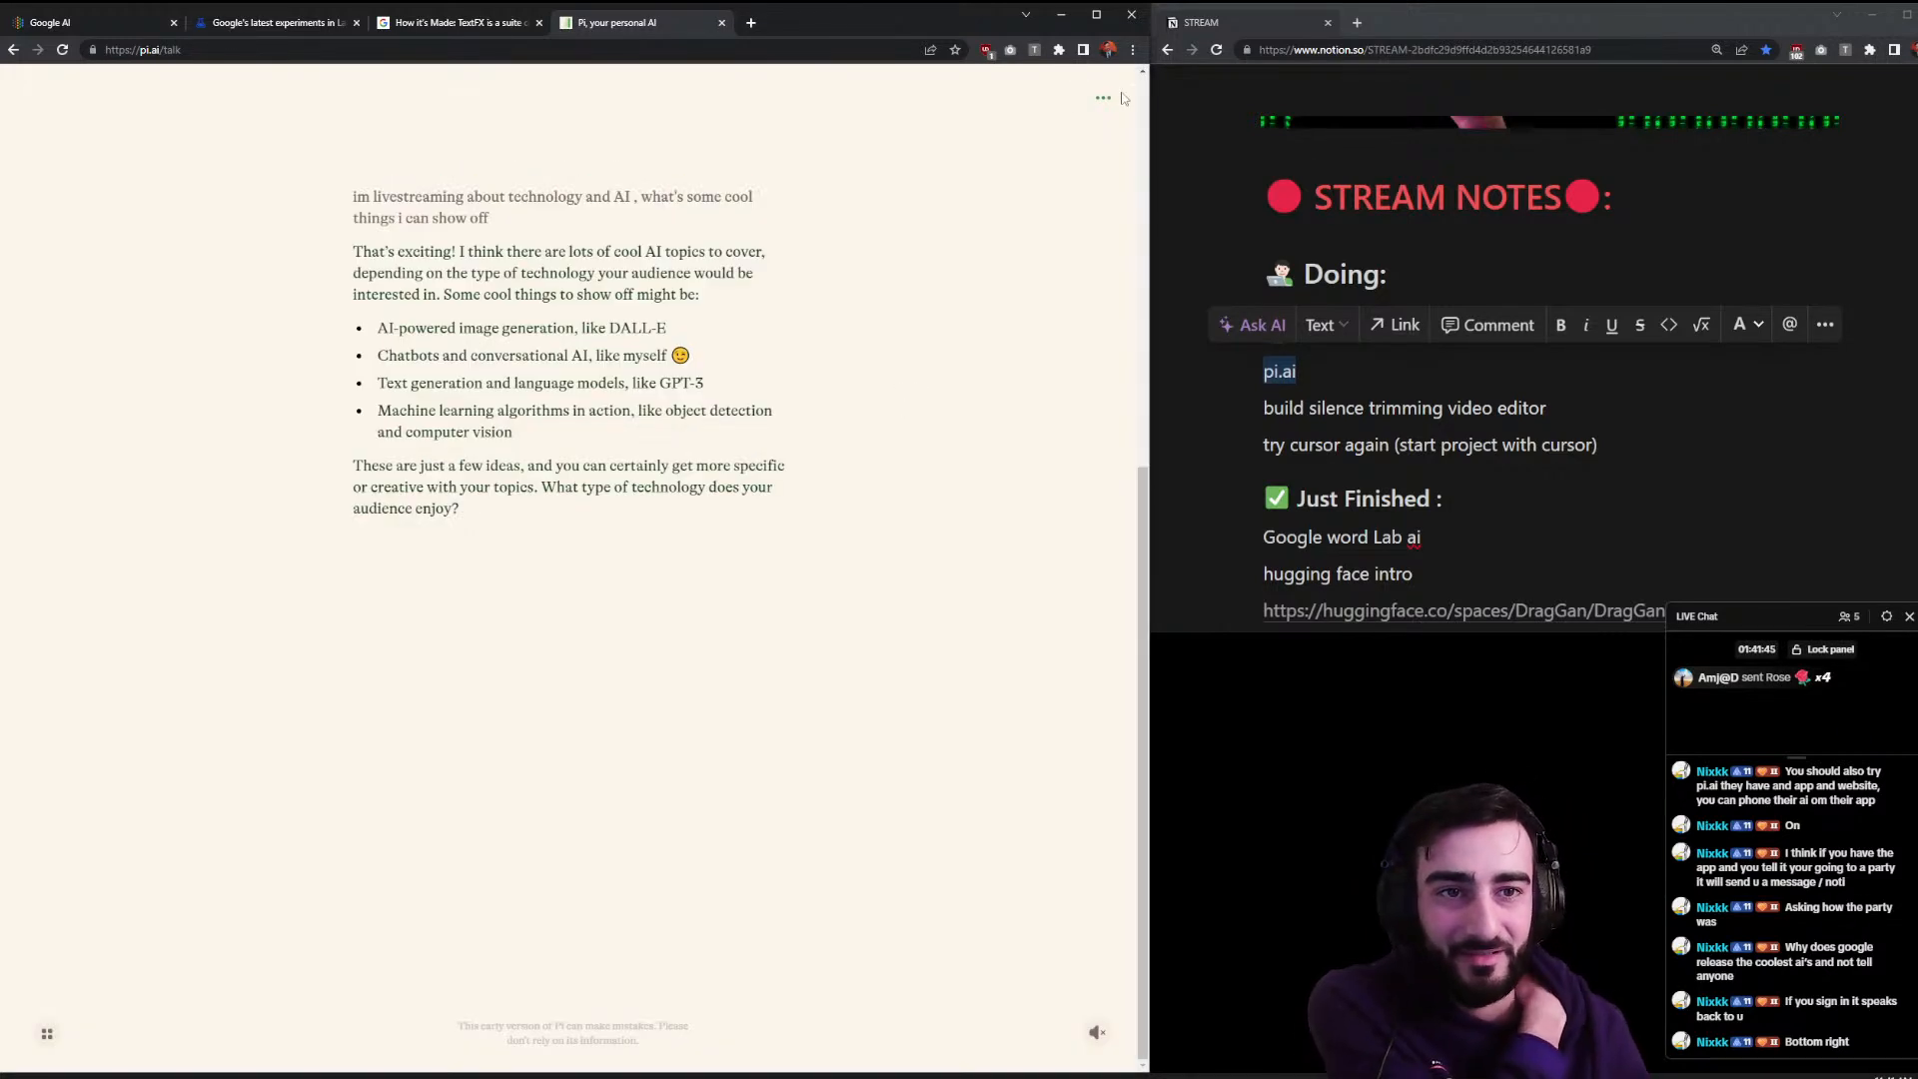
# - Look over Pi's options menu and switch the speaker voice to Pi 2
pyautogui.click(1103, 97)
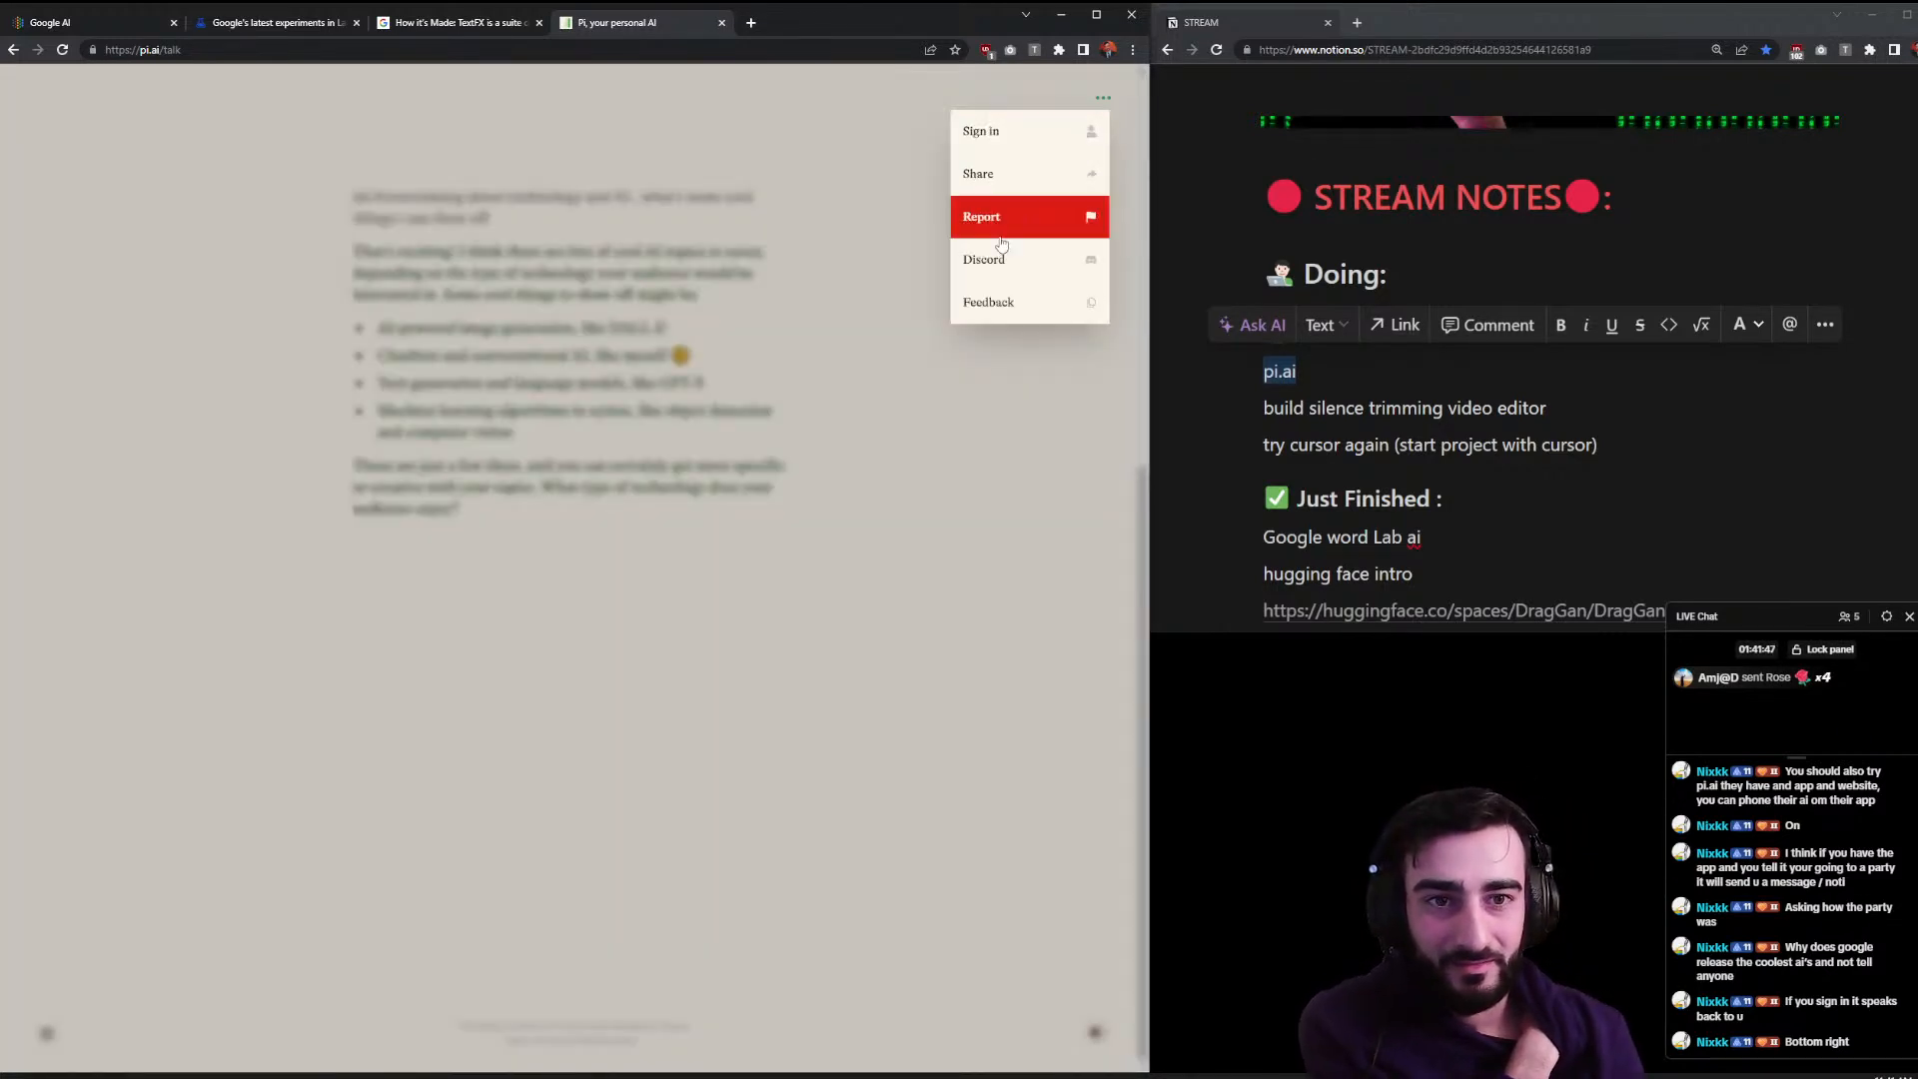
pyautogui.click(809, 171)
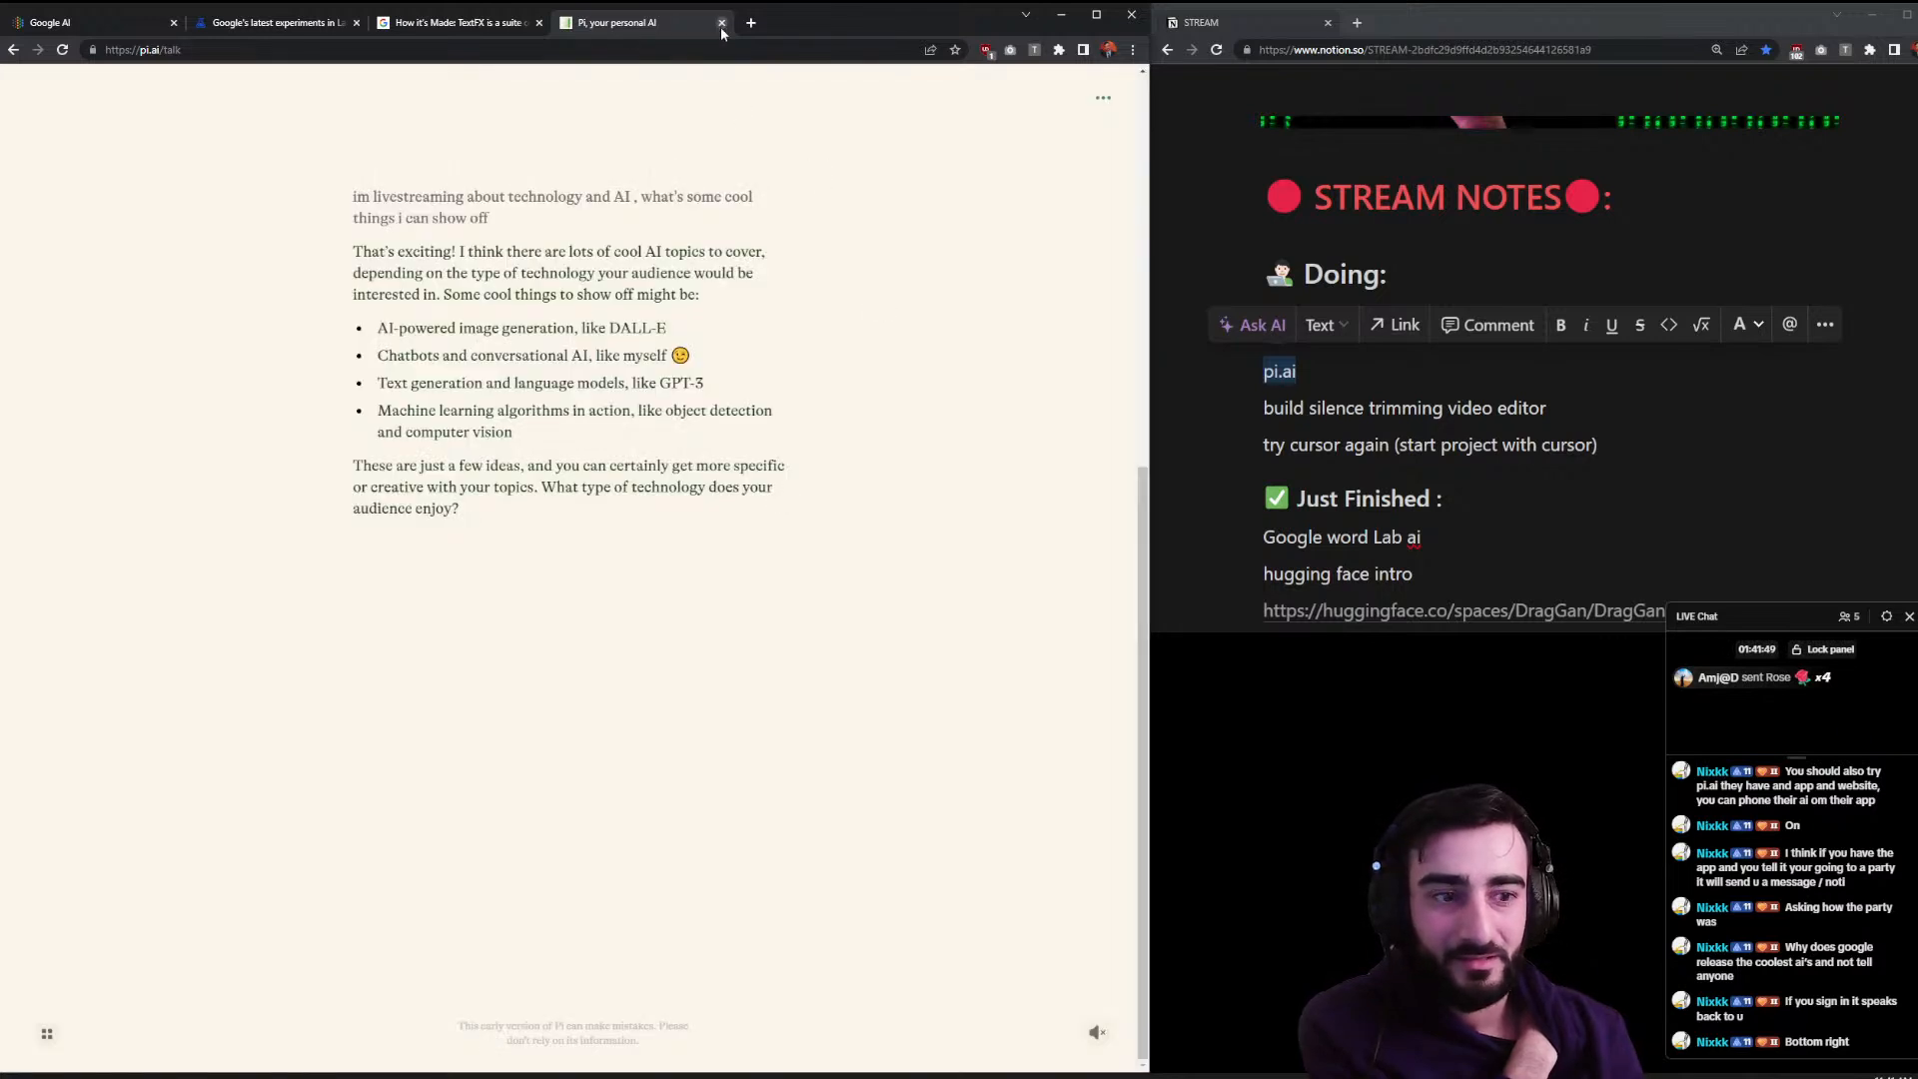
pyautogui.moveTo(1096, 1031)
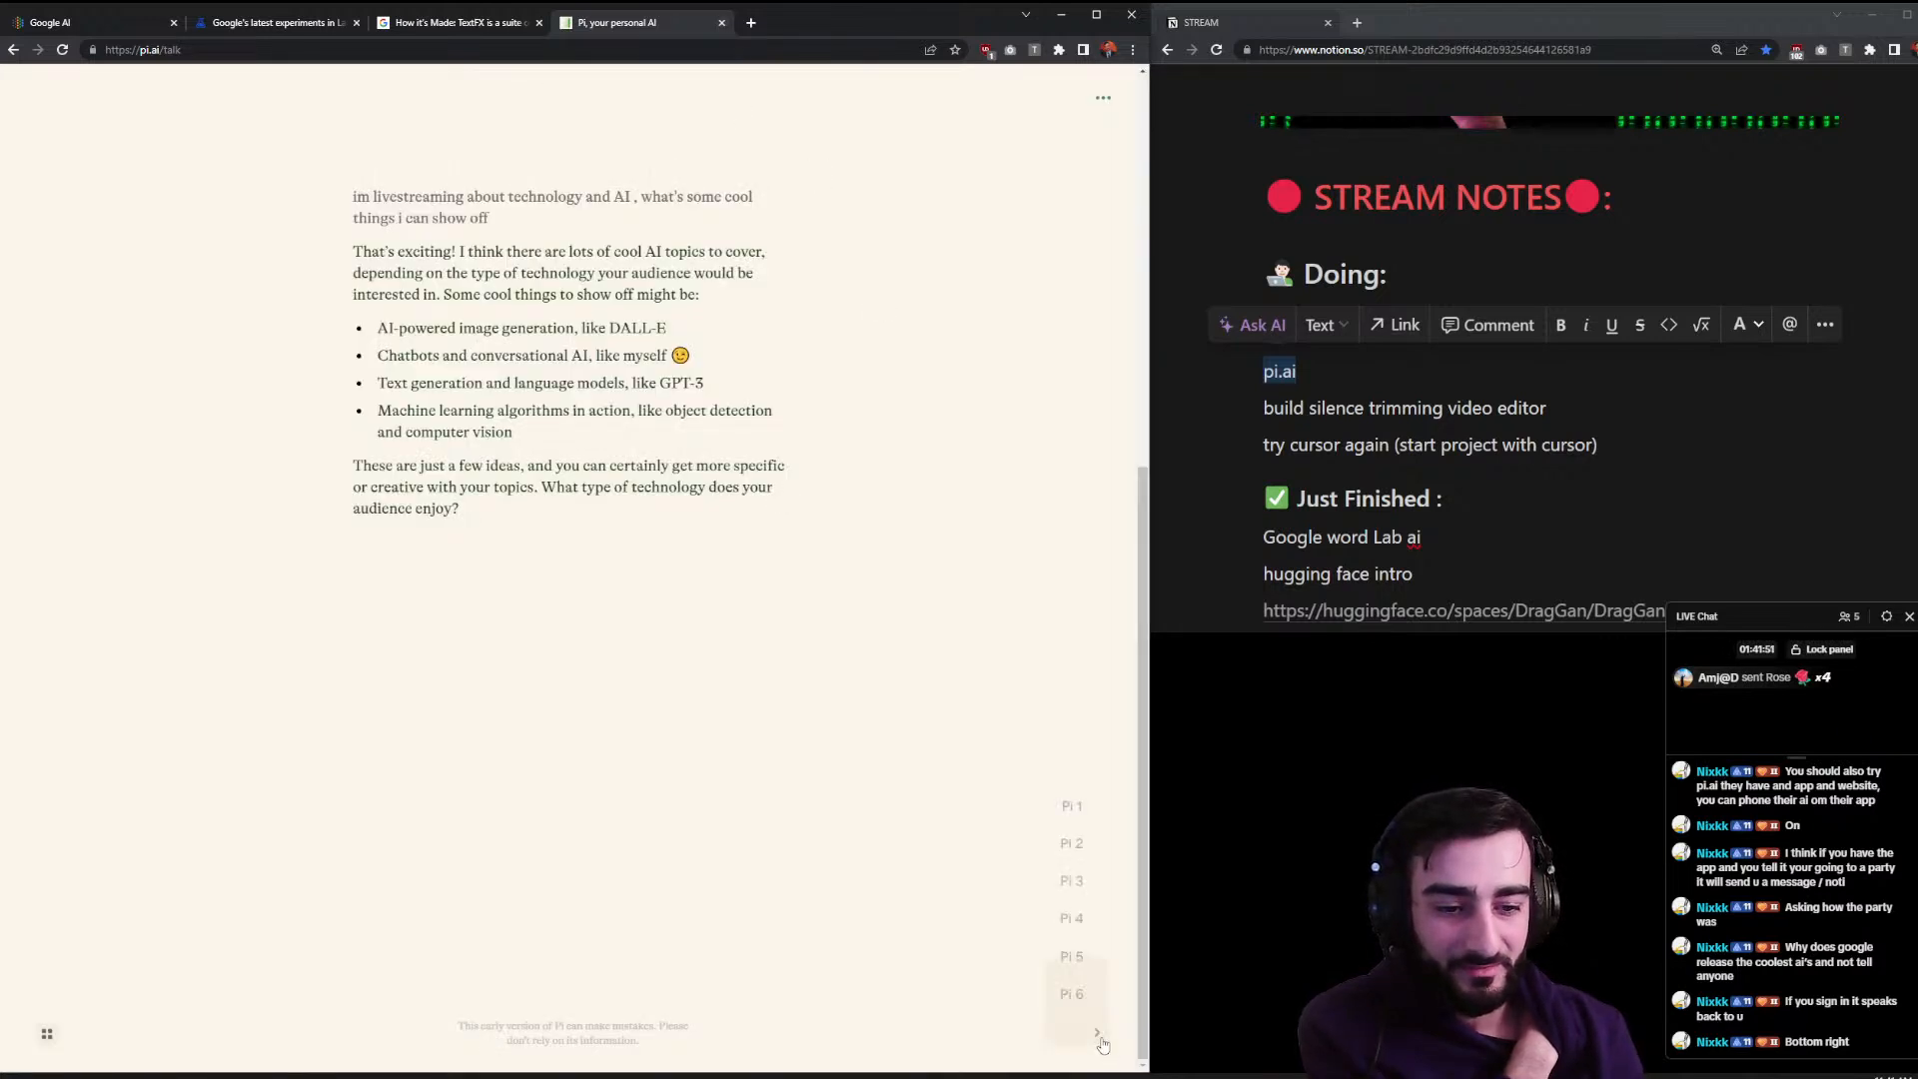
pyautogui.click(1065, 855)
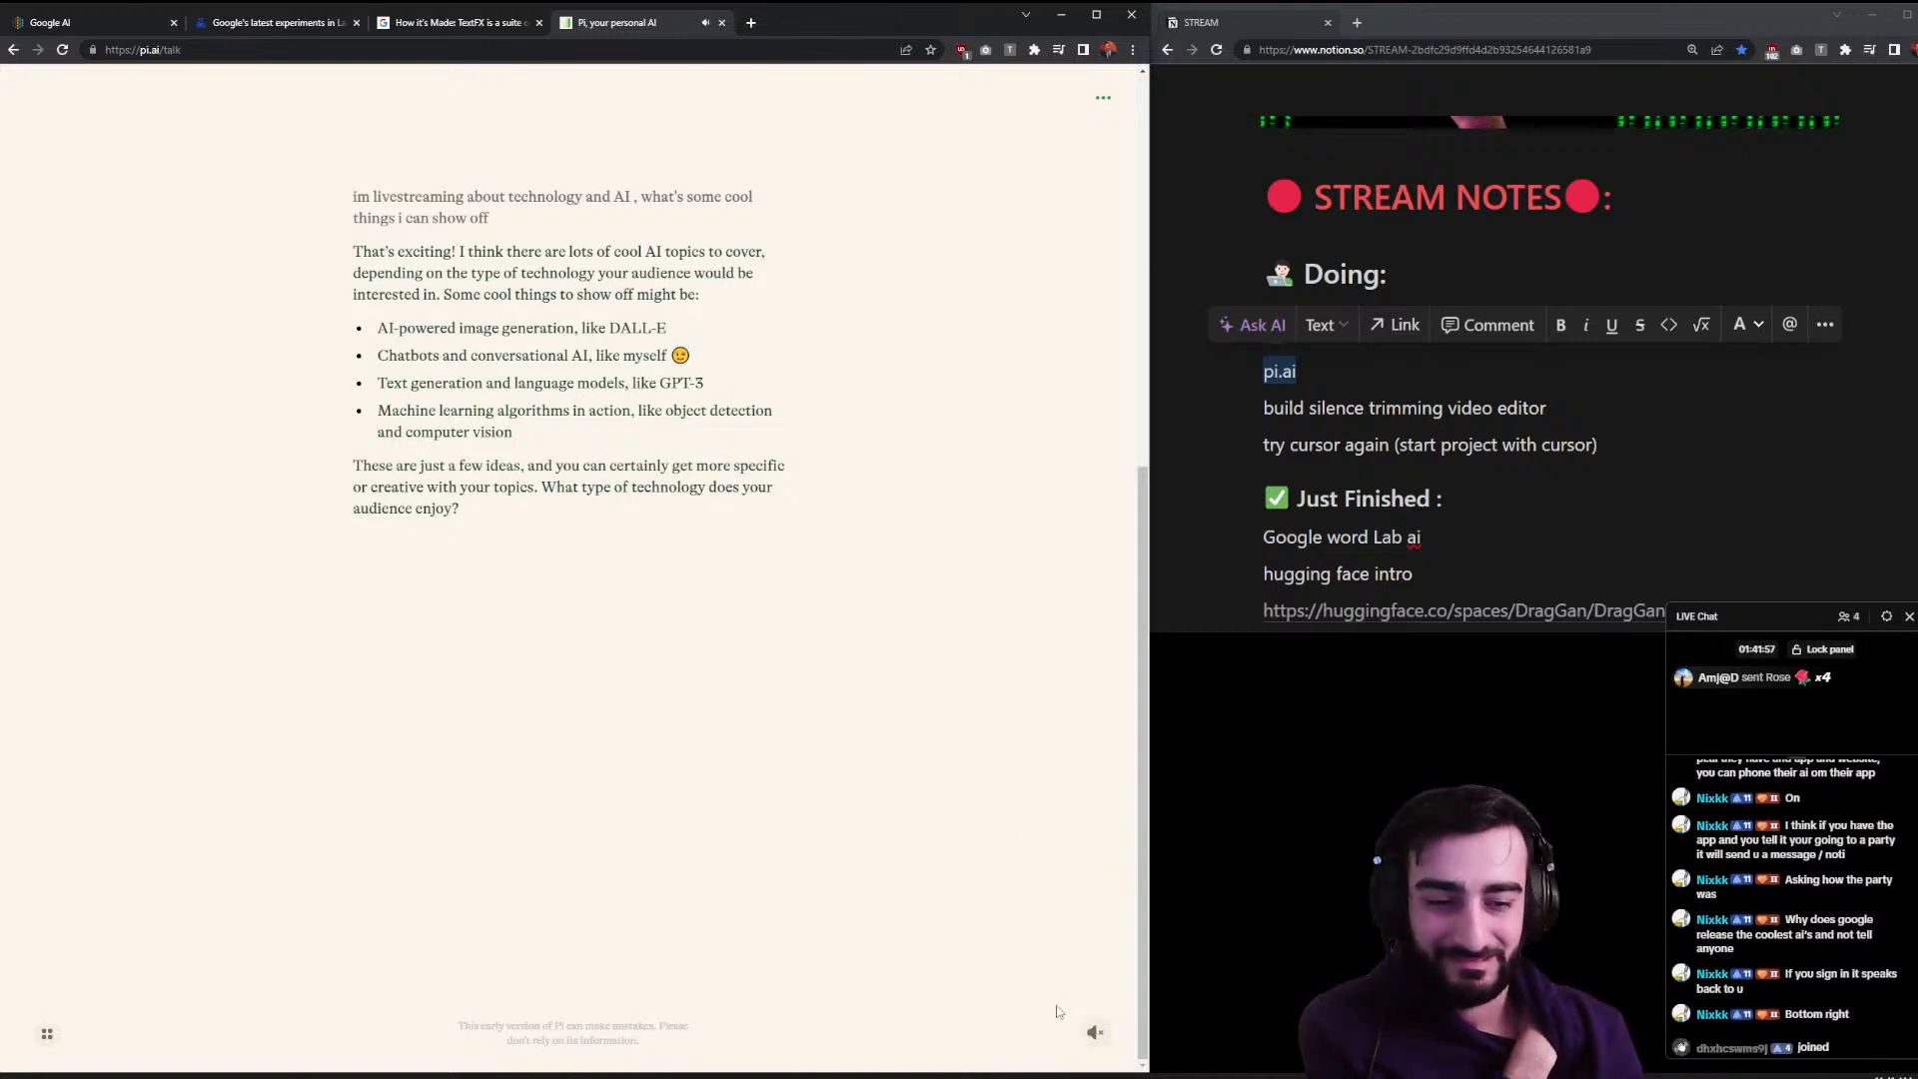
pyautogui.click(1094, 1037)
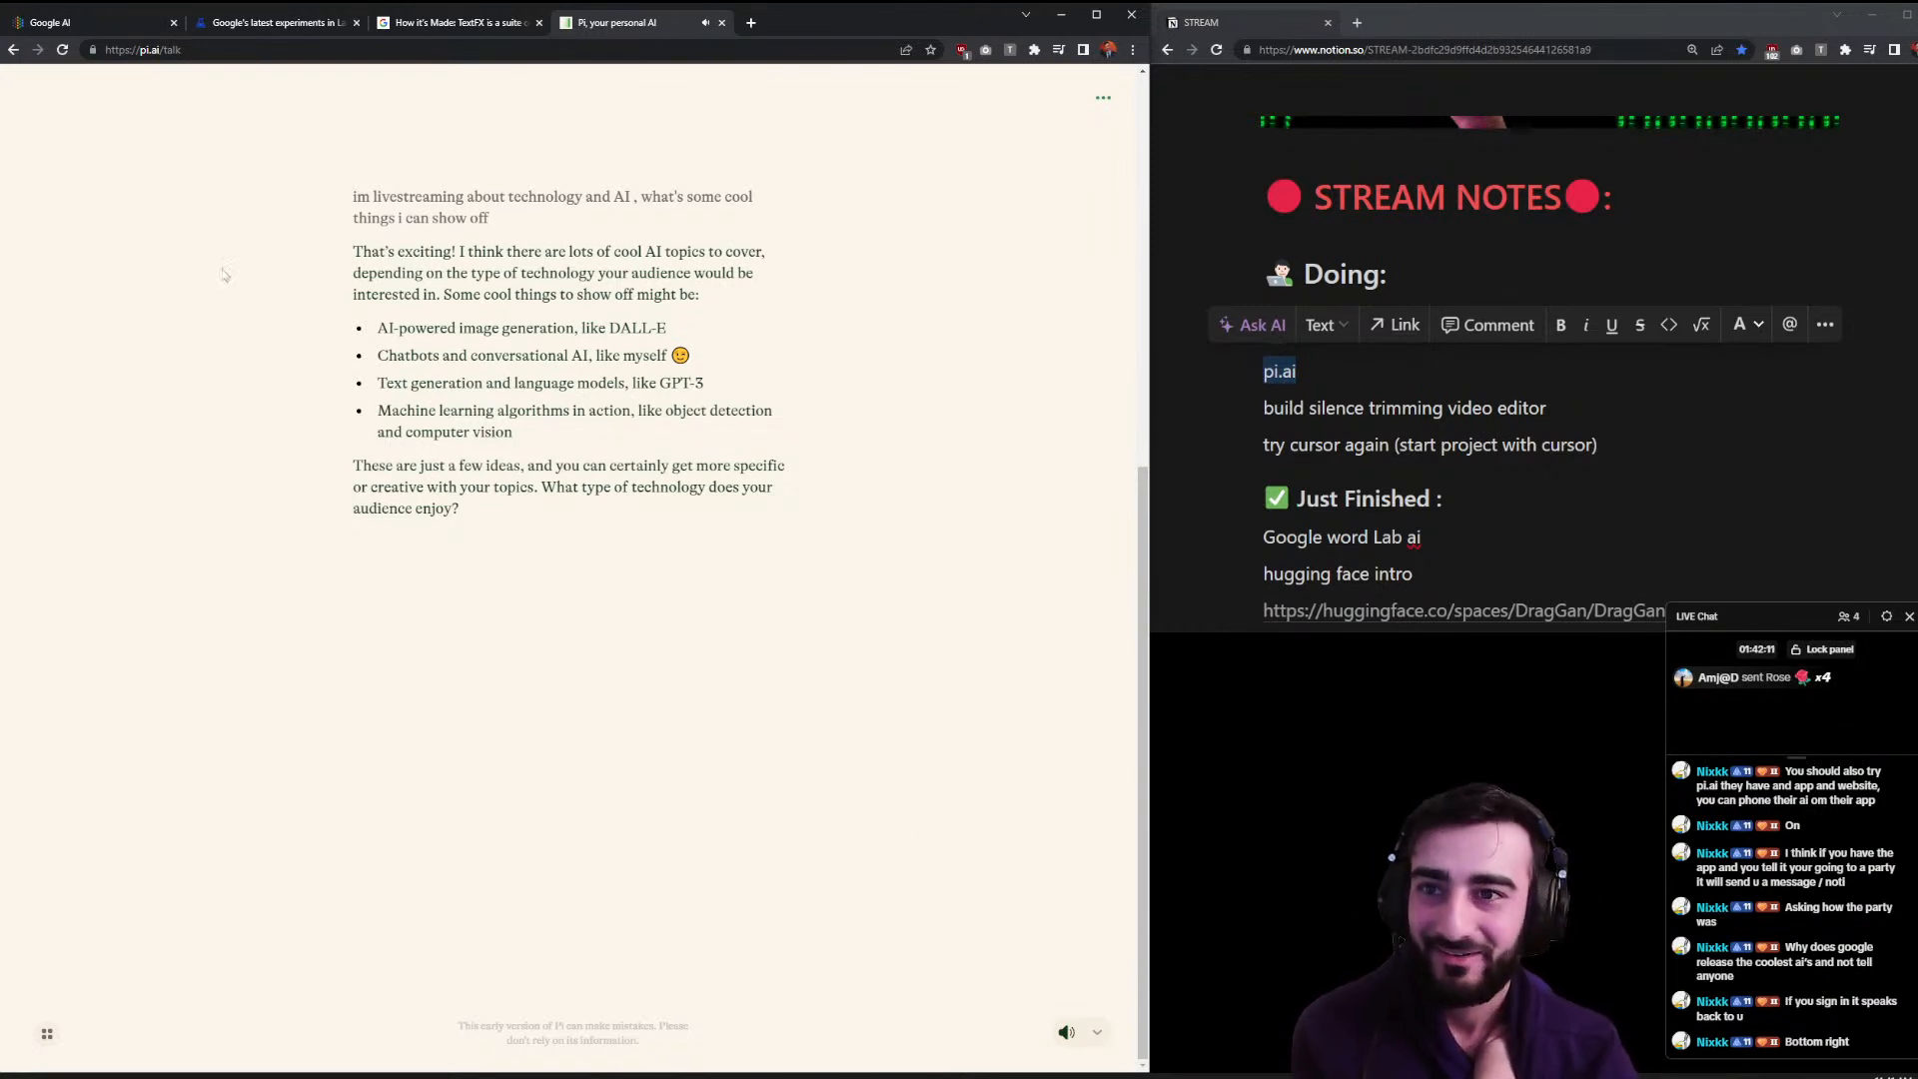
# - Close the Pi tab and move pi.ai to the top of Just Finished in Notion
pyautogui.click(722, 23)
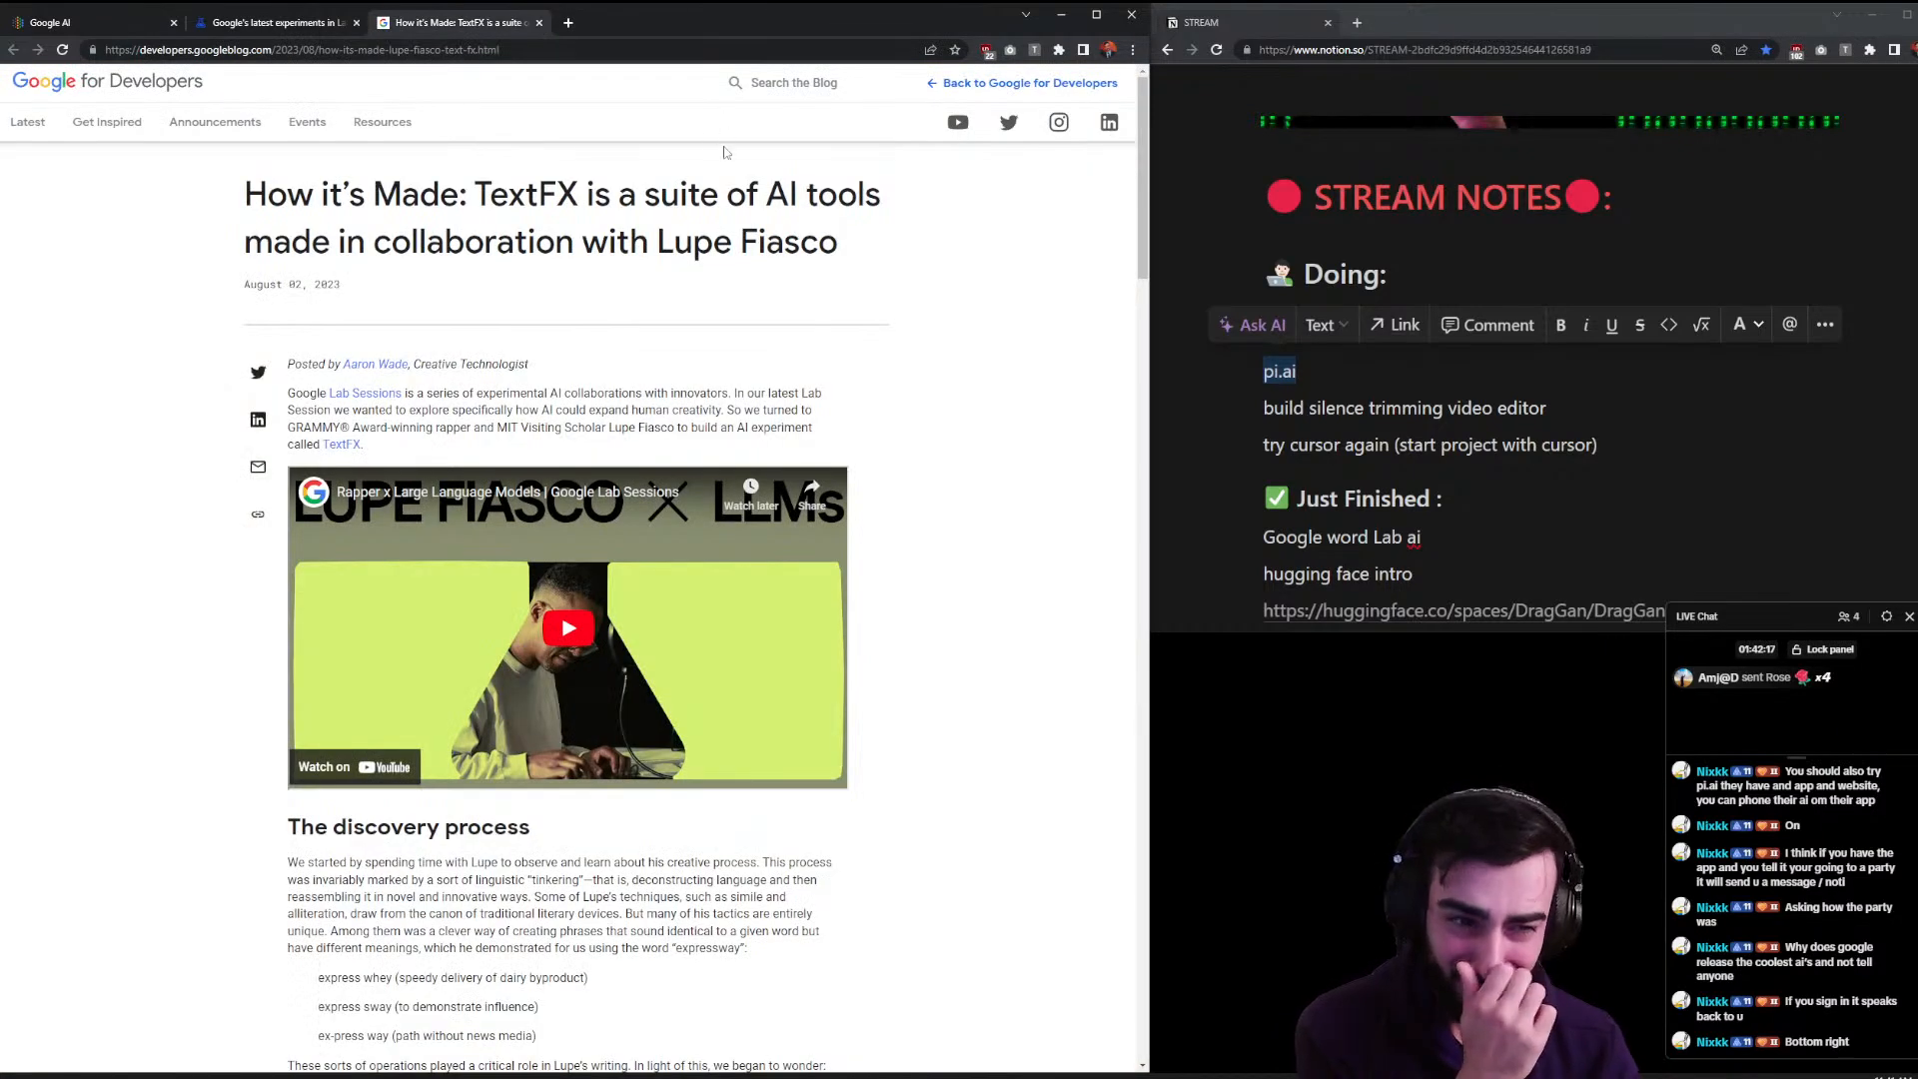
pyautogui.click(1285, 572)
pyautogui.moveTo(1247, 373); pyautogui.dragTo(1291, 529)
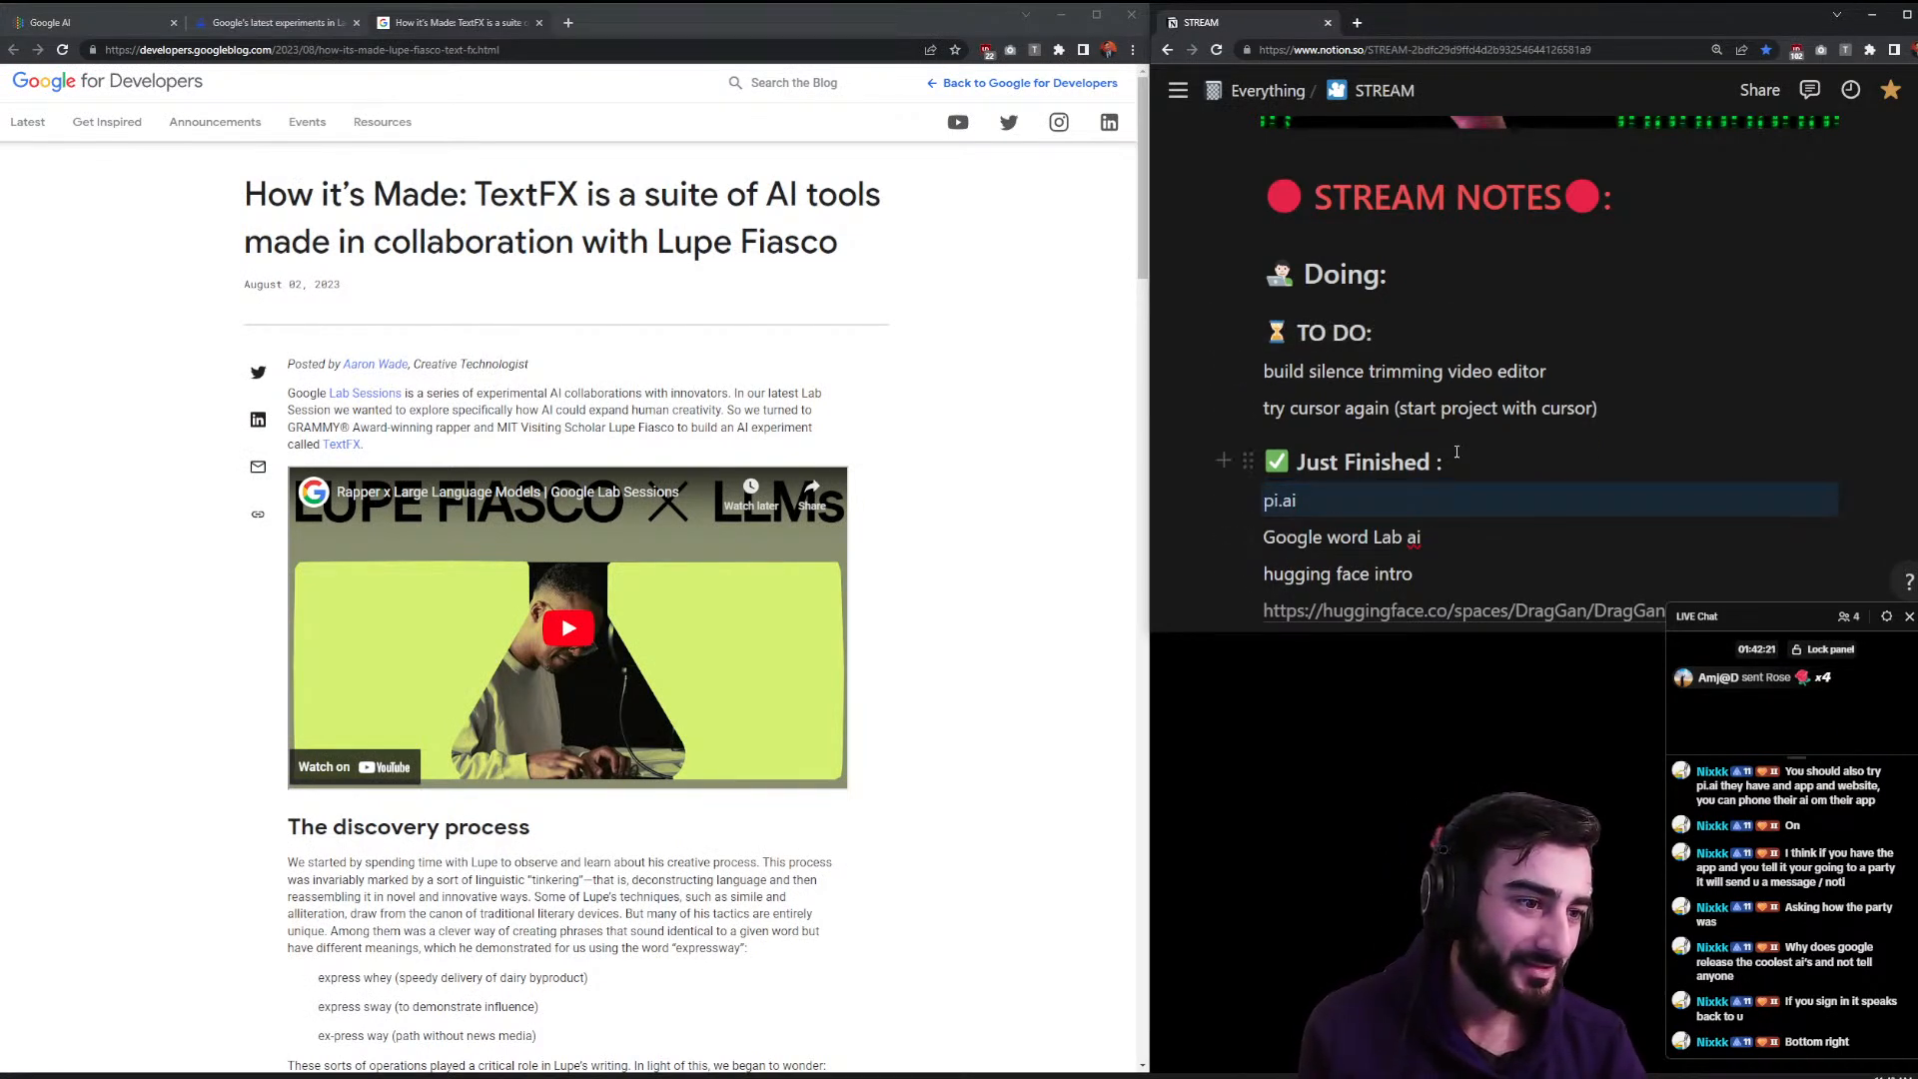
# - Put 'try cursor again (start project with cursor)' first in TO DO and select that line
pyautogui.moveTo(1543, 369); pyautogui.dragTo(1267, 409)
pyautogui.click(1329, 428)
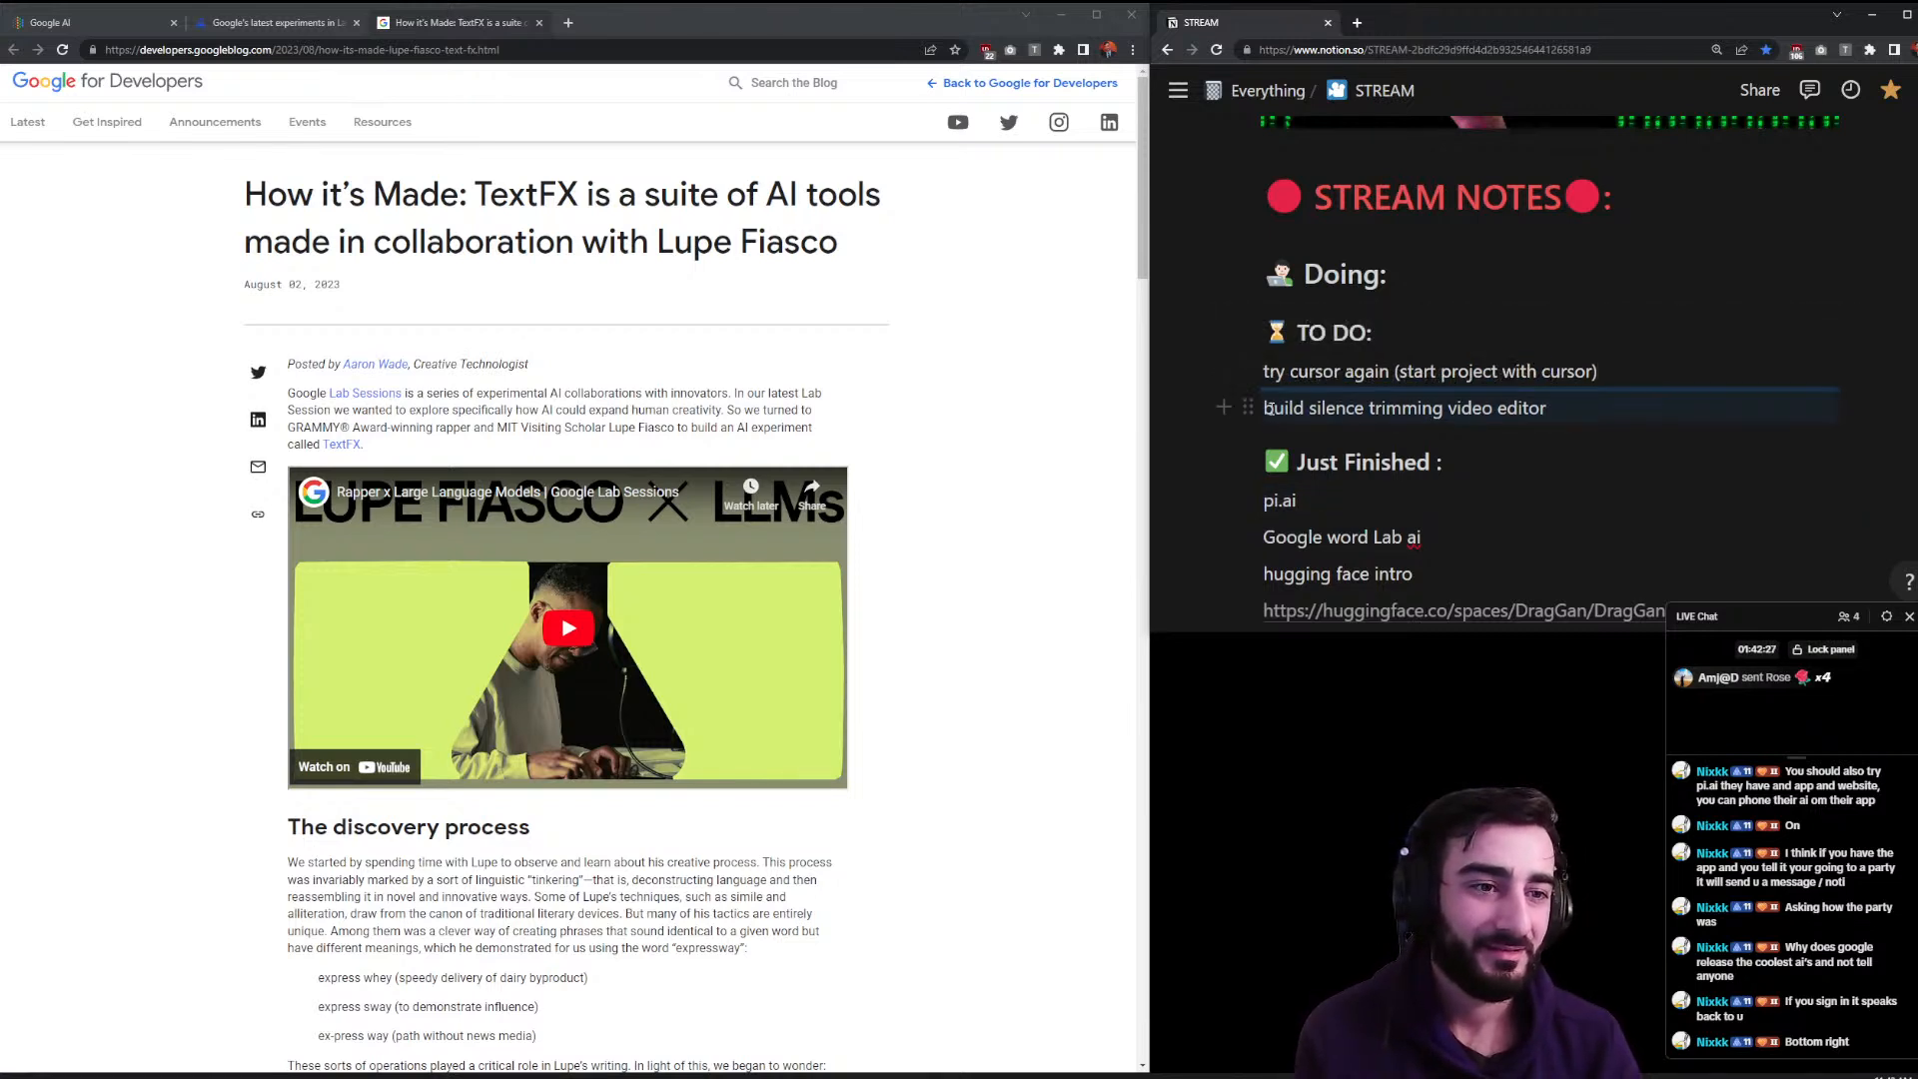
pyautogui.moveTo(1602, 374); pyautogui.dragTo(1265, 357)
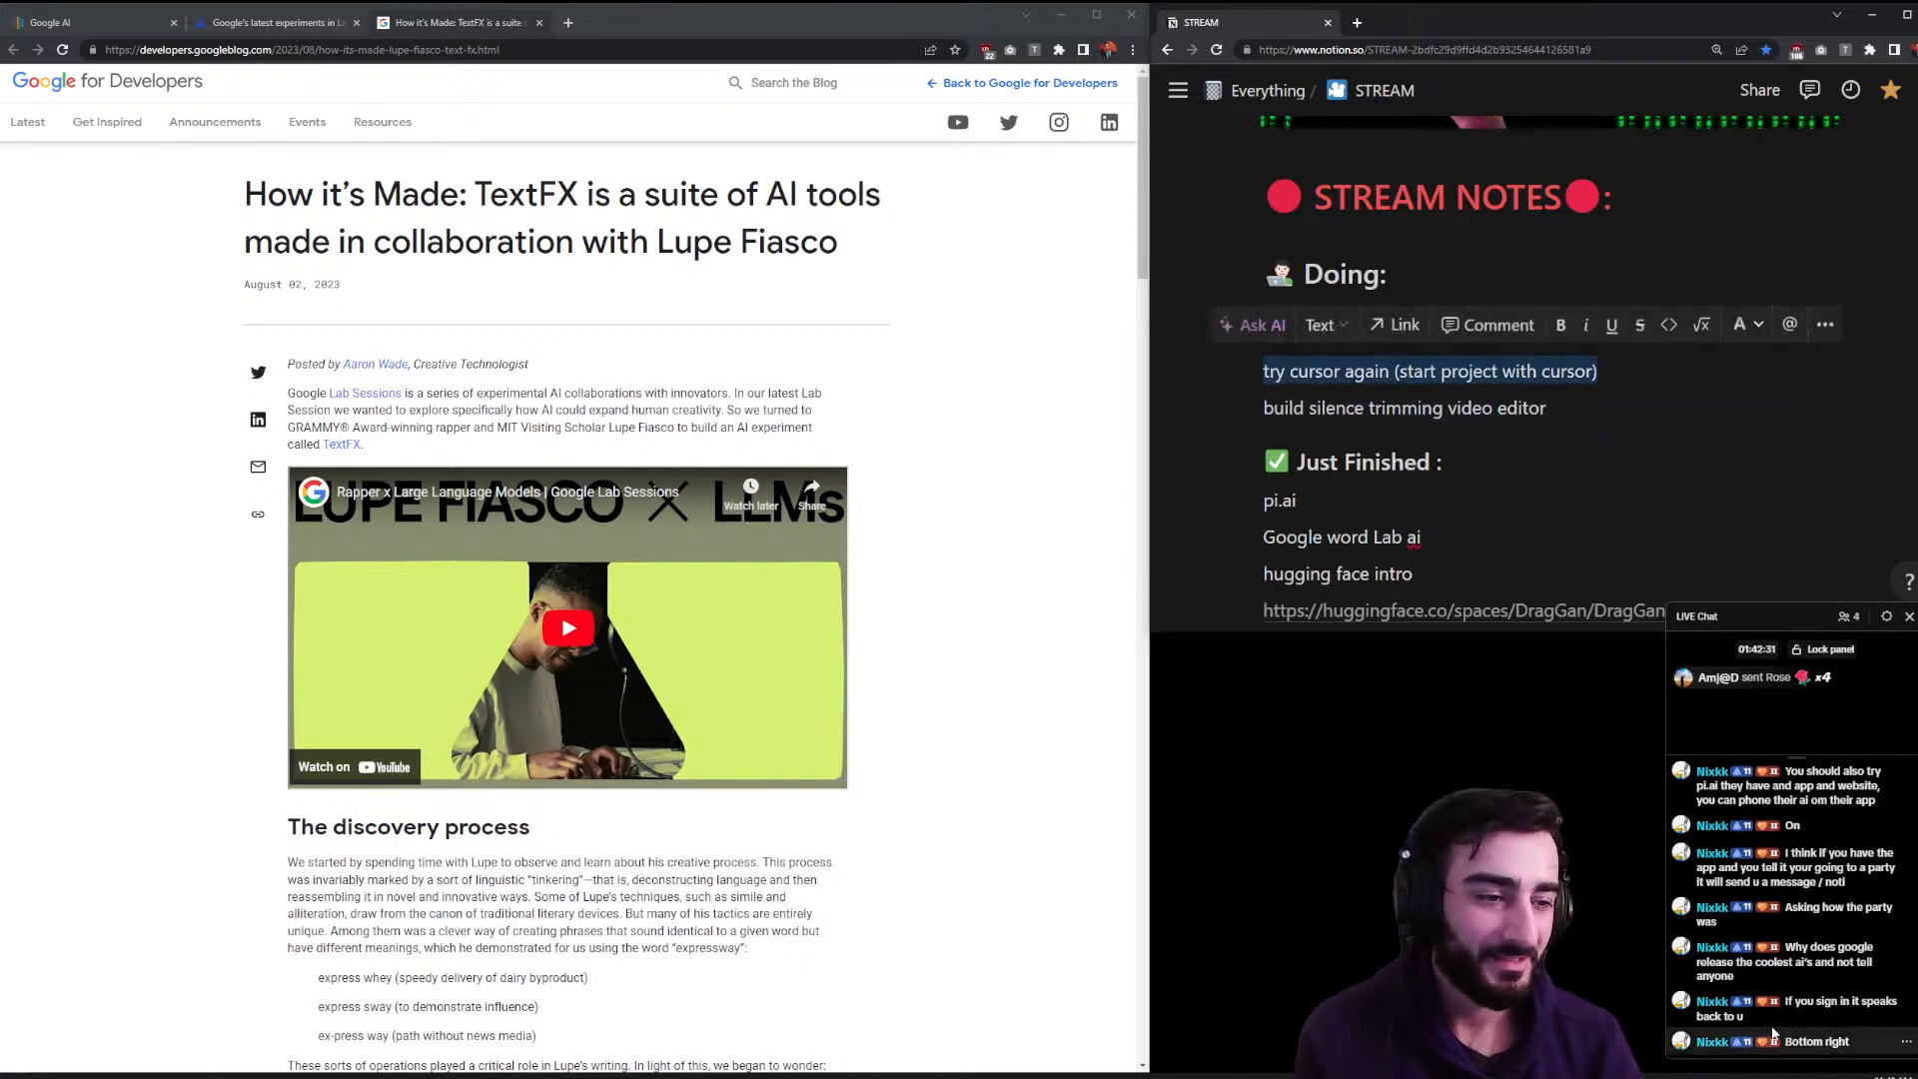
pyautogui.scroll(5, 1790, 999)
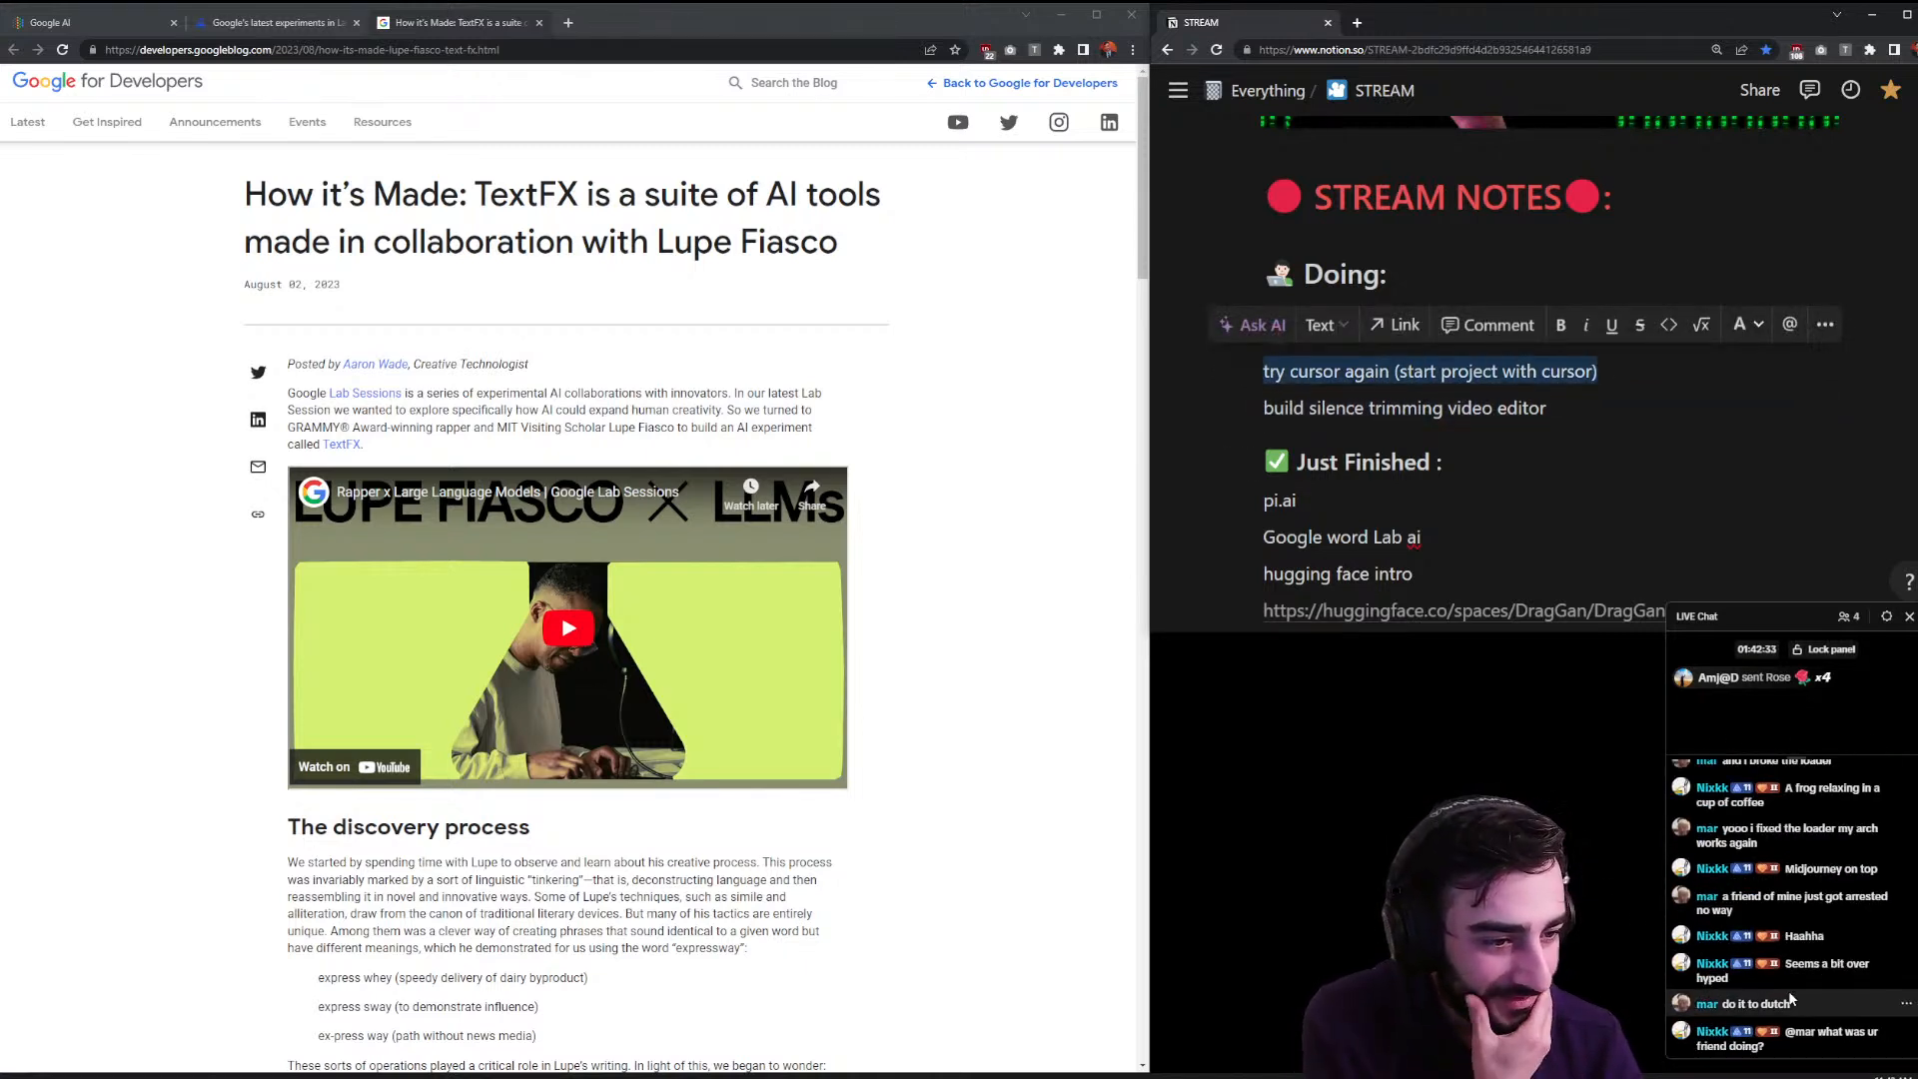
pyautogui.scroll(5, 1790, 999)
pyautogui.scroll(2, 1791, 992)
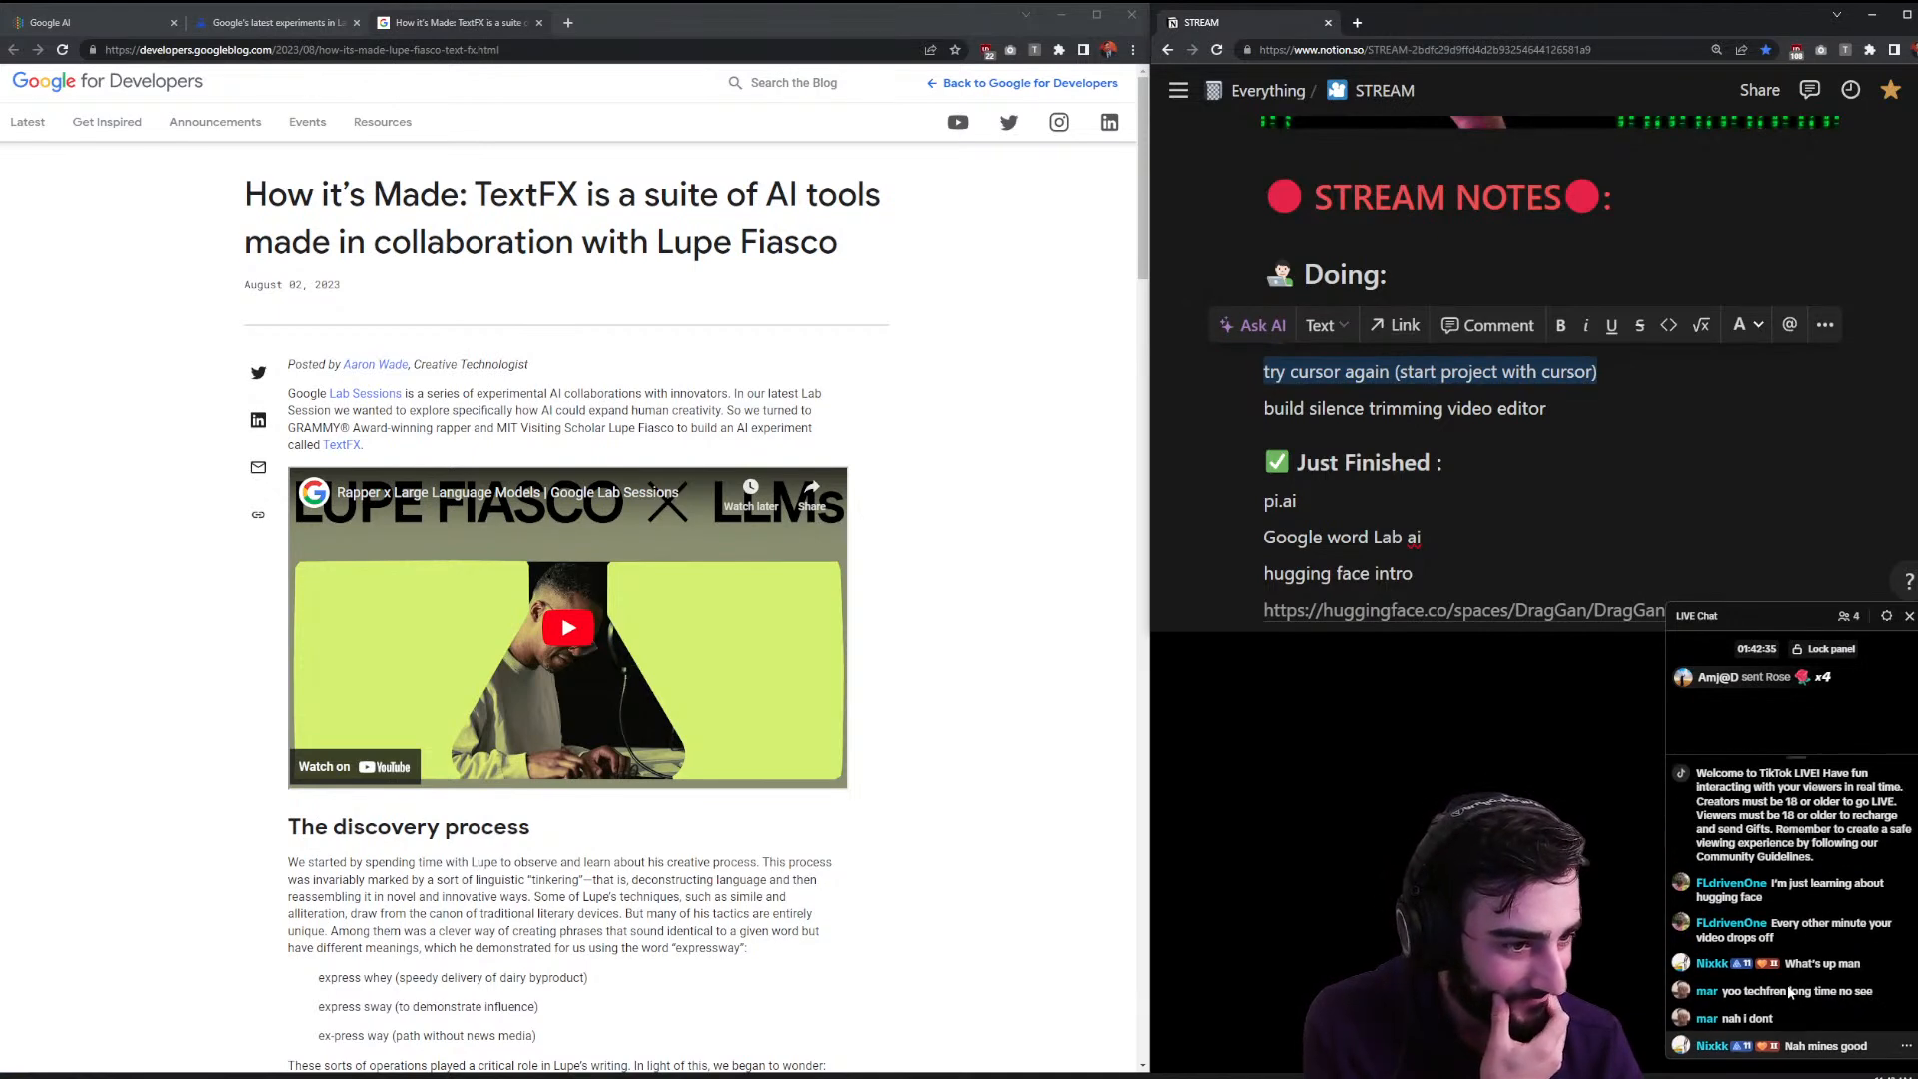
pyautogui.scroll(-10, 1791, 979)
pyautogui.click(1048, 607)
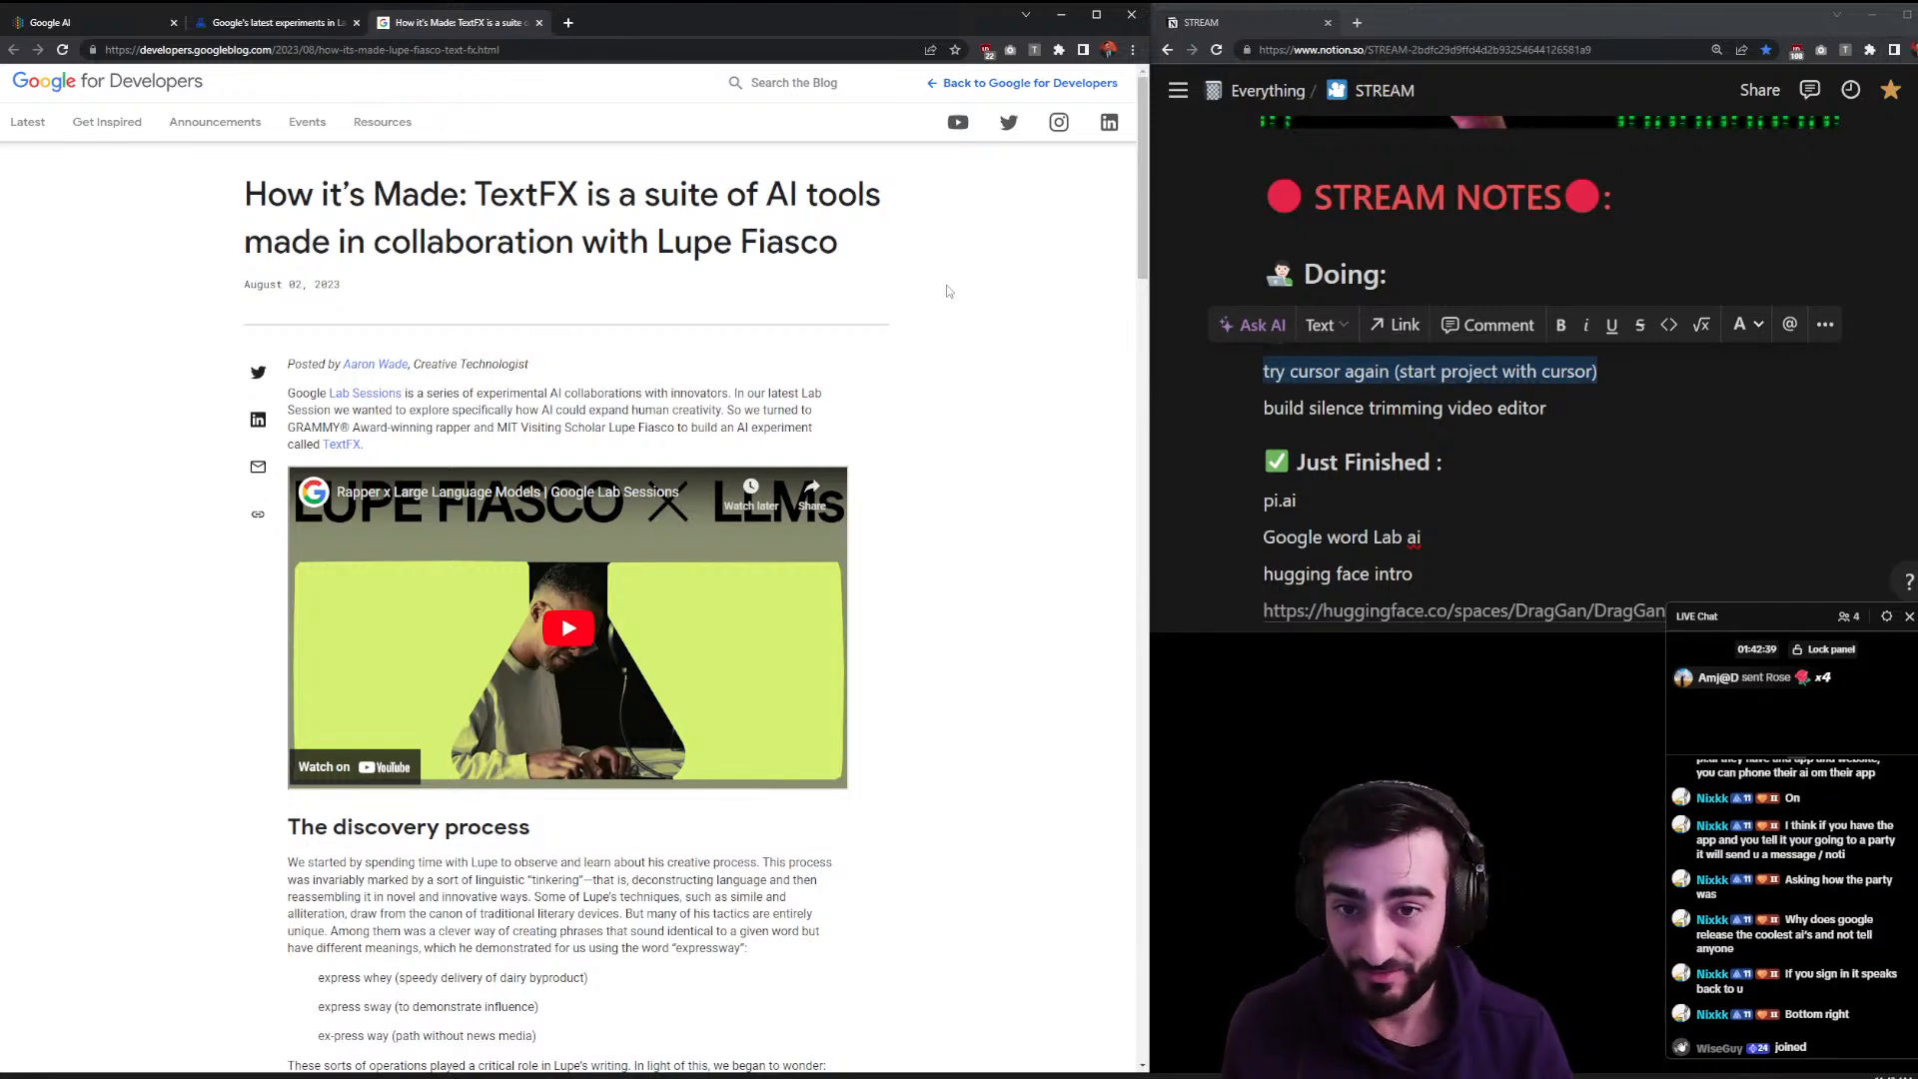
# - Open Downloads Backup in File Explorer and launch Cursor Setup 0.8.5-x64.exe
pyautogui.hotkey('alt', 'space')
pyautogui.write('cursor')
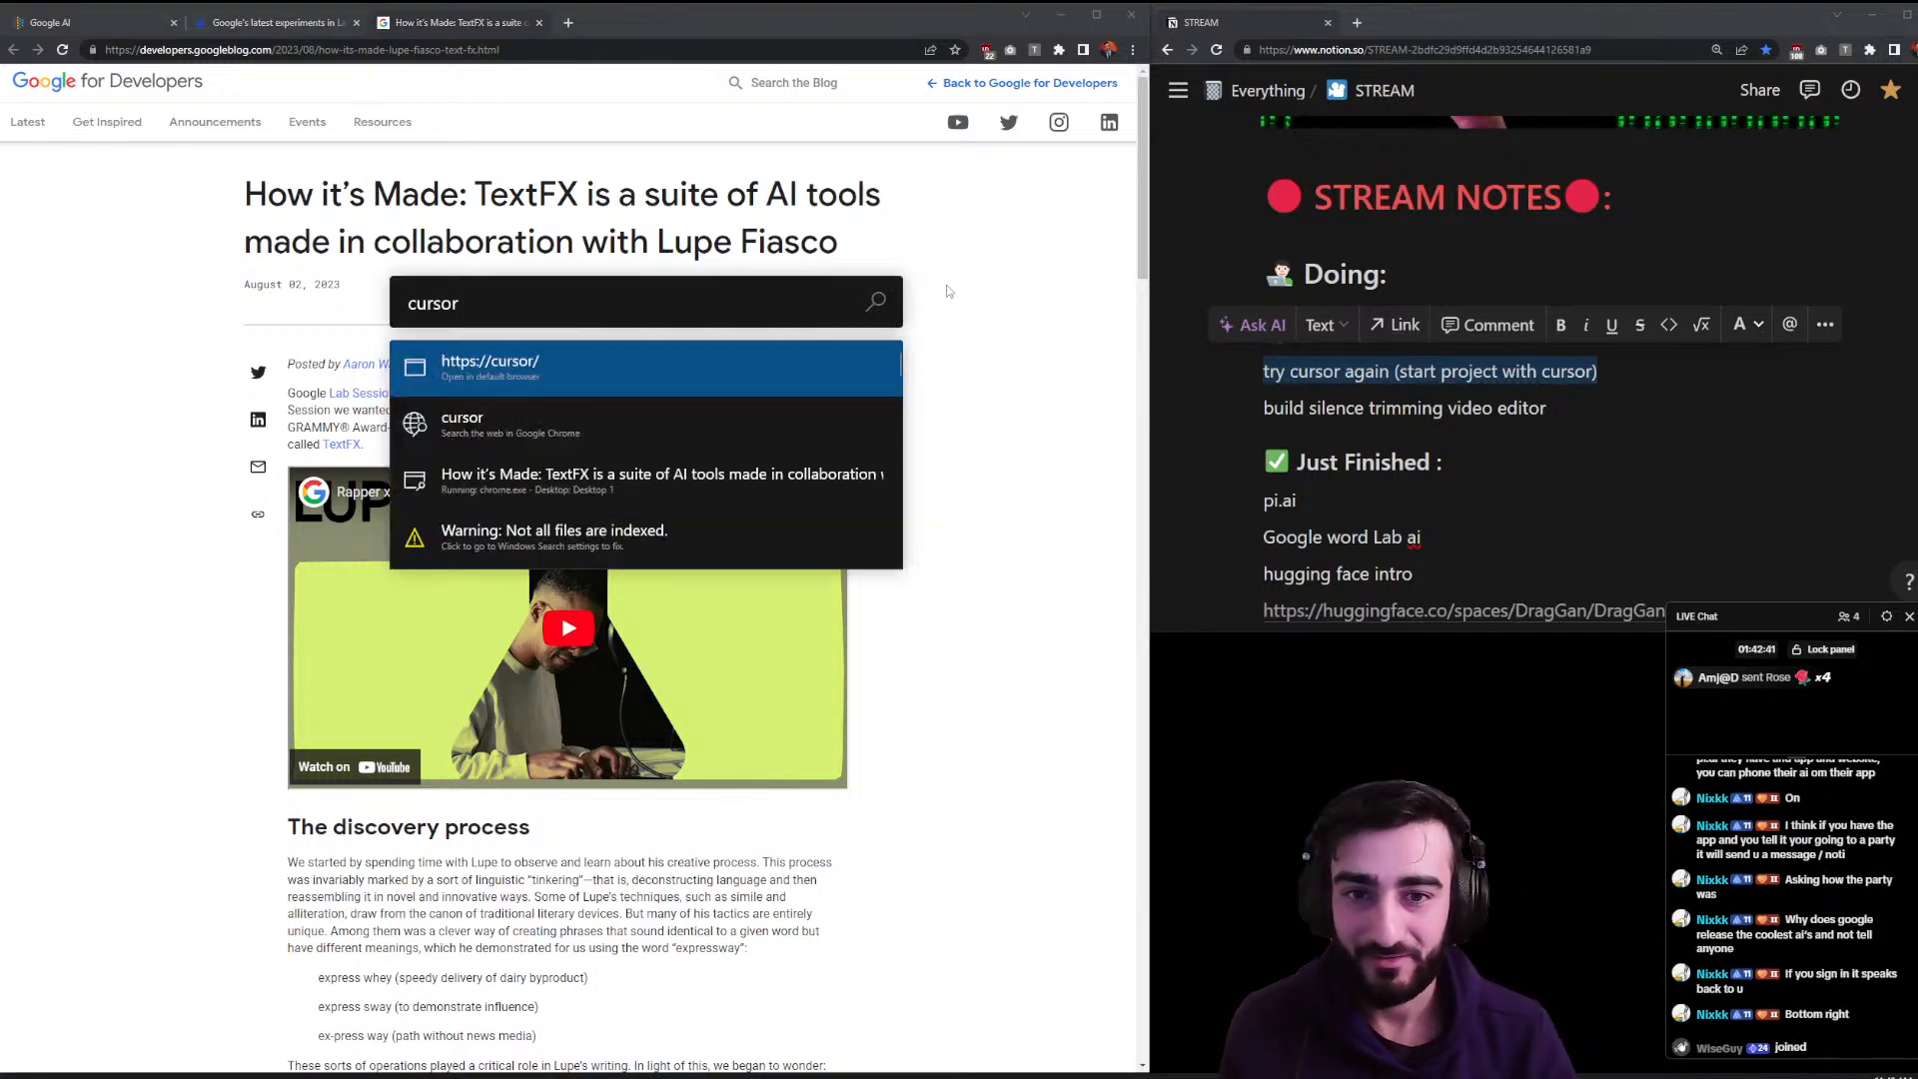
pyautogui.press('Escape')
pyautogui.press('super+e')
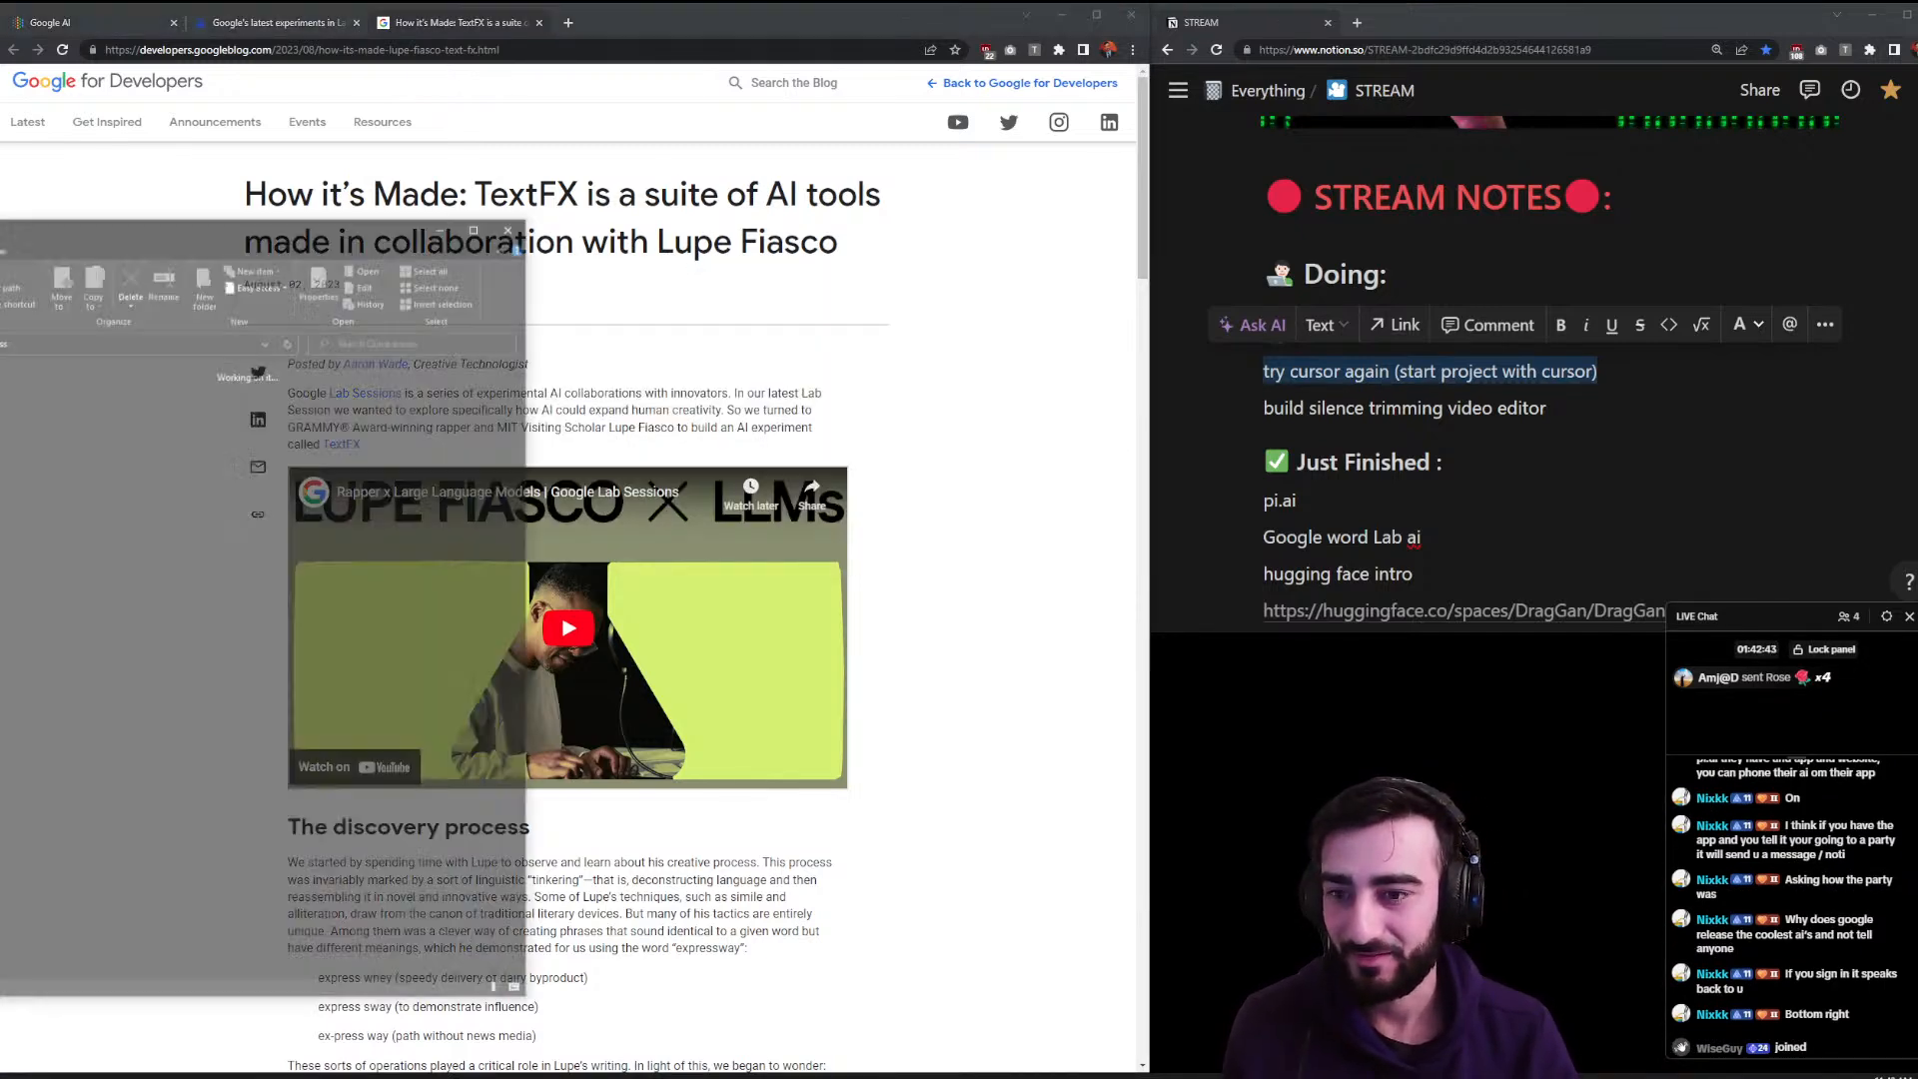
pyautogui.doubleClick(60, 547)
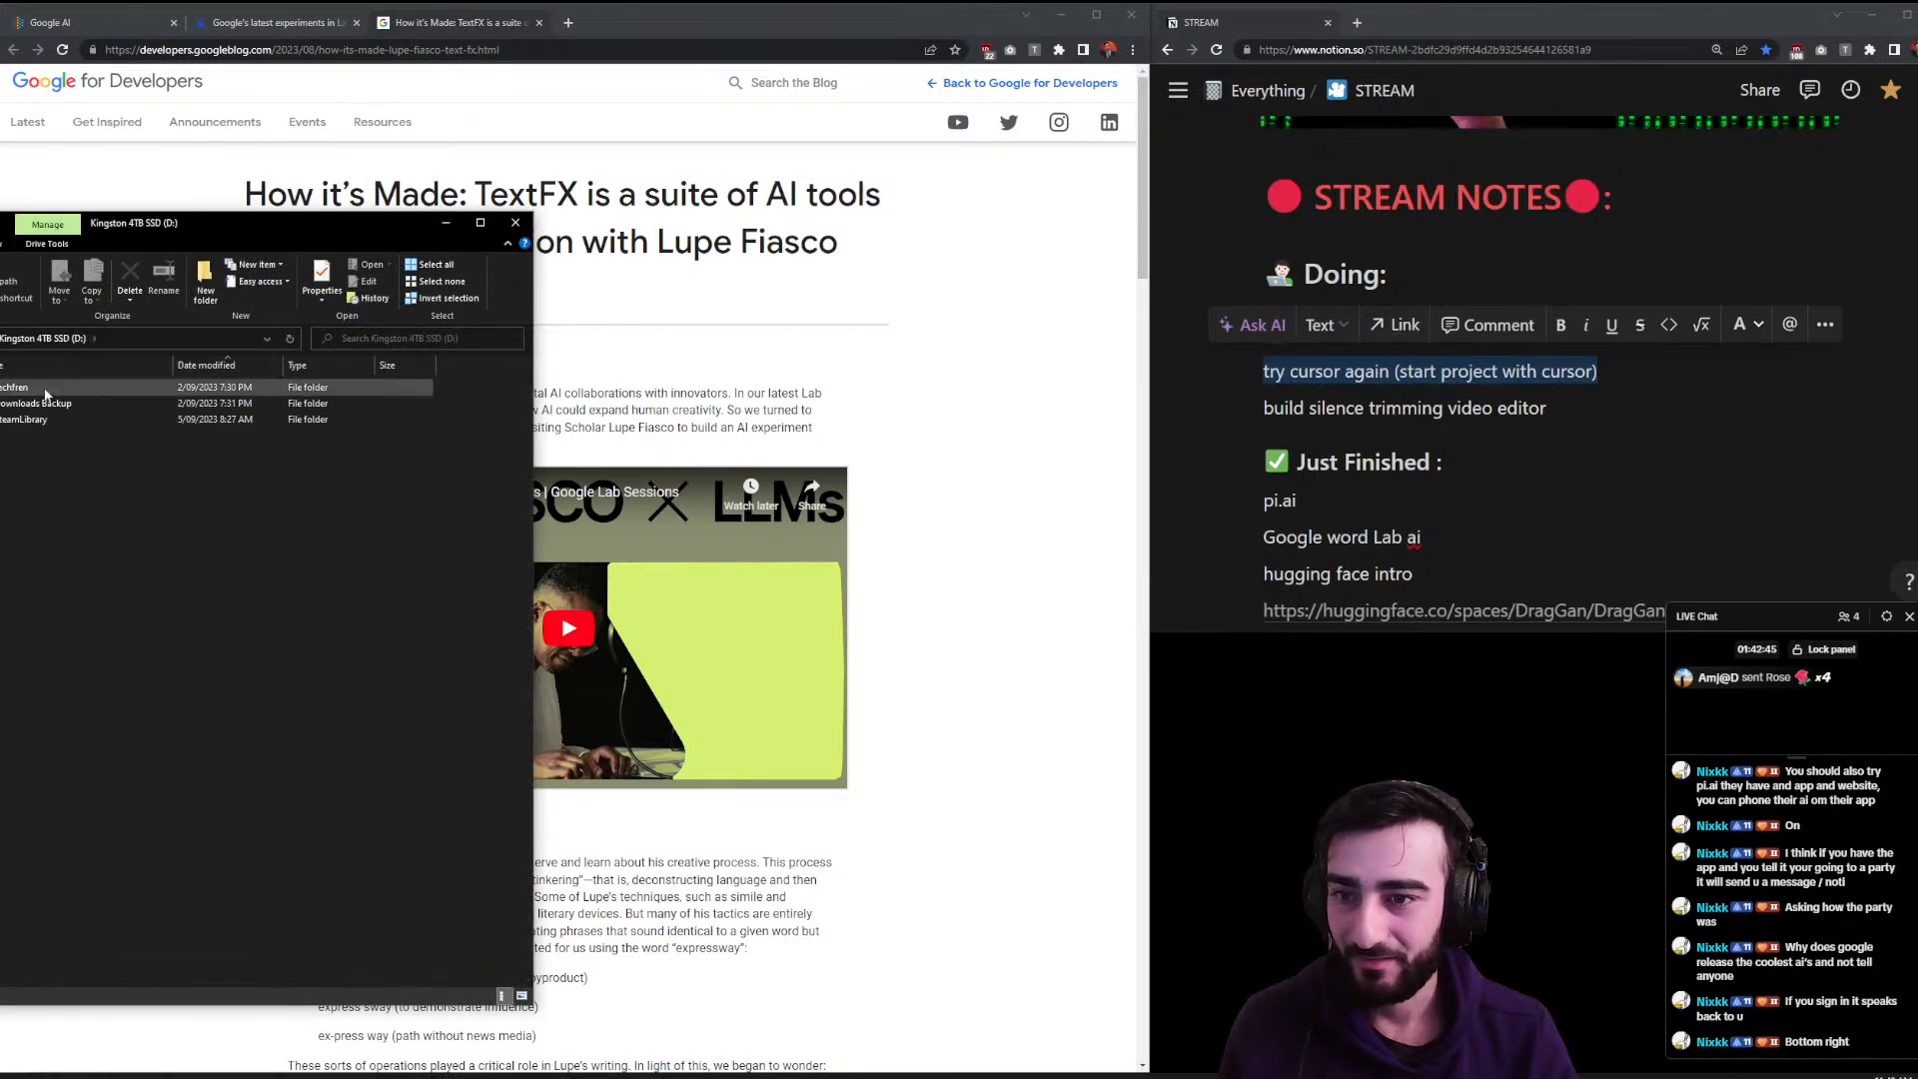
pyautogui.click(58, 596)
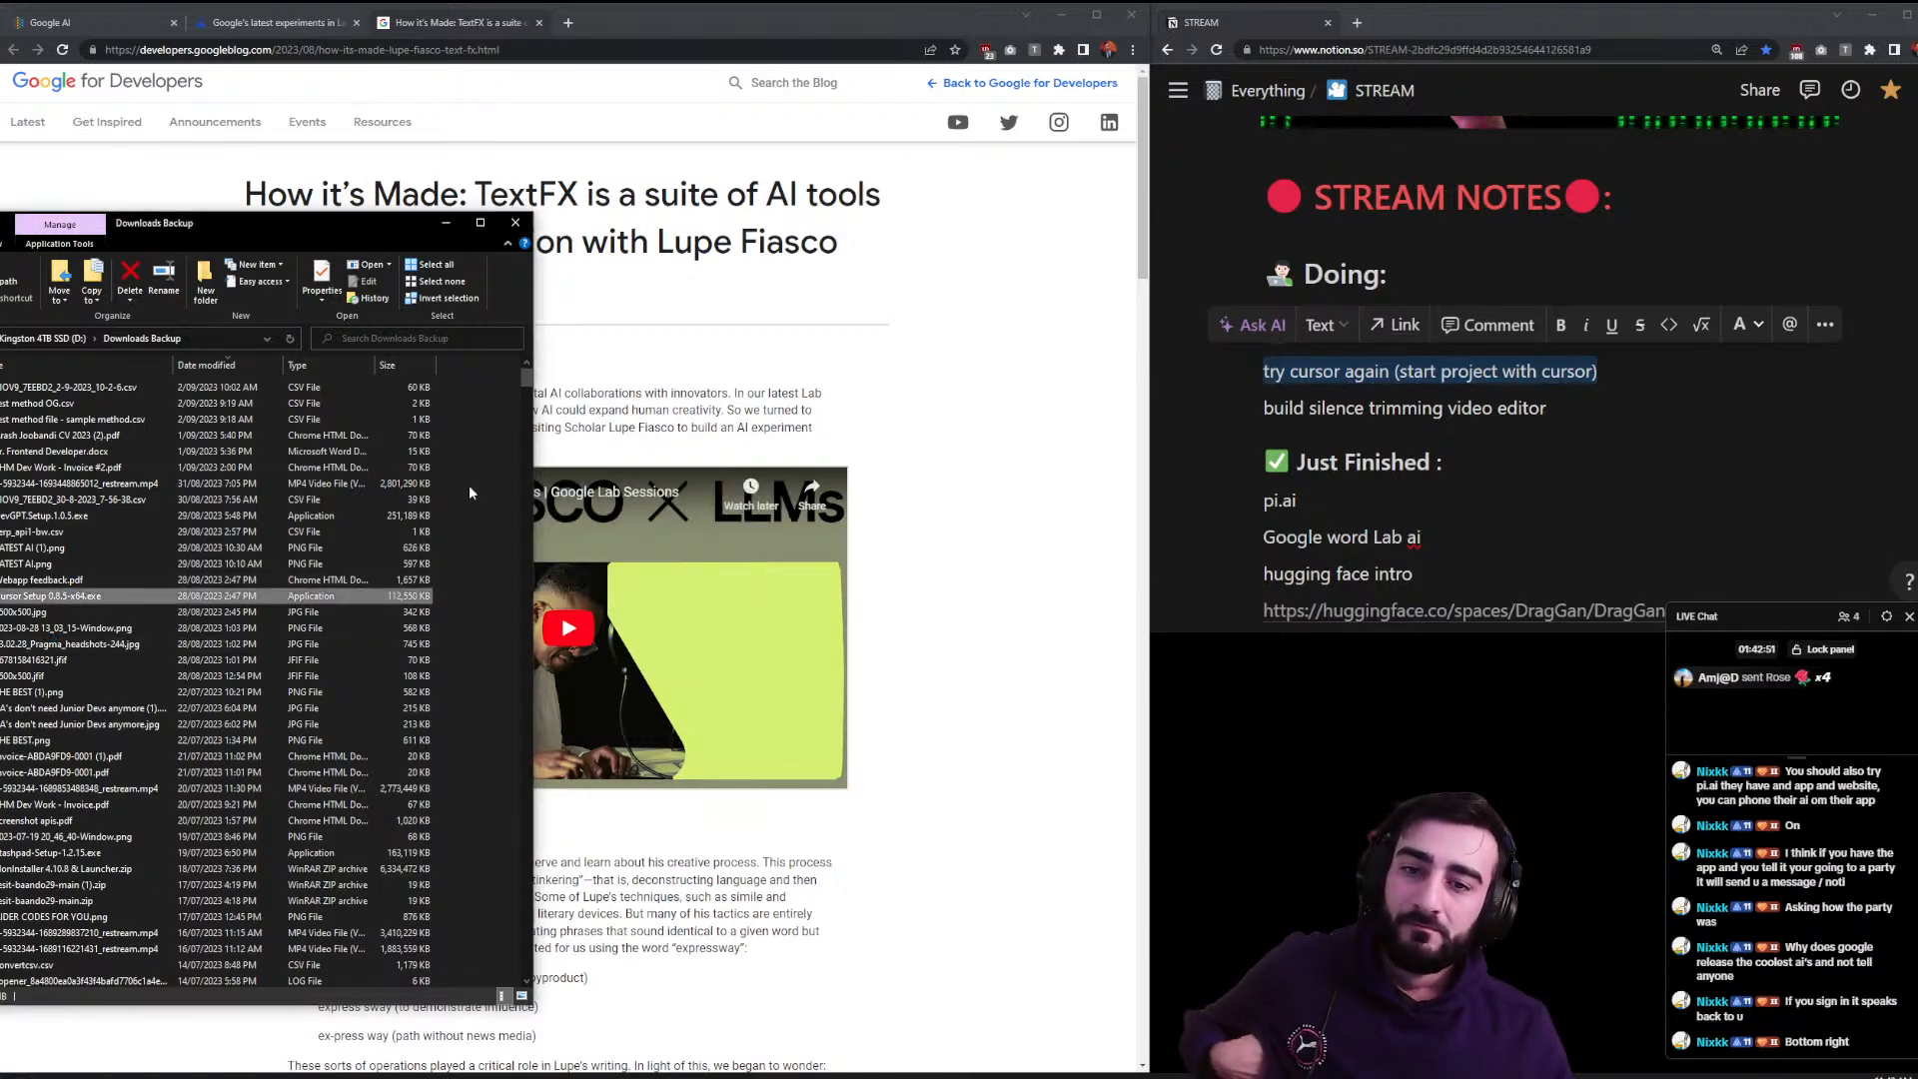
pyautogui.click(516, 222)
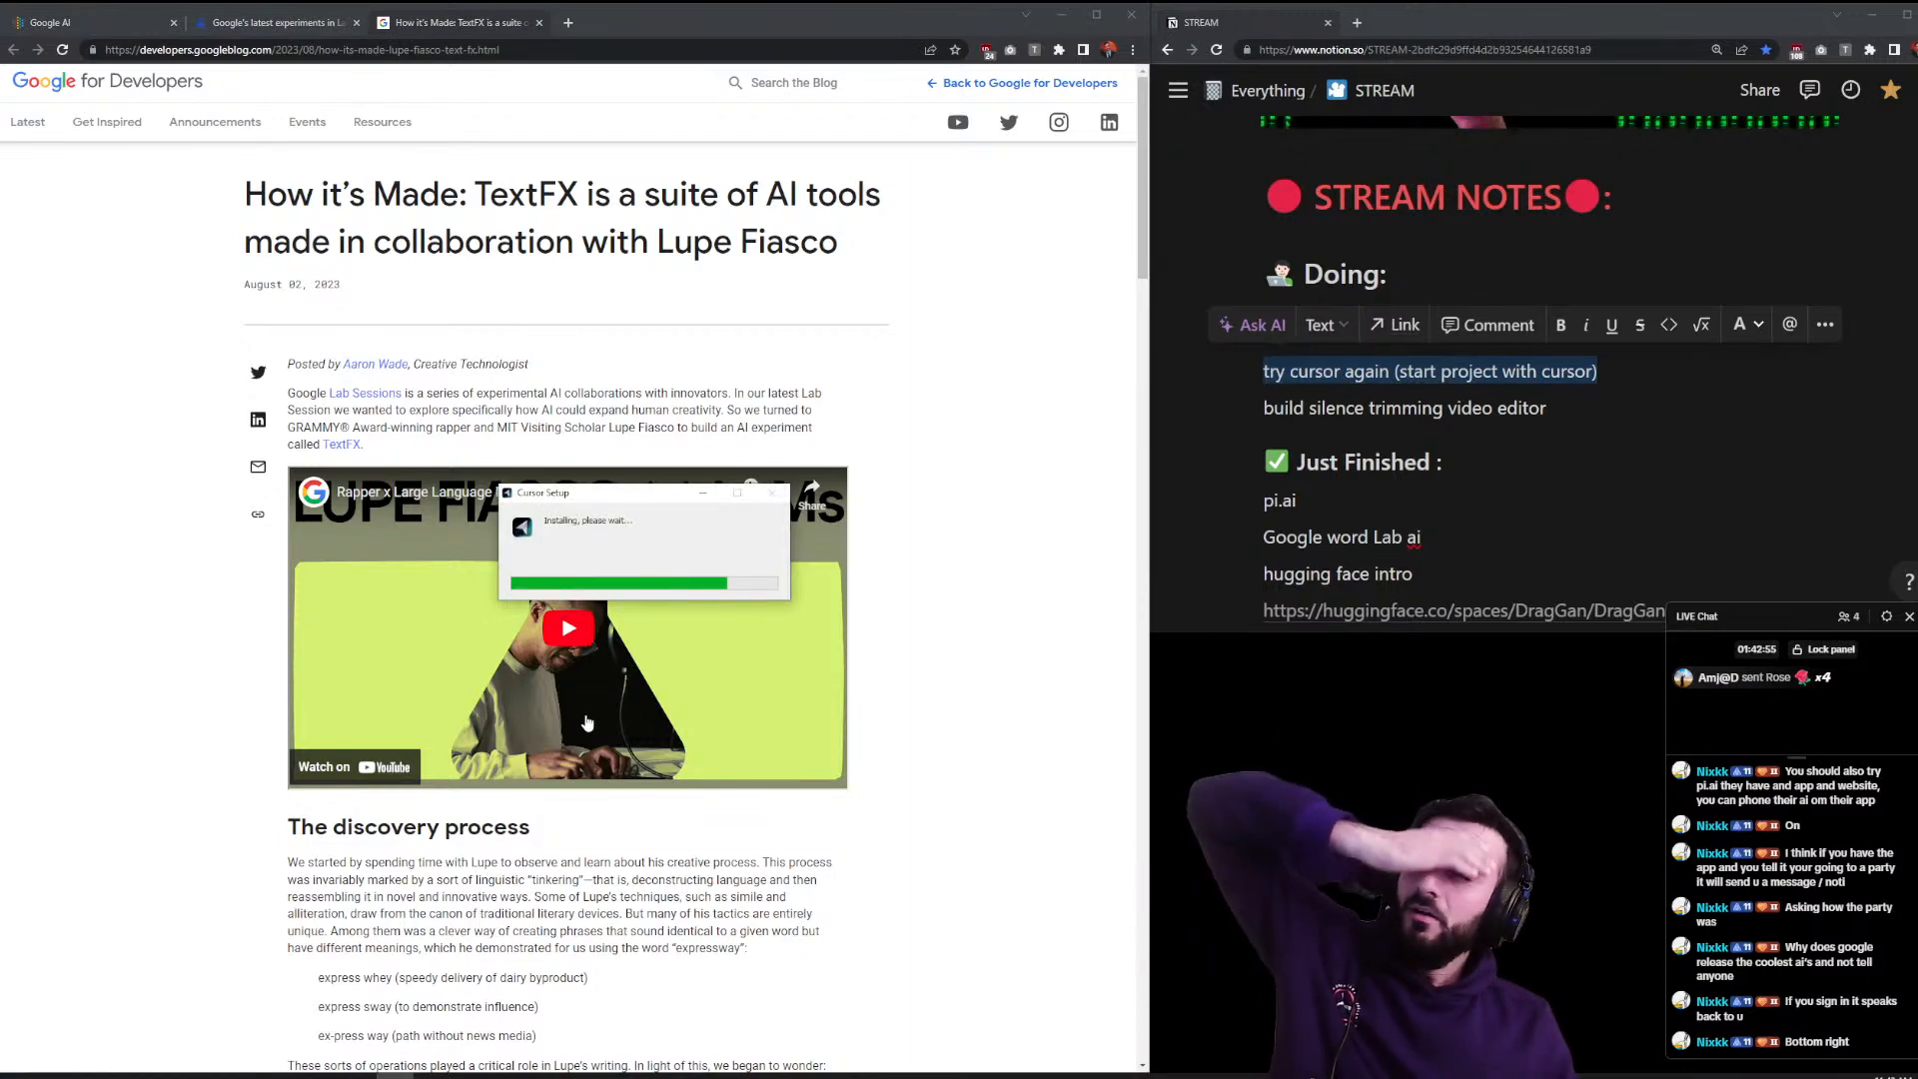
# - Move 'try cursor again' under Doing and snap the Cursor window into the left half
pyautogui.click(1131, 15)
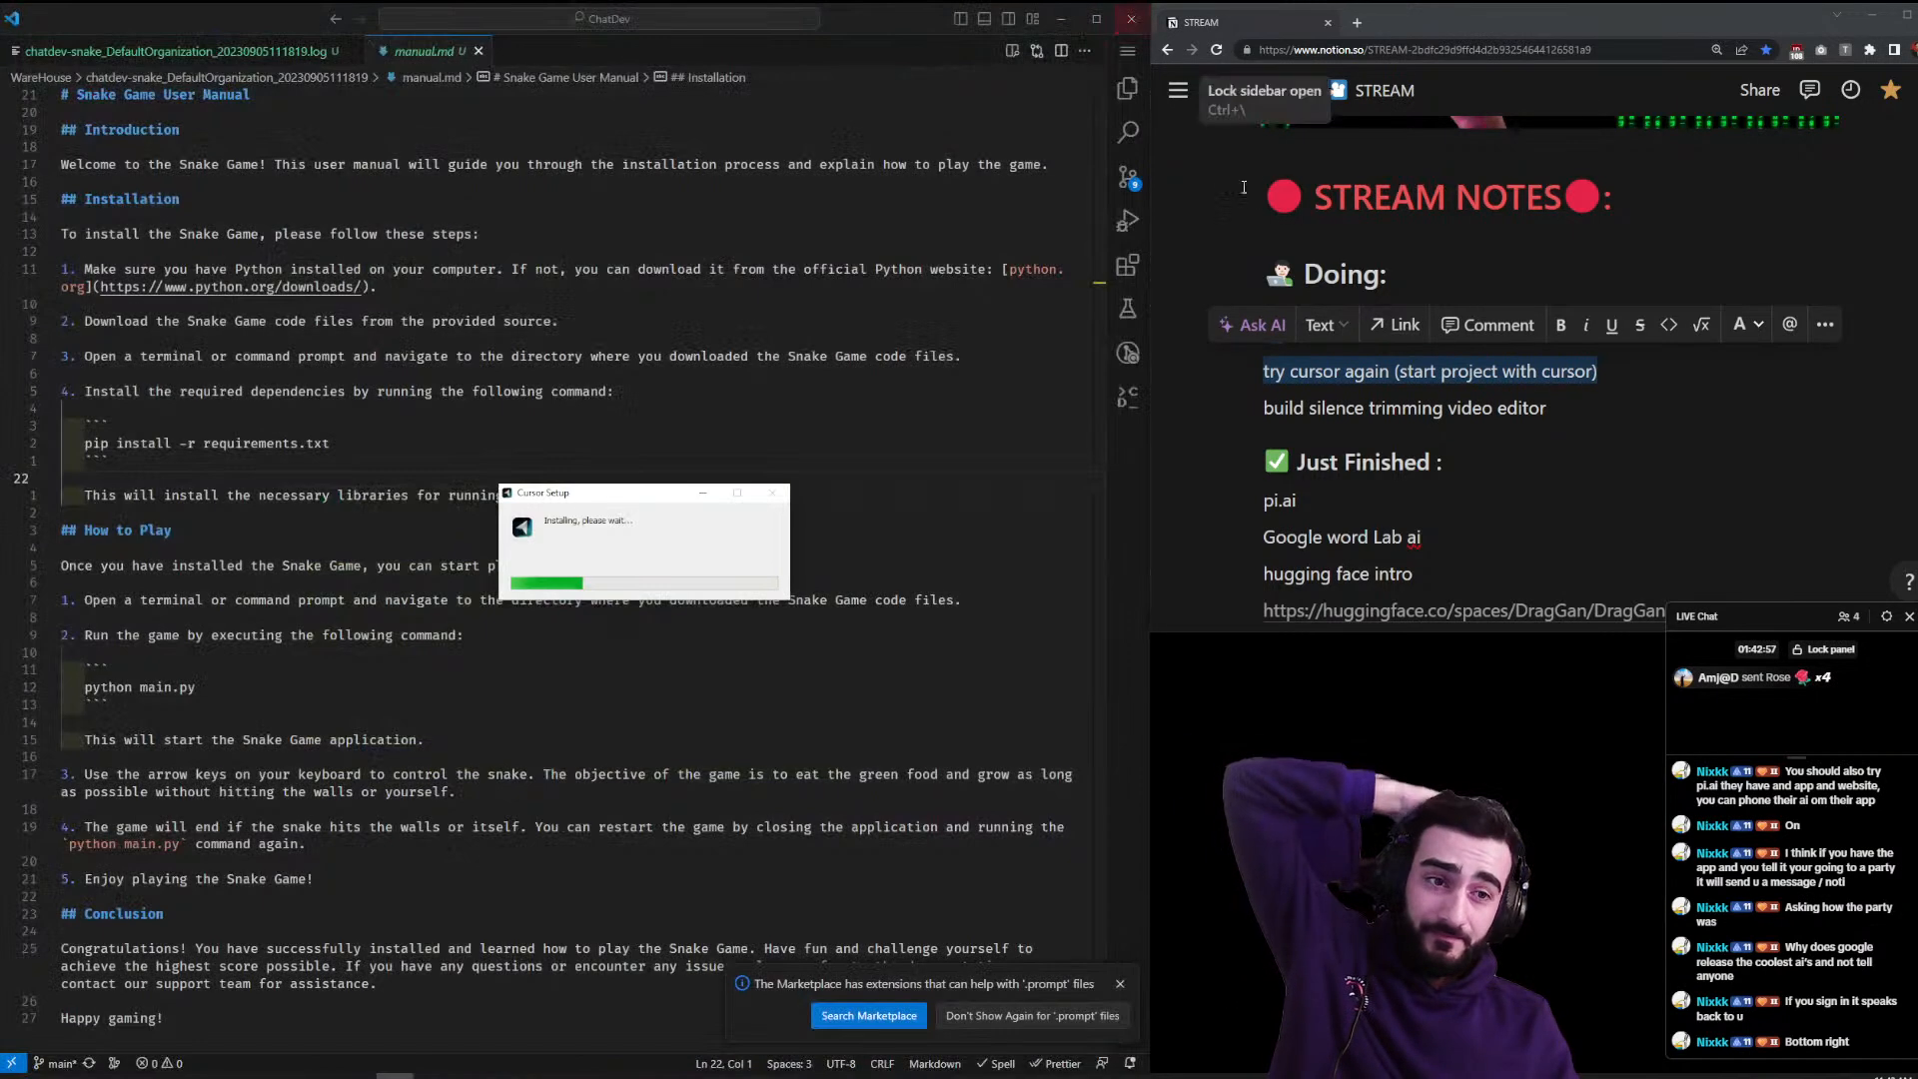
pyautogui.click(1391, 462)
pyautogui.moveTo(1244, 371); pyautogui.dragTo(1250, 305)
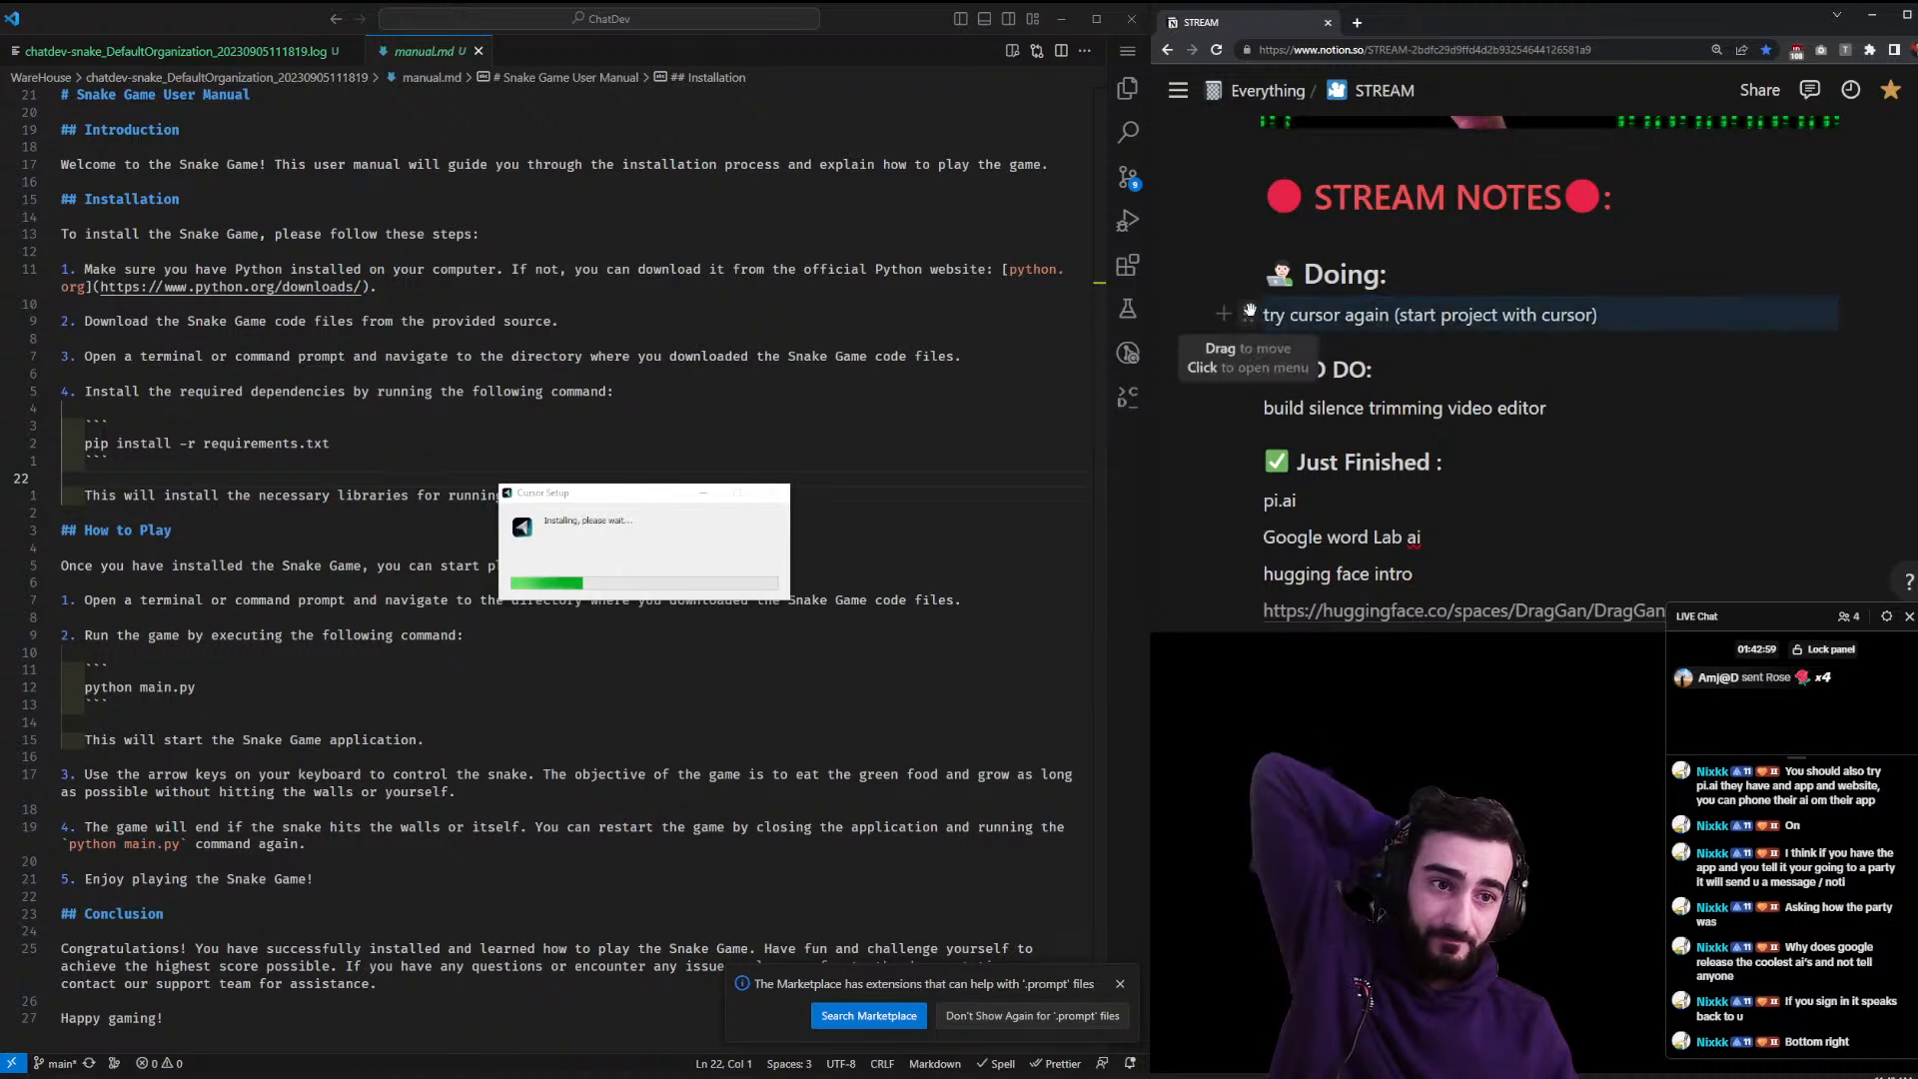
pyautogui.click(1128, 19)
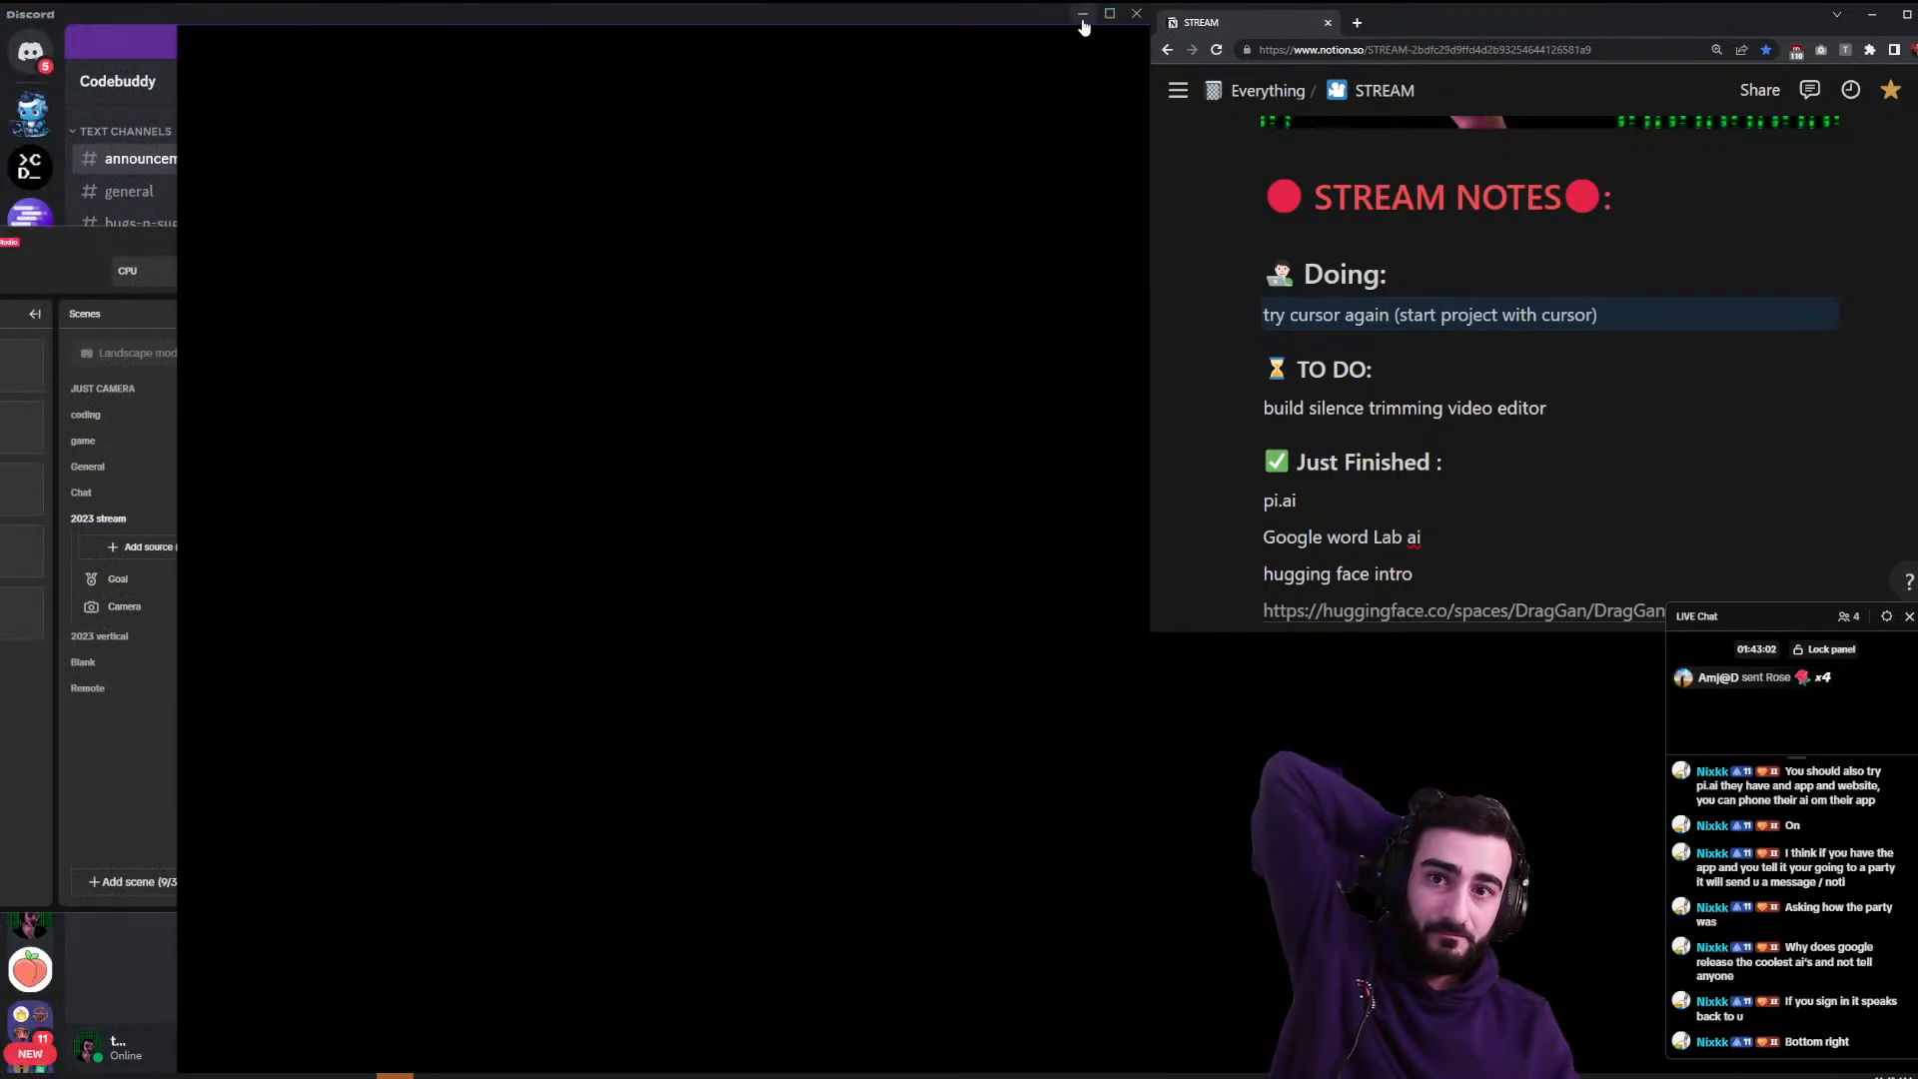
pyautogui.click(1083, 18)
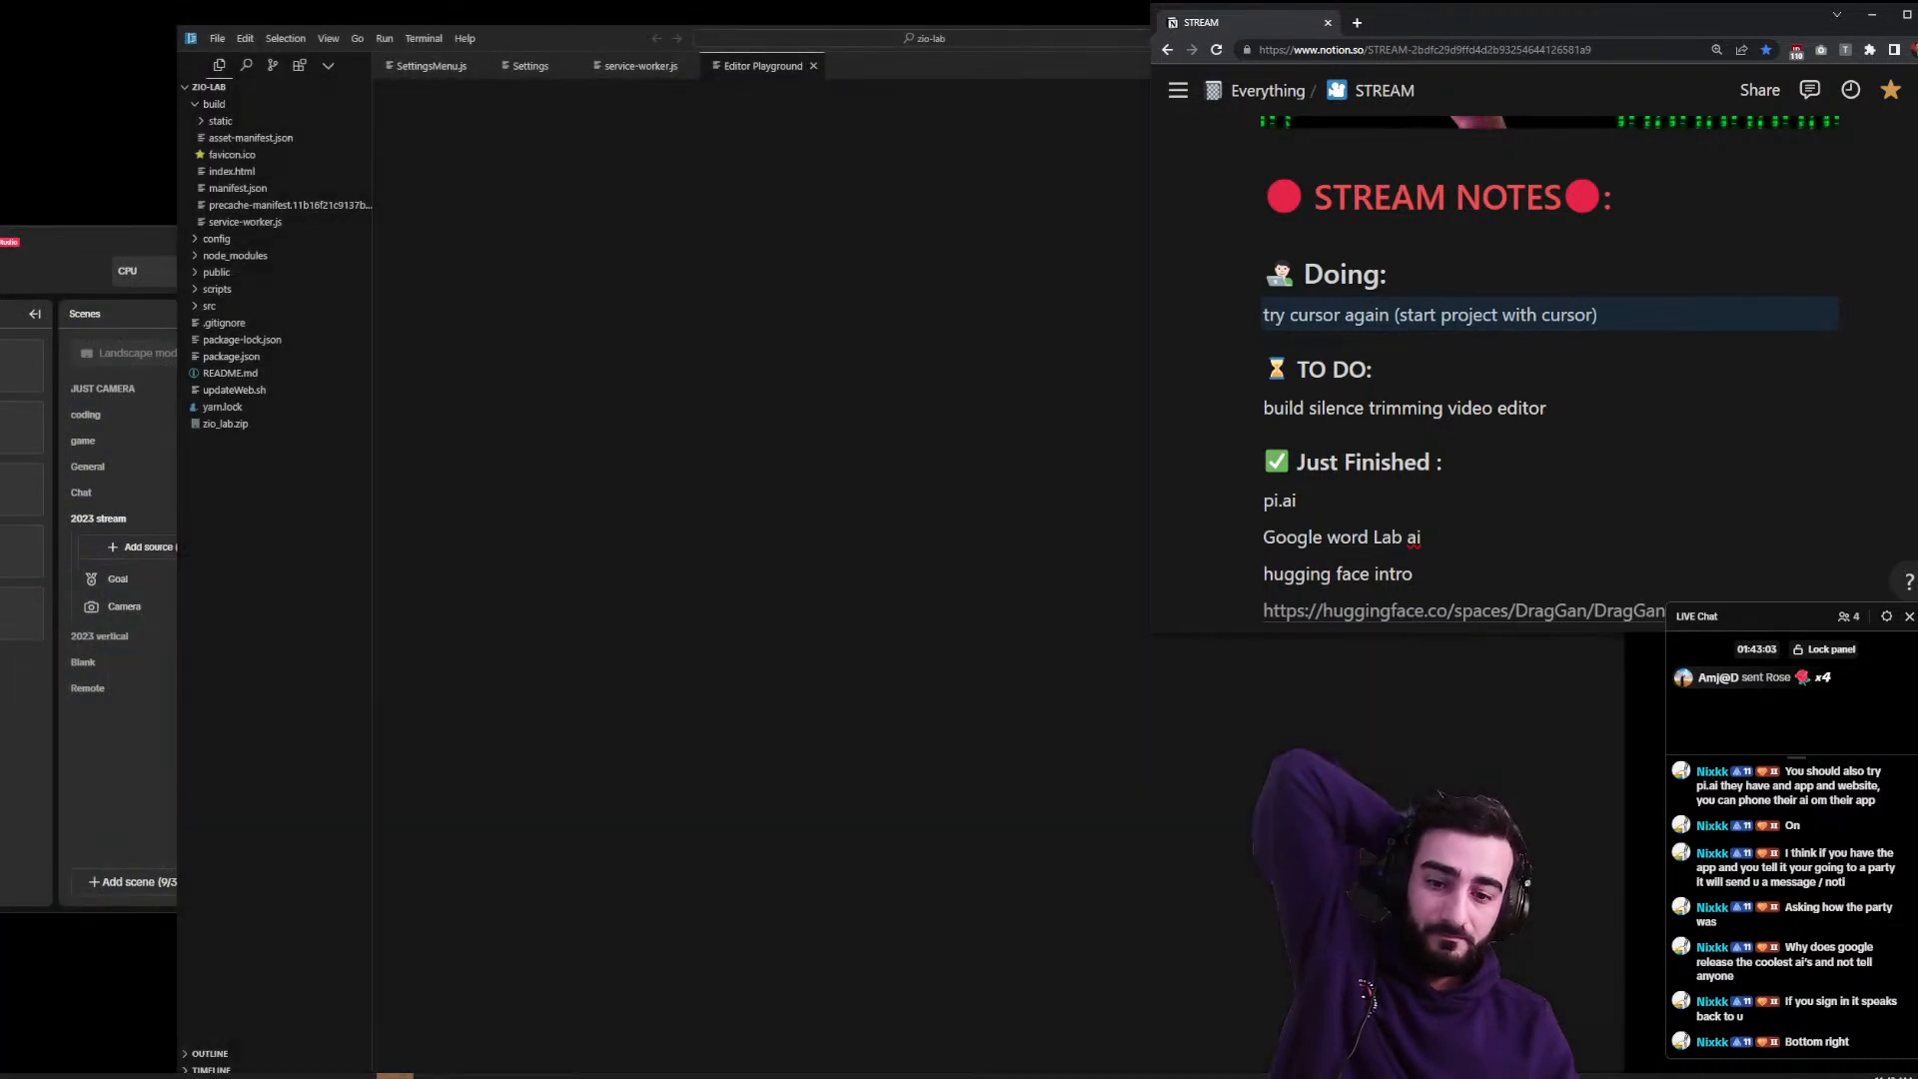
pyautogui.moveTo(615, 39); pyautogui.dragTo(443, 155)
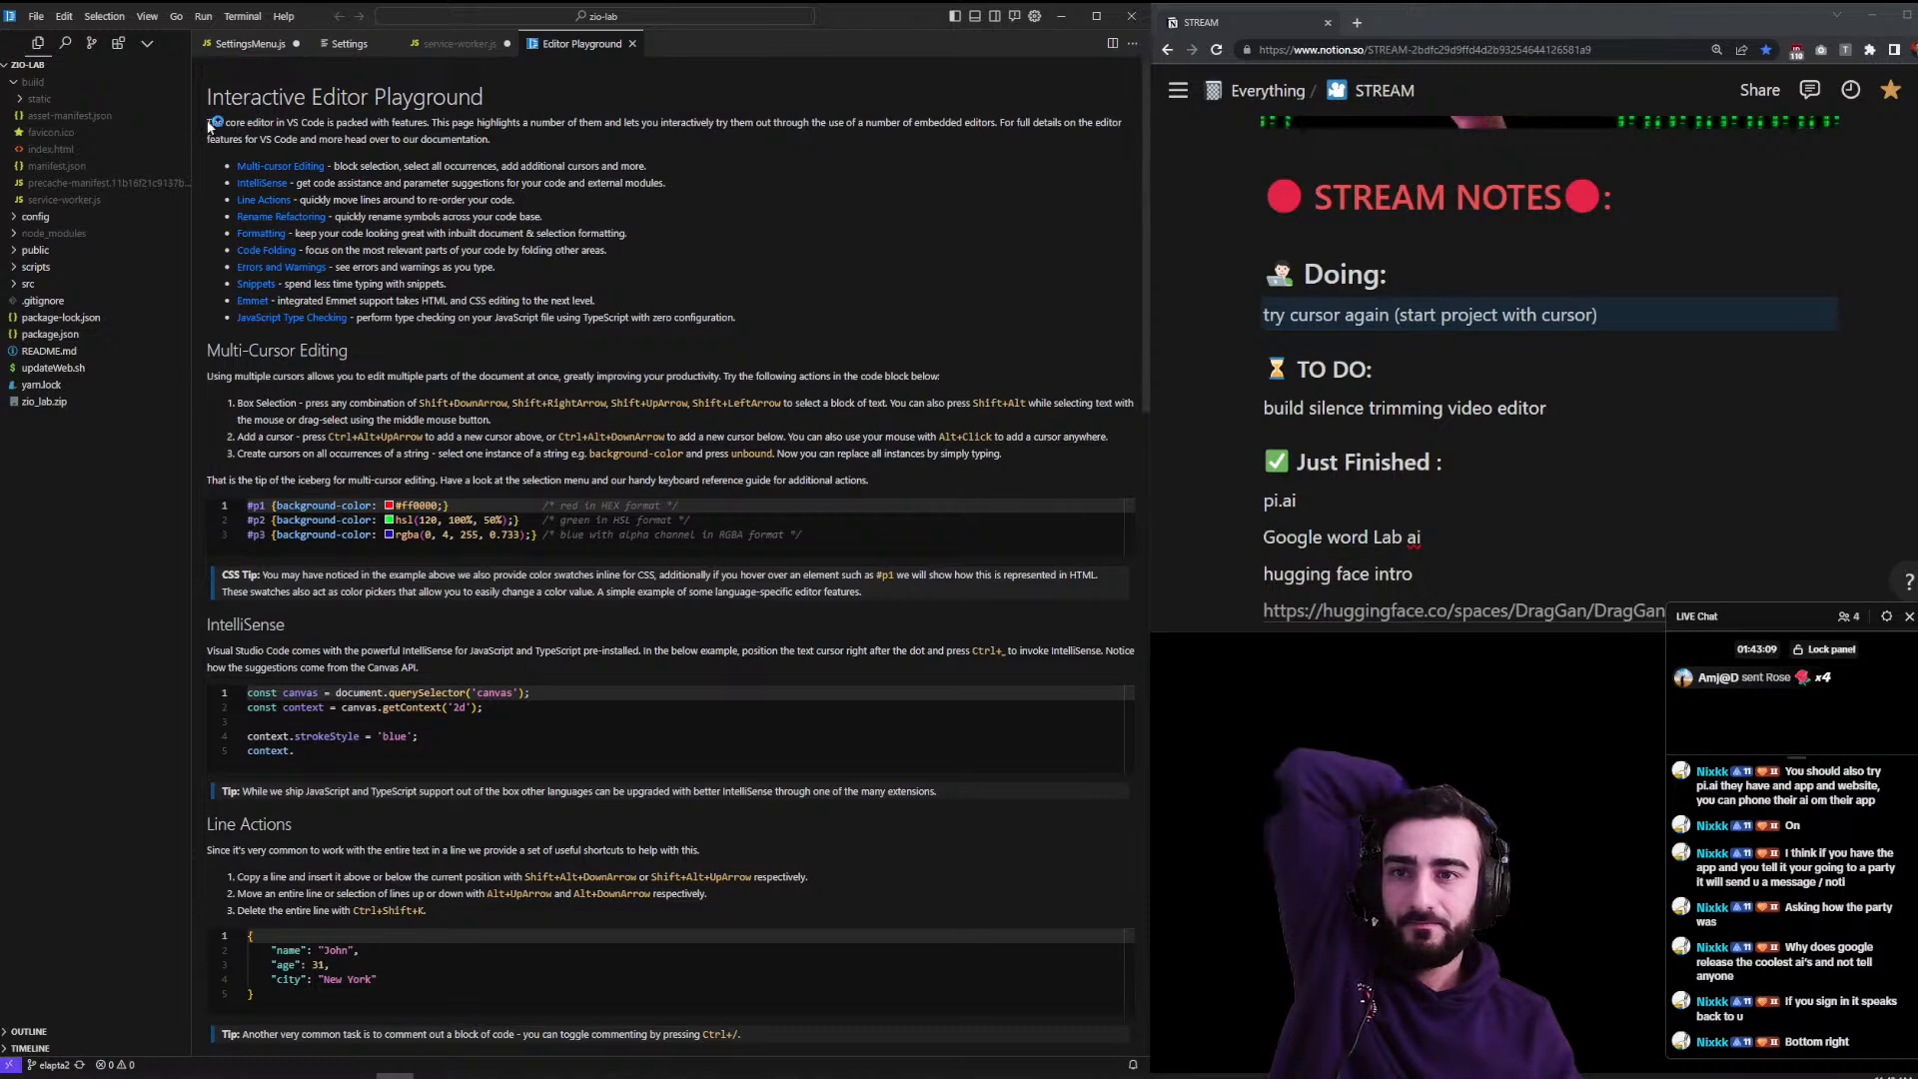
# - Start a new AI project with the prompt 'build a snake gamer', then dismiss it
pyautogui.click(36, 16)
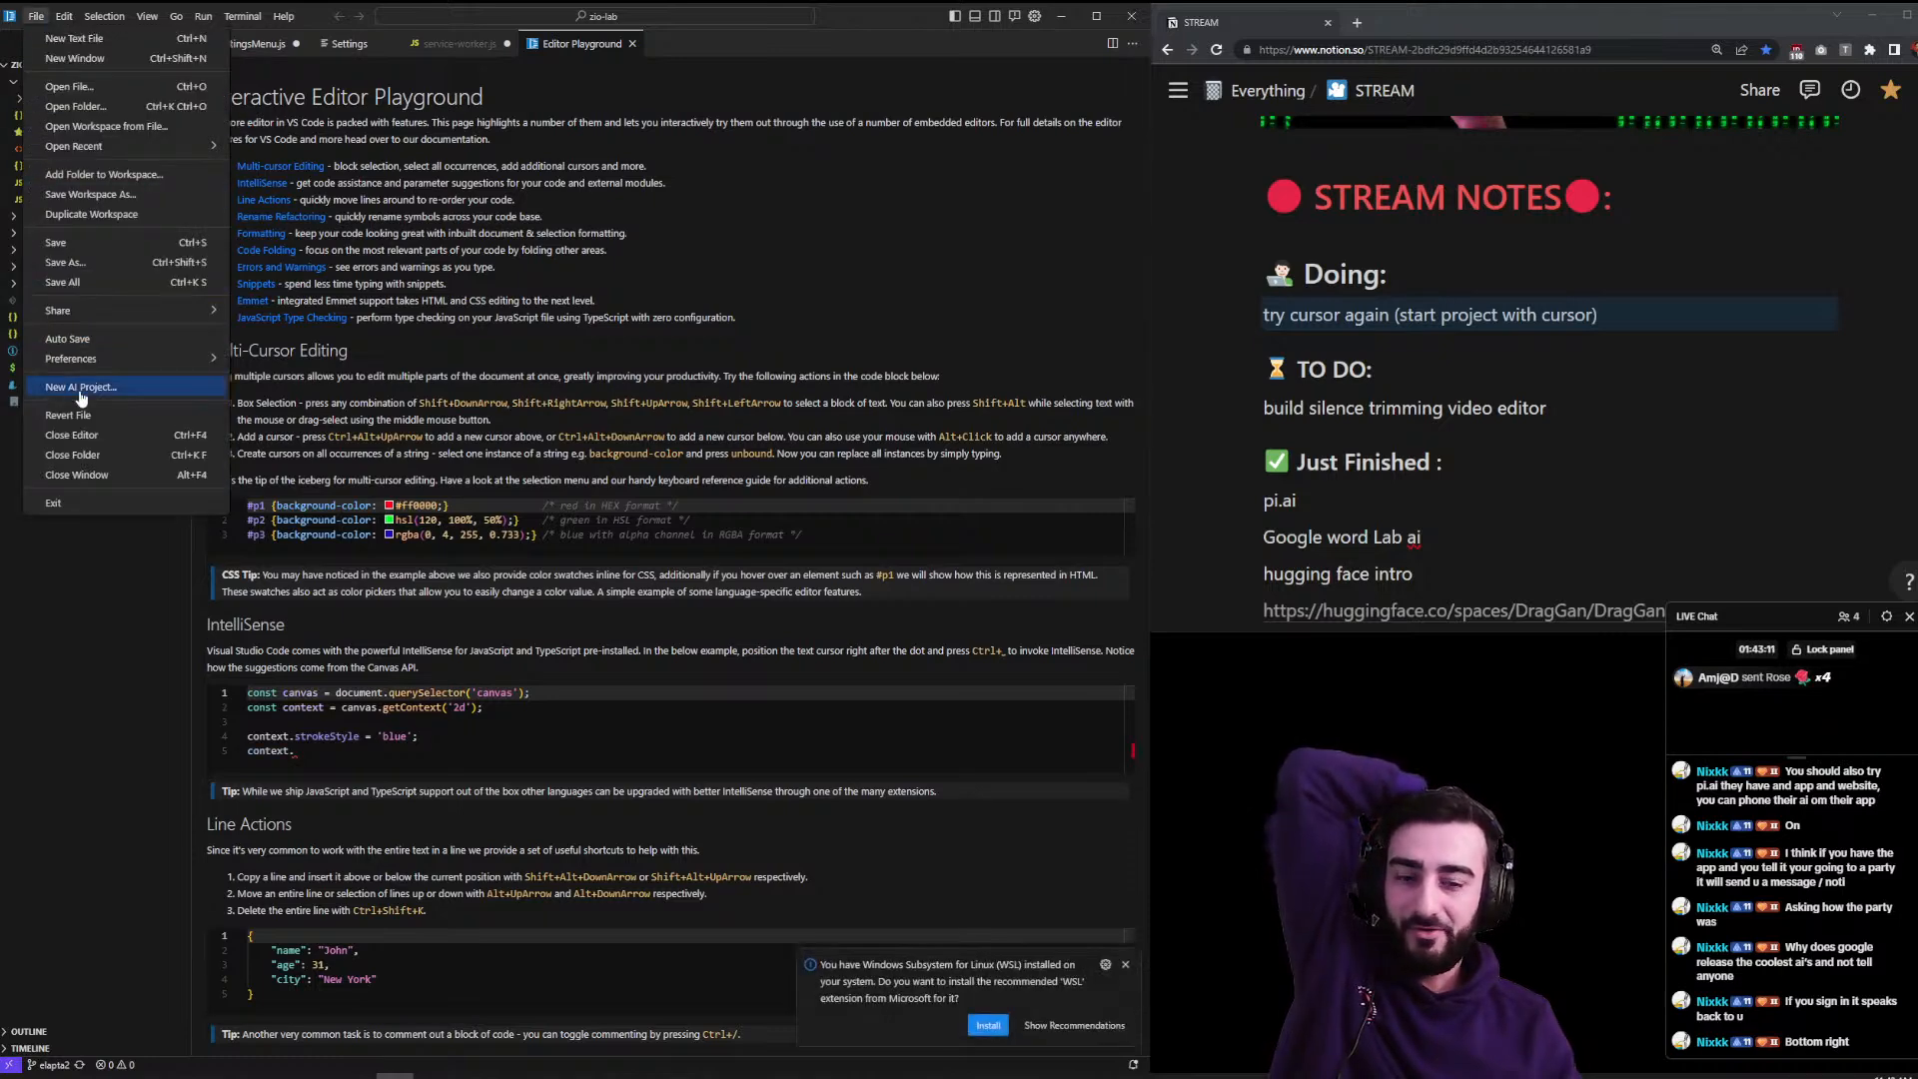
pyautogui.click(82, 390)
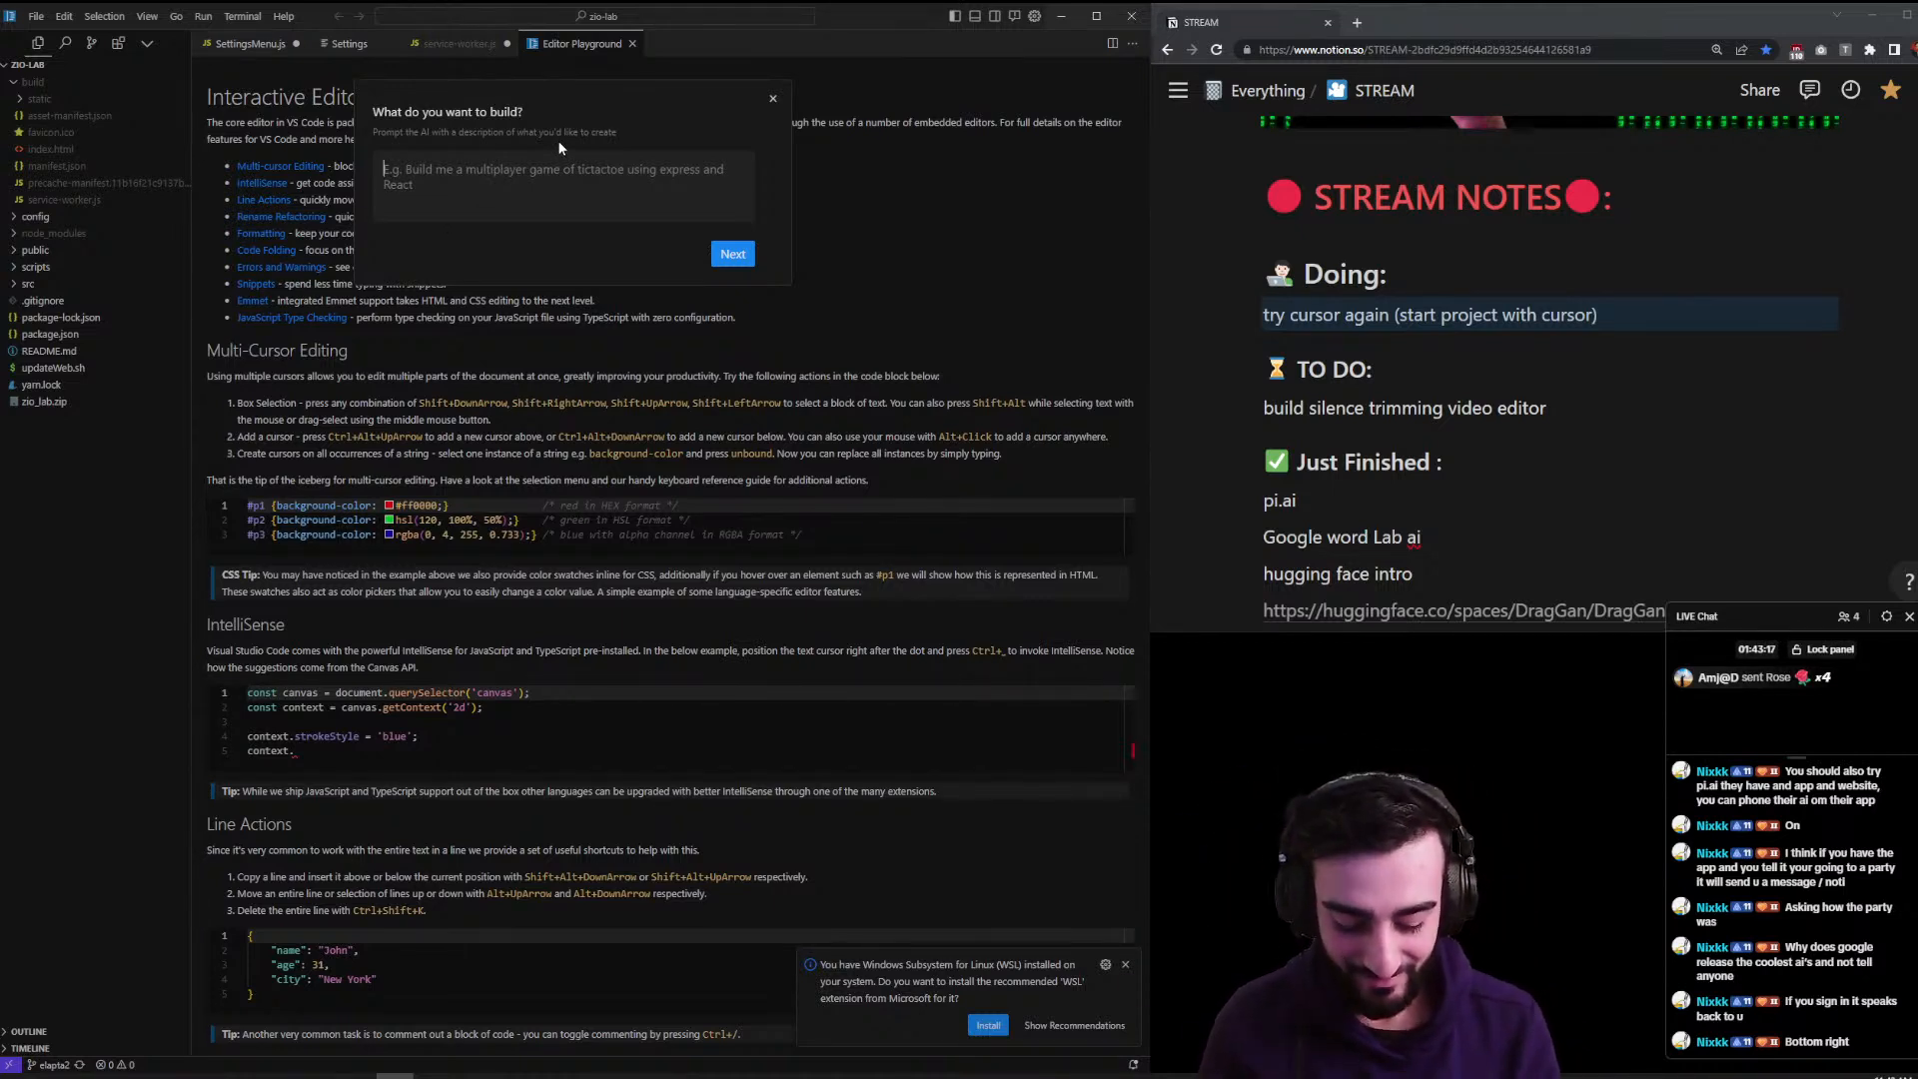
pyautogui.write('build a snake')
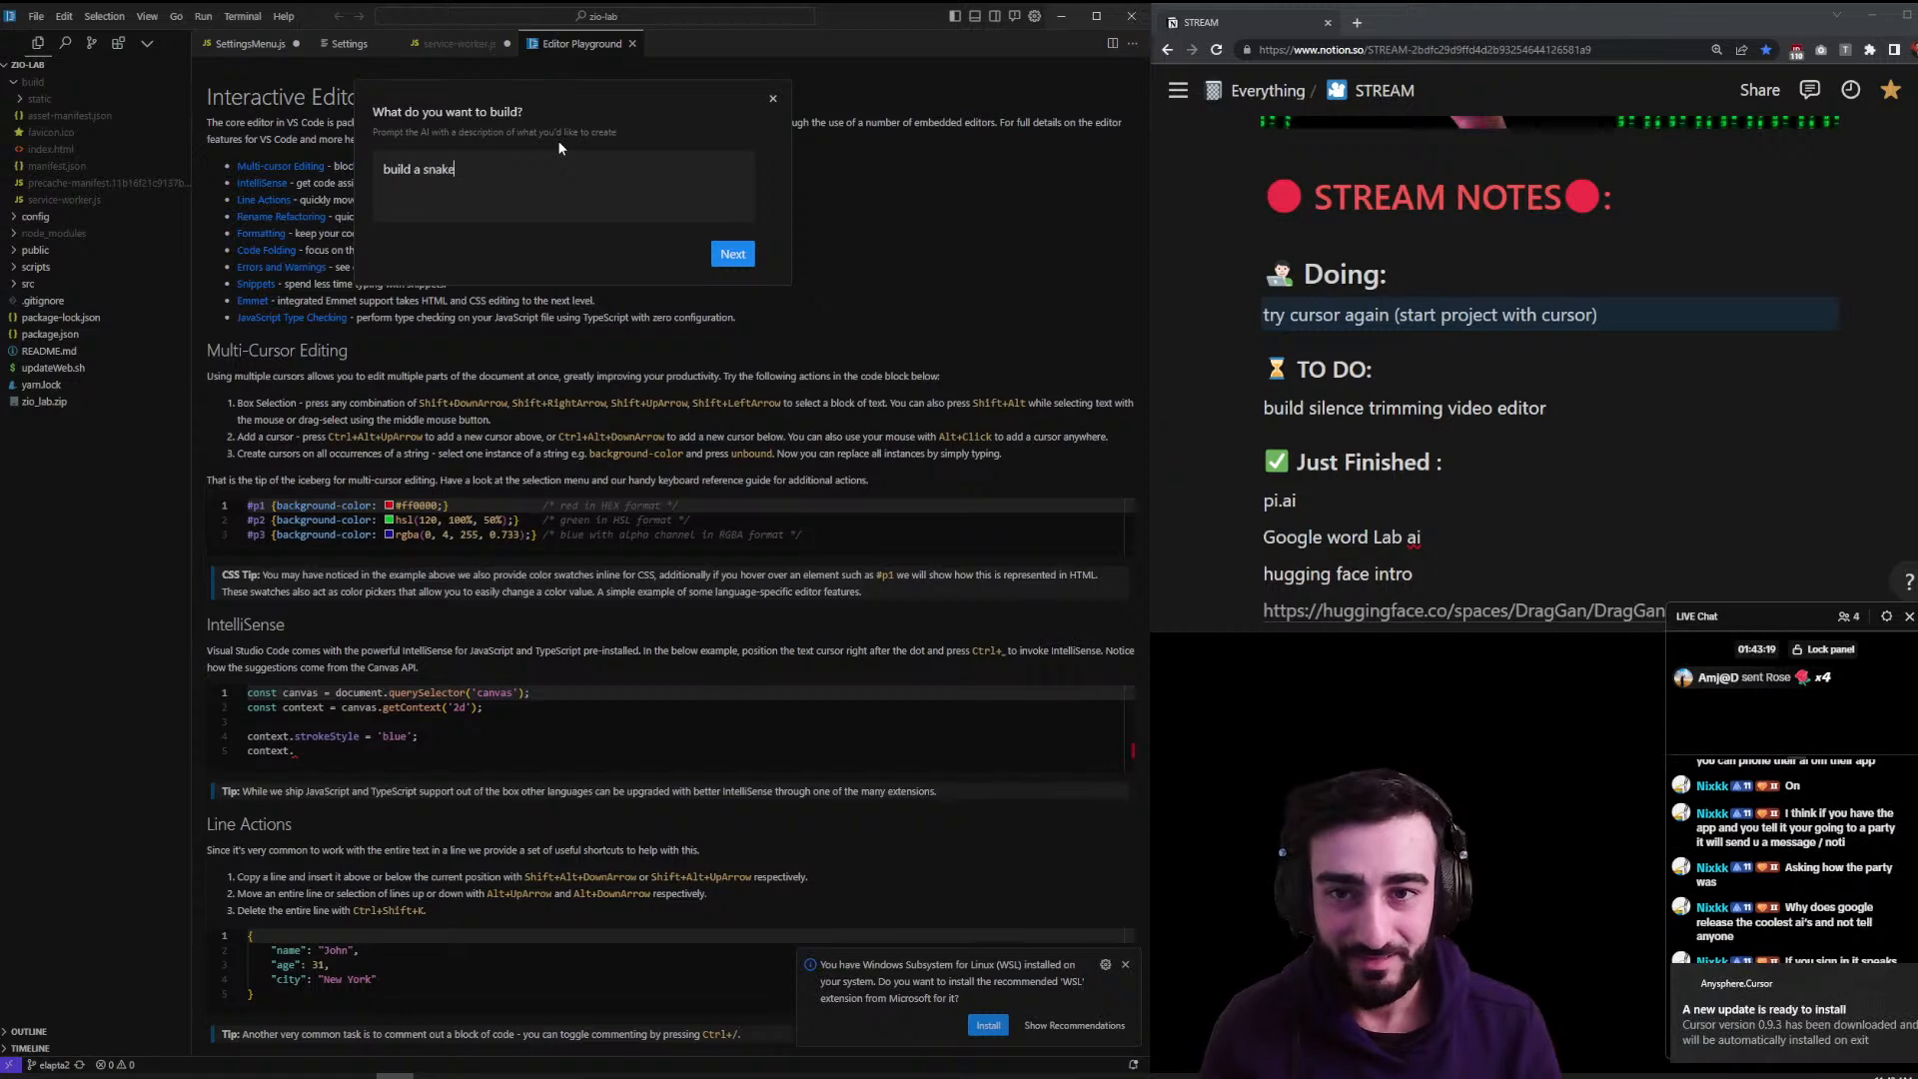
pyautogui.write(' gamer')
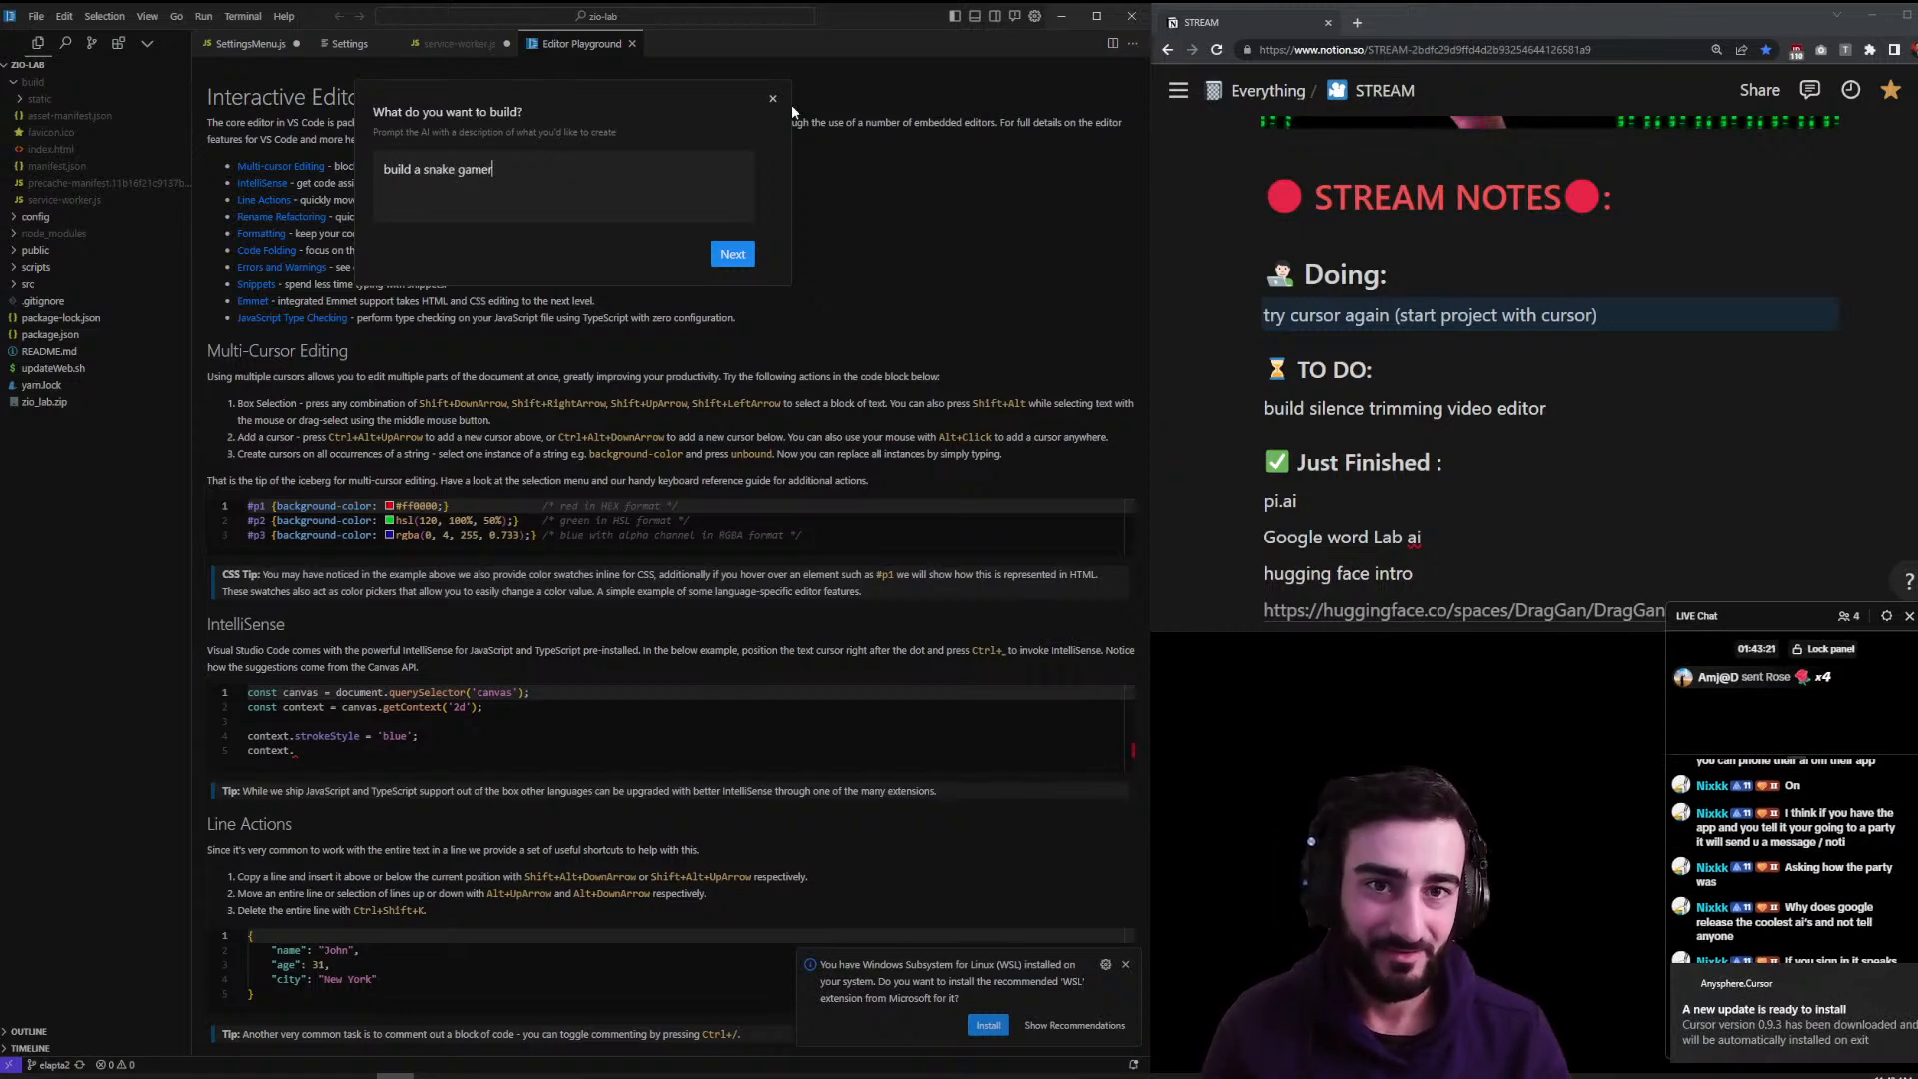
pyautogui.click(913, 386)
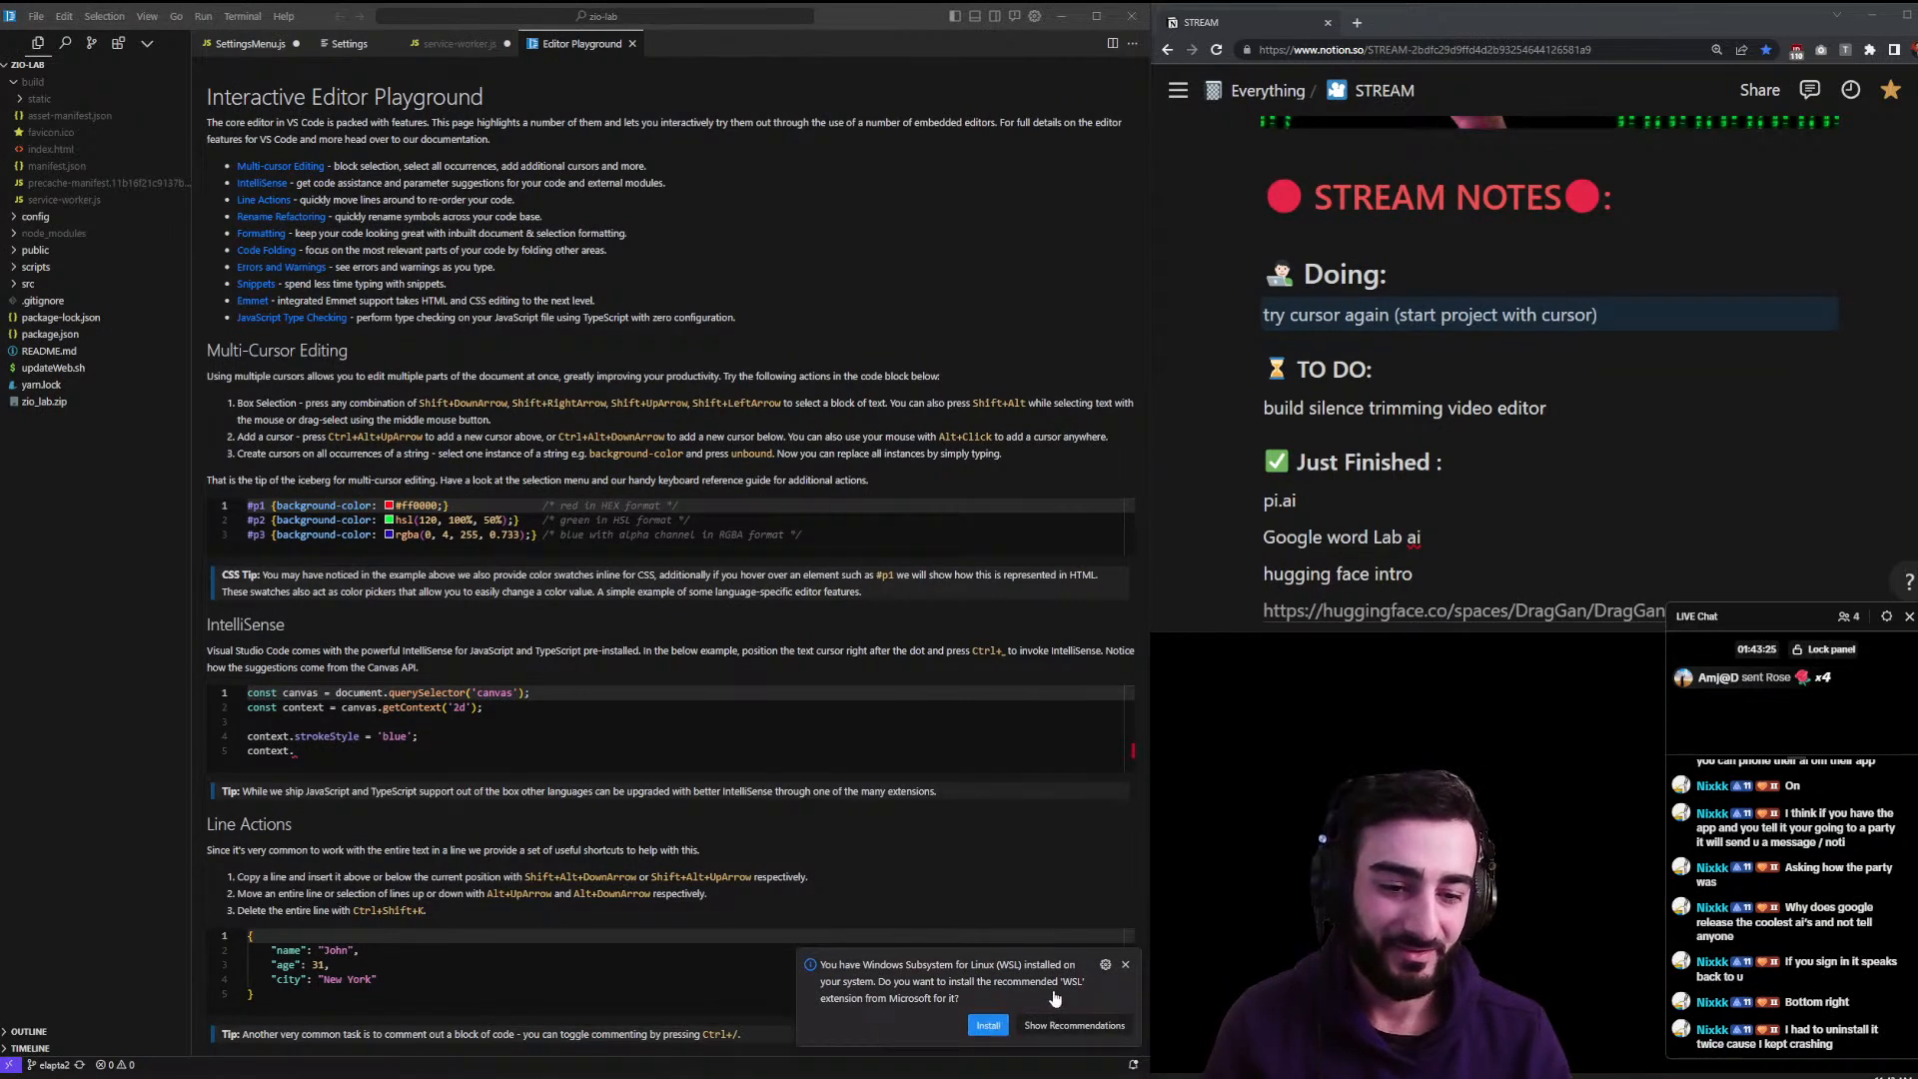
# - Dismiss the WSL extension notification and glance at the Help menu
pyautogui.click(1123, 965)
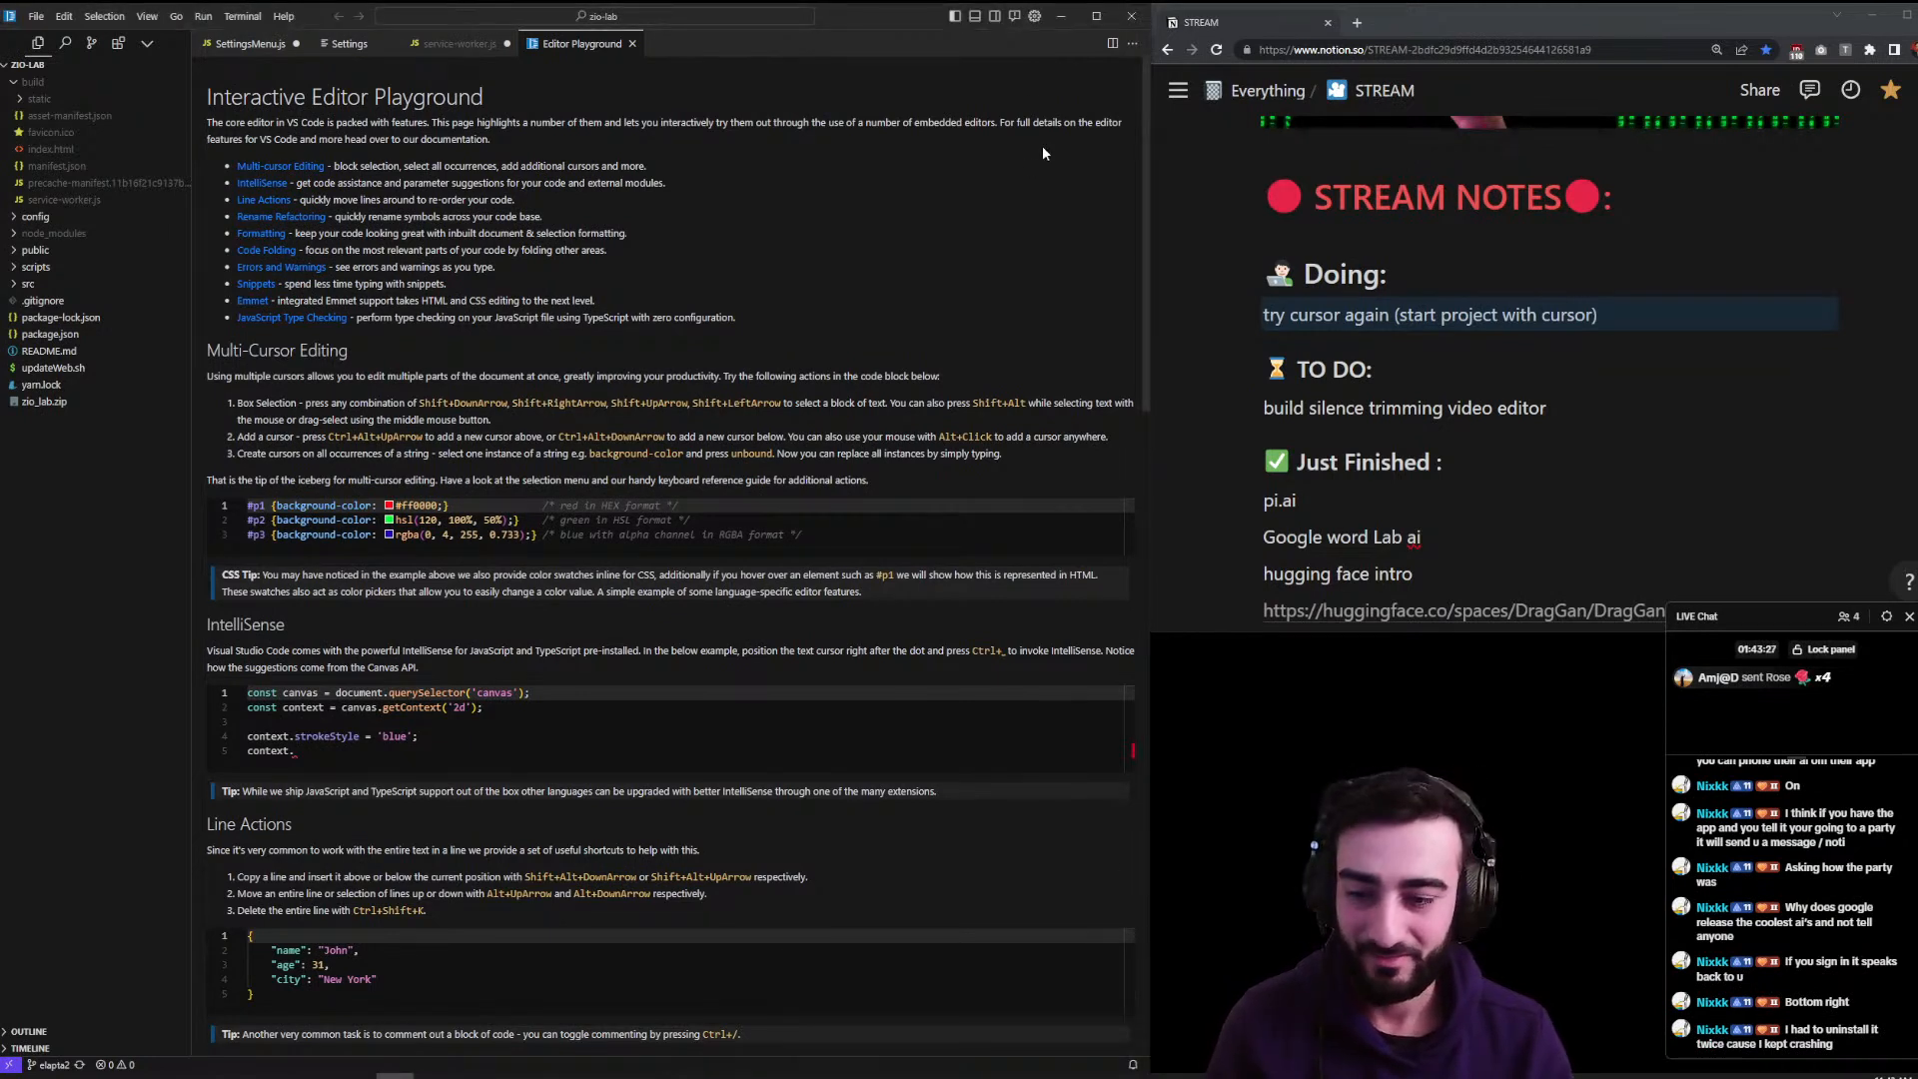
pyautogui.click(284, 16)
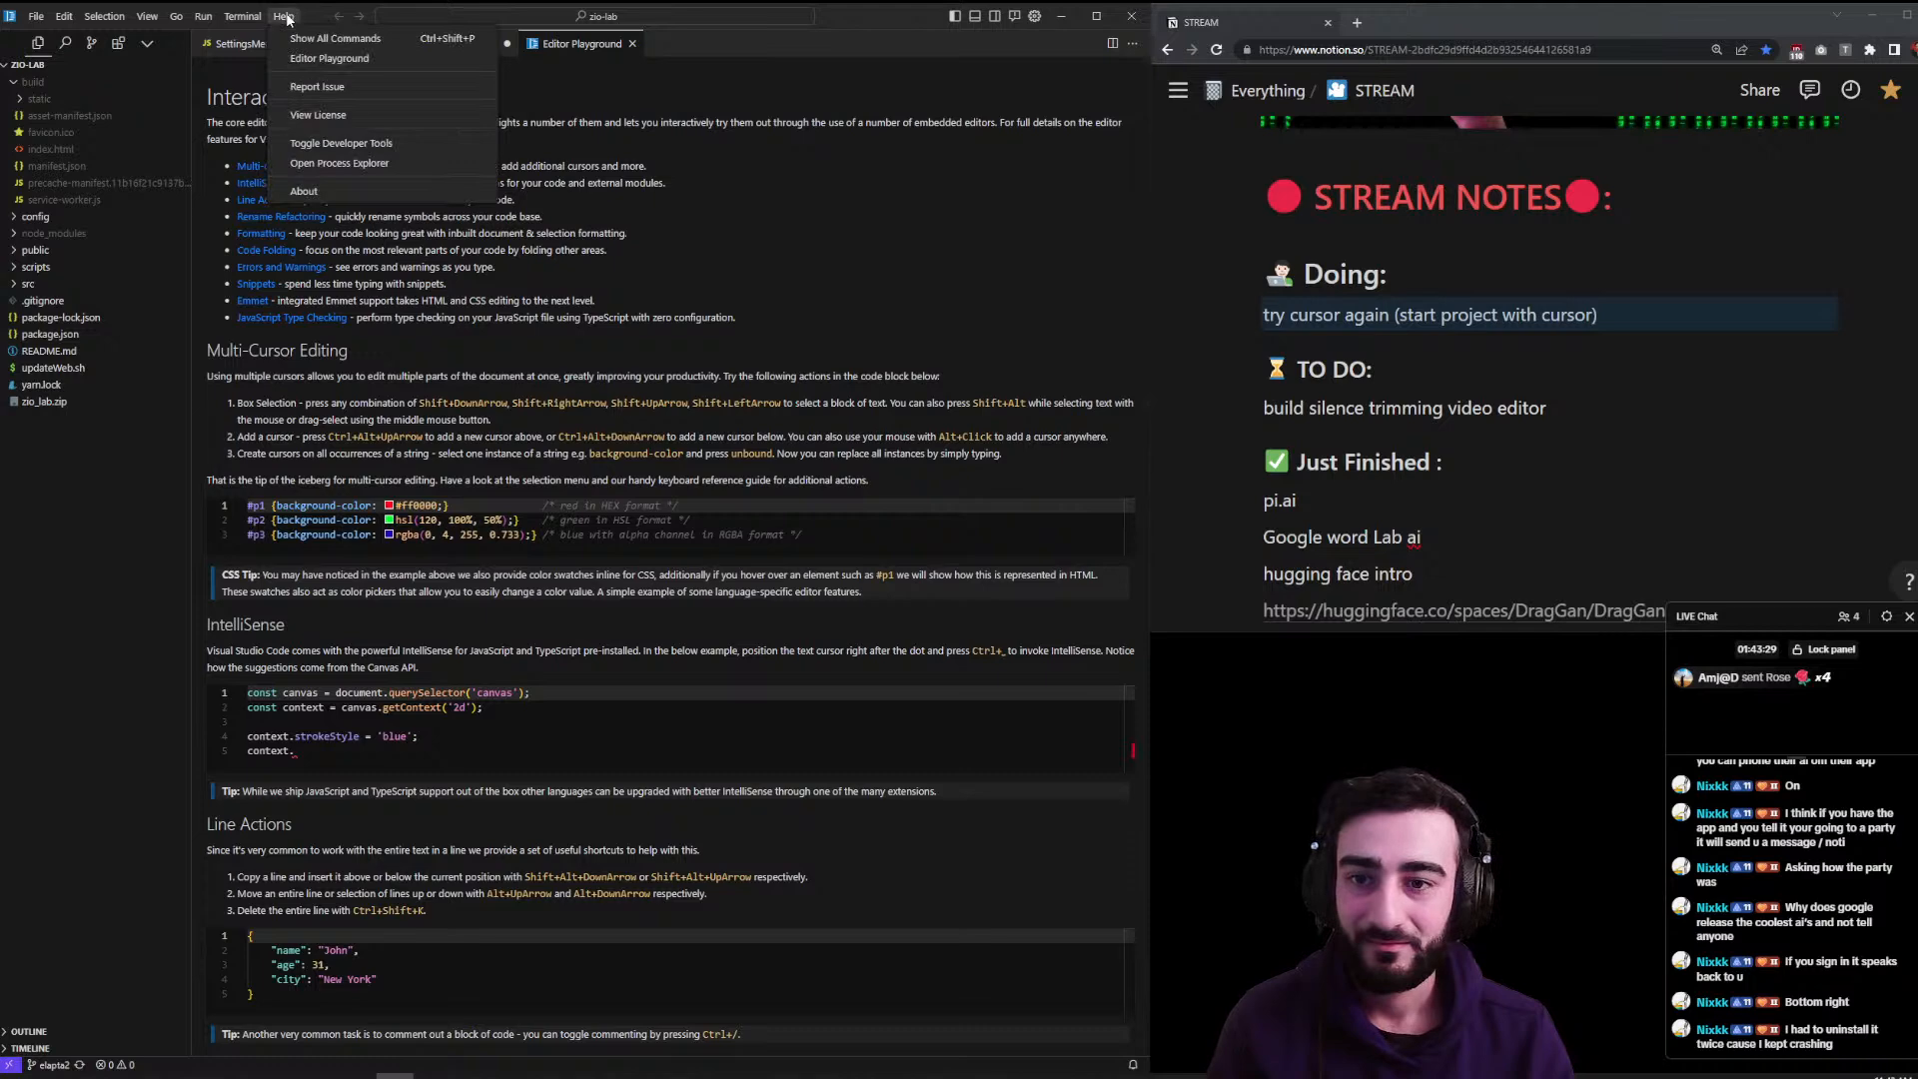
pyautogui.click(766, 200)
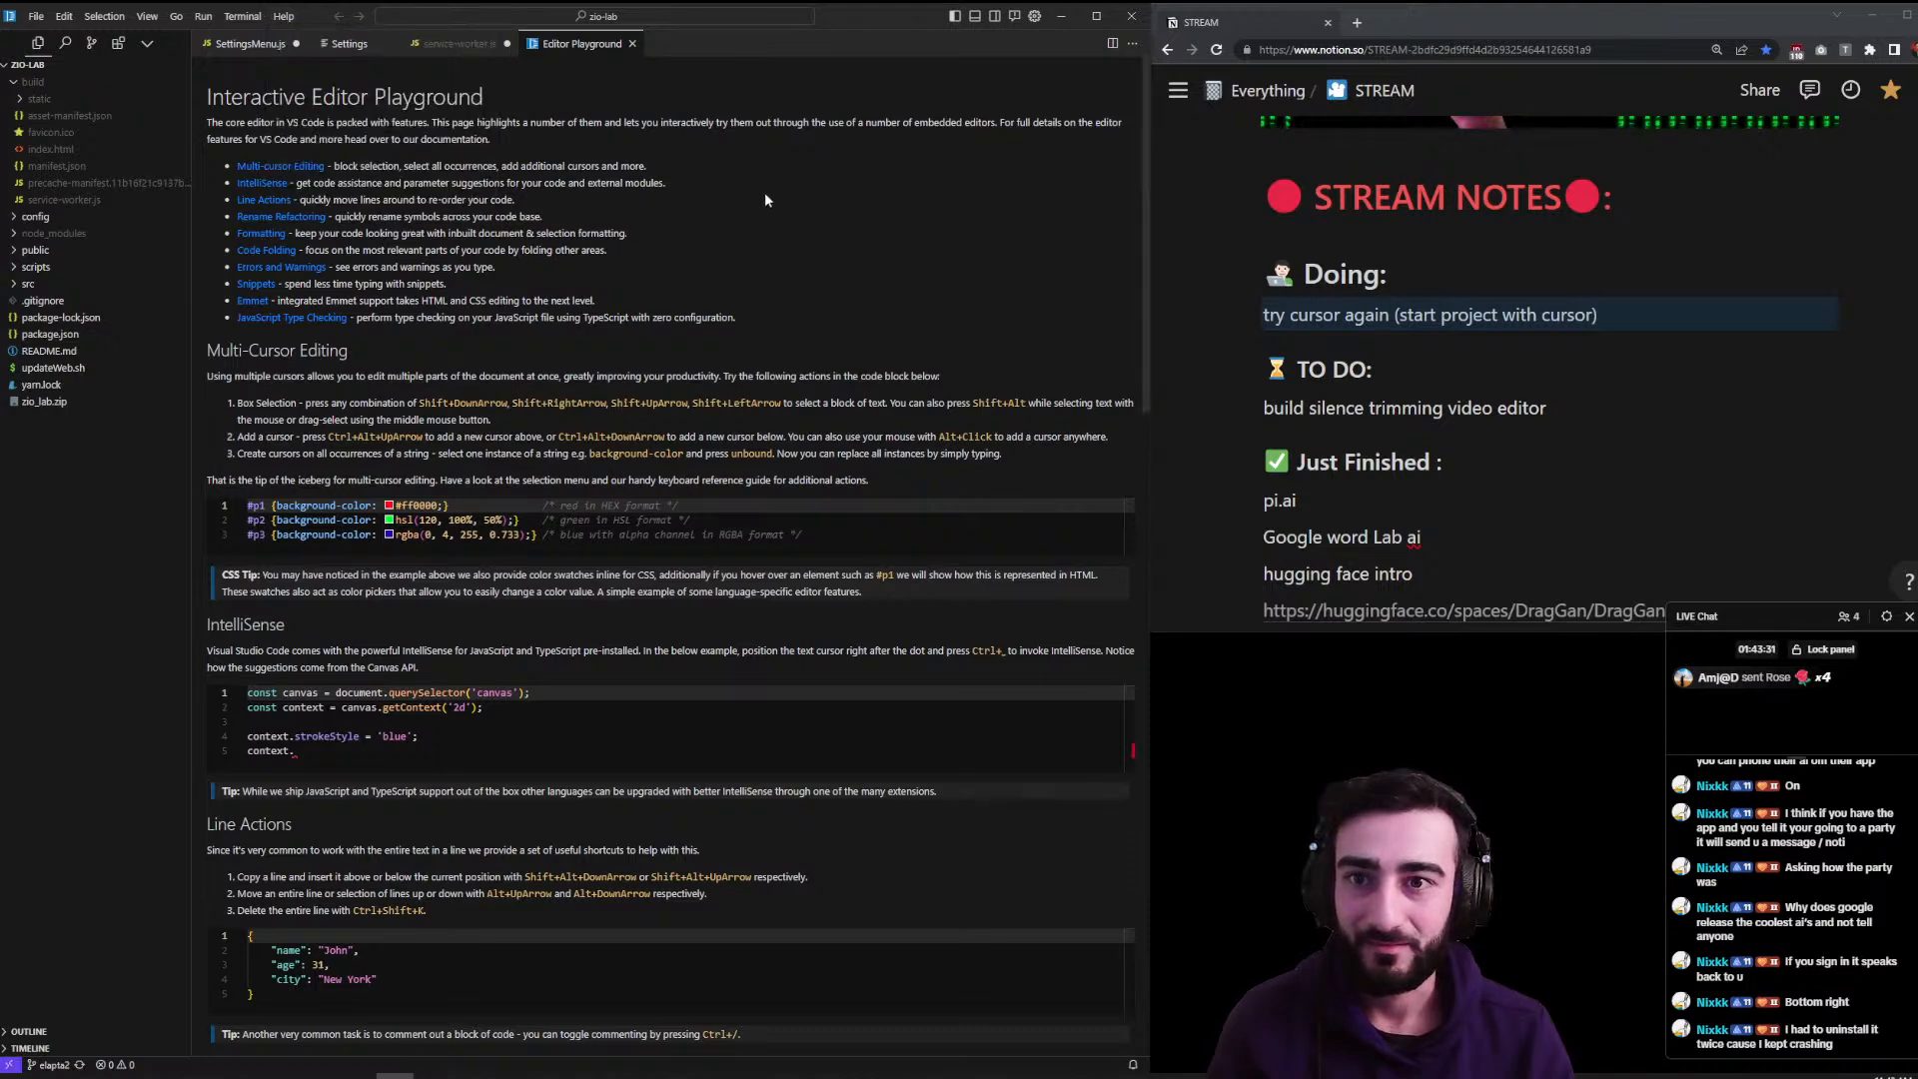
# - Close Cursor and try relaunching it from the launcher, dismissing the launch error
pyautogui.click(1132, 16)
pyautogui.hotkey('alt', 'space')
pyautogui.write('cursor')
pyautogui.press('Return')
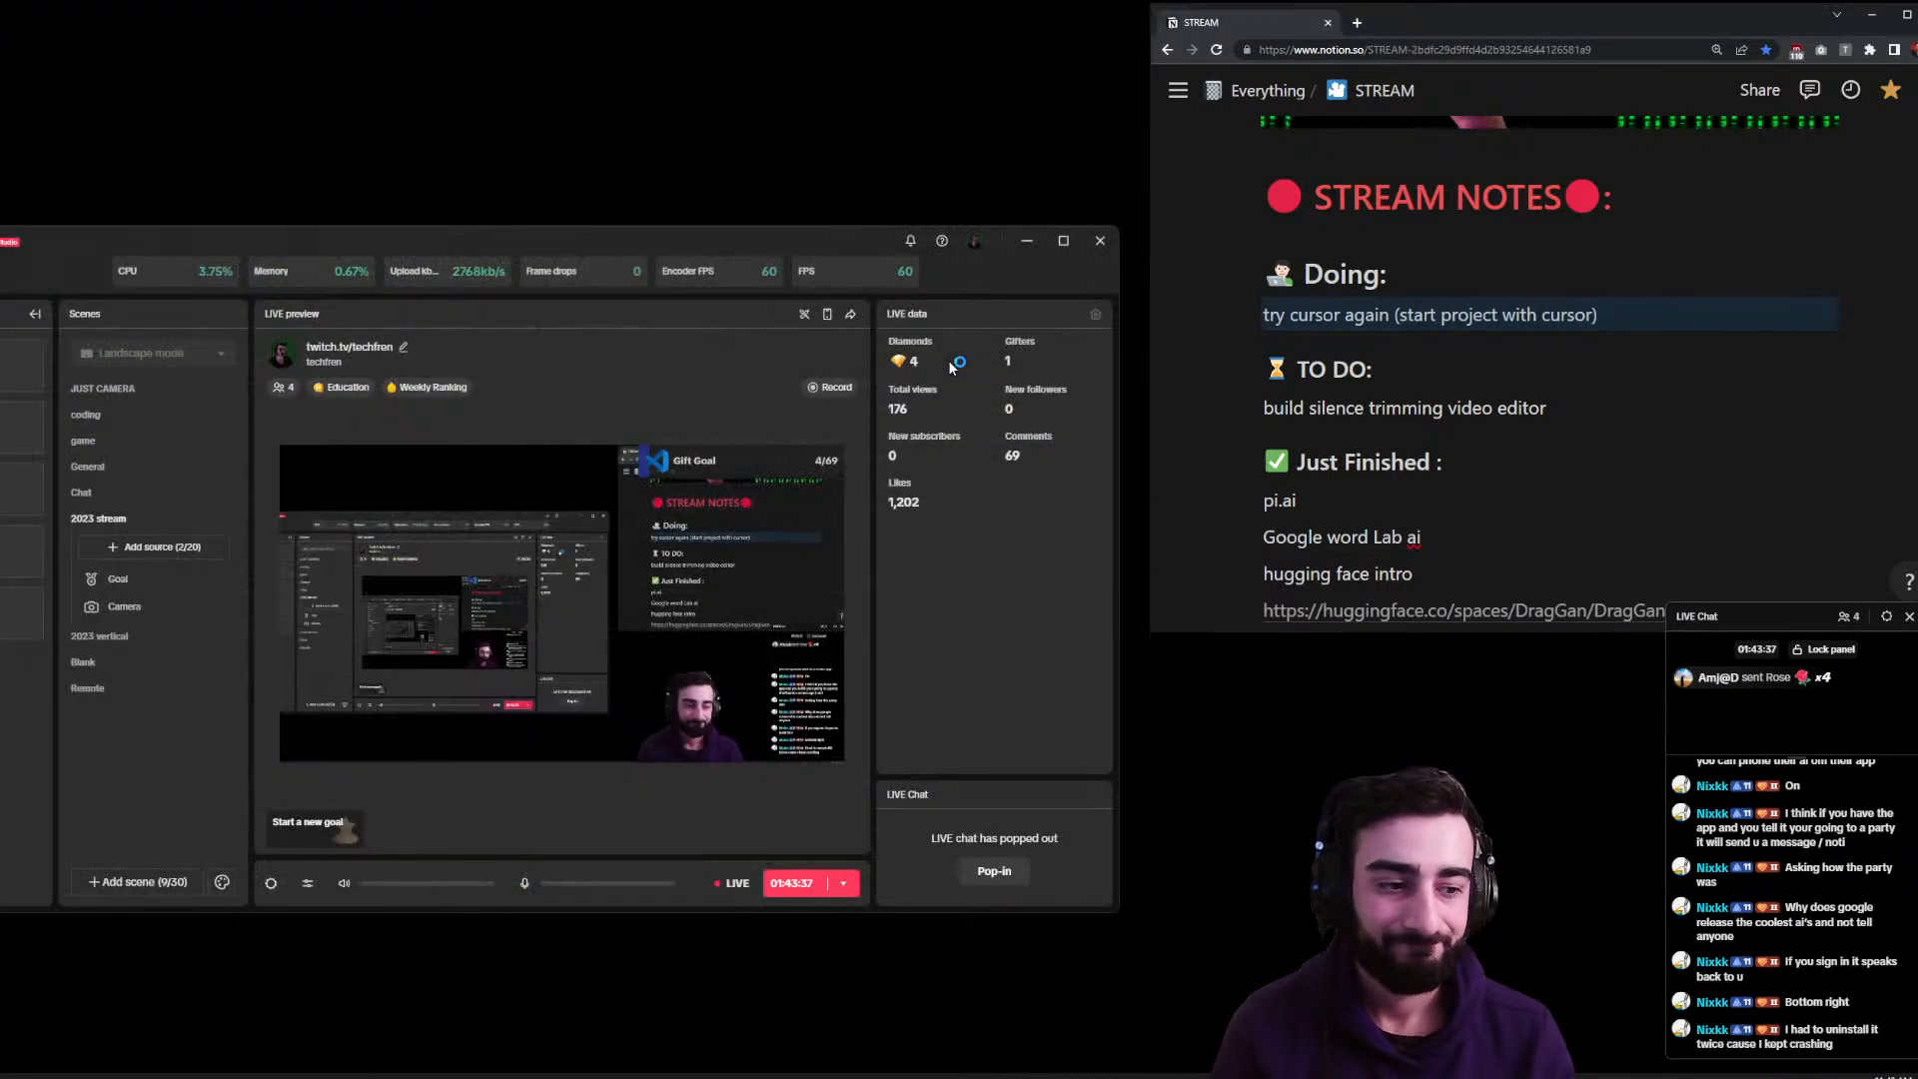
pyautogui.click(1025, 243)
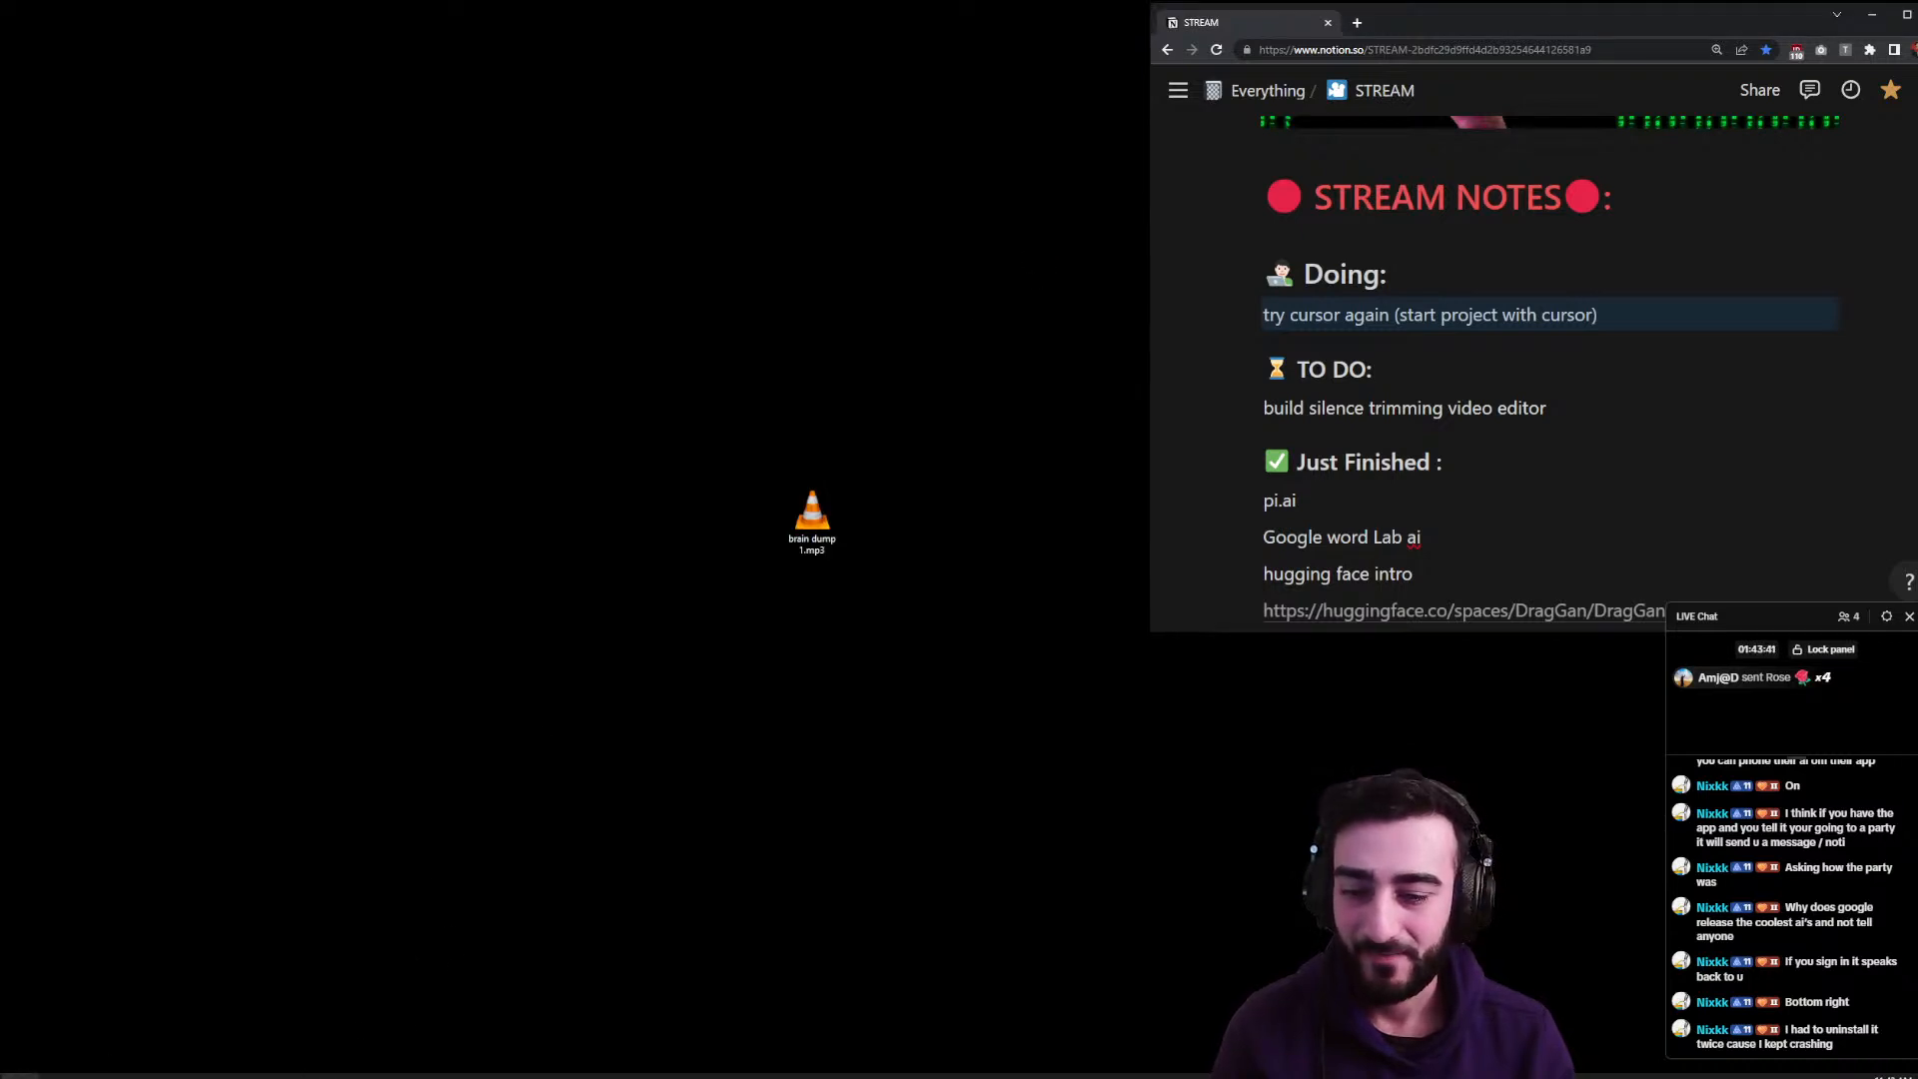
pyautogui.click(420, 1053)
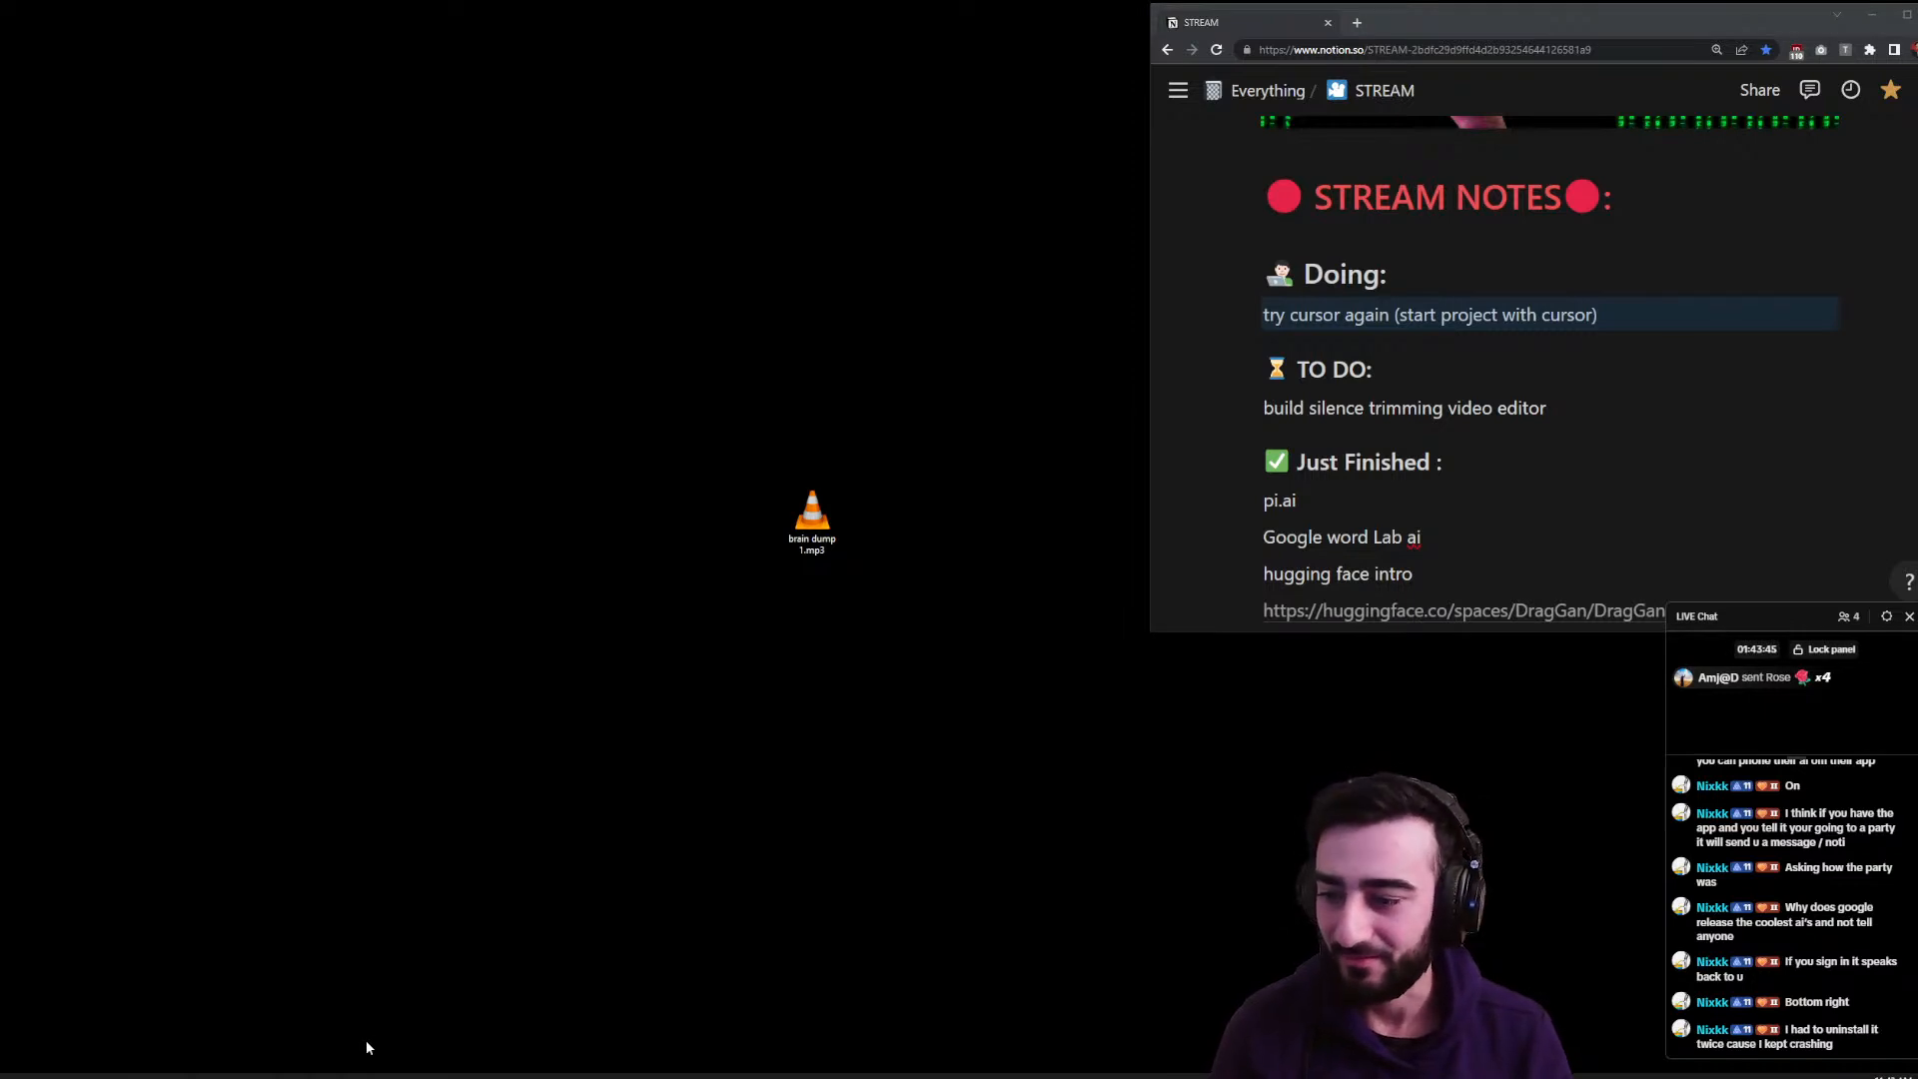
pyautogui.hotkey('alt', 'space')
pyautogui.press('Return')
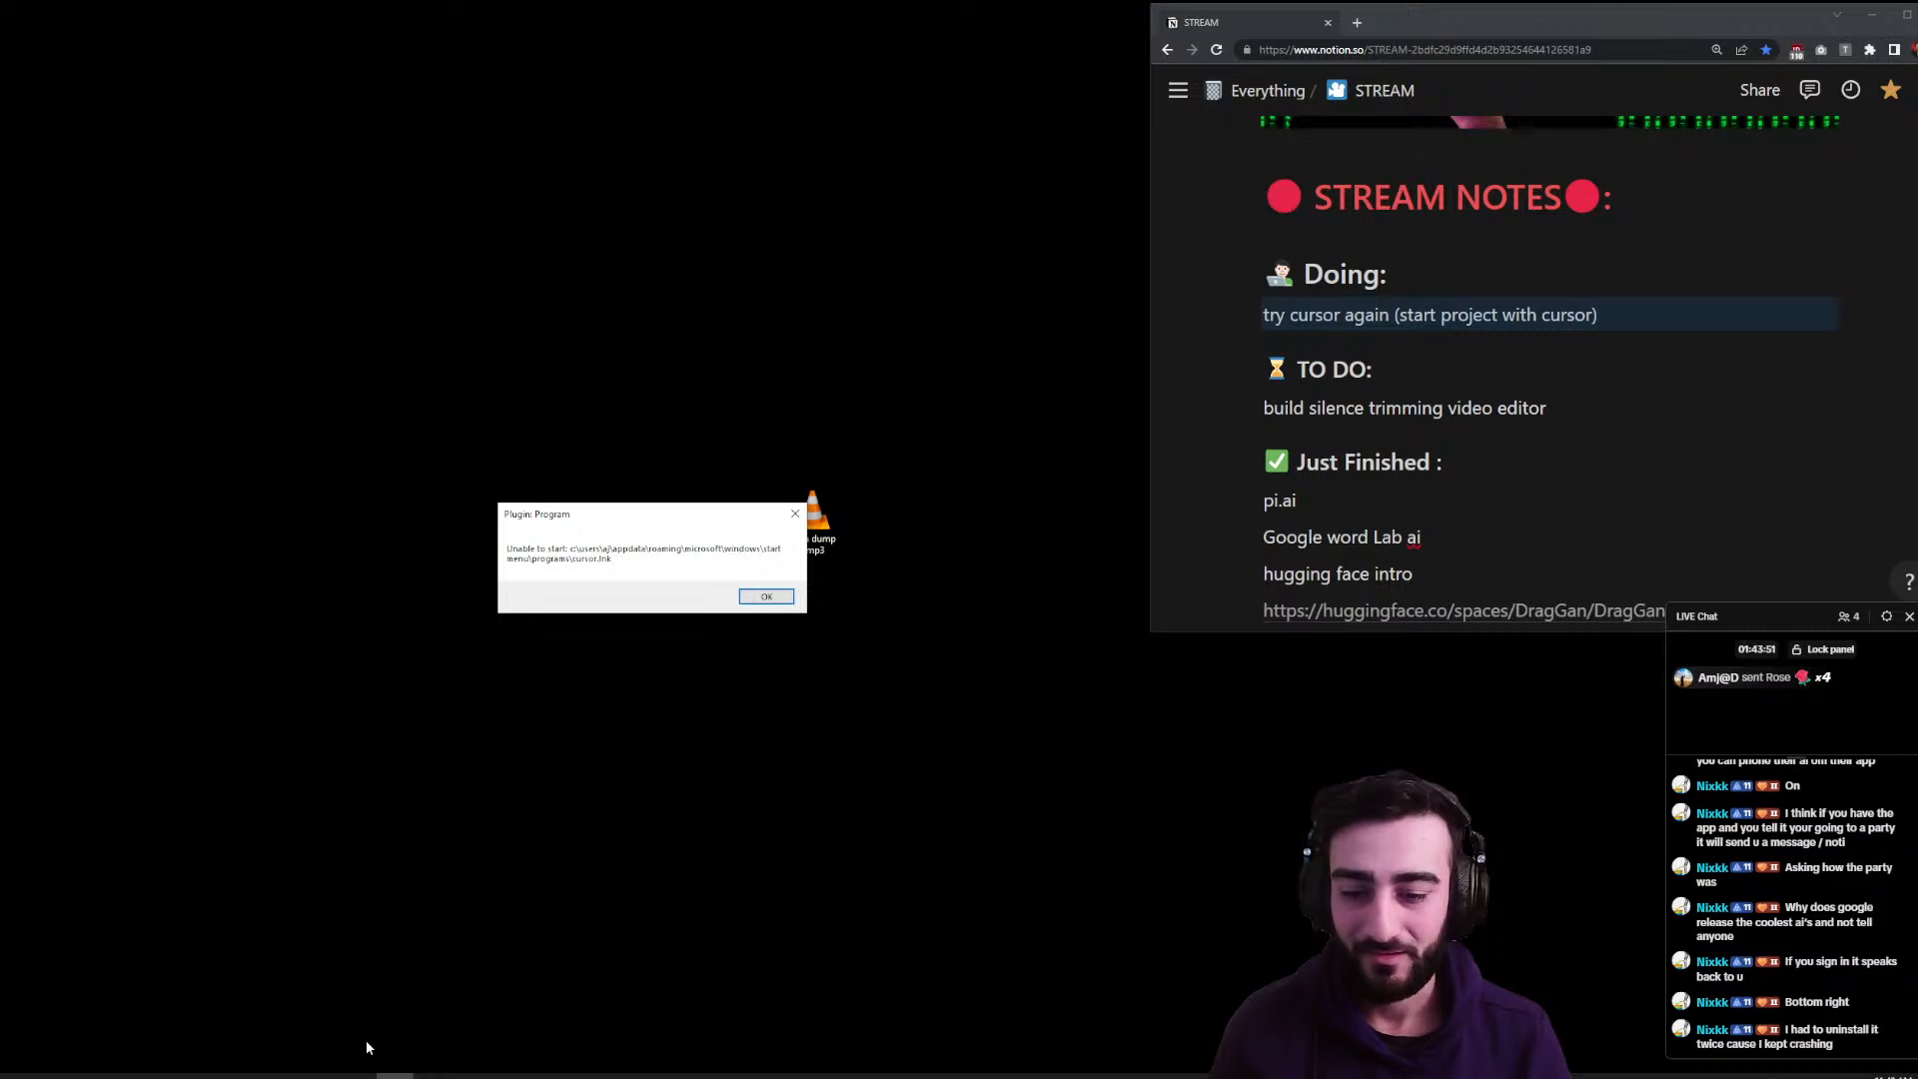
pyautogui.click(759, 601)
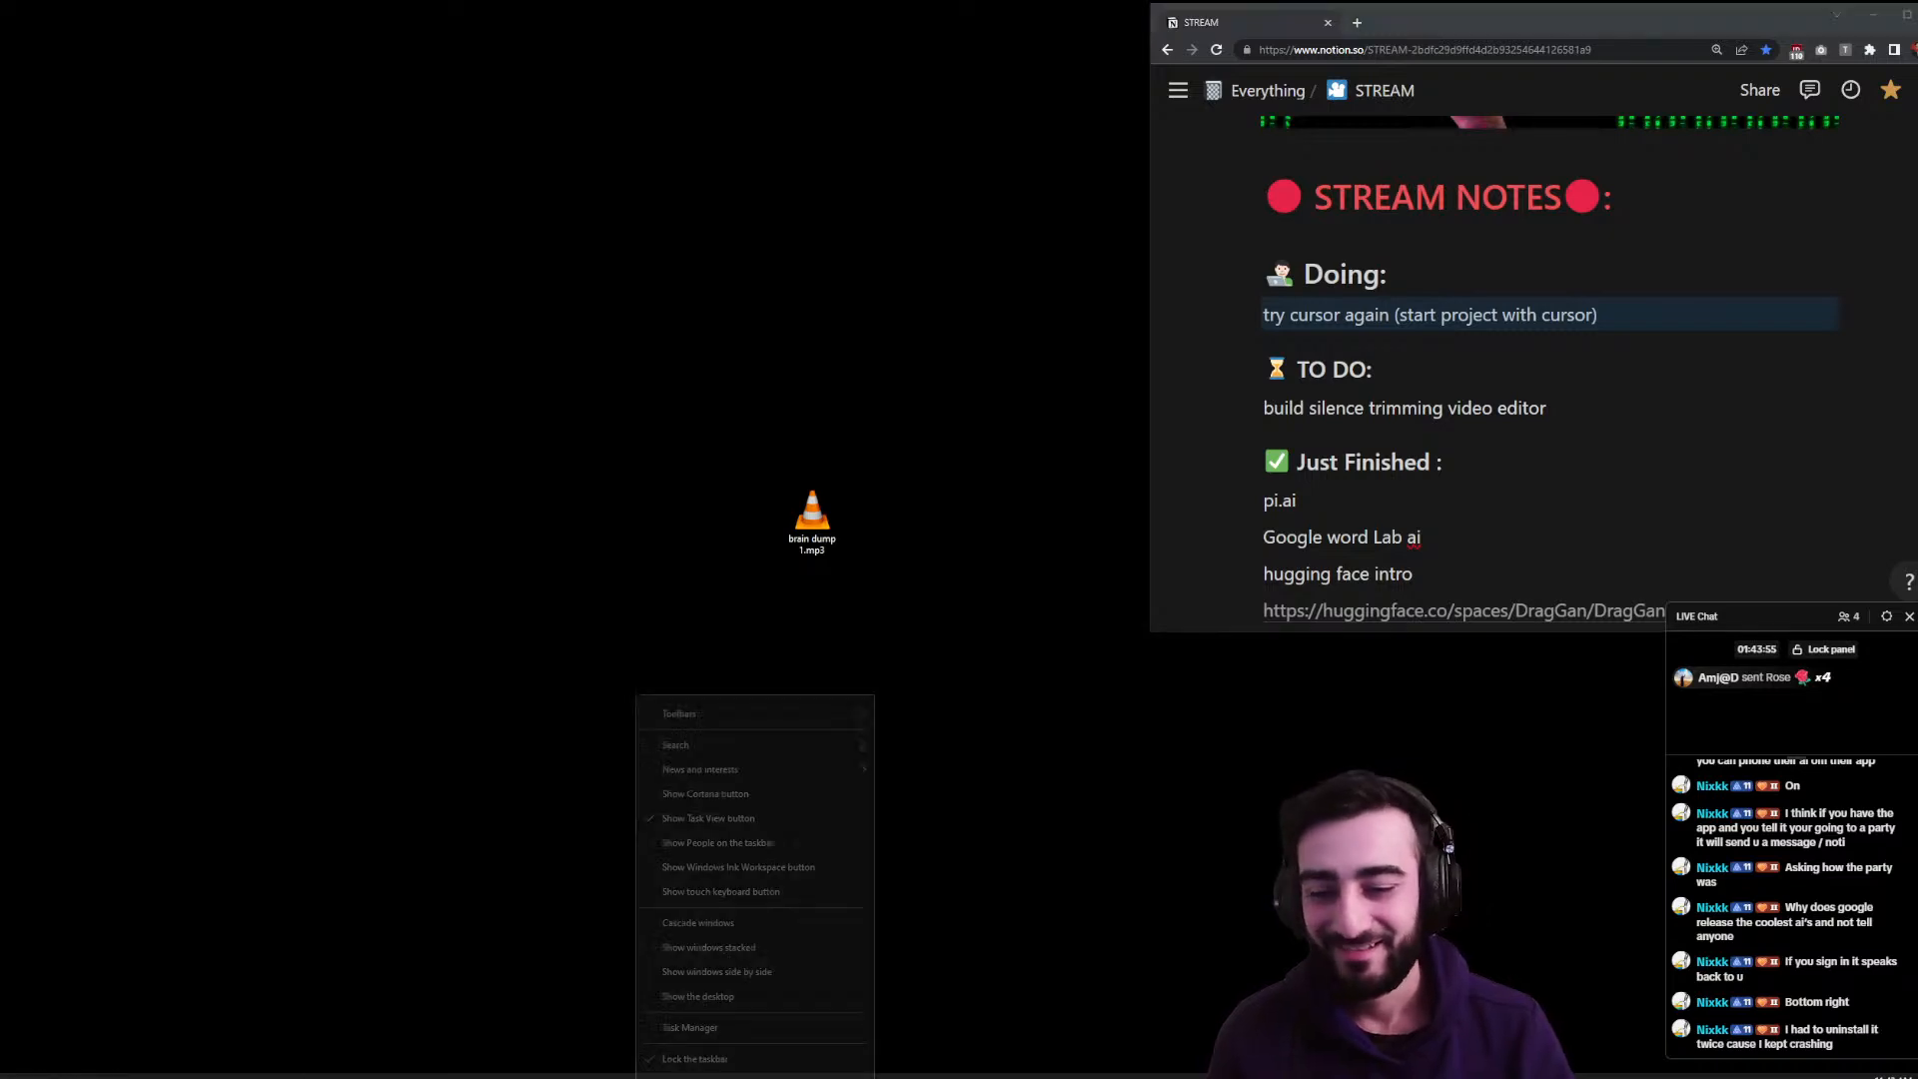
# - Check Task Manager's process list for a Cursor entry among the C processes
pyautogui.rightClick(641, 1076)
pyautogui.click(677, 1030)
pyautogui.moveTo(2, 14); pyautogui.dragTo(414, 42)
pyautogui.click(403, 296)
pyautogui.scroll(-20, 391, 323)
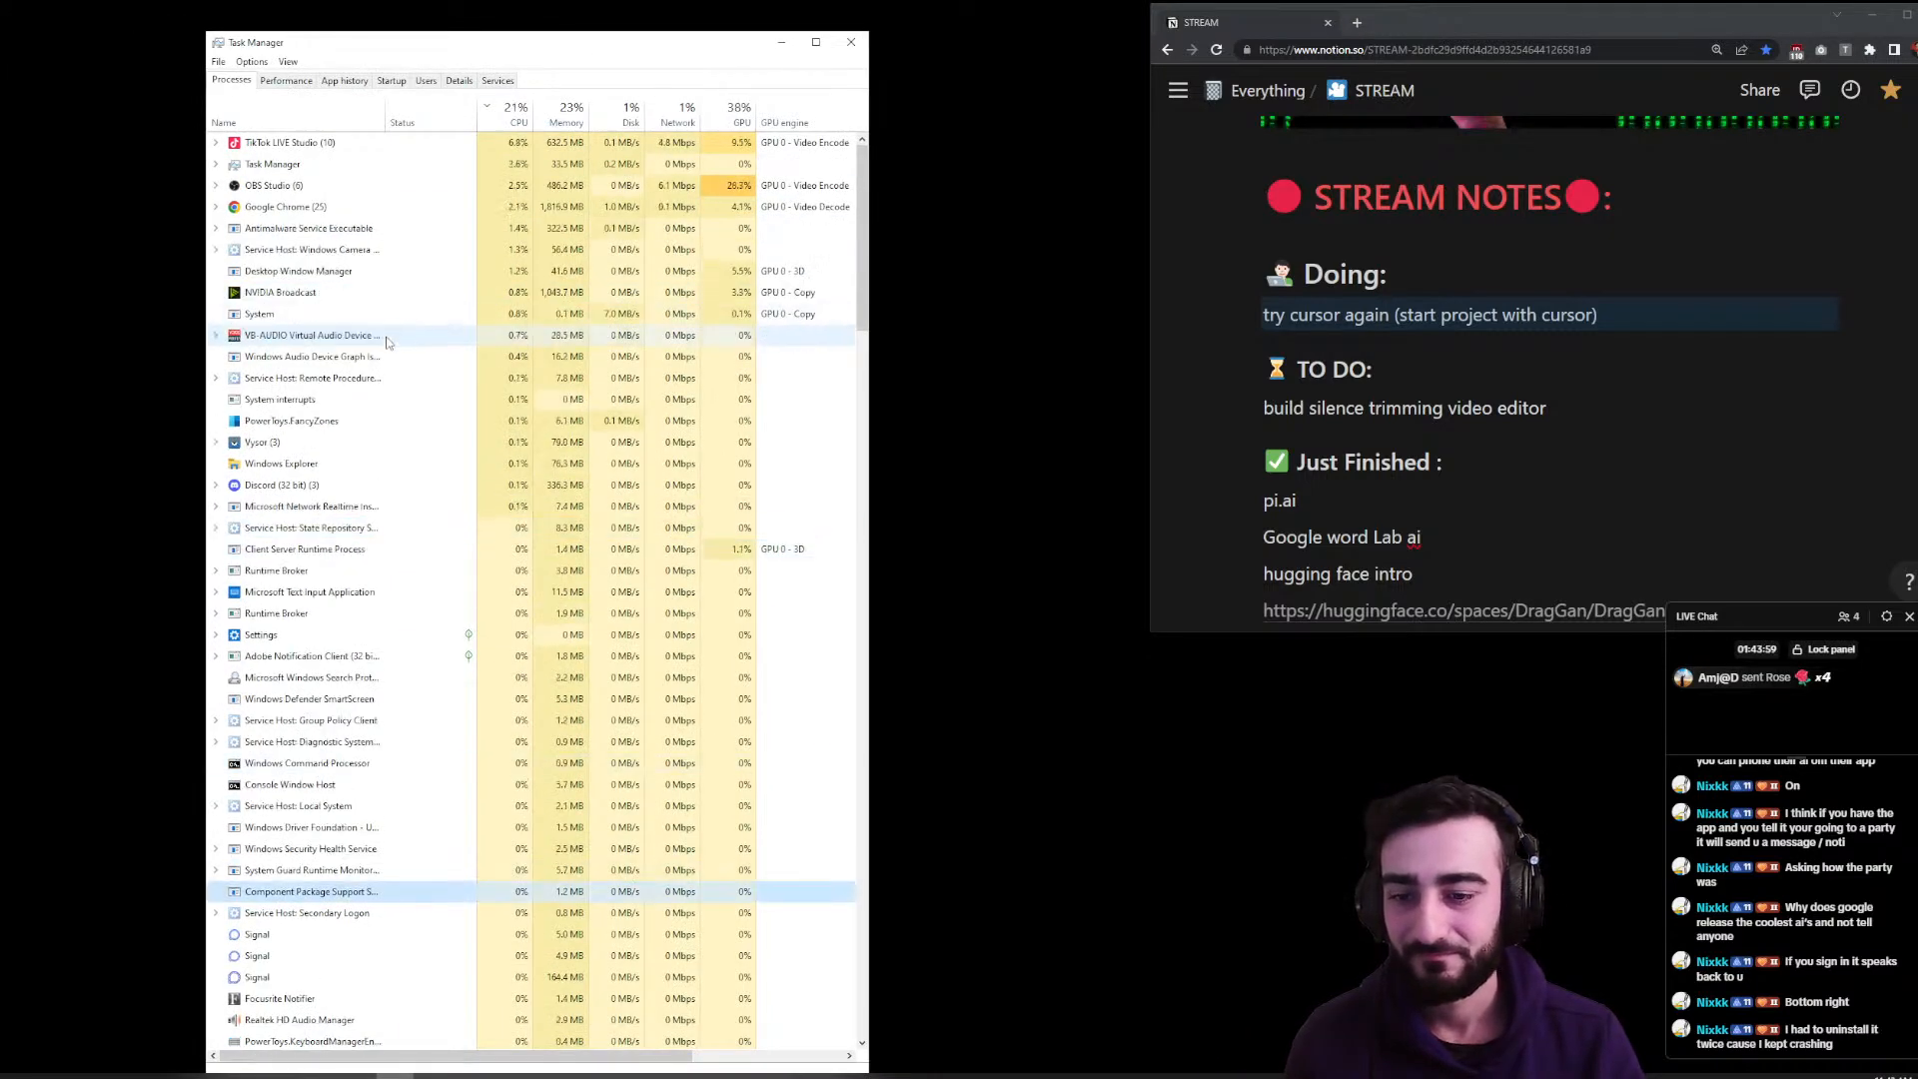
pyautogui.scroll(15, 388, 348)
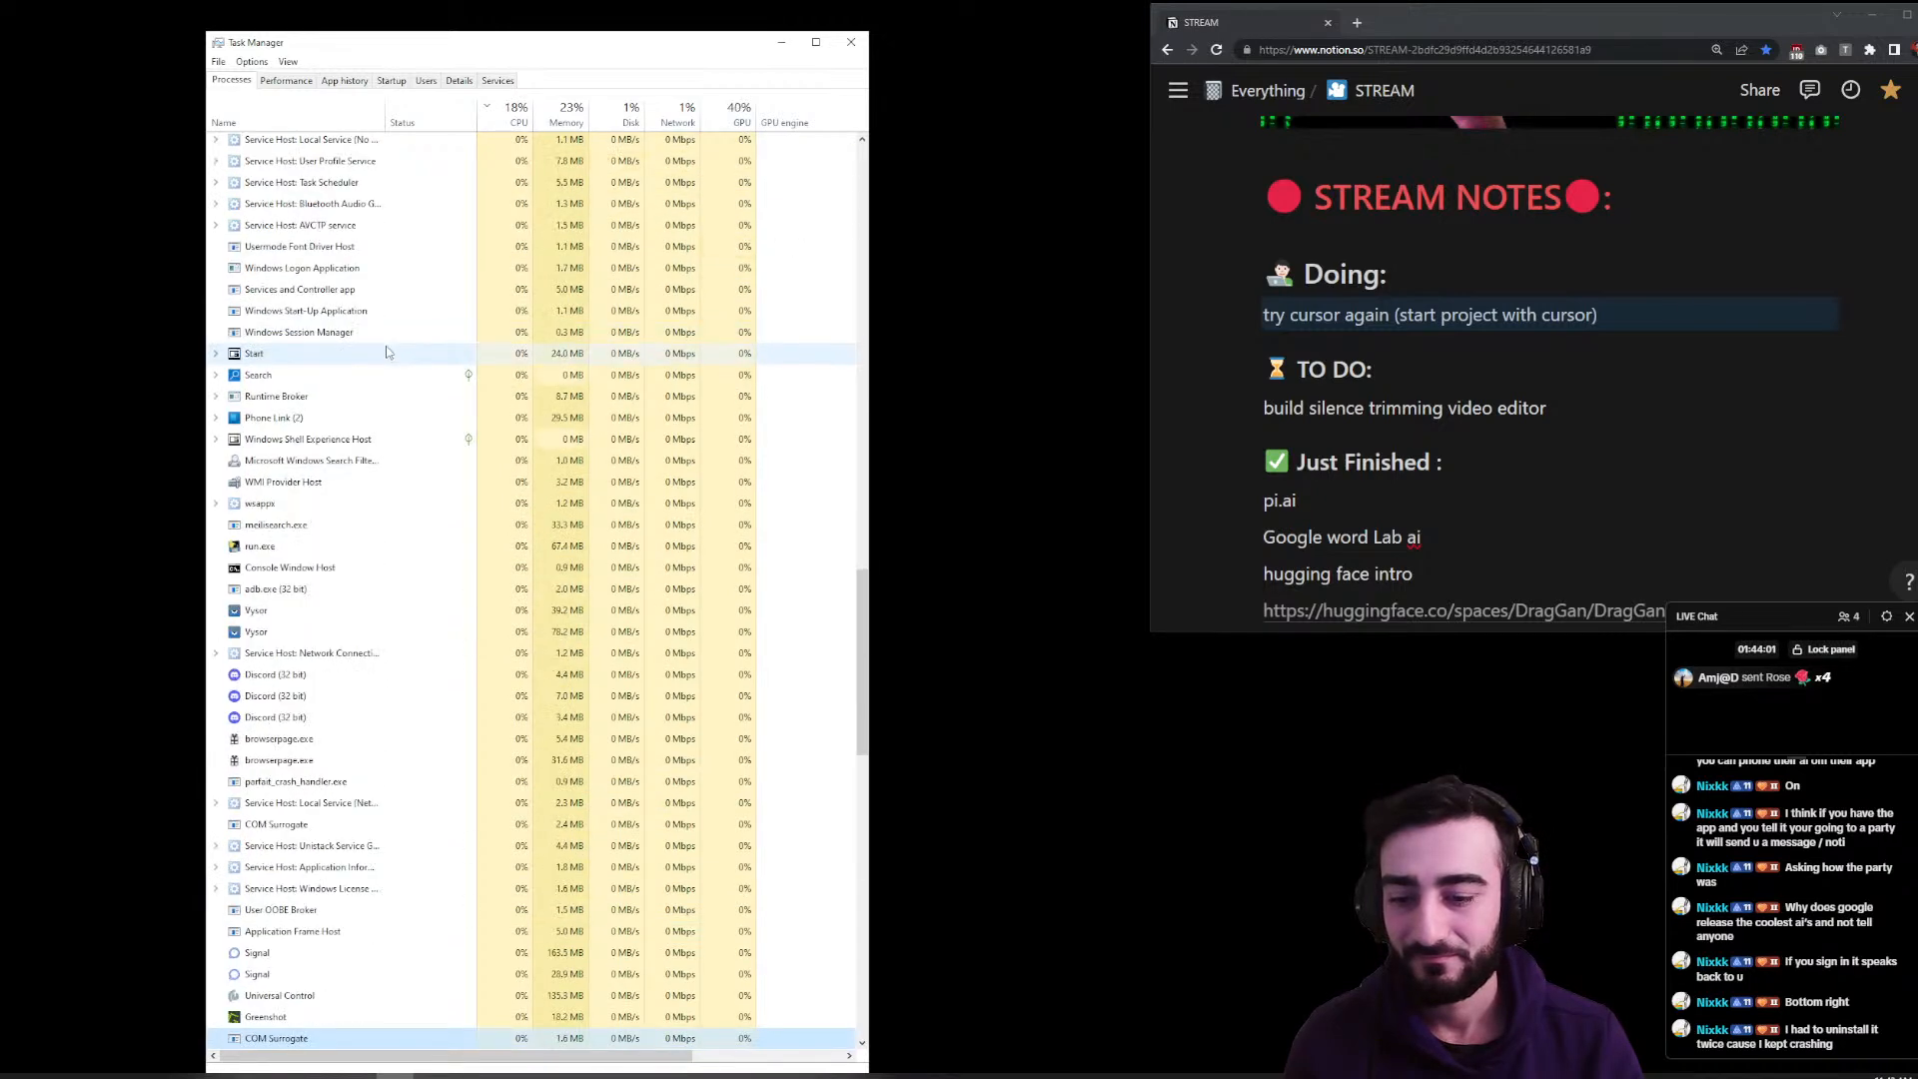
pyautogui.press('c')
pyautogui.press('c')
pyautogui.press('c')
pyautogui.press('c')
pyautogui.press('c')
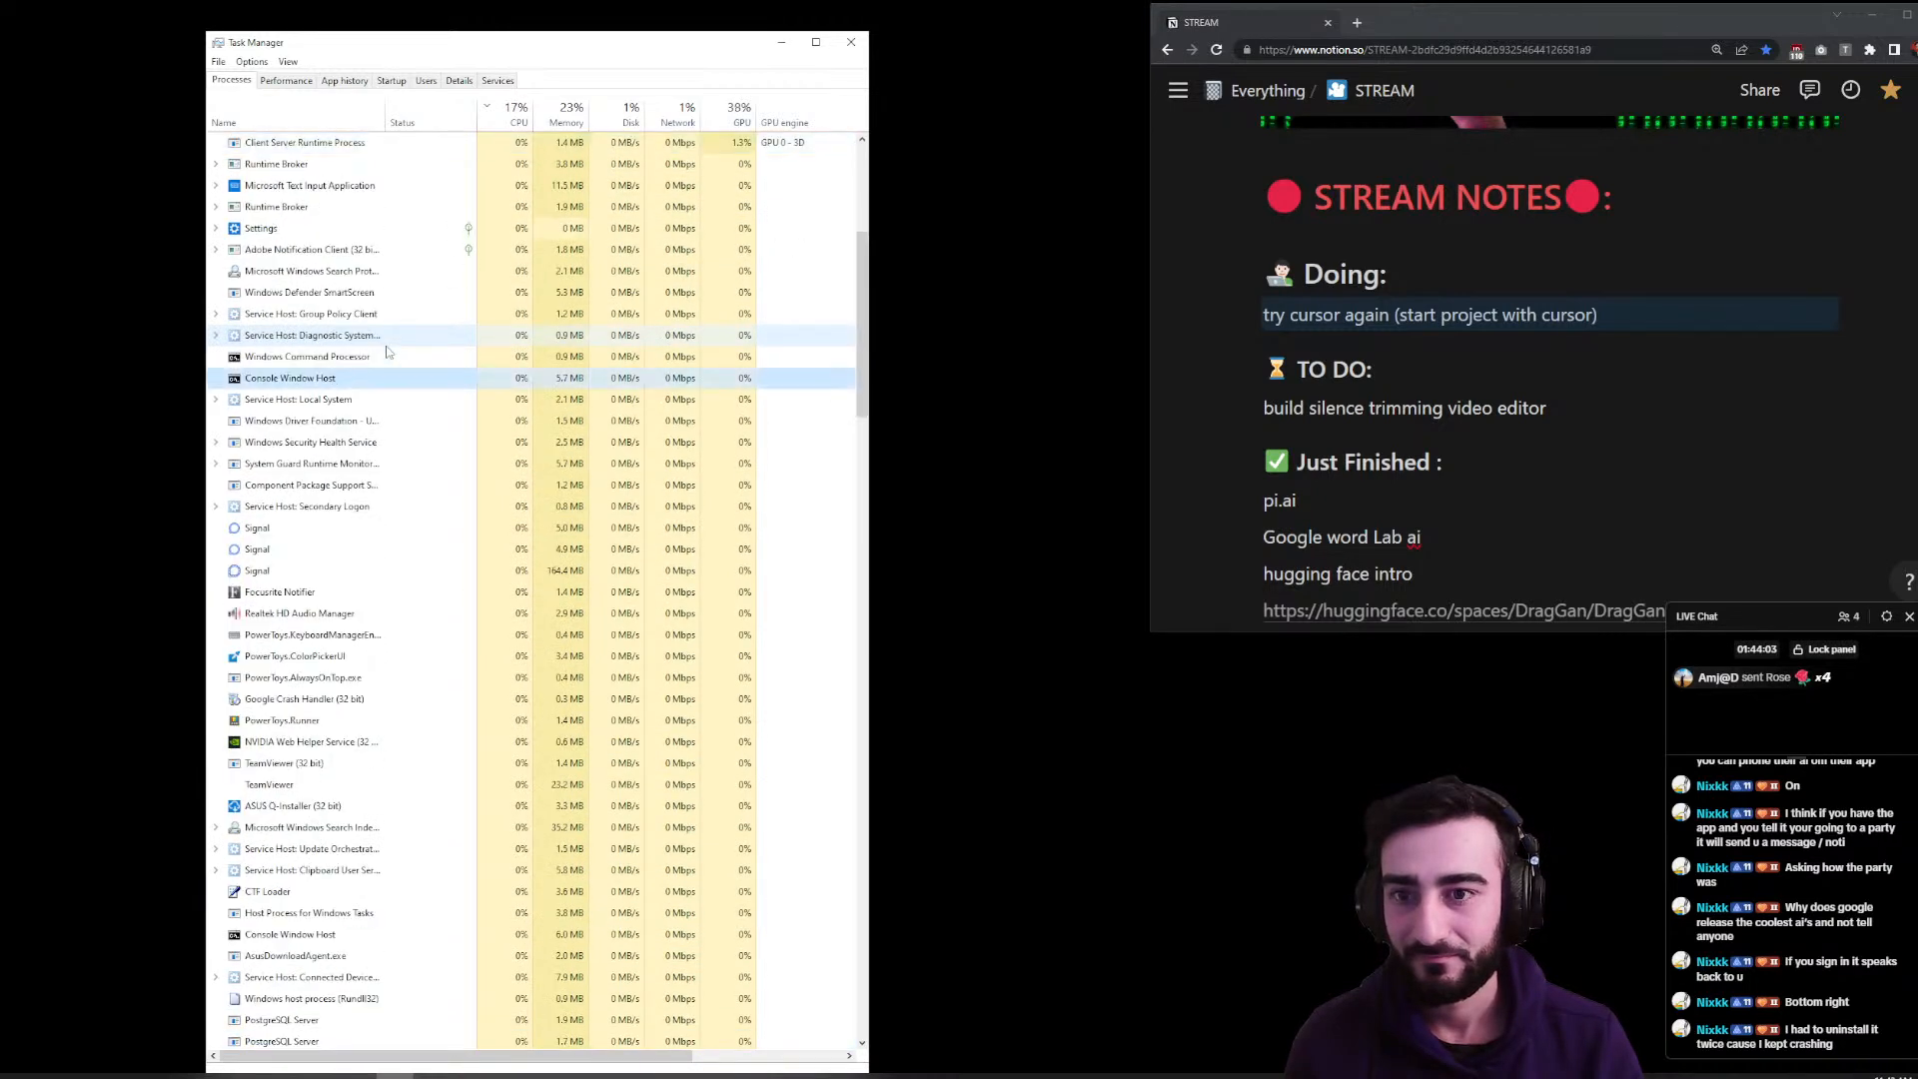
pyautogui.click(855, 41)
# - Relaunch Cursor and start File > New AI Project
pyautogui.hotkey('alt', 'space')
pyautogui.press('Return')
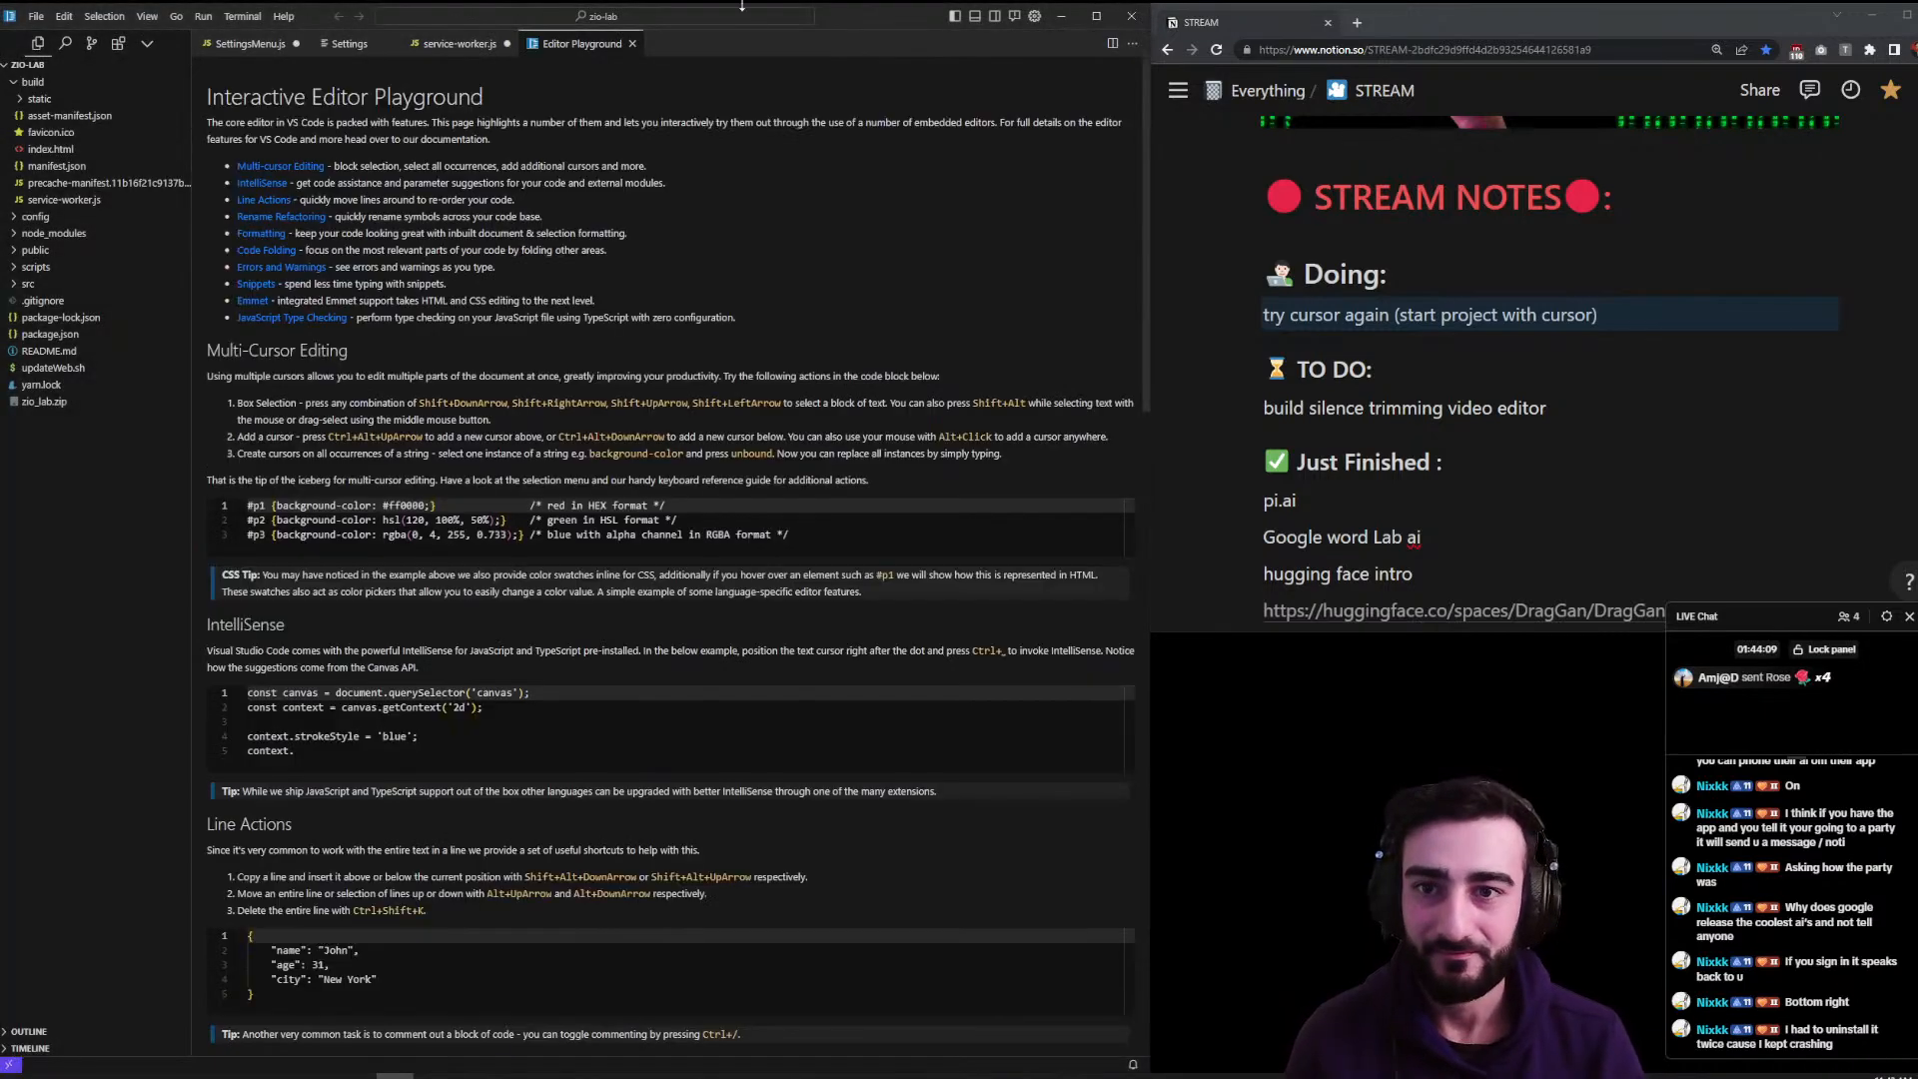
pyautogui.click(32, 15)
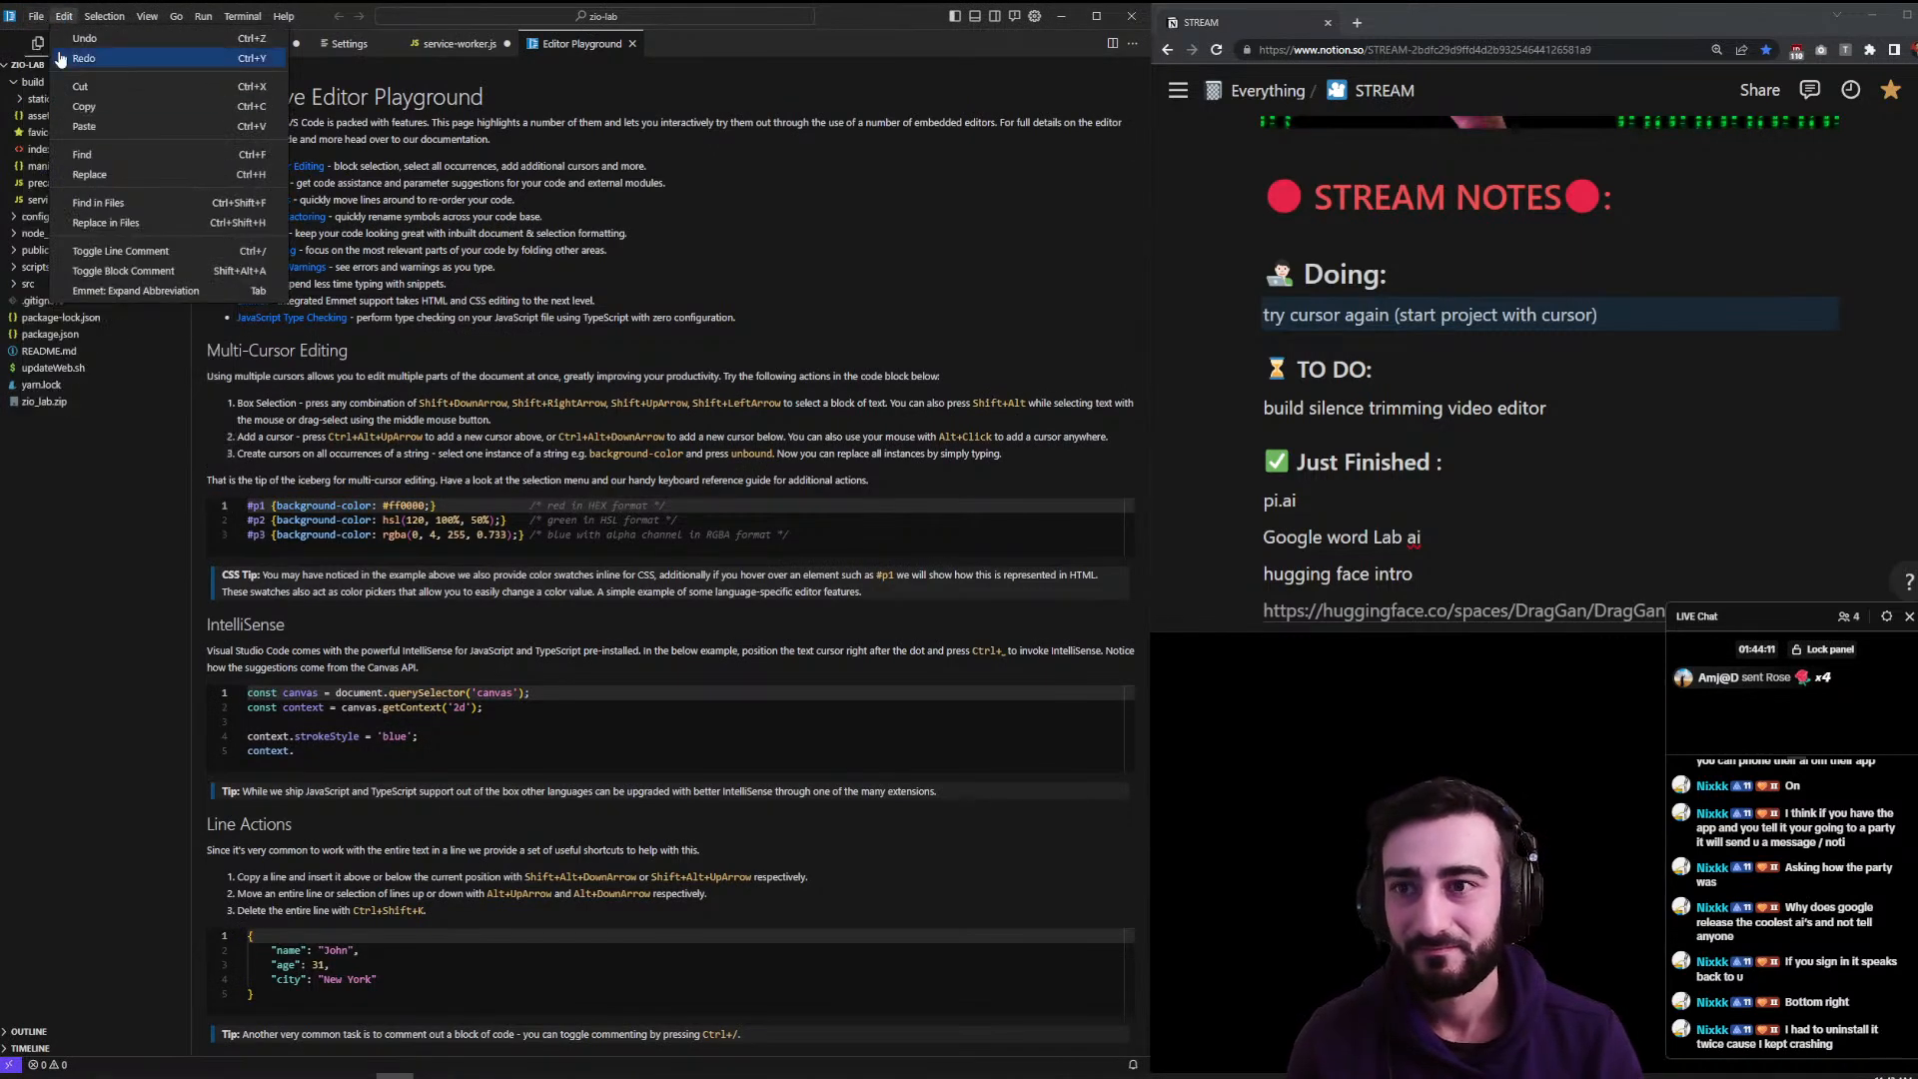
pyautogui.click(107, 386)
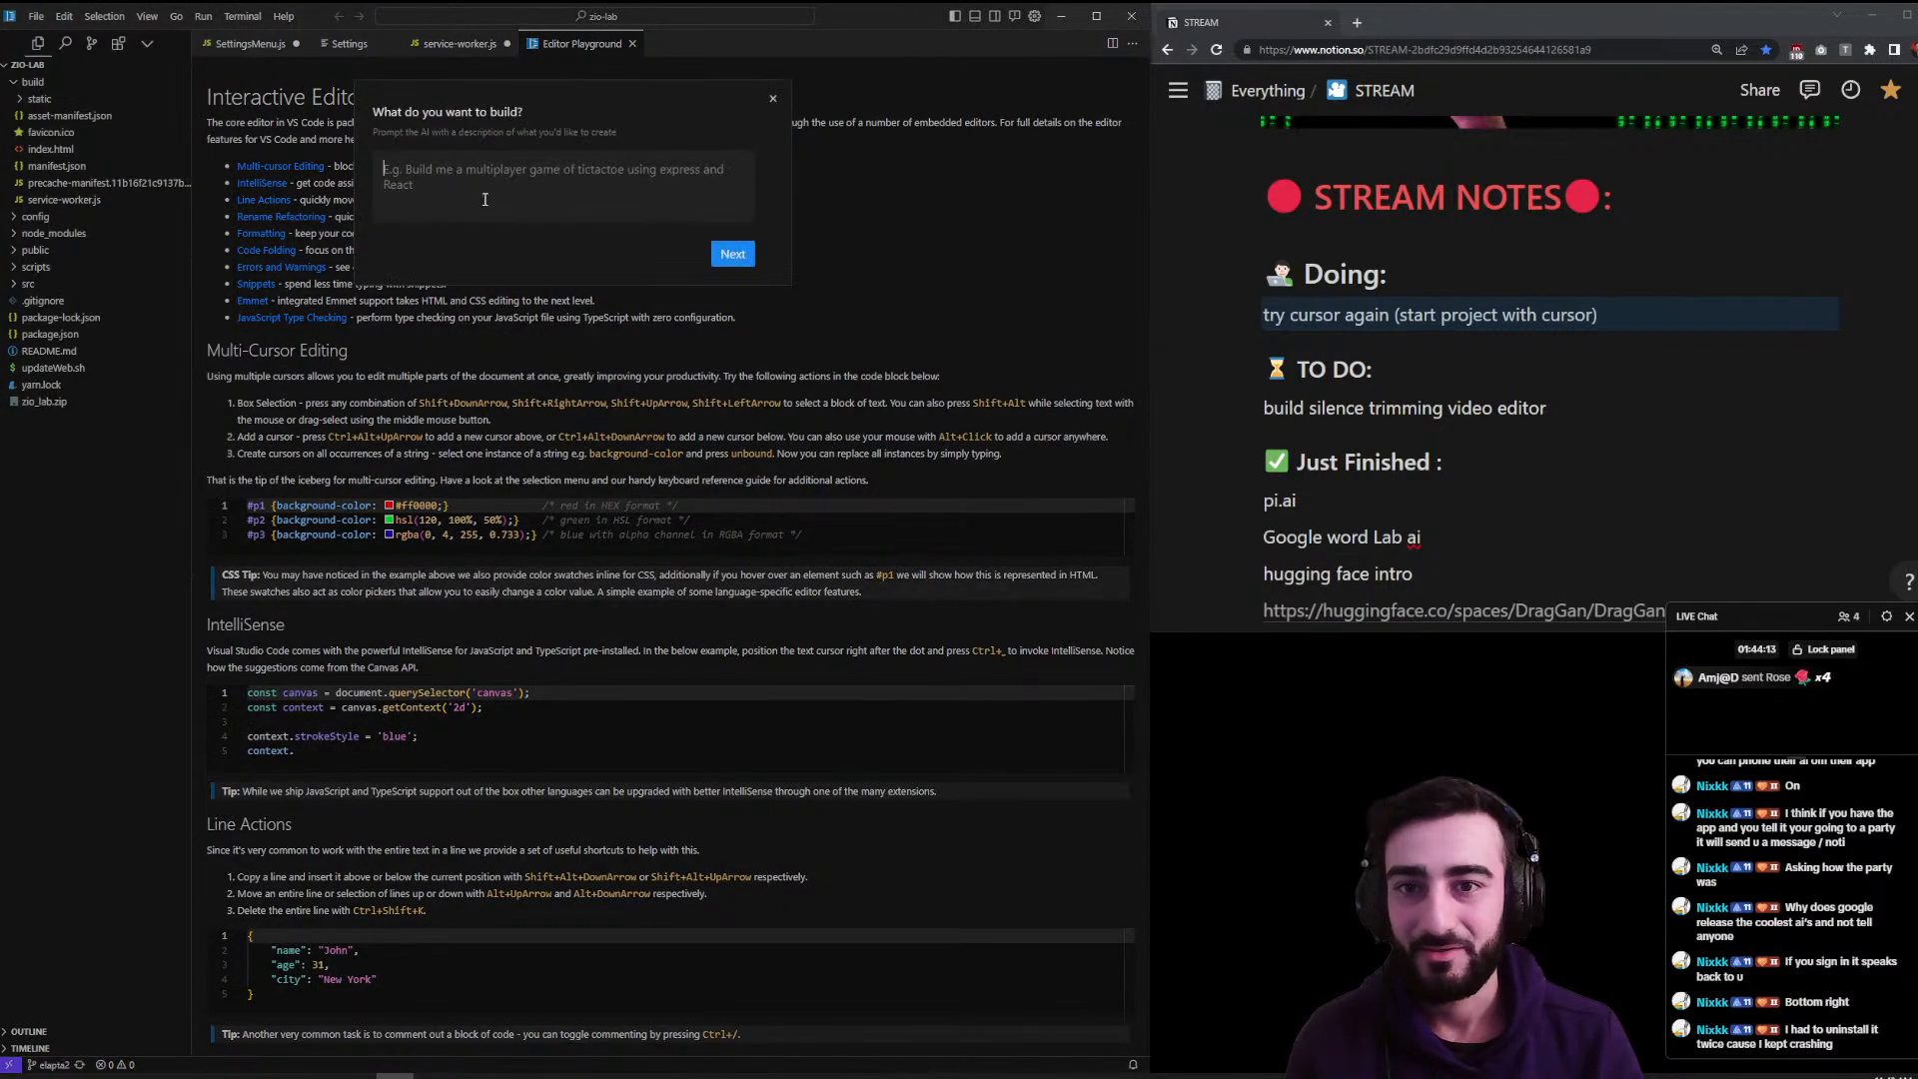
# - Enter 'build a snake game' as the prompt and browse to the Kingston 4TB SSD (D:) drive
pyautogui.write('build a snake game')
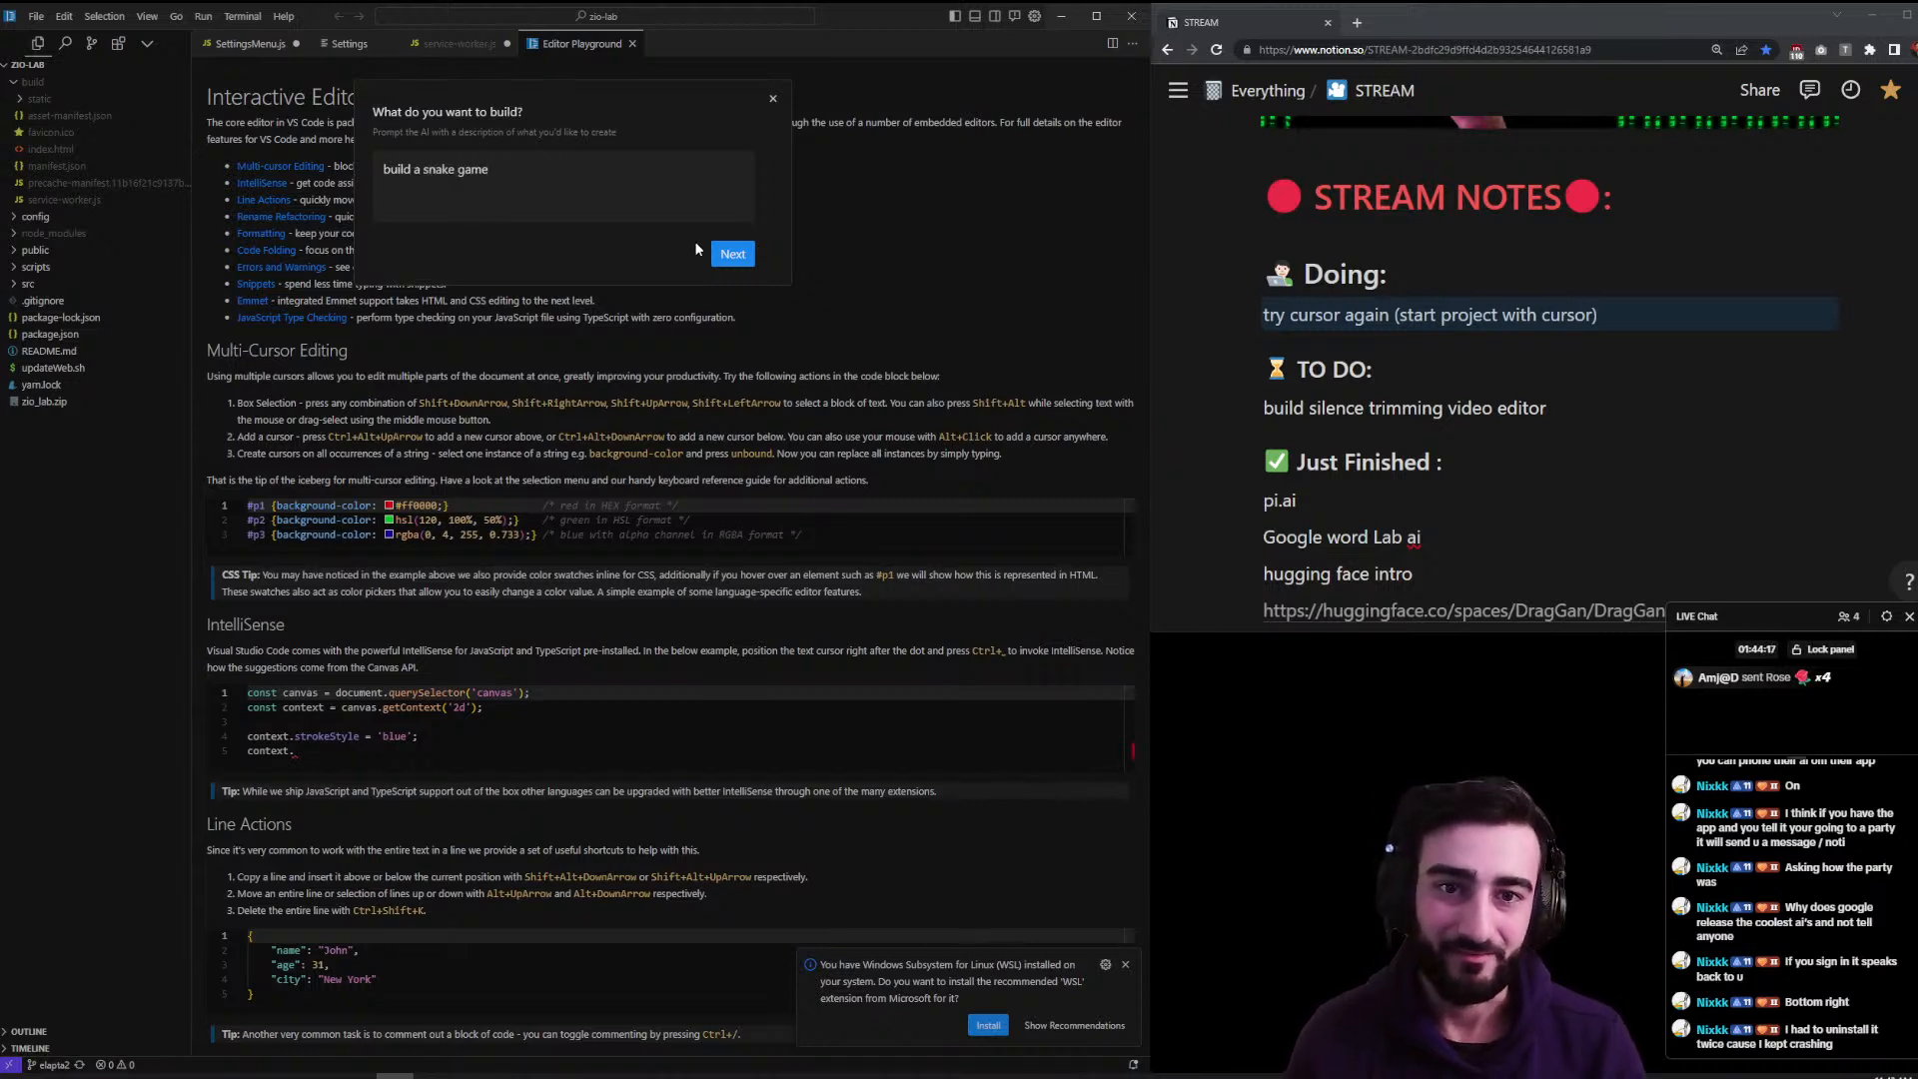
pyautogui.click(732, 253)
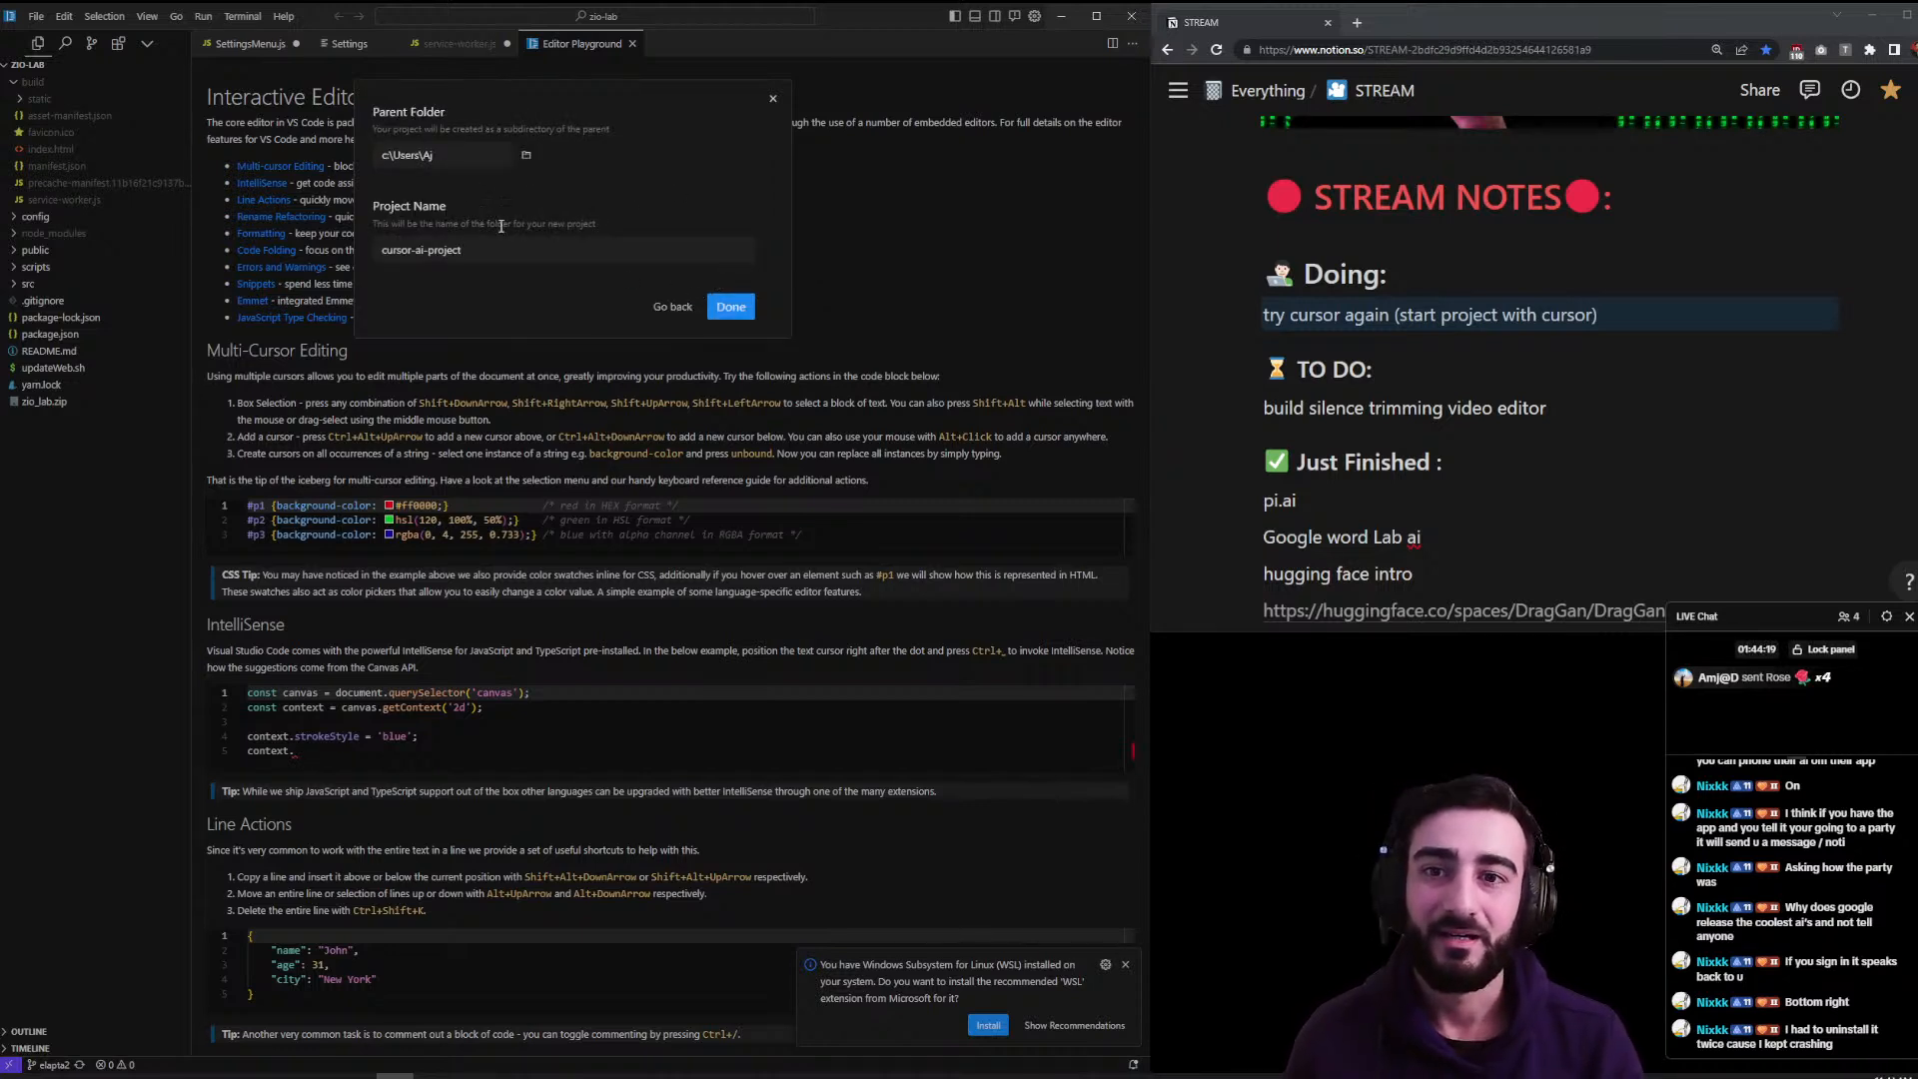
pyautogui.click(524, 155)
pyautogui.scroll(-3, 104, 392)
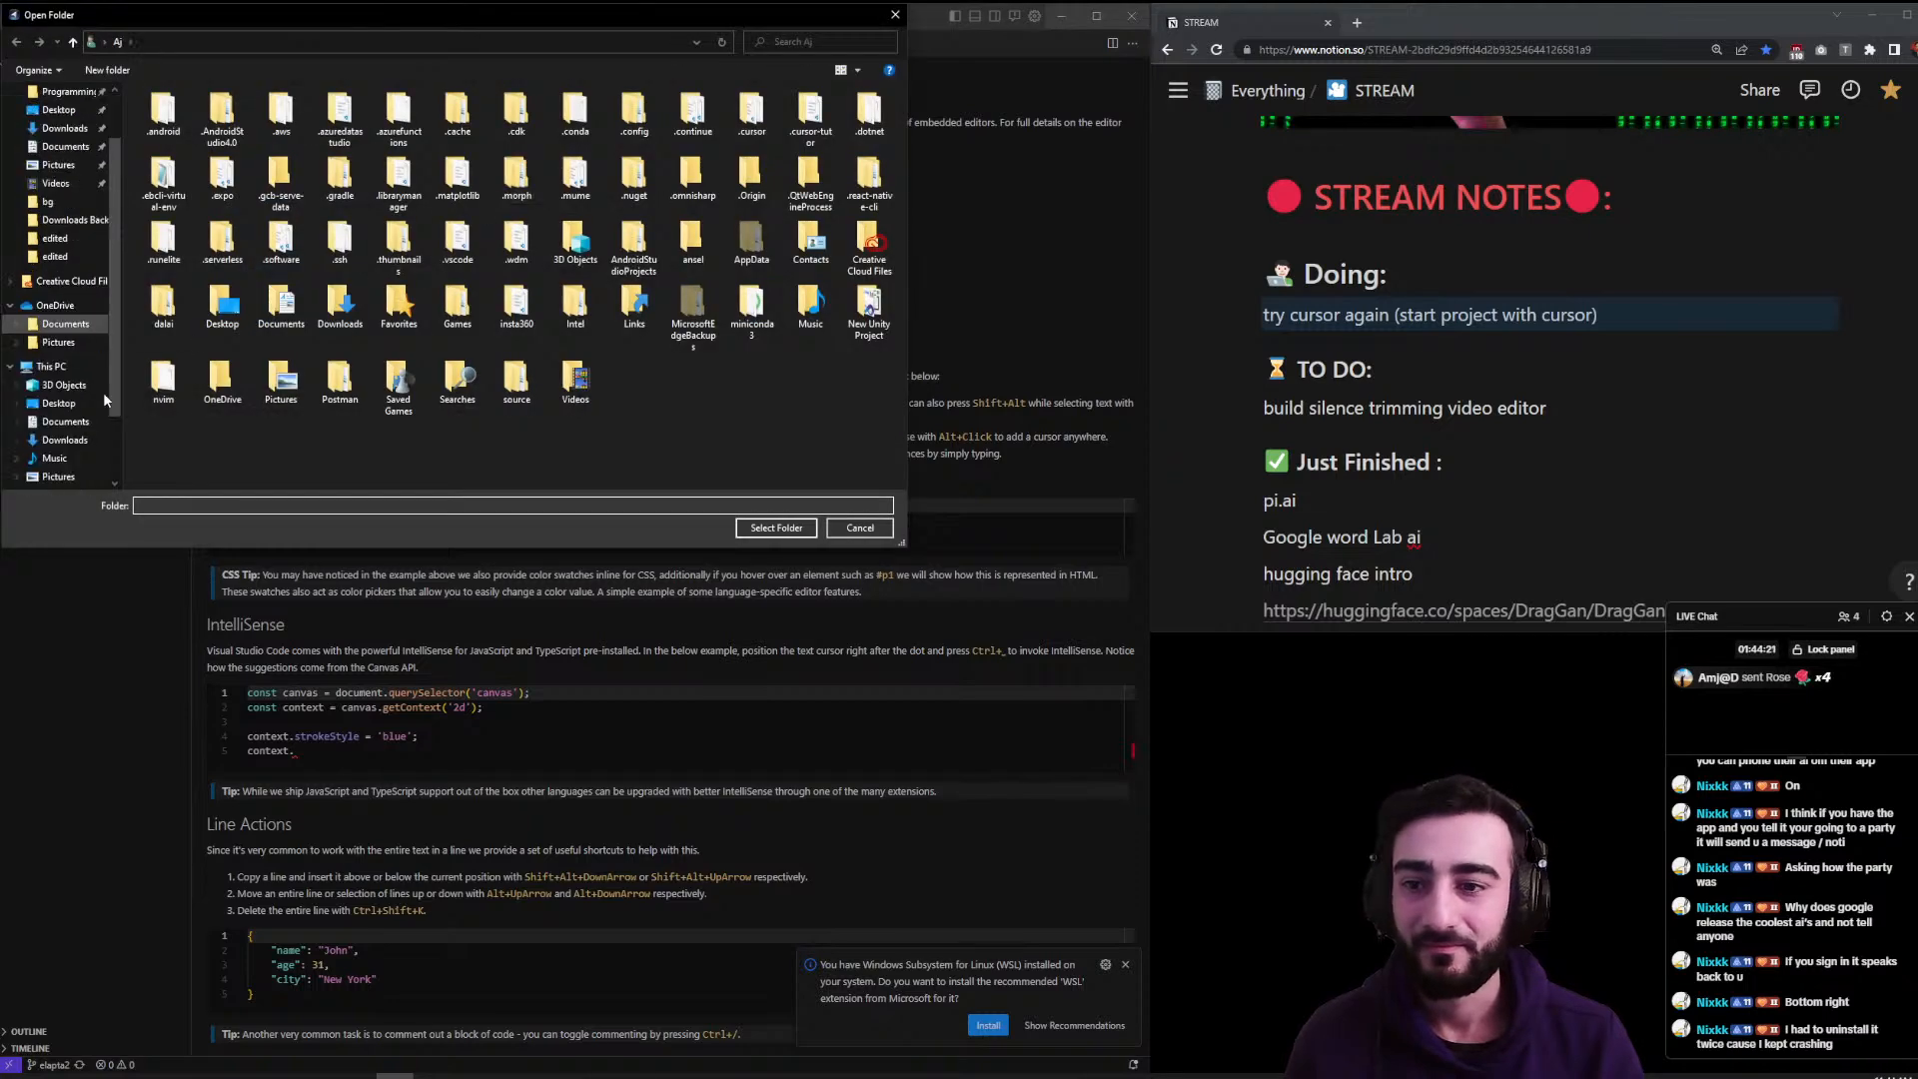
pyautogui.click(72, 441)
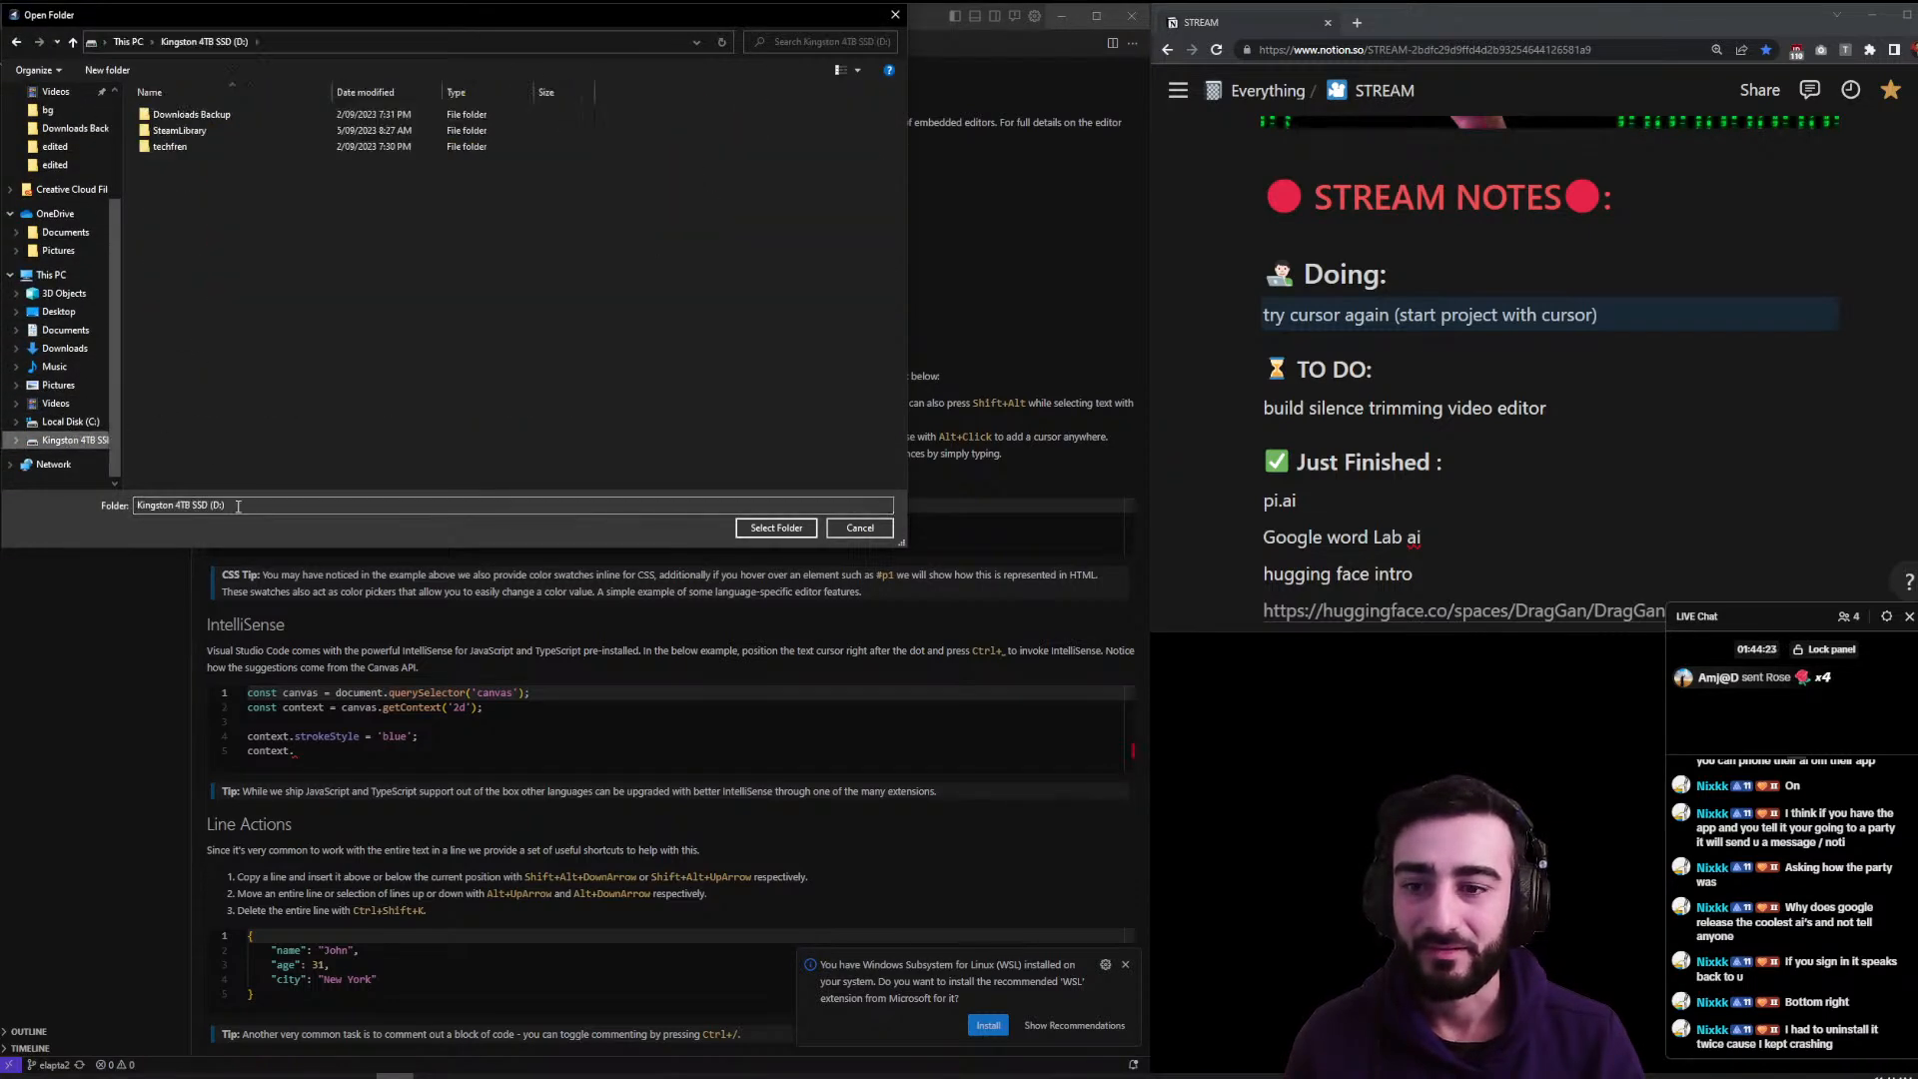
# - Create the cursor0test folder on D: and finish creating cursor-ai-project inside it
pyautogui.click(106, 70)
pyautogui.write('cursor')
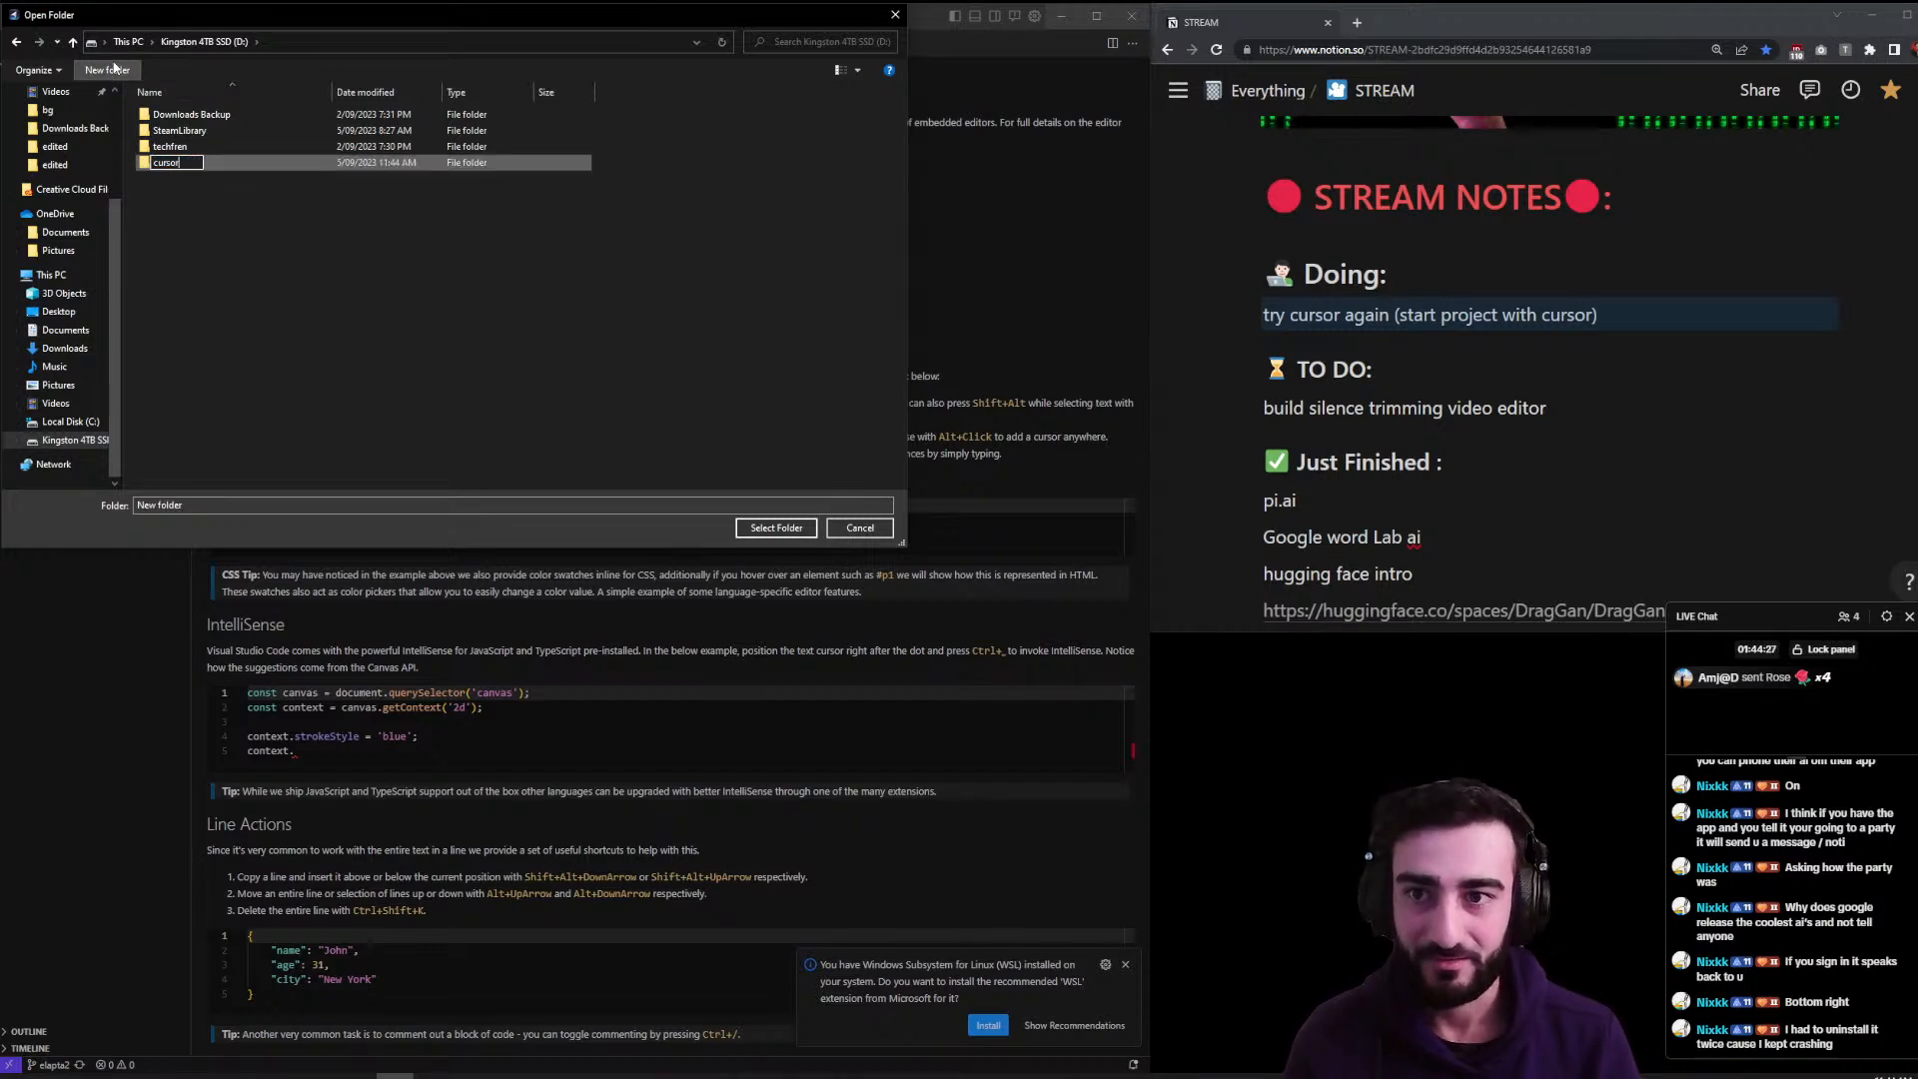
pyautogui.press('Return')
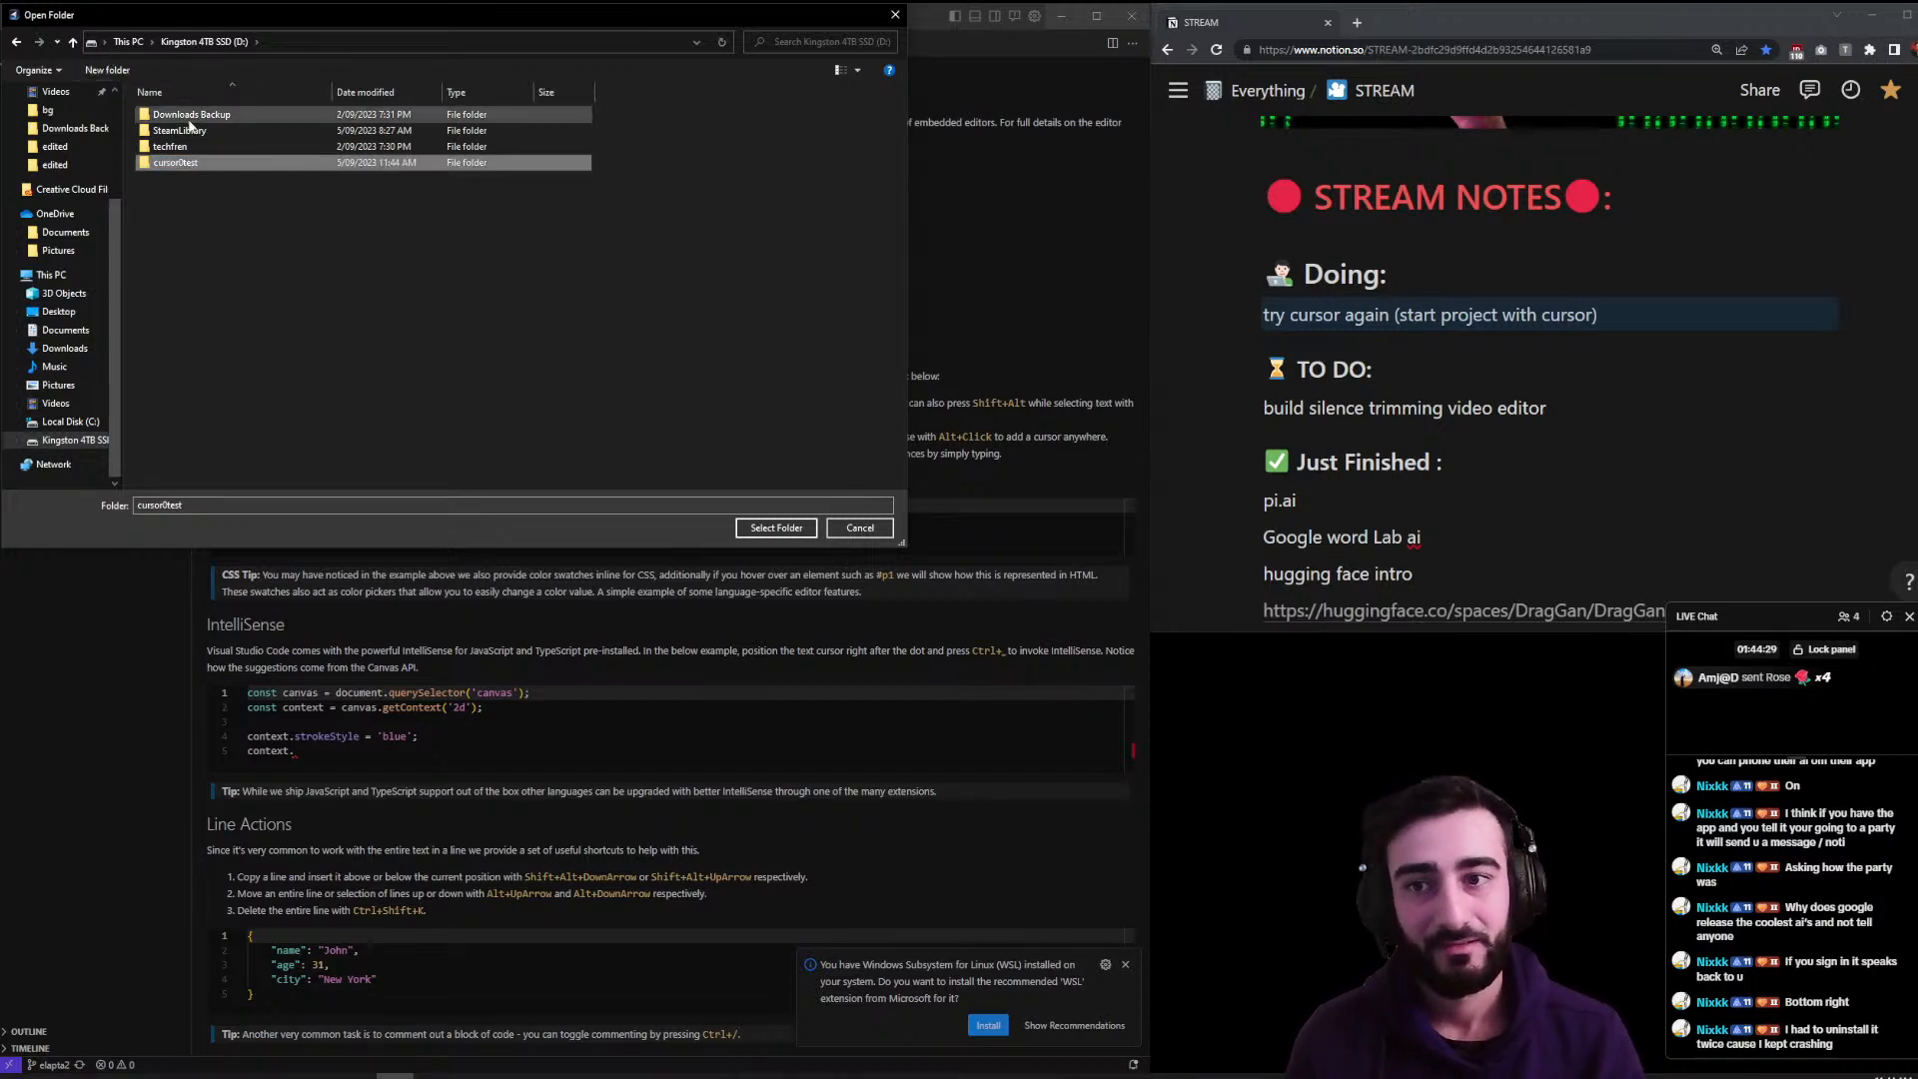
pyautogui.doubleClick(201, 162)
pyautogui.click(776, 529)
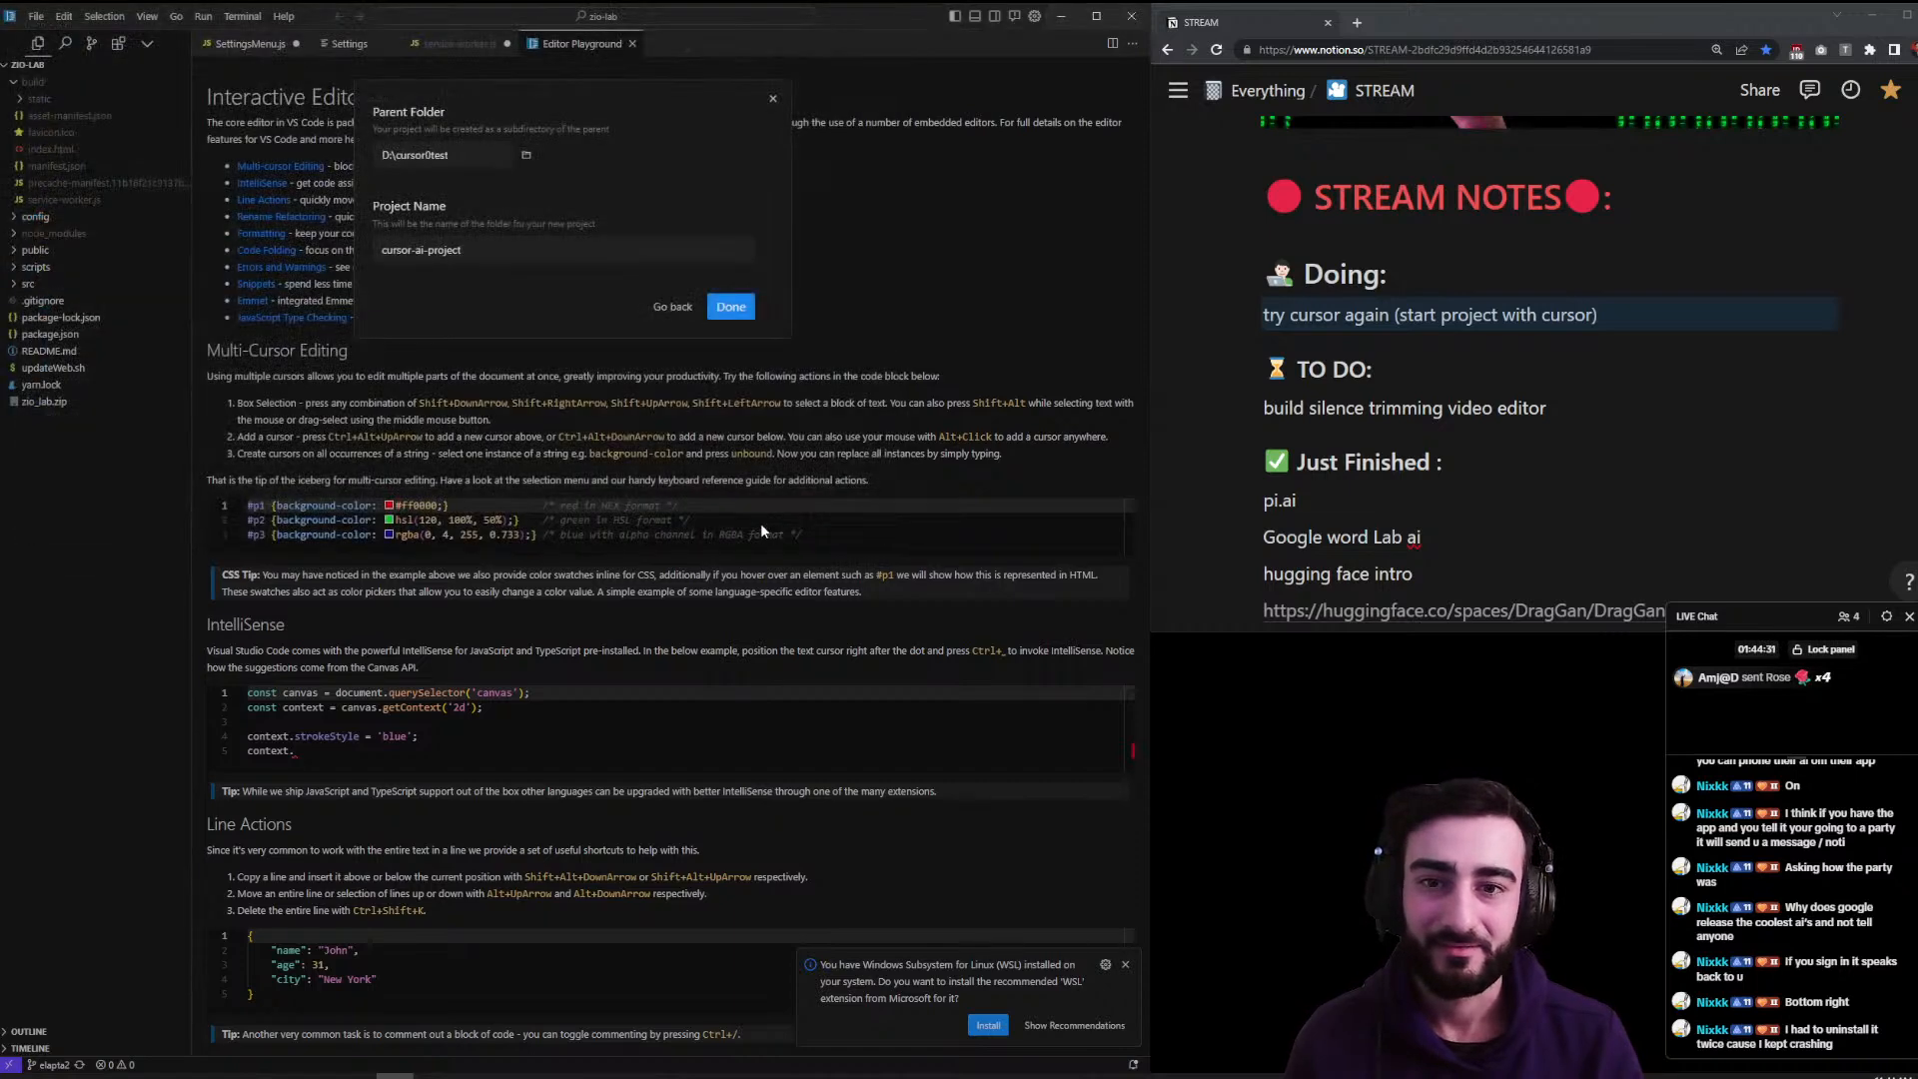
pyautogui.click(729, 310)
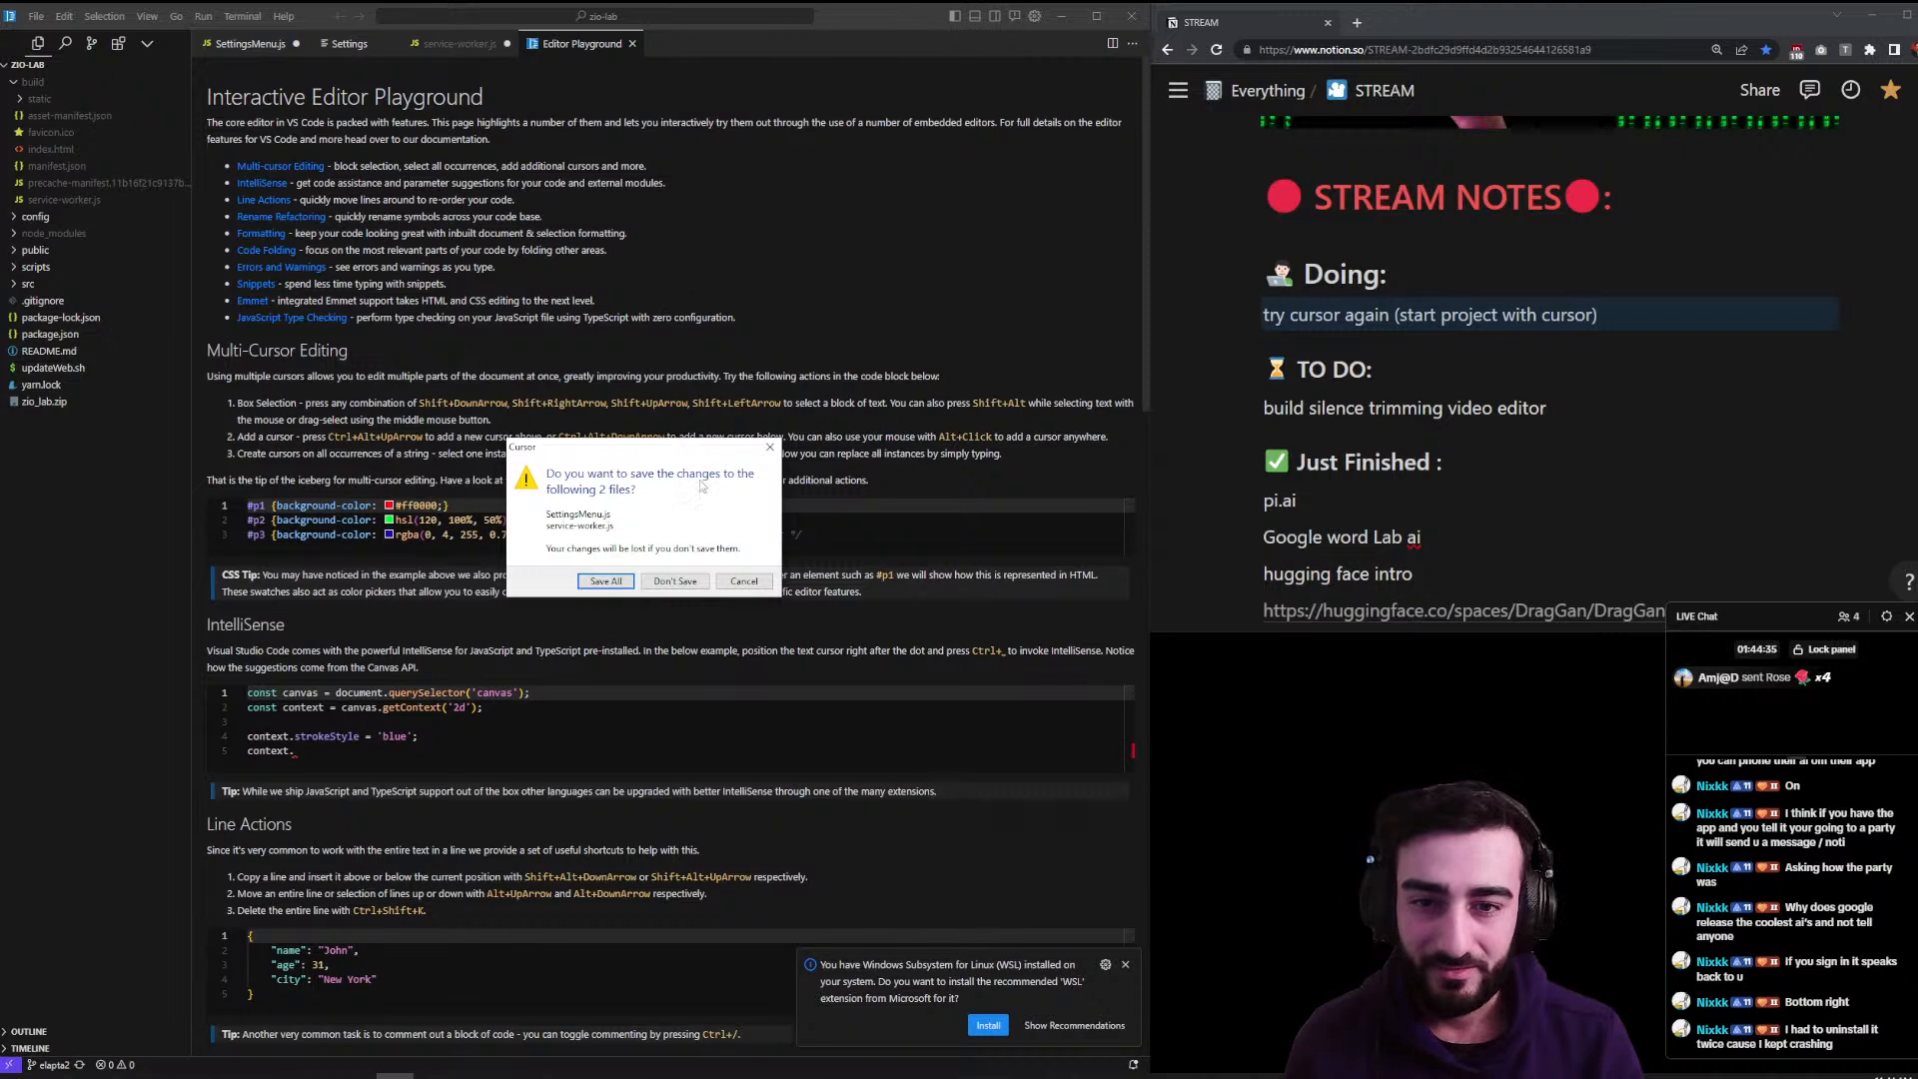
# - Discard the unsaved changes to SettingsMenu.js and service-worker.js so cursor-ai-project can be created
pyautogui.click(691, 589)
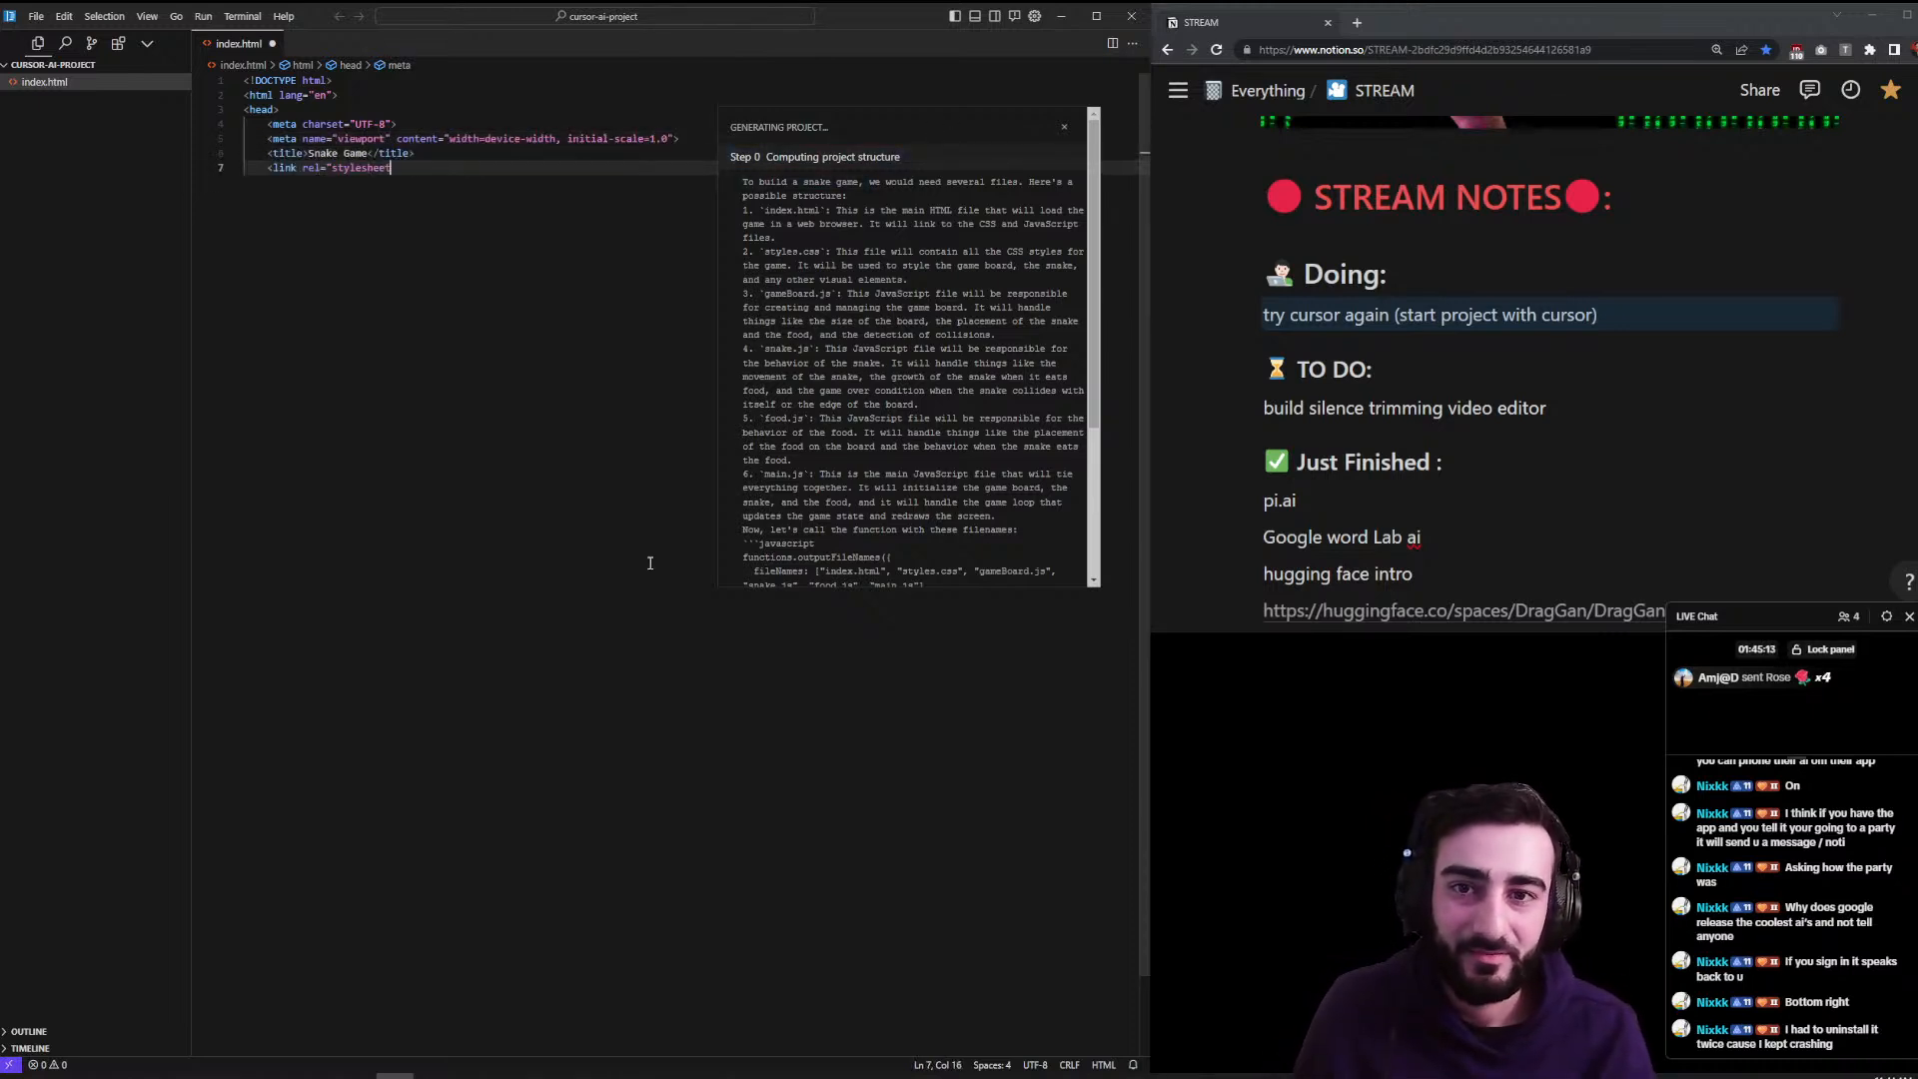
# - Zoom the editor in one step while the AI writes index.html, styles.css, gameBoard.js, snake.js and food.js
pyautogui.hotkey('ctrl', '=')
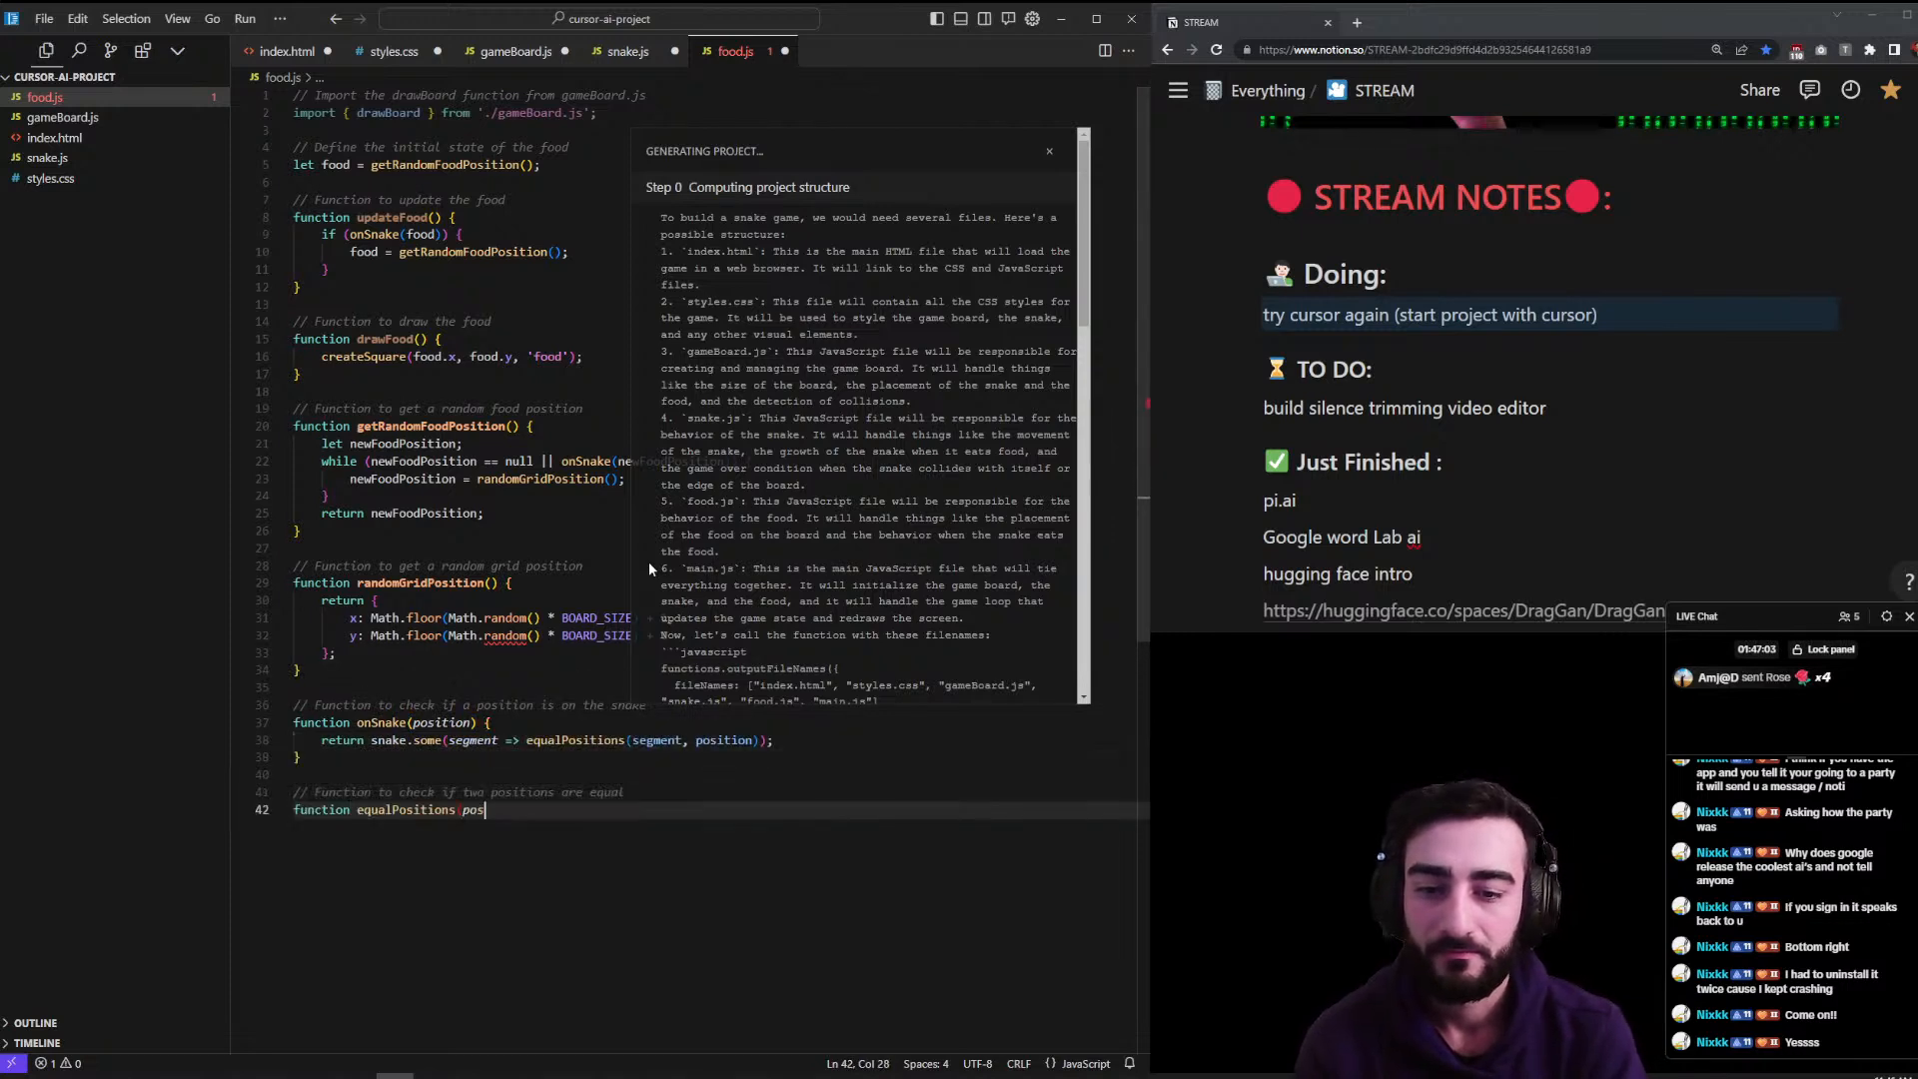
# - Check that generation reaches 'All done!' with main.js, then close the Generating Project panel
pyautogui.press('Tab')
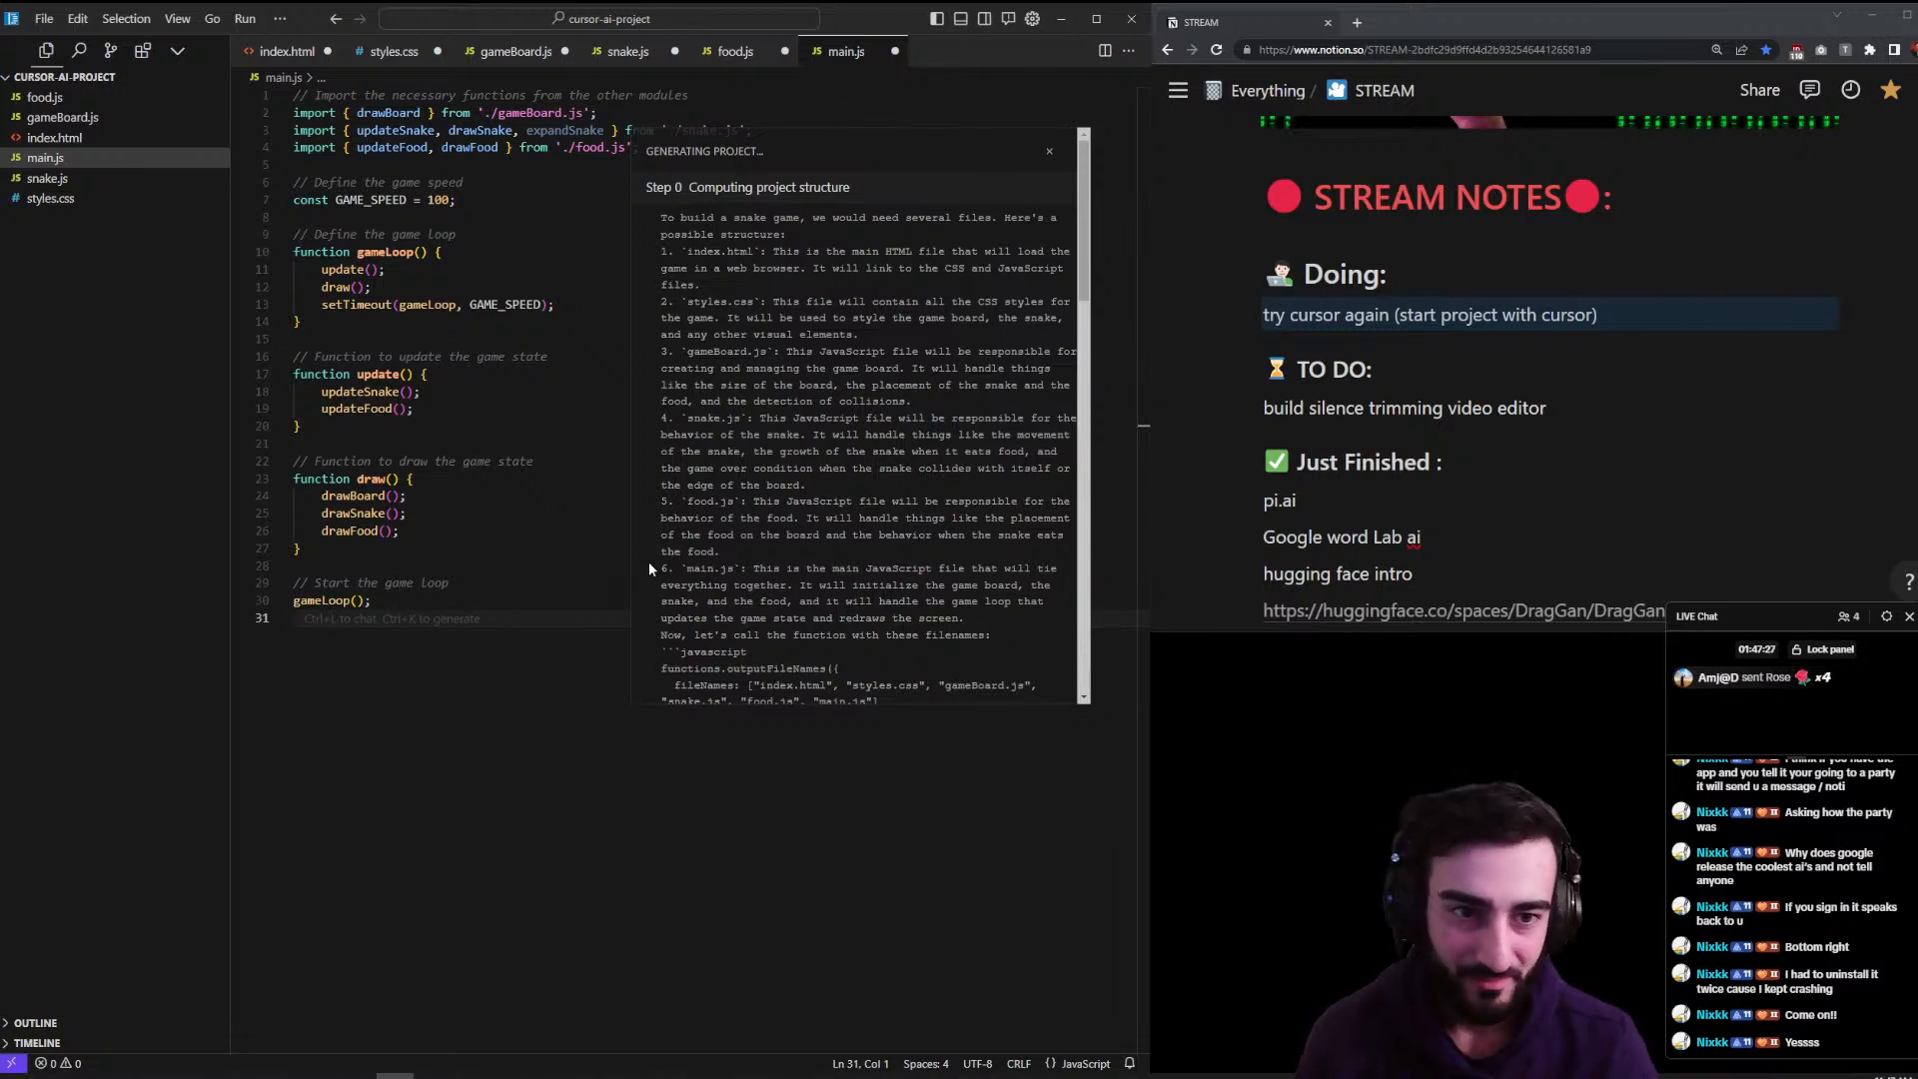
pyautogui.scroll(-10, 985, 280)
pyautogui.scroll(-5, 983, 280)
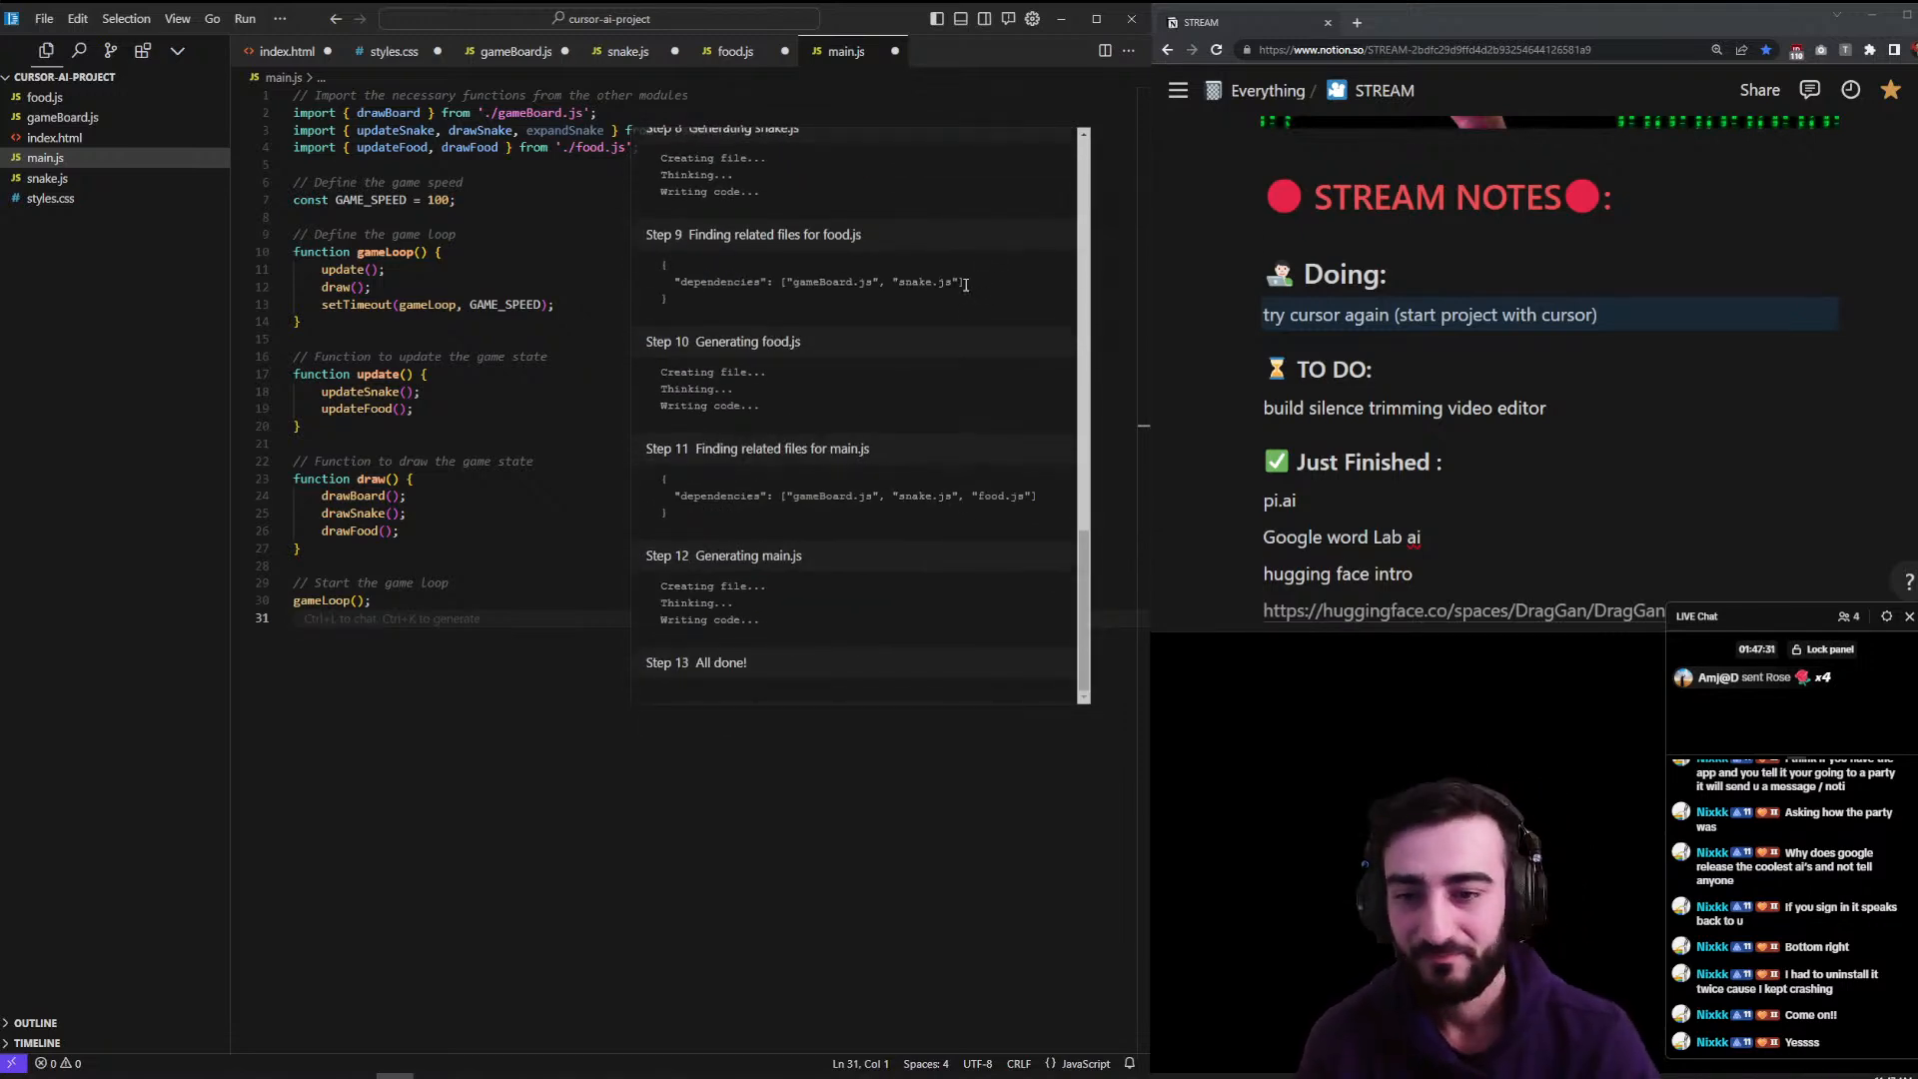
pyautogui.scroll(15, 965, 285)
pyautogui.click(1048, 151)
pyautogui.click(878, 287)
# - Save the generated food.js, snake.js, gameBoard.js and the remaining game file tabs
pyautogui.click(755, 51)
pyautogui.hotkey('ctrl', 's')
pyautogui.click(629, 52)
pyautogui.hotkey('ctrl', 's')
pyautogui.click(515, 52)
pyautogui.hotkey('ctrl', 's')
pyautogui.click(394, 52)
pyautogui.hotkey('ctrl', 's')
pyautogui.click(288, 52)
# - Save index.html and open it from its folder in Google Chrome, in its own window
pyautogui.hotkey('ctrl', 's')
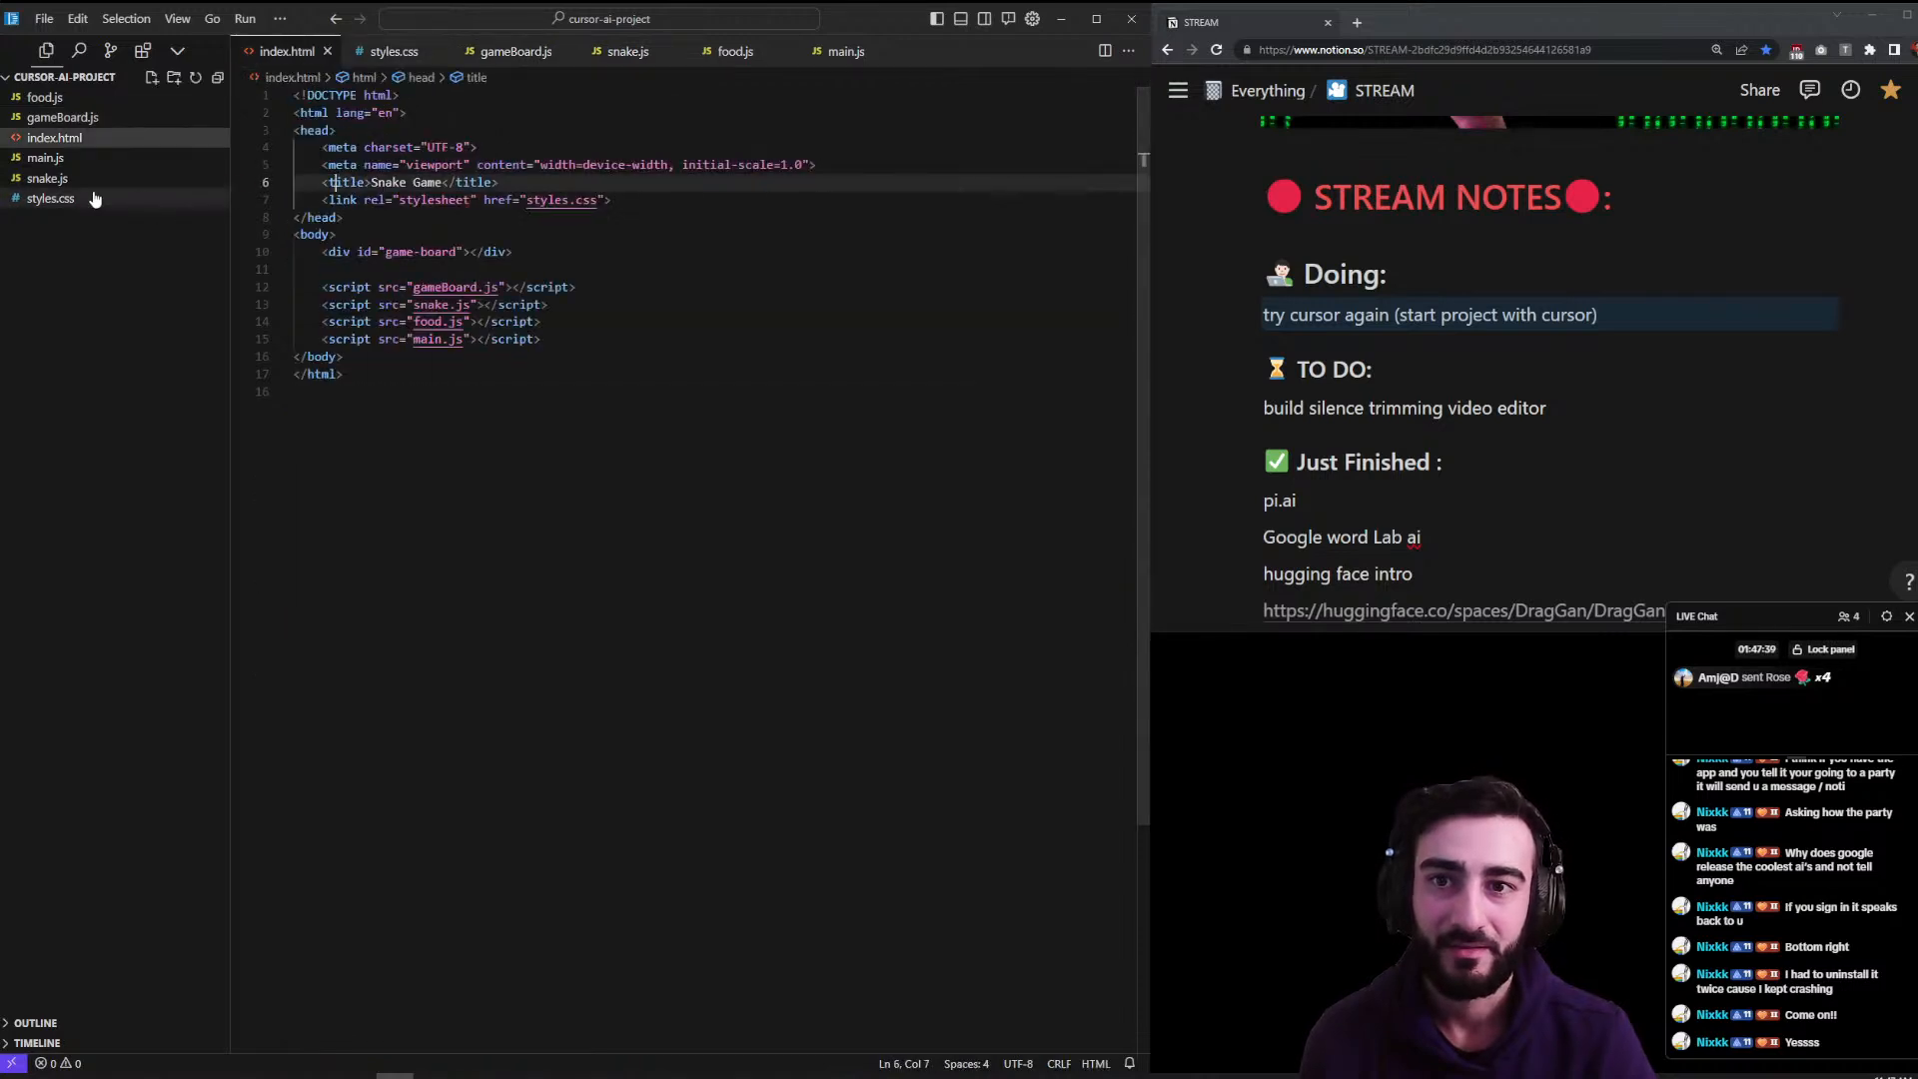
pyautogui.rightClick(76, 137)
pyautogui.click(125, 201)
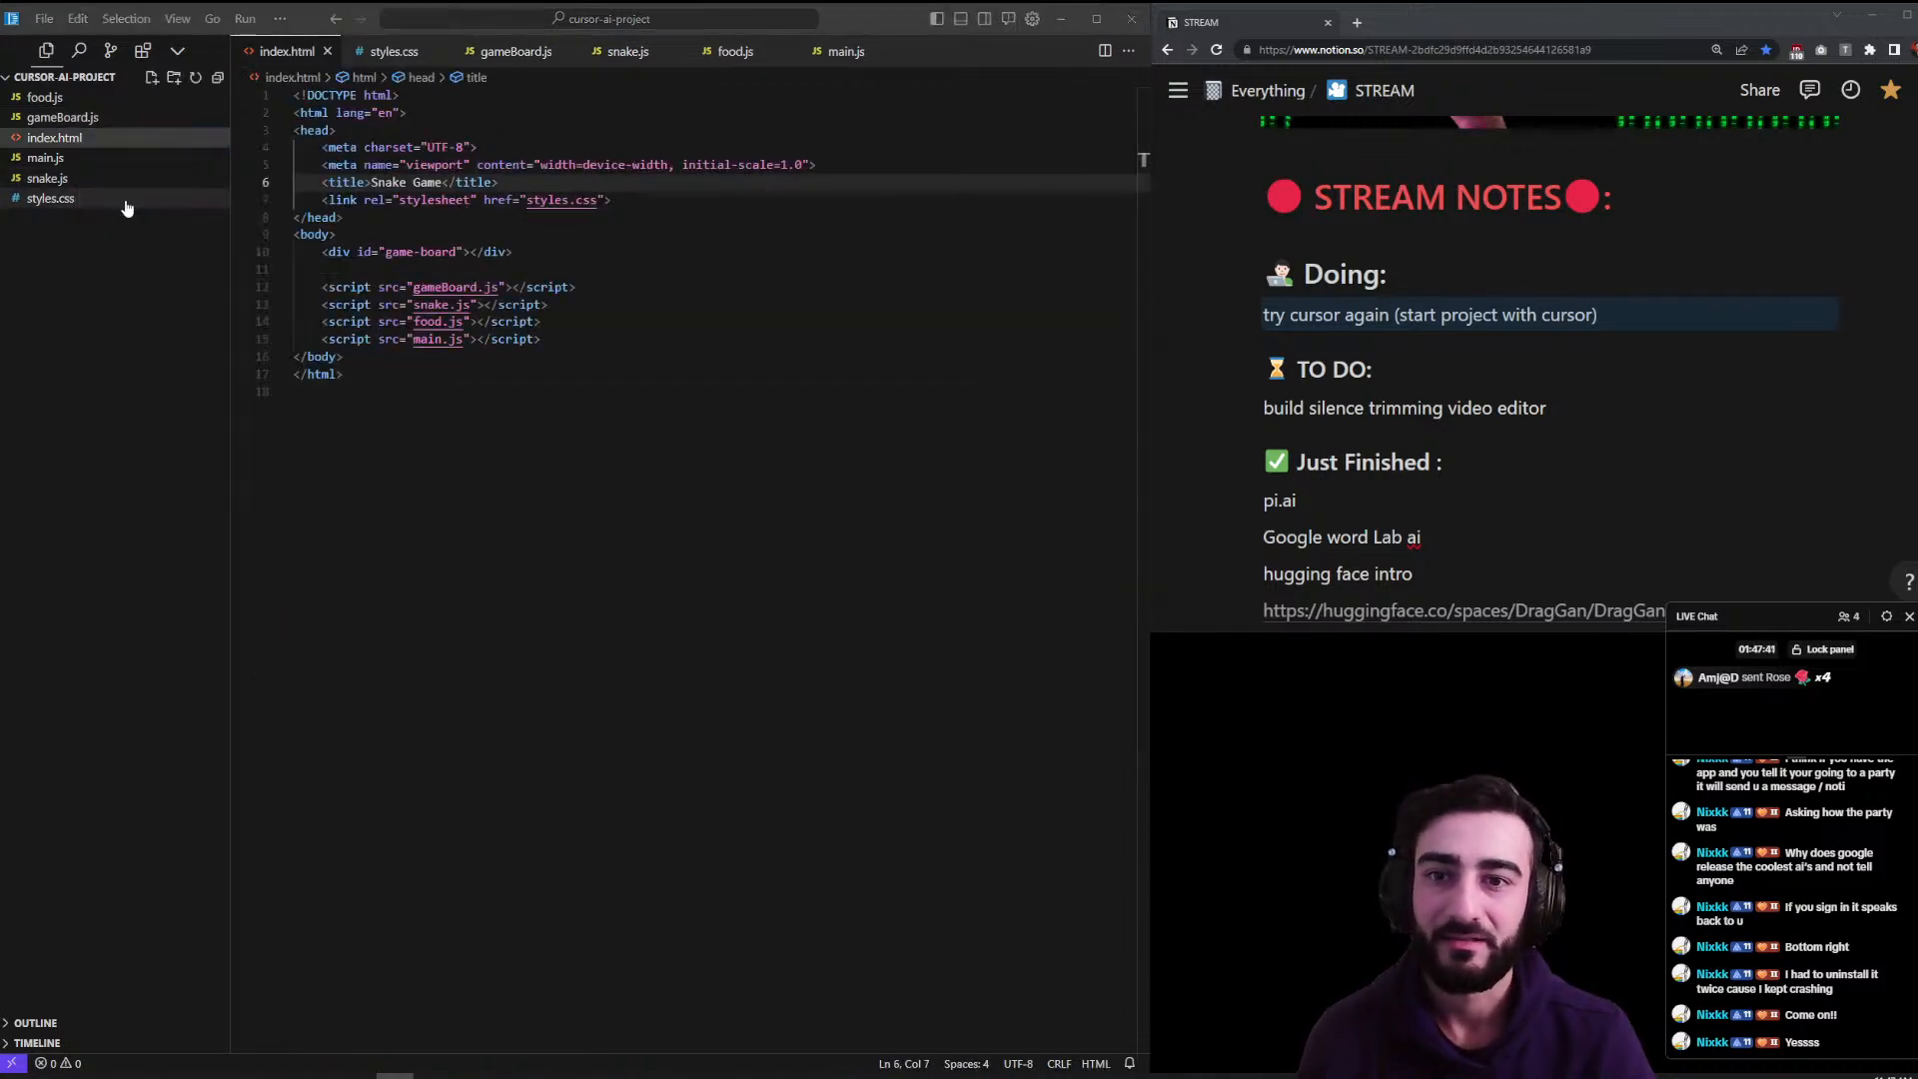
pyautogui.doubleClick(82, 420)
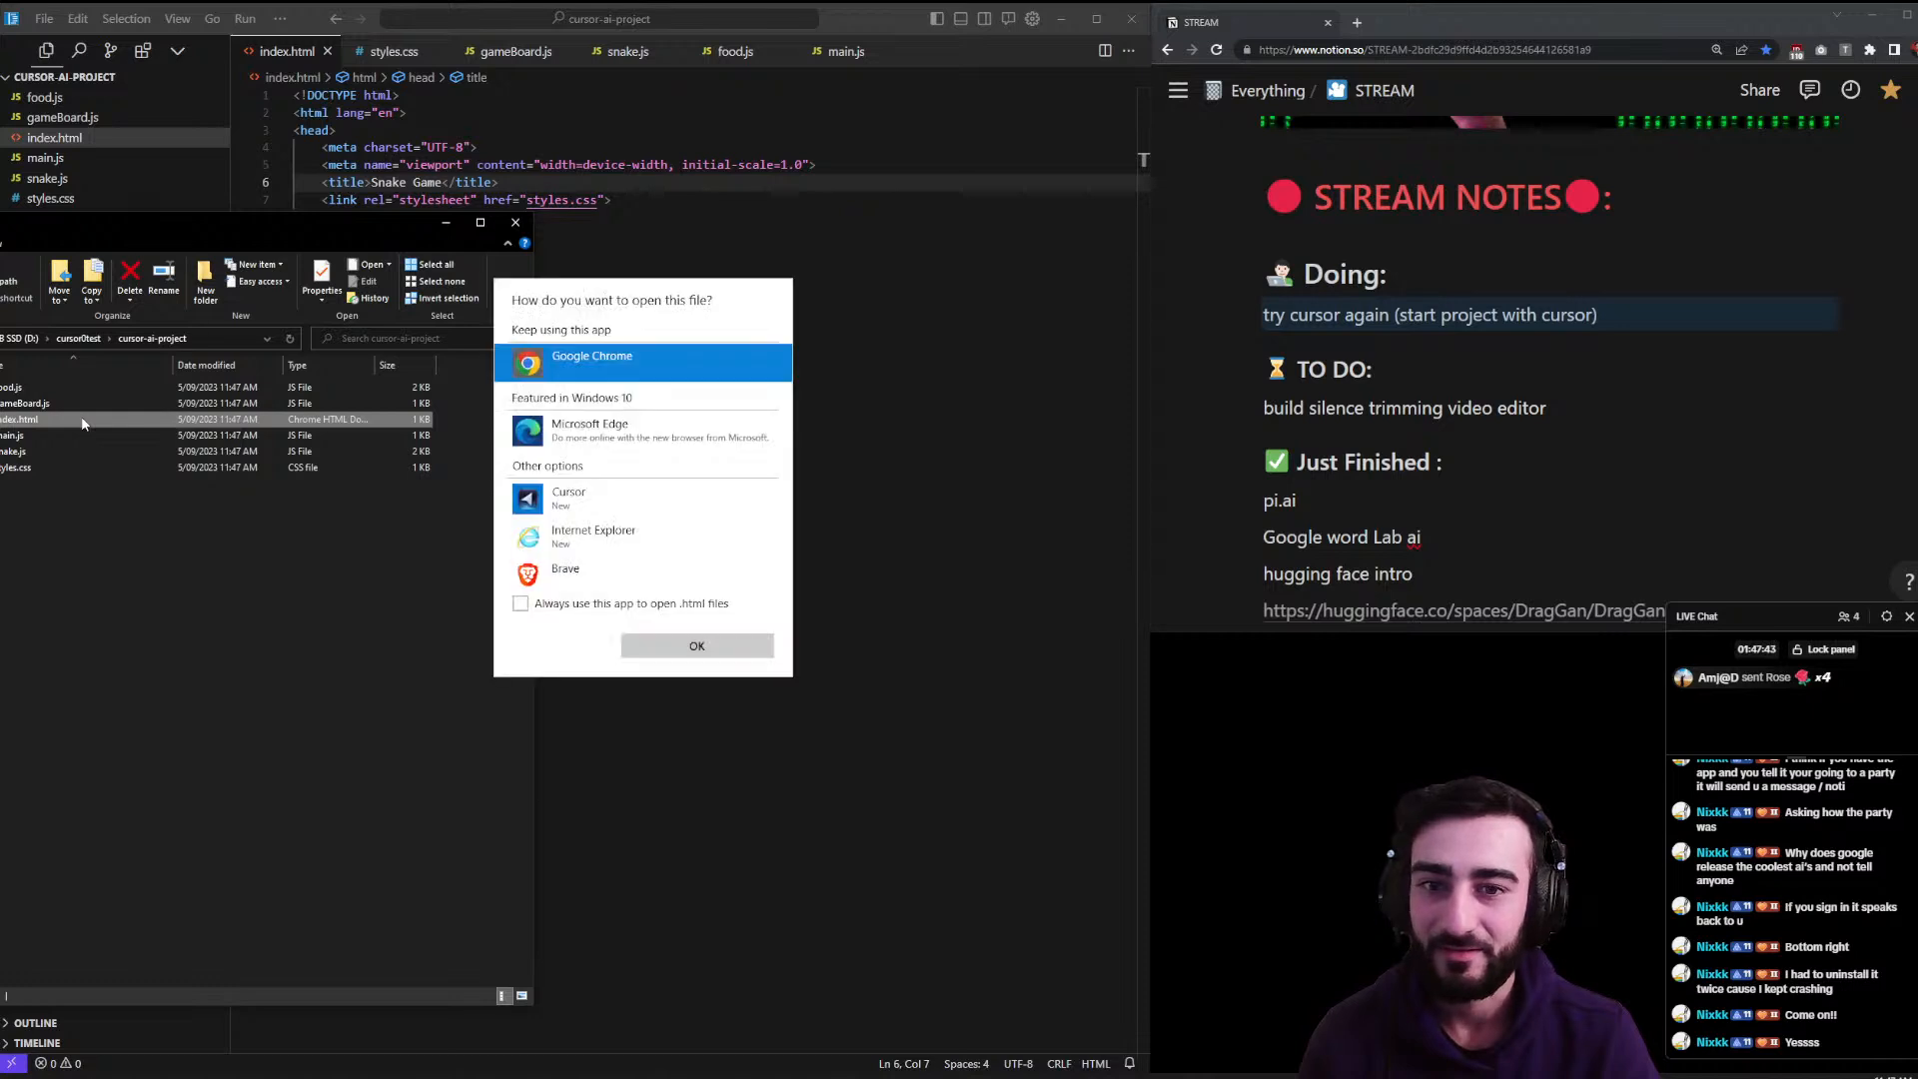
pyautogui.click(661, 651)
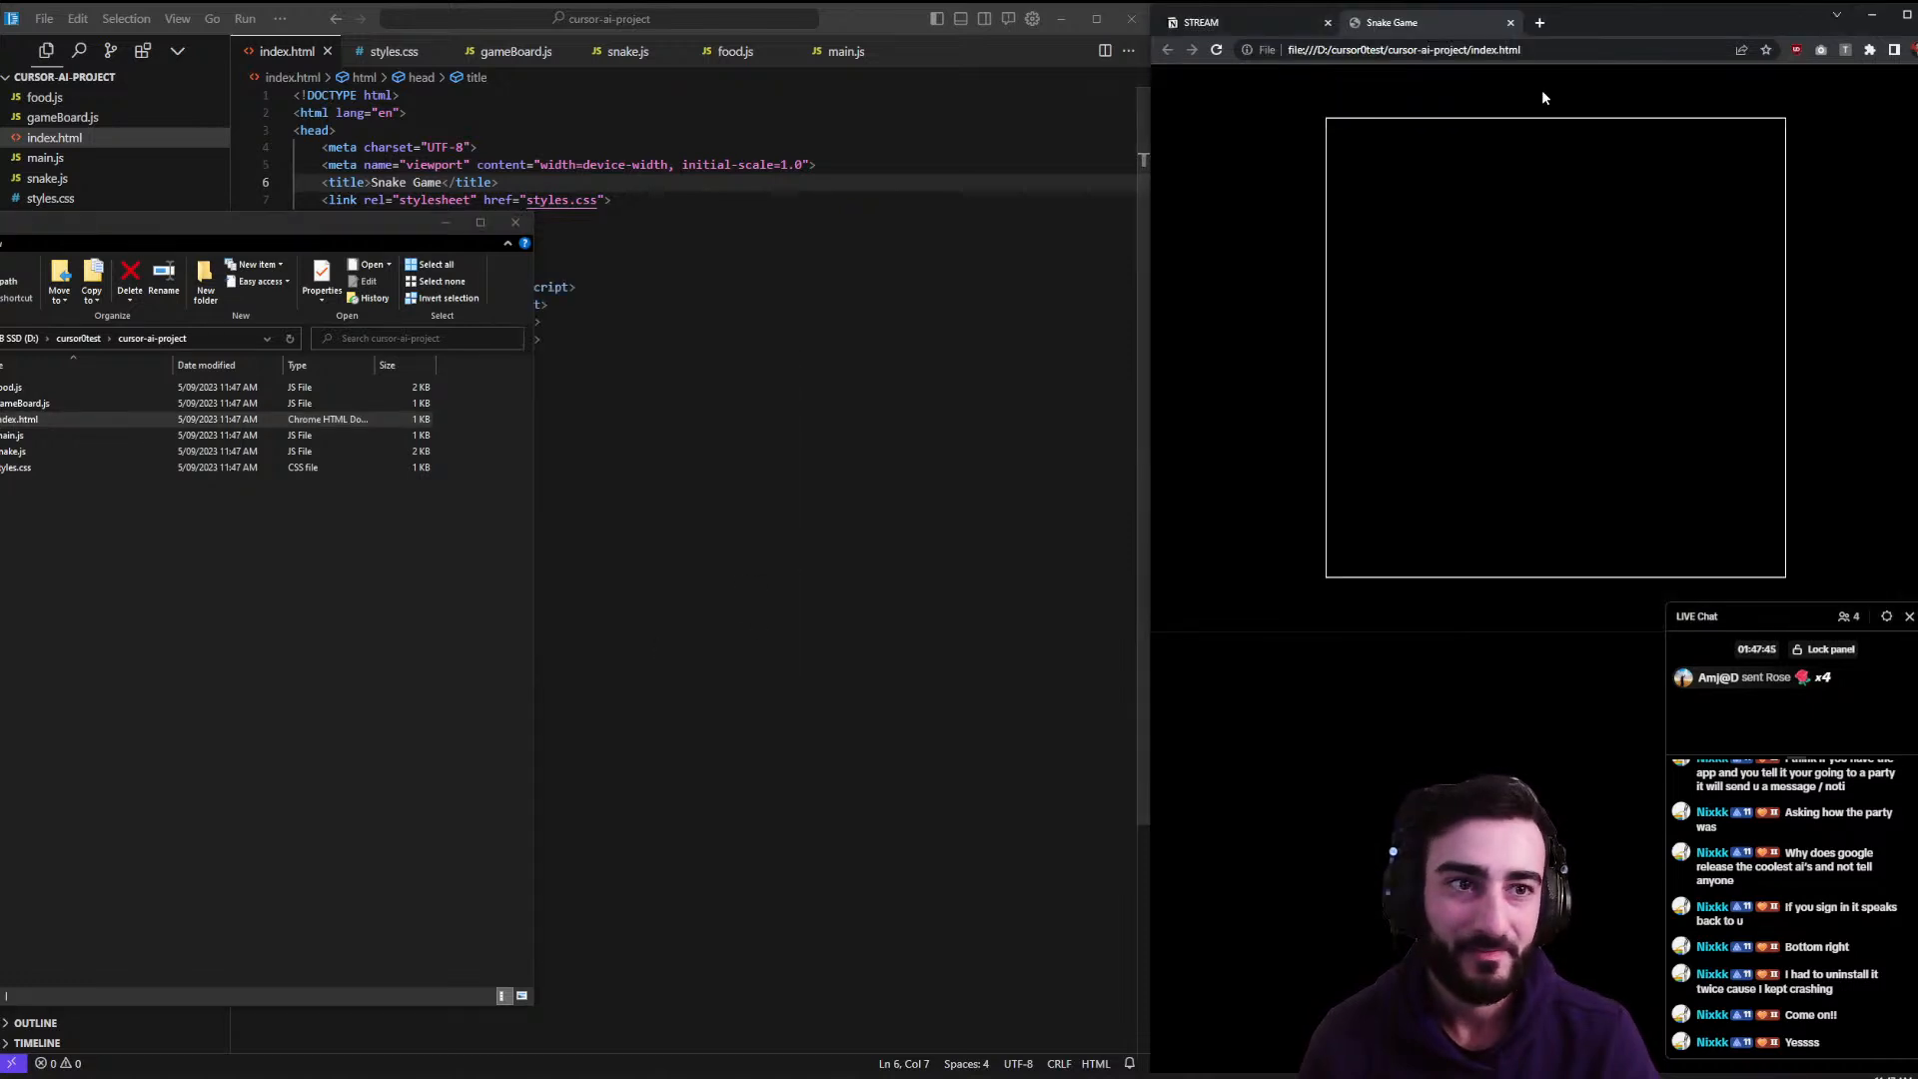
pyautogui.moveTo(1398, 22); pyautogui.dragTo(199, 173)
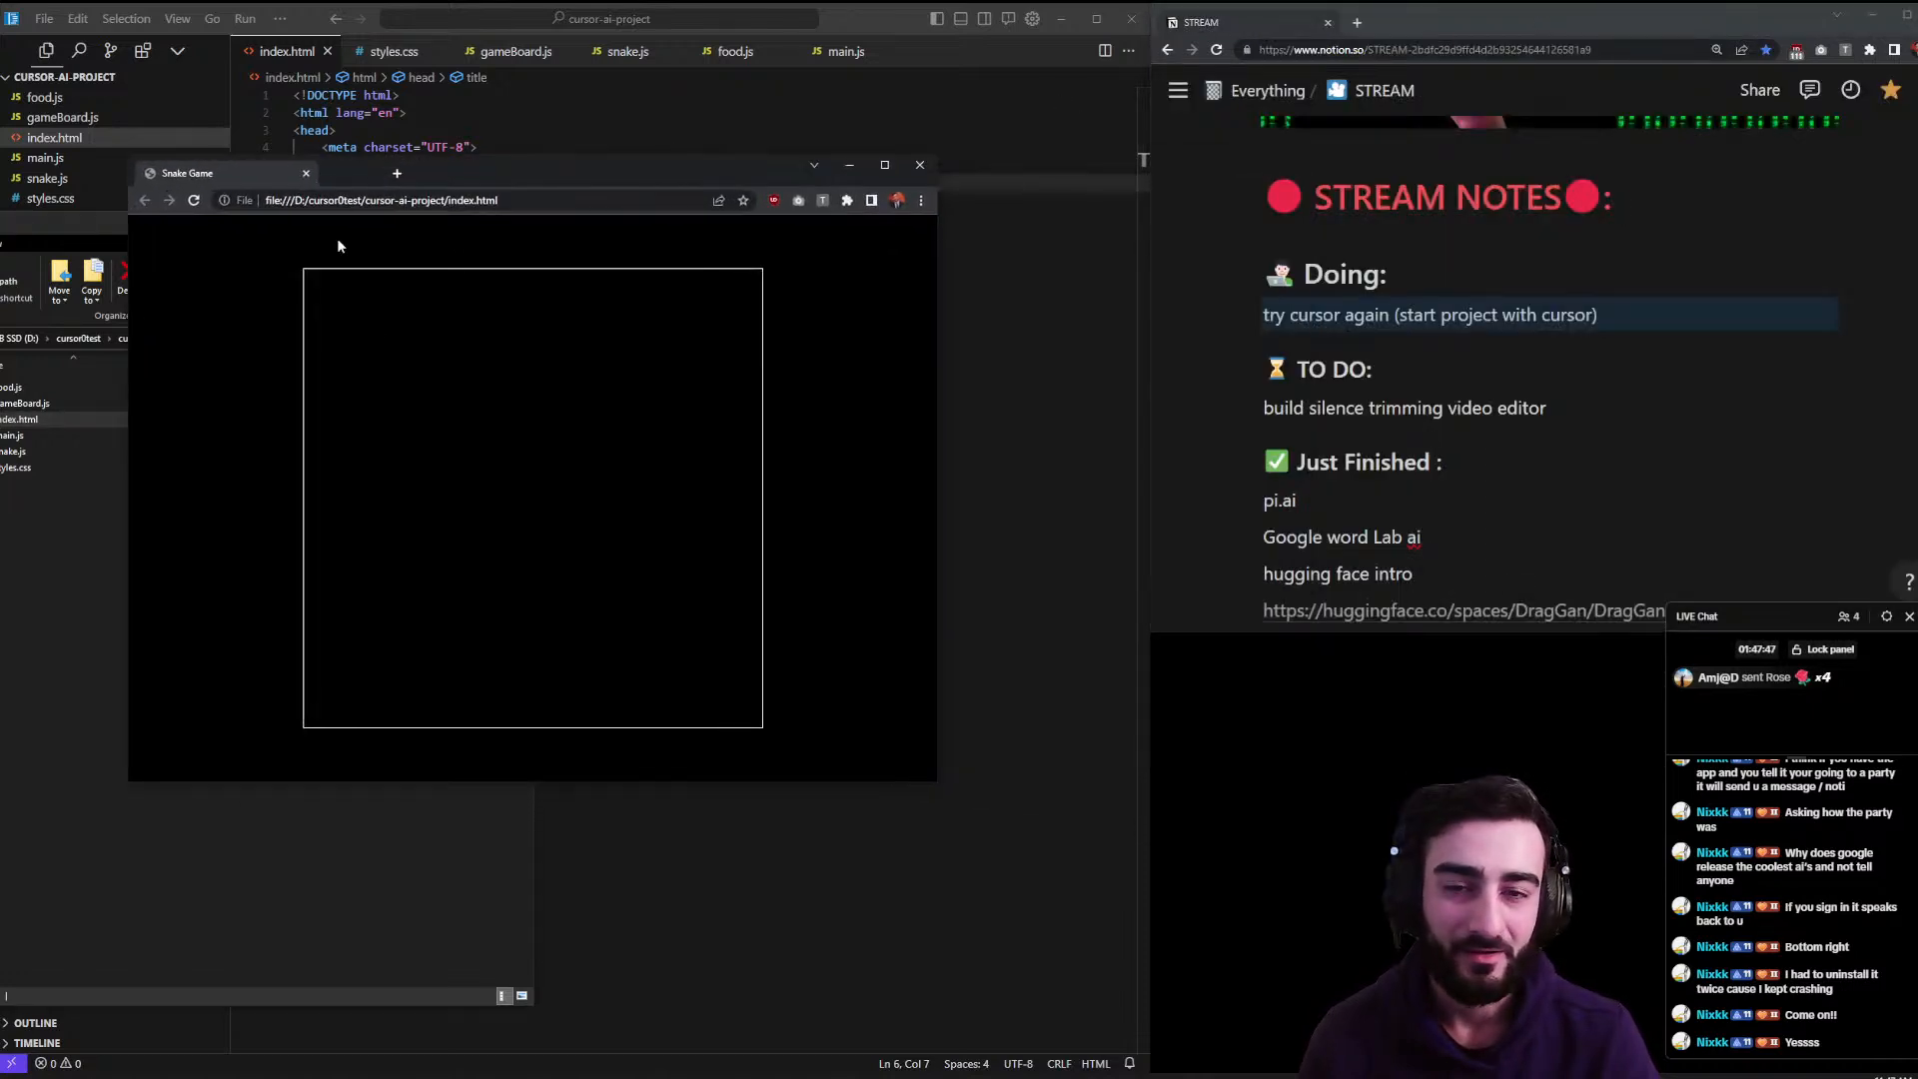
# - Open the game page's developer console and select its four import/export syntax errors
pyautogui.rightClick(449, 400)
pyautogui.click(565, 621)
pyautogui.click(659, 225)
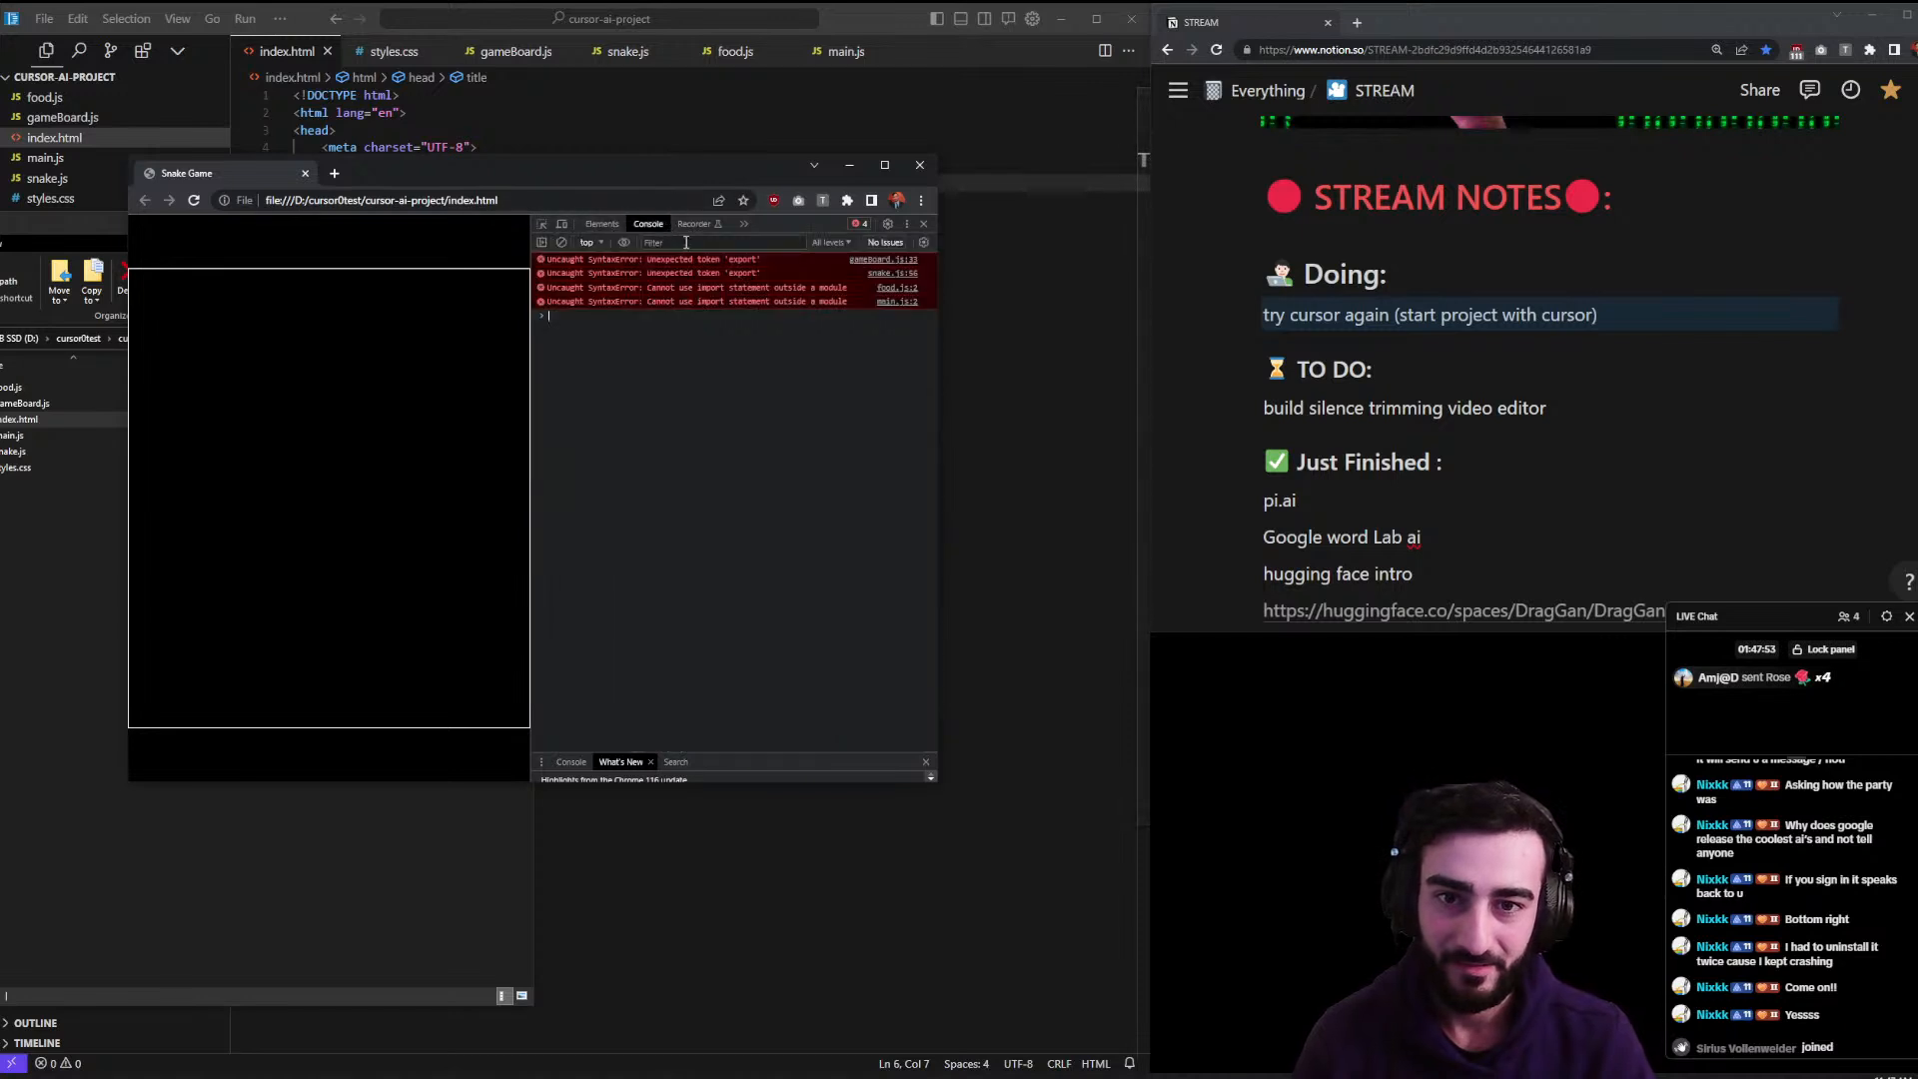
pyautogui.moveTo(937, 305); pyautogui.dragTo(1173, 316)
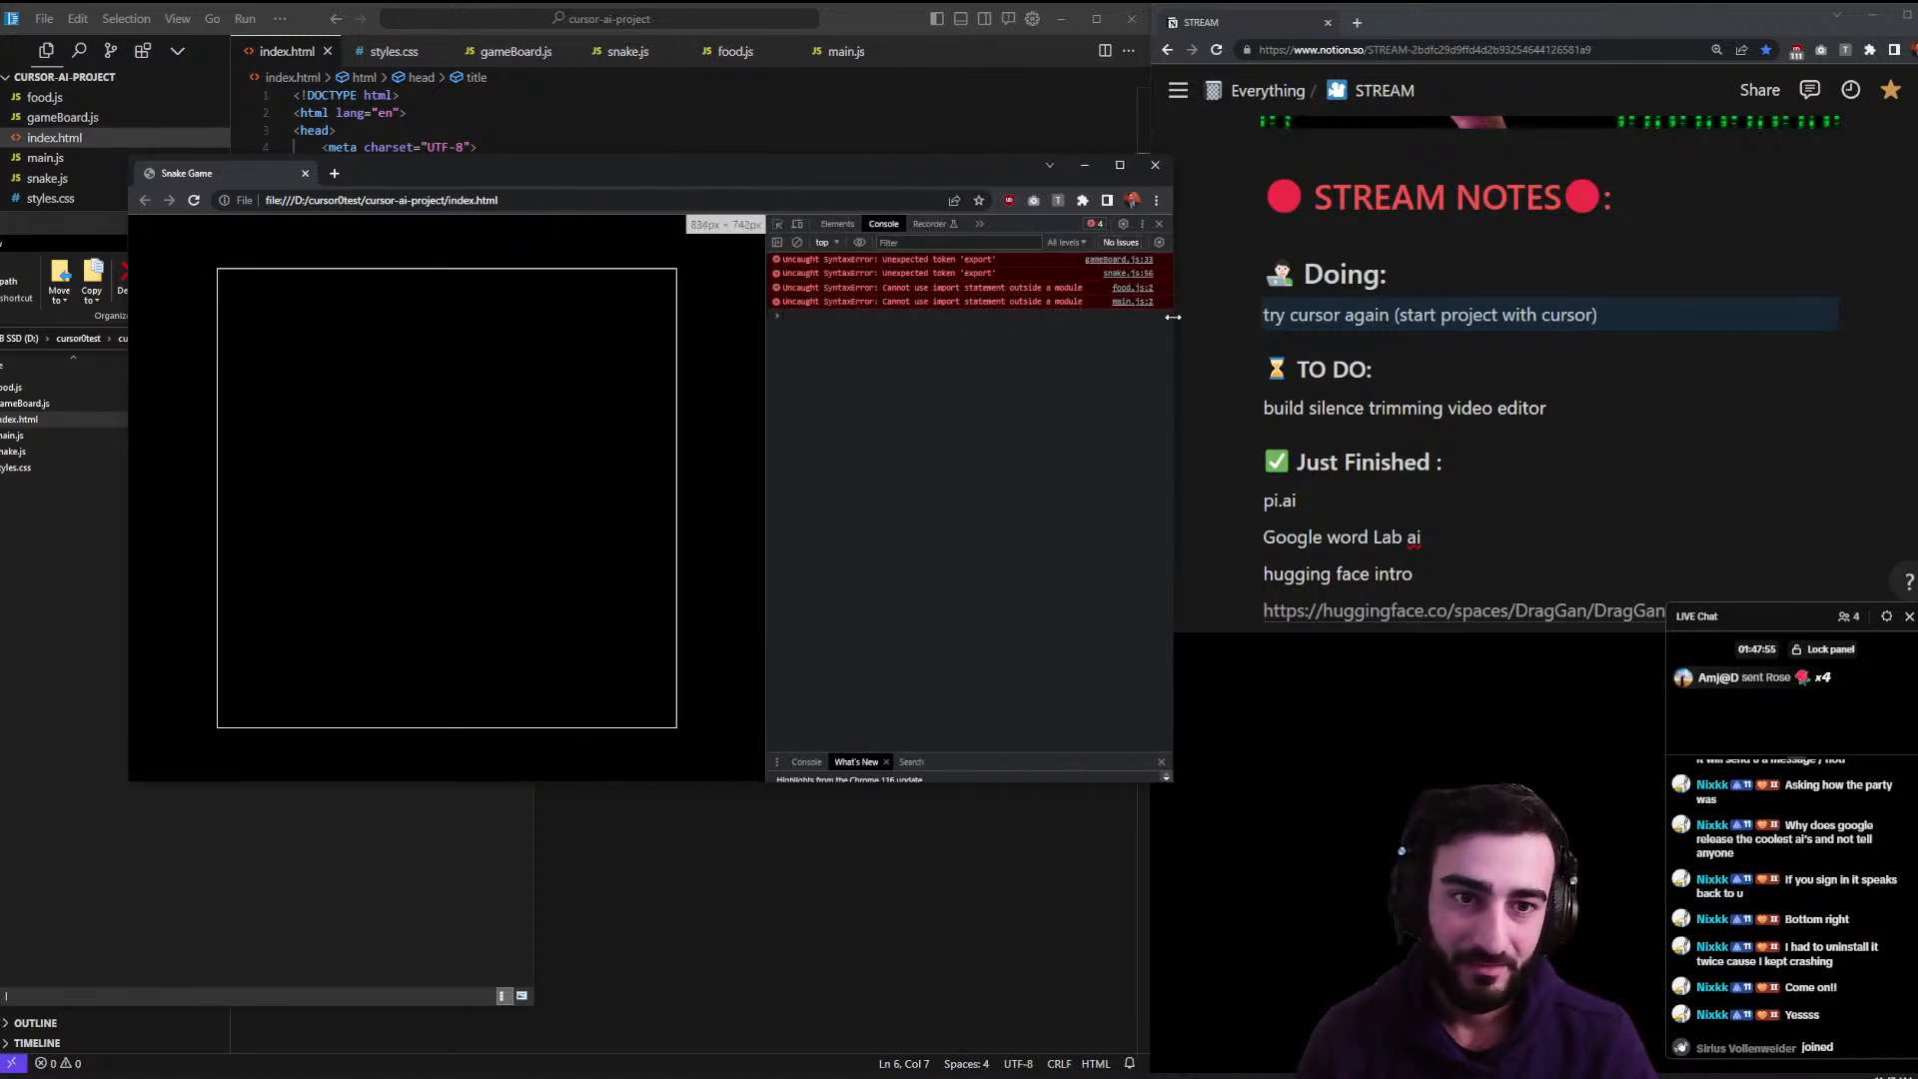
pyautogui.moveTo(1003, 298); pyautogui.dragTo(851, 270)
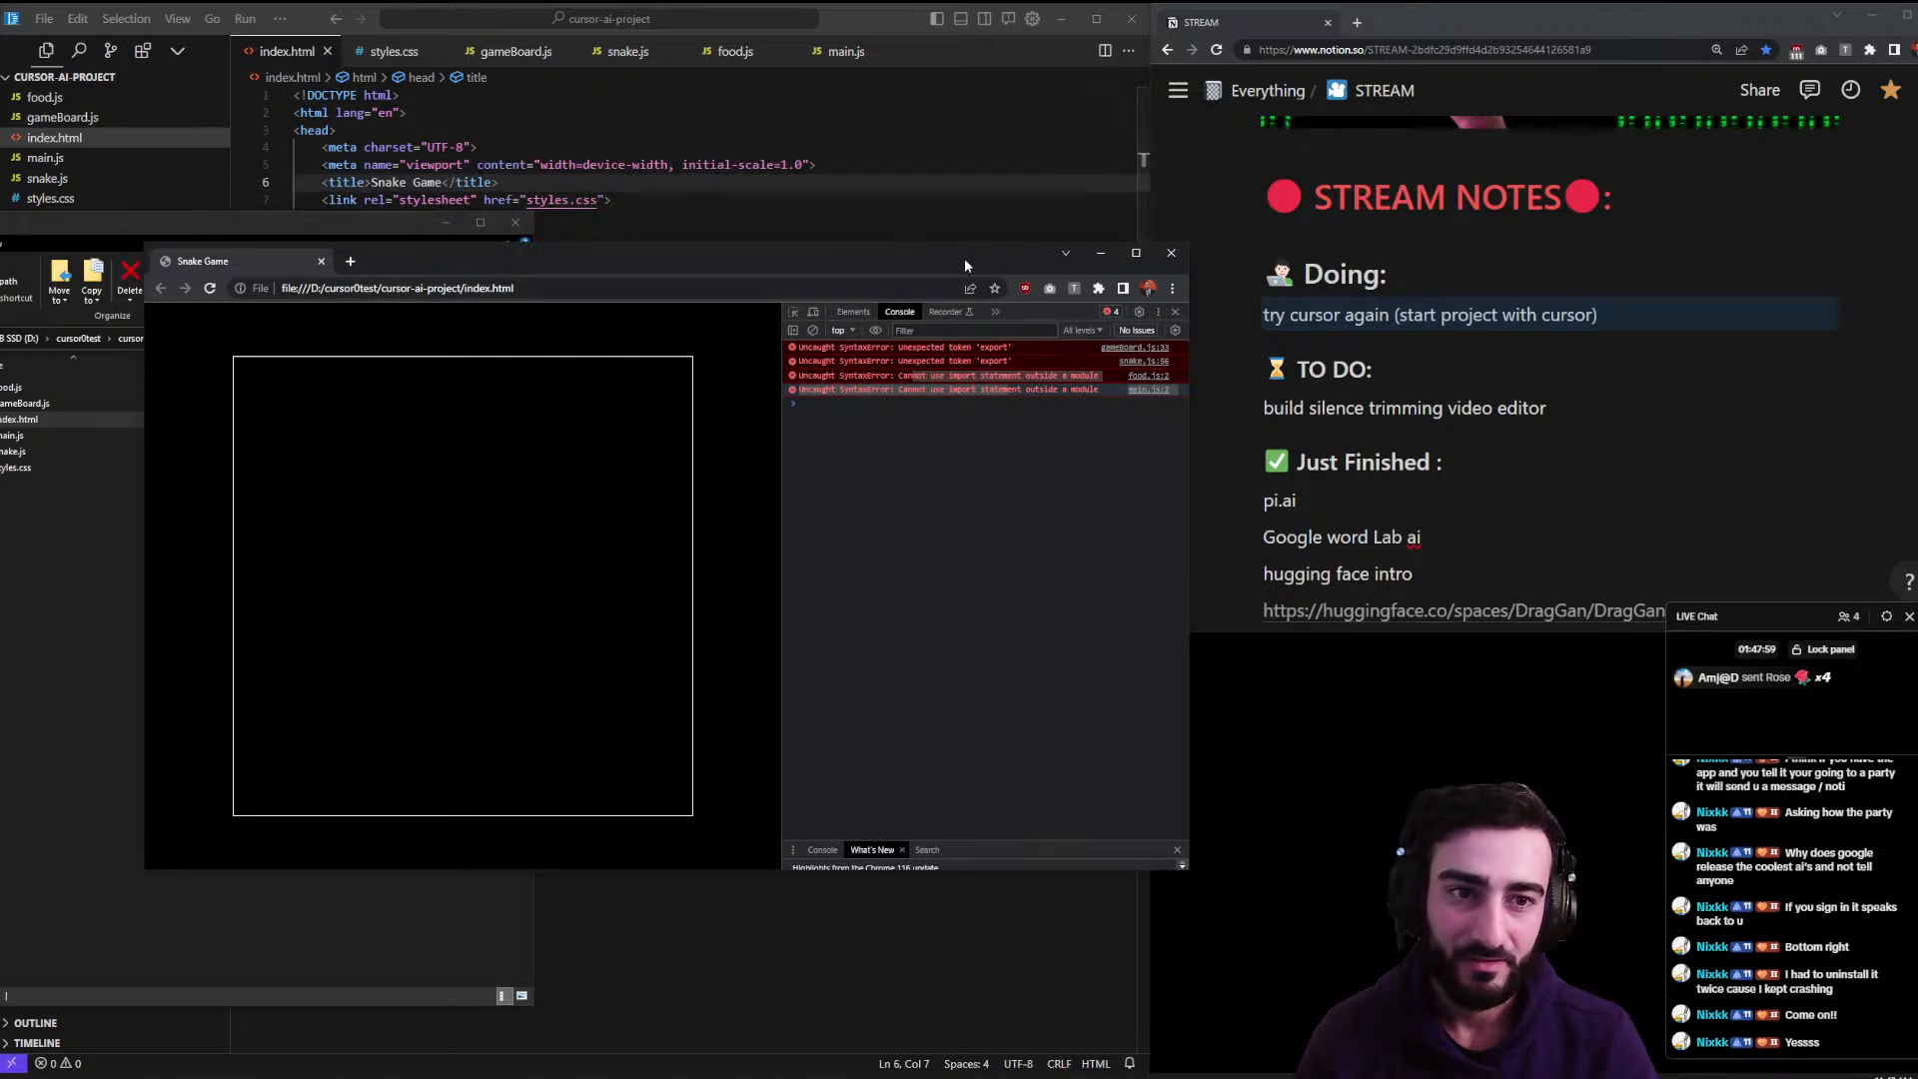
pyautogui.click(870, 150)
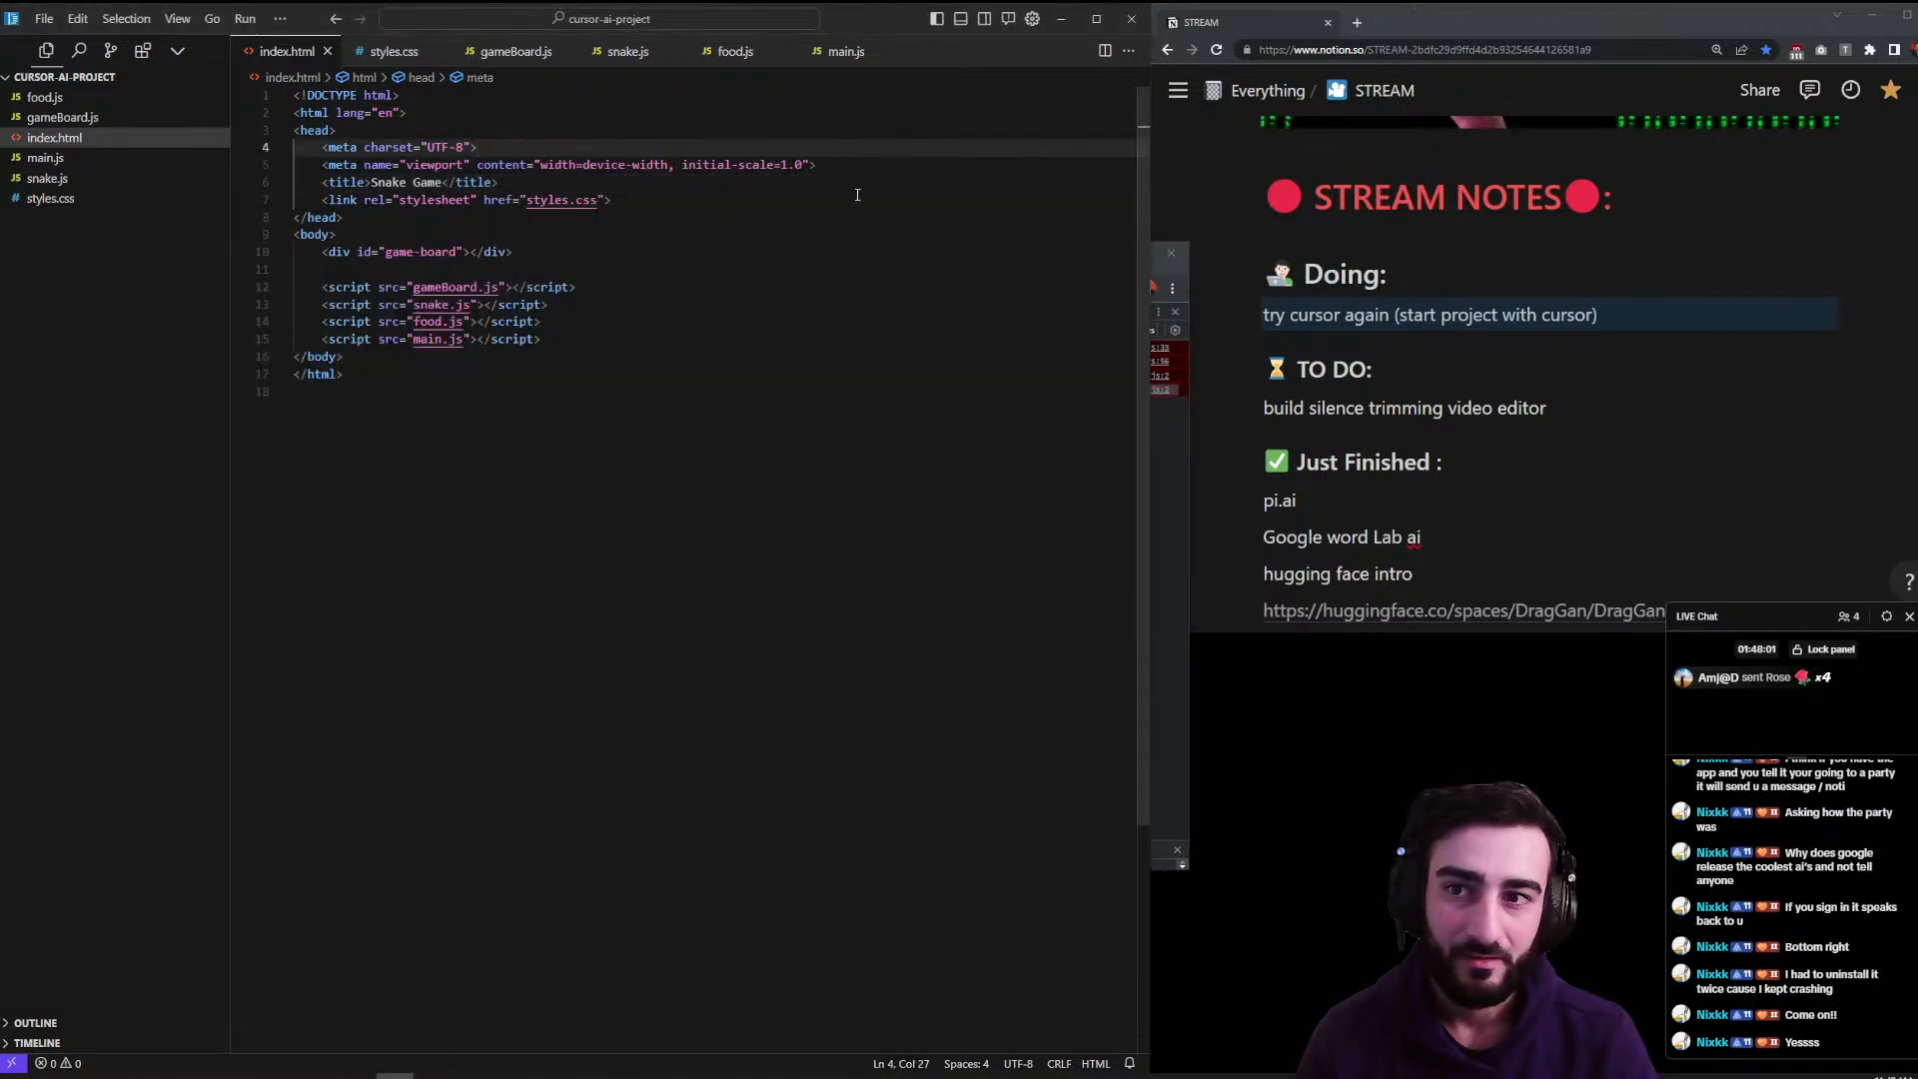
pyautogui.click(1163, 496)
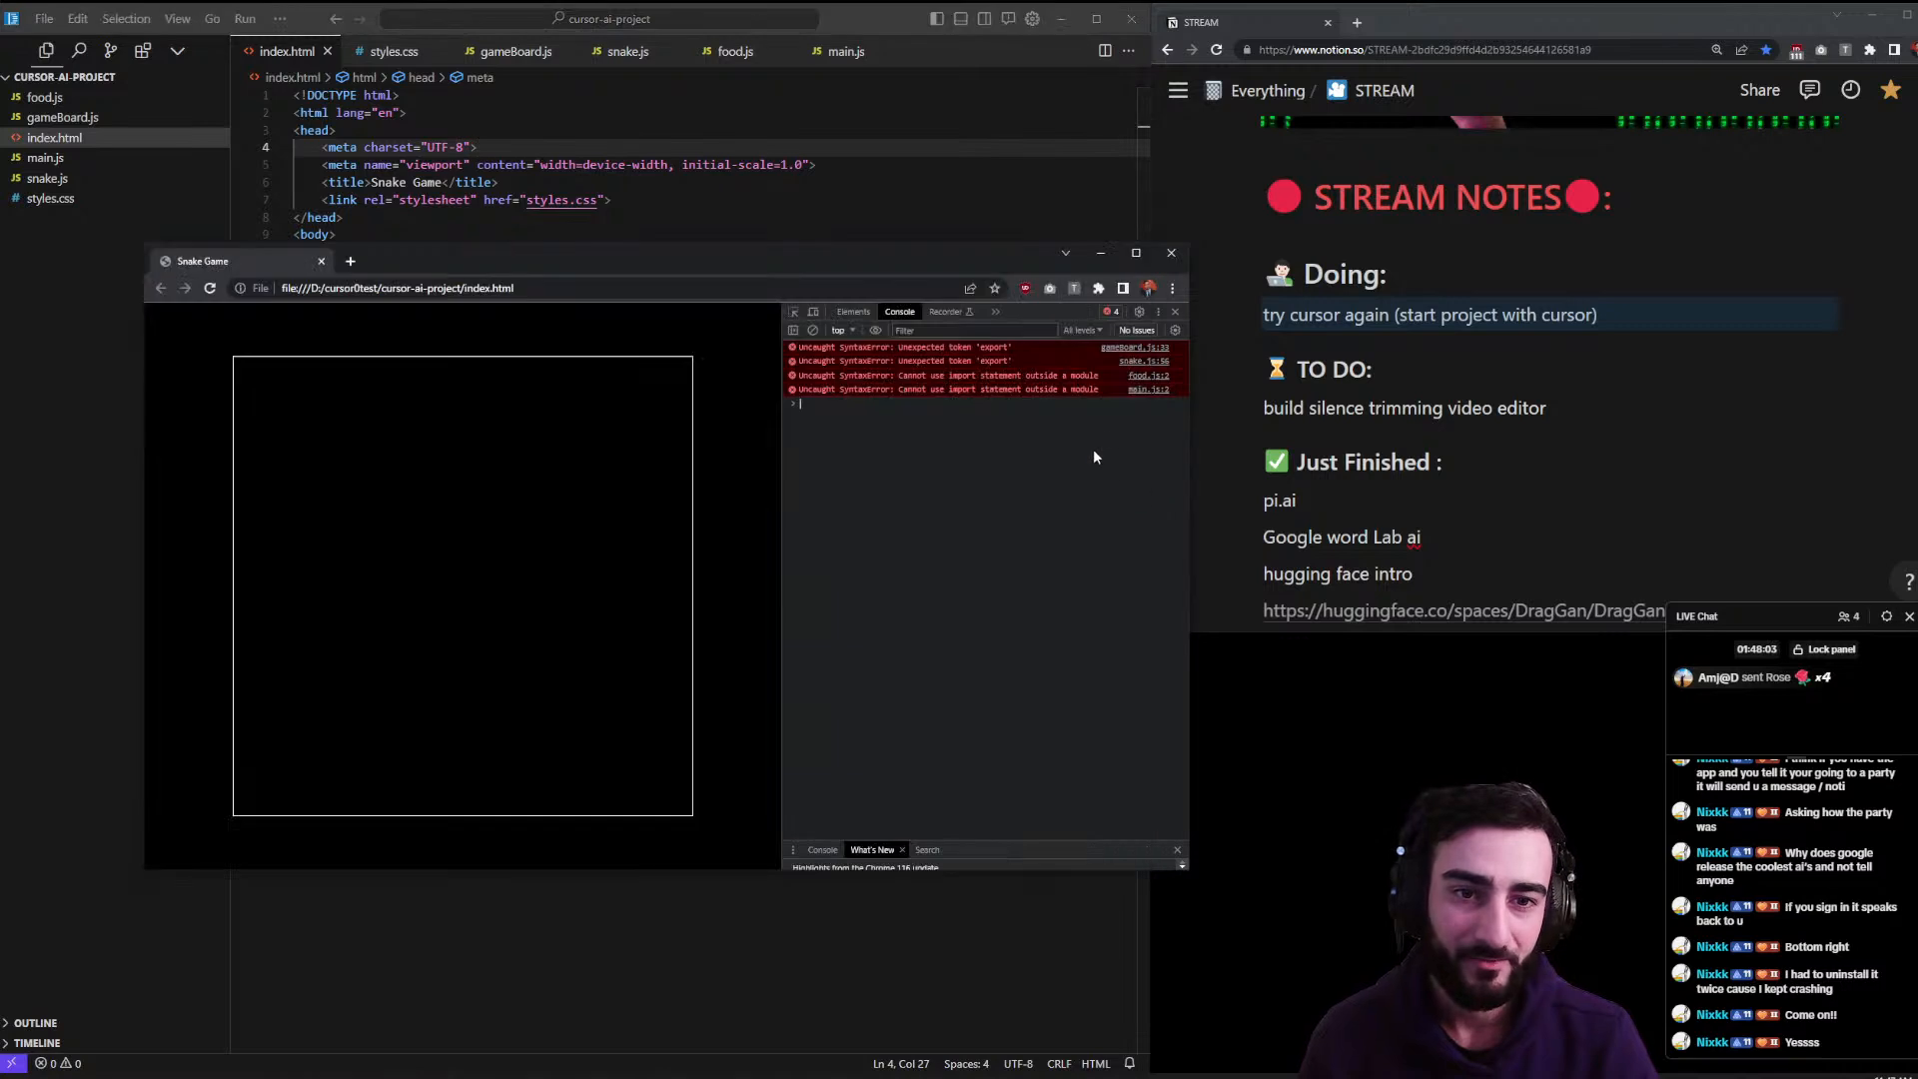
pyautogui.moveTo(1090, 417); pyautogui.dragTo(889, 346)
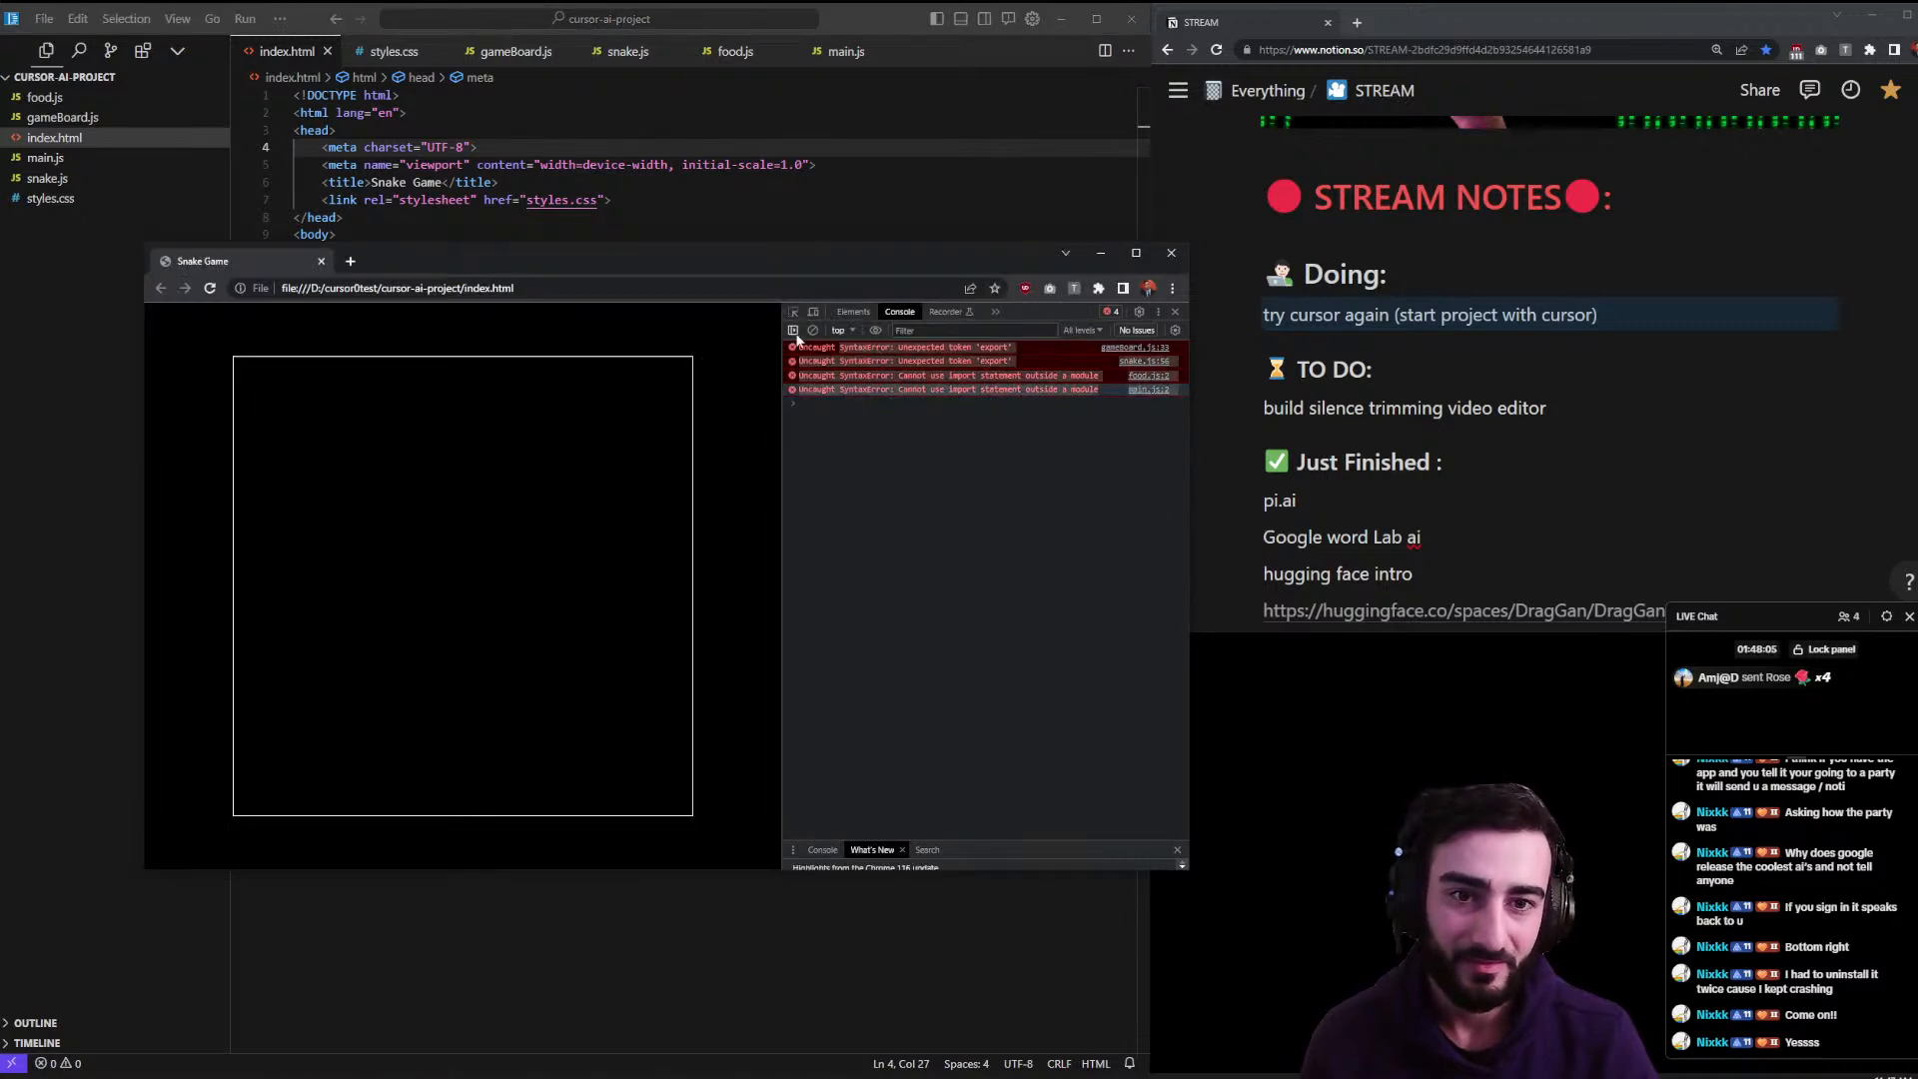
pyautogui.click(788, 220)
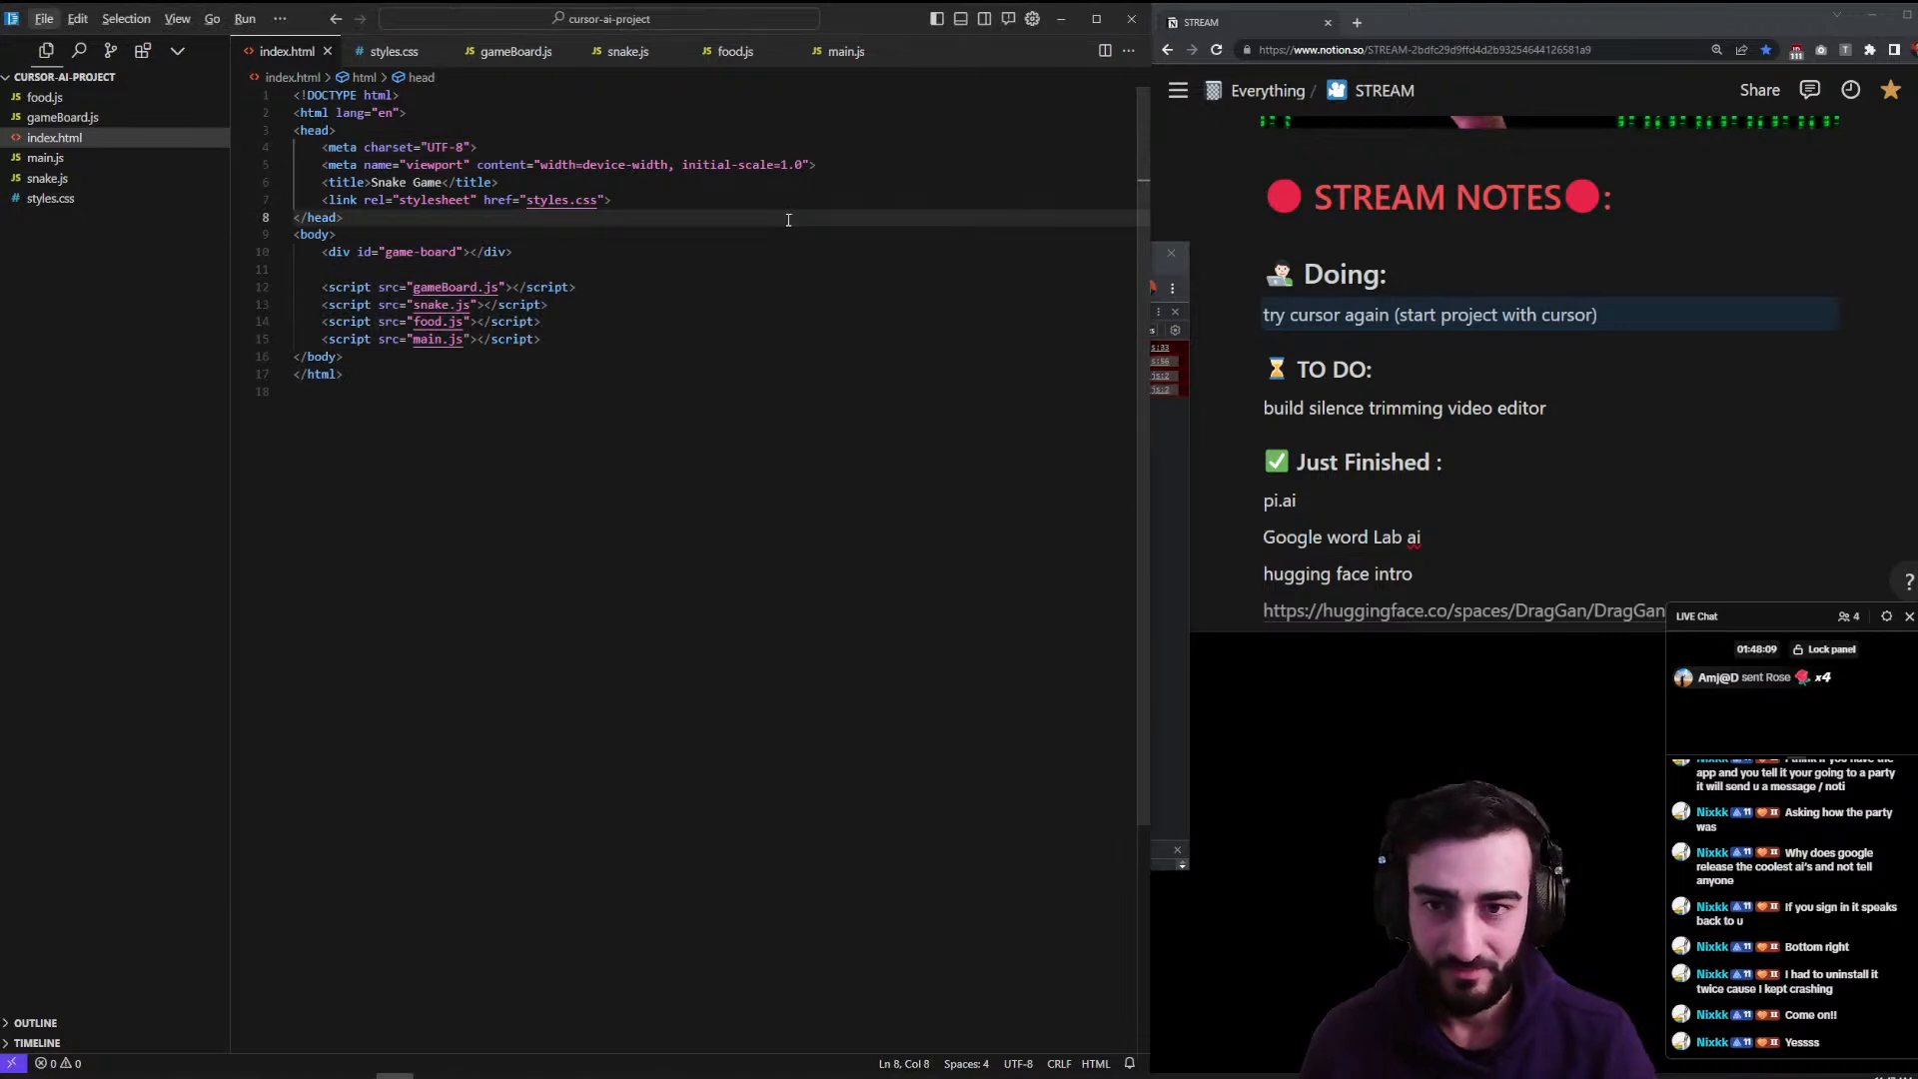
# - Send Cursor's AI chat 'fix these errors' with the console errors pasted in a code block
pyautogui.hotkey('ctrl', 'm')
pyautogui.press('alt')
pyautogui.hotkey('ctrl', 'm')
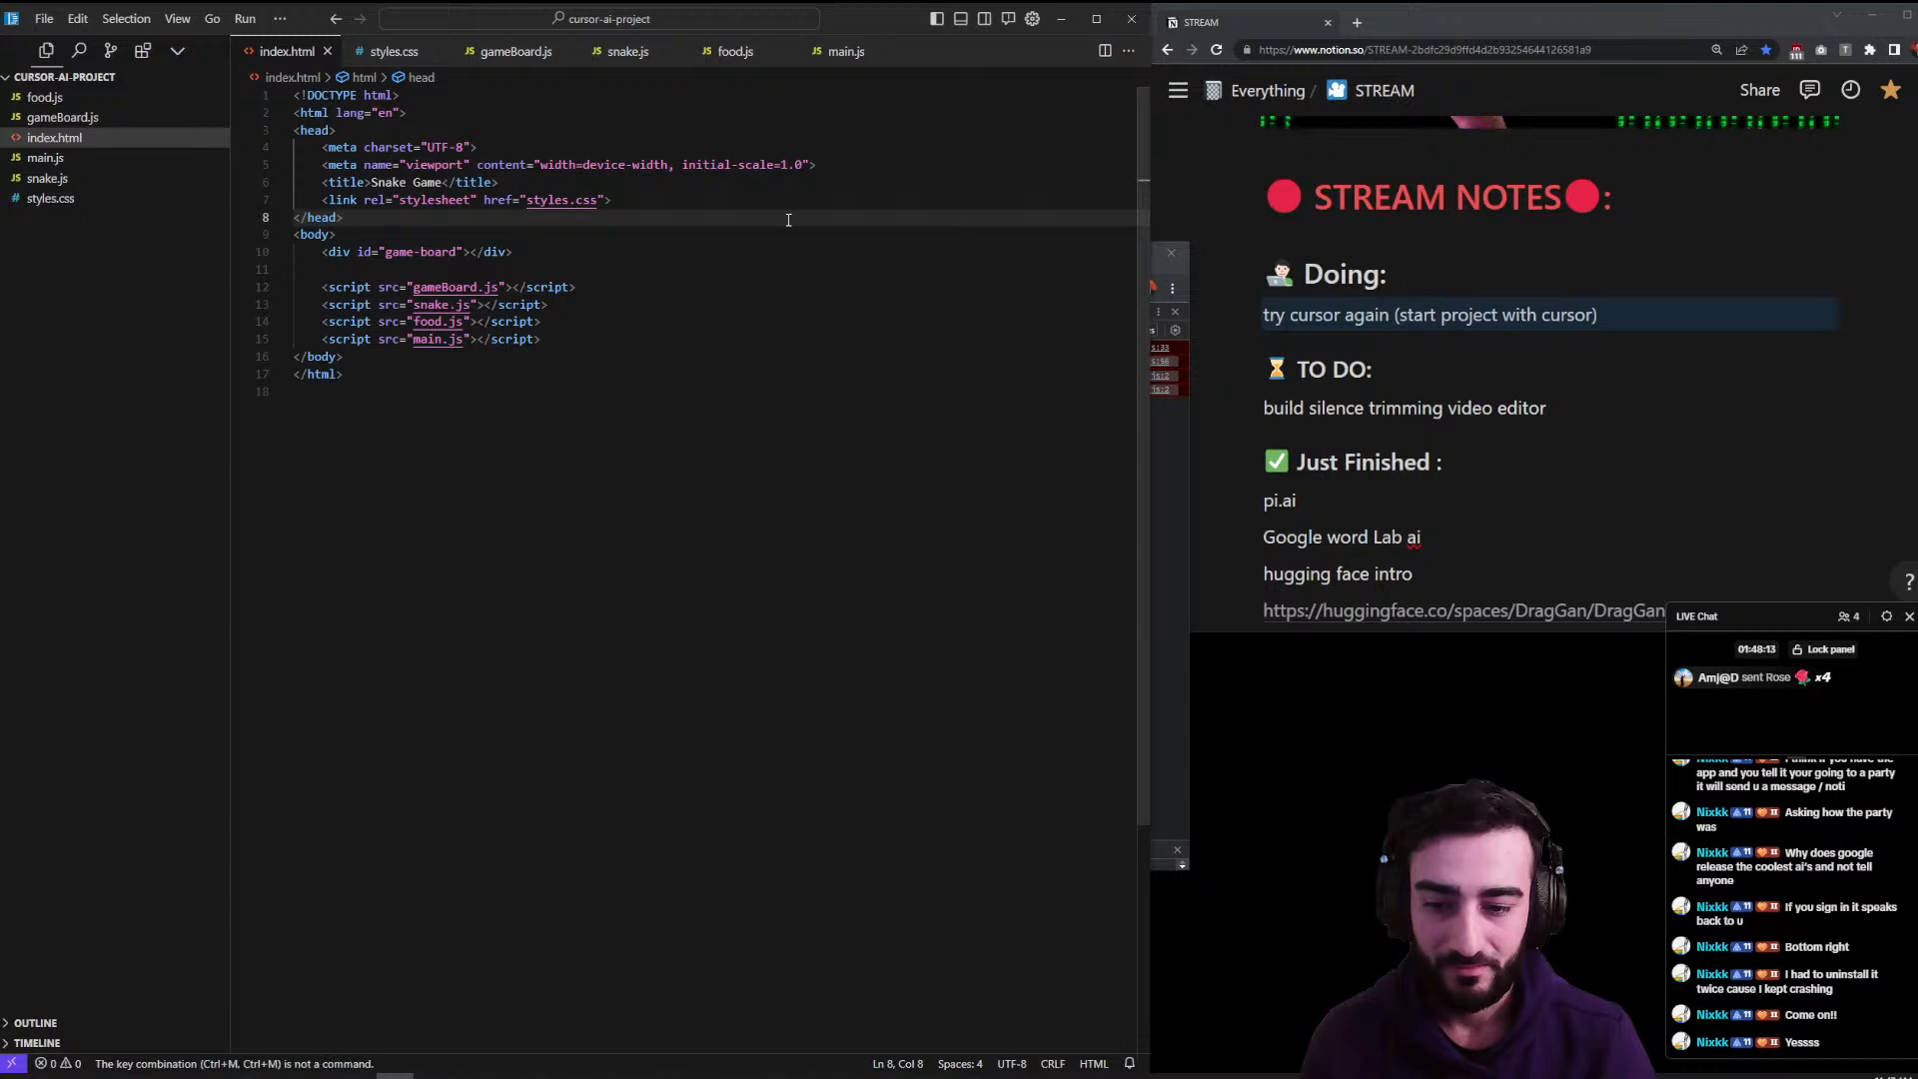
pyautogui.hotkey('ctrl', 'l')
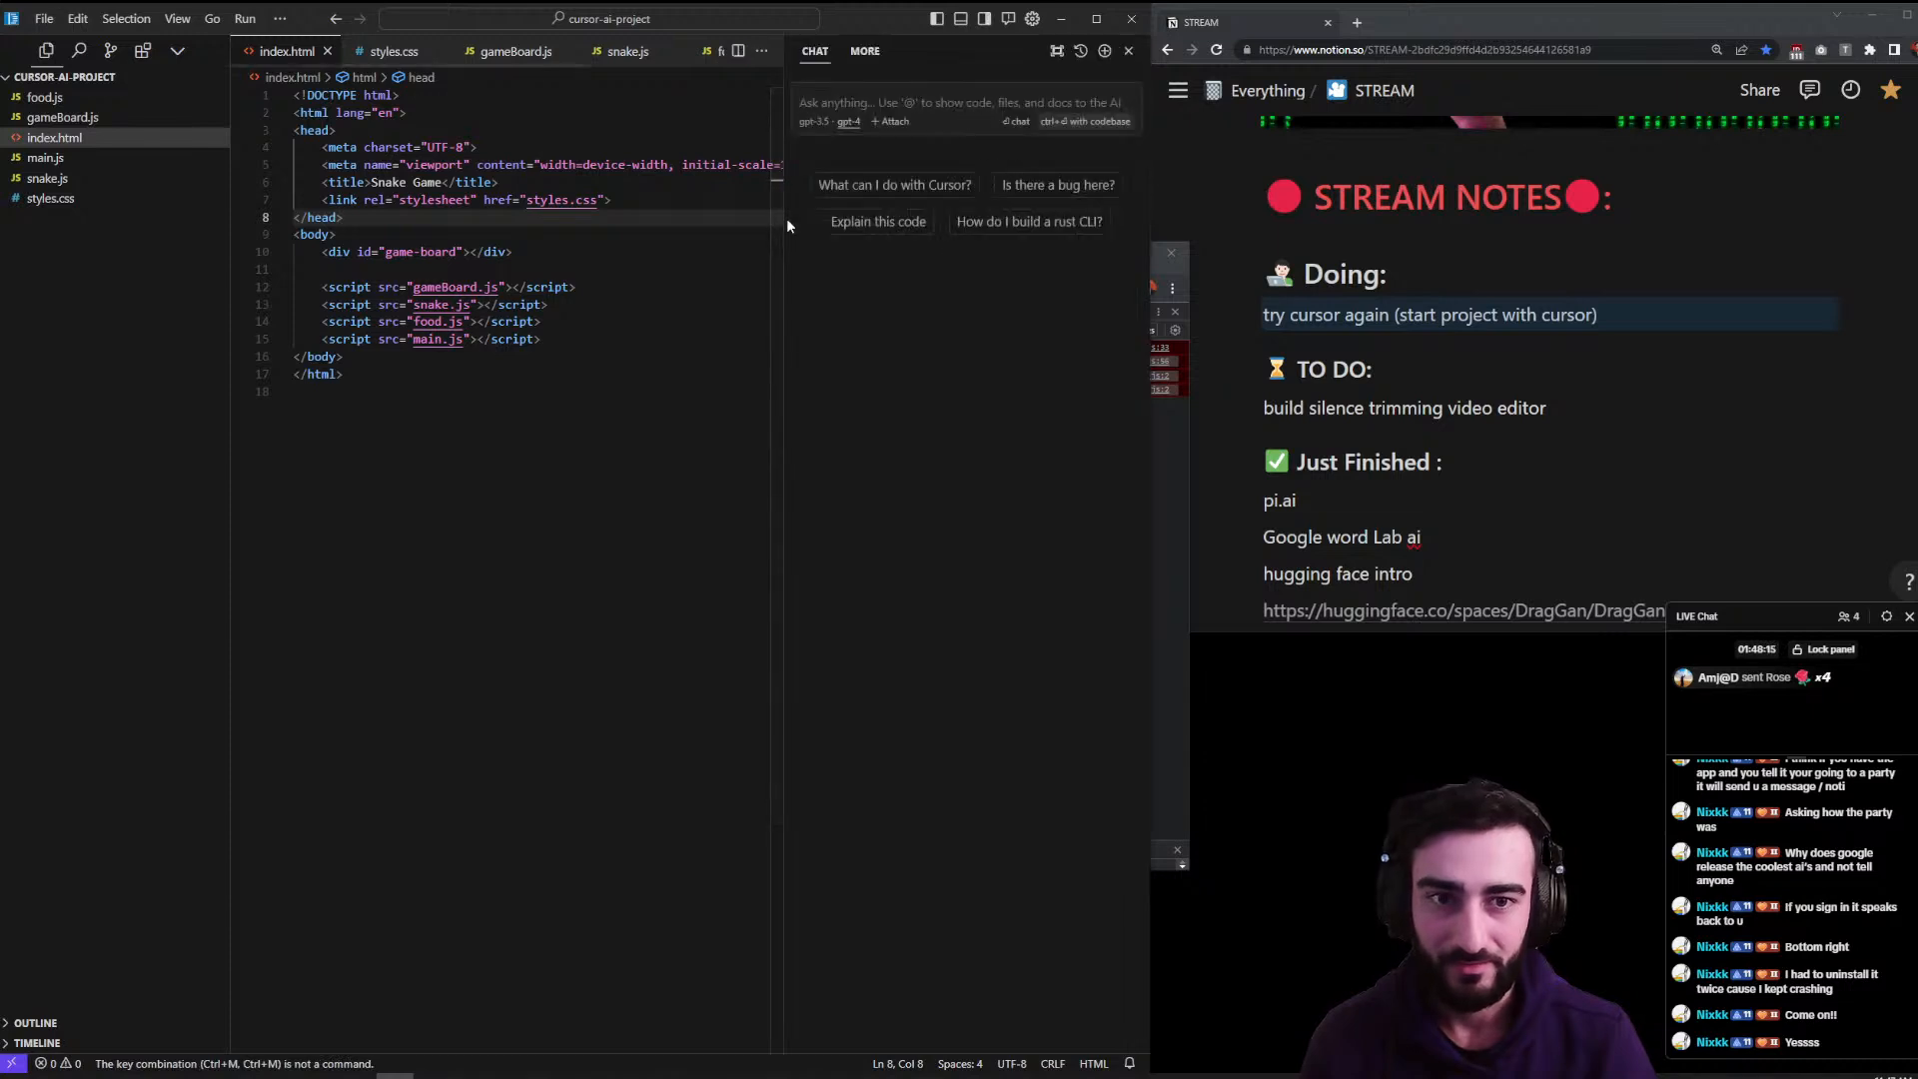
pyautogui.write('fix these errors "')
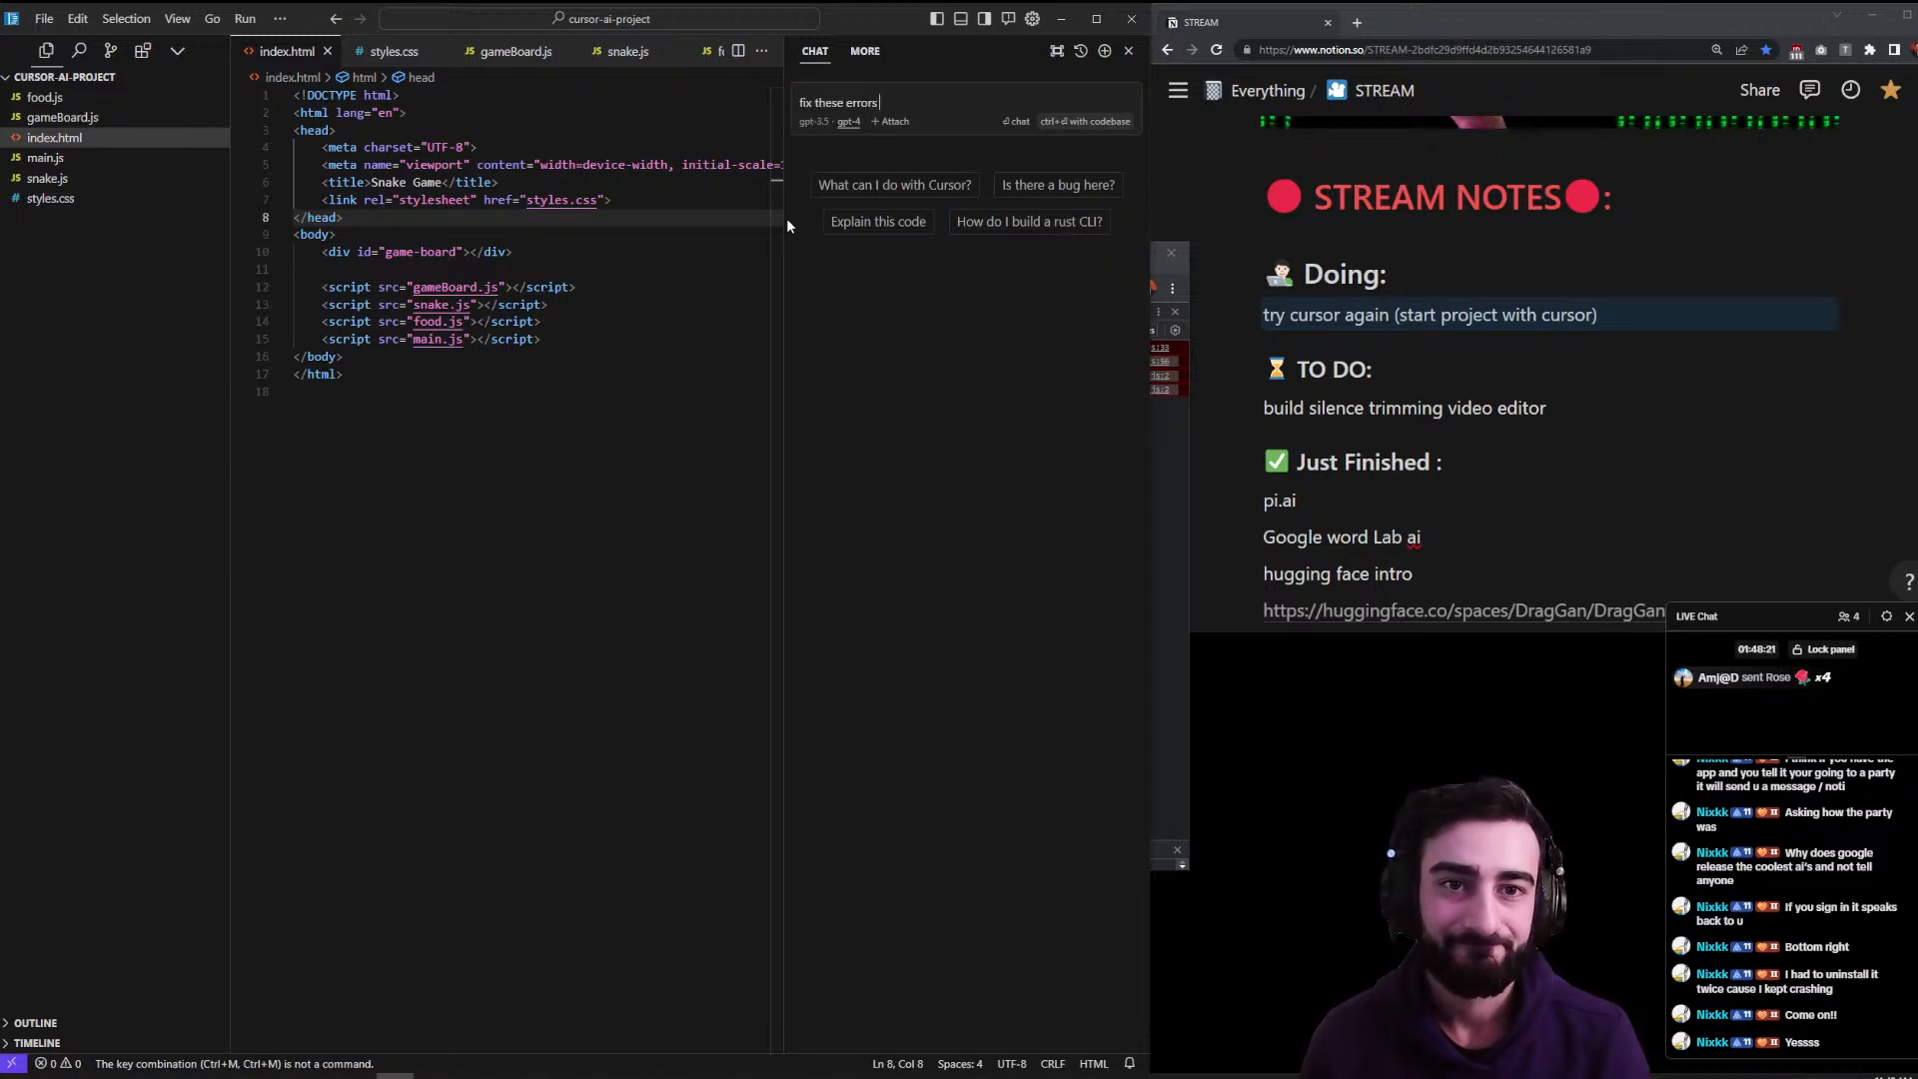
pyautogui.hotkey('shift', 'Return')
pyautogui.write('```')
pyautogui.hotkey('shift', 'Return')
pyautogui.write("Uncaught SyntaxError: Unexpected token 'export' snake.js:56 Uncaught SyntaxError: Unexpected token 'export' food.js:2 Uncaught SyntaxError: Cannot use import statement outside a module main.js:2 Uncaught SyntaxError: Cannot use import statement outside a module")
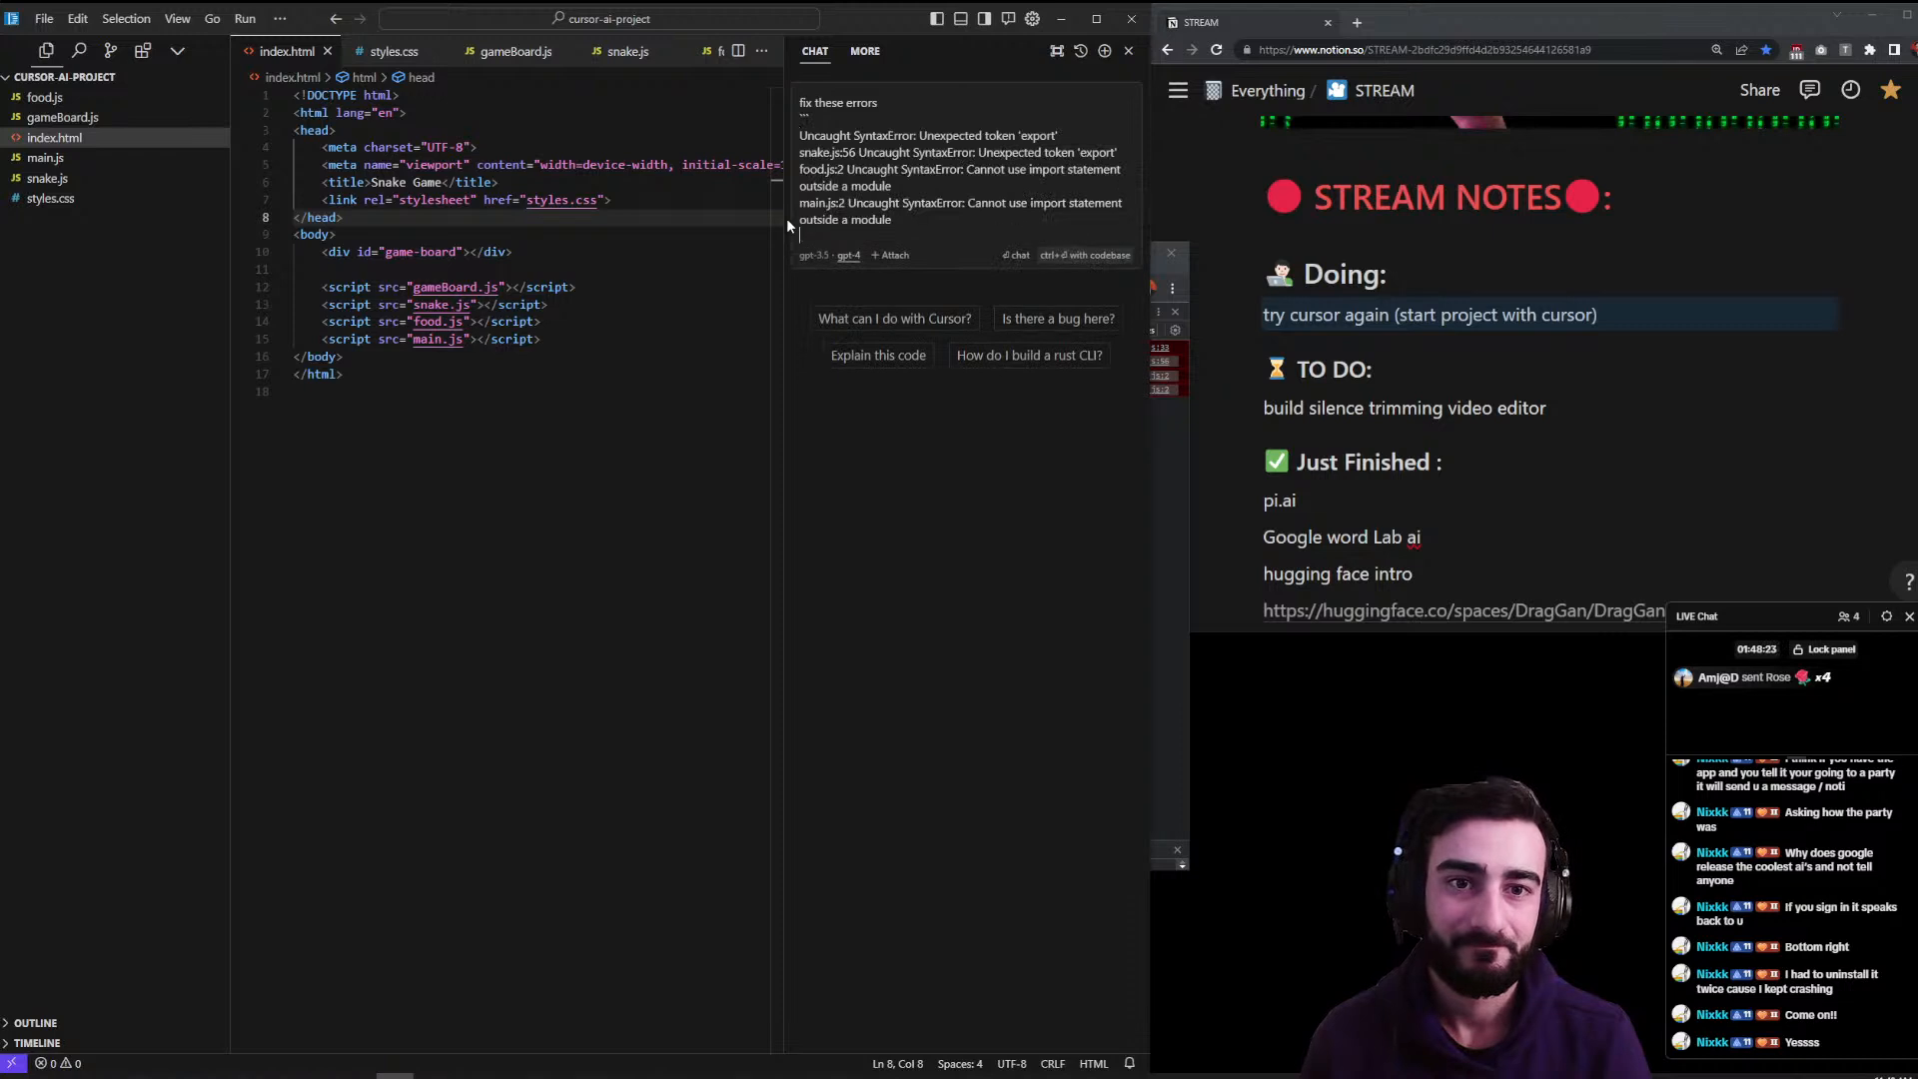
pyautogui.press('Return')
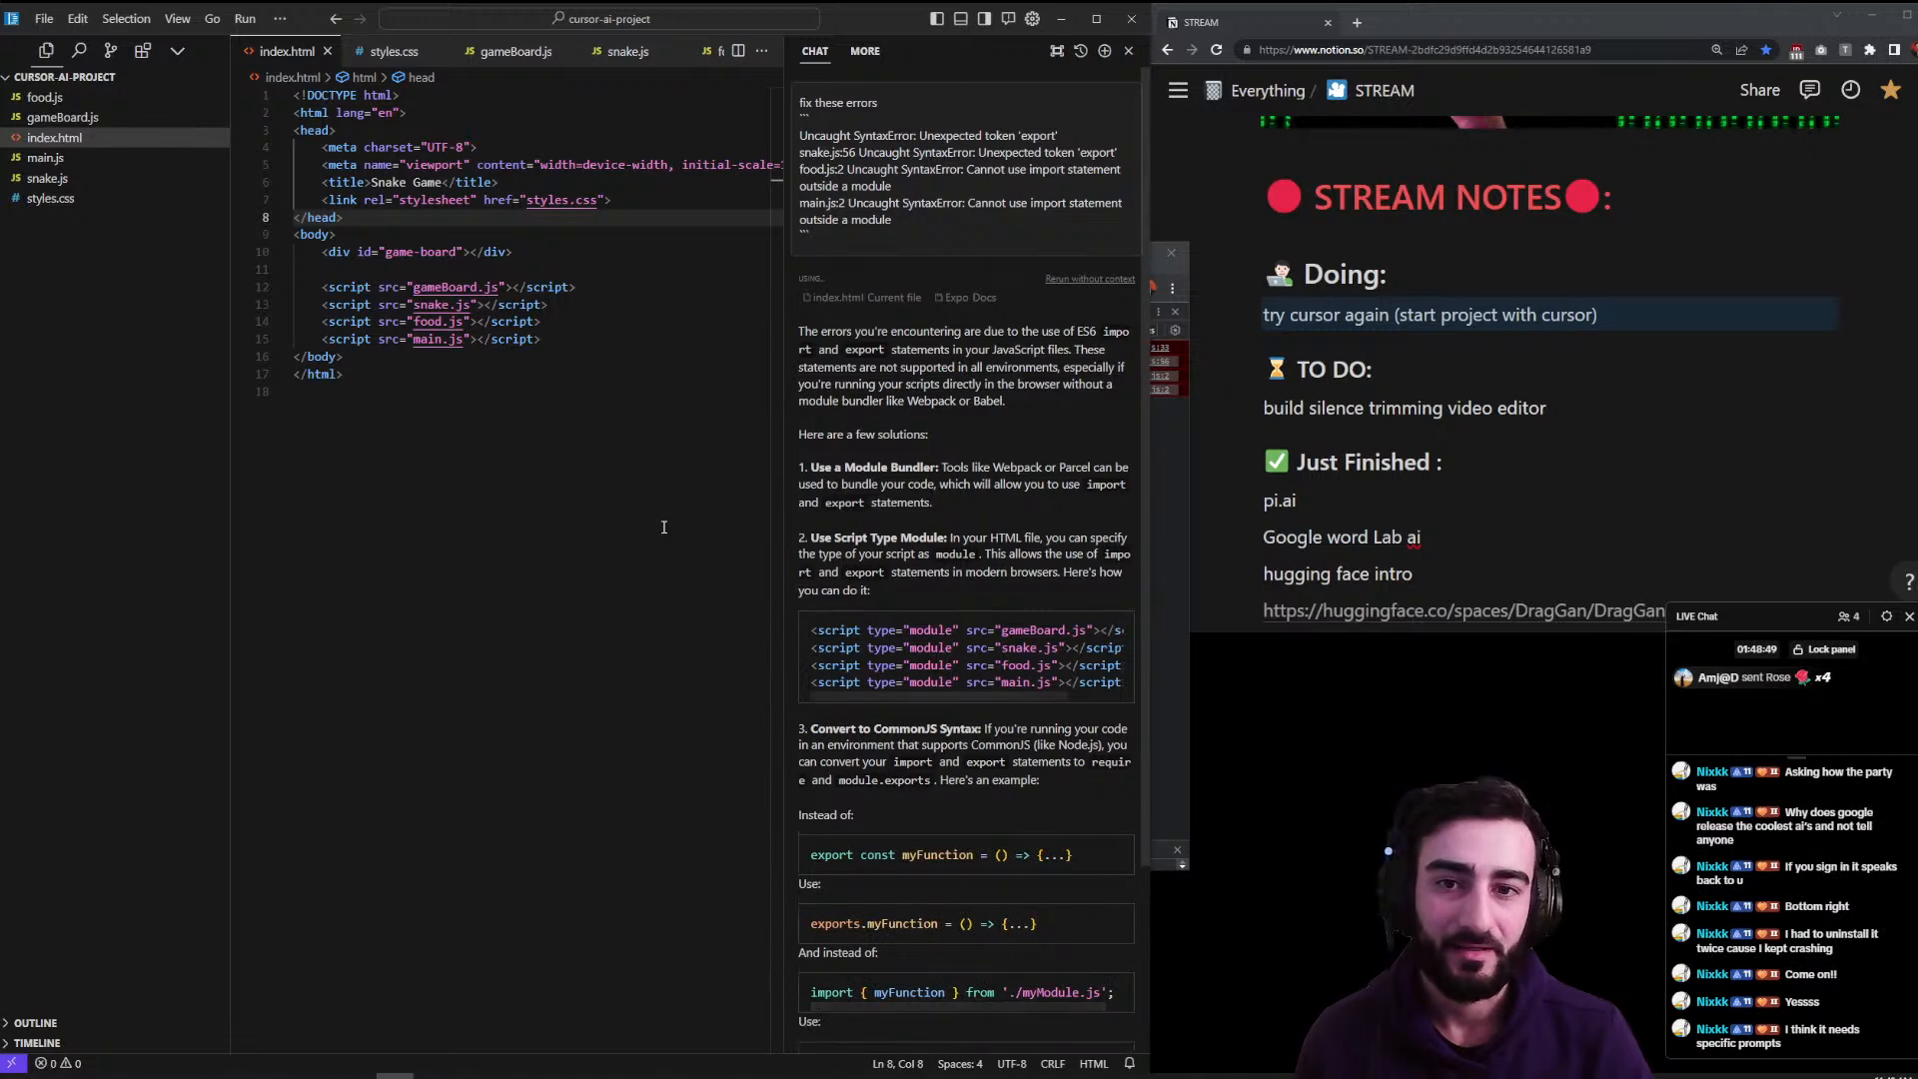
# - Replace index.html's four script tags with the chat's type="module" versions and save the file
pyautogui.click(535, 340)
pyautogui.click(510, 357)
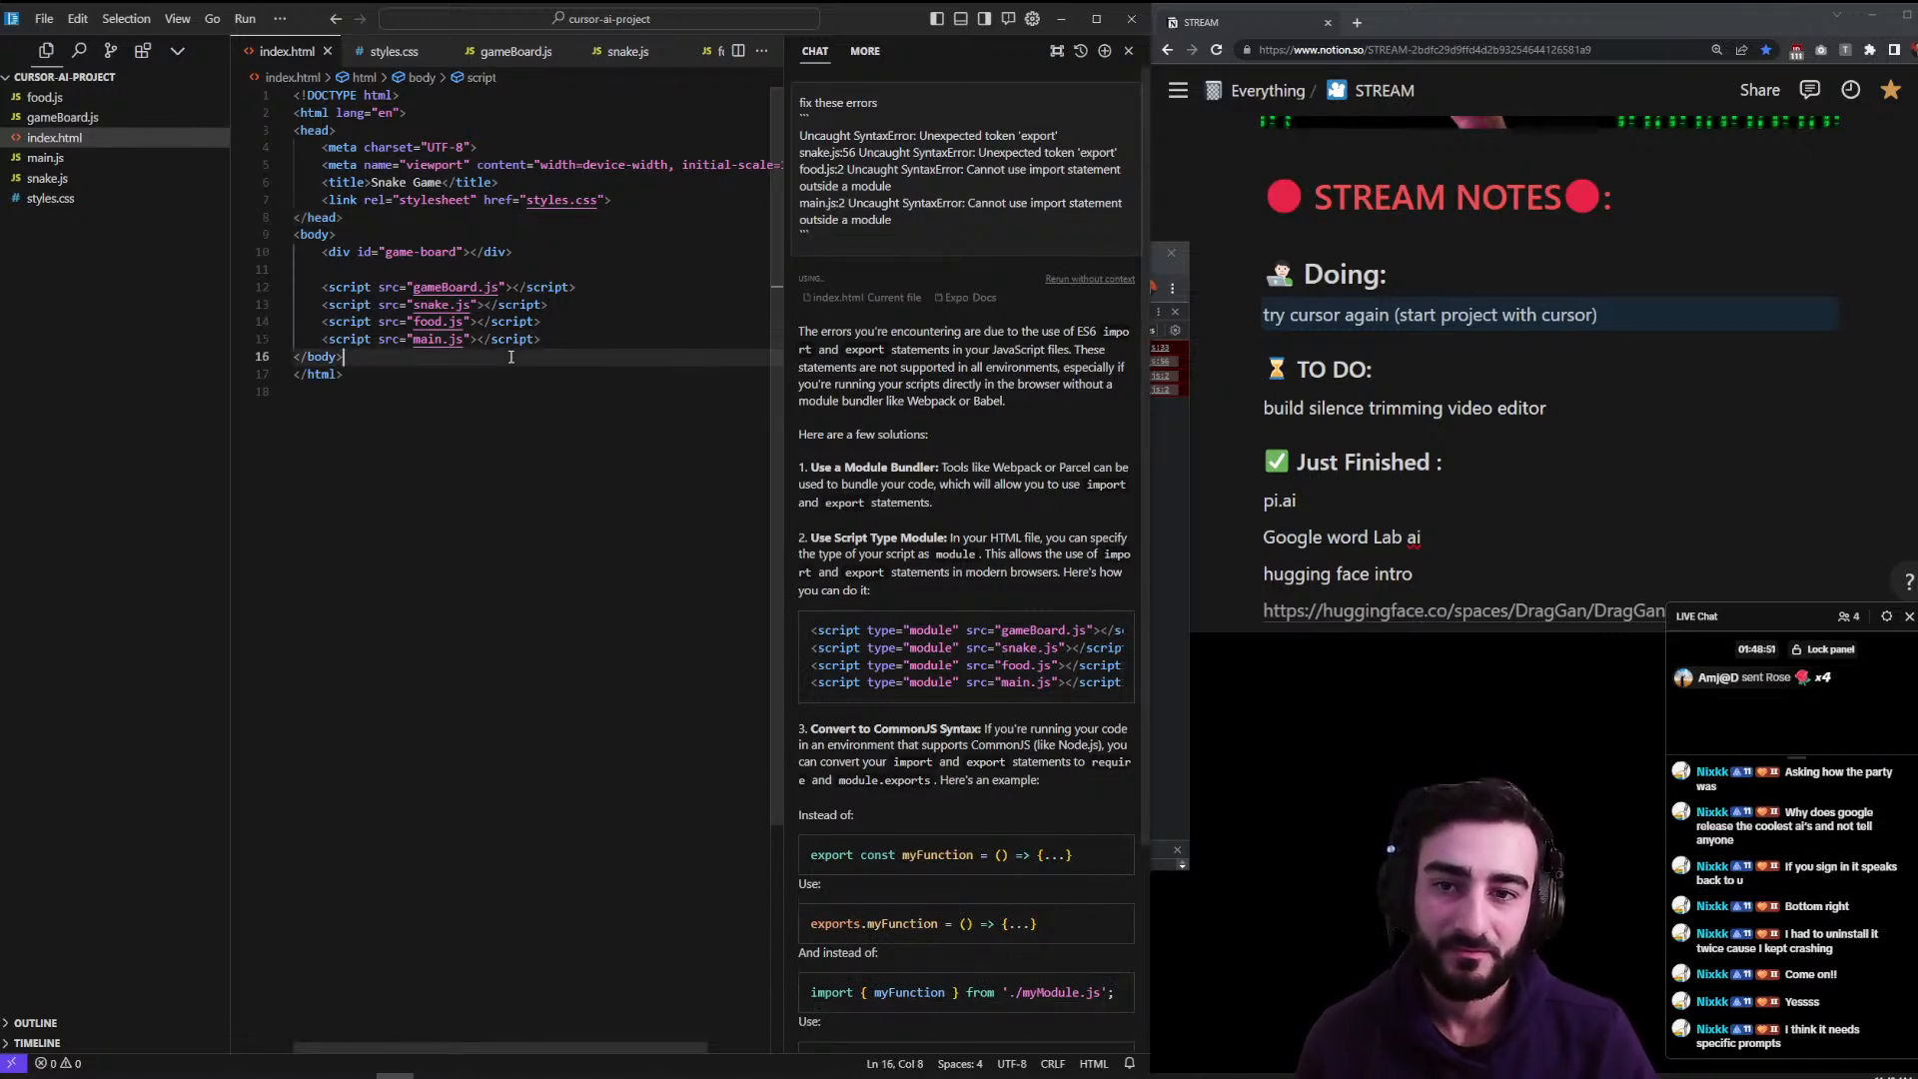
pyautogui.moveTo(543, 340); pyautogui.dragTo(280, 285)
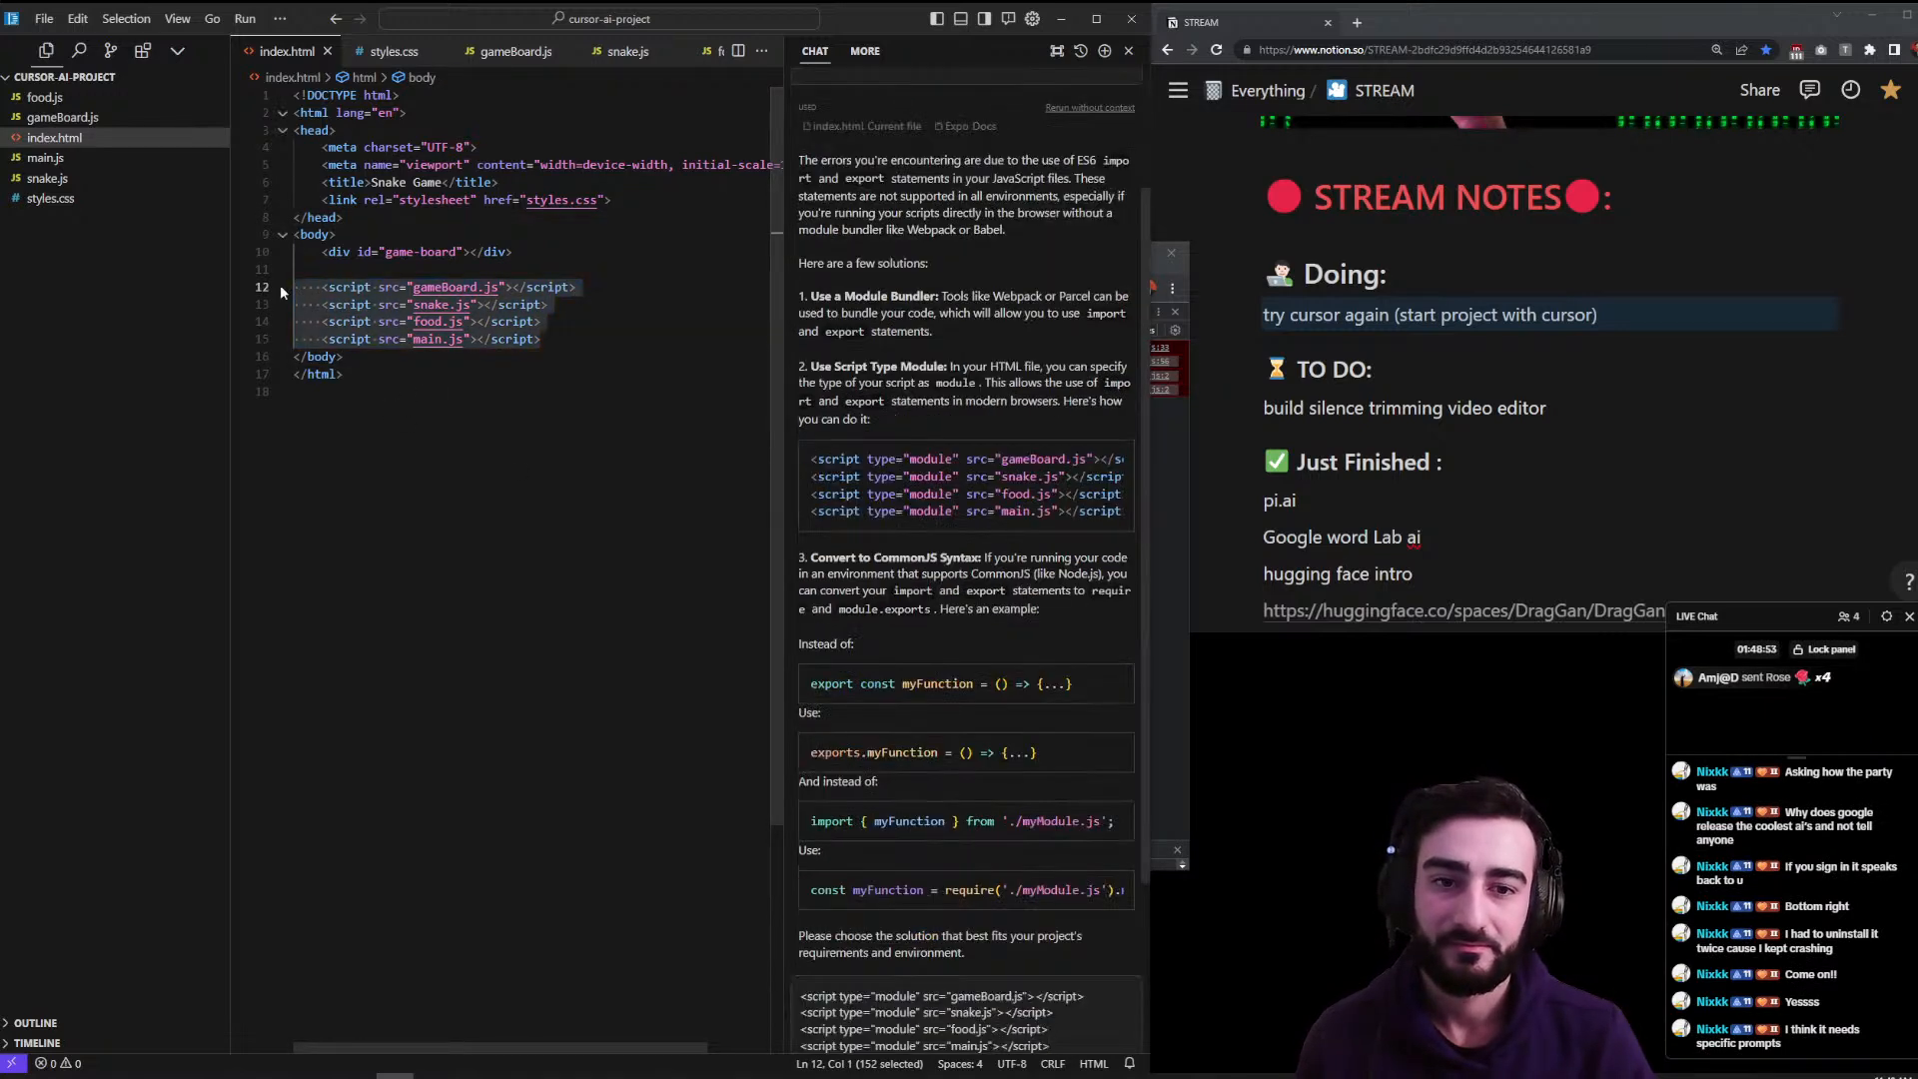
pyautogui.moveTo(931, 460); pyautogui.dragTo(938, 459)
pyautogui.click(1117, 444)
pyautogui.click(531, 343)
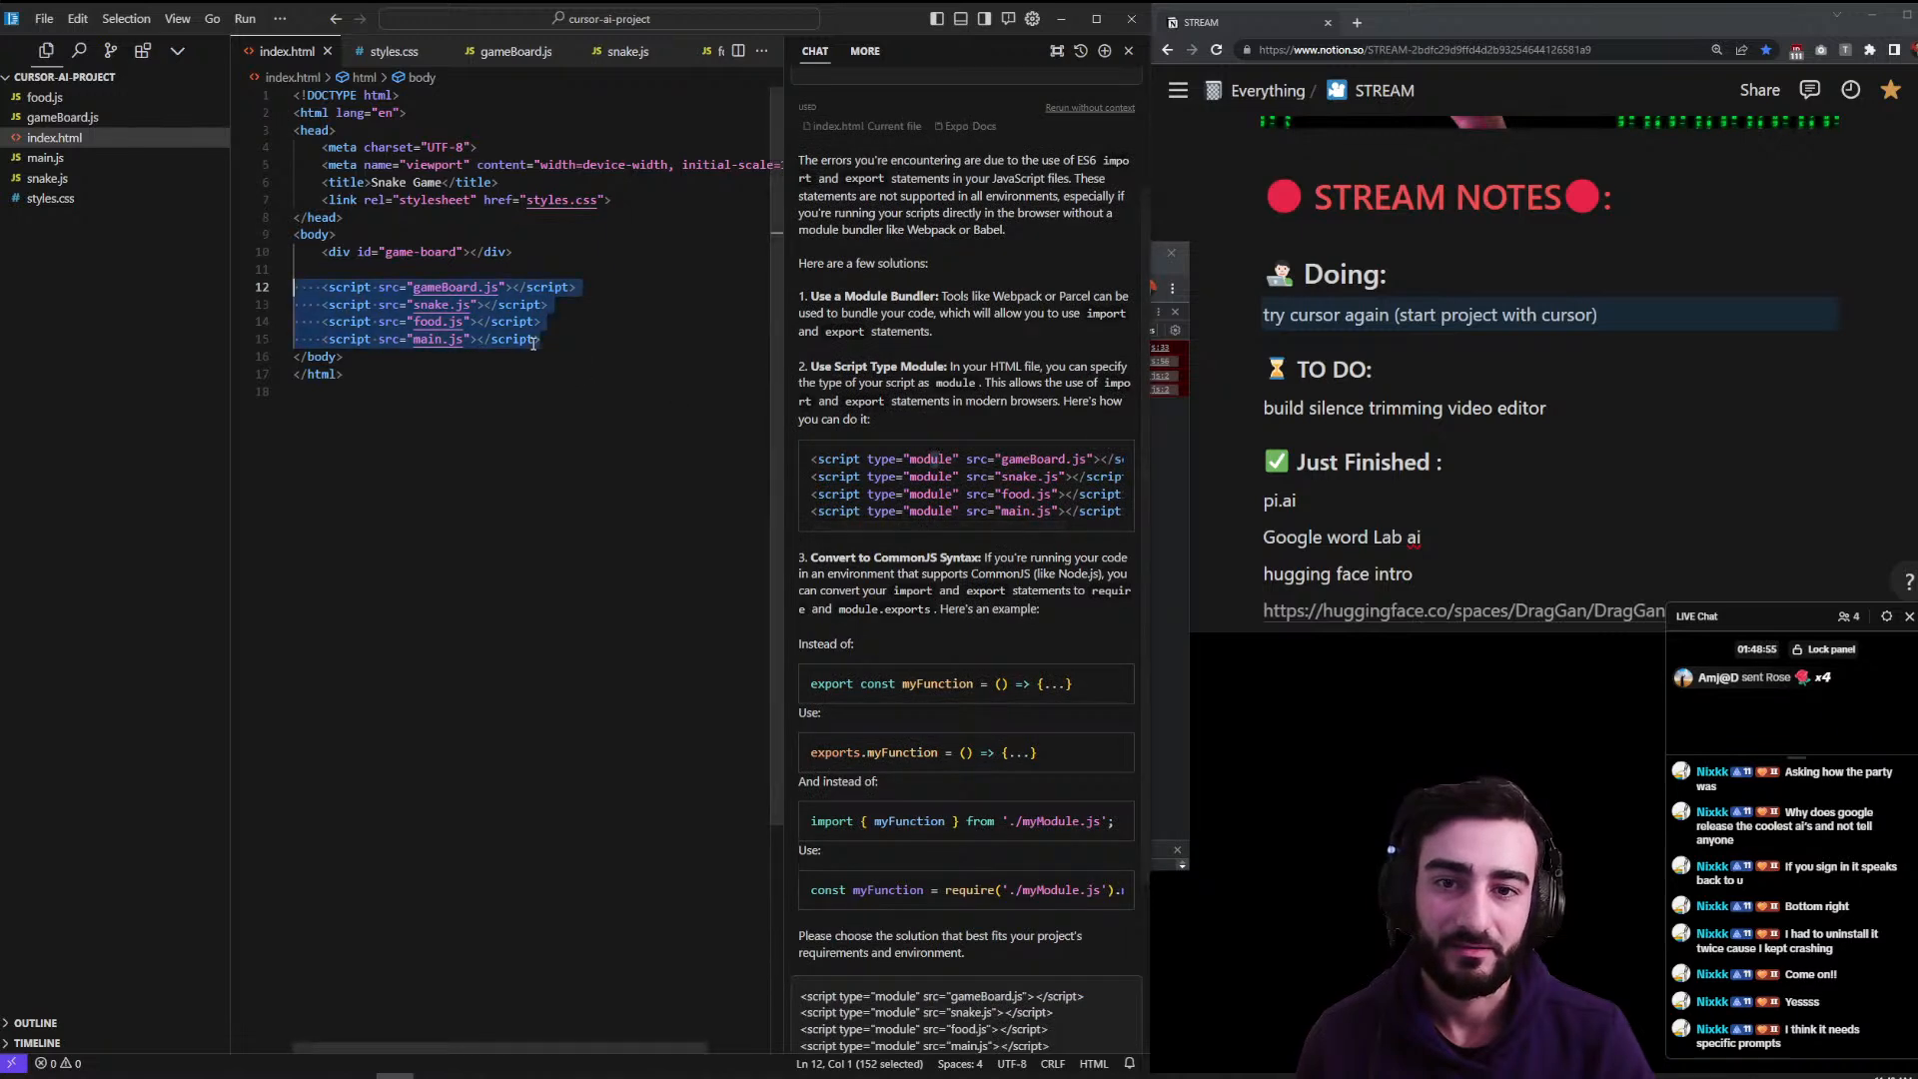
pyautogui.hotkey('ctrl', 'v')
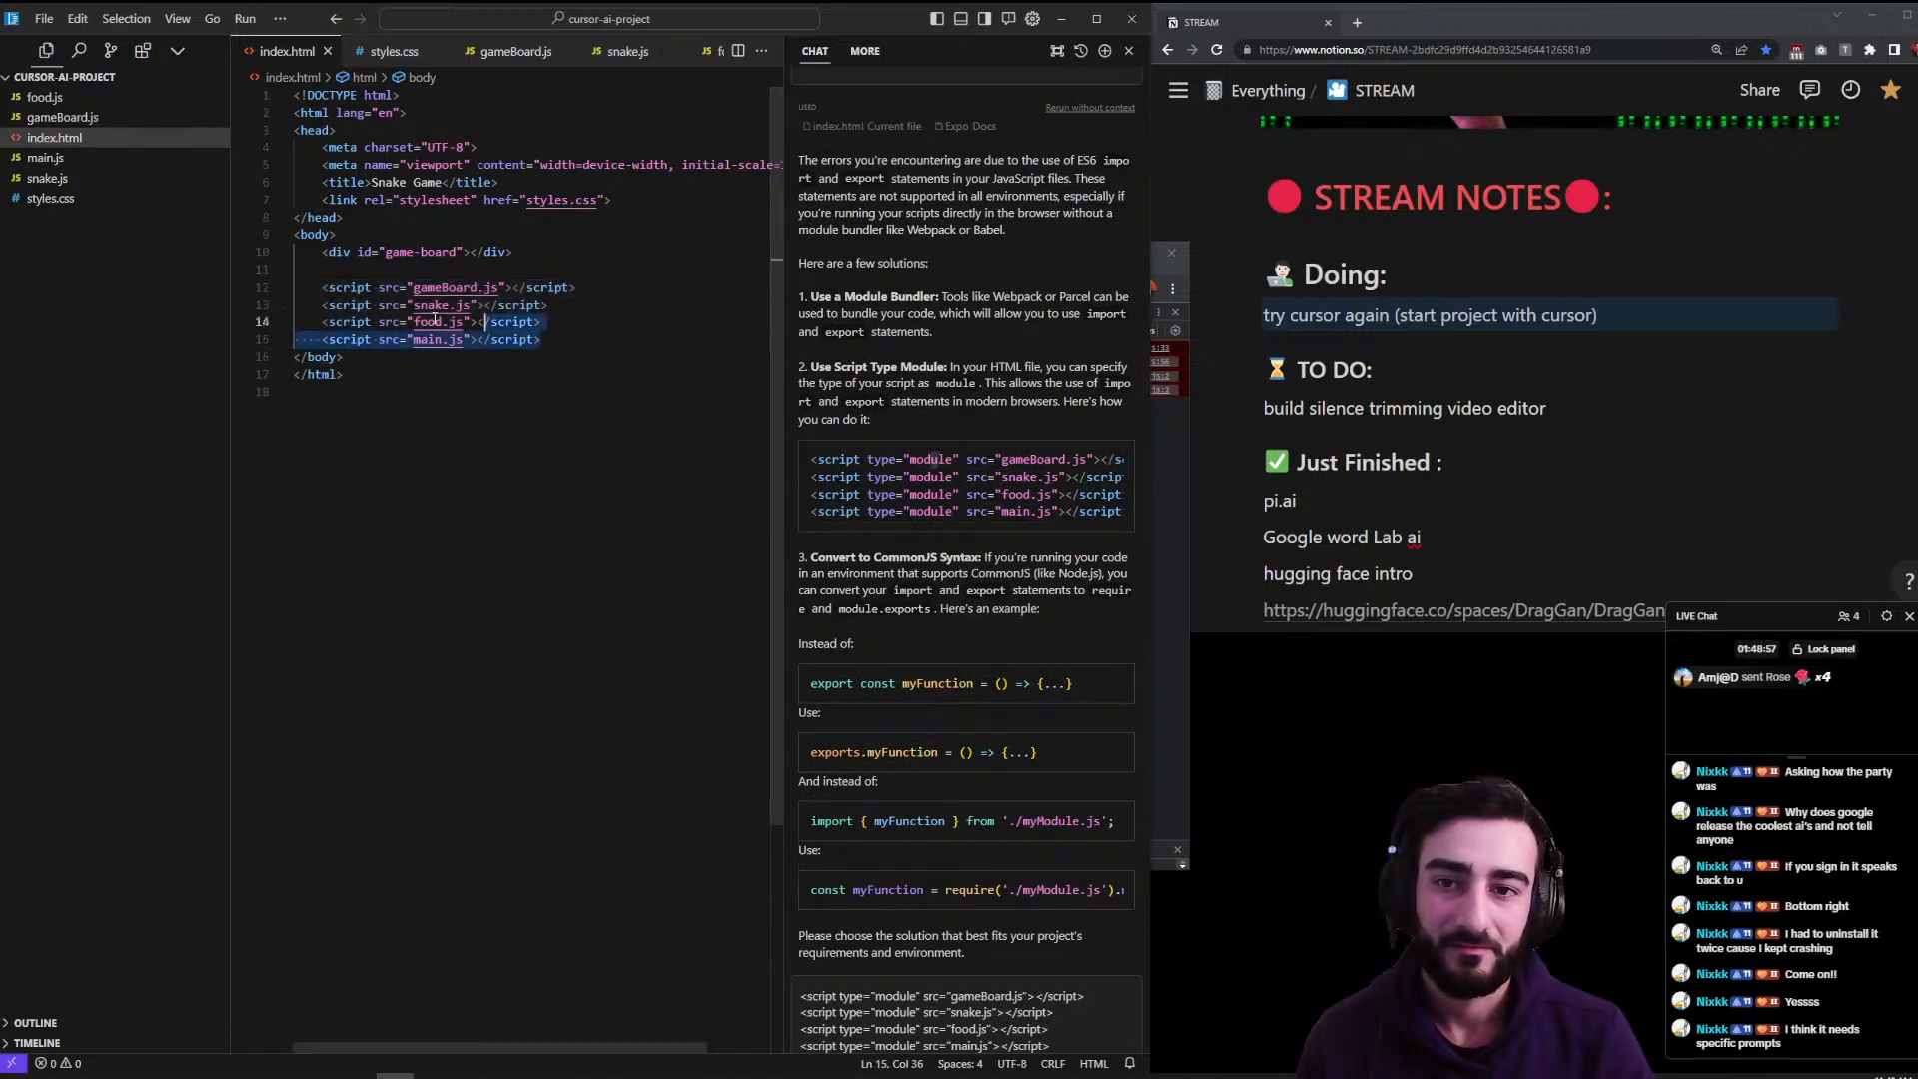
pyautogui.click(500, 534)
pyautogui.hotkey('ctrl', 's')
pyautogui.scroll(-1, 896, 595)
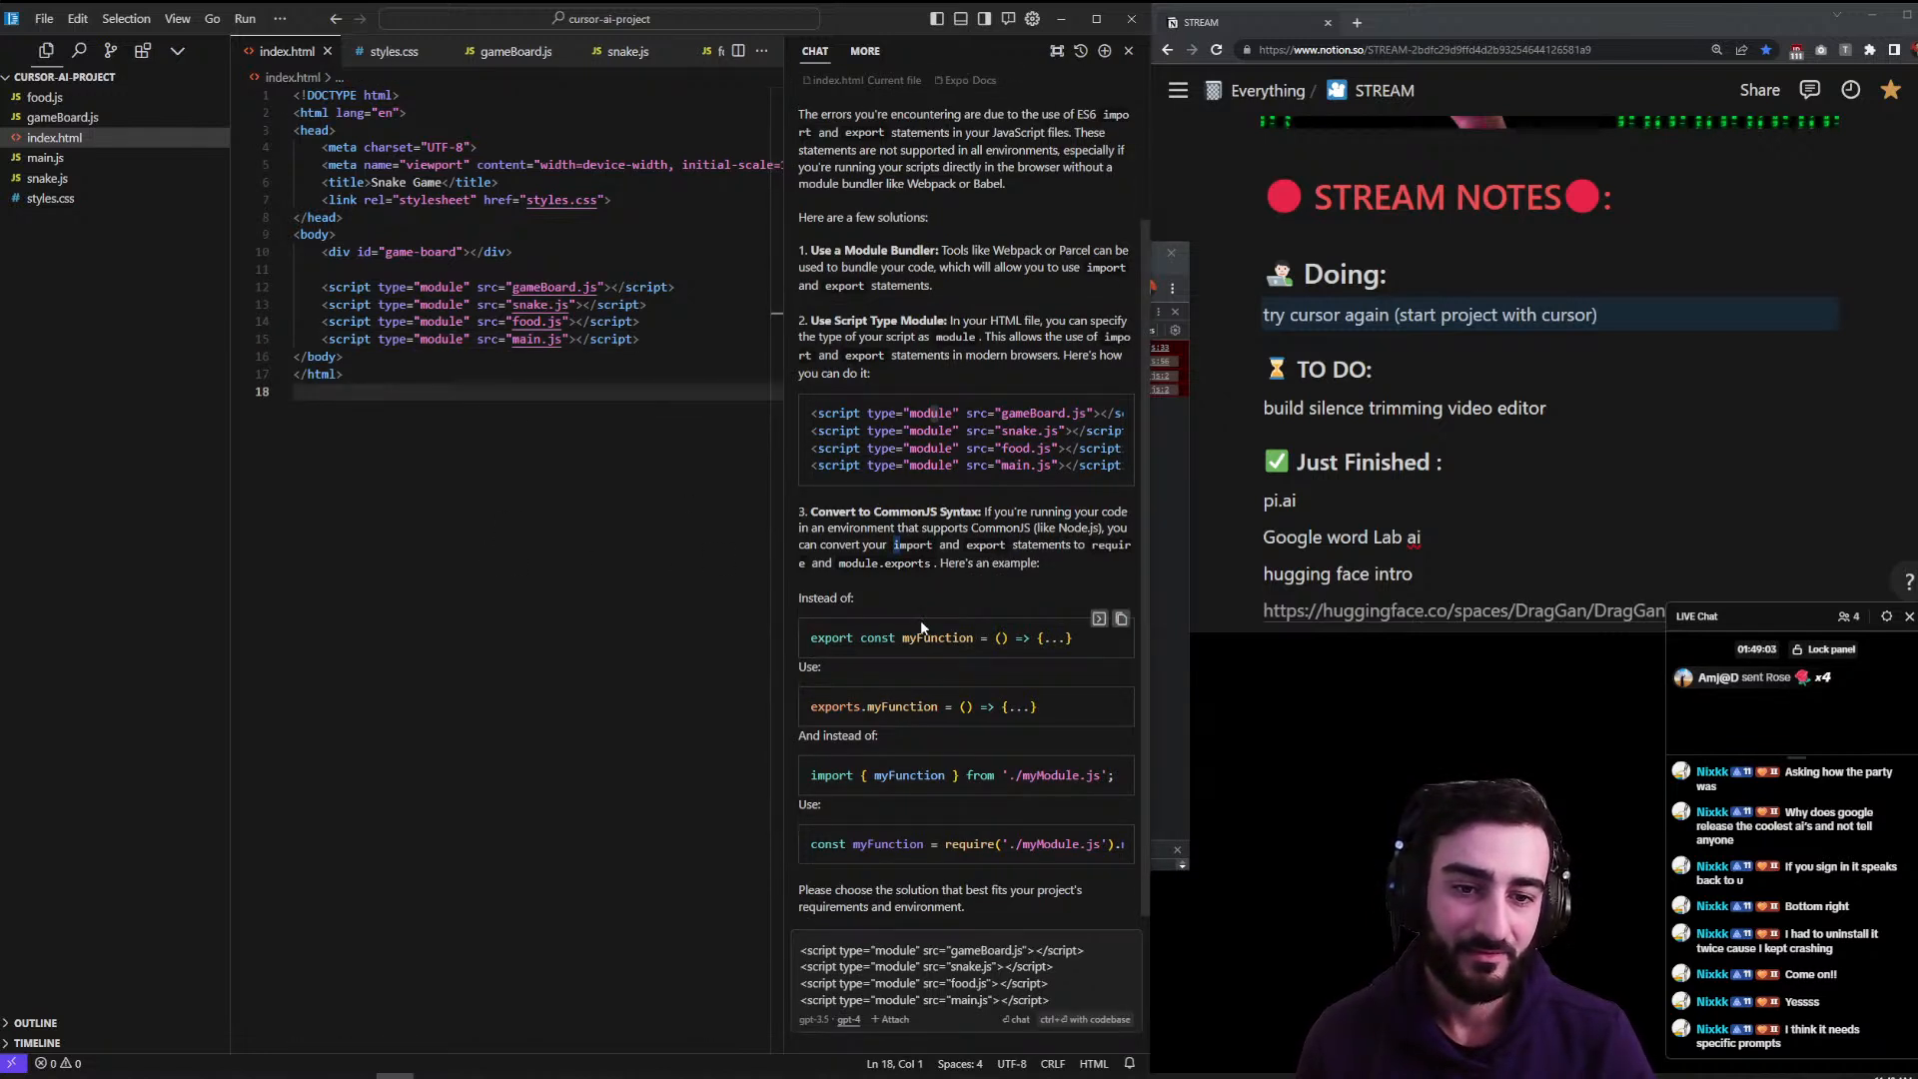
# - Reload the game page in Chrome to retest, then open main.js in Cursor
pyautogui.hotkey('alt', 'Tab')
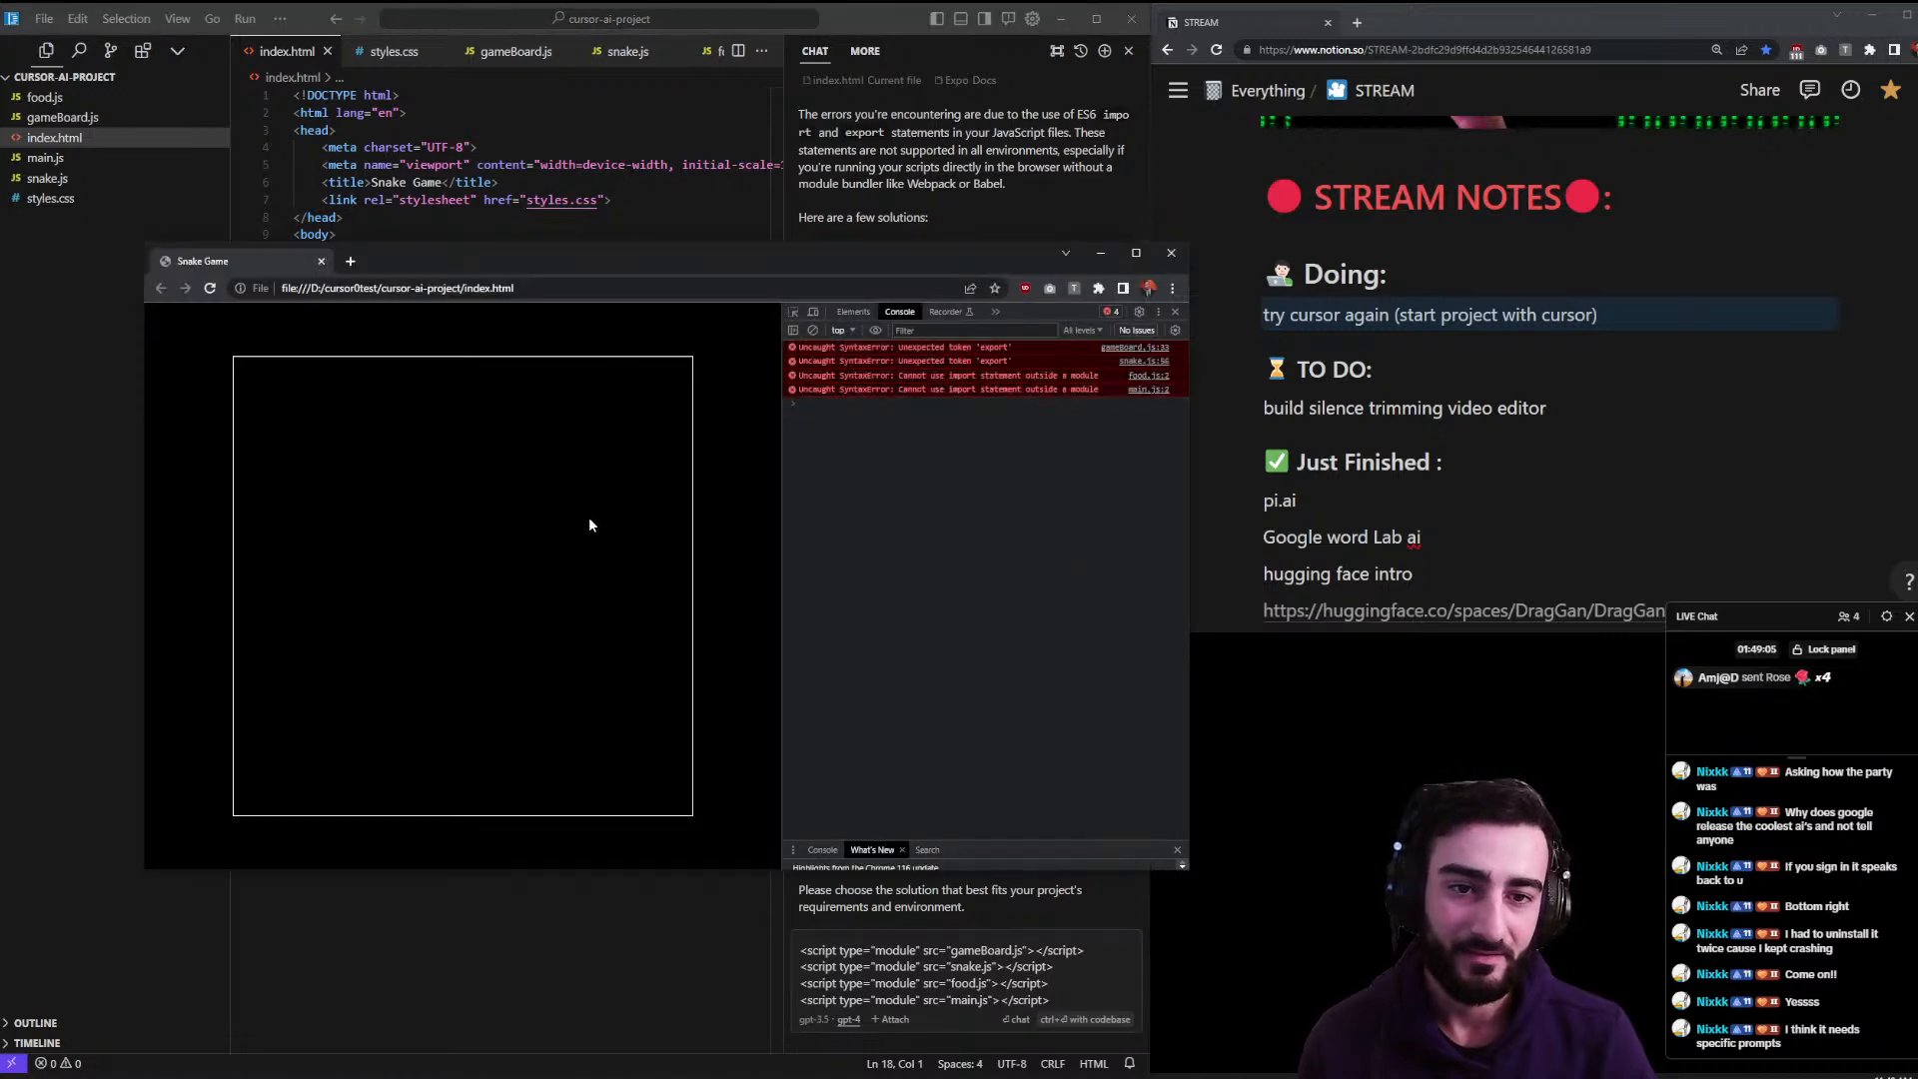
pyautogui.hotkey('ctrl', 'r')
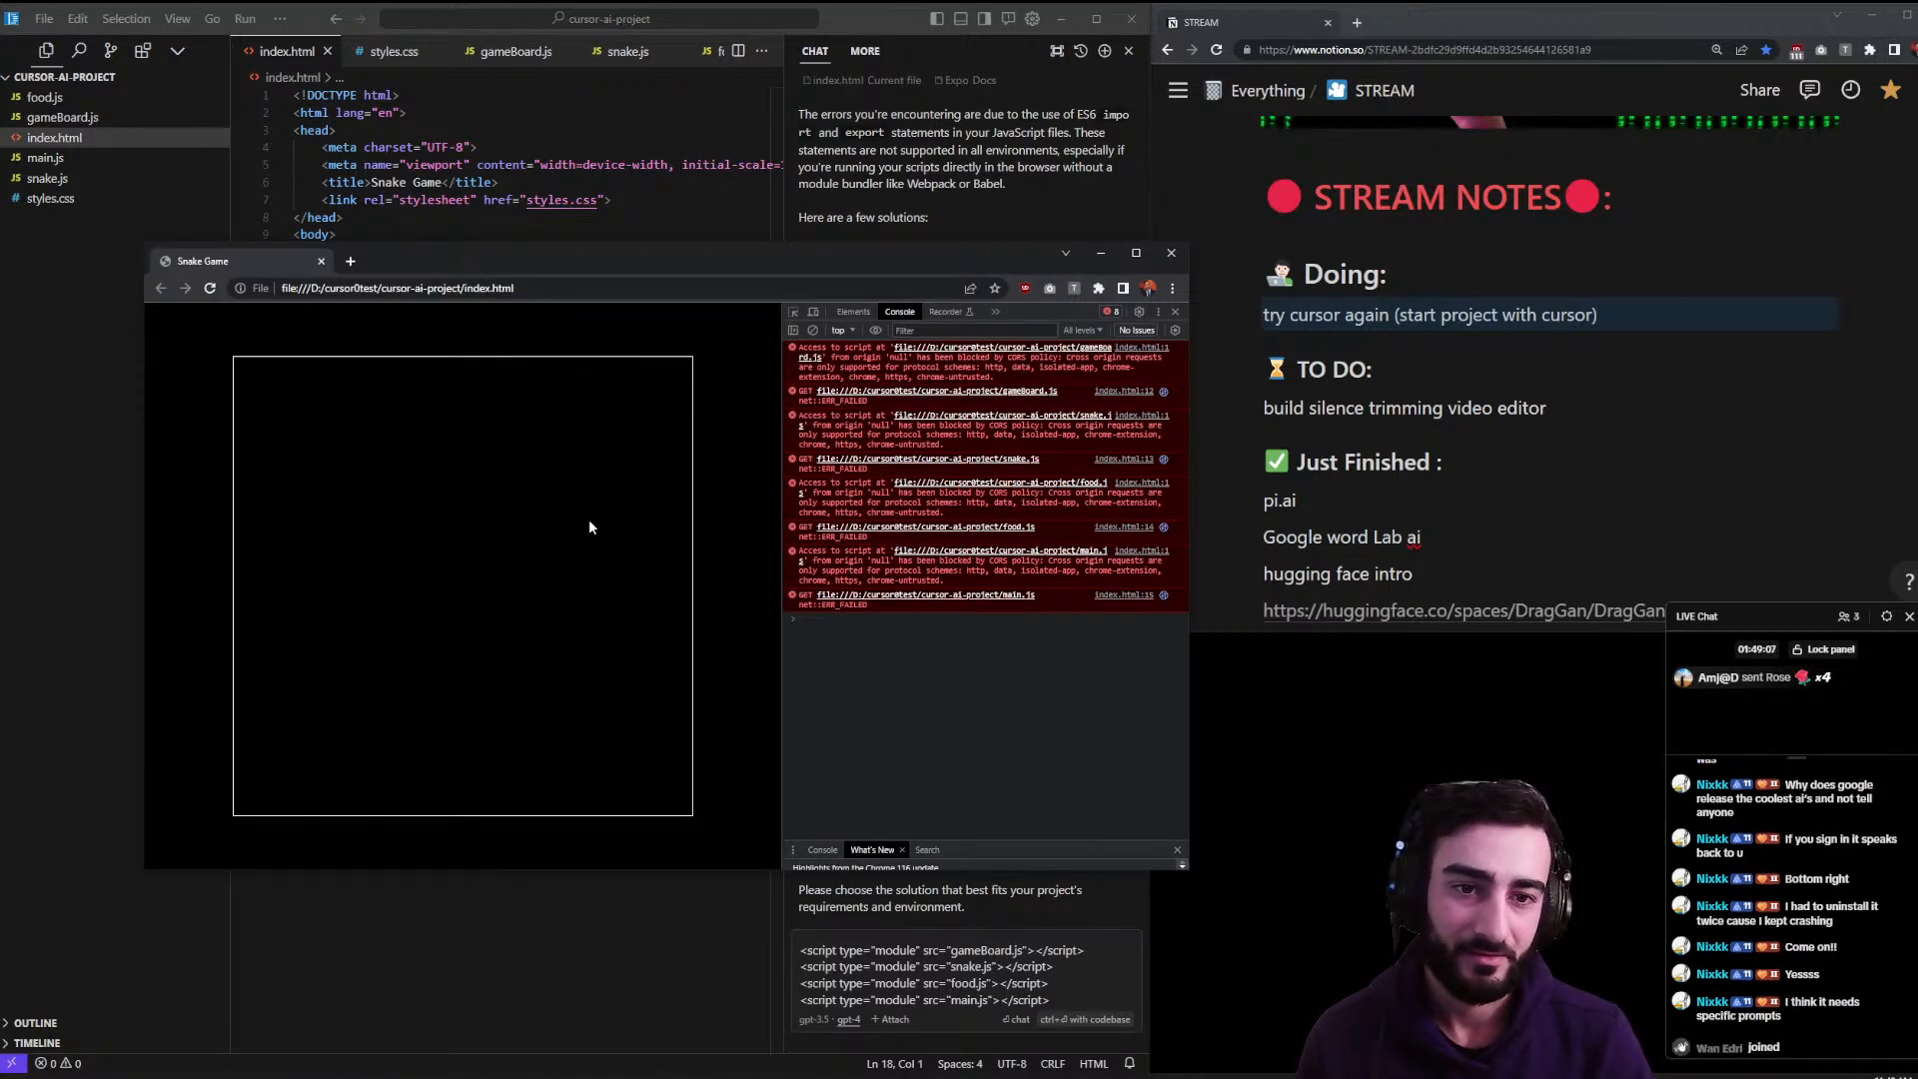
pyautogui.hotkey('ctrl', 'r')
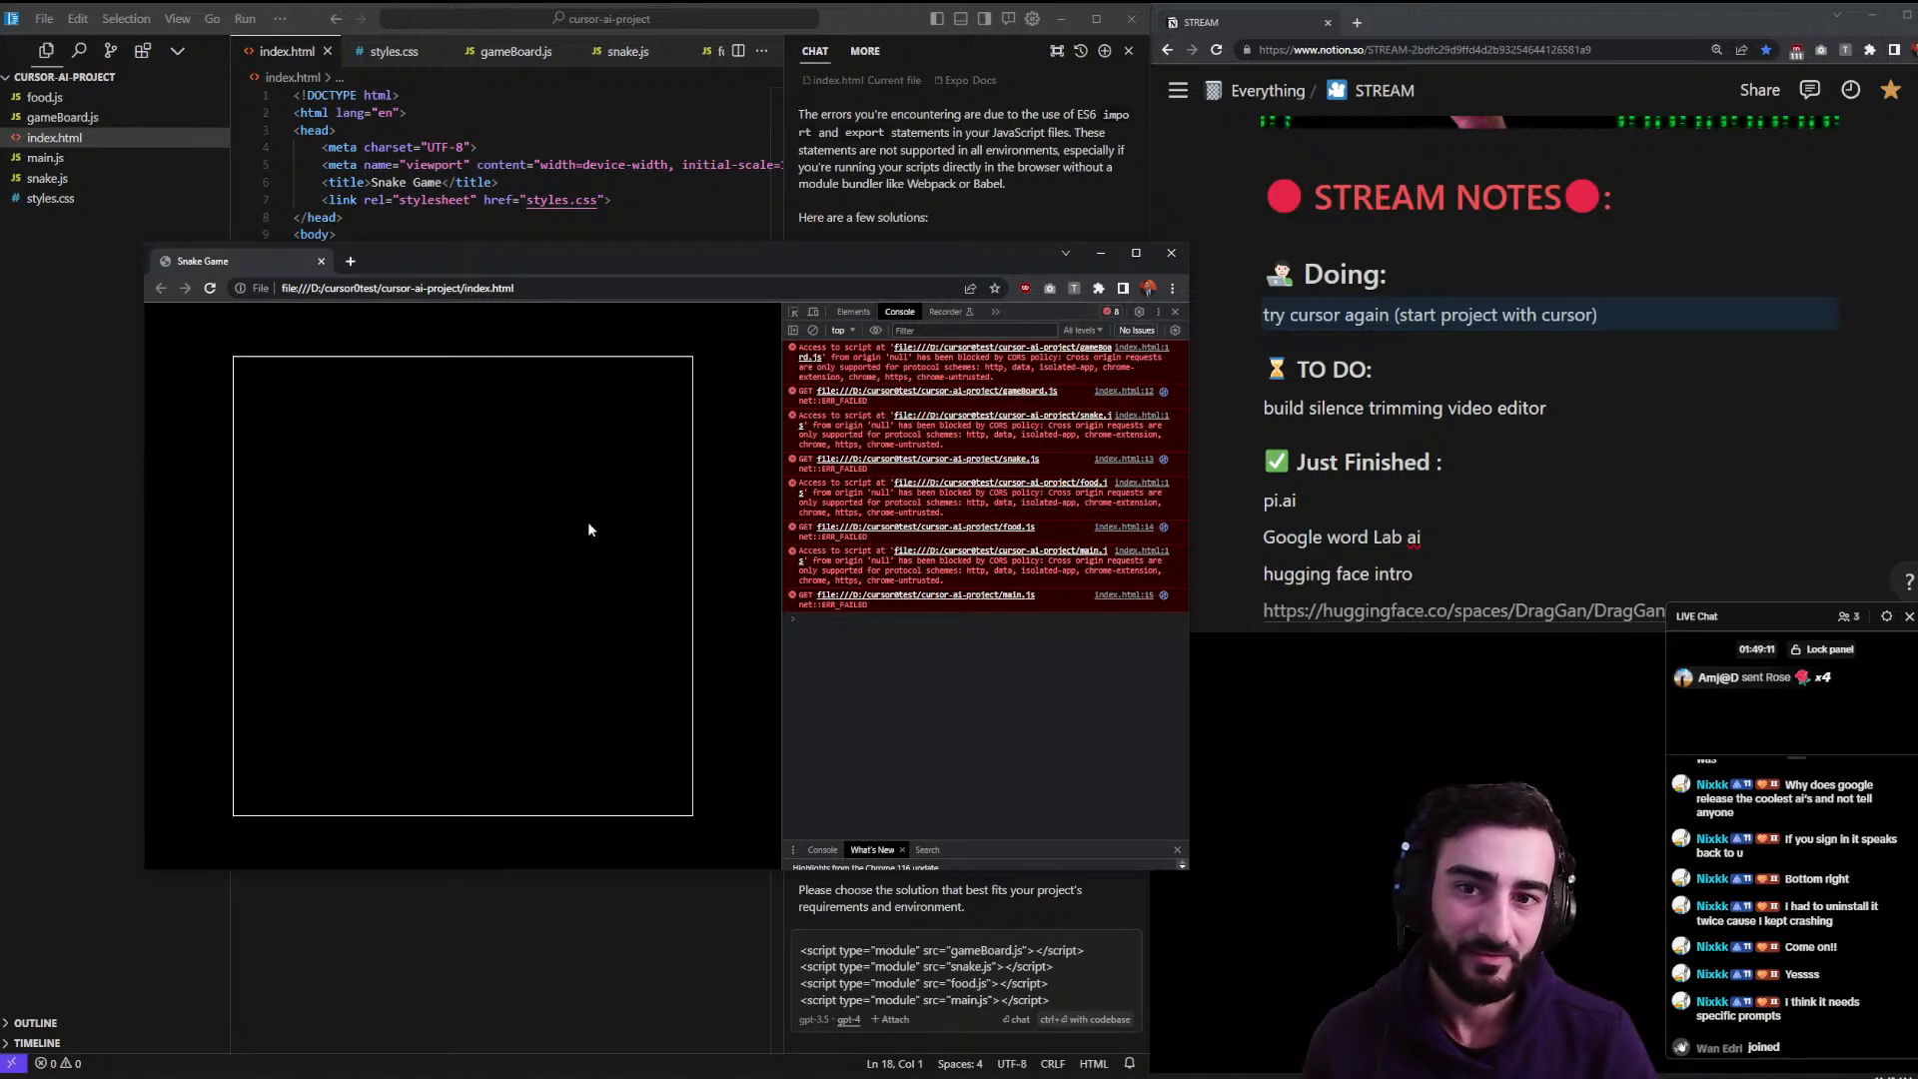
pyautogui.hotkey('alt', 'Tab')
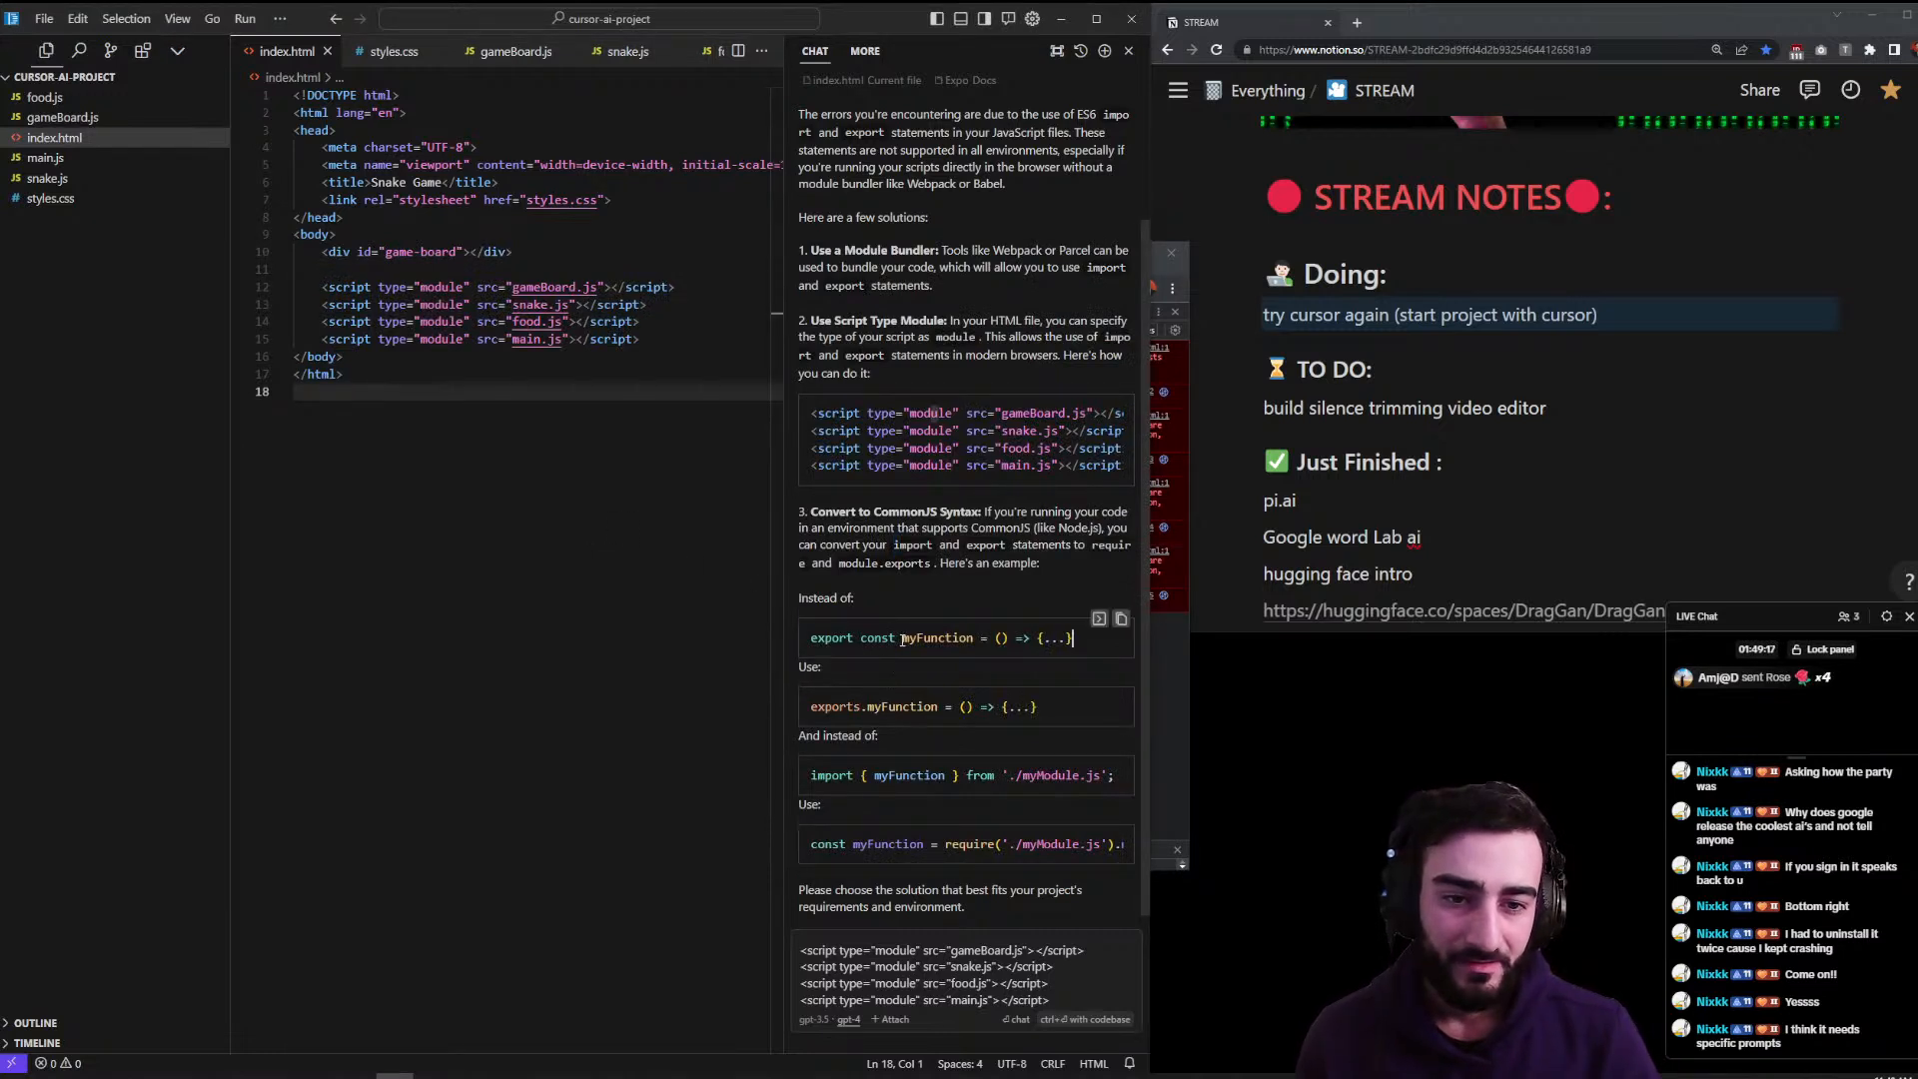
pyautogui.doubleClick(863, 707)
pyautogui.click(643, 641)
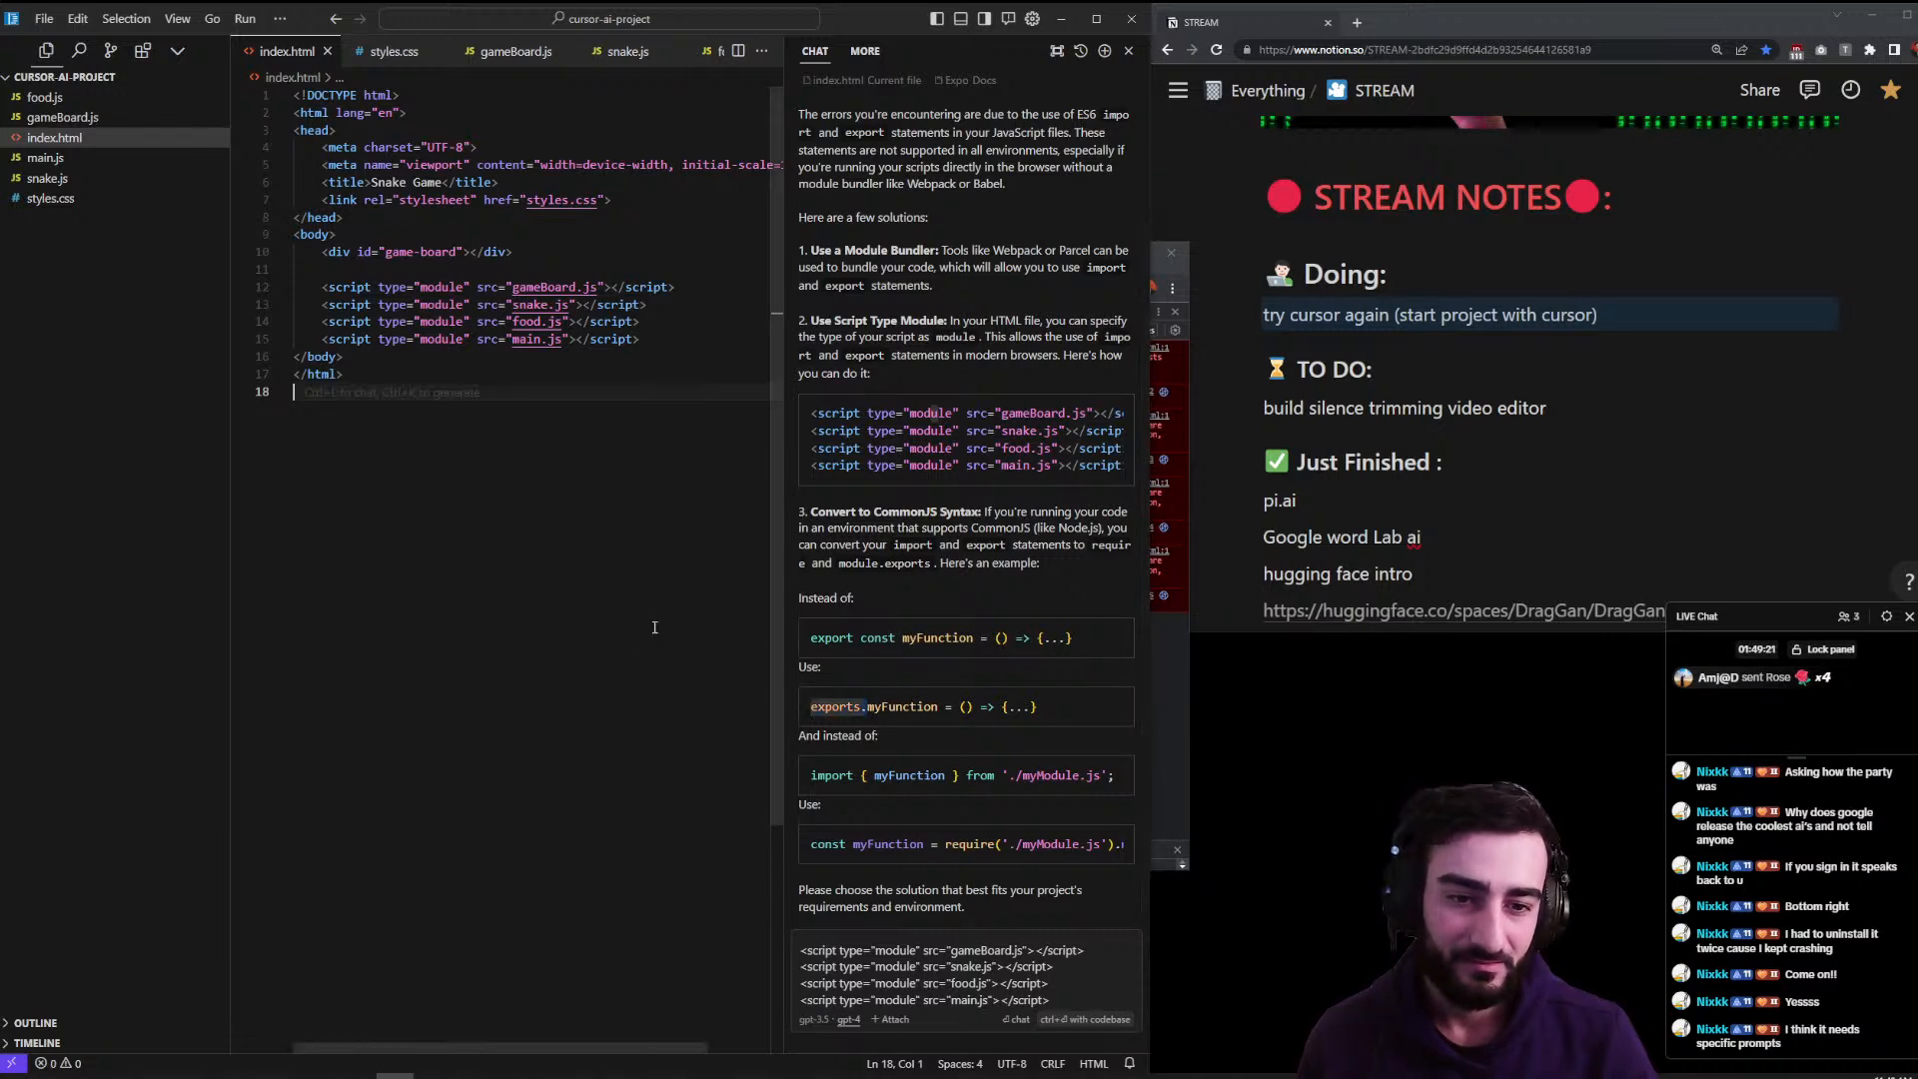
pyautogui.click(110, 158)
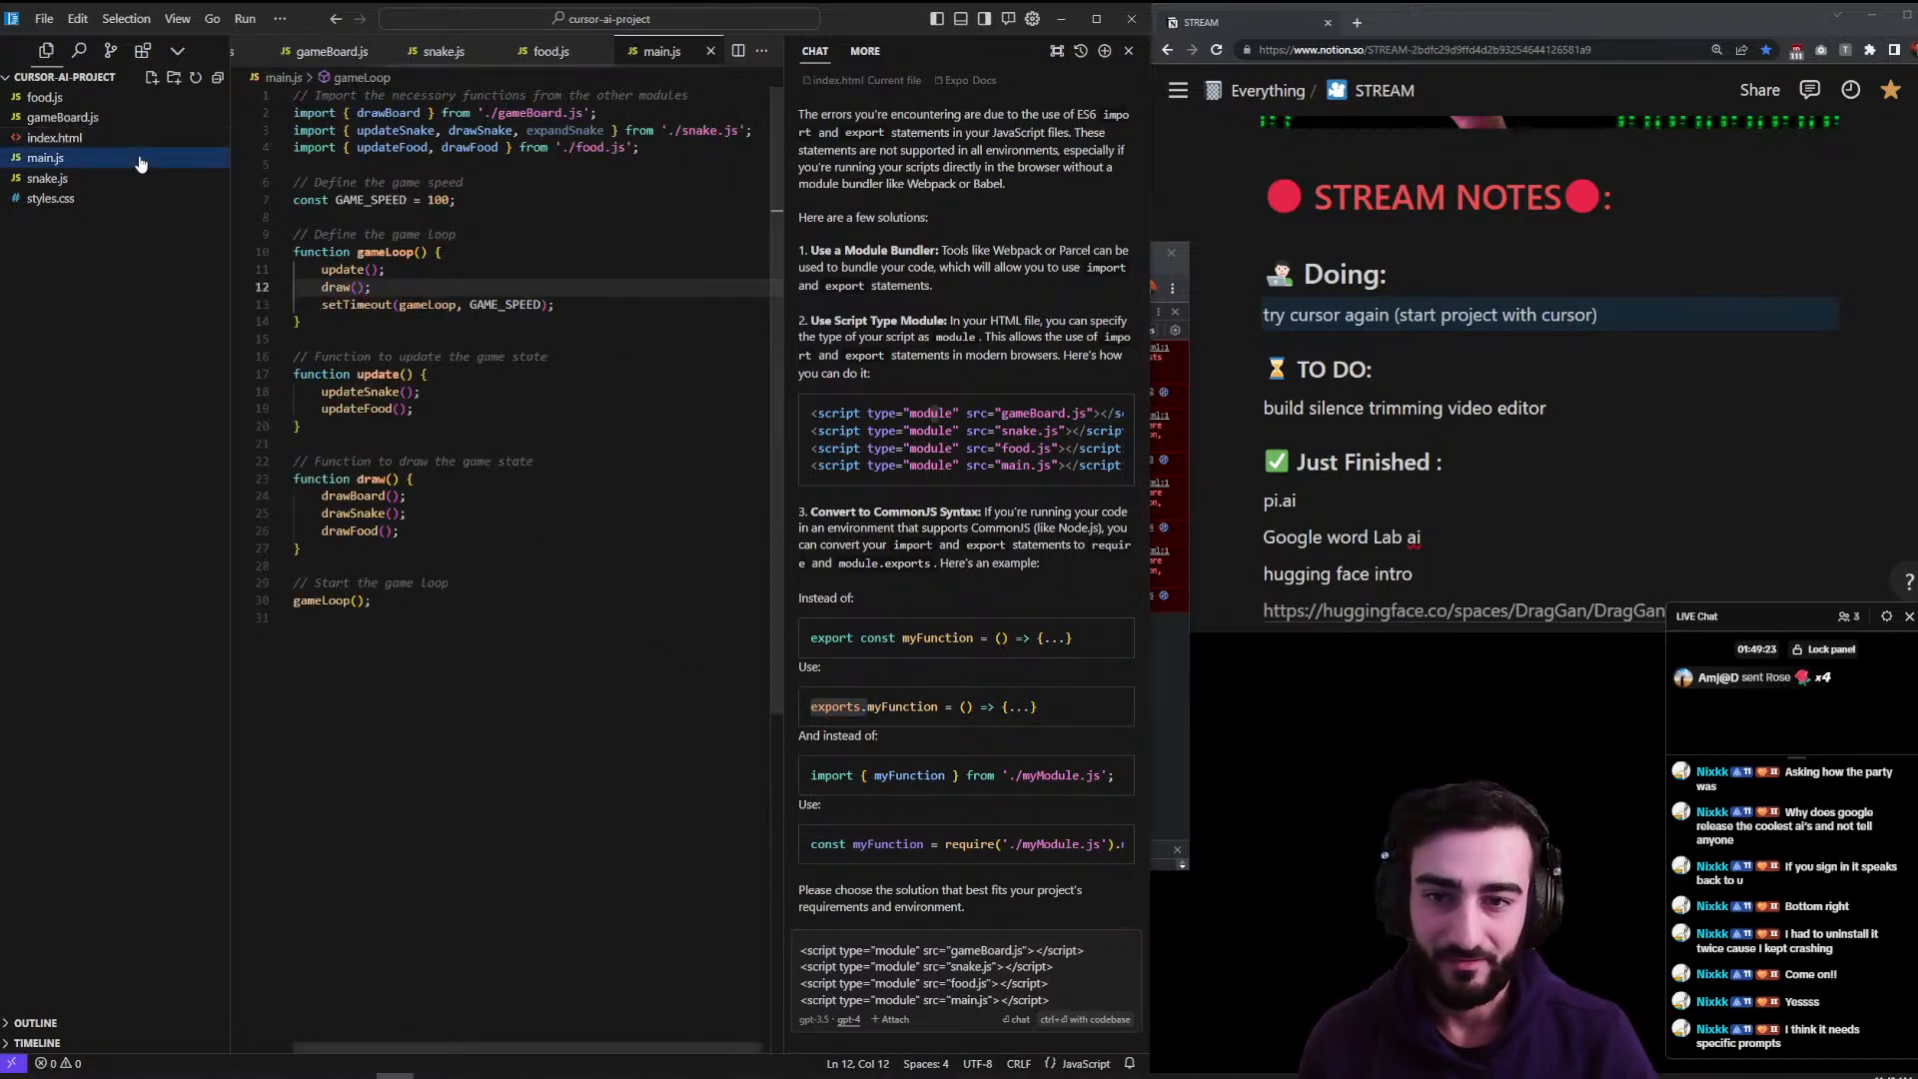
# - Open snake.js, scroll down to its exports, and focus the chat message box
pyautogui.click(108, 180)
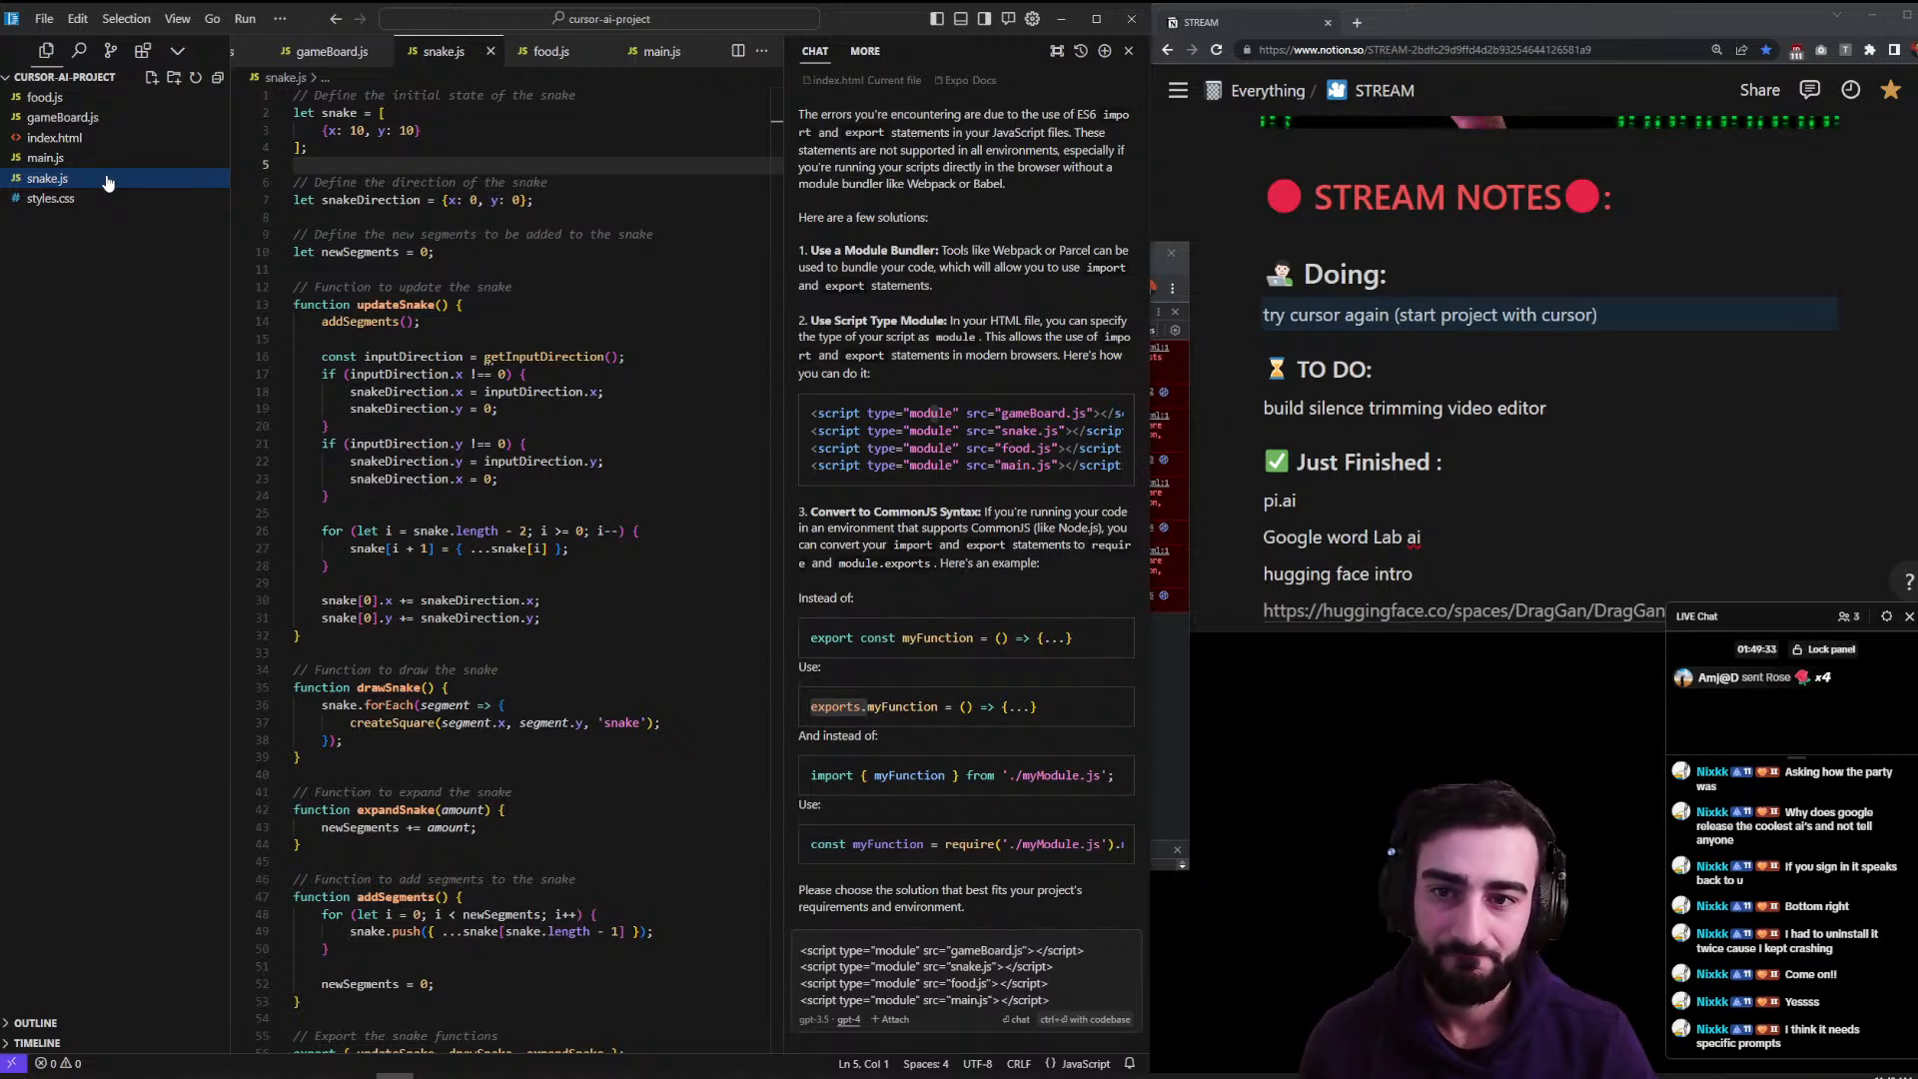
pyautogui.scroll(-10, 416, 600)
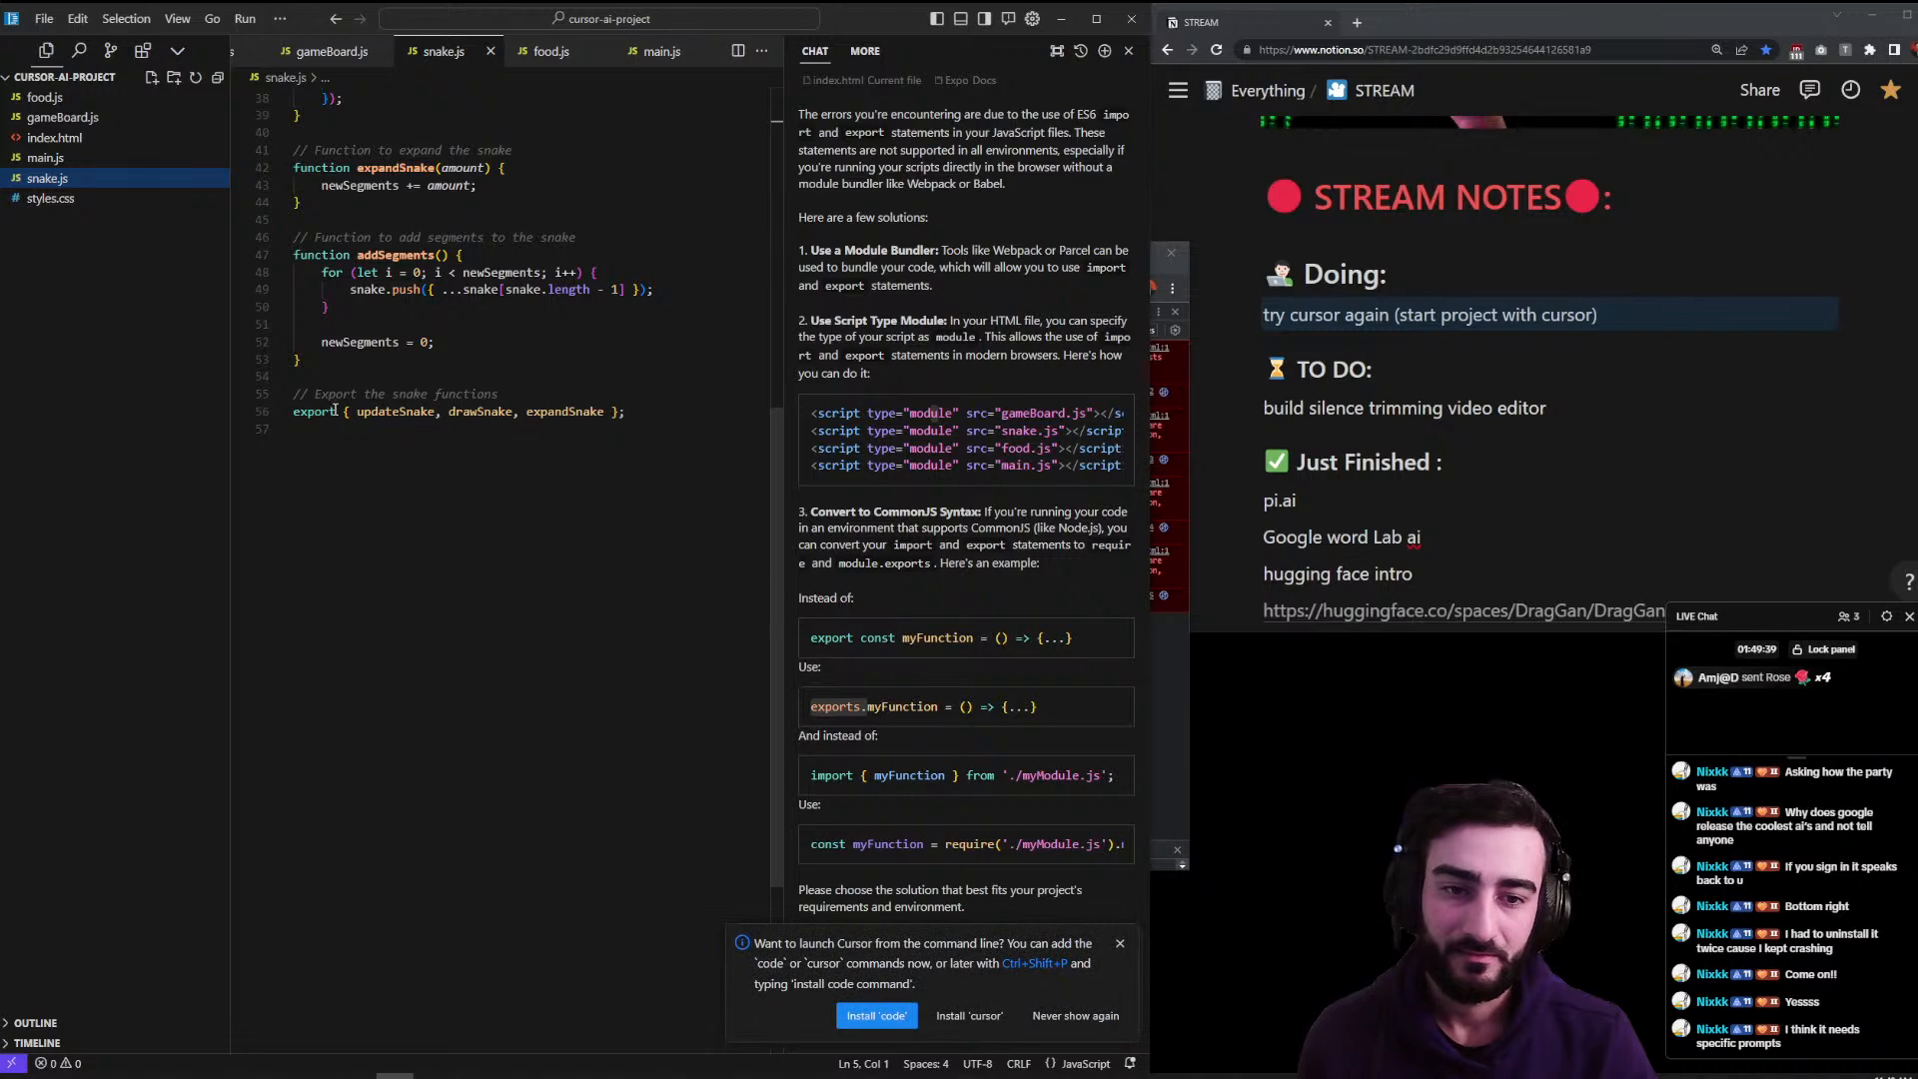
pyautogui.scroll(-3, 911, 675)
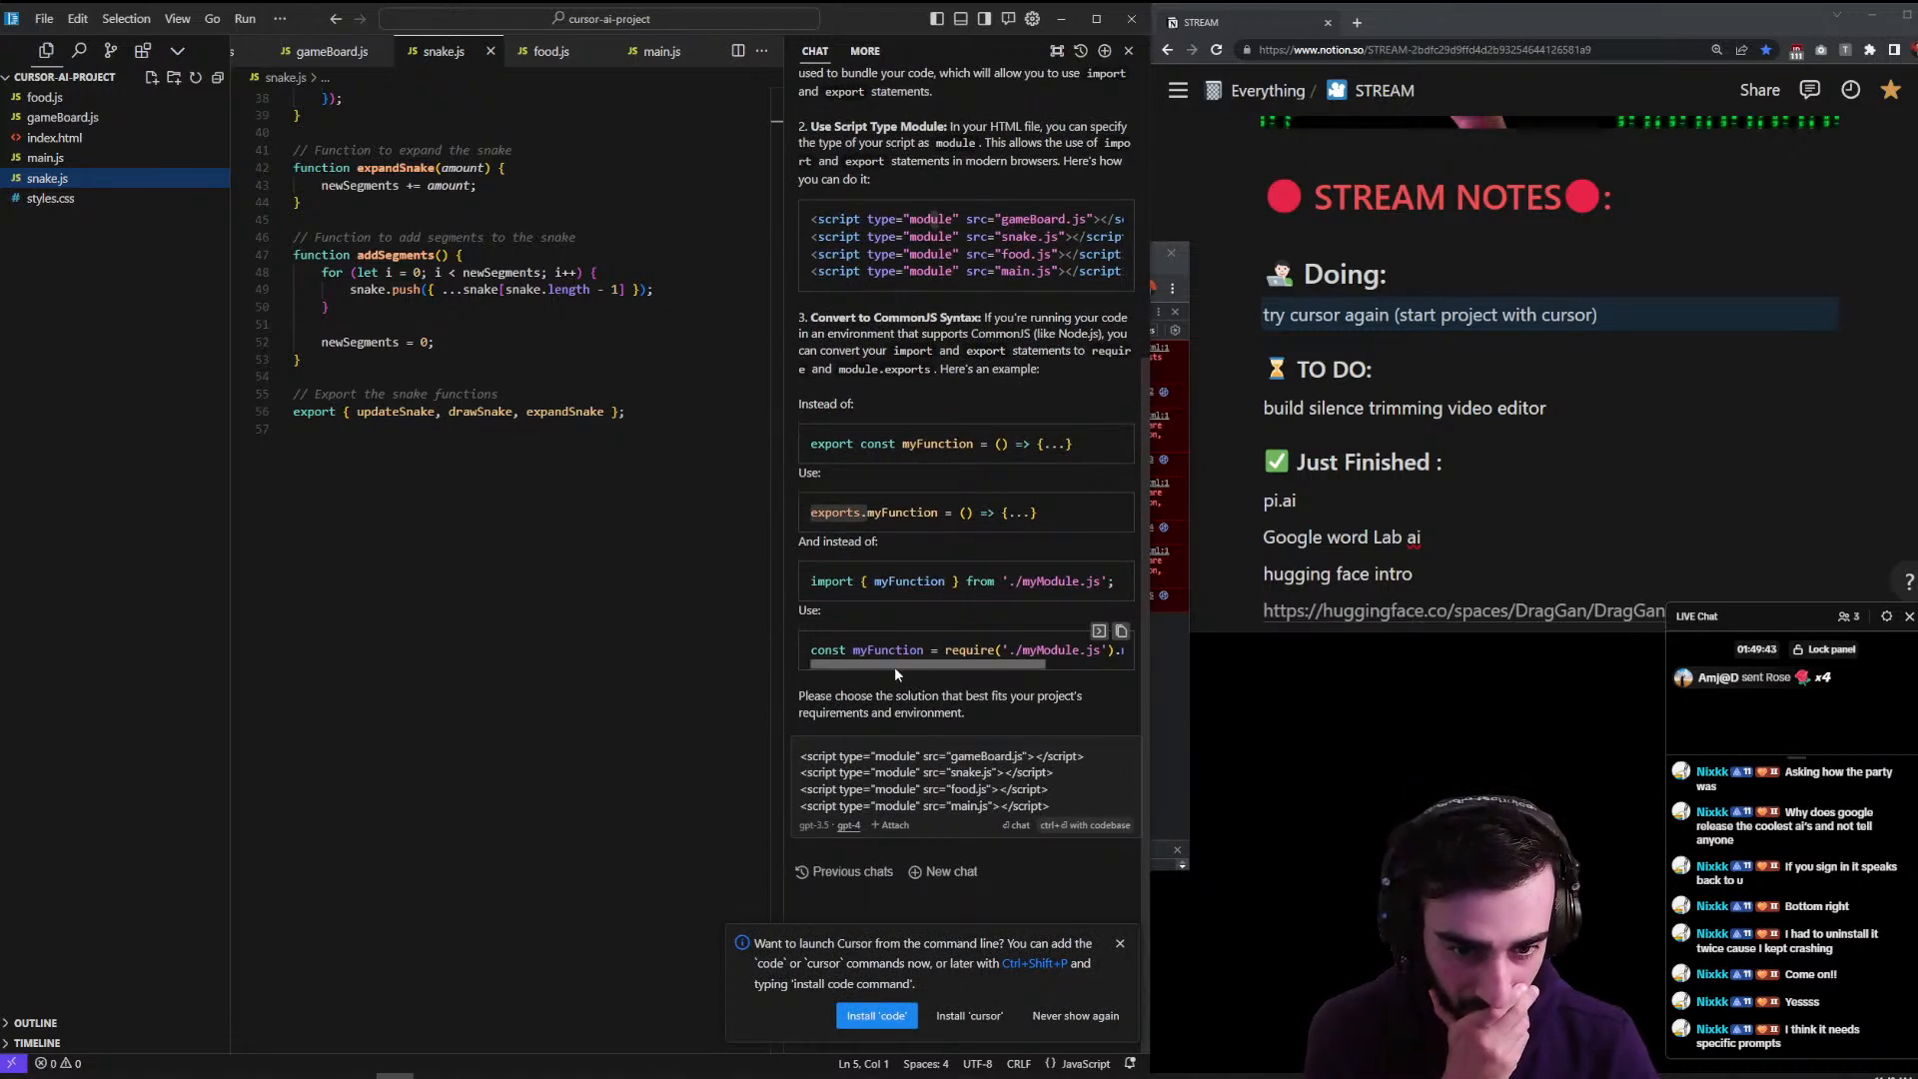
pyautogui.click(923, 776)
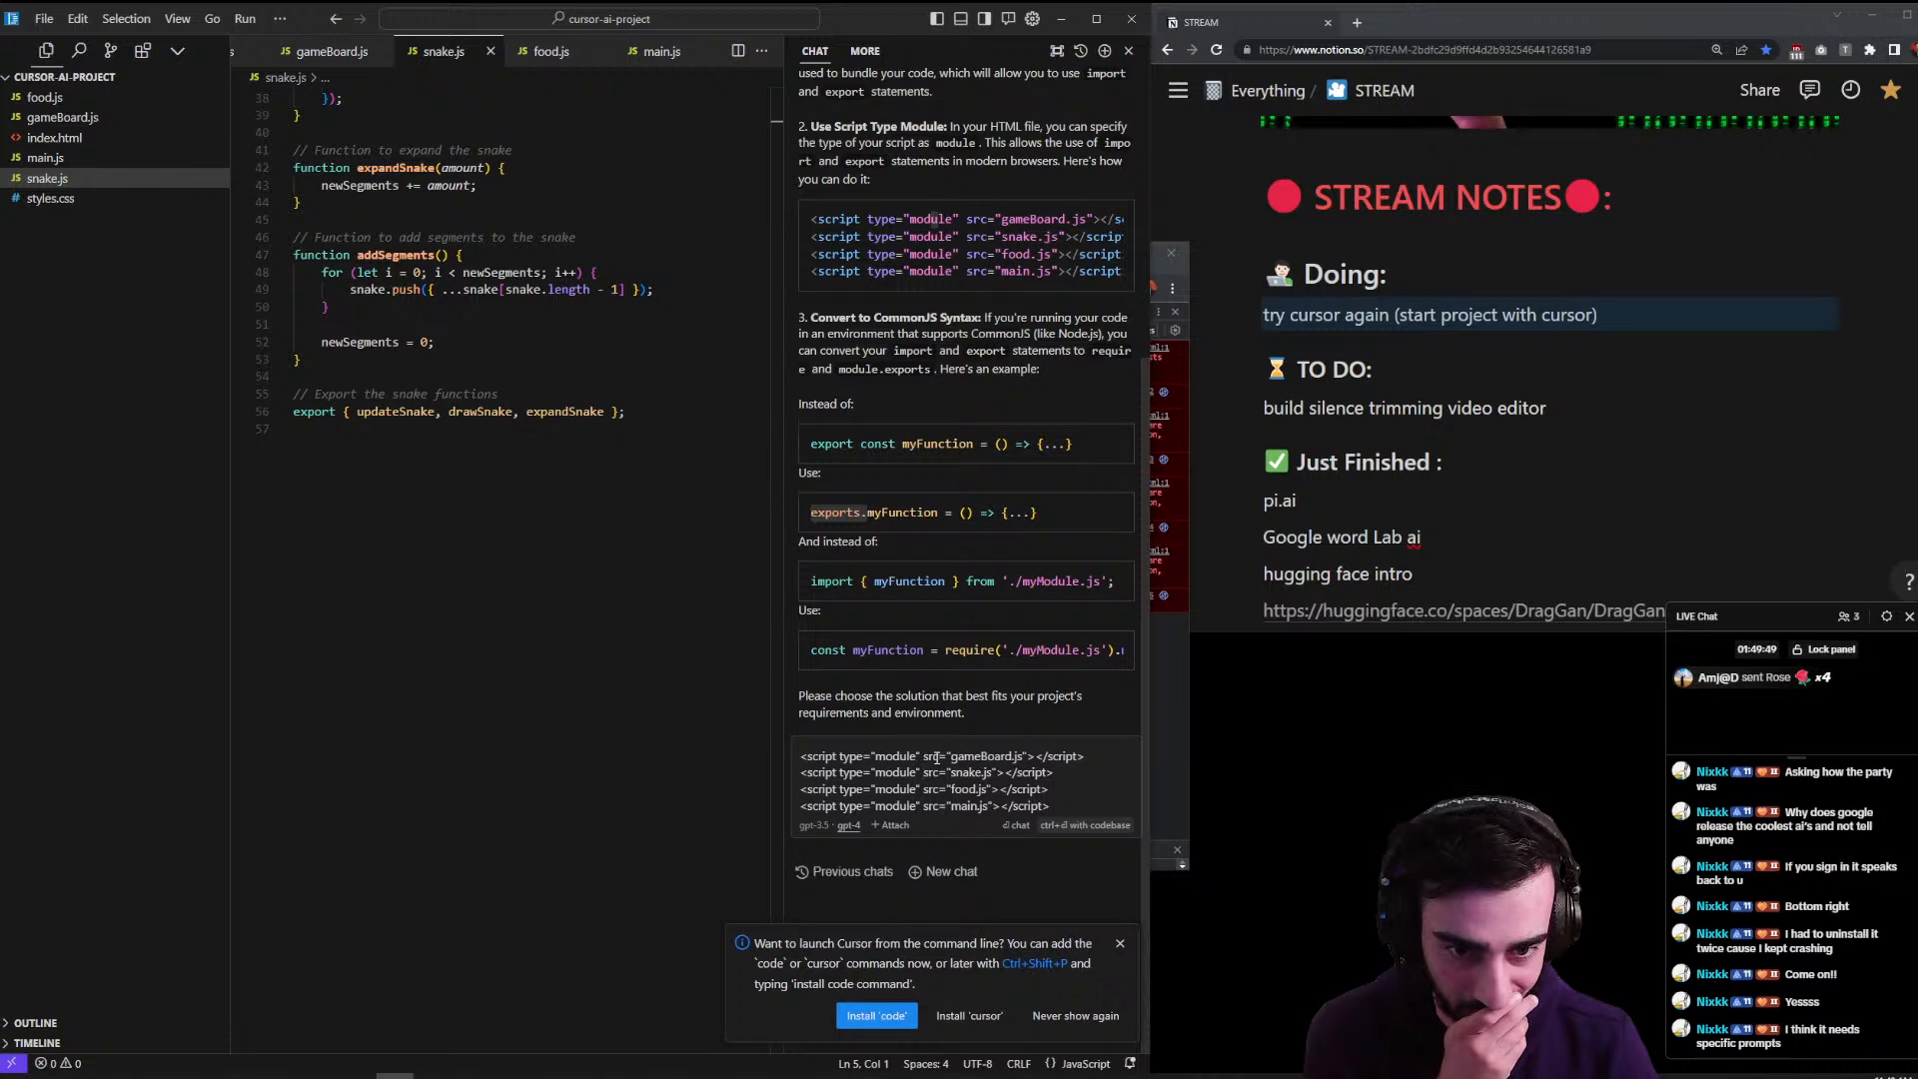
# - Start a new chat, clear its message box down to a single '@', then return to line 57 of snake.js
pyautogui.click(950, 870)
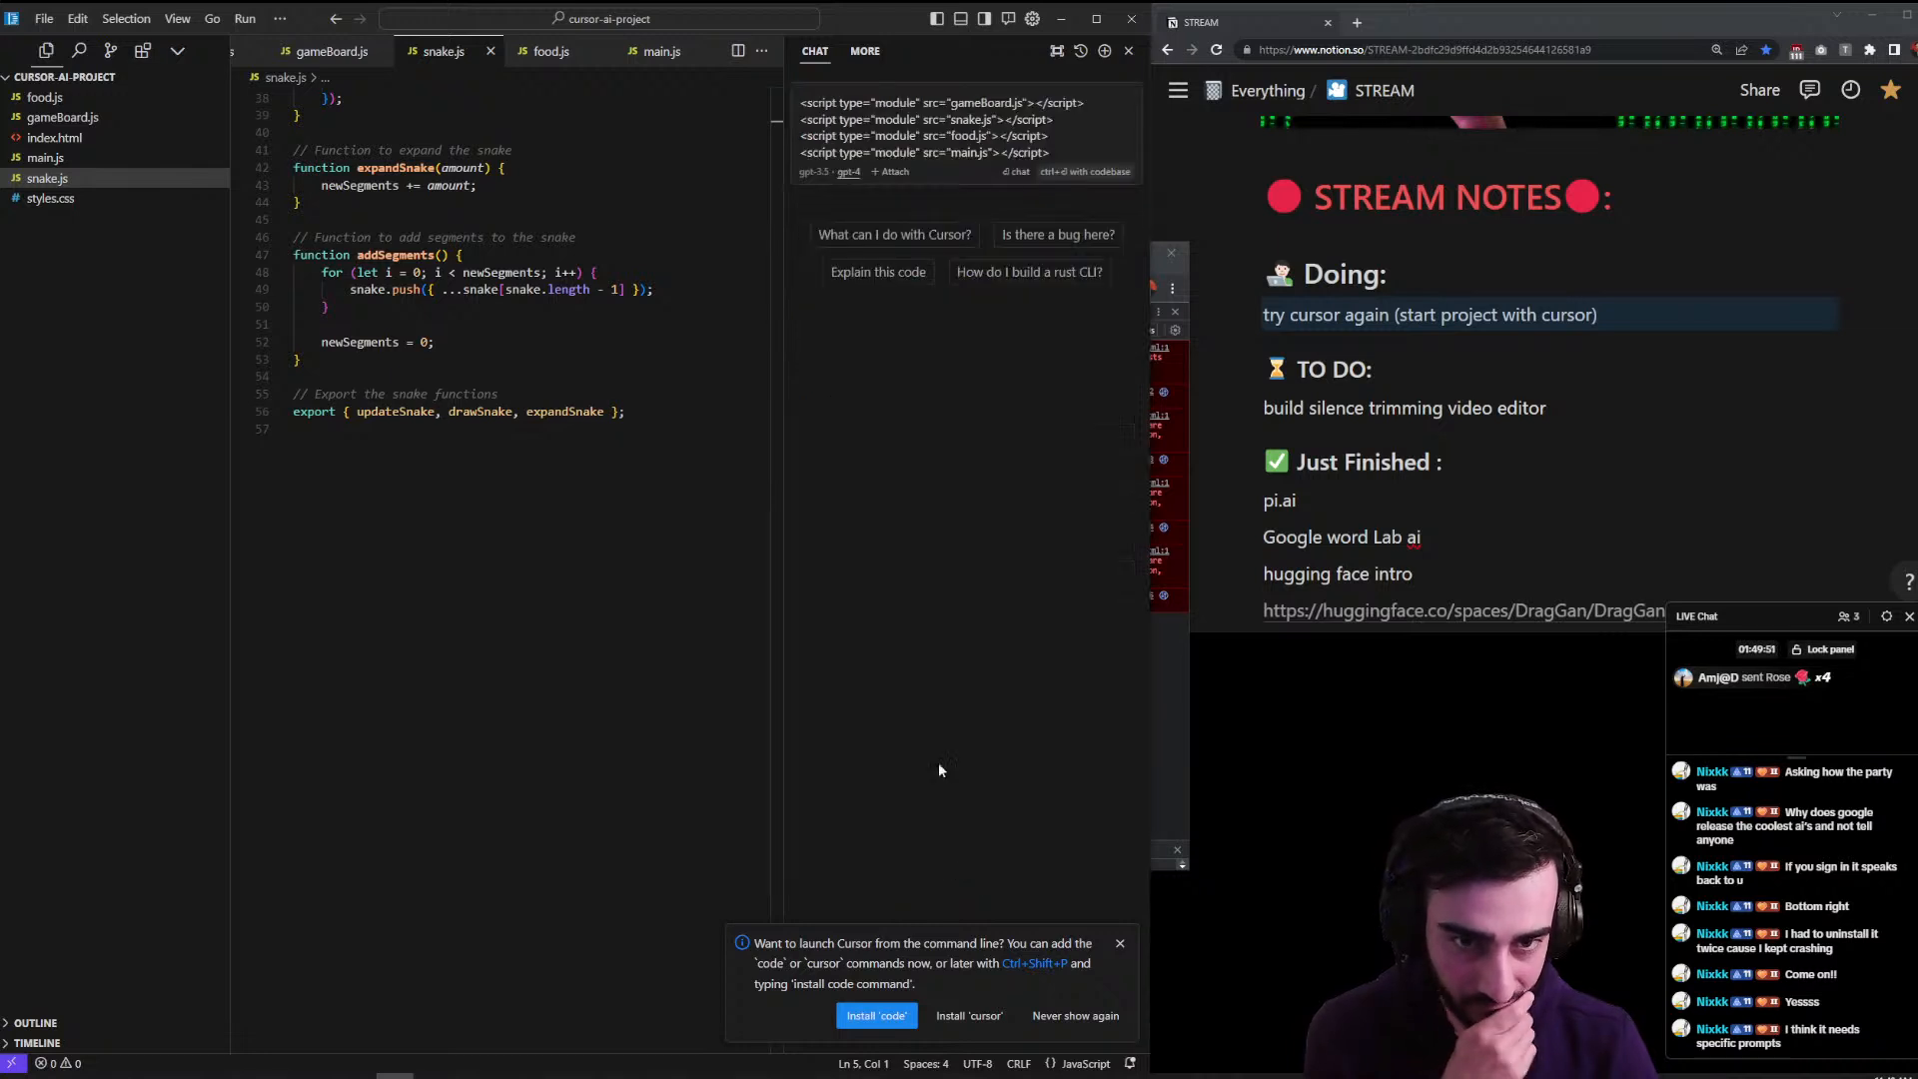
pyautogui.hotkey('ctrl', 'a')
pyautogui.write('/e')
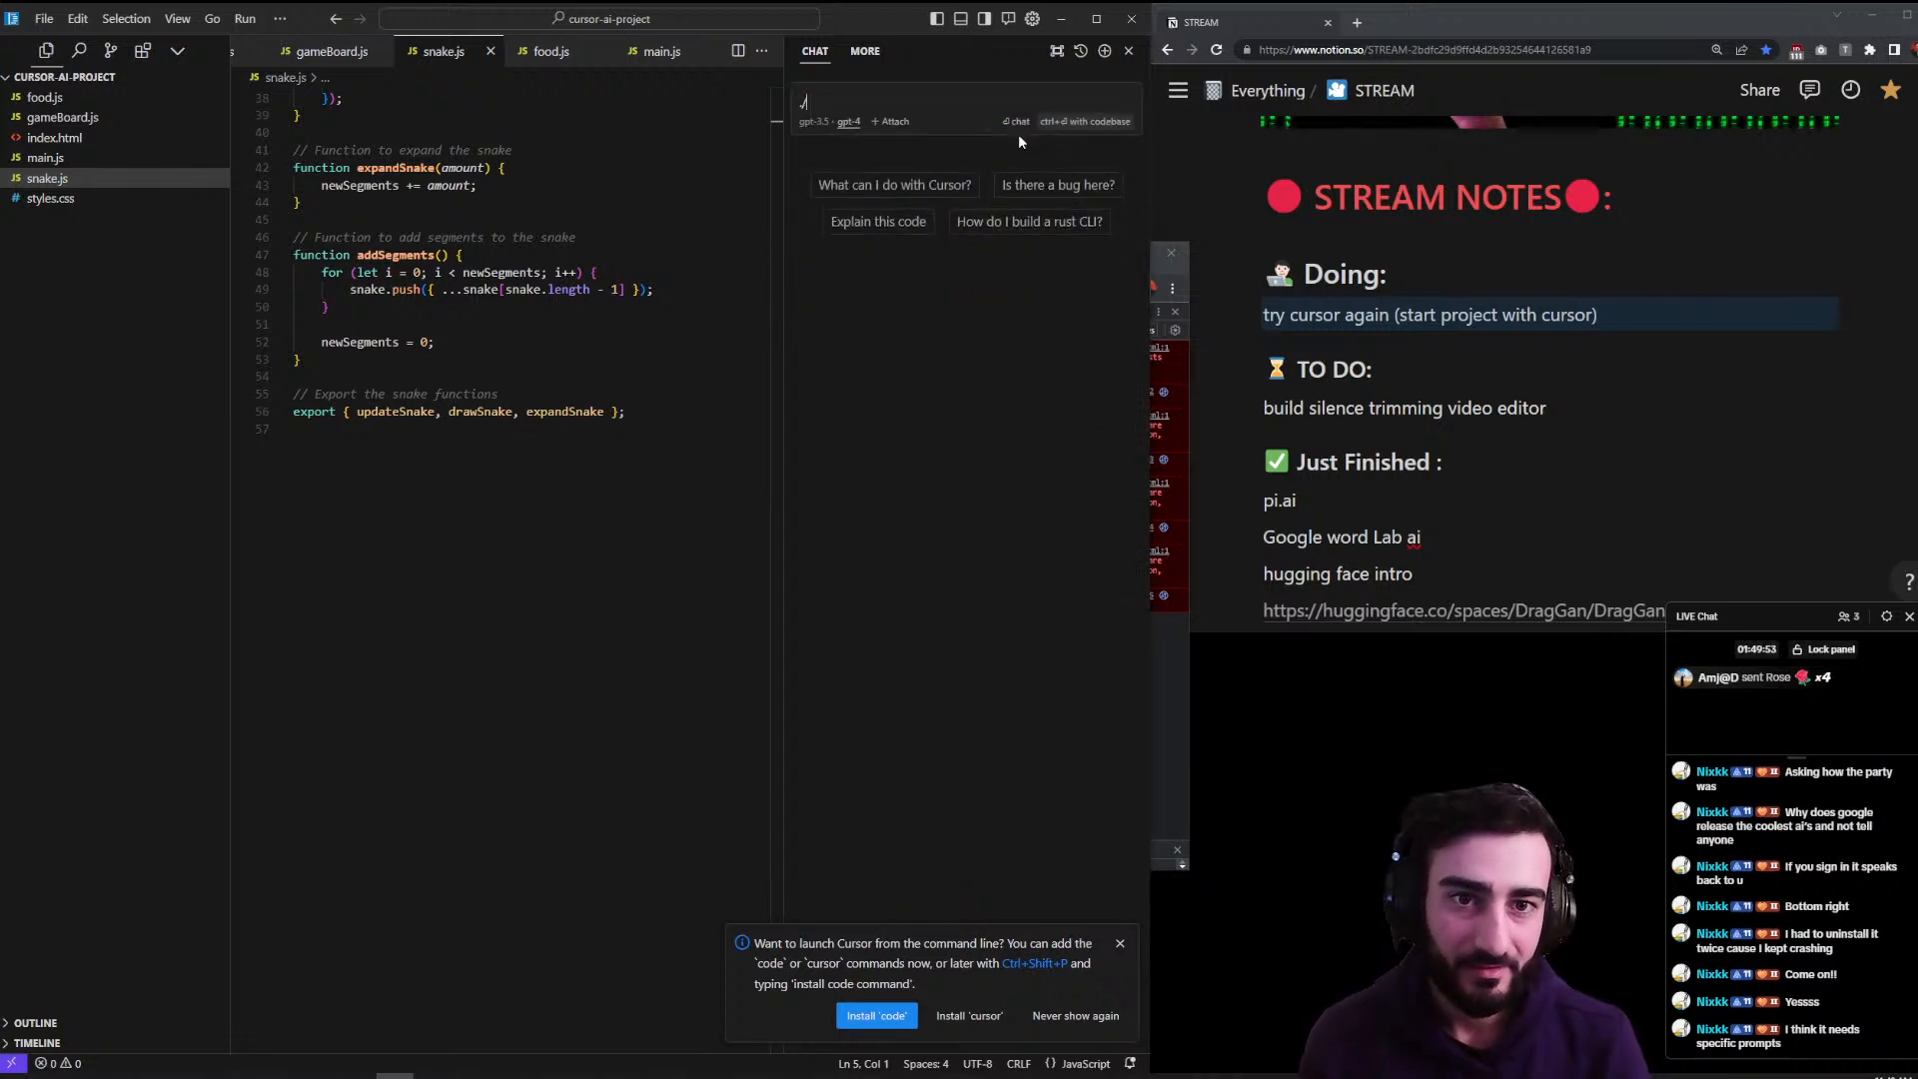
pyautogui.press('BackSpace')
pyautogui.press('BackSpace')
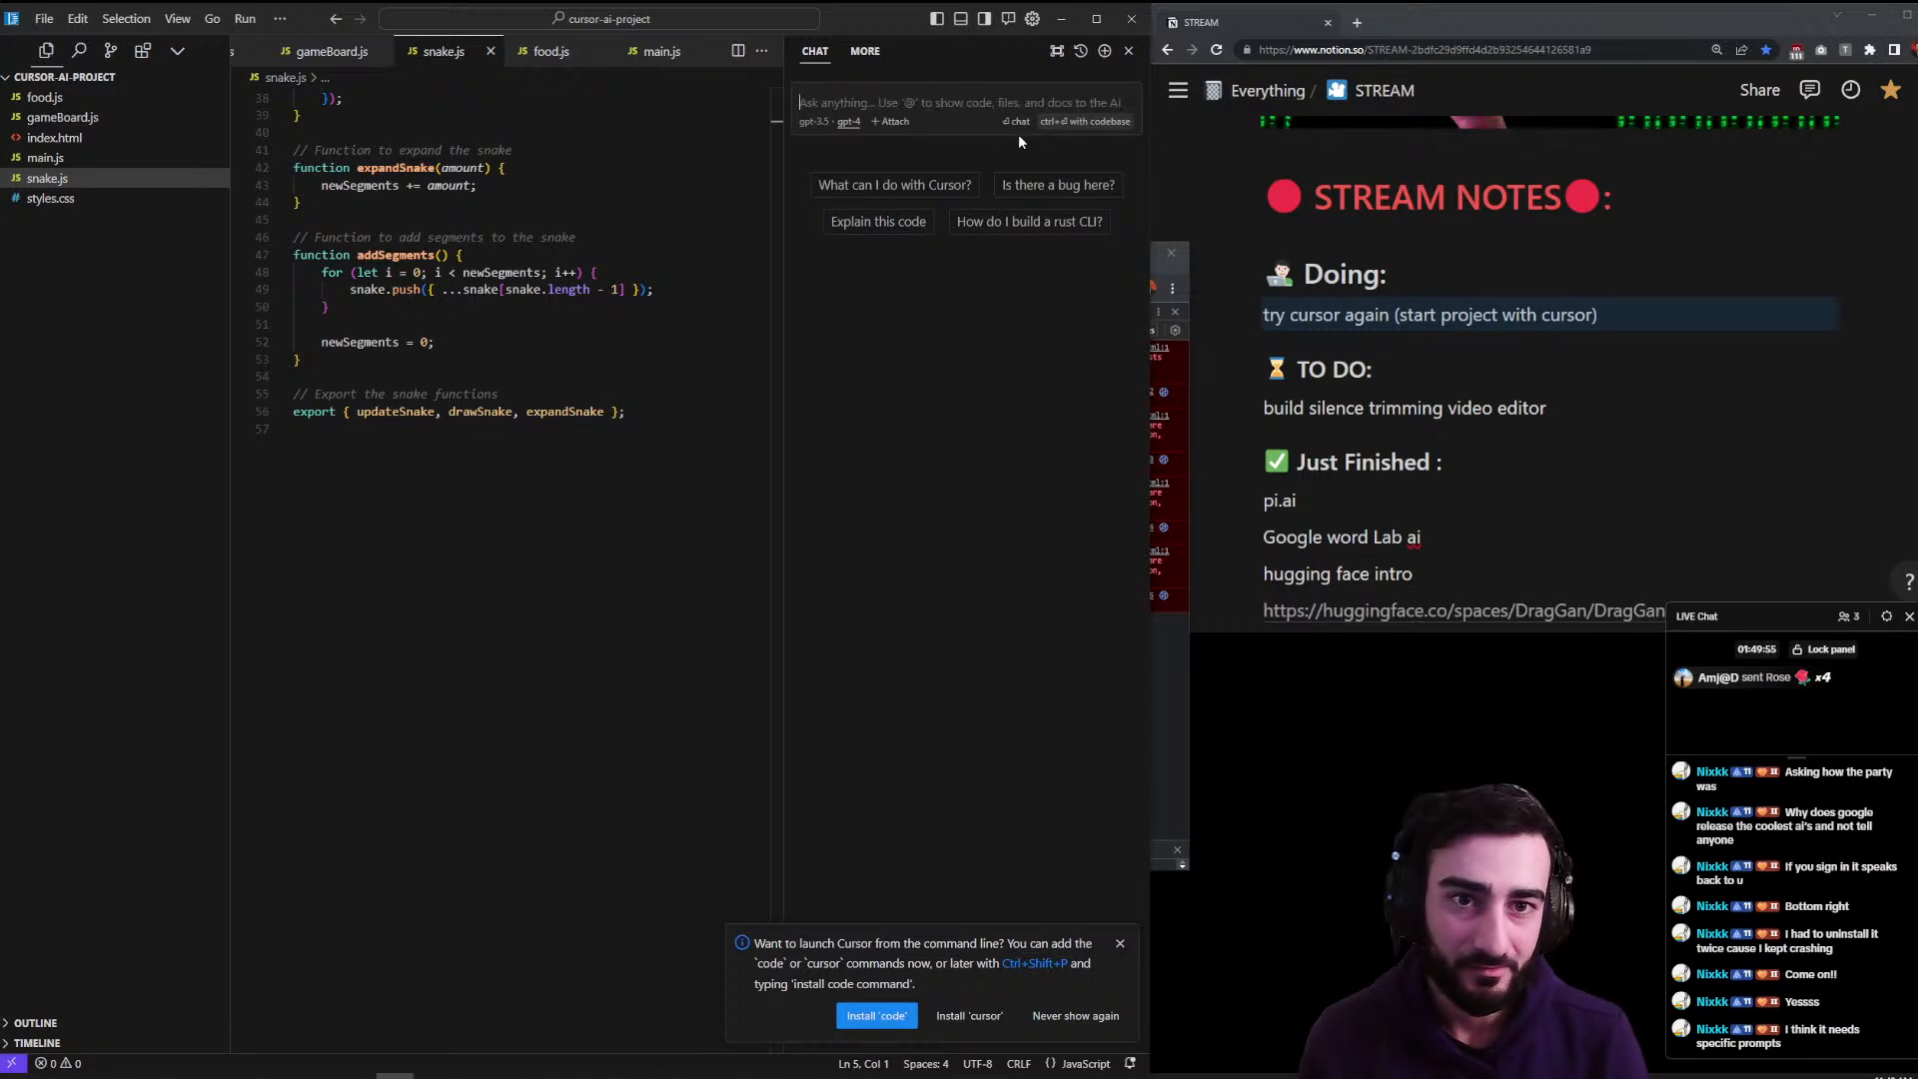
pyautogui.write('@')
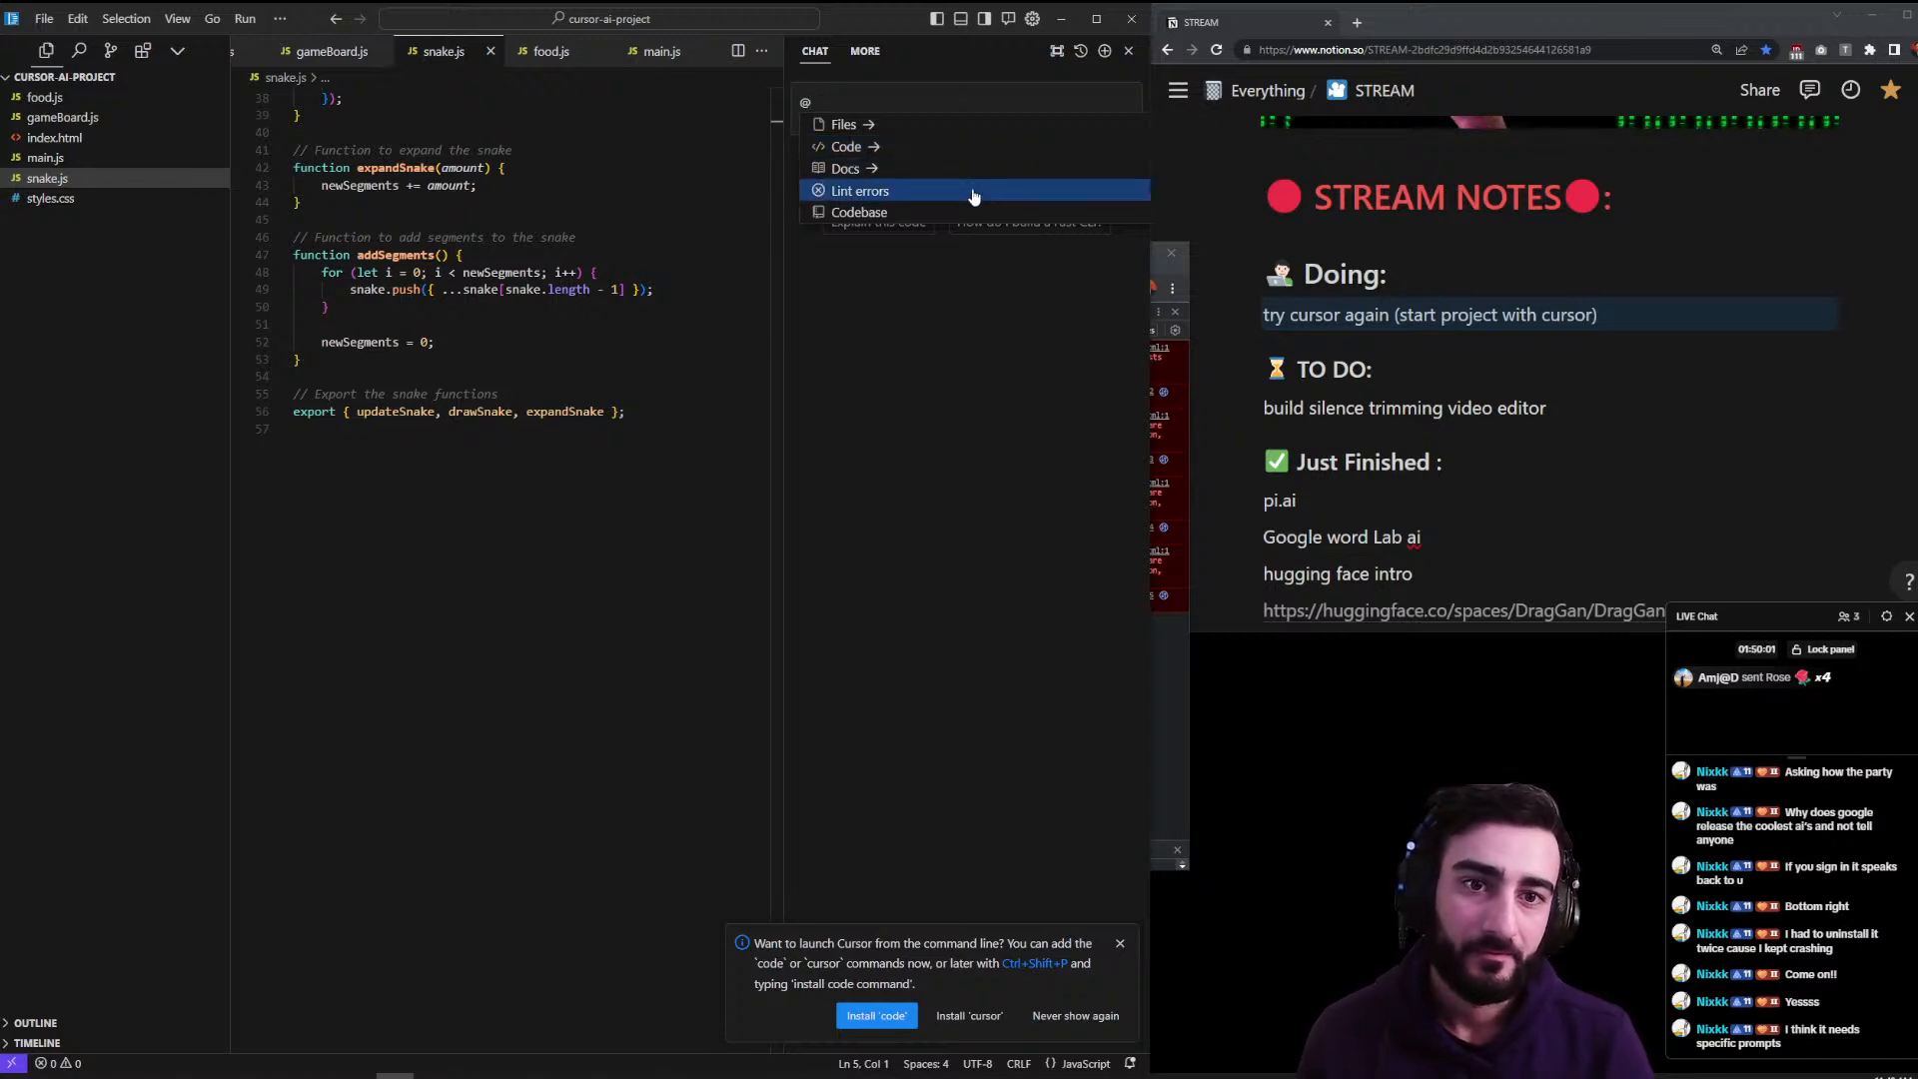
pyautogui.click(742, 287)
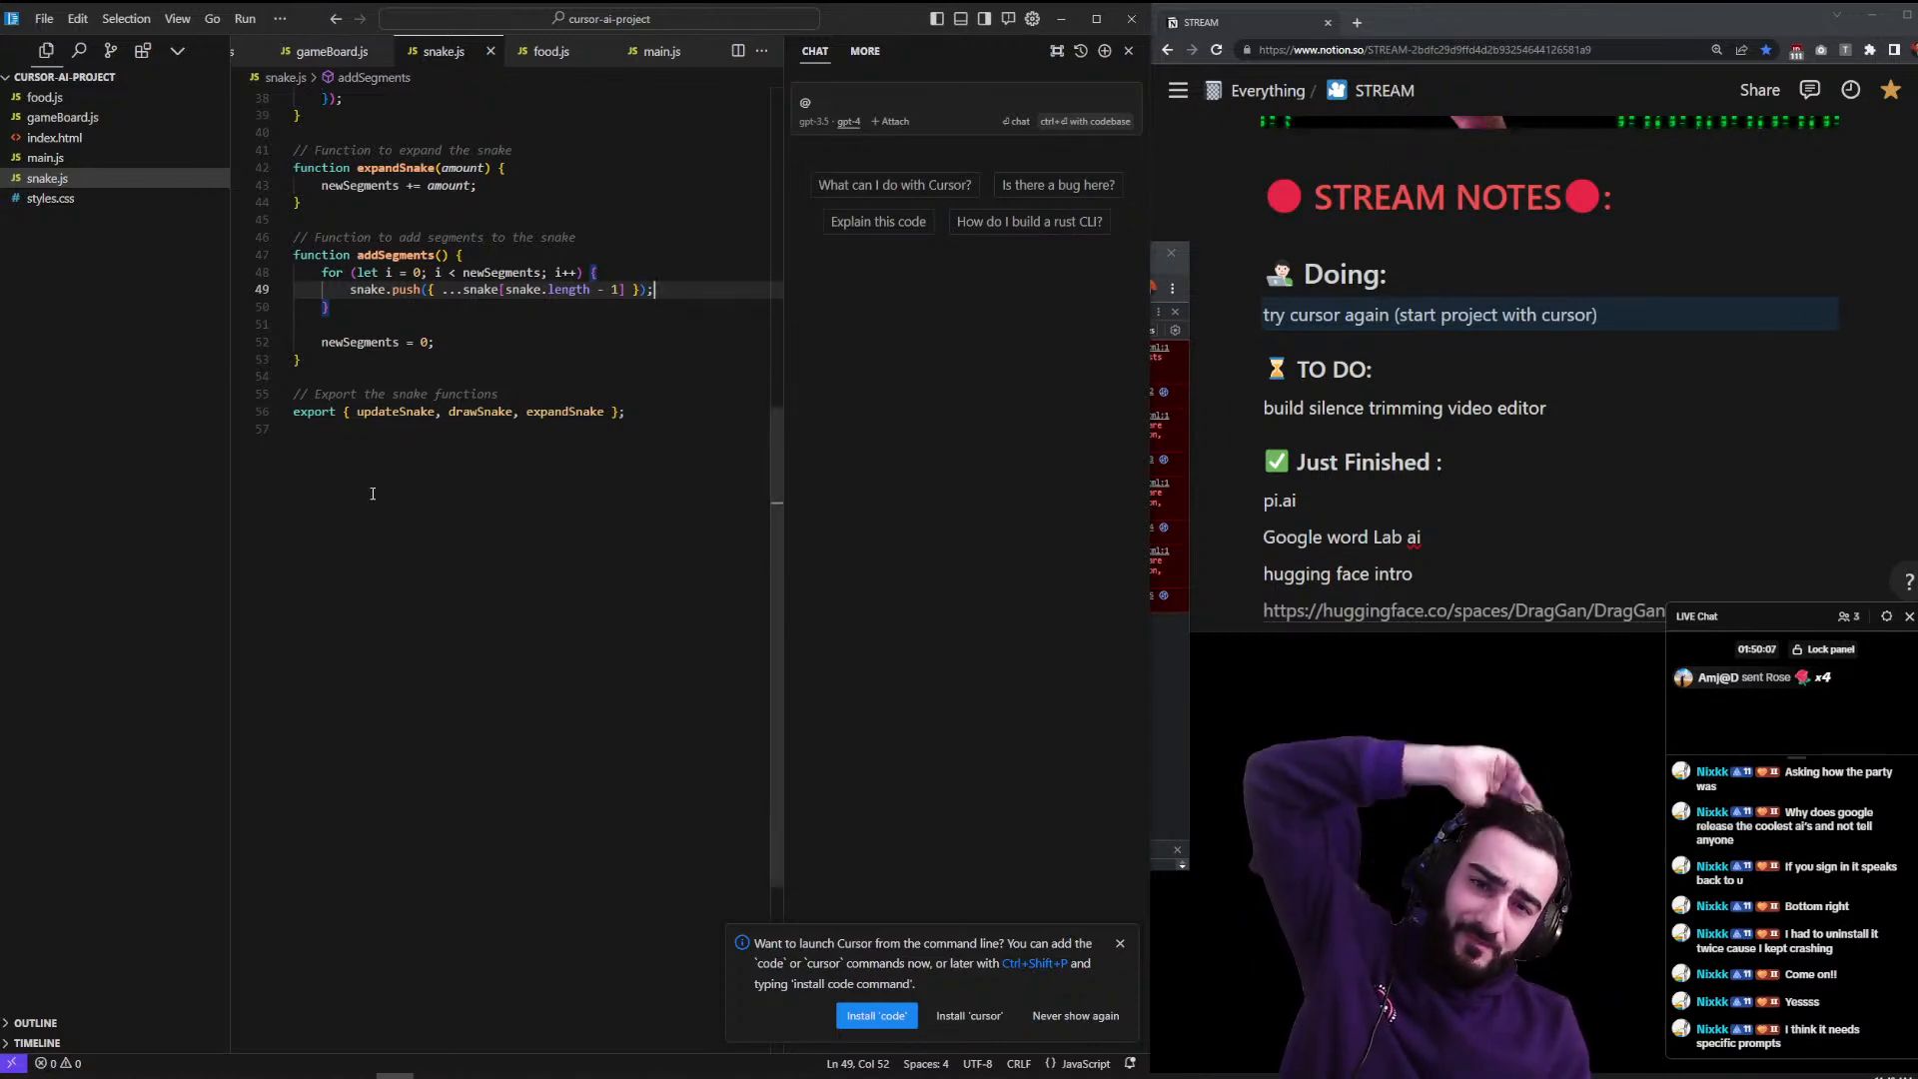
pyautogui.click(369, 457)
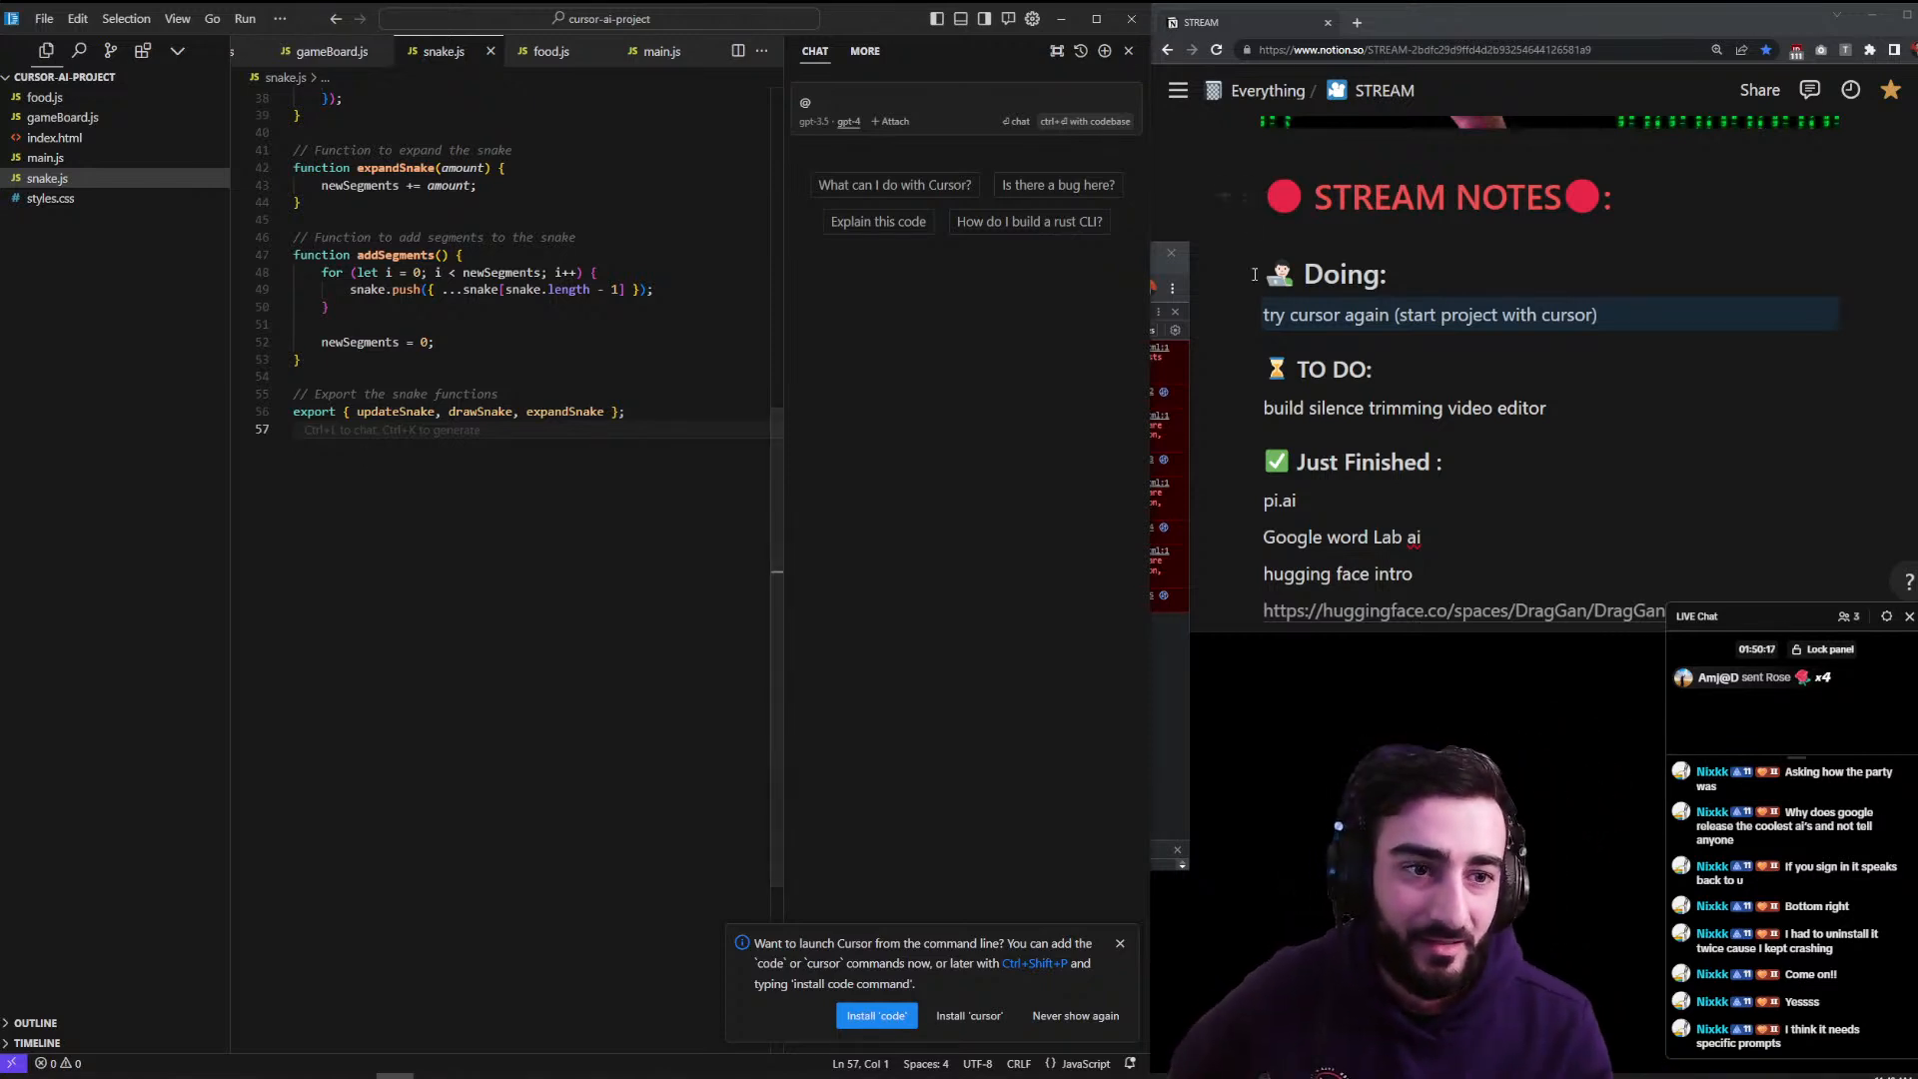
# - Move the 'try cursor again' line above Doing in the Notion stream notes
pyautogui.click(1246, 313)
pyautogui.moveTo(1246, 313); pyautogui.dragTo(1249, 245)
pyautogui.moveTo(1548, 408); pyautogui.dragTo(1198, 398)
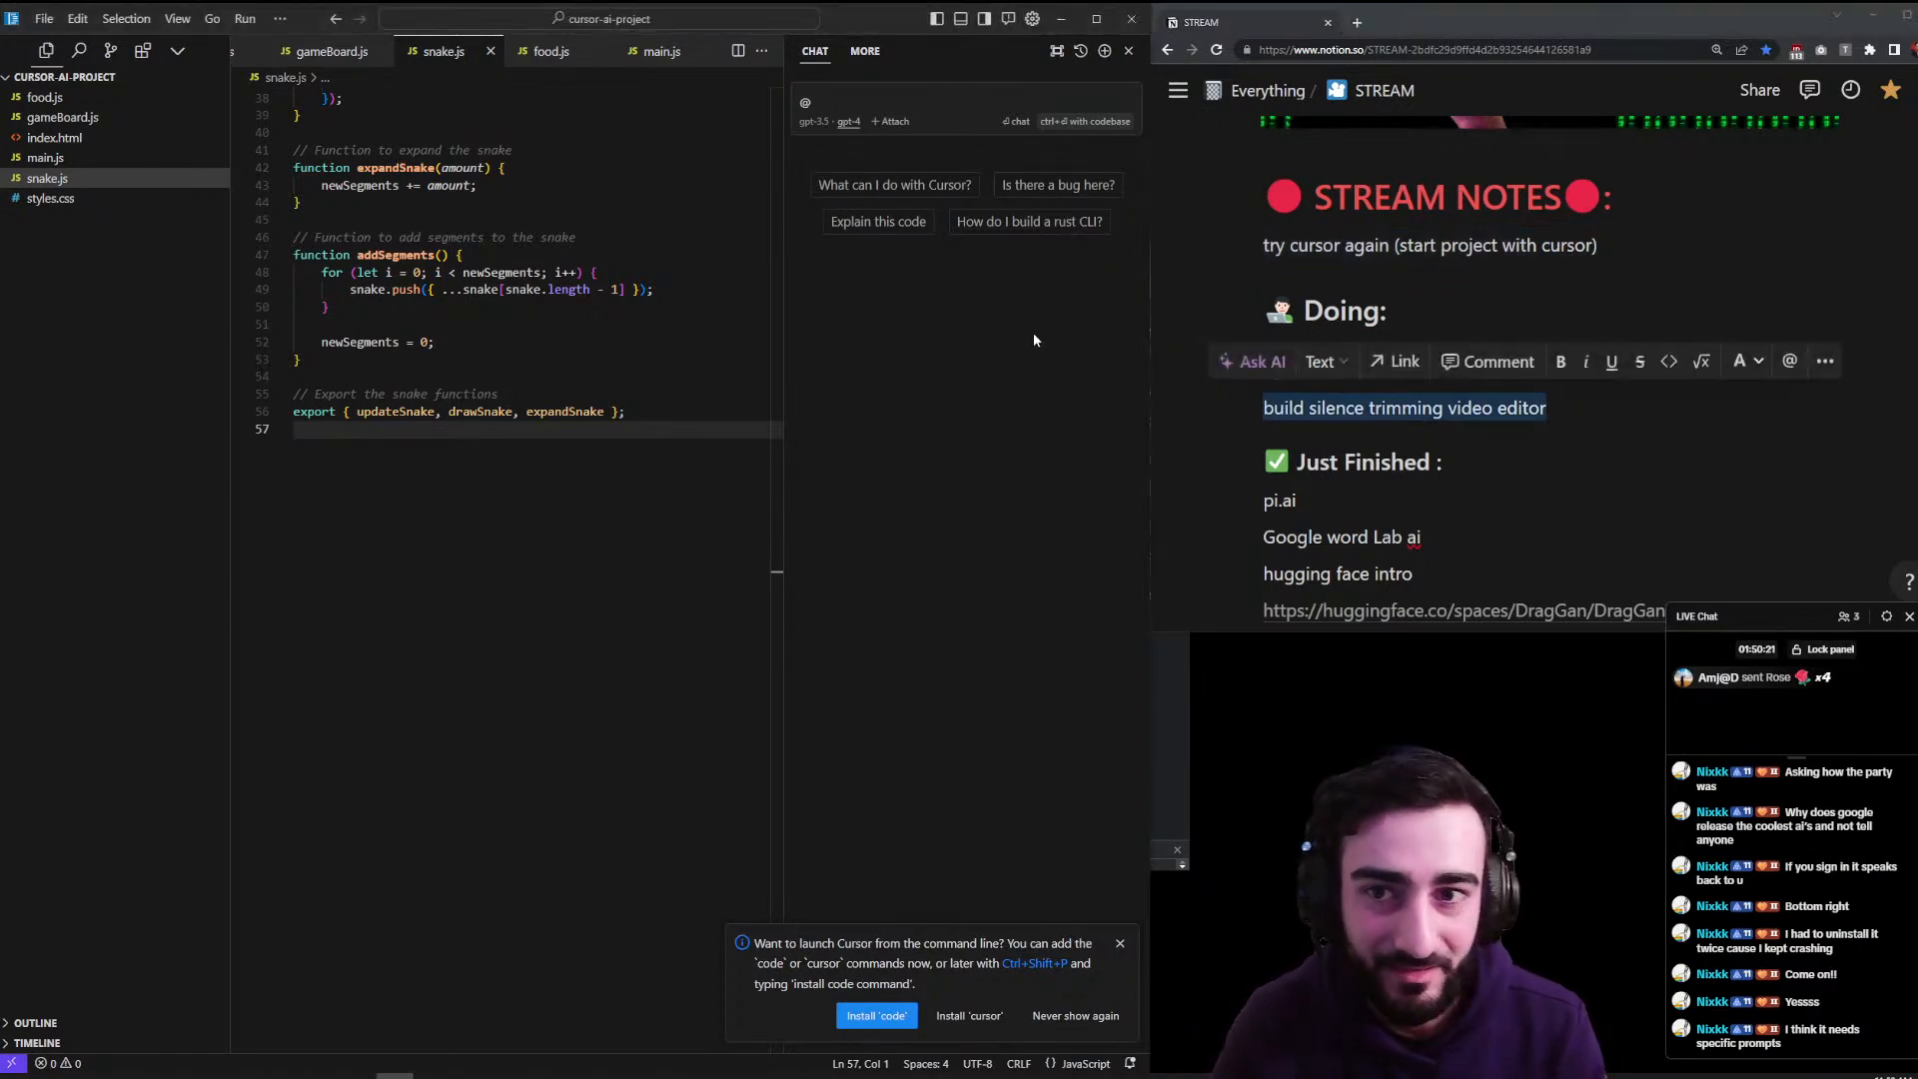
# - Close the Cursor editor window and the Snake Game Chrome window
pyautogui.click(1119, 20)
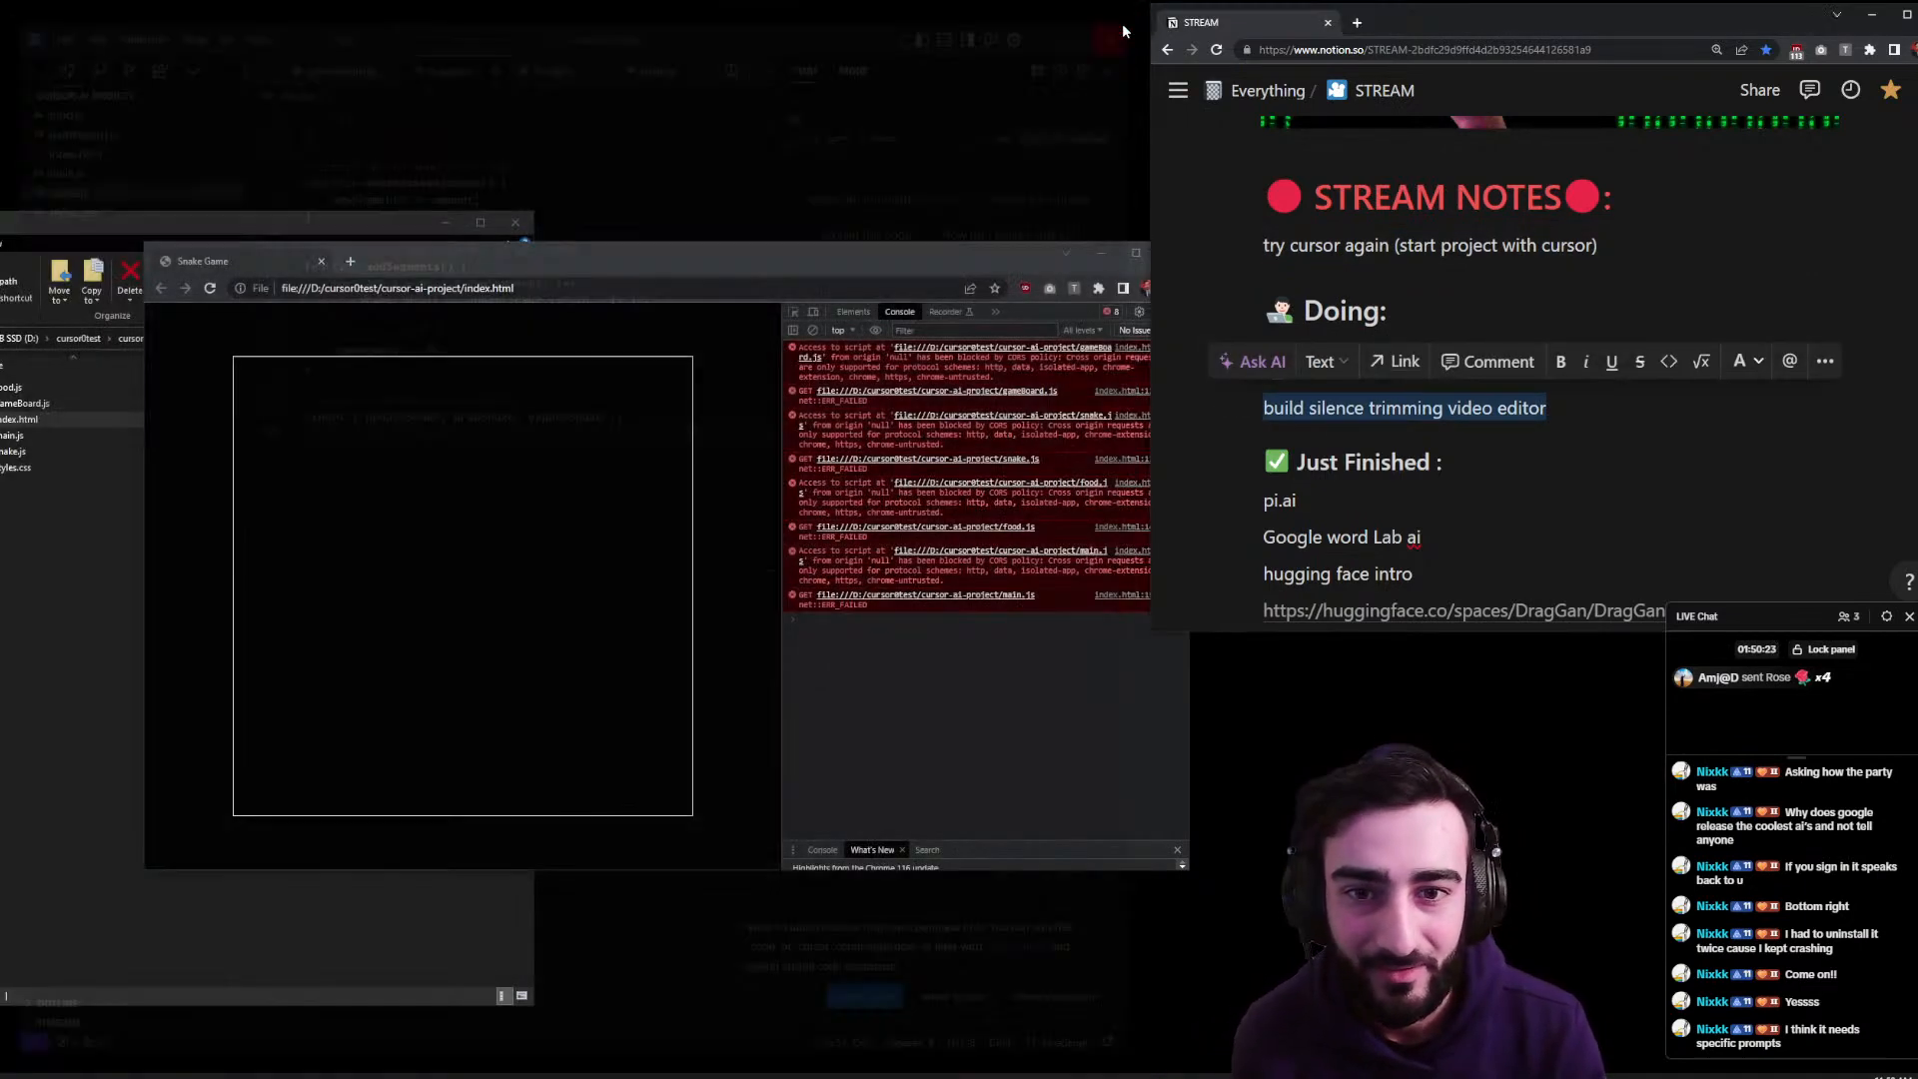
pyautogui.click(854, 290)
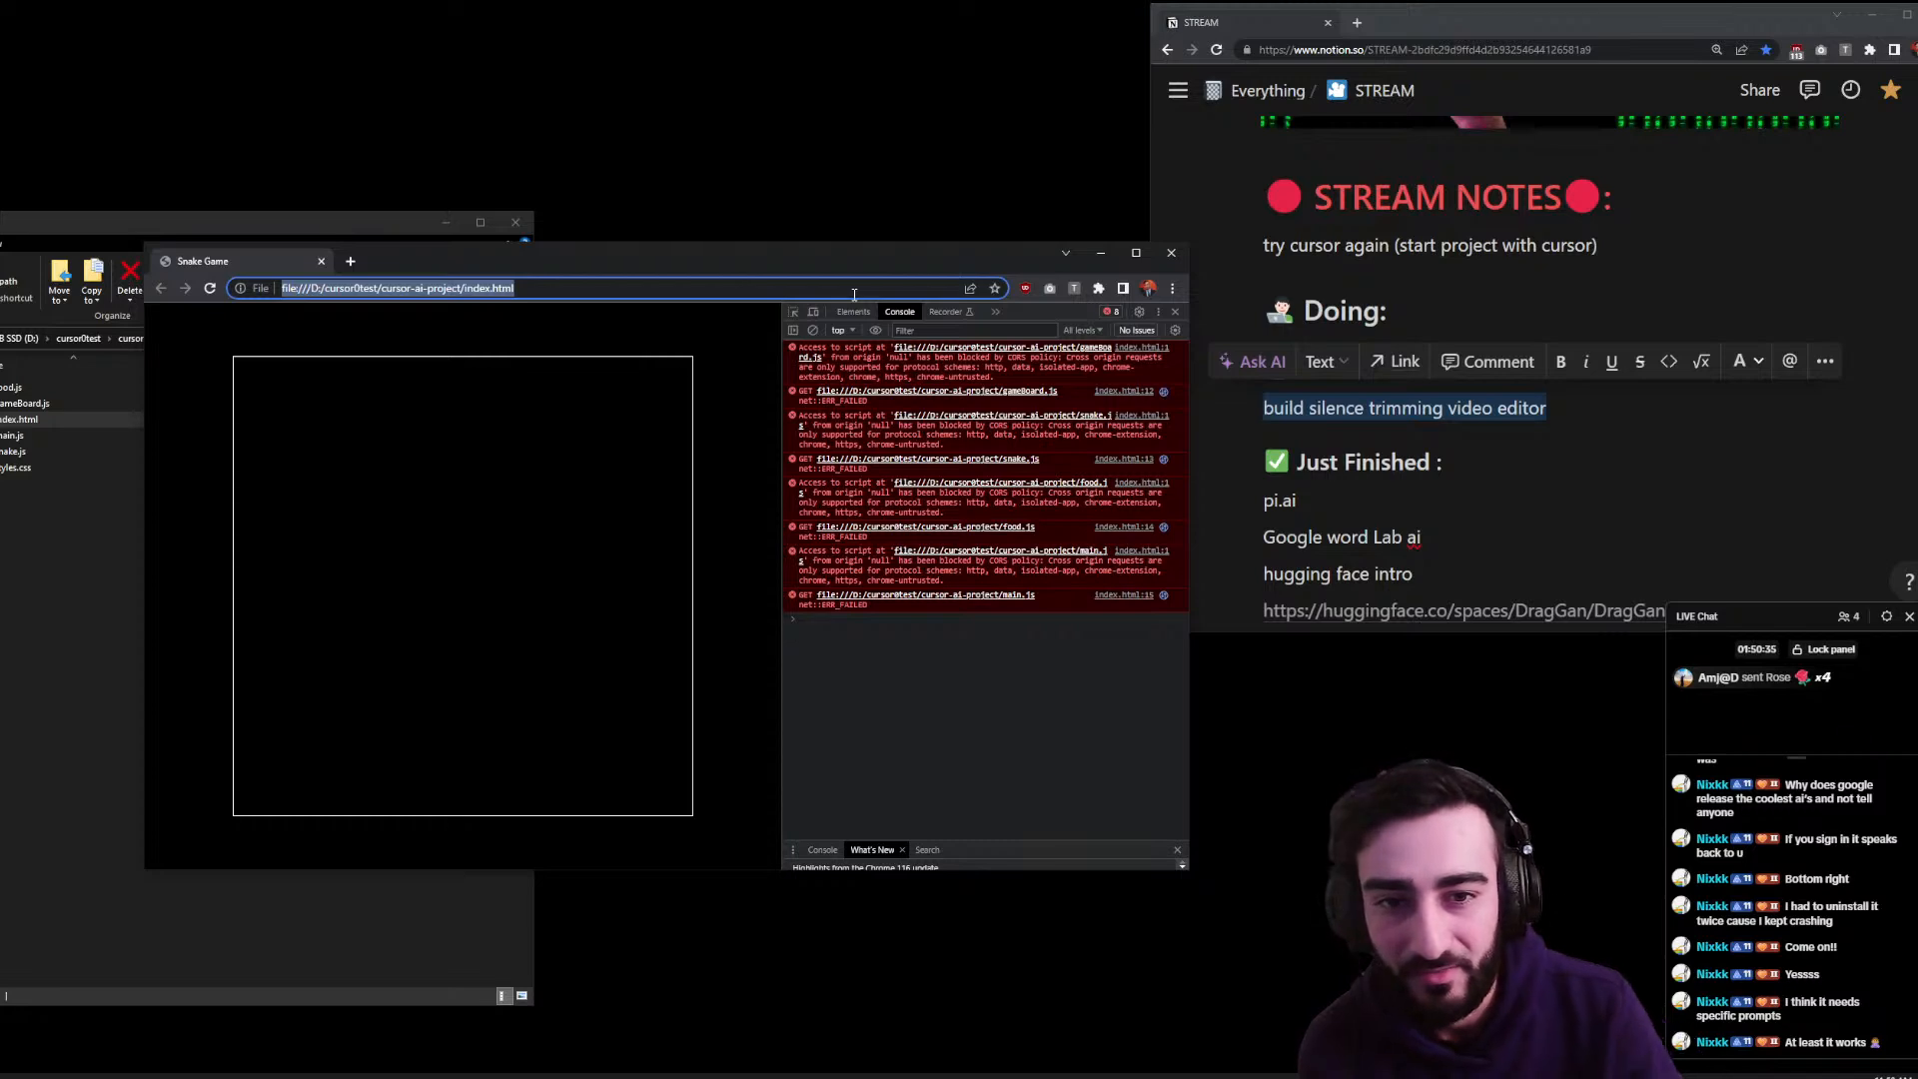
pyautogui.click(1171, 253)
# - Delete the cursor0test project folder from the Kingston 4TB SSD (D:)
pyautogui.moveTo(307, 230); pyautogui.dragTo(580, 267)
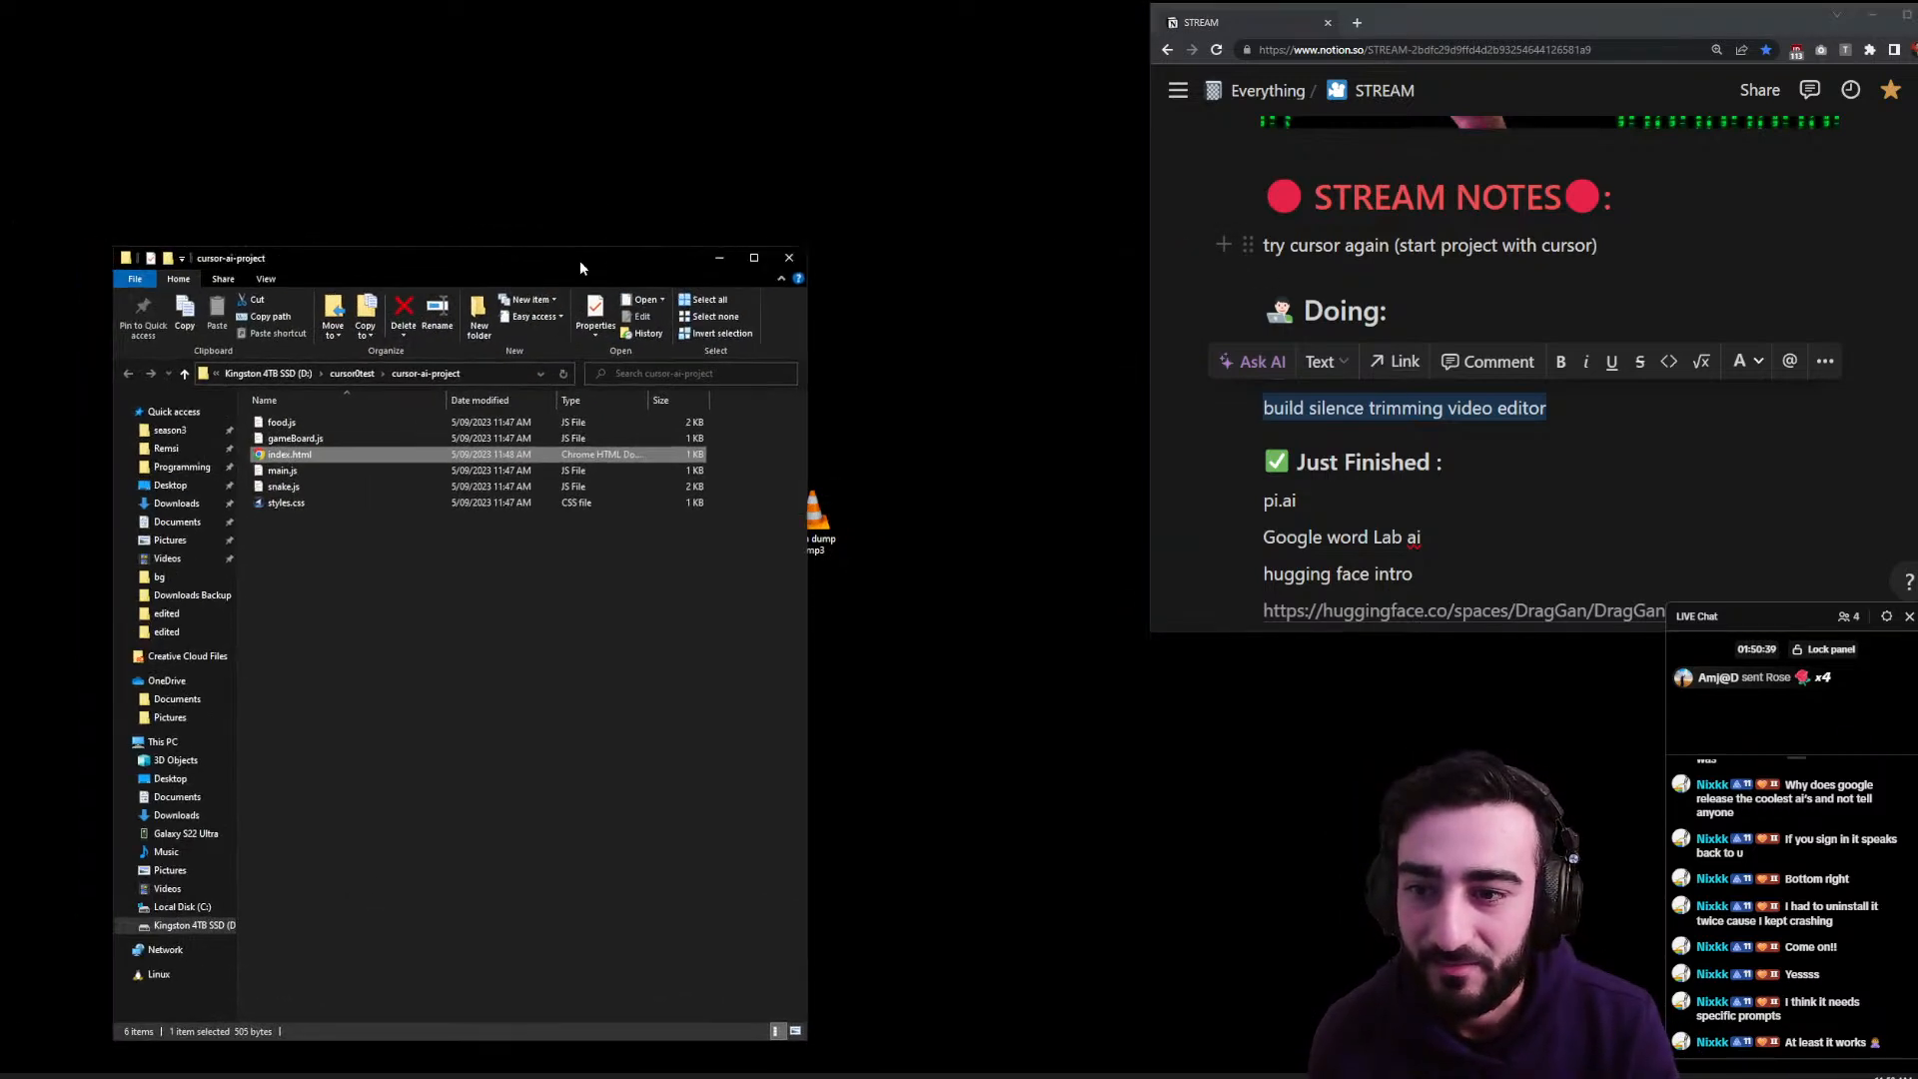
pyautogui.click(296, 375)
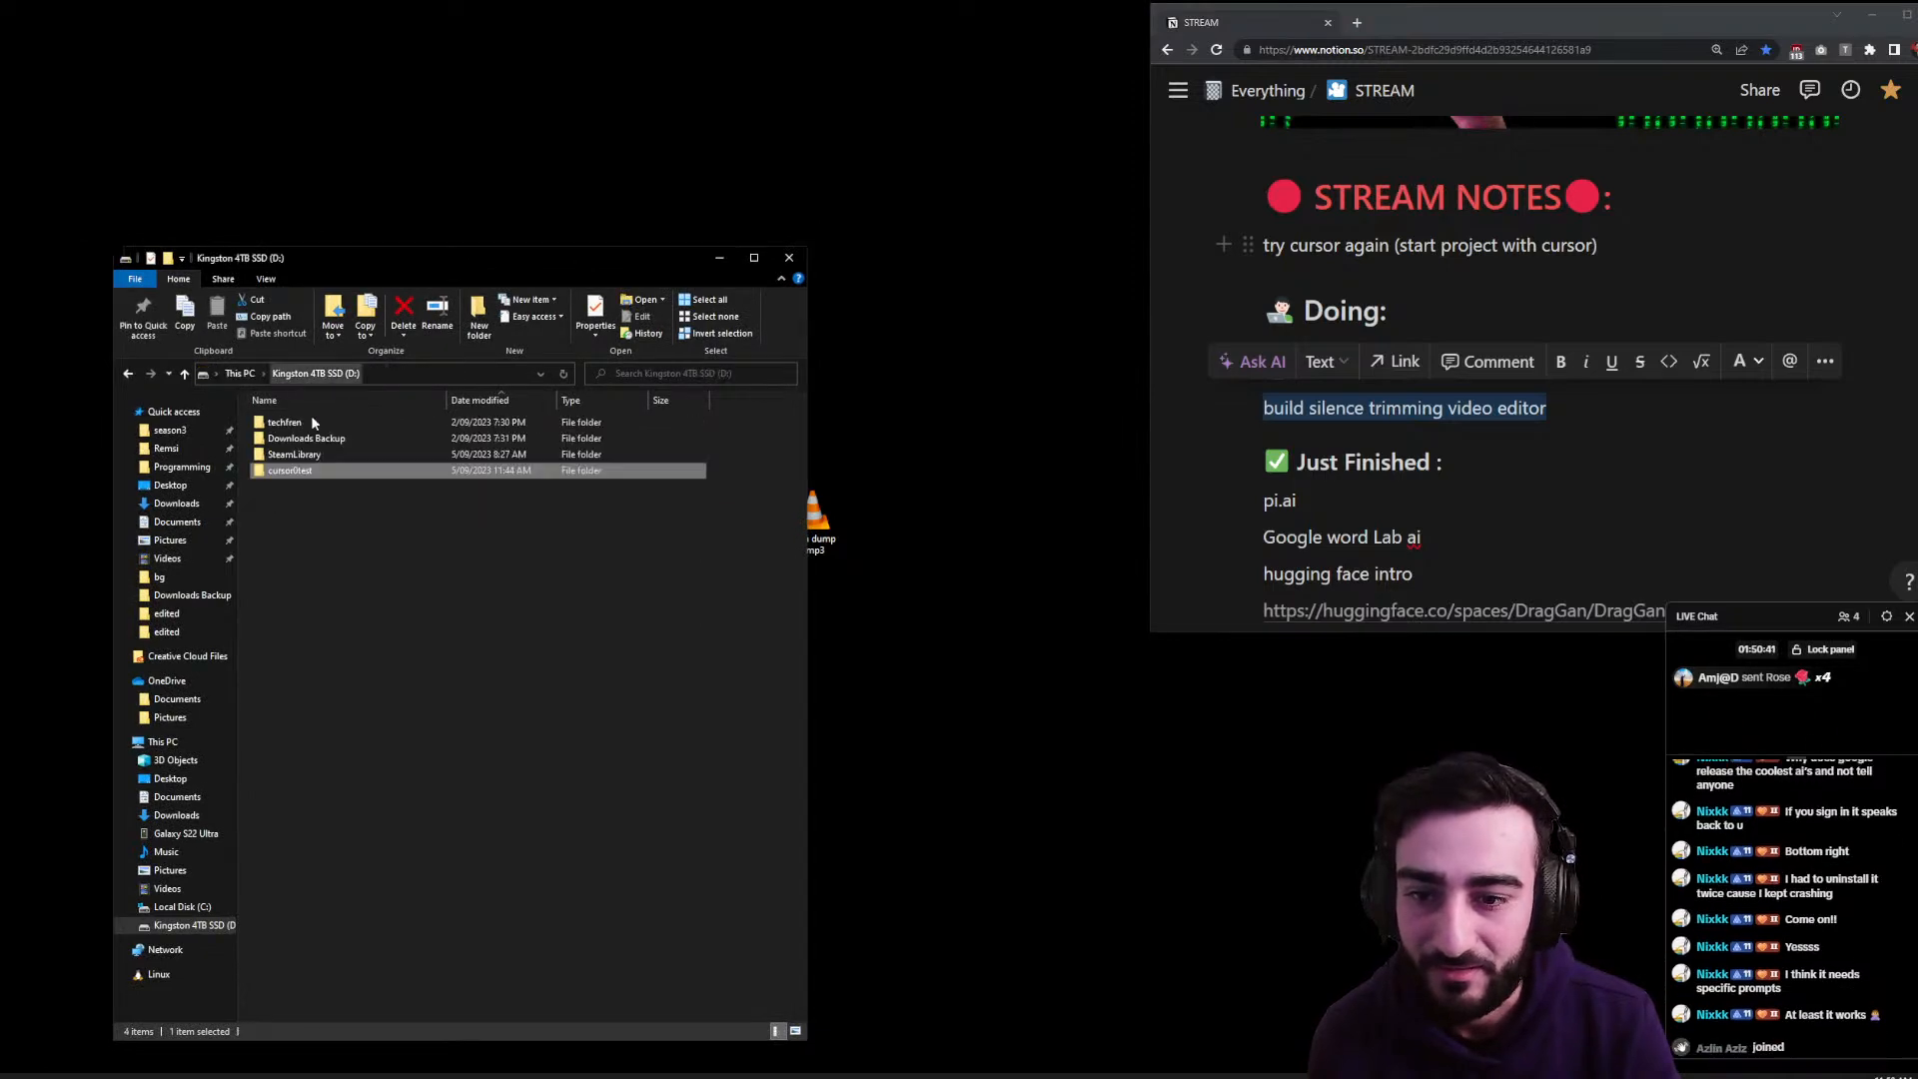
pyautogui.rightClick(326, 468)
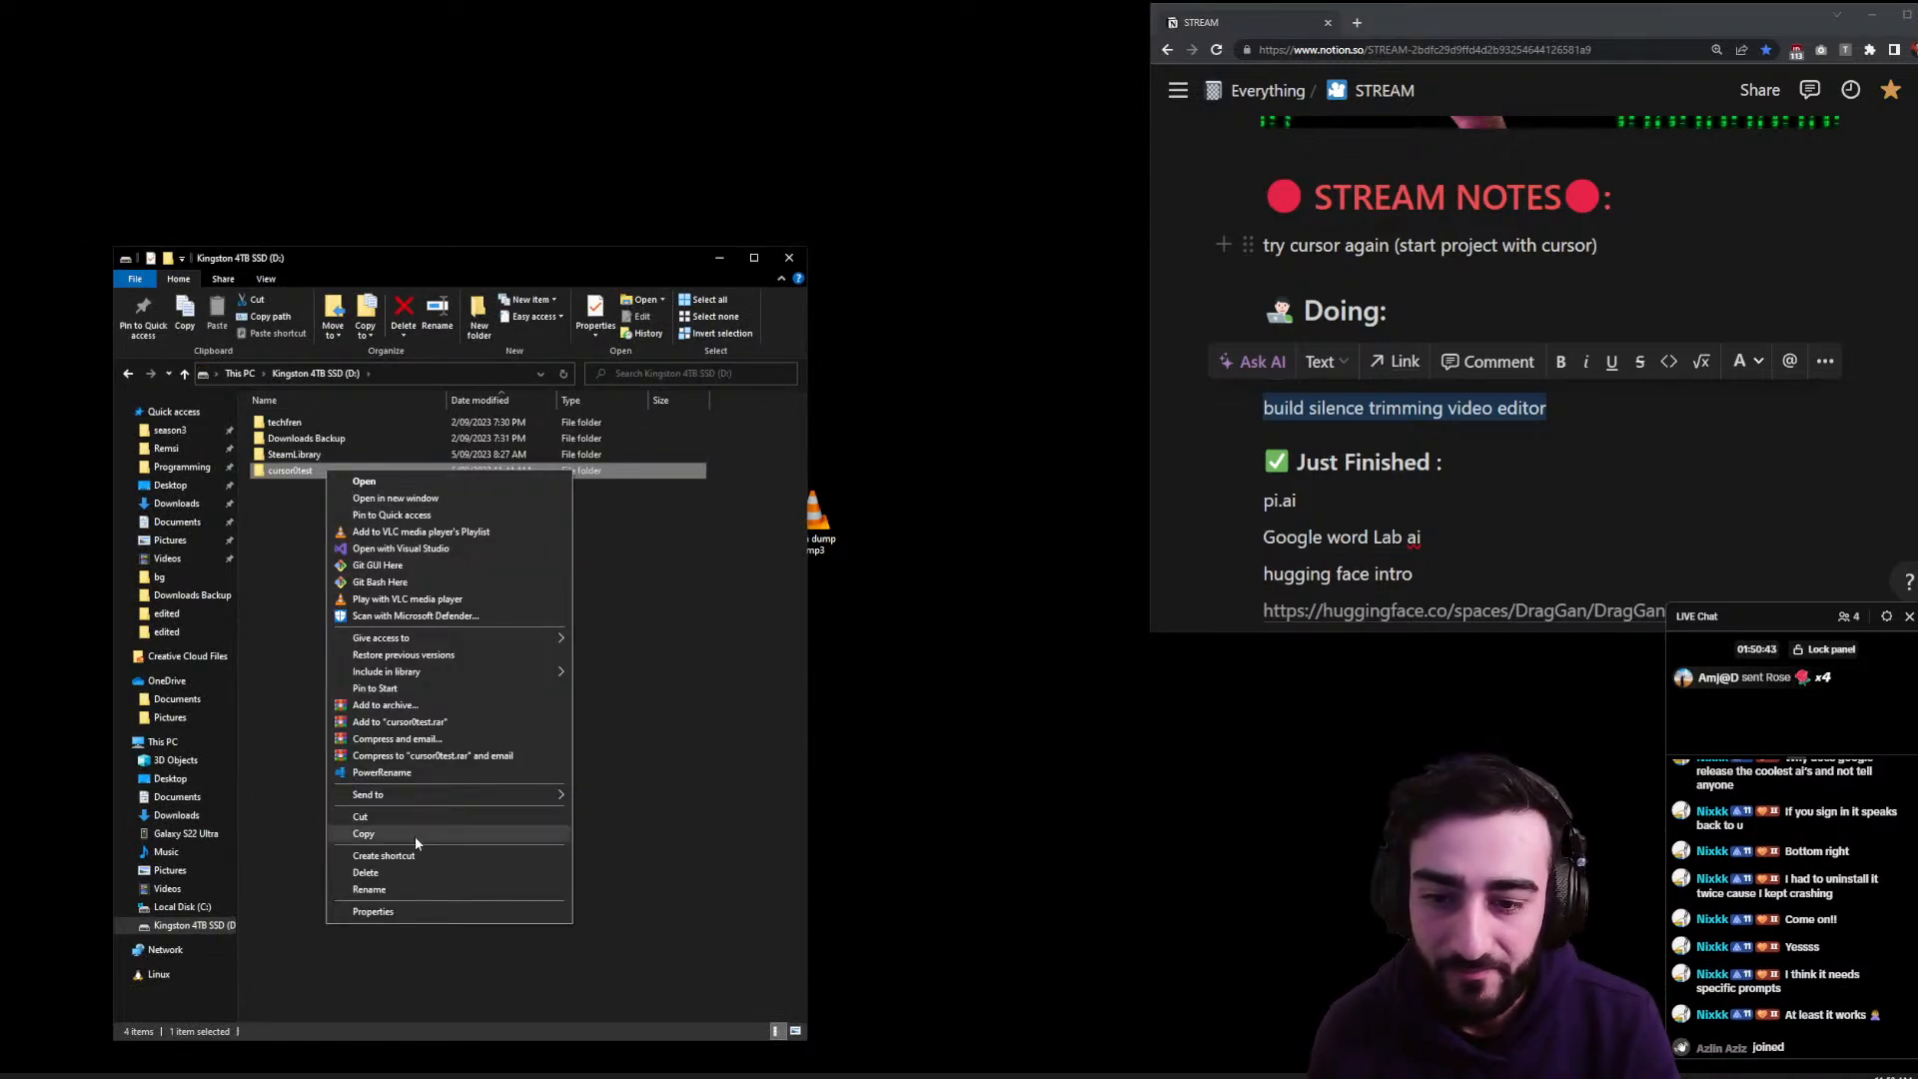
pyautogui.click(405, 872)
# - Load the Notion STREAM page in a new Chrome tab
pyautogui.click(1357, 22)
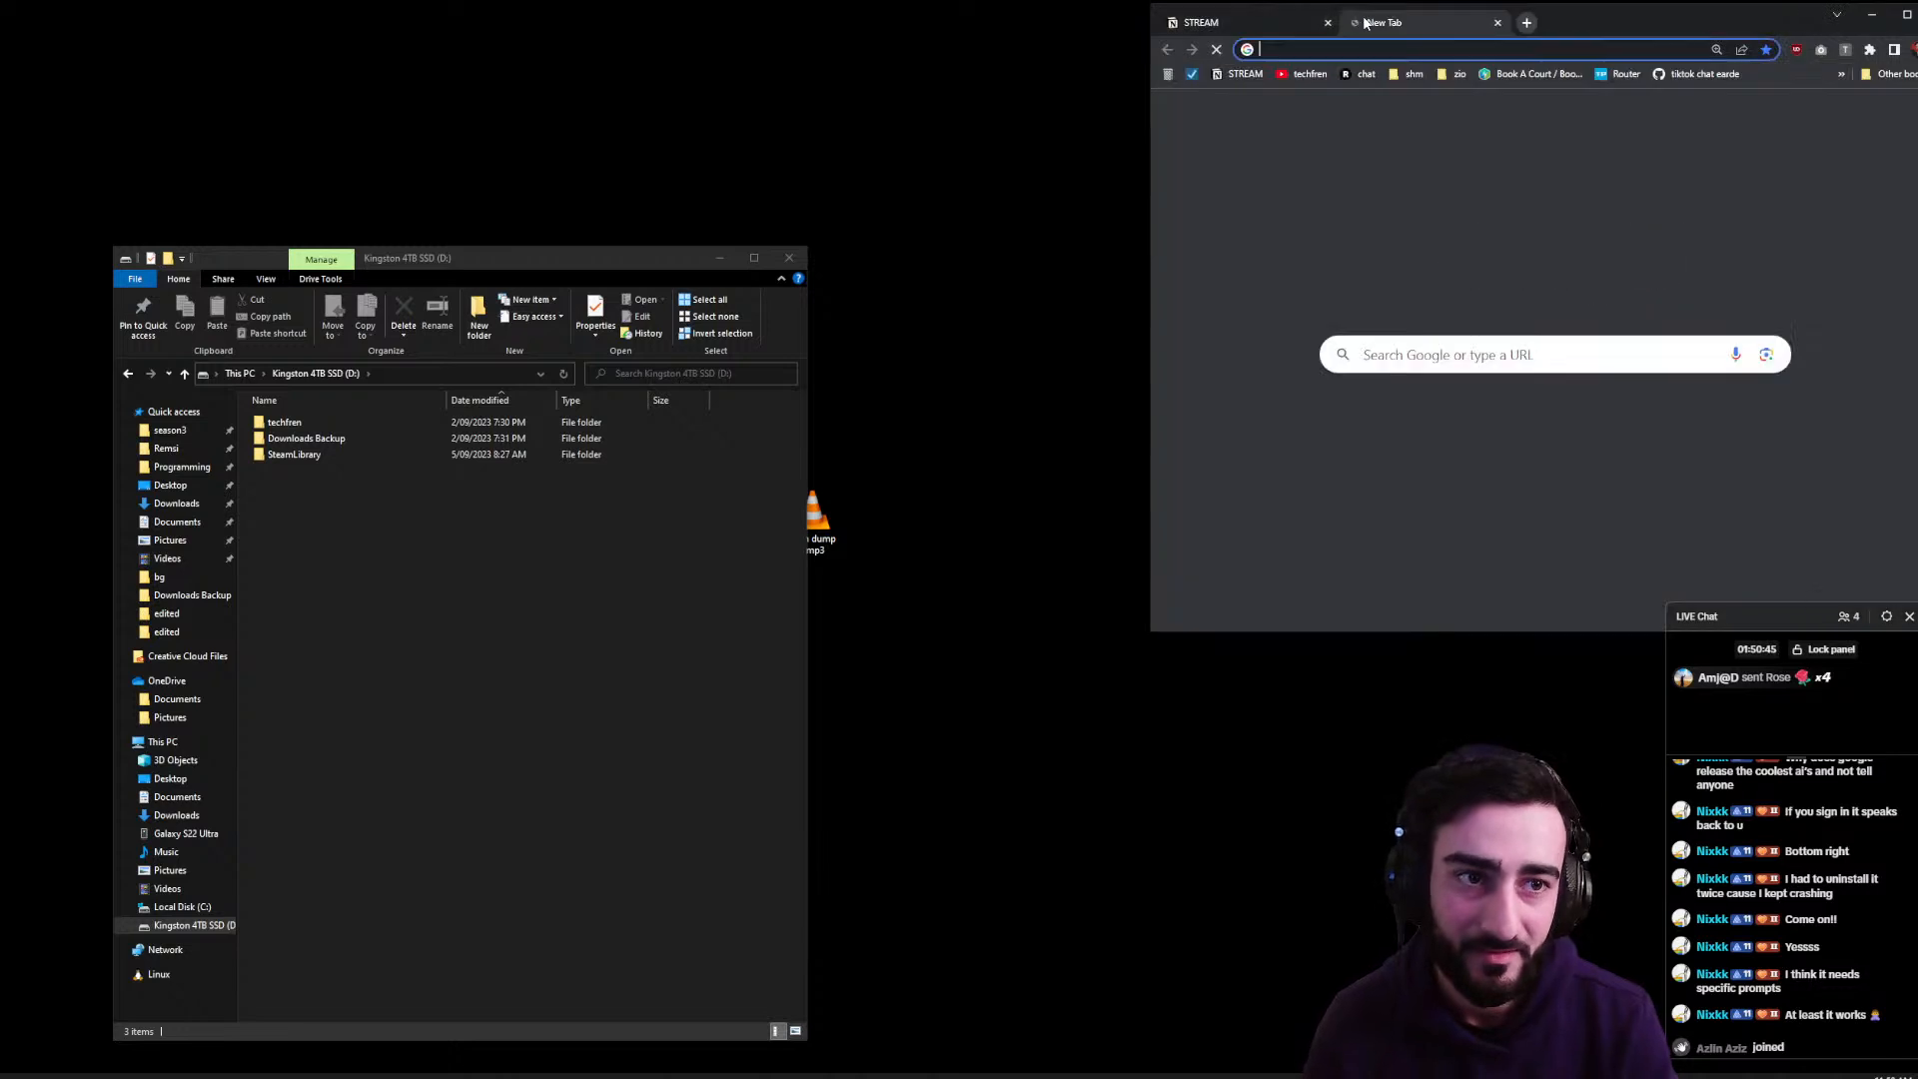
pyautogui.write('strea')
pyautogui.press('Return')
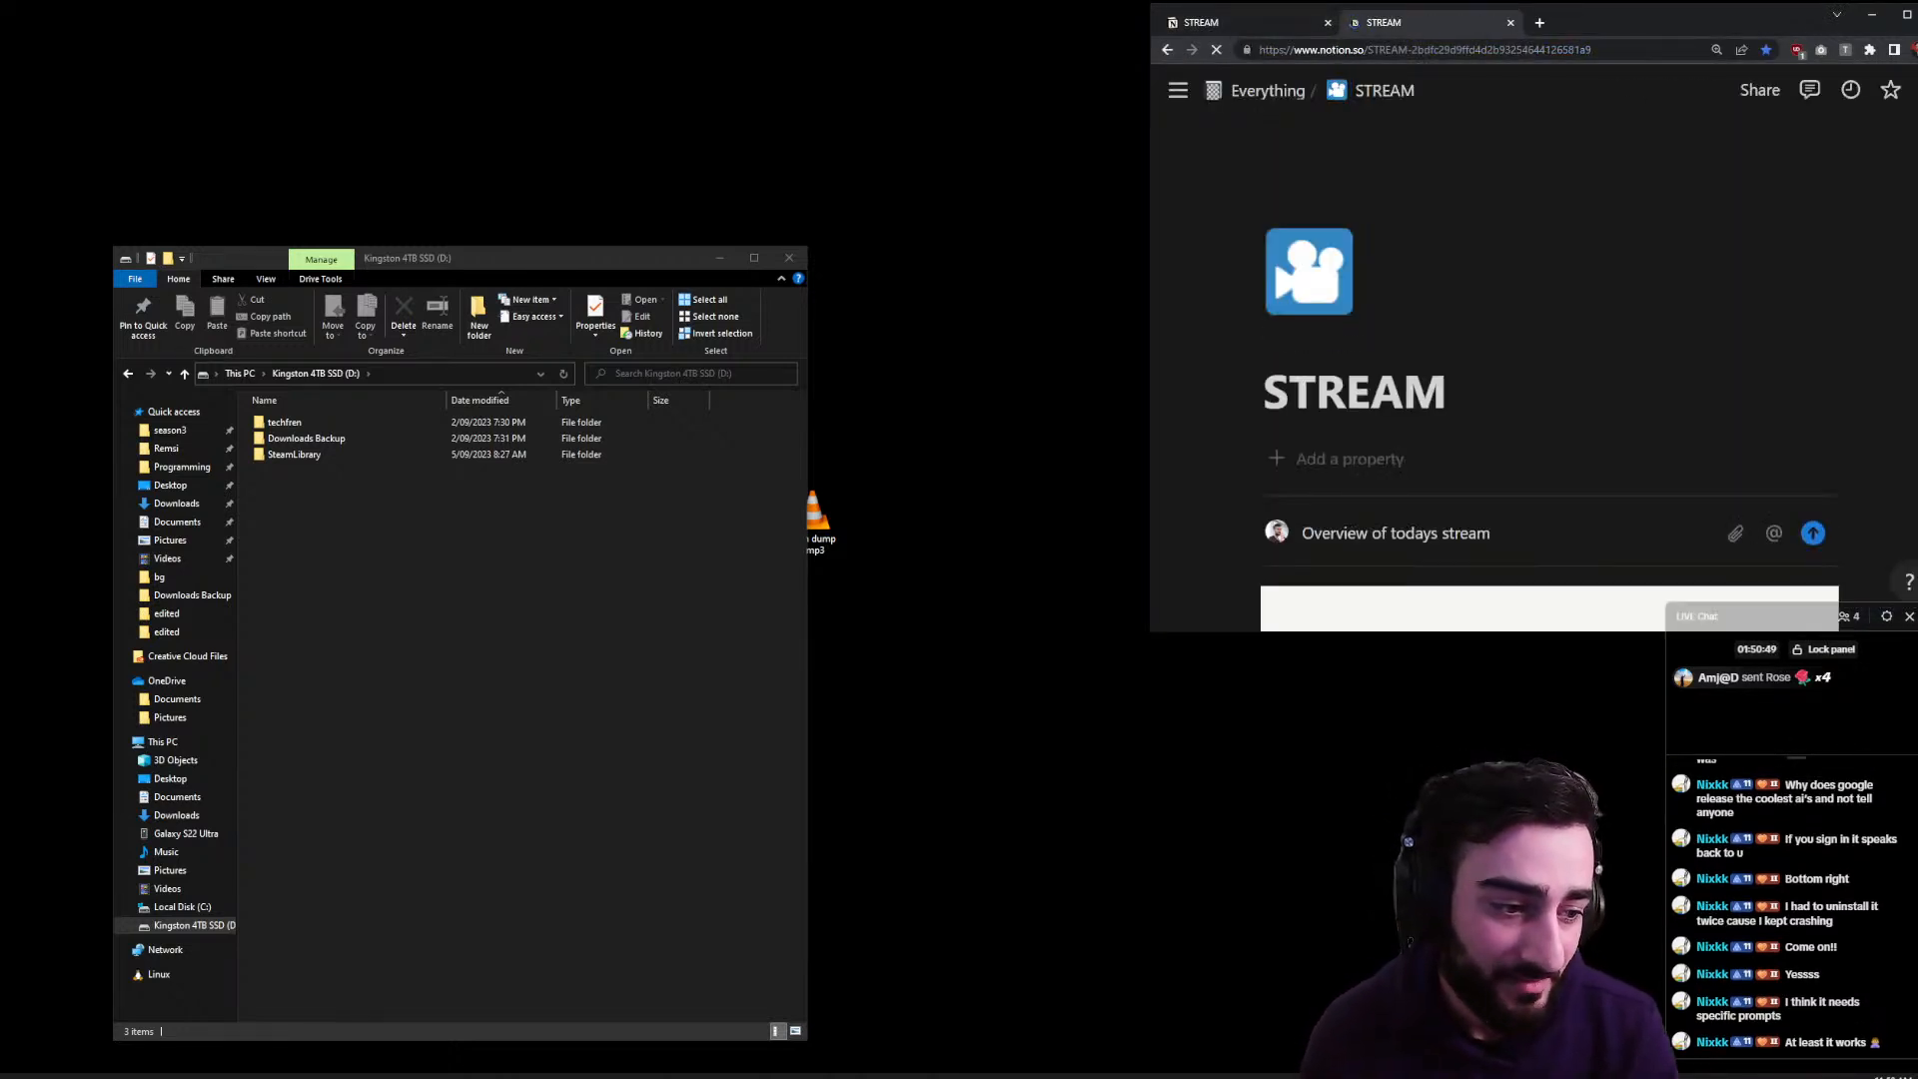
pyautogui.click(1888, 1075)
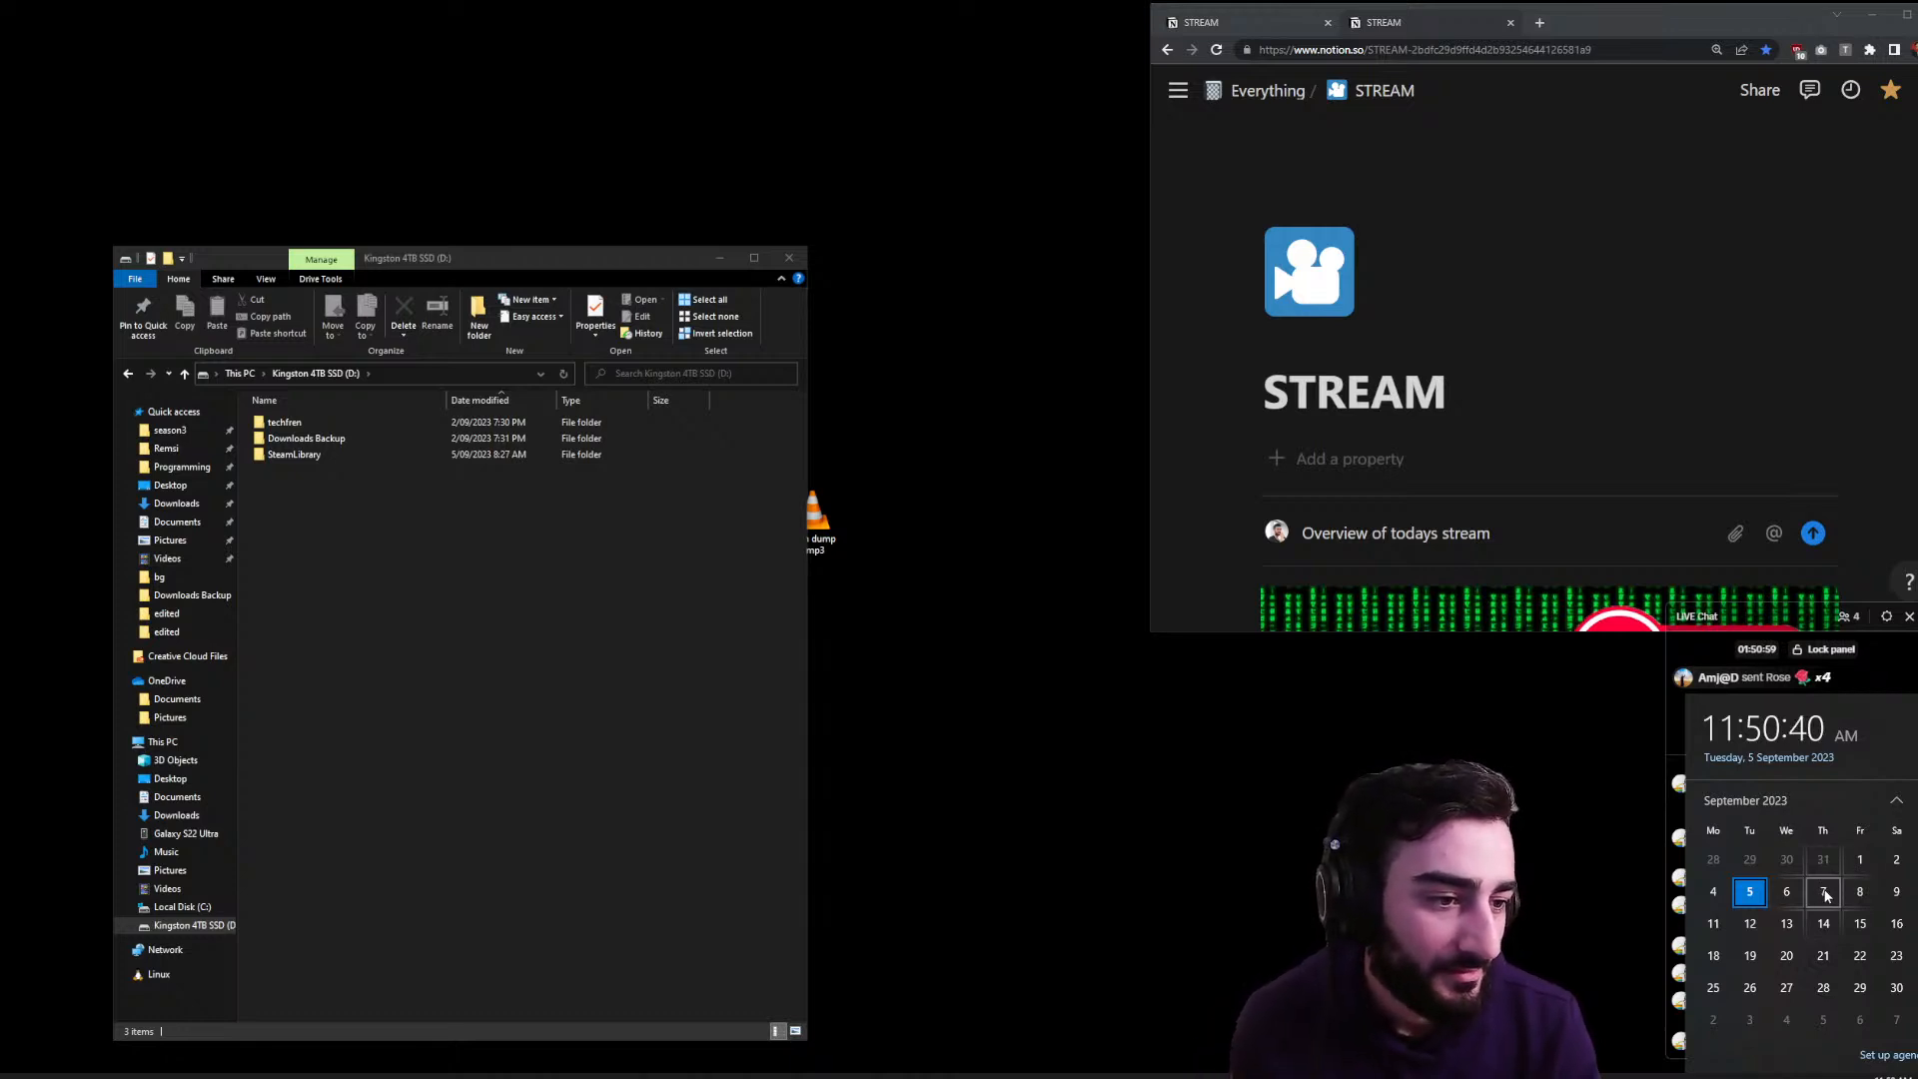
pyautogui.click(1726, 500)
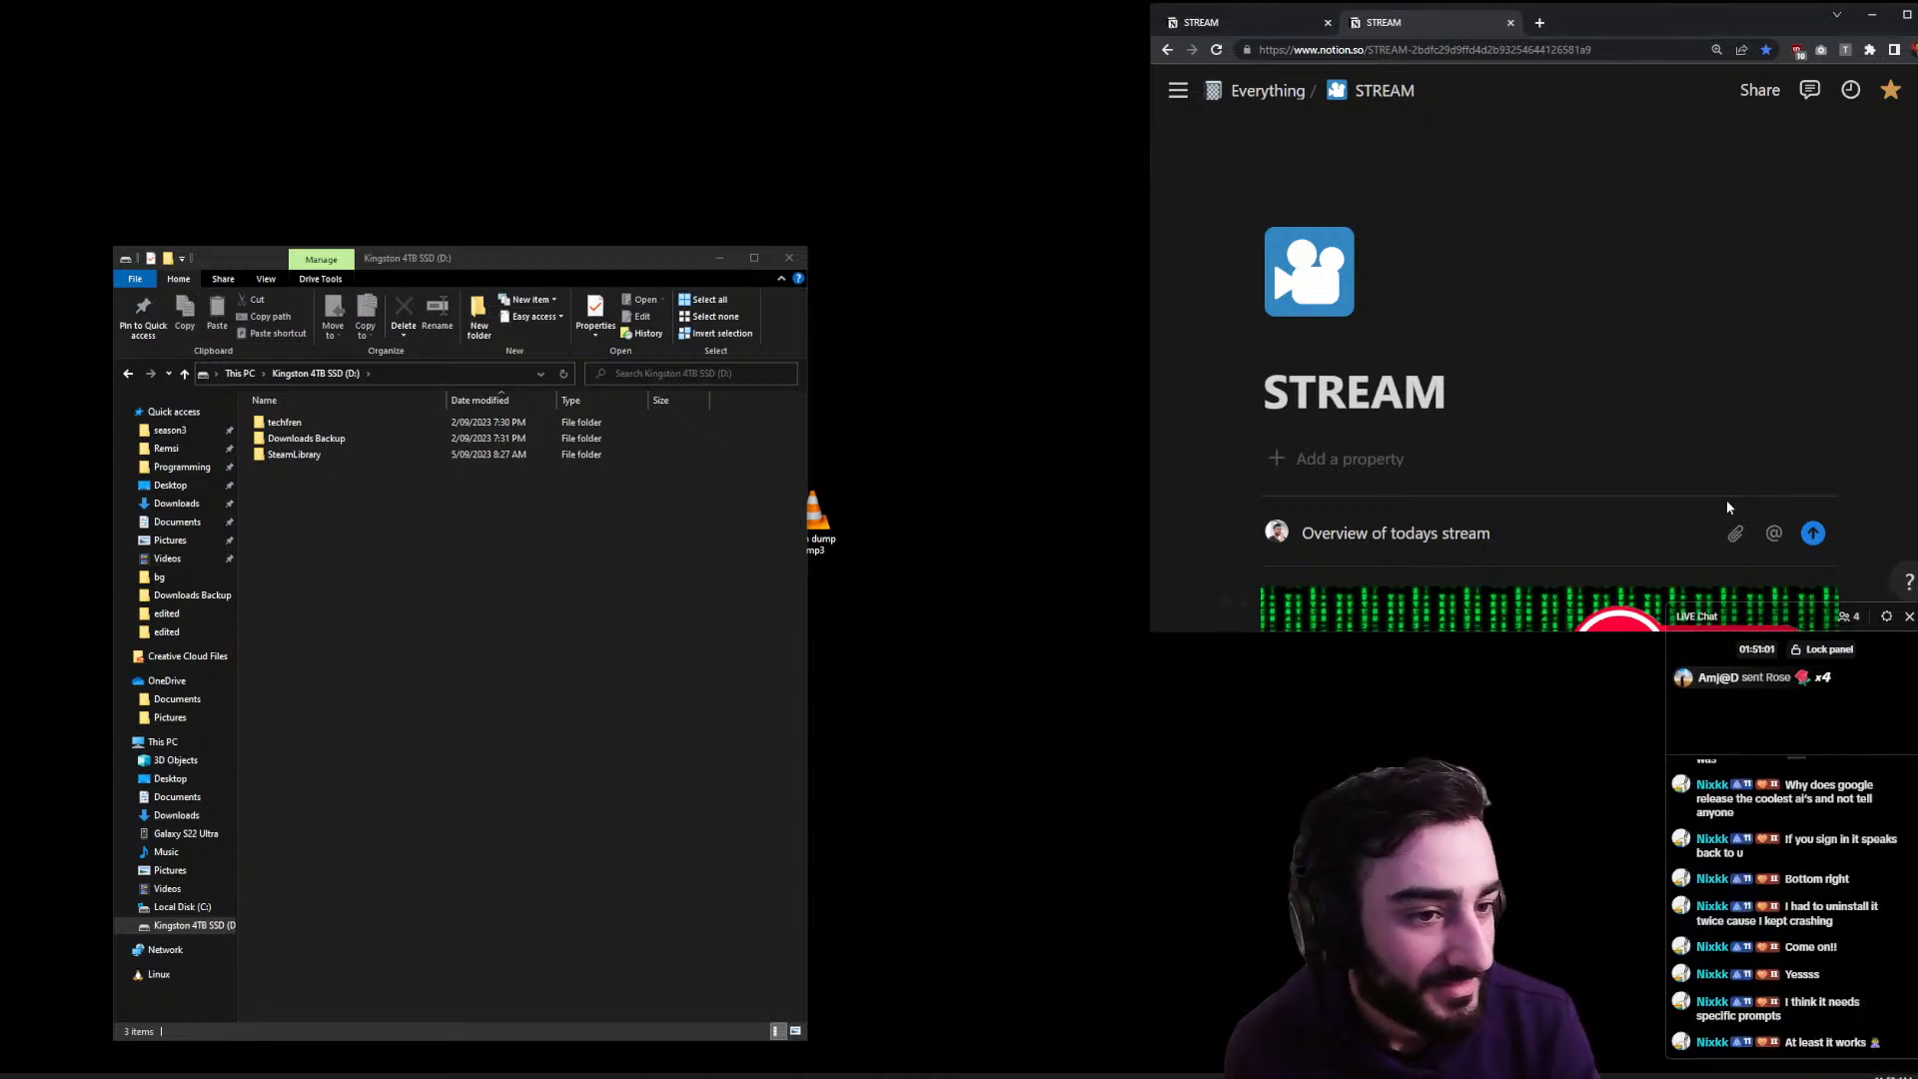
pyautogui.scroll(-8, 1730, 495)
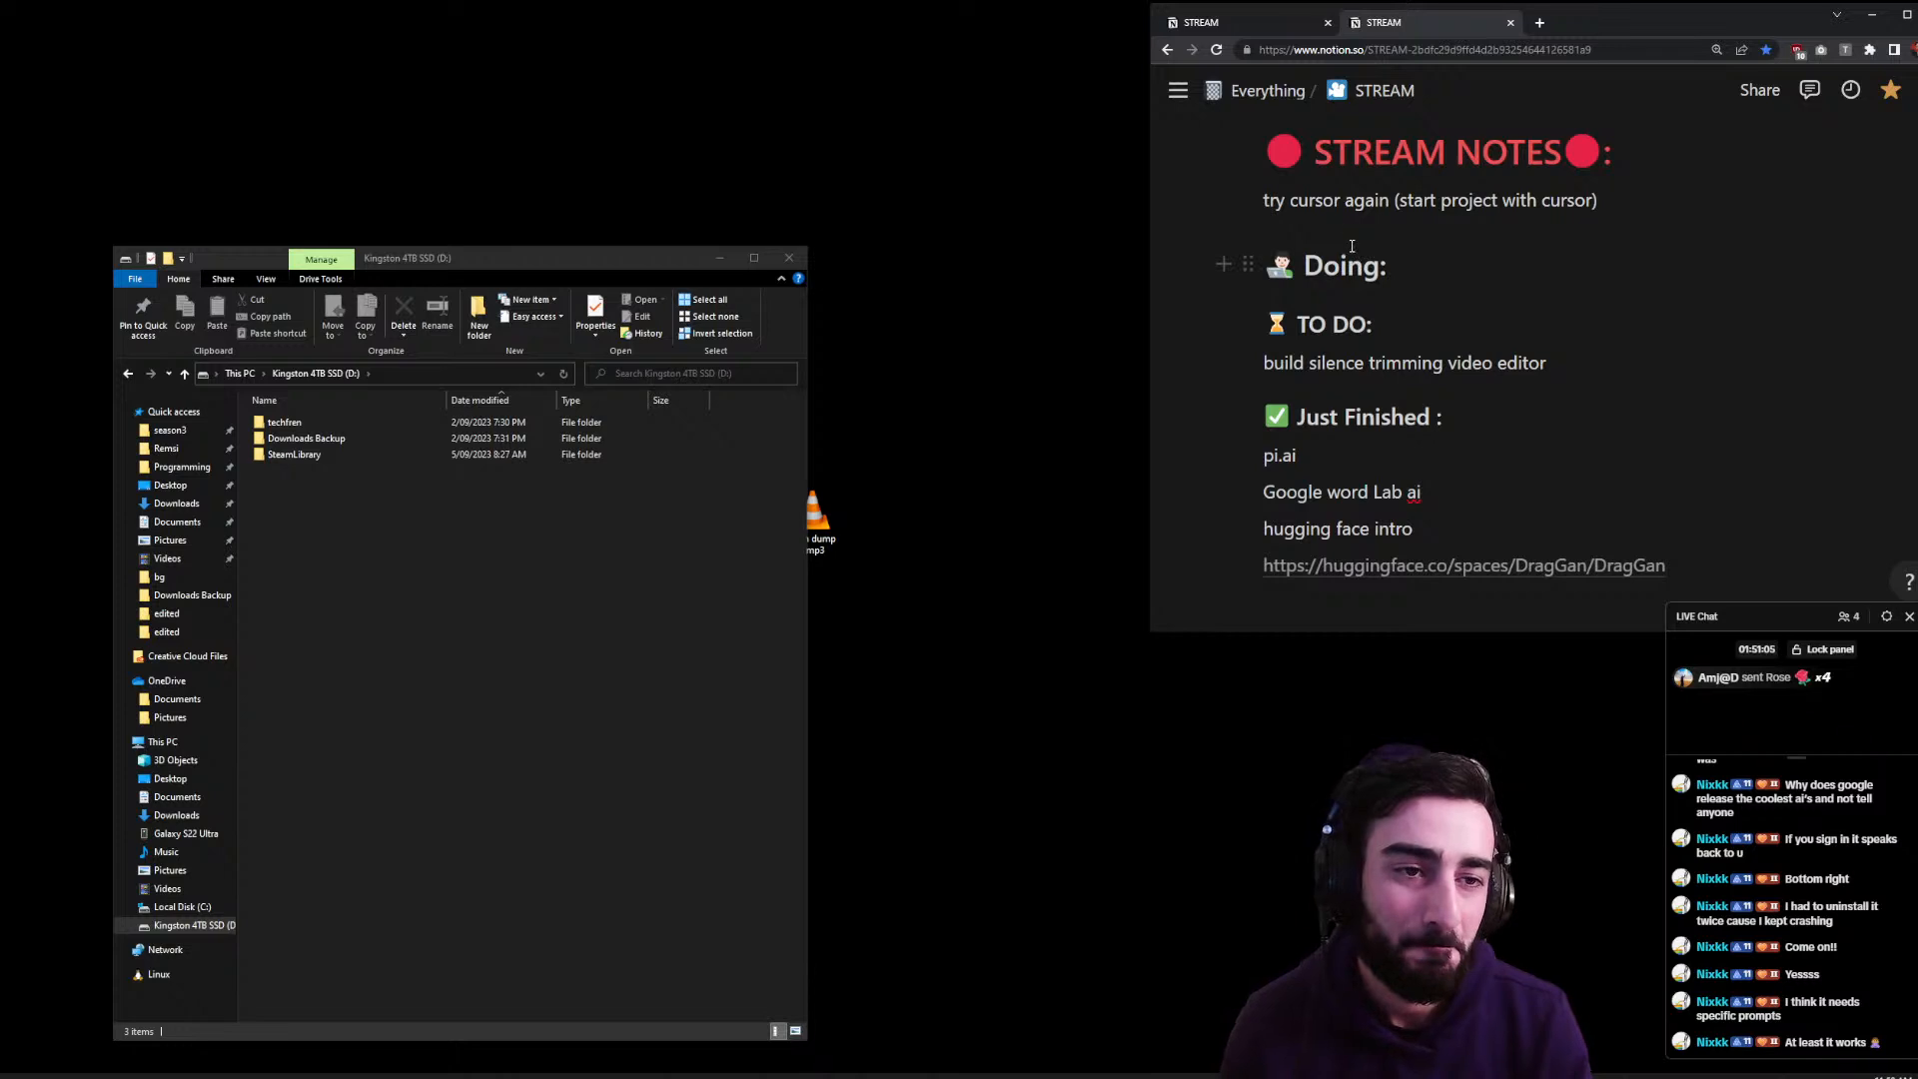
pyautogui.scroll(1, 1349, 253)
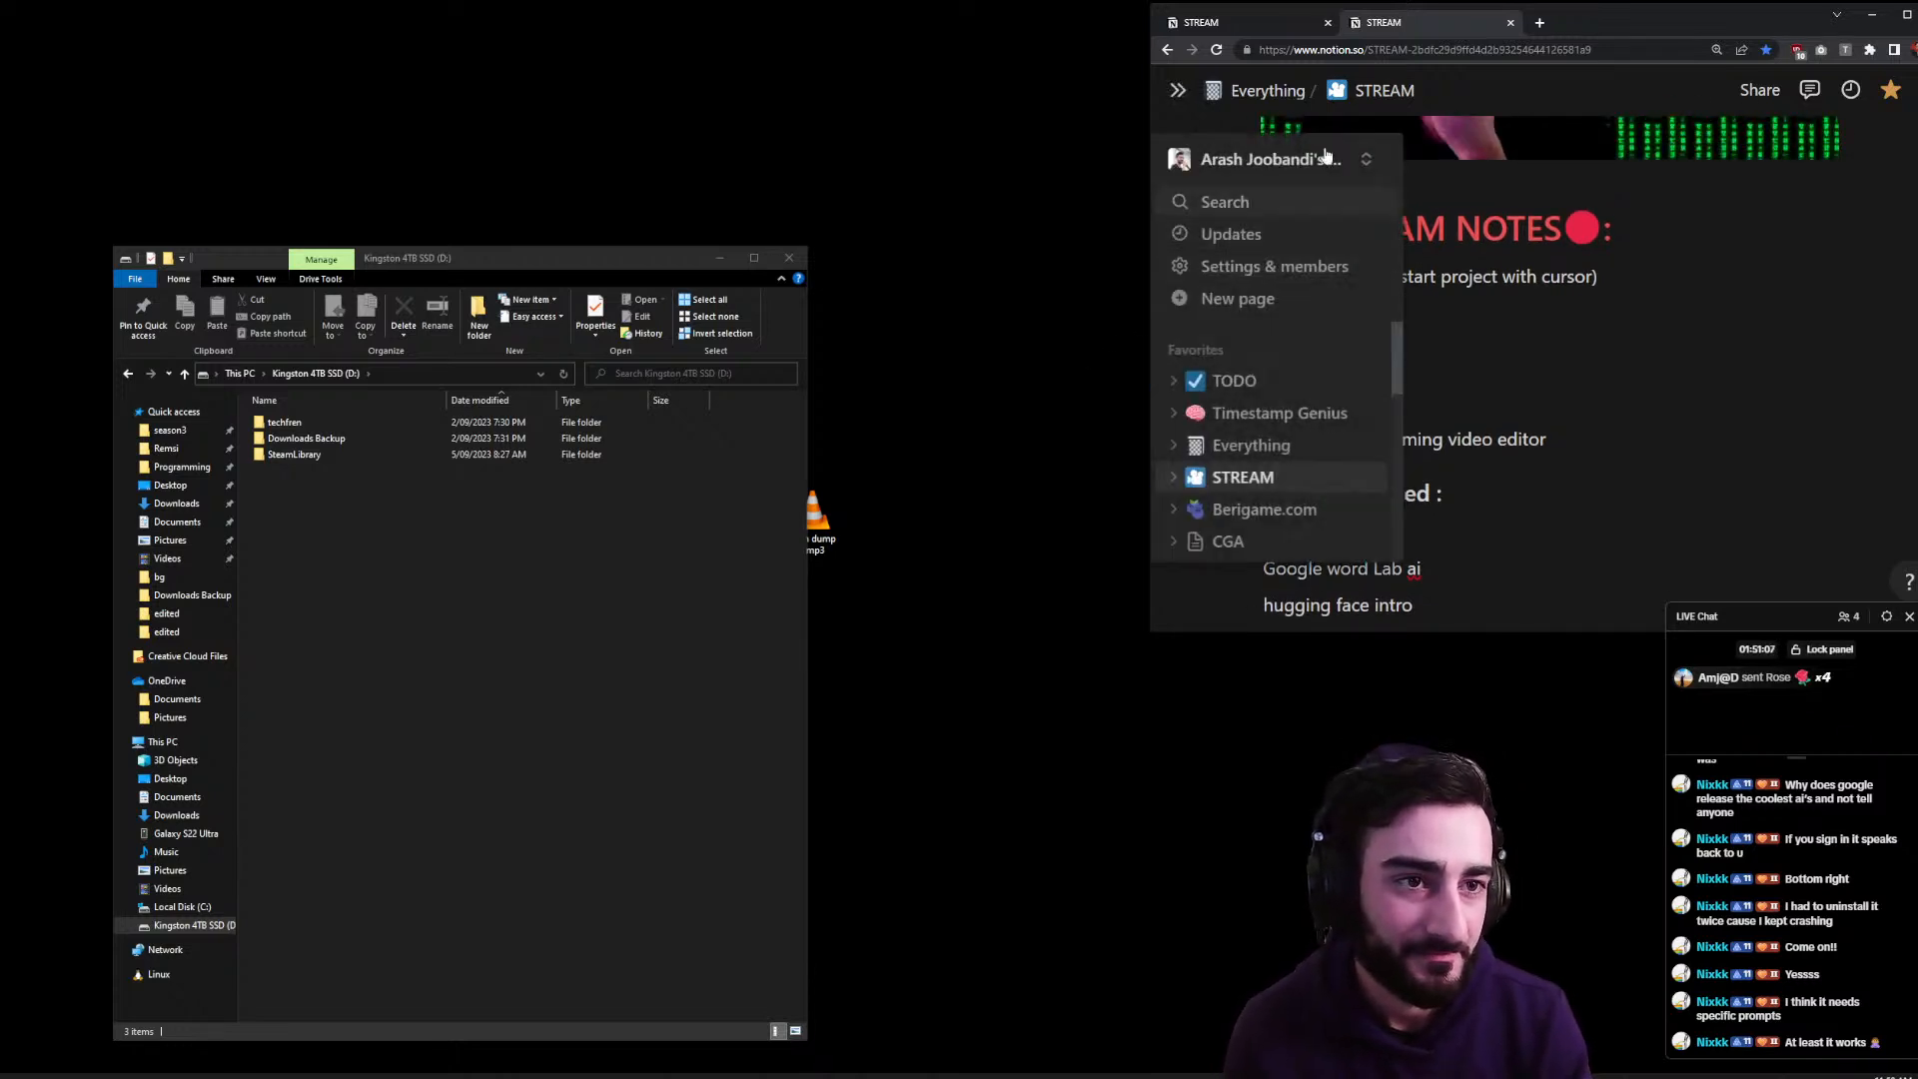
# - Go to the OpenAI API keys page and revoke the chatdev secret key
pyautogui.click(1539, 22)
pyautogui.write('api ke\\')
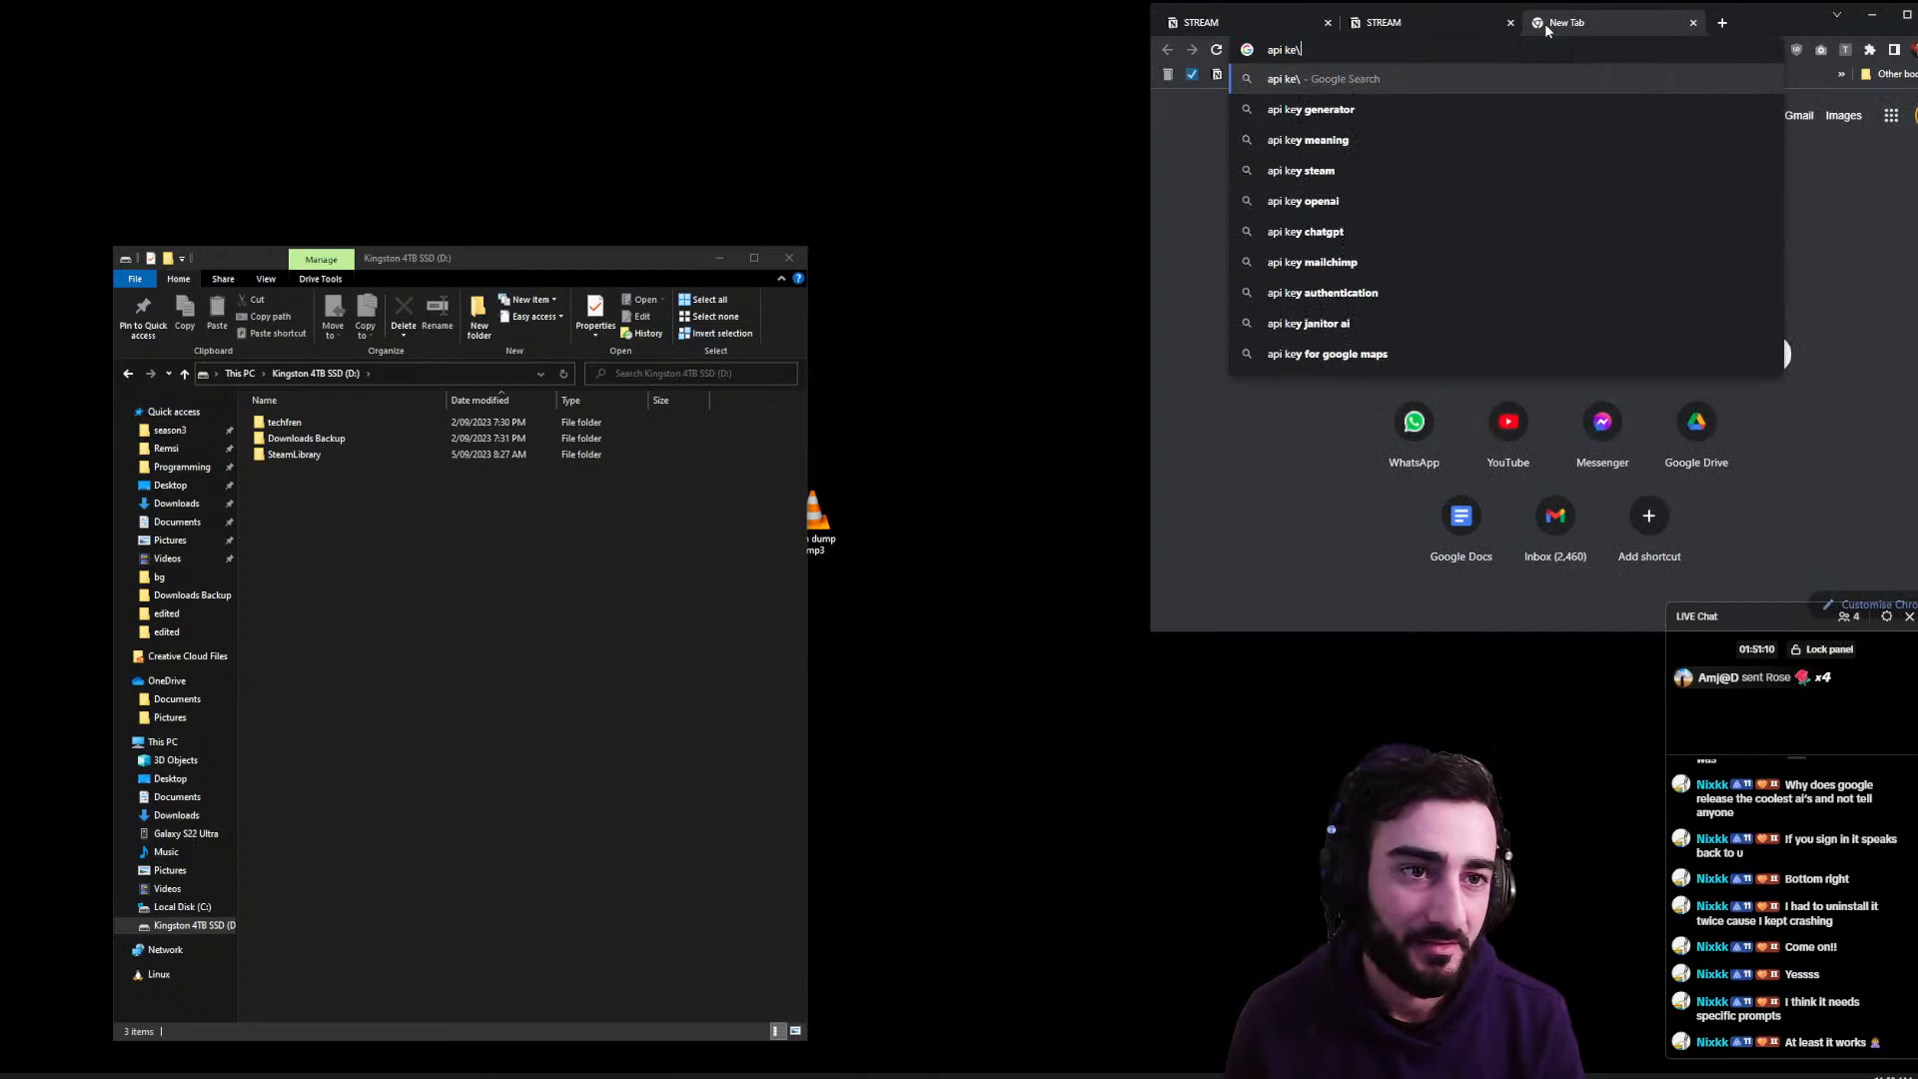
pyautogui.press('BackSpace')
pyautogui.write('y')
pyautogui.press('Return')
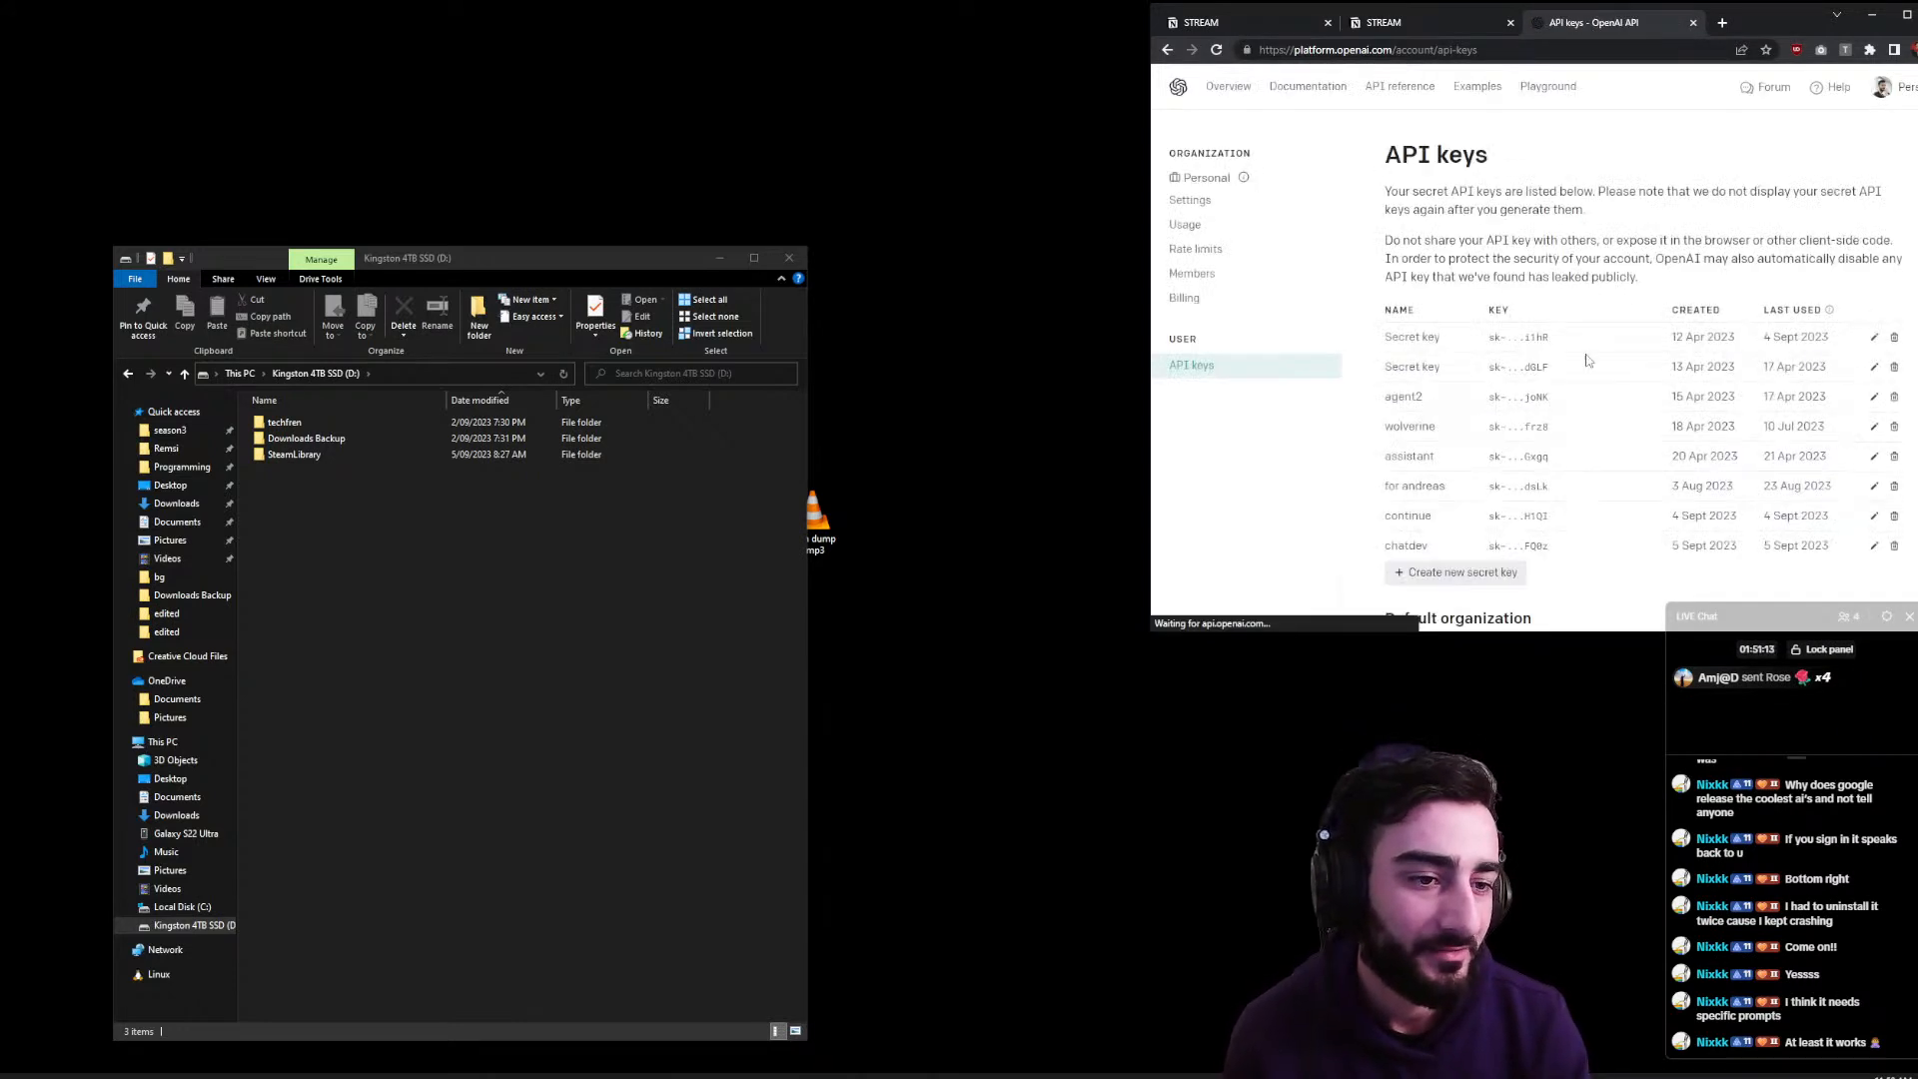
pyautogui.click(1894, 545)
pyautogui.click(1689, 429)
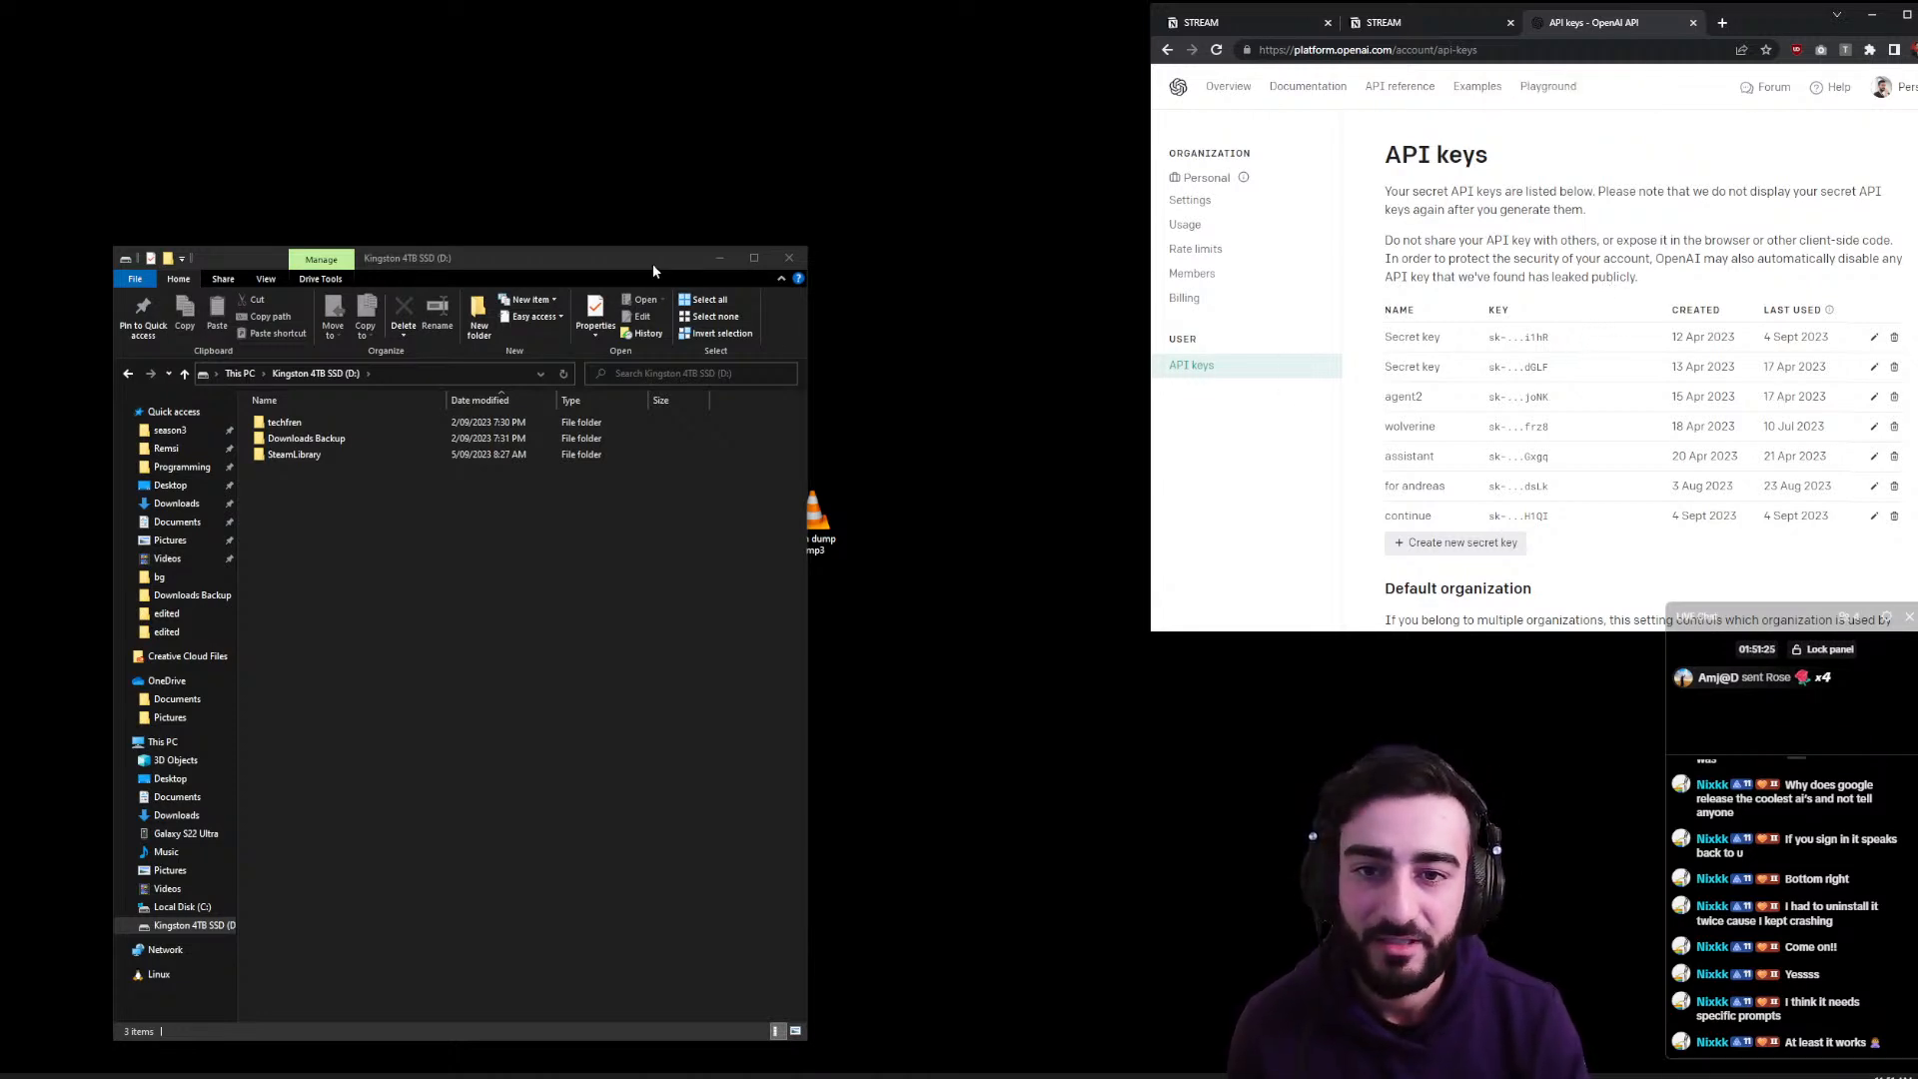
# - Bring File Explorer forward and maximise it to show drive D:'s three folders
pyautogui.moveTo(628, 255); pyautogui.dragTo(694, 221)
pyautogui.doubleClick(695, 221)
pyautogui.rightClick(694, 222)
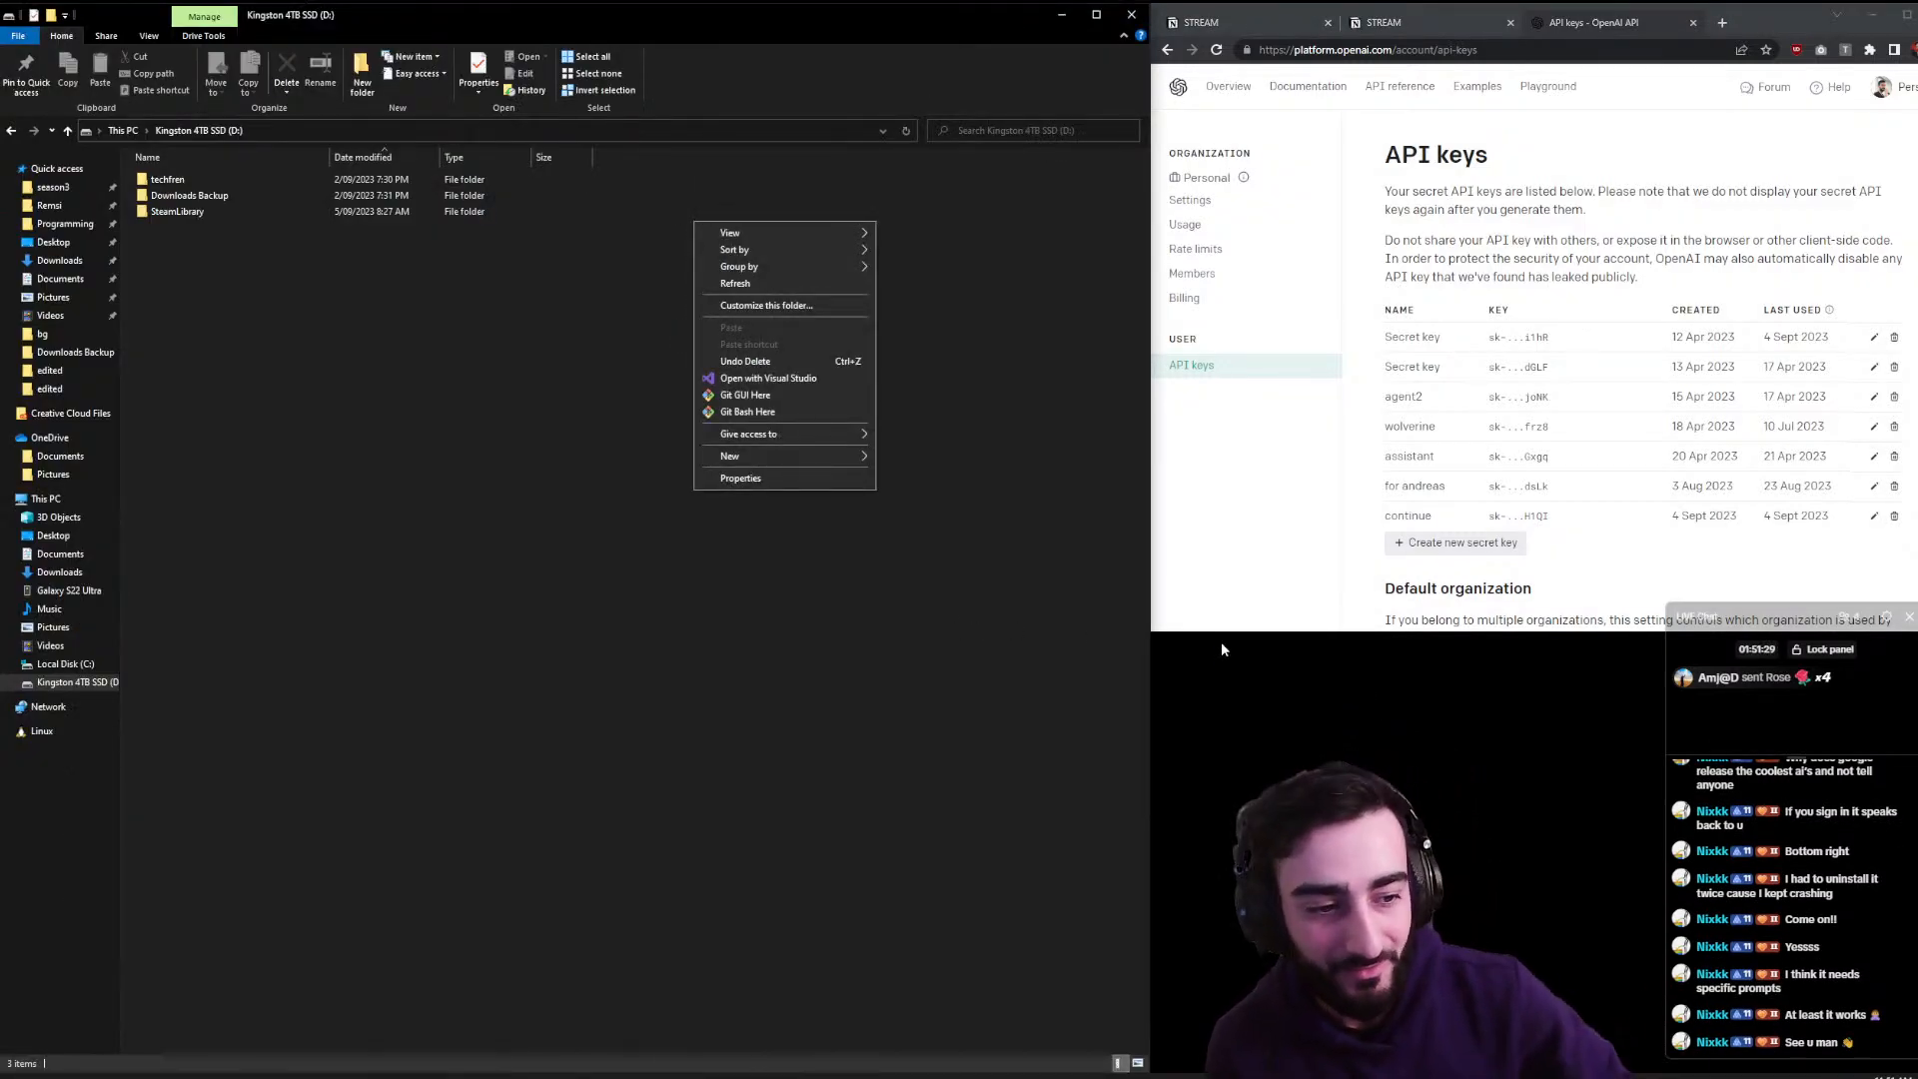
# - Move the live chat panel aside and bring up the TikTok LIVE Studio window
pyautogui.scroll(4, 1826, 973)
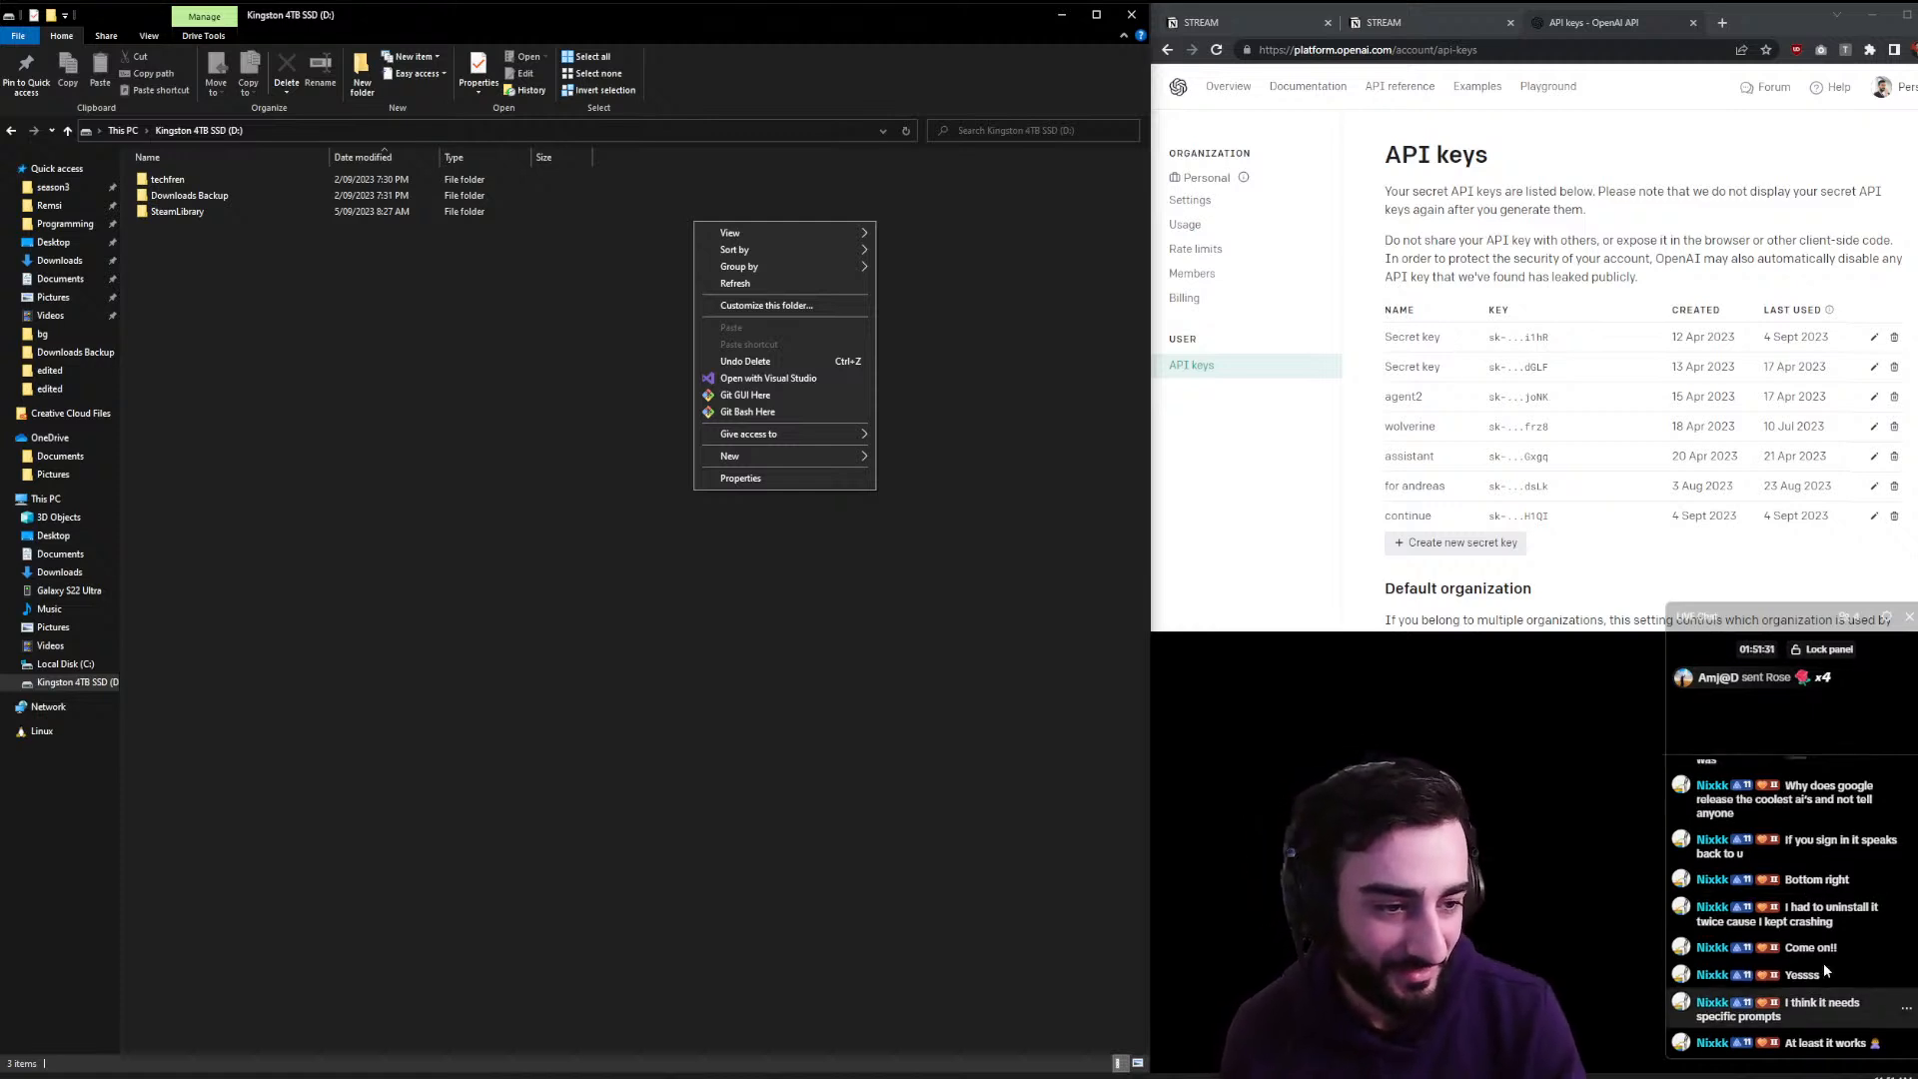
pyautogui.scroll(-5, 1826, 973)
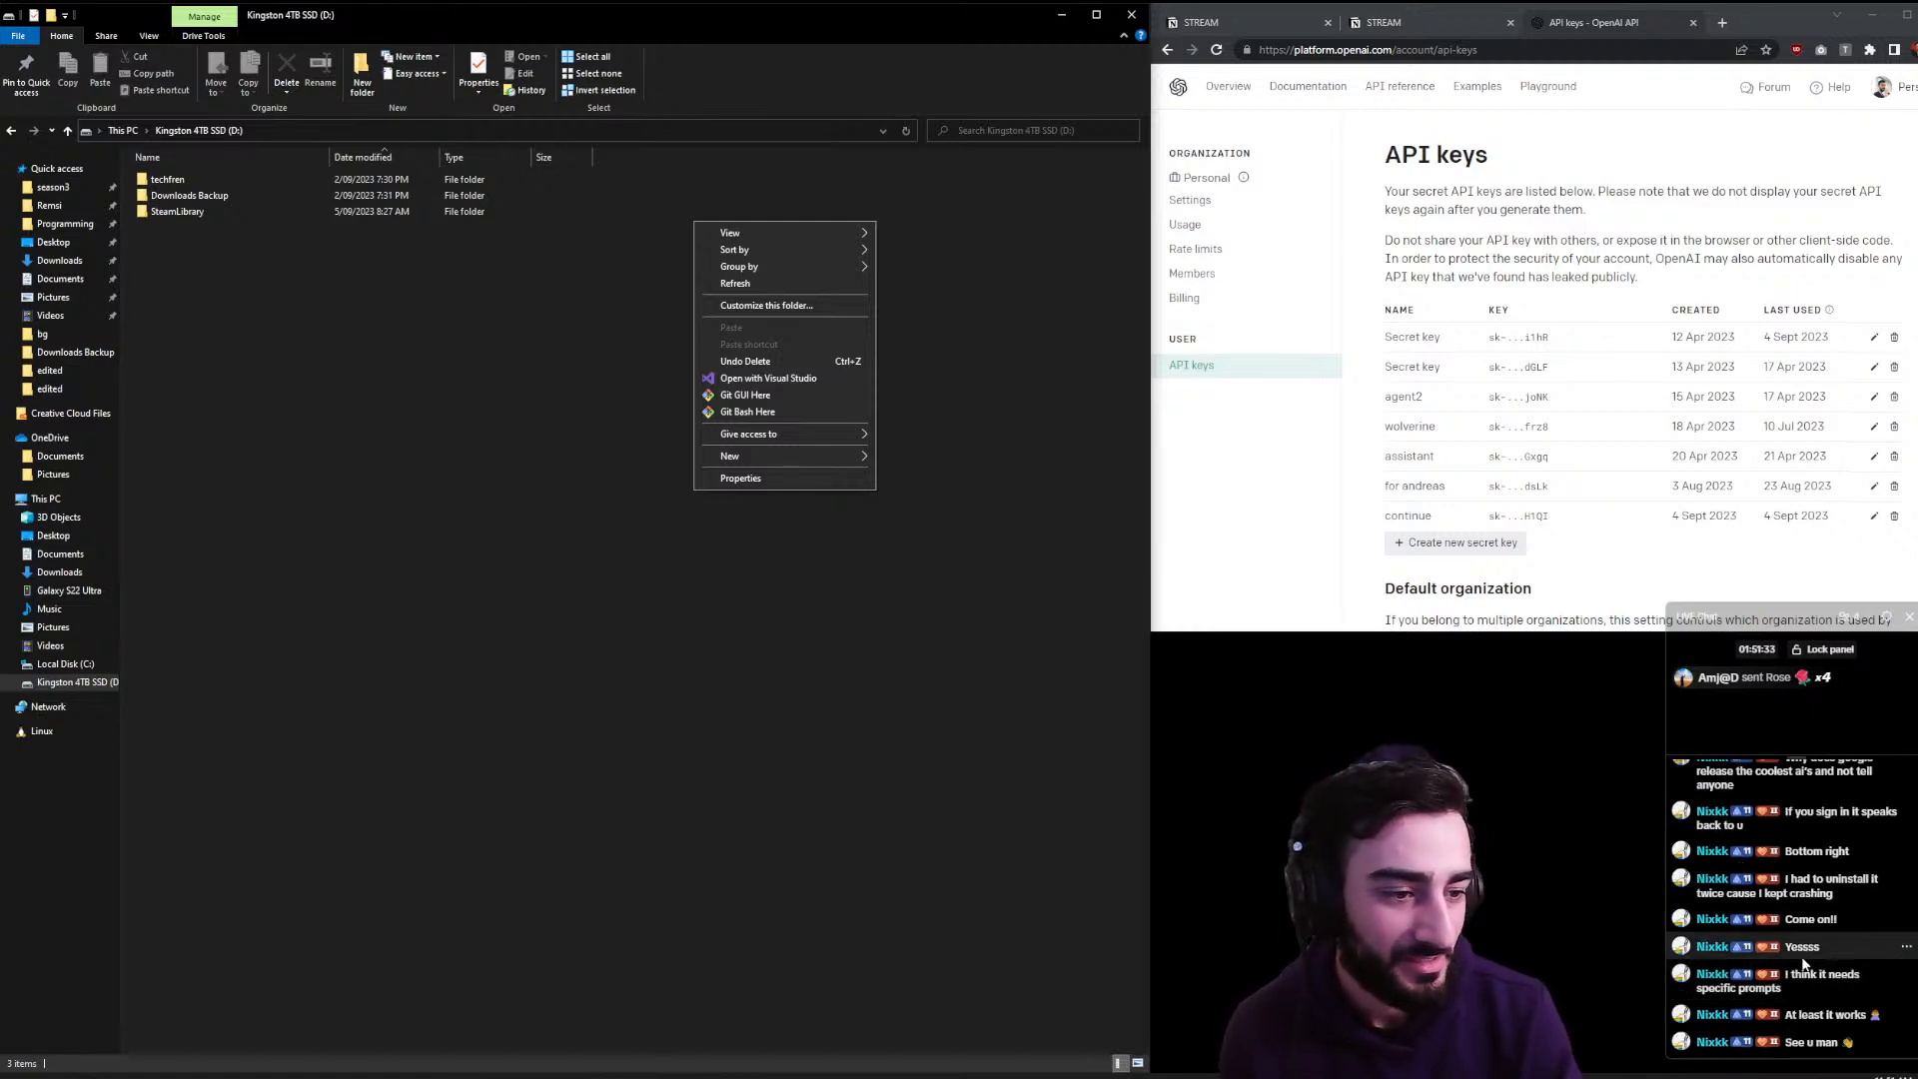
pyautogui.moveTo(1731, 623); pyautogui.dragTo(1705, 640)
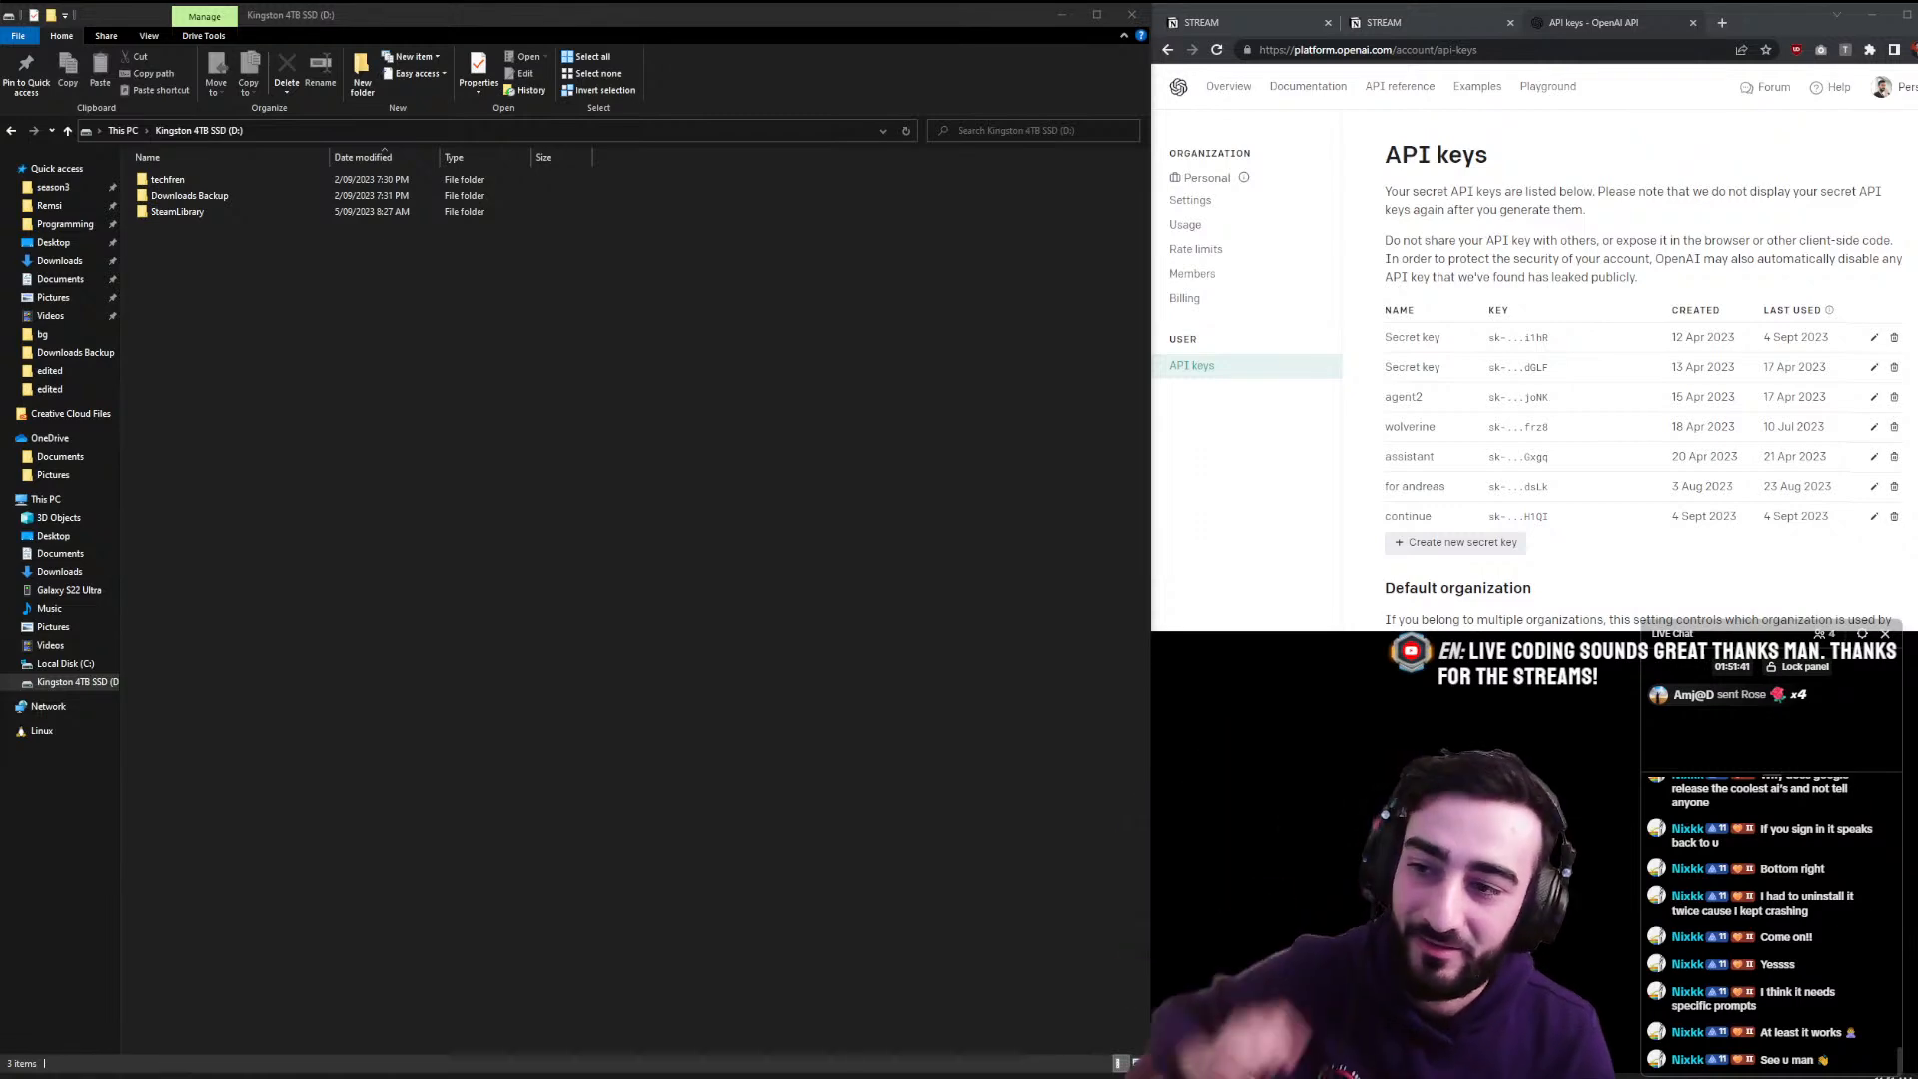
pyautogui.click(319, 1076)
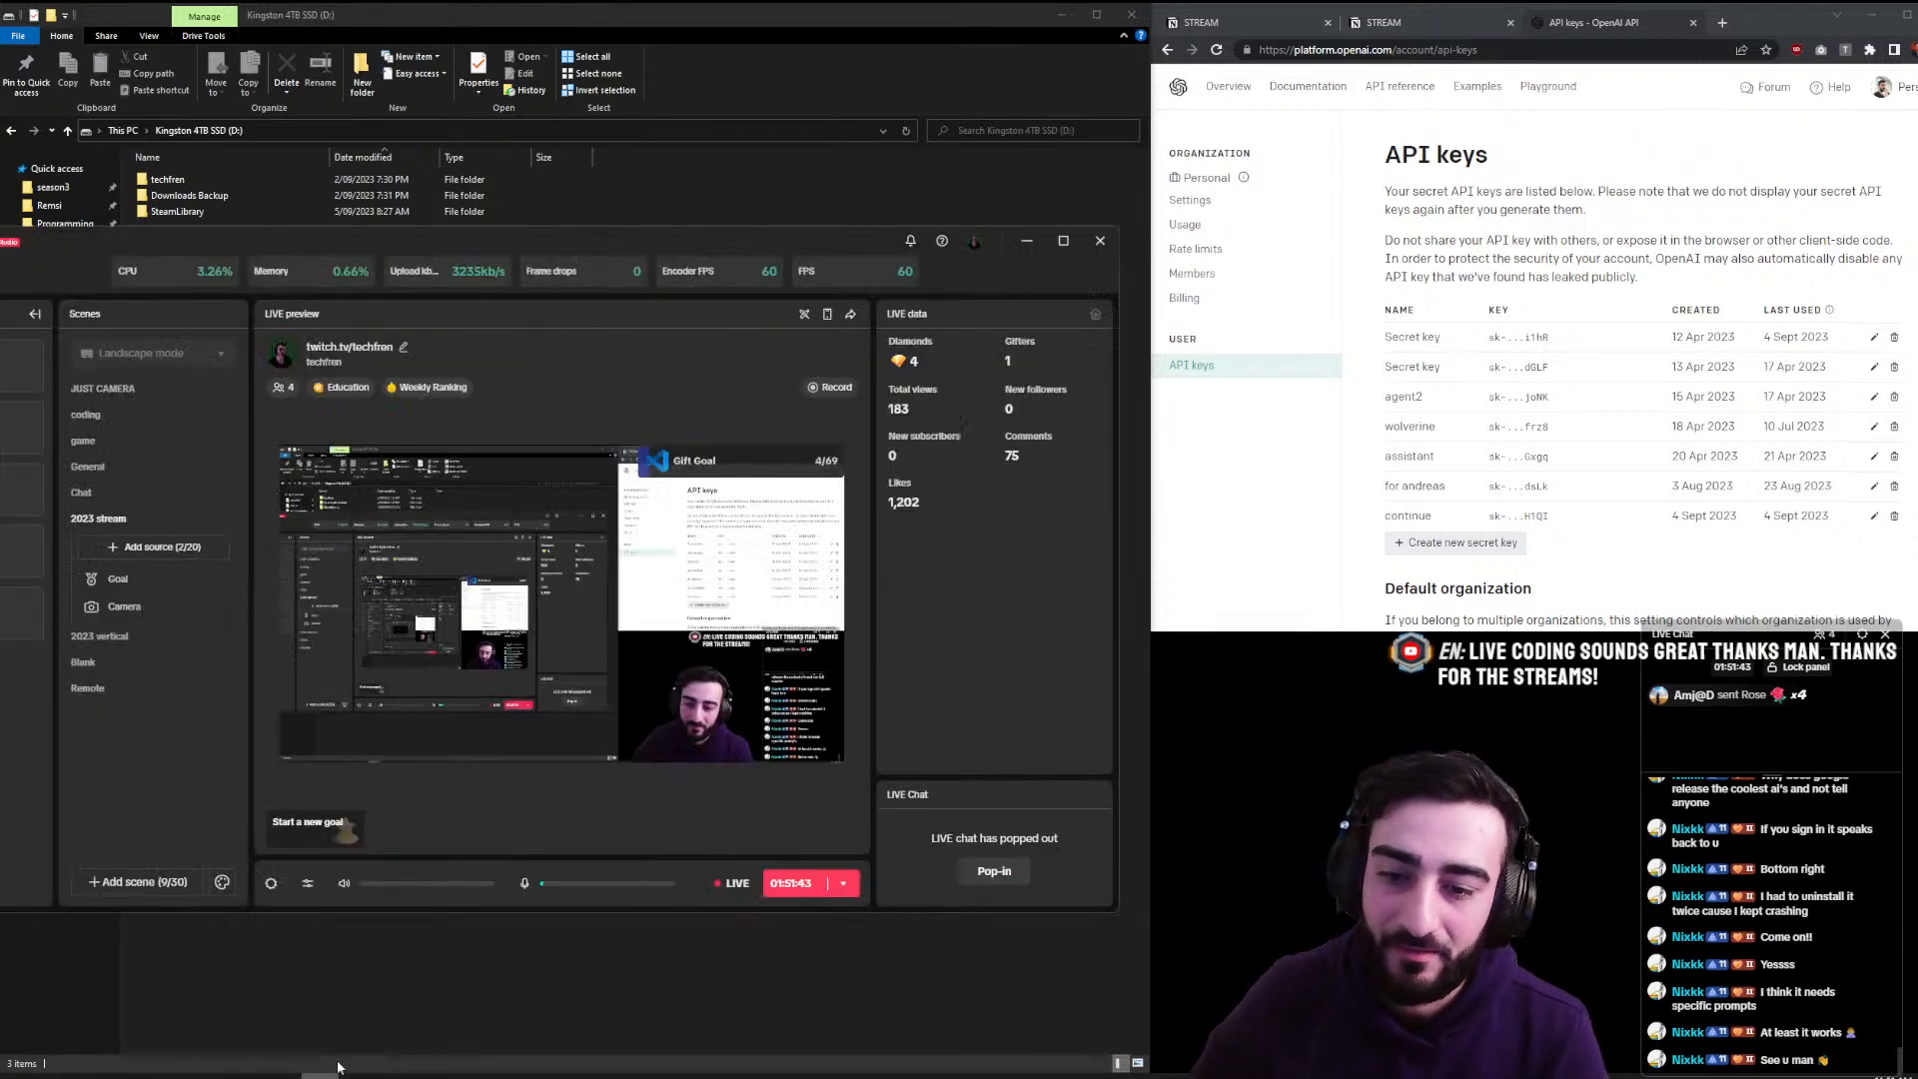